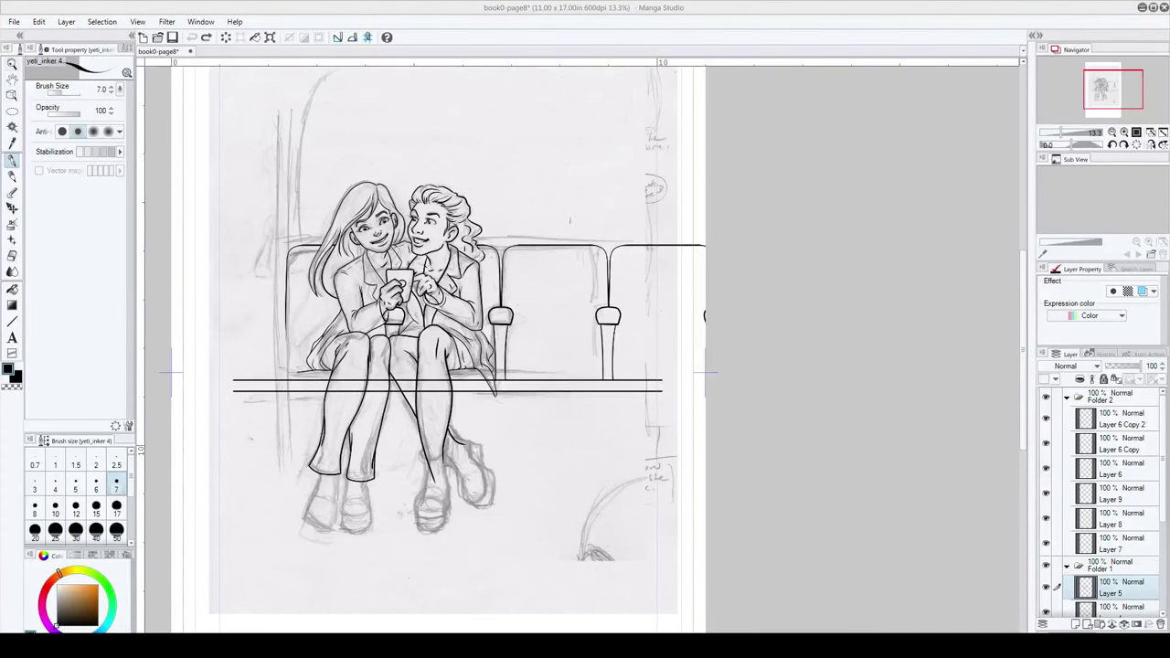
# Step: Ink the trouser hem on the curly-haired woman's front leg and erase the line running past it
pyautogui.click(12, 64)
pyautogui.click(12, 165)
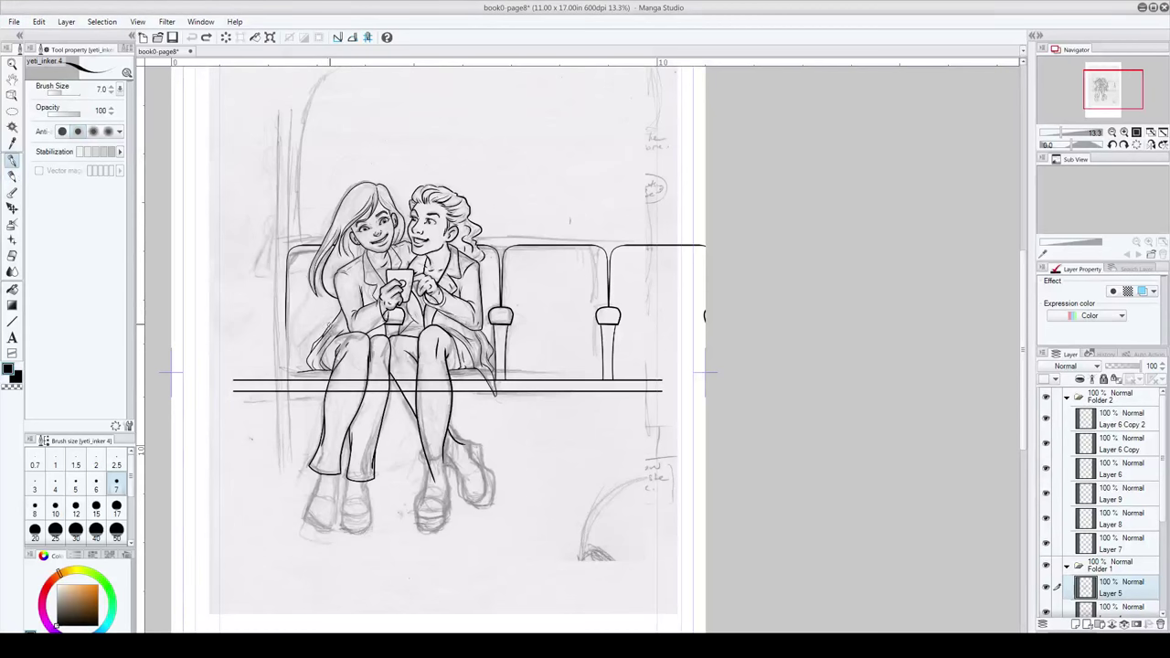
pyautogui.scroll(3, 436, 464)
pyautogui.moveTo(514, 589); pyautogui.dragTo(549, 469)
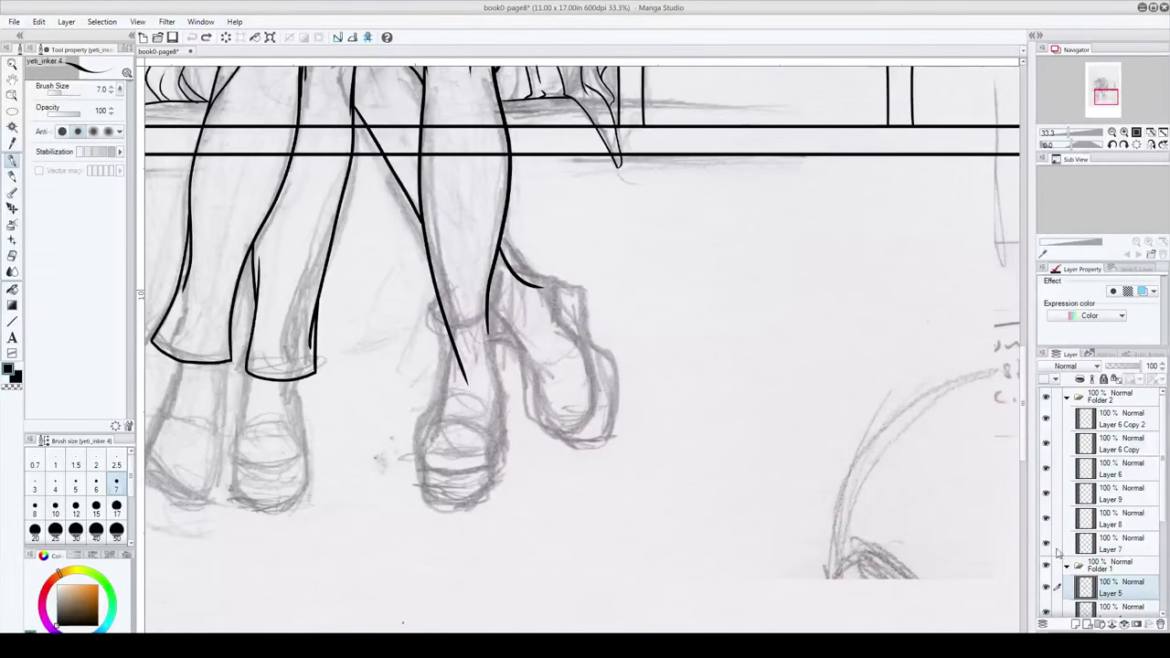
pyautogui.click(1047, 589)
pyautogui.click(1047, 590)
pyautogui.moveTo(435, 274)
pyautogui.mouseDown()
pyautogui.moveTo(430, 311)
pyautogui.moveTo(446, 325)
pyautogui.moveTo(486, 320)
pyautogui.mouseUp()
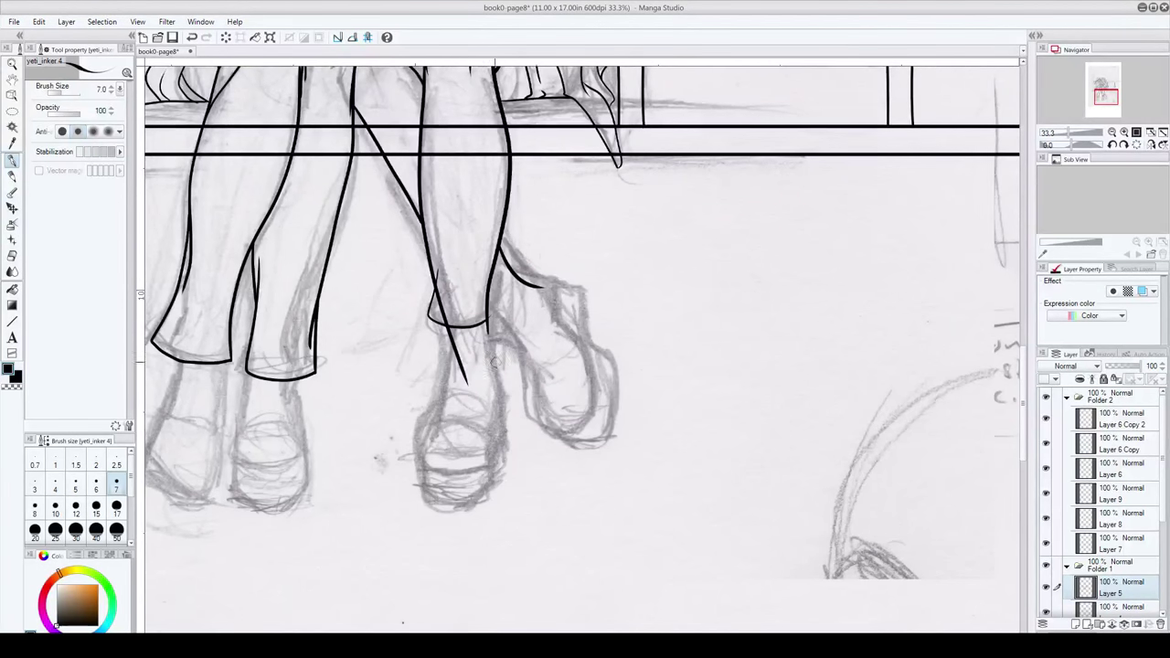
pyautogui.moveTo(462, 392); pyautogui.dragTo(445, 334)
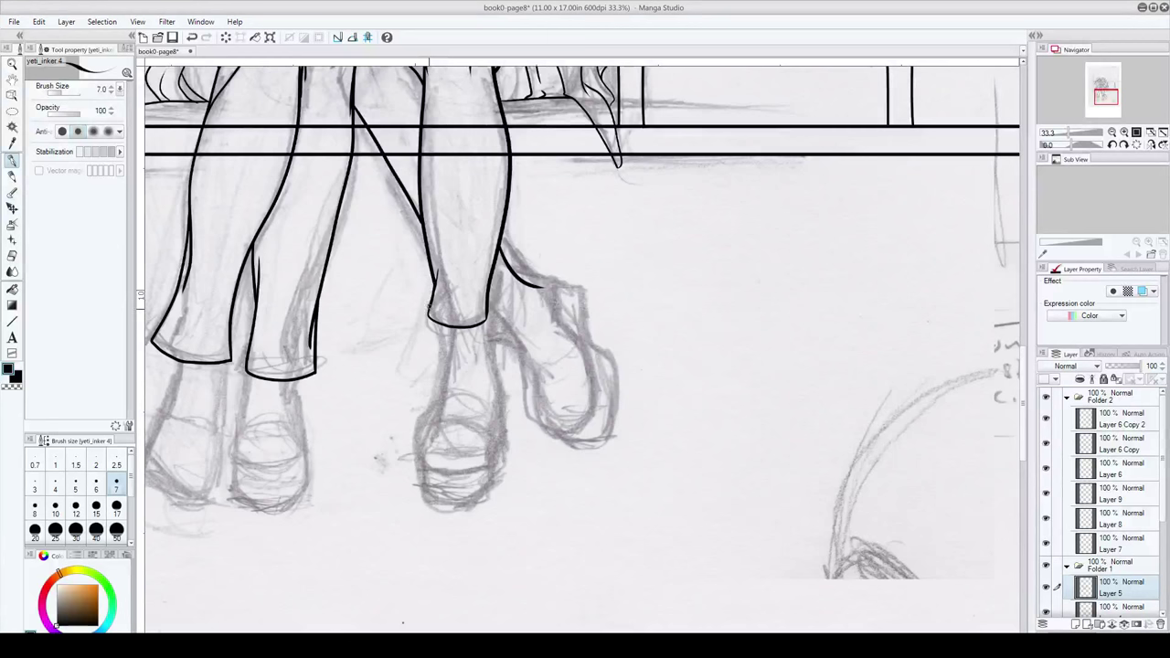
pyautogui.moveTo(427, 316); pyautogui.dragTo(485, 325)
pyautogui.hotkey('ctrl', 'z')
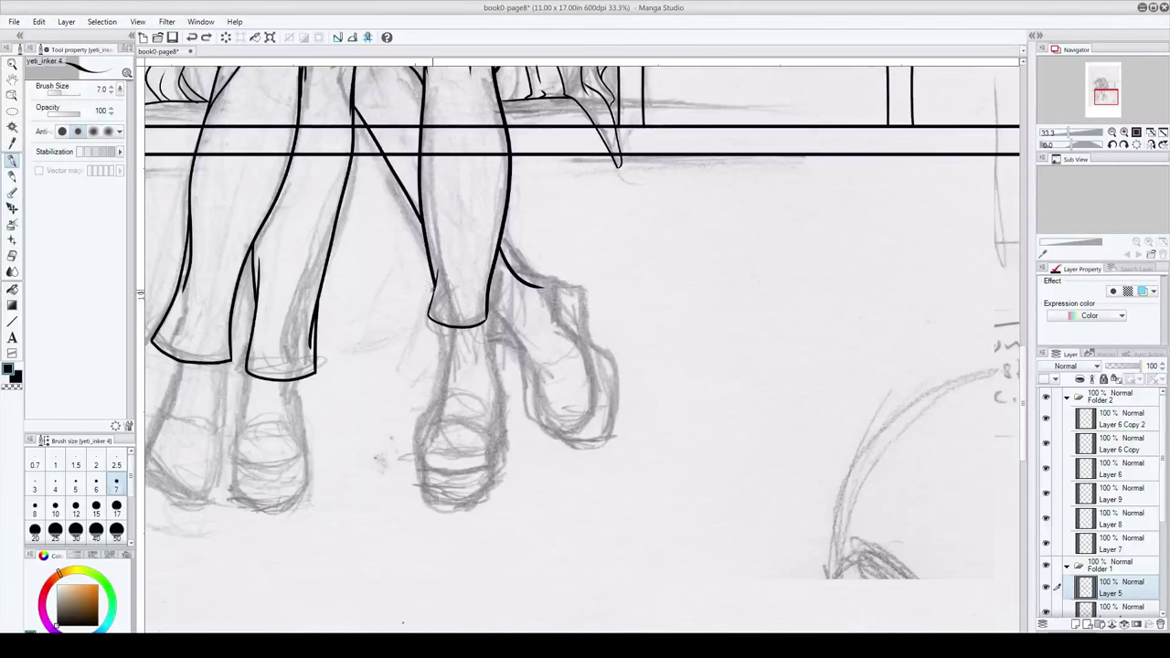
# Step: Ink the flared trouser cuff on the curly-haired woman's rear leg, closing it against the front leg
pyautogui.moveTo(653, 470)
pyautogui.mouseDown()
pyautogui.moveTo(586, 332)
pyautogui.moveTo(561, 333)
pyautogui.mouseUp()
pyautogui.moveTo(423, 185)
pyautogui.mouseDown()
pyautogui.moveTo(455, 345)
pyautogui.moveTo(426, 346)
pyautogui.moveTo(436, 365)
pyautogui.moveTo(459, 353)
pyautogui.moveTo(477, 303)
pyautogui.mouseUp()
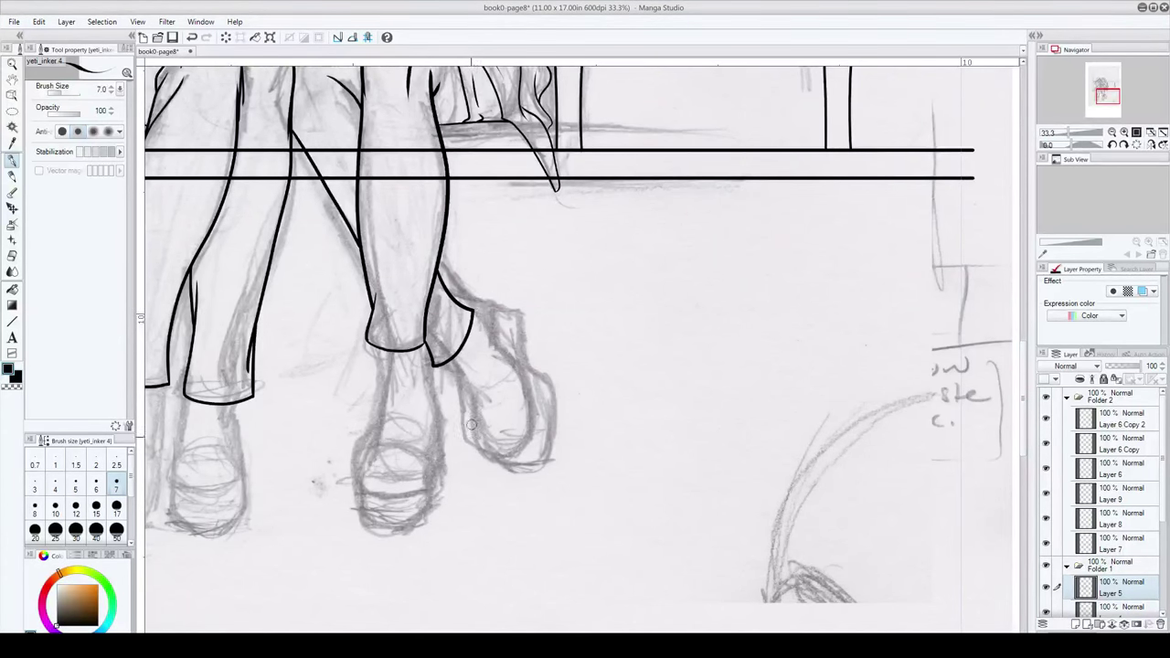
# Step: Ink the ankle, rounded toe and sole of the straight-haired woman's inner shoe over the sketch, undoing inaccurate strokes
pyautogui.moveTo(367, 359)
pyautogui.mouseDown()
pyautogui.moveTo(367, 295)
pyautogui.moveTo(616, 326)
pyautogui.moveTo(629, 343)
pyautogui.mouseUp()
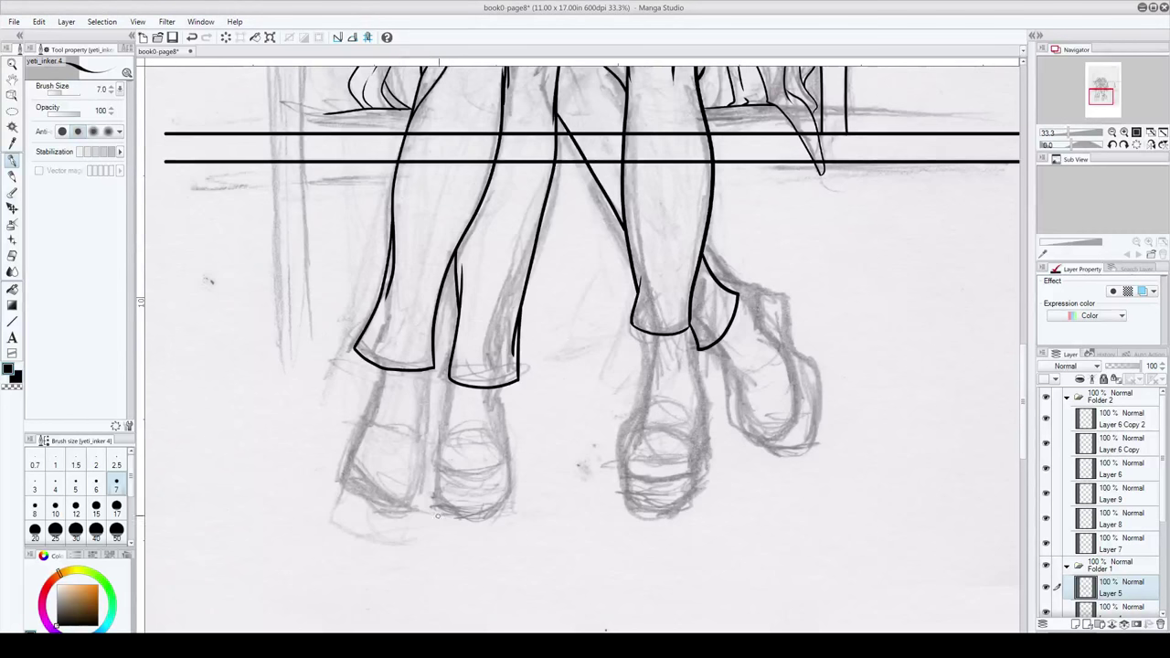
pyautogui.moveTo(443, 468)
pyautogui.mouseDown()
pyautogui.moveTo(492, 475)
pyautogui.moveTo(509, 449)
pyautogui.mouseUp()
pyautogui.hotkey('ctrl', 'z')
pyautogui.moveTo(440, 468)
pyautogui.mouseDown()
pyautogui.moveTo(463, 481)
pyautogui.moveTo(521, 461)
pyautogui.mouseUp()
pyautogui.hotkey('ctrl', 'z')
pyautogui.moveTo(437, 470)
pyautogui.mouseDown()
pyautogui.moveTo(477, 481)
pyautogui.moveTo(505, 469)
pyautogui.moveTo(498, 397)
pyautogui.mouseUp()
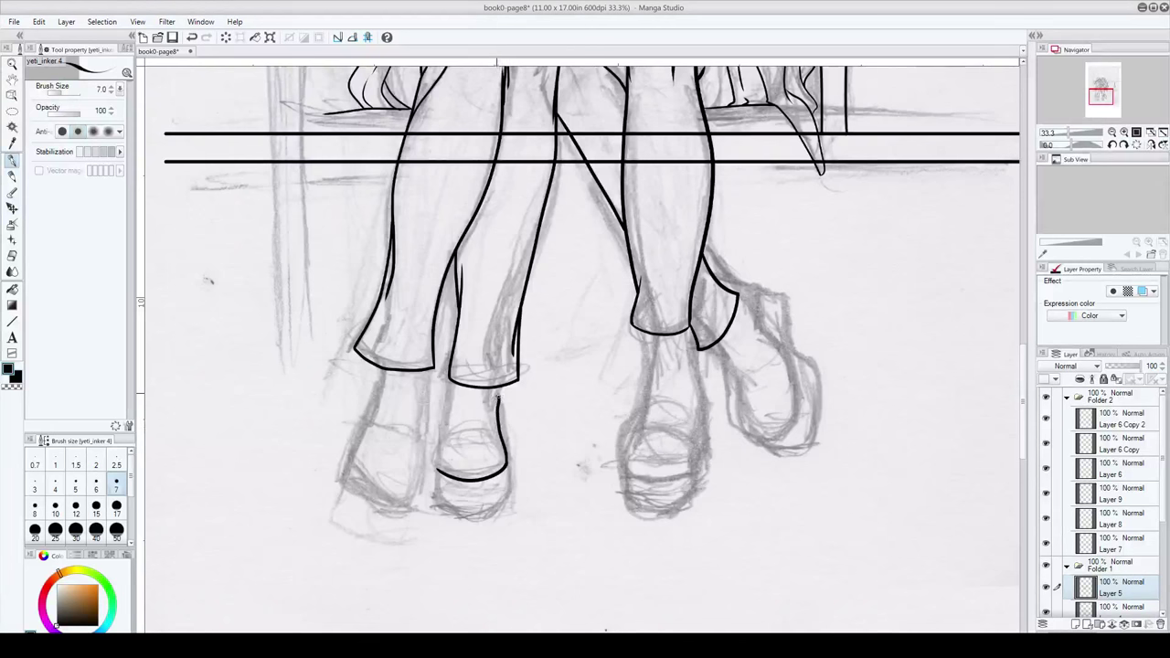
pyautogui.hotkey('ctrl', 'z')
pyautogui.moveTo(500, 386); pyautogui.dragTo(503, 401)
pyautogui.hotkey('ctrl', 'z')
pyautogui.moveTo(438, 470)
pyautogui.mouseDown()
pyautogui.moveTo(461, 425)
pyautogui.moveTo(451, 383)
pyautogui.mouseUp()
pyautogui.moveTo(436, 470)
pyautogui.mouseDown()
pyautogui.moveTo(455, 509)
pyautogui.moveTo(498, 512)
pyautogui.moveTo(501, 446)
pyautogui.moveTo(476, 478)
pyautogui.moveTo(503, 461)
pyautogui.mouseUp()
pyautogui.hotkey('ctrl', 'z')
pyautogui.hotkey('ctrl', 'z')
pyautogui.hotkey('ctrl', 'z')
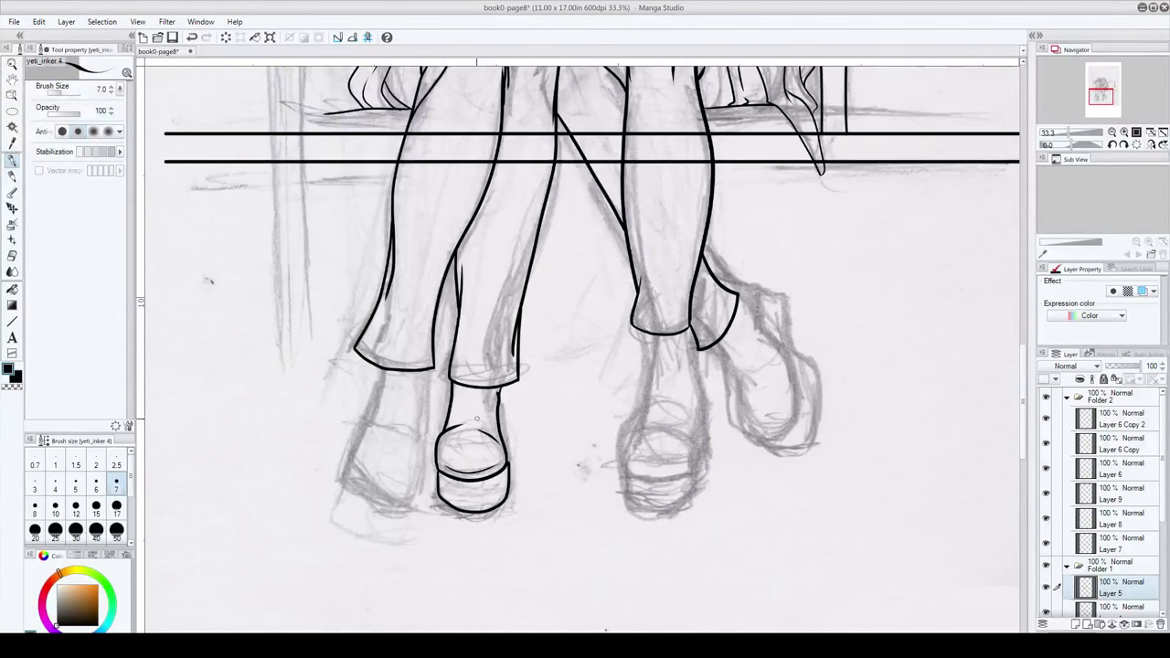
# Step: Add a new layer and ink the ankle and rounded upper of the curly-haired woman's front shoe
pyautogui.scroll(3, 502, 457)
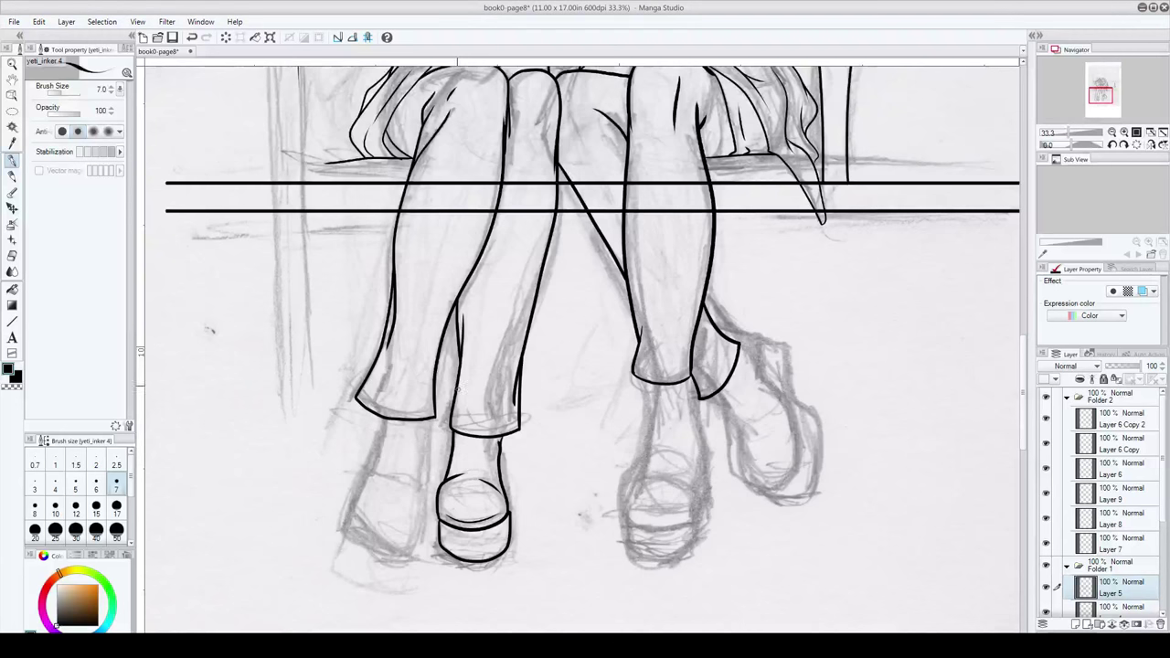
pyautogui.moveTo(546, 558); pyautogui.dragTo(516, 467)
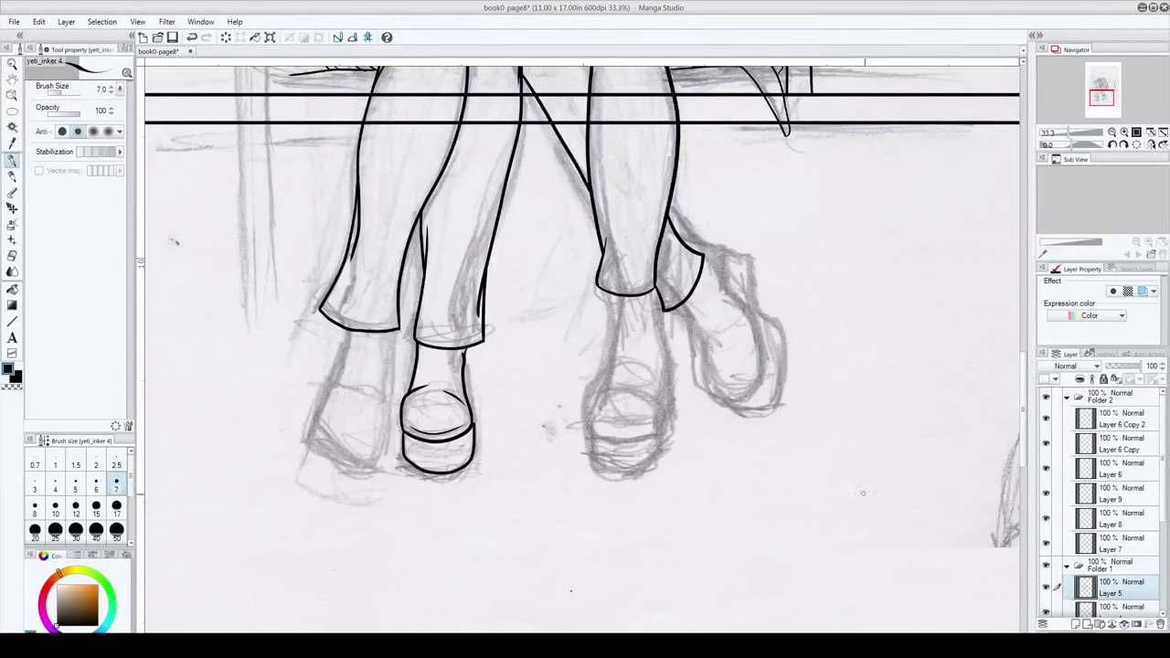
pyautogui.click(1075, 625)
pyautogui.moveTo(607, 289)
pyautogui.mouseDown()
pyautogui.moveTo(616, 354)
pyautogui.moveTo(592, 434)
pyautogui.moveTo(622, 447)
pyautogui.moveTo(656, 442)
pyautogui.moveTo(664, 428)
pyautogui.mouseUp()
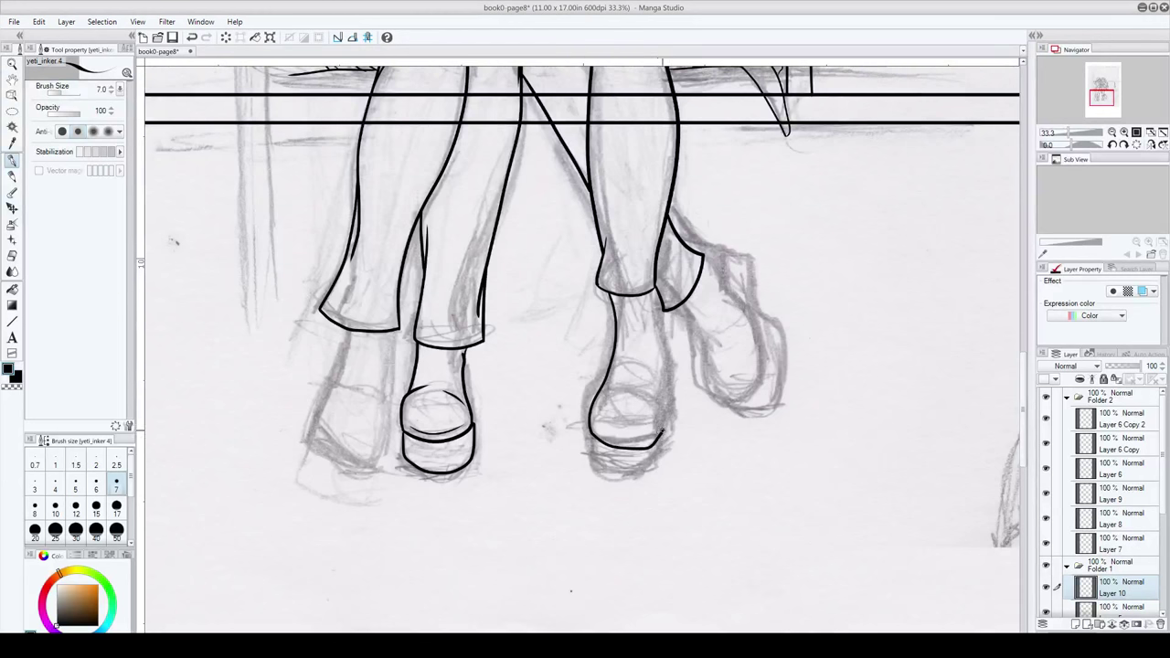
pyautogui.hotkey('ctrl', 'z')
pyautogui.moveTo(586, 436)
pyautogui.mouseDown()
pyautogui.moveTo(654, 429)
pyautogui.moveTo(668, 354)
pyautogui.moveTo(651, 290)
pyautogui.mouseUp()
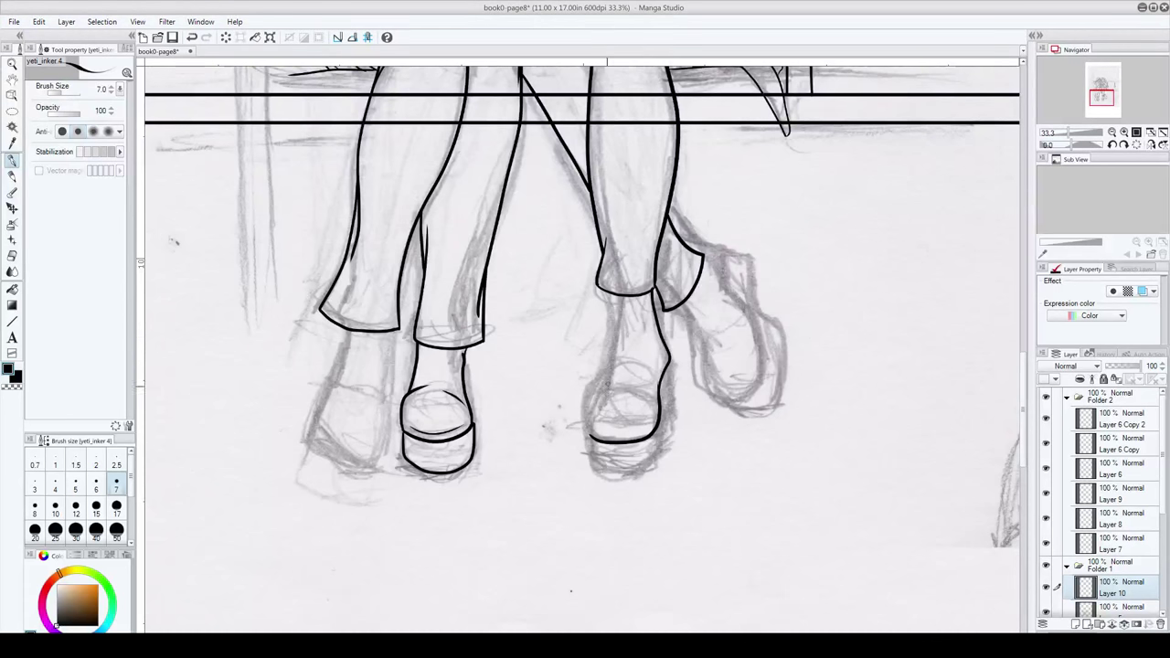
pyautogui.moveTo(588, 438)
pyautogui.mouseDown()
pyautogui.moveTo(587, 400)
pyautogui.moveTo(630, 379)
pyautogui.moveTo(615, 335)
pyautogui.moveTo(621, 307)
pyautogui.mouseUp()
pyautogui.moveTo(614, 348); pyautogui.dragTo(609, 292)
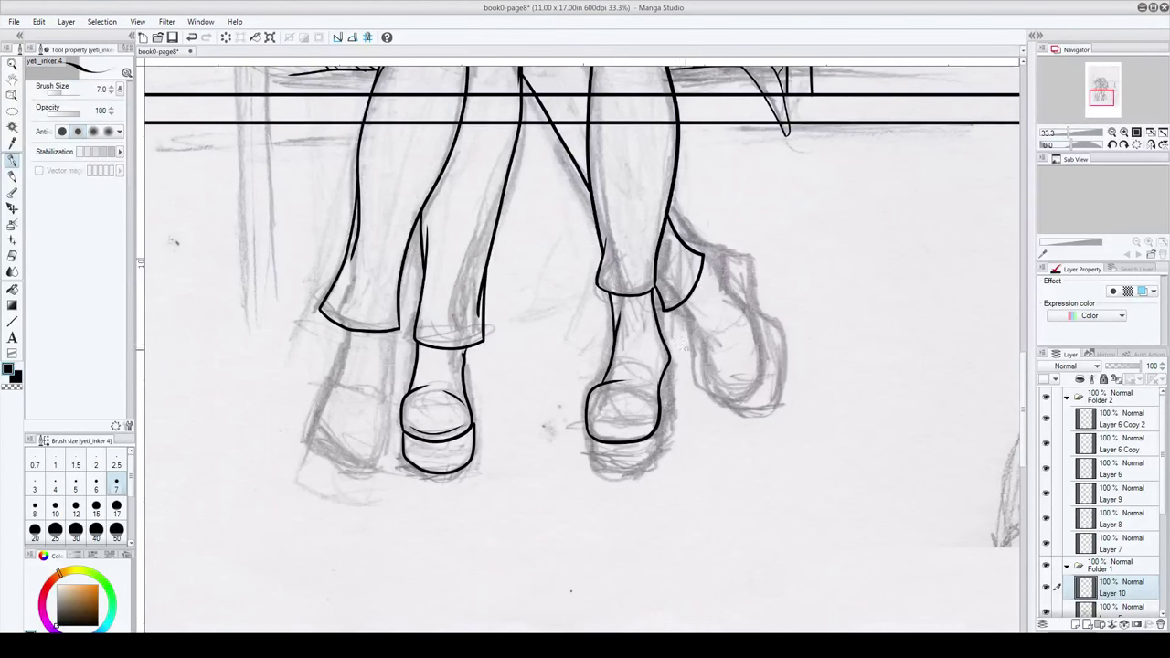
# Step: Rework the ink line running from the front trouser hem down the ankle to the curly-haired woman's shoe
pyautogui.hotkey('ctrl', 'z')
pyautogui.hotkey('ctrl', 'z')
pyautogui.moveTo(602, 385); pyautogui.dragTo(615, 299)
pyautogui.hotkey('ctrl', 'z')
pyautogui.moveTo(596, 384); pyautogui.dragTo(613, 296)
pyautogui.hotkey('ctrl', 'z')
pyautogui.hotkey('ctrl', 'z')
pyautogui.moveTo(595, 388)
pyautogui.mouseDown()
pyautogui.moveTo(613, 324)
pyautogui.moveTo(603, 294)
pyautogui.moveTo(594, 391)
pyautogui.mouseUp()
pyautogui.hotkey('ctrl', 'z')
# Step: Try to ink the sole around the curly-haired woman's front shoe, undoing each attempt
pyautogui.moveTo(667, 494)
pyautogui.mouseDown()
pyautogui.moveTo(622, 368)
pyautogui.moveTo(609, 367)
pyautogui.mouseUp()
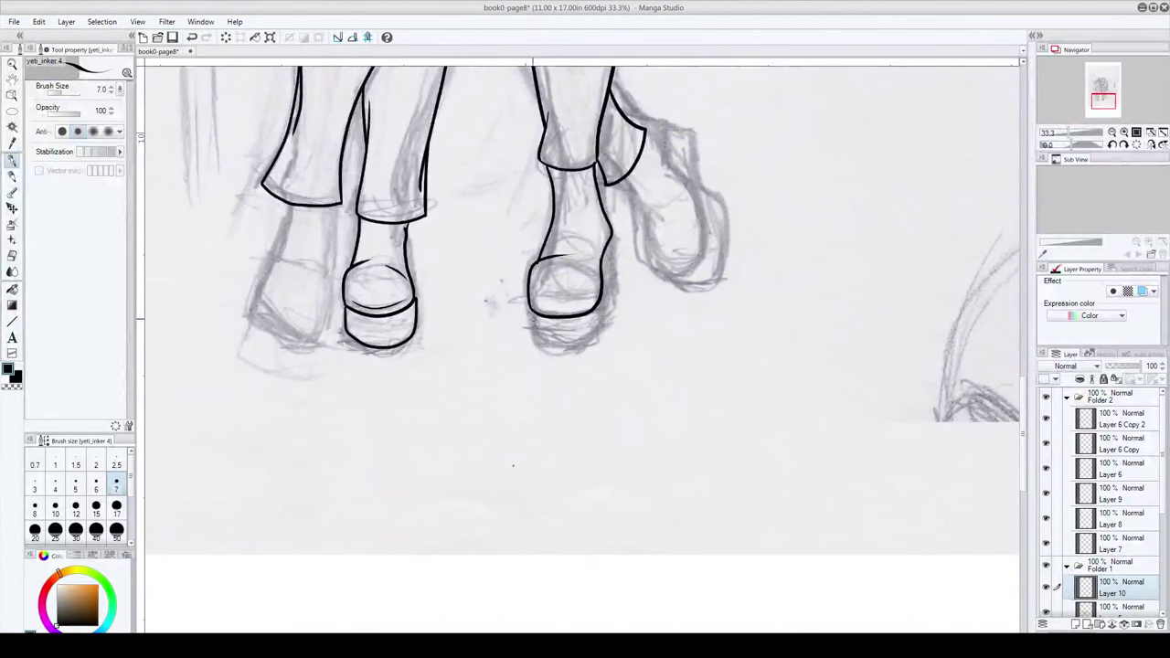
pyautogui.moveTo(526, 297)
pyautogui.mouseDown()
pyautogui.moveTo(545, 341)
pyautogui.moveTo(585, 345)
pyautogui.moveTo(604, 320)
pyautogui.moveTo(613, 227)
pyautogui.mouseUp()
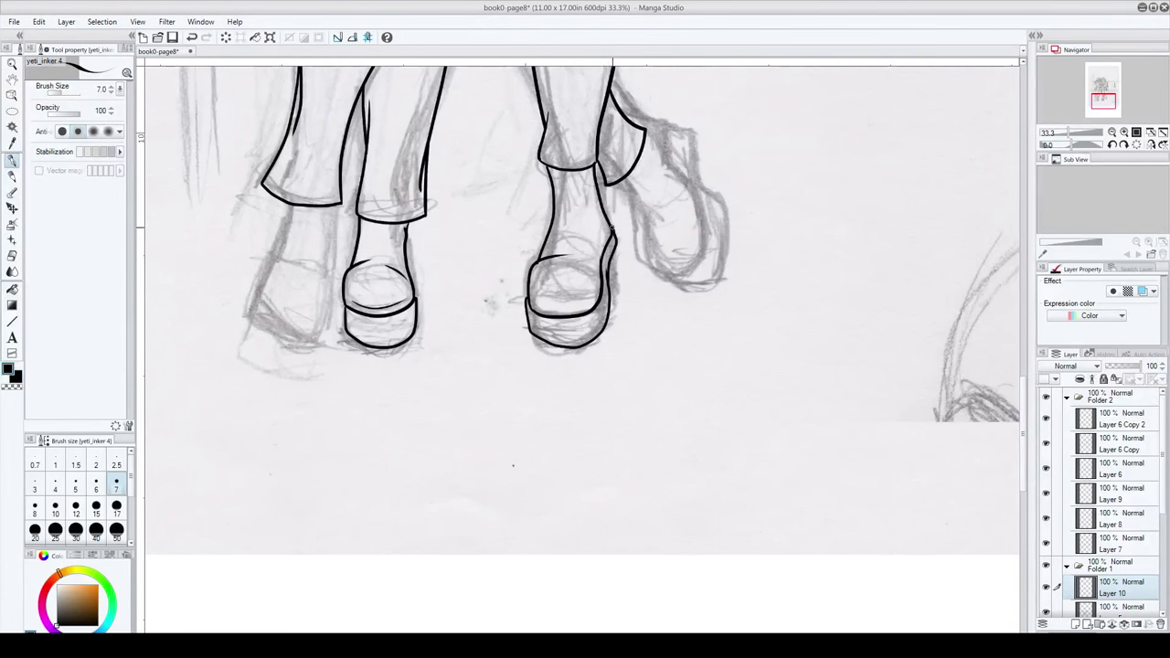
pyautogui.hotkey('ctrl', 'z')
pyautogui.hotkey('ctrl', 'z')
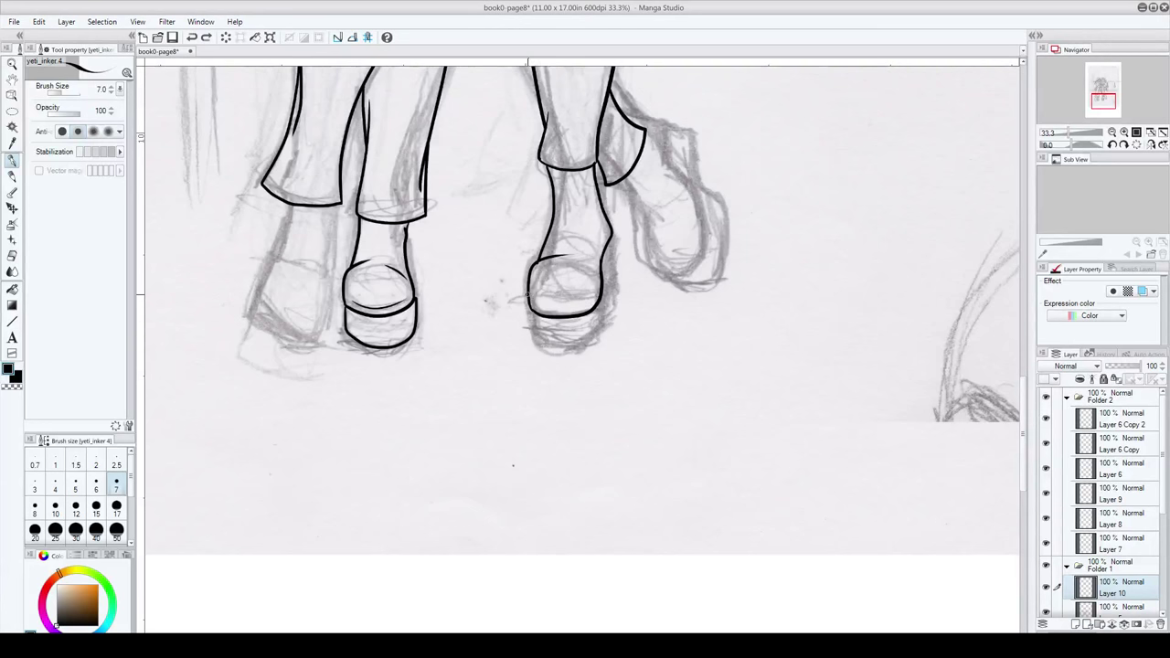
pyautogui.moveTo(525, 289)
pyautogui.mouseDown()
pyautogui.moveTo(540, 345)
pyautogui.moveTo(594, 347)
pyautogui.moveTo(612, 314)
pyautogui.moveTo(613, 226)
pyautogui.moveTo(611, 271)
pyautogui.moveTo(559, 379)
pyautogui.moveTo(531, 374)
pyautogui.moveTo(585, 466)
pyautogui.moveTo(620, 435)
pyautogui.moveTo(619, 380)
pyautogui.moveTo(590, 323)
pyautogui.moveTo(579, 365)
pyautogui.mouseUp()
pyautogui.hotkey('ctrl', 'z')
pyautogui.moveTo(560, 322)
pyautogui.mouseDown()
pyautogui.moveTo(586, 336)
pyautogui.moveTo(610, 444)
pyautogui.mouseUp()
pyautogui.hotkey('ctrl', 'z')
pyautogui.moveTo(560, 324)
pyautogui.mouseDown()
pyautogui.moveTo(588, 345)
pyautogui.moveTo(602, 381)
pyautogui.moveTo(614, 445)
pyautogui.moveTo(587, 465)
pyautogui.moveTo(563, 452)
pyautogui.moveTo(552, 380)
pyautogui.mouseUp()
pyautogui.moveTo(560, 421); pyautogui.dragTo(537, 372)
pyautogui.hotkey('ctrl', 'z')
pyautogui.hotkey('ctrl', 'z')
# Step: Undo the stray strokes drawn across the two seated women
pyautogui.moveTo(445, 239)
pyautogui.mouseDown()
pyautogui.moveTo(515, 393)
pyautogui.moveTo(559, 584)
pyautogui.mouseUp()
pyautogui.moveTo(525, 347)
pyautogui.mouseDown()
pyautogui.moveTo(561, 472)
pyautogui.moveTo(514, 459)
pyautogui.mouseUp()
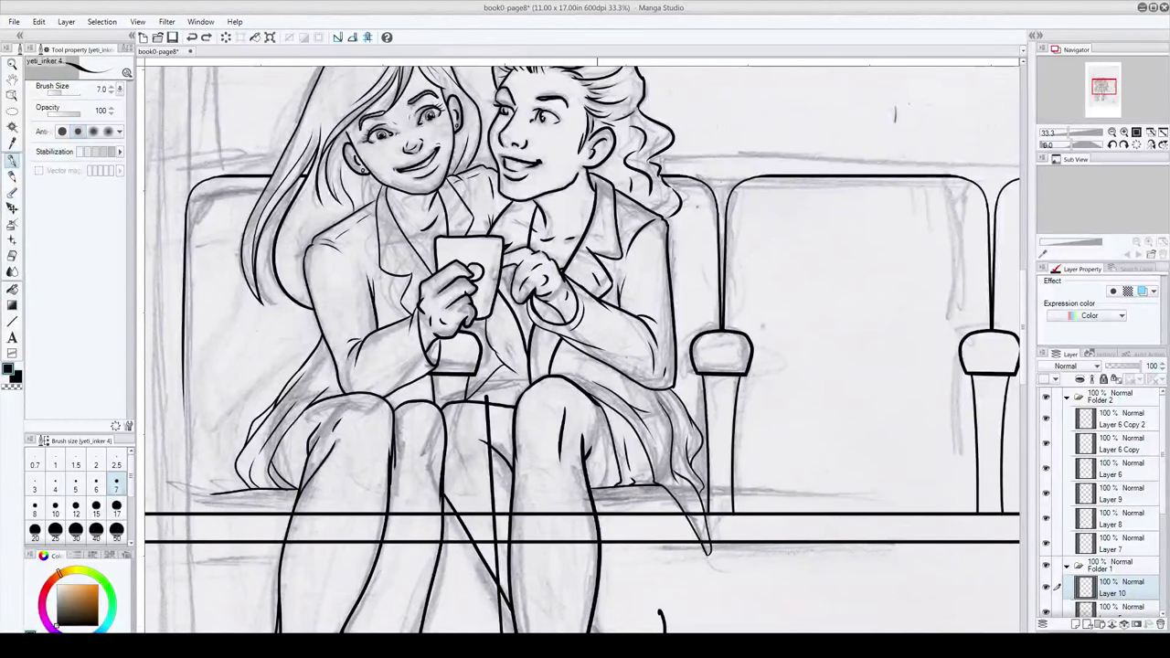
pyautogui.hotkey('ctrl', 'z')
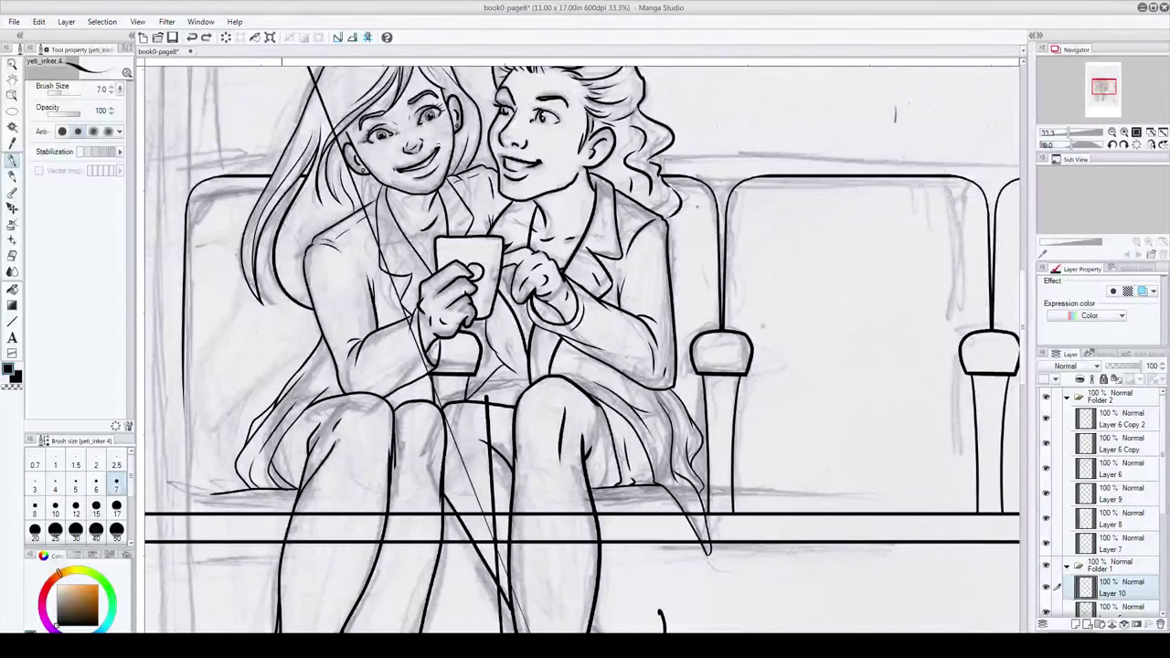
pyautogui.hotkey('ctrl', 'z')
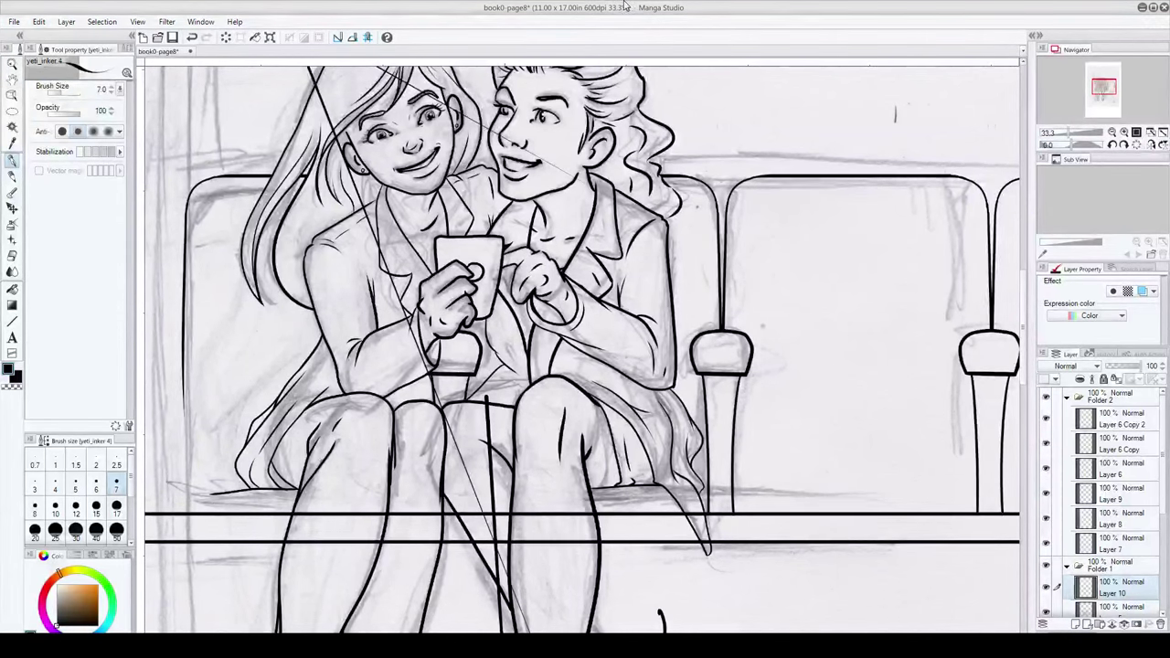
pyautogui.hotkey('ctrl', 'z')
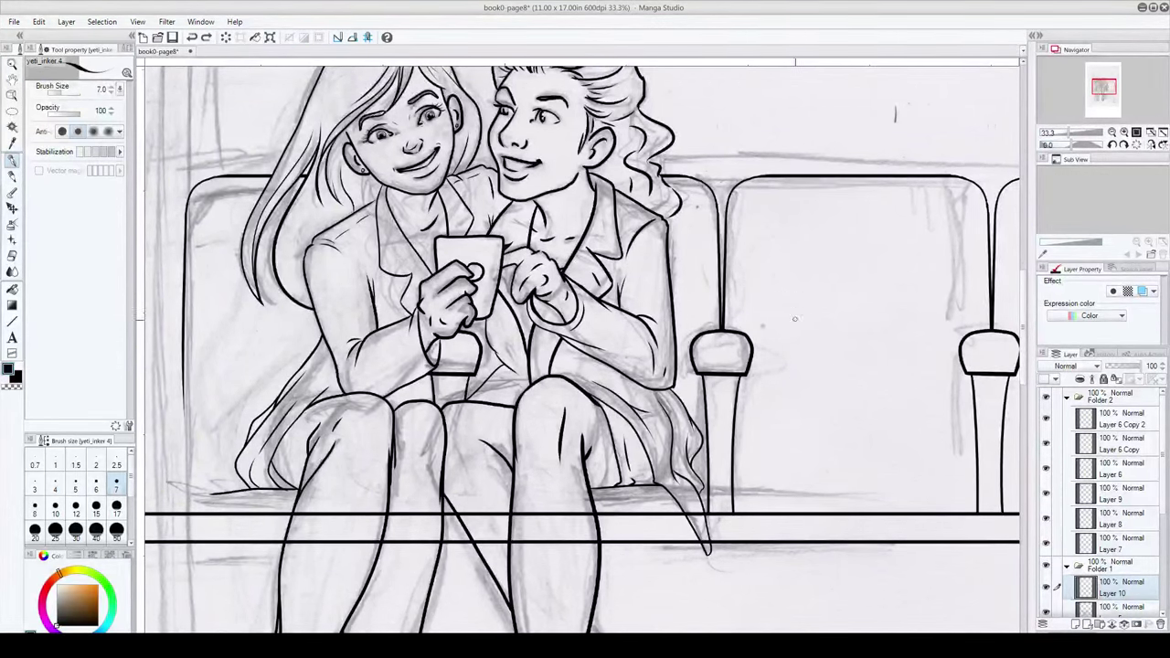
pyautogui.hotkey('ctrl', 'z')
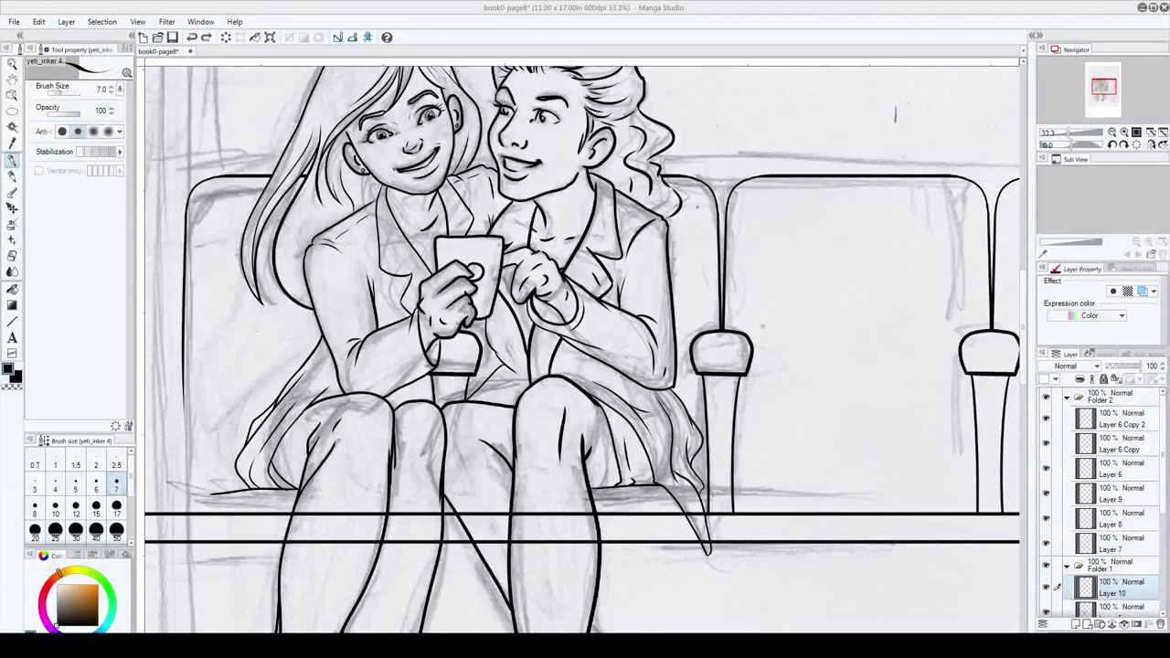
pyautogui.hotkey('ctrl', '-')
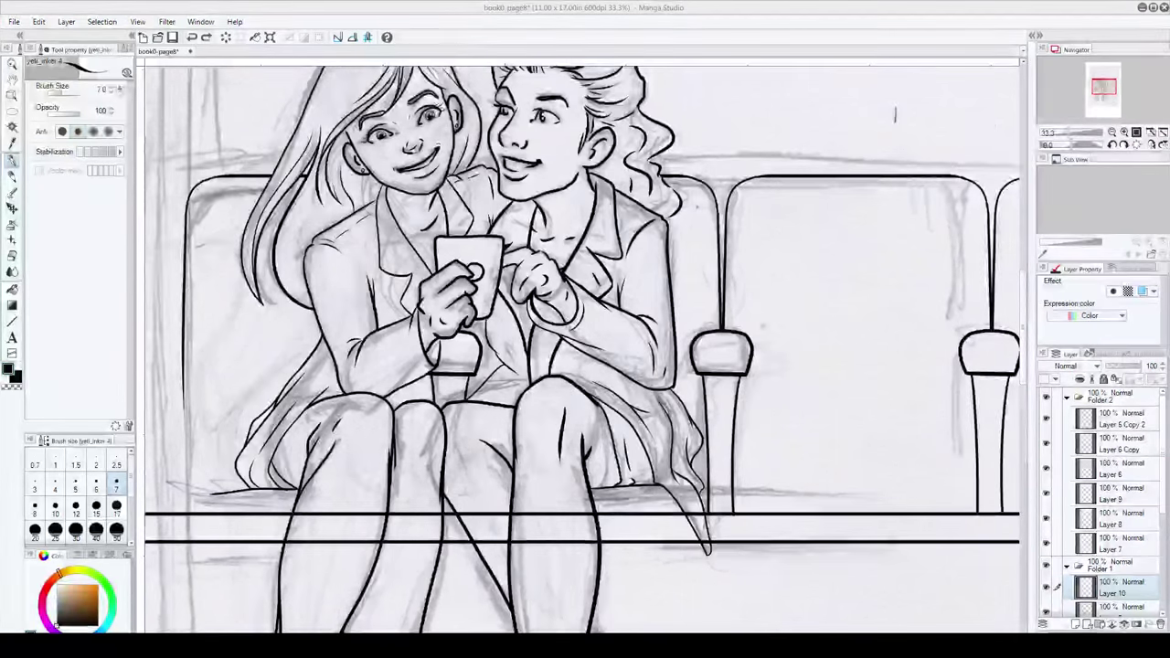
pyautogui.hotkey('ctrl', '+')
pyautogui.hotkey('ctrl', '-')
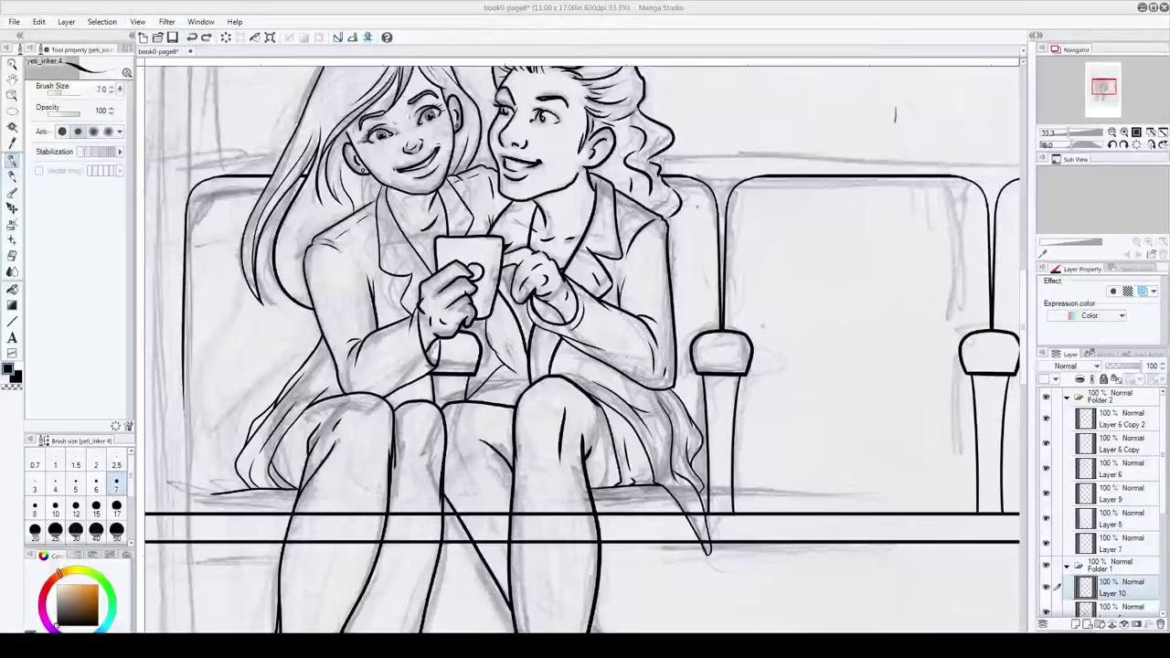
pyautogui.hotkey('ctrl', '+')
pyautogui.hotkey('ctrl', '-')
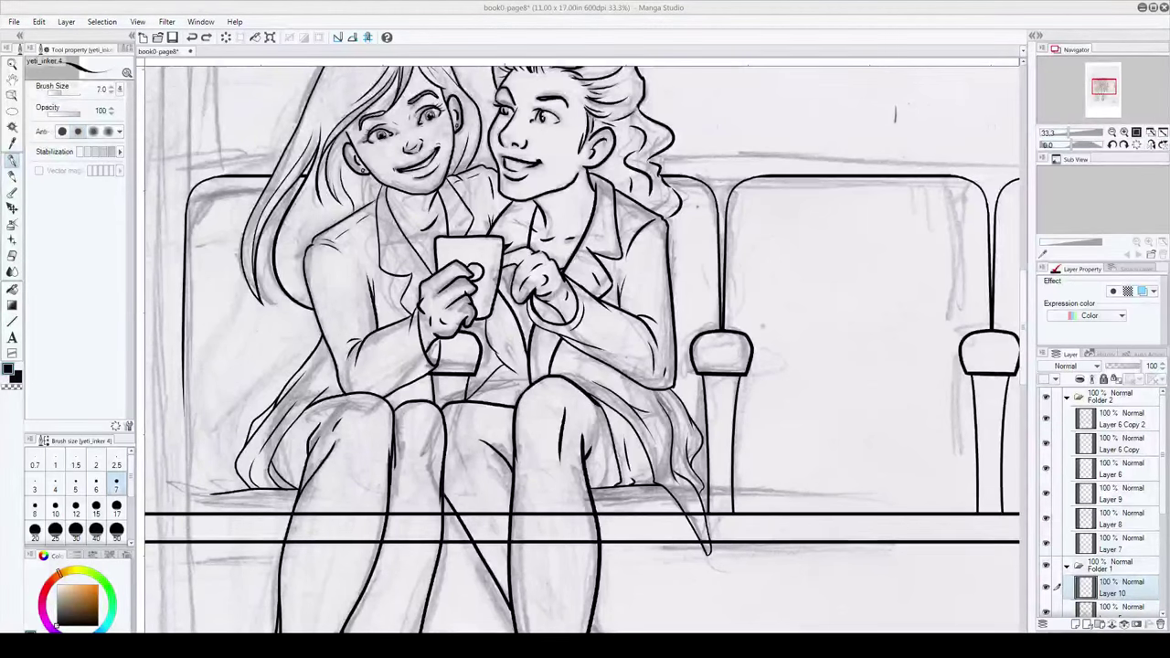
pyautogui.hotkey('ctrl', '+')
pyautogui.hotkey('ctrl', '-')
pyautogui.hotkey('ctrl', '+')
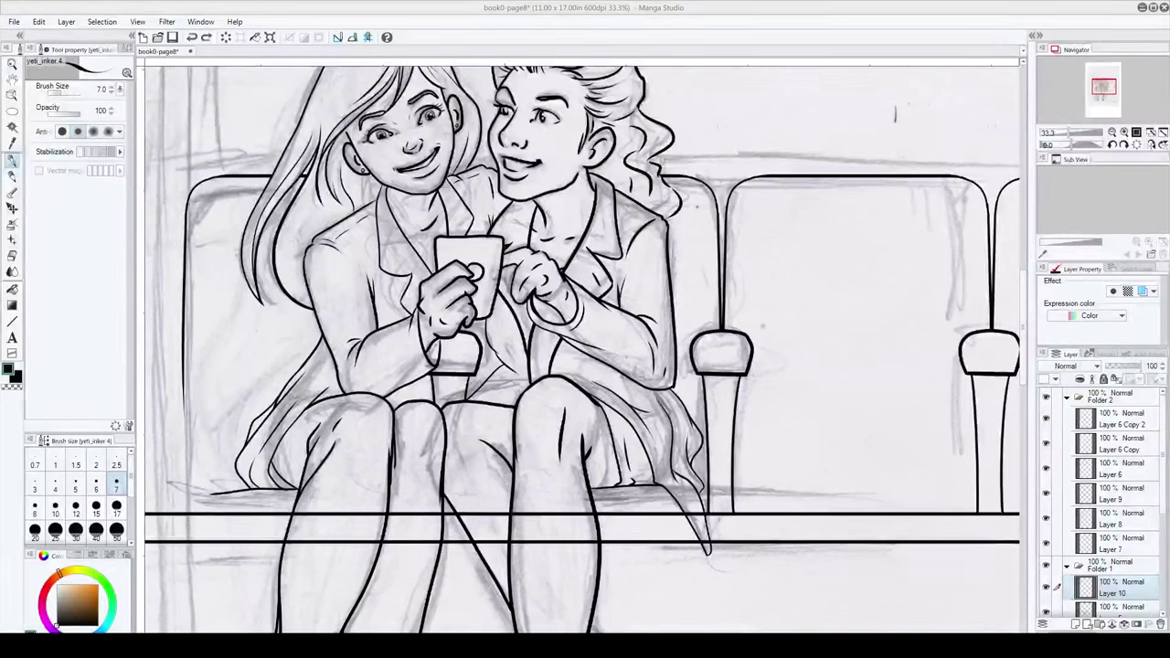
pyautogui.hotkey('ctrl', '-')
pyautogui.hotkey('ctrl', '+')
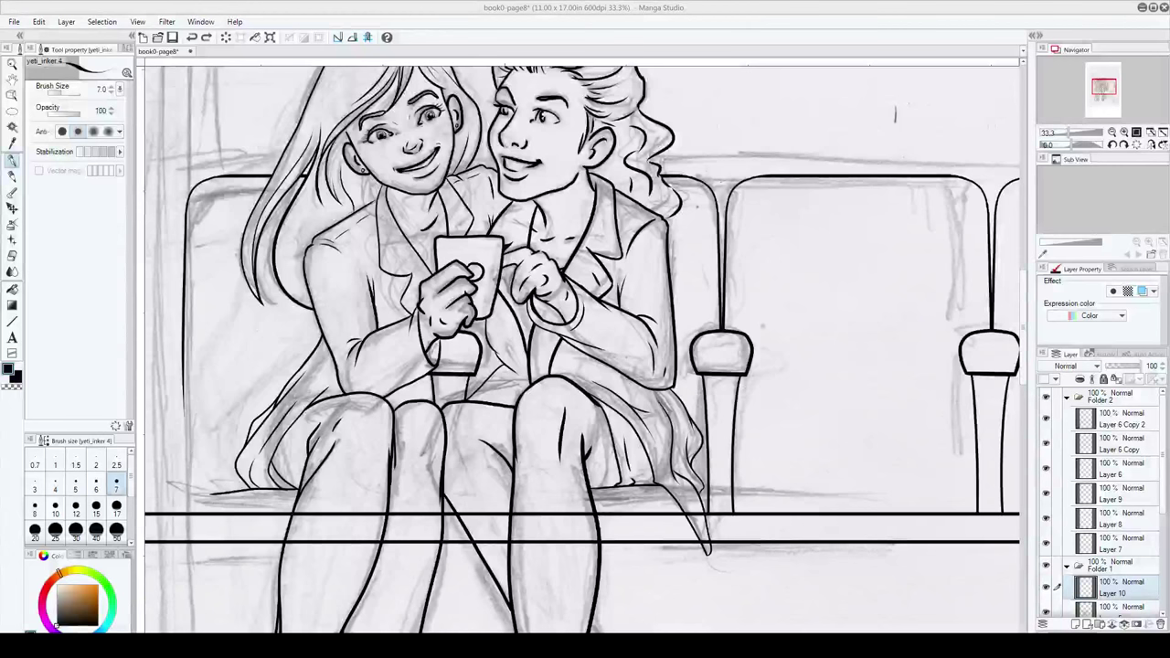
pyautogui.hotkey('ctrl', '-')
pyautogui.hotkey('ctrl', '+')
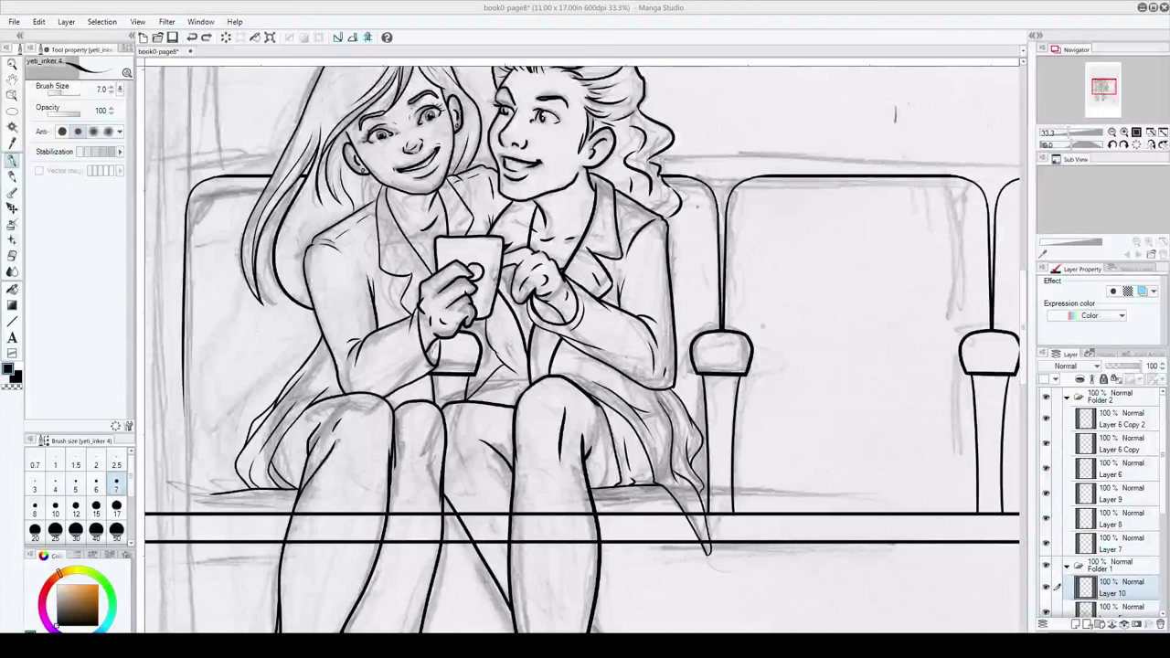
pyautogui.hotkey('ctrl', '-')
pyautogui.hotkey('ctrl', '+')
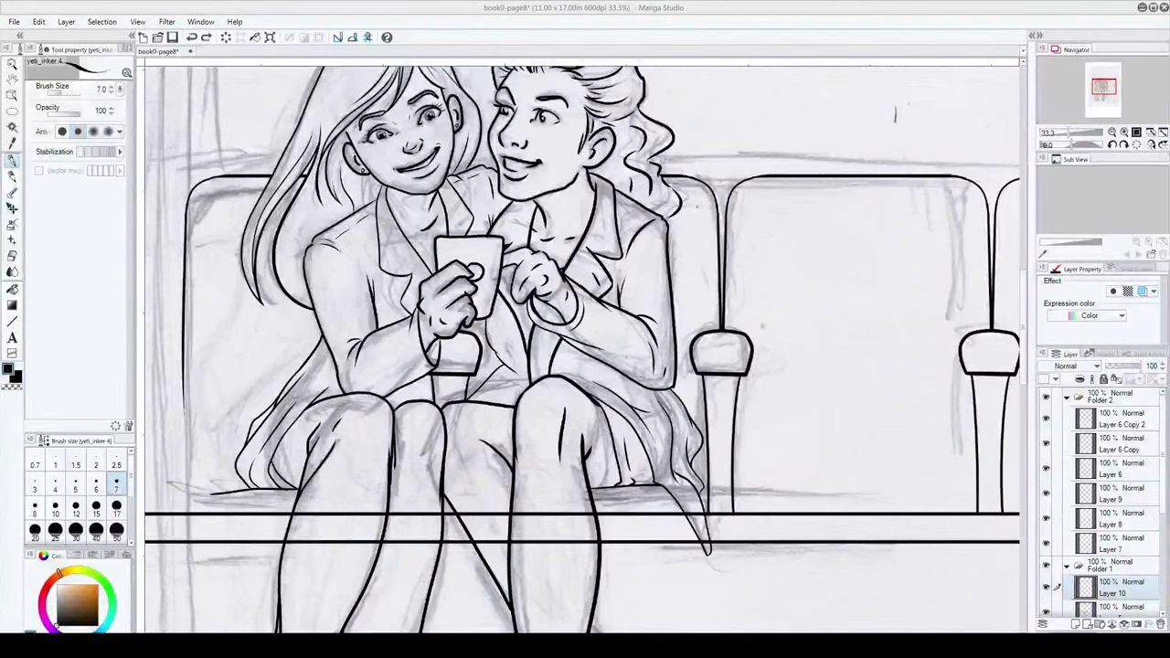
pyautogui.hotkey('ctrl', '-')
pyautogui.hotkey('ctrl', '+')
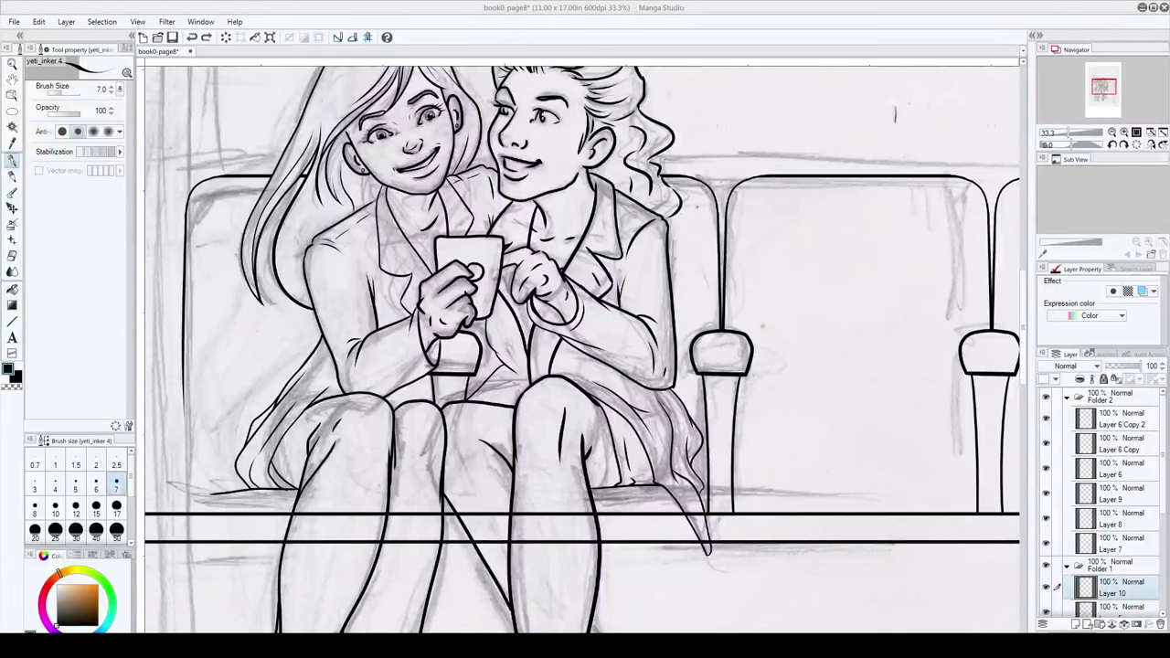
pyautogui.hotkey('ctrl', '-')
pyautogui.hotkey('ctrl', '+')
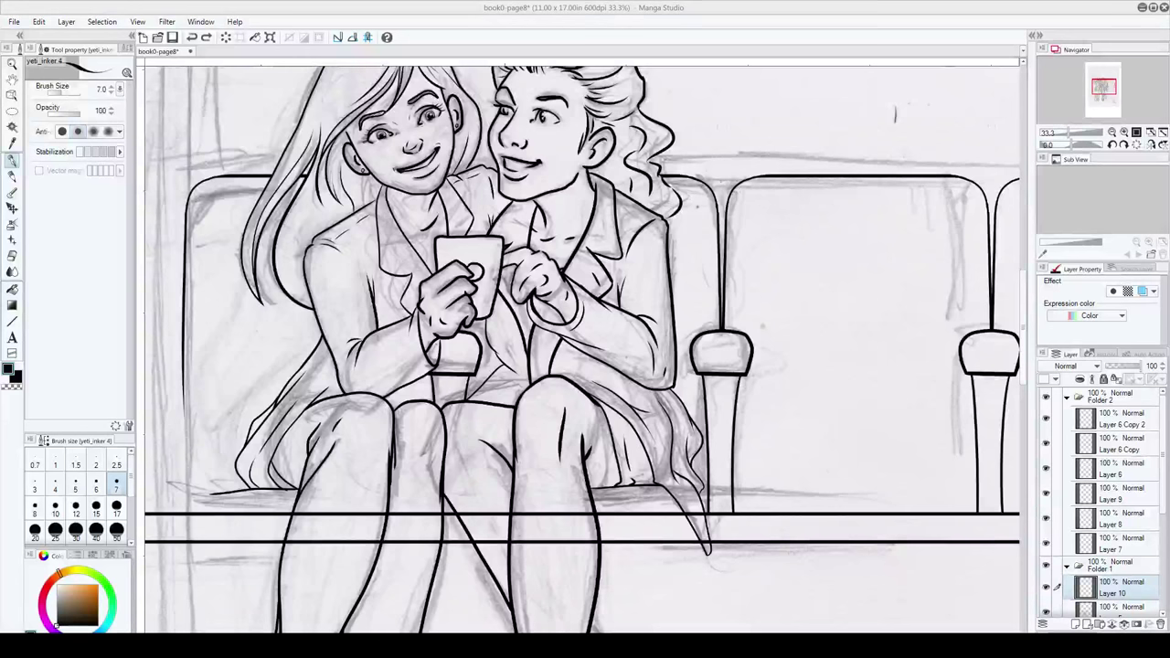
pyautogui.hotkey('ctrl', '-')
pyautogui.hotkey('ctrl', '+')
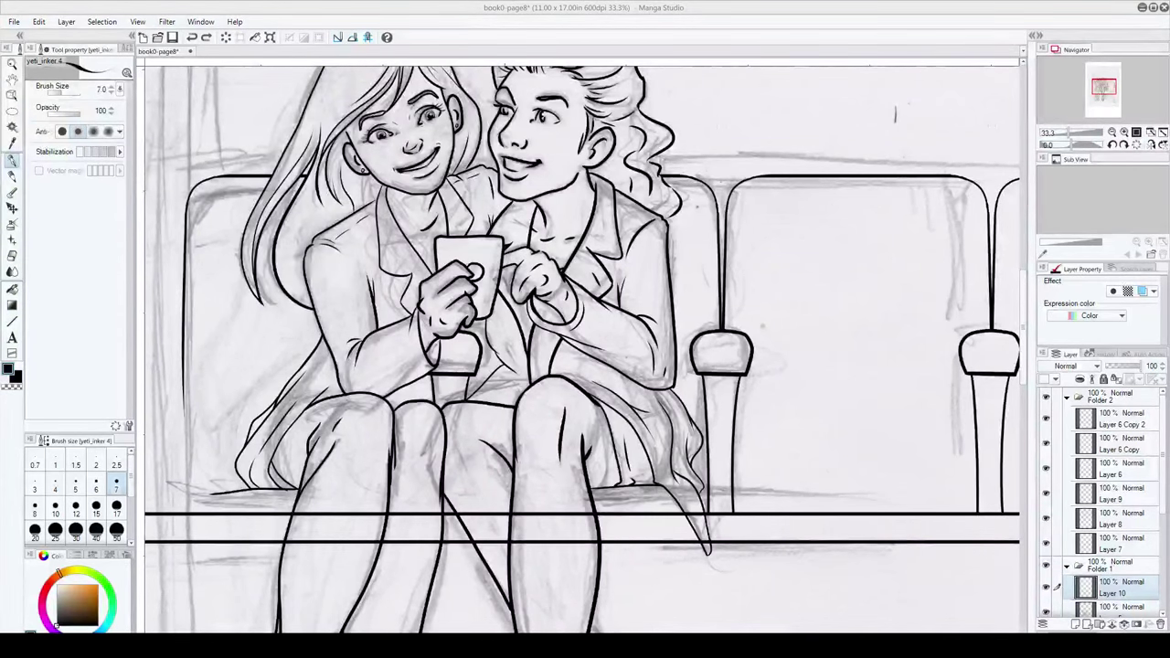
pyautogui.hotkey('ctrl', '-')
pyautogui.hotkey('ctrl', '+')
pyautogui.hotkey('ctrl', '-')
pyautogui.hotkey('ctrl', '+')
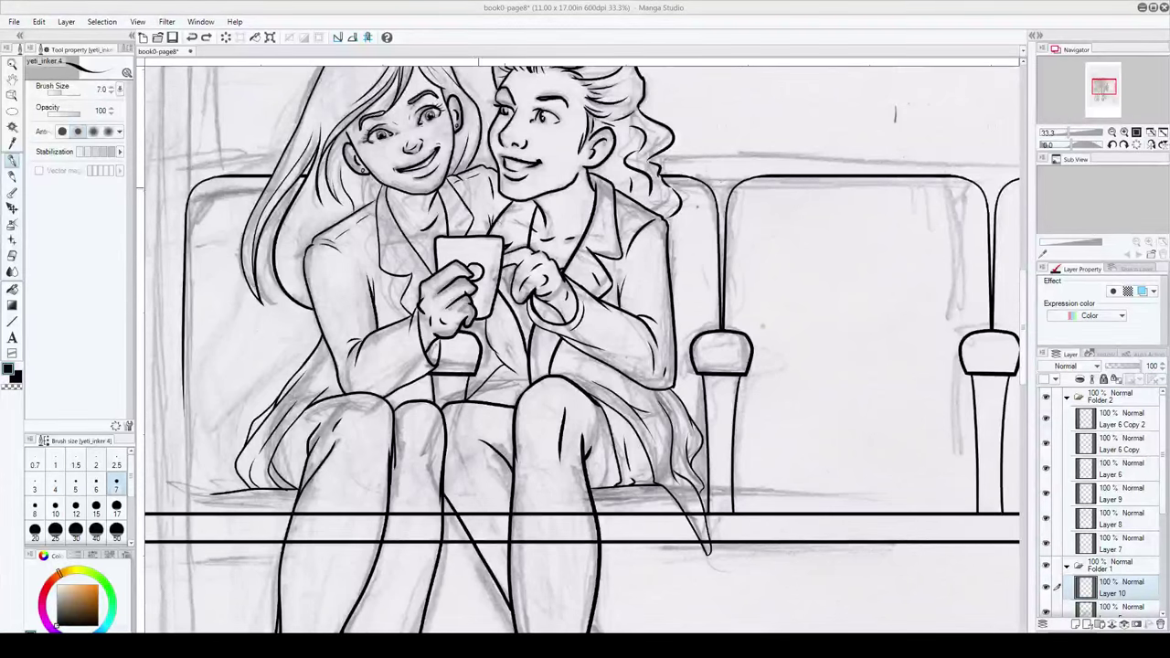
# Step: Try a long curved pen stroke from the phone down across the knees and undo it
pyautogui.moveTo(478, 188); pyautogui.dragTo(662, 519)
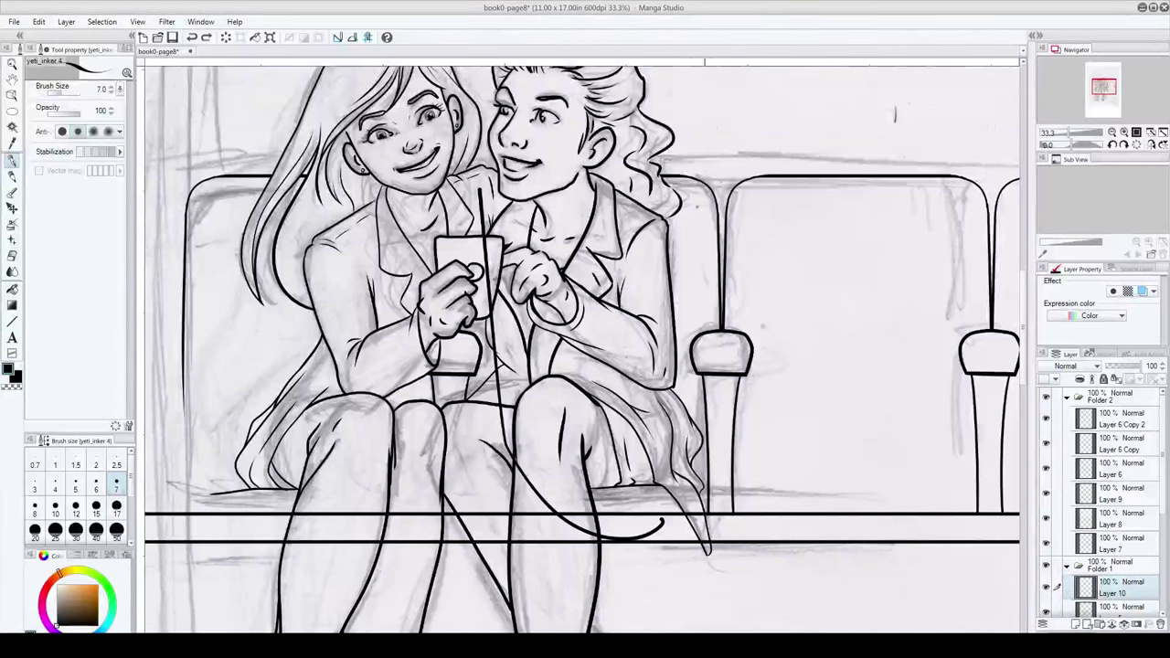
pyautogui.hotkey('ctrl', 'z')
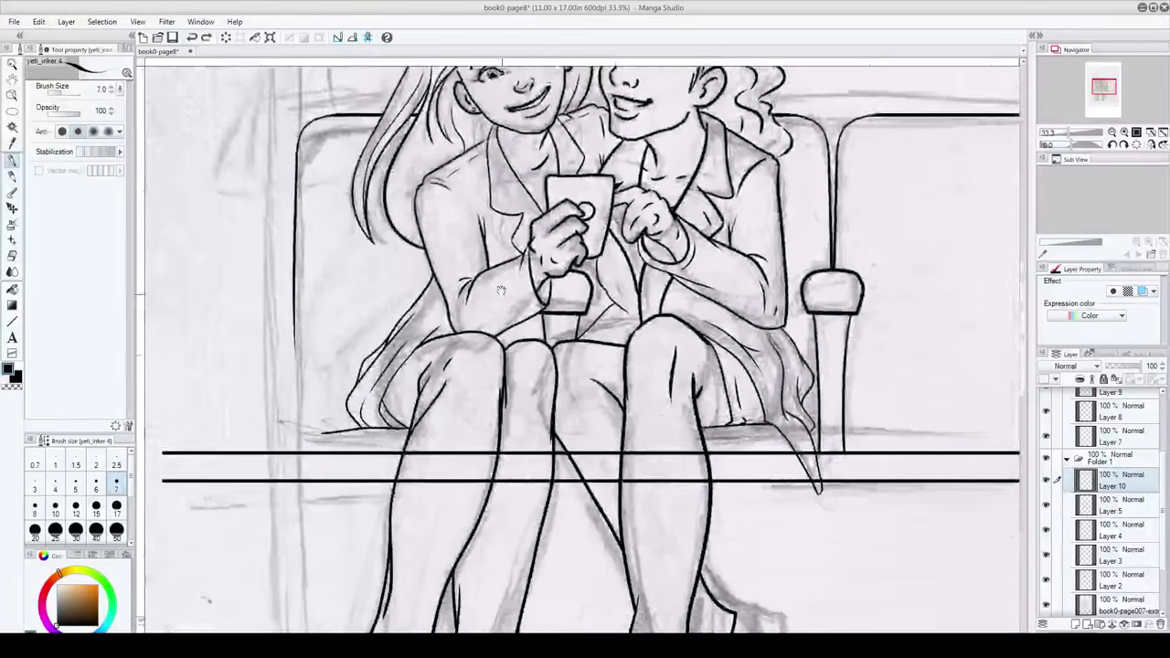
# Step: Check the pen's stabilization strength and add a new raster layer above Layer 10
pyautogui.moveTo(501, 290); pyautogui.dragTo(468, 258)
pyautogui.moveTo(434, 369); pyautogui.dragTo(454, 191)
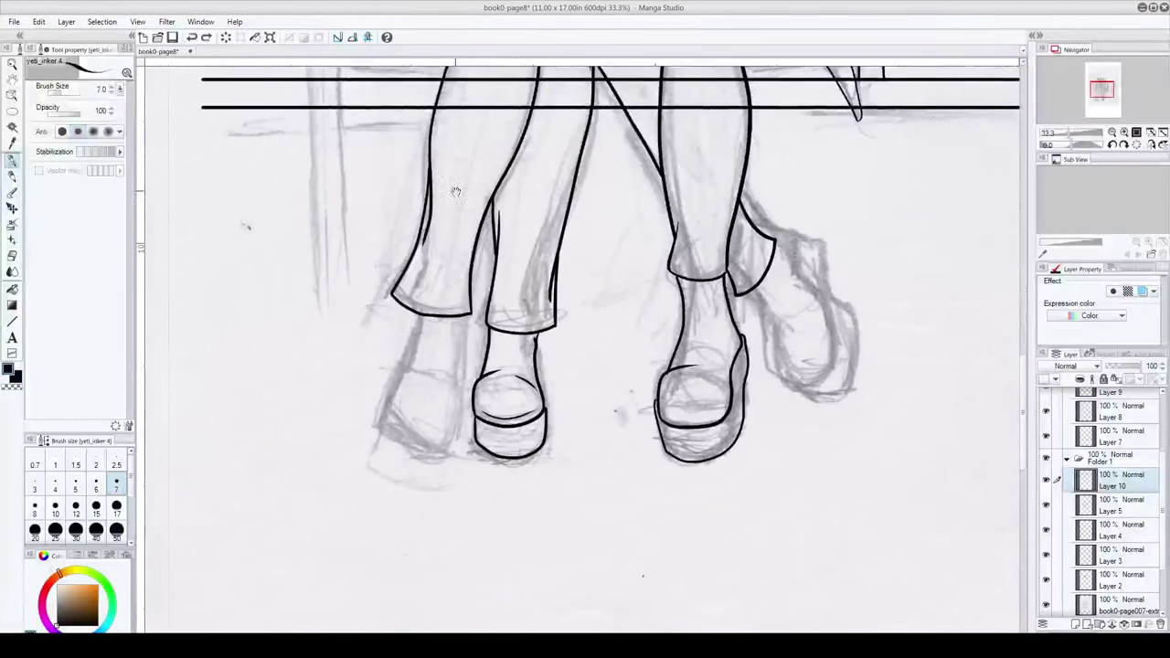
pyautogui.click(119, 152)
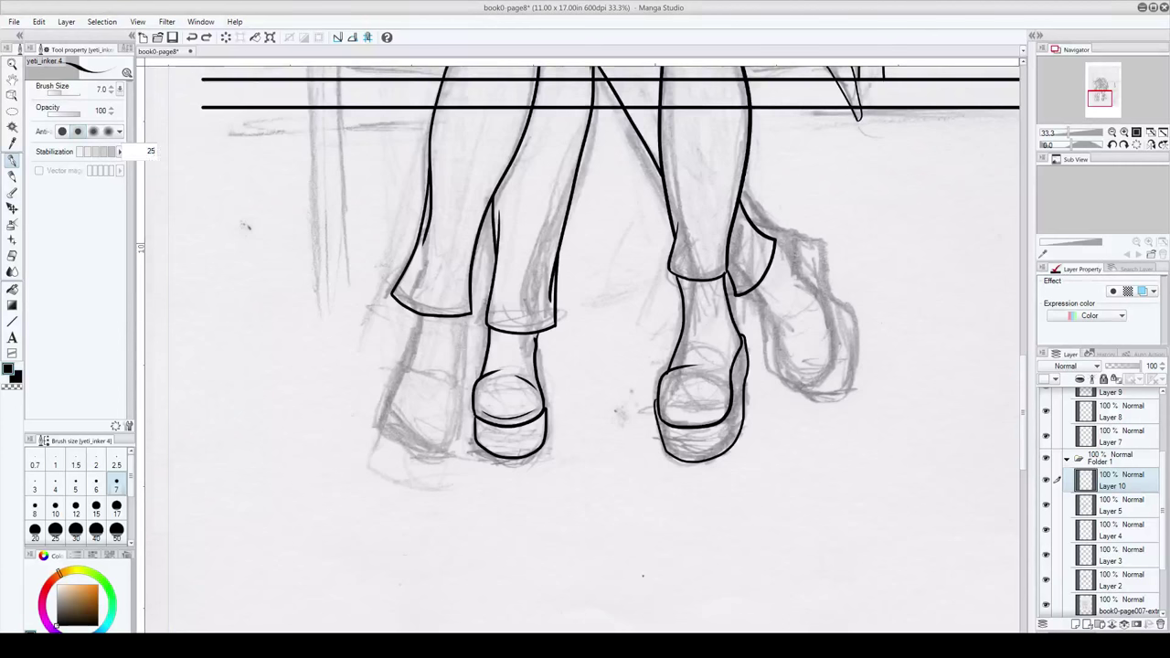
pyautogui.click(90, 279)
pyautogui.moveTo(813, 427); pyautogui.dragTo(814, 465)
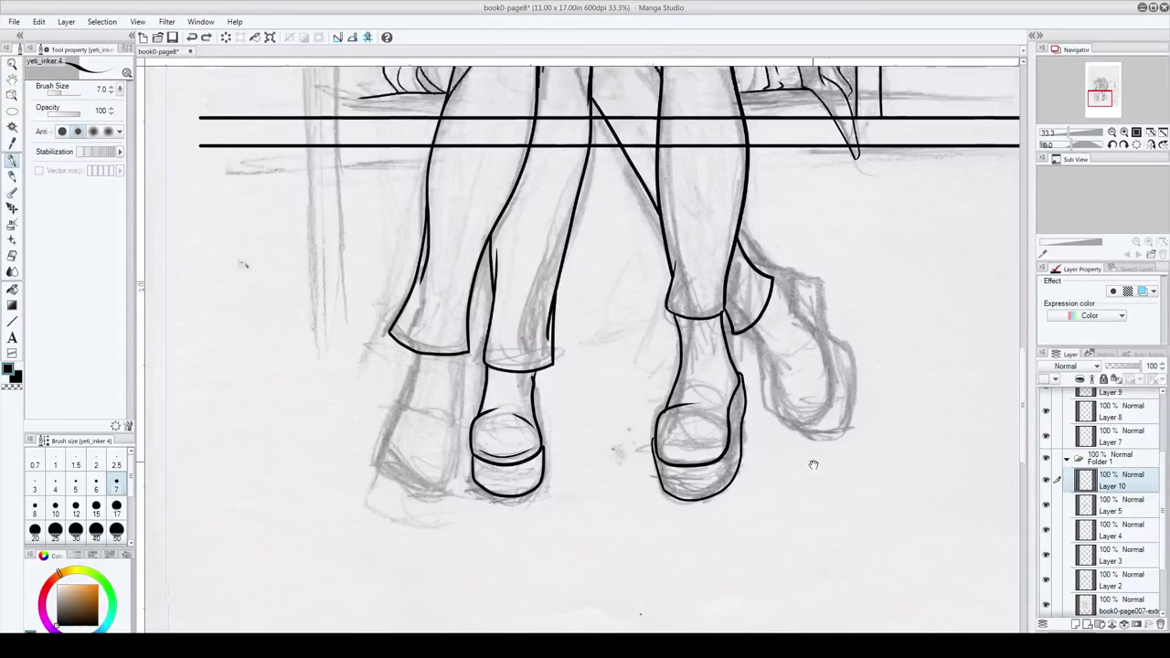
pyautogui.hotkey('ctrl', 'shift', 'n')
# Step: Ink the curly-haired woman's rear shoe over the sketch, outlining the upper and the thick sole around it
pyautogui.moveTo(790, 336)
pyautogui.mouseDown()
pyautogui.moveTo(700, 424)
pyautogui.moveTo(662, 425)
pyautogui.moveTo(680, 482)
pyautogui.moveTo(704, 508)
pyautogui.moveTo(737, 497)
pyautogui.moveTo(739, 457)
pyautogui.moveTo(693, 363)
pyautogui.moveTo(684, 371)
pyautogui.mouseUp()
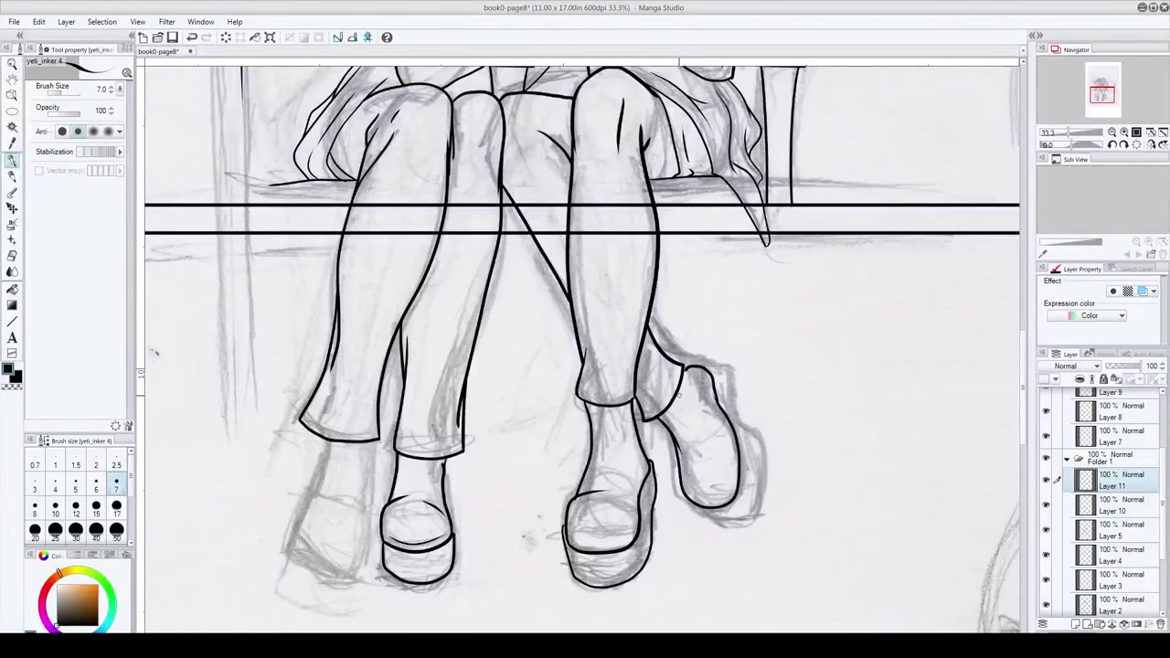
pyautogui.hotkey('ctrl', 'z')
pyautogui.moveTo(711, 397); pyautogui.dragTo(693, 369)
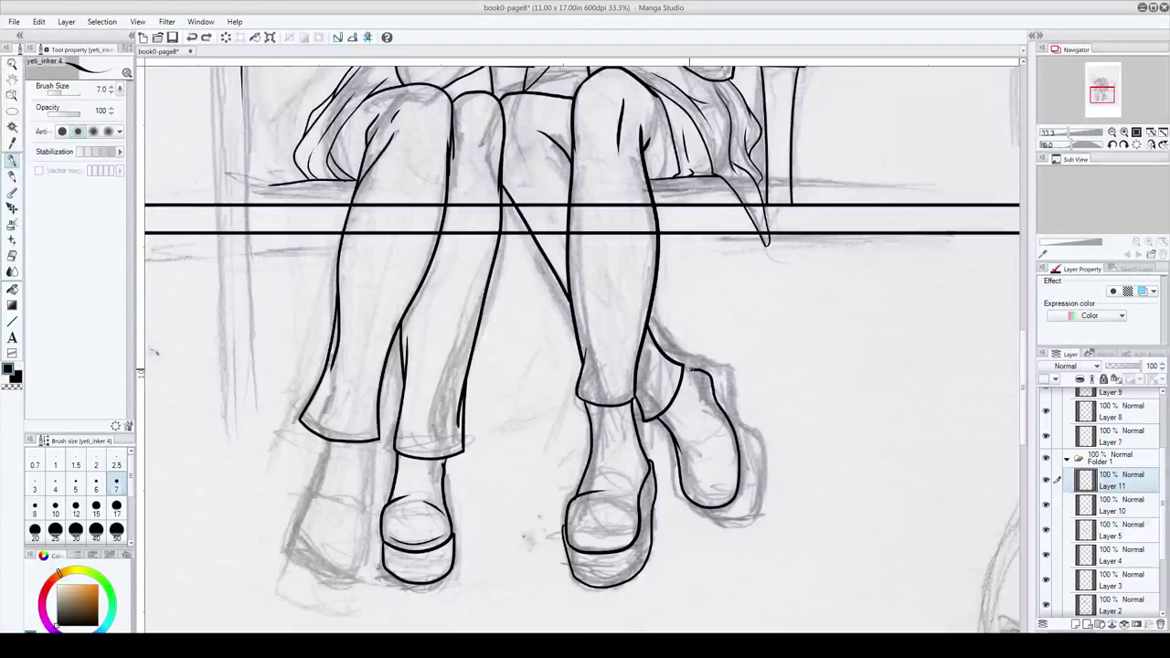
pyautogui.moveTo(686, 497)
pyautogui.mouseDown()
pyautogui.moveTo(699, 510)
pyautogui.moveTo(742, 508)
pyautogui.moveTo(746, 433)
pyautogui.mouseUp()
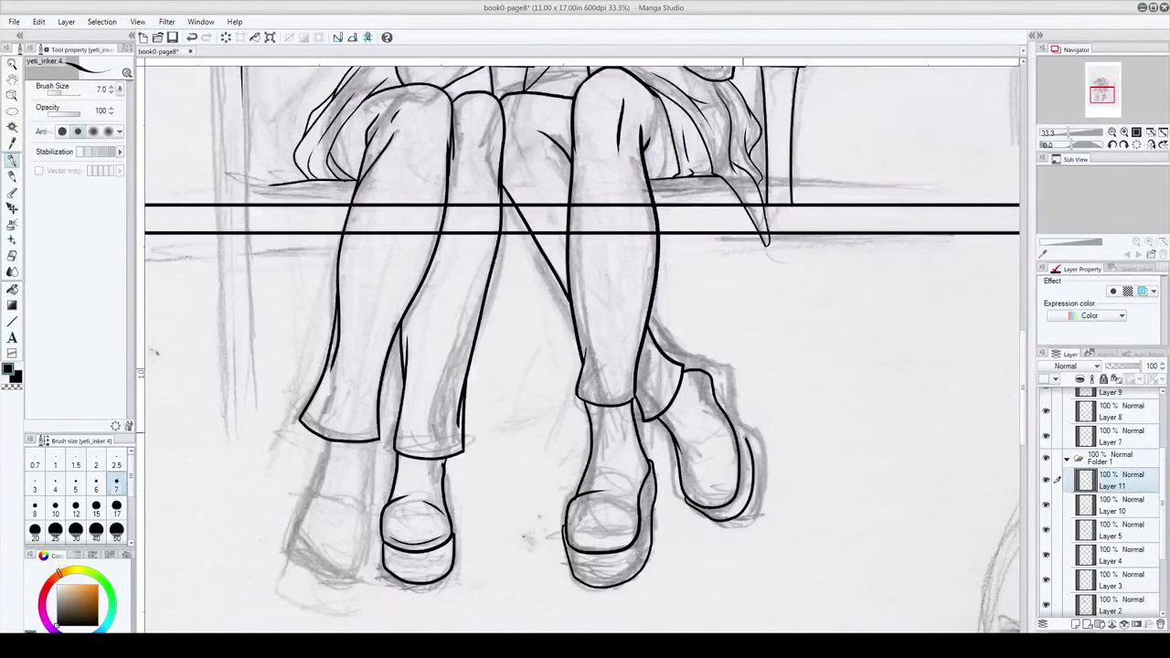
pyautogui.hotkey('ctrl', 'z')
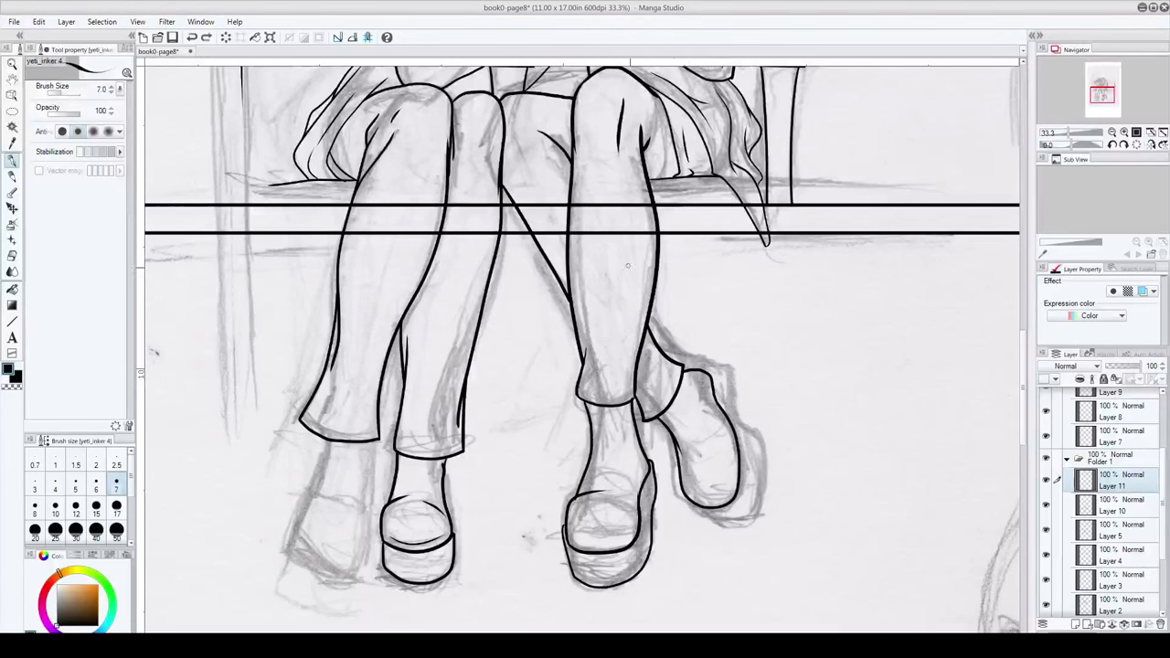
pyautogui.moveTo(699, 371)
pyautogui.mouseDown()
pyautogui.moveTo(727, 371)
pyautogui.moveTo(752, 425)
pyautogui.moveTo(748, 515)
pyautogui.moveTo(693, 499)
pyautogui.mouseUp()
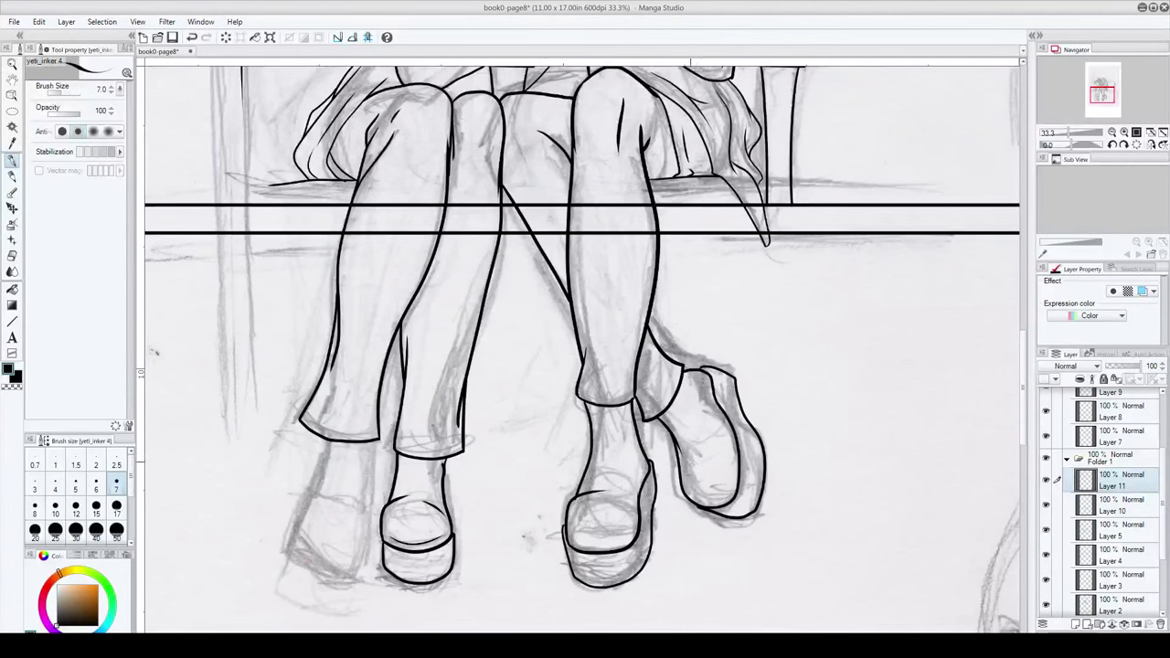
# Step: Try to ink the long-haired woman's rear shoe and ankle below her trouser hem
pyautogui.moveTo(507, 449)
pyautogui.mouseDown()
pyautogui.moveTo(662, 357)
pyautogui.moveTo(654, 291)
pyautogui.moveTo(677, 331)
pyautogui.mouseUp()
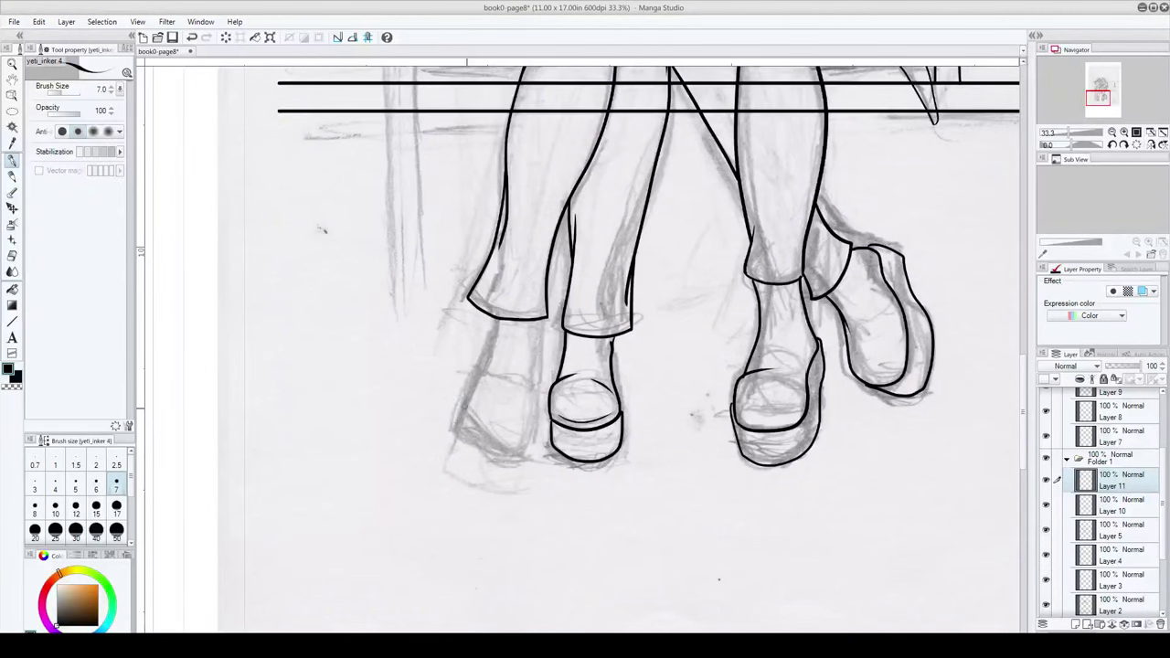
pyautogui.moveTo(467, 404)
pyautogui.mouseDown()
pyautogui.moveTo(530, 418)
pyautogui.moveTo(537, 394)
pyautogui.moveTo(517, 366)
pyautogui.mouseUp()
pyautogui.hotkey('ctrl', 'z')
pyautogui.moveTo(522, 418)
pyautogui.mouseDown()
pyautogui.moveTo(538, 395)
pyautogui.moveTo(531, 318)
pyautogui.mouseUp()
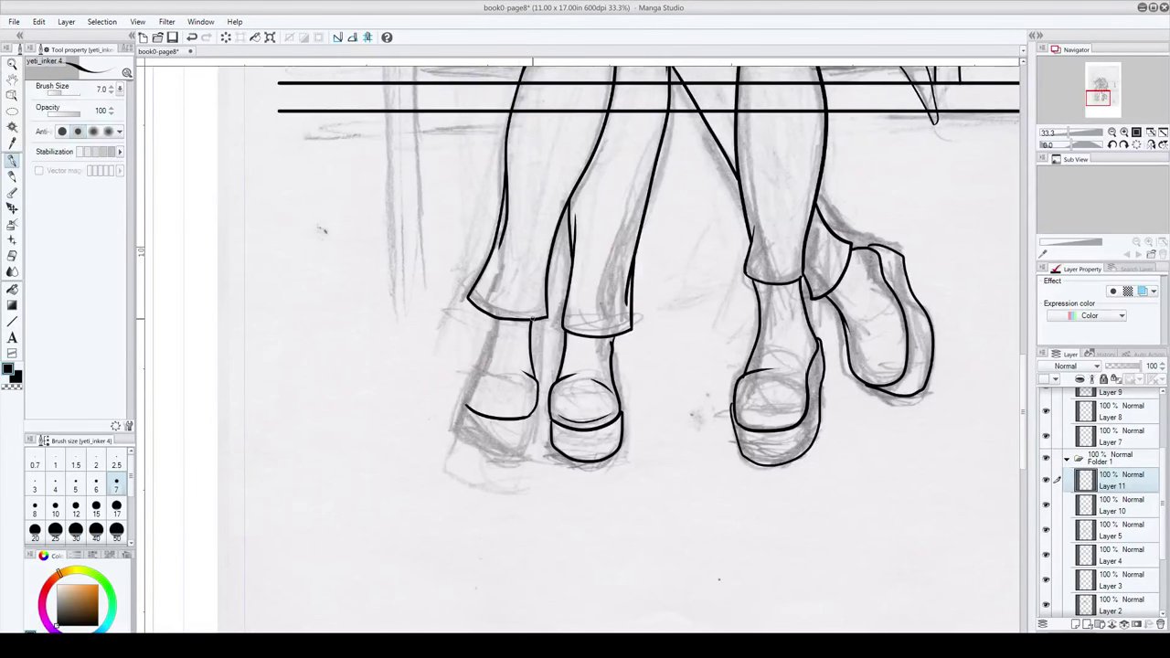
pyautogui.hotkey('ctrl', 'z')
pyautogui.moveTo(466, 408)
pyautogui.mouseDown()
pyautogui.moveTo(466, 380)
pyautogui.moveTo(497, 367)
pyautogui.moveTo(481, 356)
pyautogui.moveTo(491, 324)
pyautogui.mouseUp()
pyautogui.hotkey('ctrl', 'z')
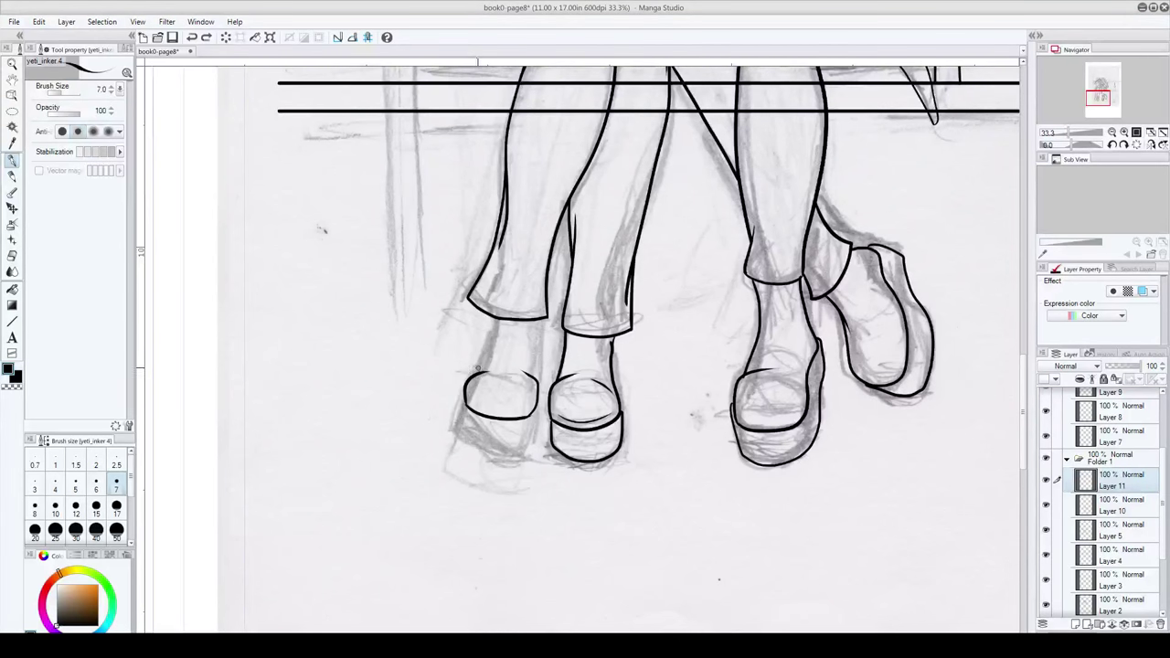
pyautogui.moveTo(473, 375); pyautogui.dragTo(492, 316)
pyautogui.hotkey('ctrl', 'z')
pyautogui.hotkey('ctrl', 'z')
pyautogui.hotkey('ctrl', 'z')
pyautogui.hotkey('ctrl', 'z')
# Step: Toggle the visibility of the ink layers to find the one holding the horizontal bench lines
pyautogui.moveTo(512, 402); pyautogui.dragTo(401, 570)
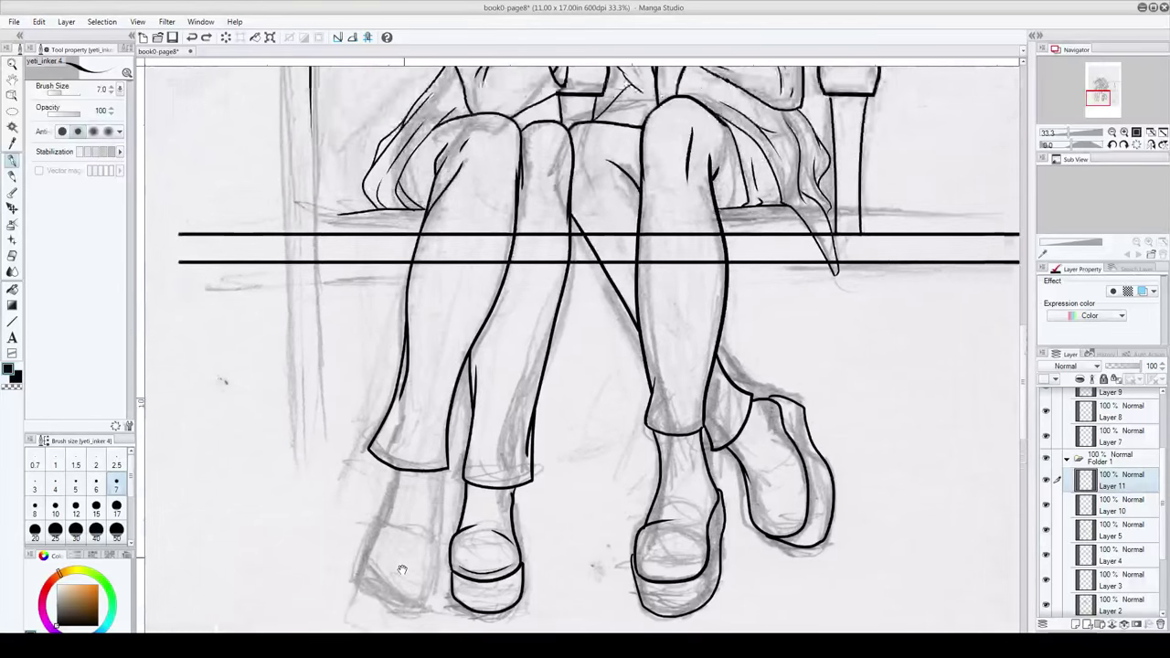
pyautogui.moveTo(637, 306); pyautogui.dragTo(446, 644)
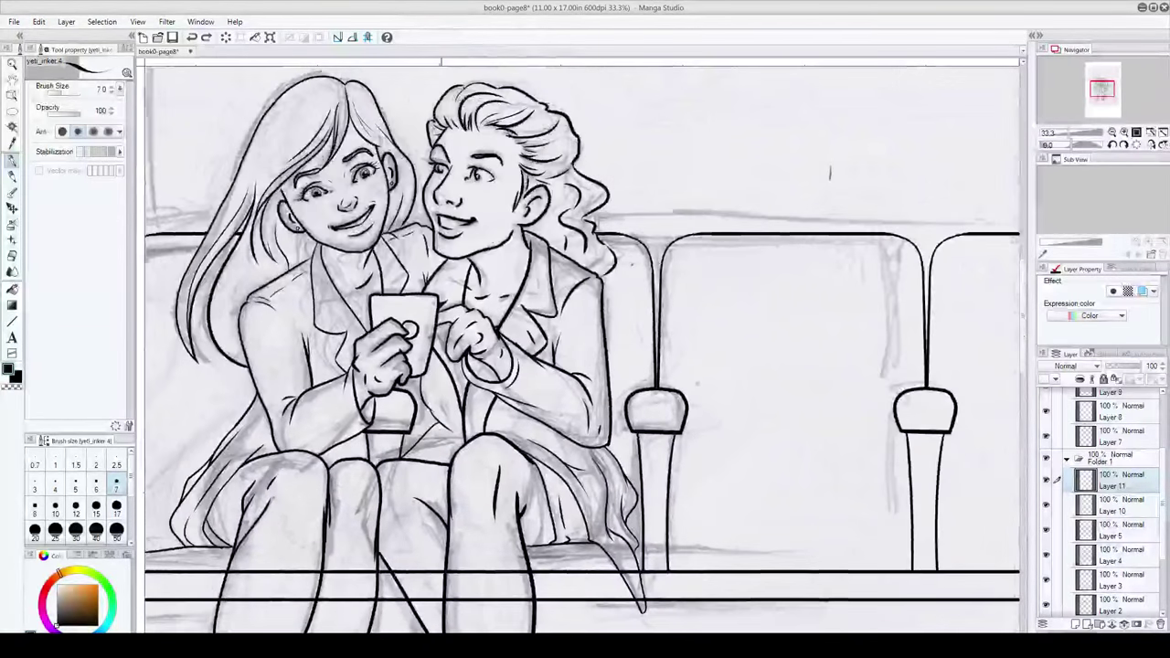
pyautogui.moveTo(582, 349); pyautogui.dragTo(677, 244)
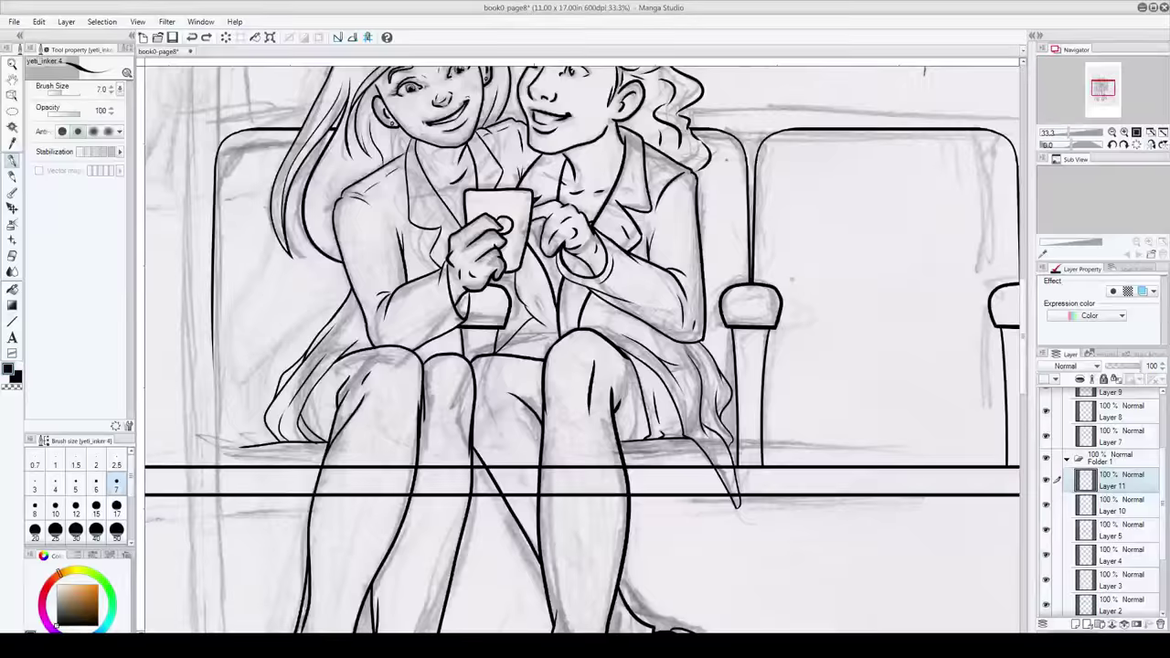
pyautogui.scroll(-3, 1047, 512)
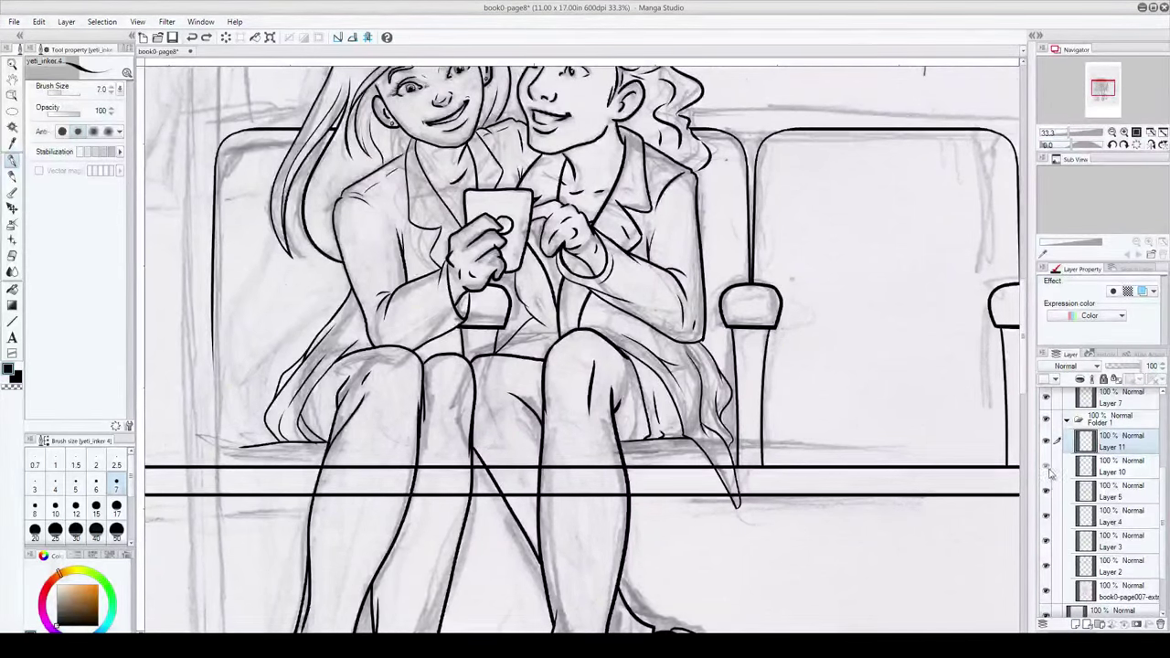
pyautogui.click(1047, 491)
pyautogui.click(1047, 492)
pyautogui.click(1047, 517)
pyautogui.scroll(5, 1082, 487)
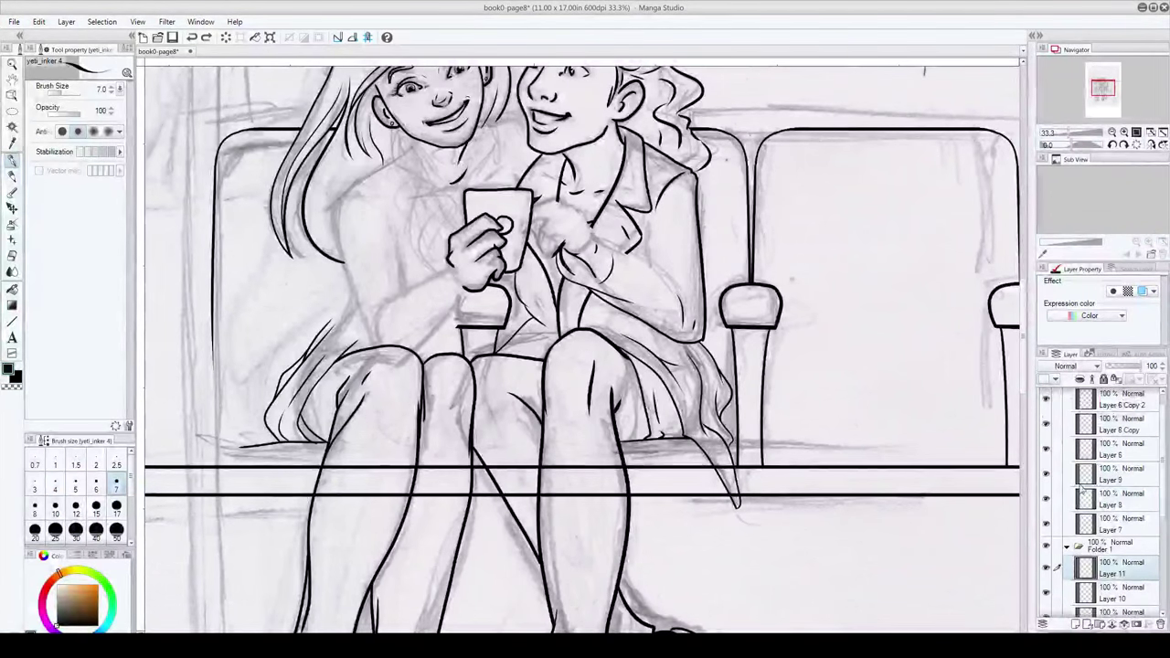
pyautogui.click(1046, 500)
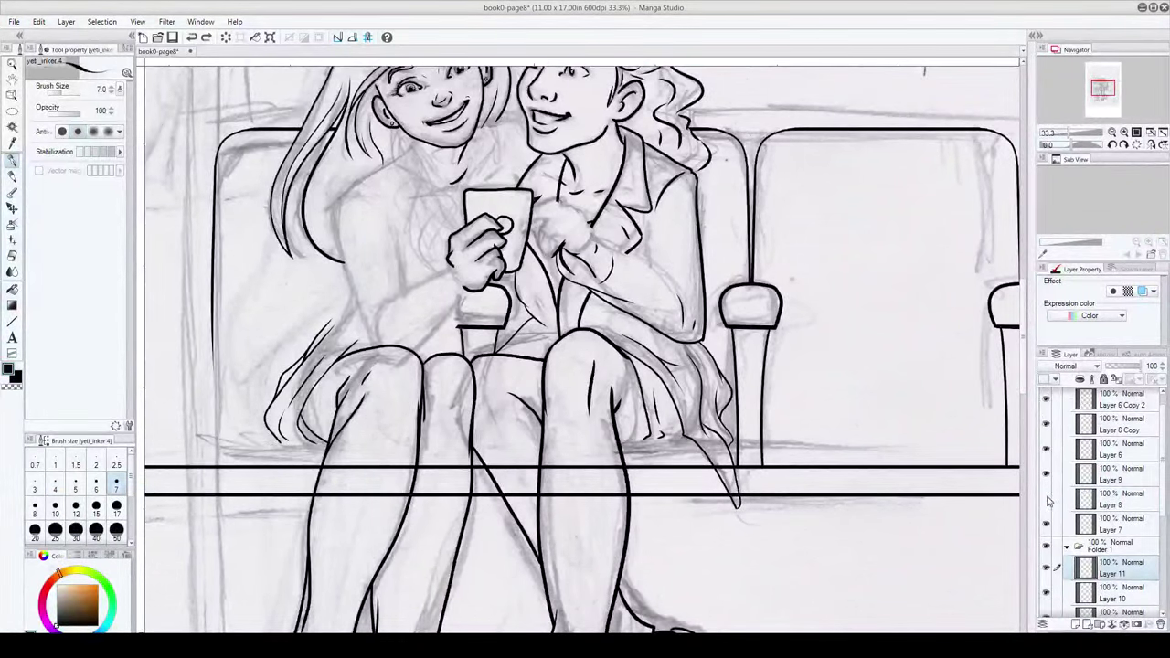
pyautogui.click(1046, 499)
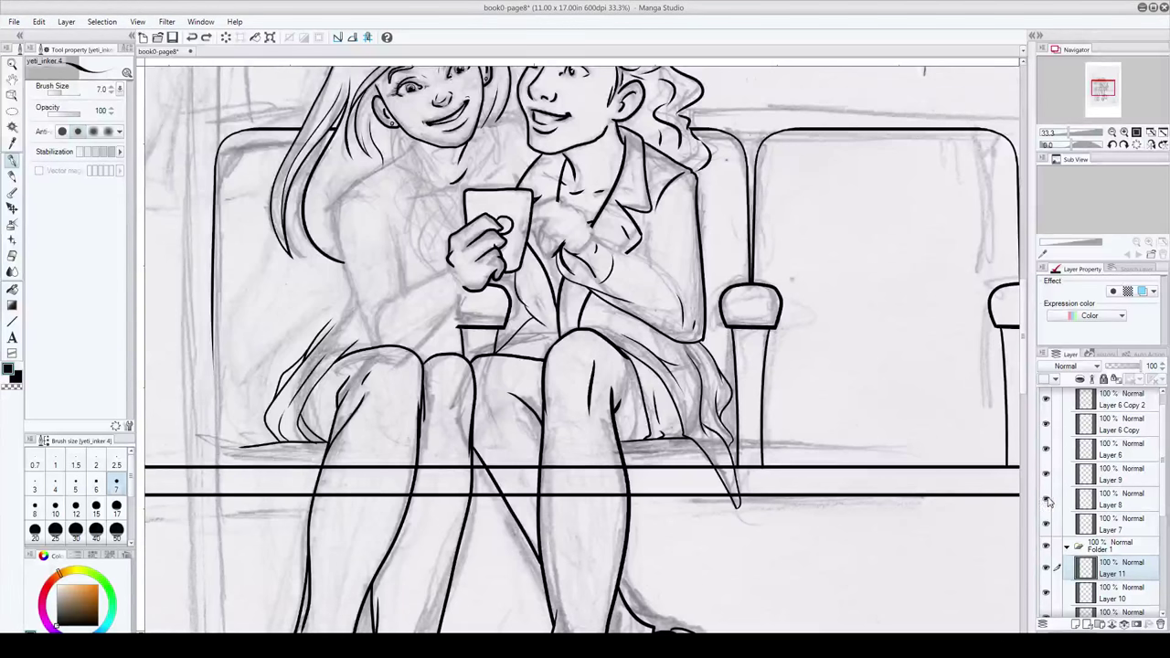
pyautogui.click(1046, 448)
pyautogui.click(1047, 448)
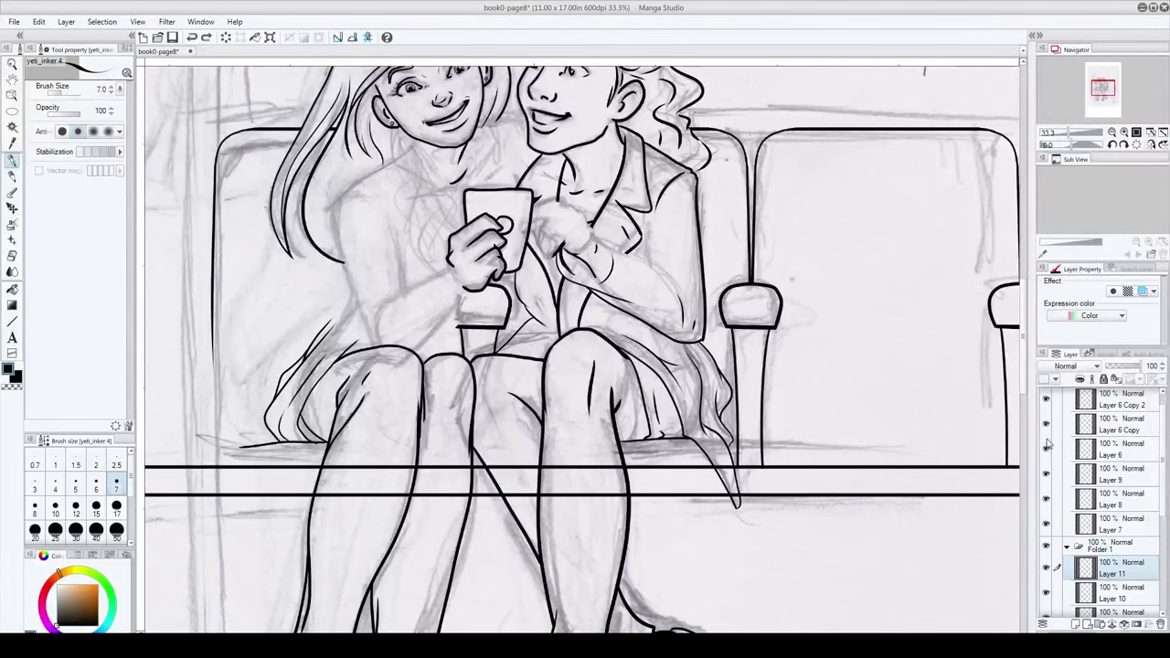
# Step: Erase the two horizontal bench lines where they cross the women's legs, working on Layer 6 and Layer 6 Copy
pyautogui.click(1102, 452)
pyautogui.moveTo(561, 467)
pyautogui.mouseDown()
pyautogui.moveTo(486, 459)
pyautogui.moveTo(585, 478)
pyautogui.moveTo(553, 459)
pyautogui.moveTo(616, 462)
pyautogui.mouseUp()
pyautogui.moveTo(437, 466)
pyautogui.mouseDown()
pyautogui.moveTo(449, 466)
pyautogui.moveTo(320, 466)
pyautogui.mouseUp()
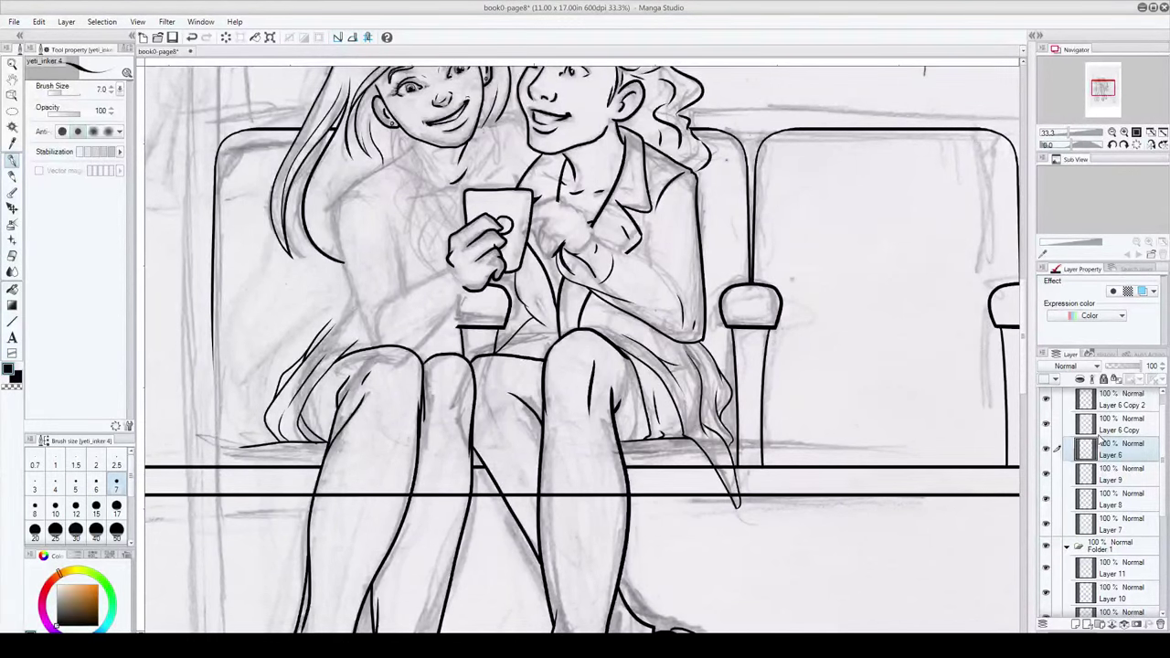
pyautogui.click(1111, 424)
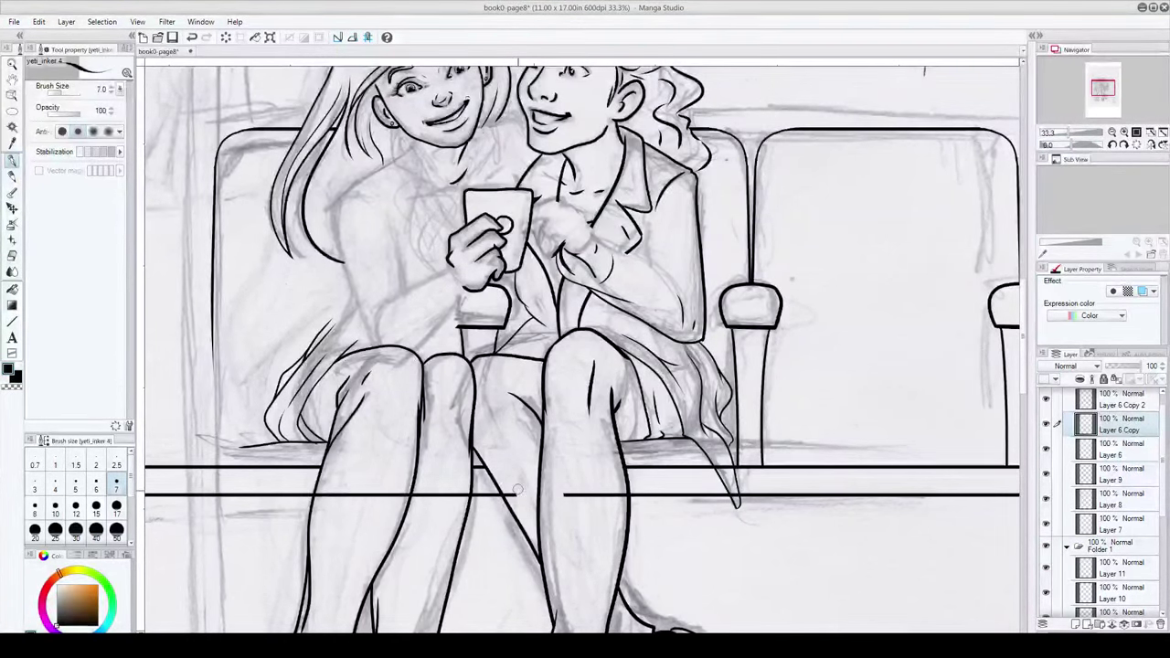
pyautogui.moveTo(562, 495); pyautogui.dragTo(610, 498)
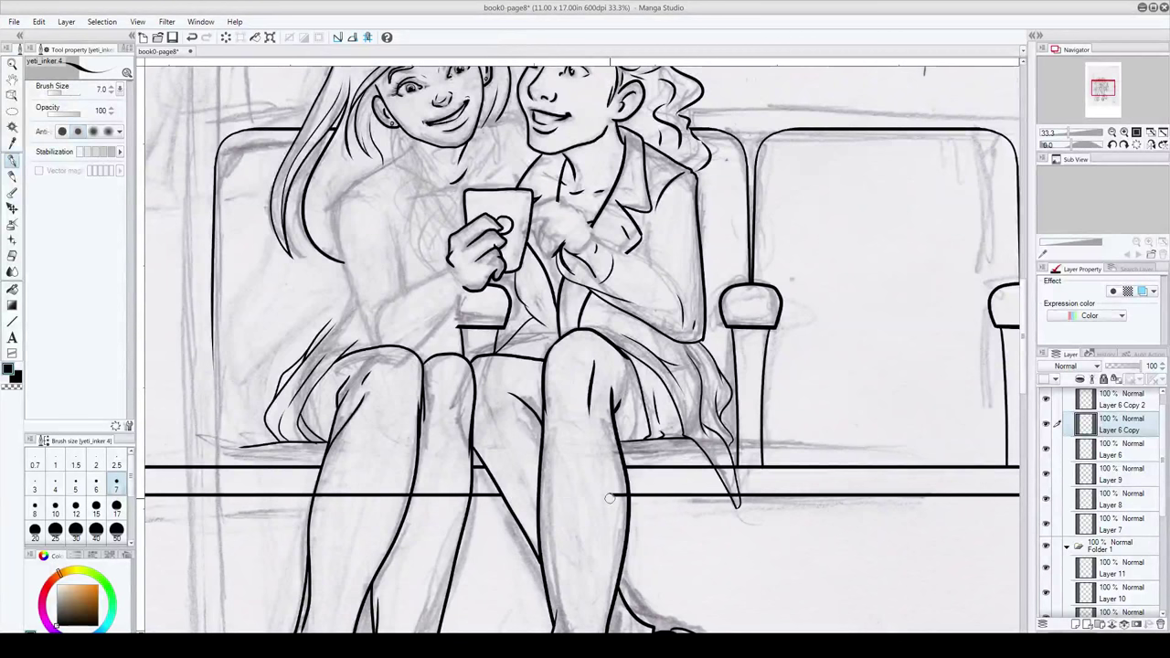
pyautogui.moveTo(439, 488)
pyautogui.mouseDown()
pyautogui.moveTo(408, 493)
pyautogui.moveTo(462, 491)
pyautogui.moveTo(317, 494)
pyautogui.moveTo(334, 491)
pyautogui.mouseUp()
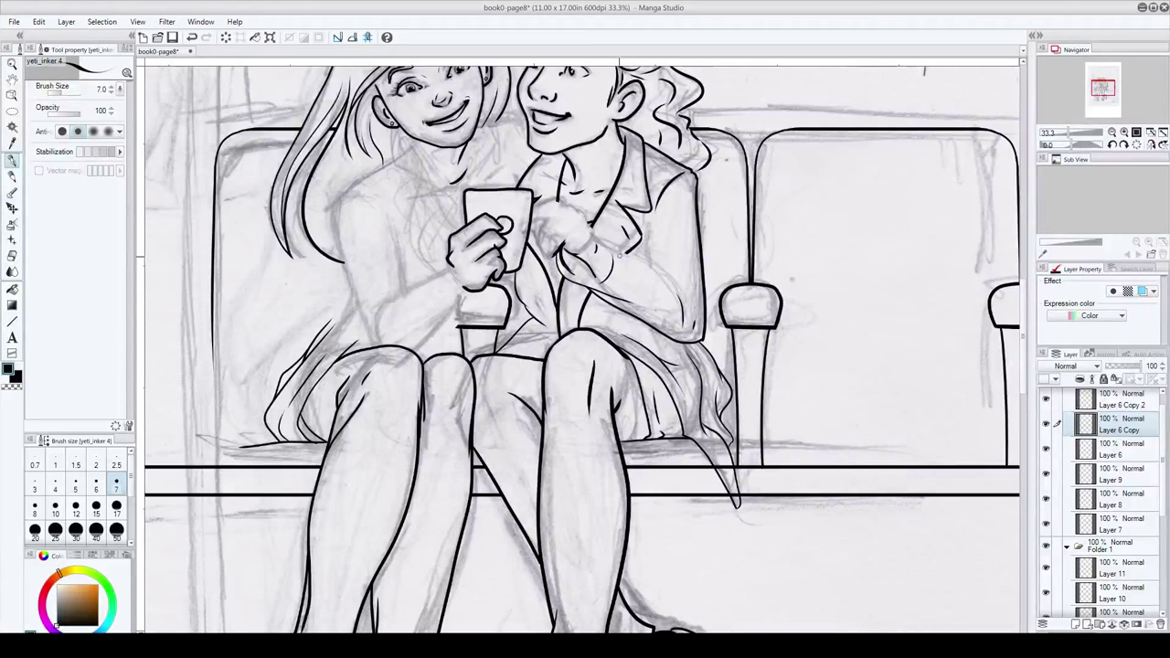
# Step: Make Layer 4 with the inked jacket and hand details visible again
pyautogui.scroll(-3, 620, 255)
pyautogui.moveTo(608, 299); pyautogui.dragTo(668, 630)
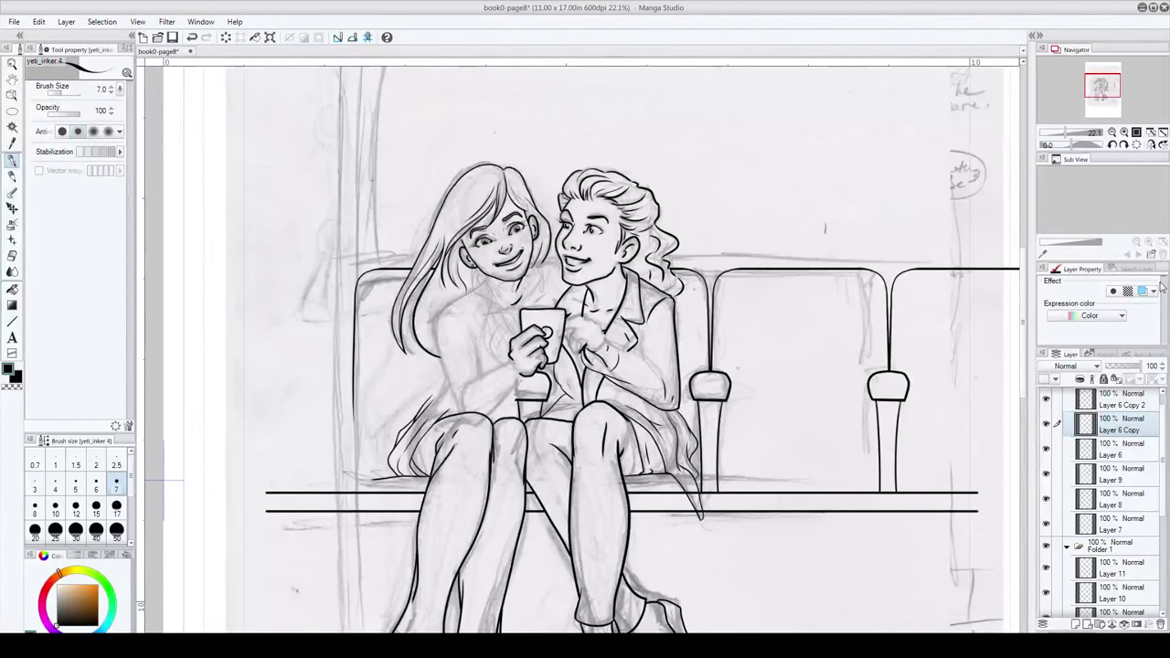
pyautogui.scroll(-3, 1097, 493)
pyautogui.click(1046, 499)
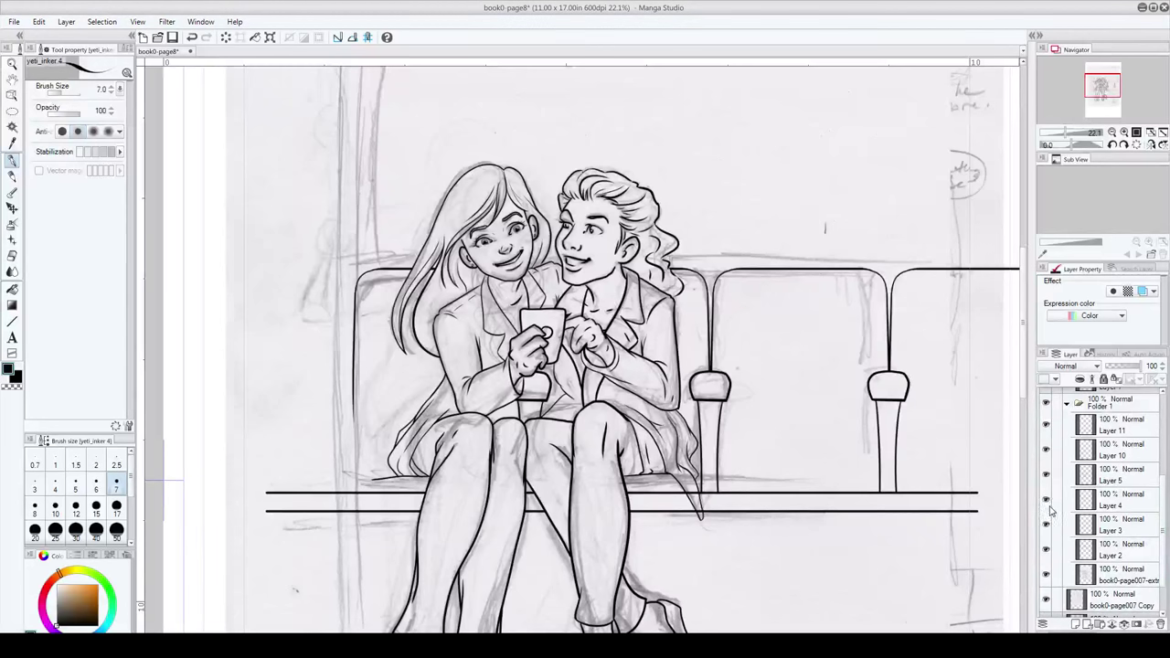
pyautogui.scroll(-2, 1102, 517)
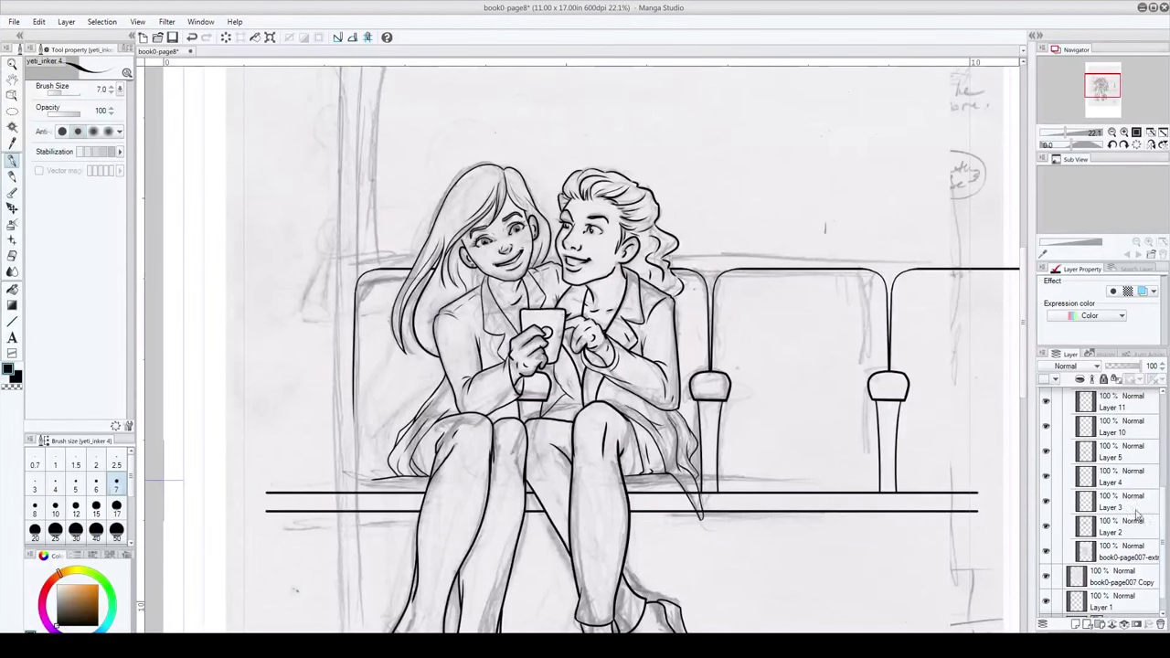
pyautogui.moveTo(1163, 510); pyautogui.dragTo(1162, 419)
pyautogui.scroll(-3, 516, 424)
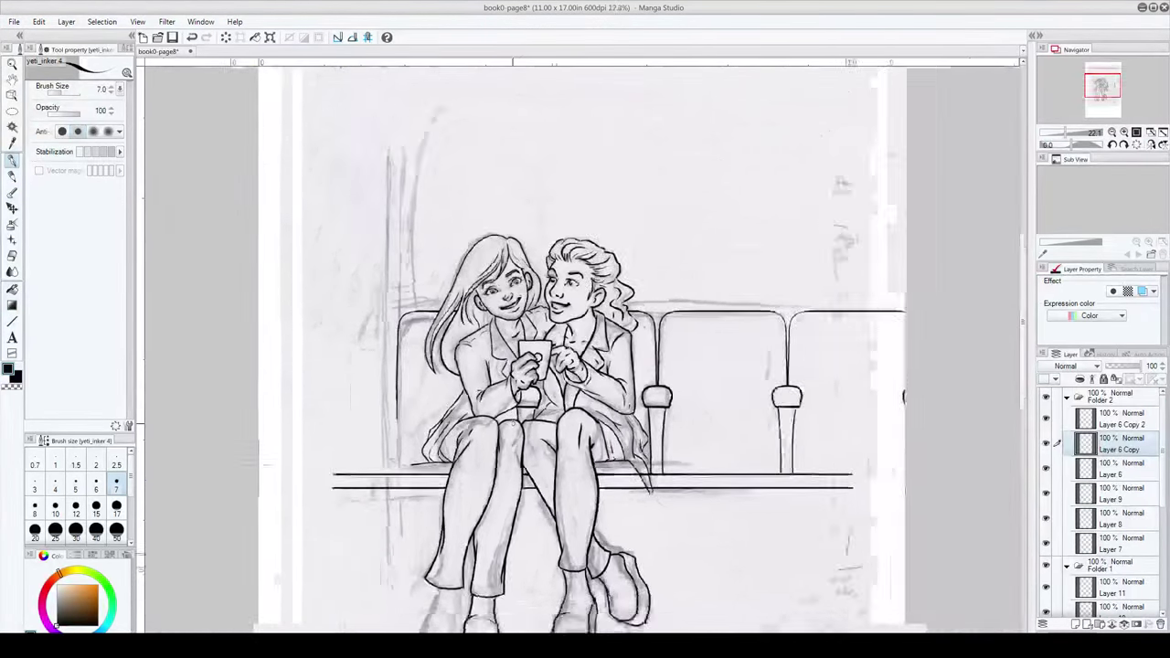
# Step: Ink a long vertical line beside the first seat, from above the heads to below the bench, redrawing it until straight
pyautogui.scroll(2, 517, 424)
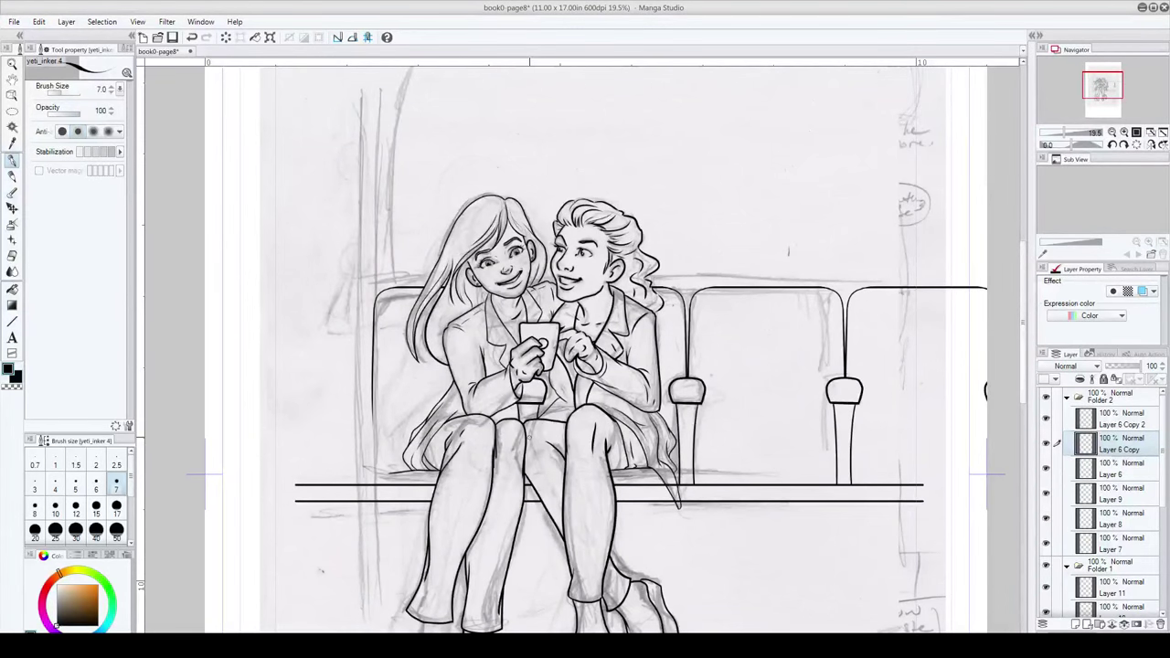
pyautogui.scroll(-2, 528, 437)
pyautogui.moveTo(529, 436); pyautogui.dragTo(516, 387)
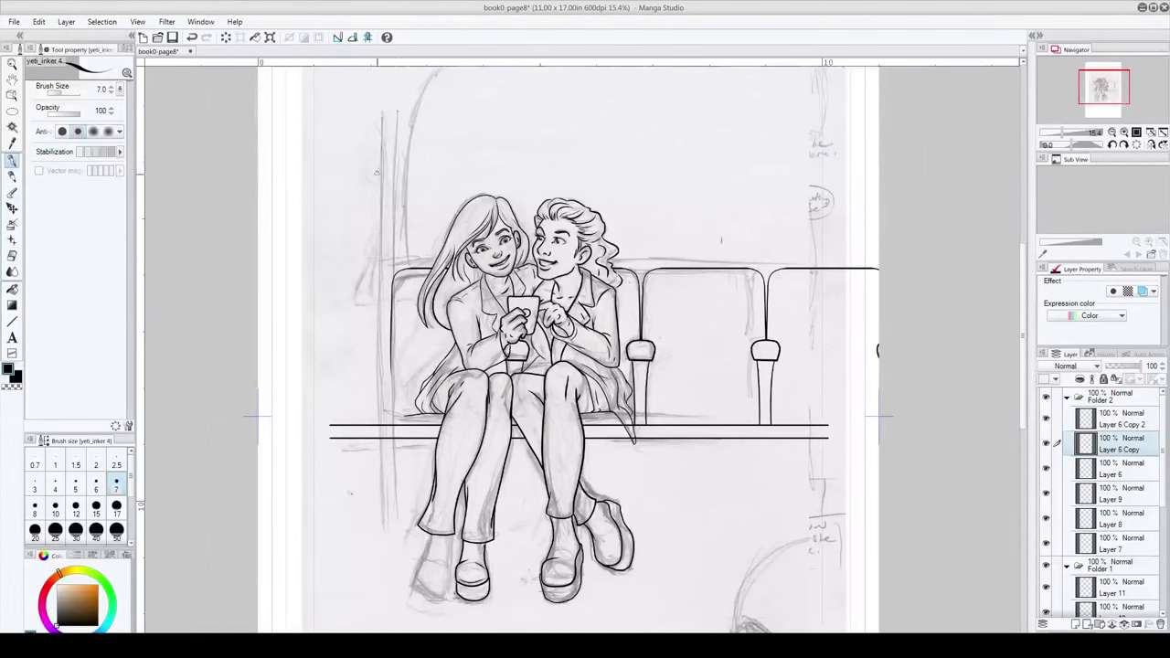
pyautogui.moveTo(382, 95); pyautogui.dragTo(366, 528)
pyautogui.hotkey('ctrl', 'z')
pyautogui.moveTo(382, 93); pyautogui.dragTo(390, 565)
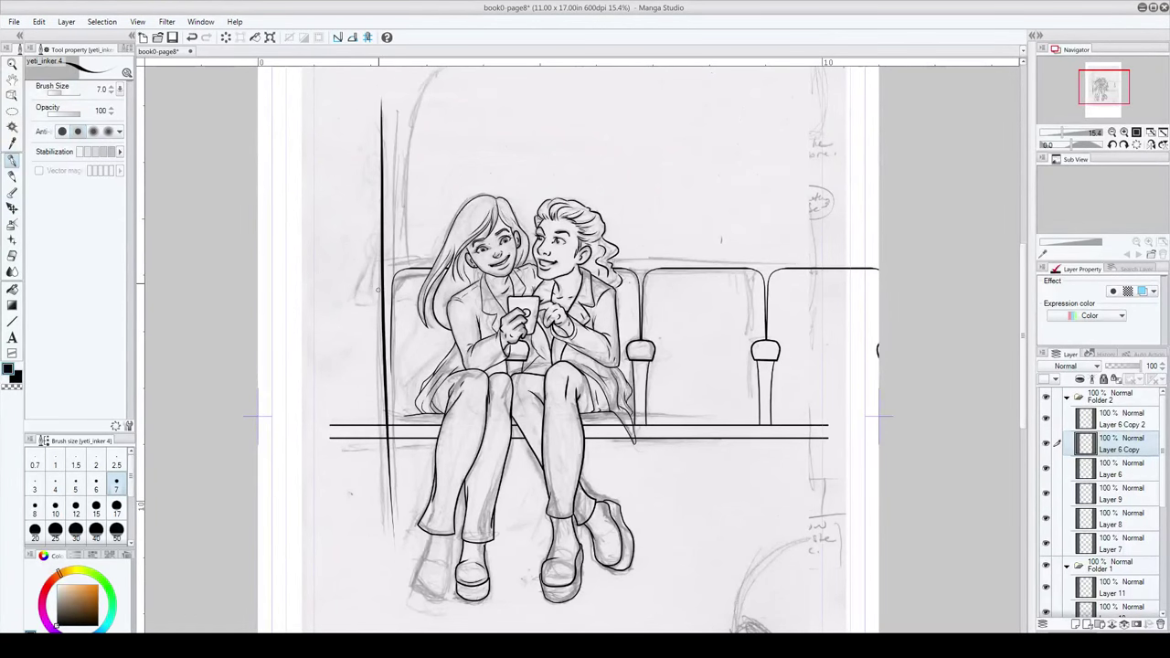
pyautogui.hotkey('ctrl', 'z')
pyautogui.moveTo(383, 127); pyautogui.dragTo(391, 565)
pyautogui.hotkey('ctrl', 'z')
pyautogui.moveTo(385, 104); pyautogui.dragTo(380, 541)
pyautogui.hotkey('ctrl', 'z')
pyautogui.moveTo(380, 78); pyautogui.dragTo(393, 611)
pyautogui.hotkey('ctrl', 'z')
pyautogui.moveTo(381, 69); pyautogui.dragTo(370, 603)
pyautogui.hotkey('ctrl', 'z')
pyautogui.moveTo(373, 82); pyautogui.dragTo(375, 596)
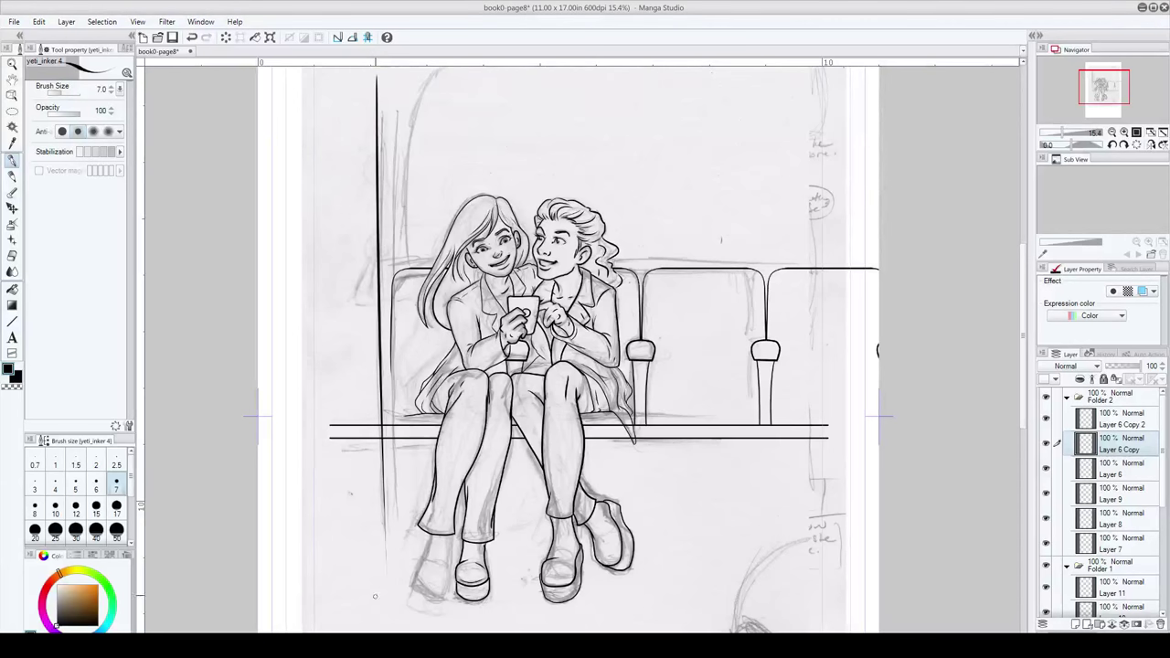
pyautogui.click(11, 95)
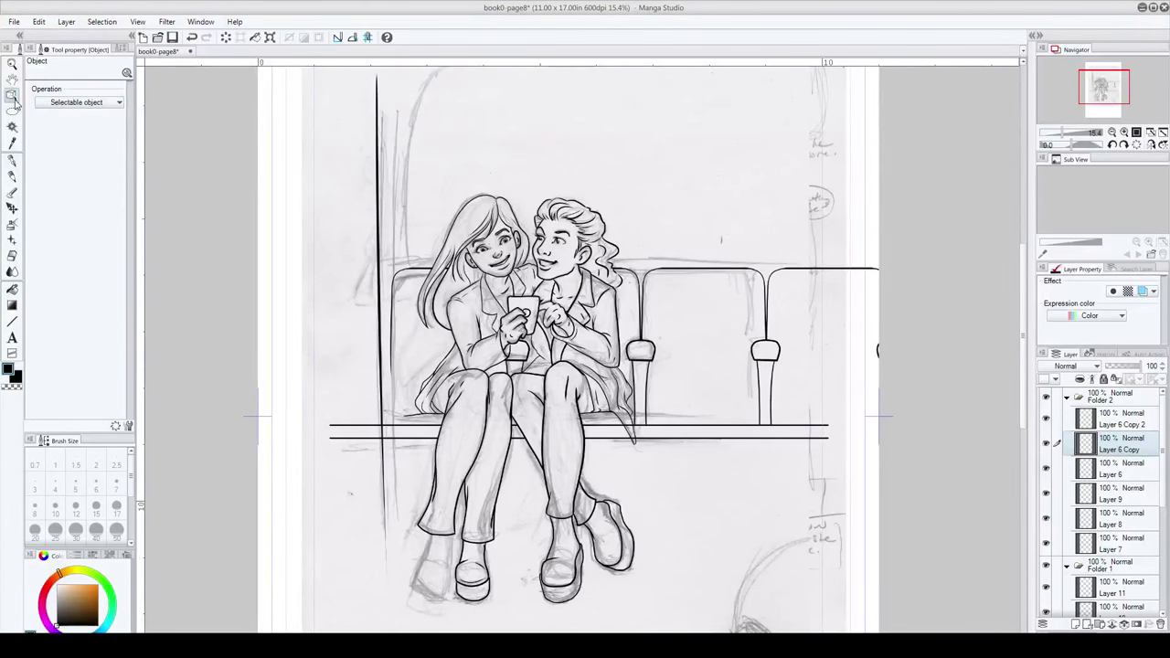
pyautogui.click(68, 21)
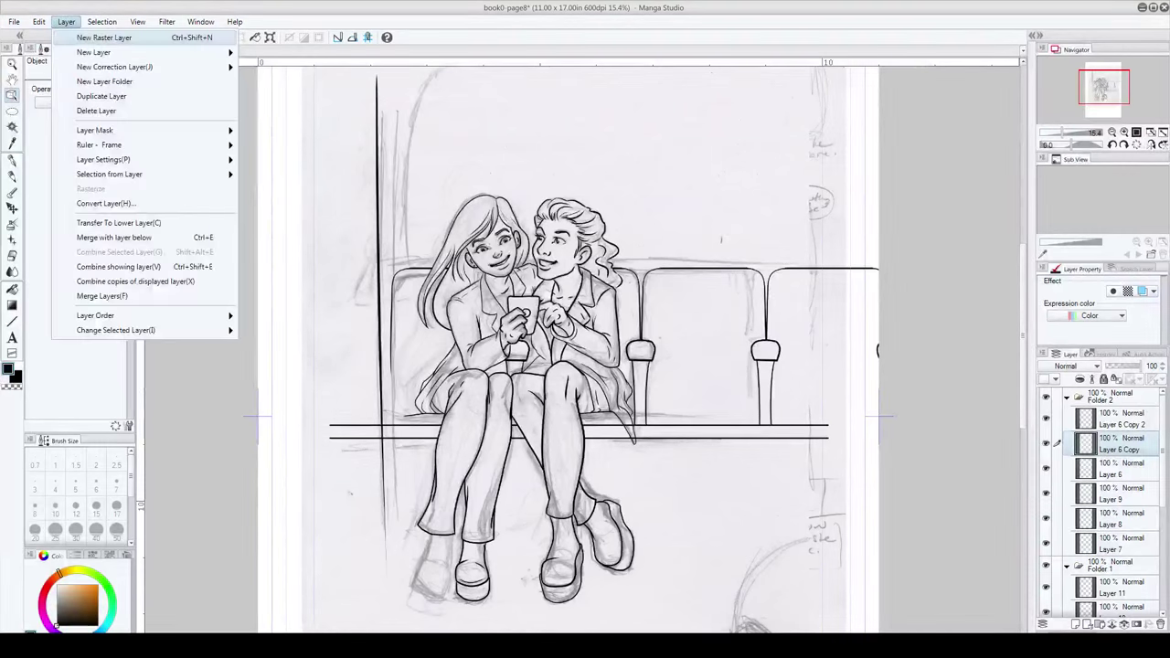
pyautogui.moveTo(39, 21)
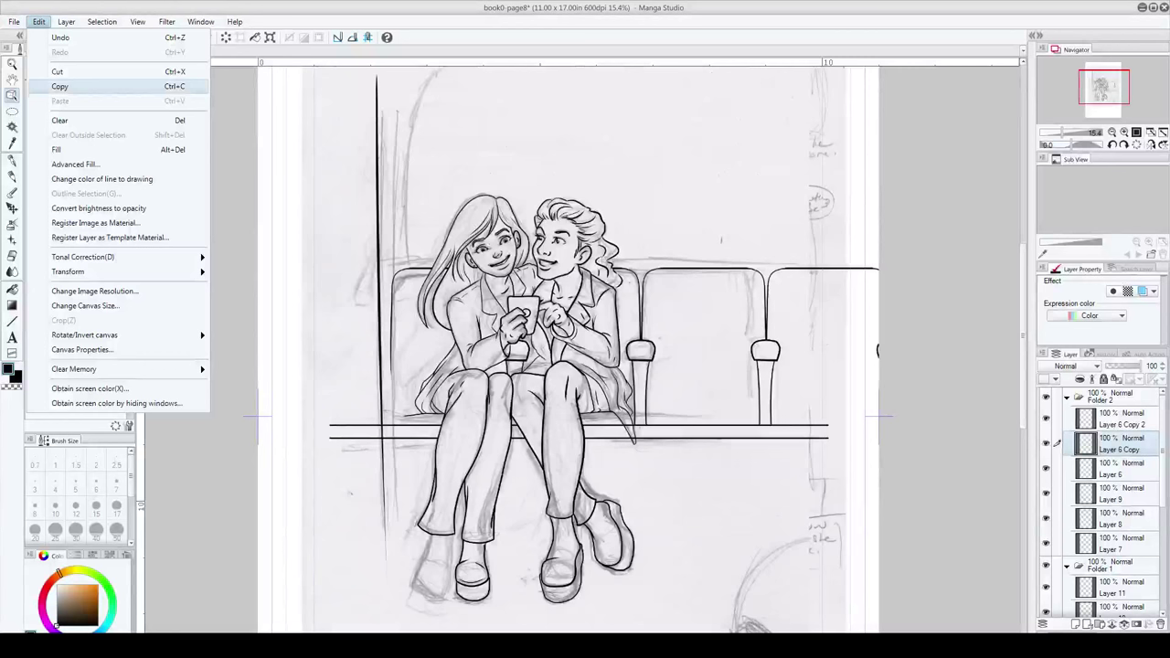
pyautogui.hotkey('ctrl', 't')
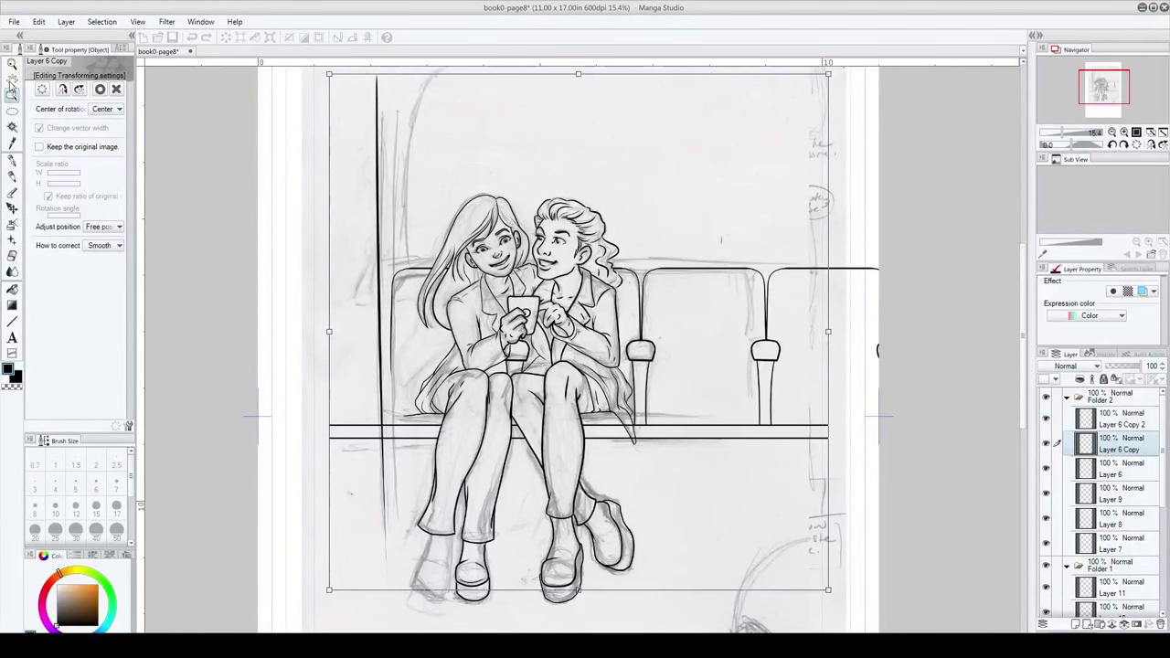
pyautogui.click(12, 79)
pyautogui.click(585, 249)
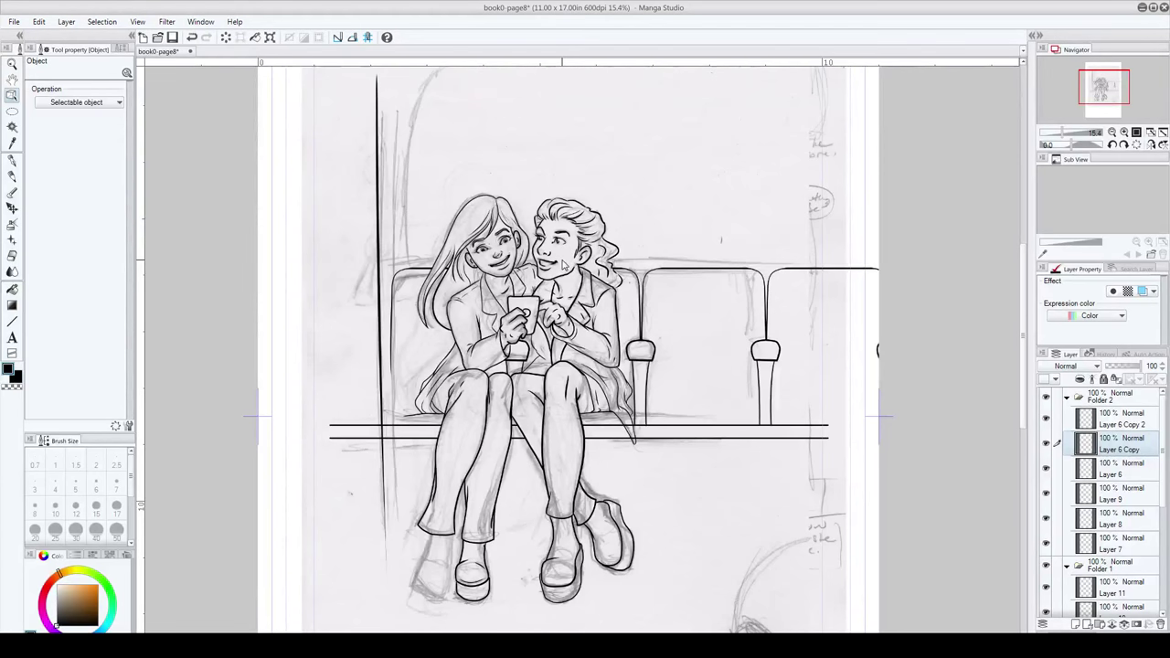
# Step: Undo the inked vertical line on Layer 6 Copy and add a new raster layer above Layer 6 Copy 2
pyautogui.hotkey('ctrl', 'z')
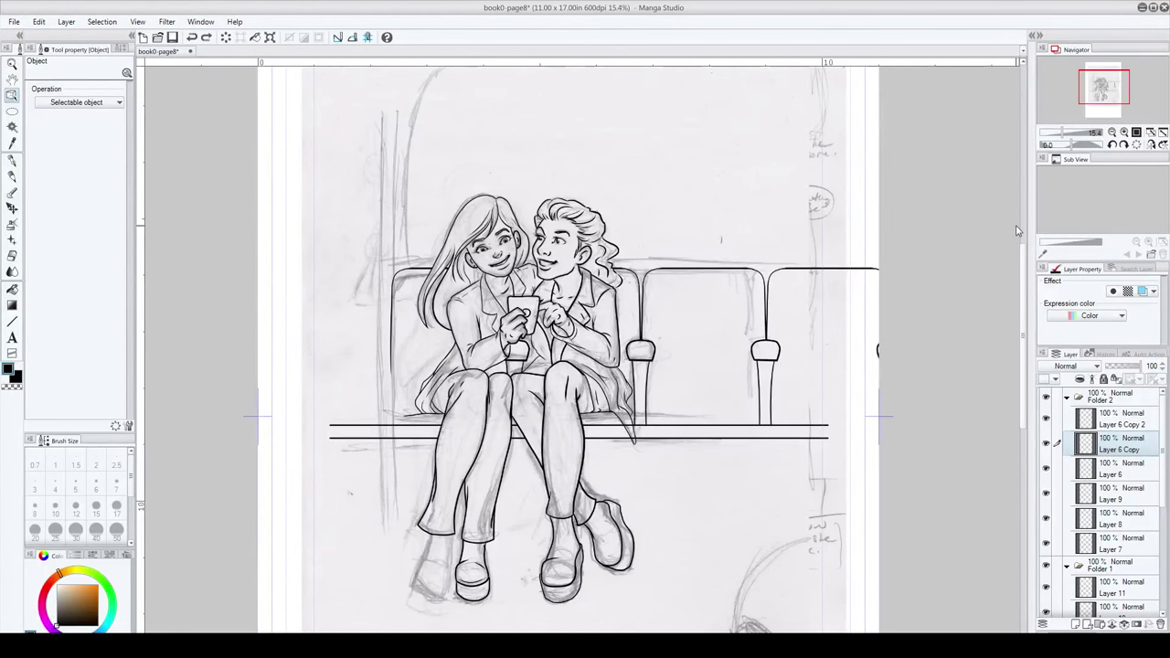
pyautogui.click(1125, 422)
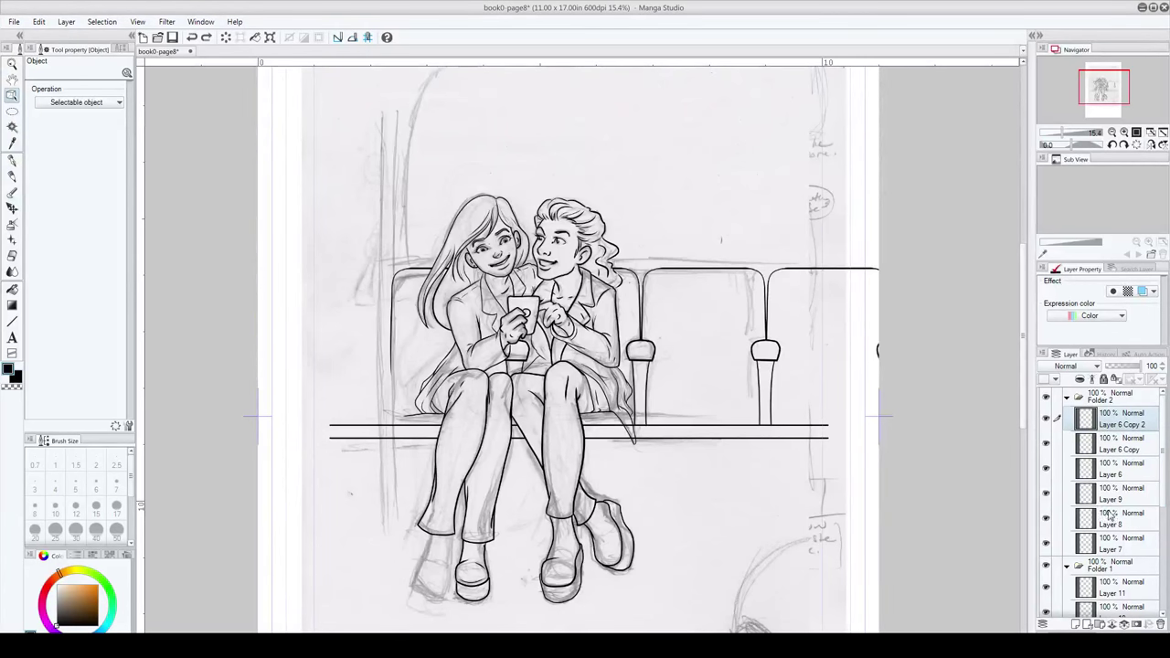
pyautogui.click(1075, 625)
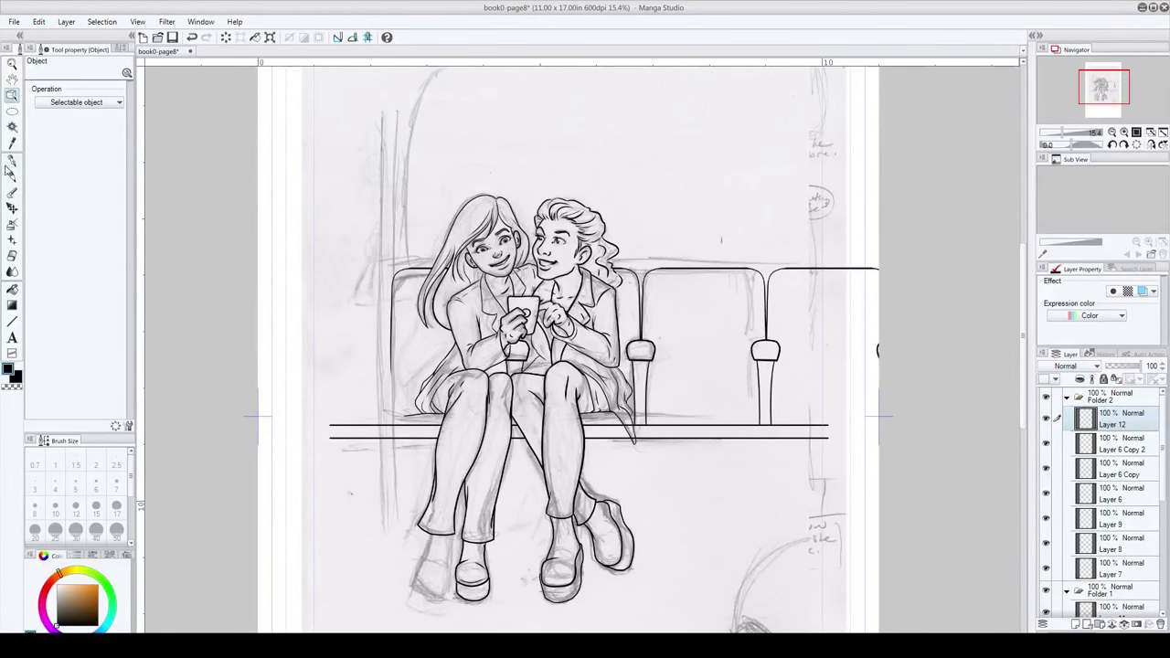
# Step: Ink a long vertical line beside the first seat on Layer 12, redrawing it until it runs straight from above the heads to below the shoes
pyautogui.click(11, 161)
pyautogui.moveTo(379, 74); pyautogui.dragTo(392, 535)
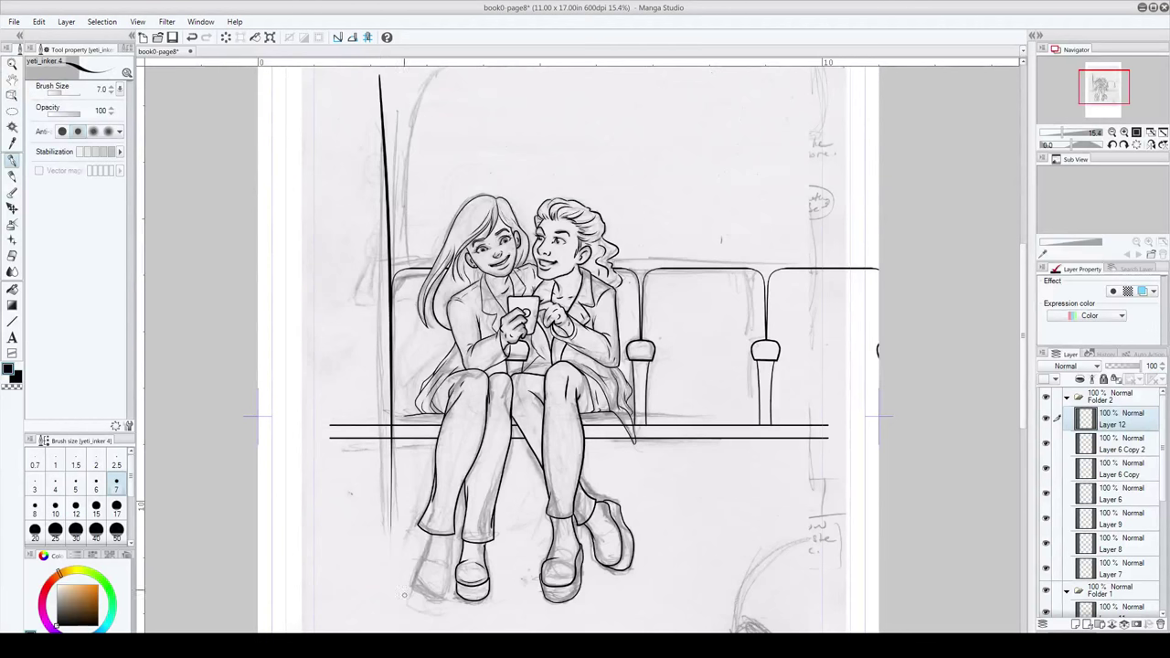
pyautogui.hotkey('ctrl', 'z')
pyautogui.moveTo(383, 75); pyautogui.dragTo(385, 516)
pyautogui.hotkey('ctrl', 'z')
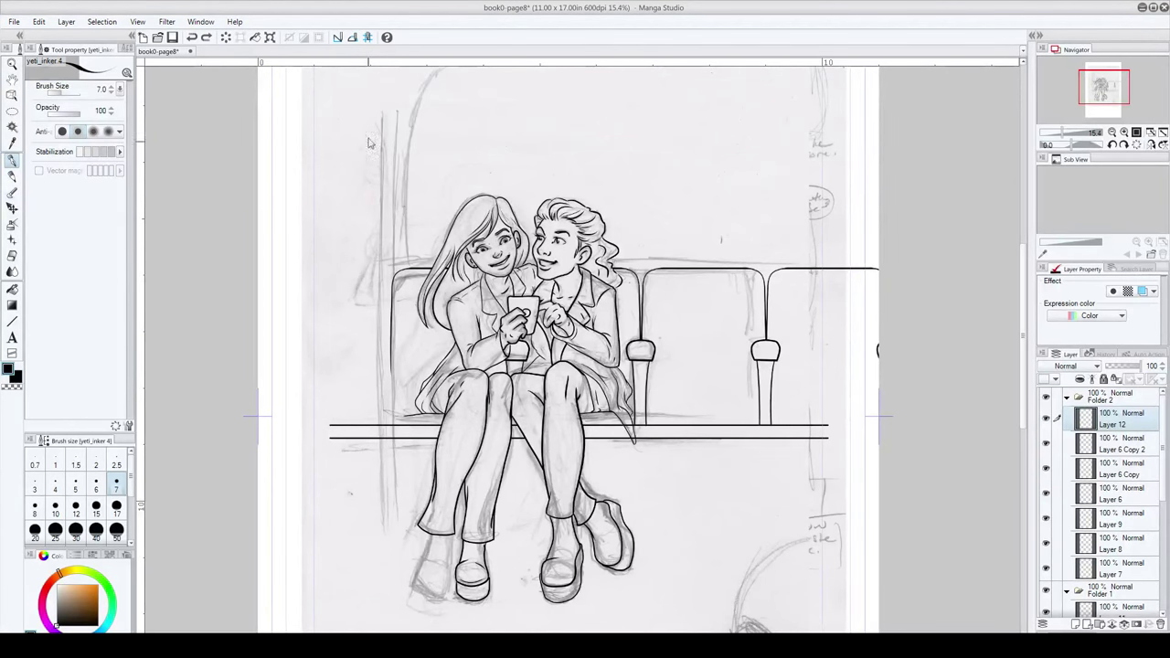
pyautogui.moveTo(375, 73); pyautogui.dragTo(382, 603)
pyautogui.hotkey('ctrl', 'z')
pyautogui.moveTo(374, 79); pyautogui.dragTo(384, 626)
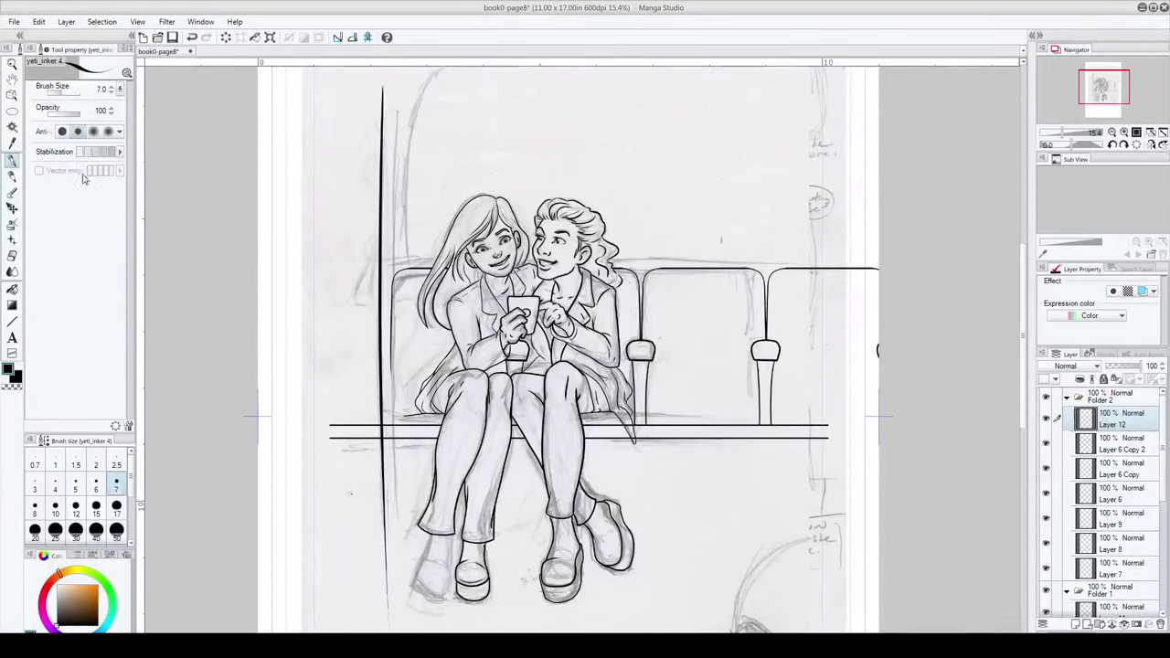
# Step: Rotate the vertical line on Layer 12 slightly with a transform and apply it
pyautogui.click(12, 95)
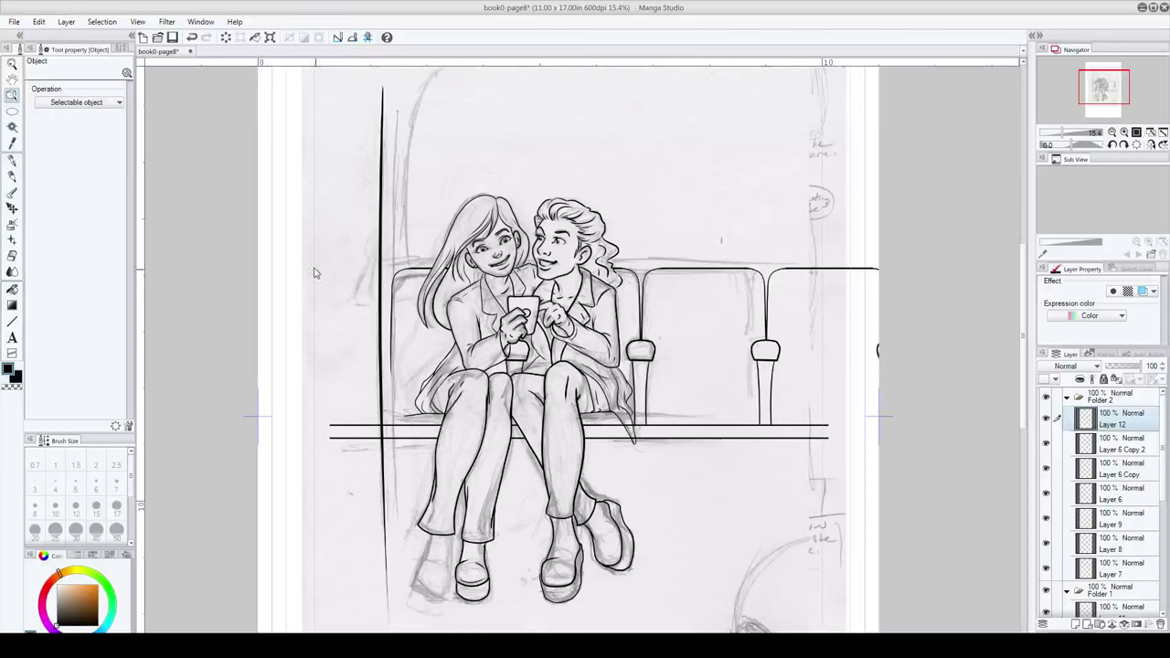
pyautogui.click(66, 21)
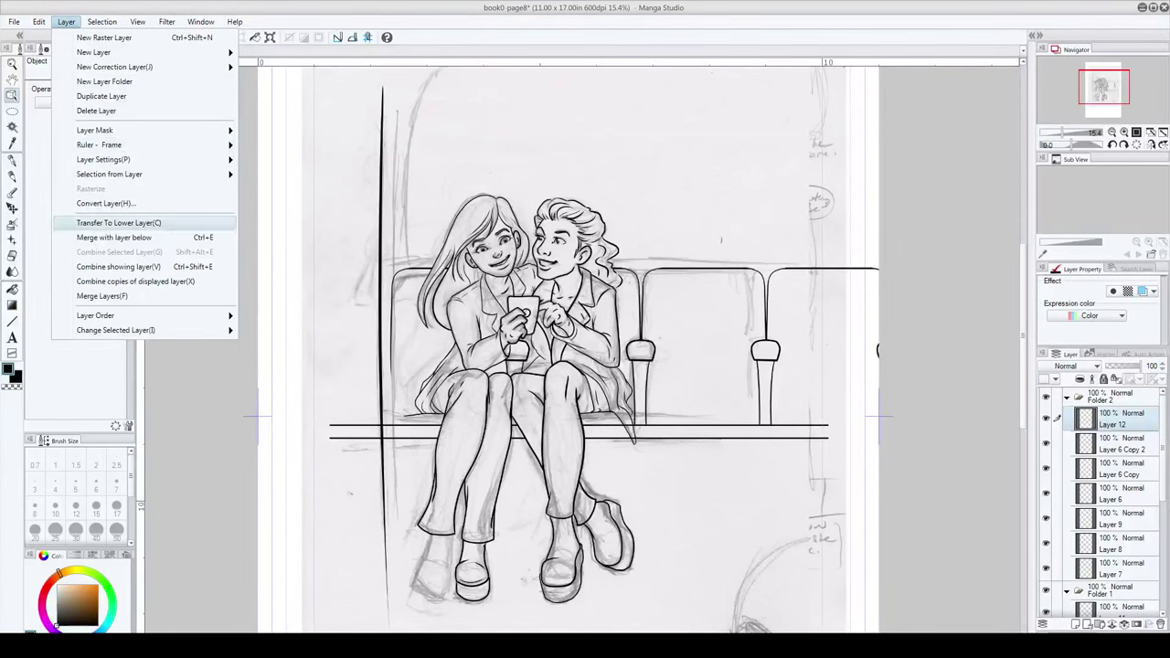
pyautogui.moveTo(38, 21)
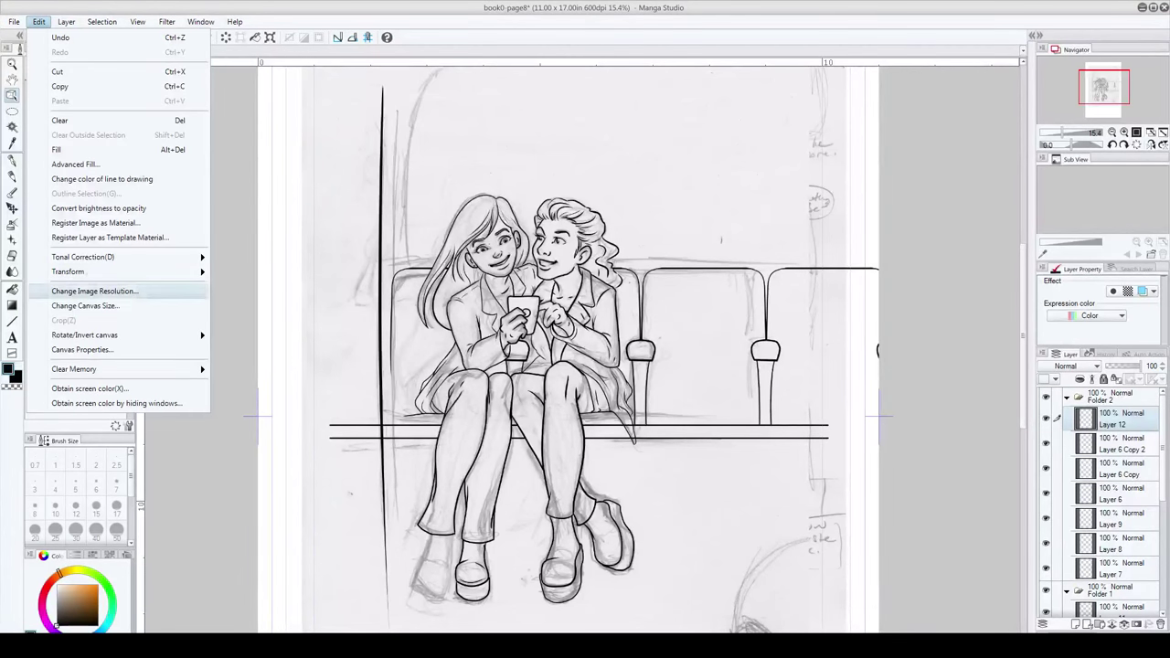
pyautogui.moveTo(109, 271)
pyautogui.click(265, 288)
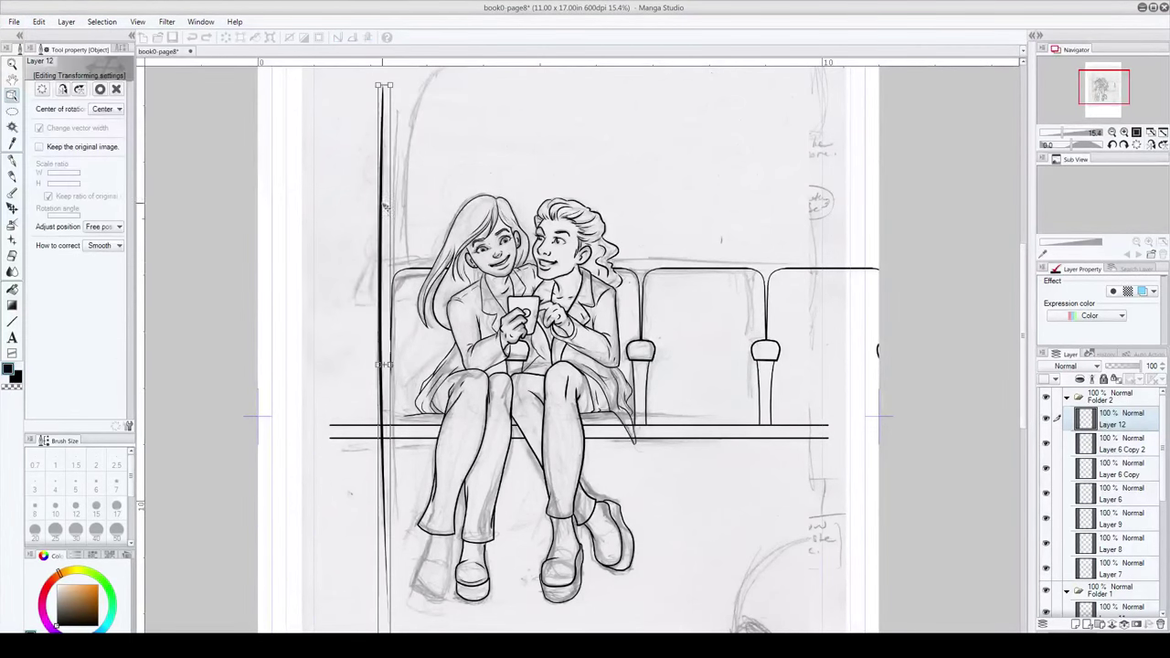
pyautogui.moveTo(404, 88); pyautogui.dragTo(399, 144)
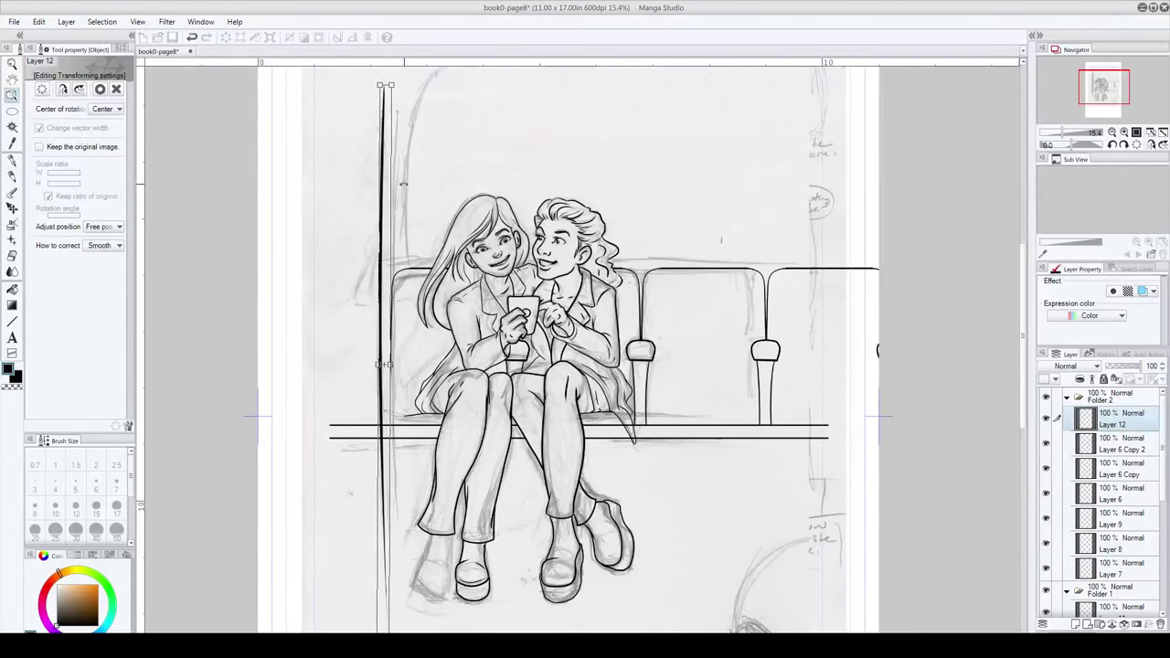
pyautogui.click(9, 79)
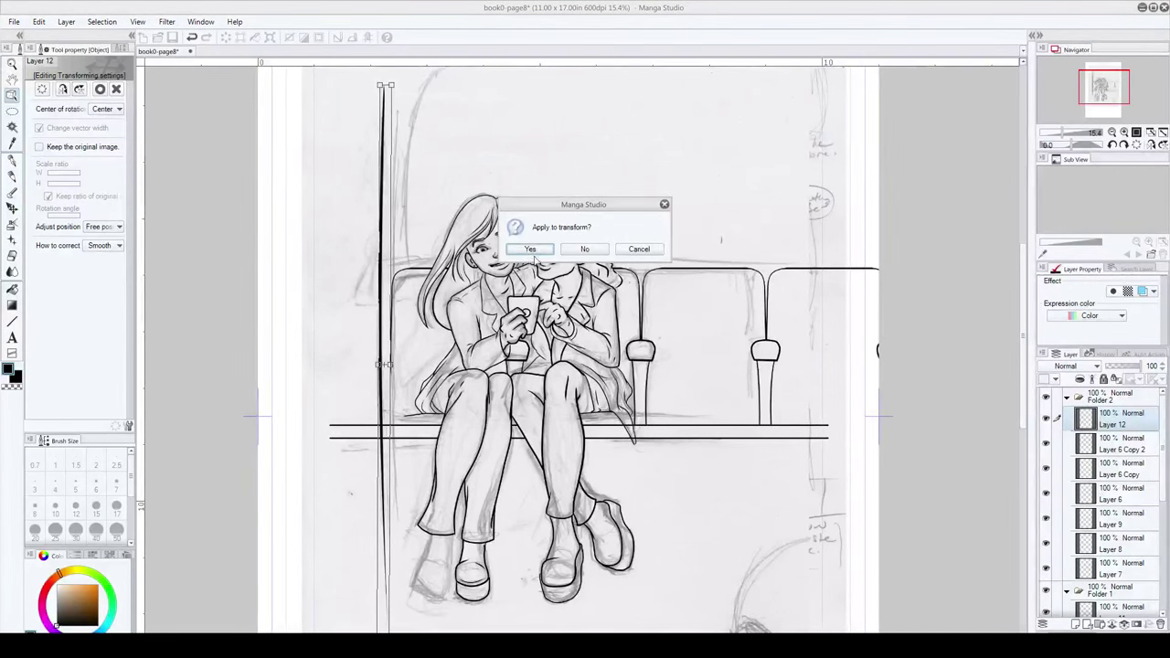
pyautogui.click(532, 249)
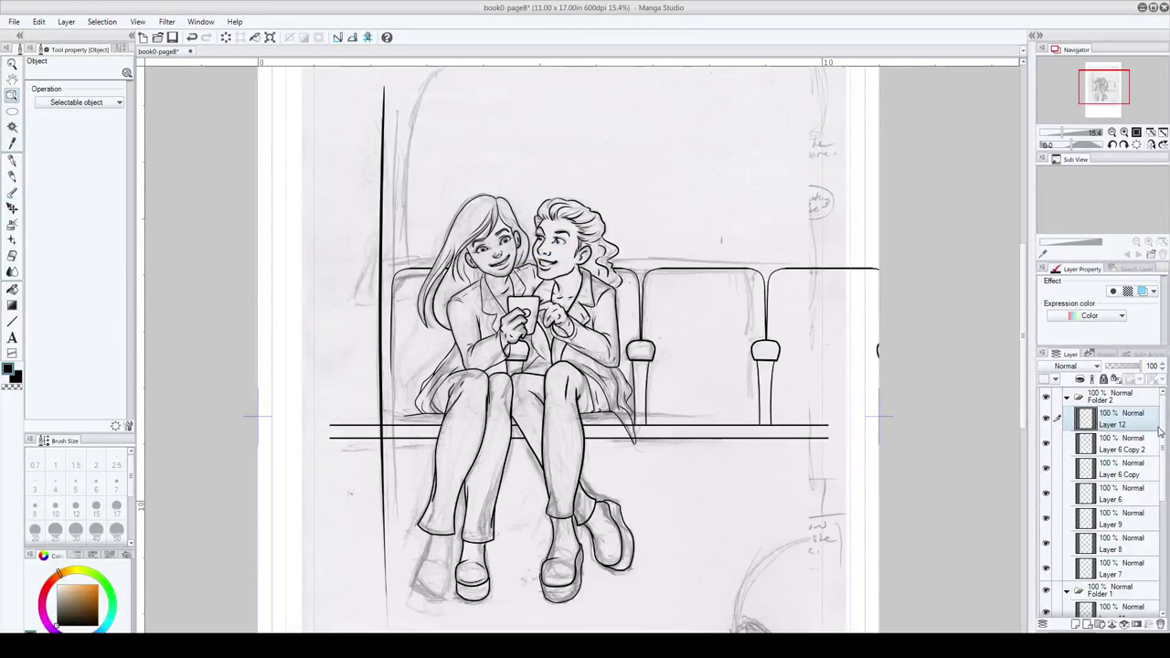
# Step: Duplicate the vertical line, place the copy parallel on the side nearer the first seat, and merge it into Layer 12
pyautogui.hotkey('ctrl', 'c')
pyautogui.hotkey('ctrl', 'v')
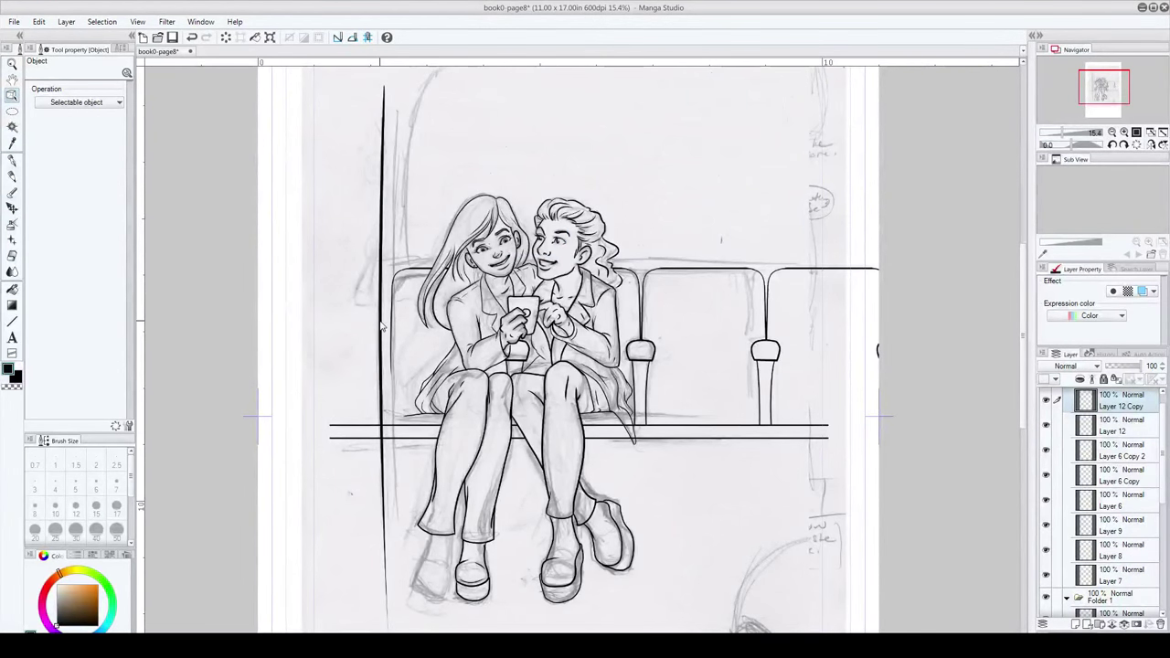
pyautogui.moveTo(382, 326); pyautogui.dragTo(395, 325)
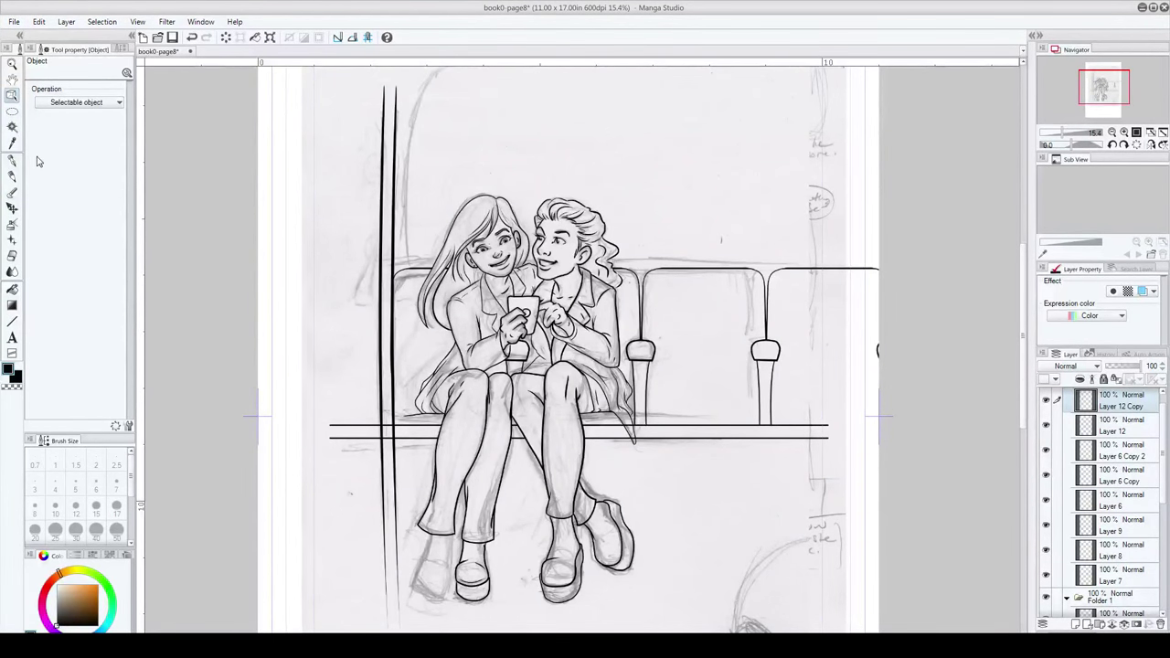
pyautogui.hotkey('ctrl', 'e')
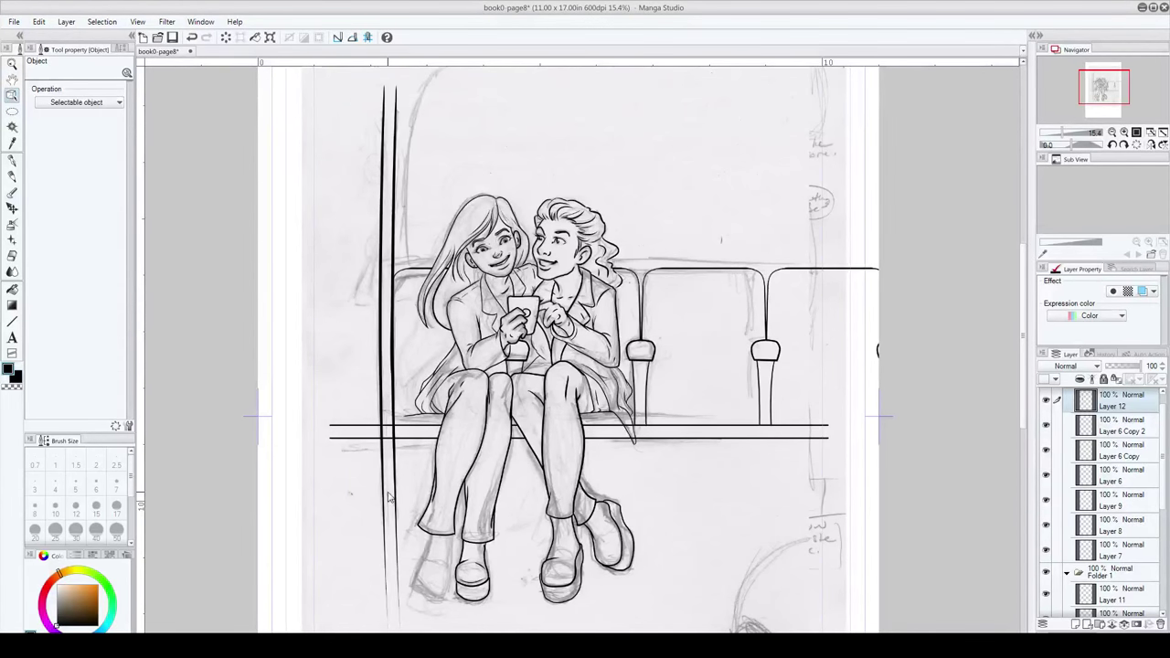
# Step: Undo the accidental shift of the pencil sketch layer
pyautogui.hotkey('ctrl', 'z')
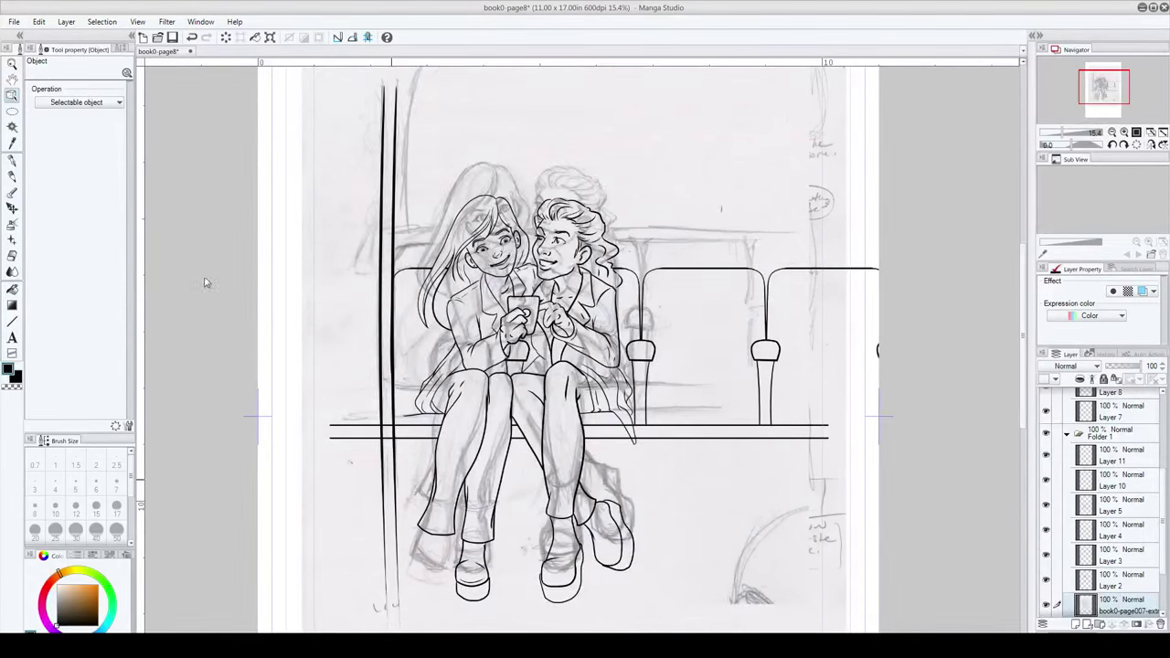
pyautogui.click(12, 63)
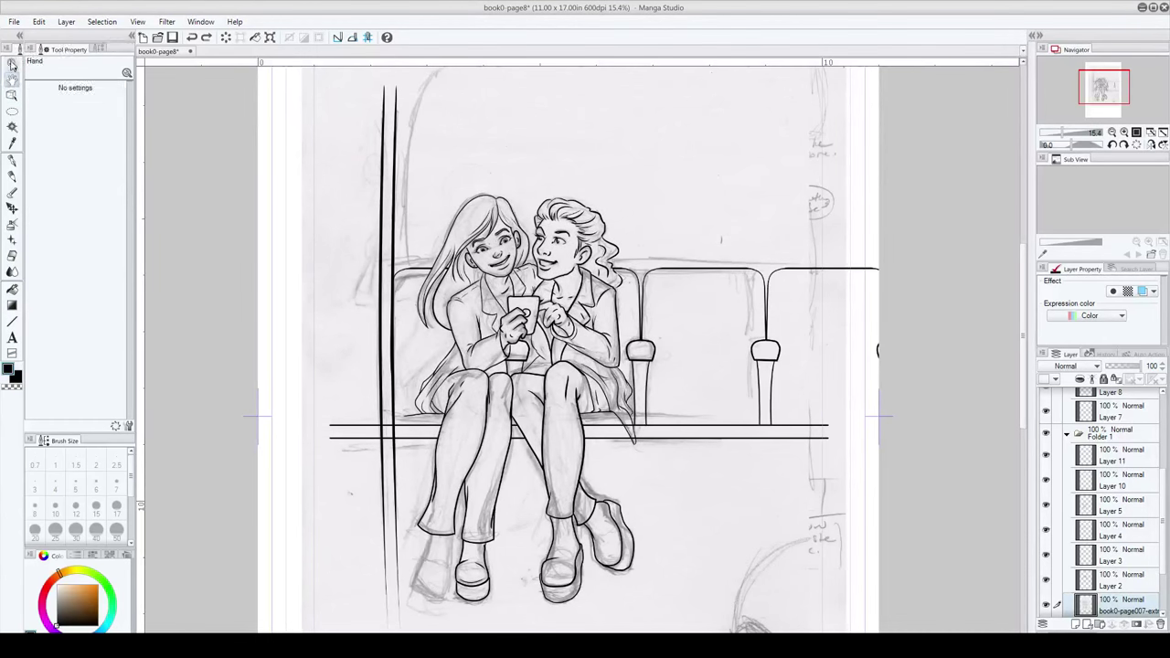
pyautogui.click(12, 79)
pyautogui.press('o')
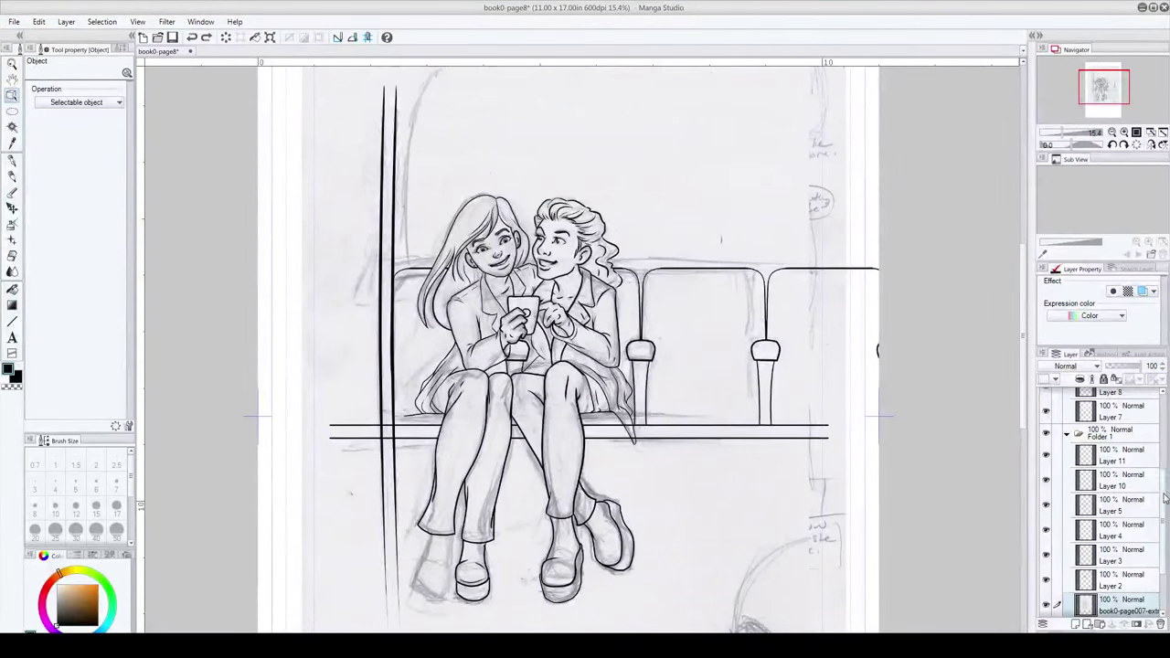
# Step: Move the pair of vertical lines on Layer 12 upward so they extend higher above the women's heads
pyautogui.moveTo(1160, 512); pyautogui.dragTo(1160, 421)
pyautogui.click(1126, 423)
pyautogui.moveTo(395, 274); pyautogui.dragTo(394, 249)
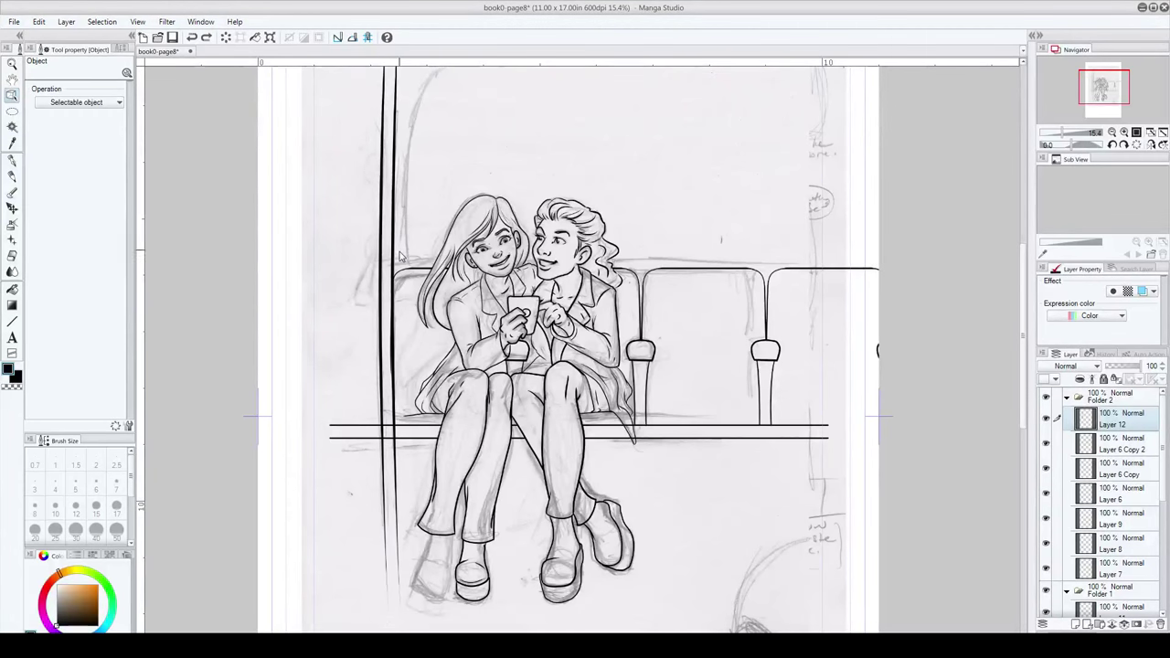
# Step: Erase the ends of both bench lines up to the inner vertical line beside the first seat, on Layer 6 and Layer 6 Copy
pyautogui.click(11, 64)
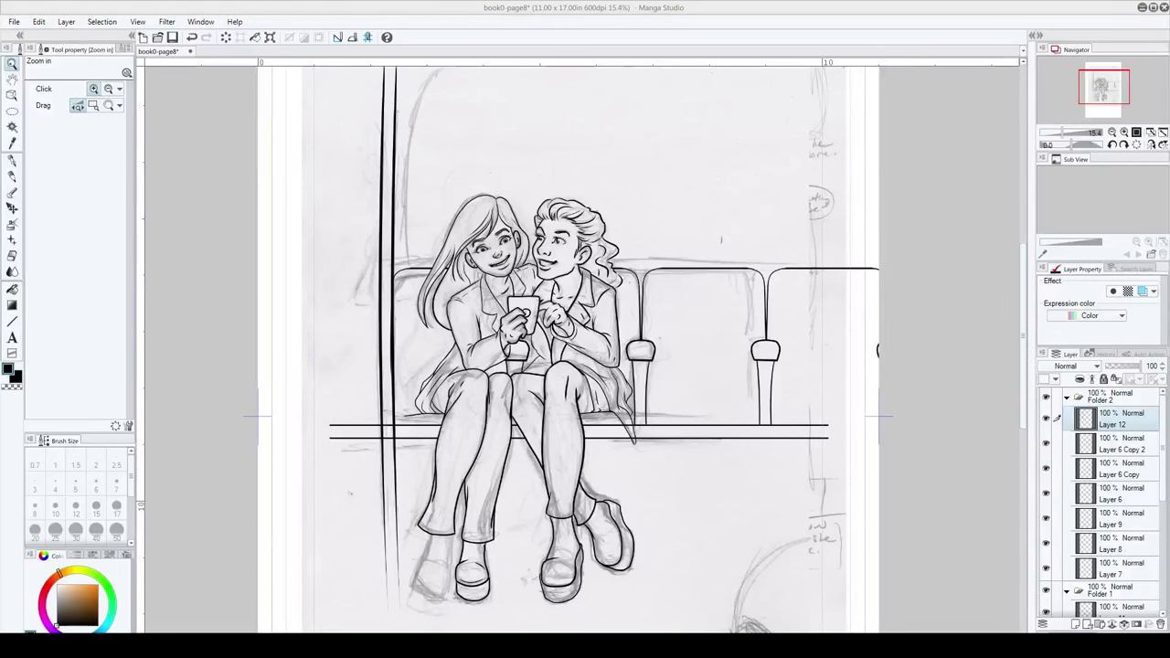
pyautogui.moveTo(1023, 358)
pyautogui.mouseDown()
pyautogui.moveTo(1023, 381)
pyautogui.moveTo(1024, 364)
pyautogui.mouseUp()
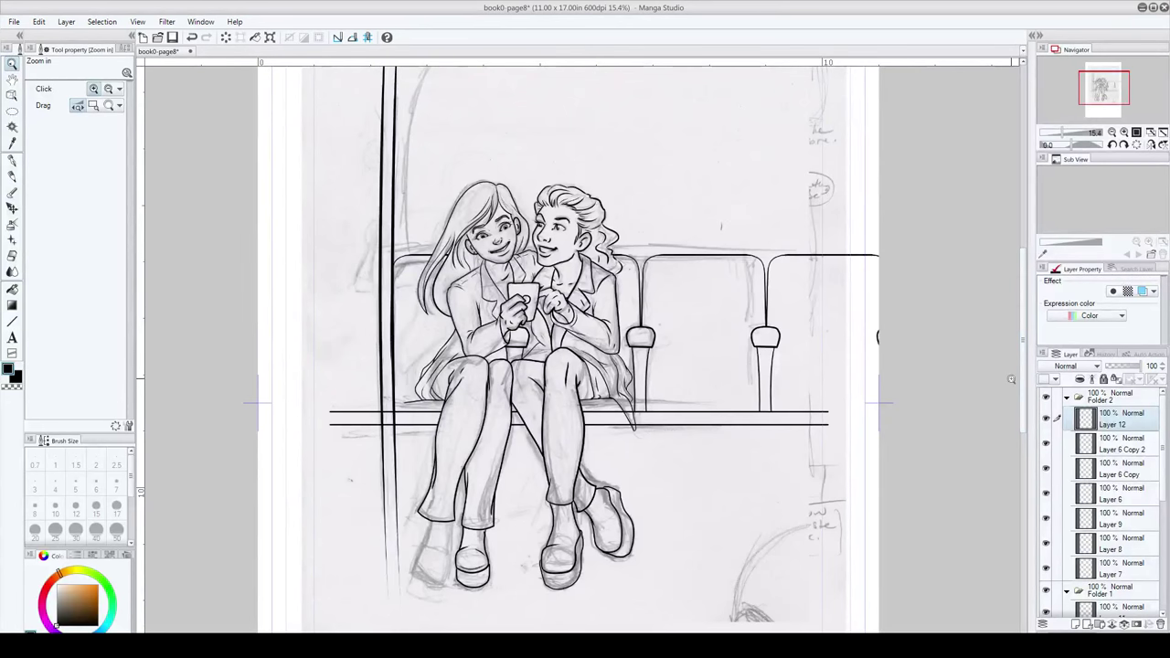
pyautogui.click(1047, 495)
pyautogui.click(1047, 495)
pyautogui.click(1049, 495)
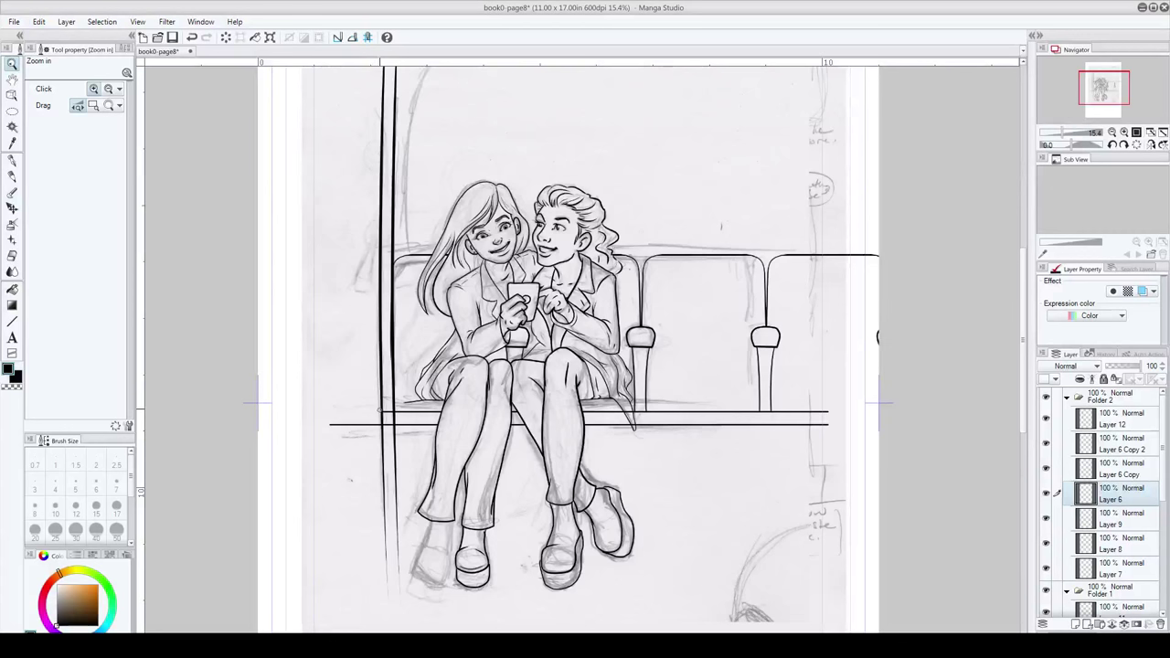
pyautogui.click(1110, 468)
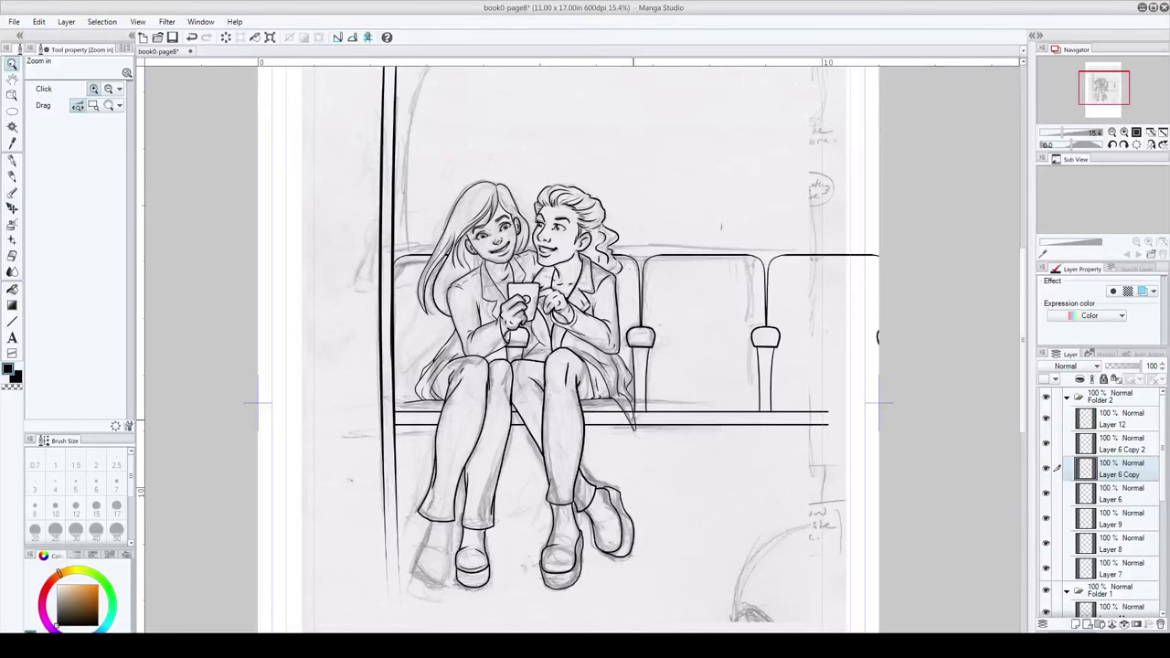
# Step: Erase the bench lines where they cross the curly-haired woman's pointed coat tail, working on Layer 6 Copy and Layer 6
pyautogui.moveTo(634, 417); pyautogui.dragTo(637, 382)
pyautogui.scroll(1, 638, 430)
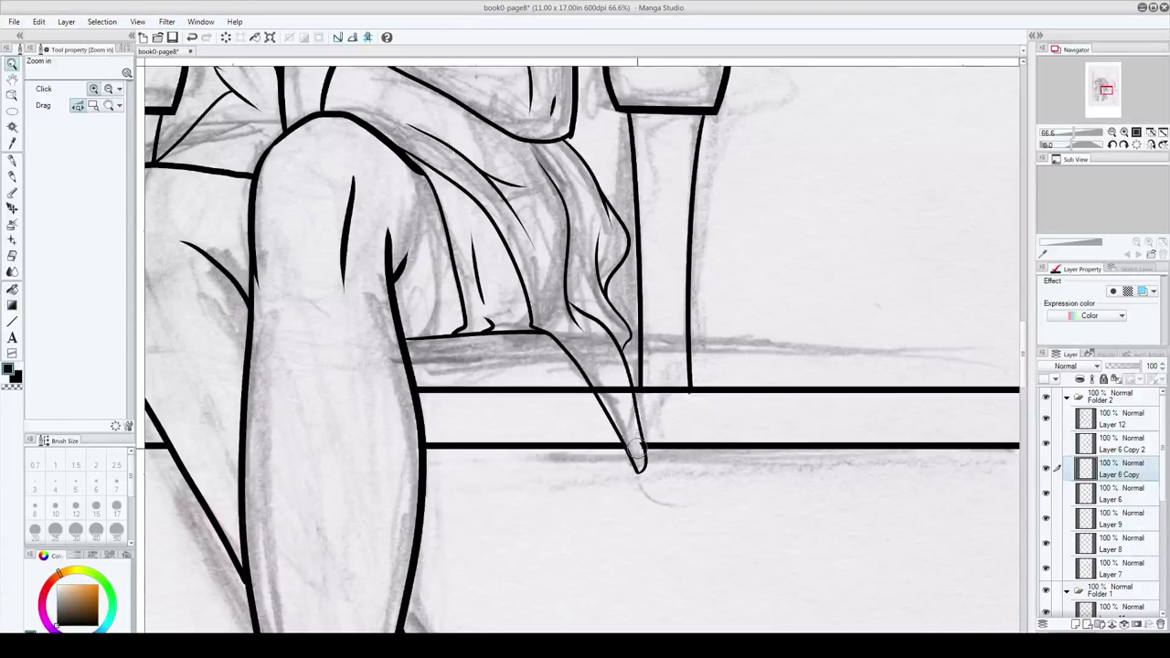
pyautogui.click(1117, 450)
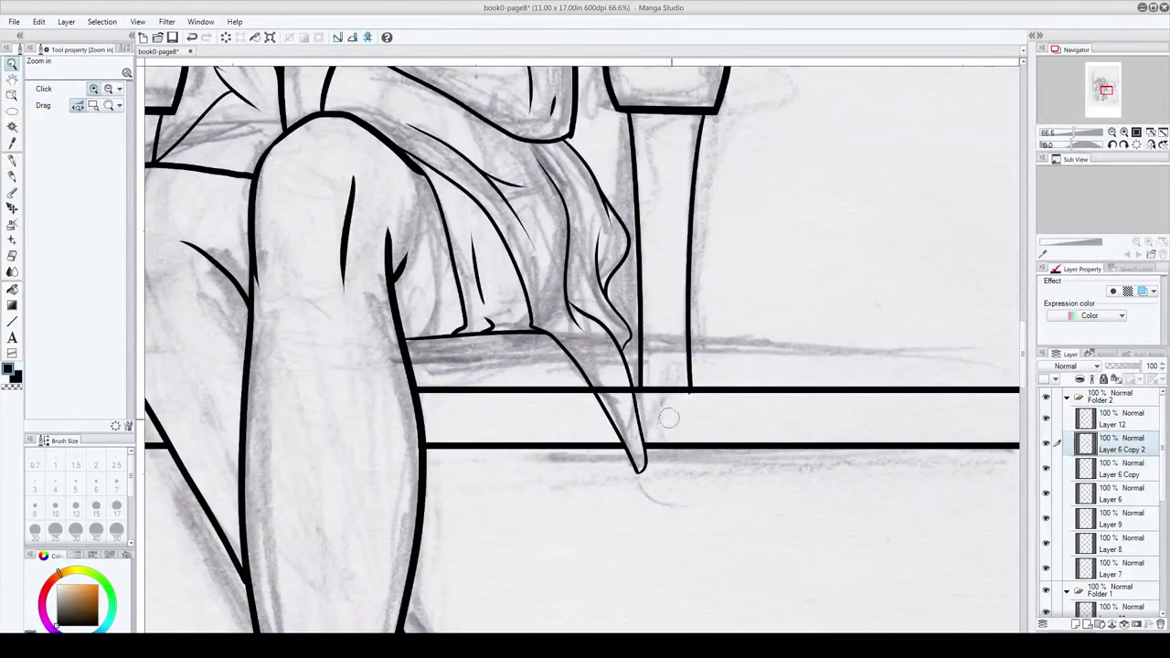
pyautogui.click(1106, 490)
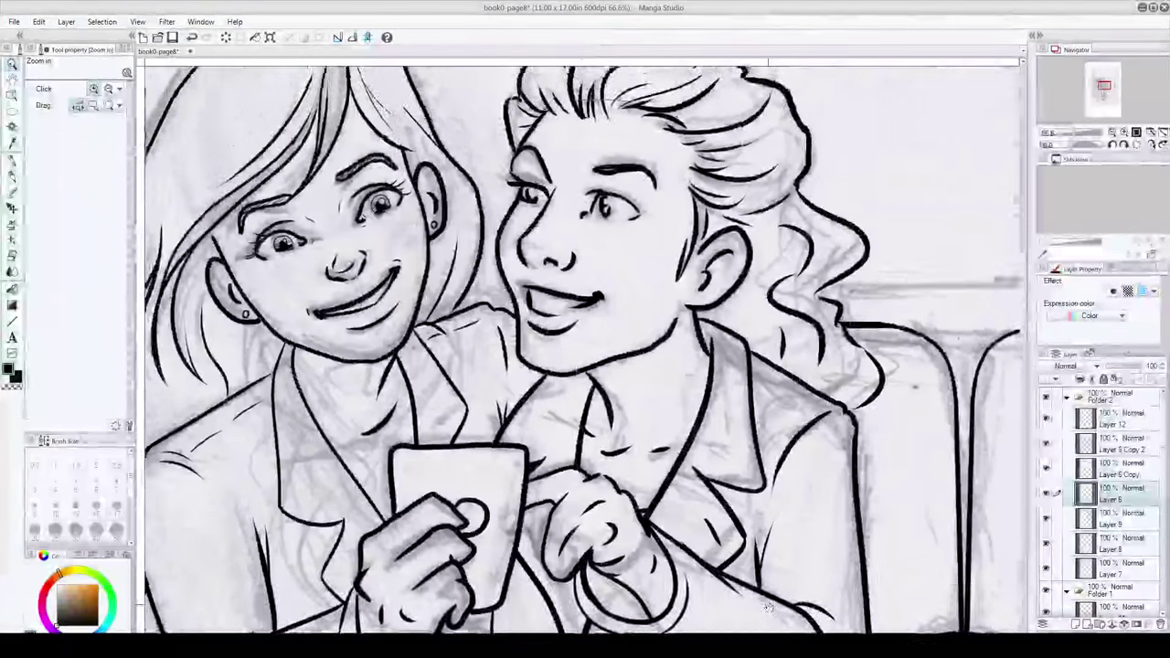
pyautogui.moveTo(690, 366); pyautogui.dragTo(707, 489)
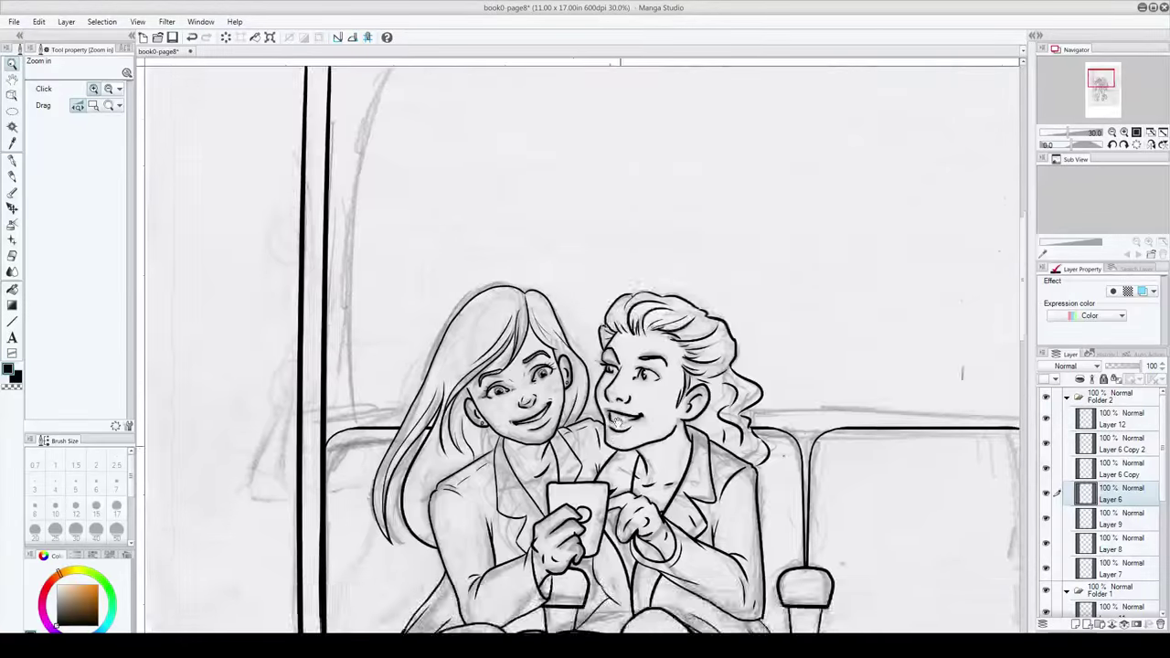
pyautogui.scroll(-5, 592, 373)
pyautogui.moveTo(591, 439); pyautogui.dragTo(592, 436)
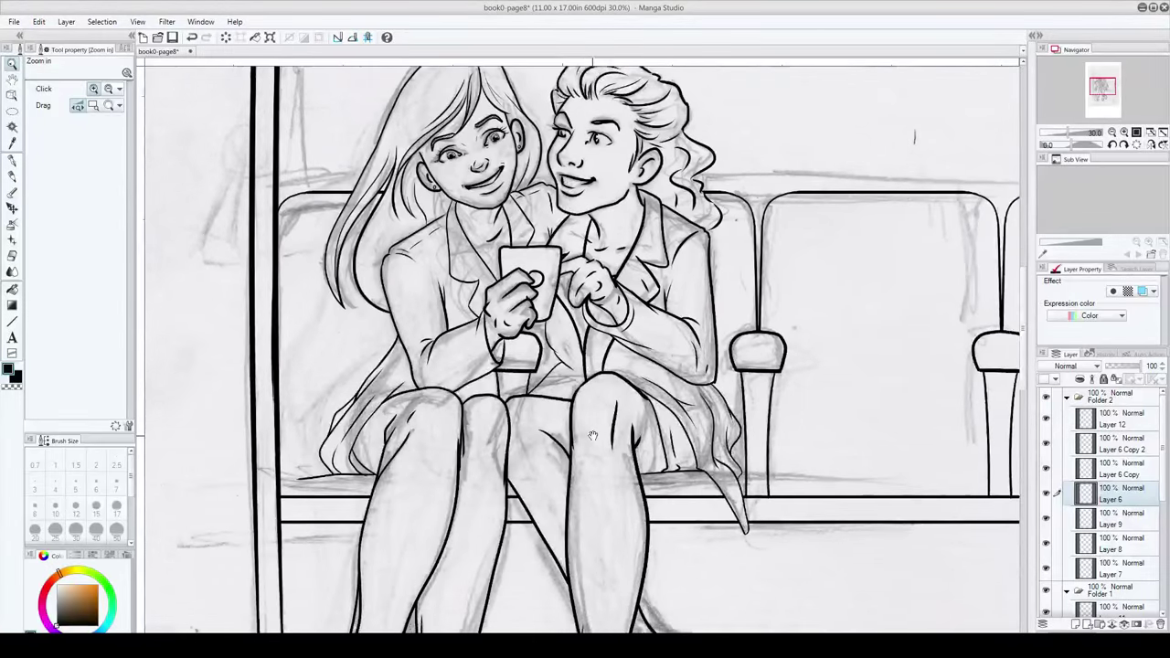
pyautogui.moveTo(592, 517); pyautogui.dragTo(559, 617)
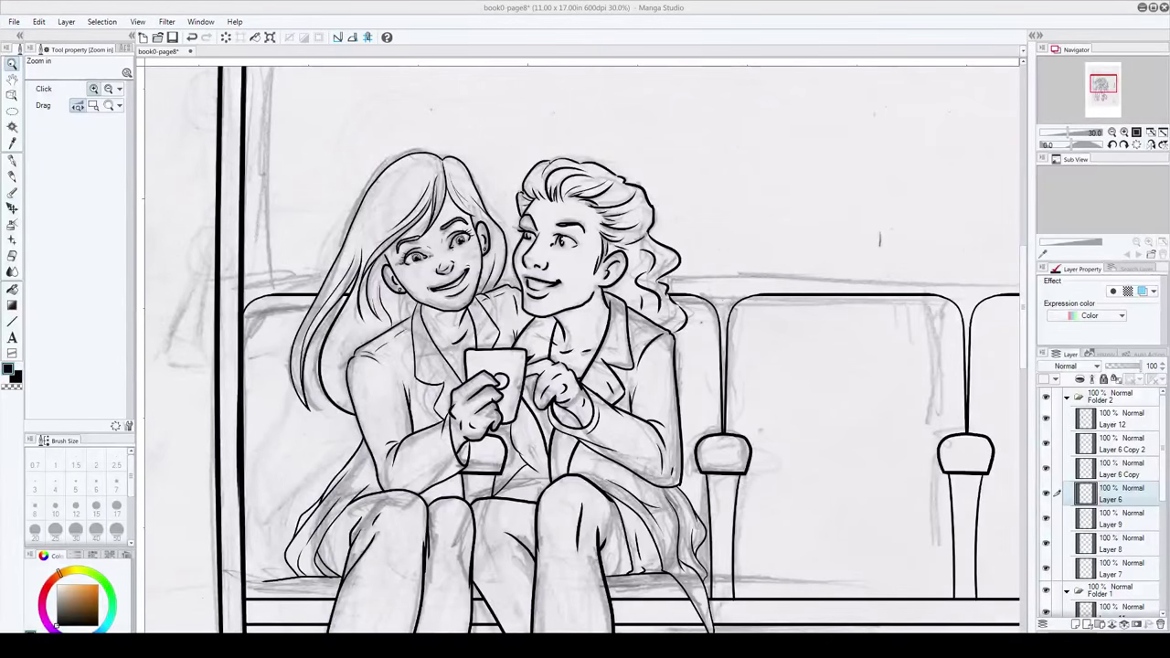
pyautogui.doubleClick(679, 7)
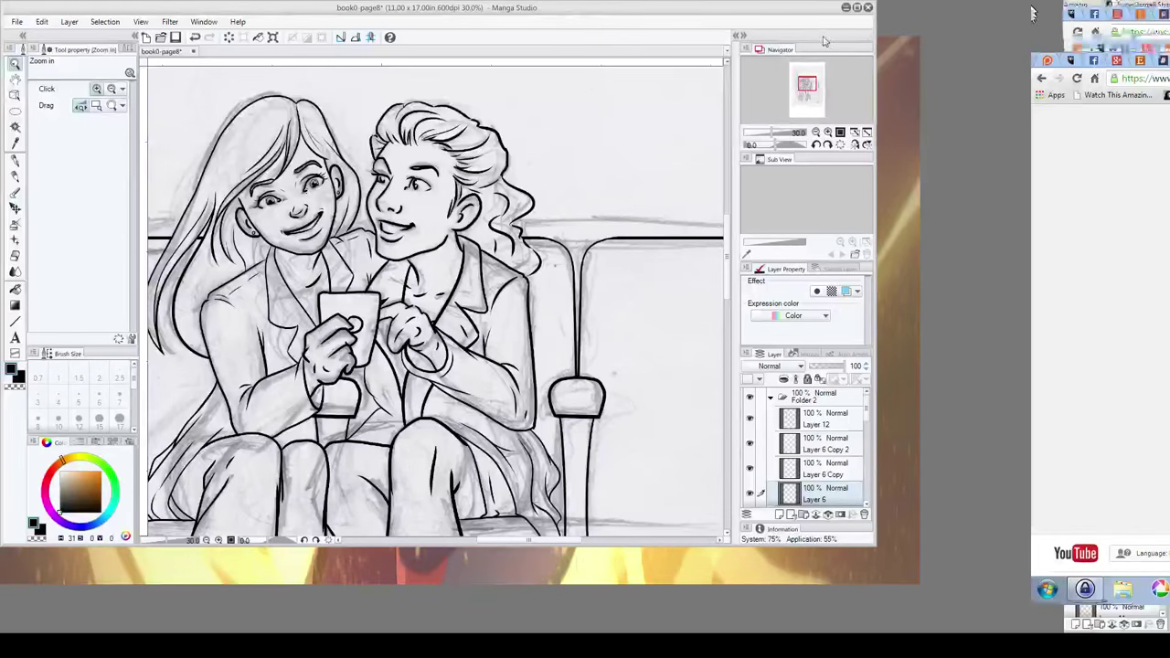
pyautogui.click(997, 26)
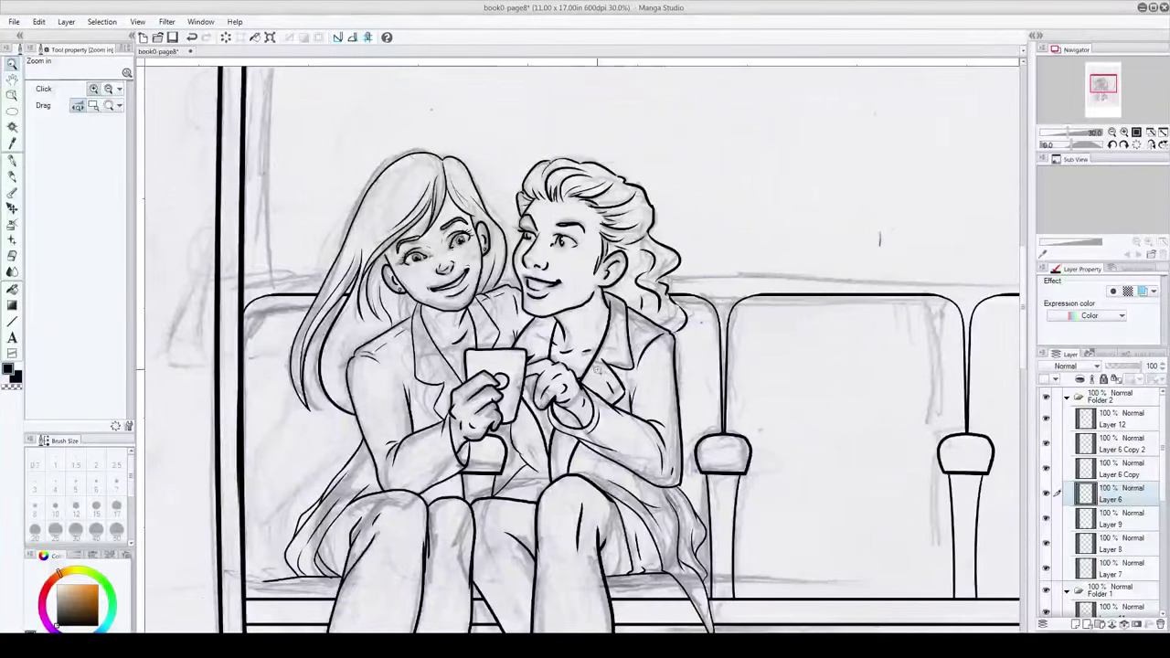
# Step: On Layer 11 in Folder 1, ink the outer ankle and upper of the long-haired woman's uninked shoe with the size 7 yeti_inker pen
pyautogui.moveTo(482, 489)
pyautogui.mouseDown()
pyautogui.moveTo(463, 518)
pyautogui.moveTo(486, 145)
pyautogui.moveTo(530, 62)
pyautogui.mouseUp()
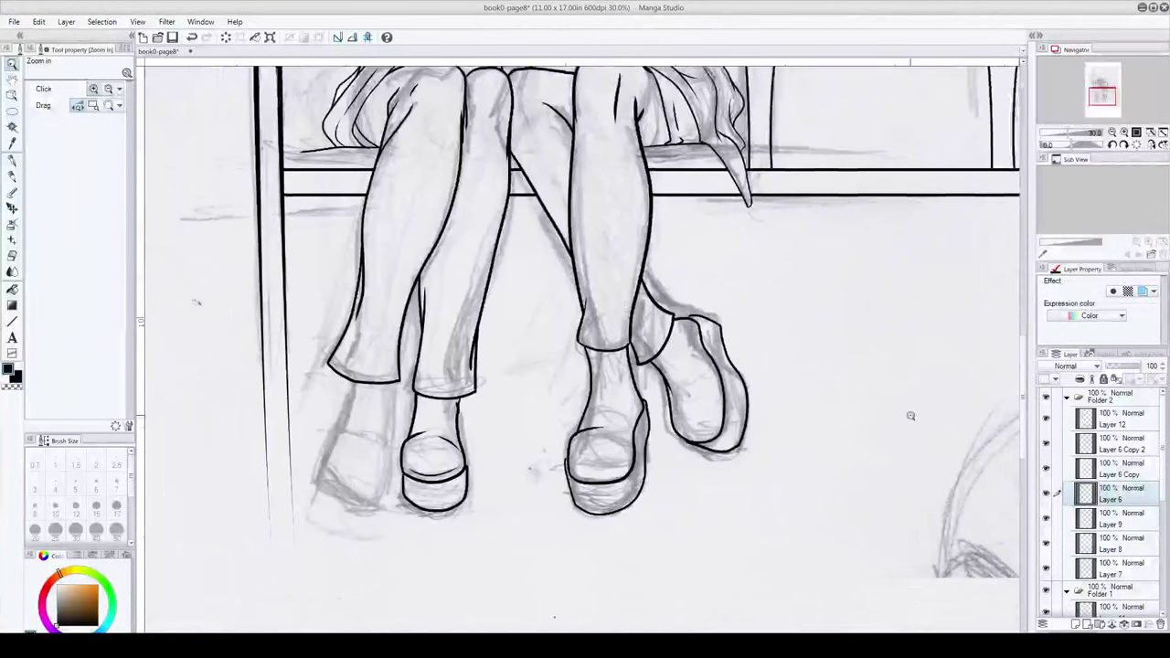
pyautogui.scroll(-5, 1051, 473)
pyautogui.click(1047, 461)
pyautogui.click(1046, 461)
pyautogui.click(1130, 466)
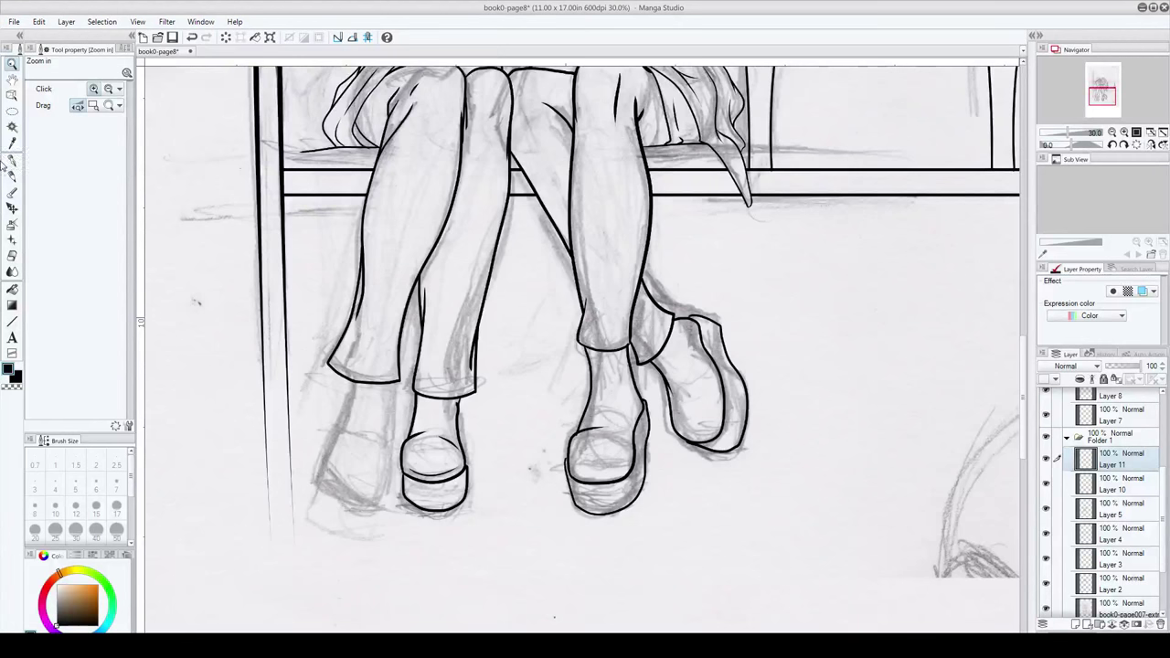
pyautogui.click(11, 161)
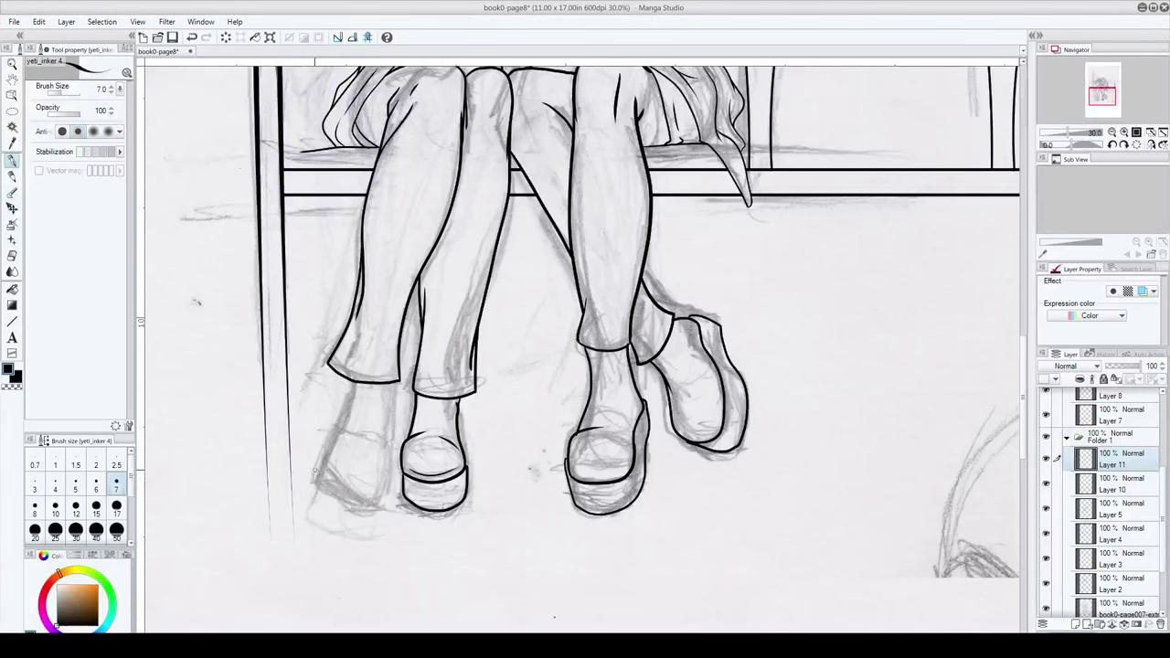
pyautogui.moveTo(326, 462); pyautogui.dragTo(400, 479)
pyautogui.hotkey('ctrl', 'z')
pyautogui.moveTo(326, 458)
pyautogui.mouseDown()
pyautogui.moveTo(384, 477)
pyautogui.moveTo(391, 384)
pyautogui.mouseUp()
pyautogui.hotkey('ctrl', 'z')
pyautogui.moveTo(326, 456)
pyautogui.mouseDown()
pyautogui.moveTo(369, 430)
pyautogui.moveTo(330, 440)
pyautogui.moveTo(356, 428)
pyautogui.moveTo(336, 431)
pyautogui.moveTo(352, 382)
pyautogui.mouseUp()
pyautogui.hotkey('ctrl', 'z')
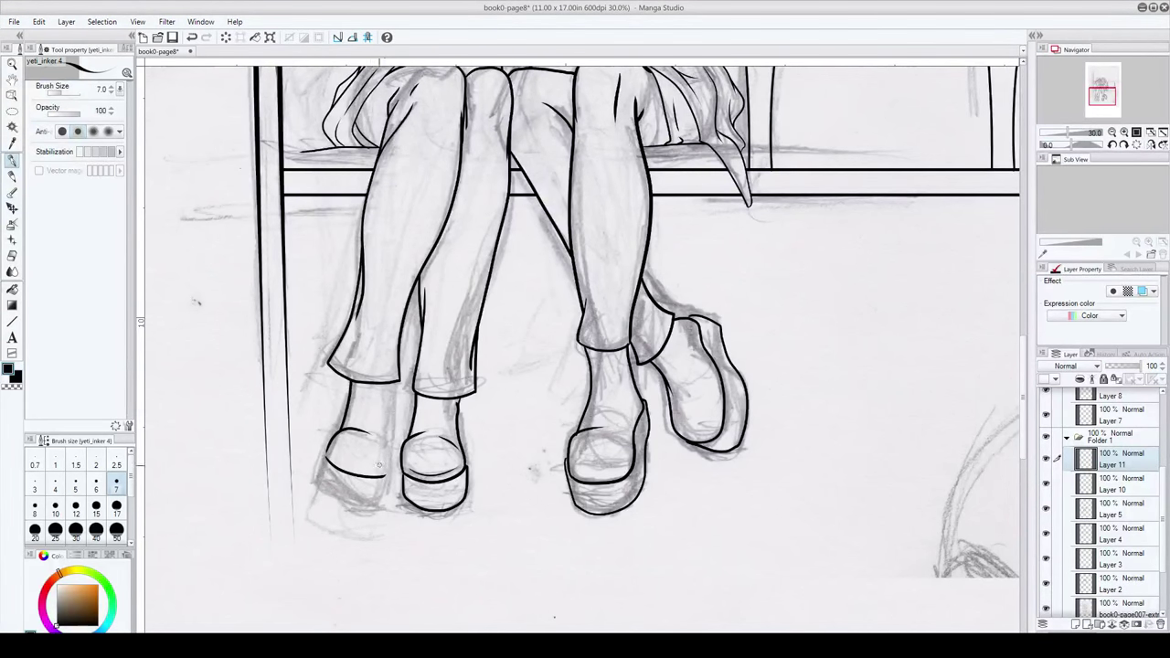
# Step: Complete the same shoe by inking the inner ankle line and the outline of its sole
pyautogui.moveTo(383, 474); pyautogui.dragTo(387, 382)
pyautogui.hotkey('ctrl', 'z')
pyautogui.moveTo(384, 476); pyautogui.dragTo(395, 382)
pyautogui.hotkey('ctrl', 'z')
pyautogui.moveTo(390, 459); pyautogui.dragTo(391, 379)
pyautogui.moveTo(327, 445)
pyautogui.mouseDown()
pyautogui.moveTo(318, 486)
pyautogui.moveTo(364, 498)
pyautogui.moveTo(384, 493)
pyautogui.moveTo(391, 455)
pyautogui.mouseUp()
pyautogui.hotkey('ctrl', 'z')
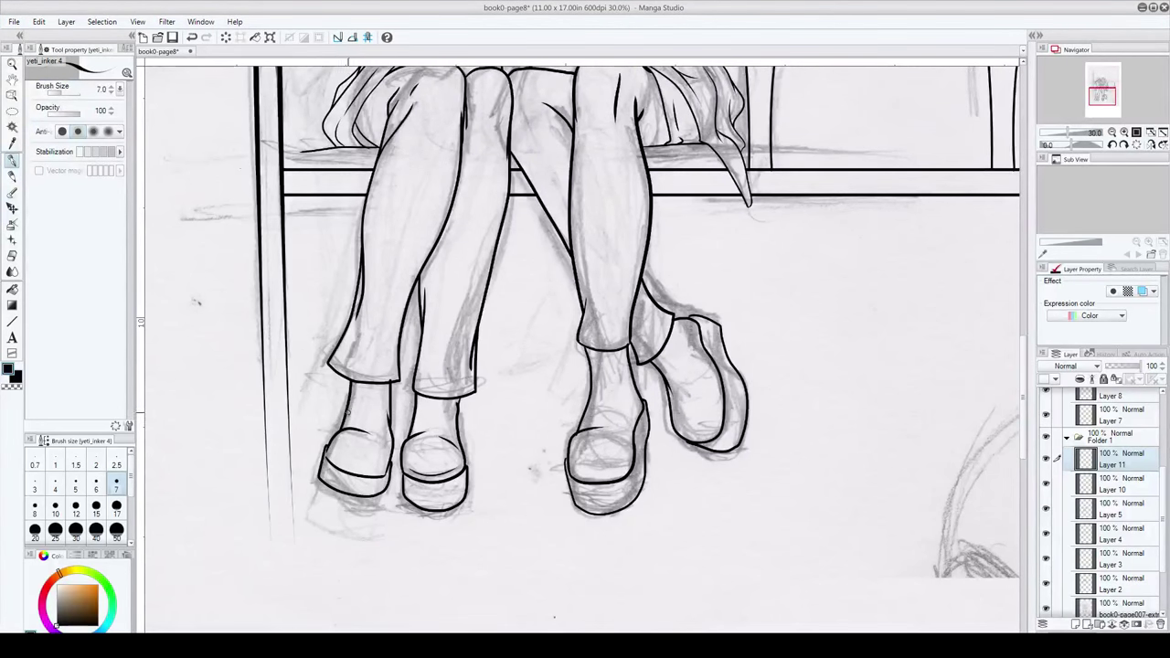
# Step: Ink gently wavy cushion edges just above the bench rail for the two empty seats beside the women
pyautogui.scroll(1, 361, 400)
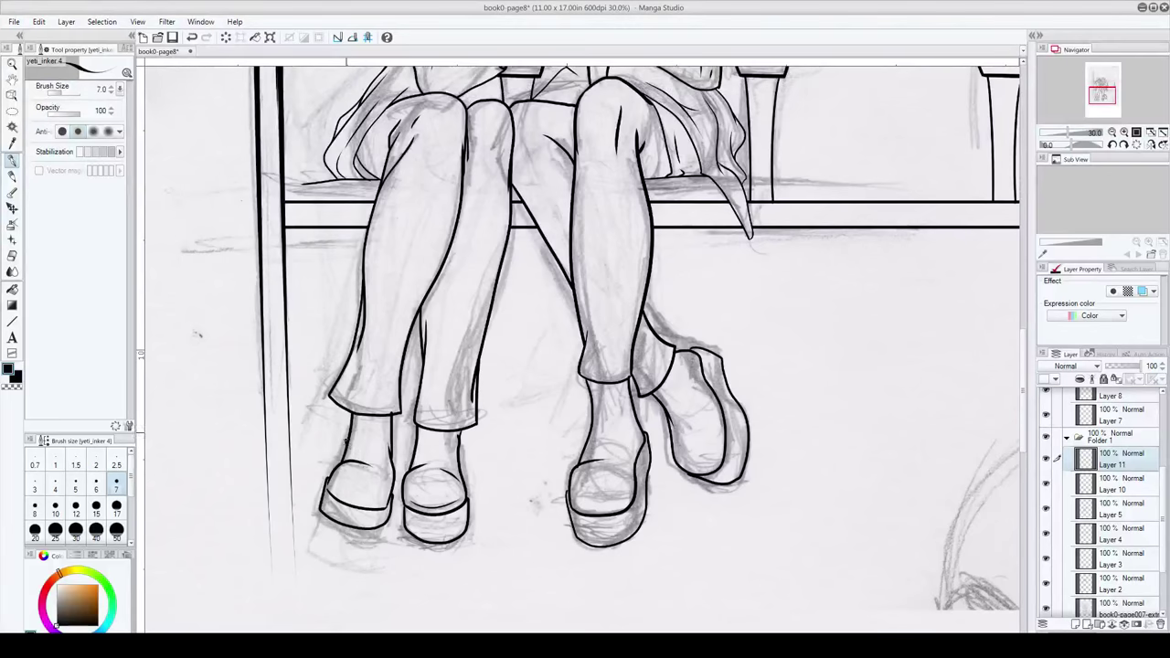
pyautogui.scroll(2, 448, 384)
pyautogui.moveTo(462, 429); pyautogui.dragTo(469, 578)
pyautogui.moveTo(612, 463); pyautogui.dragTo(576, 572)
pyautogui.moveTo(567, 443)
pyautogui.mouseDown()
pyautogui.moveTo(563, 583)
pyautogui.moveTo(535, 553)
pyautogui.moveTo(316, 459)
pyautogui.moveTo(396, 478)
pyautogui.moveTo(530, 466)
pyautogui.moveTo(539, 453)
pyautogui.moveTo(419, 333)
pyautogui.mouseUp()
pyautogui.moveTo(600, 374); pyautogui.dragTo(607, 376)
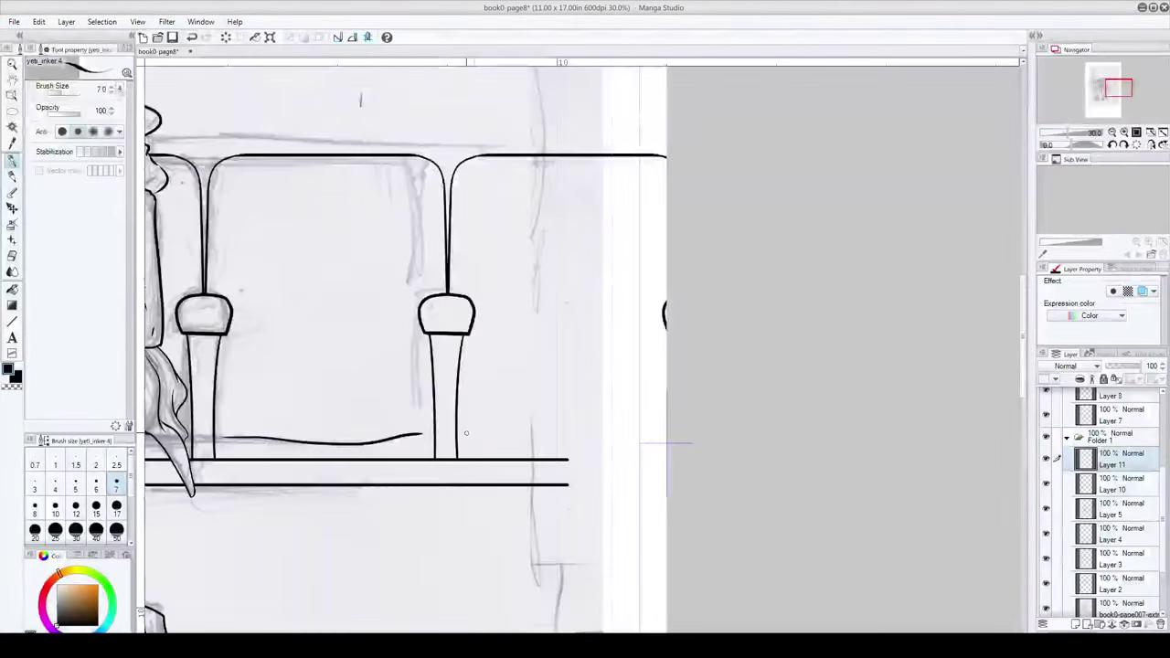
pyautogui.moveTo(465, 433); pyautogui.dragTo(473, 434)
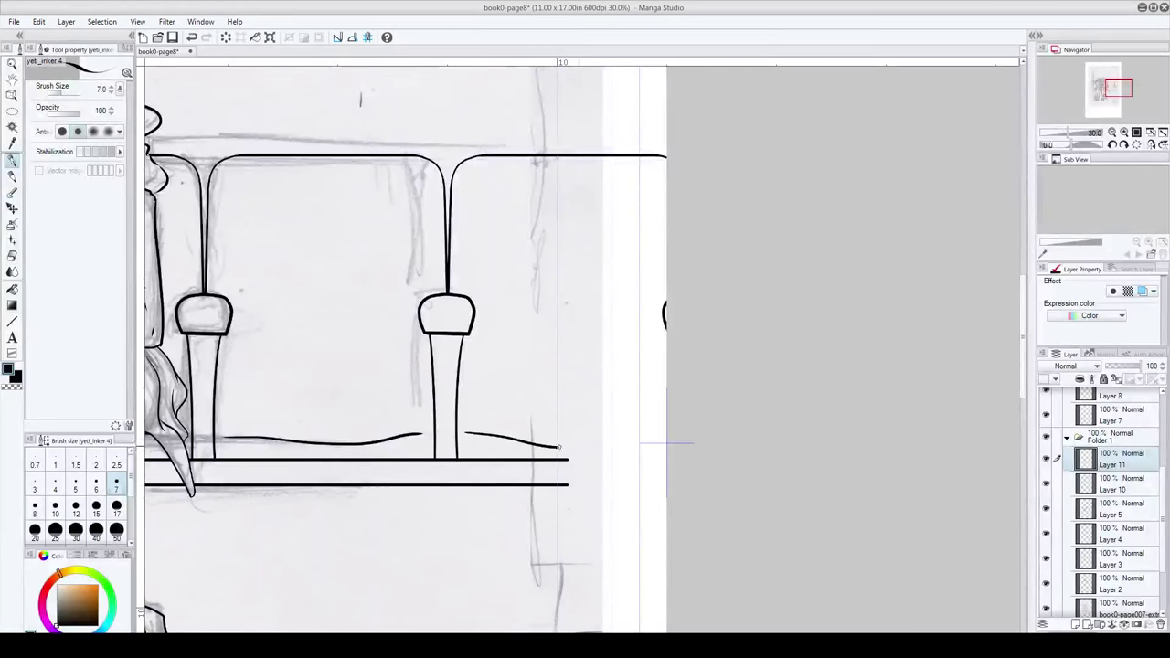
# Step: Save the book0-page8 document and close it
pyautogui.moveTo(605, 473); pyautogui.dragTo(818, 387)
pyautogui.scroll(-3, 774, 417)
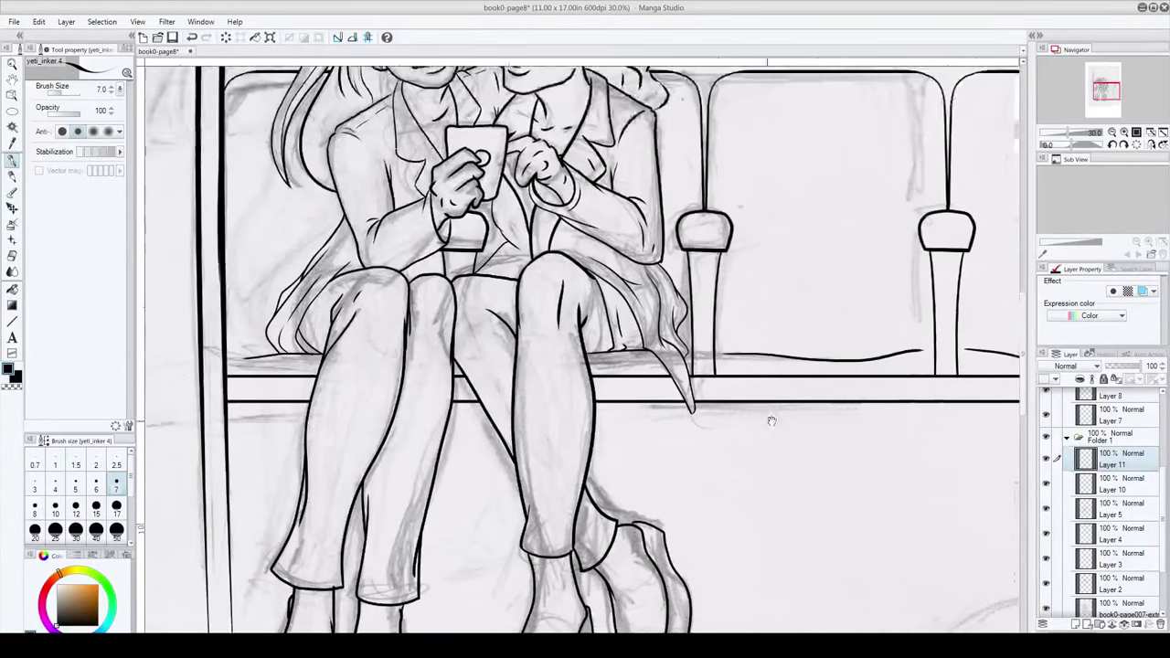
pyautogui.scroll(-1, 754, 351)
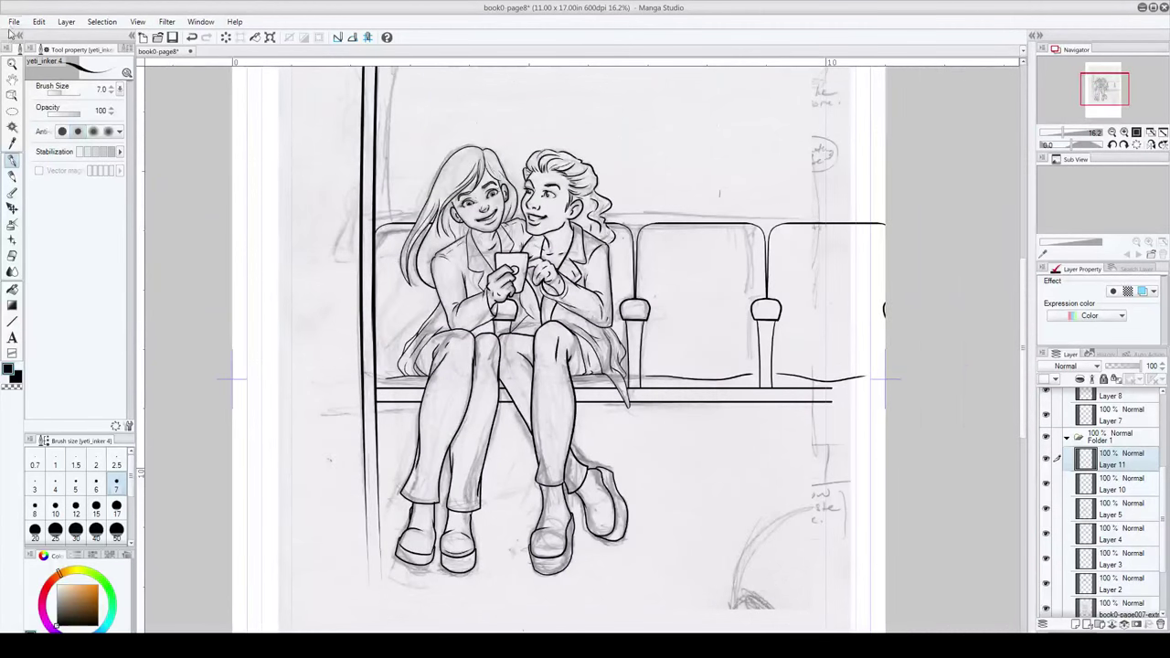
pyautogui.click(14, 21)
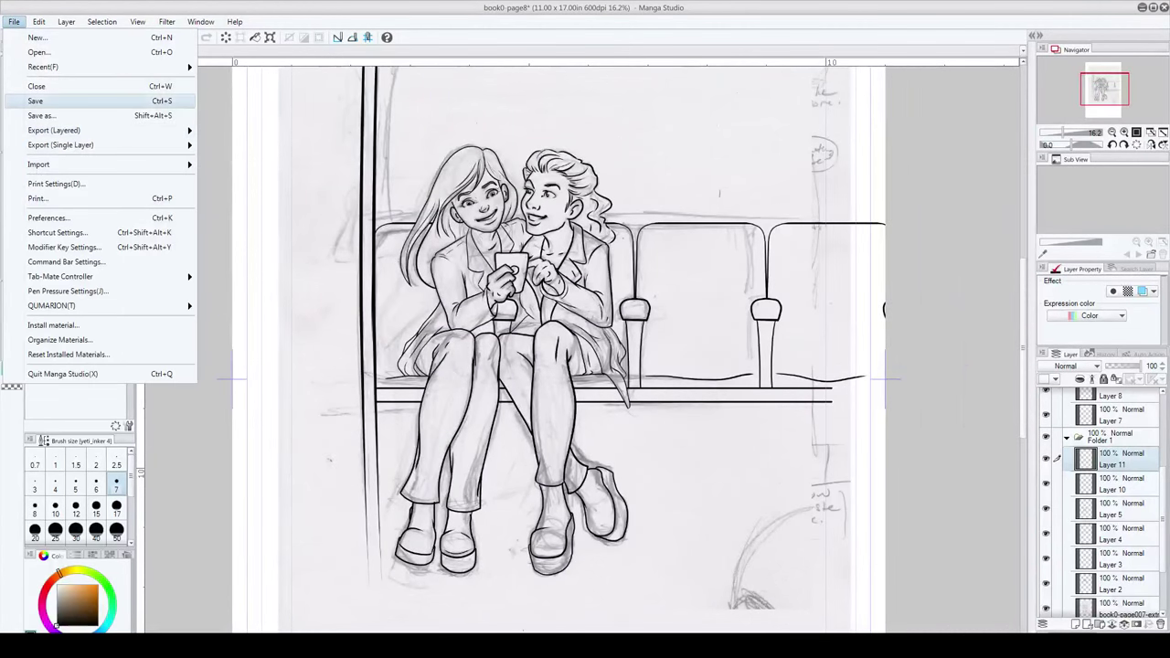
pyautogui.click(38, 116)
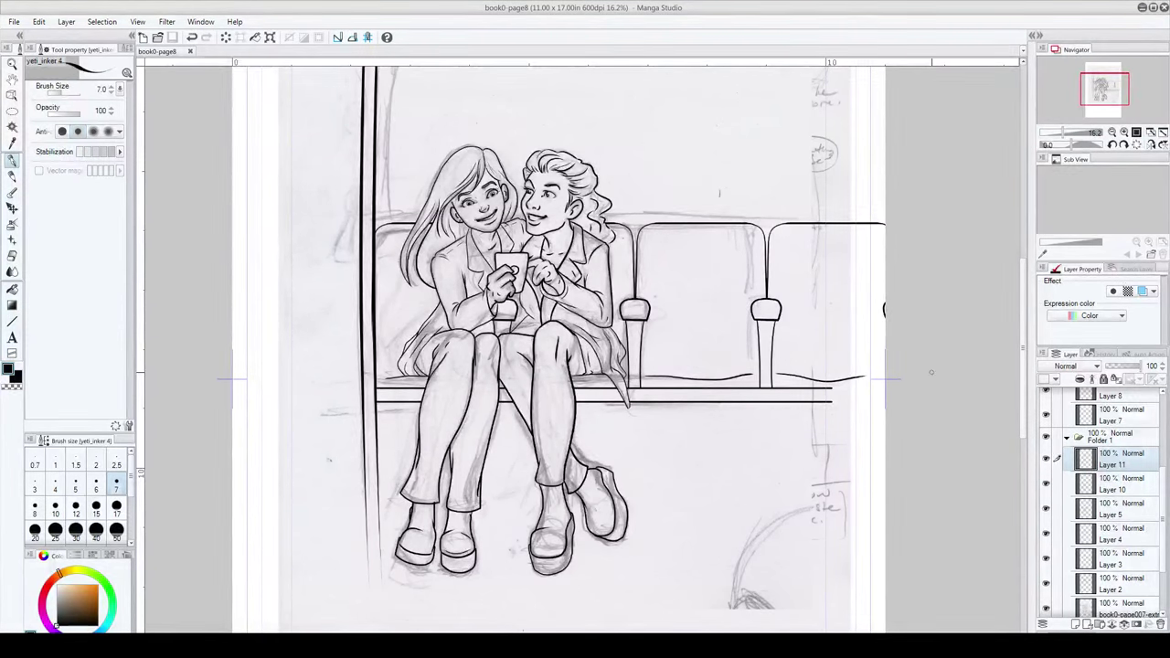
pyautogui.click(190, 51)
# Step: Open the book0-page9 document from the Chancery pages folder
pyautogui.click(13, 22)
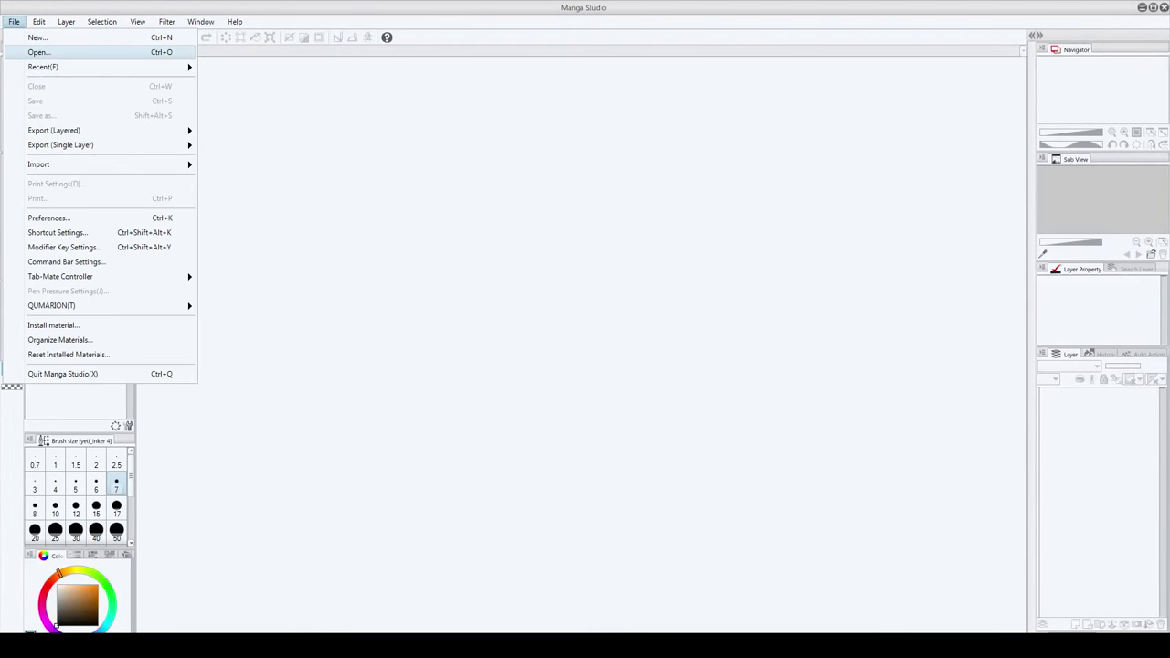
pyautogui.click(39, 52)
pyautogui.scroll(-3, 494, 165)
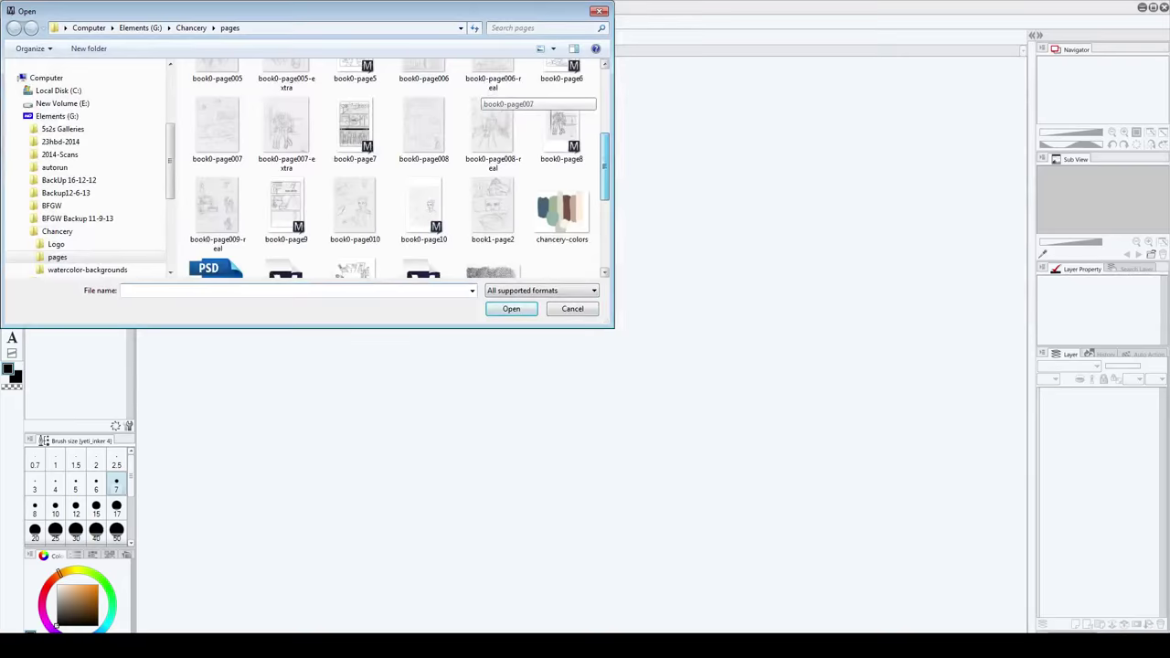
pyautogui.scroll(-2, 494, 165)
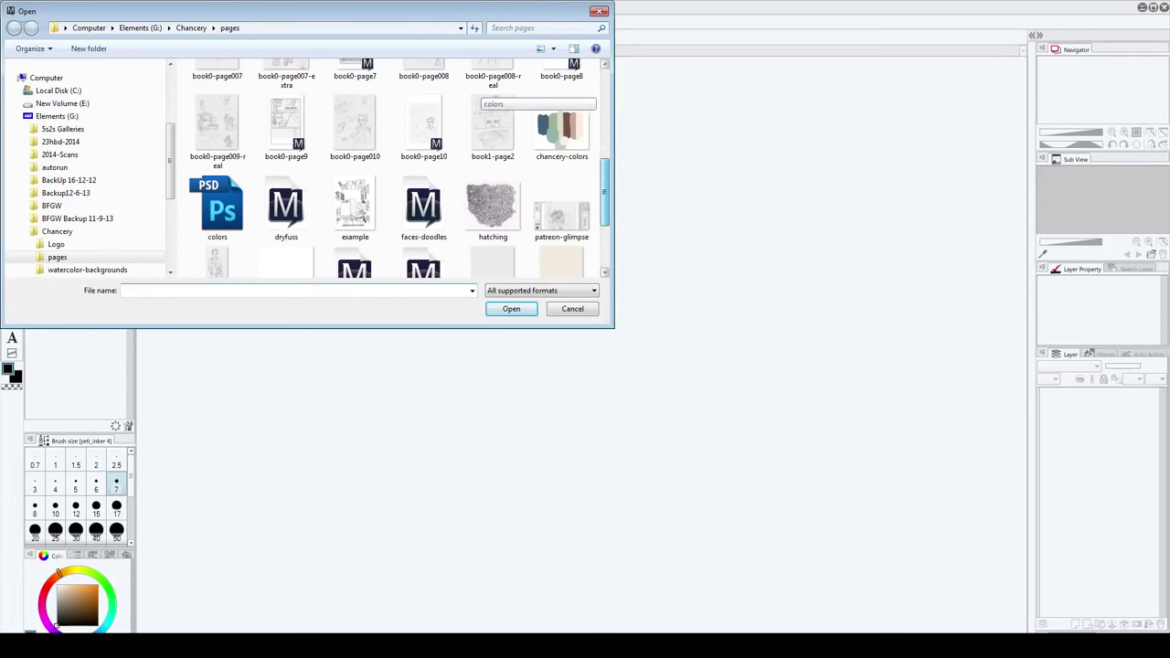
pyautogui.scroll(1, 494, 165)
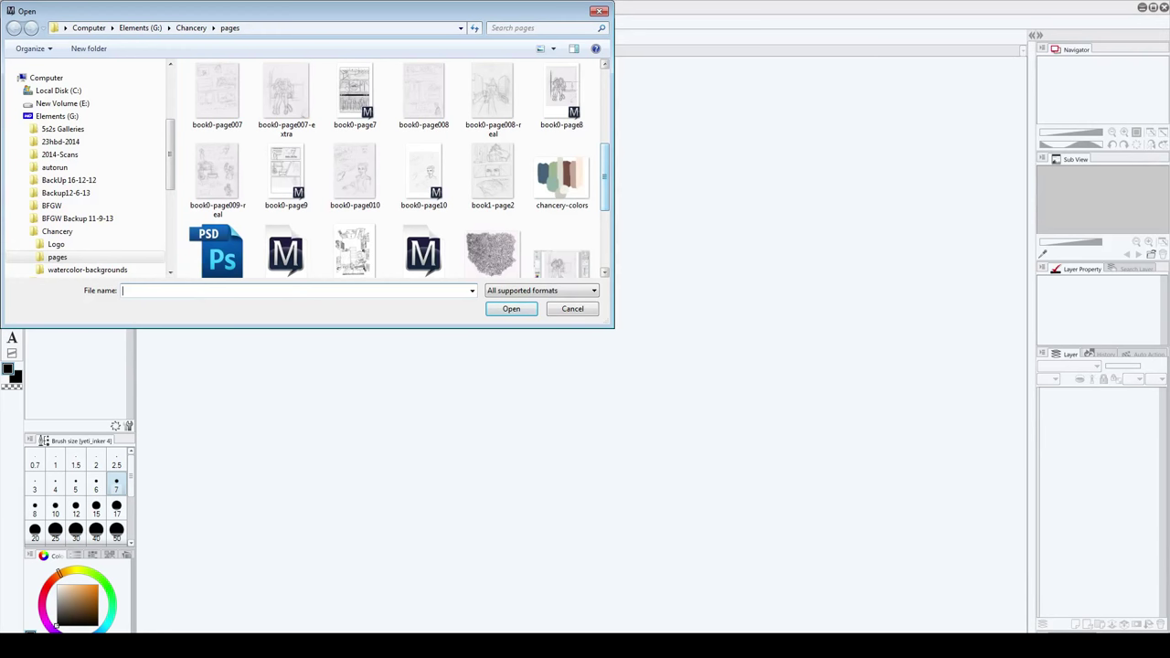
pyautogui.doubleClick(493, 173)
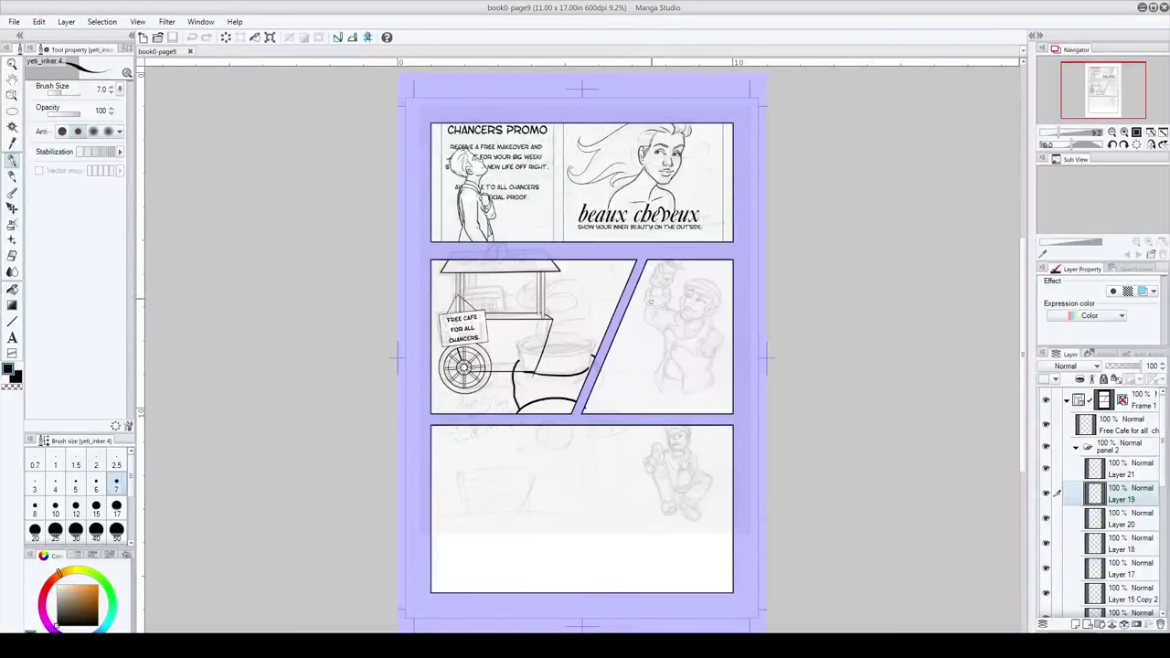
# Step: Collapse the panel 2 folder, create a layer folder above it and name the new folder "panel 3"
pyautogui.scroll(2, 628, 298)
pyautogui.scroll(2, 662, 299)
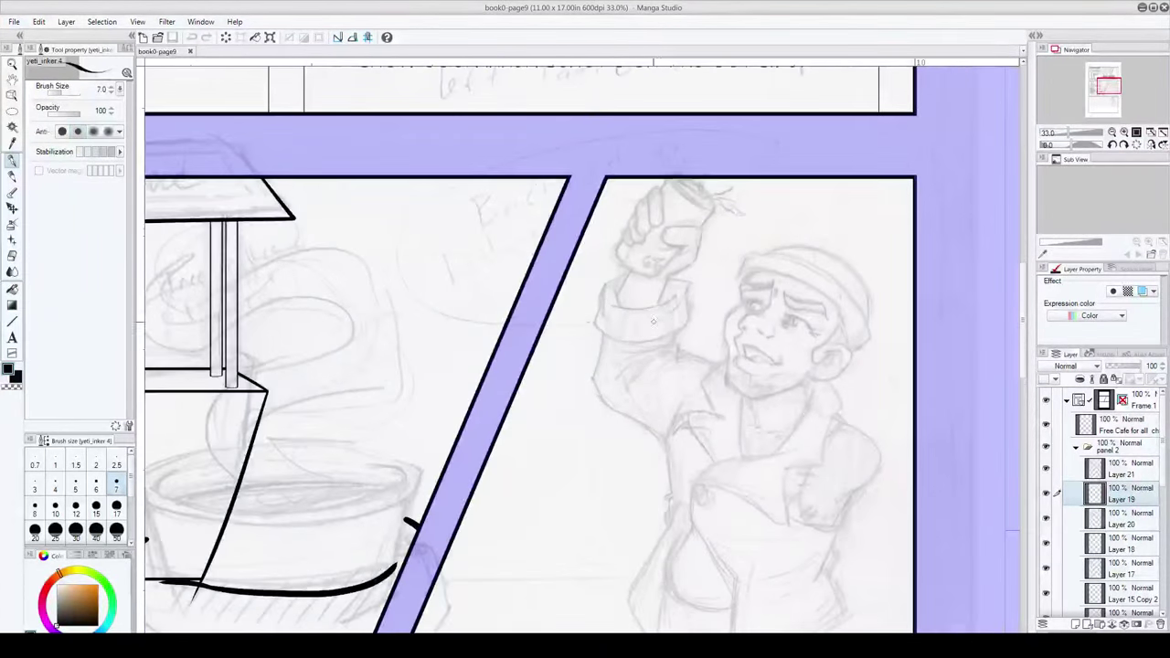
pyautogui.moveTo(674, 329); pyautogui.dragTo(620, 333)
pyautogui.moveTo(653, 399); pyautogui.dragTo(620, 368)
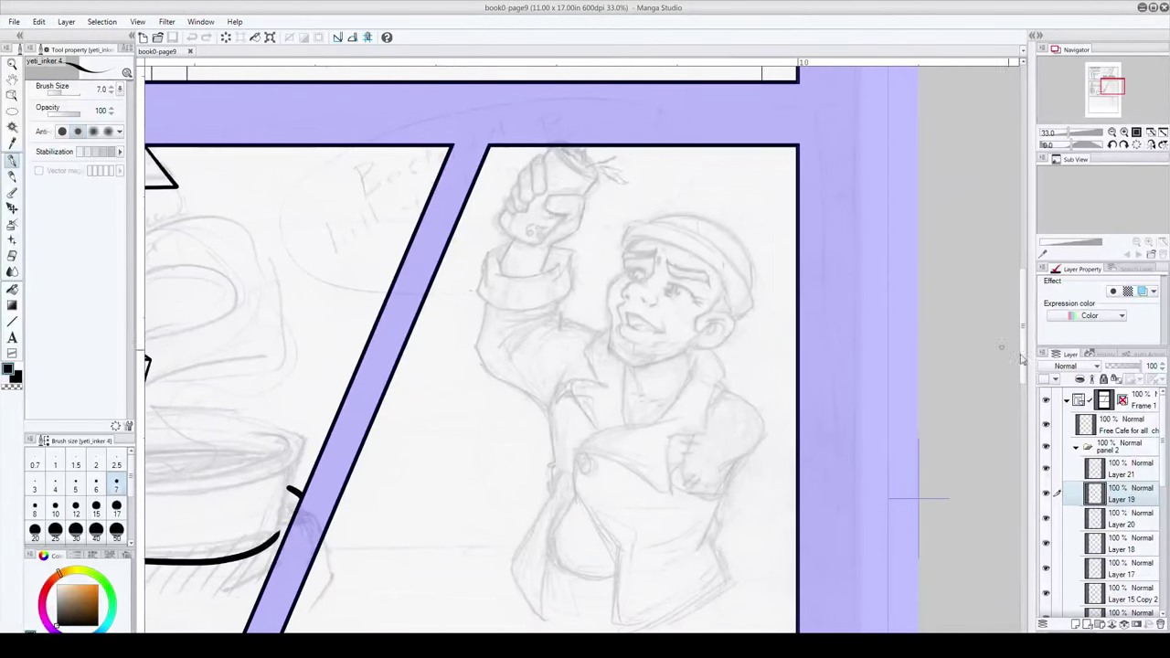
pyautogui.click(1049, 494)
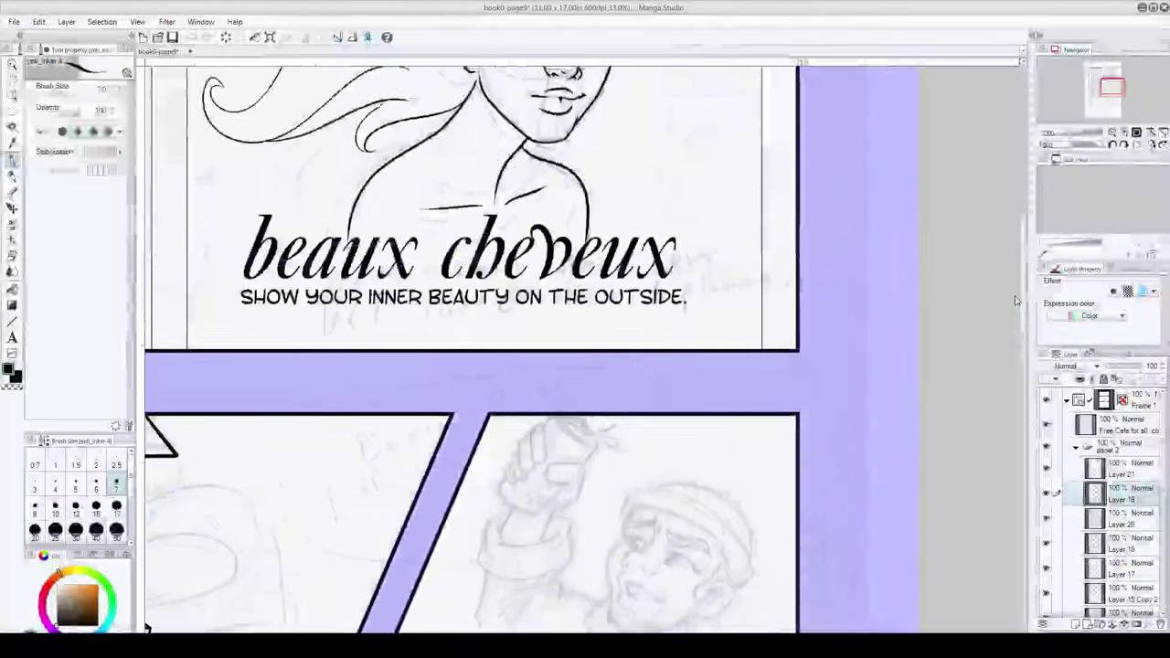
pyautogui.scroll(-5, 471, 348)
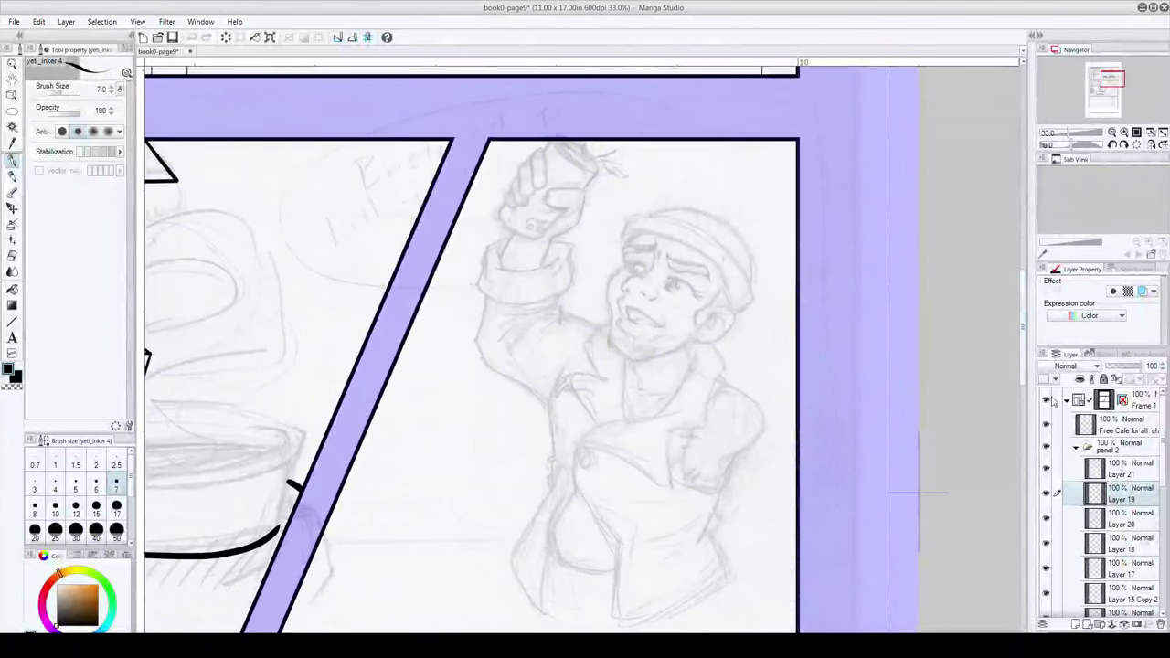
pyautogui.click(1075, 447)
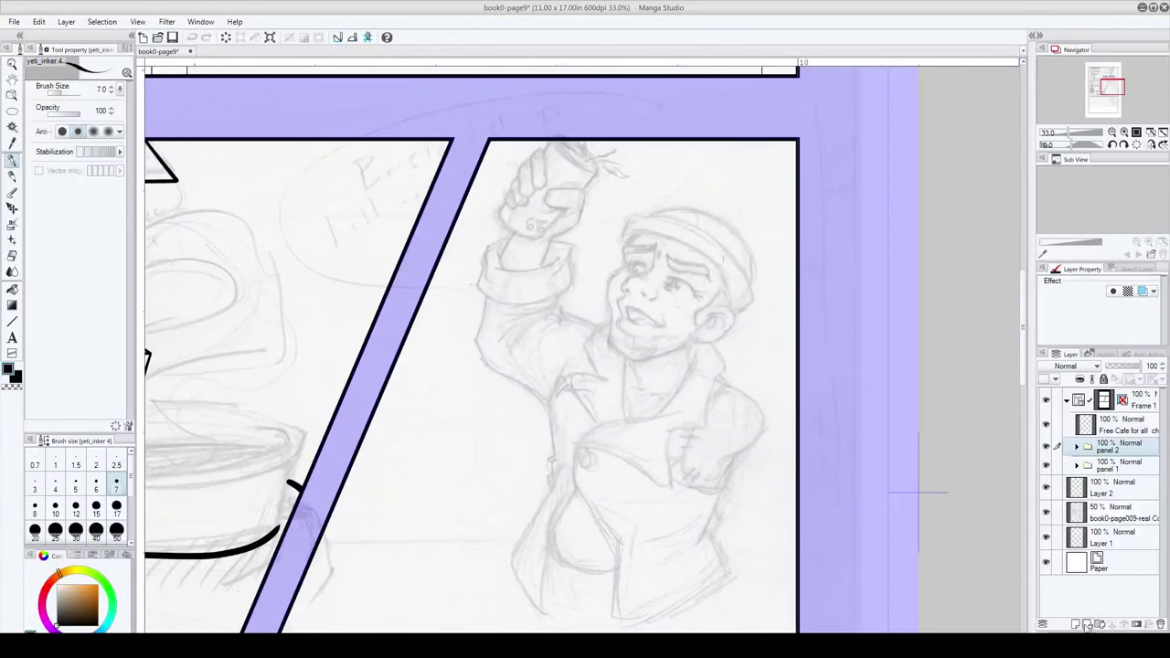
pyautogui.click(1100, 625)
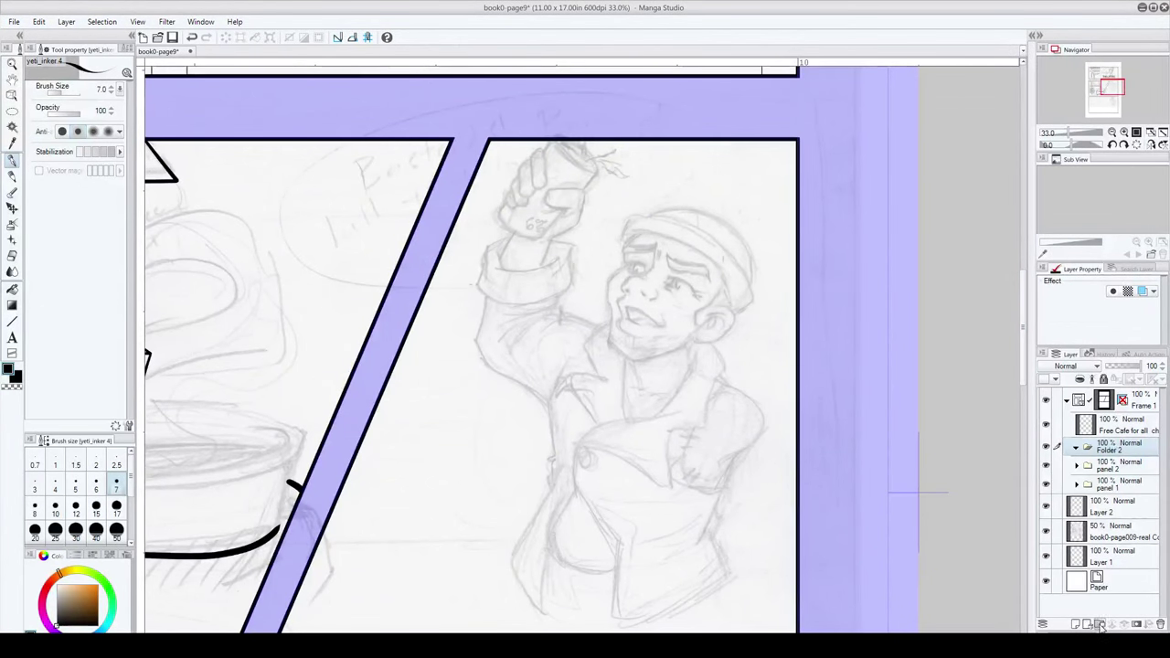
pyautogui.press('p')
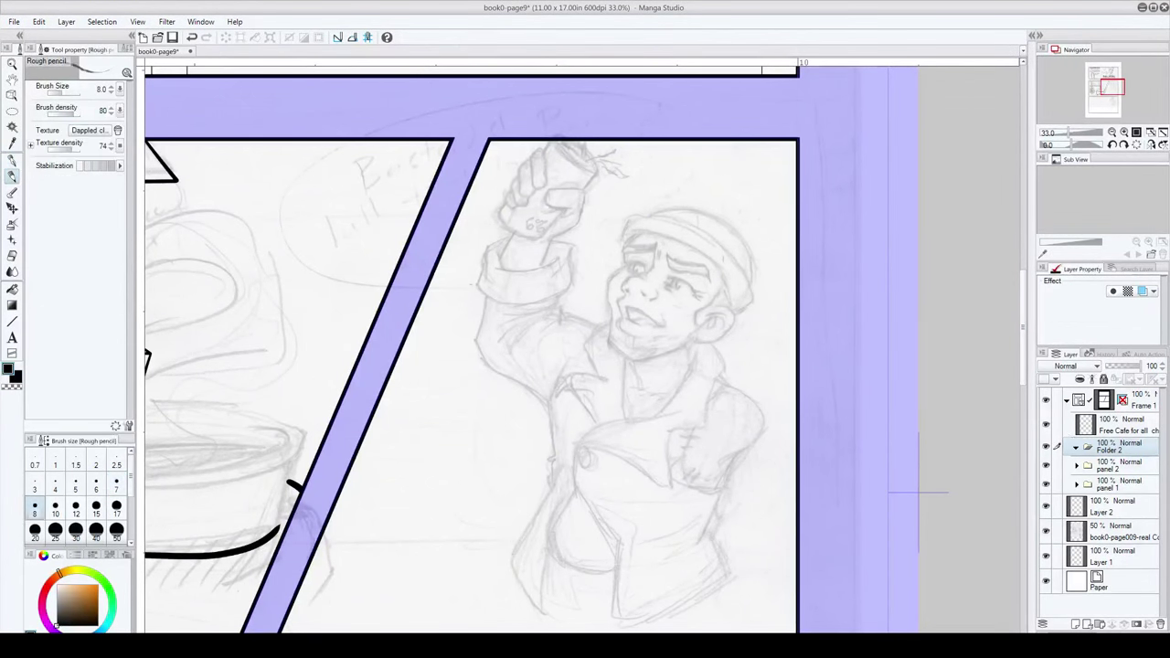
pyautogui.doubleClick(1103, 454)
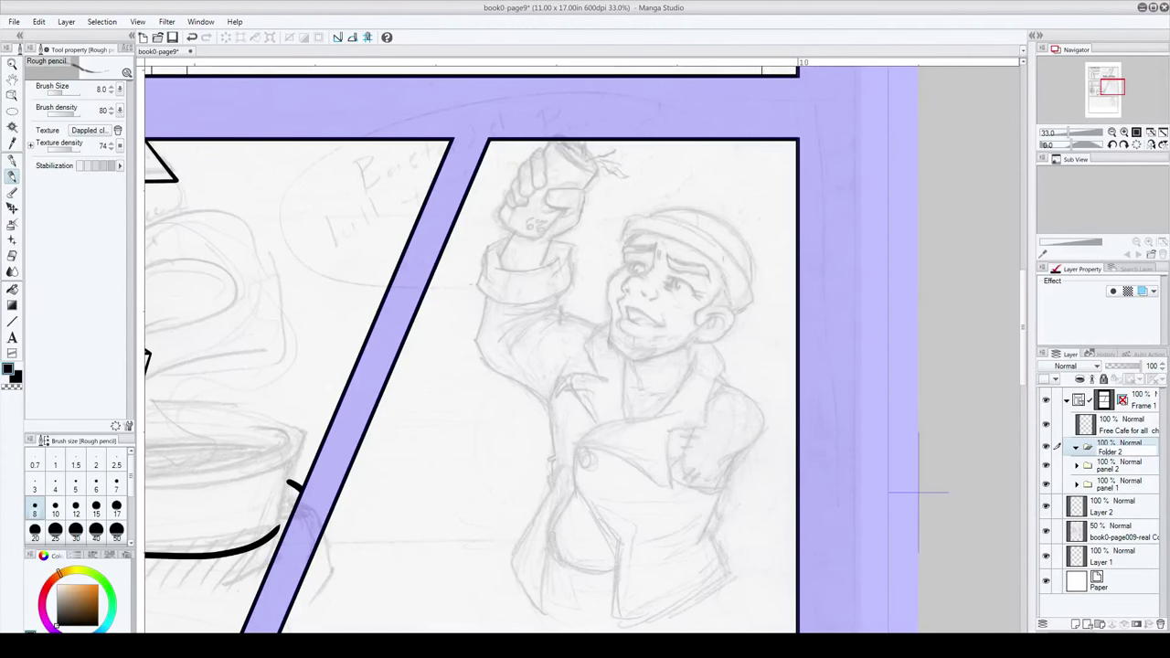
pyautogui.write('panel 3')
pyautogui.press('Return')
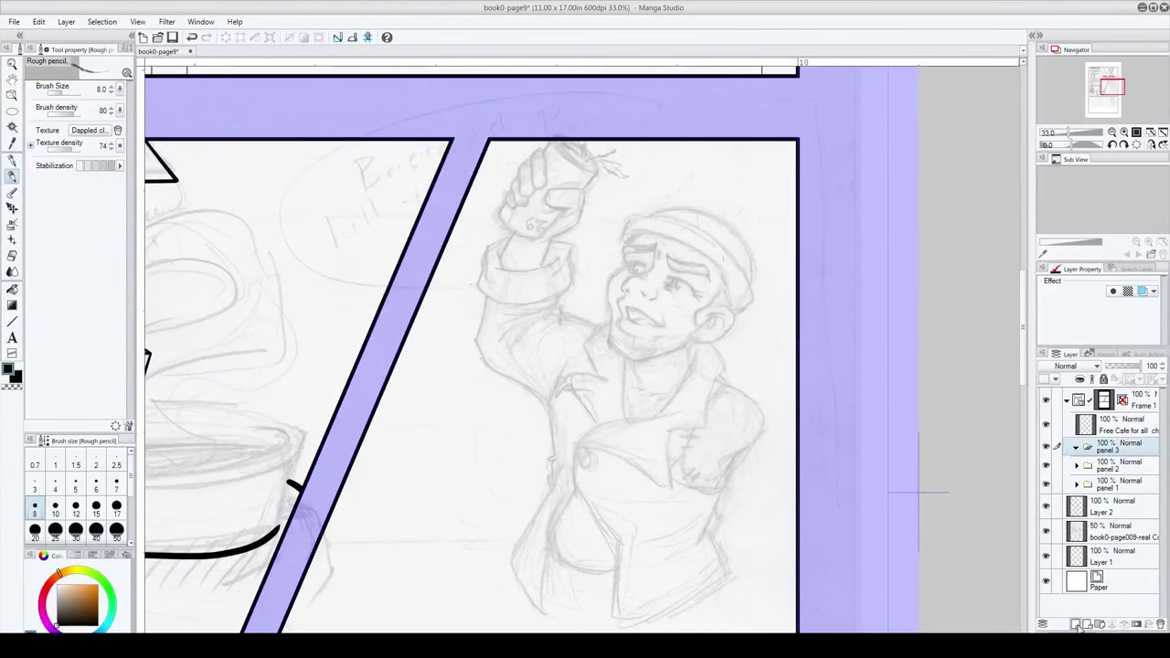
# Step: Create a new layer in the panel 3 folder and ink the capped man's nose and nose bridge with the yeti_inker 4 pen
pyautogui.click(1077, 625)
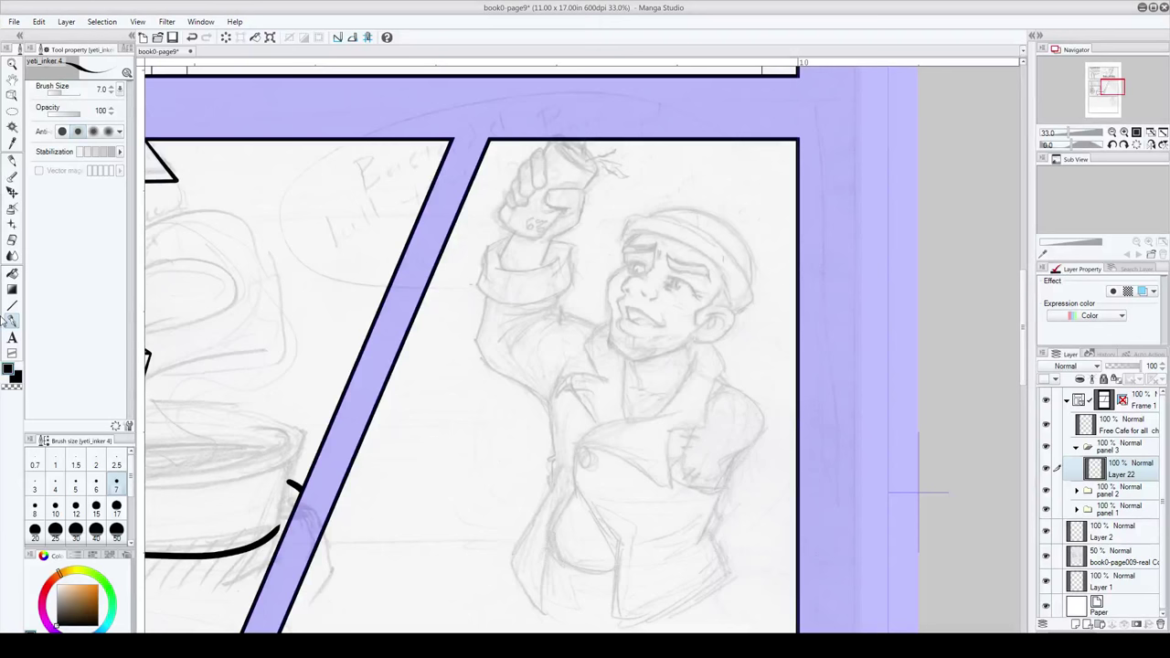
pyautogui.scroll(3, 704, 282)
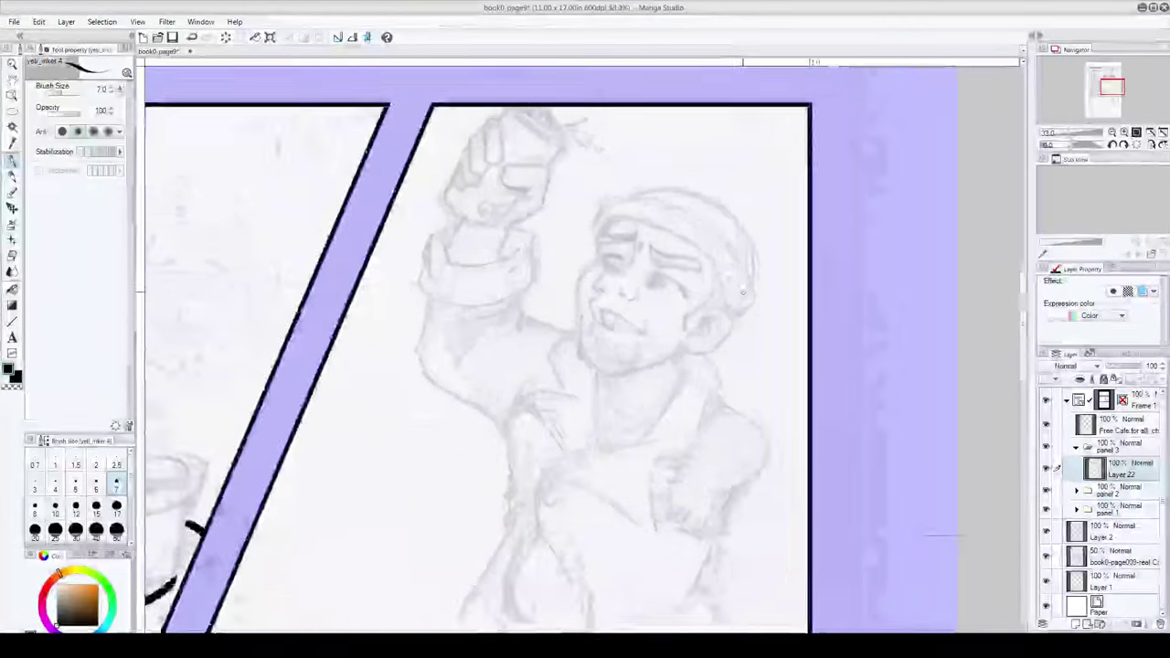
pyautogui.scroll(1, 703, 281)
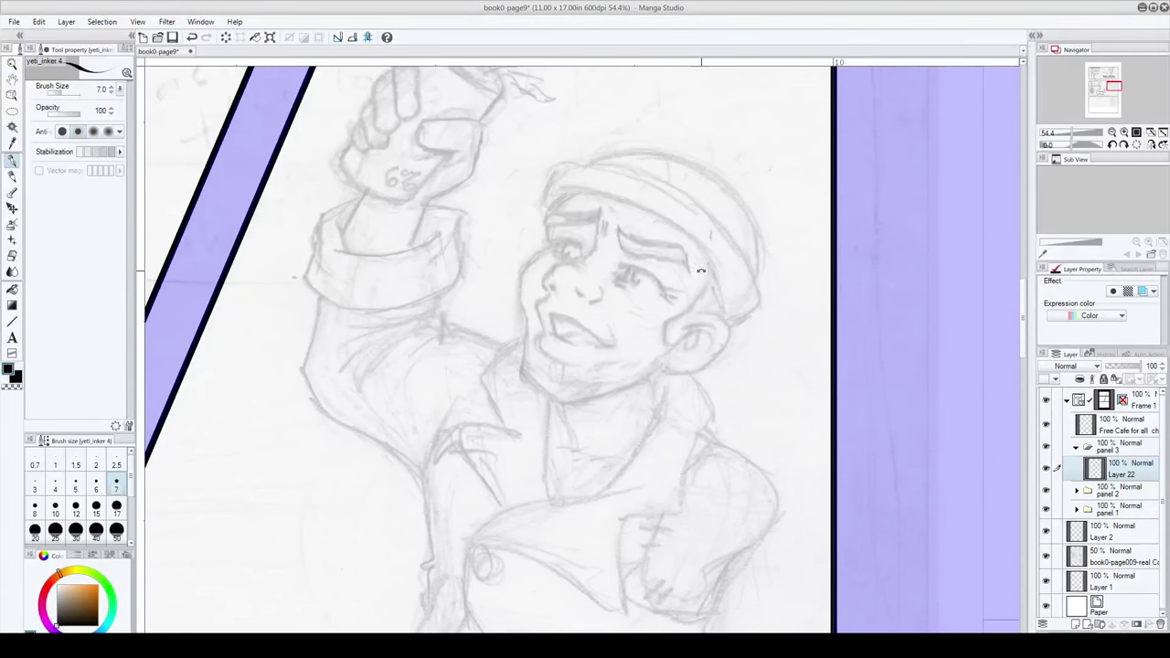
pyautogui.moveTo(690, 270)
pyautogui.mouseDown()
pyautogui.moveTo(605, 169)
pyautogui.moveTo(572, 157)
pyautogui.mouseUp()
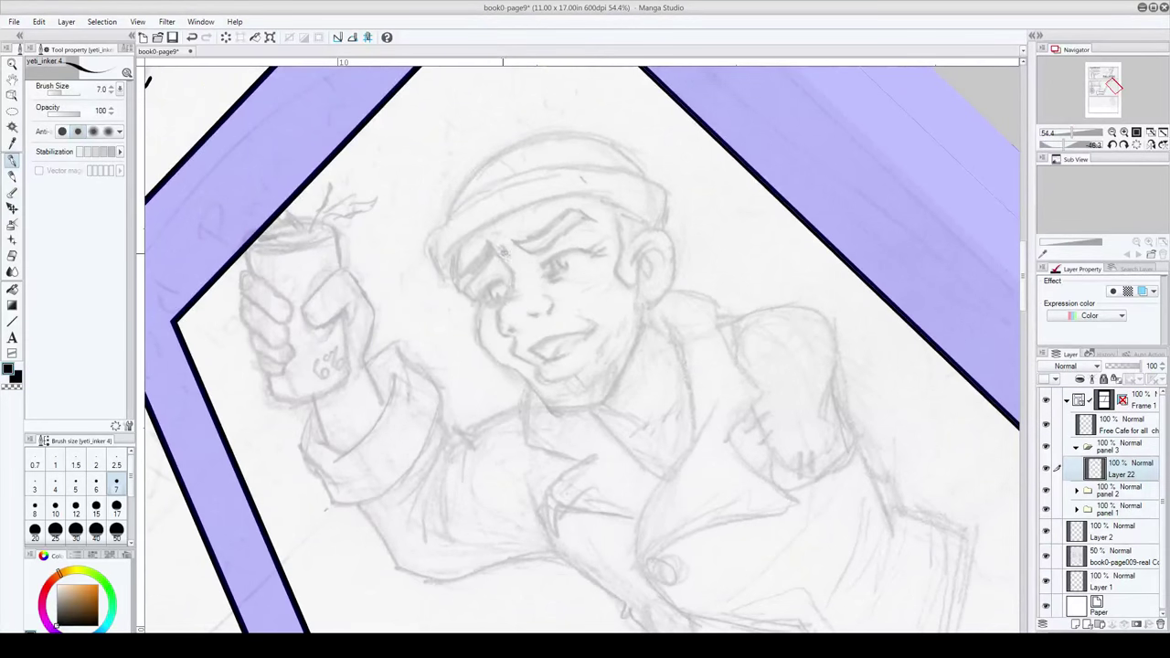
pyautogui.moveTo(501, 320)
pyautogui.mouseDown()
pyautogui.moveTo(519, 296)
pyautogui.moveTo(498, 335)
pyautogui.moveTo(545, 297)
pyautogui.mouseUp()
pyautogui.hotkey('ctrl', 'z')
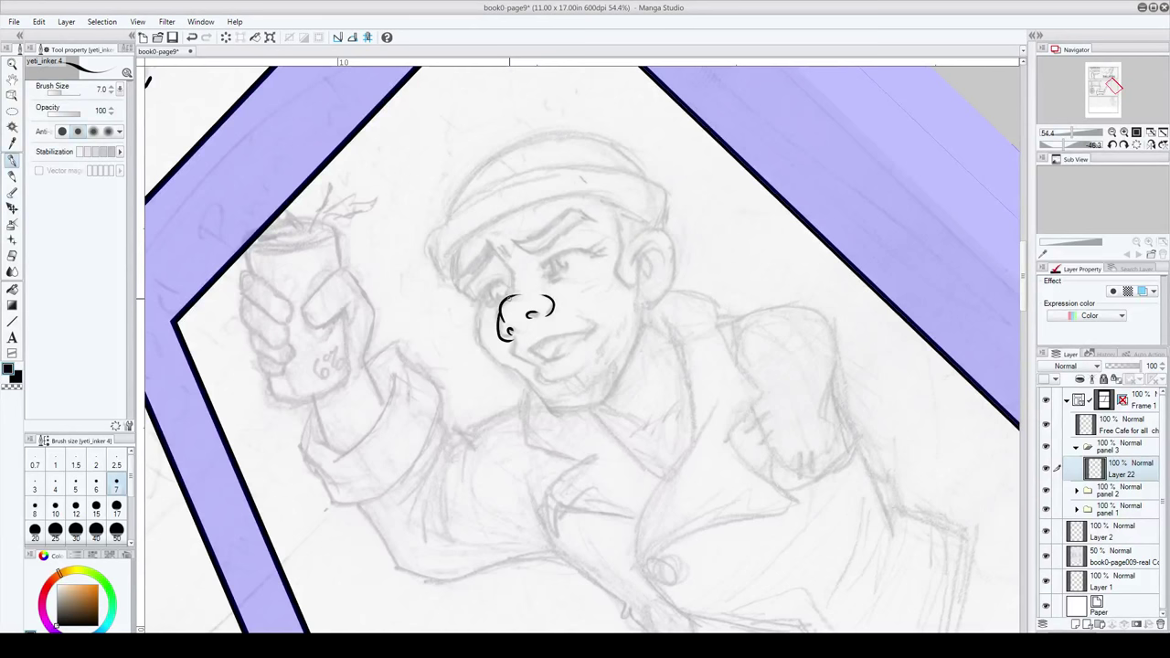
pyautogui.moveTo(514, 293); pyautogui.dragTo(489, 247)
pyautogui.moveTo(535, 535); pyautogui.dragTo(485, 429)
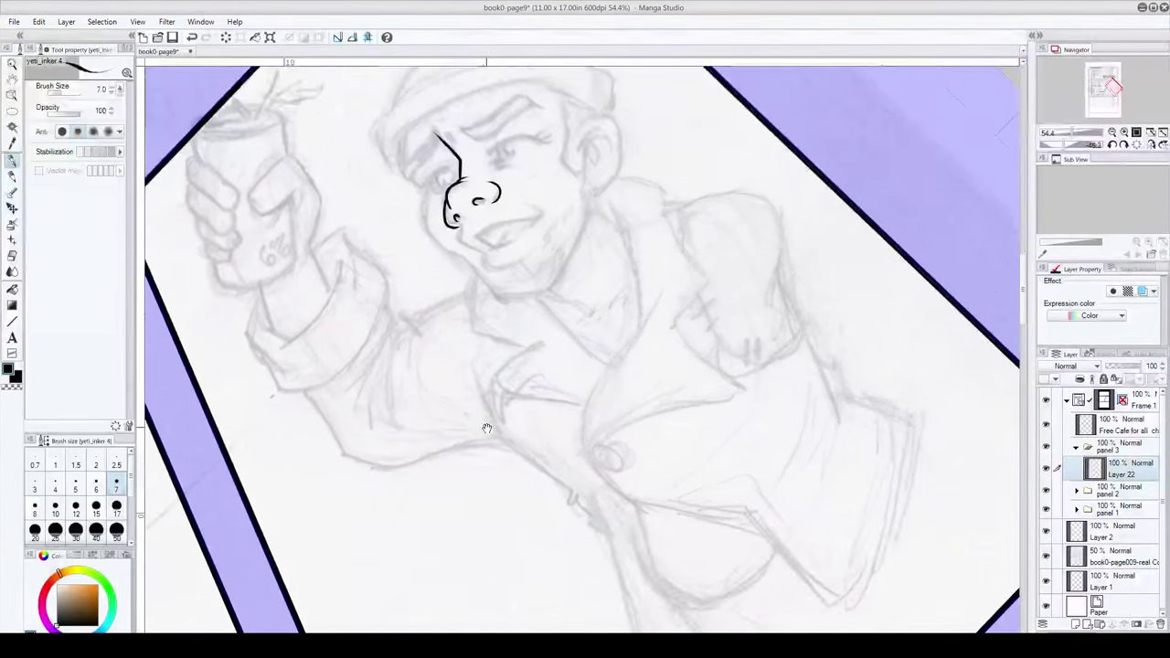
pyautogui.moveTo(467, 371); pyautogui.dragTo(491, 460)
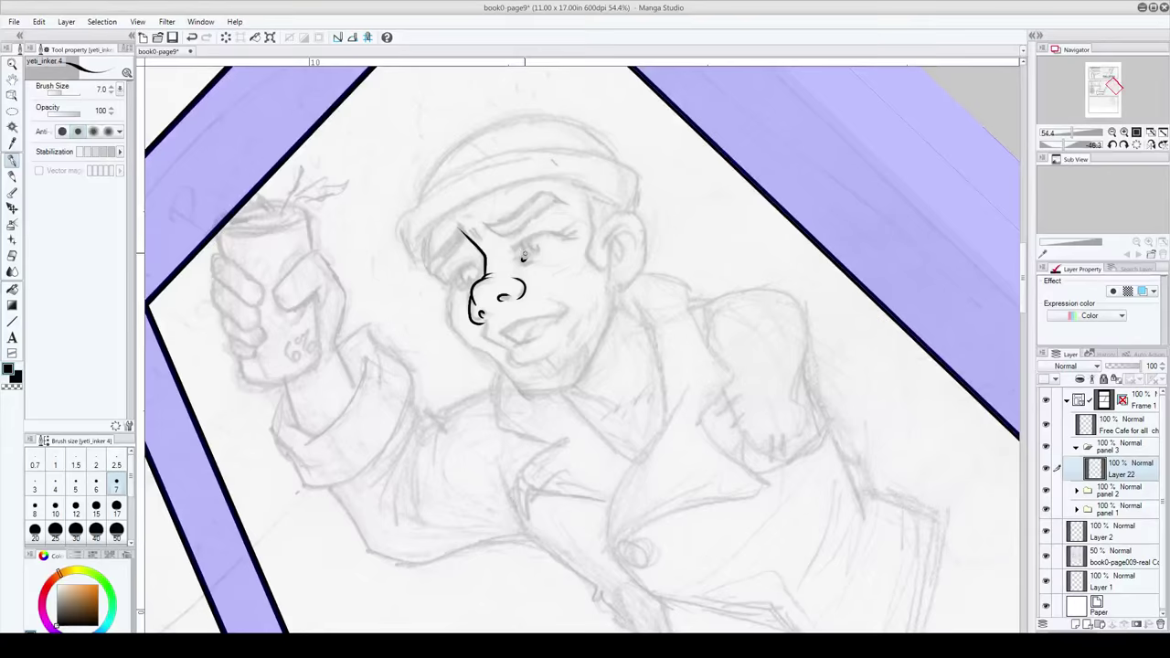
# Step: Ink the man's near eye with lashes, iris and lower-lid creases, plus the outline of his far eye
pyautogui.moveTo(523, 260)
pyautogui.mouseDown()
pyautogui.moveTo(558, 234)
pyautogui.moveTo(523, 259)
pyautogui.moveTo(576, 234)
pyautogui.mouseUp()
pyautogui.hotkey('ctrl', 'z')
pyautogui.moveTo(564, 240); pyautogui.dragTo(585, 233)
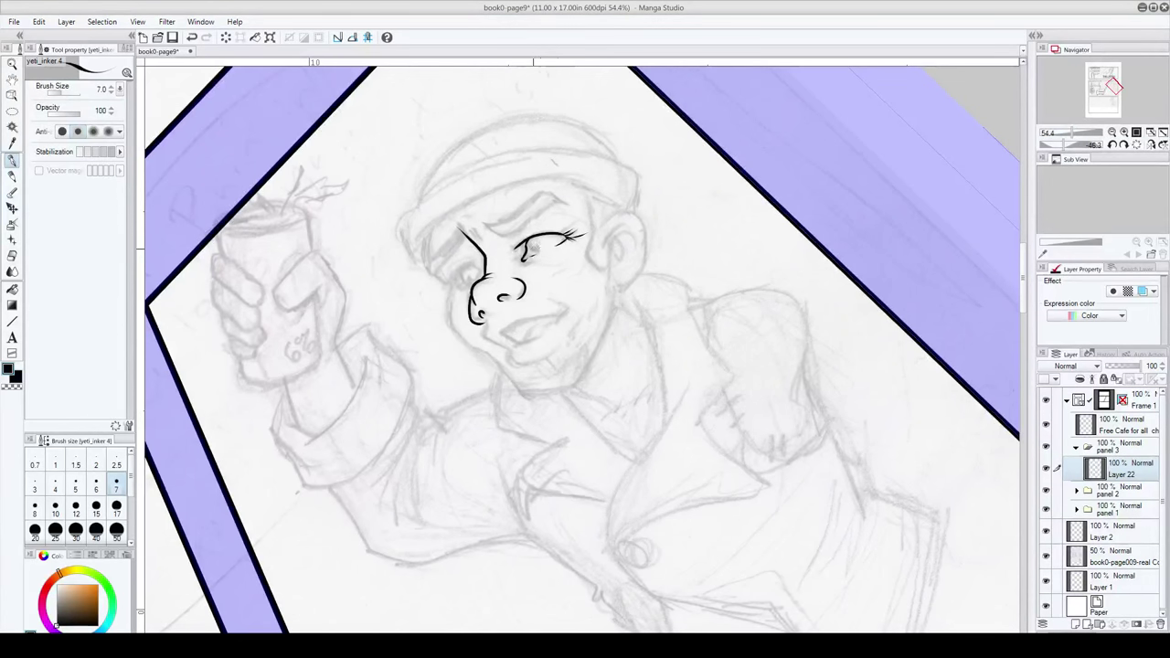
pyautogui.moveTo(533, 249); pyautogui.dragTo(532, 244)
pyautogui.moveTo(524, 263)
pyautogui.mouseDown()
pyautogui.moveTo(542, 258)
pyautogui.moveTo(459, 268)
pyautogui.moveTo(451, 285)
pyautogui.mouseUp()
# Step: Ink the face contour from the far cheek around the chin to the jaw, and the slightly open mouth with its lips
pyautogui.moveTo(468, 280)
pyautogui.mouseDown()
pyautogui.moveTo(433, 278)
pyautogui.moveTo(450, 288)
pyautogui.moveTo(450, 328)
pyautogui.moveTo(523, 391)
pyautogui.moveTo(584, 367)
pyautogui.moveTo(604, 272)
pyautogui.mouseUp()
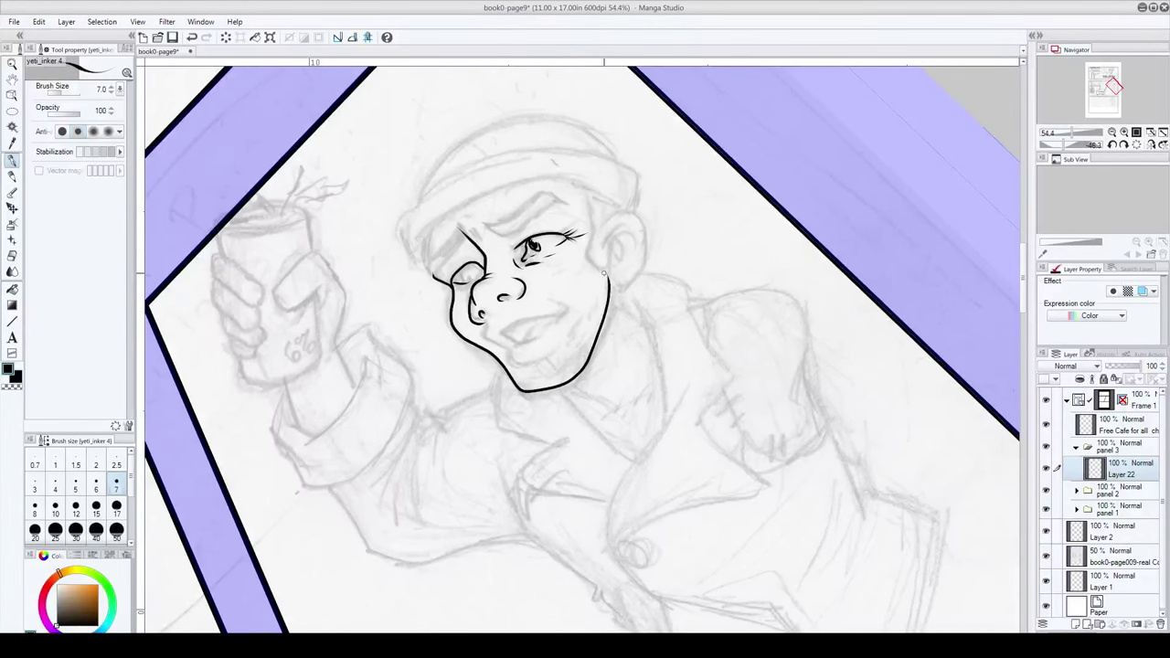
pyautogui.scroll(2, 549, 365)
pyautogui.moveTo(510, 391)
pyautogui.mouseDown()
pyautogui.moveTo(544, 376)
pyautogui.moveTo(502, 376)
pyautogui.moveTo(571, 350)
pyautogui.mouseUp()
pyautogui.hotkey('ctrl', 'z')
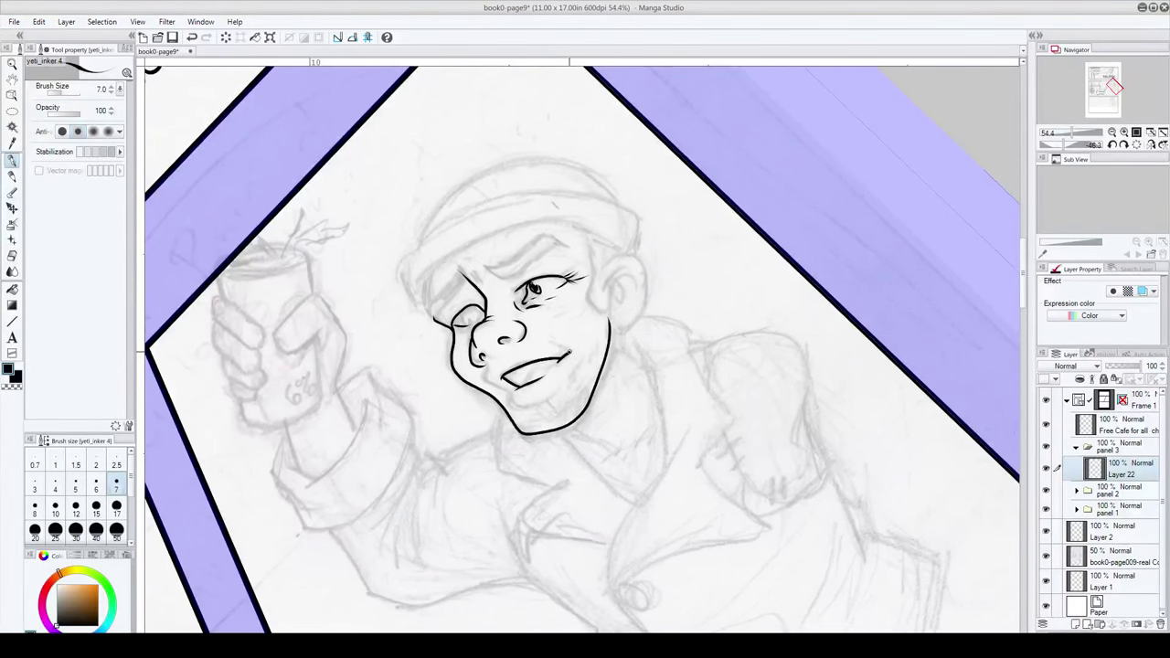
pyautogui.moveTo(485, 368)
pyautogui.mouseDown()
pyautogui.moveTo(517, 404)
pyautogui.moveTo(567, 381)
pyautogui.mouseUp()
# Step: Ink the man's ear with its inner folds and the pointed sideburn in front of it
pyautogui.moveTo(604, 279)
pyautogui.mouseDown()
pyautogui.moveTo(606, 264)
pyautogui.moveTo(644, 256)
pyautogui.moveTo(651, 285)
pyautogui.mouseUp()
pyautogui.moveTo(604, 273)
pyautogui.mouseDown()
pyautogui.moveTo(641, 263)
pyautogui.moveTo(647, 315)
pyautogui.moveTo(614, 329)
pyautogui.moveTo(628, 279)
pyautogui.moveTo(632, 309)
pyautogui.moveTo(618, 307)
pyautogui.moveTo(638, 289)
pyautogui.mouseUp()
pyautogui.moveTo(585, 237)
pyautogui.mouseDown()
pyautogui.moveTo(607, 303)
pyautogui.moveTo(611, 259)
pyautogui.mouseUp()
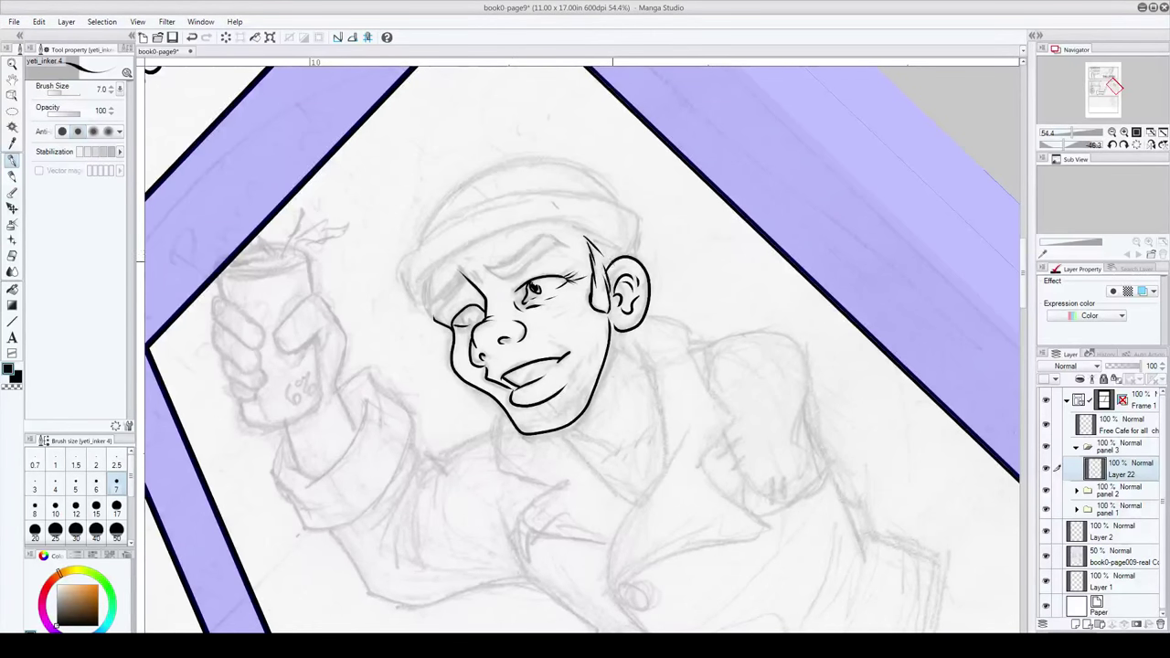
# Step: Ink both of the man's furrowed eyebrows with fine hair strokes inside their shapes
pyautogui.moveTo(529, 305); pyautogui.dragTo(542, 359)
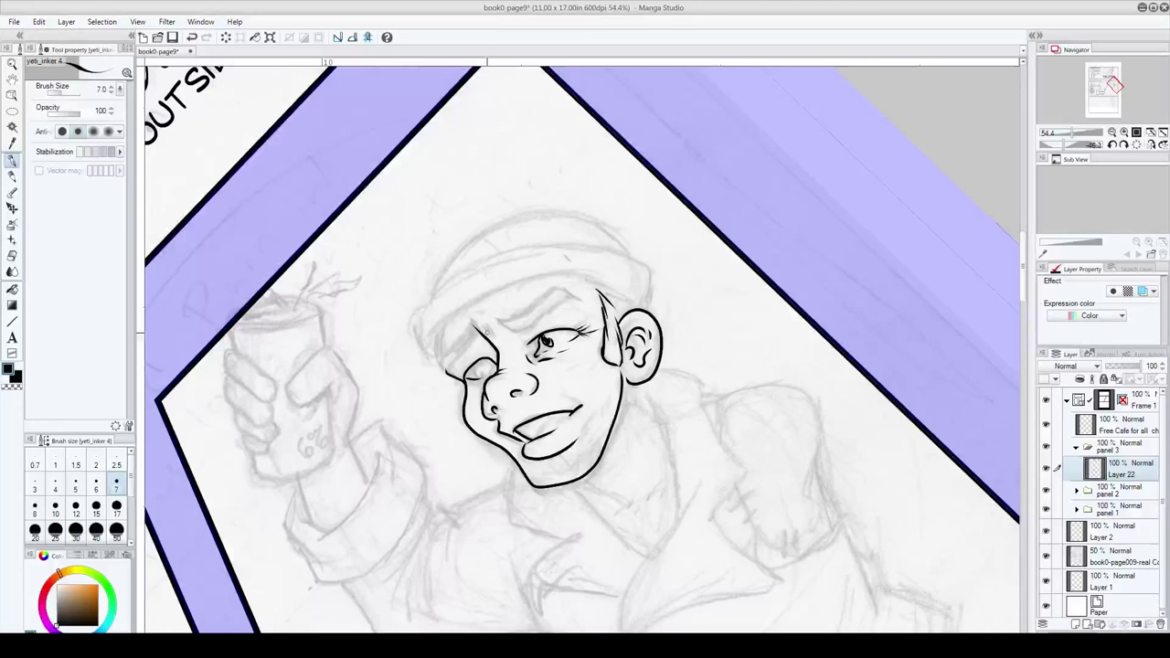
pyautogui.moveTo(484, 317)
pyautogui.mouseDown()
pyautogui.moveTo(527, 314)
pyautogui.moveTo(516, 322)
pyautogui.moveTo(572, 291)
pyautogui.mouseUp()
pyautogui.hotkey('ctrl', 'z')
pyautogui.moveTo(494, 319); pyautogui.dragTo(575, 282)
pyautogui.moveTo(505, 326); pyautogui.dragTo(568, 287)
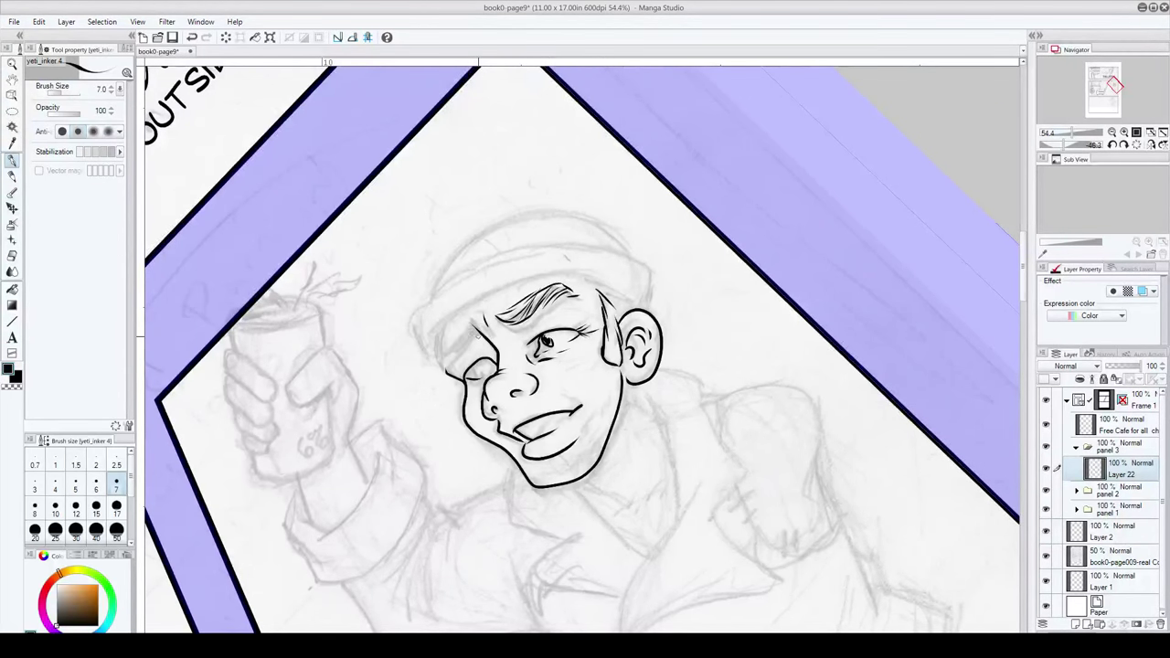
pyautogui.moveTo(473, 340)
pyautogui.mouseDown()
pyautogui.moveTo(443, 364)
pyautogui.moveTo(447, 376)
pyautogui.moveTo(439, 352)
pyautogui.moveTo(462, 326)
pyautogui.moveTo(439, 370)
pyautogui.mouseUp()
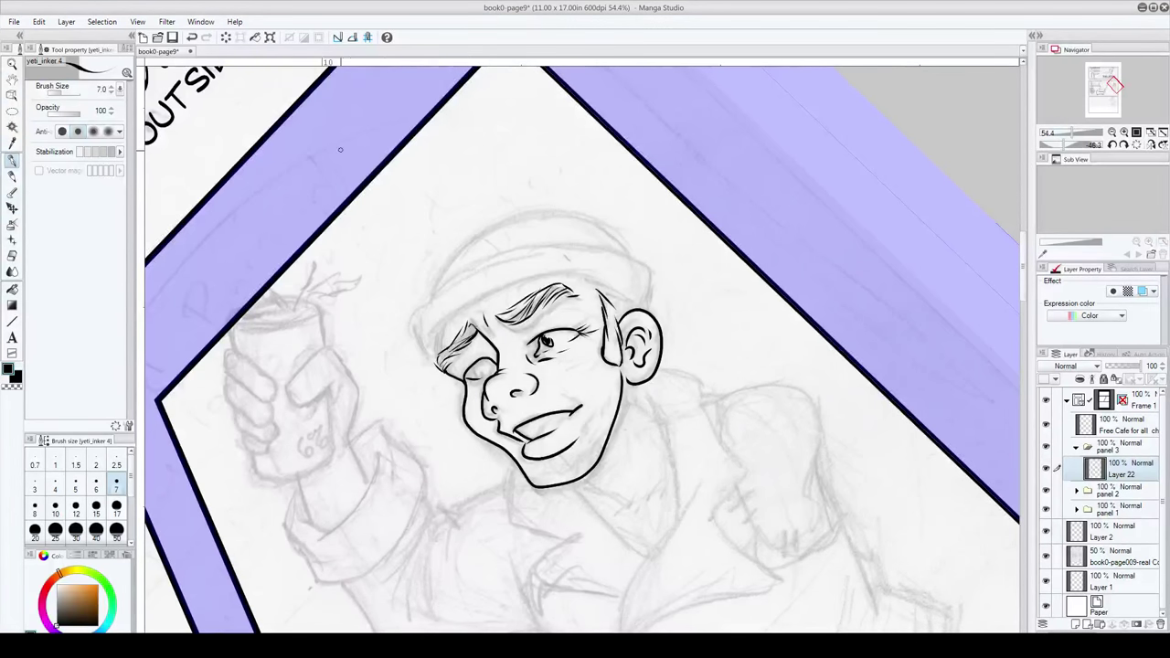
# Step: Ink the man's cap with the lower and upper edges of its folded band and the rounded crown above
pyautogui.moveTo(439, 328); pyautogui.dragTo(441, 344)
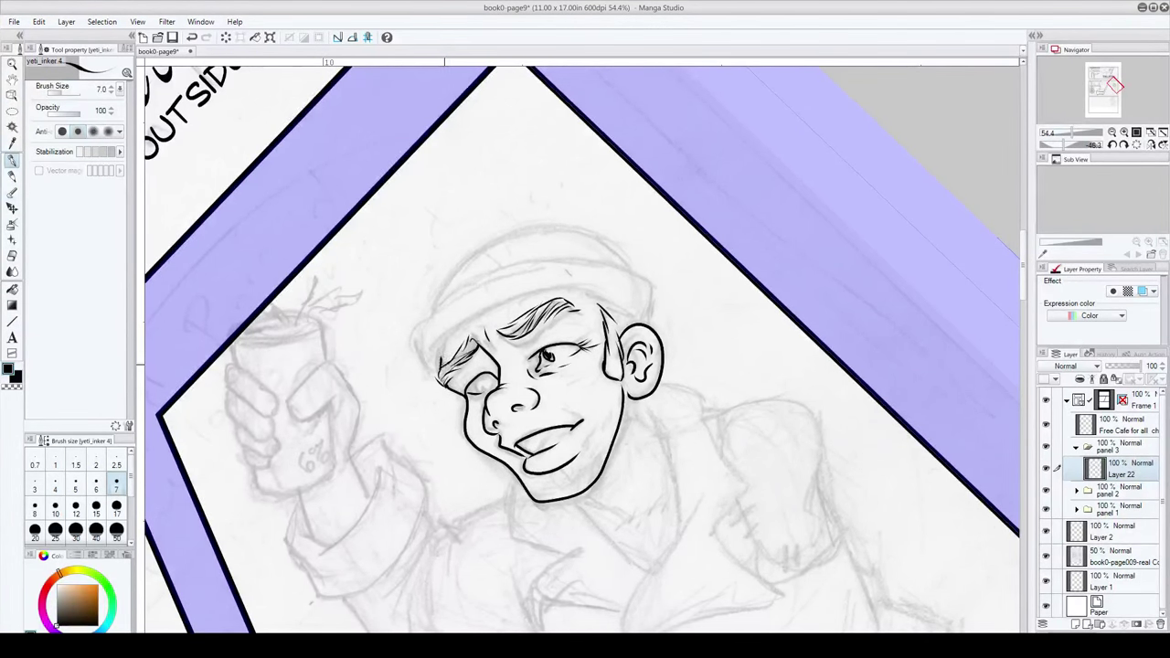
pyautogui.hotkey('ctrl', 'z')
pyautogui.moveTo(435, 356)
pyautogui.mouseDown()
pyautogui.moveTo(490, 299)
pyautogui.moveTo(569, 279)
pyautogui.mouseUp()
pyautogui.hotkey('ctrl', 'z')
pyautogui.moveTo(435, 354)
pyautogui.mouseDown()
pyautogui.moveTo(539, 291)
pyautogui.moveTo(576, 282)
pyautogui.moveTo(456, 333)
pyautogui.moveTo(534, 294)
pyautogui.moveTo(585, 288)
pyautogui.moveTo(618, 300)
pyautogui.mouseUp()
pyautogui.hotkey('ctrl', 'z')
pyautogui.hotkey('ctrl', 'z')
pyautogui.moveTo(431, 356); pyautogui.dragTo(625, 318)
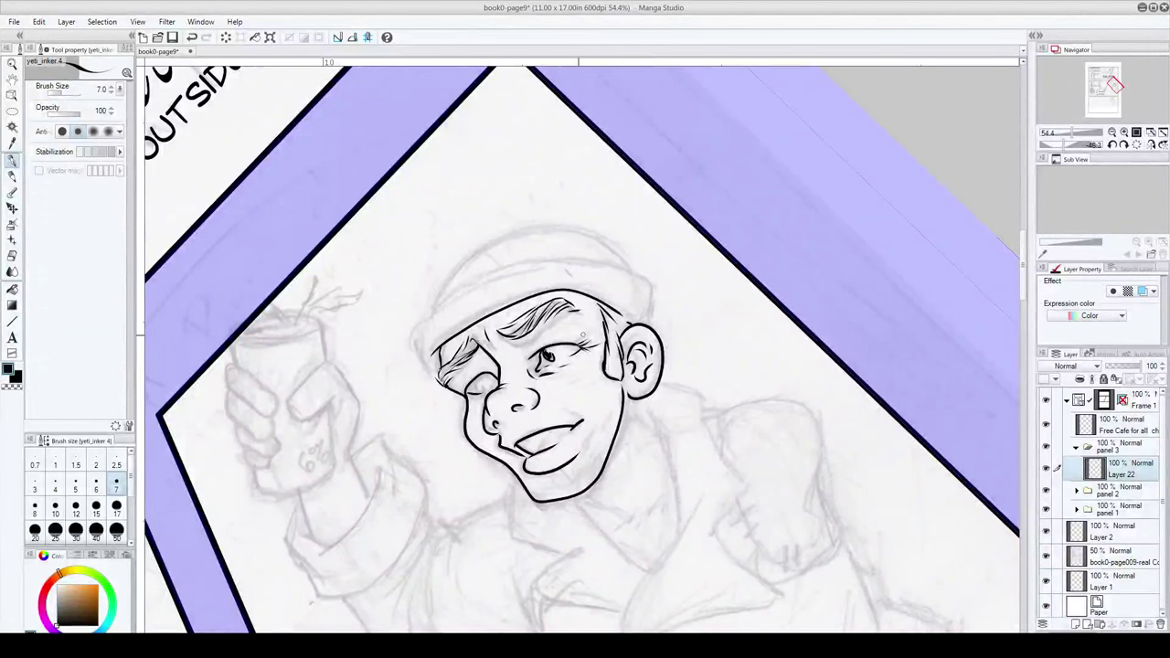
pyautogui.moveTo(437, 374)
pyautogui.mouseDown()
pyautogui.moveTo(428, 309)
pyautogui.moveTo(501, 271)
pyautogui.moveTo(594, 265)
pyautogui.moveTo(645, 303)
pyautogui.moveTo(648, 327)
pyautogui.mouseUp()
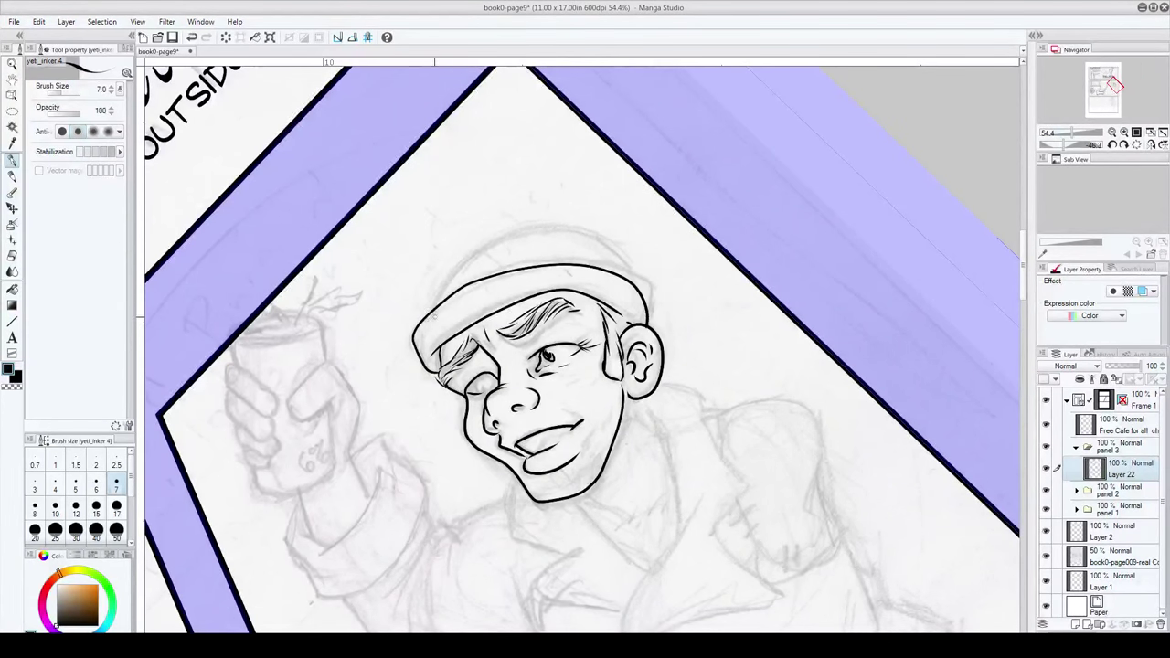
pyautogui.moveTo(428, 301)
pyautogui.mouseDown()
pyautogui.moveTo(446, 268)
pyautogui.moveTo(501, 235)
pyautogui.moveTo(587, 228)
pyautogui.moveTo(640, 290)
pyautogui.mouseUp()
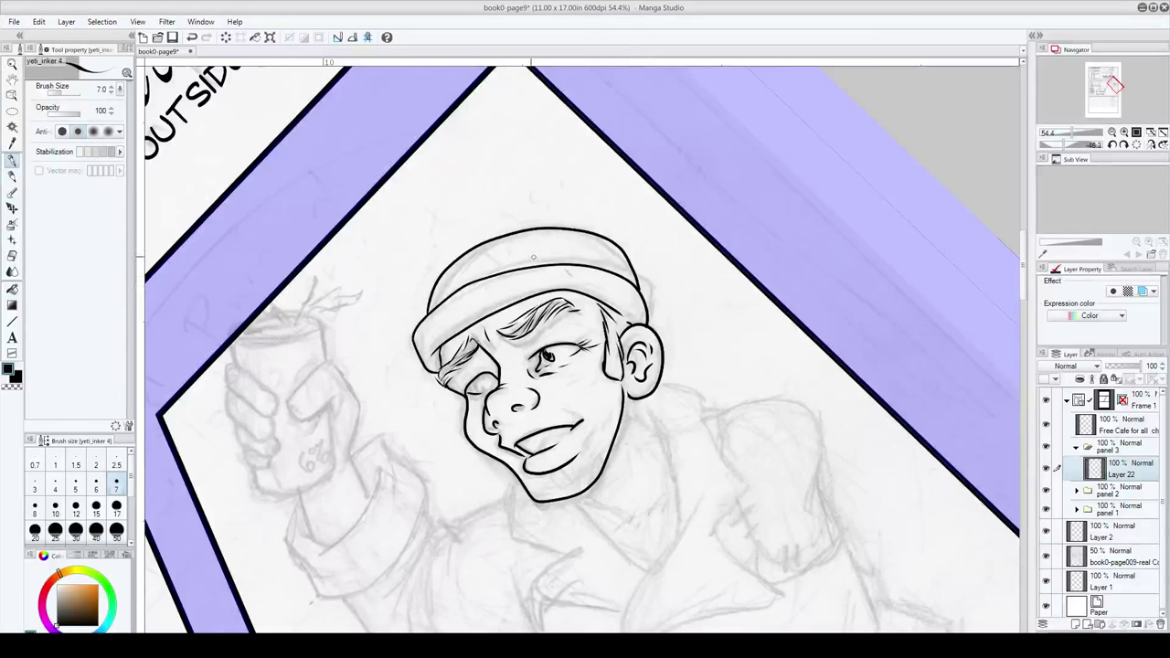
# Step: Ink the iris and dark corner of the man's far eye and a short crease beside his mouth
pyautogui.moveTo(500, 390); pyautogui.dragTo(424, 355)
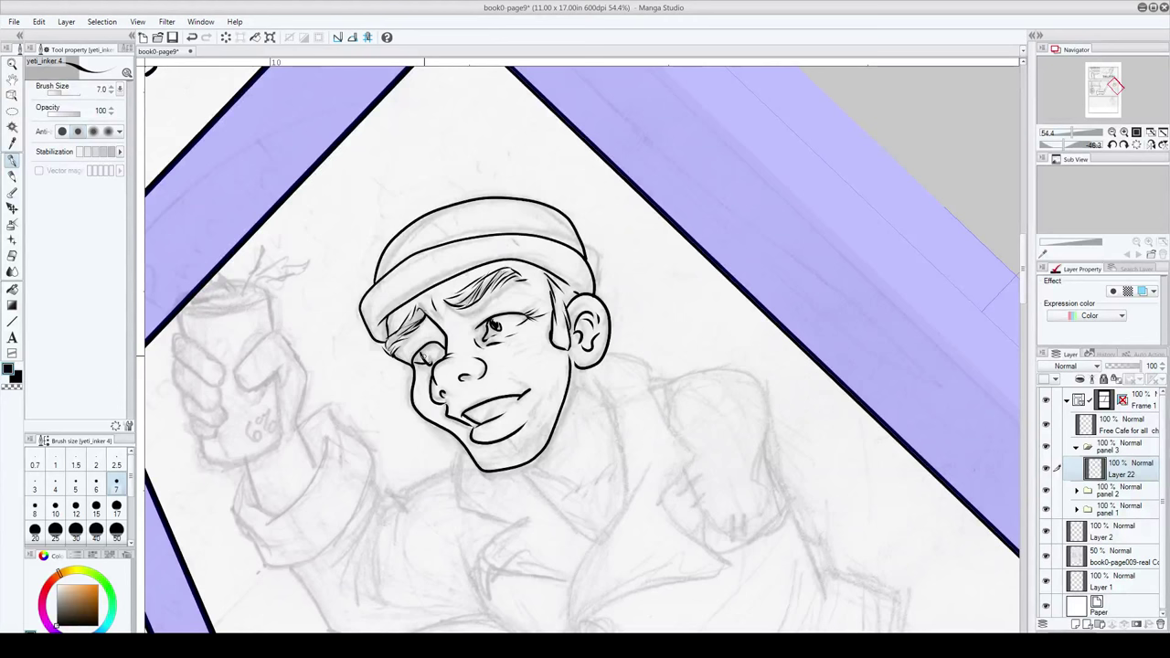
pyautogui.hotkey('ctrl', 'z')
pyautogui.hotkey('ctrl', 'z')
pyautogui.moveTo(422, 346); pyautogui.dragTo(445, 342)
pyautogui.hotkey('ctrl', 'z')
pyautogui.moveTo(533, 389); pyautogui.dragTo(540, 402)
# Step: Ink the front line of the man's neck from under the chin down to the base of the throat
pyautogui.moveTo(561, 379); pyautogui.dragTo(463, 289)
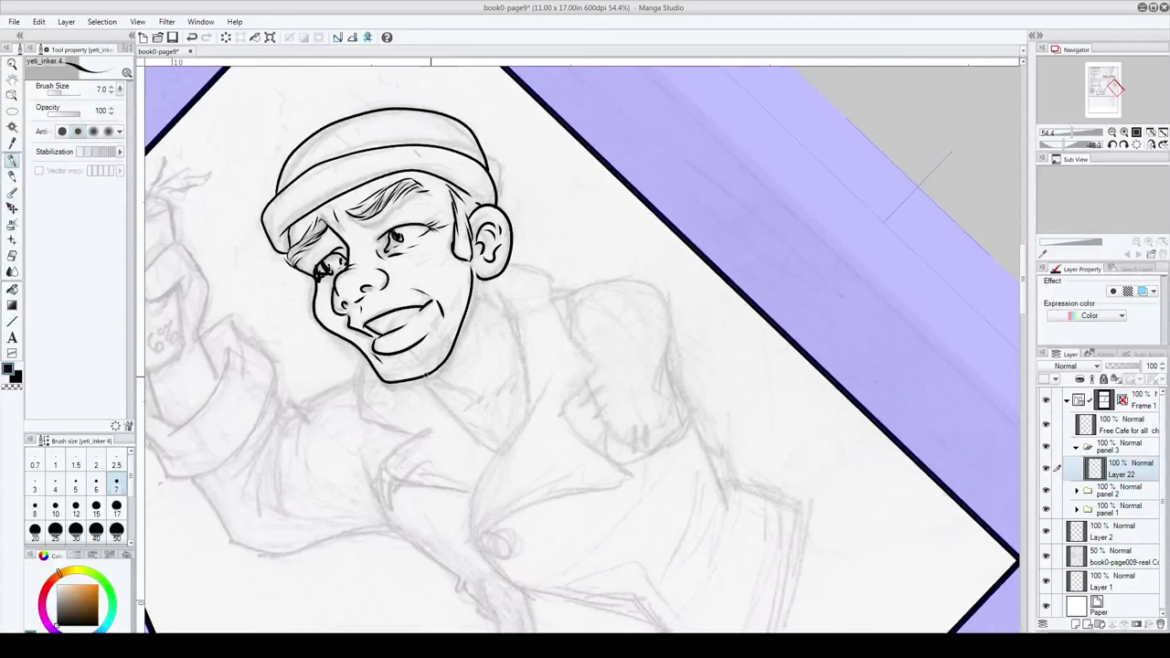
pyautogui.moveTo(427, 376); pyautogui.dragTo(463, 389)
pyautogui.moveTo(473, 396); pyautogui.dragTo(485, 398)
pyautogui.moveTo(493, 351)
pyautogui.mouseDown()
pyautogui.moveTo(535, 424)
pyautogui.moveTo(576, 428)
pyautogui.mouseUp()
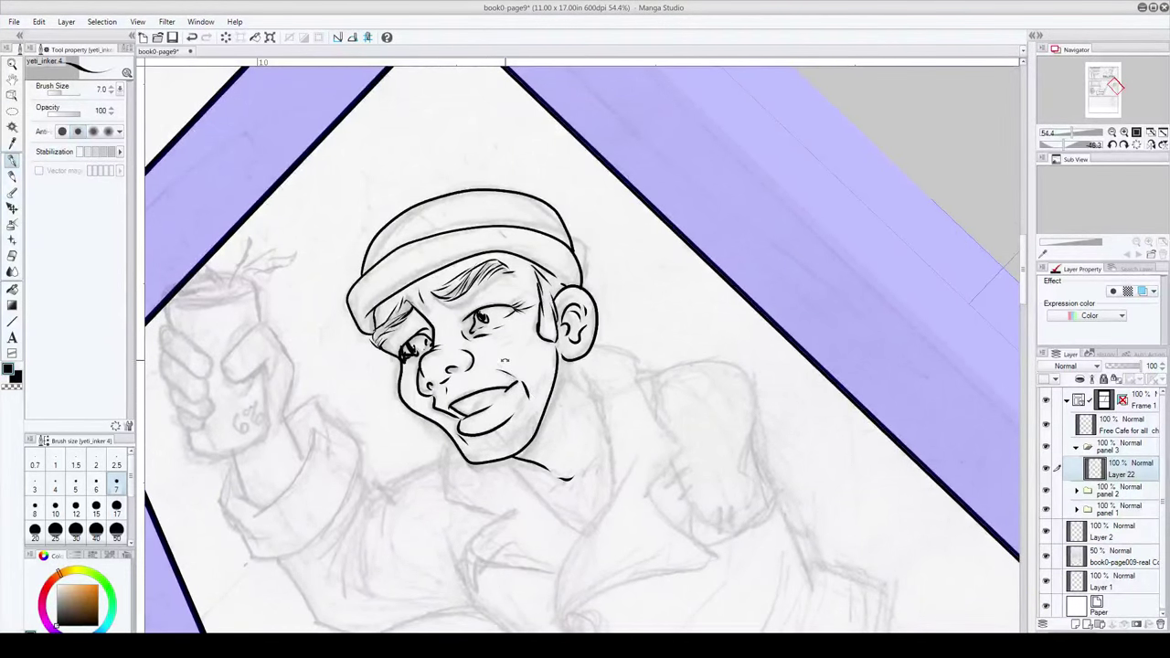
# Step: Clean up the excess ink around the far eye's outer corner and iris with the Harder eraser at size 3.9
pyautogui.press('^')
pyautogui.press('^')
pyautogui.press('^')
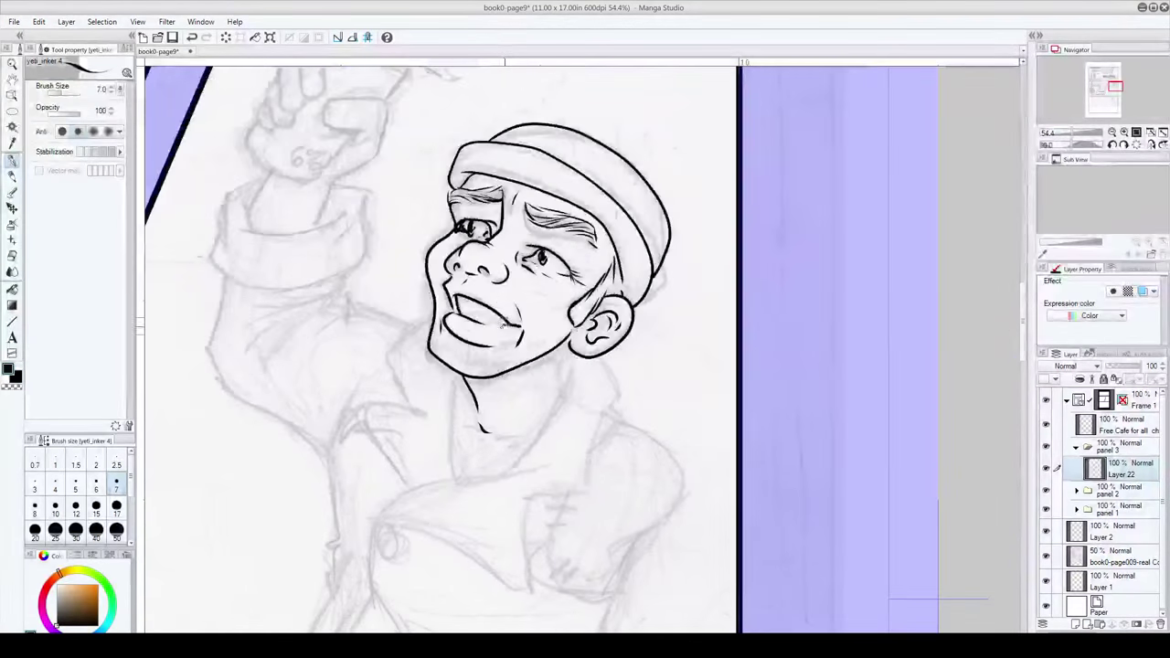
pyautogui.scroll(-3, 480, 347)
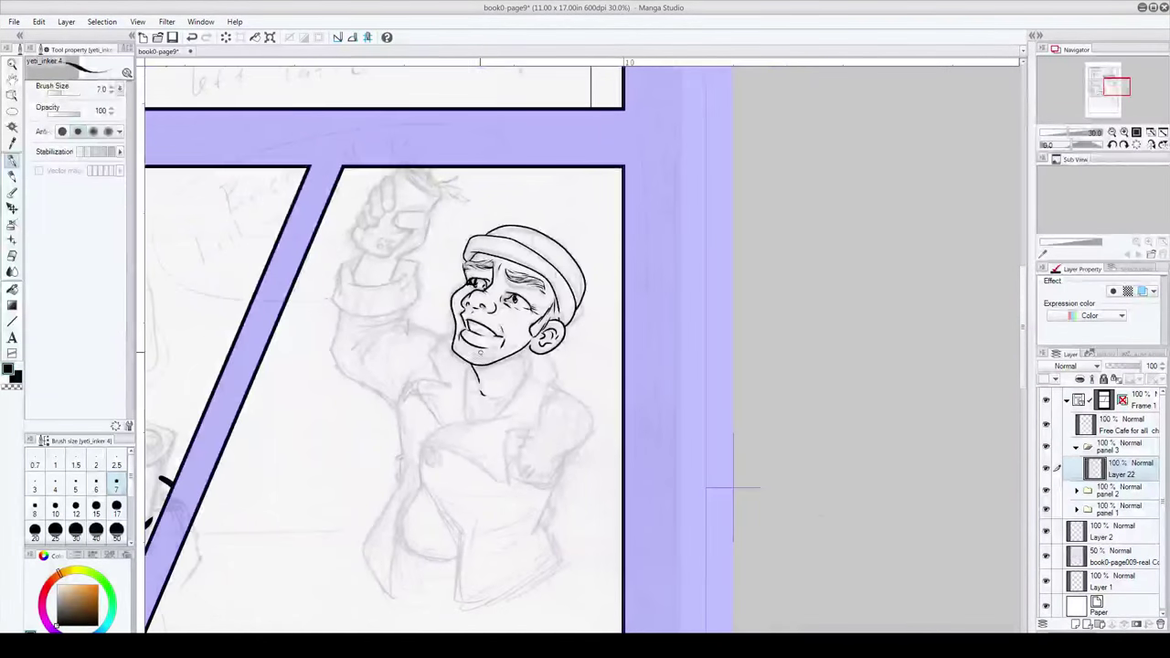
pyautogui.scroll(2, 443, 247)
pyautogui.scroll(8, 442, 246)
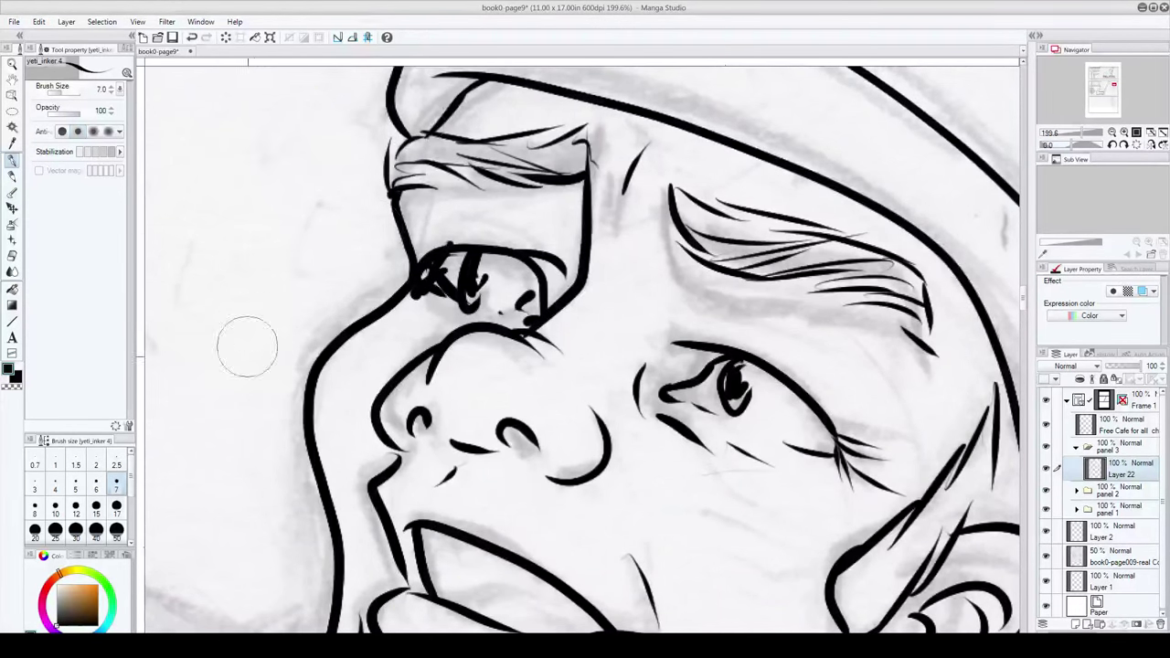
pyautogui.click(12, 257)
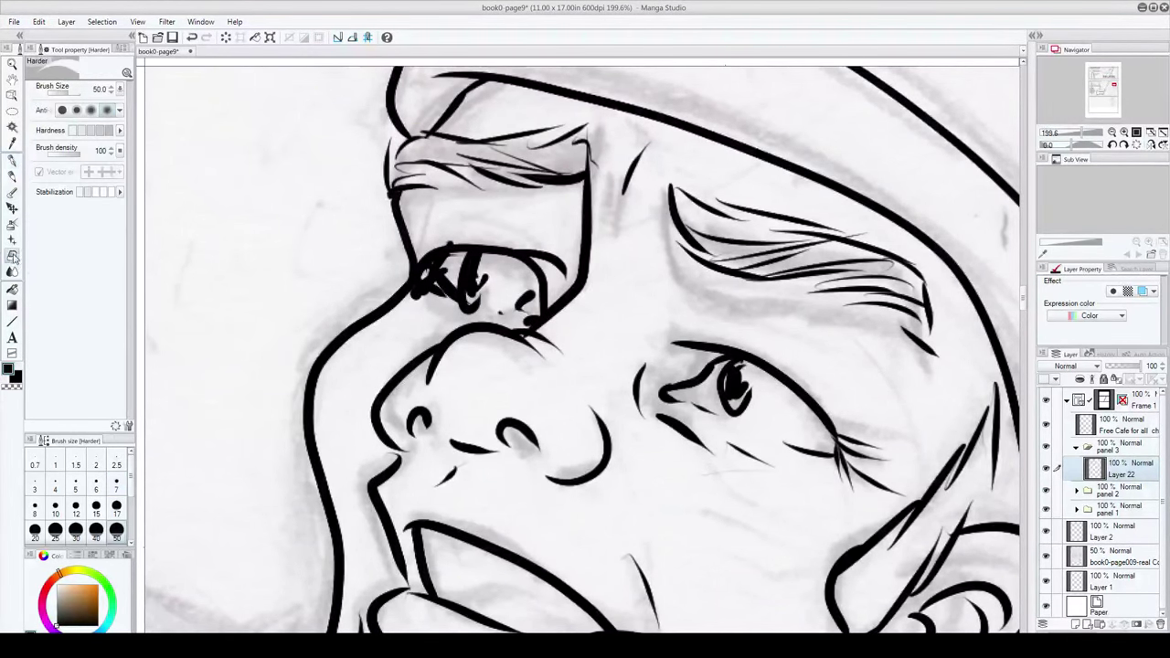
pyautogui.click(57, 94)
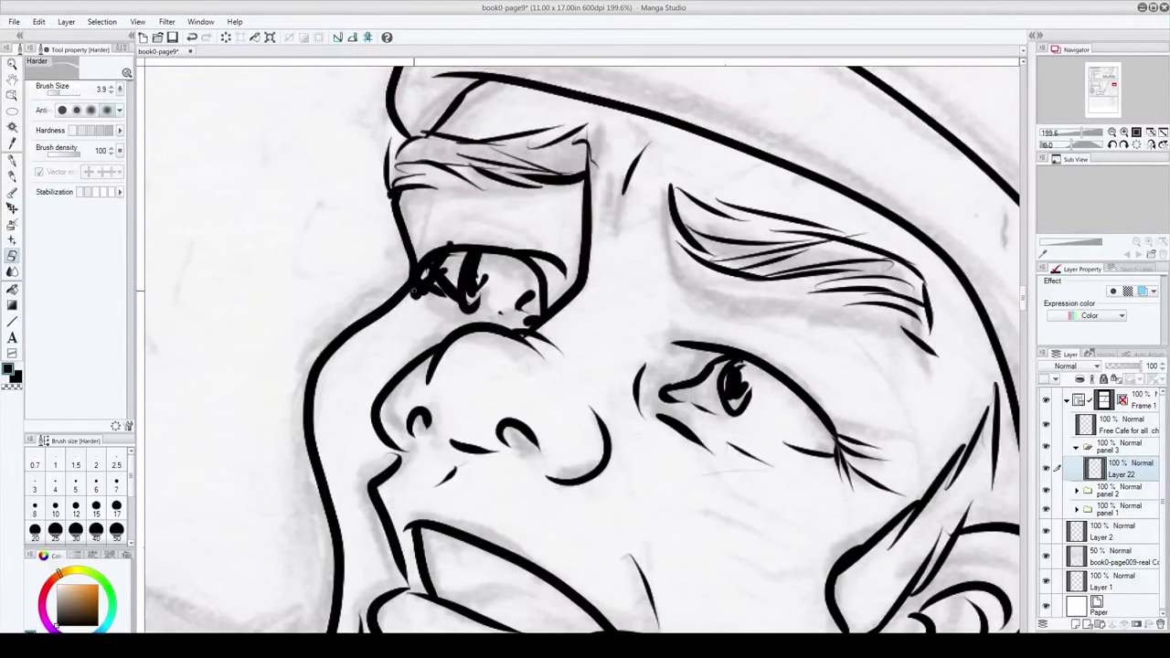
pyautogui.moveTo(414, 307)
pyautogui.mouseDown()
pyautogui.moveTo(421, 278)
pyautogui.moveTo(422, 289)
pyautogui.moveTo(441, 287)
pyautogui.moveTo(428, 274)
pyautogui.moveTo(431, 293)
pyautogui.moveTo(443, 262)
pyautogui.moveTo(460, 260)
pyautogui.mouseUp()
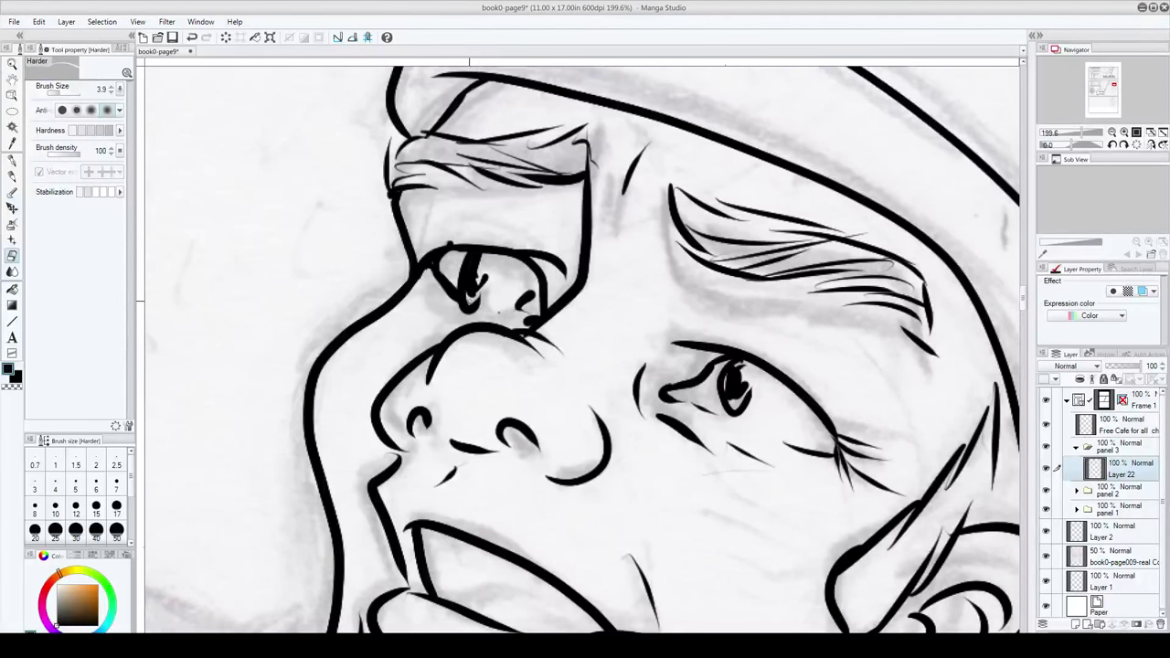
pyautogui.moveTo(470, 296); pyautogui.dragTo(478, 294)
pyautogui.press('p')
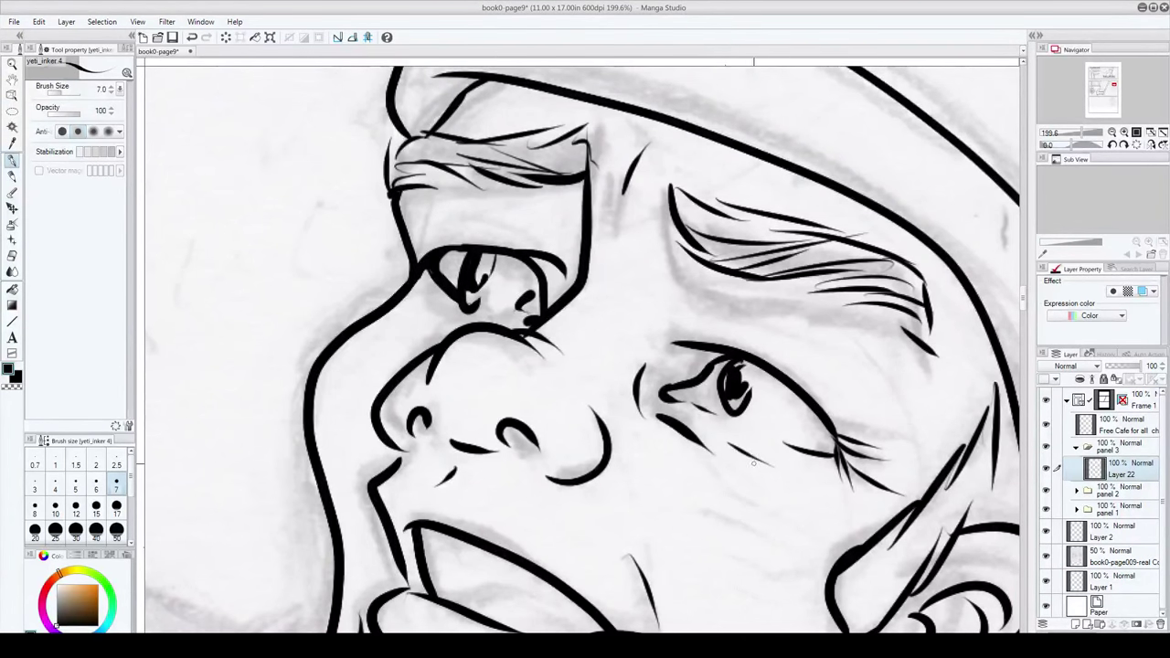
pyautogui.moveTo(652, 562); pyautogui.dragTo(549, 491)
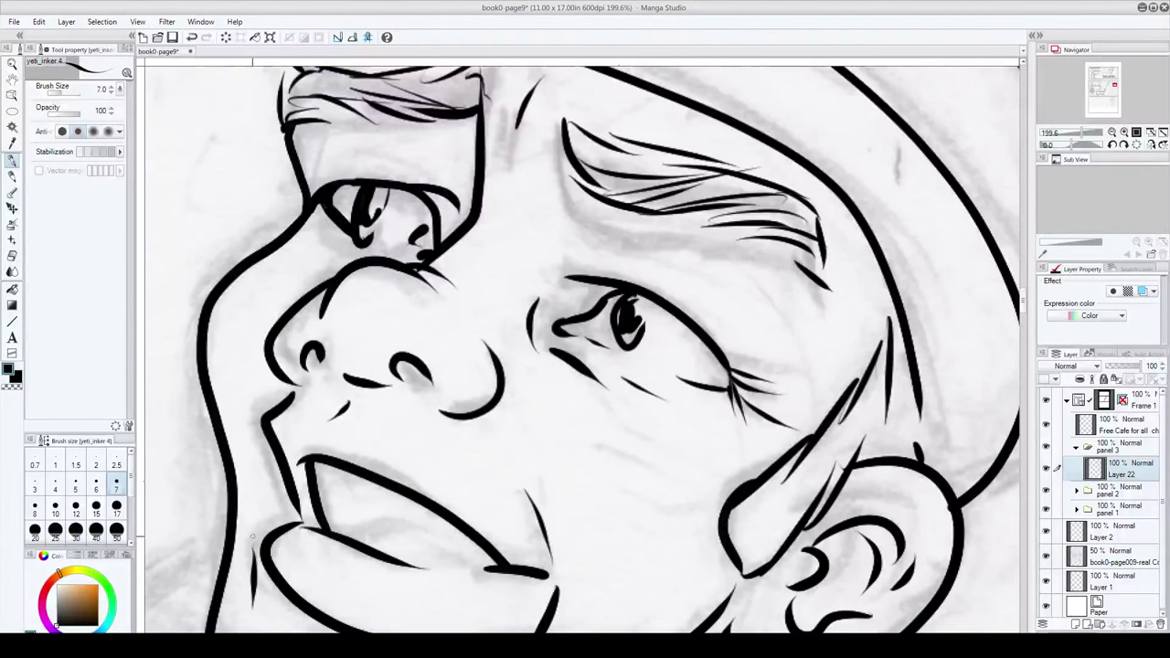
pyautogui.moveTo(505, 467); pyautogui.dragTo(488, 447)
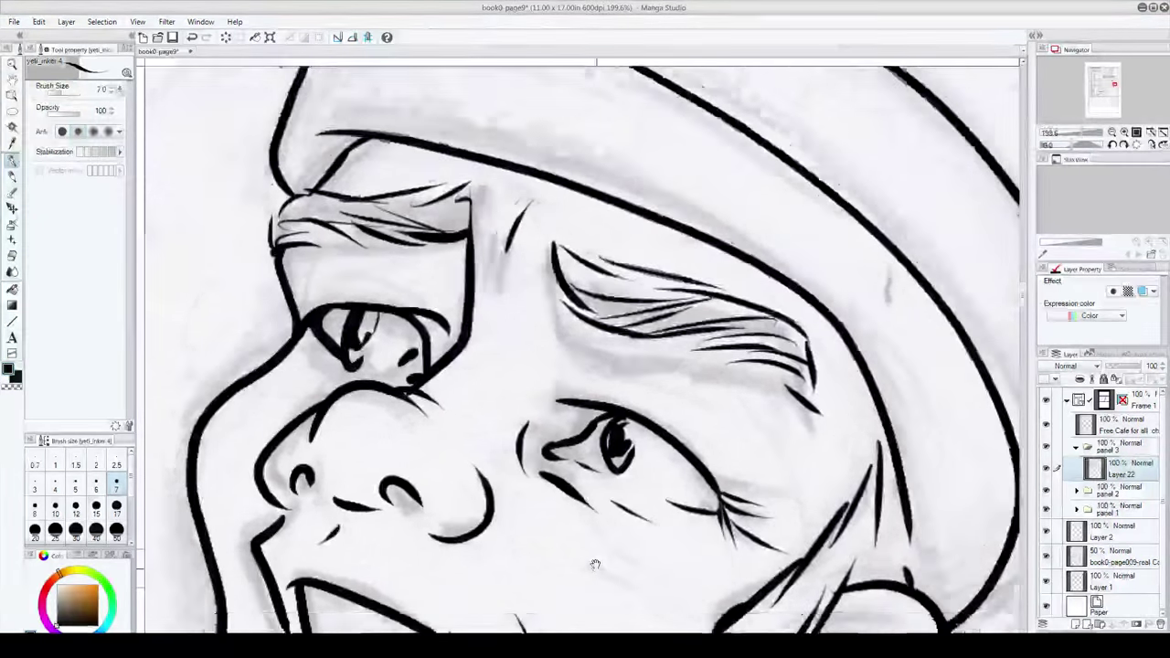
pyautogui.moveTo(608, 585)
pyautogui.mouseDown()
pyautogui.moveTo(517, 529)
pyautogui.moveTo(541, 560)
pyautogui.mouseUp()
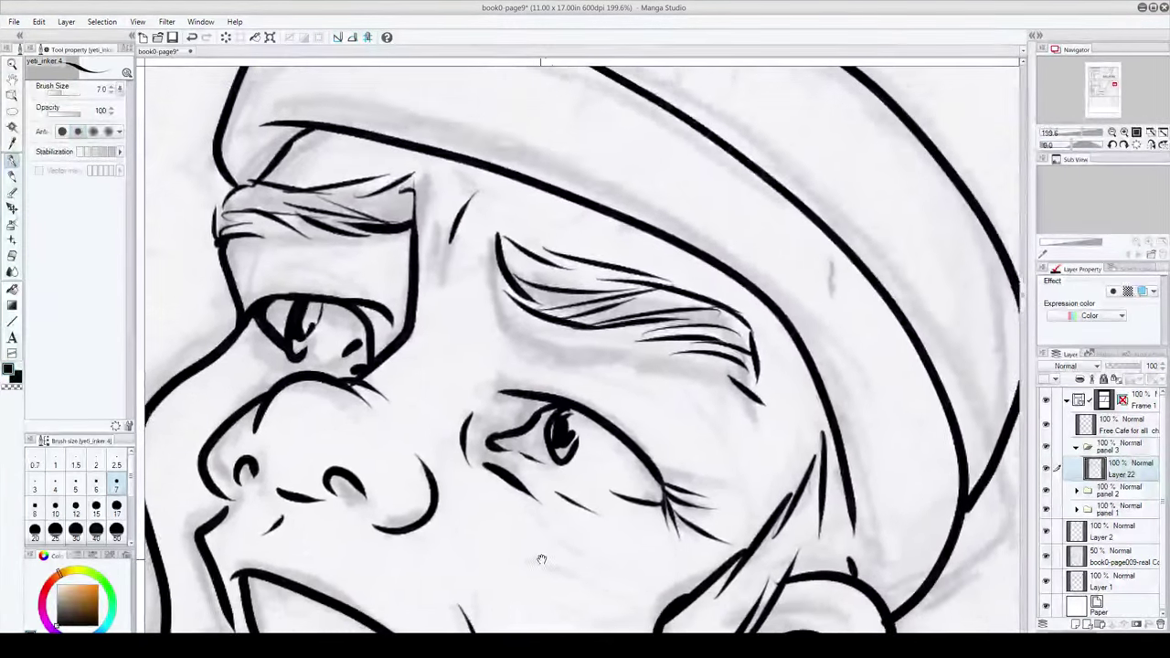
pyautogui.scroll(-1, 541, 559)
pyautogui.scroll(-2, 549, 535)
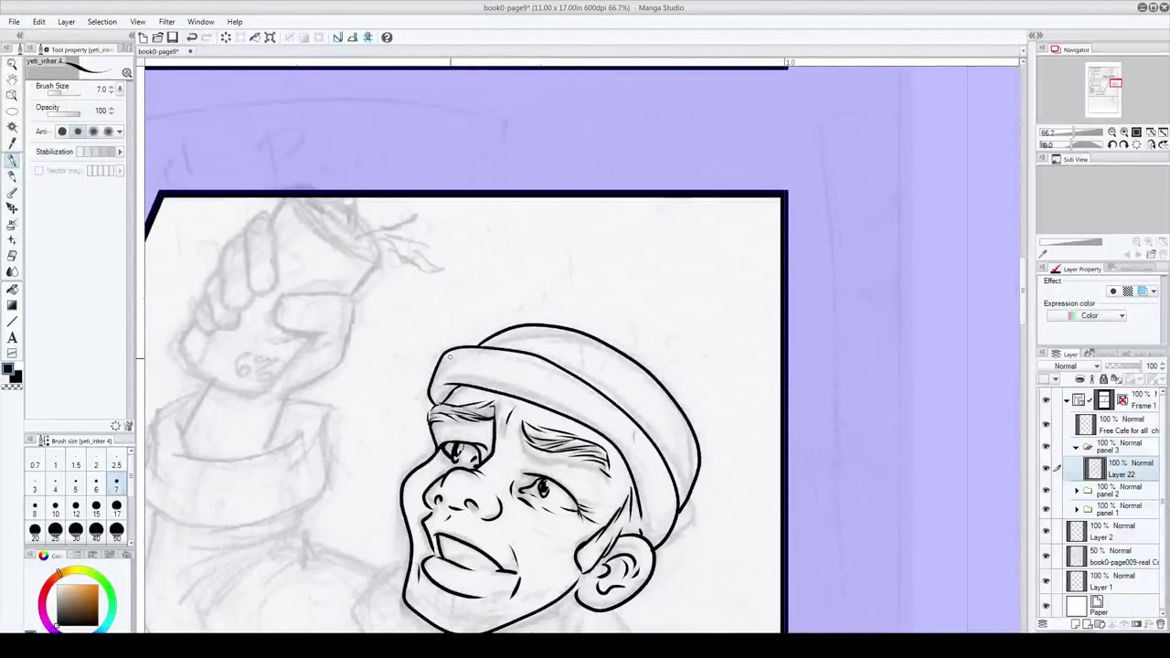
# Step: Bring the hand holding the can into view and swap the drawing colours to make white the active colour
pyautogui.moveTo(450, 356); pyautogui.dragTo(828, 364)
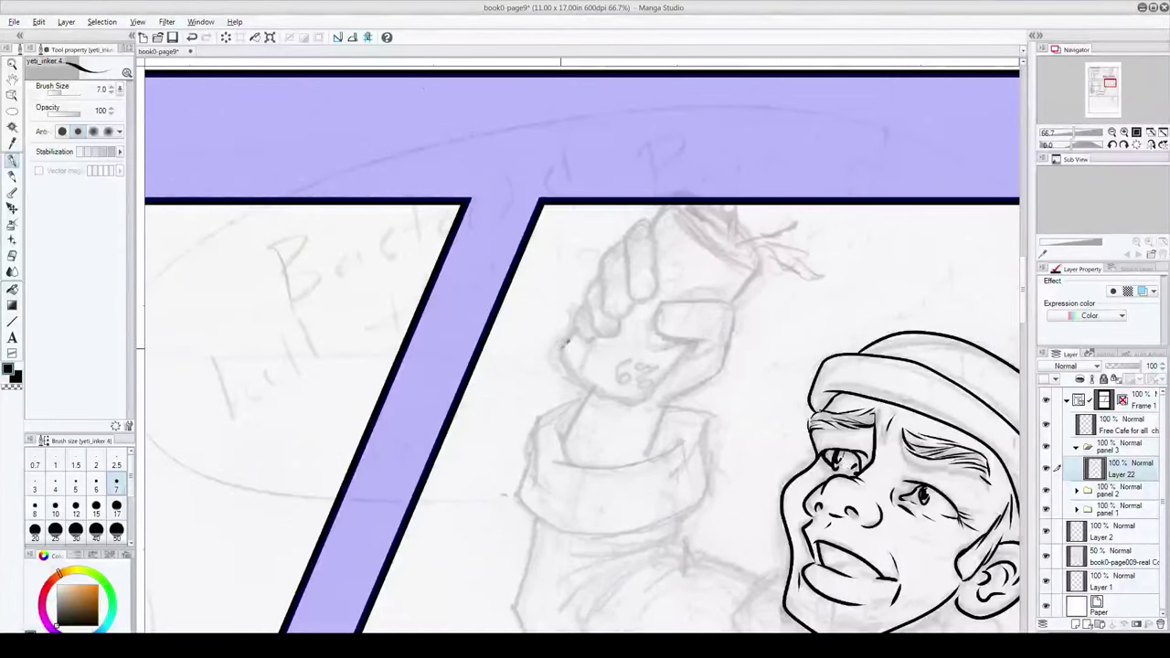
pyautogui.press('x')
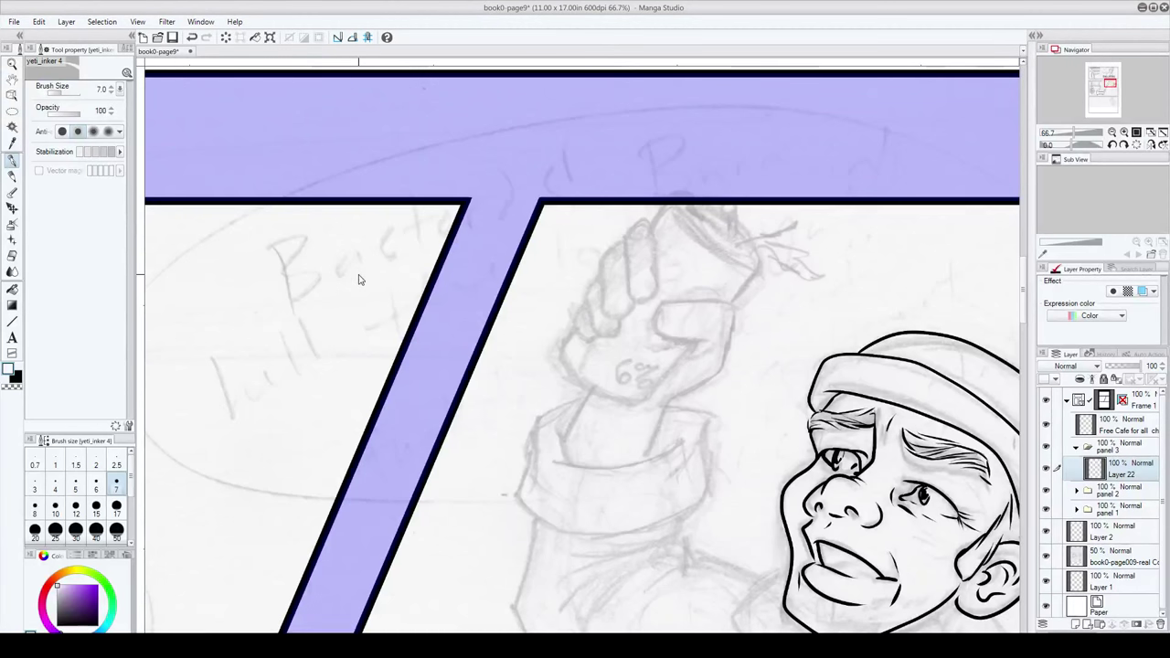
pyautogui.press('shift')
pyautogui.press('alt')
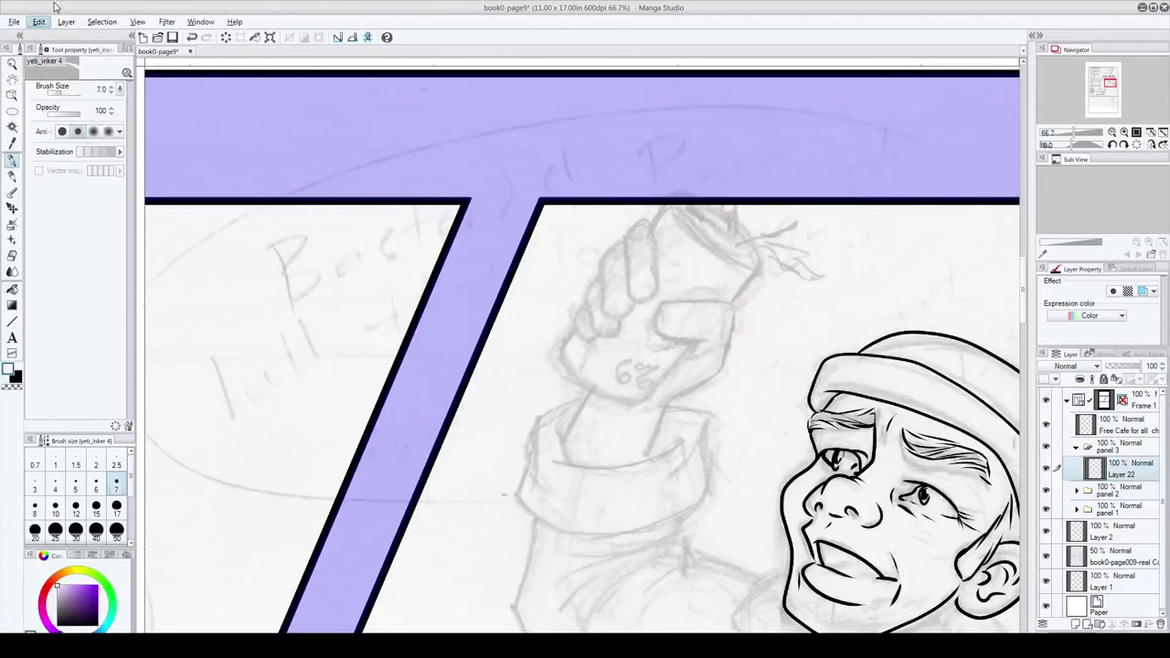
# Step: Rotate the canvas and ink the thumb holding the can and the outer edge of the hand down to the wrist in black
pyautogui.click(14, 21)
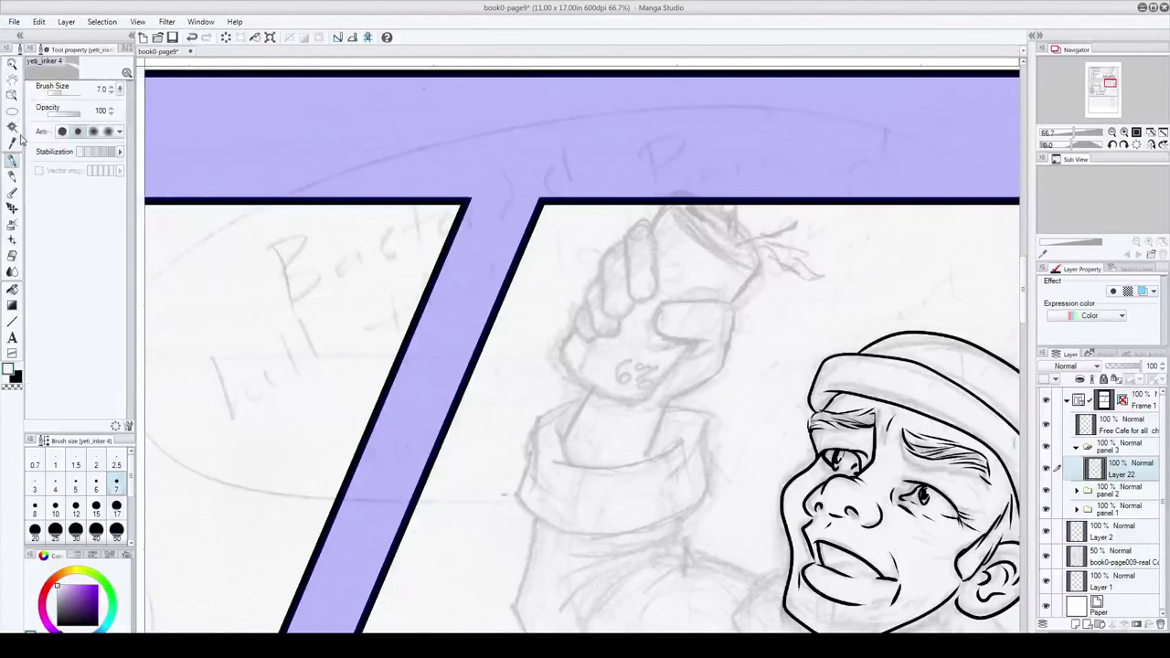
pyautogui.press('alt')
pyautogui.hotkey('shift', 'space')
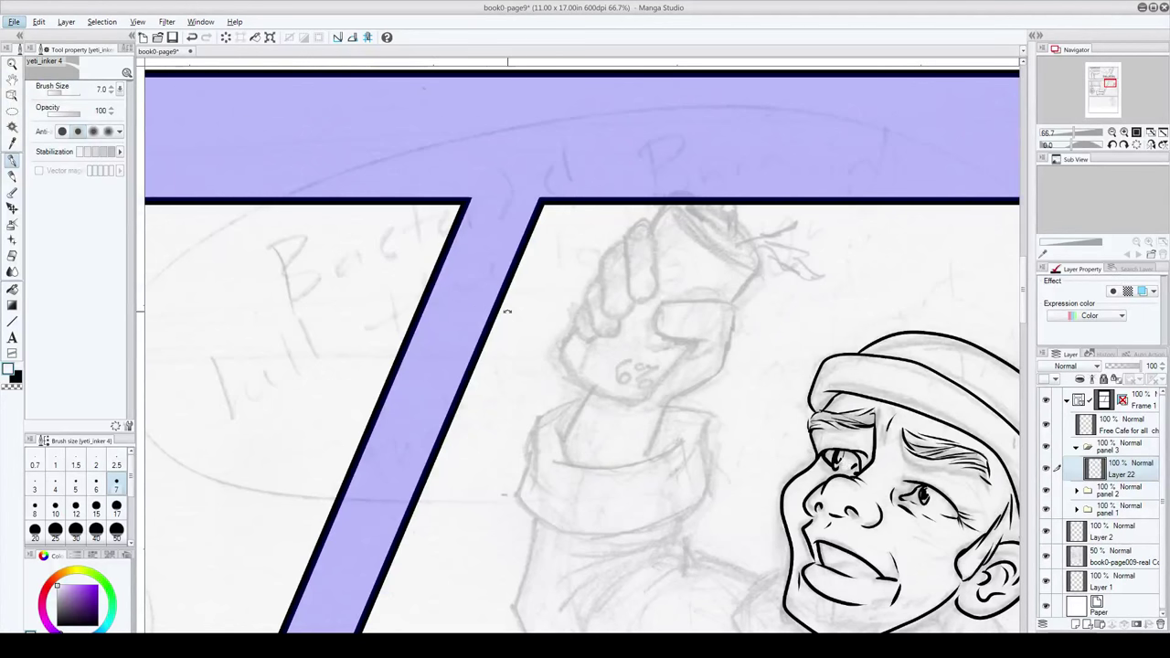
pyautogui.moveTo(507, 311); pyautogui.dragTo(594, 310)
pyautogui.scroll(3, 626, 247)
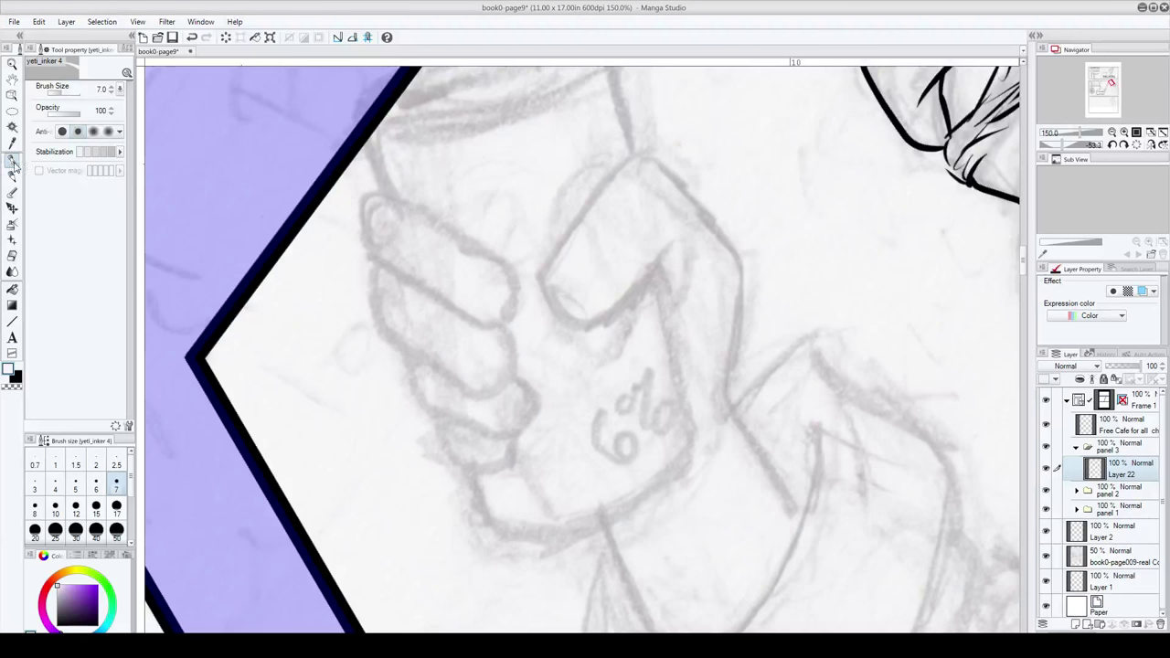
pyautogui.scroll(-4, 492, 341)
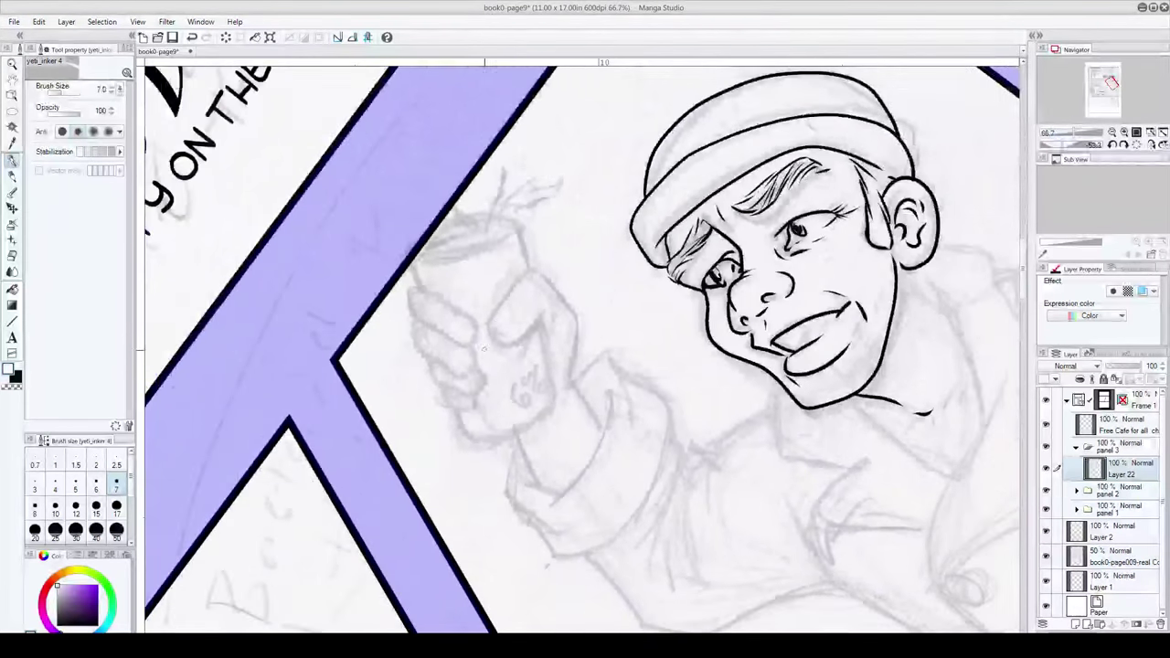
pyautogui.moveTo(491, 341); pyautogui.dragTo(525, 336)
pyautogui.hotkey('ctrl', 'z')
pyautogui.press('x')
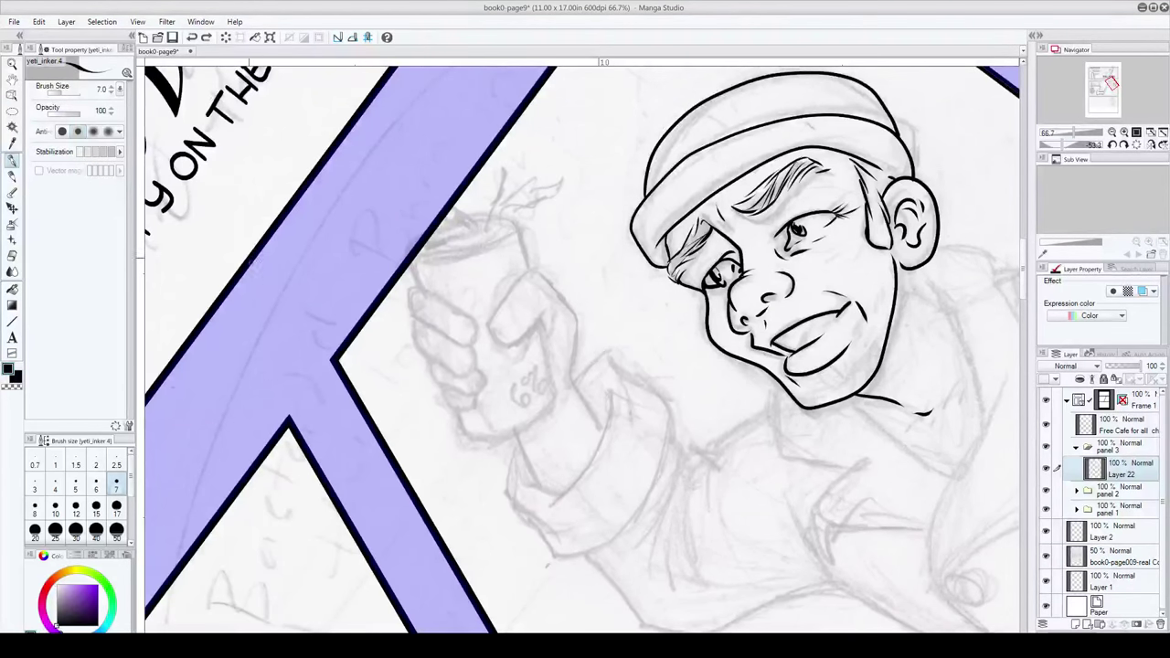
pyautogui.moveTo(493, 333)
pyautogui.mouseDown()
pyautogui.moveTo(510, 342)
pyautogui.moveTo(537, 316)
pyautogui.moveTo(542, 303)
pyautogui.moveTo(509, 324)
pyautogui.moveTo(491, 318)
pyautogui.moveTo(525, 276)
pyautogui.moveTo(548, 285)
pyautogui.mouseUp()
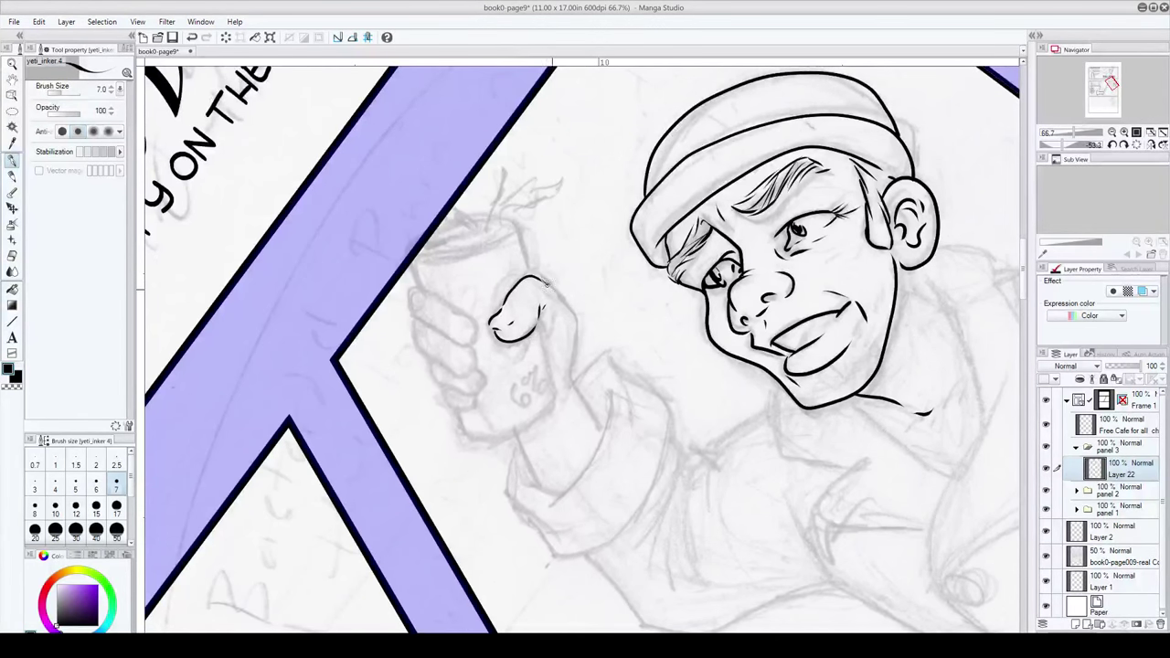
pyautogui.hotkey('ctrl', 'z')
pyautogui.moveTo(492, 331)
pyautogui.mouseDown()
pyautogui.moveTo(515, 315)
pyautogui.moveTo(504, 301)
pyautogui.moveTo(532, 270)
pyautogui.moveTo(569, 280)
pyautogui.moveTo(548, 275)
pyautogui.moveTo(580, 324)
pyautogui.moveTo(568, 382)
pyautogui.moveTo(601, 433)
pyautogui.mouseUp()
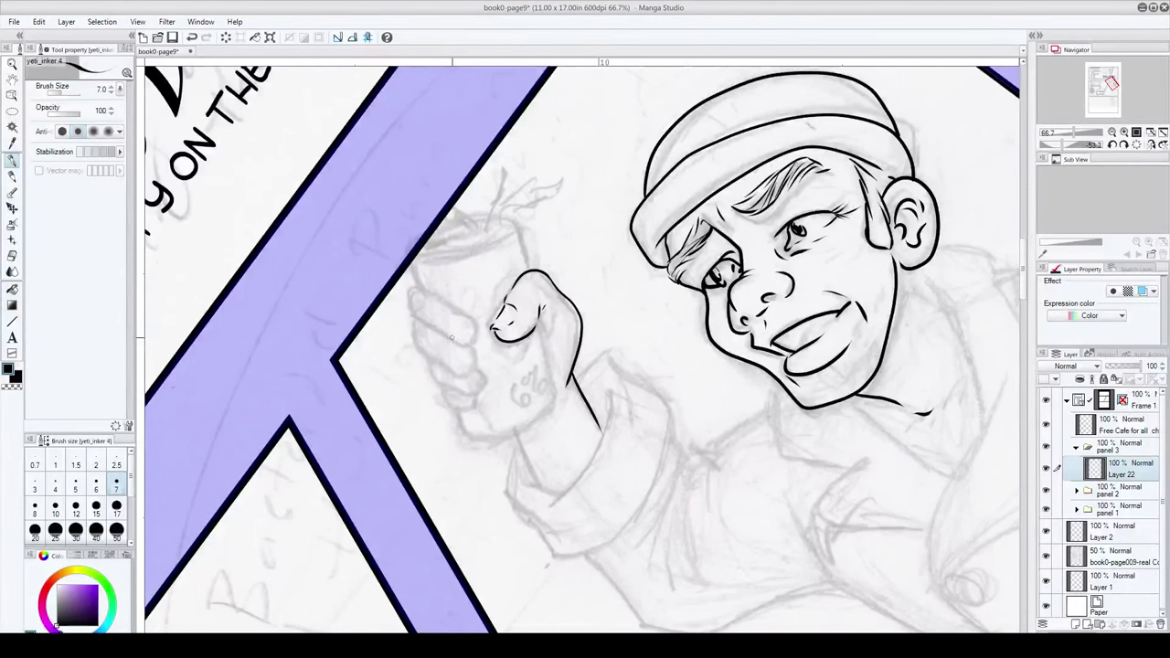
# Step: Ink the four fingers wrapped around the can, including the fingernails
pyautogui.moveTo(448, 334)
pyautogui.mouseDown()
pyautogui.moveTo(471, 327)
pyautogui.moveTo(420, 291)
pyautogui.mouseUp()
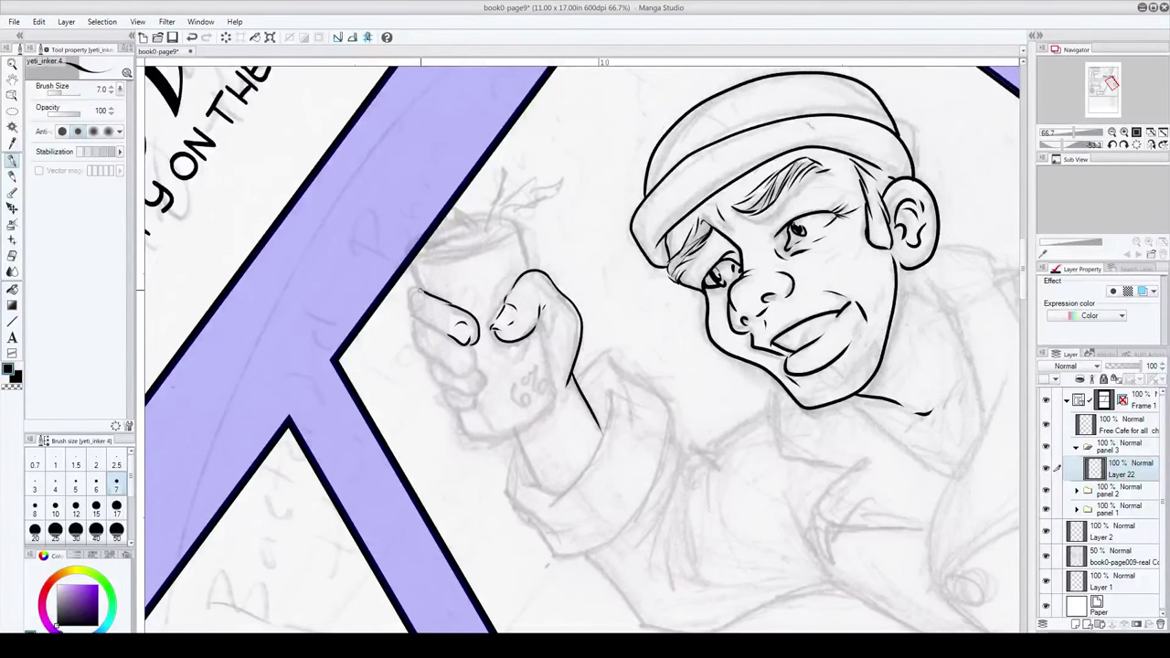
pyautogui.moveTo(452, 336)
pyautogui.mouseDown()
pyautogui.moveTo(403, 311)
pyautogui.moveTo(417, 286)
pyautogui.mouseUp()
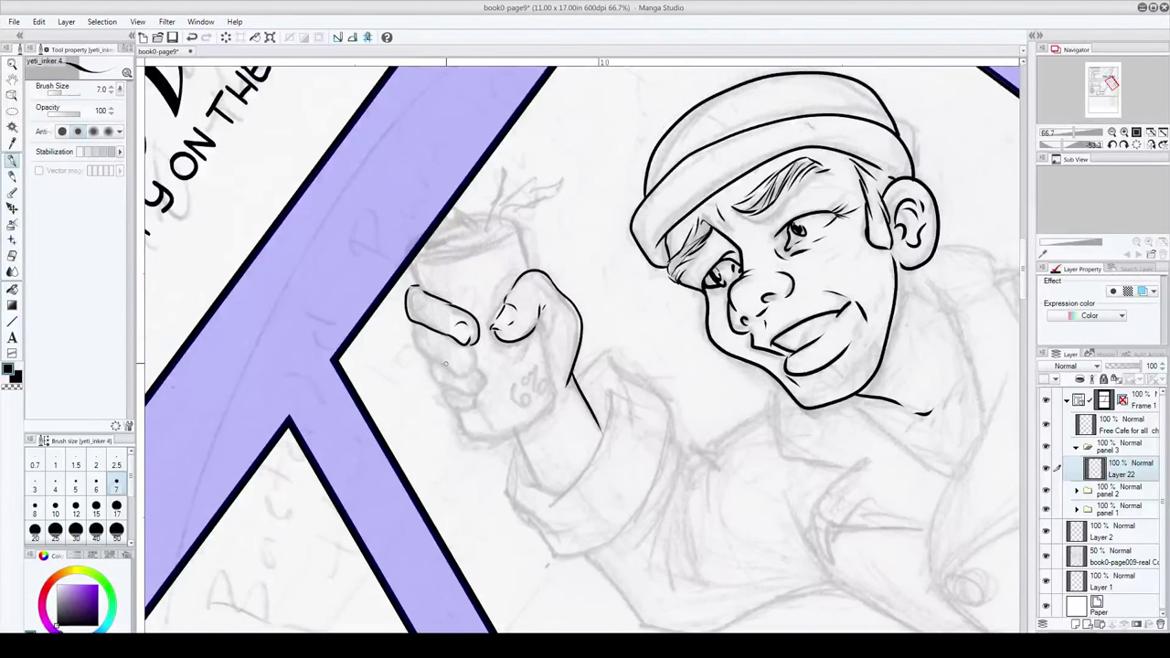
pyautogui.moveTo(447, 359)
pyautogui.mouseDown()
pyautogui.moveTo(459, 371)
pyautogui.moveTo(475, 364)
pyautogui.moveTo(474, 346)
pyautogui.moveTo(426, 359)
pyautogui.moveTo(412, 344)
pyautogui.moveTo(415, 292)
pyautogui.moveTo(443, 326)
pyautogui.moveTo(430, 372)
pyautogui.moveTo(486, 390)
pyautogui.moveTo(473, 369)
pyautogui.moveTo(435, 380)
pyautogui.moveTo(486, 384)
pyautogui.moveTo(473, 370)
pyautogui.moveTo(477, 394)
pyautogui.moveTo(461, 399)
pyautogui.moveTo(428, 369)
pyautogui.moveTo(470, 385)
pyautogui.moveTo(443, 385)
pyautogui.moveTo(468, 410)
pyautogui.moveTo(453, 404)
pyautogui.mouseUp()
pyautogui.hotkey('ctrl', 'z')
pyautogui.hotkey('ctrl', 'z')
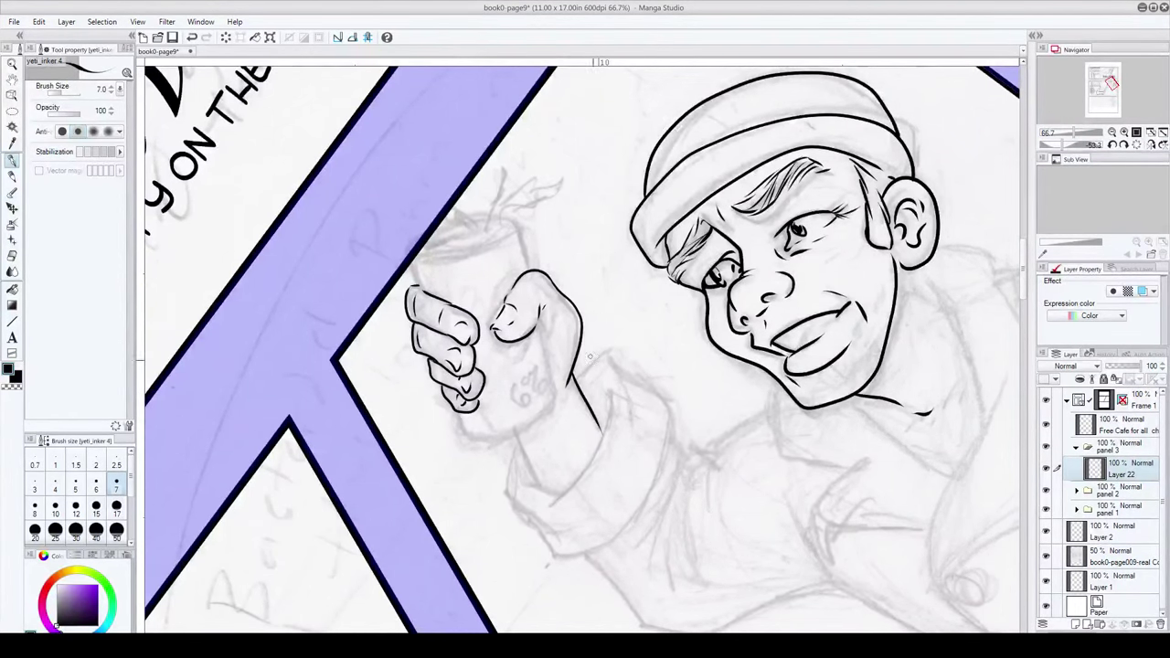
# Step: Ink the can's curved bottom edge and its straight side running down from under the thumb
pyautogui.moveTo(615, 456); pyautogui.dragTo(581, 452)
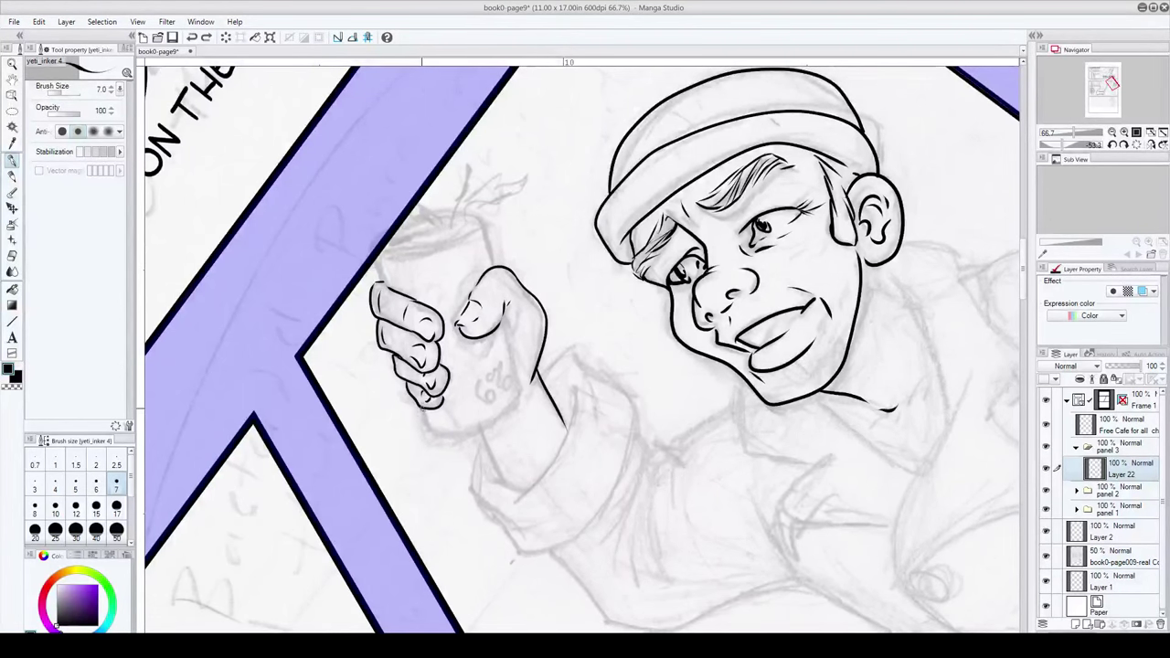
pyautogui.moveTo(426, 422)
pyautogui.mouseDown()
pyautogui.moveTo(444, 435)
pyautogui.moveTo(506, 405)
pyautogui.mouseUp()
pyautogui.hotkey('ctrl', 'z')
pyautogui.moveTo(425, 411)
pyautogui.mouseDown()
pyautogui.moveTo(462, 432)
pyautogui.moveTo(528, 389)
pyautogui.mouseUp()
pyautogui.moveTo(504, 312); pyautogui.dragTo(525, 395)
pyautogui.hotkey('ctrl', 'z')
pyautogui.moveTo(504, 309); pyautogui.dragTo(528, 413)
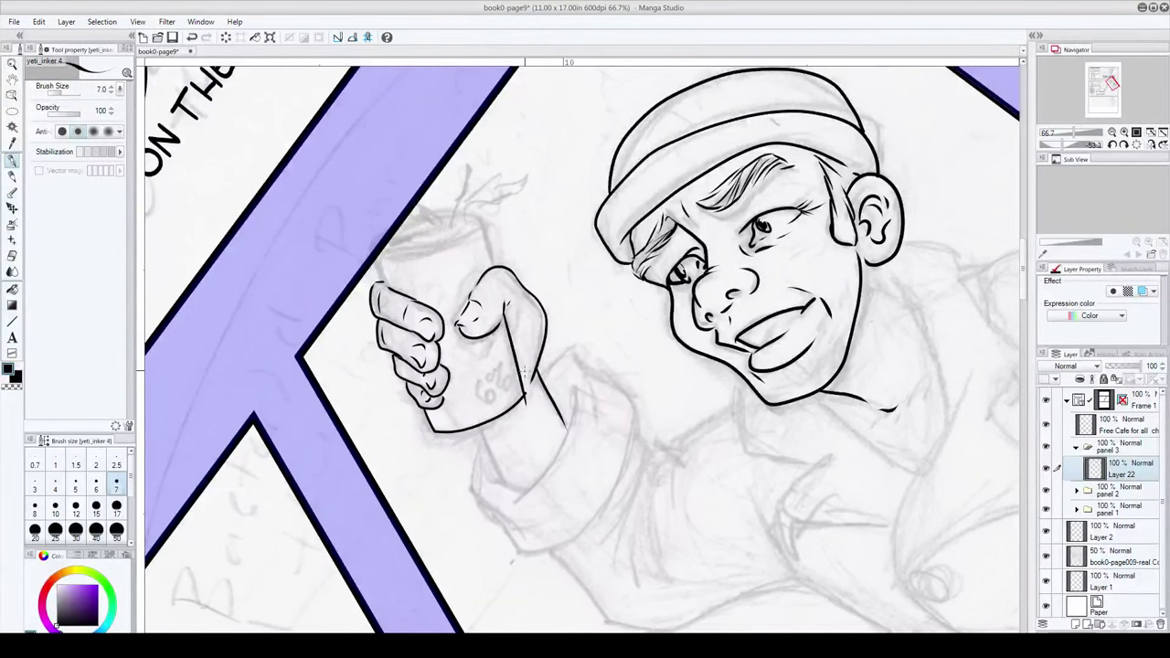
# Step: Erase the line ends that overshoot the can's lower corner beside the wrist
pyautogui.scroll(2, 522, 376)
pyautogui.scroll(4, 525, 413)
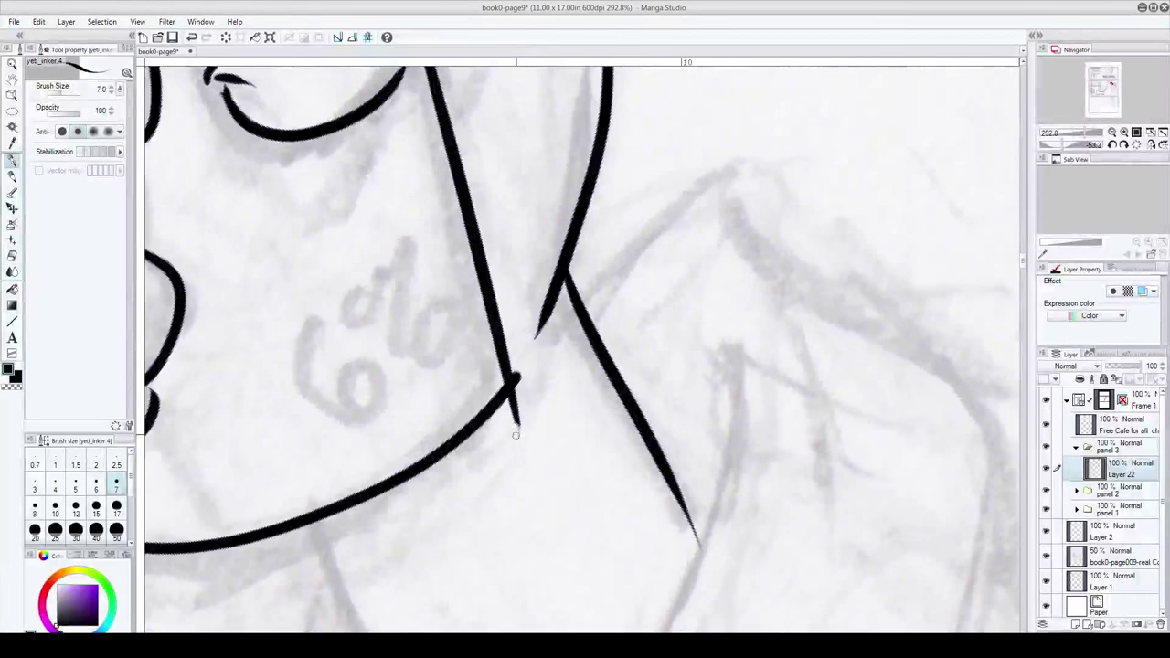
pyautogui.moveTo(519, 407)
pyautogui.mouseDown()
pyautogui.moveTo(514, 392)
pyautogui.moveTo(508, 402)
pyautogui.mouseUp()
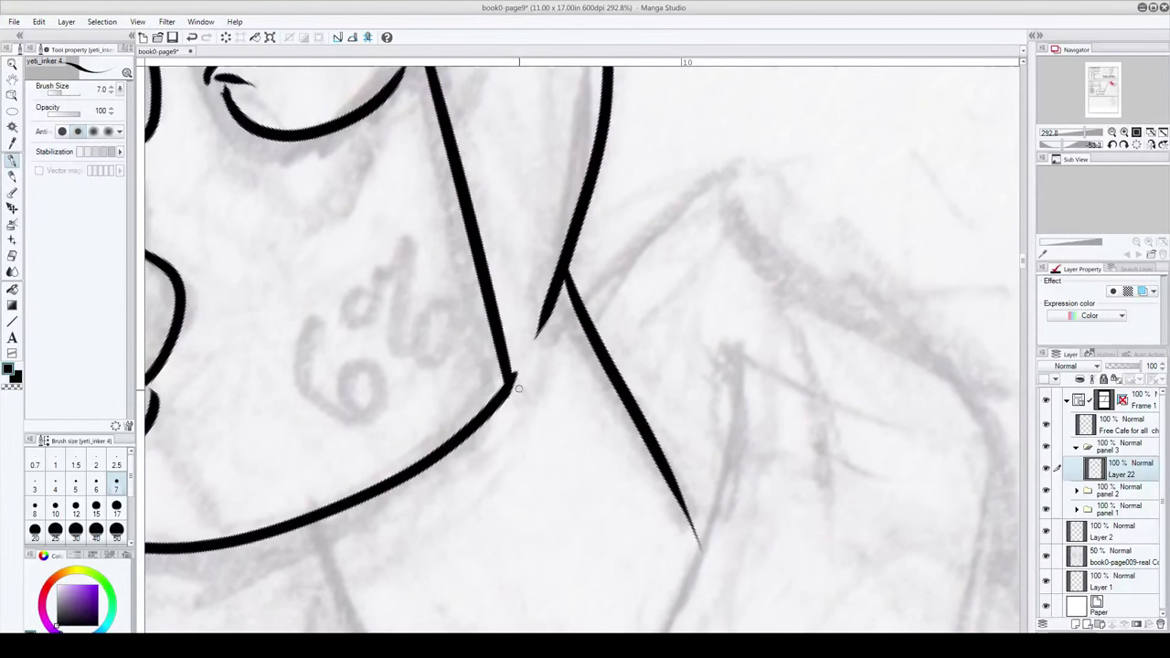
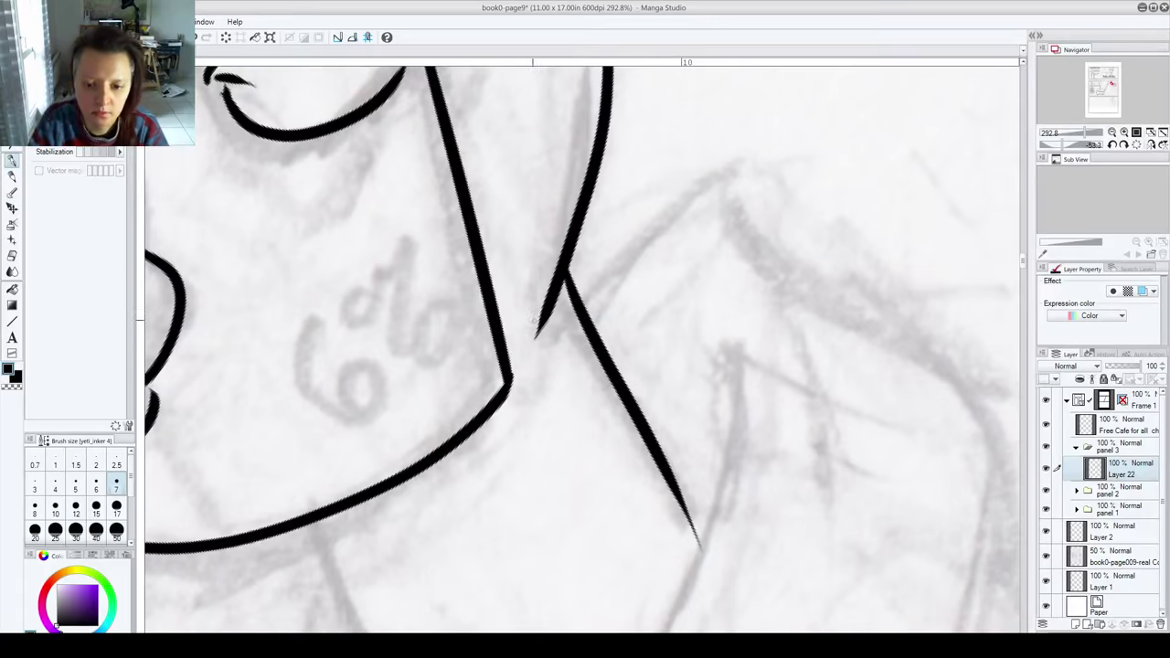
# Step: Ink the underside line of the wrist from the can's bottom edge down into the cuff
pyautogui.scroll(-5, 534, 321)
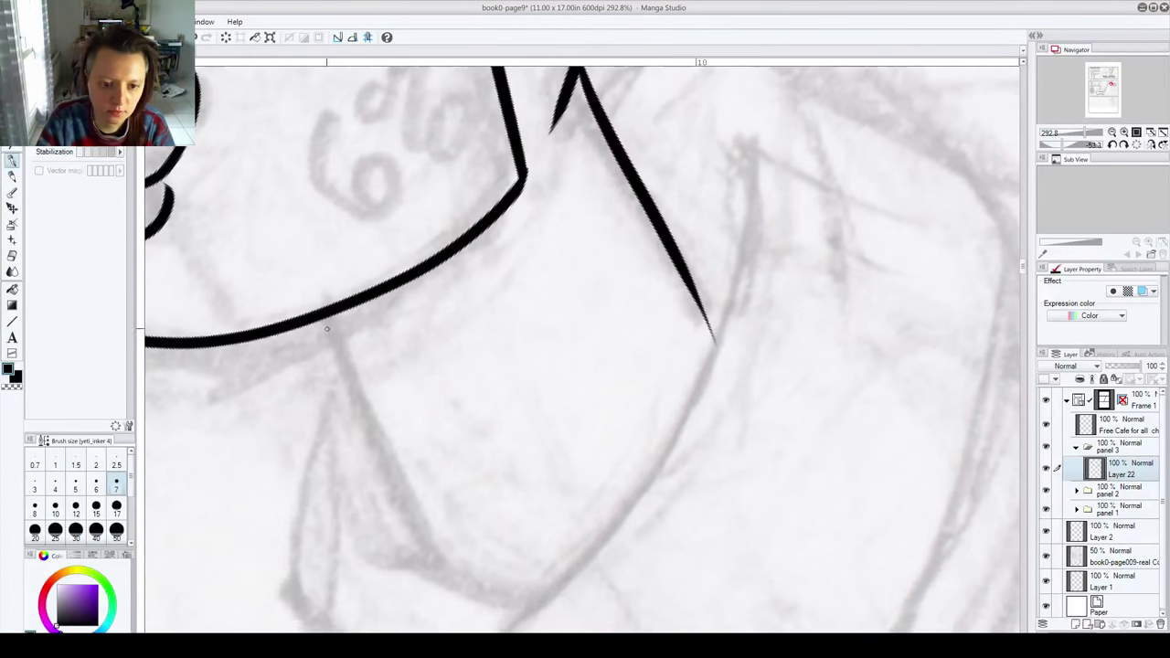
pyautogui.scroll(-3, 360, 384)
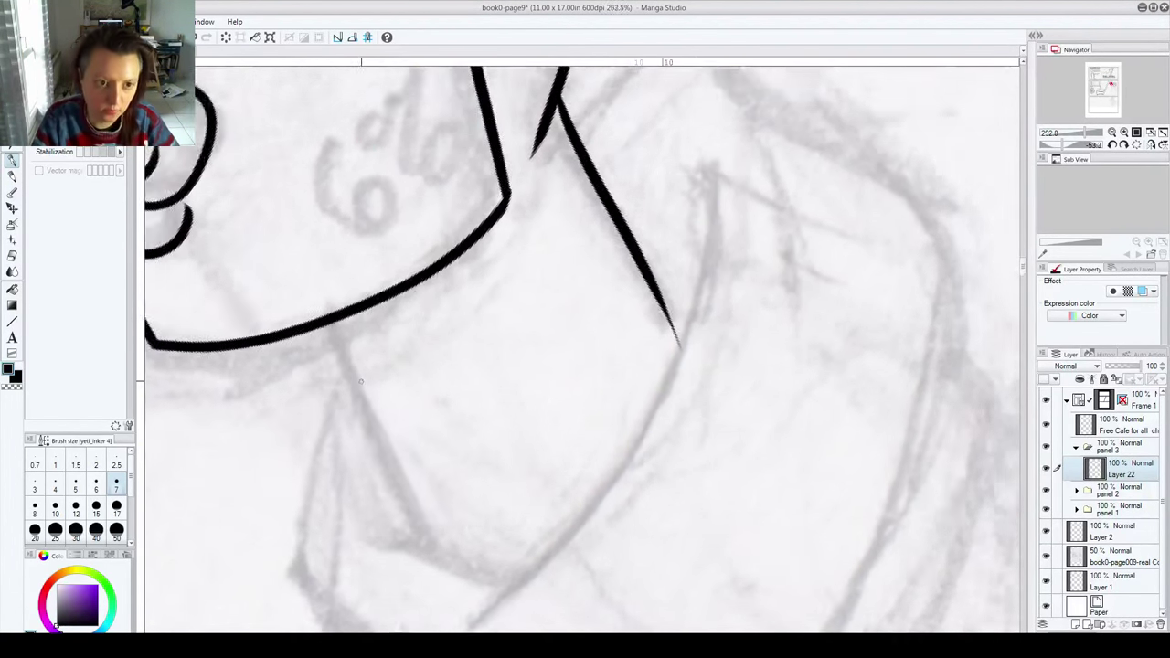
pyautogui.moveTo(336, 336); pyautogui.dragTo(407, 519)
pyautogui.hotkey('ctrl', 'z')
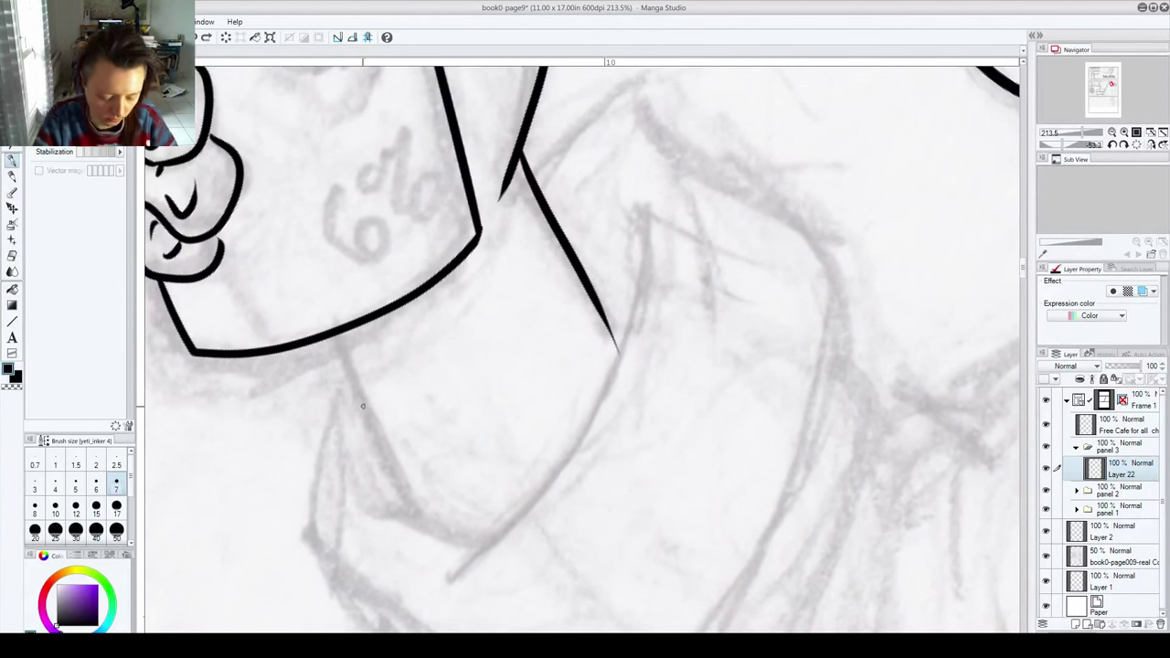
pyautogui.scroll(-5, 360, 403)
pyautogui.scroll(-1, 358, 387)
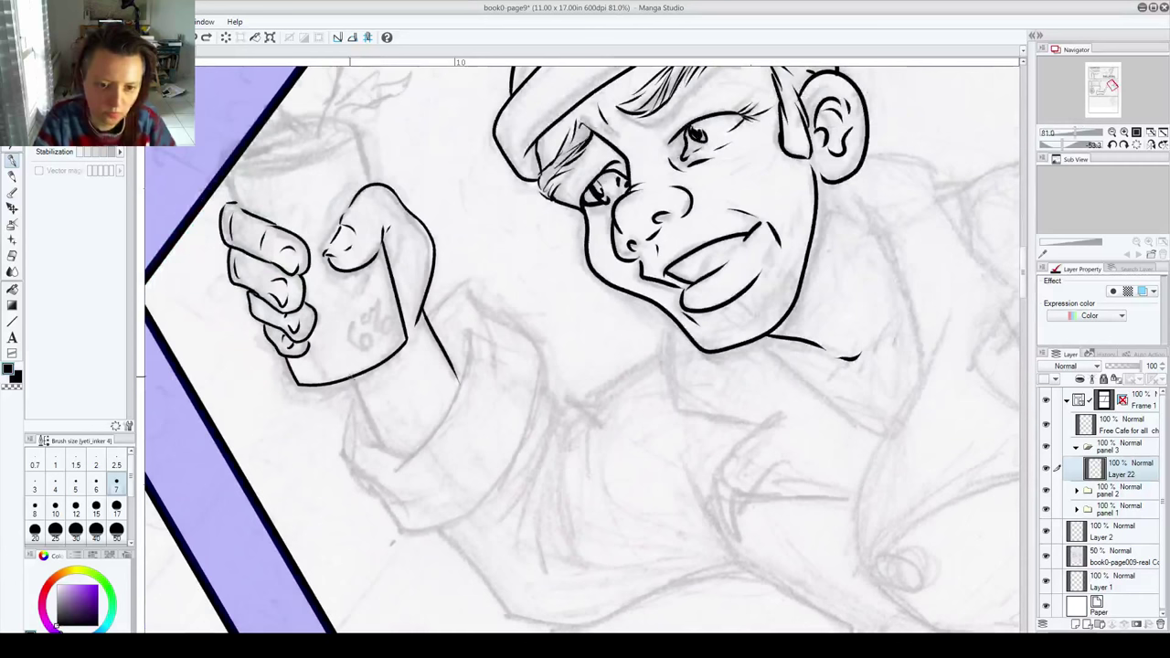
pyautogui.moveTo(352, 382); pyautogui.dragTo(381, 466)
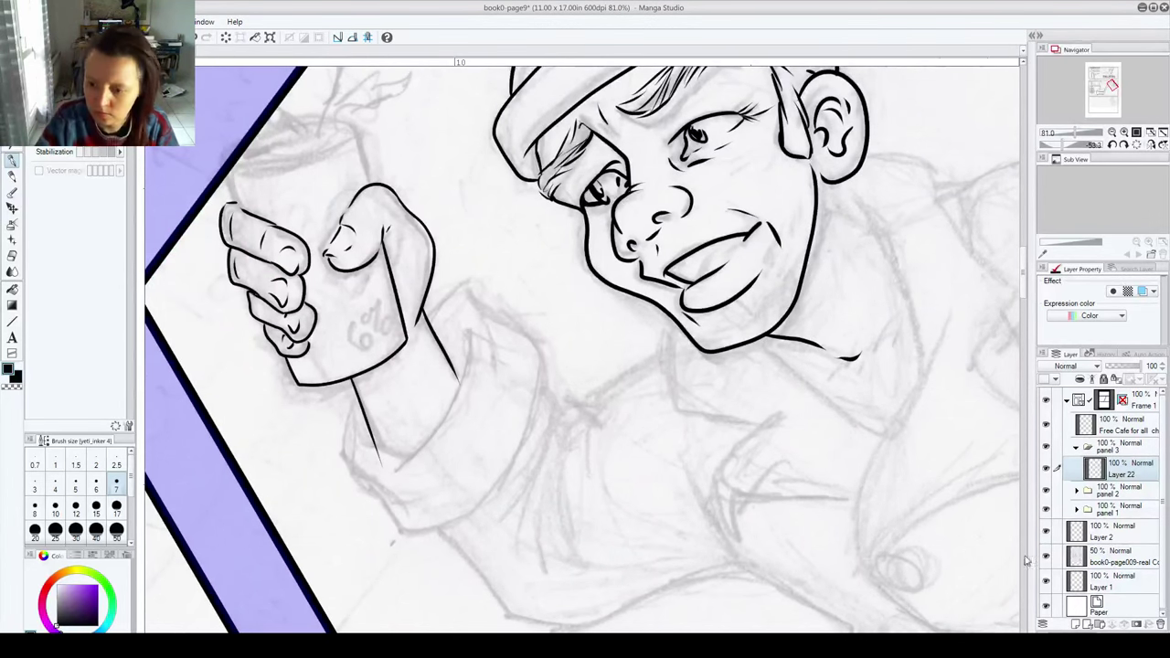
# Step: Add a new layer above Layer 22 and ink the rolled sleeve cuff around the wrist, with its opening and outer outline
pyautogui.click(1080, 625)
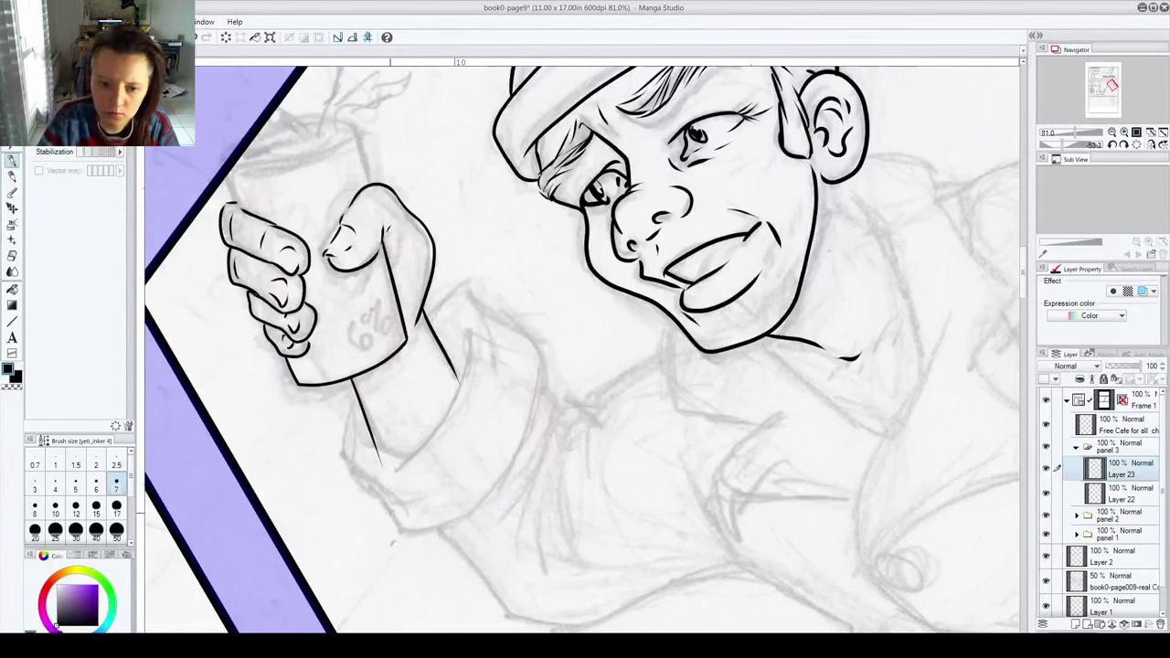
pyautogui.moveTo(391, 471)
pyautogui.mouseDown()
pyautogui.moveTo(444, 412)
pyautogui.moveTo(457, 340)
pyautogui.mouseUp()
pyautogui.hotkey('ctrl', 'z')
pyautogui.moveTo(394, 471)
pyautogui.mouseDown()
pyautogui.moveTo(438, 429)
pyautogui.moveTo(455, 345)
pyautogui.mouseUp()
pyautogui.moveTo(360, 431); pyautogui.dragTo(427, 451)
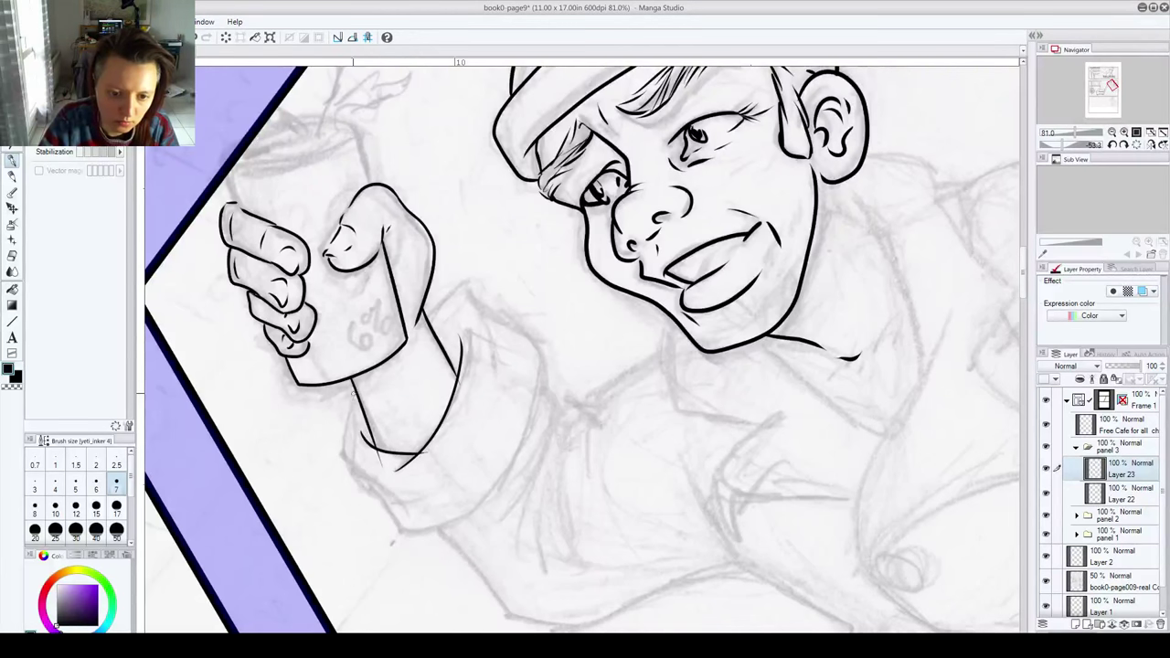
pyautogui.moveTo(355, 391)
pyautogui.mouseDown()
pyautogui.moveTo(343, 457)
pyautogui.moveTo(407, 512)
pyautogui.moveTo(404, 527)
pyautogui.moveTo(468, 519)
pyautogui.moveTo(527, 450)
pyautogui.moveTo(541, 367)
pyautogui.moveTo(526, 326)
pyautogui.moveTo(427, 317)
pyautogui.moveTo(450, 289)
pyautogui.moveTo(477, 286)
pyautogui.moveTo(506, 370)
pyautogui.mouseUp()
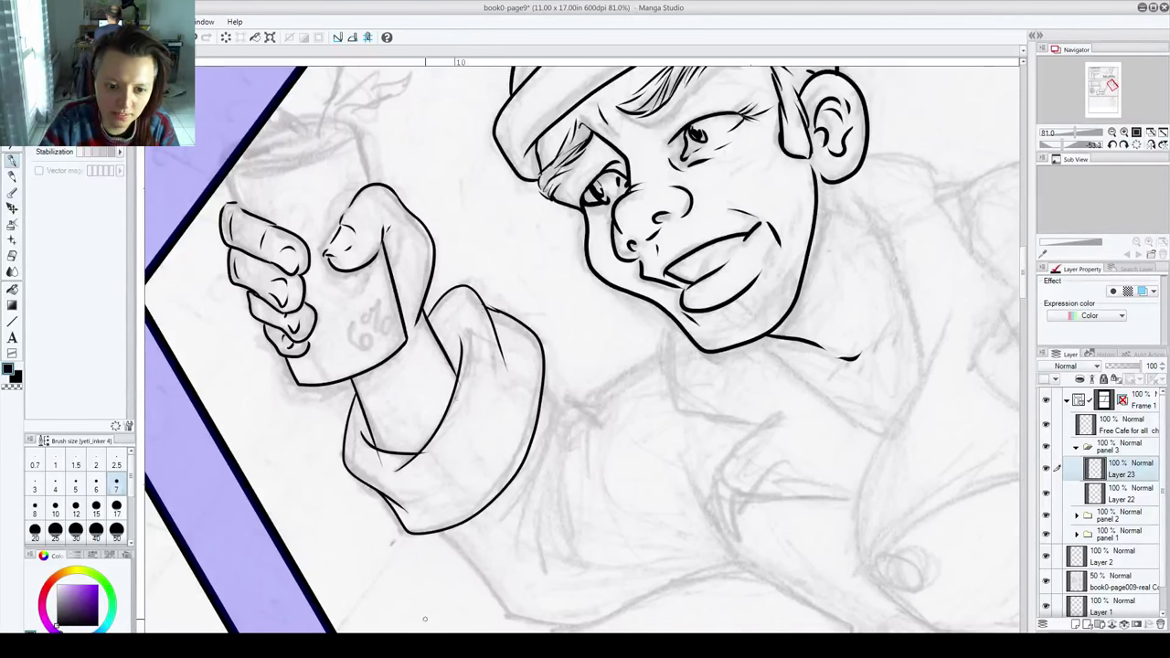
# Step: Erase the wrist line overlapping the cuff on Layer 22, then return to Layer 23
pyautogui.scroll(1, 310, 283)
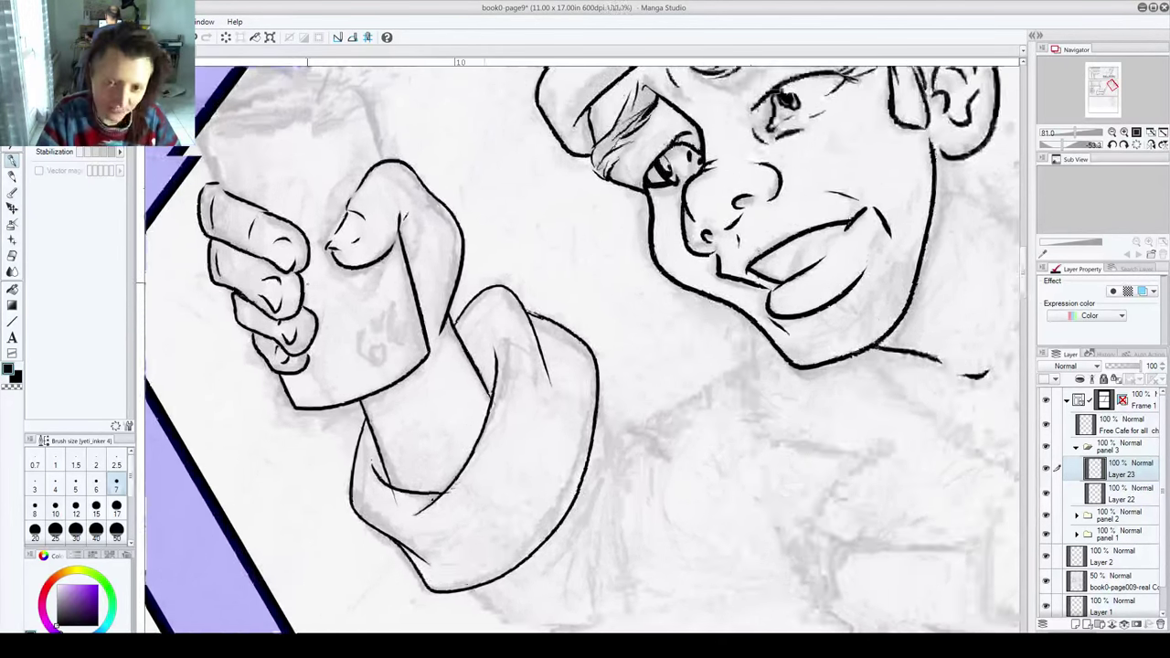
pyautogui.scroll(1, 311, 284)
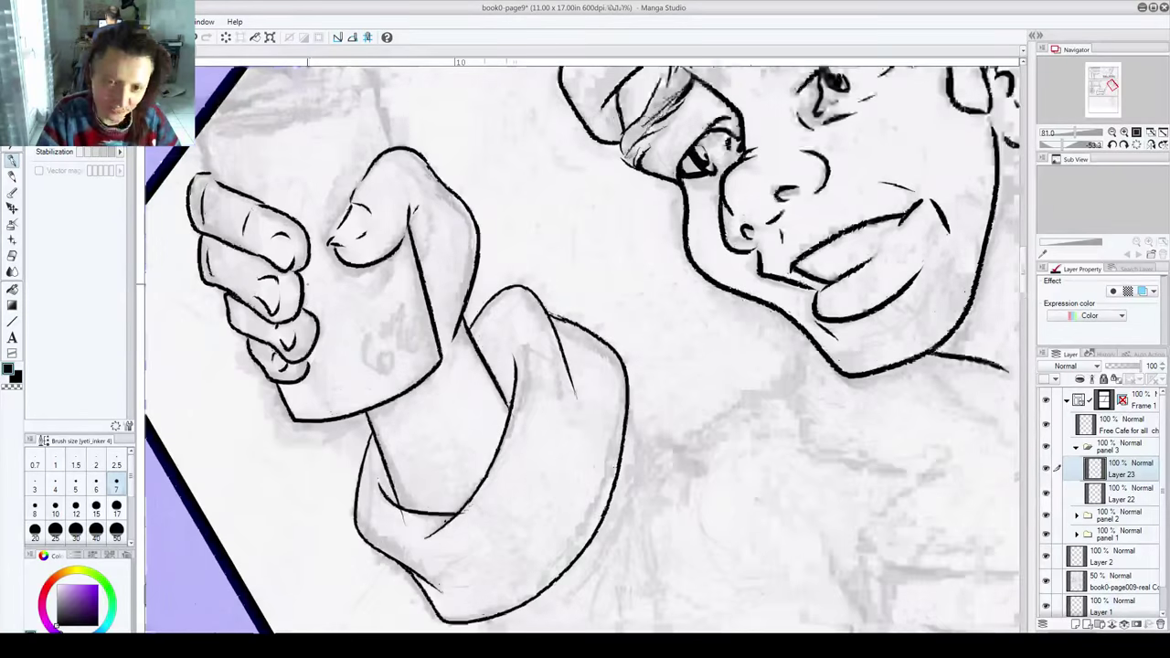
pyautogui.scroll(4, 307, 283)
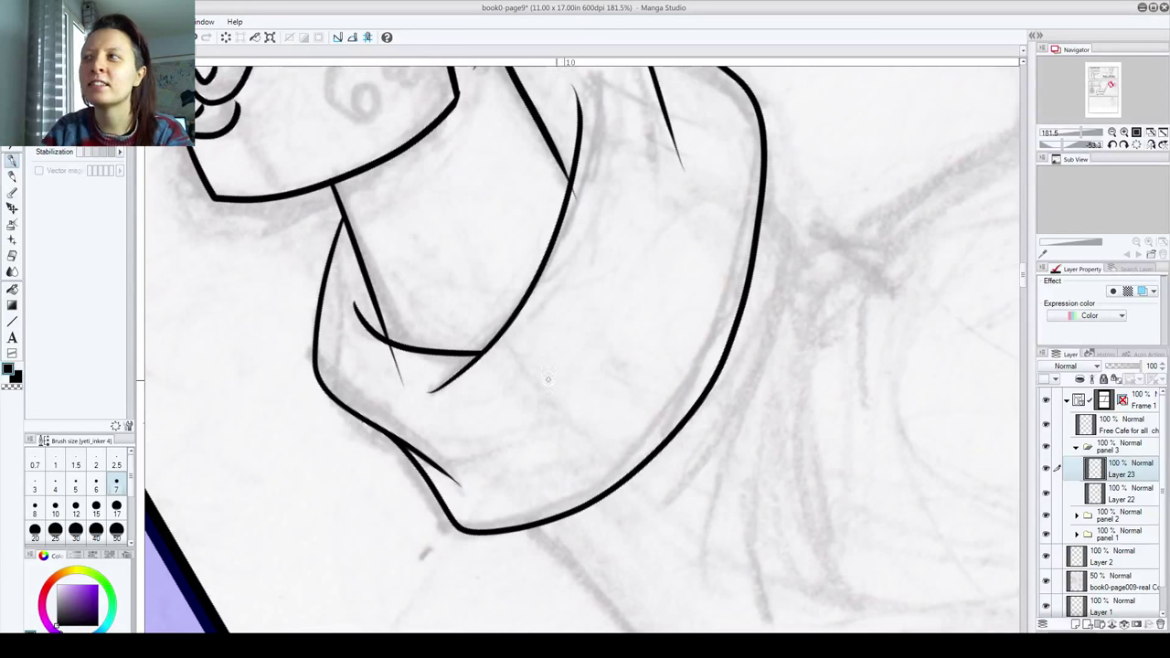
pyautogui.click(1134, 499)
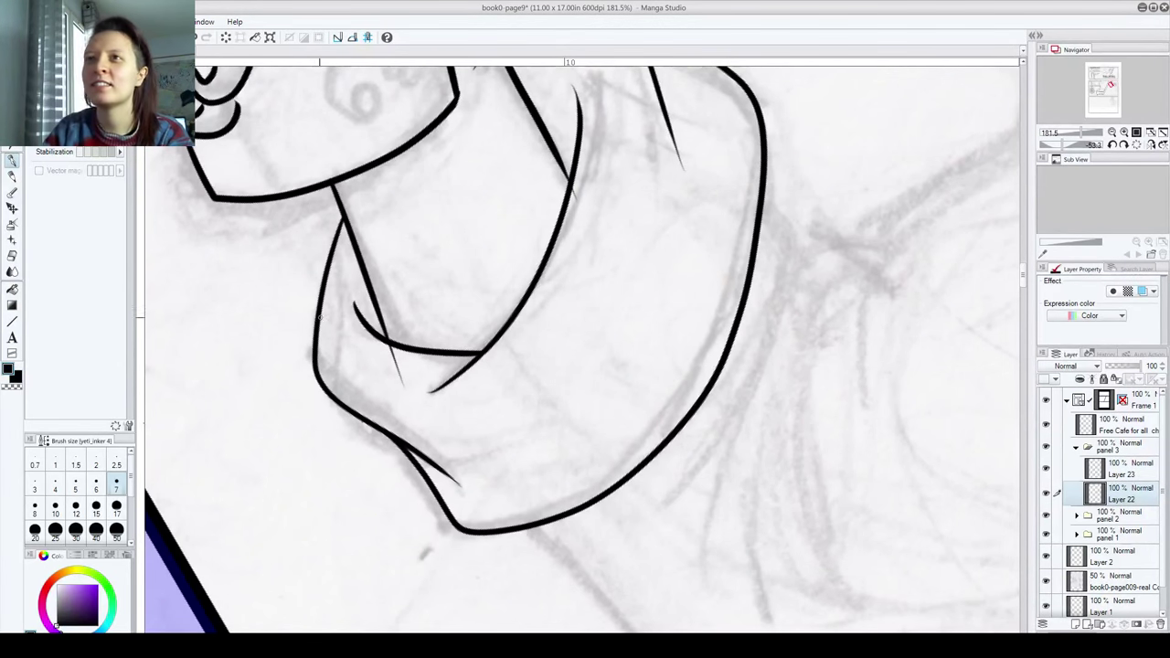
pyautogui.moveTo(403, 384); pyautogui.dragTo(387, 347)
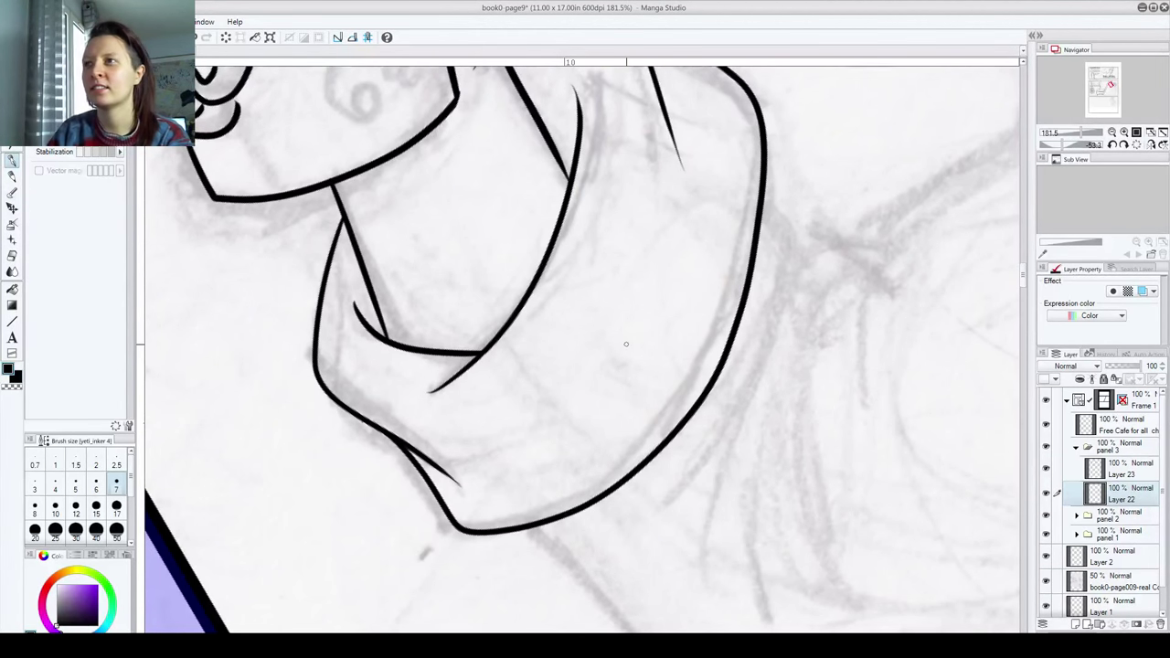
pyautogui.click(1094, 469)
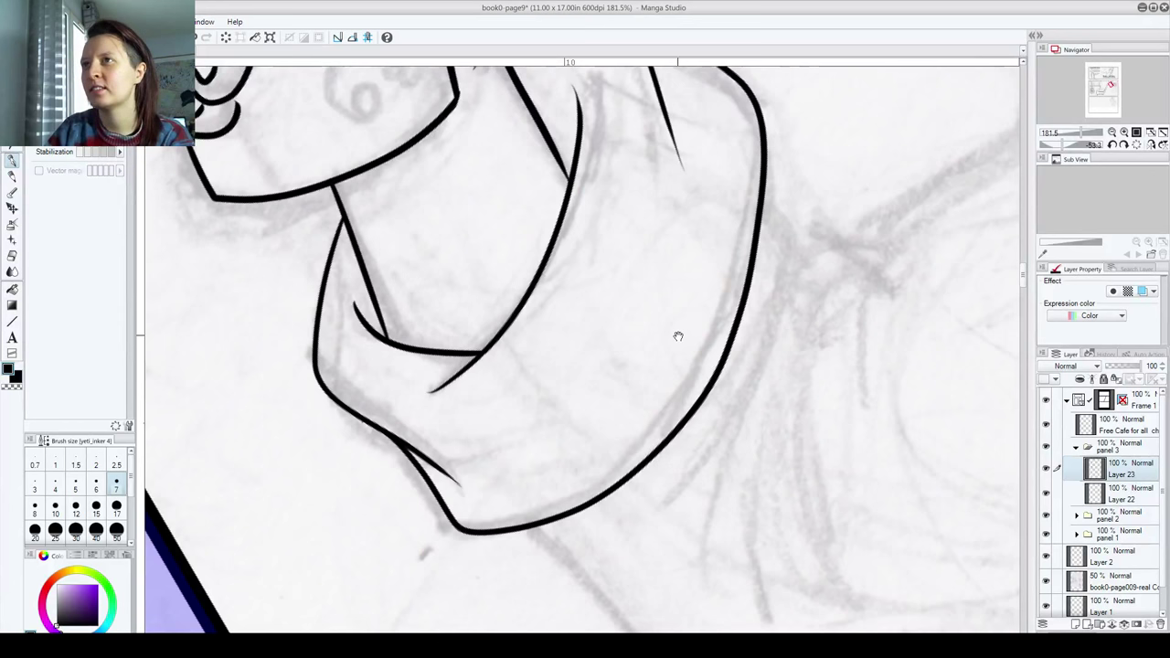
# Step: Ink a long curved crease along the inside of the rolled cuff
pyautogui.moveTo(678, 336); pyautogui.dragTo(618, 561)
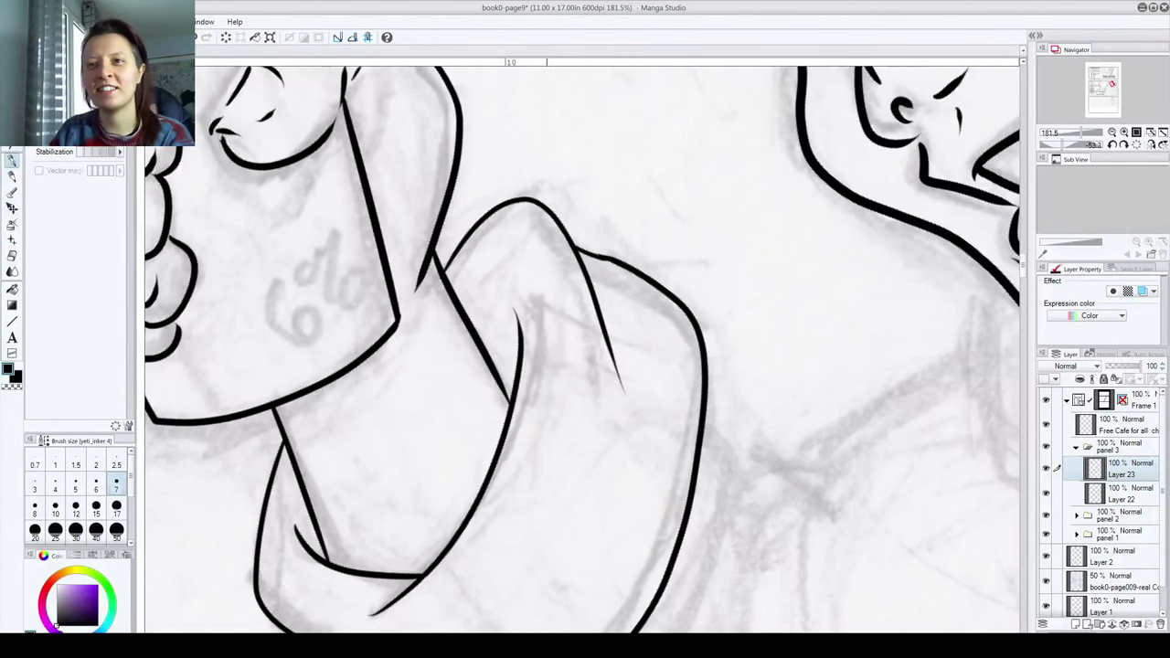
pyautogui.moveTo(536, 571)
pyautogui.mouseDown()
pyautogui.moveTo(504, 235)
pyautogui.moveTo(486, 268)
pyautogui.moveTo(494, 256)
pyautogui.mouseUp()
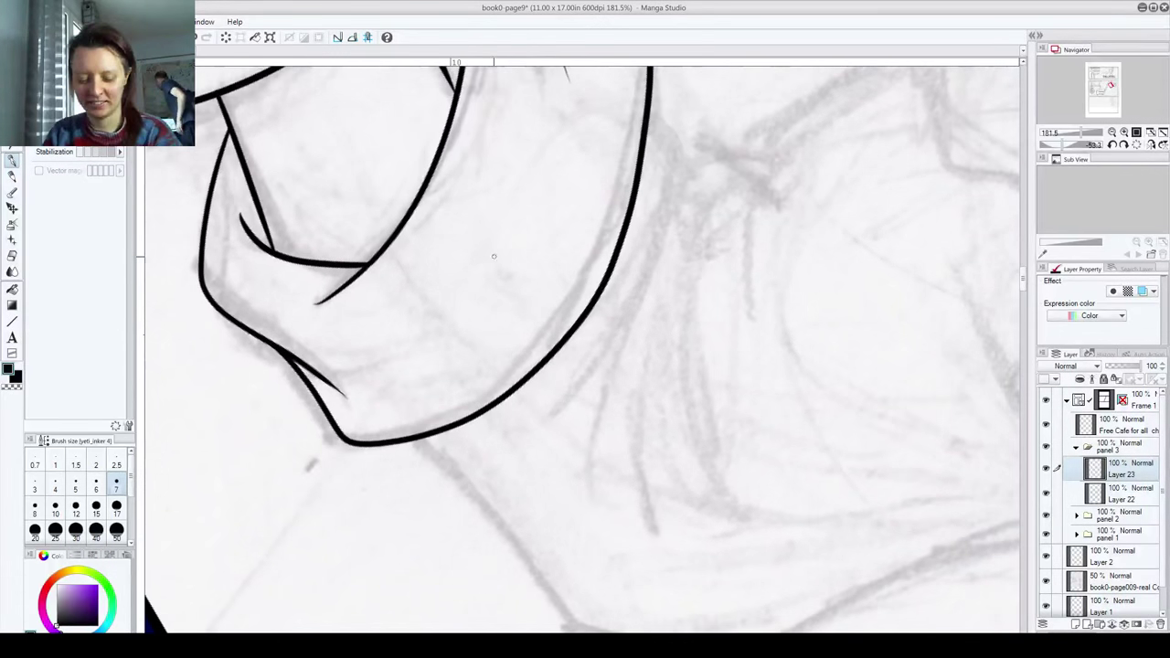
pyautogui.hotkey('ctrl', '-')
pyautogui.hotkey('ctrl', '-')
pyautogui.moveTo(484, 321); pyautogui.dragTo(481, 515)
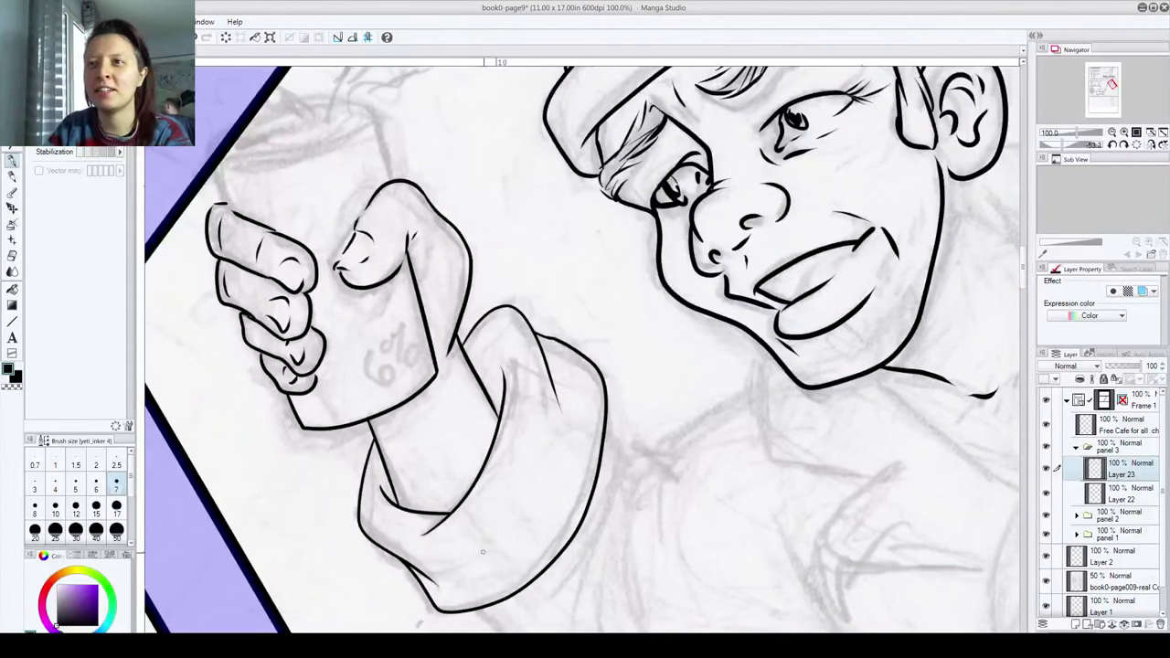
pyautogui.moveTo(395, 293)
pyautogui.mouseDown()
pyautogui.moveTo(454, 319)
pyautogui.moveTo(341, 72)
pyautogui.moveTo(222, 79)
pyautogui.mouseUp()
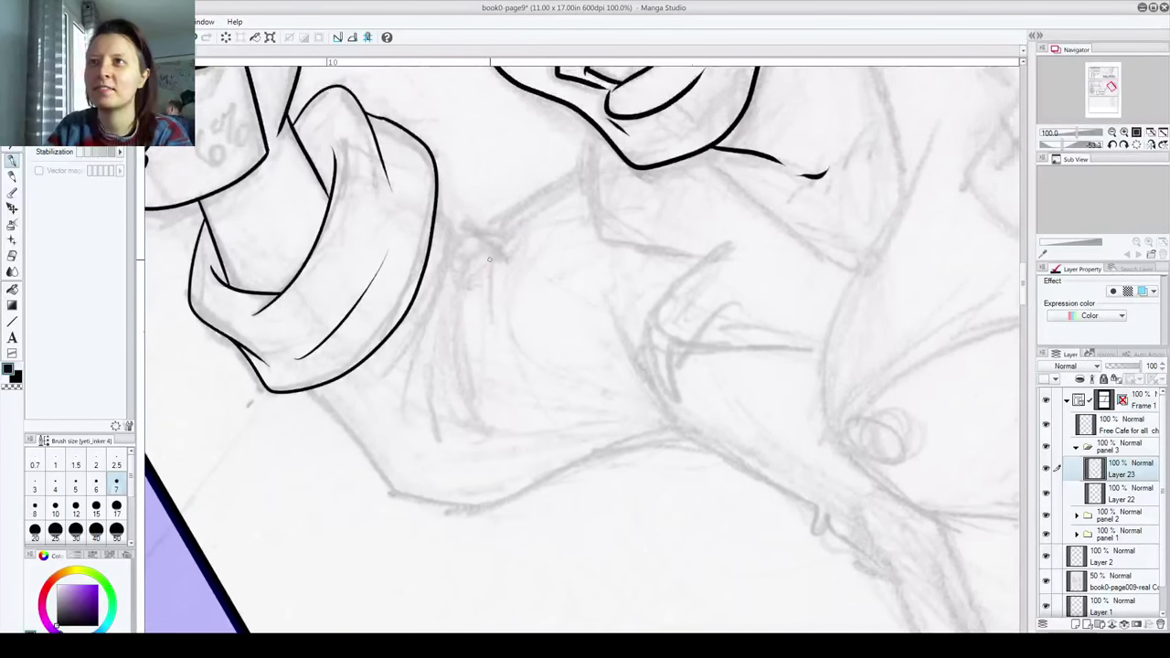
# Step: Ink the fabric folds at the elbow behind the cuff and the start of the sleeve's upper edge
pyautogui.moveTo(481, 257)
pyautogui.mouseDown()
pyautogui.moveTo(448, 318)
pyautogui.moveTo(491, 433)
pyautogui.mouseUp()
pyautogui.moveTo(455, 336); pyautogui.dragTo(461, 400)
pyautogui.moveTo(468, 260)
pyautogui.mouseDown()
pyautogui.moveTo(441, 276)
pyautogui.moveTo(409, 459)
pyautogui.mouseUp()
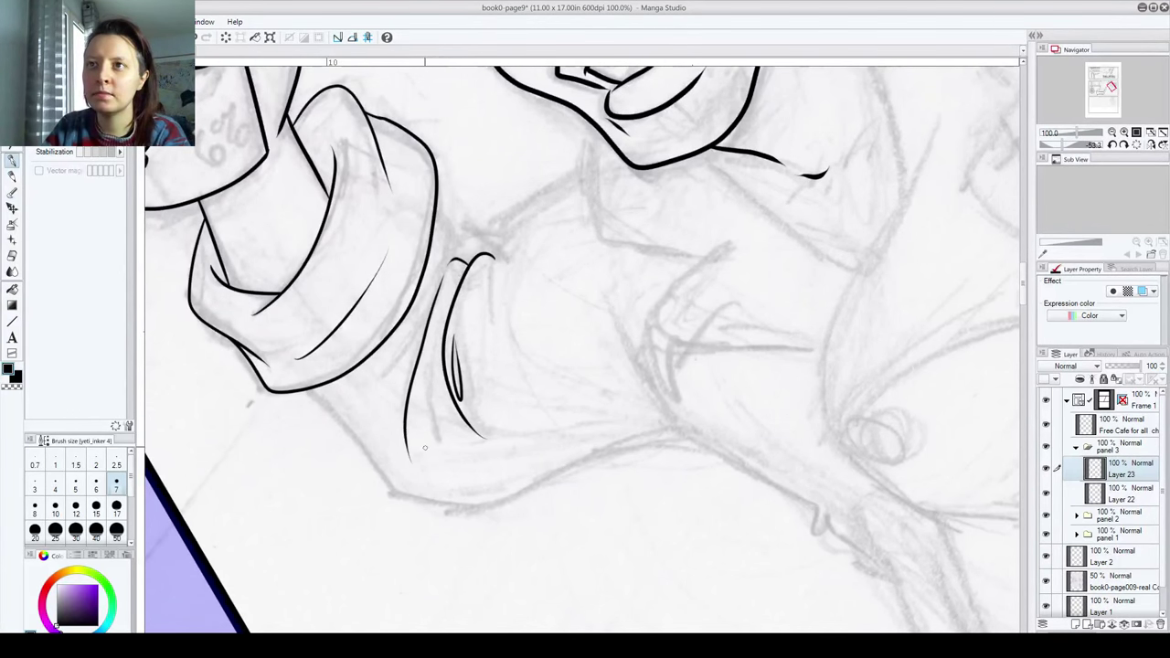
pyautogui.moveTo(434, 369); pyautogui.dragTo(443, 448)
pyautogui.moveTo(436, 216)
pyautogui.mouseDown()
pyautogui.moveTo(448, 262)
pyautogui.moveTo(367, 377)
pyautogui.mouseUp()
pyautogui.moveTo(489, 311)
pyautogui.mouseDown()
pyautogui.moveTo(492, 258)
pyautogui.moveTo(532, 214)
pyautogui.mouseUp()
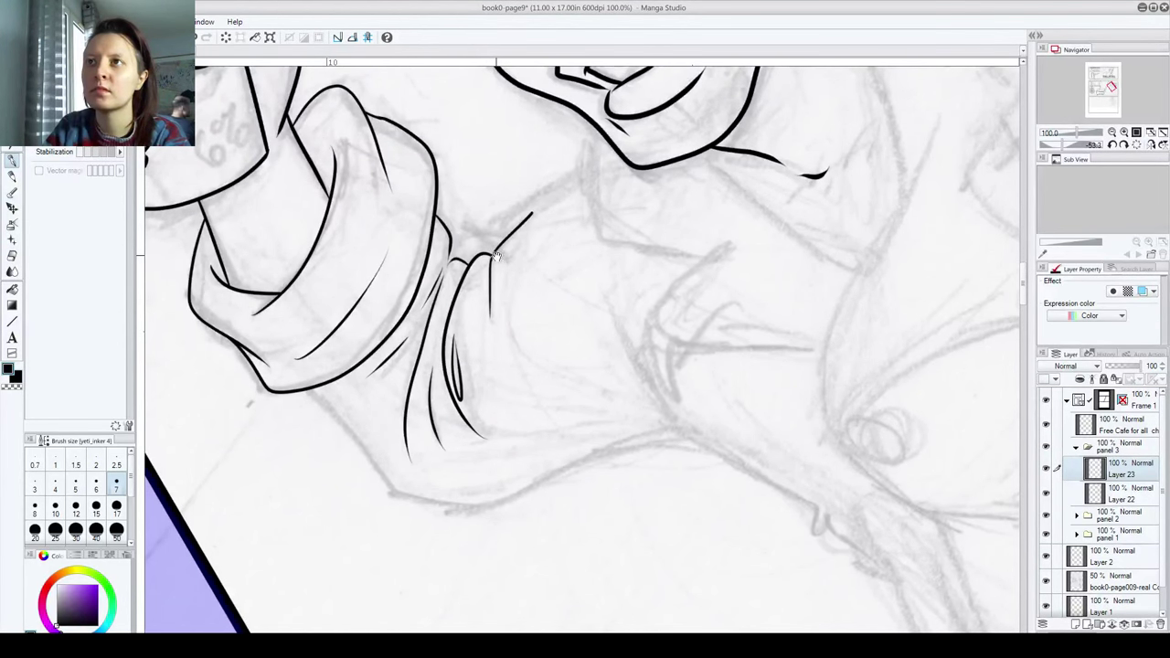
# Step: Undo the last sleeve strokes and ink the raised sleeve's lower contour from the cuff around the elbow to the armpit
pyautogui.hotkey('ctrl', 'z')
pyautogui.hotkey('ctrl', 'z')
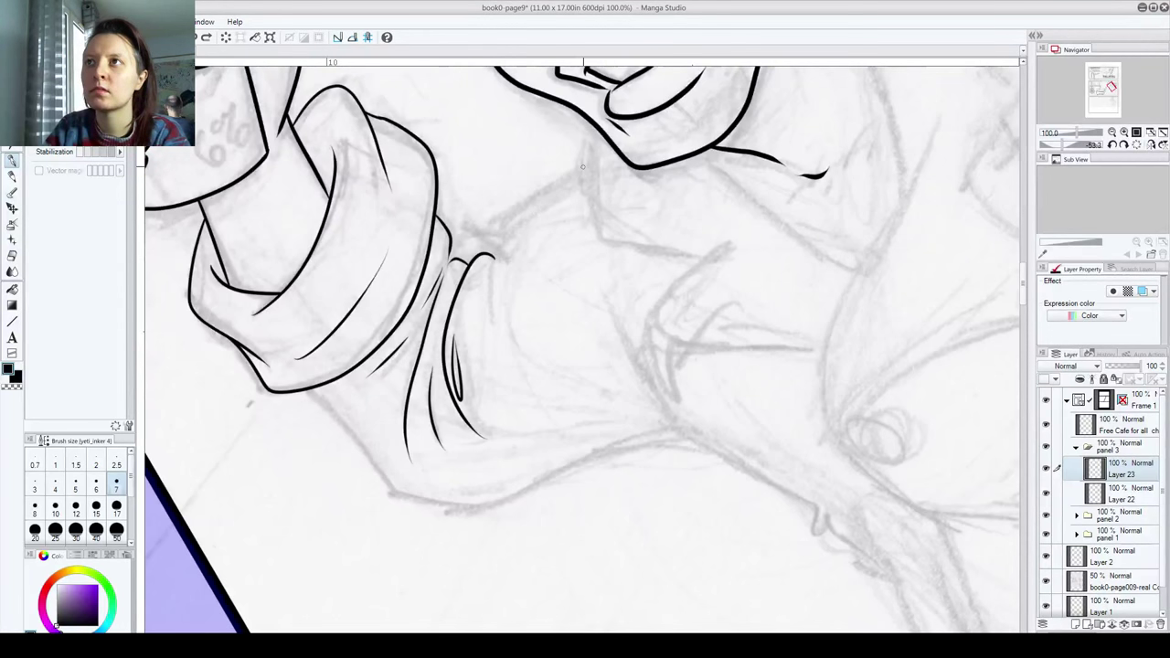
pyautogui.moveTo(582, 166); pyautogui.dragTo(550, 75)
pyautogui.moveTo(273, 294)
pyautogui.mouseDown()
pyautogui.moveTo(355, 401)
pyautogui.moveTo(346, 380)
pyautogui.moveTo(387, 407)
pyautogui.moveTo(347, 381)
pyautogui.moveTo(371, 408)
pyautogui.moveTo(430, 421)
pyautogui.moveTo(619, 339)
pyautogui.moveTo(681, 339)
pyautogui.mouseUp()
pyautogui.hotkey('ctrl', 'z')
pyautogui.moveTo(657, 408); pyautogui.dragTo(486, 471)
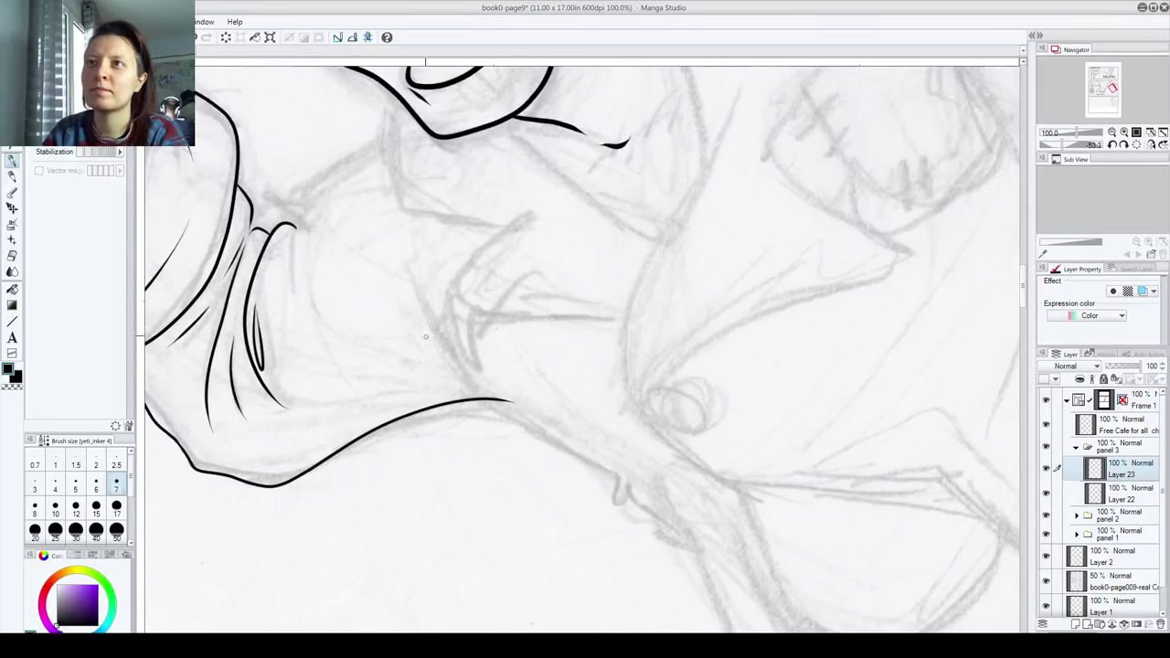
# Step: Ink the coat's side contour from the armpit crease down to the waist, with a small fabric pinch partway along
pyautogui.moveTo(422, 292)
pyautogui.mouseDown()
pyautogui.moveTo(516, 430)
pyautogui.moveTo(652, 515)
pyautogui.moveTo(693, 561)
pyautogui.mouseUp()
pyautogui.hotkey('ctrl', 'z')
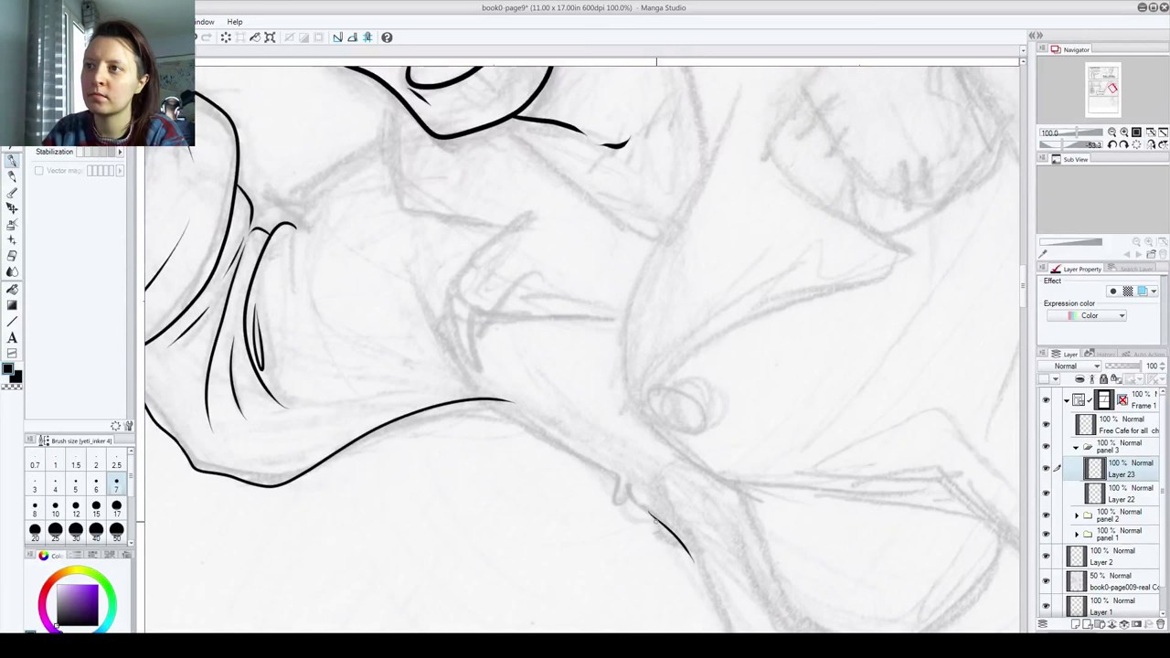
pyautogui.hotkey('ctrl', 'z')
pyautogui.moveTo(614, 485); pyautogui.dragTo(711, 574)
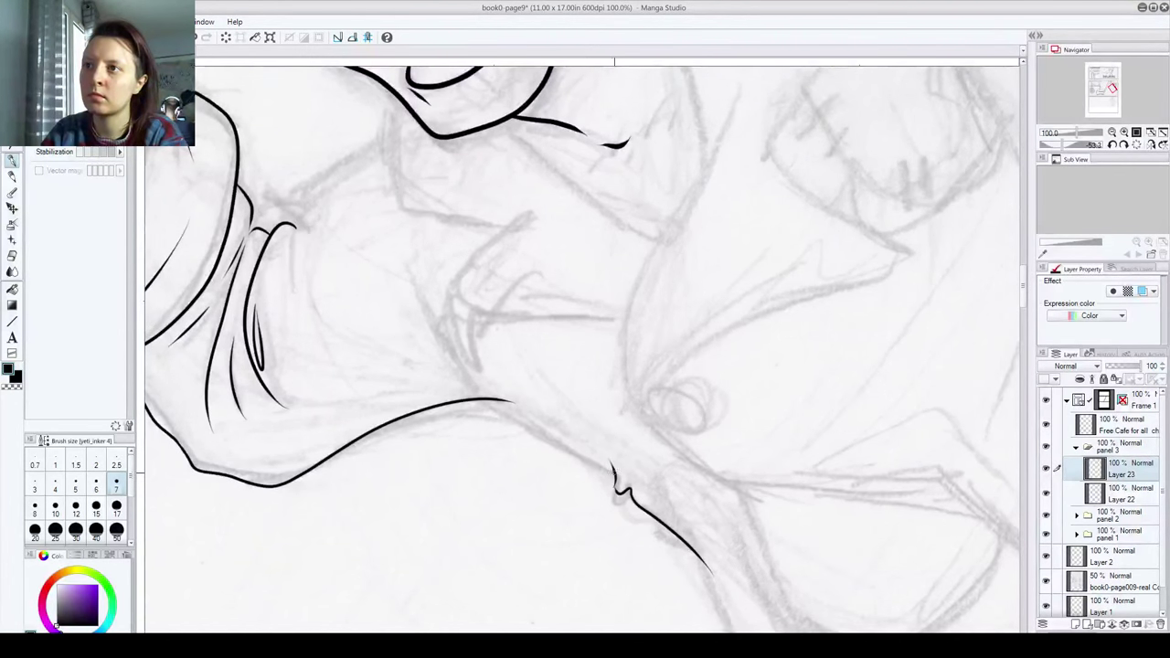
pyautogui.moveTo(616, 477)
pyautogui.mouseDown()
pyautogui.moveTo(453, 372)
pyautogui.moveTo(402, 285)
pyautogui.mouseUp()
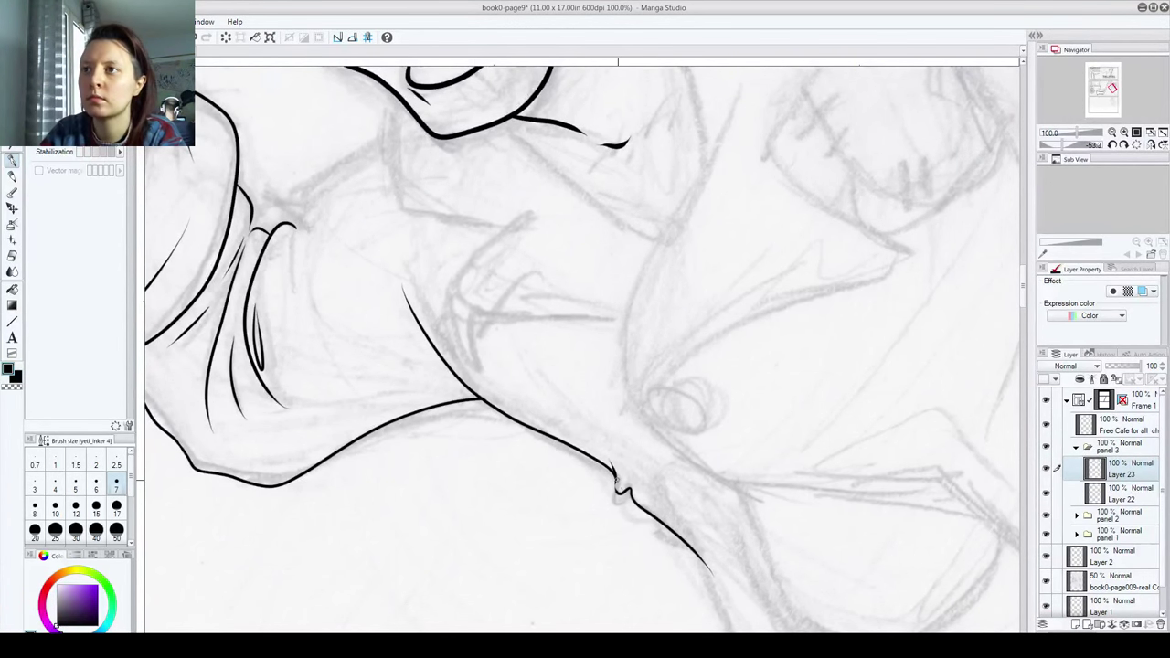
pyautogui.hotkey('ctrl', 'z')
pyautogui.moveTo(617, 496); pyautogui.dragTo(618, 481)
pyautogui.hotkey('ctrl', 'z')
pyautogui.moveTo(337, 343); pyautogui.dragTo(798, 628)
pyautogui.moveTo(479, 420); pyautogui.dragTo(487, 440)
# Step: Examine the inked figure across panel 3 and rotate the view so the man stands upright
pyautogui.scroll(-2, 613, 314)
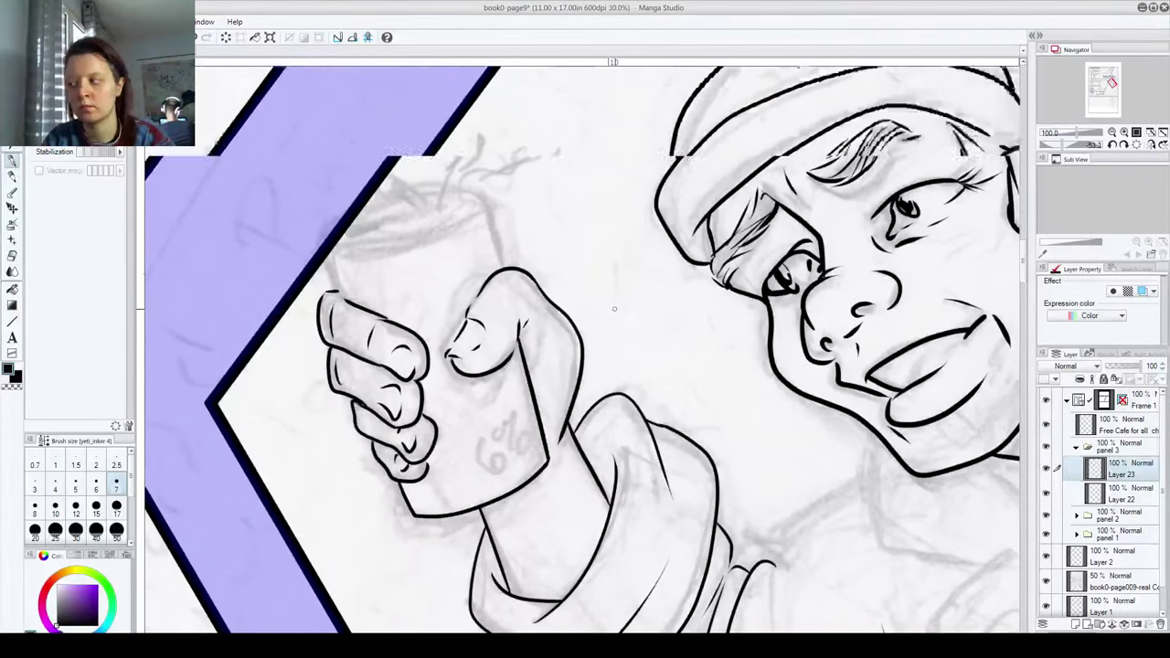
pyautogui.scroll(-1, 611, 320)
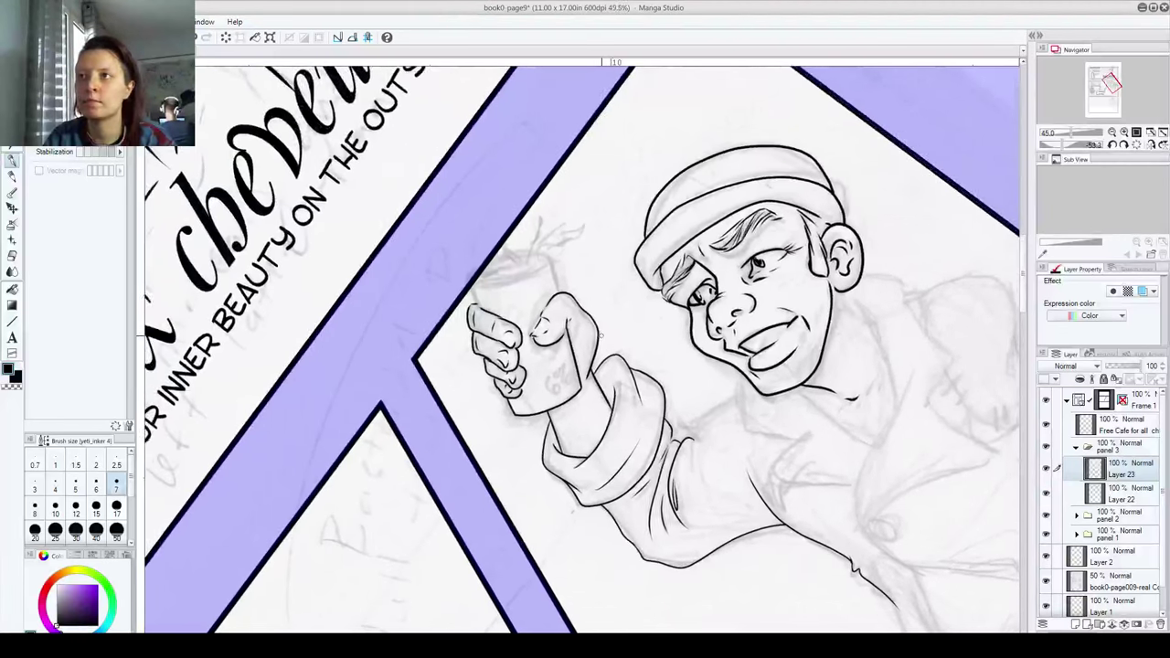
pyautogui.scroll(1, 709, 295)
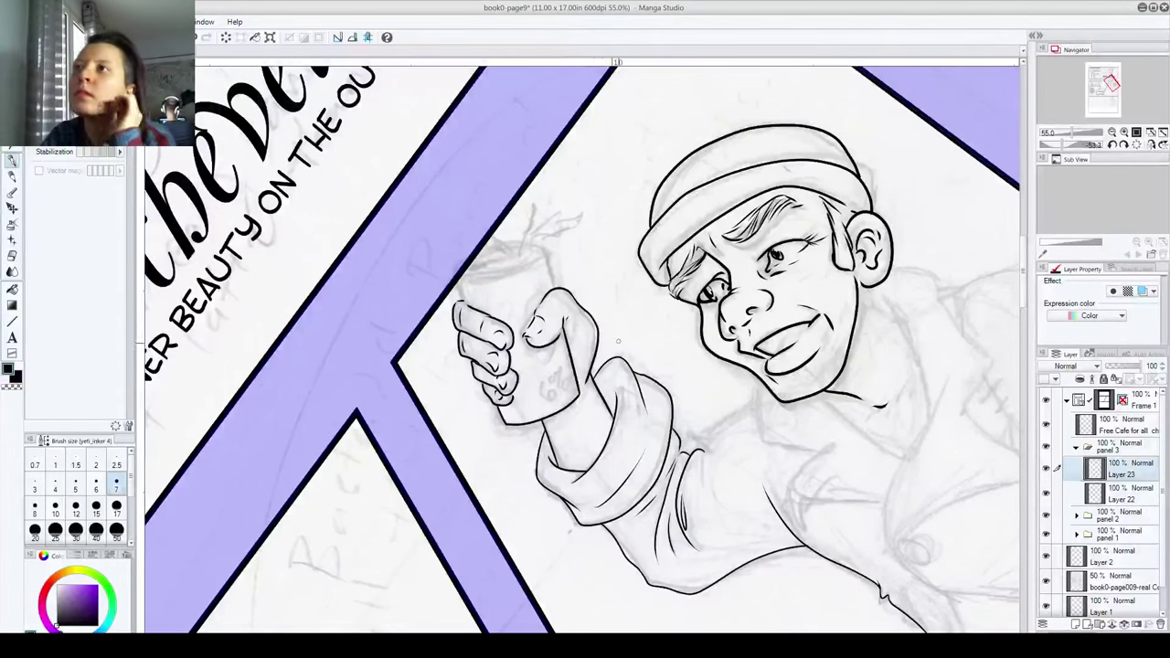
pyautogui.moveTo(674, 608); pyautogui.dragTo(434, 570)
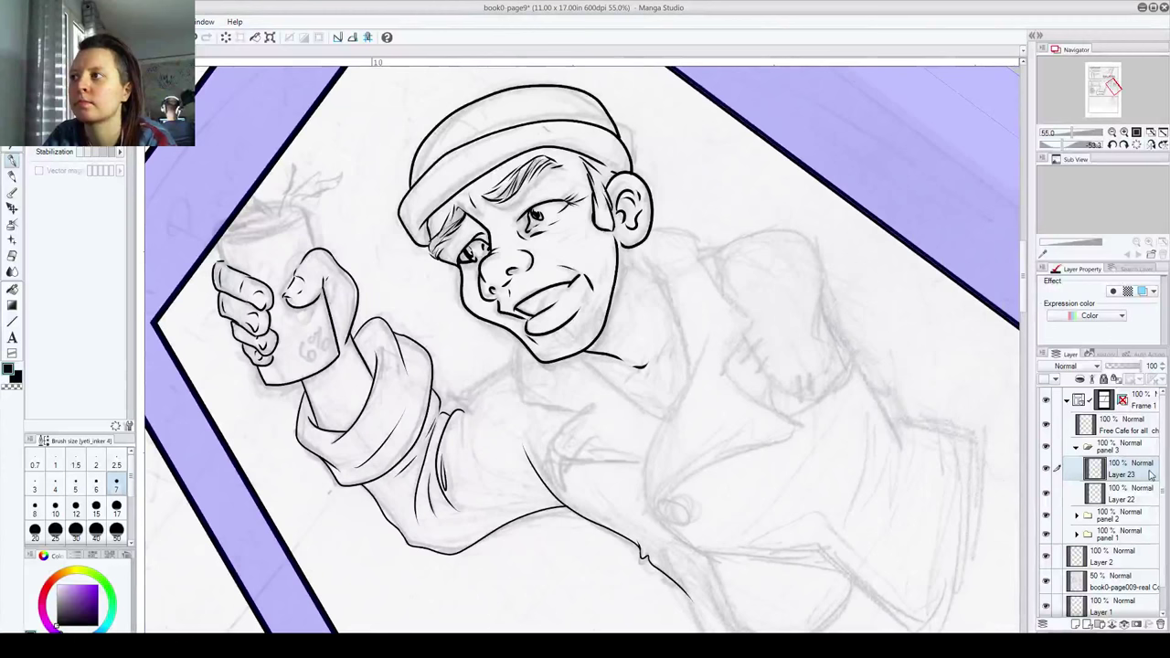
pyautogui.moveTo(762, 423); pyautogui.dragTo(766, 431)
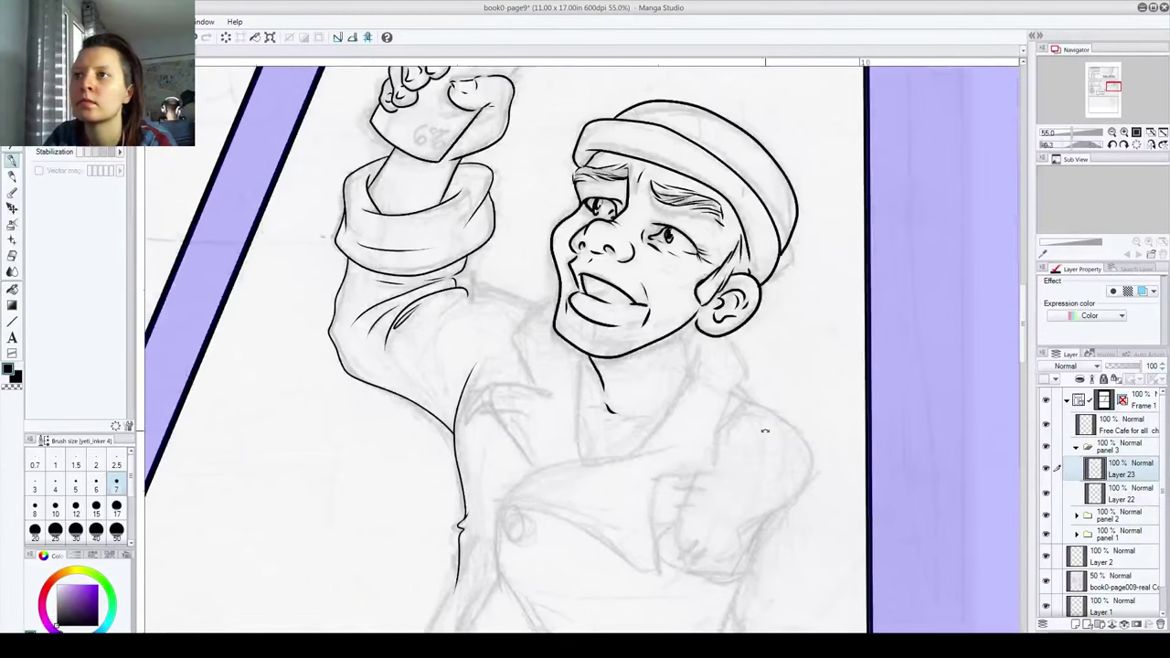
pyautogui.moveTo(695, 535); pyautogui.dragTo(828, 420)
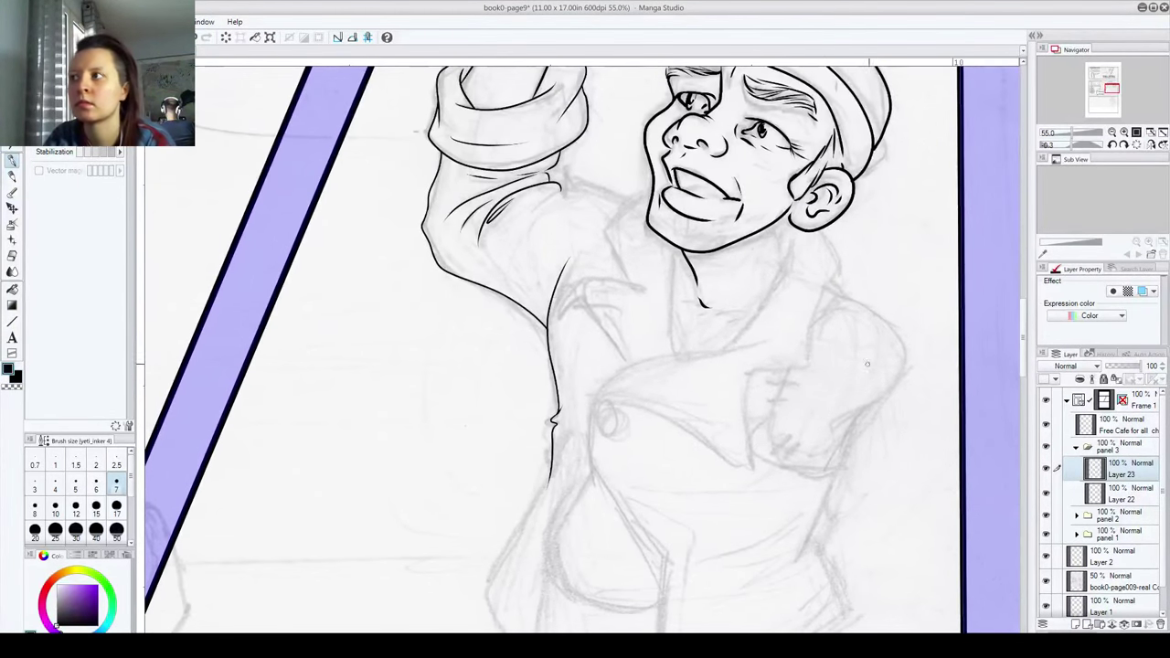
pyautogui.scroll(-1, 848, 388)
pyautogui.scroll(1, 849, 388)
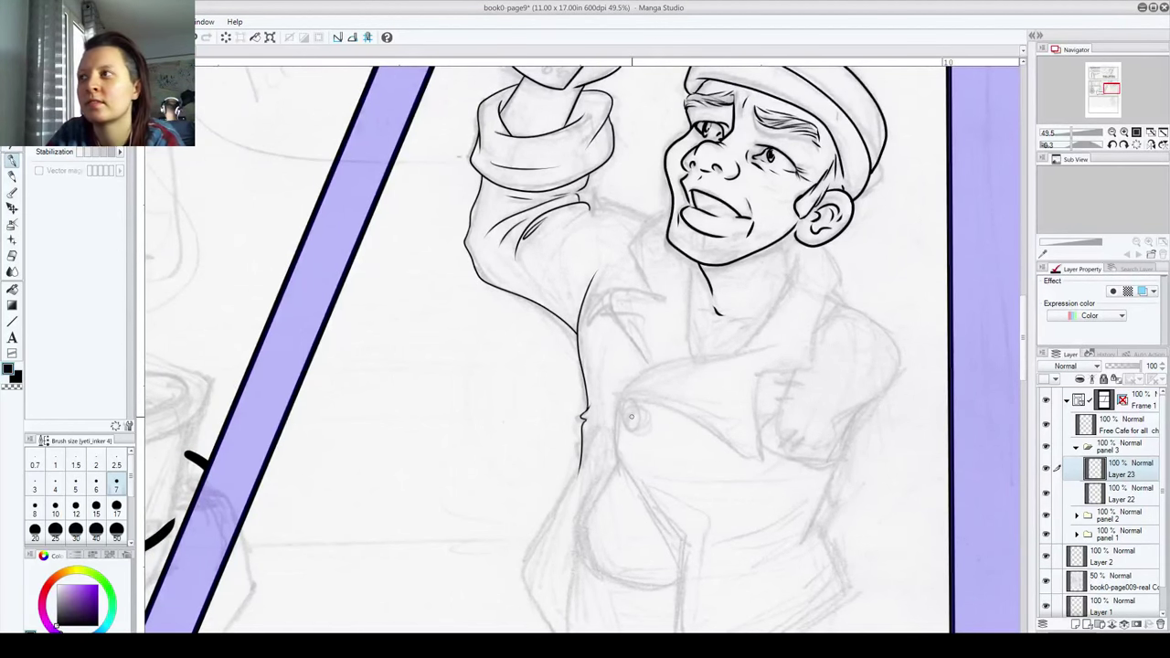
# Step: Add a new layer above Layer 23 and ink the oval coat button with its small thread holes
pyautogui.click(1077, 625)
pyautogui.moveTo(631, 409); pyautogui.dragTo(632, 421)
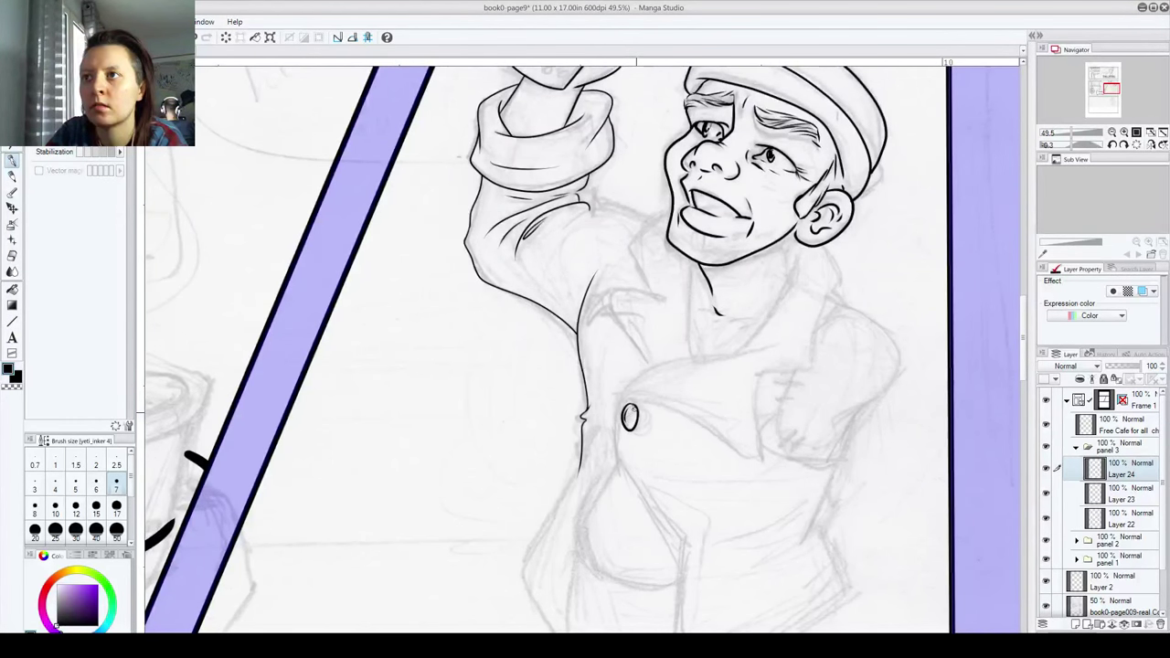
pyautogui.click(633, 416)
pyautogui.hotkey('ctrl', 'z')
pyautogui.click(629, 419)
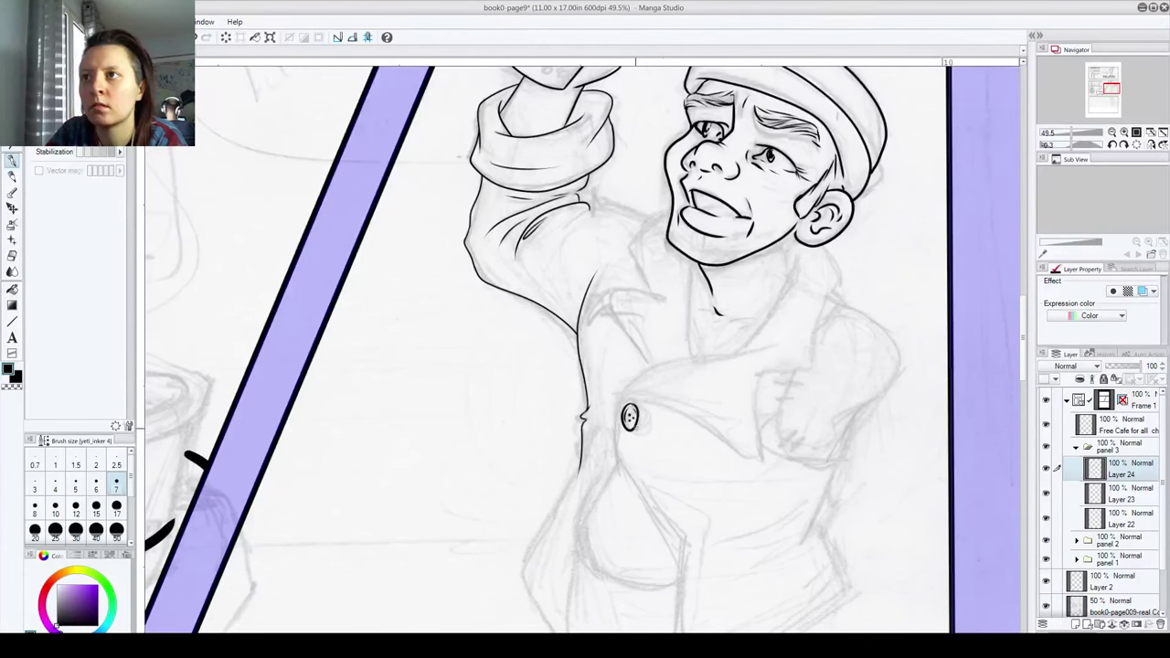
# Step: Ink the coat's front edge from the button down to the hem, with short crease lines where it bends
pyautogui.moveTo(620, 426)
pyautogui.mouseDown()
pyautogui.moveTo(640, 490)
pyautogui.moveTo(700, 585)
pyautogui.mouseUp()
pyautogui.moveTo(675, 537); pyautogui.dragTo(676, 631)
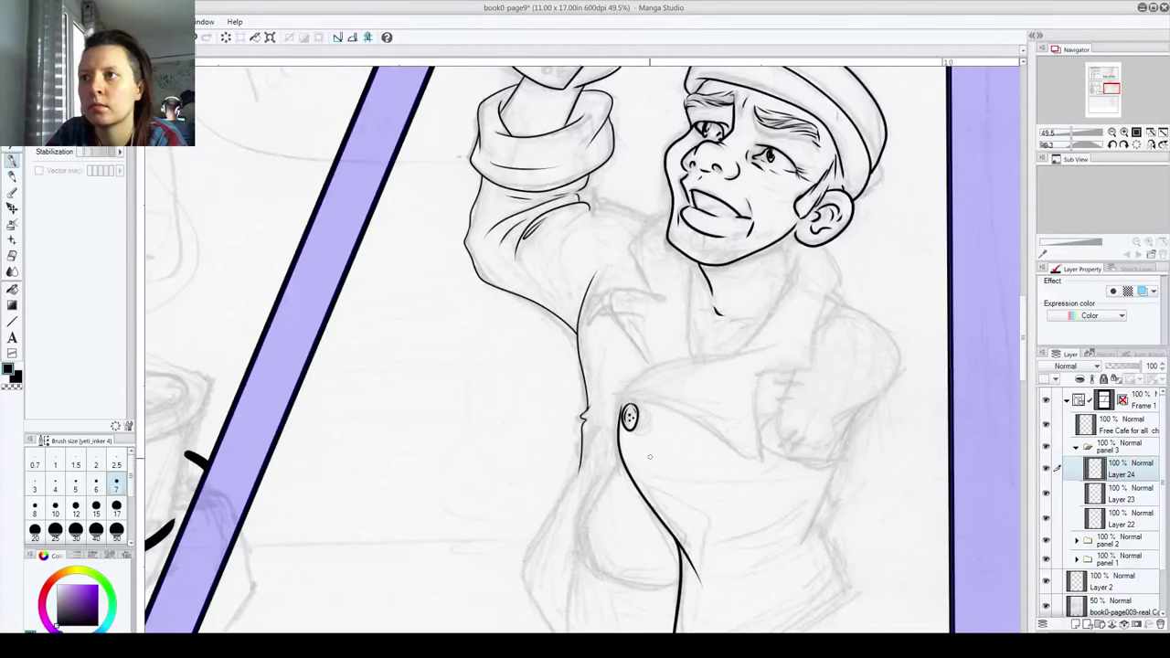
pyautogui.moveTo(660, 509); pyautogui.dragTo(707, 583)
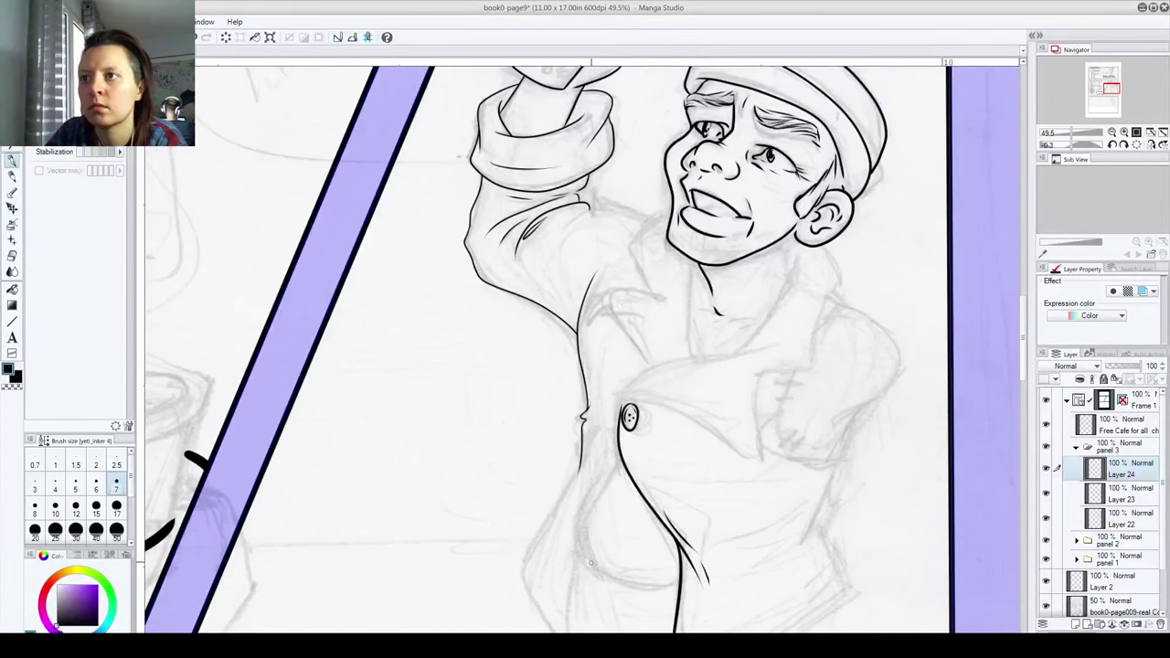
pyautogui.moveTo(620, 450)
pyautogui.mouseDown()
pyautogui.moveTo(573, 559)
pyautogui.moveTo(562, 631)
pyautogui.mouseUp()
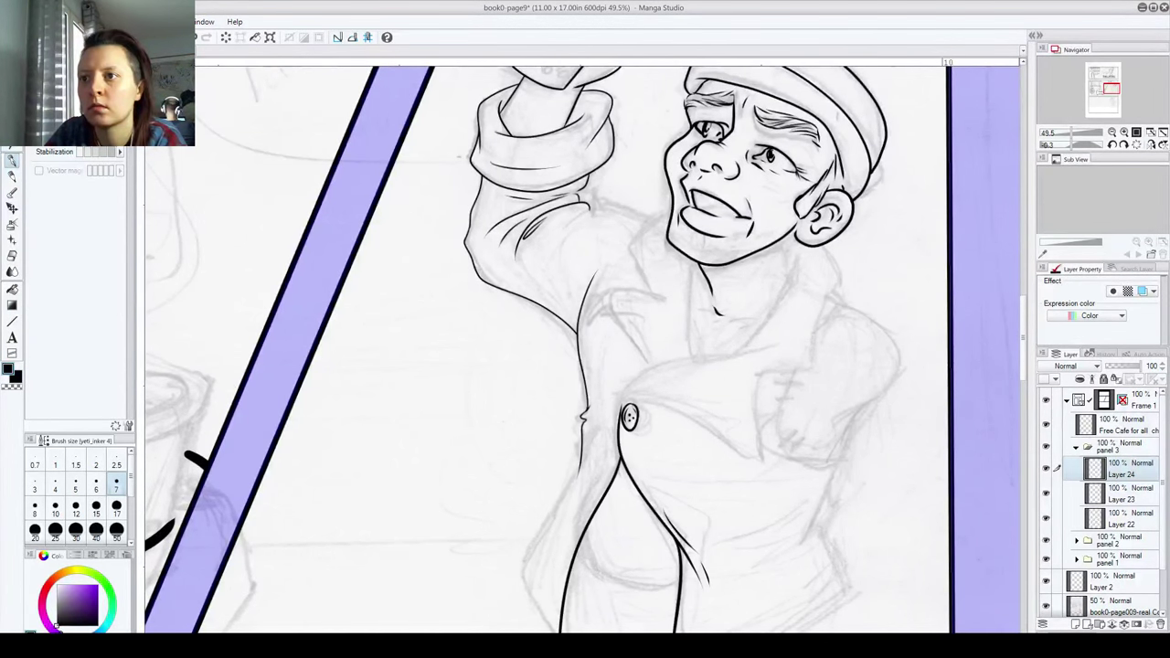
pyautogui.moveTo(575, 569); pyautogui.dragTo(557, 480)
pyautogui.hotkey('ctrl', 'z')
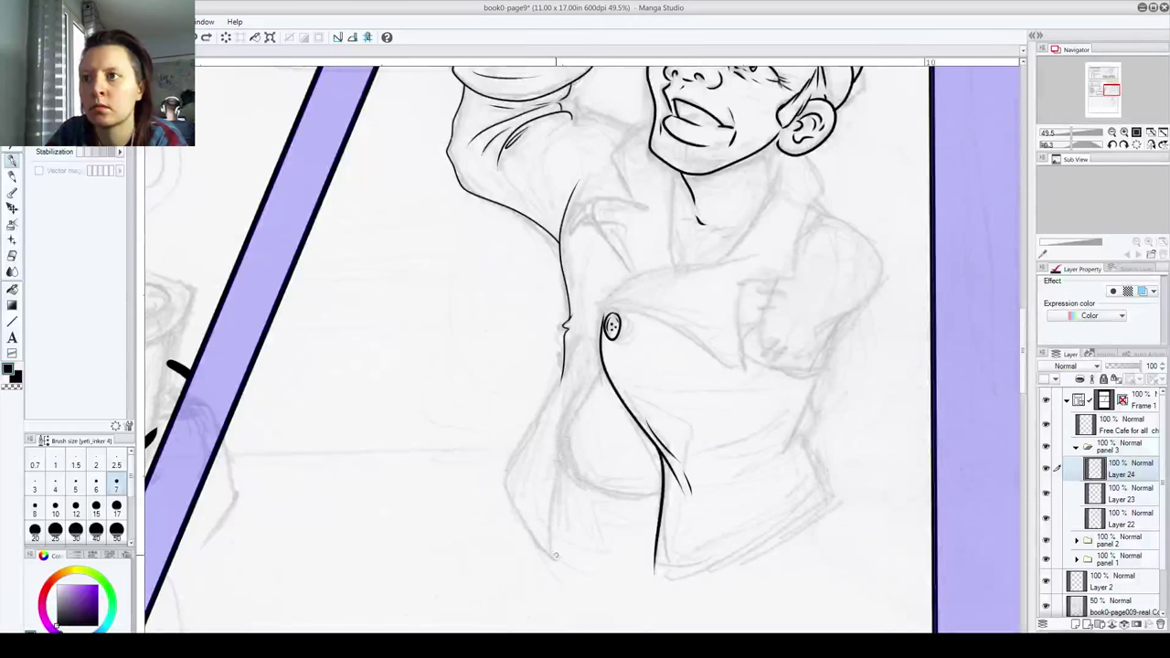
pyautogui.moveTo(555, 557); pyautogui.dragTo(567, 364)
pyautogui.hotkey('ctrl', 'z')
pyautogui.moveTo(558, 564); pyautogui.dragTo(581, 362)
pyautogui.moveTo(561, 456); pyautogui.dragTo(588, 386)
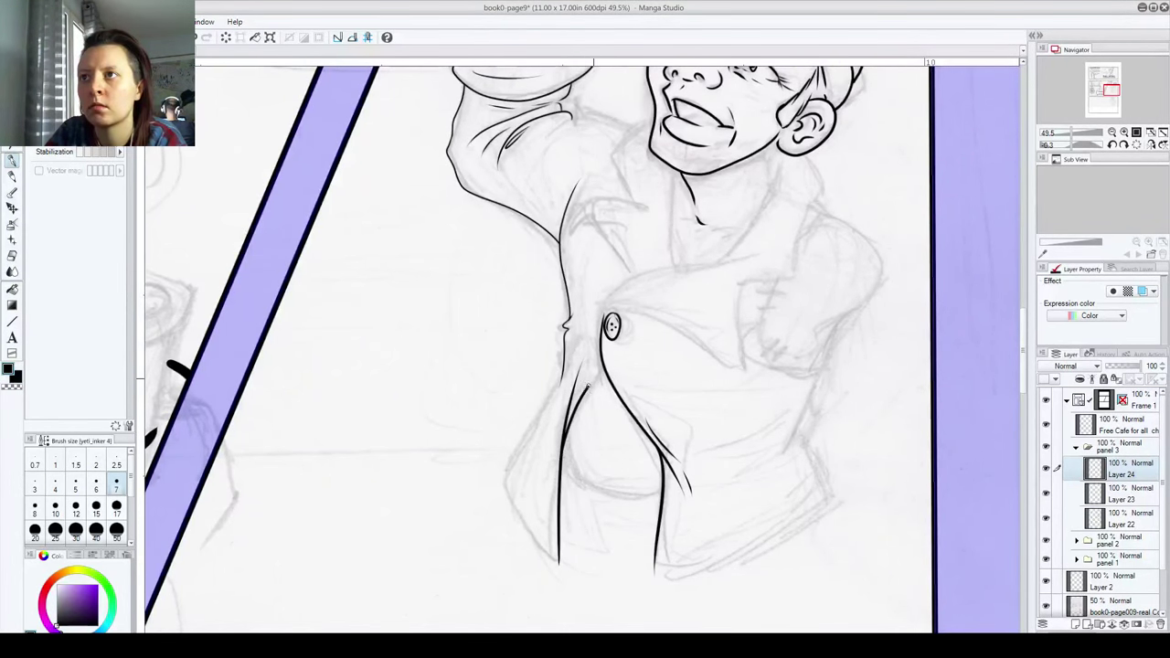
pyautogui.hotkey('ctrl', 'z')
pyautogui.hotkey('ctrl', 'z')
# Step: Ink the coat flap below the raised arm, flaring to a pointed lower corner and returning up to the front opening
pyautogui.moveTo(602, 363)
pyautogui.mouseDown()
pyautogui.moveTo(554, 471)
pyautogui.moveTo(554, 568)
pyautogui.moveTo(507, 471)
pyautogui.moveTo(565, 356)
pyautogui.moveTo(545, 415)
pyautogui.moveTo(505, 465)
pyautogui.moveTo(507, 504)
pyautogui.moveTo(558, 572)
pyautogui.moveTo(583, 401)
pyautogui.mouseUp()
pyautogui.hotkey('ctrl', 'z')
pyautogui.hotkey('ctrl', 'z')
pyautogui.moveTo(560, 528); pyautogui.dragTo(599, 383)
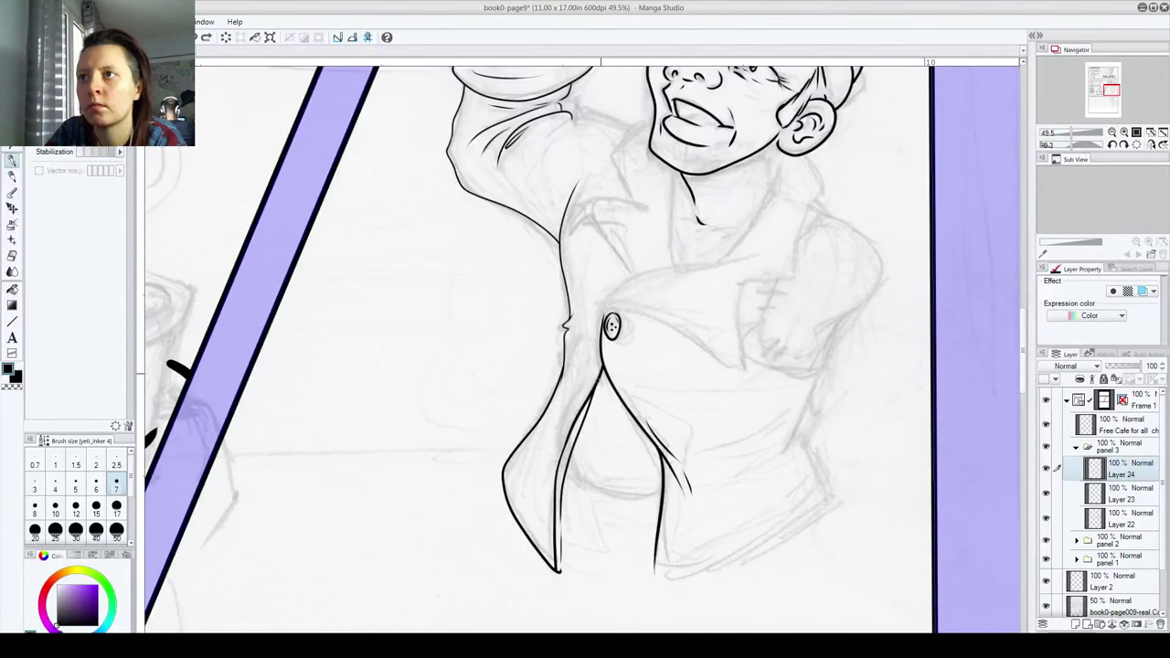
# Step: Redraw the thin second line along the flap's inner edge and undo the accidental shift of the sketch layer
pyautogui.hotkey('ctrl', 'z')
pyautogui.moveTo(564, 494); pyautogui.dragTo(558, 516)
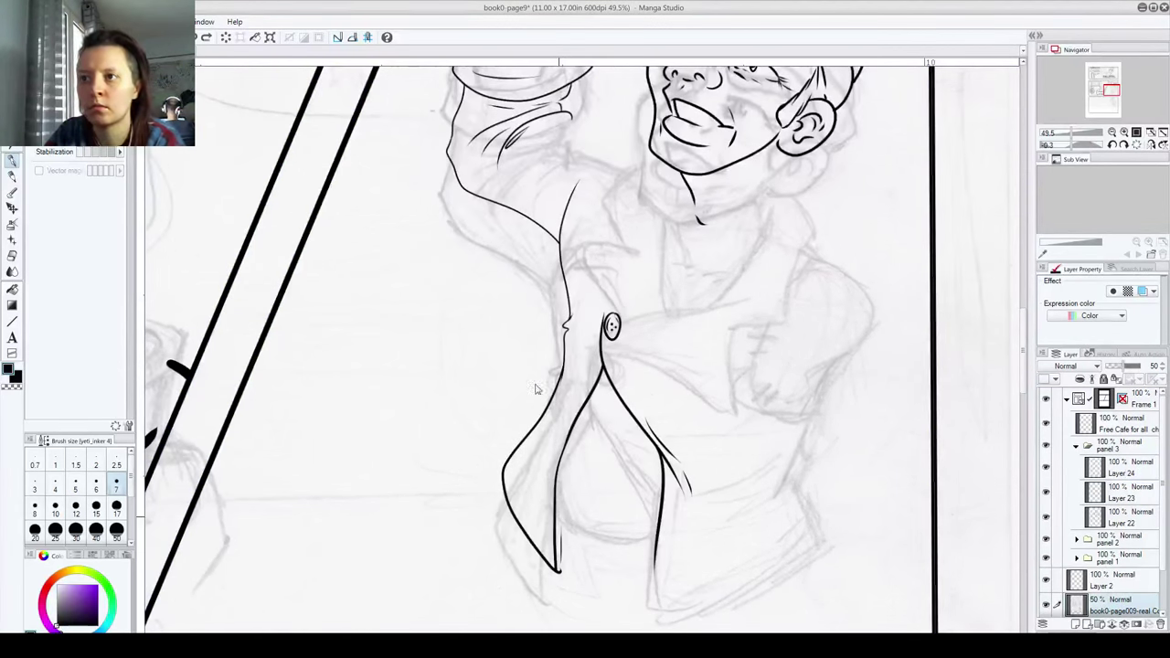
pyautogui.hotkey('ctrl', 'z')
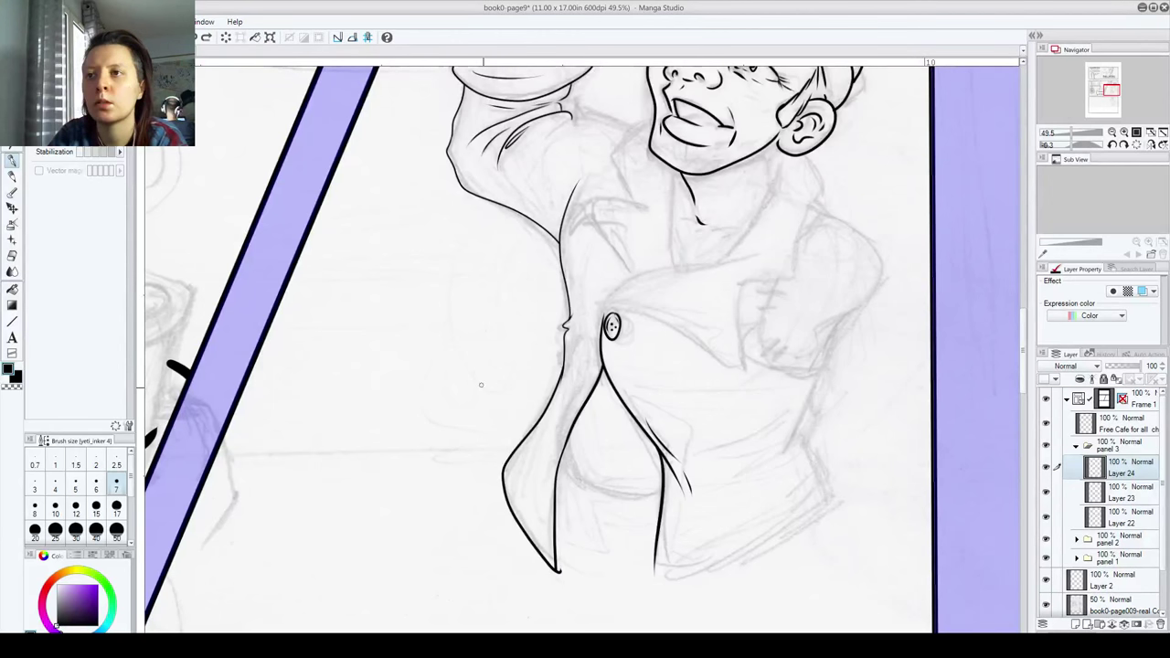
pyautogui.moveTo(559, 569); pyautogui.dragTo(560, 502)
pyautogui.hotkey('ctrl', 'z')
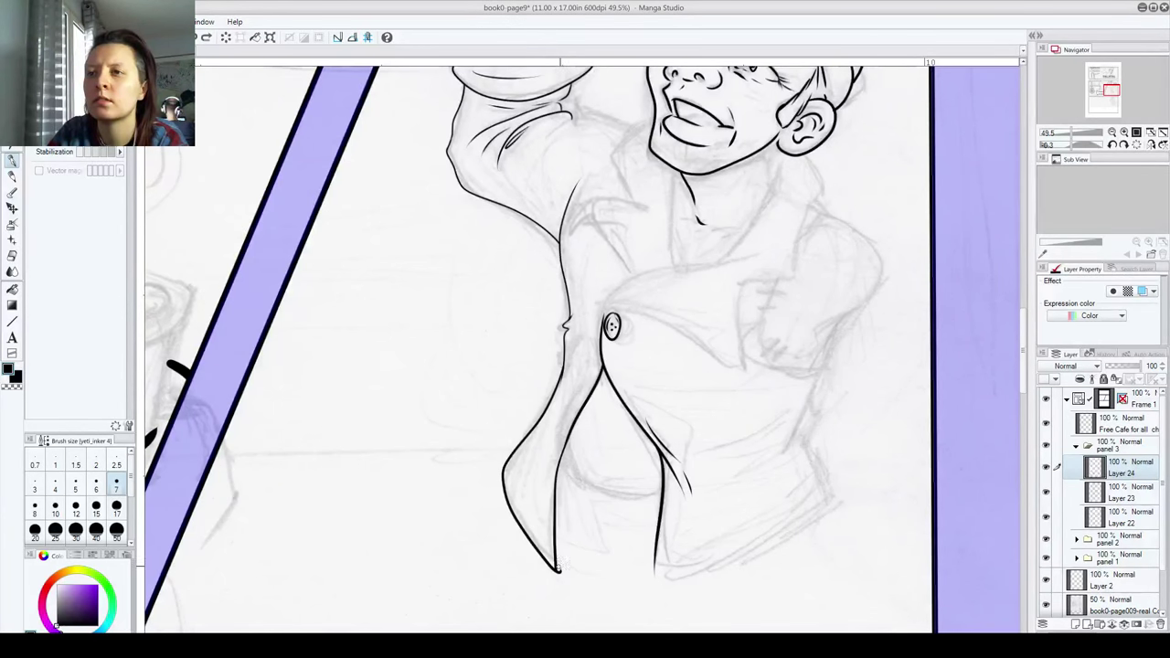
pyautogui.moveTo(560, 556)
pyautogui.mouseDown()
pyautogui.moveTo(559, 446)
pyautogui.moveTo(594, 389)
pyautogui.mouseUp()
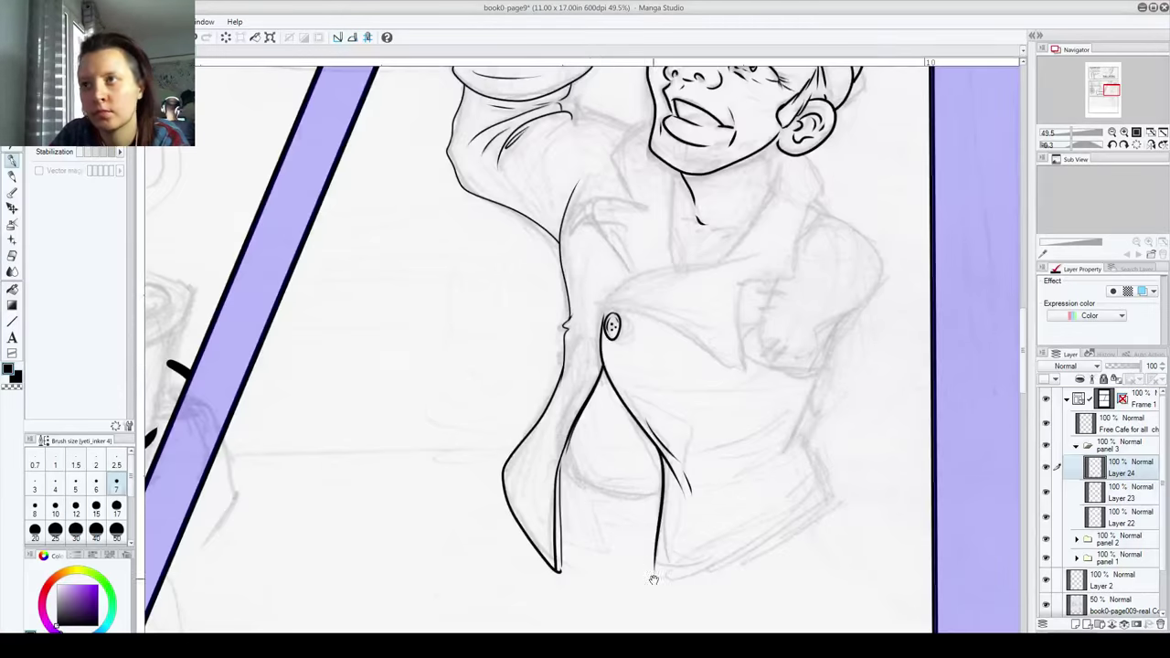
# Step: Ink the collar below the ear and the wide lapel folding down to the button, with a parallel edge line
pyautogui.moveTo(595, 219); pyautogui.dragTo(467, 287)
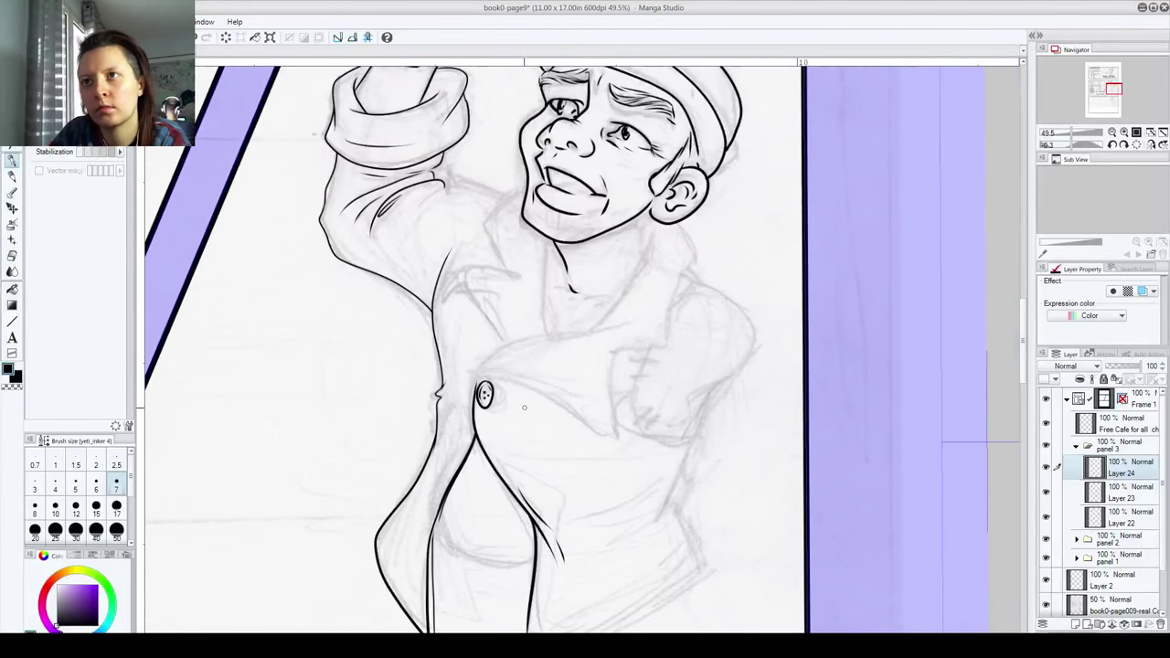
pyautogui.hotkey('ctrl', 'z')
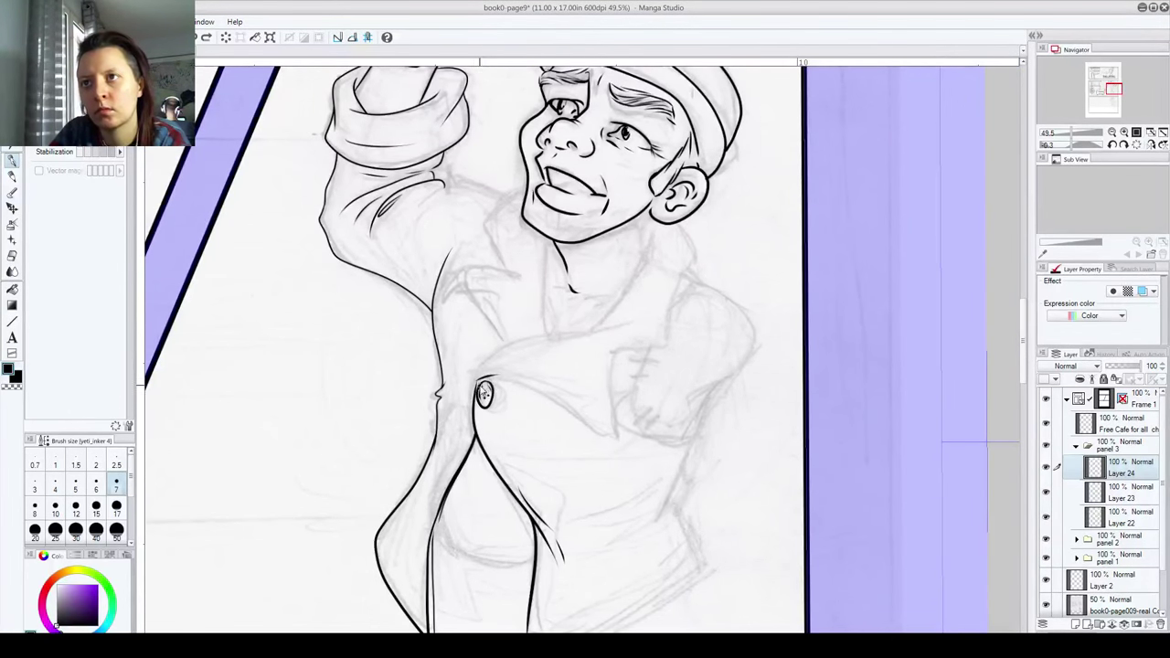
pyautogui.moveTo(477, 381)
pyautogui.mouseDown()
pyautogui.moveTo(547, 393)
pyautogui.moveTo(618, 446)
pyautogui.moveTo(610, 354)
pyautogui.moveTo(657, 345)
pyautogui.moveTo(674, 312)
pyautogui.moveTo(692, 251)
pyautogui.moveTo(683, 215)
pyautogui.mouseUp()
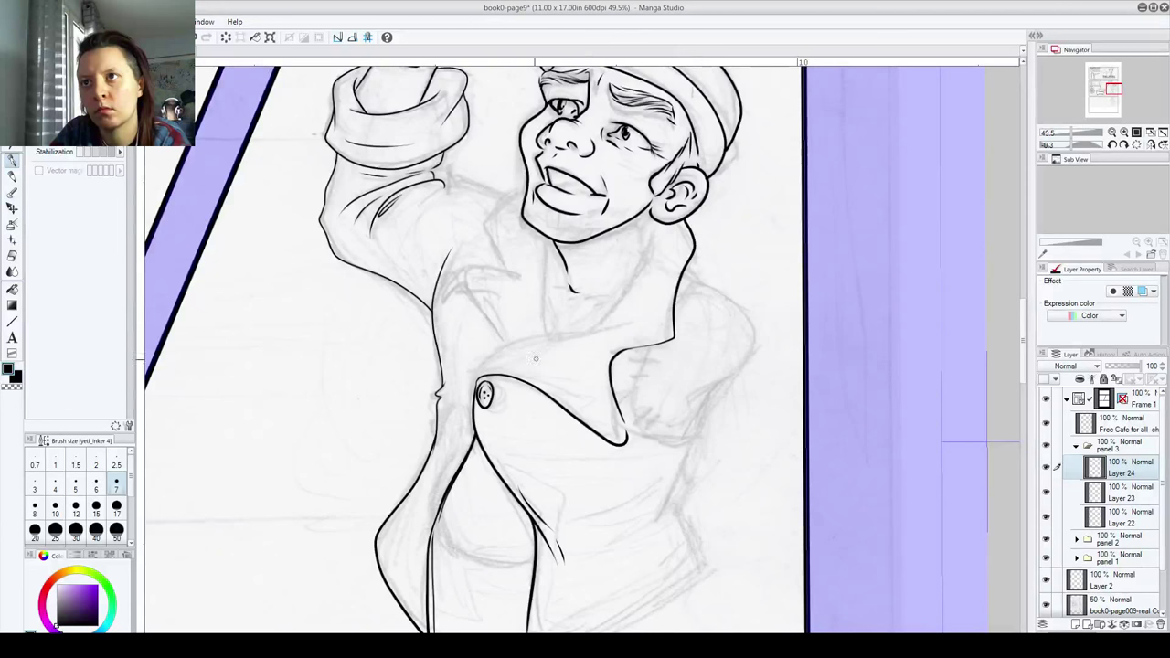
pyautogui.moveTo(477, 375)
pyautogui.mouseDown()
pyautogui.moveTo(522, 344)
pyautogui.moveTo(640, 315)
pyautogui.moveTo(495, 370)
pyautogui.moveTo(536, 378)
pyautogui.moveTo(607, 435)
pyautogui.mouseUp()
pyautogui.moveTo(595, 327)
pyautogui.mouseDown()
pyautogui.moveTo(649, 238)
pyautogui.moveTo(644, 261)
pyautogui.moveTo(655, 206)
pyautogui.moveTo(653, 253)
pyautogui.moveTo(650, 222)
pyautogui.mouseUp()
pyautogui.hotkey('ctrl', 'z')
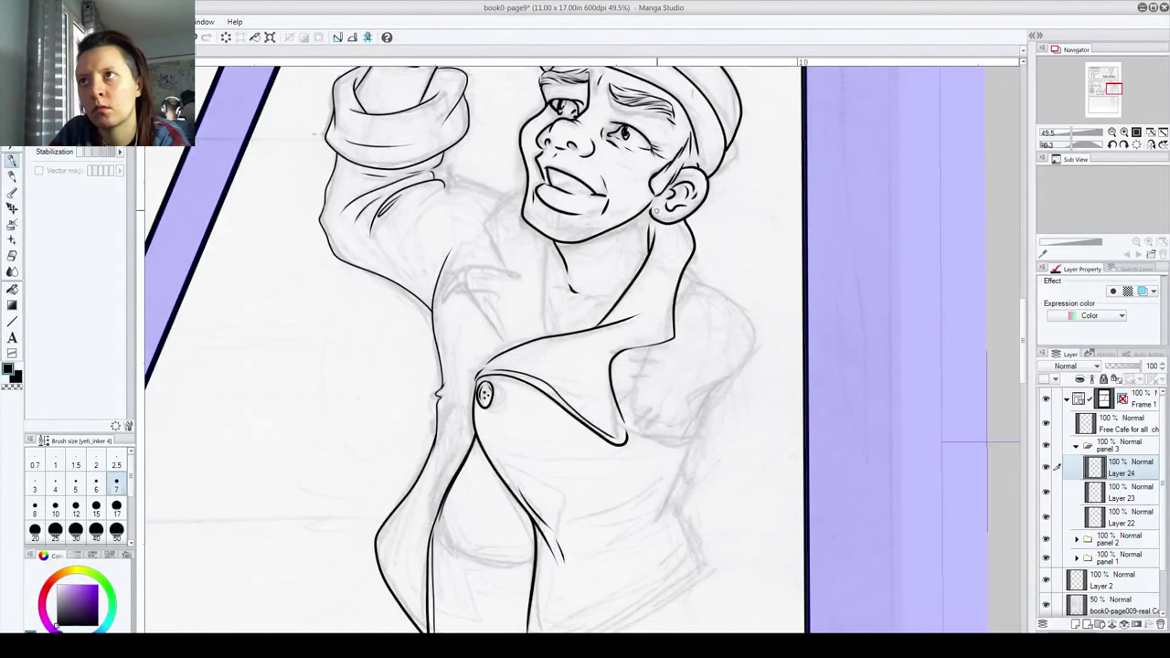
# Step: Ink the shirt opening line below the chin and the collar and lapel on the raised-arm side
pyautogui.moveTo(546, 236)
pyautogui.mouseDown()
pyautogui.moveTo(550, 340)
pyautogui.moveTo(507, 344)
pyautogui.moveTo(457, 271)
pyautogui.moveTo(523, 275)
pyautogui.mouseUp()
pyautogui.moveTo(508, 270); pyautogui.dragTo(528, 183)
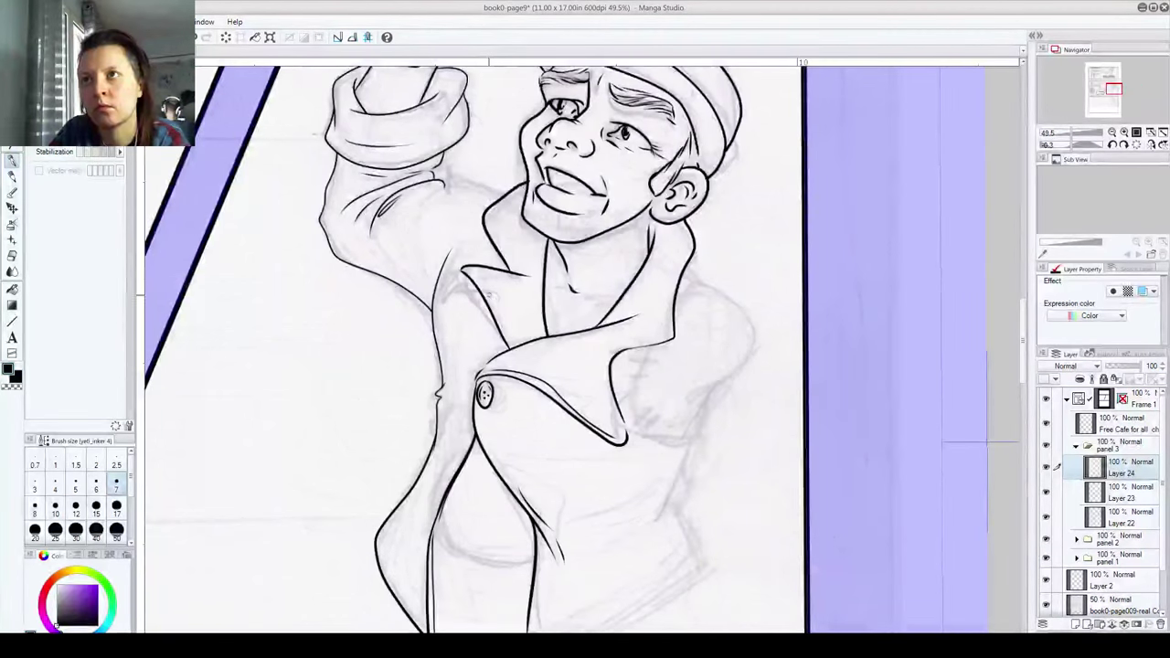
pyautogui.moveTo(482, 288); pyautogui.dragTo(508, 344)
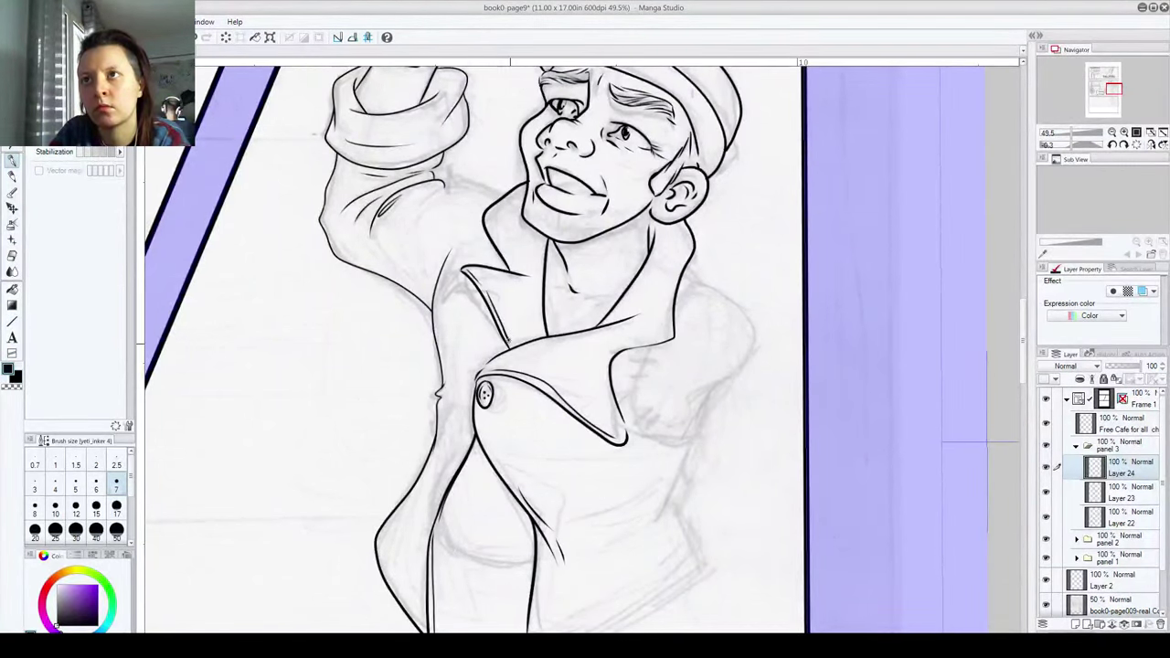
# Step: Ink a second crease at the armpit and the shoulder line from the raised sleeve to the collar
pyautogui.moveTo(431, 307); pyautogui.dragTo(429, 248)
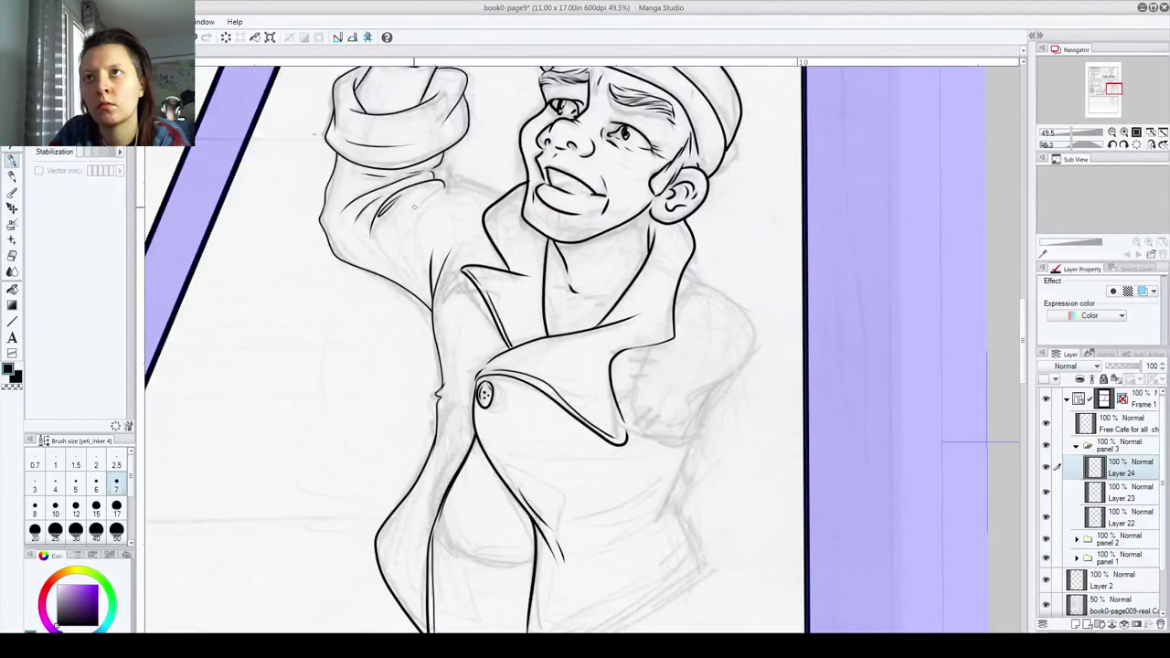
pyautogui.moveTo(420, 203)
pyautogui.mouseDown()
pyautogui.moveTo(464, 183)
pyautogui.moveTo(505, 195)
pyautogui.mouseUp()
# Step: Ink short collarbone strokes at the base of the neck inside the open collar
pyautogui.scroll(1, 522, 90)
pyautogui.scroll(5, 522, 88)
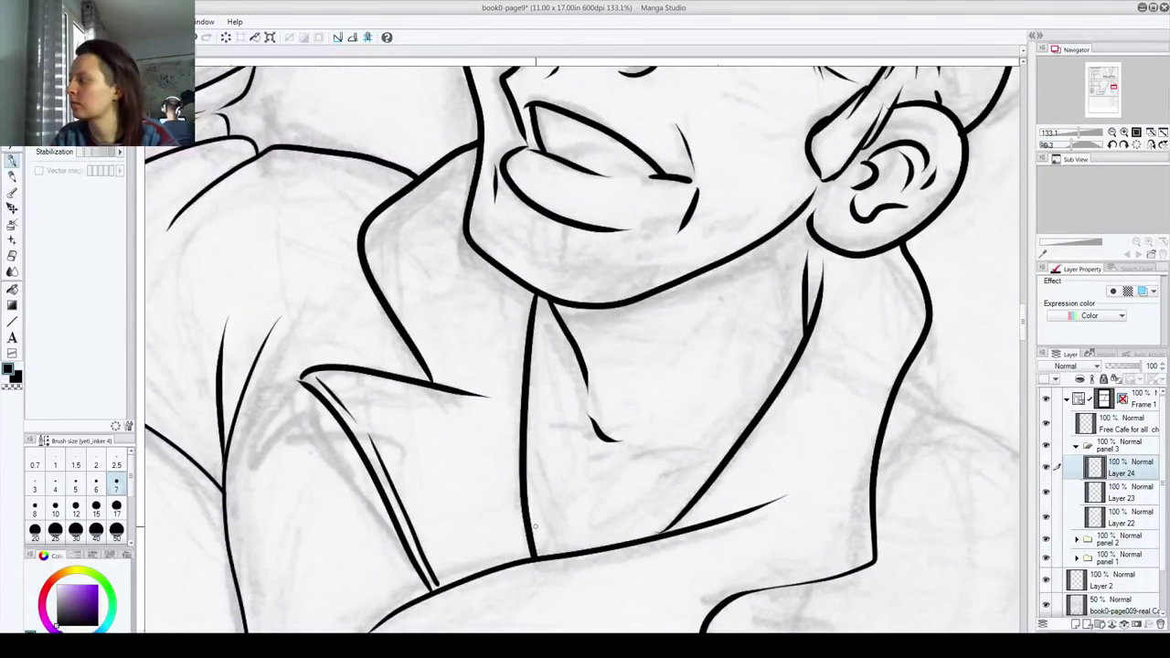
pyautogui.moveTo(655, 442)
pyautogui.mouseDown()
pyautogui.moveTo(470, 330)
pyautogui.moveTo(532, 350)
pyautogui.mouseUp()
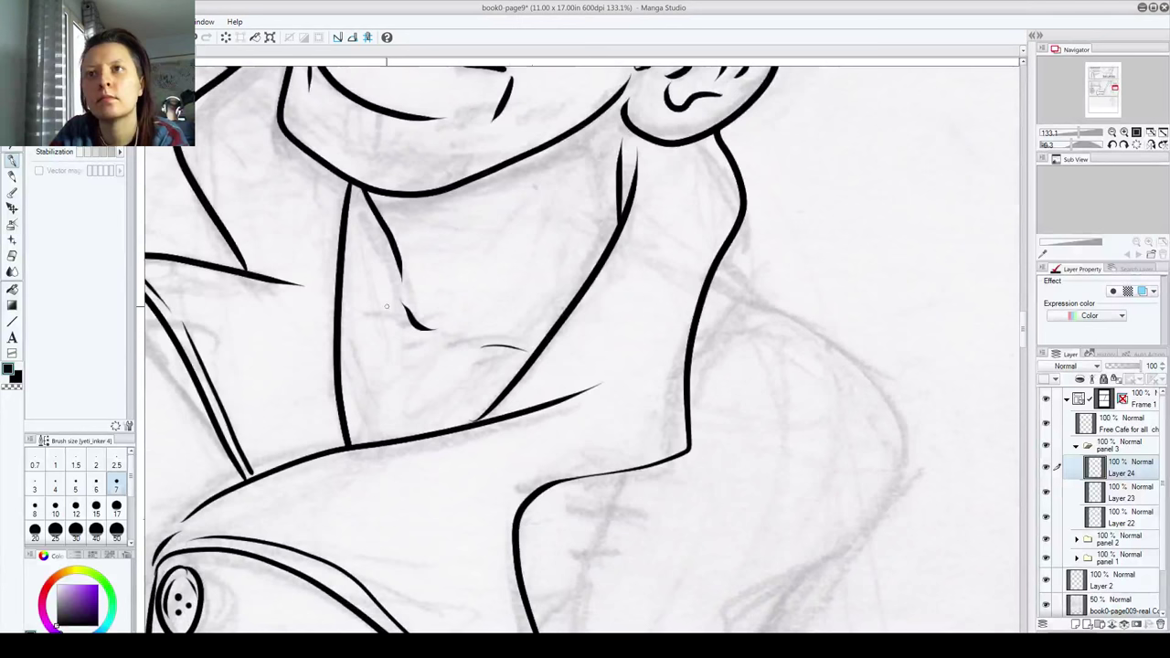
pyautogui.scroll(-3, 386, 307)
pyautogui.scroll(-2, 387, 306)
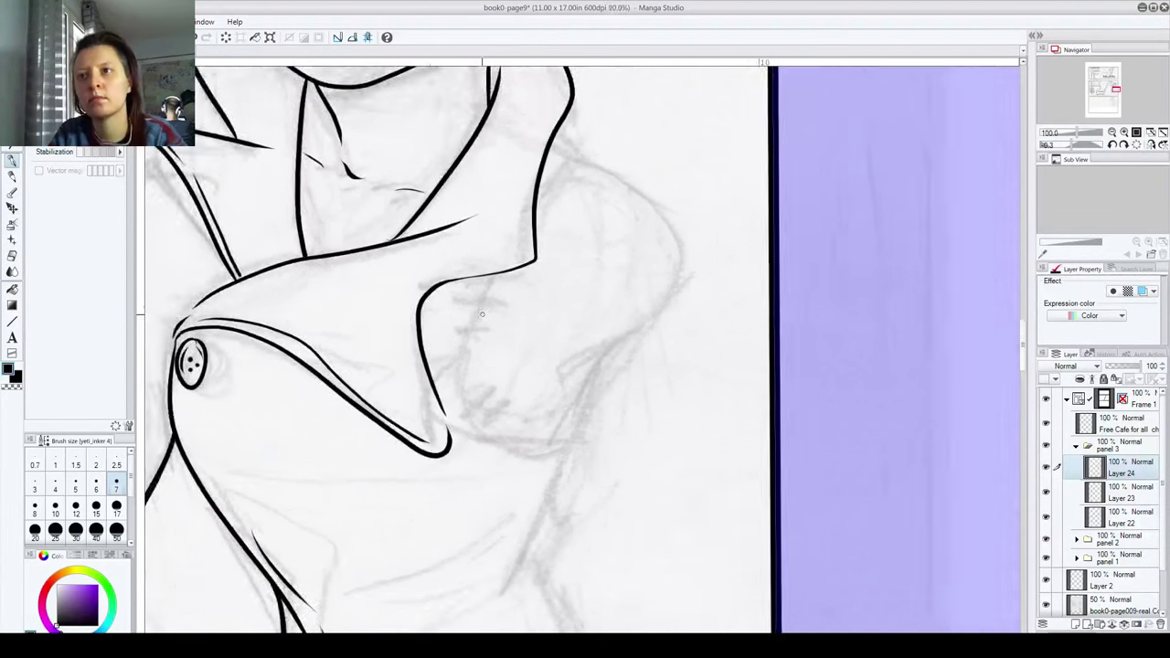
pyautogui.moveTo(492, 446); pyautogui.dragTo(462, 364)
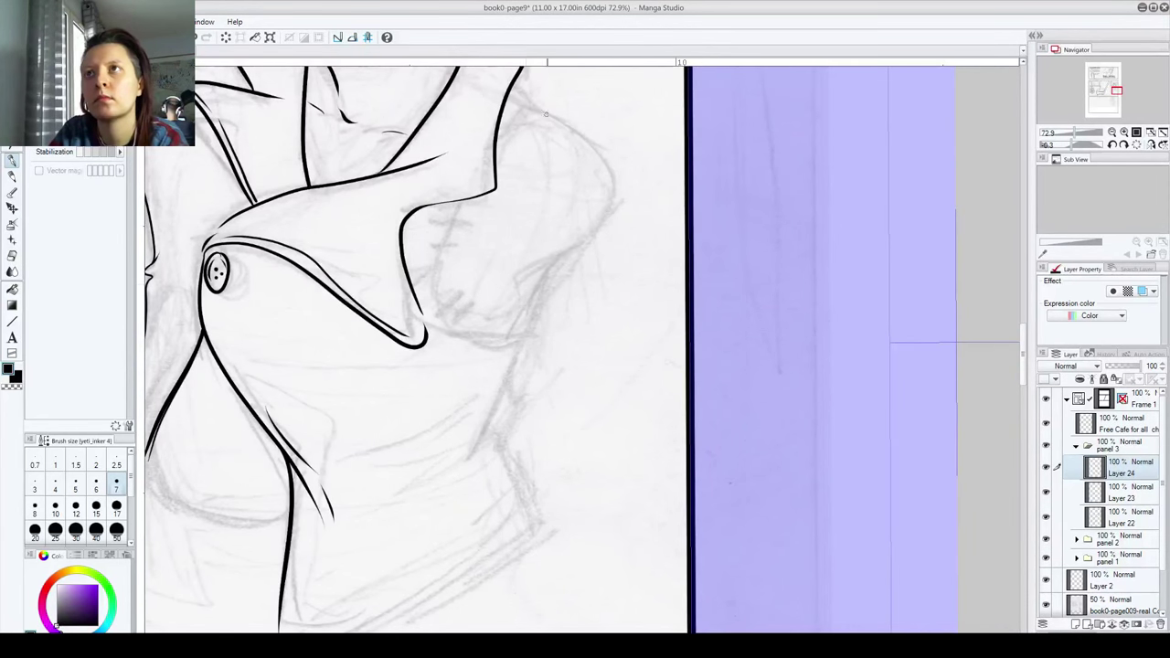
# Step: Ink the rounded outline of the lowered arm beside the lapel, with its inner fold and the curved armhole seam
pyautogui.moveTo(520, 106)
pyautogui.mouseDown()
pyautogui.moveTo(561, 256)
pyautogui.moveTo(539, 273)
pyautogui.moveTo(560, 269)
pyautogui.moveTo(524, 337)
pyautogui.moveTo(471, 336)
pyautogui.moveTo(441, 305)
pyautogui.moveTo(435, 275)
pyautogui.moveTo(455, 215)
pyautogui.mouseUp()
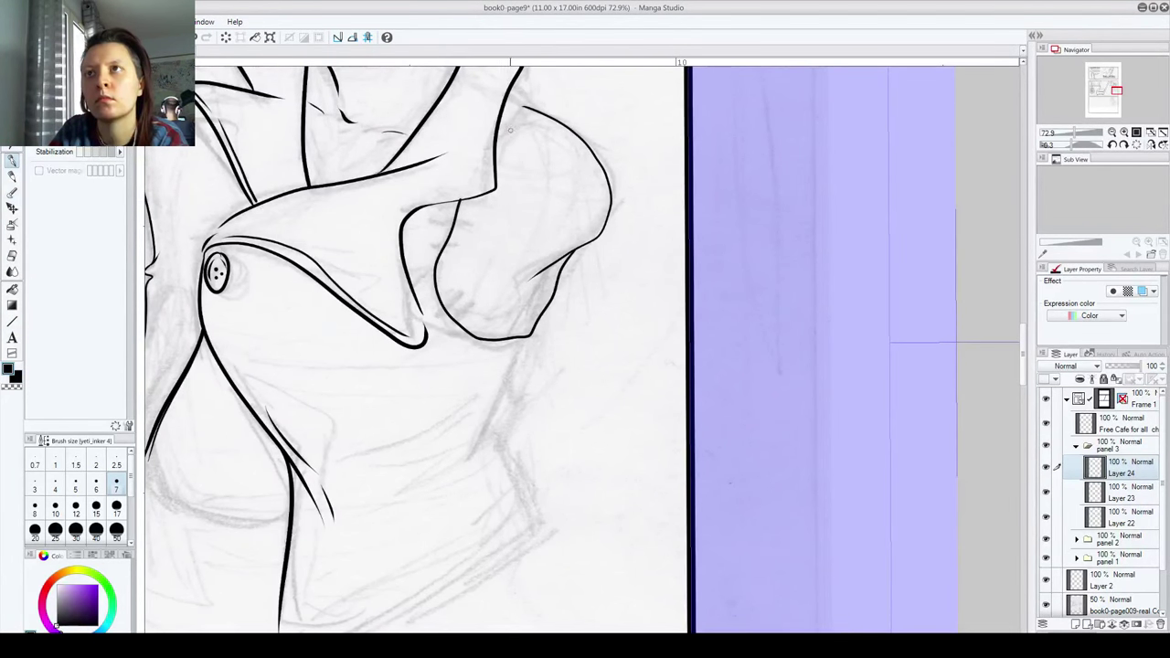
pyautogui.hotkey('ctrl', 'z')
pyautogui.moveTo(580, 249); pyautogui.dragTo(568, 264)
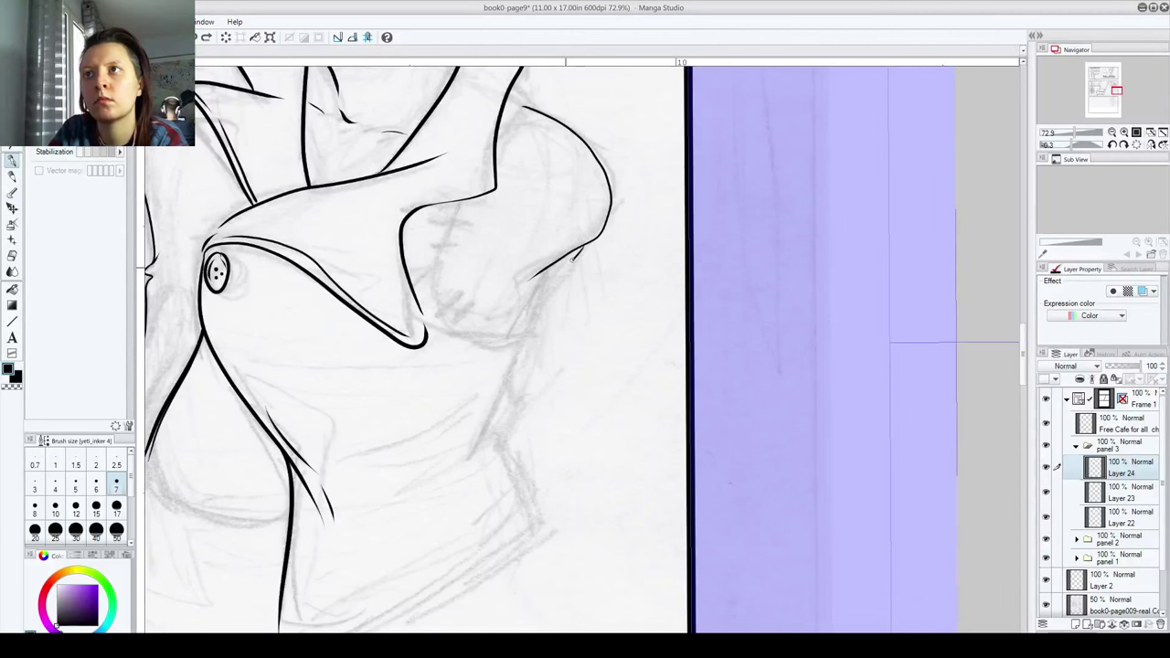
pyautogui.moveTo(574, 257)
pyautogui.mouseDown()
pyautogui.moveTo(446, 321)
pyautogui.moveTo(457, 209)
pyautogui.mouseUp()
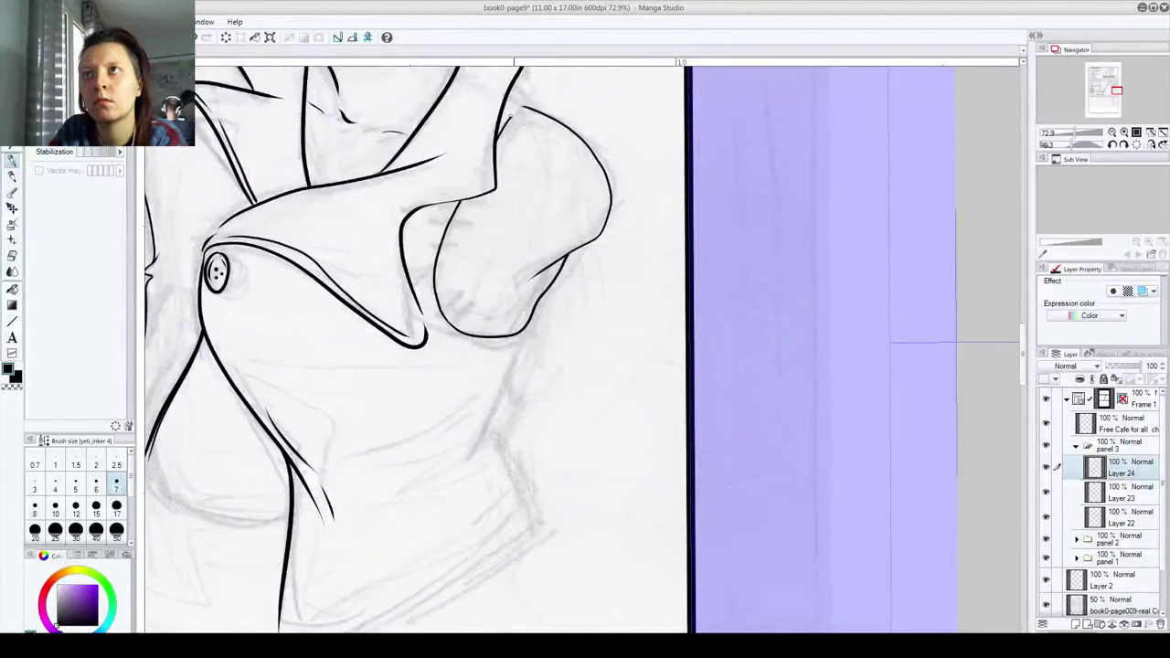
# Step: Ink pairs of short stitch marks across the armhole seam, from the shoulder down to below the arm
pyautogui.moveTo(433, 224)
pyautogui.mouseDown()
pyautogui.moveTo(457, 222)
pyautogui.moveTo(454, 230)
pyautogui.mouseUp()
pyautogui.moveTo(435, 317); pyautogui.dragTo(450, 303)
pyautogui.moveTo(439, 327); pyautogui.dragTo(451, 313)
pyautogui.moveTo(495, 347); pyautogui.dragTo(506, 326)
pyautogui.moveTo(503, 125); pyautogui.dragTo(526, 108)
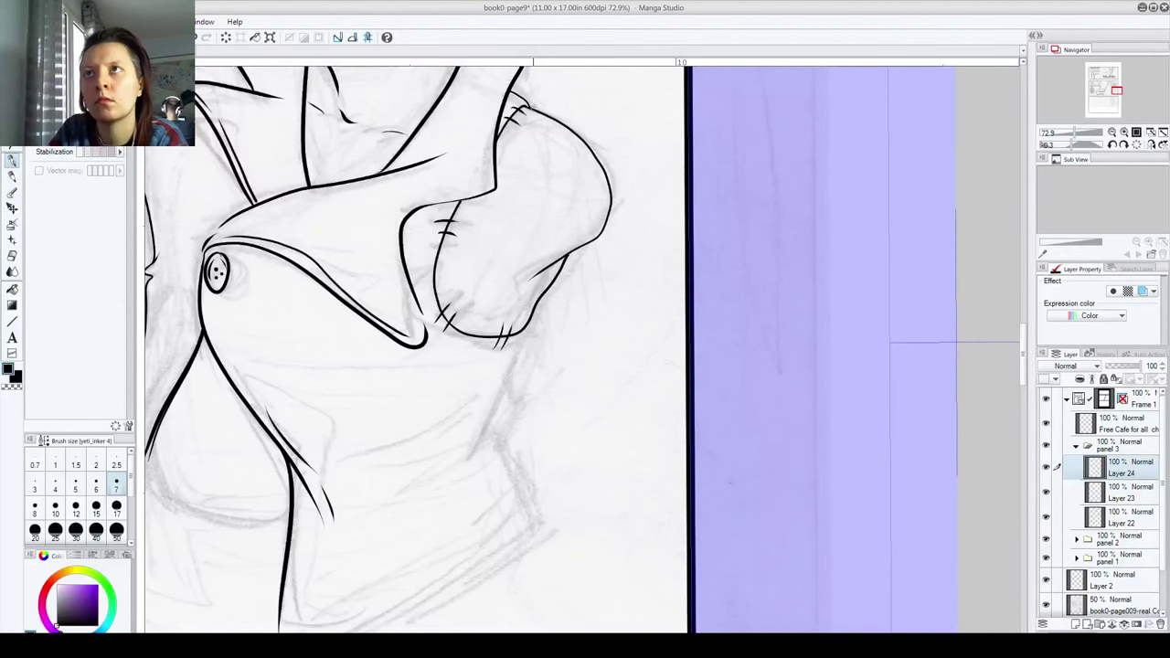
# Step: Ink the coat's side line running from under the arm down into the diagonal waist crease
pyautogui.moveTo(475, 366); pyautogui.dragTo(442, 264)
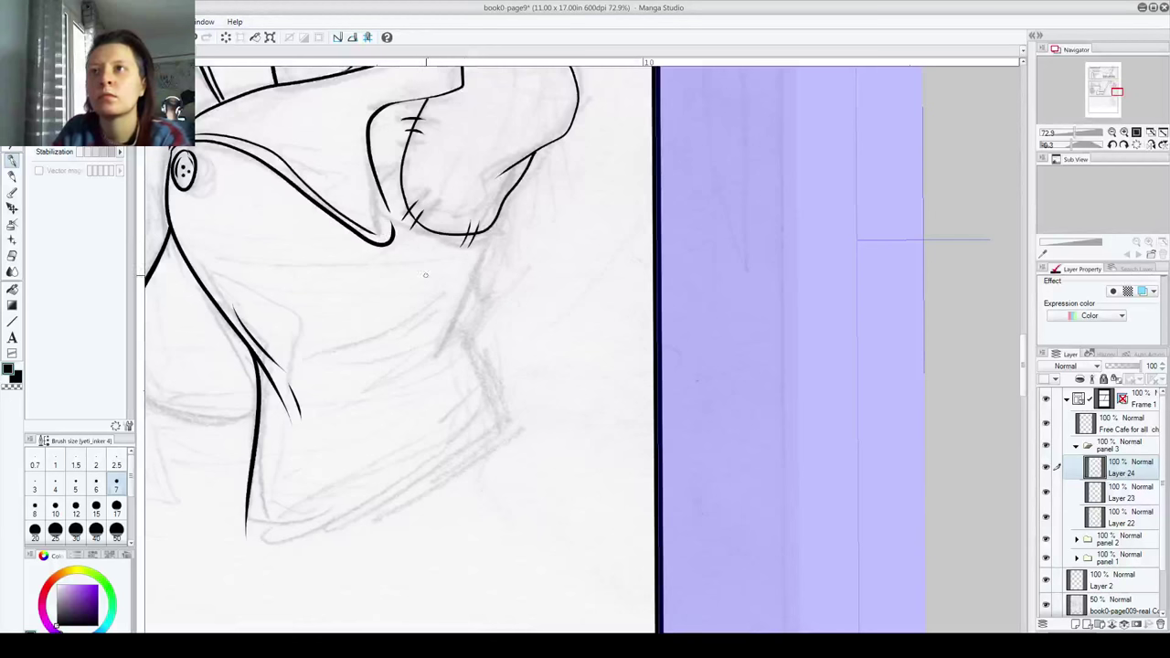
pyautogui.moveTo(503, 204); pyautogui.dragTo(435, 376)
pyautogui.hotkey('ctrl', 'z')
pyautogui.moveTo(503, 205); pyautogui.dragTo(437, 345)
# Step: Ink the coat's outer side below the waist and the hem curving back to the front opening
pyautogui.moveTo(474, 272)
pyautogui.mouseDown()
pyautogui.moveTo(478, 302)
pyautogui.moveTo(461, 329)
pyautogui.moveTo(508, 434)
pyautogui.mouseUp()
pyautogui.hotkey('ctrl', 'z')
pyautogui.moveTo(468, 322)
pyautogui.mouseDown()
pyautogui.moveTo(473, 361)
pyautogui.moveTo(473, 349)
pyautogui.moveTo(519, 428)
pyautogui.moveTo(444, 479)
pyautogui.moveTo(247, 512)
pyautogui.mouseUp()
pyautogui.moveTo(362, 432); pyautogui.dragTo(536, 266)
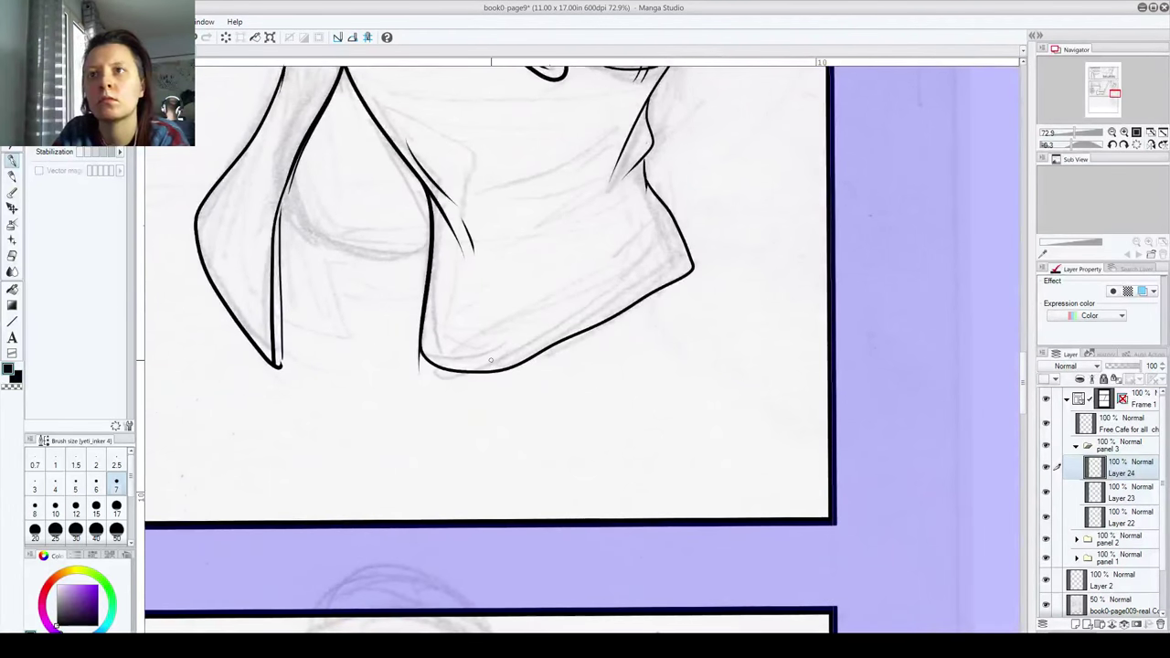
pyautogui.hotkey('ctrl', 'z')
pyautogui.hotkey('ctrl', 'z')
pyautogui.moveTo(421, 331)
pyautogui.mouseDown()
pyautogui.moveTo(421, 377)
pyautogui.moveTo(435, 384)
pyautogui.moveTo(500, 374)
pyautogui.moveTo(599, 327)
pyautogui.moveTo(678, 264)
pyautogui.moveTo(643, 158)
pyautogui.mouseUp()
pyautogui.moveTo(637, 222); pyautogui.dragTo(601, 316)
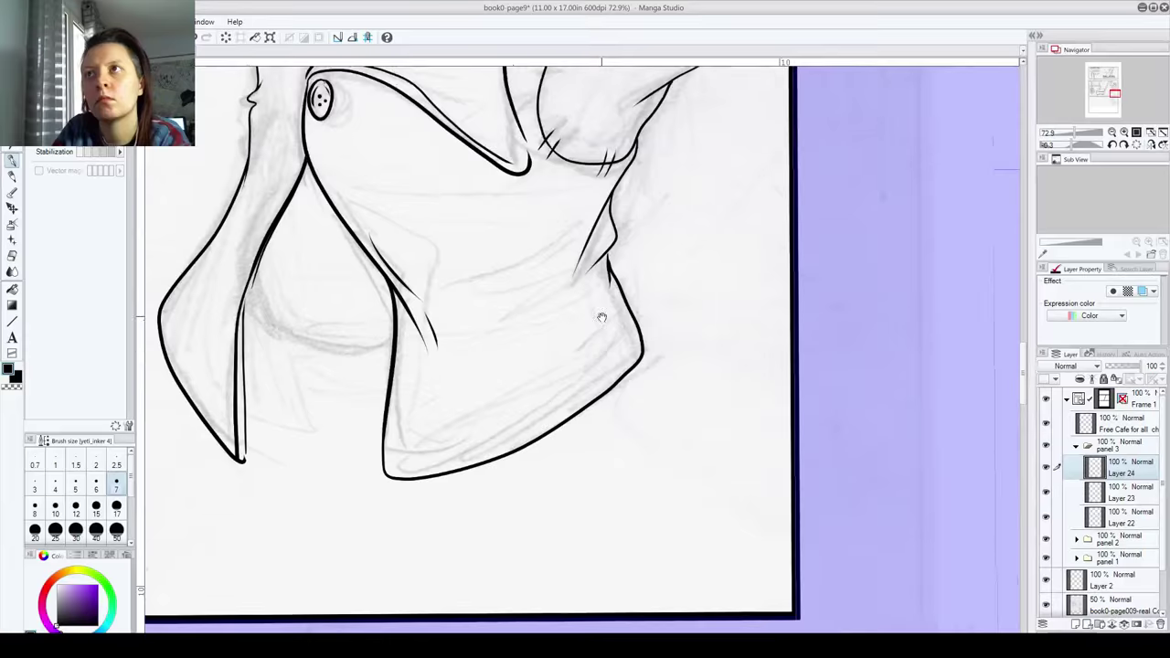
# Step: Ink a short crease inside the coat's front edge just above the hem
pyautogui.moveTo(498, 329); pyautogui.dragTo(570, 374)
pyautogui.moveTo(460, 459)
pyautogui.mouseDown()
pyautogui.moveTo(458, 521)
pyautogui.moveTo(476, 404)
pyautogui.mouseUp()
pyautogui.hotkey('ctrl', 'z')
# Step: Ink the curved lower edge of the shirt between the two open coat fronts
pyautogui.moveTo(348, 276); pyautogui.dragTo(378, 542)
pyautogui.moveTo(437, 400); pyautogui.dragTo(360, 492)
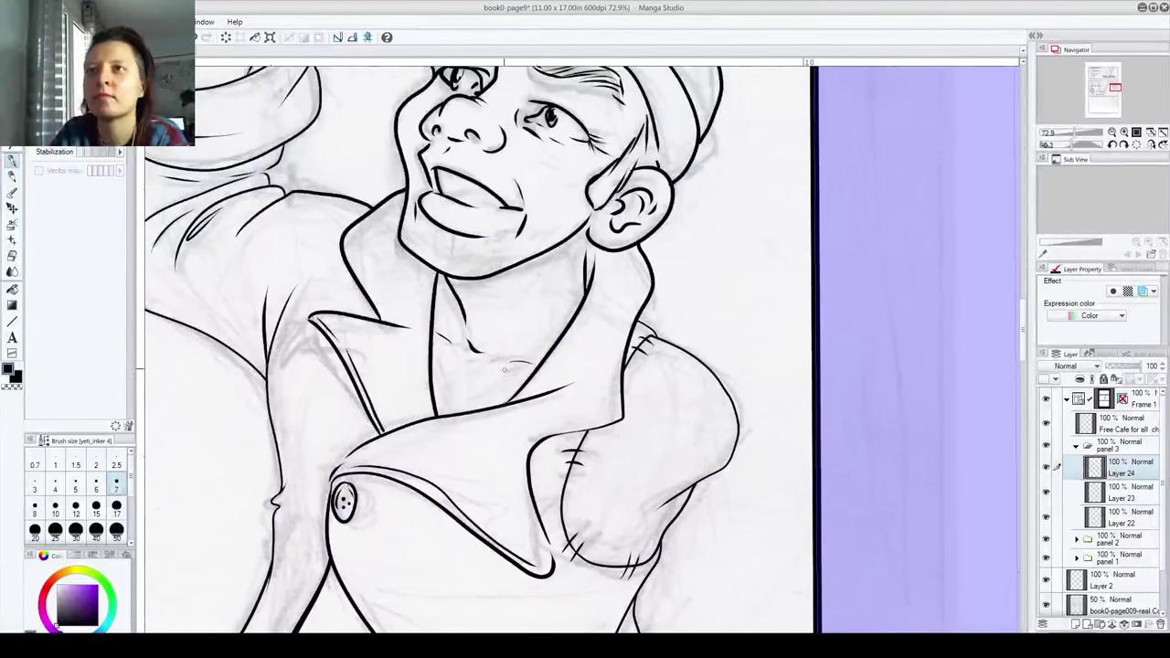
pyautogui.moveTo(437, 386)
pyautogui.mouseDown()
pyautogui.moveTo(461, 355)
pyautogui.moveTo(447, 511)
pyautogui.mouseUp()
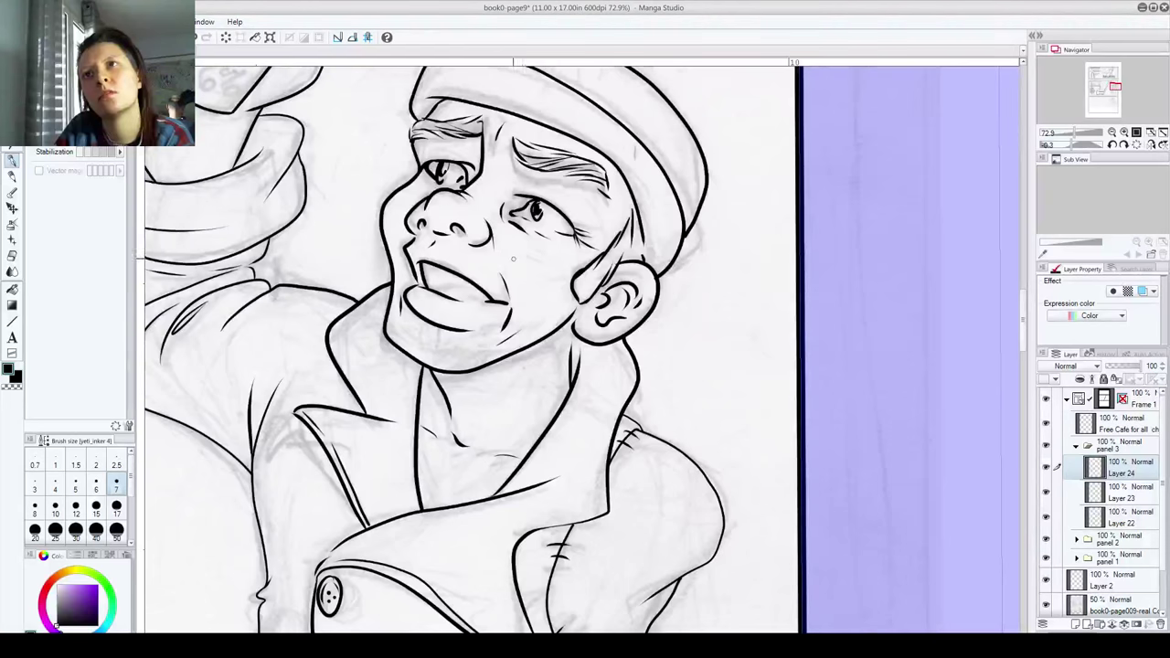
pyautogui.moveTo(419, 261); pyautogui.dragTo(409, 365)
pyautogui.moveTo(418, 622); pyautogui.dragTo(662, 265)
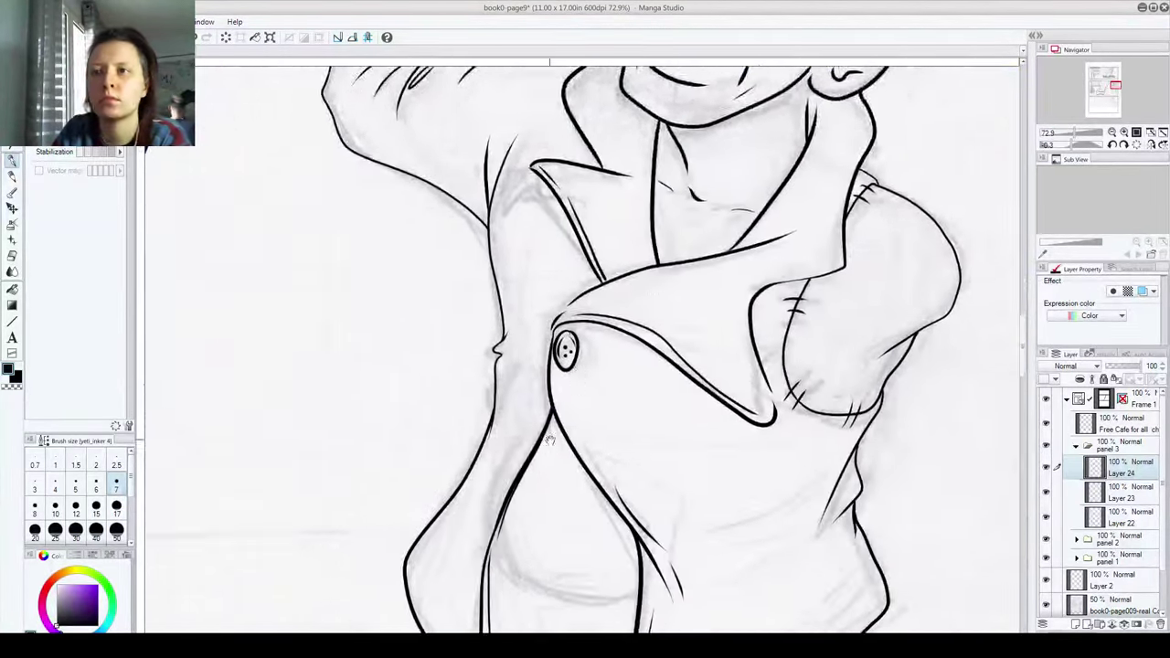
pyautogui.moveTo(525, 505); pyautogui.dragTo(493, 374)
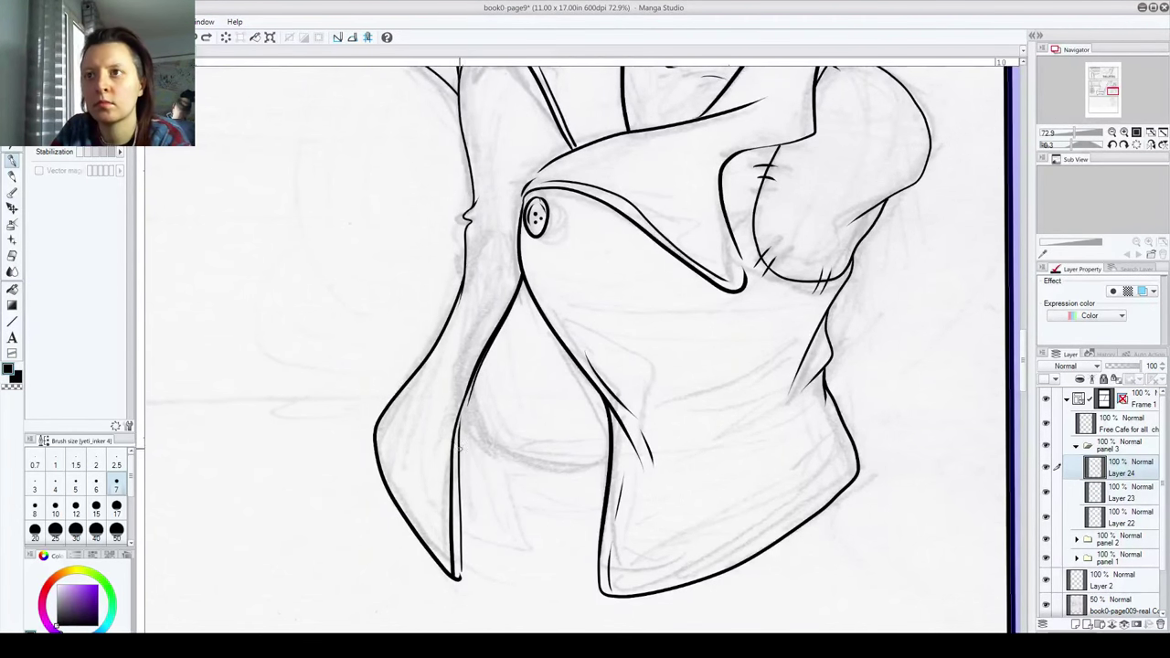
pyautogui.moveTo(459, 444)
pyautogui.mouseDown()
pyautogui.moveTo(533, 475)
pyautogui.moveTo(610, 473)
pyautogui.mouseUp()
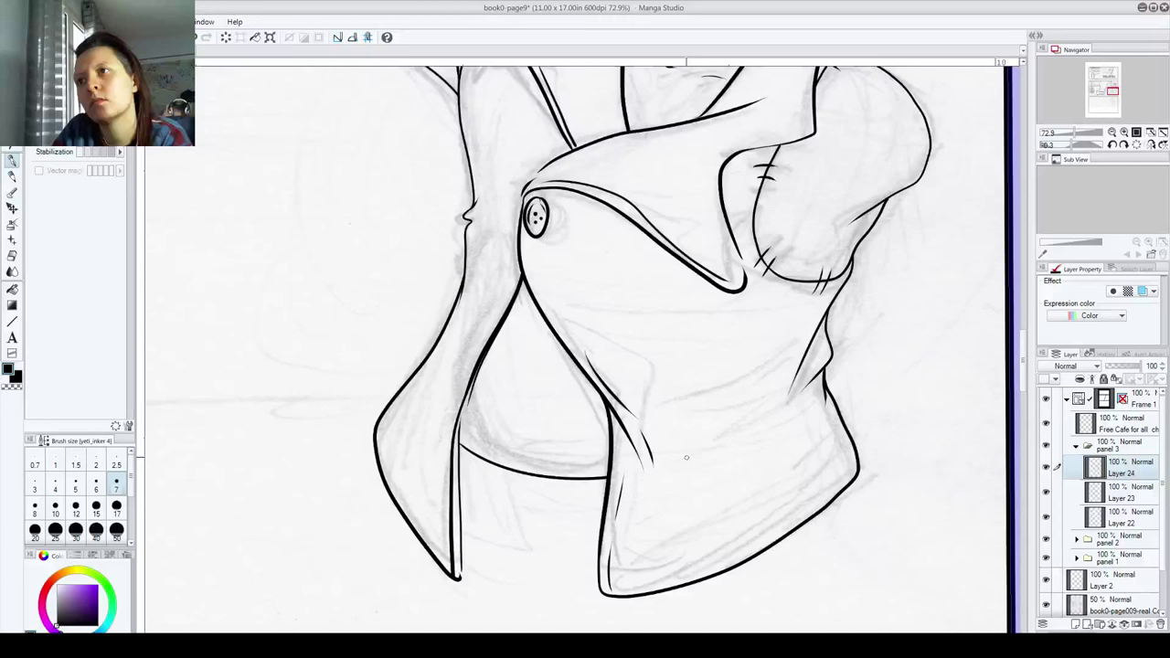
# Step: Ink the long curved fold and short creases across the coat's waist below the arm
pyautogui.moveTo(687, 457); pyautogui.dragTo(769, 420)
pyautogui.moveTo(740, 317)
pyautogui.mouseDown()
pyautogui.moveTo(711, 416)
pyautogui.moveTo(718, 447)
pyautogui.mouseUp()
pyautogui.moveTo(806, 367); pyautogui.dragTo(856, 329)
pyautogui.moveTo(813, 385); pyautogui.dragTo(842, 366)
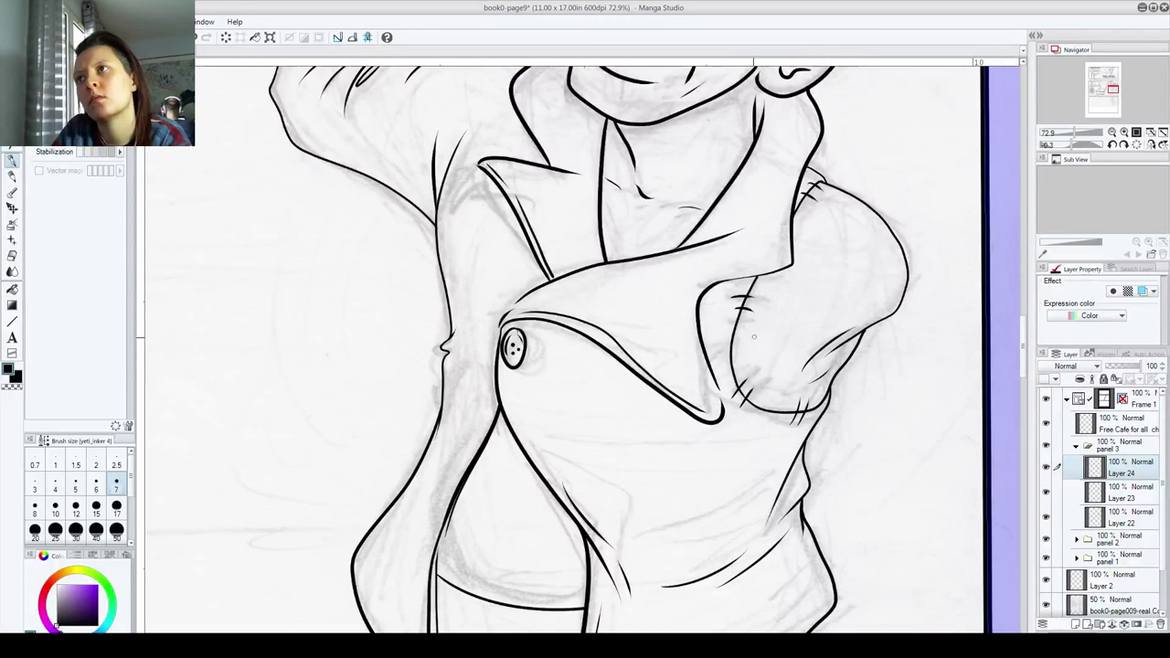
# Step: Ink short creases at the notch in the coat's side, level with the button
pyautogui.moveTo(754, 336); pyautogui.dragTo(824, 380)
pyautogui.moveTo(526, 392)
pyautogui.mouseDown()
pyautogui.moveTo(548, 379)
pyautogui.moveTo(547, 340)
pyautogui.mouseUp()
pyautogui.moveTo(522, 415)
pyautogui.mouseDown()
pyautogui.moveTo(522, 466)
pyautogui.moveTo(548, 498)
pyautogui.mouseUp()
pyautogui.hotkey('ctrl', 'z')
pyautogui.moveTo(625, 439); pyautogui.dragTo(608, 391)
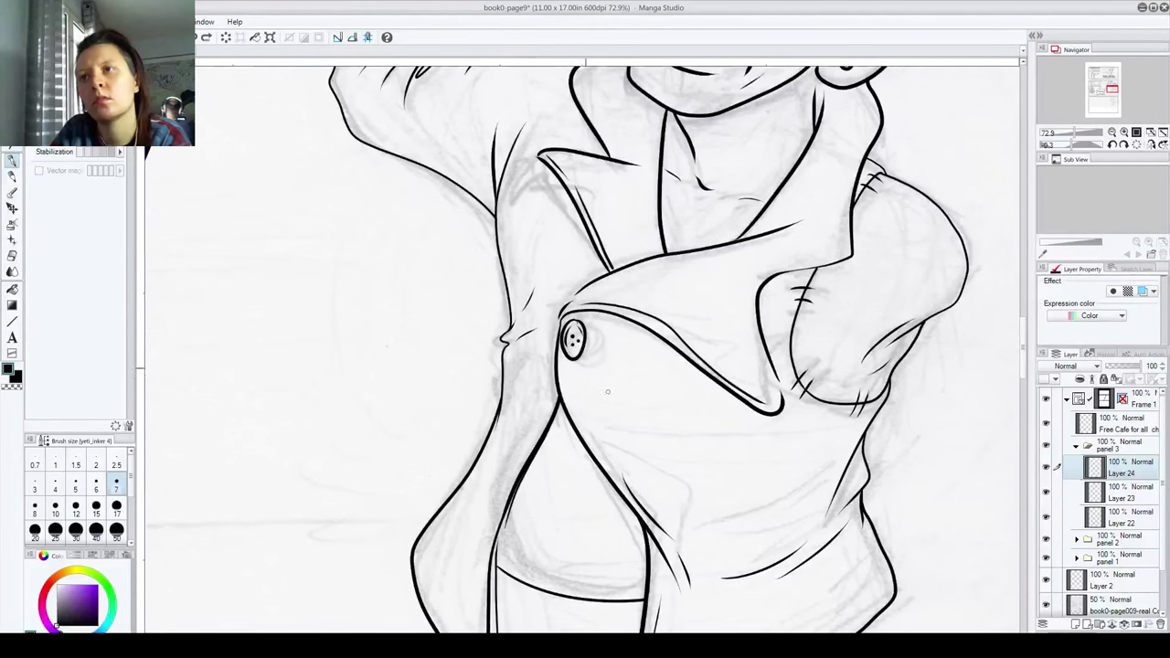
# Step: Ink short hair strokes on the neck just below the ear
pyautogui.moveTo(562, 345); pyautogui.dragTo(604, 603)
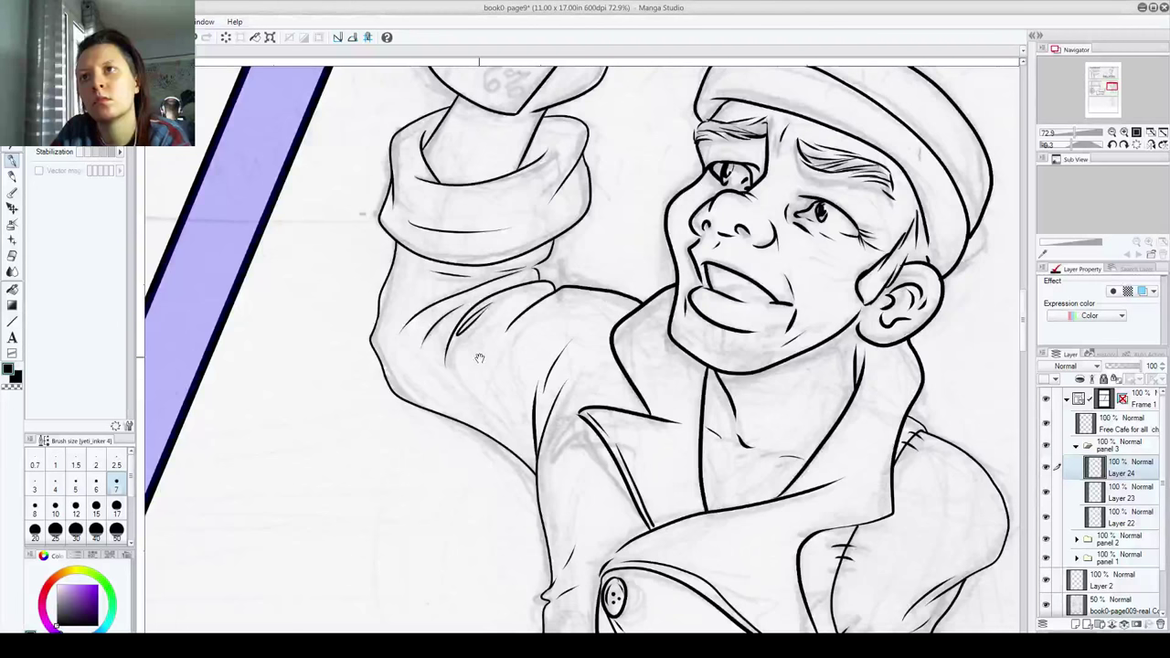
pyautogui.moveTo(479, 359); pyautogui.dragTo(535, 380)
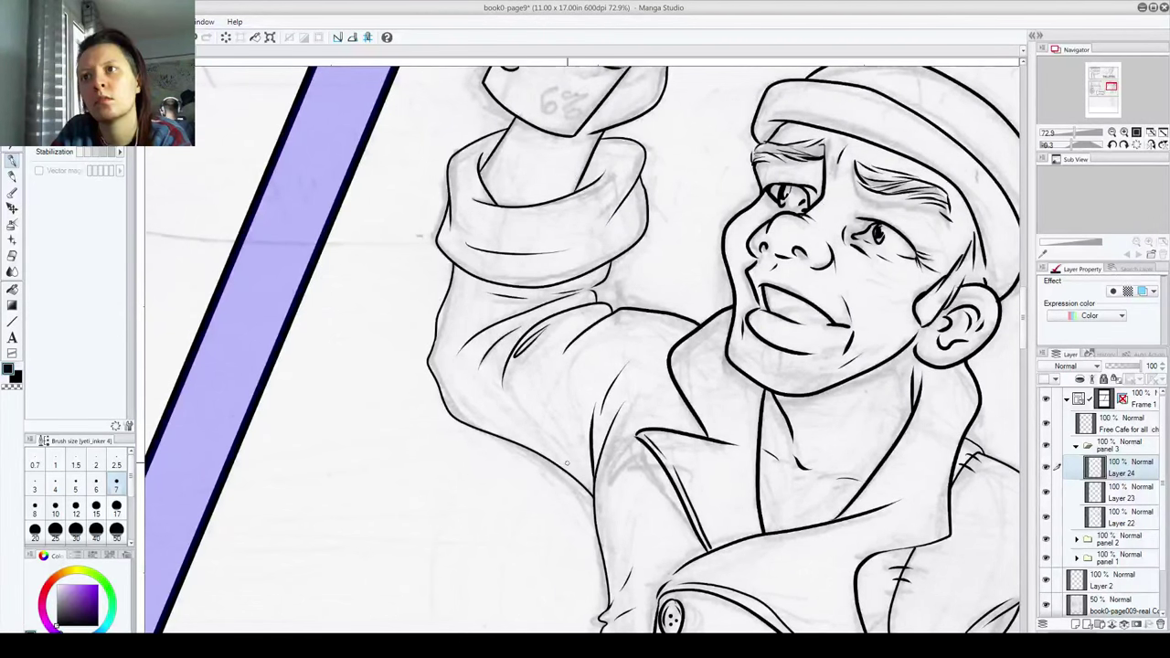
pyautogui.moveTo(592, 399); pyautogui.dragTo(345, 407)
pyautogui.moveTo(574, 349); pyautogui.dragTo(610, 196)
pyautogui.moveTo(705, 210)
pyautogui.mouseDown()
pyautogui.moveTo(690, 247)
pyautogui.moveTo(707, 253)
pyautogui.mouseUp()
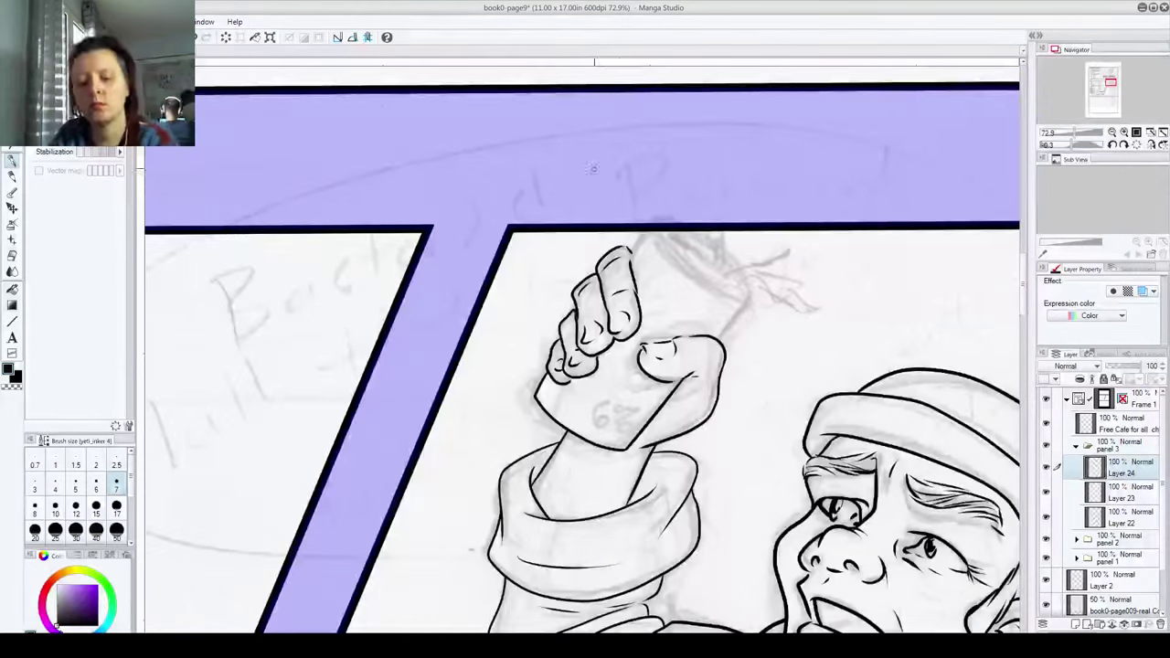
# Step: Ink both straight sides of the can above the hand, one rising from the fingers and one from the thumb
pyautogui.moveTo(538, 190); pyautogui.dragTo(485, 276)
pyautogui.moveTo(468, 329); pyautogui.dragTo(485, 413)
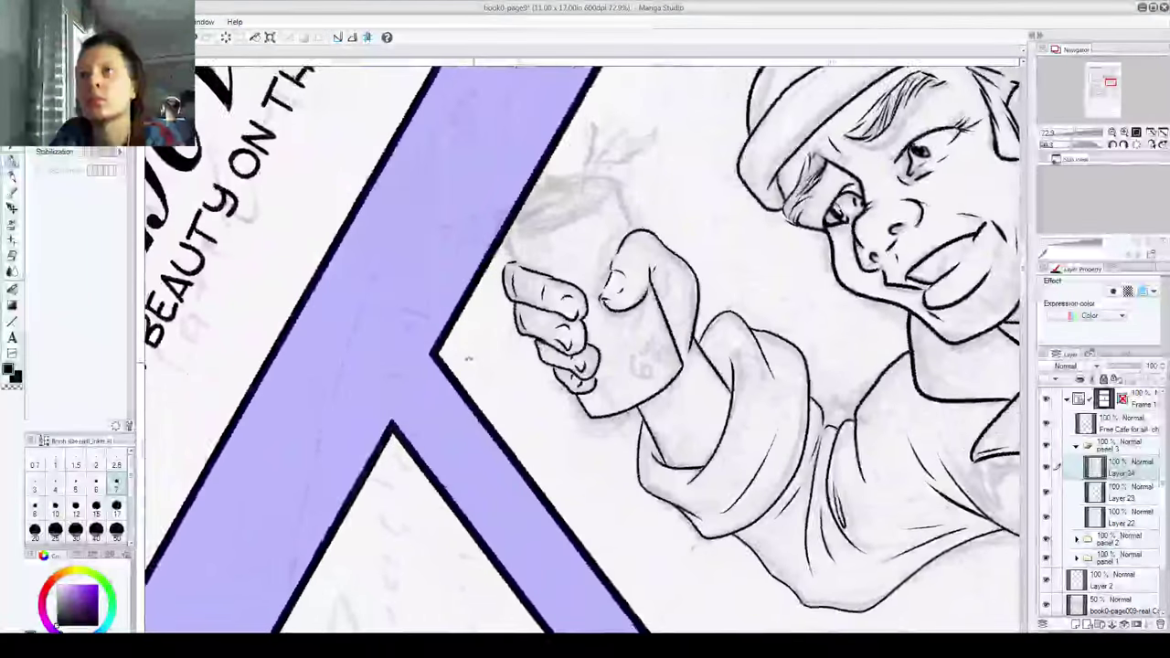
pyautogui.moveTo(541, 170); pyautogui.dragTo(548, 170)
pyautogui.scroll(2, 547, 169)
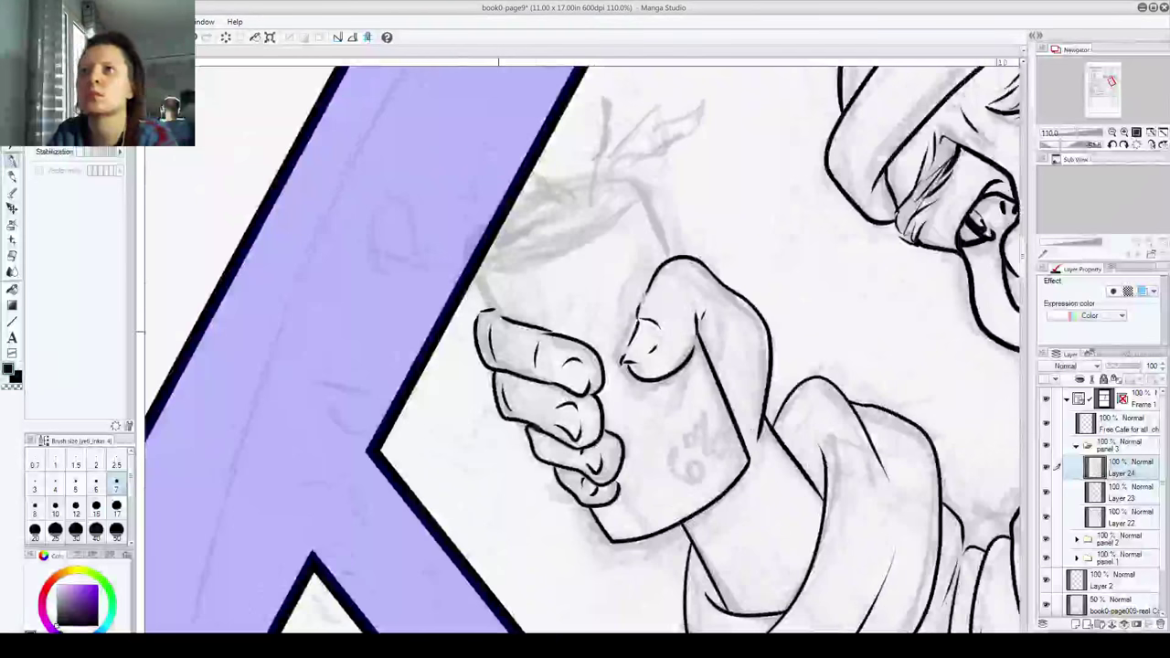
pyautogui.moveTo(499, 317); pyautogui.dragTo(484, 276)
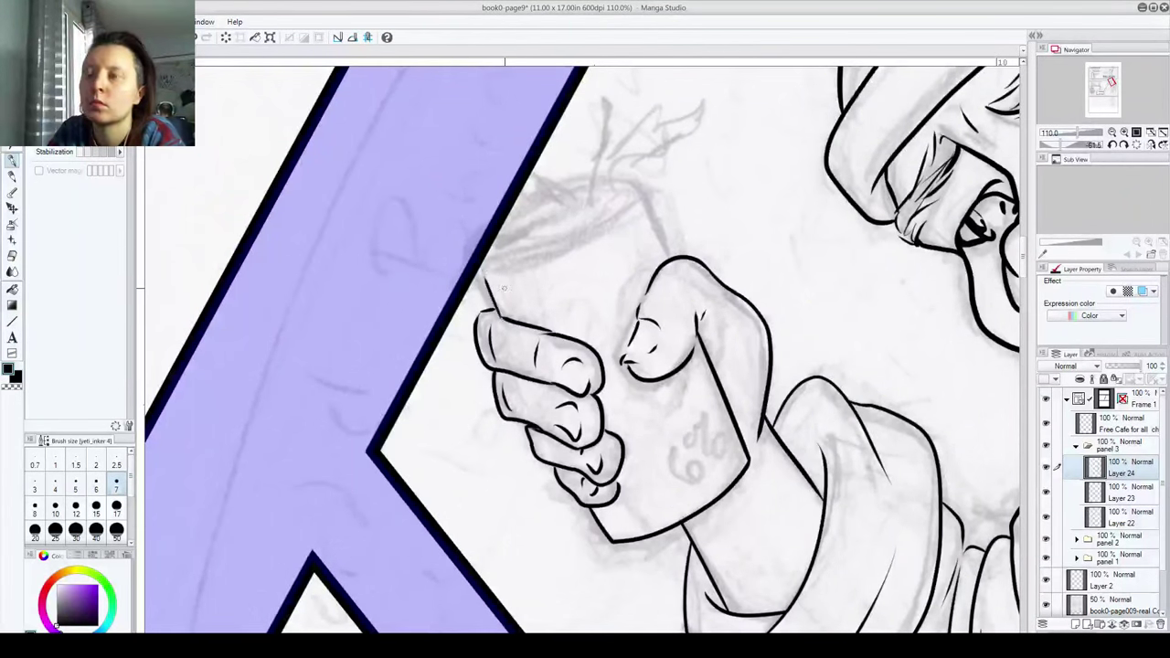
pyautogui.hotkey('ctrl', 'z')
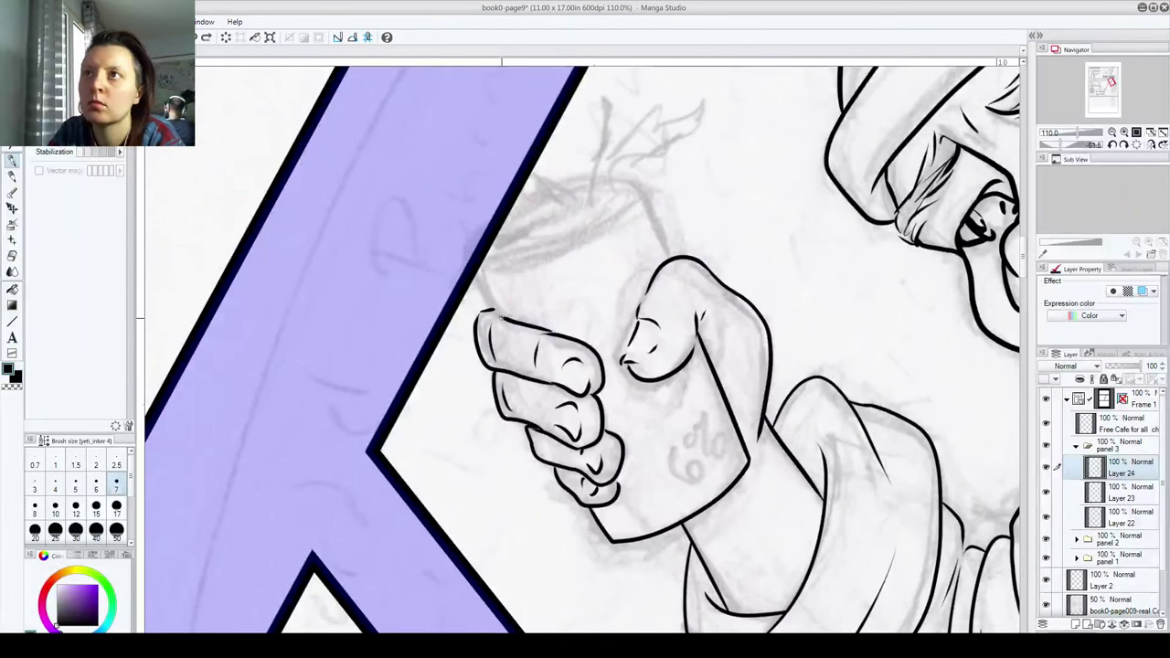
pyautogui.moveTo(501, 318); pyautogui.dragTo(476, 273)
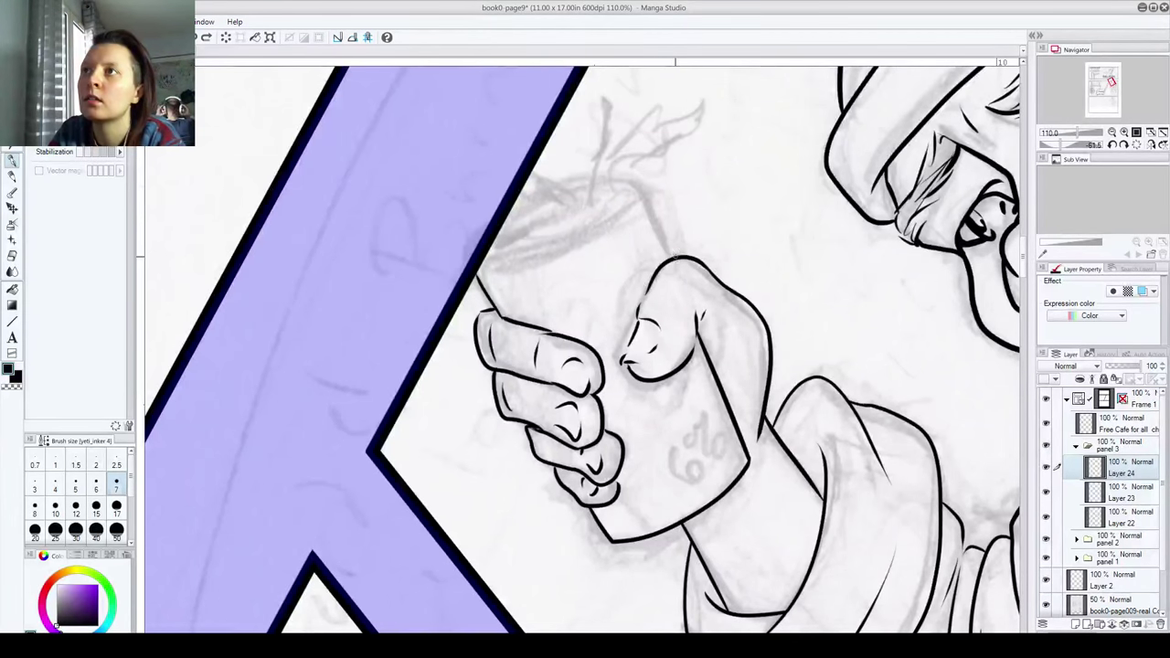
pyautogui.moveTo(672, 259); pyautogui.dragTo(645, 203)
pyautogui.hotkey('ctrl', 'z')
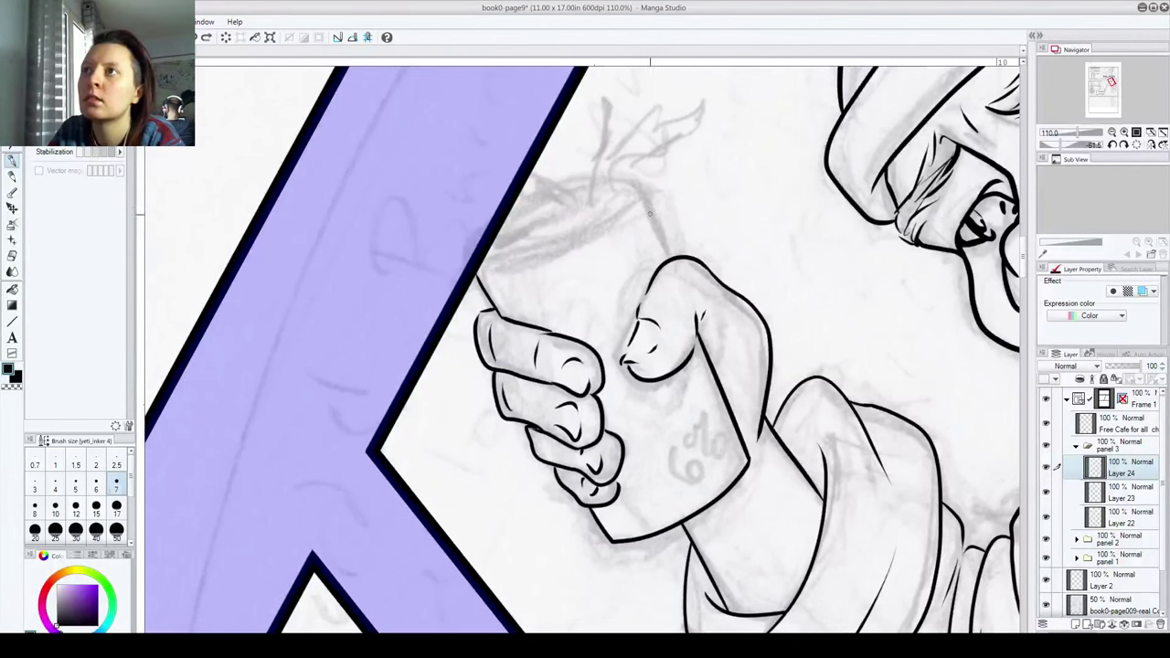
pyautogui.moveTo(675, 261); pyautogui.dragTo(647, 196)
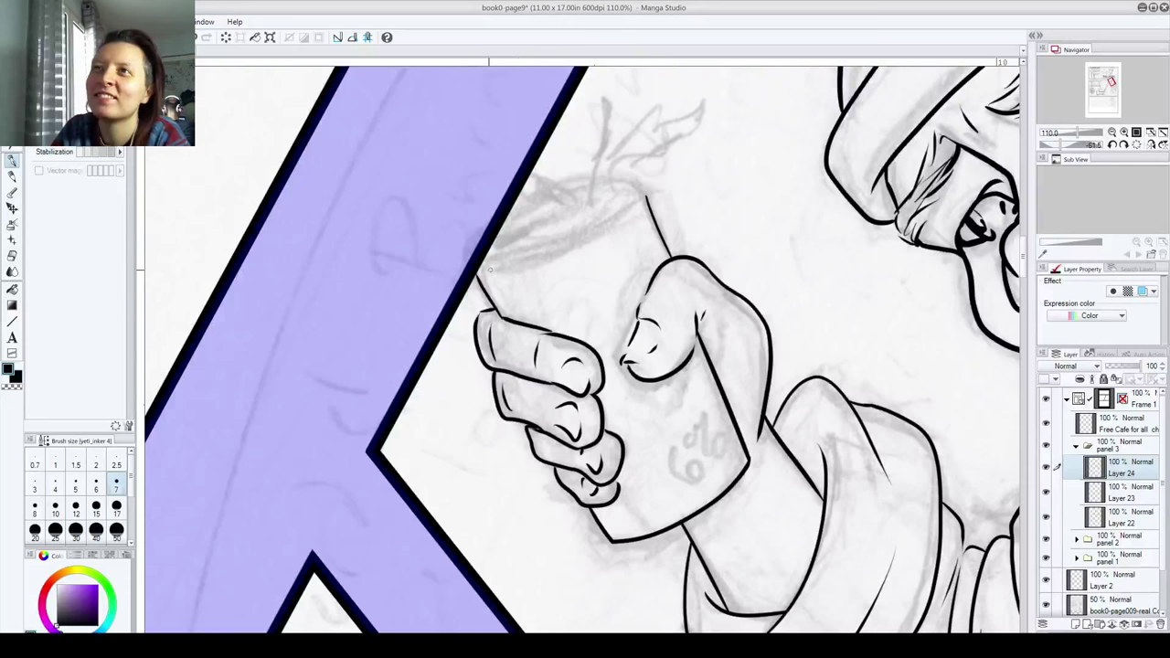
# Step: Ink the front and back curves of the can's outer rim, ending at the panel border
pyautogui.moveTo(477, 273)
pyautogui.mouseDown()
pyautogui.moveTo(551, 259)
pyautogui.moveTo(647, 193)
pyautogui.mouseUp()
pyautogui.moveTo(511, 212); pyautogui.dragTo(617, 186)
pyautogui.hotkey('ctrl', 'z')
pyautogui.hotkey('ctrl', 'z')
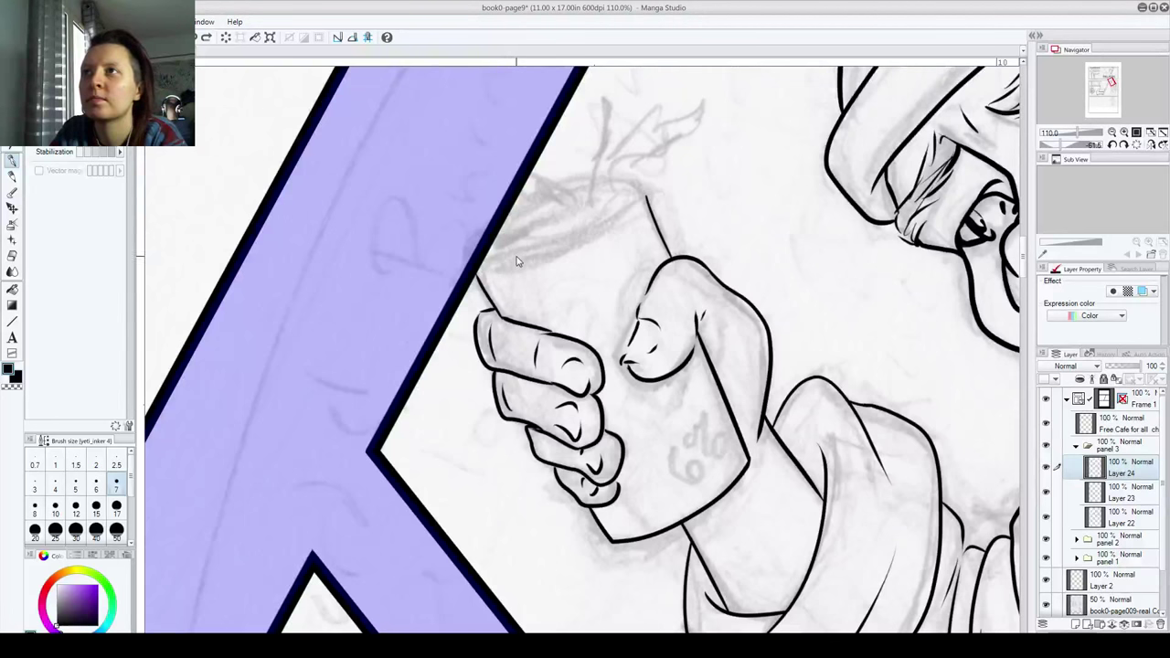
pyautogui.moveTo(476, 270)
pyautogui.mouseDown()
pyautogui.moveTo(572, 251)
pyautogui.moveTo(647, 192)
pyautogui.mouseUp()
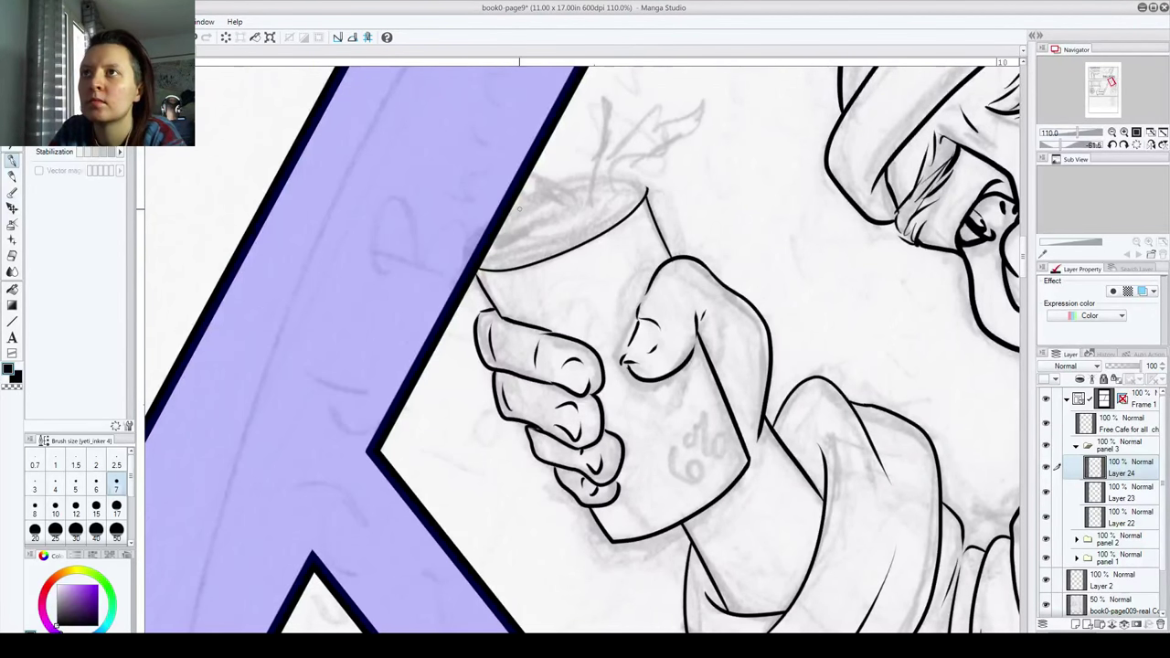
pyautogui.moveTo(519, 209); pyautogui.dragTo(647, 190)
# Step: Ink the inner rim line along the front edge of the can's top, curving up at the far end
pyautogui.moveTo(482, 267)
pyautogui.mouseDown()
pyautogui.moveTo(547, 259)
pyautogui.moveTo(617, 225)
pyautogui.mouseUp()
pyautogui.hotkey('ctrl', 'z')
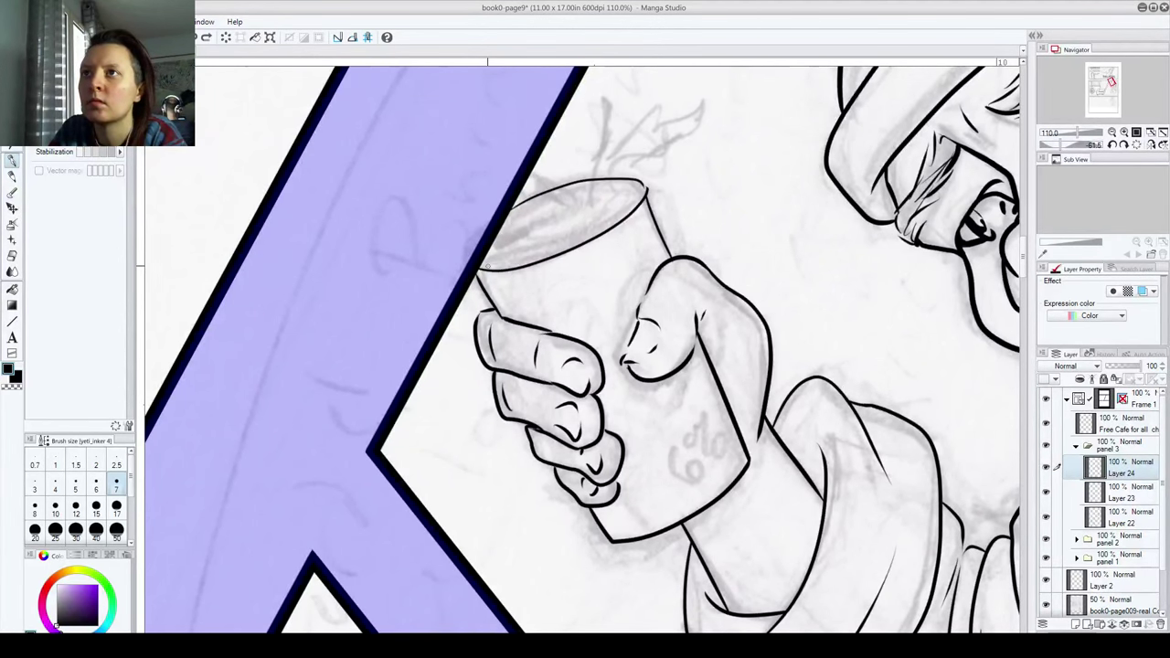
pyautogui.moveTo(483, 266); pyautogui.dragTo(618, 225)
pyautogui.hotkey('ctrl', 'z')
pyautogui.moveTo(485, 266)
pyautogui.mouseDown()
pyautogui.moveTo(589, 240)
pyautogui.moveTo(635, 183)
pyautogui.mouseUp()
pyautogui.hotkey('ctrl', 'z')
pyautogui.moveTo(570, 243)
pyautogui.mouseDown()
pyautogui.moveTo(600, 228)
pyautogui.moveTo(626, 186)
pyautogui.mouseUp()
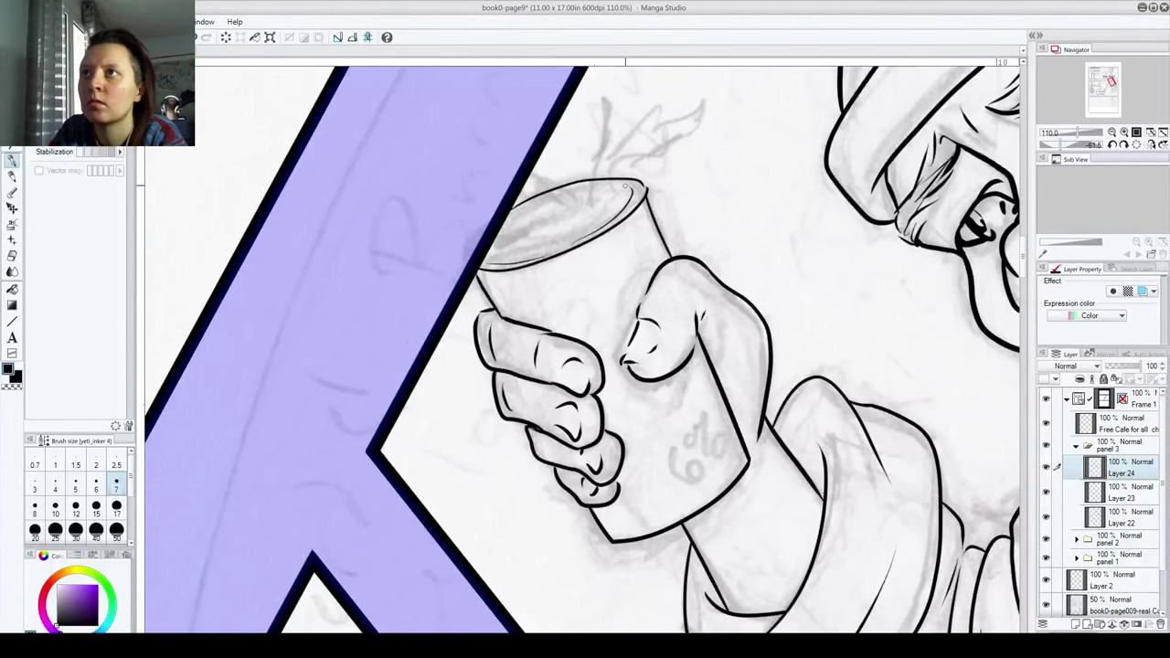
# Step: Ink the inner rim line along the back edge of the can's top beside the panel border
pyautogui.moveTo(507, 220); pyautogui.dragTo(574, 194)
pyautogui.hotkey('ctrl', 'z')
pyautogui.moveTo(510, 217); pyautogui.dragTo(590, 184)
pyautogui.hotkey('ctrl', 'z')
pyautogui.moveTo(508, 213); pyautogui.dragTo(573, 189)
pyautogui.hotkey('ctrl', 'z')
pyautogui.moveTo(507, 217); pyautogui.dragTo(581, 185)
pyautogui.hotkey('ctrl', 'z')
pyautogui.moveTo(509, 216); pyautogui.dragTo(574, 189)
pyautogui.hotkey('ctrl', 'z')
pyautogui.moveTo(509, 216); pyautogui.dragTo(587, 183)
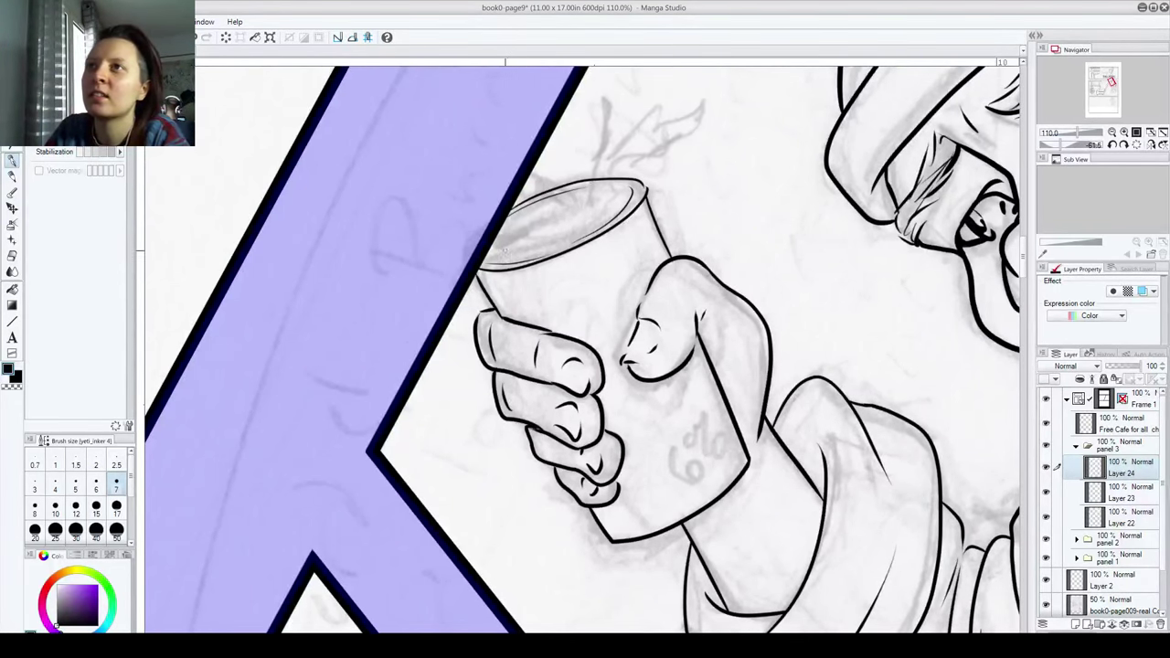
# Step: Ink the pull tab, its rivet and the drinking opening on the can's lid
pyautogui.moveTo(561, 223); pyautogui.dragTo(594, 211)
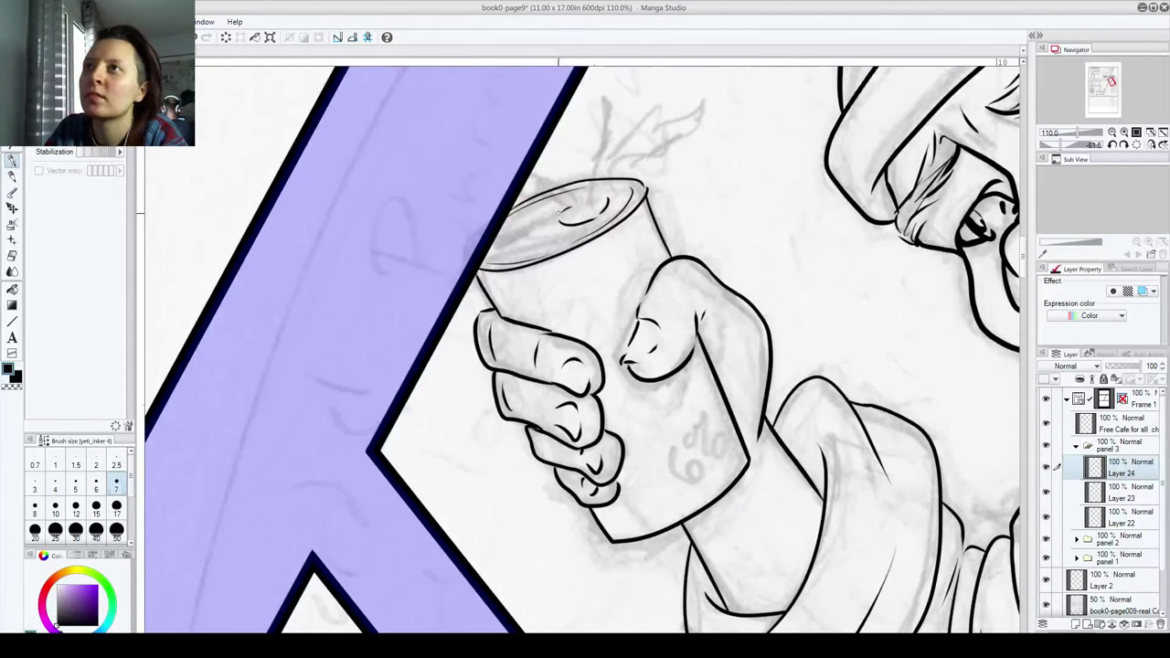
pyautogui.moveTo(554, 218)
pyautogui.mouseDown()
pyautogui.moveTo(560, 227)
pyautogui.moveTo(546, 219)
pyautogui.moveTo(510, 244)
pyautogui.moveTo(528, 227)
pyautogui.mouseUp()
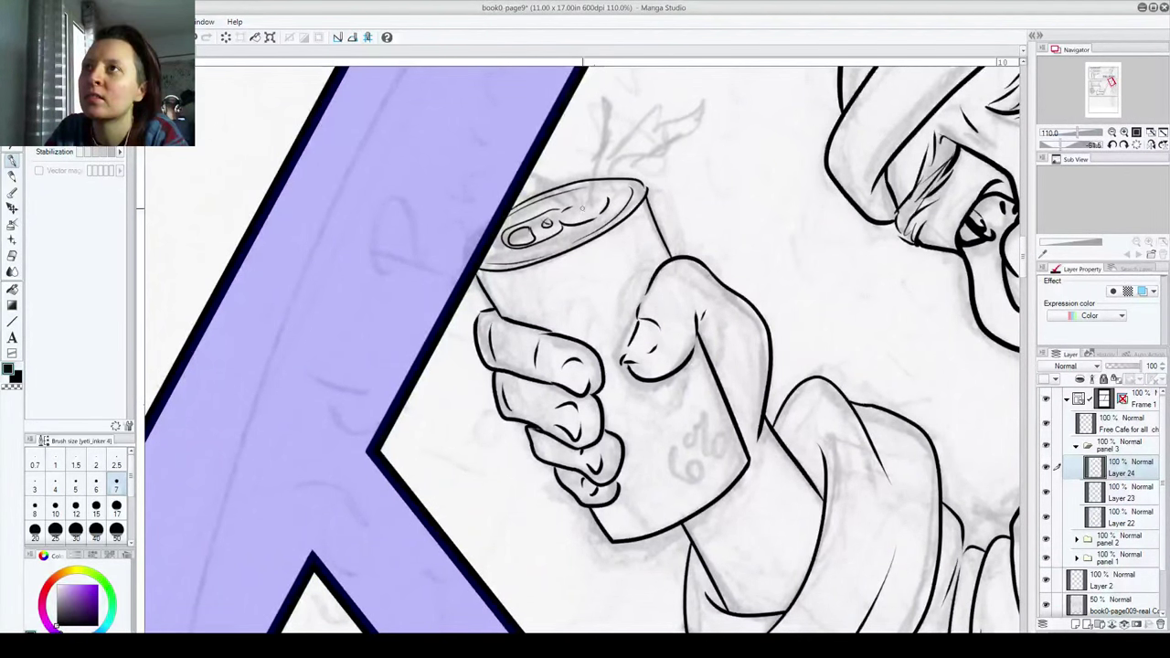
pyautogui.moveTo(590, 297); pyautogui.dragTo(469, 262)
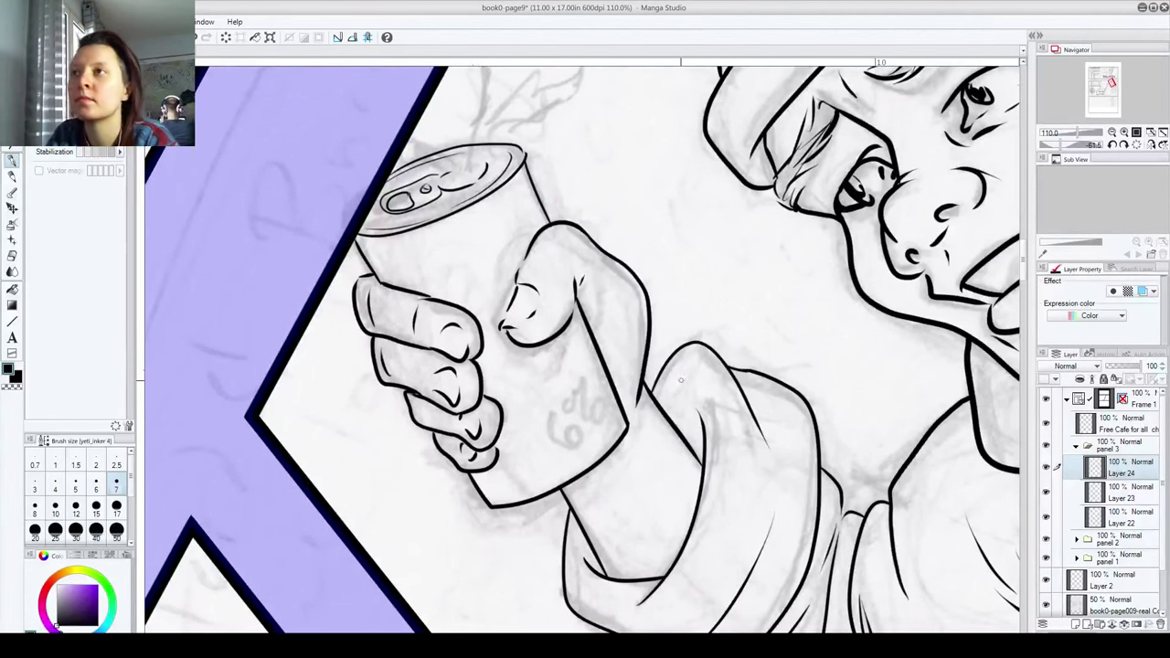
pyautogui.moveTo(637, 313); pyautogui.dragTo(586, 411)
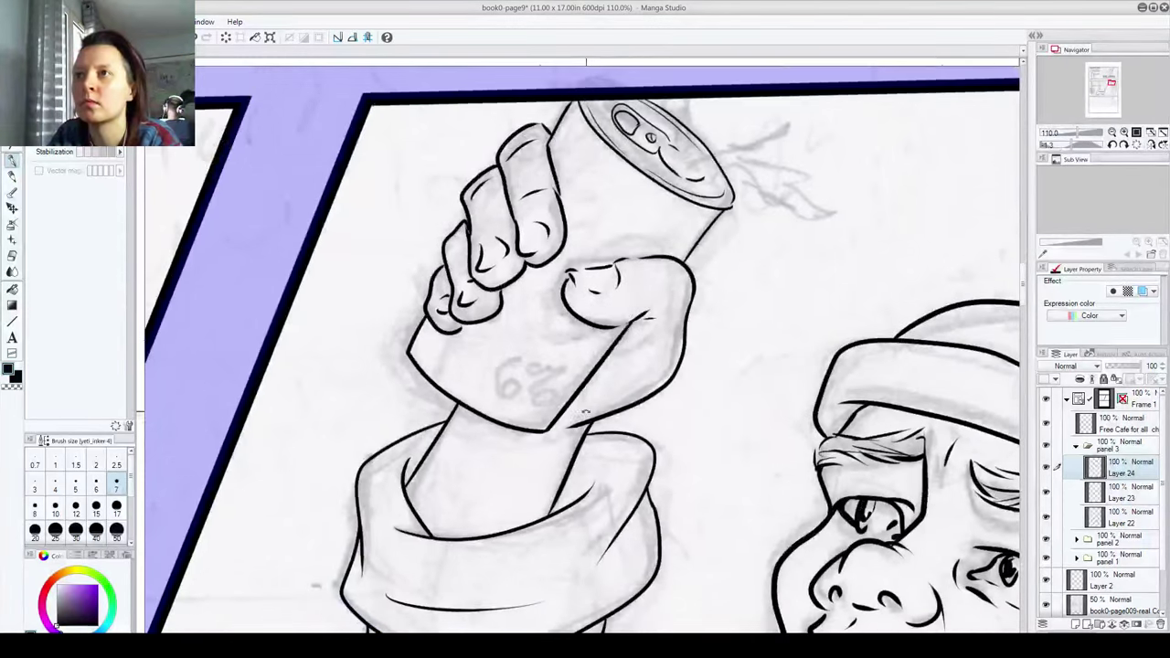
pyautogui.scroll(-4, 618, 376)
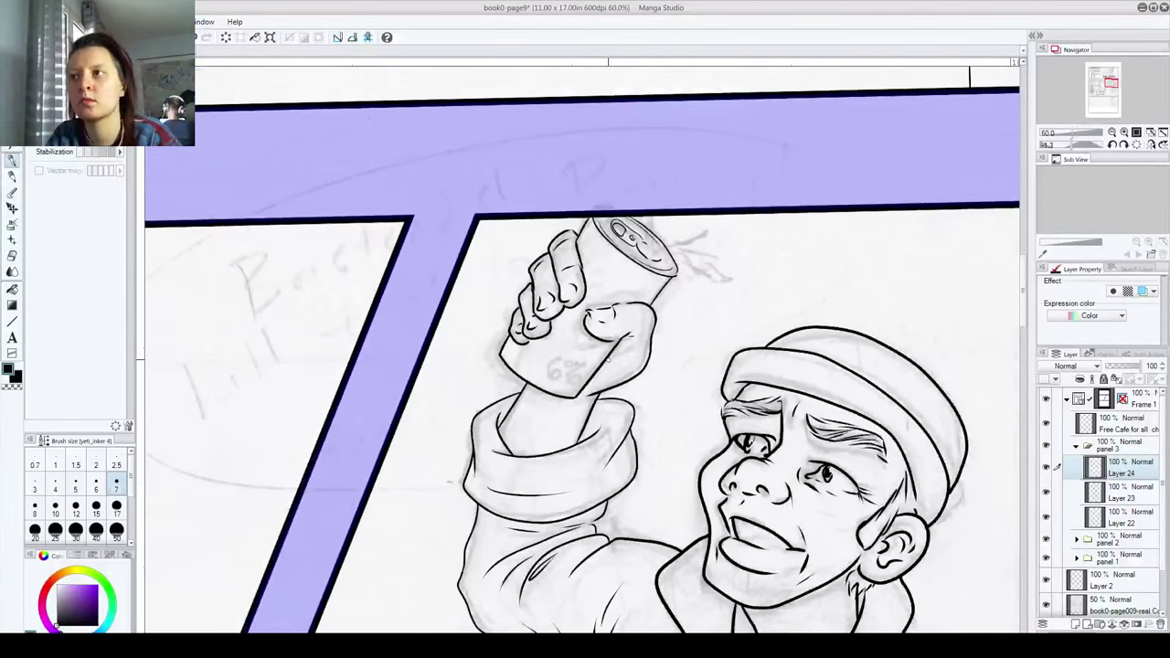
pyautogui.scroll(-4, 613, 375)
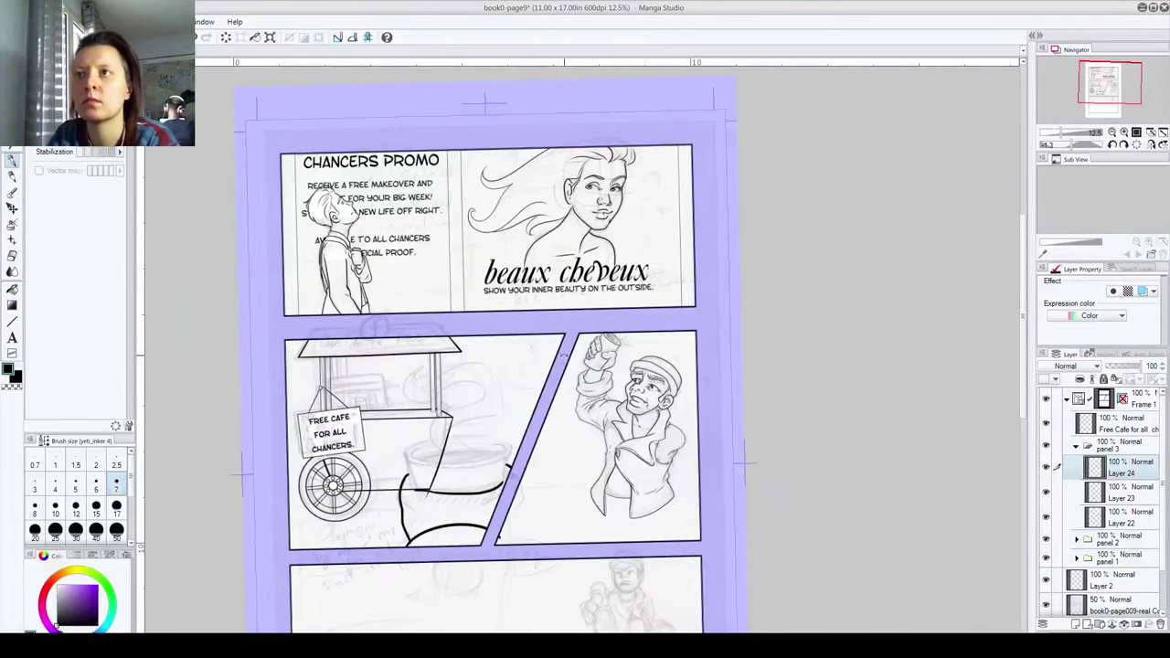
pyautogui.moveTo(517, 361); pyautogui.dragTo(633, 363)
pyautogui.moveTo(609, 423); pyautogui.dragTo(595, 440)
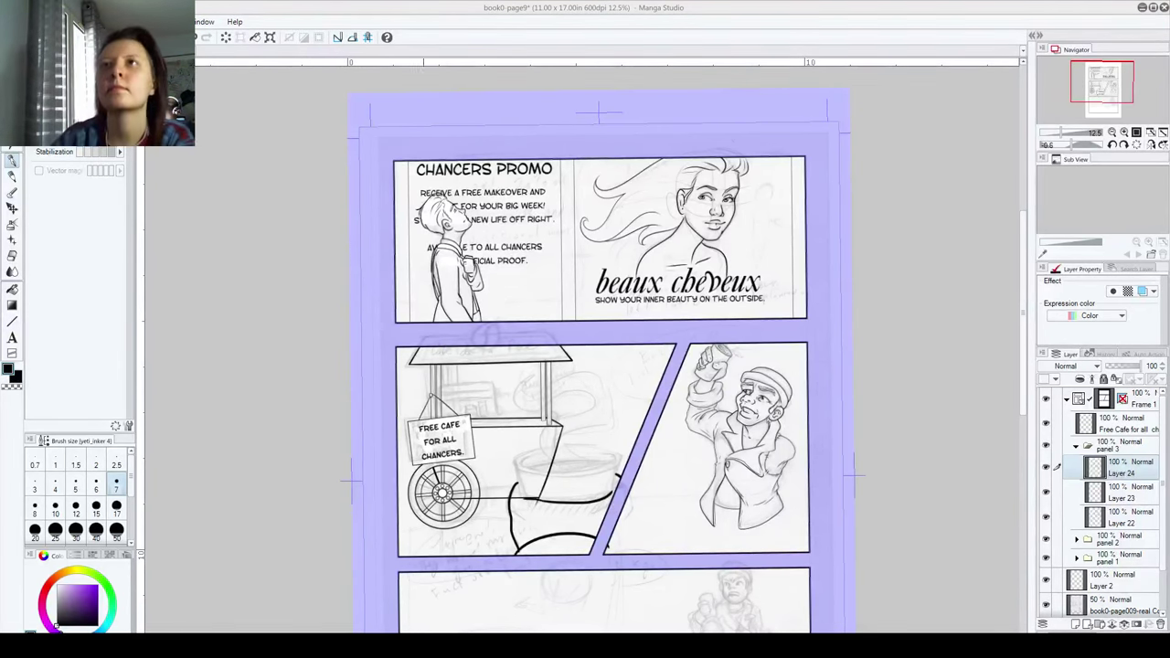
pyautogui.doubleClick(441, 9)
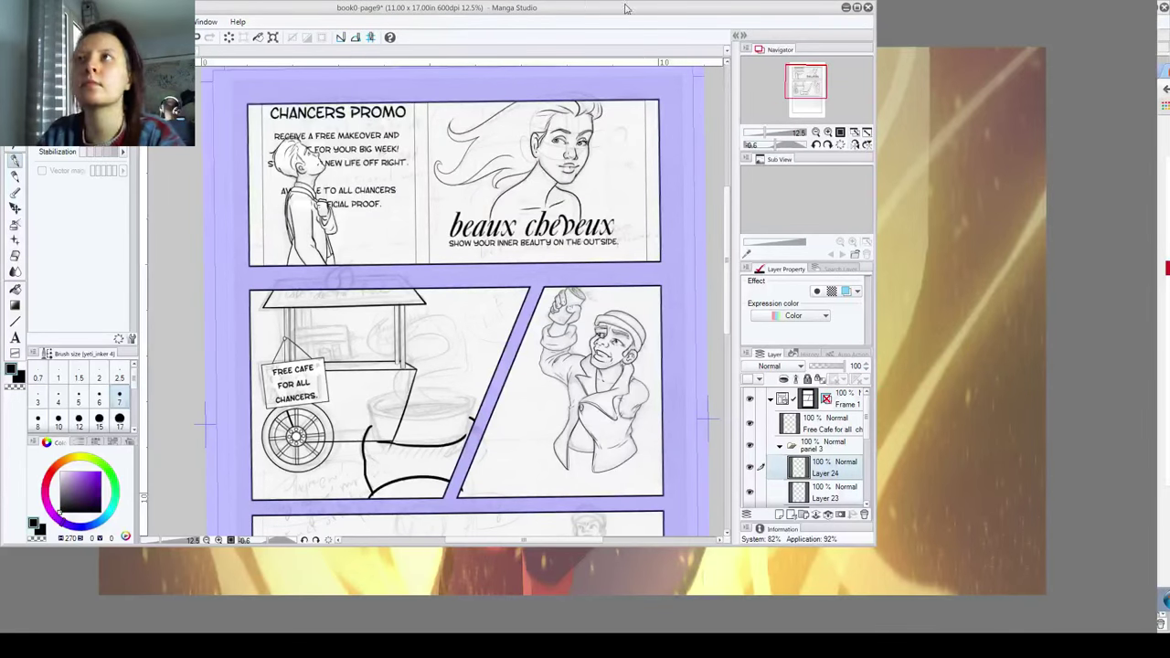
pyautogui.click(857, 8)
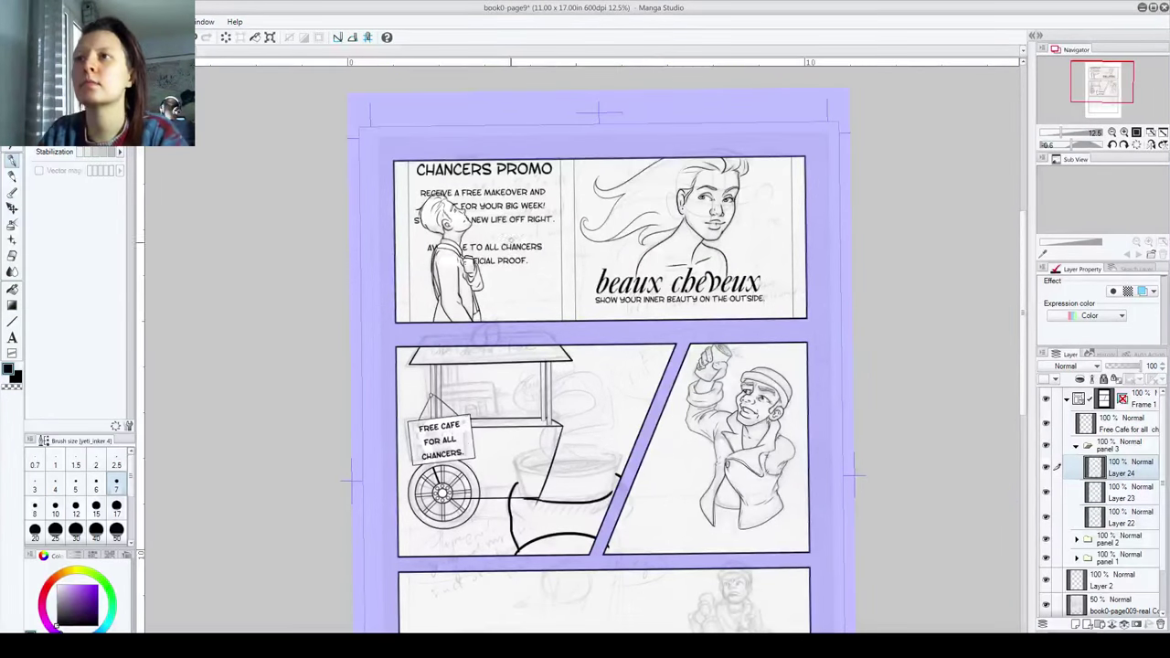
# Step: Add a new layer at the top of the panel 3 folder for the man's belt
pyautogui.moveTo(478, 558); pyautogui.dragTo(405, 412)
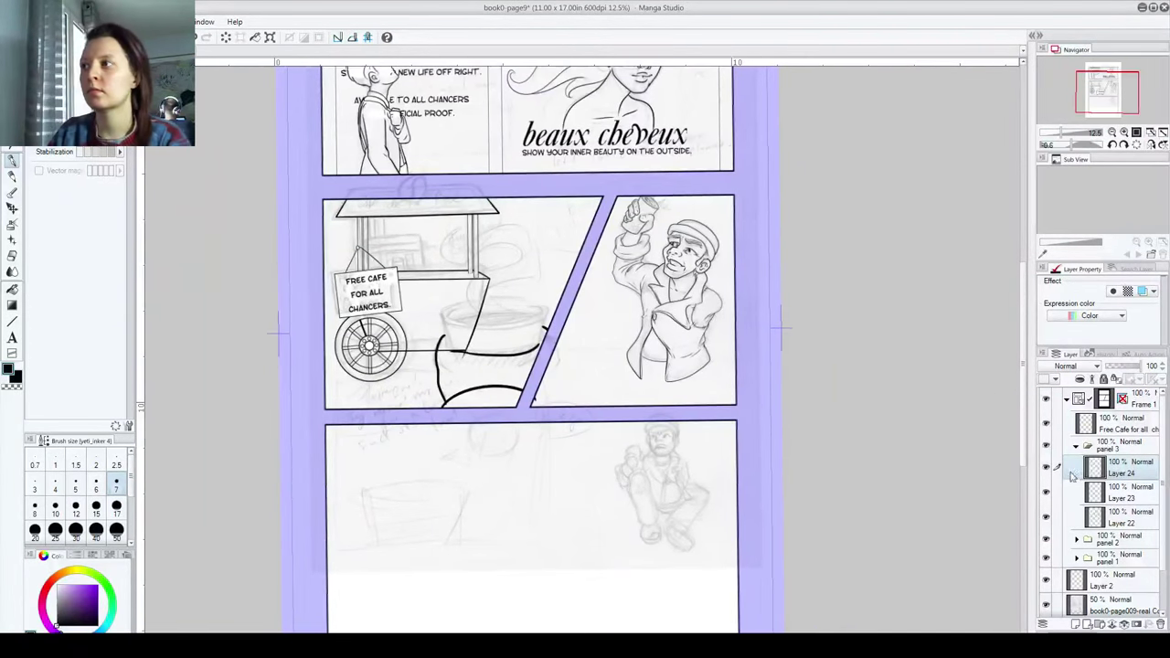
pyautogui.scroll(5, 747, 309)
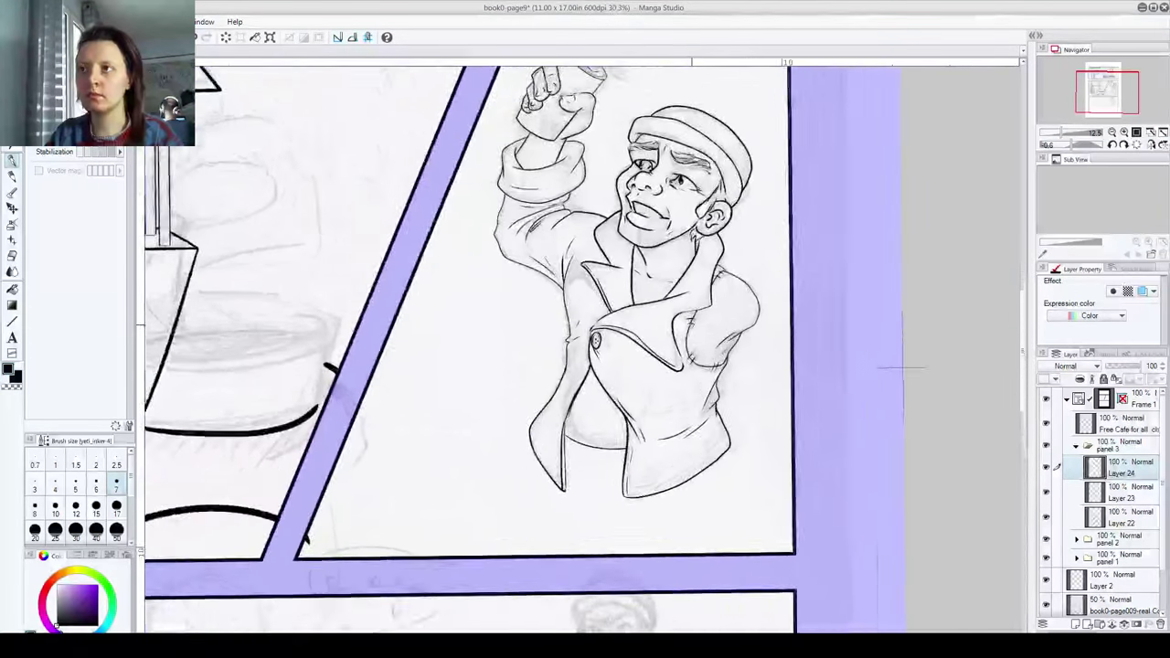
pyautogui.moveTo(547, 564); pyautogui.dragTo(552, 455)
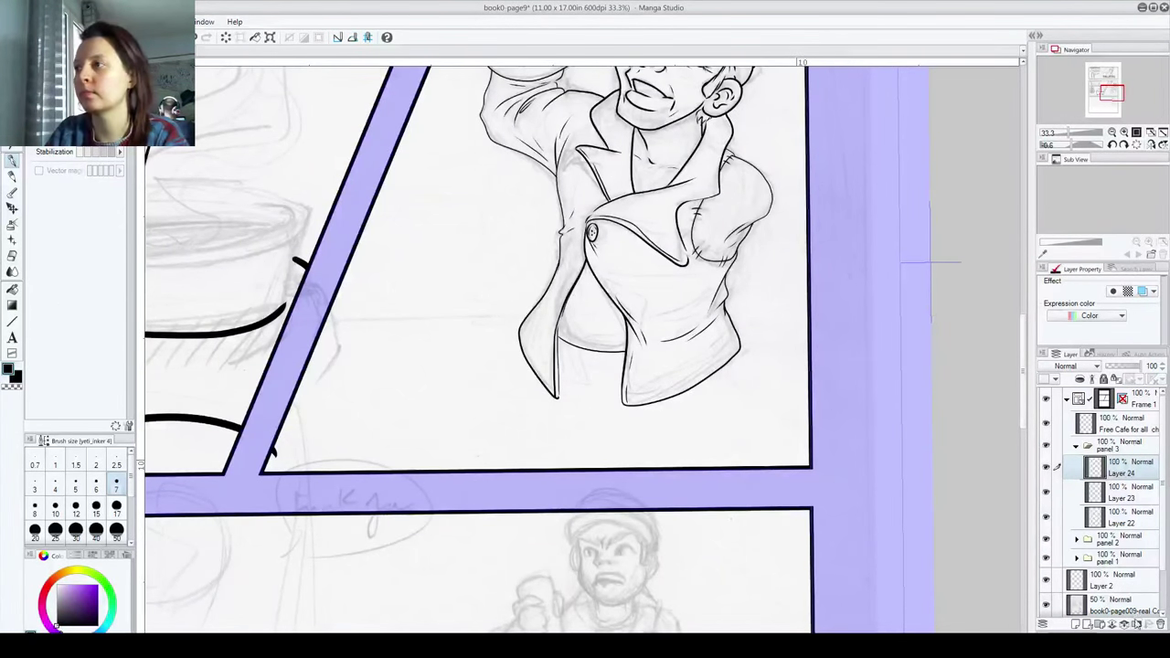
pyautogui.click(1077, 625)
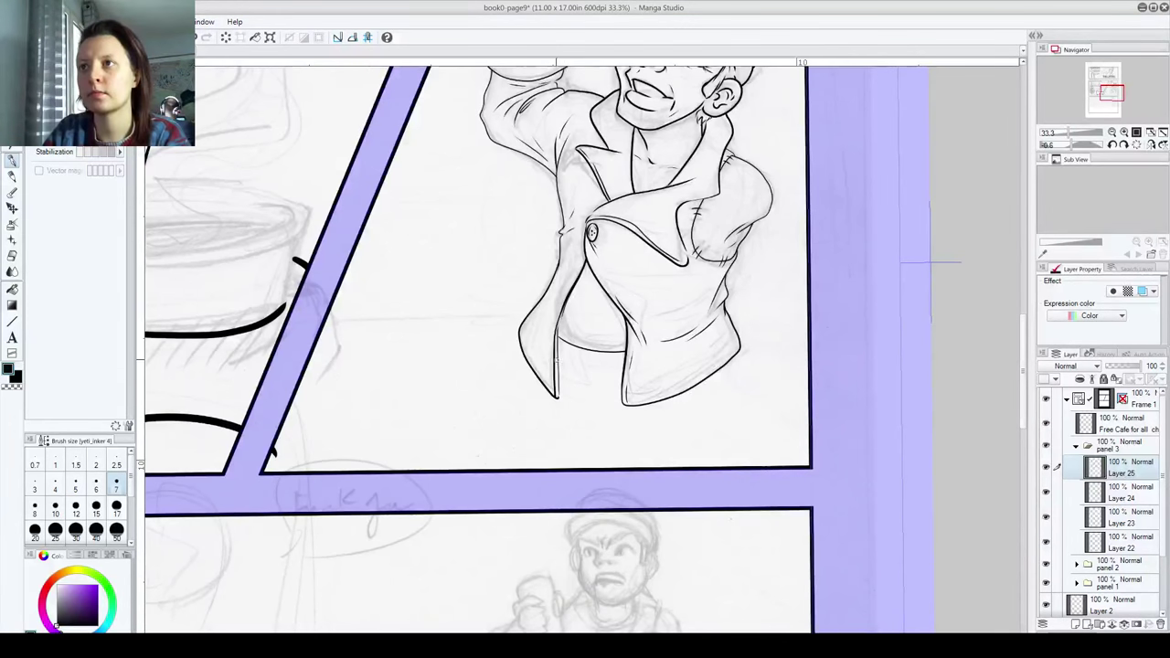
pyautogui.moveTo(554, 356); pyautogui.dragTo(667, 374)
pyautogui.hotkey('ctrl', 'z')
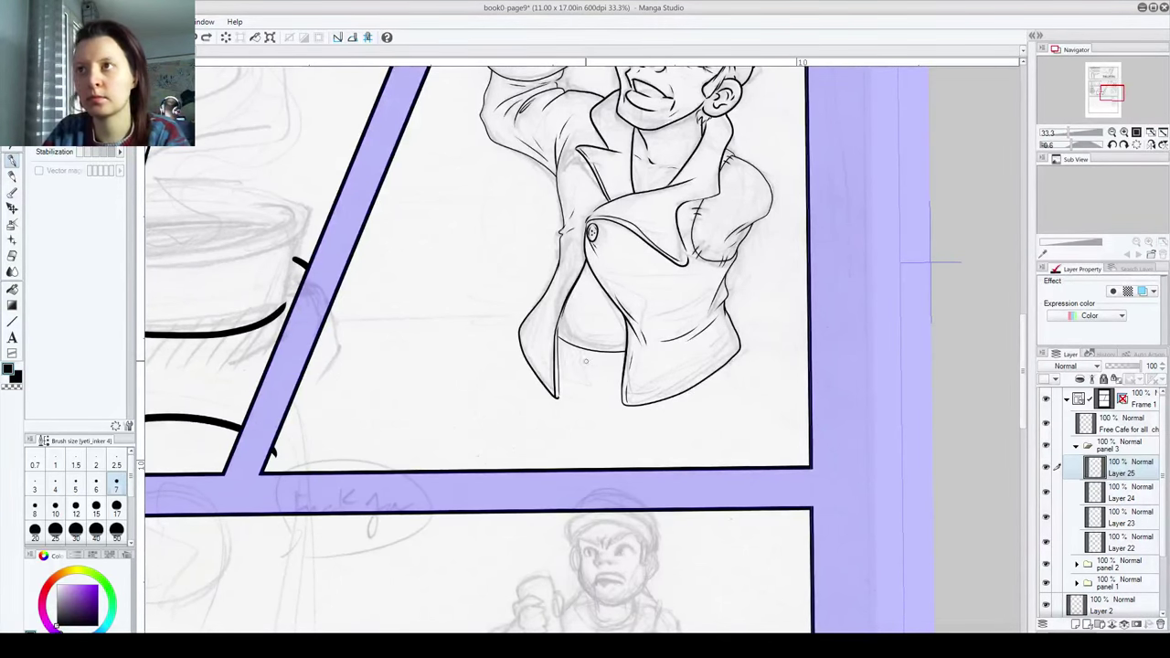
pyautogui.moveTo(555, 356)
pyautogui.mouseDown()
pyautogui.moveTo(602, 370)
pyautogui.moveTo(647, 370)
pyautogui.mouseUp()
pyautogui.hotkey('ctrl', 'z')
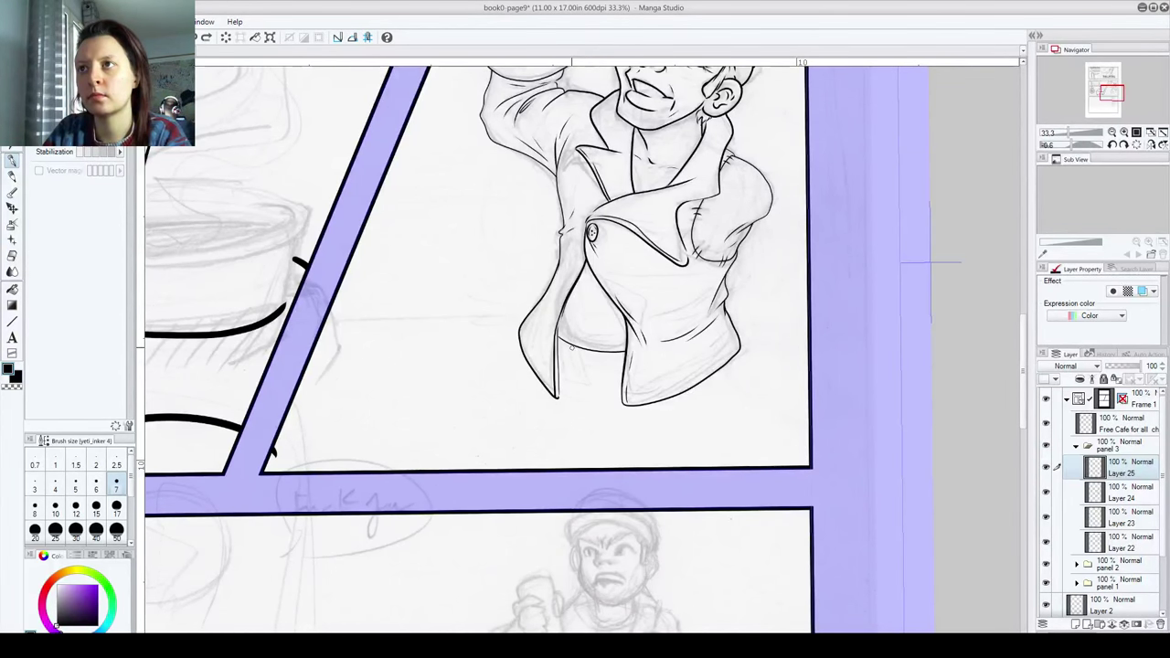
# Step: Ink the belt buckle and the belt's lower edge on both sides of it, between the open coat flaps
pyautogui.moveTo(569, 349)
pyautogui.mouseDown()
pyautogui.moveTo(607, 372)
pyautogui.moveTo(608, 362)
pyautogui.moveTo(574, 353)
pyautogui.moveTo(605, 361)
pyautogui.moveTo(574, 359)
pyautogui.mouseUp()
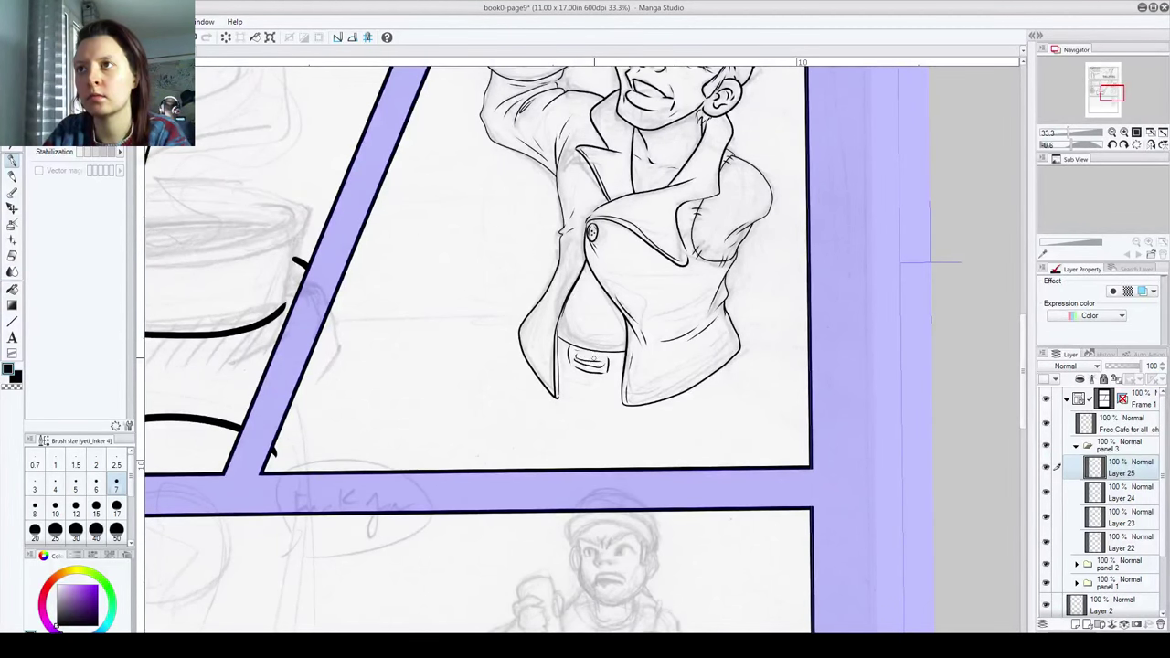
pyautogui.moveTo(608, 372); pyautogui.dragTo(639, 368)
pyautogui.moveTo(555, 356); pyautogui.dragTo(570, 363)
pyautogui.hotkey('ctrl', 'z')
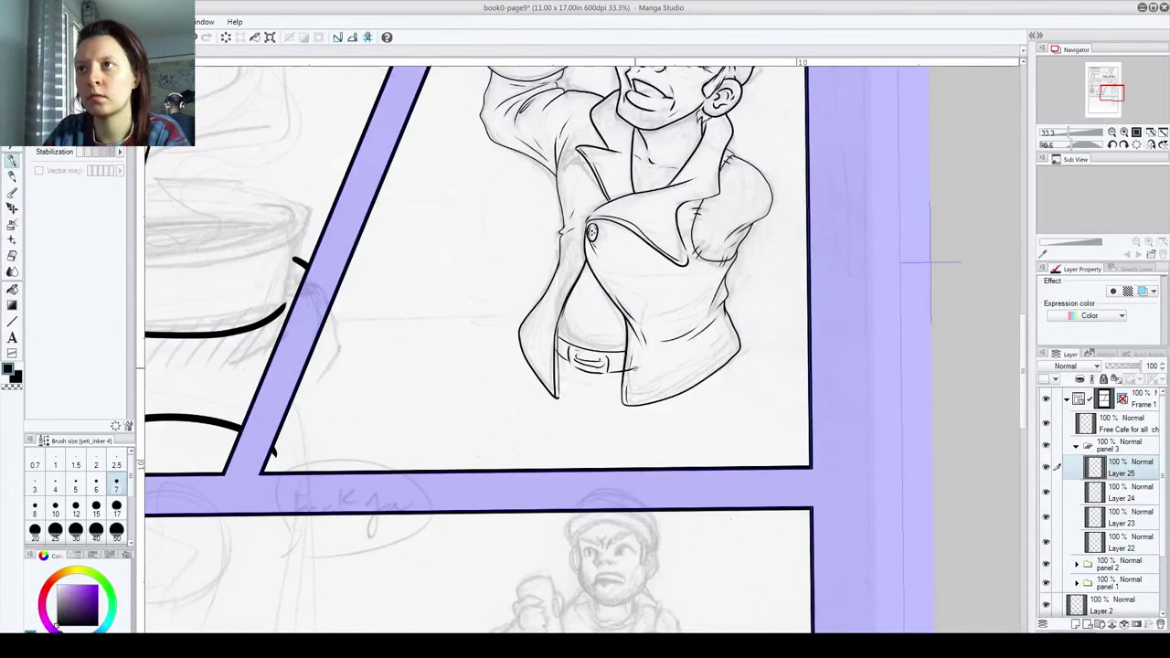
# Step: Erase the part of the belt's lower line that overshoots onto the buttoned side of the coat
pyautogui.scroll(4, 630, 368)
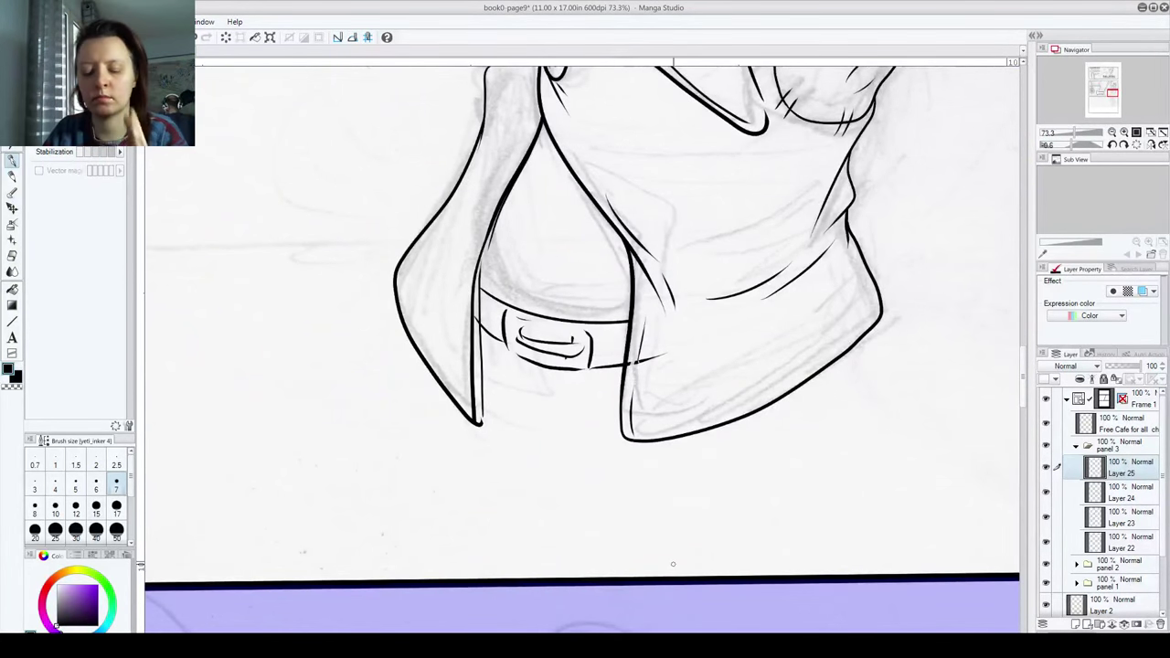
pyautogui.scroll(1, 532, 302)
pyautogui.scroll(2, 511, 269)
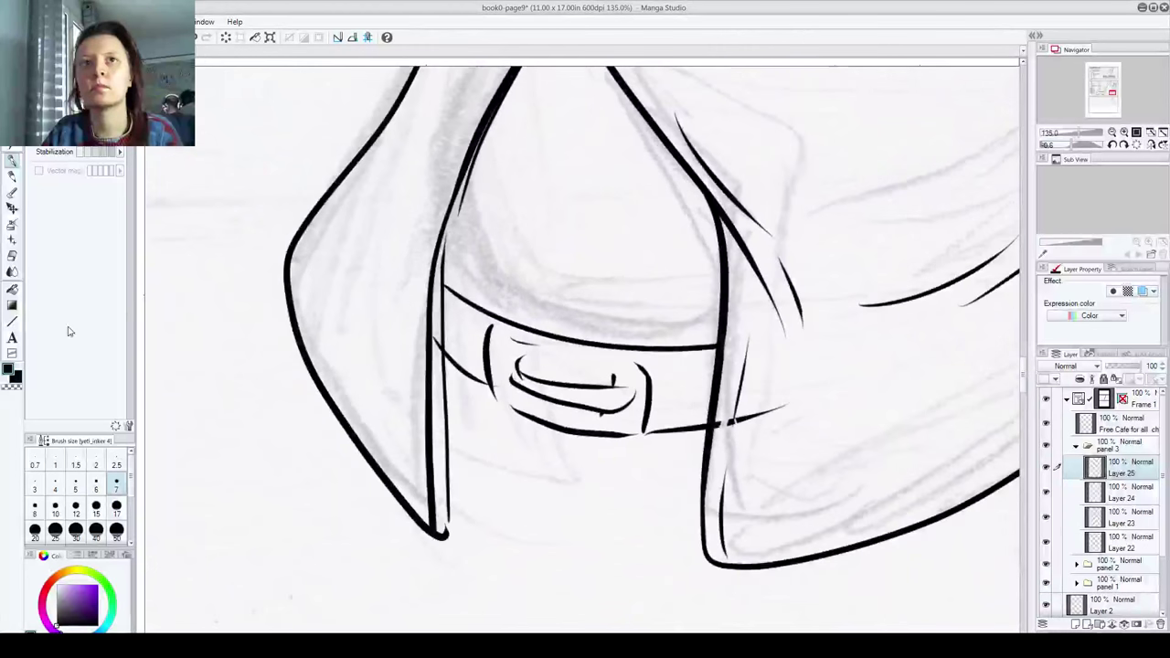
pyautogui.press('e')
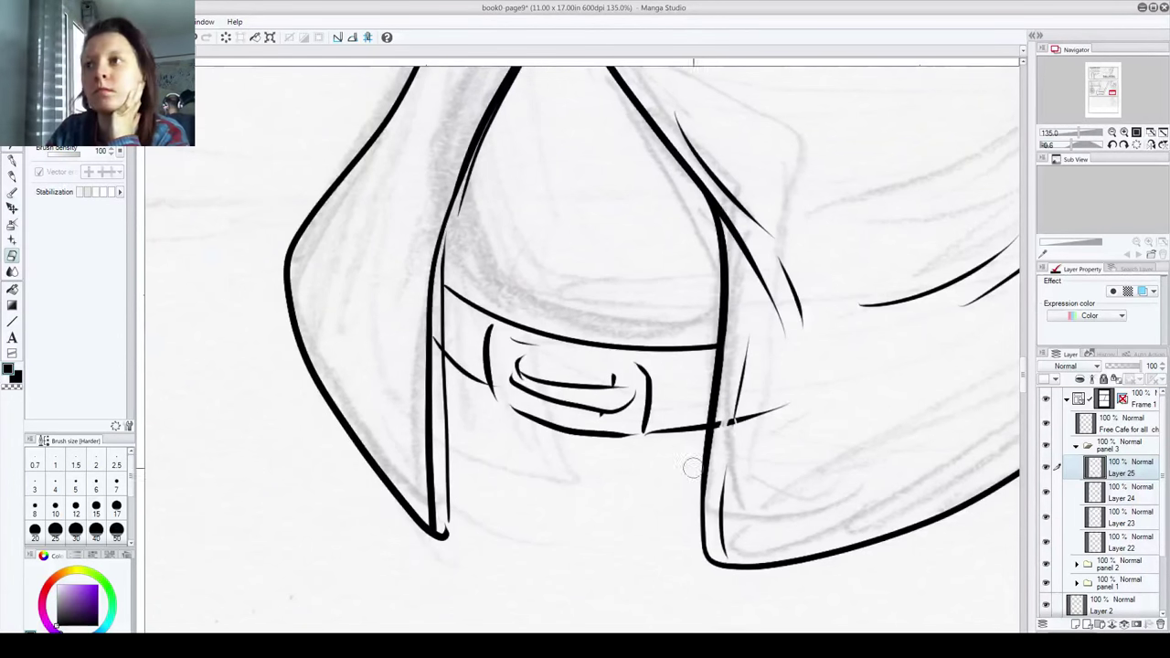
pyautogui.moveTo(749, 430)
pyautogui.mouseDown()
pyautogui.moveTo(722, 420)
pyautogui.moveTo(786, 409)
pyautogui.mouseUp()
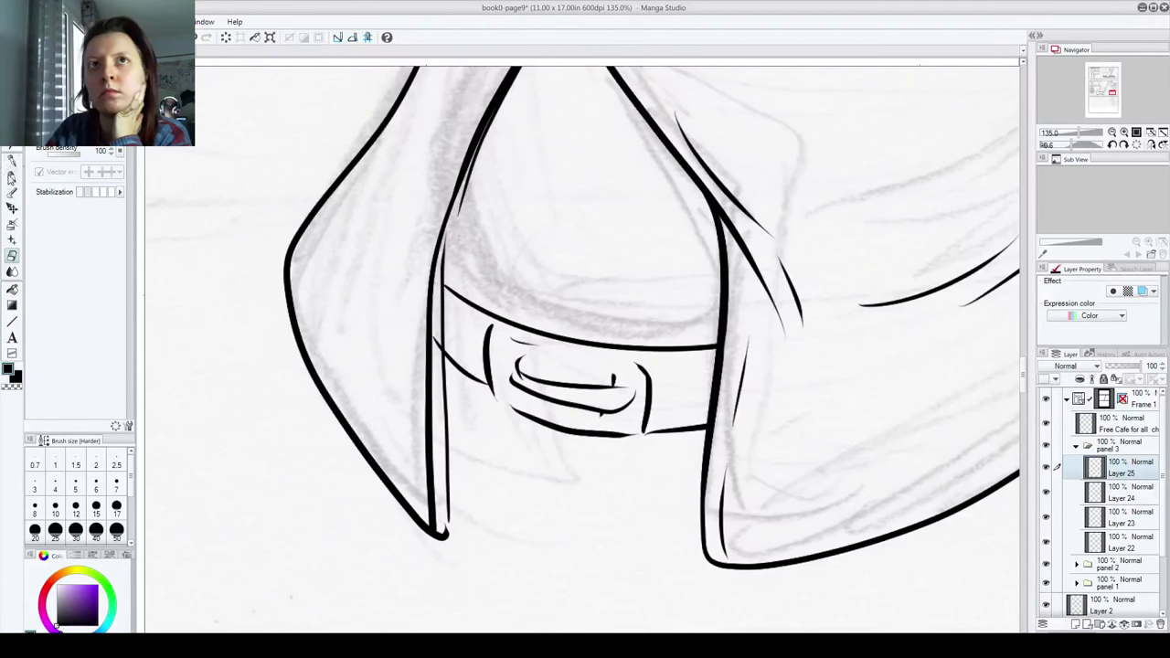
# Step: Ink the lower corners of the belt buckle to close its outer frame
pyautogui.click(12, 162)
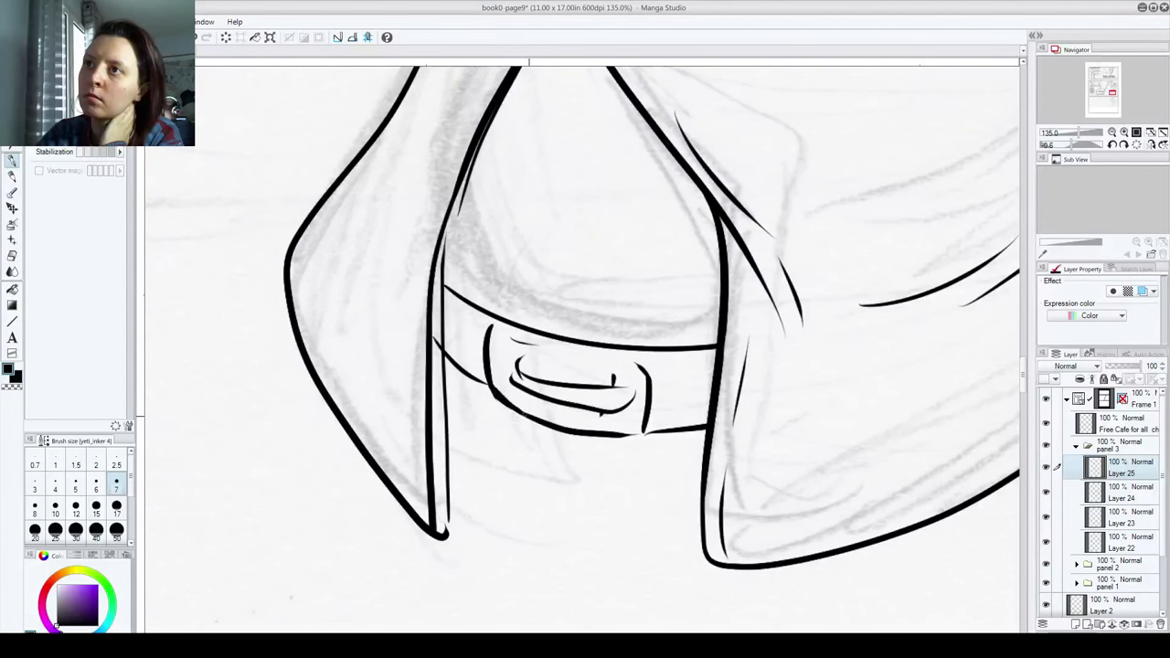
pyautogui.moveTo(618, 437)
pyautogui.mouseDown()
pyautogui.moveTo(643, 436)
pyautogui.moveTo(625, 436)
pyautogui.moveTo(646, 427)
pyautogui.moveTo(650, 380)
pyautogui.mouseUp()
pyautogui.hotkey('ctrl', 'z')
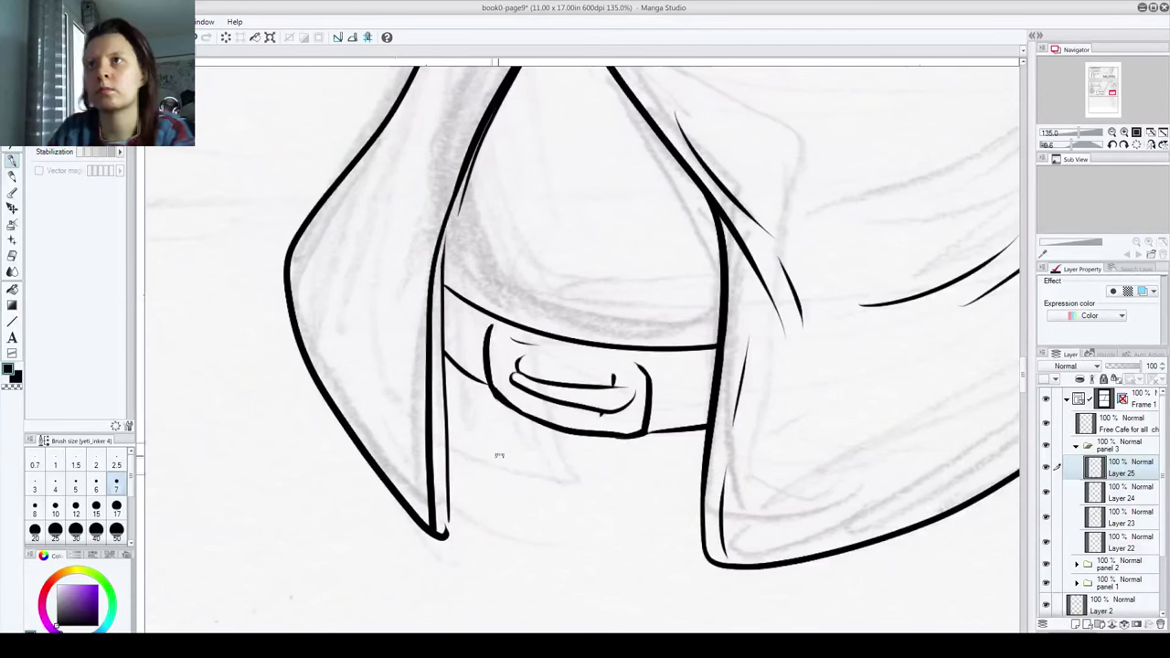
# Step: Ink thin fold curves on the shirt just above the belt, one beside each coat flap
pyautogui.moveTo(500, 454); pyautogui.dragTo(428, 568)
pyautogui.moveTo(382, 366)
pyautogui.mouseDown()
pyautogui.moveTo(399, 391)
pyautogui.moveTo(610, 450)
pyautogui.moveTo(537, 430)
pyautogui.moveTo(640, 384)
pyautogui.mouseUp()
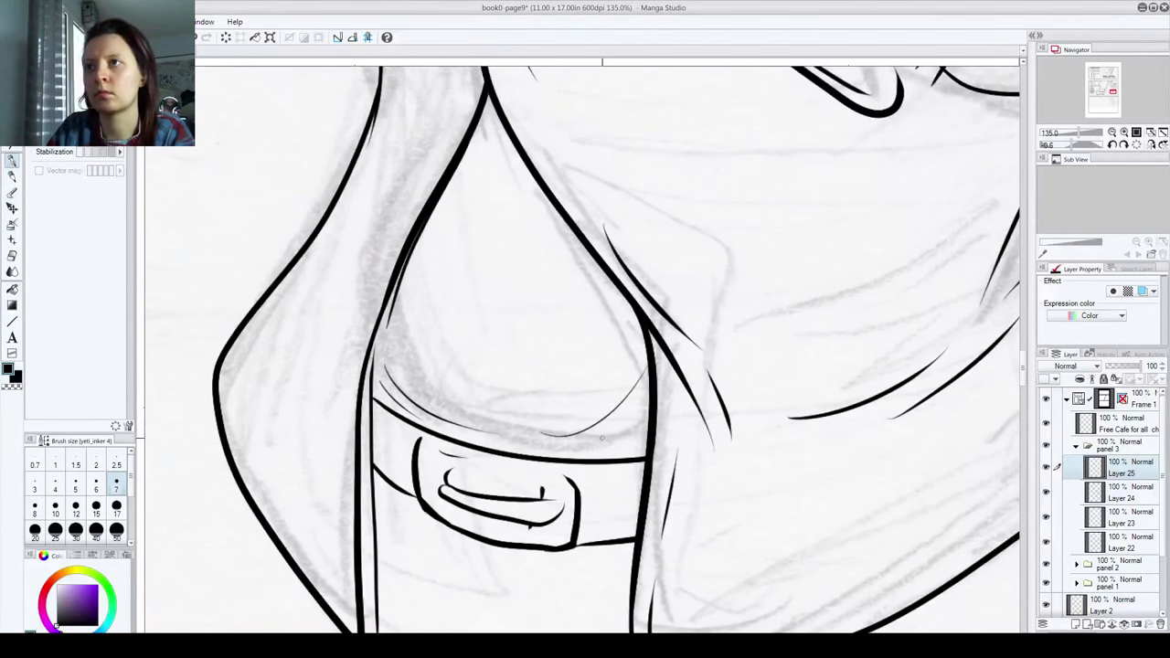
pyautogui.hotkey('ctrl', 'z')
pyautogui.moveTo(581, 445); pyautogui.dragTo(643, 413)
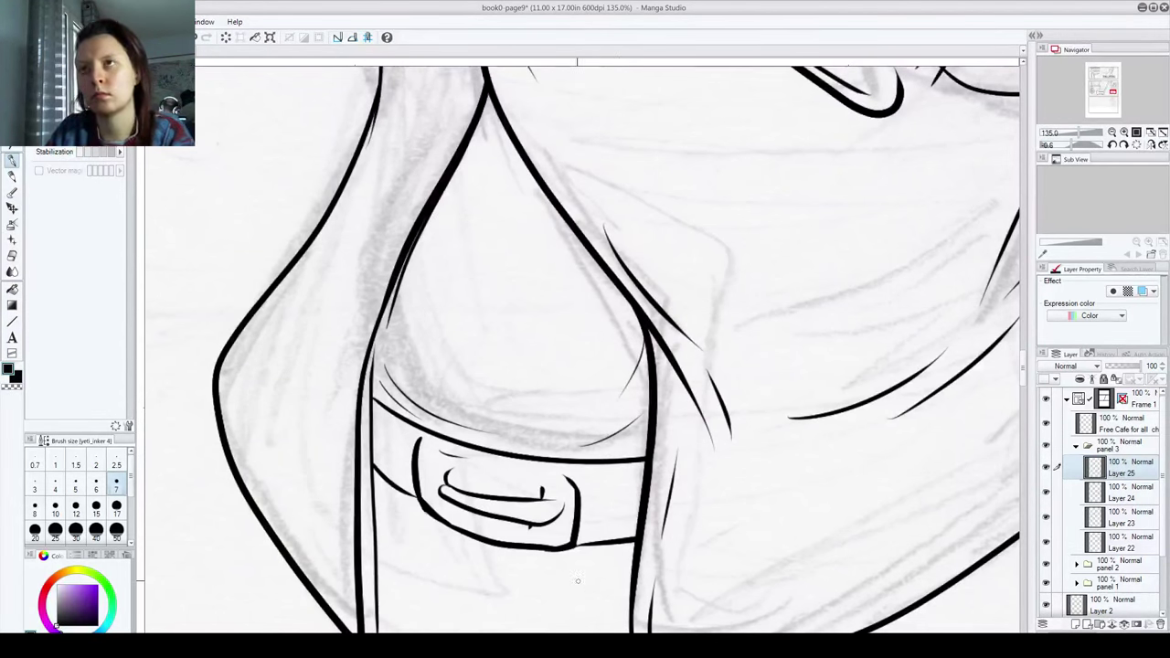
# Step: Touch up the upper lines of the belt buckle and check the whole figure
pyautogui.scroll(-6, 571, 535)
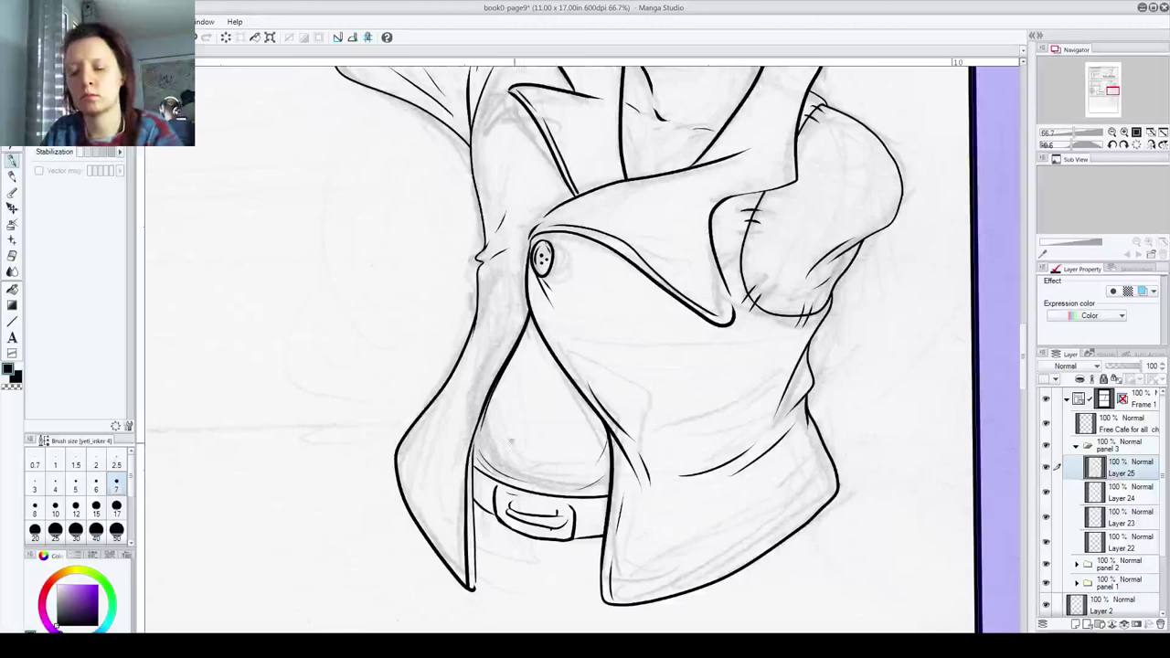
pyautogui.moveTo(573, 548); pyautogui.dragTo(571, 447)
pyautogui.moveTo(527, 400); pyautogui.dragTo(558, 410)
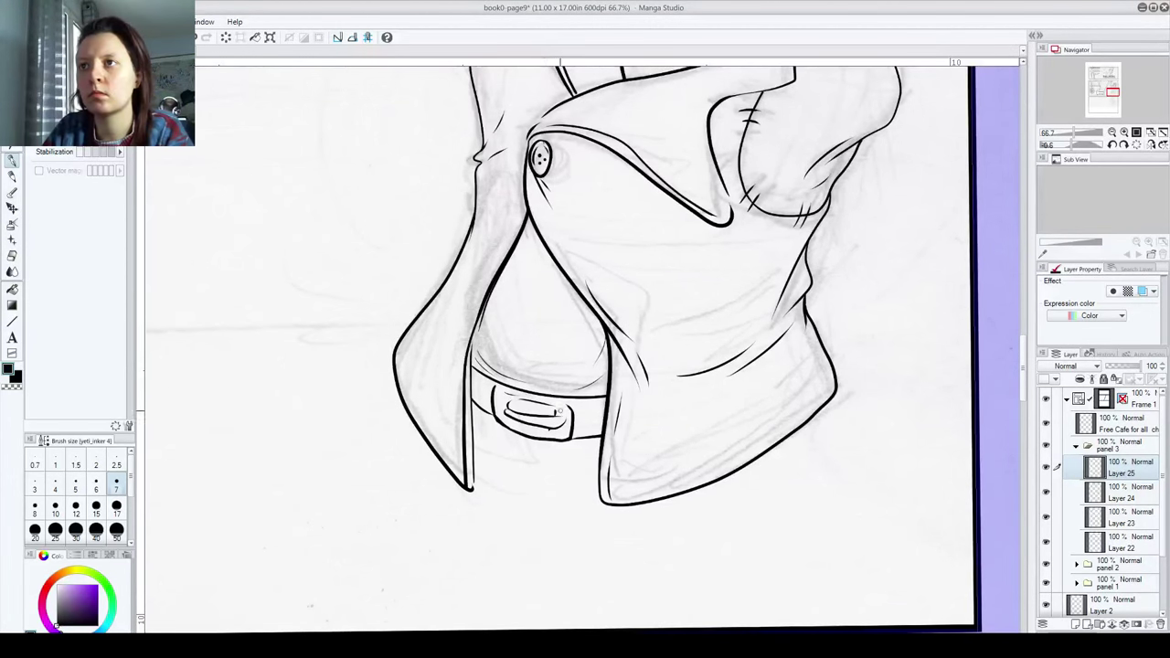
pyautogui.moveTo(556, 550)
pyautogui.mouseDown()
pyautogui.moveTo(514, 436)
pyautogui.moveTo(530, 478)
pyautogui.mouseUp()
pyautogui.scroll(2, 540, 445)
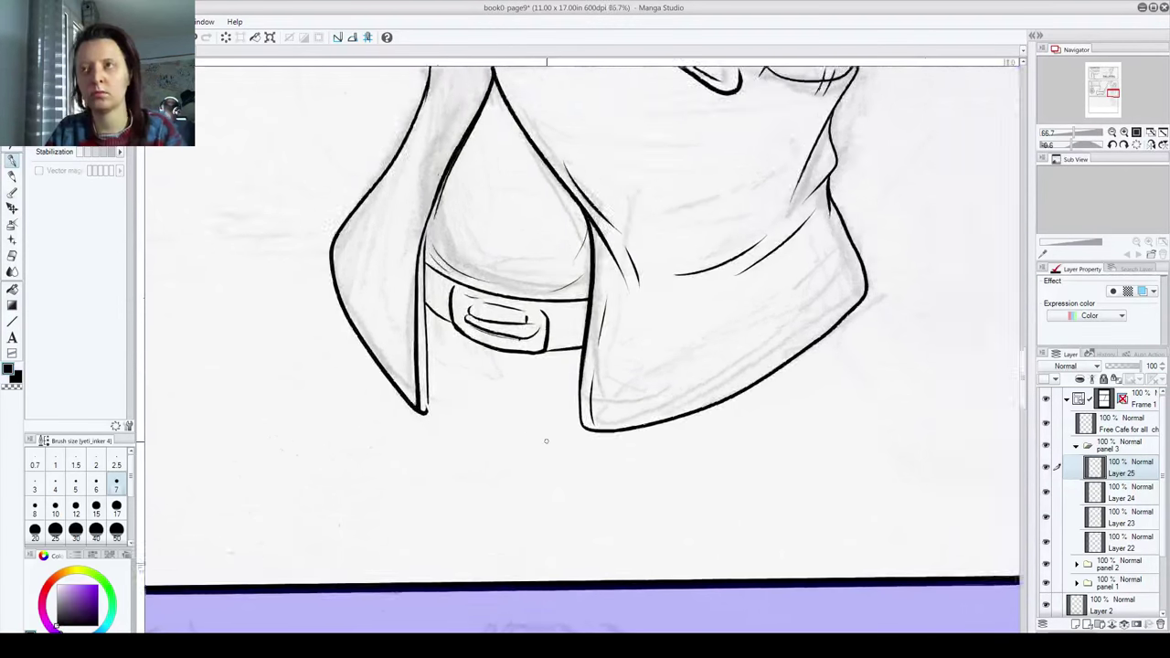
pyautogui.scroll(-4, 539, 445)
pyautogui.moveTo(566, 475); pyautogui.dragTo(571, 586)
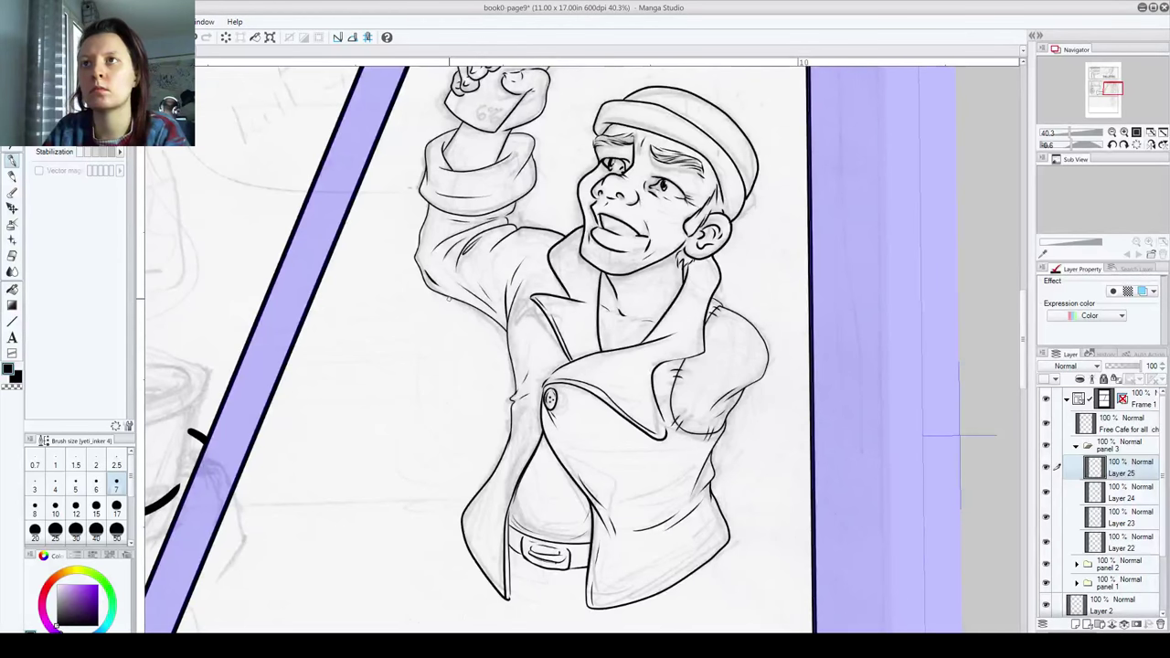
# Step: Add another new layer at the top of the panel 3 folder and set its opacity to 59%
pyautogui.moveTo(486, 469); pyautogui.dragTo(436, 349)
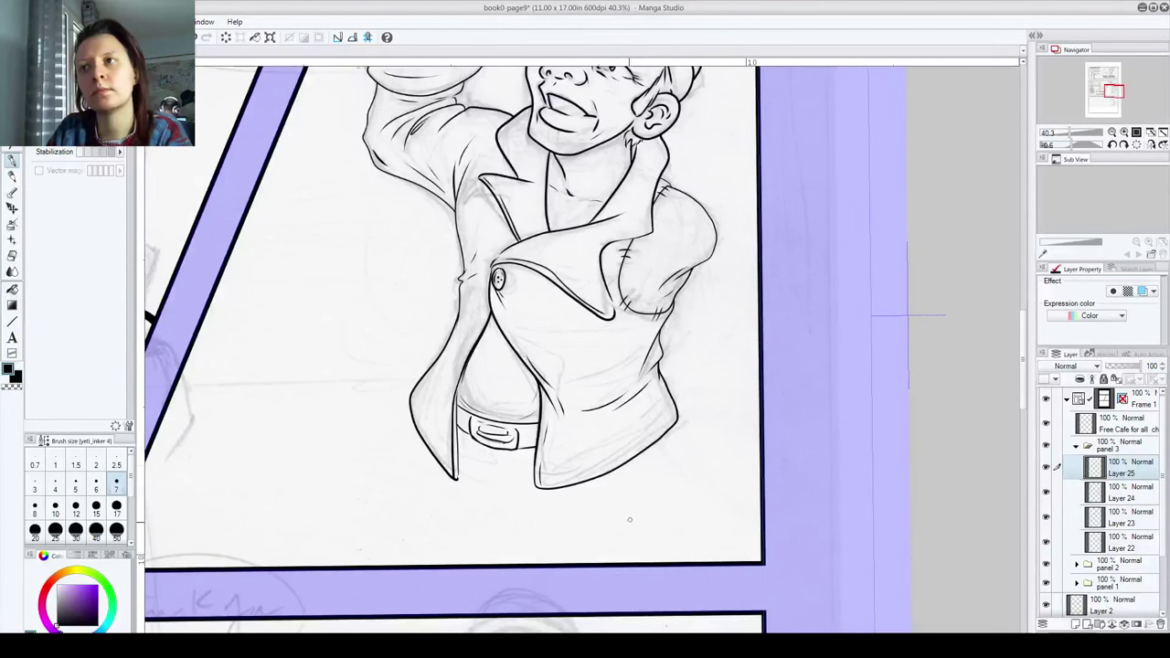
pyautogui.click(1078, 624)
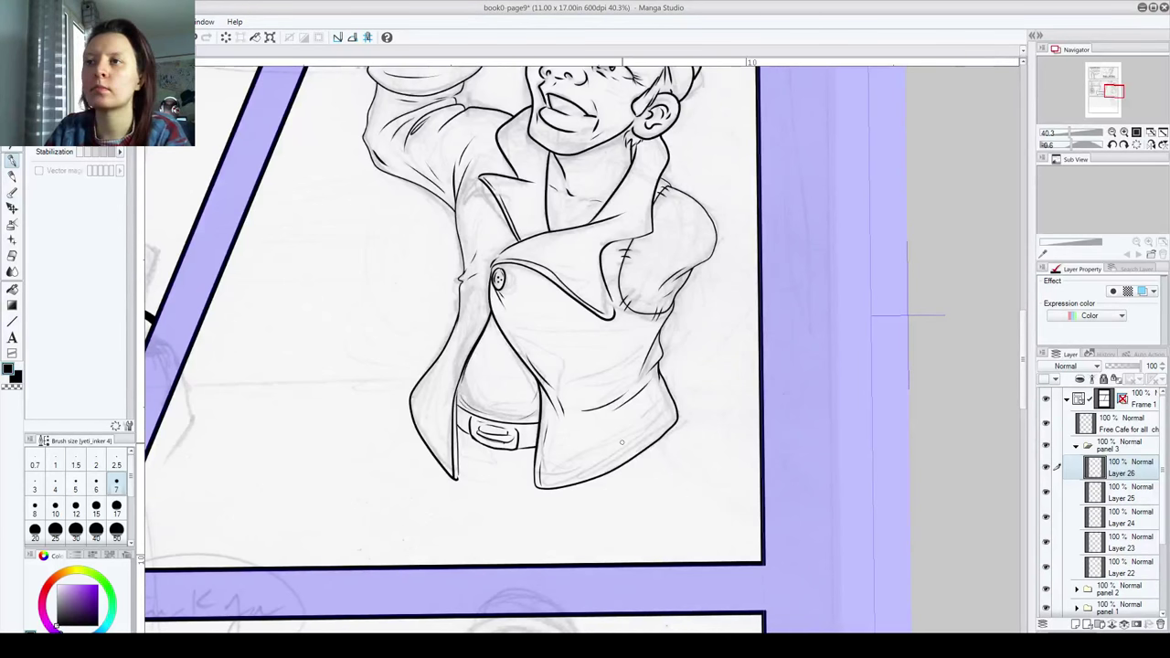
pyautogui.moveTo(426, 446); pyautogui.dragTo(448, 564)
pyautogui.hotkey('ctrl', 'z')
pyautogui.moveTo(415, 382)
pyautogui.mouseDown()
pyautogui.moveTo(422, 572)
pyautogui.moveTo(475, 454)
pyautogui.moveTo(478, 395)
pyautogui.mouseUp()
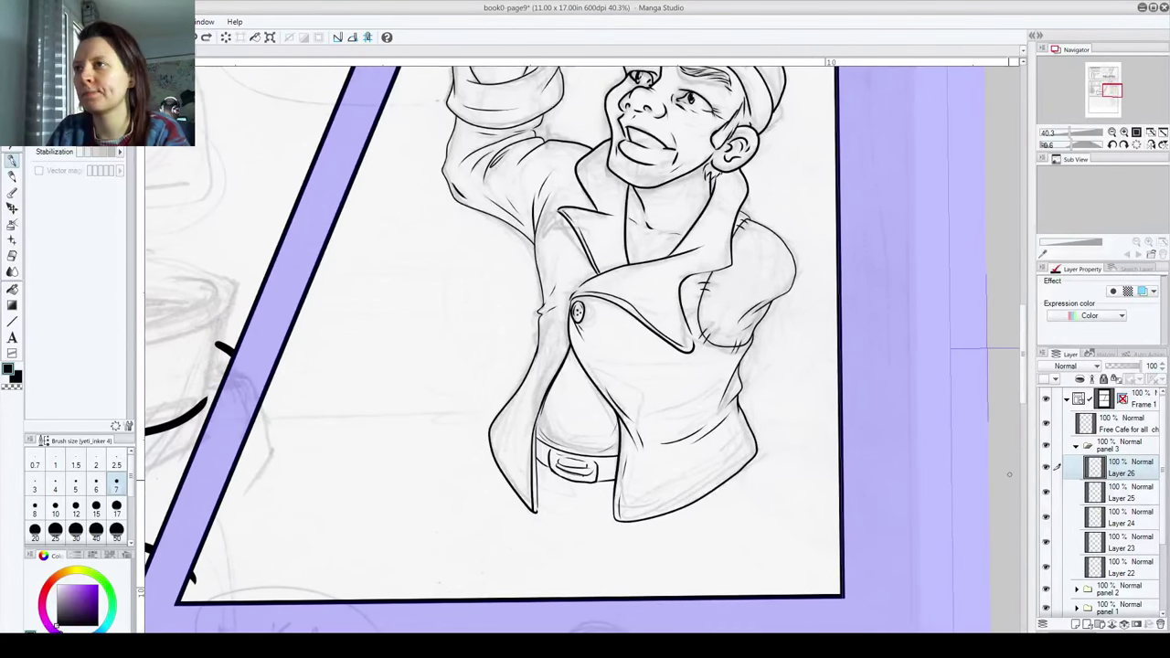
pyautogui.click(1126, 366)
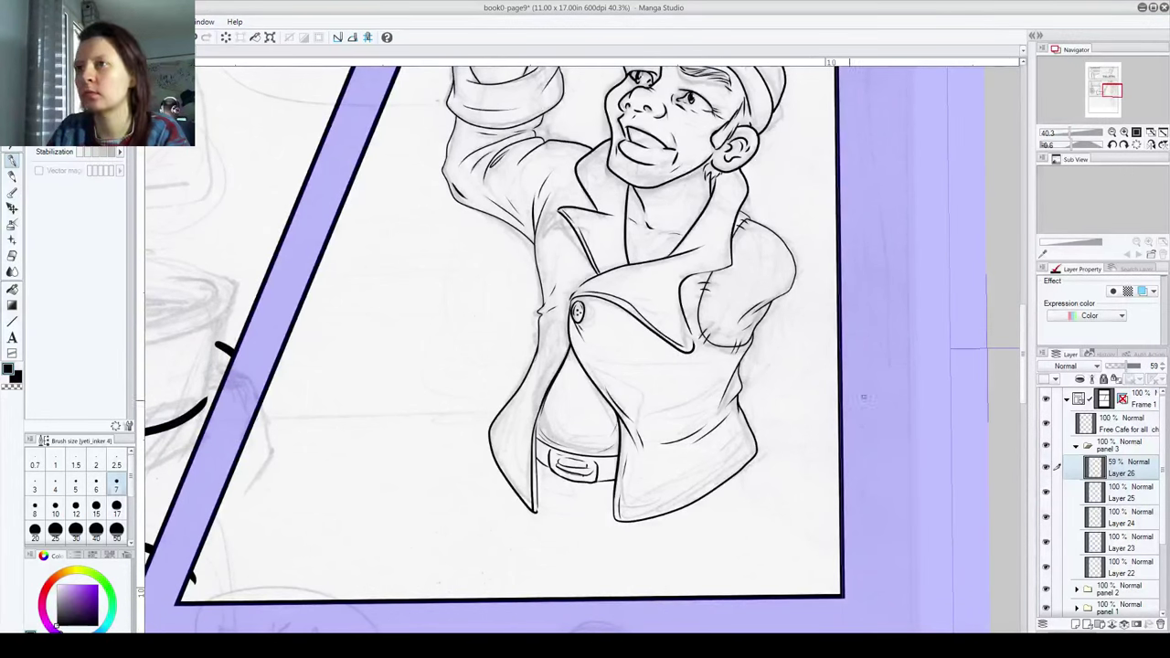
pyautogui.moveTo(494, 436)
pyautogui.mouseDown()
pyautogui.moveTo(379, 471)
pyautogui.moveTo(316, 448)
pyautogui.moveTo(290, 540)
pyautogui.moveTo(338, 566)
pyautogui.mouseUp()
pyautogui.moveTo(384, 598)
pyautogui.mouseDown()
pyautogui.moveTo(309, 426)
pyautogui.moveTo(329, 443)
pyautogui.mouseUp()
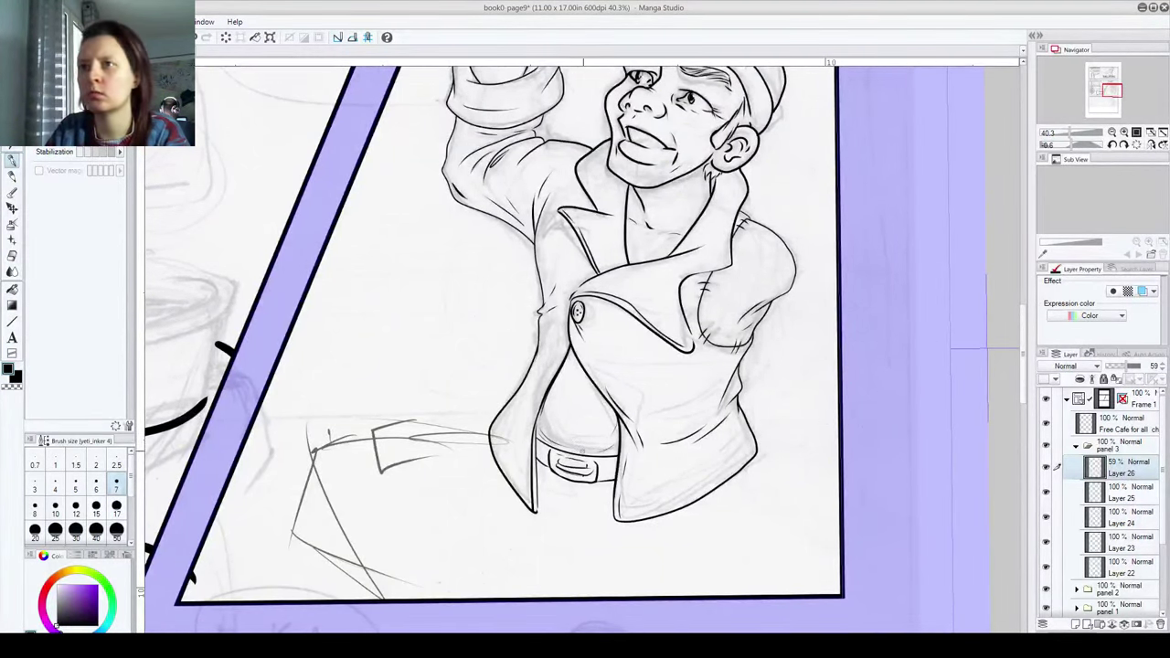
pyautogui.hotkey('ctrl', 'z')
pyautogui.hotkey('ctrl', 'z')
pyautogui.hotkey('ctrl', 'z')
pyautogui.hotkey('ctrl', 'z')
pyautogui.hotkey('ctrl', 'z')
pyautogui.hotkey('ctrl', 'z')
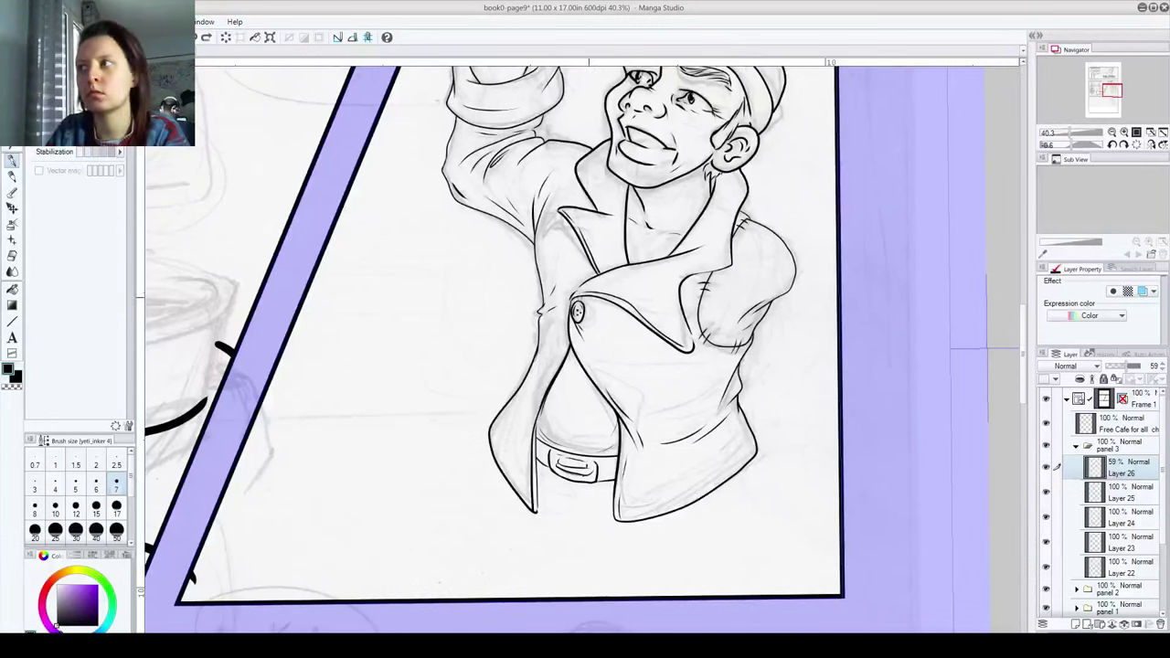
# Step: Lower the opacity of the empty top layer in the panel 3 folder to 29%
pyautogui.moveTo(1132, 366); pyautogui.dragTo(1116, 368)
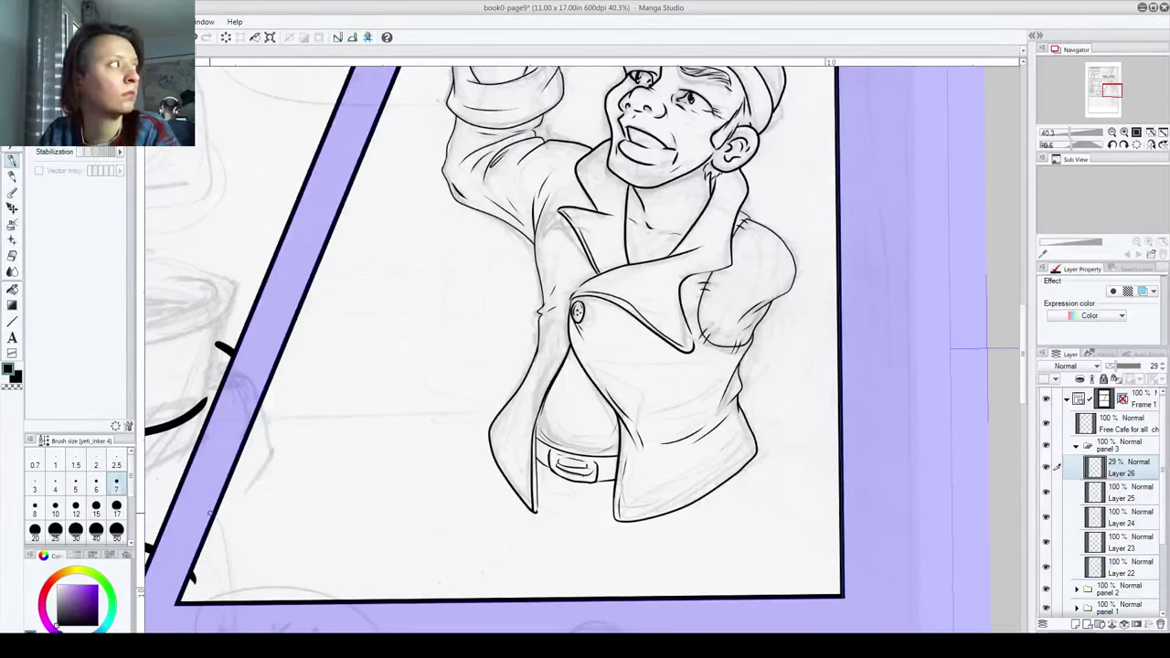
pyautogui.moveTo(372, 508); pyautogui.dragTo(349, 482)
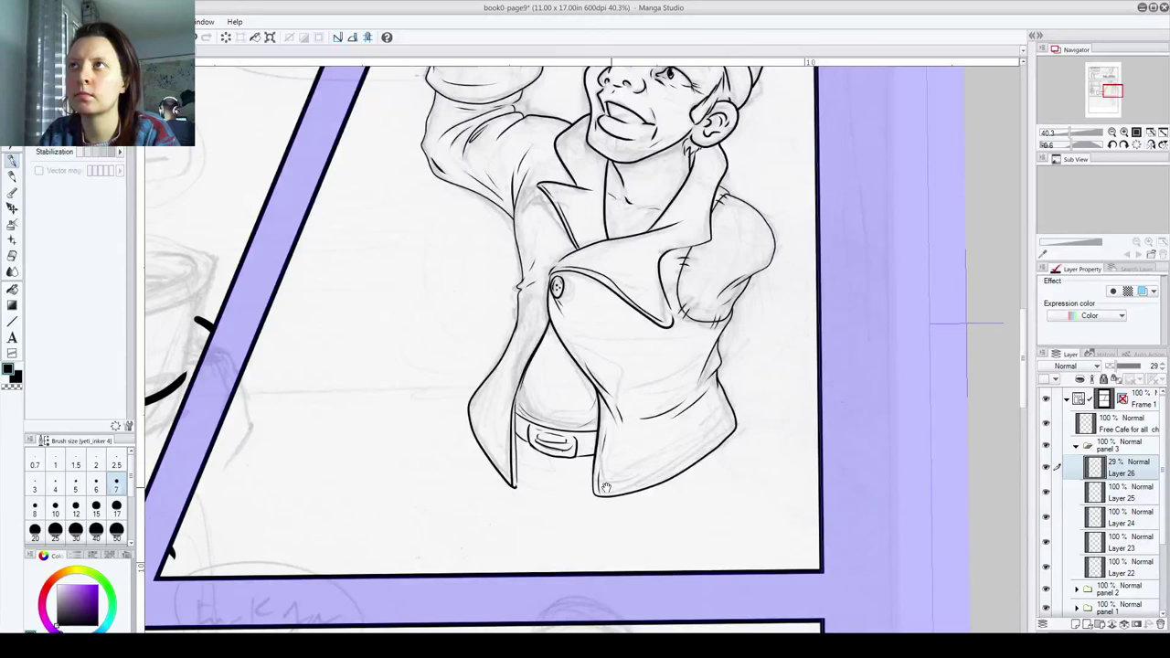
pyautogui.moveTo(582, 317)
pyautogui.mouseDown()
pyautogui.moveTo(646, 563)
pyautogui.moveTo(592, 343)
pyautogui.moveTo(611, 395)
pyautogui.mouseUp()
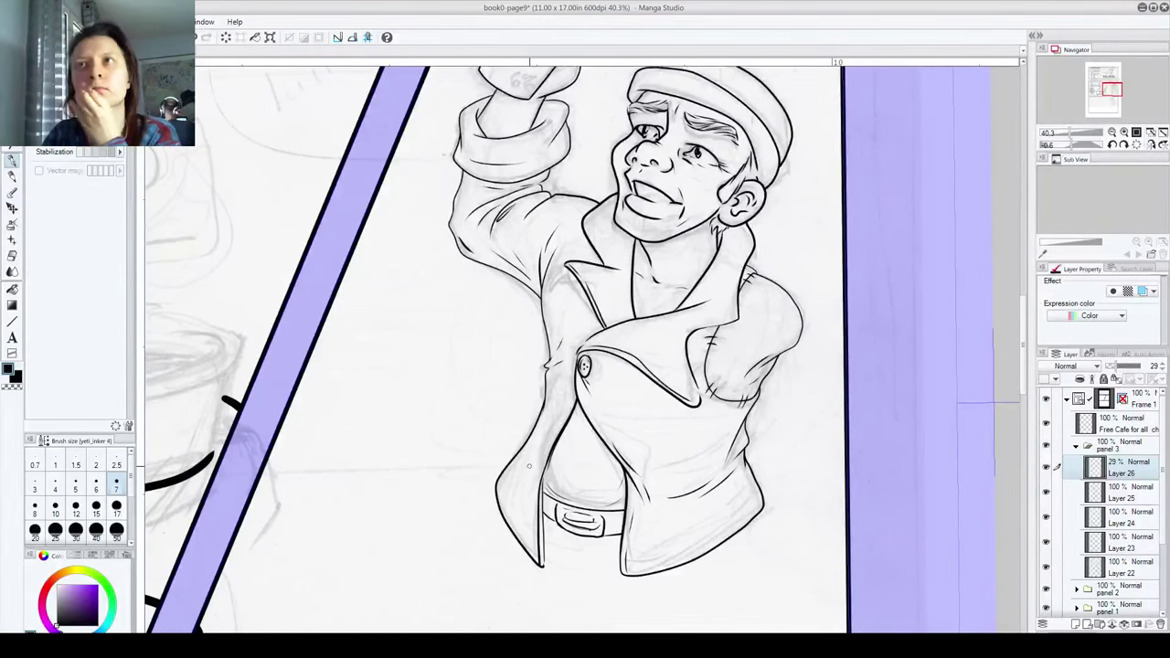
# Step: Return to the cafe cart in panel 2, collapsing the panel 3 layer folder and expanding the panel 2 folder
pyautogui.moveTo(483, 360); pyautogui.dragTo(903, 413)
pyautogui.moveTo(640, 435); pyautogui.dragTo(738, 382)
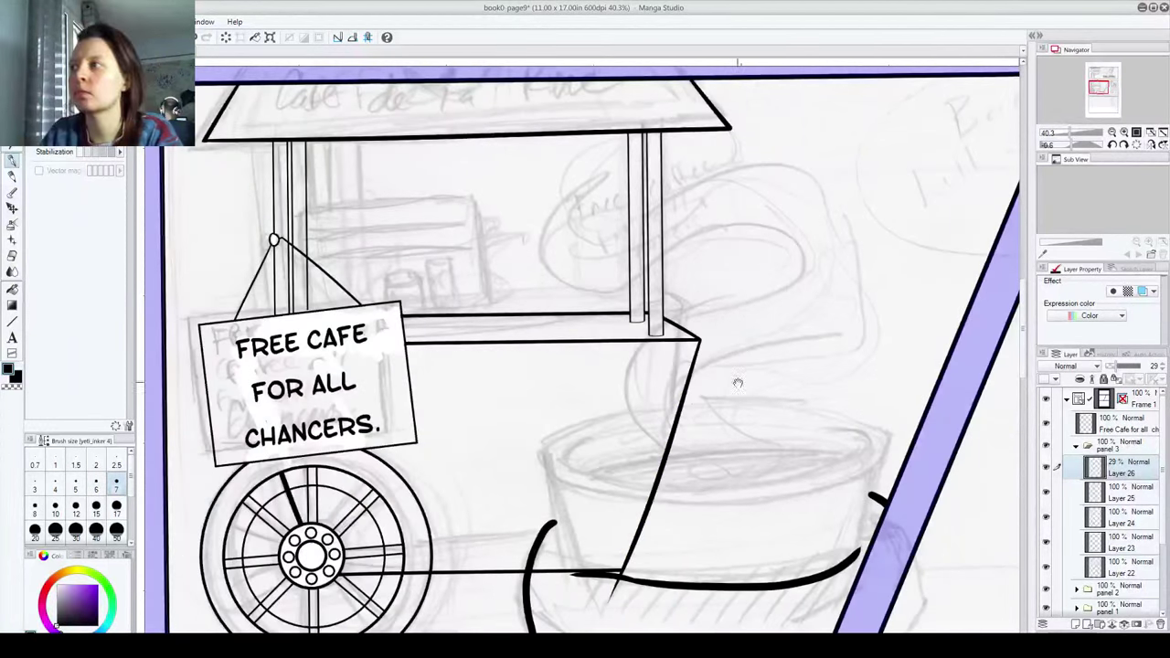
pyautogui.click(1076, 447)
pyautogui.click(1078, 466)
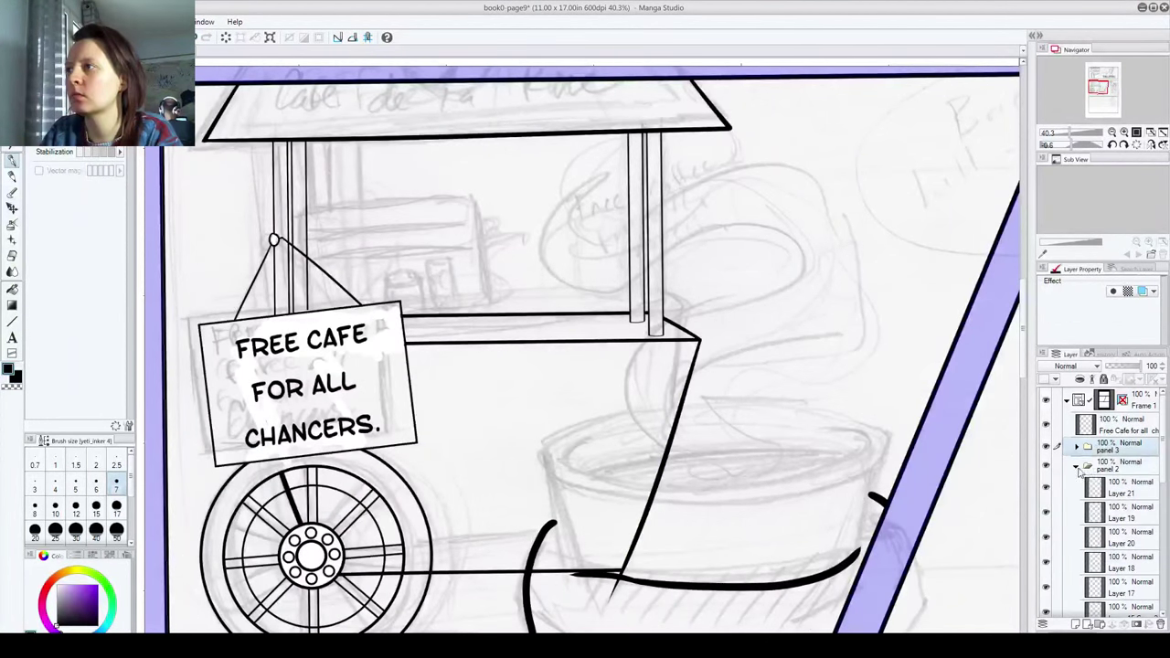
pyautogui.scroll(-3, 1166, 502)
pyautogui.scroll(-1, 1166, 502)
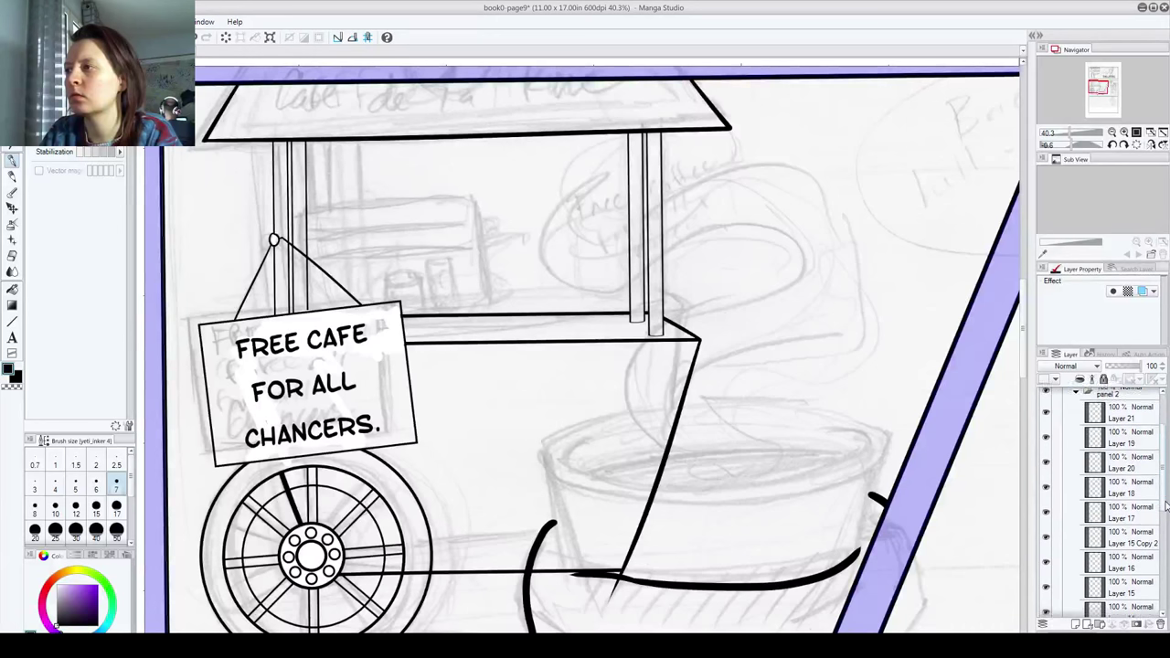
pyautogui.scroll(1, 1166, 502)
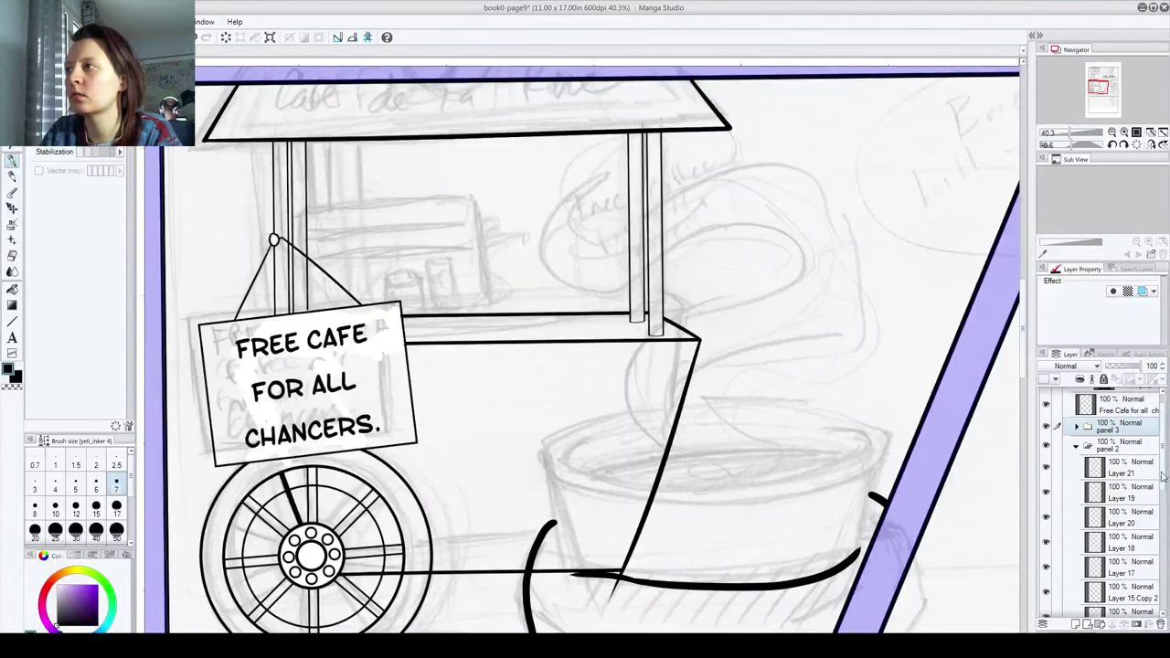
# Step: Check what Layer 21 contains by toggling its visibility, and add a new layer above it in the panel 2 folder
pyautogui.click(1120, 470)
pyautogui.click(1047, 470)
pyautogui.click(1047, 469)
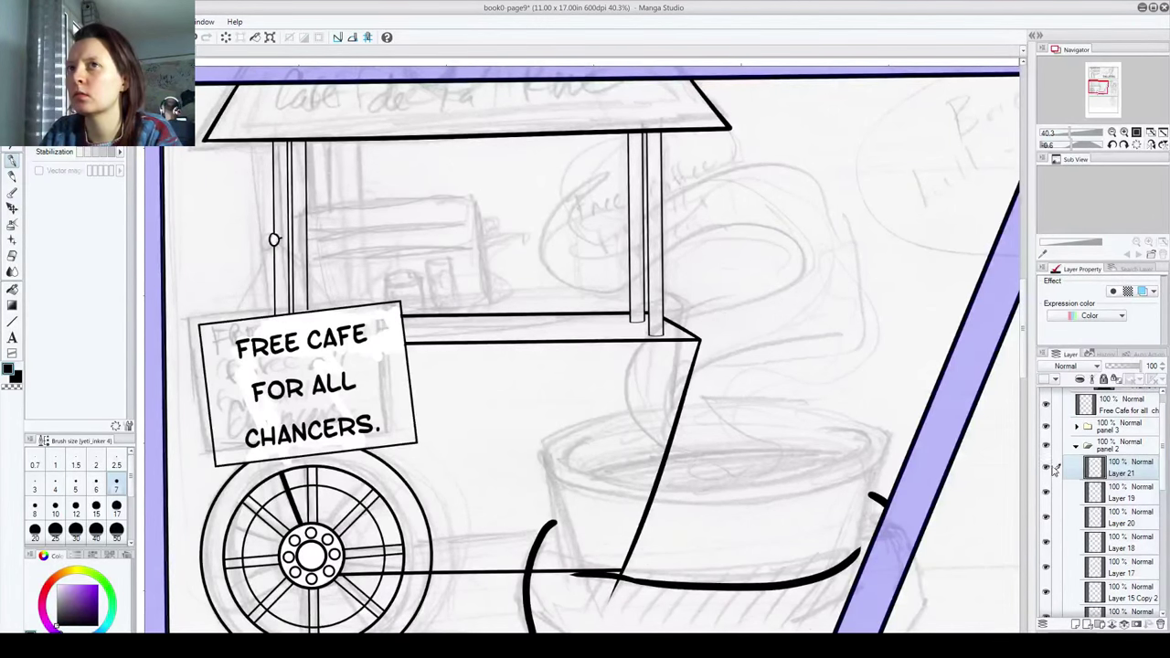
pyautogui.click(1075, 624)
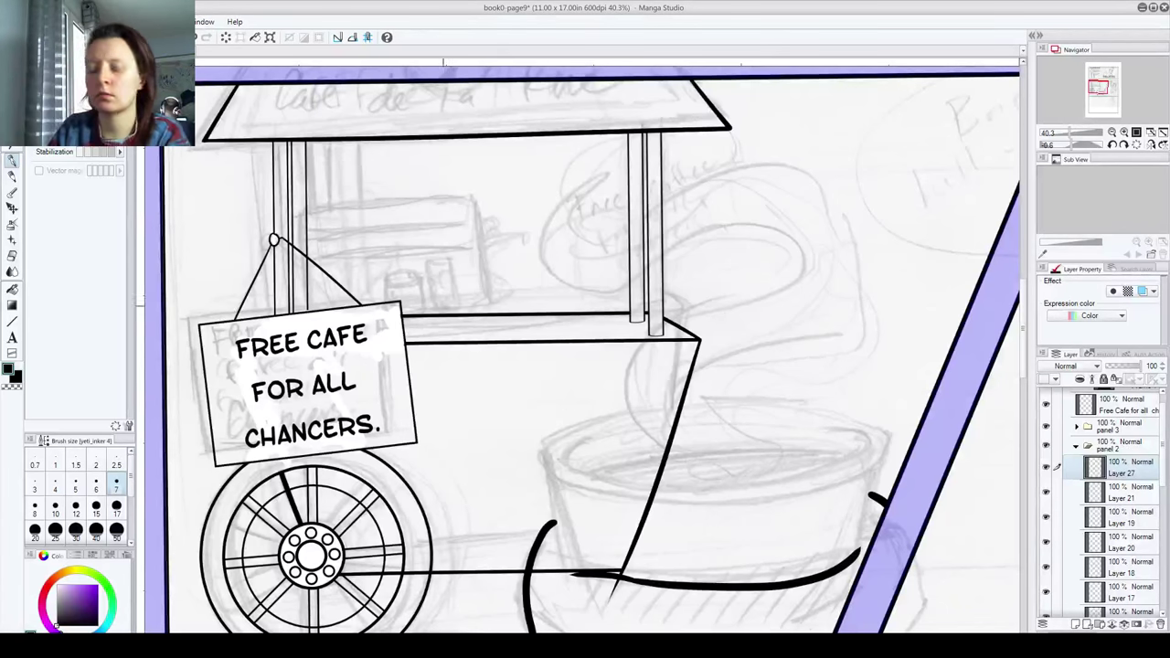
# Step: Ink a thin horizontal line on the cart's countertop, running from the sign's edge as the coffee machine's base
pyautogui.scroll(2, 426, 271)
pyautogui.moveTo(453, 425); pyautogui.dragTo(484, 487)
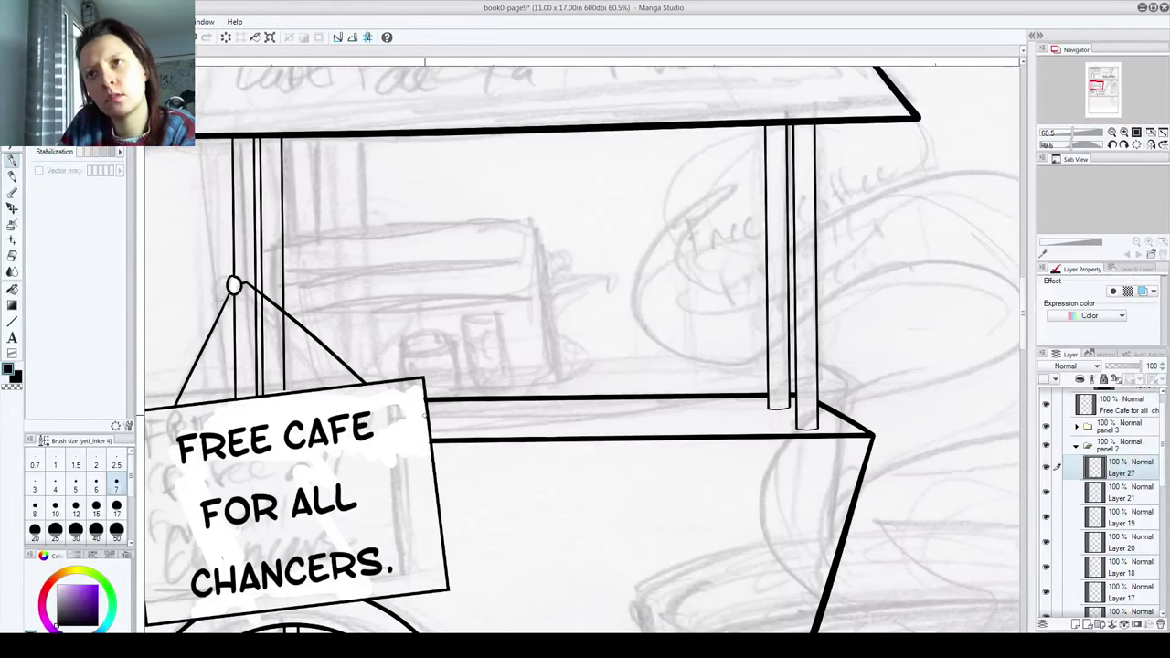
pyautogui.moveTo(422, 414); pyautogui.dragTo(592, 409)
pyautogui.hotkey('ctrl', 'z')
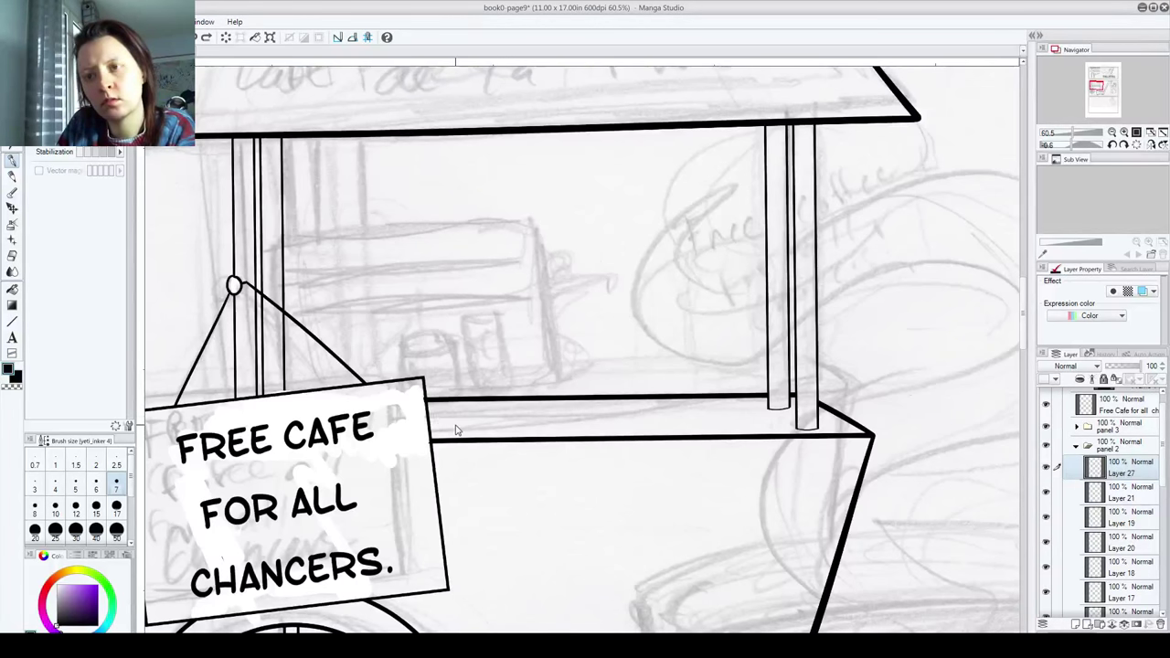
pyautogui.moveTo(427, 420); pyautogui.dragTo(569, 421)
pyautogui.hotkey('ctrl', 'z')
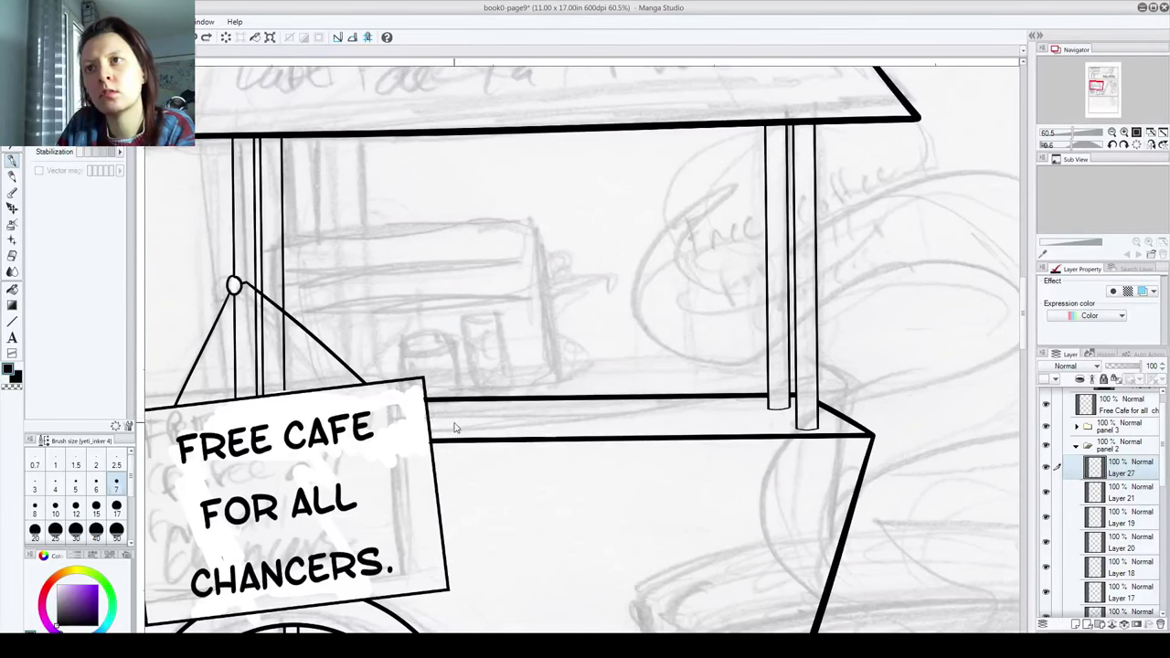
pyautogui.moveTo(429, 419); pyautogui.dragTo(591, 417)
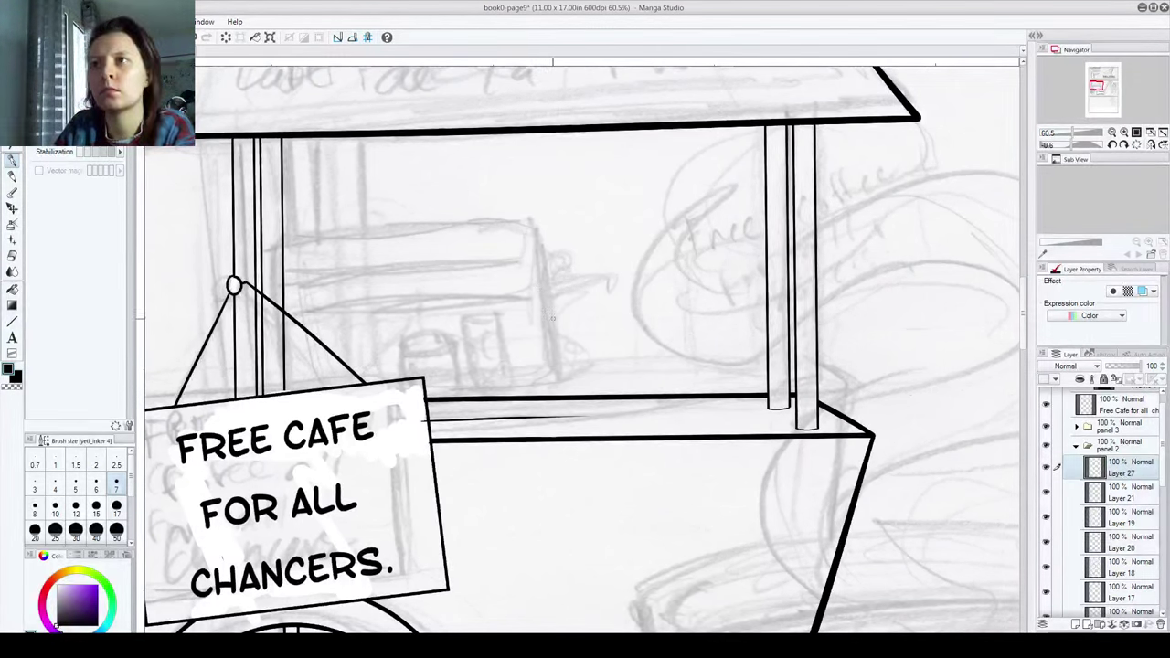
# Step: Ink the coffee machine's vertical side line down to the counter and join it to the base line with a curved corner
pyautogui.moveTo(547, 222); pyautogui.dragTo(552, 438)
pyautogui.hotkey('ctrl', 'z')
pyautogui.moveTo(547, 222); pyautogui.dragTo(552, 452)
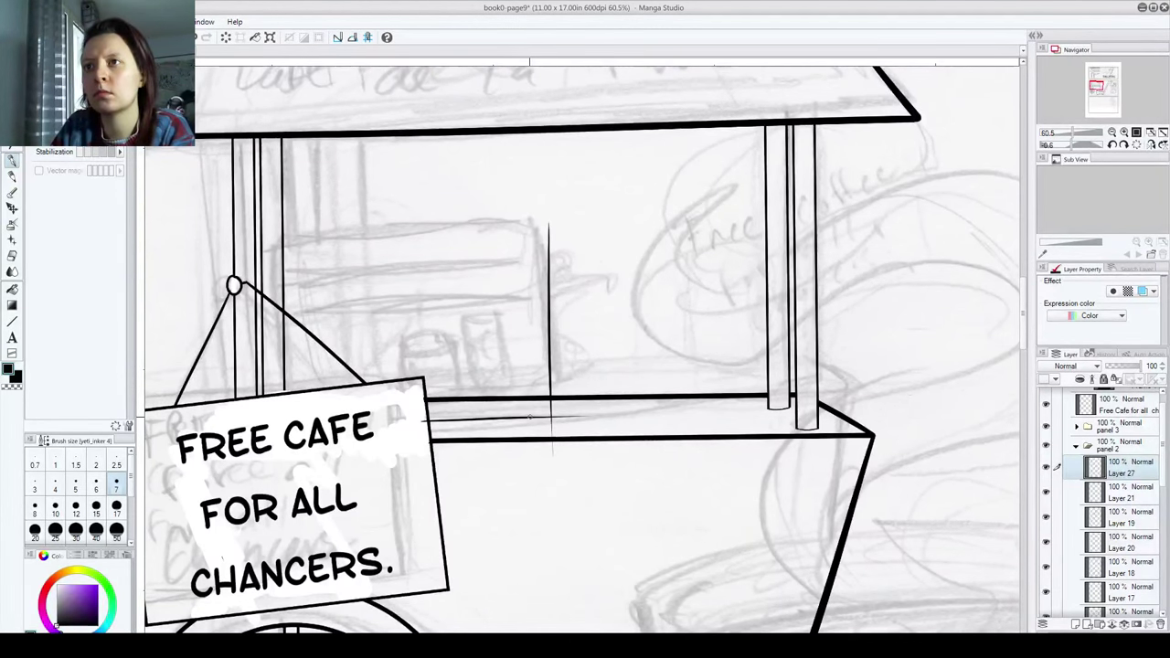
pyautogui.hotkey('ctrl', 'z')
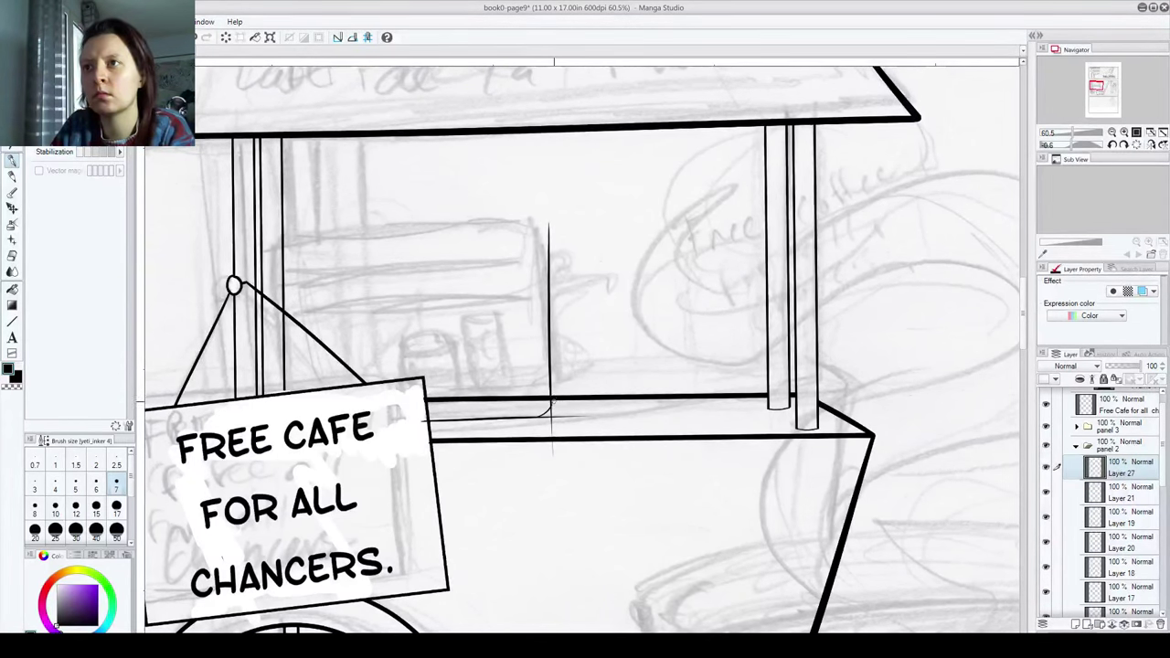
pyautogui.moveTo(534, 417); pyautogui.dragTo(548, 402)
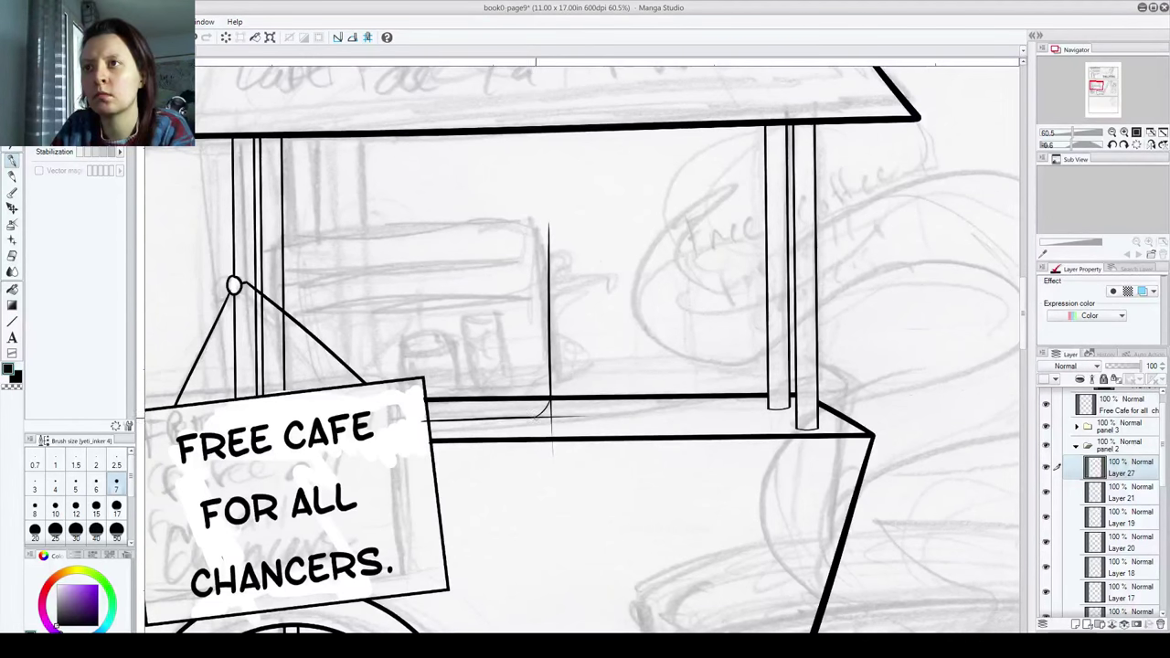
# Step: Erase the line ends that overshoot the coffee machine's curved lower corner and the sign's edge
pyautogui.scroll(4, 511, 408)
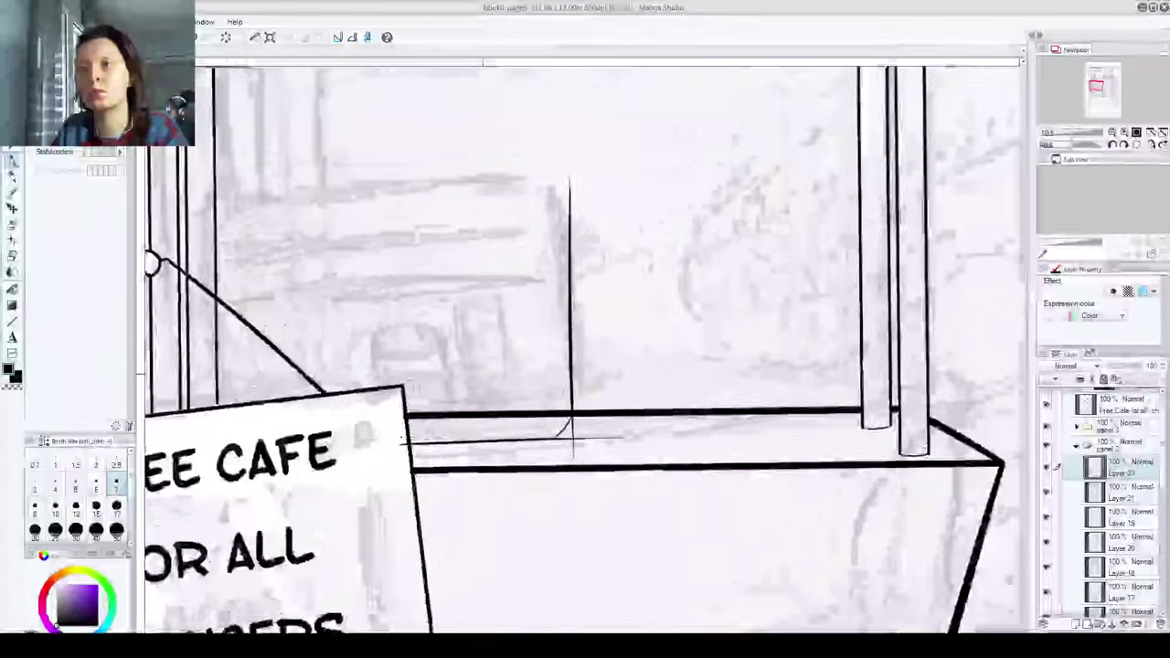
pyautogui.moveTo(599, 517)
pyautogui.mouseDown()
pyautogui.moveTo(591, 475)
pyautogui.moveTo(595, 418)
pyautogui.moveTo(568, 436)
pyautogui.mouseUp()
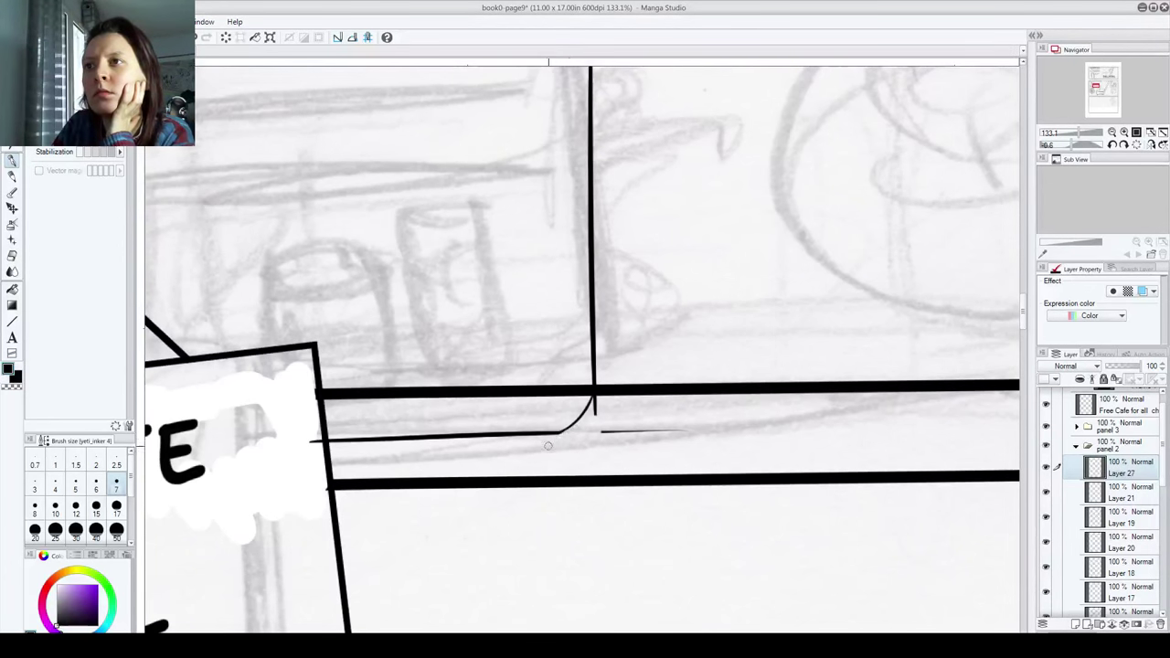
pyautogui.moveTo(596, 400)
pyautogui.mouseDown()
pyautogui.moveTo(595, 436)
pyautogui.moveTo(689, 433)
pyautogui.mouseUp()
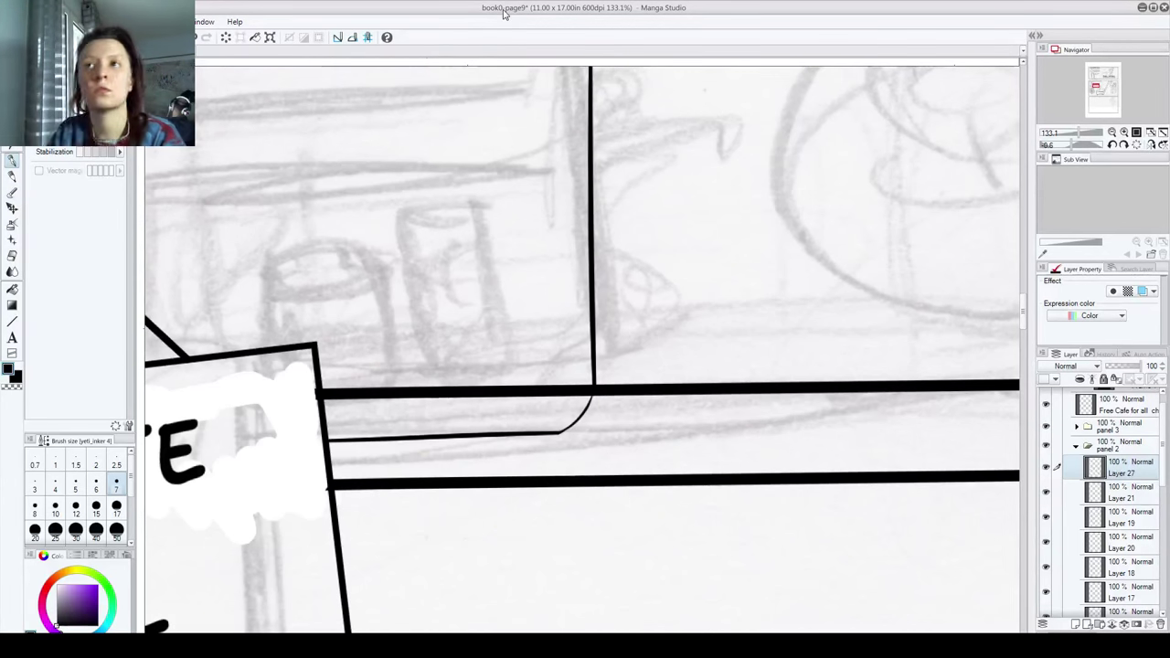
pyautogui.moveTo(535, 287); pyautogui.dragTo(536, 328)
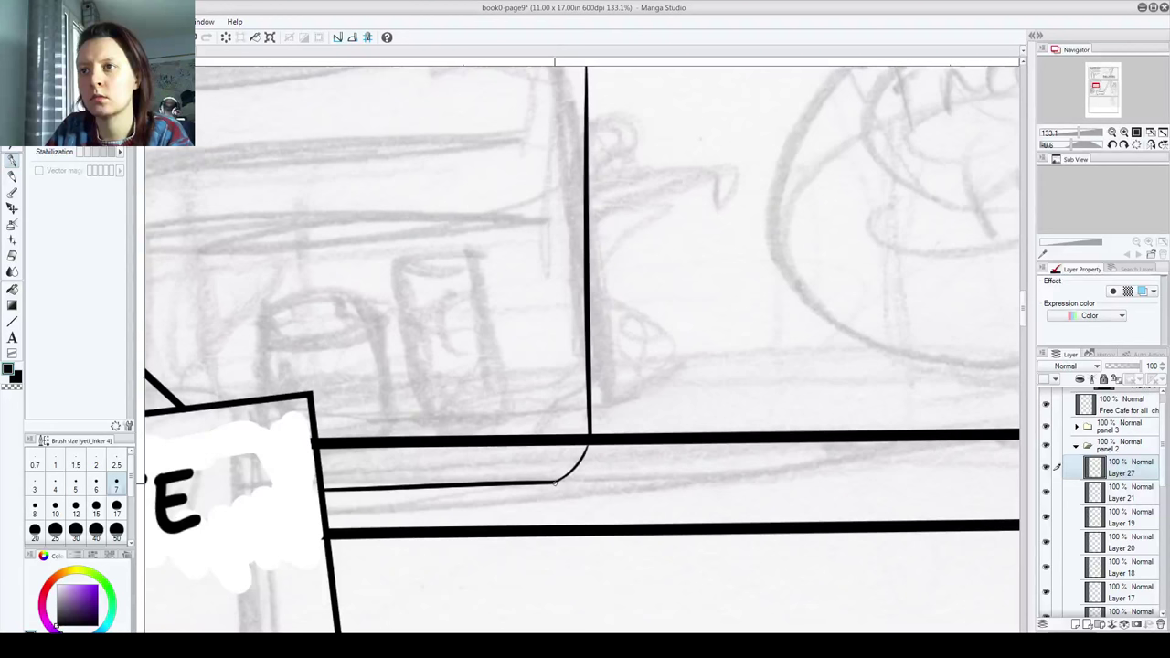
pyautogui.moveTo(558, 482)
pyautogui.mouseDown()
pyautogui.moveTo(556, 496)
pyautogui.moveTo(590, 430)
pyautogui.mouseUp()
pyautogui.hotkey('ctrl', 'z')
pyautogui.scroll(5, 604, 402)
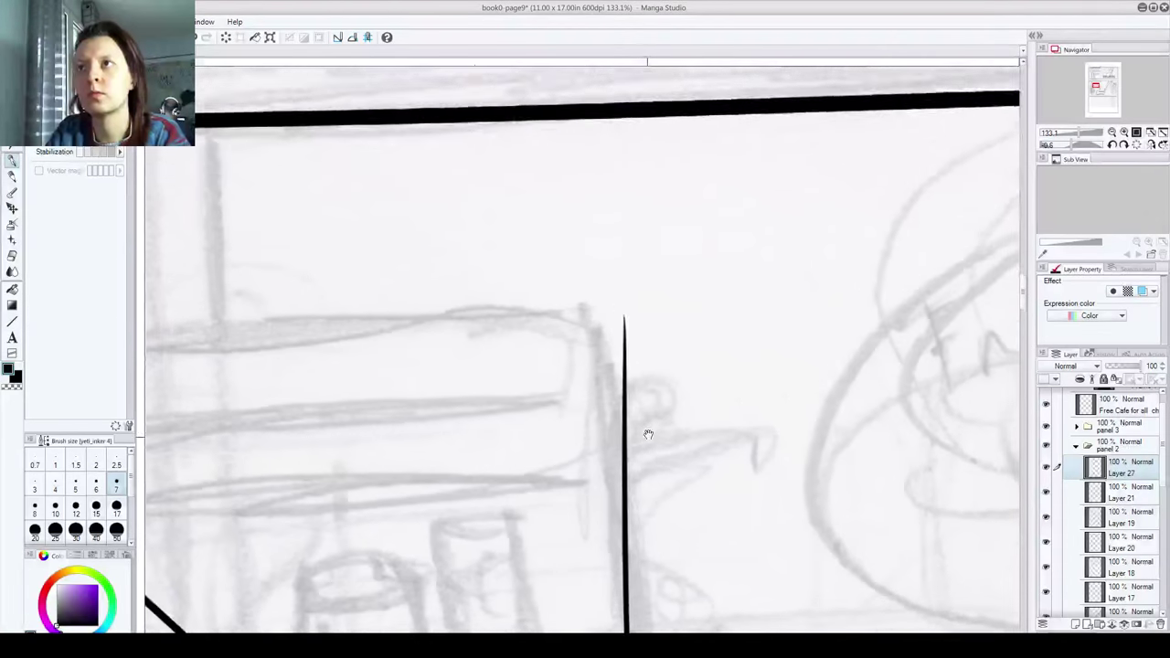
pyautogui.scroll(-4, 613, 369)
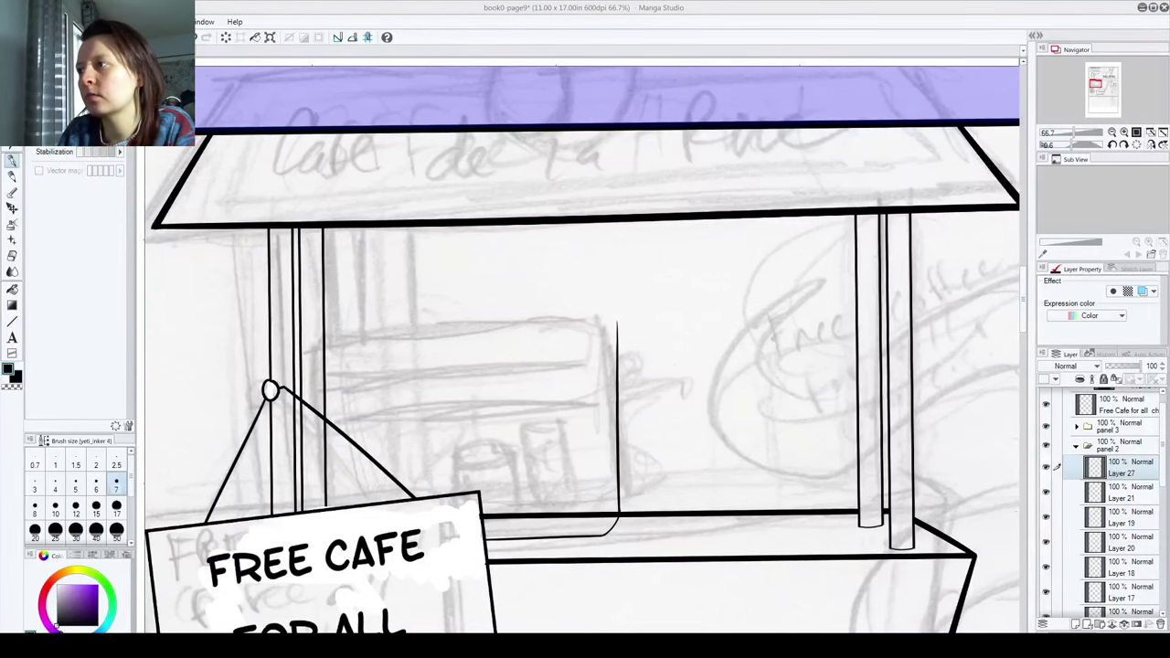
# Step: Add another new layer and ink the two vertical sides and base curve of a small shaker beside the coffee machine
pyautogui.hotkey('ctrl', 'shift', 'n')
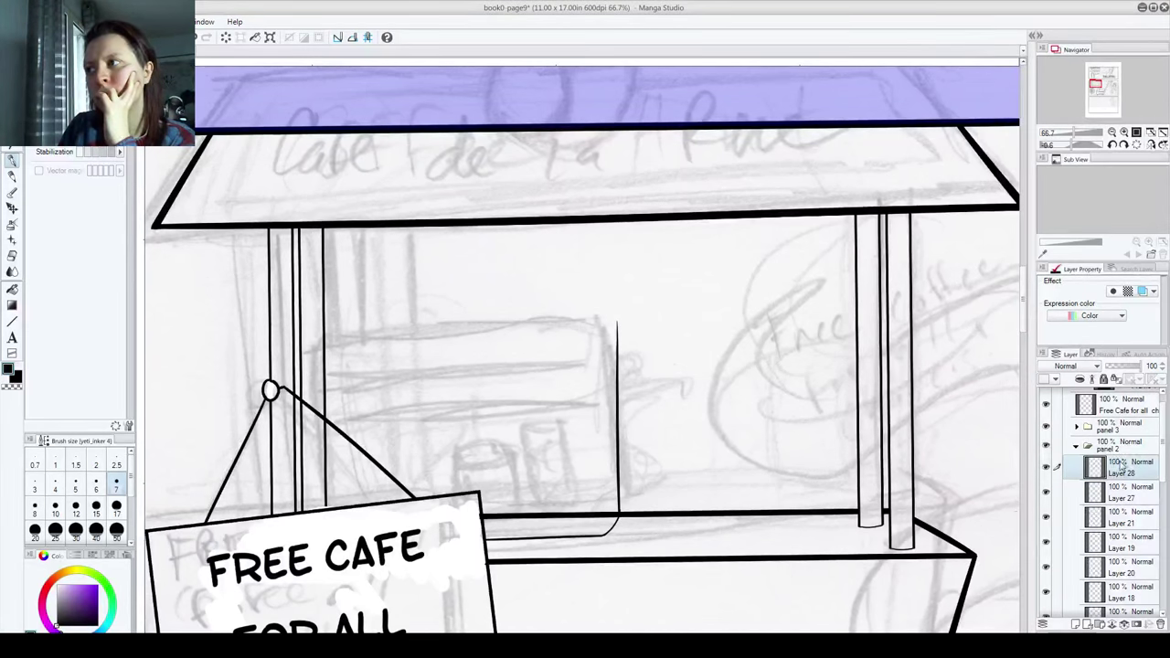
pyautogui.click(1046, 468)
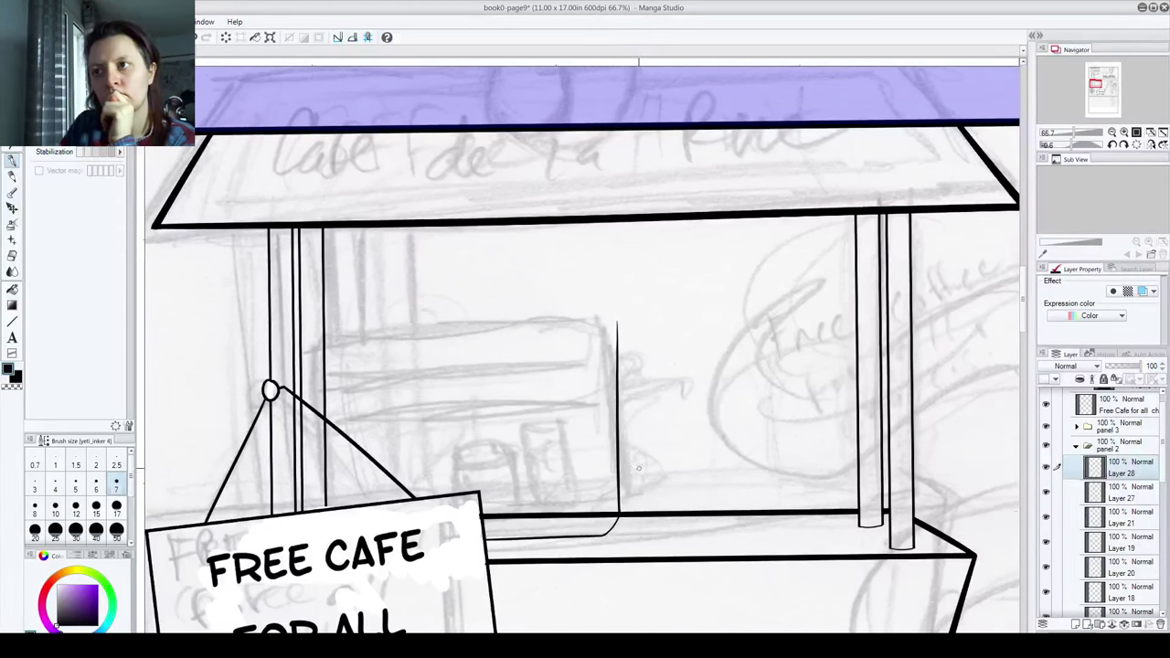
pyautogui.moveTo(637, 466); pyautogui.dragTo(641, 551)
pyautogui.hotkey('ctrl', 'z')
pyautogui.moveTo(638, 454); pyautogui.dragTo(640, 541)
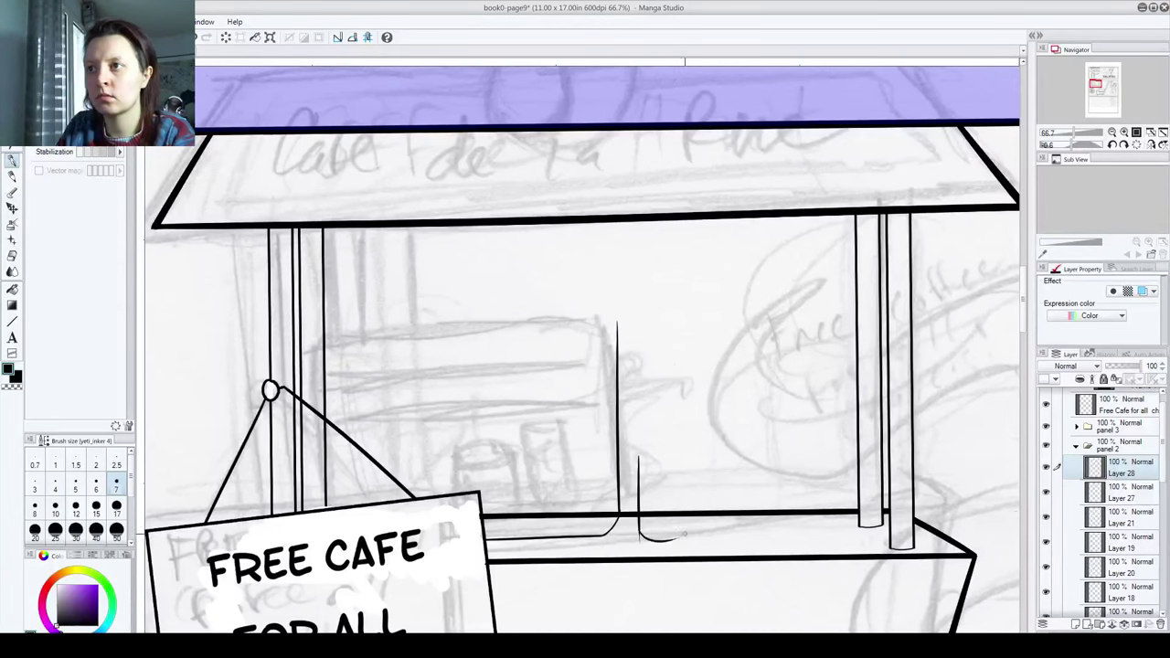
pyautogui.moveTo(676, 454); pyautogui.dragTo(677, 549)
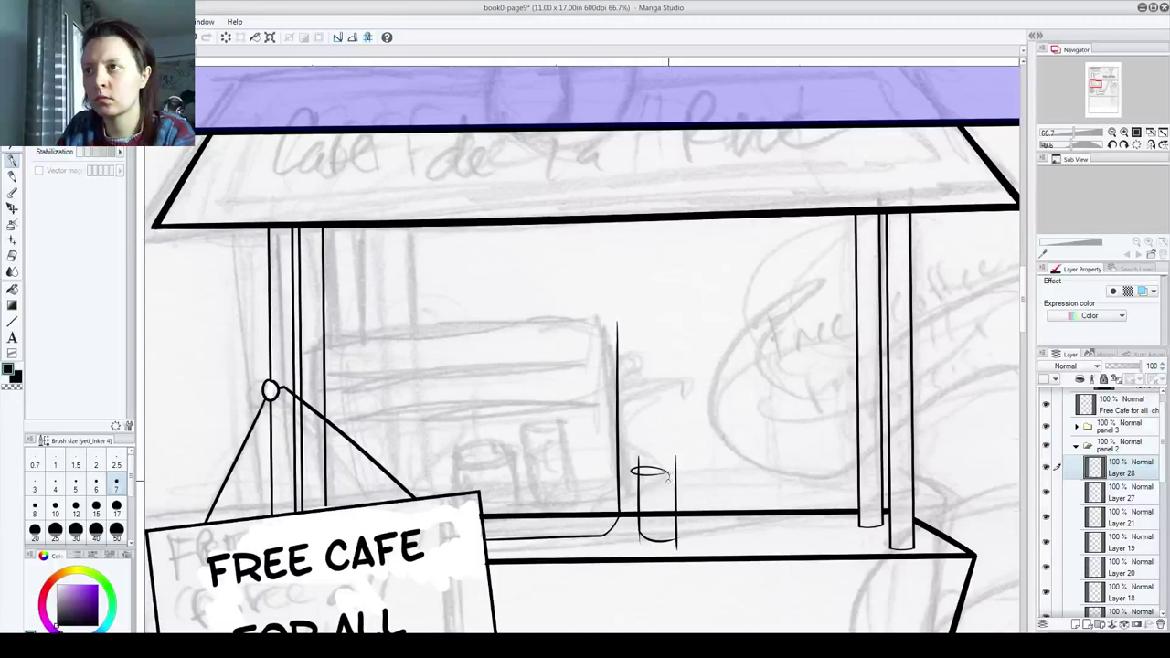
# Step: Ink a narrow elliptical rim across the top of the shaker and redraw its curved base slightly higher
pyautogui.moveTo(675, 471)
pyautogui.mouseDown()
pyautogui.moveTo(639, 477)
pyautogui.moveTo(676, 469)
pyautogui.moveTo(640, 481)
pyautogui.moveTo(681, 472)
pyautogui.mouseUp()
pyautogui.hotkey('ctrl', 'z')
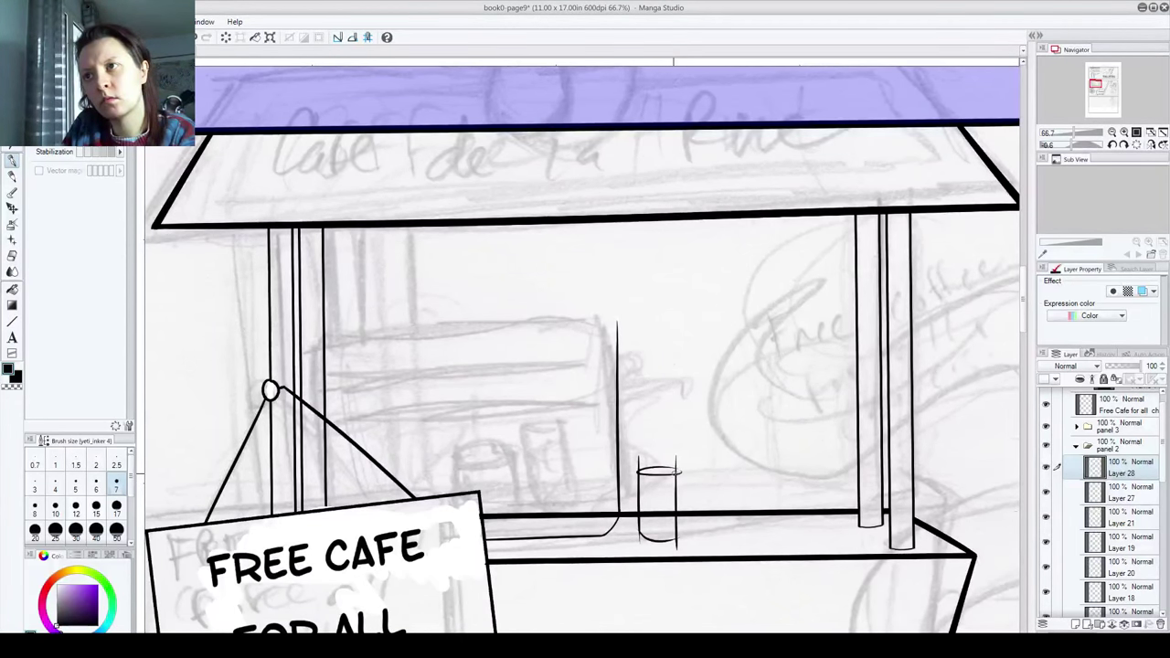
pyautogui.hotkey('ctrl', 'z')
pyautogui.hotkey('ctrl', 'z')
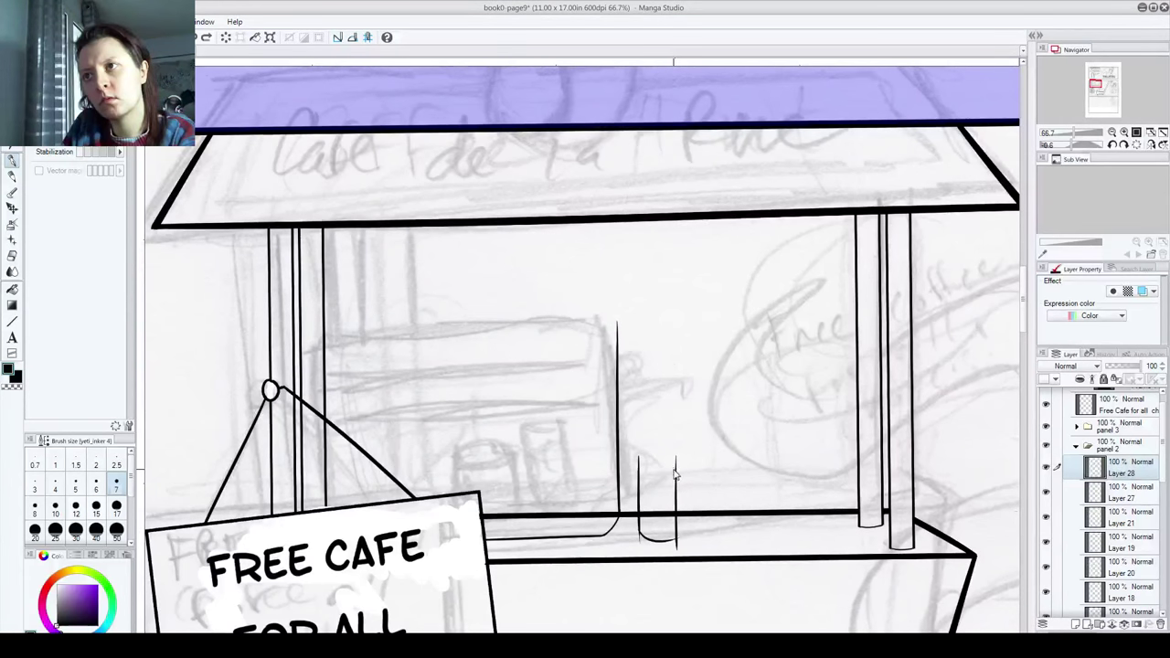
pyautogui.moveTo(644, 470); pyautogui.dragTo(676, 469)
pyautogui.hotkey('ctrl', 'z')
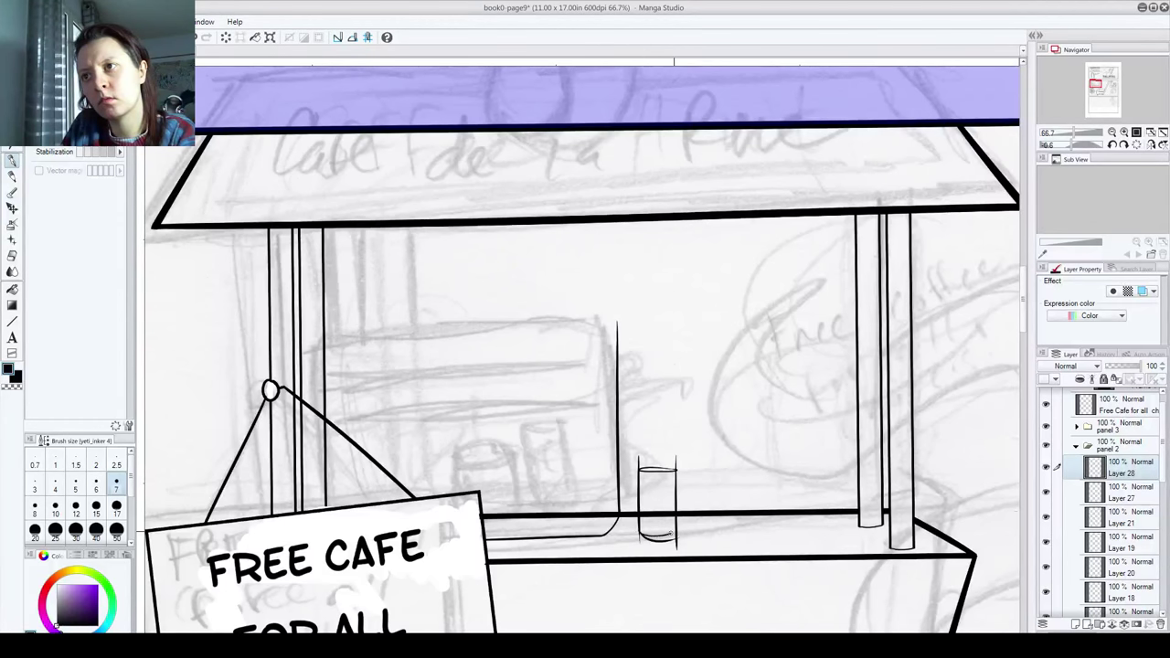
pyautogui.hotkey('ctrl', 'z')
pyautogui.moveTo(642, 536); pyautogui.dragTo(676, 528)
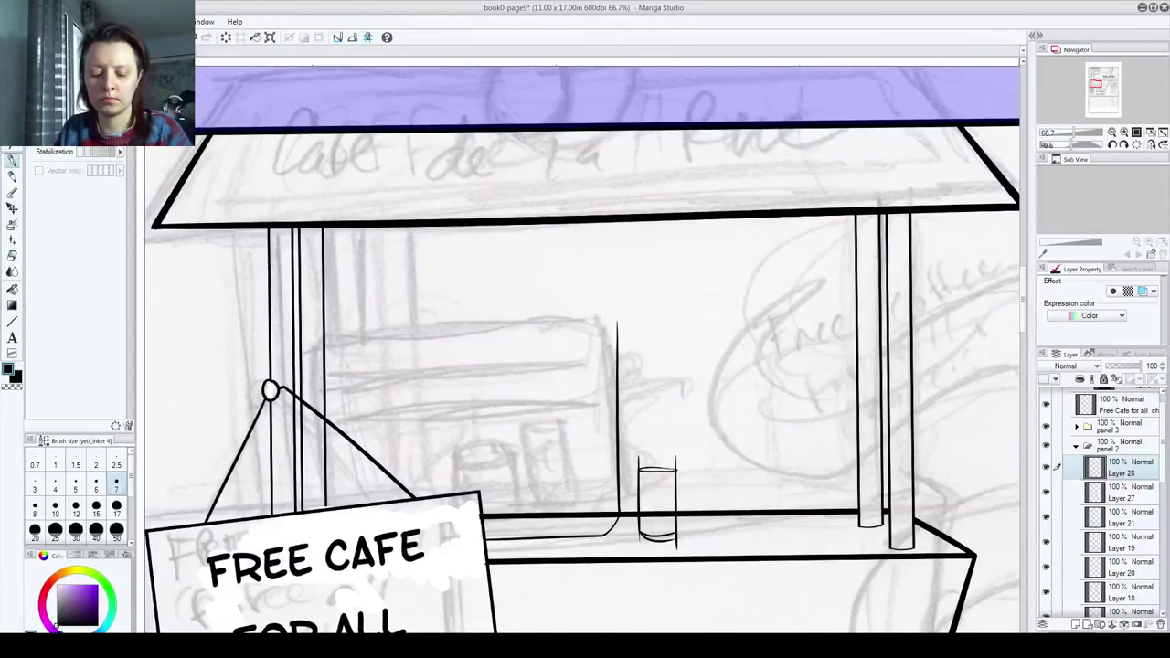
# Step: Erase the surplus base curve and the side line ends sticking out above the shaker's rim and below its base
pyautogui.scroll(2, 656, 435)
pyautogui.scroll(1, 708, 574)
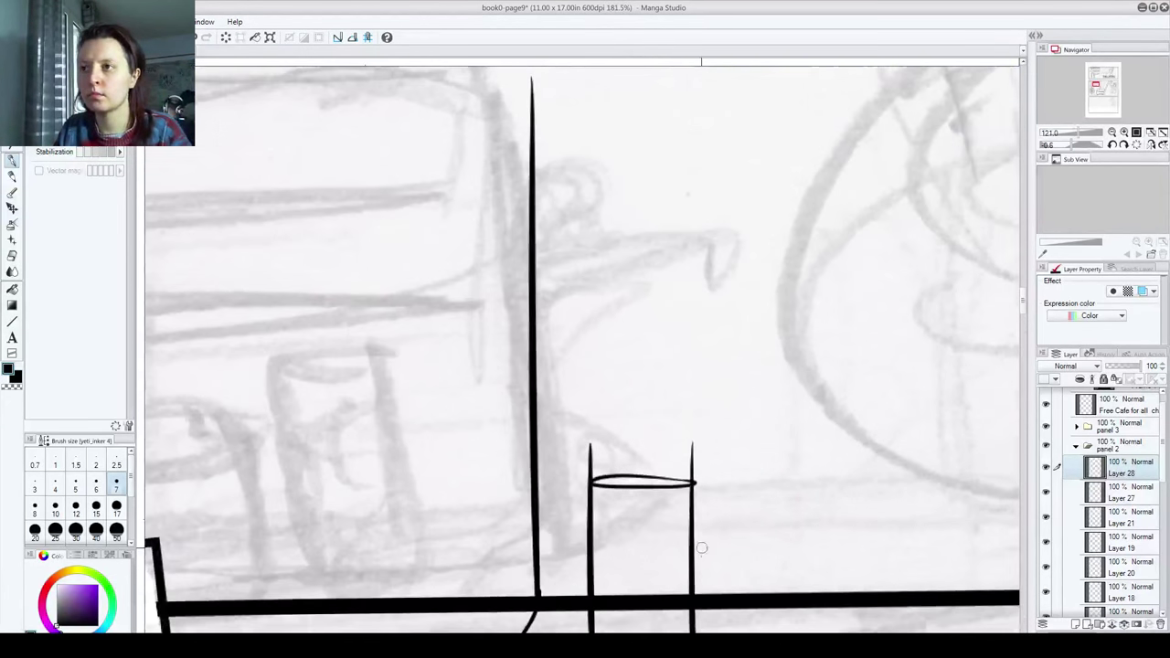
pyautogui.moveTo(702, 548); pyautogui.dragTo(664, 351)
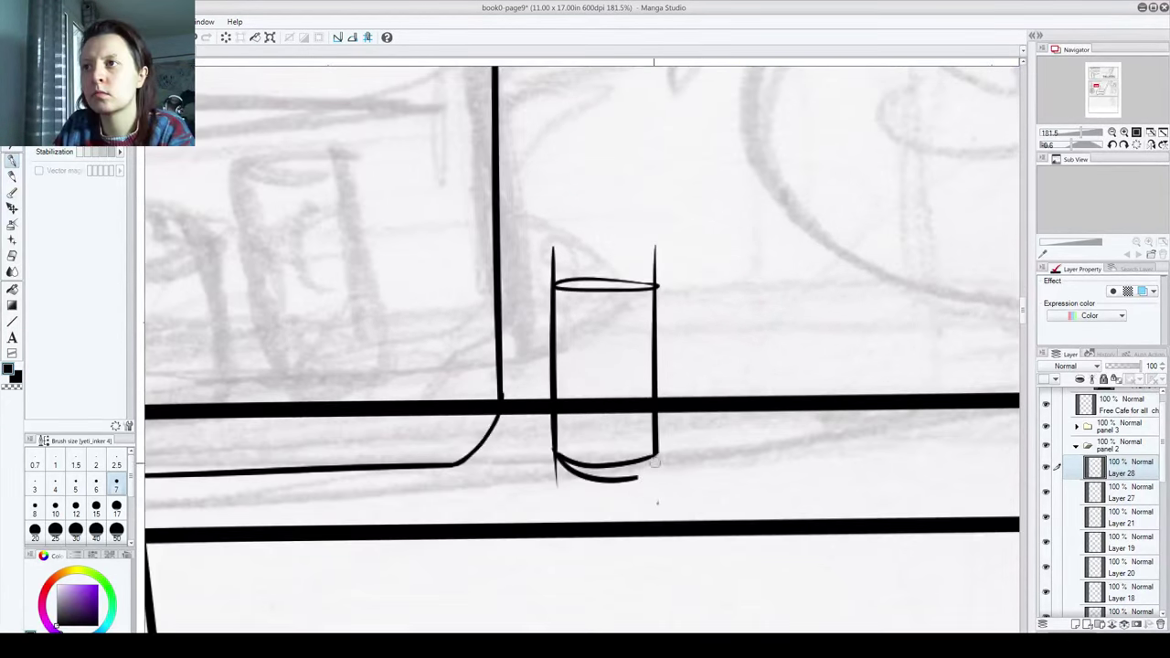
pyautogui.moveTo(635, 501)
pyautogui.mouseDown()
pyautogui.moveTo(609, 483)
pyautogui.moveTo(557, 485)
pyautogui.moveTo(549, 470)
pyautogui.moveTo(570, 466)
pyautogui.moveTo(546, 447)
pyautogui.mouseUp()
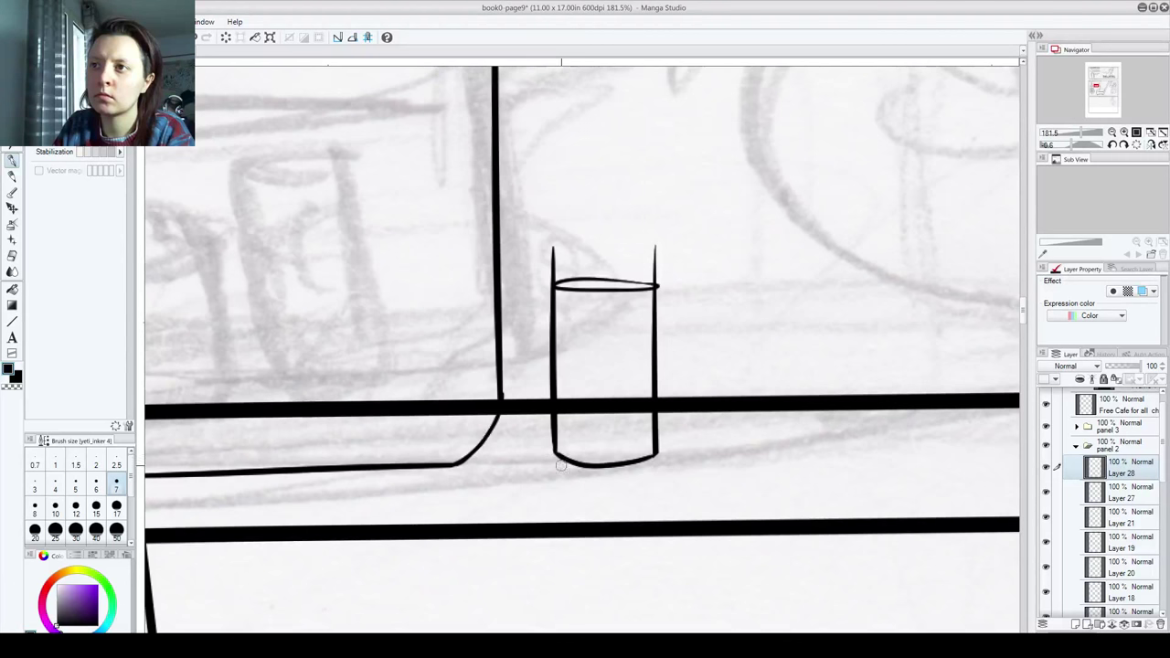
pyautogui.moveTo(556, 250); pyautogui.dragTo(545, 286)
pyautogui.moveTo(657, 254); pyautogui.dragTo(656, 280)
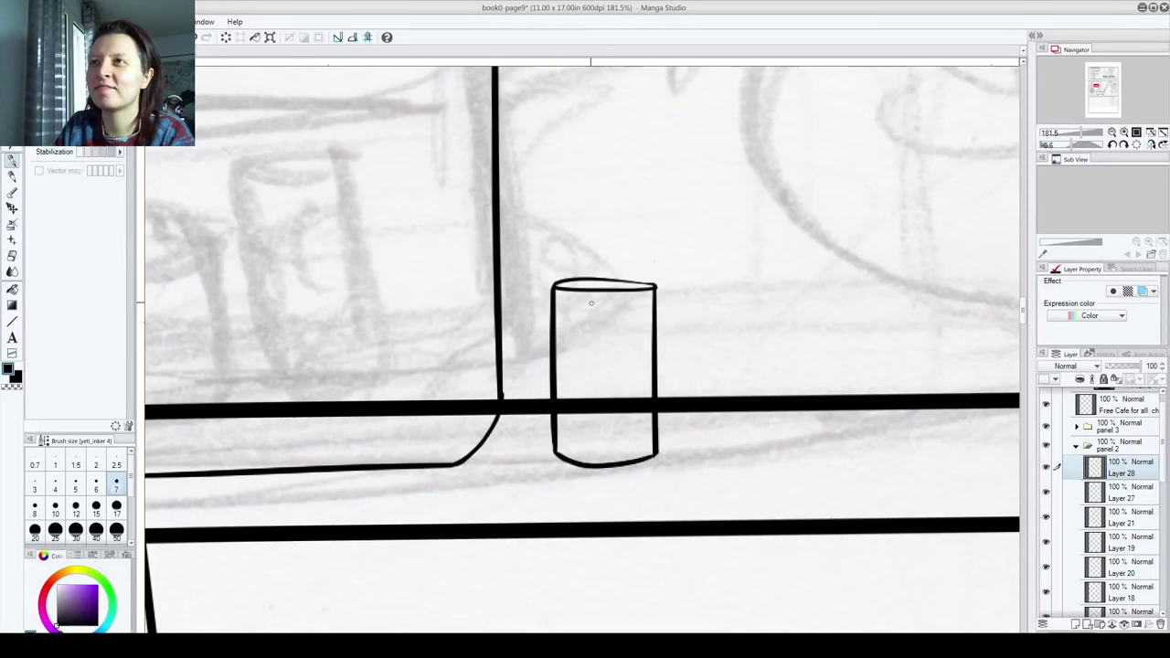
# Step: Ink a curved lid line below the shaker's rim and add small dots for the holes on its top
pyautogui.moveTo(554, 301)
pyautogui.mouseDown()
pyautogui.moveTo(592, 308)
pyautogui.moveTo(559, 305)
pyautogui.moveTo(655, 302)
pyautogui.mouseUp()
pyautogui.hotkey('ctrl', 'z')
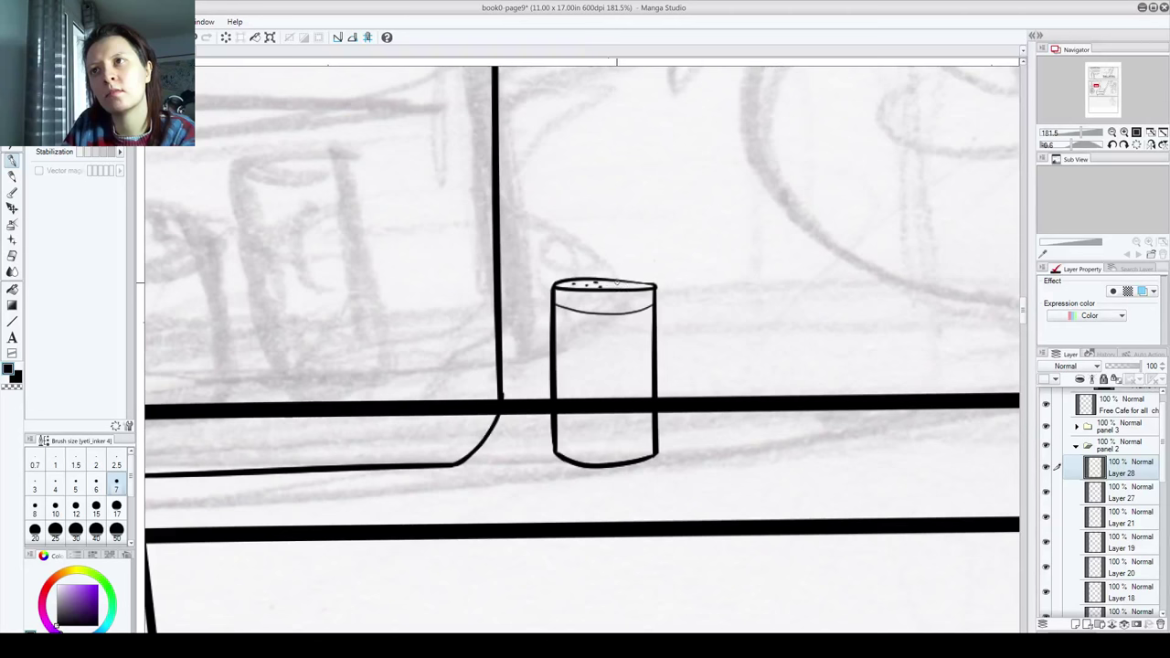
pyautogui.click(632, 286)
# Step: Move the shaker in front of the coffee machine, next to the edge of the sign, and check its placement
pyautogui.moveTo(491, 464)
pyautogui.mouseDown()
pyautogui.moveTo(490, 496)
pyautogui.moveTo(472, 462)
pyautogui.mouseUp()
pyautogui.press('o')
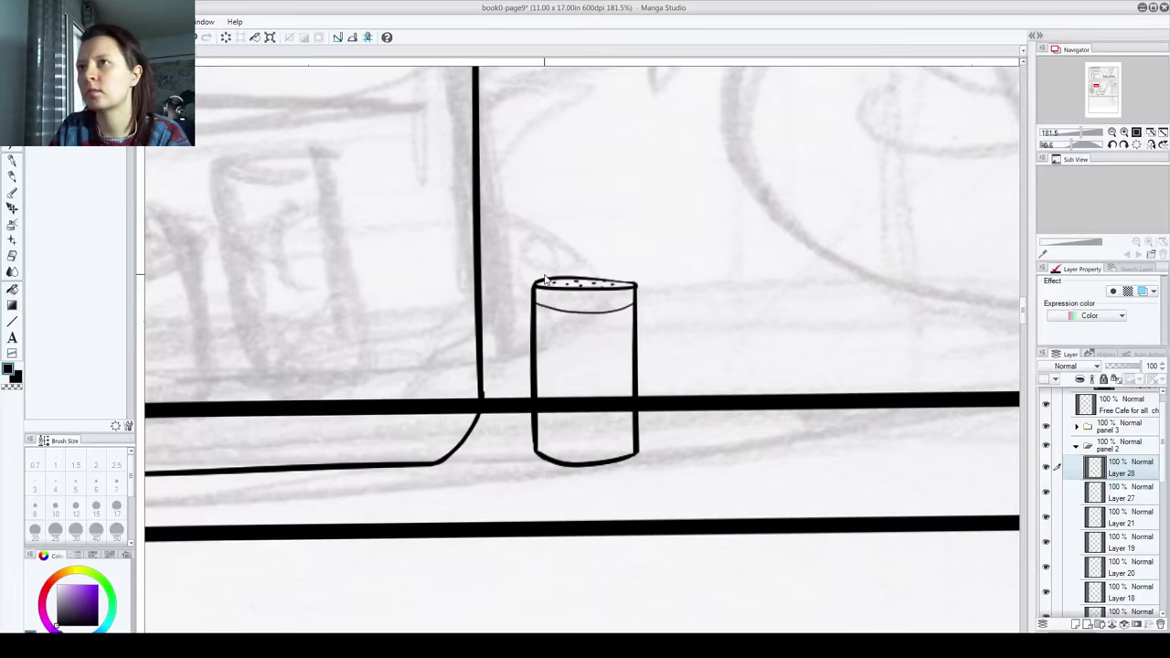
pyautogui.moveTo(544, 288)
pyautogui.mouseDown()
pyautogui.moveTo(384, 358)
pyautogui.moveTo(149, 331)
pyautogui.moveTo(255, 339)
pyautogui.moveTo(219, 340)
pyautogui.mouseUp()
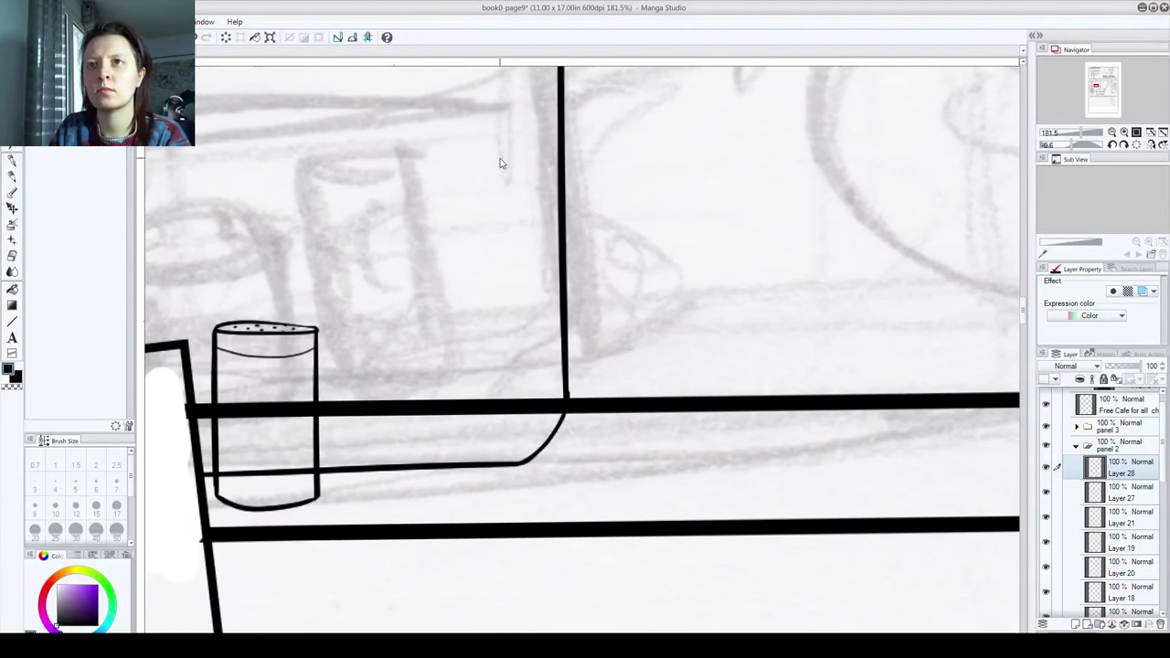
pyautogui.scroll(-3, 560, 375)
pyautogui.scroll(1, 559, 375)
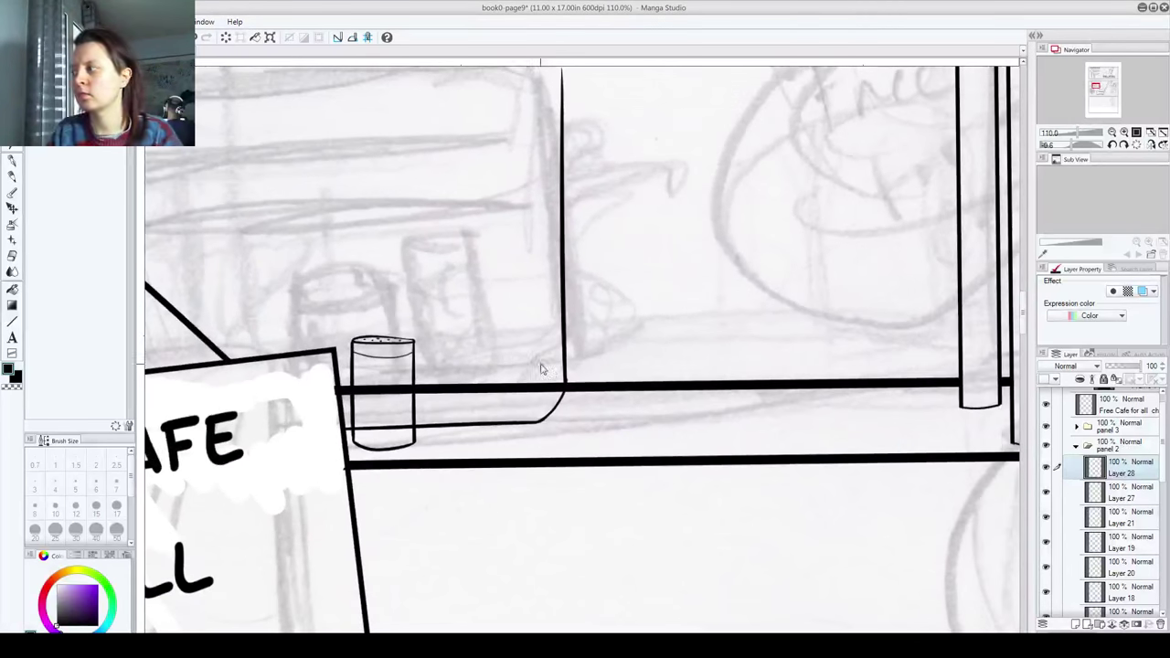
# Step: On a new layer, ink a flat narrow ellipse on the counter, between the coffee machine and the cart's posts
pyautogui.moveTo(536, 319); pyautogui.dragTo(484, 341)
pyautogui.click(12, 161)
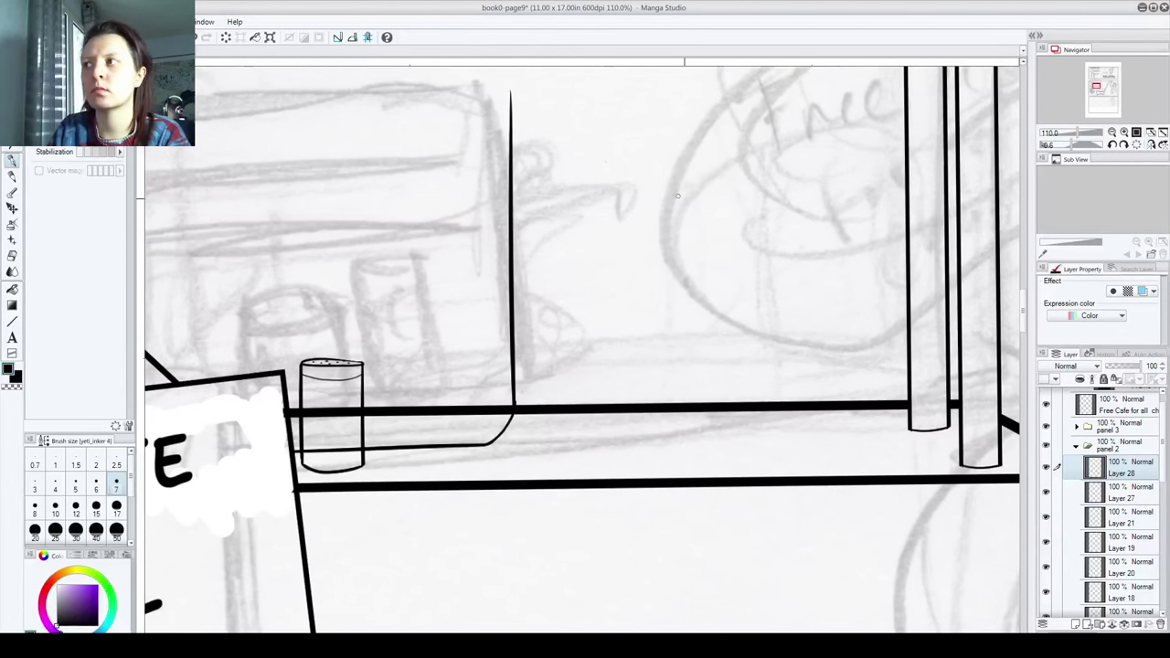
pyautogui.click(1076, 624)
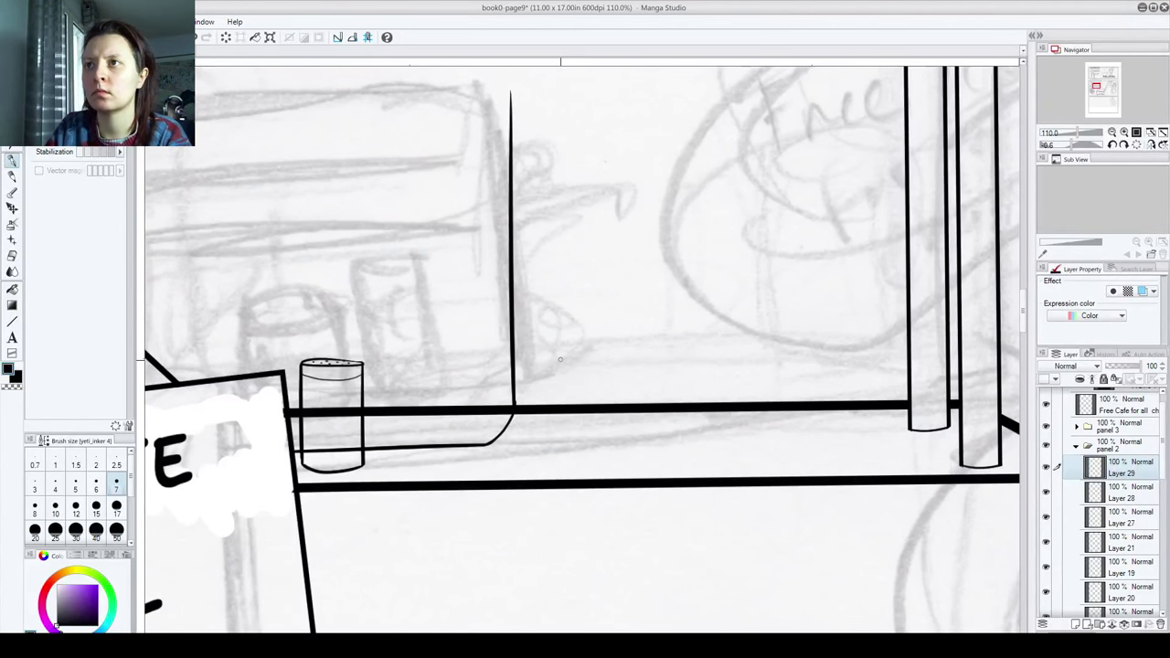
pyautogui.moveTo(558, 448)
pyautogui.mouseDown()
pyautogui.moveTo(644, 448)
pyautogui.moveTo(640, 458)
pyautogui.moveTo(566, 448)
pyautogui.moveTo(629, 453)
pyautogui.mouseUp()
pyautogui.hotkey('ctrl', 'z')
pyautogui.hotkey('ctrl', 'z')
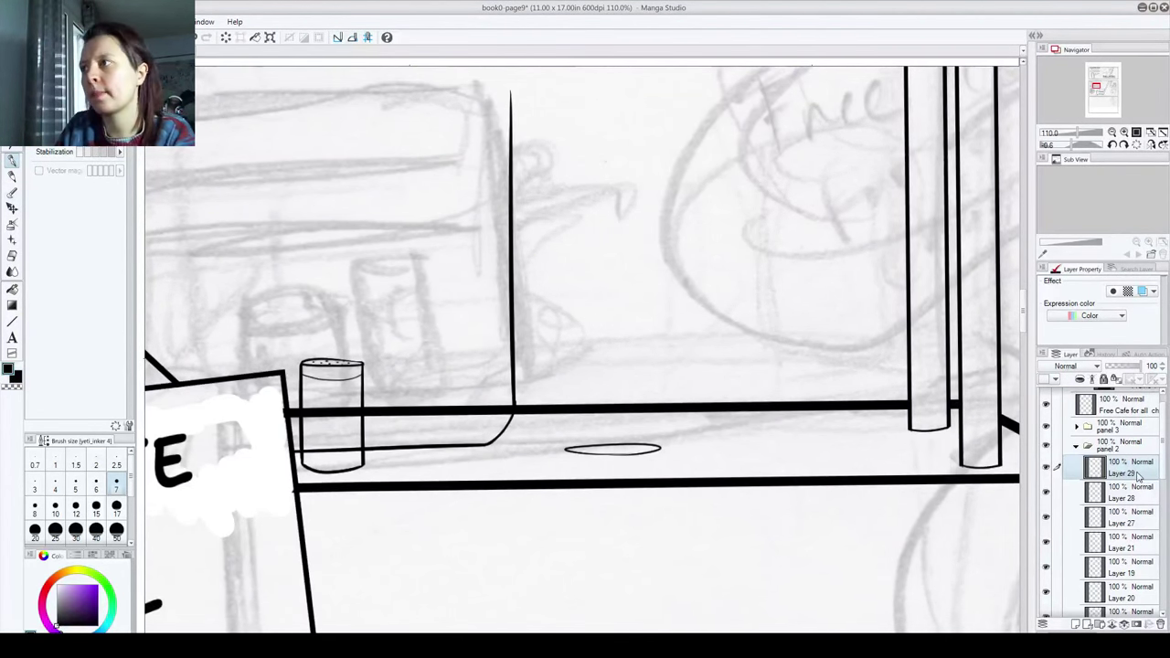
# Step: Duplicate the ellipse, move the copy straight up above the counter as the jar's rim, and merge both onto one layer
pyautogui.hotkey('ctrl', 'c')
pyautogui.hotkey('ctrl', 'v')
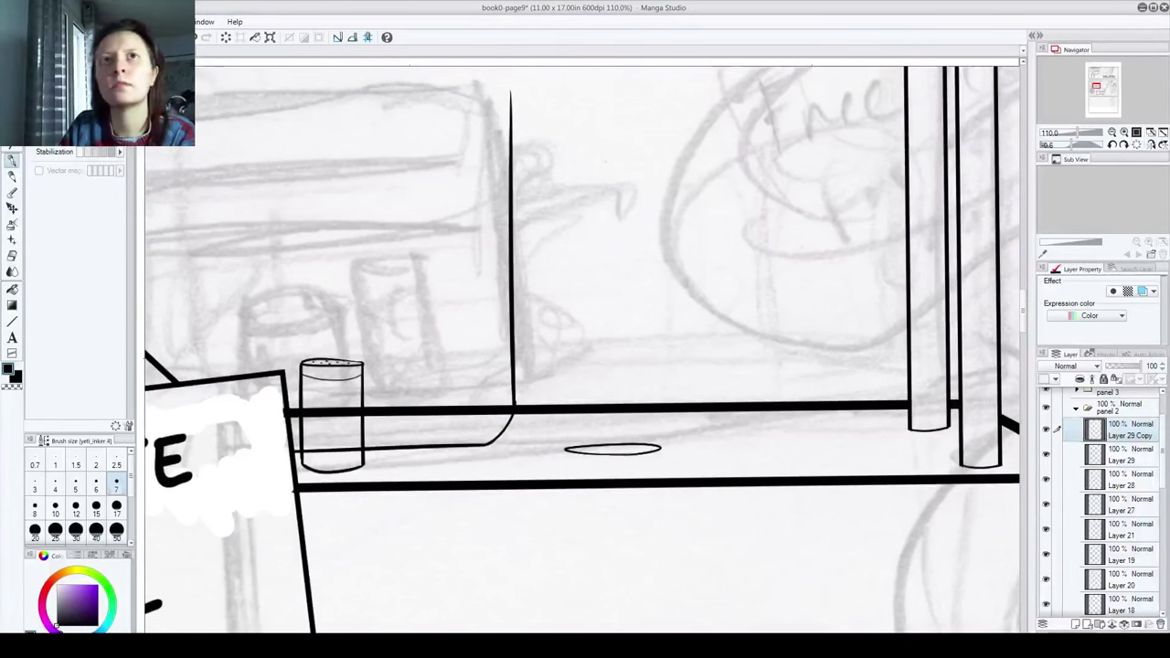
pyautogui.press('k')
pyautogui.moveTo(592, 463)
pyautogui.mouseDown()
pyautogui.moveTo(590, 411)
pyautogui.moveTo(598, 446)
pyautogui.moveTo(653, 464)
pyautogui.mouseUp()
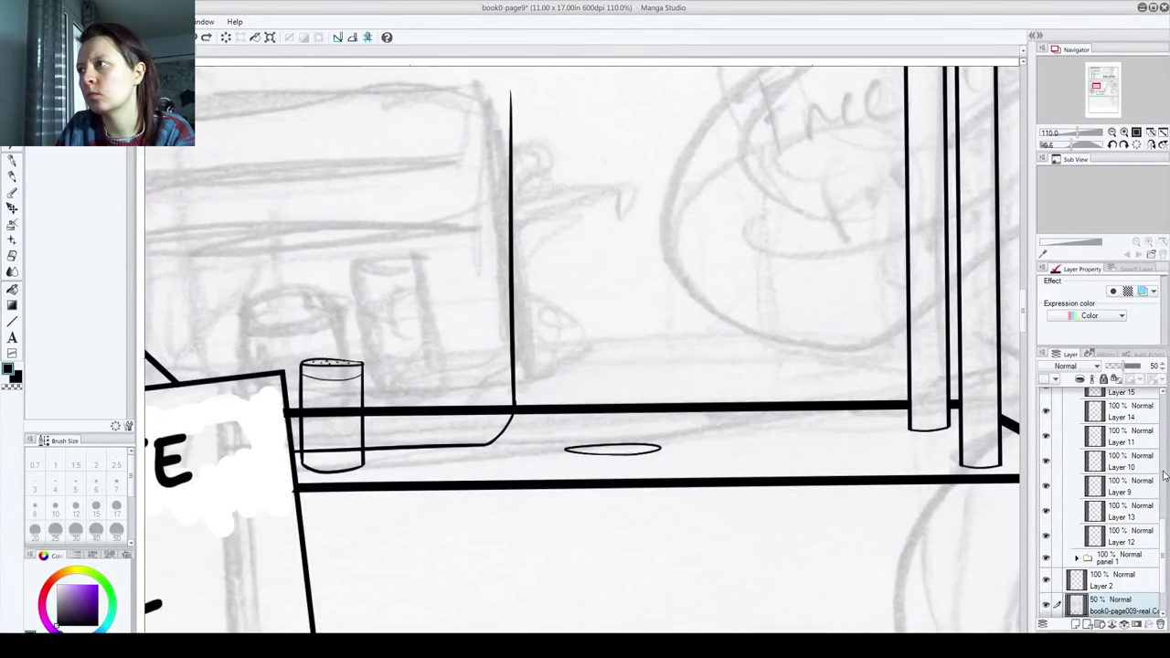
pyautogui.scroll(5, 1163, 475)
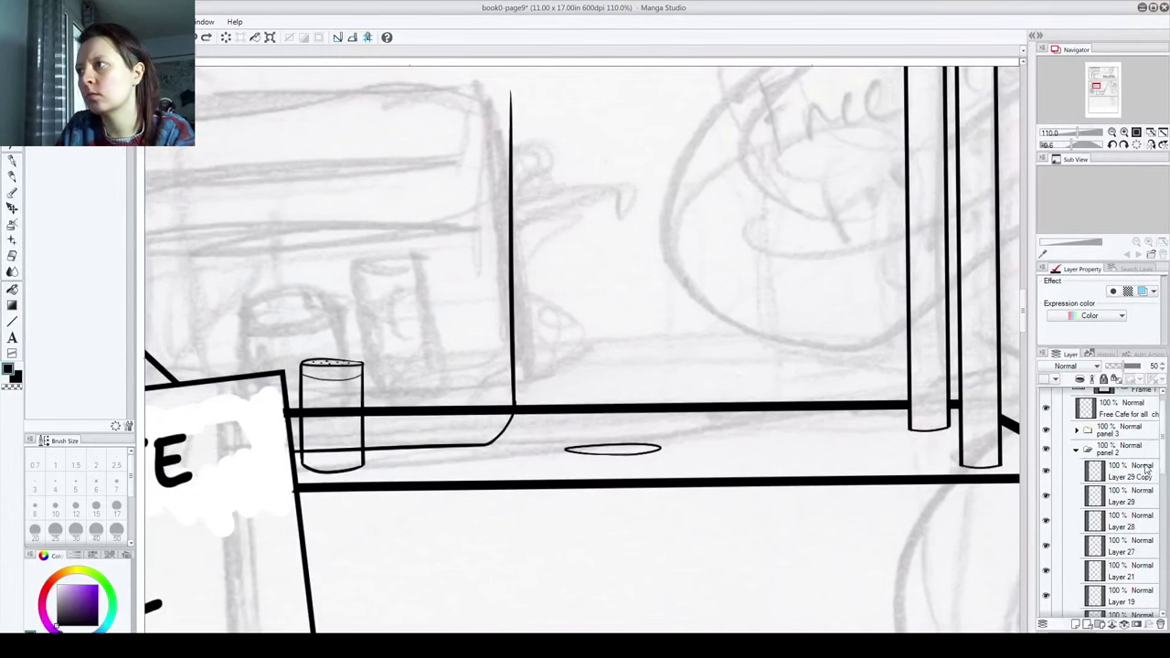
pyautogui.click(1133, 471)
pyautogui.moveTo(567, 453); pyautogui.dragTo(579, 331)
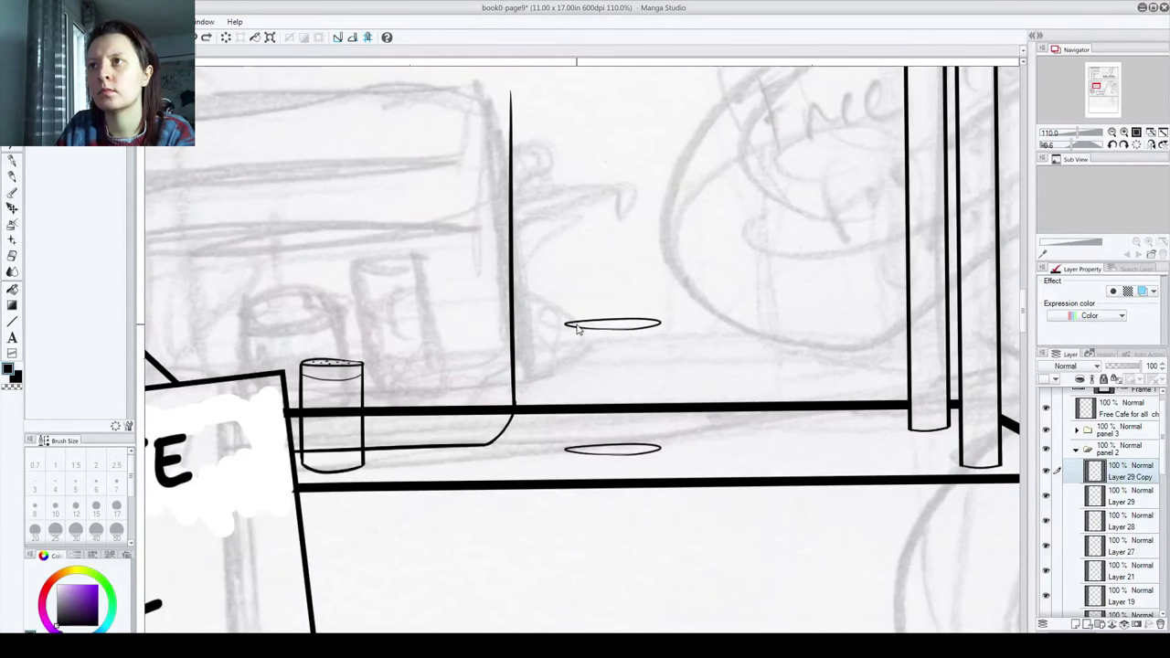
pyautogui.hotkey('ctrl', 'e')
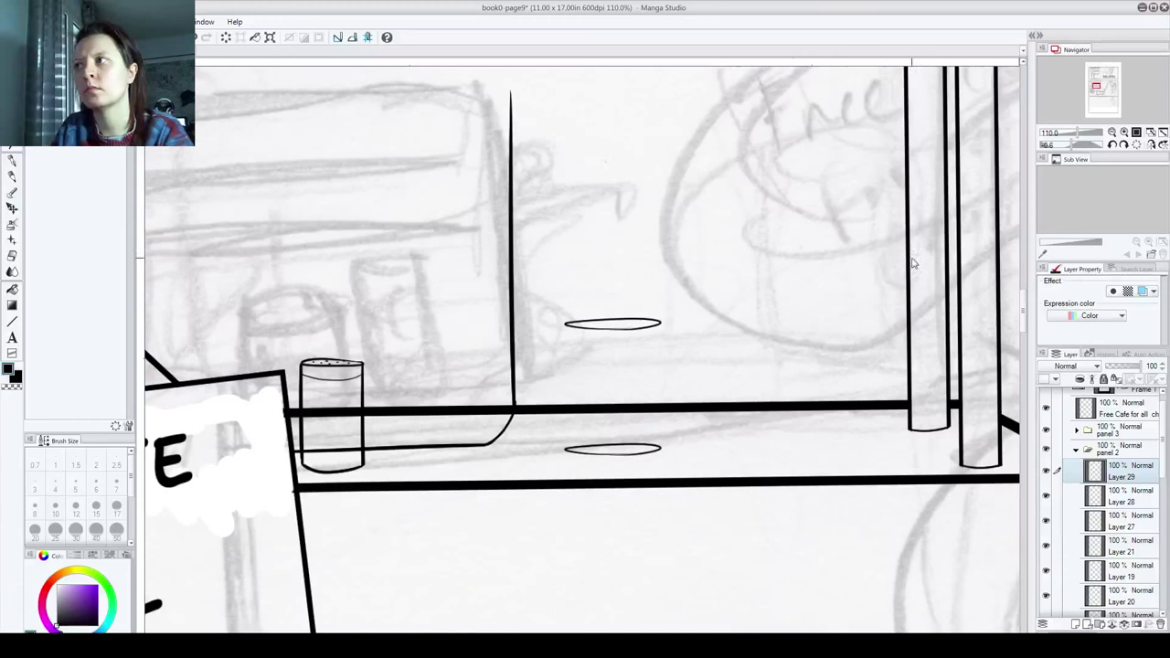
# Step: On a new layer, ink a thin vertical line beside the two ellipses, longer than the gap between them
pyautogui.click(1076, 624)
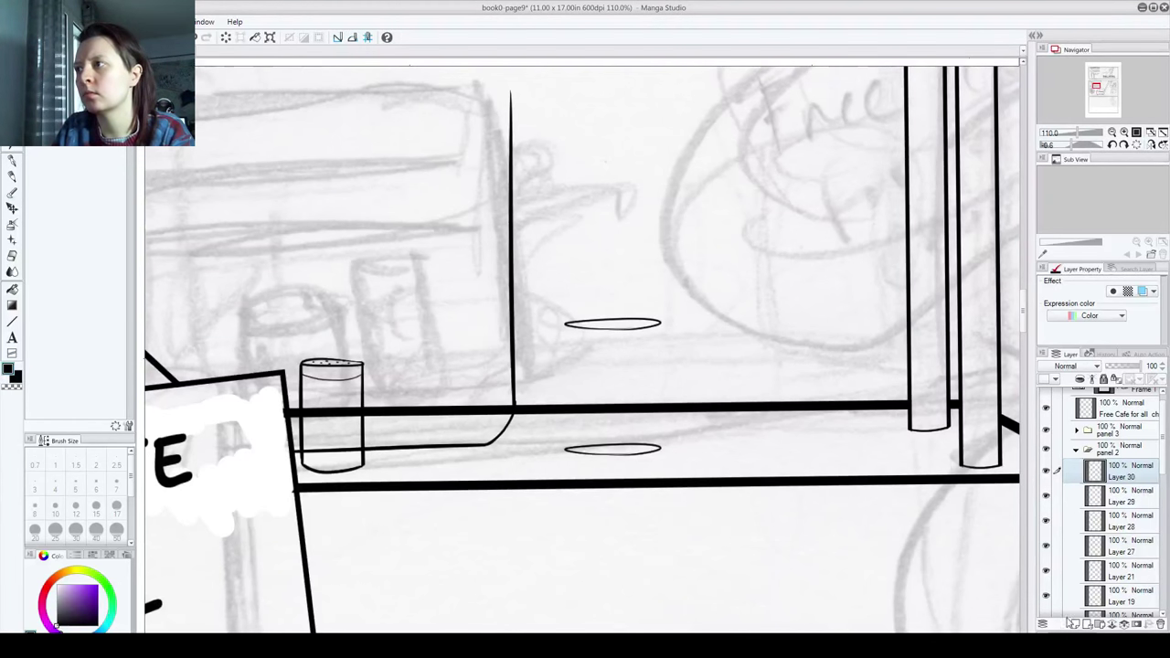
pyautogui.click(9, 161)
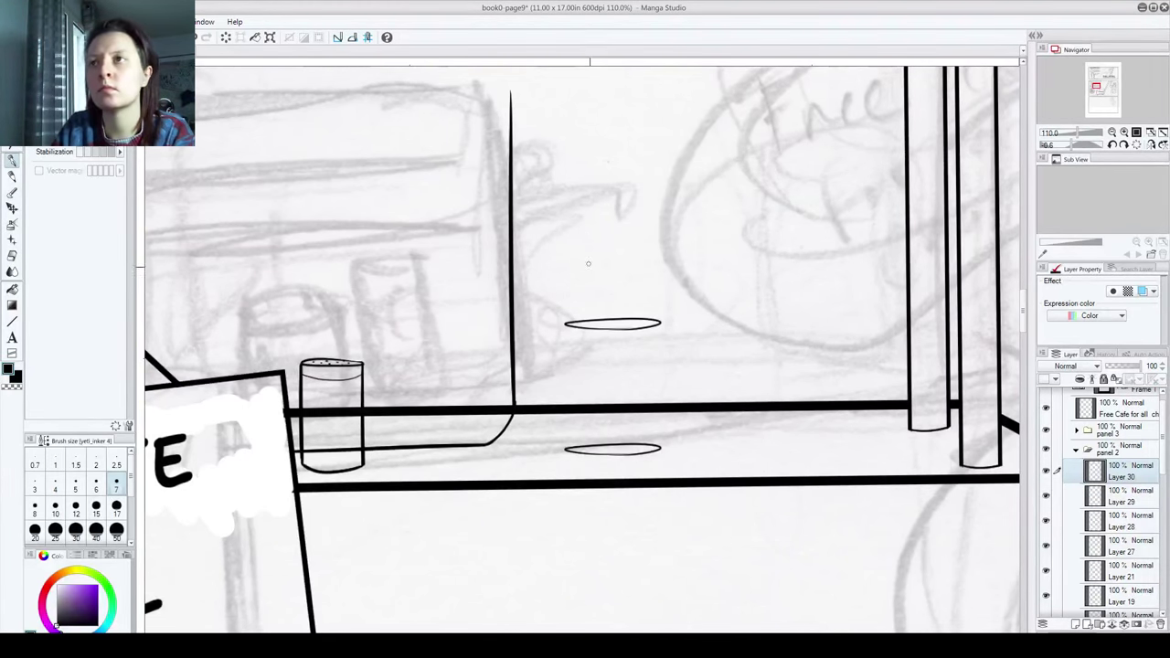
pyautogui.moveTo(564, 325); pyautogui.dragTo(571, 468)
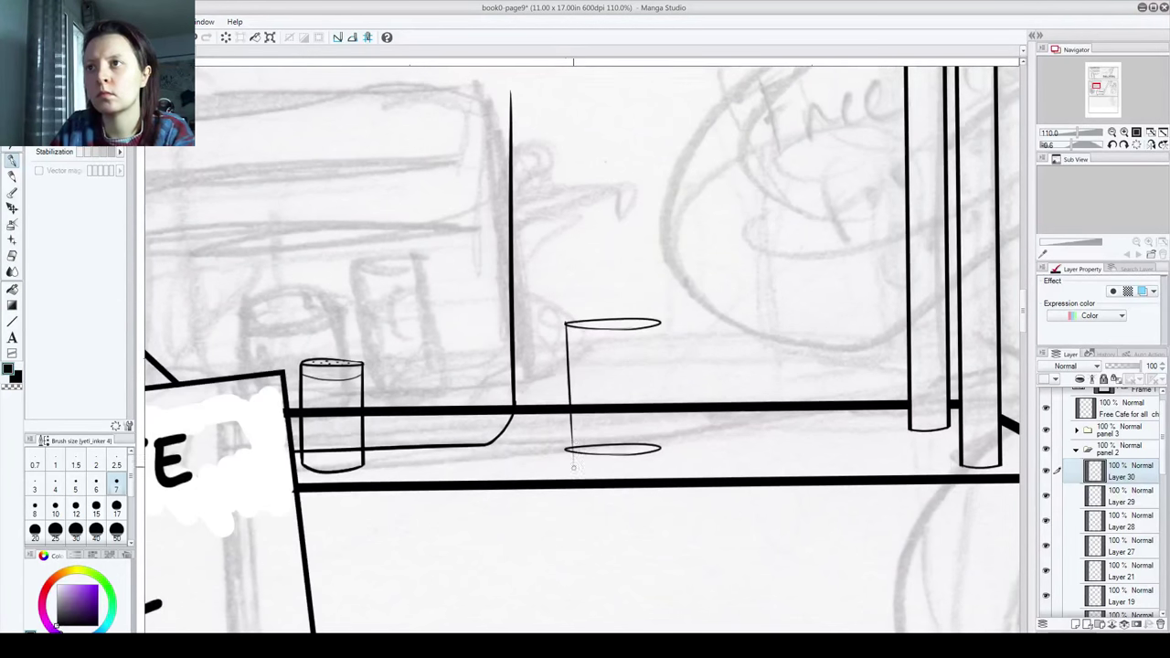
pyautogui.hotkey('ctrl', 'z')
pyautogui.moveTo(564, 321); pyautogui.dragTo(568, 448)
pyautogui.hotkey('ctrl', 'z')
pyautogui.moveTo(564, 322); pyautogui.dragTo(566, 455)
pyautogui.hotkey('ctrl', 'z')
pyautogui.moveTo(564, 322); pyautogui.dragTo(566, 450)
pyautogui.hotkey('ctrl', 'z')
pyautogui.moveTo(564, 320); pyautogui.dragTo(567, 459)
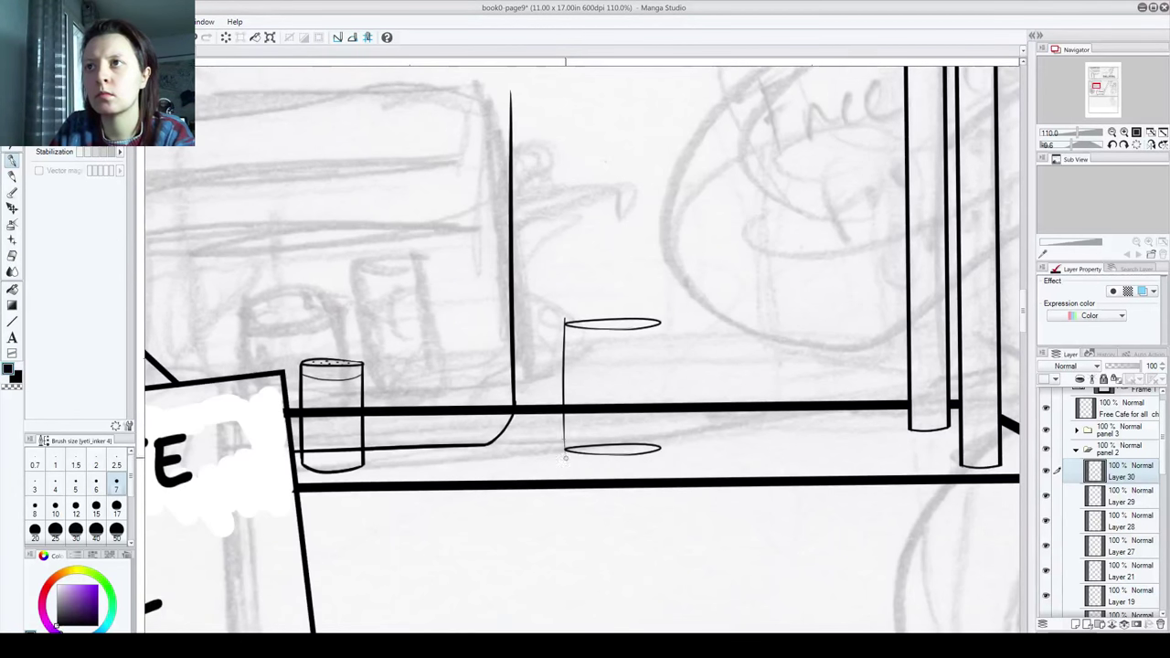
pyautogui.hotkey('ctrl', 'z')
pyautogui.moveTo(556, 274); pyautogui.dragTo(557, 480)
pyautogui.hotkey('ctrl', 'z')
pyautogui.moveTo(552, 265); pyautogui.dragTo(552, 483)
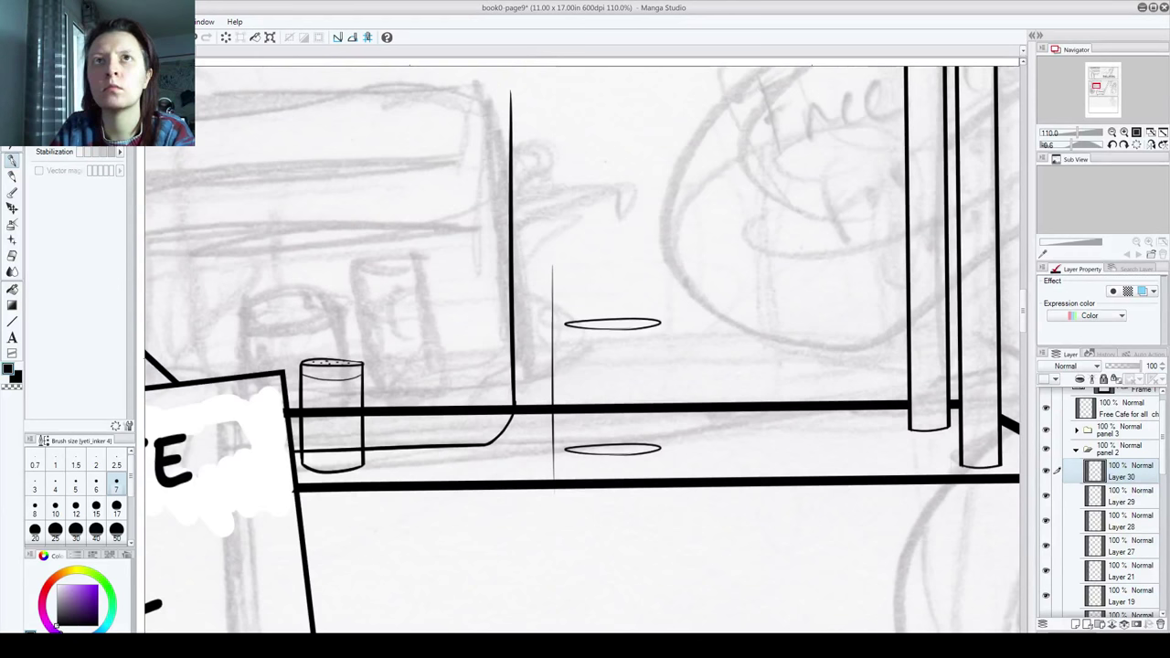
# Step: Align the vertical line with the left ends of the ellipses and erase the parts sticking out beyond them
pyautogui.press('k')
pyautogui.moveTo(553, 370); pyautogui.dragTo(563, 361)
pyautogui.press('Right')
pyautogui.press('Right')
pyautogui.press('Right')
pyautogui.press('Right')
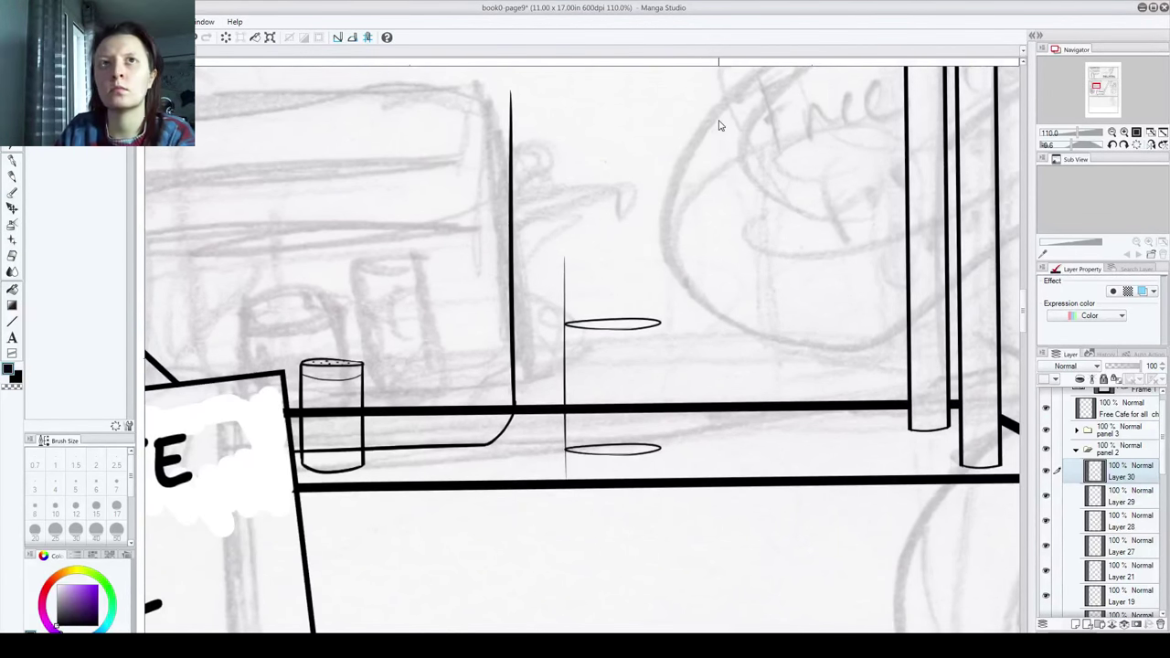
pyautogui.moveTo(564, 259); pyautogui.dragTo(565, 311)
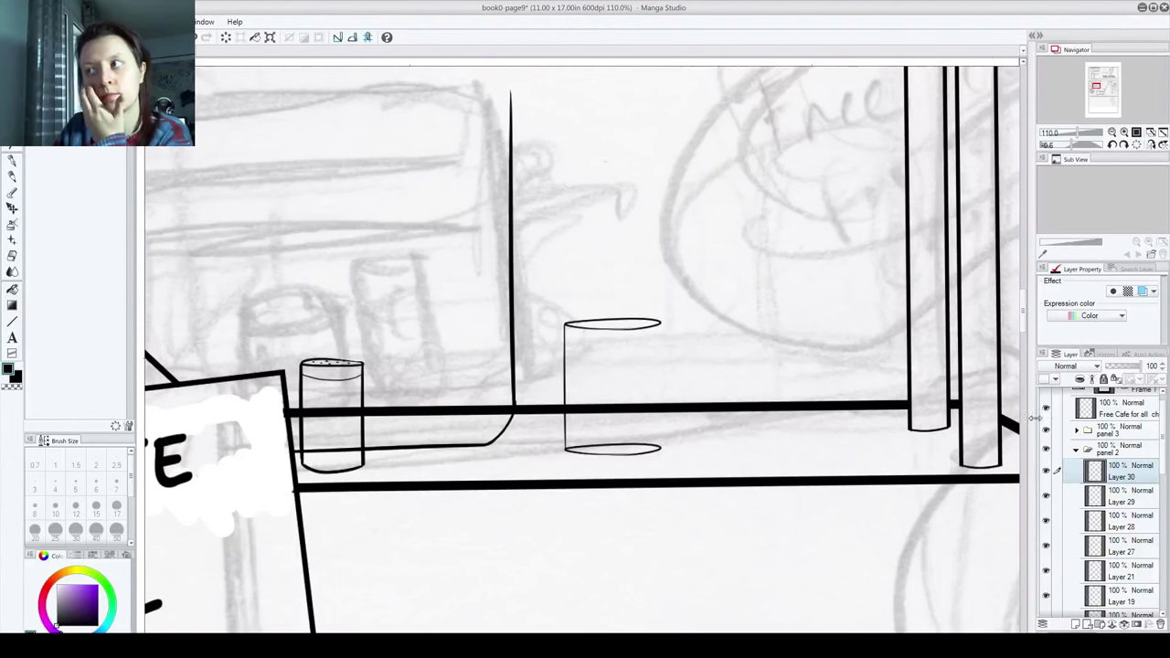
# Step: Duplicate the jar's side line, align the copy with the right ends of the ellipses, and merge the side lines into the ellipse layer
pyautogui.click(1100, 624)
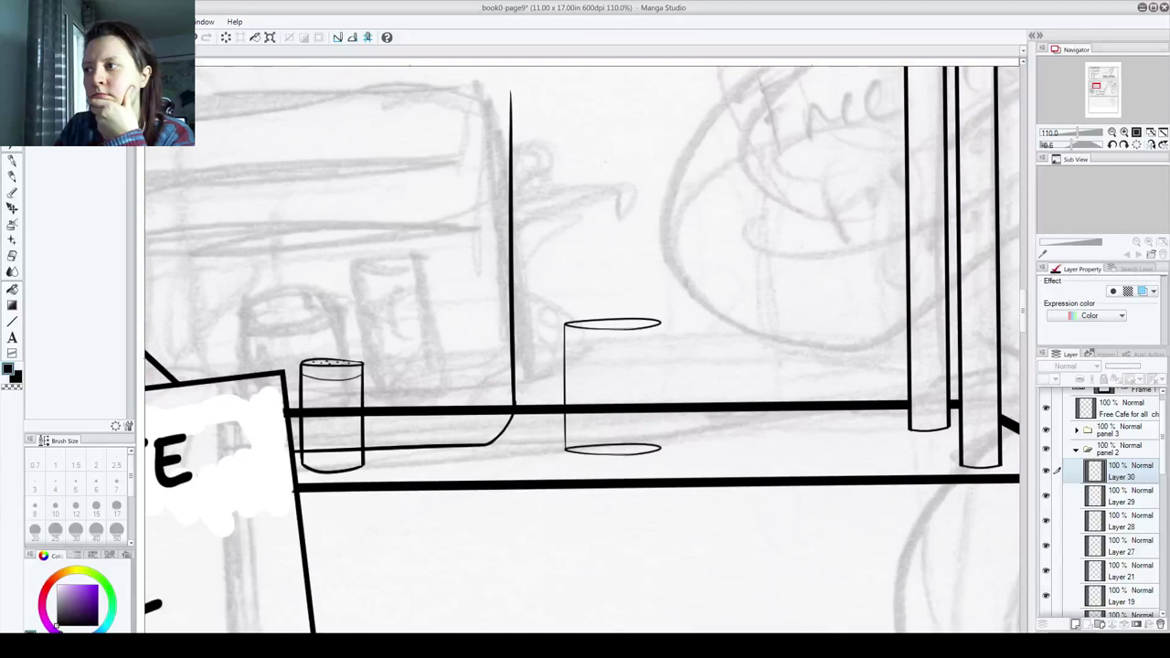
pyautogui.moveTo(1072, 620); pyautogui.dragTo(1074, 624)
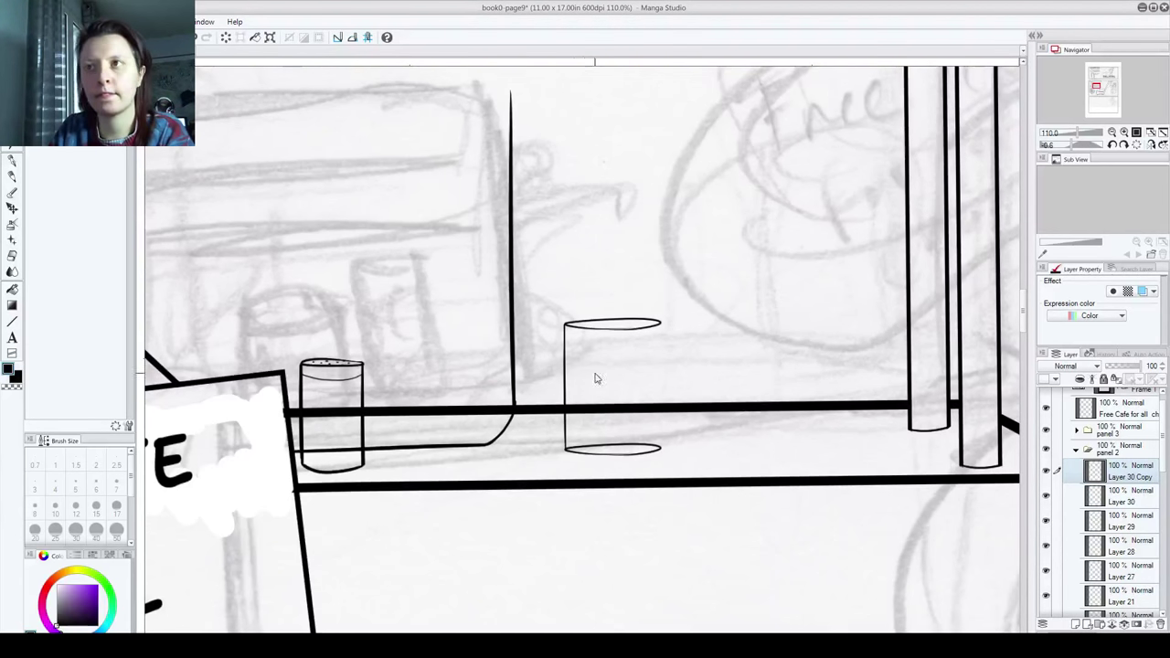
pyautogui.moveTo(568, 403); pyautogui.dragTo(662, 393)
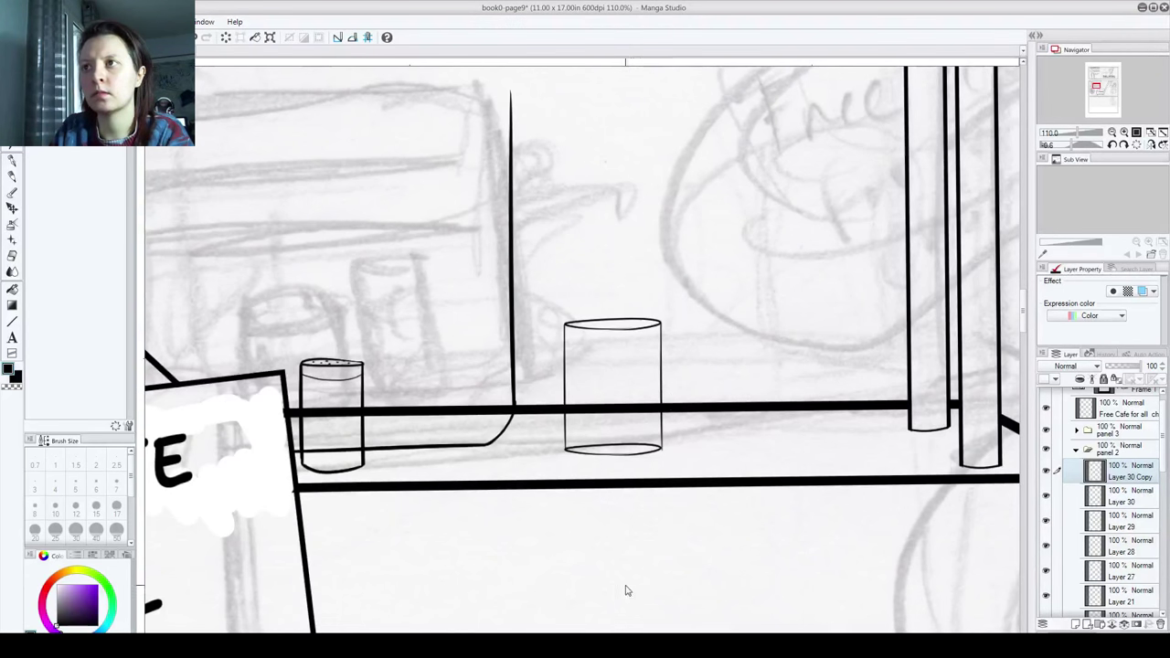
pyautogui.press('Left')
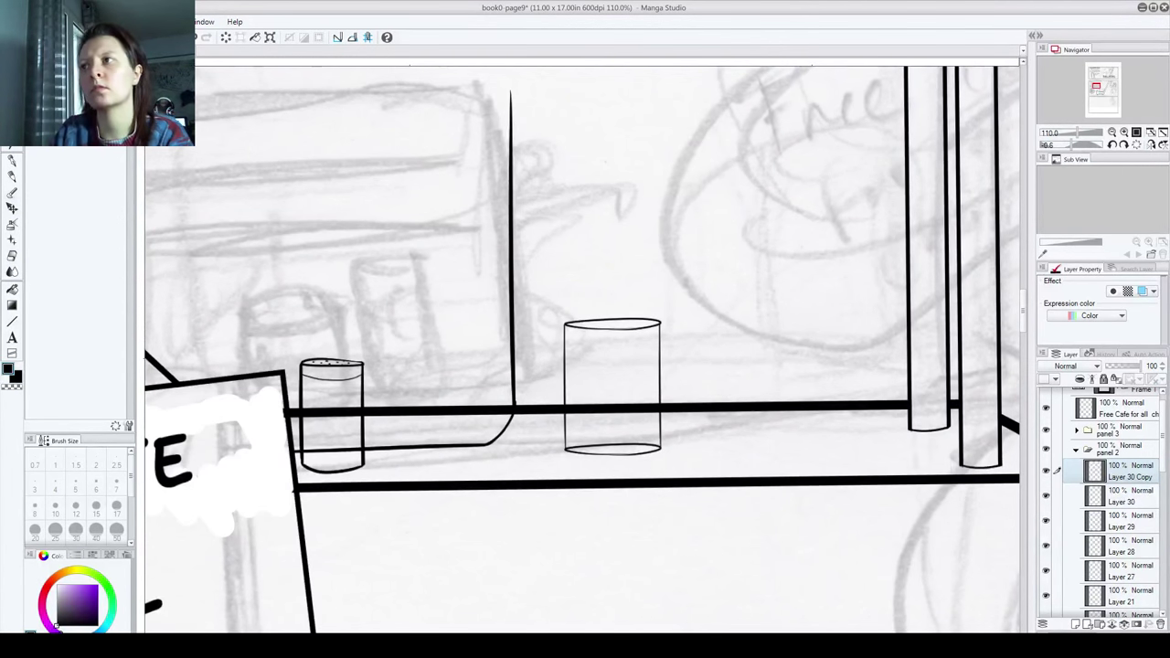
pyautogui.hotkey('ctrl', 'e')
pyautogui.hotkey('ctrl', 'e')
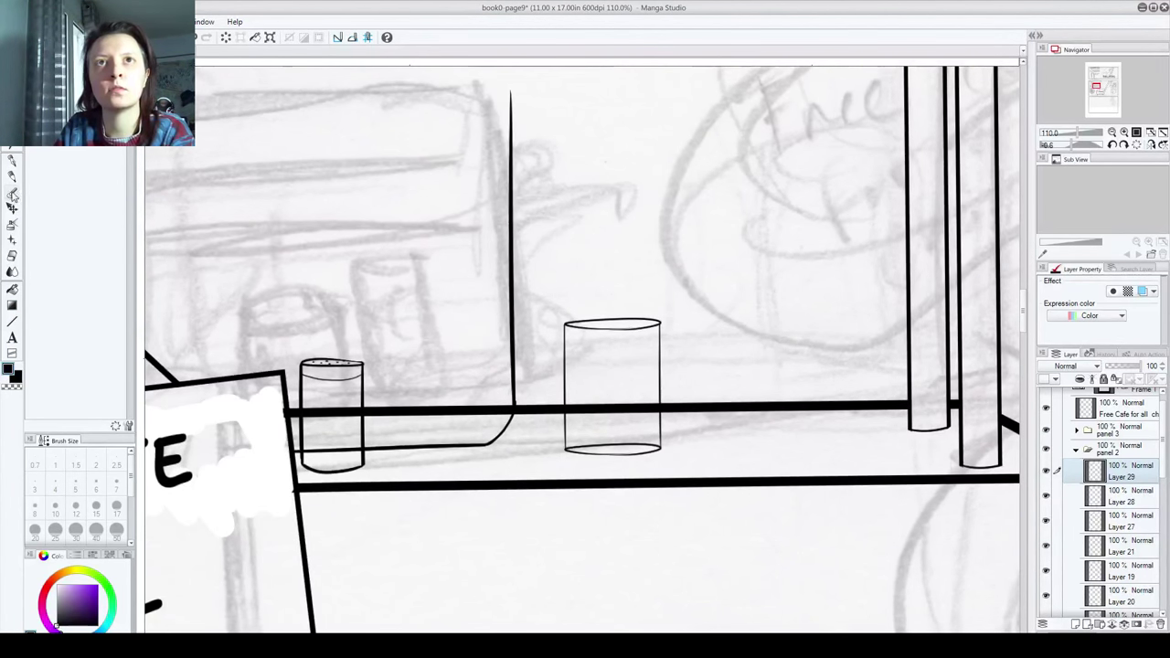
# Step: On a new layer, ink a curved line across the jar just below its rim, following the ellipse's front curve
pyautogui.click(11, 161)
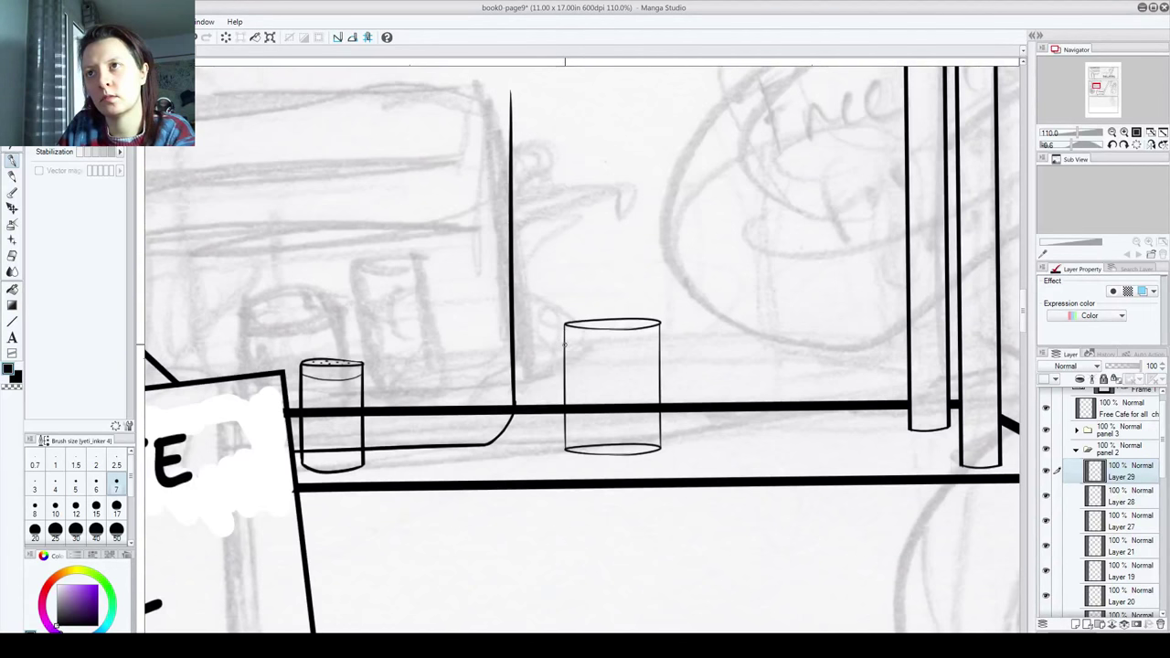
pyautogui.hotkey('ctrl', 'z')
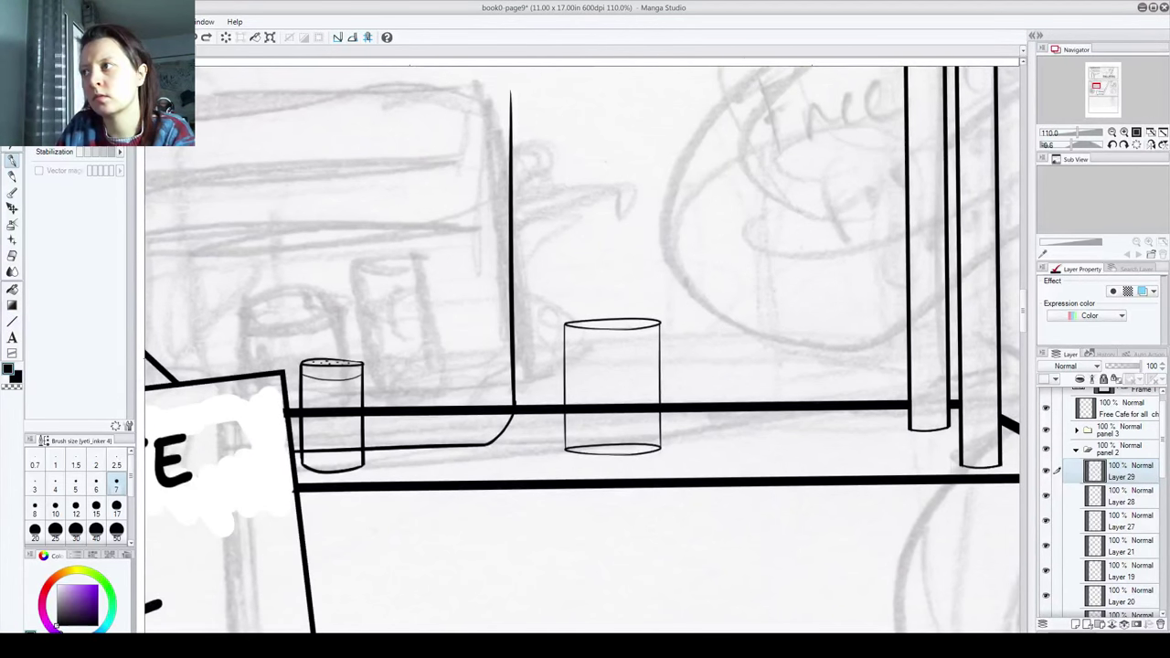
pyautogui.click(1076, 624)
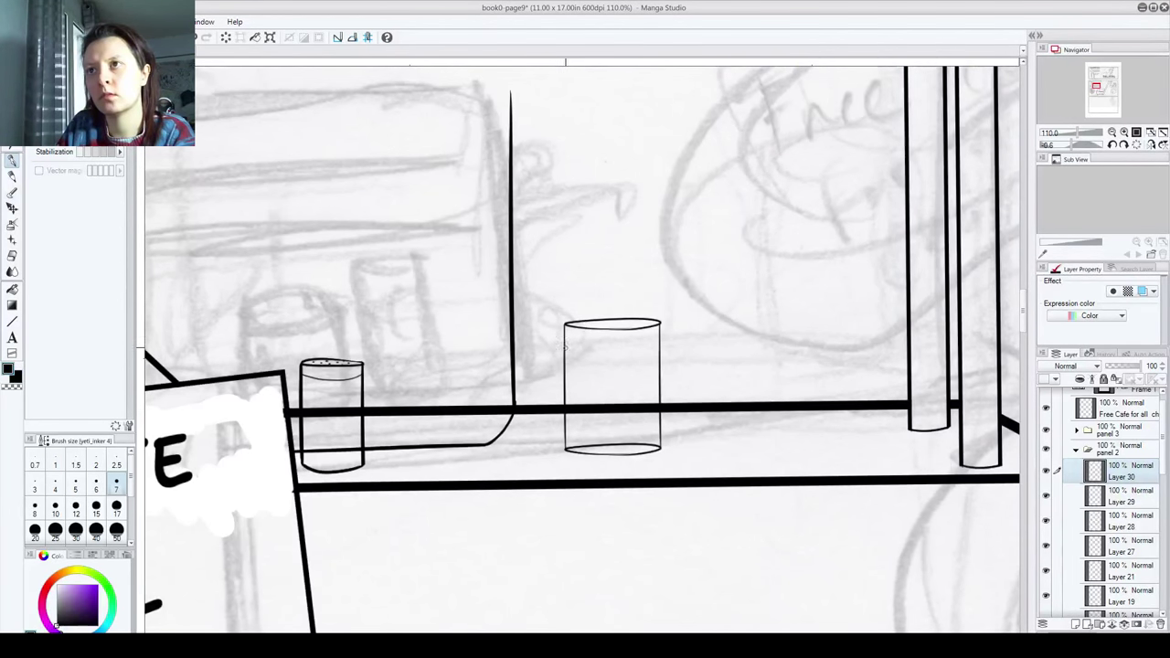
pyautogui.moveTo(575, 348); pyautogui.dragTo(656, 352)
pyautogui.hotkey('ctrl', 'z')
pyautogui.moveTo(563, 345); pyautogui.dragTo(660, 342)
pyautogui.hotkey('ctrl', 'z')
pyautogui.moveTo(556, 344)
pyautogui.mouseDown()
pyautogui.moveTo(632, 353)
pyautogui.moveTo(695, 340)
pyautogui.mouseUp()
pyautogui.hotkey('ctrl', 'z')
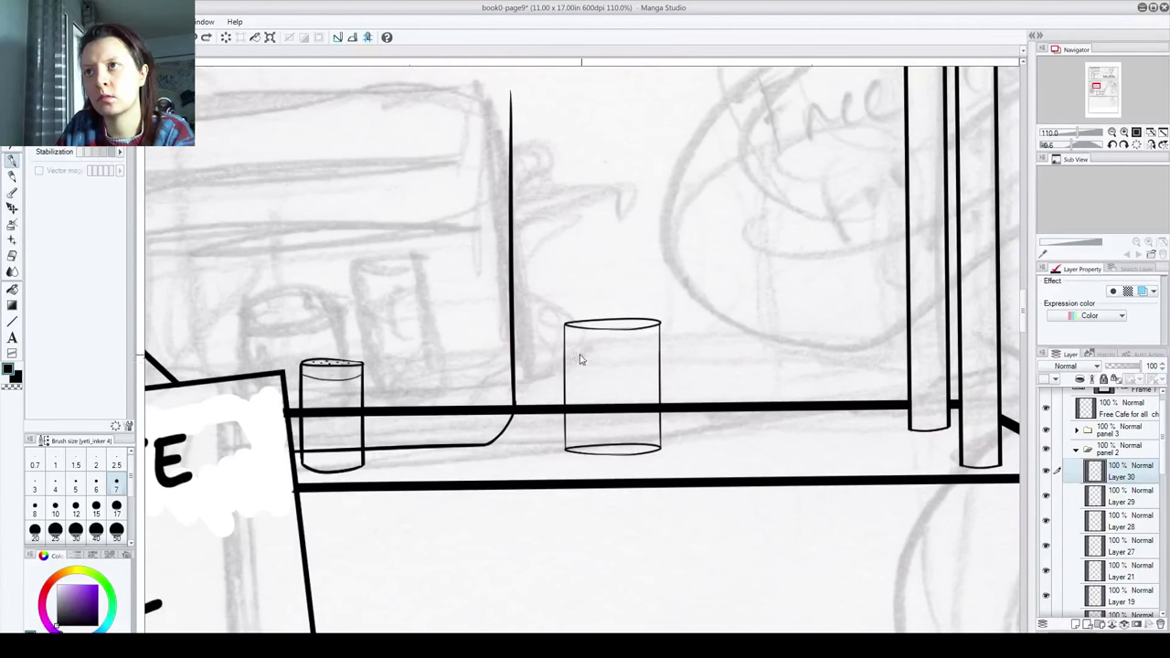
pyautogui.moveTo(570, 353); pyautogui.dragTo(689, 347)
pyautogui.hotkey('ctrl', 'z')
pyautogui.moveTo(563, 353)
pyautogui.mouseDown()
pyautogui.moveTo(689, 346)
pyautogui.moveTo(625, 361)
pyautogui.moveTo(553, 347)
pyautogui.moveTo(587, 360)
pyautogui.moveTo(671, 357)
pyautogui.mouseUp()
pyautogui.hotkey('ctrl', 'z')
pyautogui.hotkey('ctrl', 'z')
pyautogui.hotkey('ctrl', 'z')
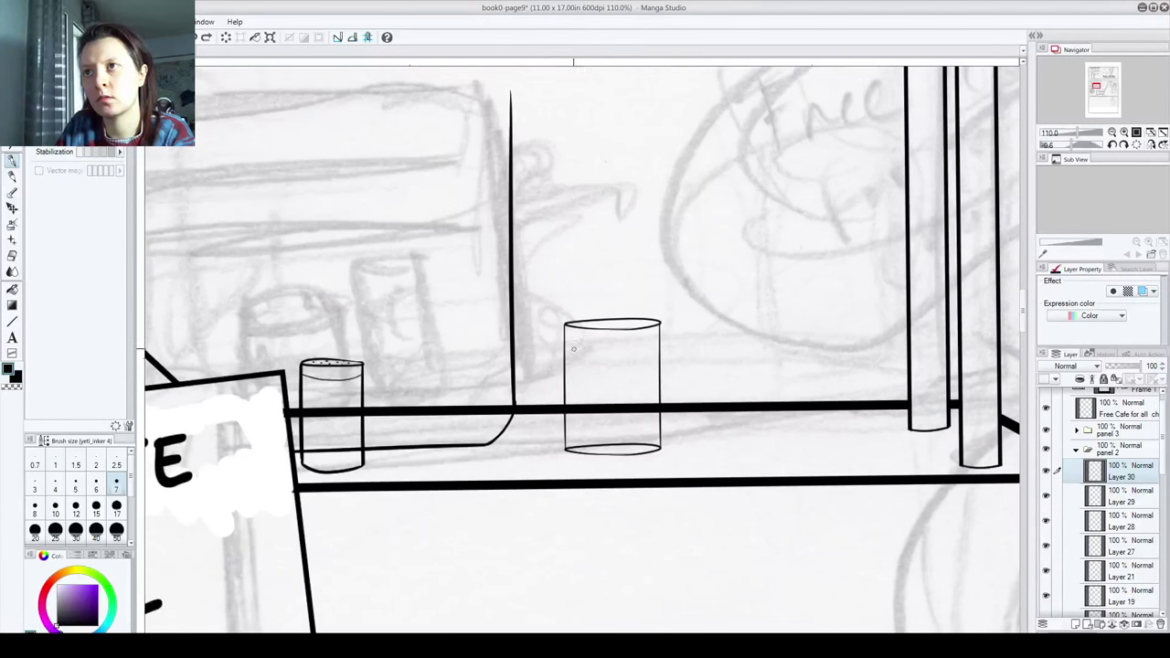
pyautogui.moveTo(565, 349); pyautogui.dragTo(677, 343)
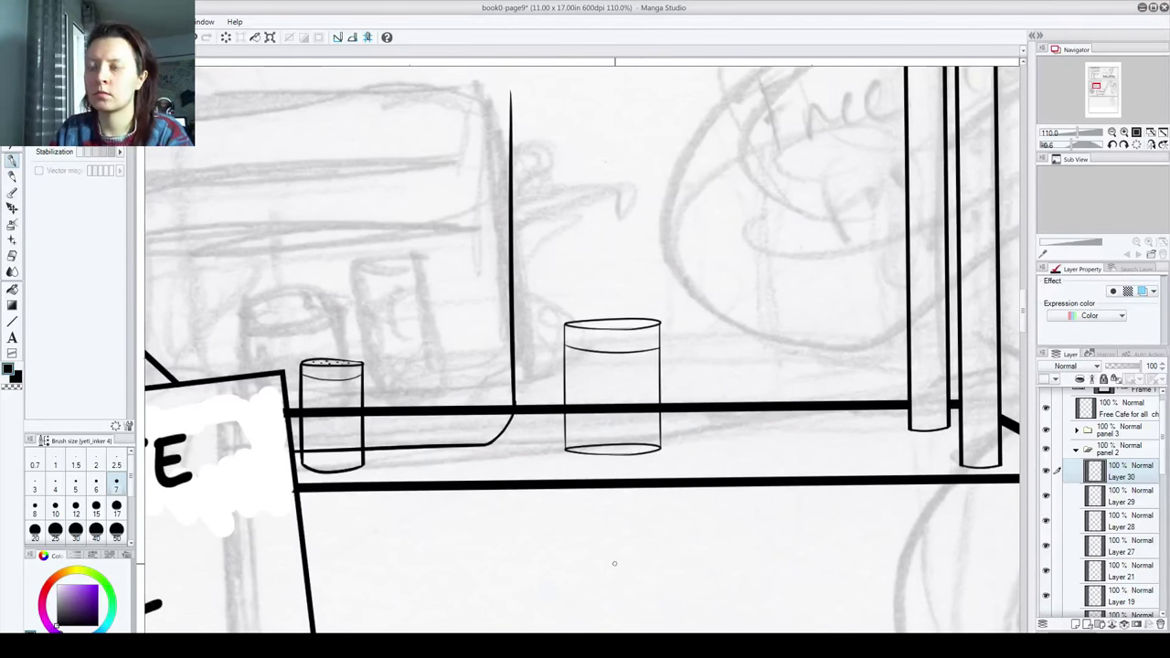
# Step: Duplicate the jar's curved lid line, move the copy slightly above the original, and merge the two lines onto one layer
pyautogui.moveTo(706, 579); pyautogui.dragTo(457, 538)
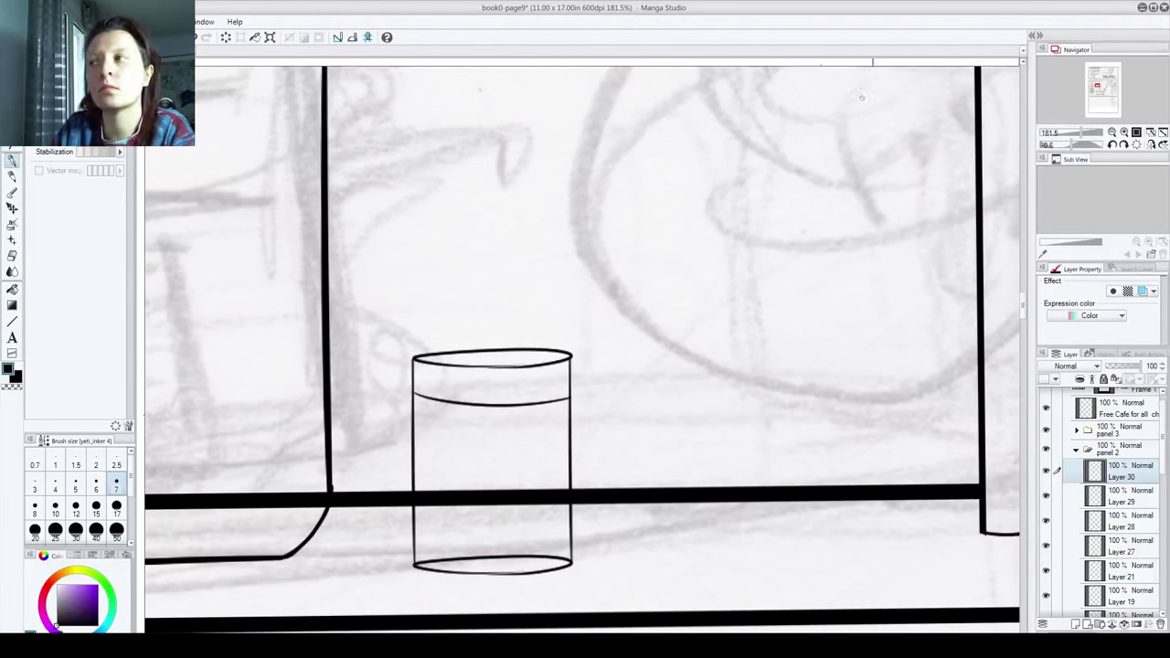
pyautogui.moveTo(1128, 472); pyautogui.dragTo(1076, 625)
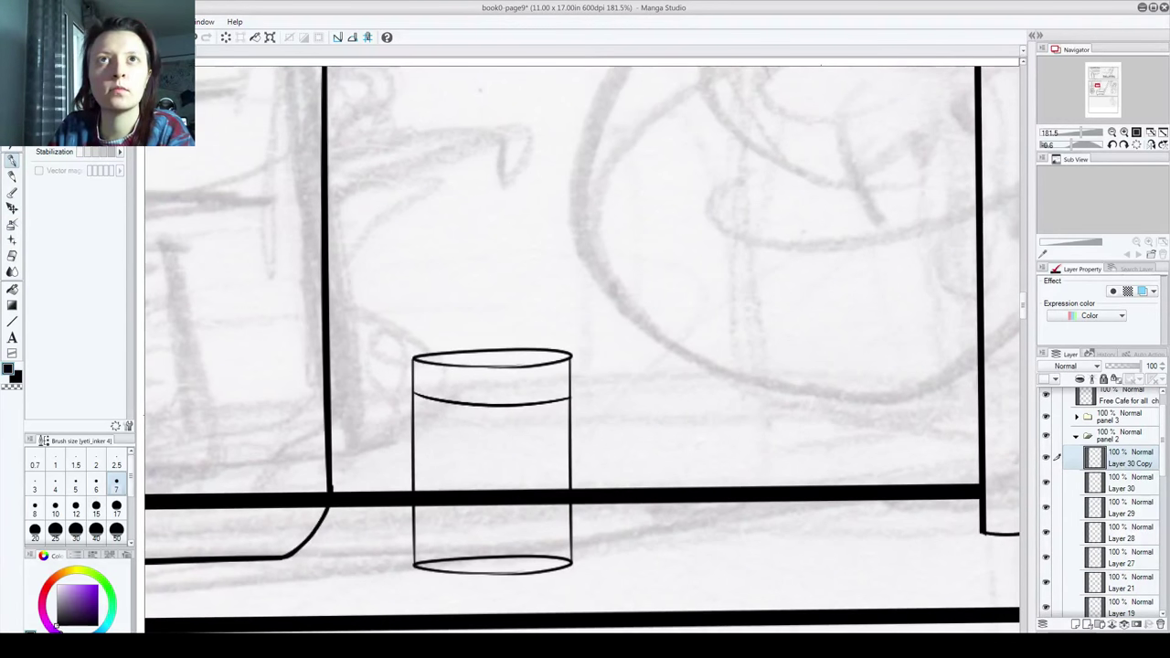
pyautogui.hotkey('ctrl', 't')
pyautogui.moveTo(483, 416); pyautogui.dragTo(489, 400)
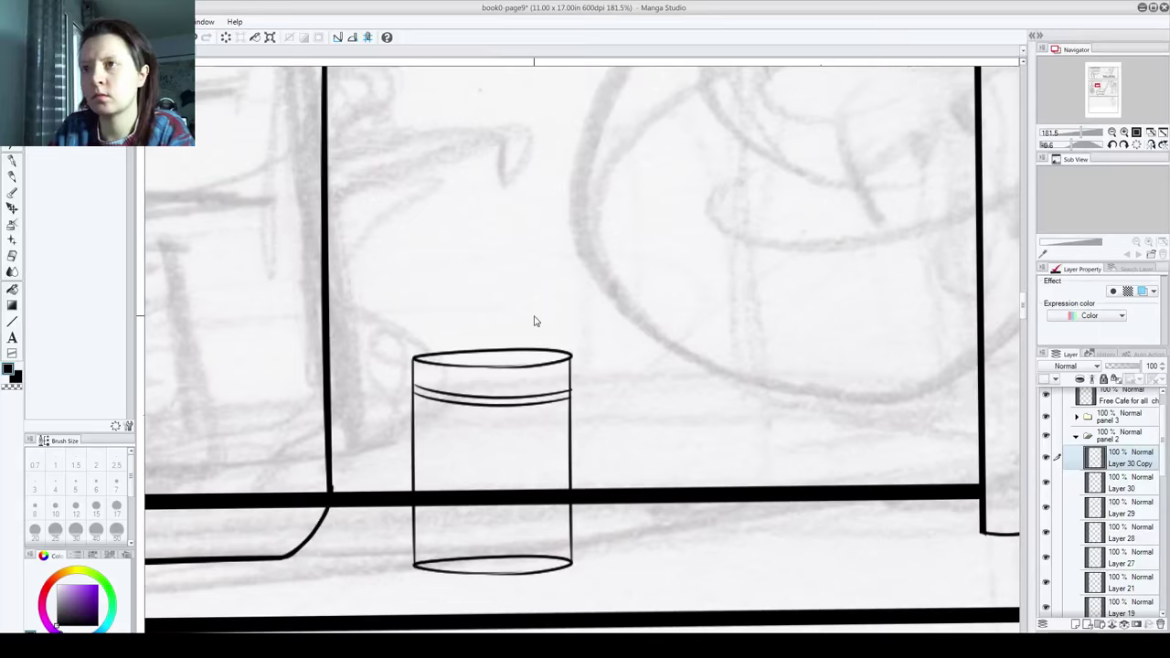
pyautogui.hotkey('ctrl', 'e')
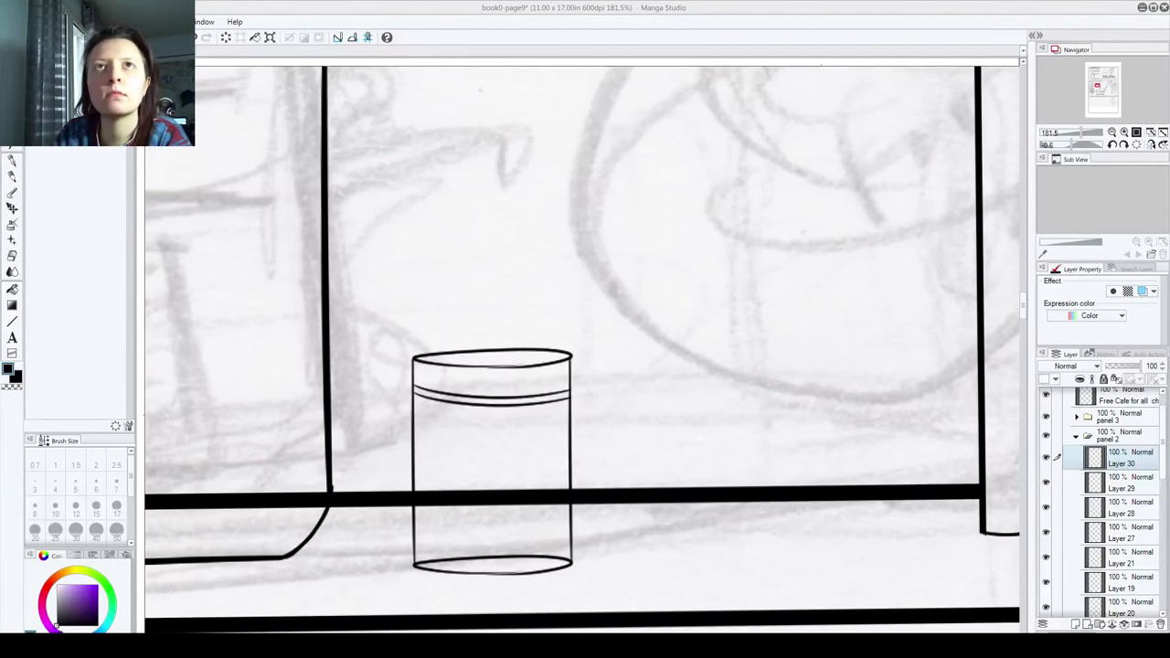
# Step: Hide and reshow the lid line layer to check what it contains
pyautogui.click(11, 321)
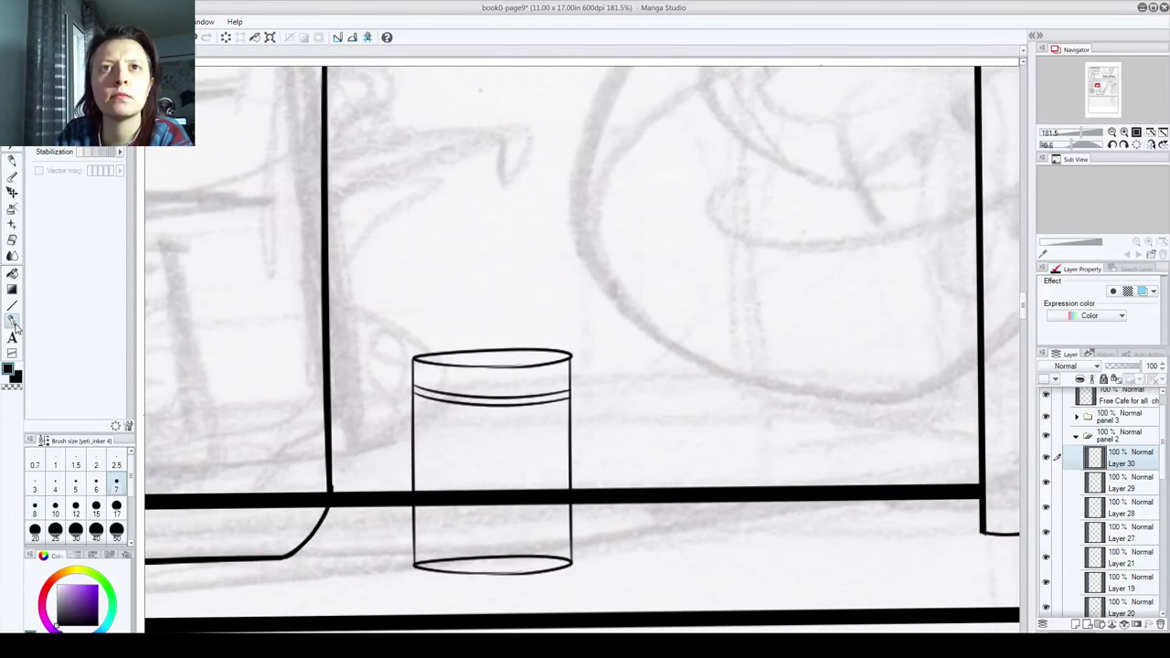
pyautogui.click(12, 157)
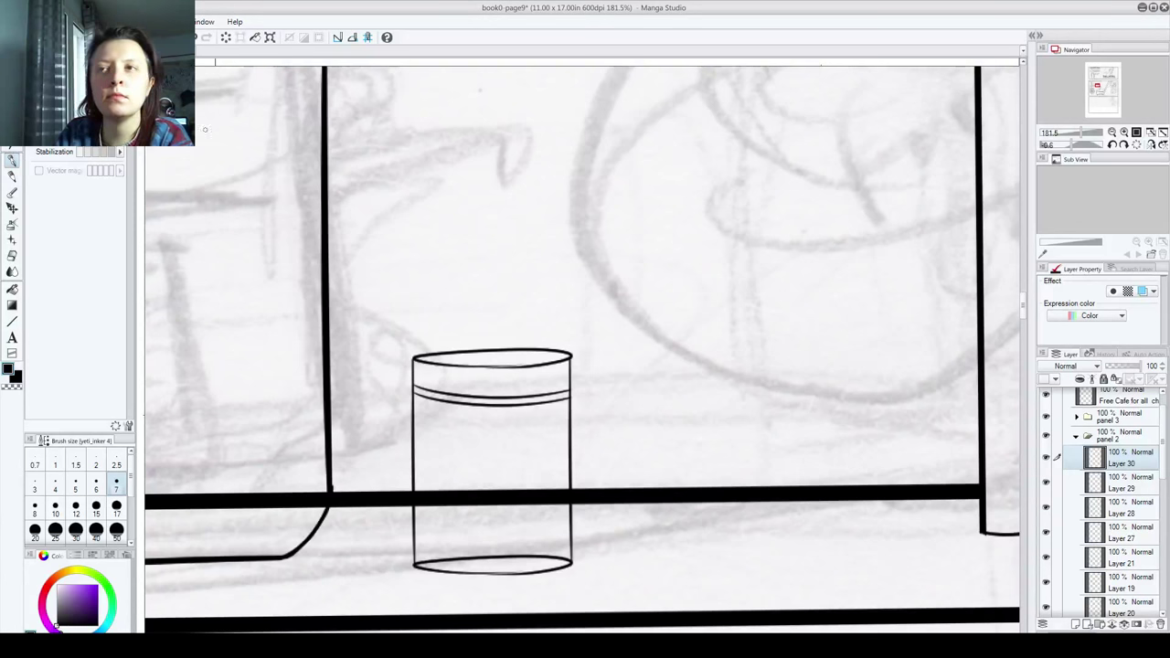
pyautogui.click(1046, 459)
pyautogui.click(1047, 459)
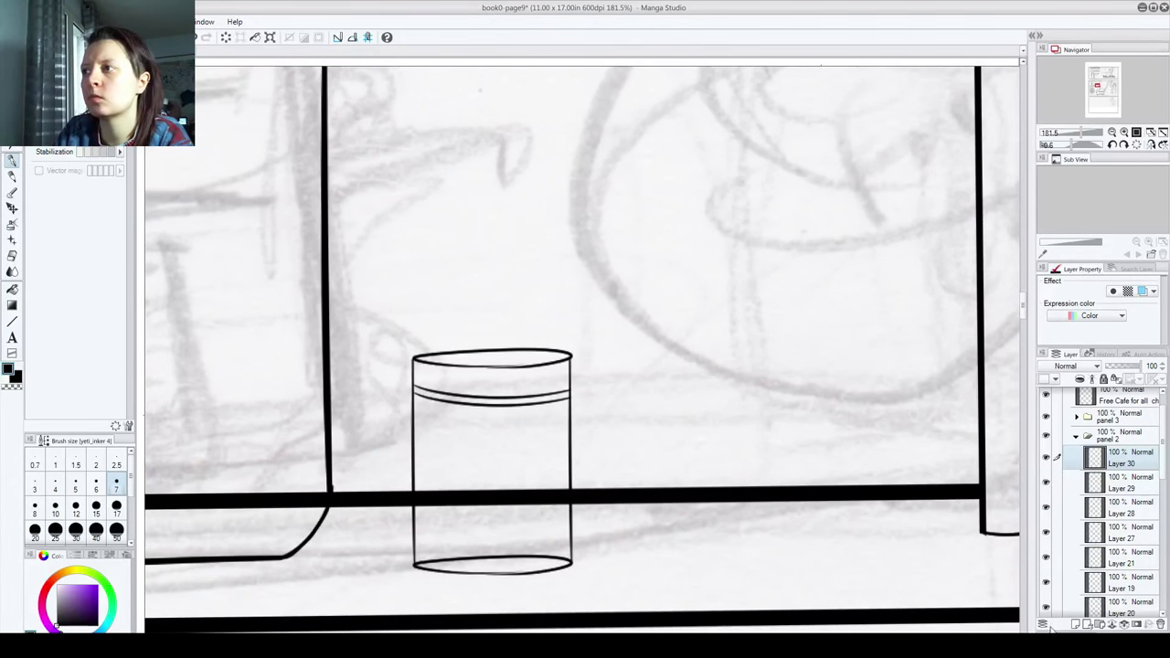
# Step: Round off the jar's lid by inking curved sides on a new layer and erasing the cylinder's corners outside them
pyautogui.click(1079, 626)
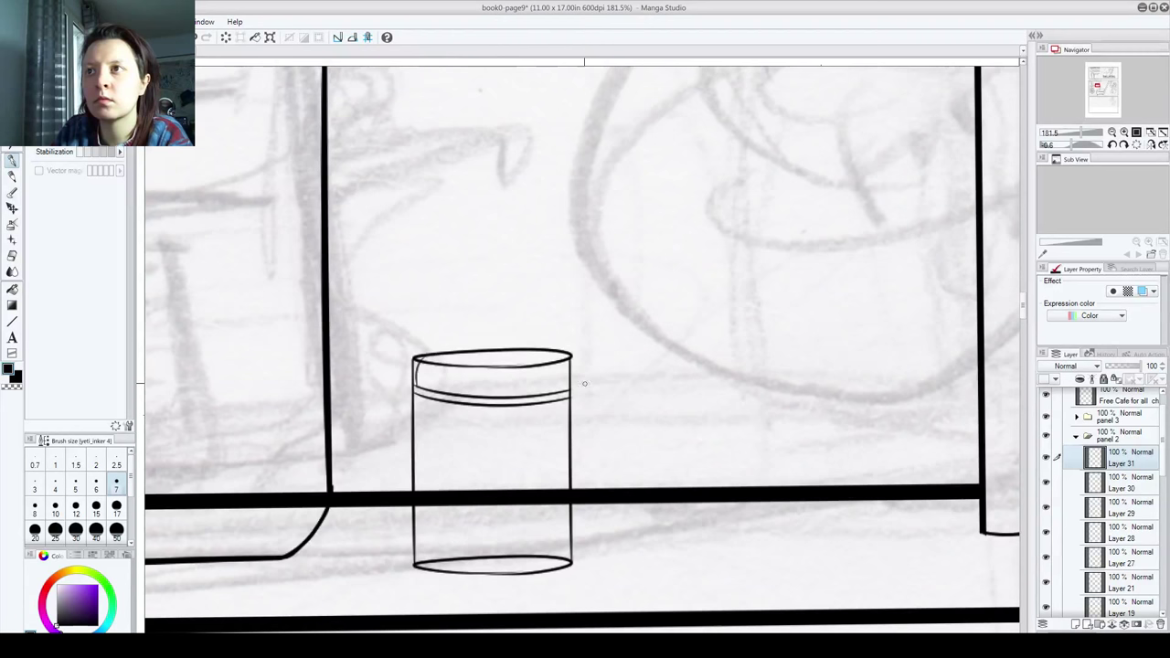
pyautogui.moveTo(564, 391); pyautogui.dragTo(560, 351)
pyautogui.hotkey('ctrl', 'z')
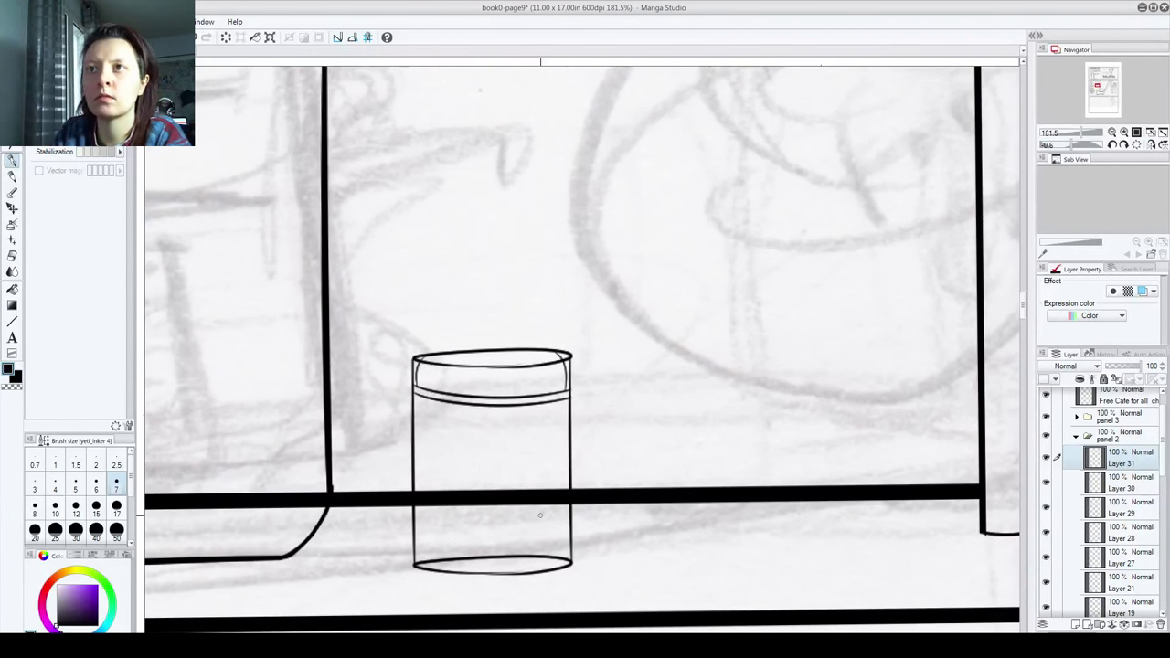
pyautogui.click(1112, 492)
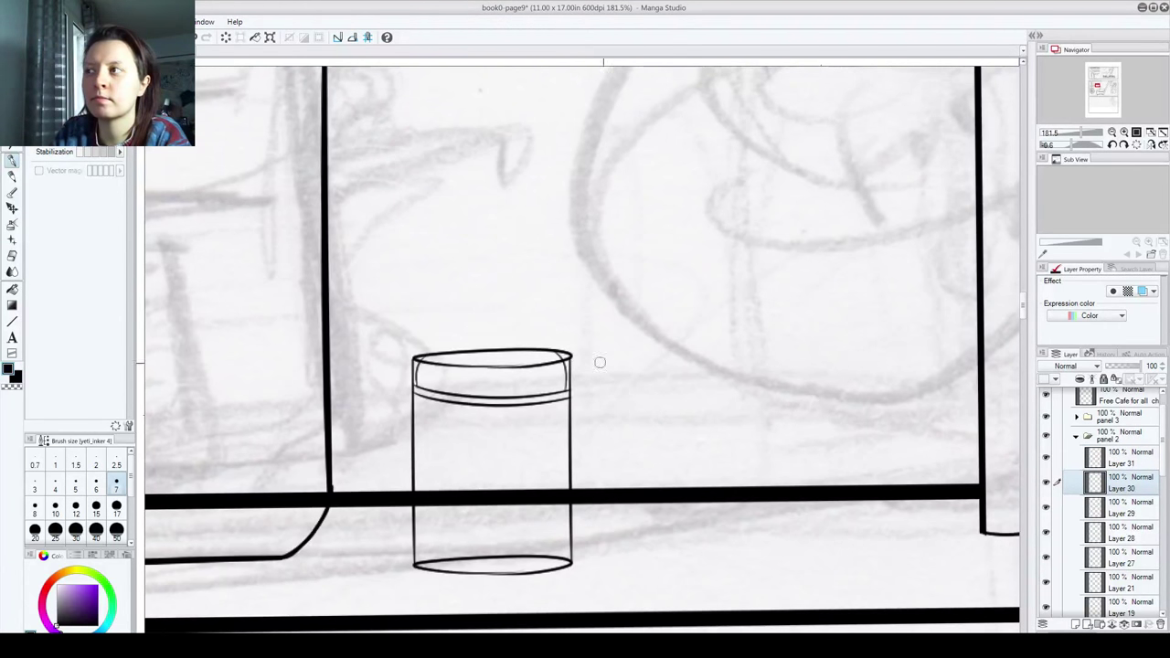
pyautogui.click(1131, 509)
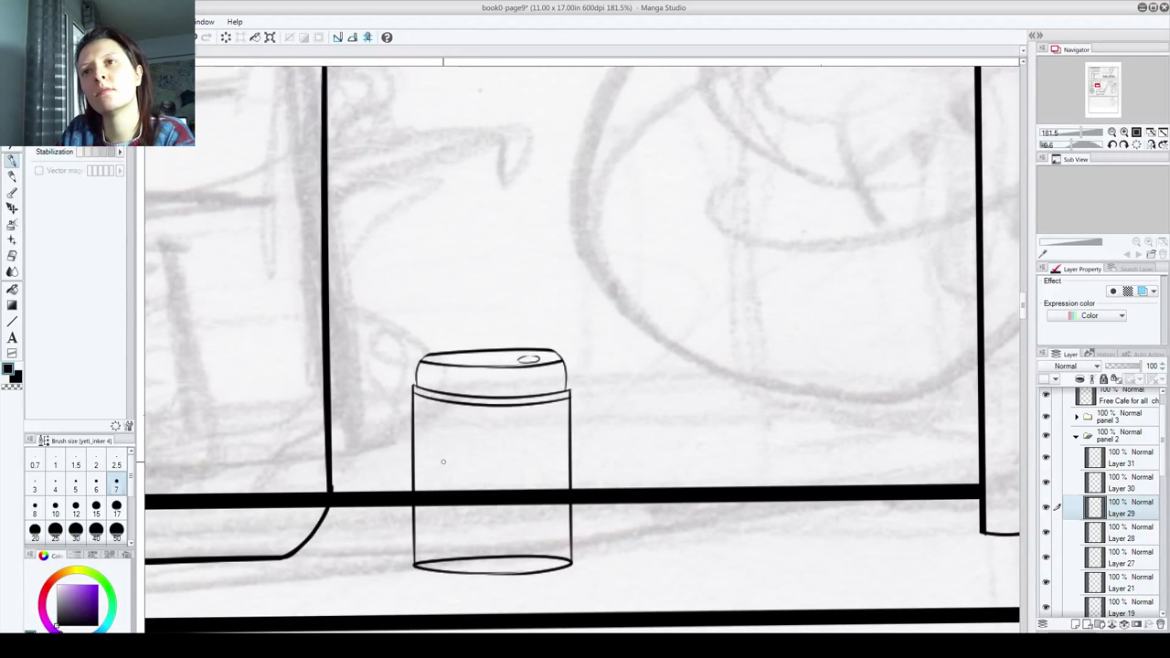
# Step: Ink the jar's inner glass outline on Layer 29, just inside the outer walls, with rounded bottom corners
pyautogui.moveTo(443, 462); pyautogui.dragTo(437, 369)
pyautogui.moveTo(412, 303); pyautogui.dragTo(415, 398)
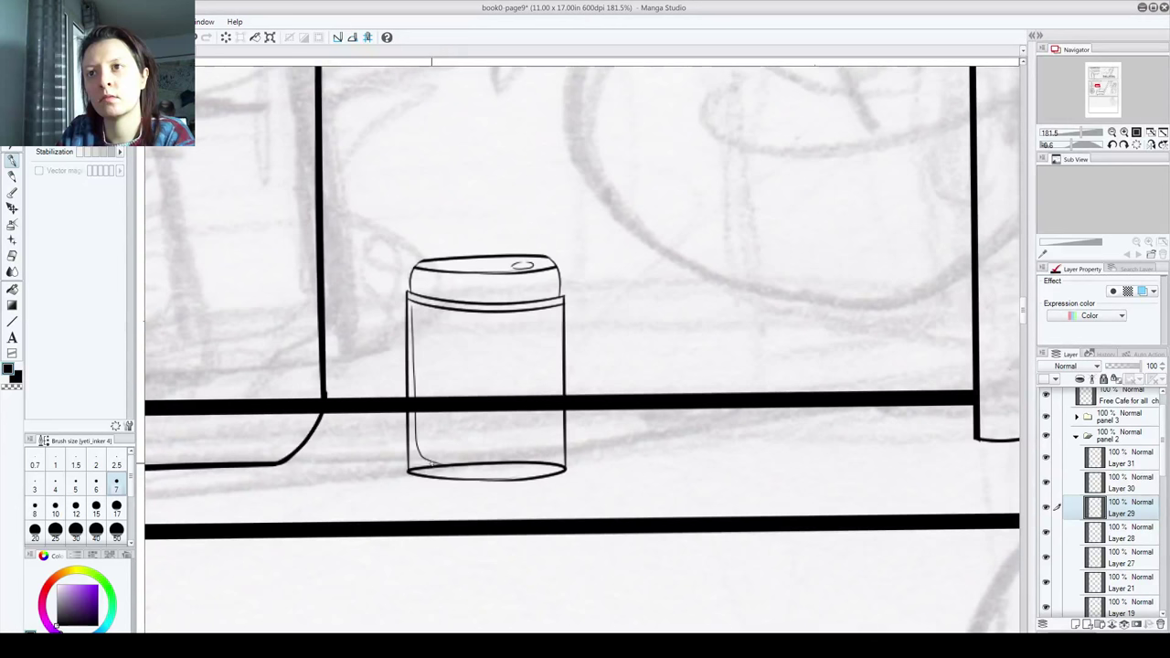
pyautogui.hotkey('ctrl', 'z')
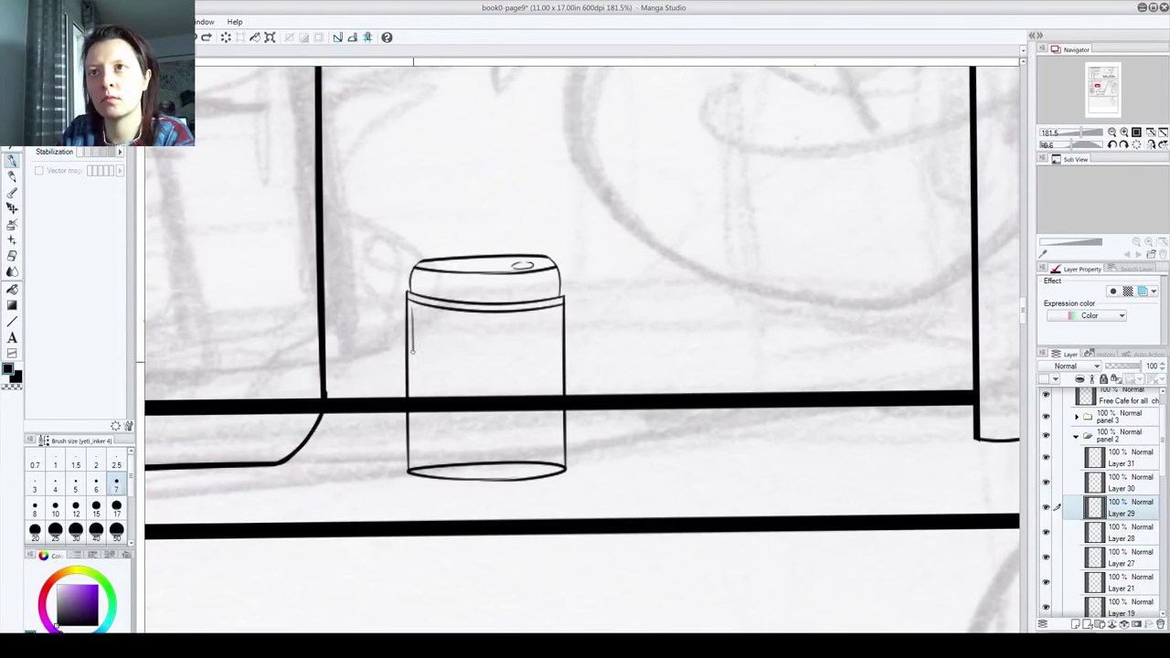
pyautogui.moveTo(416, 418)
pyautogui.mouseDown()
pyautogui.moveTo(424, 458)
pyautogui.moveTo(506, 471)
pyautogui.moveTo(554, 439)
pyautogui.mouseUp()
pyautogui.moveTo(555, 352); pyautogui.dragTo(556, 311)
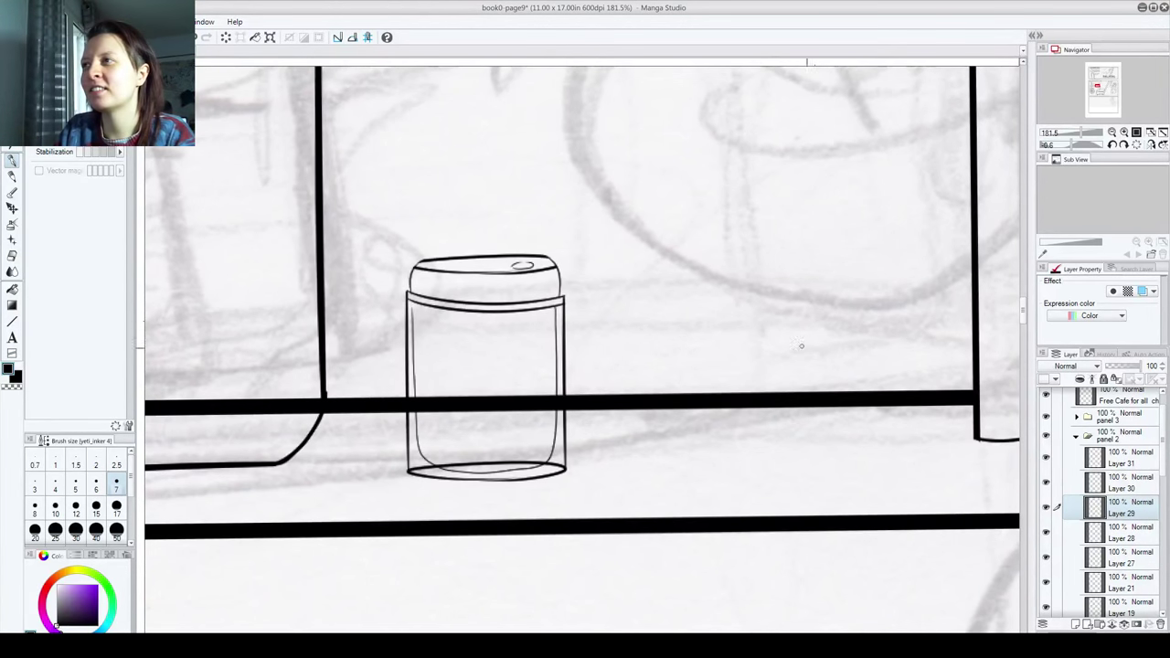
# Step: Check which jar lines are on Layer 29 by toggling its visibility
pyautogui.click(1123, 531)
pyautogui.click(1120, 513)
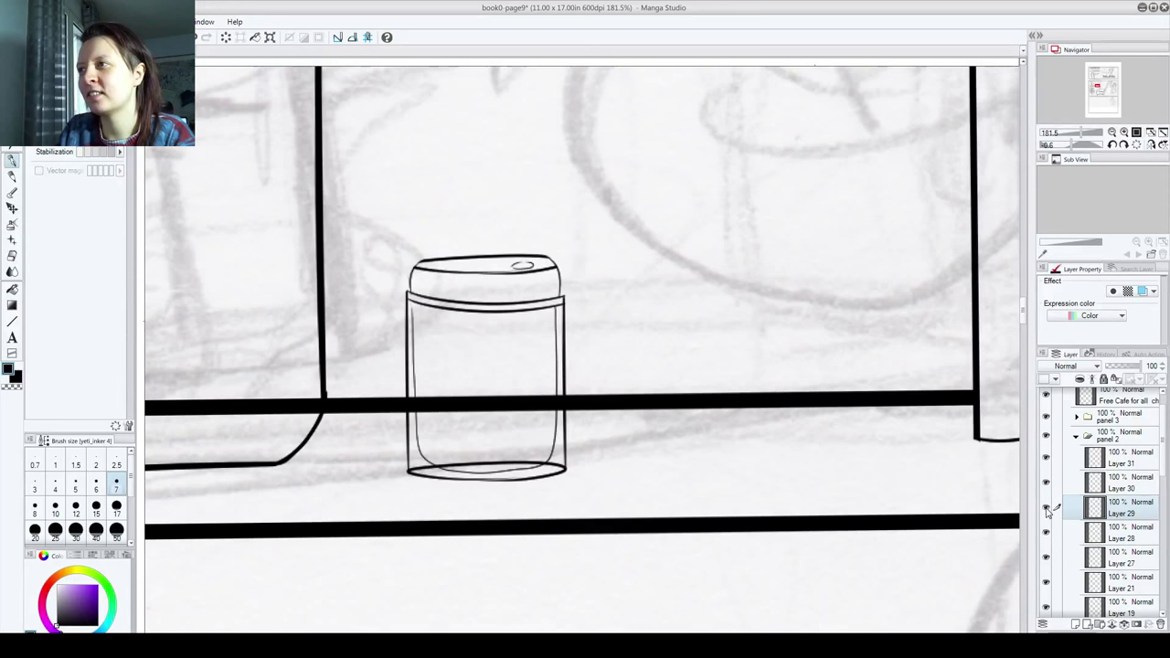
pyautogui.click(1046, 510)
pyautogui.click(1047, 510)
pyautogui.click(1047, 510)
pyautogui.click(1047, 510)
pyautogui.click(1046, 509)
pyautogui.click(1046, 509)
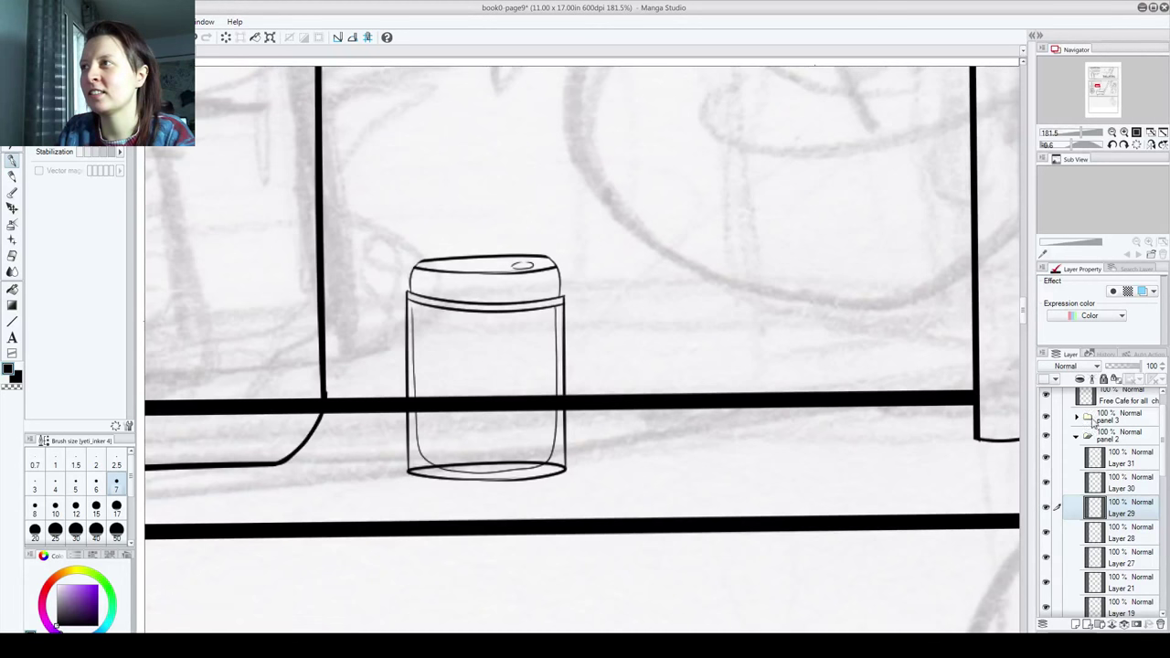
pyautogui.moveTo(1142, 366)
pyautogui.mouseDown()
pyautogui.moveTo(1114, 366)
pyautogui.moveTo(1143, 365)
pyautogui.mouseUp()
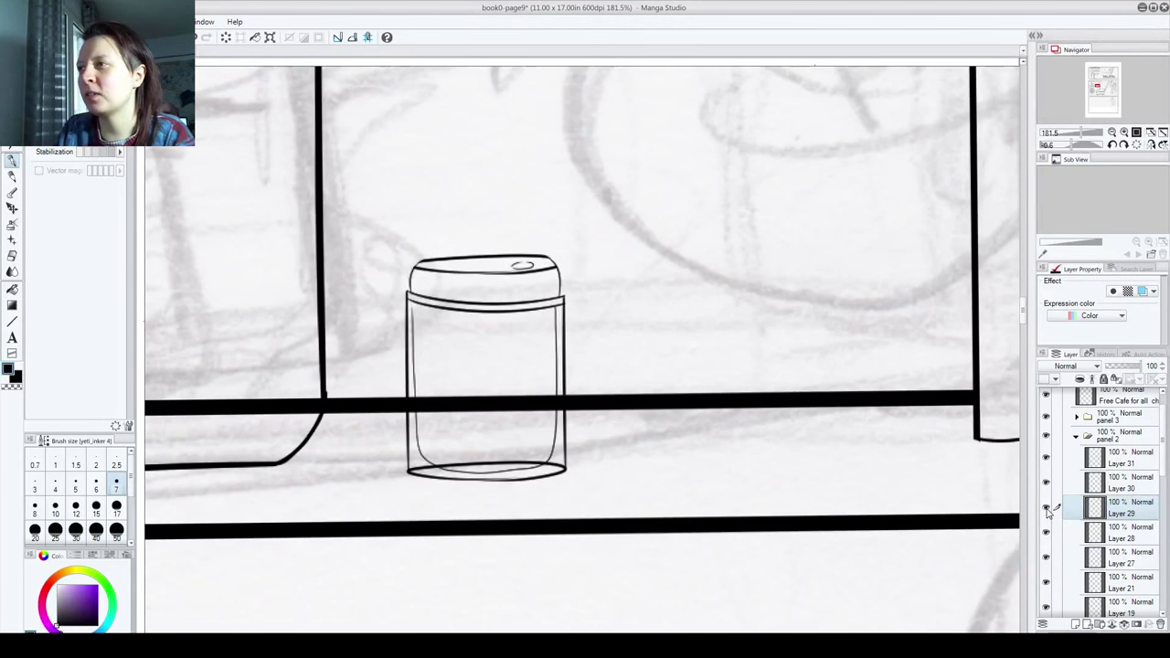
pyautogui.click(1047, 509)
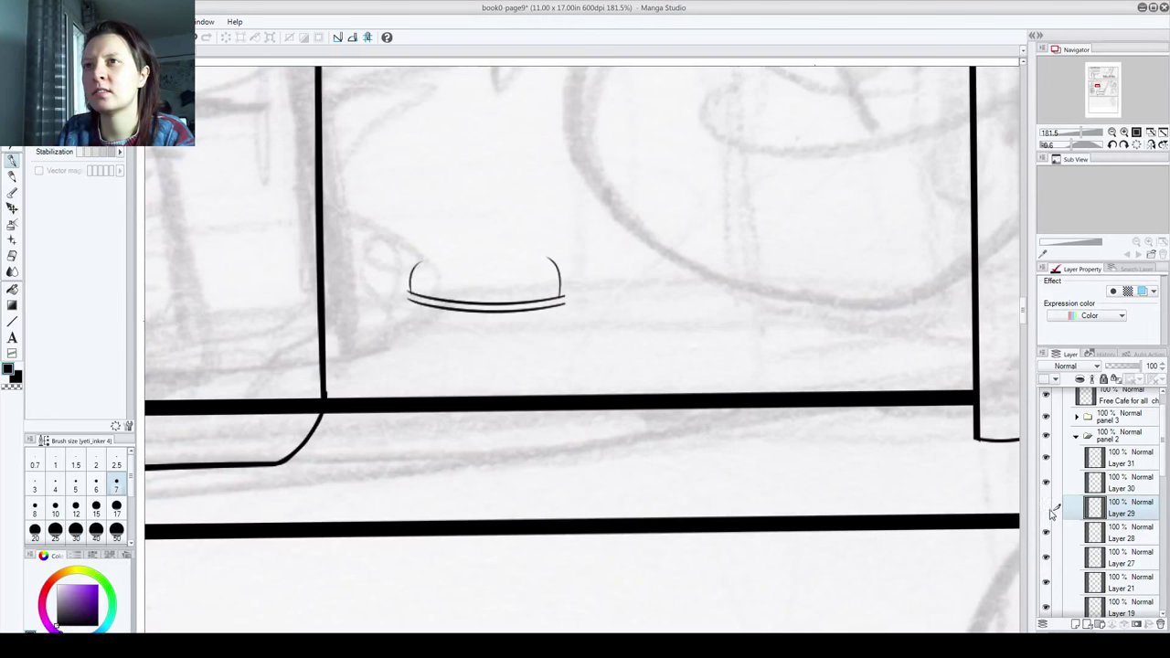
pyautogui.click(1046, 508)
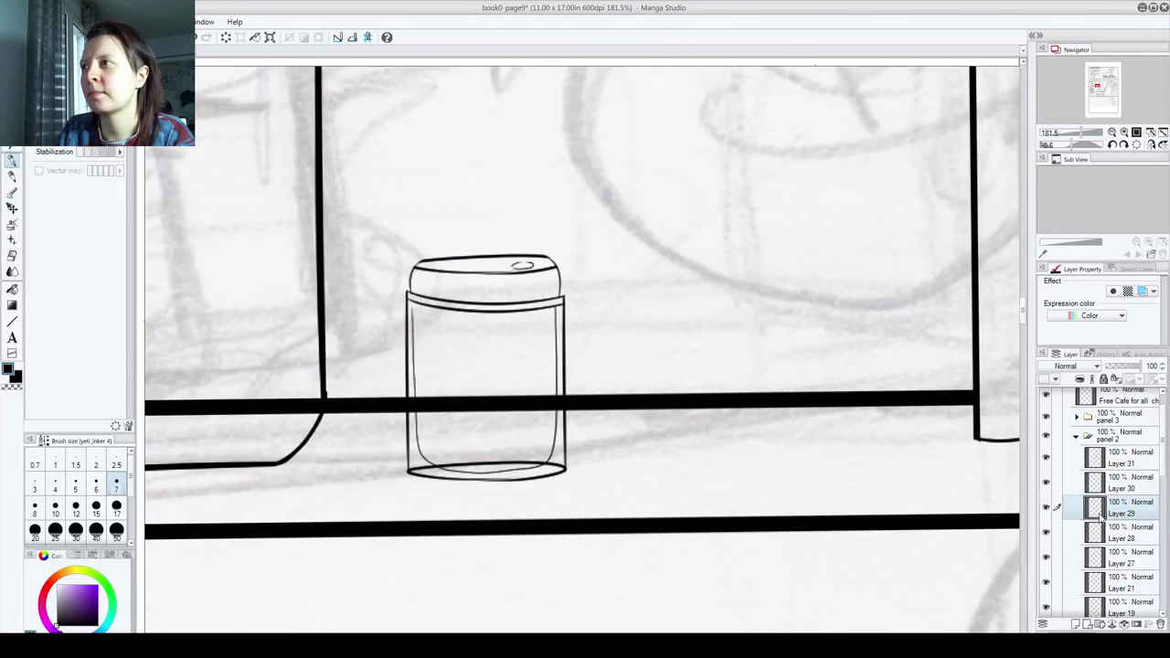
# Step: Erase the back edge of the jar's base ellipse where it crosses the inner glass outline
pyautogui.scroll(2, 504, 455)
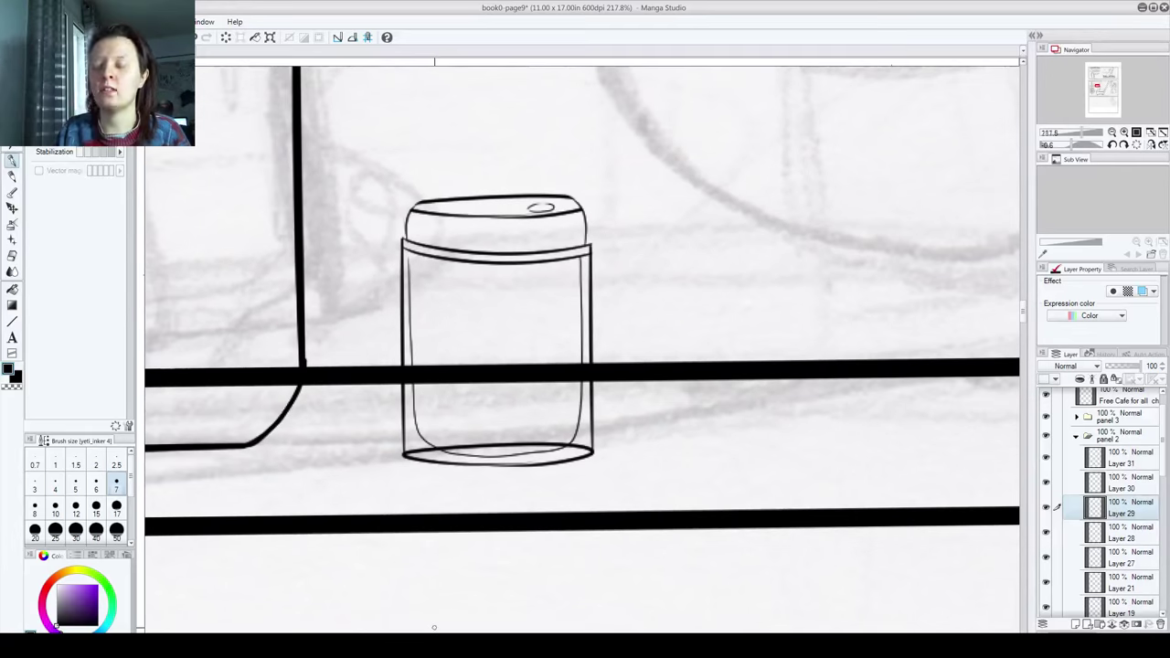
pyautogui.scroll(2, 544, 407)
pyautogui.scroll(1, 544, 407)
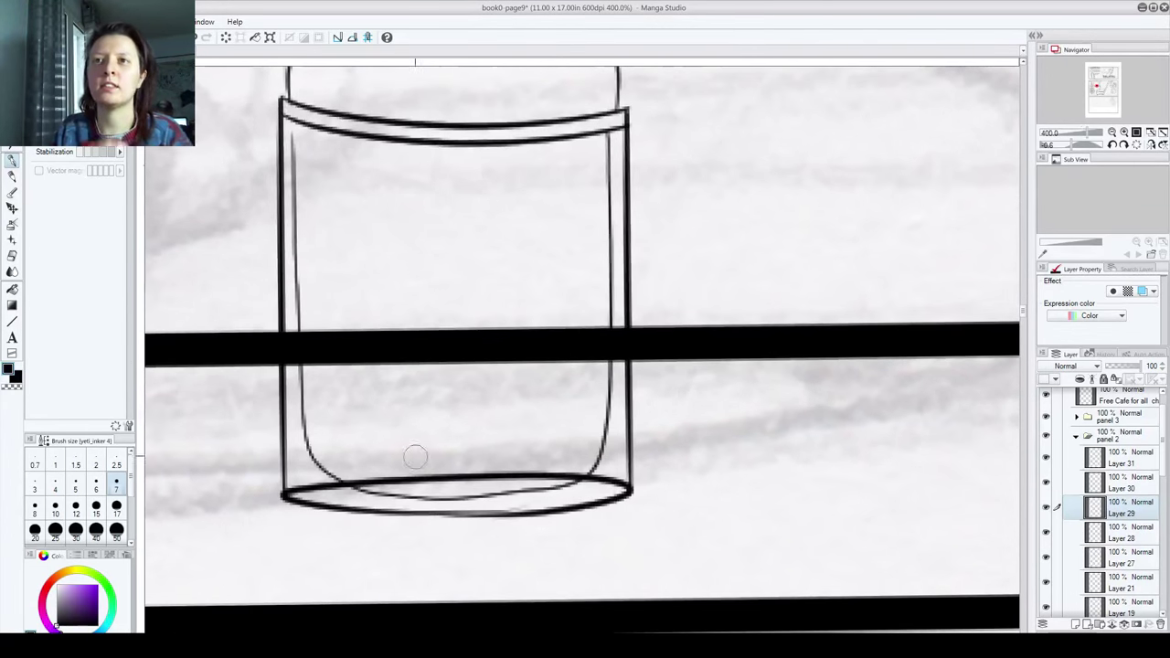
pyautogui.moveTo(377, 479)
pyautogui.mouseDown()
pyautogui.moveTo(413, 476)
pyautogui.moveTo(340, 468)
pyautogui.moveTo(586, 462)
pyautogui.mouseUp()
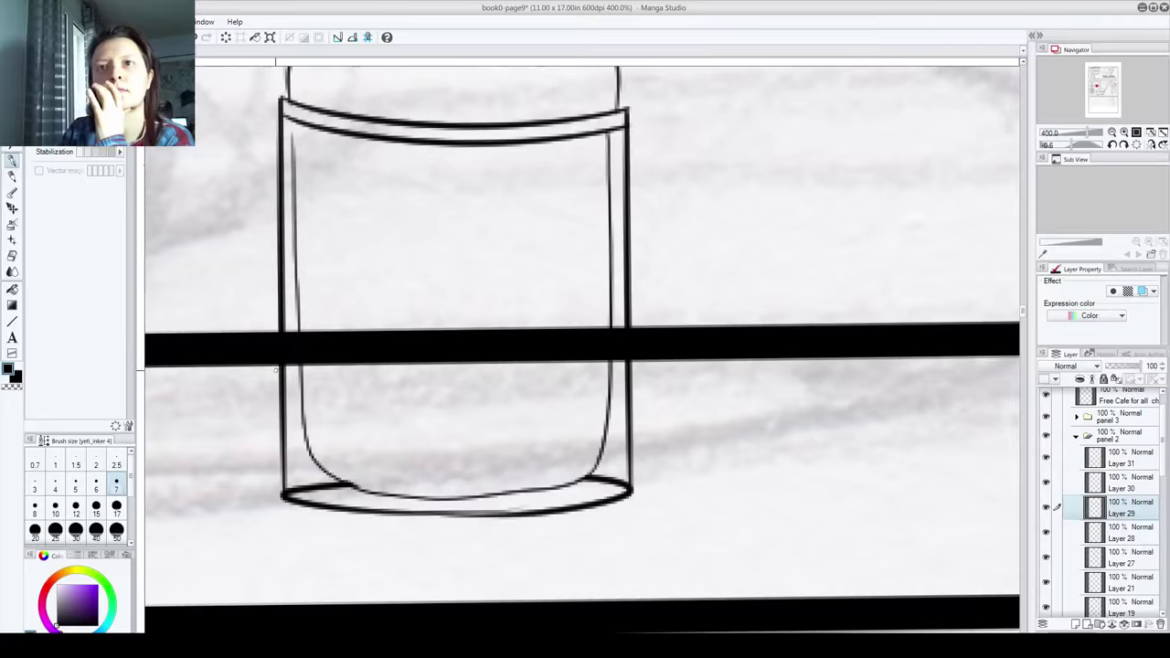
# Step: Merge Layer 31 and Layer 30 down into Layer 29 so the whole jar is on one layer
pyautogui.scroll(-10, 317, 407)
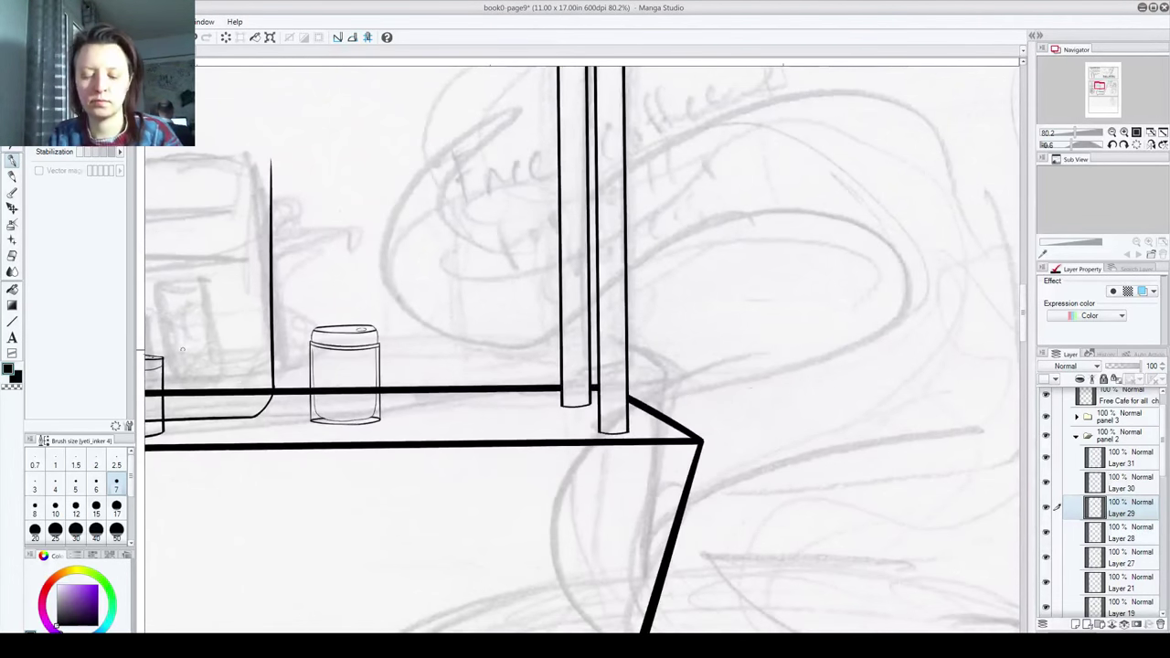
pyautogui.scroll(-1, 170, 324)
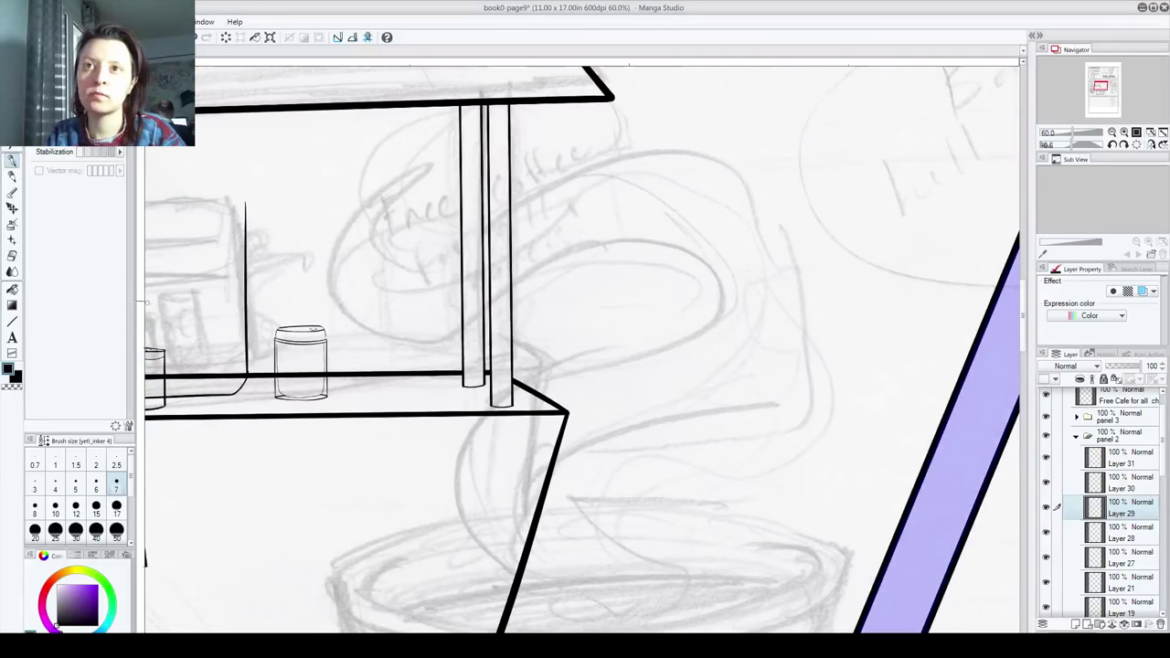
pyautogui.press('space')
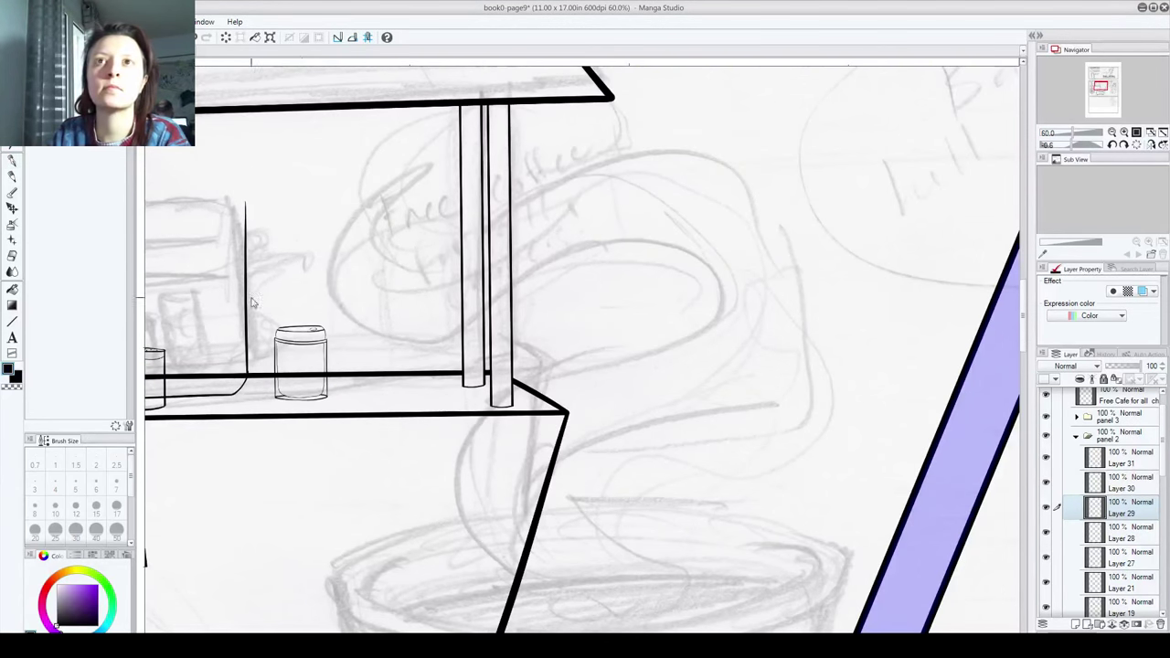
pyautogui.moveTo(283, 262); pyautogui.dragTo(483, 246)
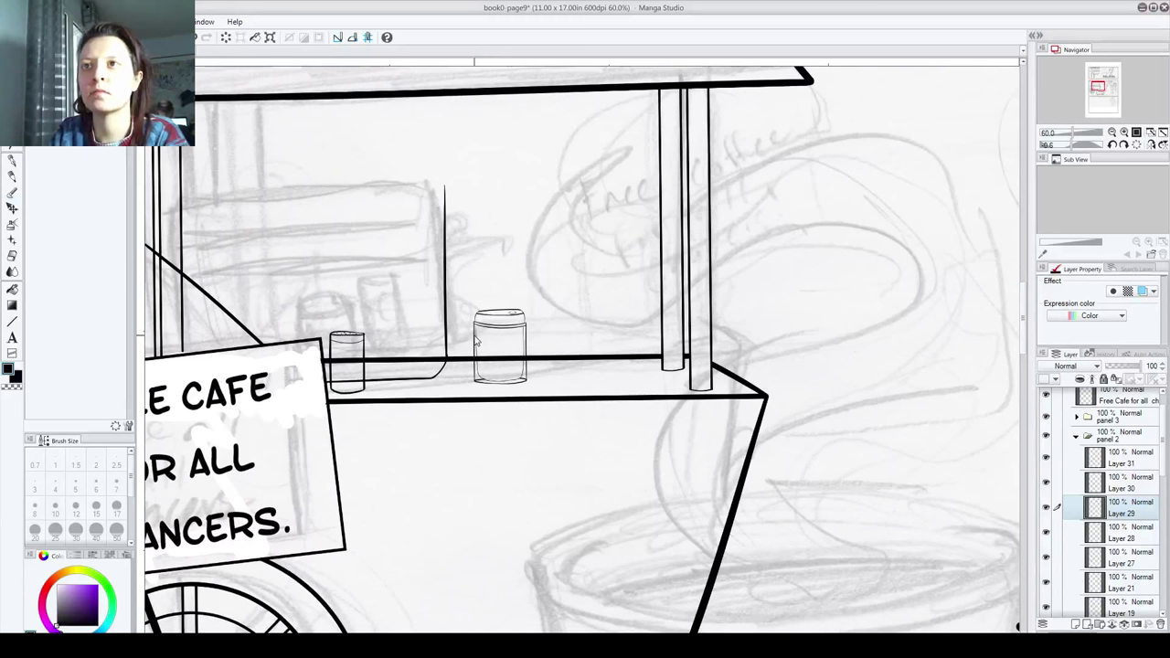
pyautogui.click(1107, 462)
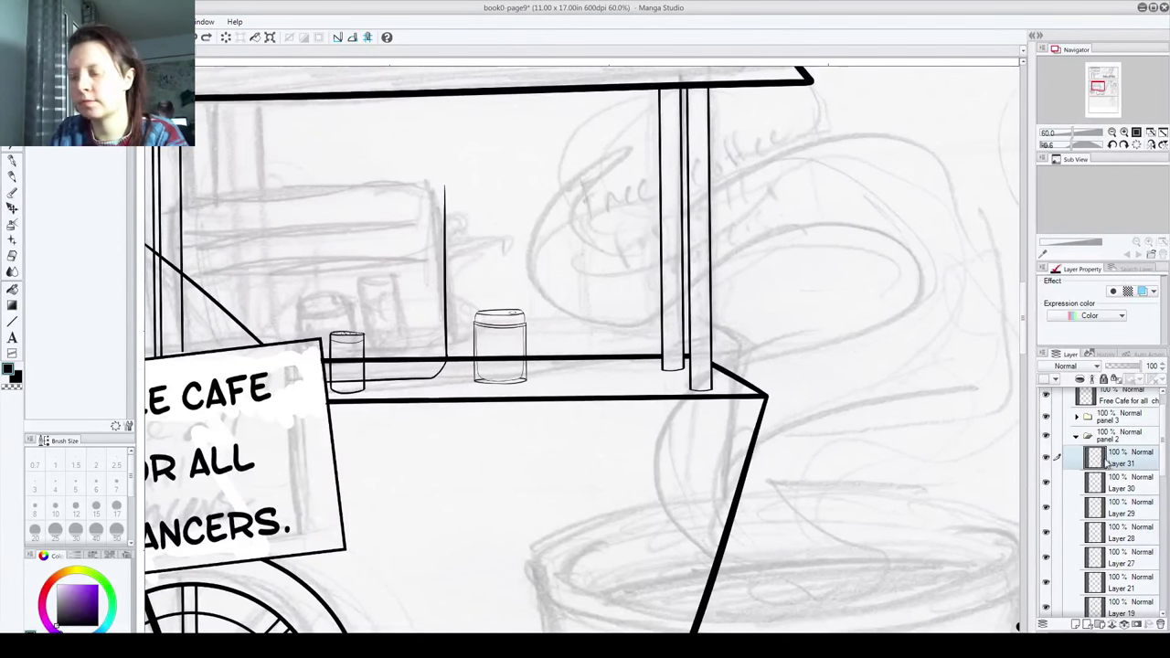
pyautogui.hotkey('ctrl', 'e')
pyautogui.hotkey('ctrl', 'e')
pyautogui.click(1046, 458)
pyautogui.click(1046, 458)
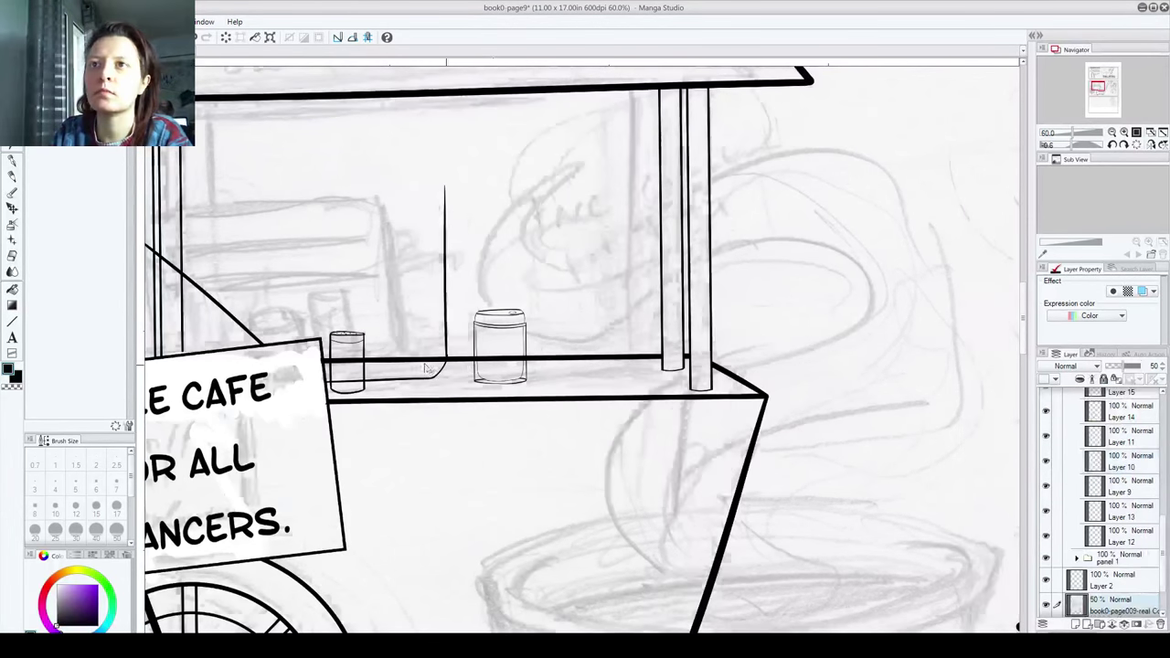
pyautogui.moveTo(425, 368); pyautogui.dragTo(456, 365)
pyautogui.hotkey('ctrl', 'z')
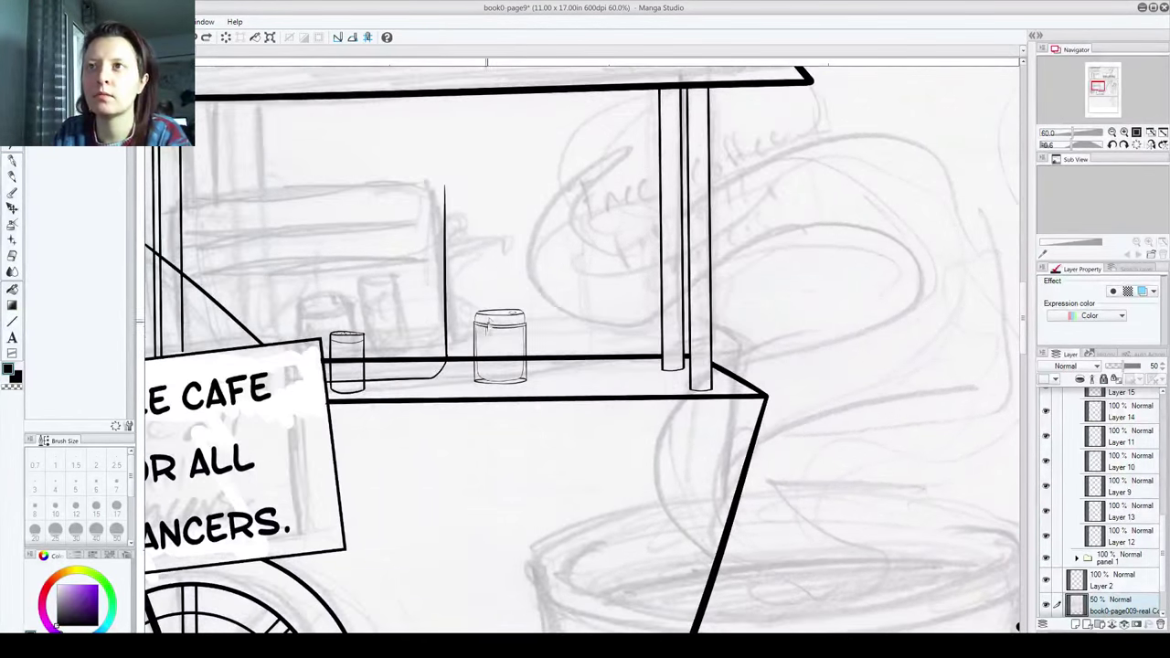
pyautogui.scroll(6, 1154, 526)
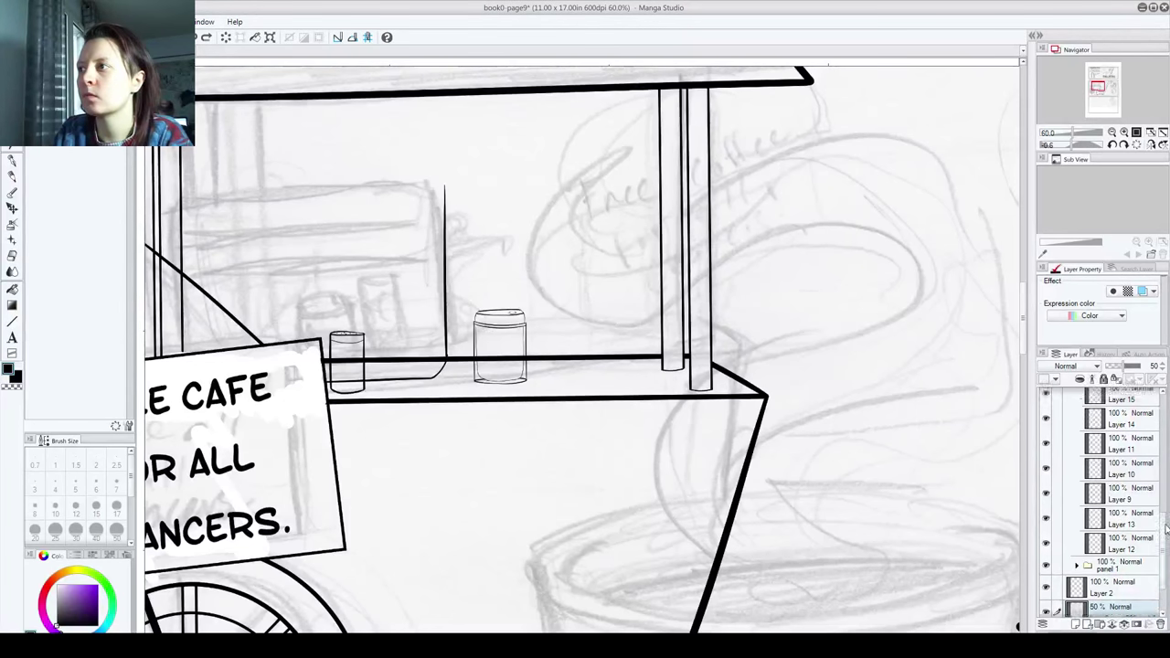
pyautogui.click(1110, 492)
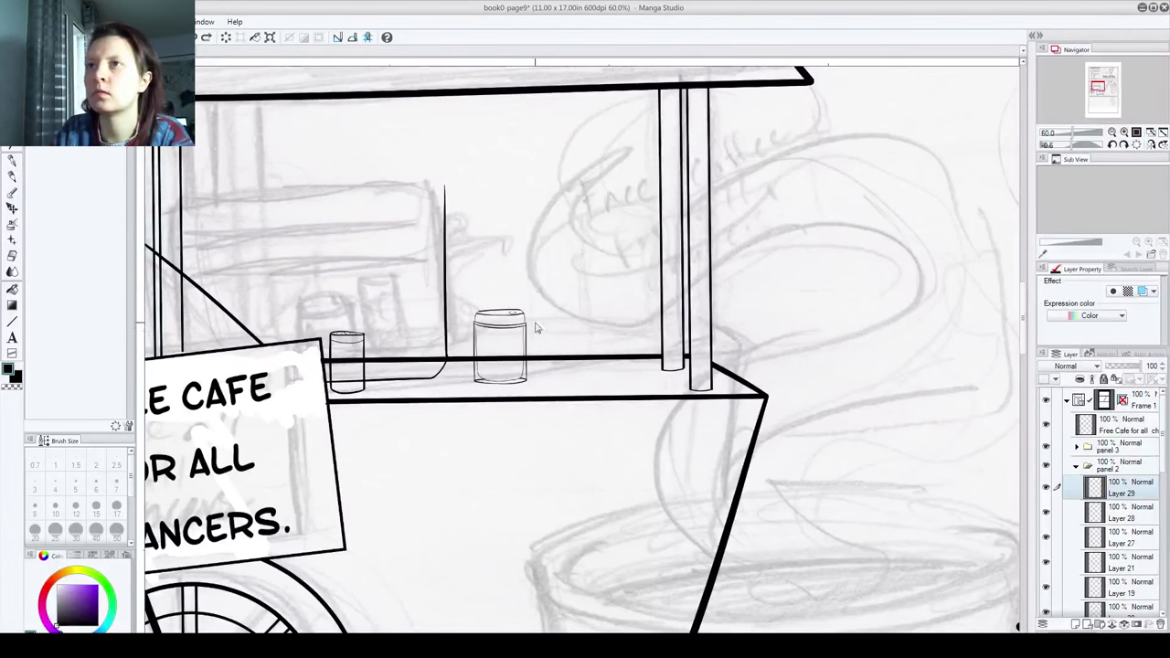
pyautogui.moveTo(501, 332)
pyautogui.mouseDown()
pyautogui.moveTo(460, 333)
pyautogui.moveTo(494, 349)
pyautogui.mouseUp()
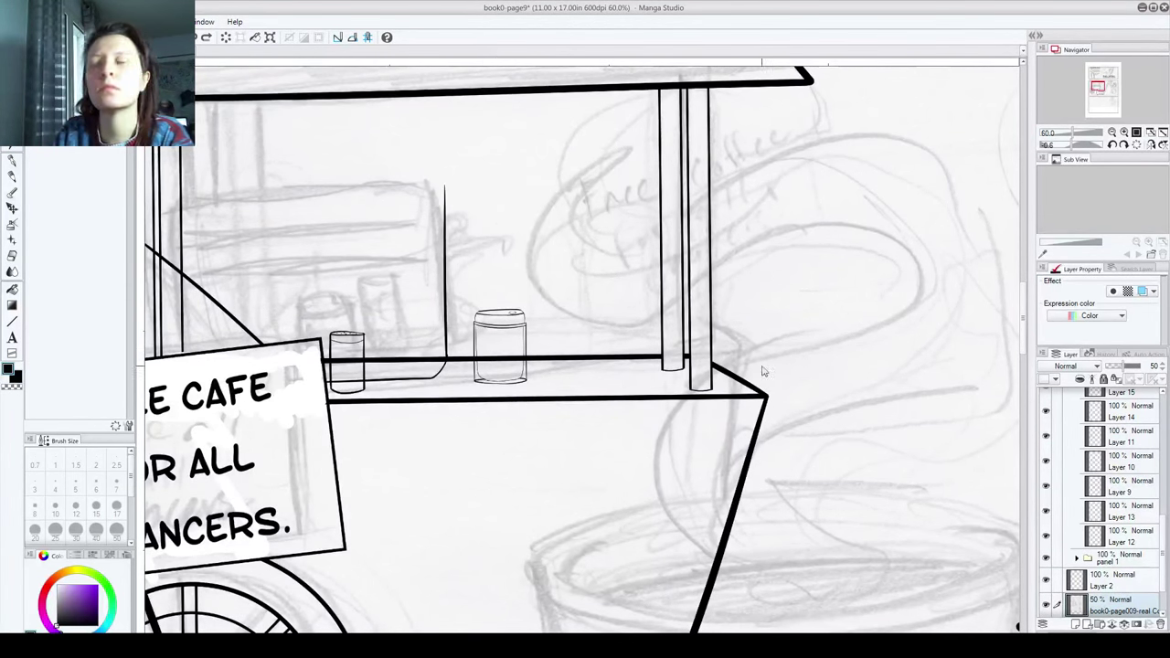
# Step: Move the jar on Layer 29 along the cart's counter, close beside the smaller glass
pyautogui.moveTo(1163, 524); pyautogui.dragTo(1165, 425)
pyautogui.click(1122, 488)
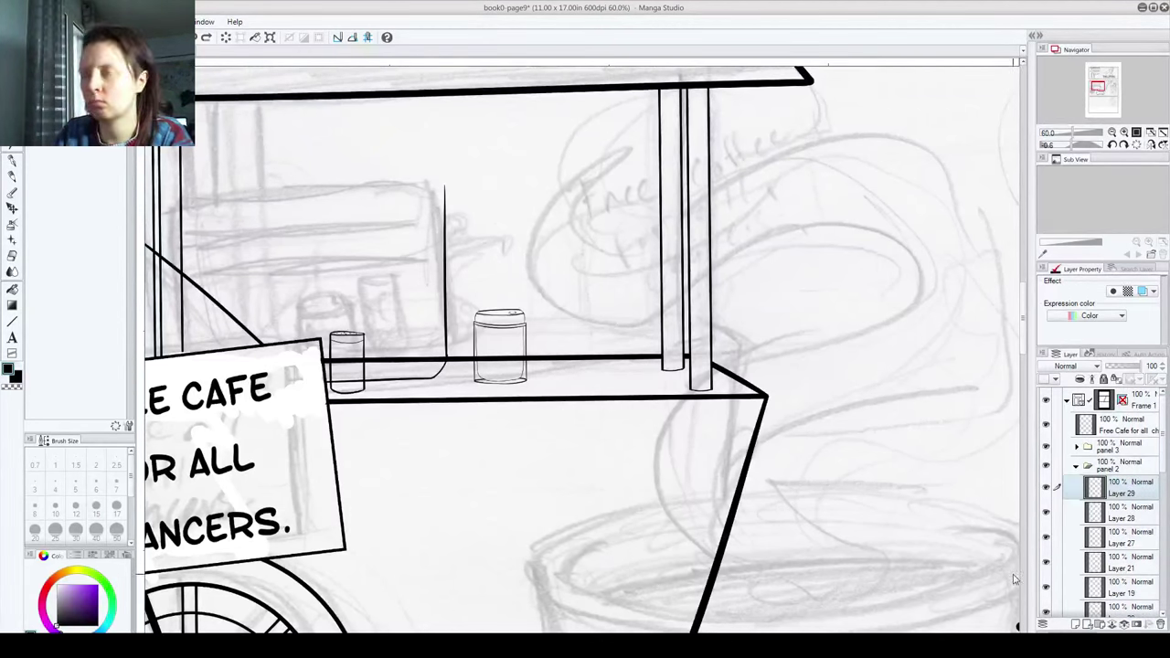
pyautogui.moveTo(469, 334); pyautogui.dragTo(378, 341)
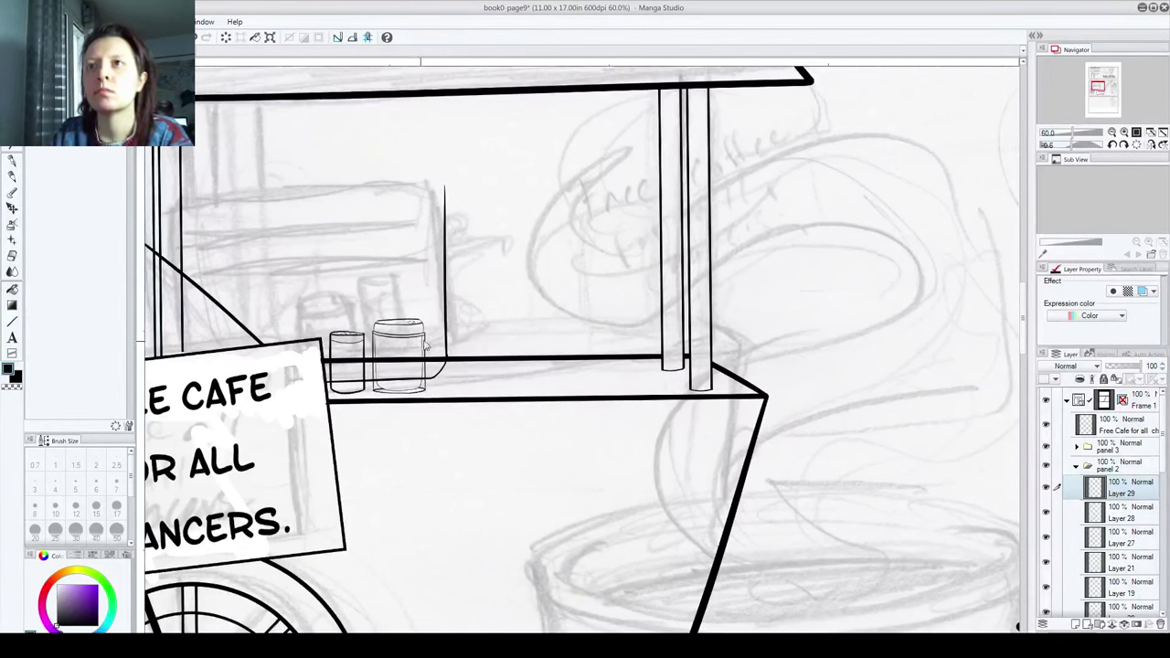
# Step: Examine the café cart and toggle the visibility of Layer 28 and Layer 27 to identify their contents, then select Layer 27
pyautogui.scroll(-1, 563, 323)
pyautogui.scroll(-3, 562, 323)
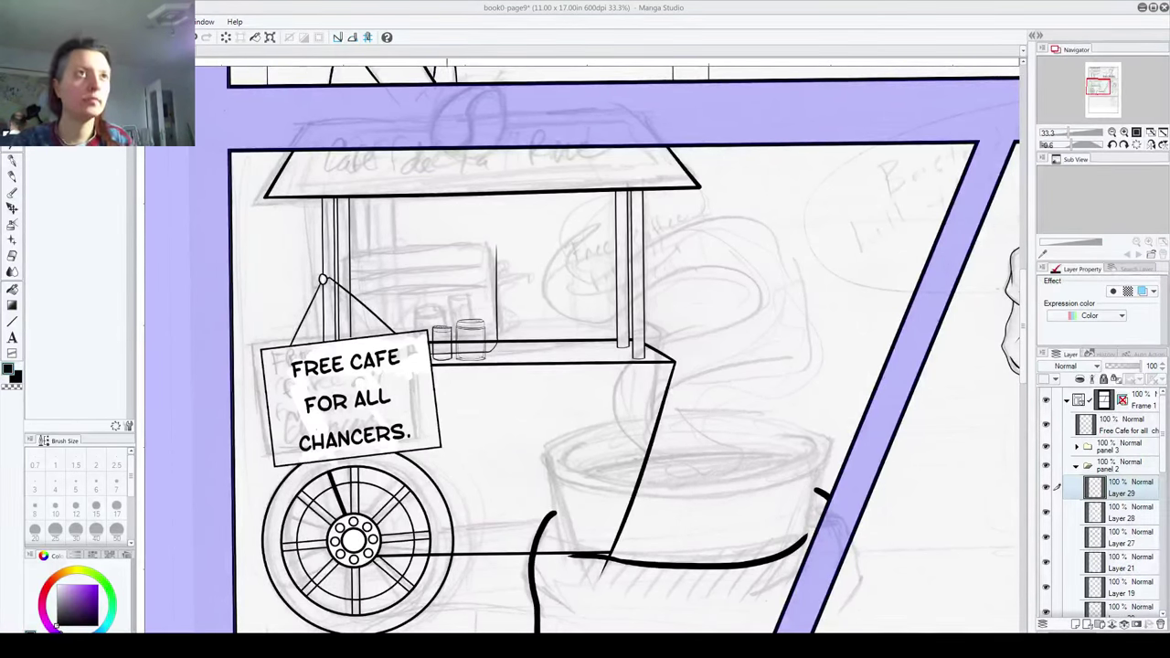
pyautogui.scroll(3, 559, 237)
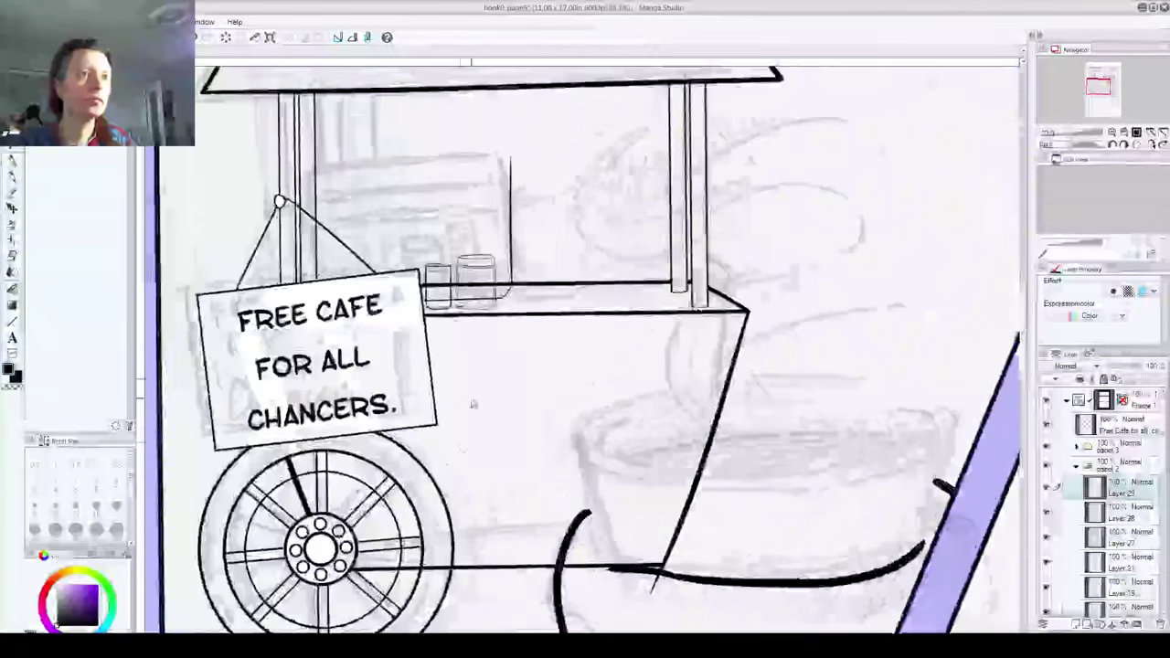
pyautogui.scroll(-2, 626, 235)
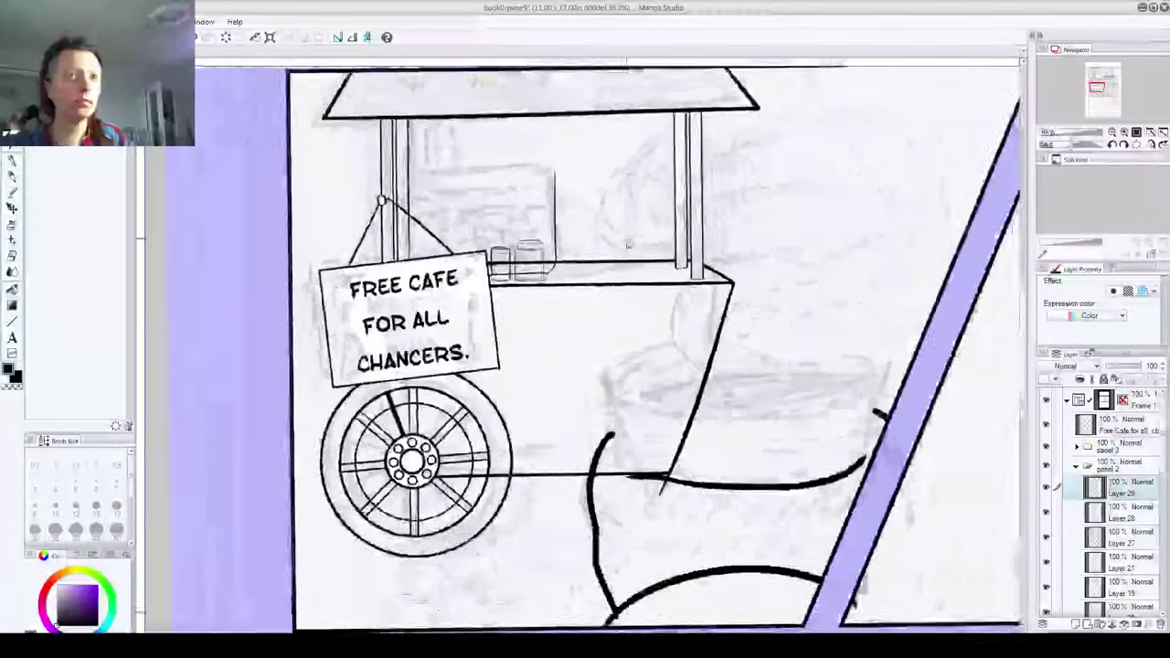
pyautogui.moveTo(643, 448); pyautogui.dragTo(623, 546)
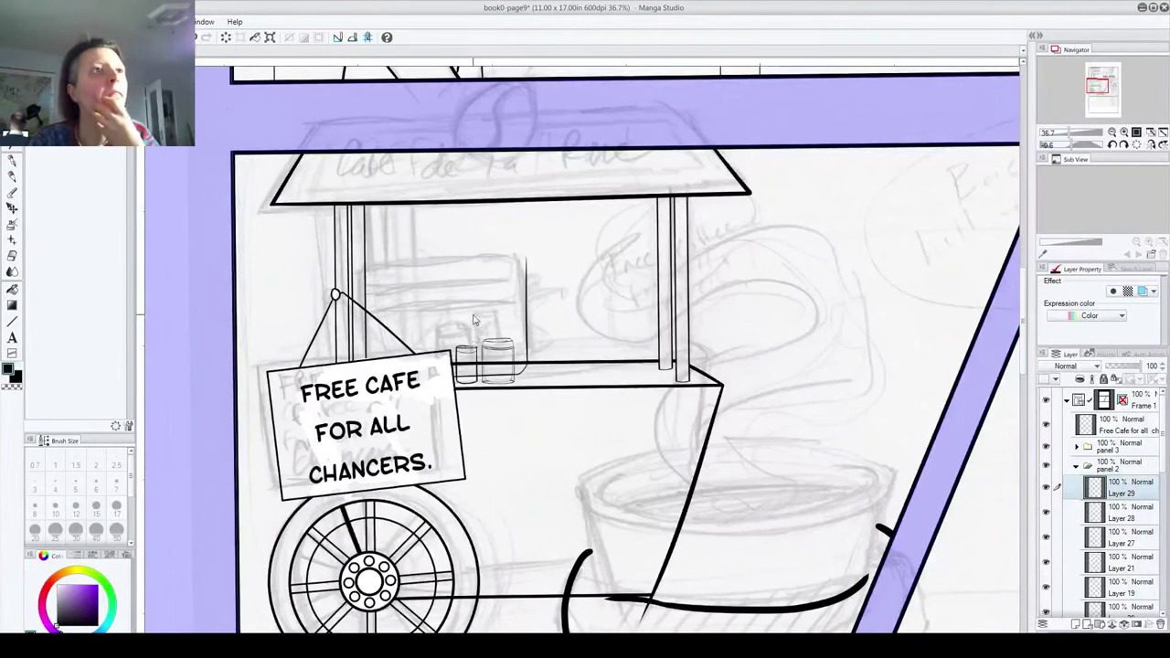
pyautogui.click(1047, 515)
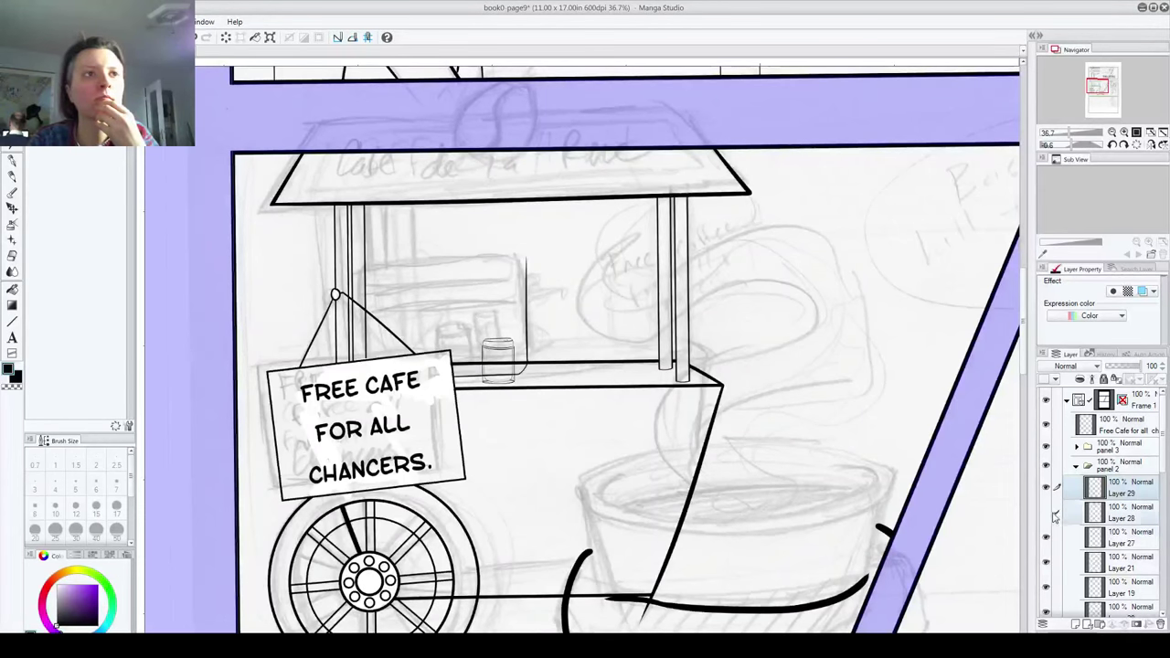
pyautogui.click(1050, 517)
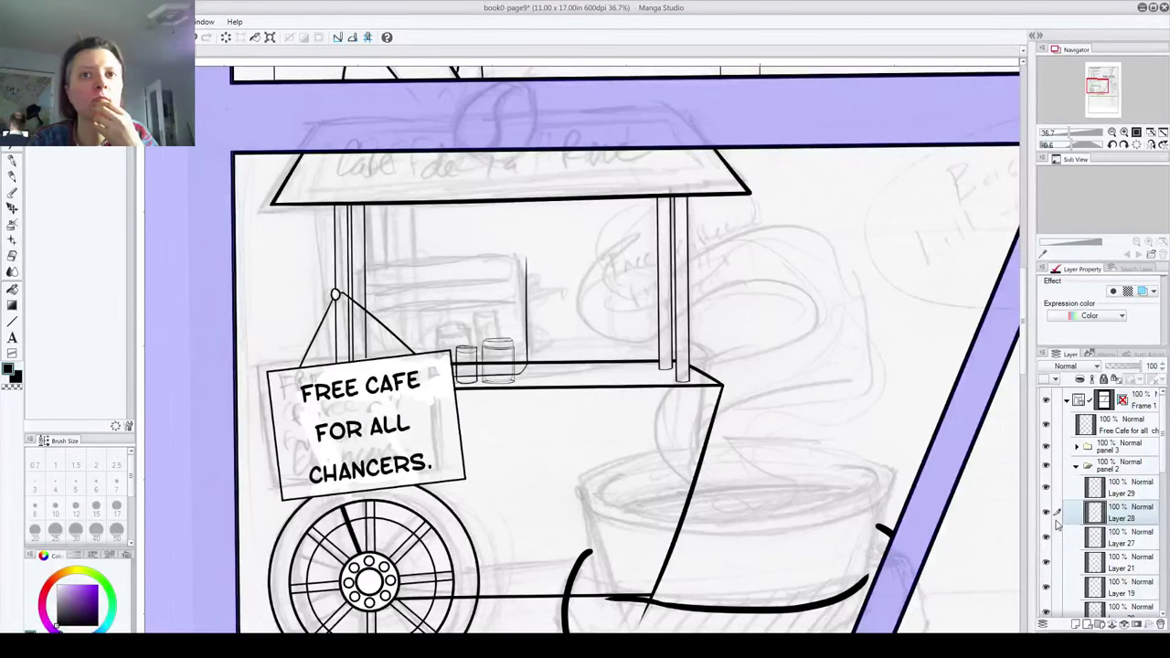
pyautogui.click(1046, 537)
pyautogui.click(1047, 538)
pyautogui.click(1047, 539)
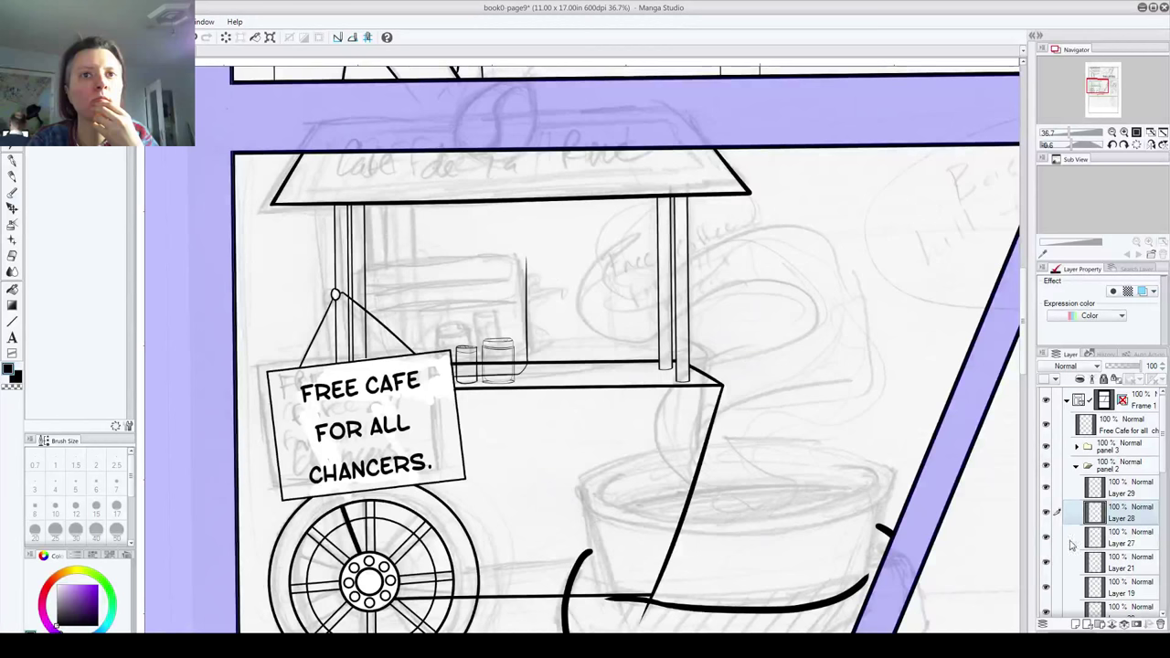
pyautogui.click(1123, 543)
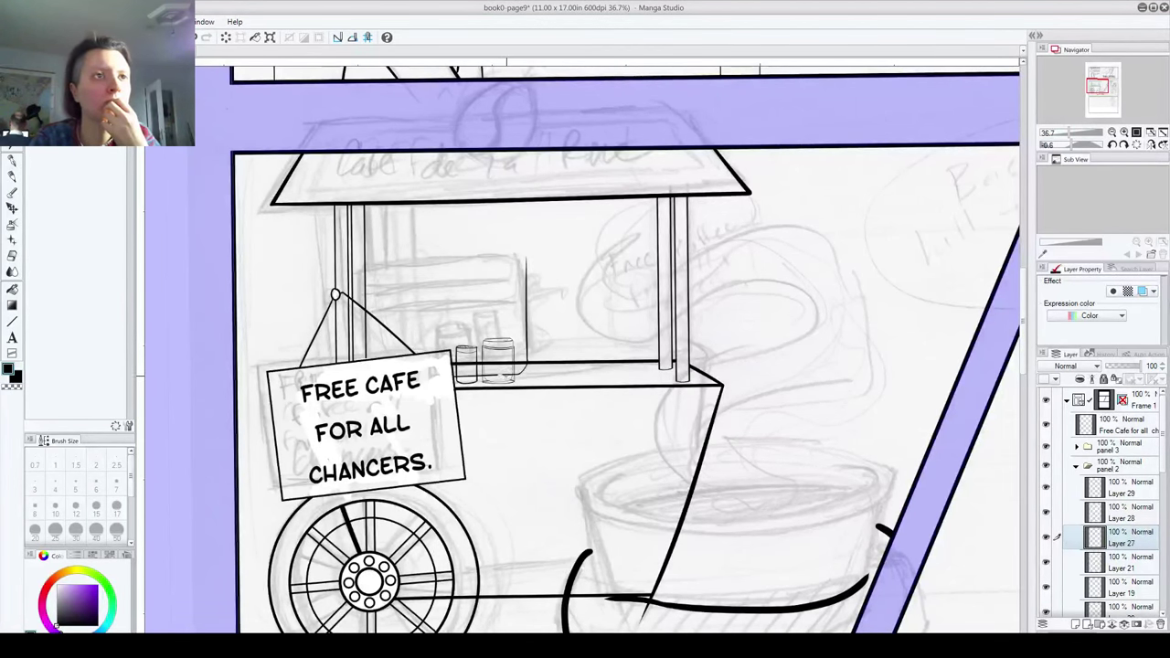
# Step: Erase the machine's base line on Layer 27 where it passes through the small shaker and the larger jar on the counter
pyautogui.scroll(4, 505, 379)
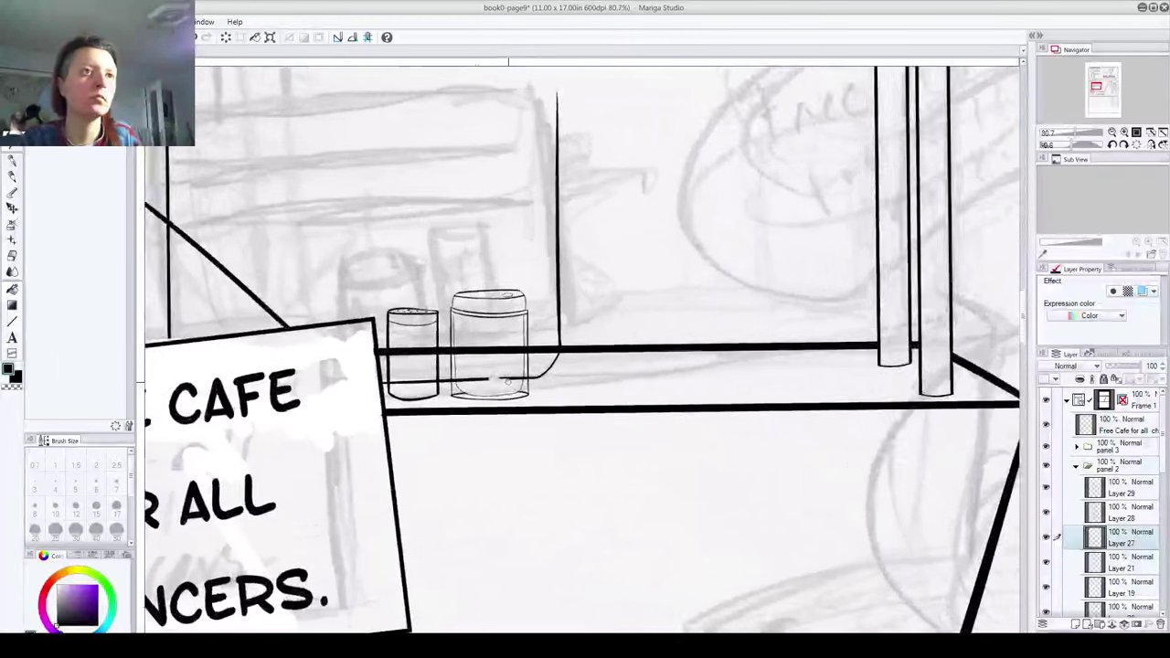
pyautogui.scroll(2, 505, 379)
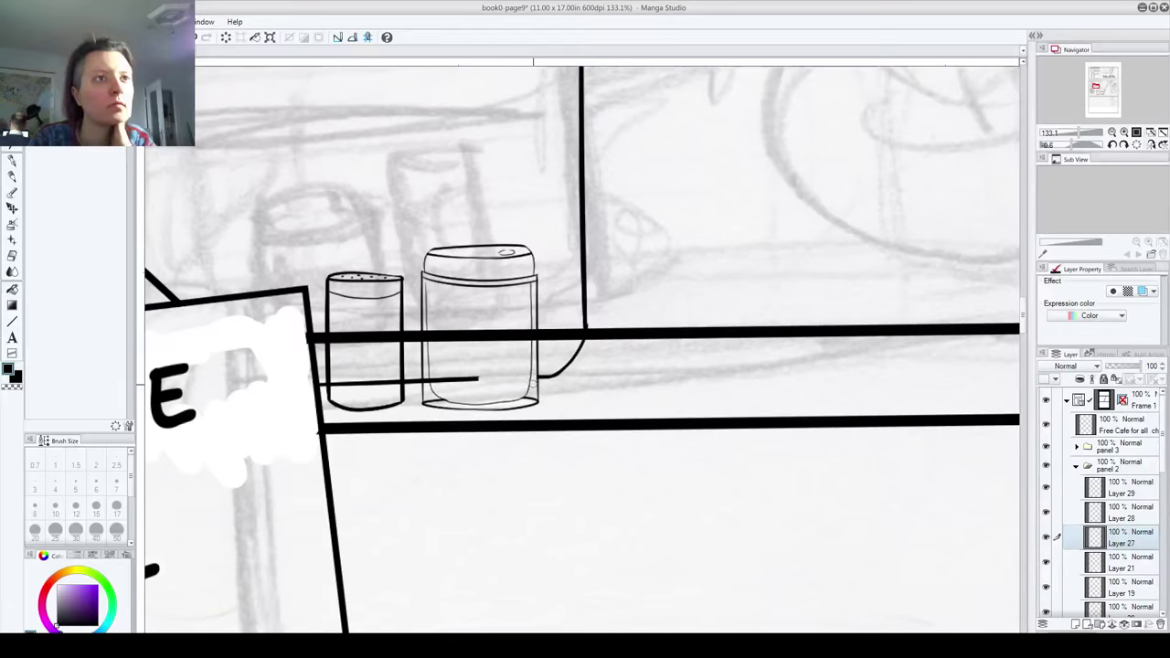
pyautogui.moveTo(481, 378); pyautogui.dragTo(435, 384)
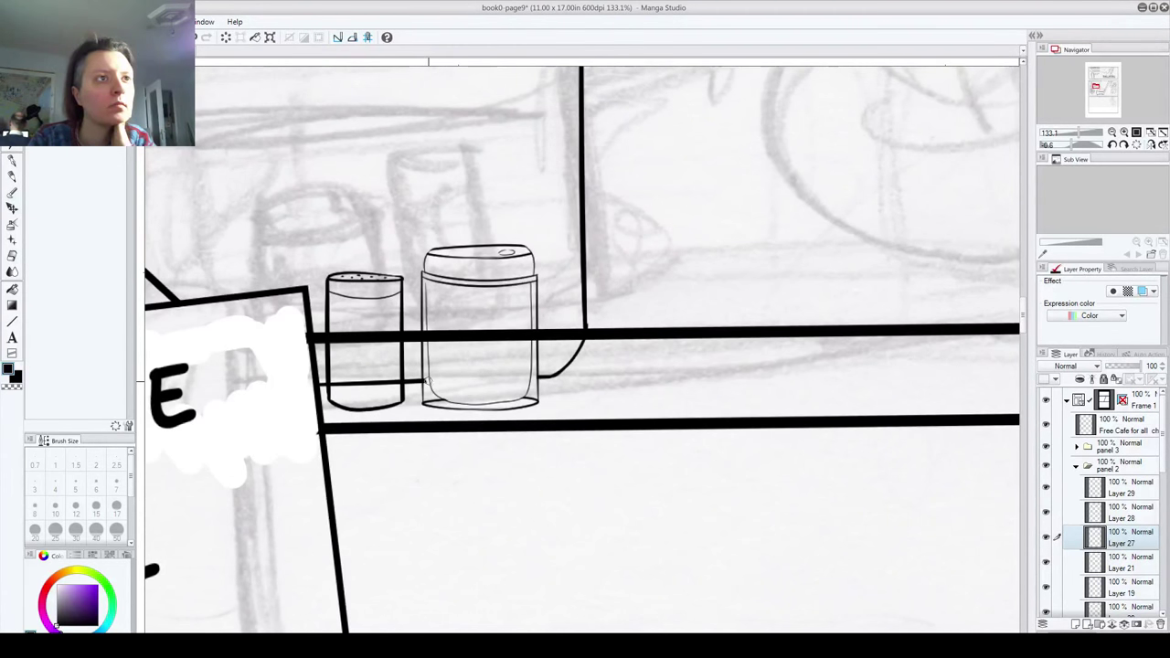
pyautogui.moveTo(352, 383)
pyautogui.mouseDown()
pyautogui.moveTo(370, 321)
pyautogui.moveTo(358, 377)
pyautogui.moveTo(347, 387)
pyautogui.moveTo(339, 376)
pyautogui.moveTo(331, 392)
pyautogui.moveTo(399, 384)
pyautogui.mouseUp()
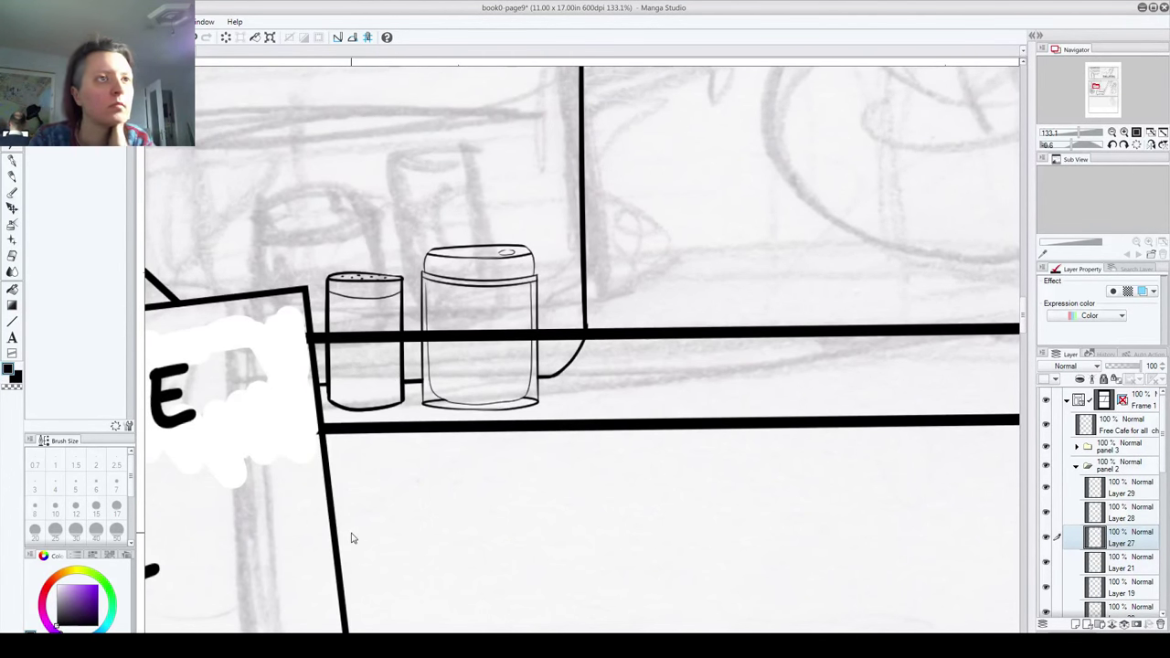
pyautogui.scroll(2, 804, 107)
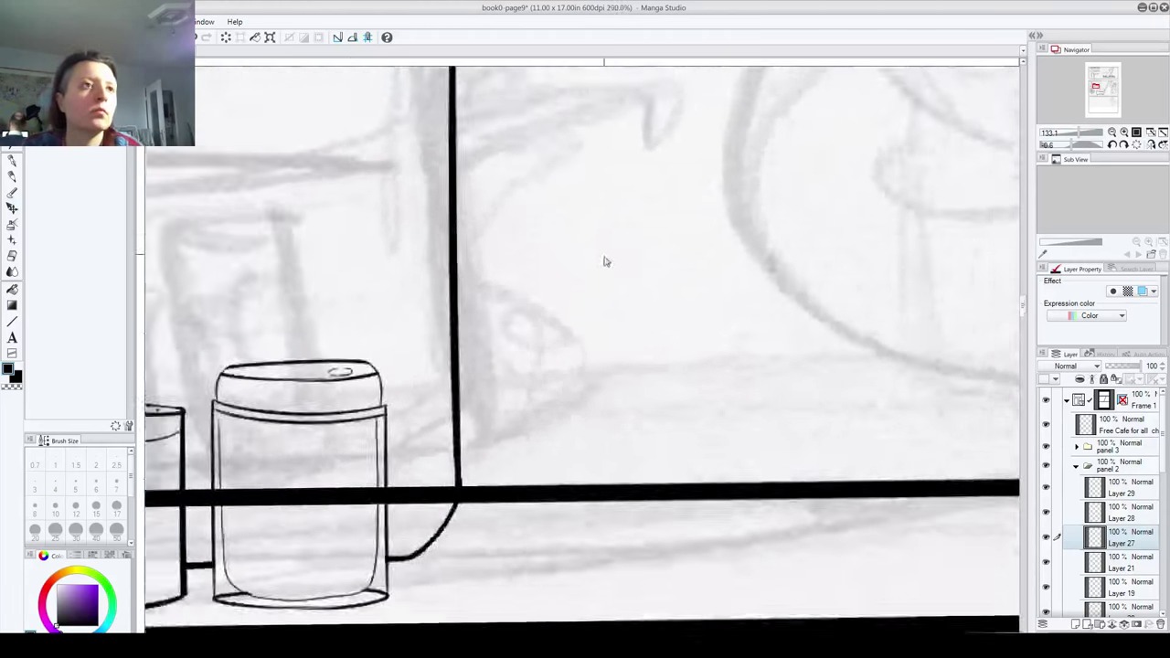
pyautogui.scroll(-6, 603, 262)
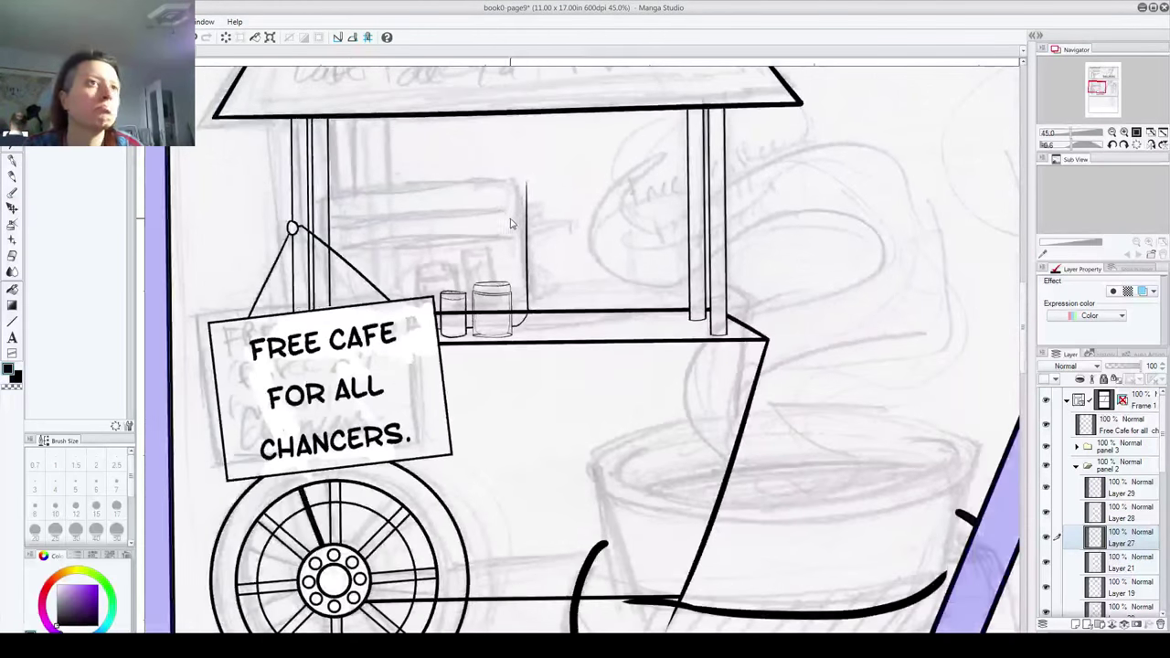
# Step: Add a layer and ink the inner edge of the machine's side behind the jars, curving its top over to the outer vertical line
pyautogui.scroll(2, 512, 224)
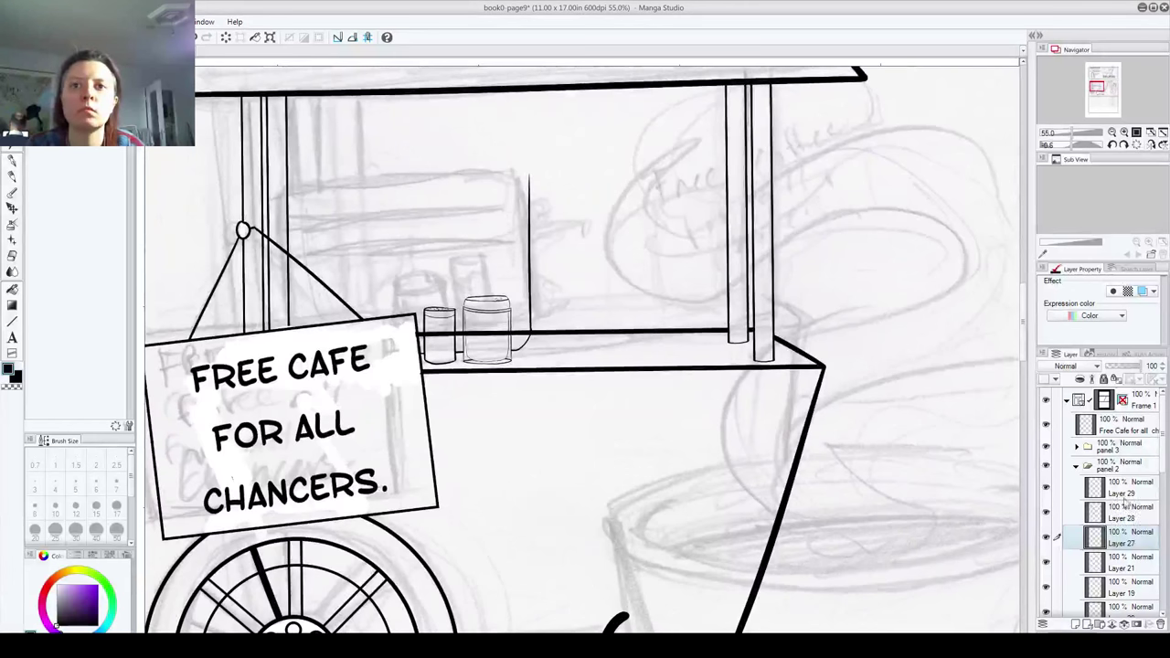
pyautogui.hotkey('ctrl', 'shift', 'n')
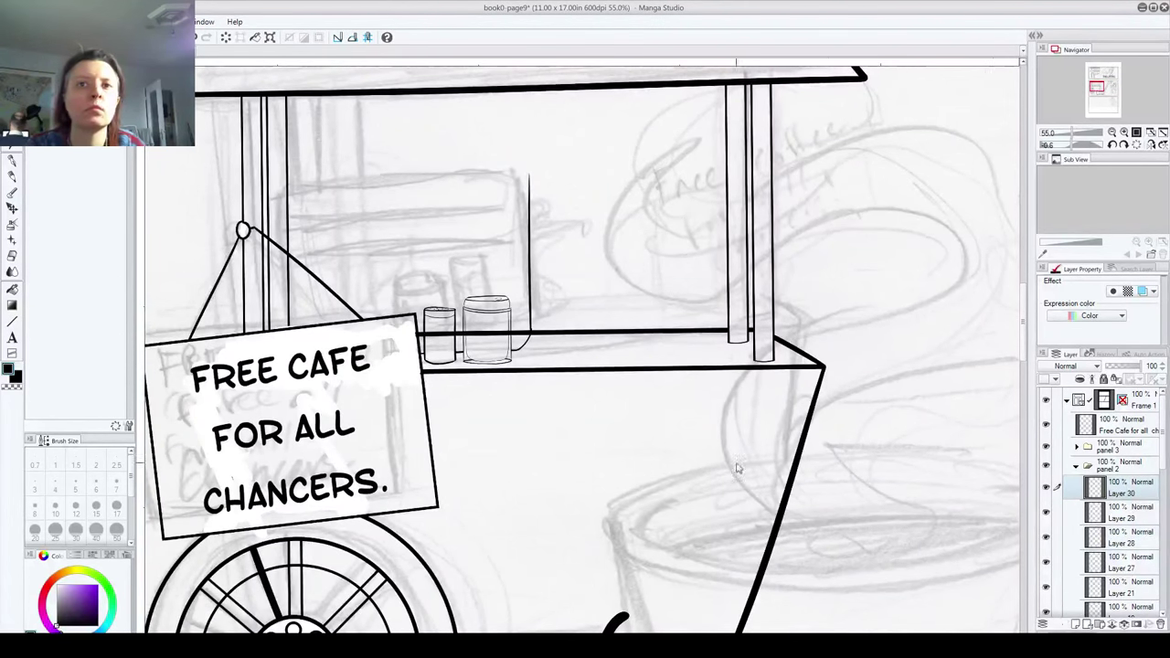
pyautogui.press('p')
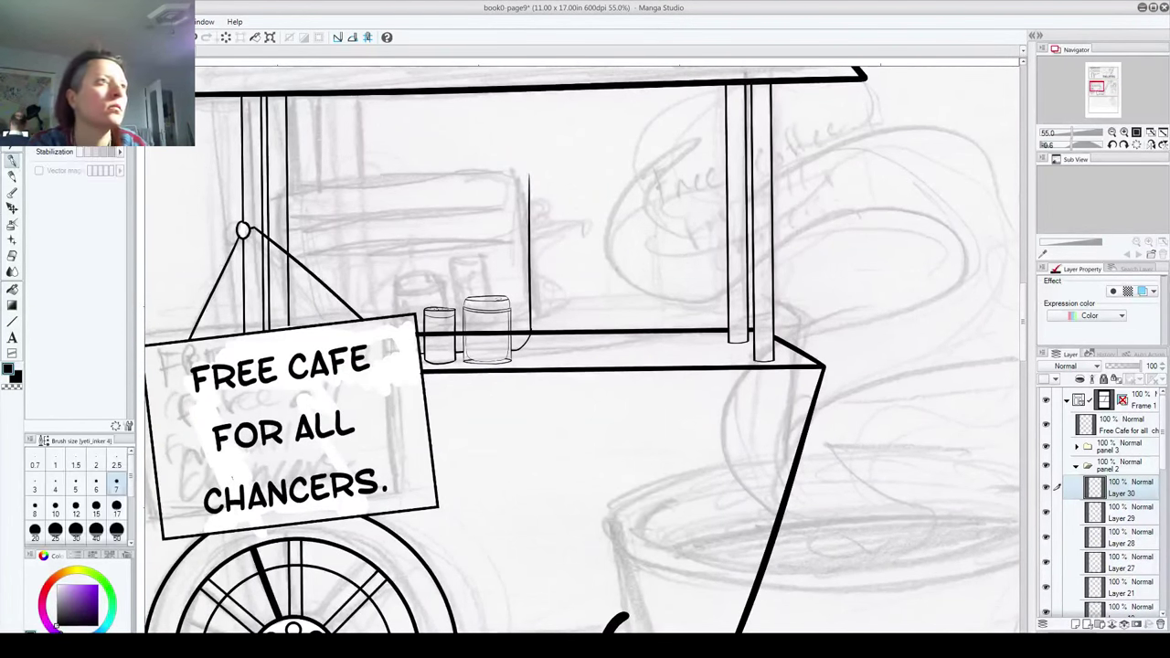
pyautogui.moveTo(516, 346)
pyautogui.mouseDown()
pyautogui.moveTo(513, 214)
pyautogui.moveTo(527, 229)
pyautogui.mouseUp()
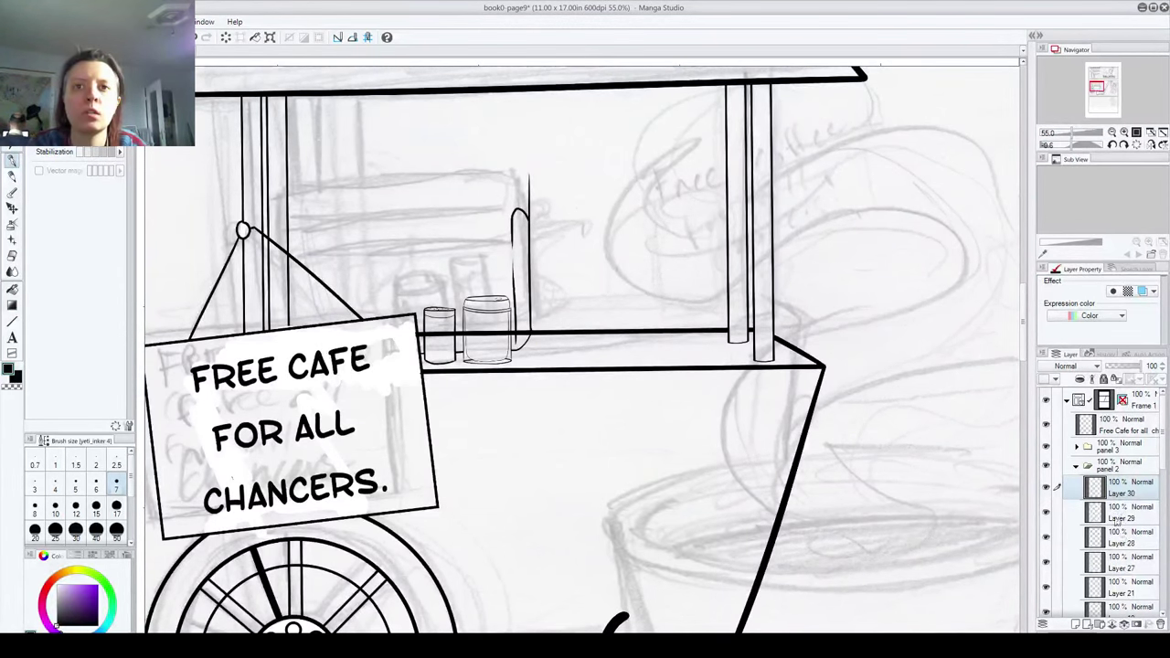
# Step: Move Layer 30 directly above Layer 27 and toggle the visibility of both layers to check their contents
pyautogui.moveTo(1129, 494); pyautogui.dragTo(1143, 552)
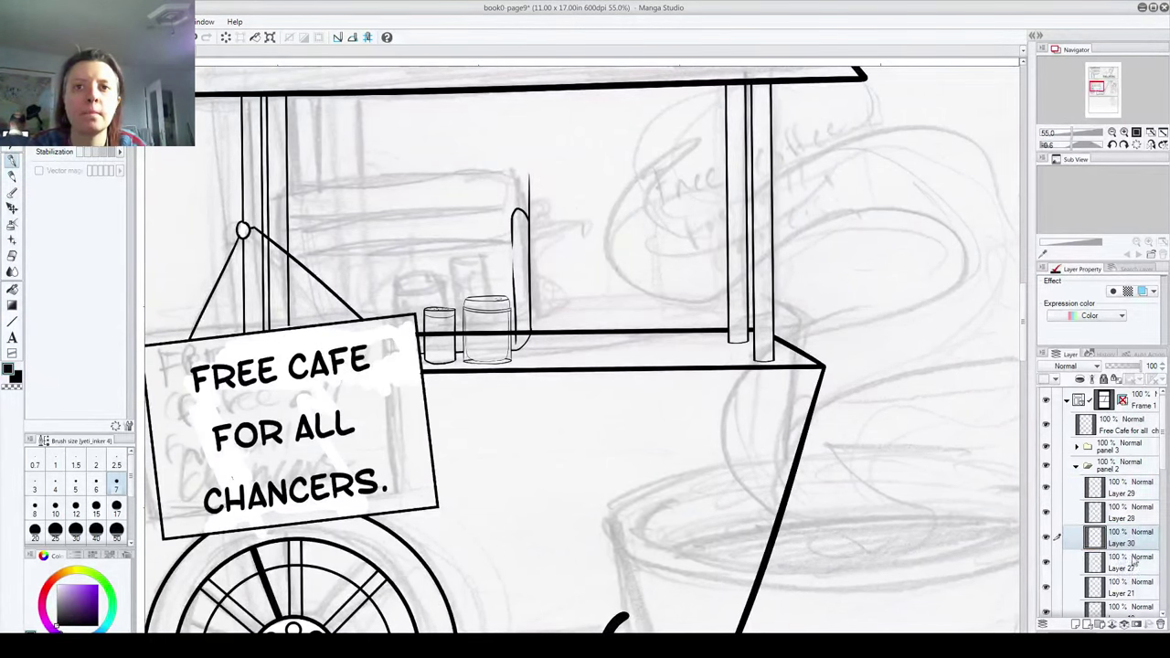
pyautogui.click(1047, 539)
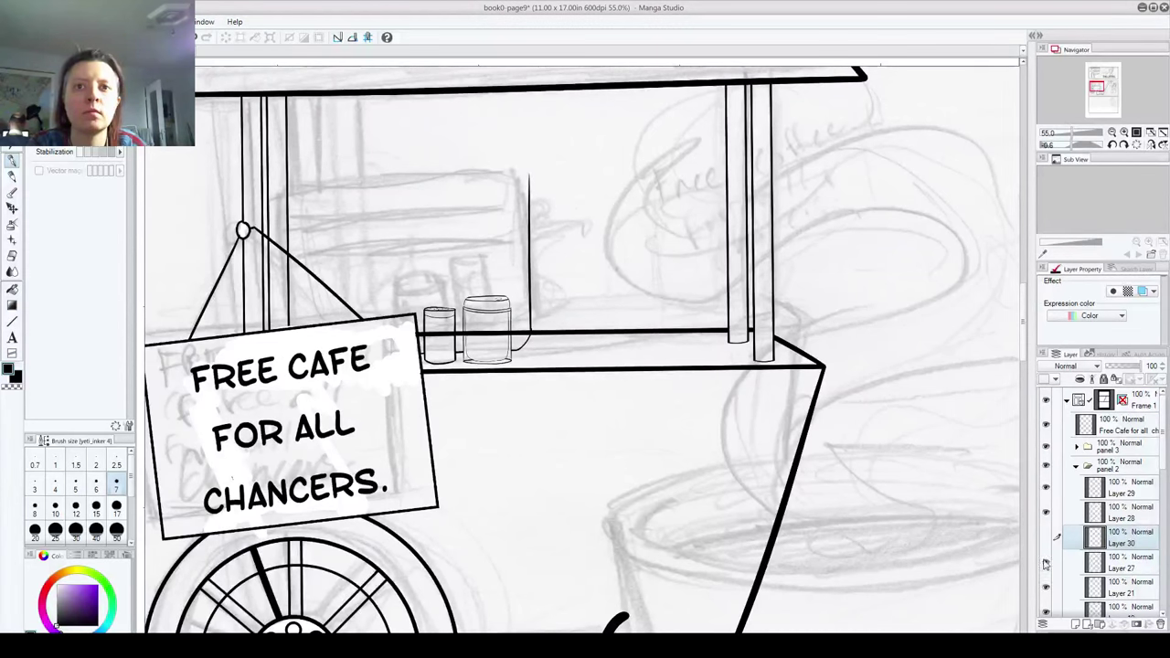
pyautogui.click(1047, 539)
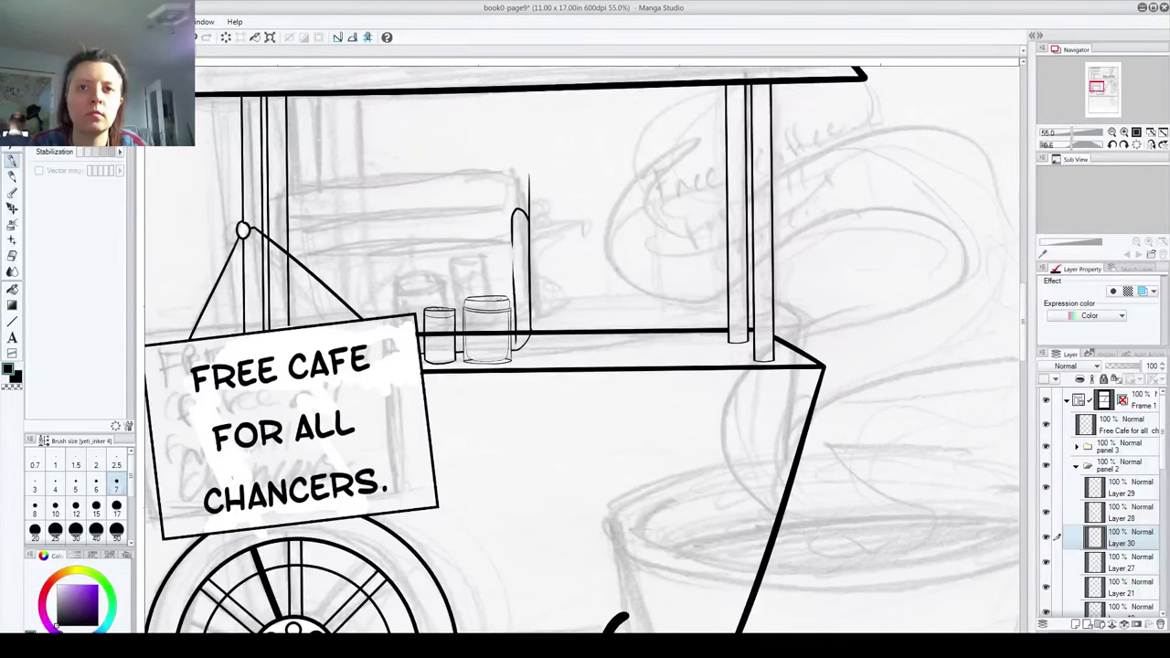
pyautogui.click(1046, 564)
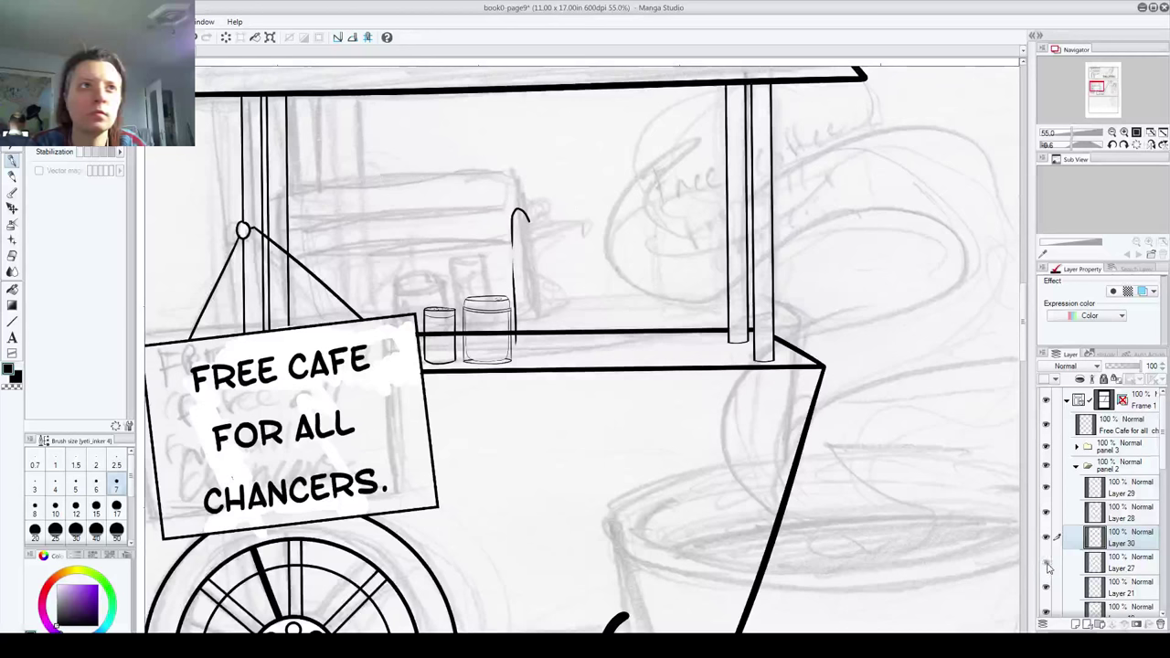
pyautogui.click(1047, 563)
# Step: On Layer 27, trim the tip of the machine's outer vertical line that sticks out above the rounded top
pyautogui.click(1059, 563)
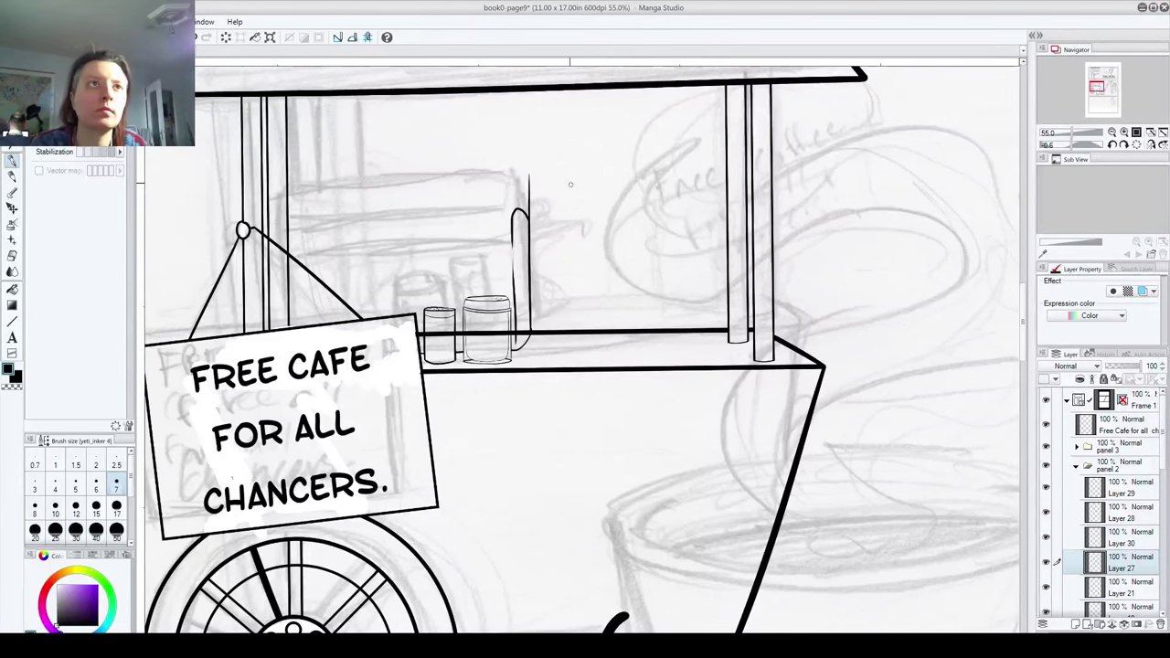
pyautogui.hotkey('ctrl', 'z')
pyautogui.hotkey('ctrl', 'z')
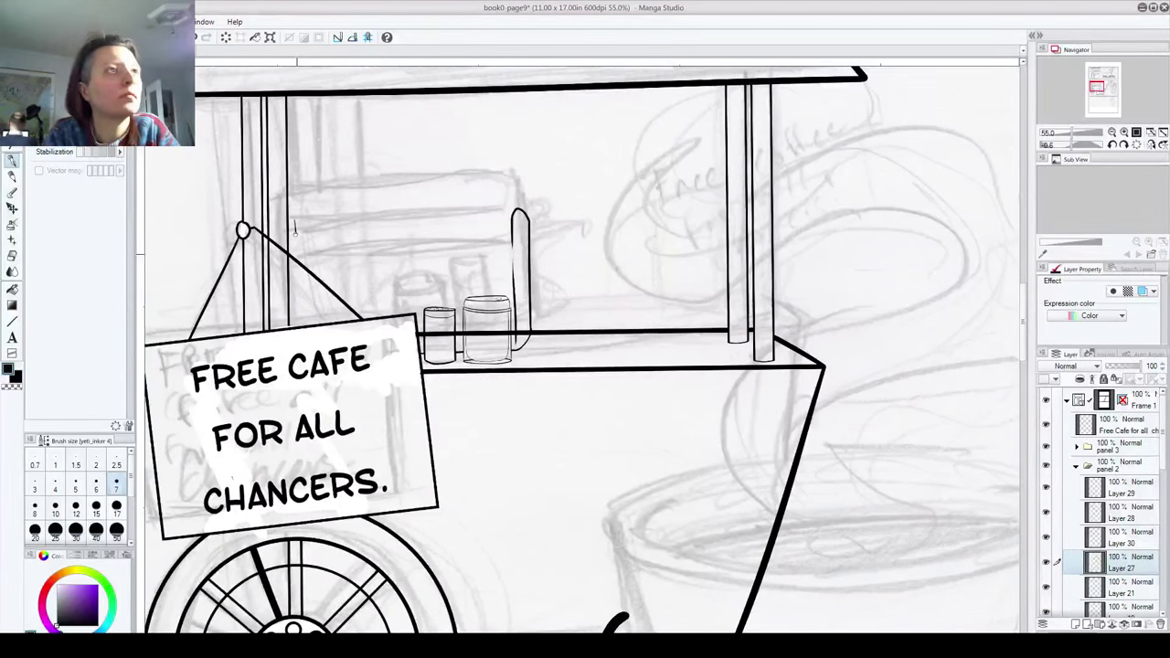
# Step: Ink the machine's left vertical edge on Layer 27 between the cart's left posts, running down to the sign
pyautogui.moveTo(294, 216); pyautogui.dragTo(307, 317)
pyautogui.hotkey('ctrl', 'z')
pyautogui.moveTo(293, 212); pyautogui.dragTo(303, 342)
pyautogui.hotkey('ctrl', 'z')
pyautogui.moveTo(294, 215); pyautogui.dragTo(298, 344)
pyautogui.hotkey('ctrl', 'z')
pyautogui.moveTo(274, 222); pyautogui.dragTo(276, 331)
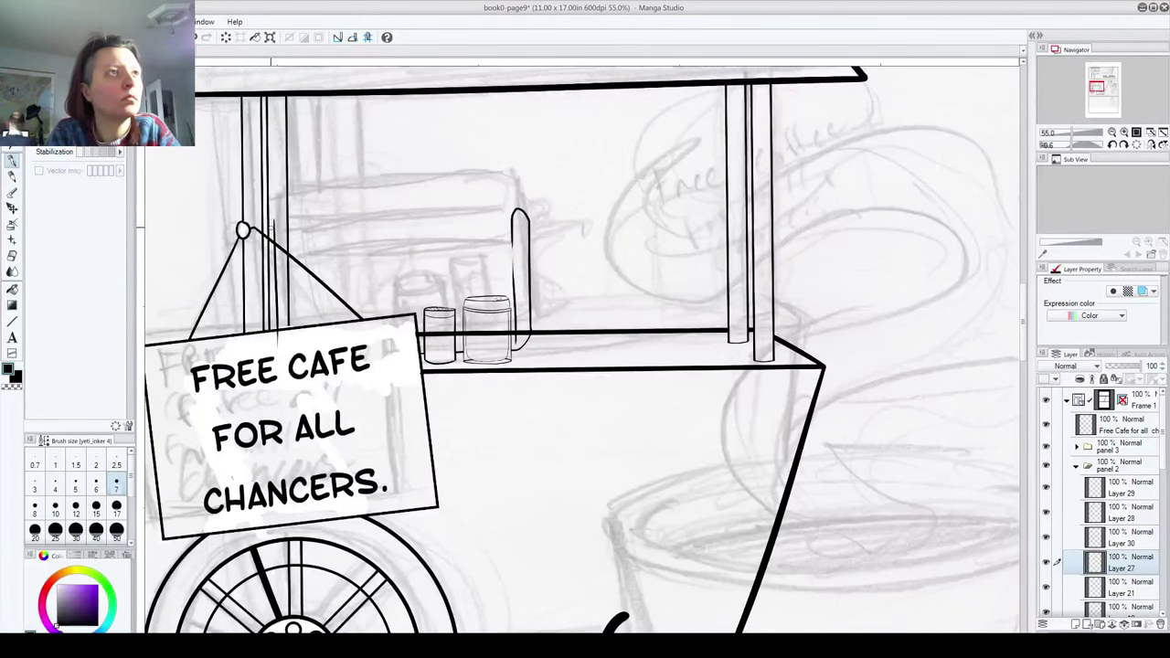
pyautogui.moveTo(274, 222); pyautogui.dragTo(488, 210)
pyautogui.hotkey('ctrl', 'z')
pyautogui.hotkey('ctrl', 'z')
pyautogui.moveTo(247, 194); pyautogui.dragTo(567, 188)
pyautogui.hotkey('ctrl', 'z')
pyautogui.hotkey('ctrl', 'z')
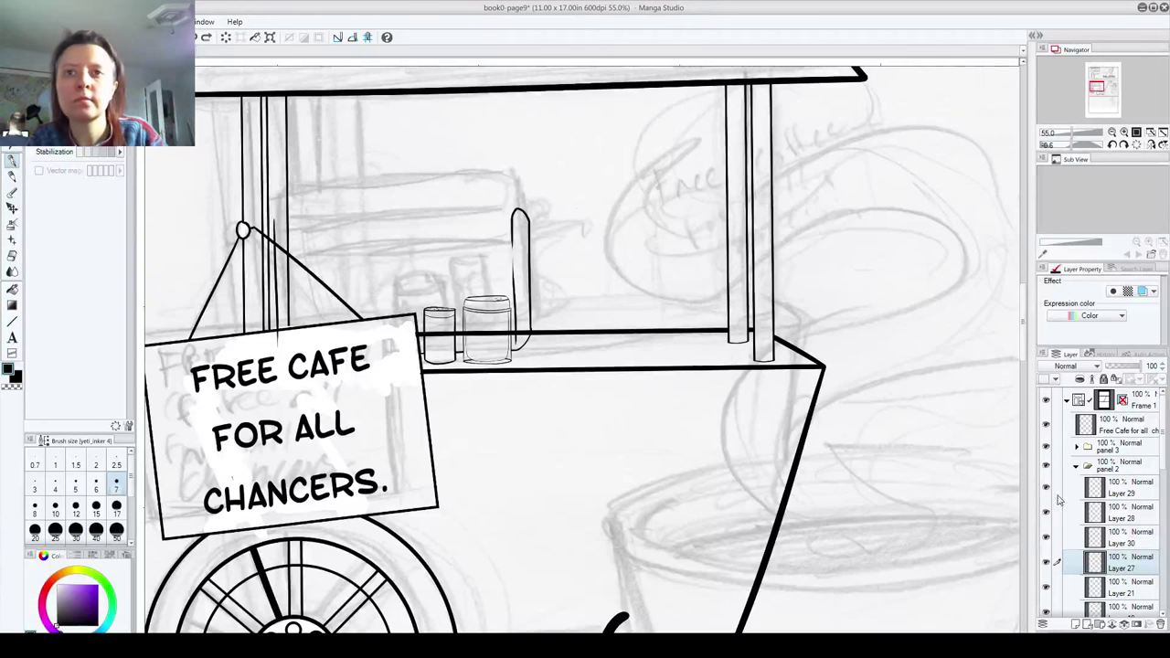
# Step: Add a layer above Layer 27 and ink a long straight horizontal line for the machine's top edge
pyautogui.click(1075, 624)
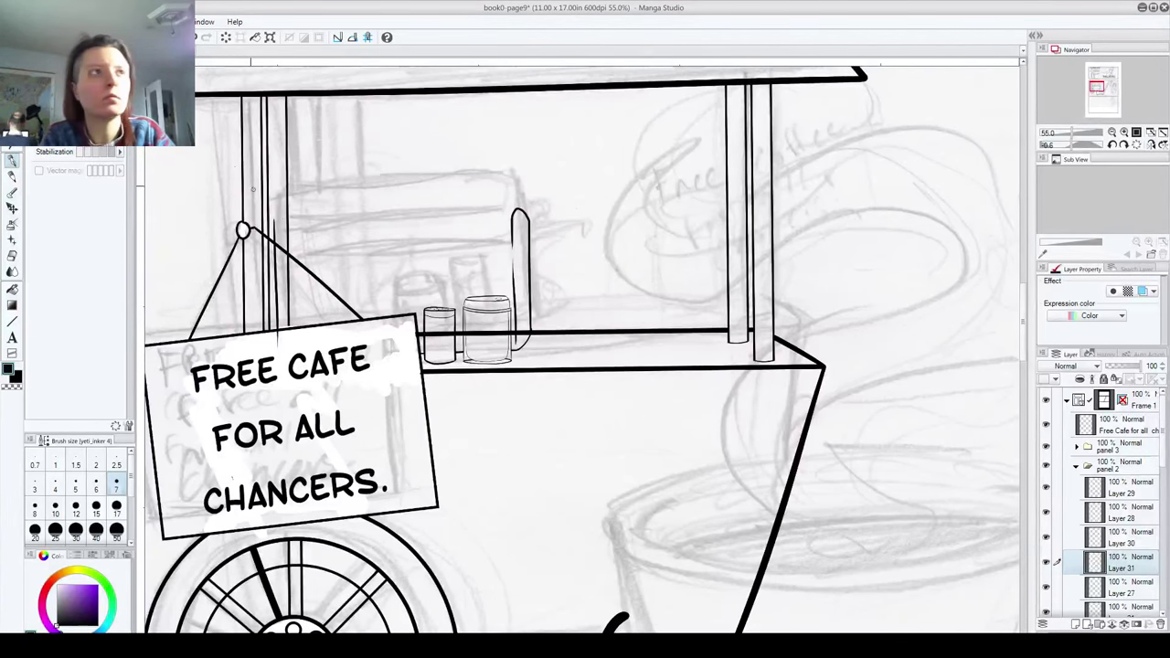
pyautogui.moveTo(258, 201); pyautogui.dragTo(534, 200)
pyautogui.hotkey('ctrl', 'z')
pyautogui.moveTo(264, 185); pyautogui.dragTo(581, 183)
# Step: Transform the horizontal line on Layer 31, rotating it slightly and lowering it to meet the rounded top of the machine's side
pyautogui.press('o')
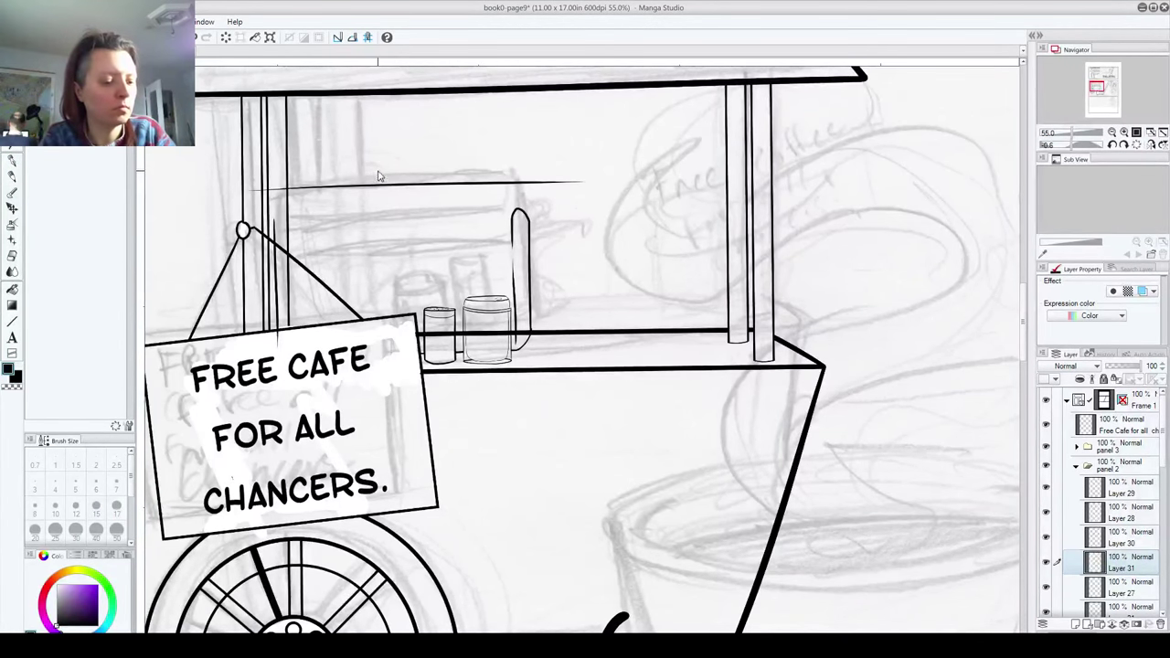
pyautogui.hotkey('ctrl', 't')
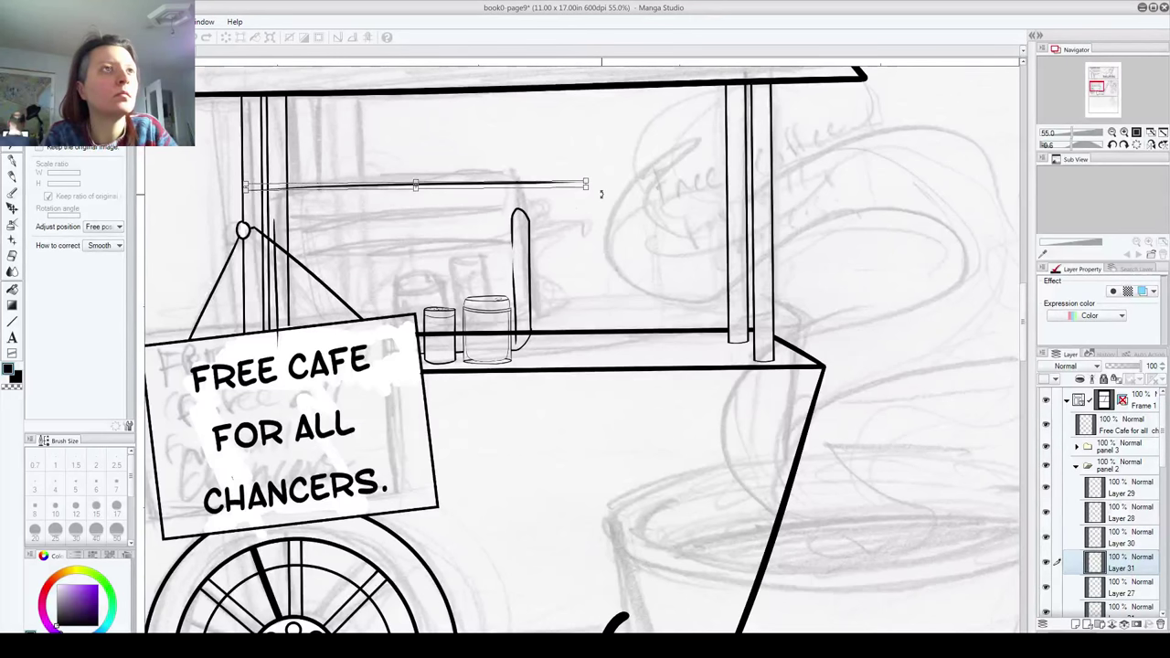
pyautogui.moveTo(602, 194); pyautogui.dragTo(600, 190)
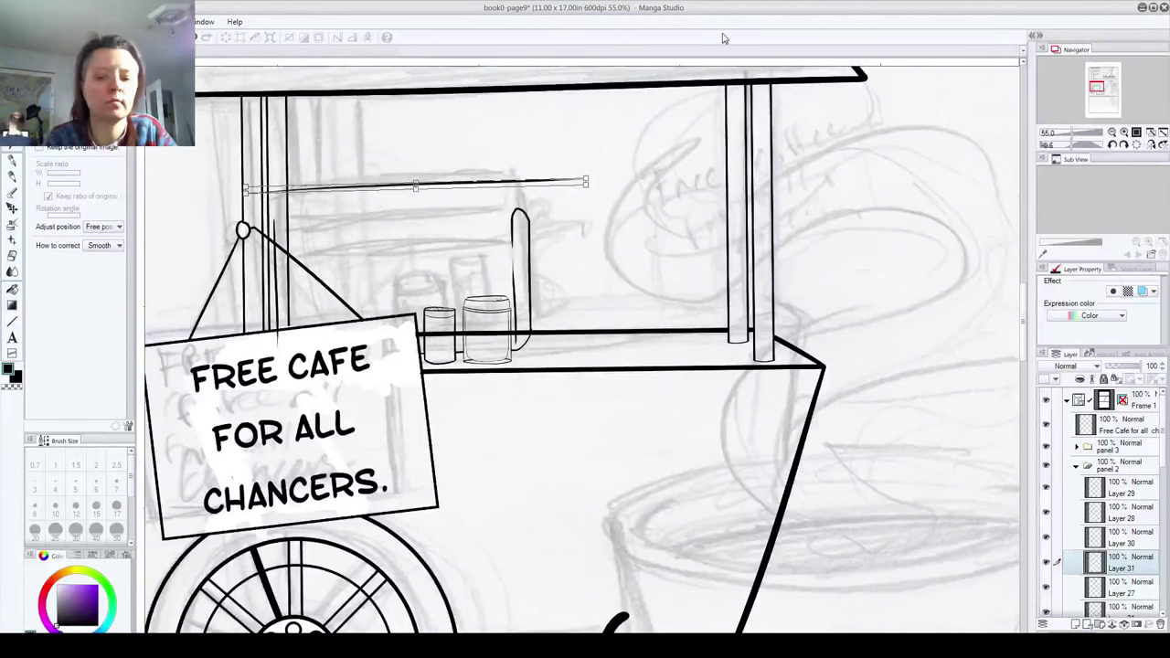
pyautogui.press('Down')
pyautogui.press('Down')
pyautogui.press('Down')
pyautogui.press('Down')
pyautogui.press('Down')
pyautogui.press('Down')
pyautogui.press('Down')
pyautogui.press('Down')
pyautogui.press('Down')
pyautogui.press('Down')
pyautogui.press('Down')
pyautogui.press('Down')
pyautogui.press('Down')
pyautogui.press('Down')
pyautogui.press('Down')
pyautogui.press('Down')
pyautogui.press('Down')
pyautogui.press('Down')
pyautogui.press('Down')
pyautogui.press('Down')
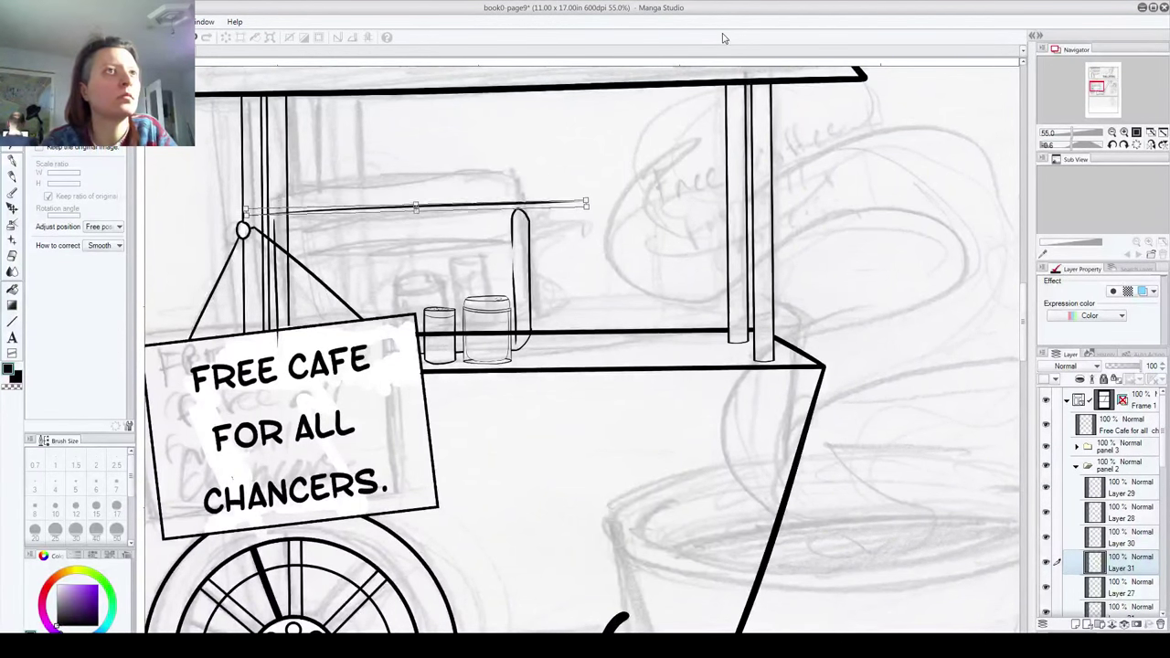
pyautogui.moveTo(250, 197); pyautogui.dragTo(232, 198)
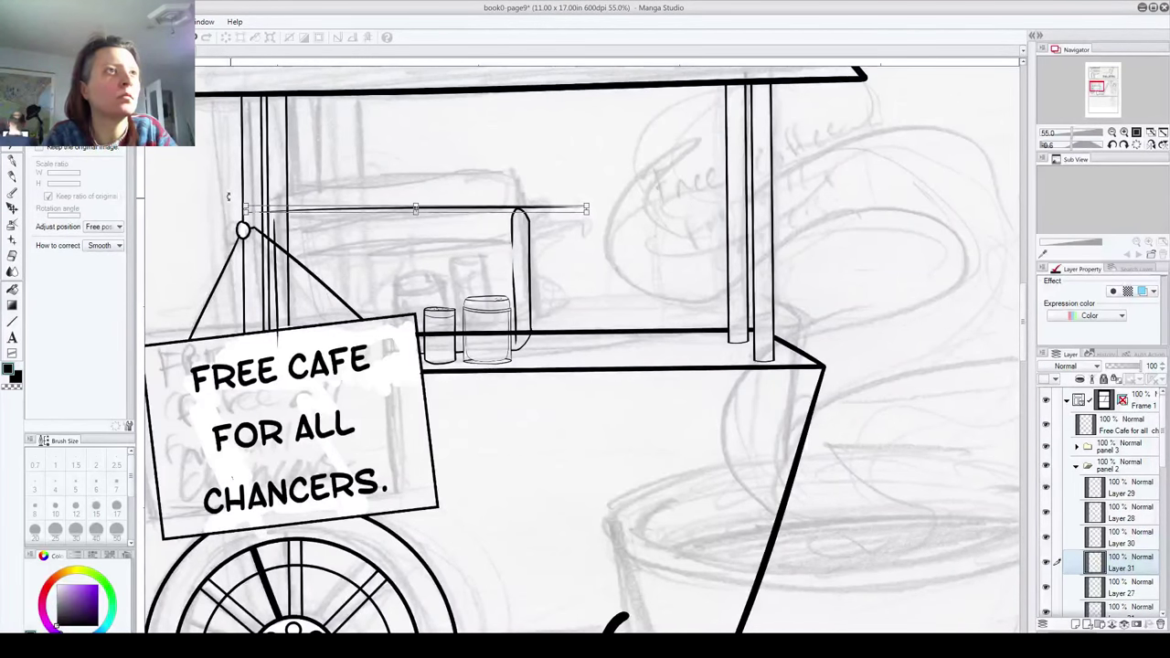
pyautogui.click(531, 250)
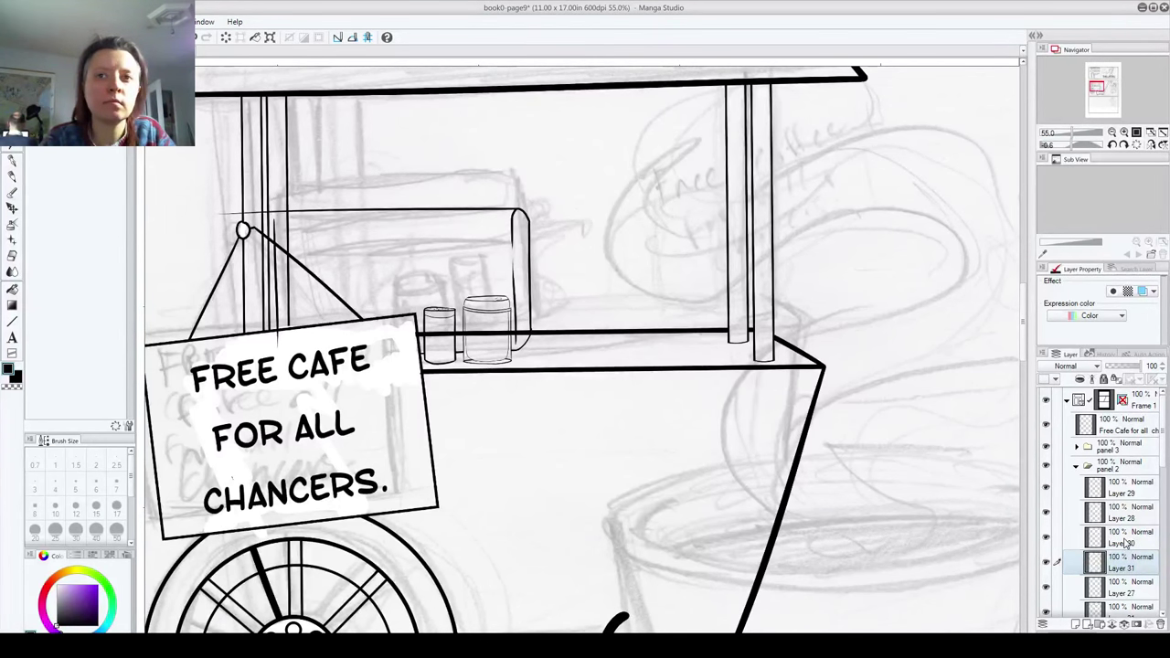
# Step: Ink the rounded corner joining the machine's top edge to its left vertical edge and trim the line overhanging past it
pyautogui.press('p')
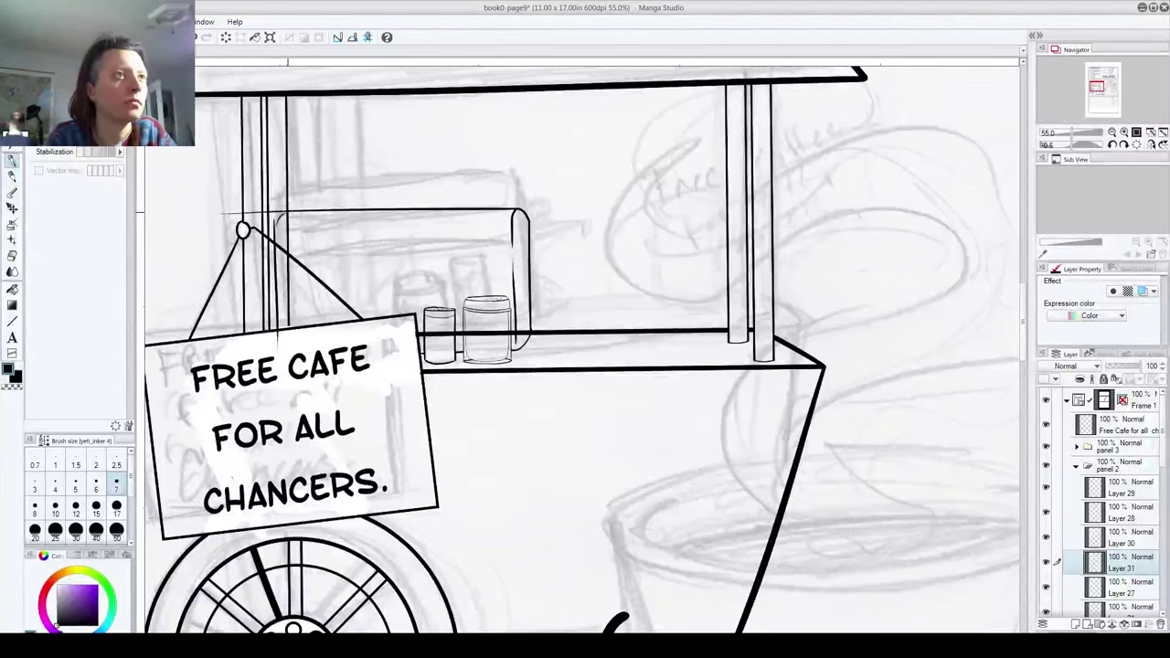
pyautogui.scroll(-6, 283, 223)
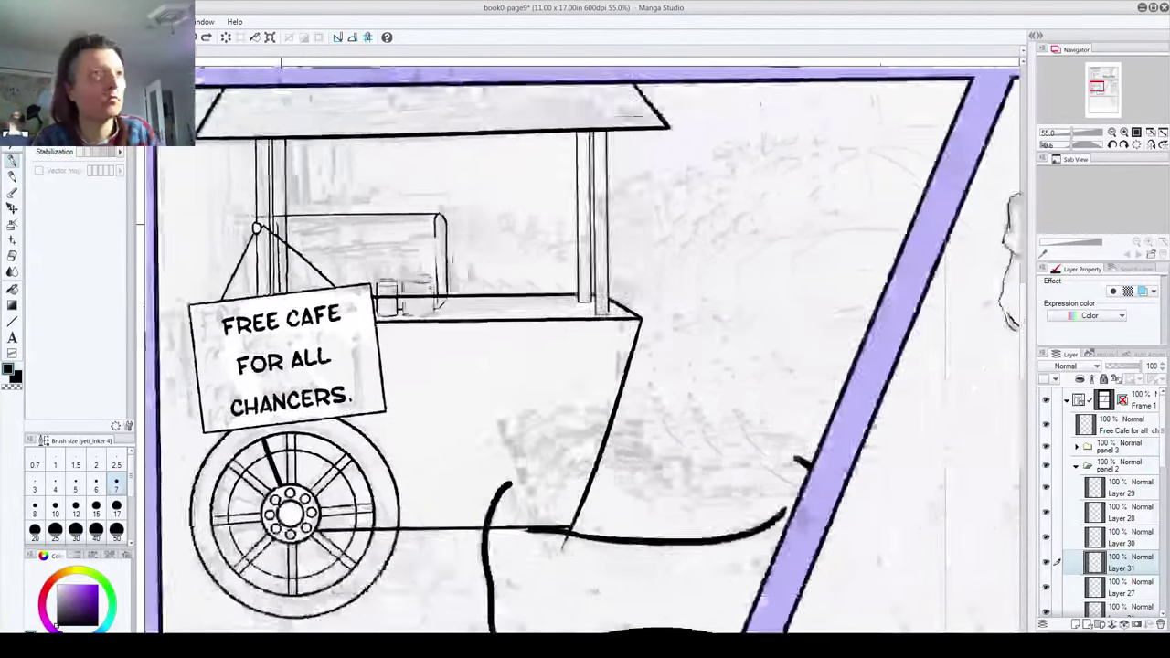
pyautogui.scroll(12, 280, 223)
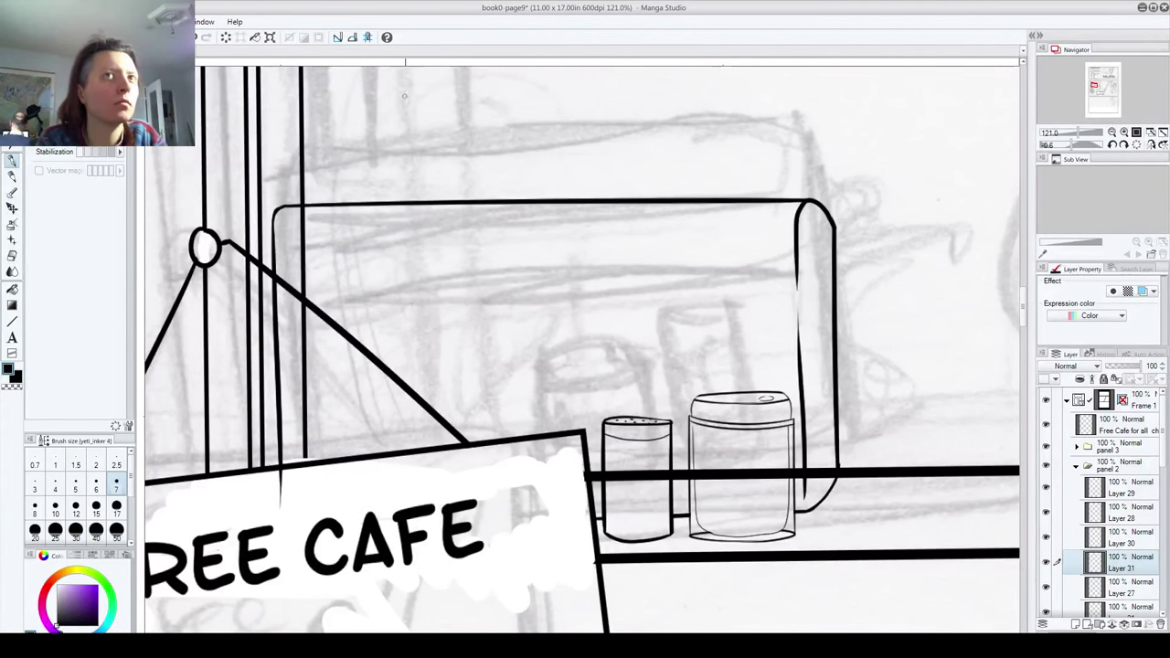
pyautogui.scroll(-5, 493, 305)
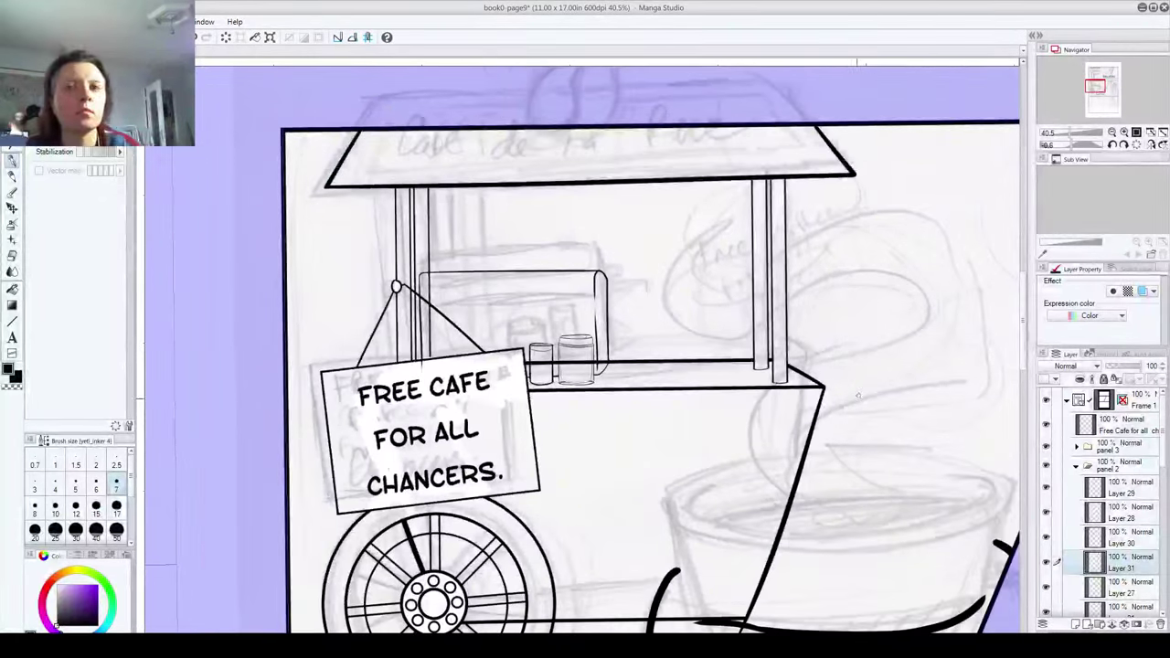
# Step: Select Layer 27 and erase the end of the machine's left vertical edge that runs over the FREE CAFE sign
pyautogui.scroll(3, 426, 366)
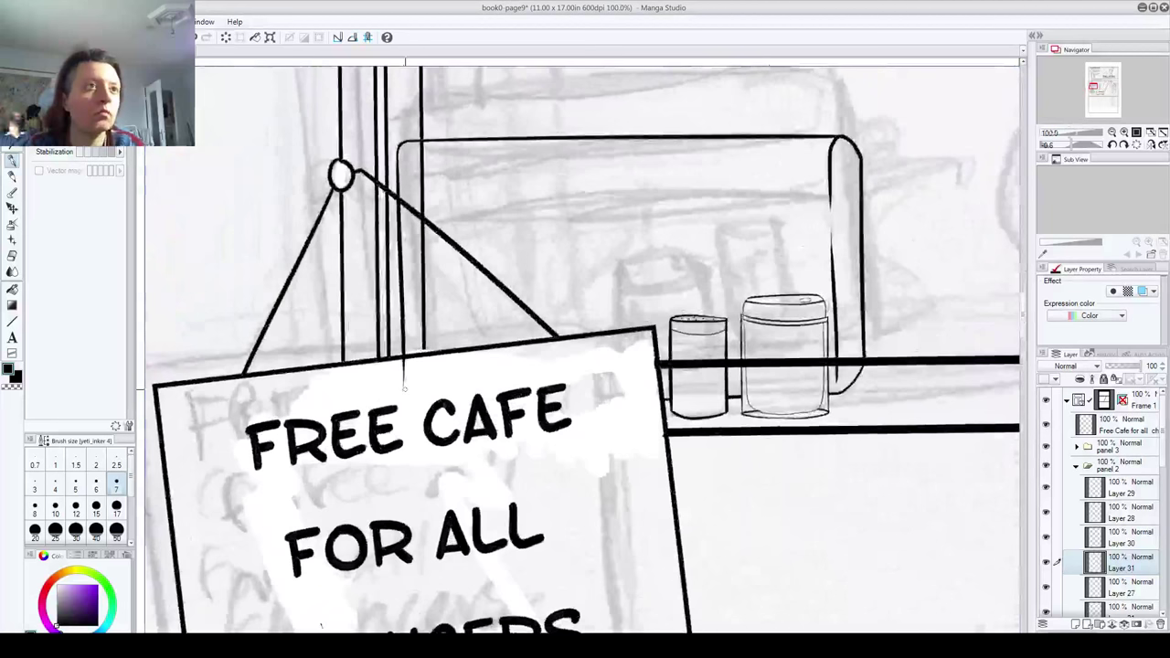
pyautogui.scroll(1, 404, 385)
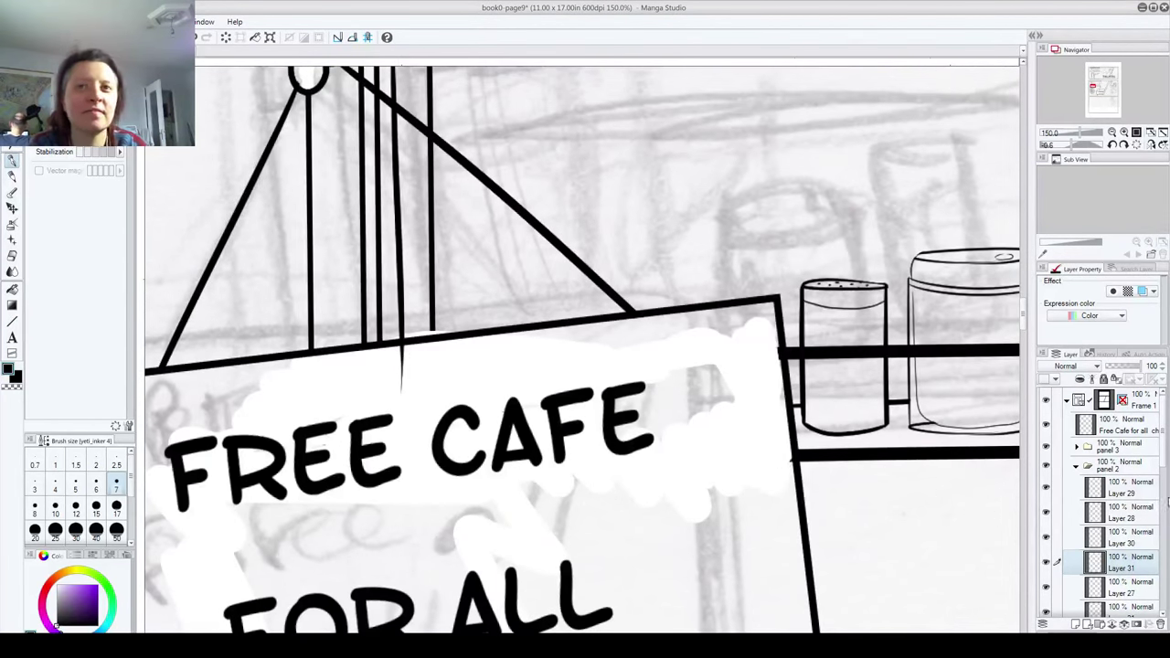
pyautogui.click(1124, 590)
pyautogui.moveTo(398, 391); pyautogui.dragTo(404, 349)
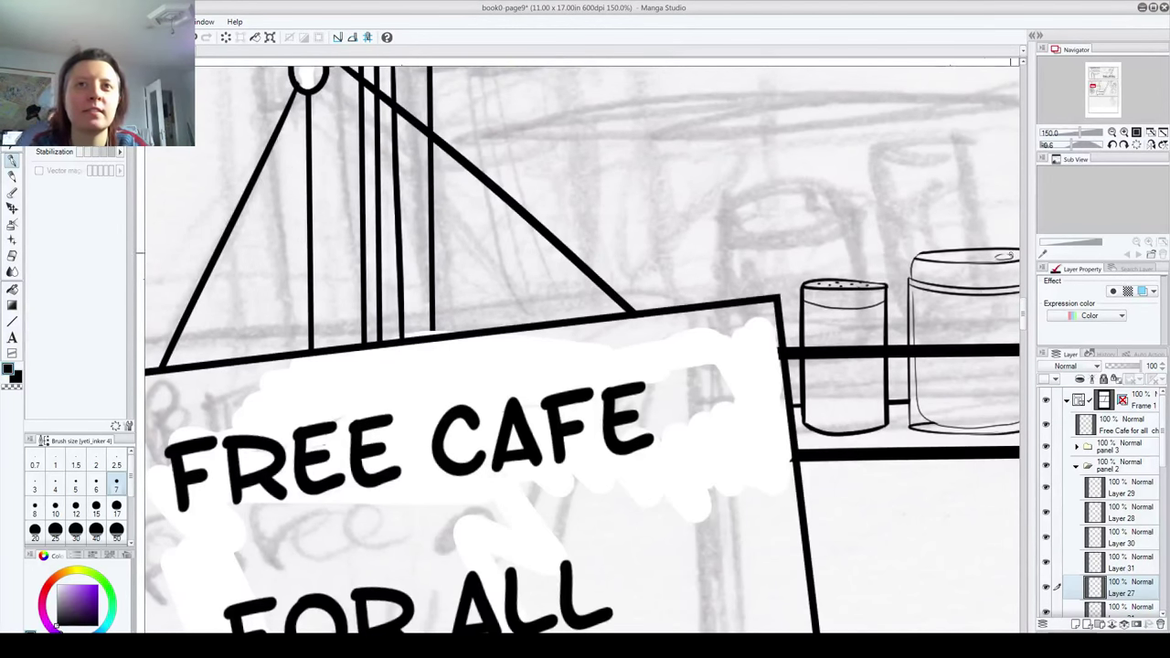
# Step: Find the cart post's outer line on Layer 17 and erase the part running through the coffee machine
pyautogui.scroll(4, 1019, 316)
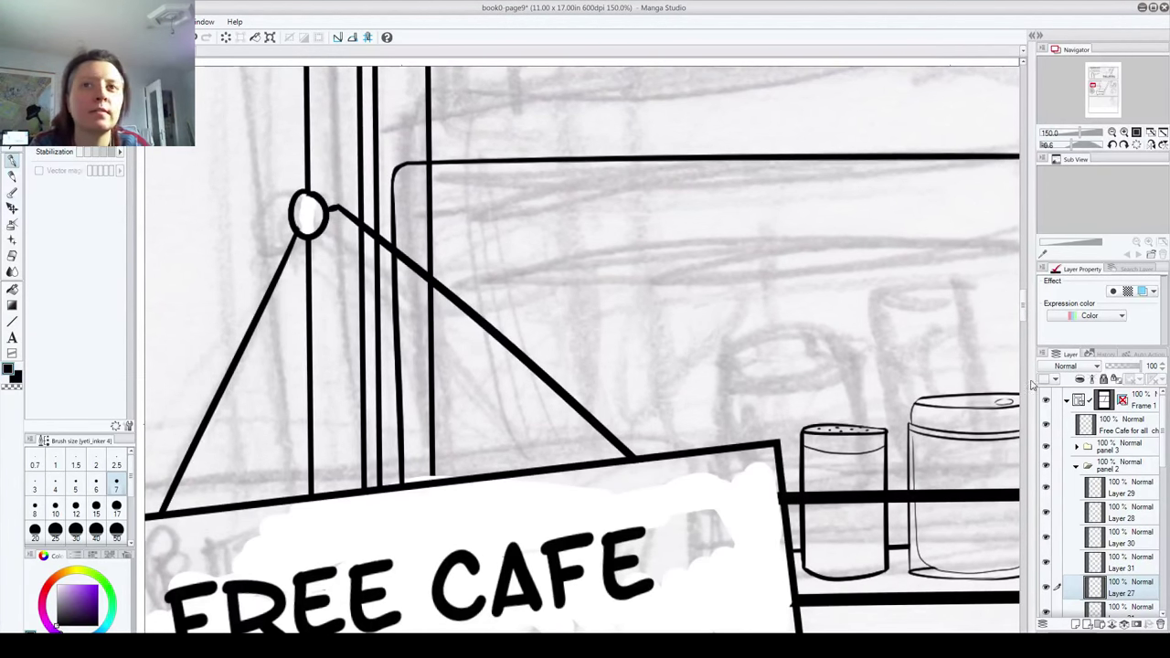
pyautogui.moveTo(1165, 440); pyautogui.dragTo(1165, 495)
pyautogui.click(1047, 483)
pyautogui.click(1047, 483)
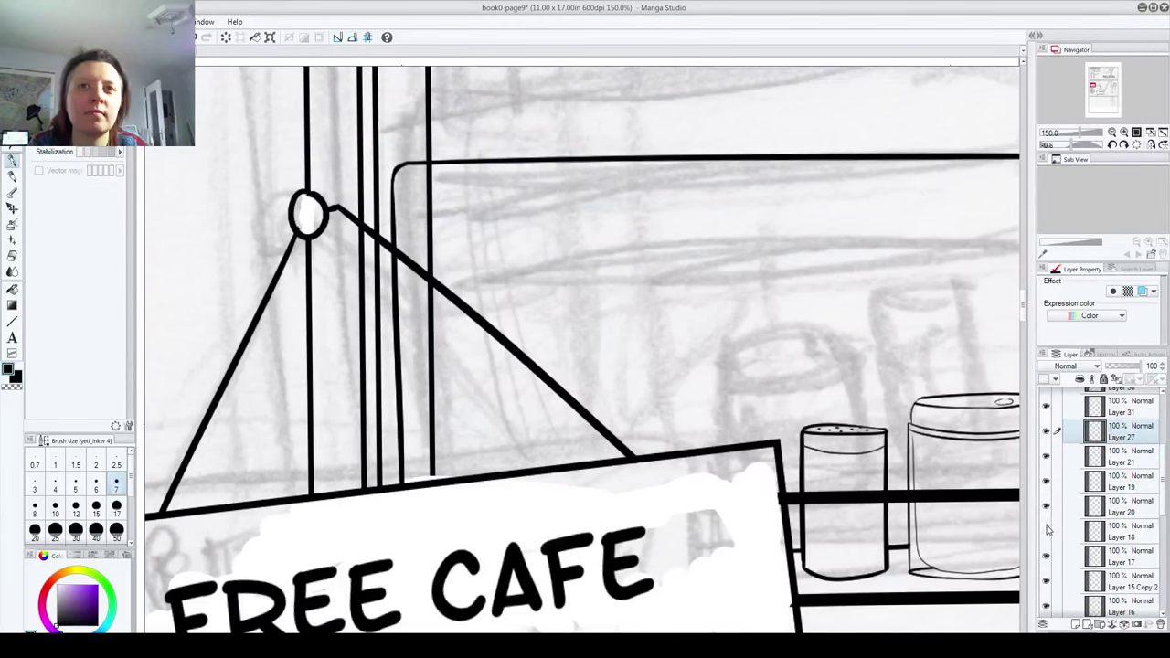
pyautogui.click(1047, 558)
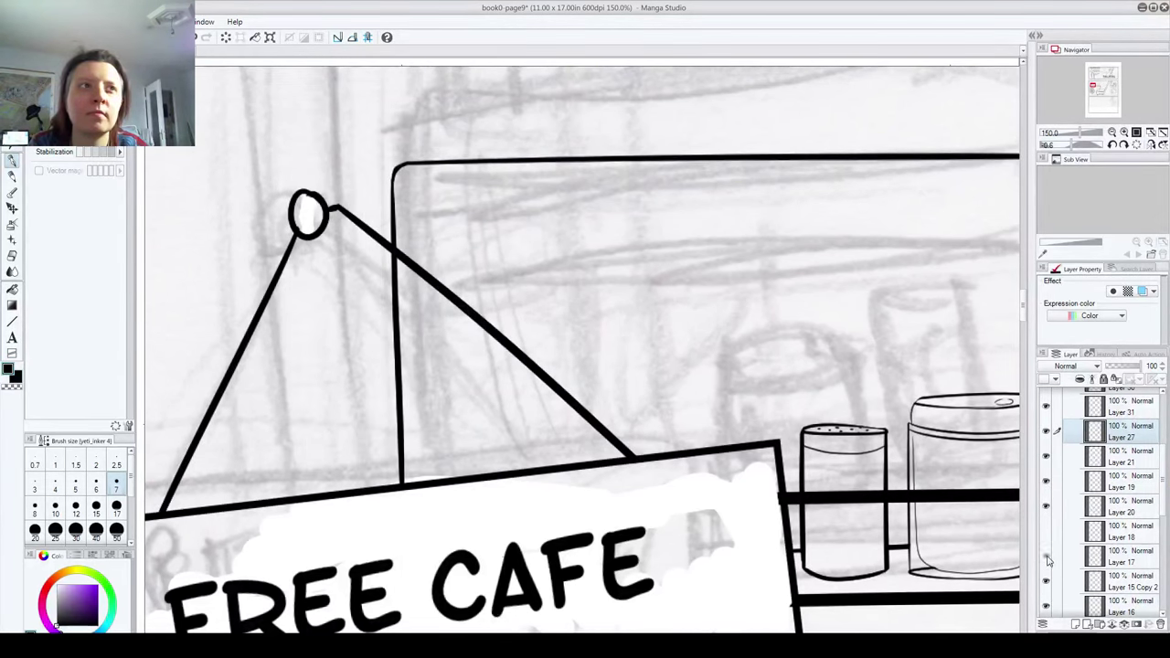
pyautogui.click(1047, 558)
pyautogui.click(1126, 559)
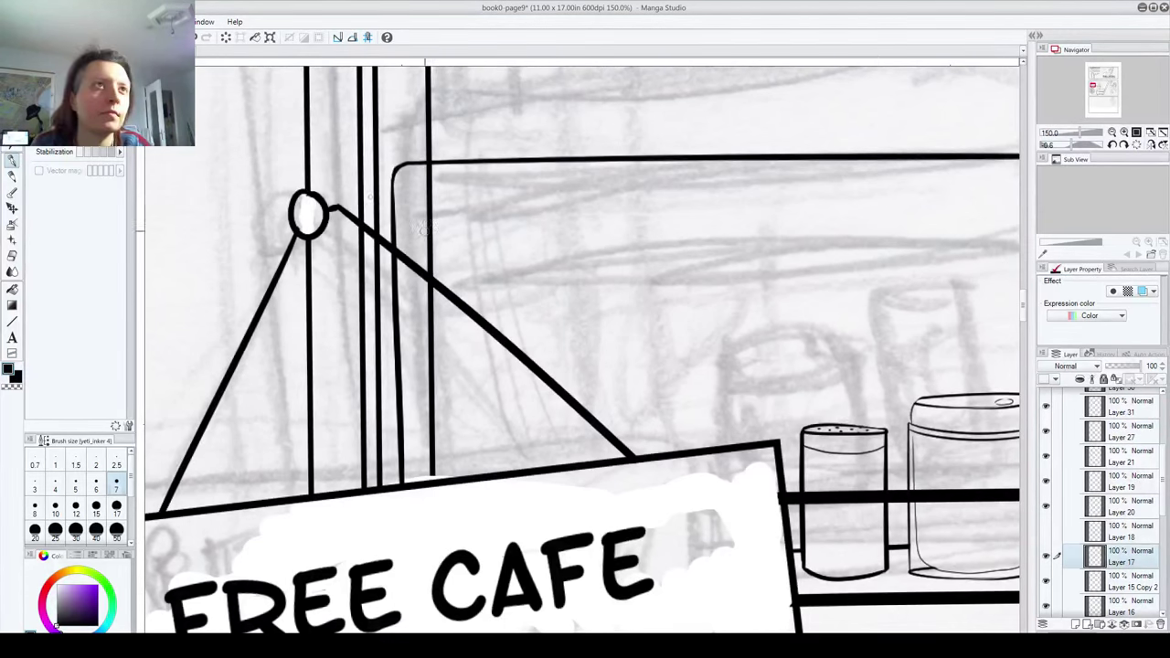
pyautogui.moveTo(426, 227); pyautogui.dragTo(435, 170)
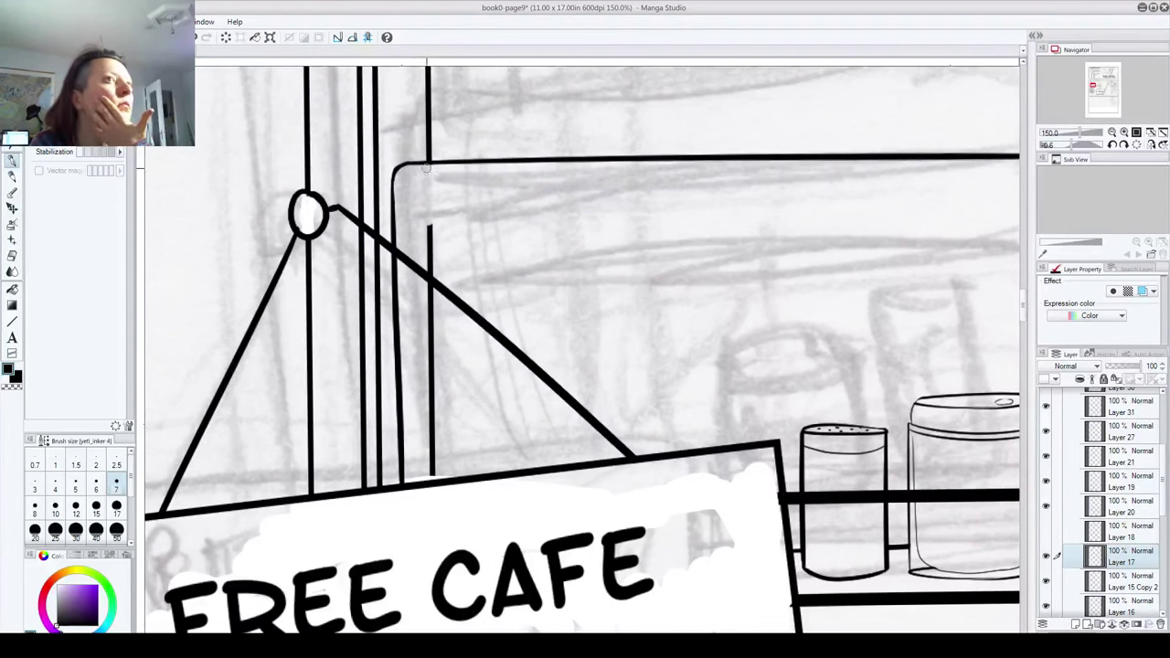
pyautogui.moveTo(429, 221); pyautogui.dragTo(435, 482)
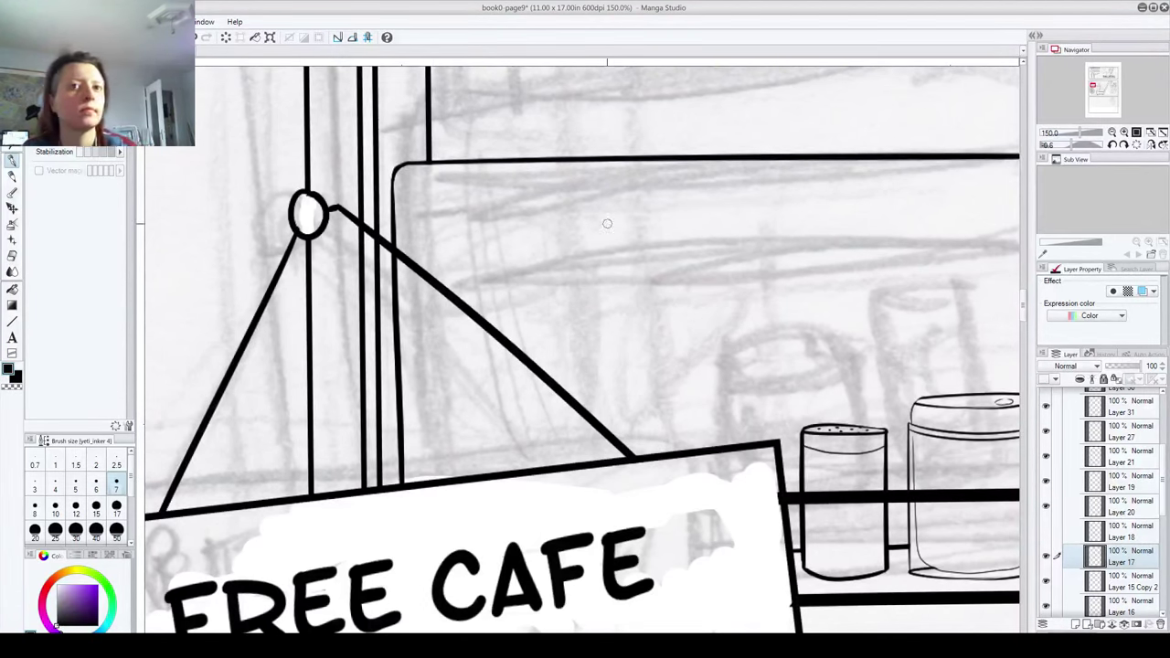
# Step: Select Layer 15 Copy 2 and erase the counter's back edge where it crosses the two jars and the machine
pyautogui.moveTo(705, 306); pyautogui.dragTo(413, 273)
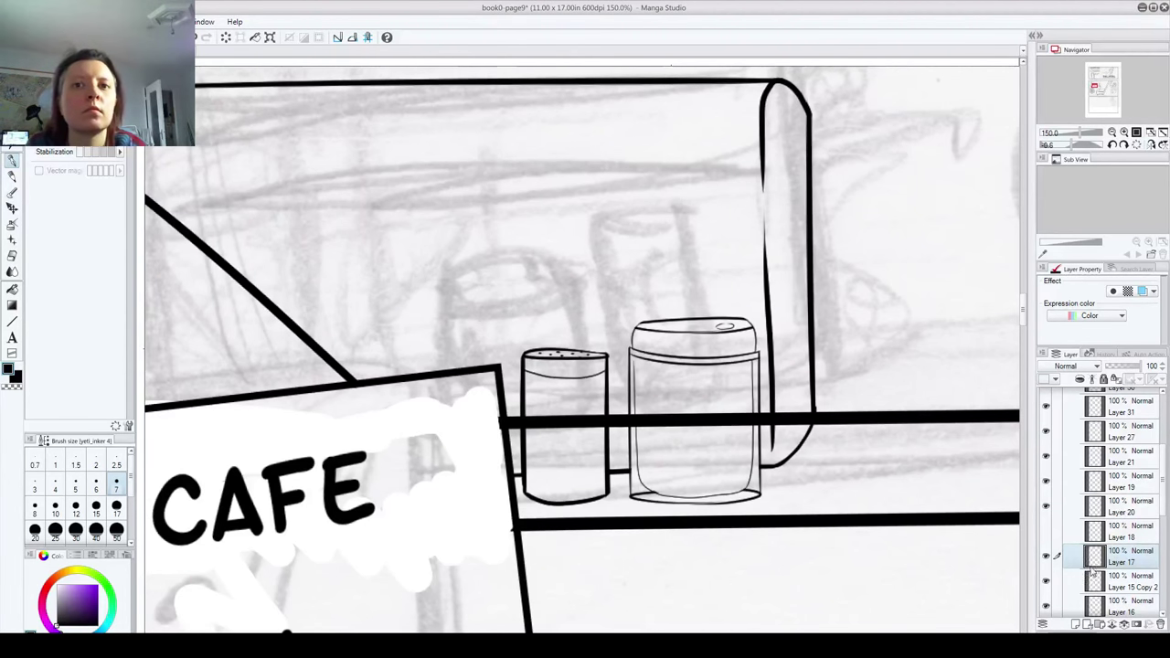
pyautogui.click(1050, 586)
pyautogui.click(1046, 583)
pyautogui.click(1047, 583)
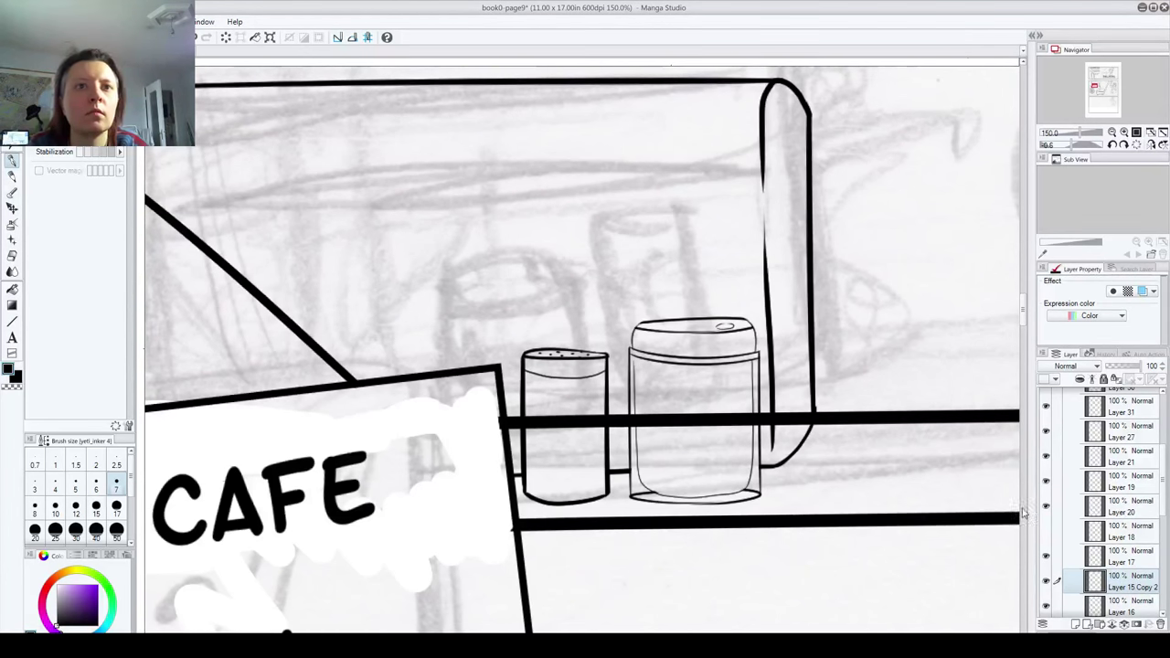
pyautogui.moveTo(509, 430)
pyautogui.mouseDown()
pyautogui.moveTo(550, 428)
pyautogui.moveTo(635, 415)
pyautogui.moveTo(679, 425)
pyautogui.moveTo(628, 425)
pyautogui.moveTo(651, 410)
pyautogui.moveTo(704, 423)
pyautogui.moveTo(668, 428)
pyautogui.moveTo(804, 423)
pyautogui.mouseUp()
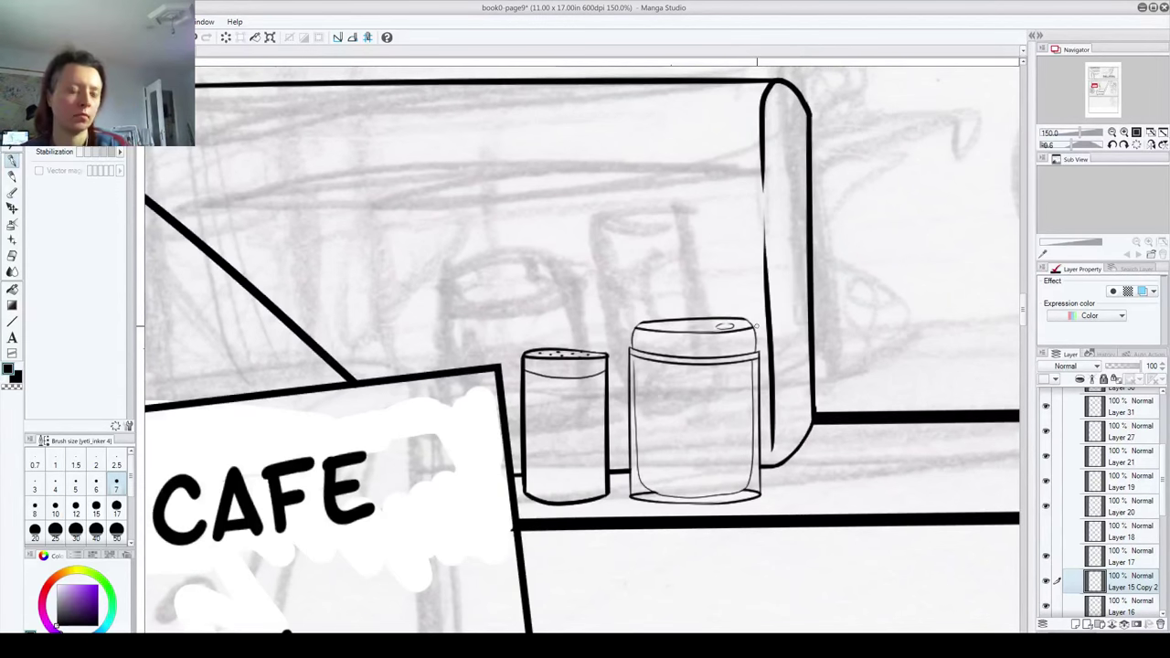
pyautogui.scroll(-6, 536, 280)
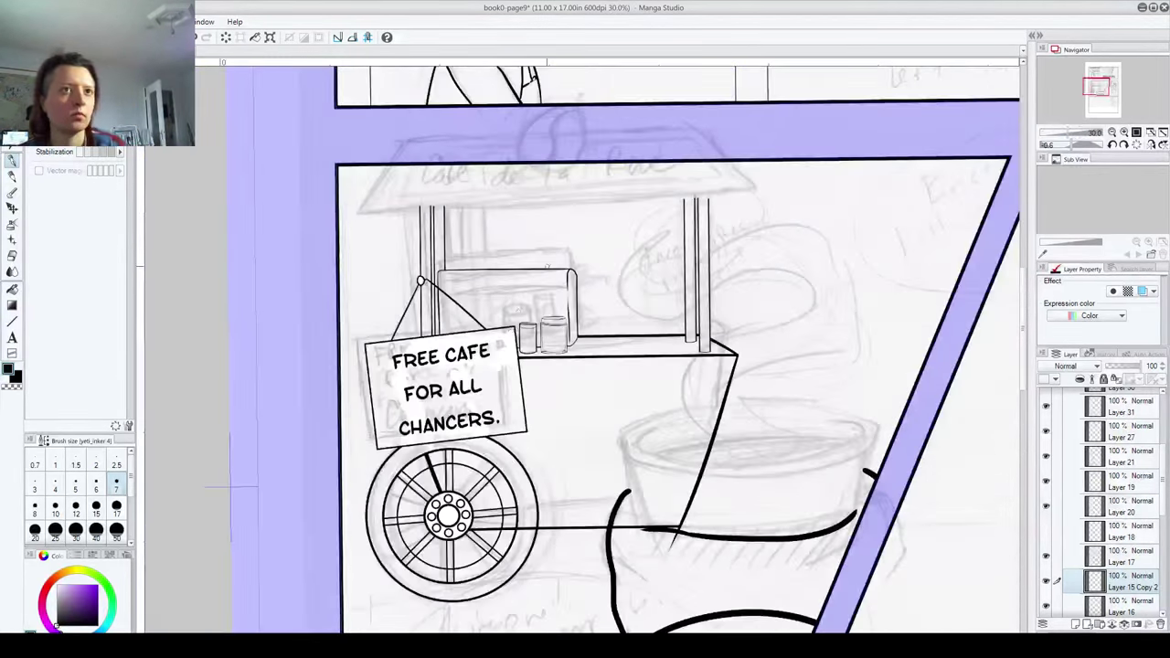
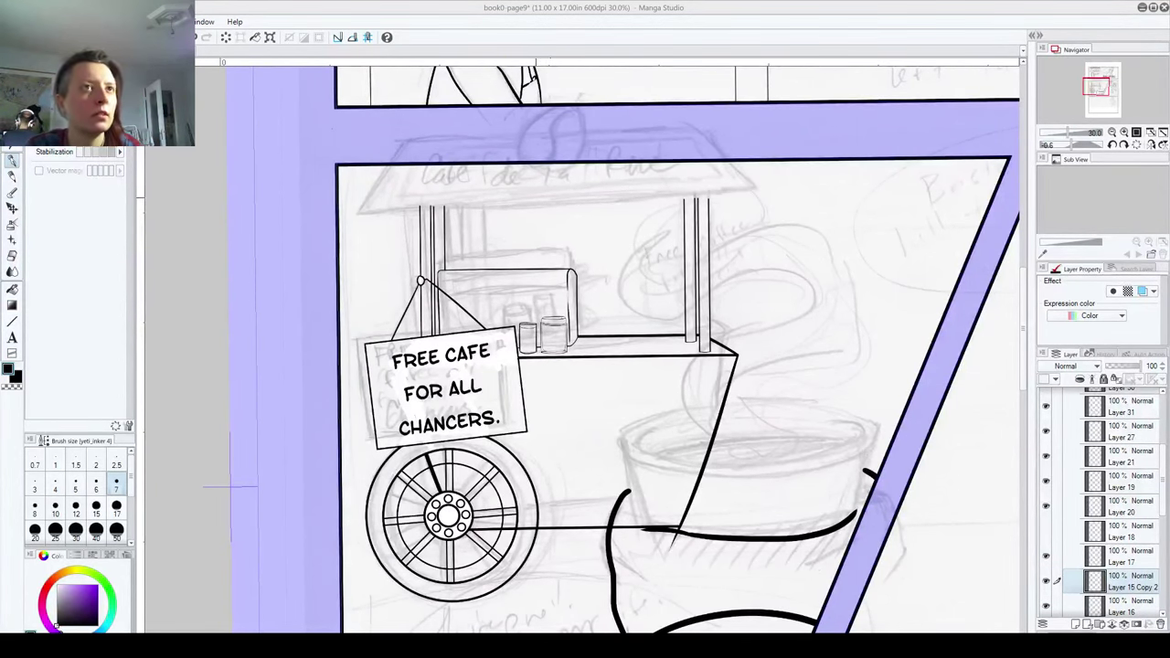
pyautogui.moveTo(512, 203); pyautogui.dragTo(484, 461)
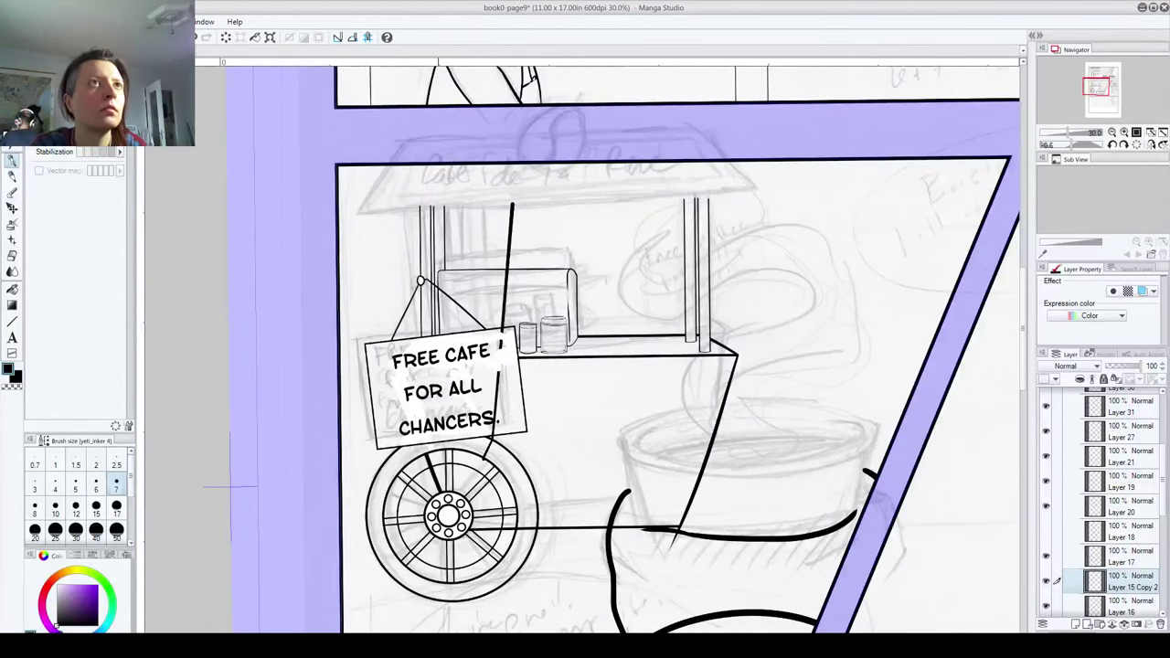
pyautogui.moveTo(432, 436); pyautogui.dragTo(471, 525)
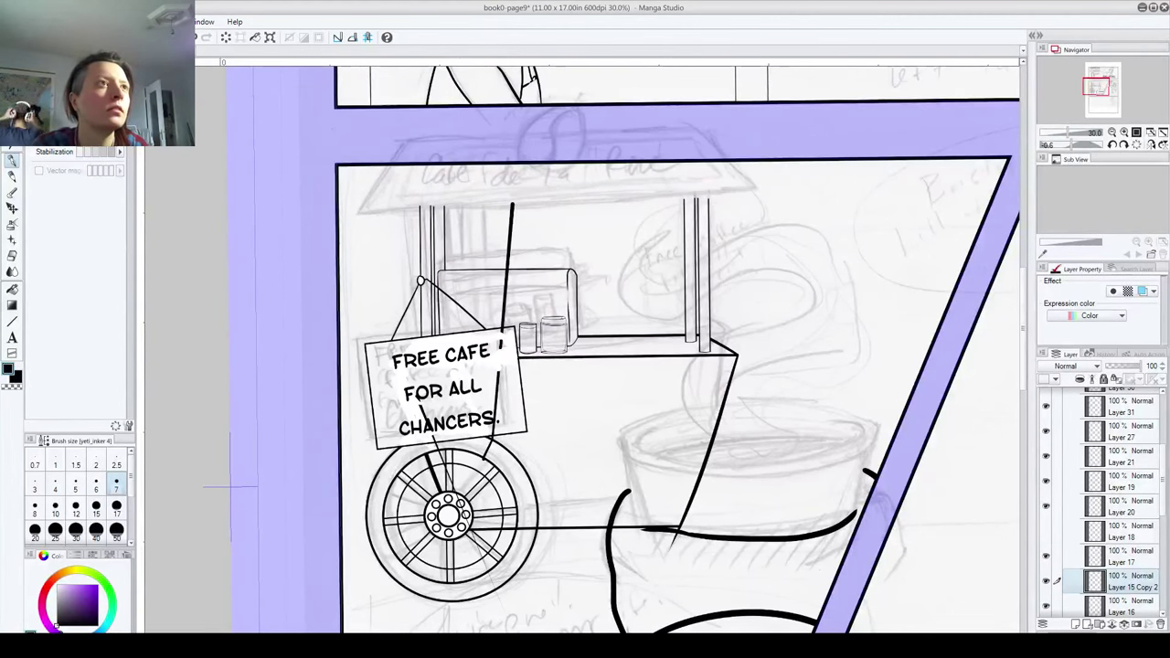
pyautogui.hotkey('ctrl', 'z')
pyautogui.hotkey('ctrl', 'z')
# Step: Add three new layers above Layer 29 in the panel 2 folder
pyautogui.moveTo(476, 305); pyautogui.dragTo(442, 386)
pyautogui.moveTo(505, 322); pyautogui.dragTo(446, 338)
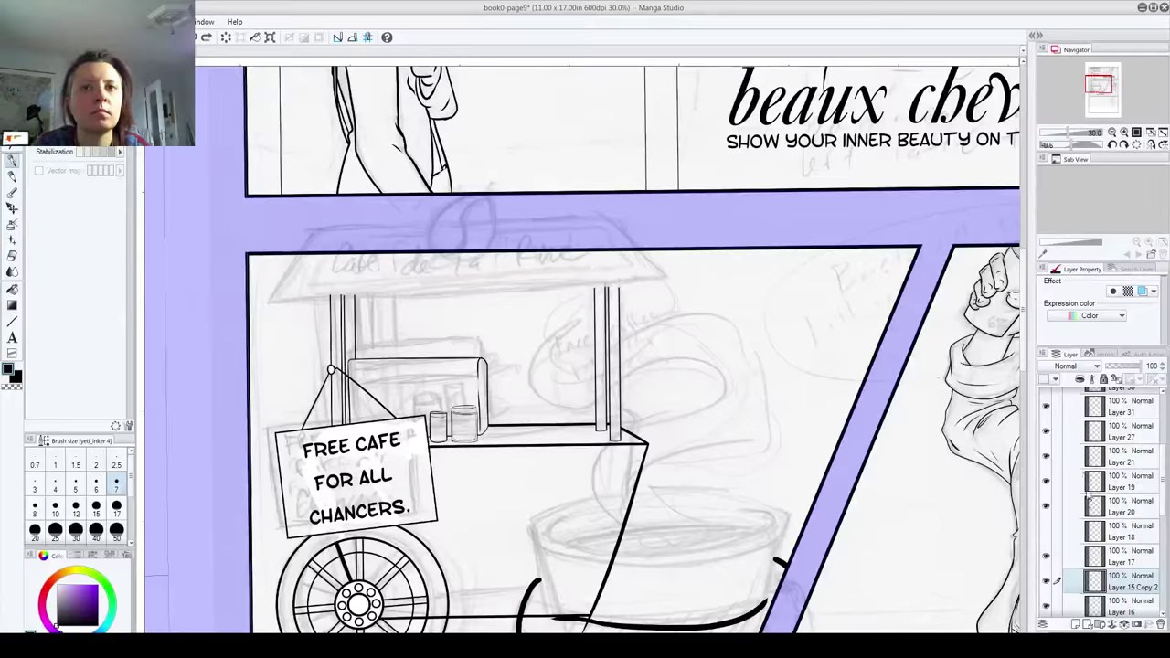
pyautogui.scroll(5, 1155, 508)
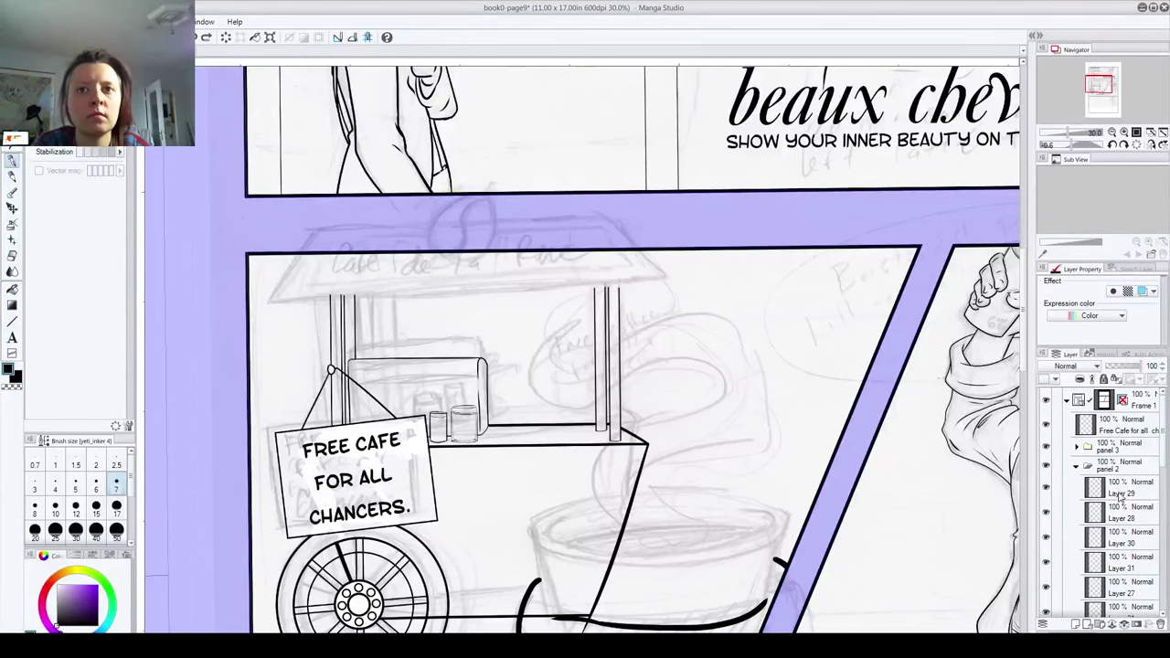
pyautogui.click(1119, 496)
pyautogui.click(1075, 624)
pyautogui.click(1075, 624)
pyautogui.click(1075, 624)
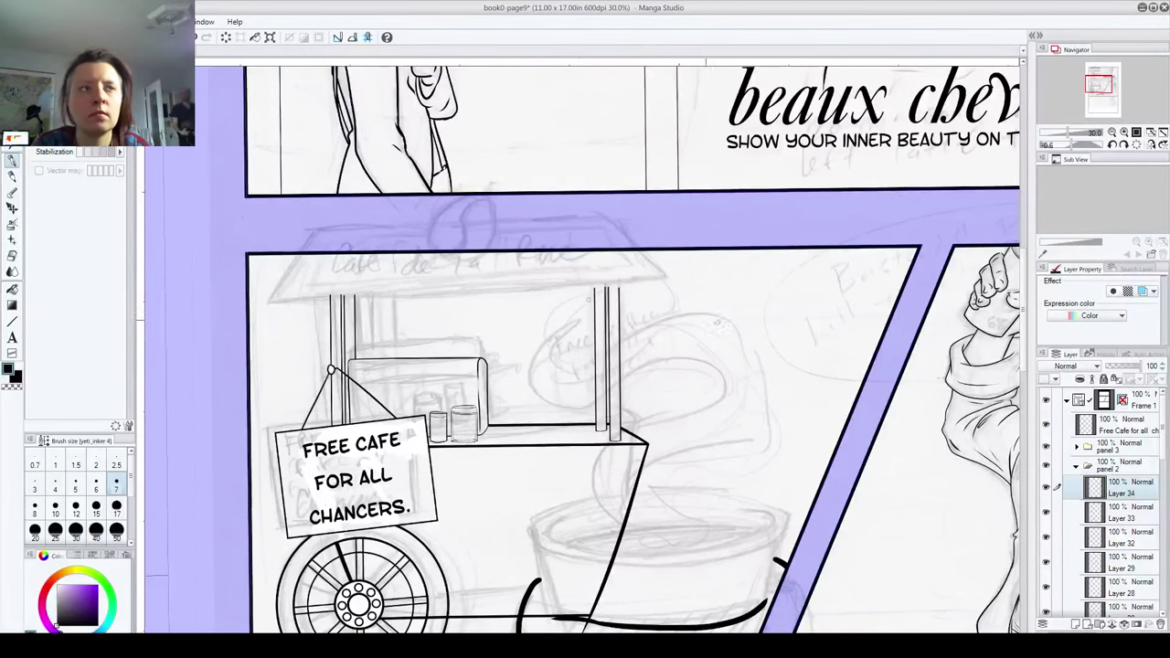
pyautogui.moveTo(267, 298); pyautogui.dragTo(685, 309)
pyautogui.hotkey('ctrl', 'z')
pyautogui.moveTo(275, 291); pyautogui.dragTo(733, 264)
pyautogui.hotkey('ctrl', 'z')
pyautogui.moveTo(271, 285); pyautogui.dragTo(783, 273)
pyautogui.hotkey('ctrl', 'z')
pyautogui.moveTo(276, 282); pyautogui.dragTo(801, 294)
pyautogui.hotkey('ctrl', 'z')
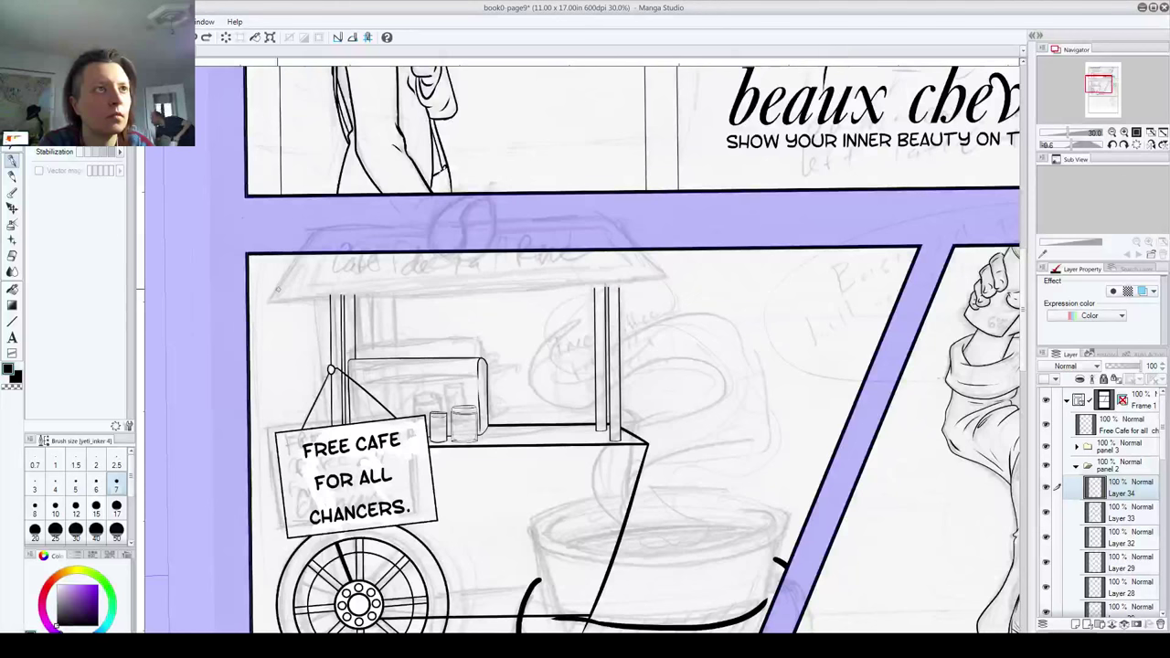
# Step: Ink a long line across the cart roof on Layer 34 and rotate it slightly clockwise to match the sketched slope
pyautogui.moveTo(276, 285); pyautogui.dragTo(719, 271)
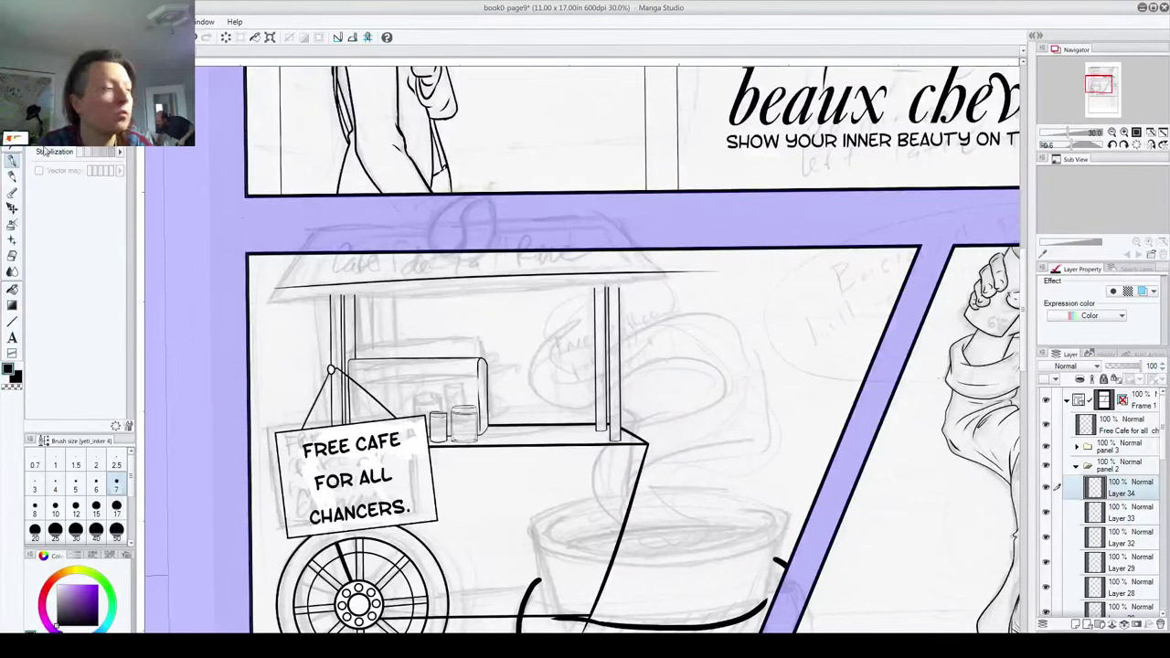
pyautogui.hotkey('ctrl', 't')
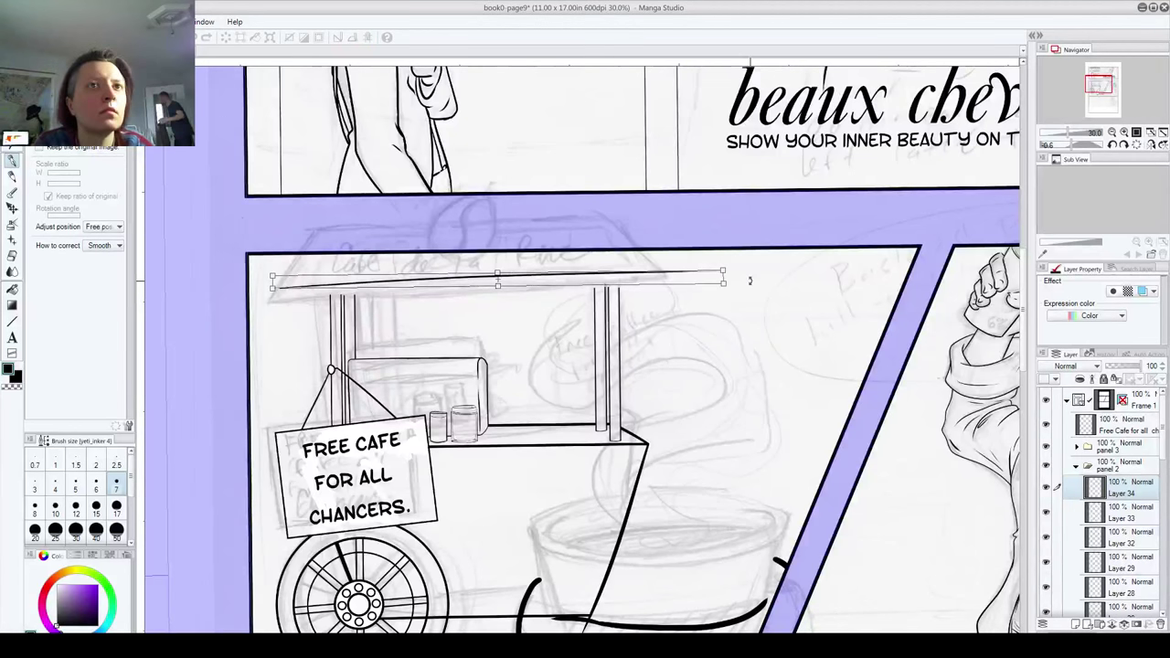
pyautogui.moveTo(750, 281); pyautogui.dragTo(745, 292)
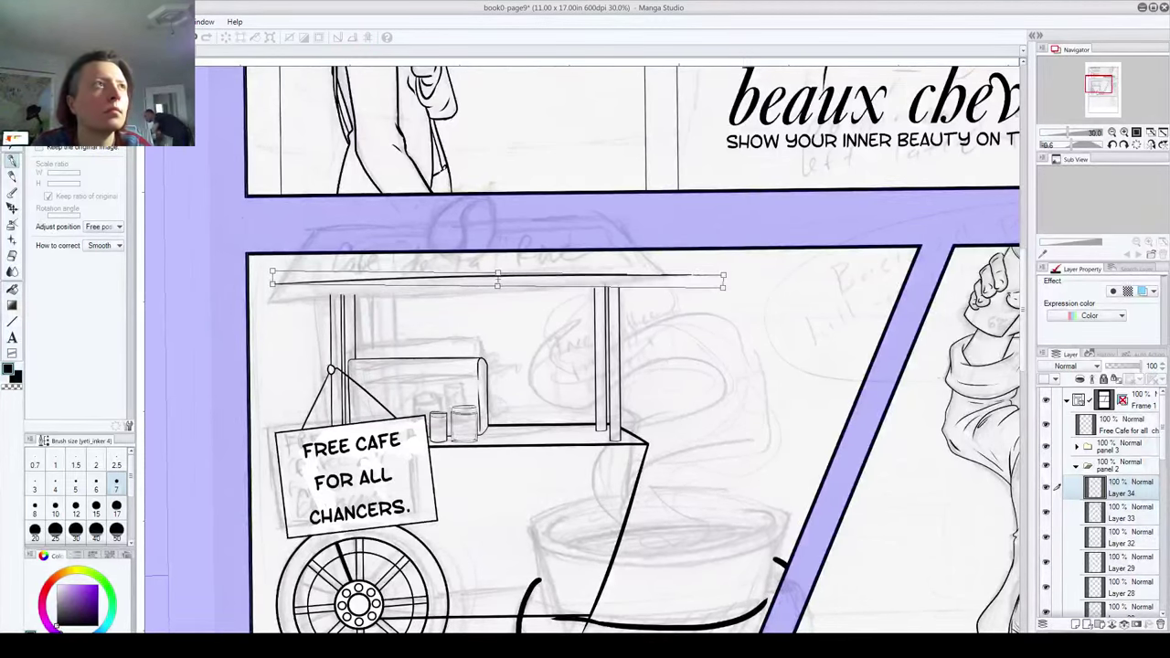
pyautogui.press('p')
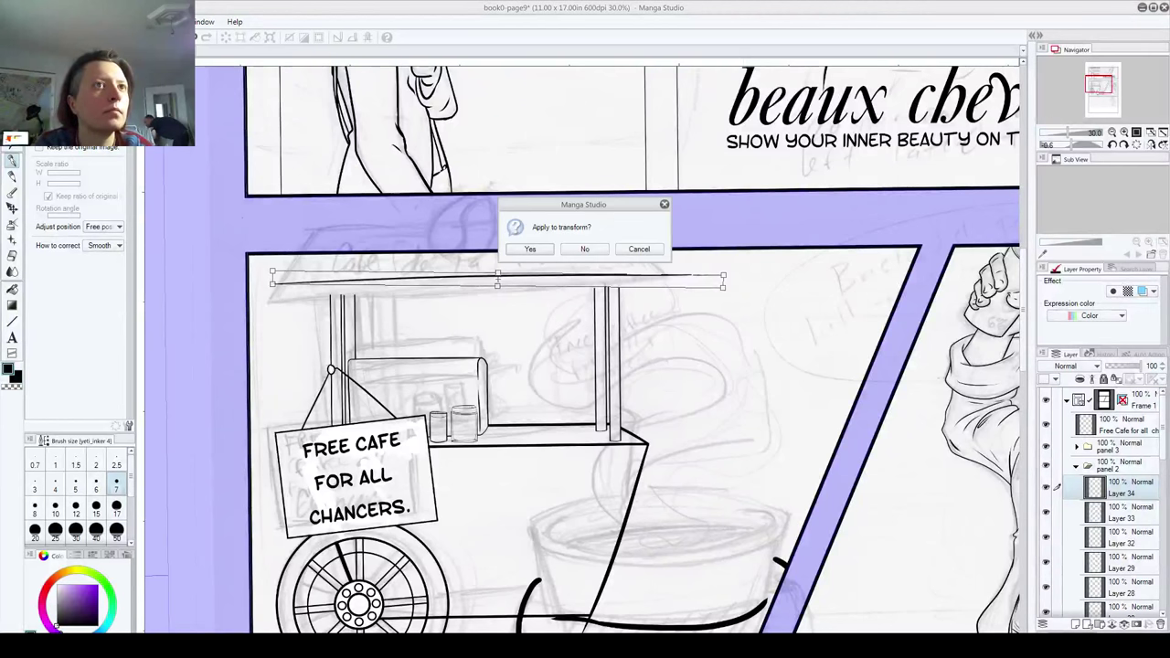
pyautogui.press('Return')
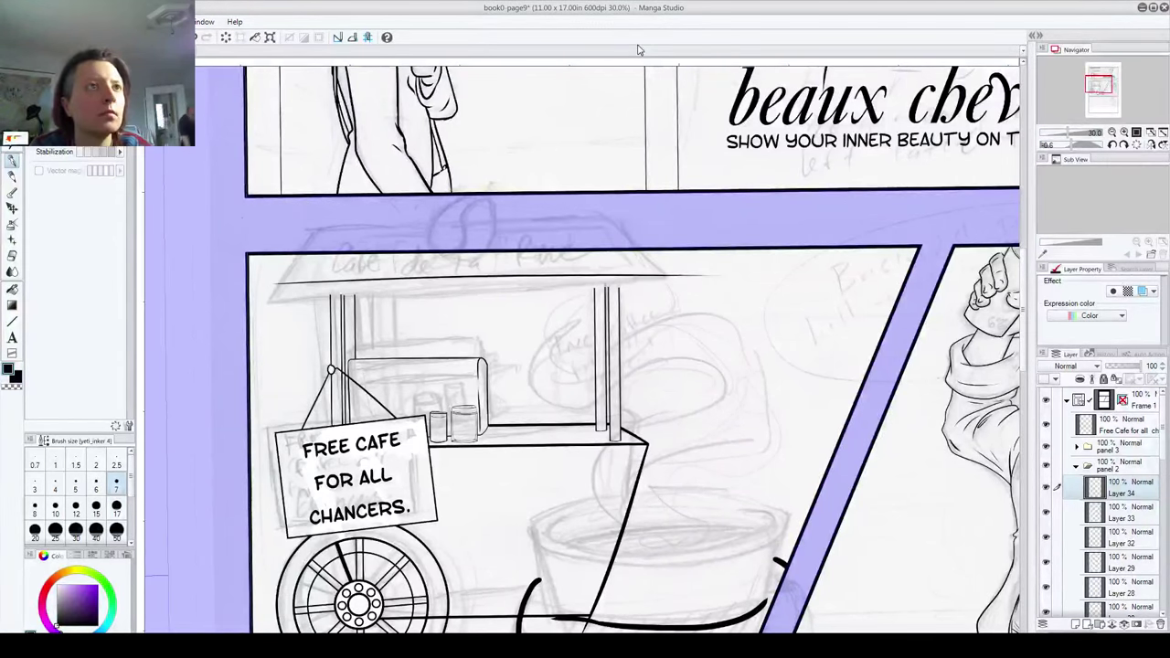
# Step: Nudge the roof line down and slightly to the left onto the lower edge of the sketched roof
pyautogui.click(12, 97)
pyautogui.press('Down')
pyautogui.press('Down')
pyautogui.press('Down')
pyautogui.press('Down')
pyautogui.press('Down')
pyautogui.press('Down')
pyautogui.press('Down')
pyautogui.press('Down')
pyautogui.press('Down')
pyautogui.press('Down')
pyautogui.press('Down')
pyautogui.press('Down')
pyautogui.press('Down')
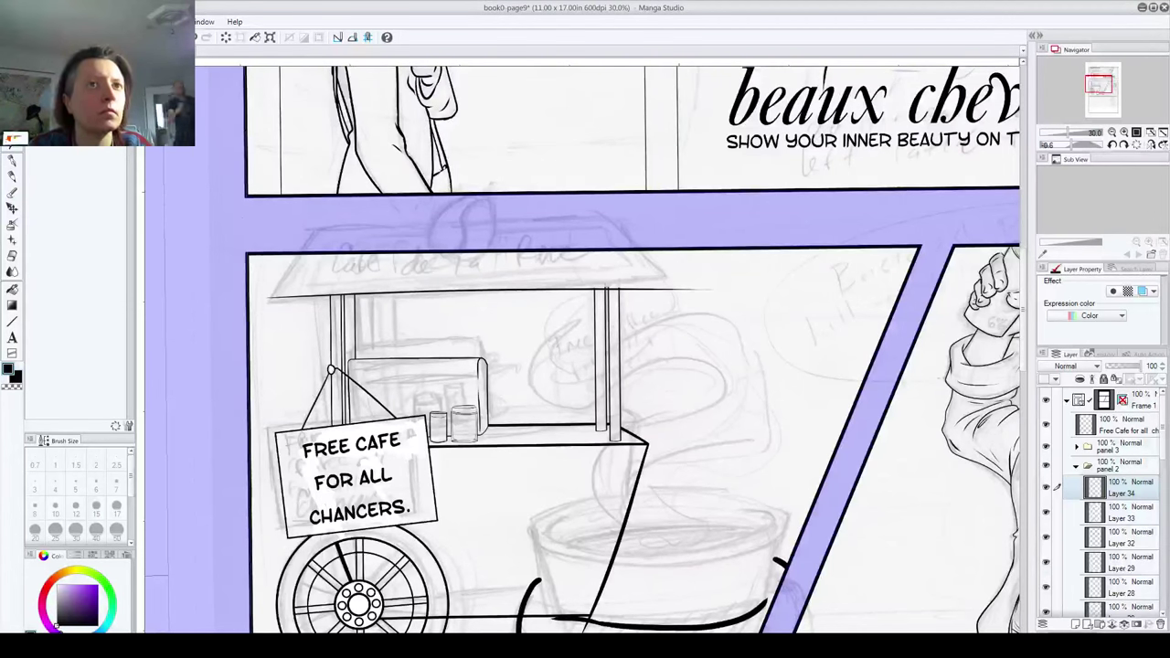
pyautogui.press('Left')
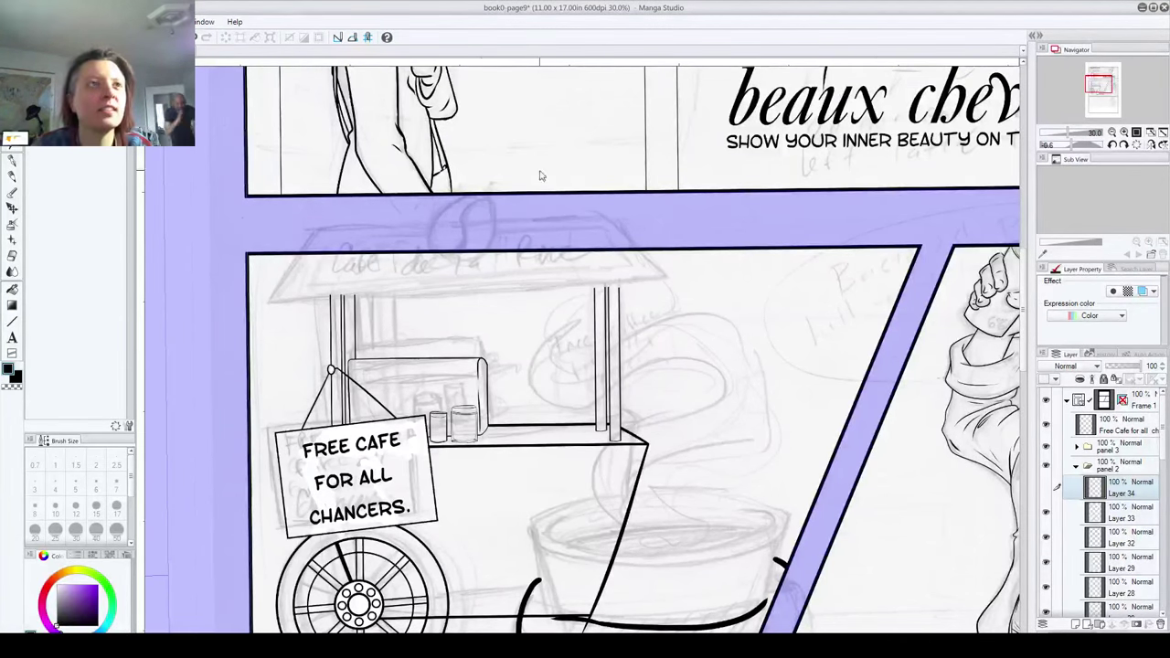
# Step: Show Layer 34, hide the Frame 1 folder and move Layer 34 out of it to the top of the layer stack
pyautogui.click(1048, 496)
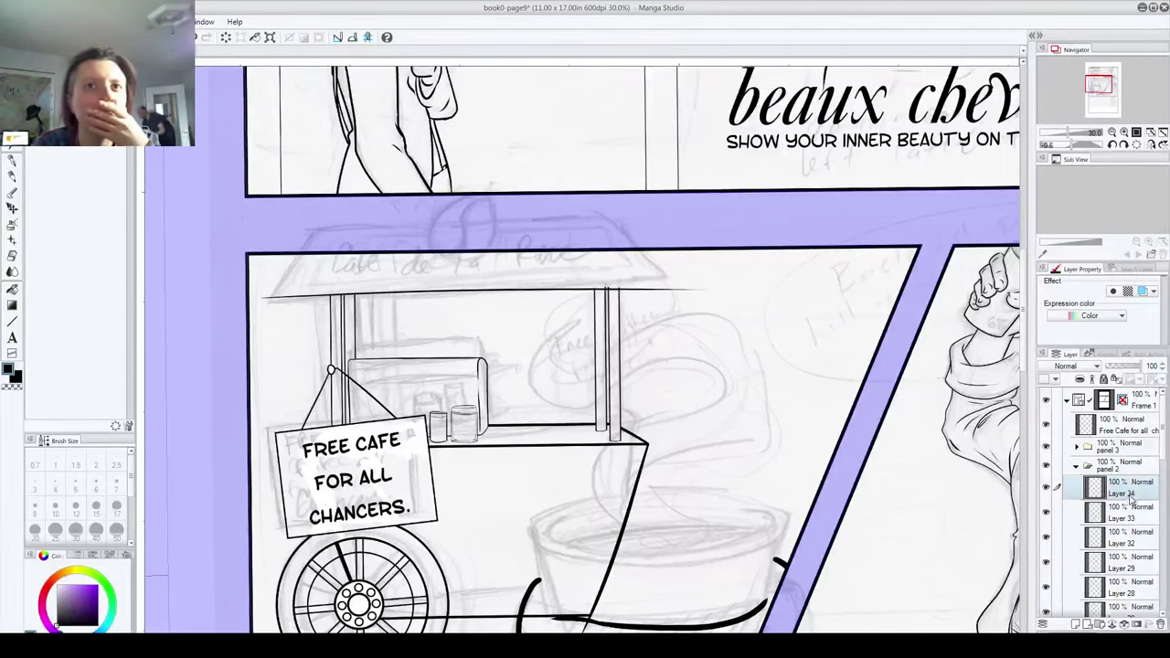
pyautogui.click(1048, 404)
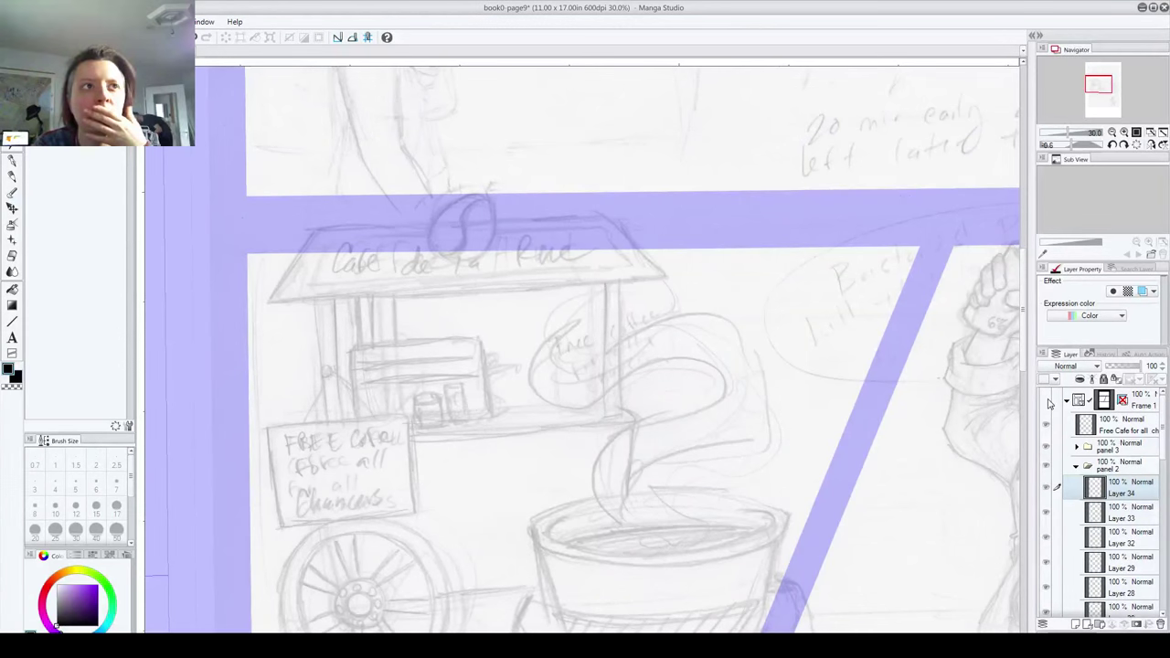
pyautogui.moveTo(1121, 495); pyautogui.dragTo(1126, 395)
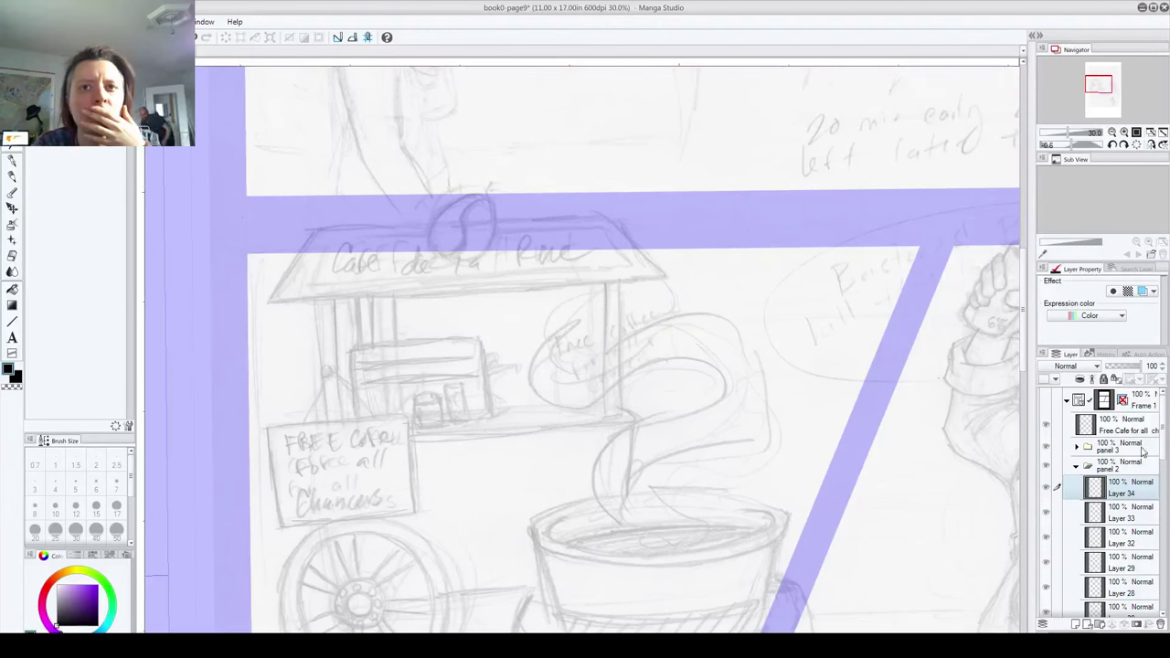
pyautogui.moveTo(1130, 495)
pyautogui.mouseDown()
pyautogui.moveTo(1136, 402)
pyautogui.moveTo(1132, 388)
pyautogui.moveTo(1119, 391)
pyautogui.mouseUp()
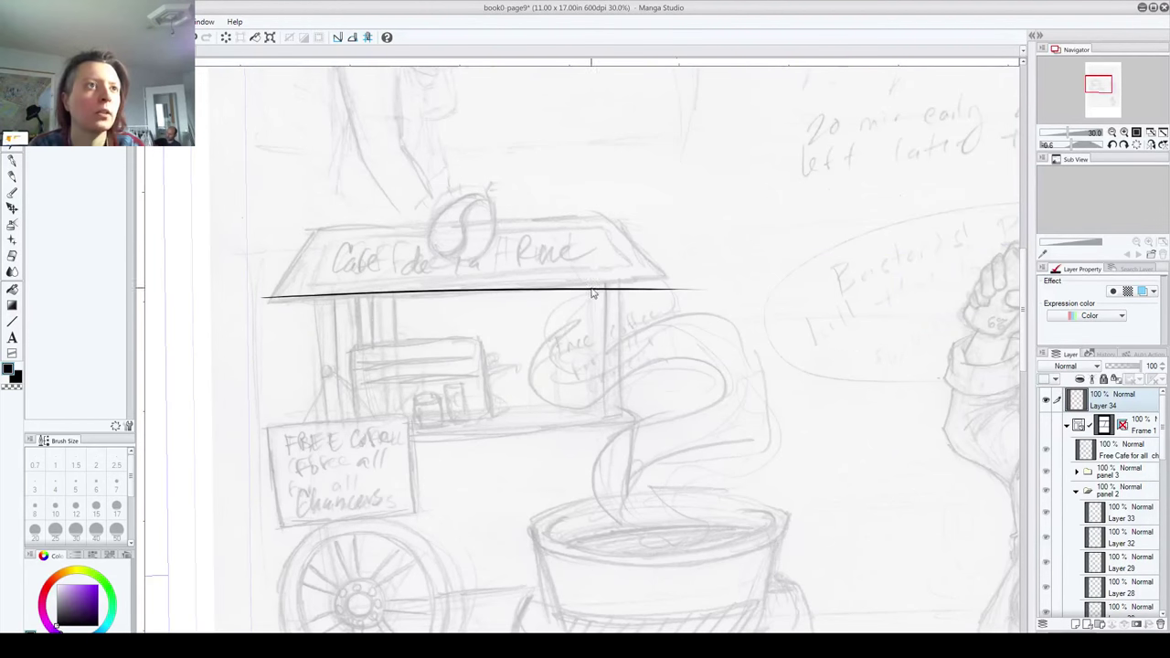
pyautogui.click(13, 161)
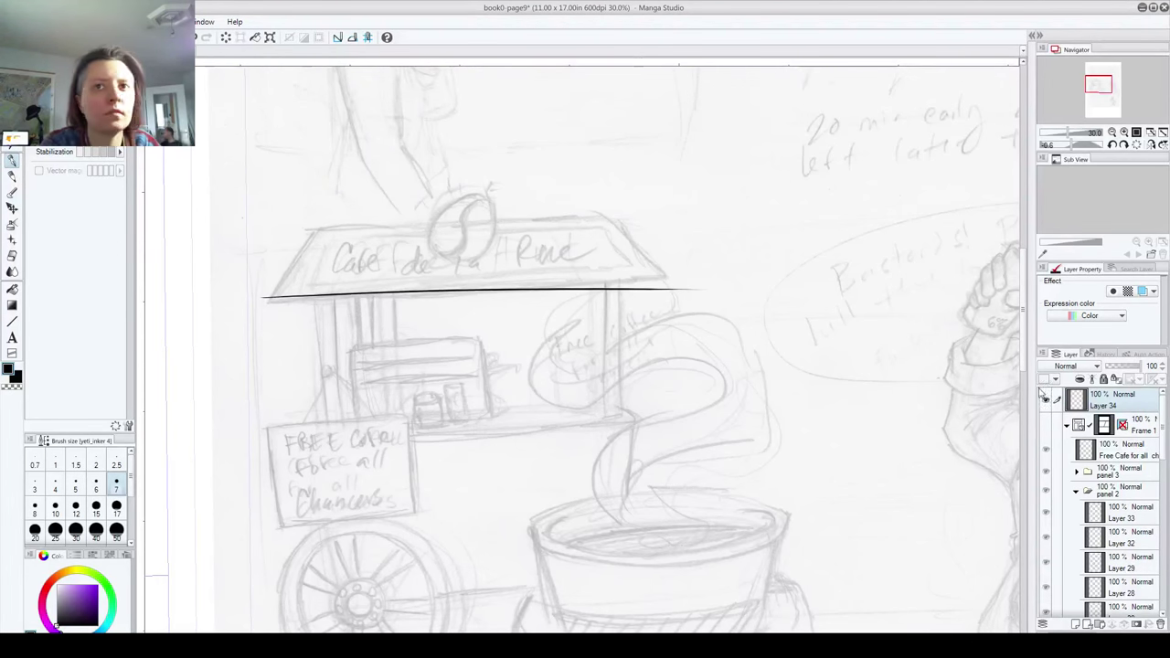
# Step: Duplicate Layer 34, move the copied line up to the sketched roof's upper edge and merge it down into Layer 34
pyautogui.moveTo(1101, 393)
pyautogui.mouseDown()
pyautogui.moveTo(1117, 425)
pyautogui.moveTo(1120, 610)
pyautogui.moveTo(1079, 623)
pyautogui.mouseUp()
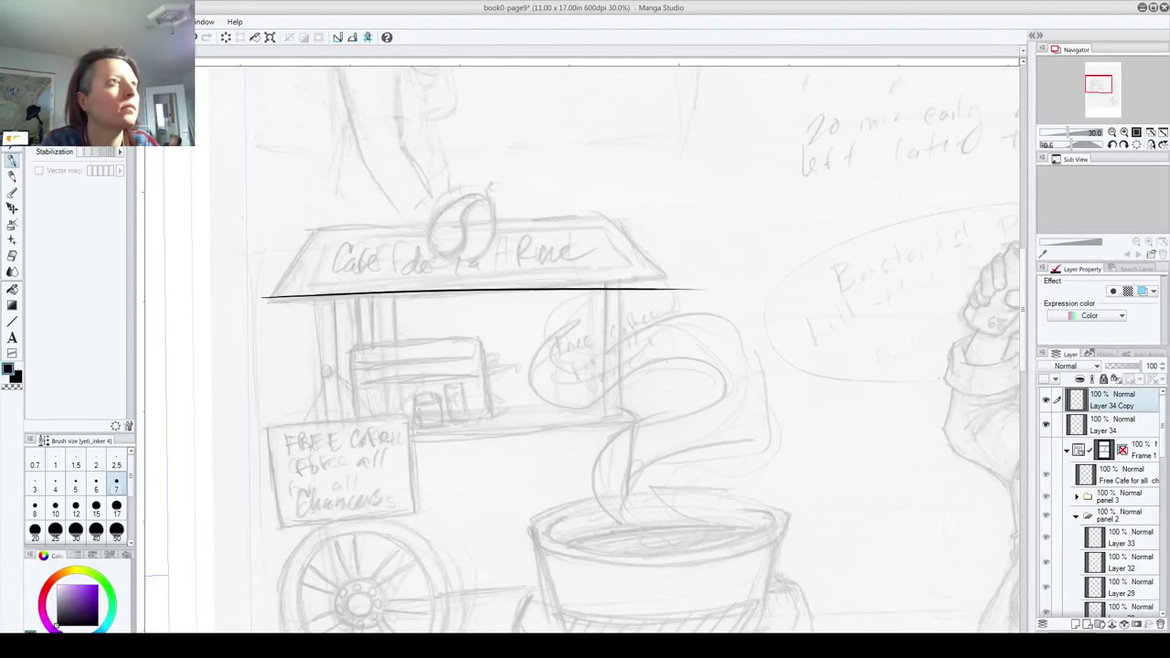
pyautogui.hotkey('ctrl', 't')
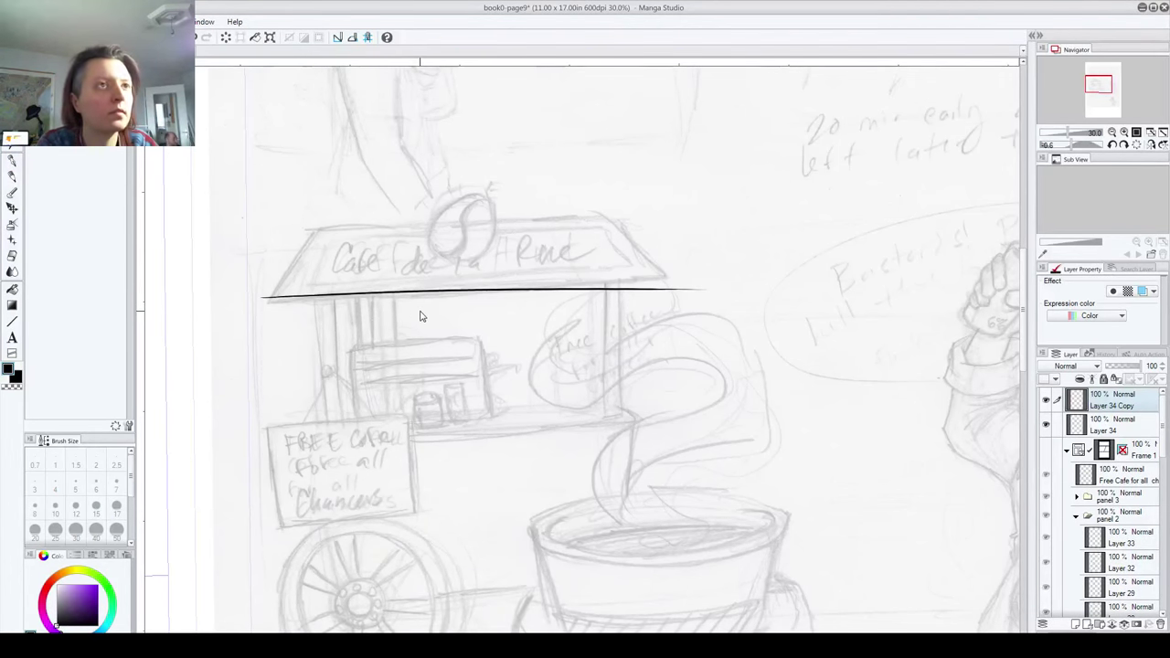
pyautogui.moveTo(426, 297); pyautogui.dragTo(430, 227)
pyautogui.click(13, 161)
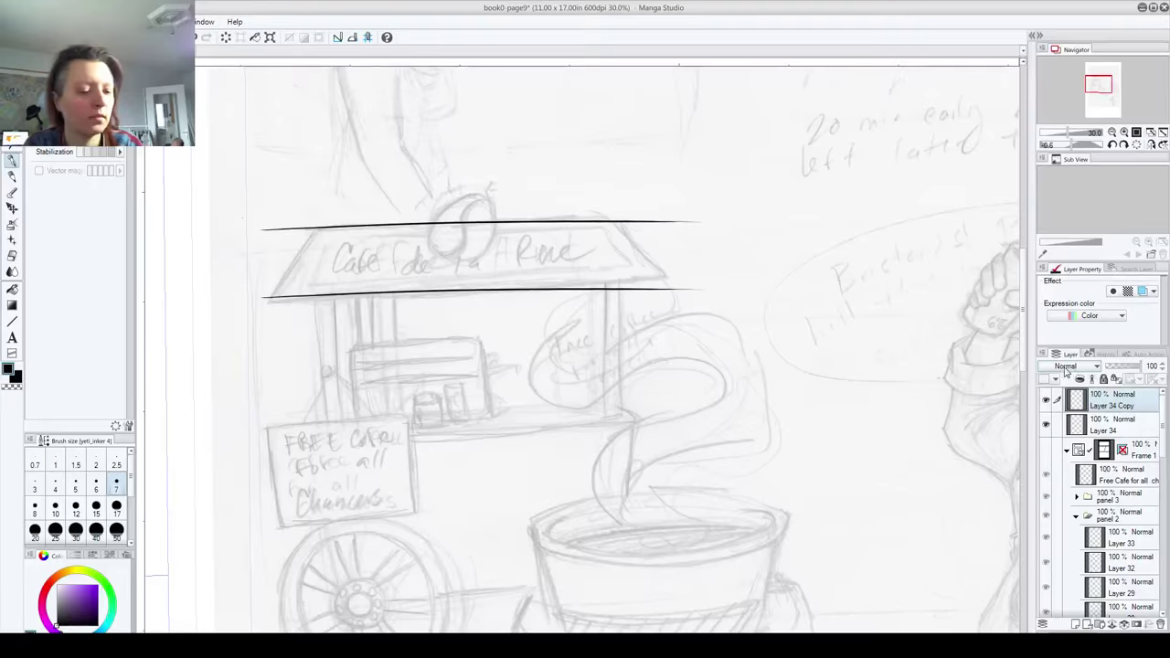
pyautogui.hotkey('ctrl', 'e')
# Step: Add a new layer above Layer 34 and ink a slanted line along the left edge of the sketched cart roof
pyautogui.click(1076, 625)
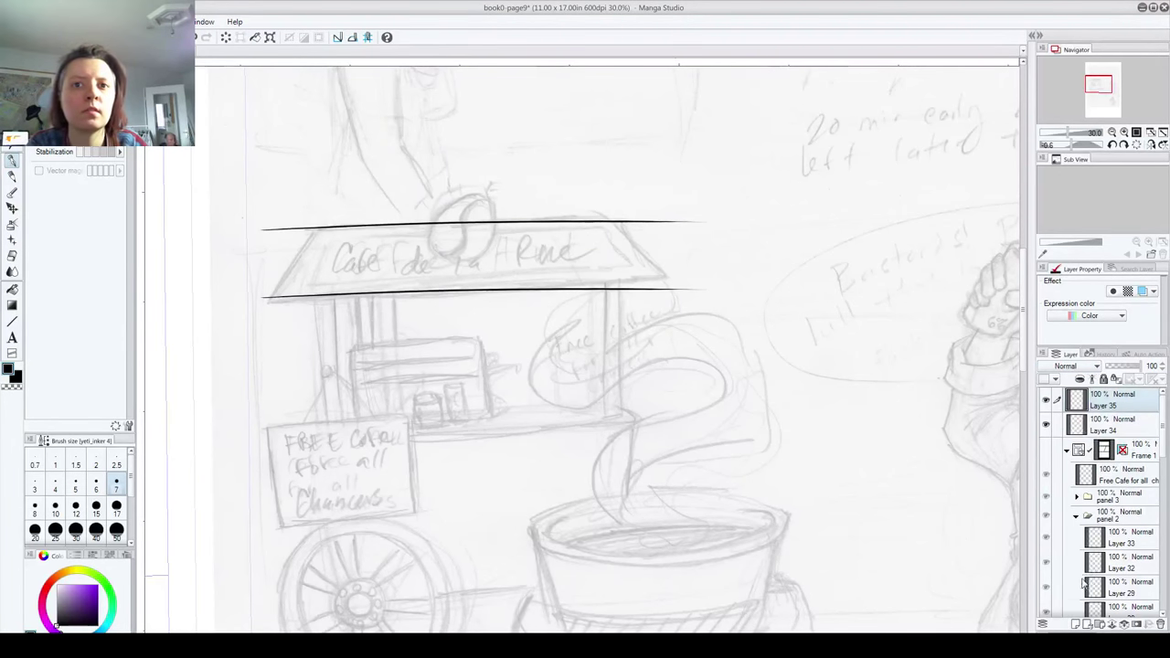
pyautogui.moveTo(251, 316); pyautogui.dragTo(336, 186)
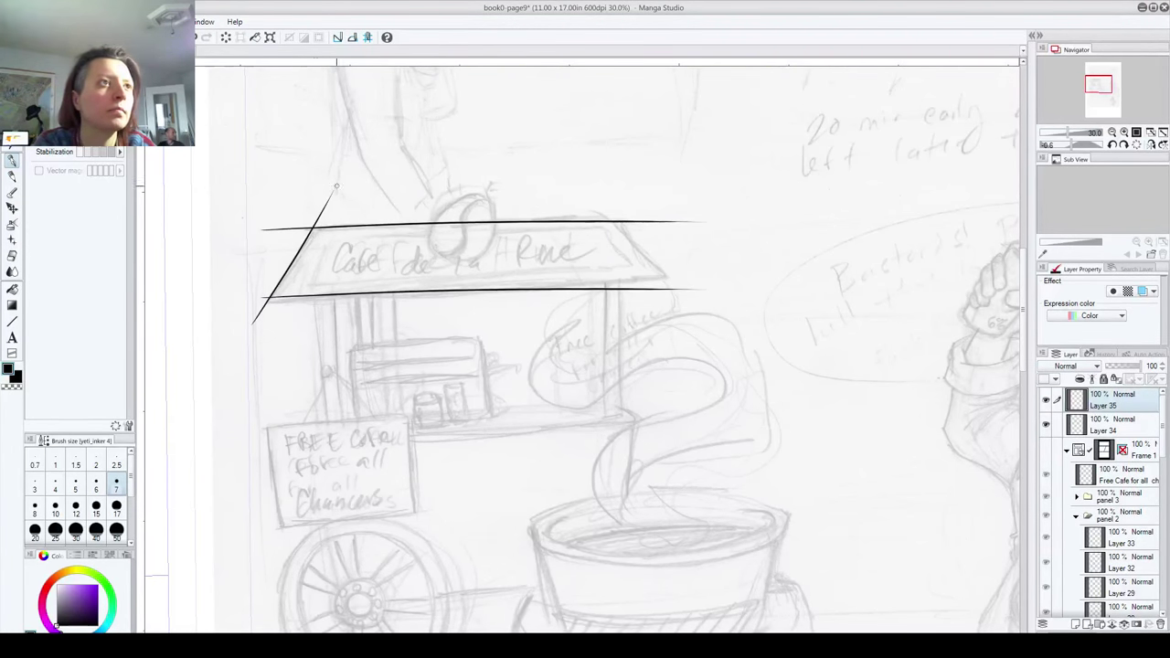
pyautogui.hotkey('ctrl', 'z')
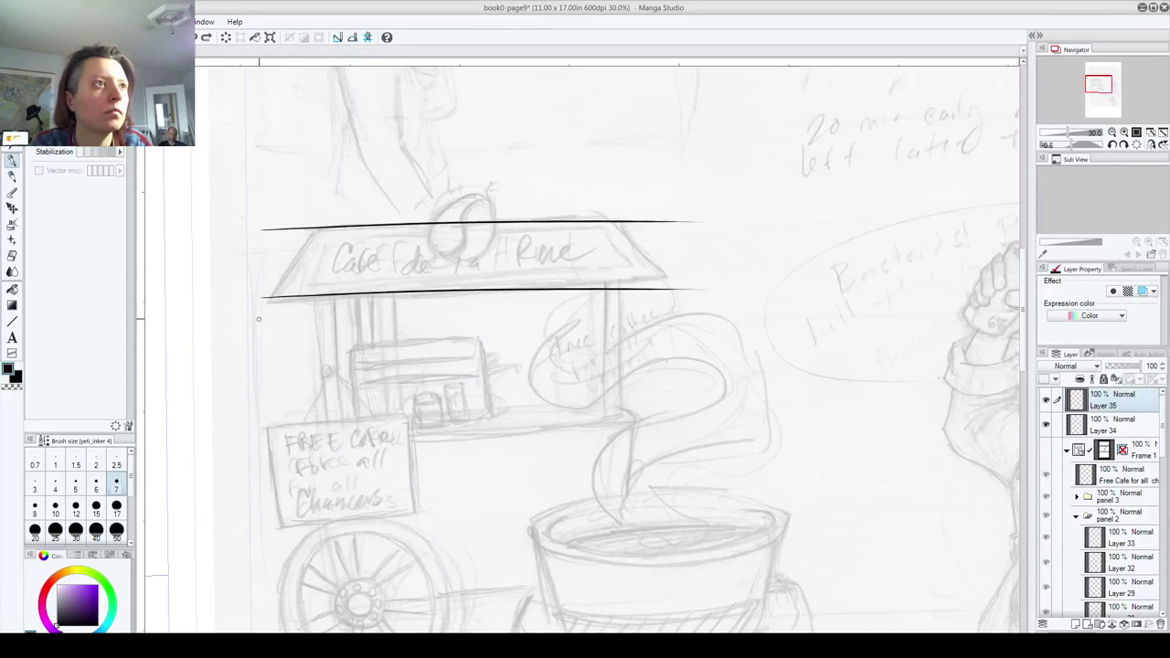
pyautogui.moveTo(259, 319); pyautogui.dragTo(354, 174)
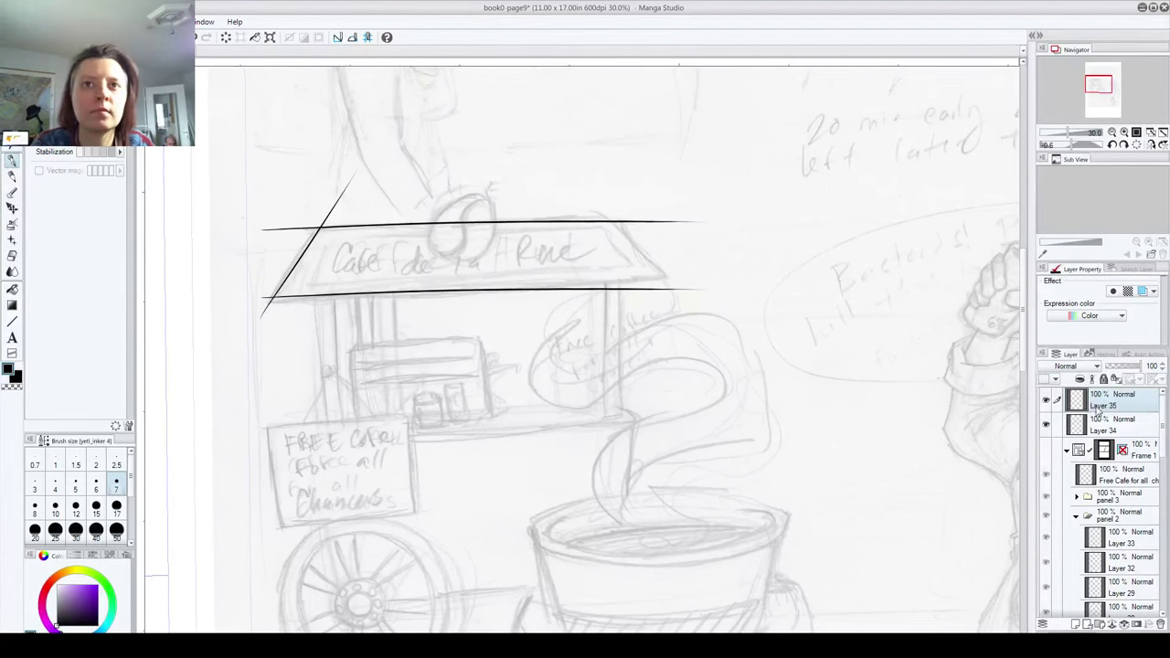
# Step: Duplicate Layer 35 with the slanted roof line and flip the copy horizontally
pyautogui.click(1118, 611)
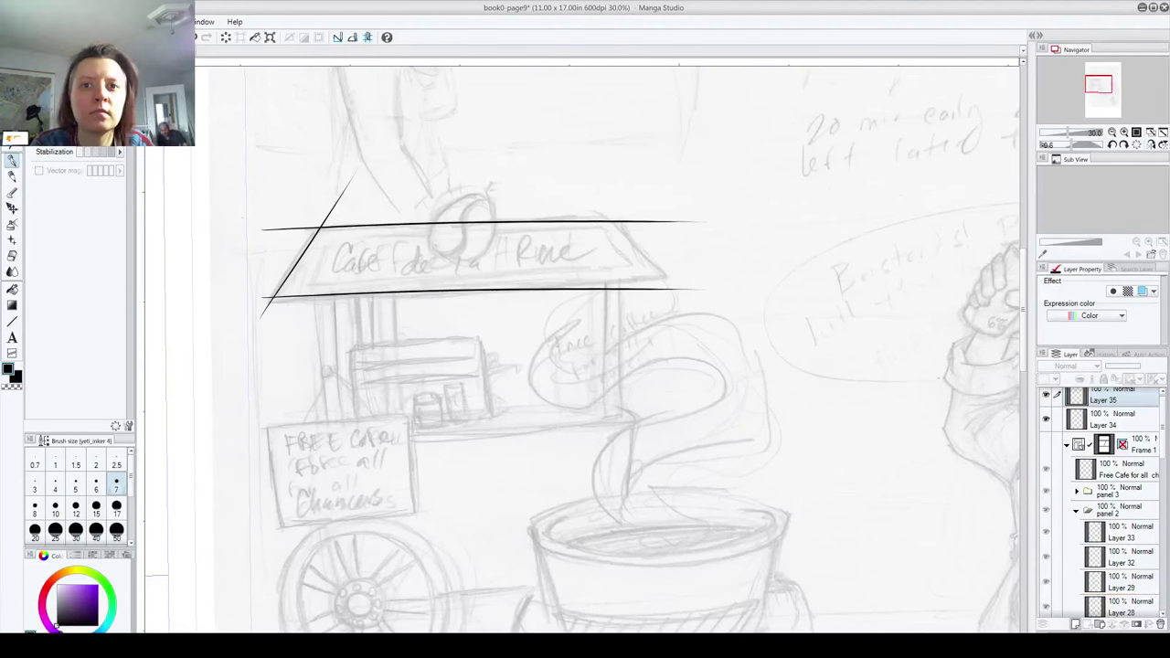
pyautogui.moveTo(1083, 619); pyautogui.dragTo(1076, 625)
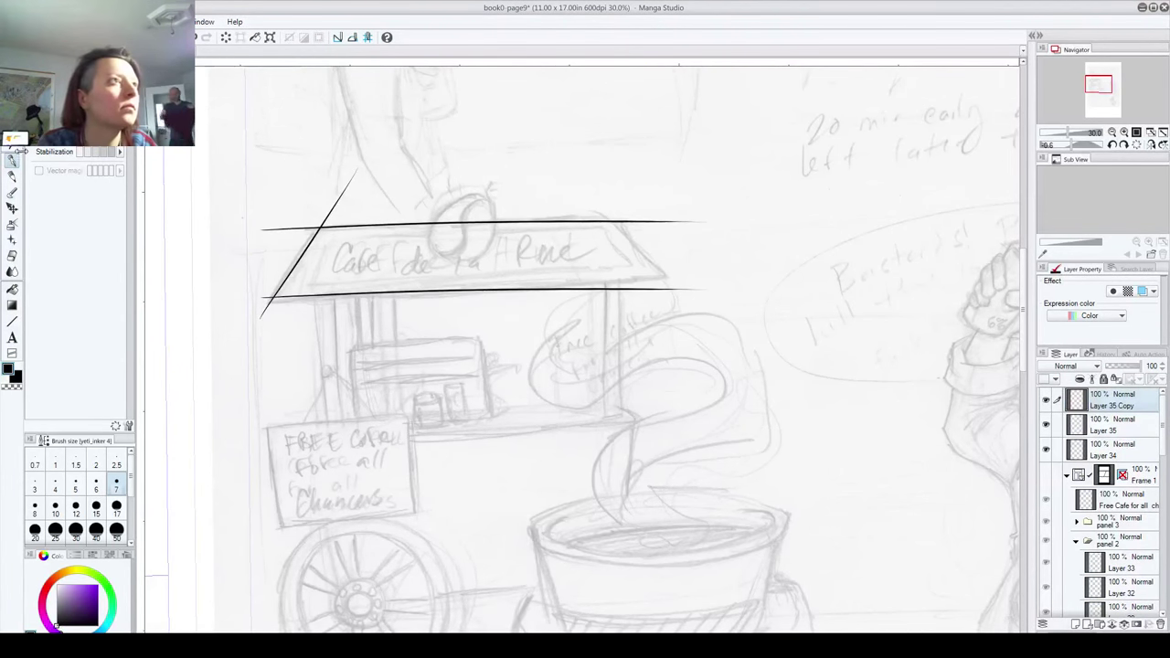
pyautogui.click(66, 21)
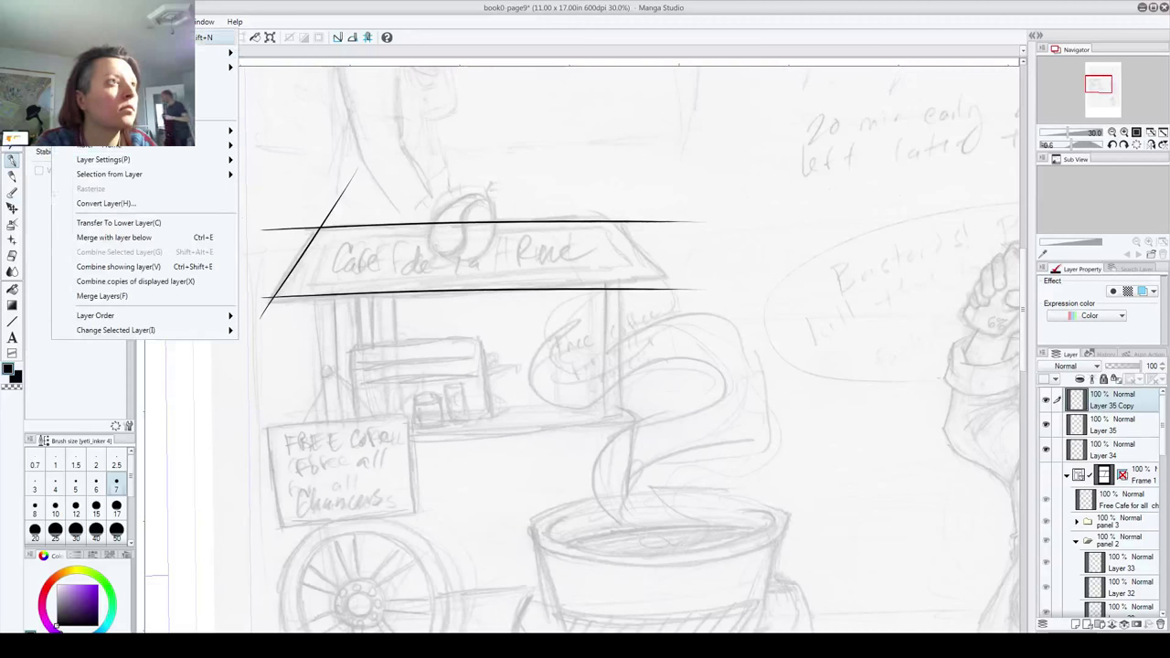
pyautogui.moveTo(37, 22)
pyautogui.moveTo(115, 272)
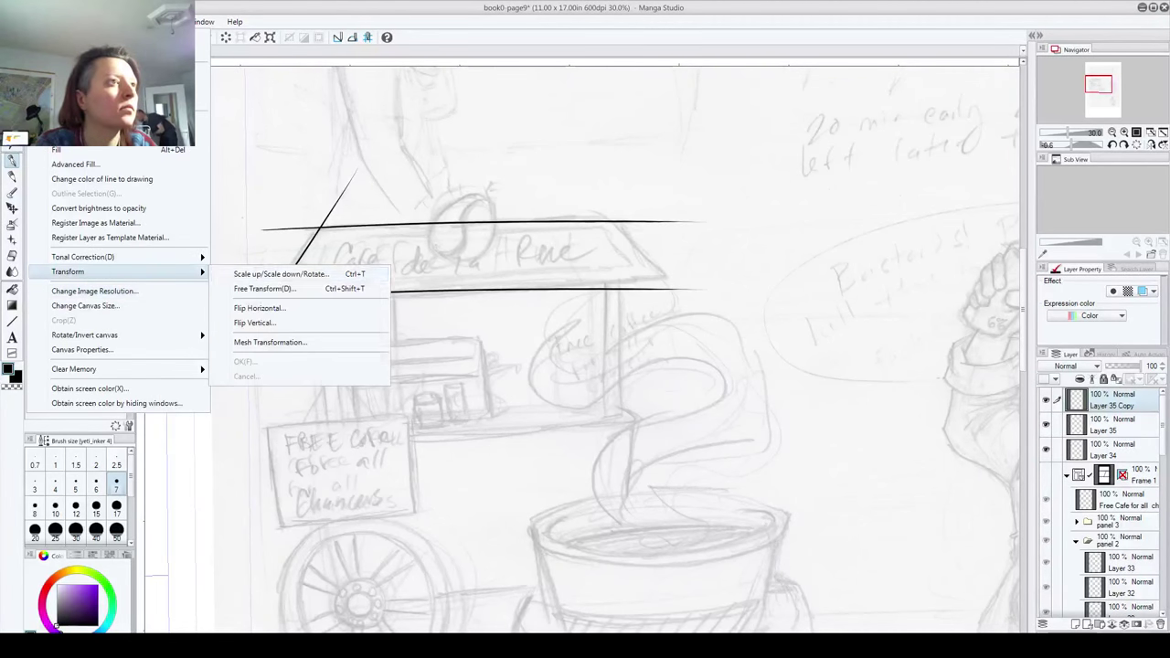
pyautogui.click(289, 309)
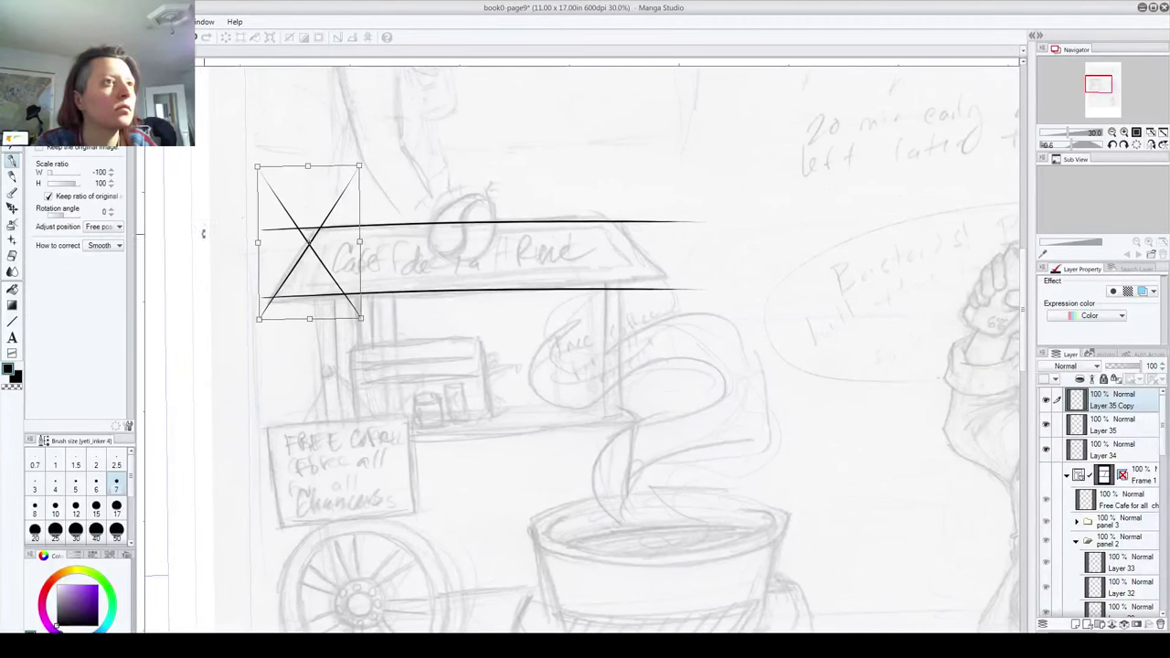
pyautogui.click(532, 250)
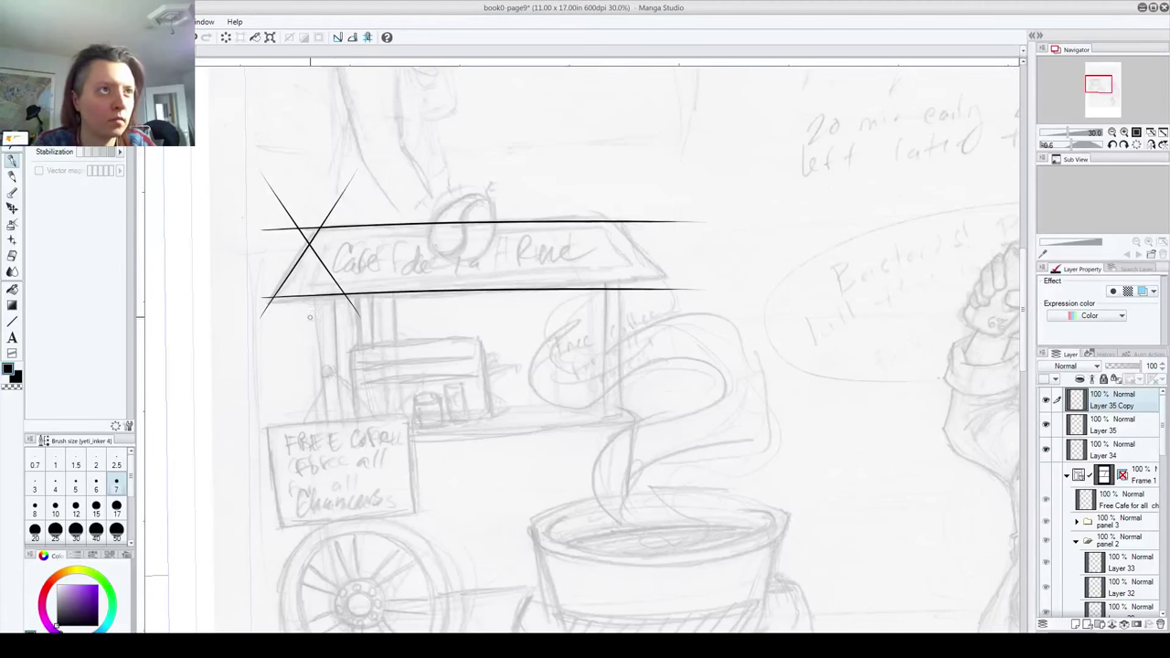
pyautogui.press('k')
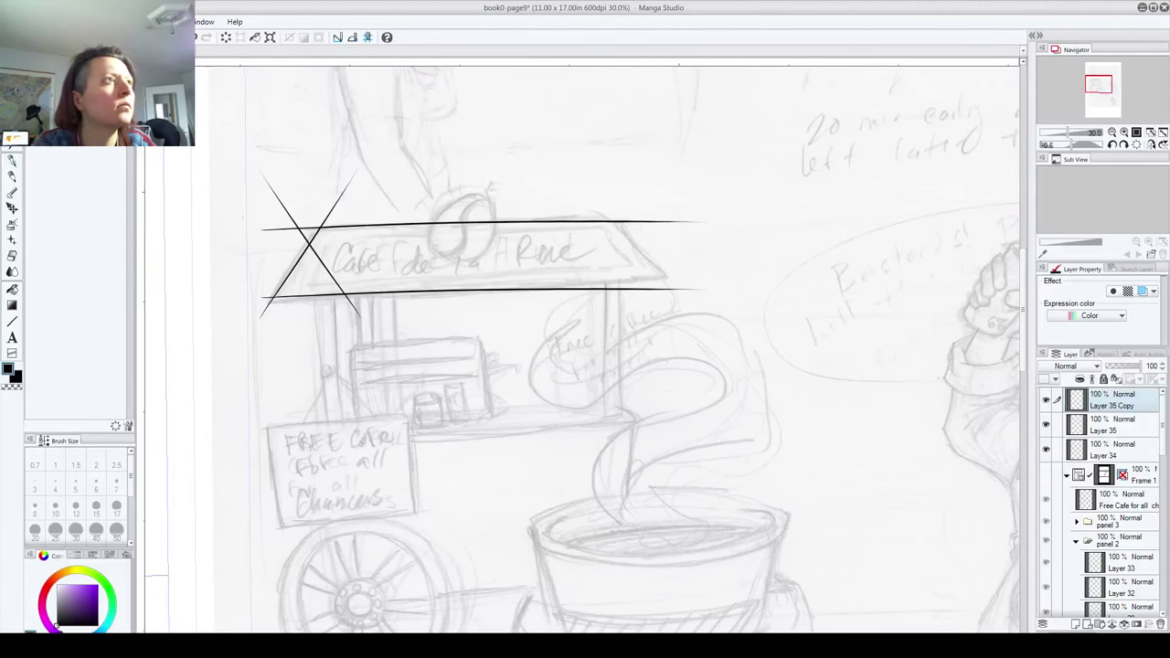
pyautogui.moveTo(322, 272); pyautogui.dragTo(419, 245)
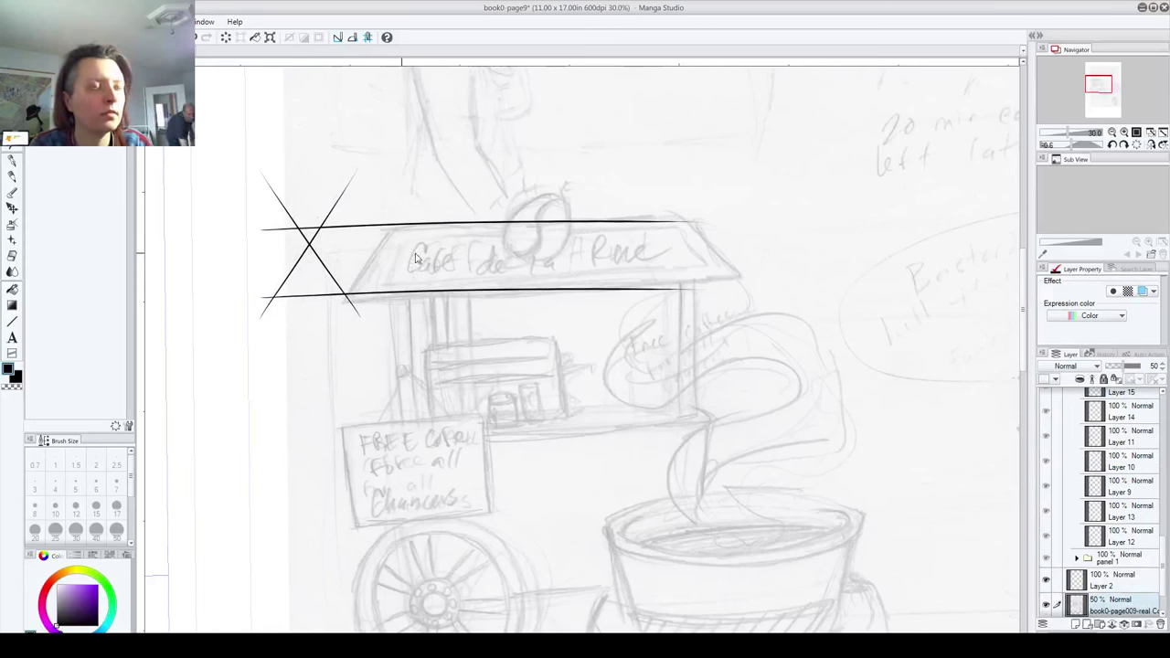
pyautogui.hotkey('ctrl', 'z')
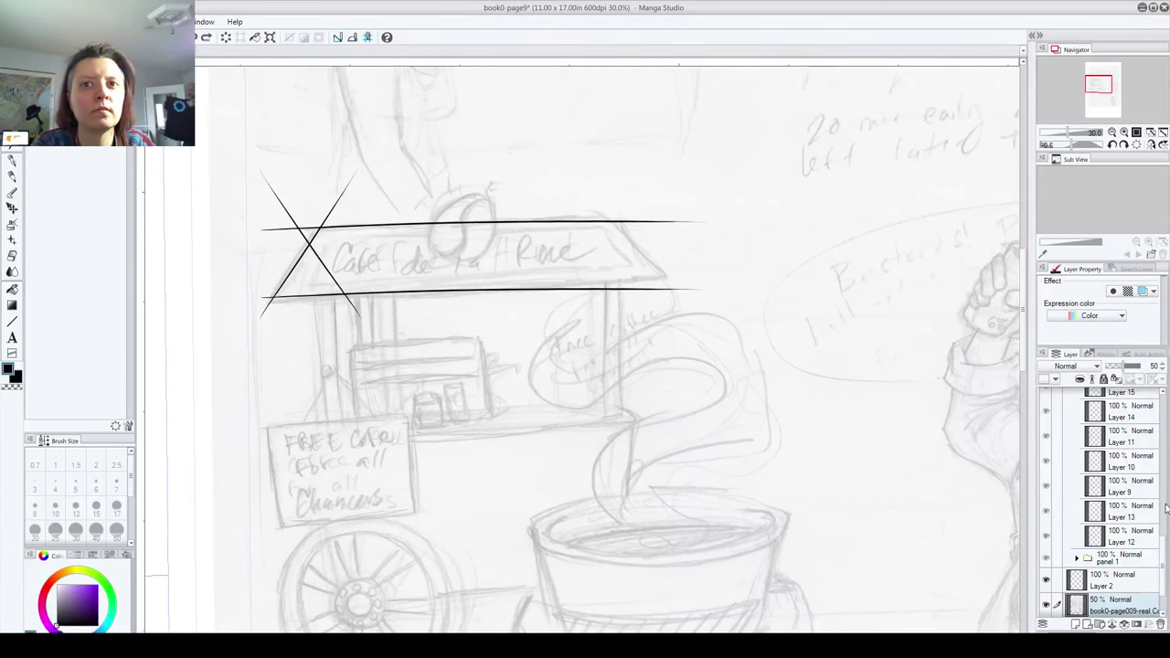
pyautogui.scroll(10, 1134, 493)
pyautogui.click(1109, 410)
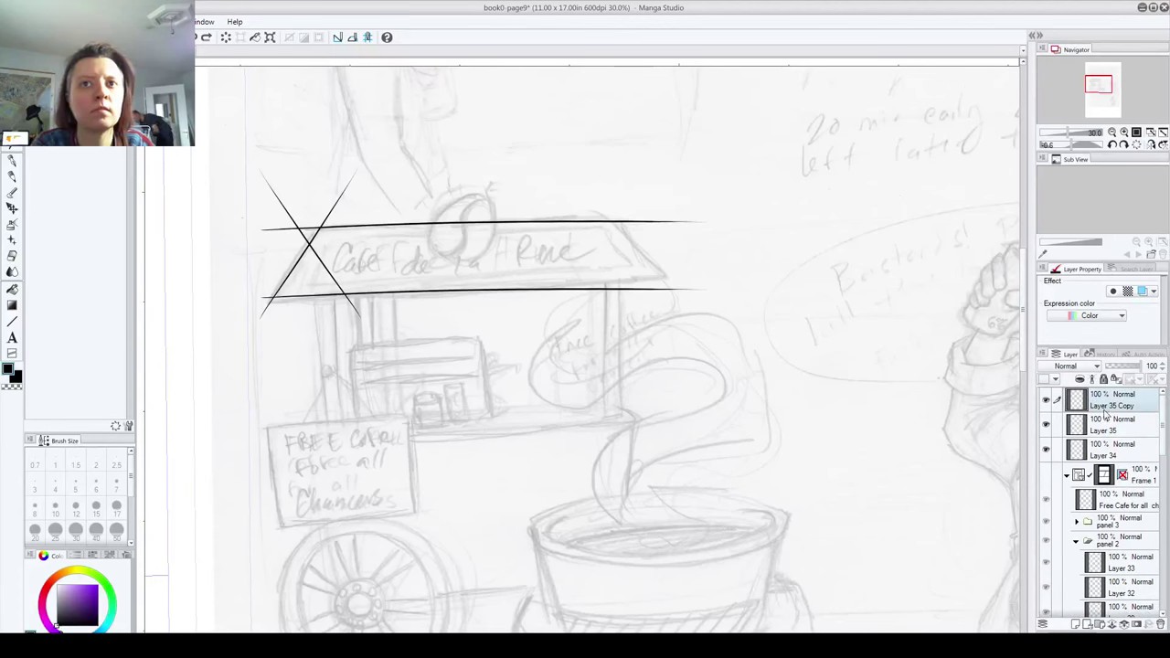
pyautogui.moveTo(311, 242); pyautogui.dragTo(448, 245)
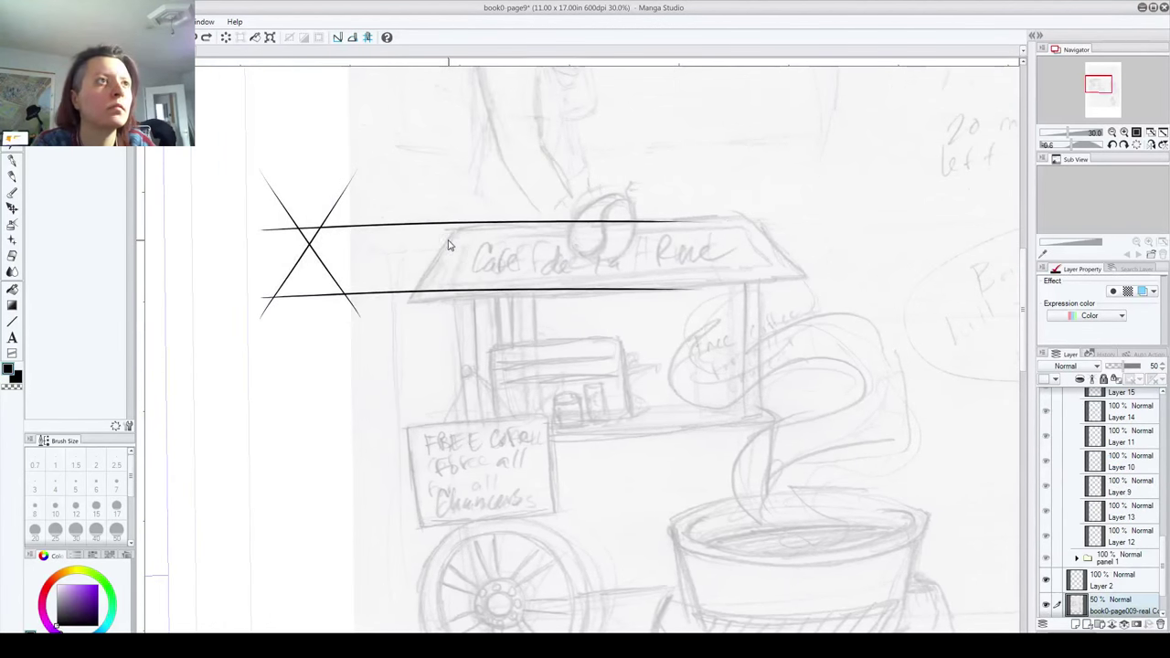
pyautogui.hotkey('ctrl', 'z')
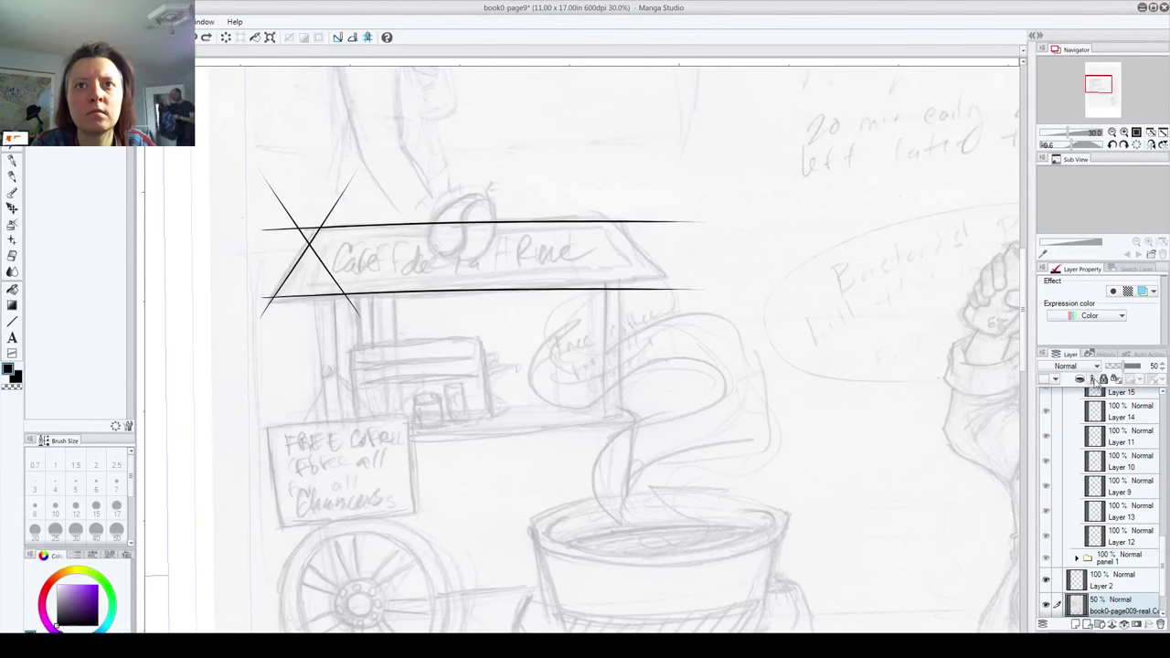
# Step: Lock the pencil sketch layer and move the mirrored line on Layer 35 Copy onto the roof's right slanted edge
pyautogui.click(1103, 380)
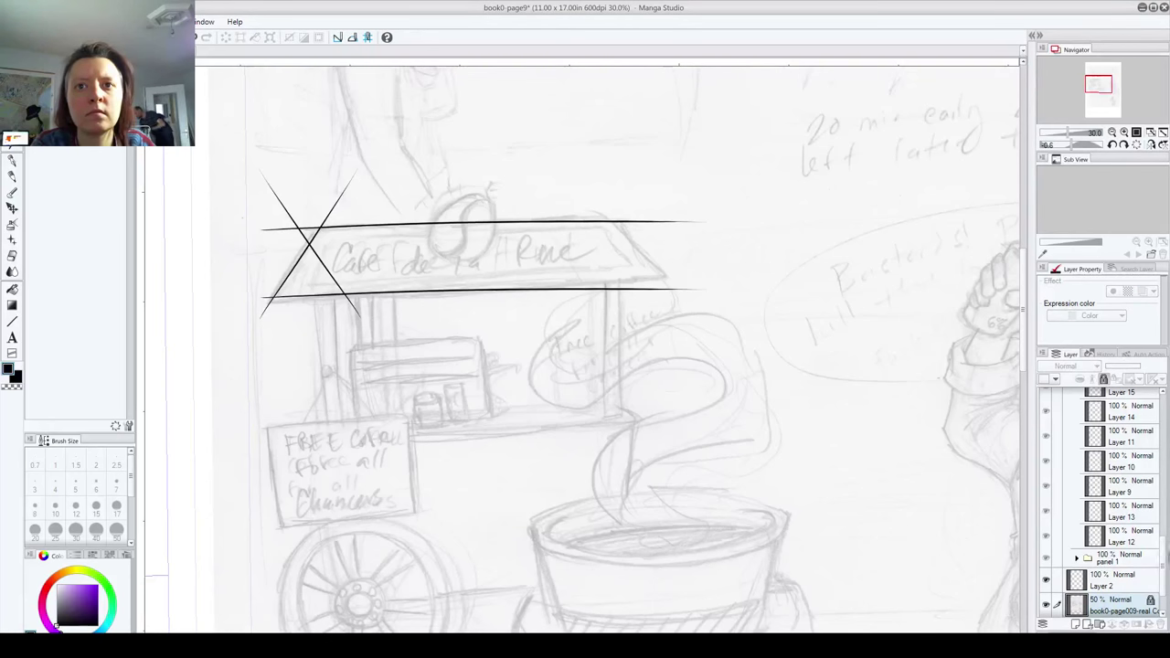
pyautogui.scroll(10, 1106, 457)
pyautogui.click(1107, 400)
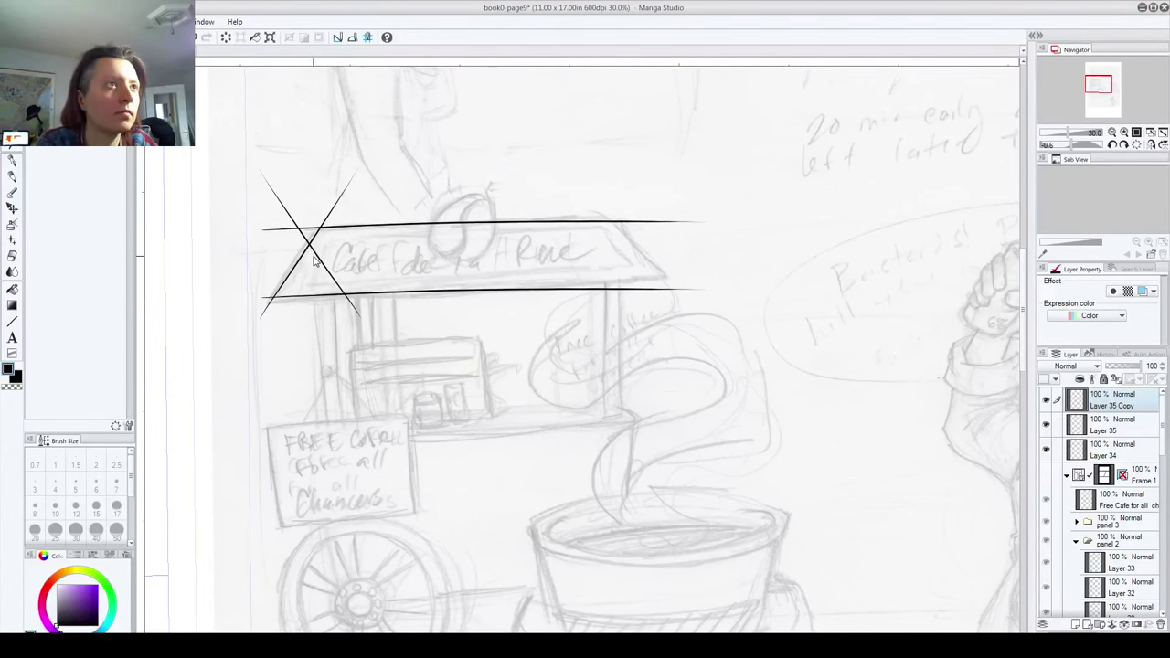
pyautogui.moveTo(316, 259); pyautogui.dragTo(640, 253)
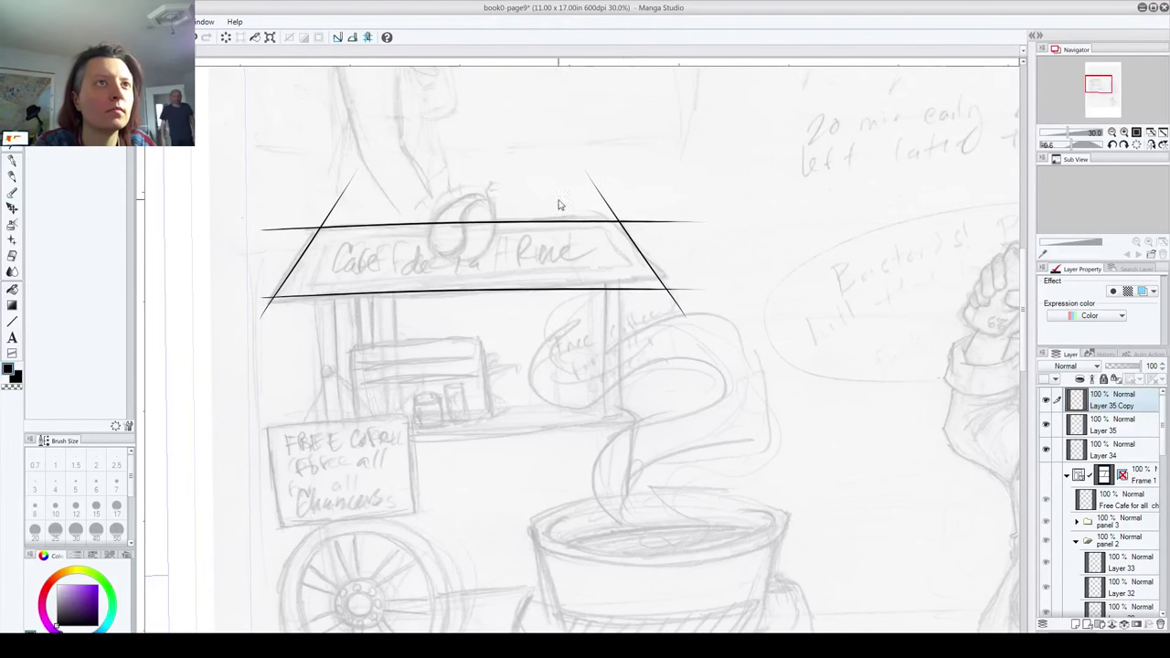
# Step: Merge Layer 35 Copy down into Layer 35, and the combined slanted lines down into Layer 34
pyautogui.hotkey('ctrl', 'e')
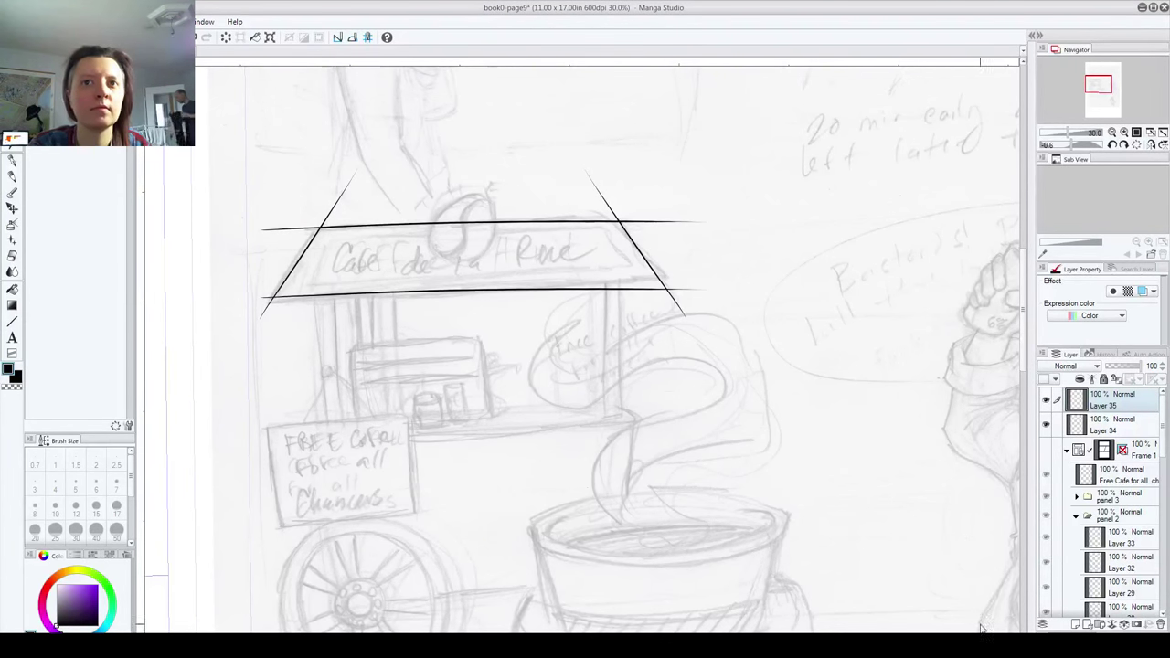
pyautogui.moveTo(1161, 422)
pyautogui.mouseDown()
pyautogui.moveTo(1161, 446)
pyautogui.moveTo(1160, 412)
pyautogui.mouseUp()
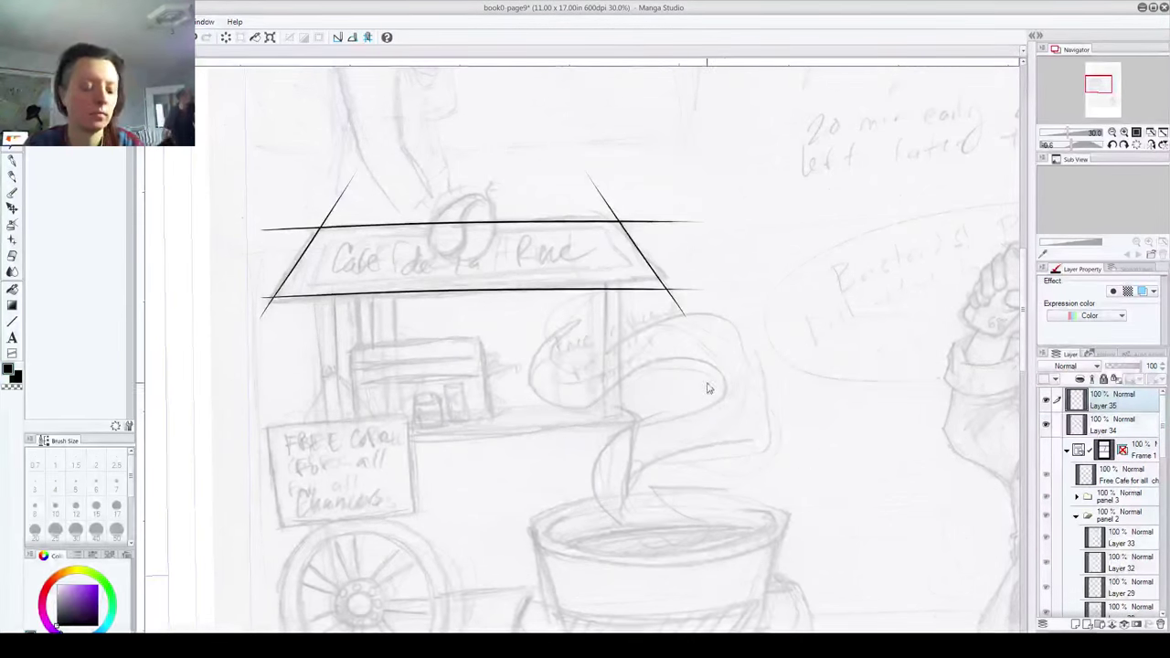
pyautogui.hotkey('ctrl', 'e')
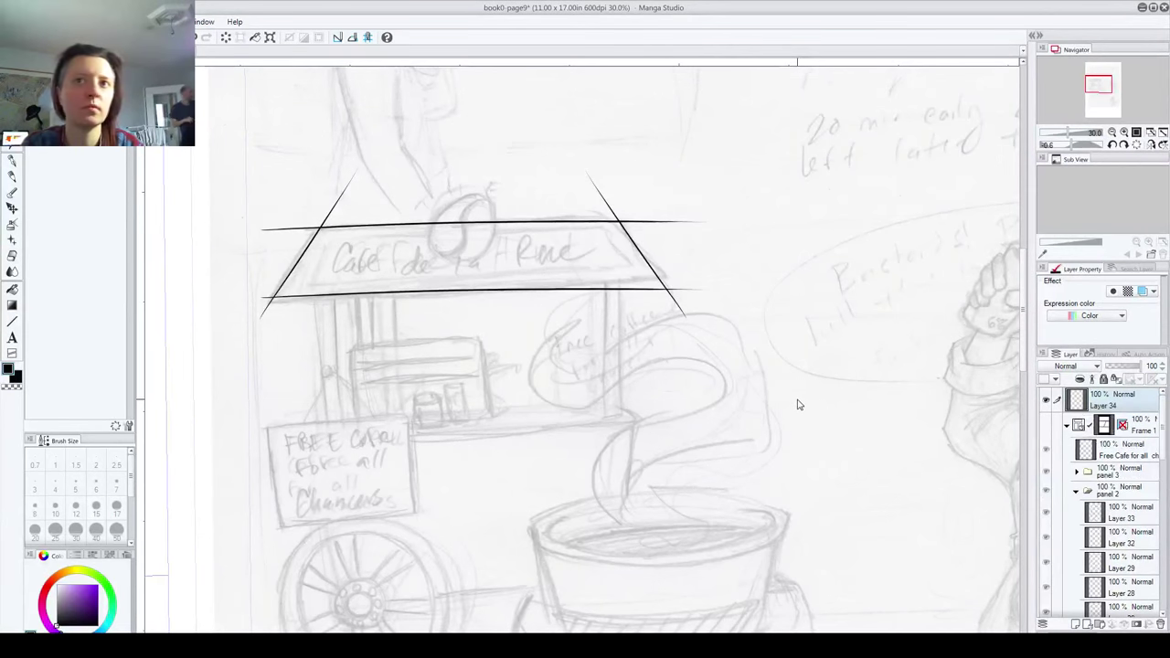
# Step: Erase the line ends that overshoot the lower and upper right corners of the roof outline
pyautogui.scroll(6, 666, 331)
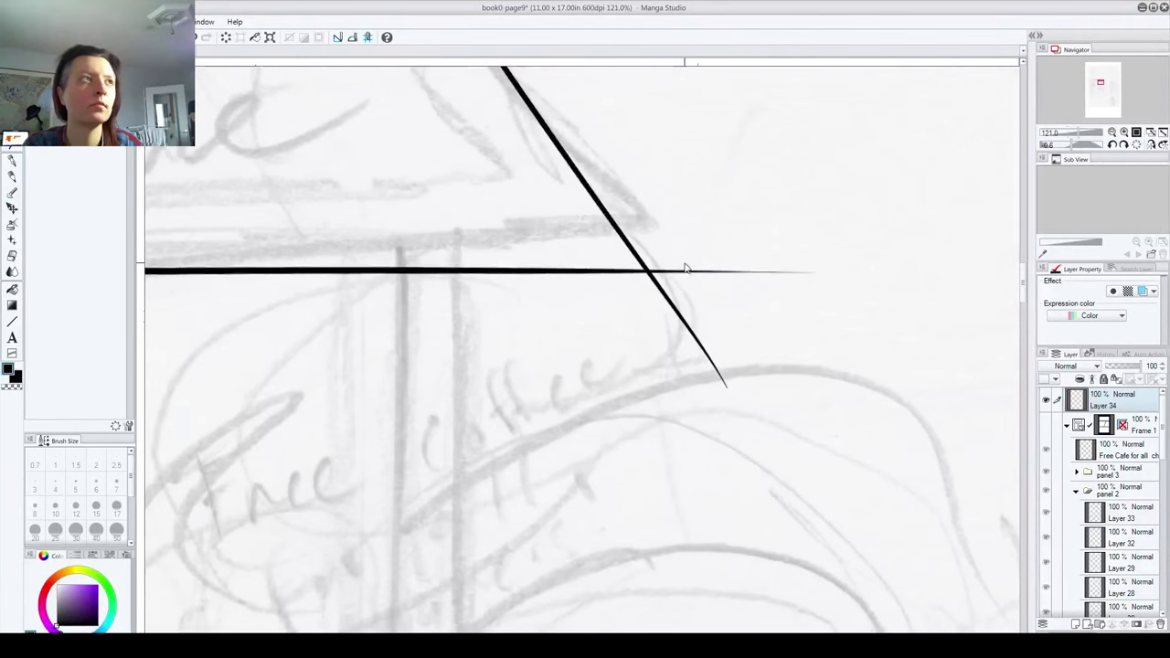
pyautogui.moveTo(717, 365)
pyautogui.mouseDown()
pyautogui.moveTo(650, 282)
pyautogui.moveTo(653, 268)
pyautogui.moveTo(815, 270)
pyautogui.mouseUp()
pyautogui.moveTo(570, 180); pyautogui.dragTo(653, 651)
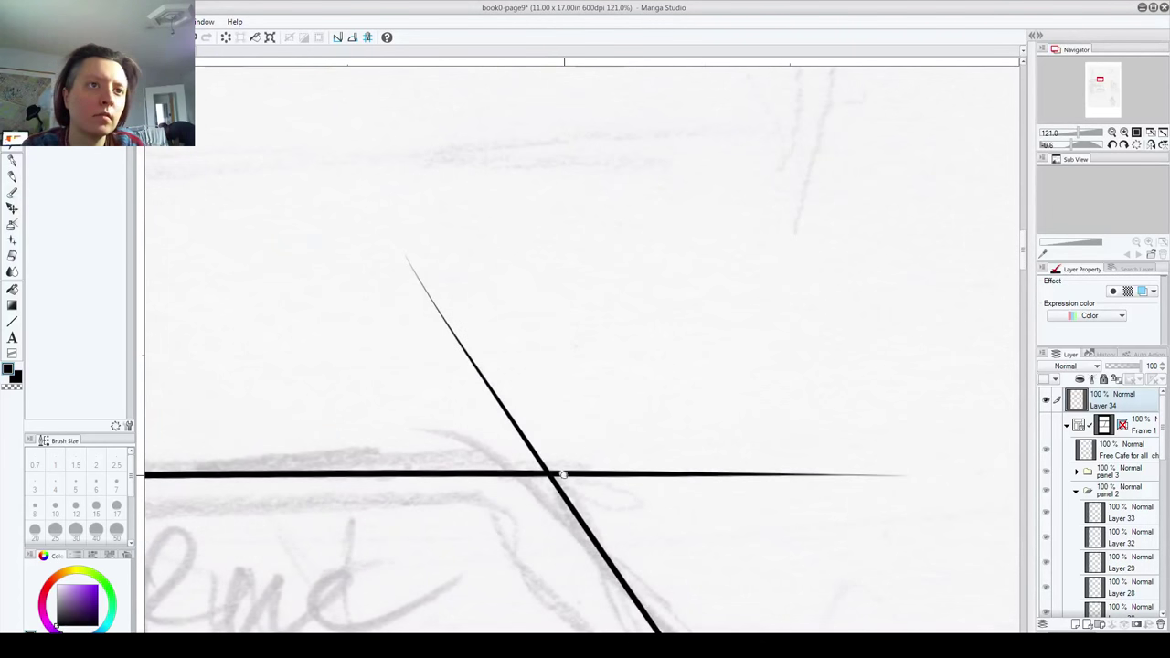
pyautogui.moveTo(562, 475); pyautogui.dragTo(899, 473)
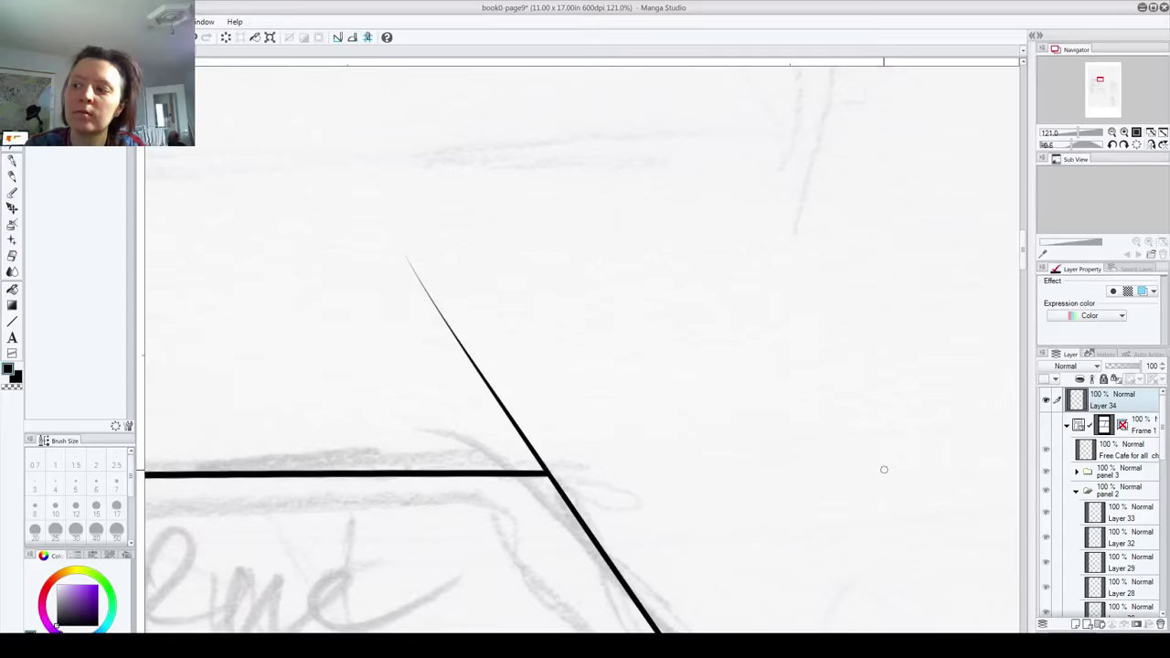
pyautogui.moveTo(399, 243); pyautogui.dragTo(542, 454)
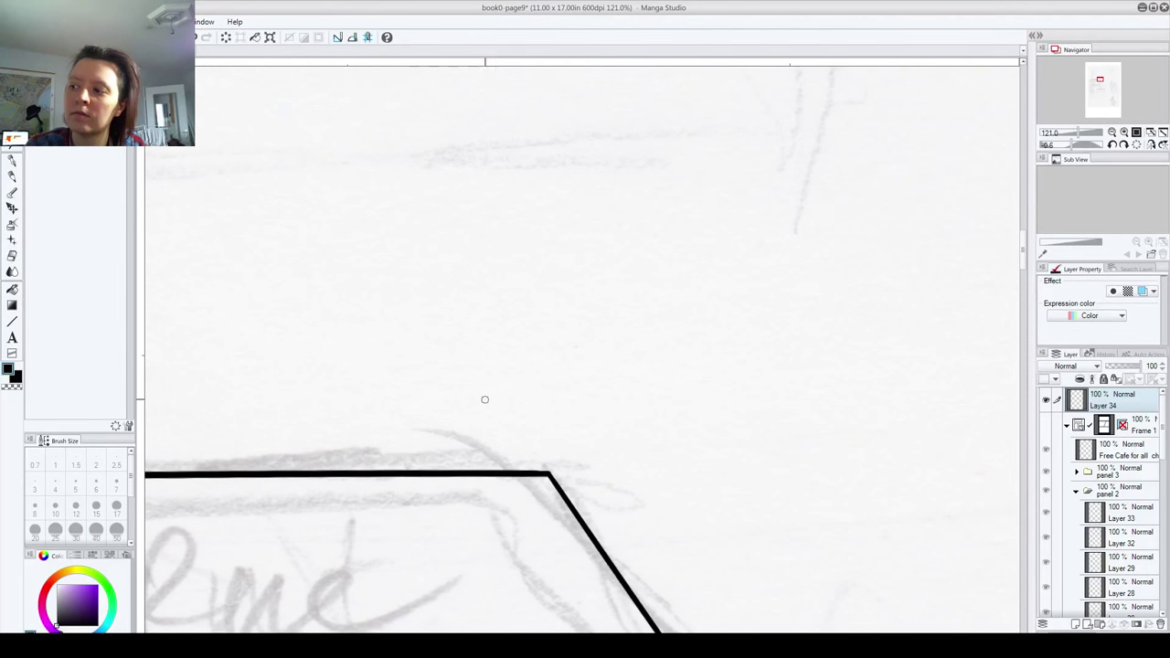
# Step: Erase the line ends that overshoot the upper and lower left corners of the roof outline
pyautogui.moveTo(275, 393); pyautogui.dragTo(1014, 279)
pyautogui.moveTo(194, 301); pyautogui.dragTo(521, 272)
pyautogui.moveTo(228, 359)
pyautogui.mouseDown()
pyautogui.moveTo(200, 358)
pyautogui.moveTo(231, 358)
pyautogui.moveTo(187, 361)
pyautogui.moveTo(310, 364)
pyautogui.moveTo(445, 341)
pyautogui.moveTo(420, 342)
pyautogui.moveTo(463, 319)
pyautogui.moveTo(445, 327)
pyautogui.moveTo(585, 101)
pyautogui.mouseUp()
pyautogui.moveTo(348, 379); pyautogui.dragTo(513, 121)
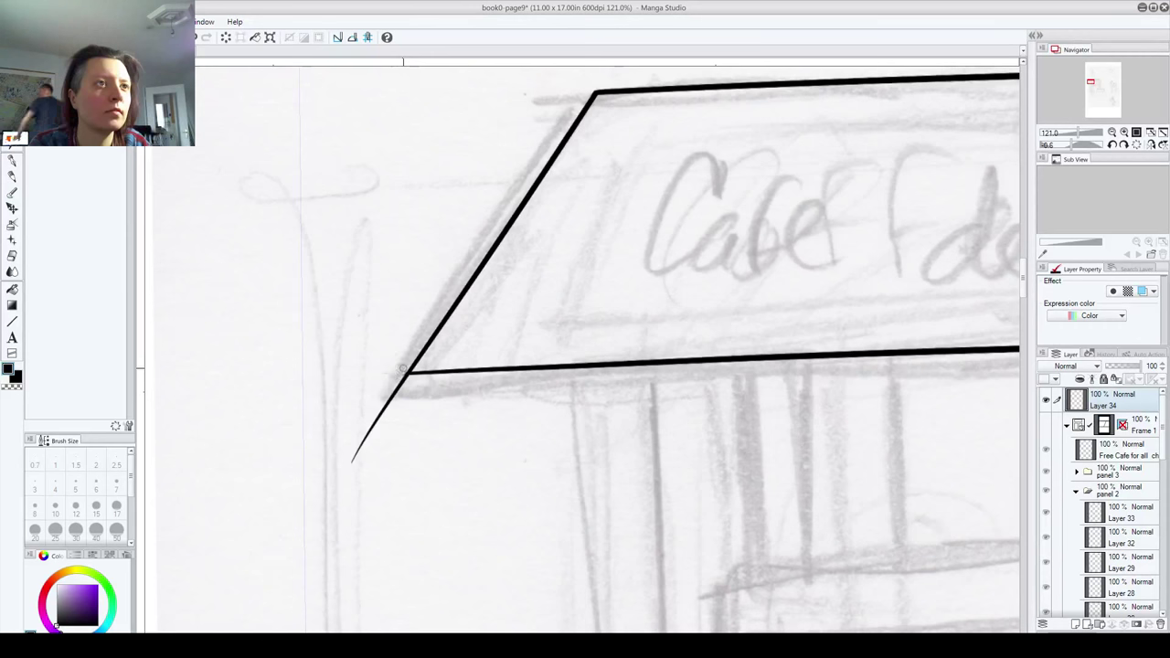
pyautogui.moveTo(401, 379); pyautogui.dragTo(408, 381)
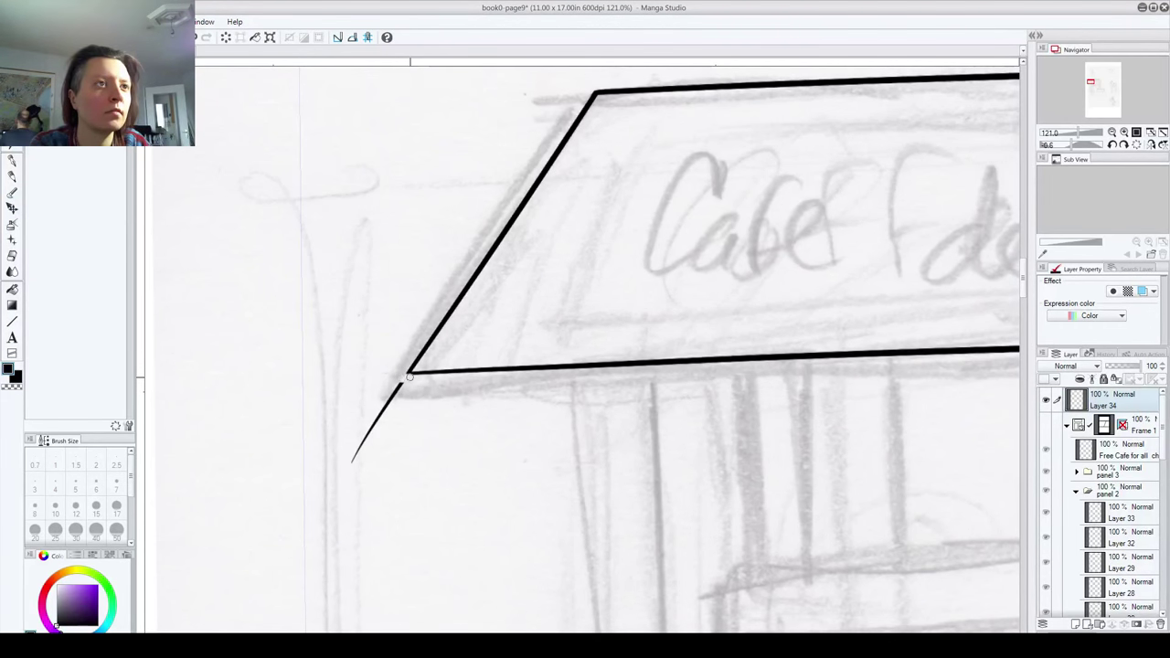
pyautogui.moveTo(387, 374); pyautogui.dragTo(355, 458)
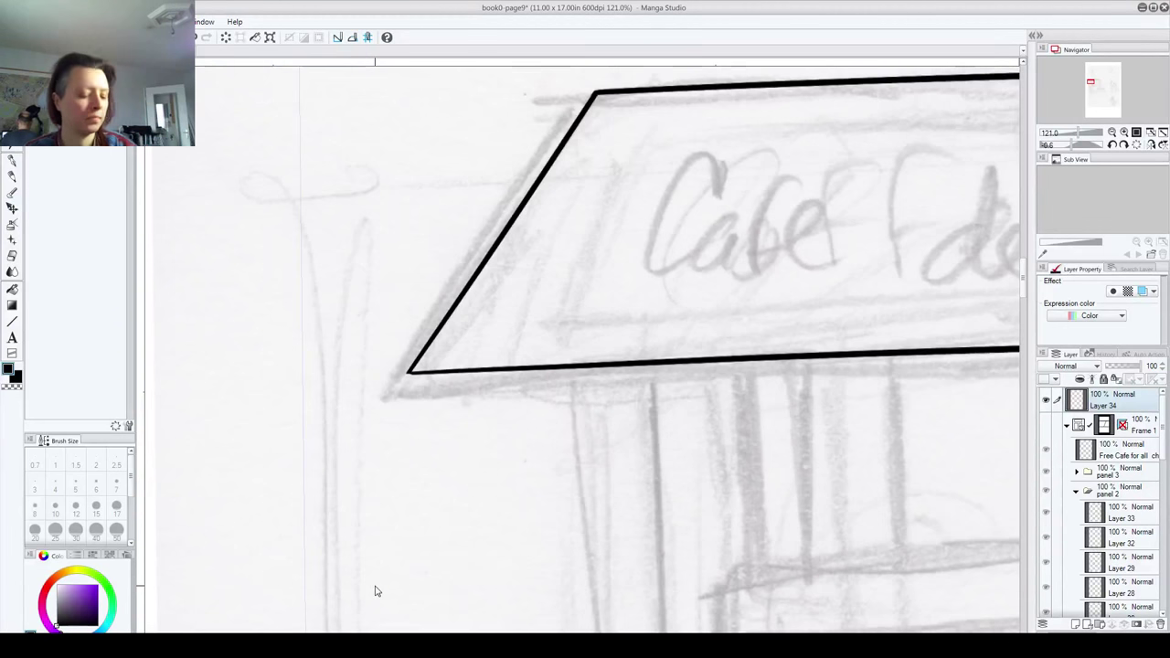
# Step: Duplicate Layer 34 and scale the copied roof outline down into a smaller inner frame
pyautogui.scroll(-5, 530, 306)
pyautogui.moveTo(799, 504); pyautogui.dragTo(671, 496)
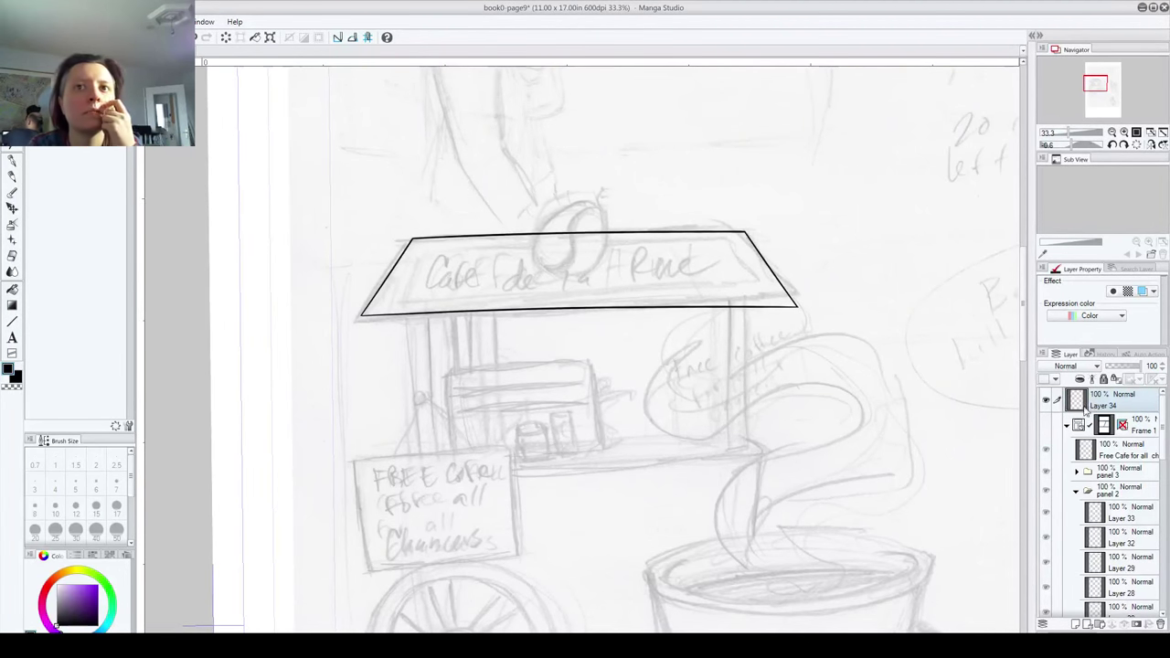
pyautogui.moveTo(1133, 406); pyautogui.dragTo(1131, 574)
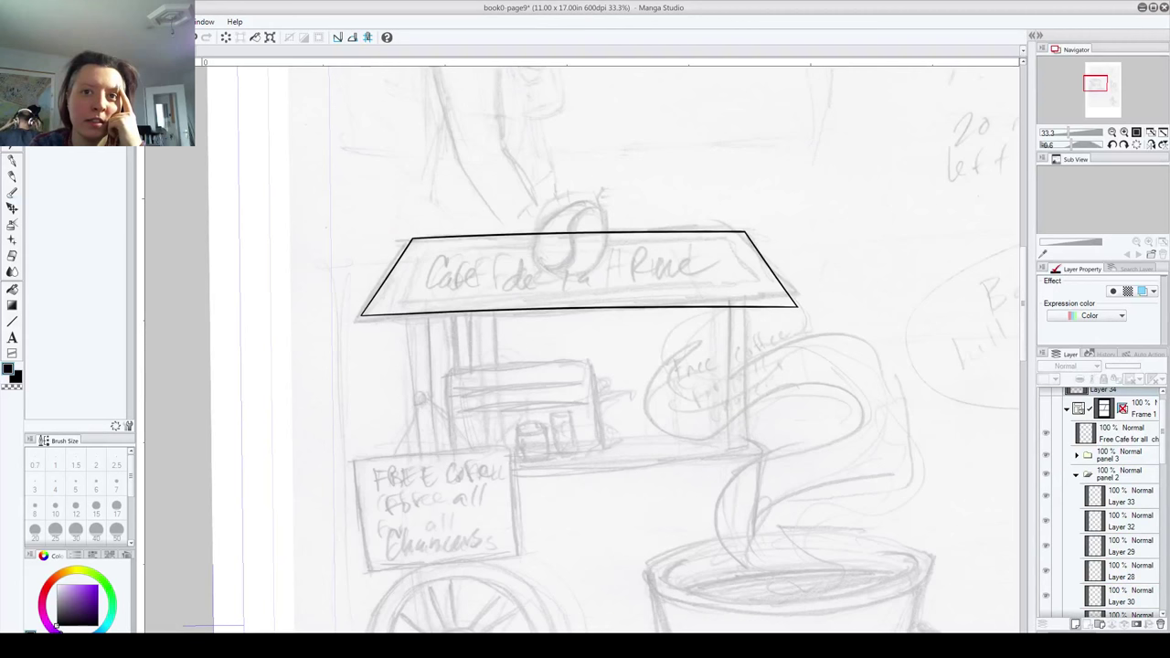
pyautogui.moveTo(1131, 574); pyautogui.dragTo(1075, 625)
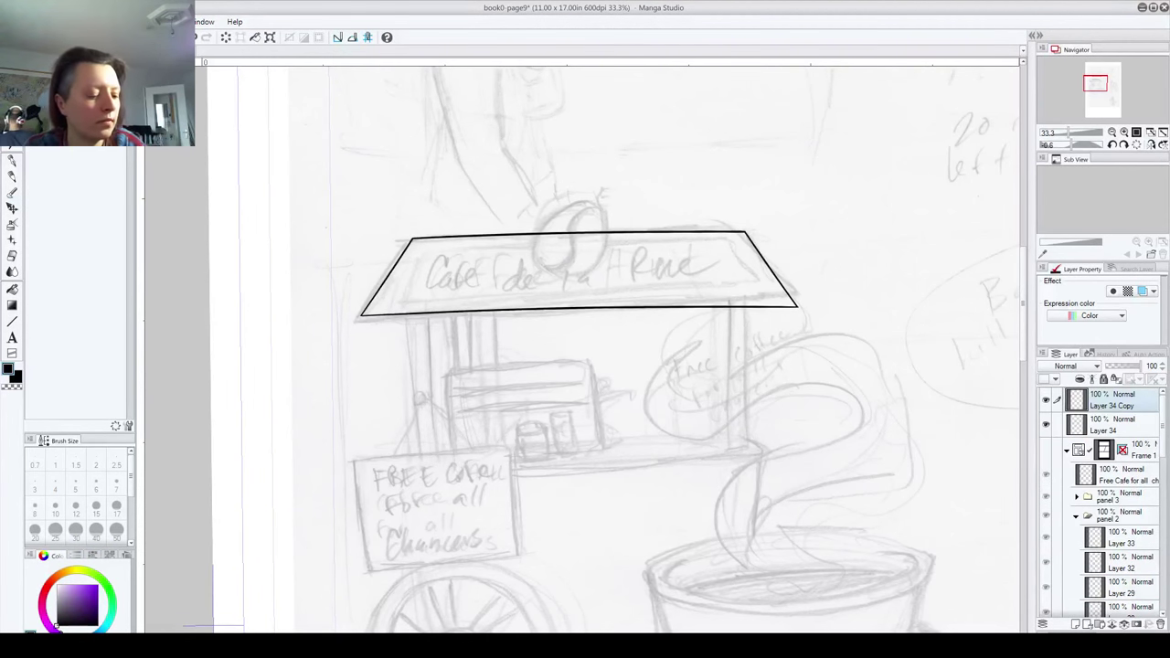
pyautogui.hotkey('ctrl', 't')
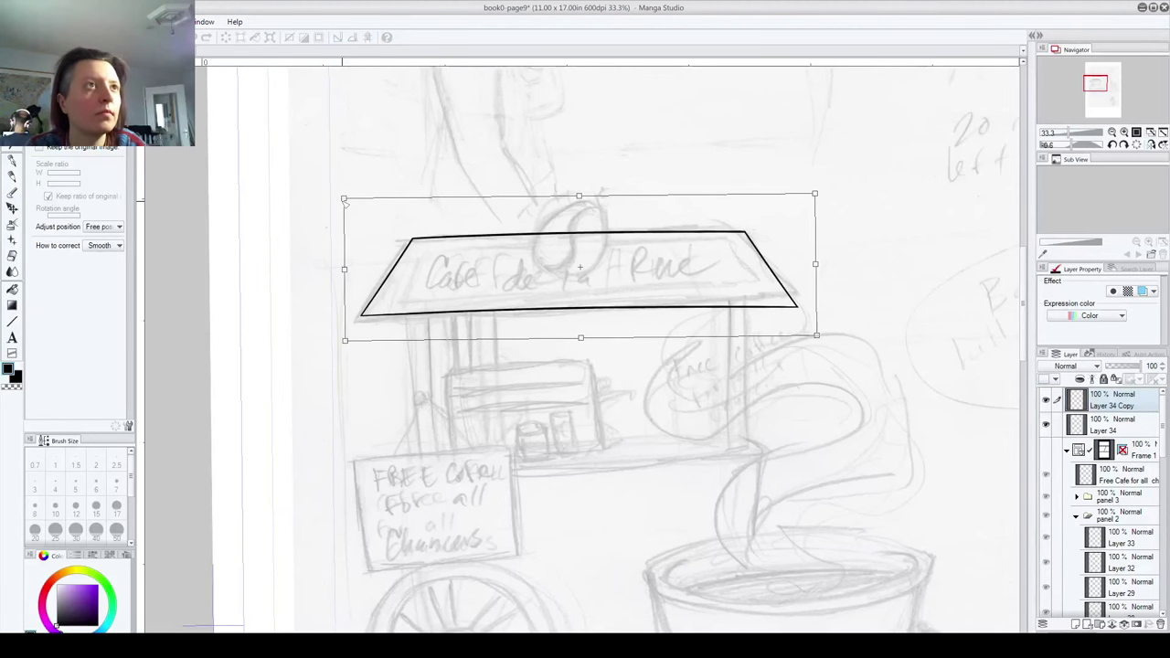
pyautogui.press('p')
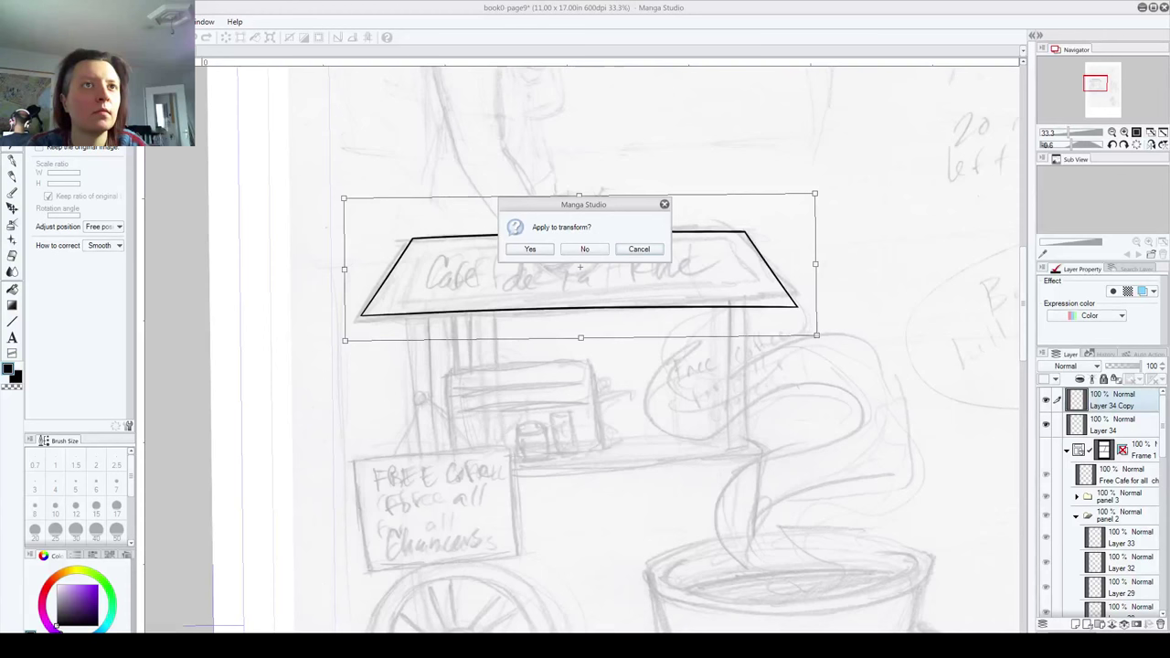
pyautogui.click(639, 248)
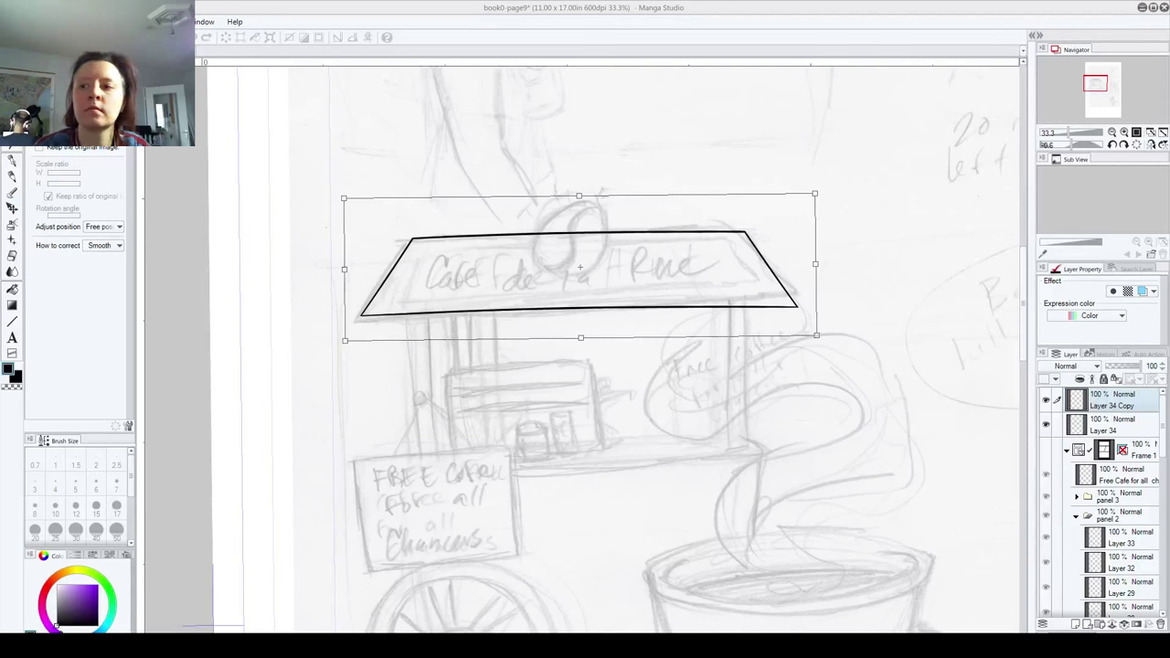
pyautogui.click(526, 13)
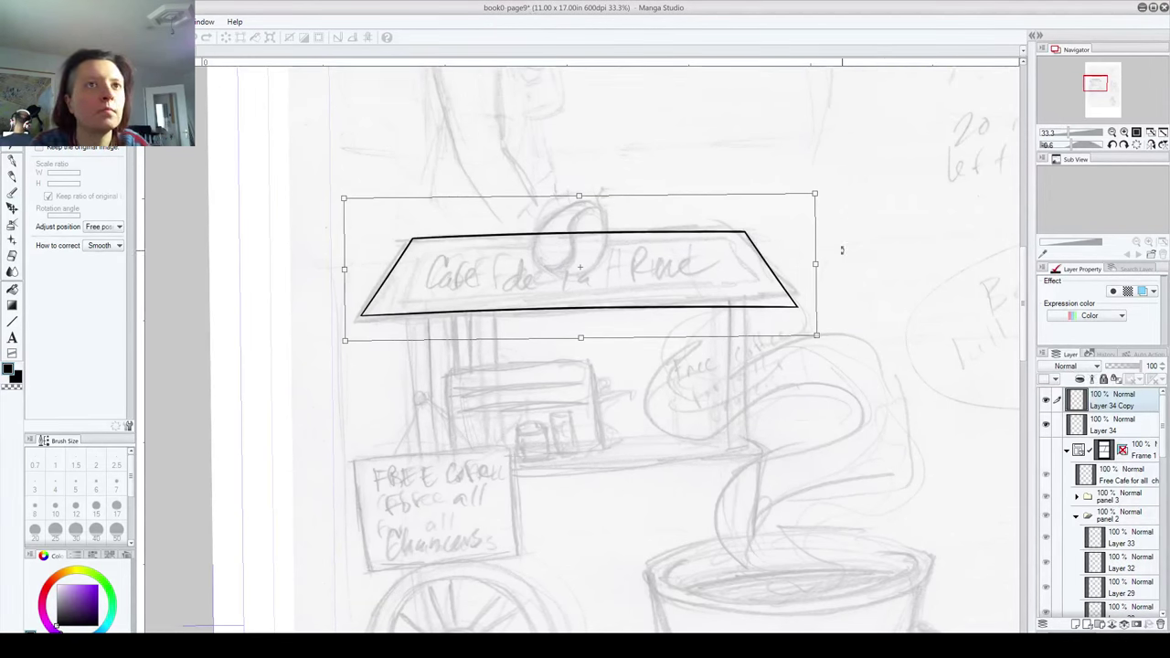
pyautogui.moveTo(814, 194); pyautogui.dragTo(725, 220)
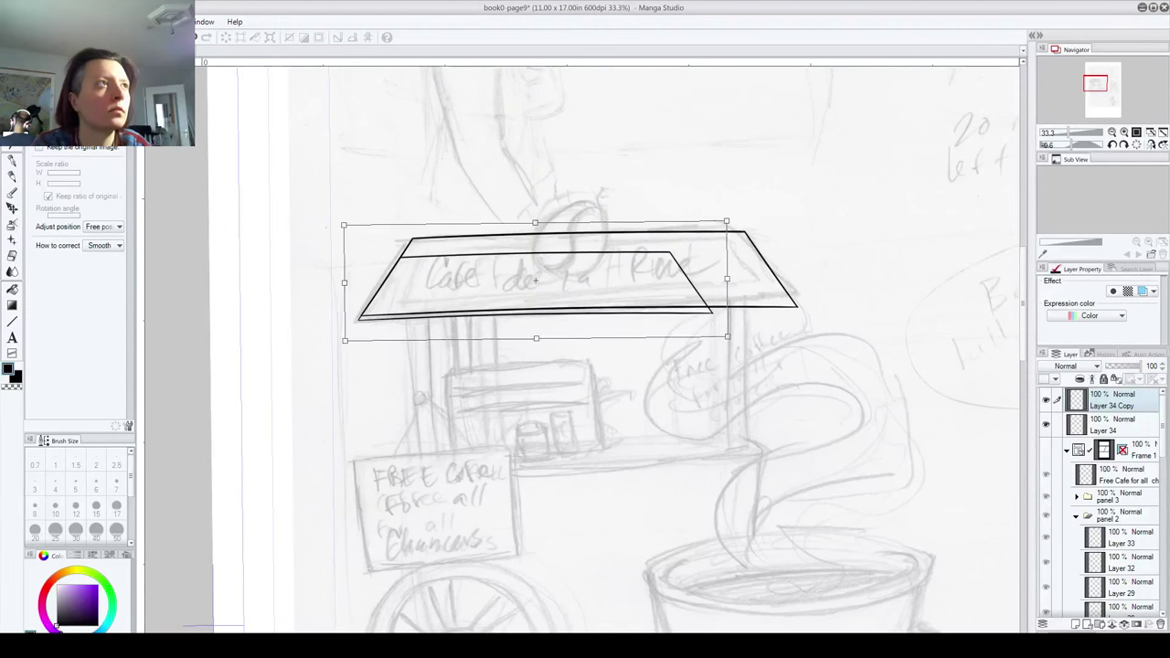
# Step: Nudge the scaled roof outline up and across to centre it inside the outer outline, and apply the transform
pyautogui.press('Up')
pyautogui.press('Up')
pyautogui.press('Up')
pyautogui.press('Up')
pyautogui.press('Up')
pyautogui.press('Up')
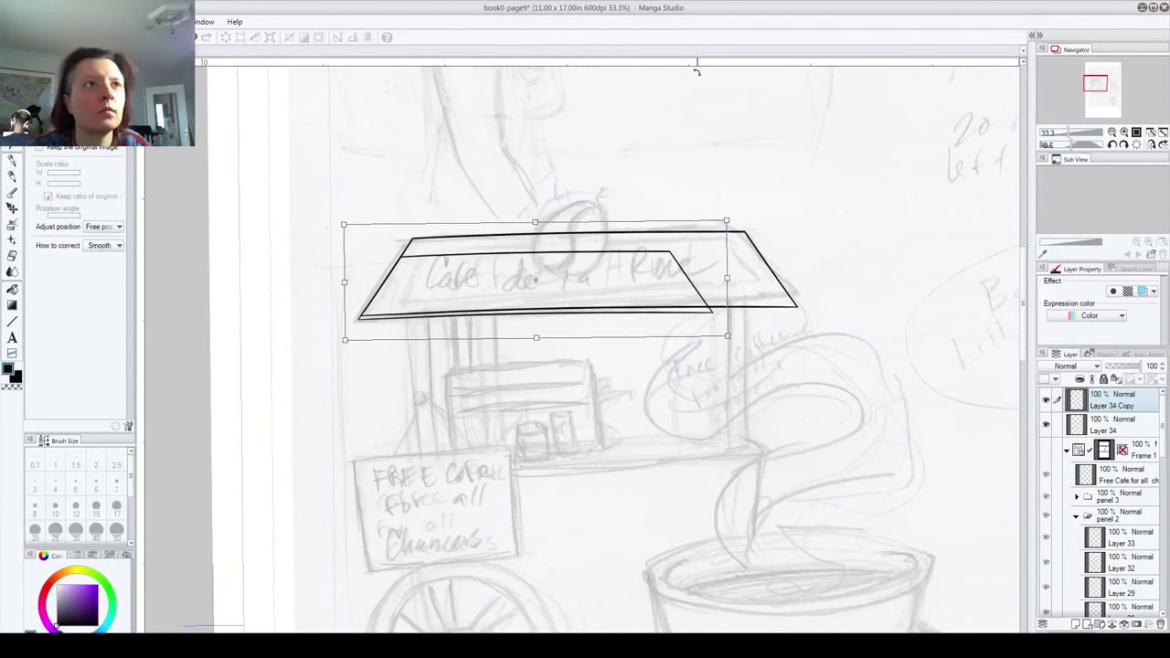
pyautogui.press('Up')
pyautogui.press('Up')
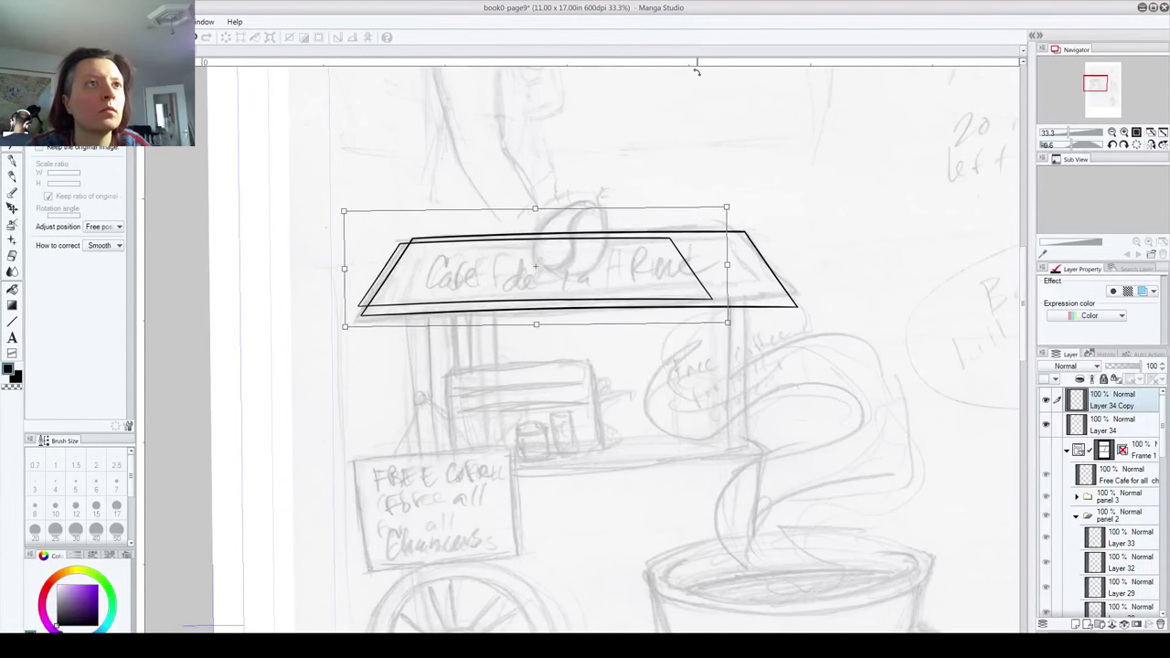
pyautogui.press('Right')
pyautogui.press('Right')
pyautogui.press('Right')
pyautogui.press('Right')
pyautogui.press('Right')
pyautogui.press('Right')
pyautogui.press('Right')
pyautogui.press('Right')
pyautogui.press('Right')
pyautogui.press('Right')
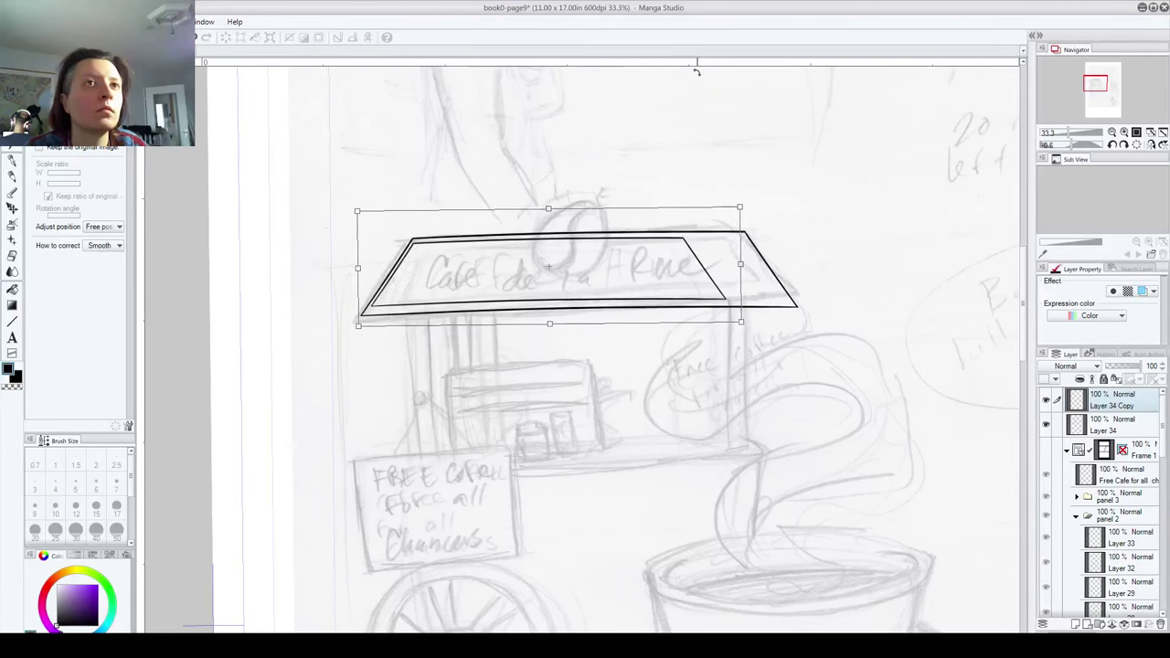
pyautogui.press('Right')
pyautogui.press('Right')
pyautogui.press('Right')
pyautogui.press('Right')
pyautogui.press('Right')
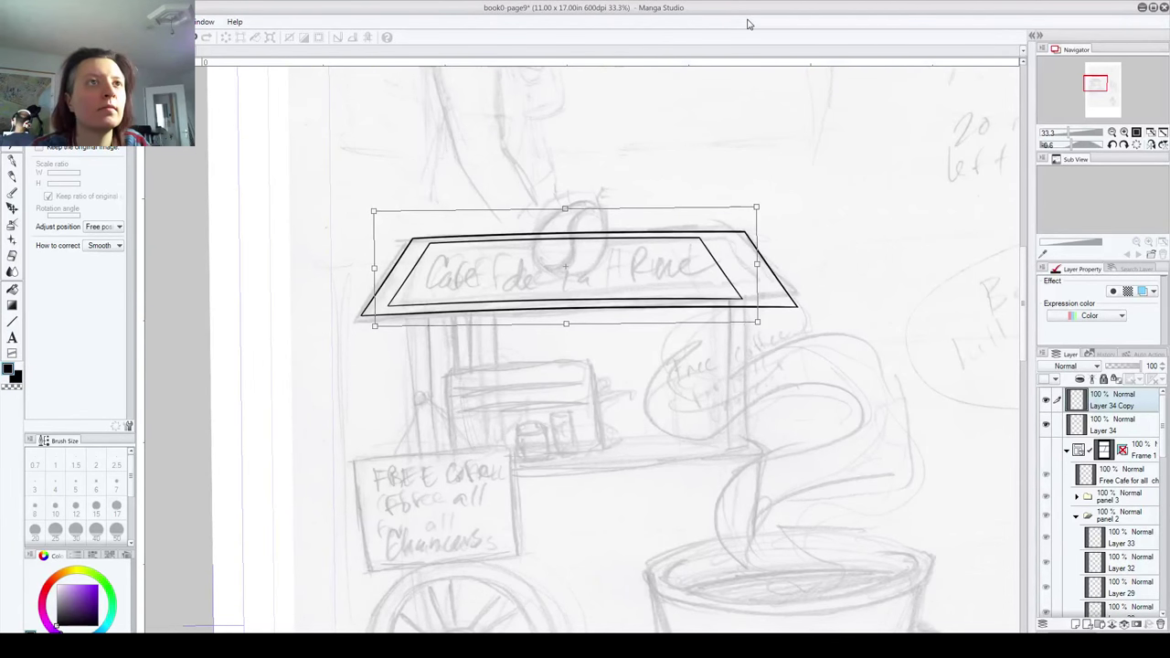
pyautogui.press('Right')
pyautogui.press('Right')
pyautogui.press('Right')
pyautogui.press('Right')
pyautogui.press('Right')
pyautogui.press('Right')
pyautogui.press('Right')
pyautogui.press('Right')
pyautogui.press('Right')
pyautogui.press('Right')
pyautogui.press('Right')
pyautogui.press('Right')
pyautogui.press('Right')
pyautogui.press('Right')
pyautogui.press('Right')
pyautogui.press('Right')
pyautogui.press('Right')
pyautogui.press('Right')
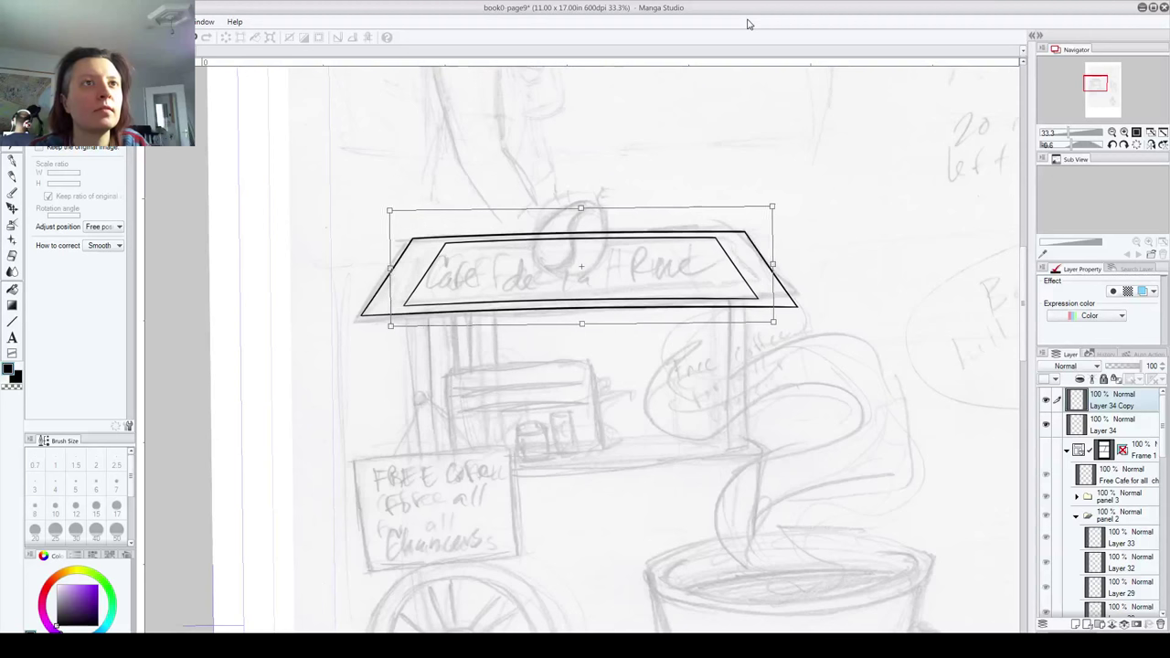
pyautogui.press('Left')
pyautogui.press('Left')
pyautogui.press('Left')
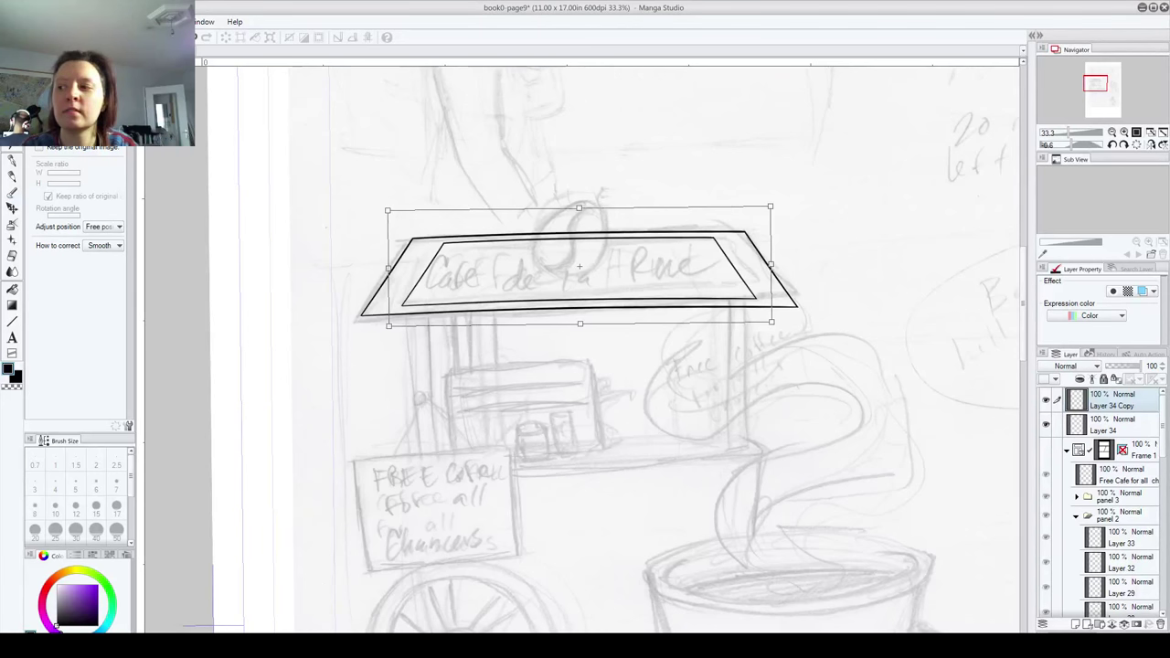
pyautogui.click(12, 162)
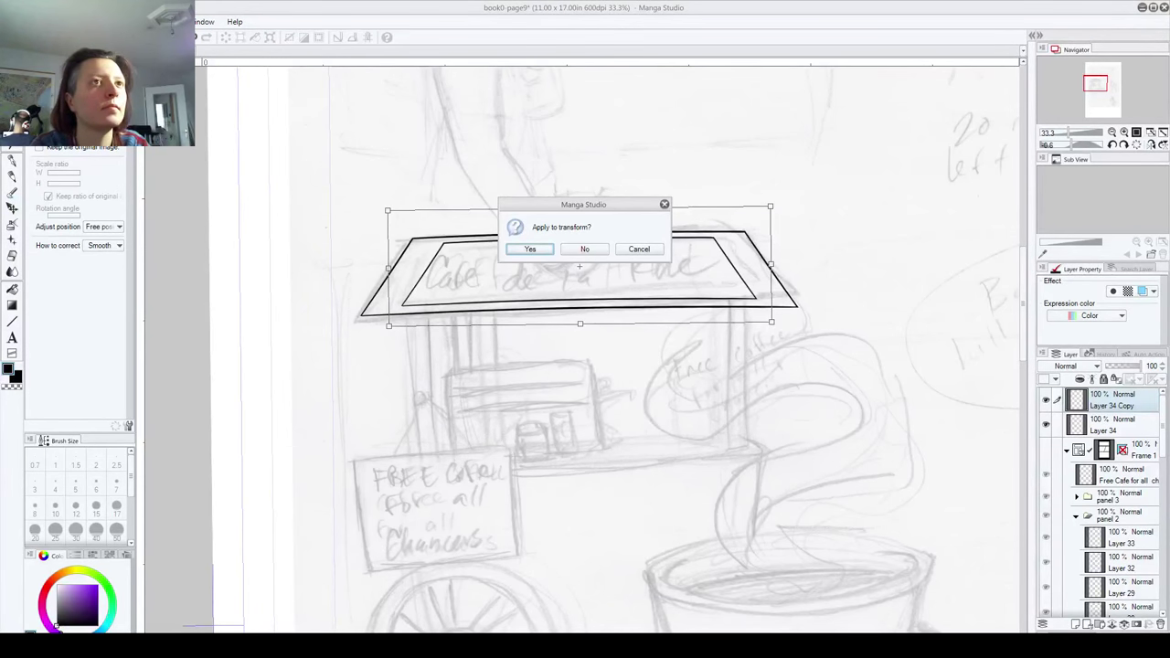
pyautogui.click(531, 248)
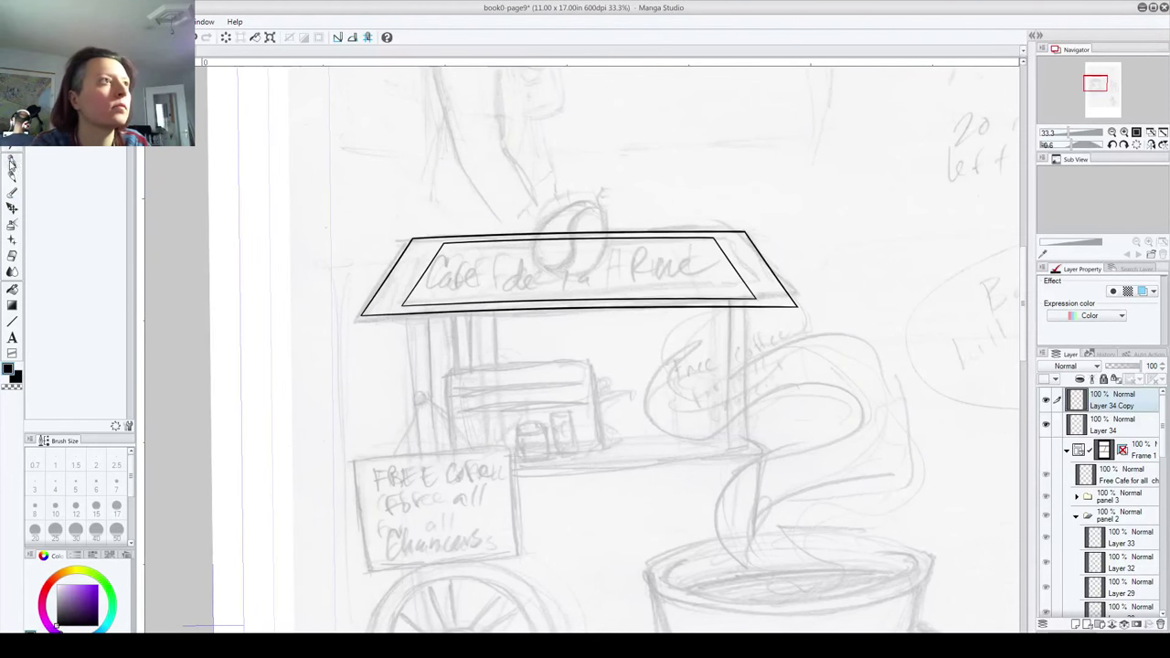
pyautogui.moveTo(594, 209)
pyautogui.mouseDown()
pyautogui.moveTo(565, 199)
pyautogui.moveTo(525, 245)
pyautogui.moveTo(609, 218)
pyautogui.mouseUp()
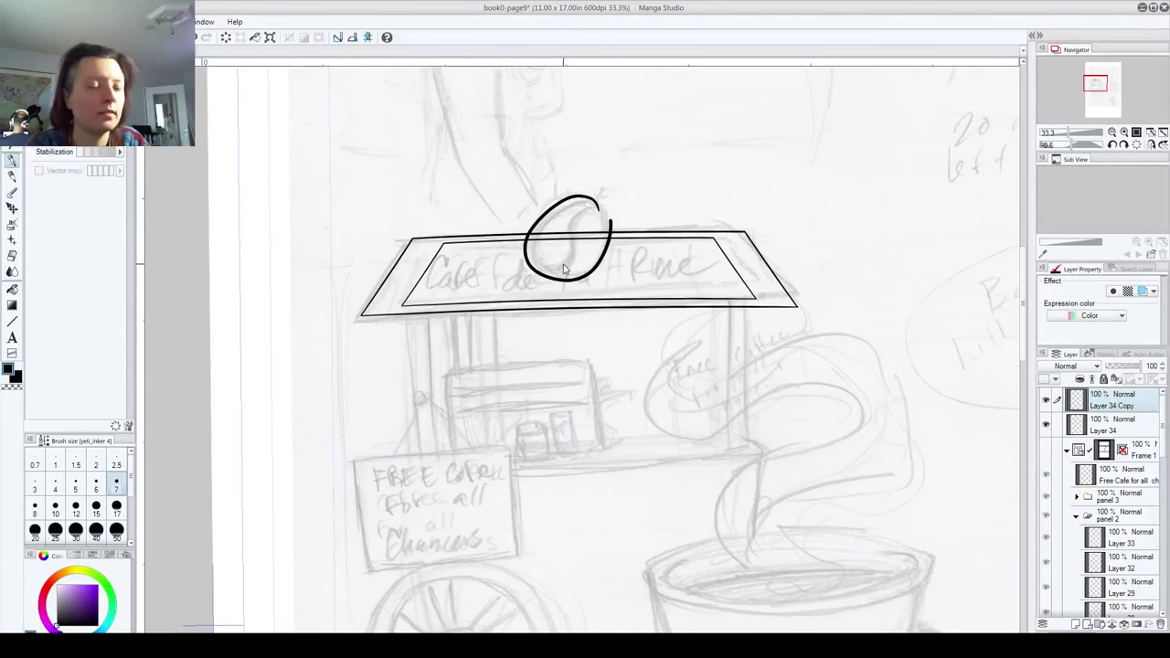
pyautogui.hotkey('ctrl', 'z')
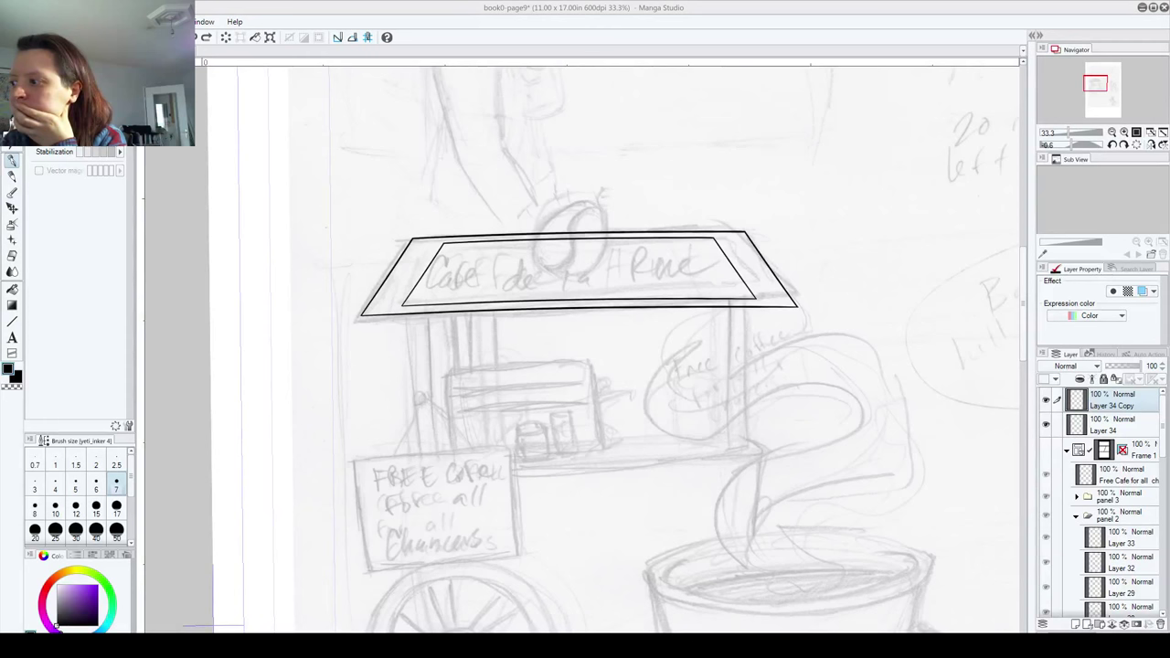
pyautogui.hotkey('ctrl', 'k')
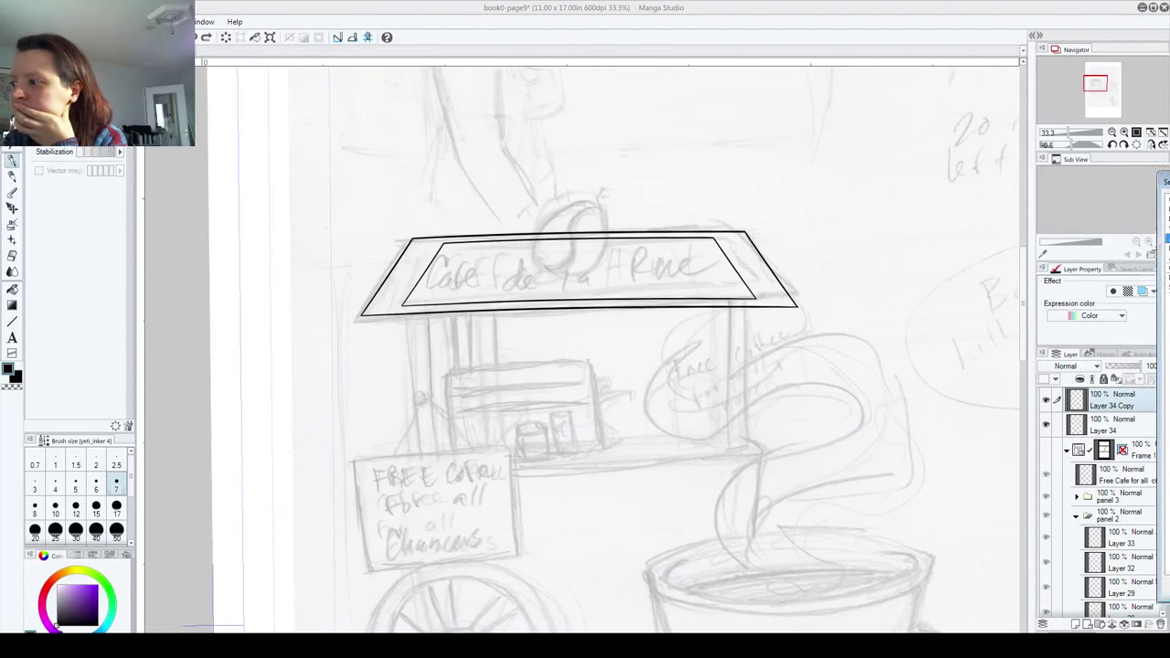
pyautogui.press('Escape')
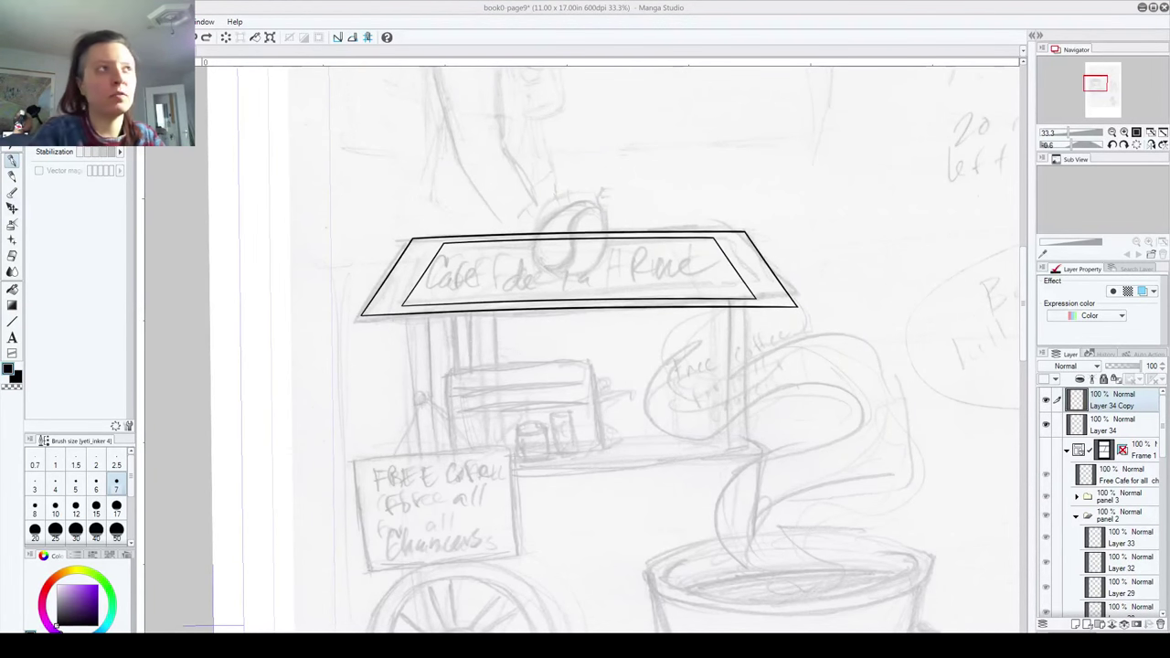
pyautogui.moveTo(11, 161); pyautogui.dragTo(13, 309)
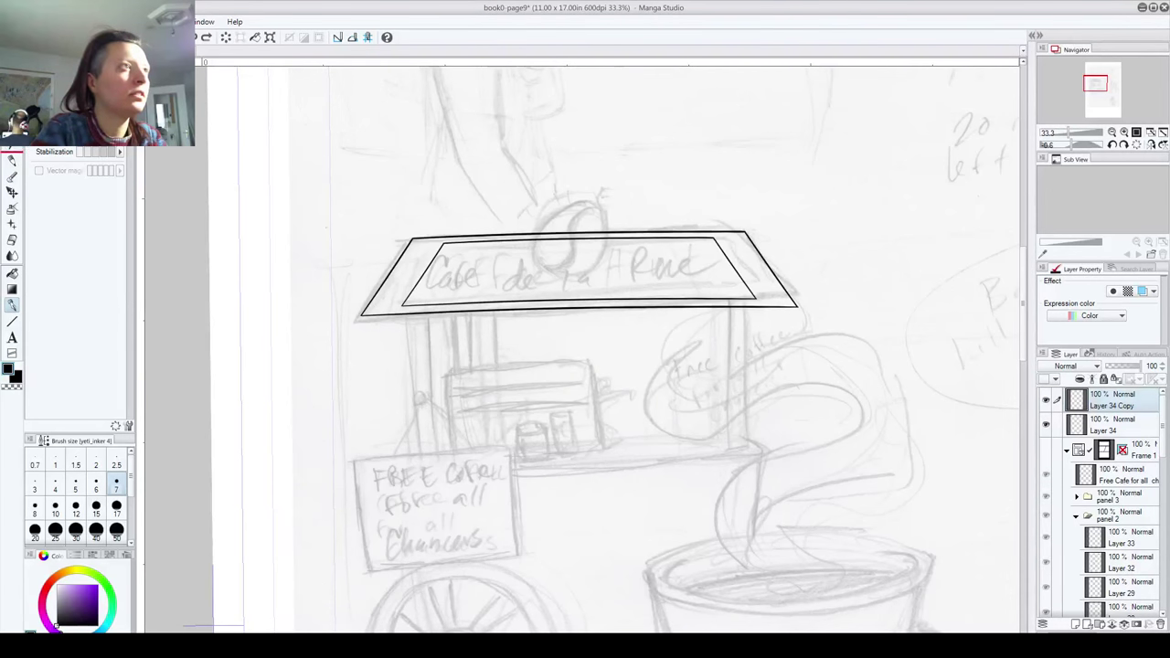
pyautogui.click(12, 161)
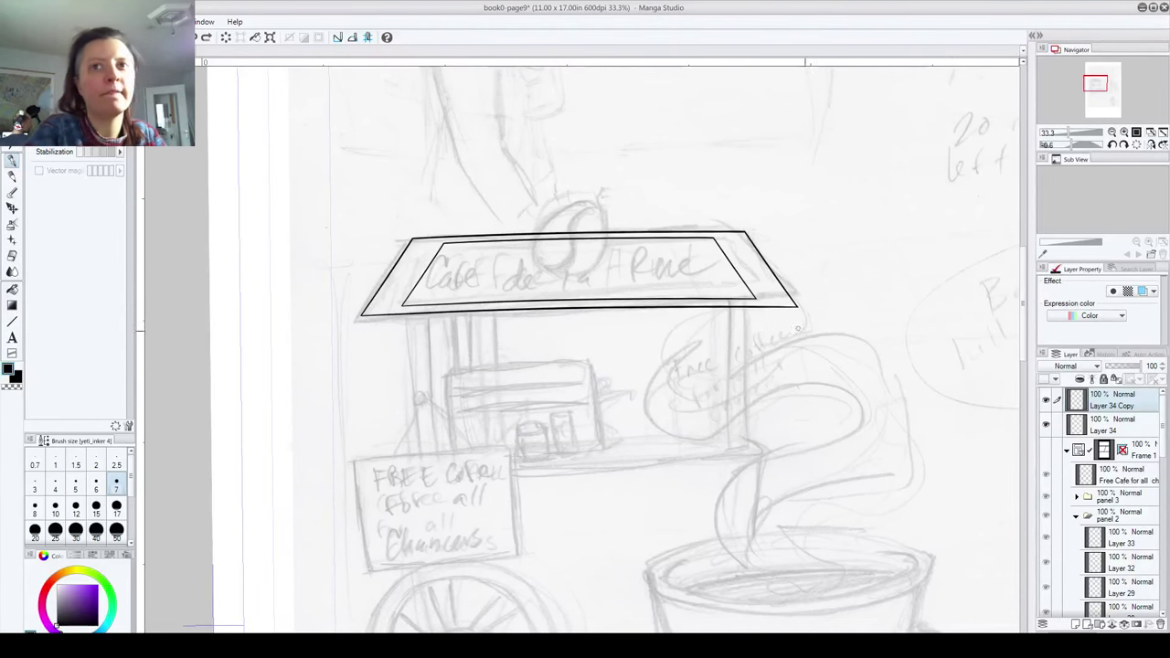
pyautogui.moveTo(585, 203)
pyautogui.mouseDown()
pyautogui.moveTo(543, 219)
pyautogui.moveTo(532, 256)
pyautogui.moveTo(596, 203)
pyautogui.moveTo(586, 197)
pyautogui.moveTo(562, 265)
pyautogui.moveTo(537, 250)
pyautogui.mouseUp()
pyautogui.hotkey('ctrl', 'z')
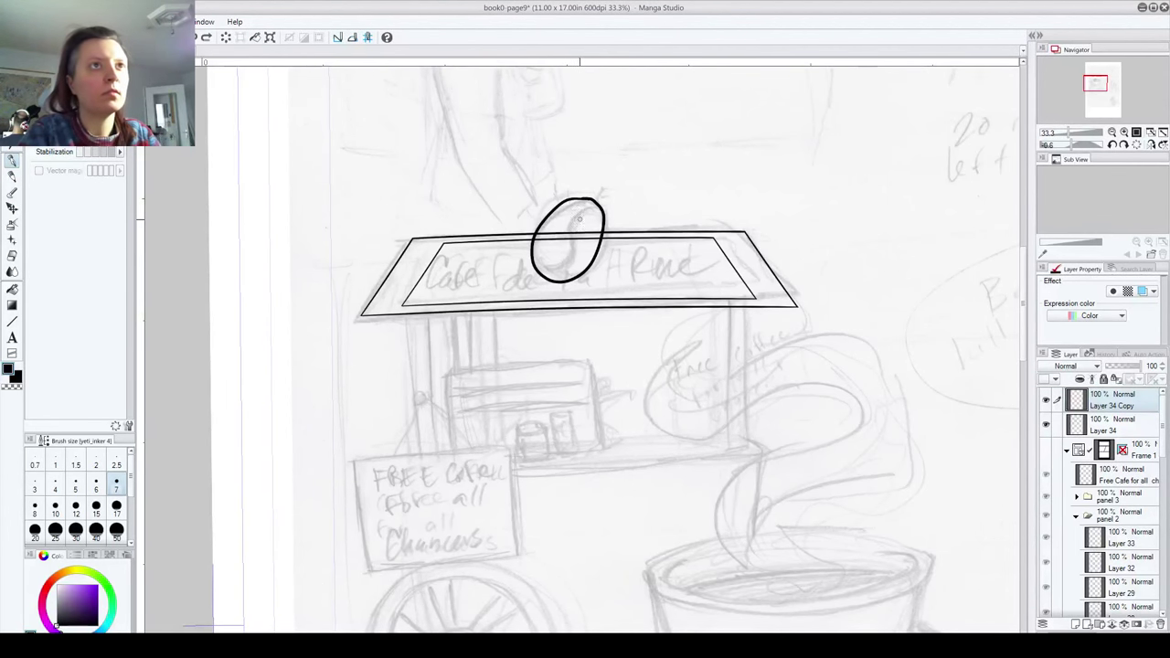
pyautogui.hotkey('ctrl', 'z')
pyautogui.moveTo(603, 214)
pyautogui.mouseDown()
pyautogui.moveTo(605, 243)
pyautogui.moveTo(571, 282)
pyautogui.moveTo(539, 261)
pyautogui.moveTo(562, 216)
pyautogui.moveTo(599, 206)
pyautogui.moveTo(603, 224)
pyautogui.mouseUp()
pyautogui.hotkey('ctrl', 'z')
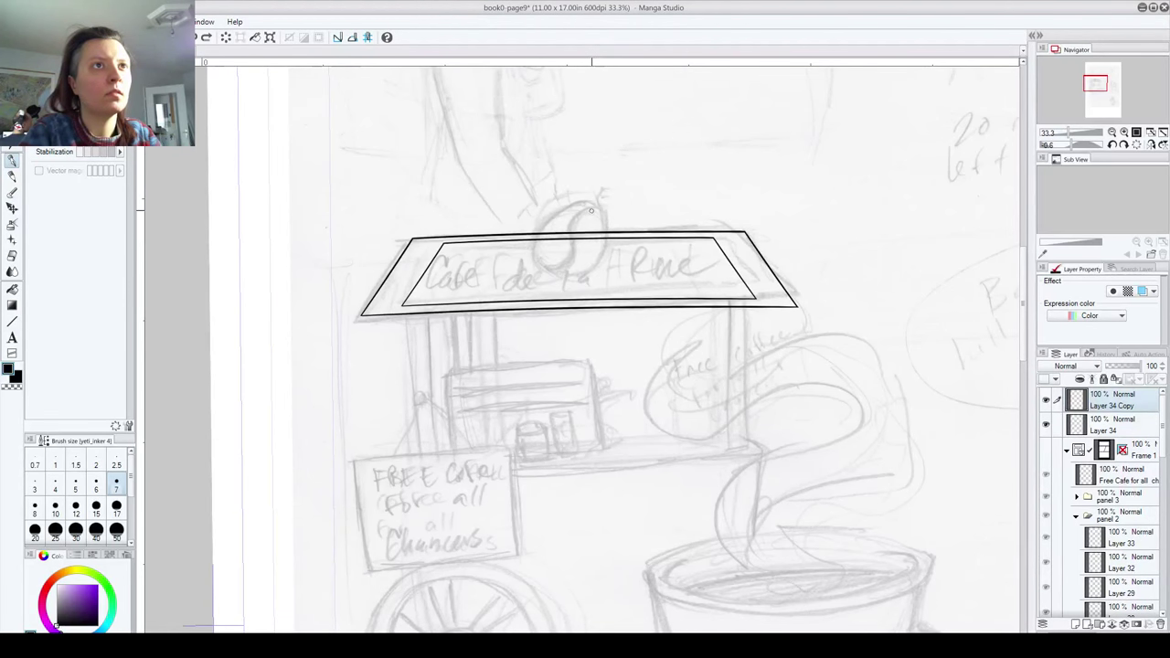
pyautogui.hotkey('ctrl', 'y')
pyautogui.hotkey('ctrl', 'z')
# Step: Ink the coffee bean over the roof's upper edge with an S-shaped centre crease and a thin parallel line on Layer 34 Copy
pyautogui.moveTo(588, 200)
pyautogui.mouseDown()
pyautogui.moveTo(563, 208)
pyautogui.moveTo(532, 261)
pyautogui.moveTo(590, 267)
pyautogui.moveTo(607, 225)
pyautogui.moveTo(592, 199)
pyautogui.moveTo(541, 273)
pyautogui.mouseUp()
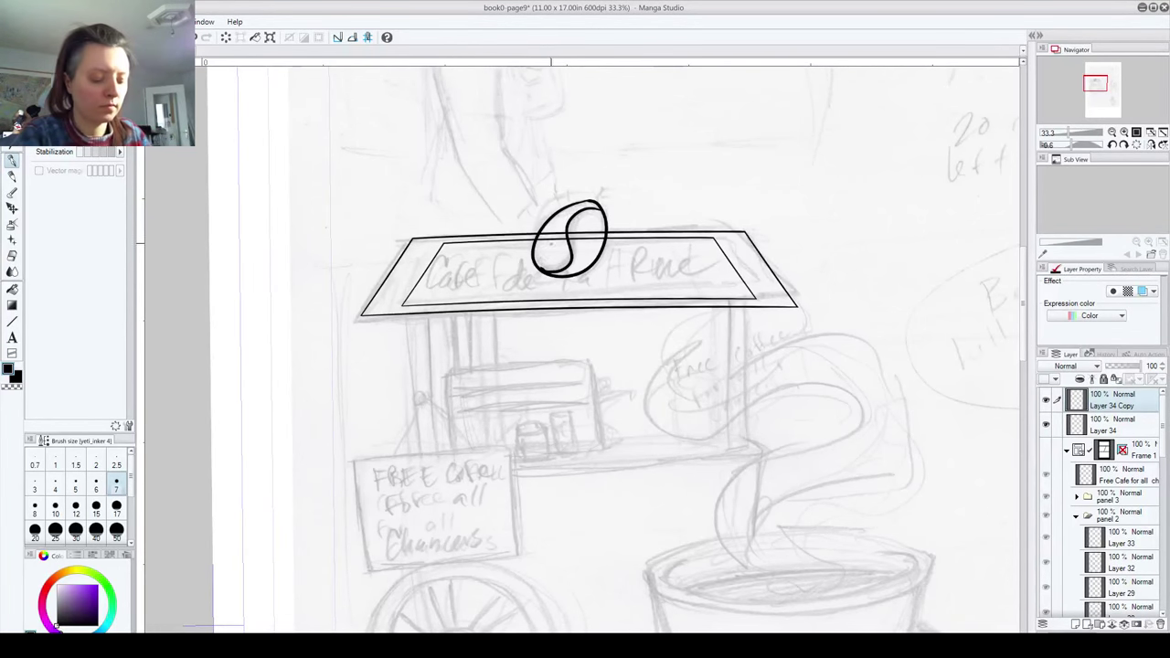
pyautogui.scroll(4, 527, 286)
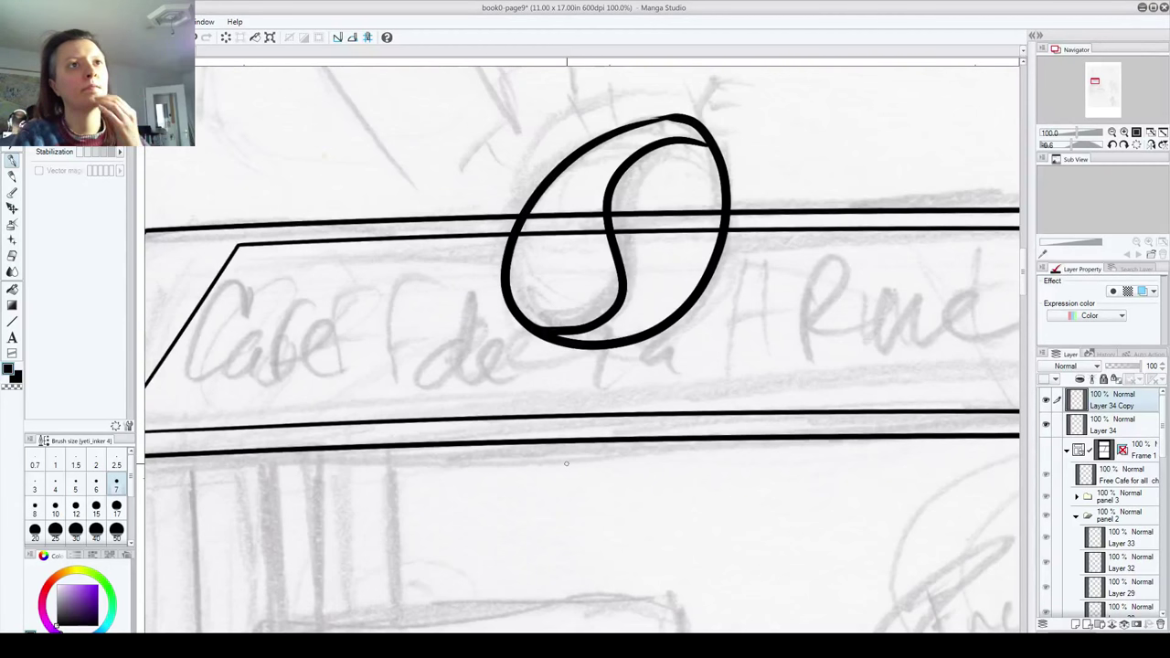
pyautogui.moveTo(585, 319)
pyautogui.mouseDown()
pyautogui.moveTo(603, 306)
pyautogui.moveTo(609, 271)
pyautogui.moveTo(597, 222)
pyautogui.moveTo(644, 137)
pyautogui.mouseUp()
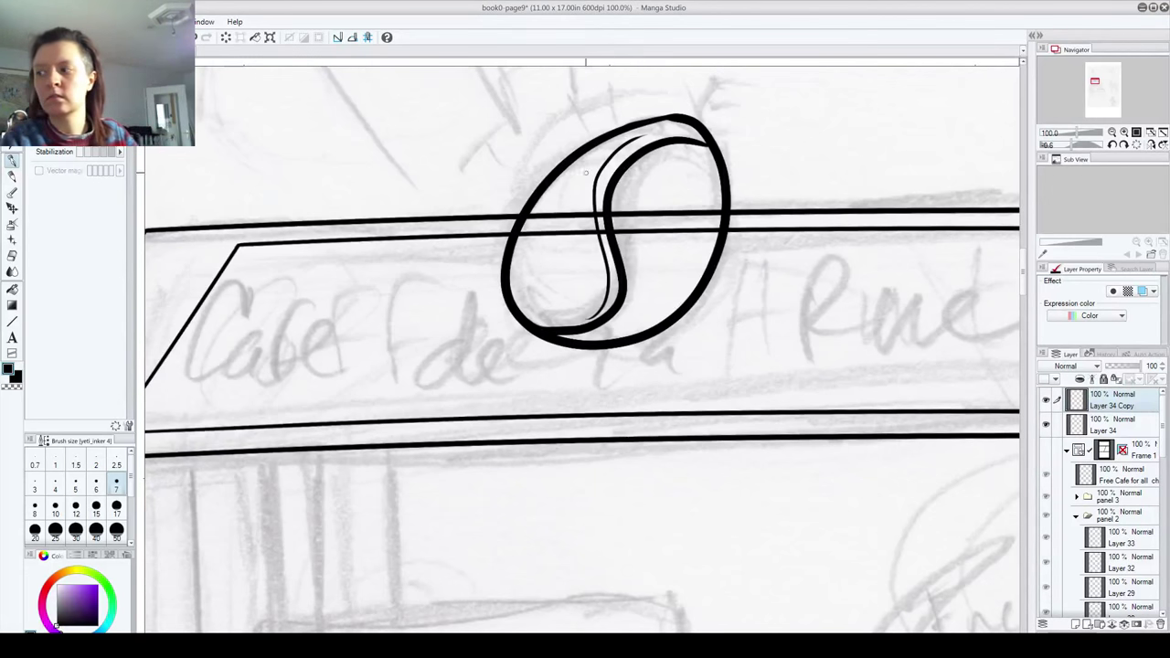
# Step: Erase the part of the outer roof's upper line that crosses the coffee bean on Layer 34
pyautogui.scroll(-5, 562, 235)
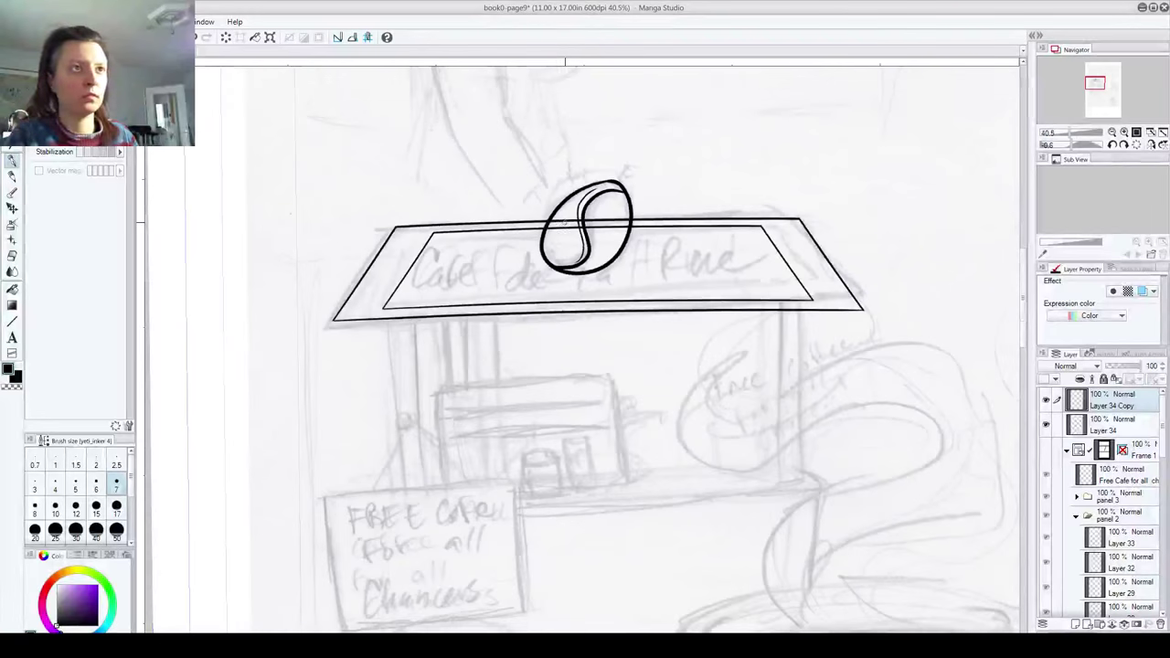
pyautogui.moveTo(653, 470); pyautogui.dragTo(515, 445)
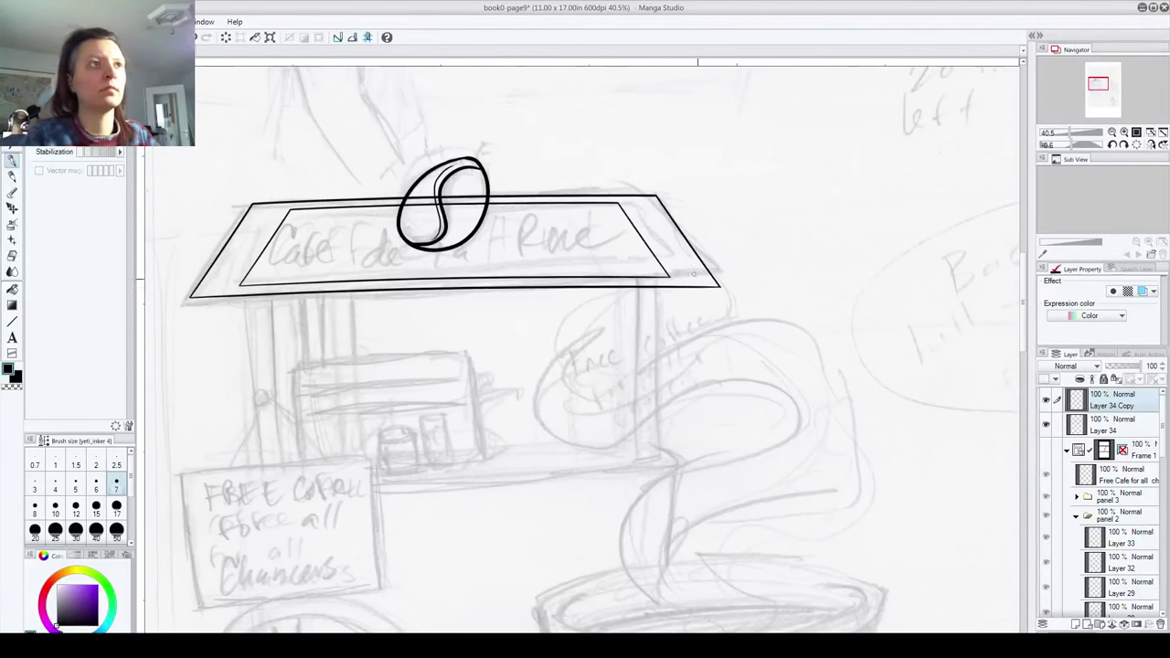
pyautogui.click(1113, 423)
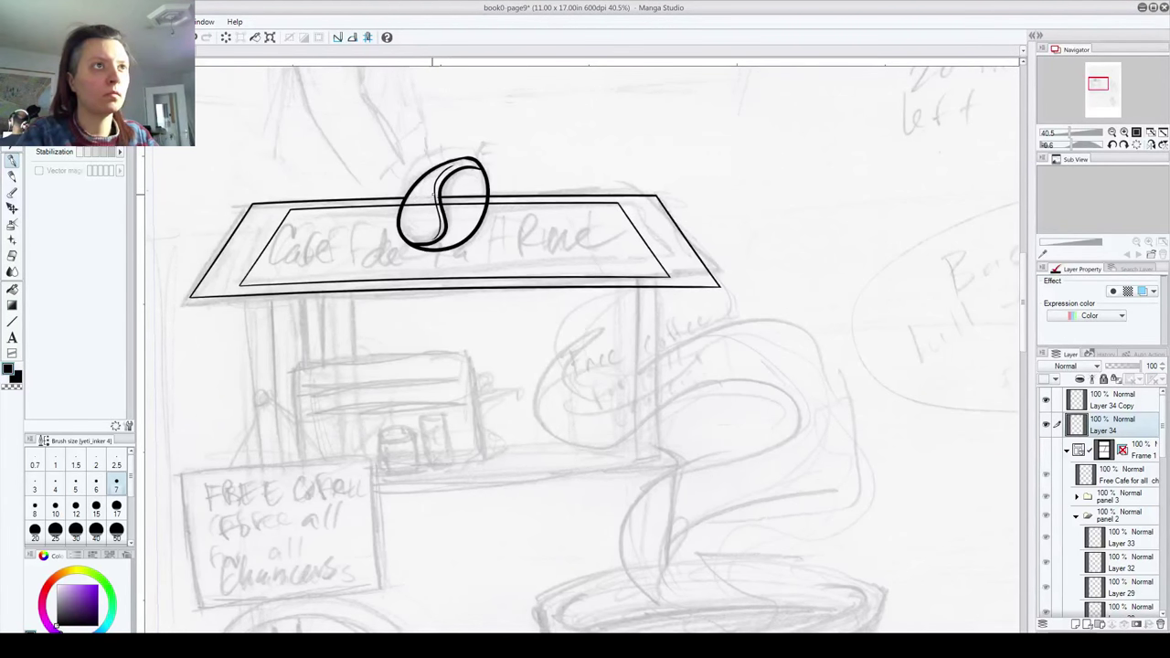
pyautogui.scroll(5, 444, 204)
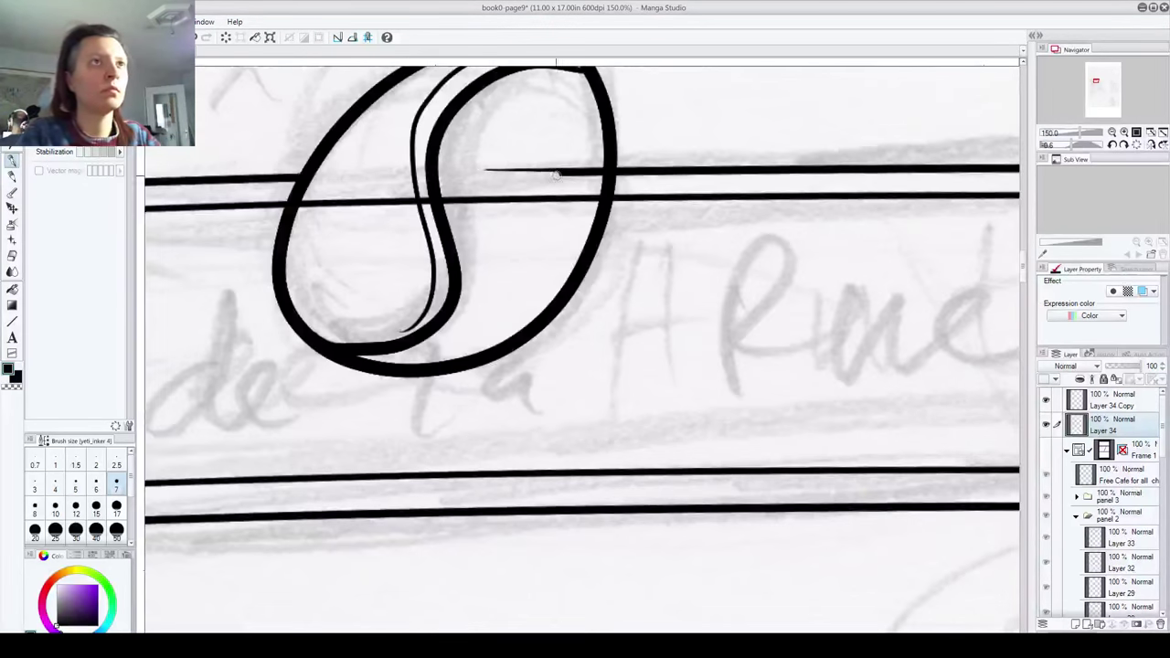
pyautogui.moveTo(532, 170); pyautogui.dragTo(599, 167)
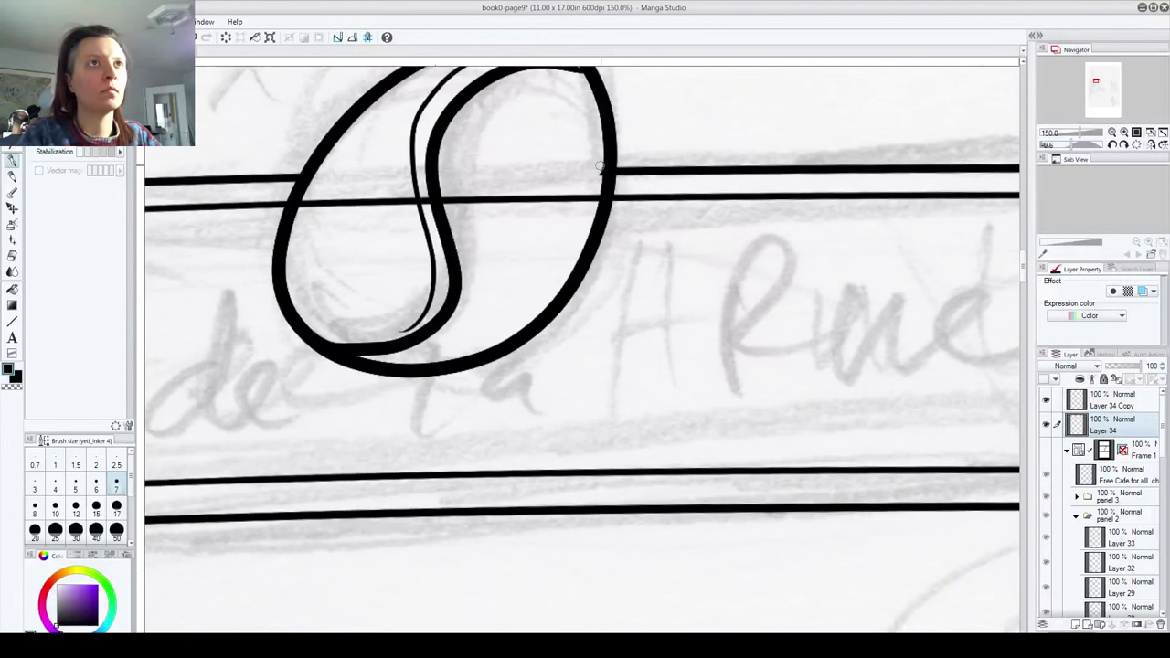
# Step: Select Layer 34 Copy and briefly hide it to check which lines it holds
pyautogui.click(1130, 405)
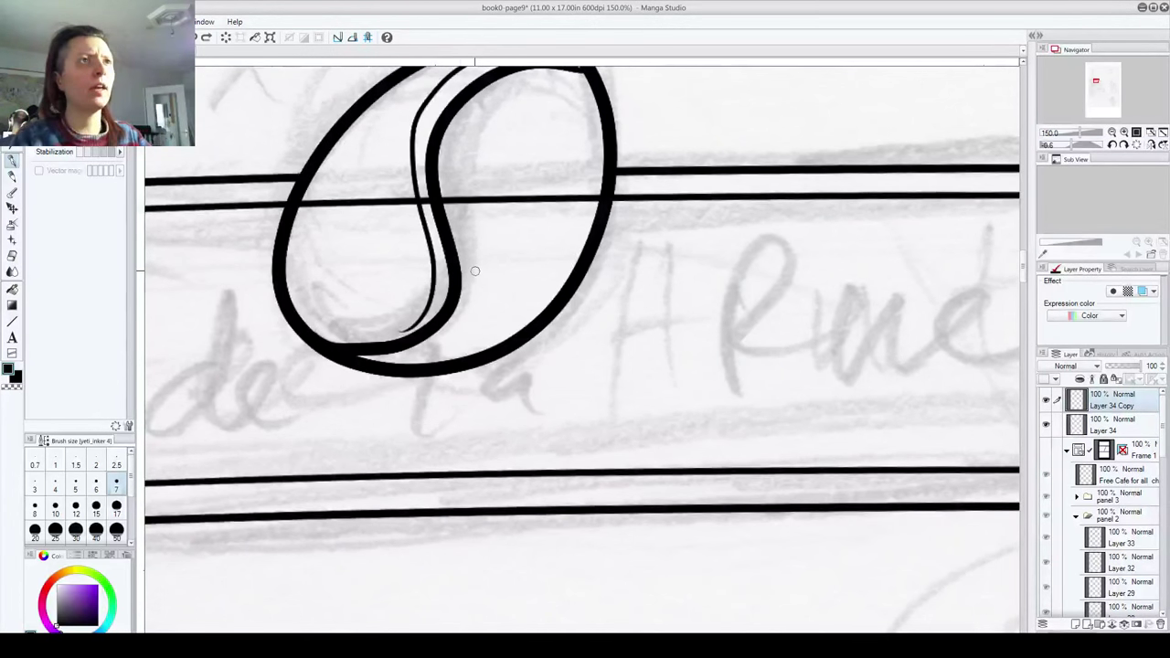
pyautogui.click(1047, 402)
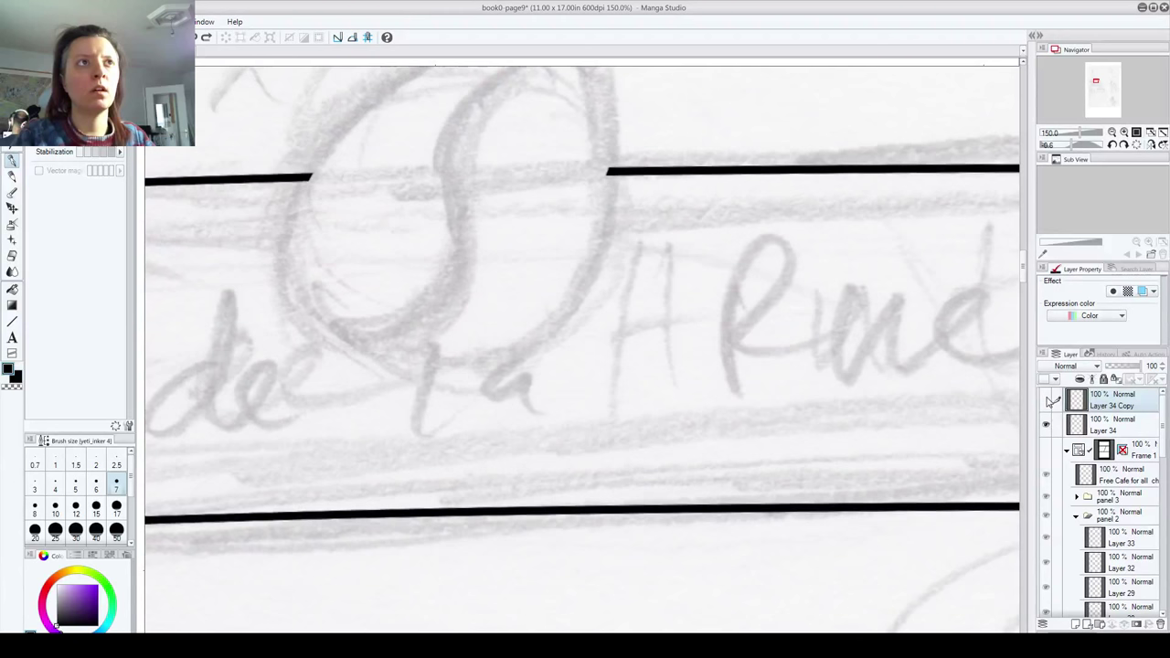
pyautogui.click(1048, 401)
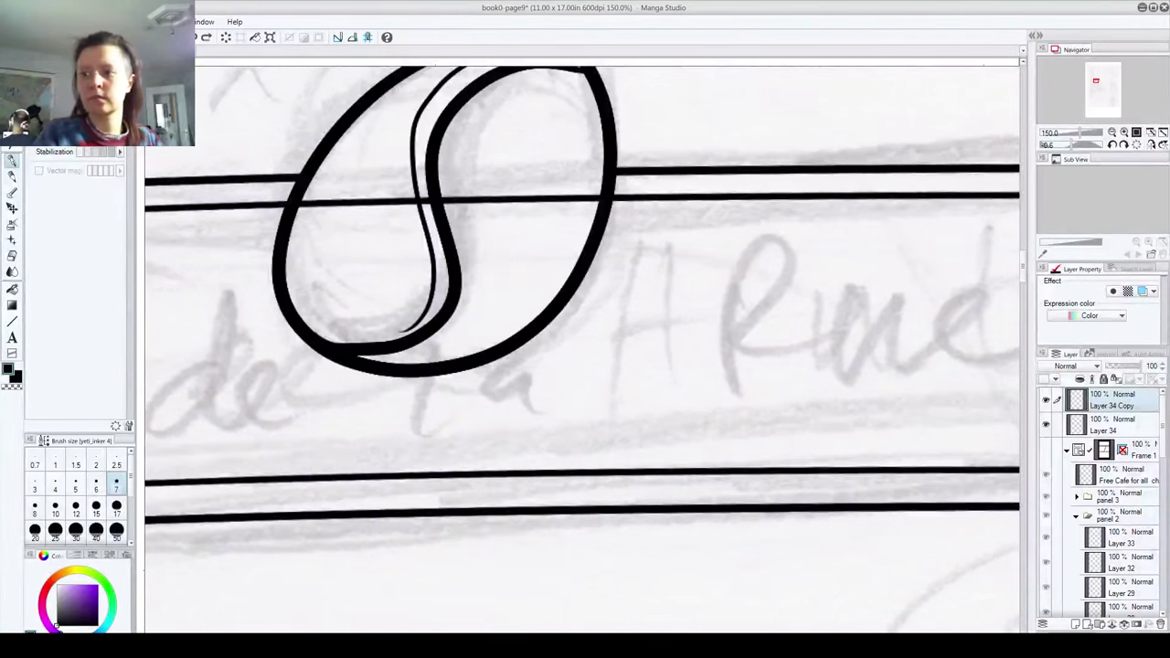
# Step: Erase the parts of the inner roof outline's upper line that cross the coffee bean on Layer 34 Copy
pyautogui.moveTo(400, 198)
pyautogui.mouseDown()
pyautogui.moveTo(411, 208)
pyautogui.moveTo(302, 212)
pyautogui.mouseUp()
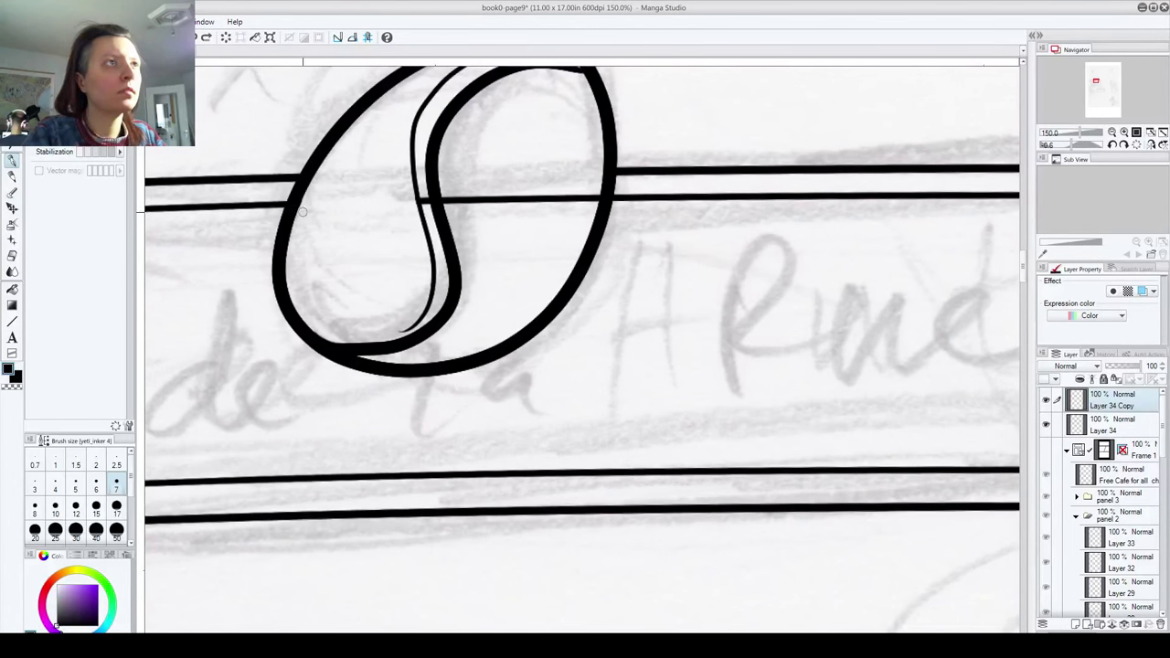
pyautogui.moveTo(428, 199); pyautogui.dragTo(425, 199)
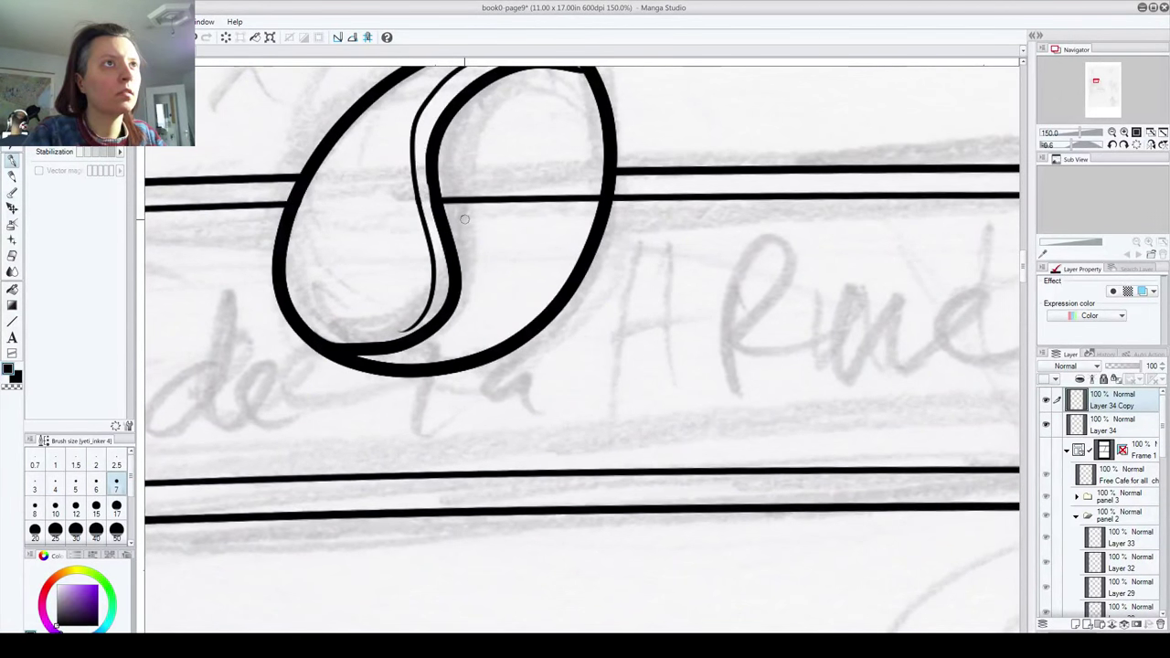
pyautogui.moveTo(464, 218)
pyautogui.mouseDown()
pyautogui.moveTo(443, 187)
pyautogui.moveTo(448, 208)
pyautogui.moveTo(472, 196)
pyautogui.moveTo(537, 196)
pyautogui.moveTo(536, 208)
pyautogui.moveTo(593, 199)
pyautogui.mouseUp()
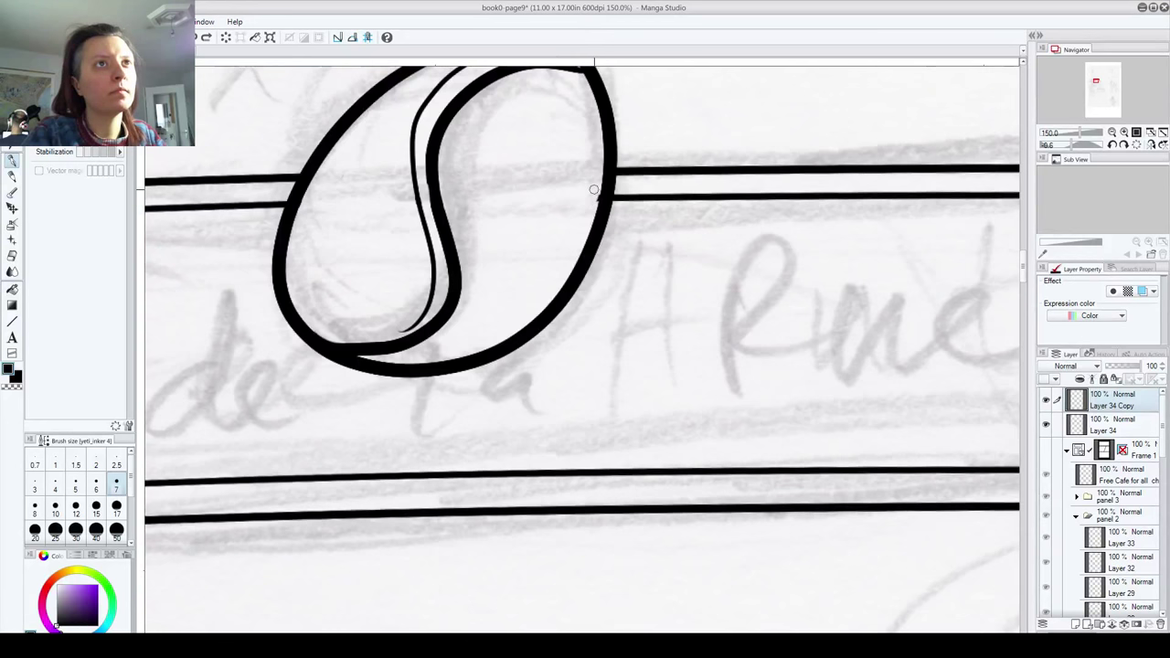
# Step: Ink a short thin curved accent line beside the upper part of the coffee bean's centre crease
pyautogui.hotkey('ctrl', '-')
pyautogui.hotkey('ctrl', '-')
pyautogui.hotkey('ctrl', '-')
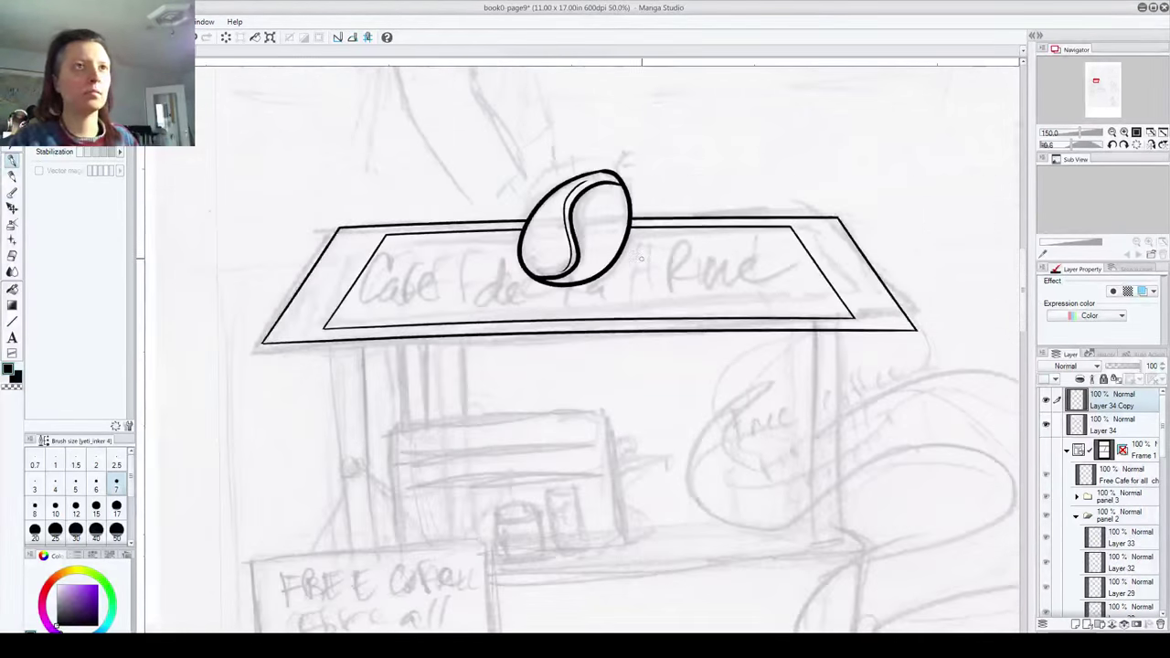
pyautogui.scroll(-1, 640, 259)
pyautogui.scroll(4, 575, 163)
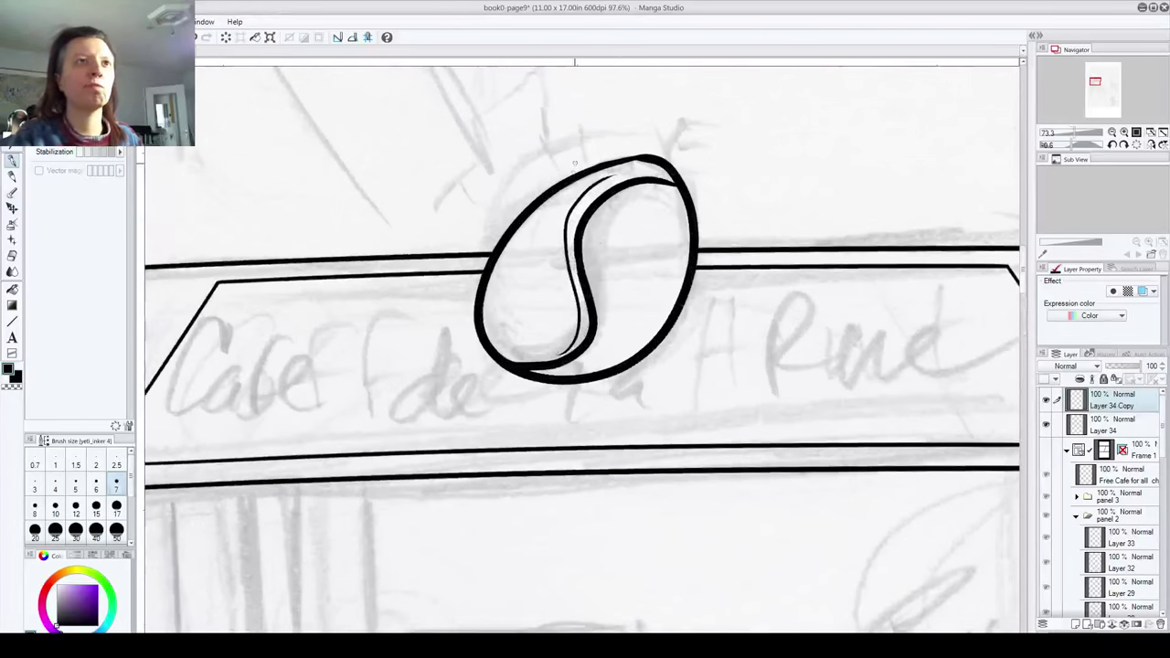
pyautogui.moveTo(596, 273); pyautogui.dragTo(626, 199)
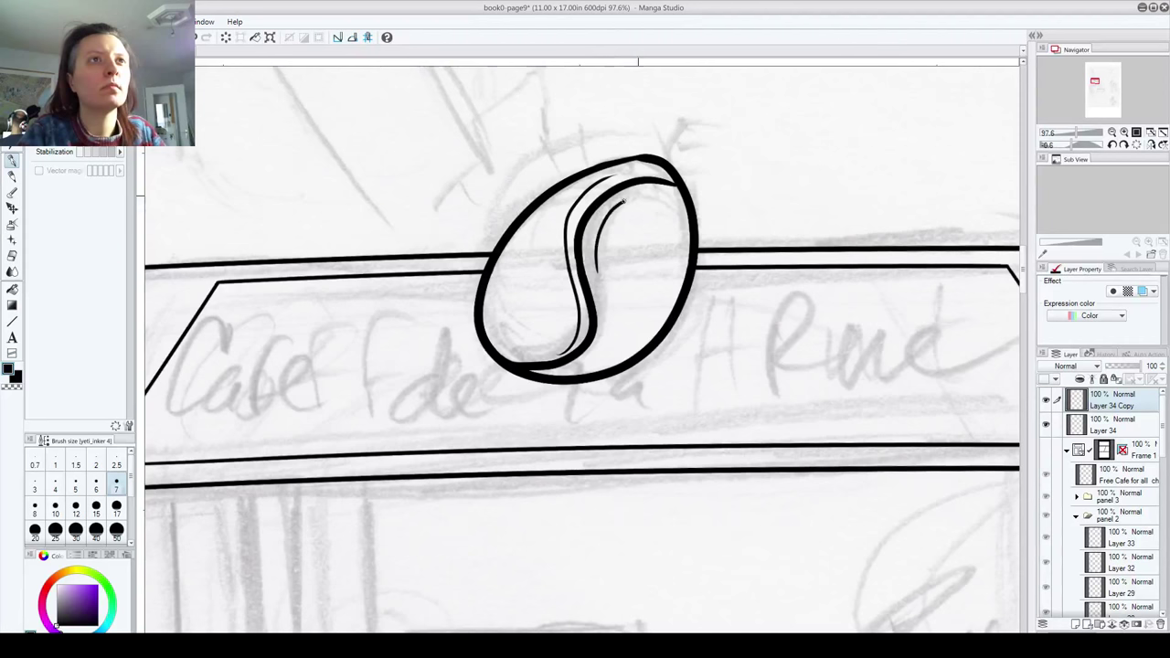
pyautogui.scroll(-3, 761, 312)
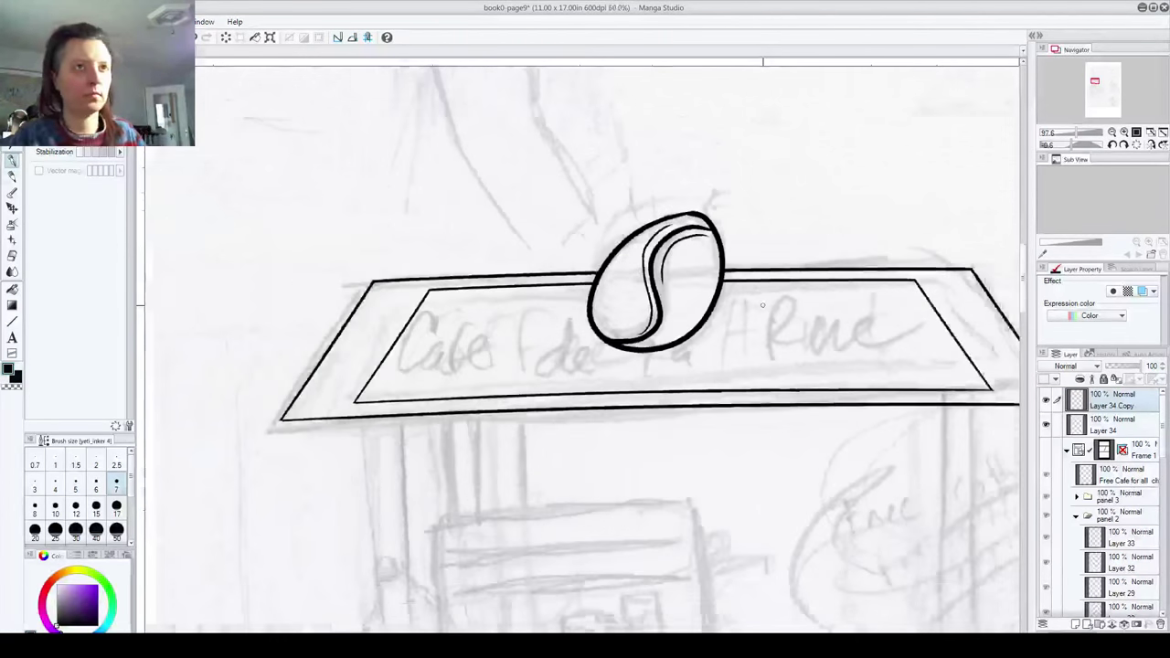
# Step: Make the Frame 1 folder visible again and select it to check the cart against the panel borders
pyautogui.moveTo(778, 618); pyautogui.dragTo(496, 549)
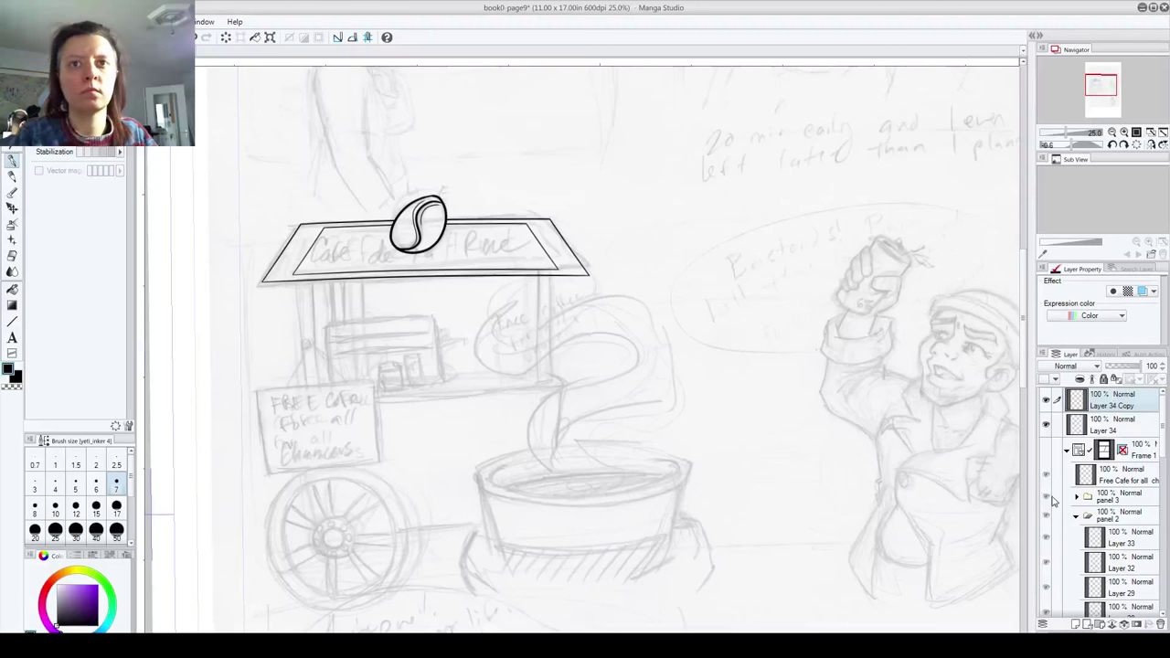
pyautogui.click(1046, 451)
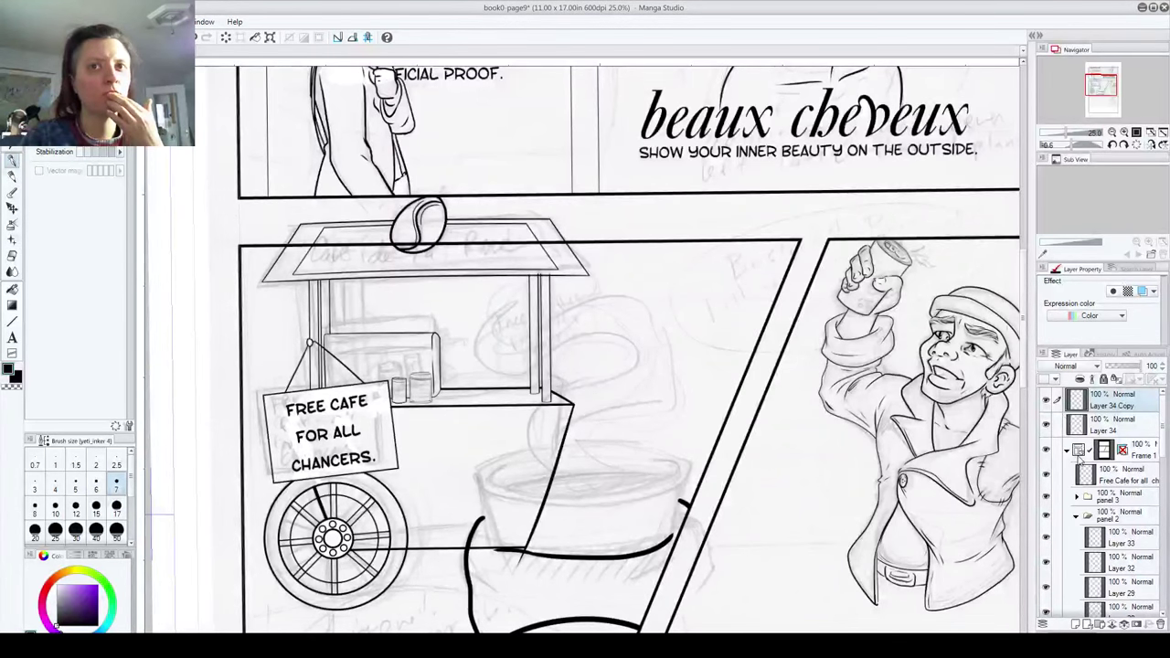
pyautogui.click(1140, 454)
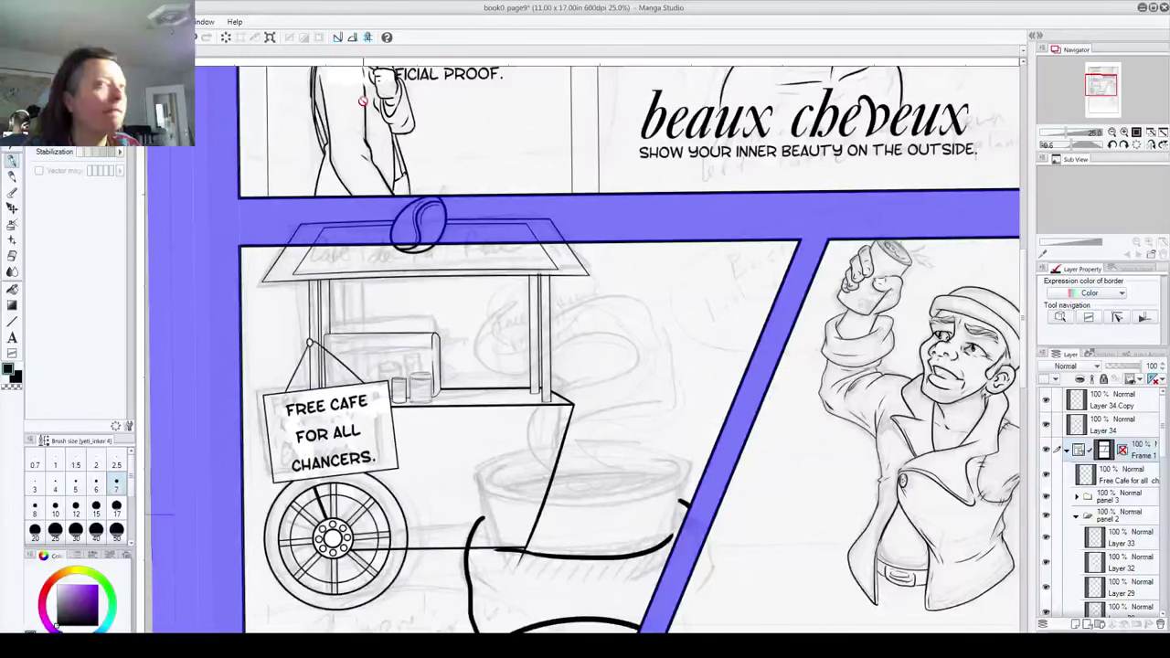
pyautogui.moveTo(626, 465); pyautogui.dragTo(526, 371)
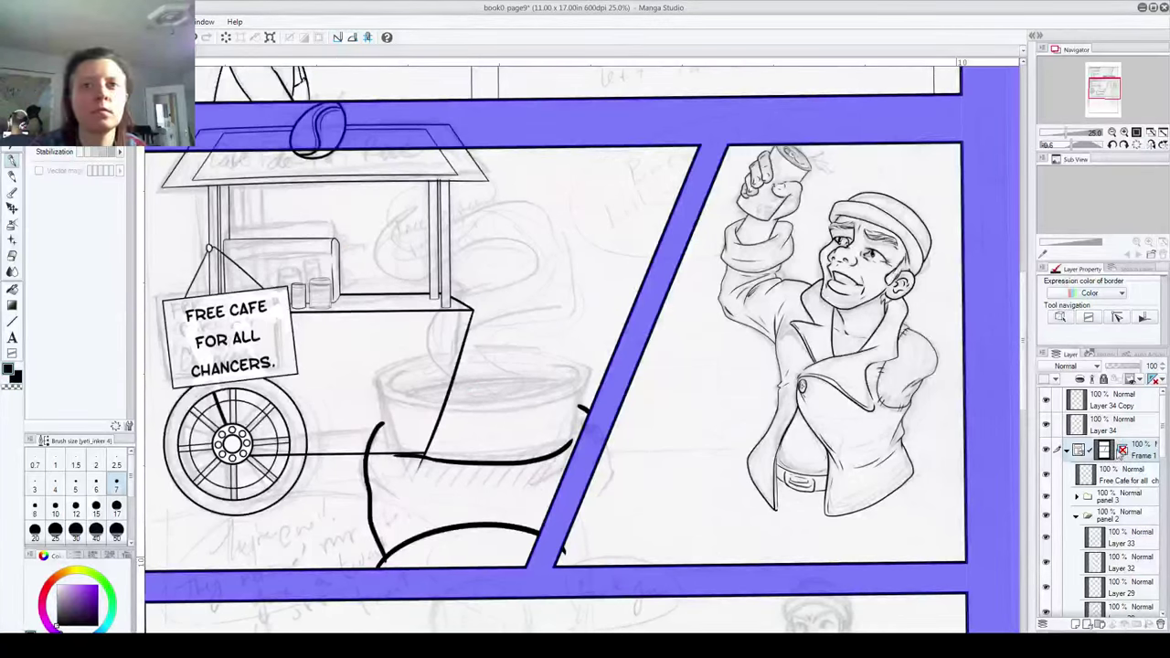
# Step: Add a new layer directly above Layer 33 in the panel 2 folder
pyautogui.scroll(-3, 1165, 476)
pyautogui.moveTo(1165, 476); pyautogui.dragTo(1169, 467)
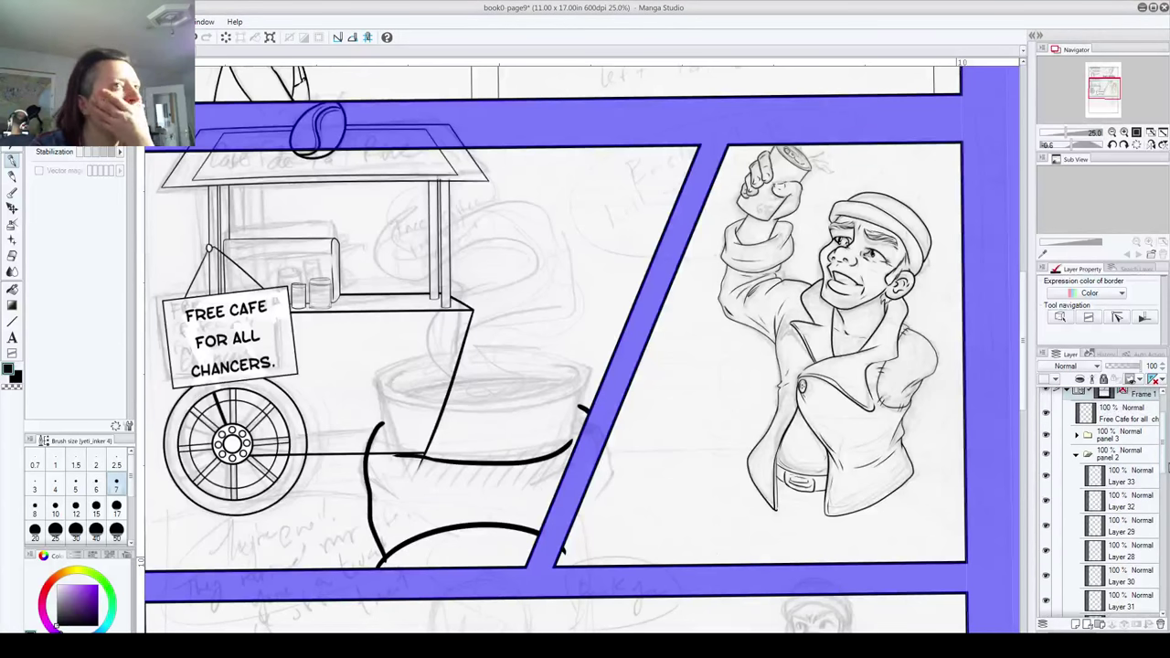
pyautogui.scroll(-1, 1165, 466)
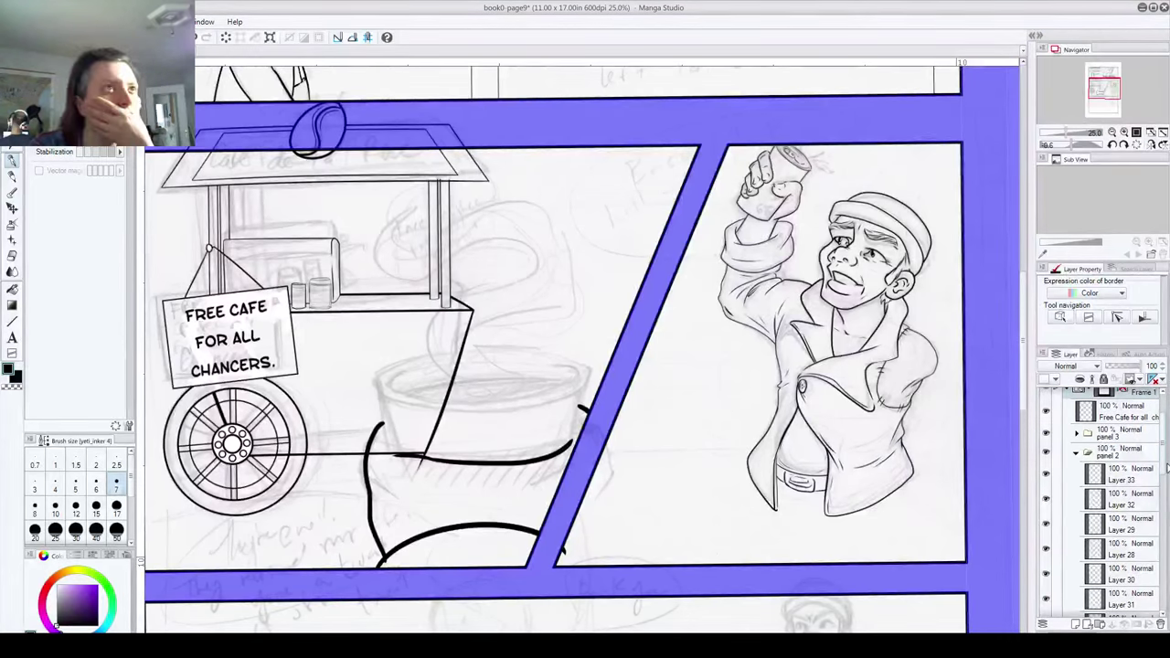
pyautogui.scroll(2, 1166, 466)
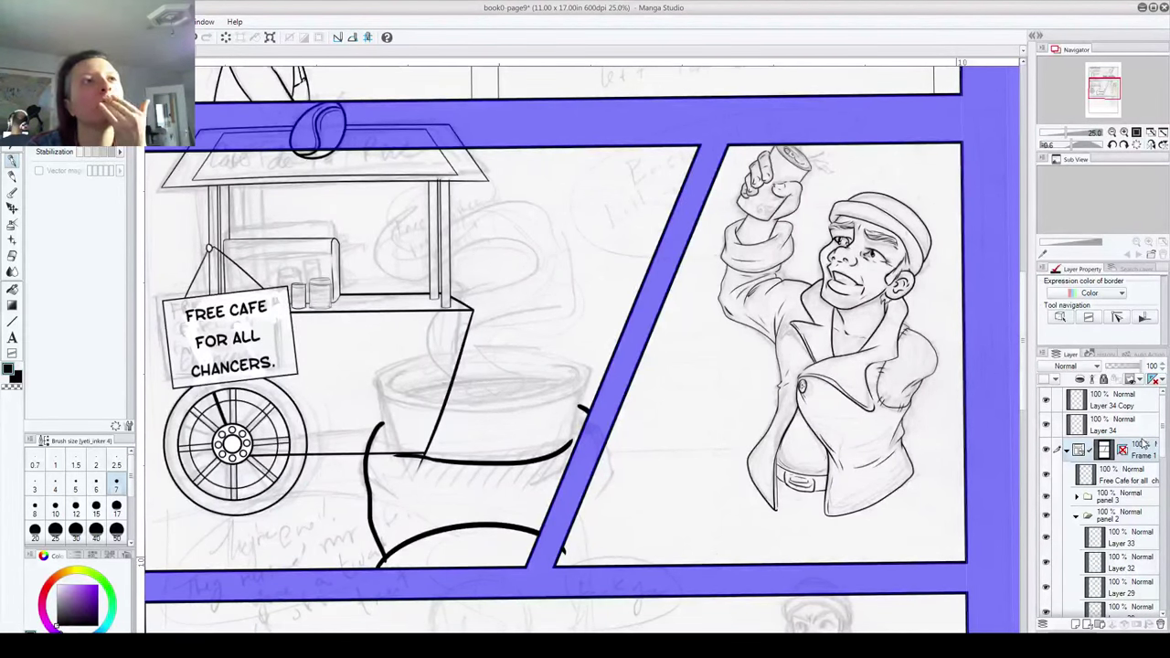
pyautogui.scroll(-2, 1142, 457)
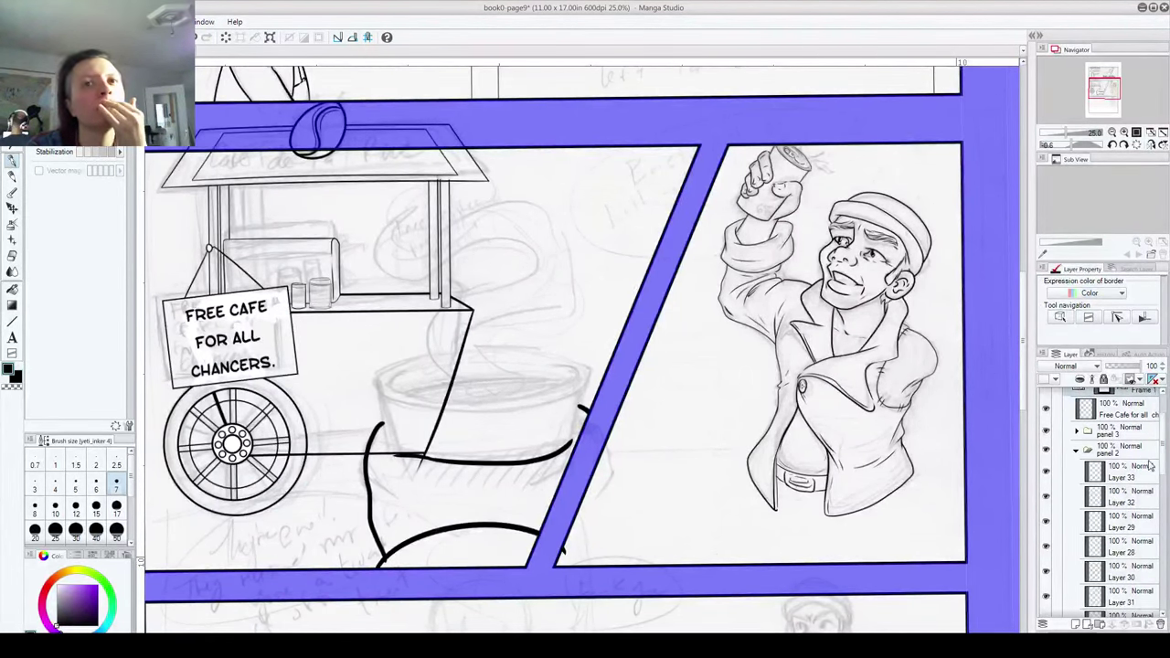
pyautogui.click(1138, 468)
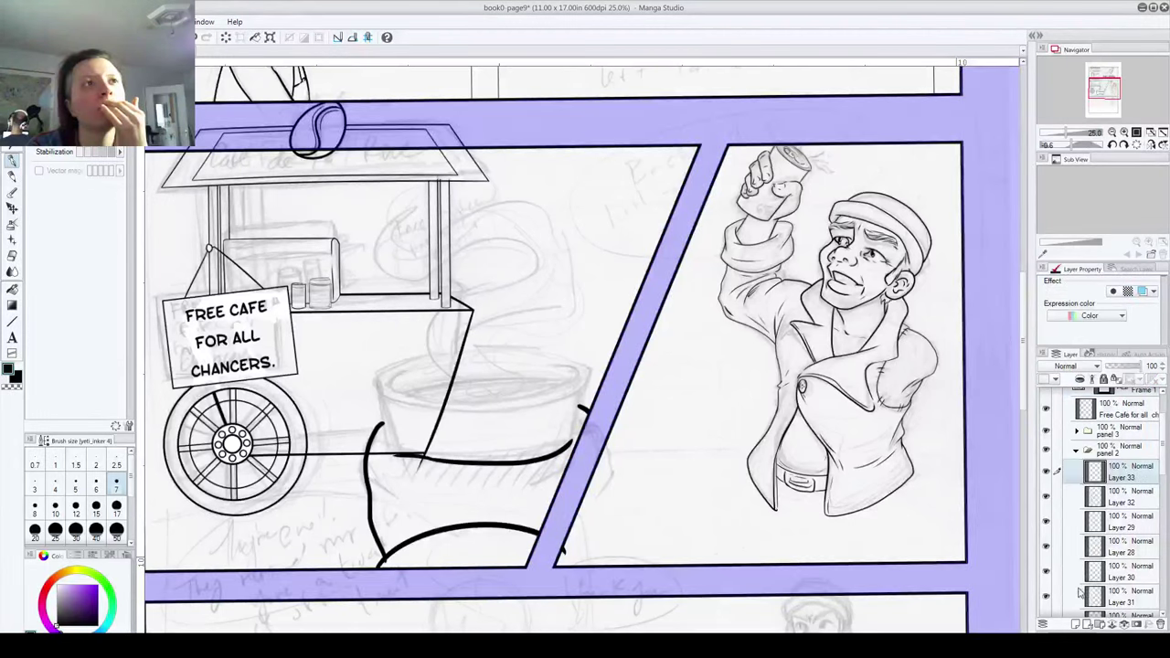
pyautogui.click(1077, 625)
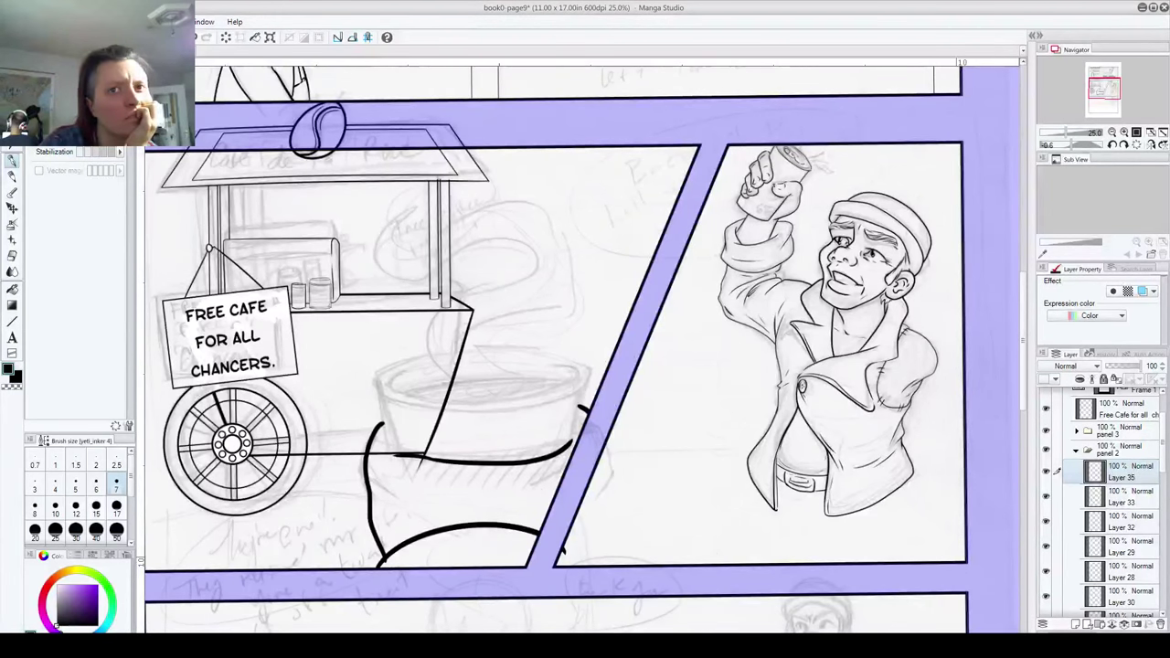
# Step: Examine the lower layers of the panel 2 folder, briefly toggling Layer 18's visibility to check its content
pyautogui.scroll(-8, 1062, 506)
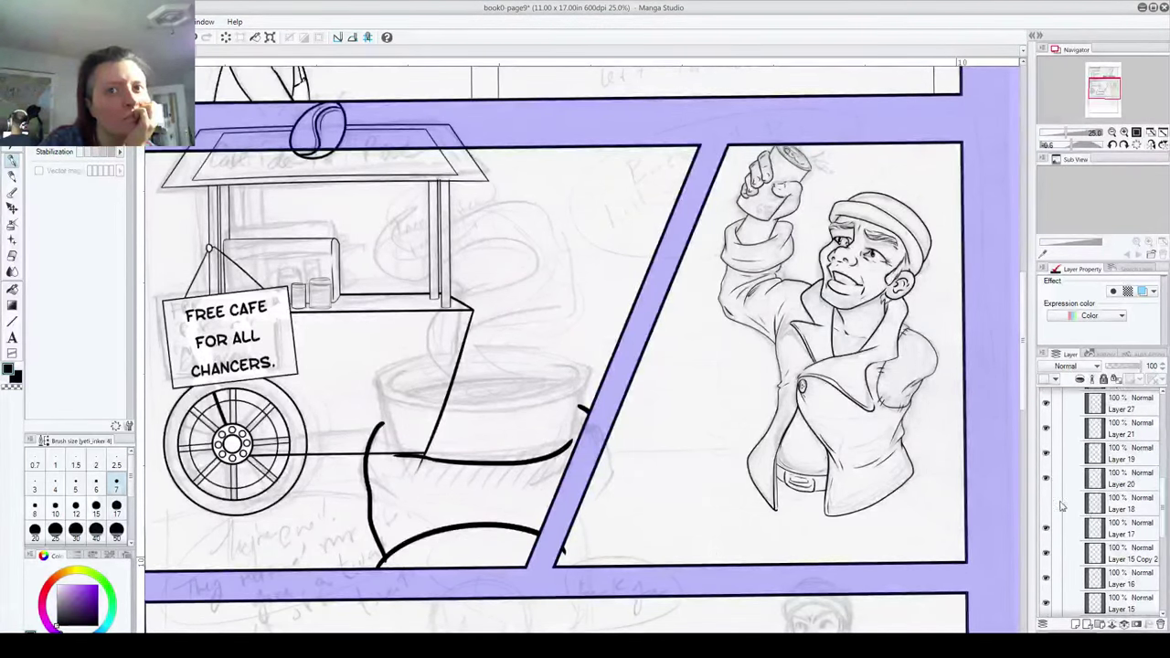
pyautogui.click(1046, 506)
pyautogui.click(1047, 506)
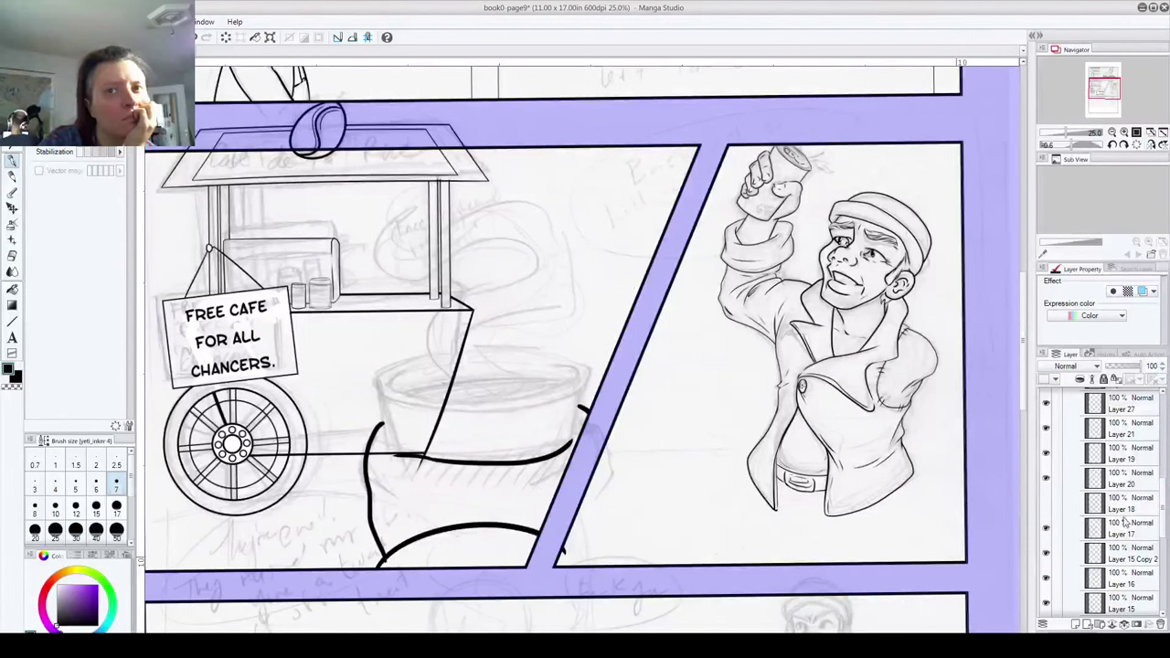
pyautogui.moveTo(1163, 519); pyautogui.dragTo(1140, 528)
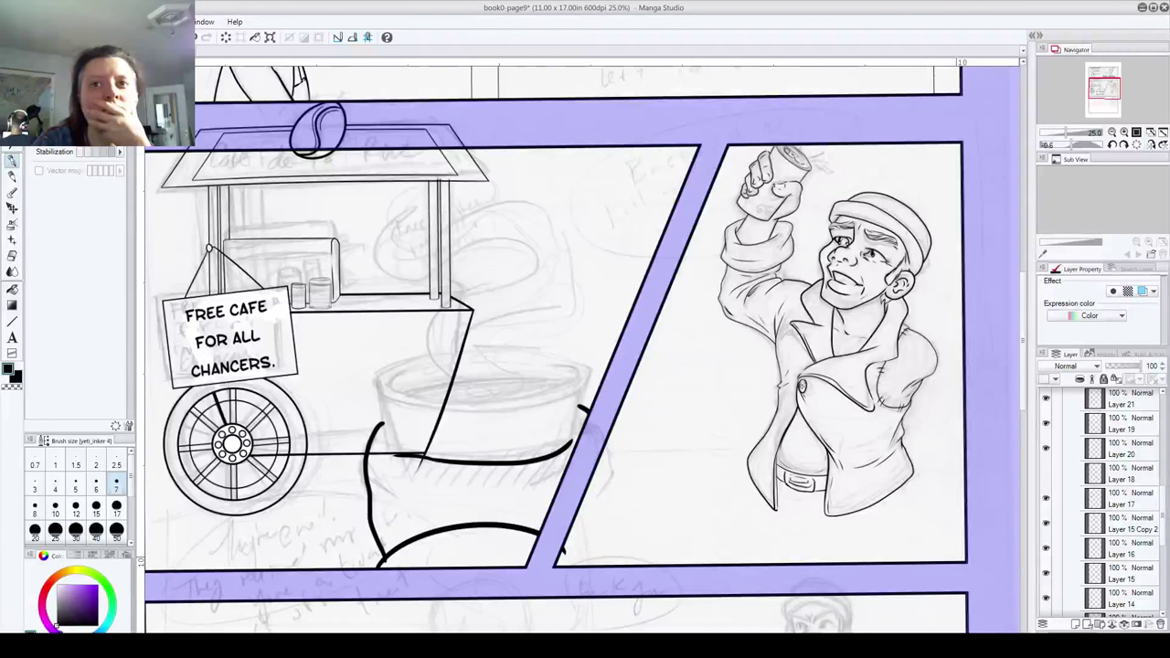
pyautogui.scroll(10, 1157, 506)
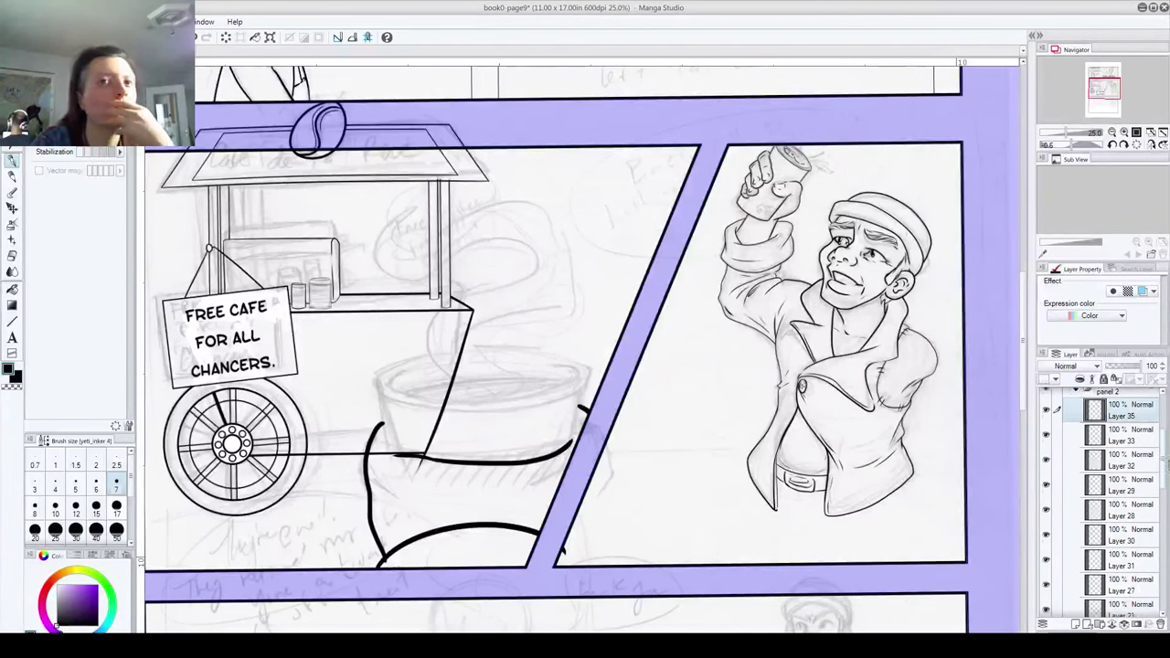
pyautogui.scroll(-1, 1106, 502)
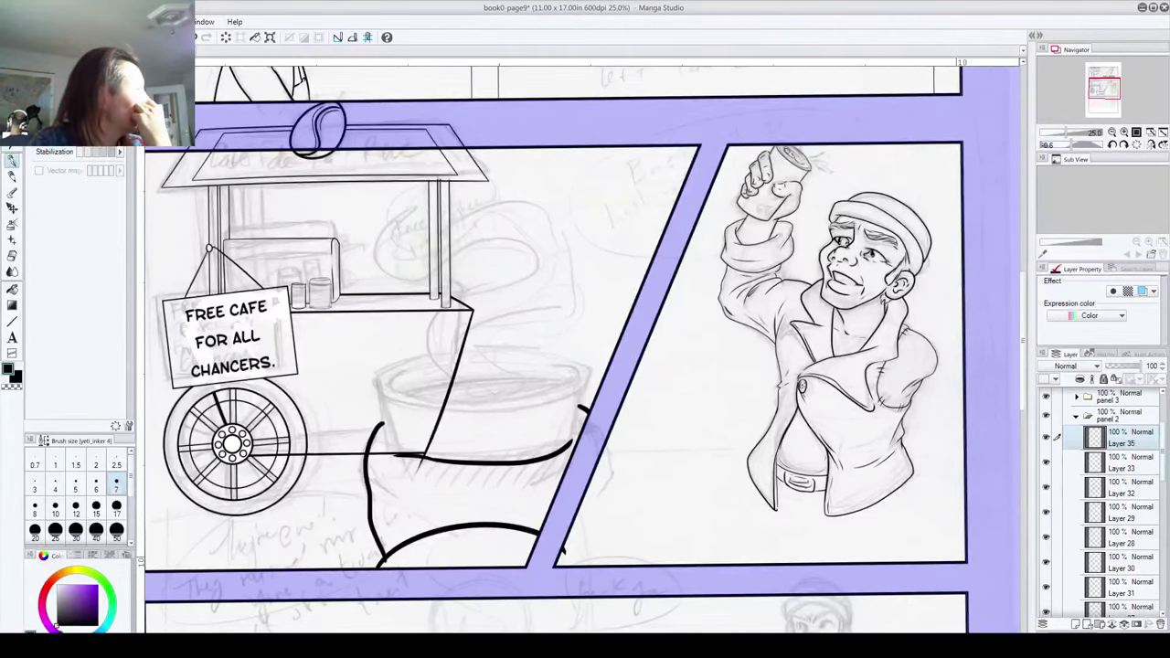
pyautogui.scroll(2, 1106, 503)
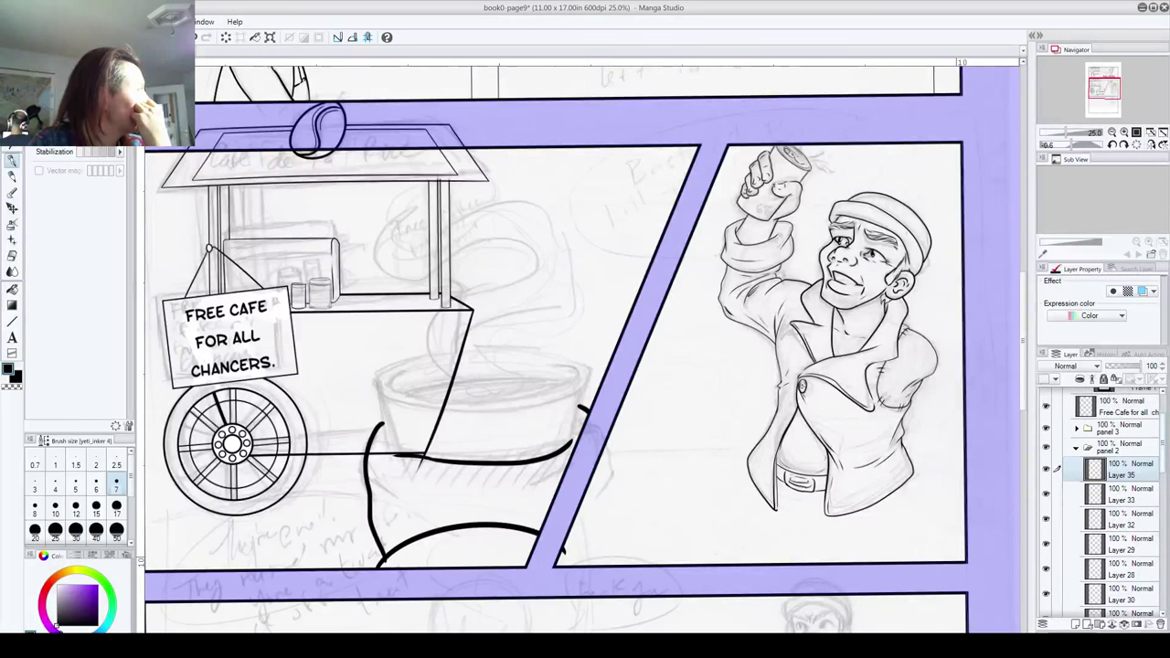
pyautogui.scroll(-1, 1106, 502)
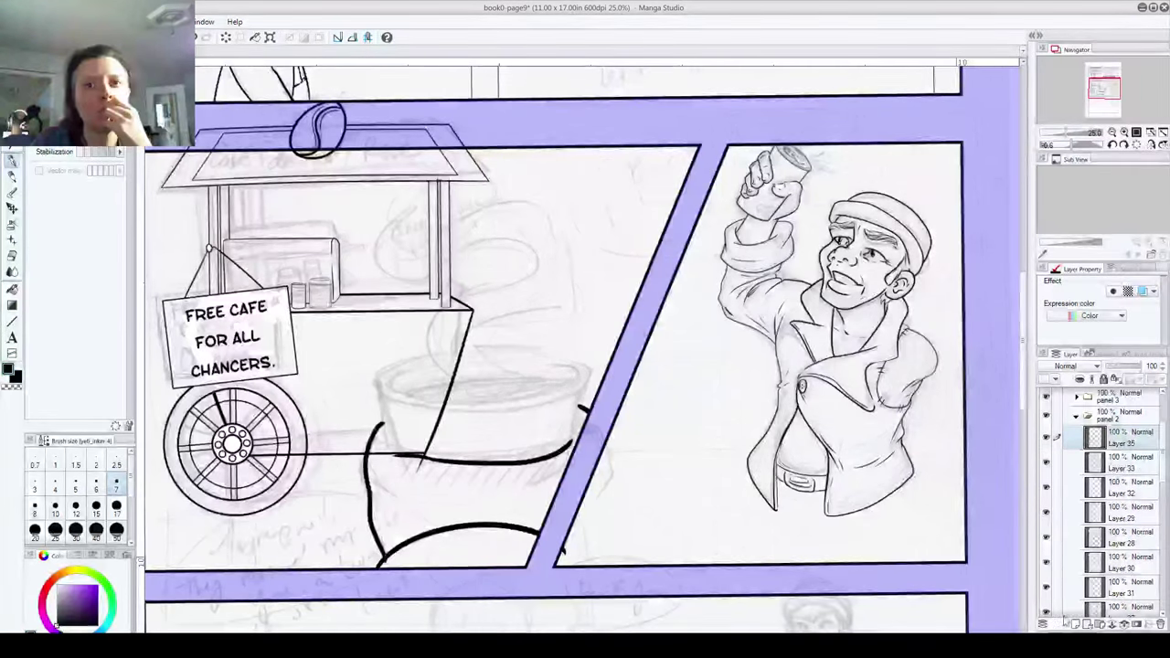
# Step: On another new layer in panel 2, draw a wide ellipse for the cup's rim over the sketch and shift it slightly sideways into place
pyautogui.click(1076, 624)
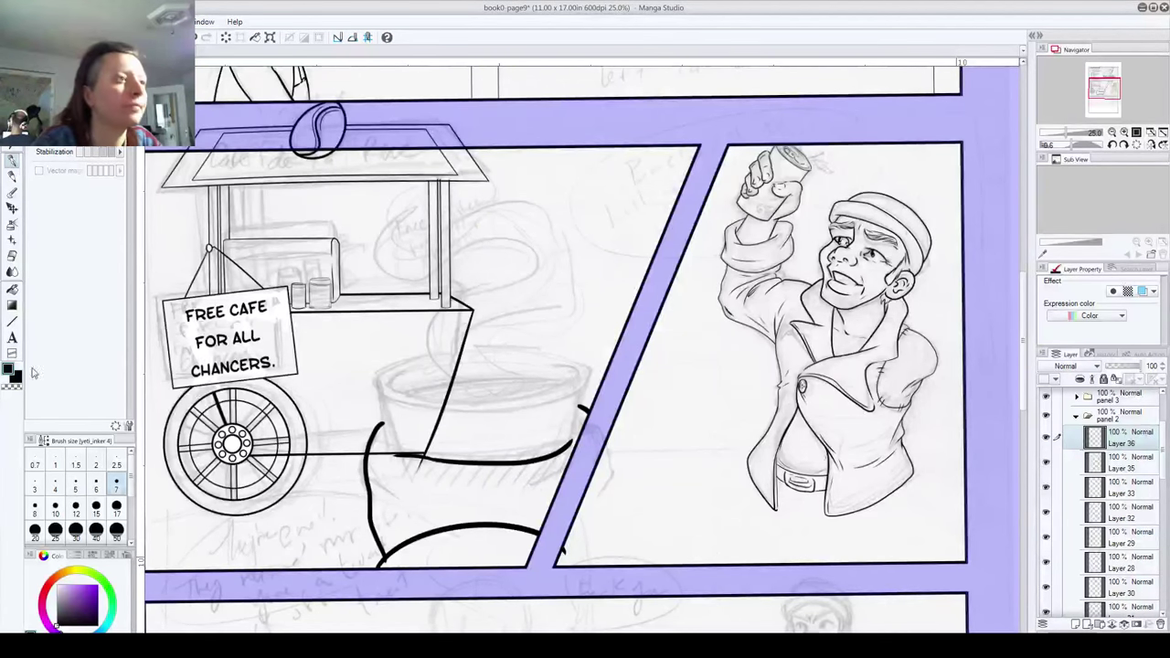
pyautogui.click(55, 508)
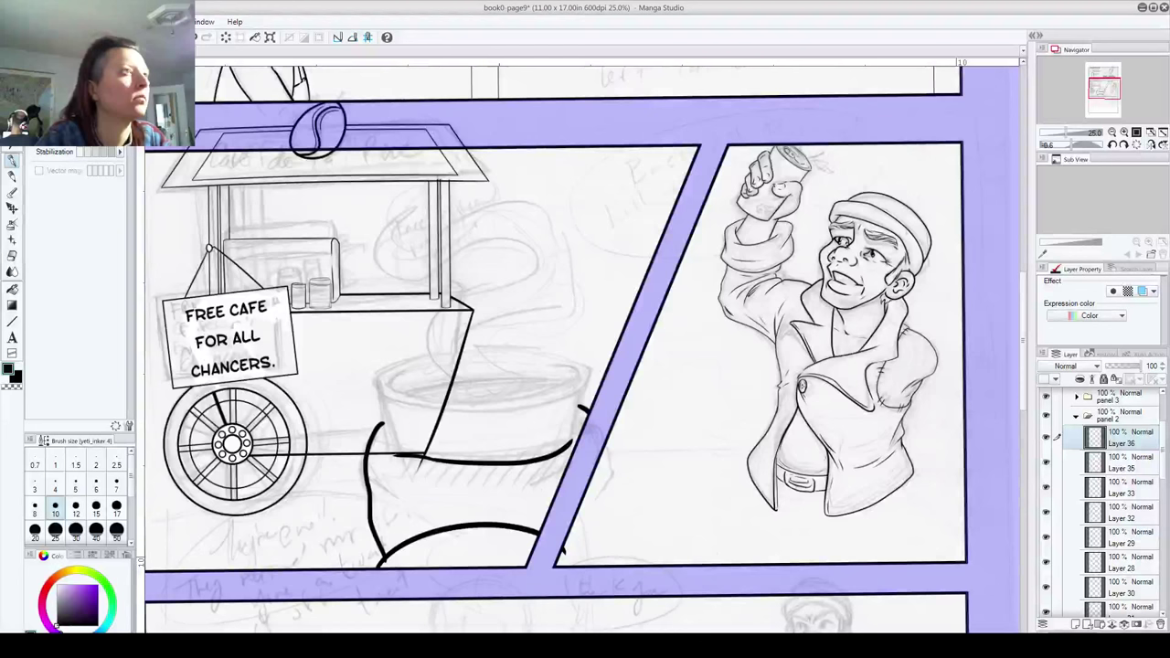
pyautogui.click(13, 322)
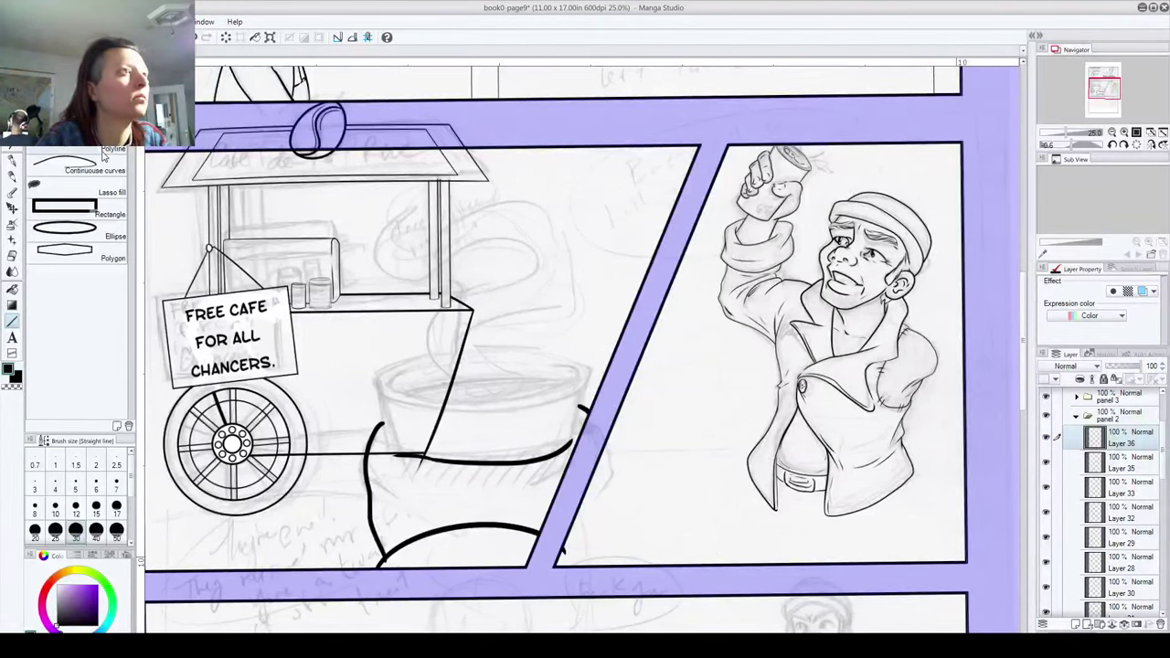
pyautogui.click(95, 238)
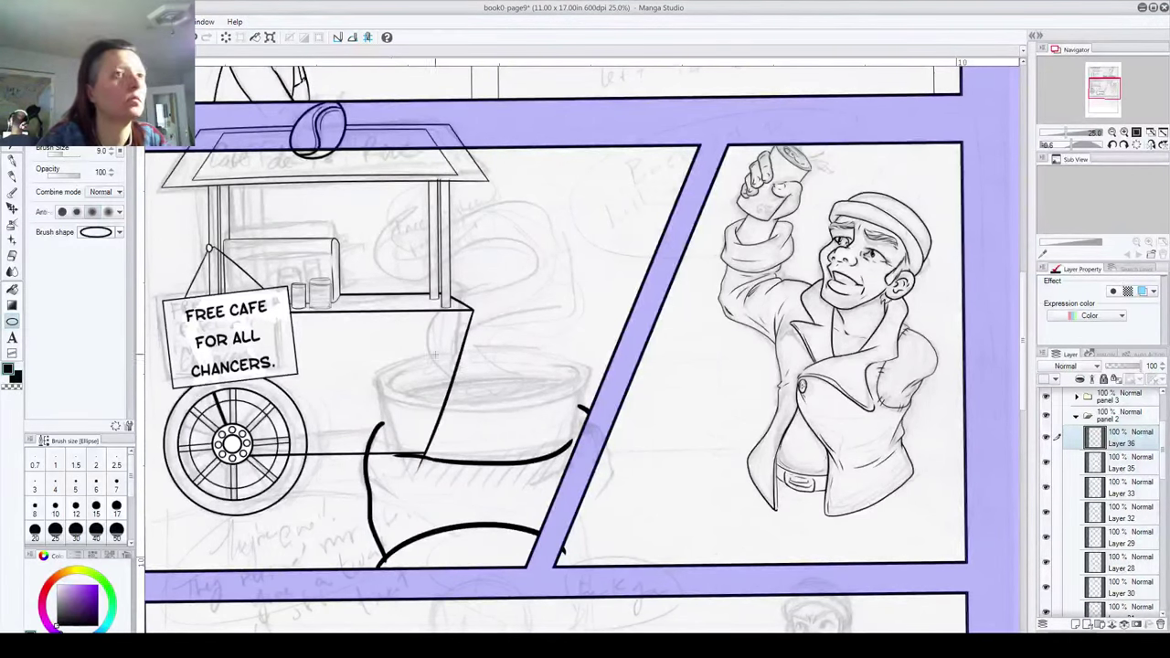
pyautogui.moveTo(382, 356); pyautogui.dragTo(589, 409)
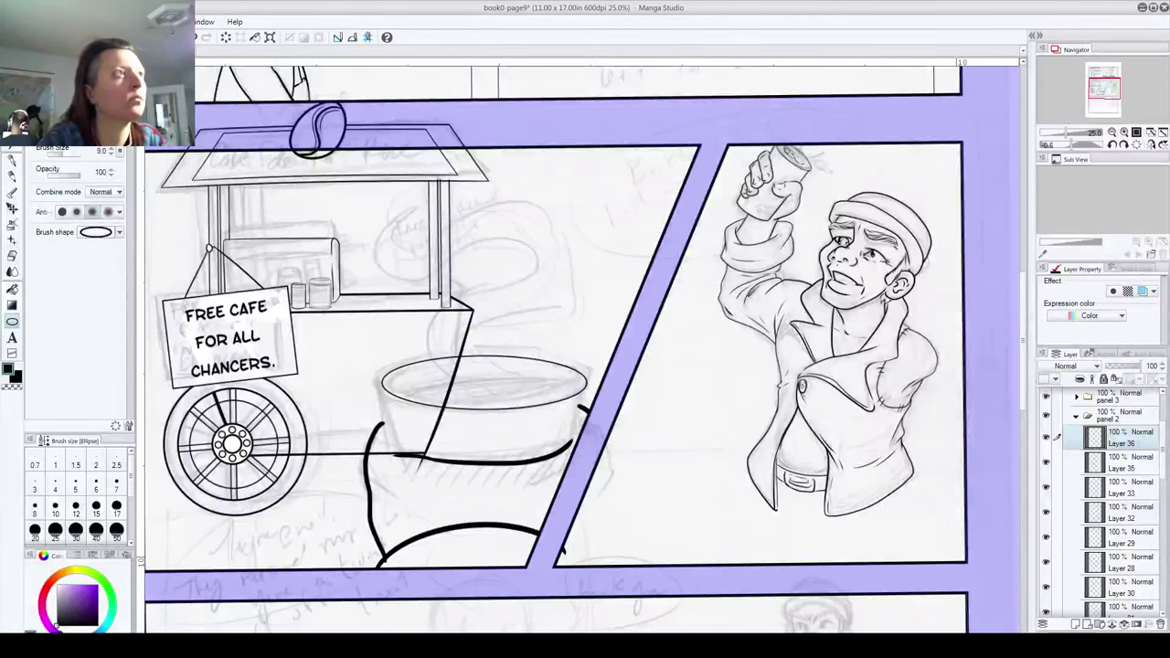
pyautogui.press('k')
pyautogui.moveTo(484, 413); pyautogui.dragTo(482, 407)
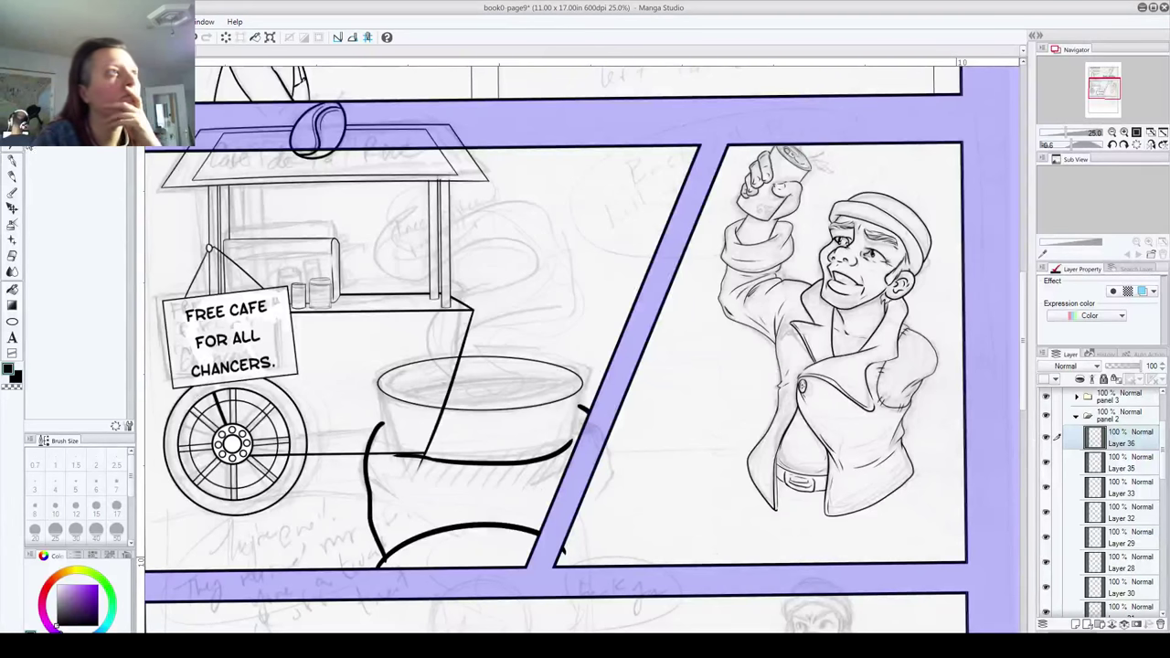
pyautogui.click(12, 131)
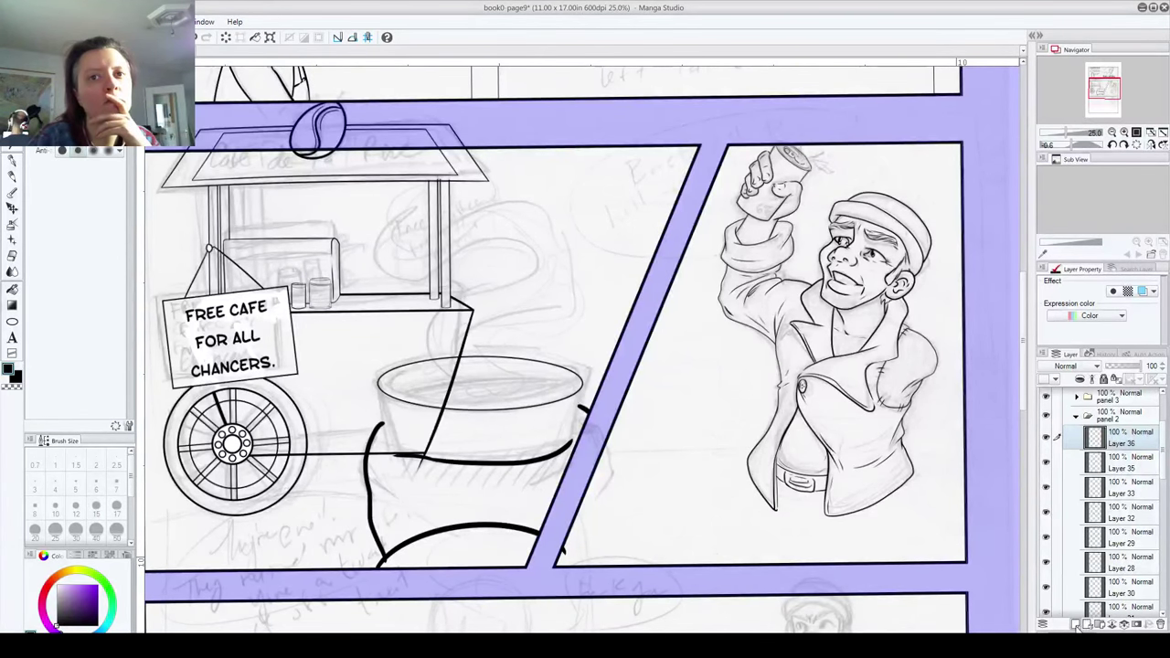
# Step: Add a new layer and draw a smaller ellipse inside the cup's rim for its inner edge
pyautogui.click(1076, 625)
pyautogui.click(12, 321)
pyautogui.moveTo(394, 373); pyautogui.dragTo(571, 393)
pyautogui.press('h')
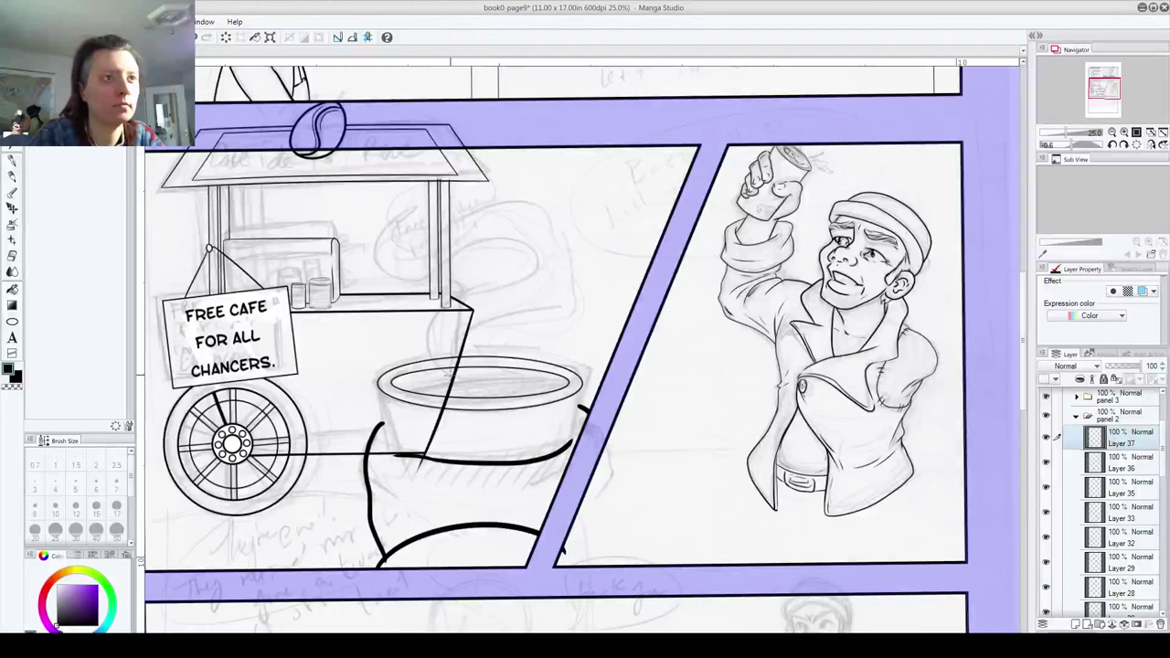
# Step: Erase the upper arc of the cup's inner ellipse, keeping its lower curve and both ends
pyautogui.scroll(3, 447, 373)
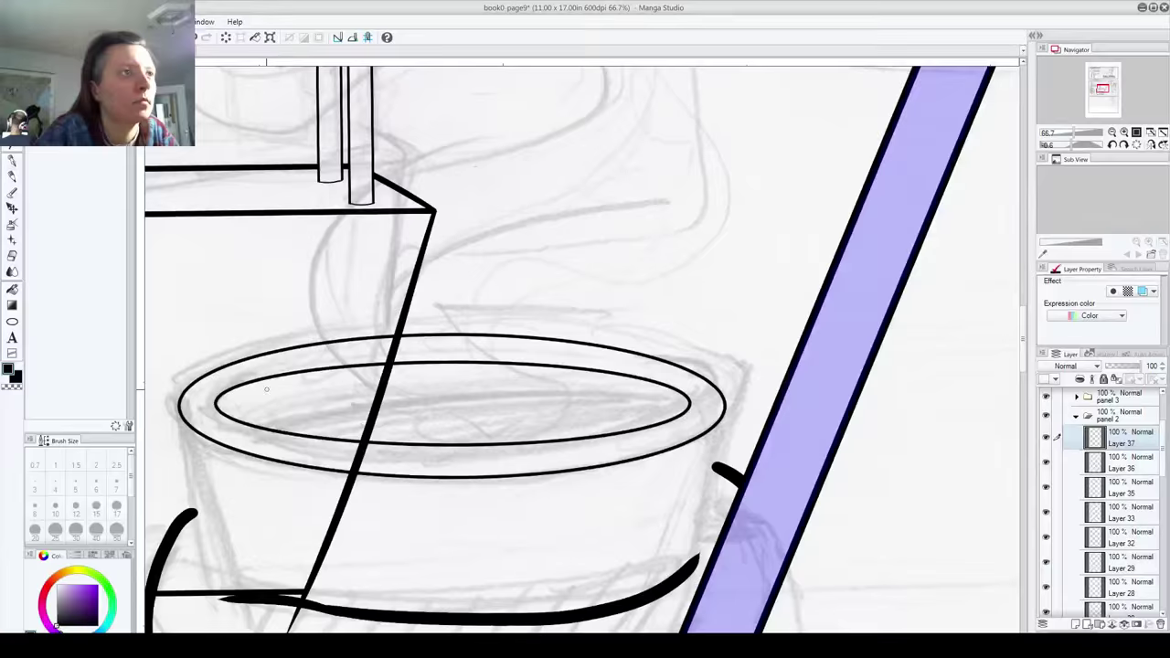
pyautogui.moveTo(240, 391)
pyautogui.mouseDown()
pyautogui.moveTo(293, 370)
pyautogui.moveTo(425, 361)
pyautogui.moveTo(345, 373)
pyautogui.moveTo(595, 371)
pyautogui.moveTo(466, 358)
pyautogui.moveTo(626, 379)
pyautogui.moveTo(453, 360)
pyautogui.moveTo(632, 377)
pyautogui.mouseUp()
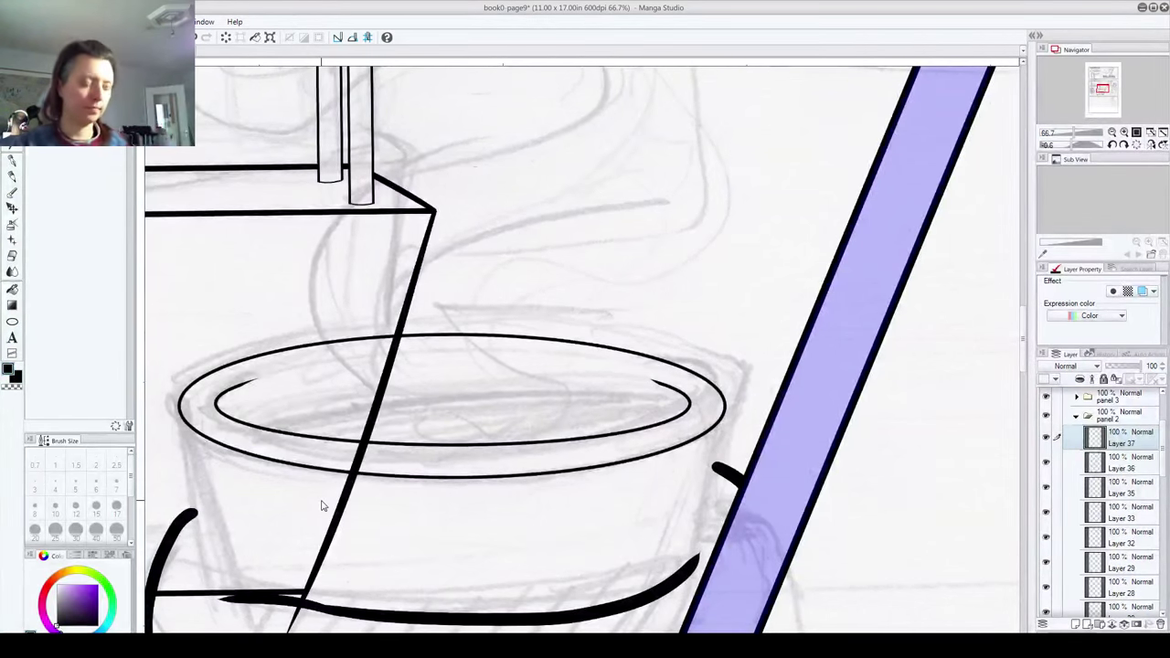
pyautogui.scroll(-2, 504, 411)
pyautogui.scroll(-1, 503, 412)
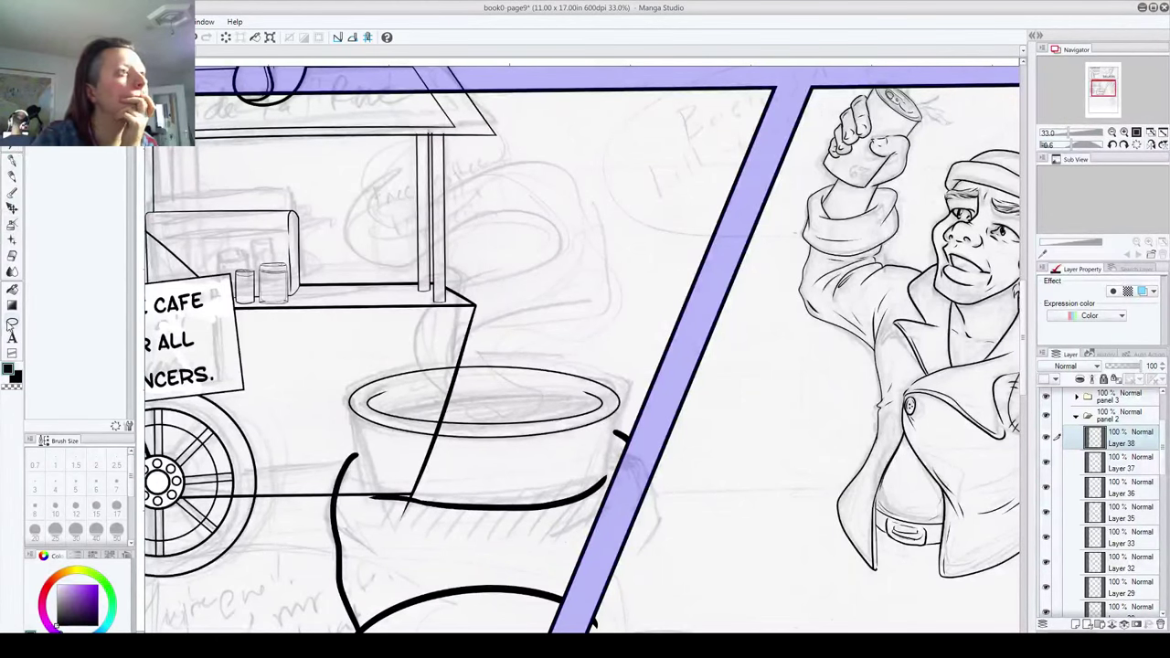
# Step: On a new layer, draw the cup's two slanted sides down from the rim with straight lines at brush size 12
pyautogui.click(12, 322)
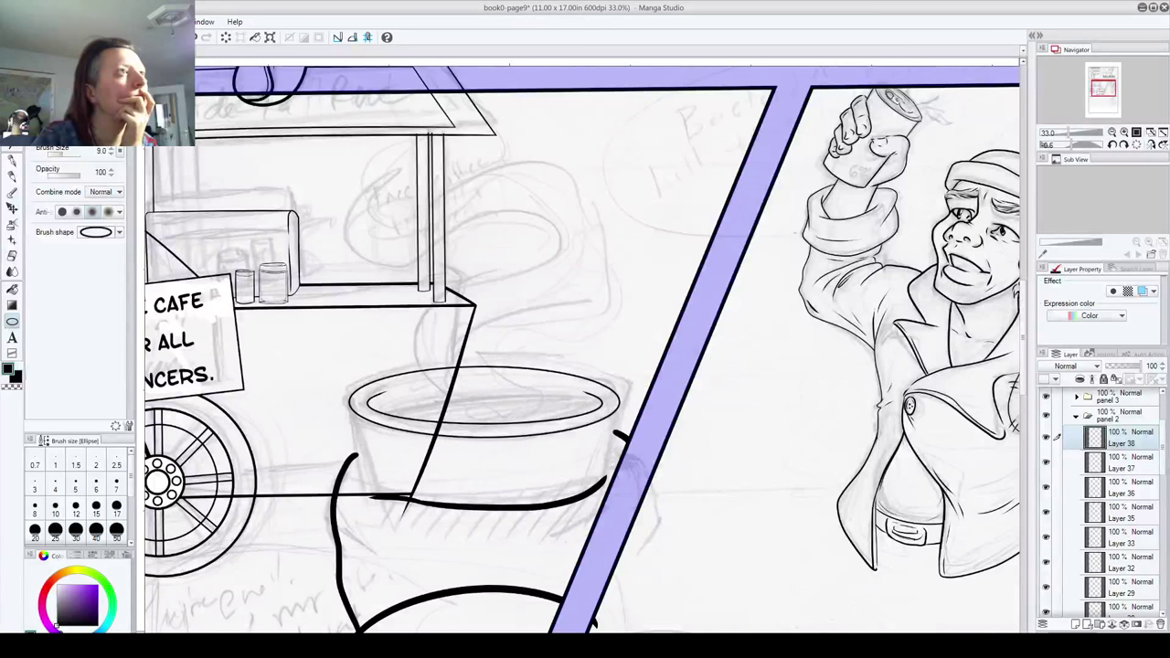
pyautogui.click(57, 50)
pyautogui.click(76, 95)
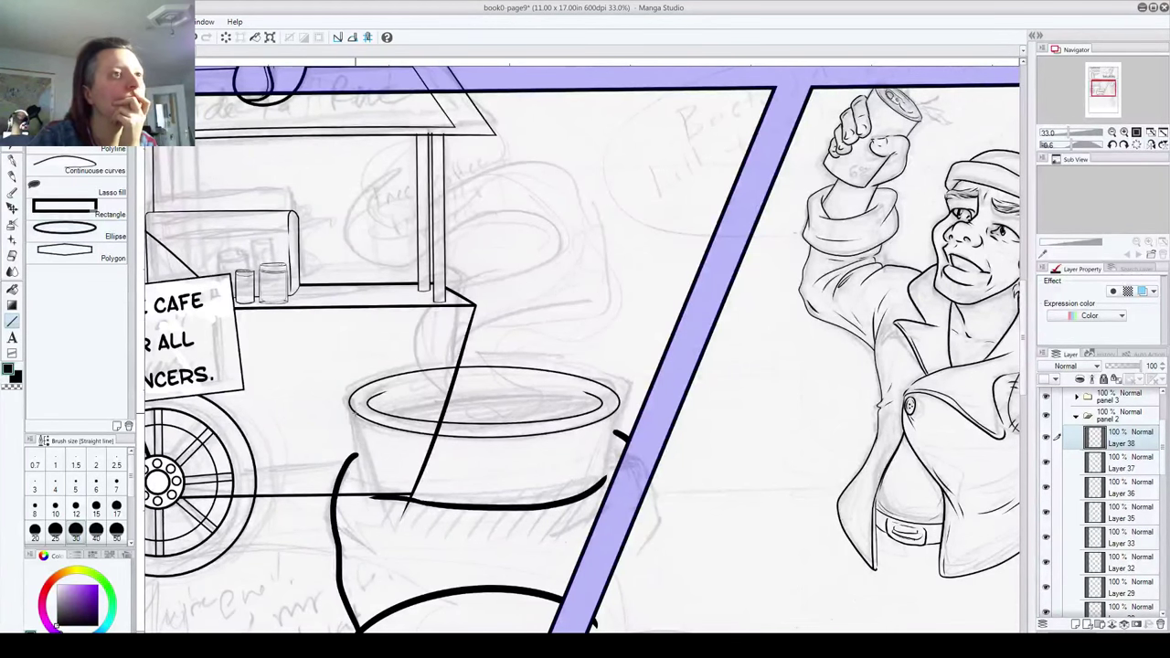
pyautogui.moveTo(354, 409); pyautogui.dragTo(376, 501)
pyautogui.hotkey('ctrl', 'z')
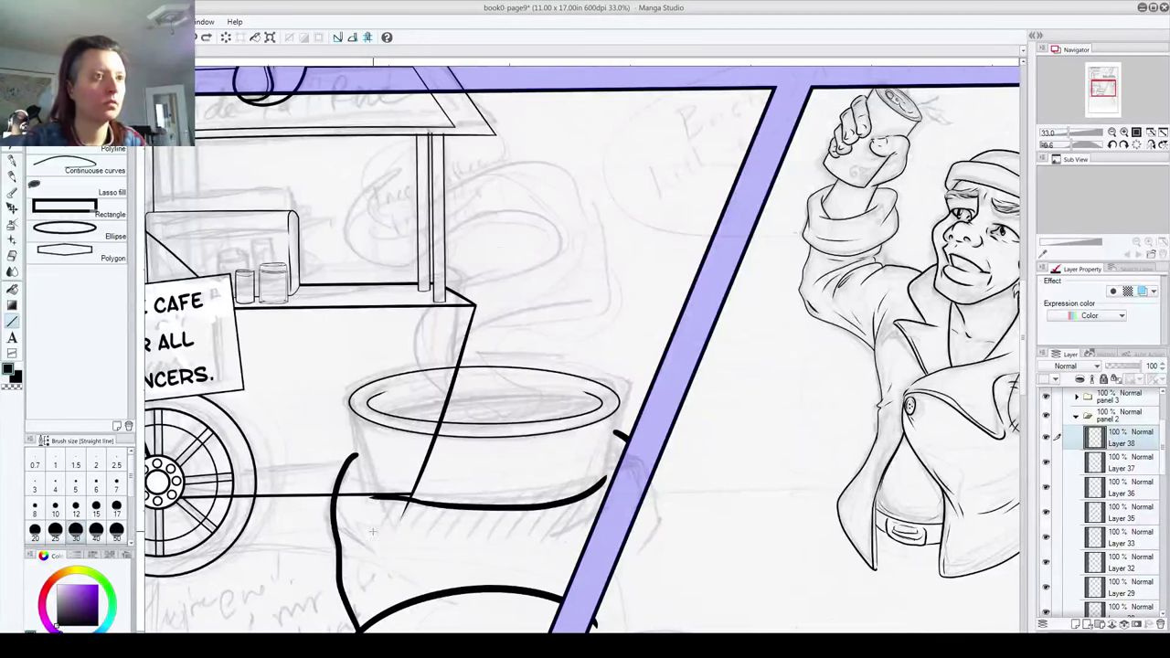
pyautogui.click(1075, 624)
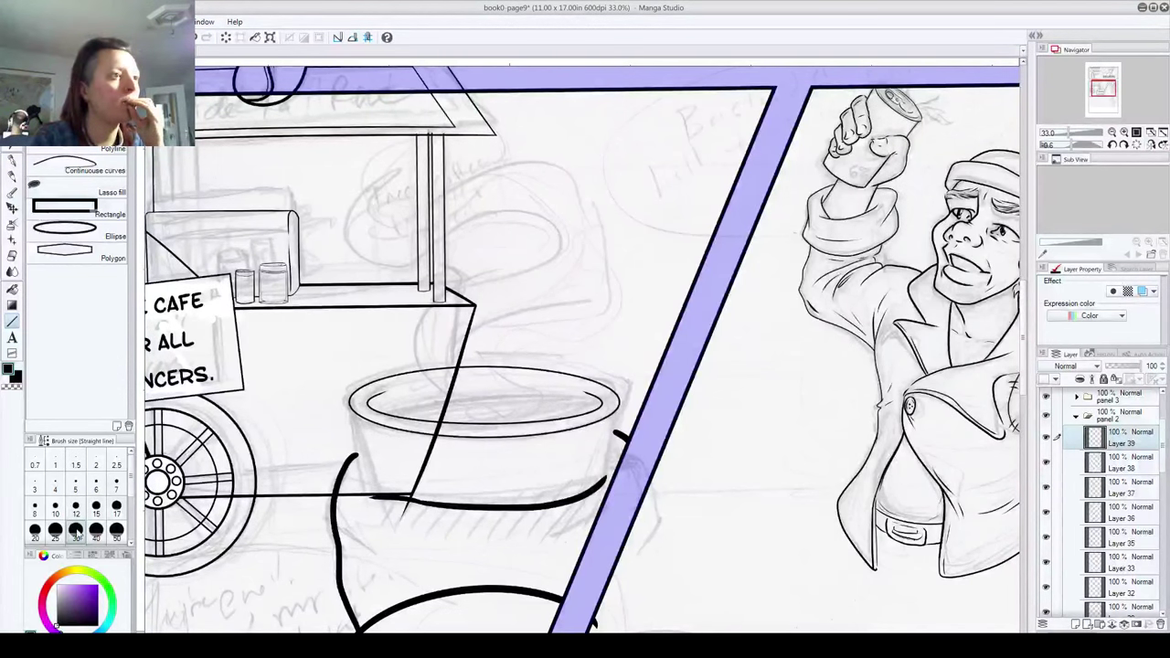
pyautogui.click(76, 506)
pyautogui.moveTo(355, 409)
pyautogui.mouseDown()
pyautogui.moveTo(376, 517)
pyautogui.moveTo(375, 505)
pyautogui.mouseUp()
pyautogui.hotkey('ctrl', 'z')
pyautogui.moveTo(352, 409); pyautogui.dragTo(382, 519)
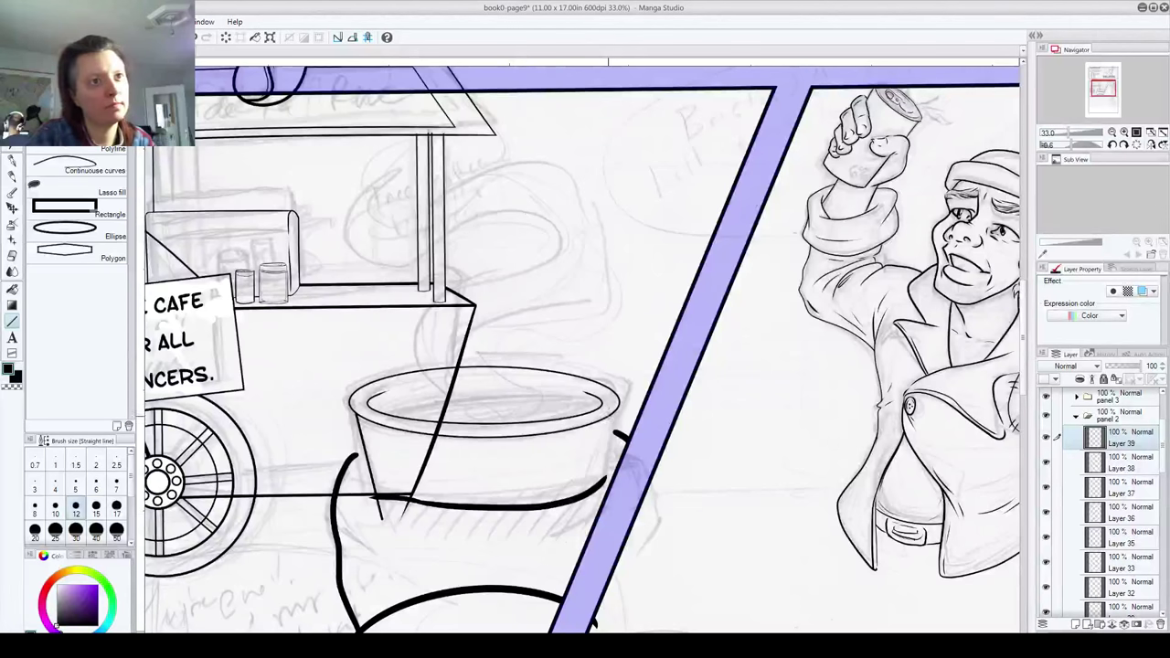
pyautogui.moveTo(616, 414); pyautogui.dragTo(599, 501)
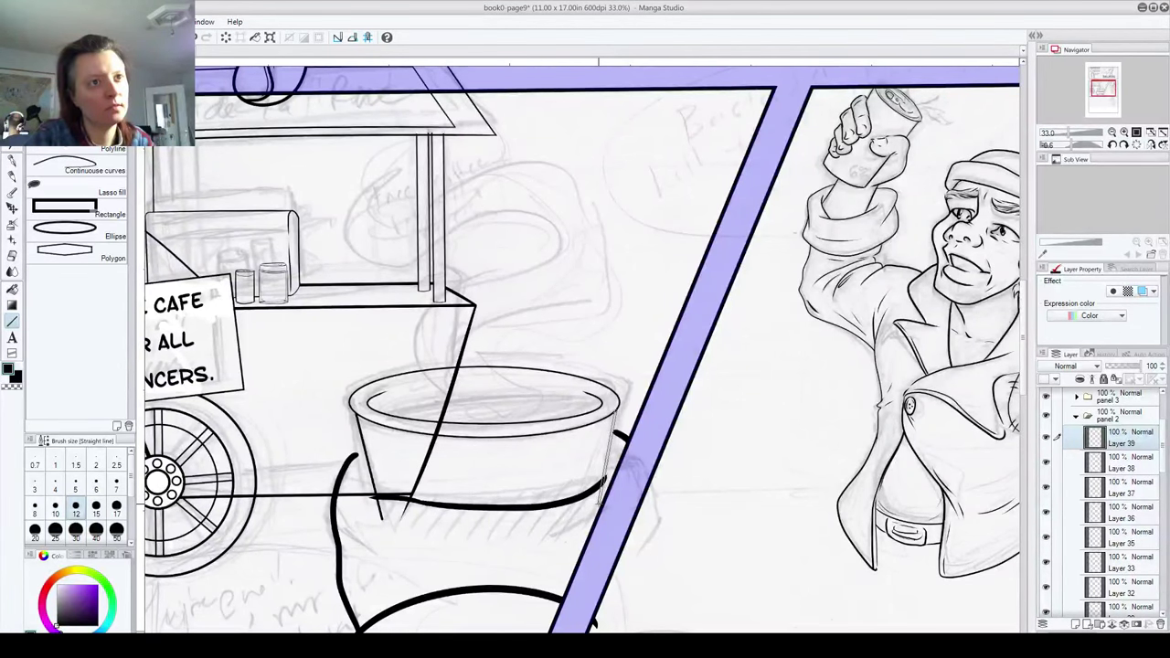
pyautogui.moveTo(599, 501); pyautogui.dragTo(601, 512)
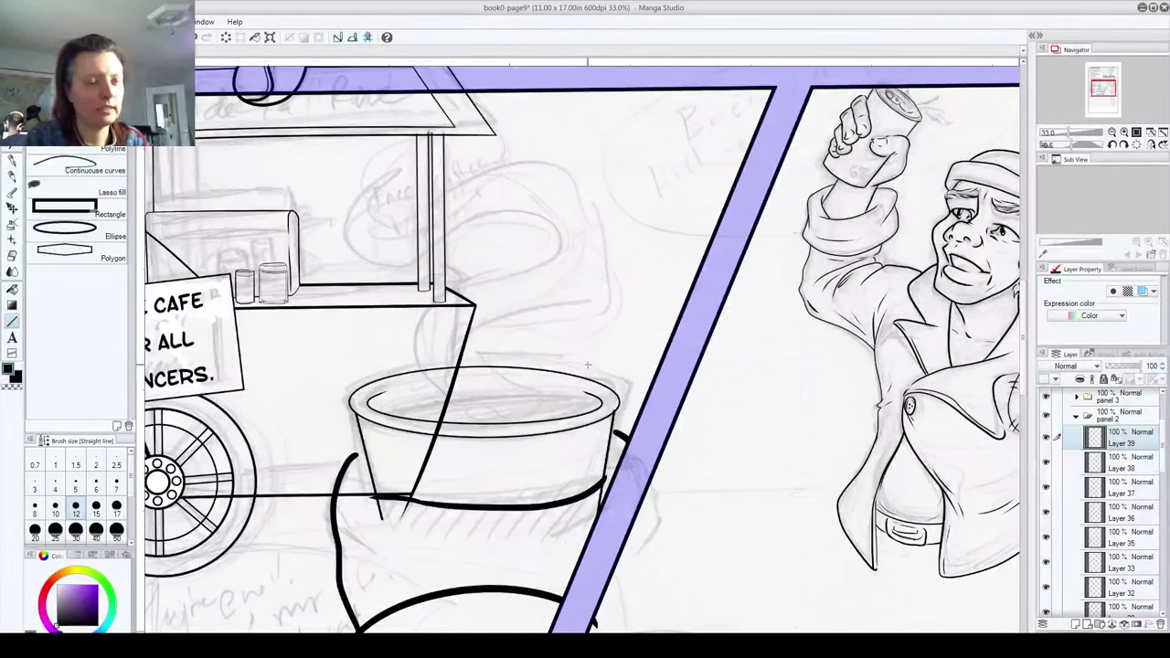
# Step: Trim the lower ends of both cup side lines where they overshoot the thick curve of the cup's base
pyautogui.scroll(5, 596, 393)
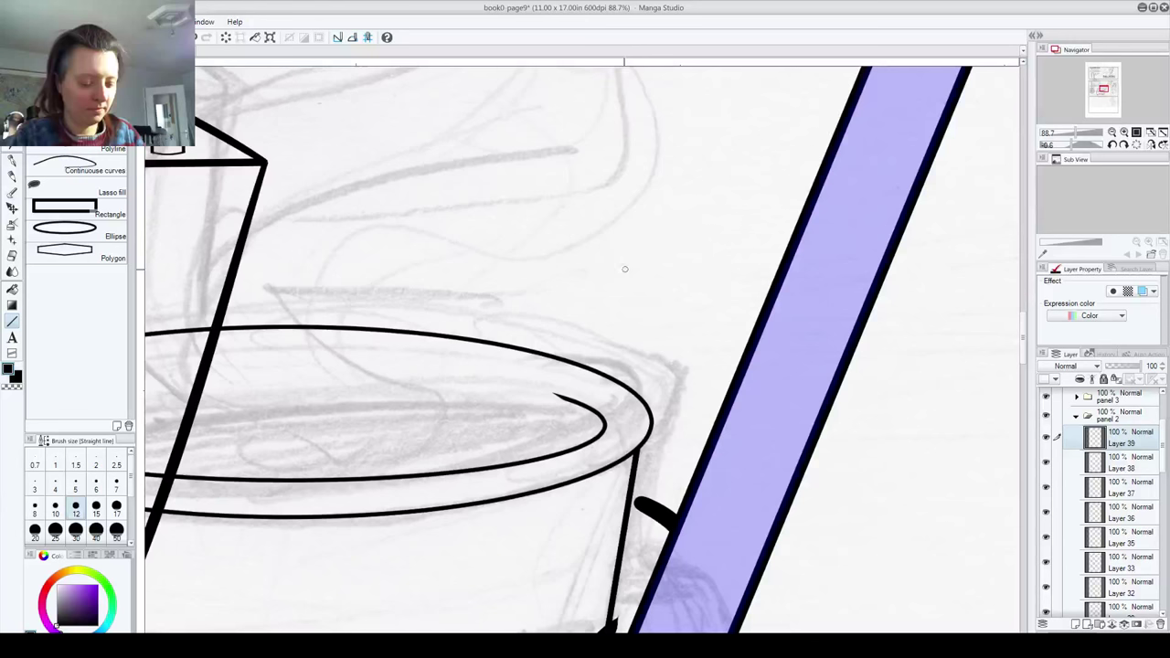
pyautogui.moveTo(627, 269); pyautogui.dragTo(669, 16)
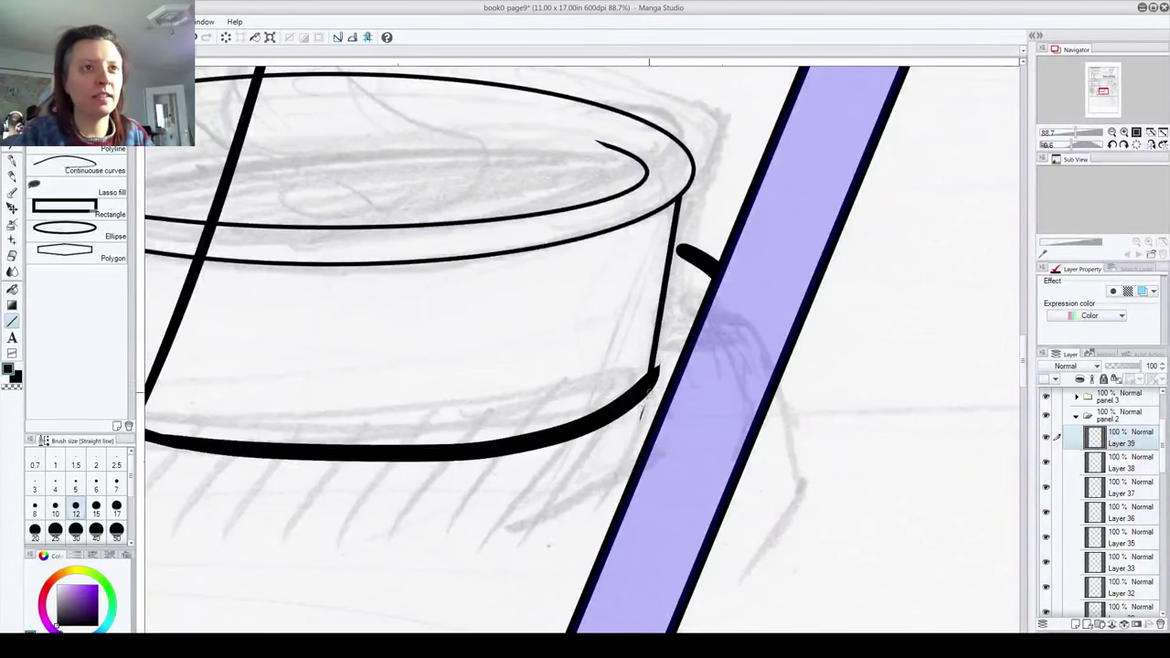
pyautogui.moveTo(255, 531); pyautogui.dragTo(738, 613)
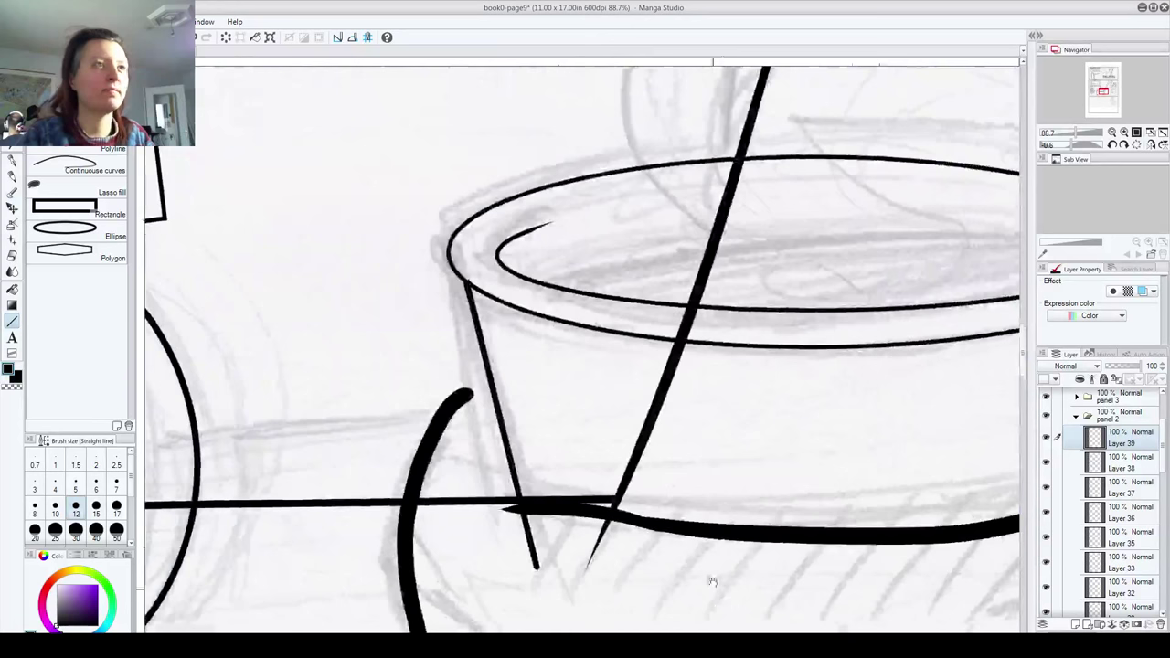
pyautogui.moveTo(537, 567); pyautogui.dragTo(522, 537)
# Step: On Layer 15, erase the cart's horizontal bottom line between the thick outline and the cup's base
pyautogui.moveTo(788, 373); pyautogui.dragTo(599, 257)
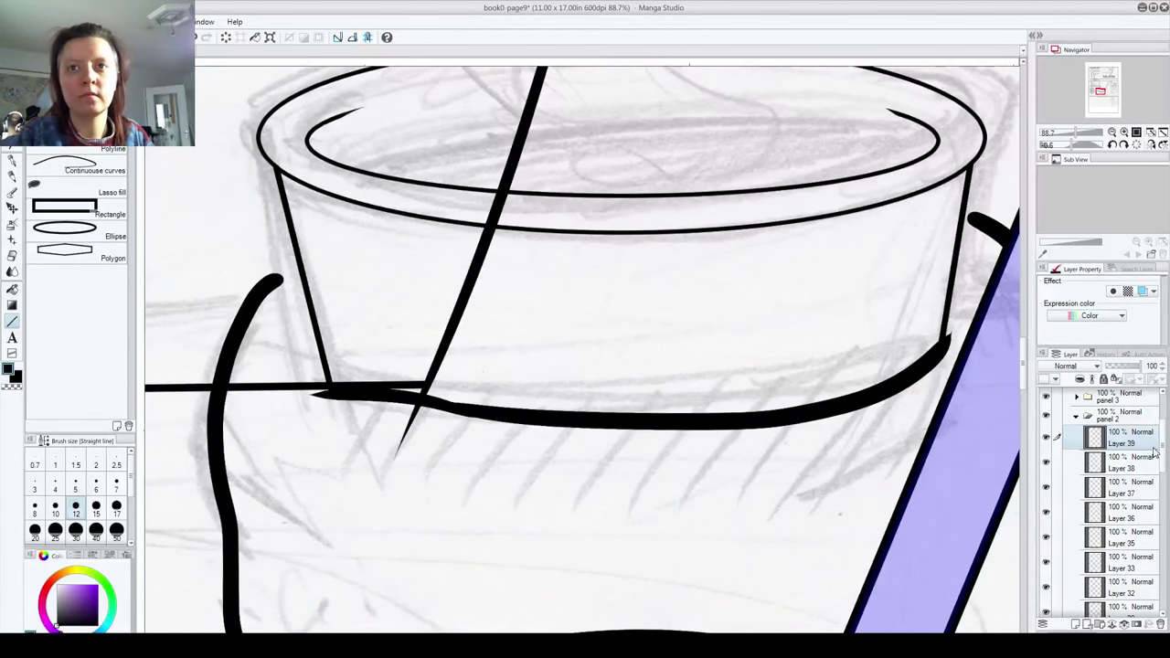
pyautogui.scroll(-3, 1153, 452)
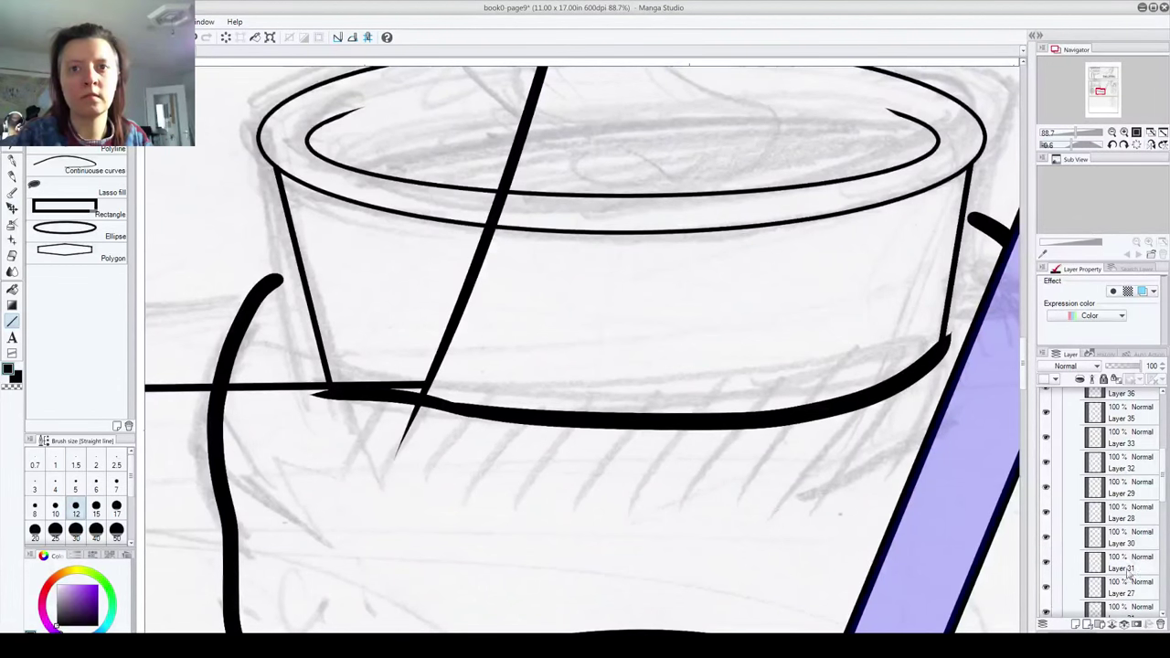
pyautogui.scroll(-6, 1163, 494)
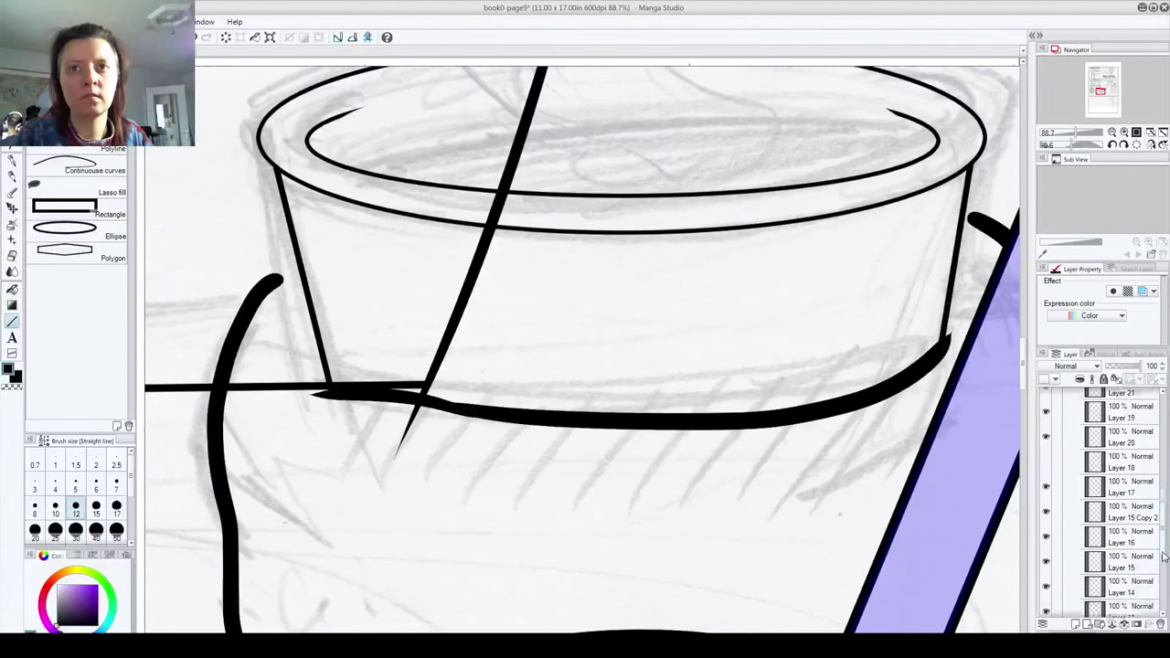
pyautogui.click(1046, 508)
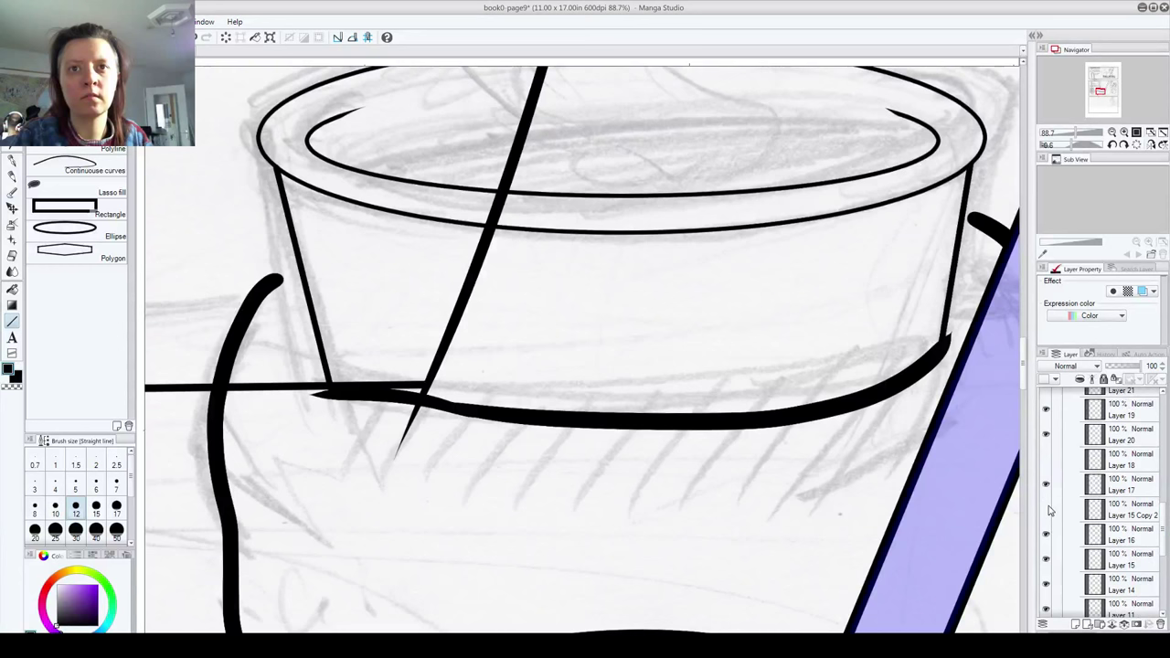
pyautogui.click(1047, 559)
pyautogui.click(1046, 560)
pyautogui.click(1058, 562)
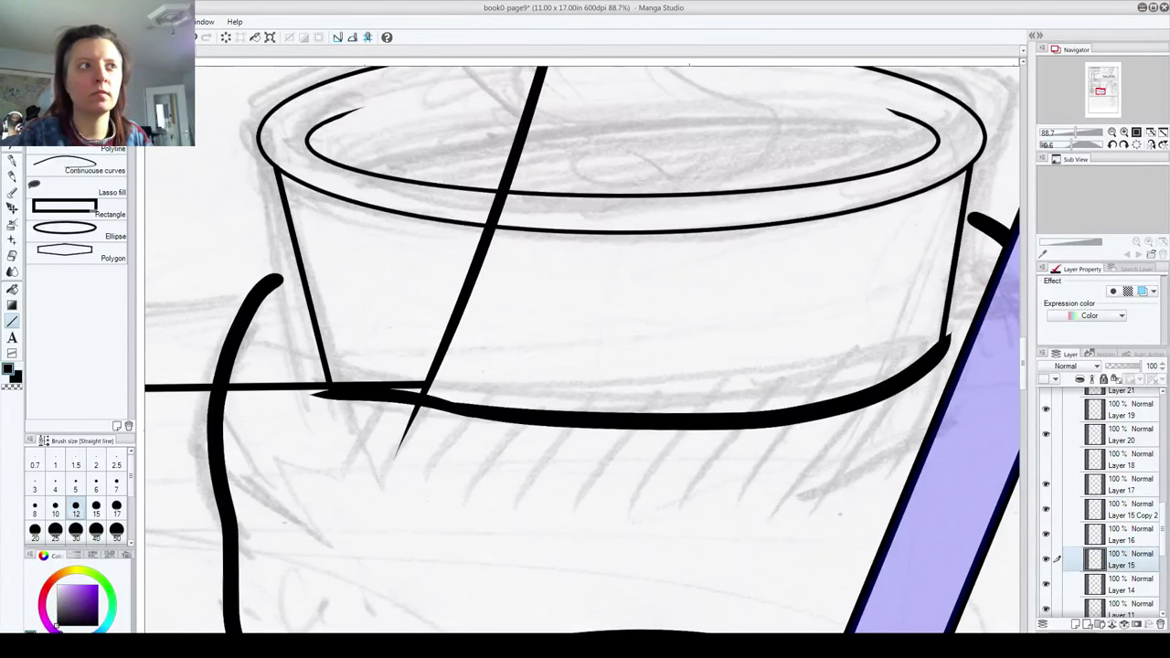
pyautogui.moveTo(307, 388)
pyautogui.mouseDown()
pyautogui.moveTo(236, 388)
pyautogui.moveTo(248, 377)
pyautogui.moveTo(395, 388)
pyautogui.moveTo(299, 389)
pyautogui.moveTo(382, 385)
pyautogui.mouseUp()
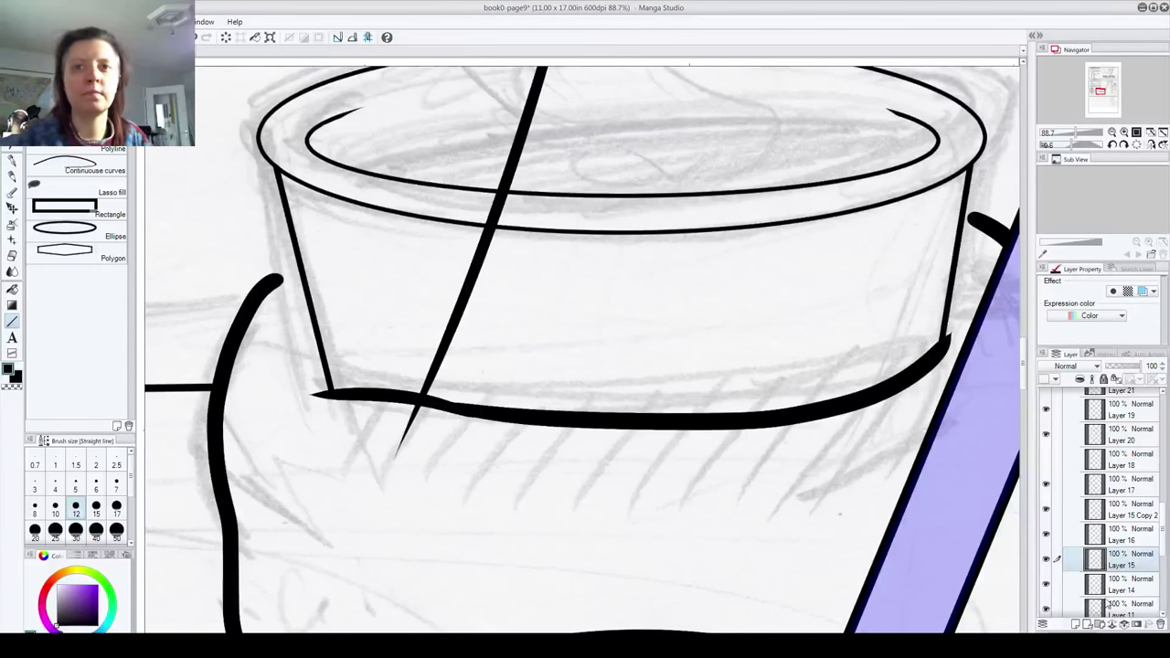
# Step: On Layer 14, erase the cart's slanted side edge where it crosses the cup, up to the outer rim
pyautogui.click(1047, 584)
pyautogui.click(1046, 584)
pyautogui.click(1106, 584)
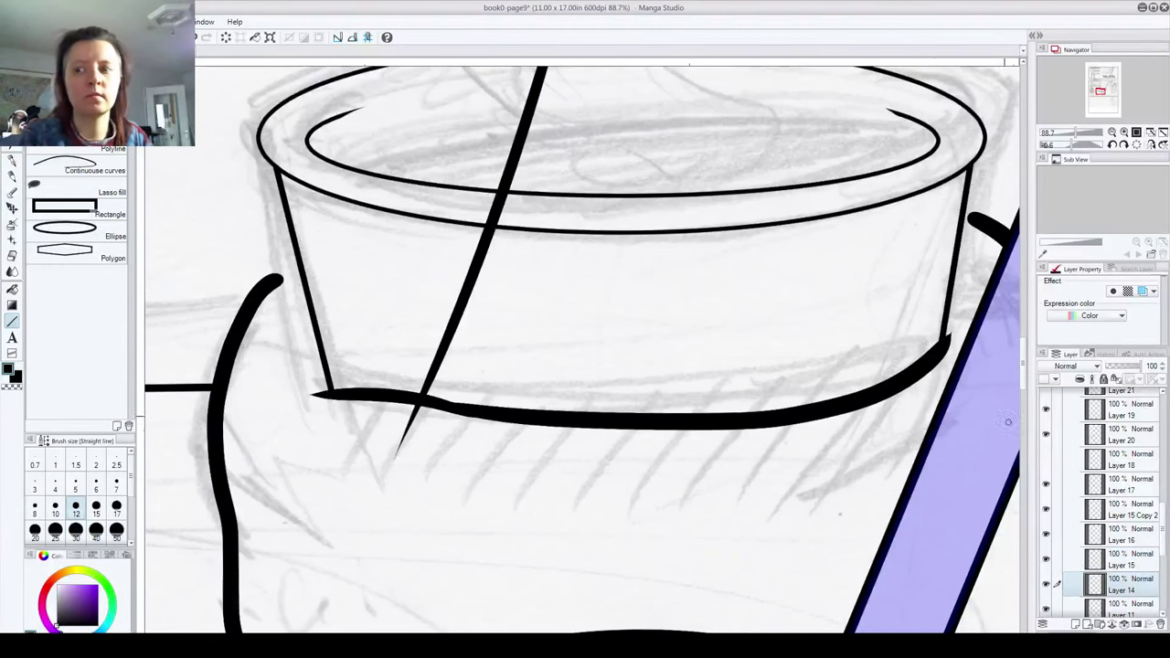
pyautogui.moveTo(400, 451)
pyautogui.mouseDown()
pyautogui.moveTo(439, 351)
pyautogui.moveTo(430, 370)
pyautogui.mouseUp()
pyautogui.moveTo(459, 326); pyautogui.dragTo(514, 176)
pyautogui.moveTo(529, 115); pyautogui.dragTo(517, 183)
pyautogui.moveTo(525, 137); pyautogui.dragTo(523, 163)
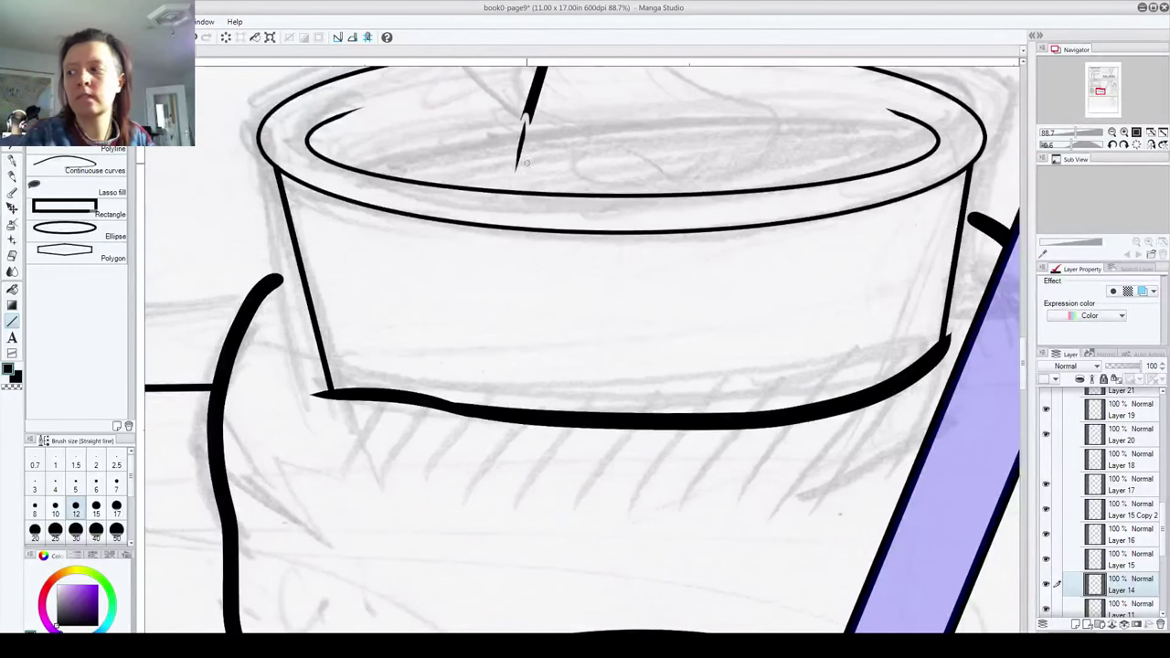
pyautogui.moveTo(494, 244); pyautogui.dragTo(435, 515)
pyautogui.moveTo(470, 375)
pyautogui.mouseDown()
pyautogui.moveTo(470, 409)
pyautogui.moveTo(456, 417)
pyautogui.moveTo(500, 337)
pyautogui.moveTo(472, 352)
pyautogui.moveTo(467, 342)
pyautogui.moveTo(497, 322)
pyautogui.moveTo(479, 364)
pyautogui.mouseUp()
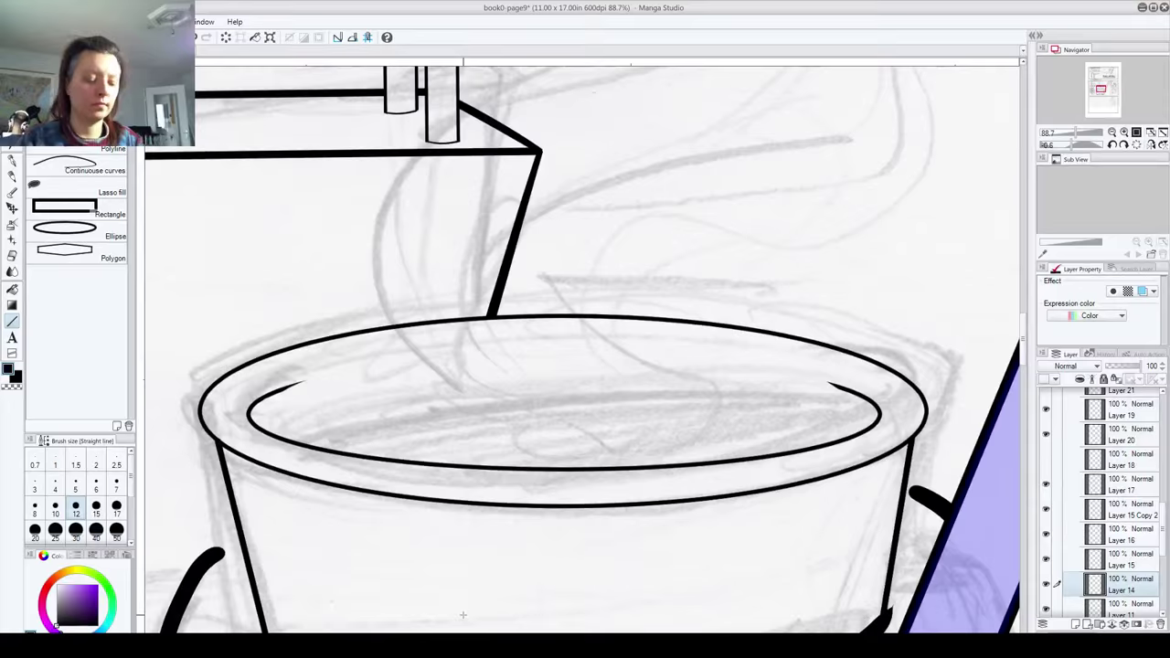
# Step: Review panel 2 as a whole and check the content of several of its layers by toggling their visibility
pyautogui.scroll(-5, 604, 402)
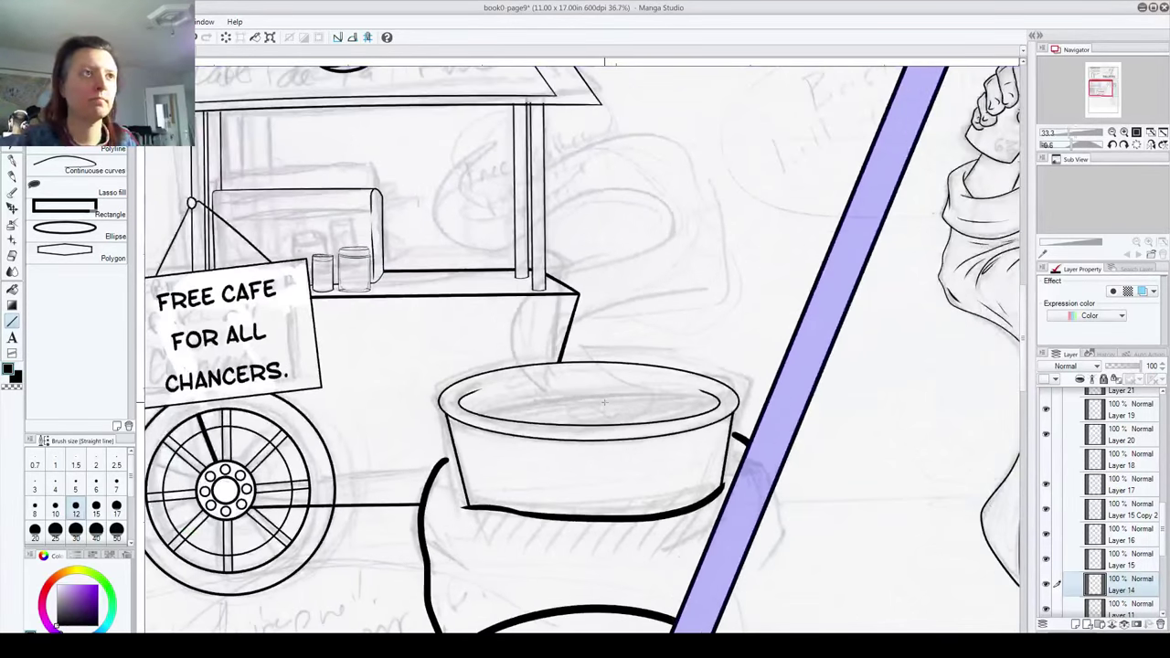
pyautogui.scroll(-3, 606, 370)
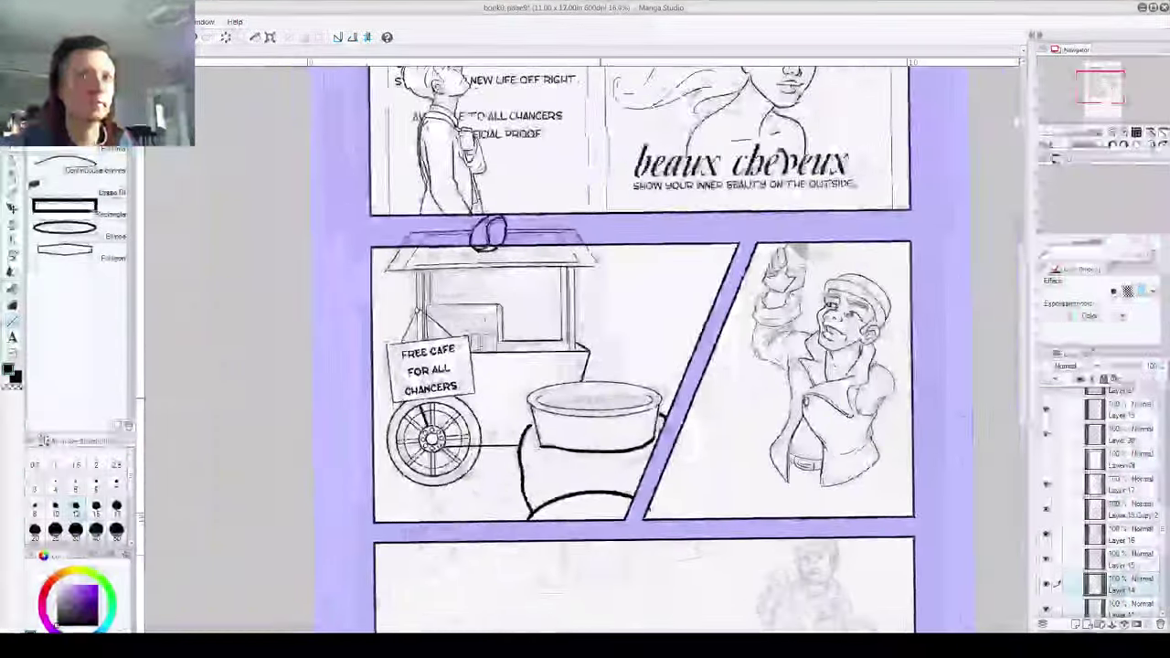
pyautogui.moveTo(456, 523); pyautogui.dragTo(413, 493)
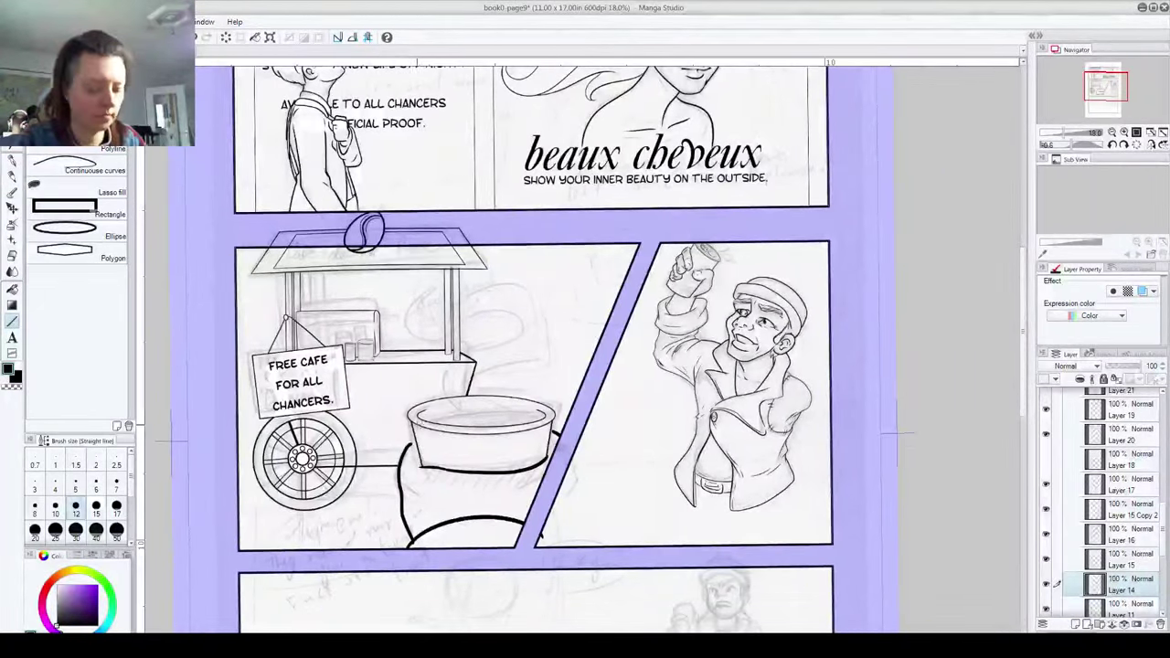
pyautogui.scroll(3, 413, 436)
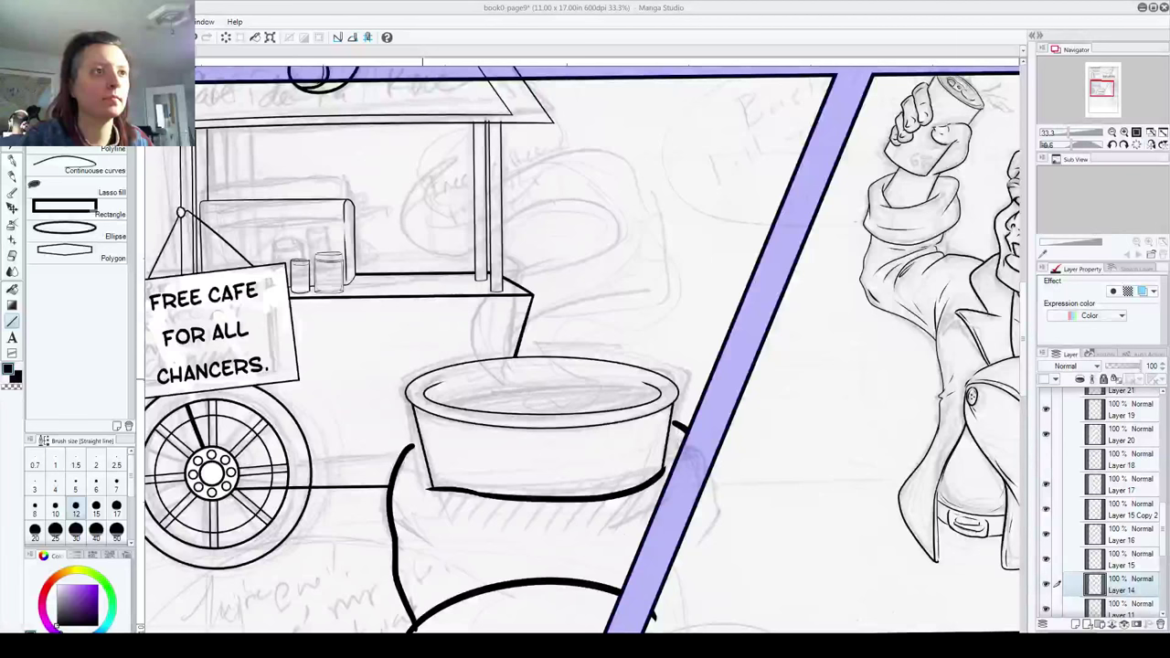
pyautogui.press('p')
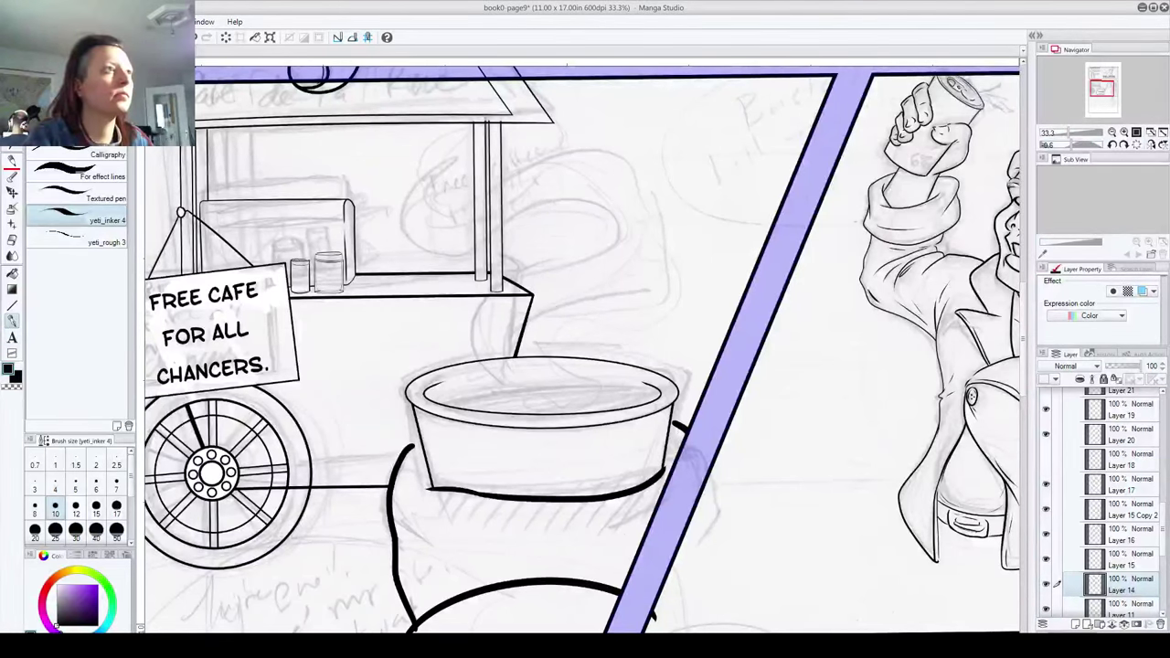
pyautogui.moveTo(12, 157); pyautogui.dragTo(12, 153)
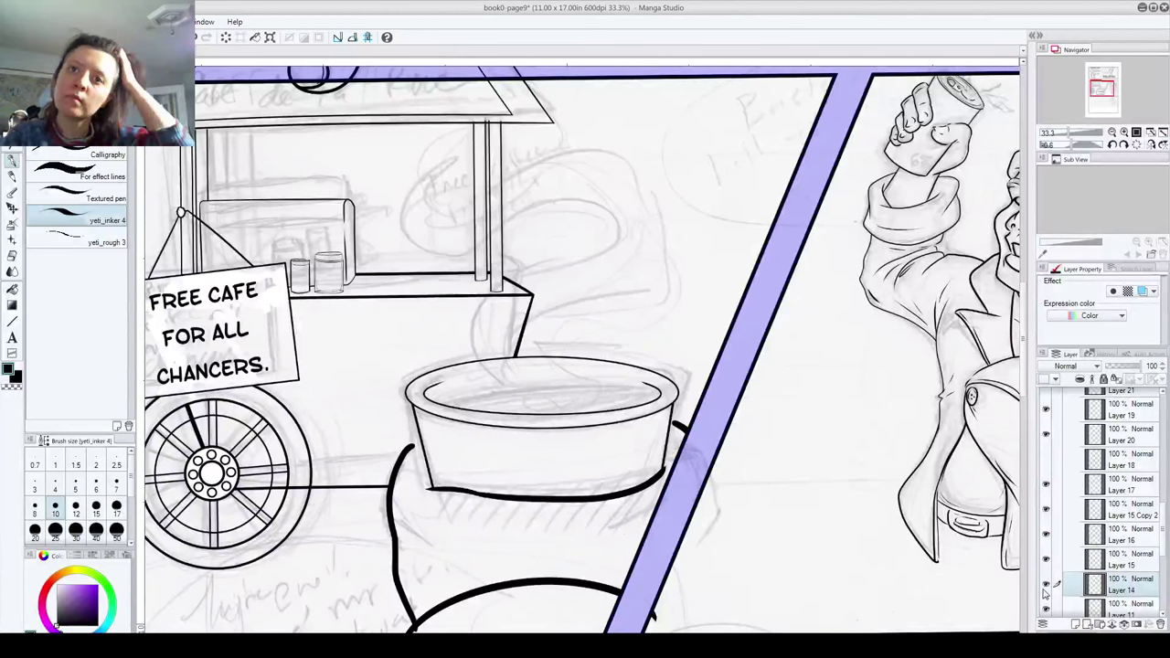
pyautogui.click(1046, 485)
pyautogui.click(1046, 484)
pyautogui.click(1046, 434)
pyautogui.click(1046, 439)
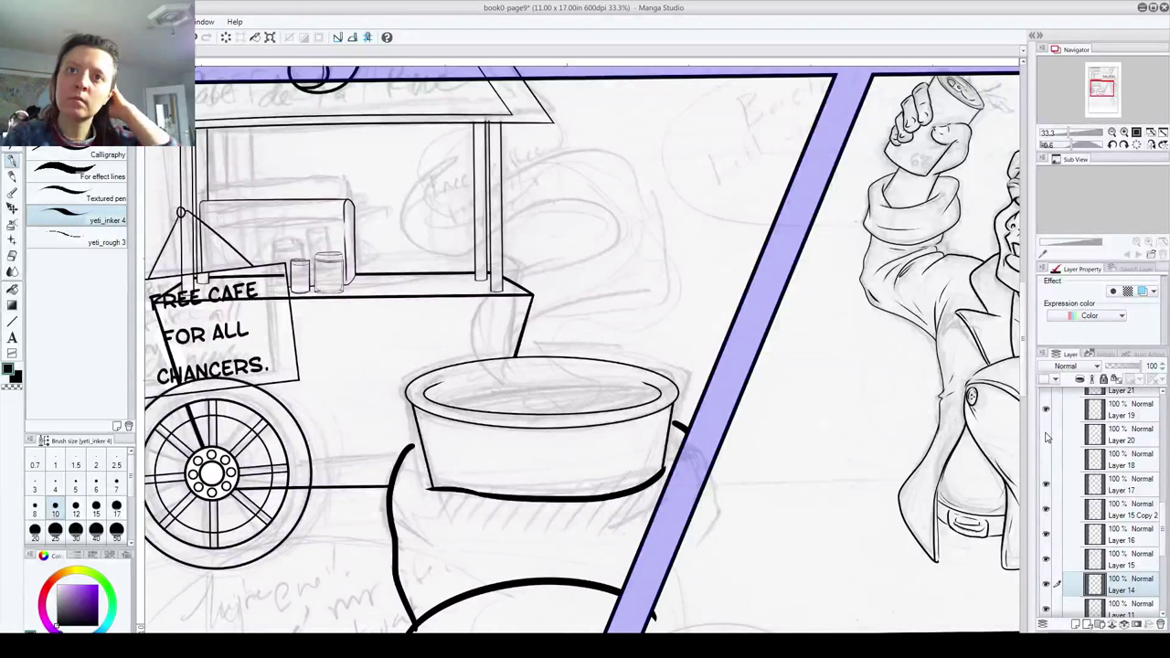
pyautogui.scroll(3, 1060, 470)
pyautogui.click(1047, 478)
pyautogui.click(1048, 468)
pyautogui.click(1049, 457)
pyautogui.click(1049, 457)
# Step: Locate Layer 9 and extend its thick outlines to meet the cup's sides, using the yeti_inker 4 pen at size 15
pyautogui.moveTo(1163, 469); pyautogui.dragTo(1164, 574)
pyautogui.click(1047, 528)
pyautogui.click(1047, 528)
pyautogui.click(1047, 503)
pyautogui.click(1047, 503)
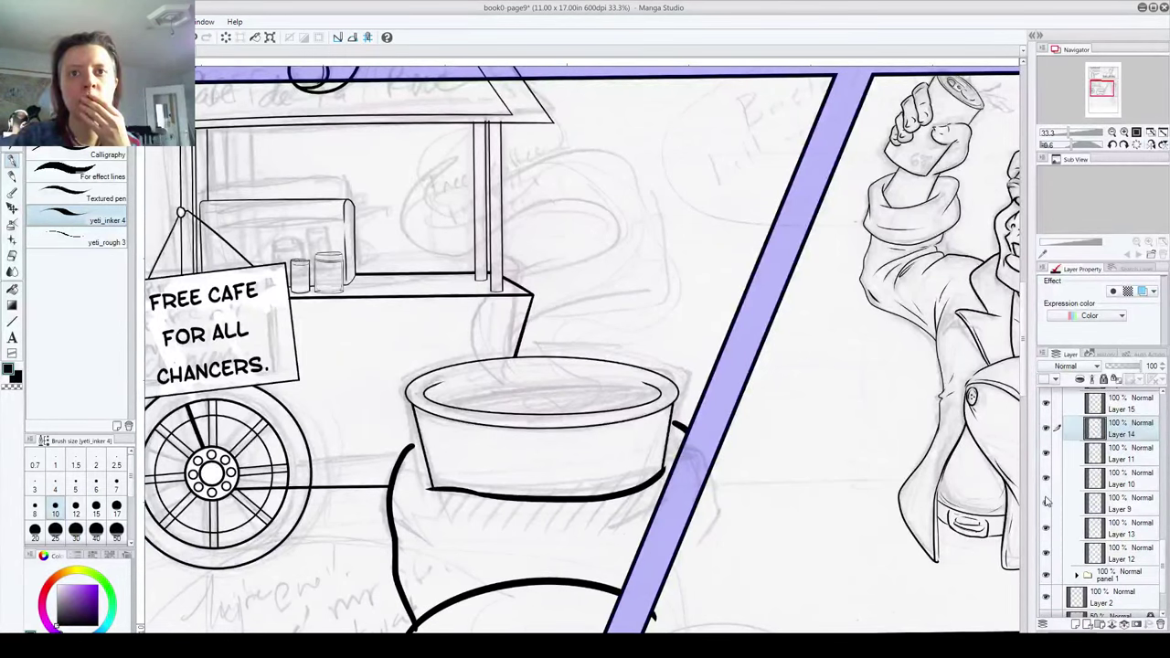
pyautogui.click(1111, 503)
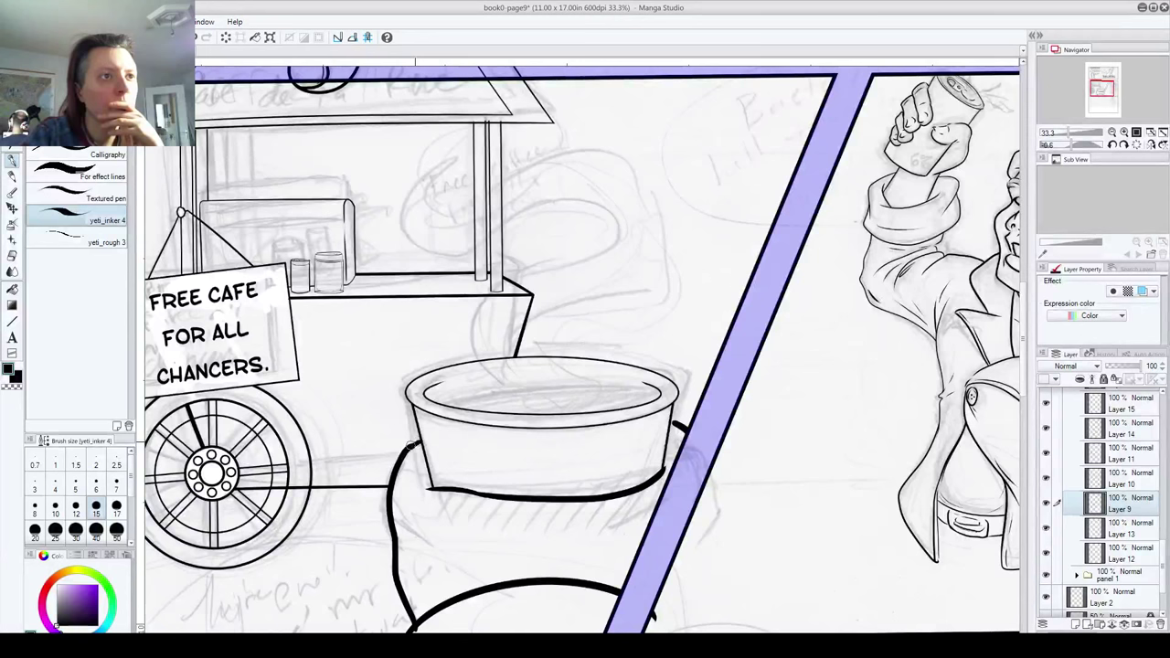
pyautogui.moveTo(656, 477); pyautogui.dragTo(673, 432)
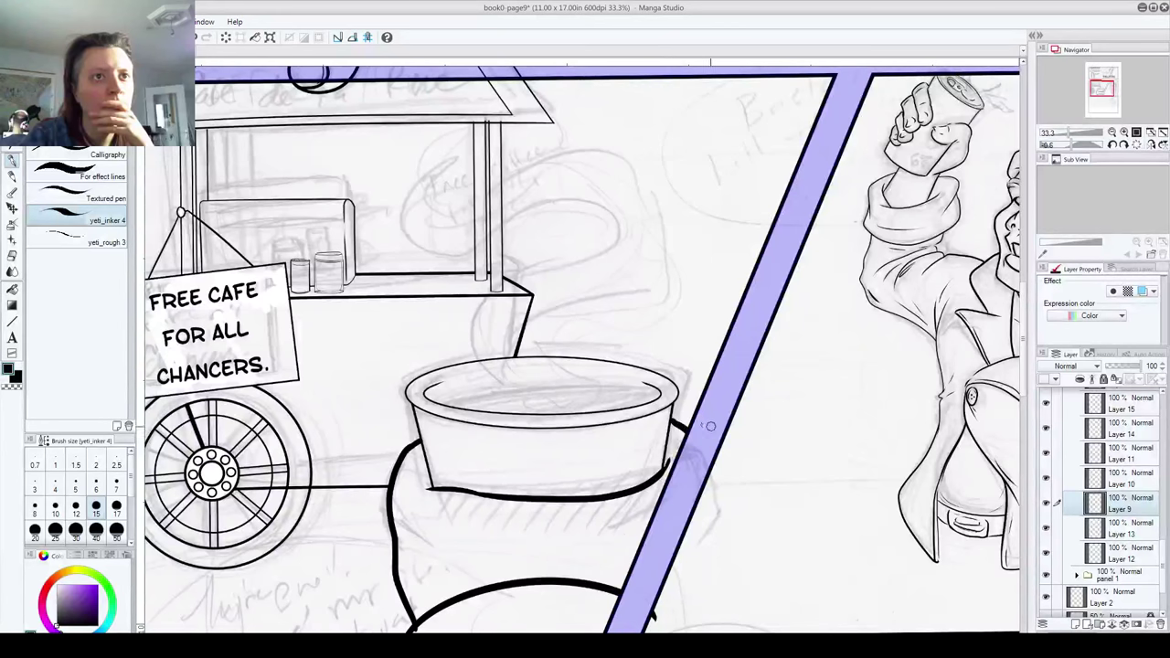
# Step: Try to ink a thick stroke curving up at the left end of the cup's base
pyautogui.moveTo(470, 580); pyautogui.dragTo(454, 556)
pyautogui.hotkey('ctrl', 'z')
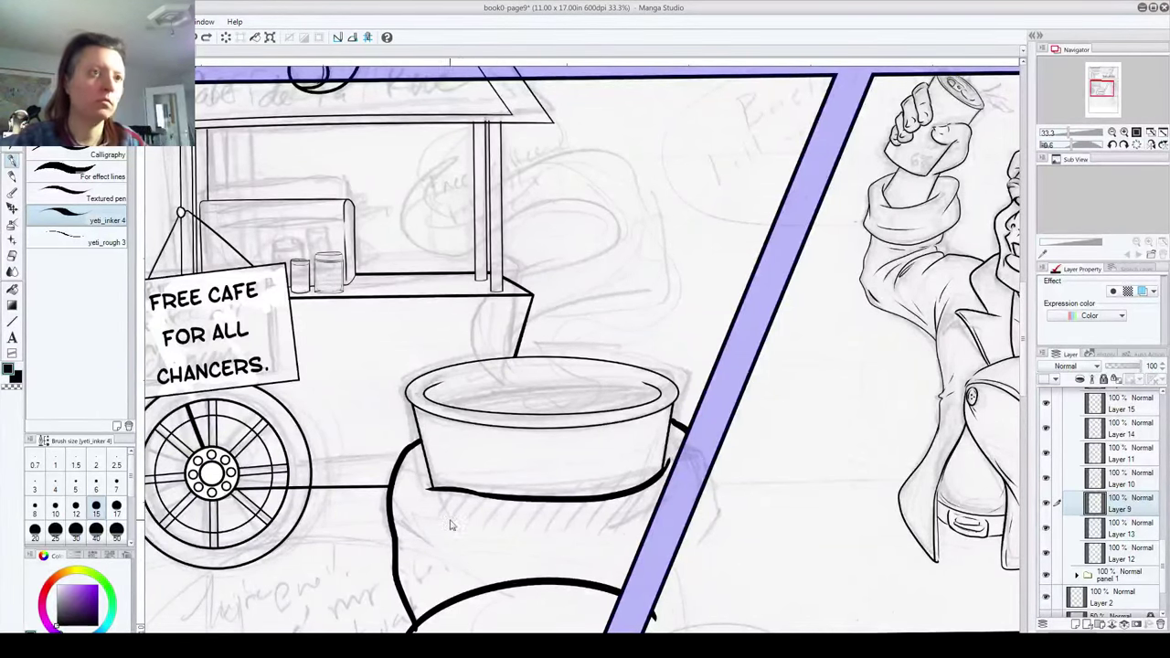
pyautogui.moveTo(450, 490); pyautogui.dragTo(417, 466)
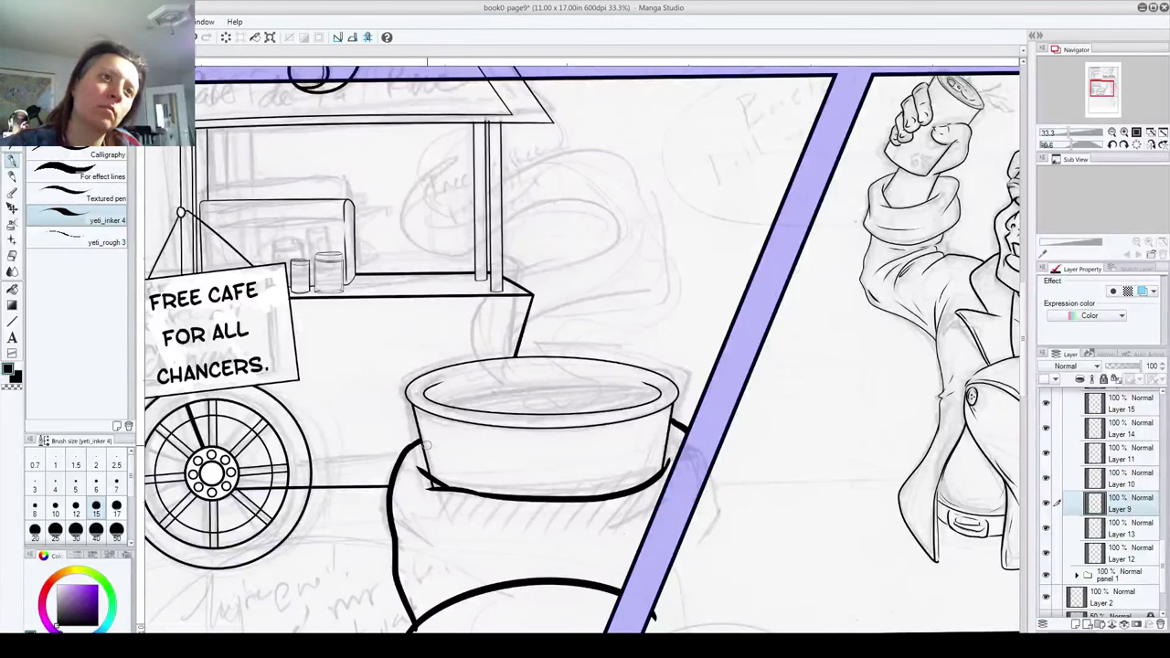
pyautogui.hotkey('ctrl', 'z')
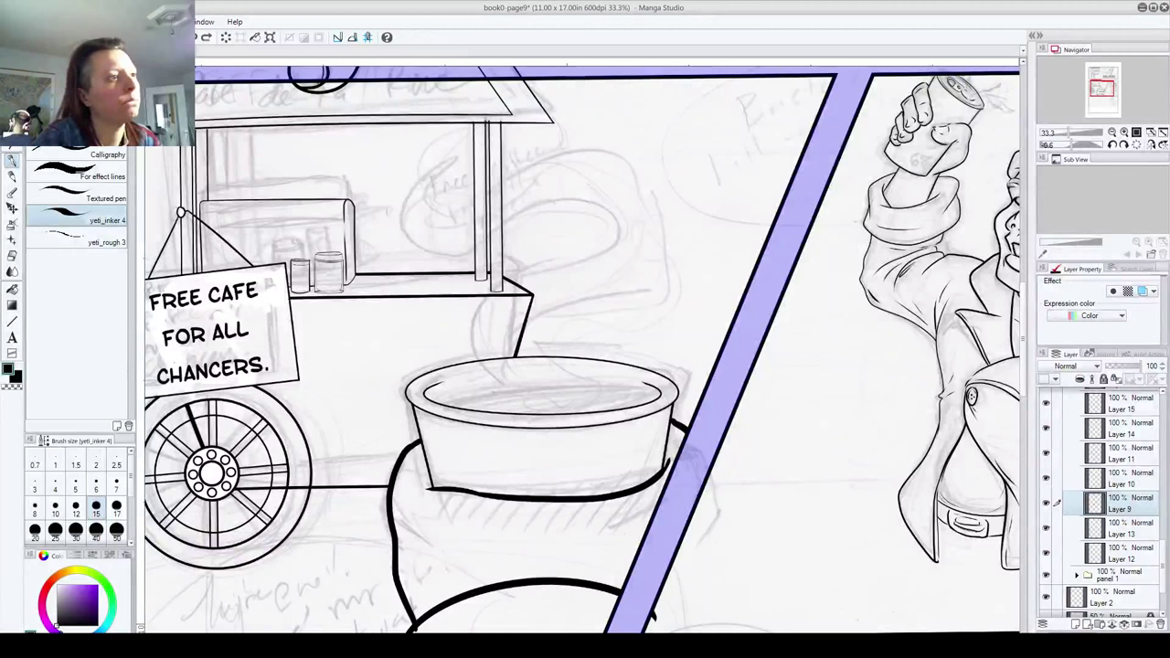
# Step: Erase the thick curved line along the cup's base on Layer 9 and return to the yeti_inker 4 pen
pyautogui.press('e')
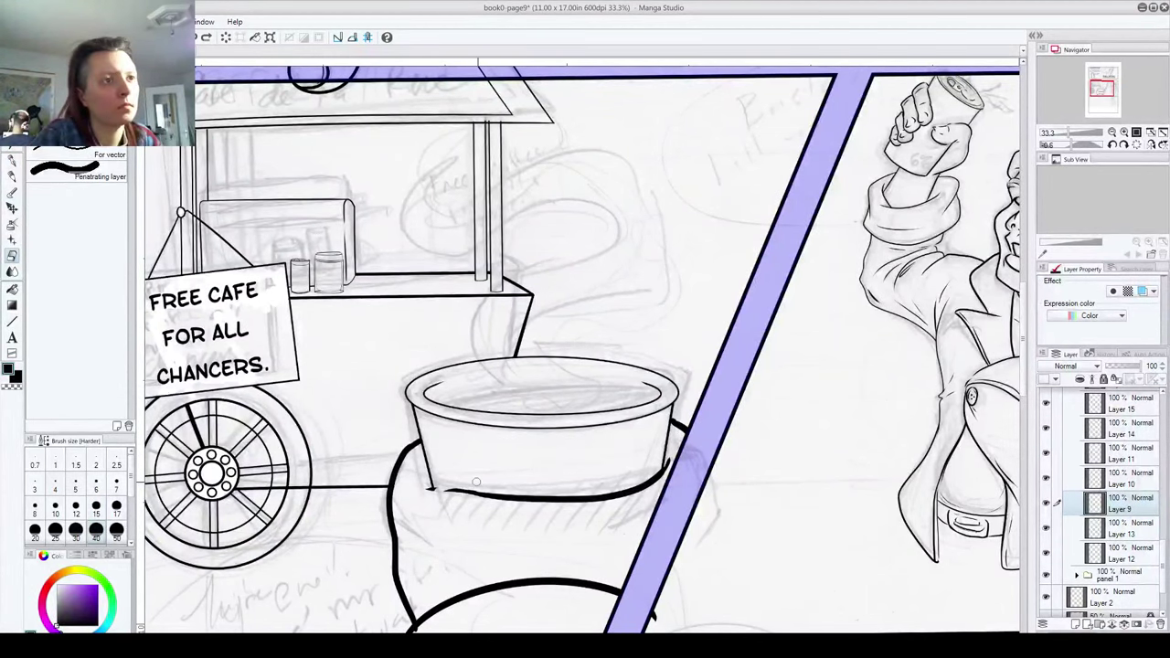
pyautogui.moveTo(475, 482); pyautogui.dragTo(651, 483)
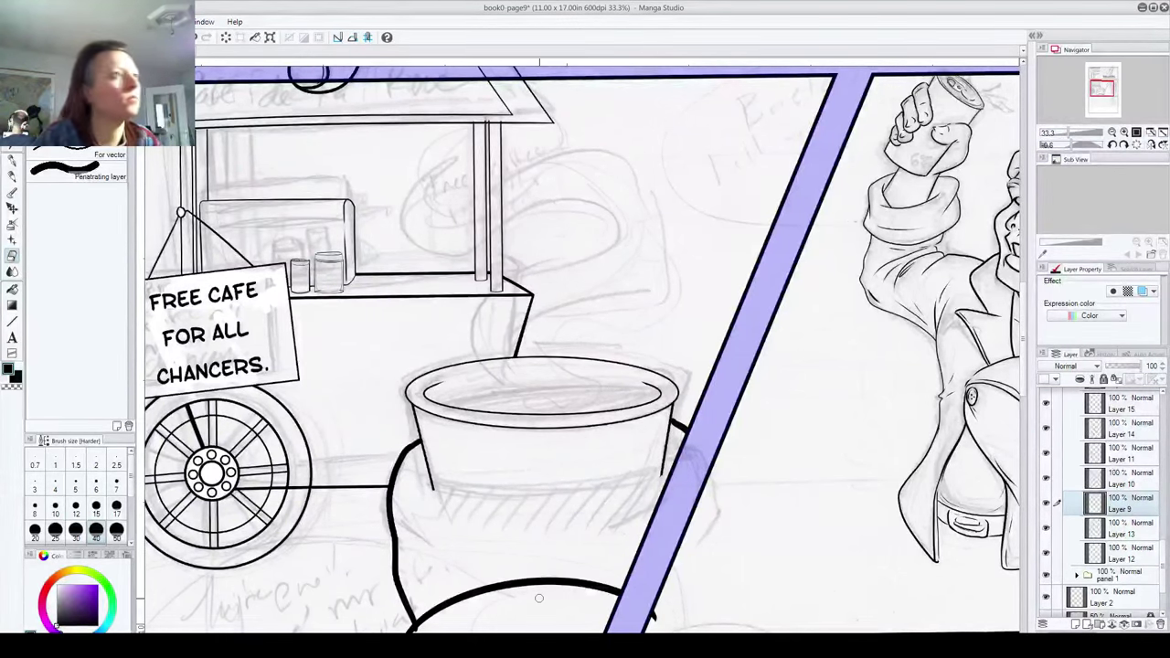
pyautogui.click(12, 161)
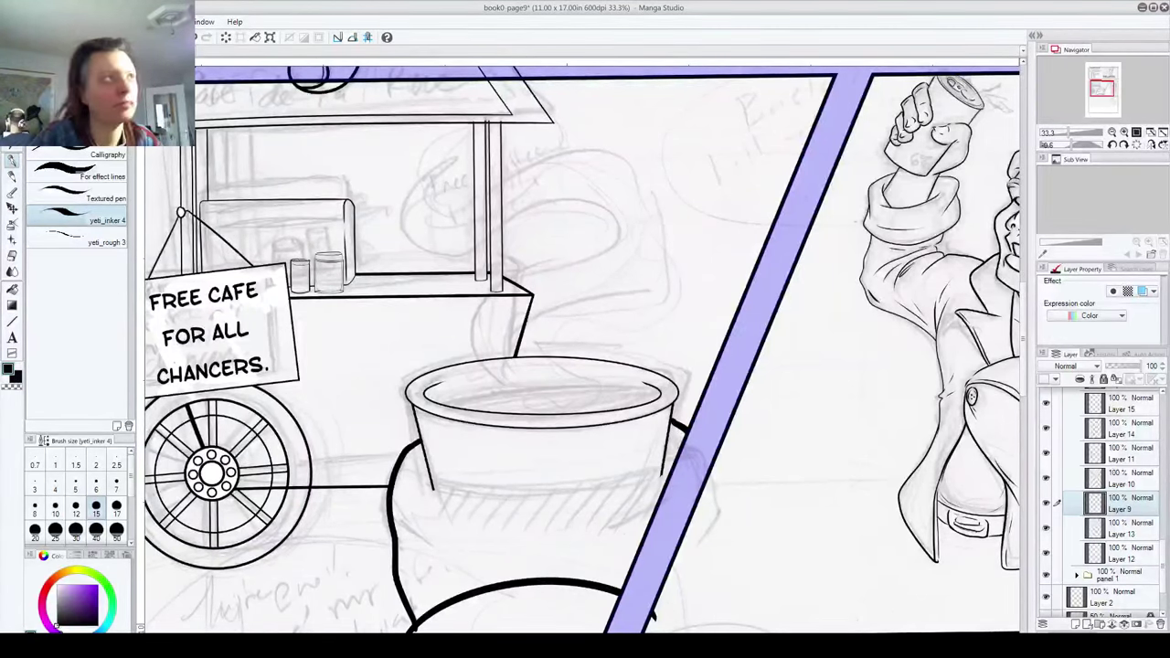
# Step: Ink a thick curved line along the cup's base on Layer 9, joining the lower ends of both sides
pyautogui.moveTo(499, 511); pyautogui.dragTo(670, 466)
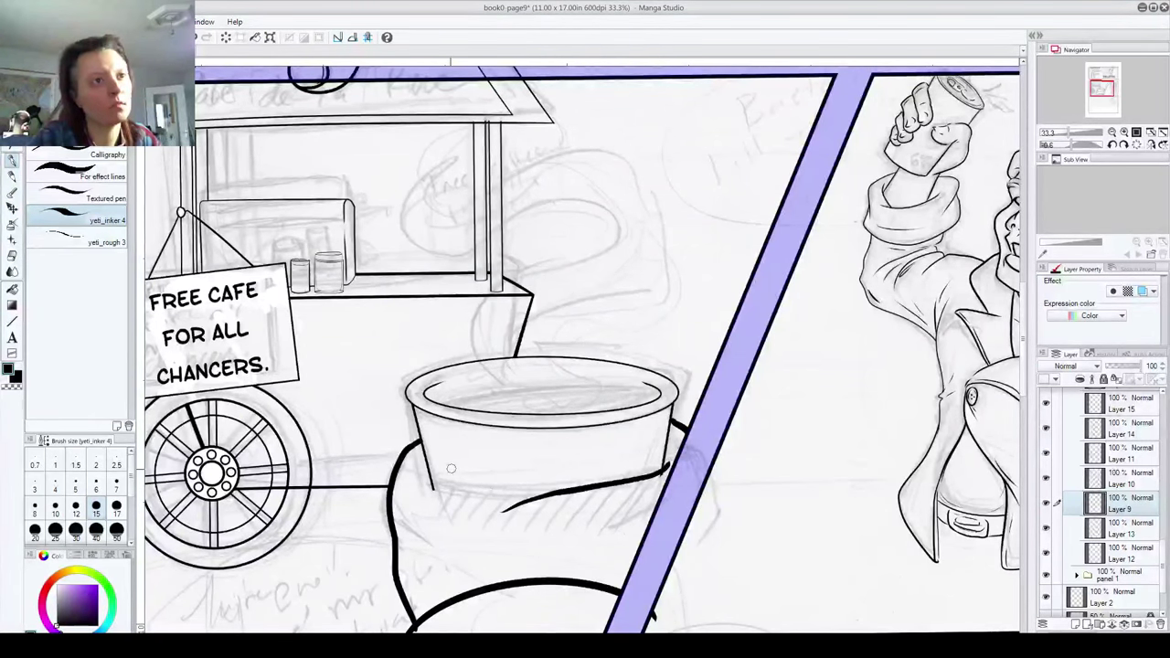
pyautogui.hotkey('ctrl', 'z')
pyautogui.moveTo(426, 477)
pyautogui.mouseDown()
pyautogui.moveTo(508, 508)
pyautogui.moveTo(495, 514)
pyautogui.moveTo(459, 502)
pyautogui.moveTo(525, 507)
pyautogui.mouseUp()
pyautogui.hotkey('ctrl', 'z')
pyautogui.hotkey('ctrl', 'z')
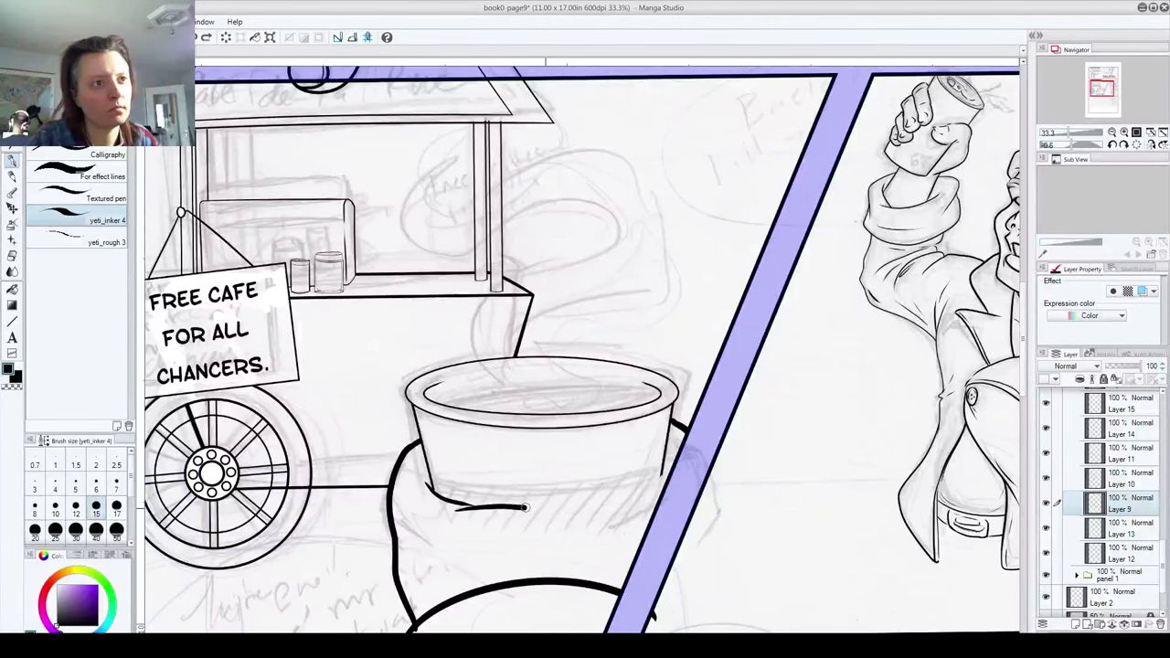
pyautogui.hotkey('ctrl', 'z')
pyautogui.moveTo(425, 479)
pyautogui.mouseDown()
pyautogui.moveTo(501, 512)
pyautogui.moveTo(596, 514)
pyautogui.moveTo(544, 517)
pyautogui.moveTo(670, 456)
pyautogui.mouseUp()
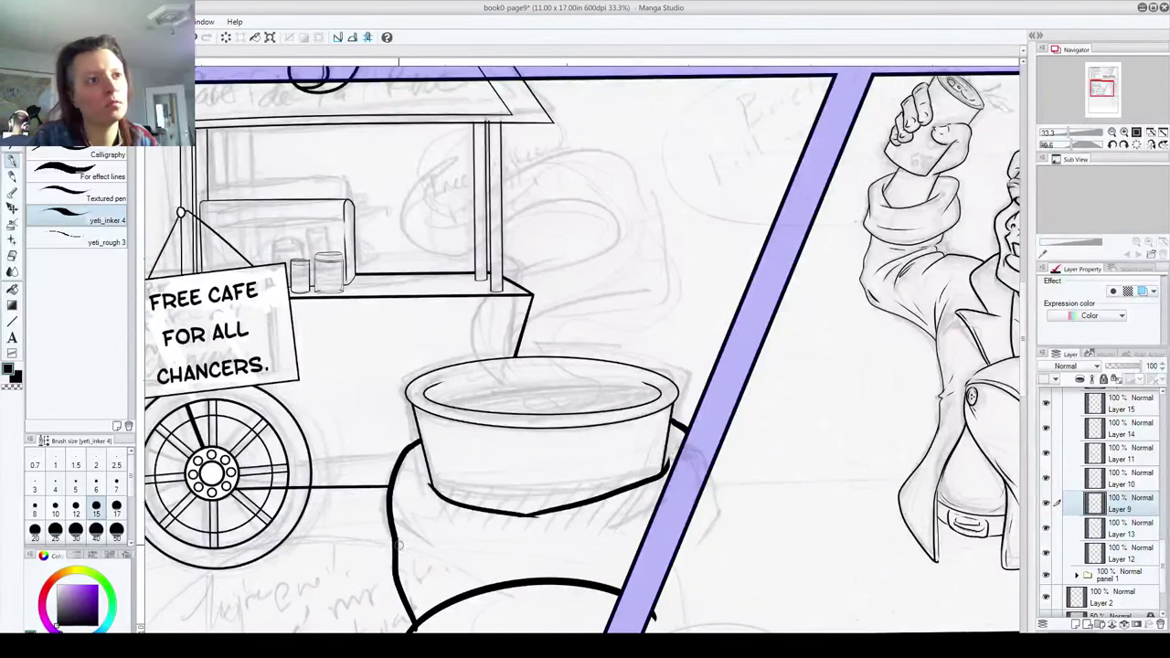
# Step: Add a new layer above Layer 9 and ink the two outer outlines of the steam rising from the cup at size 10
pyautogui.moveTo(534, 389); pyautogui.dragTo(510, 436)
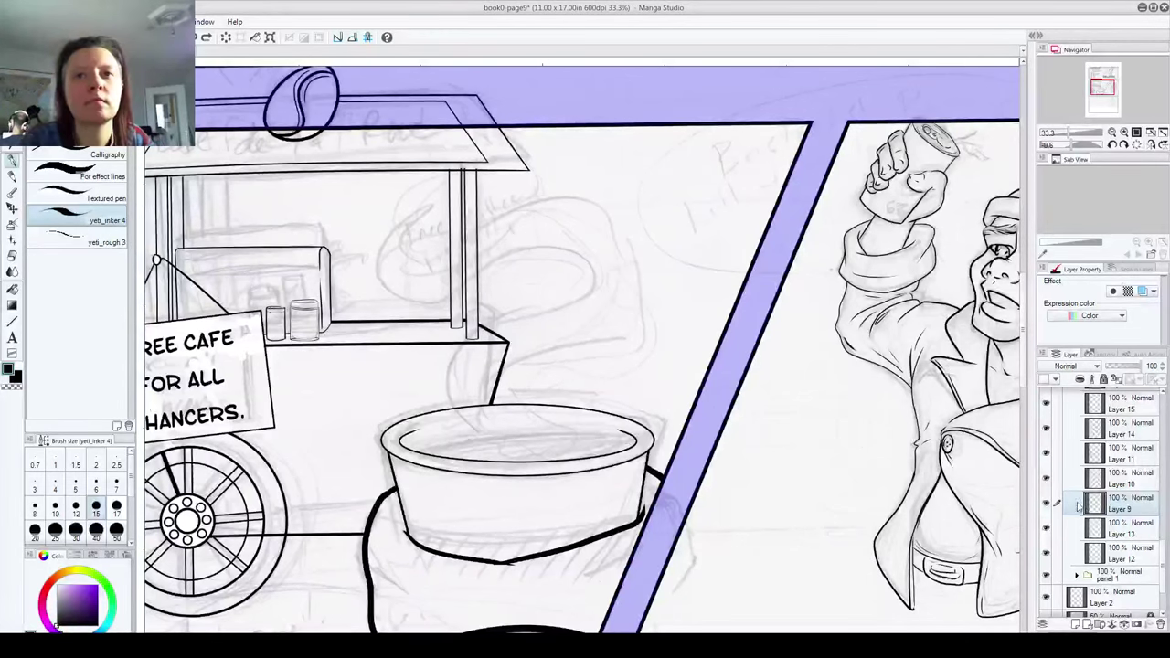
pyautogui.click(1047, 504)
pyautogui.click(1048, 479)
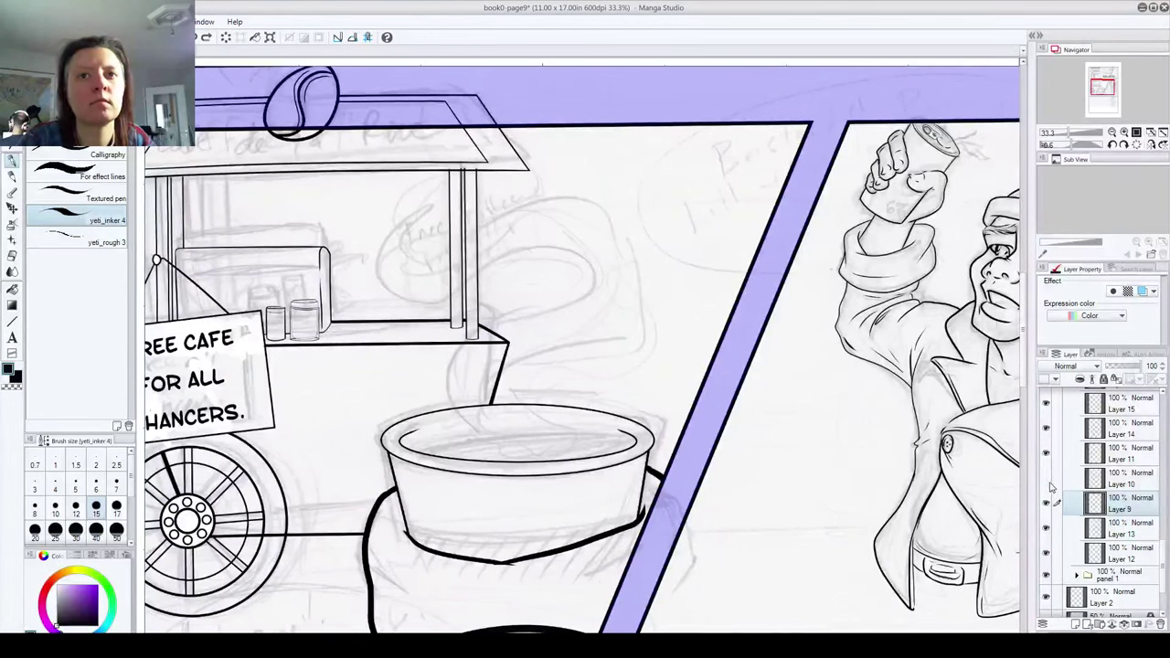
pyautogui.click(1082, 625)
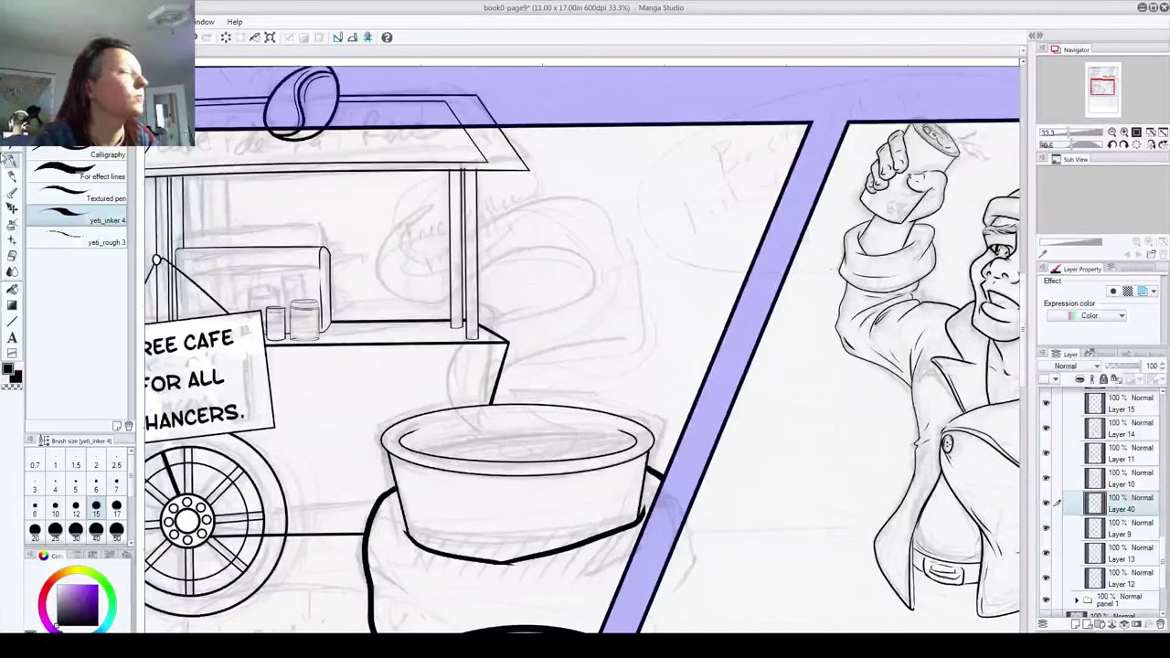
pyautogui.click(55, 508)
pyautogui.moveTo(482, 437)
pyautogui.mouseDown()
pyautogui.moveTo(448, 366)
pyautogui.moveTo(501, 320)
pyautogui.moveTo(594, 294)
pyautogui.moveTo(593, 252)
pyautogui.moveTo(523, 243)
pyautogui.moveTo(430, 289)
pyautogui.moveTo(375, 241)
pyautogui.moveTo(454, 203)
pyautogui.mouseUp()
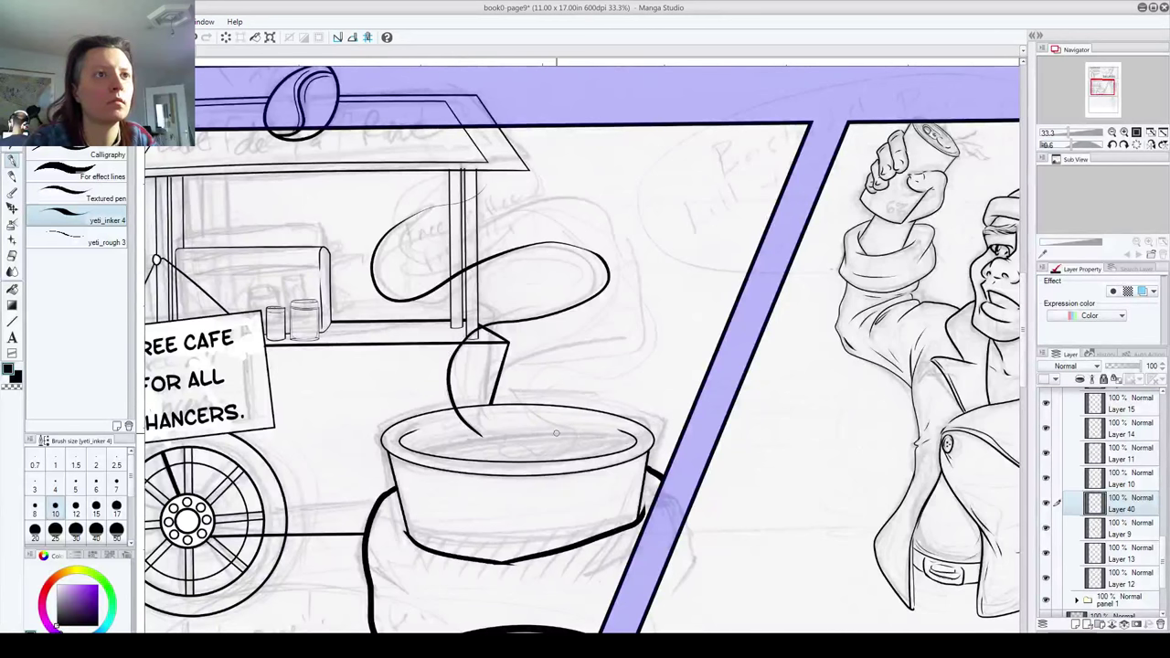
pyautogui.moveTo(555, 434)
pyautogui.mouseDown()
pyautogui.moveTo(656, 294)
pyautogui.moveTo(650, 267)
pyautogui.moveTo(604, 182)
pyautogui.moveTo(576, 179)
pyautogui.moveTo(480, 197)
pyautogui.moveTo(404, 272)
pyautogui.moveTo(389, 252)
pyautogui.moveTo(503, 190)
pyautogui.mouseUp()
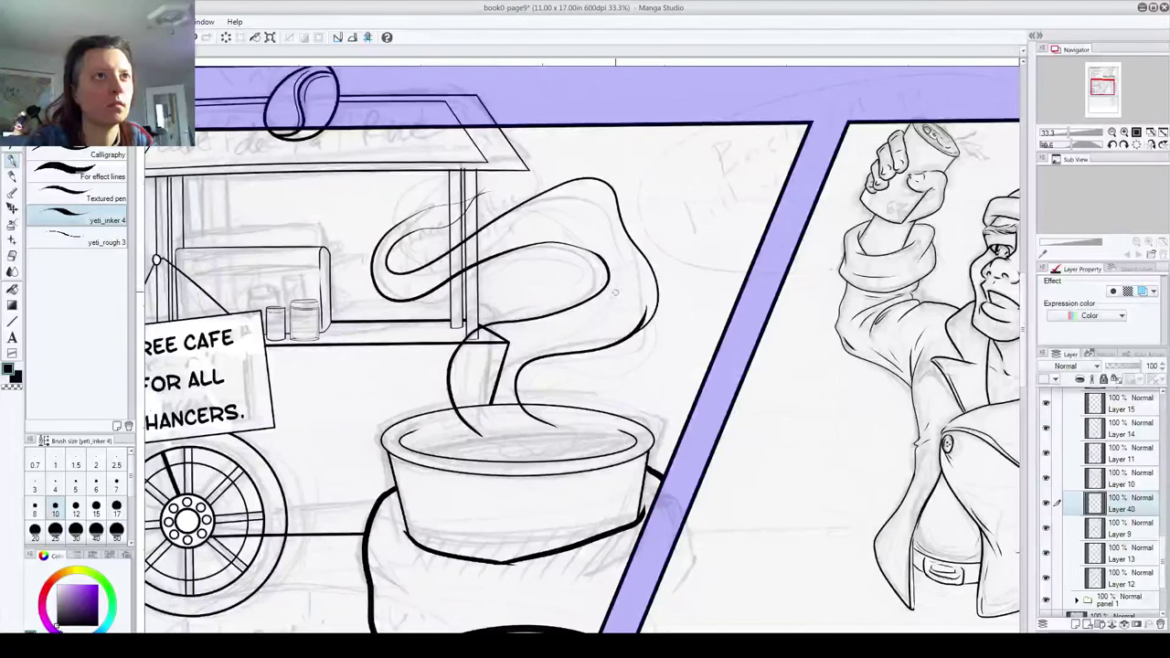
# Step: Ink thinner inner contour lines inside the steam, following its curves from the cup up through the loops
pyautogui.moveTo(509, 439)
pyautogui.mouseDown()
pyautogui.moveTo(471, 398)
pyautogui.moveTo(485, 357)
pyautogui.moveTo(596, 336)
pyautogui.moveTo(649, 299)
pyautogui.moveTo(638, 256)
pyautogui.mouseUp()
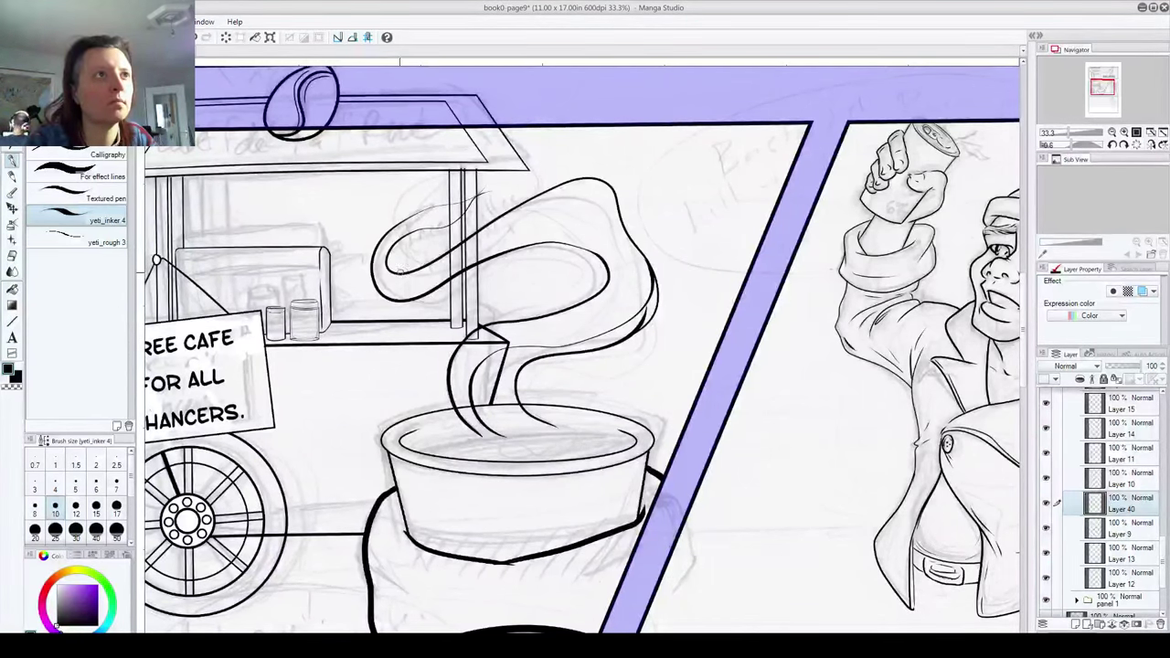
pyautogui.moveTo(407, 272)
pyautogui.mouseDown()
pyautogui.moveTo(607, 216)
pyautogui.moveTo(627, 298)
pyautogui.mouseUp()
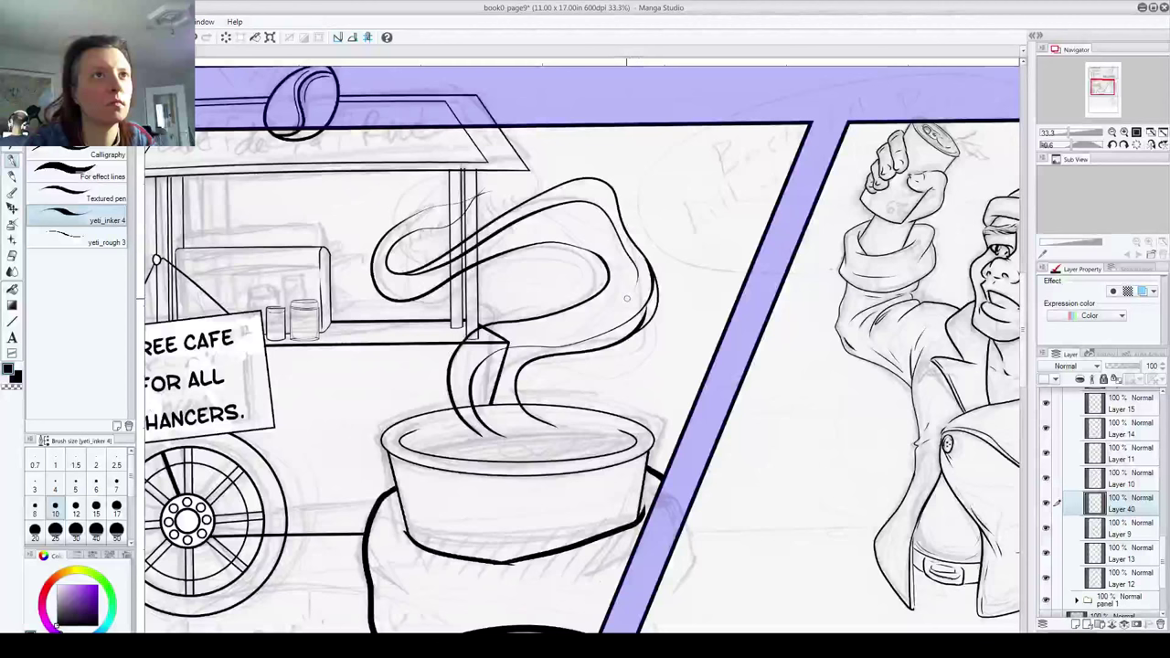
pyautogui.moveTo(390, 256)
pyautogui.mouseDown()
pyautogui.moveTo(407, 225)
pyautogui.moveTo(453, 204)
pyautogui.mouseUp()
pyautogui.hotkey('ctrl', 'z')
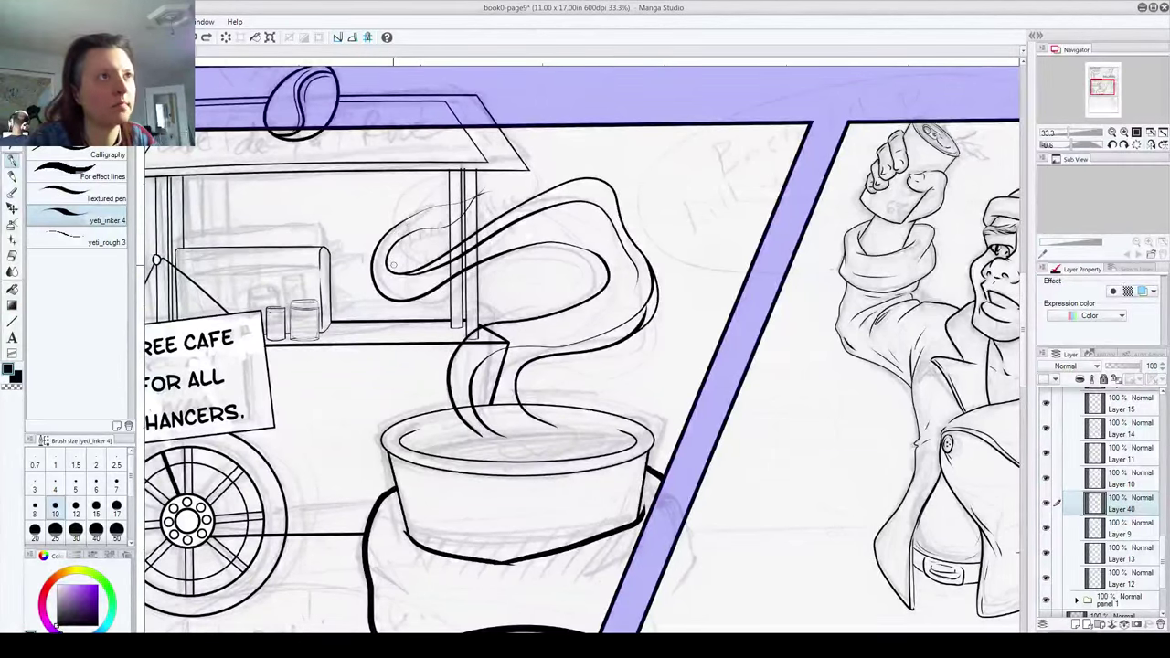
pyautogui.moveTo(388, 267)
pyautogui.mouseDown()
pyautogui.moveTo(435, 220)
pyautogui.moveTo(375, 262)
pyautogui.moveTo(392, 291)
pyautogui.mouseUp()
pyautogui.moveTo(501, 373)
pyautogui.mouseDown()
pyautogui.moveTo(490, 410)
pyautogui.moveTo(534, 455)
pyautogui.mouseUp()
pyautogui.hotkey('ctrl', 'z')
pyautogui.moveTo(560, 346)
pyautogui.mouseDown()
pyautogui.moveTo(495, 382)
pyautogui.moveTo(538, 455)
pyautogui.mouseUp()
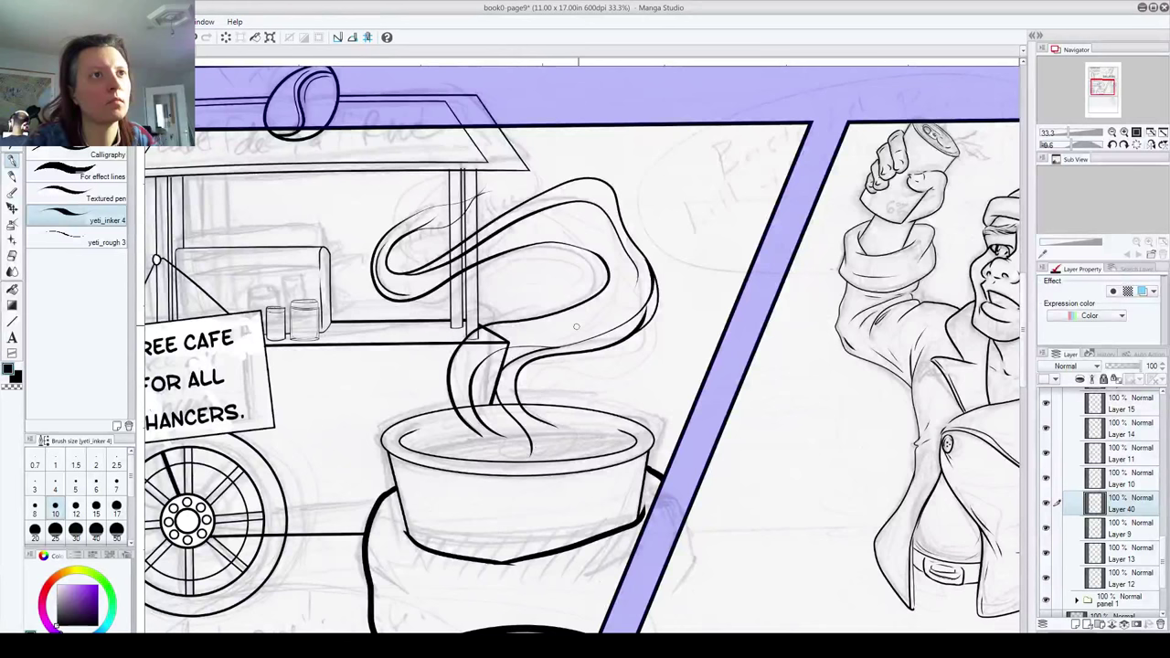
pyautogui.moveTo(576, 326); pyautogui.dragTo(560, 219)
pyautogui.hotkey('ctrl', 'z')
pyautogui.moveTo(552, 328)
pyautogui.mouseDown()
pyautogui.moveTo(591, 313)
pyautogui.moveTo(621, 277)
pyautogui.mouseUp()
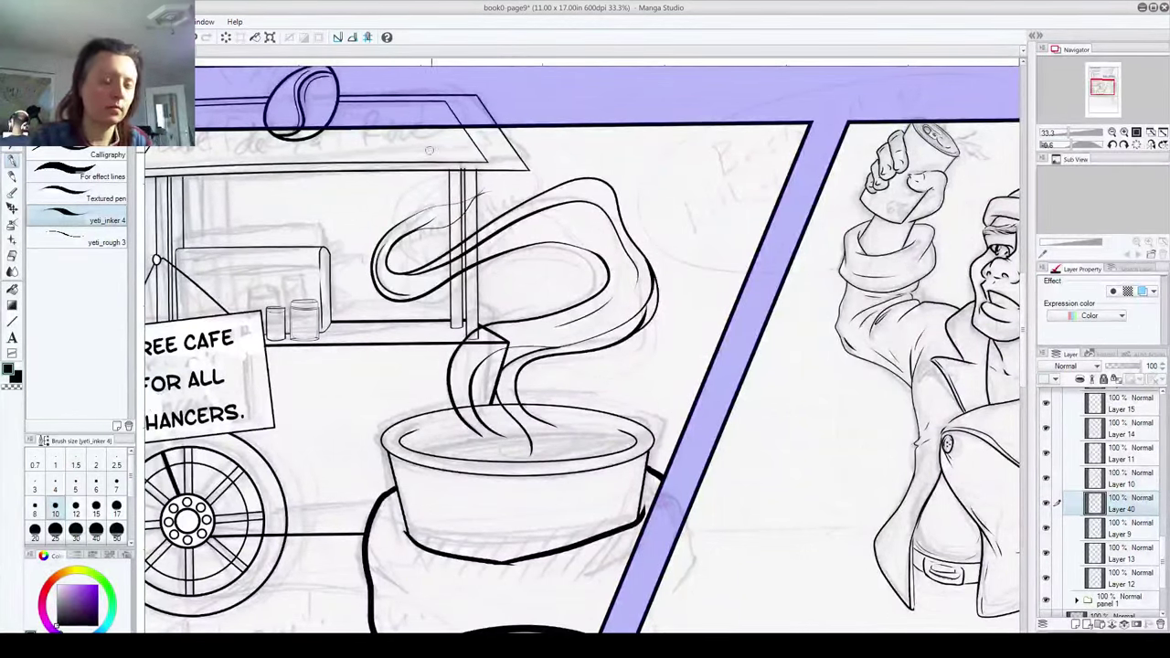
# Step: Trim the overshooting line ends at the steam's tip so the two outlines meet in a point
pyautogui.scroll(5, 512, 178)
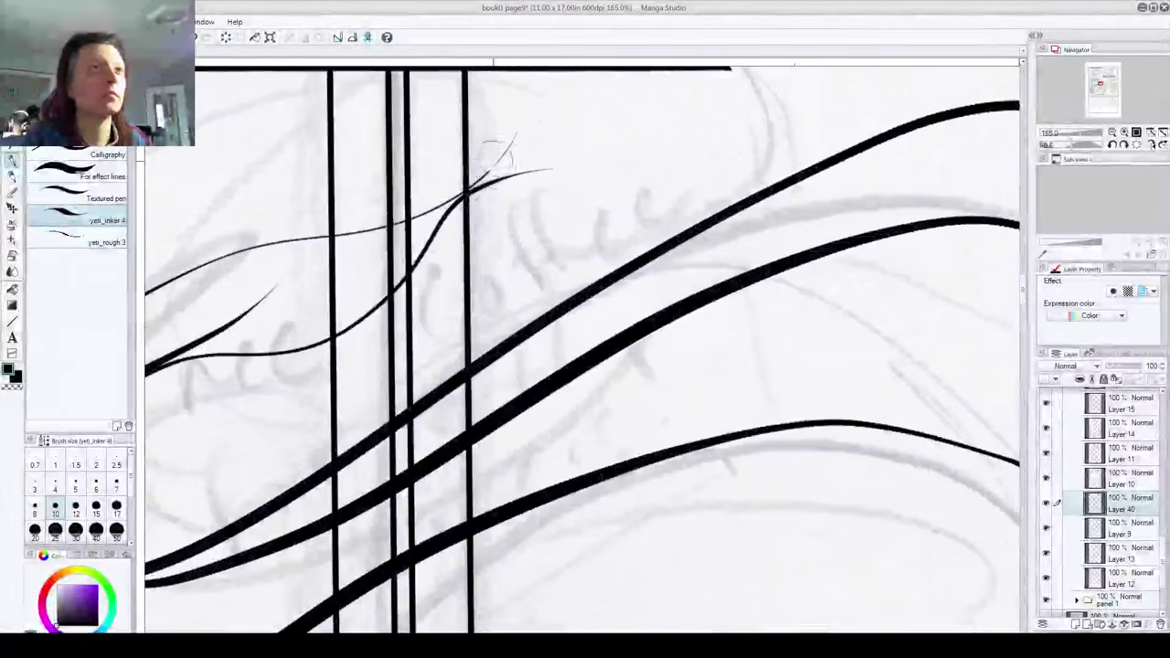
pyautogui.hotkey('ctrl', 'z')
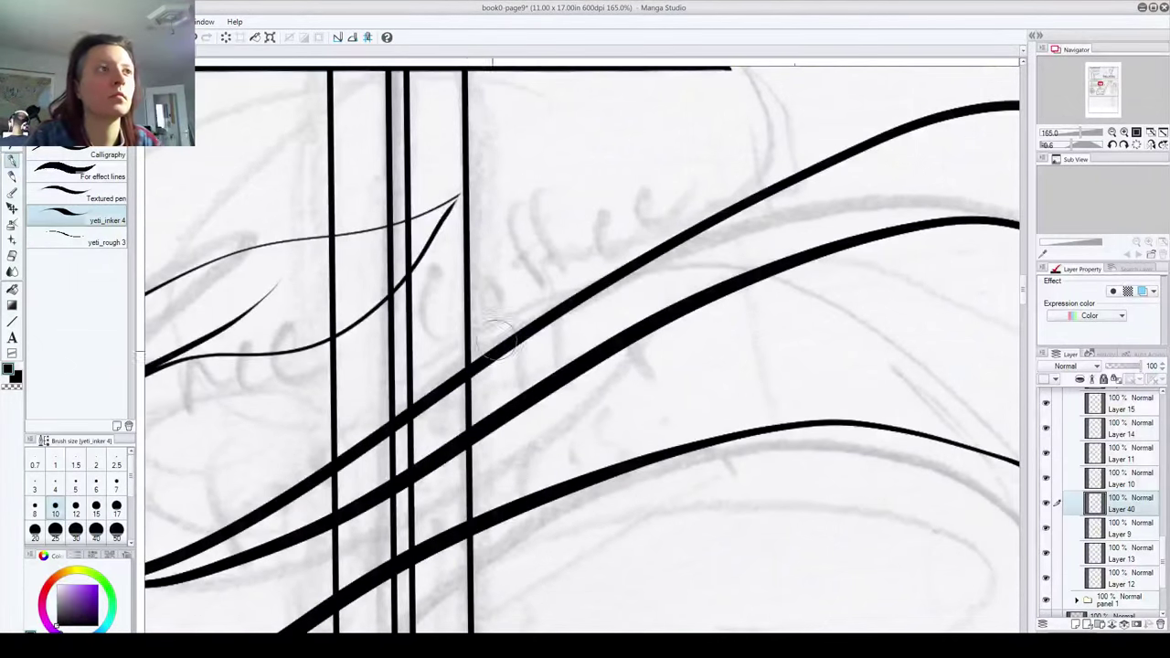
pyautogui.scroll(-5, 465, 428)
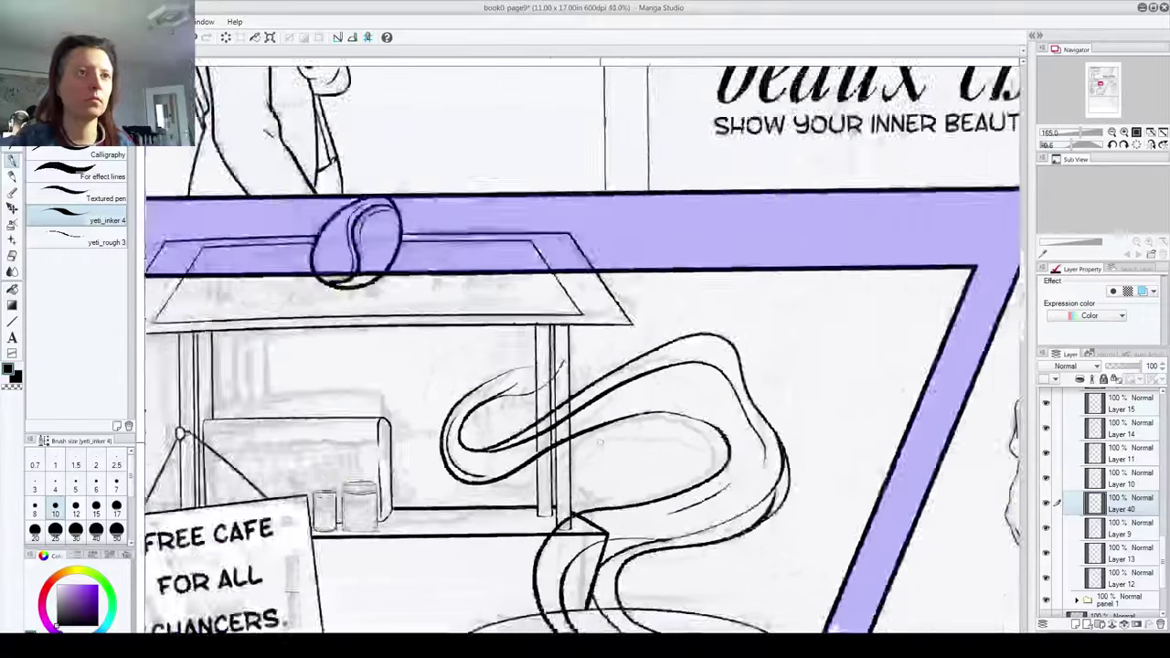
pyautogui.scroll(1, 601, 449)
pyautogui.moveTo(600, 449); pyautogui.dragTo(448, 242)
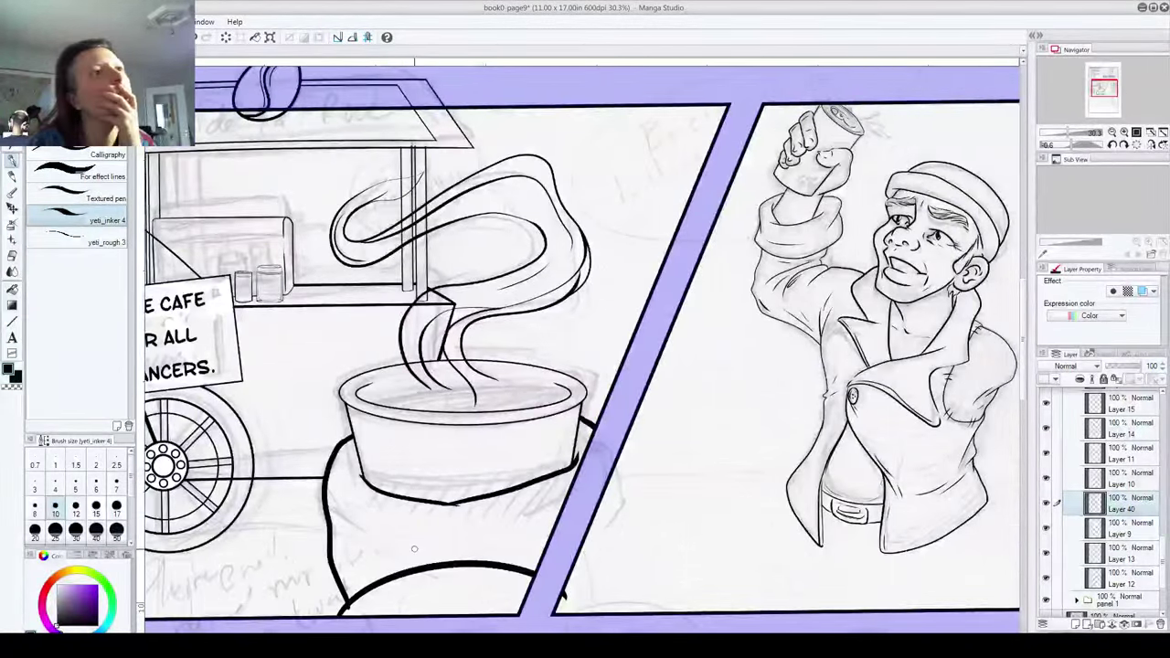
# Step: Add another new layer directly above Layer 9 and ink the curved surface line of the coffee inside the cup's rim
pyautogui.click(1116, 536)
pyautogui.hotkey('ctrl', 'shift', 'n')
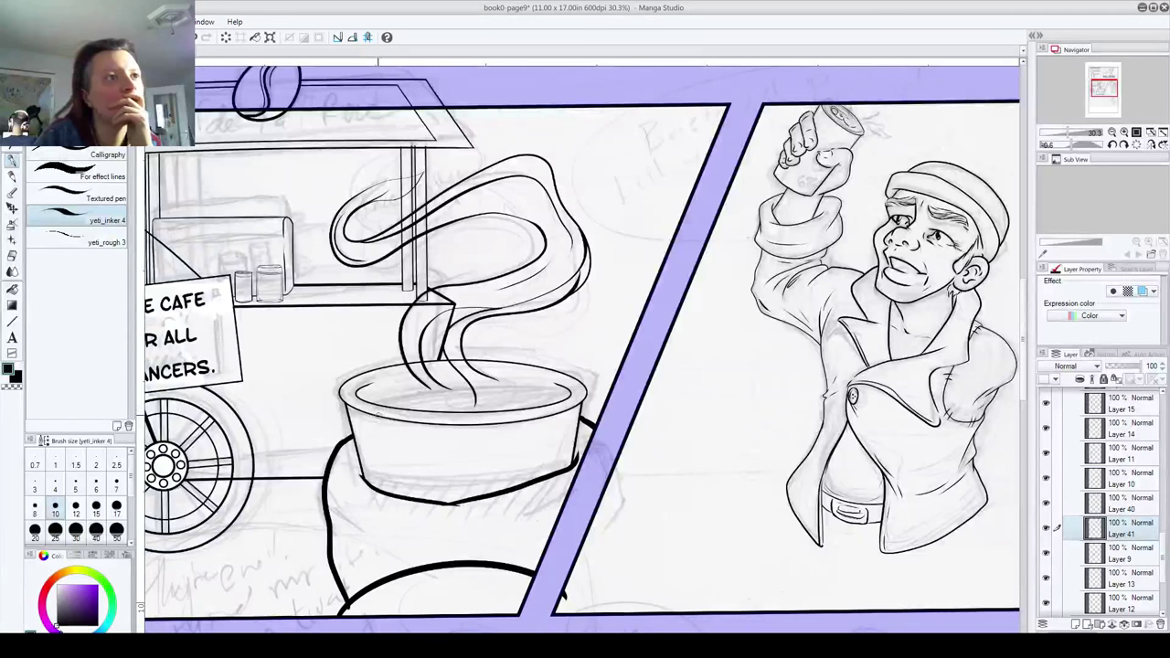
pyautogui.moveTo(365, 403); pyautogui.dragTo(508, 402)
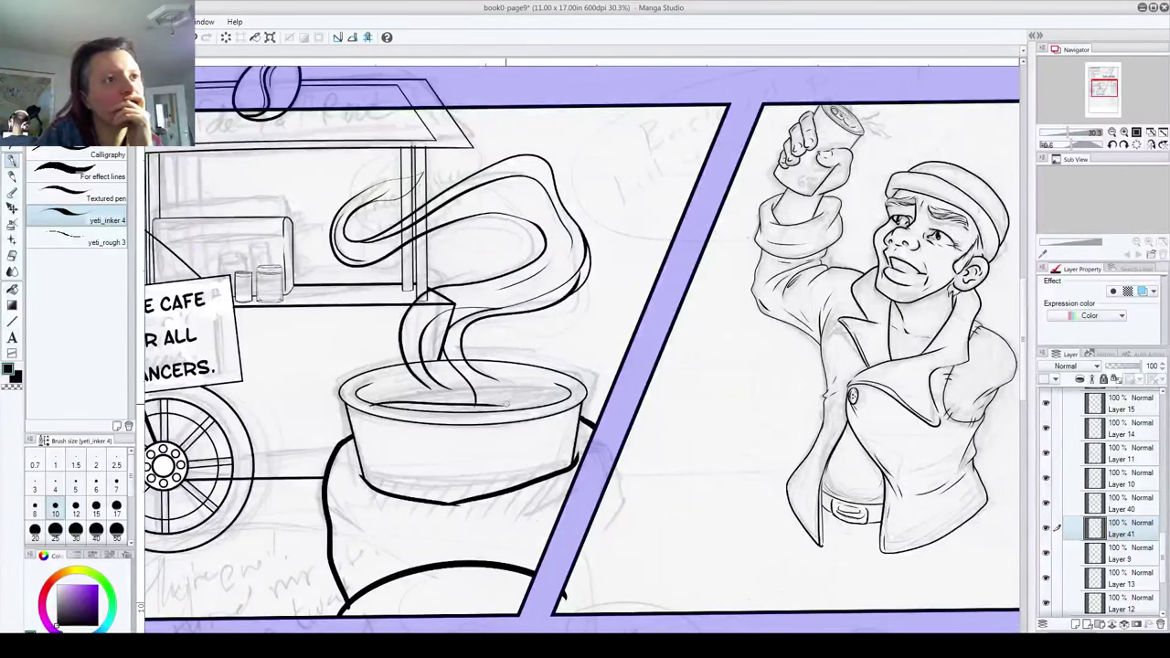
pyautogui.hotkey('ctrl', 'z')
pyautogui.moveTo(365, 402); pyautogui.dragTo(495, 382)
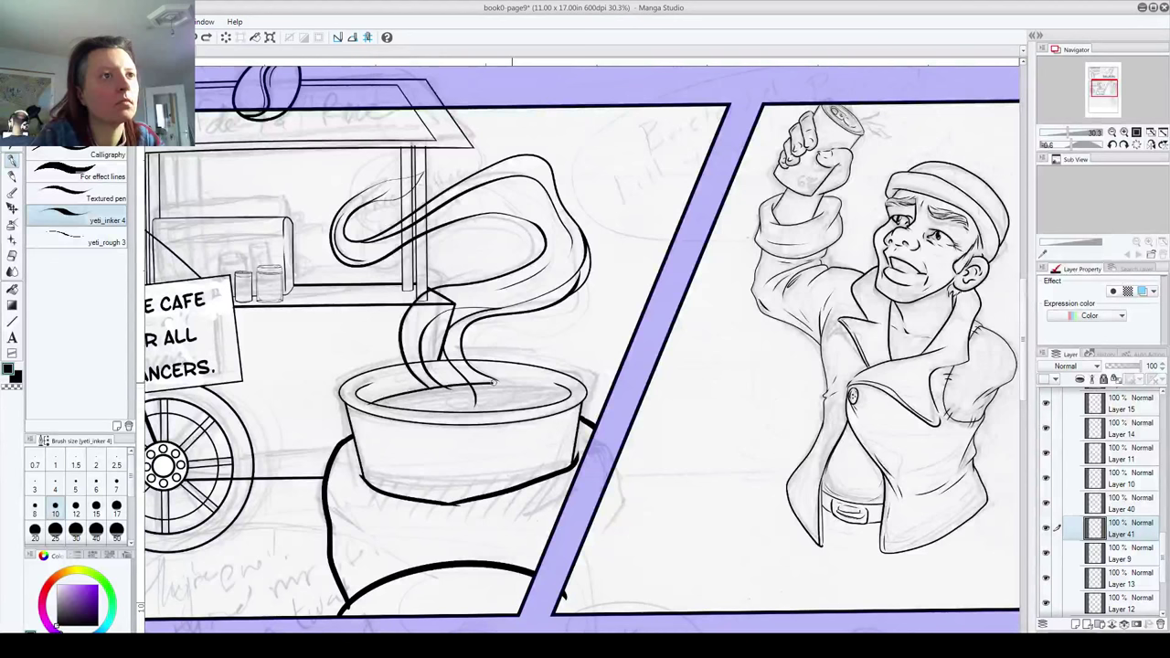
pyautogui.hotkey('ctrl', 'z')
pyautogui.moveTo(362, 402)
pyautogui.mouseDown()
pyautogui.moveTo(491, 393)
pyautogui.moveTo(585, 404)
pyautogui.mouseUp()
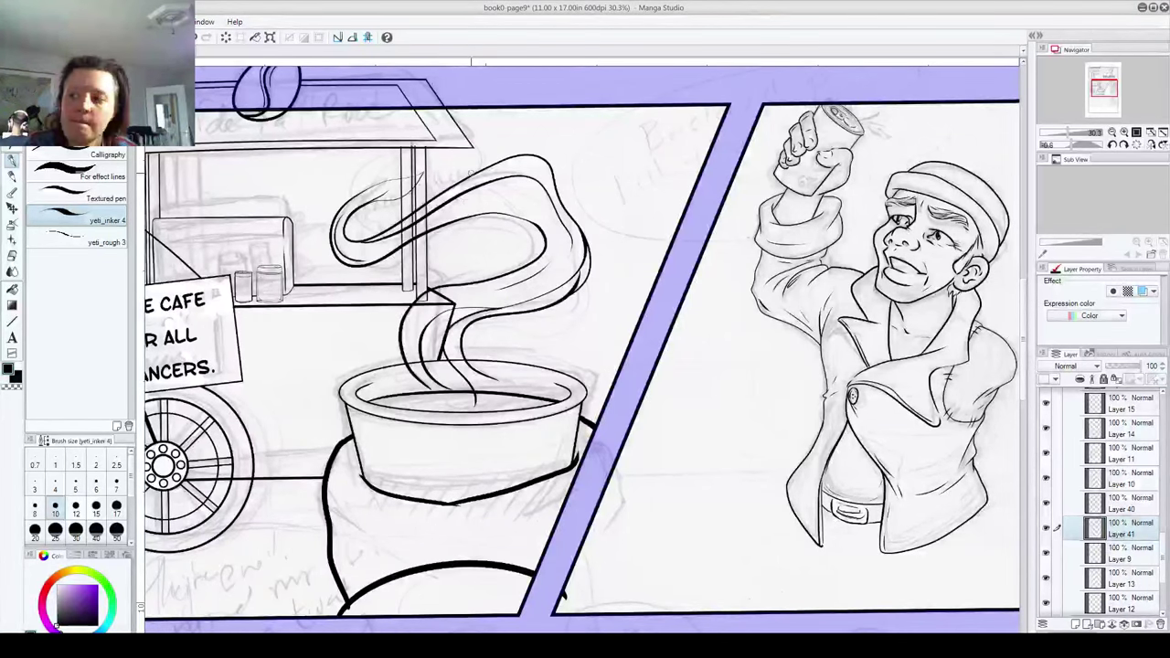
pyautogui.scroll(-3, 472, 173)
pyautogui.scroll(1, 391, 332)
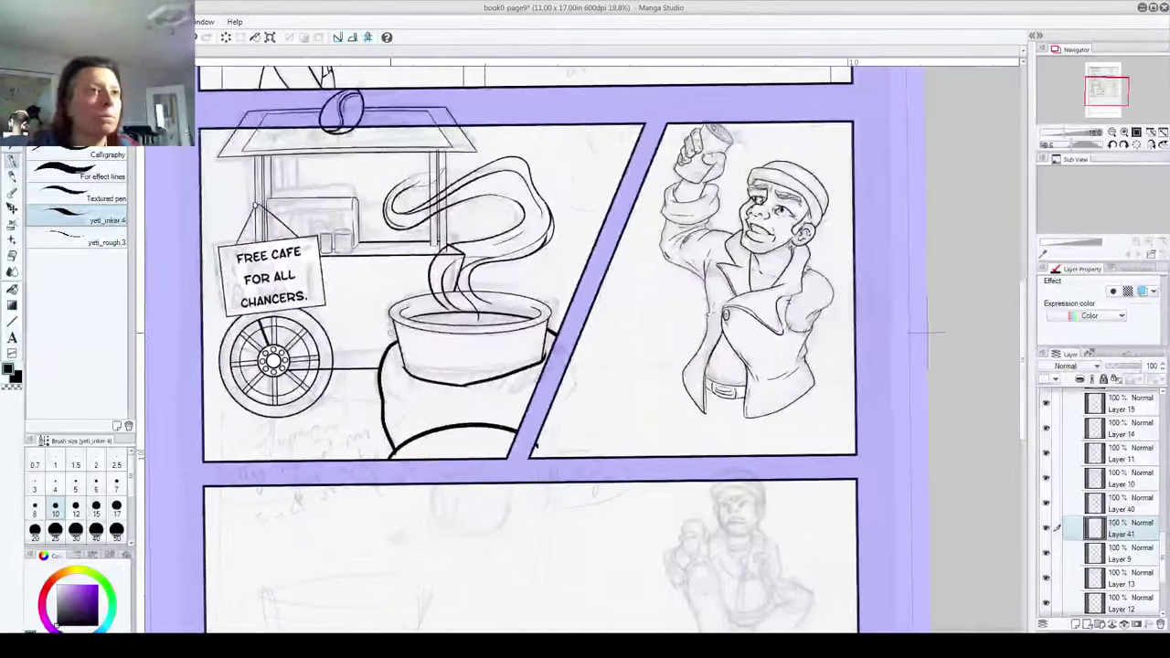
pyautogui.scroll(-1, 390, 330)
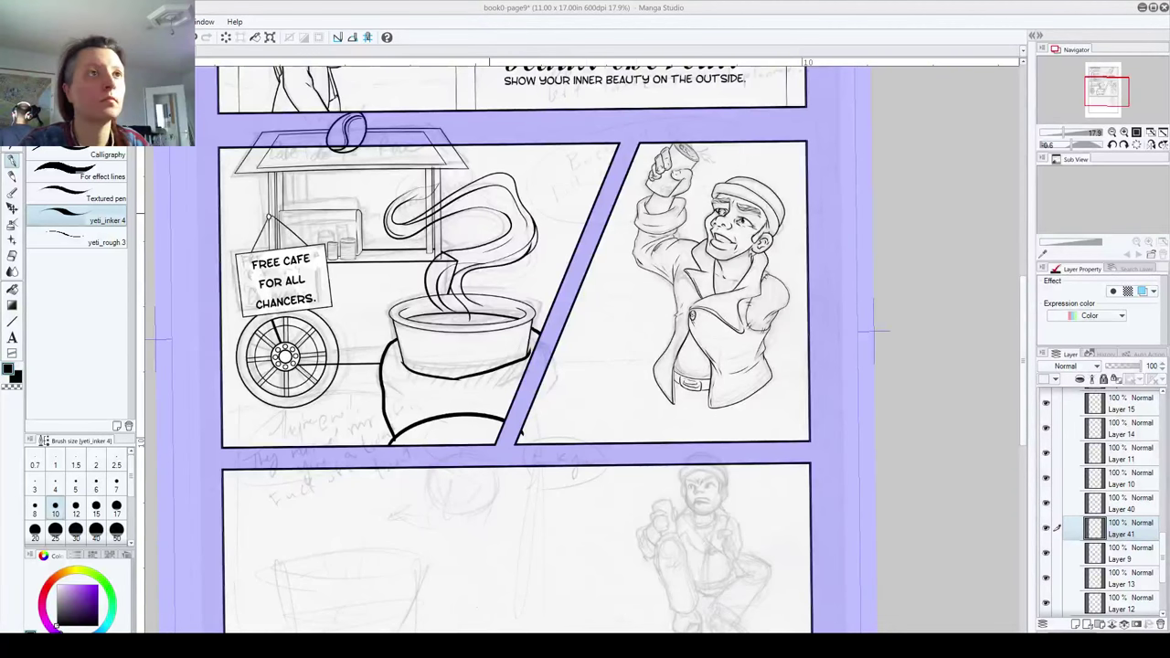
pyautogui.moveTo(606, 377); pyautogui.dragTo(604, 631)
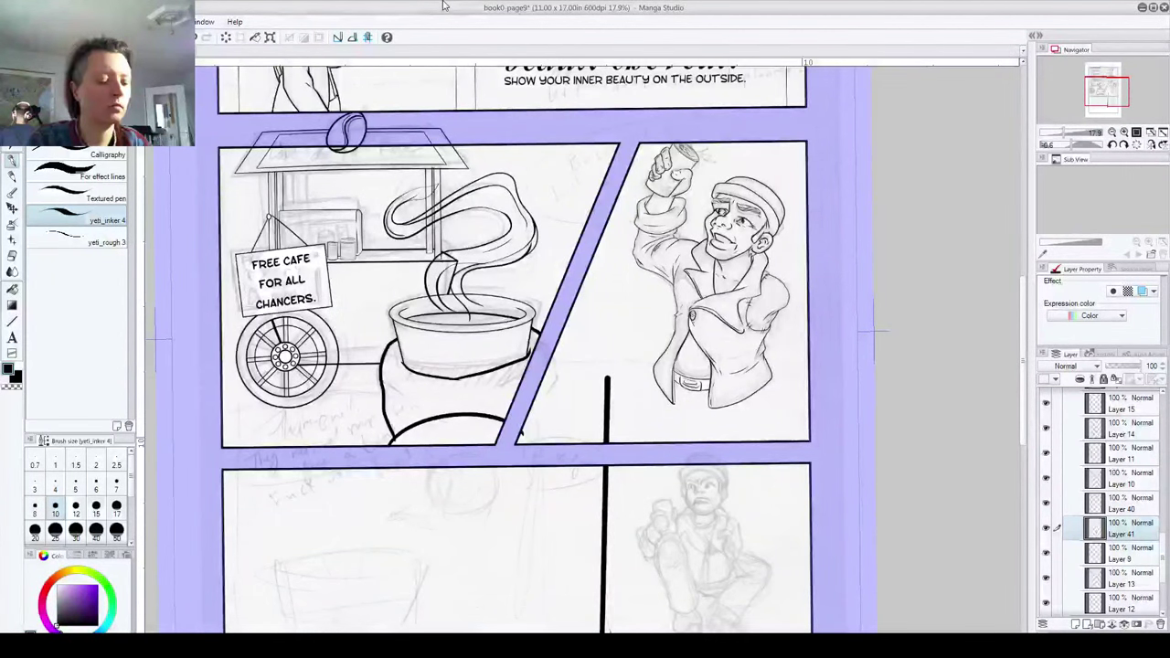
pyautogui.hotkey('ctrl', 'z')
# Step: Unlock the 50 % page pencil sketch layer, duplicate it, and hide the lower of the two copies
pyautogui.scroll(-3, 442, 357)
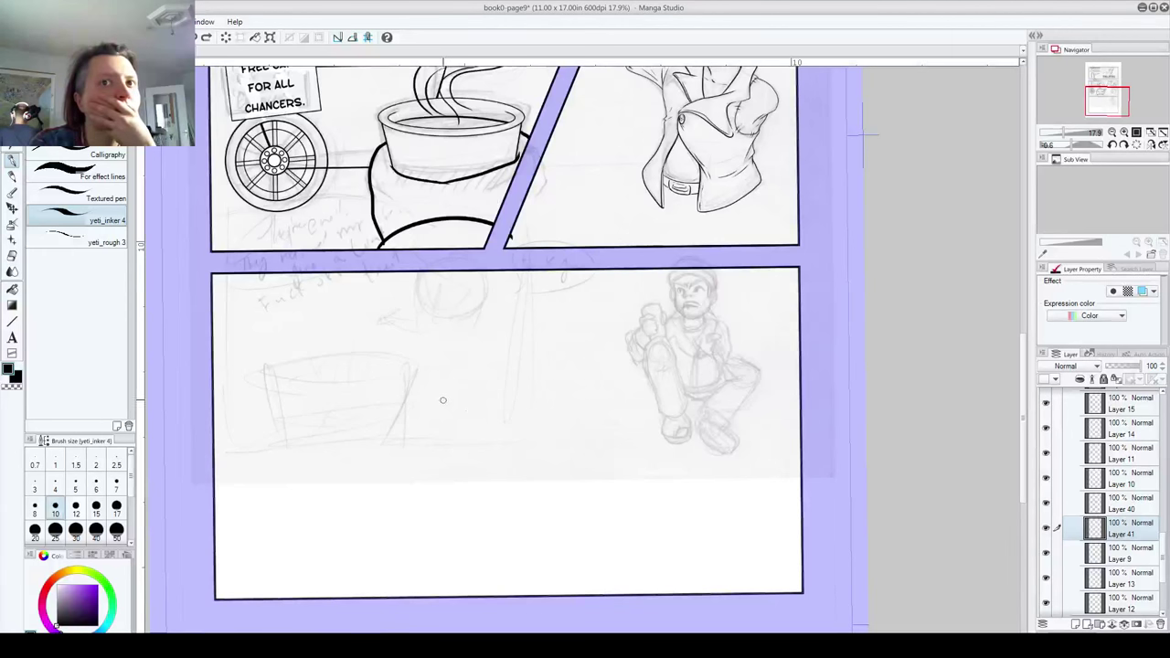
pyautogui.scroll(-2, 1163, 562)
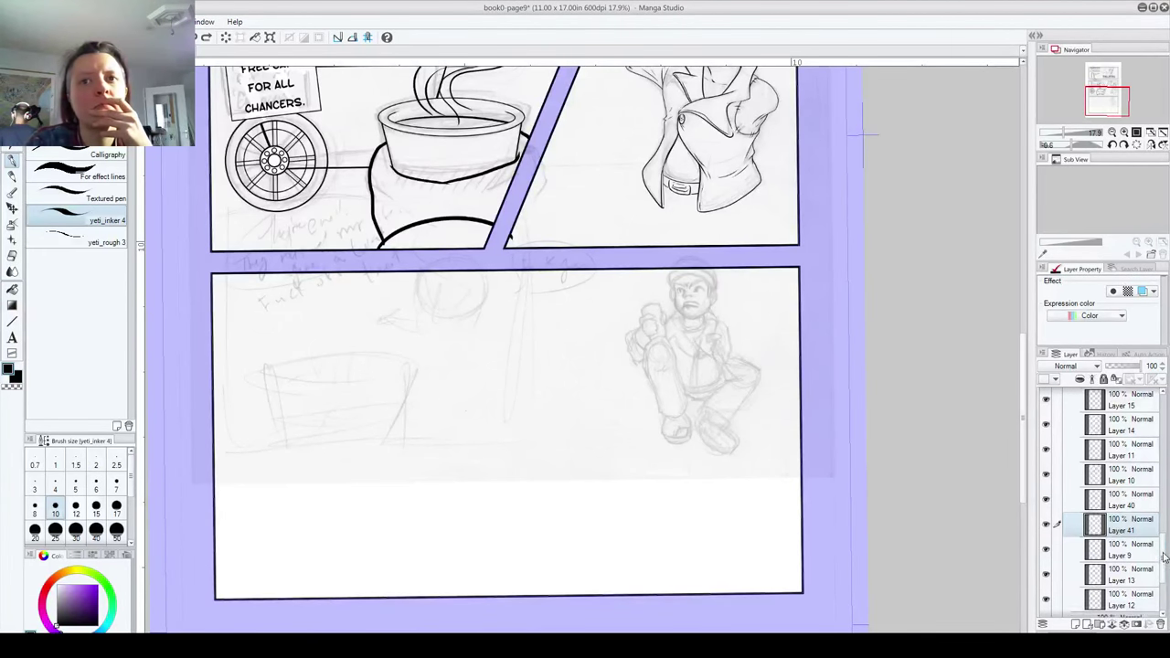
pyautogui.scroll(-3, 1164, 567)
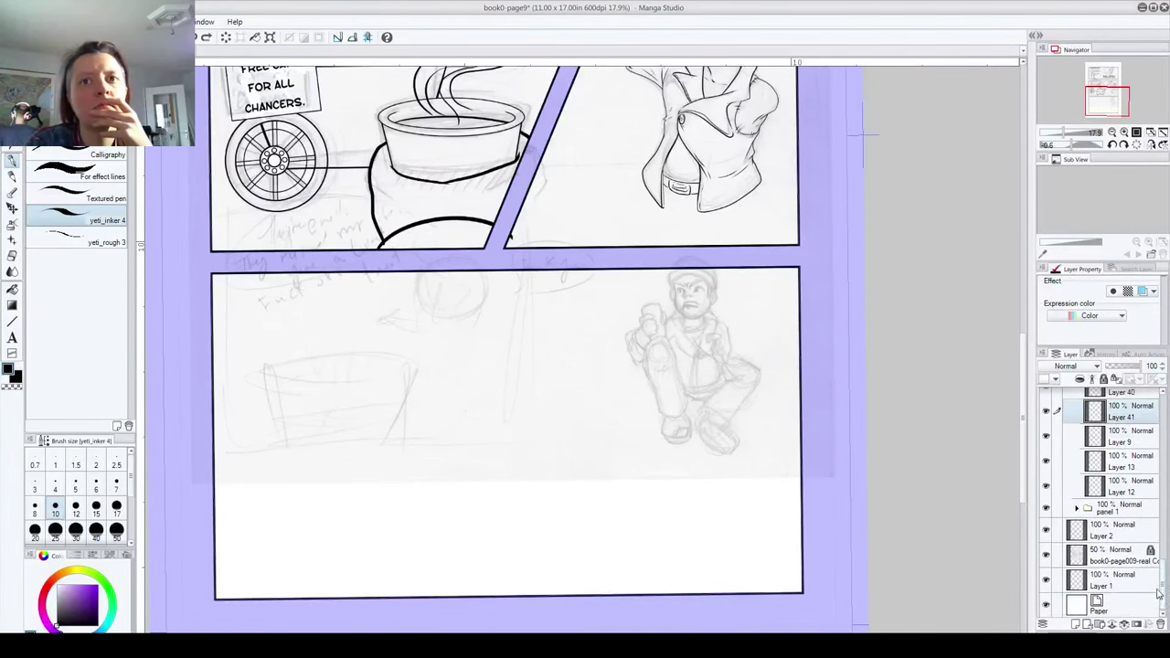
pyautogui.click(1115, 559)
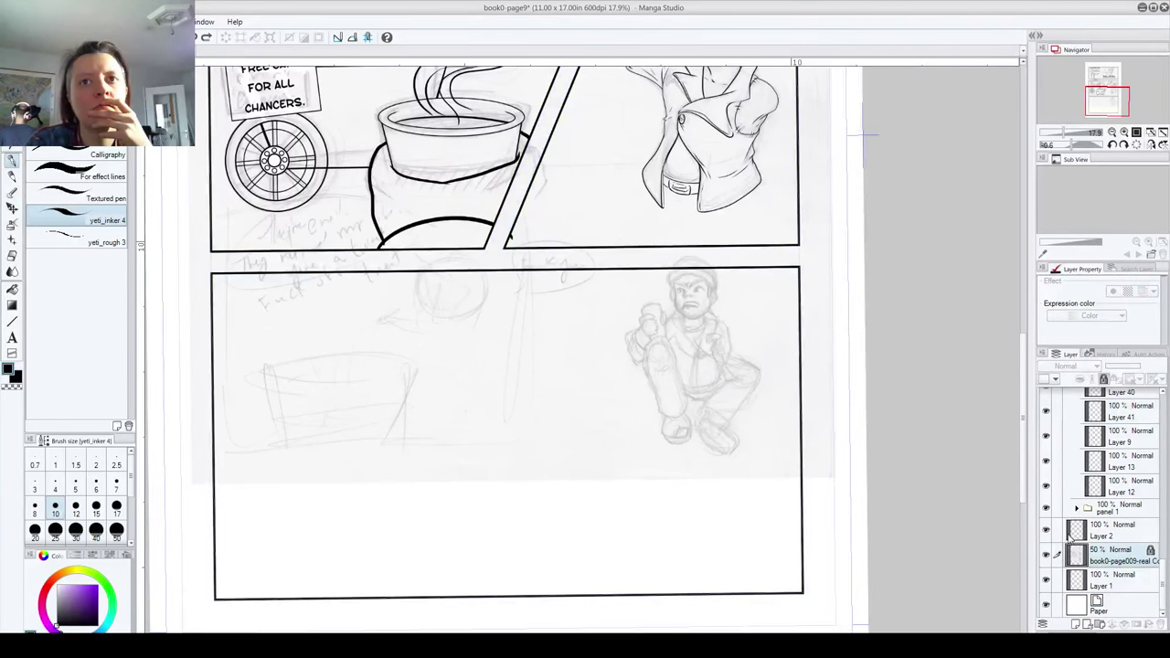
pyautogui.click(1104, 378)
pyautogui.moveTo(1112, 561); pyautogui.dragTo(1112, 592)
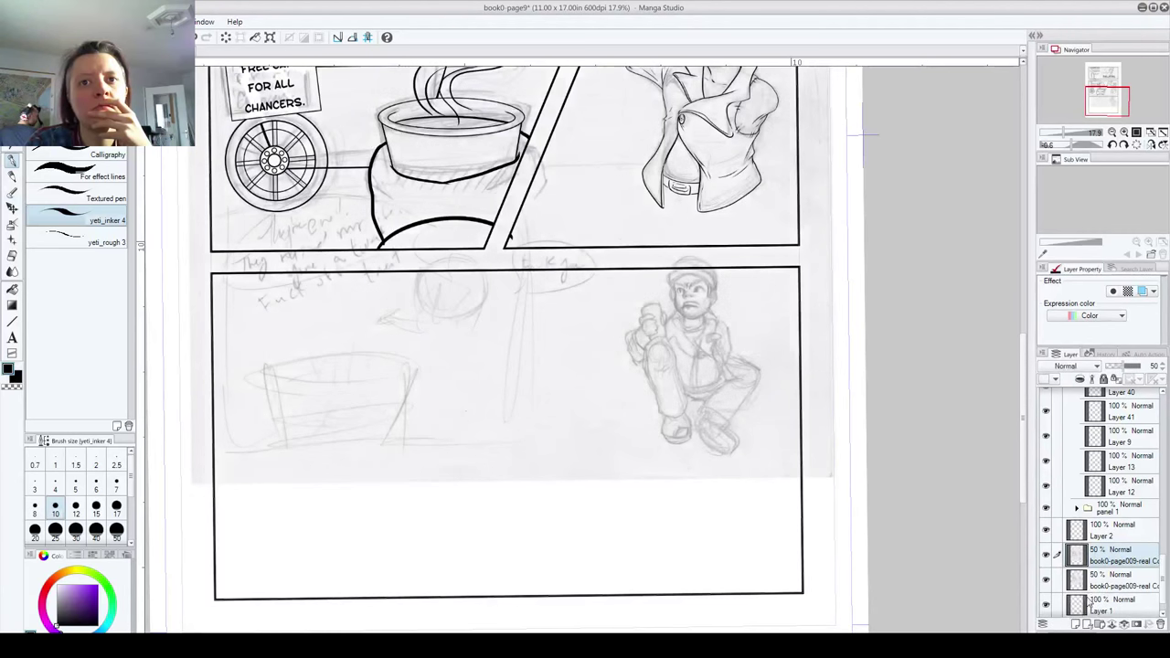
pyautogui.click(1046, 579)
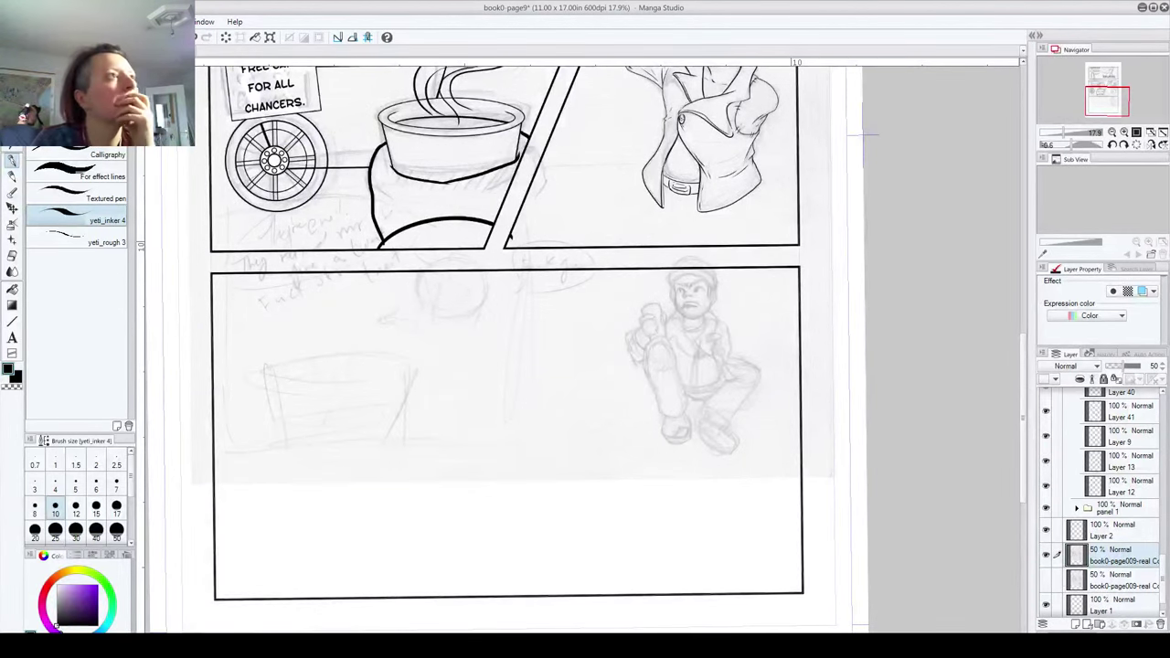
# Step: Move the visible sketch copy straight down so the seated man lies fully within the bottom panel
pyautogui.press('k')
pyautogui.moveTo(564, 364); pyautogui.dragTo(569, 469)
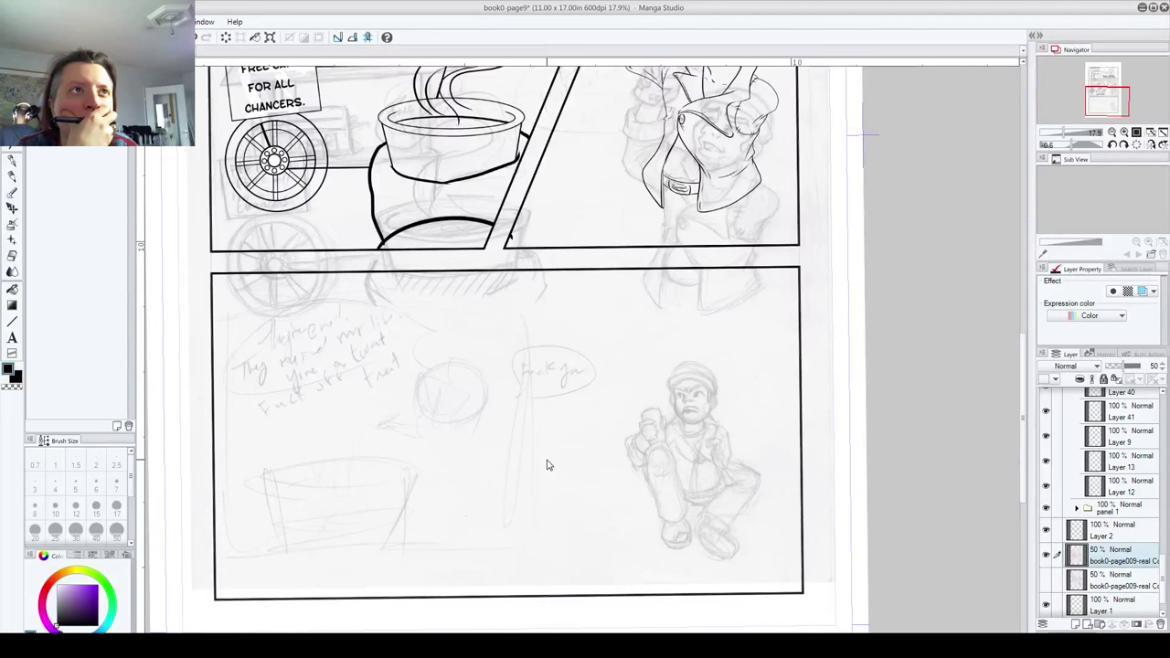
# Step: Scale up the visible sketch copy in several passes and reposition it so the seated man fills the bottom panel's height
pyautogui.moveTo(651, 365); pyautogui.dragTo(452, 324)
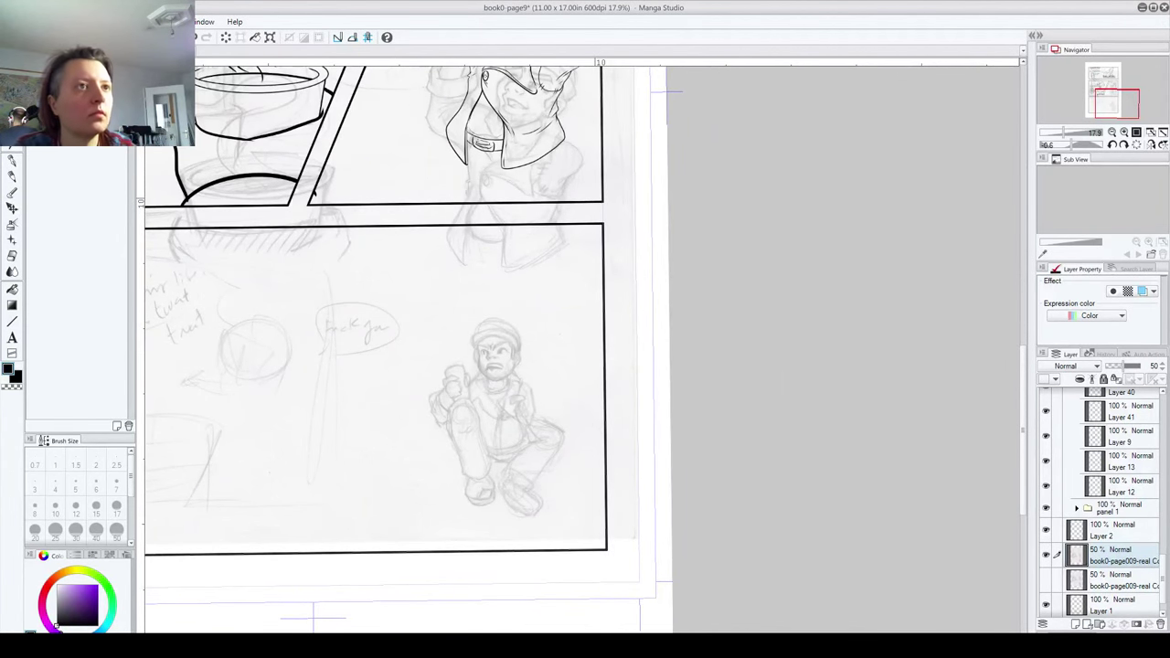
pyautogui.hotkey('ctrl', 't')
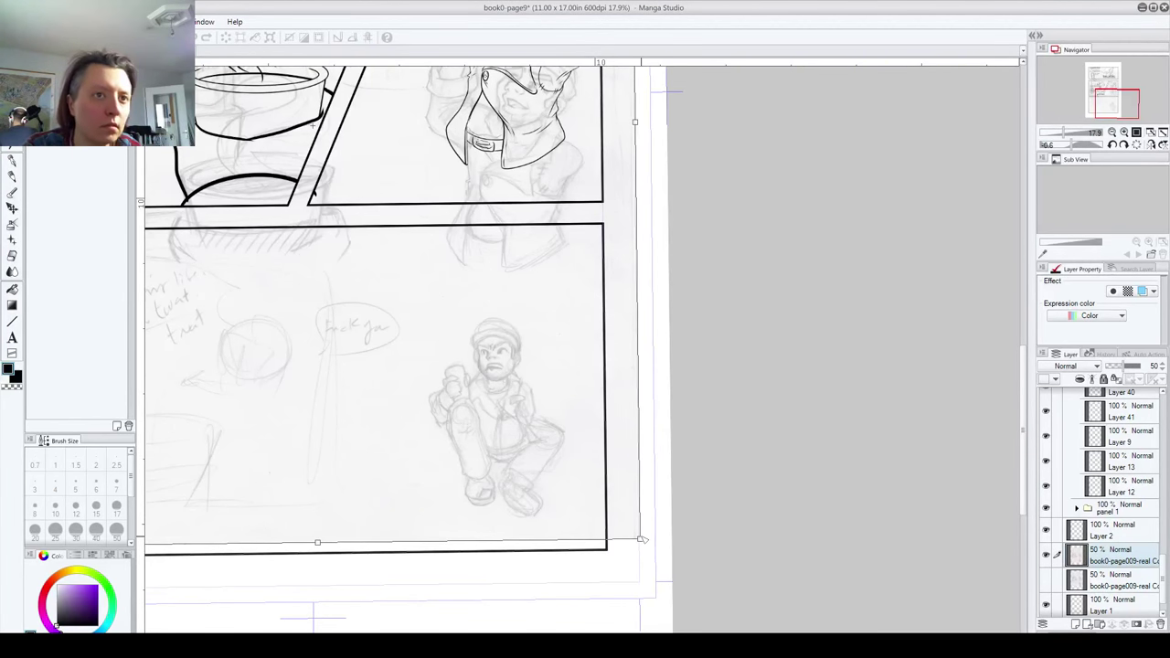
pyautogui.moveTo(639, 538); pyautogui.dragTo(734, 657)
pyautogui.moveTo(526, 512)
pyautogui.mouseDown()
pyautogui.moveTo(460, 389)
pyautogui.moveTo(431, 375)
pyautogui.mouseUp()
pyautogui.moveTo(642, 521); pyautogui.dragTo(728, 630)
pyautogui.moveTo(553, 484)
pyautogui.mouseDown()
pyautogui.moveTo(460, 347)
pyautogui.moveTo(474, 379)
pyautogui.mouseUp()
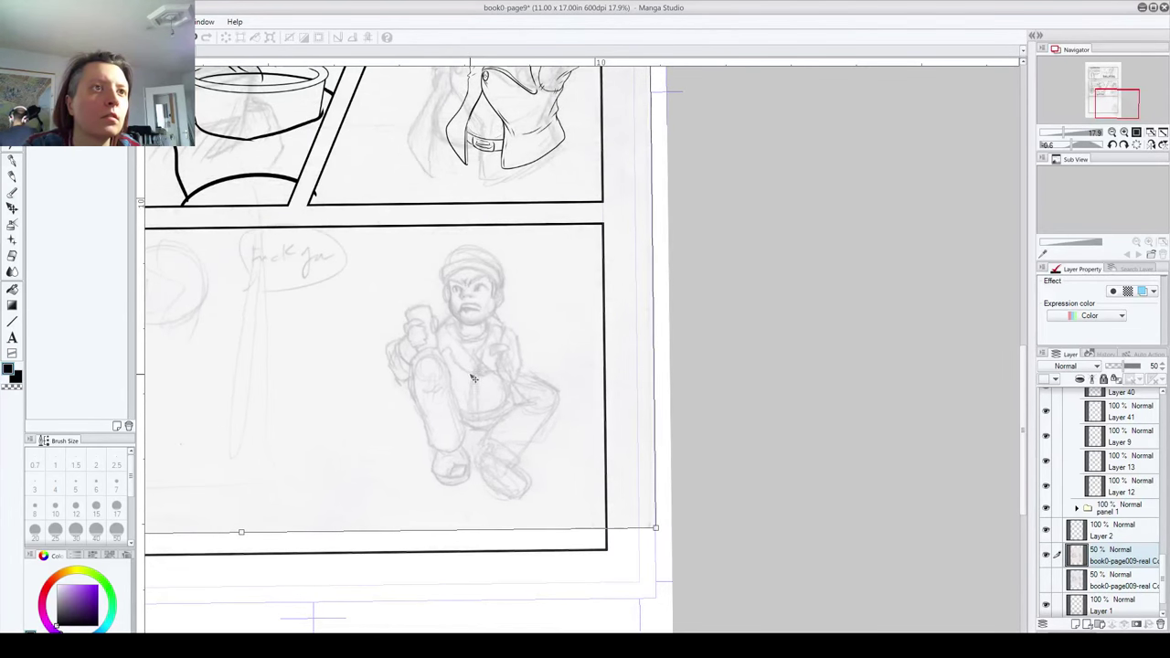
pyautogui.moveTo(656, 528); pyautogui.dragTo(751, 651)
pyautogui.moveTo(522, 495); pyautogui.dragTo(421, 370)
pyautogui.moveTo(648, 521); pyautogui.dragTo(761, 656)
pyautogui.moveTo(493, 425)
pyautogui.mouseDown()
pyautogui.moveTo(440, 386)
pyautogui.moveTo(447, 415)
pyautogui.moveTo(452, 387)
pyautogui.moveTo(449, 410)
pyautogui.mouseUp()
pyautogui.moveTo(450, 410); pyautogui.dragTo(448, 415)
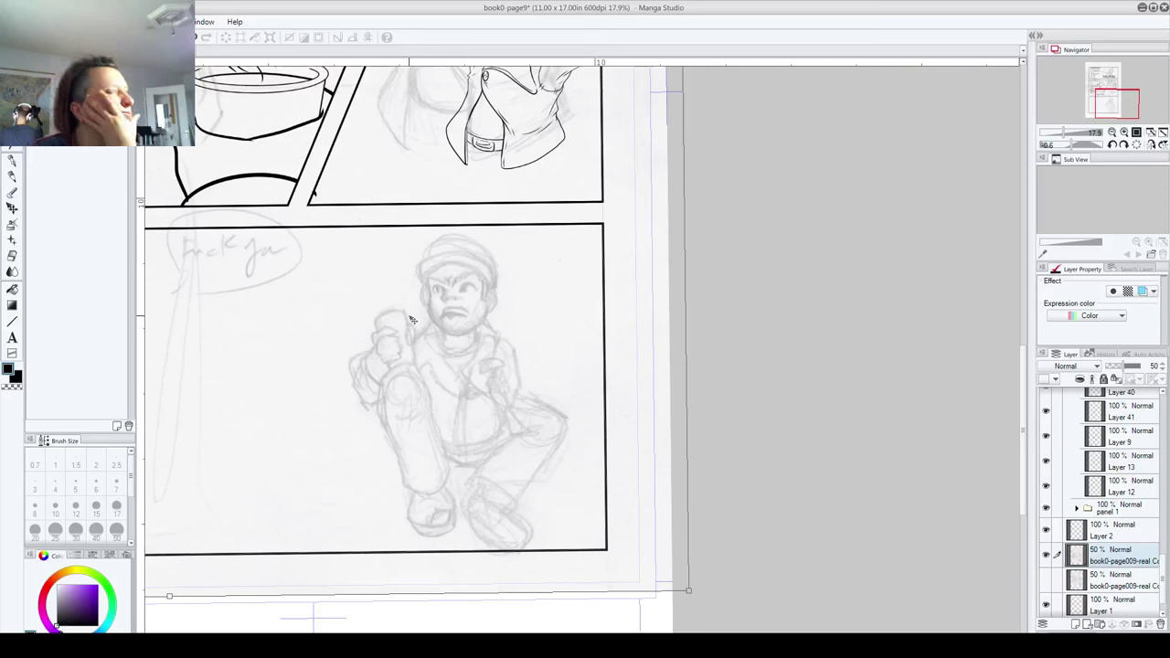
# Step: Nudge the enlarged sketch slightly upward so the man's feet stay inside the panel's lower border, and apply the transformation
pyautogui.press('Up')
pyautogui.press('Up')
pyautogui.press('Up')
pyautogui.press('Up')
pyautogui.press('Up')
pyautogui.press('Up')
pyautogui.press('Up')
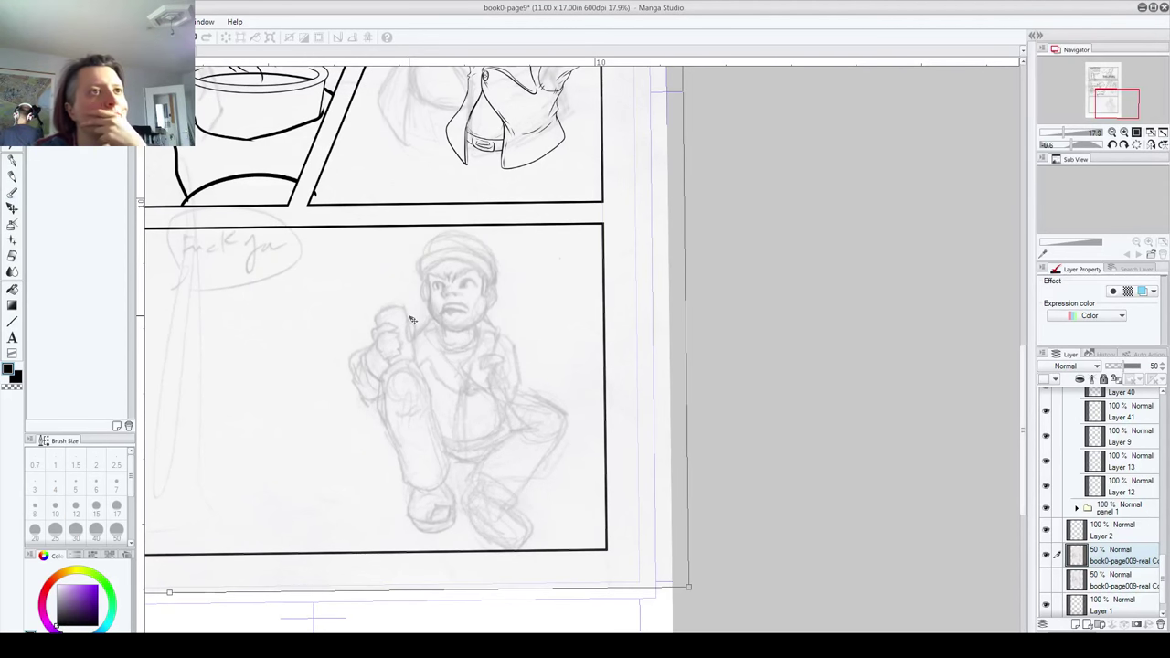
pyautogui.press('Up')
pyautogui.press('Up')
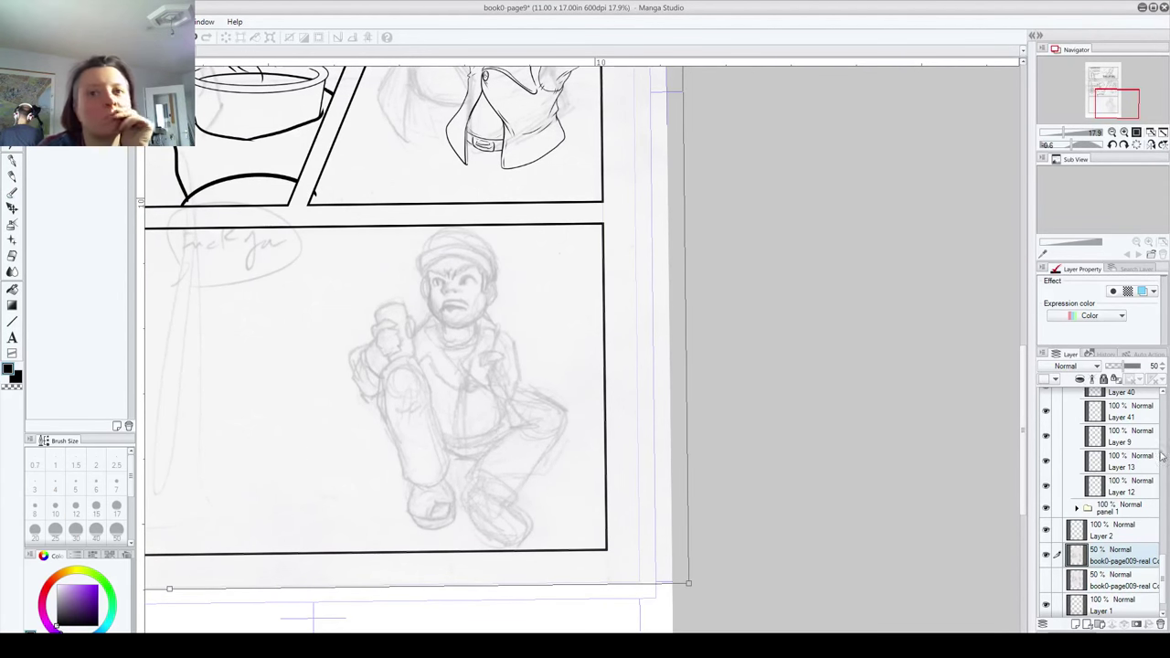
pyautogui.click(1157, 556)
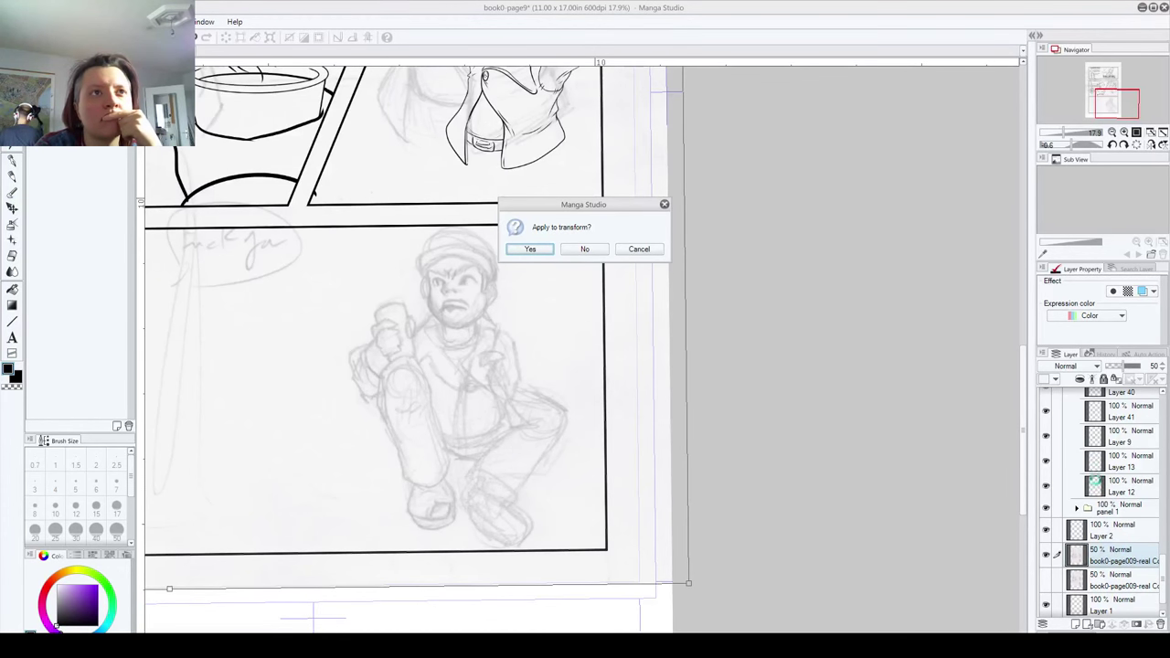
pyautogui.press('Return')
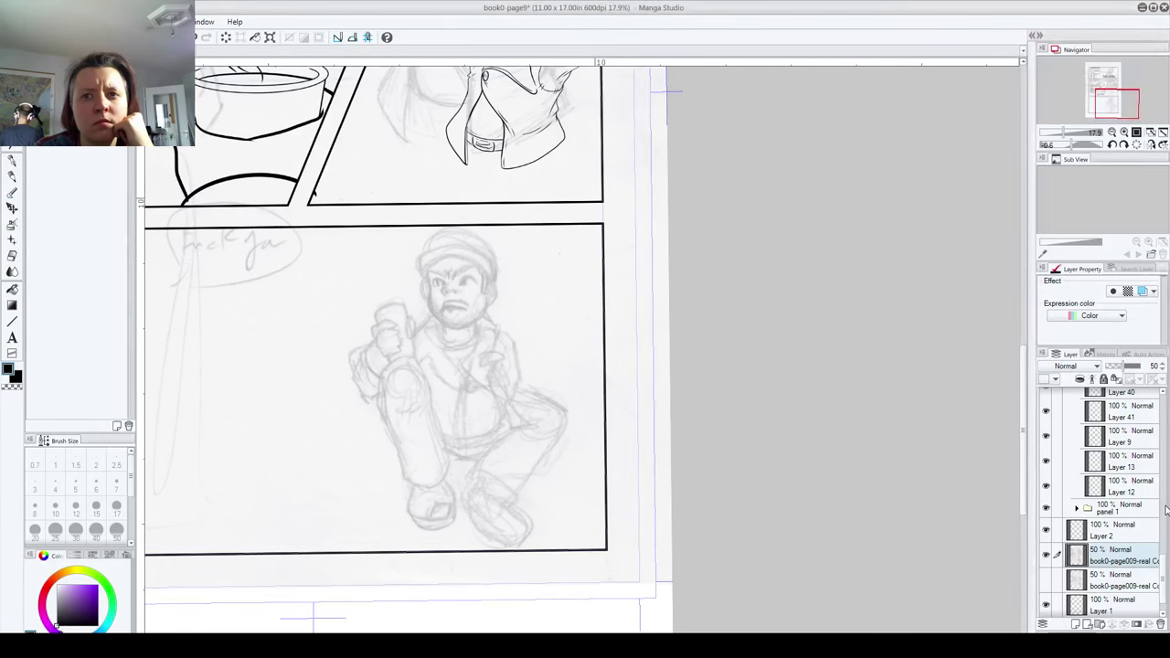
# Step: Collapse the panel 2 folder, create a new layer folder directly above panel 3, and name it panel4
pyautogui.scroll(5, 1166, 510)
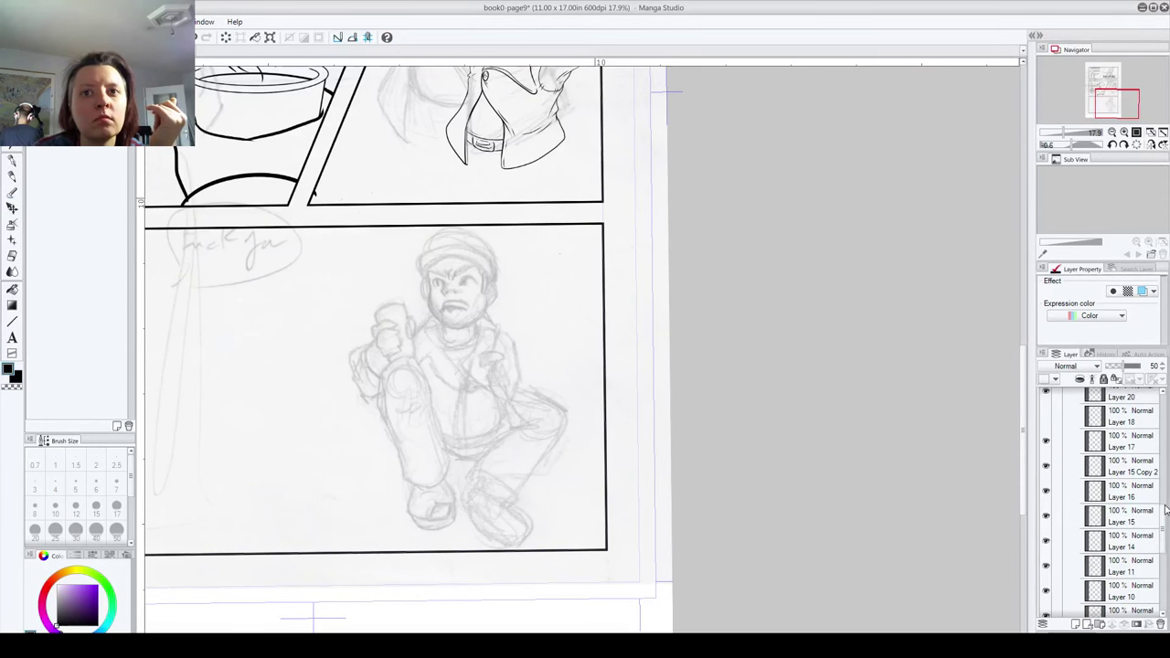
pyautogui.scroll(5, 1164, 489)
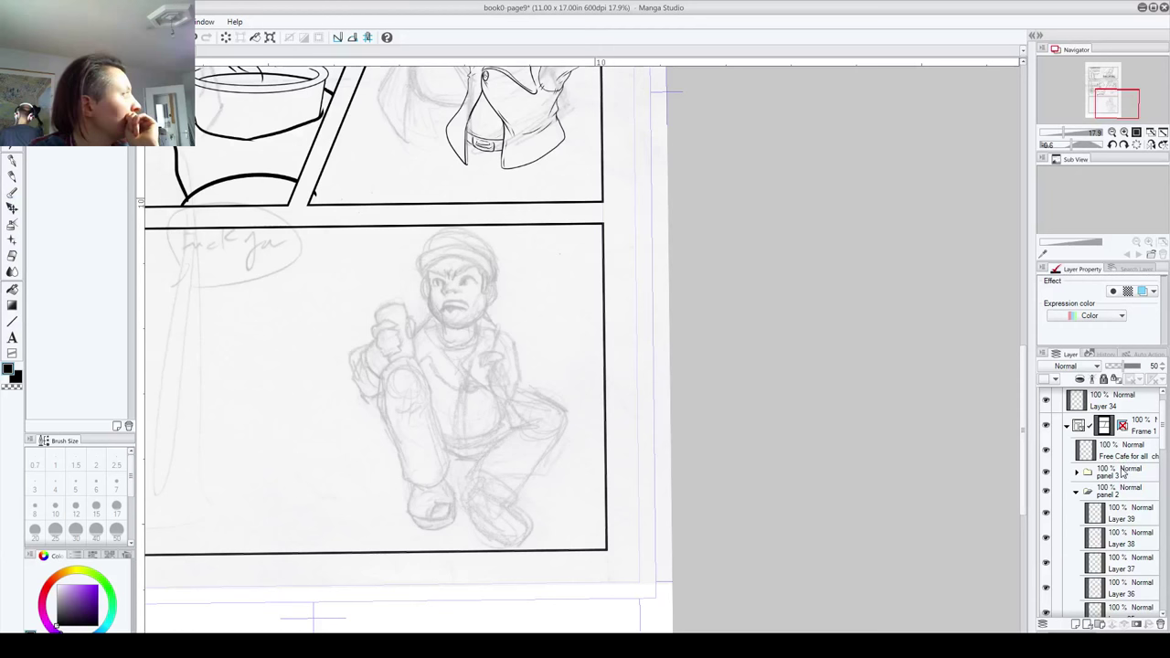
pyautogui.click(1077, 492)
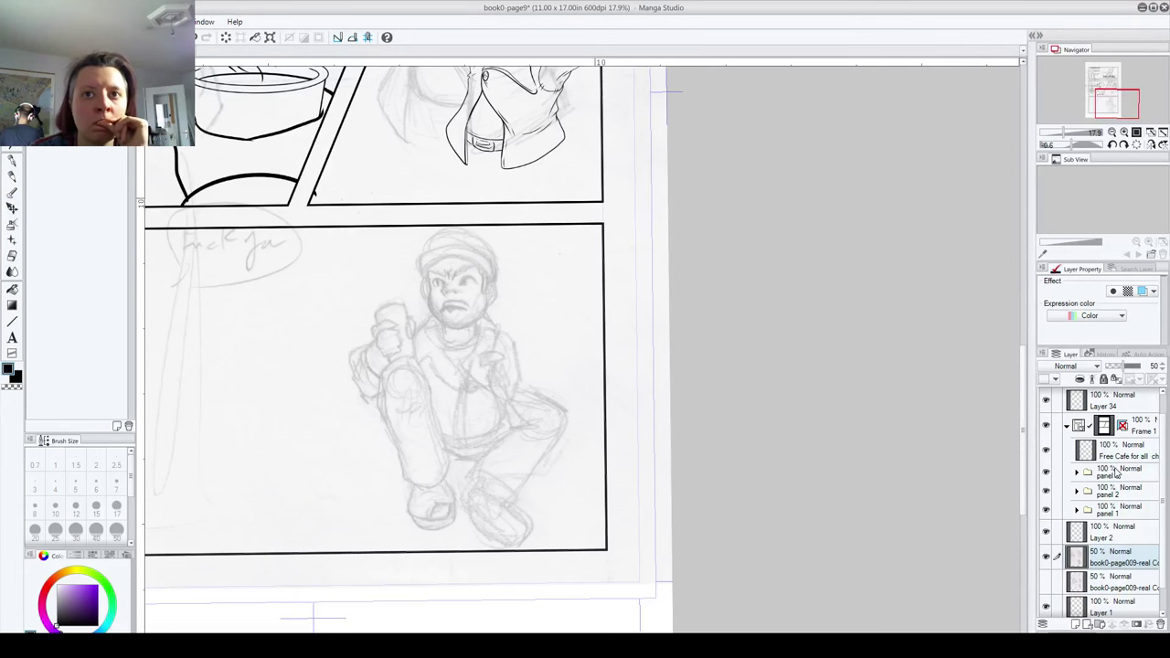
pyautogui.click(1115, 471)
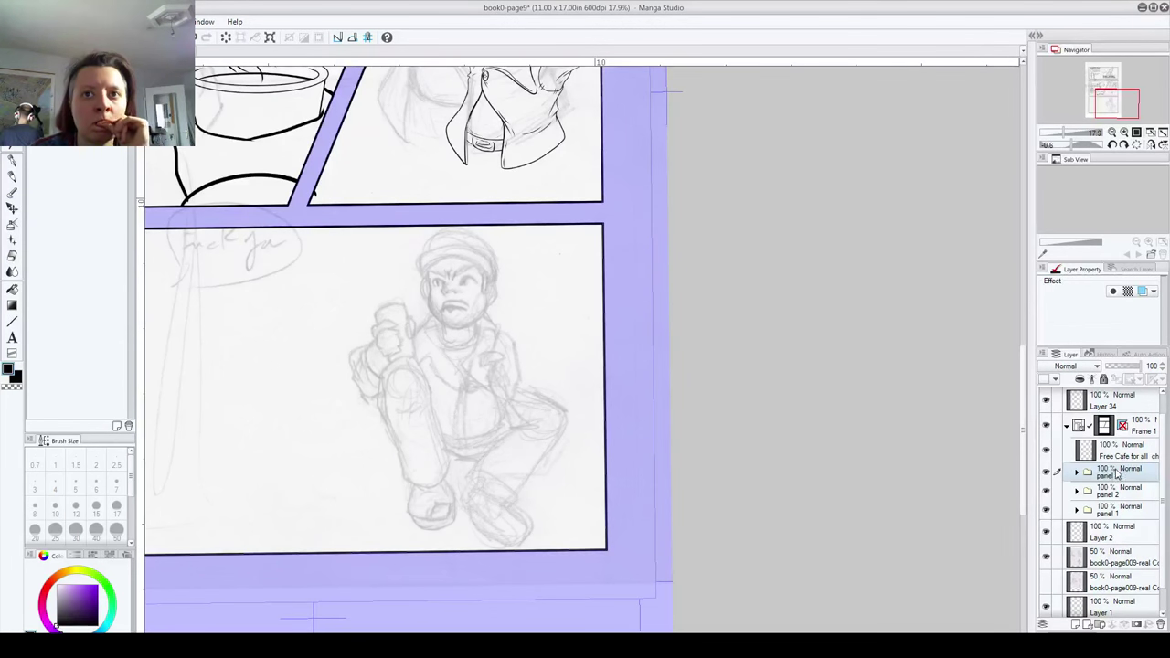
pyautogui.click(1102, 623)
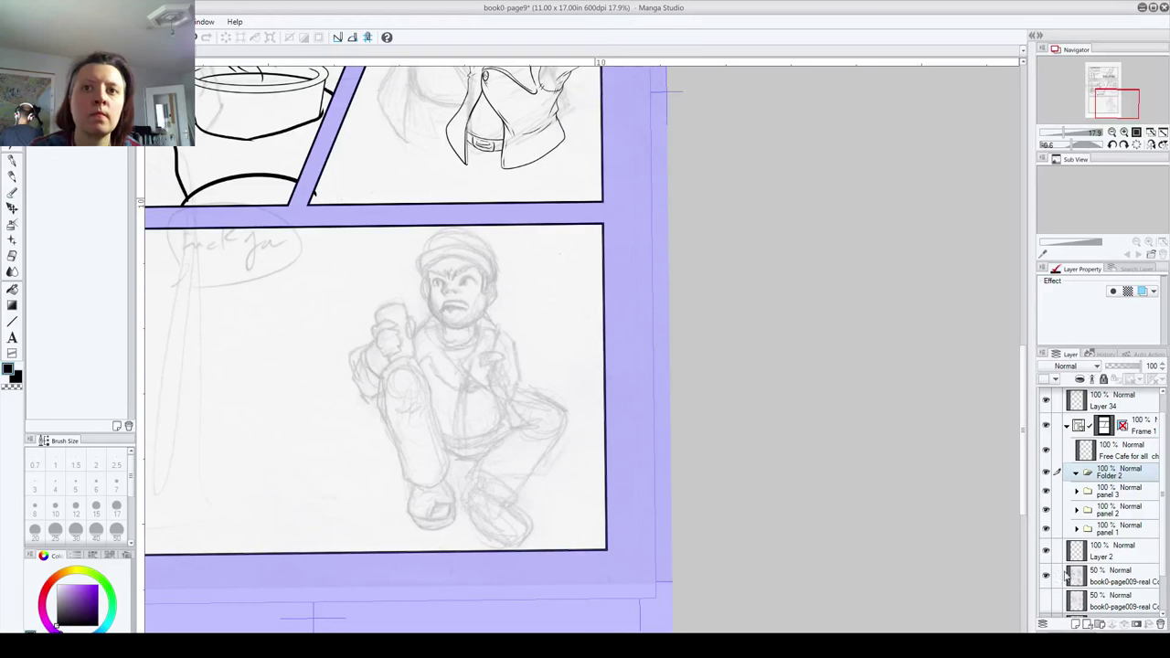
pyautogui.doubleClick(1108, 476)
pyautogui.write('panel')
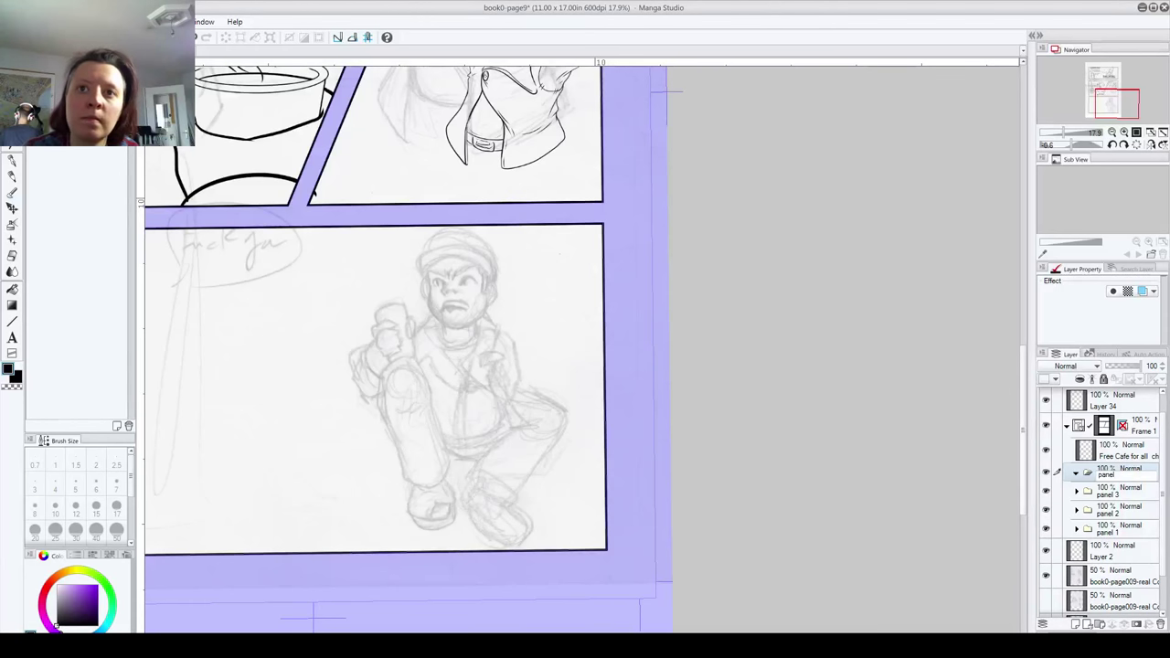
pyautogui.write('4')
pyautogui.press('Return')
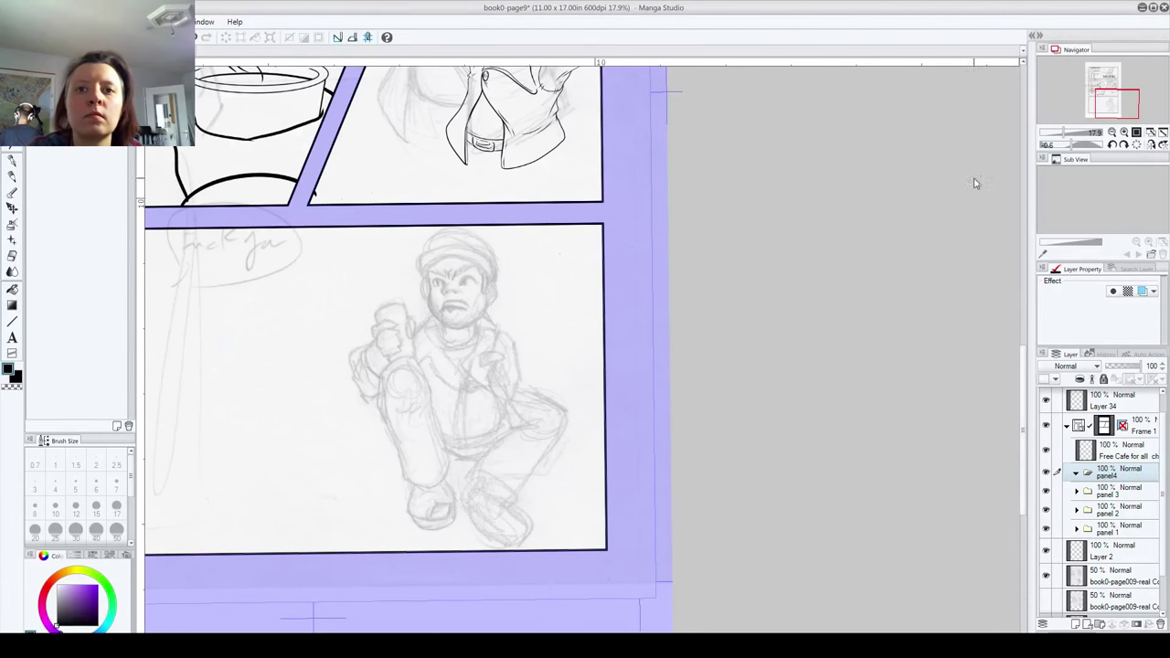
# Step: Add a new layer inside the panel4 folder and set up the yeti_inker 4 pen at size 7 for inking the face
pyautogui.click(1077, 624)
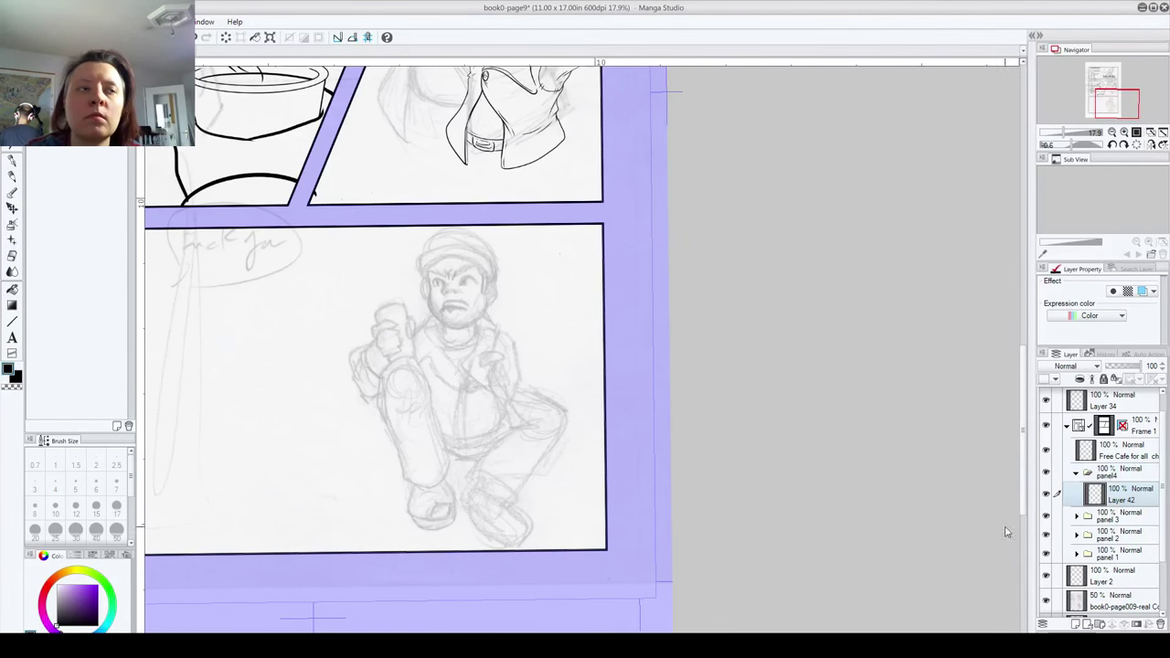
pyautogui.scroll(1, 463, 270)
pyautogui.scroll(4, 463, 269)
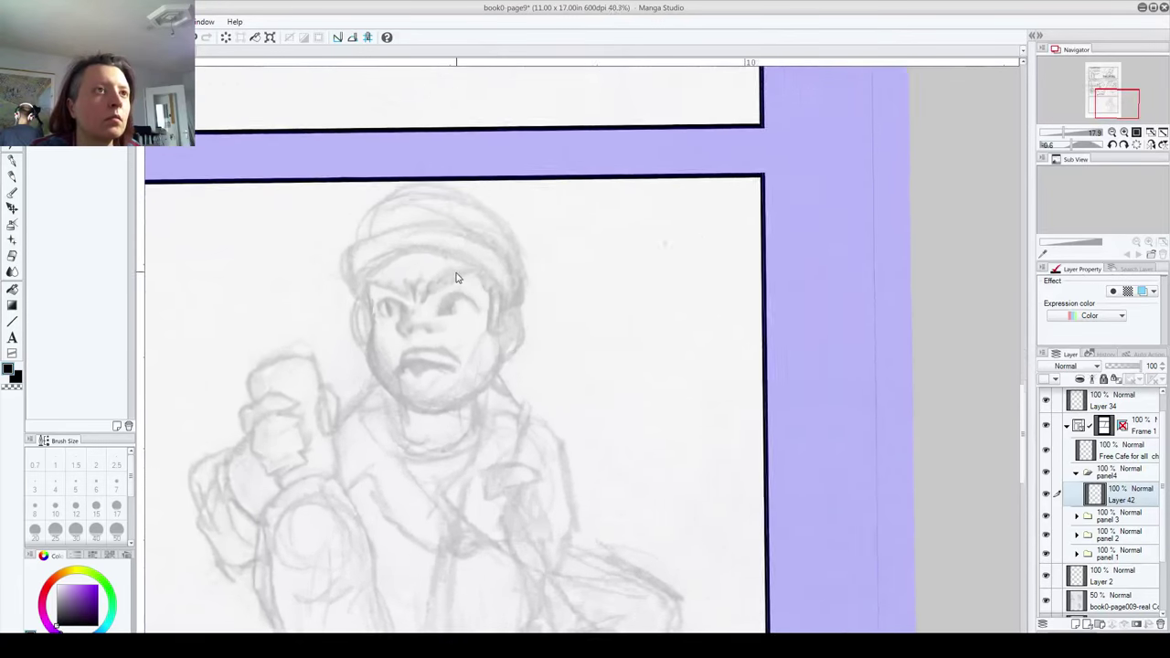
pyautogui.click(12, 161)
pyautogui.moveTo(380, 440); pyautogui.dragTo(535, 374)
pyautogui.hotkey('ctrl', 'z')
pyautogui.moveTo(338, 460); pyautogui.dragTo(431, 487)
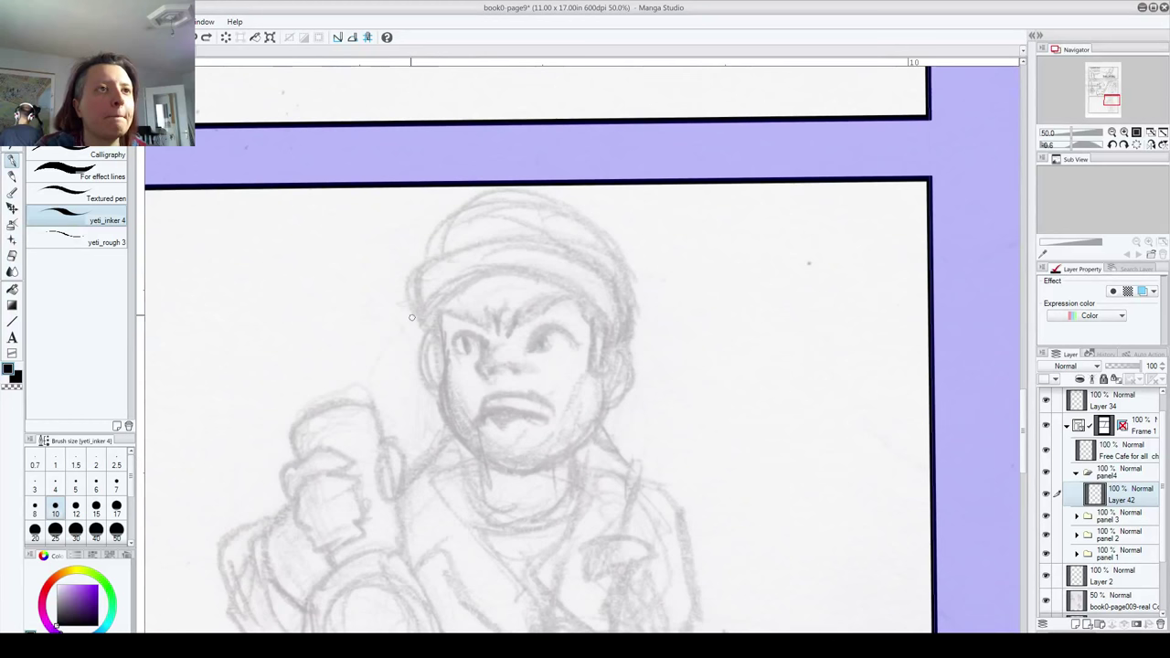
pyautogui.click(116, 489)
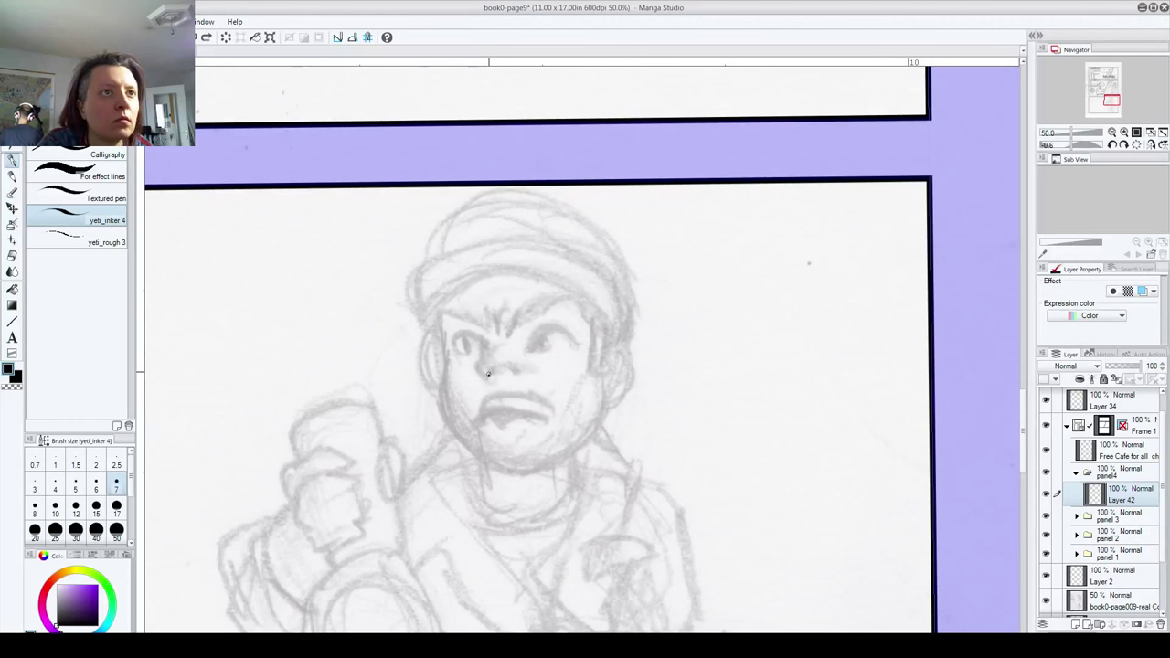
# Step: Ink the seated man's nose and the eye nearer the panel's right border, including its lids, iris and pupil
pyautogui.moveTo(502, 370); pyautogui.dragTo(520, 374)
pyautogui.moveTo(479, 375)
pyautogui.mouseDown()
pyautogui.moveTo(503, 354)
pyautogui.moveTo(531, 376)
pyautogui.moveTo(570, 336)
pyautogui.moveTo(585, 347)
pyautogui.mouseUp()
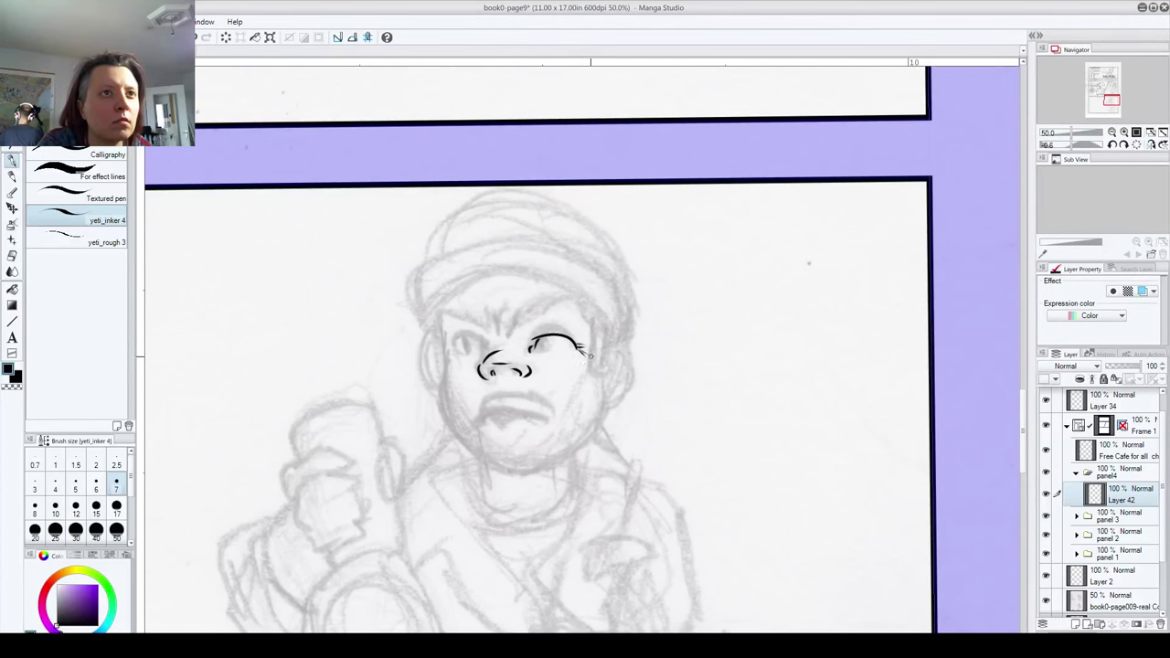
pyautogui.moveTo(533, 351); pyautogui.dragTo(568, 349)
pyautogui.moveTo(546, 341); pyautogui.dragTo(547, 343)
# Step: Ink the man's downturned mouth, the lower lip line, and the creases beside the nose and mouth
pyautogui.moveTo(498, 375)
pyautogui.mouseDown()
pyautogui.moveTo(480, 418)
pyautogui.moveTo(496, 393)
pyautogui.moveTo(548, 409)
pyautogui.mouseUp()
pyautogui.moveTo(479, 416)
pyautogui.mouseDown()
pyautogui.moveTo(503, 402)
pyautogui.moveTo(549, 407)
pyautogui.moveTo(520, 420)
pyautogui.mouseUp()
pyautogui.moveTo(478, 368); pyautogui.dragTo(475, 395)
pyautogui.moveTo(528, 366); pyautogui.dragTo(559, 421)
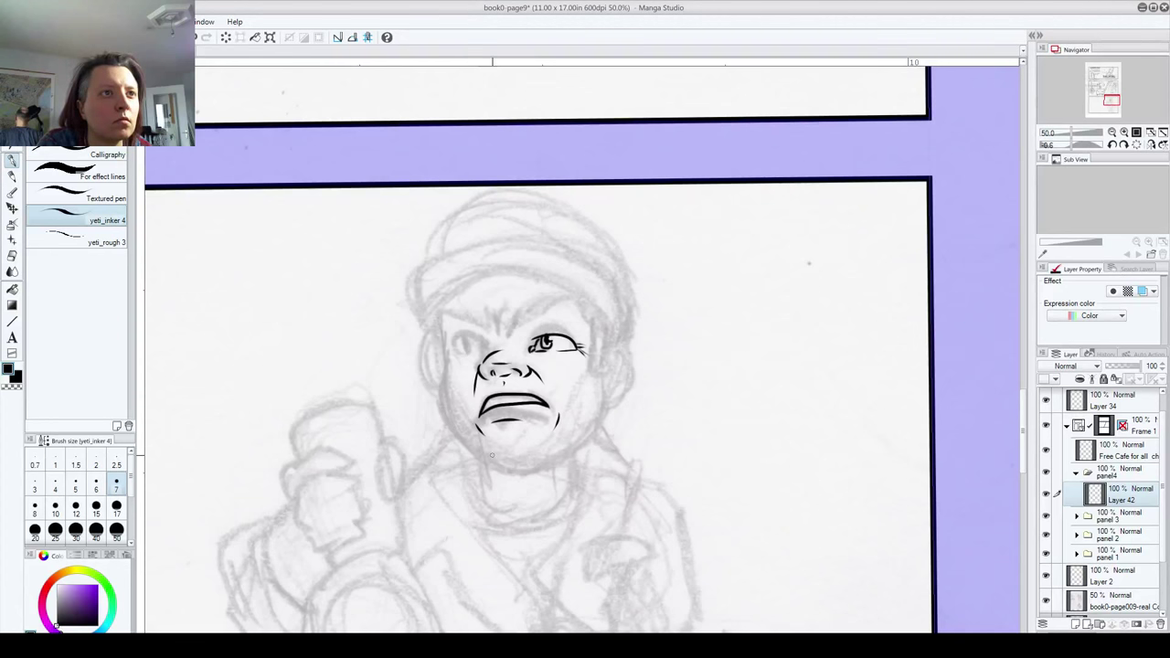
# Step: Ink the face contour from the chin along the jaw and up both cheeks to the far temple, redoing unsatisfactory strokes
pyautogui.moveTo(475, 446)
pyautogui.mouseDown()
pyautogui.moveTo(490, 459)
pyautogui.moveTo(567, 442)
pyautogui.moveTo(603, 412)
pyautogui.moveTo(600, 376)
pyautogui.mouseUp()
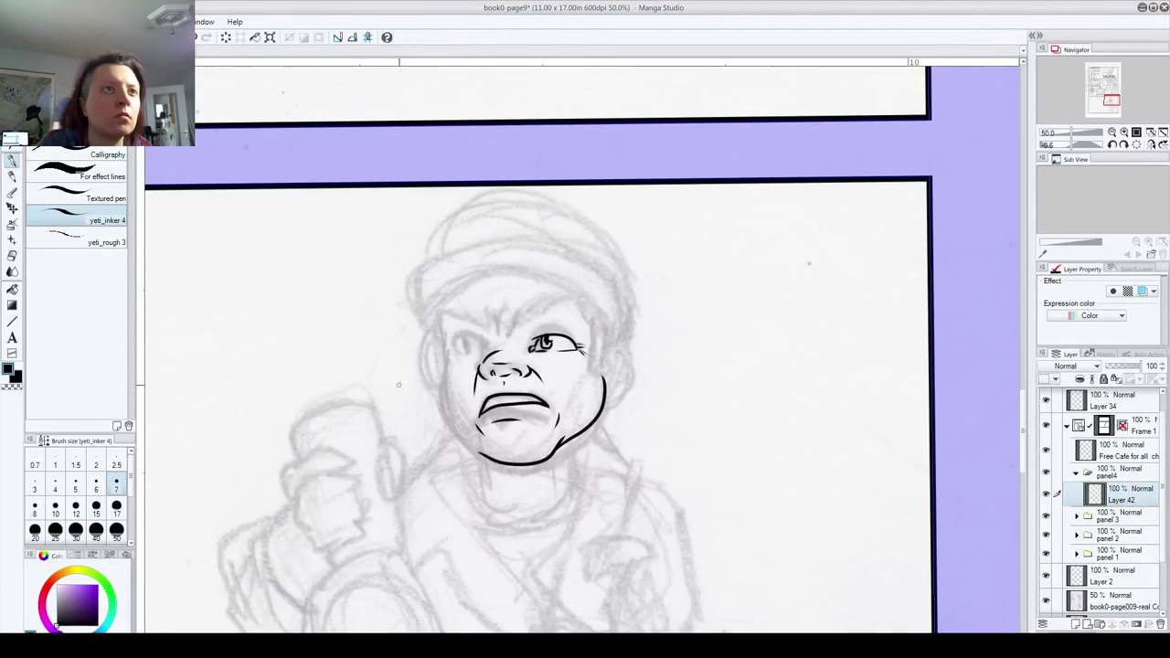
pyautogui.moveTo(447, 362); pyautogui.dragTo(437, 417)
pyautogui.hotkey('ctrl', 'z')
pyautogui.moveTo(449, 361)
pyautogui.mouseDown()
pyautogui.moveTo(439, 406)
pyautogui.moveTo(486, 461)
pyautogui.moveTo(449, 415)
pyautogui.moveTo(454, 352)
pyautogui.mouseUp()
pyautogui.hotkey('ctrl', 'z')
pyautogui.hotkey('ctrl', 'z')
pyautogui.hotkey('ctrl', 'z')
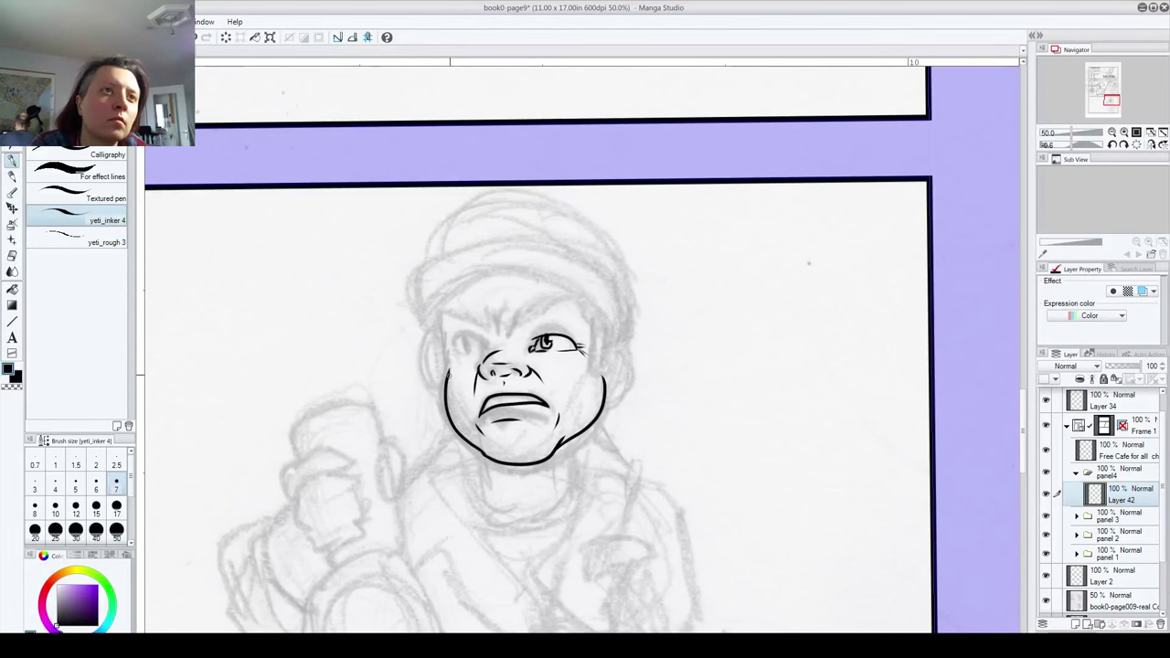
pyautogui.hotkey('ctrl', 'z')
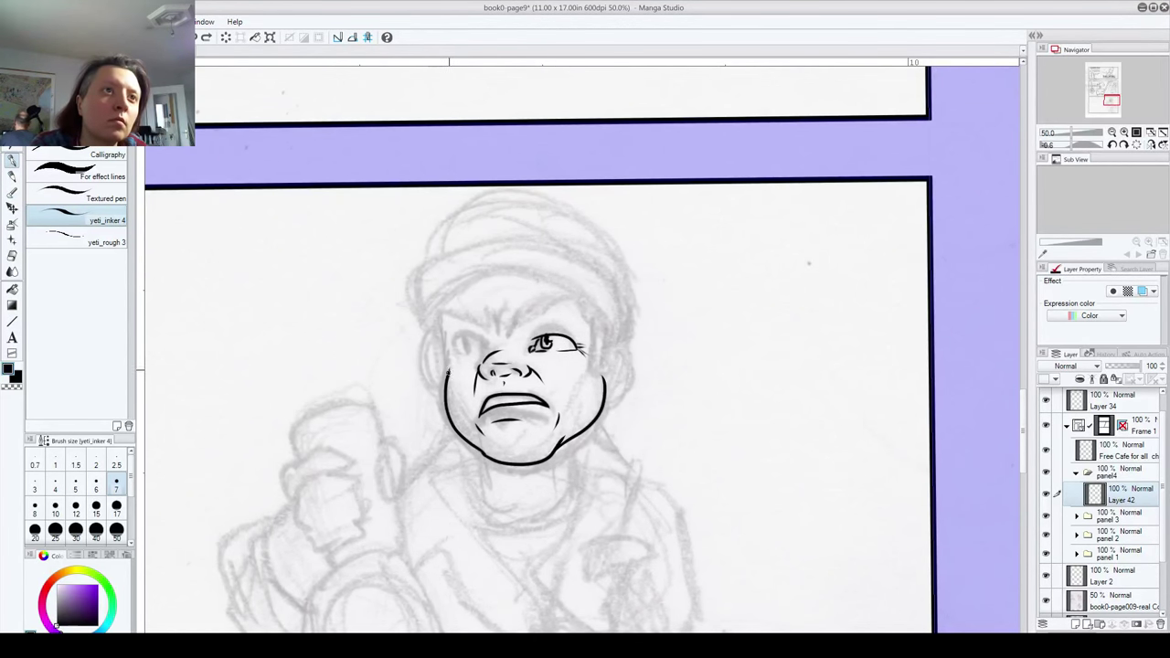
pyautogui.moveTo(448, 351); pyautogui.dragTo(440, 316)
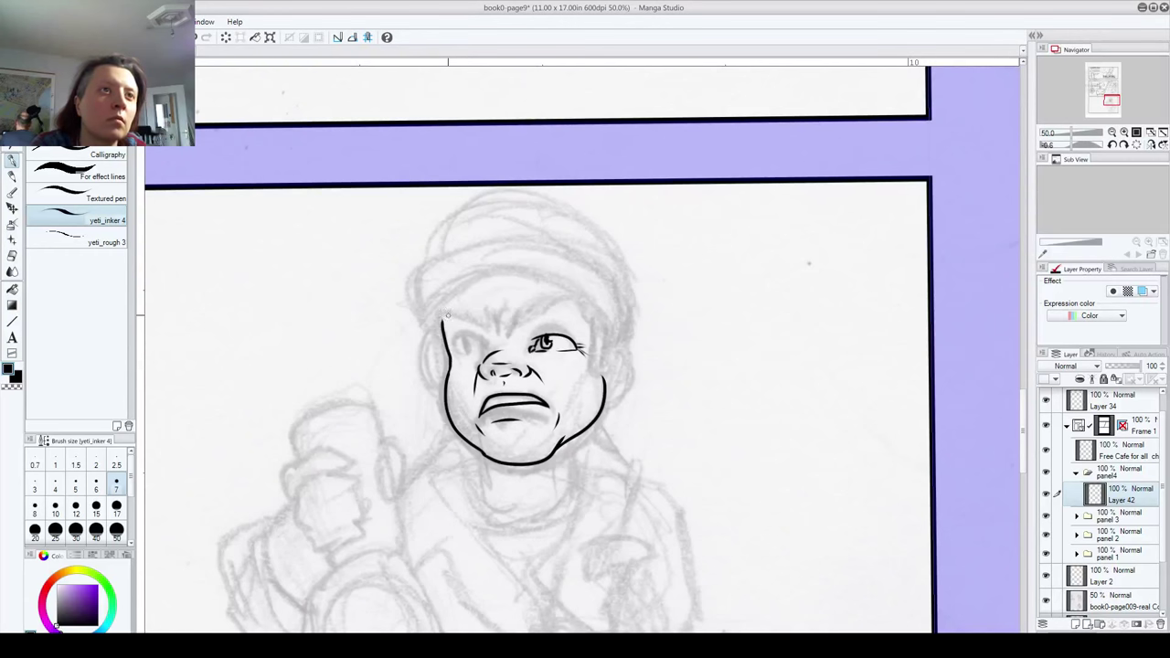
# Step: Ink the ear nearer the panel's right border with its inner folds, plus the temple hairline and sideburn beside it
pyautogui.moveTo(607, 357)
pyautogui.mouseDown()
pyautogui.moveTo(636, 357)
pyautogui.moveTo(625, 402)
pyautogui.moveTo(603, 399)
pyautogui.moveTo(611, 388)
pyautogui.moveTo(614, 400)
pyautogui.mouseUp()
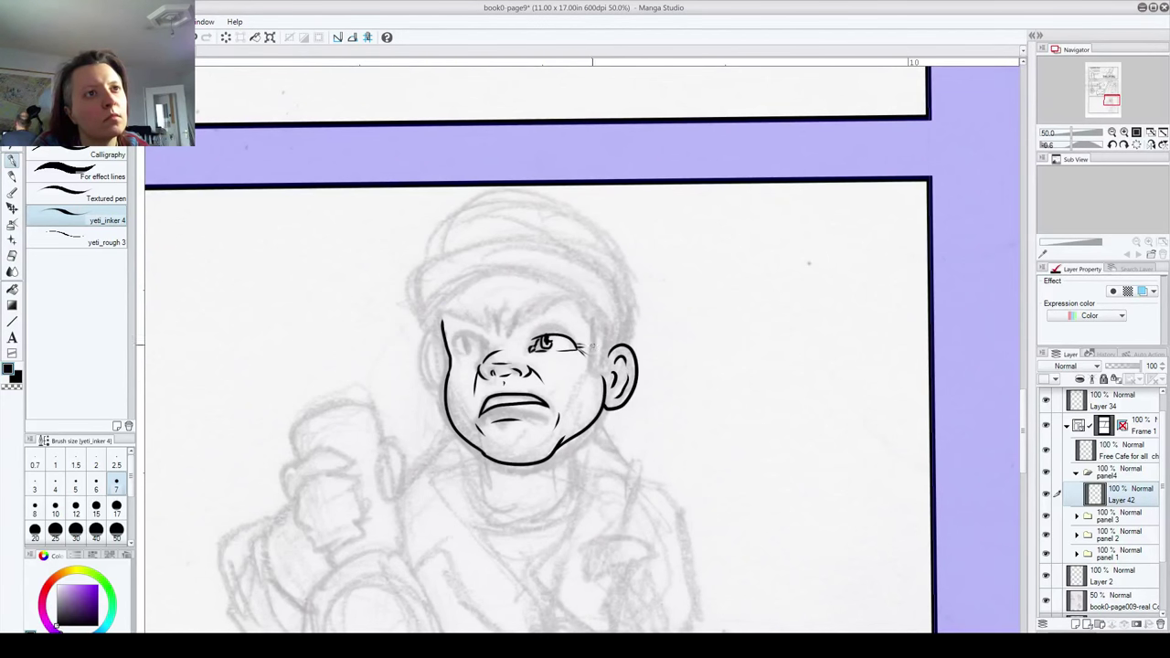
pyautogui.moveTo(589, 312); pyautogui.dragTo(593, 380)
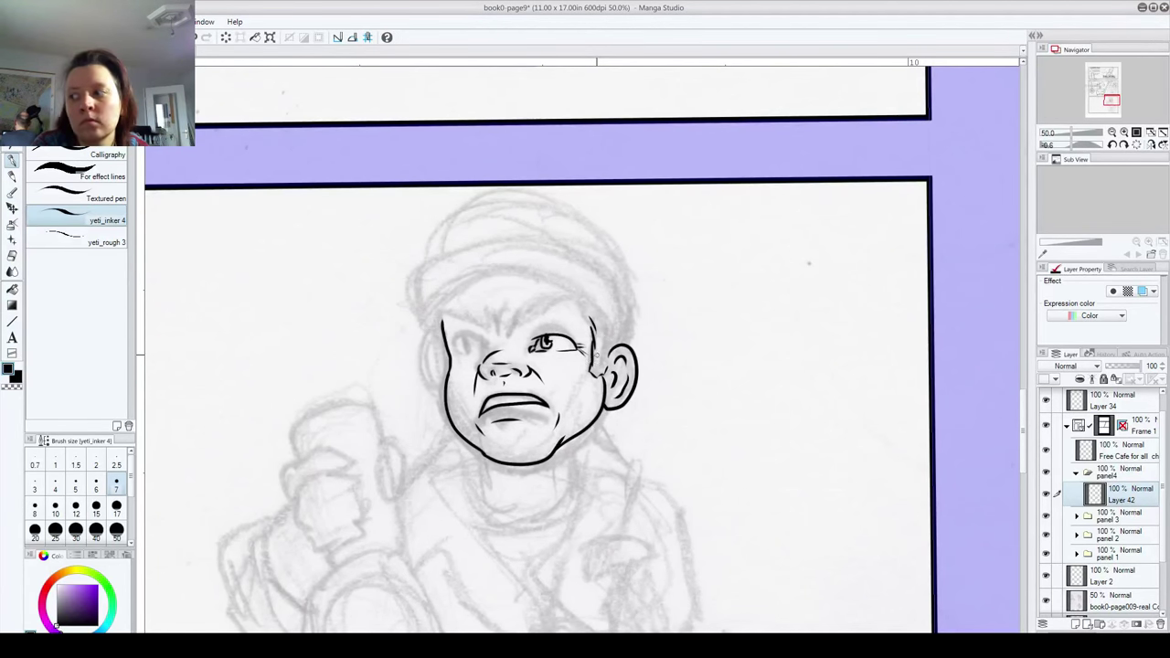
pyautogui.moveTo(603, 369); pyautogui.dragTo(604, 341)
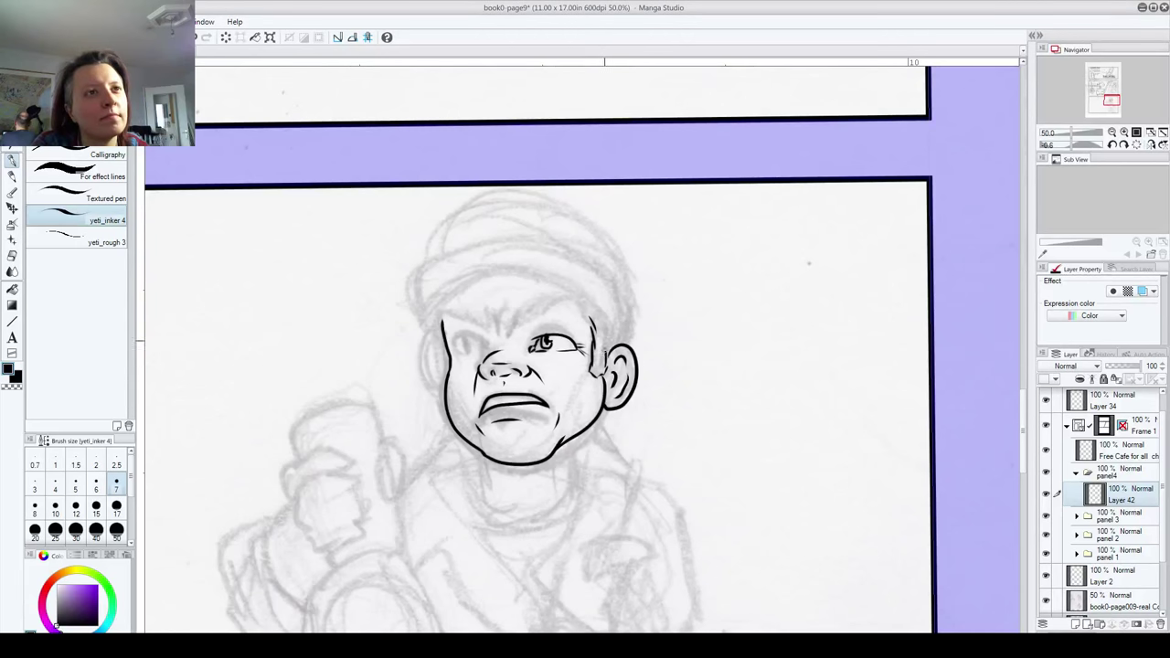
# Step: Ink the neck lines below the jaw and the narrow ear on the opposite side of the head
pyautogui.moveTo(475, 485); pyautogui.dragTo(474, 377)
pyautogui.moveTo(567, 346); pyautogui.dragTo(566, 373)
pyautogui.moveTo(495, 391); pyautogui.dragTo(539, 426)
pyautogui.moveTo(465, 266)
pyautogui.mouseDown()
pyautogui.moveTo(450, 294)
pyautogui.moveTo(467, 329)
pyautogui.moveTo(463, 274)
pyautogui.moveTo(471, 293)
pyautogui.moveTo(470, 311)
pyautogui.moveTo(456, 253)
pyautogui.mouseUp()
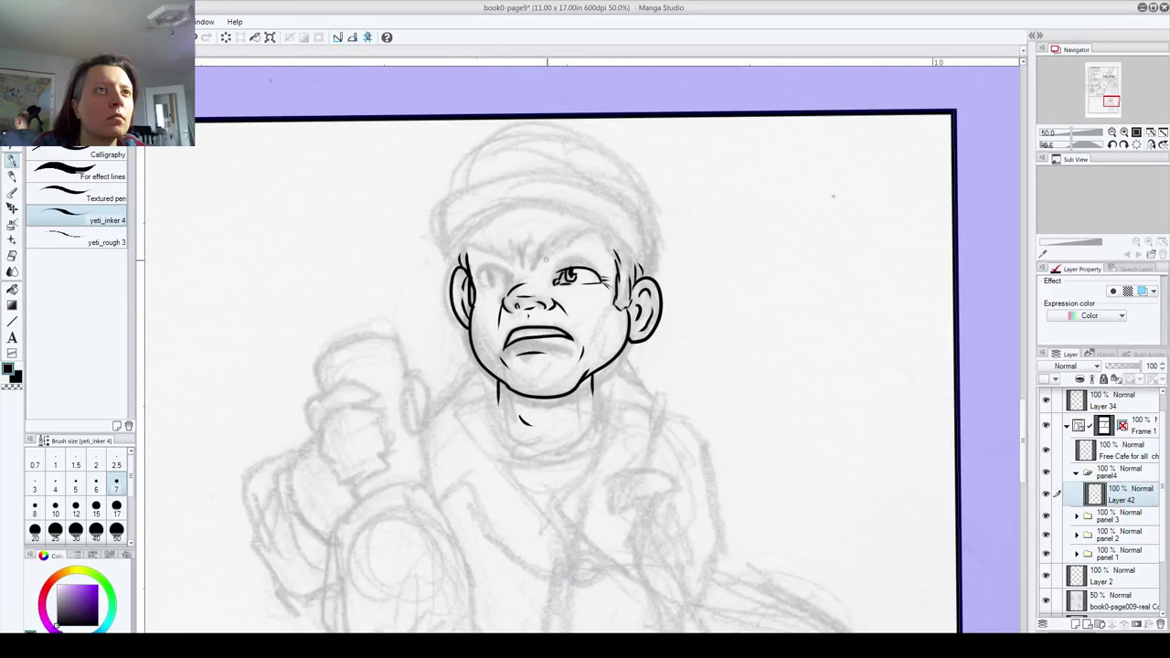
# Step: Ink the angry eyebrows, the frown creases between them, and the man's remaining eye
pyautogui.moveTo(541, 256)
pyautogui.mouseDown()
pyautogui.moveTo(609, 236)
pyautogui.moveTo(614, 256)
pyautogui.moveTo(549, 235)
pyautogui.moveTo(607, 235)
pyautogui.mouseUp()
pyautogui.moveTo(523, 241); pyautogui.dragTo(525, 258)
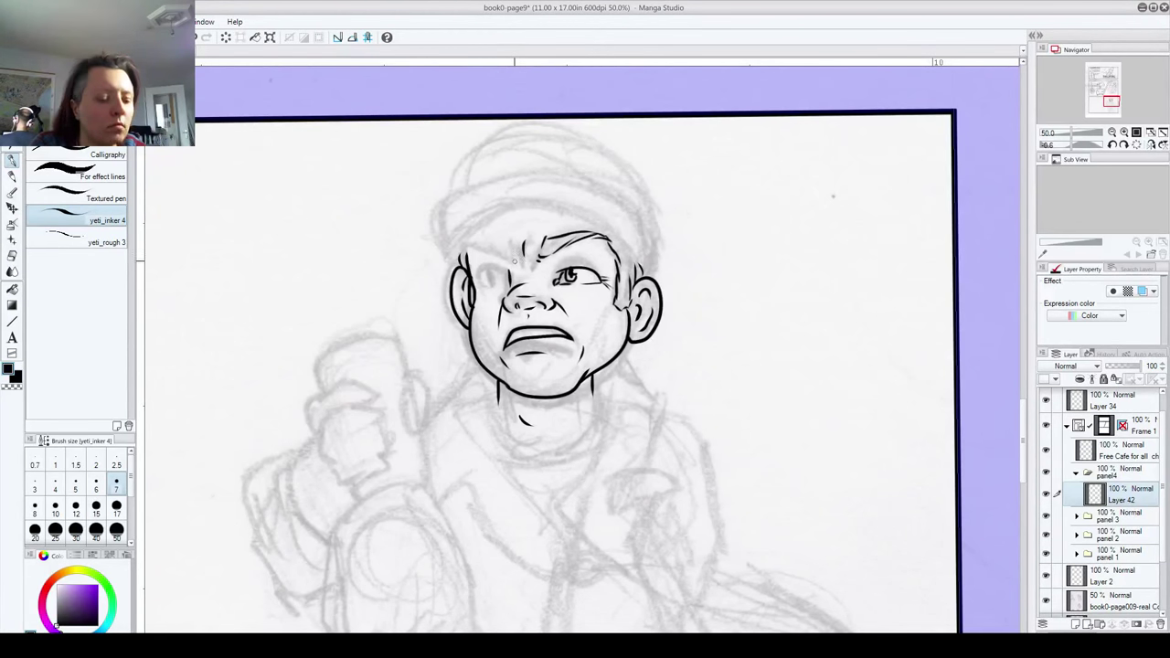
pyautogui.moveTo(498, 256)
pyautogui.mouseDown()
pyautogui.moveTo(464, 251)
pyautogui.moveTo(505, 241)
pyautogui.moveTo(469, 260)
pyautogui.moveTo(504, 275)
pyautogui.mouseUp()
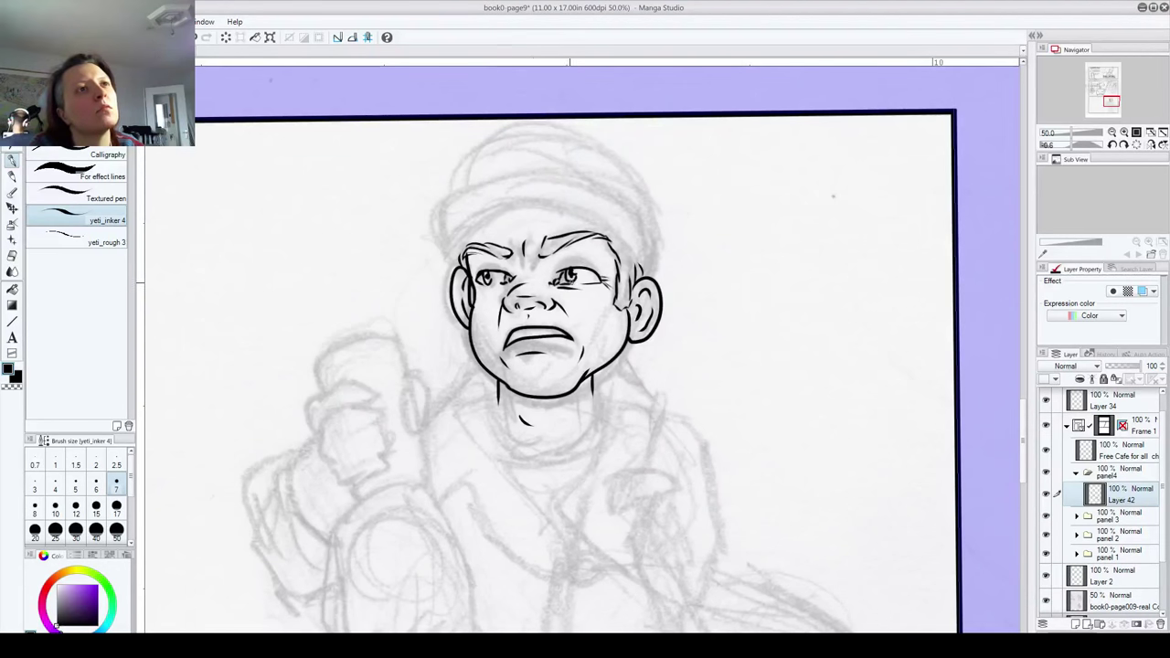
# Step: Ink the thumb of the man's raised hand beside the cup, replacing the first oval attempt with a slimmer shape
pyautogui.moveTo(521, 421)
pyautogui.mouseDown()
pyautogui.moveTo(463, 347)
pyautogui.moveTo(542, 331)
pyautogui.mouseUp()
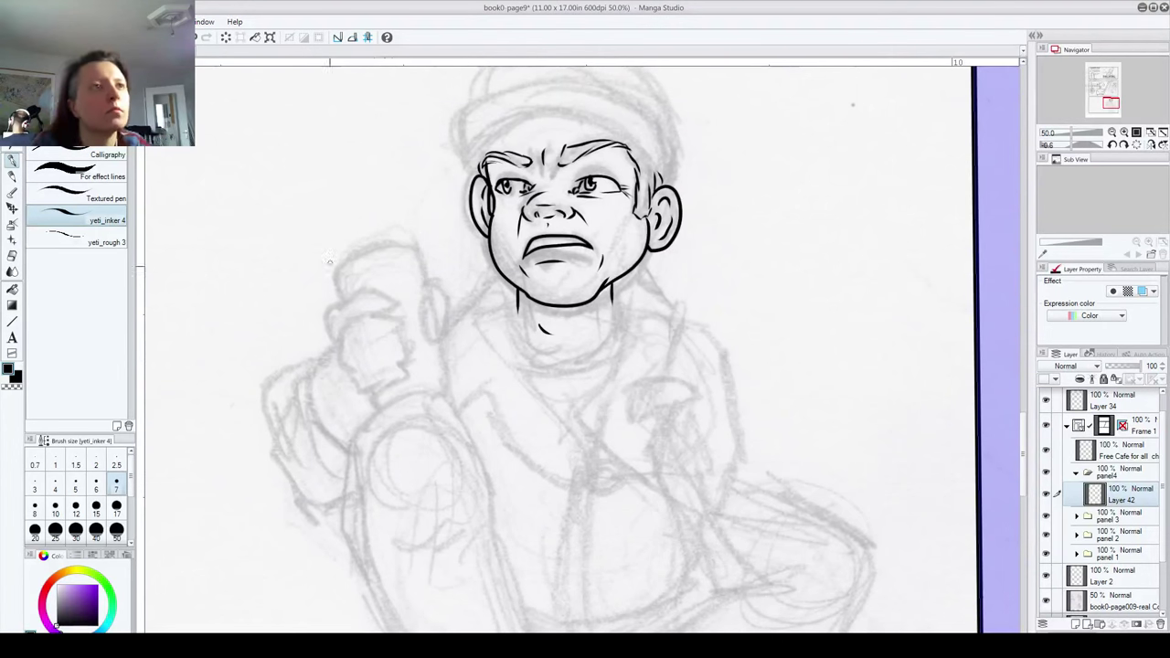
pyautogui.moveTo(419, 311)
pyautogui.mouseDown()
pyautogui.moveTo(425, 340)
pyautogui.moveTo(450, 326)
pyautogui.mouseUp()
pyautogui.moveTo(437, 280); pyautogui.dragTo(432, 281)
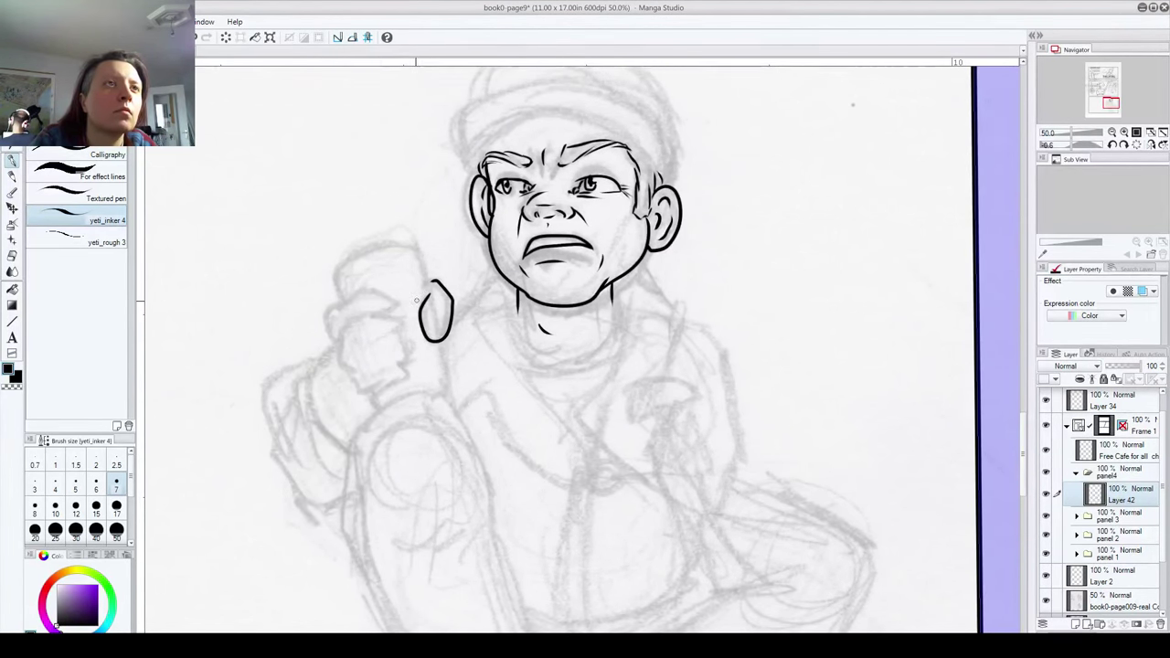
pyautogui.hotkey('ctrl', 'z')
pyautogui.hotkey('ctrl', 'z')
pyautogui.moveTo(426, 299)
pyautogui.mouseDown()
pyautogui.moveTo(421, 327)
pyautogui.moveTo(444, 335)
pyautogui.moveTo(448, 289)
pyautogui.moveTo(429, 284)
pyautogui.mouseUp()
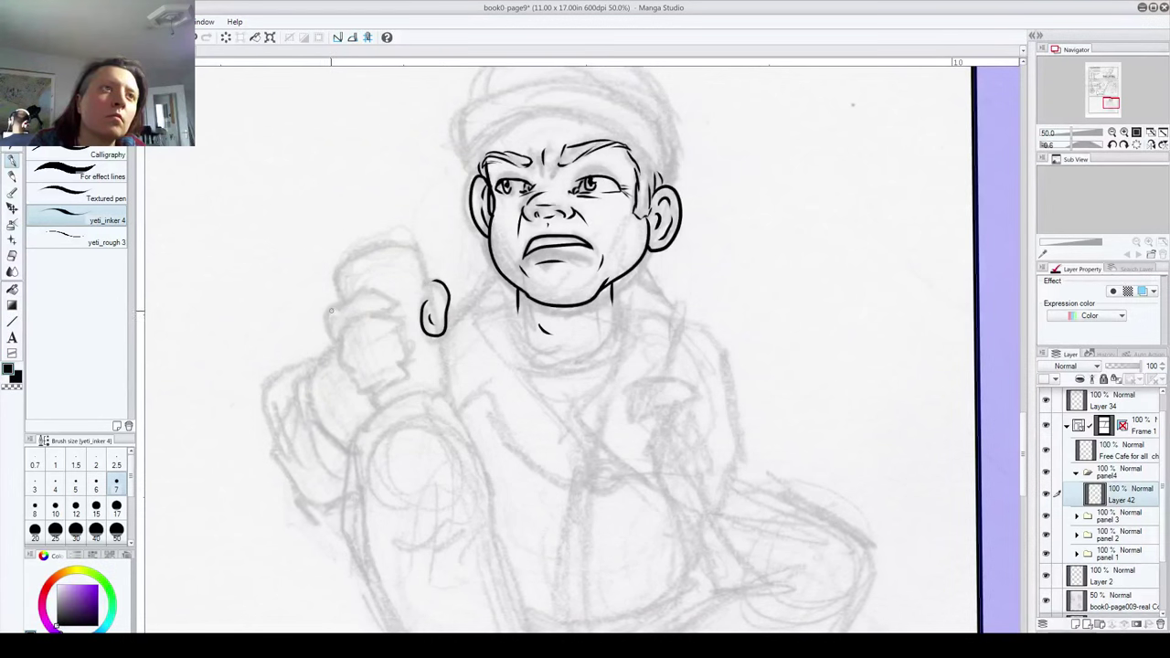
# Step: Ink the upper fingers of the raised hand wrapped around the cup, with their nails and knuckle lines
pyautogui.moveTo(333, 338)
pyautogui.mouseDown()
pyautogui.moveTo(367, 290)
pyautogui.moveTo(395, 305)
pyautogui.moveTo(373, 312)
pyautogui.moveTo(382, 299)
pyautogui.moveTo(334, 338)
pyautogui.moveTo(384, 304)
pyautogui.moveTo(404, 318)
pyautogui.moveTo(393, 330)
pyautogui.moveTo(347, 326)
pyautogui.moveTo(345, 363)
pyautogui.mouseUp()
pyautogui.hotkey('ctrl', 'z')
pyautogui.hotkey('ctrl', 'z')
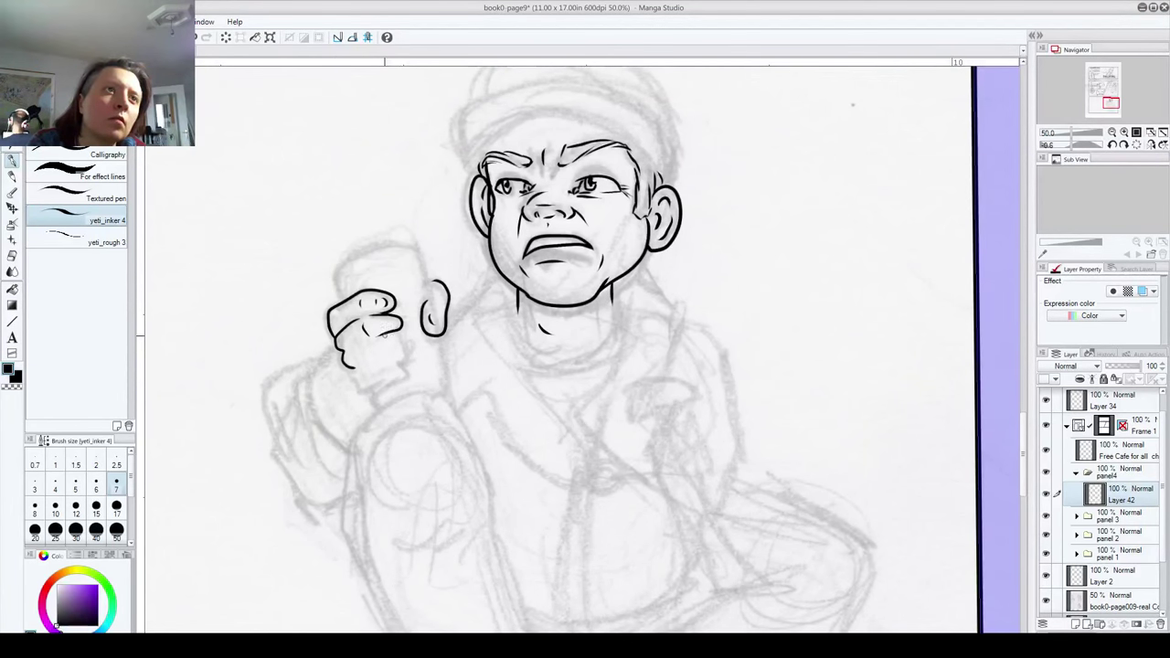
pyautogui.hotkey('ctrl', 'z')
pyautogui.moveTo(368, 359)
pyautogui.mouseDown()
pyautogui.moveTo(407, 342)
pyautogui.moveTo(374, 340)
pyautogui.moveTo(404, 336)
pyautogui.moveTo(394, 326)
pyautogui.mouseUp()
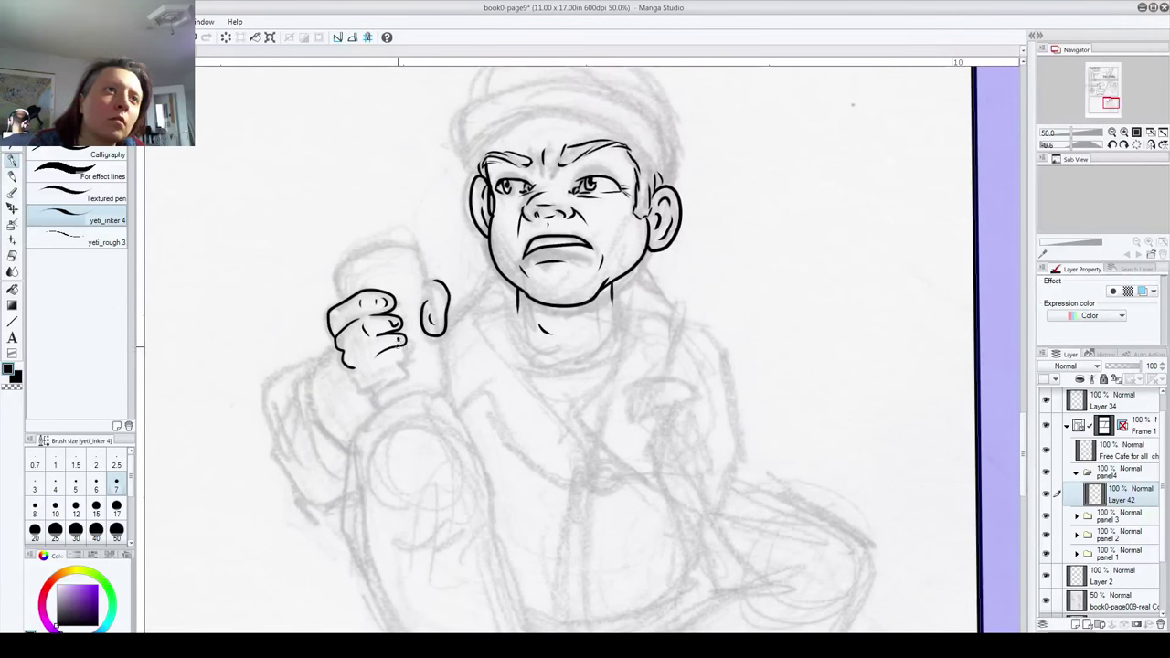
# Step: Ink the little finger beneath the other fingers, redrawing it until its shape fits the hand
pyautogui.moveTo(355, 369)
pyautogui.mouseDown()
pyautogui.moveTo(363, 380)
pyautogui.moveTo(399, 365)
pyautogui.mouseUp()
pyautogui.hotkey('ctrl', 'z')
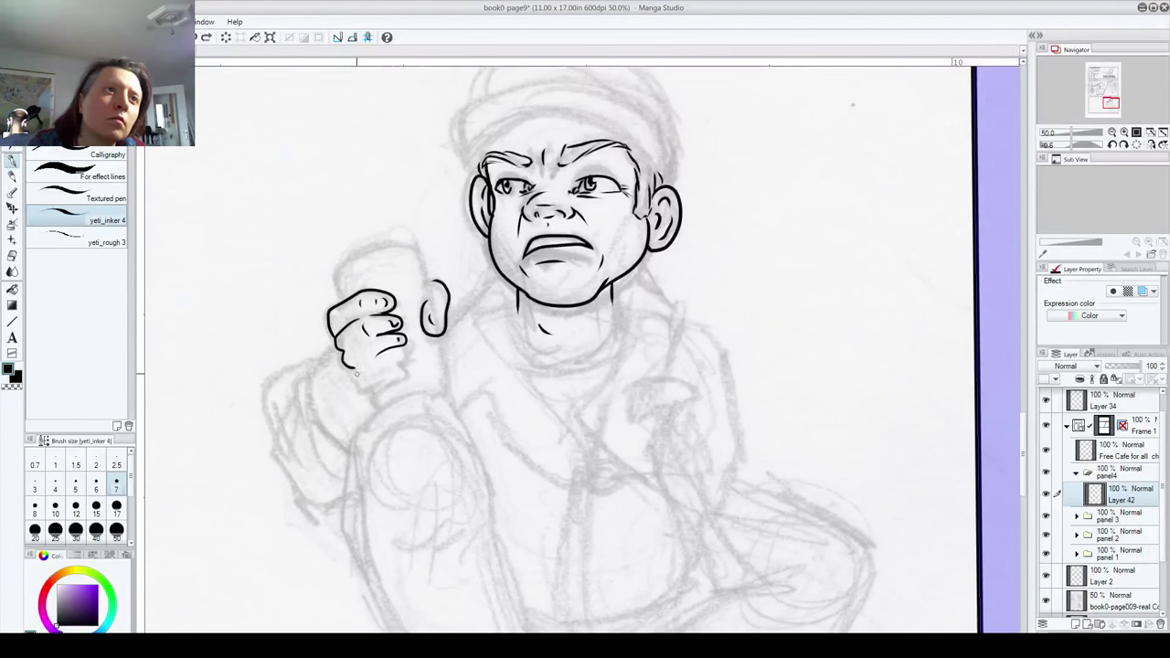
pyautogui.moveTo(362, 379)
pyautogui.mouseDown()
pyautogui.moveTo(399, 348)
pyautogui.moveTo(358, 369)
pyautogui.moveTo(368, 386)
pyautogui.moveTo(396, 370)
pyautogui.mouseUp()
pyautogui.hotkey('ctrl', 'z')
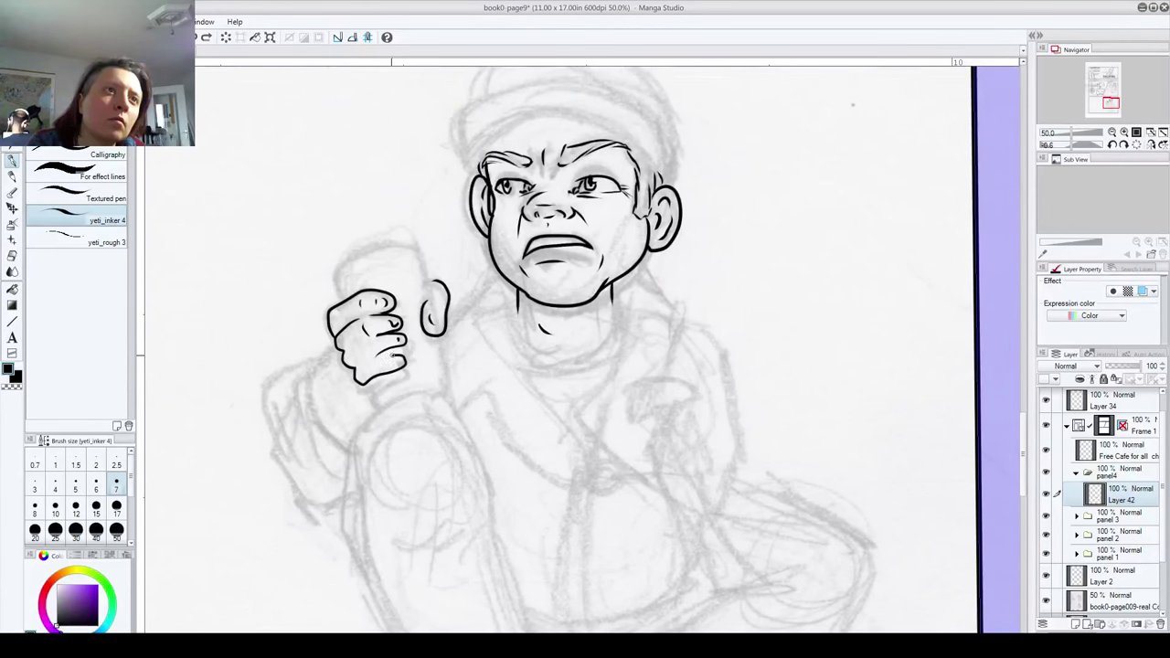
pyautogui.hotkey('ctrl', 'z')
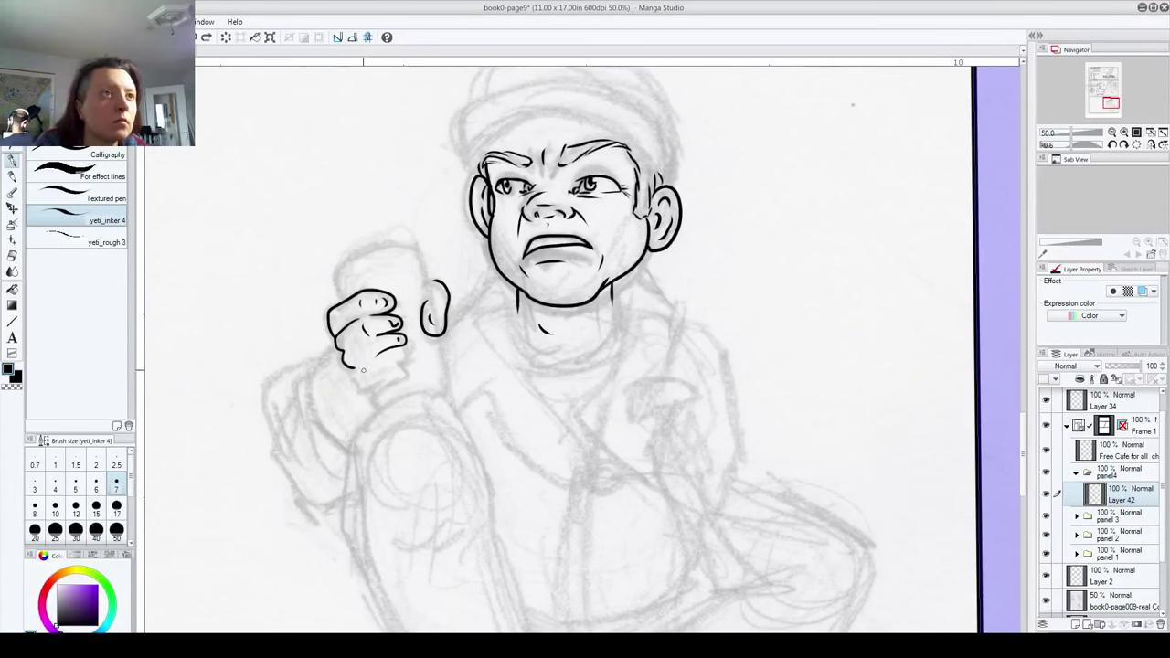
pyautogui.moveTo(367, 364)
pyautogui.mouseDown()
pyautogui.moveTo(410, 360)
pyautogui.moveTo(363, 378)
pyautogui.moveTo(344, 354)
pyautogui.mouseUp()
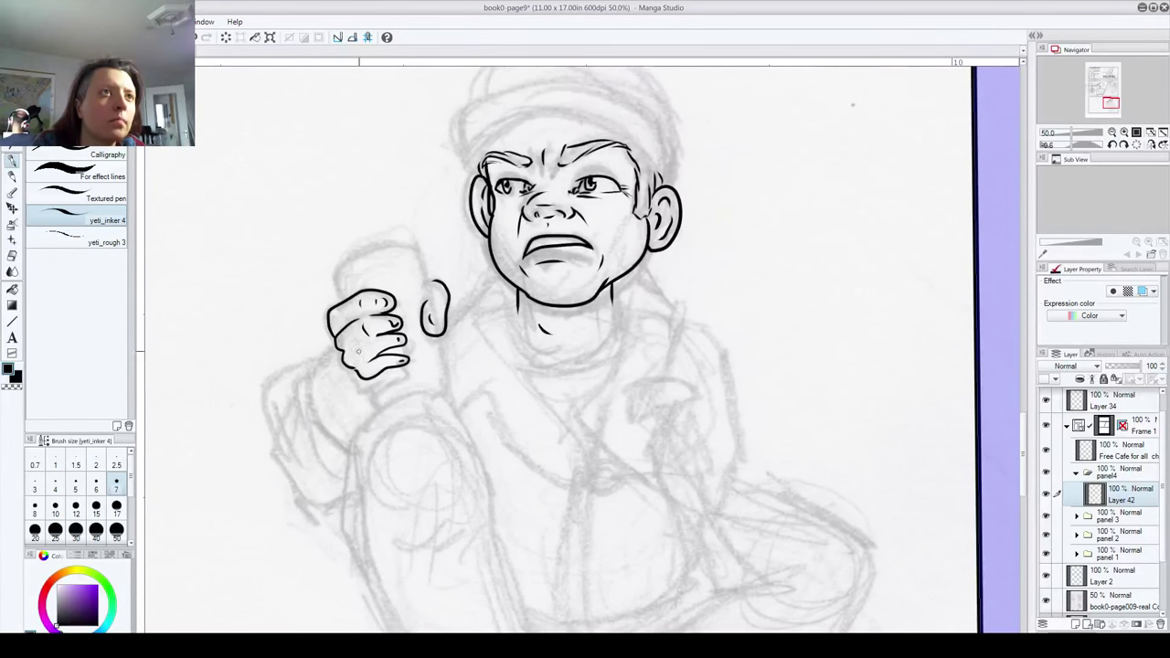
pyautogui.moveTo(514, 368); pyautogui.dragTo(271, 346)
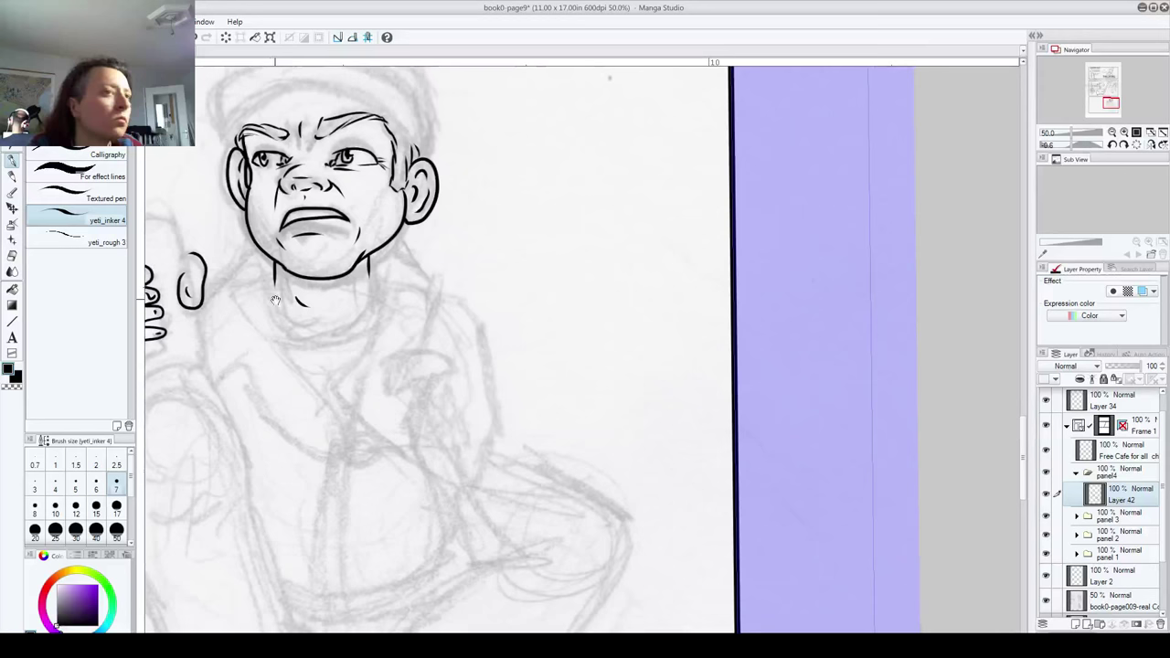
pyautogui.moveTo(354, 391)
pyautogui.mouseDown()
pyautogui.moveTo(363, 402)
pyautogui.moveTo(415, 329)
pyautogui.moveTo(394, 394)
pyautogui.moveTo(403, 543)
pyautogui.mouseUp()
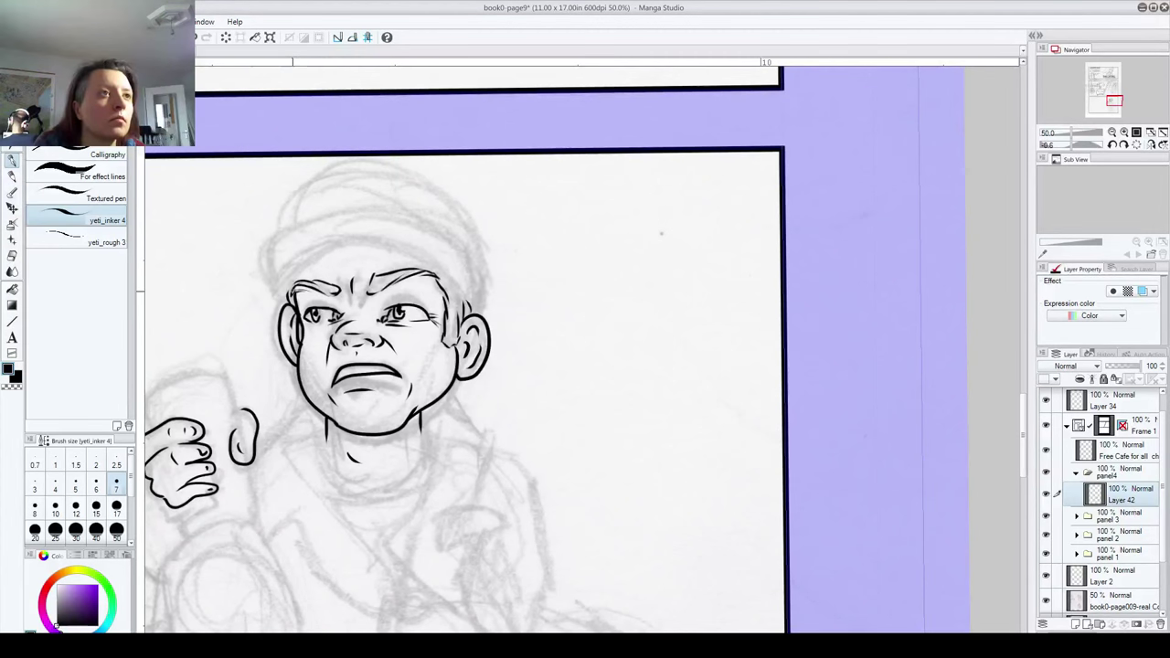
pyautogui.moveTo(287, 296)
pyautogui.mouseDown()
pyautogui.moveTo(319, 263)
pyautogui.moveTo(384, 254)
pyautogui.moveTo(447, 278)
pyautogui.moveTo(470, 322)
pyautogui.mouseUp()
pyautogui.hotkey('ctrl', 'z')
pyautogui.hotkey('ctrl', 'z')
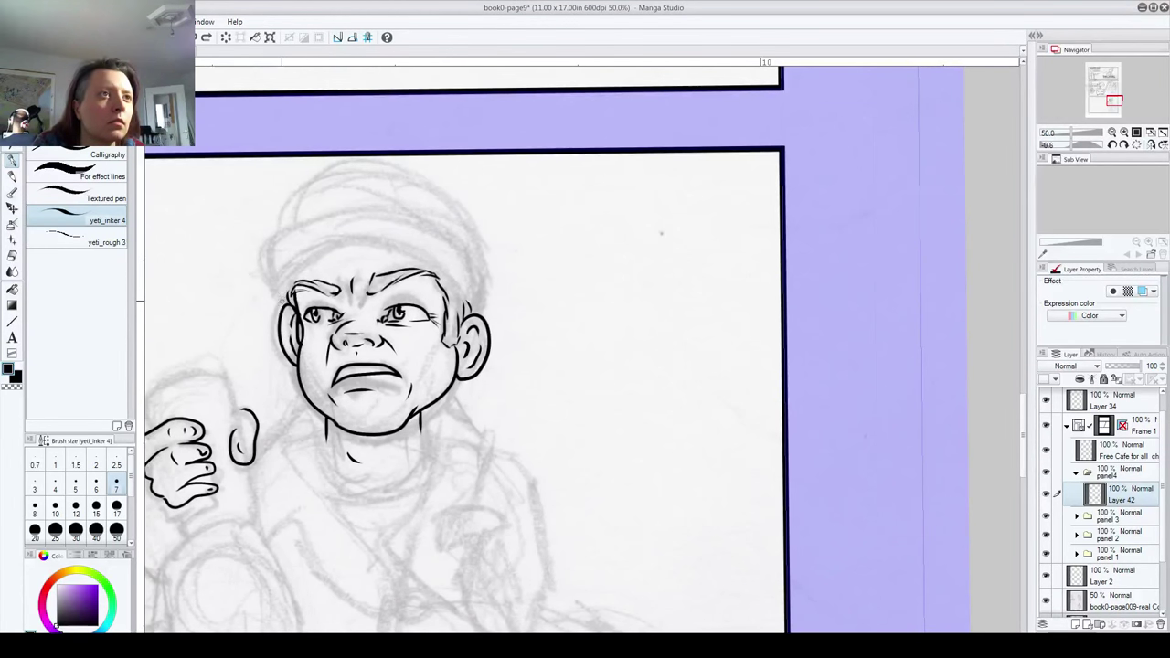
pyautogui.moveTo(287, 291)
pyautogui.mouseDown()
pyautogui.moveTo(322, 262)
pyautogui.moveTo(389, 245)
pyautogui.moveTo(415, 254)
pyautogui.mouseUp()
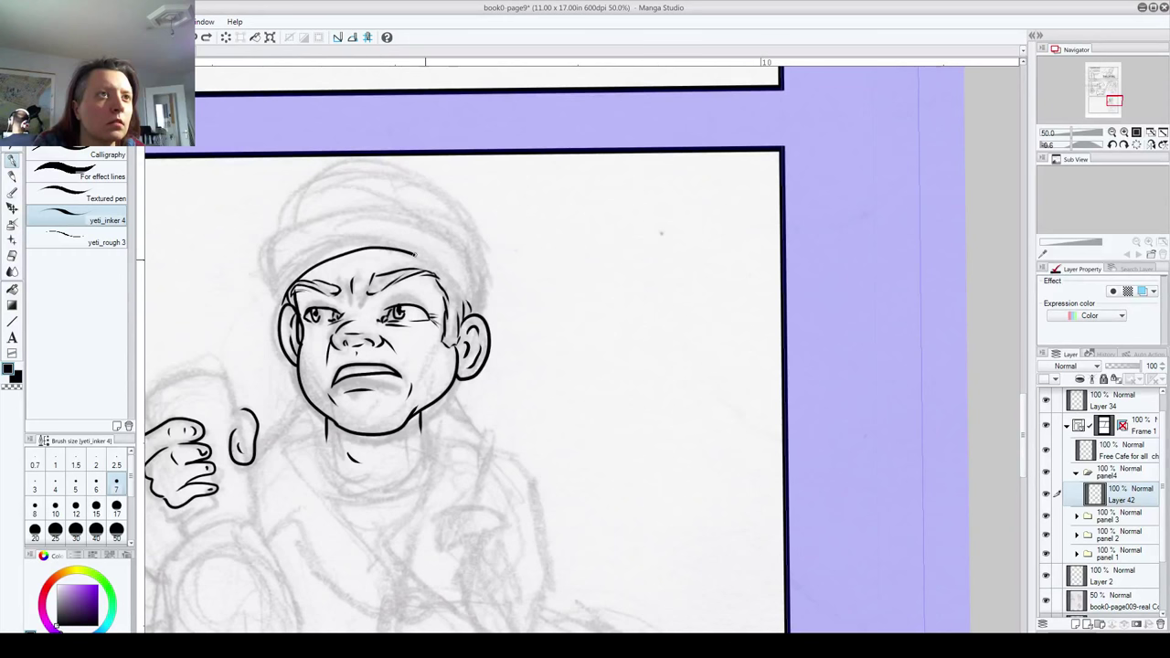
pyautogui.hotkey('ctrl', 'z')
pyautogui.moveTo(473, 316)
pyautogui.mouseDown()
pyautogui.moveTo(437, 265)
pyautogui.moveTo(355, 241)
pyautogui.mouseUp()
pyautogui.hotkey('ctrl', 'z')
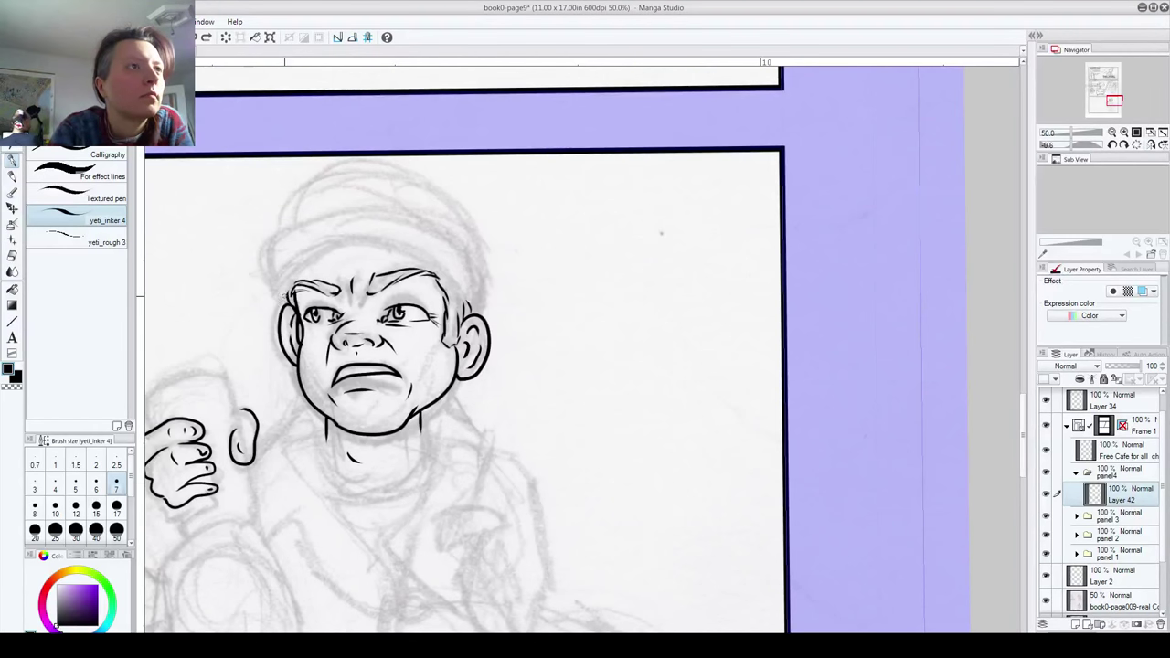
# Step: Ink the cap's band across the forehead and its rounded crown, redrawing the crown taller and fuller
pyautogui.moveTo(328, 268)
pyautogui.mouseDown()
pyautogui.moveTo(376, 263)
pyautogui.moveTo(472, 313)
pyautogui.mouseUp()
pyautogui.moveTo(278, 308)
pyautogui.mouseDown()
pyautogui.moveTo(288, 263)
pyautogui.moveTo(347, 248)
pyautogui.moveTo(417, 259)
pyautogui.moveTo(468, 289)
pyautogui.moveTo(477, 316)
pyautogui.mouseUp()
pyautogui.moveTo(283, 269)
pyautogui.mouseDown()
pyautogui.moveTo(289, 238)
pyautogui.moveTo(318, 212)
pyautogui.moveTo(360, 198)
pyautogui.moveTo(433, 219)
pyautogui.moveTo(474, 291)
pyautogui.mouseUp()
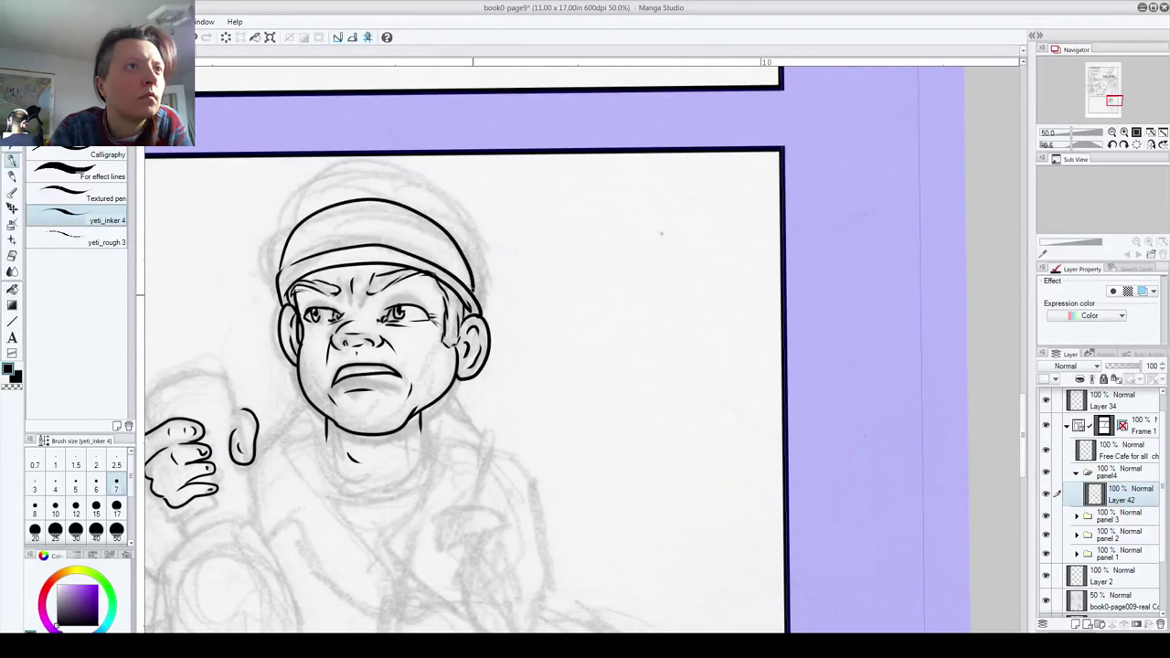
pyautogui.hotkey('ctrl', 'z')
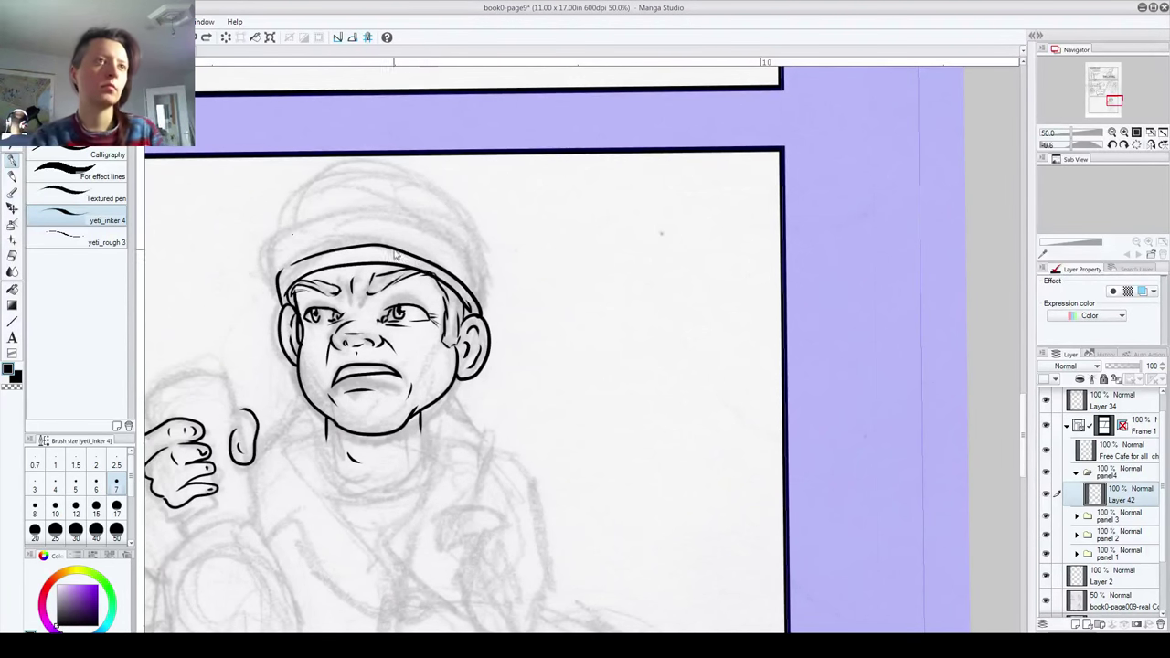
pyautogui.moveTo(278, 270)
pyautogui.mouseDown()
pyautogui.moveTo(319, 210)
pyautogui.moveTo(395, 193)
pyautogui.moveTo(456, 219)
pyautogui.moveTo(476, 252)
pyautogui.moveTo(475, 300)
pyautogui.mouseUp()
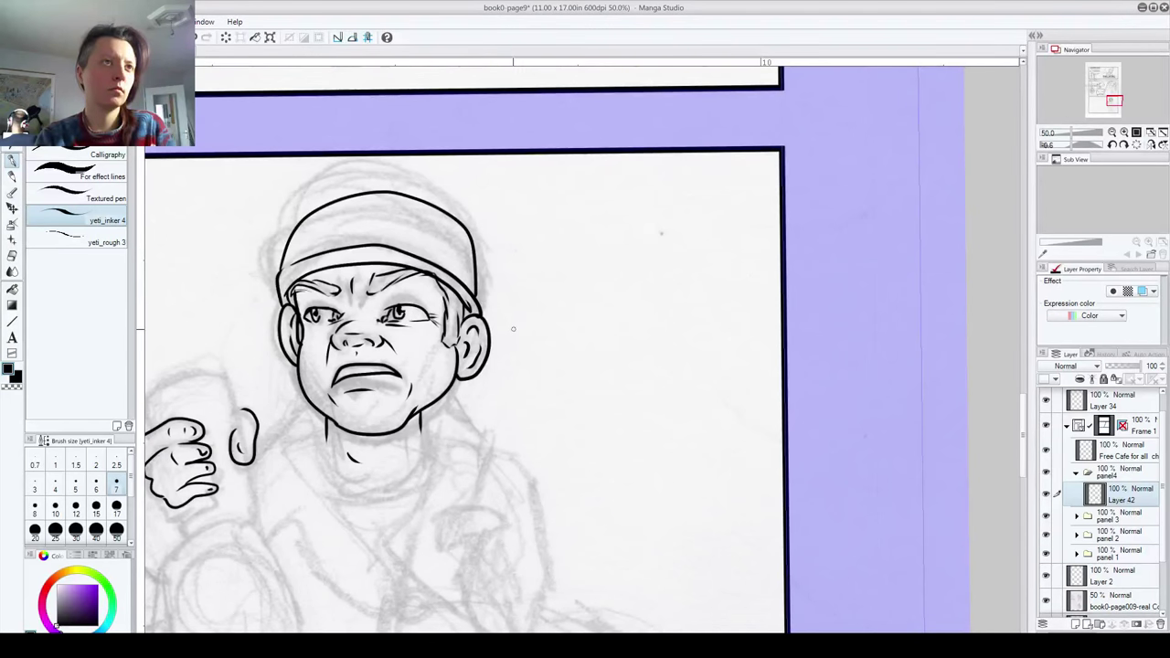
# Step: Ink the button on the jacket front and the curved lapel fold above it, discarding the trial lines rising from the fold
pyautogui.moveTo(455, 395)
pyautogui.mouseDown()
pyautogui.moveTo(407, 311)
pyautogui.moveTo(420, 239)
pyautogui.mouseUp()
pyautogui.moveTo(378, 389); pyautogui.dragTo(377, 353)
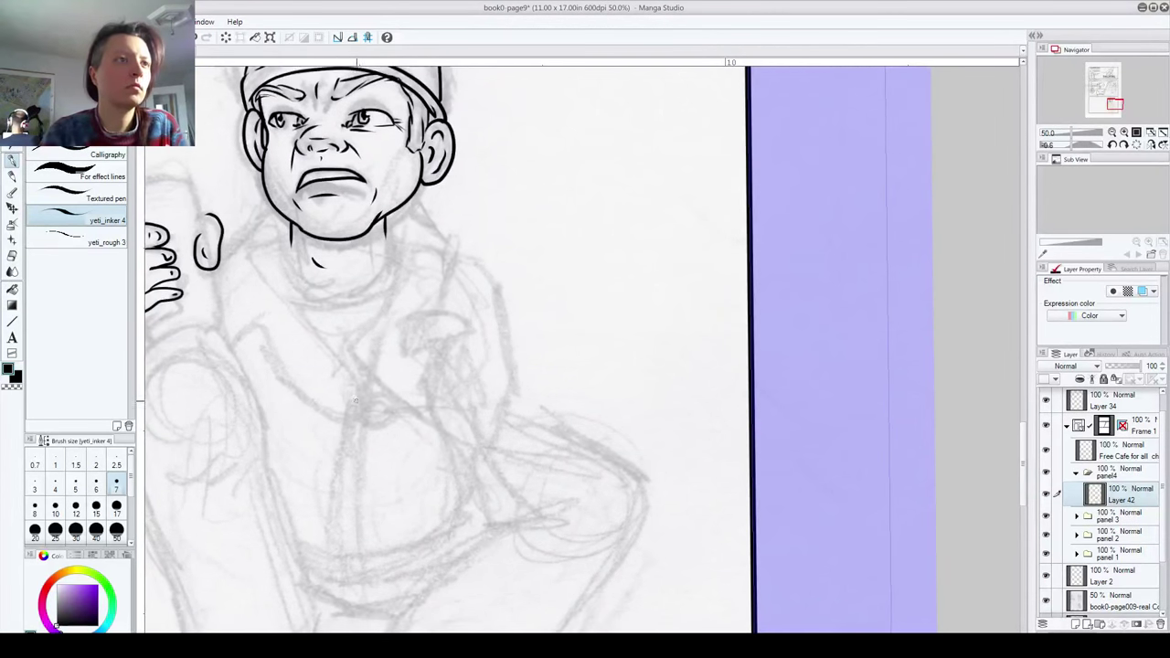
pyautogui.moveTo(369, 453); pyautogui.dragTo(356, 382)
pyautogui.moveTo(349, 334)
pyautogui.mouseDown()
pyautogui.moveTo(348, 350)
pyautogui.moveTo(416, 338)
pyautogui.moveTo(415, 231)
pyautogui.mouseUp()
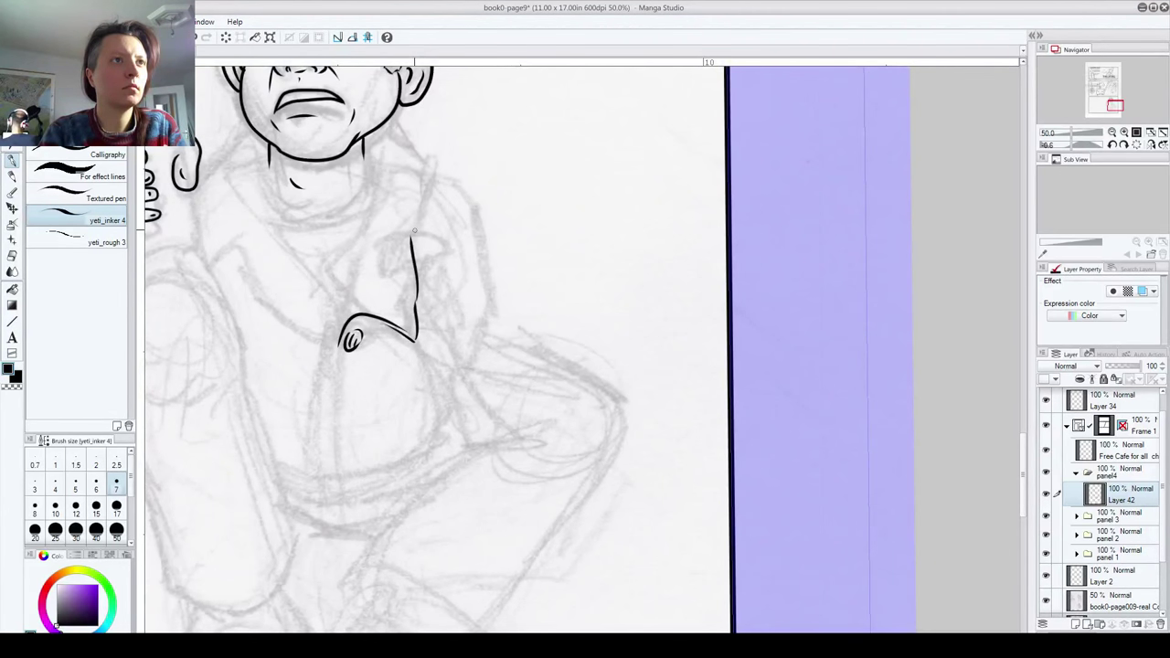
pyautogui.hotkey('ctrl', 'z')
pyautogui.moveTo(400, 250); pyautogui.dragTo(435, 233)
pyautogui.hotkey('ctrl', 'z')
pyautogui.hotkey('ctrl', 'z')
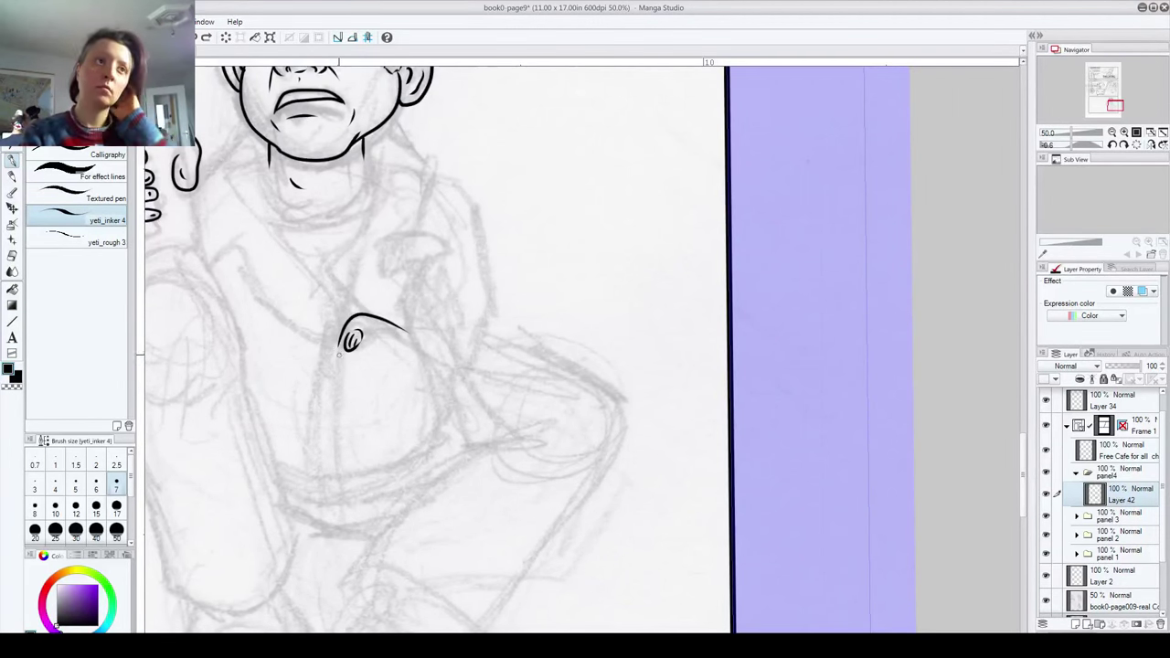
# Step: Ink the jacket's lower edge sweeping from the button toward the hip, doubled by a thin parallel line
pyautogui.moveTo(339, 348)
pyautogui.mouseDown()
pyautogui.moveTo(370, 370)
pyautogui.moveTo(347, 354)
pyautogui.moveTo(417, 383)
pyautogui.moveTo(462, 447)
pyautogui.mouseUp()
pyautogui.hotkey('ctrl', 'z')
pyautogui.moveTo(393, 360); pyautogui.dragTo(474, 449)
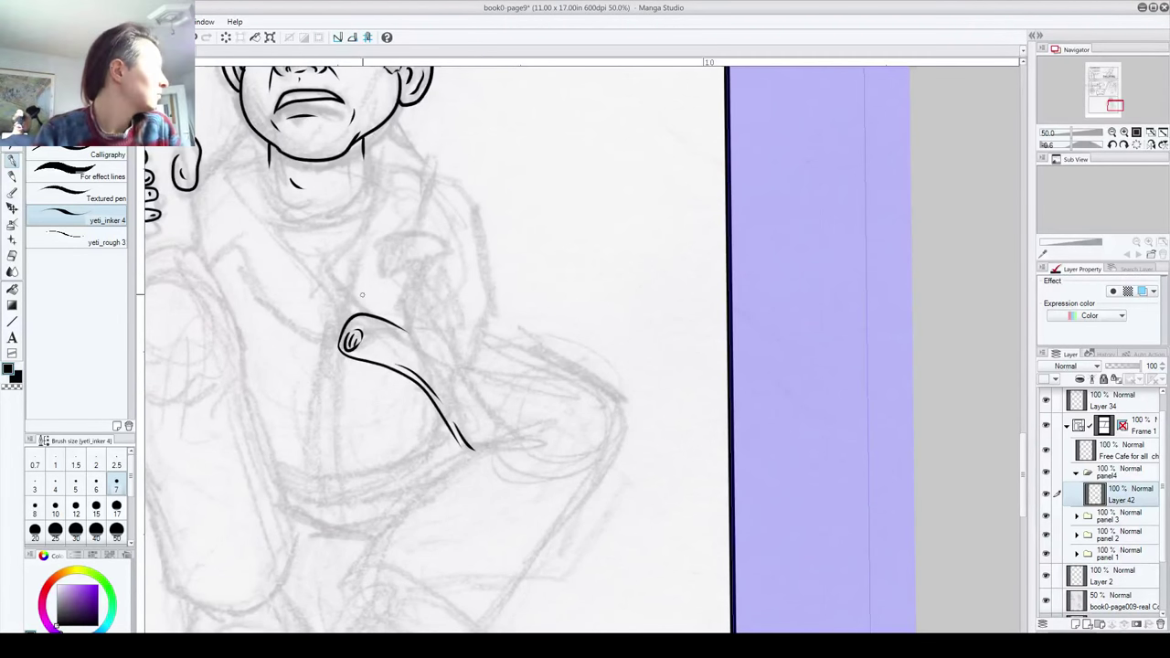
# Step: Ink the jacket's front edge from the button up to the neck and the pointed collar beside it
pyautogui.moveTo(370, 278); pyautogui.dragTo(381, 302)
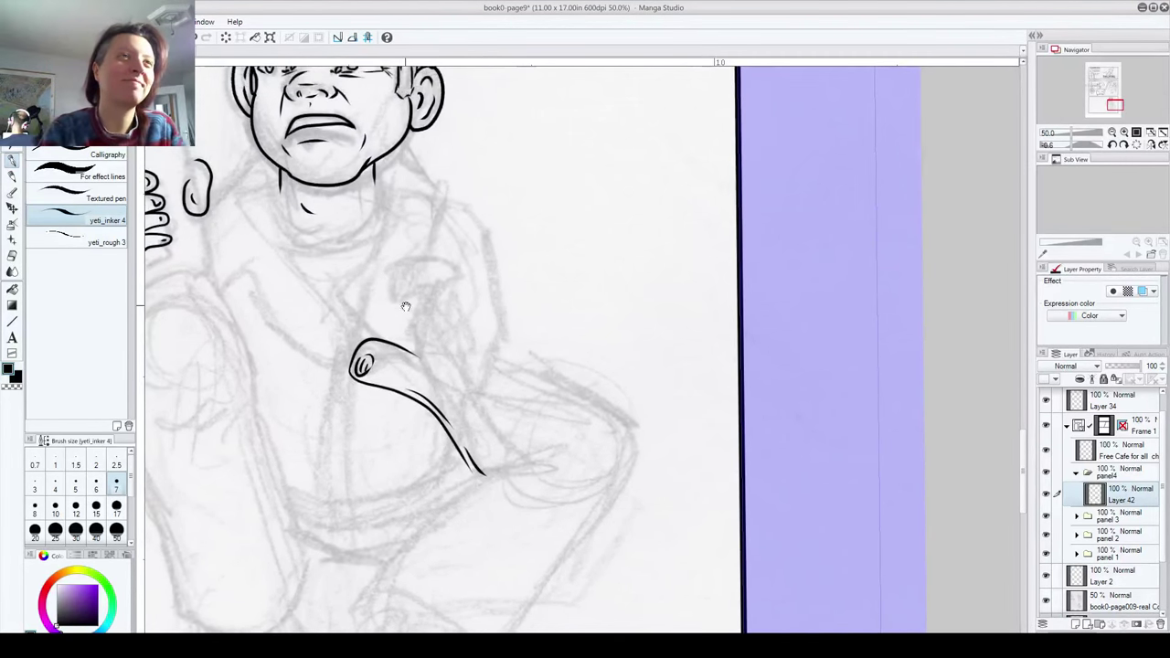
pyautogui.moveTo(351, 359)
pyautogui.mouseDown()
pyautogui.moveTo(398, 202)
pyautogui.moveTo(387, 223)
pyautogui.moveTo(388, 174)
pyautogui.moveTo(402, 277)
pyautogui.mouseUp()
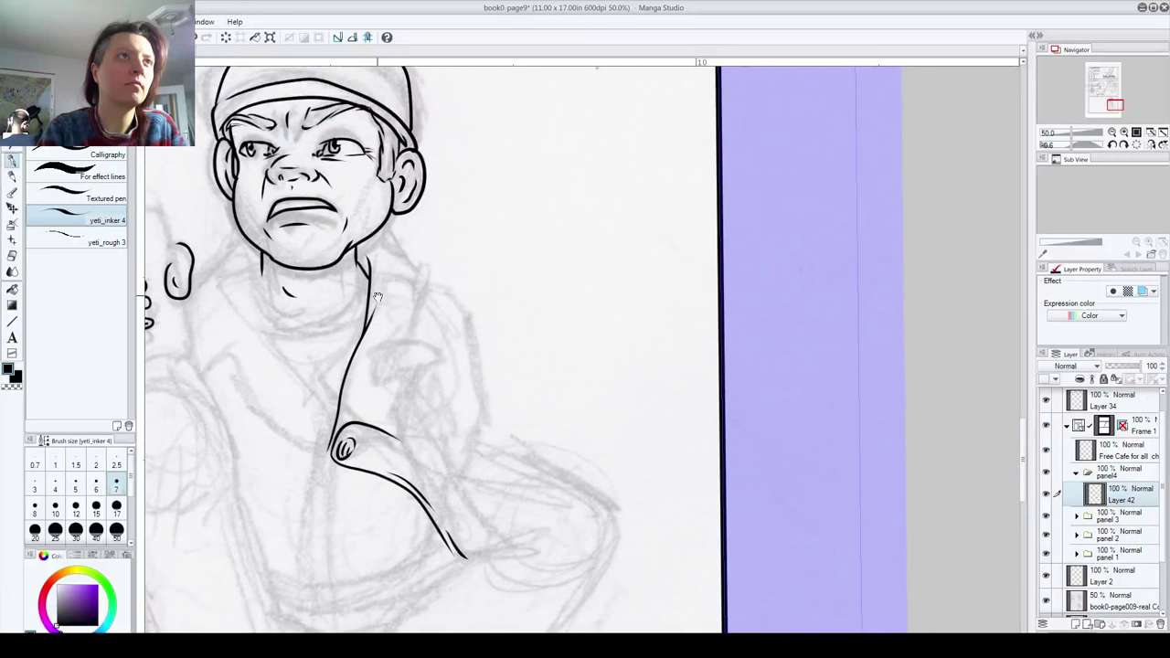
pyautogui.moveTo(384, 223)
pyautogui.mouseDown()
pyautogui.moveTo(434, 324)
pyautogui.moveTo(429, 341)
pyautogui.moveTo(382, 349)
pyautogui.mouseUp()
pyautogui.moveTo(353, 387); pyautogui.dragTo(321, 310)
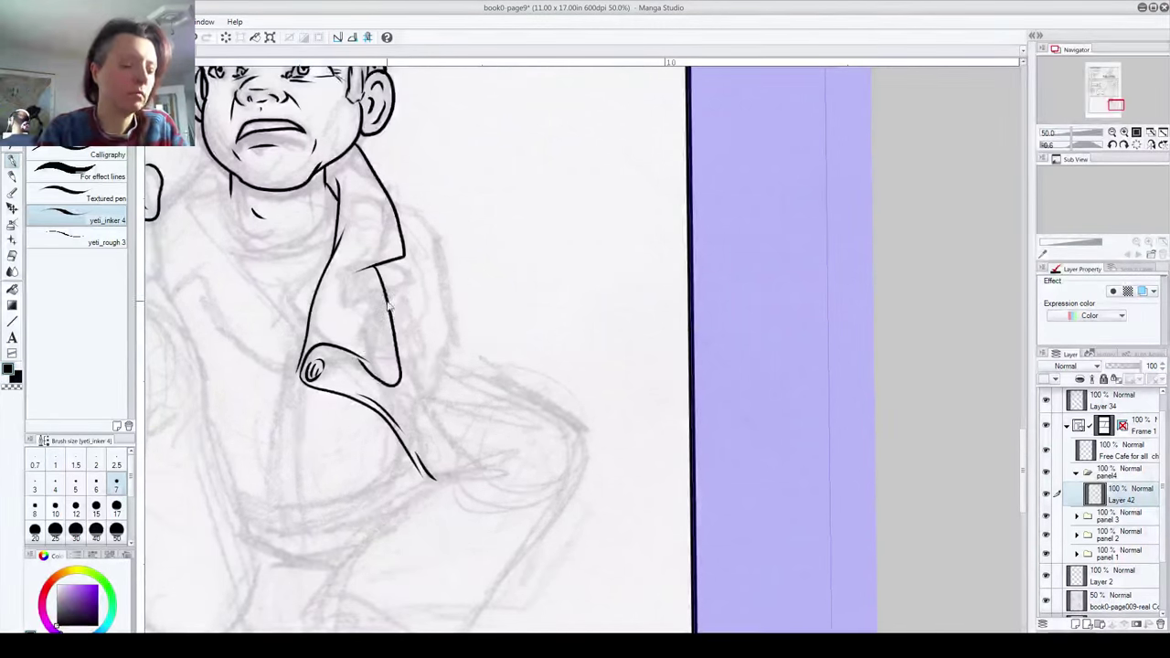
# Step: Ink the lapel's outer edge from the collar notch down to its tip, replacing the first attempt and joining it to the button fold
pyautogui.moveTo(379, 265)
pyautogui.mouseDown()
pyautogui.moveTo(400, 388)
pyautogui.moveTo(362, 369)
pyautogui.mouseUp()
pyautogui.hotkey('ctrl', 'z')
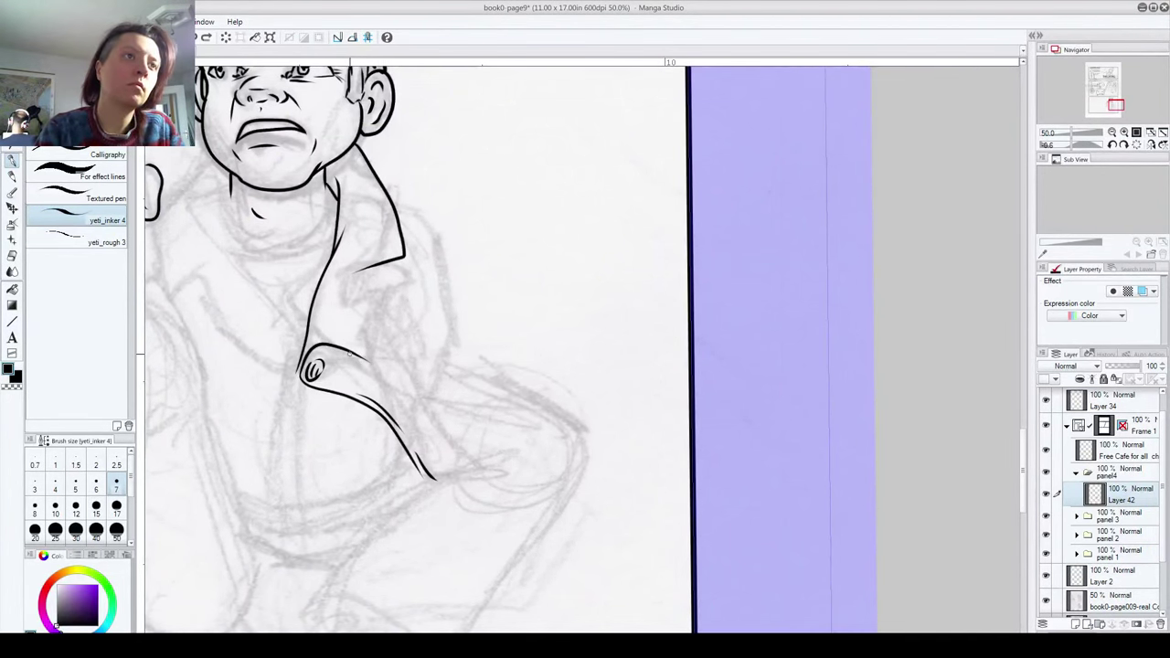
pyautogui.moveTo(370, 360)
pyautogui.mouseDown()
pyautogui.moveTo(398, 381)
pyautogui.moveTo(400, 363)
pyautogui.moveTo(374, 263)
pyautogui.mouseUp()
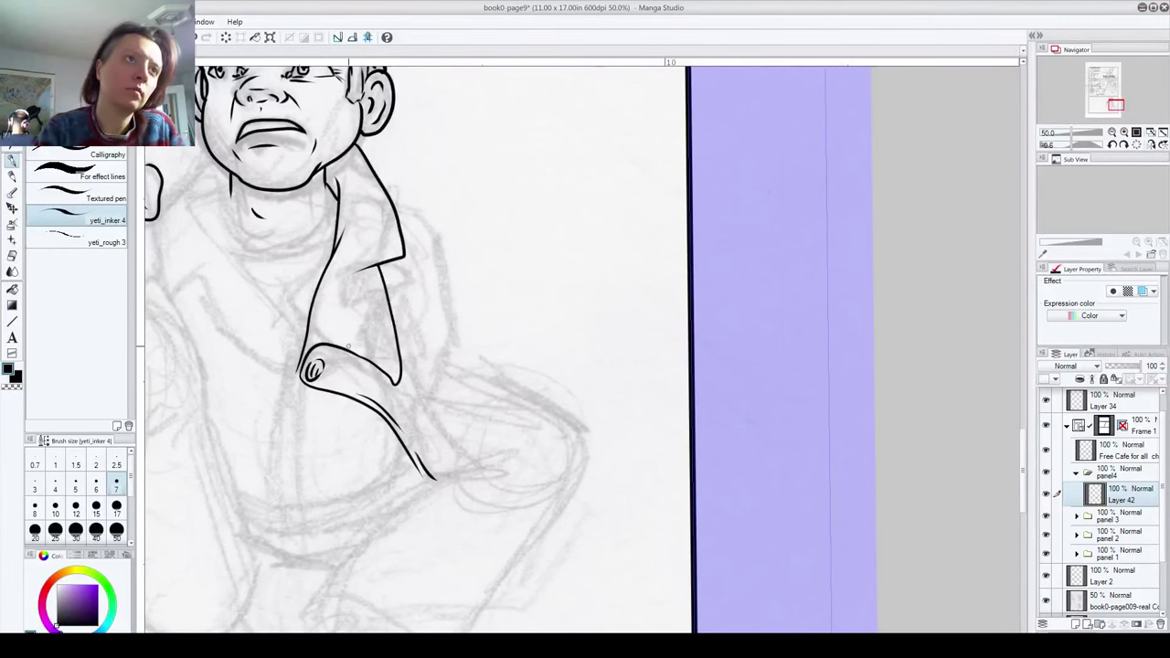
pyautogui.hotkey('ctrl', 'z')
pyautogui.moveTo(377, 364)
pyautogui.mouseDown()
pyautogui.moveTo(385, 370)
pyautogui.moveTo(362, 353)
pyautogui.moveTo(392, 371)
pyautogui.mouseUp()
pyautogui.hotkey('ctrl', 'z')
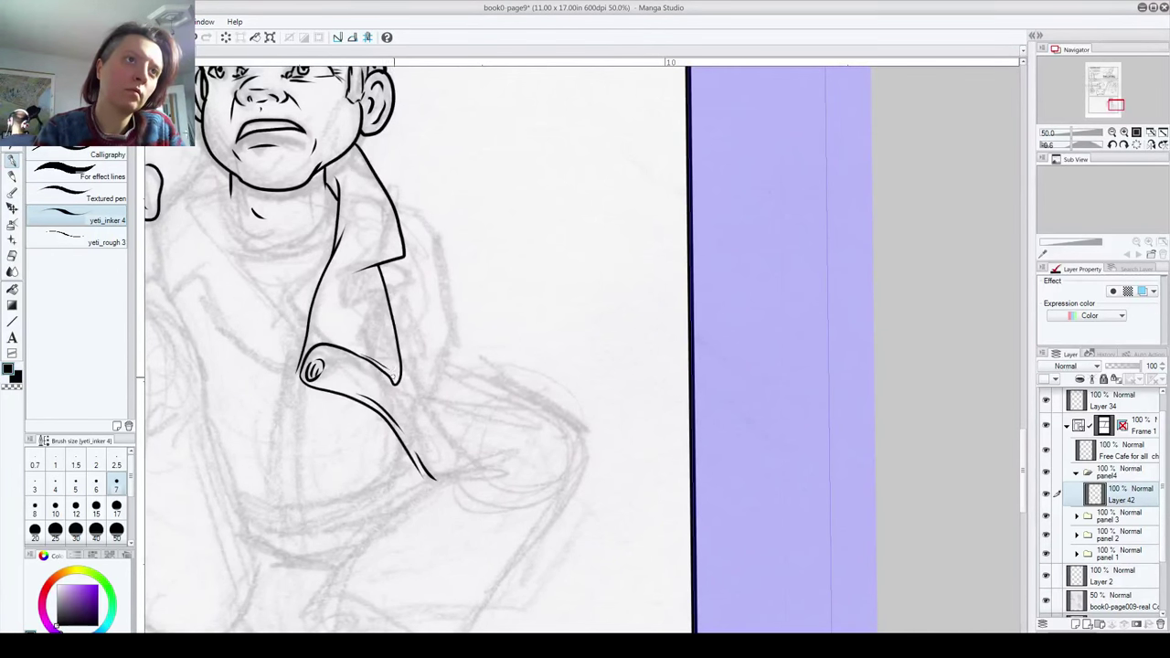
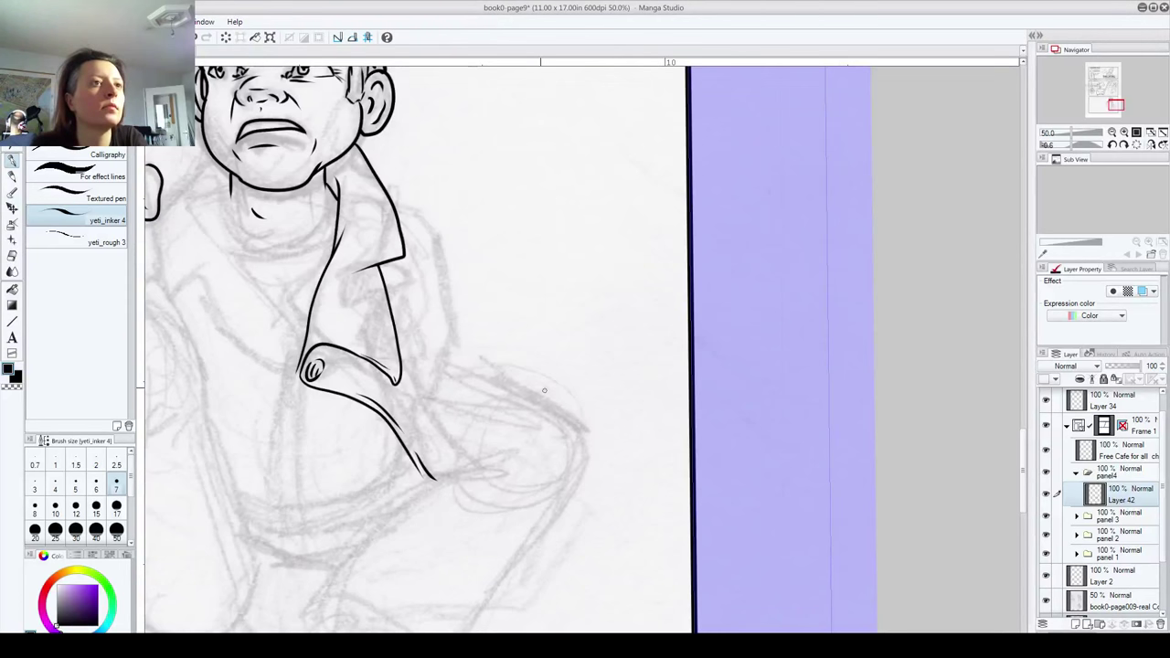
pyautogui.moveTo(1022, 470)
pyautogui.mouseDown()
pyautogui.moveTo(1022, 485)
pyautogui.moveTo(1022, 462)
pyautogui.mouseUp()
pyautogui.moveTo(292, 548); pyautogui.dragTo(525, 539)
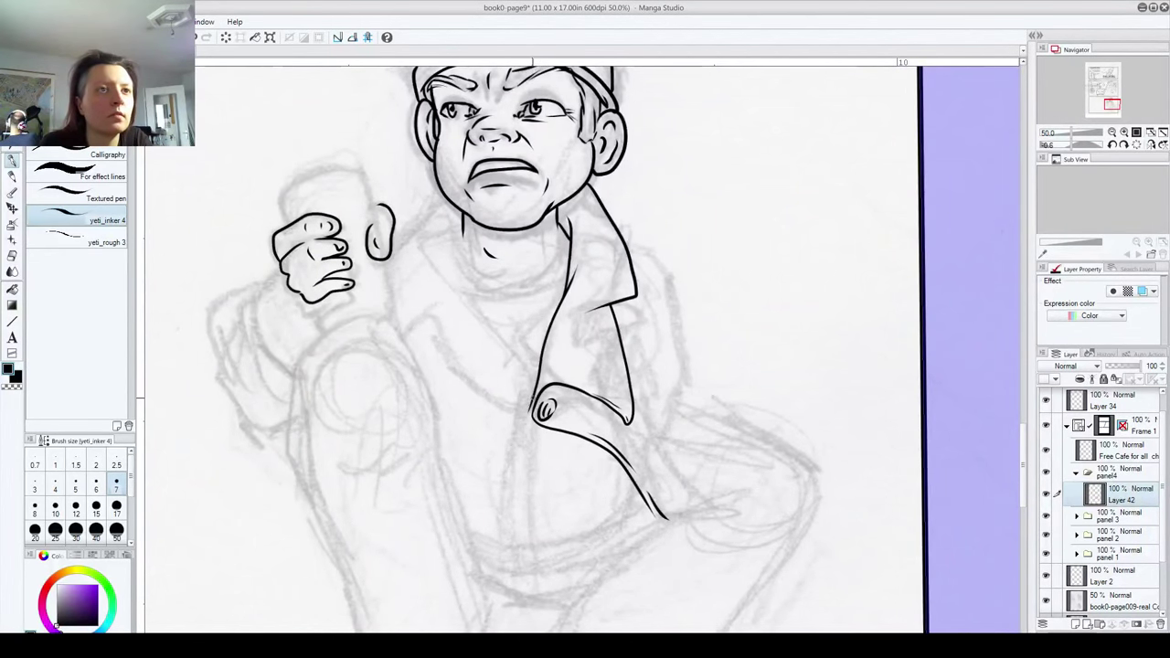
pyautogui.moveTo(537, 422); pyautogui.dragTo(523, 567)
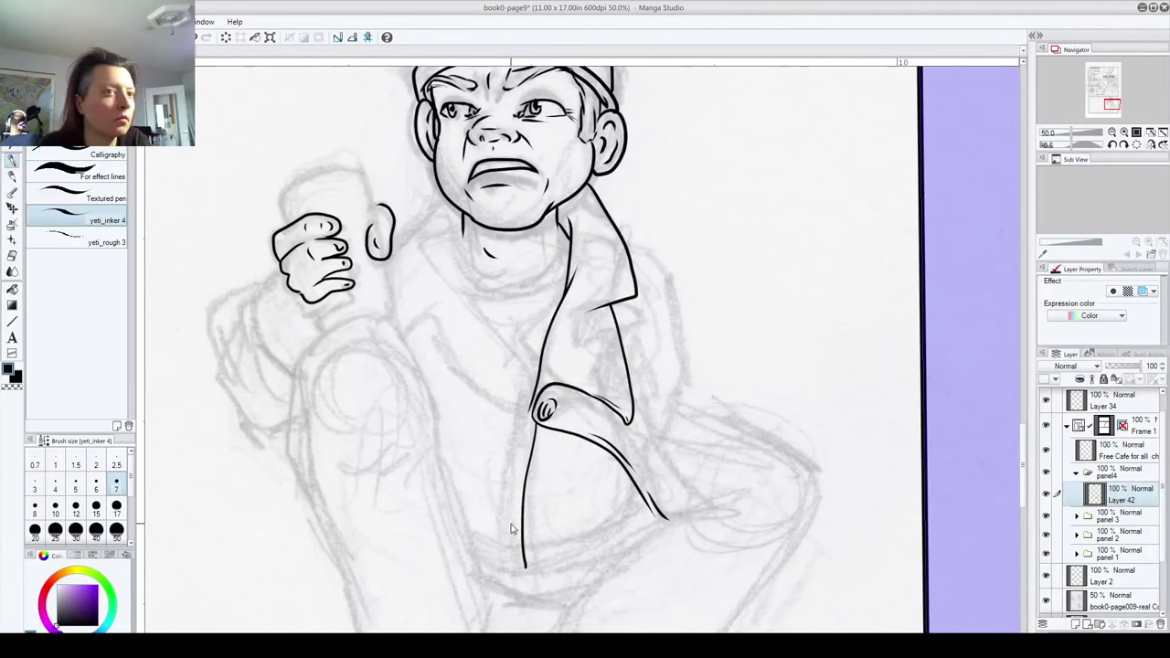
pyautogui.hotkey('ctrl', 'z')
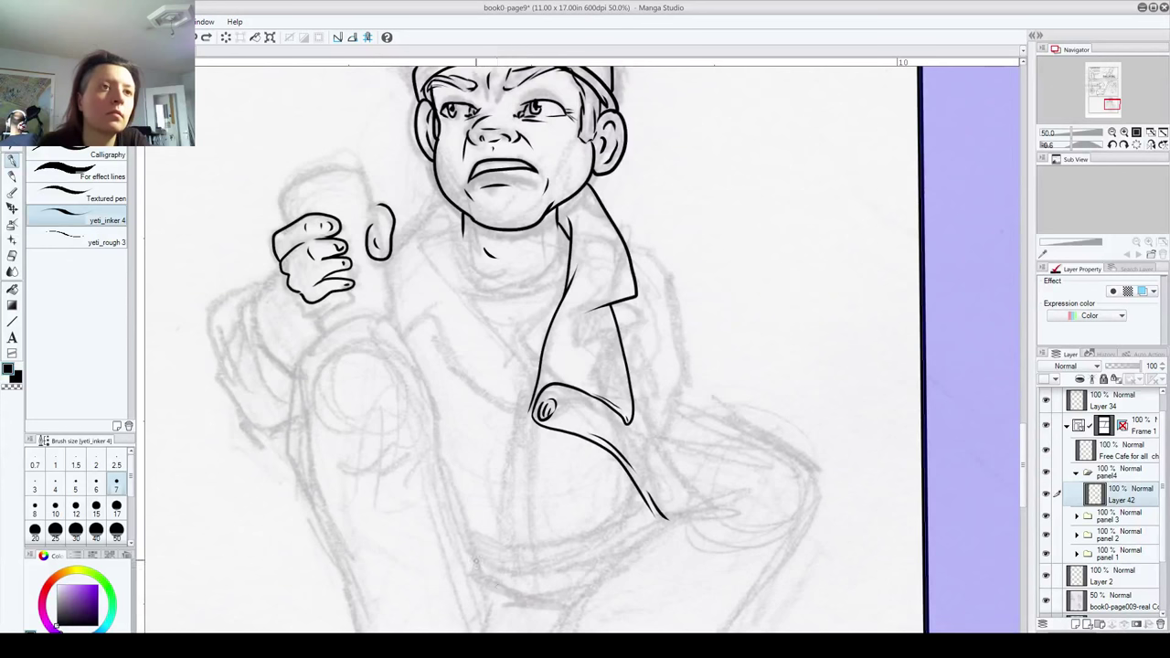
# Step: Ink the top of the raised knee, the inner side of the leg, and the rounded bottom of the shin
pyautogui.moveTo(315, 343)
pyautogui.mouseDown()
pyautogui.moveTo(380, 323)
pyautogui.moveTo(412, 347)
pyautogui.moveTo(435, 409)
pyautogui.mouseUp()
pyautogui.moveTo(399, 477); pyautogui.dragTo(386, 439)
pyautogui.moveTo(419, 384); pyautogui.dragTo(483, 570)
pyautogui.hotkey('ctrl', 'z')
pyautogui.moveTo(414, 380)
pyautogui.mouseDown()
pyautogui.moveTo(474, 560)
pyautogui.moveTo(471, 611)
pyautogui.moveTo(420, 654)
pyautogui.moveTo(348, 619)
pyautogui.mouseUp()
pyautogui.moveTo(341, 578); pyautogui.dragTo(344, 515)
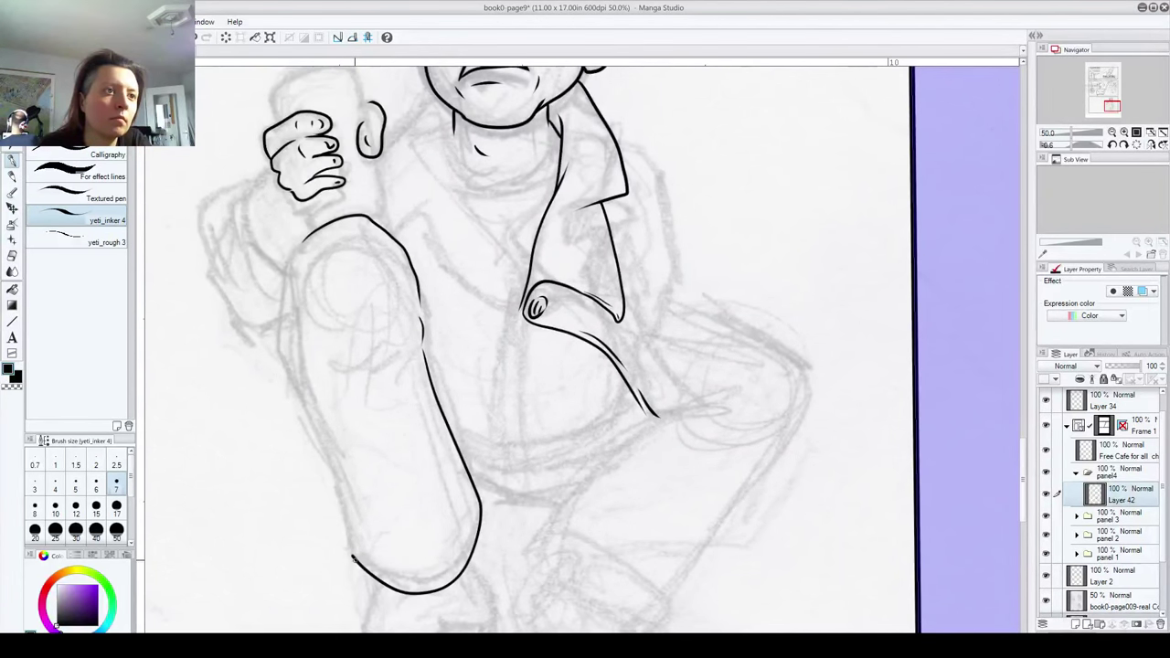
# Step: Ink the outer side of the raised leg and add the trouser fold lines along both sides
pyautogui.moveTo(293, 257)
pyautogui.mouseDown()
pyautogui.moveTo(307, 362)
pyautogui.moveTo(364, 494)
pyautogui.mouseUp()
pyautogui.moveTo(325, 417)
pyautogui.mouseDown()
pyautogui.moveTo(354, 558)
pyautogui.moveTo(416, 577)
pyautogui.mouseUp()
pyautogui.hotkey('ctrl', 'z')
pyautogui.moveTo(422, 351); pyautogui.dragTo(407, 392)
pyautogui.moveTo(365, 387); pyautogui.dragTo(366, 475)
pyautogui.moveTo(296, 369)
pyautogui.mouseDown()
pyautogui.moveTo(324, 429)
pyautogui.moveTo(295, 434)
pyautogui.moveTo(356, 420)
pyautogui.mouseUp()
pyautogui.moveTo(388, 554)
pyautogui.mouseDown()
pyautogui.moveTo(342, 490)
pyautogui.moveTo(325, 428)
pyautogui.moveTo(333, 345)
pyautogui.mouseUp()
# Step: Ink the lower part of the cup between the gripping hand and the raised knee
pyautogui.moveTo(446, 344); pyautogui.dragTo(441, 446)
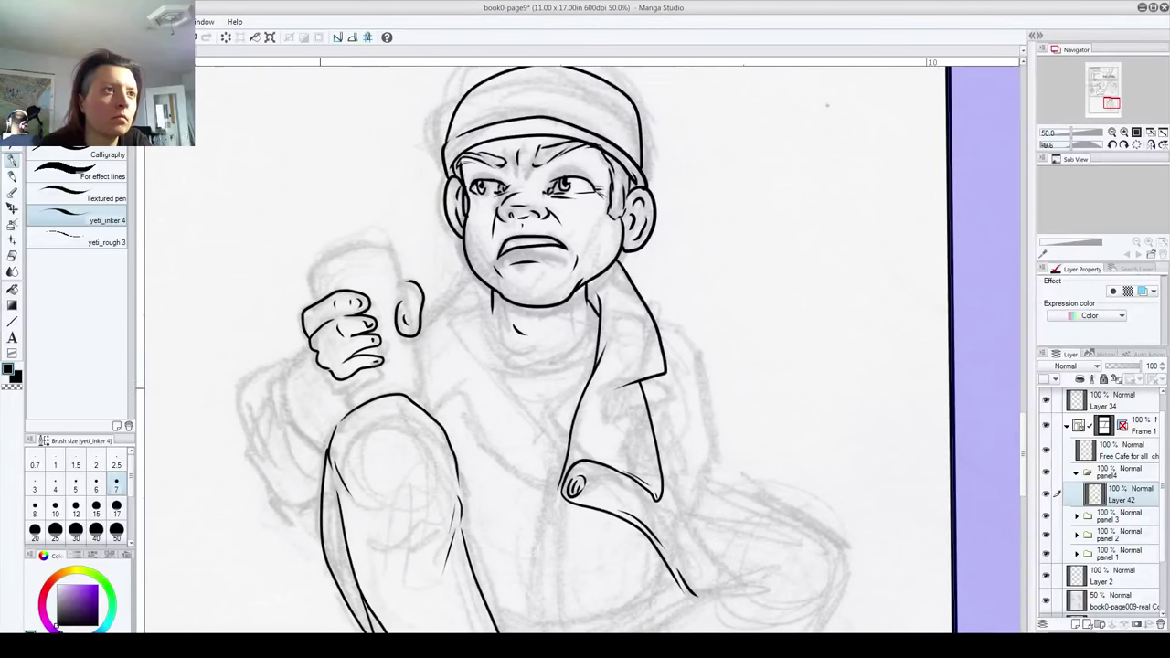
pyautogui.moveTo(345, 382); pyautogui.dragTo(360, 408)
pyautogui.moveTo(413, 341)
pyautogui.mouseDown()
pyautogui.moveTo(428, 399)
pyautogui.moveTo(414, 400)
pyautogui.mouseUp()
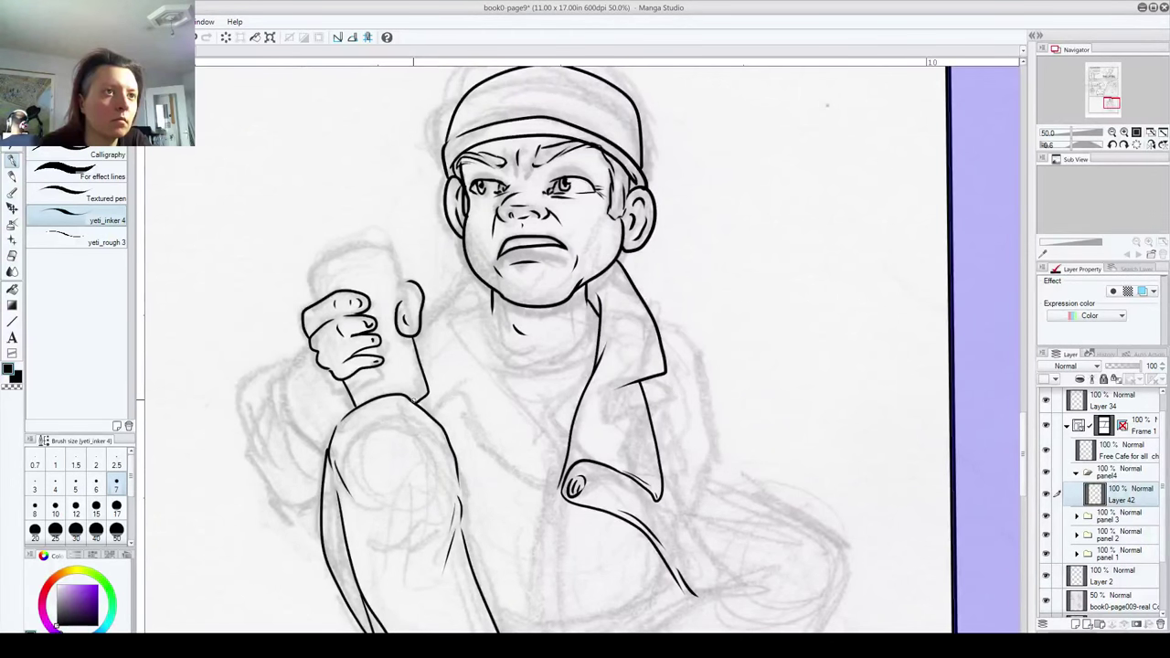
# Step: Ink the cup's curved top and the side running down to the thumb, with small steam marks above it
pyautogui.moveTo(316, 304)
pyautogui.mouseDown()
pyautogui.moveTo(311, 280)
pyautogui.moveTo(373, 259)
pyautogui.mouseUp()
pyautogui.hotkey('ctrl', 'z')
pyautogui.moveTo(314, 296)
pyautogui.mouseDown()
pyautogui.moveTo(349, 260)
pyautogui.moveTo(402, 249)
pyautogui.mouseUp()
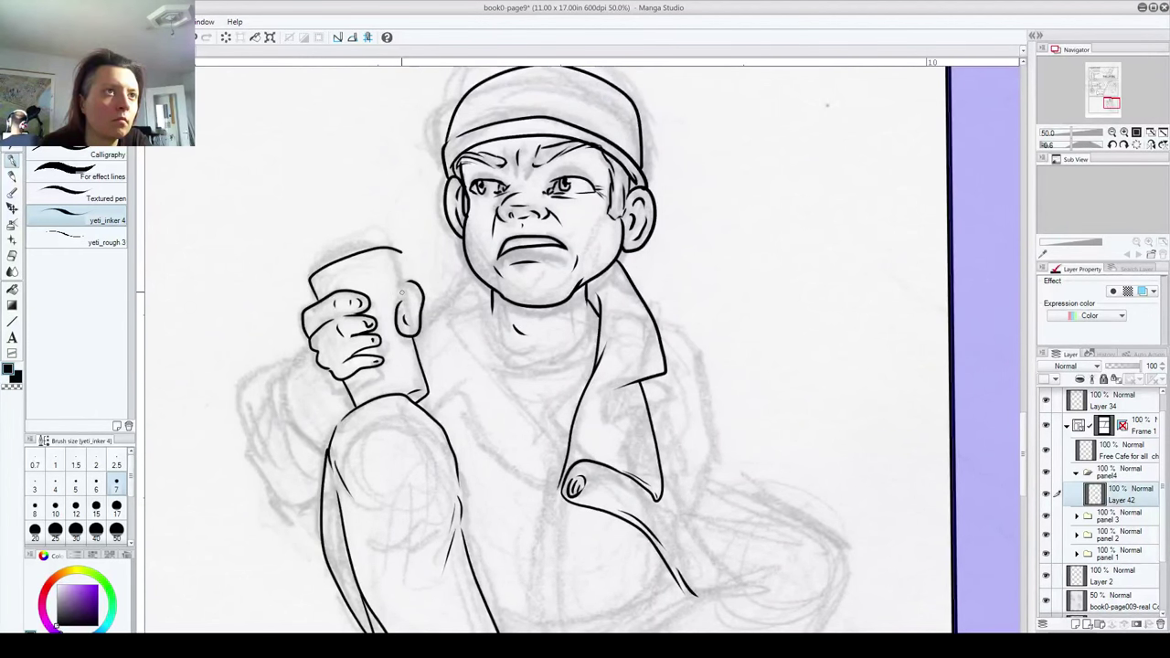
pyautogui.moveTo(401, 293); pyautogui.dragTo(388, 242)
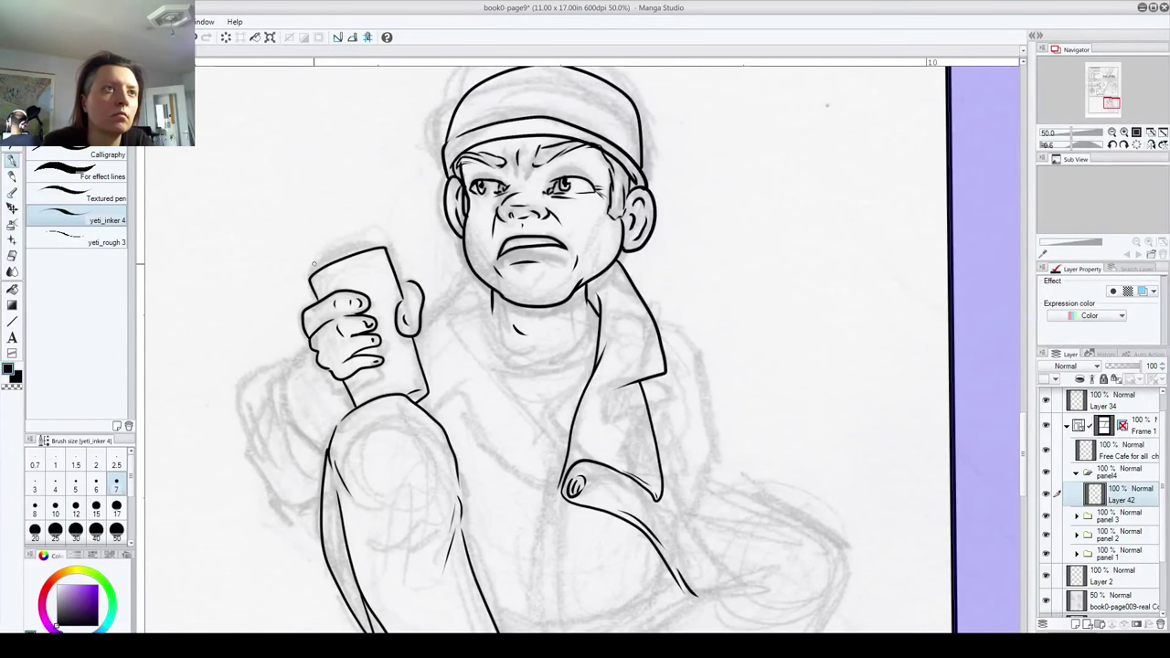
pyautogui.moveTo(368, 224)
pyautogui.mouseDown()
pyautogui.moveTo(375, 211)
pyautogui.moveTo(363, 233)
pyautogui.mouseUp()
pyautogui.moveTo(385, 230); pyautogui.dragTo(378, 235)
# Step: Ink the back of the raised hand and wrist from the fingers down to the knee
pyautogui.moveTo(314, 330)
pyautogui.mouseDown()
pyautogui.moveTo(294, 275)
pyautogui.moveTo(286, 338)
pyautogui.mouseUp()
pyautogui.hotkey('ctrl', 'z')
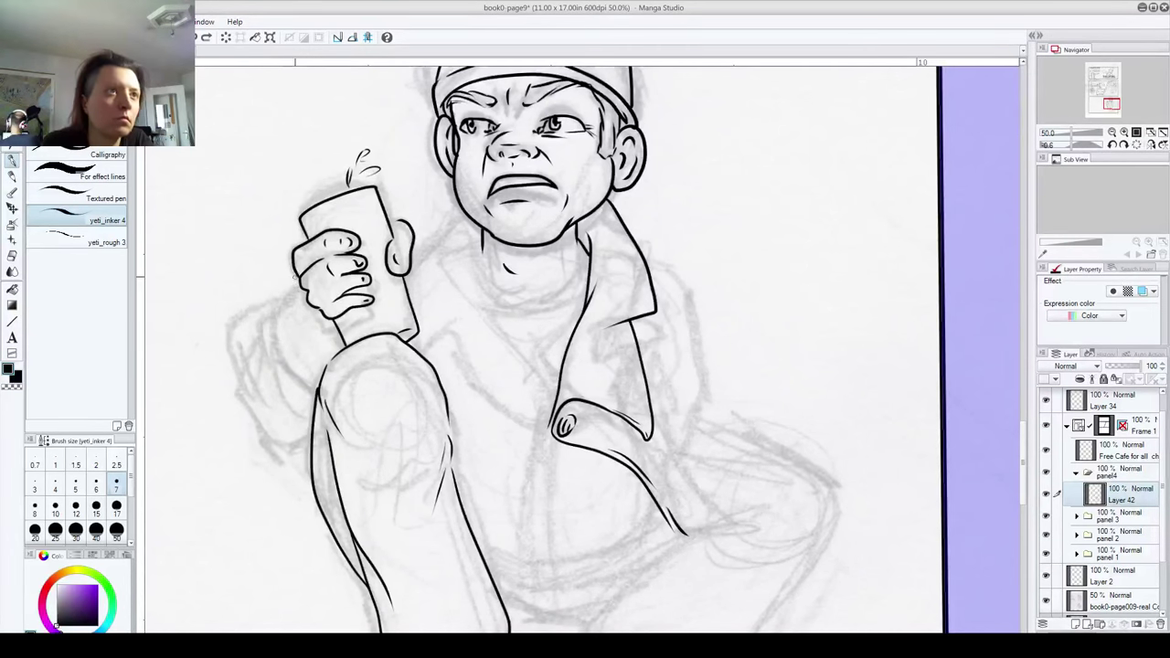
pyautogui.moveTo(295, 274); pyautogui.dragTo(294, 329)
pyautogui.moveTo(291, 276)
pyautogui.mouseDown()
pyautogui.moveTo(274, 324)
pyautogui.moveTo(318, 386)
pyautogui.mouseUp()
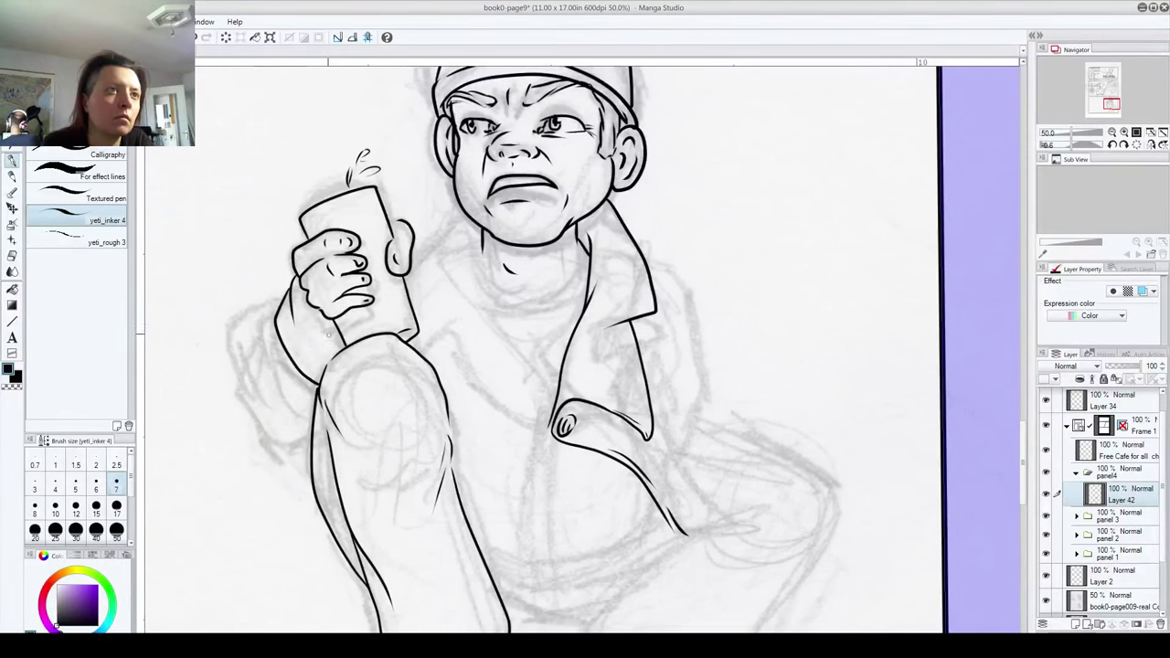
# Step: Ink the raised arm's sleeve and the coat's collar, lapel and front edge beside the raised knee
pyautogui.moveTo(302, 289)
pyautogui.mouseDown()
pyautogui.moveTo(309, 322)
pyautogui.moveTo(273, 298)
pyautogui.moveTo(238, 340)
pyautogui.moveTo(242, 391)
pyautogui.moveTo(309, 436)
pyautogui.moveTo(313, 398)
pyautogui.moveTo(216, 410)
pyautogui.moveTo(206, 423)
pyautogui.mouseUp()
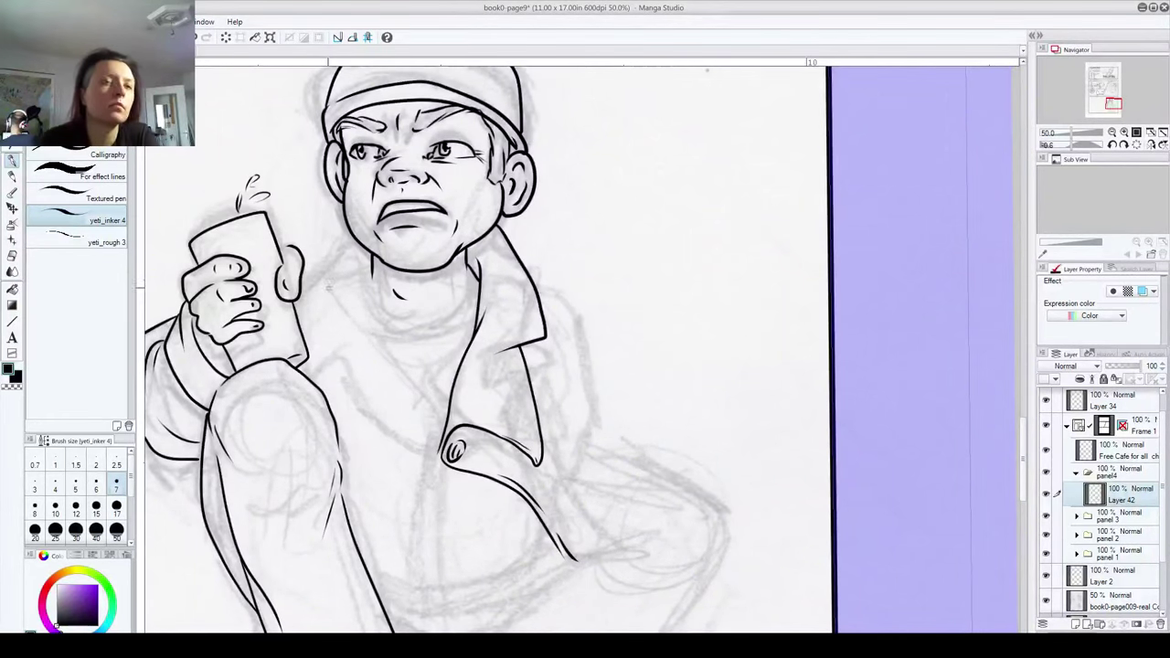
pyautogui.moveTo(444, 432)
pyautogui.mouseDown()
pyautogui.moveTo(388, 348)
pyautogui.moveTo(362, 278)
pyautogui.moveTo(370, 258)
pyautogui.mouseUp()
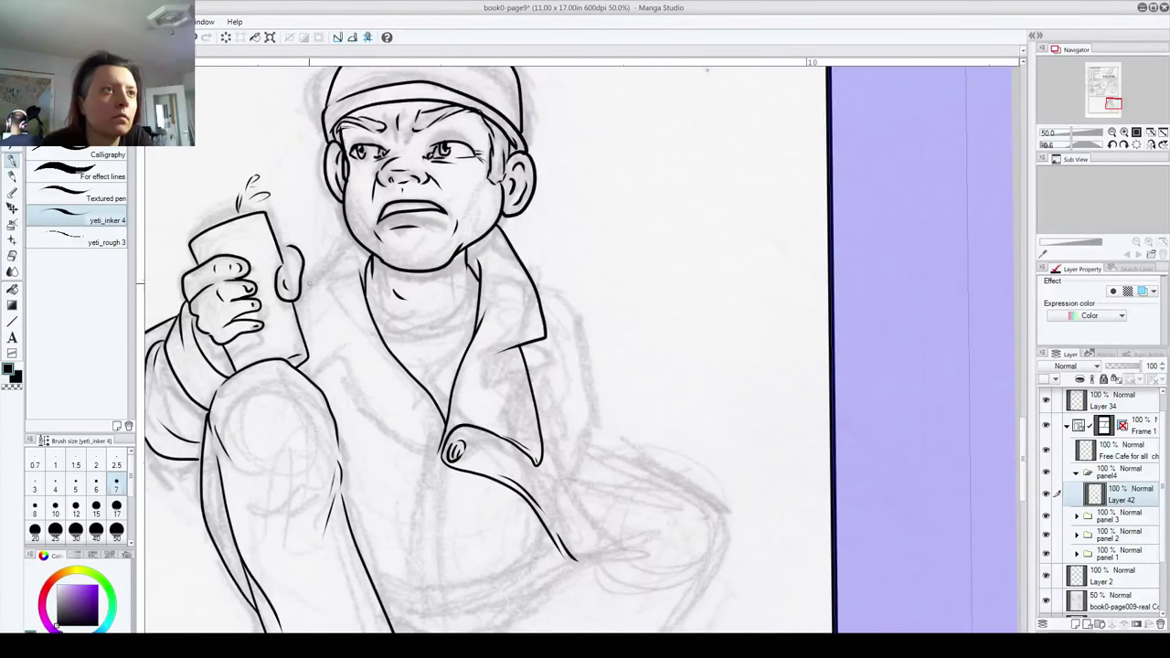
pyautogui.moveTo(302, 274); pyautogui.dragTo(331, 245)
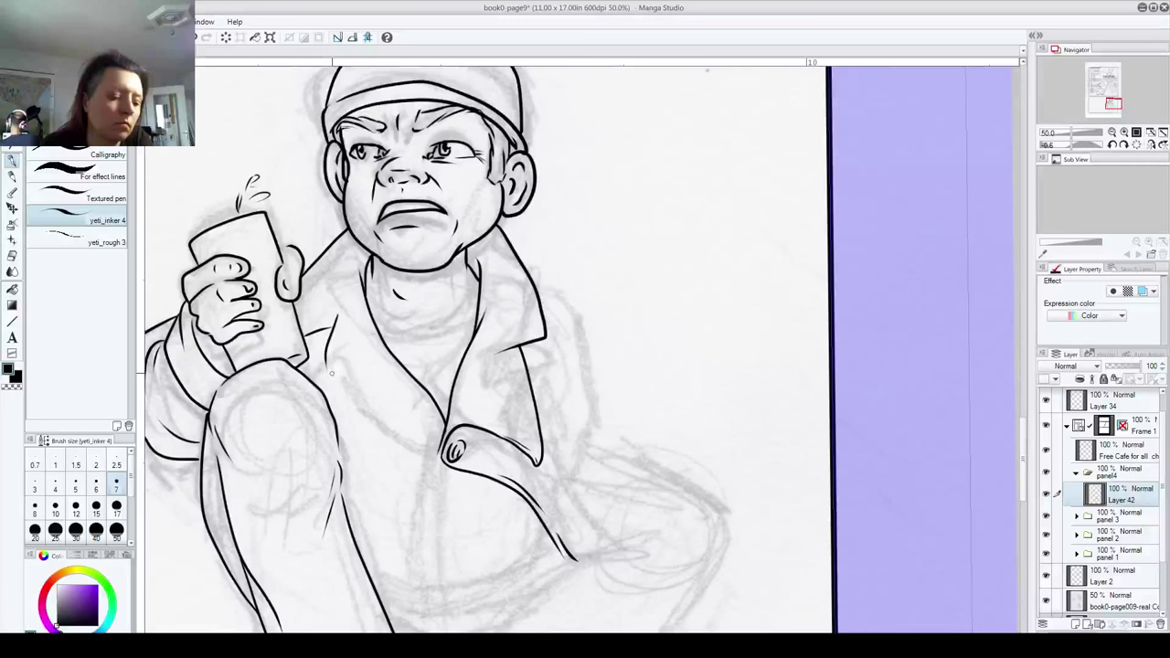
pyautogui.moveTo(320, 332)
pyautogui.mouseDown()
pyautogui.moveTo(333, 411)
pyautogui.moveTo(437, 454)
pyautogui.mouseUp()
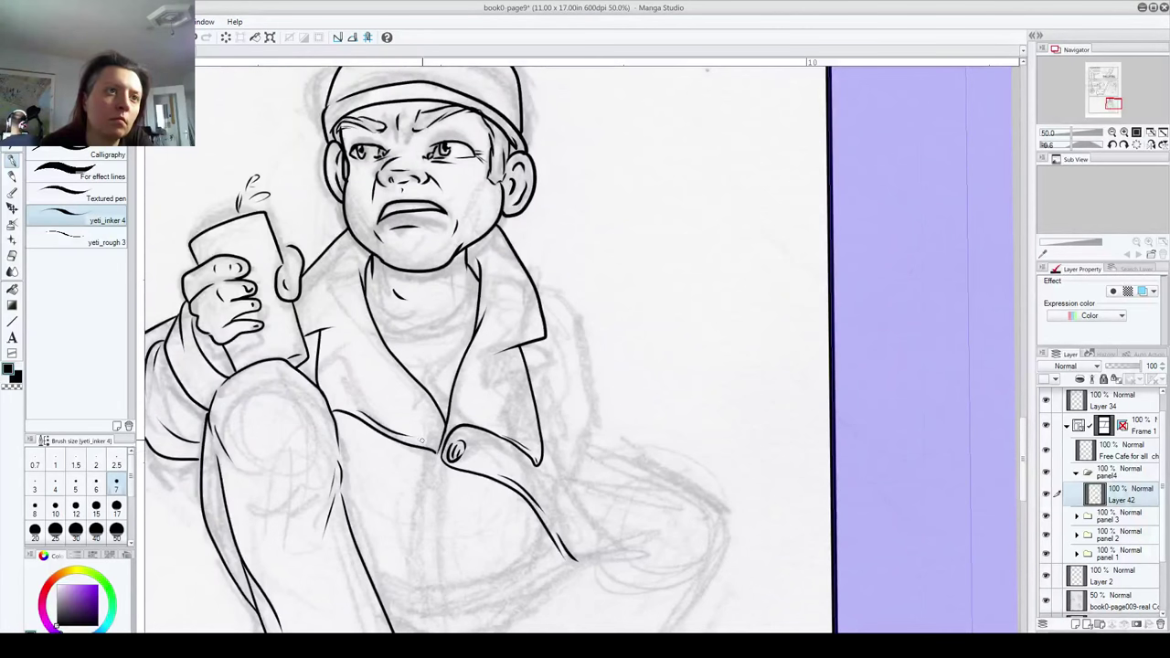
pyautogui.moveTo(414, 498)
pyautogui.mouseDown()
pyautogui.moveTo(355, 368)
pyautogui.moveTo(391, 410)
pyautogui.moveTo(394, 346)
pyautogui.moveTo(398, 516)
pyautogui.mouseUp()
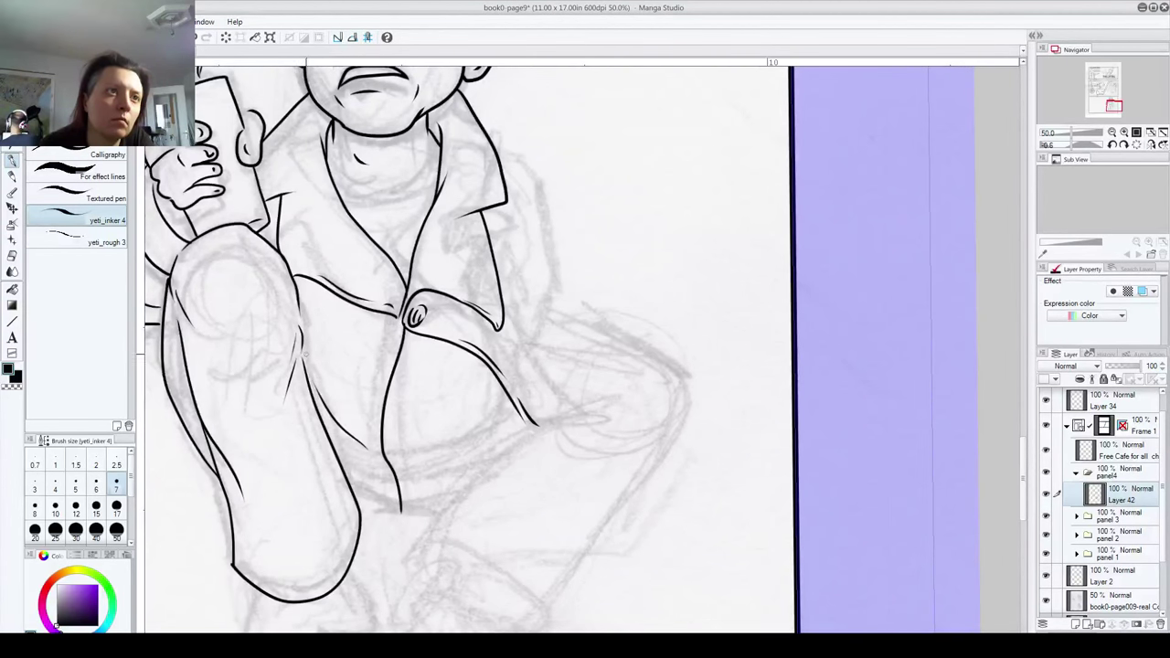
# Step: Ink the coat's far shoulder and hanging sleeve, adding stitch marks along its inner seam
pyautogui.moveTo(302, 356)
pyautogui.mouseDown()
pyautogui.moveTo(331, 401)
pyautogui.moveTo(301, 352)
pyautogui.moveTo(360, 410)
pyautogui.moveTo(329, 393)
pyautogui.moveTo(303, 351)
pyautogui.moveTo(386, 428)
pyautogui.moveTo(361, 472)
pyautogui.moveTo(370, 501)
pyautogui.moveTo(347, 426)
pyautogui.moveTo(311, 377)
pyautogui.moveTo(228, 448)
pyautogui.mouseUp()
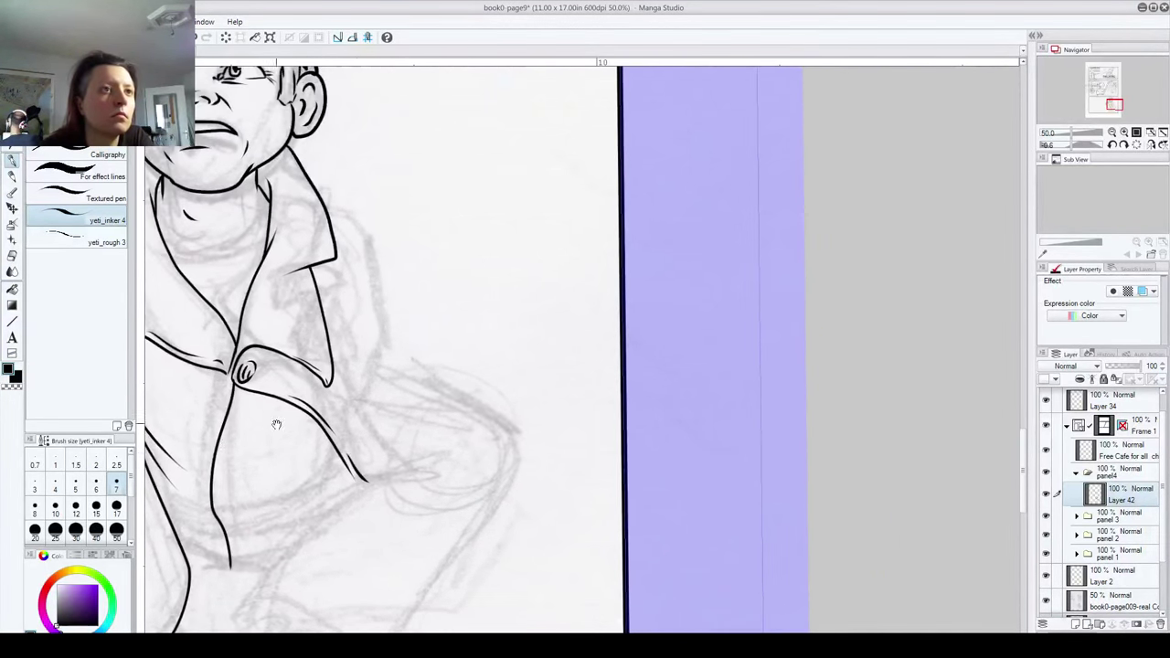
pyautogui.moveTo(380, 354); pyautogui.dragTo(412, 407)
pyautogui.moveTo(352, 252)
pyautogui.mouseDown()
pyautogui.moveTo(396, 288)
pyautogui.moveTo(417, 373)
pyautogui.moveTo(415, 413)
pyautogui.moveTo(391, 441)
pyautogui.moveTo(372, 425)
pyautogui.moveTo(348, 316)
pyautogui.mouseUp()
pyautogui.hotkey('ctrl', 'z')
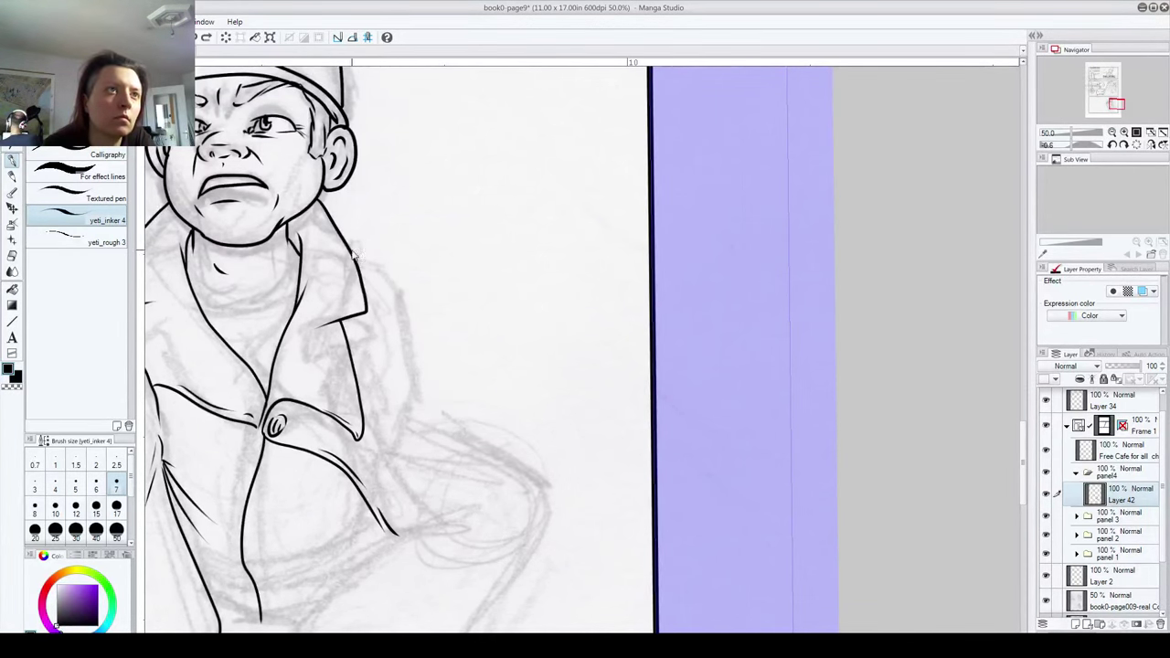
pyautogui.moveTo(345, 241)
pyautogui.mouseDown()
pyautogui.moveTo(414, 281)
pyautogui.moveTo(421, 302)
pyautogui.moveTo(431, 379)
pyautogui.moveTo(391, 449)
pyautogui.moveTo(378, 413)
pyautogui.moveTo(384, 306)
pyautogui.moveTo(369, 262)
pyautogui.moveTo(384, 296)
pyautogui.mouseUp()
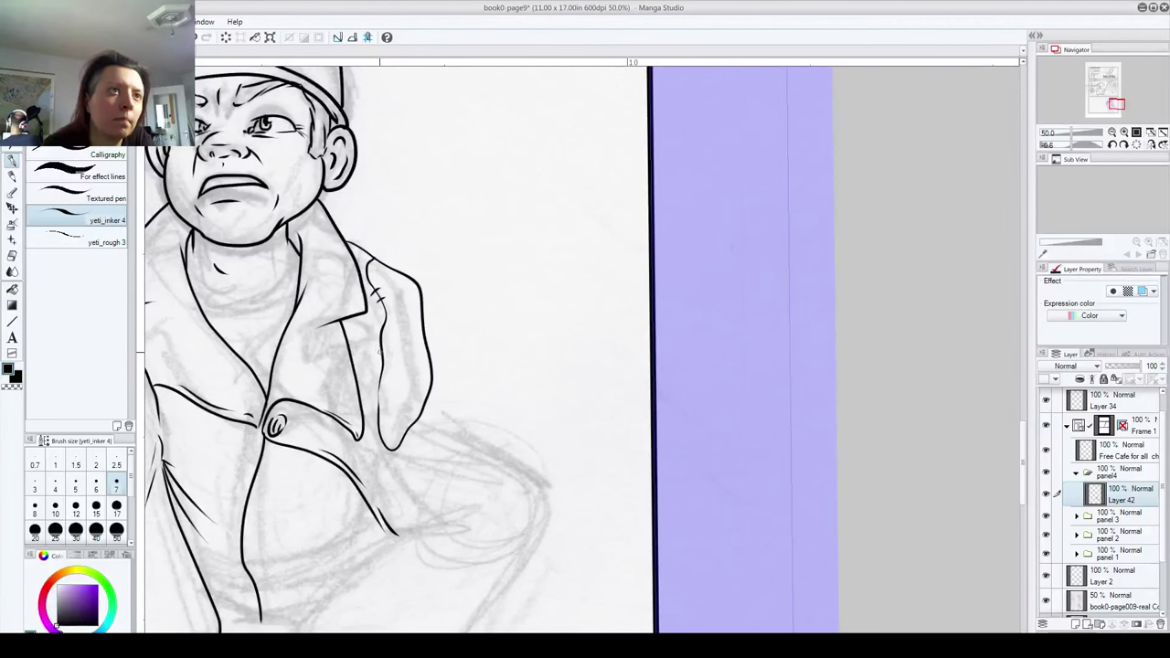
pyautogui.moveTo(383, 356); pyautogui.dragTo(388, 355)
pyautogui.moveTo(375, 415); pyautogui.dragTo(383, 431)
pyautogui.moveTo(421, 314)
pyautogui.mouseDown()
pyautogui.moveTo(424, 373)
pyautogui.moveTo(407, 307)
pyautogui.mouseUp()
# Step: Ink the shoe below the raised leg, with a torn opening exposing the toe, a sole line and stitches
pyautogui.moveTo(377, 410)
pyautogui.mouseDown()
pyautogui.moveTo(343, 289)
pyautogui.moveTo(706, 173)
pyautogui.mouseUp()
pyautogui.moveTo(276, 336); pyautogui.dragTo(223, 266)
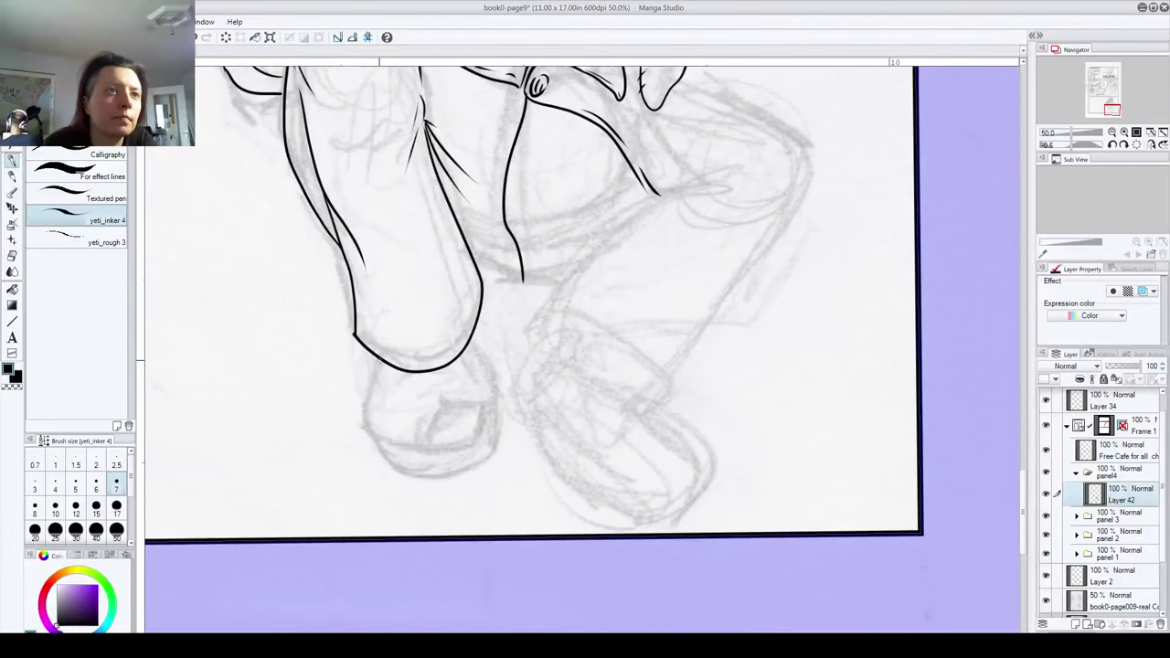
pyautogui.moveTo(377, 360)
pyautogui.mouseDown()
pyautogui.moveTo(367, 425)
pyautogui.moveTo(422, 449)
pyautogui.moveTo(458, 402)
pyautogui.moveTo(495, 396)
pyautogui.moveTo(468, 345)
pyautogui.mouseUp()
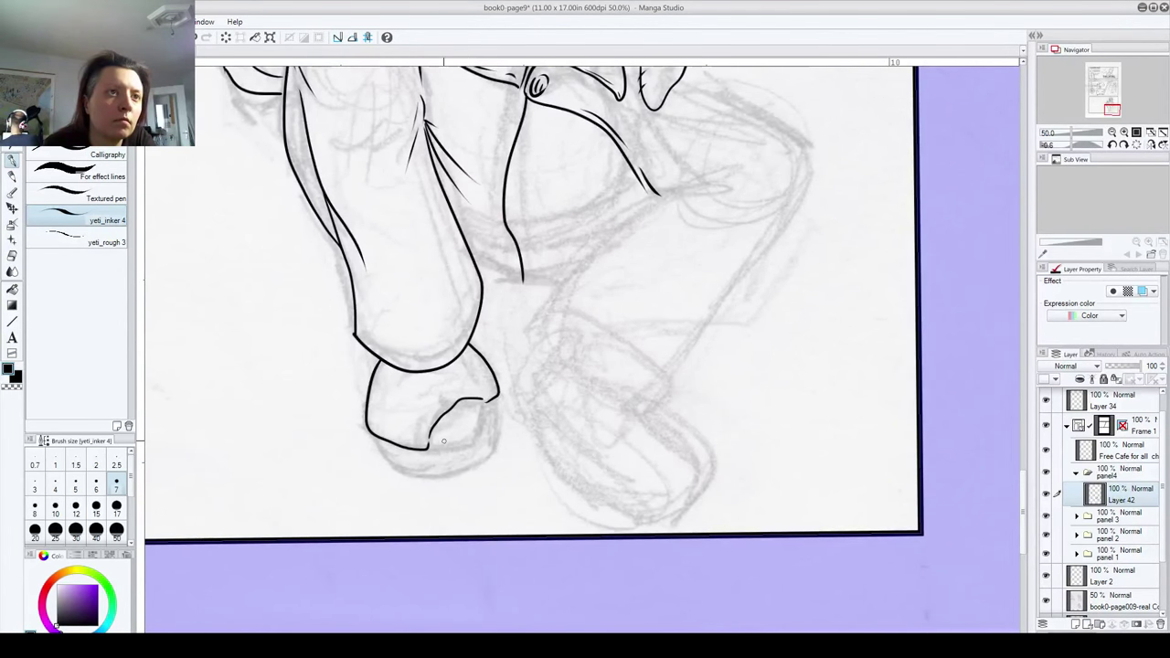
pyautogui.moveTo(443, 442)
pyautogui.mouseDown()
pyautogui.moveTo(474, 409)
pyautogui.moveTo(426, 447)
pyautogui.moveTo(427, 429)
pyautogui.mouseUp()
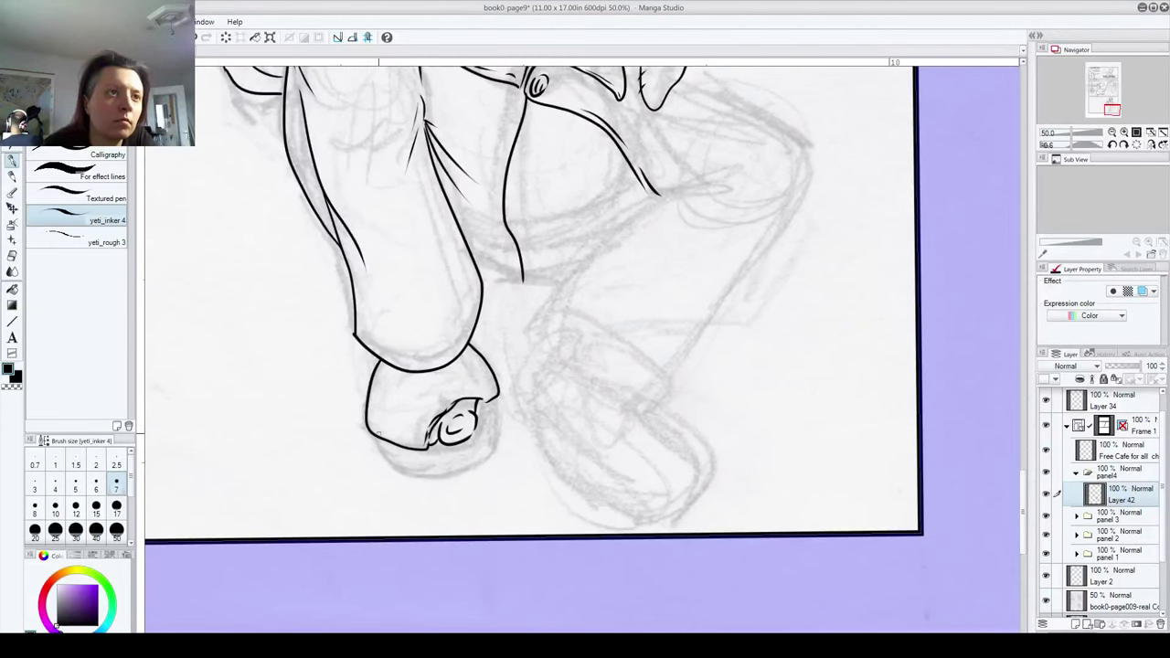
pyautogui.moveTo(380, 429)
pyautogui.mouseDown()
pyautogui.moveTo(396, 443)
pyautogui.moveTo(377, 442)
pyautogui.moveTo(404, 454)
pyautogui.moveTo(458, 455)
pyautogui.moveTo(501, 430)
pyautogui.moveTo(499, 390)
pyautogui.moveTo(492, 399)
pyautogui.mouseUp()
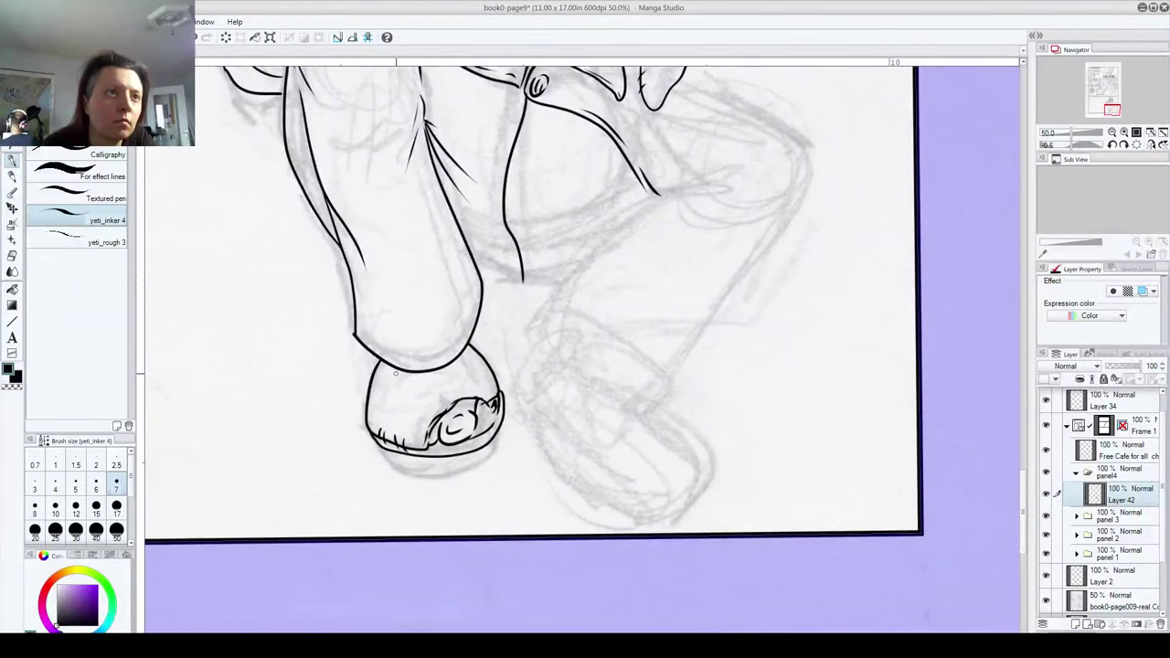
# Step: Ink the crease and strap lines across the top of the shoe below the trouser hem
pyautogui.moveTo(398, 386); pyautogui.dragTo(402, 396)
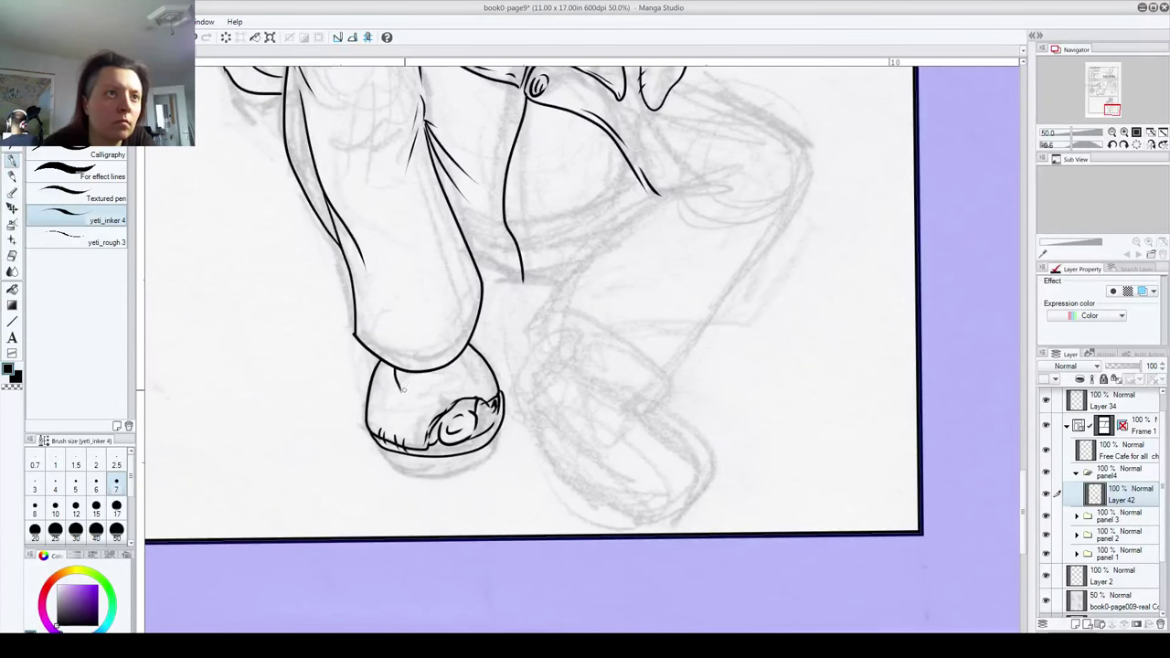
pyautogui.hotkey('ctrl', 'z')
pyautogui.moveTo(538, 362); pyautogui.dragTo(398, 388)
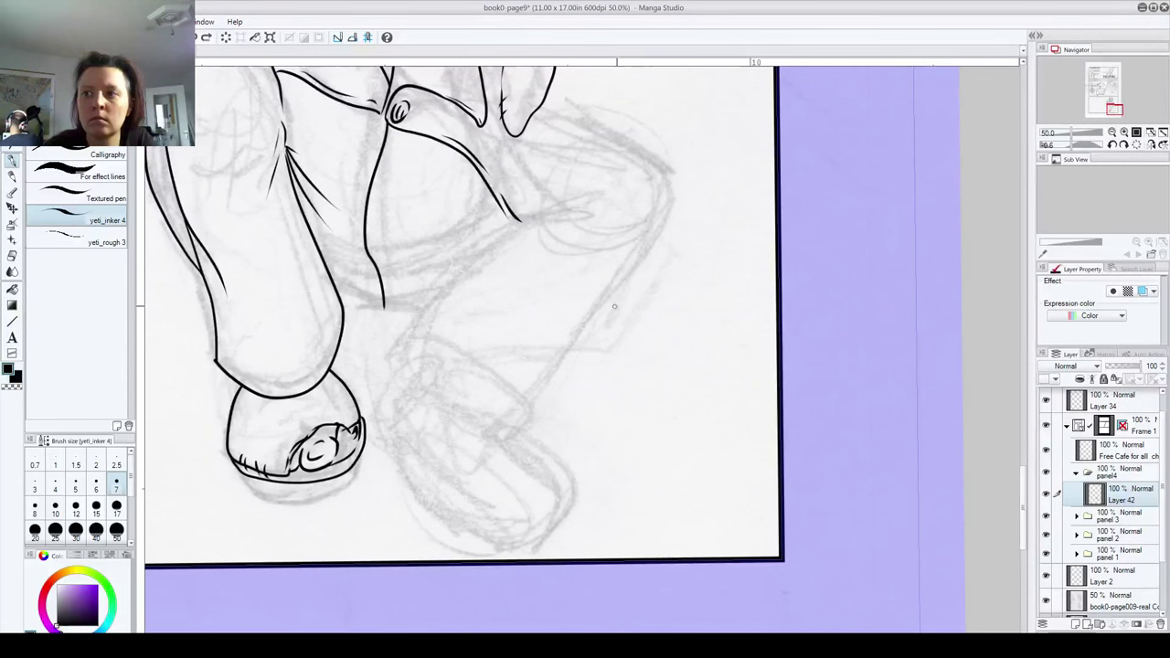
pyautogui.moveTo(449, 357); pyautogui.dragTo(429, 408)
pyautogui.moveTo(358, 486)
pyautogui.mouseDown()
pyautogui.moveTo(396, 466)
pyautogui.moveTo(384, 422)
pyautogui.mouseUp()
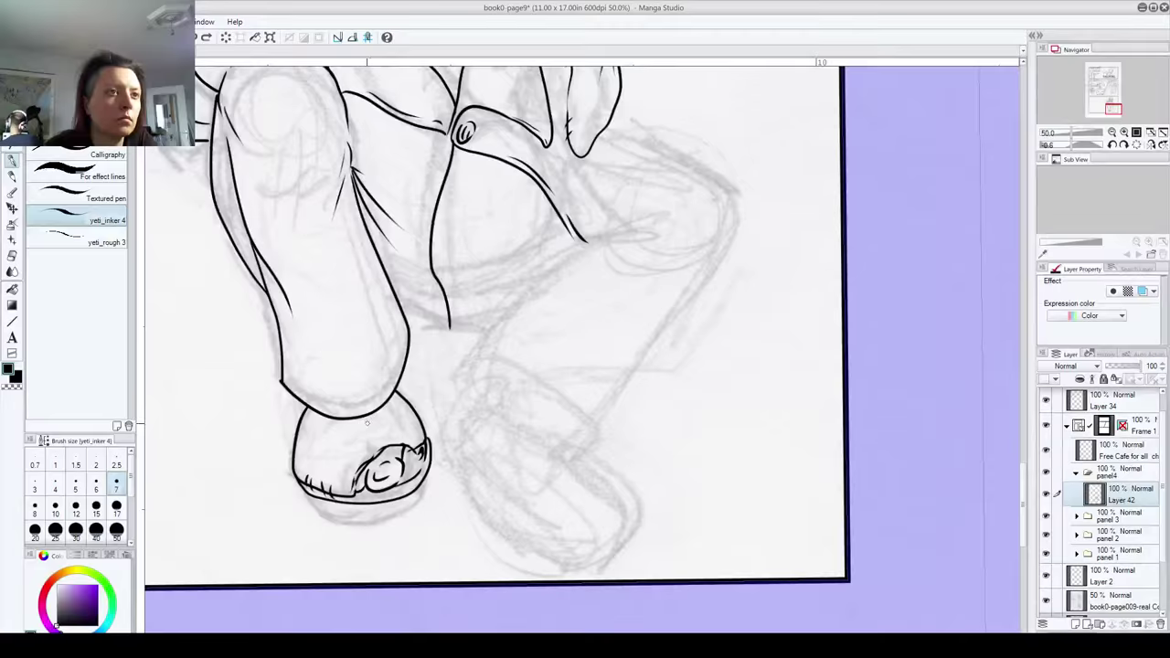
pyautogui.moveTo(333, 449); pyautogui.dragTo(393, 440)
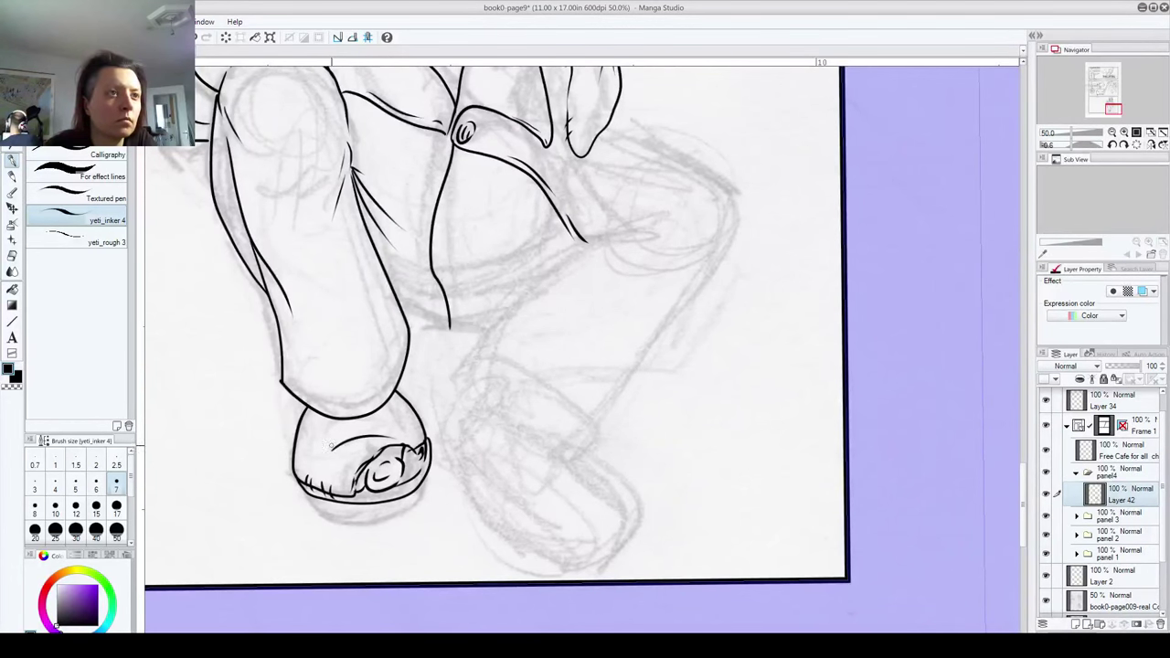
pyautogui.moveTo(330, 416)
pyautogui.mouseDown()
pyautogui.moveTo(387, 422)
pyautogui.moveTo(324, 419)
pyautogui.moveTo(397, 437)
pyautogui.moveTo(381, 410)
pyautogui.moveTo(392, 436)
pyautogui.moveTo(314, 456)
pyautogui.mouseUp()
pyautogui.moveTo(391, 428); pyautogui.dragTo(422, 437)
pyautogui.moveTo(305, 411); pyautogui.dragTo(301, 455)
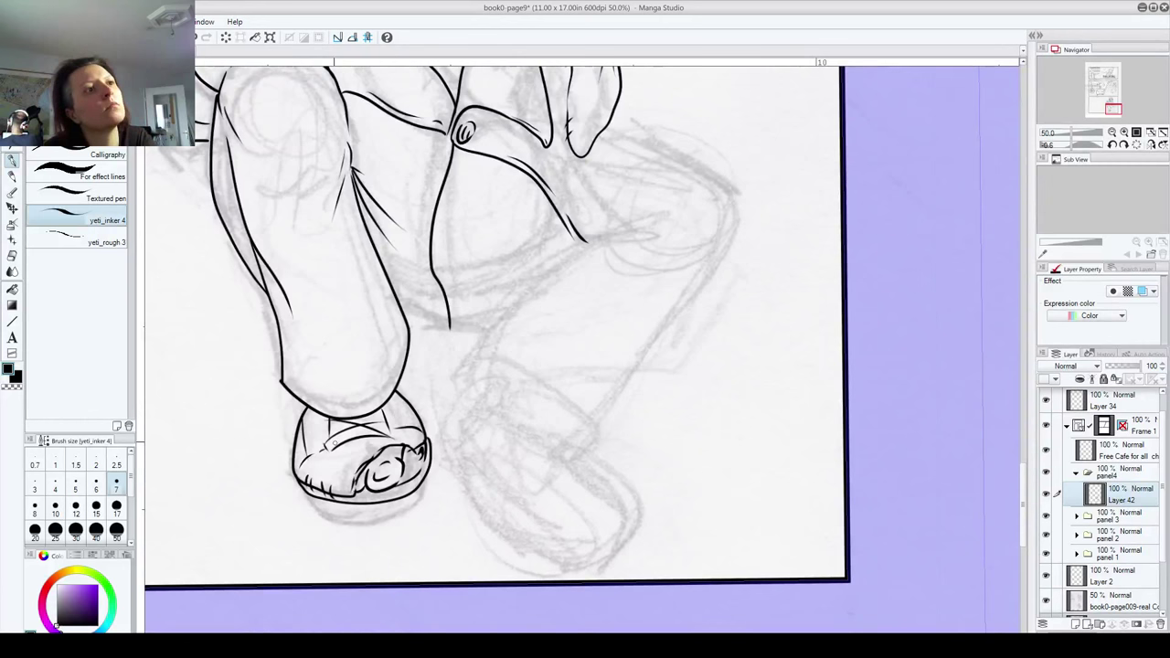
# Step: Ink the coat's lower front flap, running from behind the raised leg to its pointed corner
pyautogui.moveTo(523, 434); pyautogui.dragTo(381, 570)
pyautogui.moveTo(381, 423); pyautogui.dragTo(453, 356)
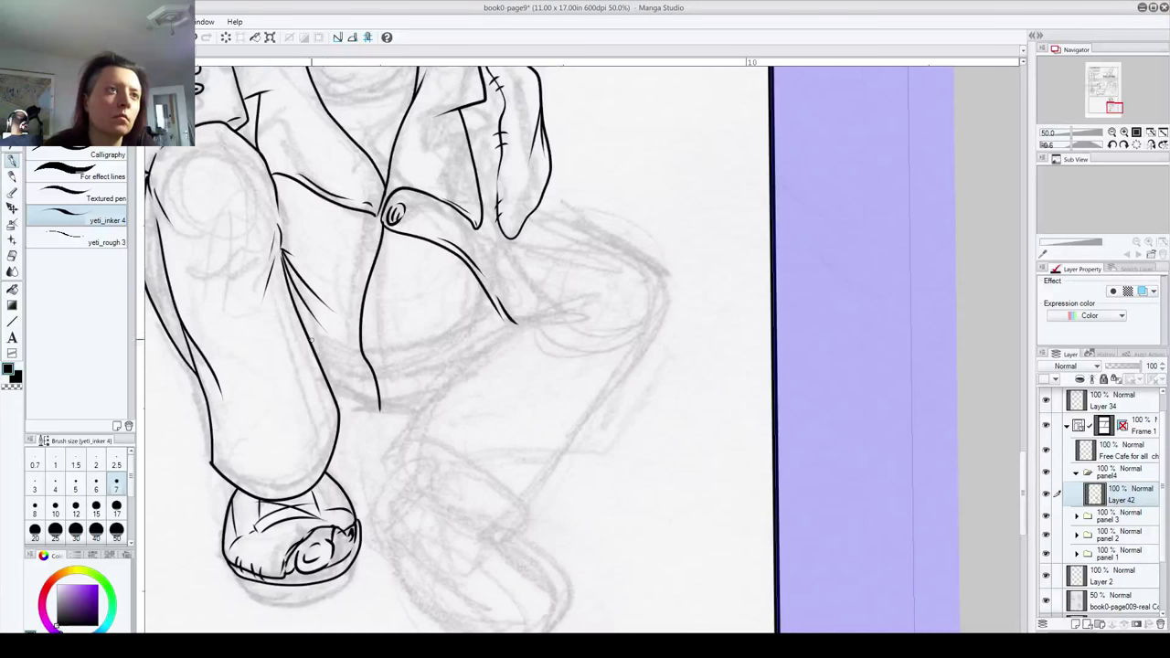
pyautogui.moveTo(304, 327)
pyautogui.mouseDown()
pyautogui.moveTo(365, 415)
pyautogui.moveTo(379, 415)
pyautogui.moveTo(354, 310)
pyautogui.moveTo(383, 223)
pyautogui.mouseUp()
pyautogui.moveTo(420, 338)
pyautogui.mouseDown()
pyautogui.moveTo(405, 326)
pyautogui.moveTo(364, 393)
pyautogui.moveTo(330, 403)
pyautogui.moveTo(424, 365)
pyautogui.mouseUp()
pyautogui.hotkey('ctrl', 'z')
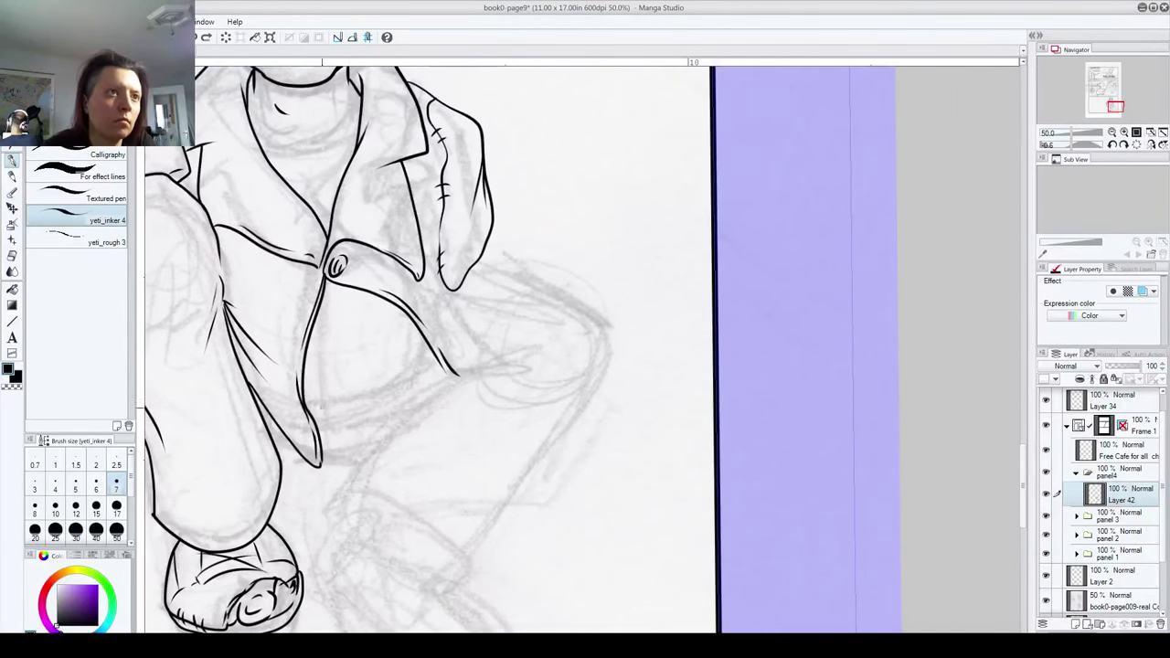
# Step: Ink the rounded lower edge of the belly between the coat flaps, with short fold and waistband lines
pyautogui.moveTo(304, 403)
pyautogui.mouseDown()
pyautogui.moveTo(344, 402)
pyautogui.moveTo(406, 374)
pyautogui.moveTo(422, 343)
pyautogui.mouseUp()
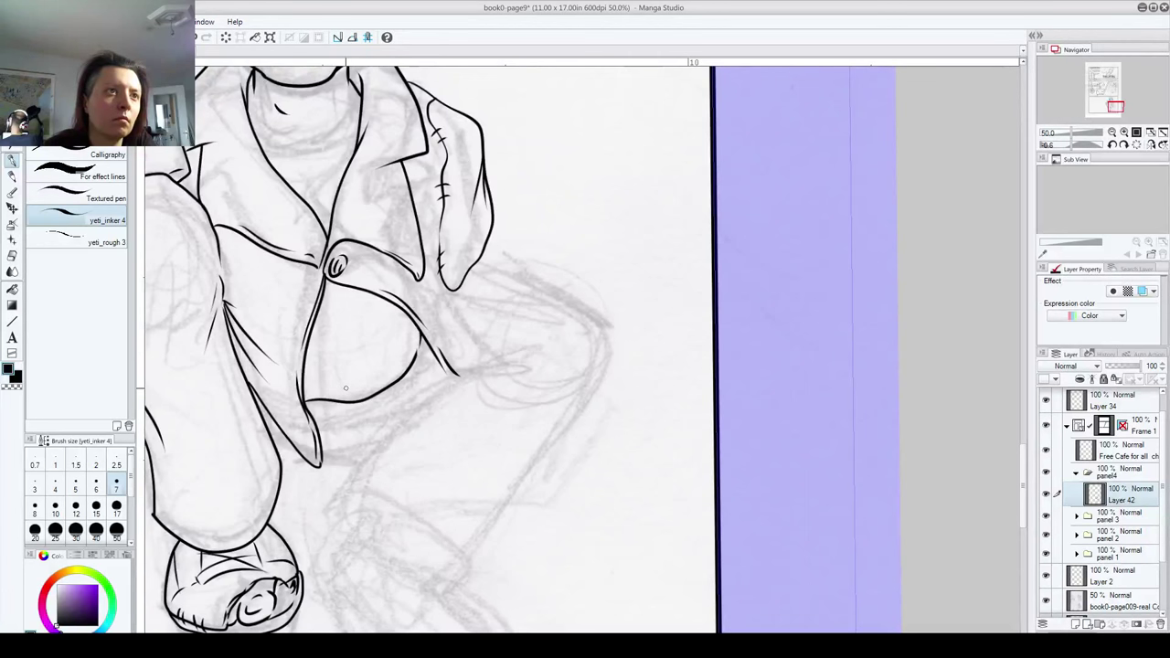
pyautogui.moveTo(417, 346); pyautogui.dragTo(407, 325)
pyautogui.moveTo(312, 413)
pyautogui.mouseDown()
pyautogui.moveTo(346, 416)
pyautogui.moveTo(342, 404)
pyautogui.moveTo(395, 384)
pyautogui.moveTo(363, 407)
pyautogui.moveTo(398, 382)
pyautogui.mouseUp()
pyautogui.hotkey('ctrl', 'z')
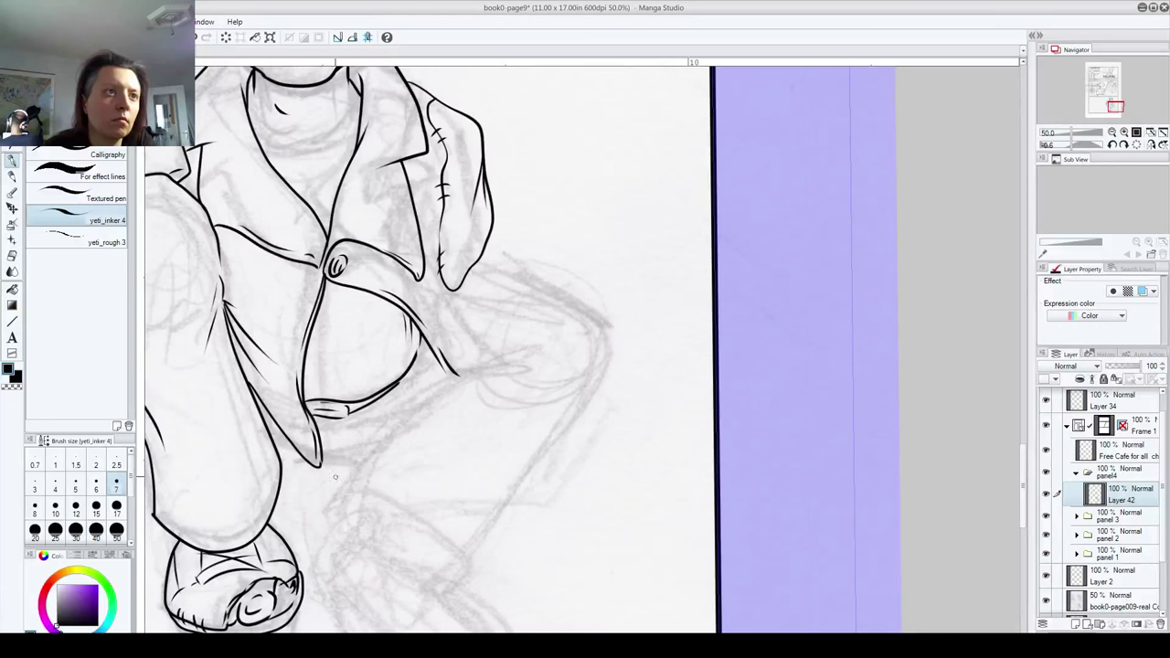
# Step: Ink the curved trouser hem of the folded leg and try the outline of its shin and knee
pyautogui.scroll(-1, 334, 476)
pyautogui.moveTo(335, 454)
pyautogui.mouseDown()
pyautogui.moveTo(371, 448)
pyautogui.moveTo(427, 479)
pyautogui.moveTo(470, 533)
pyautogui.moveTo(449, 519)
pyautogui.moveTo(465, 509)
pyautogui.moveTo(477, 531)
pyautogui.moveTo(607, 327)
pyautogui.moveTo(612, 284)
pyautogui.moveTo(600, 265)
pyautogui.moveTo(520, 221)
pyautogui.mouseUp()
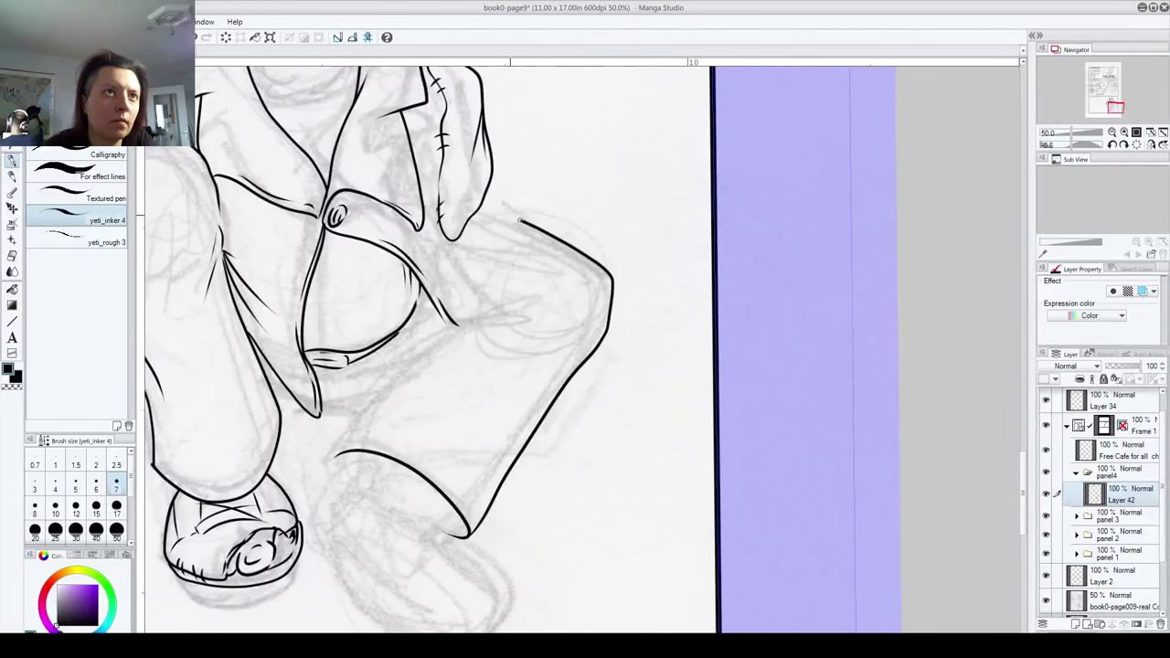
pyautogui.moveTo(613, 241); pyautogui.dragTo(572, 381)
pyautogui.hotkey('ctrl', 'z')
pyautogui.moveTo(531, 418); pyautogui.dragTo(611, 329)
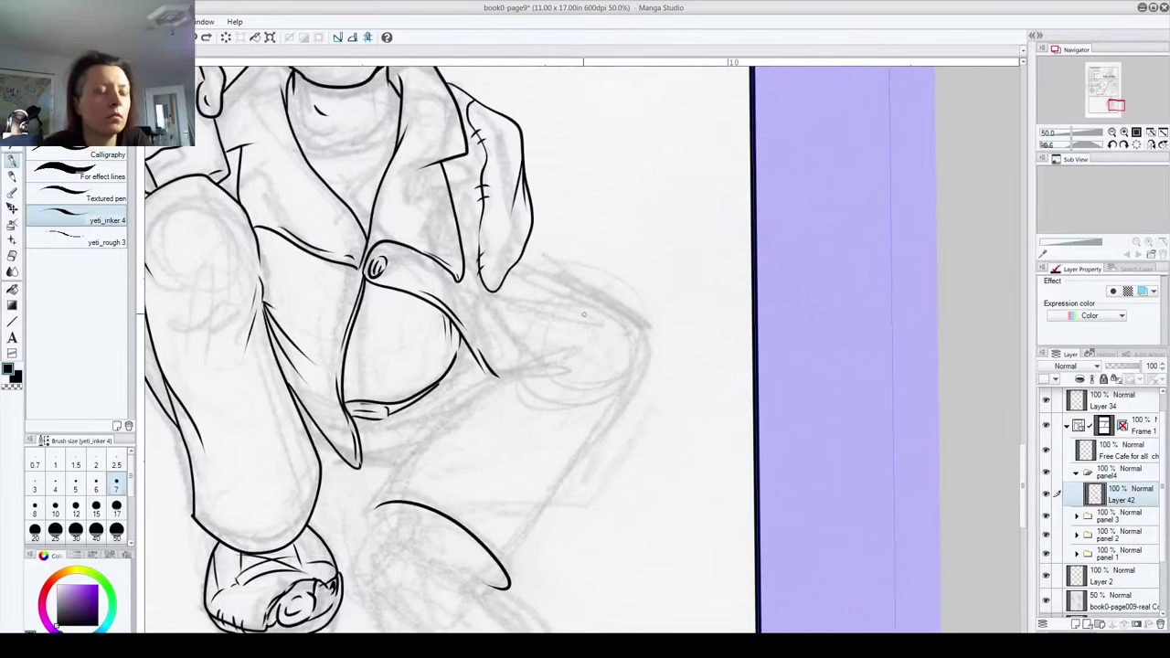
# Step: Save the book0-page9 comic page
pyautogui.scroll(-5, 583, 314)
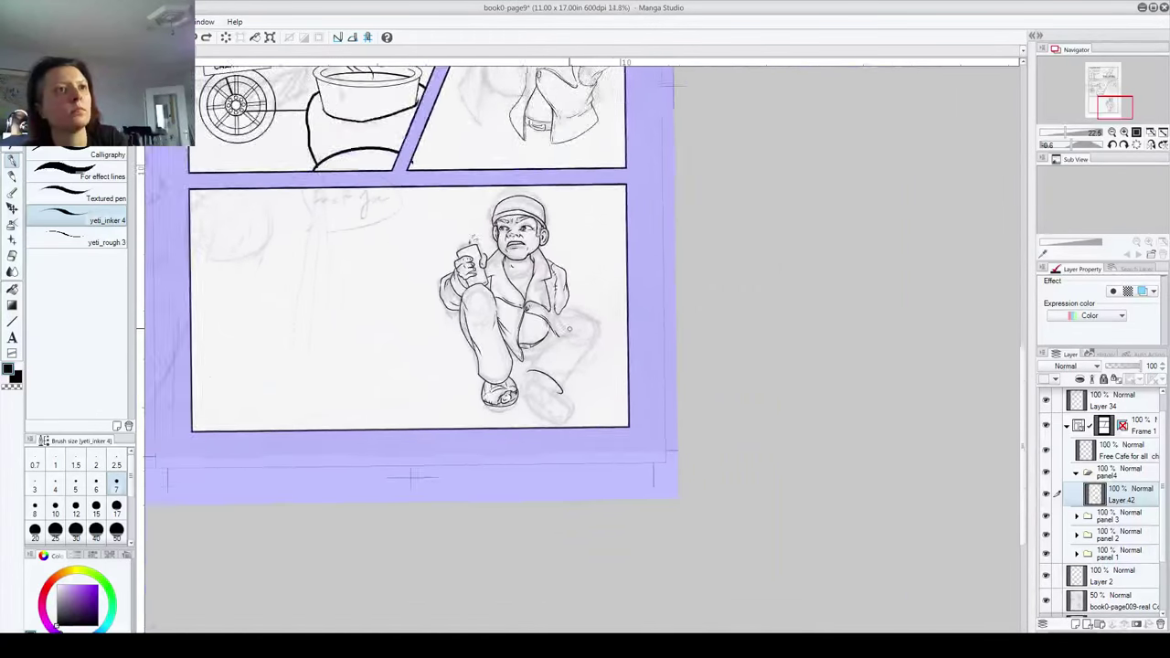
pyautogui.scroll(-2, 569, 329)
pyautogui.moveTo(519, 113); pyautogui.dragTo(461, 366)
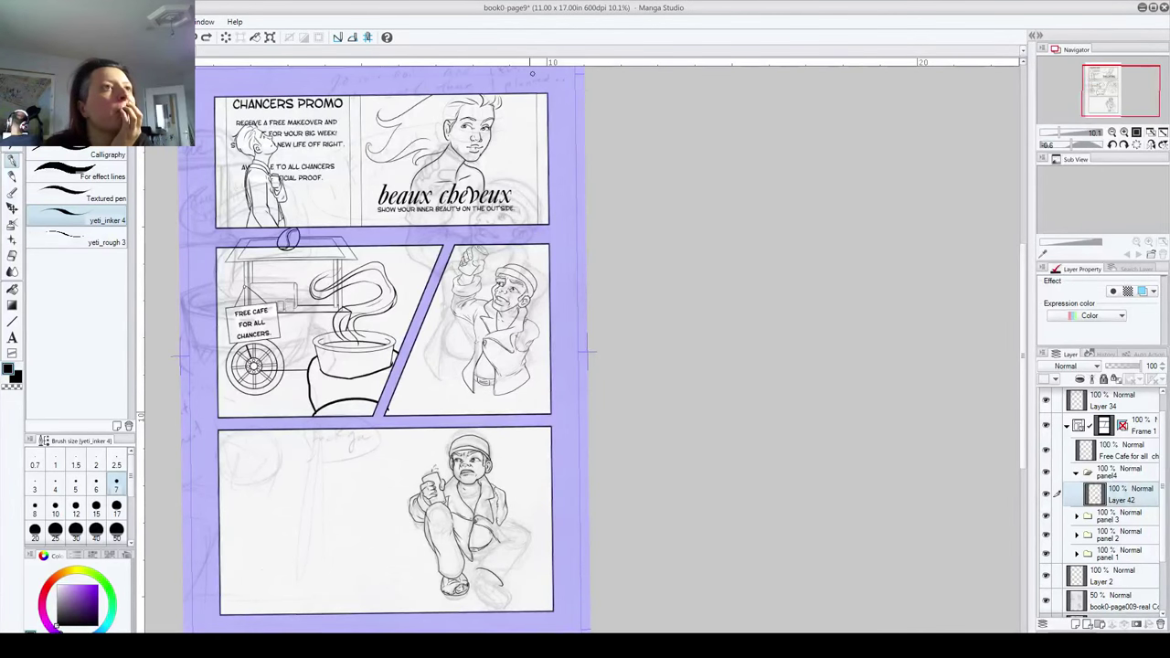
pyautogui.click(15, 21)
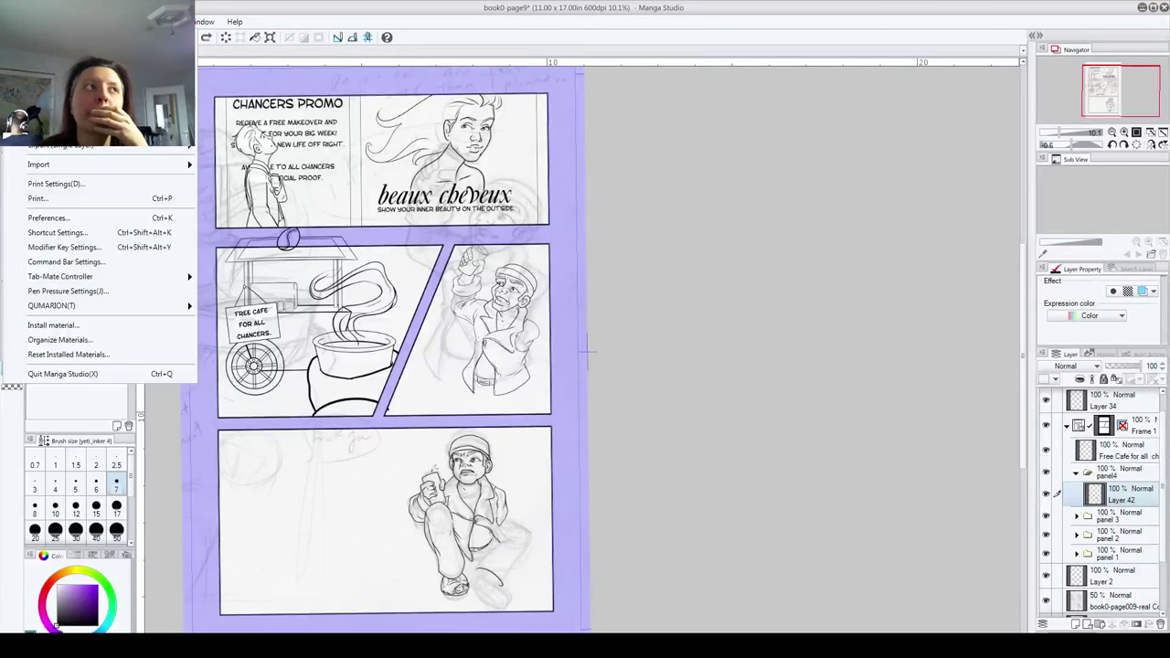
pyautogui.hotkey('ctrl', 'q')
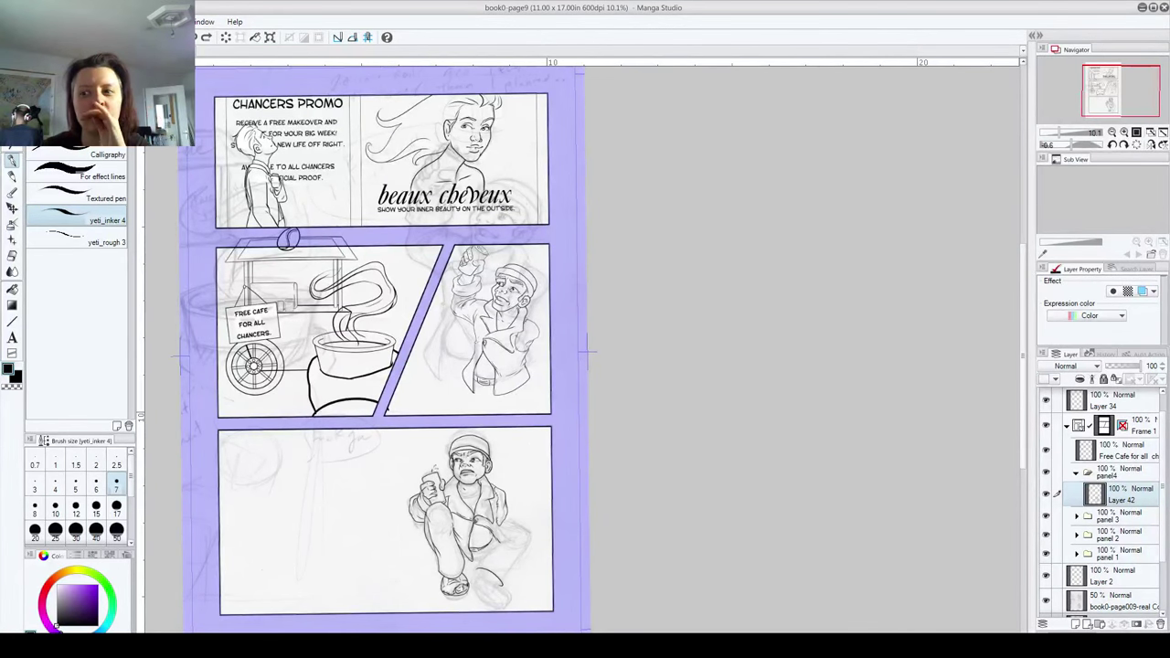
pyautogui.click(706, 251)
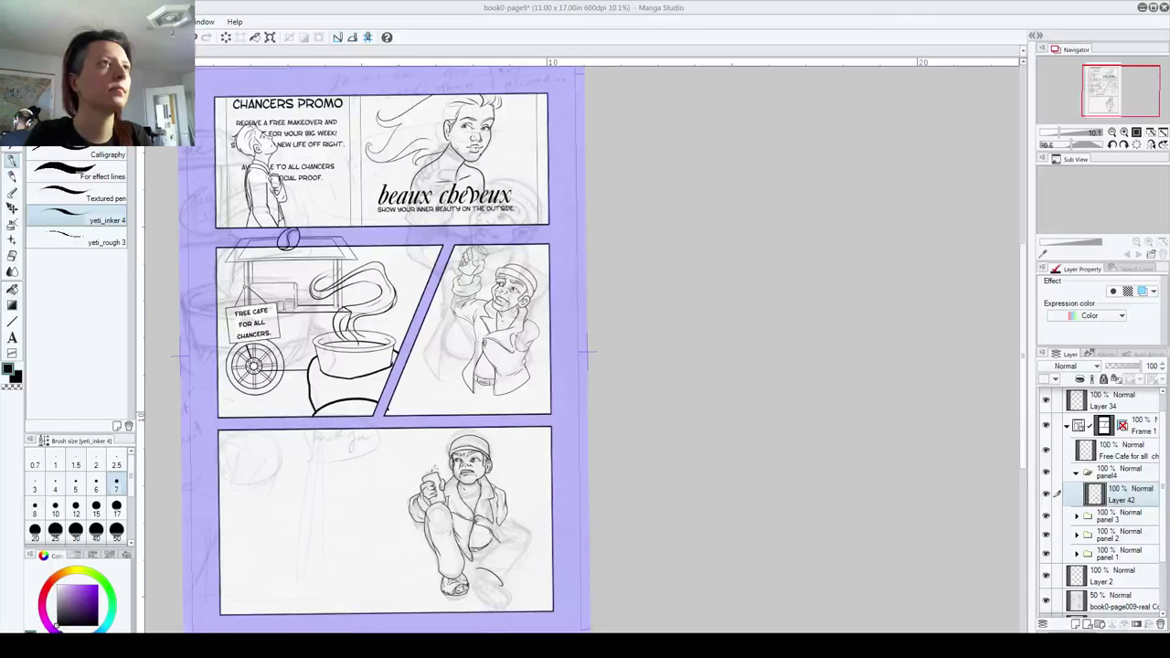
pyautogui.hotkey('ctrl', 'w')
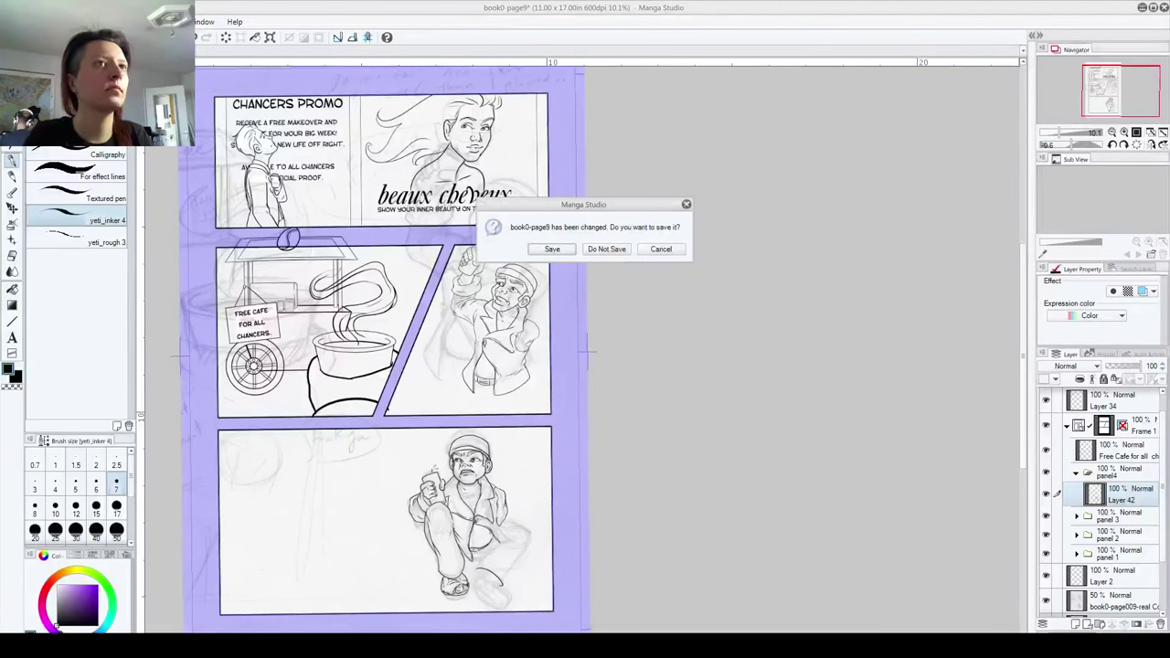
pyautogui.press('Escape')
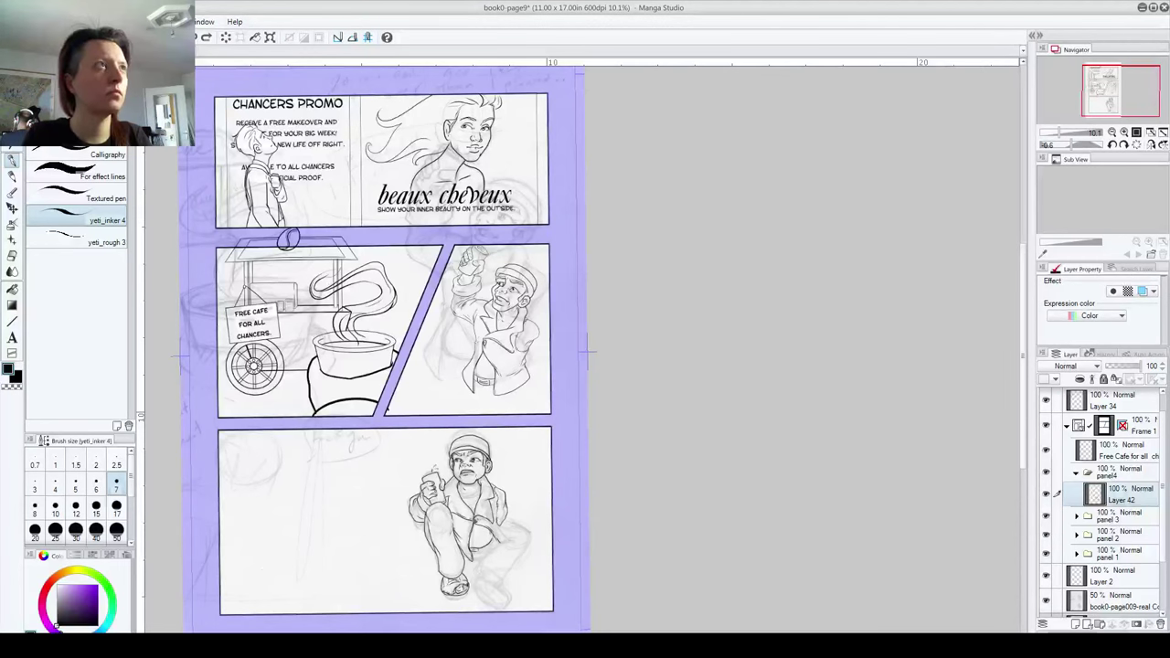
# Step: Save the book0-page9 file again and close it
pyautogui.click(15, 21)
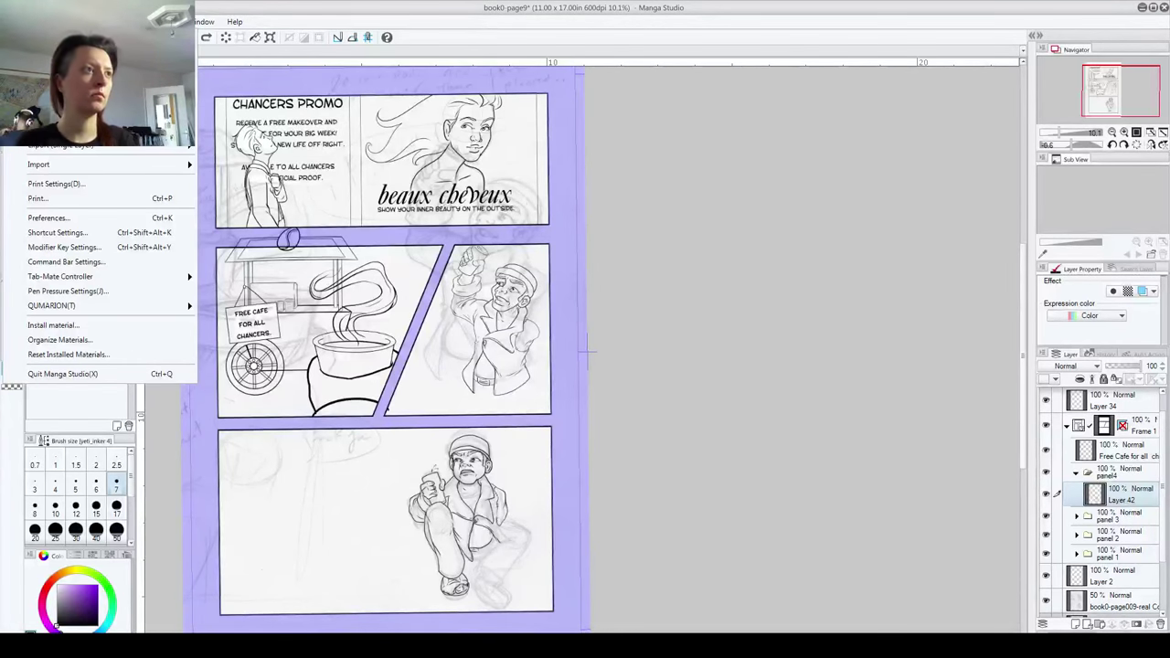
pyautogui.press('Escape')
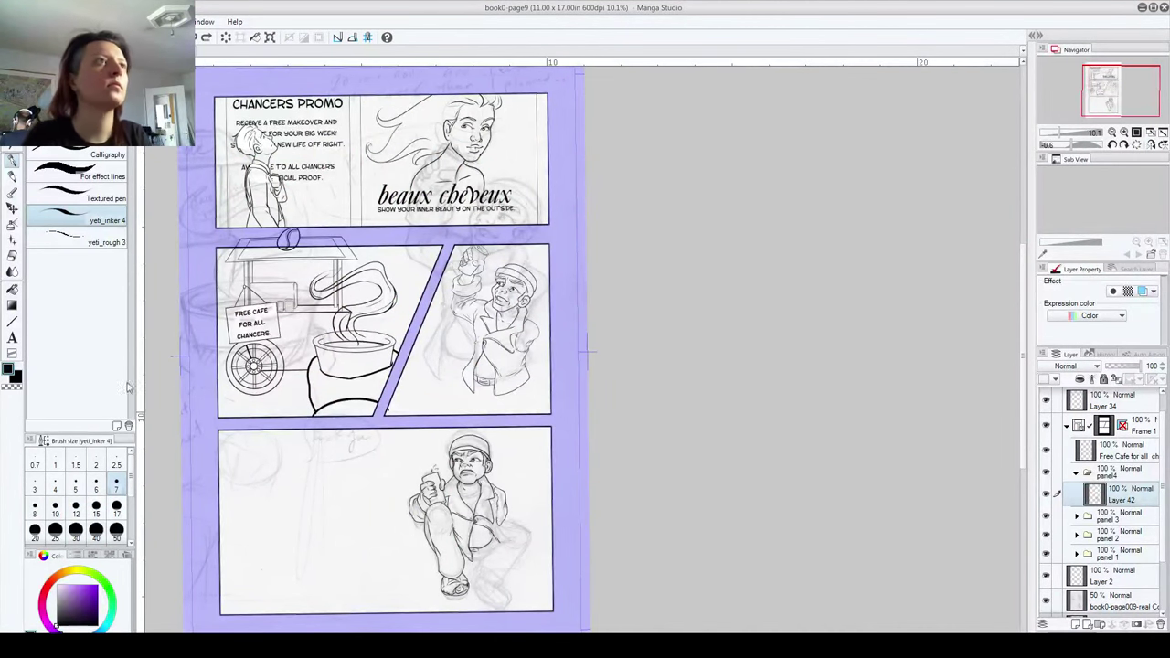
pyautogui.hotkey('ctrl', 'w')
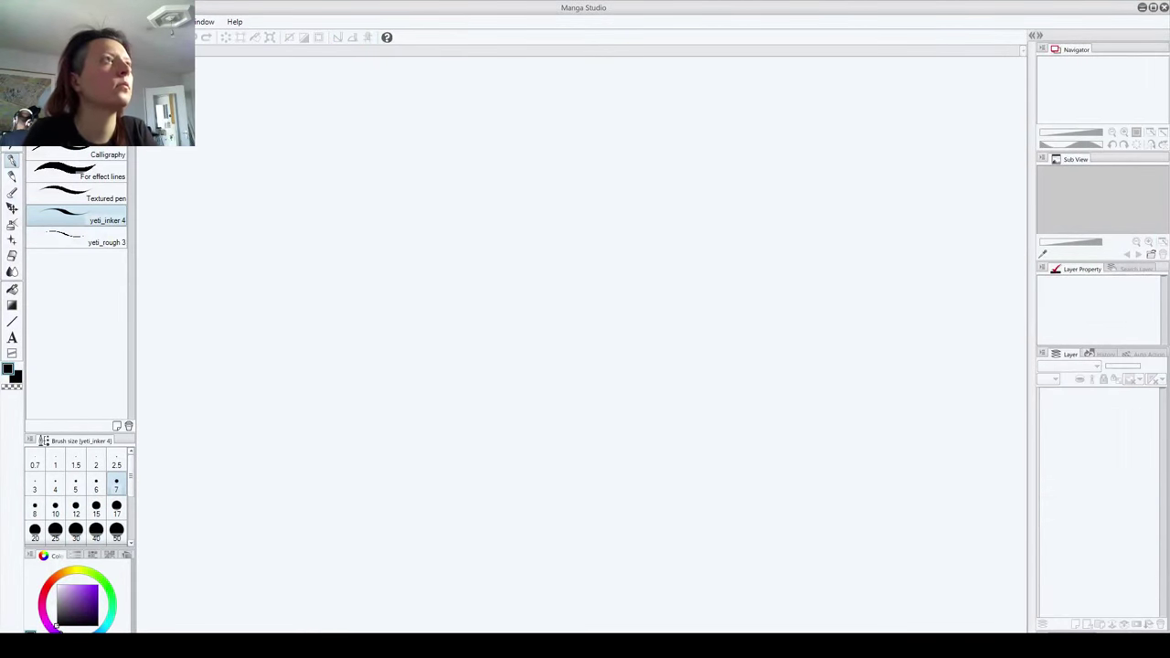
# Step: Bring up the file-opening dialog and look through the pages folder for a file to open
pyautogui.hotkey('alt', 'f')
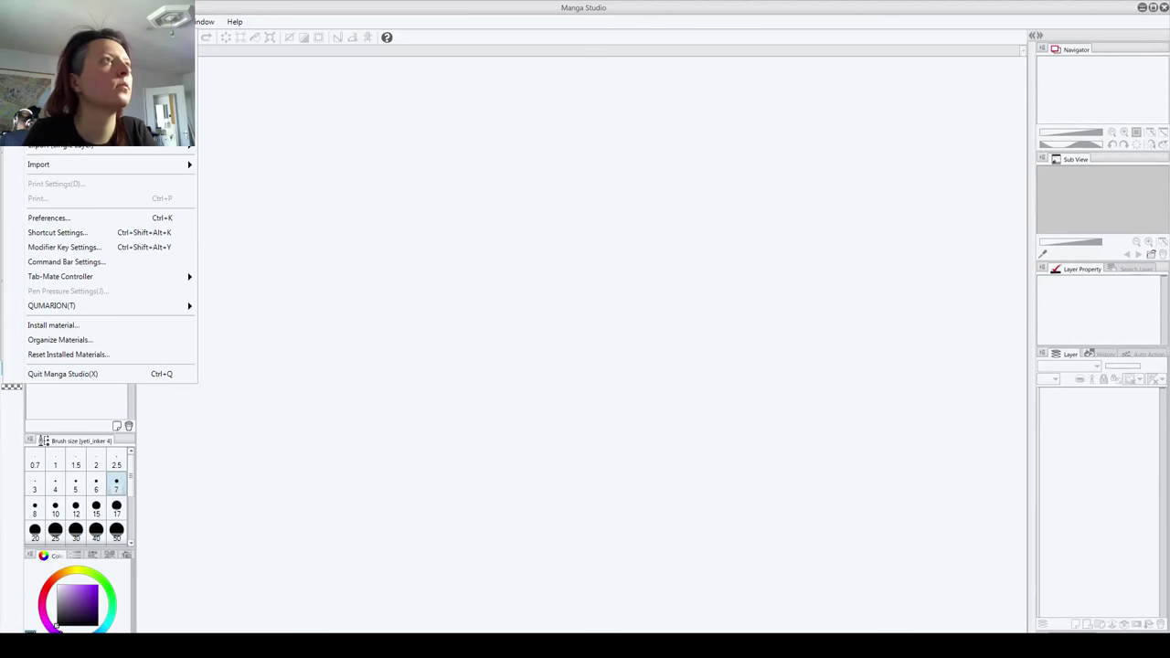
pyautogui.press('o')
pyautogui.scroll(-5, 526, 105)
pyautogui.scroll(-2, 489, 102)
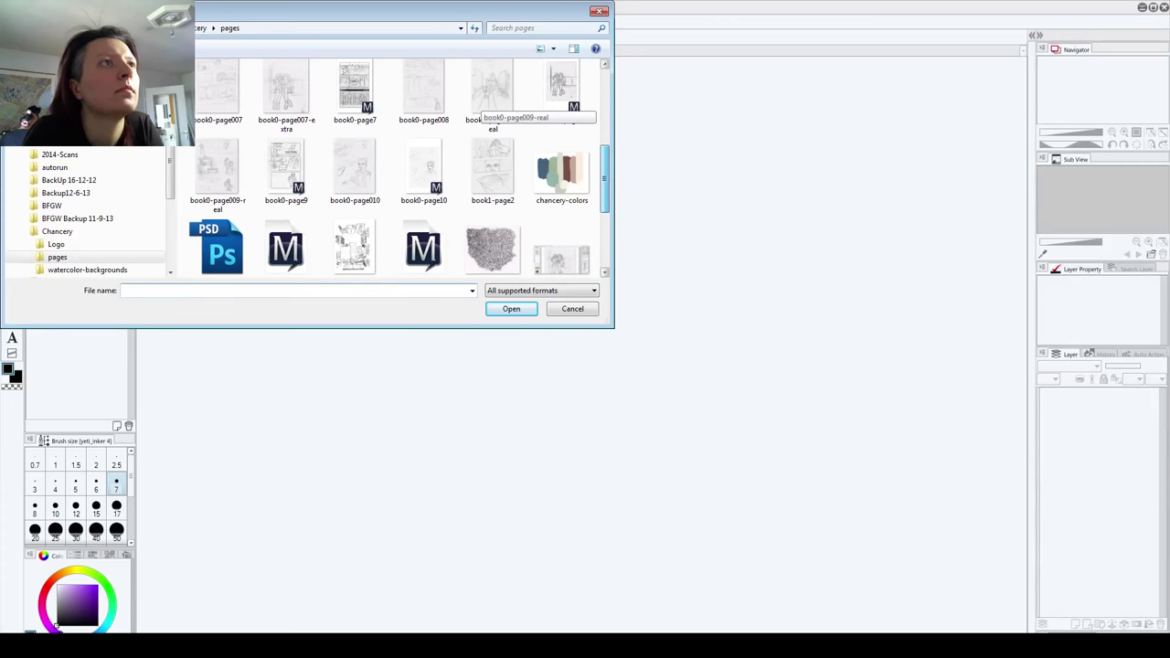
pyautogui.scroll(-3, 489, 105)
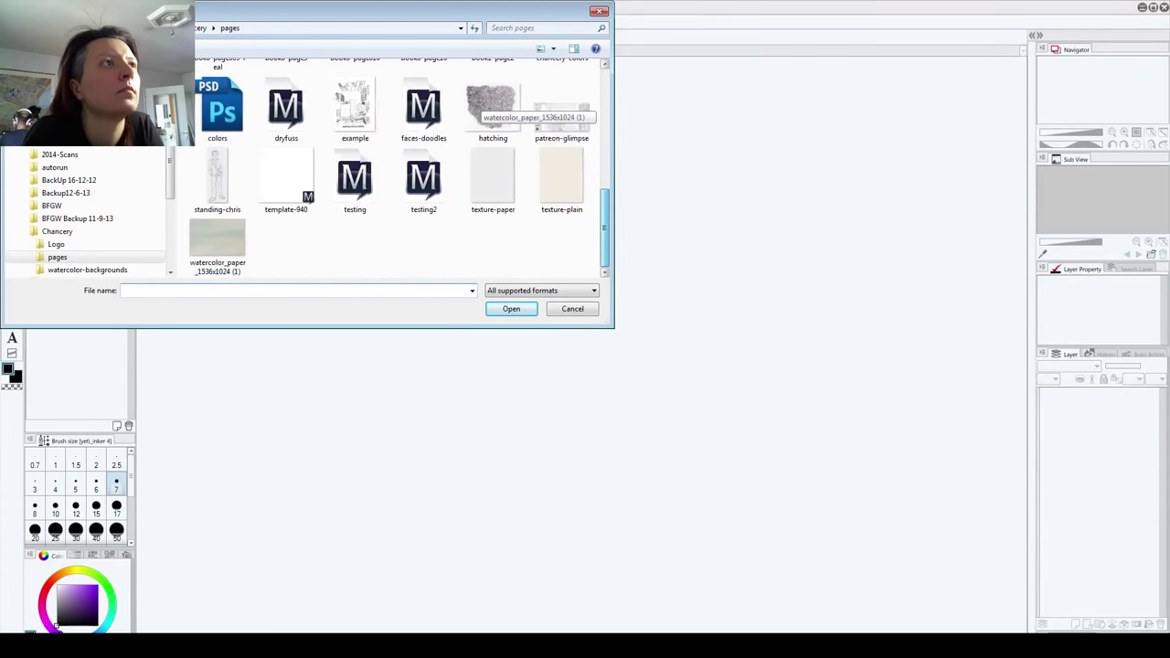
pyautogui.scroll(5, 489, 105)
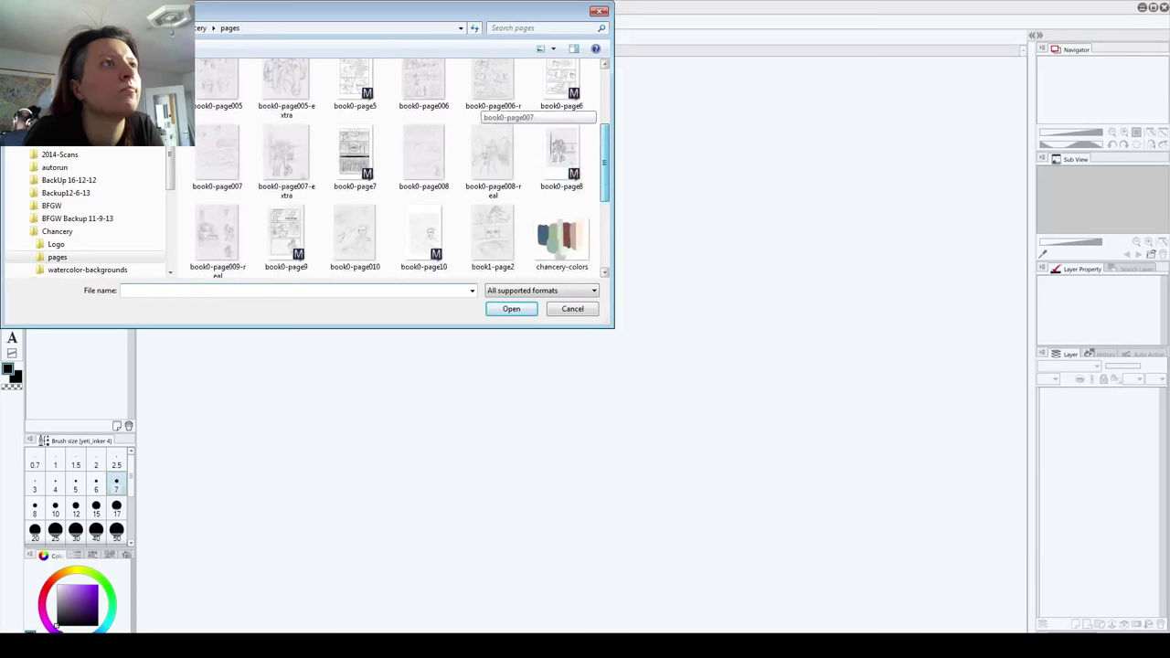
# Step: Open the scanned sketch book0-page008-real from the pages folder
pyautogui.scroll(1, 490, 105)
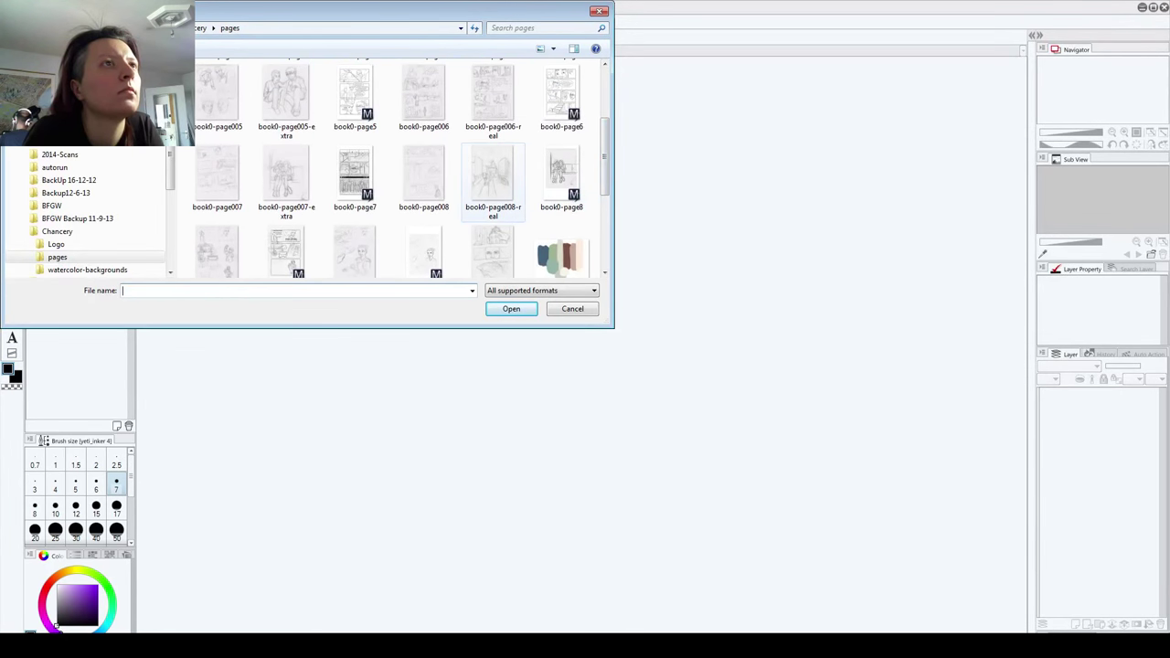
pyautogui.click(493, 181)
pyautogui.click(511, 309)
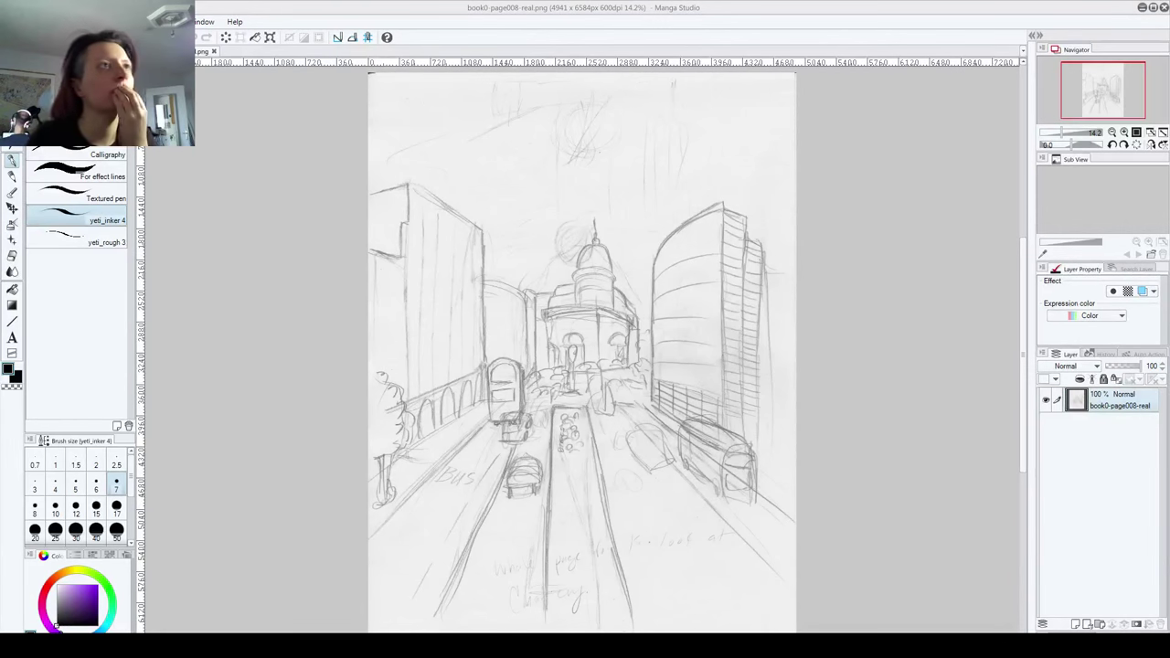
# Step: Create a new canvas from the Standard Comic Page @ 600dpi preset, 11 by 17 inches
pyautogui.click(15, 21)
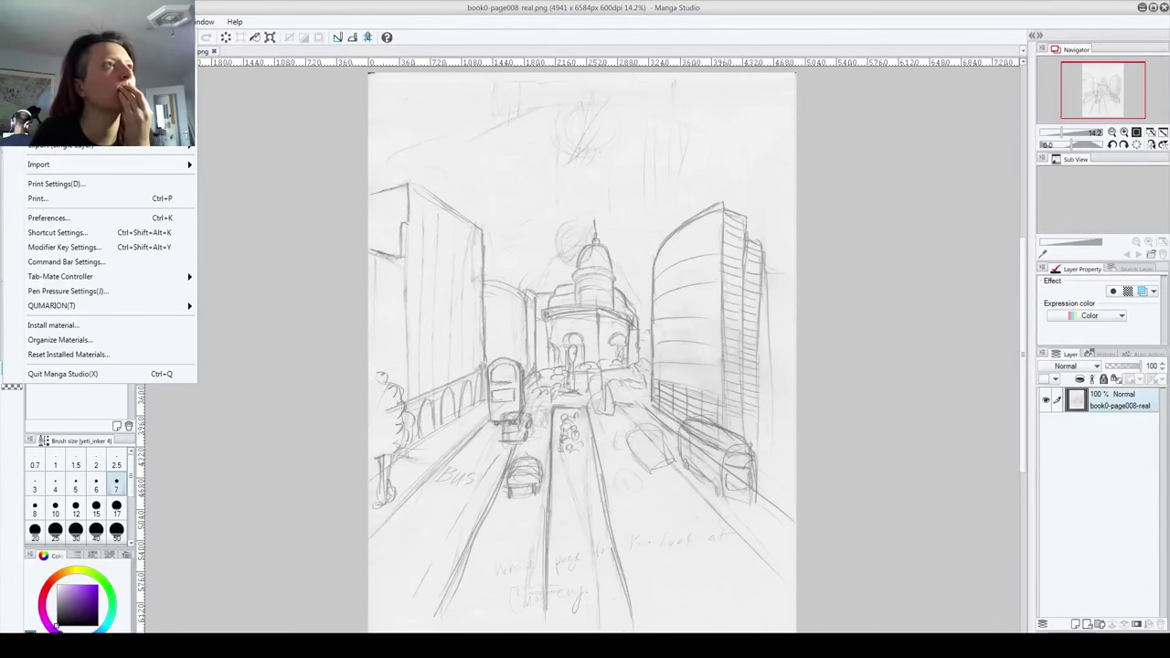
pyautogui.click(28, 38)
pyautogui.click(624, 178)
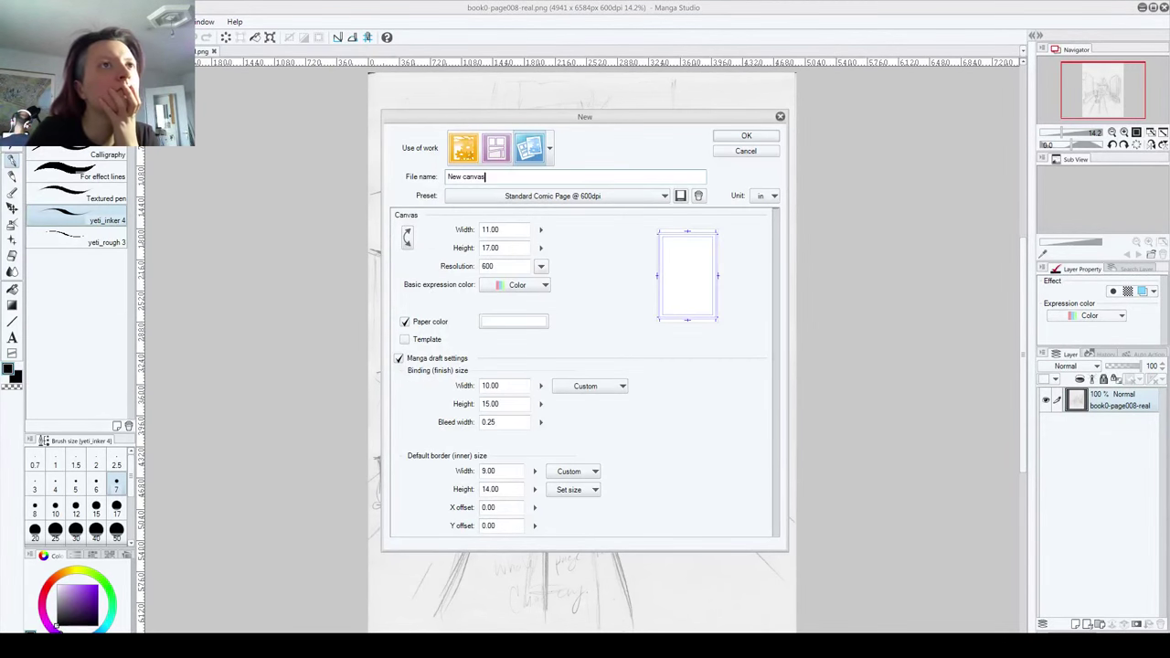
pyautogui.press('Return')
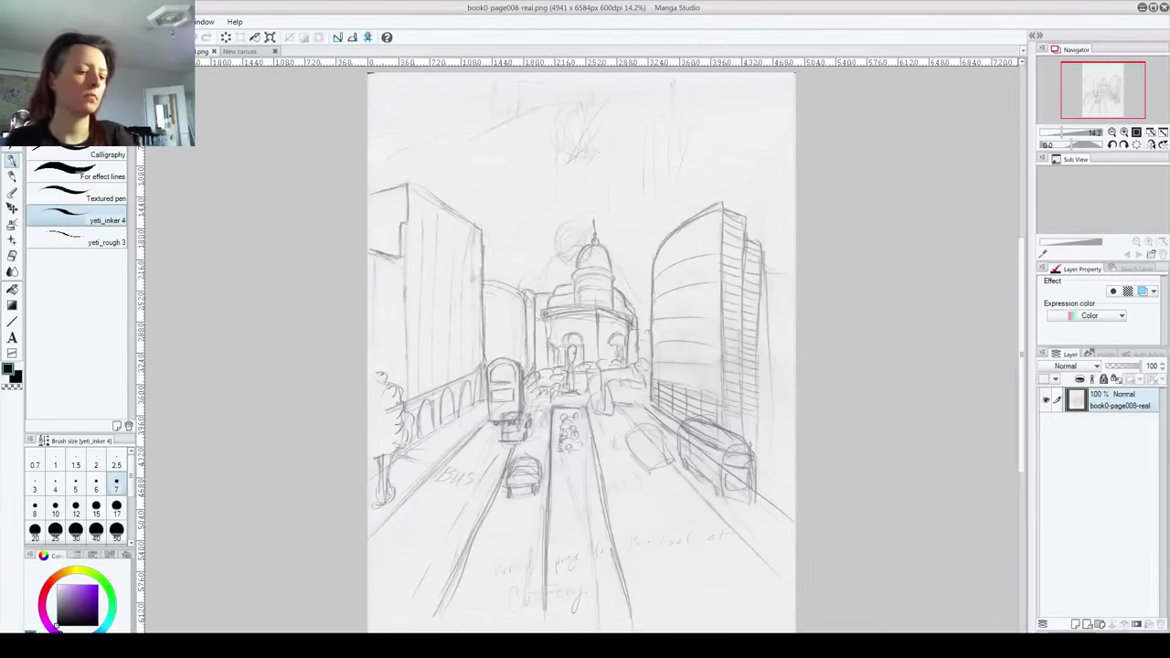
# Step: Copy the entire scanned sketch and paste it into the new comic page canvas
pyautogui.hotkey('ctrl', 'a')
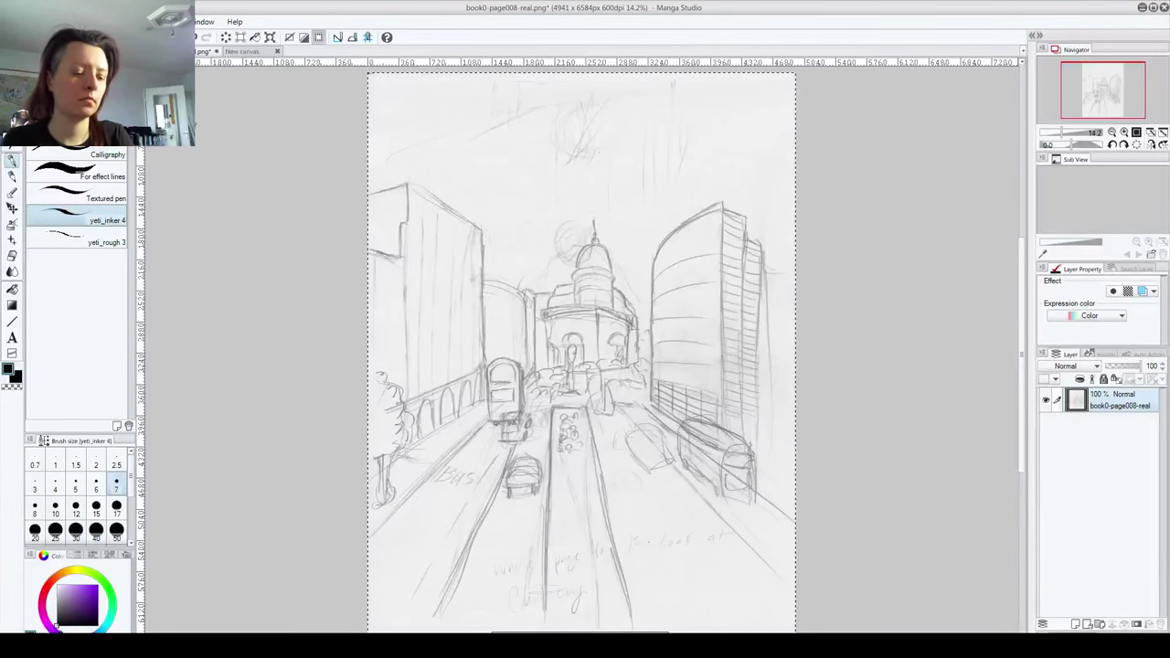
pyautogui.click(260, 53)
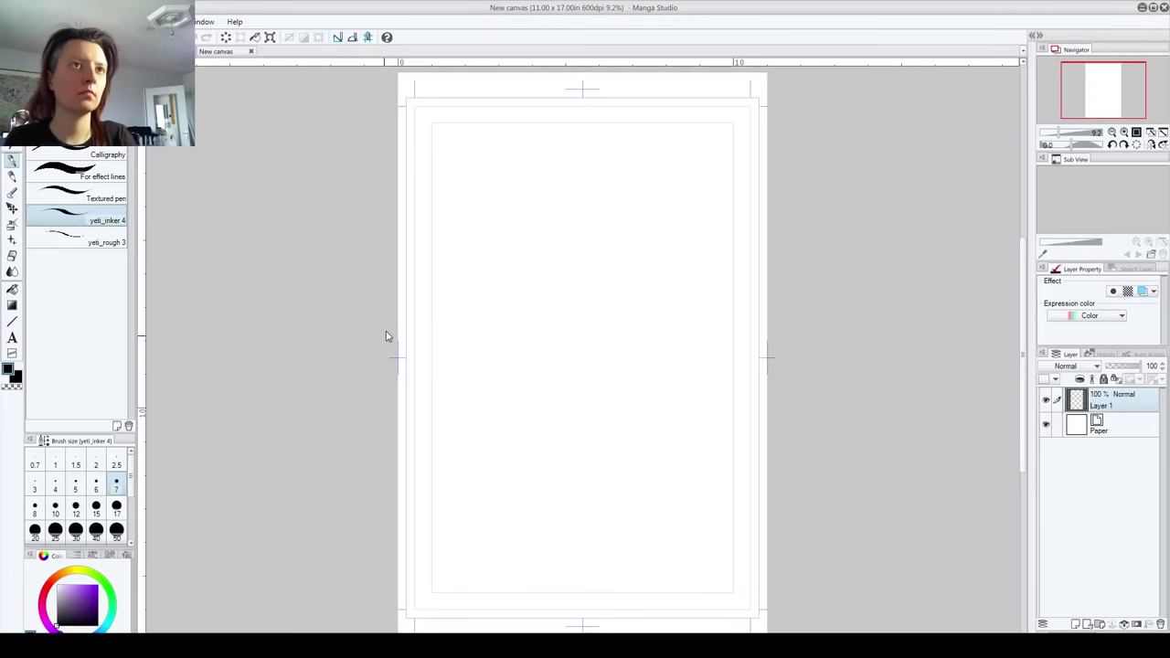
pyautogui.hotkey('ctrl', 'v')
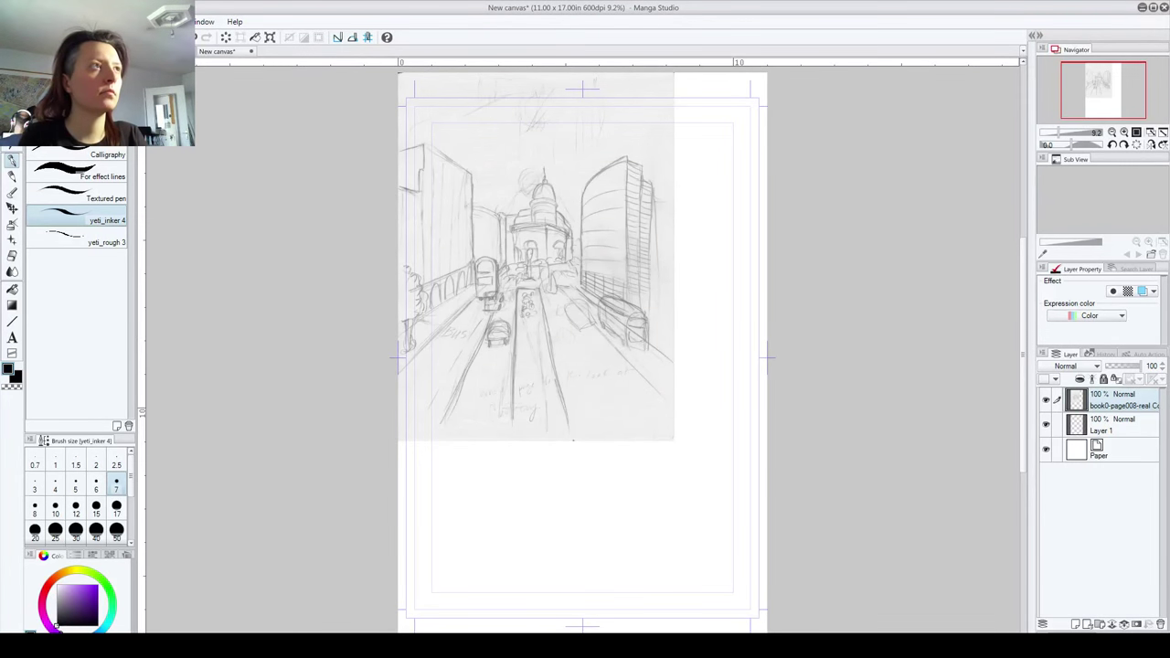
# Step: Move and enlarge the pasted sketch to nearly fill the inner border's width, center it on the page and apply the transformation
pyautogui.press('k')
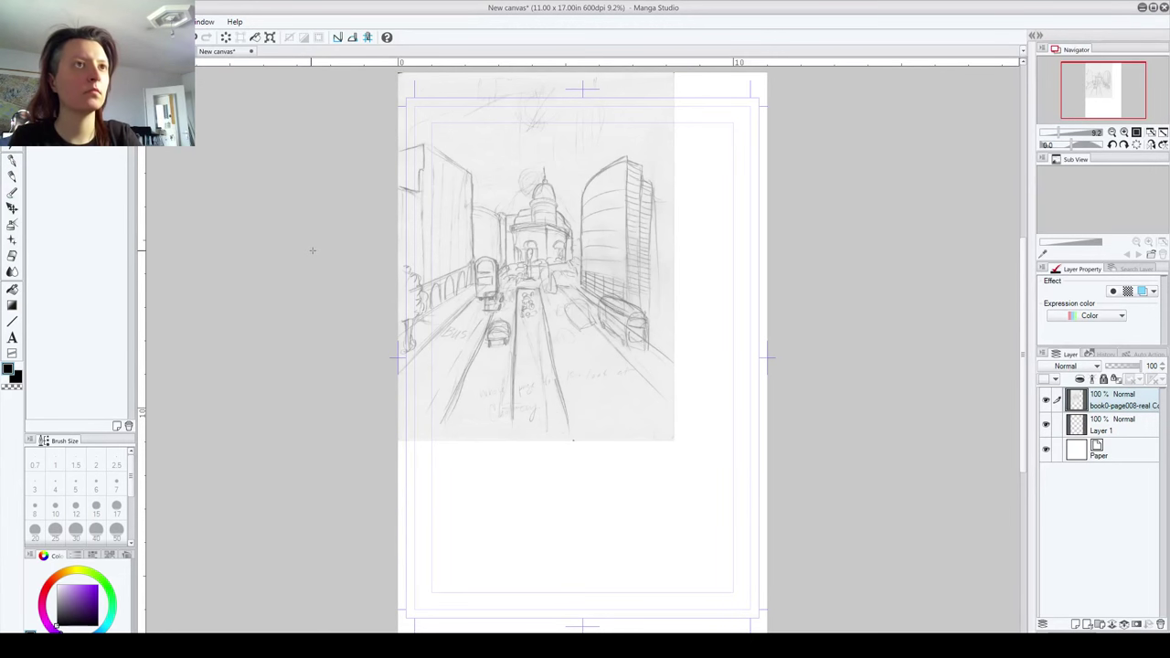
pyautogui.moveTo(533, 257); pyautogui.dragTo(567, 310)
pyautogui.moveTo(709, 491); pyautogui.dragTo(729, 551)
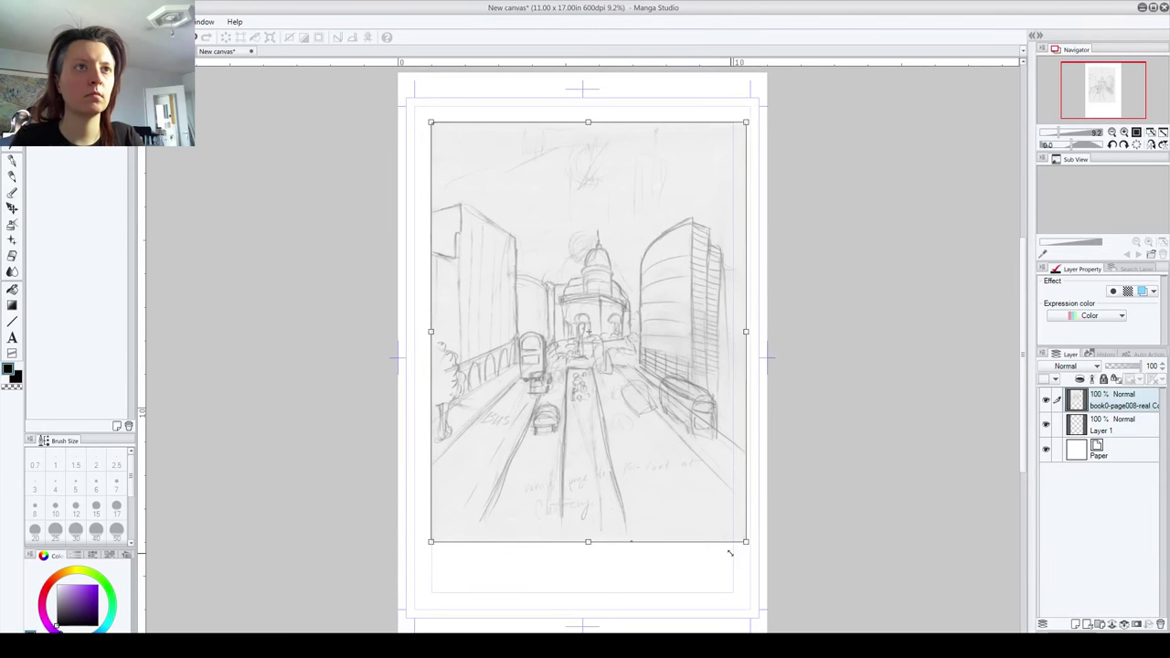
pyautogui.moveTo(679, 498)
pyautogui.mouseDown()
pyautogui.moveTo(674, 551)
pyautogui.moveTo(671, 506)
pyautogui.moveTo(675, 521)
pyautogui.mouseUp()
pyautogui.press('Left')
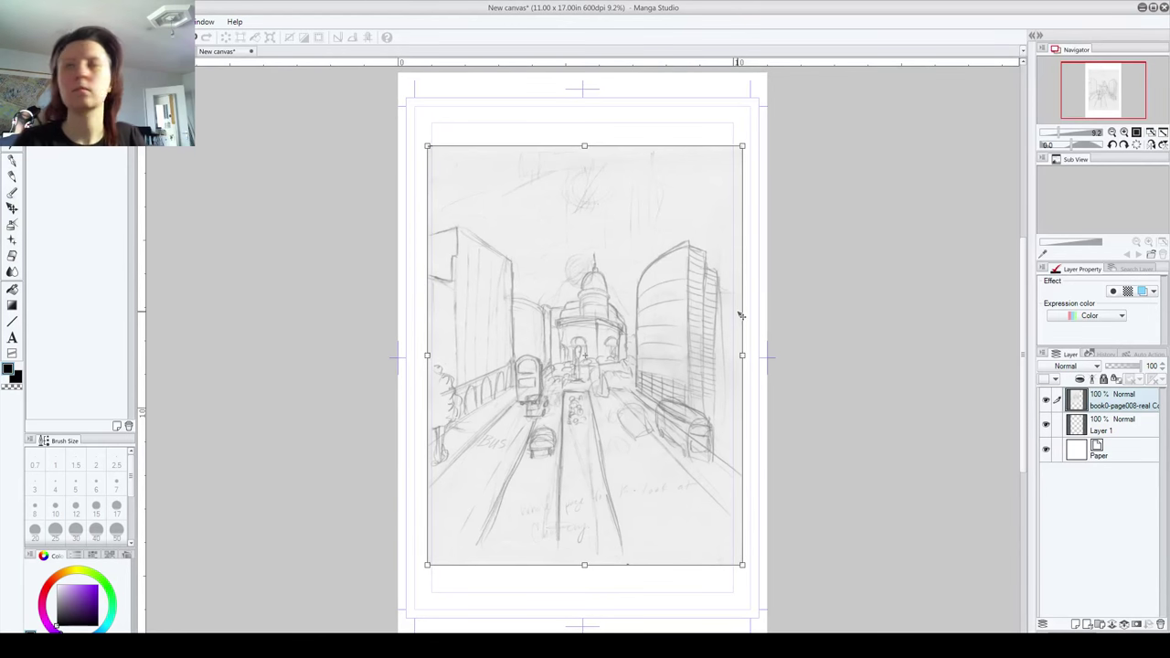
pyautogui.press('Down')
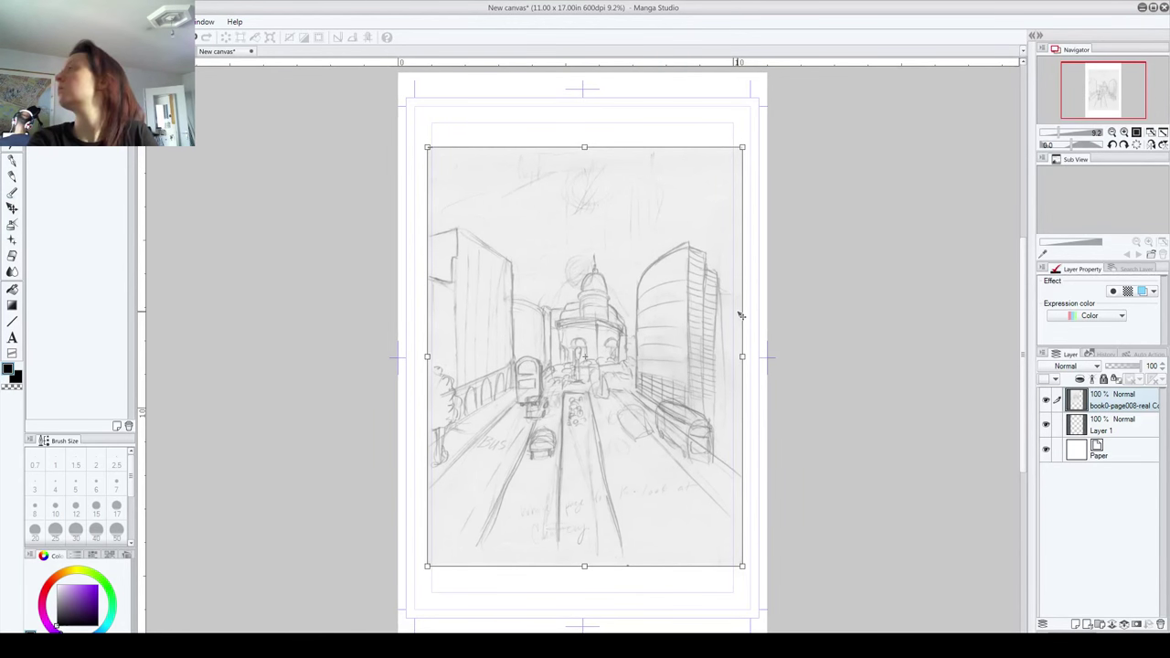
pyautogui.press('Down')
pyautogui.press('Down')
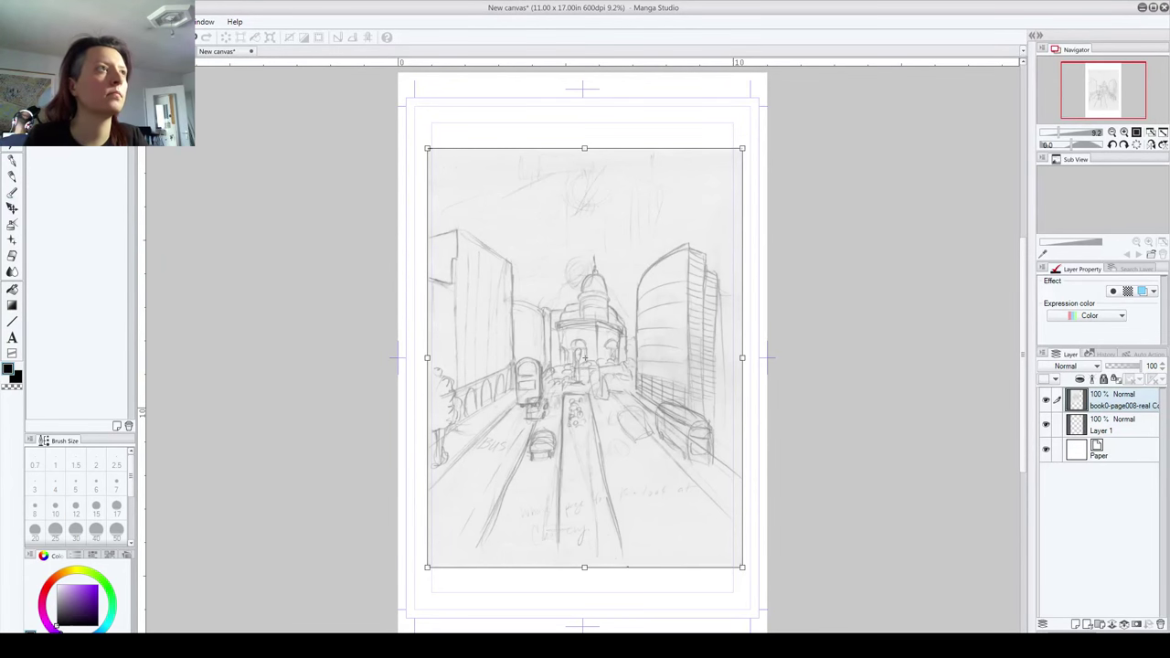
pyautogui.click(12, 130)
pyautogui.click(533, 249)
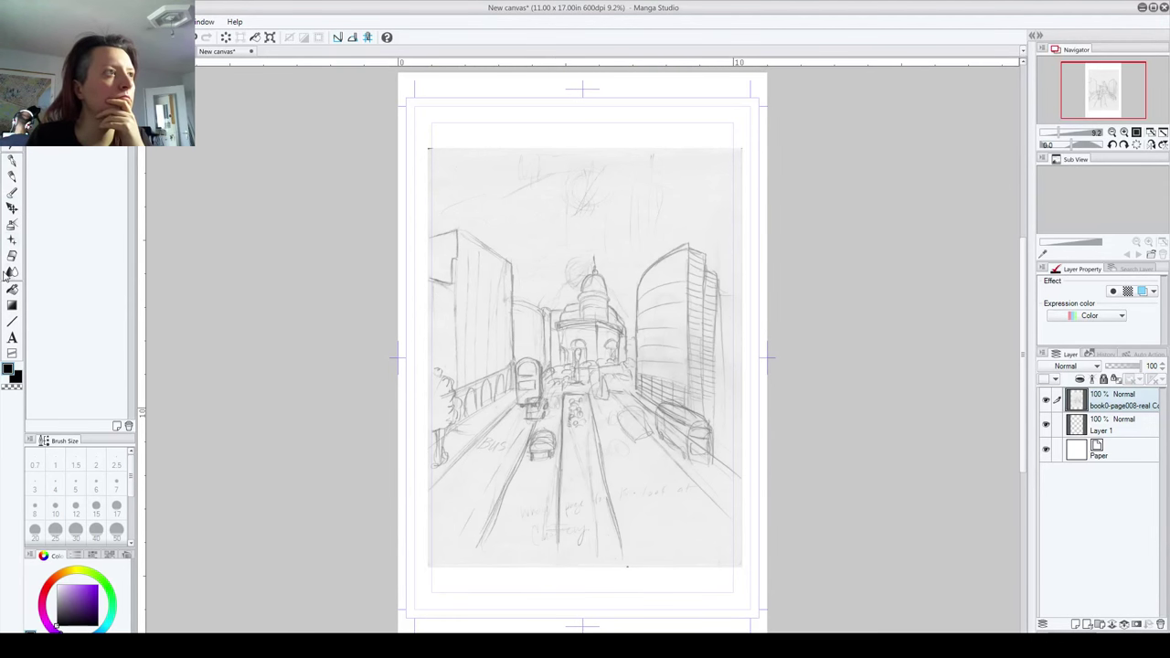
# Step: Create a rectangular frame border that follows the page's inner border guide
pyautogui.click(12, 321)
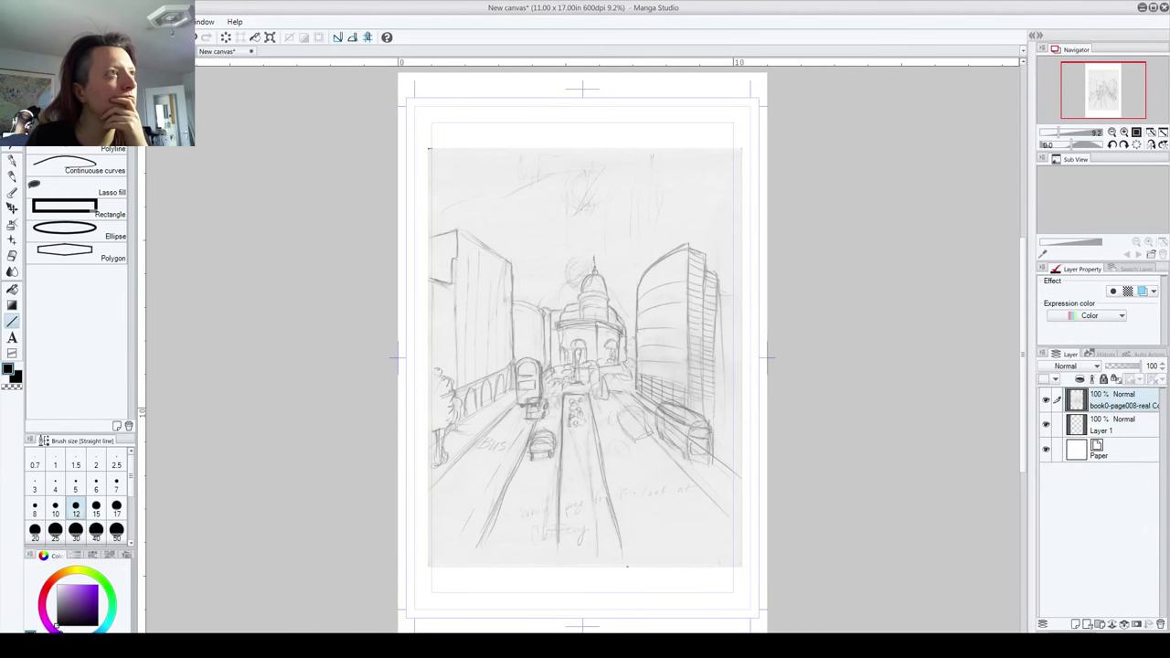
pyautogui.press('u')
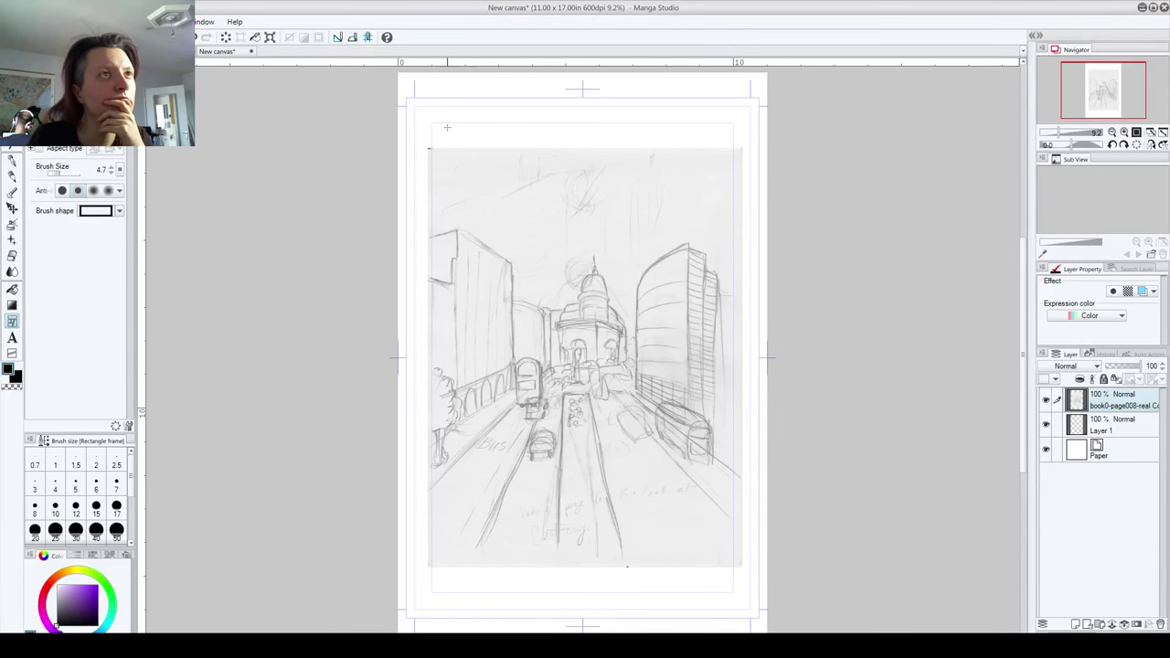
pyautogui.moveTo(447, 127); pyautogui.dragTo(722, 590)
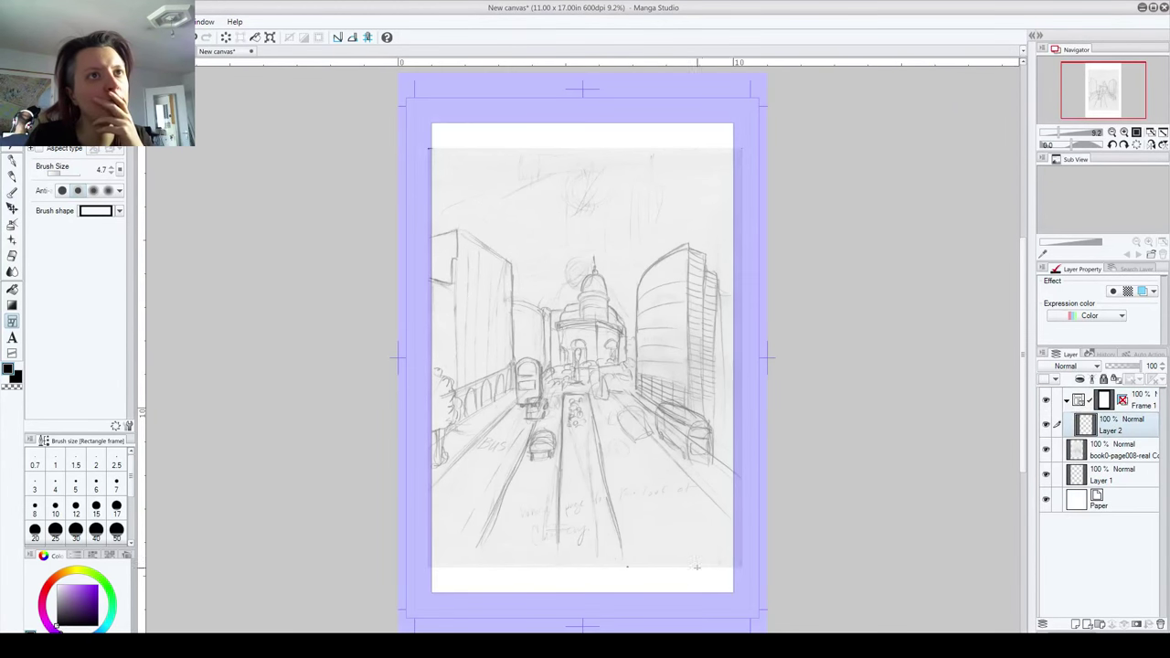
# Step: Place Layer 2 in a new folder inside the frame and switch to the Straight line tool
pyautogui.click(1106, 452)
pyautogui.click(1122, 425)
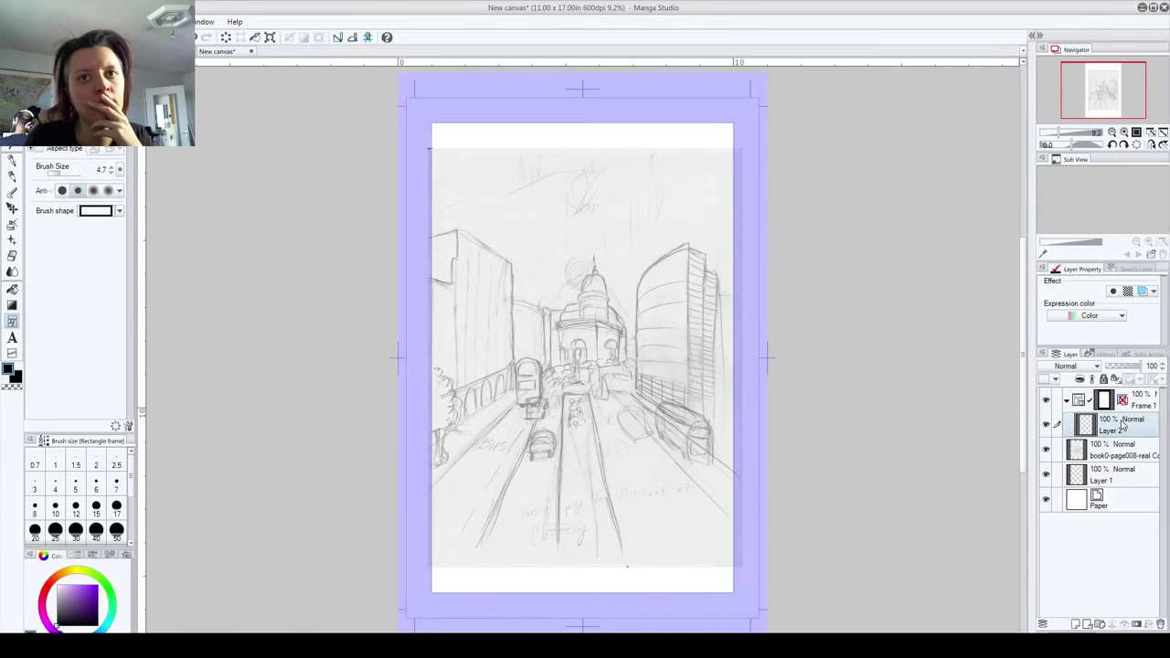
pyautogui.click(1099, 624)
pyautogui.click(1117, 447)
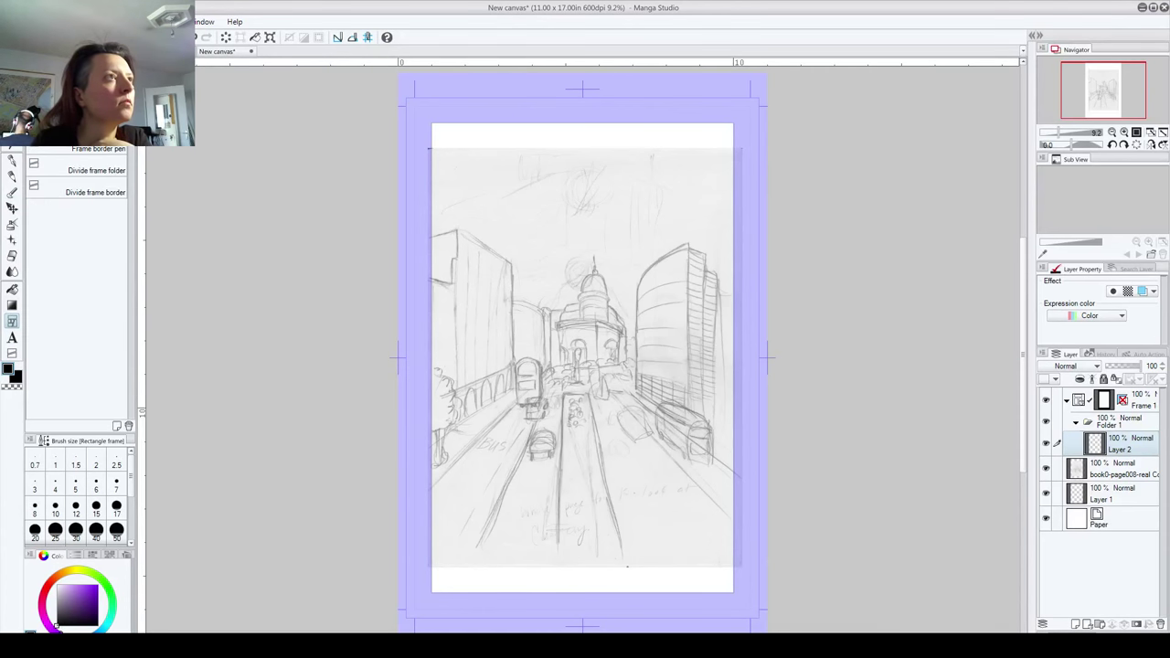
pyautogui.press('u')
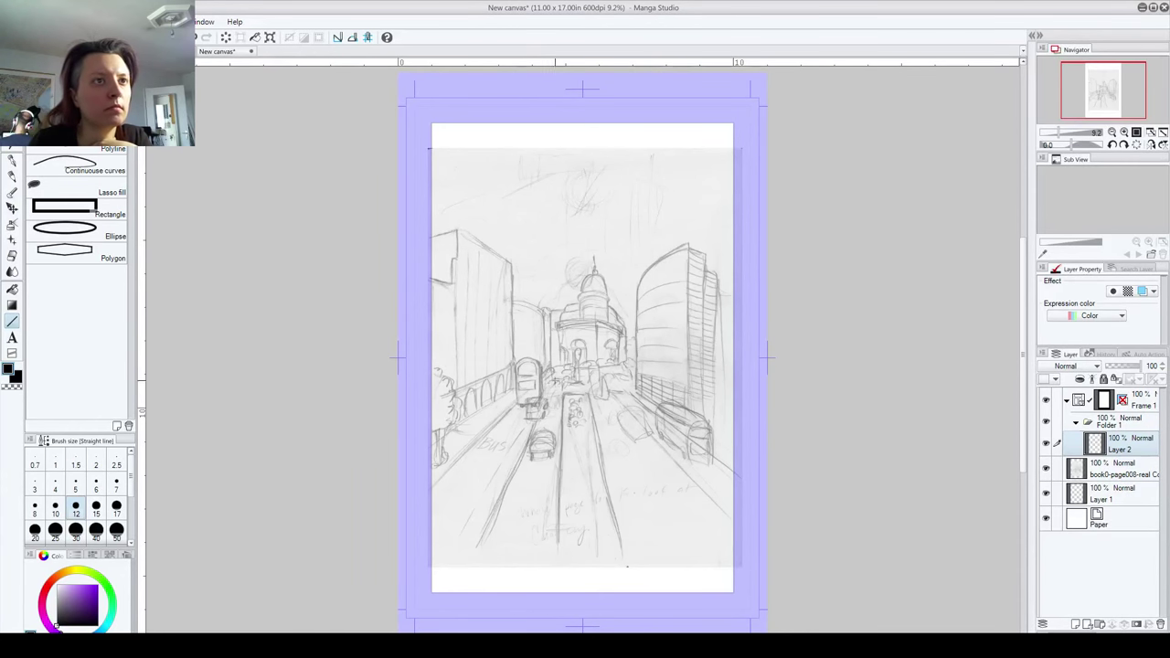
pyautogui.moveTo(559, 376); pyautogui.dragTo(441, 617)
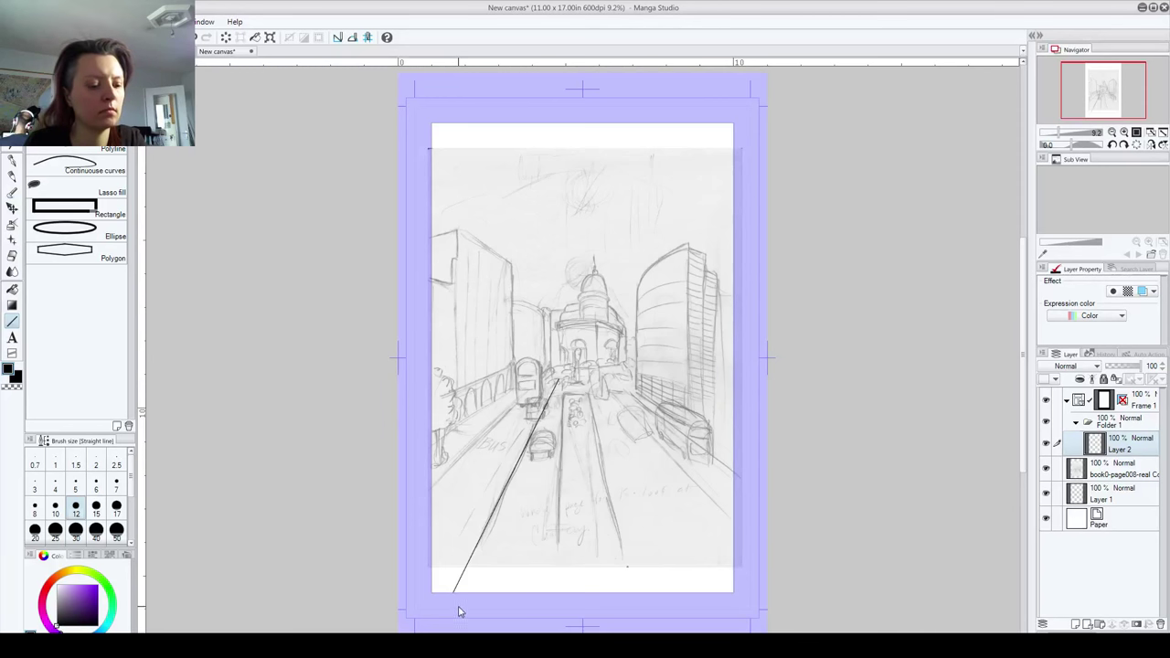
pyautogui.hotkey('ctrl', 'x')
pyautogui.click(631, 252)
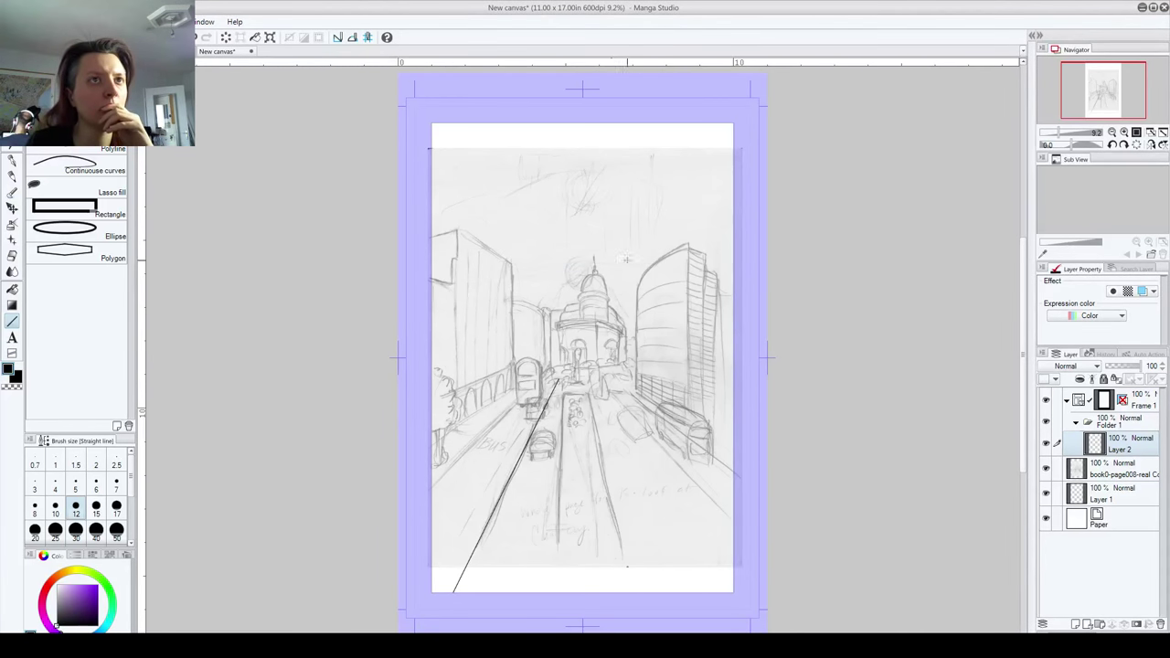
pyautogui.hotkey('ctrl', 'z')
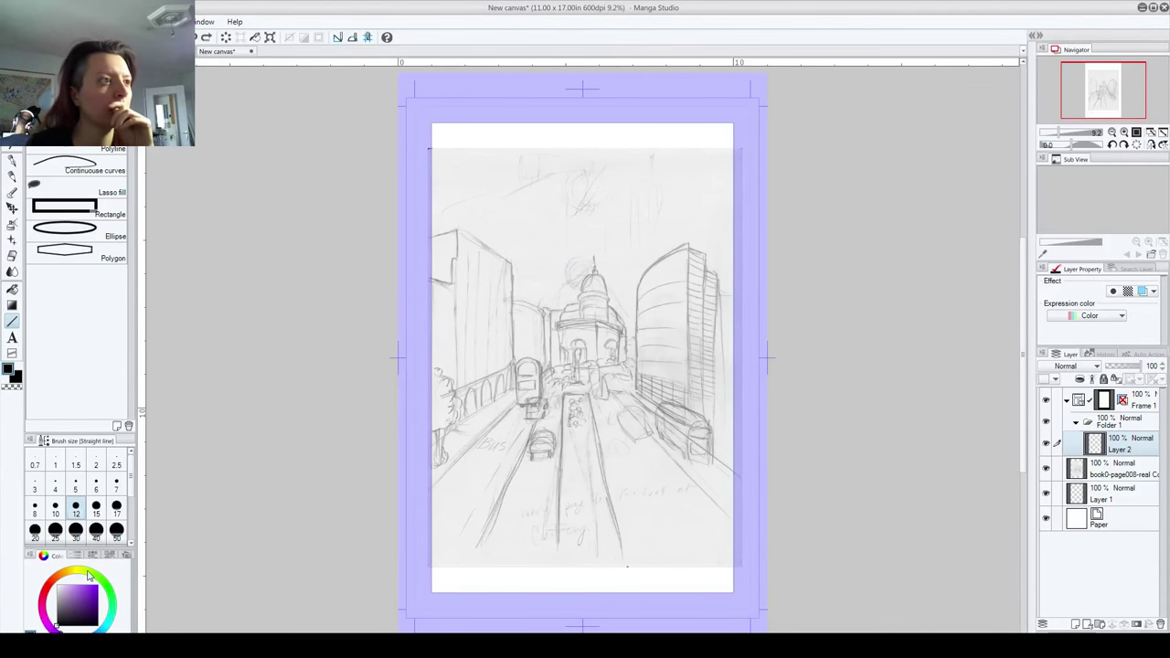
# Step: Trace the two central road lines down to the frame's lower edge with straight lines at brush size 17
pyautogui.click(116, 505)
pyautogui.moveTo(565, 387); pyautogui.dragTo(548, 629)
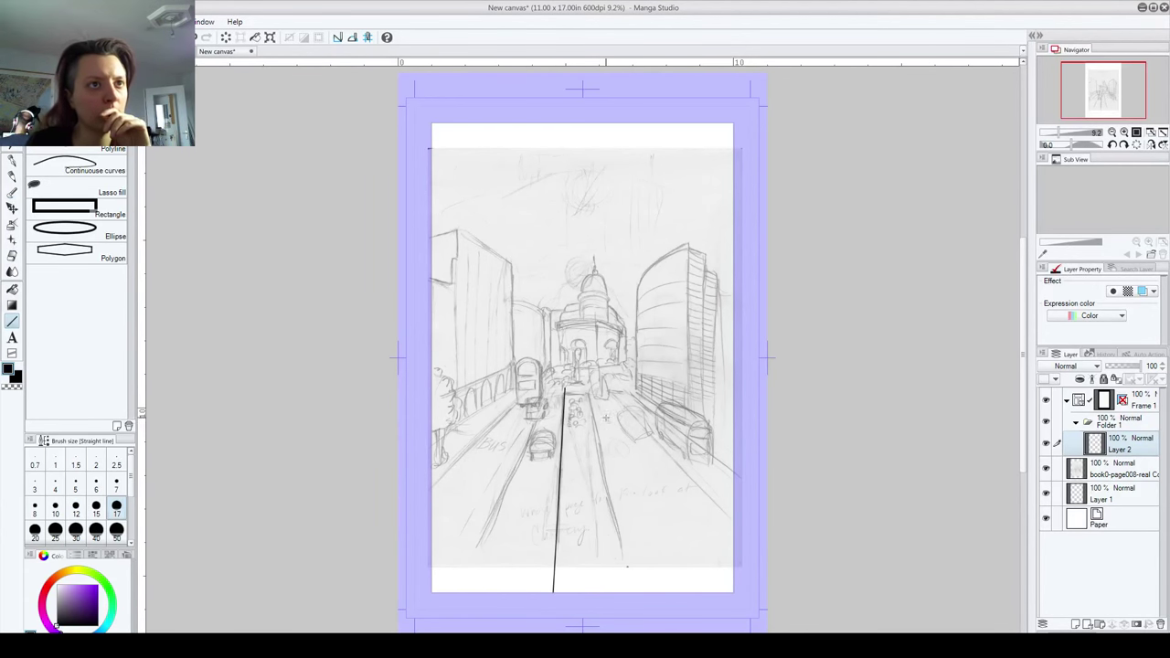
pyautogui.moveTo(589, 389); pyautogui.dragTo(634, 617)
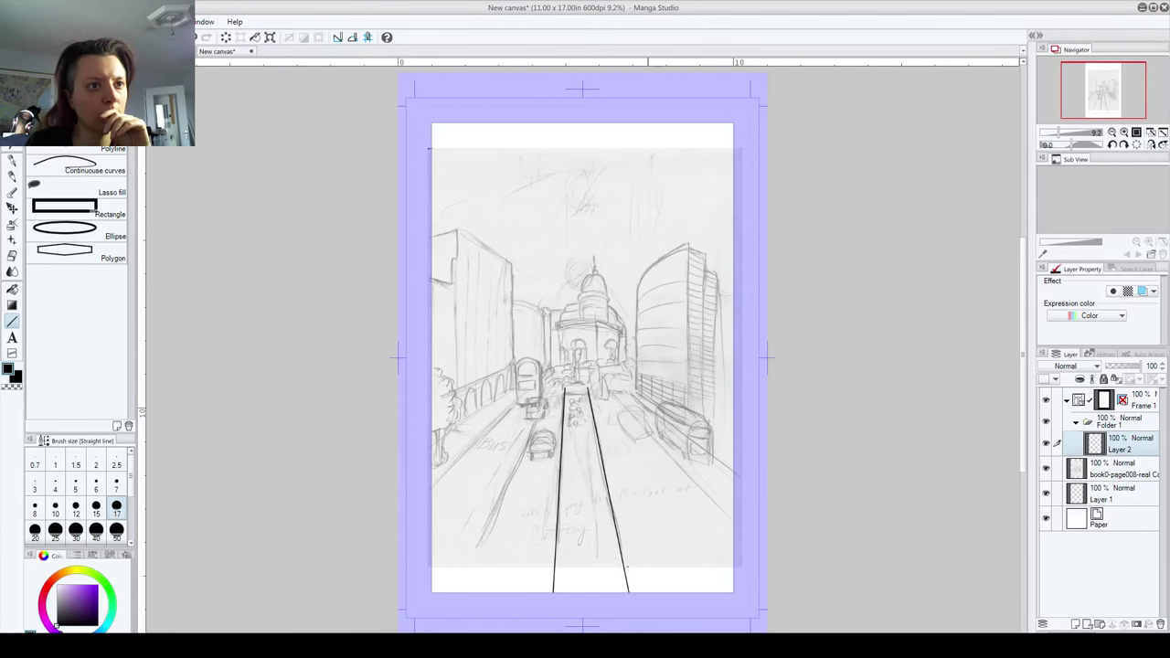
# Step: Trace the two road edge lines on the street's right side with straight lines at brush size 12
pyautogui.moveTo(607, 388); pyautogui.dragTo(757, 573)
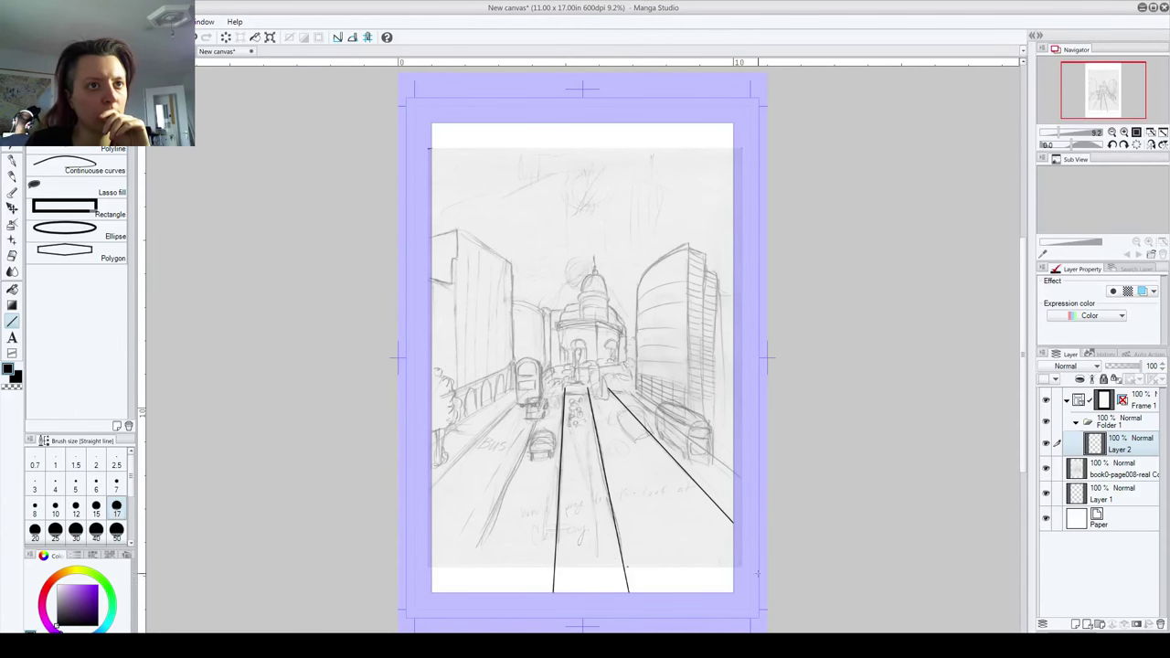
pyautogui.hotkey('ctrl', 'z')
pyautogui.click(76, 505)
pyautogui.moveTo(605, 388); pyautogui.dragTo(762, 544)
pyautogui.moveTo(607, 388)
pyautogui.mouseDown()
pyautogui.moveTo(783, 502)
pyautogui.moveTo(787, 516)
pyautogui.mouseUp()
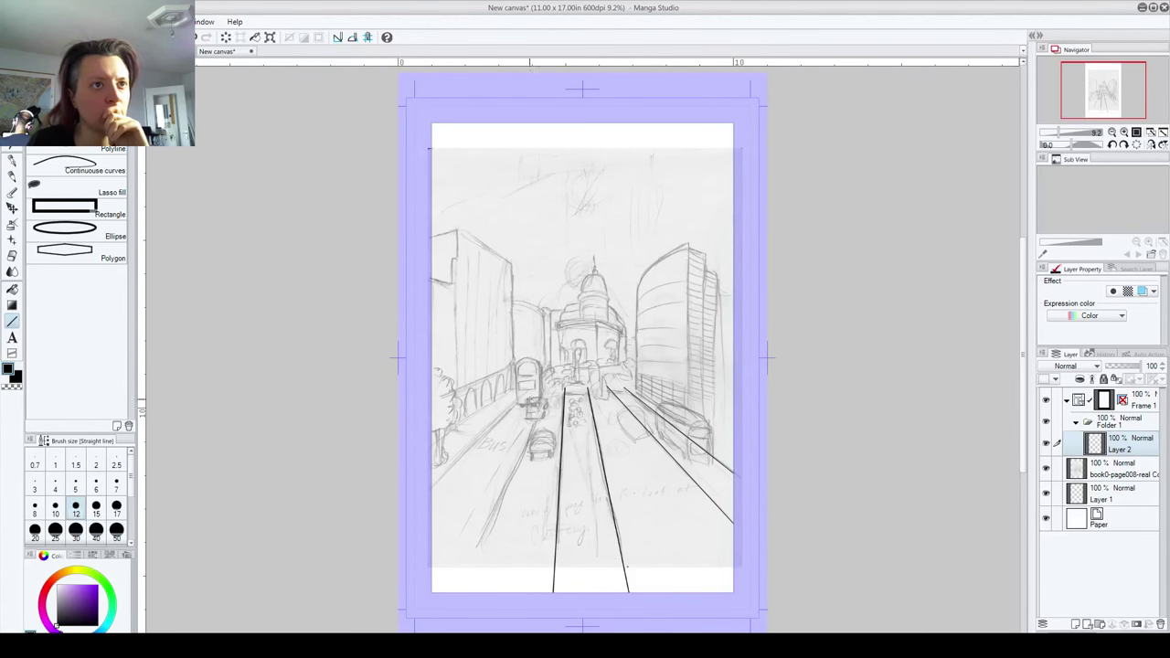
# Step: Trace the left lane line, the doubled curb line and the sidewalk edge with straight perspective lines
pyautogui.moveTo(555, 382); pyautogui.dragTo(442, 629)
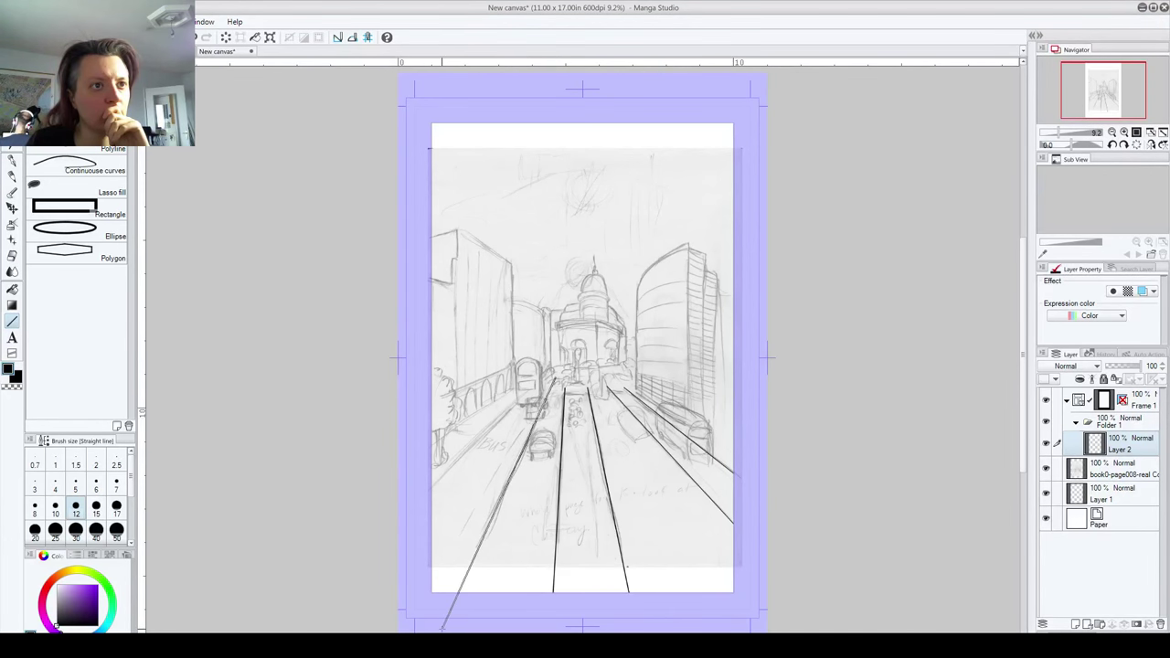
pyautogui.moveTo(554, 379); pyautogui.dragTo(396, 514)
pyautogui.moveTo(554, 377); pyautogui.dragTo(416, 494)
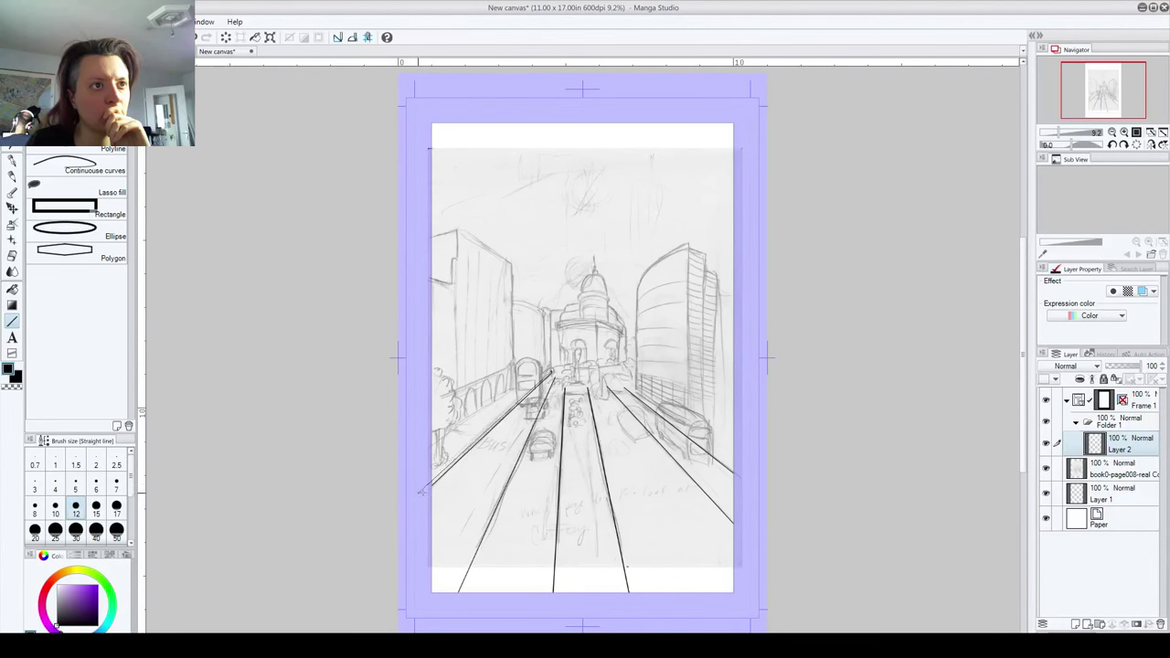
pyautogui.moveTo(511, 389); pyautogui.dragTo(412, 454)
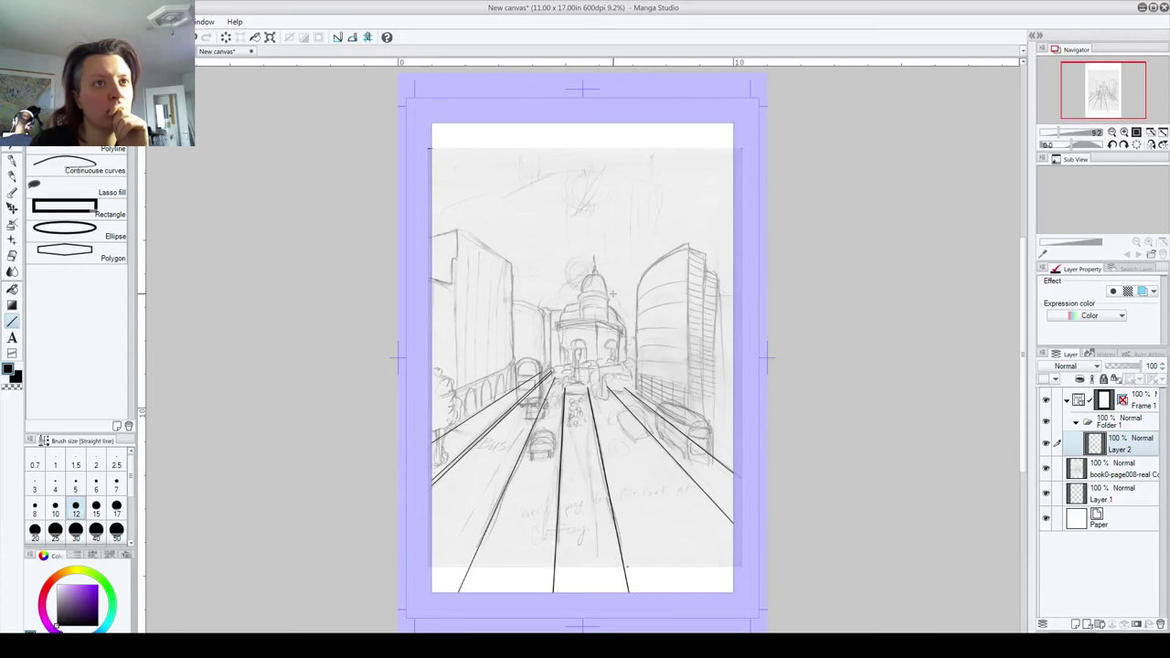
# Step: Add a second line beside the right curb and another lane line between it and the central strip
pyautogui.moveTo(608, 381); pyautogui.dragTo(742, 522)
pyautogui.hotkey('ctrl', 'z')
pyautogui.moveTo(608, 383); pyautogui.dragTo(690, 476)
pyautogui.hotkey('ctrl', 'z')
pyautogui.moveTo(608, 382)
pyautogui.mouseDown()
pyautogui.moveTo(749, 525)
pyautogui.moveTo(766, 564)
pyautogui.mouseUp()
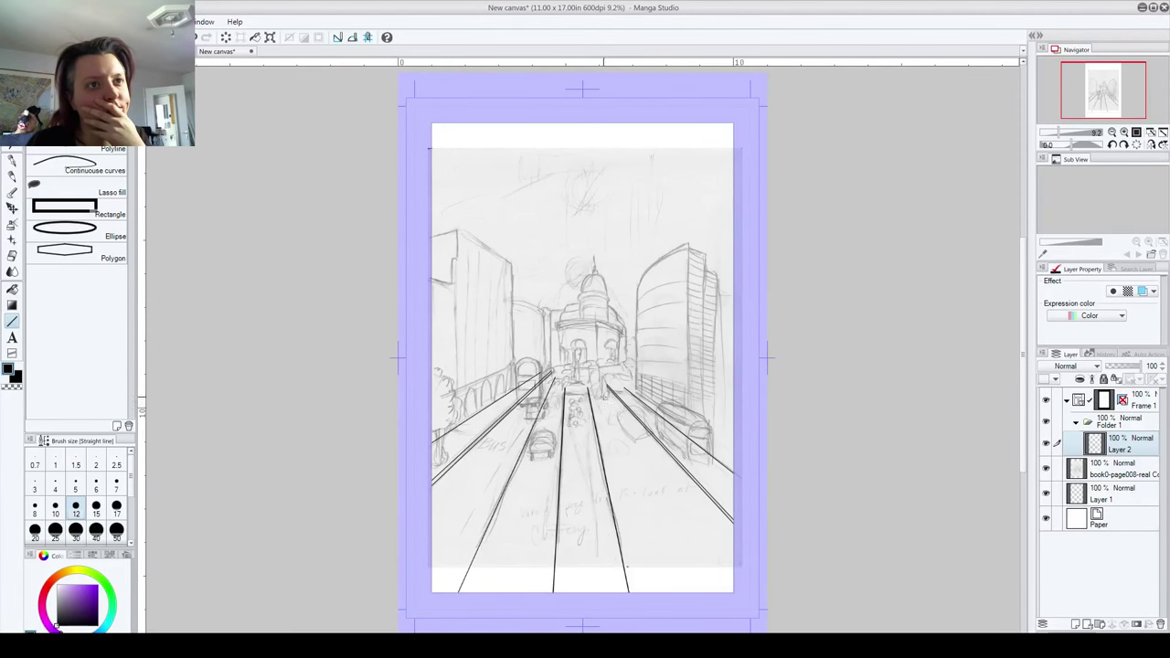
pyautogui.moveTo(590, 379); pyautogui.dragTo(769, 631)
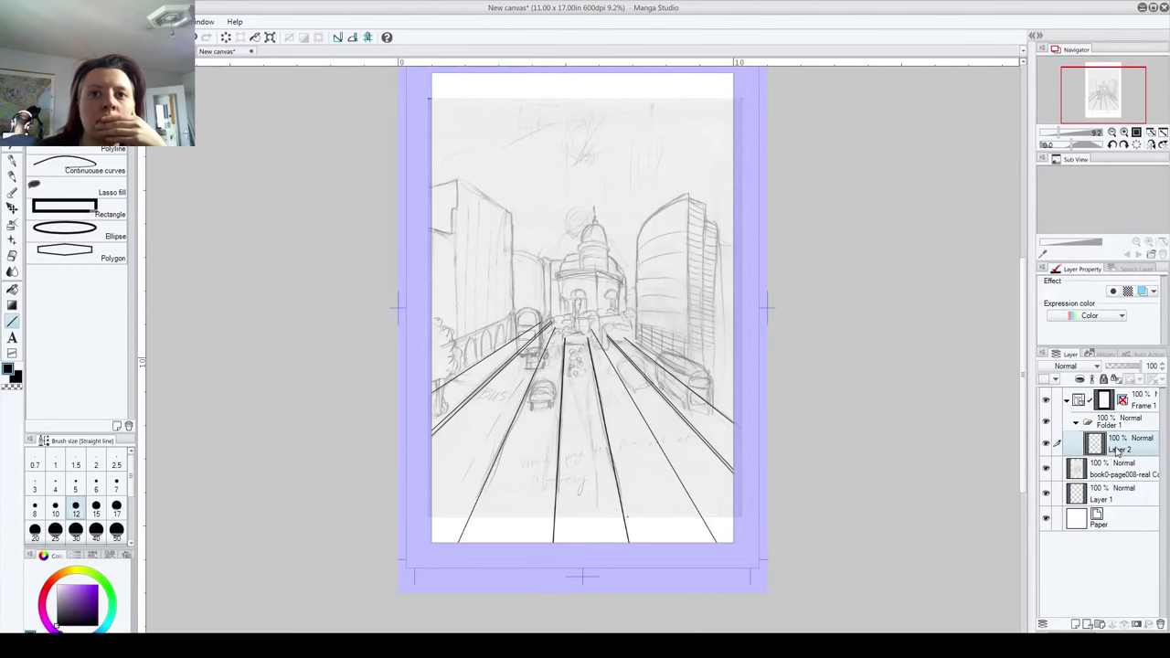
# Step: On a new layer, draw the right building's vertical corner edge at brush size 17 and duplicate that layer
pyautogui.click(1078, 623)
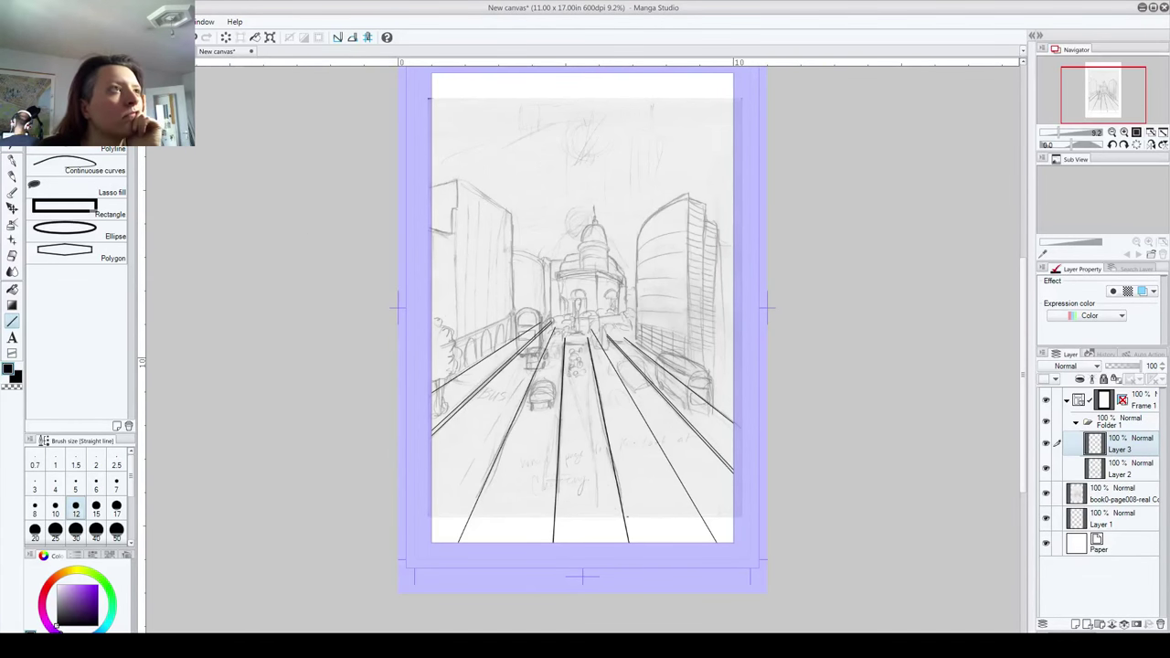
pyautogui.click(116, 506)
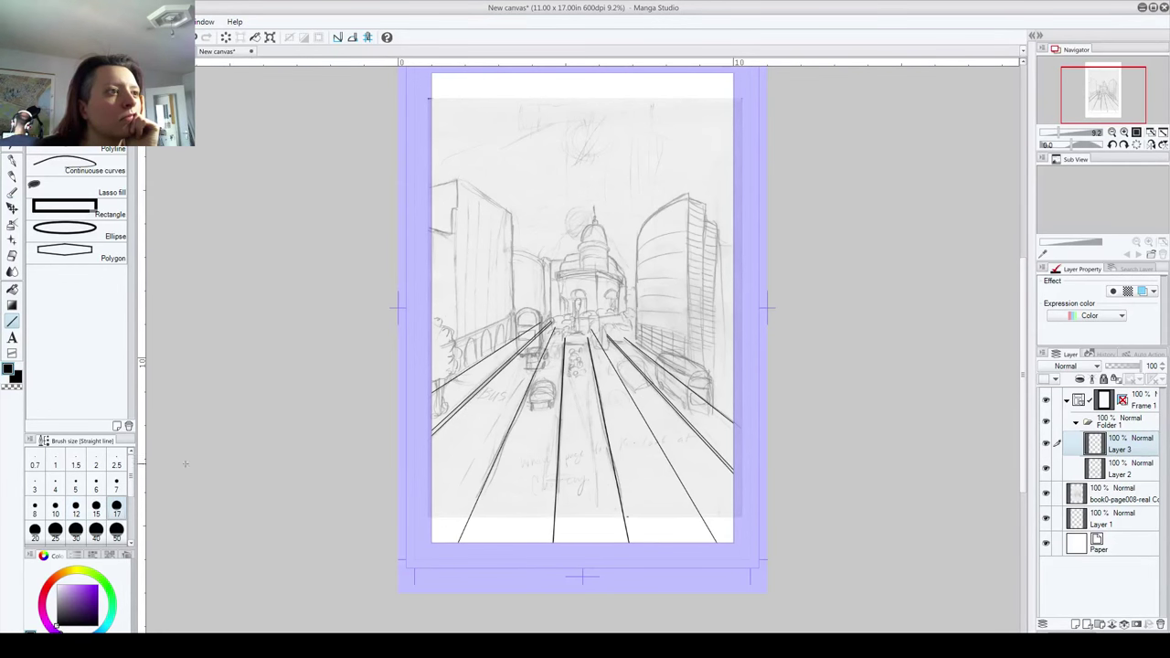
pyautogui.moveTo(688, 192)
pyautogui.mouseDown()
pyautogui.moveTo(688, 389)
pyautogui.moveTo(687, 378)
pyautogui.mouseUp()
pyautogui.moveTo(1128, 443); pyautogui.dragTo(1076, 625)
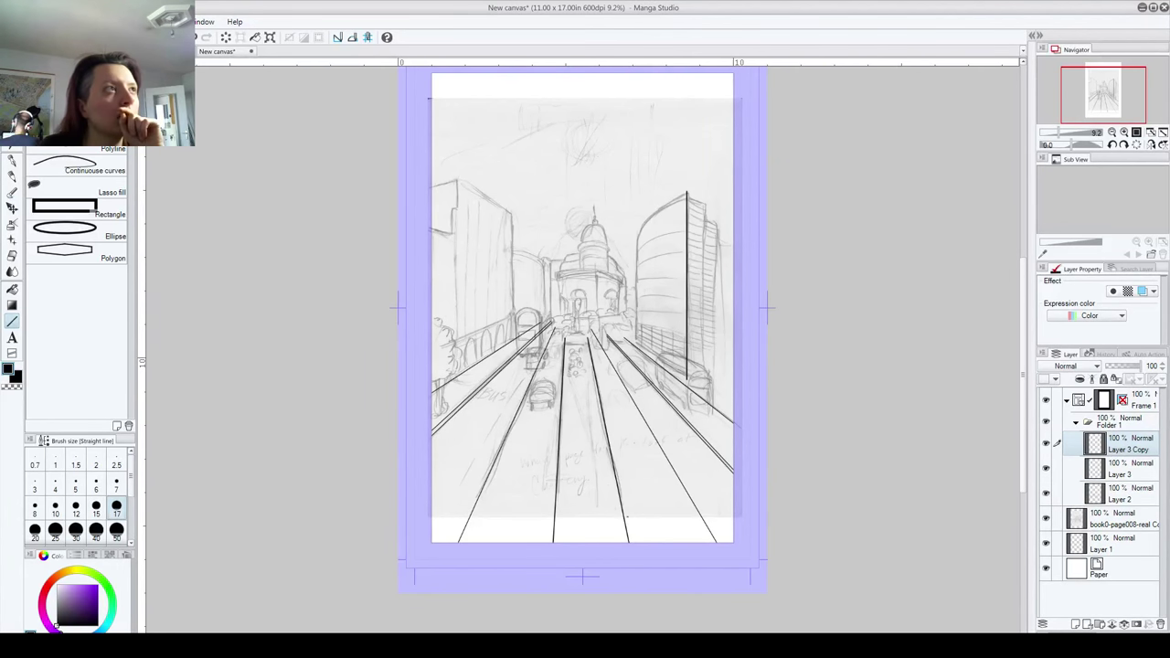
# Step: Lock the scanned sketch layer and move the duplicated vertical line onto the right building's second vertical edge
pyautogui.press('k')
pyautogui.moveTo(689, 342)
pyautogui.mouseDown()
pyautogui.moveTo(709, 347)
pyautogui.moveTo(689, 357)
pyautogui.mouseUp()
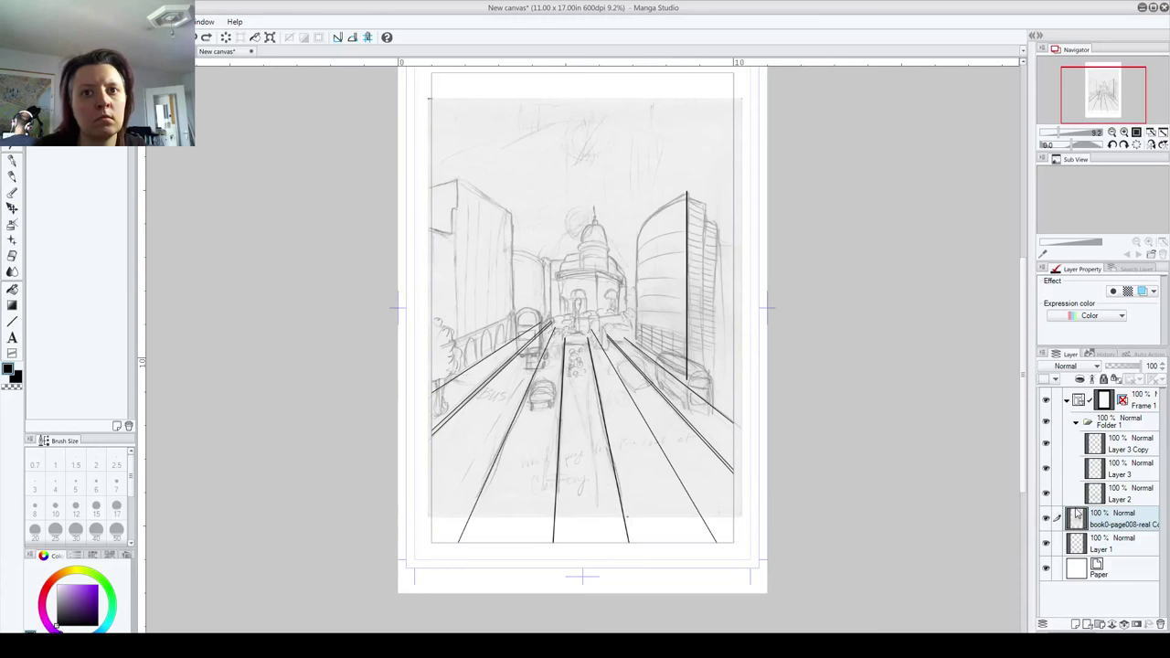
pyautogui.click(1103, 378)
pyautogui.click(1120, 442)
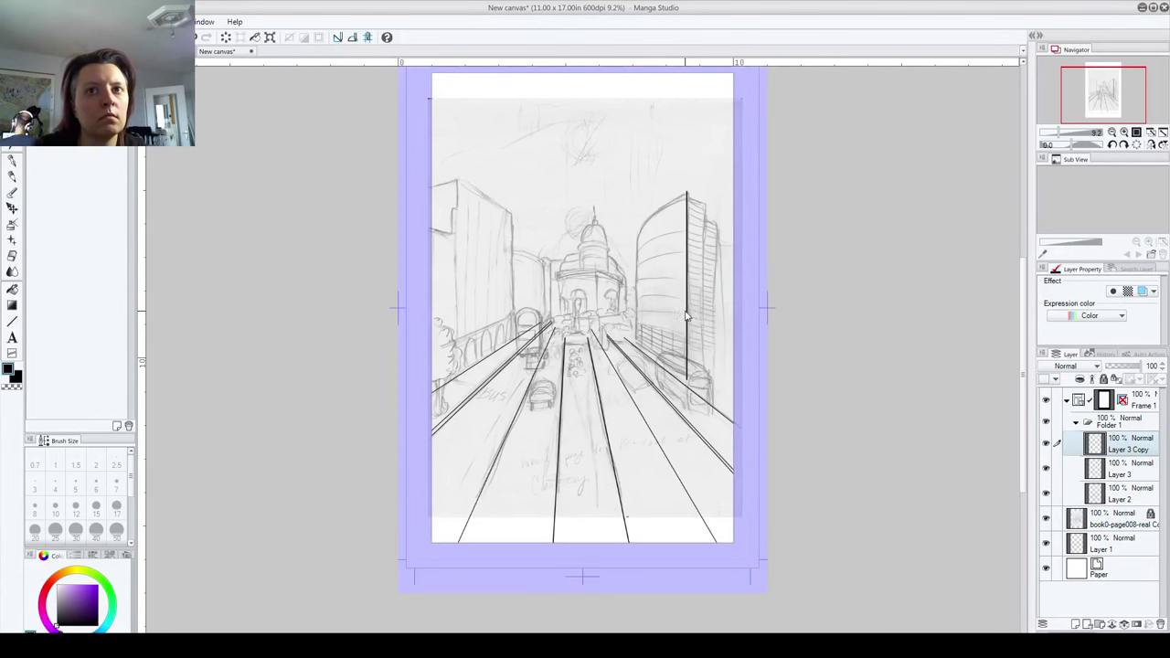
pyautogui.moveTo(686, 317); pyautogui.dragTo(702, 322)
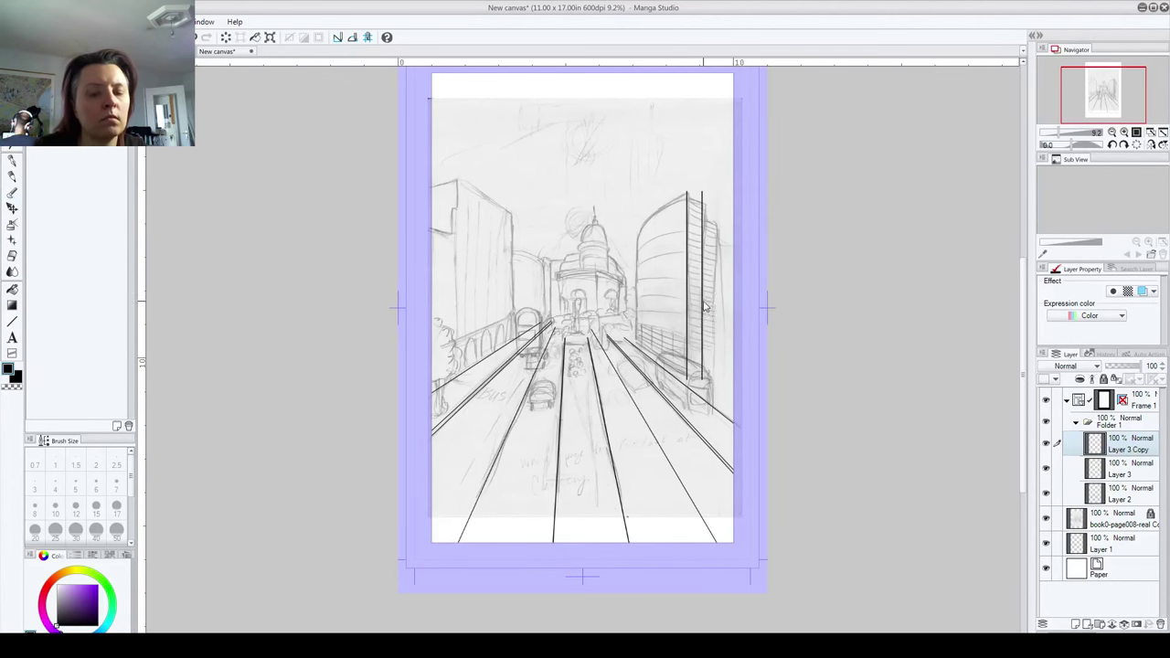
# Step: Duplicate the Layer 3 Copy line and place the new copy on the right building's outer vertical edge
pyautogui.moveTo(1126, 450); pyautogui.dragTo(1119, 480)
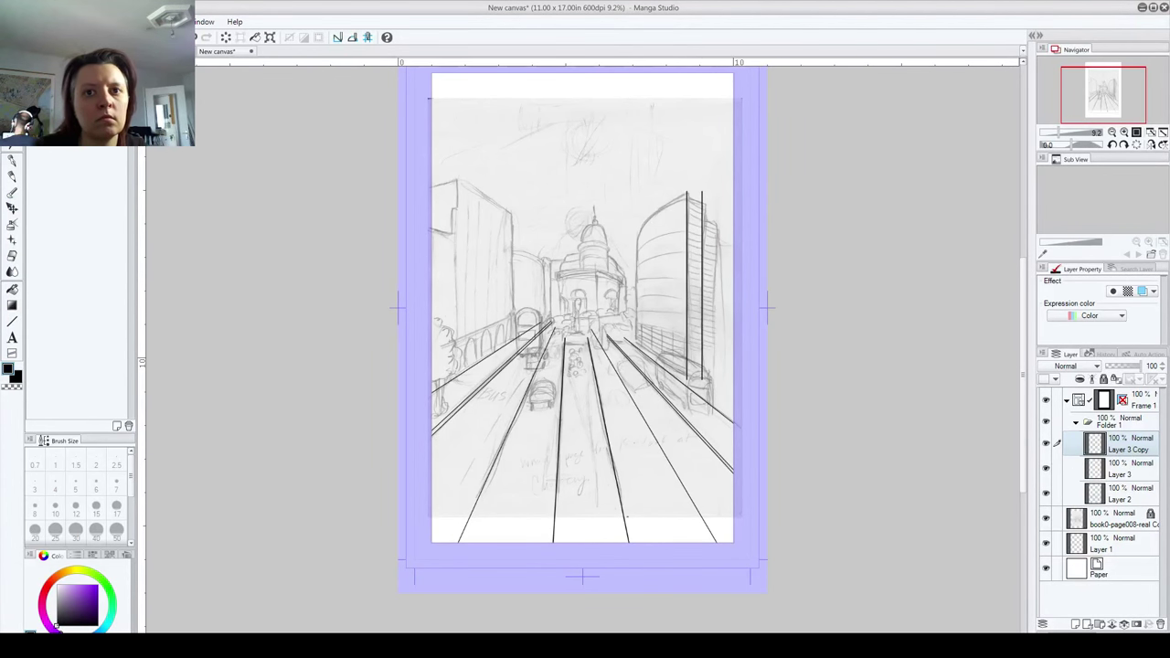
pyautogui.click(1080, 619)
pyautogui.moveTo(704, 314); pyautogui.dragTo(714, 332)
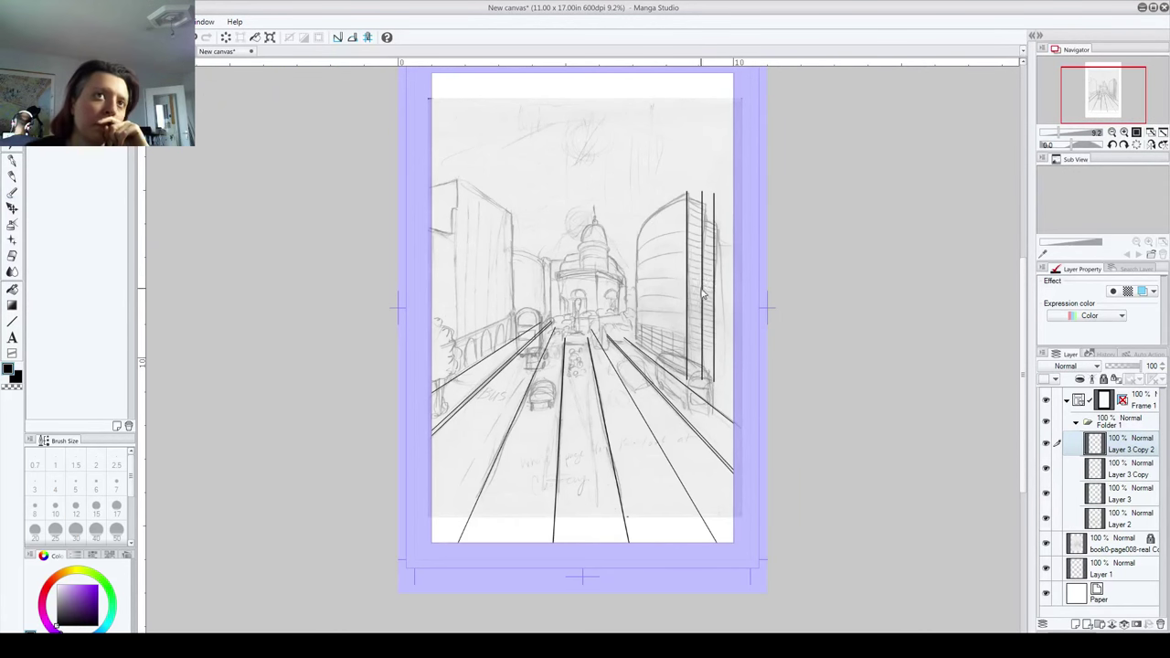
# Step: Choose the yeti_inker 4 pen and add a new layer for the right building's floor lines
pyautogui.click(12, 160)
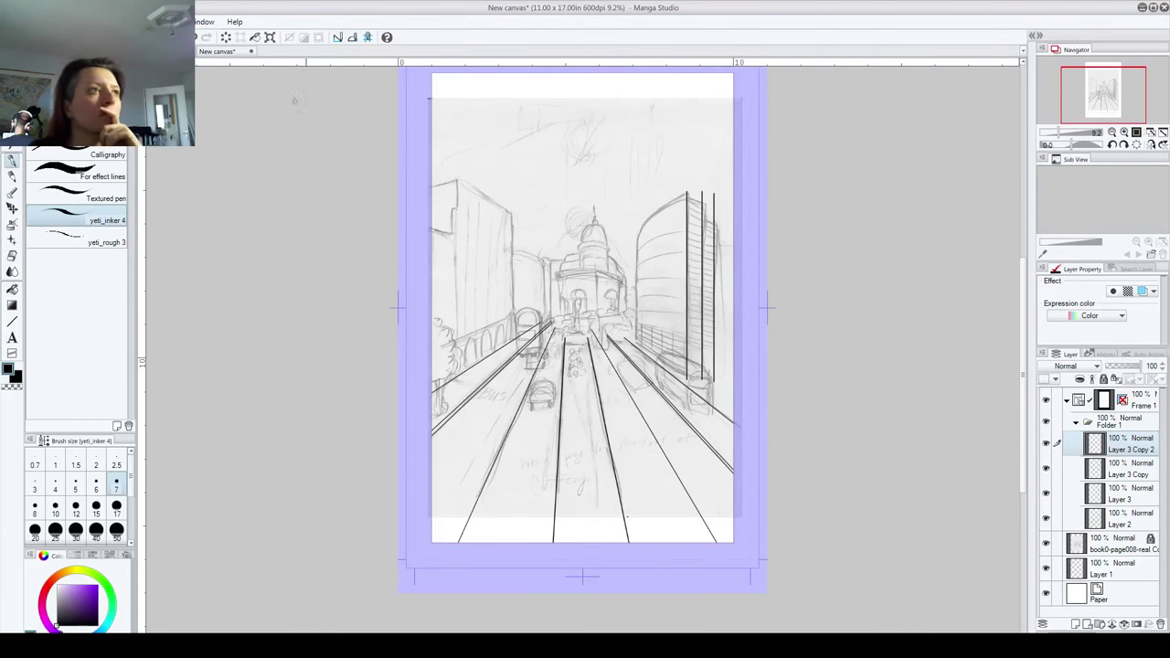
pyautogui.scroll(4, 869, 245)
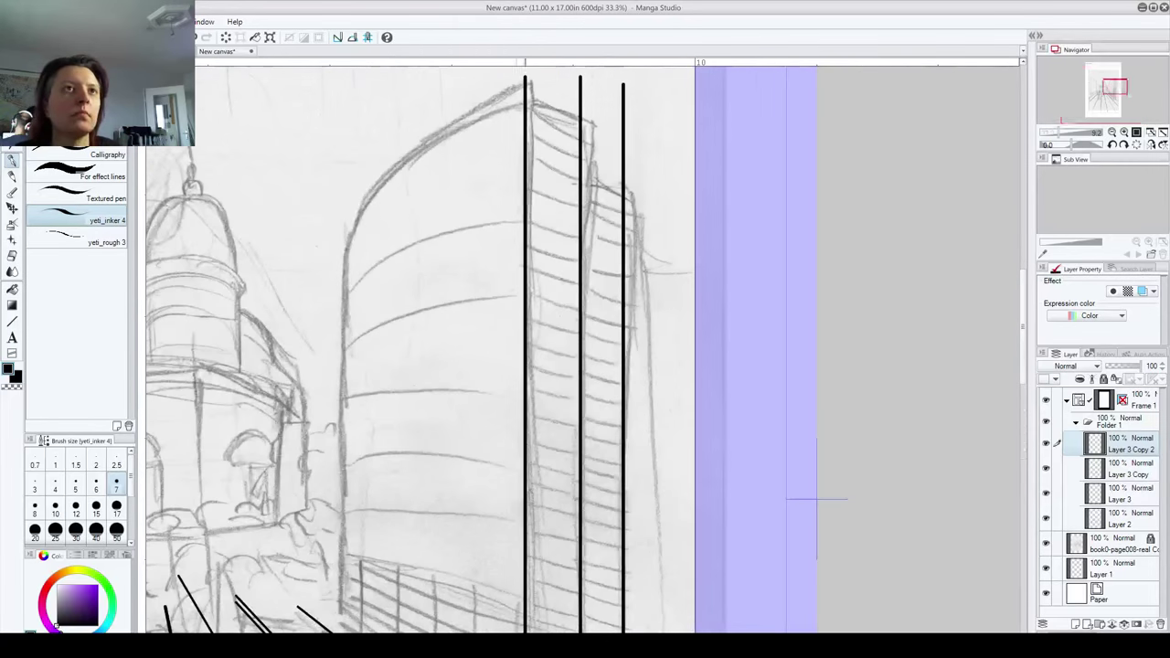
pyautogui.moveTo(816, 499); pyautogui.dragTo(803, 583)
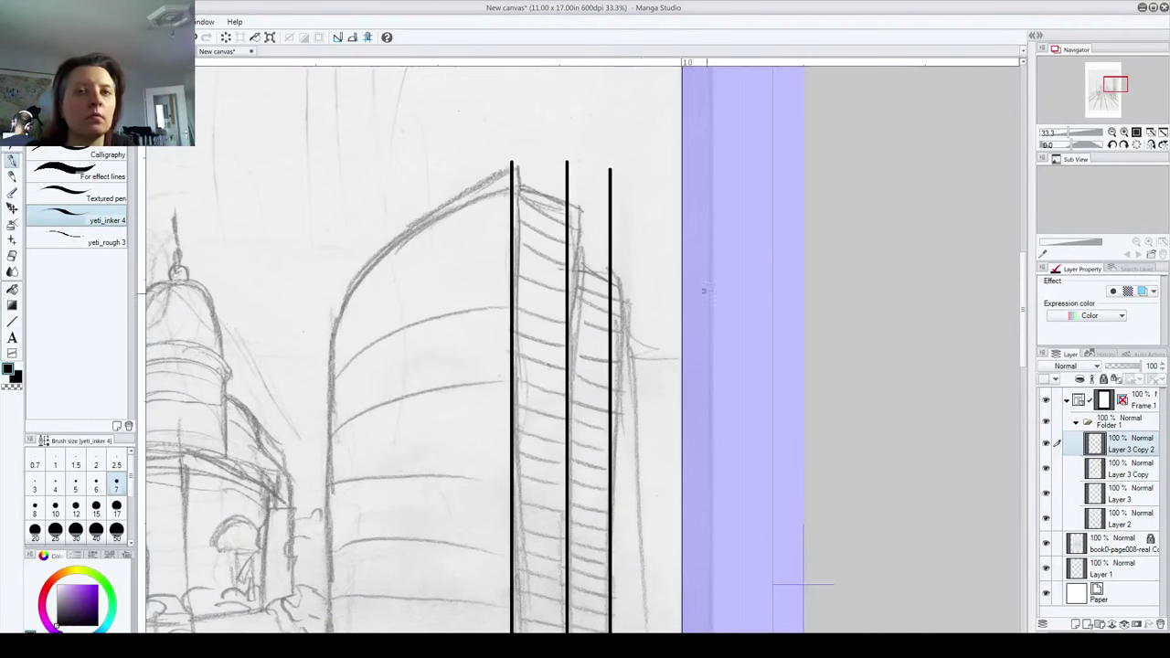
pyautogui.click(1076, 626)
pyautogui.moveTo(509, 177); pyautogui.dragTo(579, 210)
pyautogui.hotkey('ctrl', 'z')
pyautogui.moveTo(511, 172); pyautogui.dragTo(590, 214)
pyautogui.hotkey('ctrl', 'z')
pyautogui.moveTo(508, 172); pyautogui.dragTo(590, 210)
pyautogui.hotkey('ctrl', 'z')
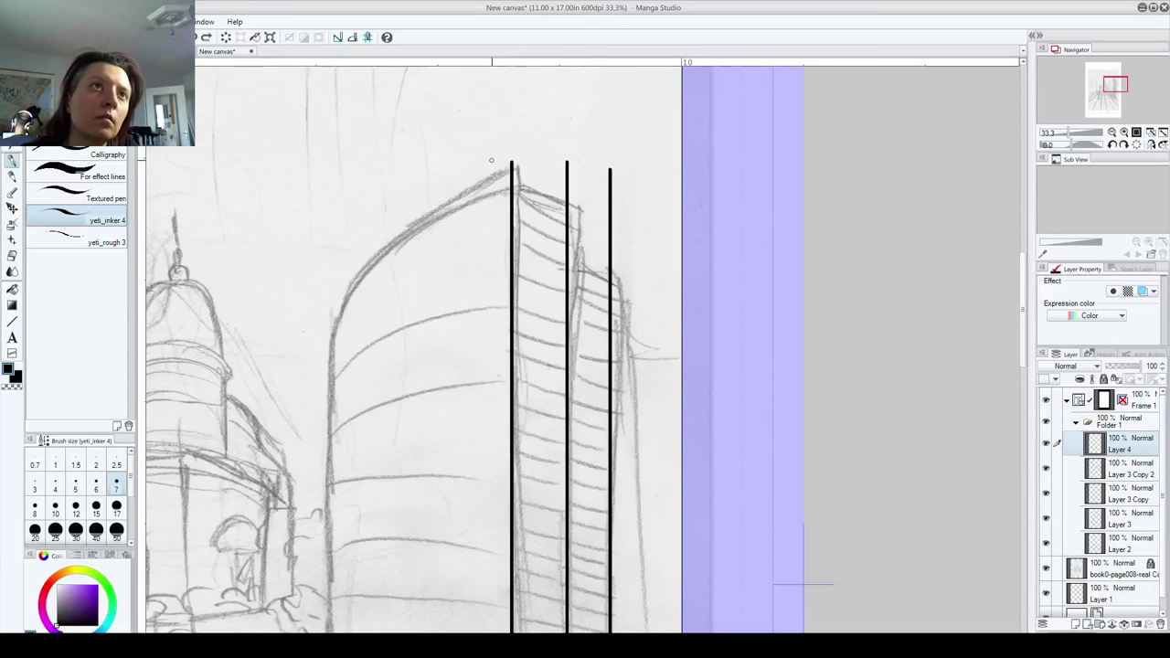
# Step: Ink the slanted roof line across the right building's narrow side, duplicate its layer and place the copy just below
pyautogui.moveTo(491, 160); pyautogui.dragTo(574, 203)
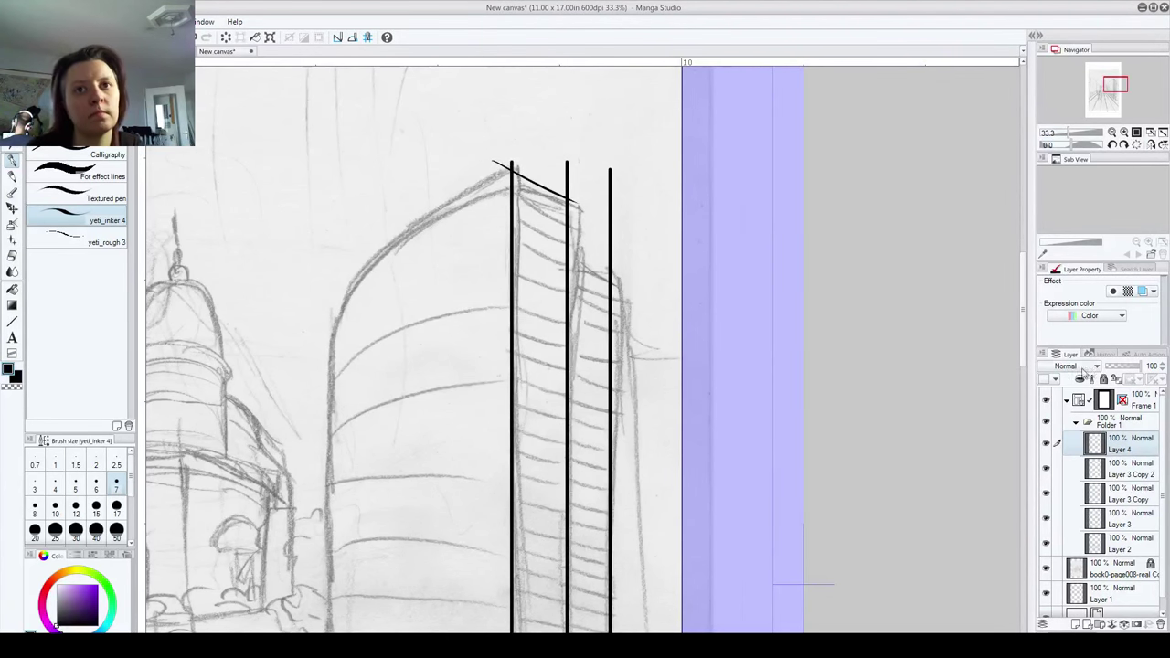
pyautogui.moveTo(1124, 443); pyautogui.dragTo(1076, 623)
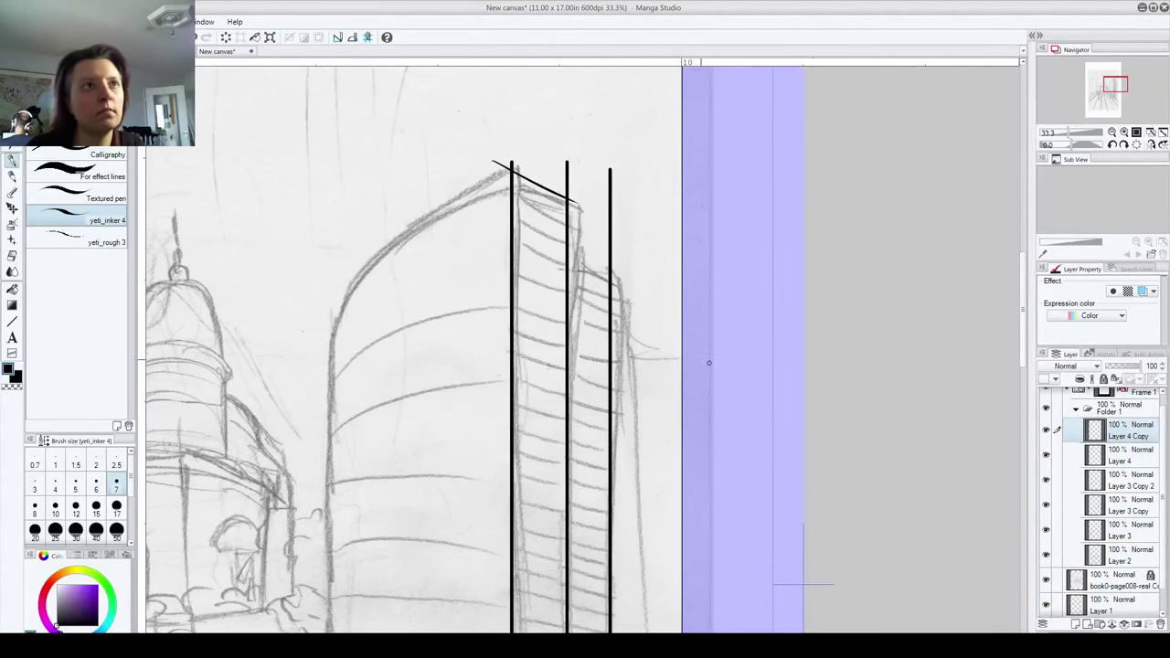
pyautogui.press('k')
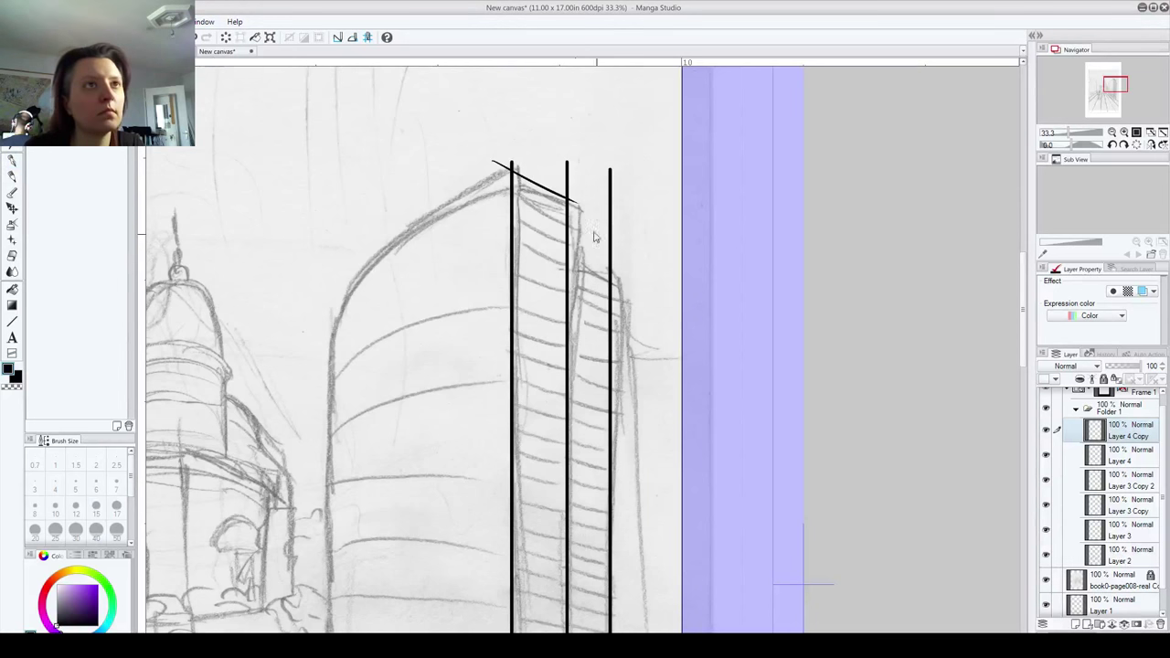
pyautogui.moveTo(551, 190); pyautogui.dragTo(557, 209)
# Step: Duplicate the slanted line's layer three more times, moving each copy down to the next sketched floor line
pyautogui.moveTo(590, 529)
pyautogui.mouseDown()
pyautogui.moveTo(561, 337)
pyautogui.moveTo(572, 481)
pyautogui.mouseUp()
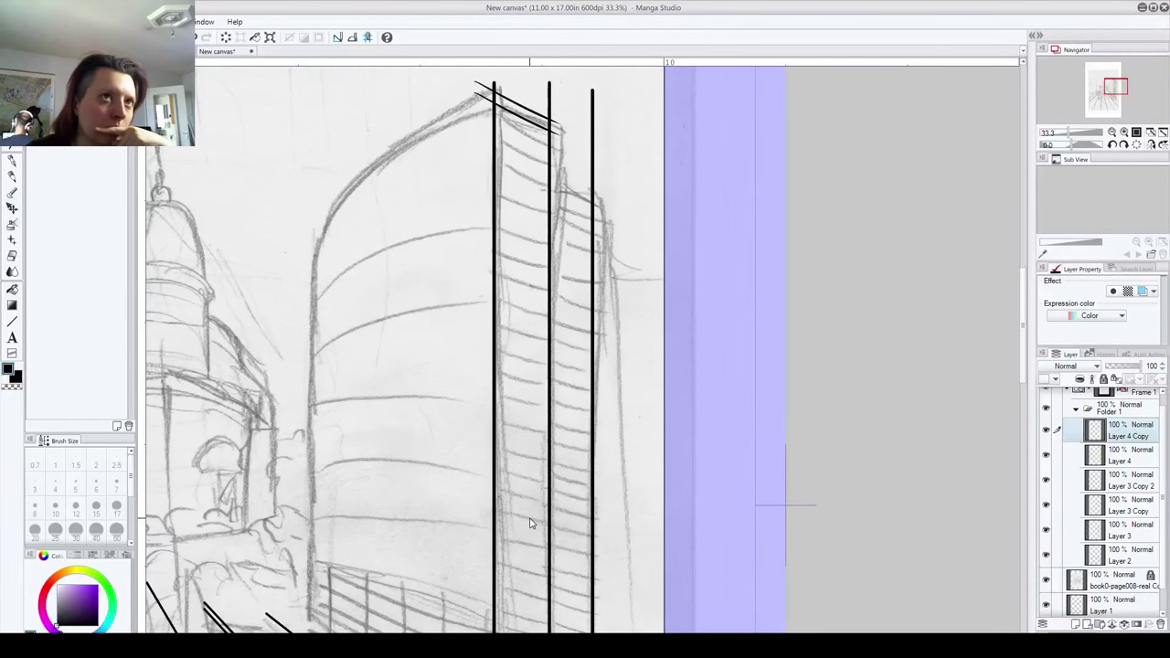
pyautogui.moveTo(1123, 448); pyautogui.dragTo(1081, 622)
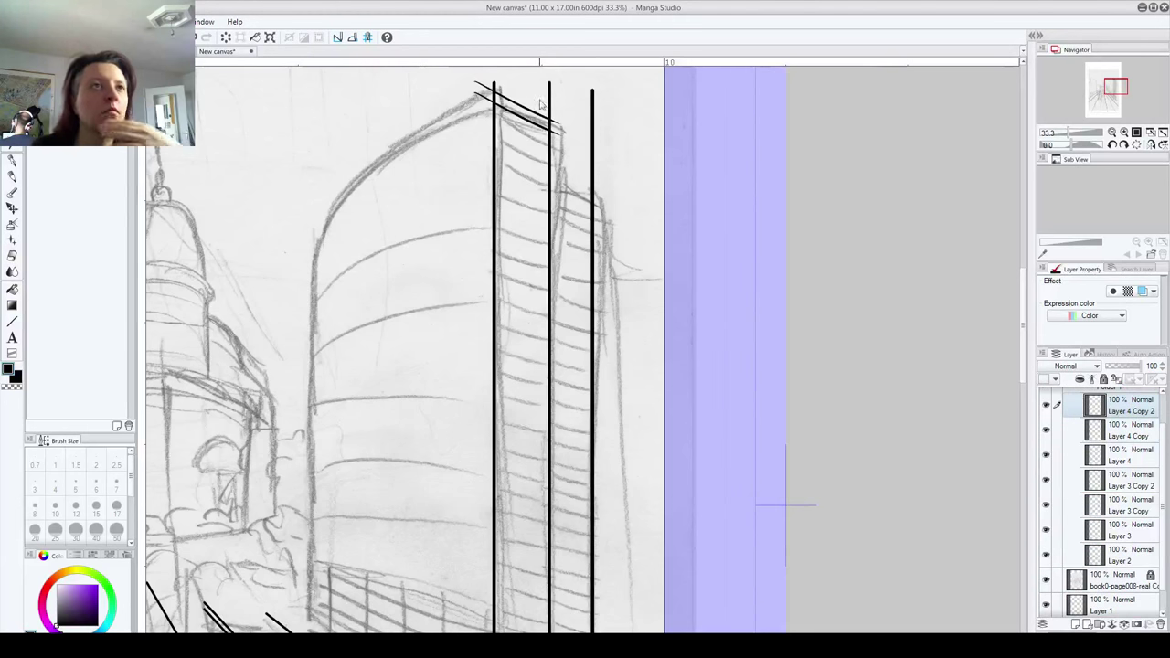
pyautogui.moveTo(527, 122); pyautogui.dragTo(529, 132)
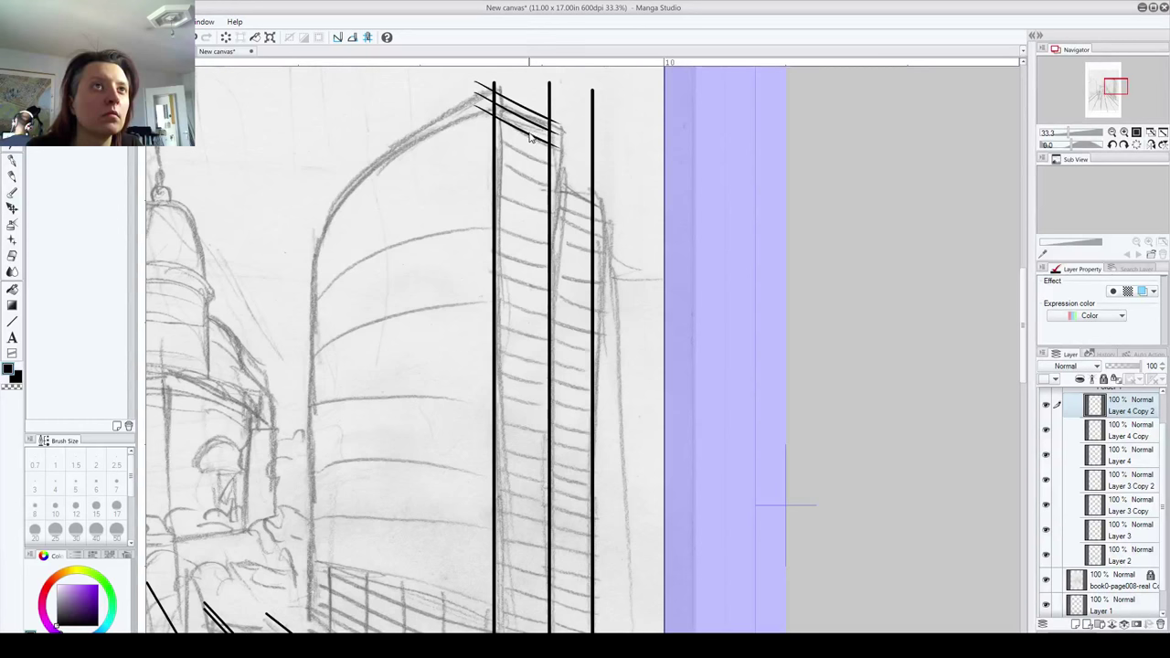
pyautogui.moveTo(1133, 409); pyautogui.dragTo(1076, 625)
pyautogui.moveTo(536, 134); pyautogui.dragTo(537, 153)
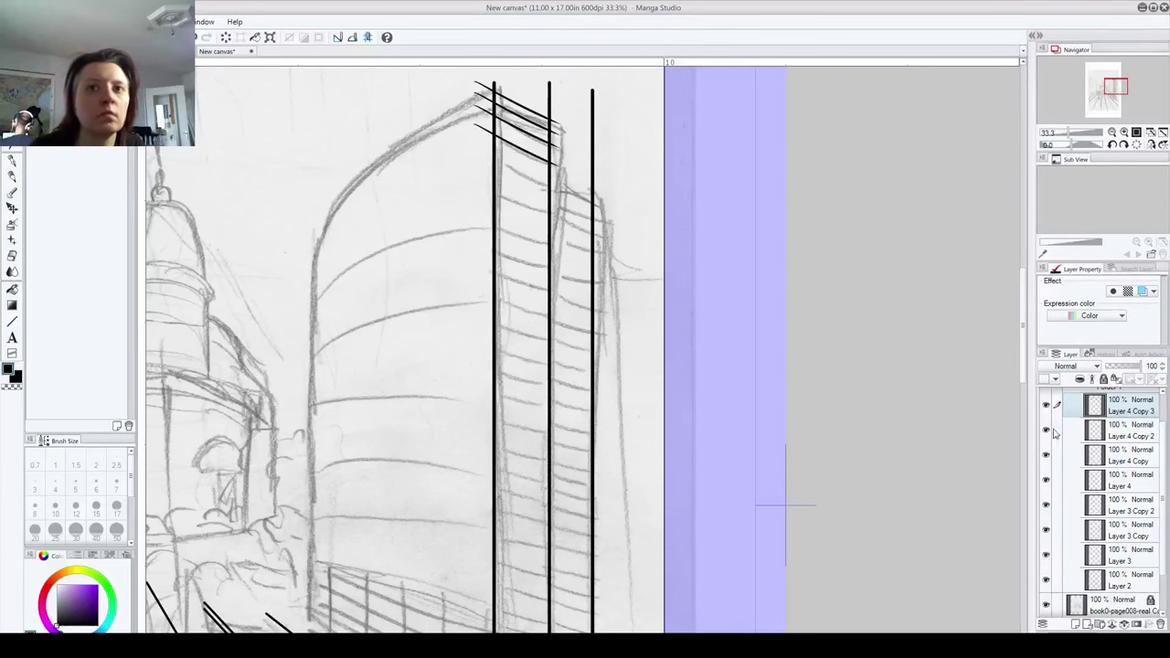
pyautogui.moveTo(1120, 409); pyautogui.dragTo(1076, 624)
pyautogui.moveTo(1072, 581); pyautogui.dragTo(1075, 624)
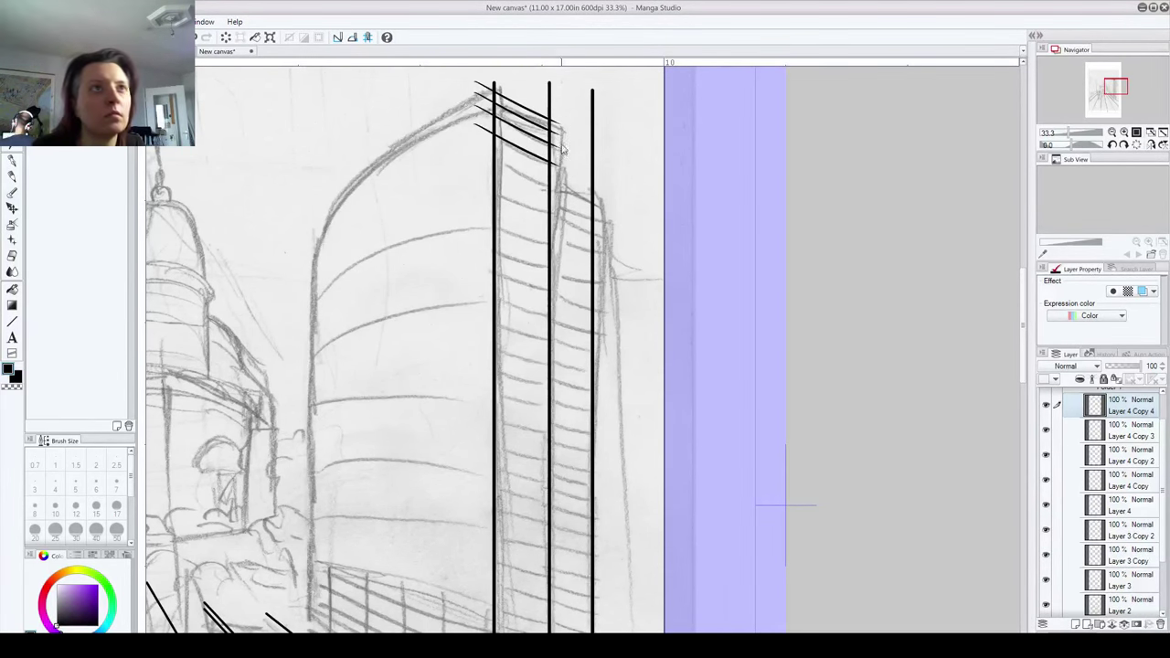
pyautogui.moveTo(545, 165); pyautogui.dragTo(548, 188)
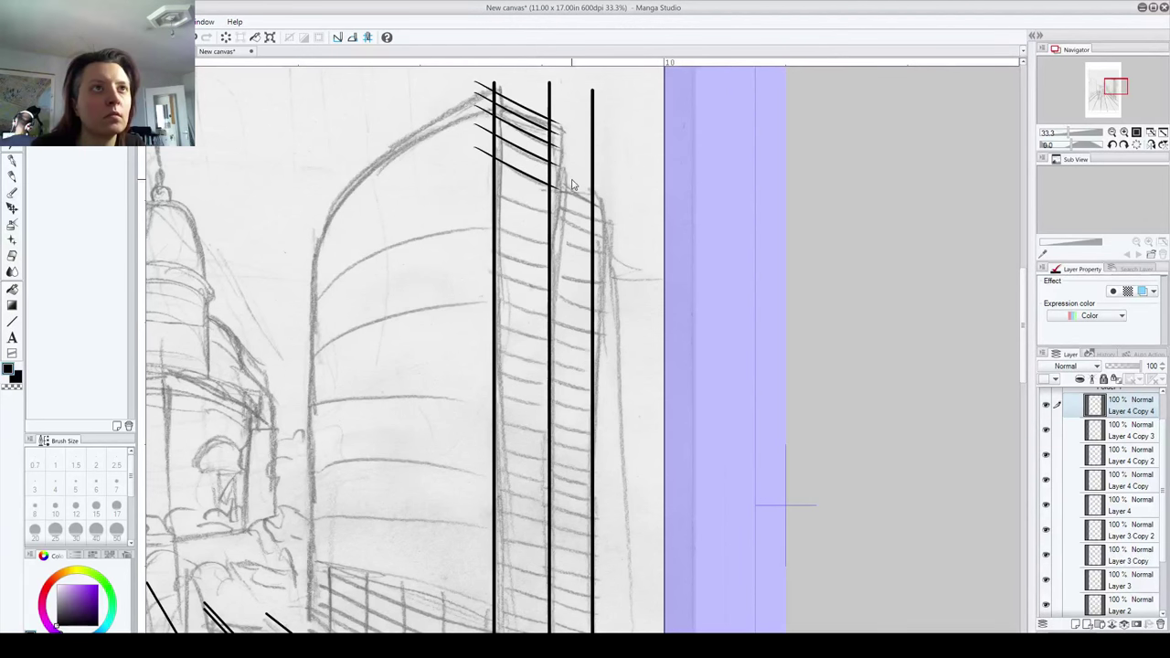
# Step: Add another floor line copy below the last one and rotate it slightly counterclockwise for a shallower slope
pyautogui.moveTo(1133, 411); pyautogui.dragTo(1077, 624)
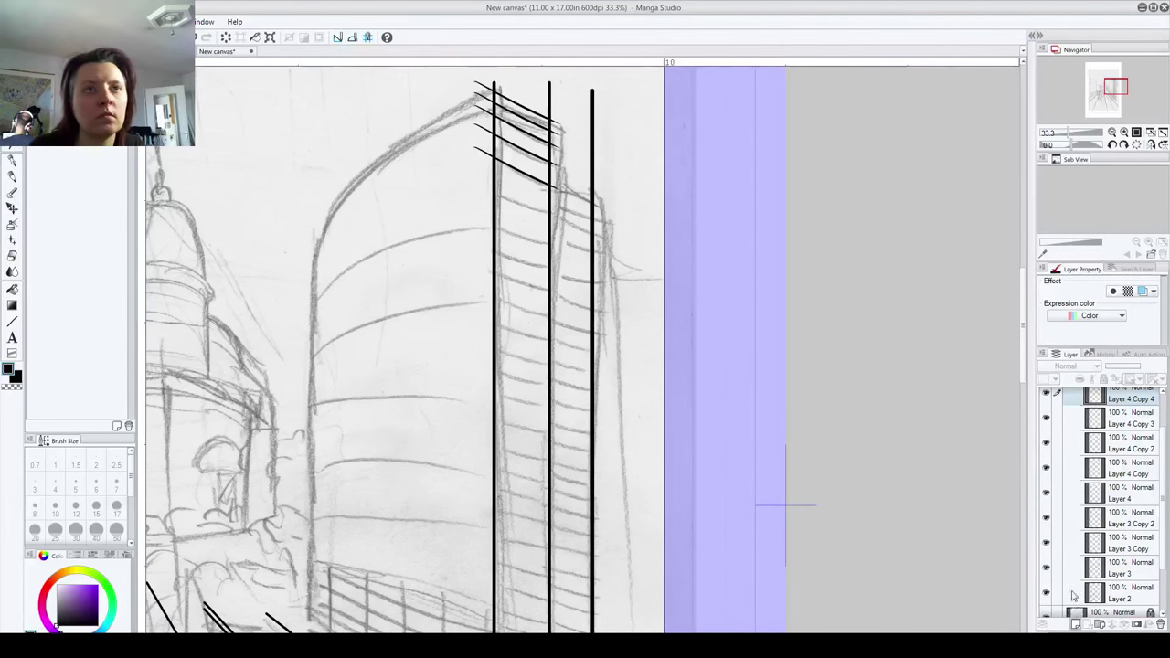
pyautogui.moveTo(532, 177); pyautogui.dragTo(558, 212)
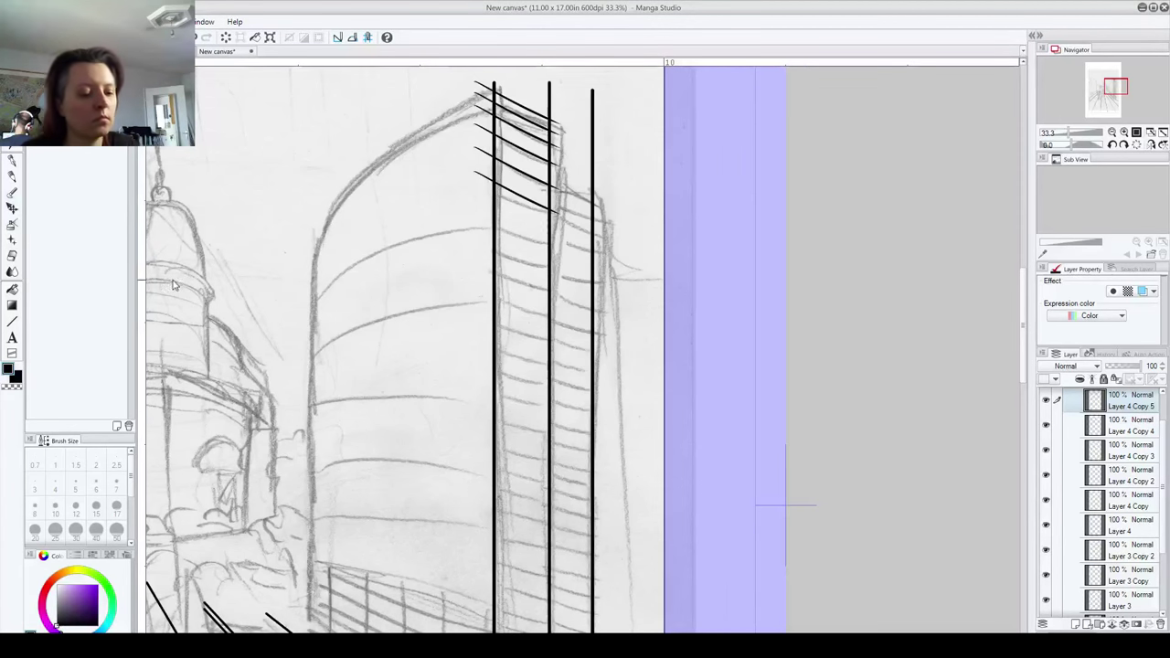
pyautogui.hotkey('ctrl', 't')
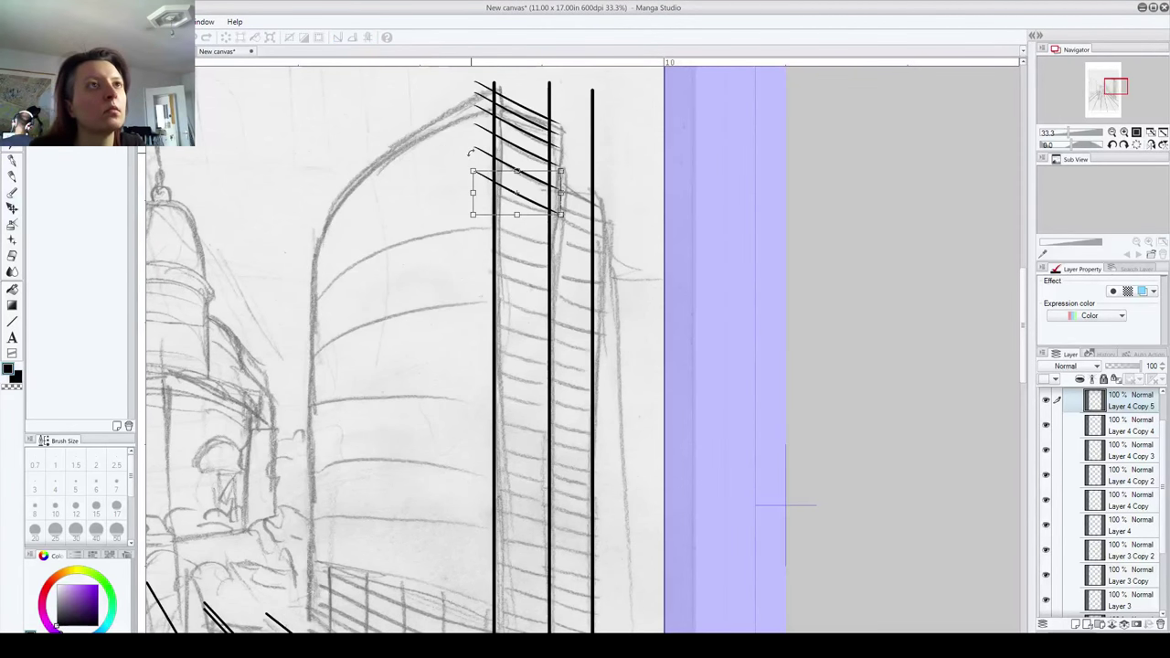
pyautogui.moveTo(470, 154); pyautogui.dragTo(455, 167)
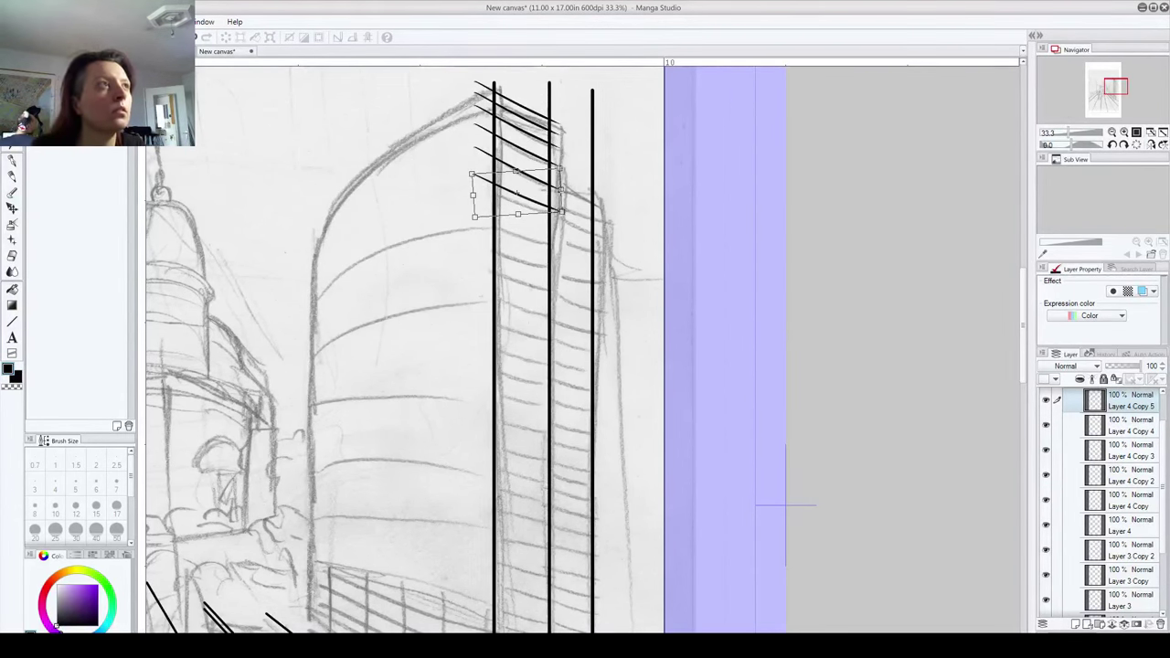
pyautogui.click(12, 96)
pyautogui.press('Return')
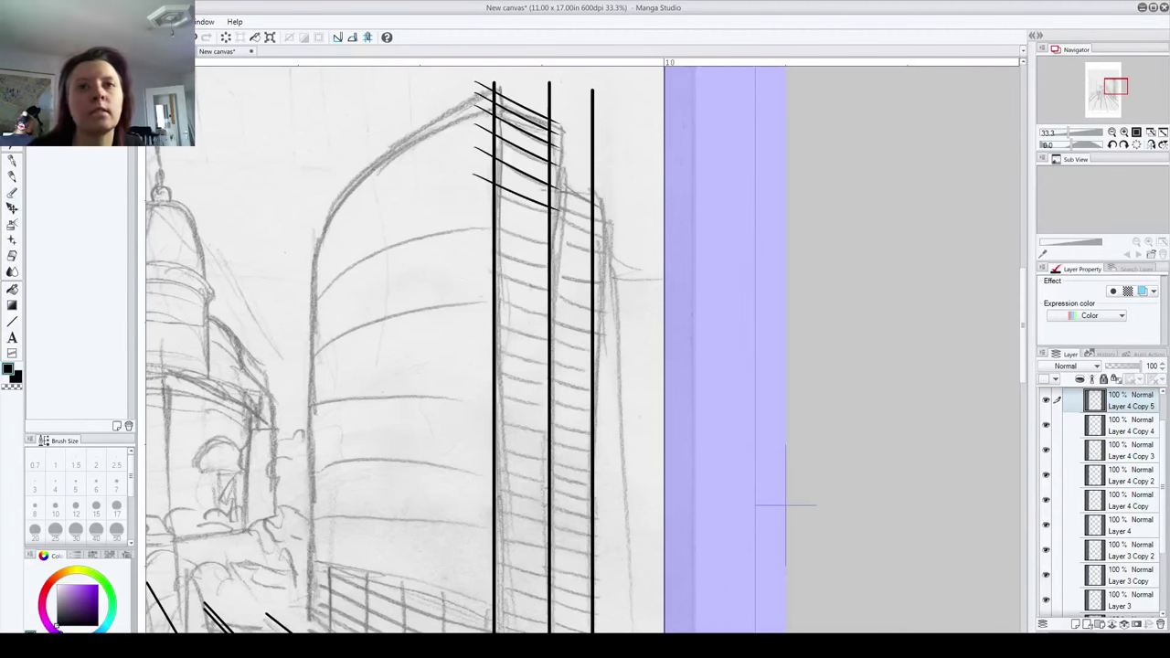
# Step: Duplicate the rotated floor line twice and space the copies further down the building's narrow side
pyautogui.moveTo(1117, 406); pyautogui.dragTo(1076, 624)
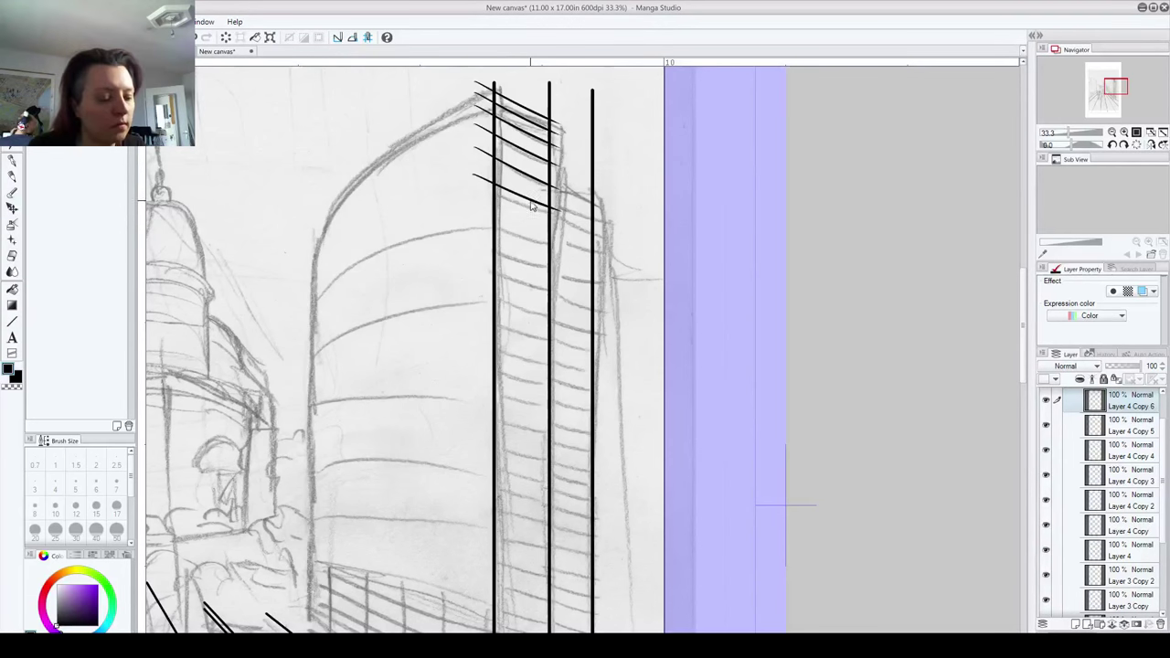
pyautogui.moveTo(534, 206); pyautogui.dragTo(540, 230)
pyautogui.hotkey('ctrl', 'c')
pyautogui.hotkey('ctrl', 'v')
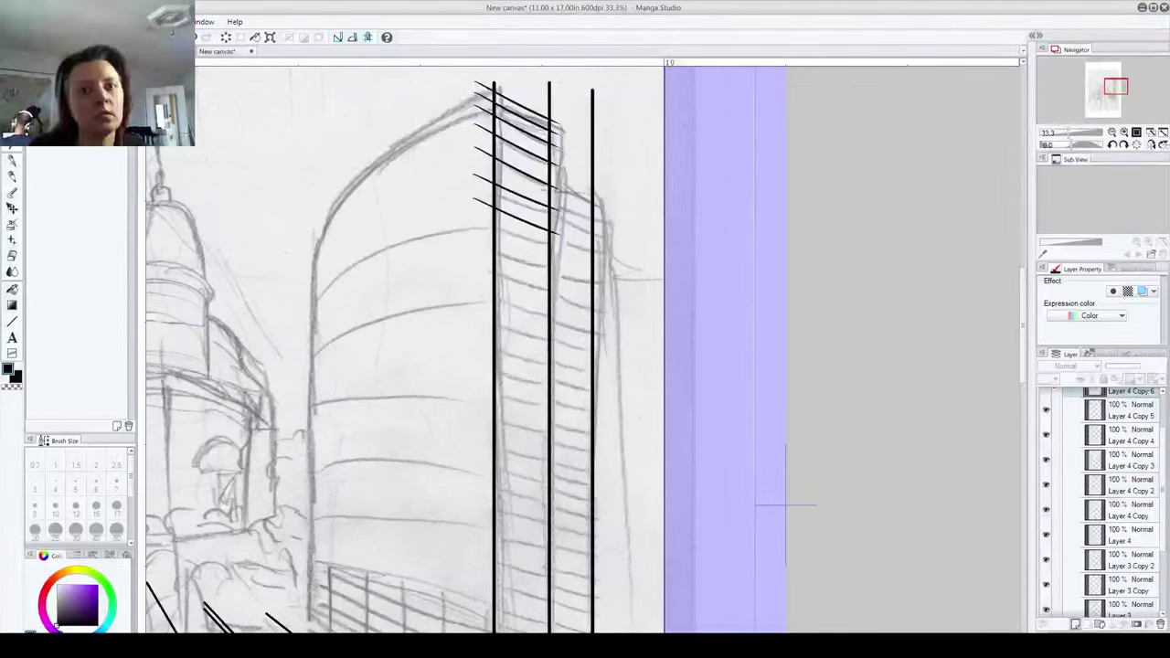
pyautogui.moveTo(519, 234); pyautogui.dragTo(525, 259)
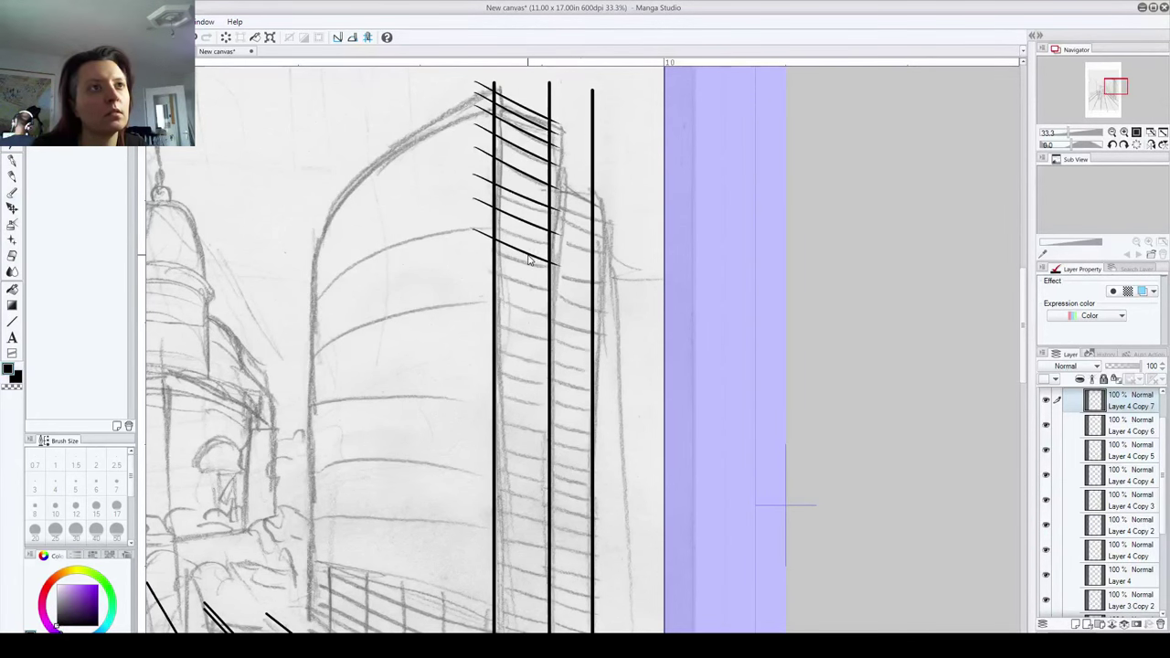
# Step: Place one more floor line copy beneath Layer 4 Copy 7's line, flatten its slope slightly by rotation and apply the transform
pyautogui.moveTo(1133, 411); pyautogui.dragTo(1076, 625)
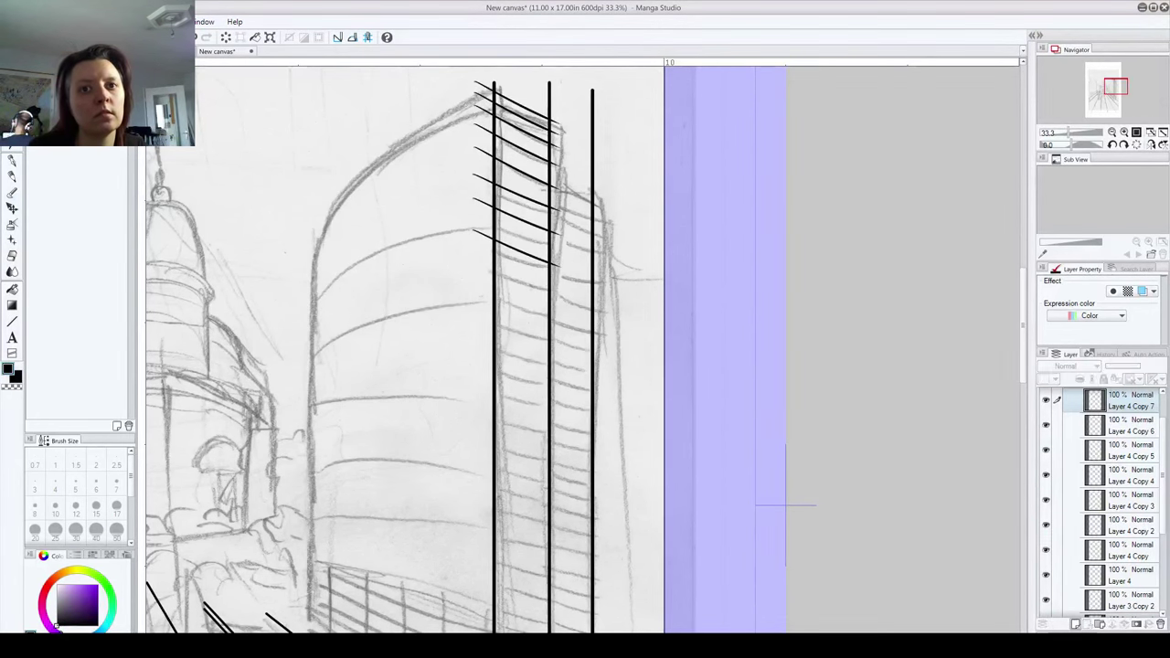
pyautogui.moveTo(540, 266); pyautogui.dragTo(547, 298)
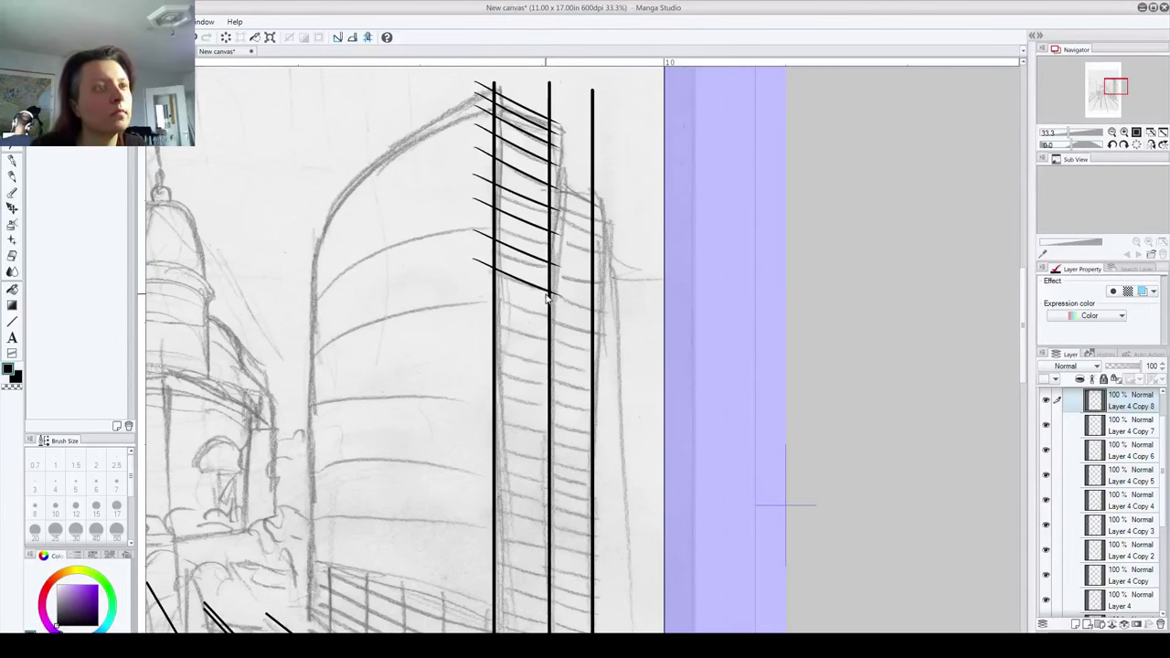
pyautogui.hotkey('ctrl', 't')
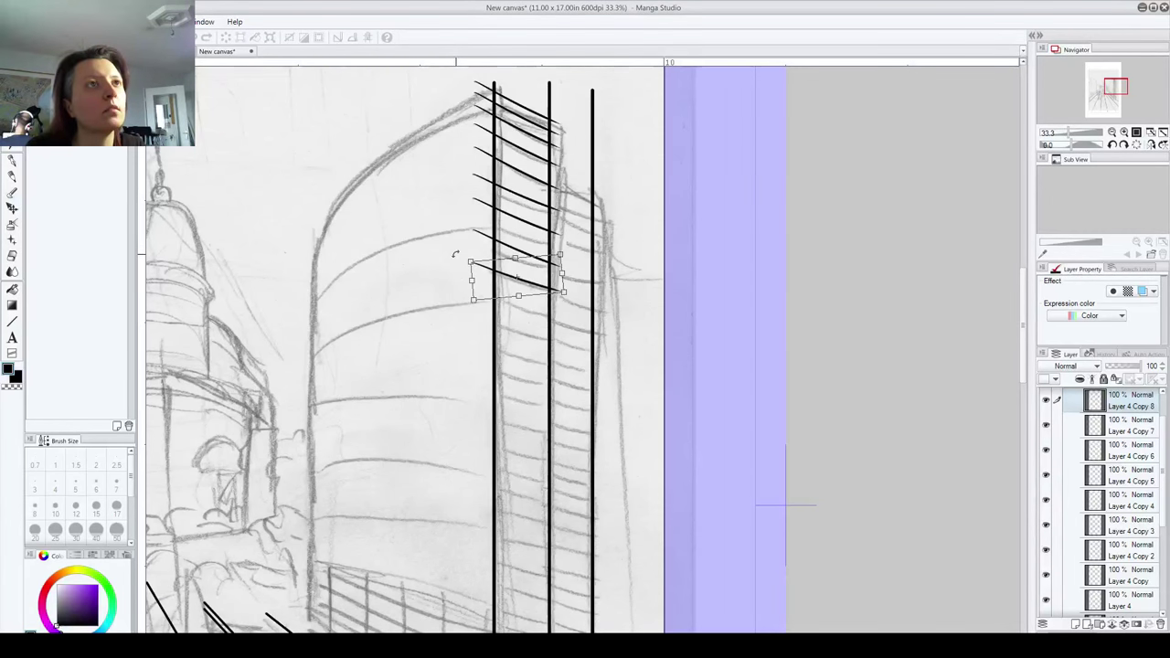
pyautogui.hotkey('ctrl', 'v')
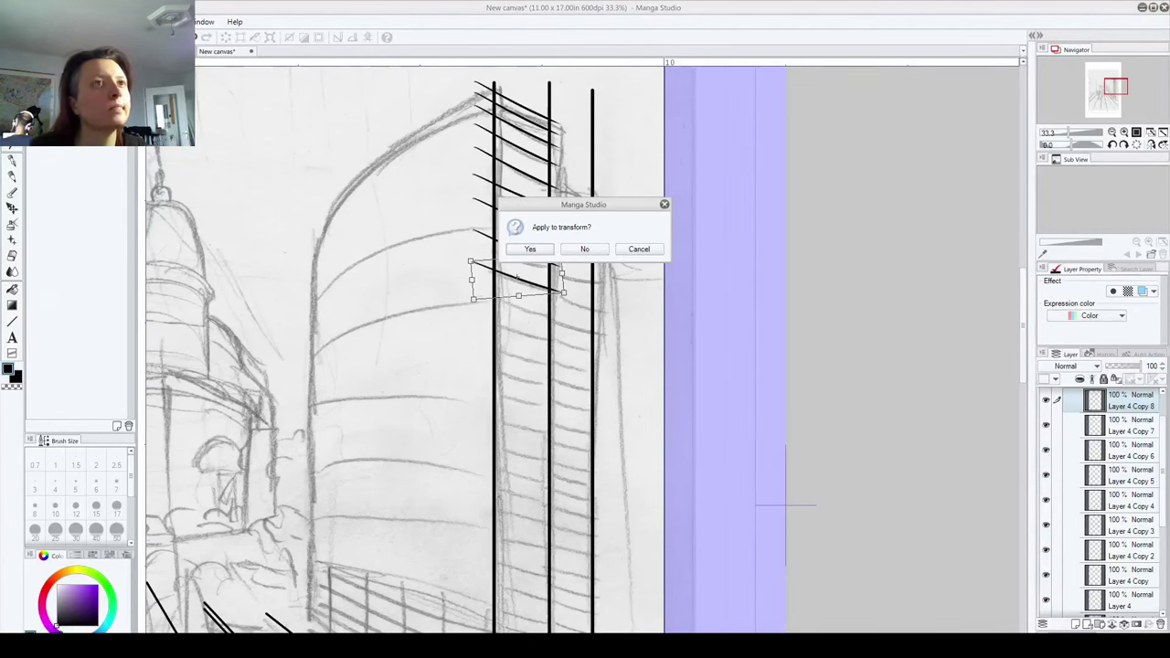
pyautogui.press('Return')
# Step: Duplicate the lowest floor line's layer three more times, moving each copy down to the next sketched floor line
pyautogui.moveTo(1126, 406); pyautogui.dragTo(1076, 623)
pyautogui.moveTo(567, 297); pyautogui.dragTo(546, 318)
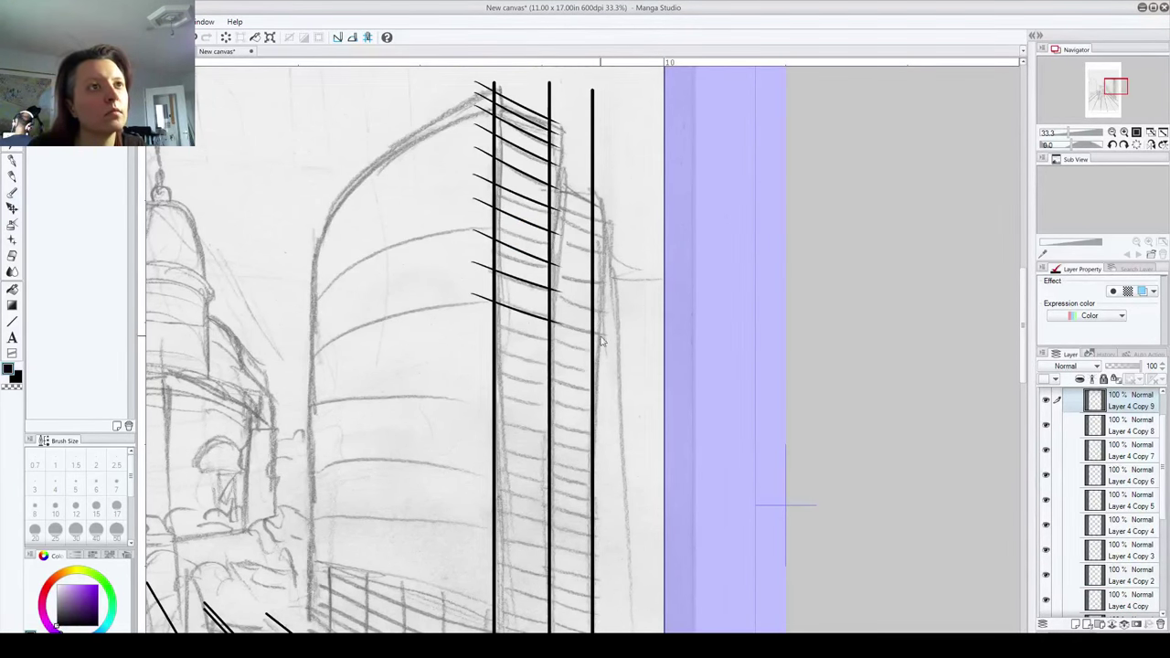
pyautogui.moveTo(1132, 398); pyautogui.dragTo(1076, 623)
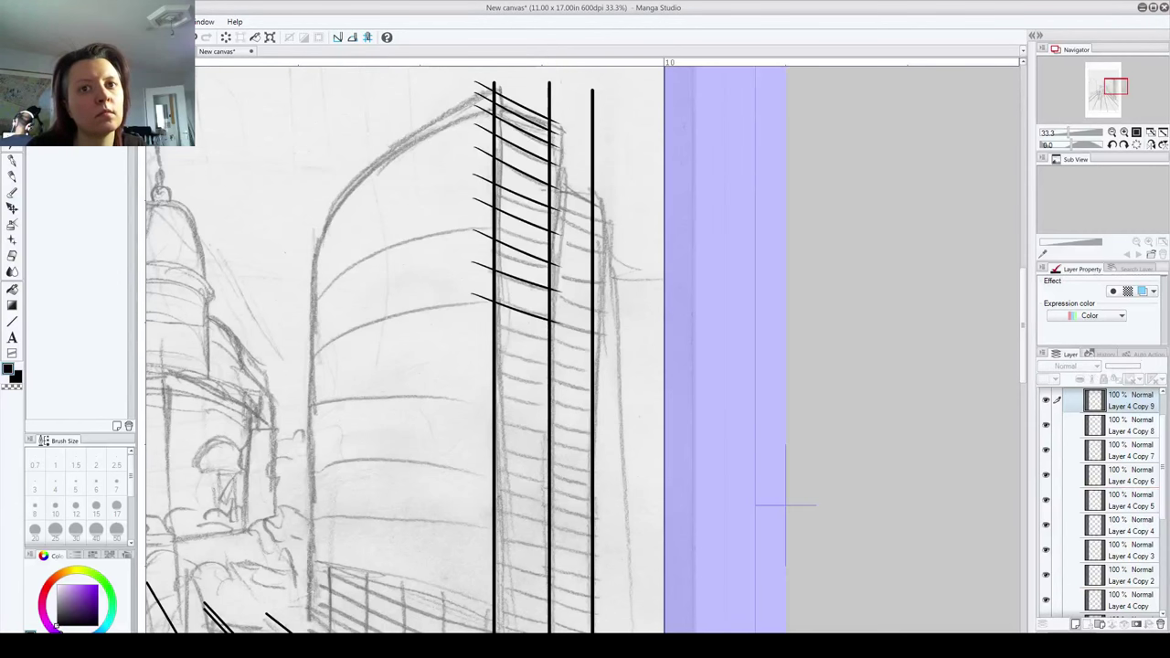
pyautogui.moveTo(527, 316); pyautogui.dragTo(526, 345)
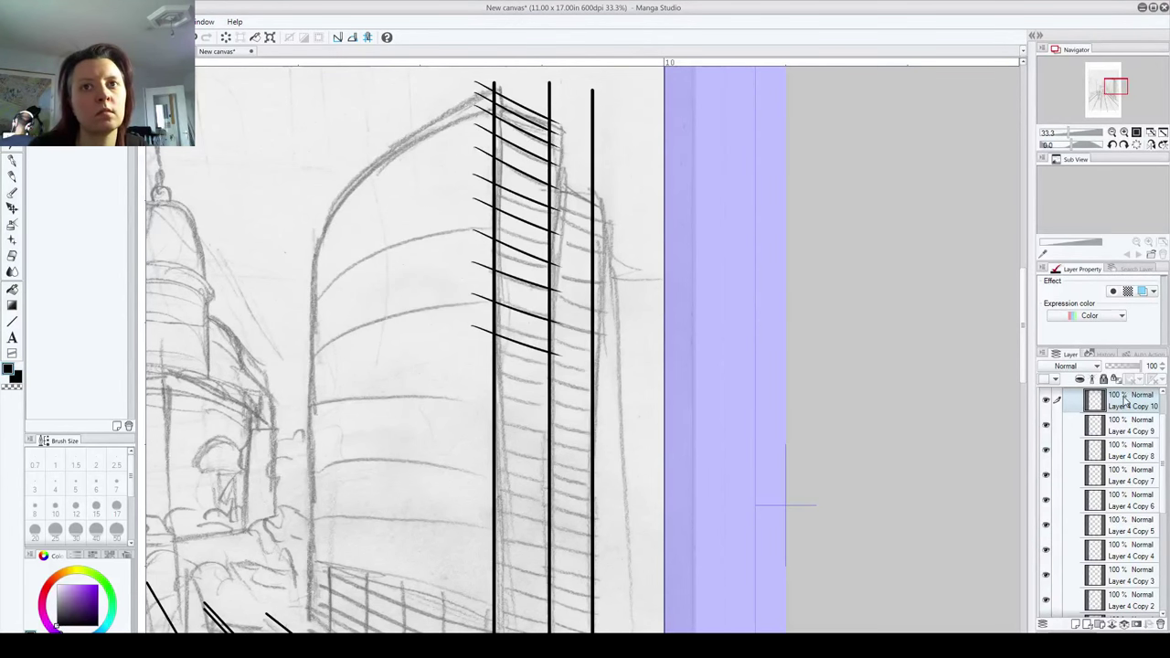
pyautogui.hotkey('ctrl', 'v')
pyautogui.moveTo(519, 345); pyautogui.dragTo(518, 381)
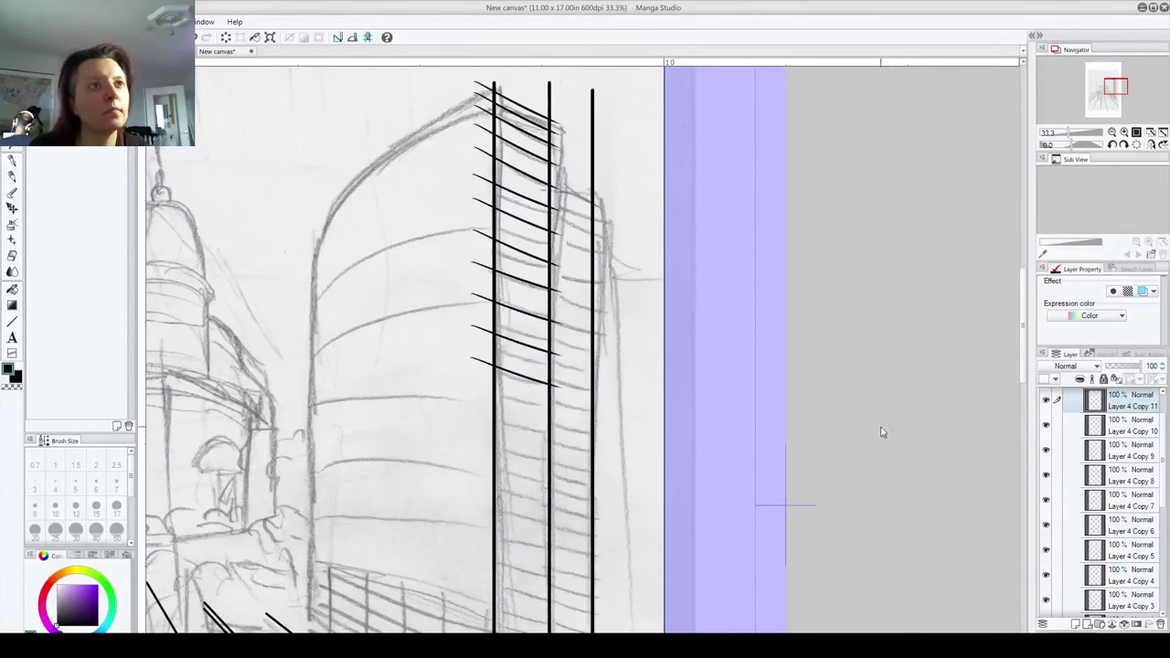
# Step: Add two more floor line copies below Layer 4 Copy 11's line, continuing the even spacing down the narrow side
pyautogui.moveTo(1130, 404); pyautogui.dragTo(1076, 624)
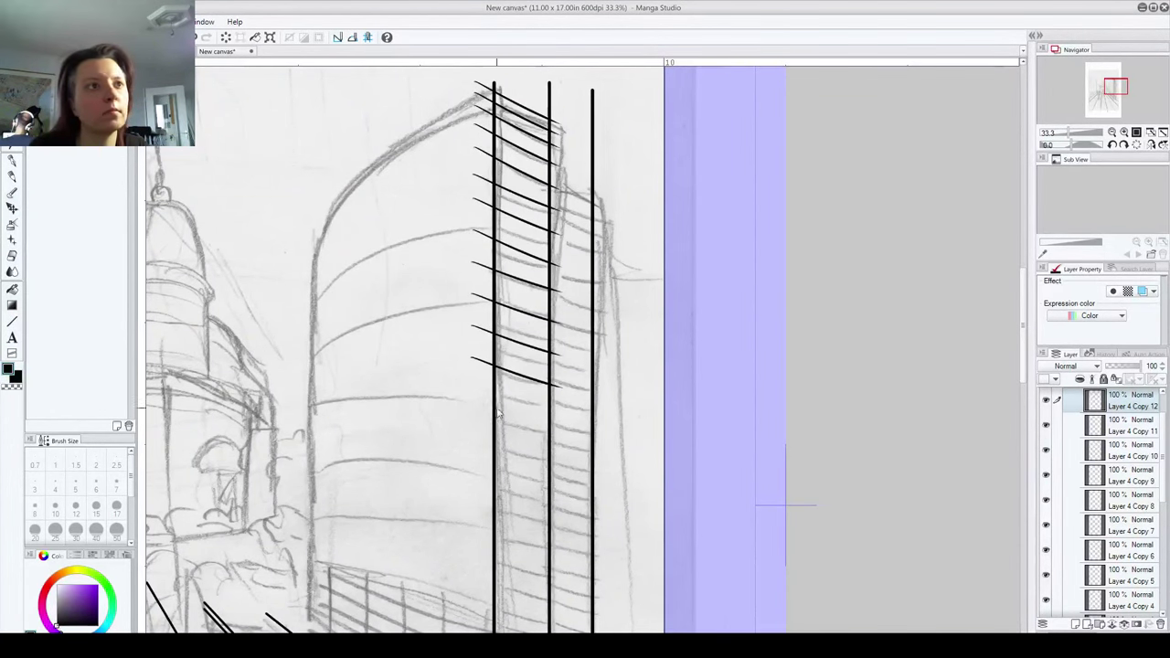
pyautogui.moveTo(513, 375); pyautogui.dragTo(522, 409)
pyautogui.moveTo(1130, 404); pyautogui.dragTo(1075, 625)
pyautogui.click(1077, 624)
pyautogui.moveTo(536, 418); pyautogui.dragTo(545, 452)
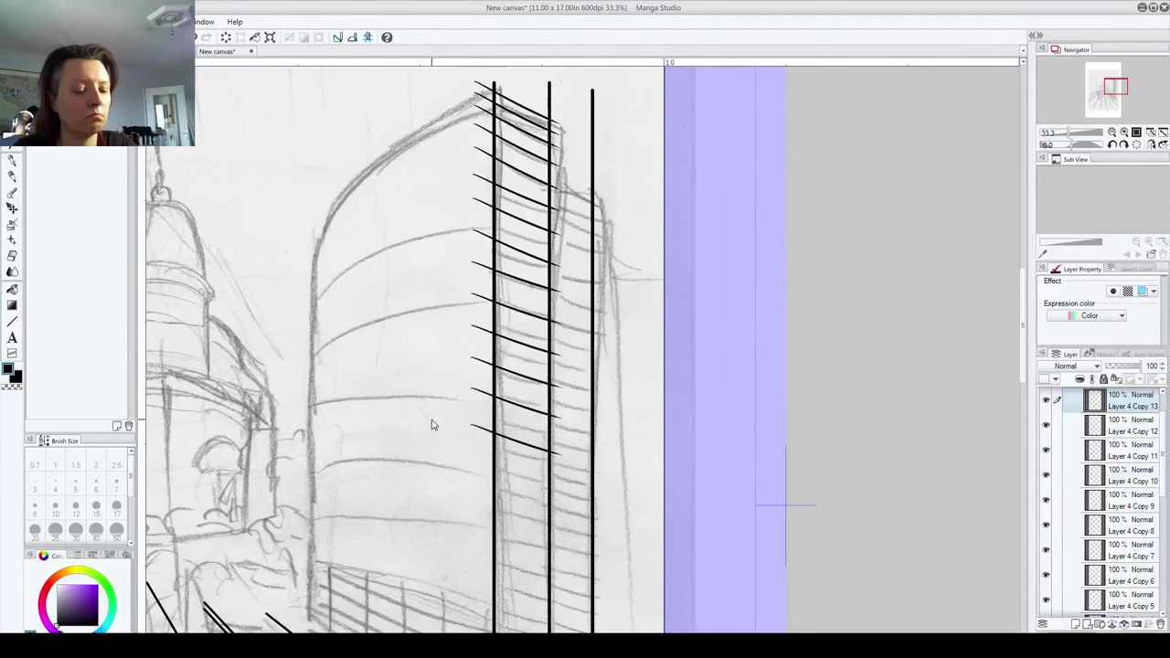
# Step: Rotate Layer 4 Copy 13's line slightly counterclockwise for a shallower slope and apply the transform
pyautogui.hotkey('ctrl', 't')
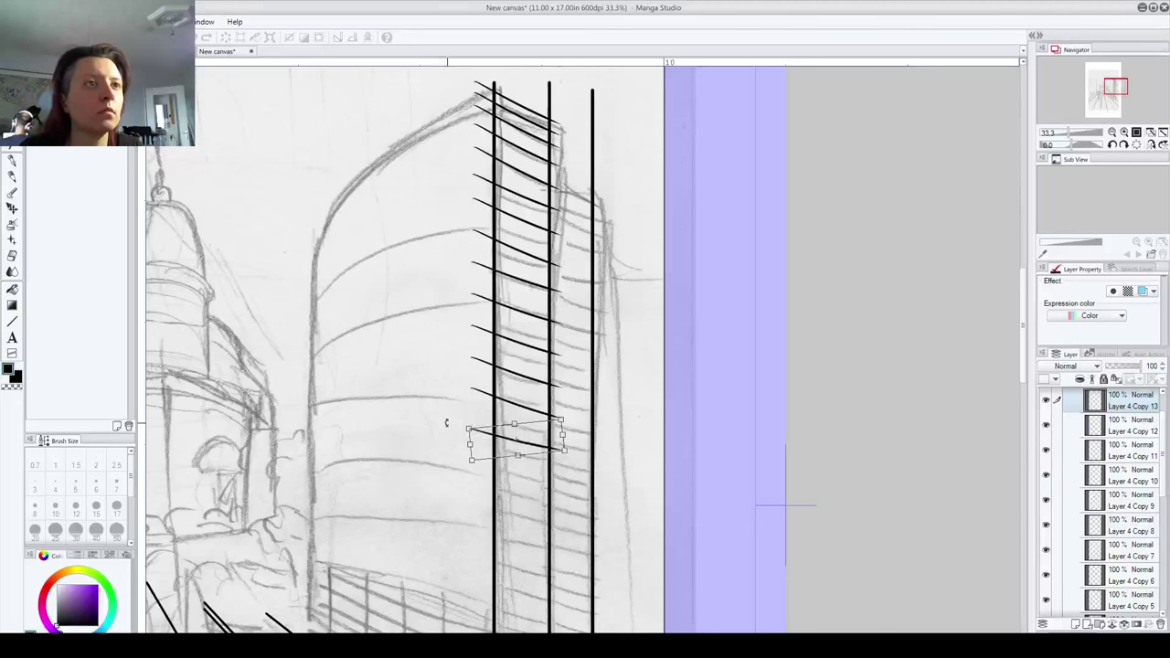
pyautogui.moveTo(444, 421); pyautogui.dragTo(440, 422)
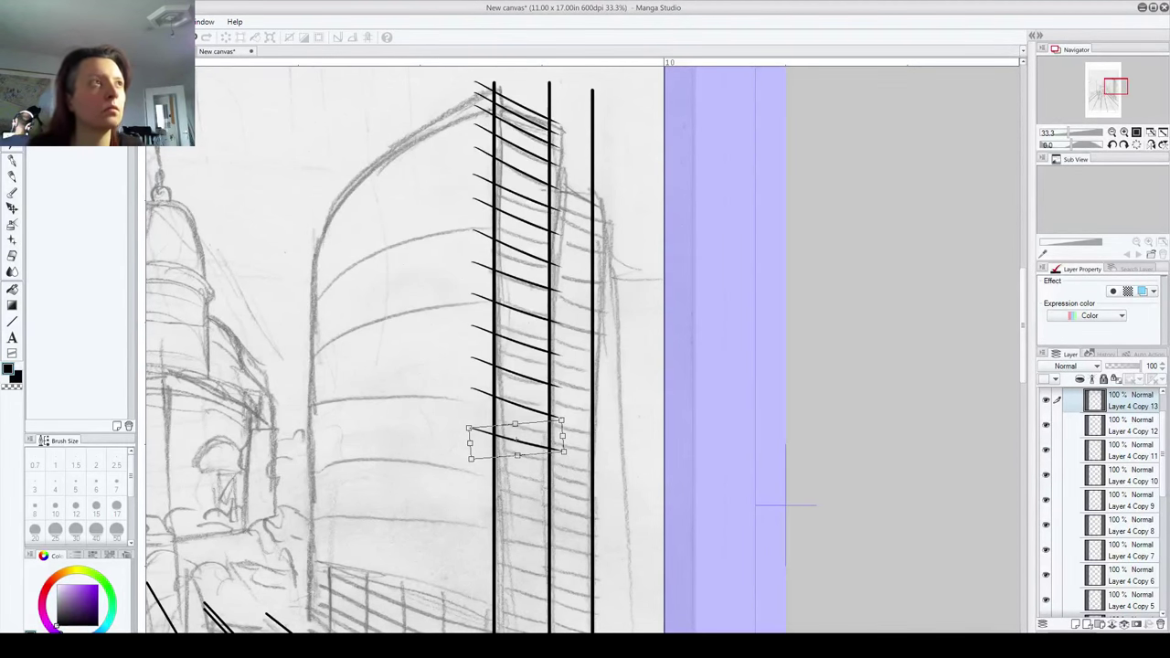
pyautogui.press('Return')
pyautogui.click(531, 249)
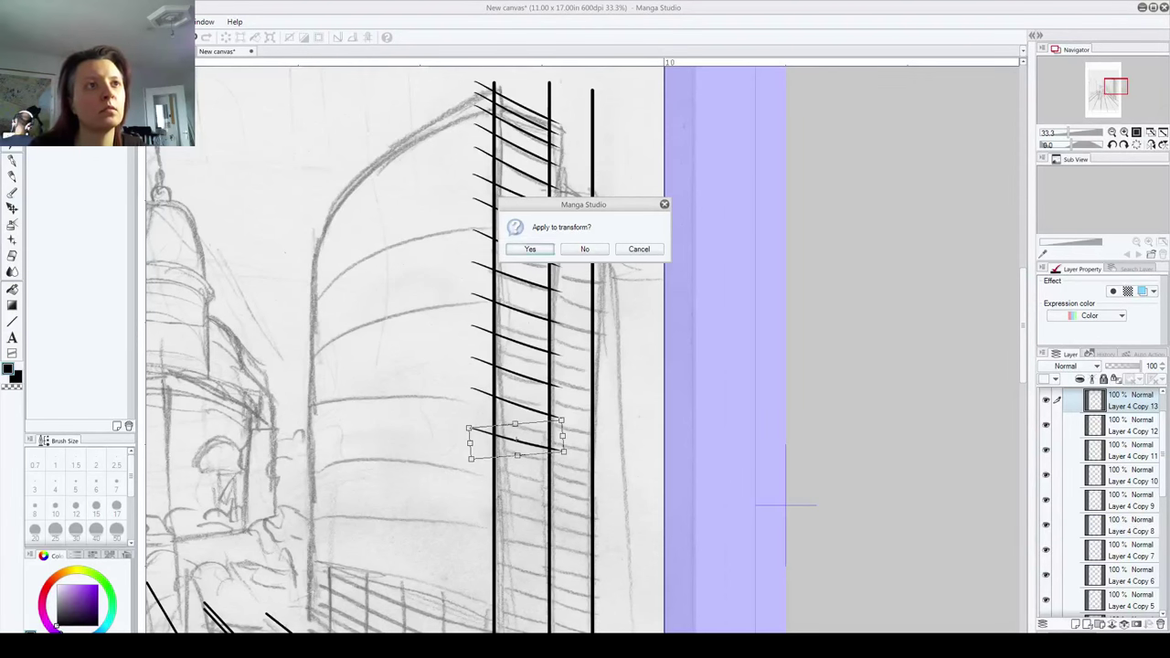
# Step: Duplicate the flattened floor line's layer and move the copy down one floor on the building's narrow side
pyautogui.moveTo(1120, 409); pyautogui.dragTo(1076, 624)
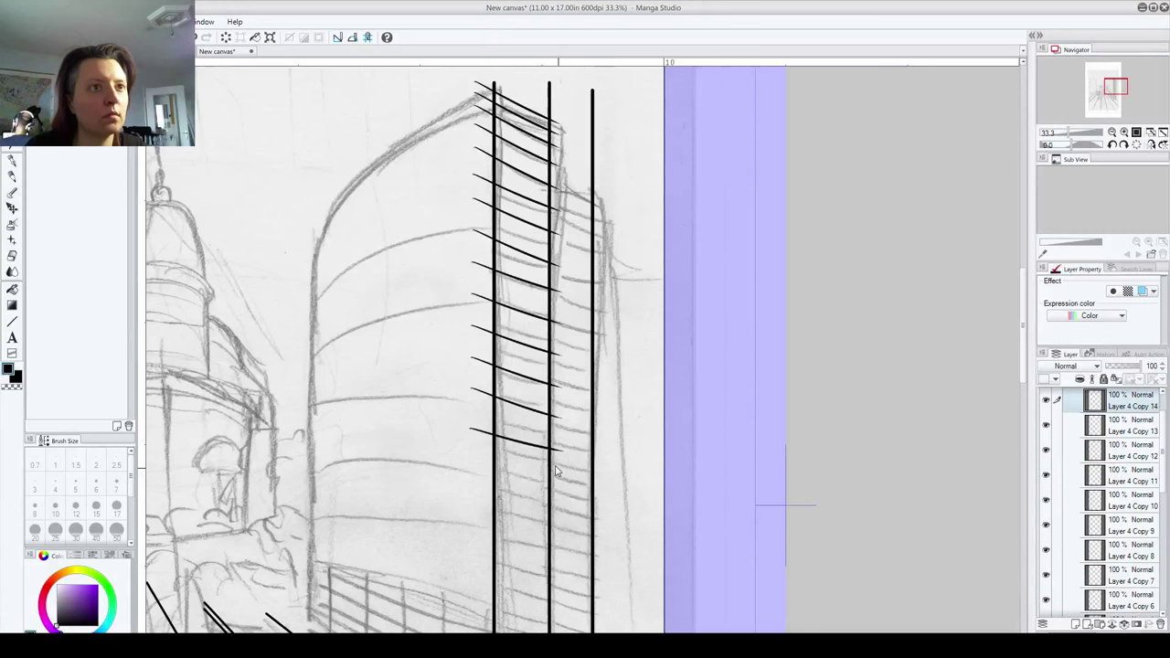
pyautogui.moveTo(555, 471); pyautogui.dragTo(542, 480)
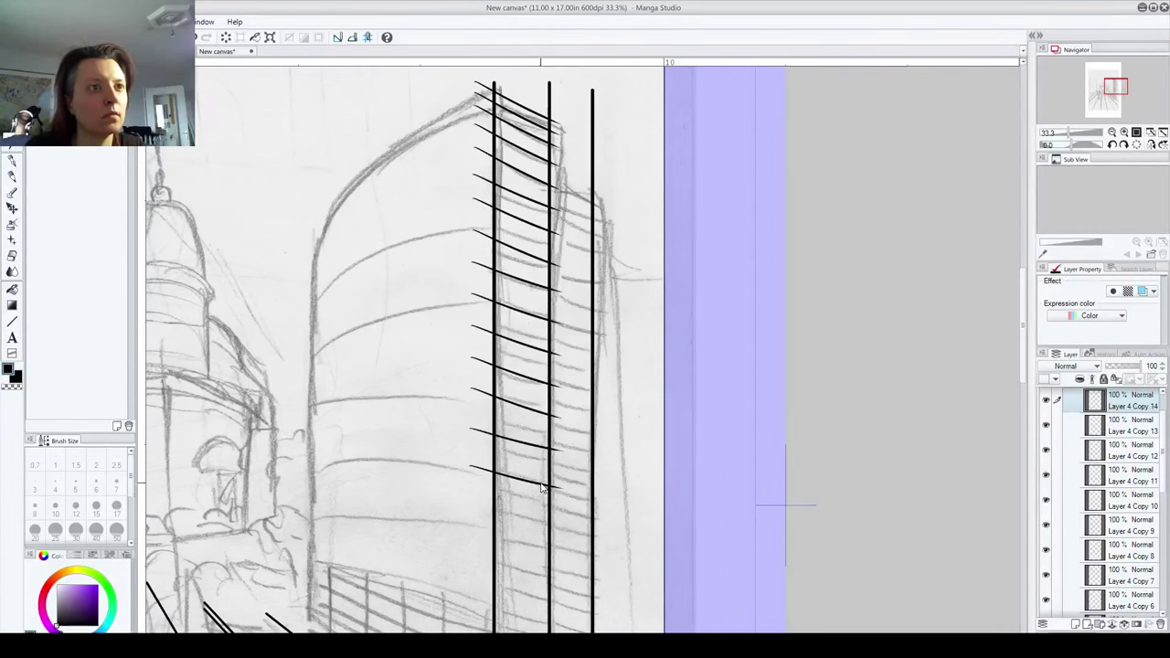
pyautogui.moveTo(533, 583)
pyautogui.mouseDown()
pyautogui.moveTo(450, 459)
pyautogui.moveTo(508, 548)
pyautogui.moveTo(484, 567)
pyautogui.mouseUp()
pyautogui.scroll(-4, 478, 569)
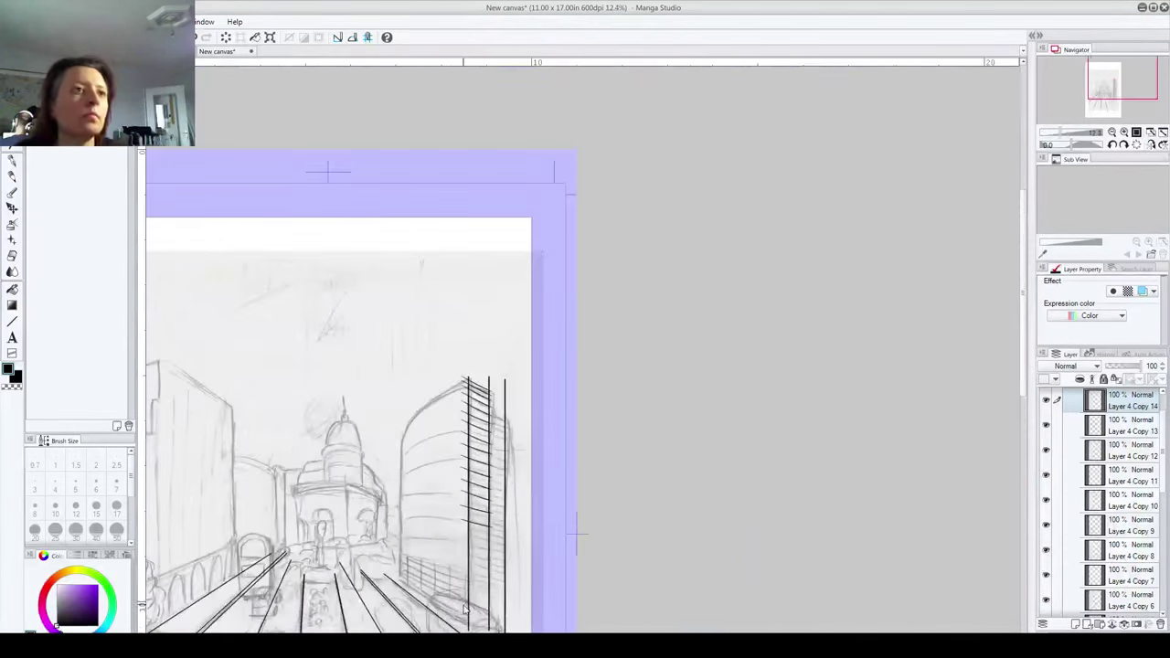
pyautogui.scroll(4, 461, 623)
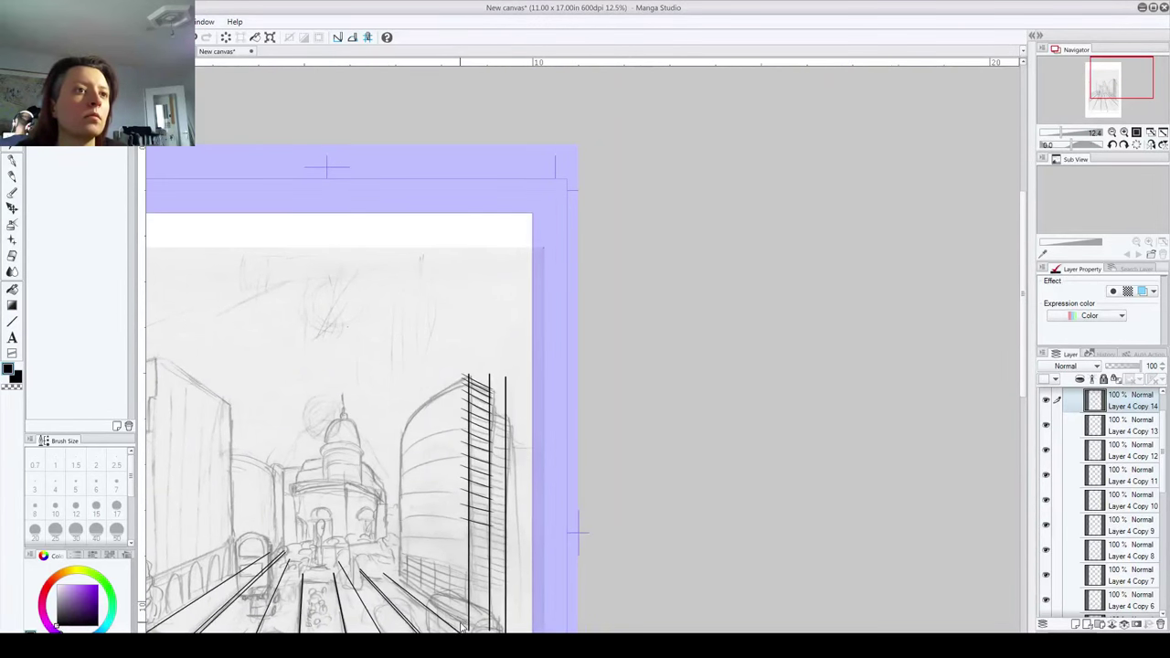
pyautogui.scroll(-1, 464, 627)
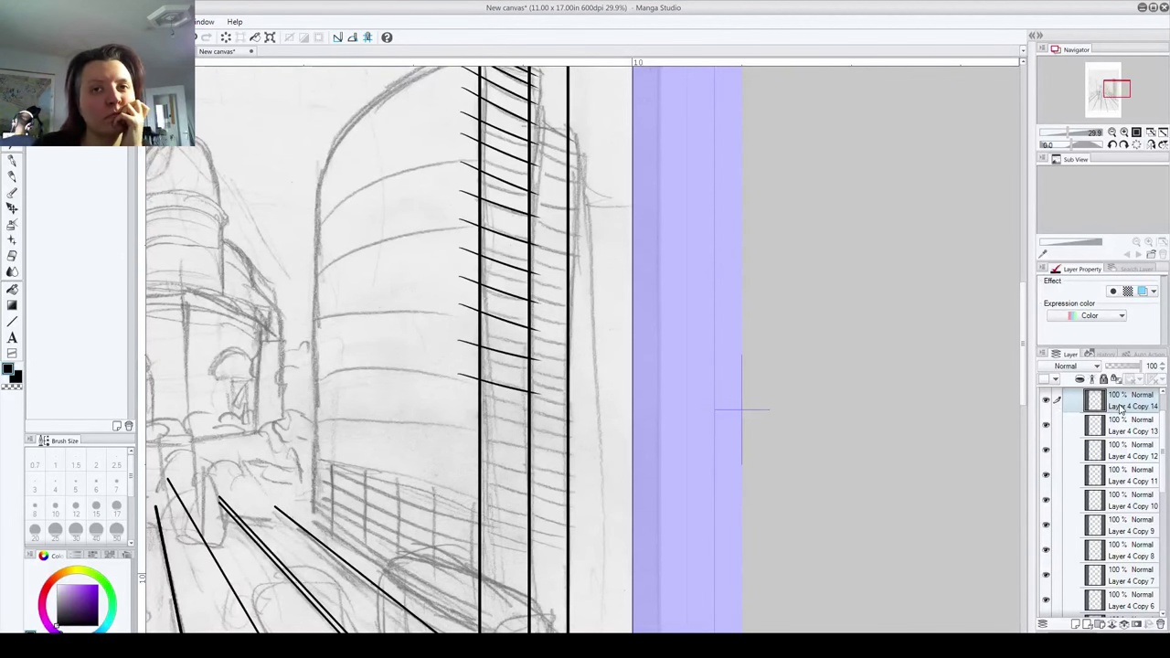
# Step: Duplicate the lowest line's layer twice, undoing the first copy's move and placing the second on the next floor line
pyautogui.moveTo(1120, 408); pyautogui.dragTo(1076, 624)
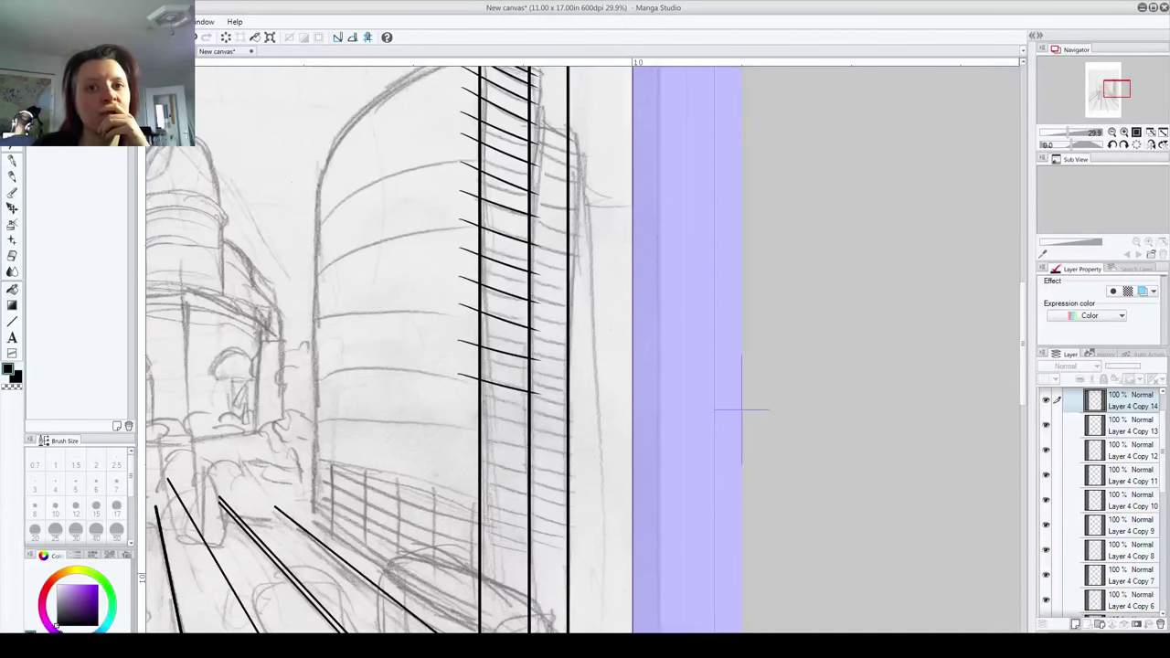
pyautogui.moveTo(459, 401)
pyautogui.mouseDown()
pyautogui.moveTo(529, 407)
pyautogui.moveTo(529, 425)
pyautogui.mouseUp()
pyautogui.hotkey('ctrl', 'z')
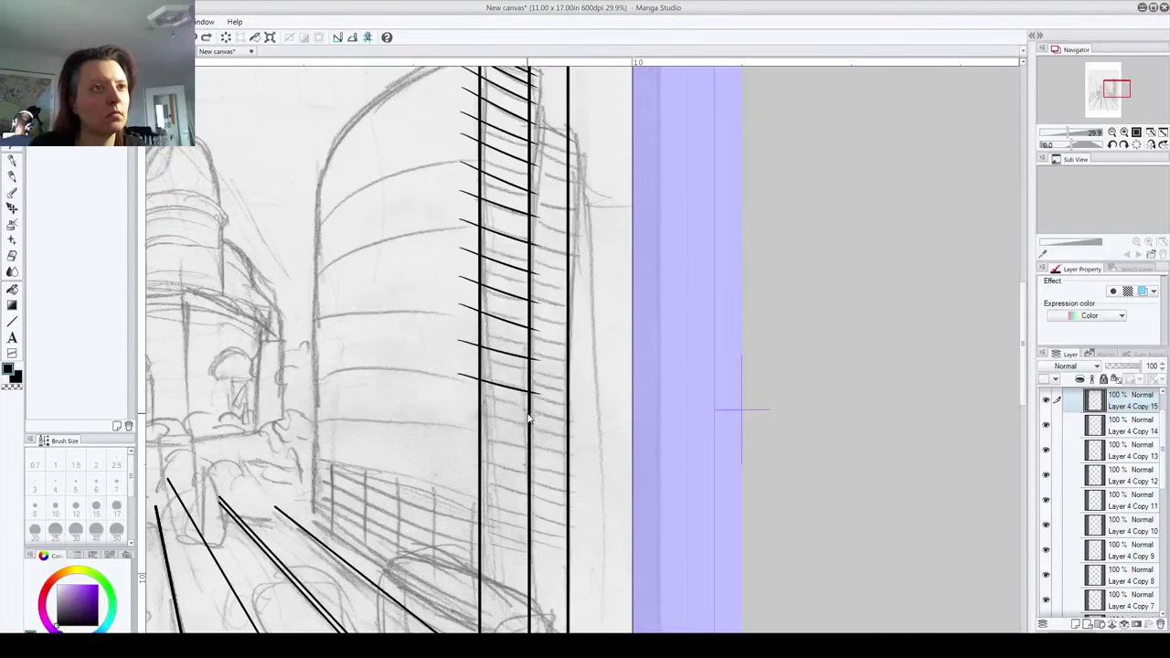
pyautogui.moveTo(1115, 405); pyautogui.dragTo(1076, 623)
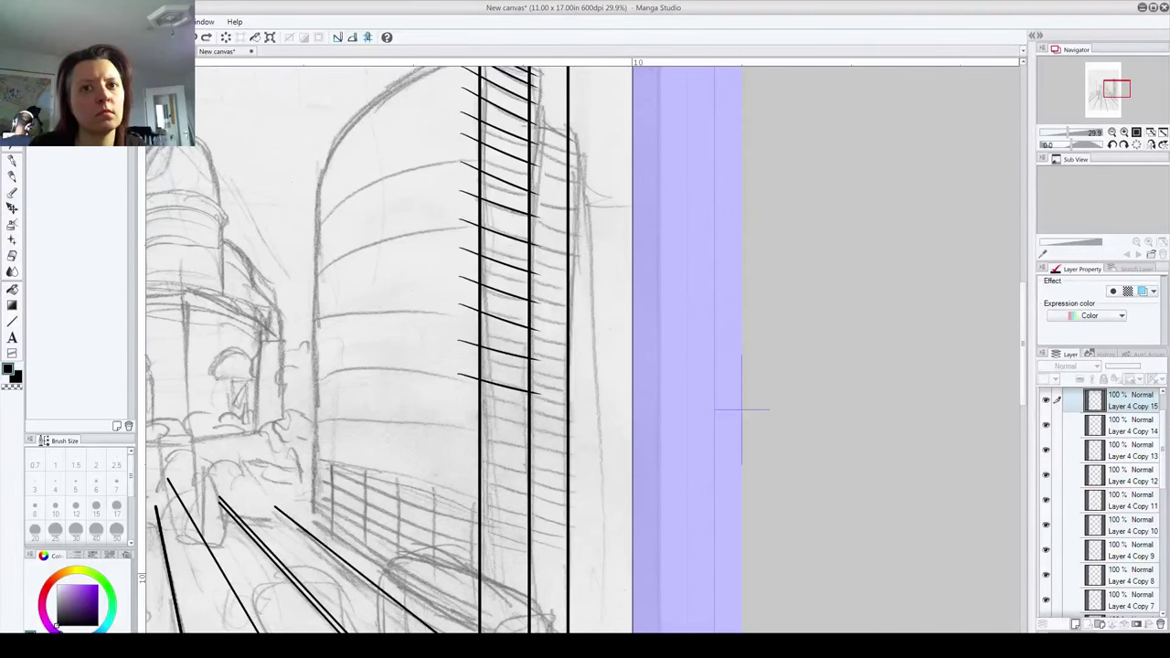
pyautogui.moveTo(499, 385); pyautogui.dragTo(506, 423)
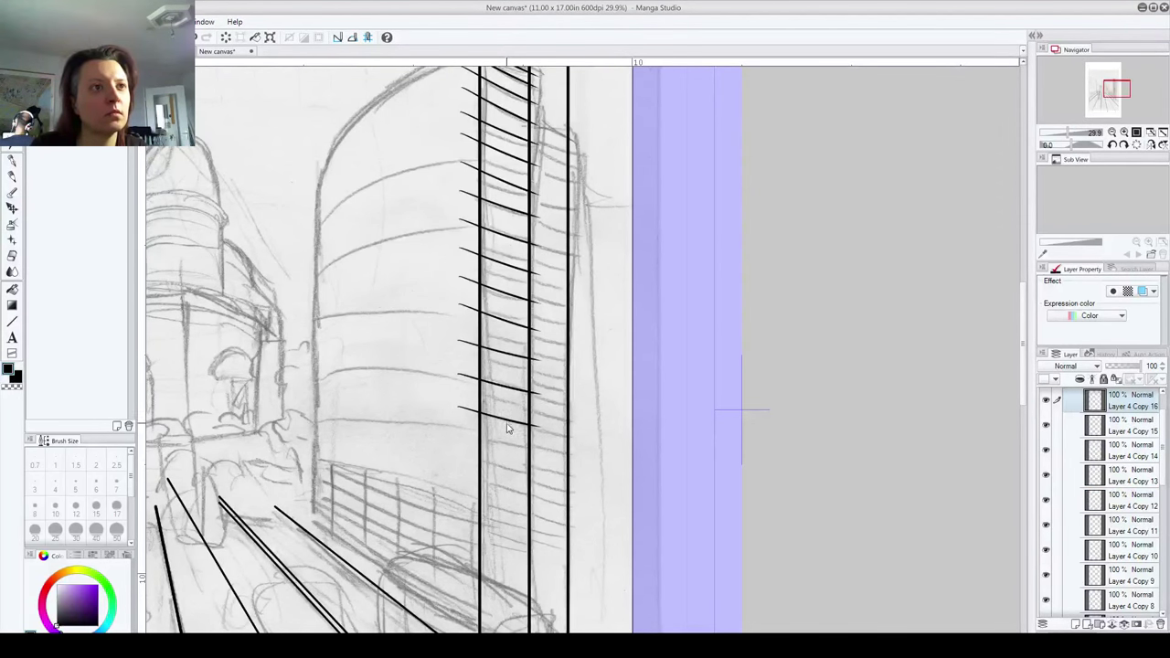
# Step: Add two further floor line copies beneath Layer 4 Copy 16's line, adjusting their position to match the sketched floors
pyautogui.moveTo(1088, 402); pyautogui.dragTo(1075, 625)
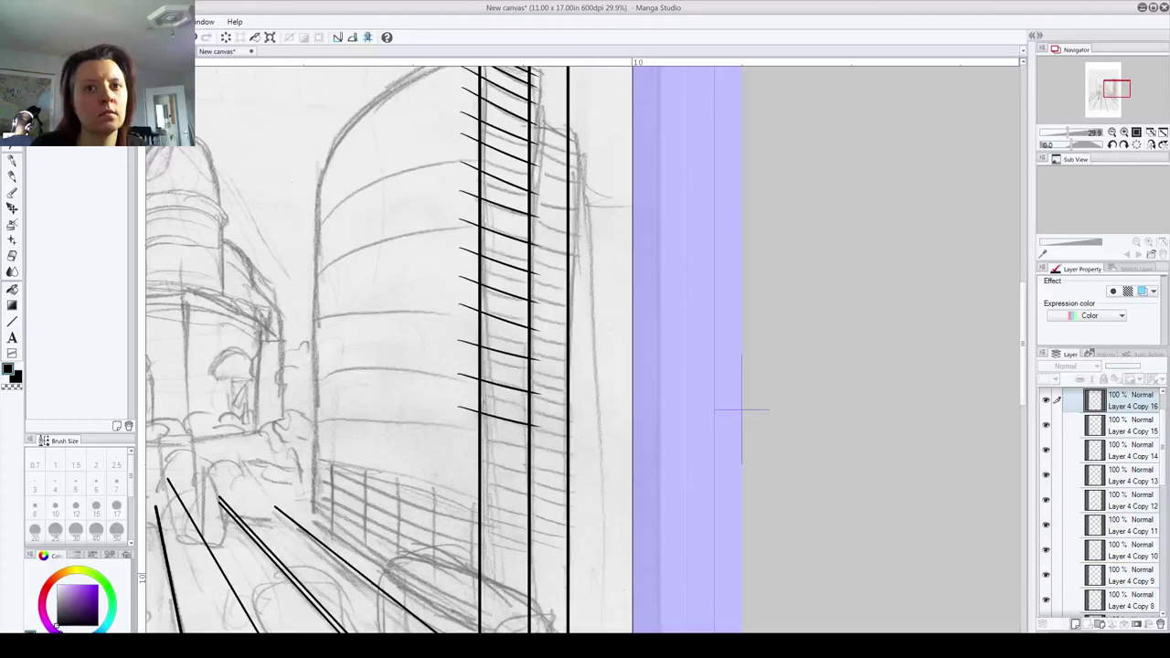
pyautogui.moveTo(457, 440); pyautogui.dragTo(540, 460)
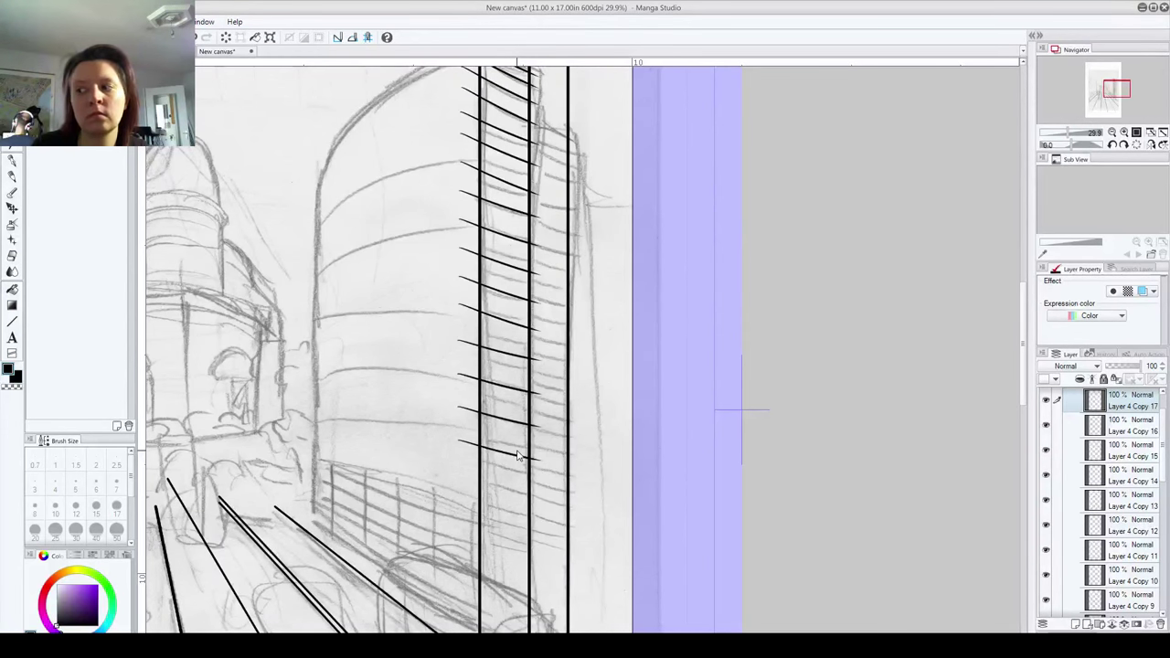
pyautogui.moveTo(517, 456); pyautogui.dragTo(522, 456)
pyautogui.moveTo(1134, 399); pyautogui.dragTo(1076, 625)
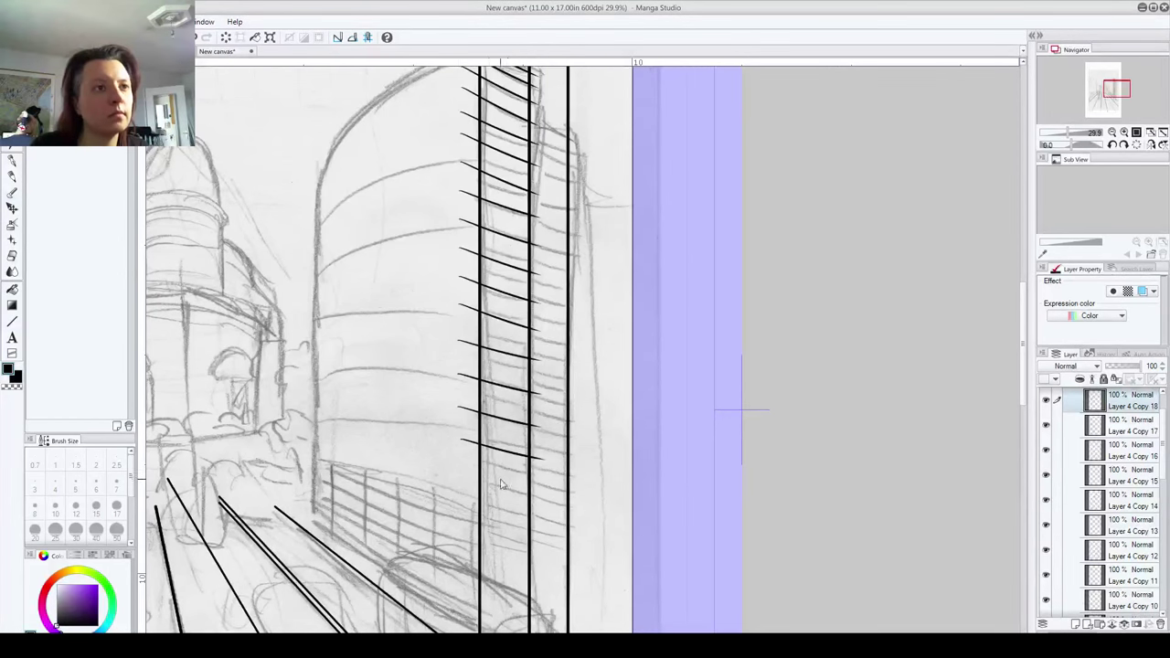
pyautogui.moveTo(515, 457); pyautogui.dragTo(515, 491)
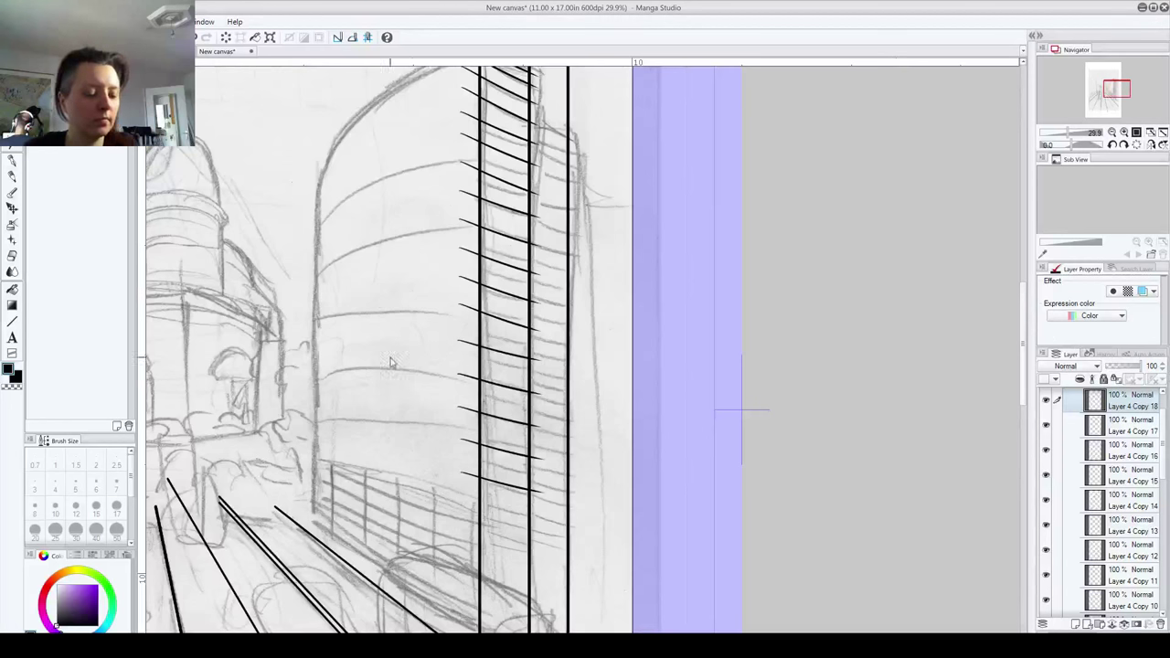
# Step: Rotate Layer 4 Copy 12's line slightly counterclockwise to even out the slopes and apply the transform
pyautogui.moveTo(411, 480); pyautogui.dragTo(510, 612)
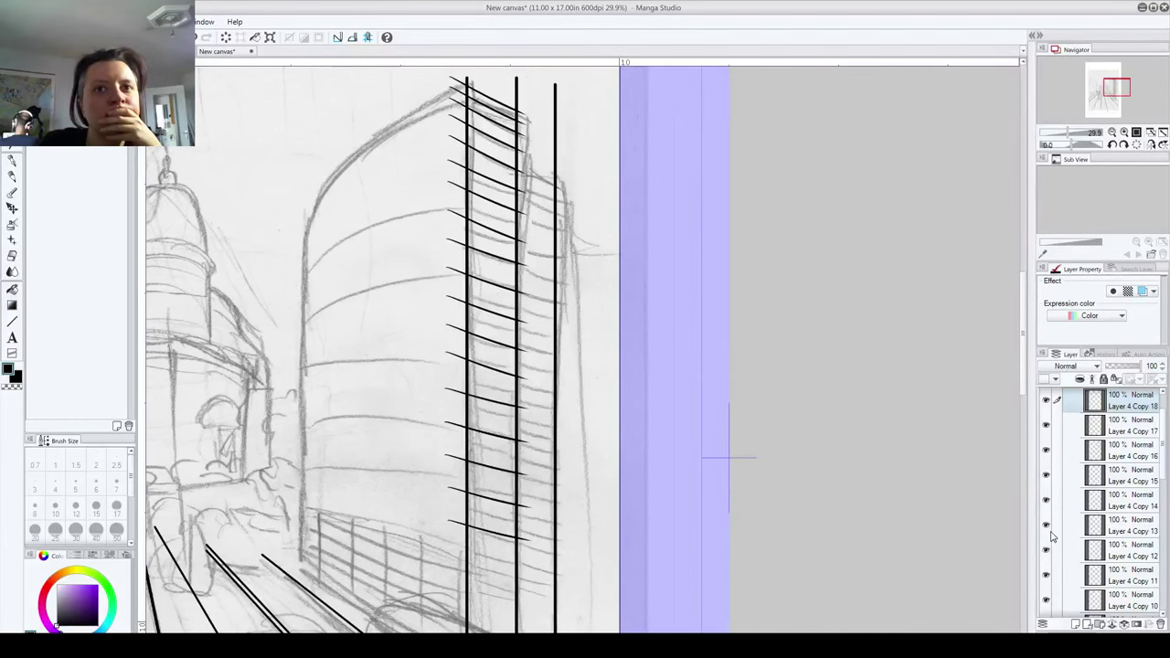
pyautogui.click(1125, 552)
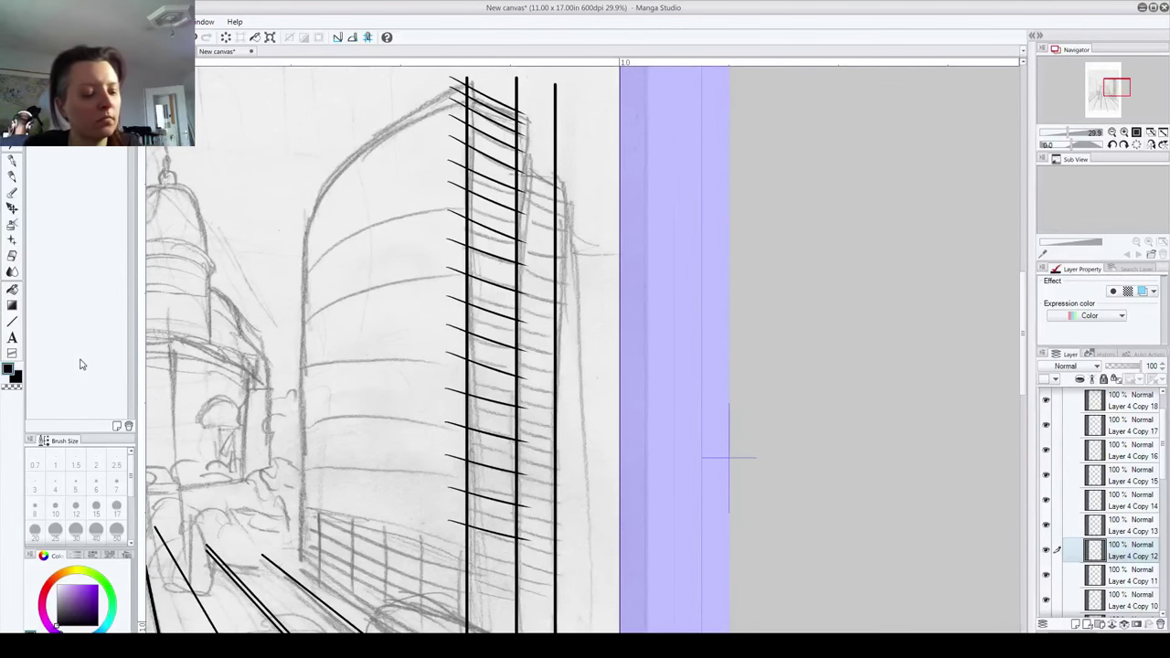
pyautogui.hotkey('ctrl', 't')
pyautogui.moveTo(415, 347); pyautogui.dragTo(423, 354)
pyautogui.press('p')
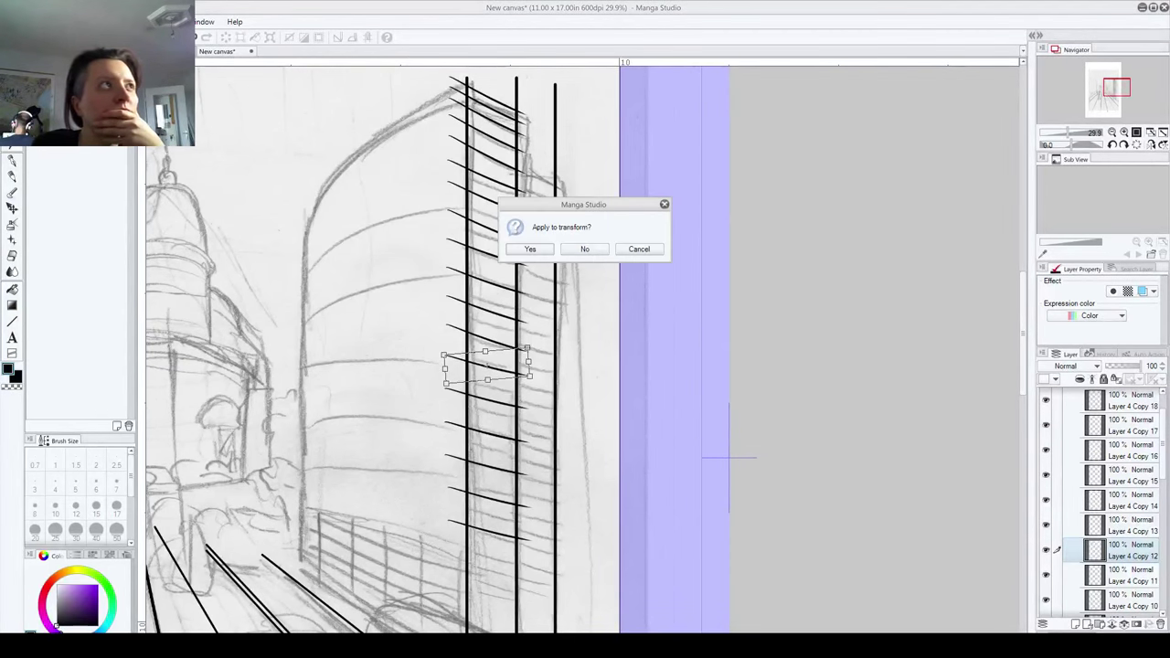
pyautogui.click(532, 252)
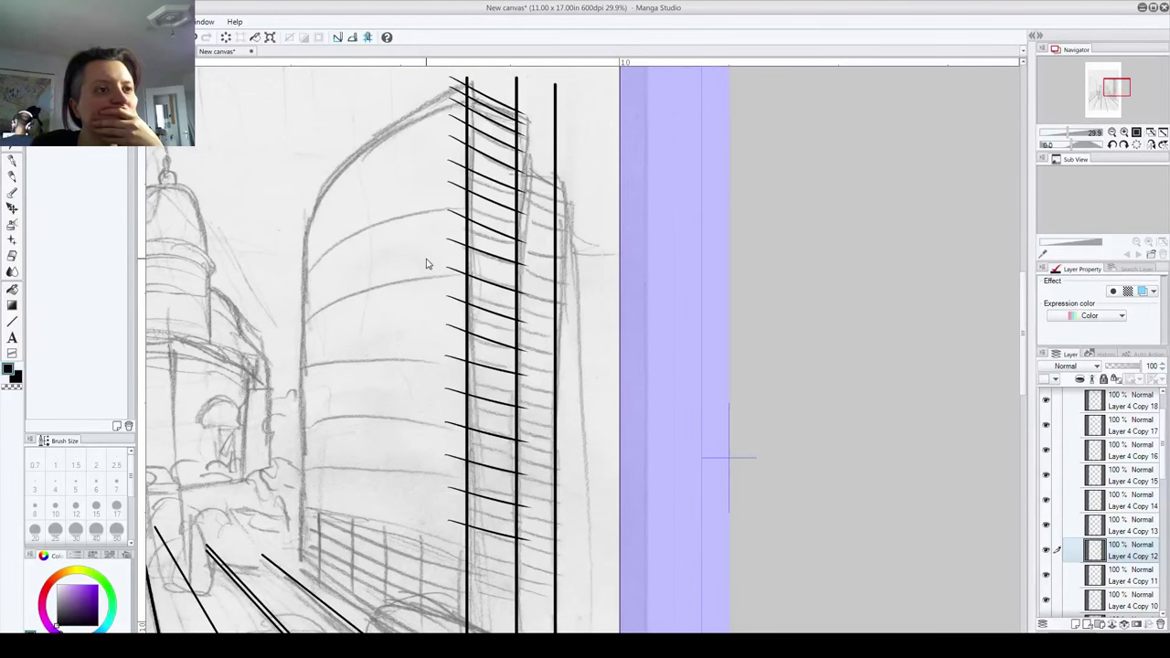
# Step: Duplicate Layer 4 Copy 18, place the copy closely below its line, rotate it slightly counterclockwise and apply the transform
pyautogui.moveTo(1022, 361); pyautogui.dragTo(1019, 409)
pyautogui.moveTo(1162, 470)
pyautogui.mouseDown()
pyautogui.moveTo(1164, 498)
pyautogui.moveTo(1165, 457)
pyautogui.moveTo(1117, 580)
pyautogui.moveTo(1076, 625)
pyautogui.mouseUp()
pyautogui.click(1130, 446)
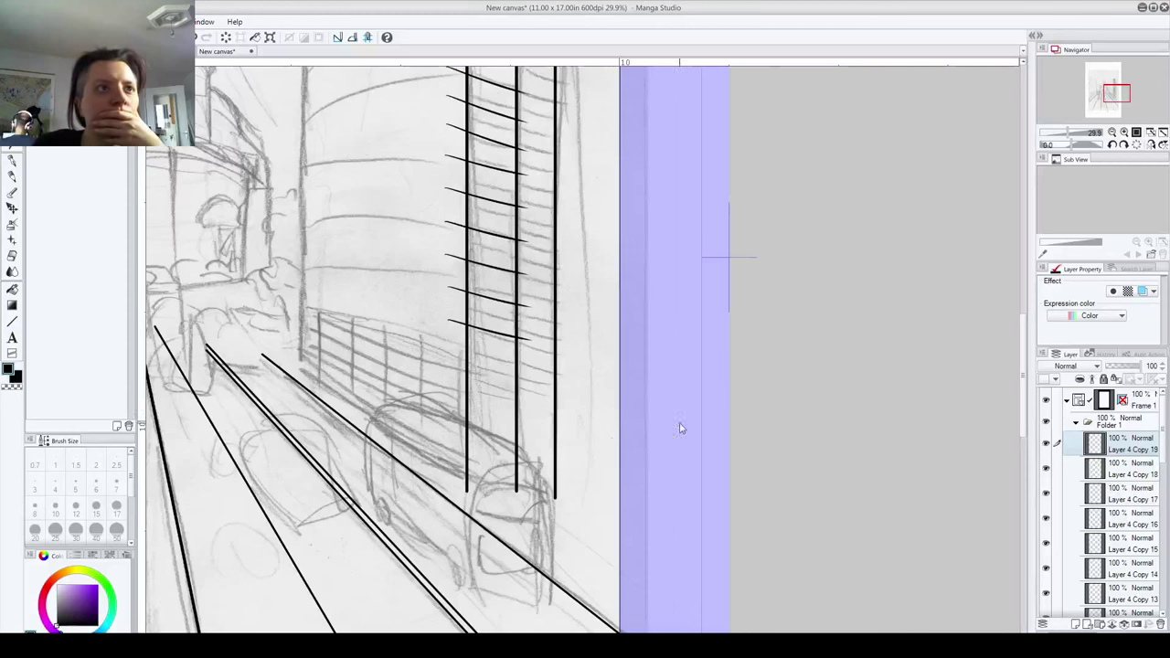
pyautogui.moveTo(449, 334); pyautogui.dragTo(527, 353)
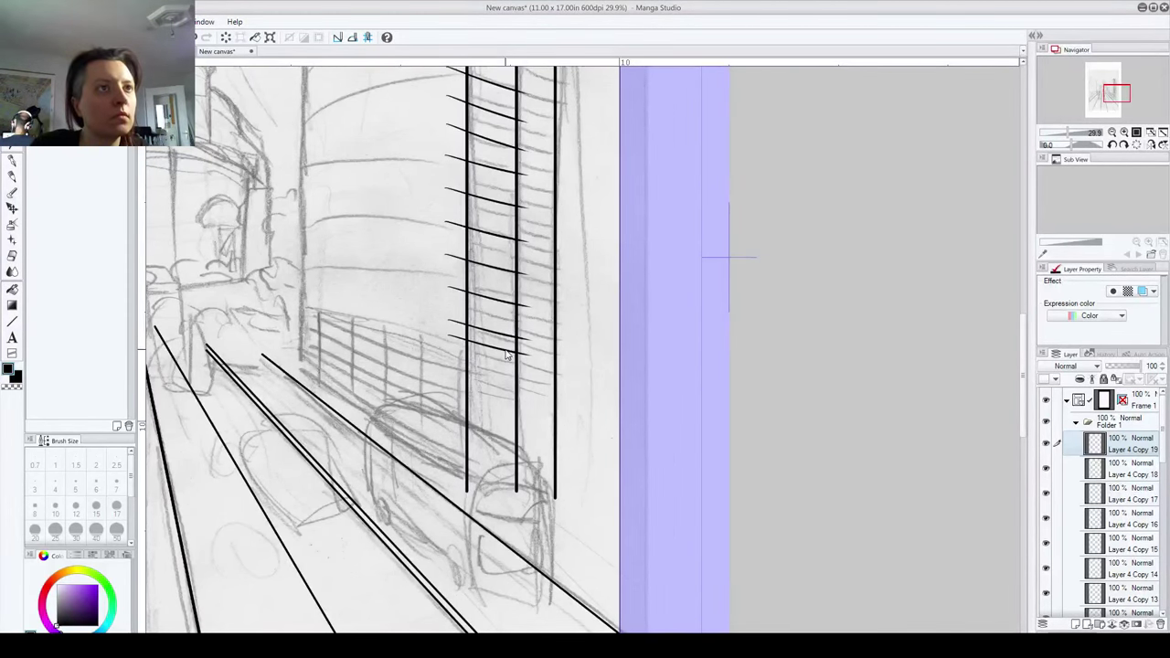
pyautogui.hotkey('ctrl', 't')
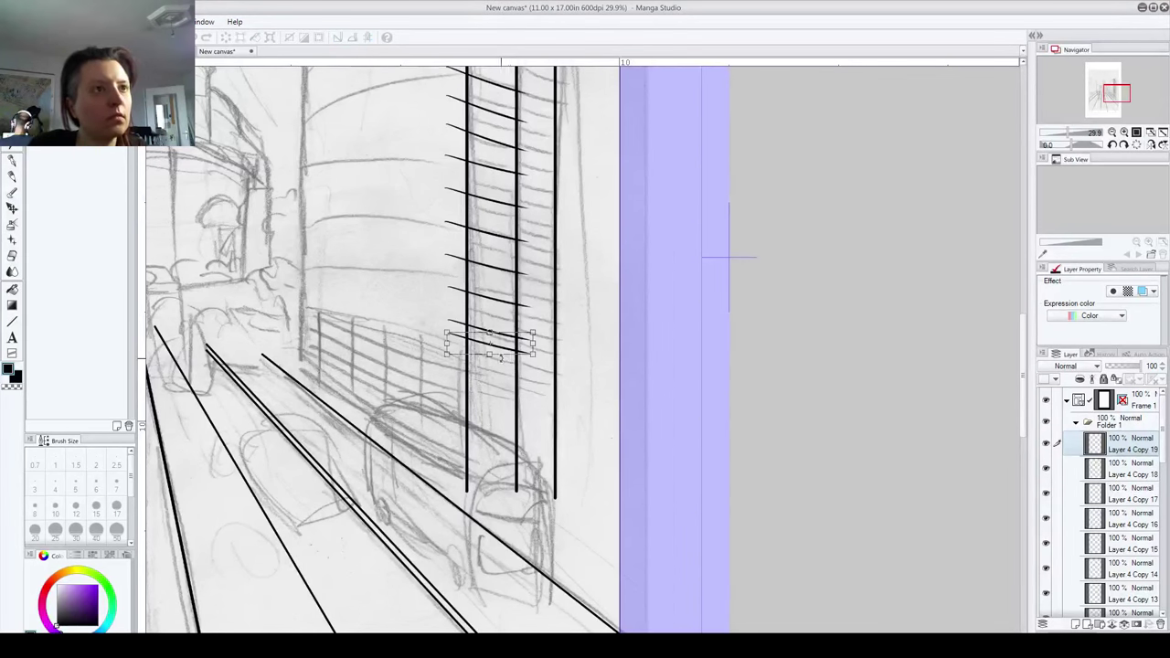
pyautogui.moveTo(423, 330); pyautogui.dragTo(423, 333)
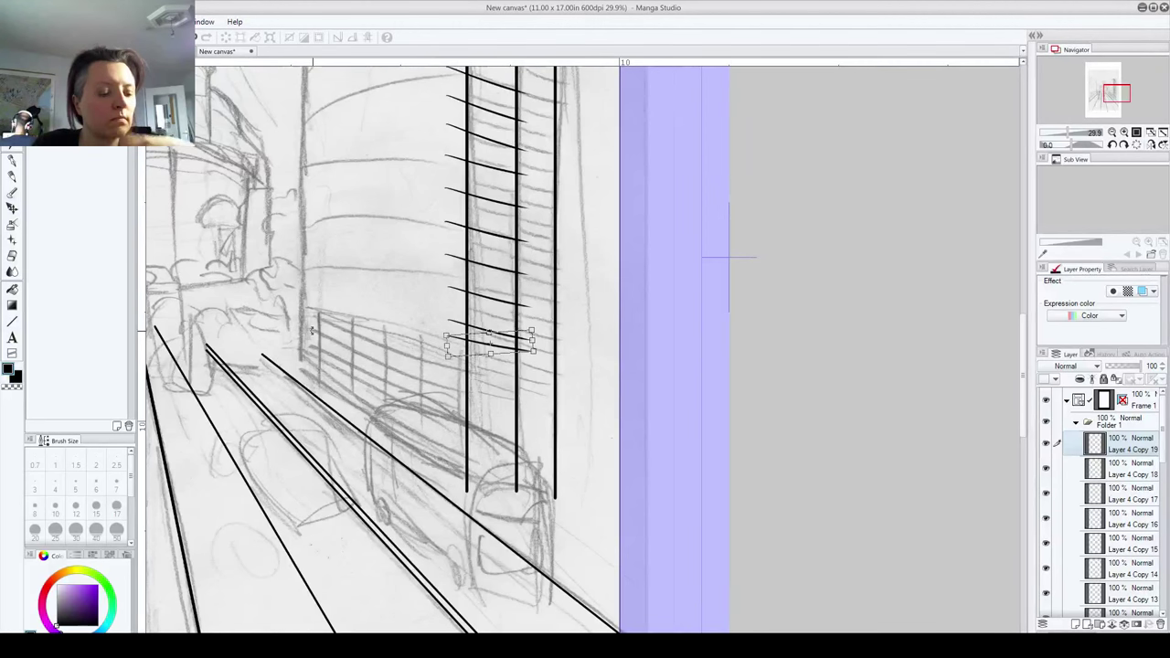
pyautogui.press('k')
pyautogui.press('Return')
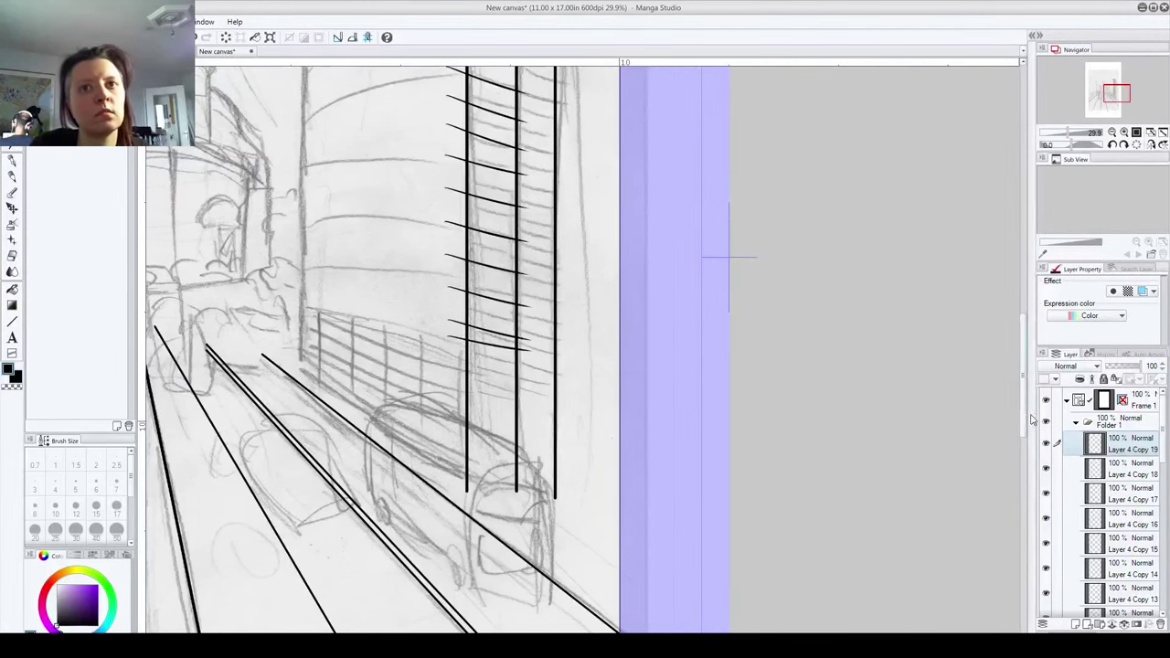
# Step: Place one more closely spaced copy below Layer 4 Copy 19's line, flatten its slope by rotation and apply the transform
pyautogui.rightClick(1121, 451)
pyautogui.click(1075, 625)
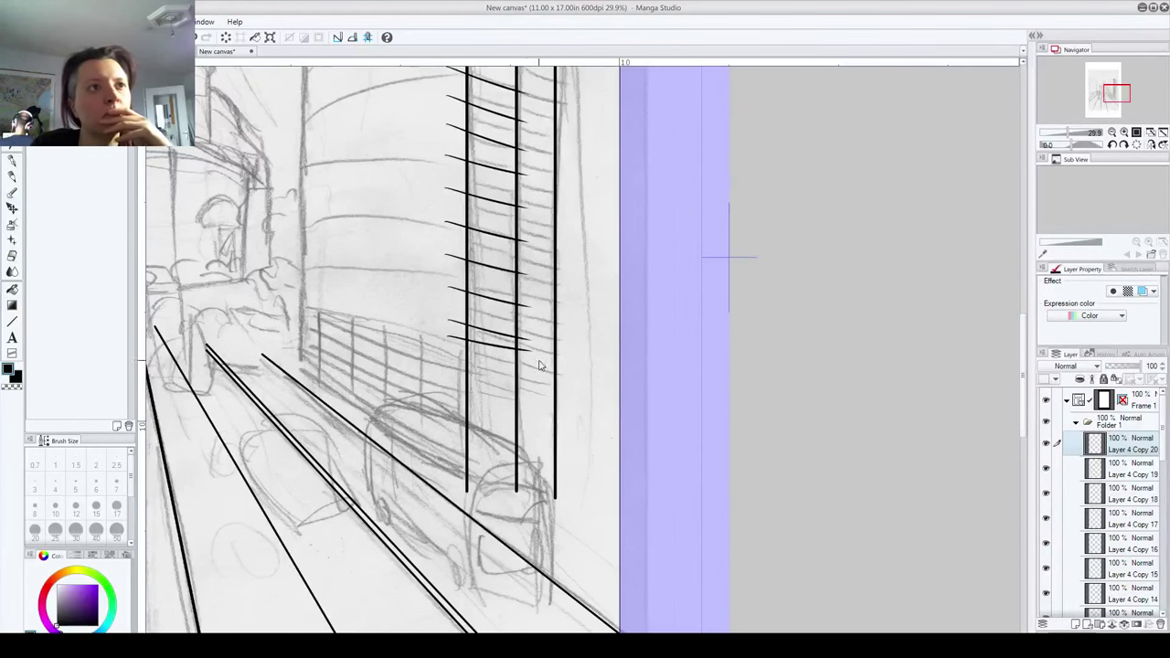
pyautogui.press('Up')
pyautogui.press('Up')
pyautogui.press('Up')
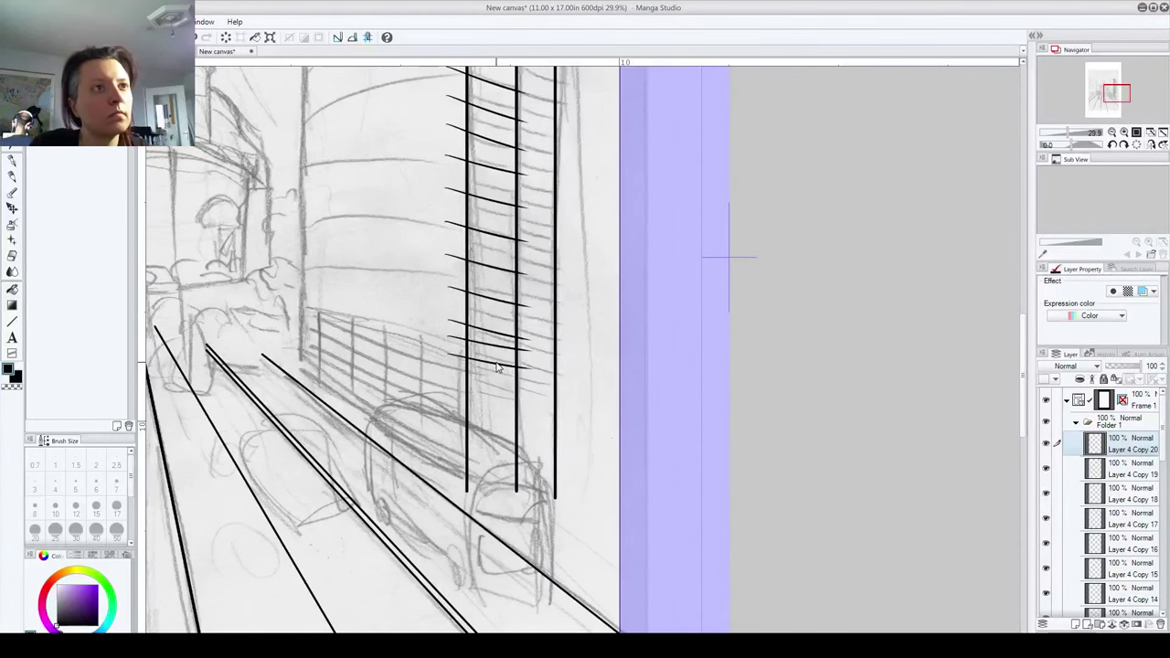
pyautogui.hotkey('ctrl', 't')
pyautogui.moveTo(434, 351); pyautogui.dragTo(421, 357)
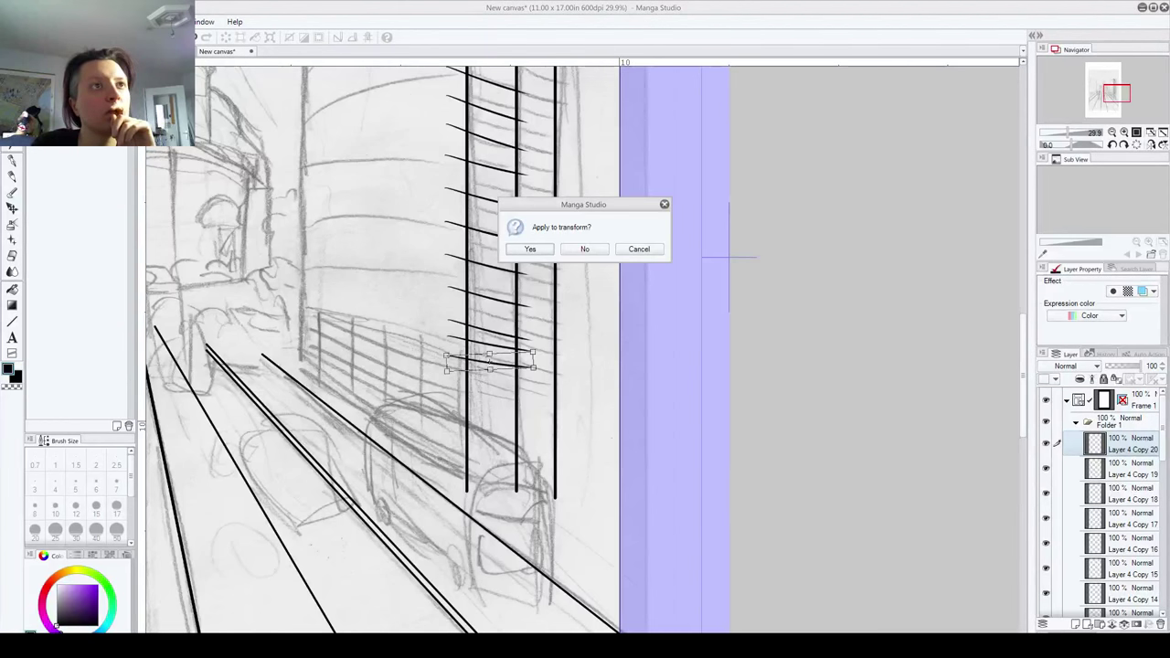
pyautogui.press('Return')
# Step: Duplicate Layer 4 Copy 20's line and place the copy below it, and nudge Layer 4 Copy 19's line slightly down
pyautogui.moveTo(1130, 450); pyautogui.dragTo(1076, 624)
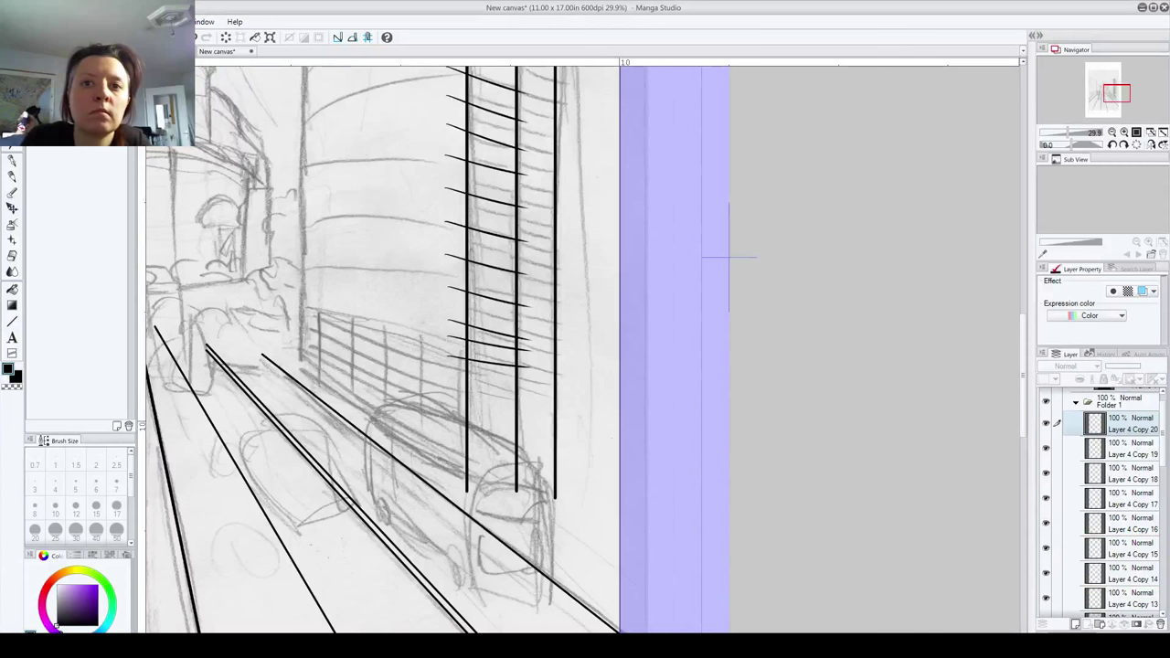
pyautogui.moveTo(507, 367); pyautogui.dragTo(483, 387)
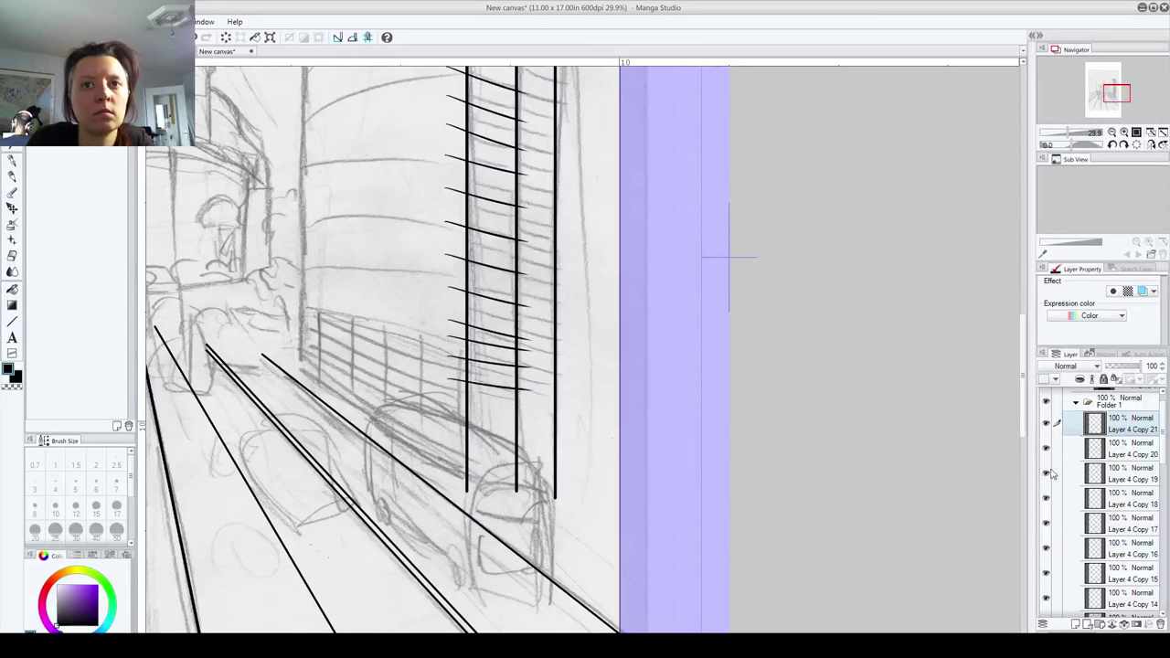
pyautogui.click(1126, 476)
pyautogui.press('Down')
pyautogui.press('Down')
pyautogui.press('Down')
pyautogui.press('Down')
pyautogui.press('Down')
pyautogui.press('Down')
pyautogui.press('Down')
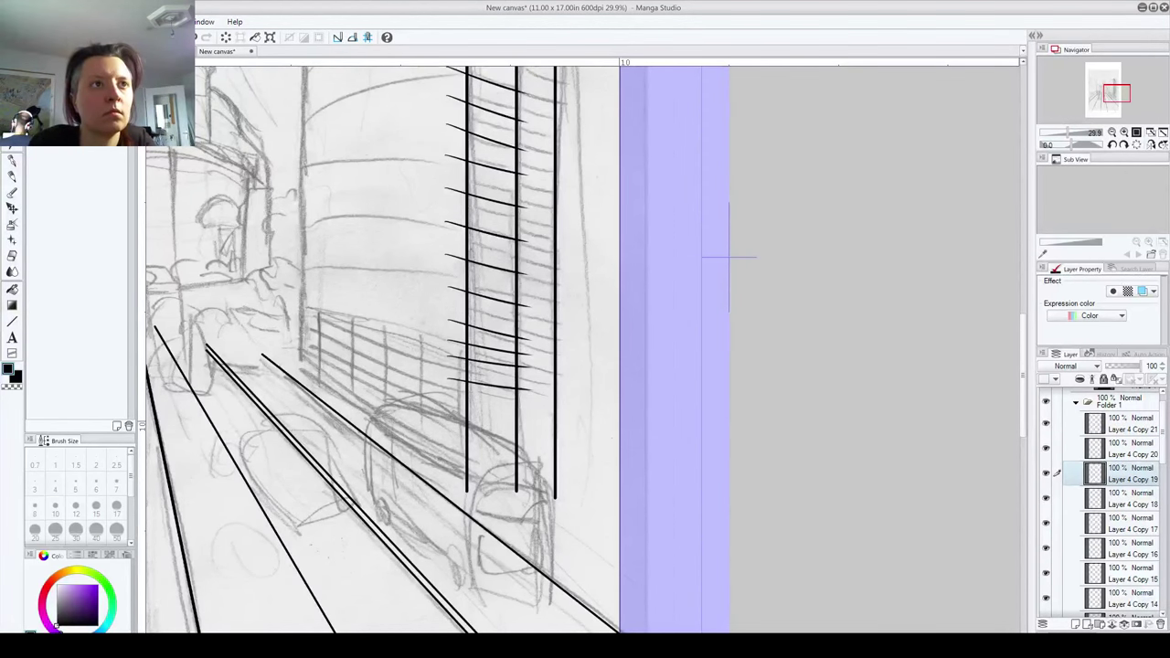
pyautogui.press('Down')
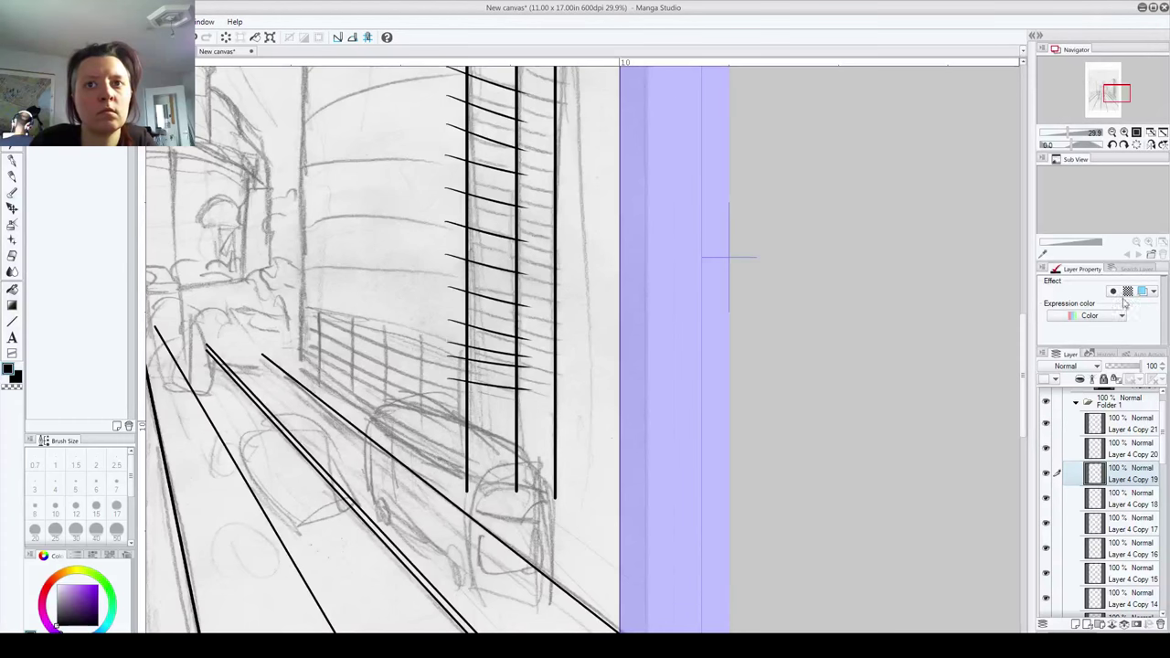
# Step: Nudge the lines on Layer 4 Copy 20 and Layer 4 Copy 21 slightly down to even out the floor spacing
pyautogui.click(1130, 452)
pyautogui.press('Down')
pyautogui.press('Down')
pyautogui.press('Down')
pyautogui.press('Down')
pyautogui.press('Down')
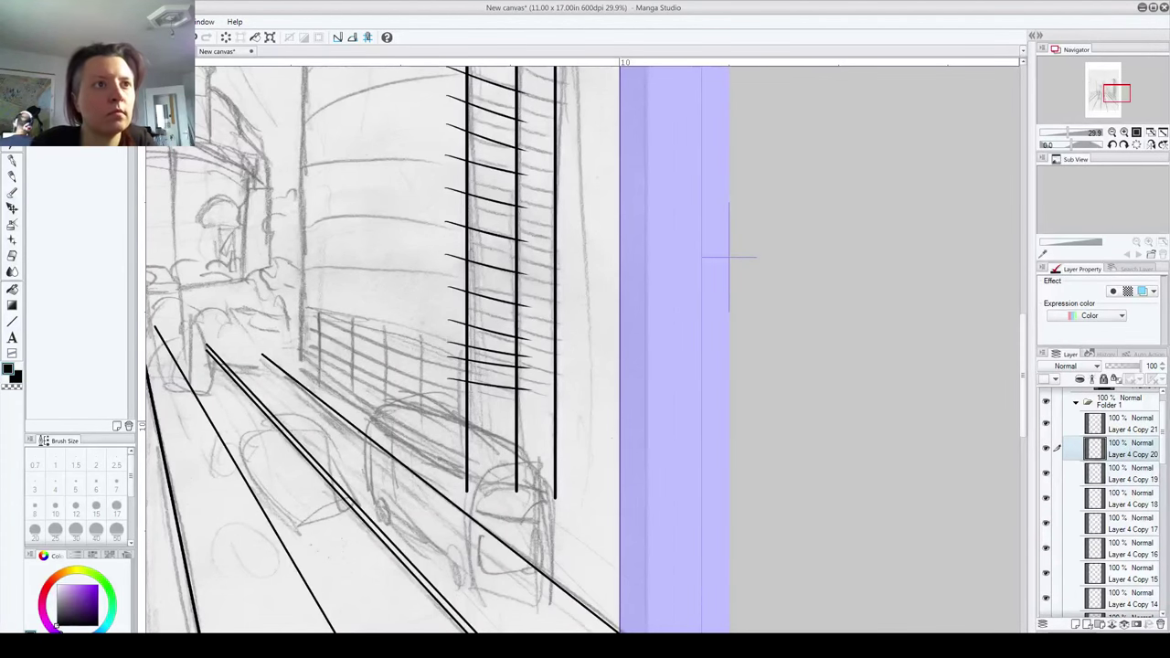
pyautogui.press('Down')
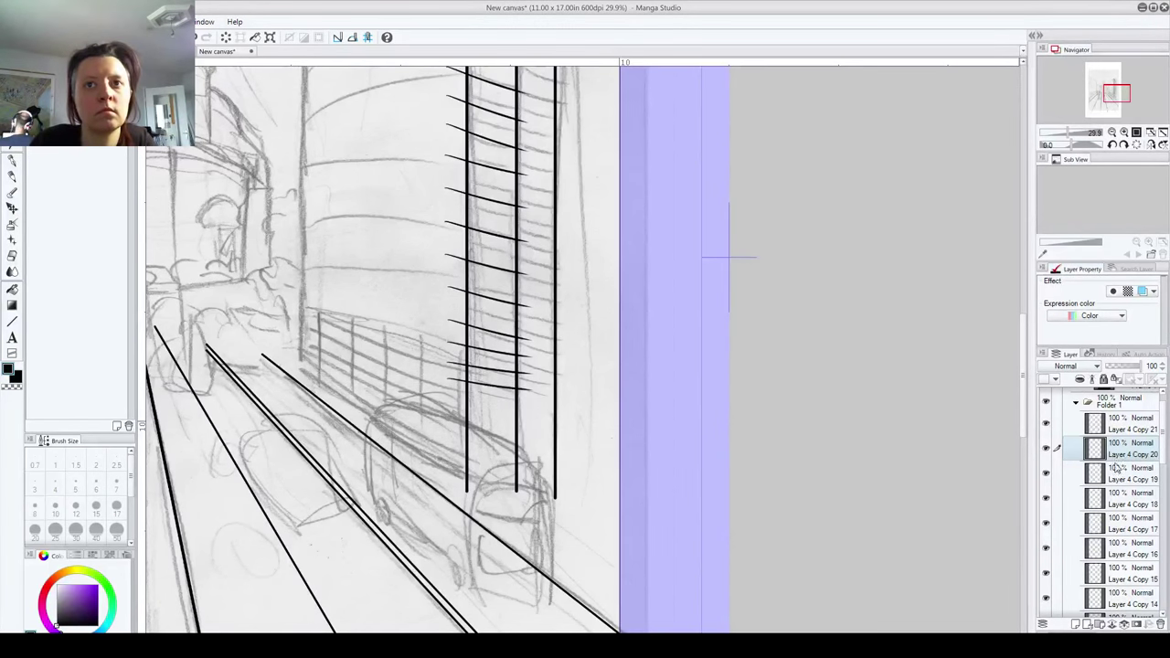
pyautogui.click(1126, 430)
pyautogui.press('Down')
pyautogui.press('Down')
pyautogui.press('Down')
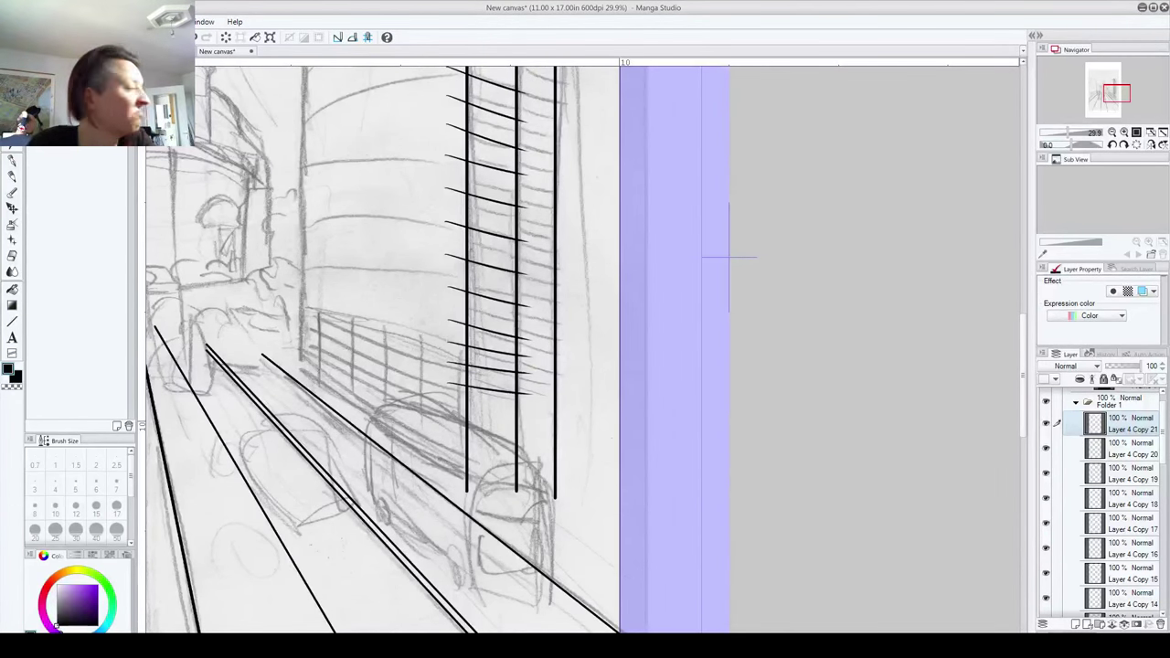
# Step: Duplicate Layer 4 Copy 21, place the copy below its line, flatten its slope by rotation, and shift it slightly further down
pyautogui.moveTo(1134, 425); pyautogui.dragTo(1077, 623)
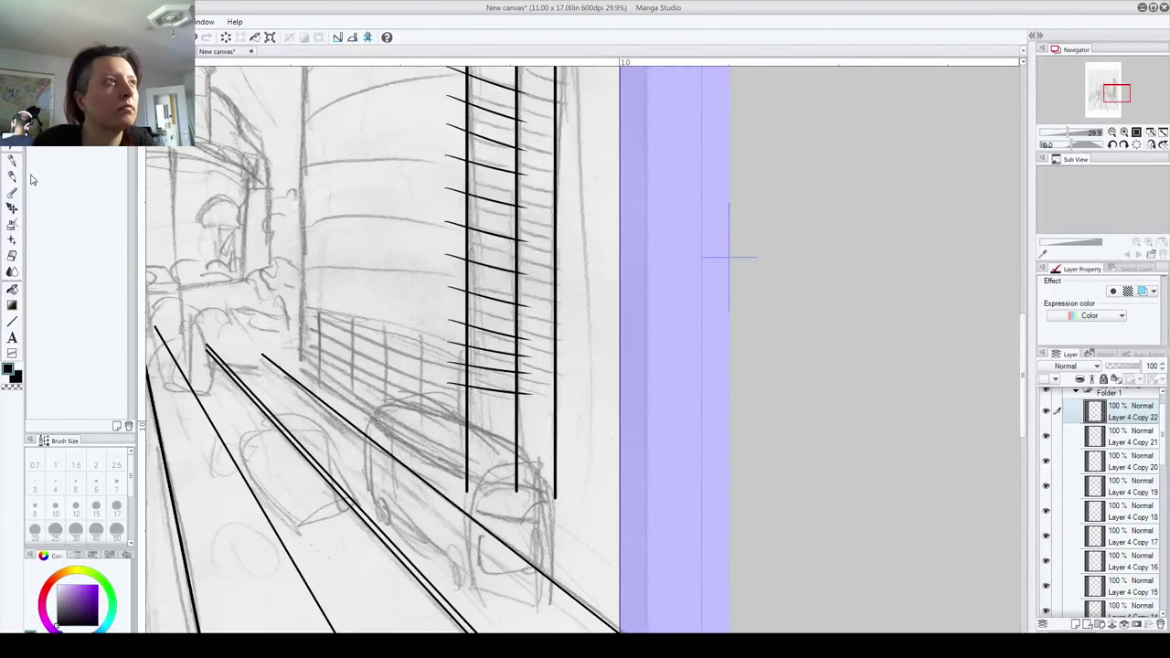
pyautogui.moveTo(502, 395); pyautogui.dragTo(503, 412)
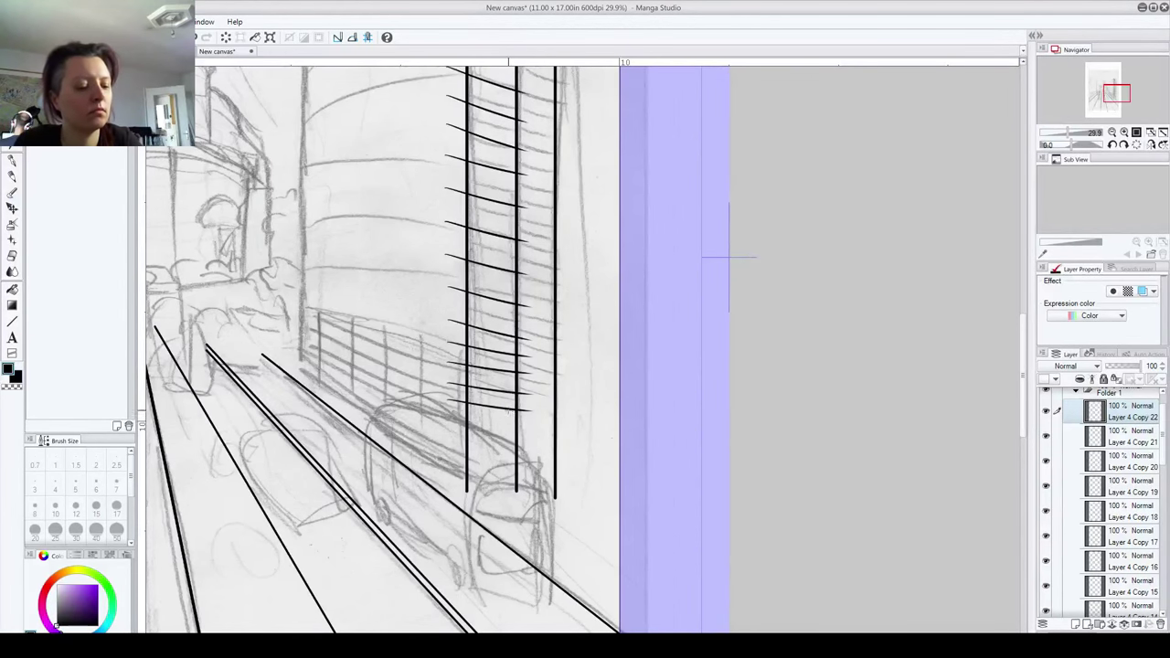
pyautogui.hotkey('ctrl', 't')
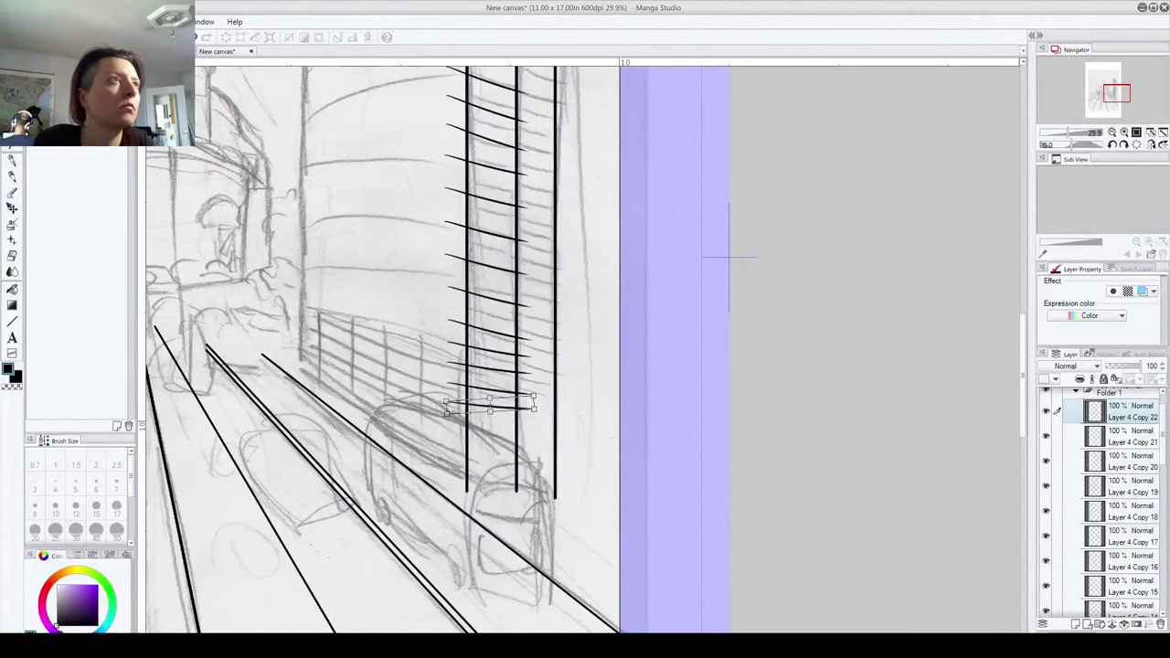
pyautogui.press('k')
pyautogui.click(530, 249)
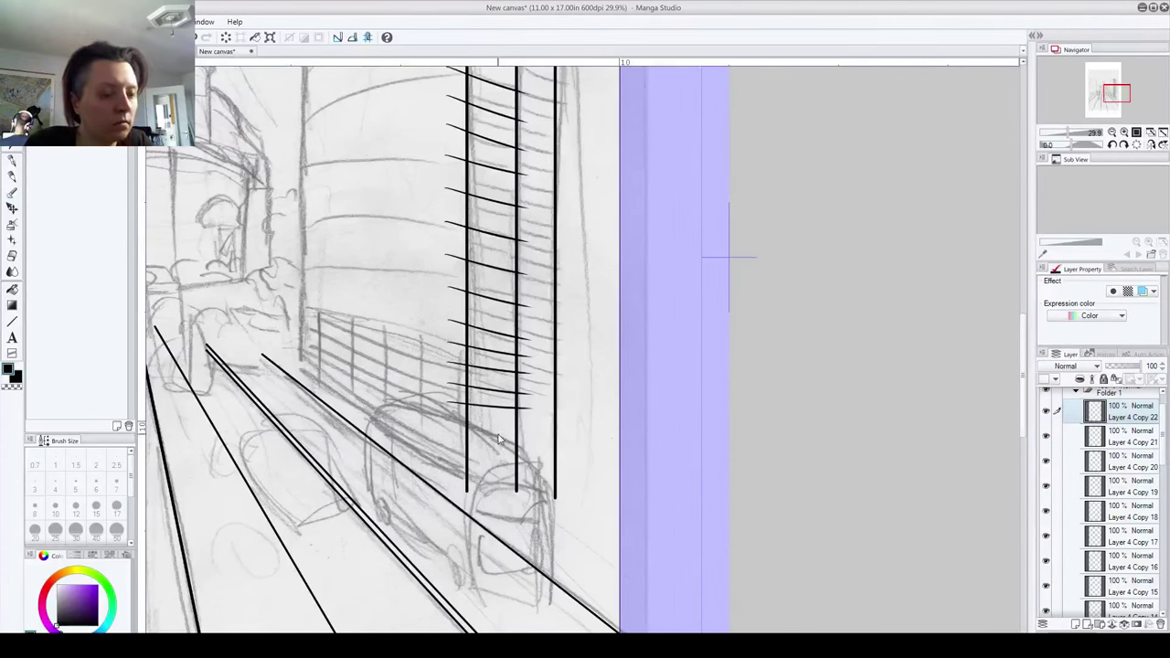
pyautogui.moveTo(495, 407); pyautogui.dragTo(496, 413)
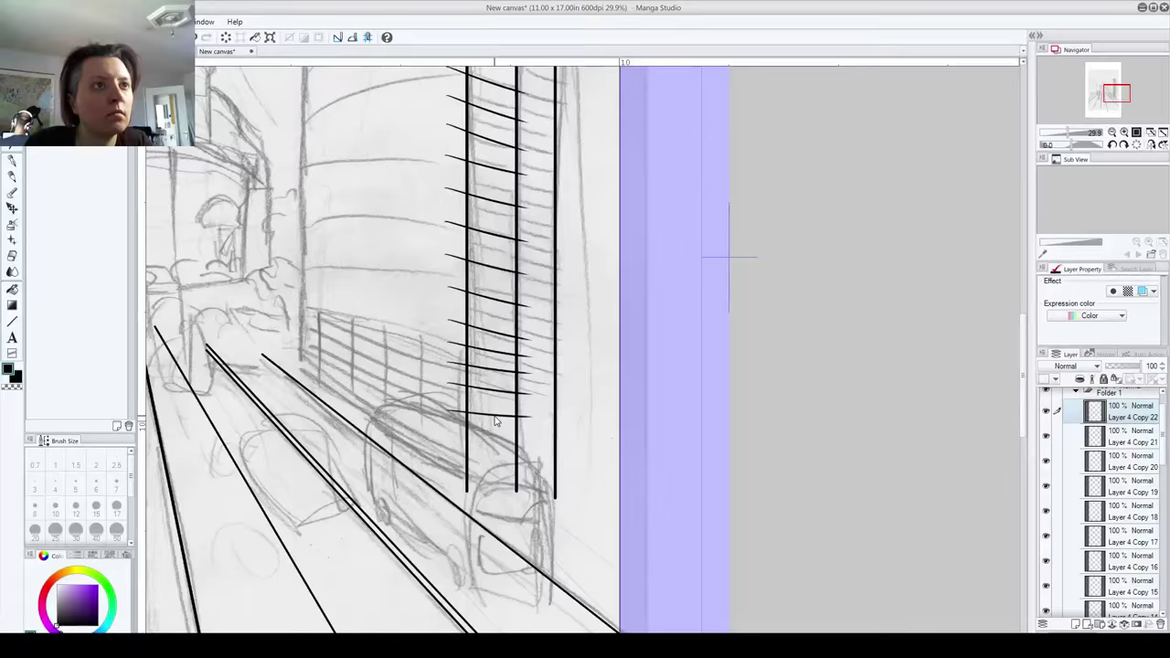
# Step: Adjust the position of Layer 4 Copy 21's line, and slightly flatten and raise Layer 4 Copy 18's line to even out the floors
pyautogui.click(1132, 439)
pyautogui.moveTo(503, 391); pyautogui.dragTo(512, 401)
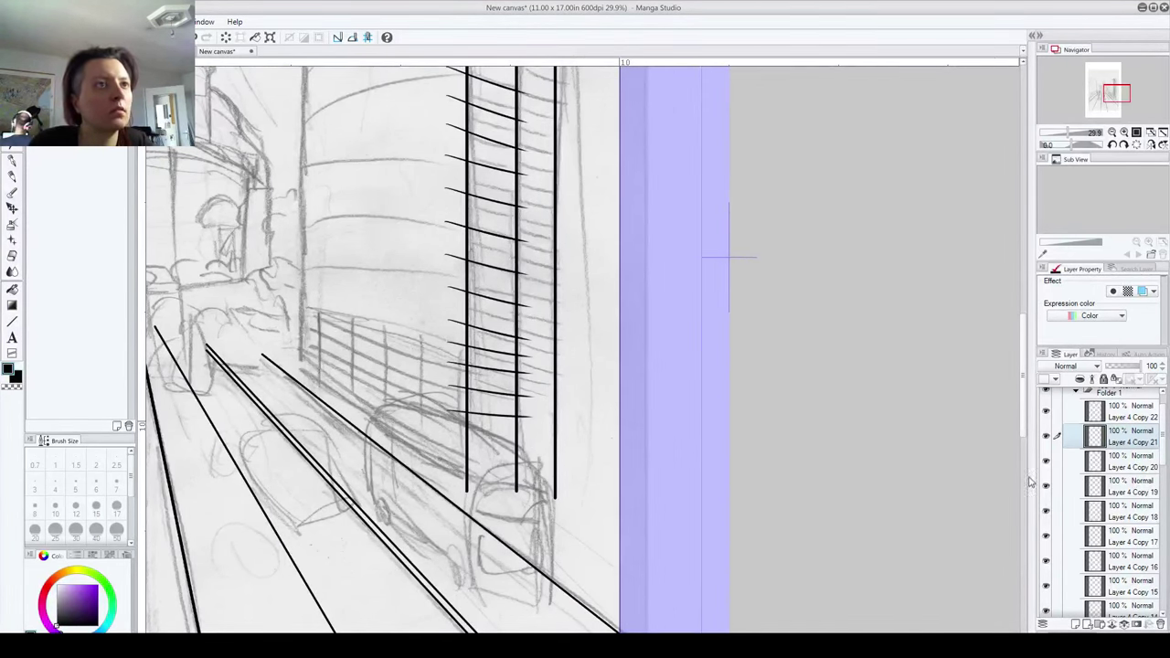
pyautogui.click(1047, 513)
pyautogui.click(1048, 513)
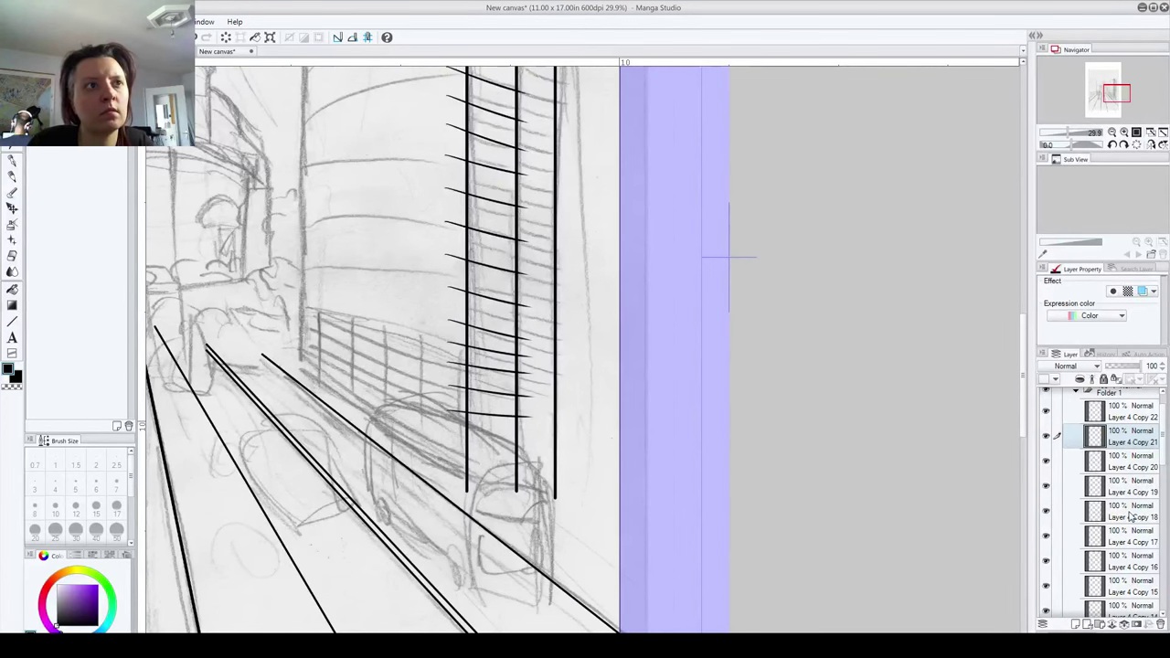
pyautogui.click(1132, 516)
pyautogui.hotkey('ctrl', 't')
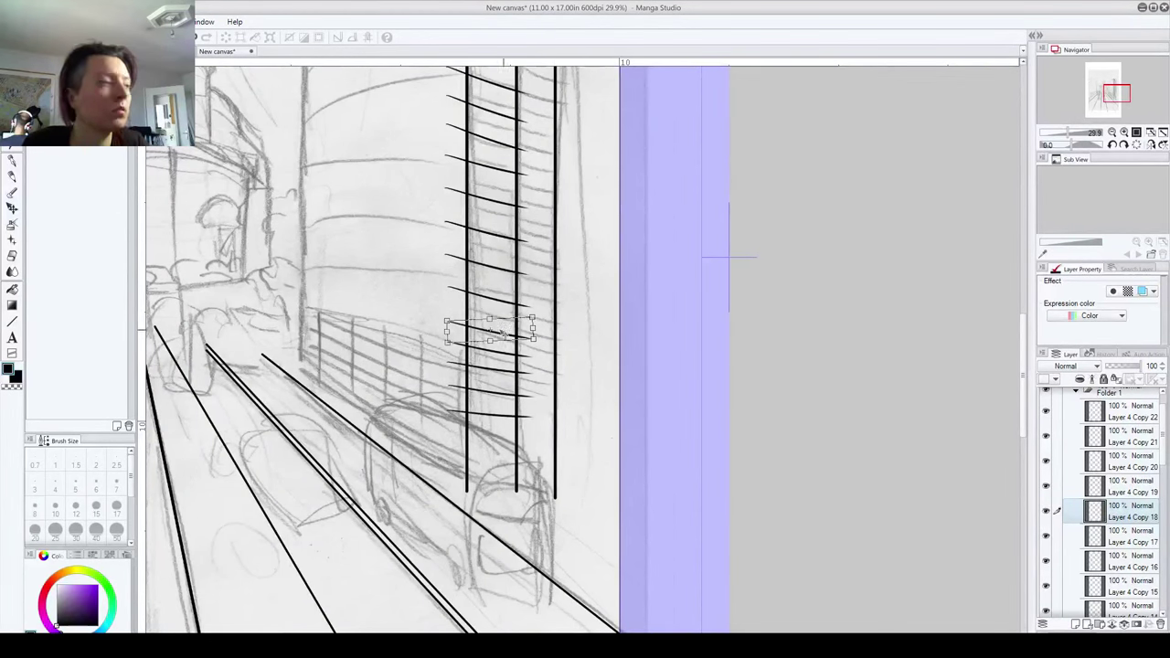
pyautogui.press('Return')
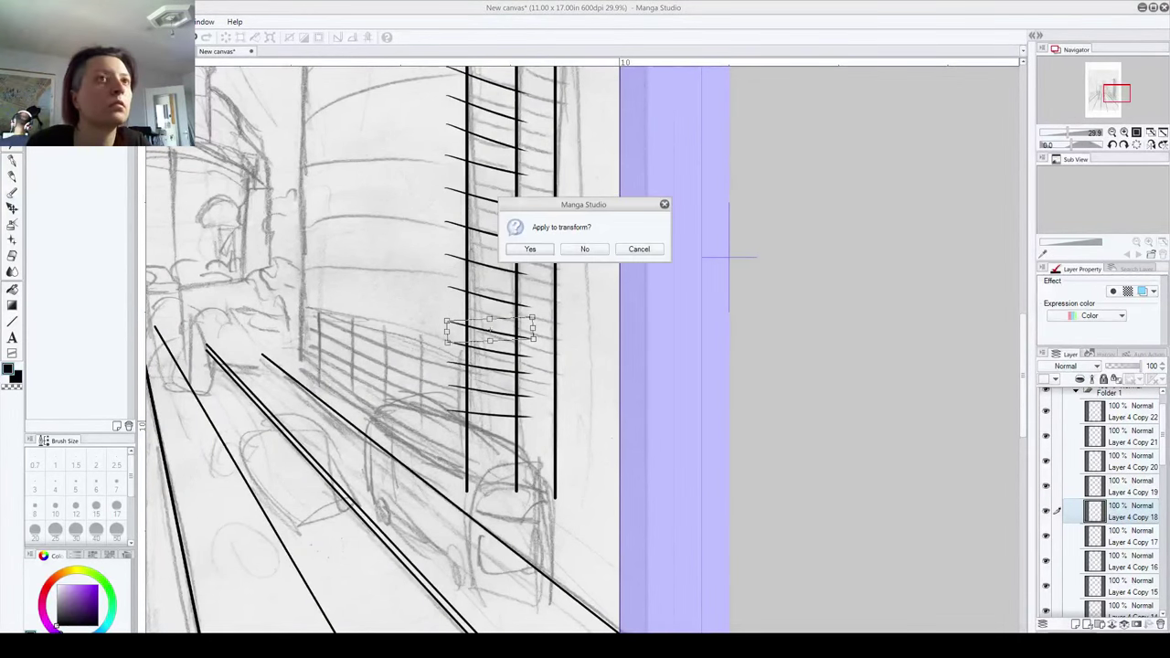
pyautogui.click(529, 249)
pyautogui.moveTo(489, 345); pyautogui.dragTo(498, 334)
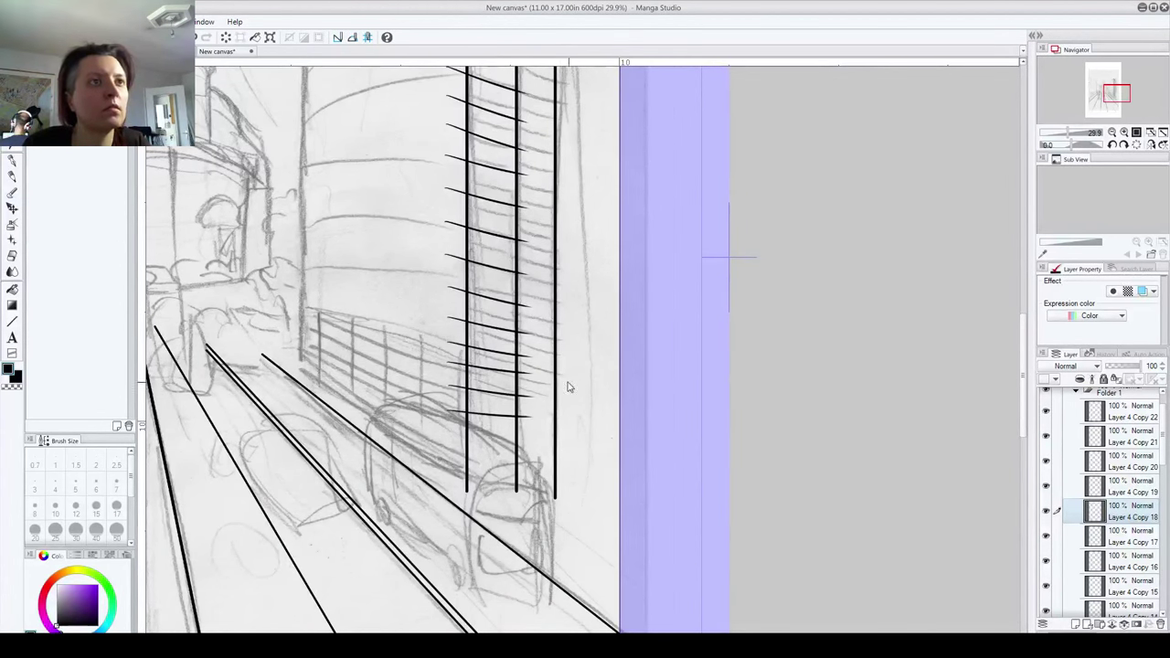
pyautogui.click(1135, 491)
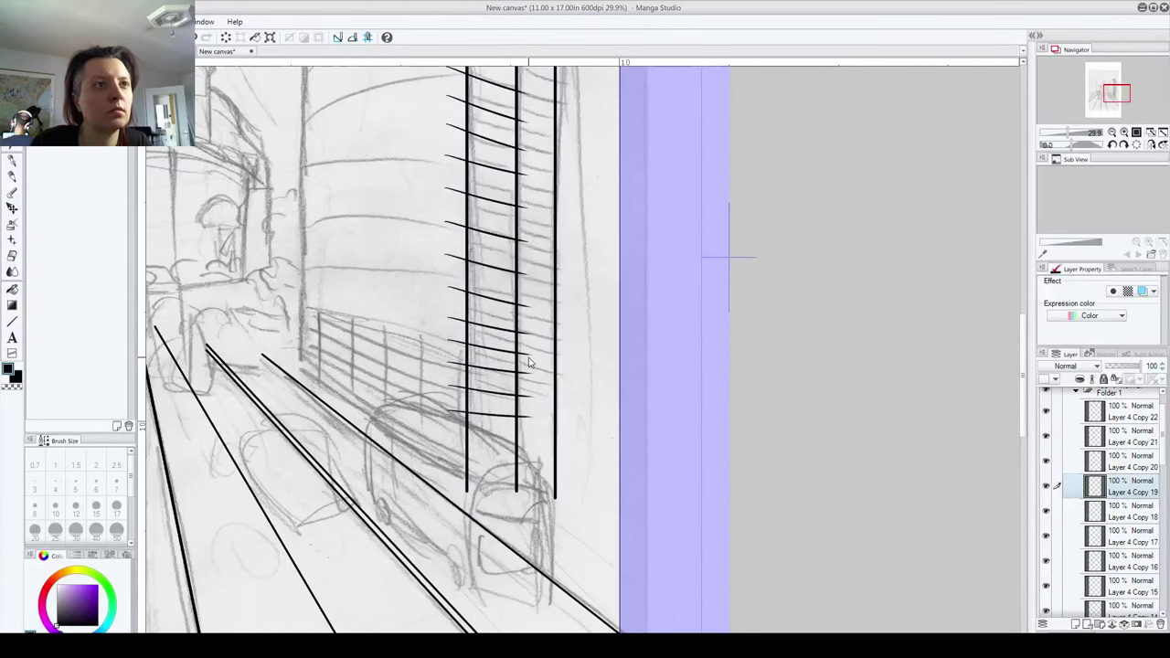
# Step: Duplicate Layer 4 Copy 22's line twice in succession, placing each copy one floor further down the building
pyautogui.click(1139, 414)
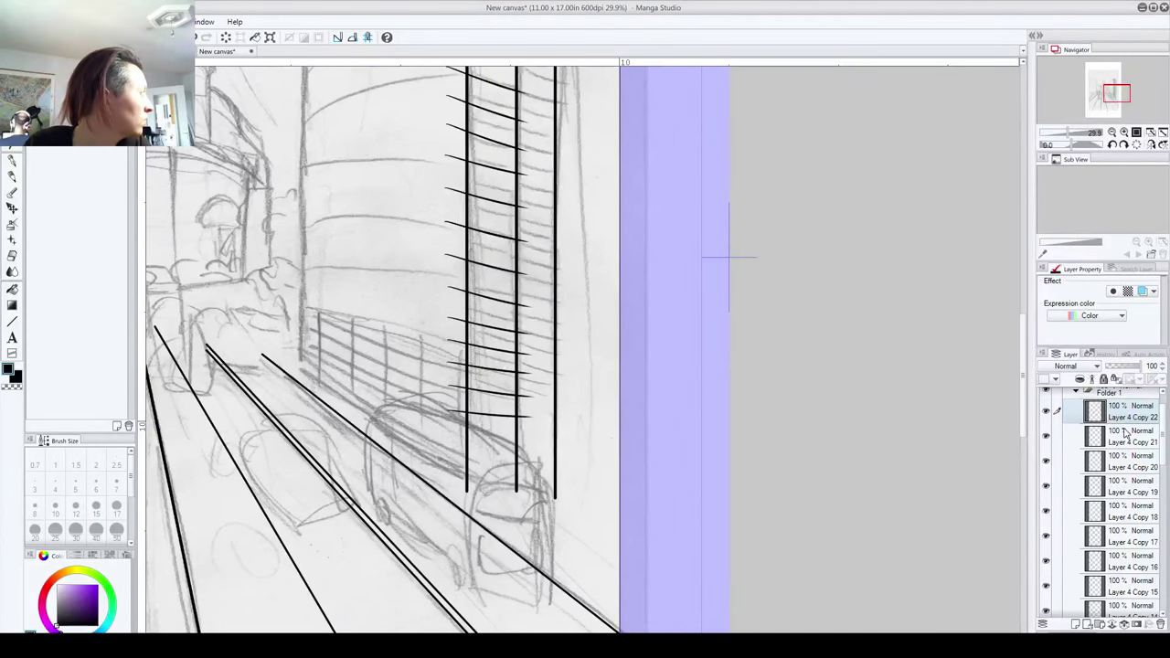
pyautogui.moveTo(1132, 422); pyautogui.dragTo(1081, 624)
pyautogui.moveTo(502, 419); pyautogui.dragTo(501, 446)
pyautogui.moveTo(1135, 401); pyautogui.dragTo(1077, 624)
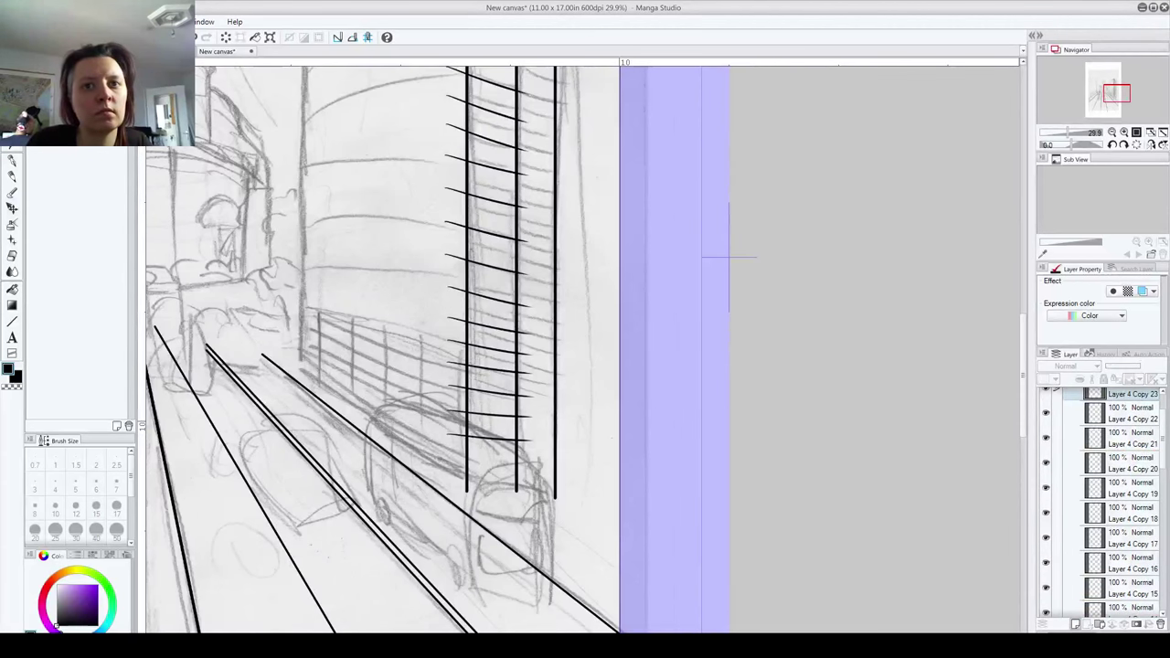
pyautogui.moveTo(498, 439); pyautogui.dragTo(499, 464)
# Step: Duplicate Layer 4 Copy 24 and place its line as the lowest floor, near the lower ends of the vertical building lines
pyautogui.moveTo(1119, 395); pyautogui.dragTo(1119, 614)
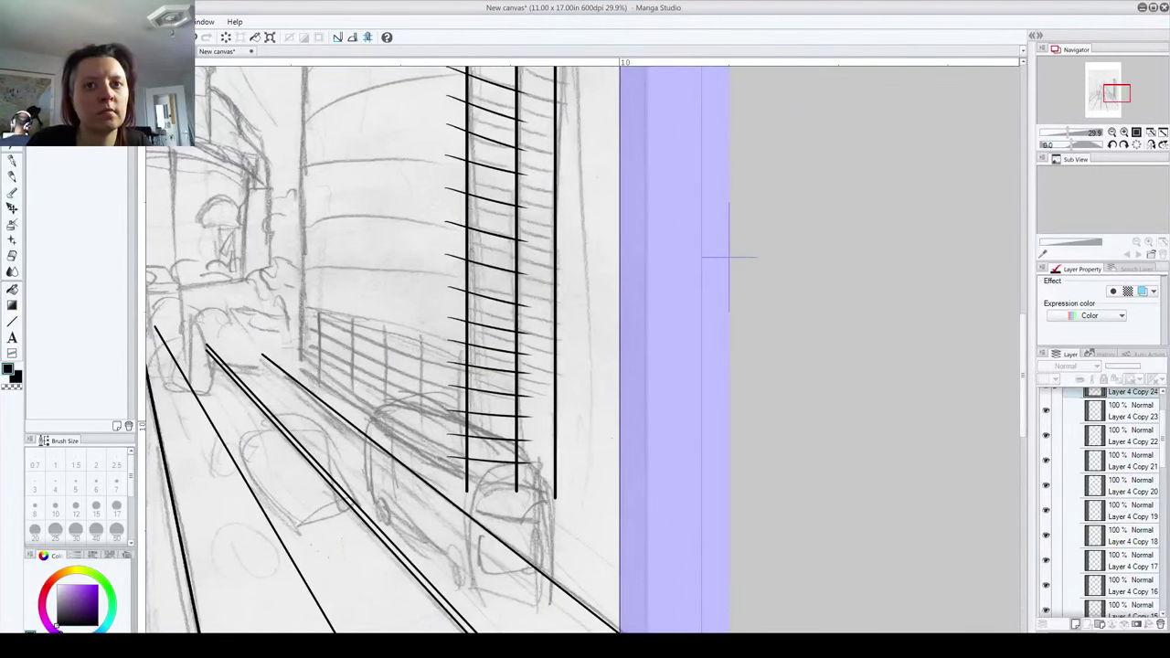
pyautogui.moveTo(508, 462)
pyautogui.mouseDown()
pyautogui.moveTo(513, 476)
pyautogui.moveTo(540, 462)
pyautogui.mouseUp()
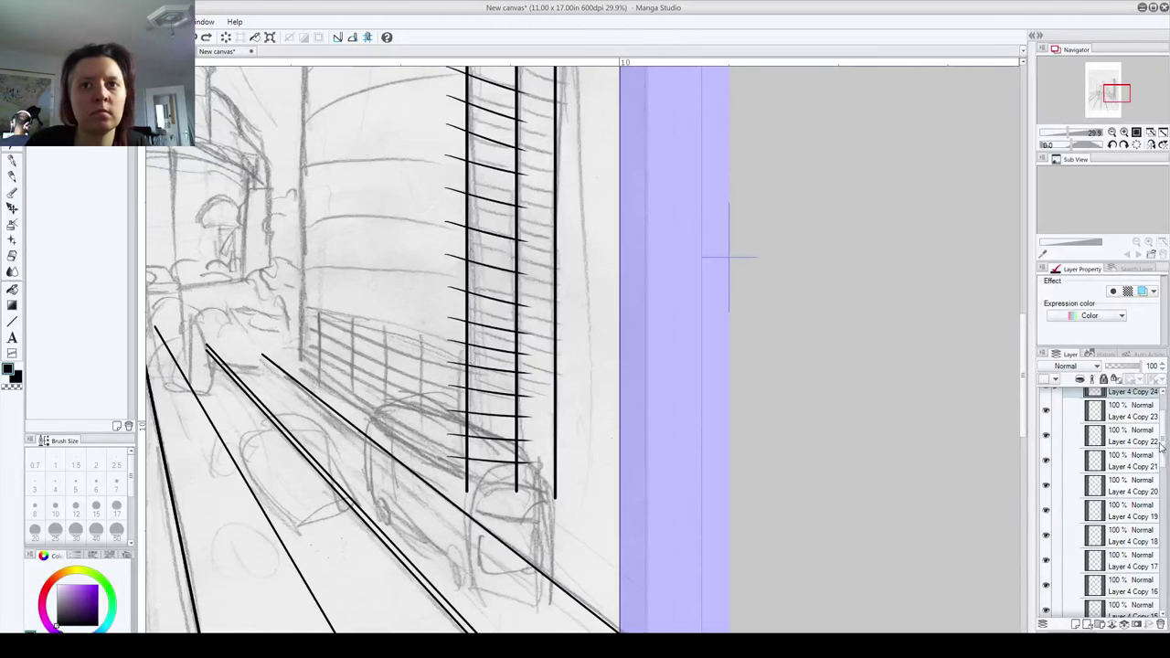
pyautogui.scroll(2, 1134, 442)
pyautogui.moveTo(1133, 442); pyautogui.dragTo(1076, 625)
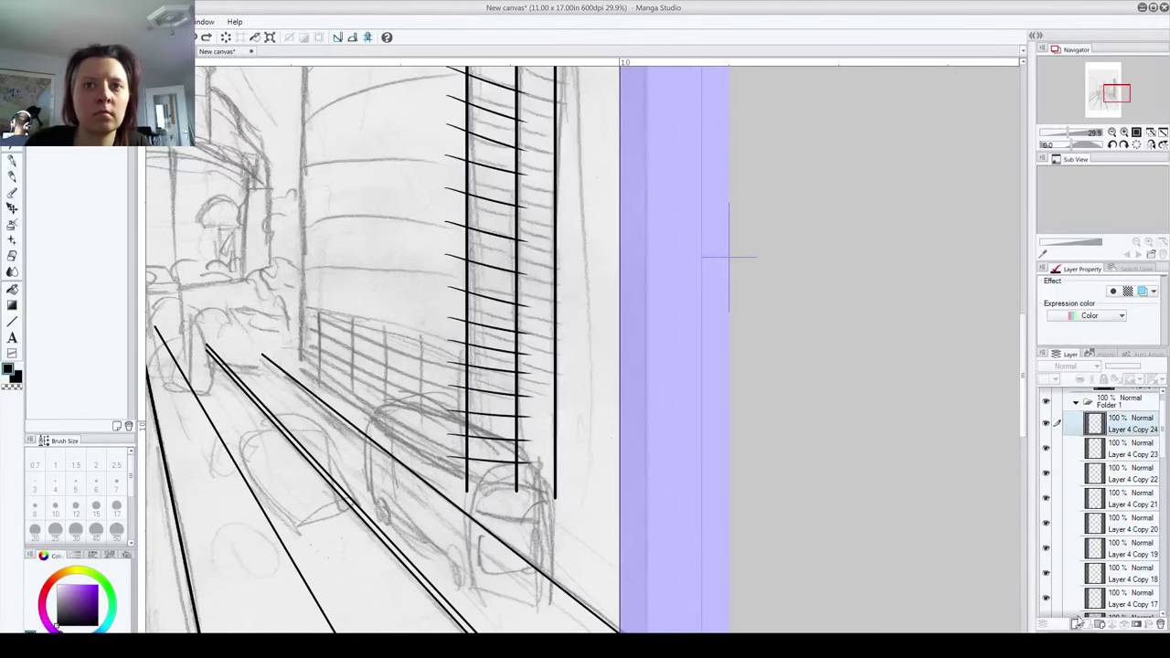
pyautogui.moveTo(525, 465); pyautogui.dragTo(528, 492)
pyautogui.scroll(-3, 604, 439)
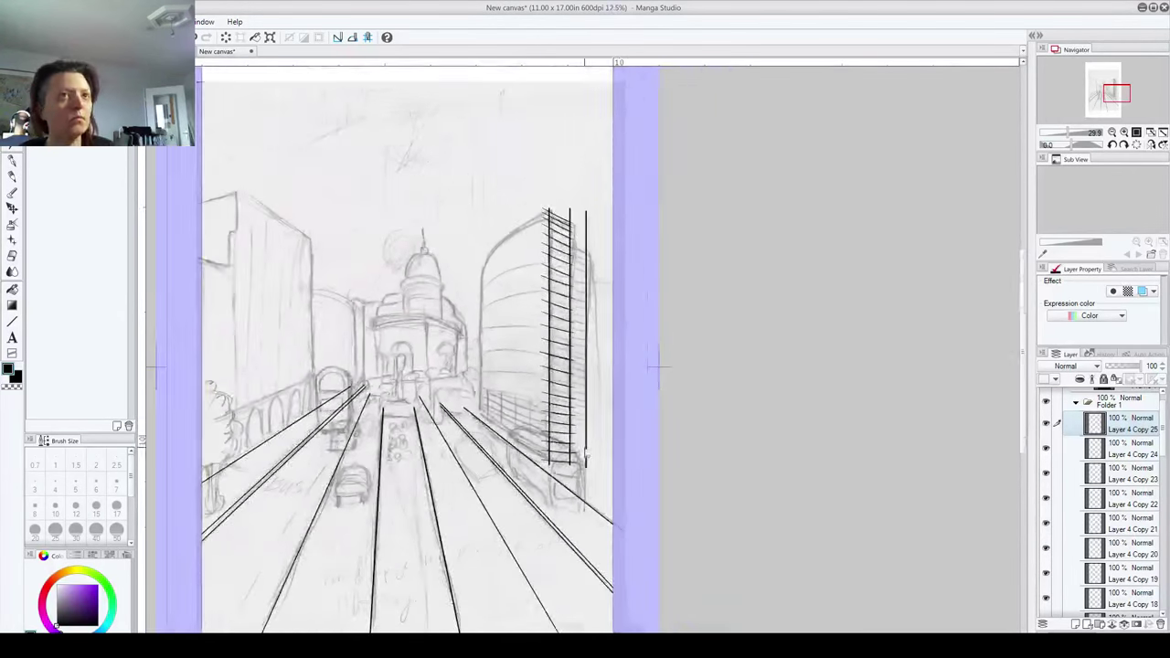
pyautogui.scroll(1, 532, 404)
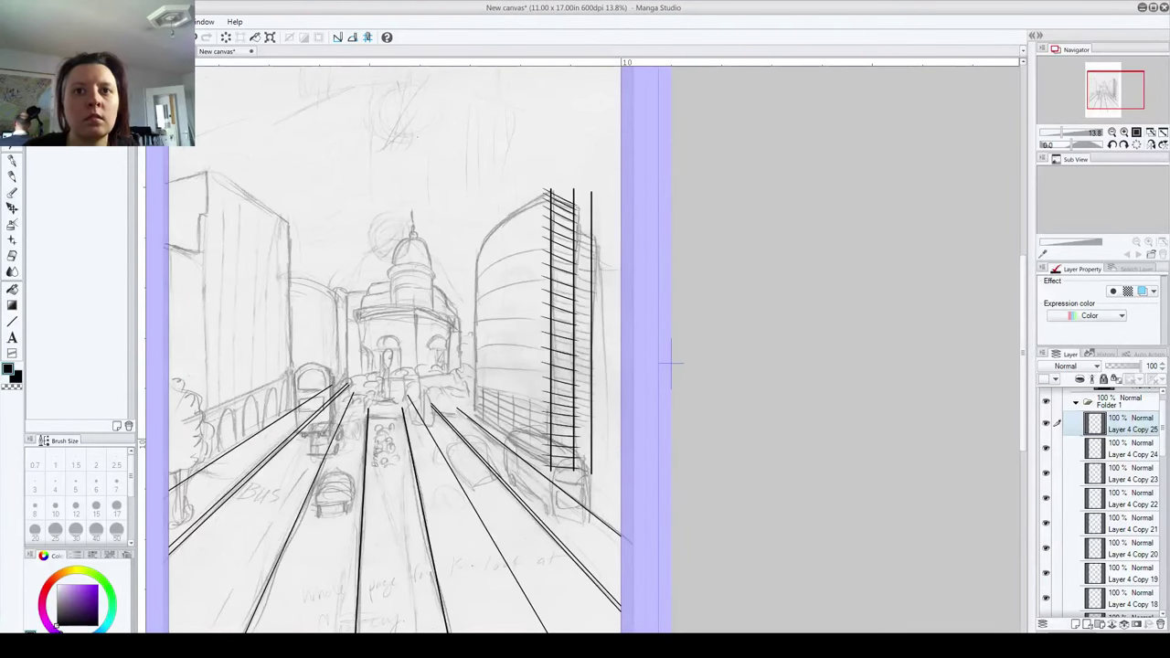
pyautogui.doubleClick(796, 18)
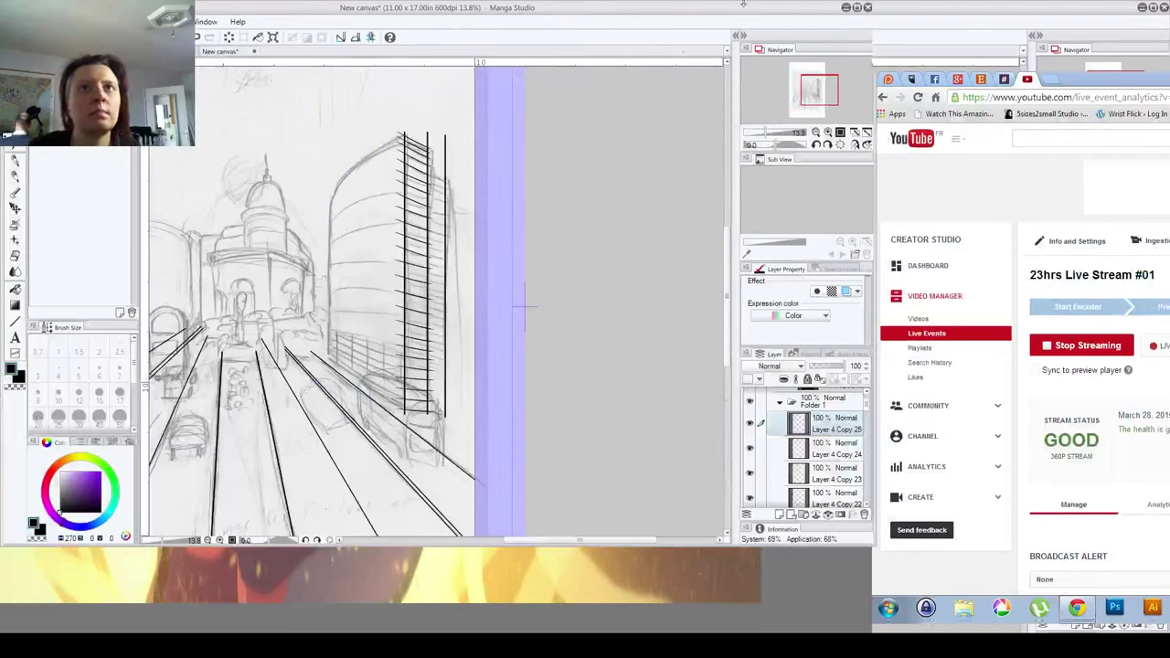
pyautogui.click(856, 8)
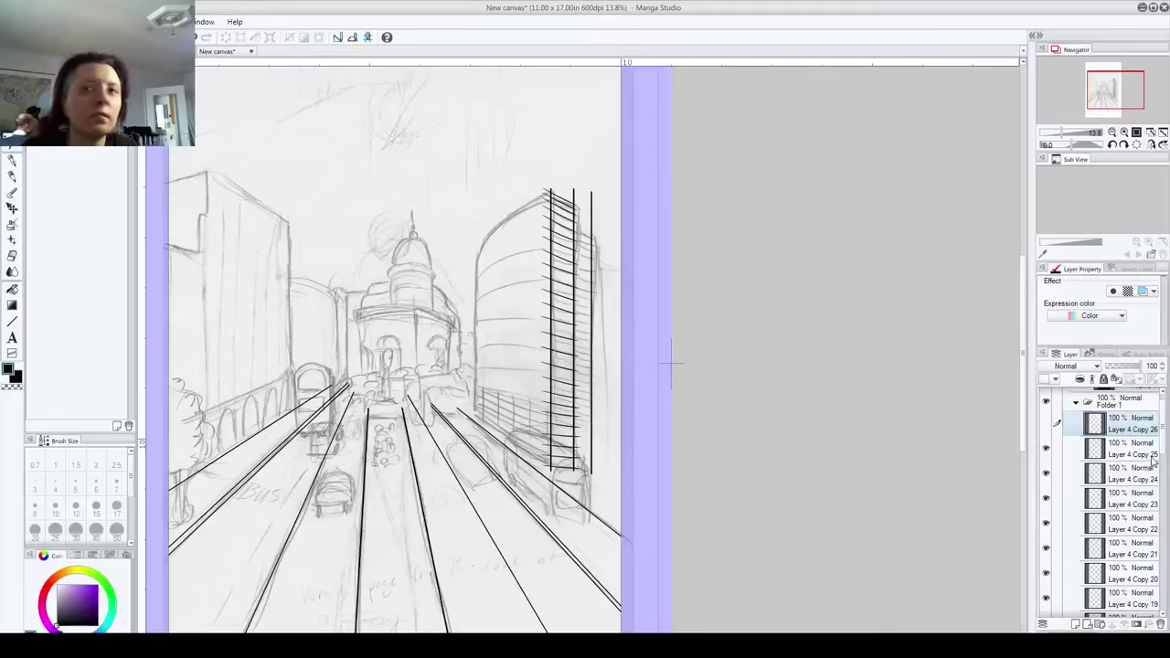
# Step: Merge the floor line layers one after another from Layer 4 Copy 25 down into Layer 4, keeping the hidden Layer 4 Copy 26 separate
pyautogui.scroll(-10, 1150, 512)
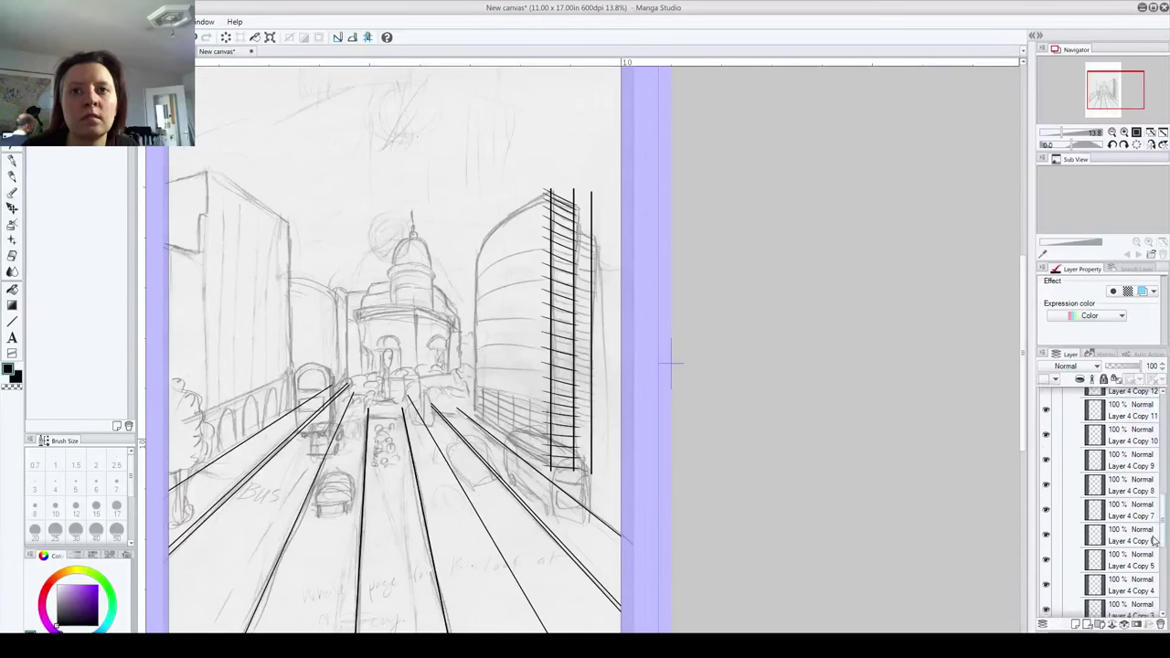
pyautogui.scroll(-3, 1153, 572)
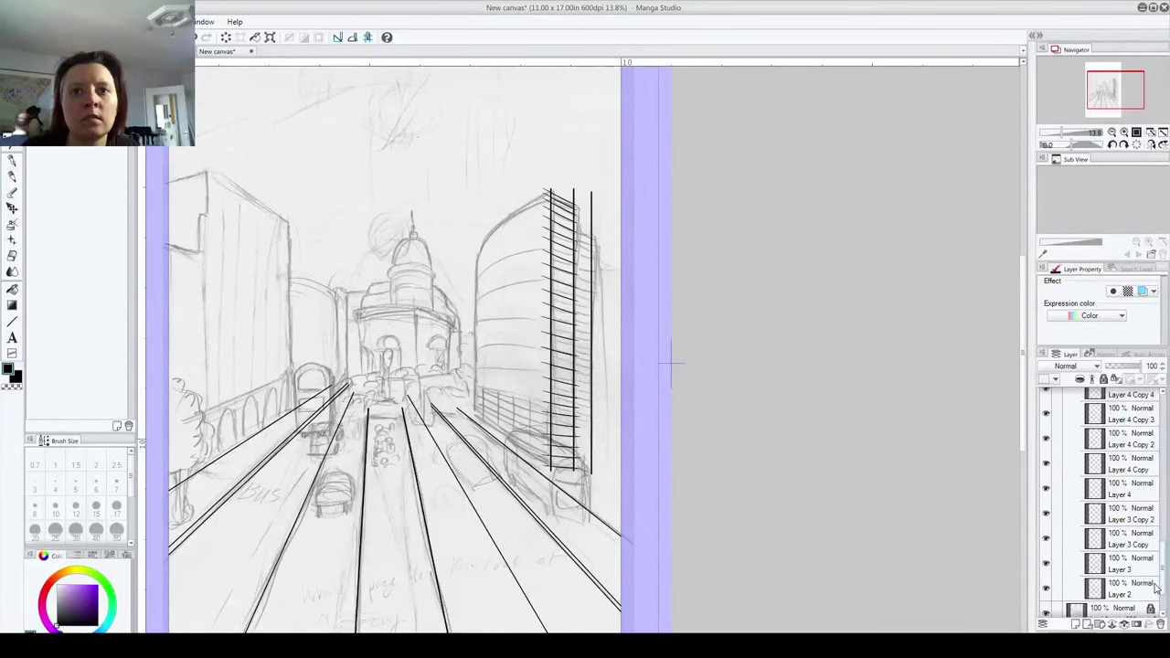
pyautogui.moveTo(1164, 560); pyautogui.dragTo(1164, 410)
pyautogui.hotkey('ctrl', 'e')
pyautogui.hotkey('ctrl', 'e')
pyautogui.hotkey('ctrl', 'e')
pyautogui.hotkey('ctrl', 'e')
pyautogui.hotkey('ctrl', 'e')
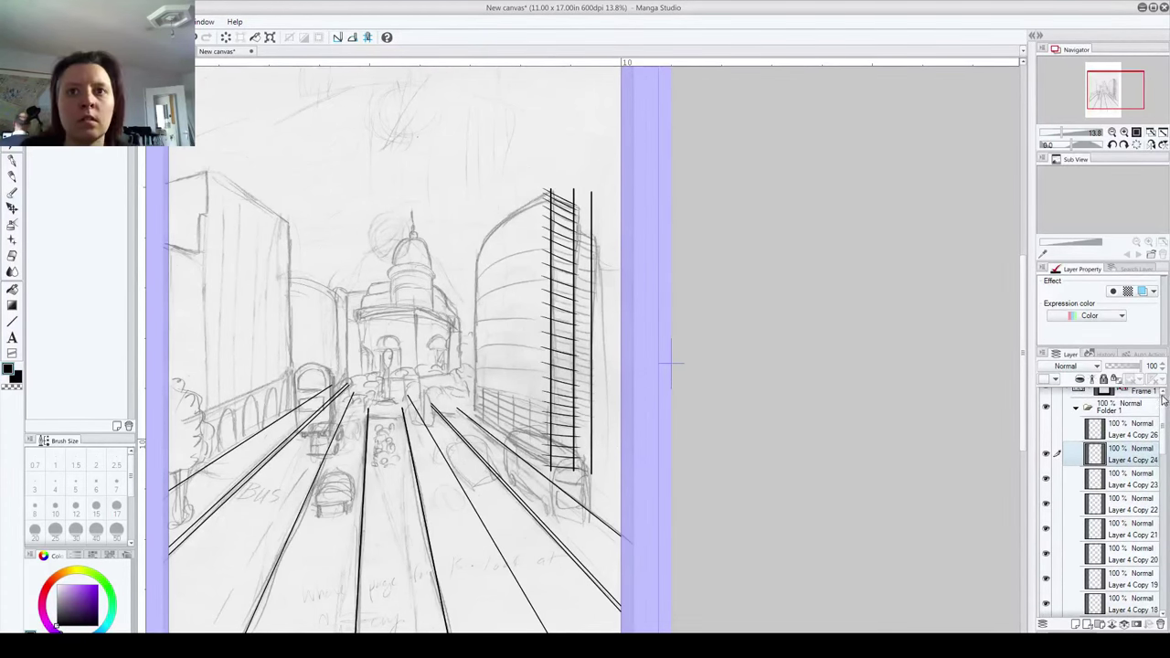
pyautogui.scroll(-2, 1158, 404)
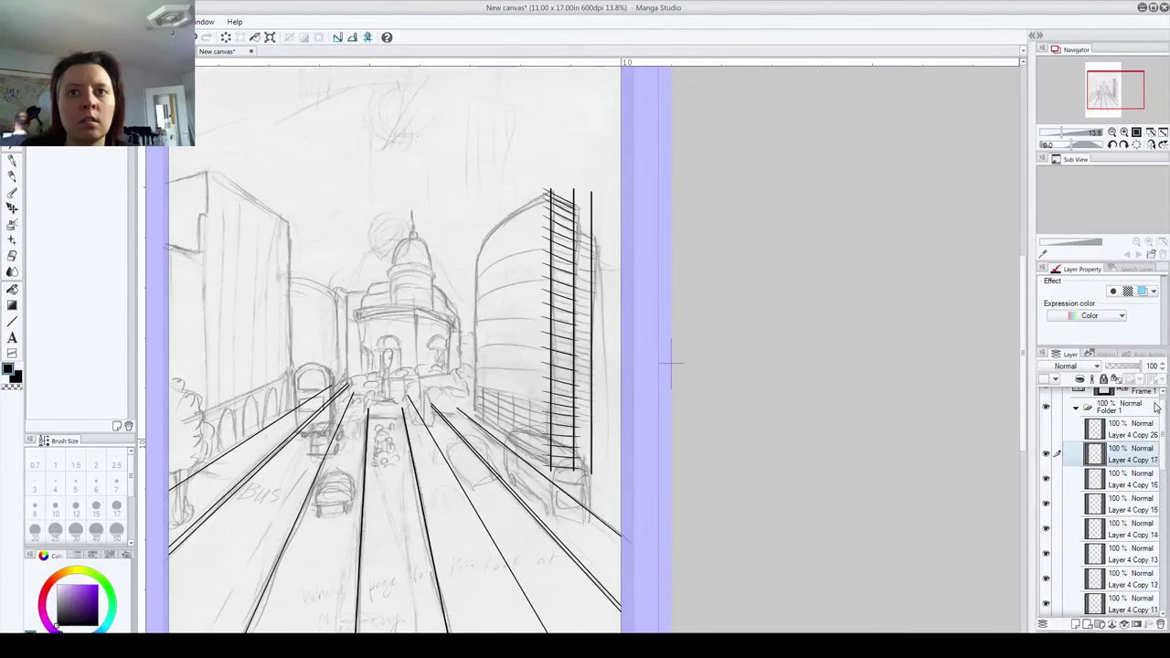
pyautogui.scroll(-2, 1155, 408)
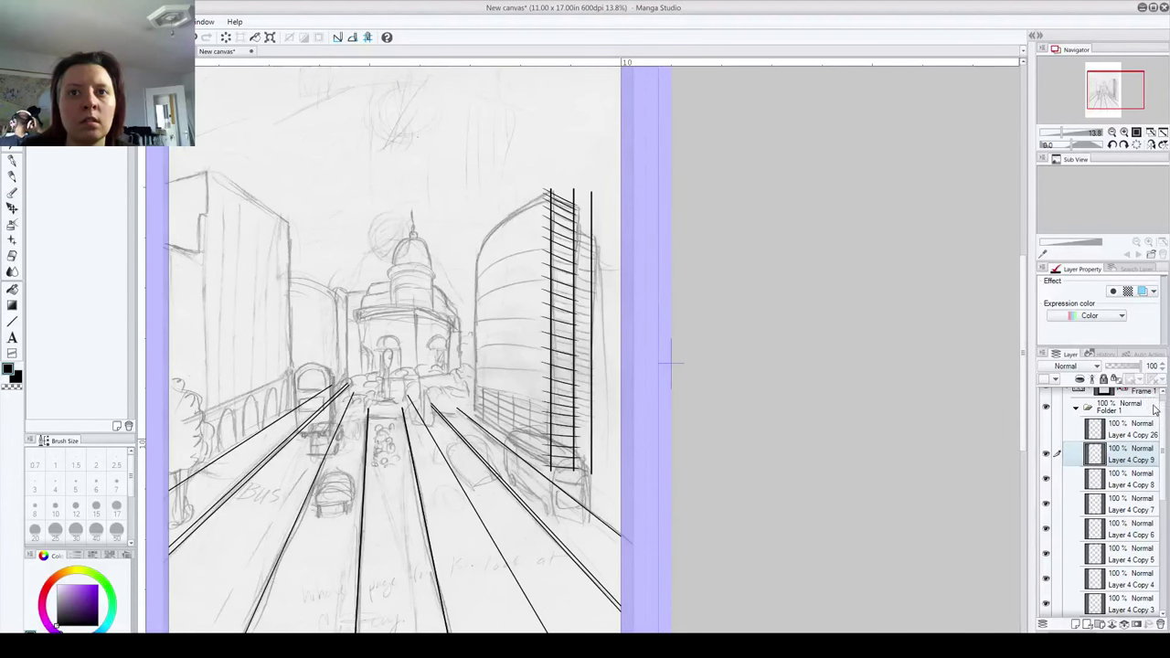
pyautogui.scroll(-3, 1155, 411)
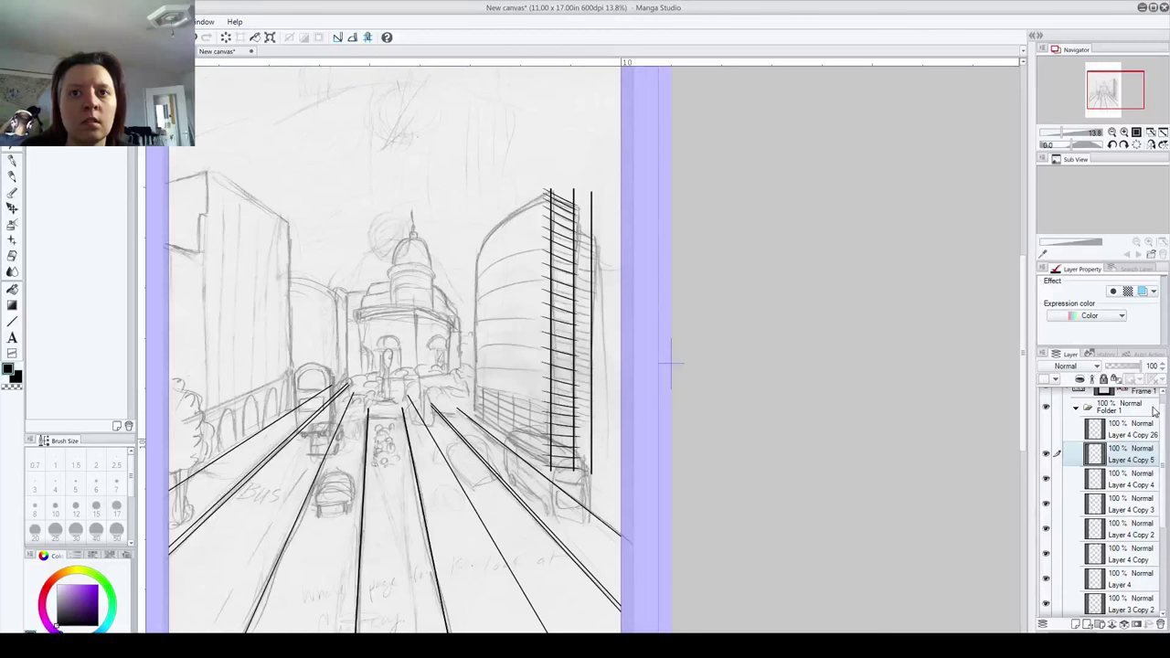
pyautogui.scroll(-2, 1155, 413)
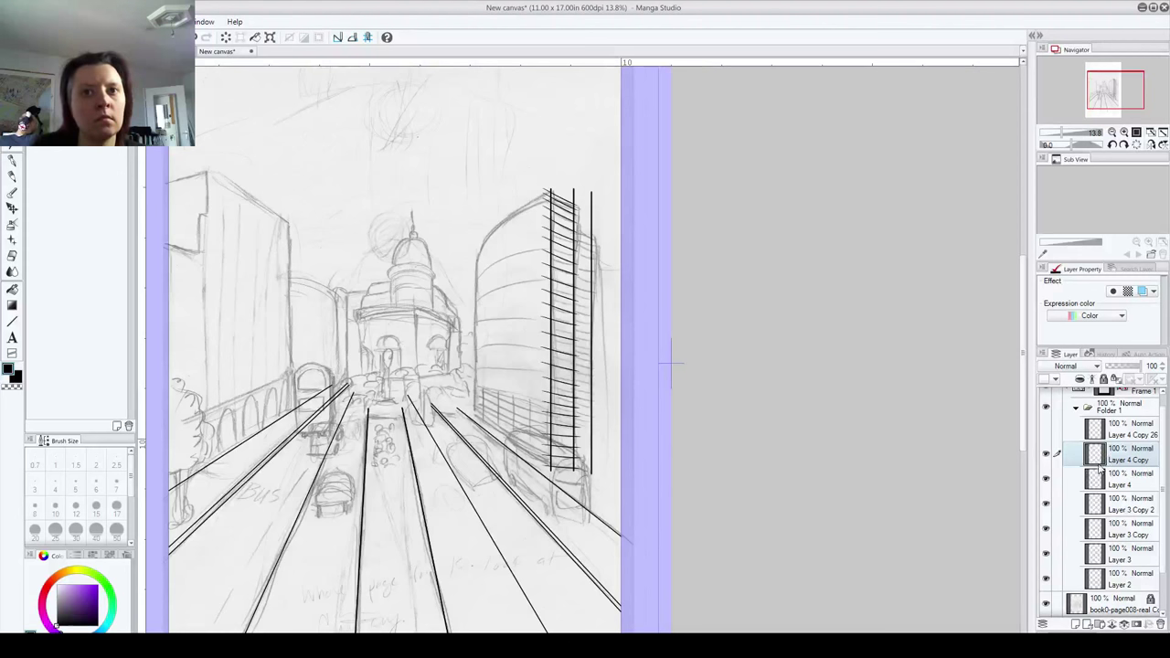
pyautogui.hotkey('ctrl', 'e')
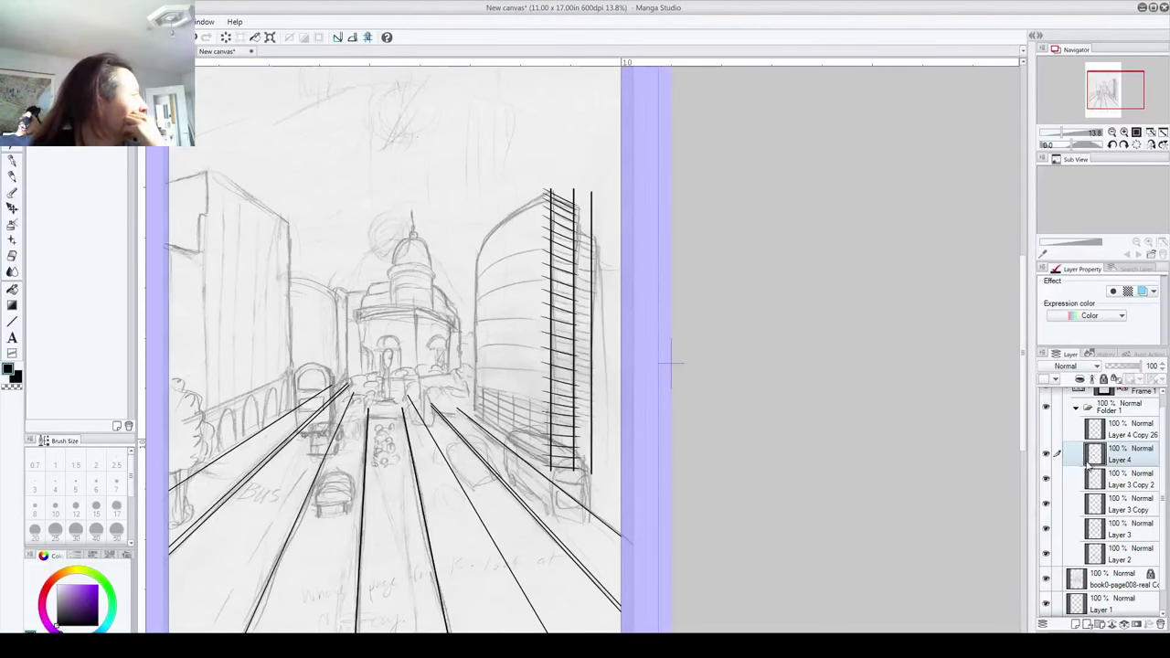
# Step: Duplicate Layer 4's floor lines and move the copy right and down across the tower's second facade, between the middle and right vertical lines
pyautogui.moveTo(1142, 462); pyautogui.dragTo(1076, 624)
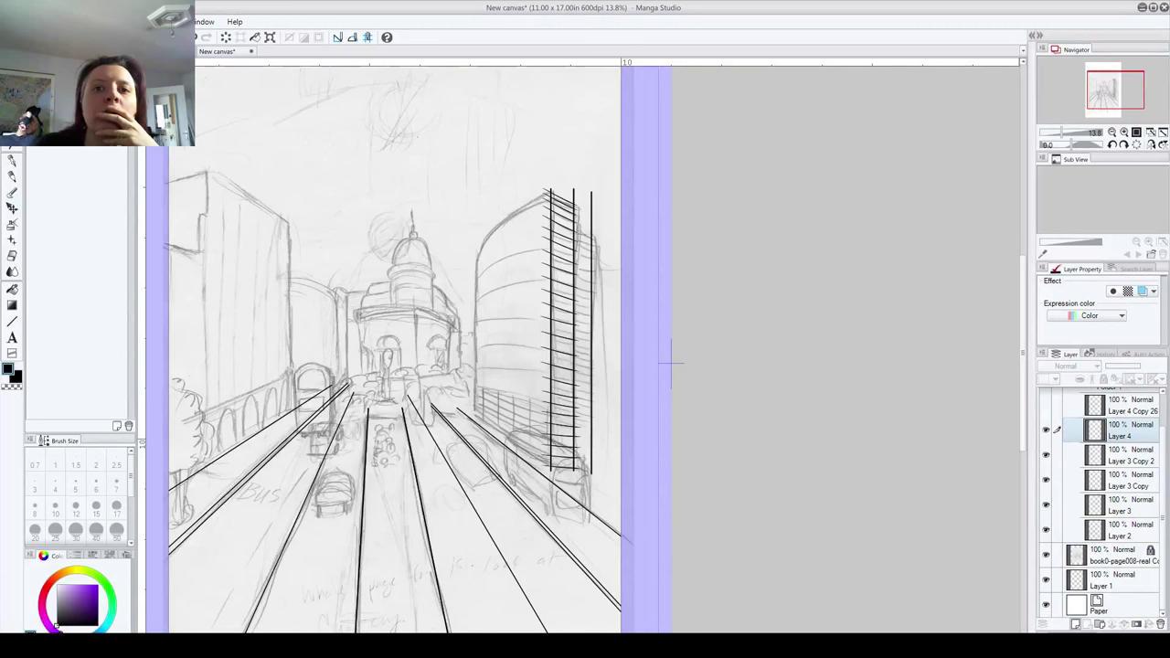
pyautogui.hotkey('ctrl', 'j')
pyautogui.moveTo(564, 391)
pyautogui.mouseDown()
pyautogui.moveTo(595, 437)
pyautogui.moveTo(559, 440)
pyautogui.moveTo(589, 444)
pyautogui.moveTo(586, 419)
pyautogui.mouseUp()
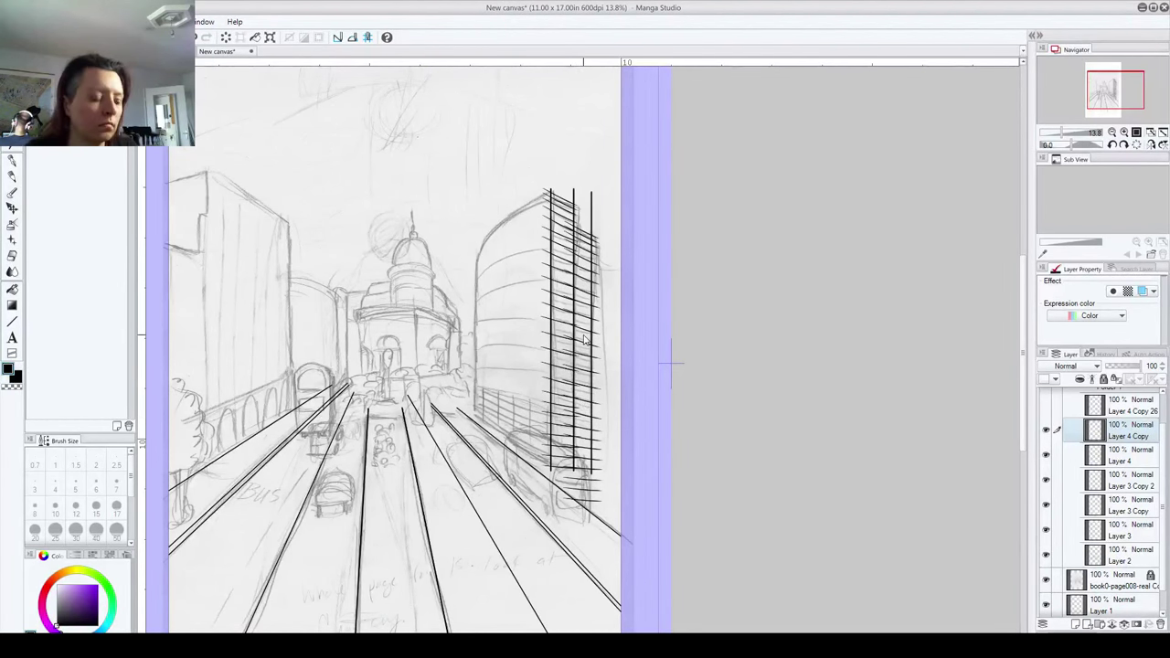
# Step: Scale down Layer 4 Copy's floor lines slightly so they end nearer the foot of the tower, and apply the transformation
pyautogui.hotkey('ctrl', 't')
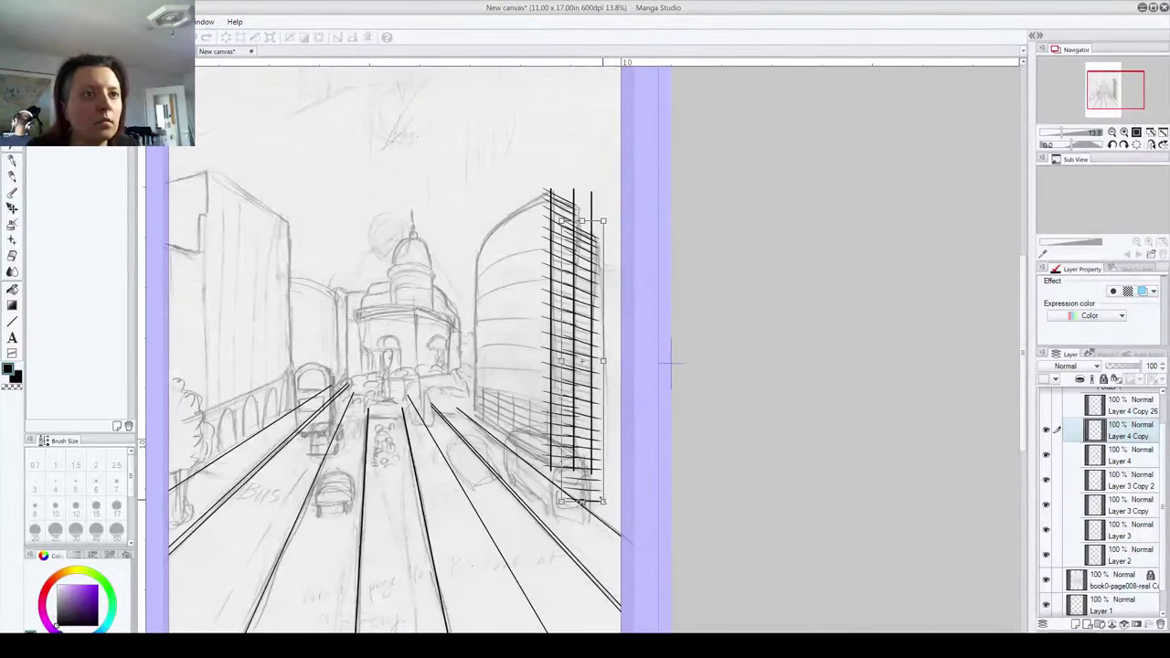
pyautogui.moveTo(603, 501); pyautogui.dragTo(600, 486)
pyautogui.moveTo(583, 439); pyautogui.dragTo(585, 438)
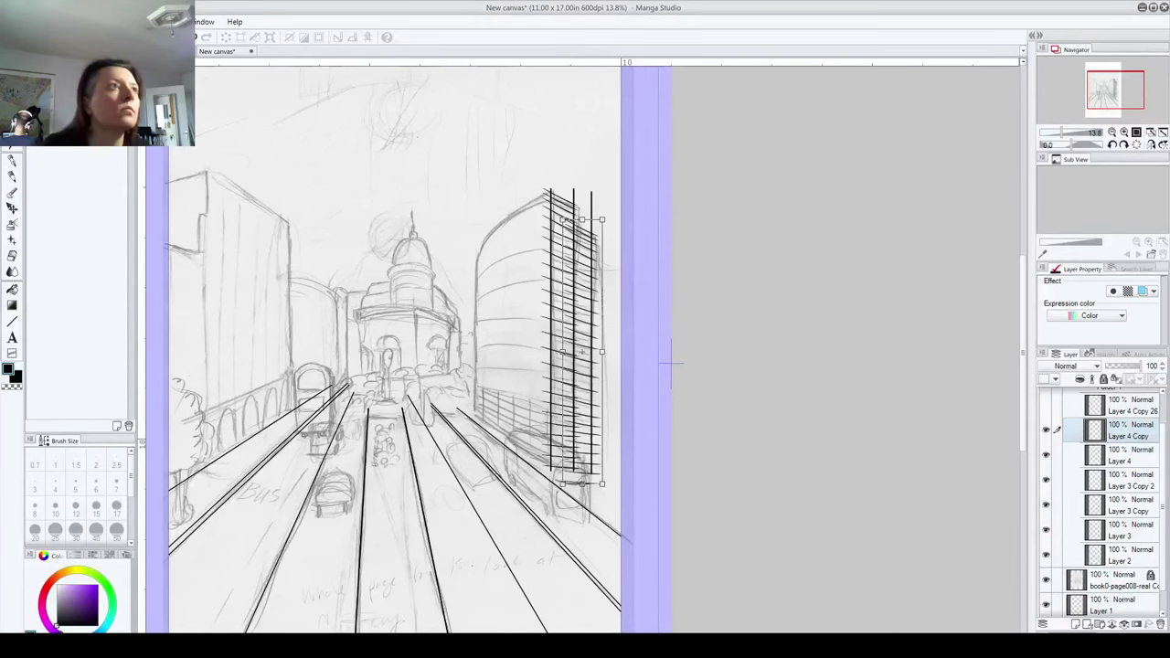
pyautogui.press('p')
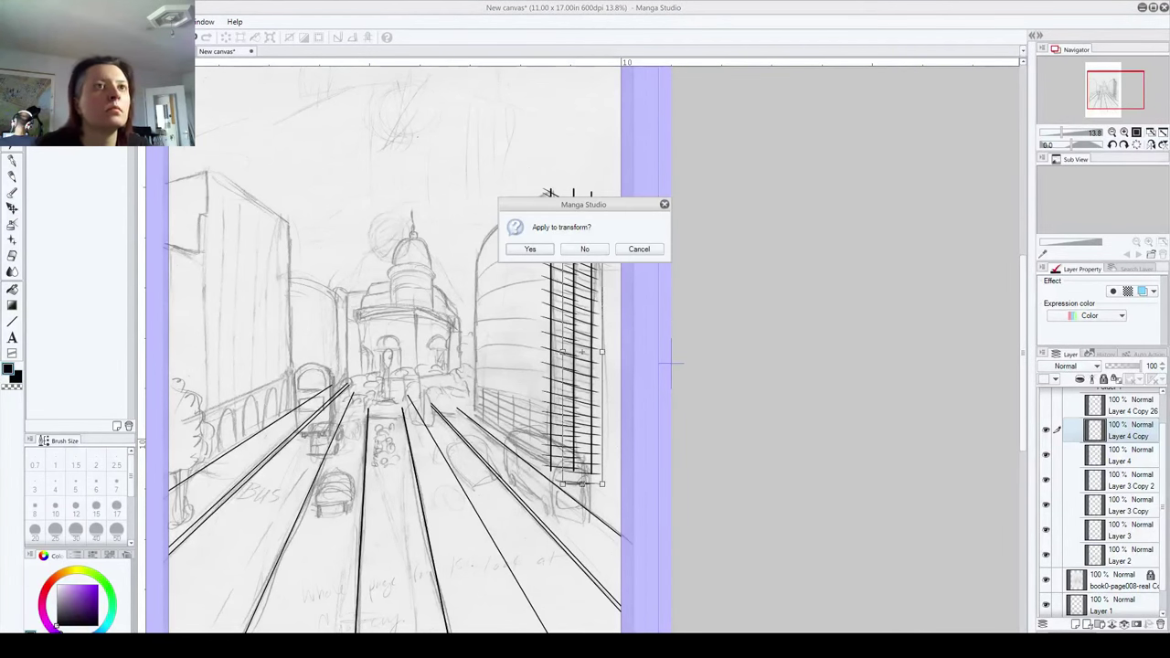
pyautogui.click(531, 249)
# Step: Outline the area outside the tower's right vertical line and clear Layer 4 Copy's floor line ends that overshoot it
pyautogui.press('m')
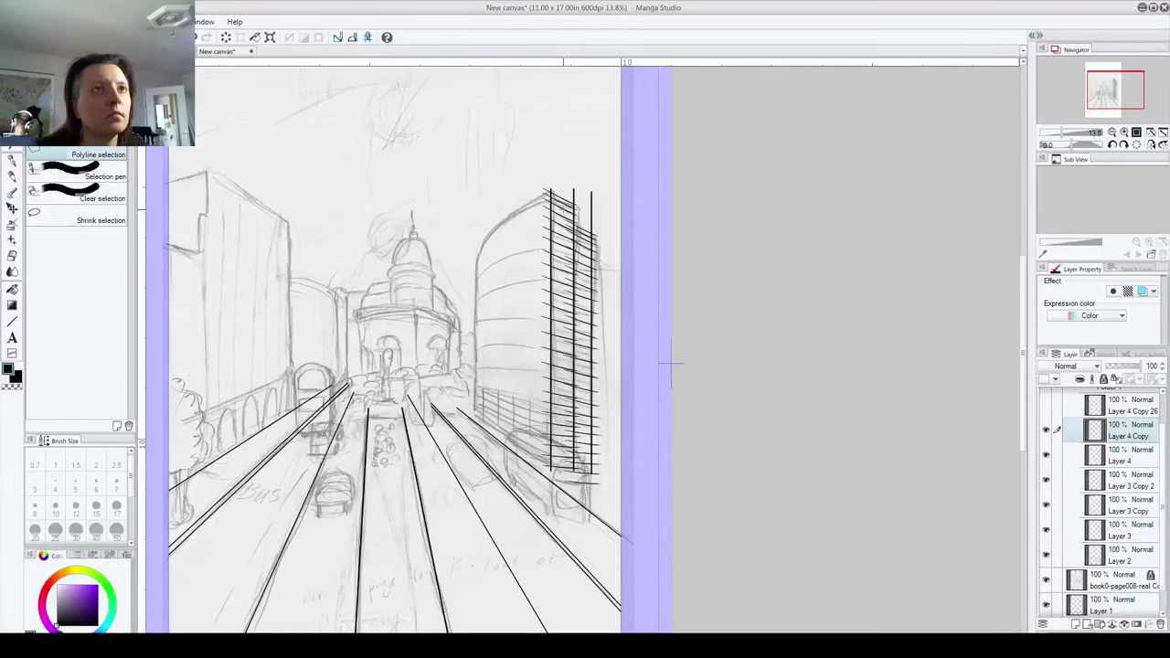
pyautogui.scroll(2, 611, 243)
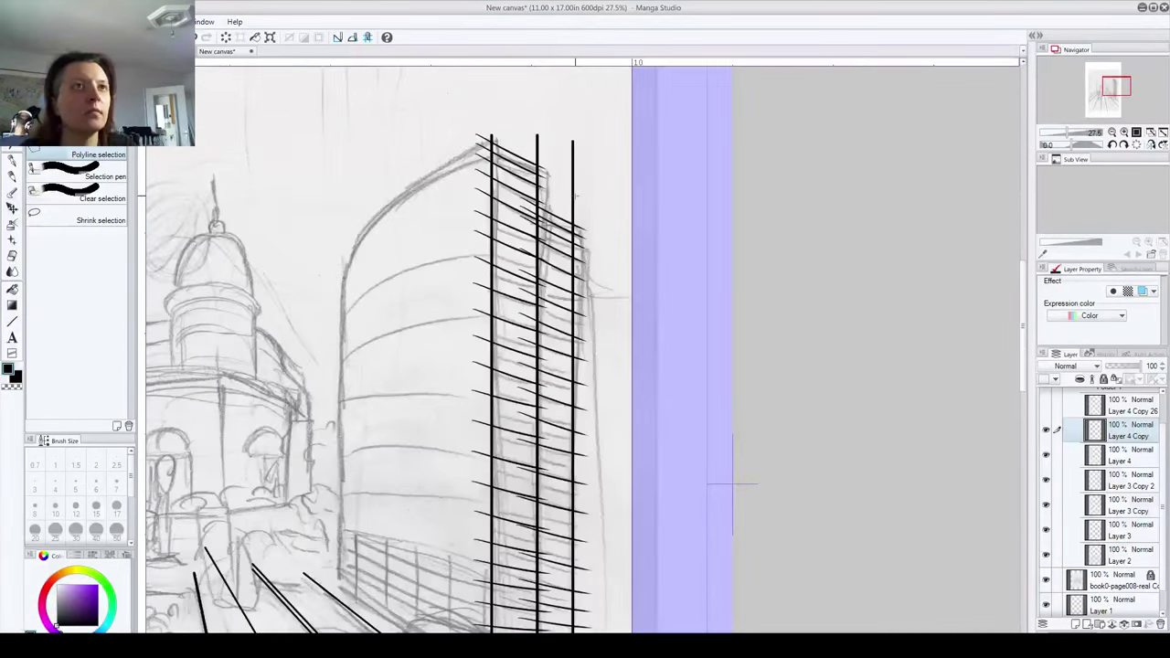
pyautogui.moveTo(732, 484); pyautogui.dragTo(731, 403)
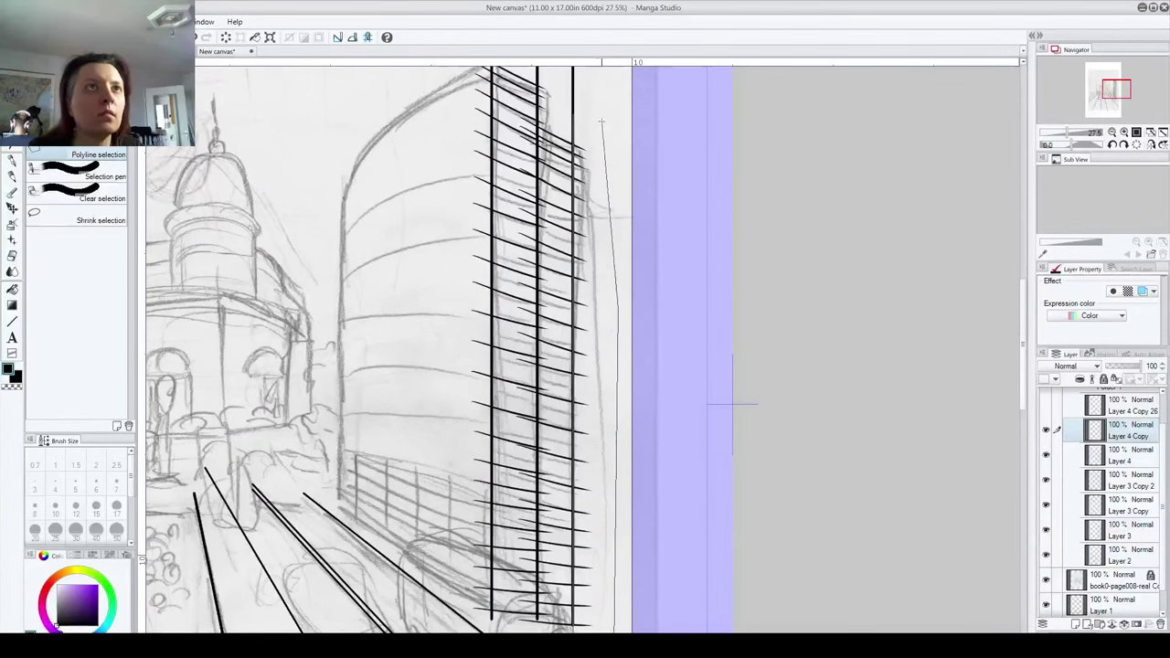
pyautogui.click(615, 629)
pyautogui.click(576, 116)
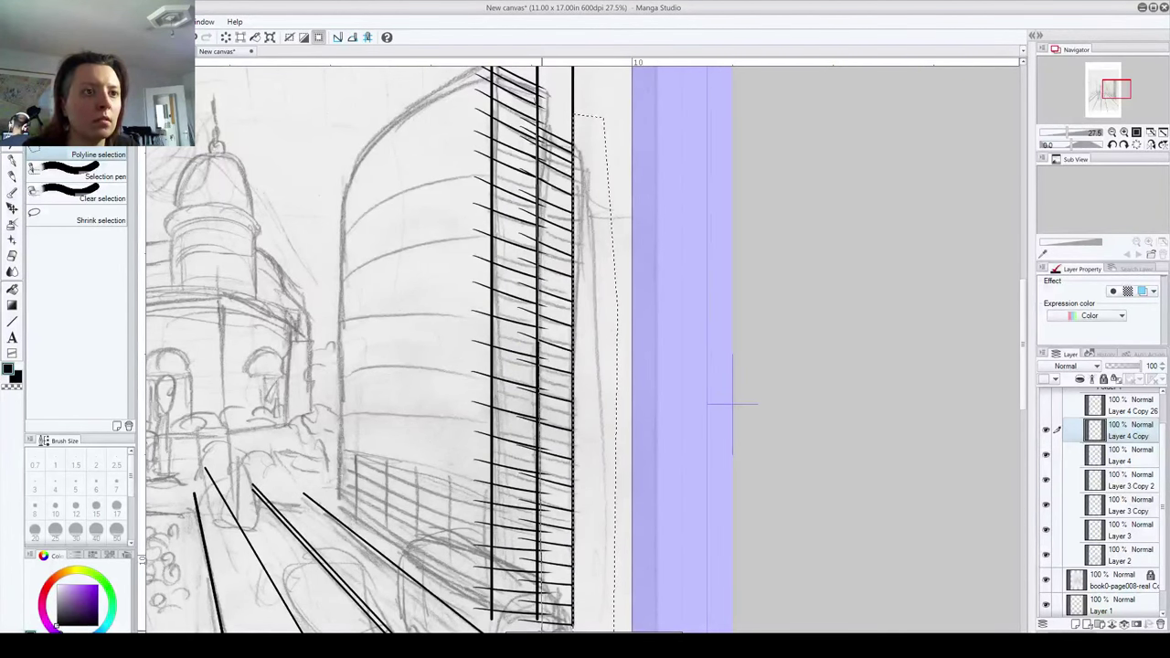
# Step: Outline the area left of the tower's middle vertical line, clear Layer 4 Copy's overhanging ends there, and deselect
pyautogui.click(536, 630)
pyautogui.click(491, 623)
pyautogui.click(436, 340)
pyautogui.click(469, 134)
pyautogui.doubleClick(535, 97)
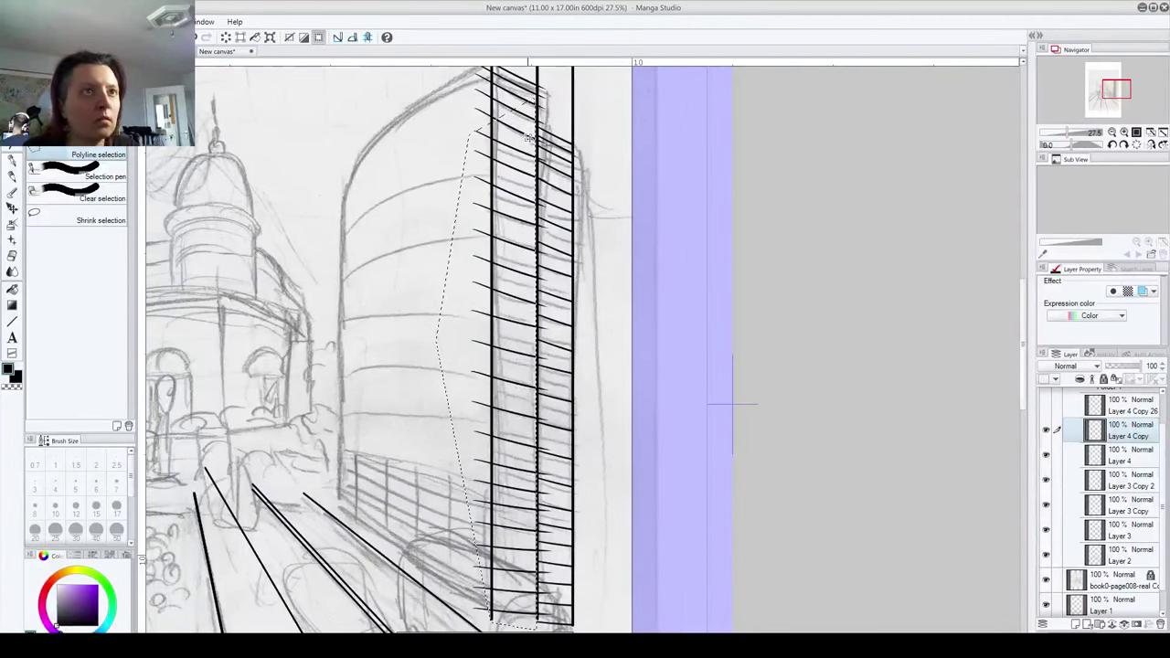
pyautogui.hotkey('ctrl', 'd')
# Step: On Layer 4, outline the area right of the tower's middle vertical line, clear the overshooting floor line ends, and deselect
pyautogui.moveTo(630, 454); pyautogui.dragTo(612, 352)
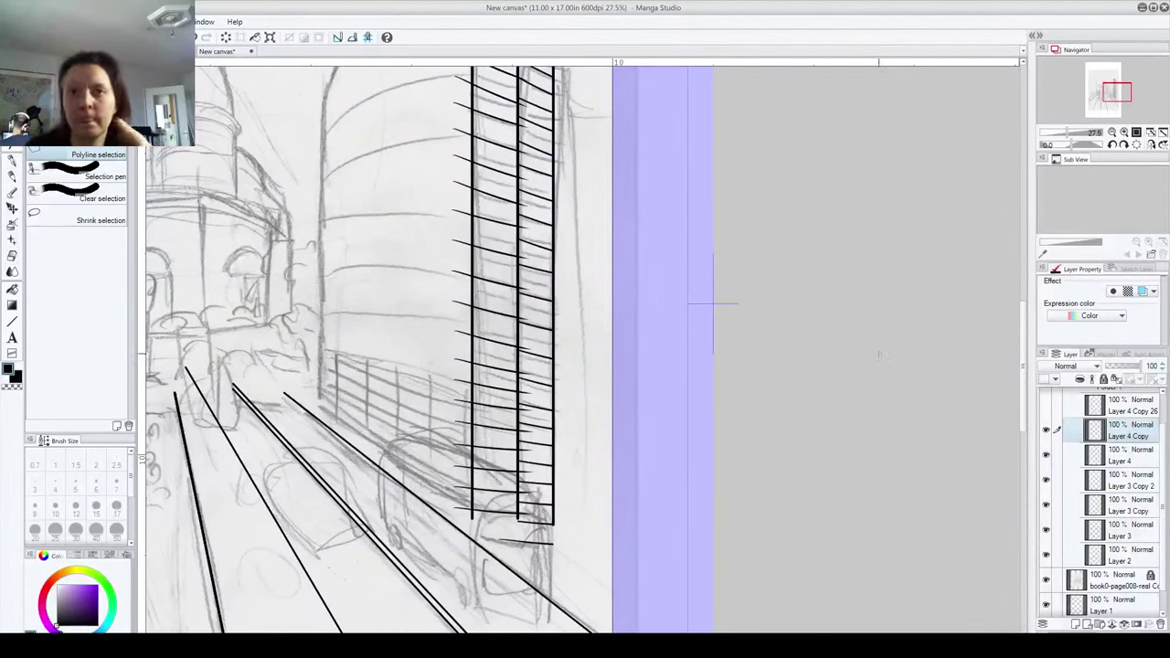
pyautogui.click(1132, 462)
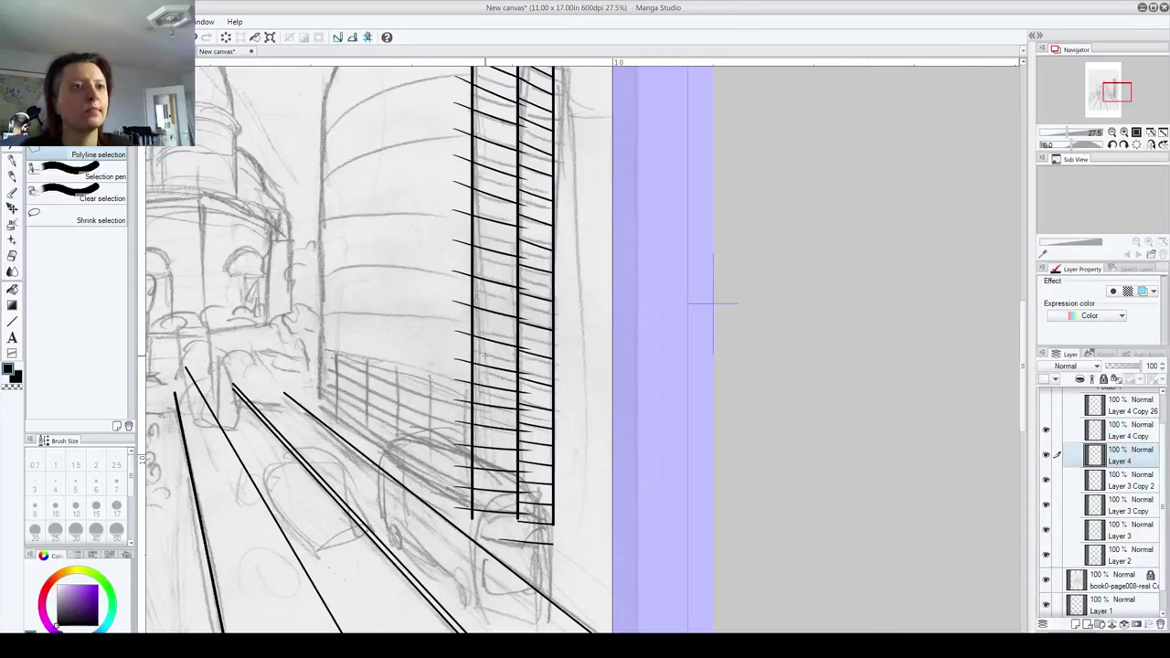
pyautogui.click(587, 582)
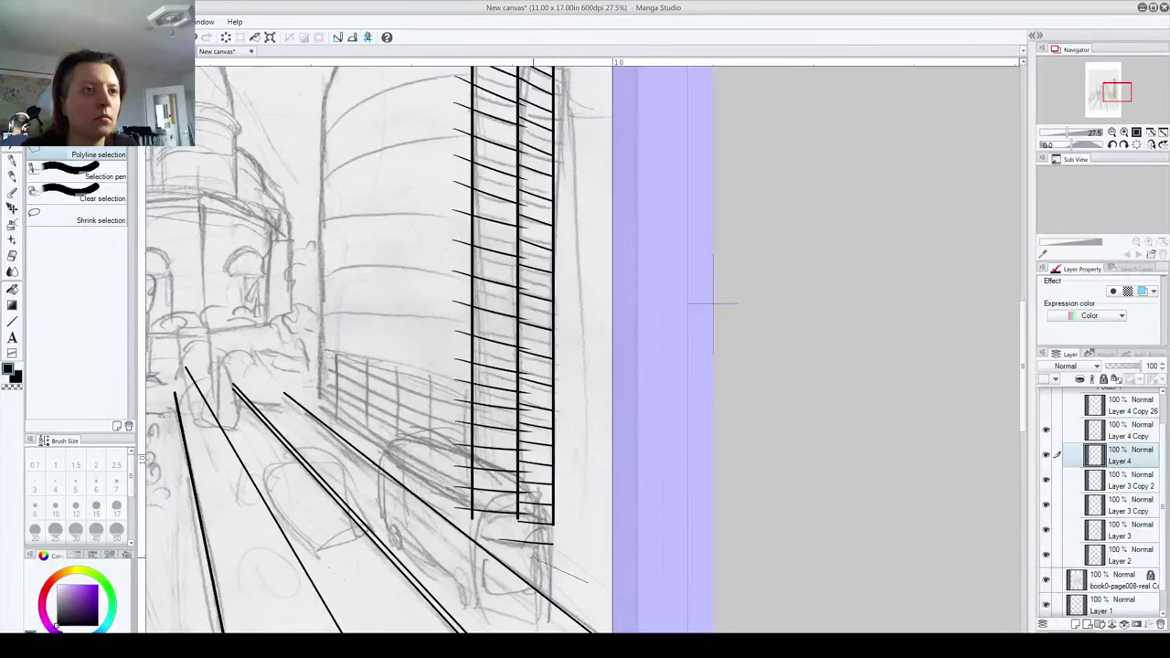
pyautogui.click(520, 559)
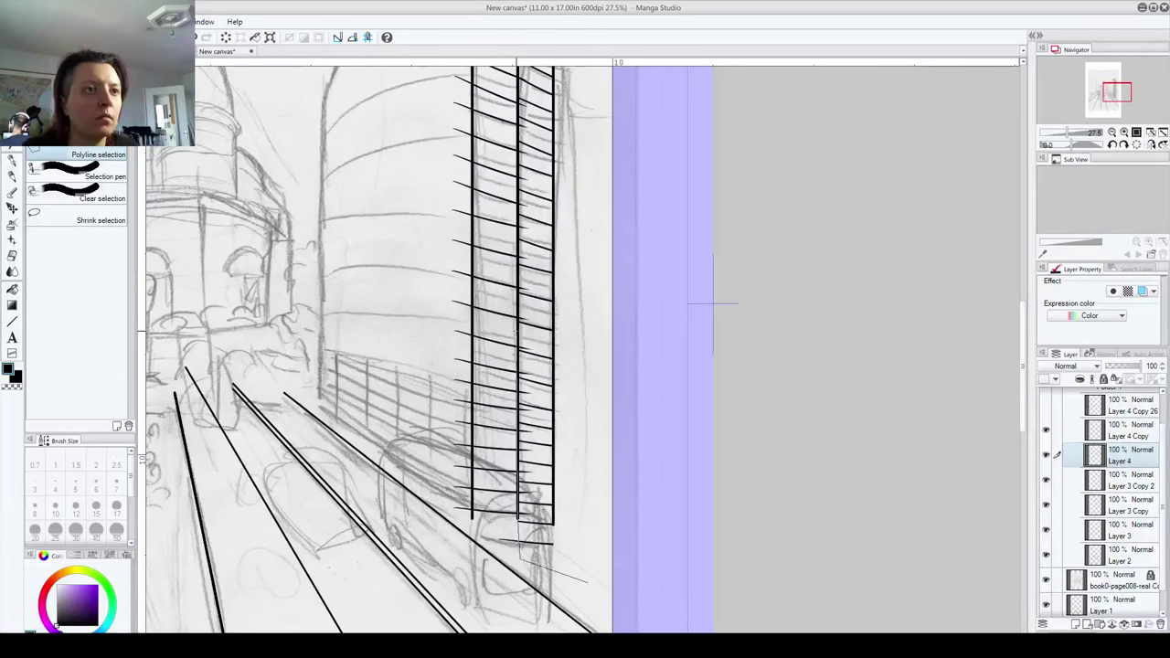
pyautogui.moveTo(713, 302); pyautogui.dragTo(713, 475)
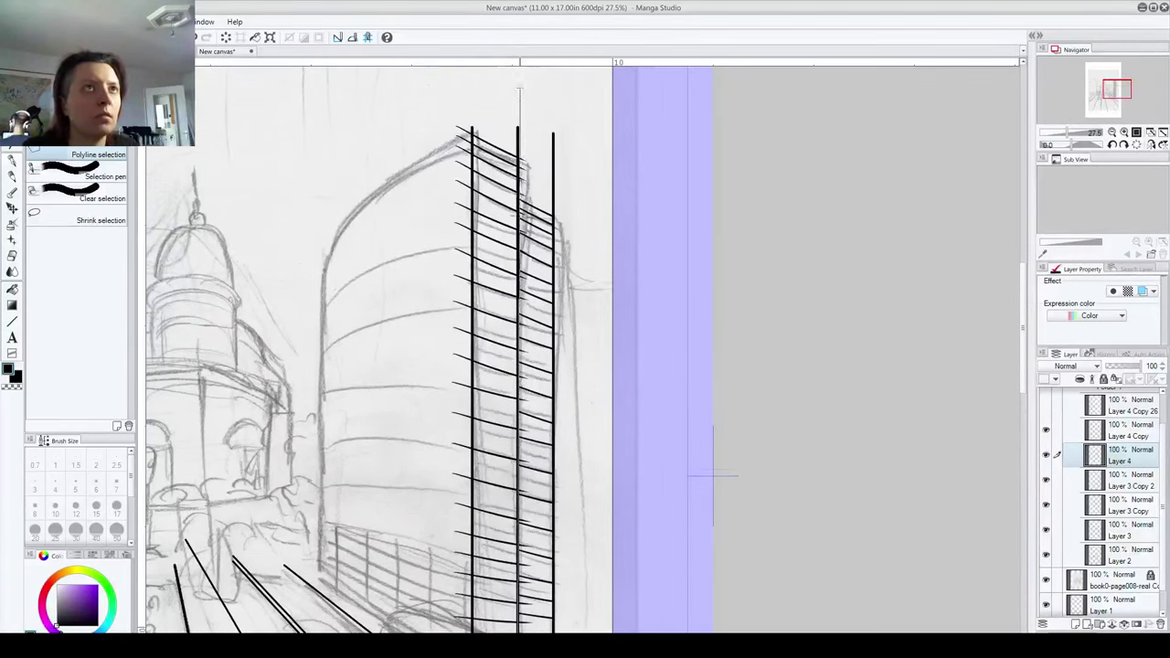
pyautogui.click(518, 133)
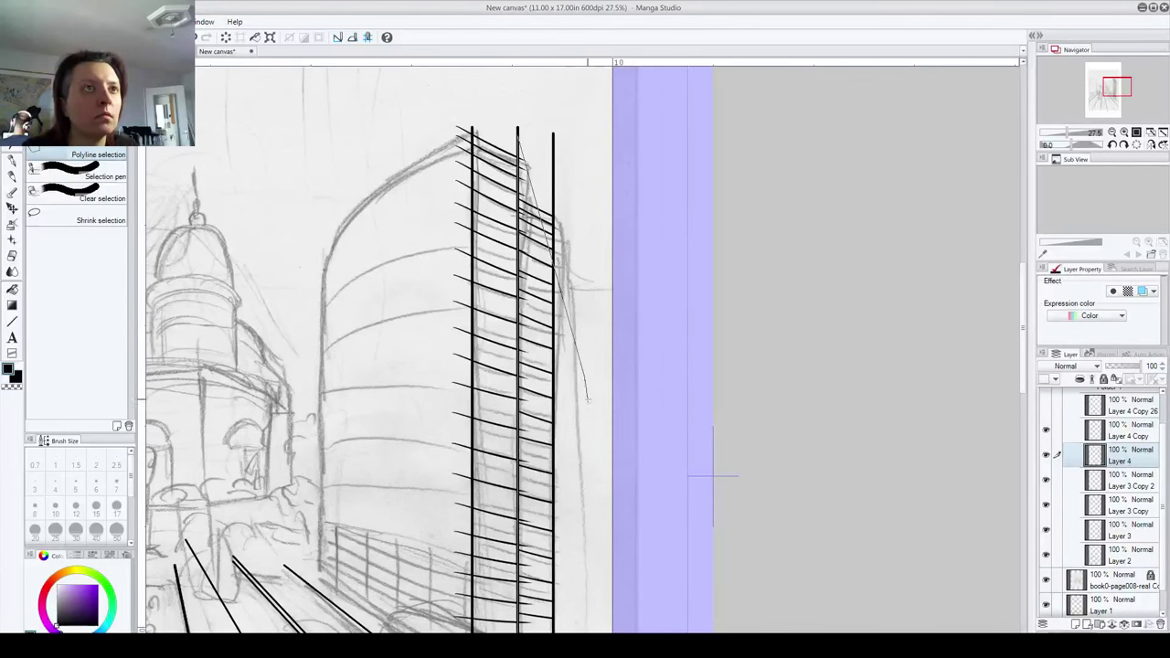
pyautogui.moveTo(713, 475); pyautogui.dragTo(713, 327)
pyautogui.doubleClick(587, 603)
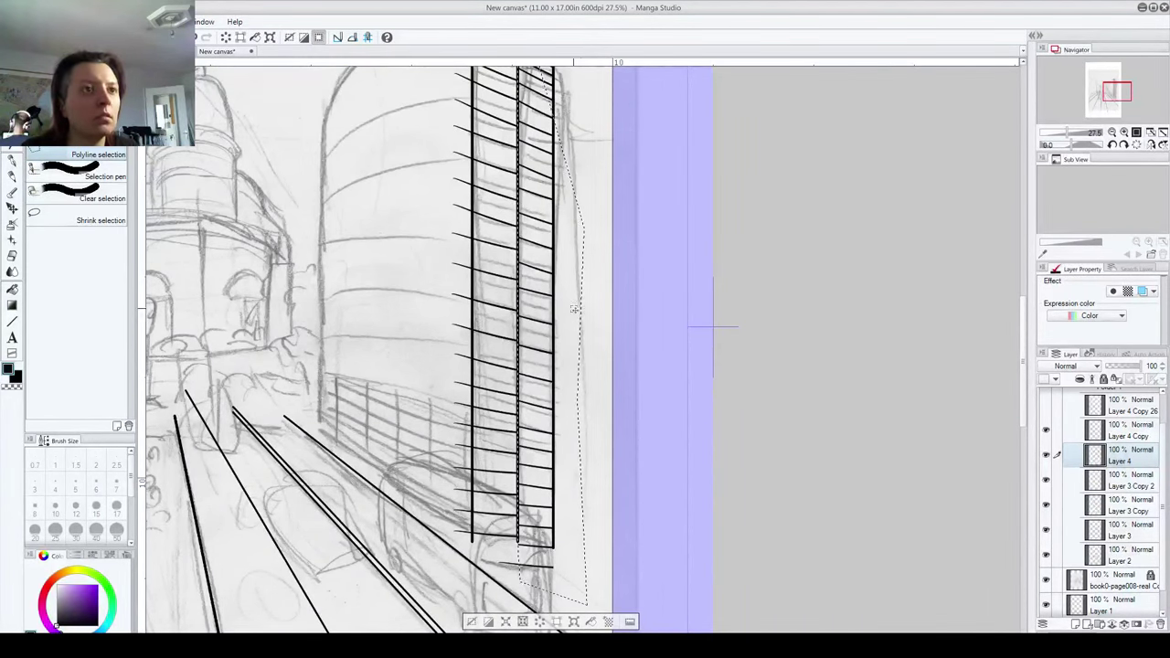
pyautogui.moveTo(558, 283); pyautogui.dragTo(564, 429)
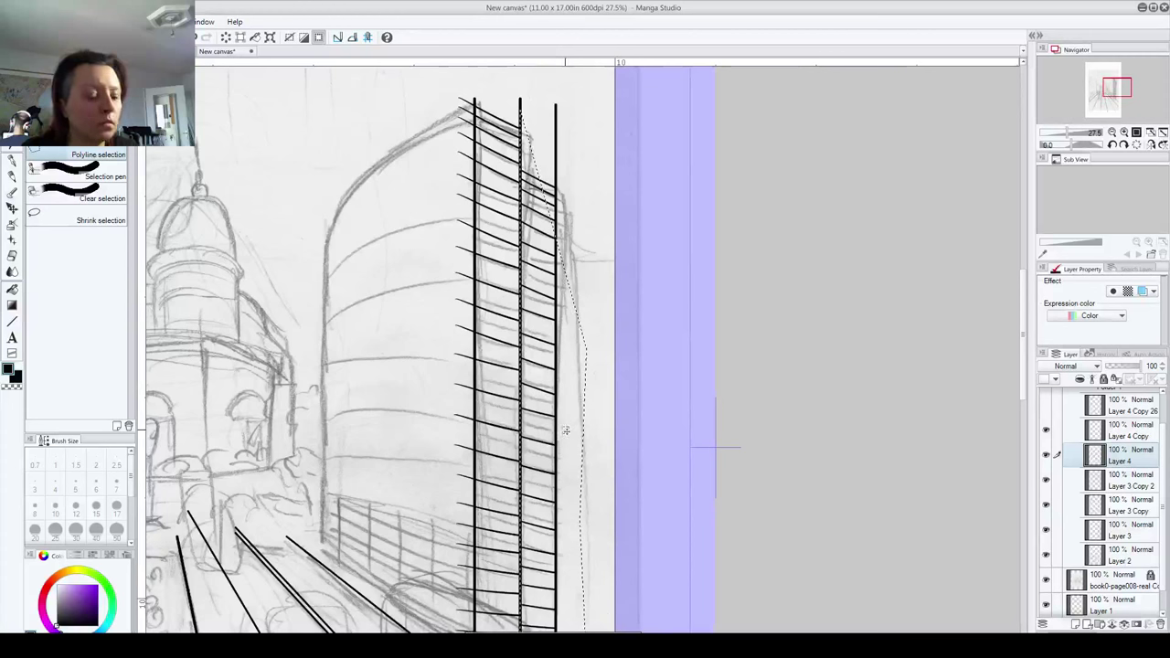
pyautogui.hotkey('ctrl', 'd')
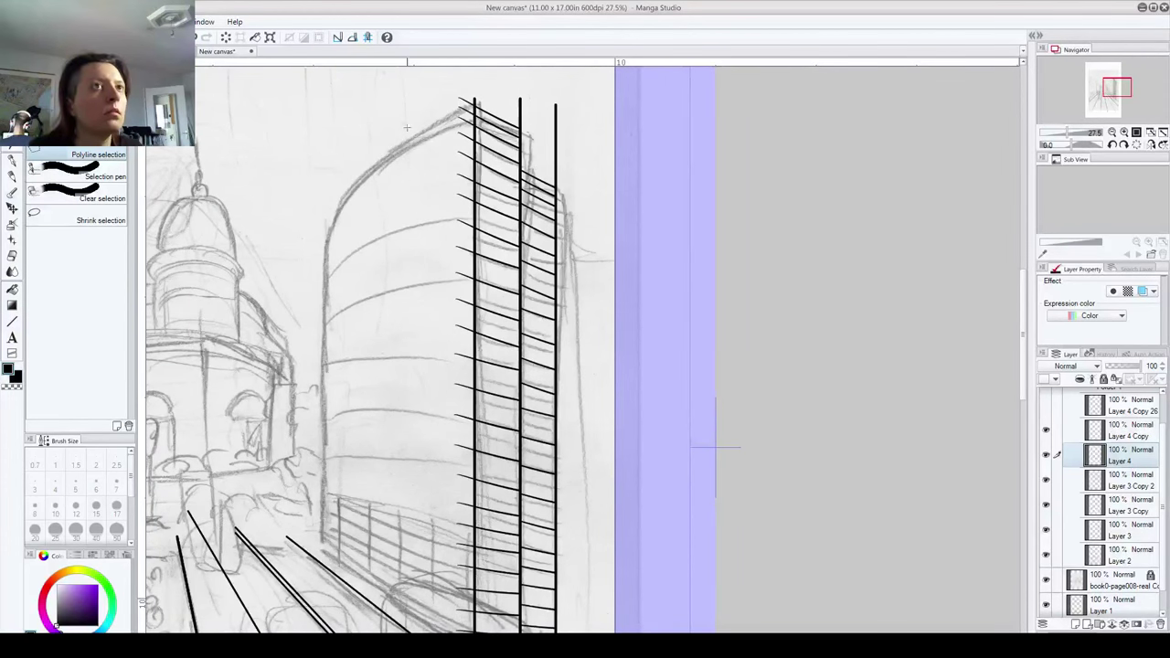
# Step: Erase Layer 4's floor line stubs sticking out past the tower's left vertical line, from the roof down to the base
pyautogui.press('e')
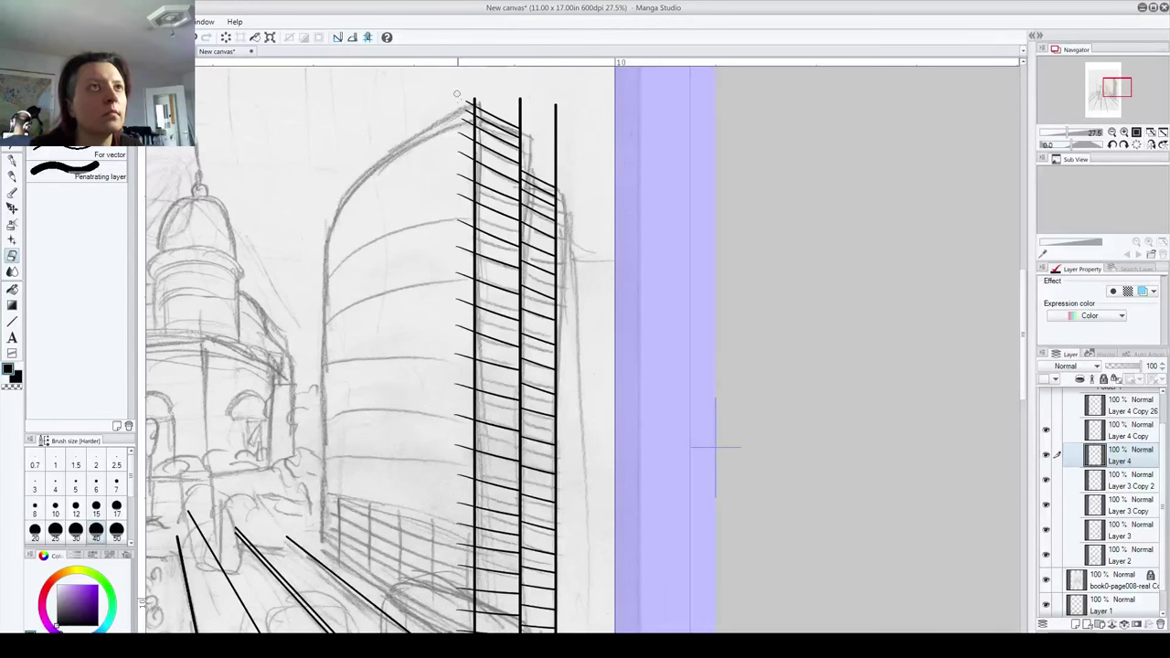
pyautogui.moveTo(466, 131)
pyautogui.mouseDown()
pyautogui.moveTo(470, 143)
pyautogui.moveTo(460, 116)
pyautogui.mouseUp()
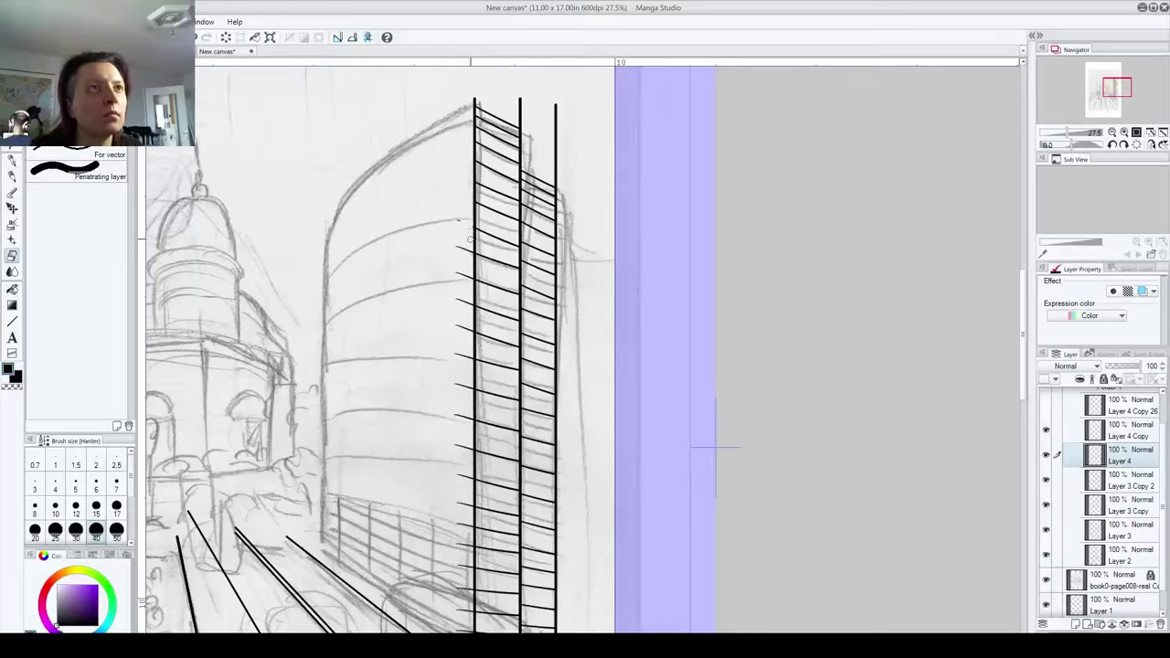
pyautogui.moveTo(457, 247); pyautogui.dragTo(467, 262)
pyautogui.moveTo(466, 313)
pyautogui.mouseDown()
pyautogui.moveTo(454, 267)
pyautogui.moveTo(469, 326)
pyautogui.moveTo(421, 283)
pyautogui.moveTo(404, 211)
pyautogui.moveTo(434, 222)
pyautogui.moveTo(423, 232)
pyautogui.moveTo(432, 268)
pyautogui.mouseUp()
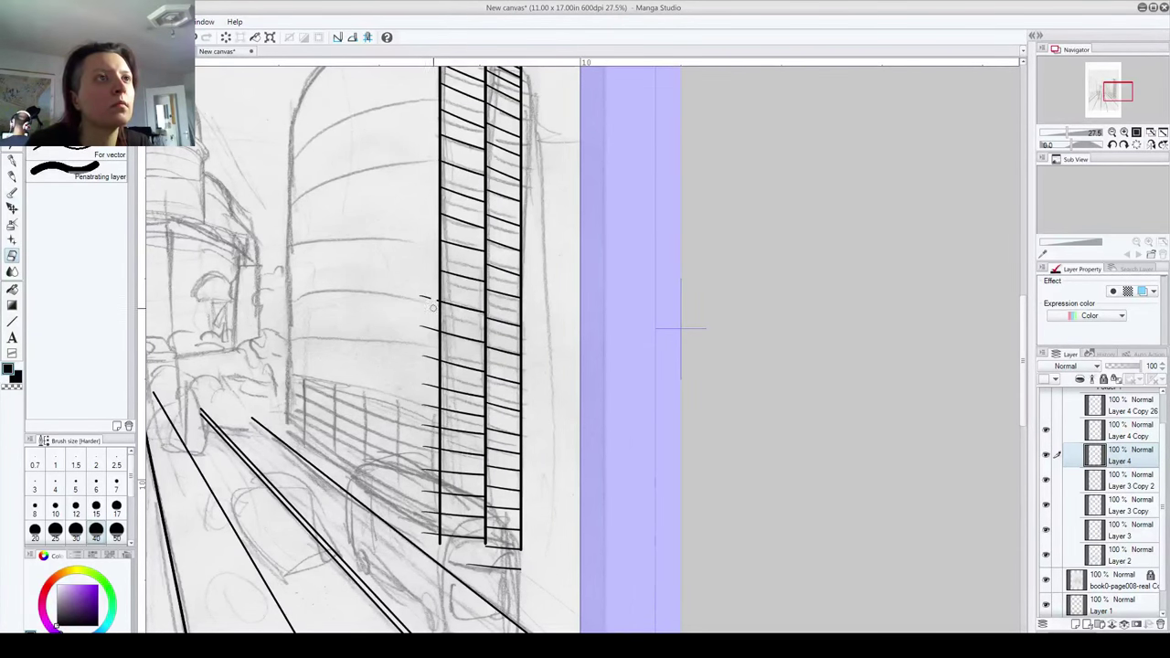
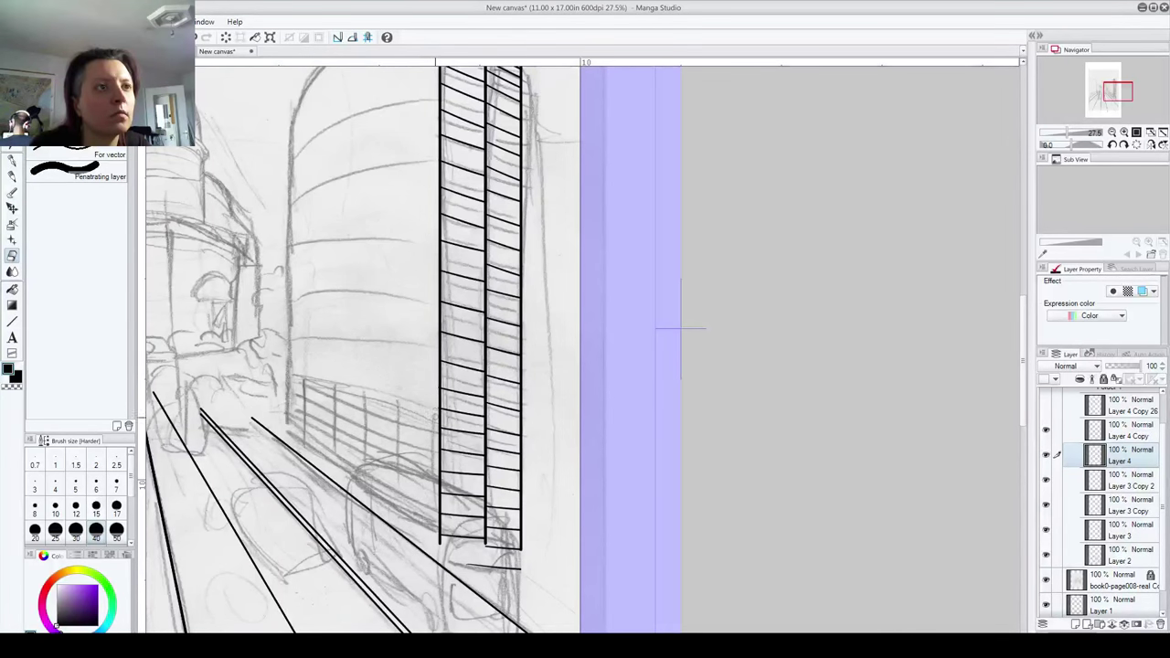
# Step: Check which layers hold the vertical and floor lines by toggling their visibility, and erase the stray lowest line on Layer 4 Copy
pyautogui.moveTo(358, 343)
pyautogui.mouseDown()
pyautogui.moveTo(373, 418)
pyautogui.moveTo(322, 345)
pyautogui.mouseUp()
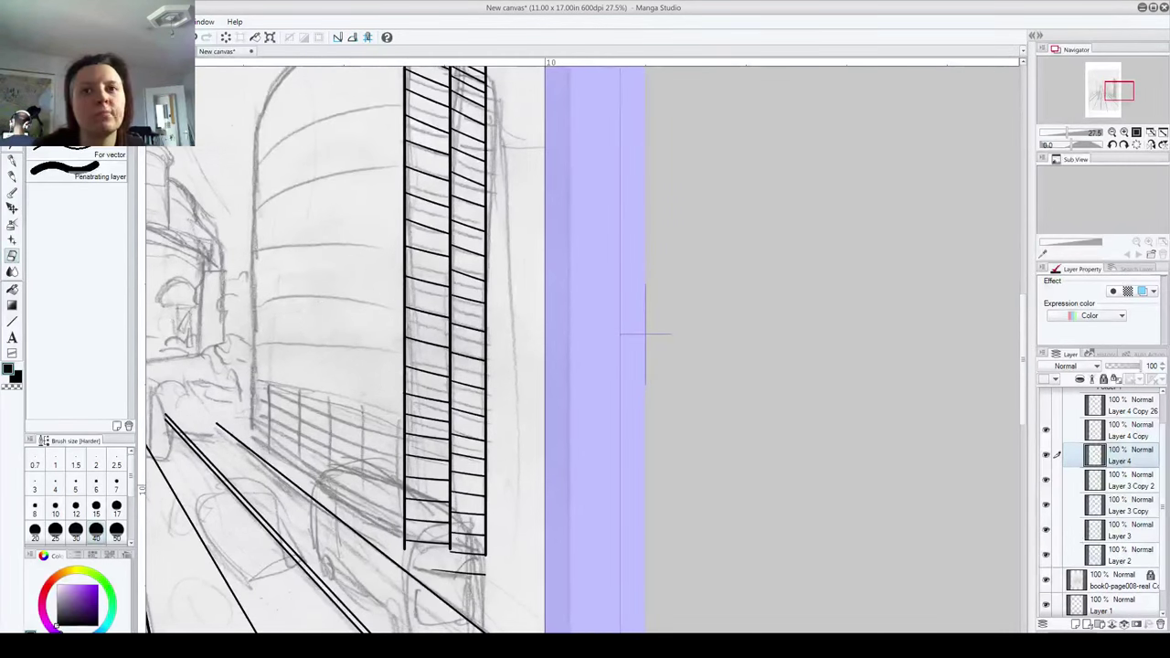
pyautogui.click(1047, 481)
pyautogui.click(1047, 481)
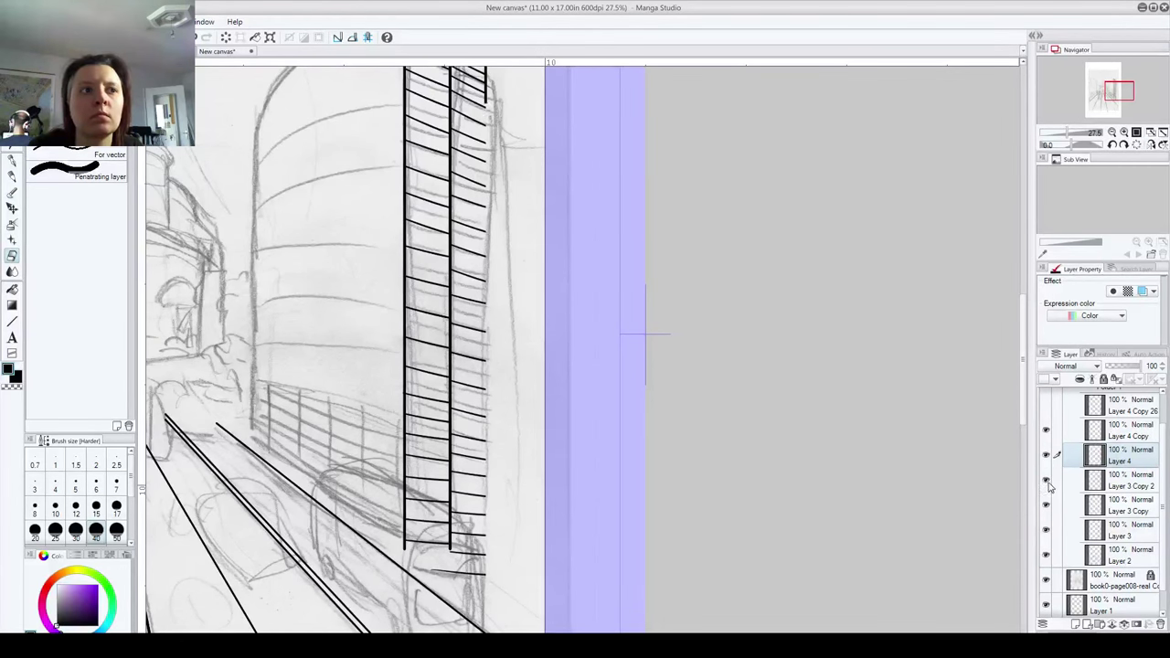
pyautogui.click(1045, 429)
pyautogui.click(1046, 429)
pyautogui.click(1071, 437)
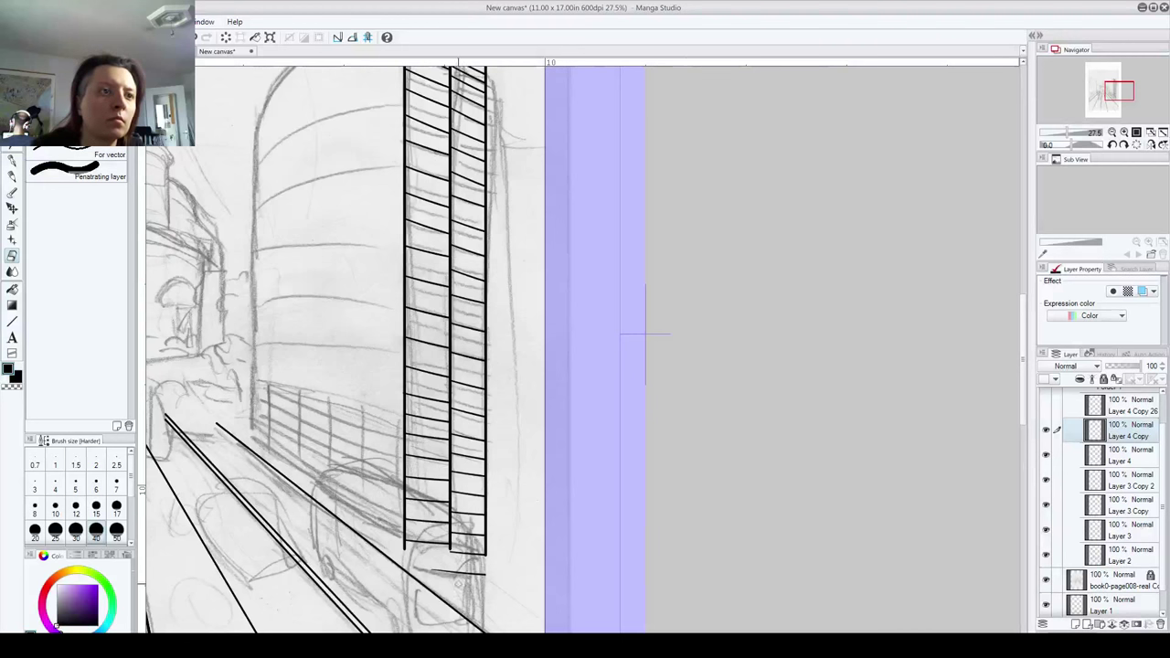
pyautogui.moveTo(425, 572); pyautogui.dragTo(427, 574)
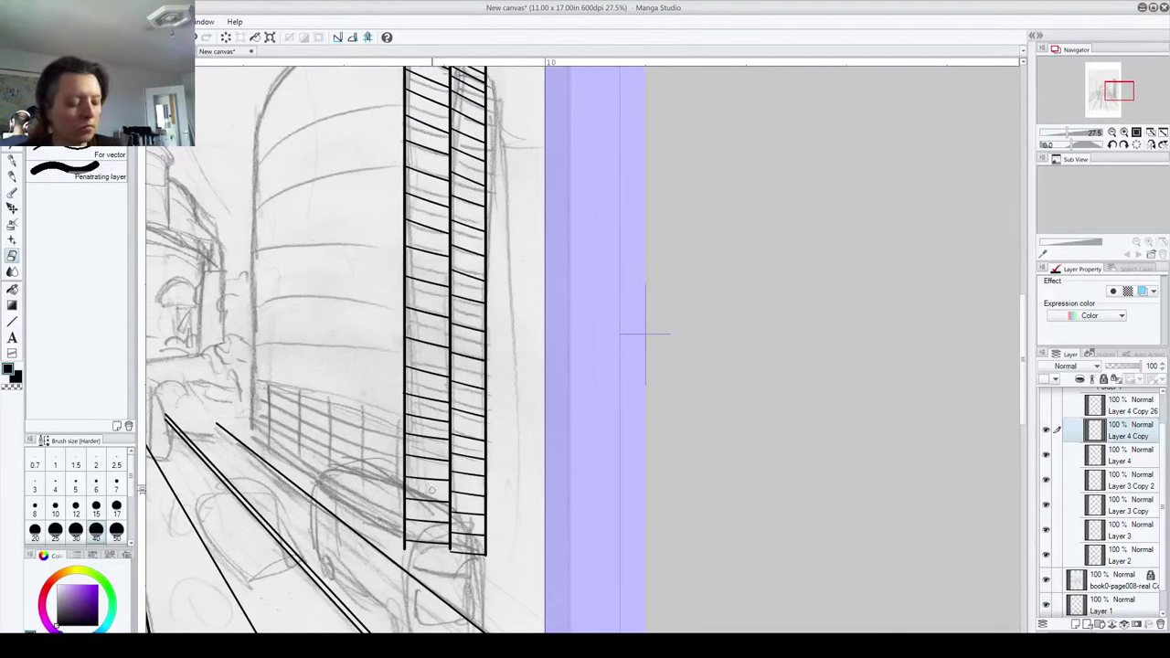
# Step: Add a new layer above Layer 3 Copy 2 and draw a size 10 vertical straight line near the curved building's left edge
pyautogui.scroll(-3, 435, 487)
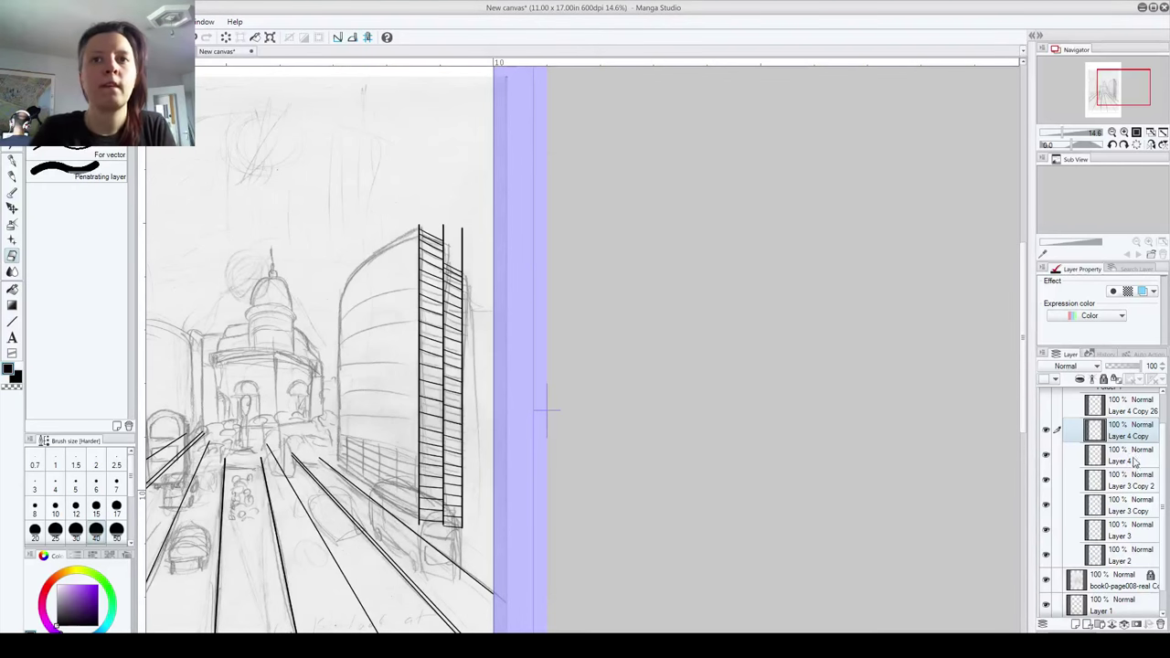
pyautogui.click(1145, 483)
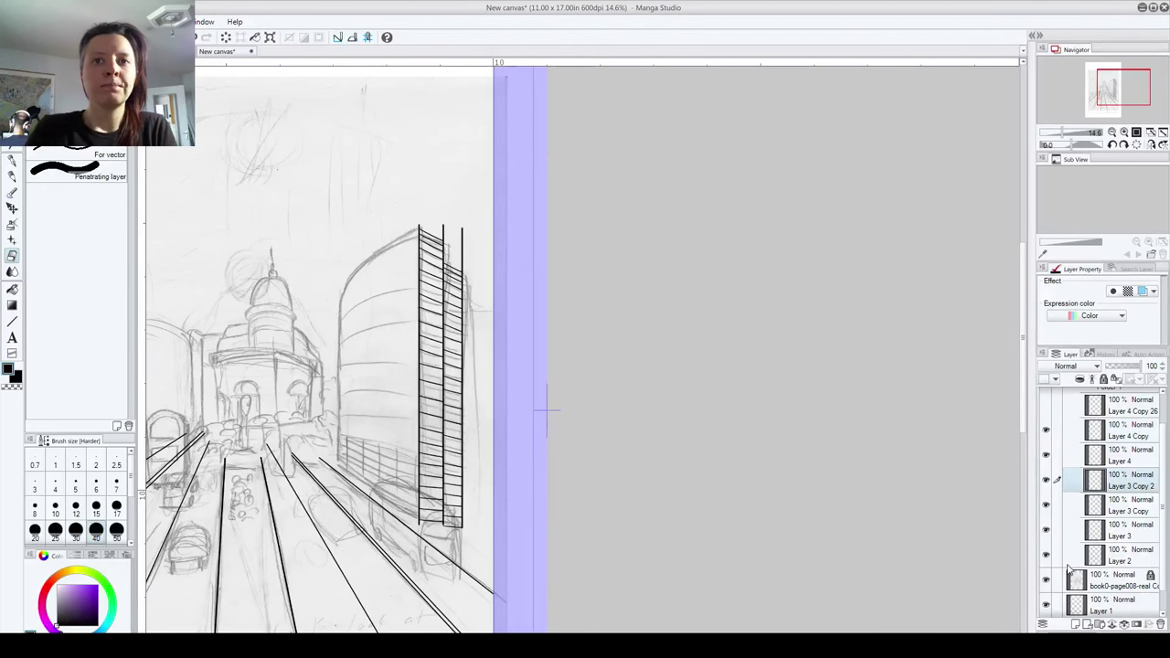
pyautogui.click(1075, 624)
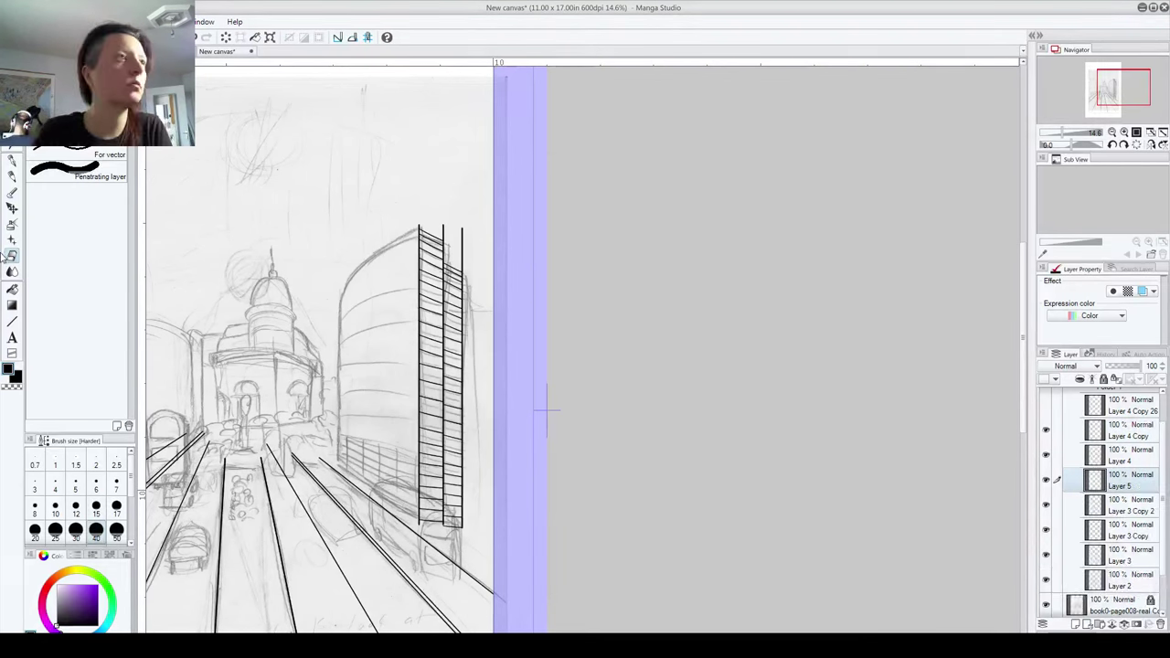
pyautogui.click(12, 322)
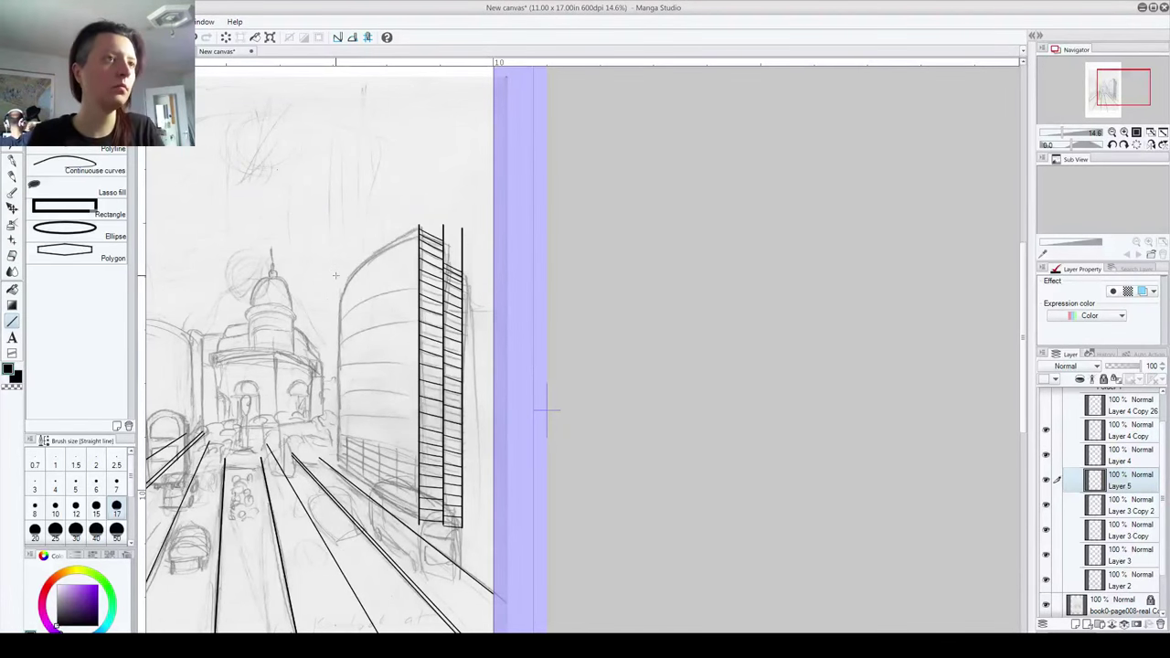
pyautogui.moveTo(330, 261)
pyautogui.mouseDown()
pyautogui.moveTo(330, 464)
pyautogui.moveTo(355, 466)
pyautogui.mouseUp()
pyautogui.hotkey('ctrl', 'z')
pyautogui.click(55, 506)
pyautogui.moveTo(344, 242); pyautogui.dragTo(344, 468)
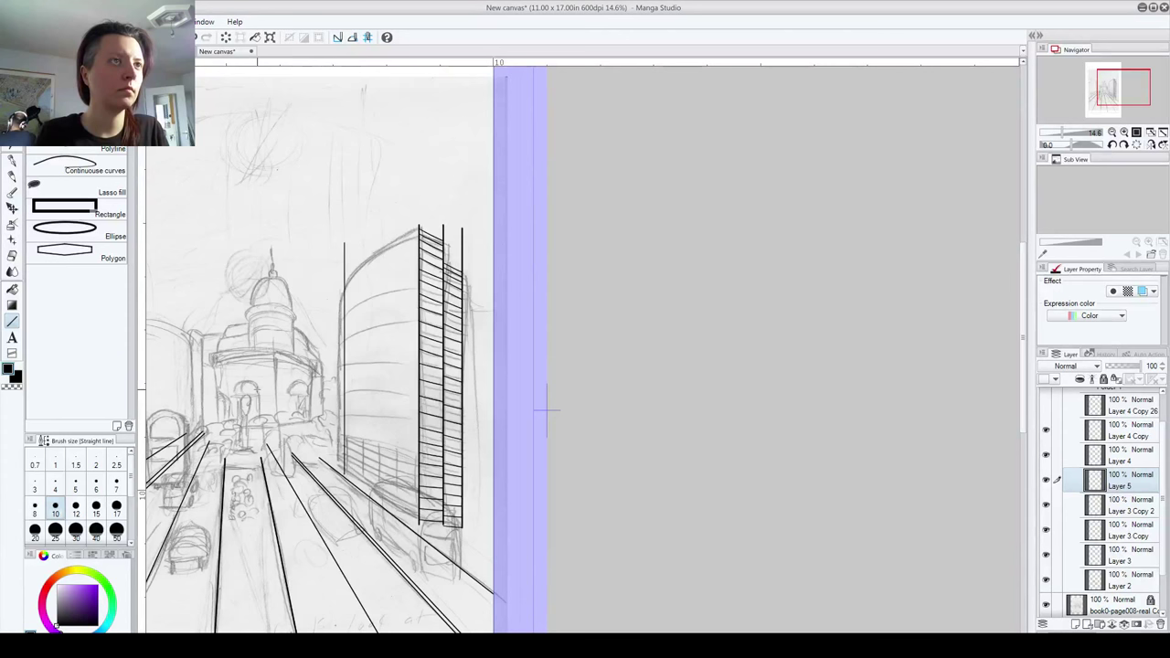
# Step: Nudge Layer 5's vertical line left and slightly up to align it with the curved building's sketched left edge
pyautogui.press('k')
pyautogui.press('Left')
pyautogui.press('Left')
pyautogui.press('Left')
pyautogui.press('Left')
pyautogui.press('Left')
pyautogui.press('Left')
pyautogui.press('Left')
pyautogui.press('Left')
pyautogui.press('Left')
pyautogui.press('Left')
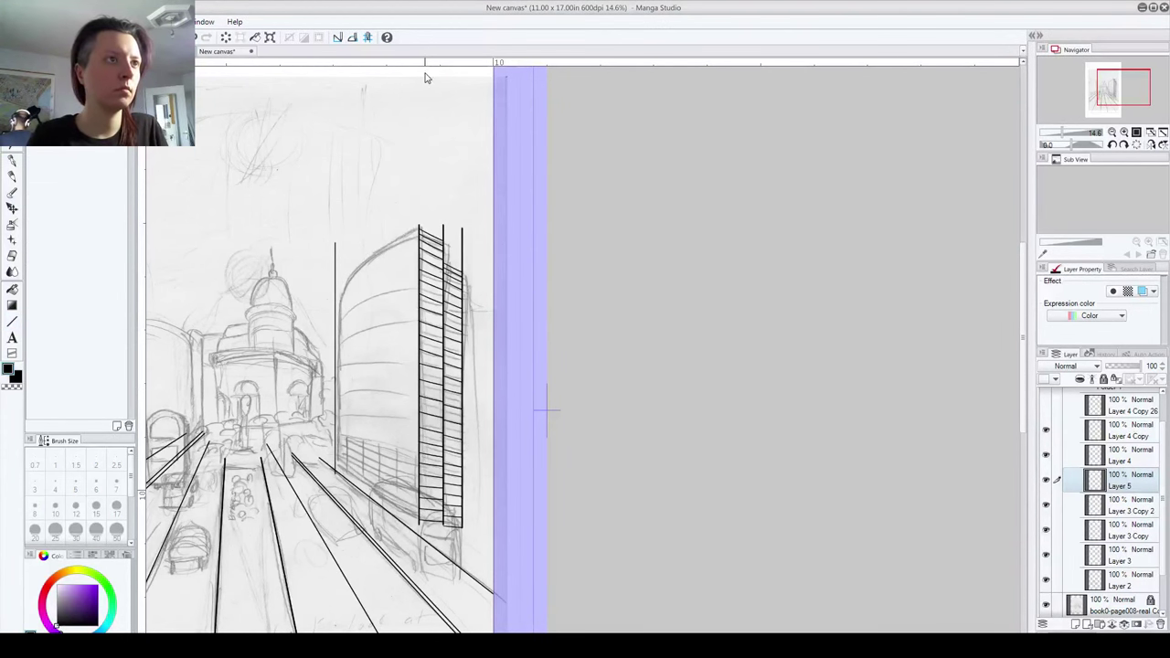
pyautogui.press('Right')
pyautogui.press('Right')
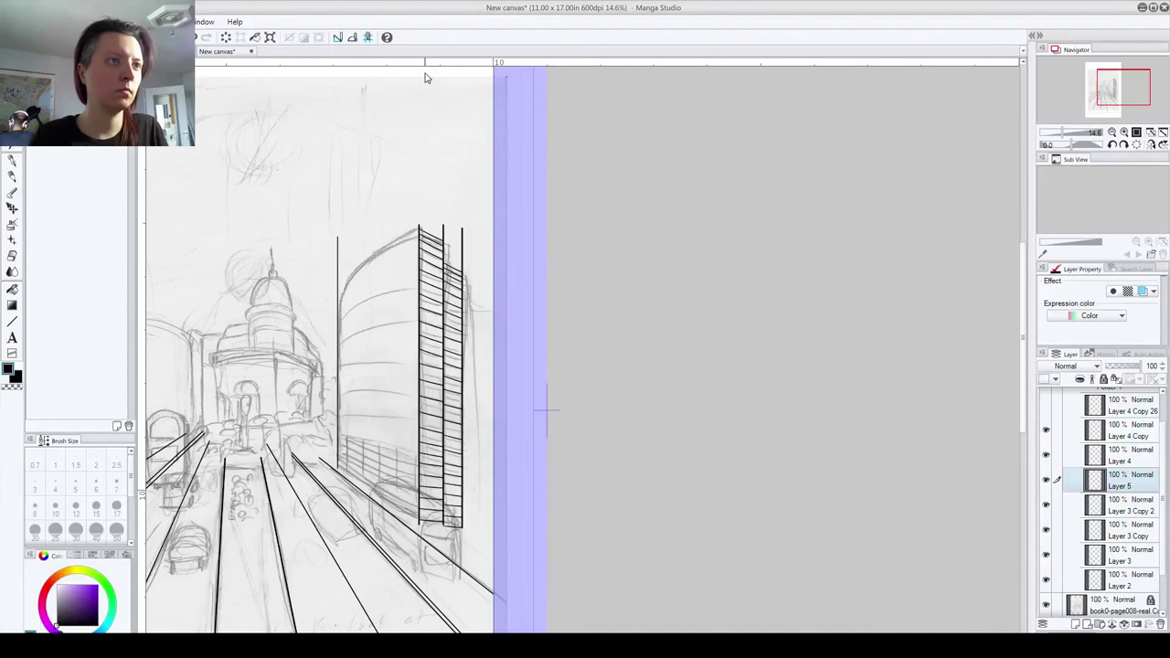
# Step: Choose the Ellipse figure tool and add a new layer directly above Layer 5
pyautogui.click(12, 160)
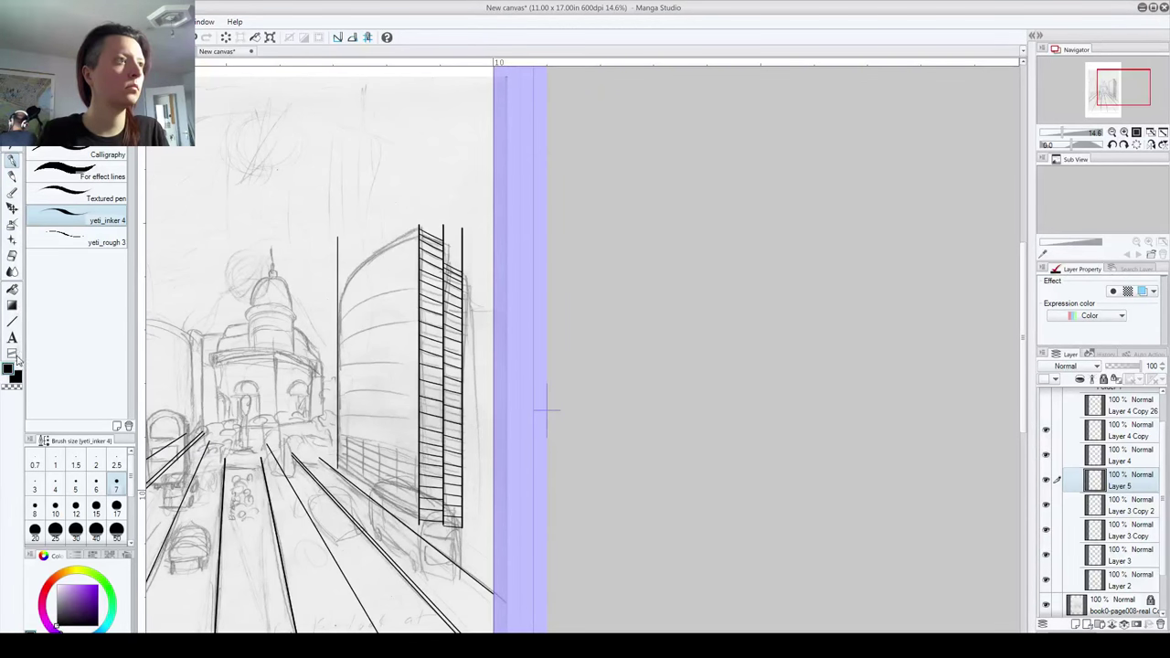
pyautogui.click(12, 321)
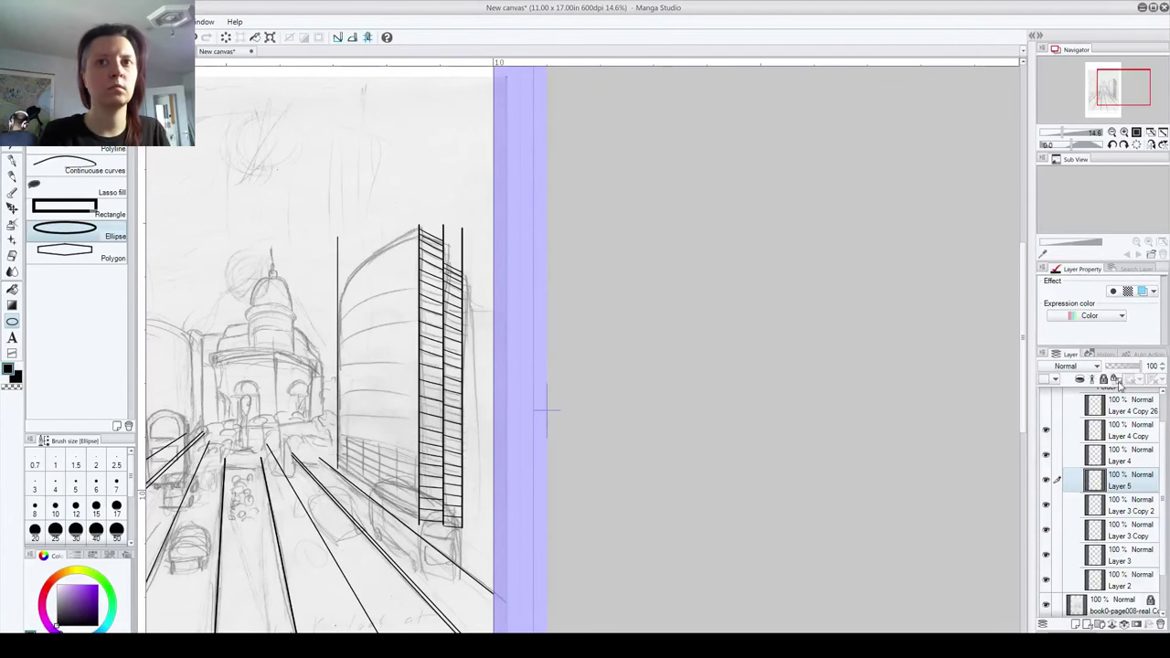
pyautogui.click(1075, 625)
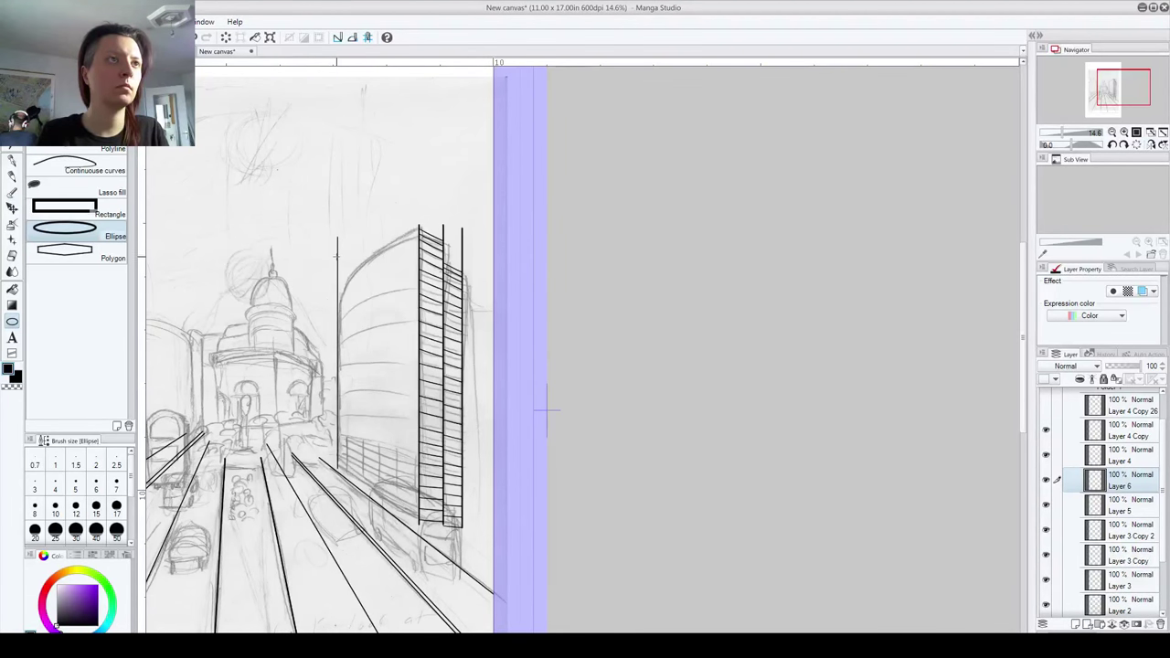
pyautogui.moveTo(338, 254)
pyautogui.mouseDown()
pyautogui.moveTo(460, 366)
pyautogui.moveTo(531, 366)
pyautogui.mouseUp()
pyautogui.moveTo(536, 372)
pyautogui.mouseDown()
pyautogui.moveTo(572, 363)
pyautogui.moveTo(584, 373)
pyautogui.mouseUp()
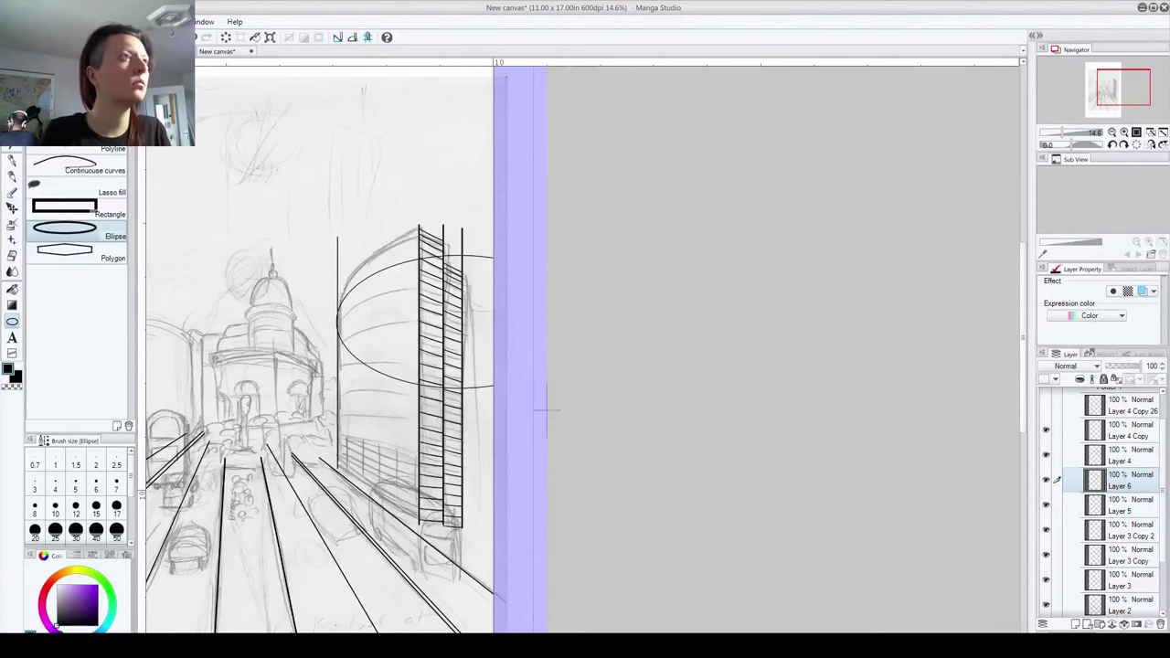
pyautogui.moveTo(435, 388)
pyautogui.keyDown('ctrl'); pyautogui.mouseDown()
pyautogui.moveTo(448, 359)
pyautogui.moveTo(422, 386)
pyautogui.mouseUp(); pyautogui.keyUp('ctrl')
pyautogui.hotkey('ctrl', 'z')
pyautogui.hotkey('ctrl', 'z')
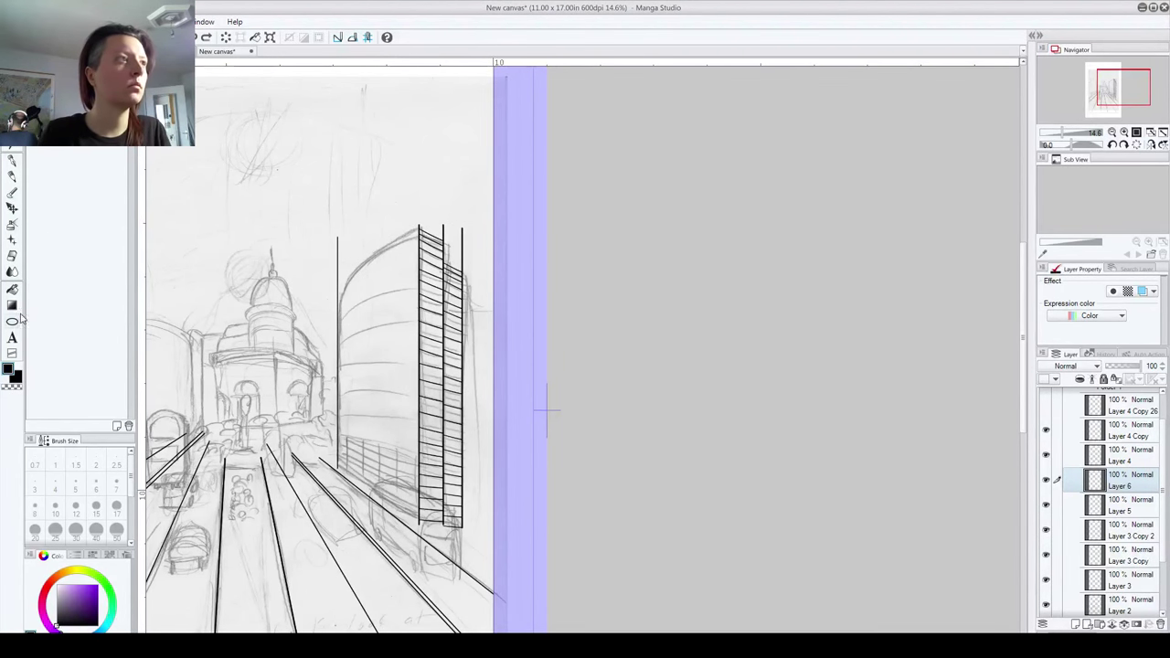
# Step: Draw a large ellipse on Layer 6 starting at the curved building's left line and shift it down to follow the sketched roof curve
pyautogui.click(13, 320)
pyautogui.moveTo(337, 205); pyautogui.dragTo(614, 428)
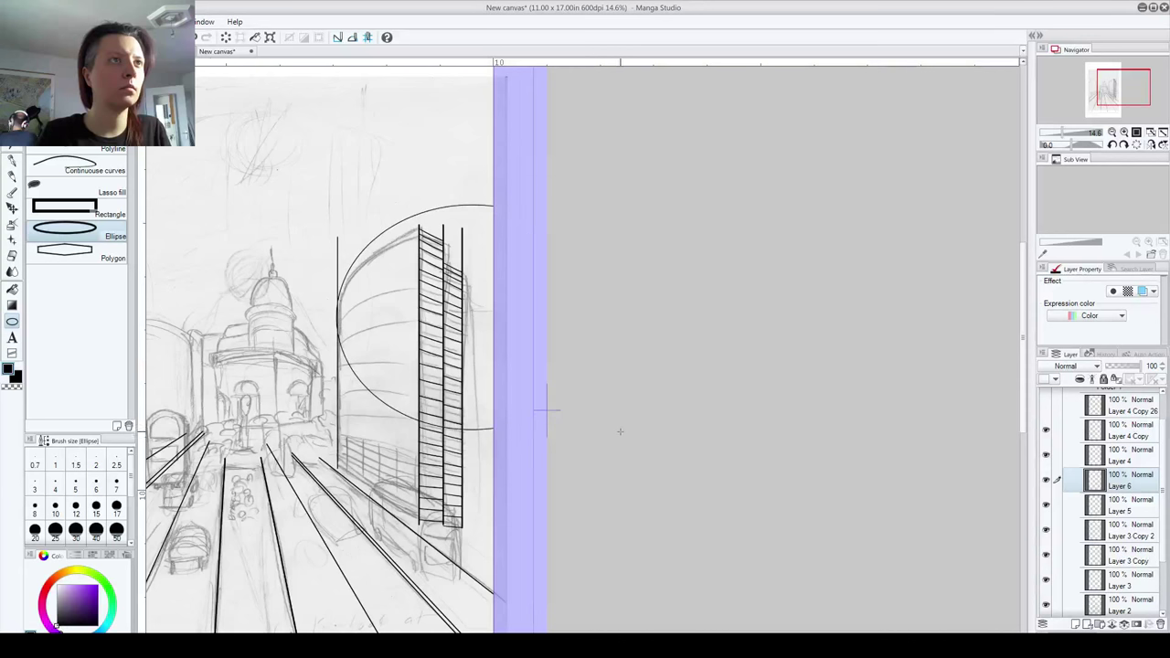
pyautogui.press('k')
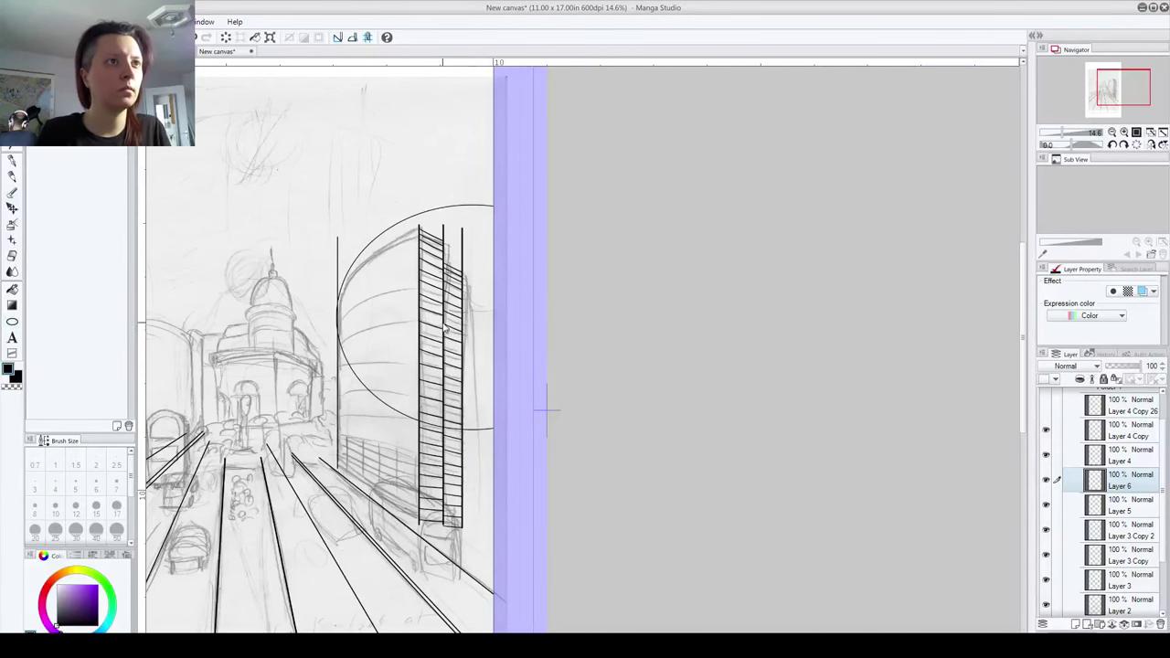
pyautogui.moveTo(388, 409)
pyautogui.mouseDown()
pyautogui.moveTo(396, 426)
pyautogui.moveTo(389, 419)
pyautogui.mouseUp()
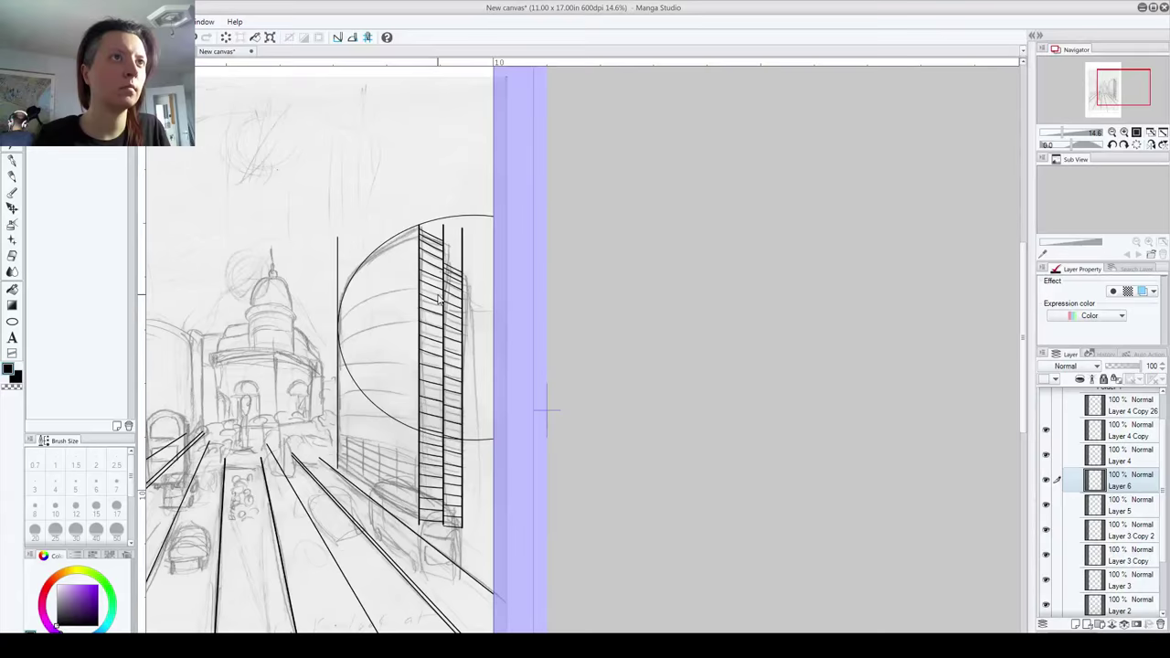
pyautogui.press('Down')
pyautogui.press('Down')
pyautogui.press('Down')
pyautogui.press('Down')
pyautogui.press('Down')
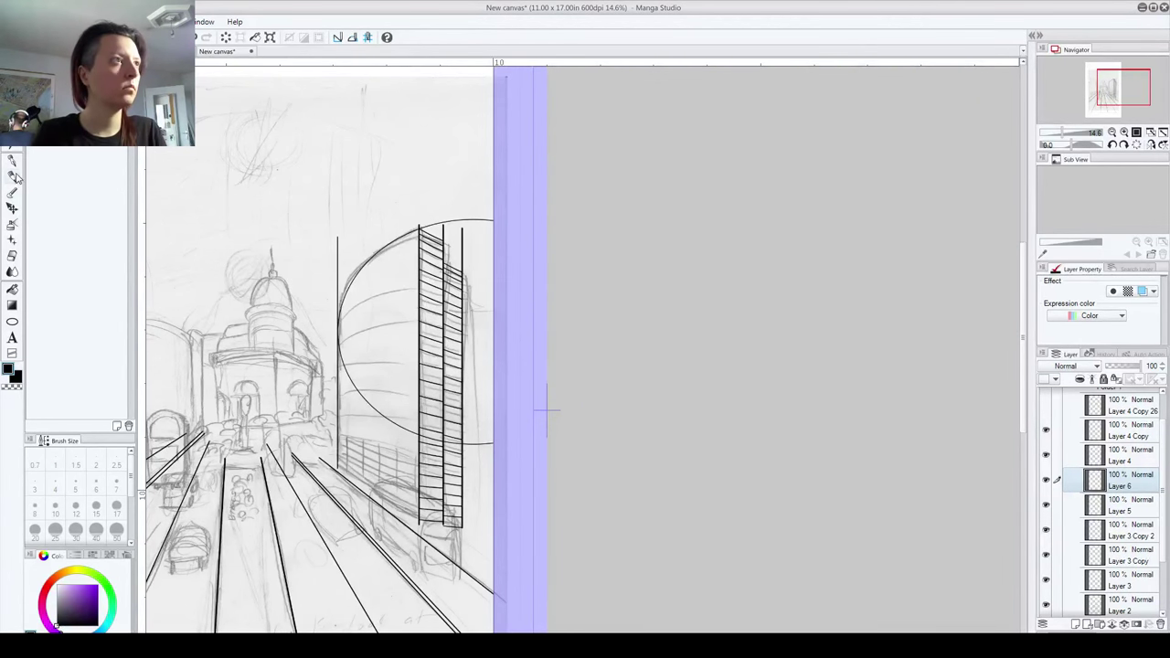
# Step: Erase the ellipse's lower half and the part beyond the tower's first vertical line, keeping only the curved roof edge
pyautogui.click(12, 255)
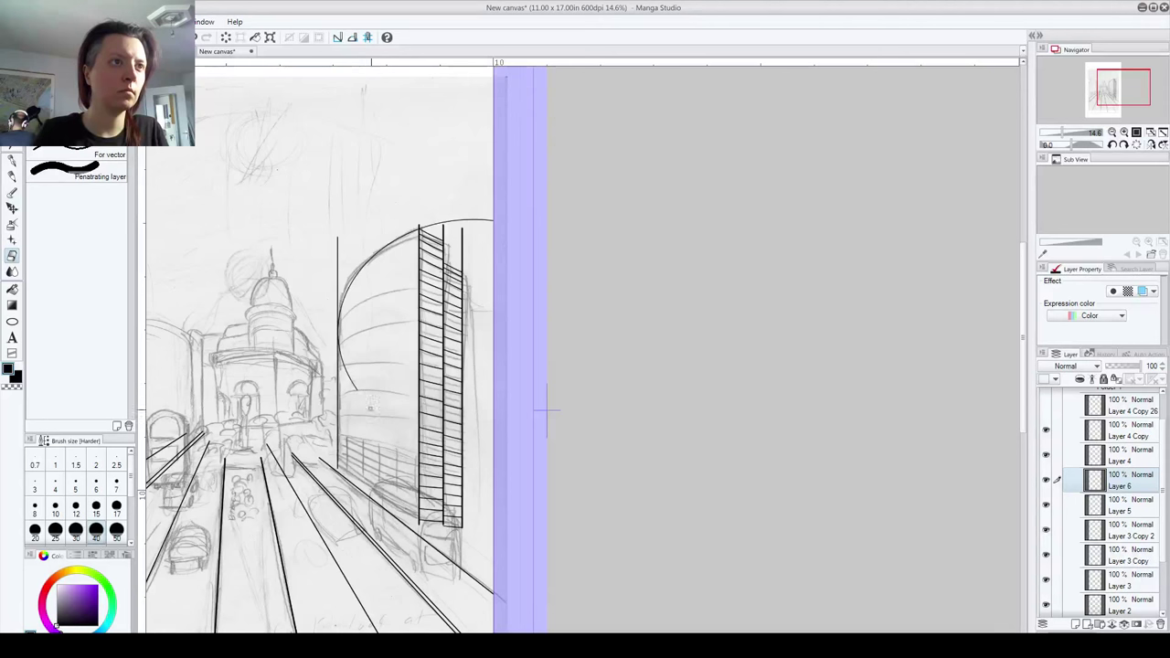
pyautogui.moveTo(352, 382); pyautogui.dragTo(355, 393)
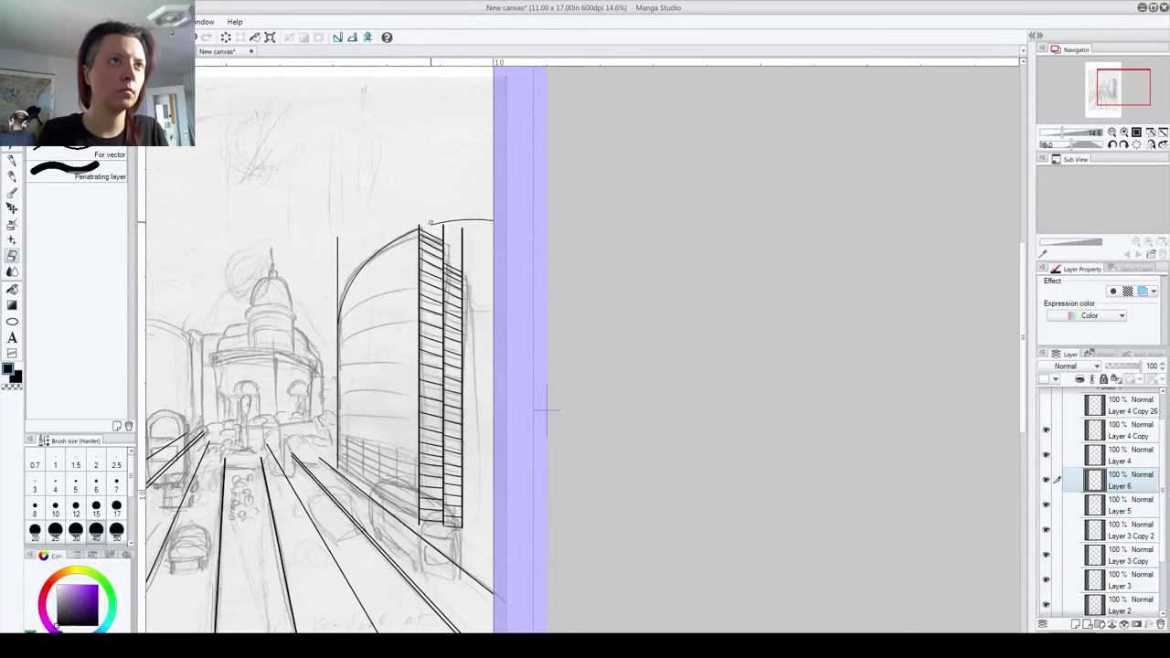
pyautogui.moveTo(458, 219); pyautogui.dragTo(462, 223)
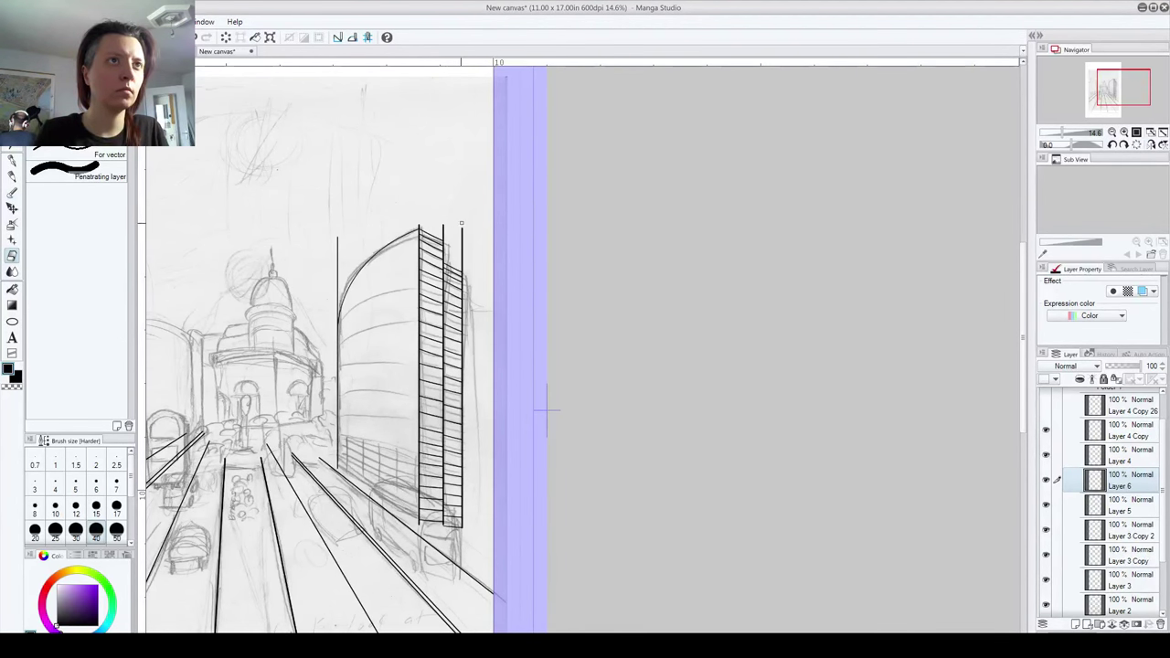
# Step: Erase the upper end of Layer 5's vertical line where it sticks out above the roof curve
pyautogui.click(1118, 500)
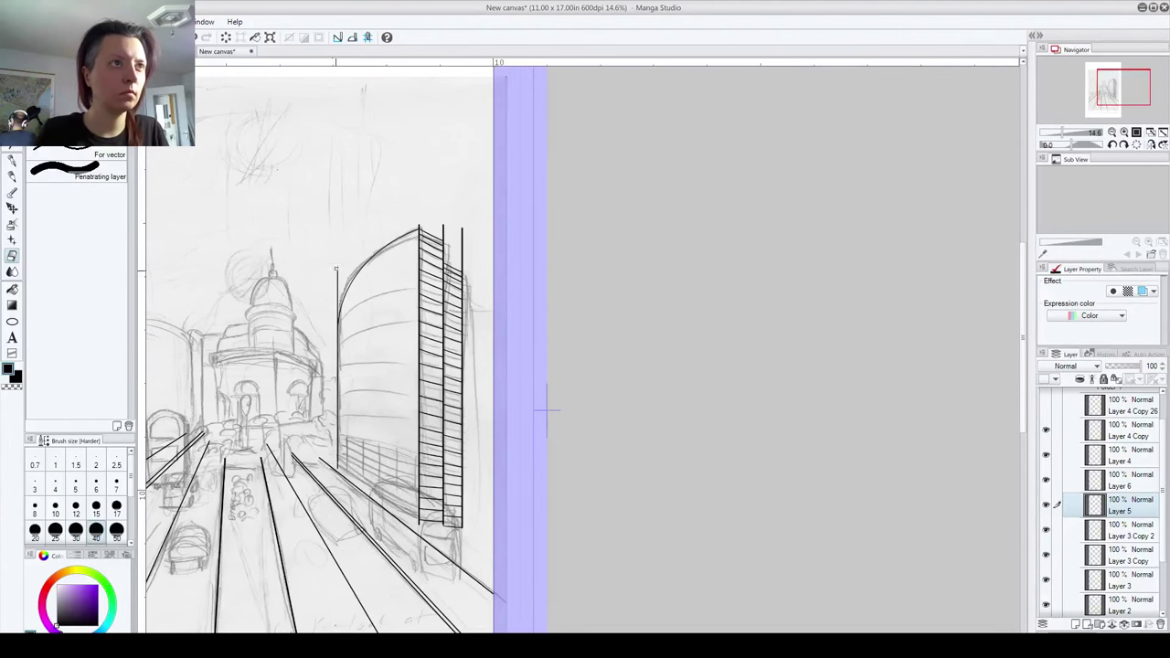
pyautogui.scroll(5, 338, 256)
pyautogui.moveTo(341, 234)
pyautogui.mouseDown()
pyautogui.moveTo(321, 292)
pyautogui.moveTo(326, 429)
pyautogui.mouseUp()
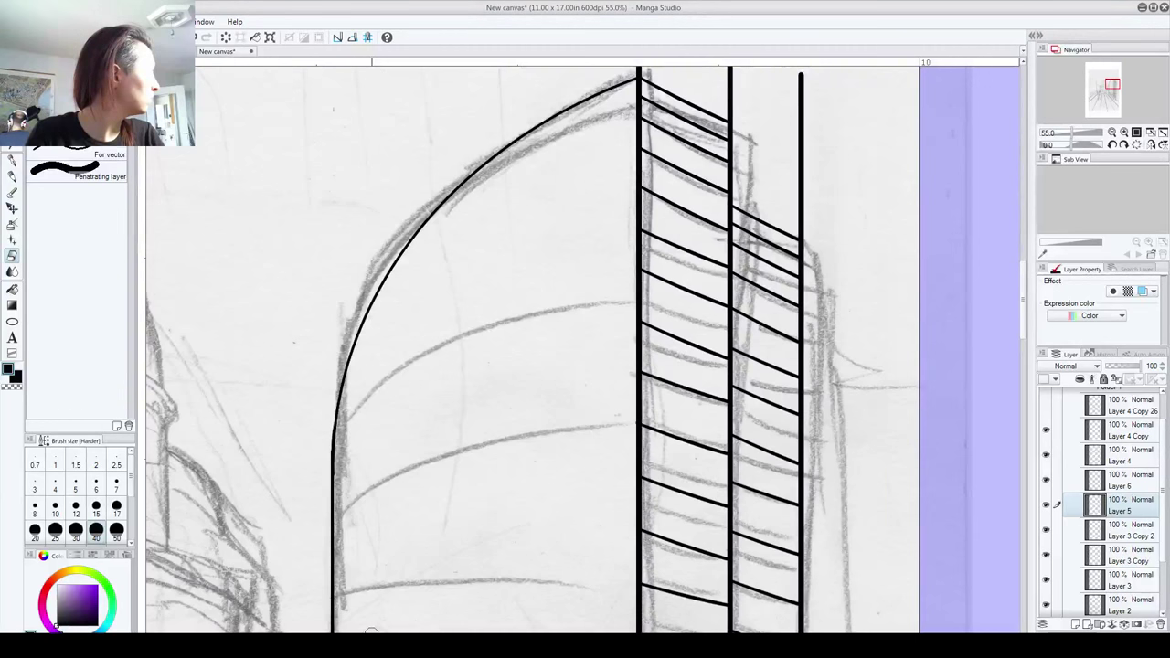
# Step: Erase the tops of the tower's three vertical lines above the roof lines on Layer 3, Layer 3 Copy and Layer 3 Copy 2
pyautogui.moveTo(580, 288); pyautogui.dragTo(423, 371)
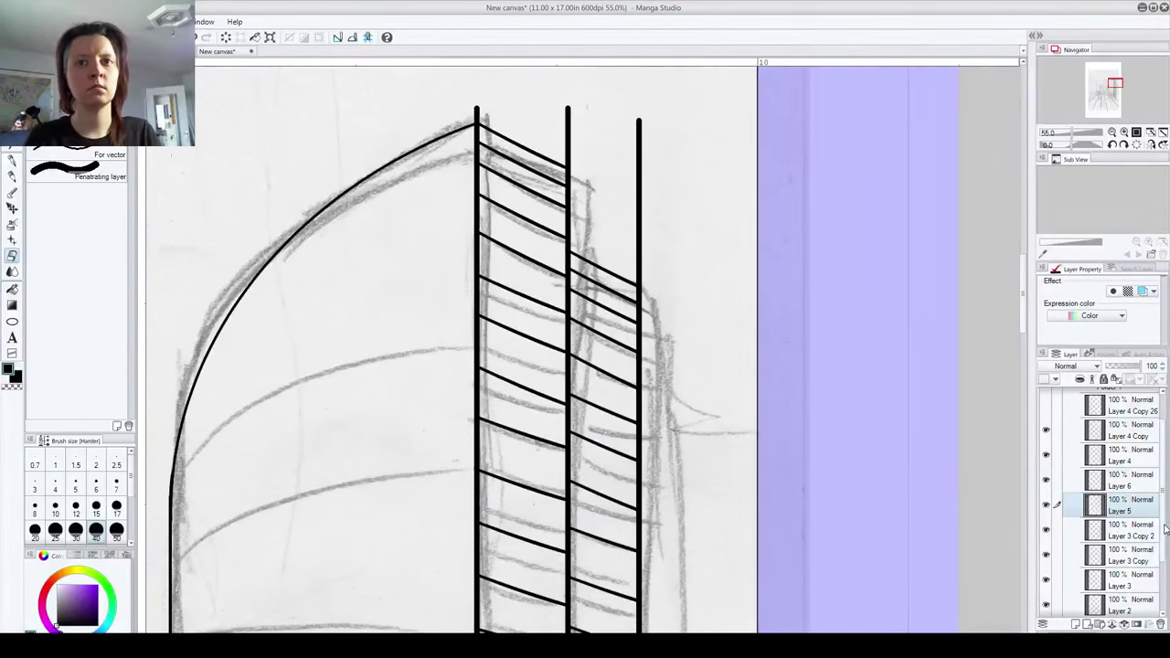
pyautogui.scroll(-2, 1159, 564)
pyautogui.click(1047, 535)
pyautogui.click(1048, 535)
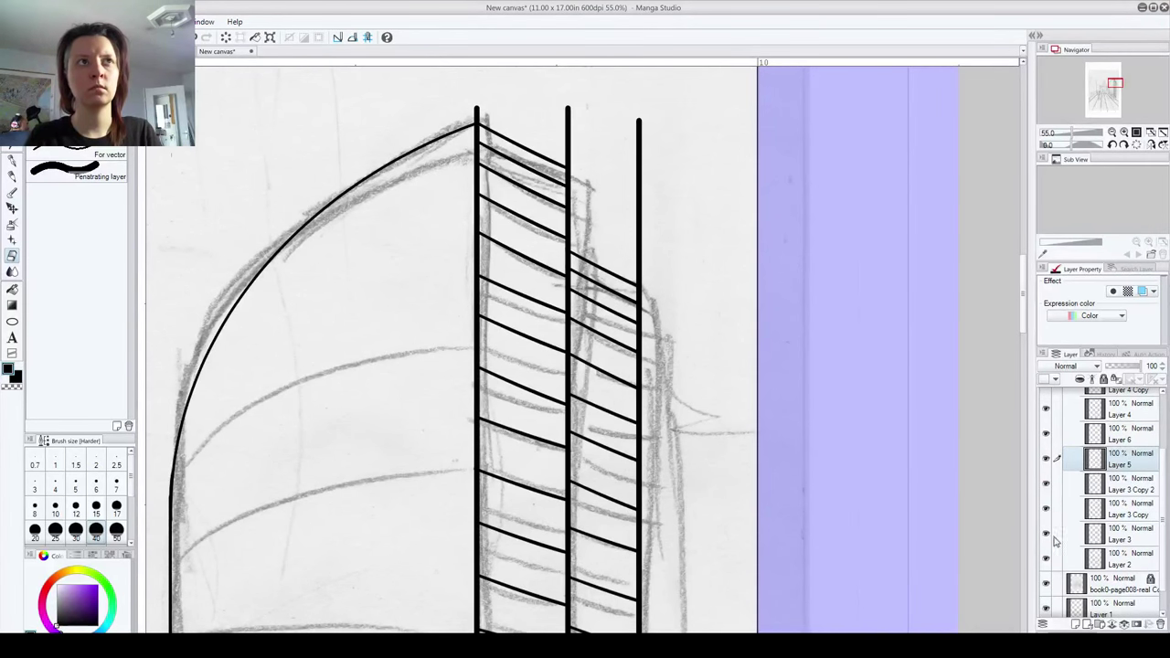
pyautogui.click(1121, 539)
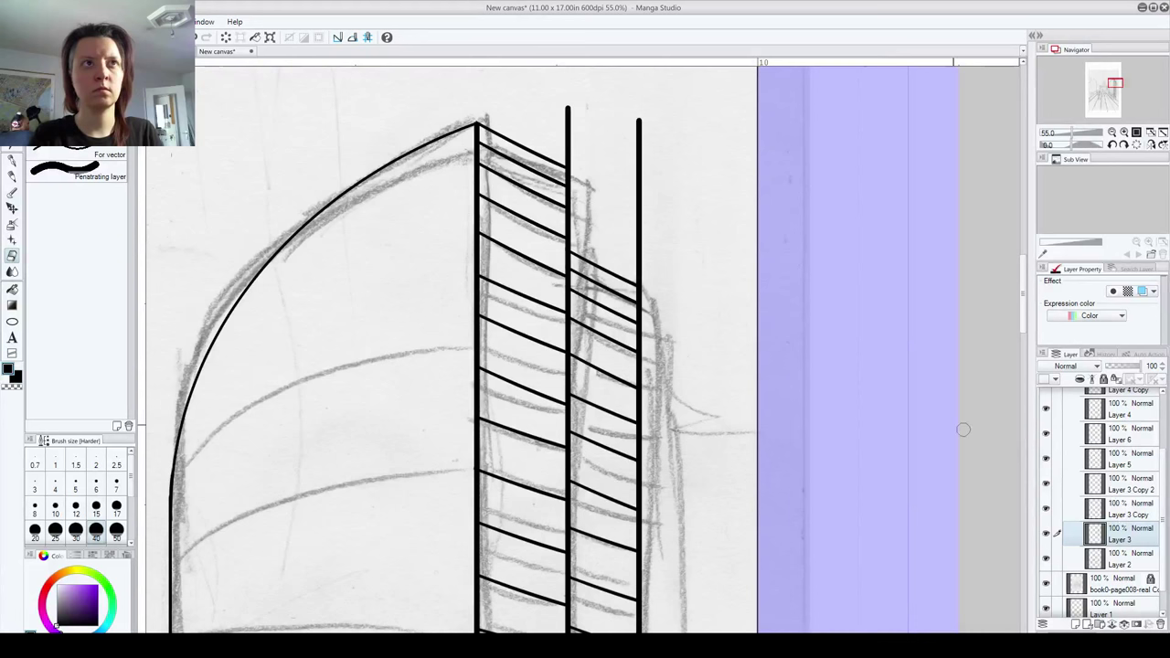
pyautogui.hotkey('alt', ']')
pyautogui.moveTo(572, 106); pyautogui.dragTo(564, 154)
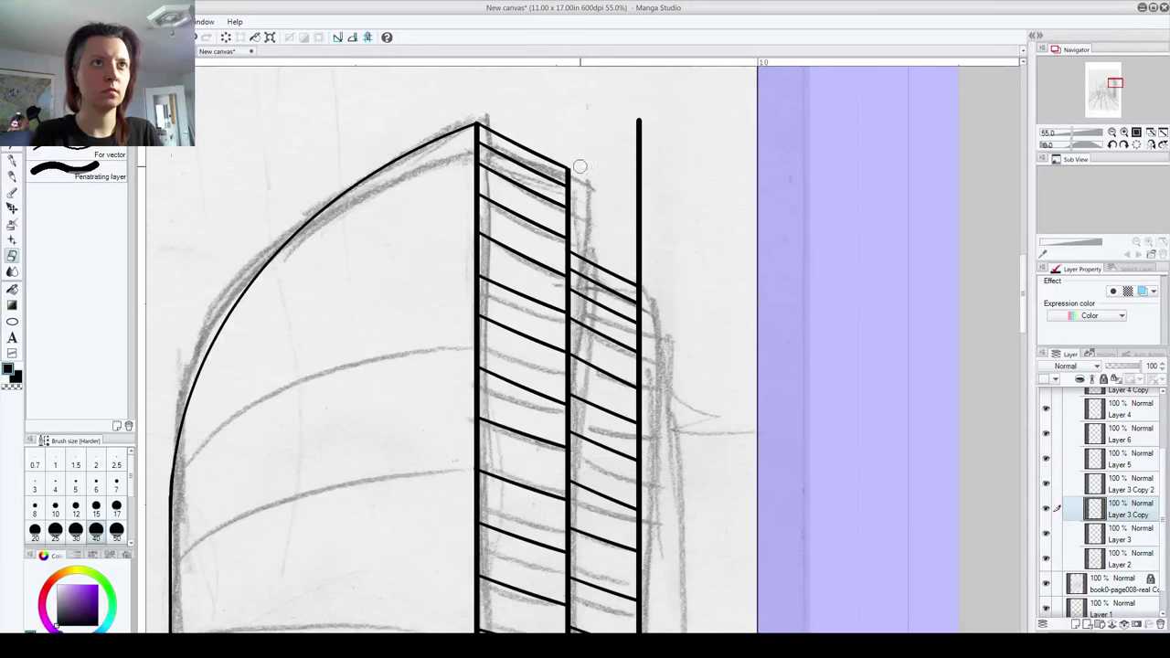
pyautogui.hotkey('alt', ']')
pyautogui.moveTo(639, 119); pyautogui.dragTo(645, 276)
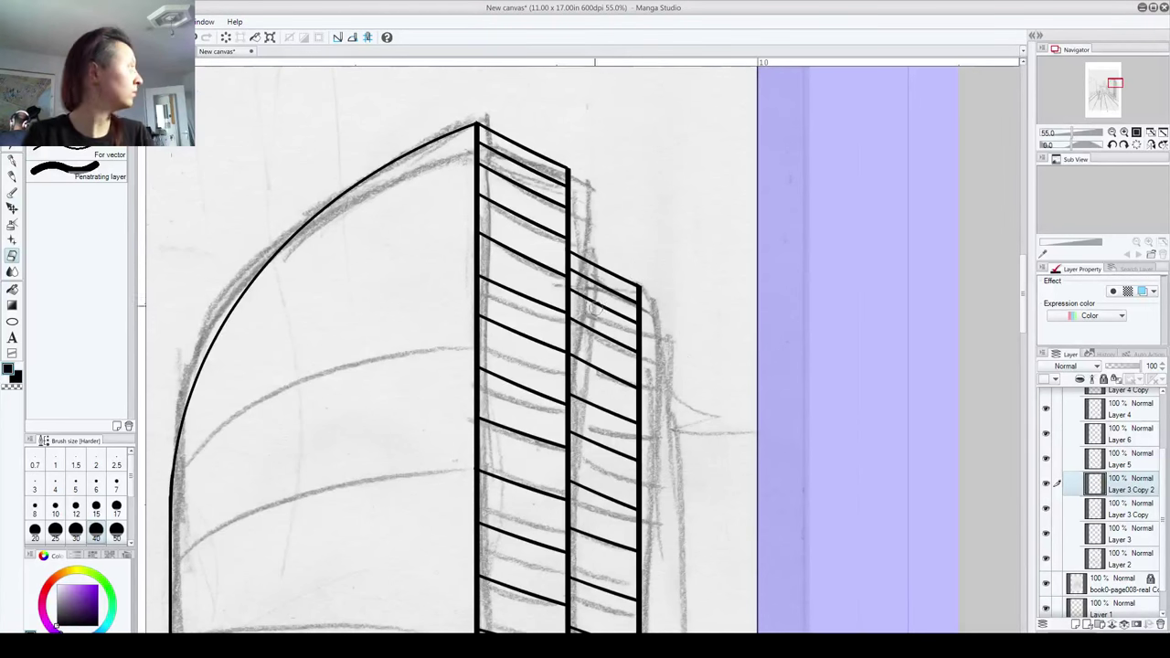
# Step: On a new layer above Layer 5, draw a wide, flat ellipse and move it onto the curved building's uppermost sketched floor curve
pyautogui.scroll(-5, 565, 284)
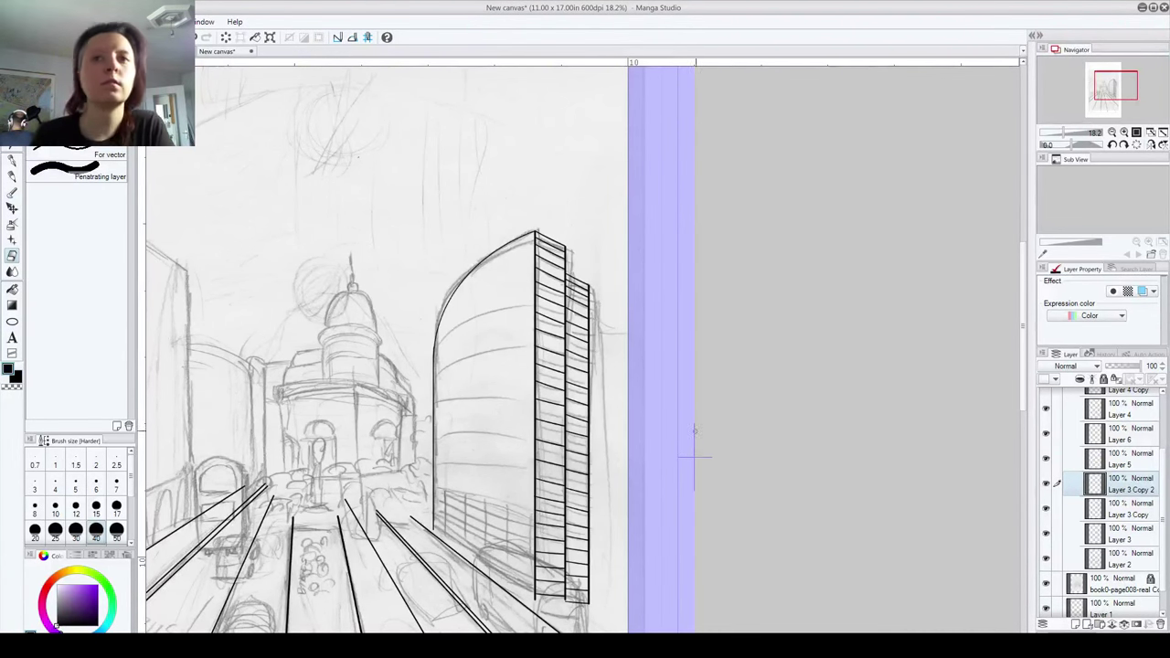
pyautogui.click(1117, 460)
pyautogui.click(1075, 624)
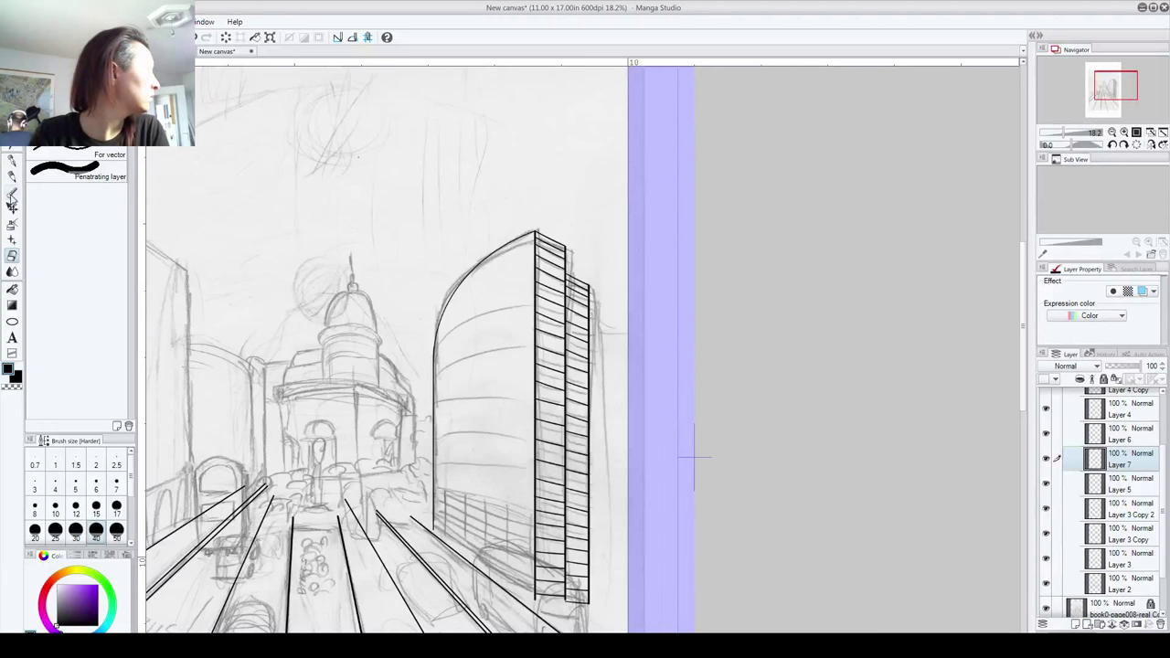
pyautogui.click(12, 321)
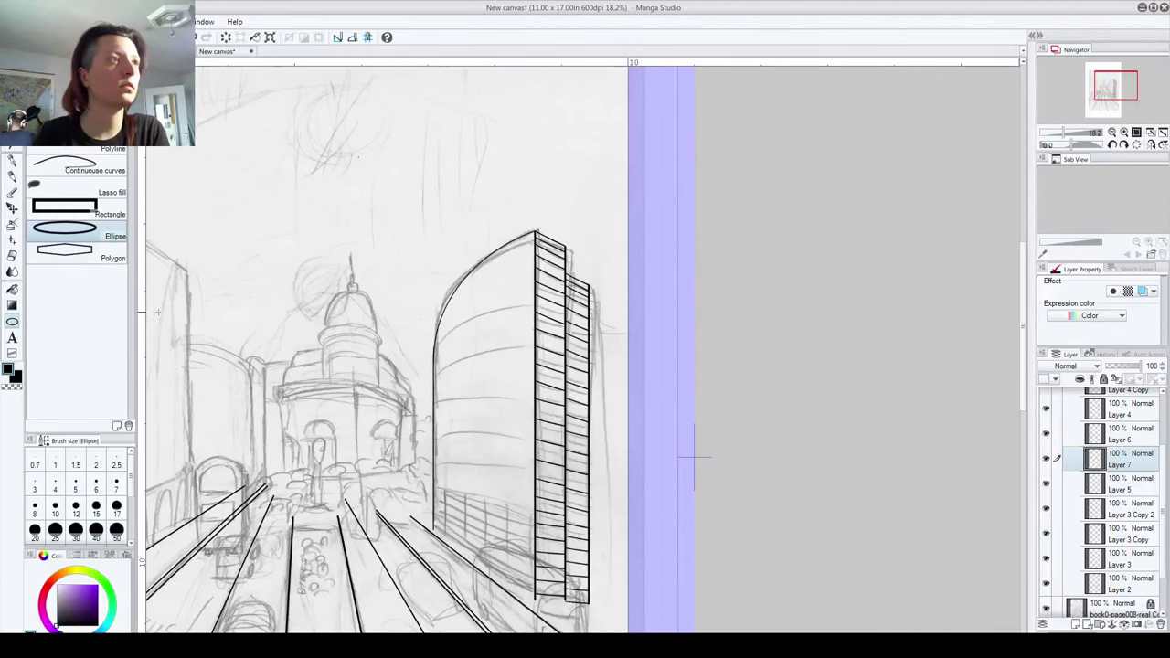
pyautogui.moveTo(410, 262); pyautogui.dragTo(561, 470)
pyautogui.hotkey('ctrl', 'z')
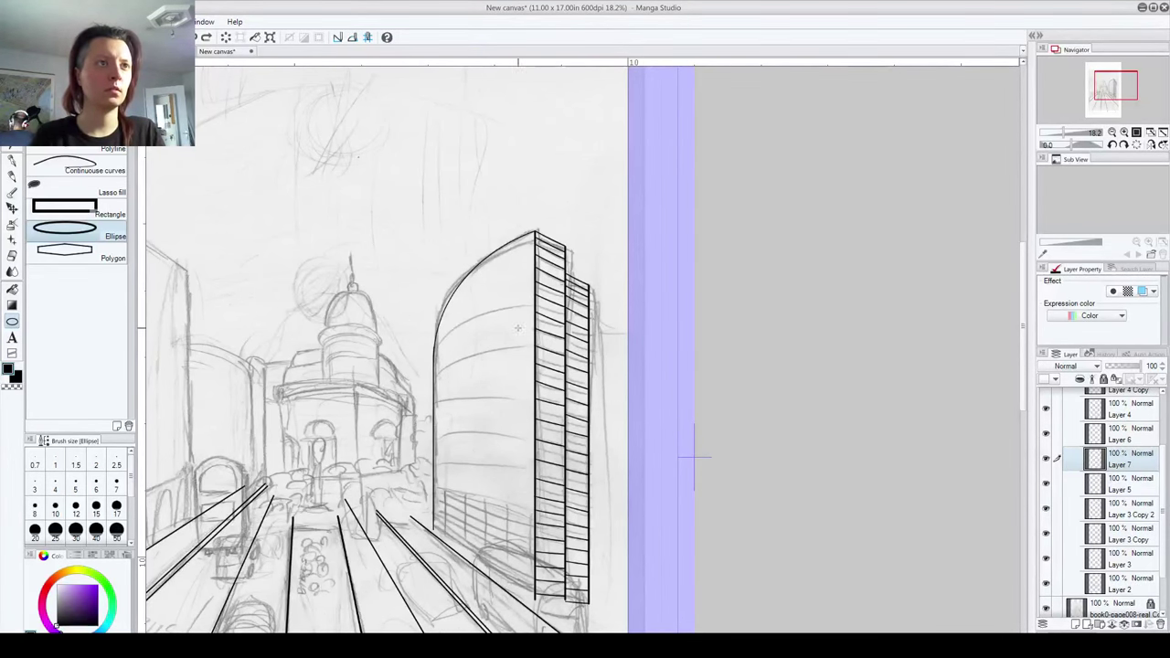
pyautogui.moveTo(422, 337); pyautogui.dragTo(619, 420)
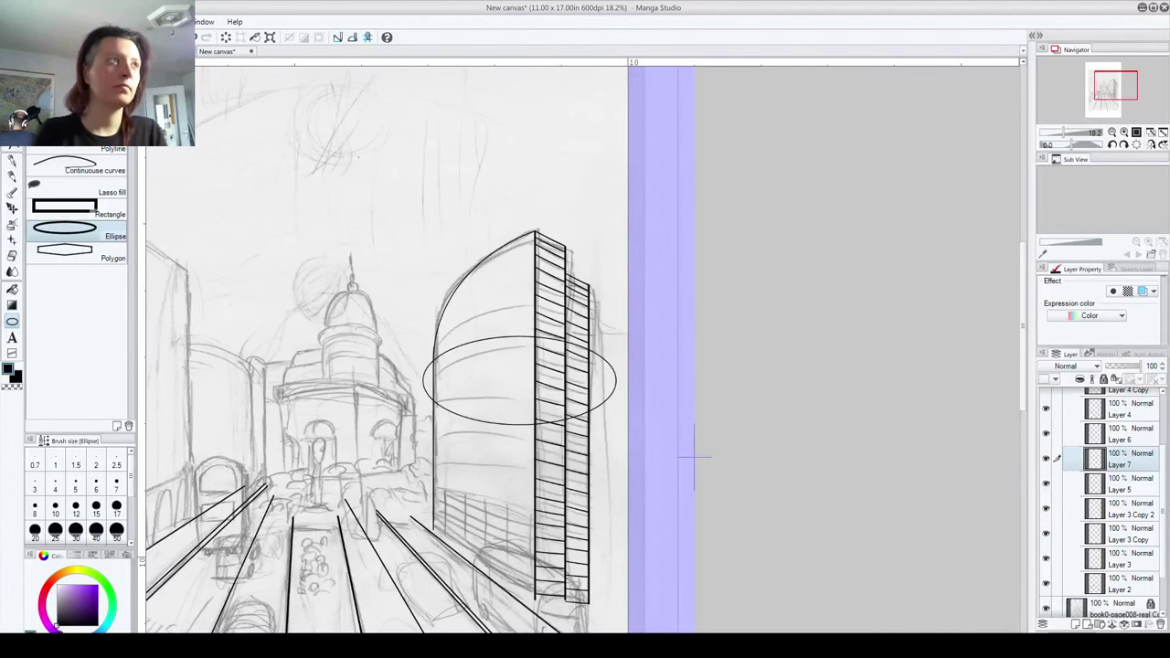
pyautogui.hotkey('ctrl', 't')
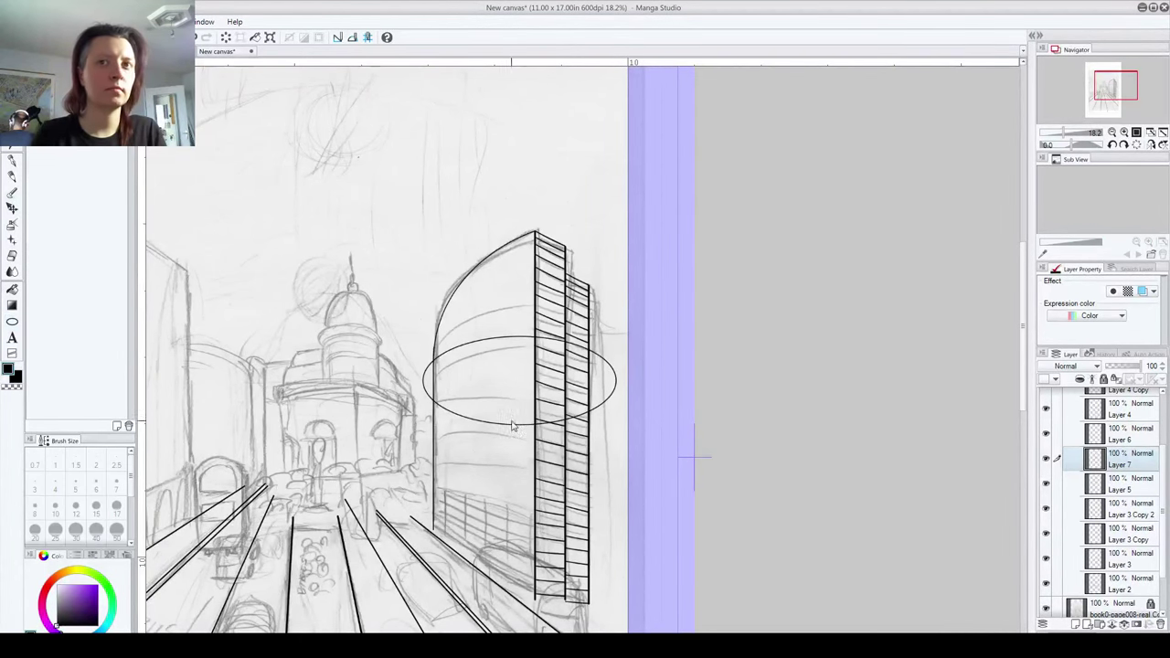
pyautogui.moveTo(514, 429); pyautogui.dragTo(532, 409)
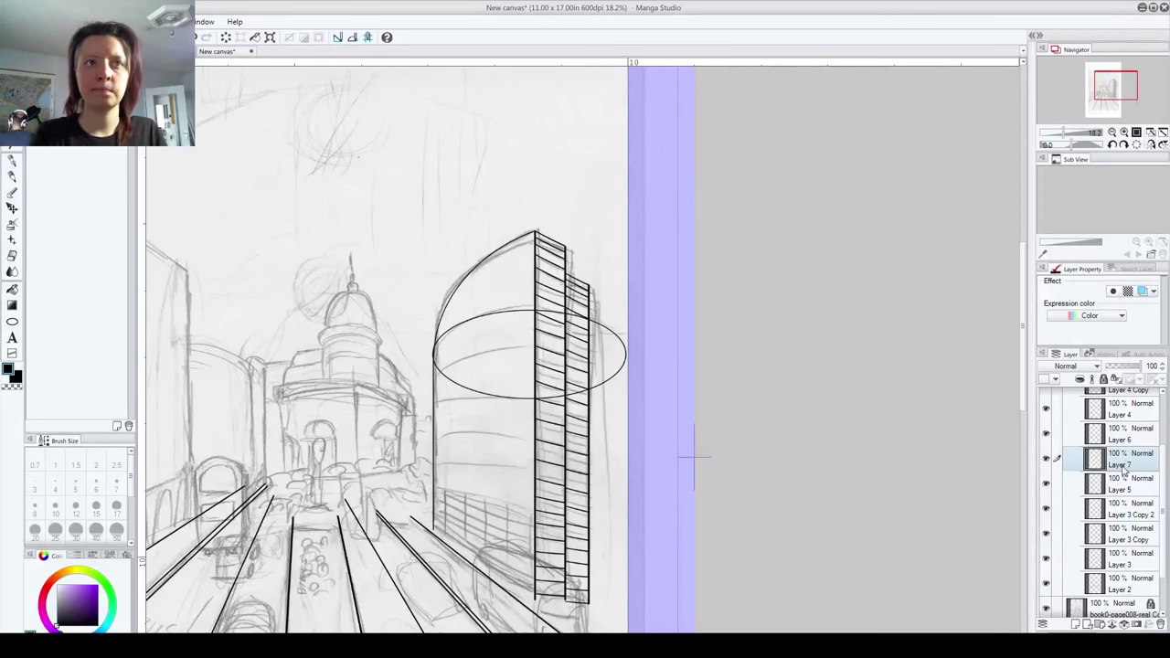
# Step: Erase Layer 7's ellipse except for its upper-left arc between the curved building's left line and the tower
pyautogui.scroll(2, 477, 455)
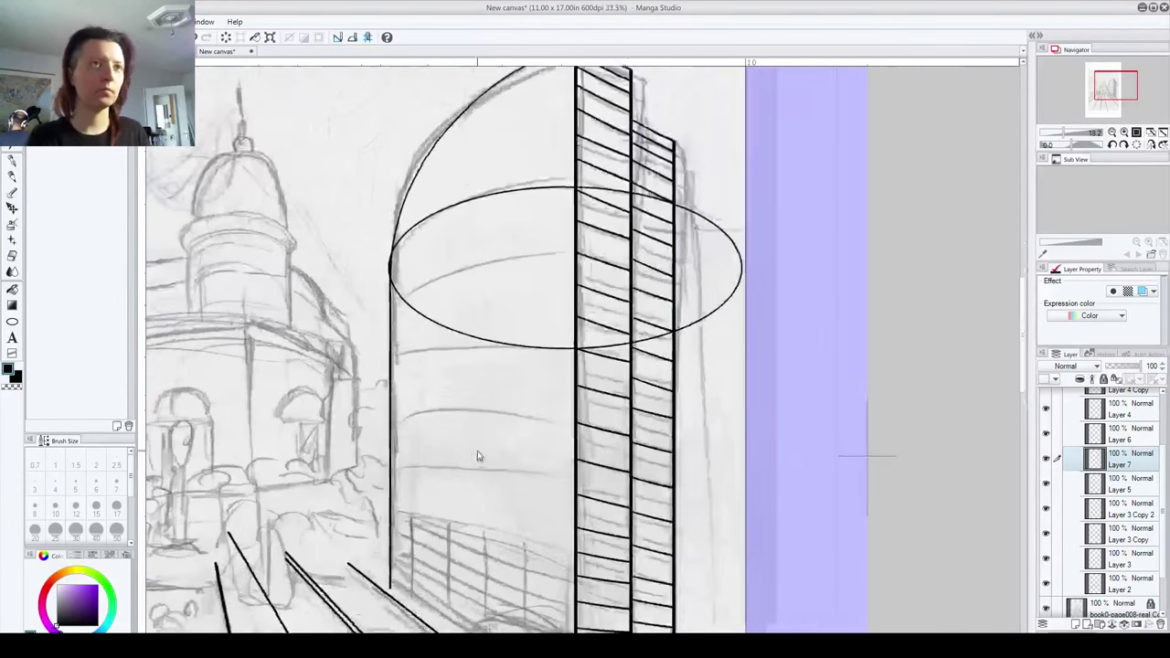
pyautogui.scroll(1, 477, 456)
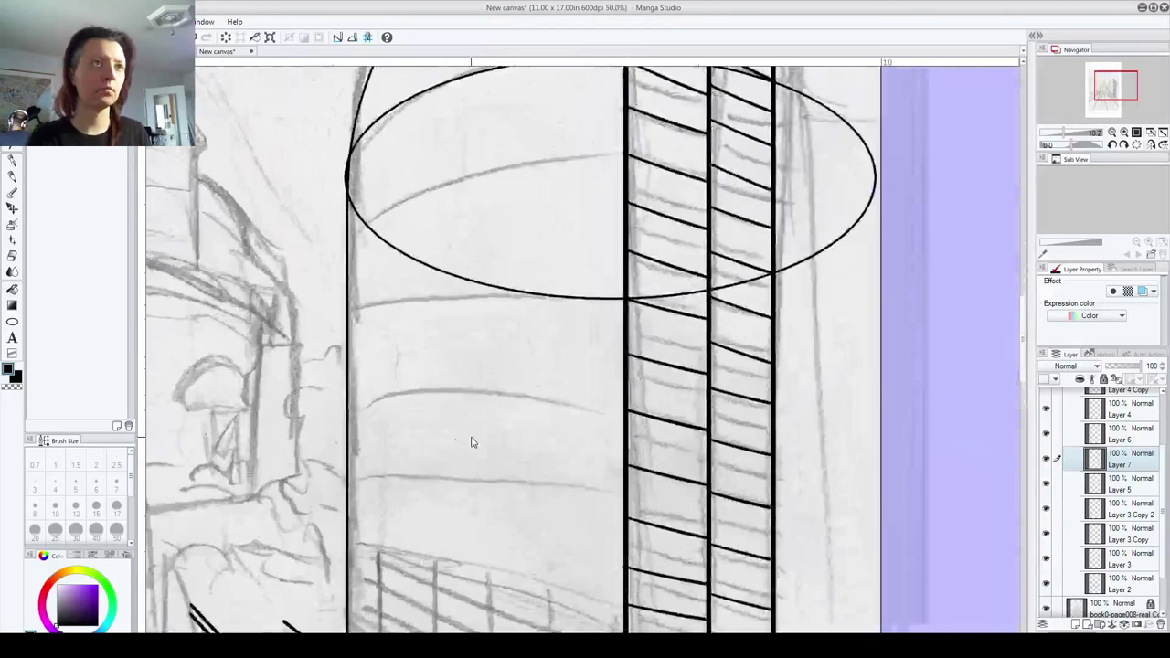
pyautogui.scroll(1, 544, 251)
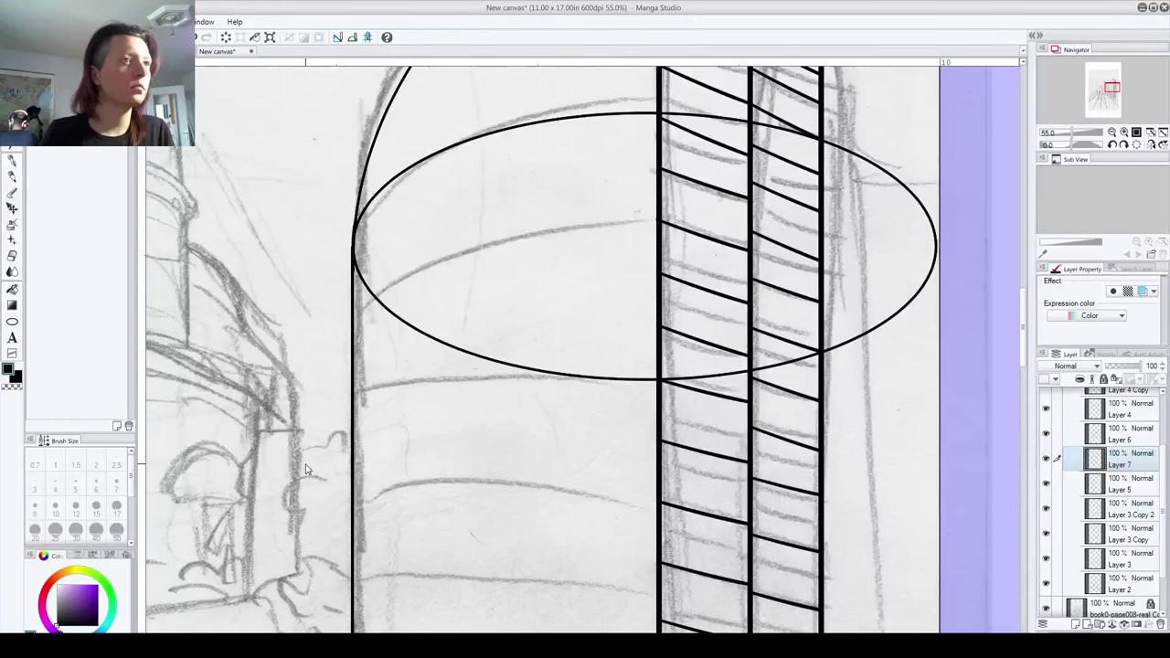
pyautogui.moveTo(436, 352); pyautogui.dragTo(358, 257)
pyautogui.moveTo(426, 332)
pyautogui.mouseDown()
pyautogui.moveTo(510, 368)
pyautogui.moveTo(662, 378)
pyautogui.moveTo(601, 360)
pyautogui.moveTo(522, 357)
pyautogui.moveTo(688, 377)
pyautogui.moveTo(808, 350)
pyautogui.moveTo(786, 358)
pyautogui.moveTo(908, 304)
pyautogui.moveTo(896, 318)
pyautogui.moveTo(939, 260)
pyautogui.moveTo(925, 210)
pyautogui.moveTo(857, 151)
pyautogui.moveTo(668, 111)
pyautogui.mouseUp()
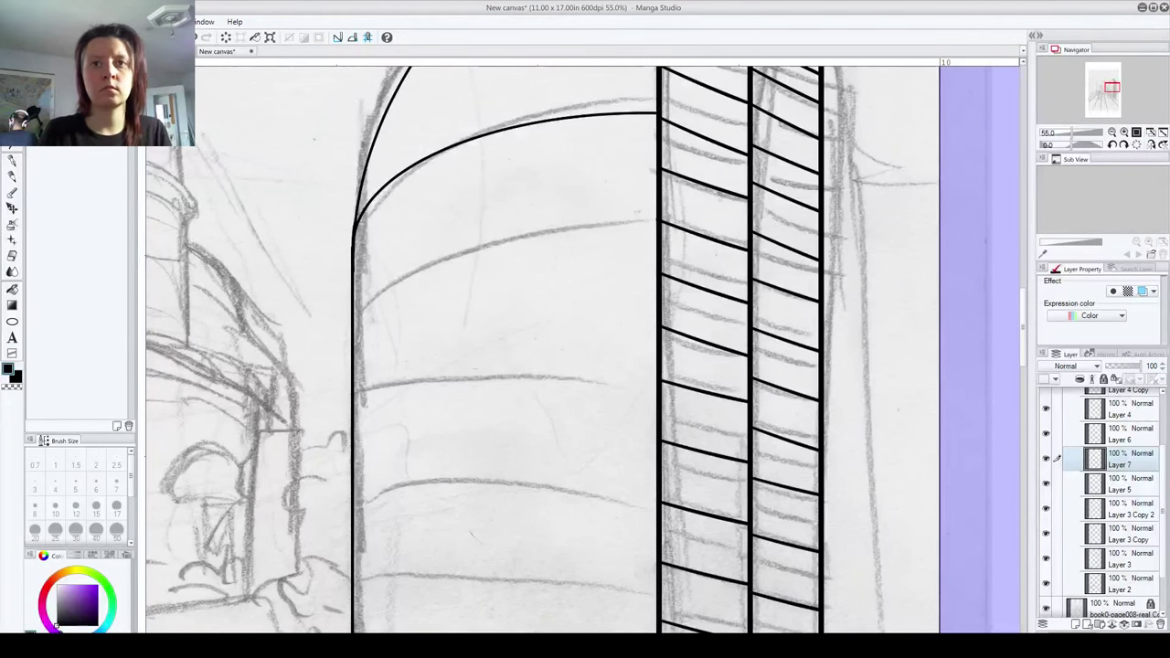
# Step: Duplicate Layer 7 and try moving the copied arc down to the second sketched floor curve
pyautogui.moveTo(1130, 464); pyautogui.dragTo(1076, 624)
pyautogui.click(1074, 625)
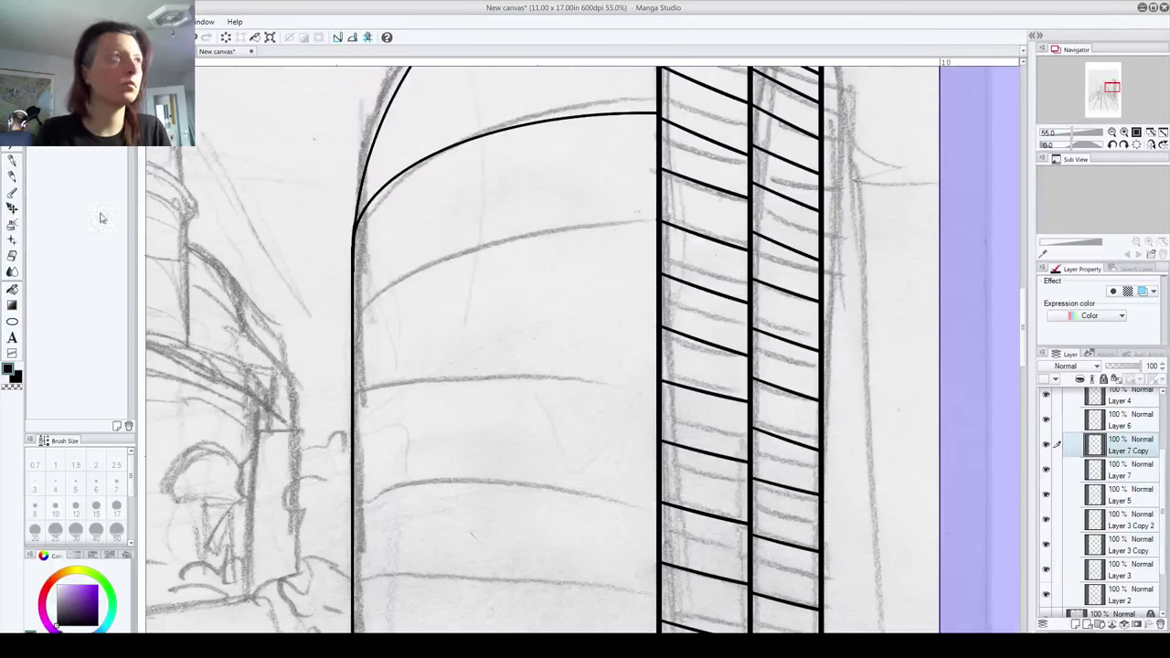
pyautogui.moveTo(497, 138); pyautogui.dragTo(509, 256)
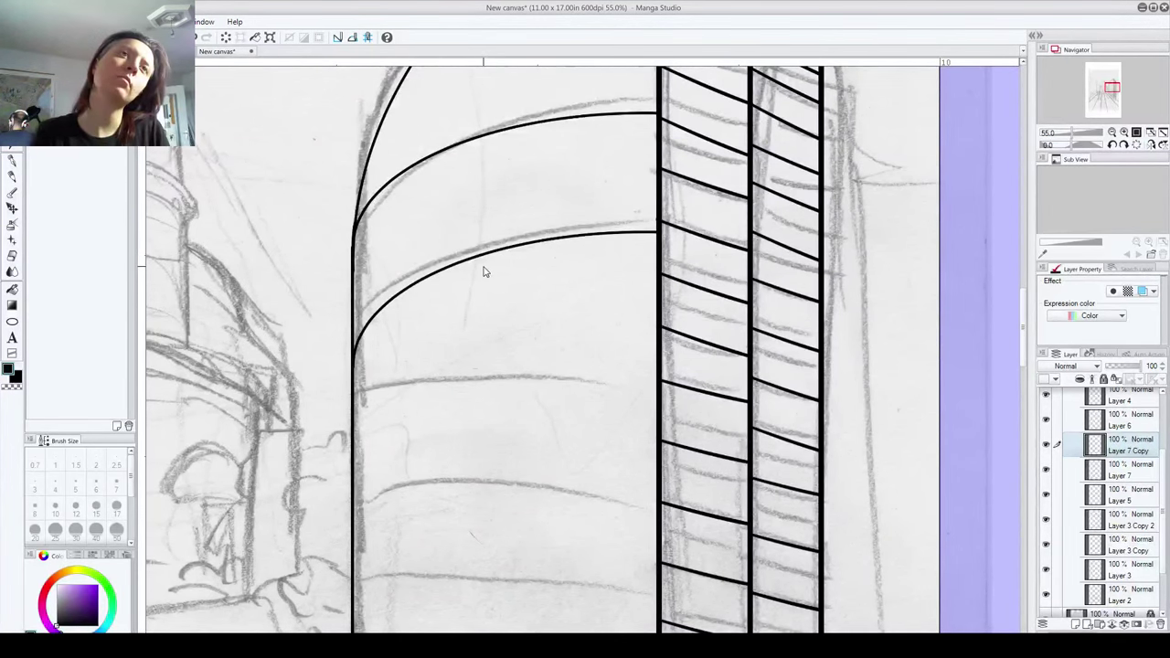
# Step: On a new layer above Layer 7 Copy, draw a wide, flat ellipse and move it onto the curved building's second sketched floor curve
pyautogui.scroll(-3, 493, 265)
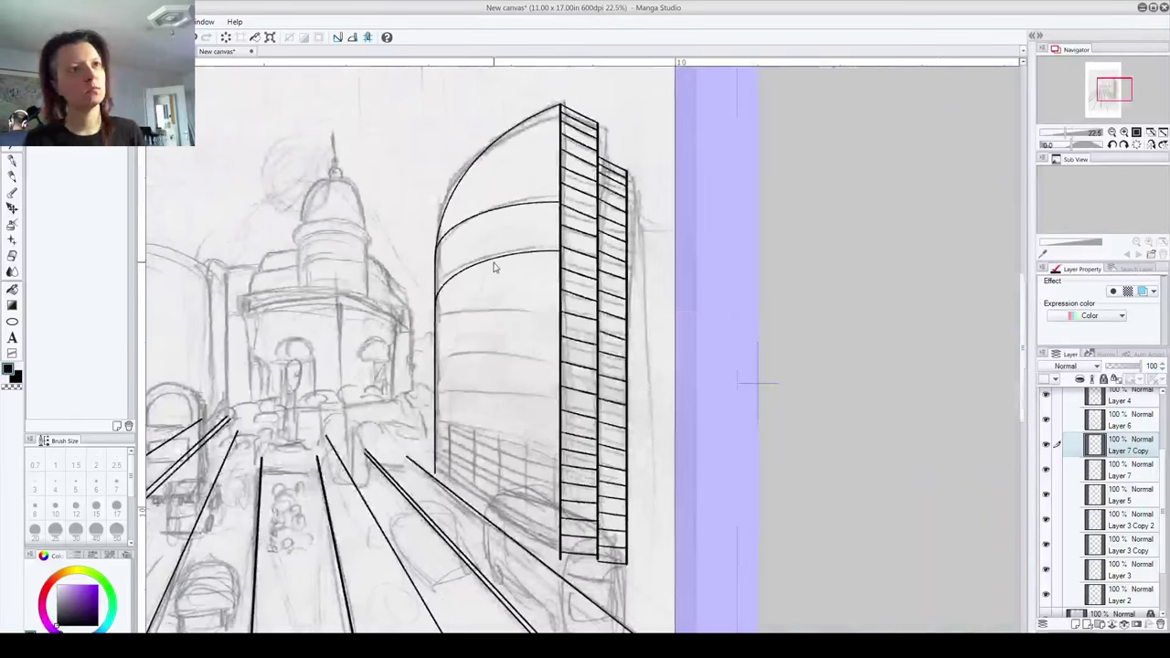
pyautogui.scroll(1, 494, 266)
pyautogui.scroll(2, 489, 274)
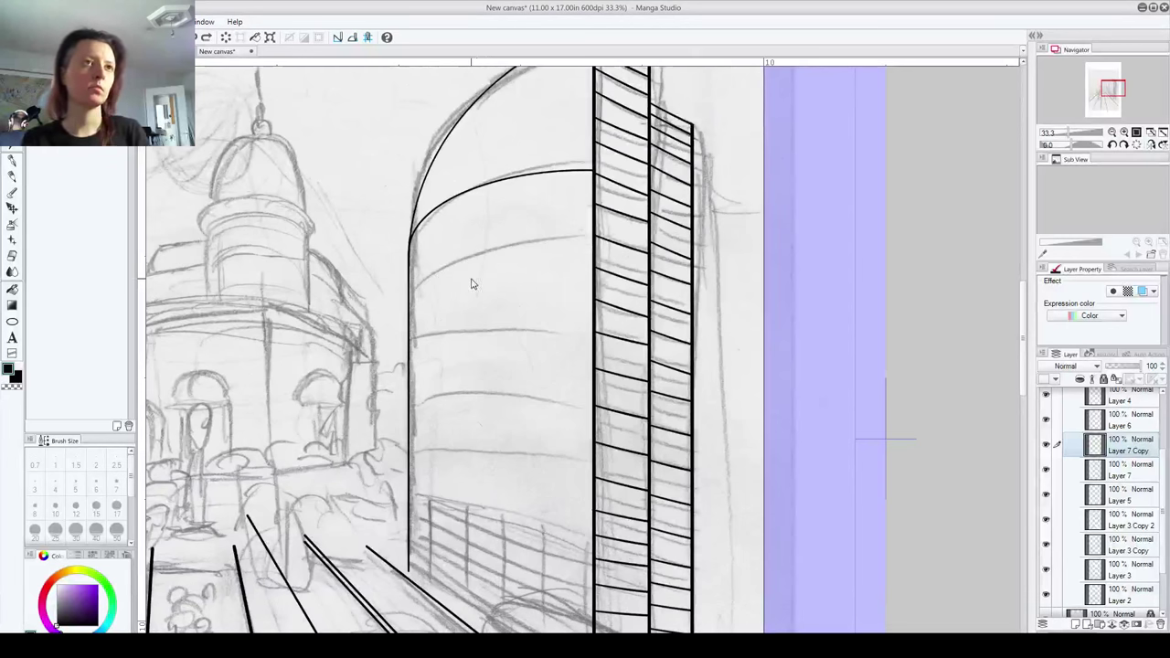
pyautogui.click(1075, 624)
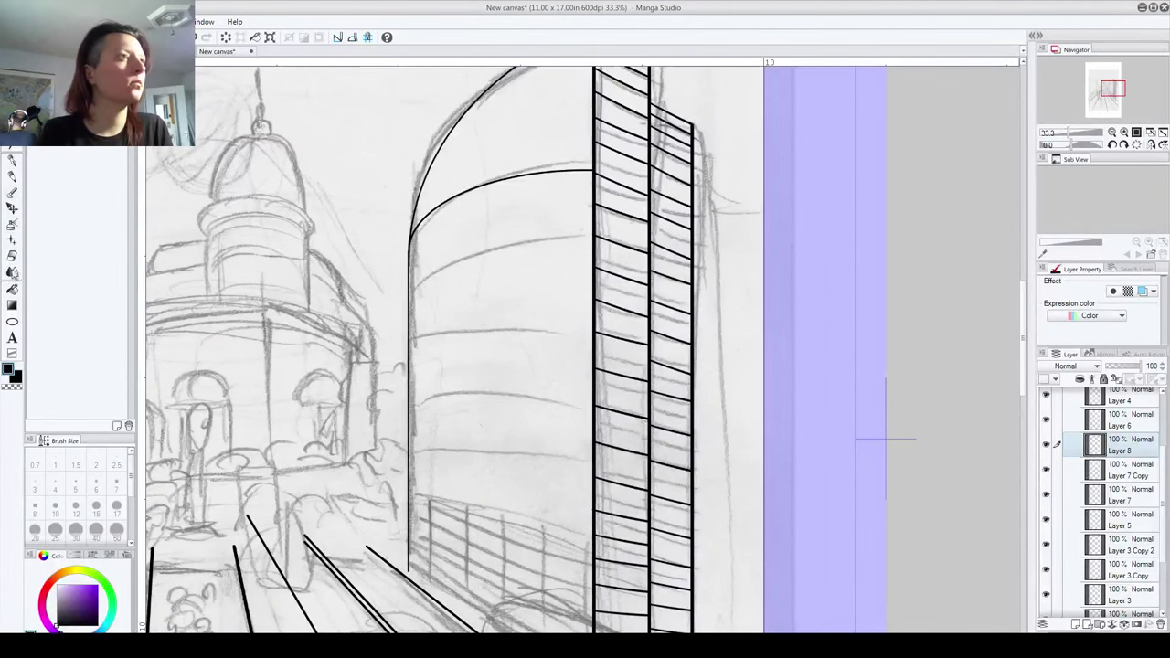
pyautogui.click(13, 321)
pyautogui.moveTo(366, 291)
pyautogui.mouseDown()
pyautogui.moveTo(612, 407)
pyautogui.moveTo(713, 433)
pyautogui.moveTo(719, 423)
pyautogui.moveTo(720, 438)
pyautogui.moveTo(727, 393)
pyautogui.mouseUp()
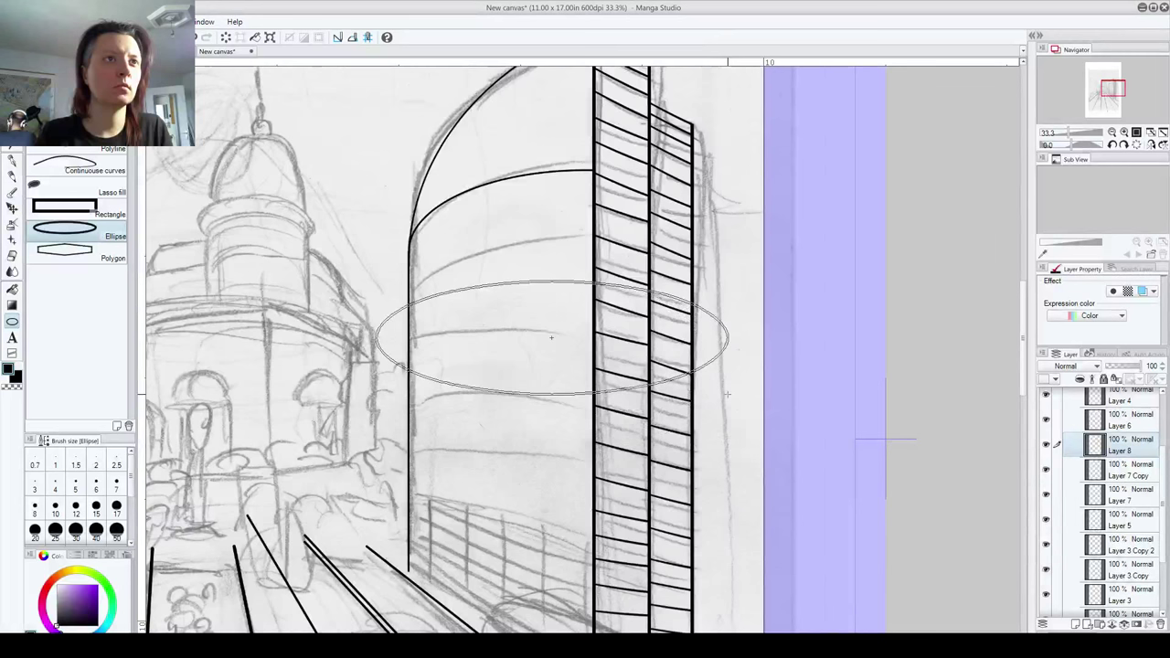
pyautogui.moveTo(727, 394); pyautogui.dragTo(727, 403)
pyautogui.press('k')
pyautogui.moveTo(515, 286); pyautogui.dragTo(546, 249)
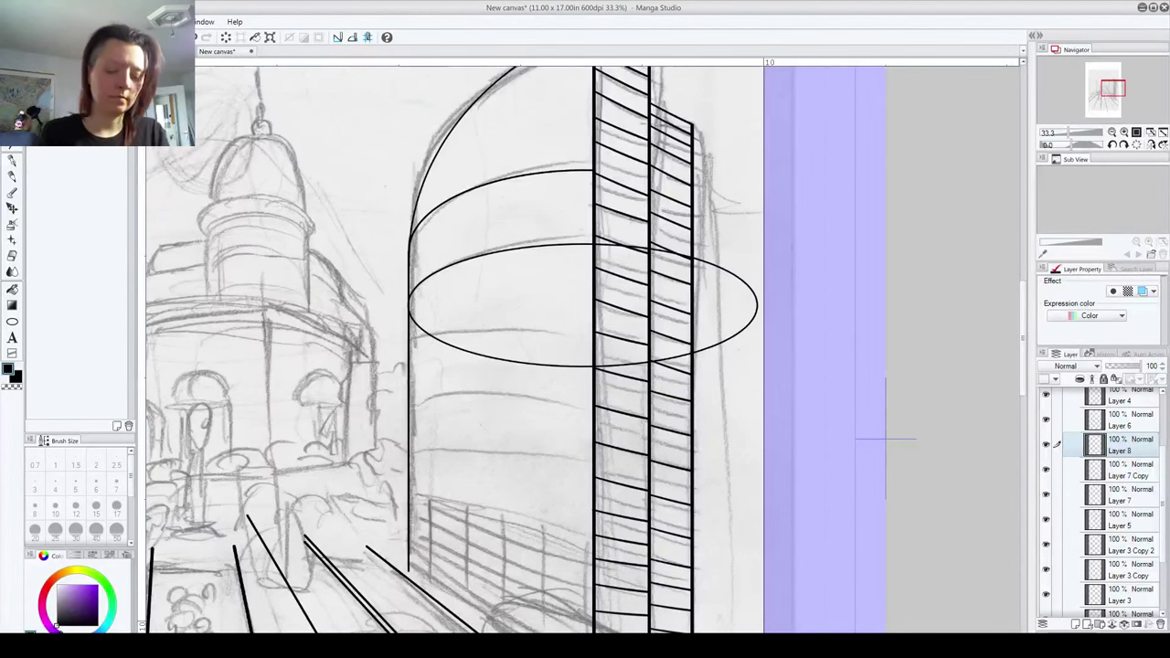
# Step: Erase Layer 8's ellipse except for its upper-left arc between the curved building's left line and the tower
pyautogui.moveTo(426, 338); pyautogui.dragTo(484, 356)
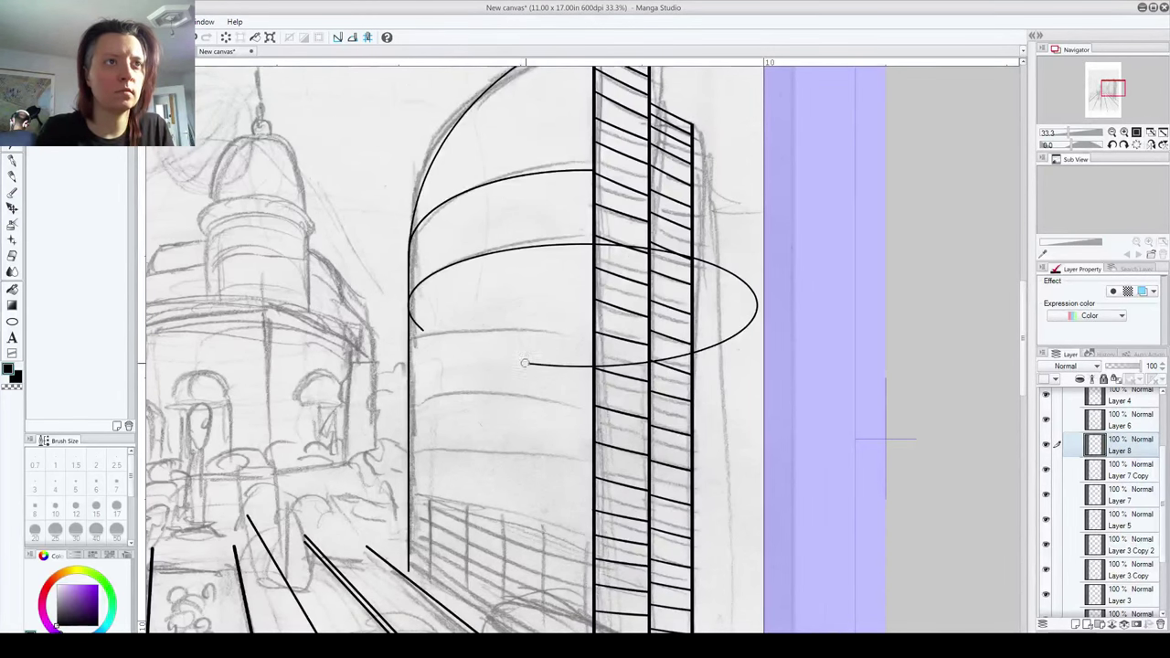
pyautogui.moveTo(704, 353); pyautogui.dragTo(733, 335)
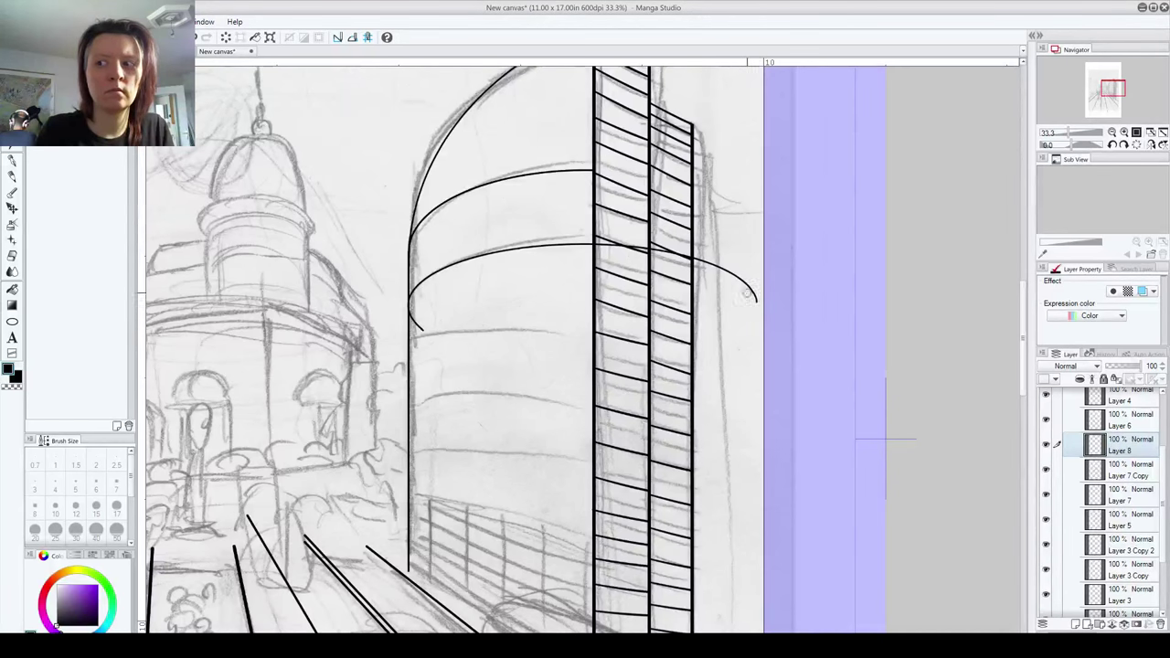
pyautogui.moveTo(751, 290)
pyautogui.mouseDown()
pyautogui.moveTo(729, 271)
pyautogui.moveTo(610, 243)
pyautogui.mouseUp()
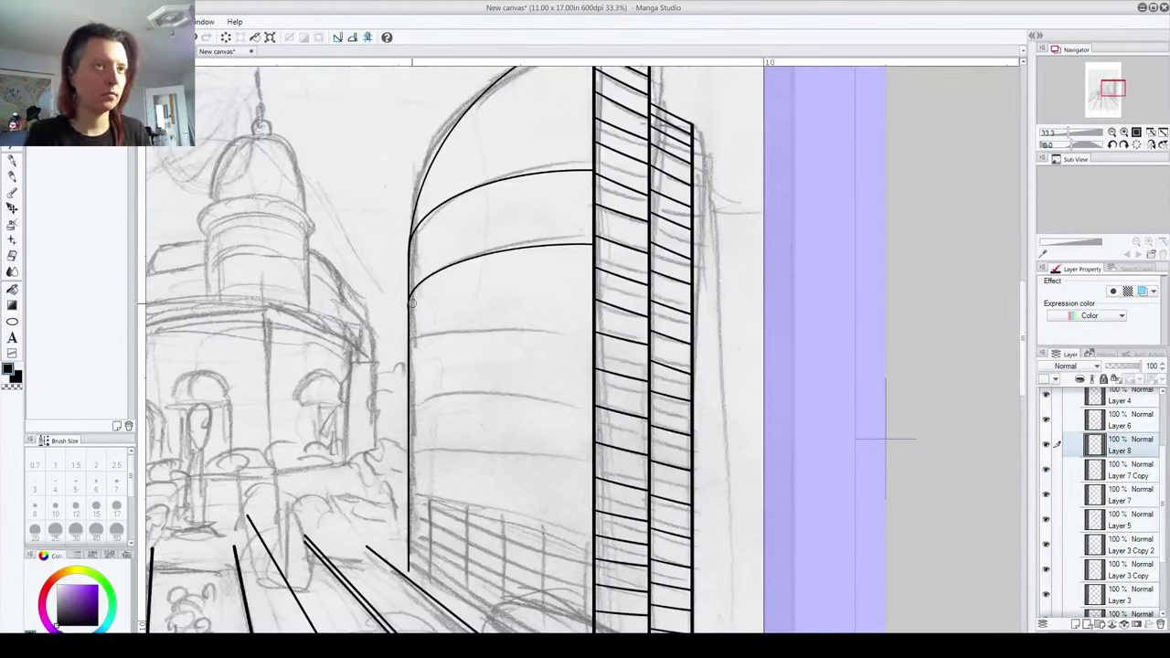
pyautogui.scroll(5, 412, 304)
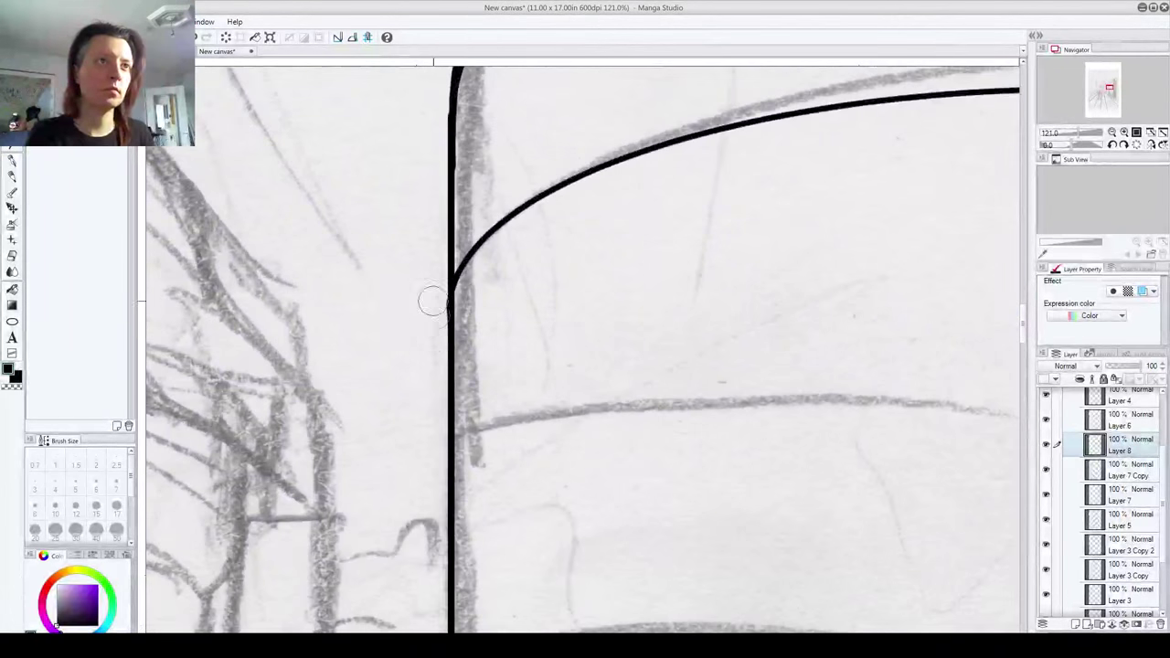
pyautogui.scroll(-5, 433, 304)
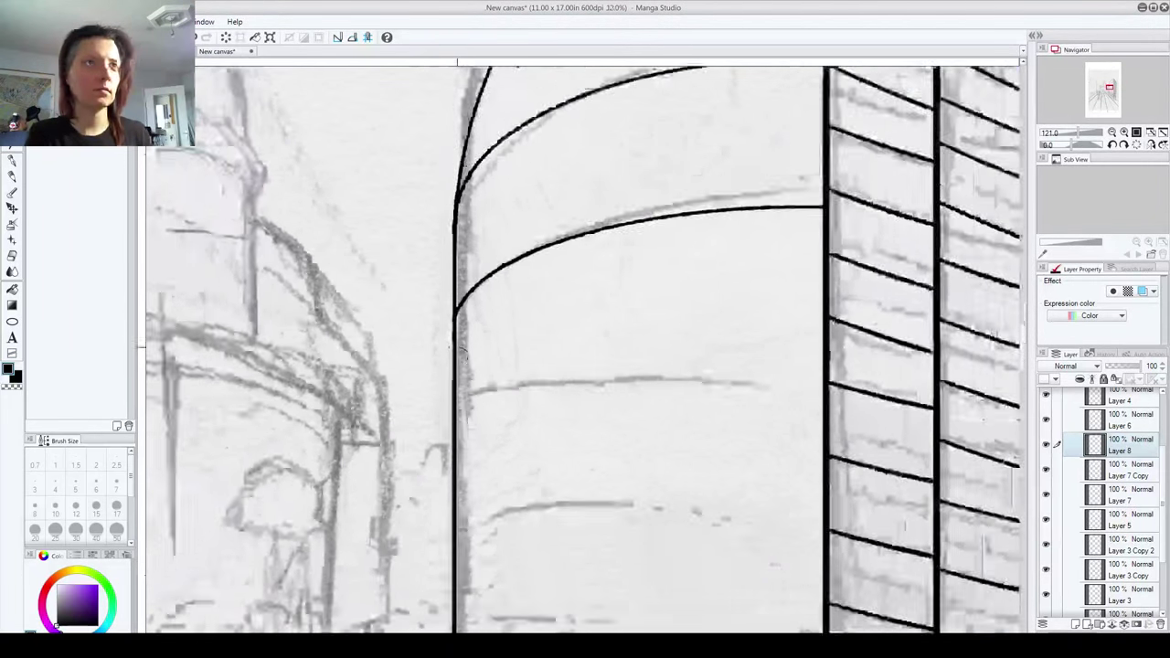
pyautogui.scroll(-3, 464, 350)
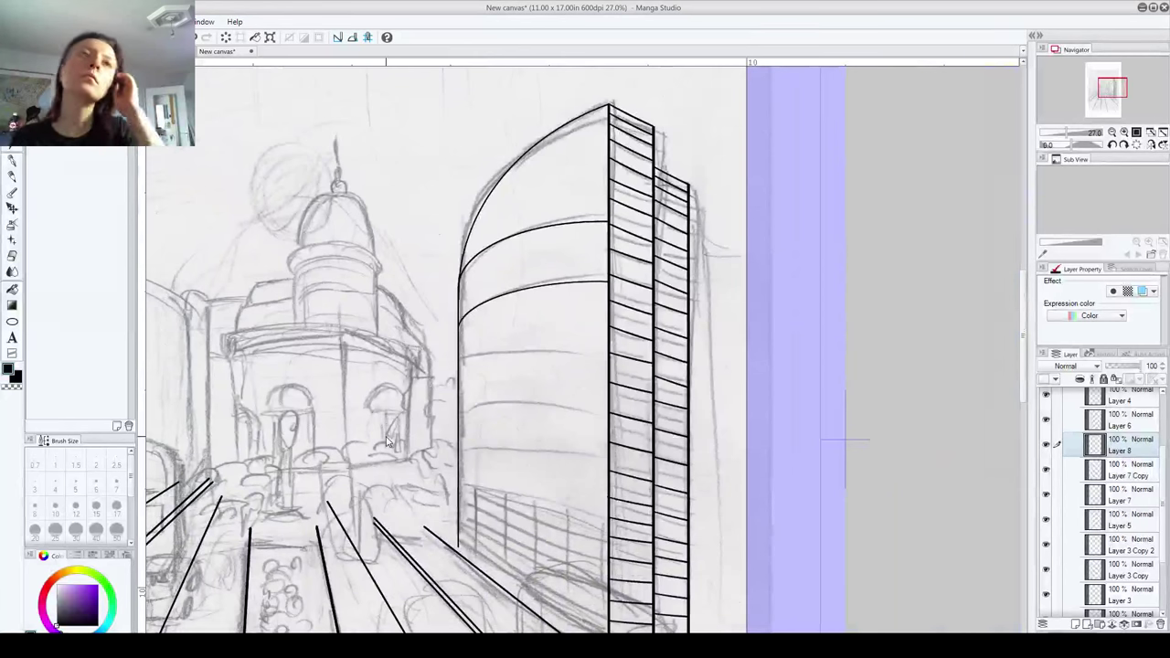
# Step: On a new layer above Layer 8, draw a wide, flat ellipse and move it onto the curved building's third sketched floor curve
pyautogui.click(13, 323)
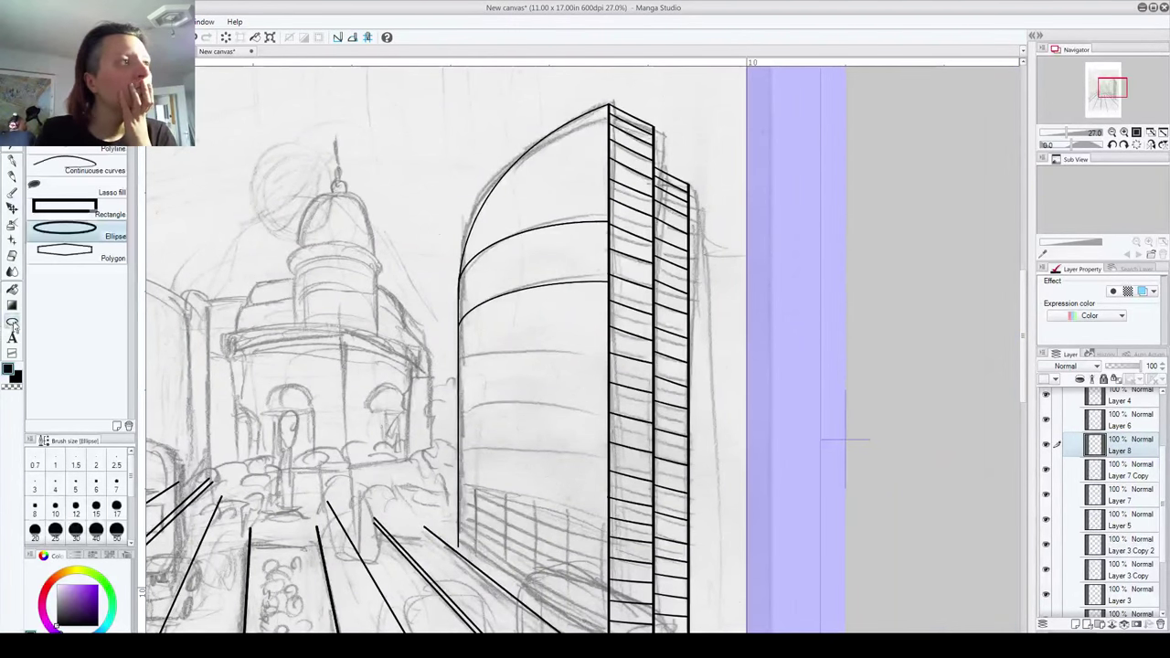
pyautogui.hotkey('ctrl', 'shift', 'n')
pyautogui.moveTo(429, 357); pyautogui.dragTo(728, 461)
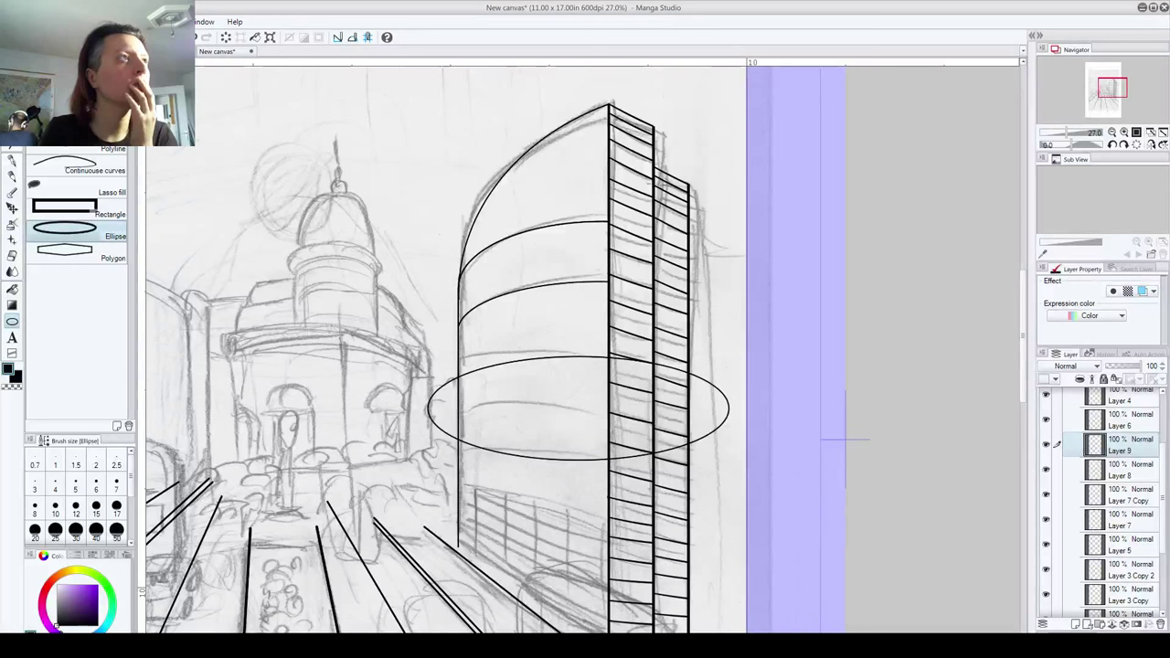
pyautogui.press('k')
pyautogui.moveTo(511, 460)
pyautogui.mouseDown()
pyautogui.moveTo(546, 434)
pyautogui.moveTo(506, 452)
pyautogui.mouseUp()
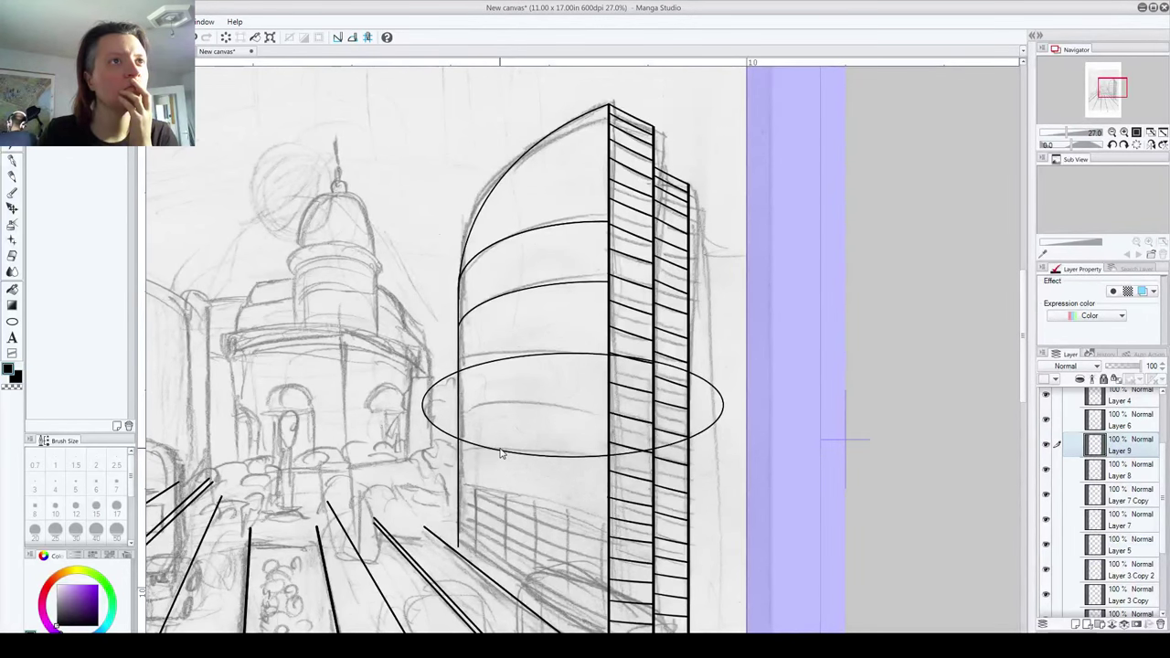
pyautogui.click(500, 451)
pyautogui.click(501, 451)
pyautogui.moveTo(501, 452); pyautogui.dragTo(499, 453)
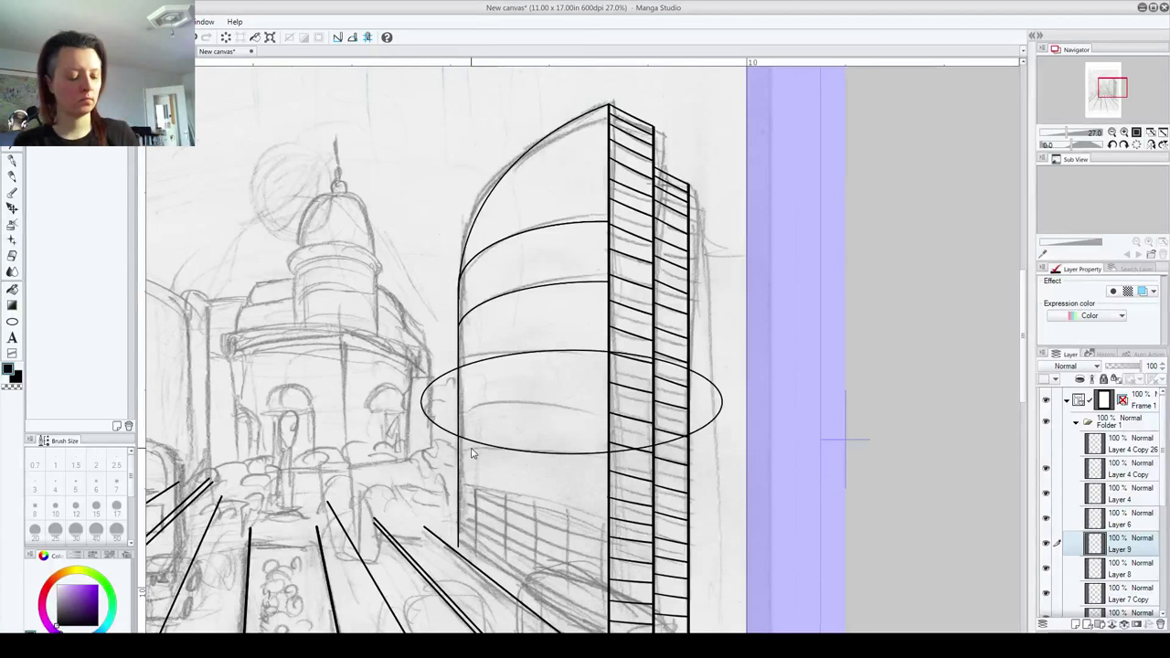
# Step: Erase Layer 9's ellipse except for its upper arc between the curved building's left line and the tower
pyautogui.scroll(3, 472, 452)
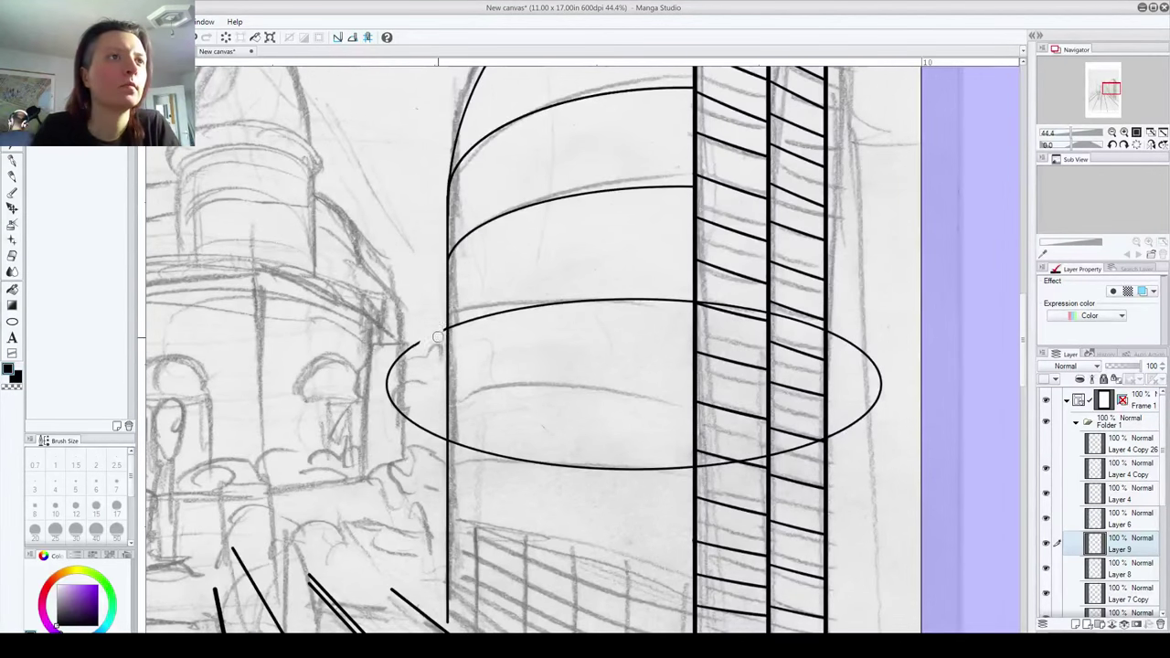
pyautogui.moveTo(441, 320)
pyautogui.mouseDown()
pyautogui.moveTo(405, 359)
pyautogui.moveTo(410, 345)
pyautogui.moveTo(388, 400)
pyautogui.moveTo(419, 434)
pyautogui.moveTo(403, 417)
pyautogui.moveTo(478, 449)
pyautogui.moveTo(651, 470)
pyautogui.moveTo(845, 437)
pyautogui.moveTo(789, 455)
pyautogui.moveTo(843, 430)
pyautogui.moveTo(872, 393)
pyautogui.moveTo(860, 423)
pyautogui.moveTo(881, 375)
pyautogui.moveTo(873, 356)
pyautogui.moveTo(806, 319)
pyautogui.moveTo(704, 298)
pyautogui.mouseUp()
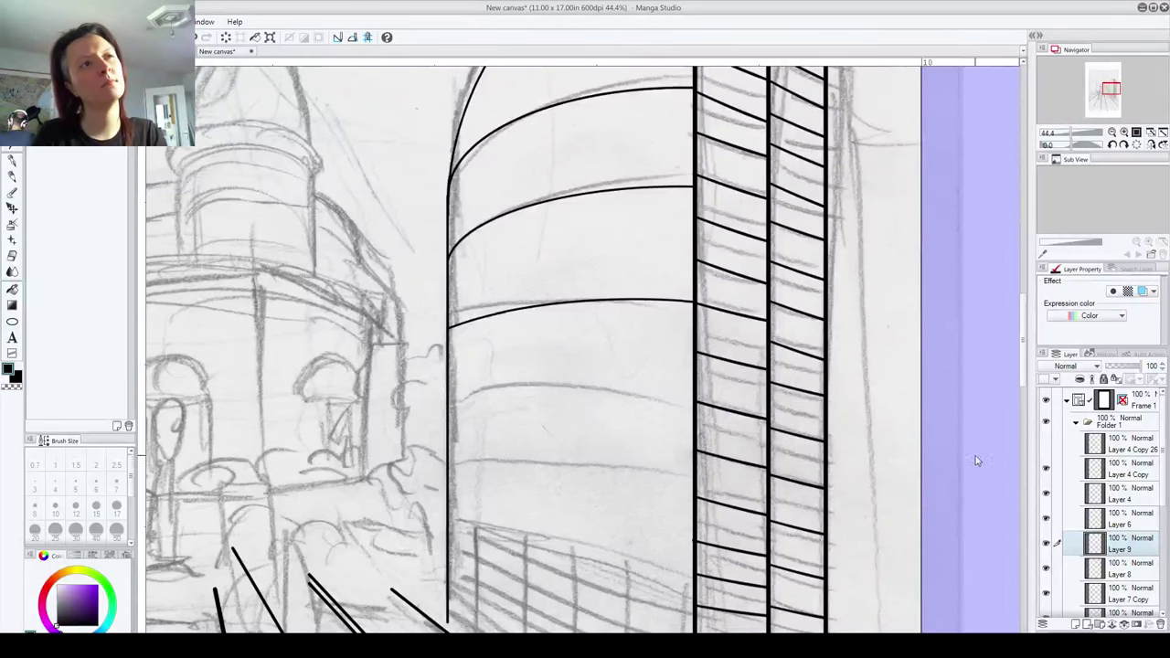
pyautogui.scroll(-3, 898, 484)
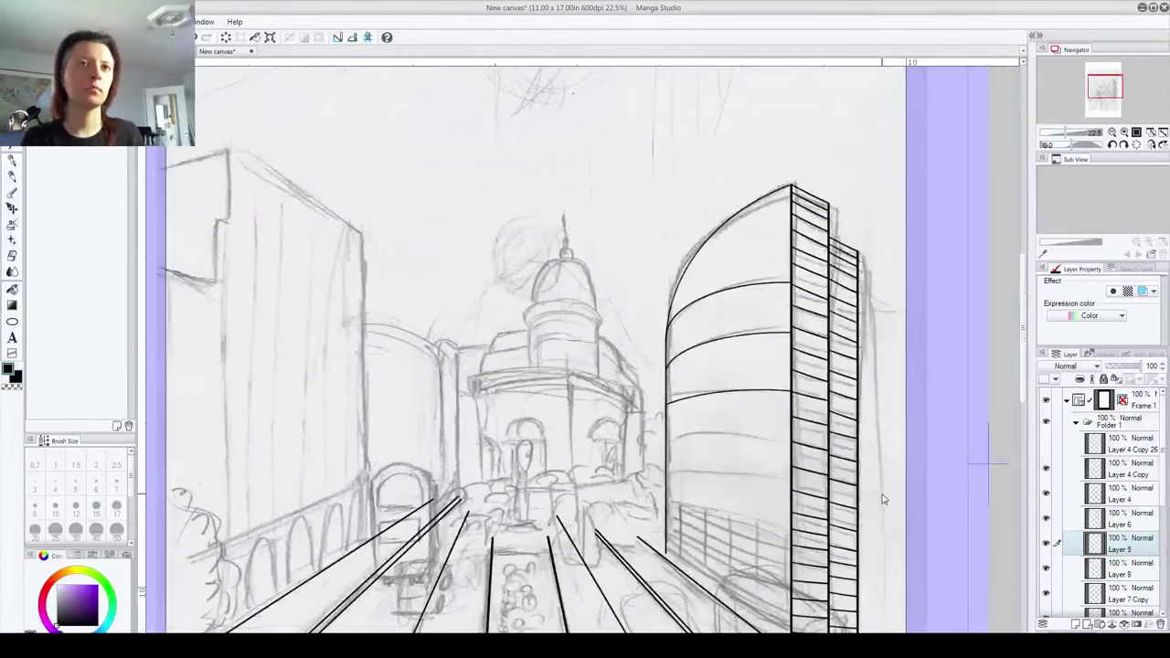
# Step: Add a new layer above Layer 9 for the curved building's next floor arc
pyautogui.scroll(3, 883, 499)
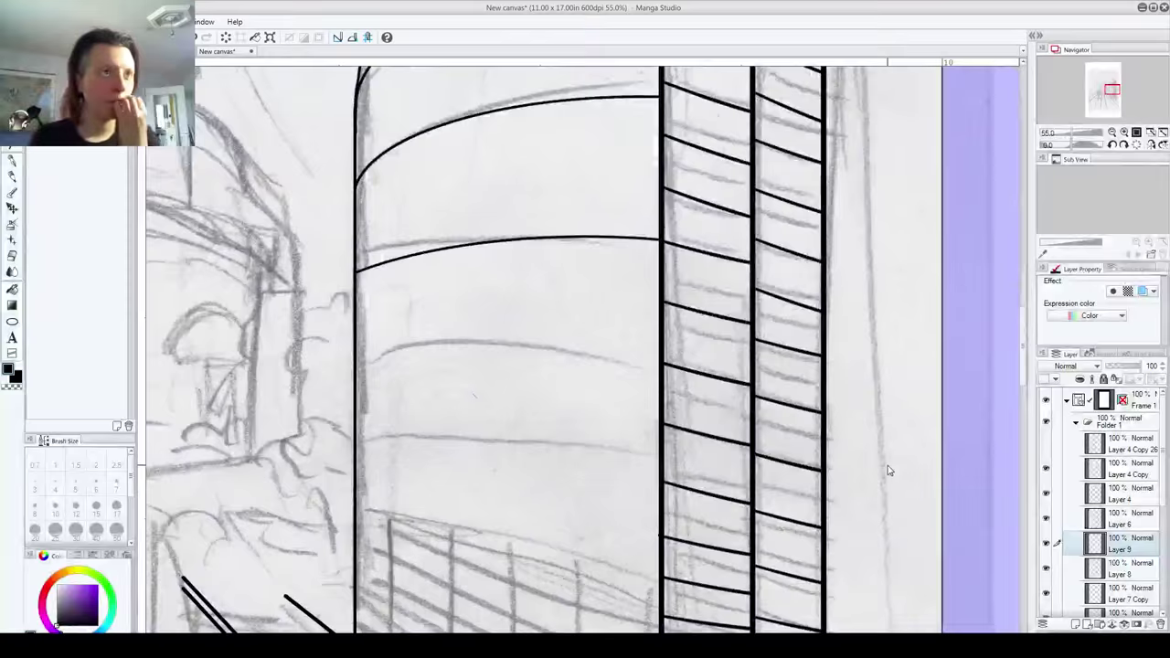
pyautogui.click(1073, 624)
pyautogui.scroll(-4, 561, 369)
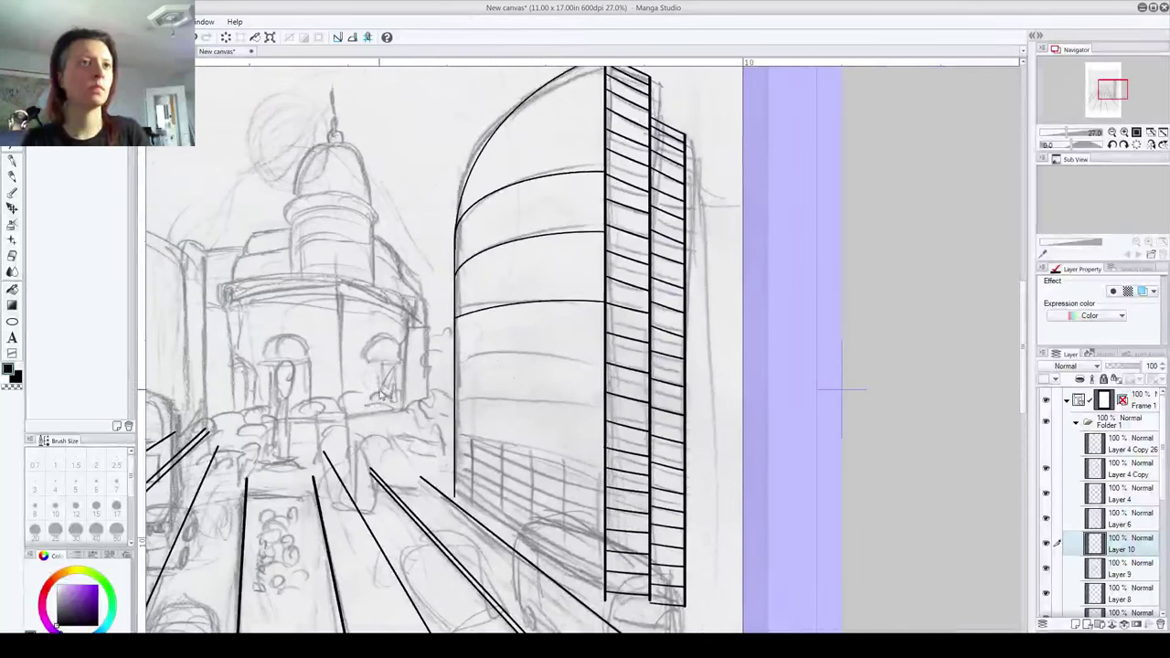
# Step: Duplicate Layer 9 and try moving the copied arc down to the fourth sketched floor curve
pyautogui.click(1132, 574)
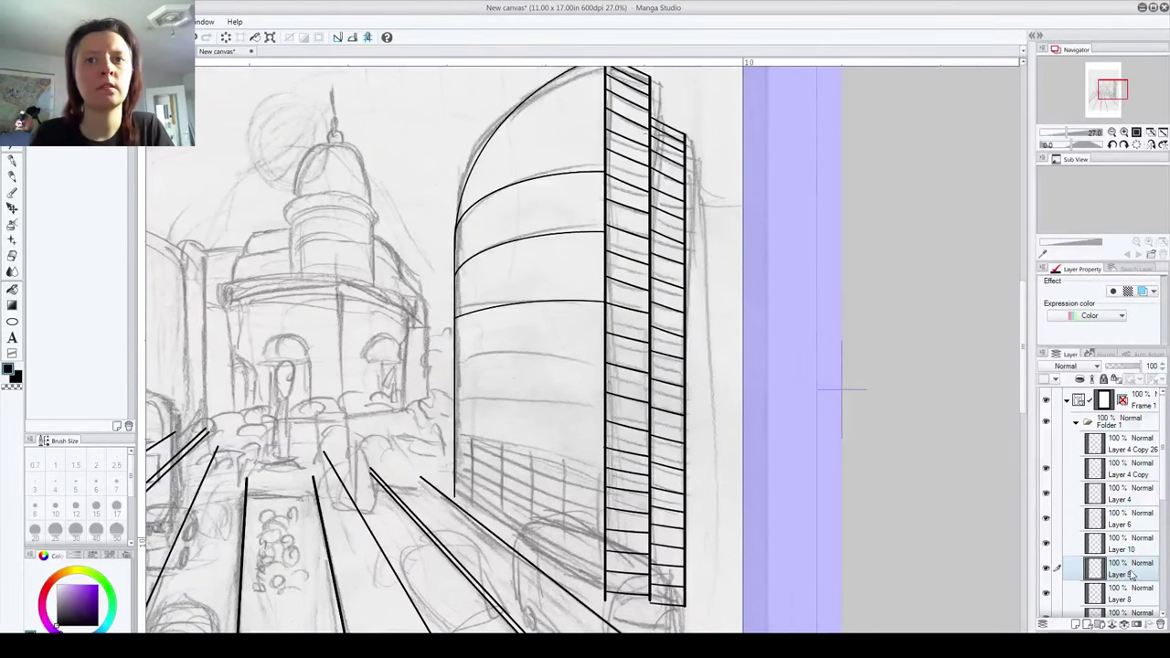
pyautogui.hotkey('ctrl', 'v')
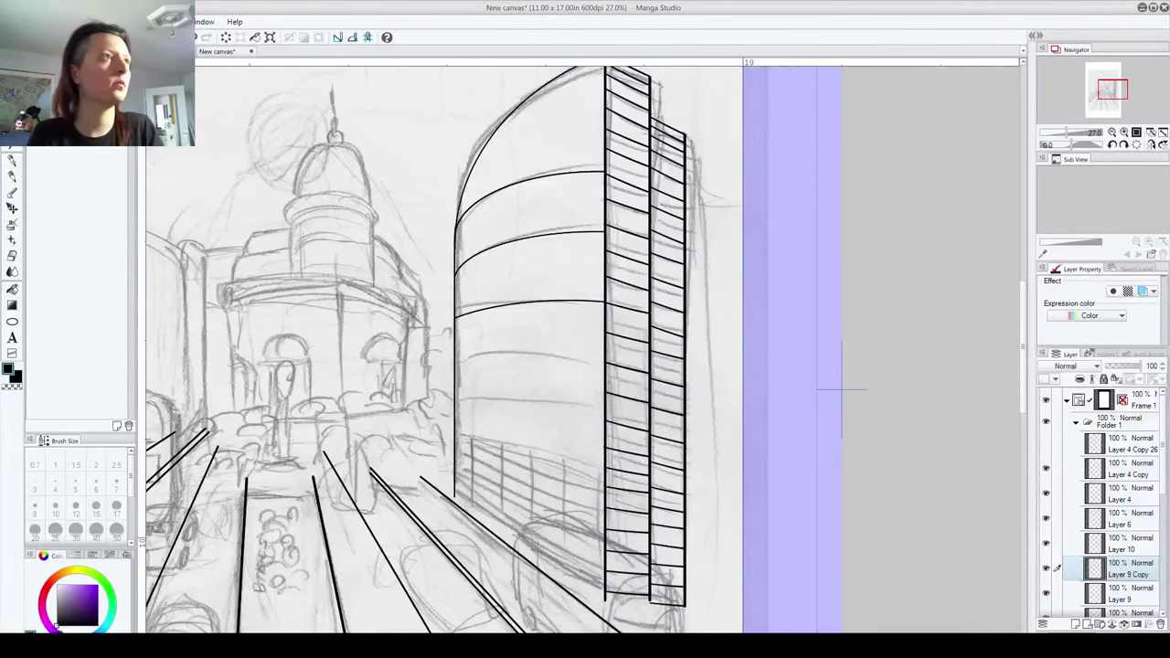
pyautogui.moveTo(562, 311); pyautogui.dragTo(566, 355)
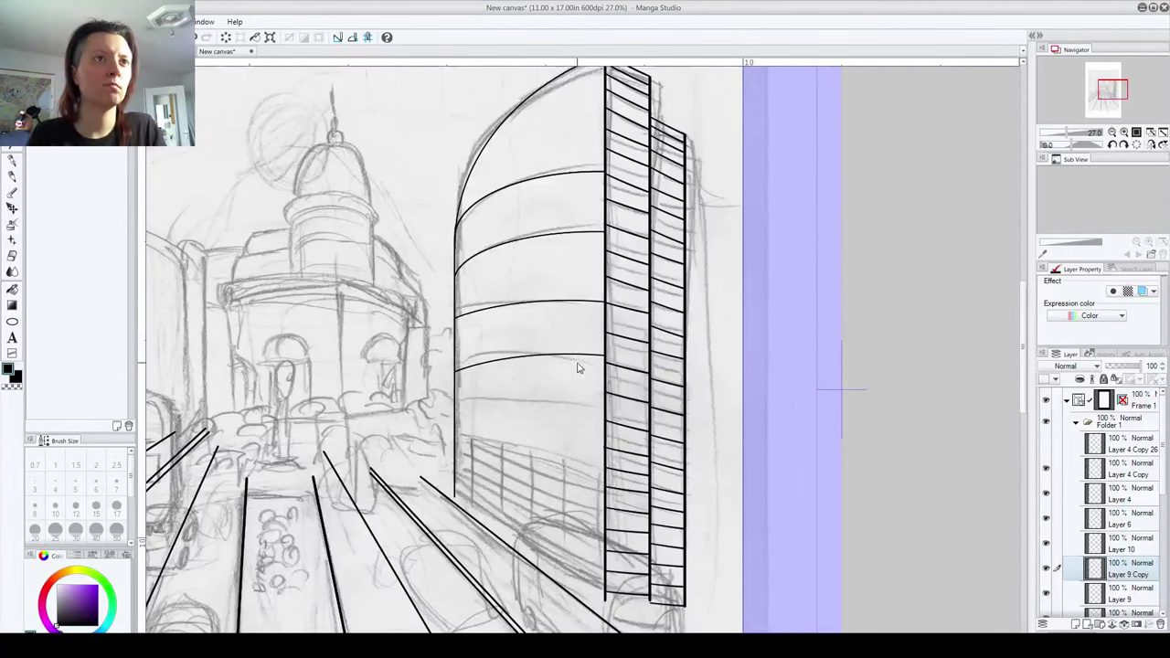
pyautogui.hotkey('ctrl', 'z')
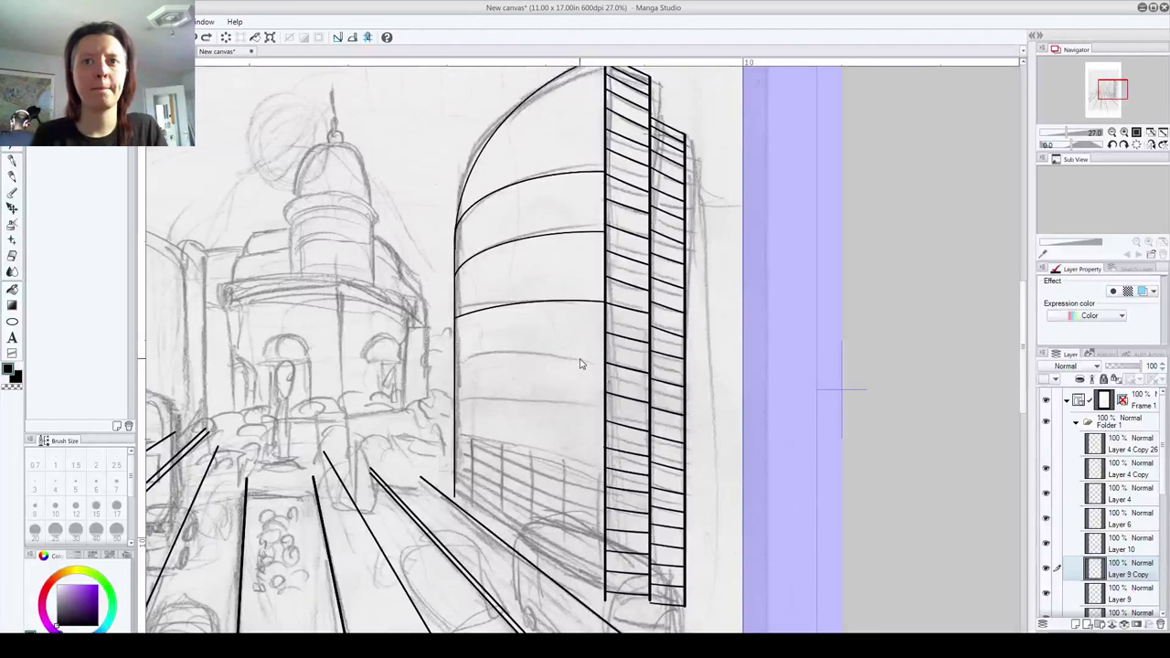
pyautogui.click(1115, 537)
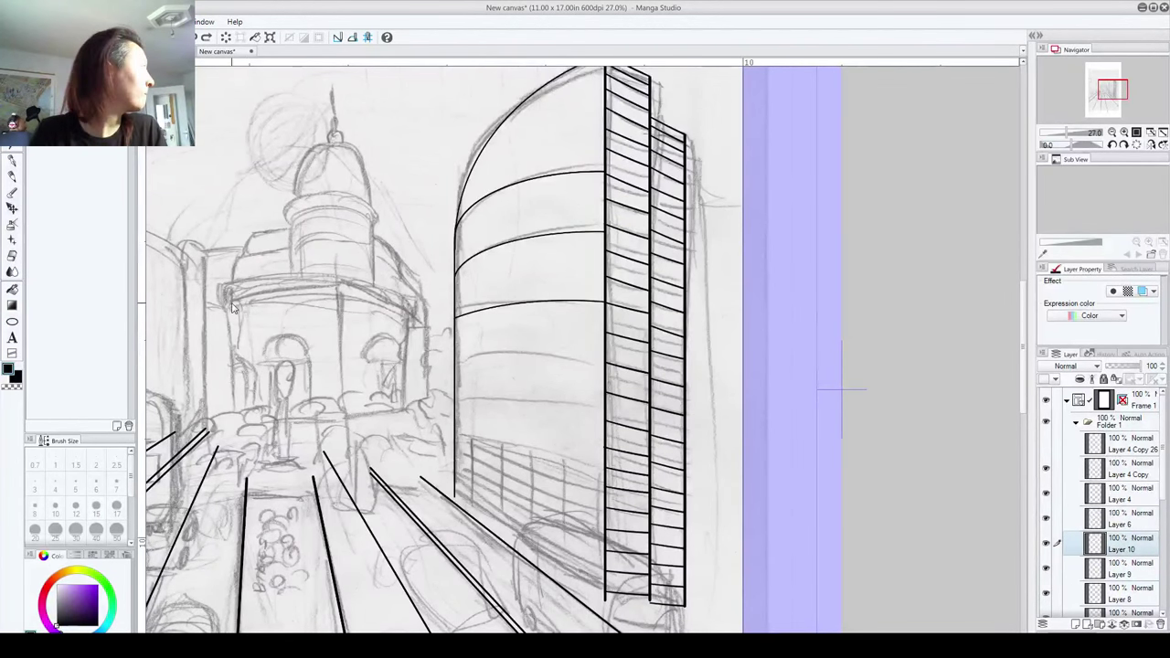
# Step: Try a flat ellipse on Layer 10 with its left end on the building's left line at the fourth sketched floor curve
pyautogui.press('u')
pyautogui.moveTo(455, 352); pyautogui.dragTo(733, 448)
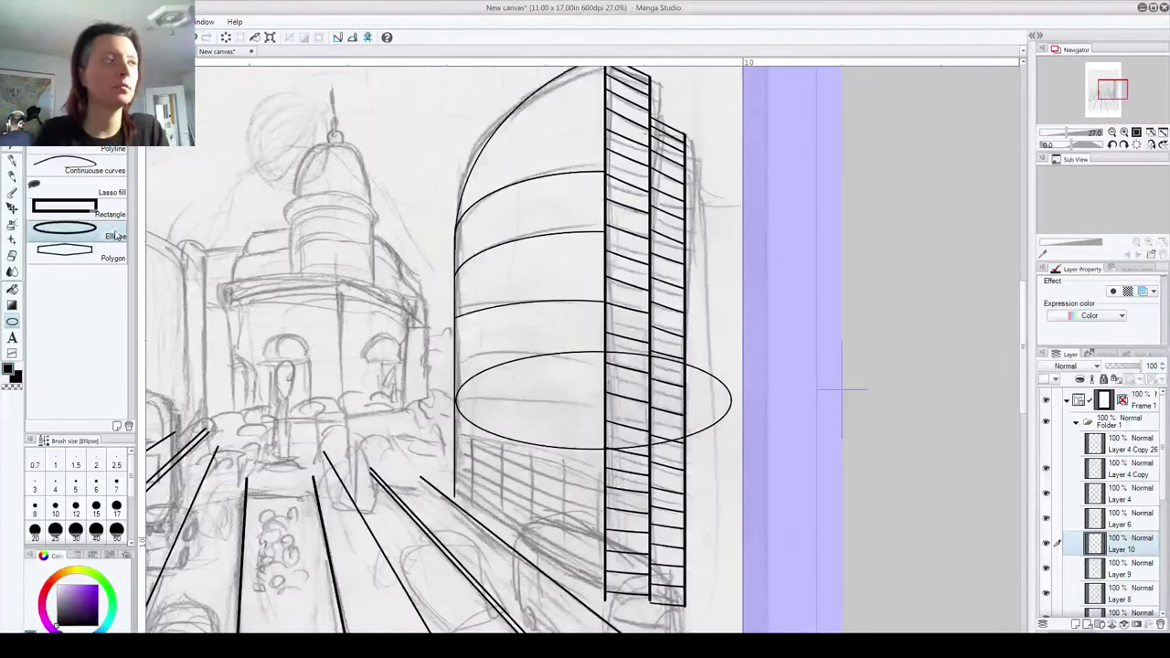
pyautogui.moveTo(566, 454)
pyautogui.mouseDown()
pyautogui.moveTo(504, 463)
pyautogui.moveTo(582, 464)
pyautogui.moveTo(448, 462)
pyautogui.moveTo(561, 448)
pyautogui.mouseUp()
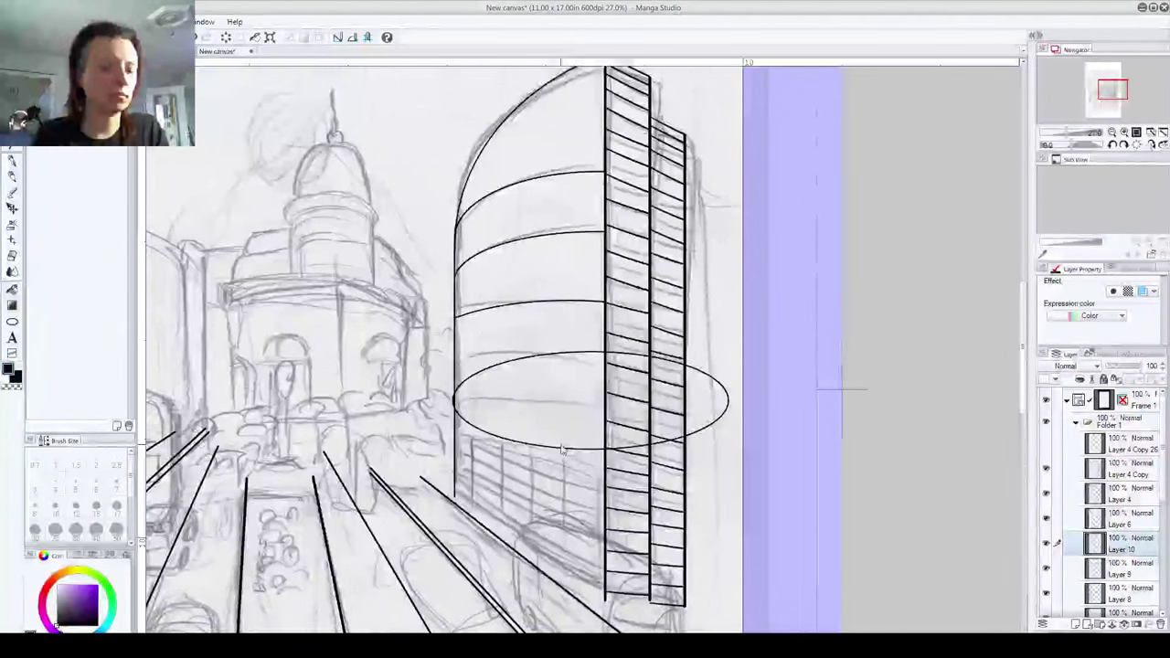
pyautogui.hotkey('ctrl', 'z')
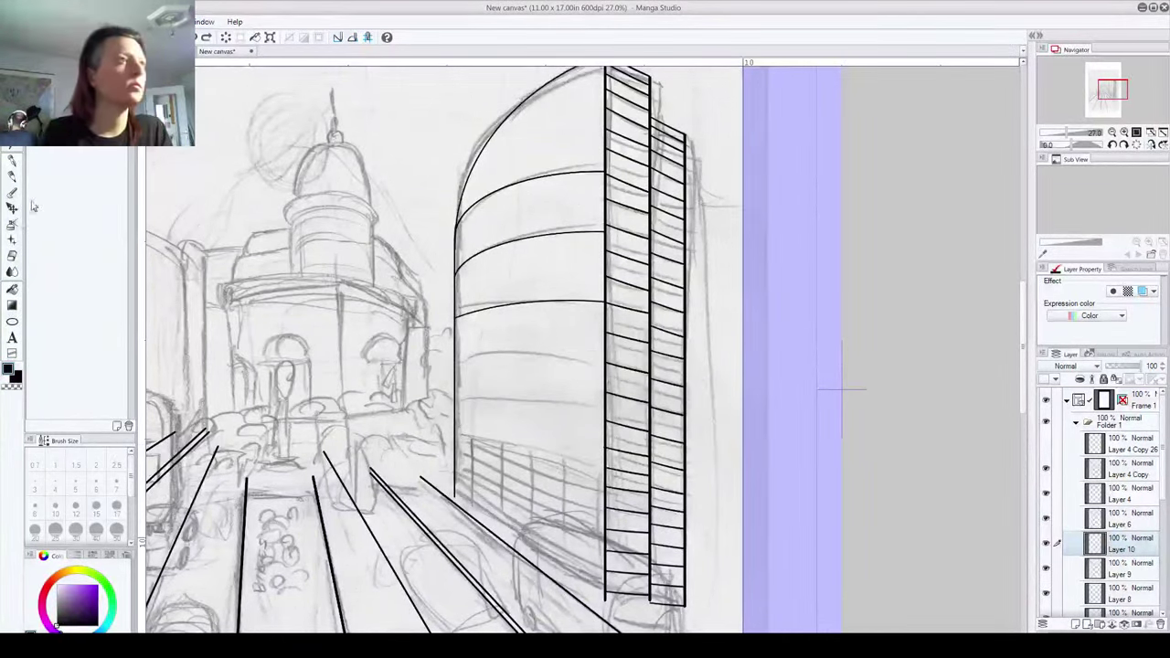
# Step: Draw a wider flat ellipse on Layer 10 and move it down-left so its upper arc crosses the building below the fourth sketched floor curve
pyautogui.click(12, 322)
pyautogui.moveTo(420, 347); pyautogui.dragTo(802, 468)
pyautogui.press('k')
pyautogui.moveTo(507, 463); pyautogui.dragTo(442, 483)
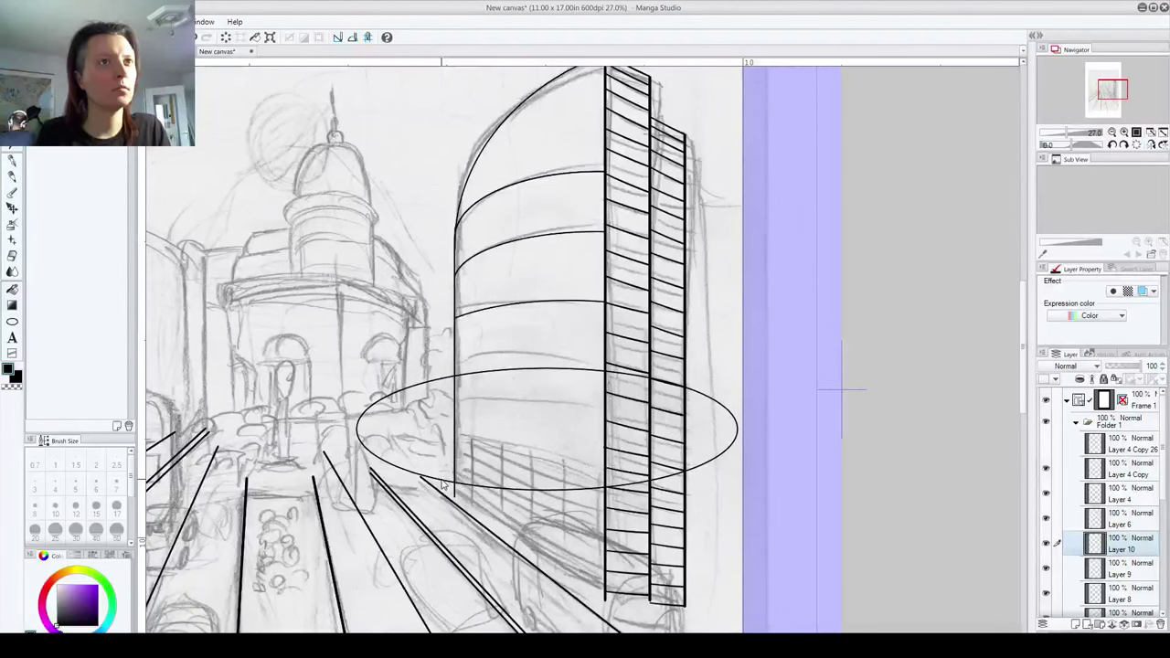
pyautogui.moveTo(443, 483); pyautogui.dragTo(441, 492)
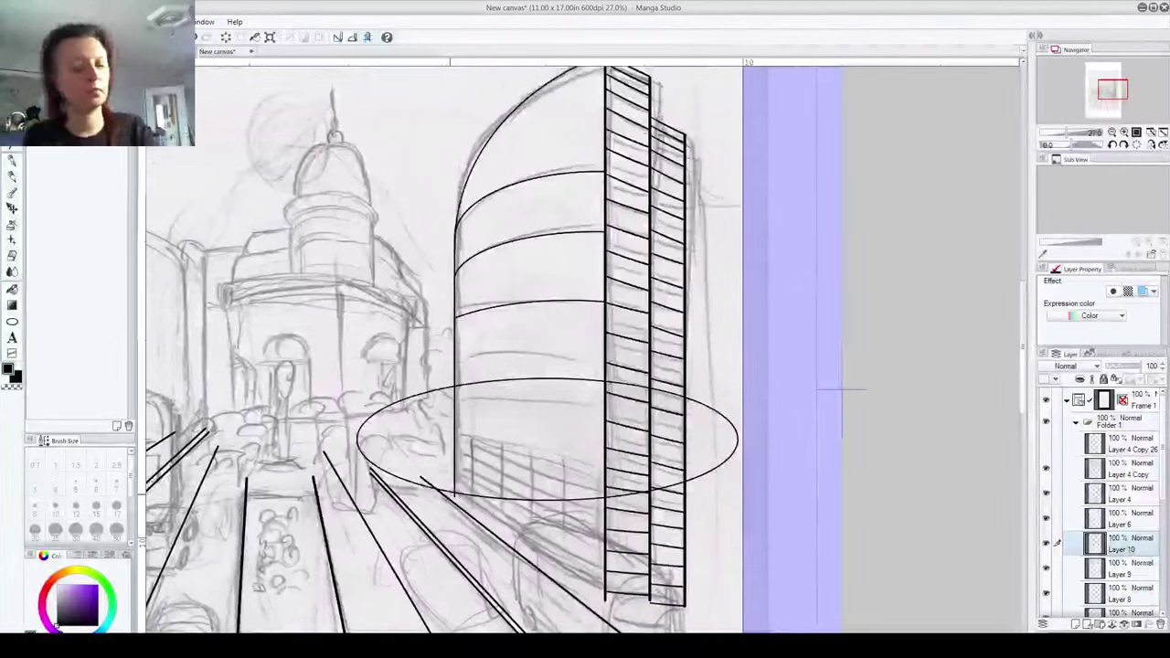
# Step: Rotate Layer 10's ellipse slightly clockwise, apply the transform and nudge the ellipse into place across the curved building
pyautogui.hotkey('ctrl', 't')
pyautogui.moveTo(343, 518); pyautogui.dragTo(339, 516)
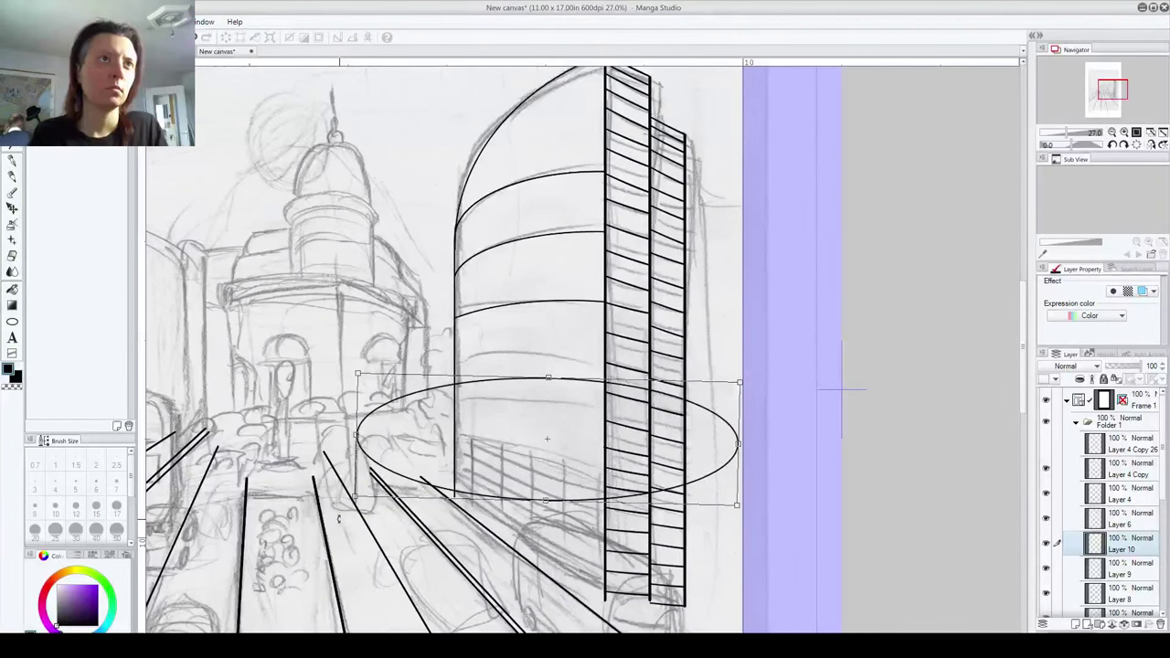
pyautogui.moveTo(335, 510); pyautogui.dragTo(344, 516)
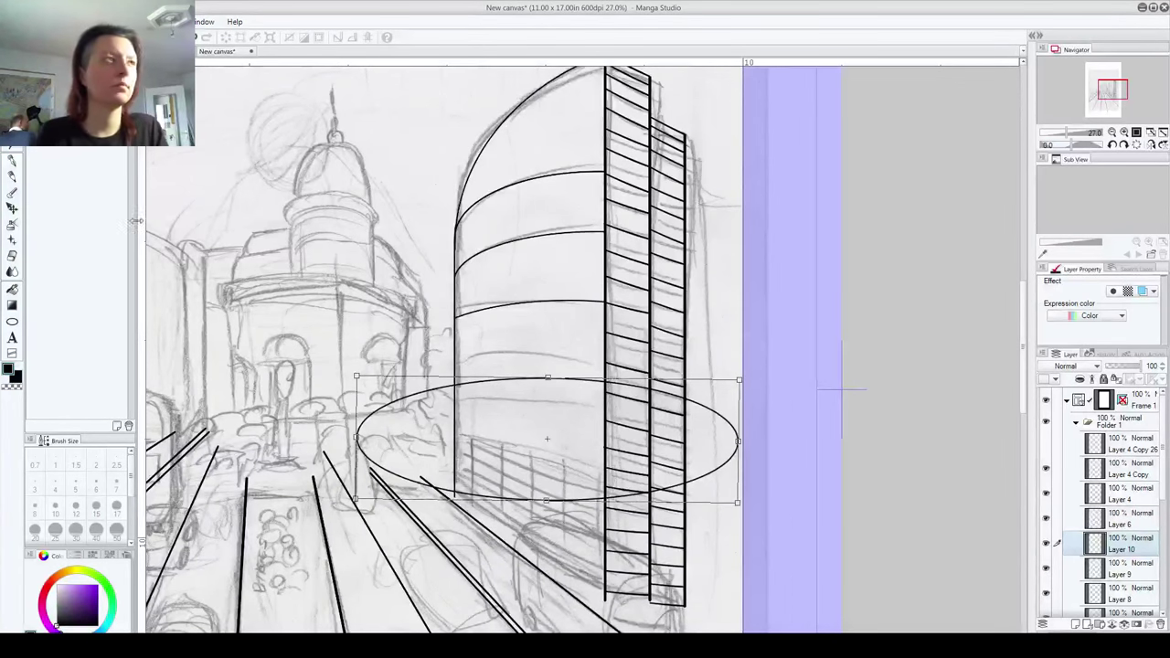
pyautogui.press('e')
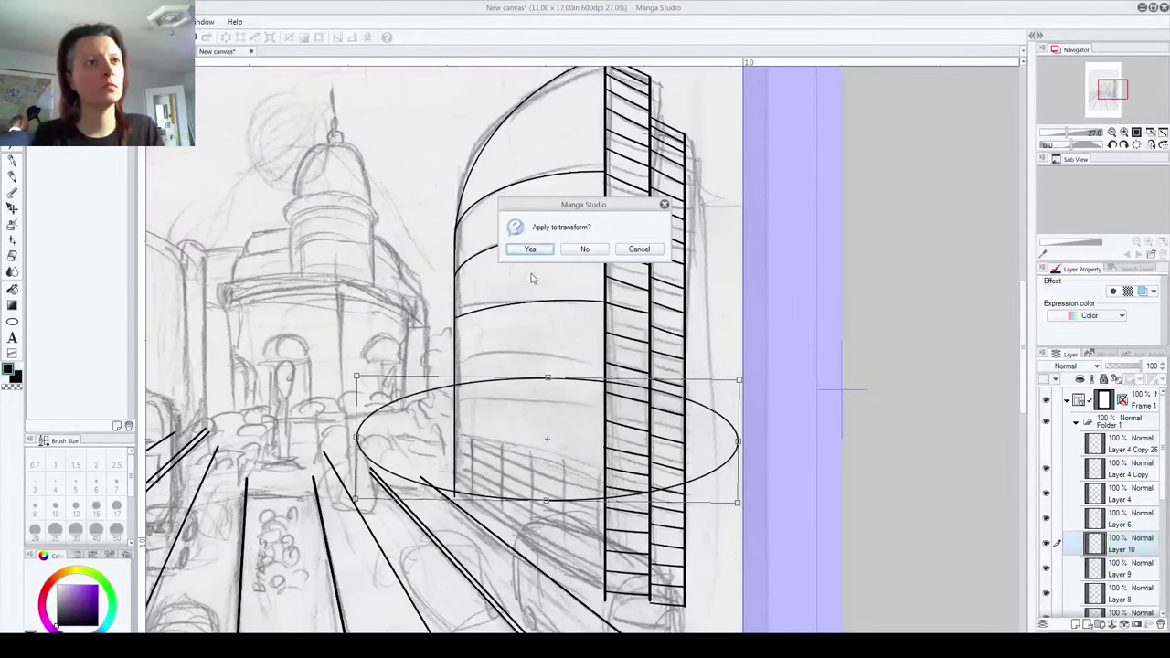
pyautogui.press('Return')
pyautogui.click(531, 462)
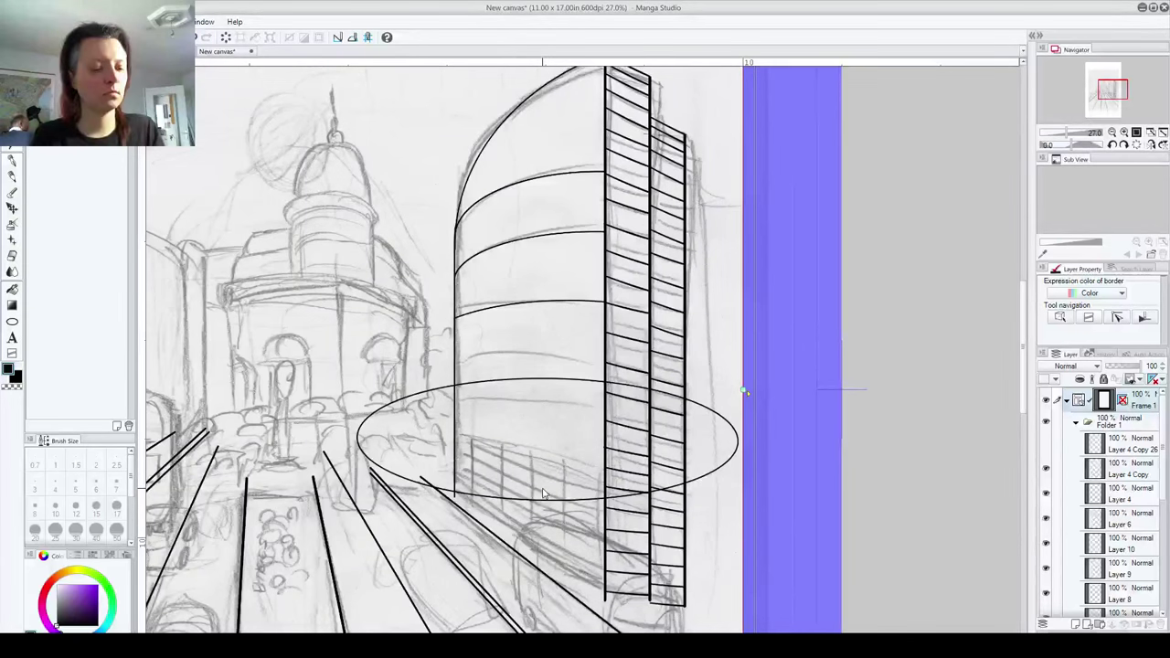
pyautogui.click(542, 493)
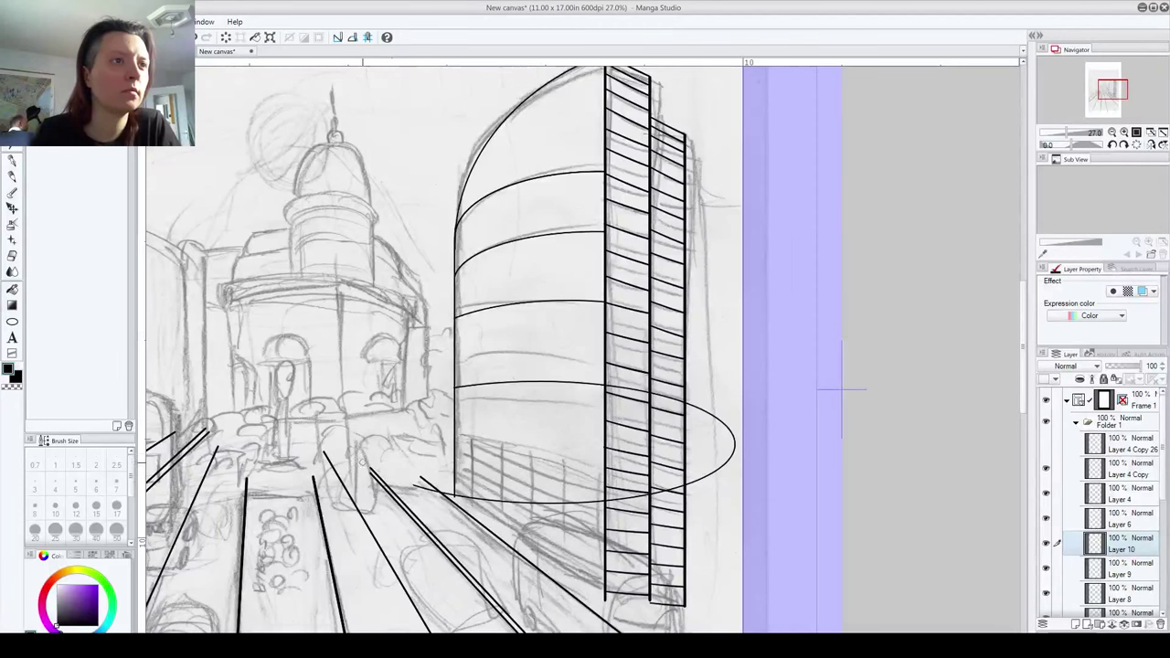
# Step: Erase the parts of Layer 10's ellipse outside the curved building, keeping only the floor arc between its left line and the tower
pyautogui.moveTo(469, 501); pyautogui.dragTo(548, 503)
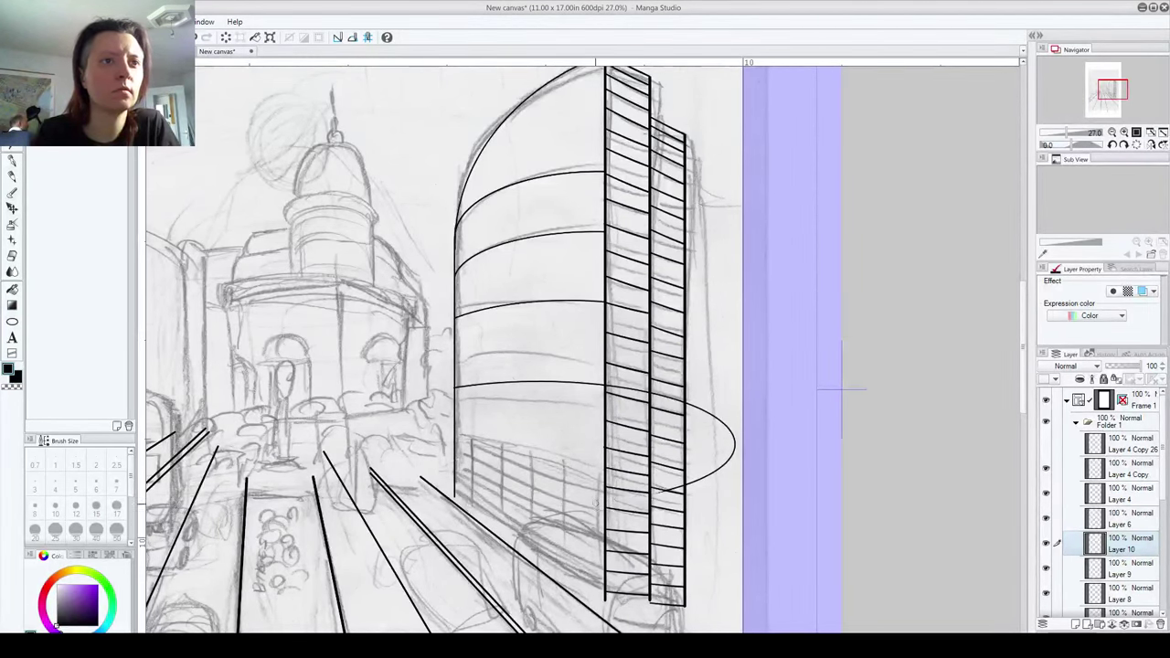
pyautogui.moveTo(728, 459); pyautogui.dragTo(731, 430)
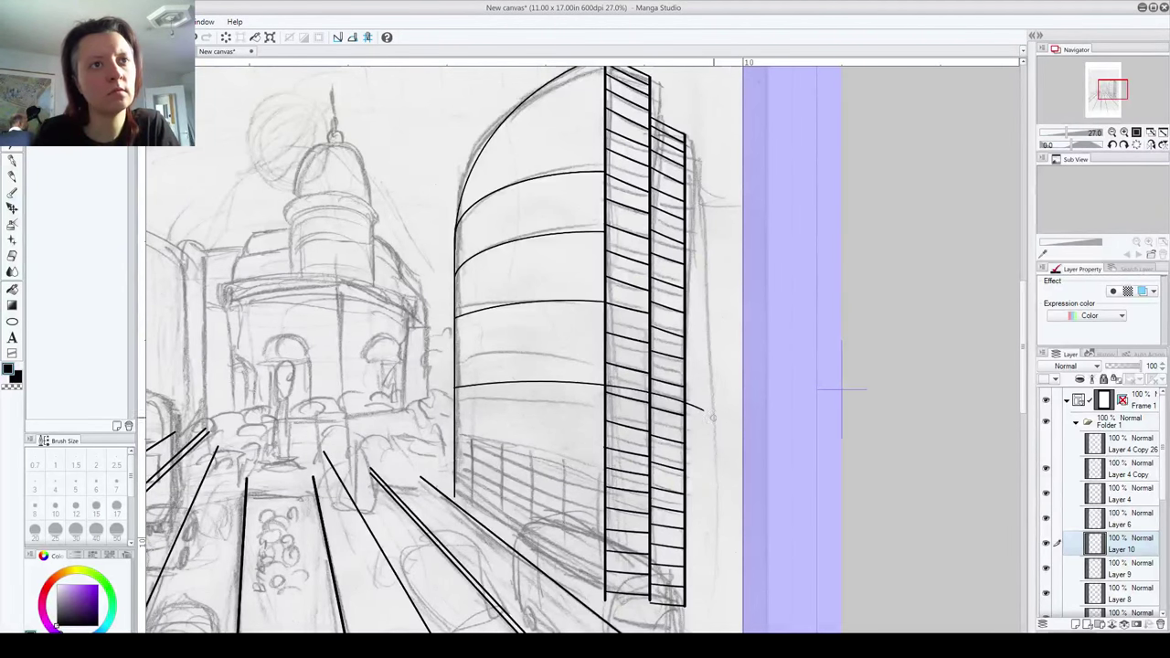
pyautogui.moveTo(698, 407); pyautogui.dragTo(607, 384)
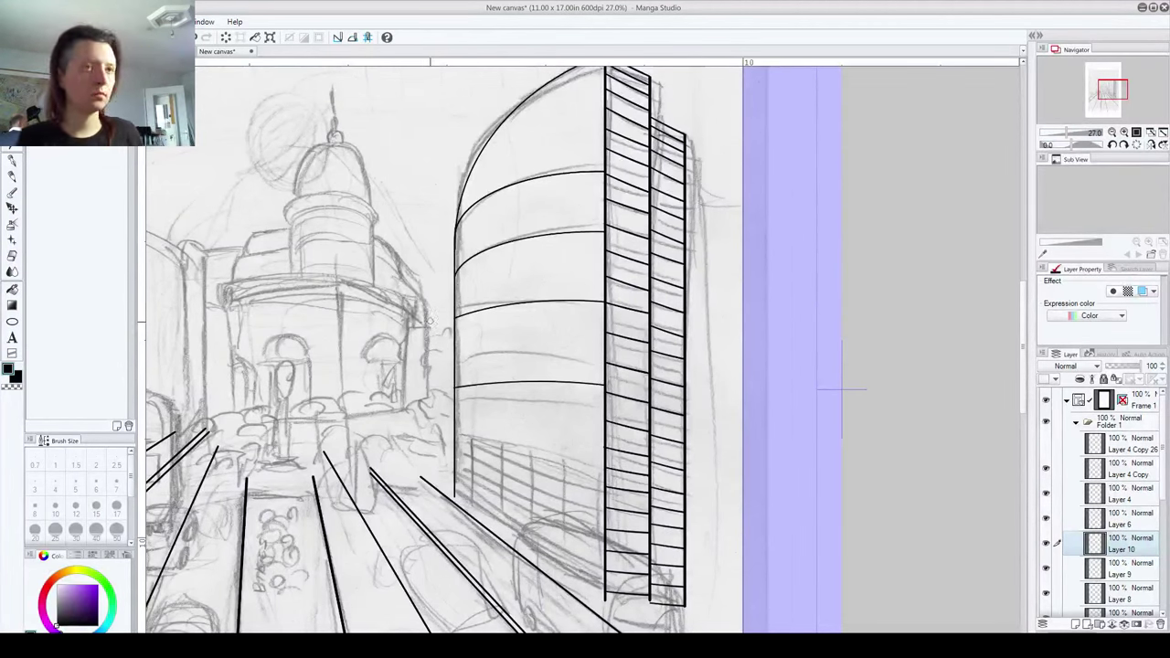
pyautogui.scroll(5, 429, 321)
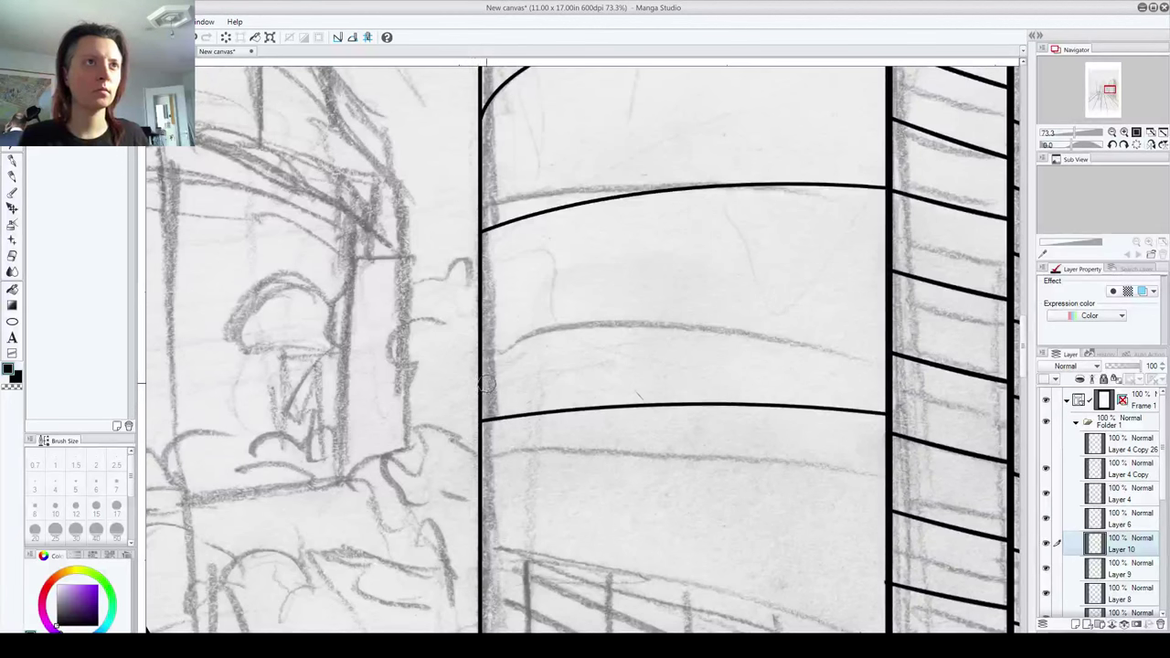
pyautogui.scroll(-6, 486, 384)
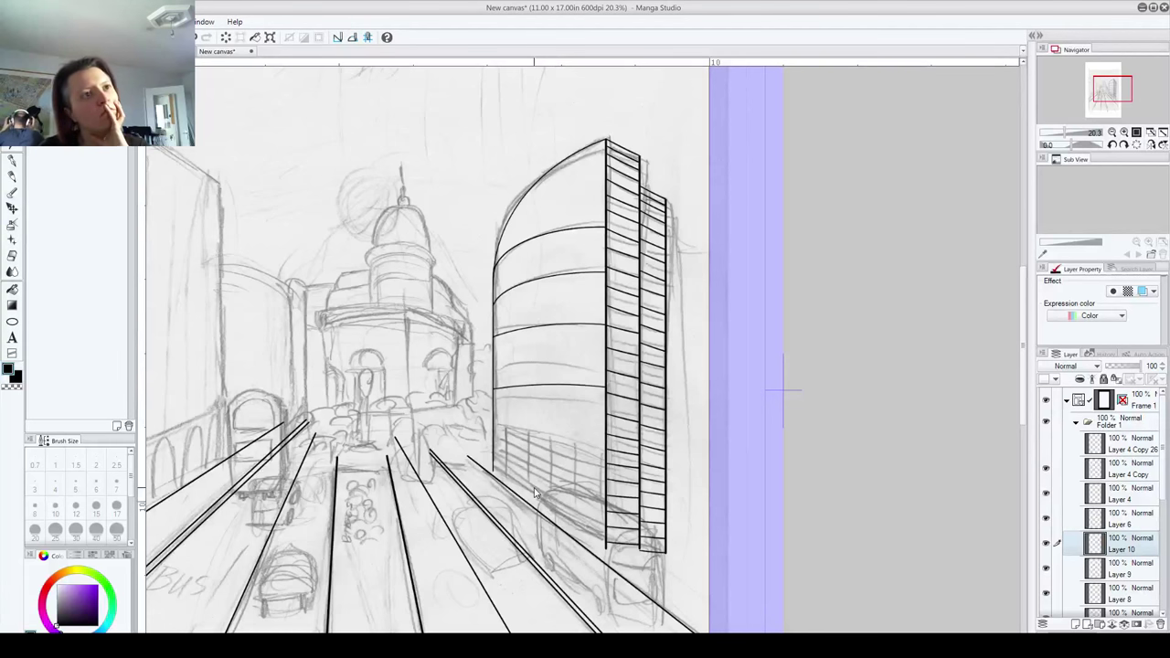
# Step: Duplicate Layer 10 with its floor arc
pyautogui.moveTo(1135, 547); pyautogui.dragTo(1076, 625)
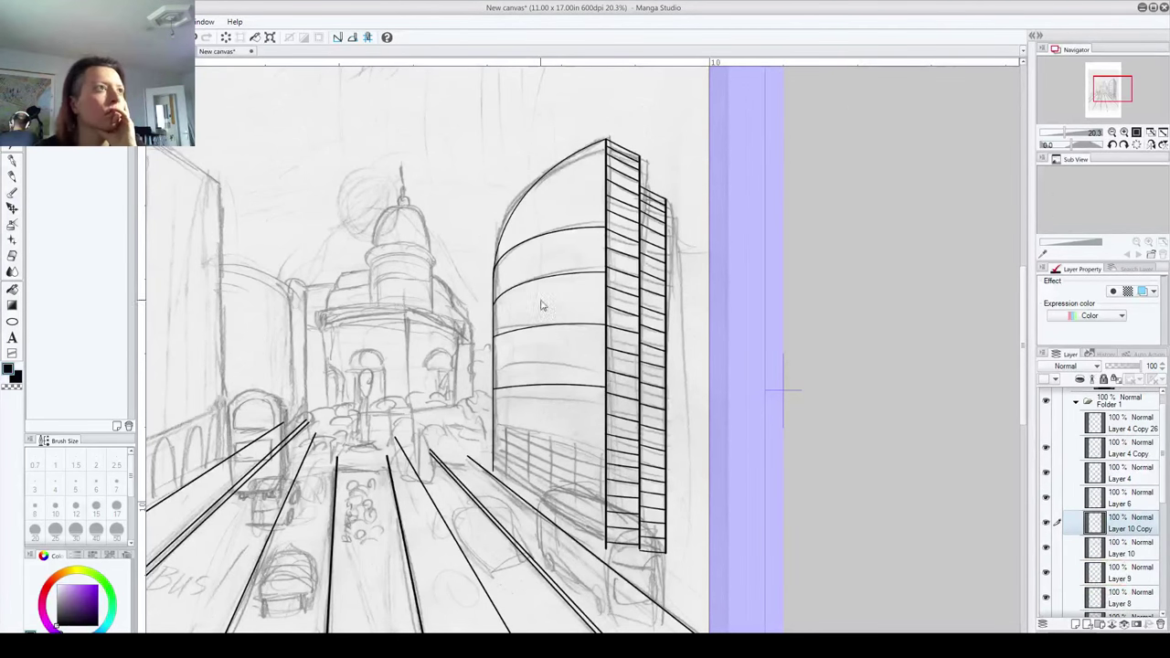
# Step: Try moving the copied arc down to the top of the sketched railing and rotating it slightly clockwise, then discard the placement
pyautogui.moveTo(548, 385); pyautogui.dragTo(552, 430)
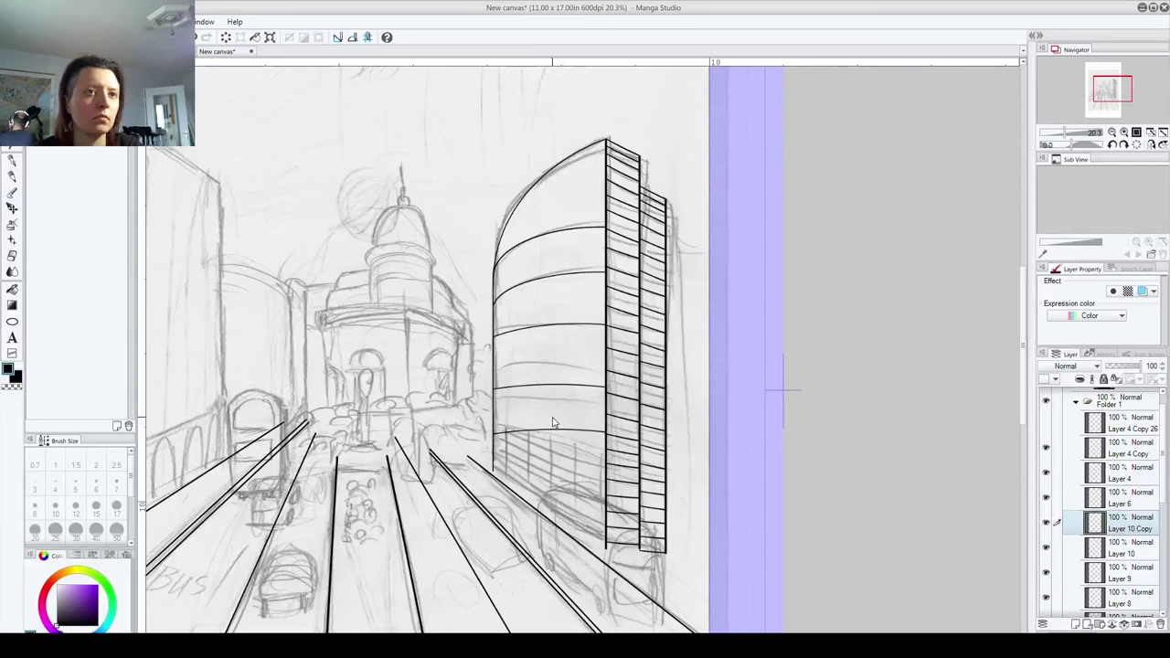
pyautogui.hotkey('ctrl', 't')
pyautogui.moveTo(637, 437); pyautogui.dragTo(639, 445)
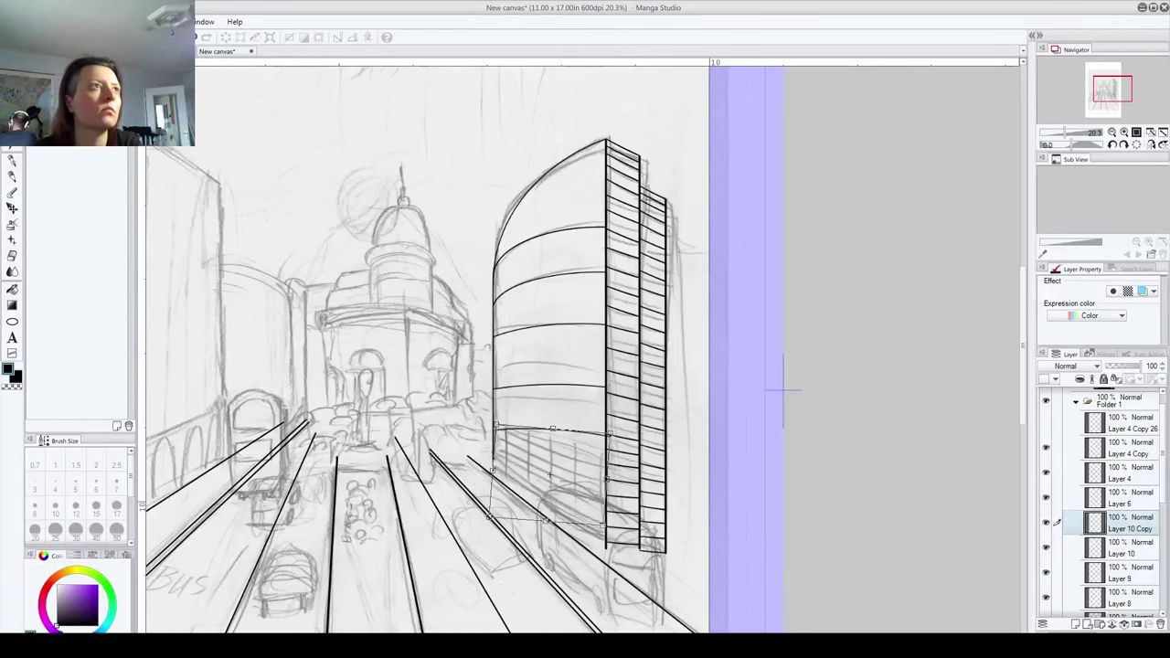
pyautogui.hotkey('ctrl', 'z')
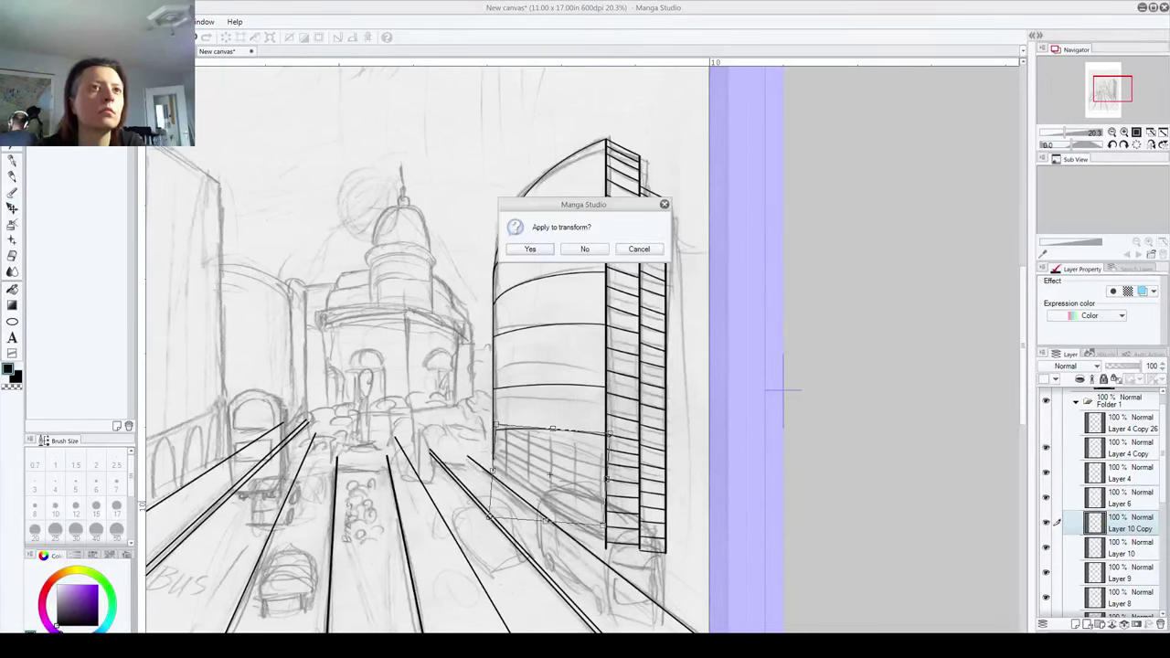
pyautogui.click(644, 246)
pyautogui.hotkey('ctrl', 'z')
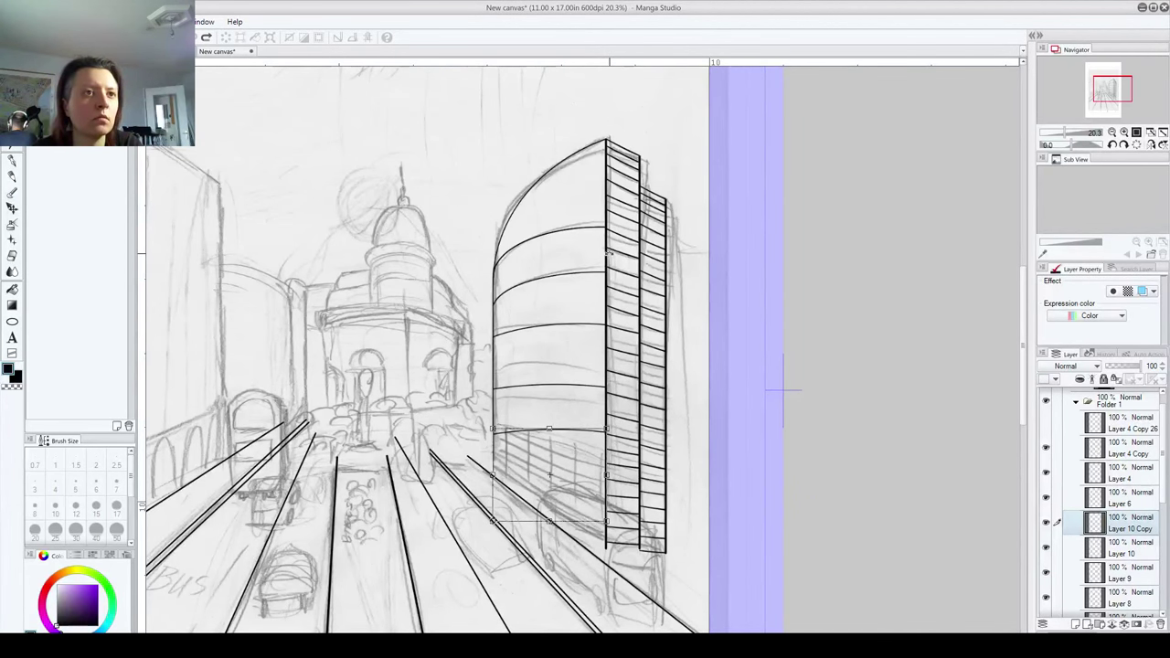
pyautogui.press('Escape')
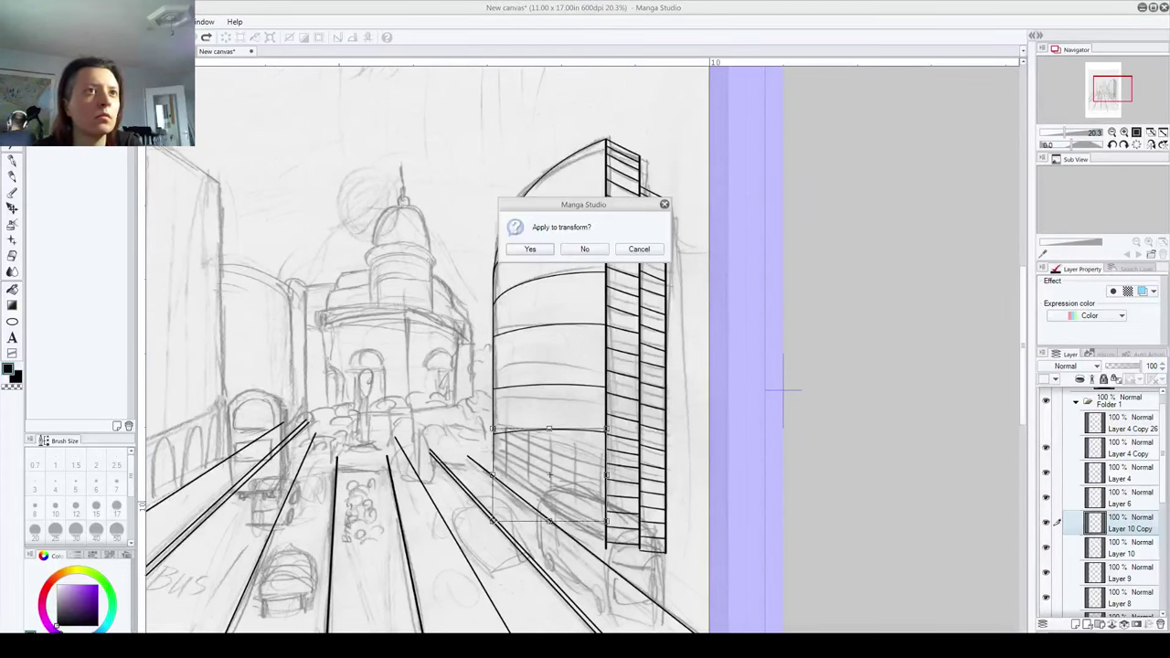
pyautogui.click(590, 251)
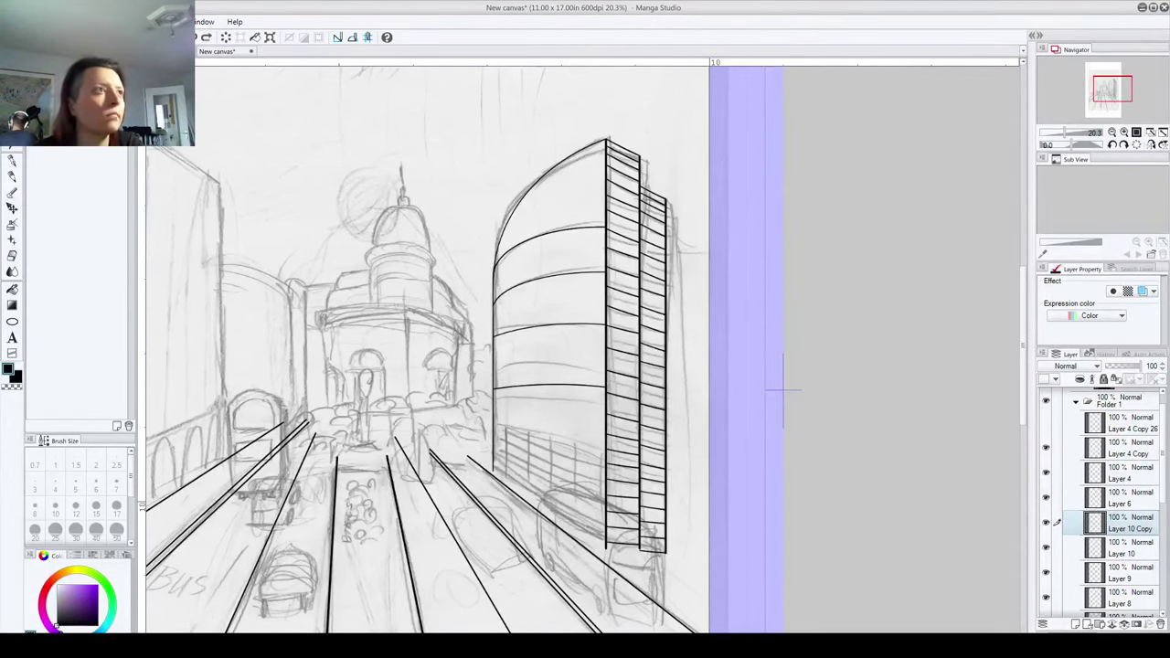
# Step: Draw a wide flat ellipse on Layer 10 Copy and move it left so its upper arc crosses the curved building near the railing
pyautogui.click(12, 322)
pyautogui.moveTo(468, 426)
pyautogui.mouseDown()
pyautogui.moveTo(673, 548)
pyautogui.moveTo(870, 513)
pyautogui.moveTo(910, 486)
pyautogui.mouseUp()
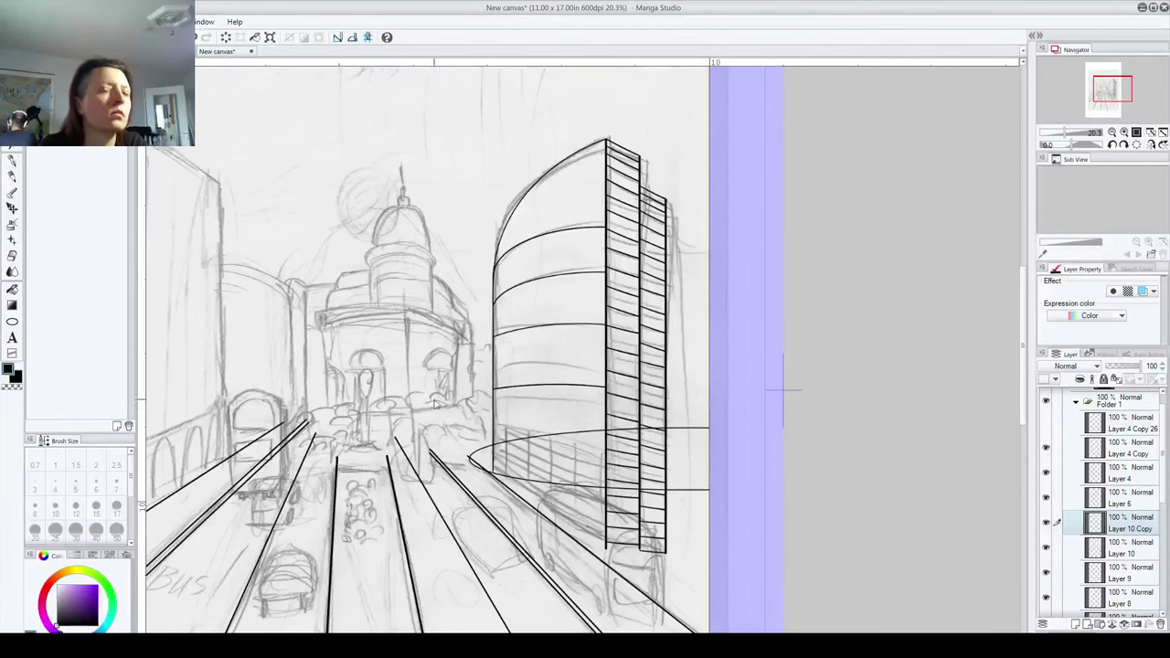
pyautogui.keyDown('ctrl'); pyautogui.moveTo(594, 490); pyautogui.dragTo(454, 481); pyautogui.keyUp('ctrl')
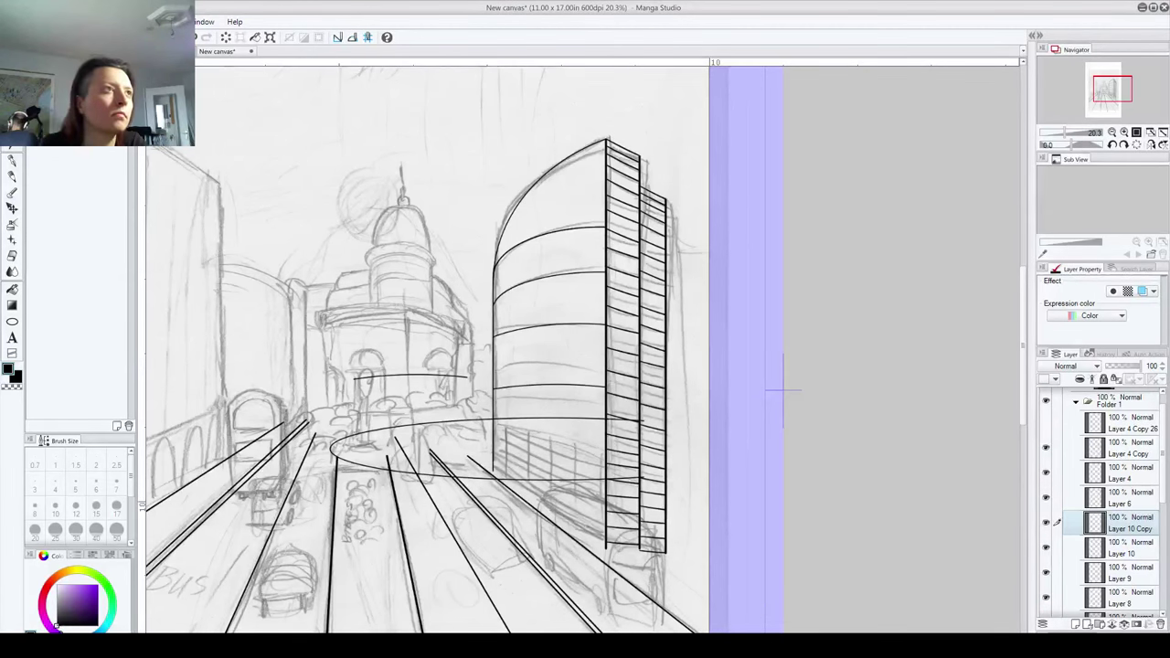
# Step: Select the stray copied arc over the domed building with a polyline selection, delete it and clear the selection
pyautogui.click(12, 113)
pyautogui.click(321, 377)
pyautogui.click(494, 389)
pyautogui.click(491, 334)
pyautogui.click(336, 332)
pyautogui.click(320, 375)
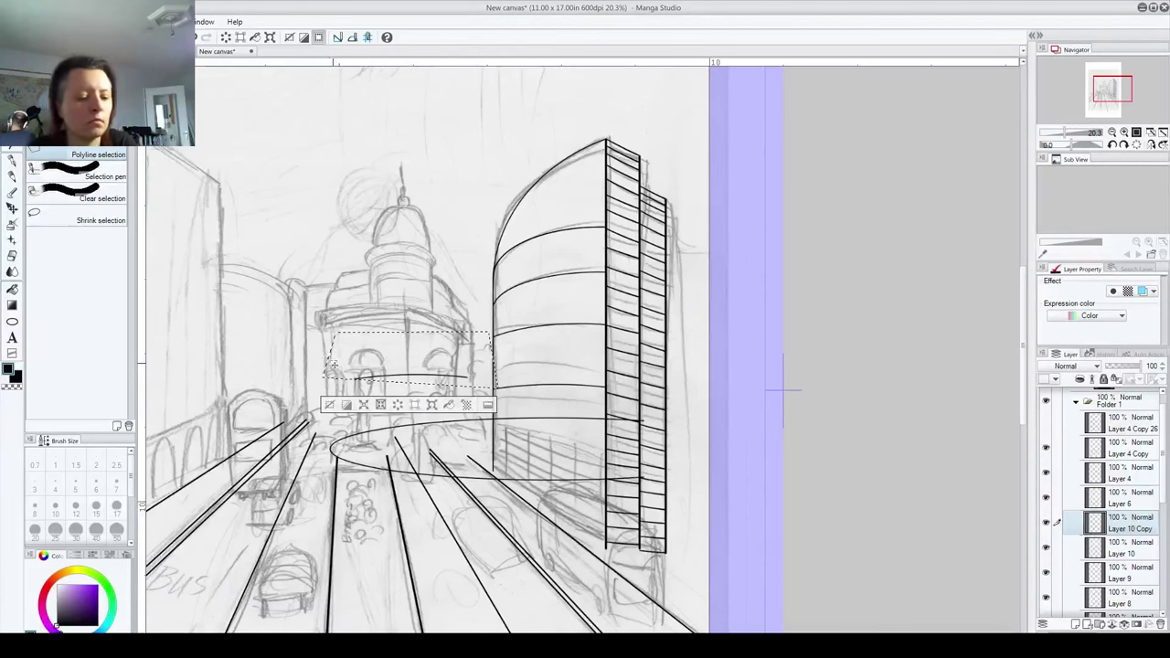
pyautogui.hotkey('ctrl', 'd')
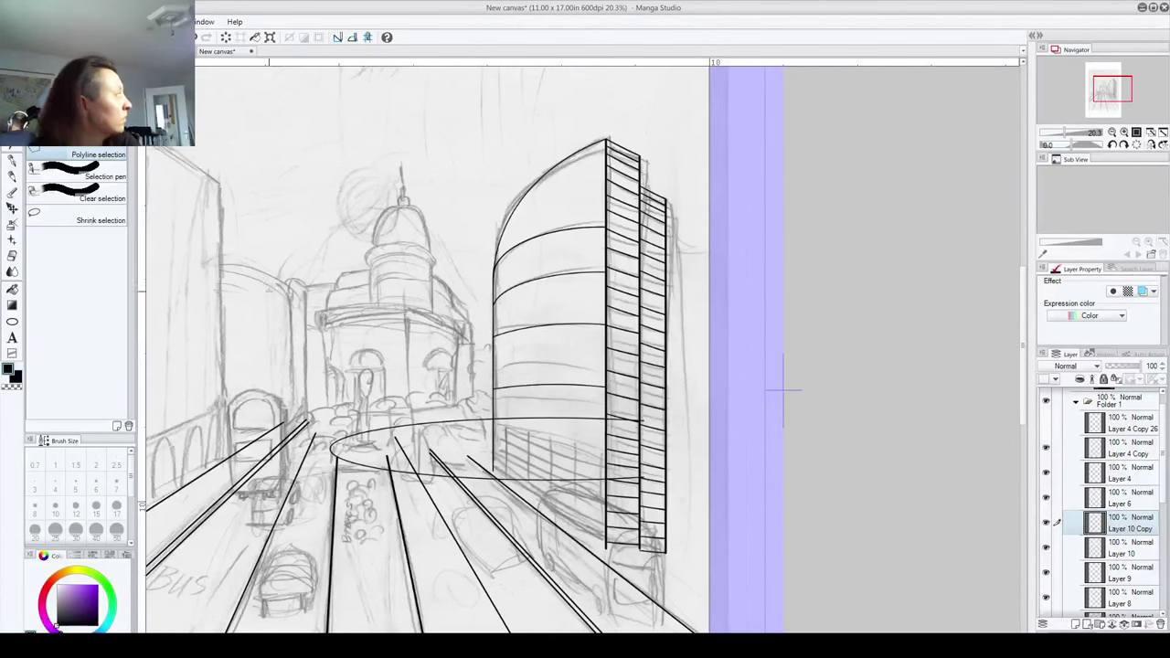
# Step: Rotate Layer 10 Copy's ellipse clockwise, shift it so its upper arc follows the top of the sketched railing, and apply the transform
pyautogui.click(14, 323)
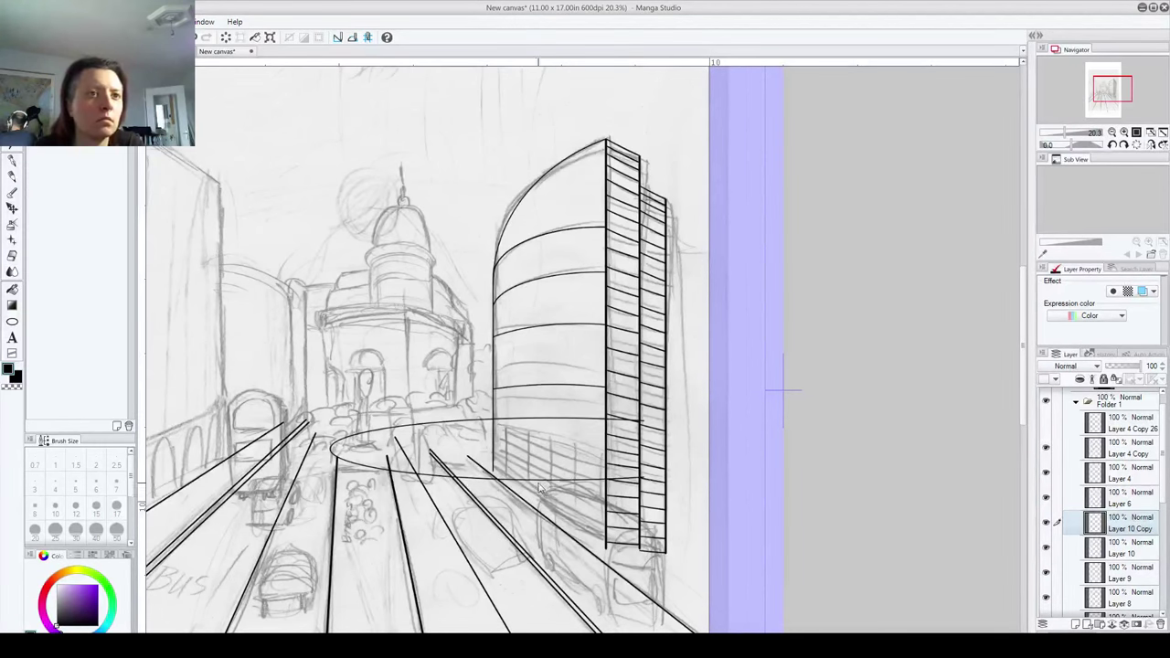
pyautogui.hotkey('ctrl', 't')
pyautogui.moveTo(666, 485); pyautogui.dragTo(661, 509)
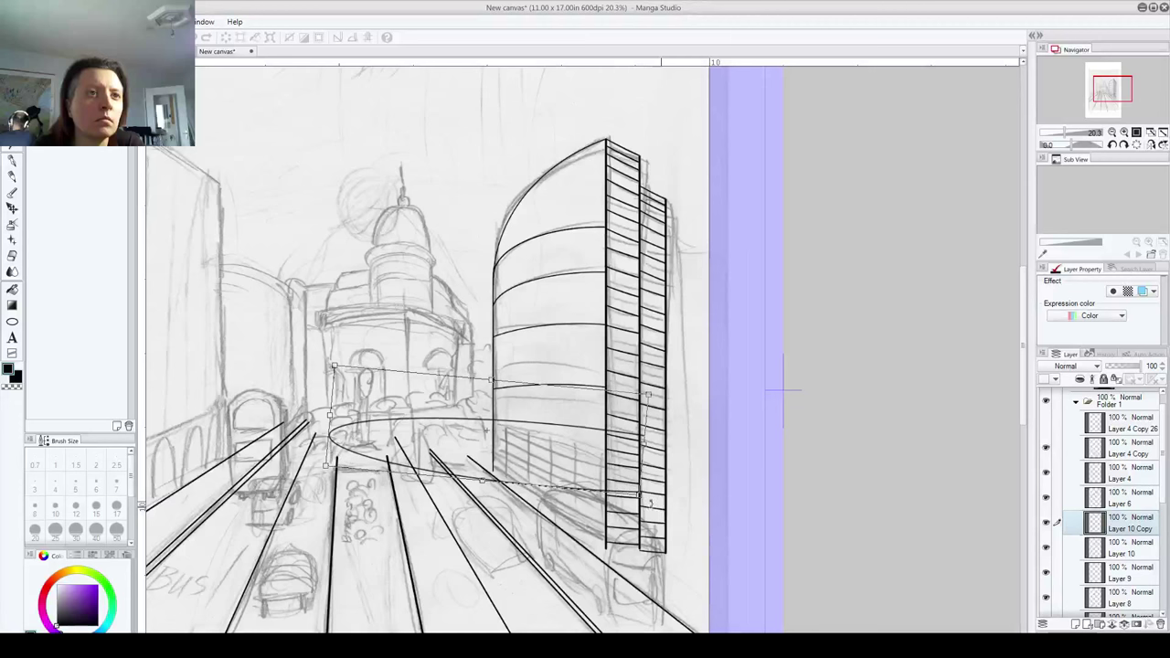
pyautogui.moveTo(454, 430); pyautogui.dragTo(501, 430)
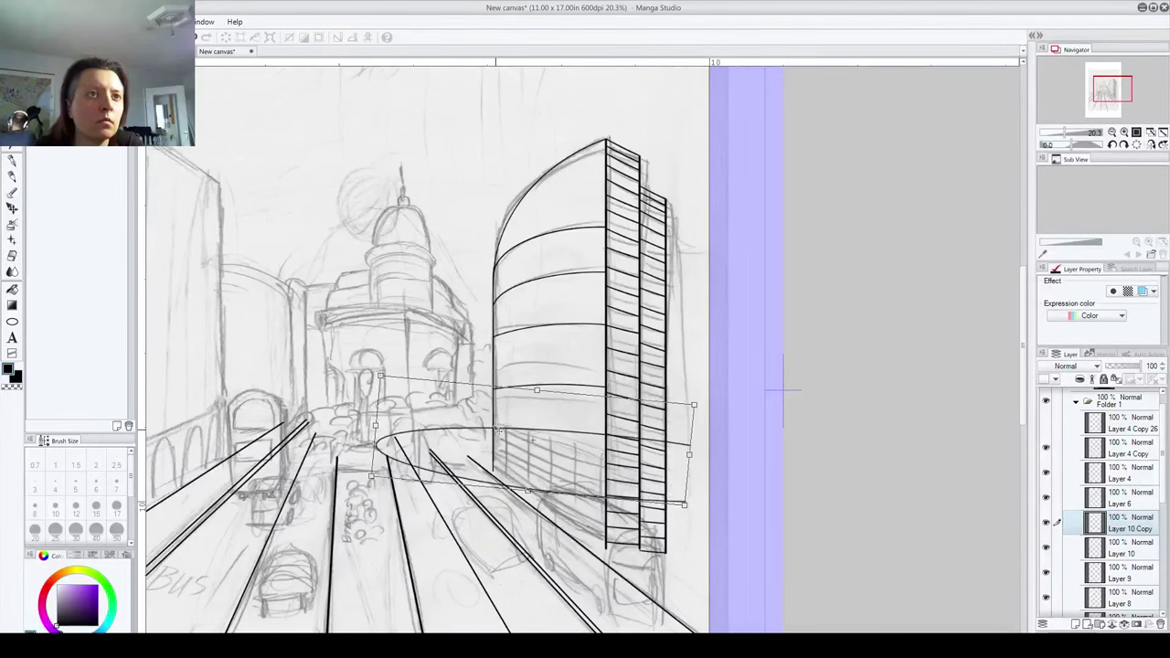
pyautogui.moveTo(716, 400); pyautogui.dragTo(716, 424)
pyautogui.moveTo(548, 466); pyautogui.dragTo(545, 471)
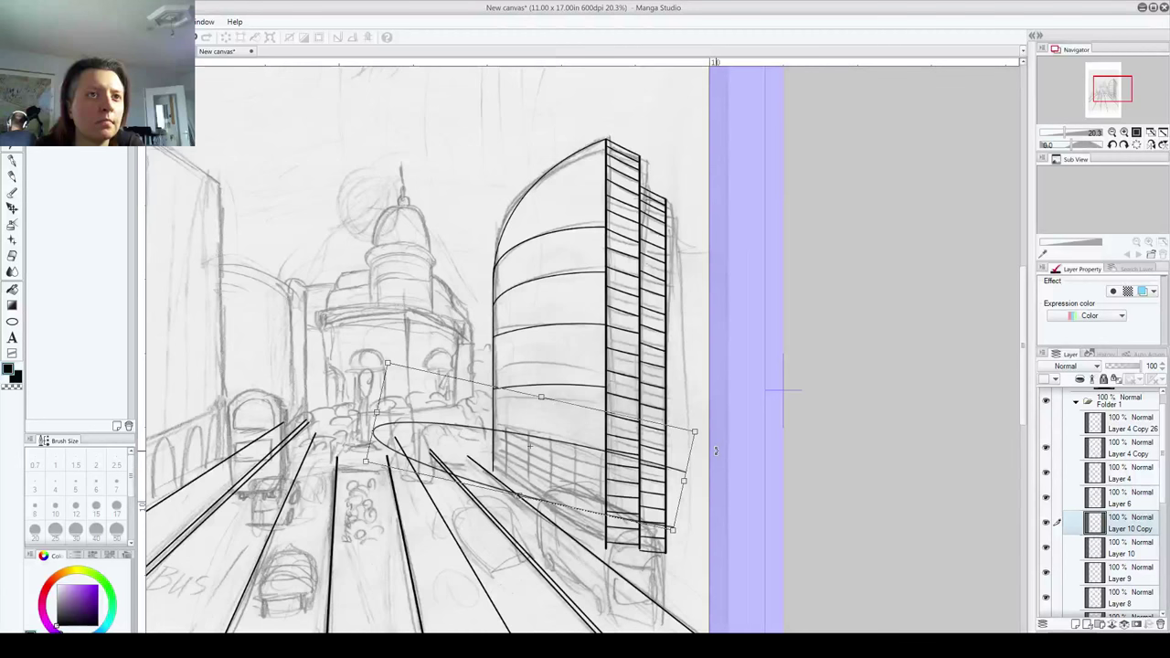
pyautogui.moveTo(716, 450); pyautogui.dragTo(714, 456)
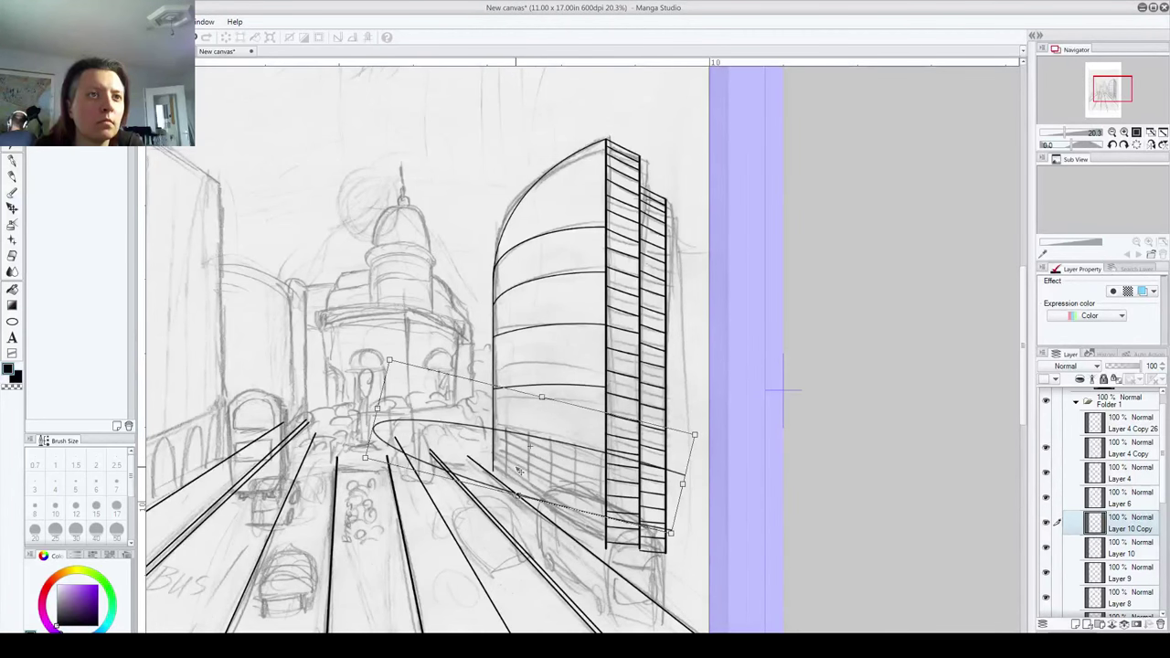
pyautogui.moveTo(517, 468); pyautogui.dragTo(502, 465)
pyautogui.moveTo(383, 451)
pyautogui.mouseDown()
pyautogui.moveTo(356, 445)
pyautogui.moveTo(366, 441)
pyautogui.mouseUp()
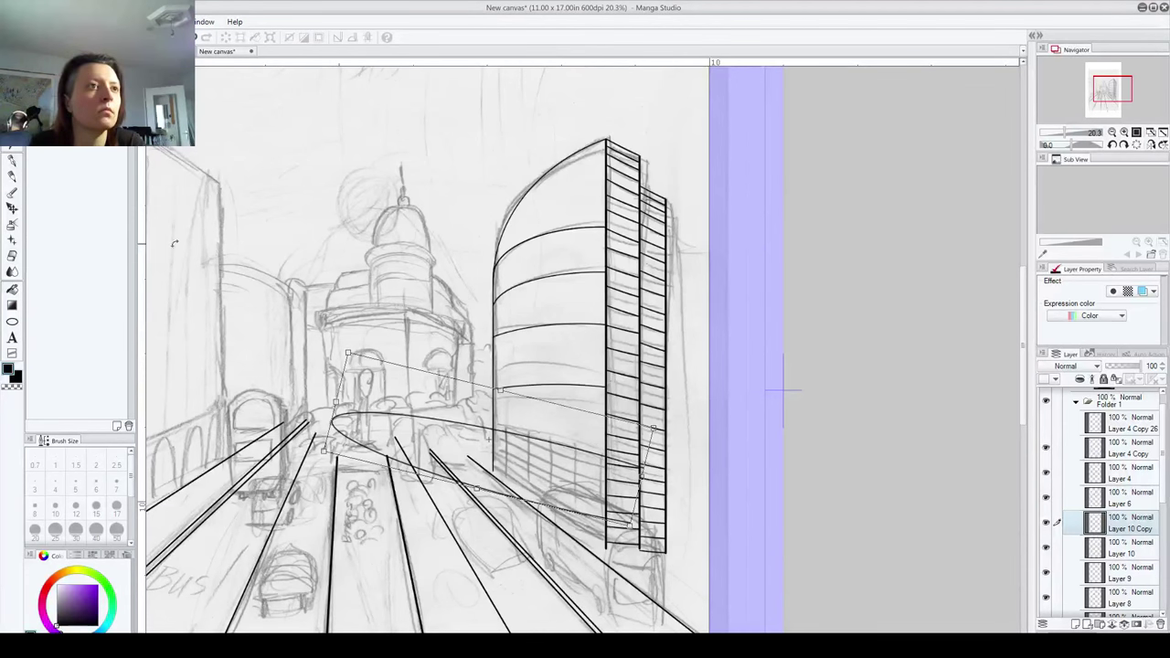
pyautogui.click(12, 193)
pyautogui.click(522, 248)
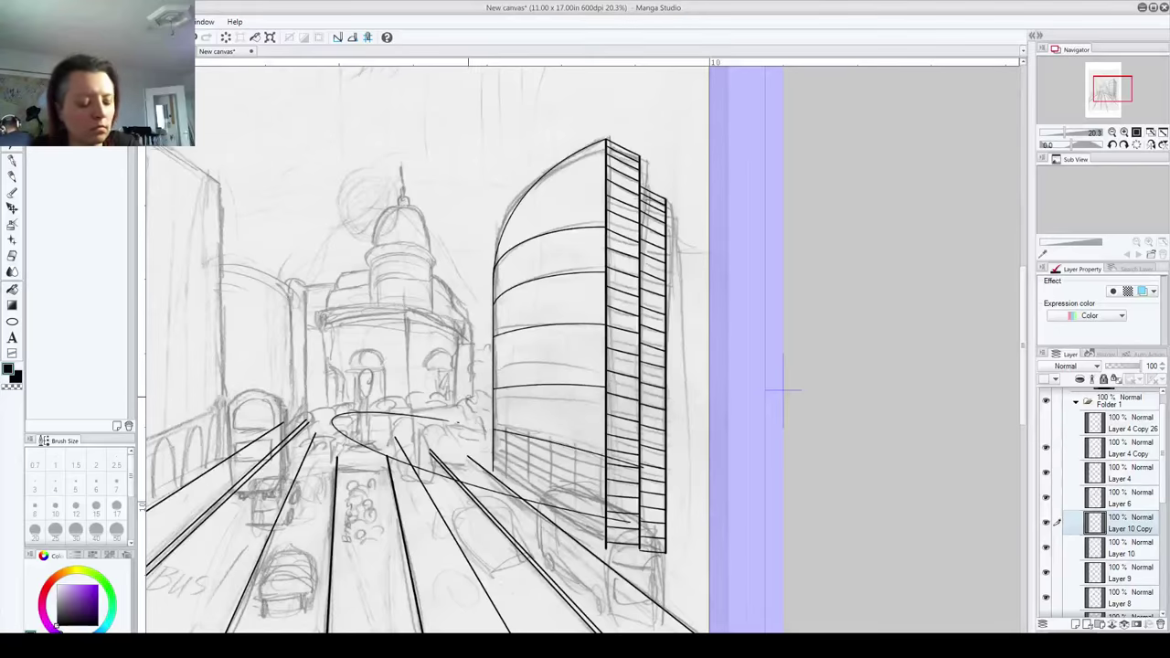
# Step: Erase the rest of Layer 10 Copy's ellipse across the road and tower, keeping only the arc along the railing's top
pyautogui.scroll(5, 460, 403)
pyautogui.hotkey('ctrl', 'z')
pyautogui.moveTo(452, 460); pyautogui.dragTo(676, 407)
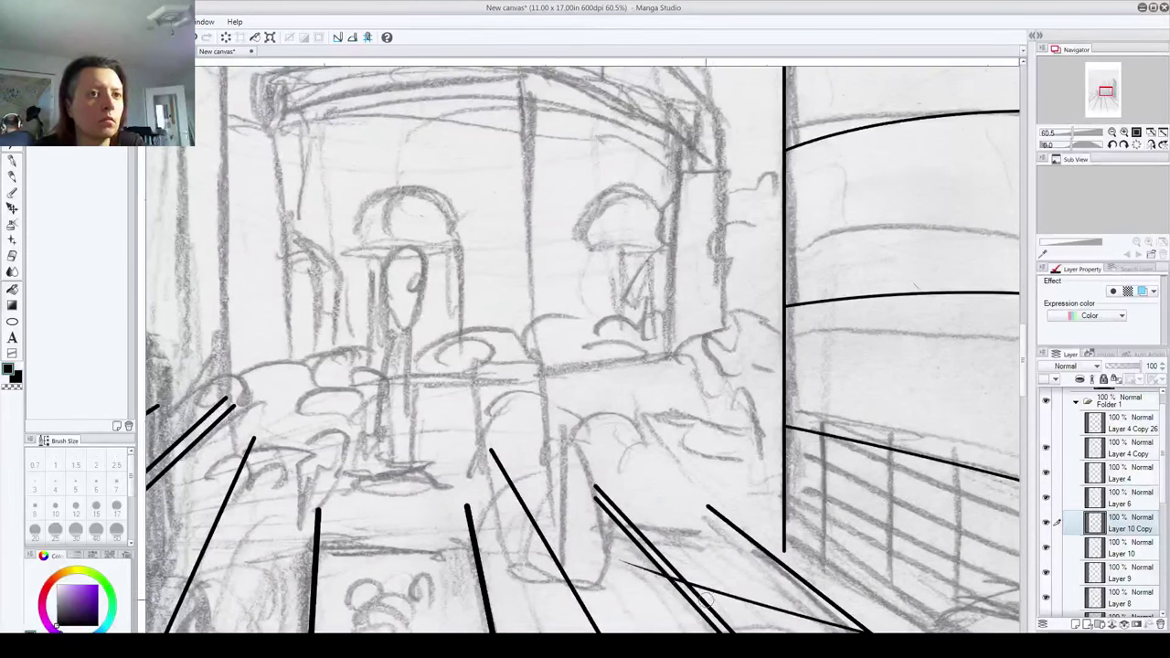
pyautogui.moveTo(708, 599); pyautogui.dragTo(430, 443)
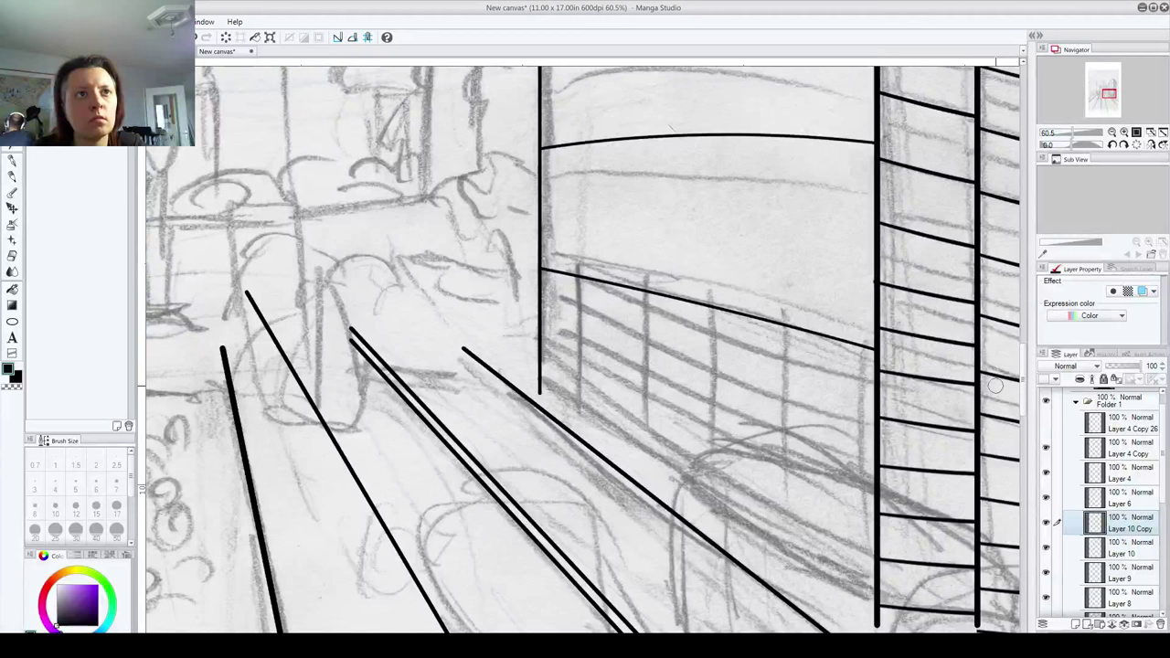
# Step: Save the page in Manga Studio format as book0-page011 in the pages folder
pyautogui.scroll(-7, 738, 315)
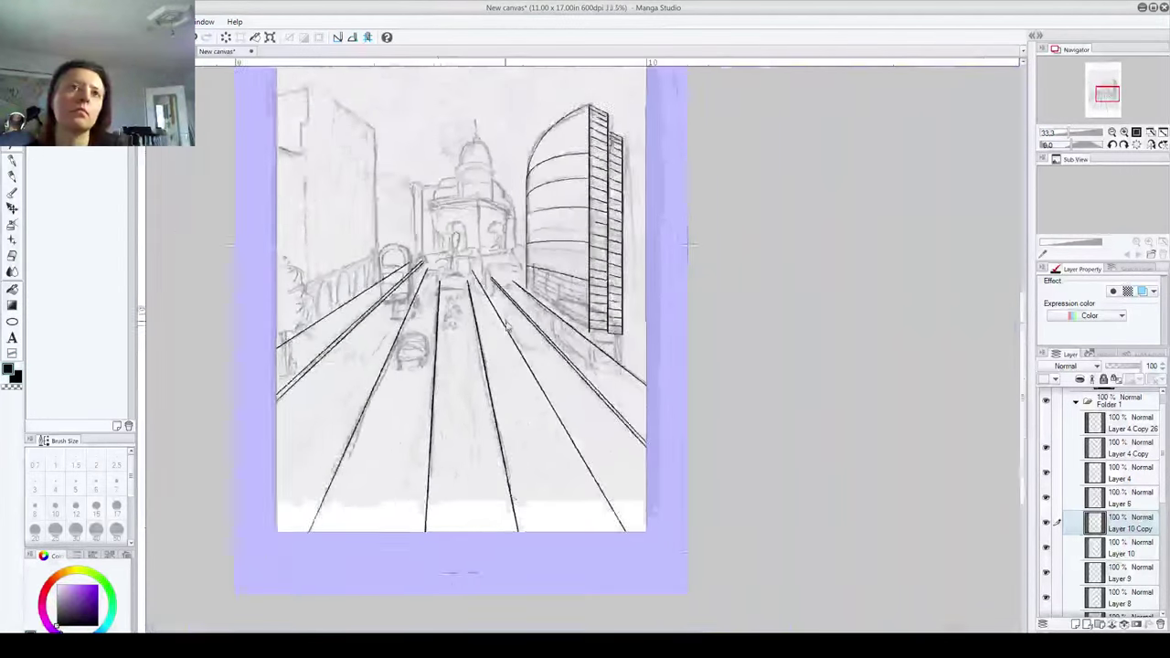
pyautogui.moveTo(411, 257); pyautogui.dragTo(400, 332)
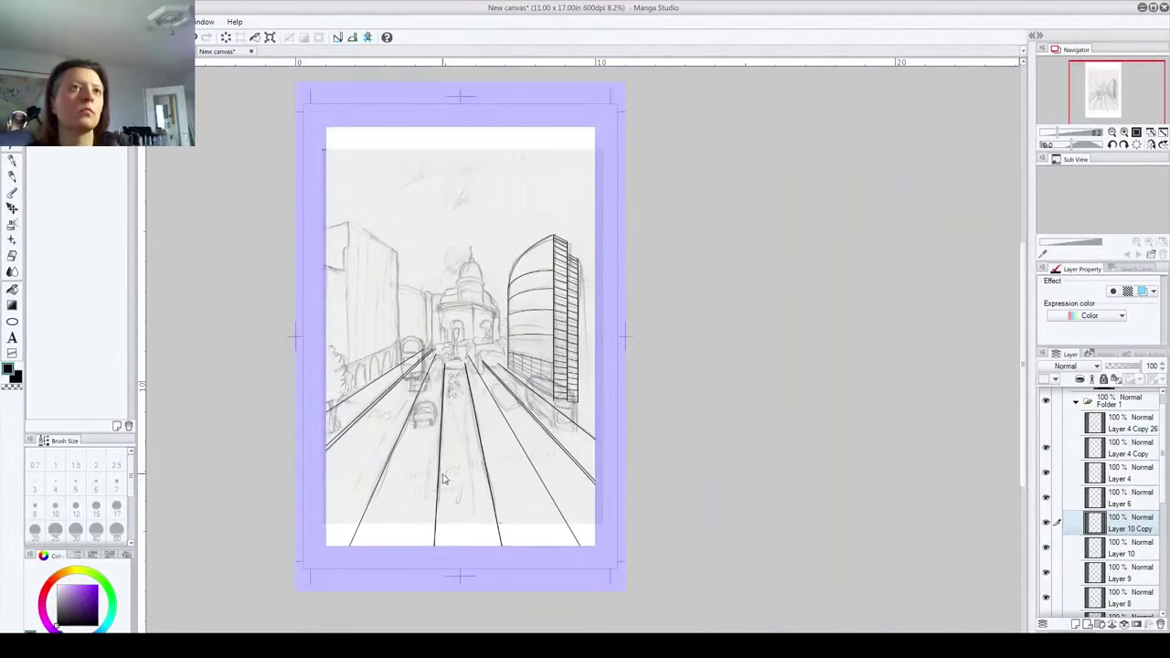
pyautogui.hotkey('alt', 'f')
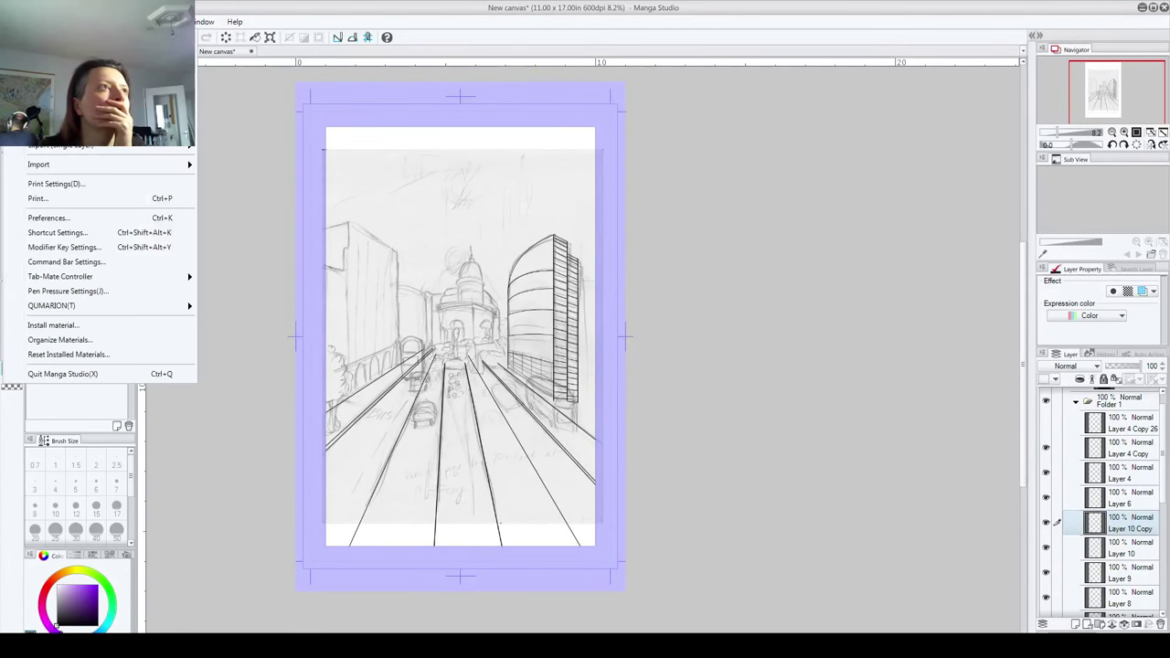
pyautogui.press('s')
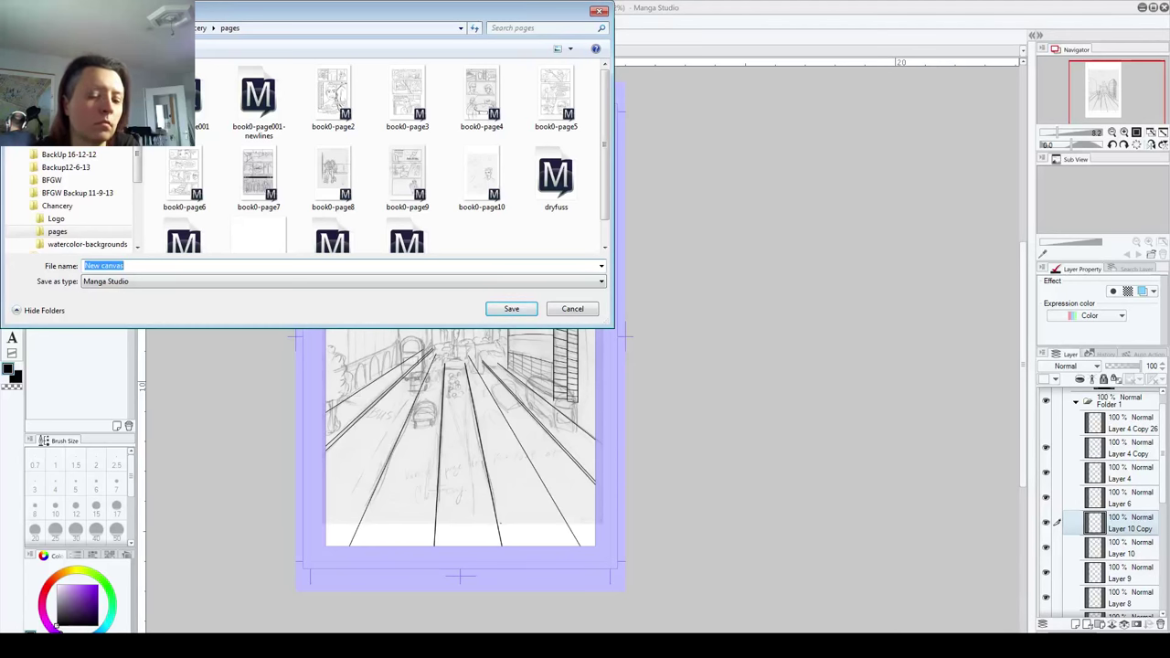
pyautogui.write('book0-')
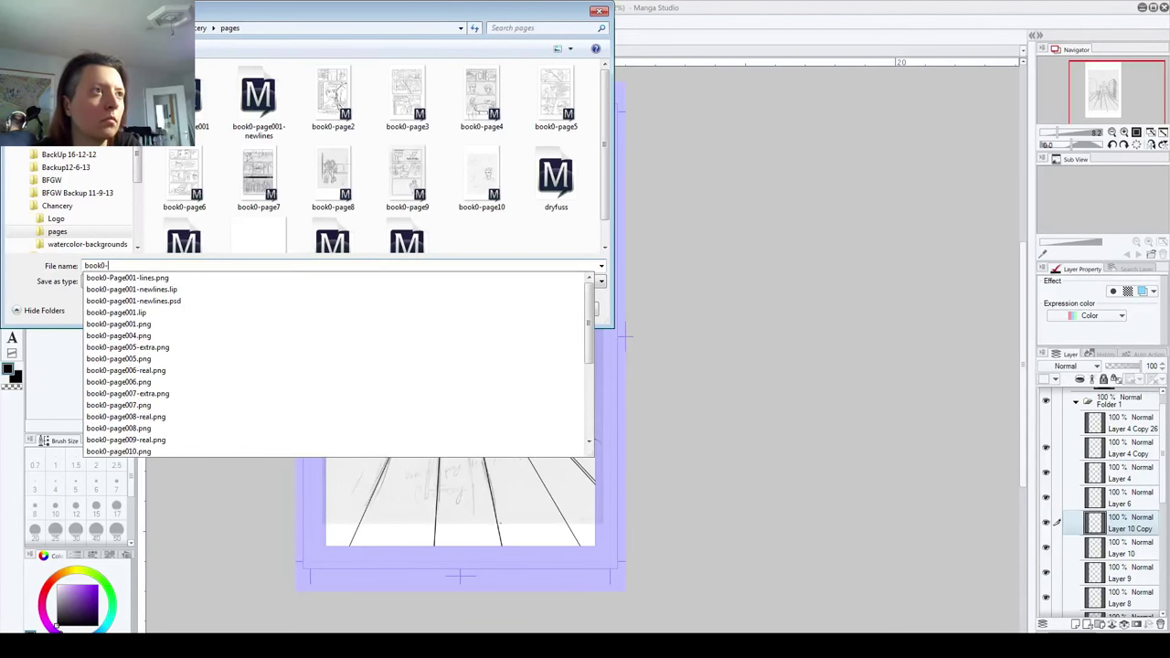
pyautogui.write('page0')
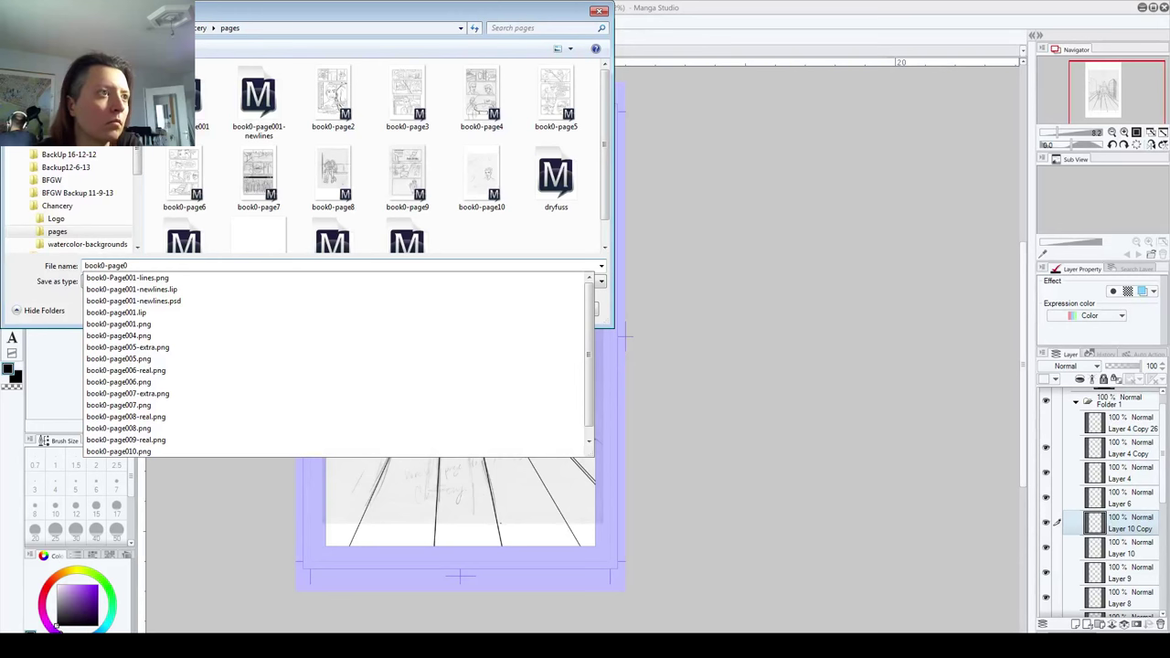
pyautogui.write('11')
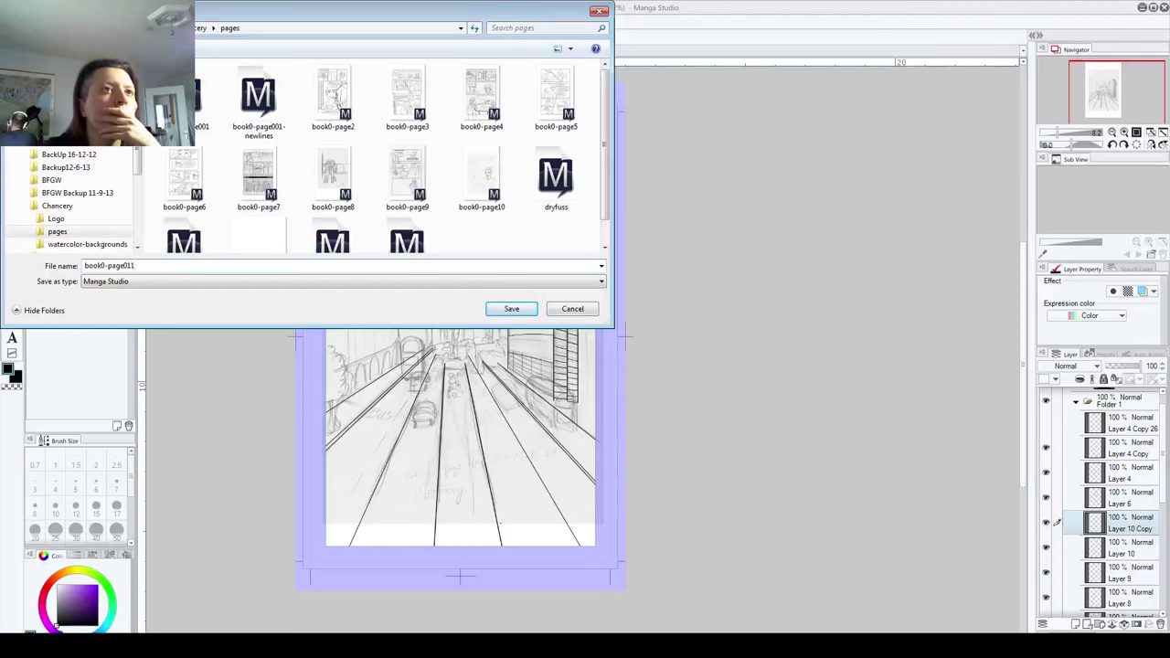
pyautogui.click(492, 313)
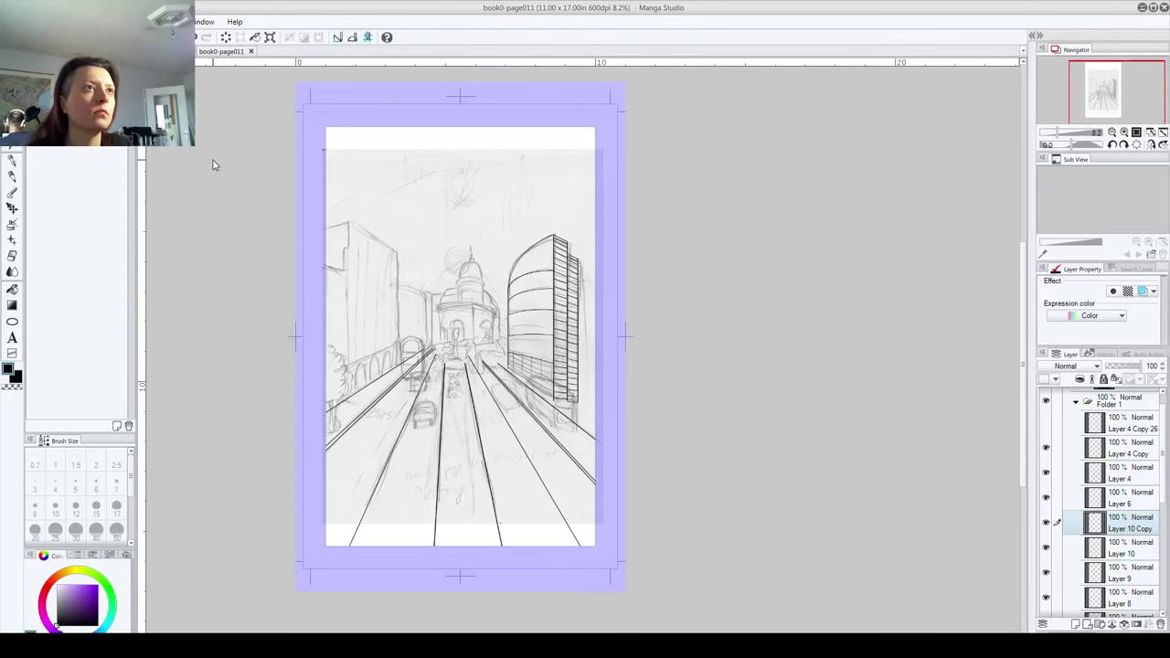
# Step: Merge Layer 4 Copy down through Layer 4, Layer 6 and Layer 10 Copy into Layer 10, checking the merged layer's visibility
pyautogui.scroll(4, 553, 425)
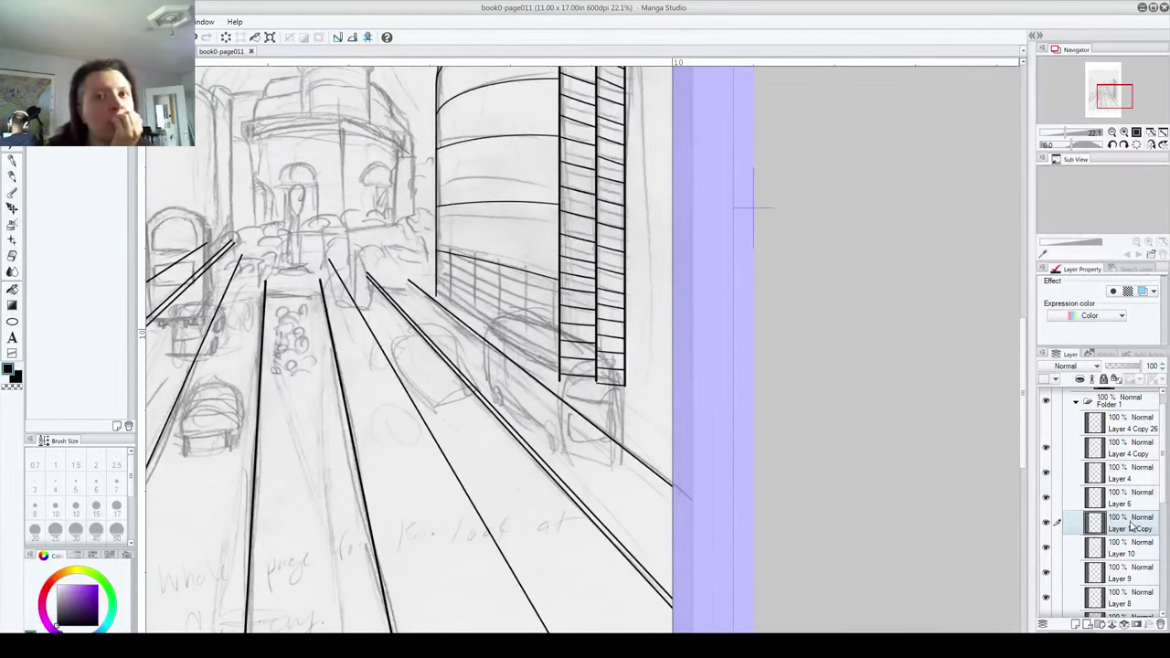
pyautogui.click(1124, 430)
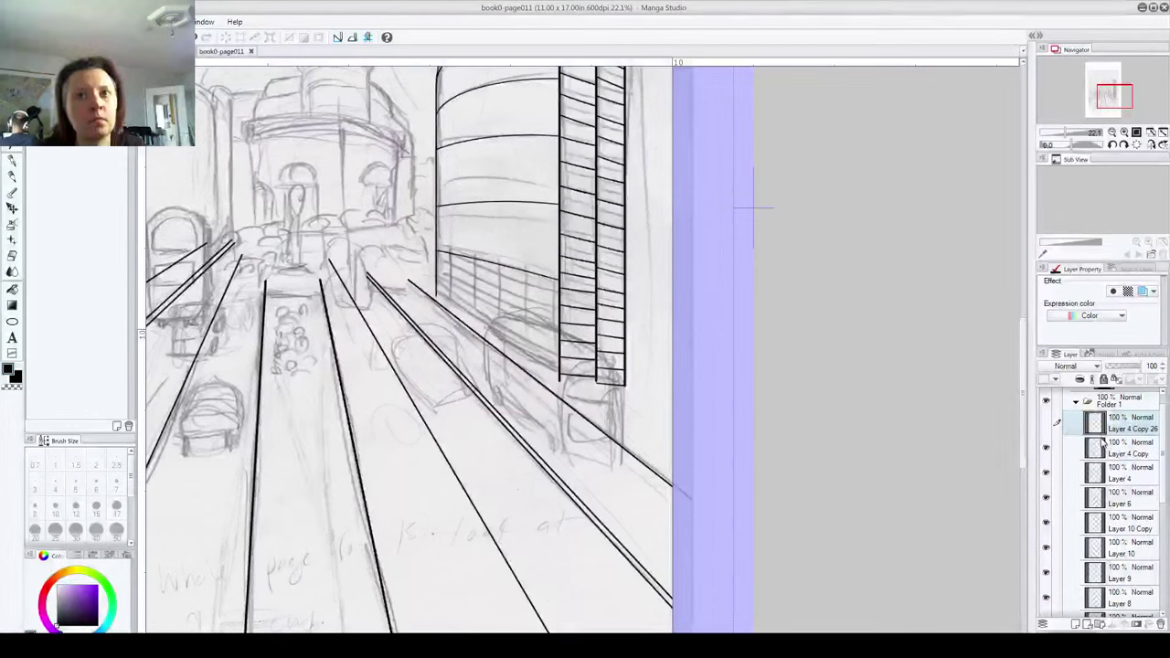
pyautogui.click(1046, 420)
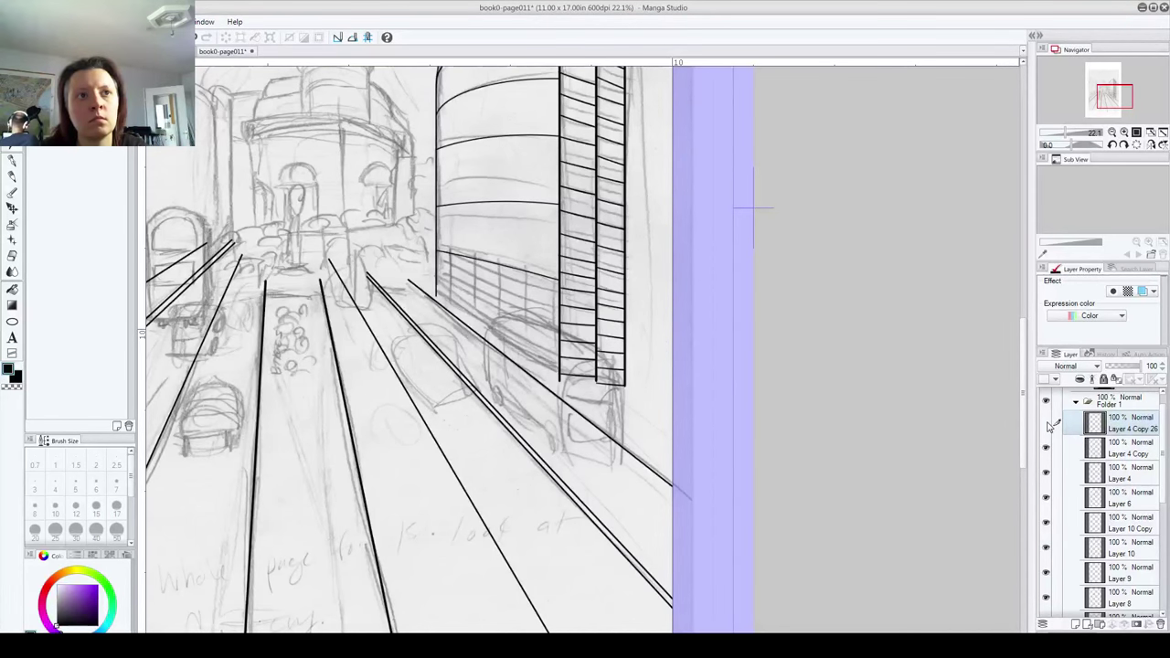
pyautogui.click(1114, 451)
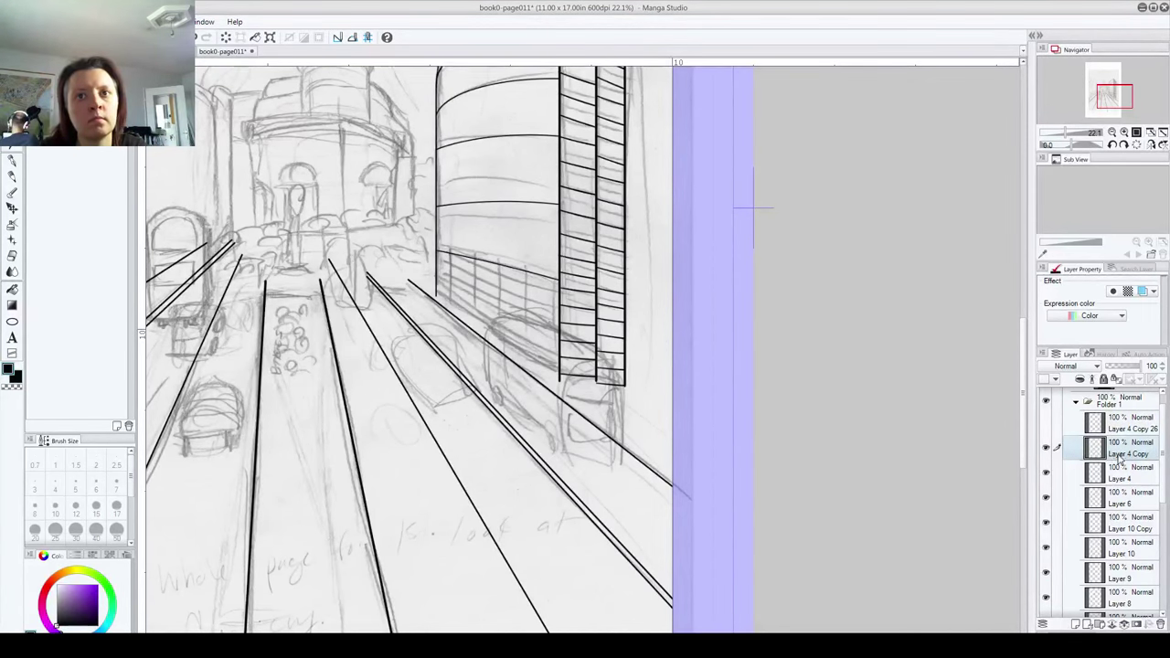
pyautogui.hotkey('ctrl', 'e')
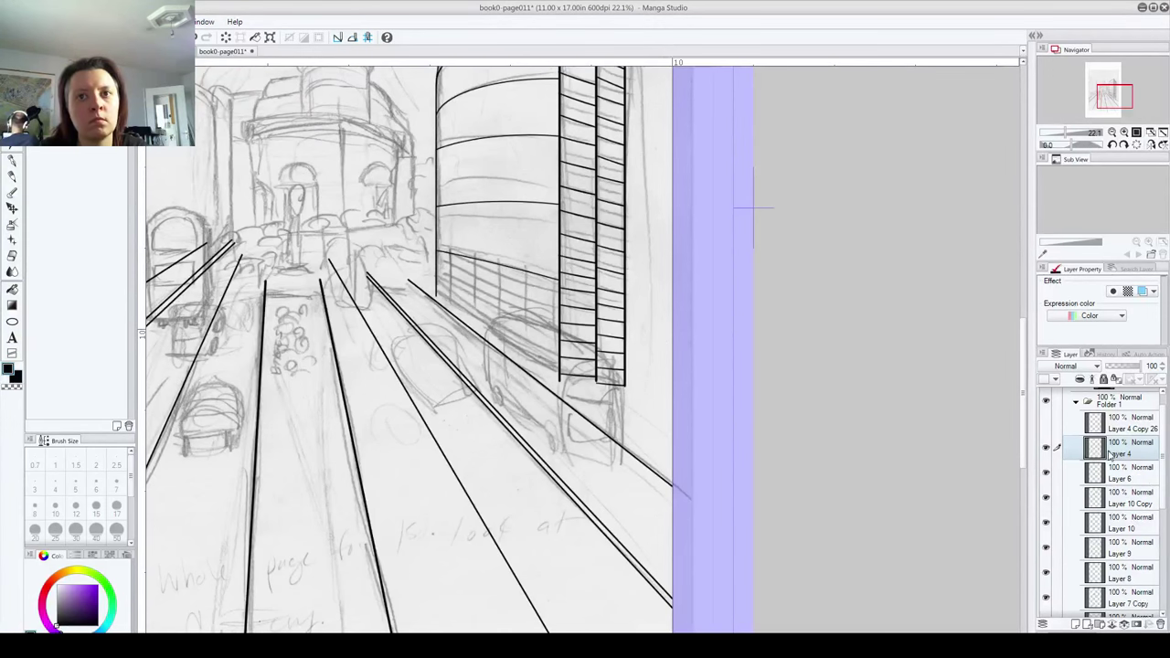
pyautogui.hotkey('ctrl', 'e')
pyautogui.hotkey('ctrl', 'e')
pyautogui.hotkey('ctrl', 'e')
pyautogui.click(1047, 450)
pyautogui.click(1047, 449)
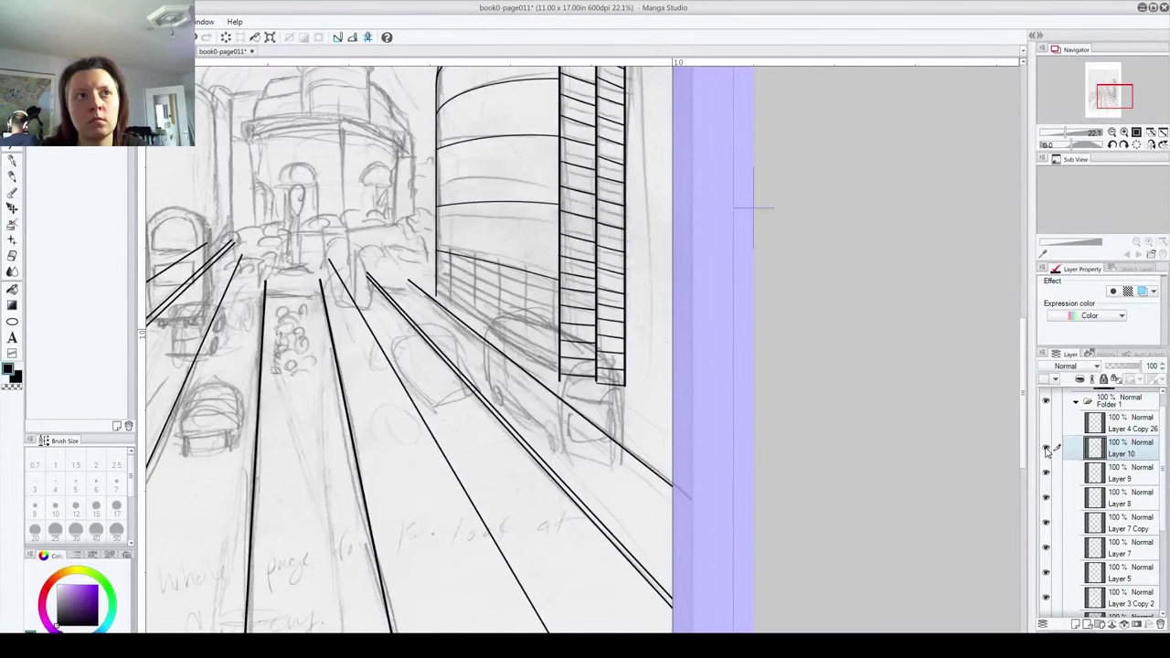
# Step: Merge Layer 10 down through Layer 9 into Layer 8 and toggle the merged layer's visibility to check its contents
pyautogui.hotkey('ctrl', 'e')
pyautogui.hotkey('ctrl', 'e')
pyautogui.click(1047, 450)
pyautogui.click(1047, 449)
pyautogui.click(1047, 449)
pyautogui.click(1046, 450)
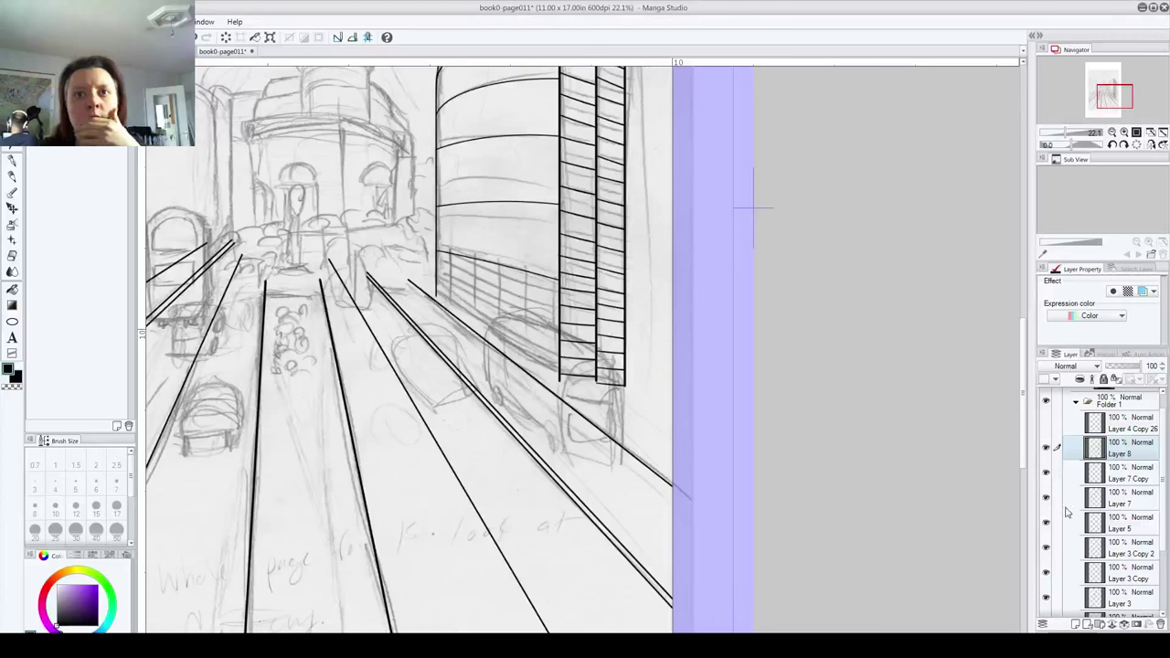
# Step: Add a new layer above Layer 8, draw a straight line along the curved building's base, and erase its overshoot past the tower's edge
pyautogui.click(1075, 625)
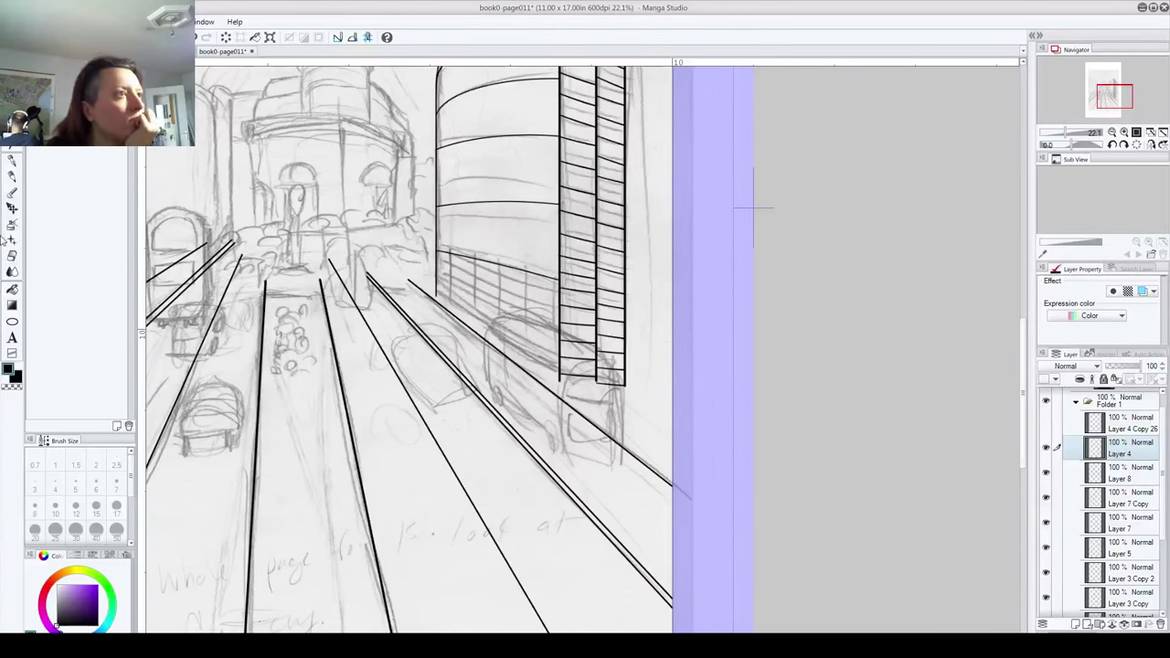
pyautogui.click(12, 321)
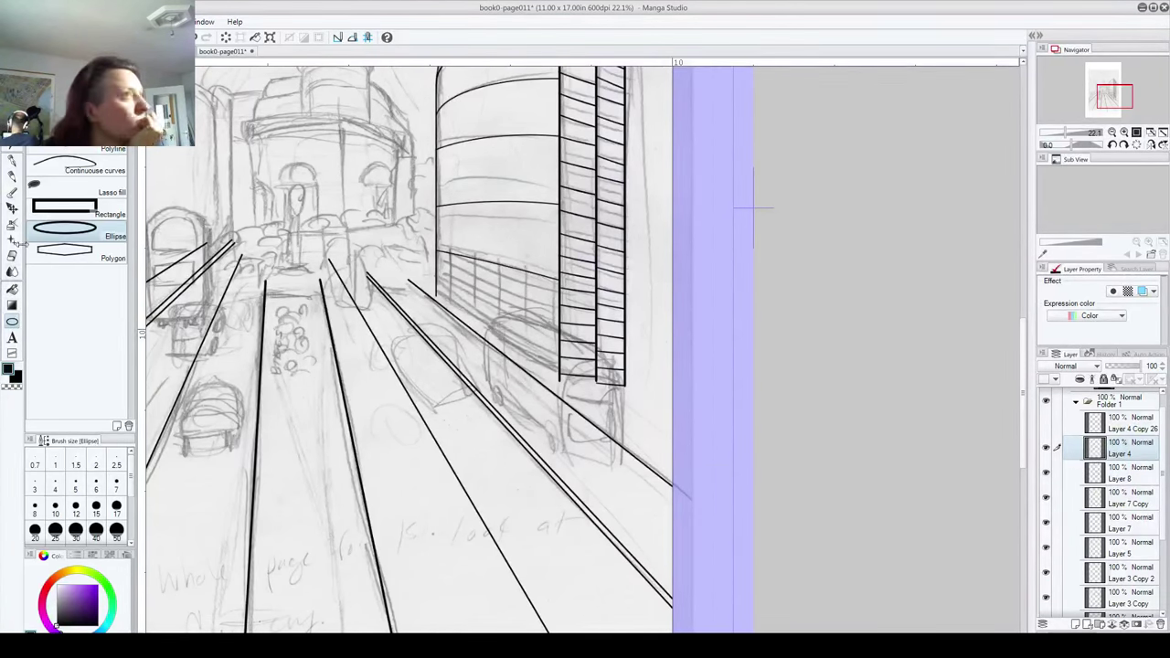
pyautogui.click(77, 99)
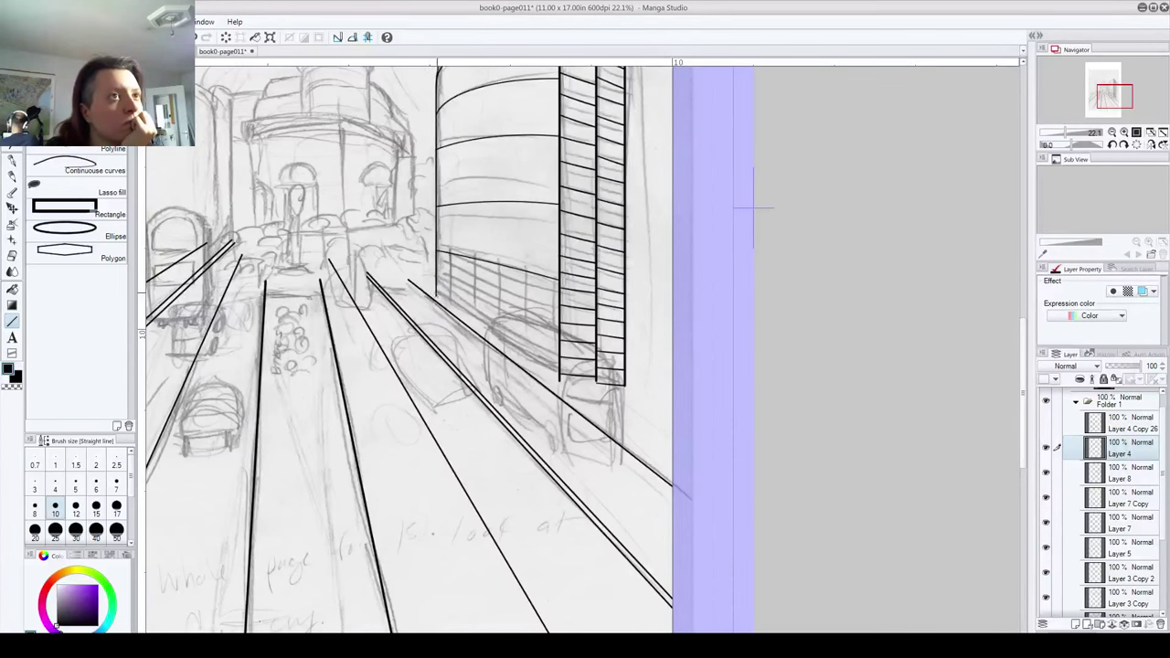
pyautogui.moveTo(434, 291); pyautogui.dragTo(589, 402)
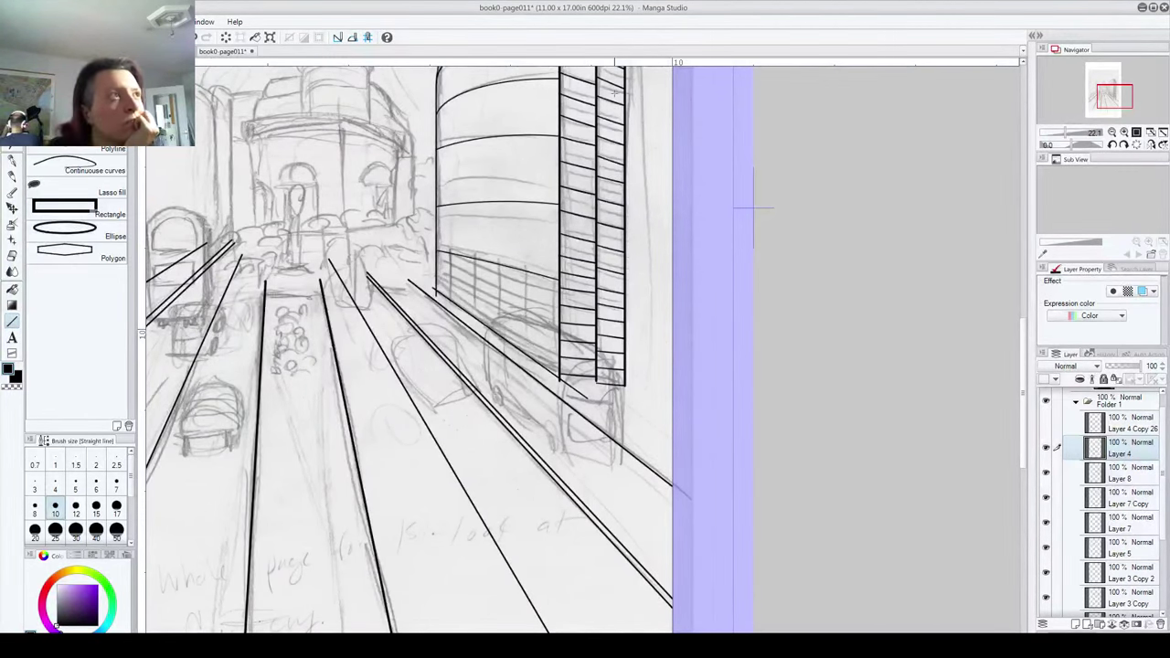
pyautogui.click(12, 289)
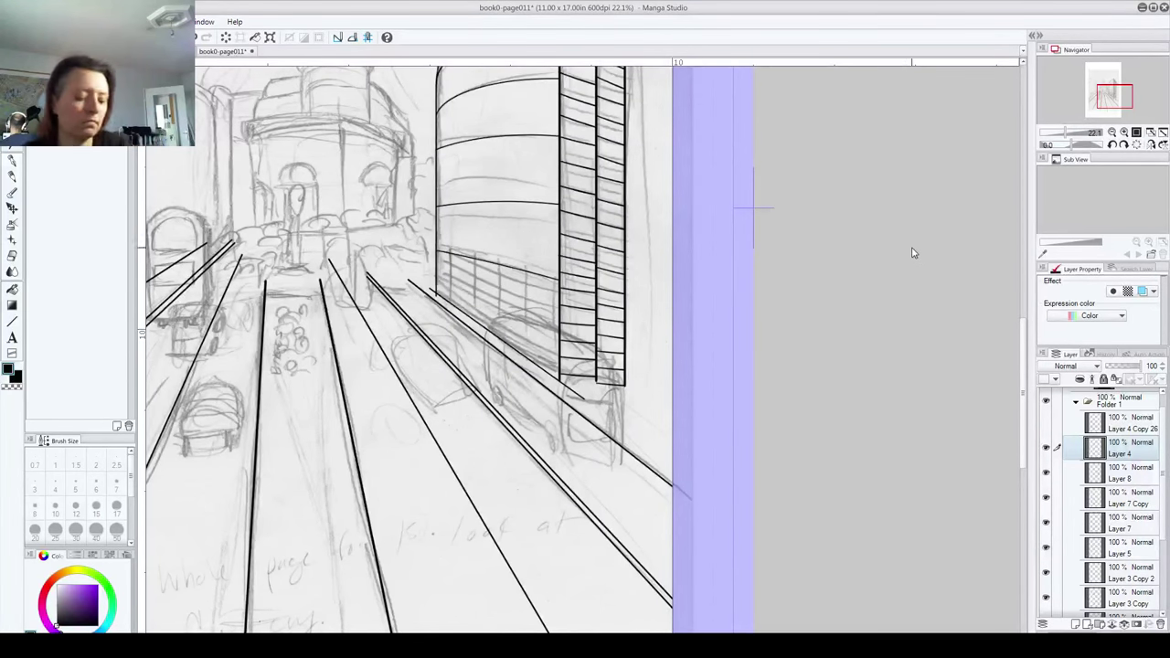
pyautogui.scroll(5, 905, 256)
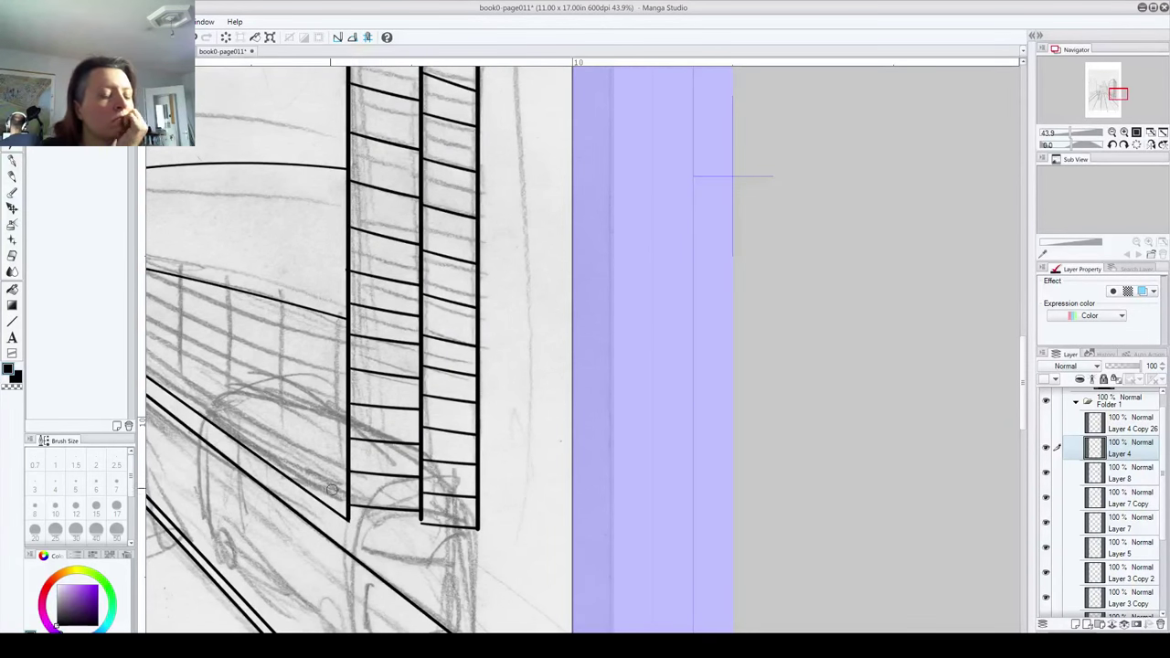
# Step: On Layer 5, erase the end of the curved building's outer wall line that overshoots its base line
pyautogui.moveTo(196, 342); pyautogui.dragTo(469, 469)
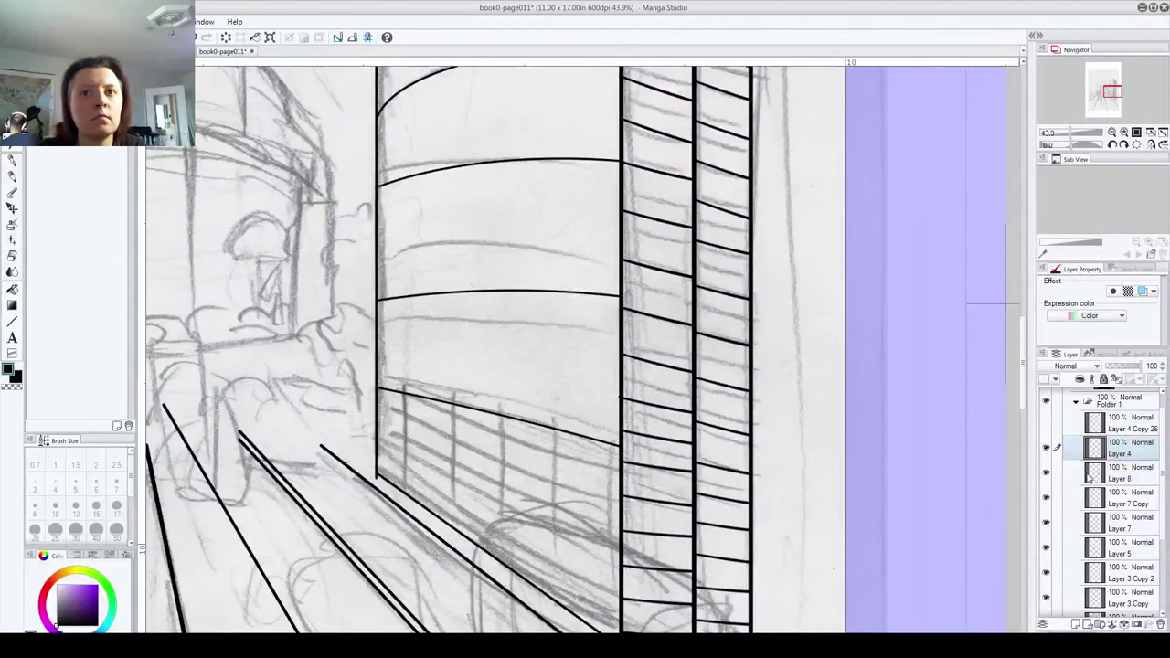
pyautogui.click(1056, 552)
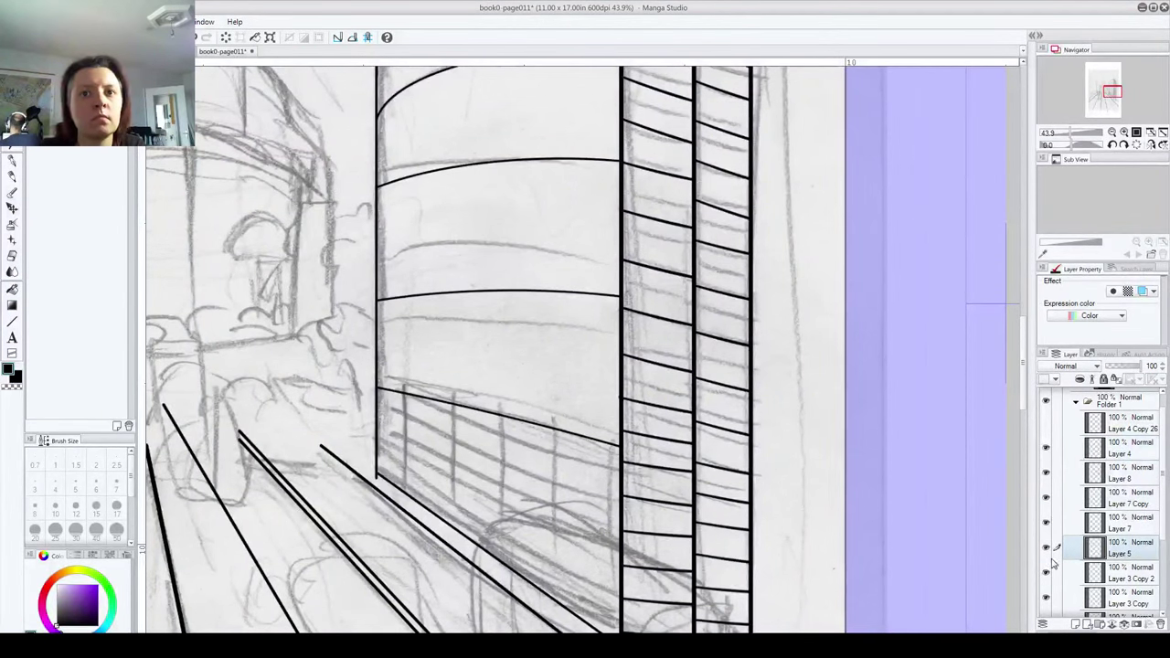
pyautogui.moveTo(376, 66); pyautogui.dragTo(376, 481)
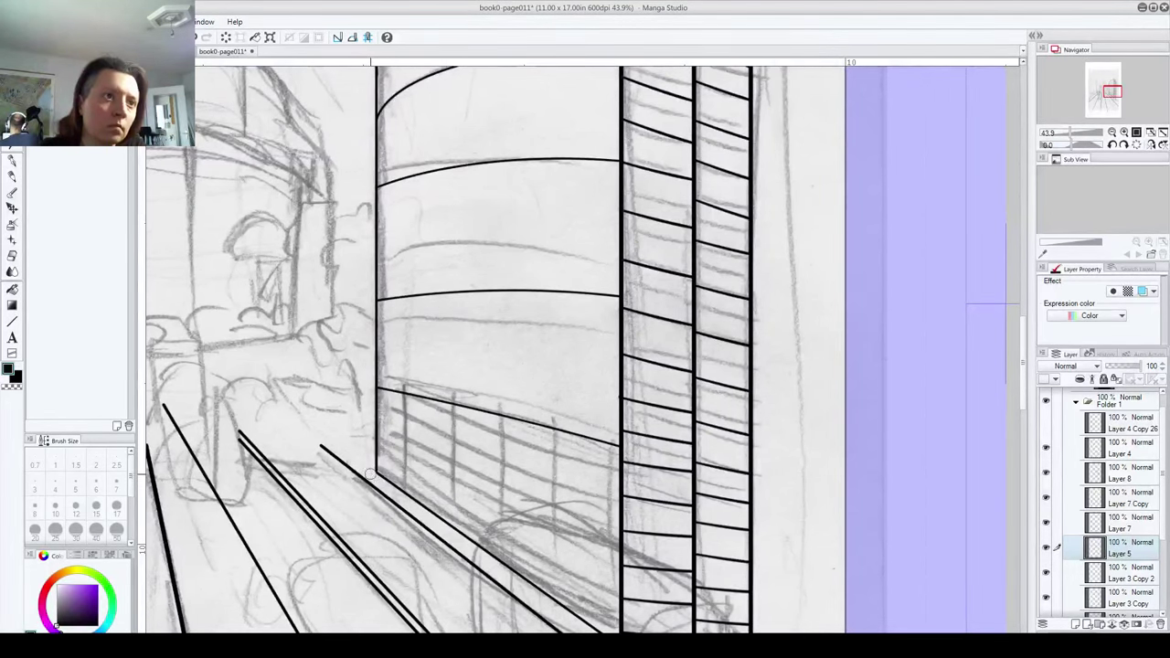
# Step: Close the tower's bottom edge on Layer 5 with a straight line and fill the gap at its middle vertical with the yeti_inker 4 pen
pyautogui.moveTo(554, 514); pyautogui.dragTo(405, 279)
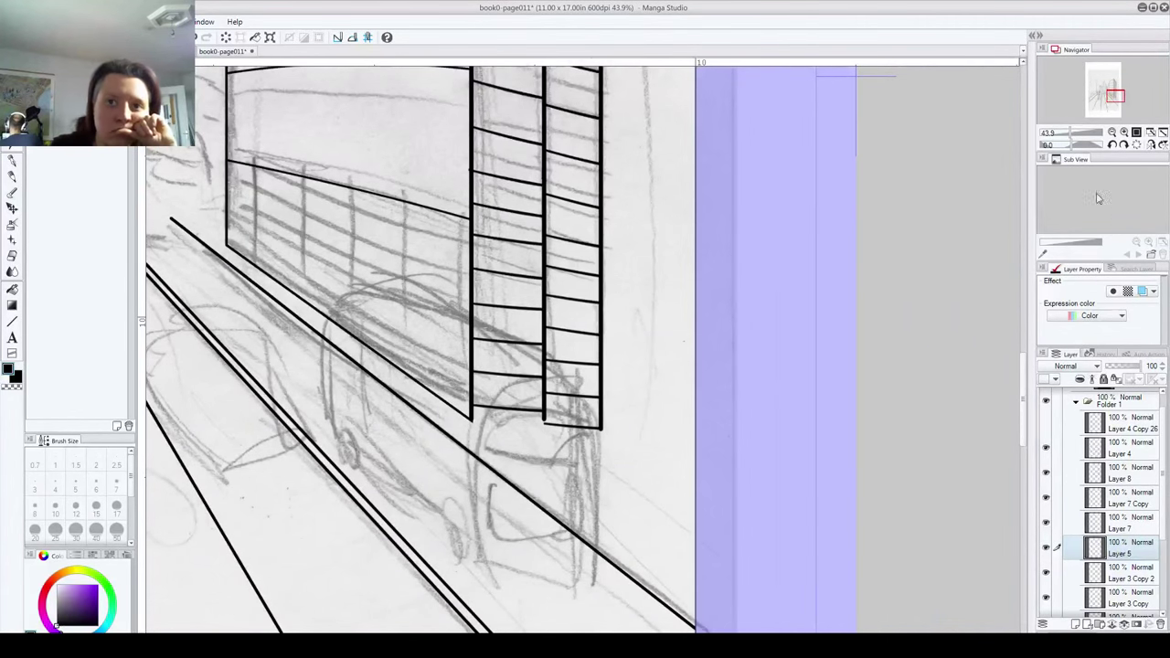
pyautogui.click(12, 320)
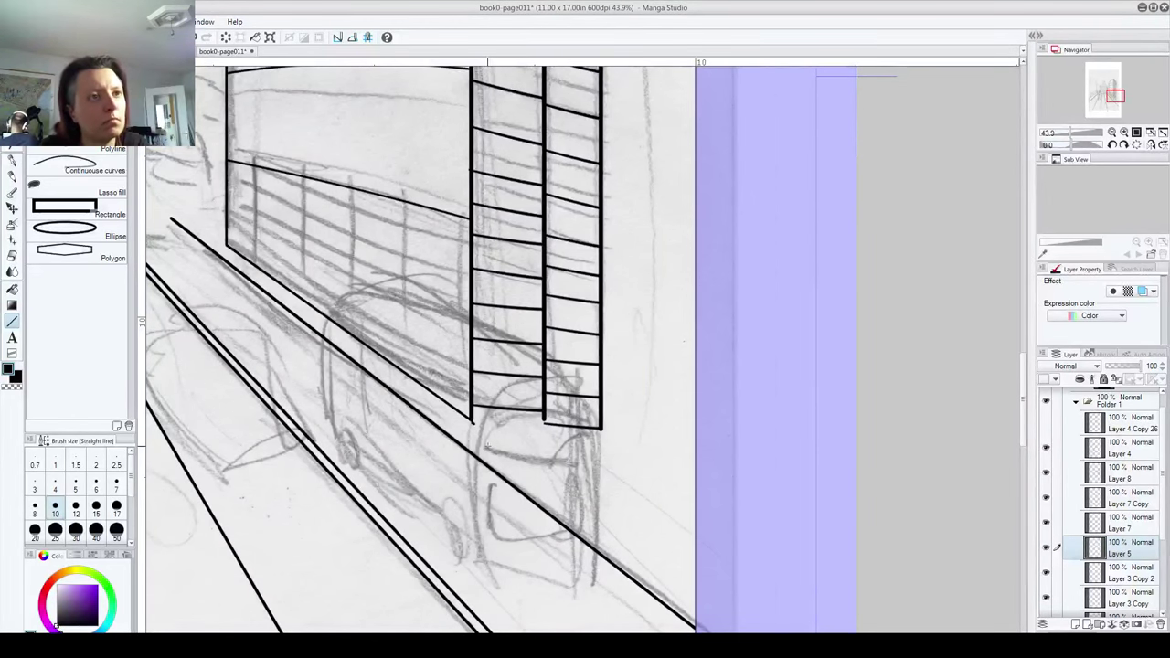
pyautogui.moveTo(471, 422); pyautogui.dragTo(601, 427)
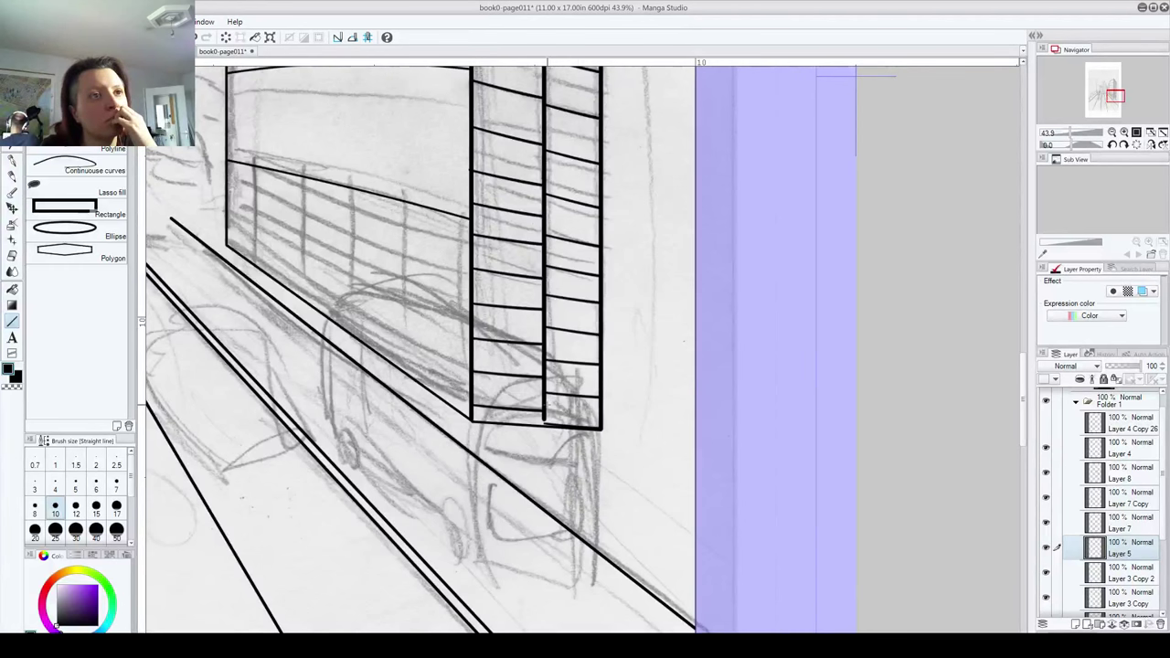
pyautogui.moveTo(546, 405); pyautogui.dragTo(548, 424)
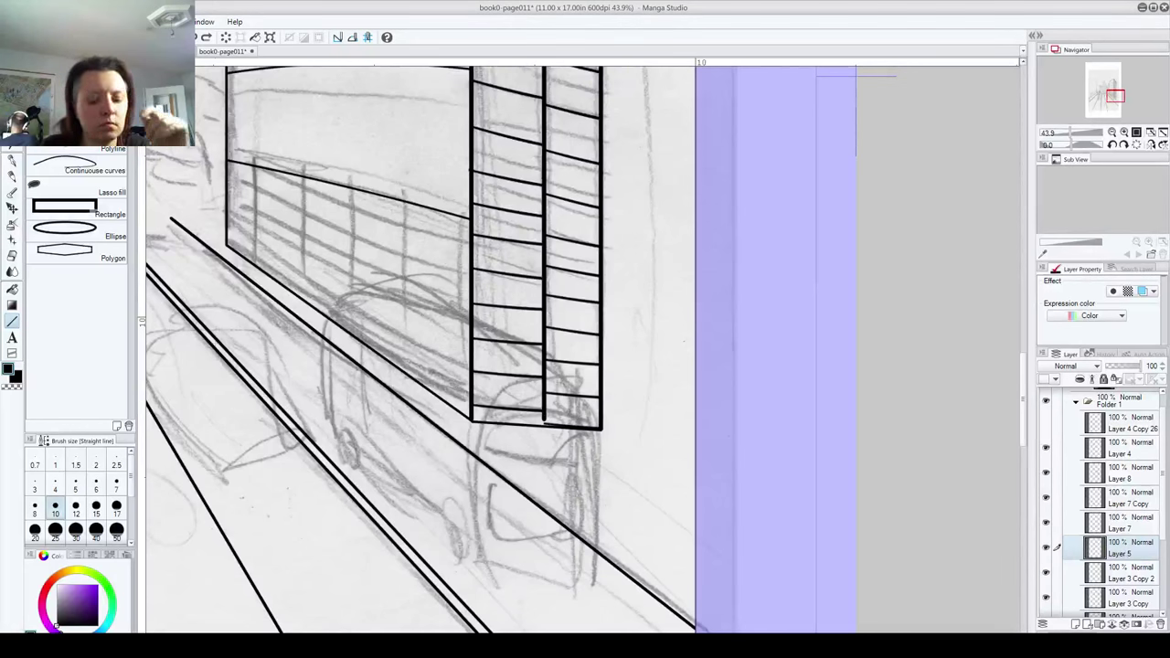
pyautogui.press('p')
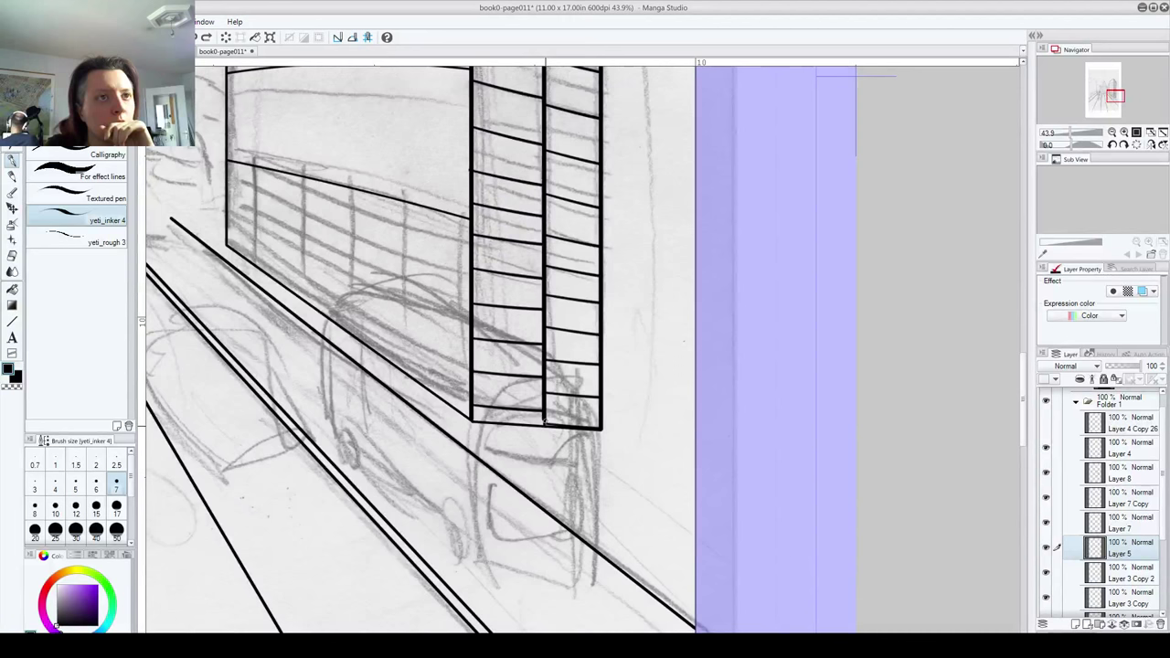
pyautogui.moveTo(545, 423); pyautogui.dragTo(552, 426)
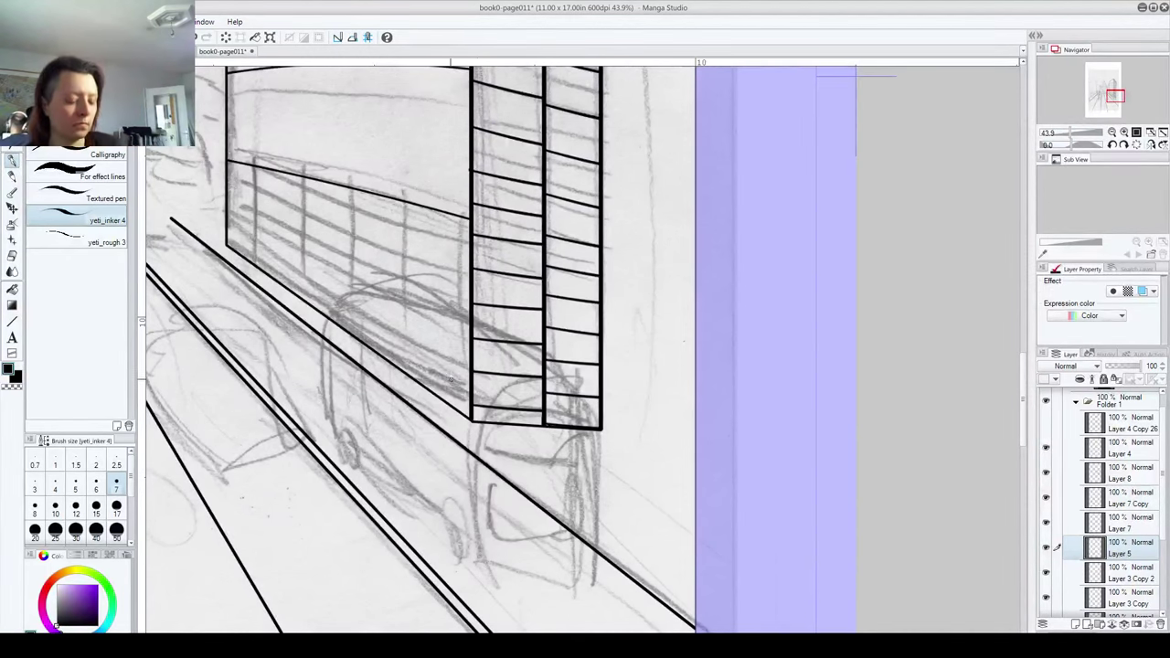
# Step: Add a new layer above Layer 4 Copy 26 and choose the straight line tool for the railing posts
pyautogui.scroll(-3, 450, 379)
pyautogui.moveTo(470, 329); pyautogui.dragTo(580, 448)
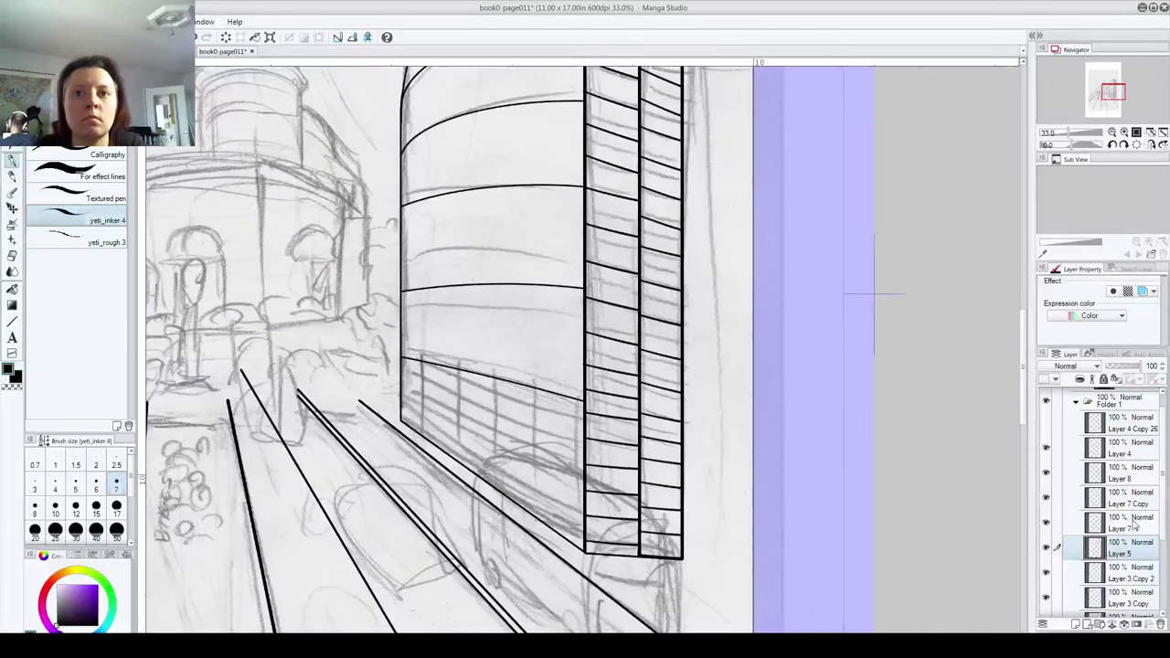
pyautogui.click(1131, 424)
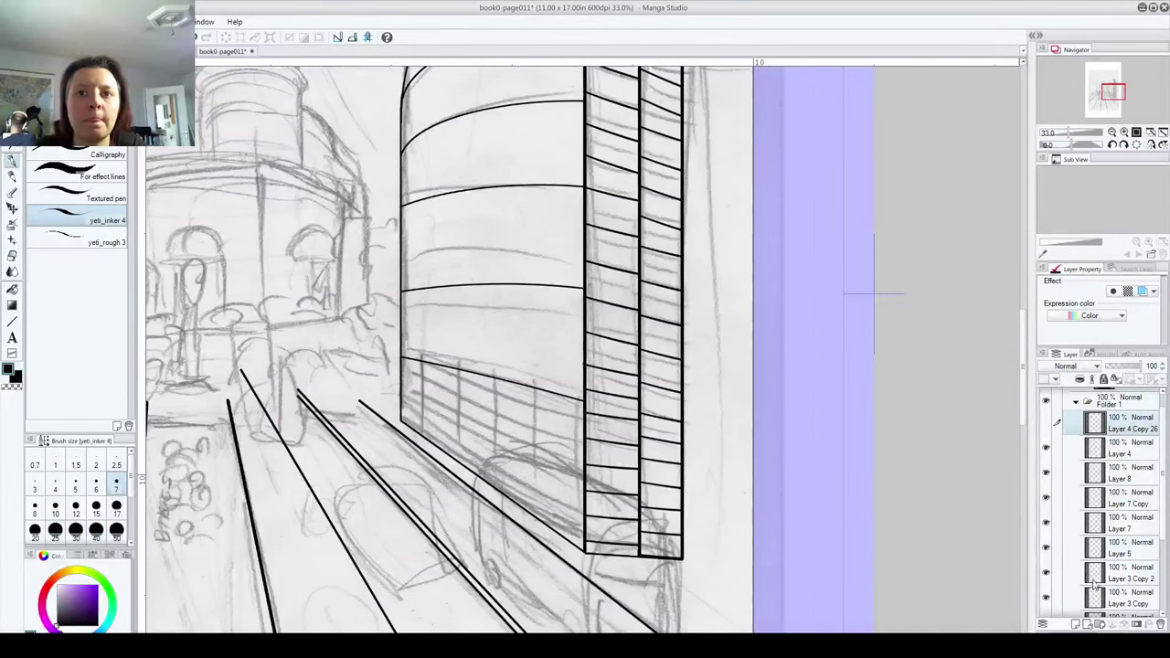
pyautogui.click(1076, 624)
pyautogui.click(12, 321)
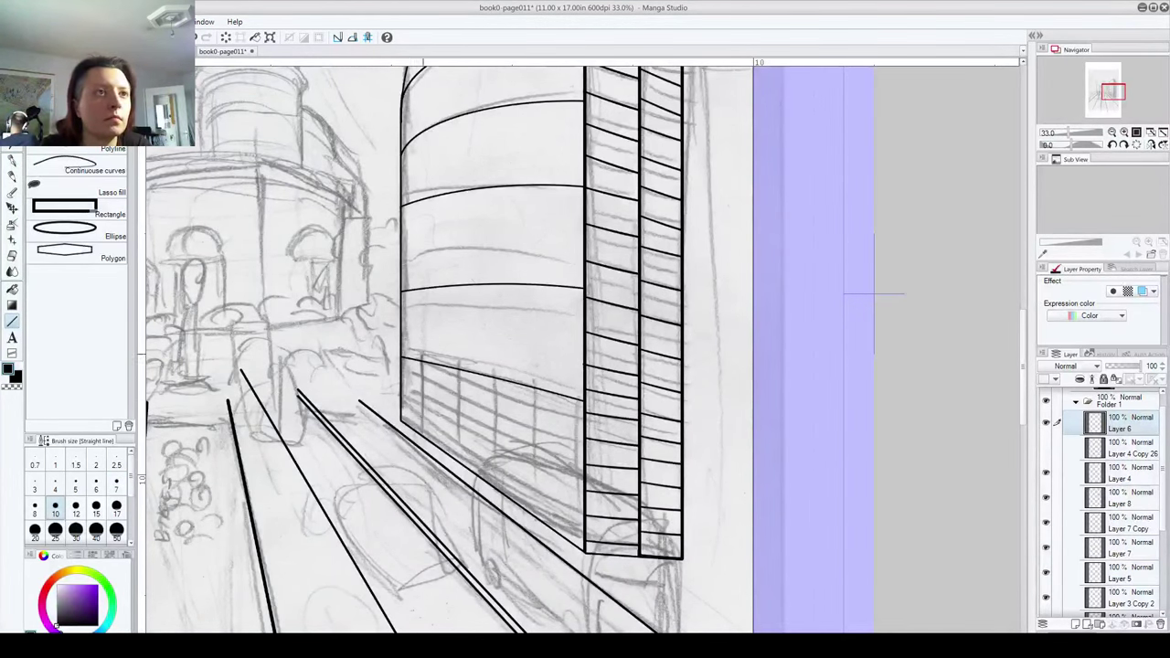
pyautogui.moveTo(413, 347); pyautogui.dragTo(414, 437)
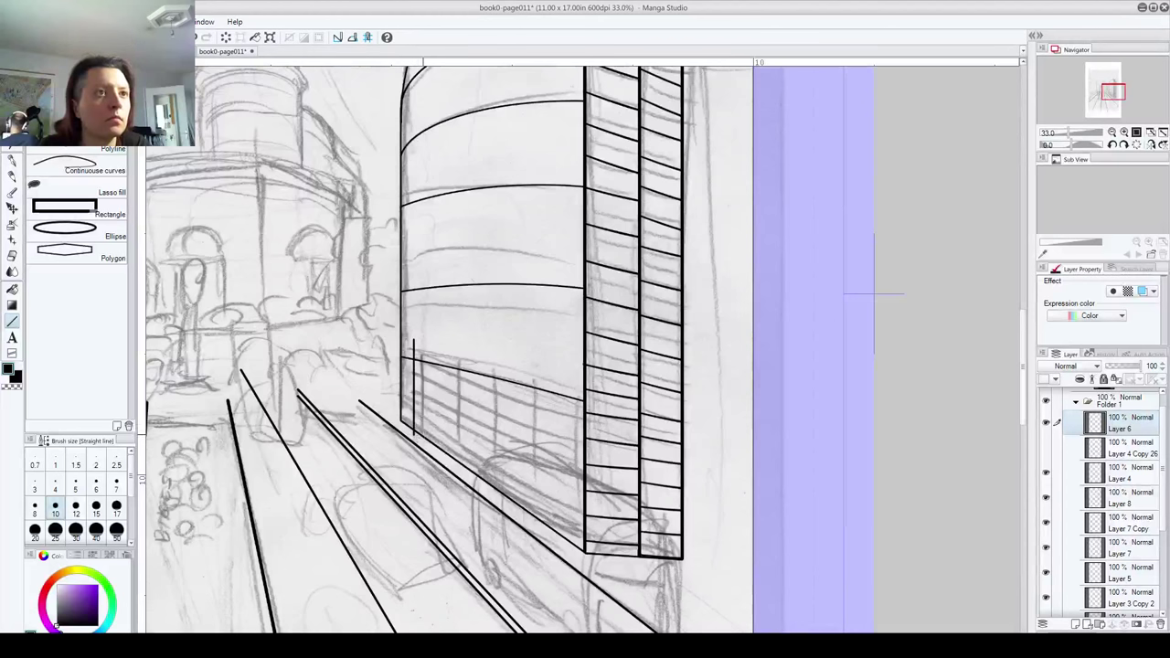
pyautogui.moveTo(447, 340); pyautogui.dragTo(448, 459)
pyautogui.moveTo(500, 342); pyautogui.dragTo(500, 501)
pyautogui.moveTo(555, 354); pyautogui.dragTo(555, 535)
pyautogui.hotkey('ctrl', 'z')
pyautogui.hotkey('ctrl', 'z')
pyautogui.hotkey('ctrl', 'z')
pyautogui.moveTo(442, 340); pyautogui.dragTo(442, 465)
pyautogui.moveTo(488, 344); pyautogui.dragTo(488, 508)
pyautogui.moveTo(552, 354); pyautogui.dragTo(552, 534)
pyautogui.hotkey('ctrl', 'z')
pyautogui.hotkey('ctrl', 'z')
pyautogui.hotkey('ctrl', 'z')
pyautogui.hotkey('ctrl', 'z')
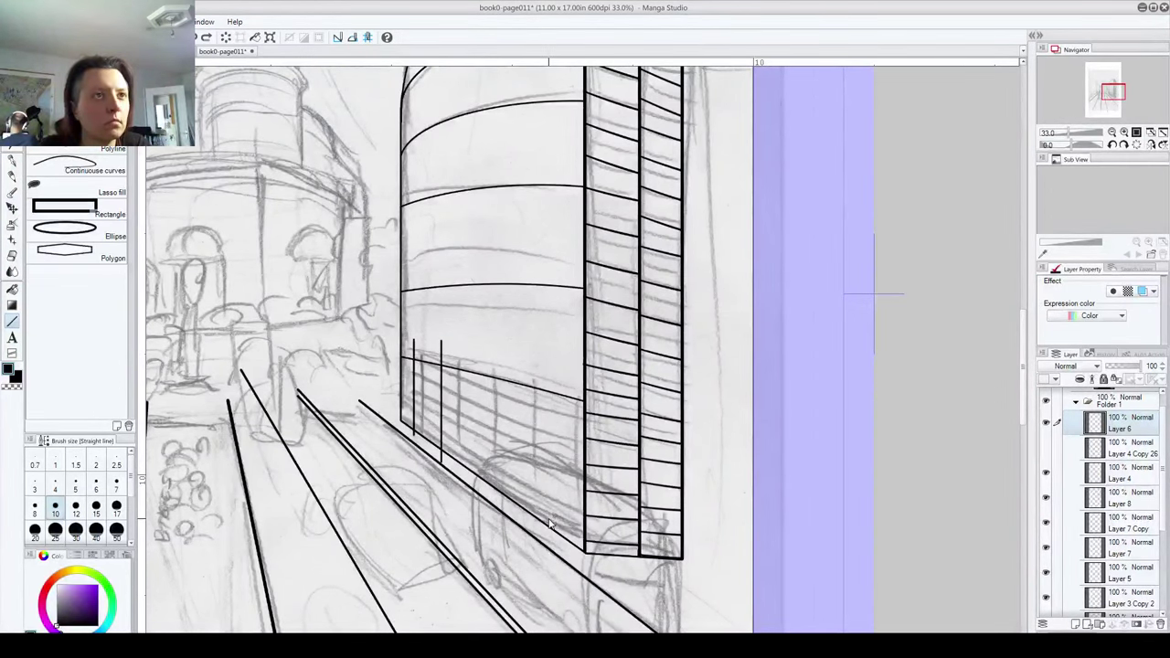
# Step: Draw four vertical straight posts on Layer 6 across the railing at the curved building's base, spaced closer together with distance
pyautogui.moveTo(528, 345); pyautogui.dragTo(527, 523)
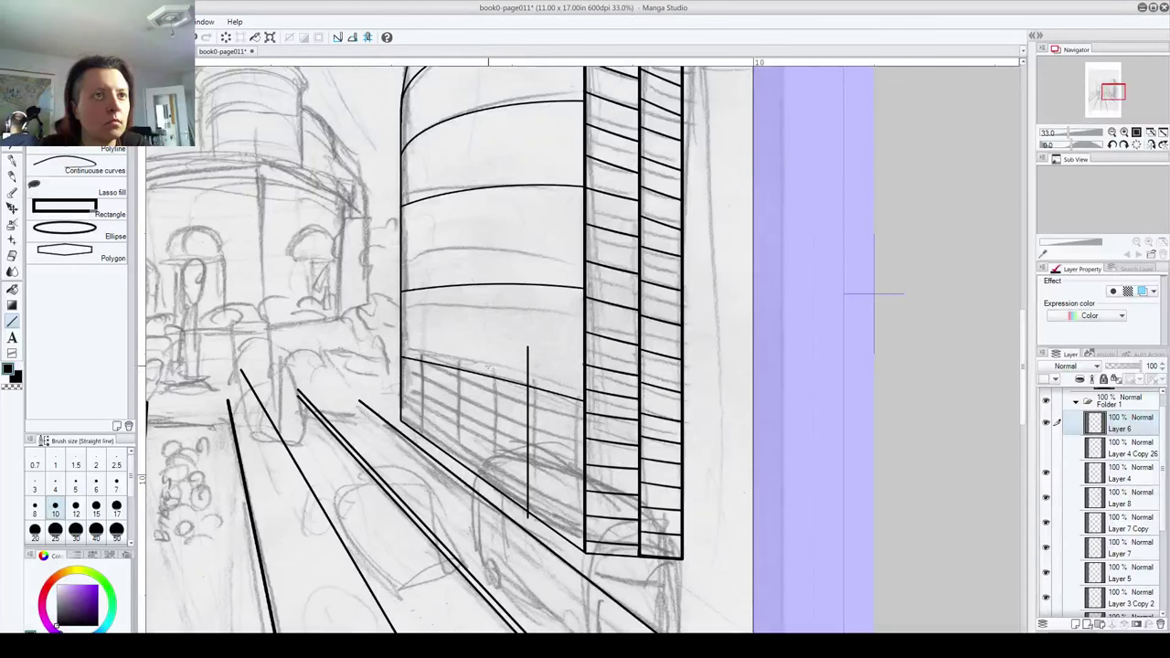
pyautogui.moveTo(483, 344); pyautogui.dragTo(483, 492)
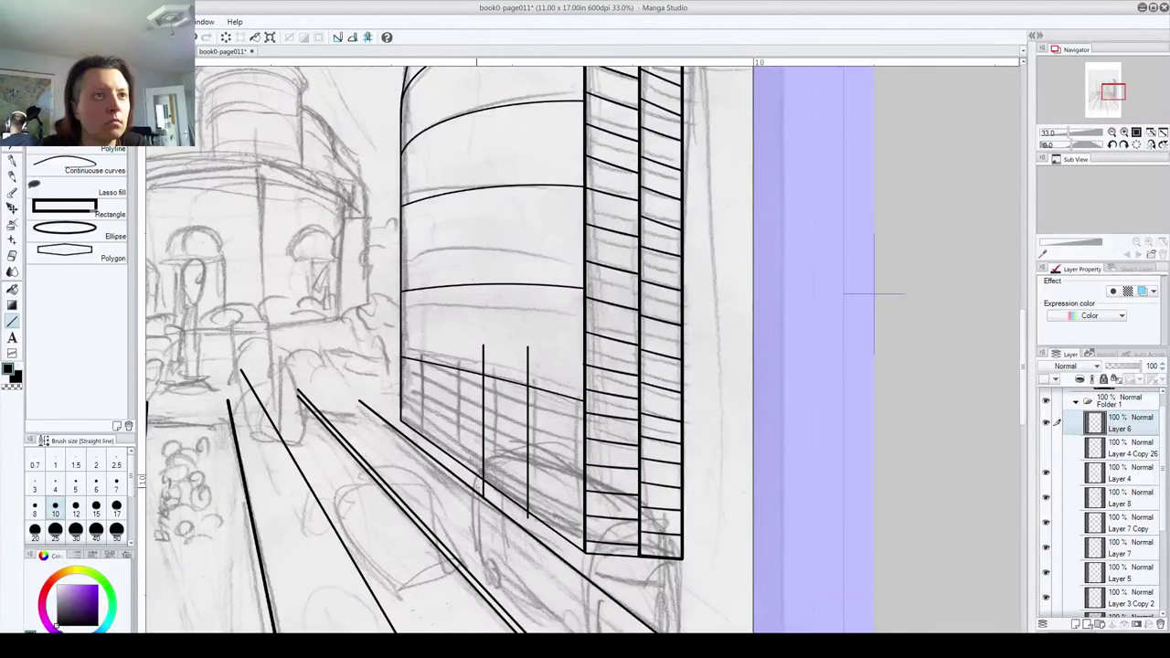
pyautogui.moveTo(450, 343); pyautogui.dragTo(450, 463)
pyautogui.moveTo(420, 333); pyautogui.dragTo(421, 459)
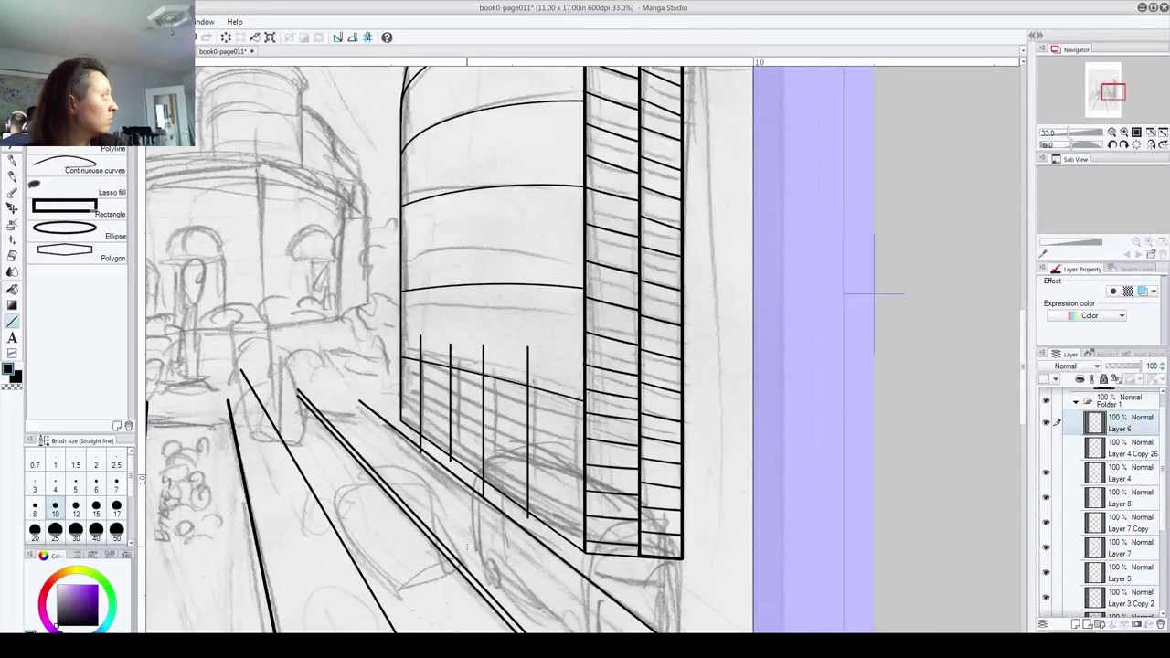
# Step: Select the area below the building's base line with a polyline selection, delete the railing posts' overshooting ends there, and clear the selection
pyautogui.press('m')
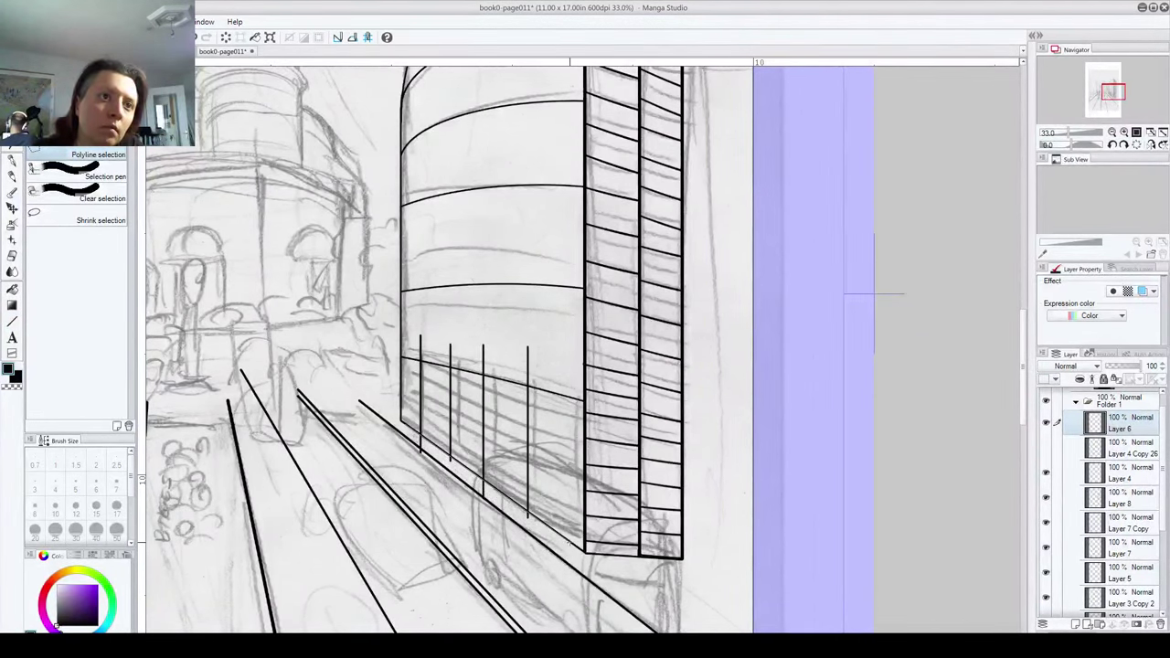
pyautogui.click(569, 544)
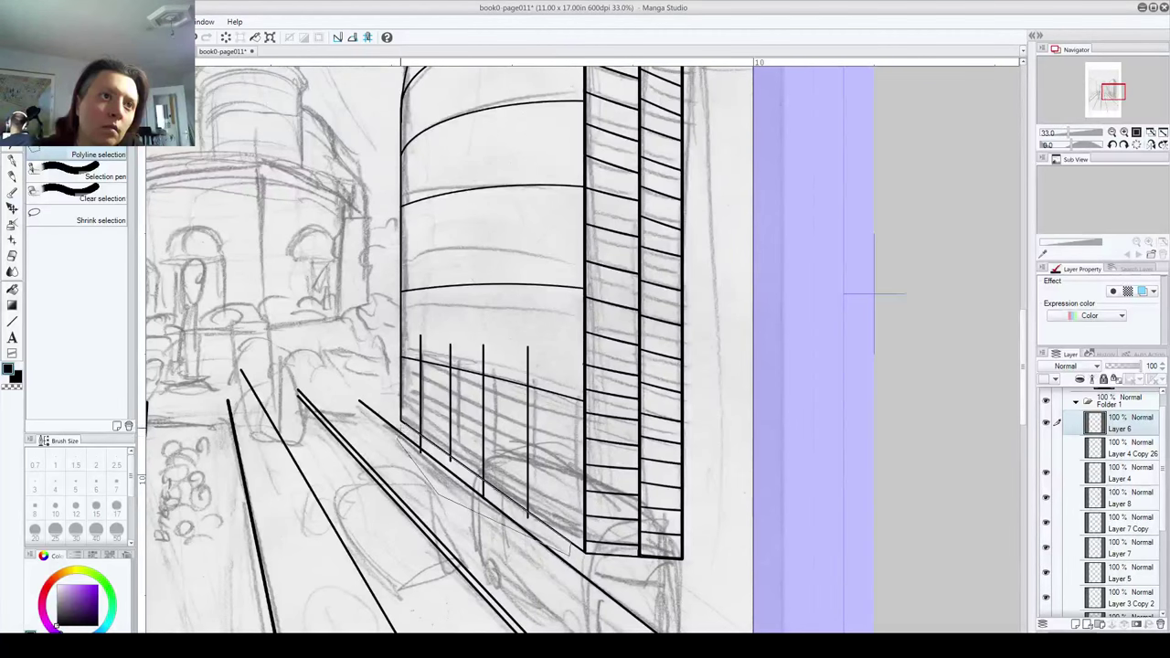
pyautogui.doubleClick(403, 425)
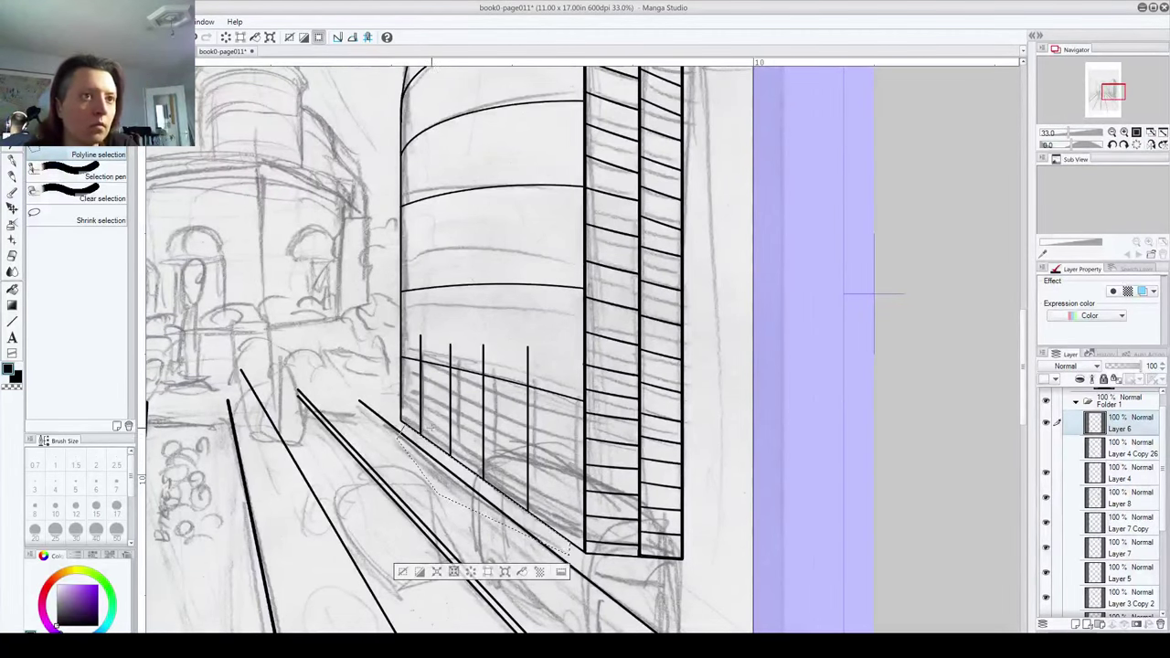
pyautogui.scroll(2, 455, 445)
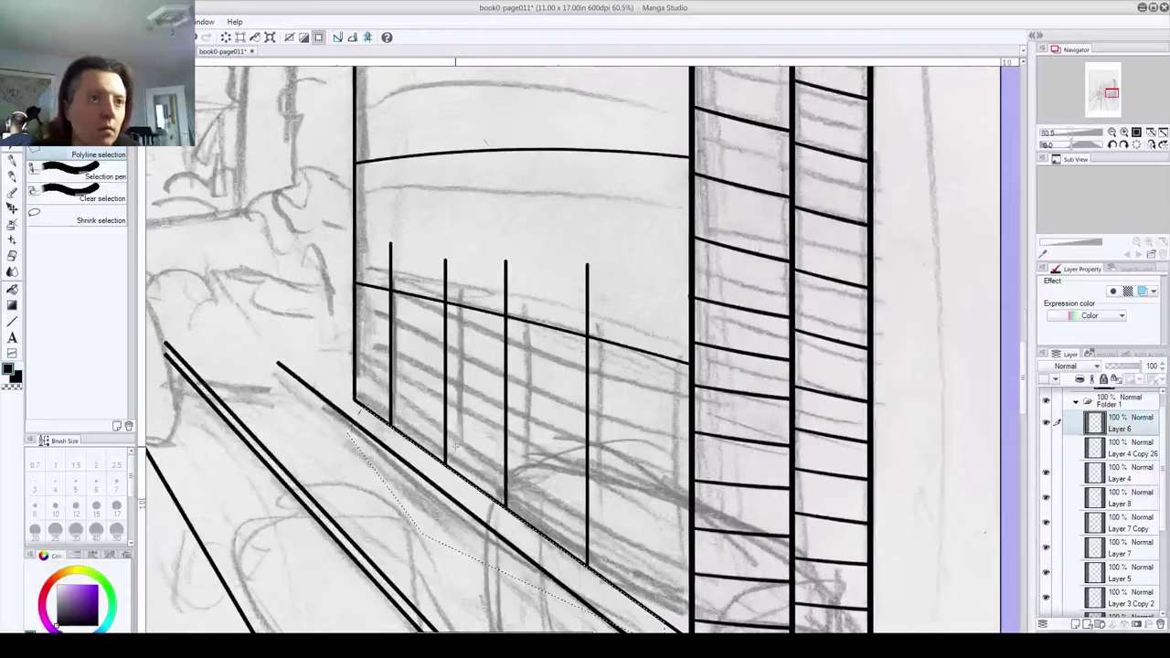
pyautogui.scroll(1, 456, 445)
pyautogui.hotkey('ctrl', 'd')
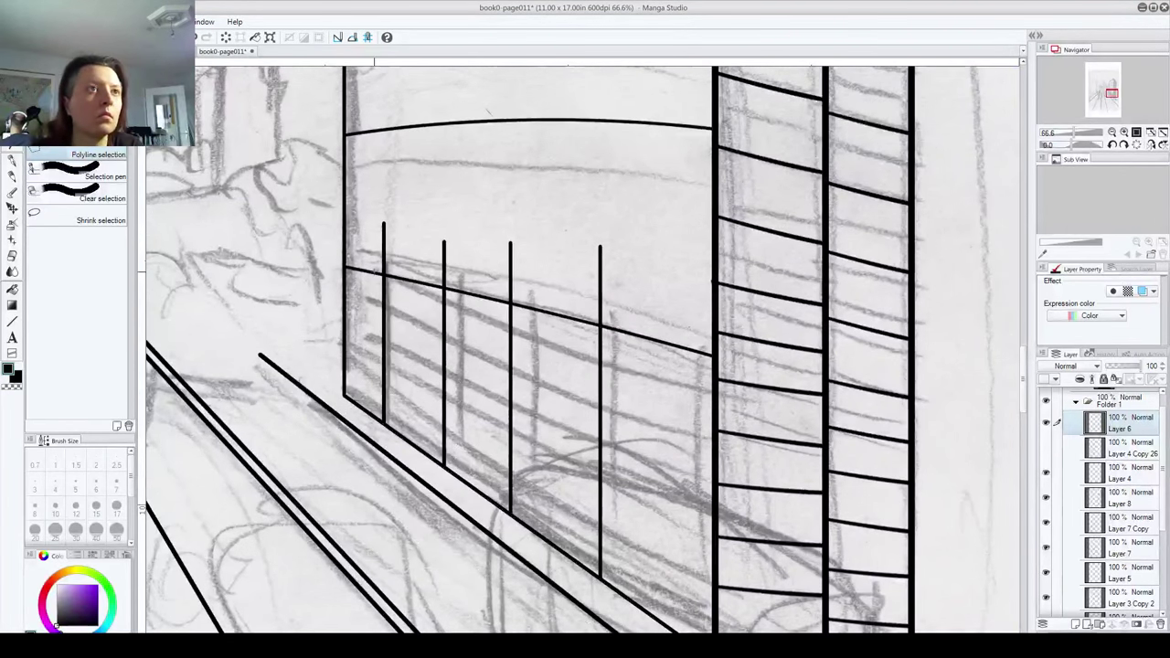
# Step: Select the area above the railing's top line with a polyline selection, delete the posts' overshooting ends there, and clear the selection
pyautogui.click(348, 268)
pyautogui.click(682, 342)
pyautogui.click(650, 220)
pyautogui.click(462, 174)
pyautogui.click(382, 197)
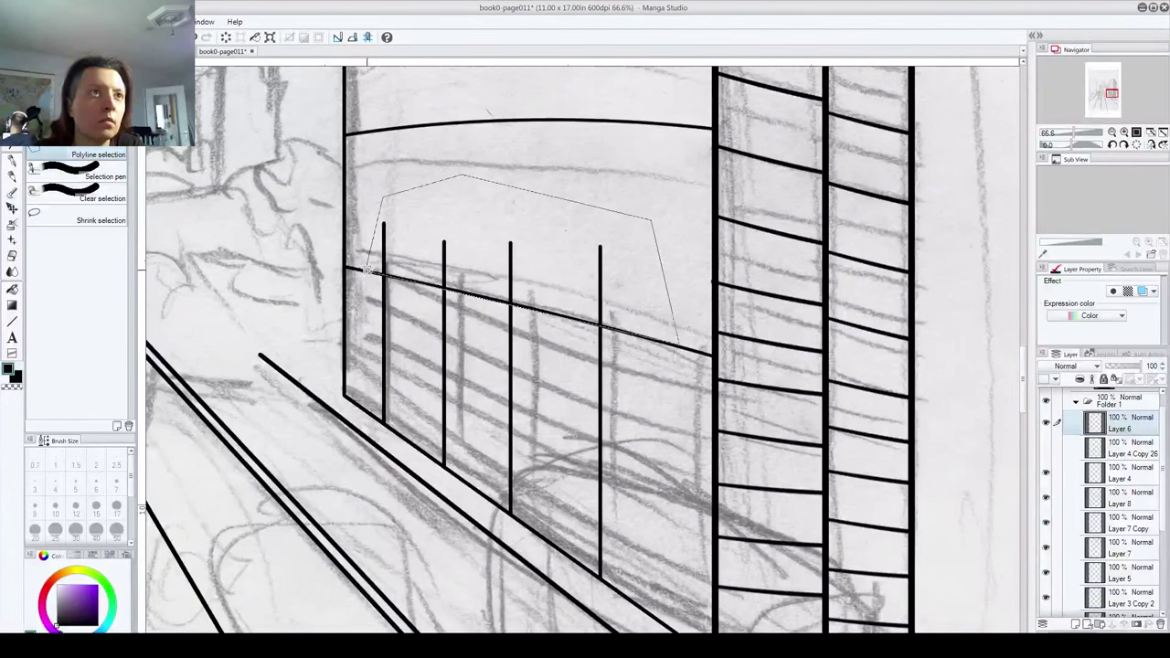
pyautogui.click(367, 271)
pyautogui.press('Delete')
pyautogui.hotkey('ctrl', 'd')
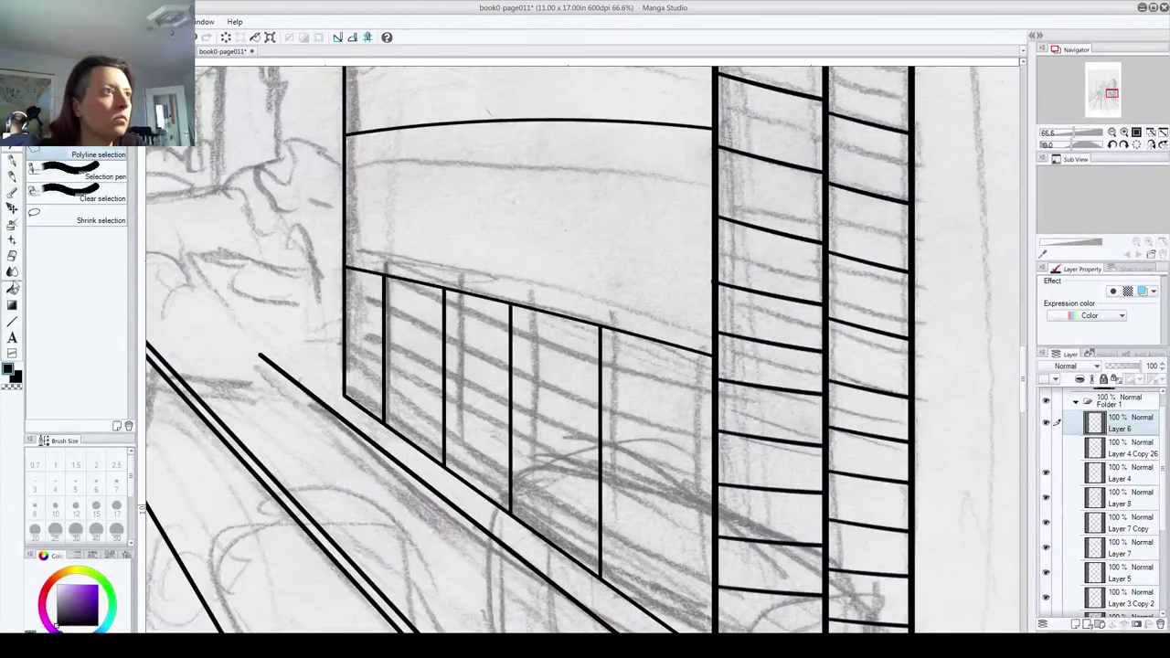
# Step: Add a new layer above Layer 6 and choose the straight line tool for the railing's horizontal bars
pyautogui.click(12, 321)
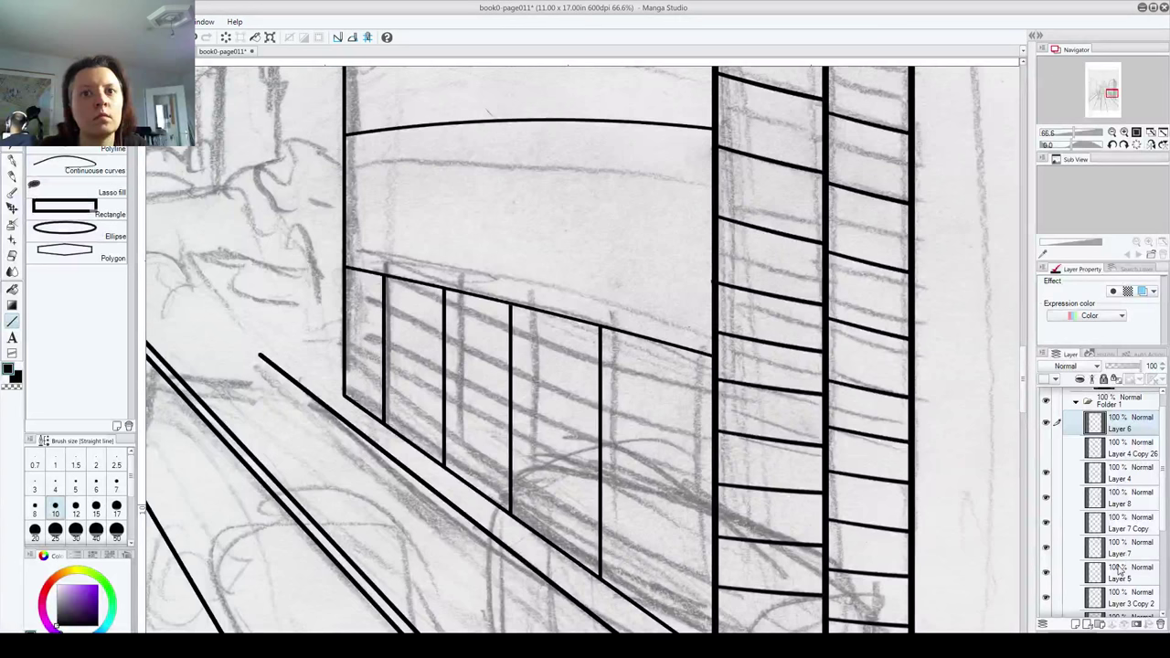
pyautogui.click(1075, 624)
pyautogui.moveTo(345, 443); pyautogui.dragTo(324, 421)
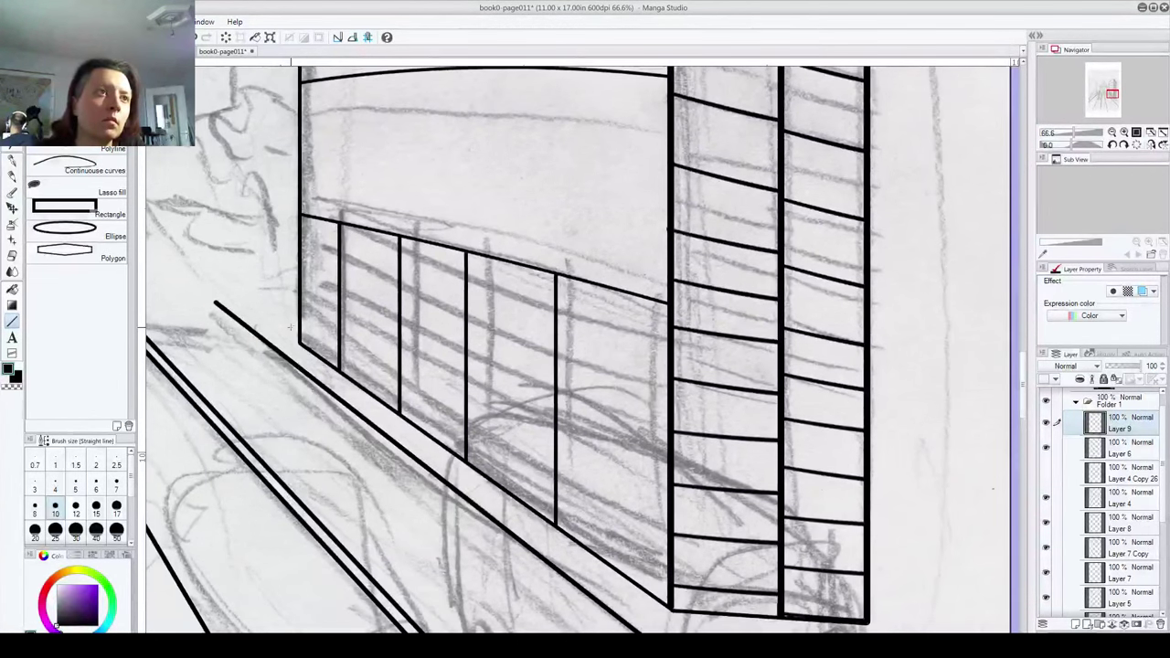
pyautogui.moveTo(291, 318); pyautogui.dragTo(685, 602)
pyautogui.hotkey('ctrl', 'z')
pyautogui.moveTo(298, 334); pyautogui.dragTo(672, 559)
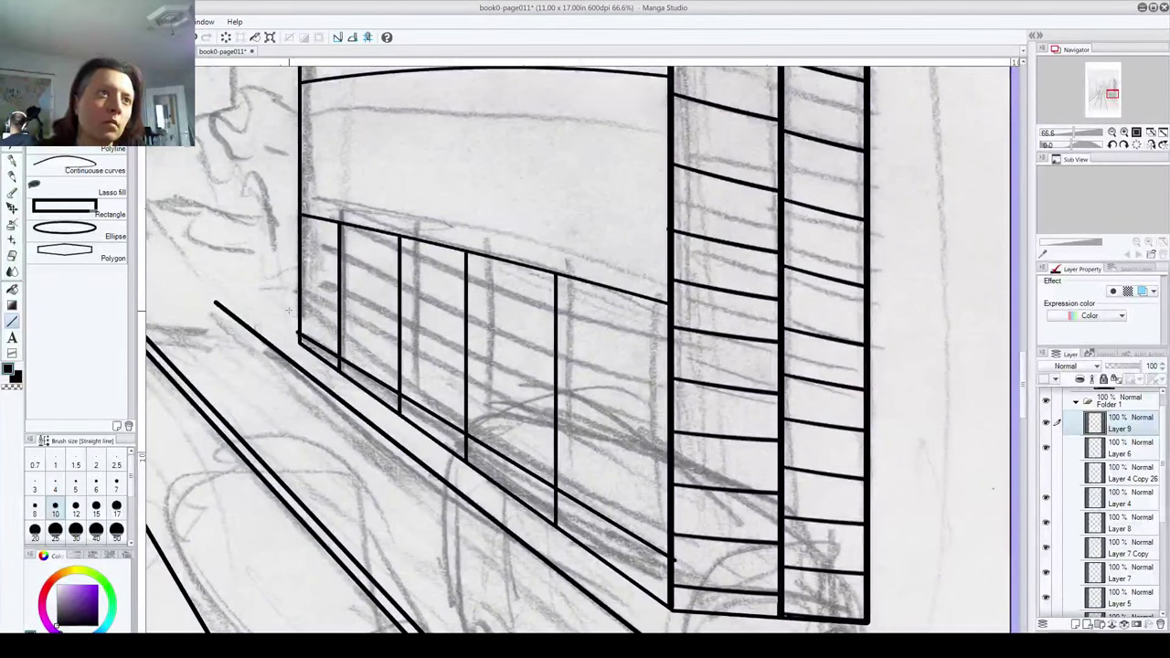
pyautogui.hotkey('ctrl', 'z')
# Step: Draw five straight rails on Layer 9 across the railing posts, fanning apart toward the building's near corner between the top and base lines
pyautogui.moveTo(286, 271); pyautogui.dragTo(695, 464)
pyautogui.moveTo(288, 259); pyautogui.dragTo(704, 399)
pyautogui.moveTo(291, 236); pyautogui.dragTo(704, 352)
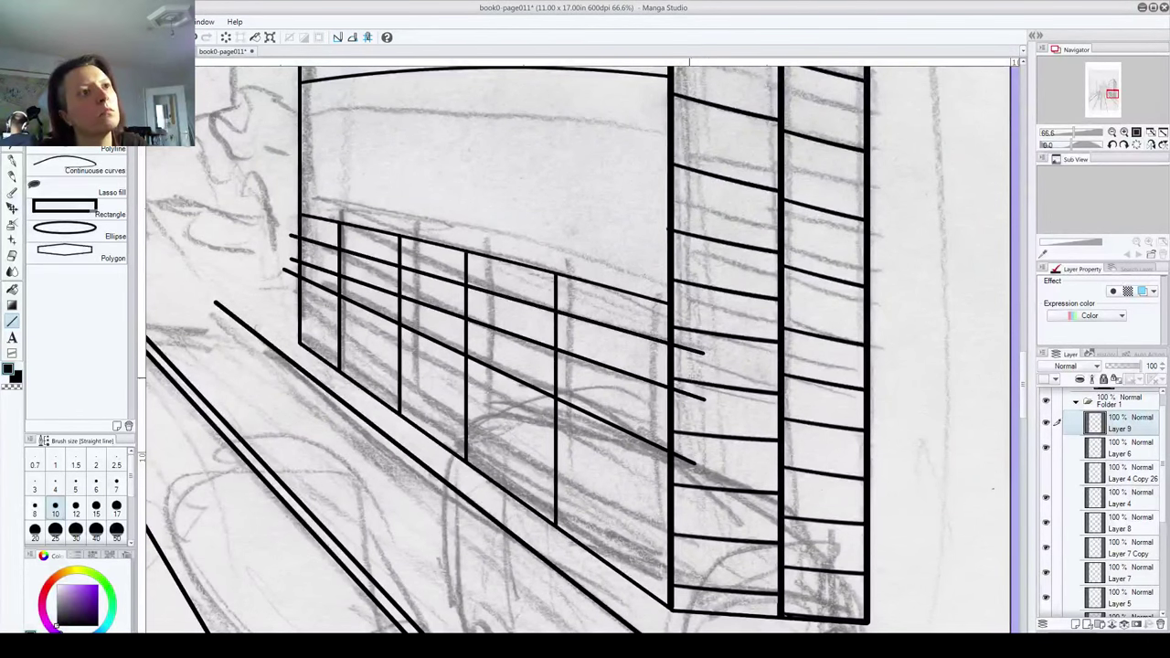
pyautogui.hotkey('ctrl', 'z')
pyautogui.hotkey('ctrl', 'z')
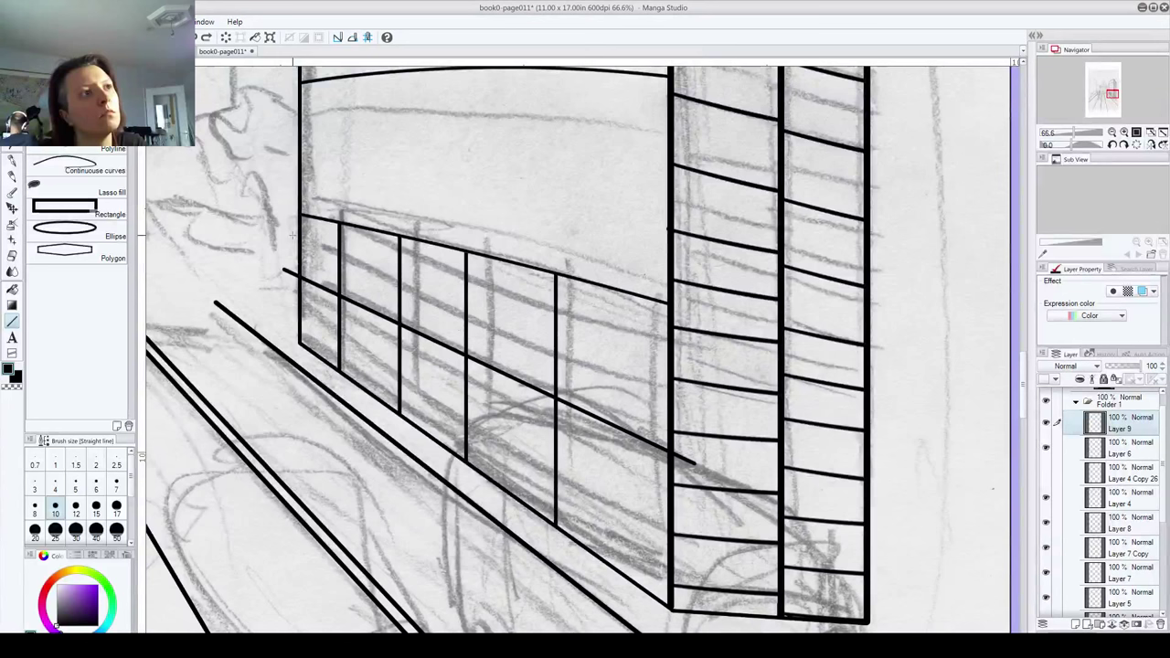
pyautogui.moveTo(292, 236); pyautogui.dragTo(696, 348)
pyautogui.moveTo(284, 247)
pyautogui.mouseDown()
pyautogui.moveTo(676, 384)
pyautogui.moveTo(725, 416)
pyautogui.mouseUp()
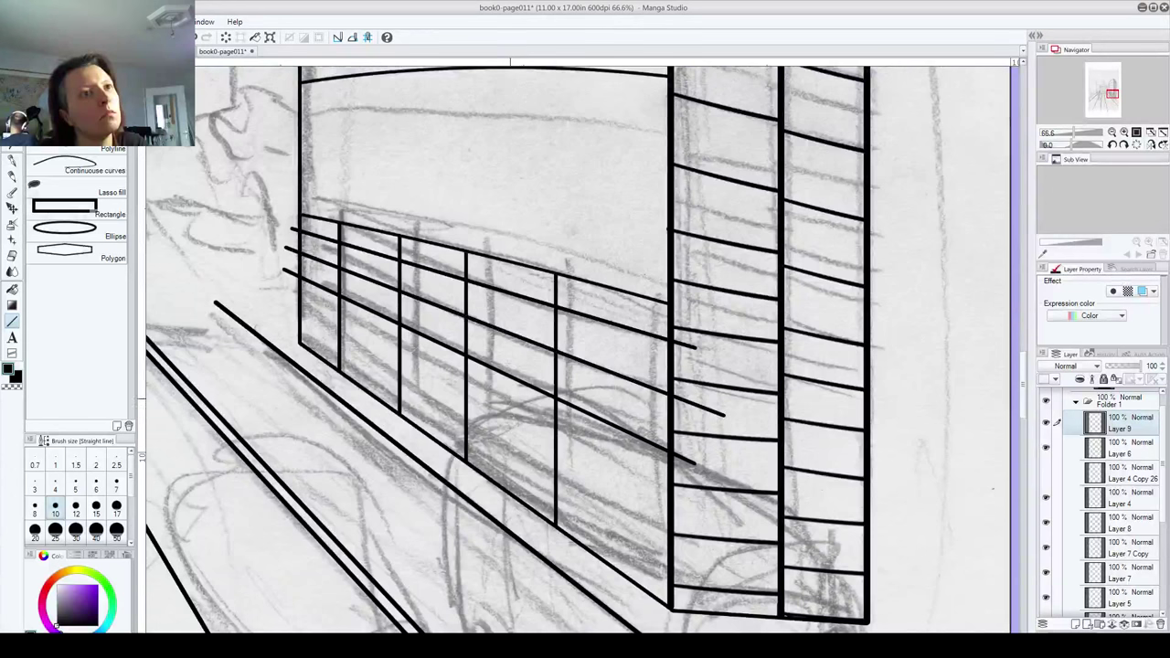
pyautogui.click(1047, 425)
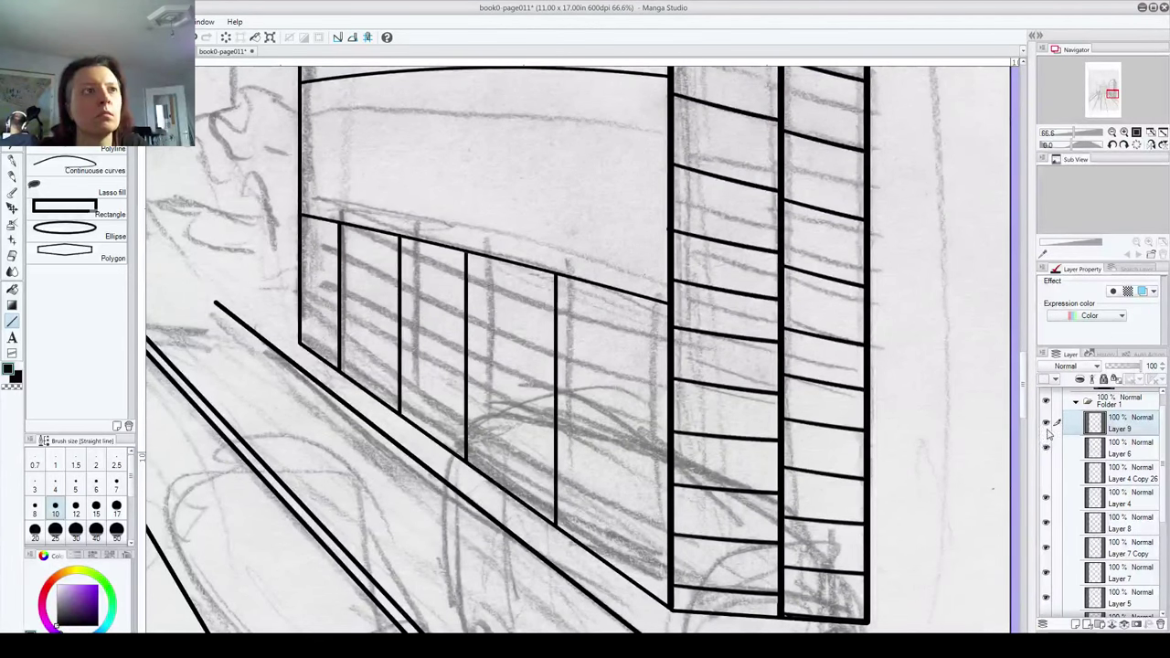
pyautogui.click(1047, 425)
pyautogui.moveTo(285, 300); pyautogui.dragTo(691, 512)
pyautogui.moveTo(284, 318); pyautogui.dragTo(690, 576)
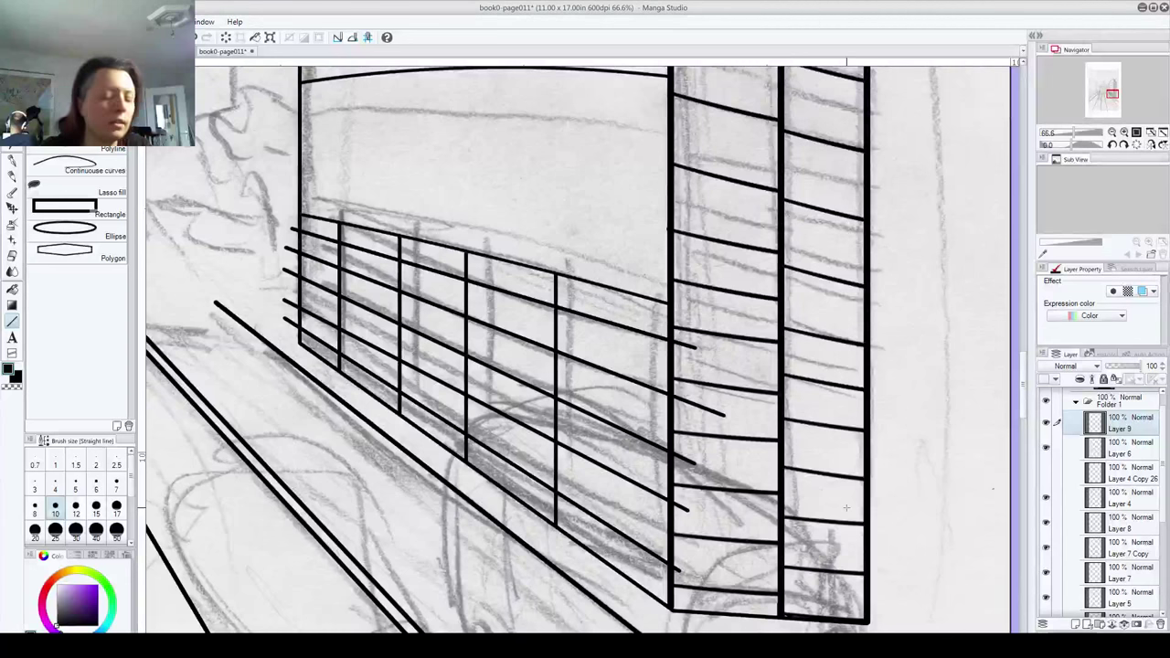
# Step: Delete the rails' overshooting ends beyond both sides of the railing using polyline selections, and clear the selection
pyautogui.press('m')
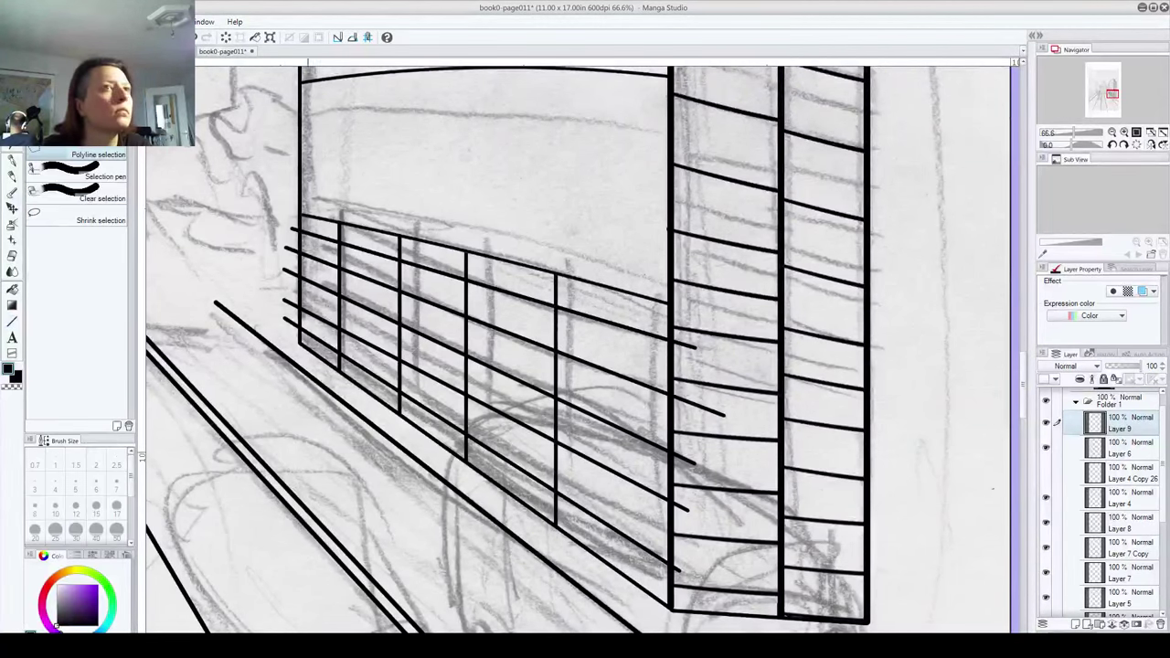
pyautogui.scroll(-2, 670, 366)
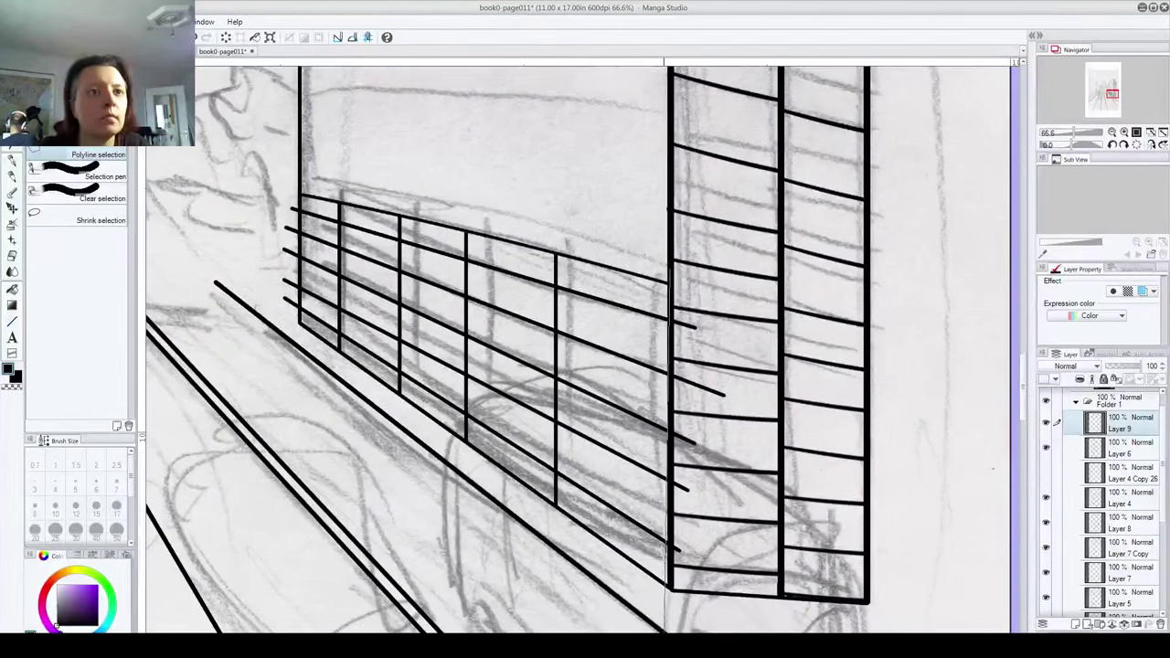
pyautogui.click(764, 589)
pyautogui.click(776, 313)
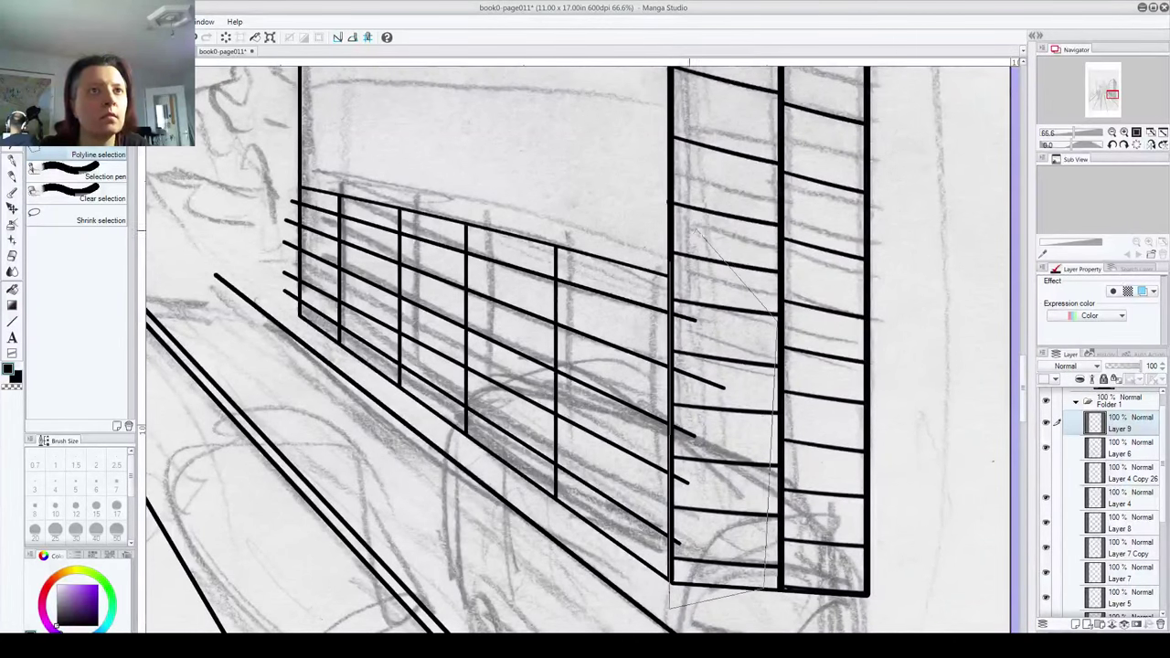
pyautogui.doubleClick(698, 230)
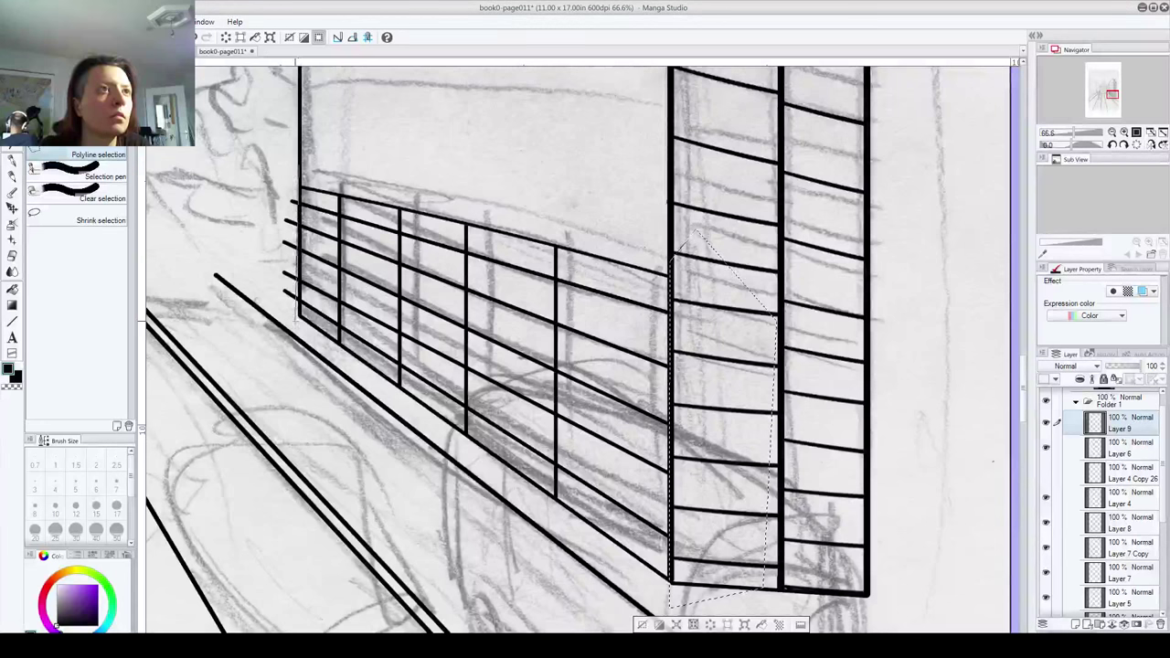
pyautogui.click(300, 329)
pyautogui.click(228, 253)
pyautogui.click(234, 155)
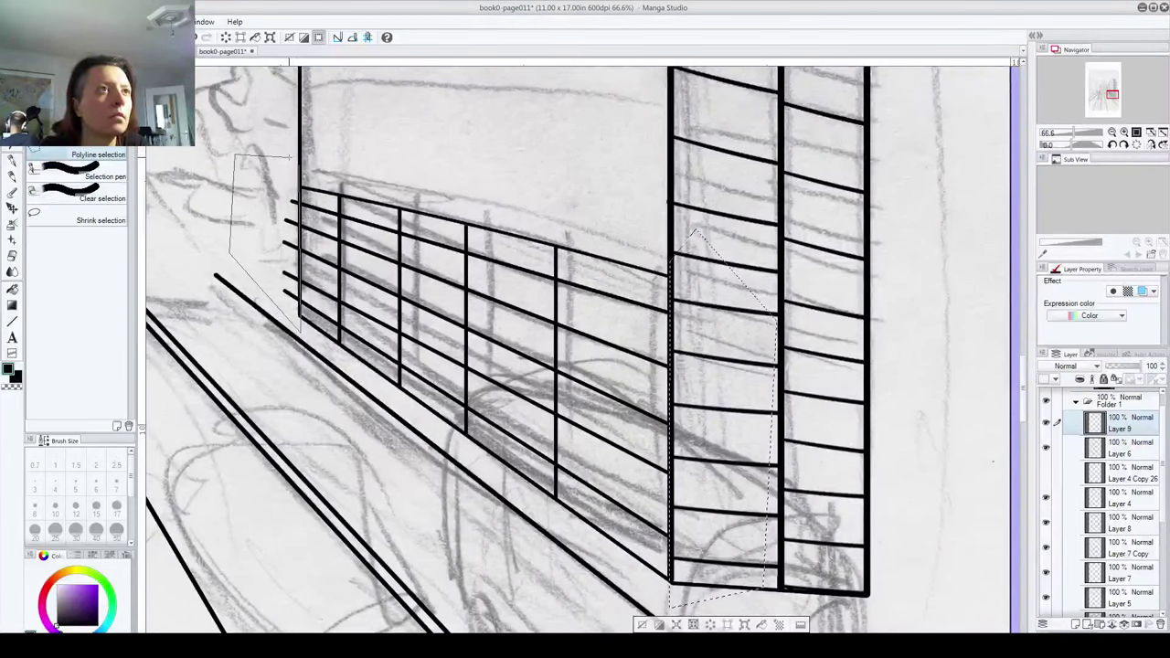
pyautogui.doubleClick(300, 163)
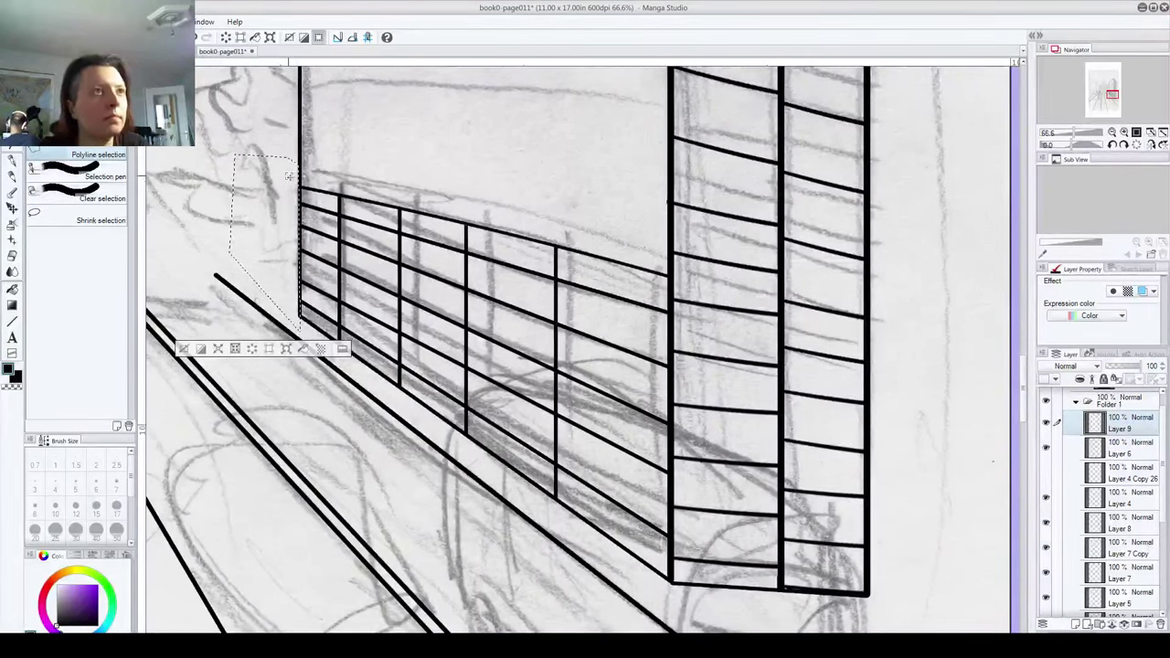
pyautogui.hotkey('ctrl', 'd')
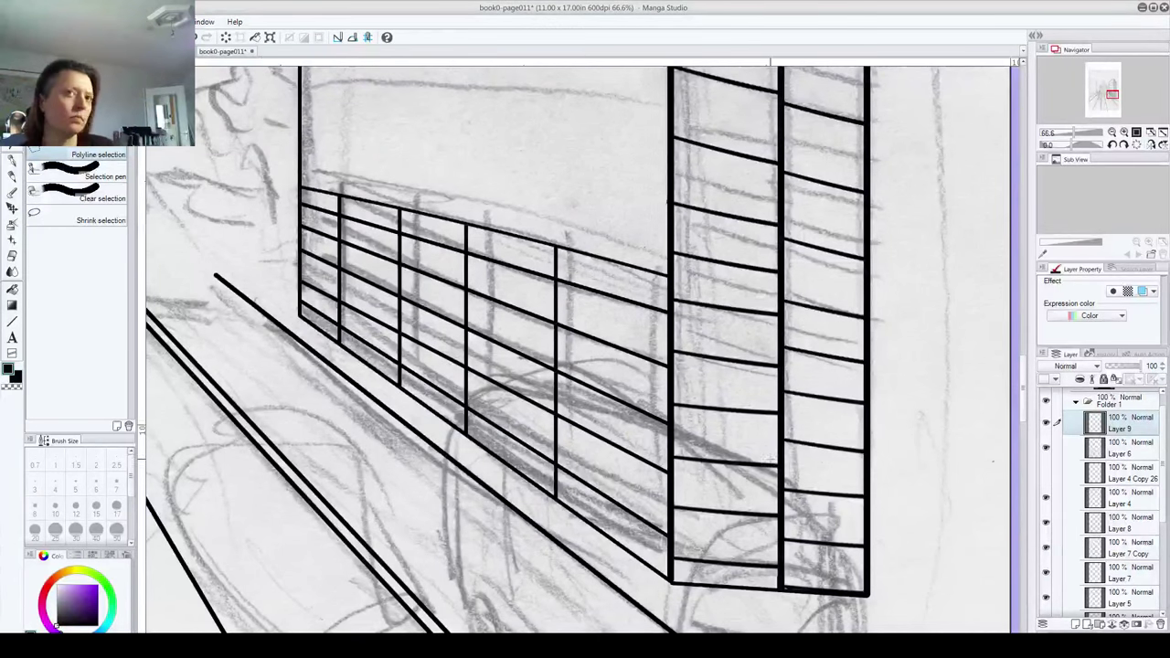
# Step: Make Layer 9 visible and lower the scanned sketch layer's opacity to 62%
pyautogui.scroll(-8, 771, 460)
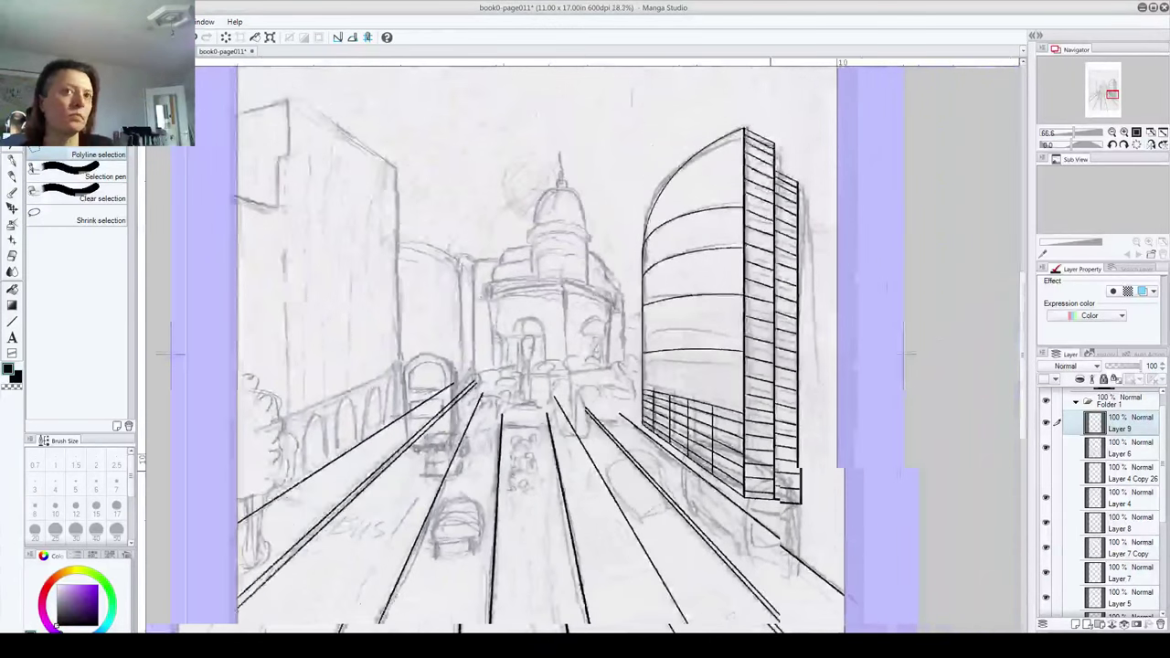
pyautogui.hotkey('ctrl', '-')
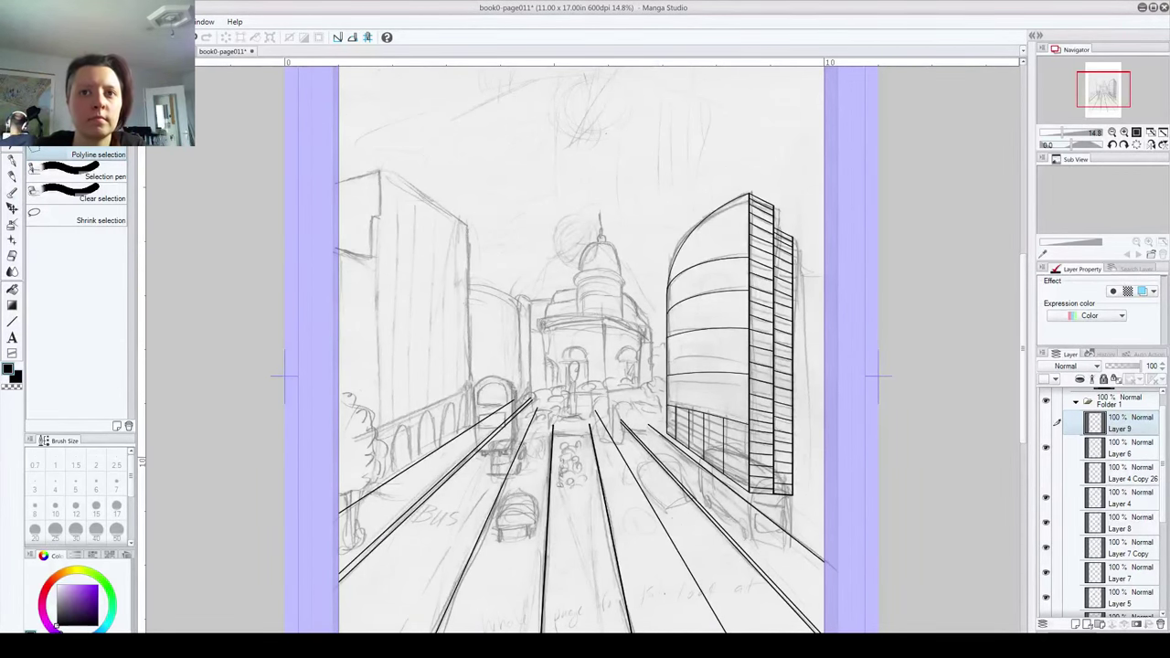
pyautogui.click(1047, 424)
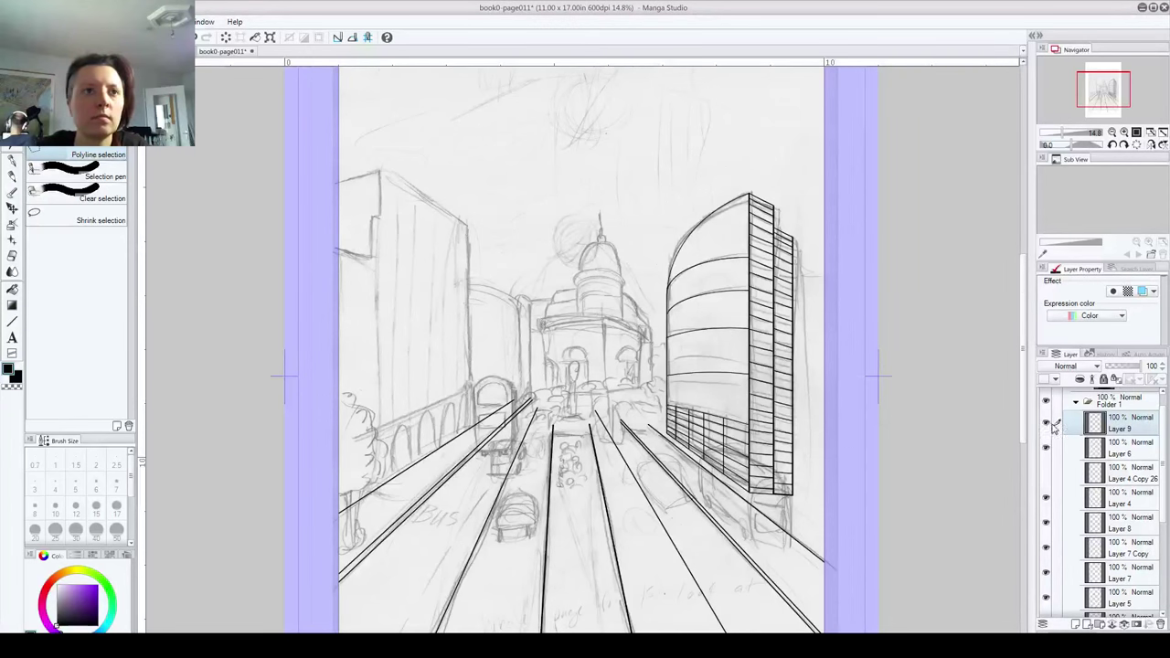
pyautogui.scroll(-3, 1158, 467)
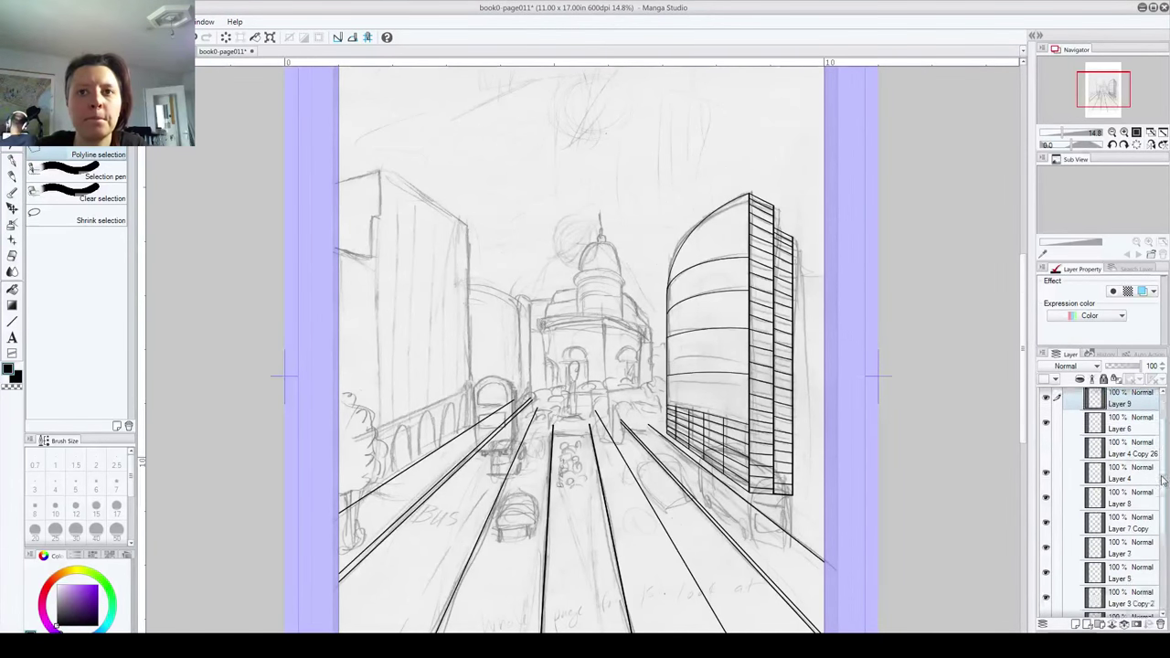
pyautogui.click(1113, 556)
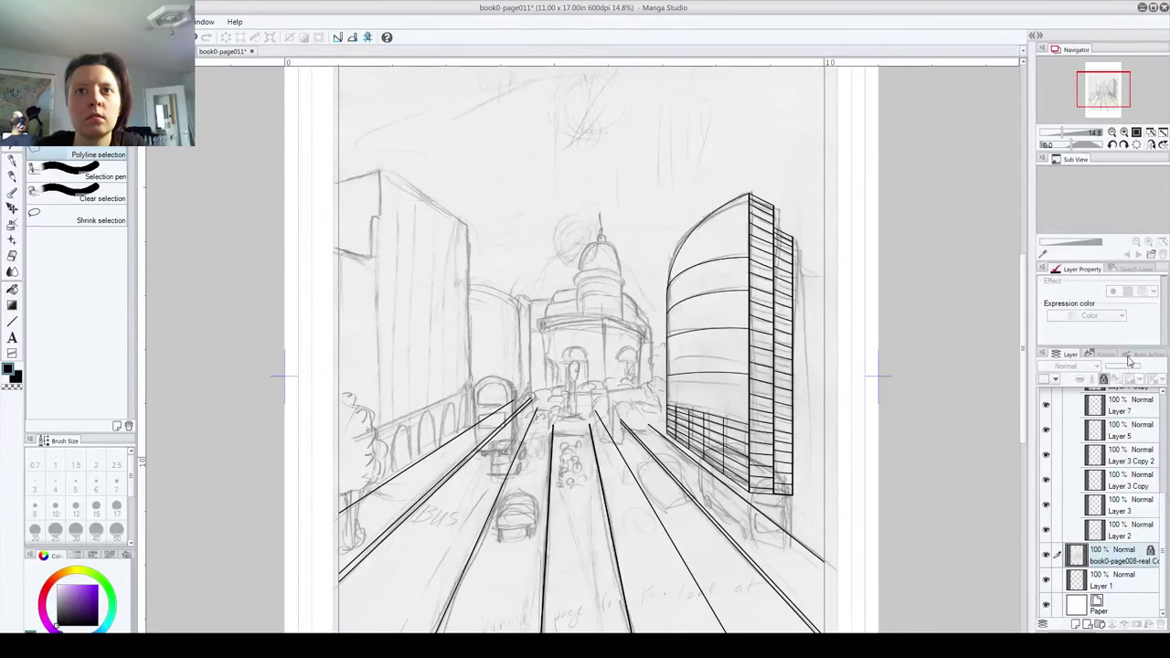
pyautogui.moveTo(1106, 370)
pyautogui.mouseDown()
pyautogui.moveTo(1132, 367)
pyautogui.moveTo(1117, 379)
pyautogui.moveTo(1134, 368)
pyautogui.mouseUp()
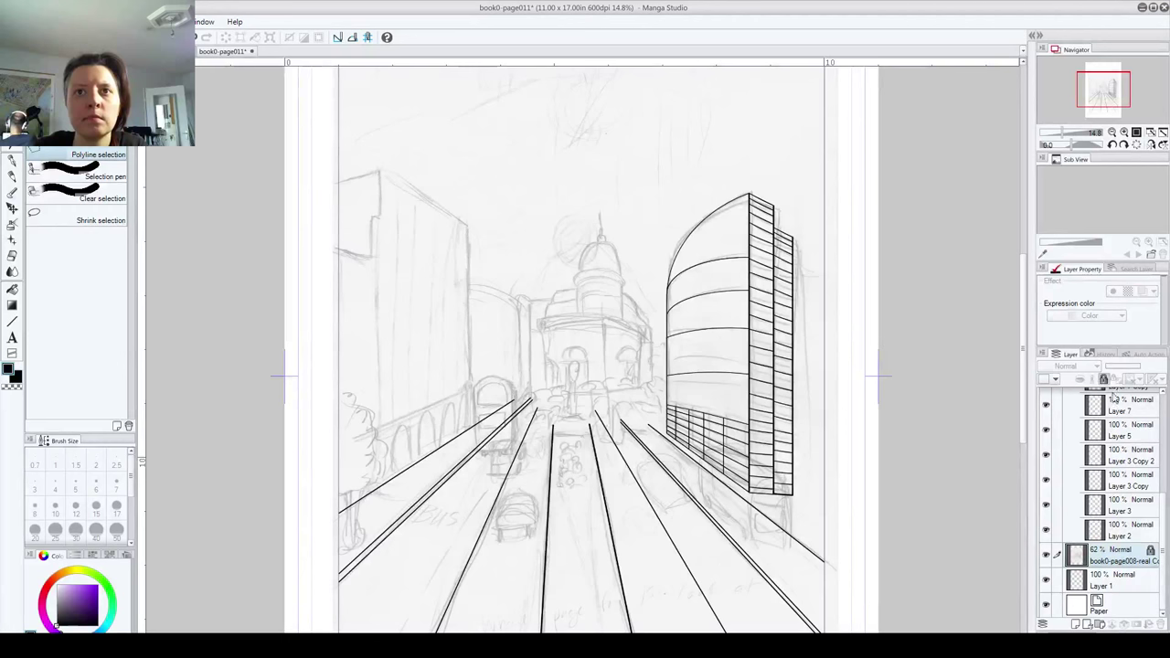
# Step: Add a new layer above Layer 9 and choose the straight line tool for the left-hand building
pyautogui.scroll(5, 1145, 494)
pyautogui.click(1143, 440)
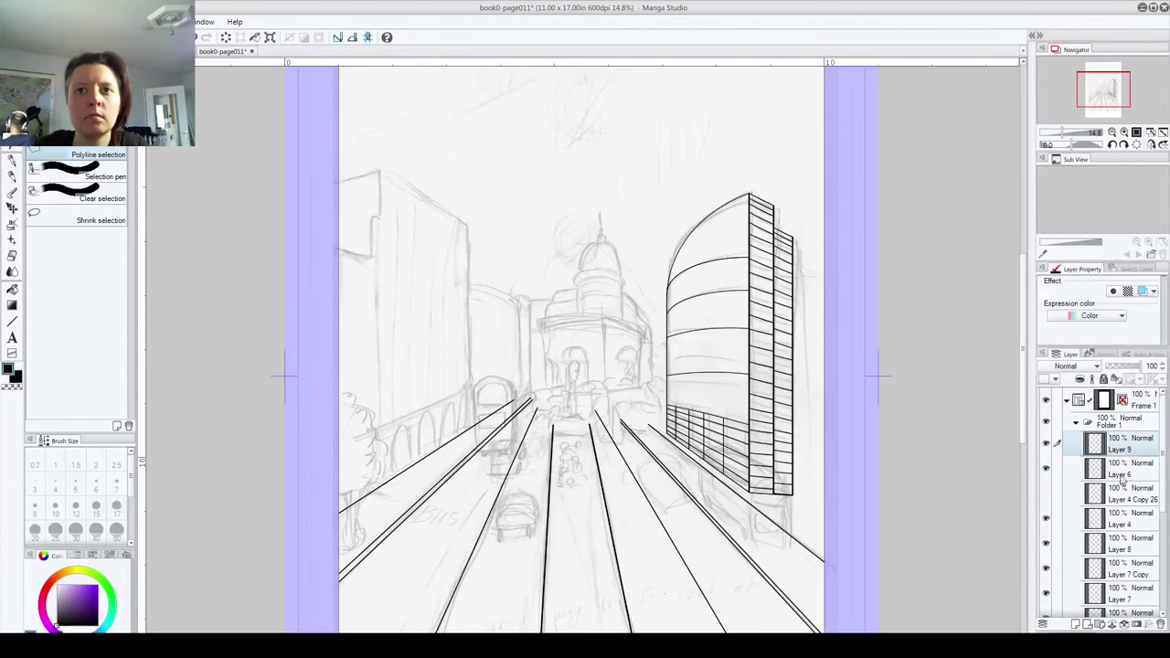
pyautogui.click(1077, 625)
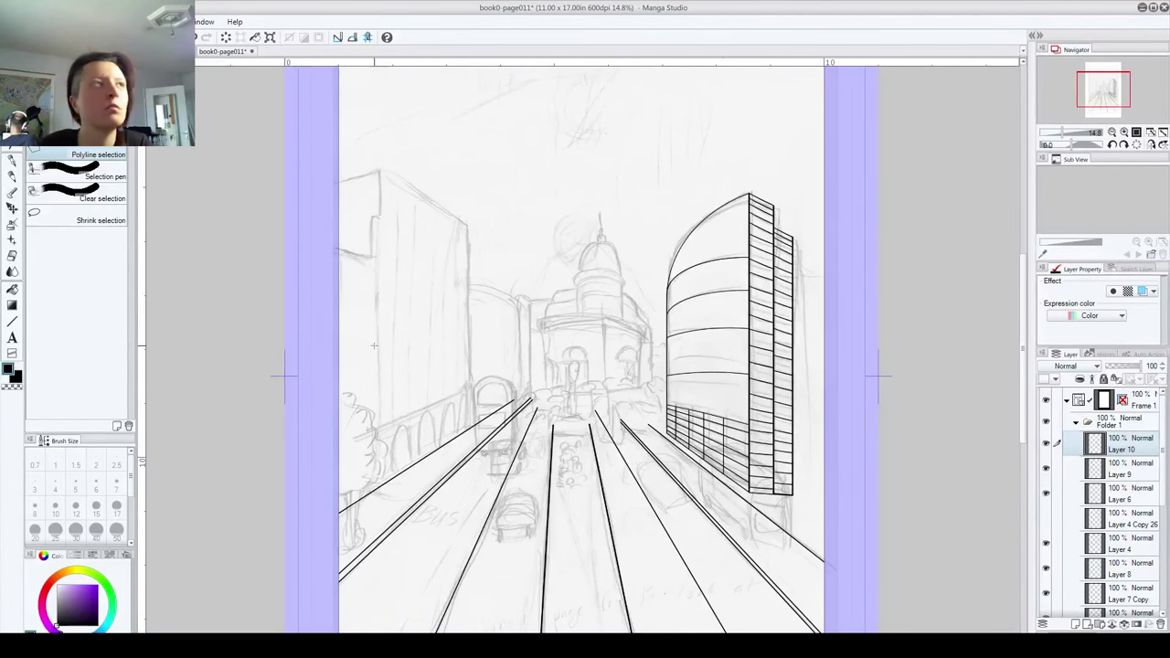
pyautogui.click(12, 321)
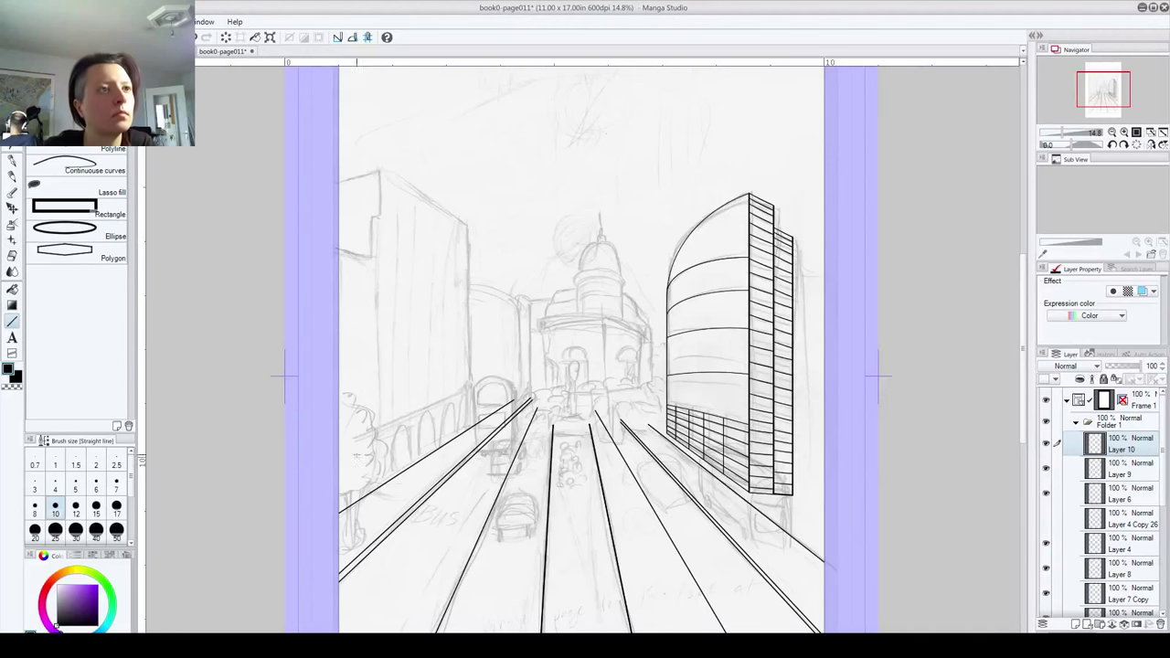
# Step: Draw the left building's vertical far edge, its slanted roofline, and the line above its arcade on Layer 10
pyautogui.moveTo(471, 202)
pyautogui.mouseDown()
pyautogui.moveTo(470, 495)
pyautogui.moveTo(471, 430)
pyautogui.mouseUp()
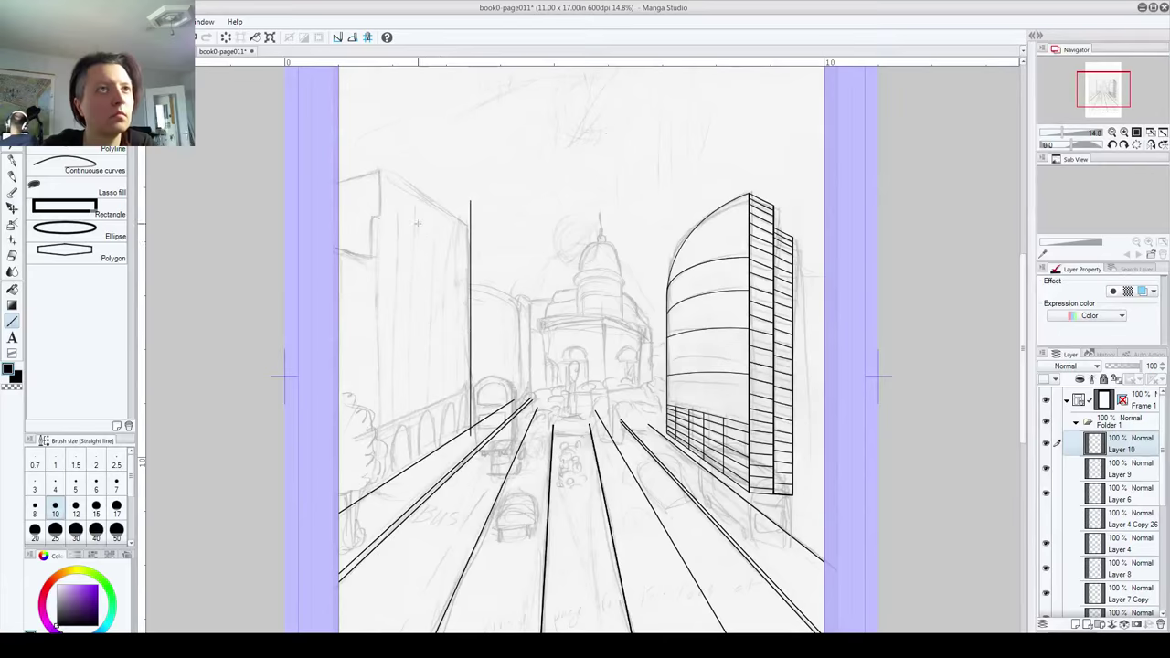
pyautogui.moveTo(309, 121)
pyautogui.mouseDown()
pyautogui.moveTo(547, 269)
pyautogui.moveTo(546, 283)
pyautogui.mouseUp()
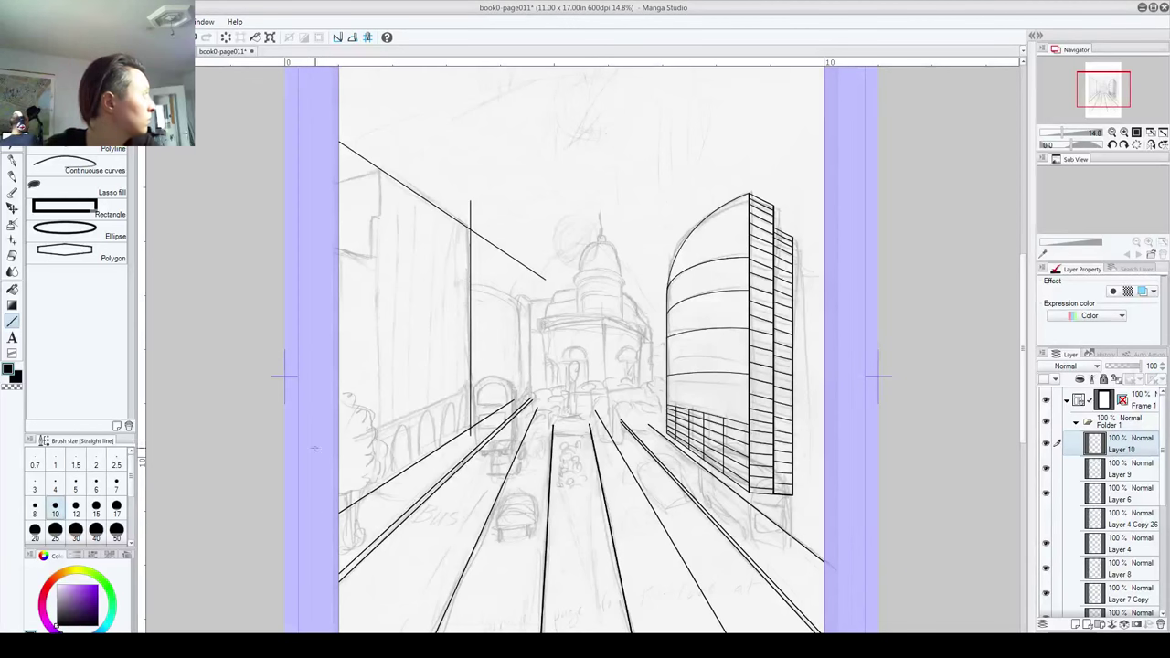
pyautogui.moveTo(306, 450); pyautogui.dragTo(513, 380)
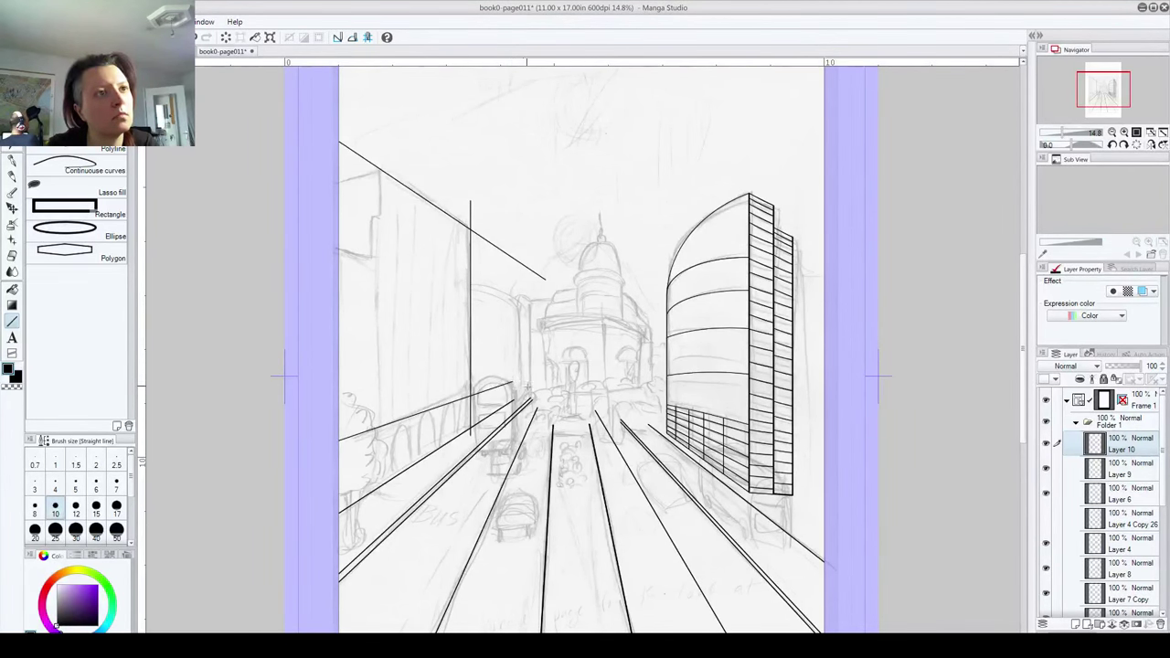
# Step: Add two receding perspective lines below the left building's roofline and two short front-face lines slanting up from the page edge
pyautogui.moveTo(295, 235); pyautogui.dragTo(546, 313)
pyautogui.moveTo(309, 172); pyautogui.dragTo(541, 293)
pyautogui.moveTo(320, 187); pyautogui.dragTo(397, 164)
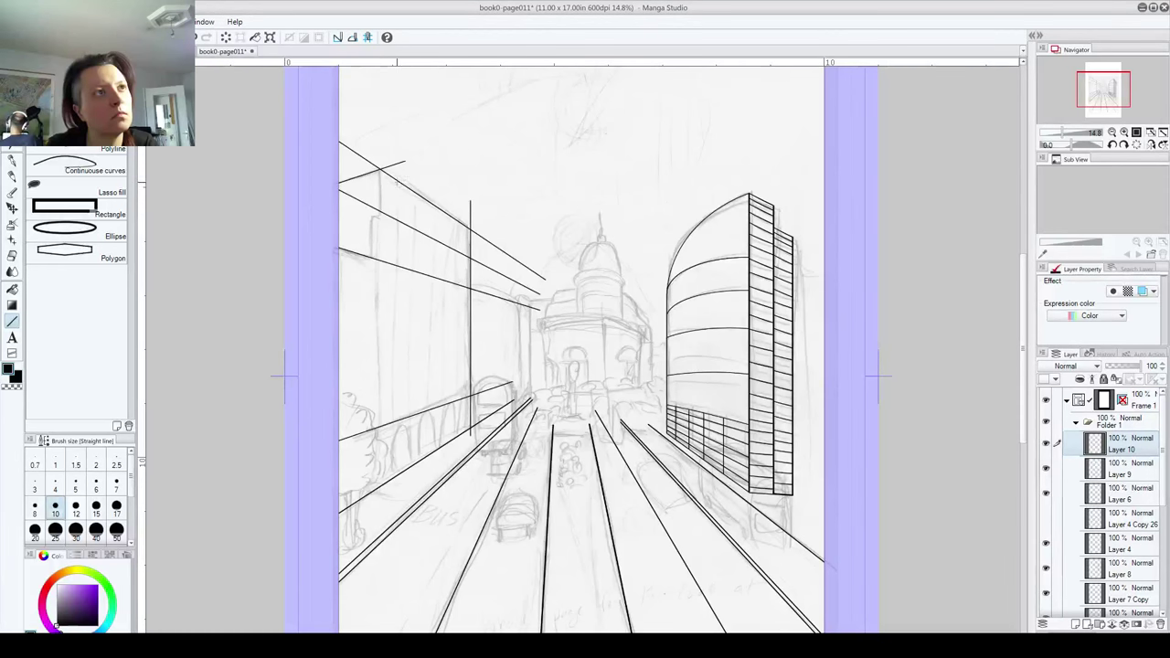
pyautogui.moveTo(319, 221); pyautogui.dragTo(391, 209)
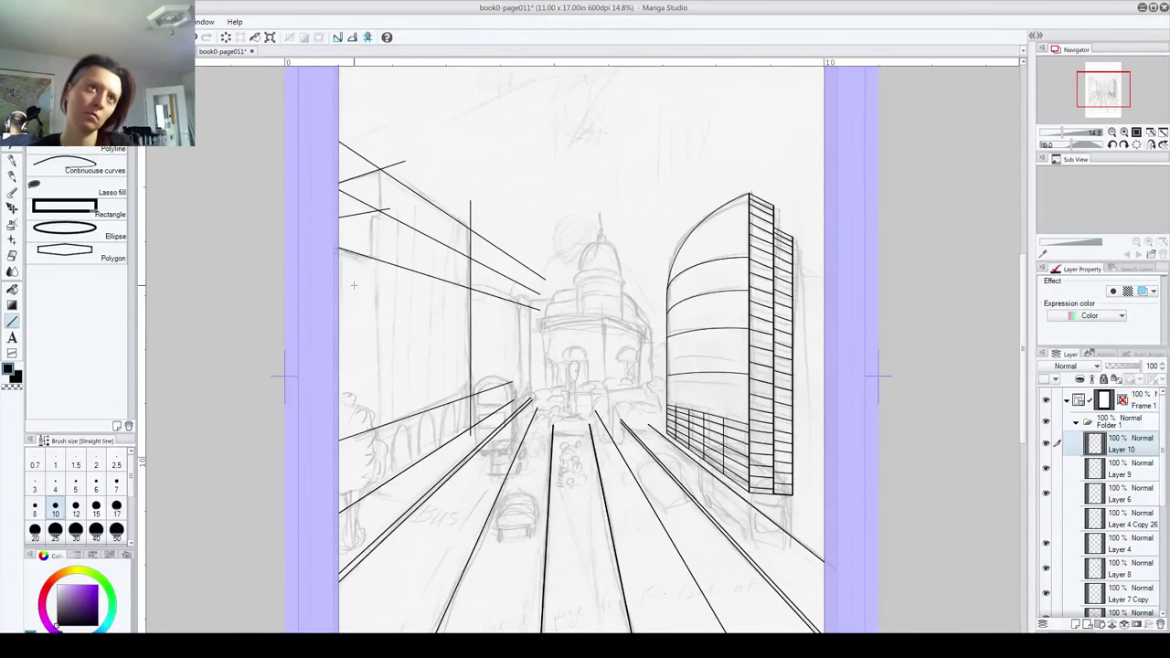
# Step: Erase the overshooting ends of the roofline and the upper front edge beyond the left building's top corner
pyautogui.scroll(3, 354, 285)
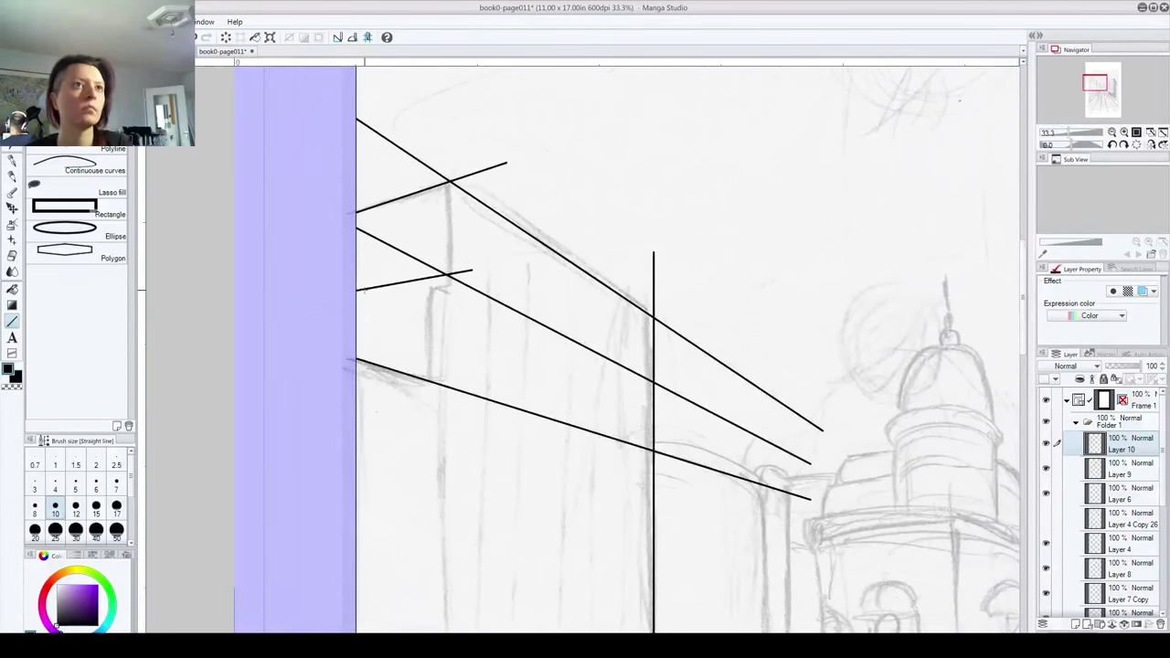
pyautogui.moveTo(373, 129)
pyautogui.mouseDown()
pyautogui.moveTo(357, 117)
pyautogui.moveTo(431, 168)
pyautogui.mouseUp()
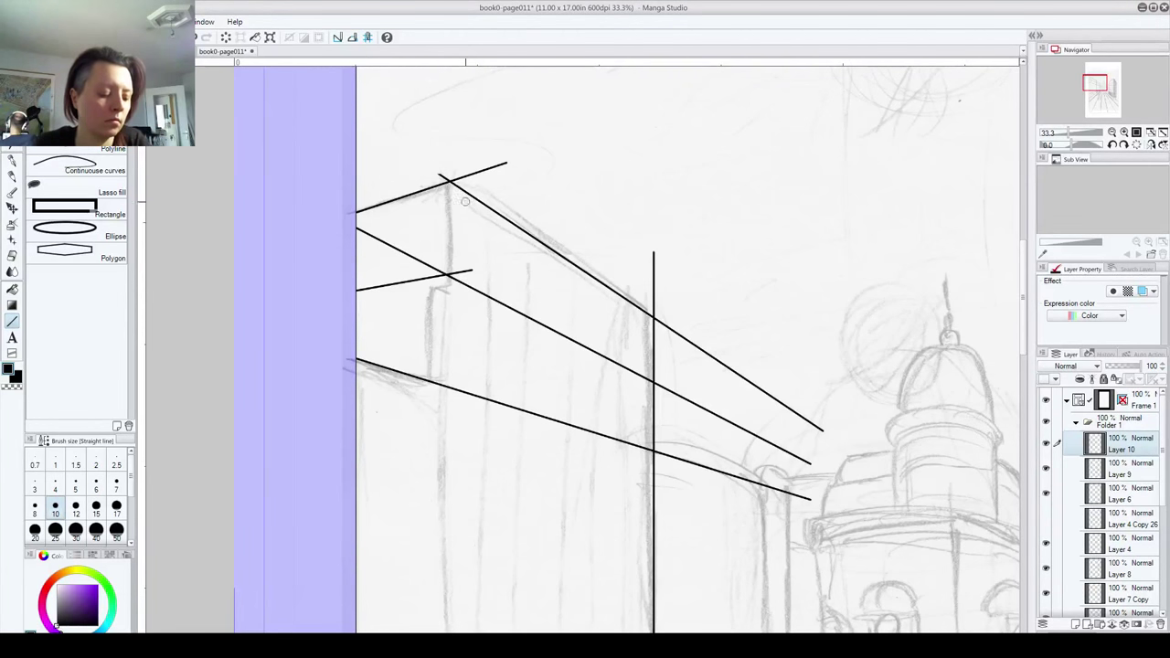
pyautogui.scroll(3, 464, 201)
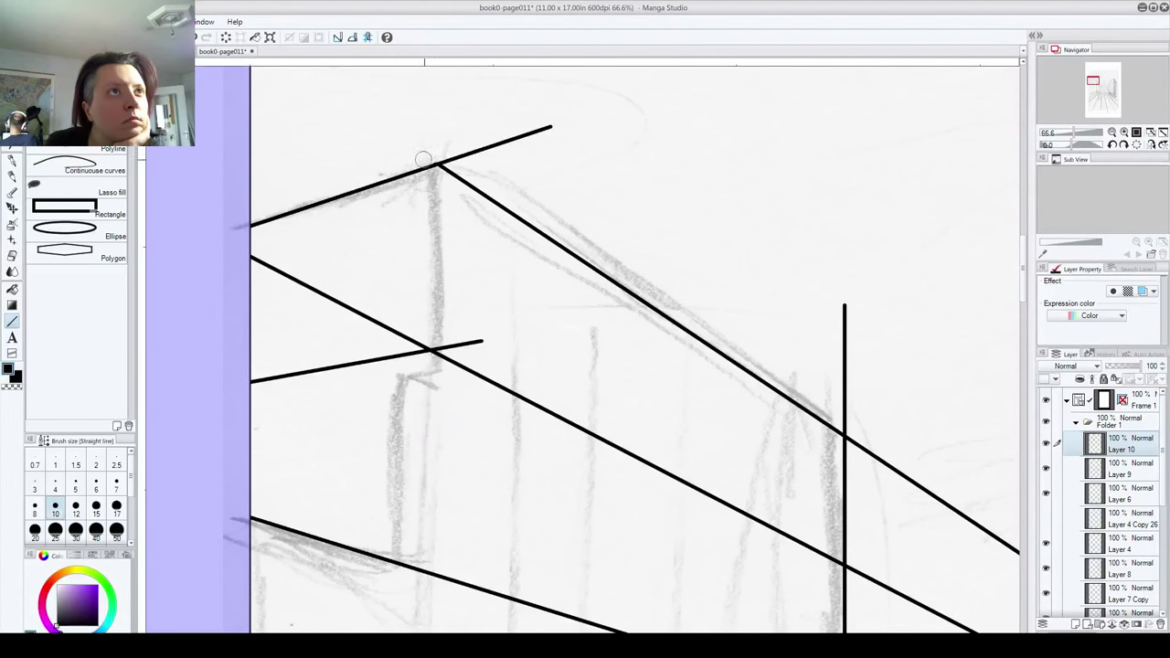
pyautogui.moveTo(439, 155); pyautogui.dragTo(576, 120)
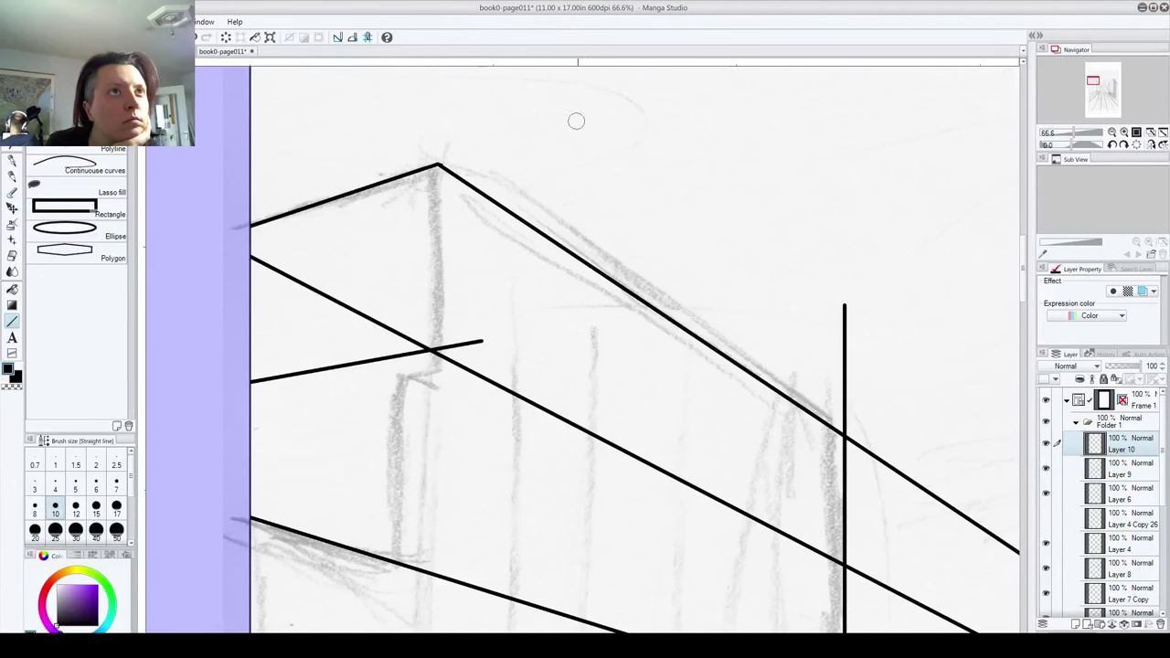
# Step: Try erasing the overshoots at the left building's far top corner and the middle receding line in front of its near corner
pyautogui.moveTo(844, 302)
pyautogui.mouseDown()
pyautogui.moveTo(833, 404)
pyautogui.moveTo(856, 440)
pyautogui.mouseUp()
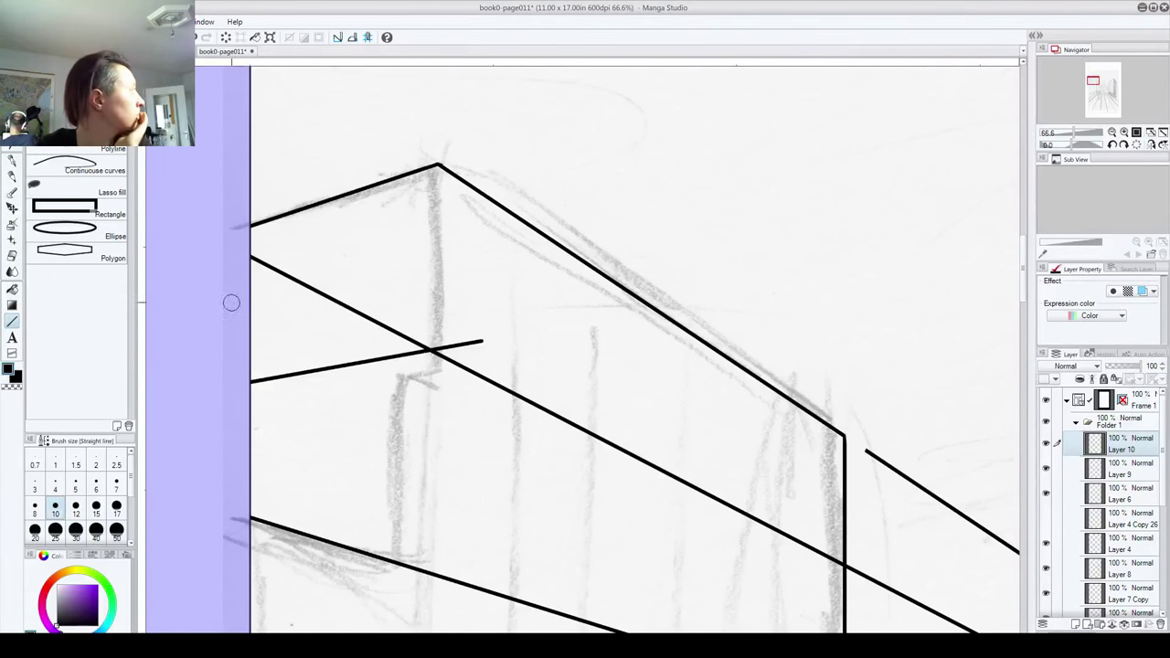
pyautogui.moveTo(250, 258); pyautogui.dragTo(429, 340)
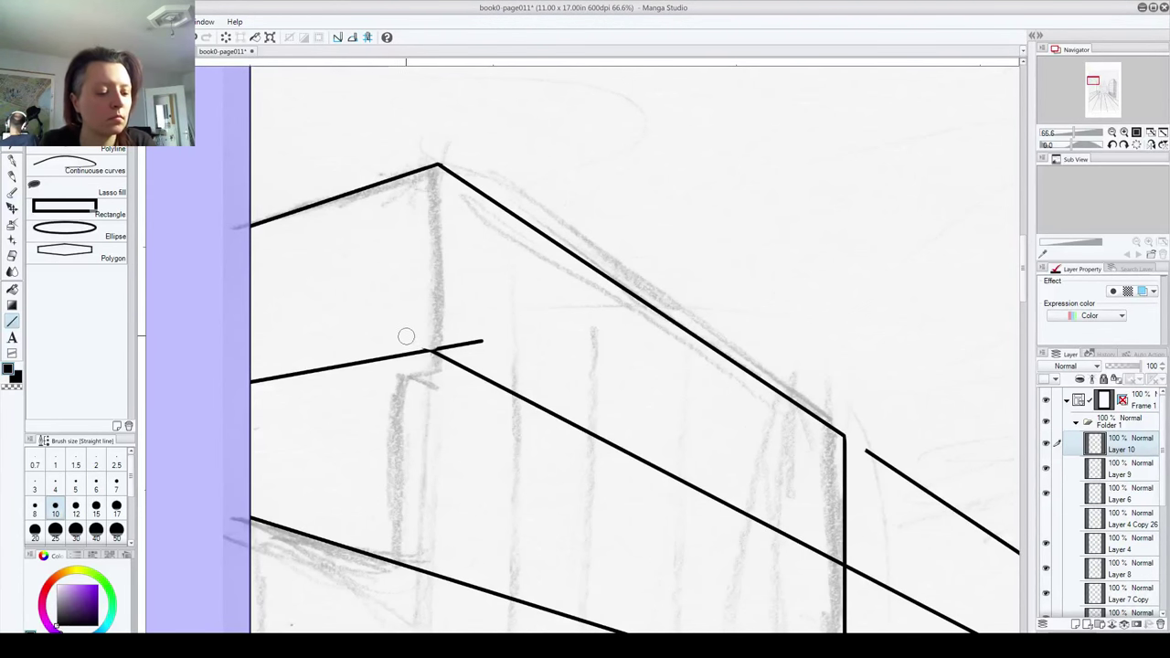
pyautogui.hotkey('ctrl', 'z')
pyautogui.hotkey('ctrl', 'z')
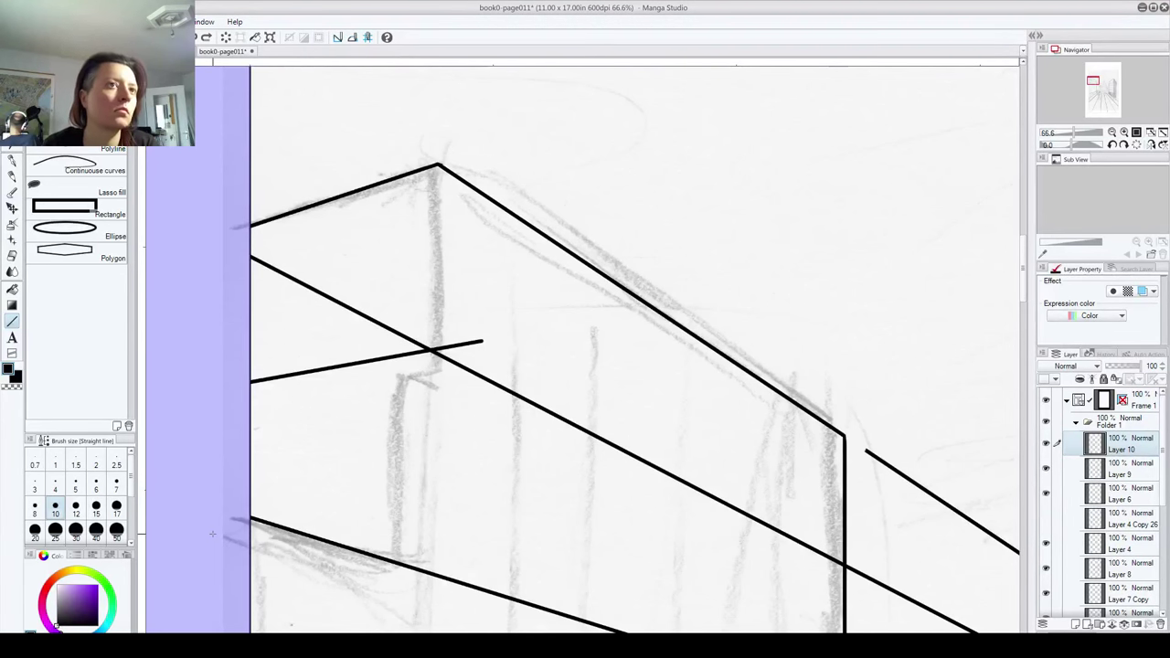
# Step: Try a vertical near-corner edge with the straight line tool, from the left building's top corner to the lower lines
pyautogui.click(13, 162)
pyautogui.click(12, 322)
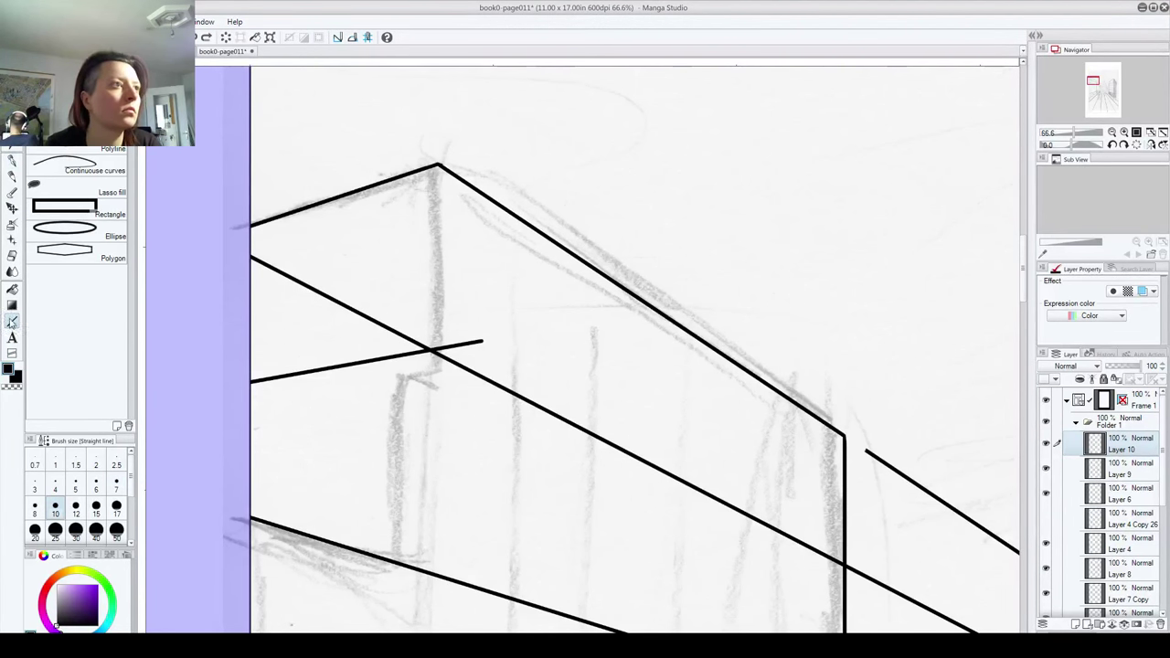
pyautogui.moveTo(437, 170); pyautogui.dragTo(433, 350)
pyautogui.moveTo(420, 483)
pyautogui.mouseDown()
pyautogui.moveTo(438, 243)
pyautogui.moveTo(502, 281)
pyautogui.mouseUp()
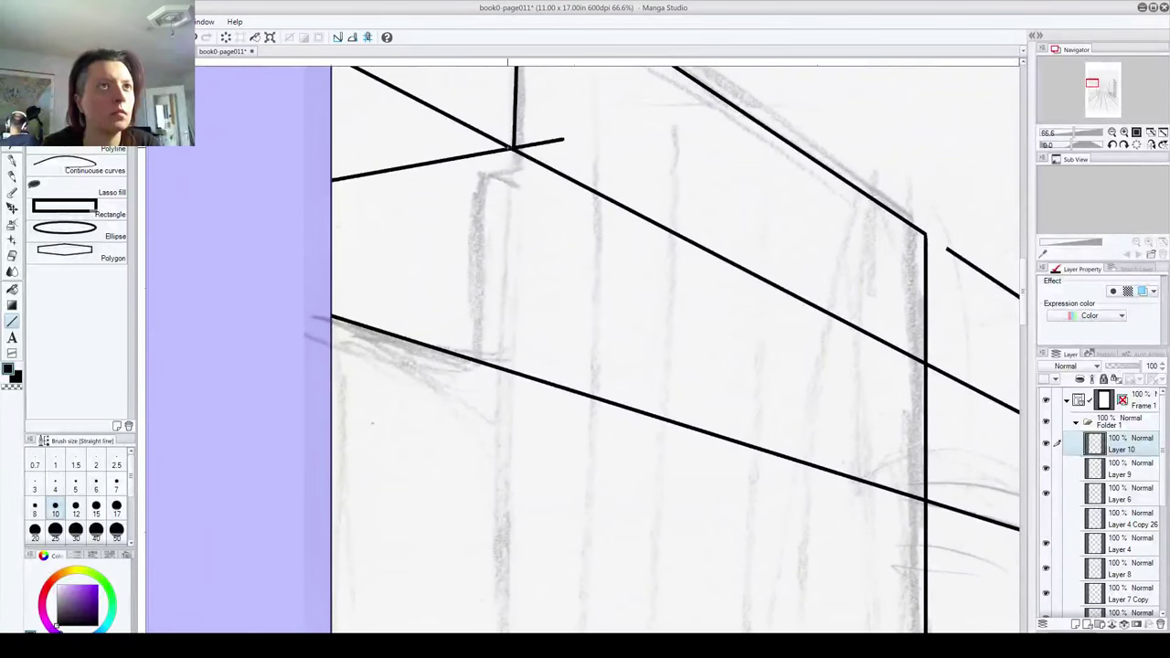
pyautogui.moveTo(509, 203); pyautogui.dragTo(495, 350)
pyautogui.moveTo(493, 357); pyautogui.dragTo(495, 363)
# Step: Undo the near-corner edge, the corner erasures and the two short front-face lines on the left building
pyautogui.hotkey('ctrl', 'z')
pyautogui.hotkey('ctrl', 'z')
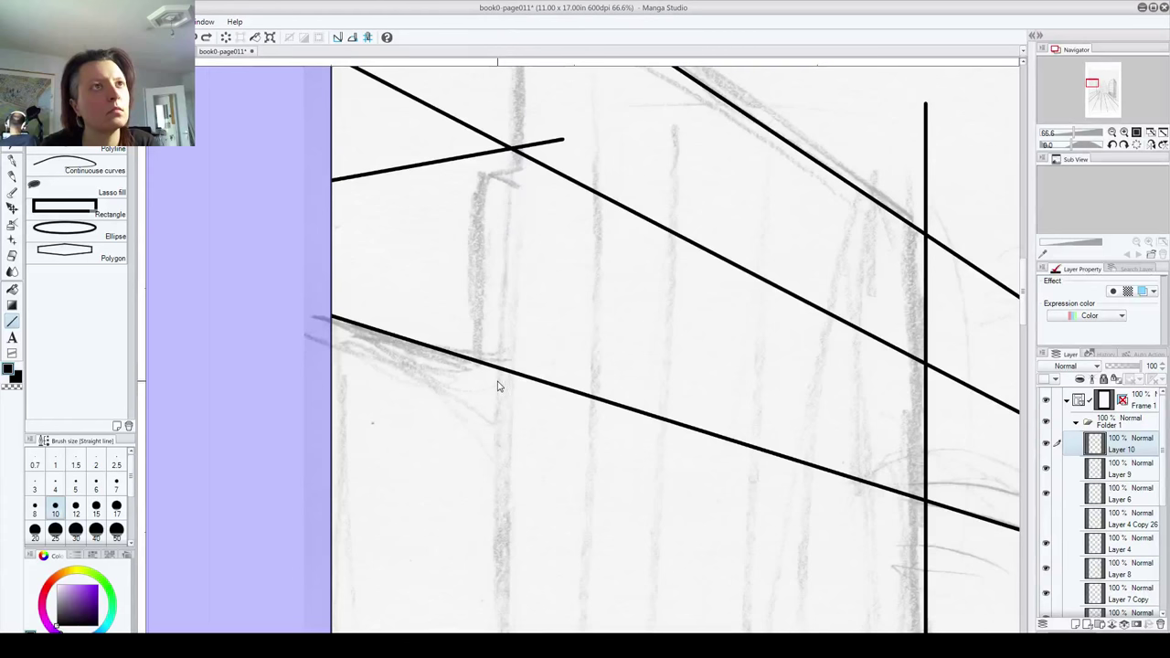
pyautogui.hotkey('ctrl', 'z')
# Step: Draw two front-face lines slanting up from the page edge across the upper receding lines, and vertical corner edges down from both crossings
pyautogui.moveTo(573, 204)
pyautogui.mouseDown()
pyautogui.moveTo(519, 485)
pyautogui.moveTo(538, 475)
pyautogui.mouseUp()
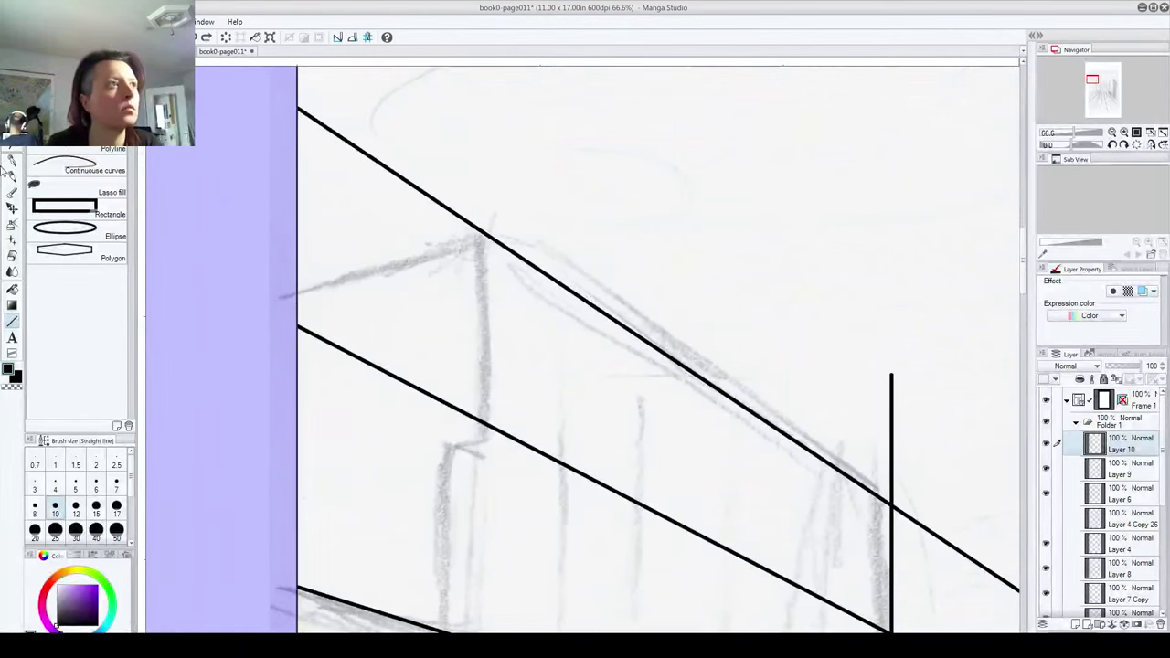
pyautogui.moveTo(573, 219); pyautogui.dragTo(250, 297)
pyautogui.moveTo(364, 410); pyautogui.dragTo(533, 399)
pyautogui.moveTo(645, 311); pyautogui.dragTo(382, 360)
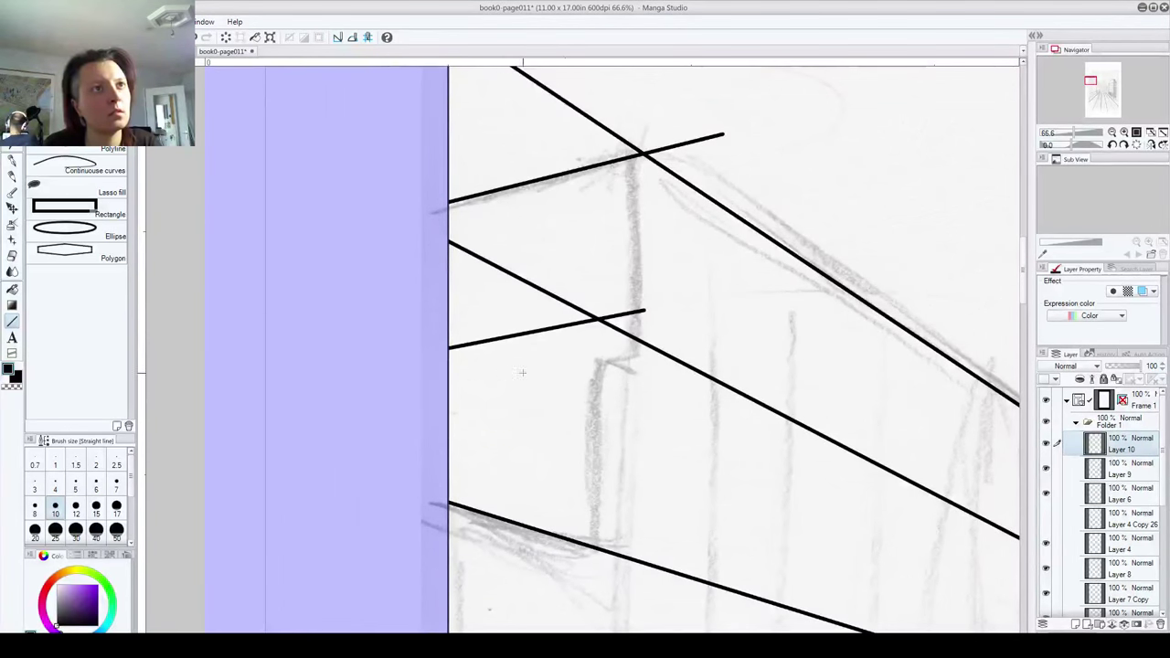
pyautogui.moveTo(593, 362); pyautogui.dragTo(582, 548)
pyautogui.moveTo(645, 178); pyautogui.dragTo(644, 341)
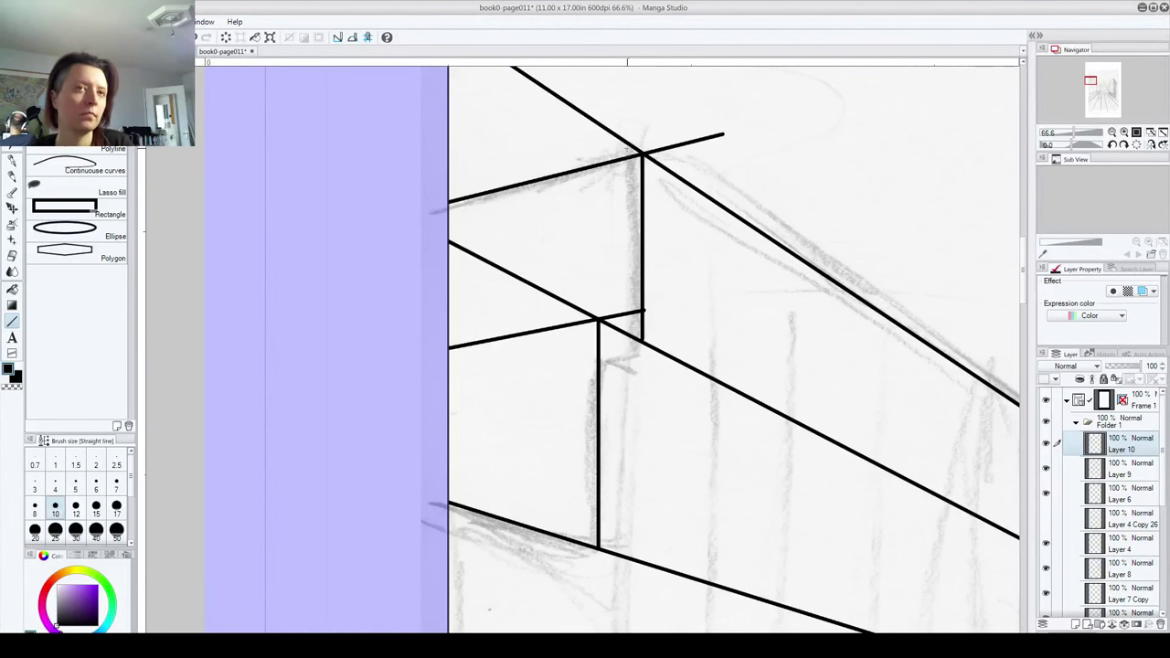
pyautogui.scroll(-4, 627, 149)
pyautogui.scroll(4, 624, 119)
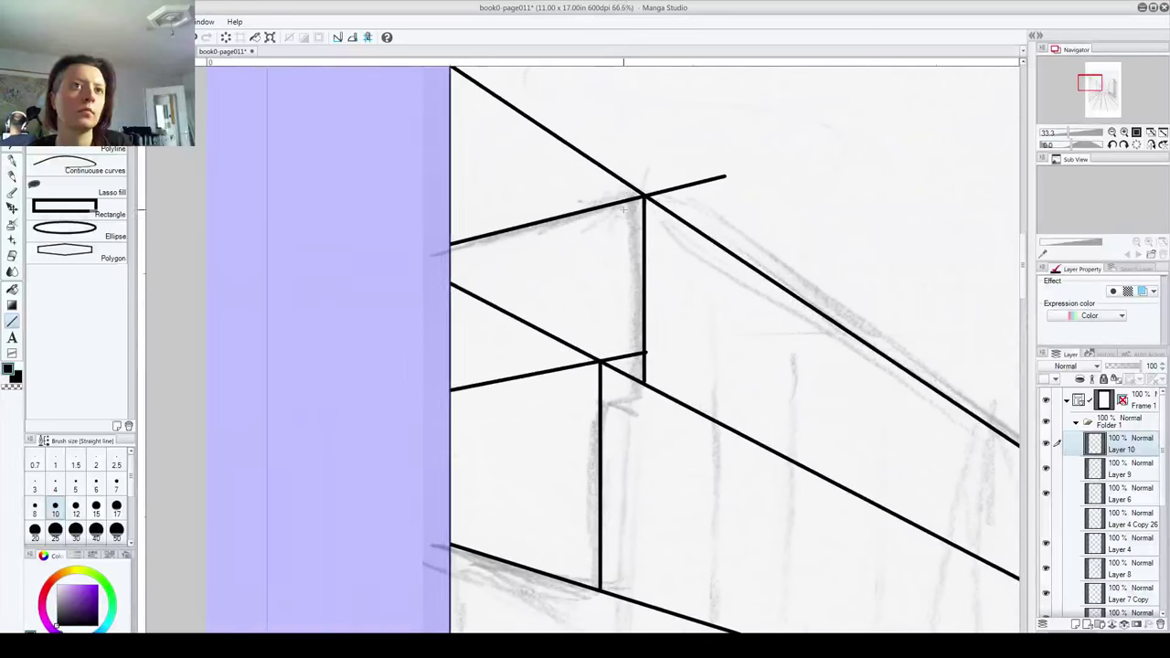
pyautogui.scroll(1, 624, 209)
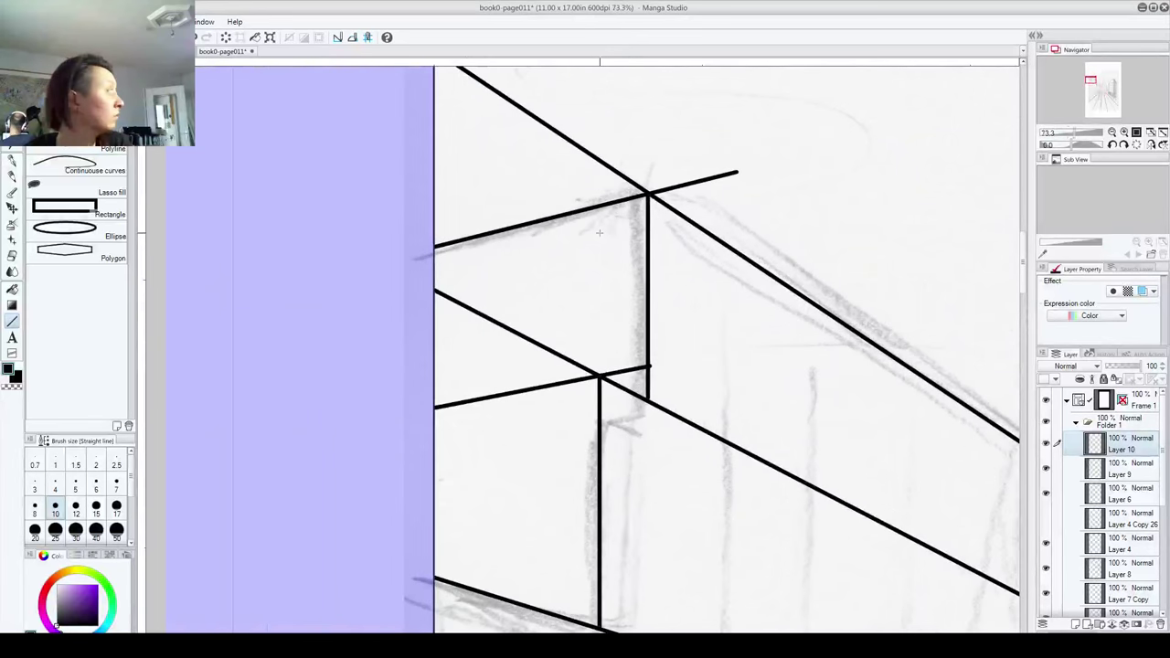
pyautogui.scroll(1, 600, 232)
pyautogui.moveTo(700, 246)
pyautogui.mouseDown()
pyautogui.moveTo(642, 371)
pyautogui.moveTo(628, 373)
pyautogui.mouseUp()
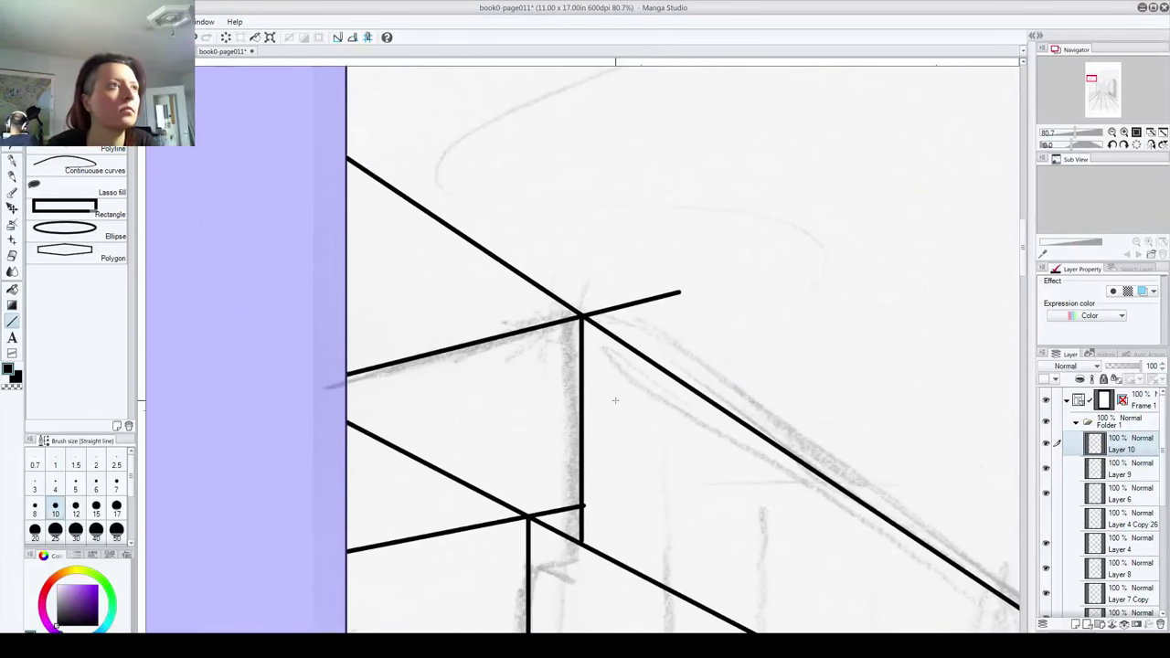
pyautogui.press('m')
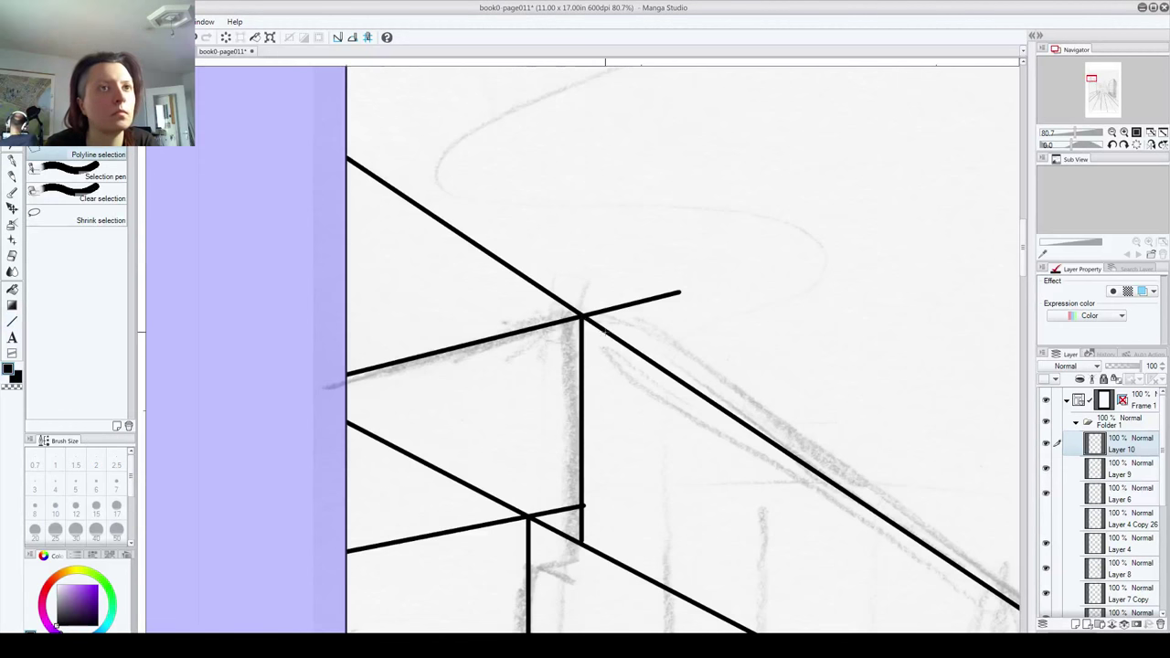
pyautogui.click(586, 316)
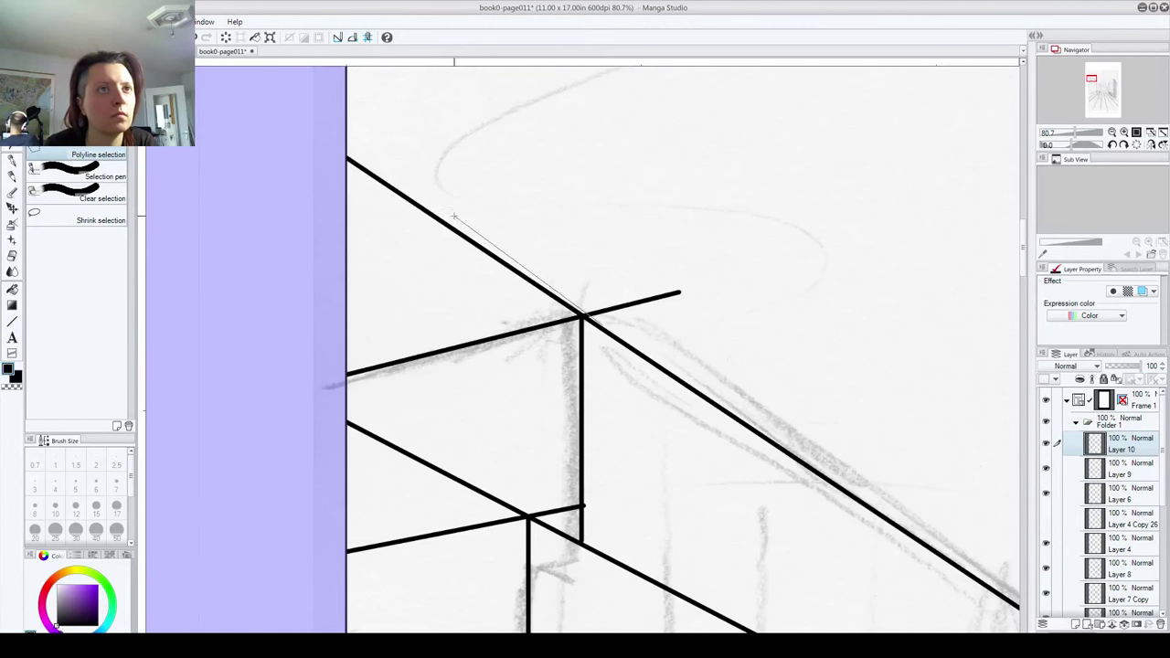
pyautogui.press('Escape')
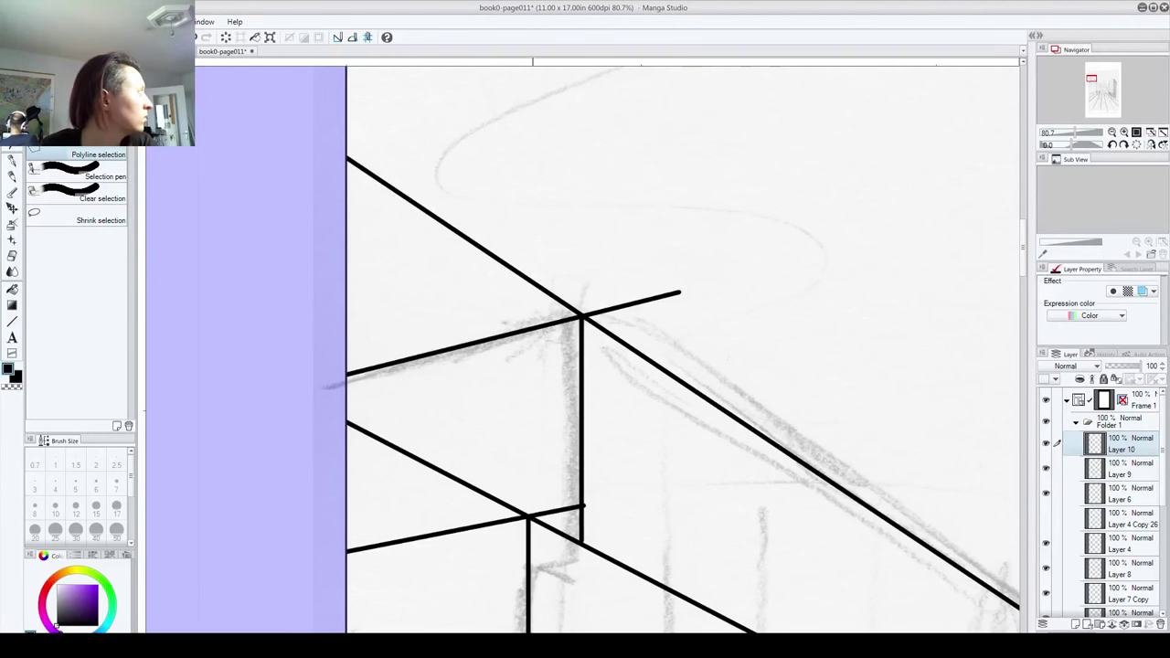
# Step: Erase the roofline and the upper front edge where they overshoot the left building's near top corner
pyautogui.moveTo(421, 203); pyautogui.dragTo(352, 157)
pyautogui.moveTo(423, 225); pyautogui.dragTo(495, 262)
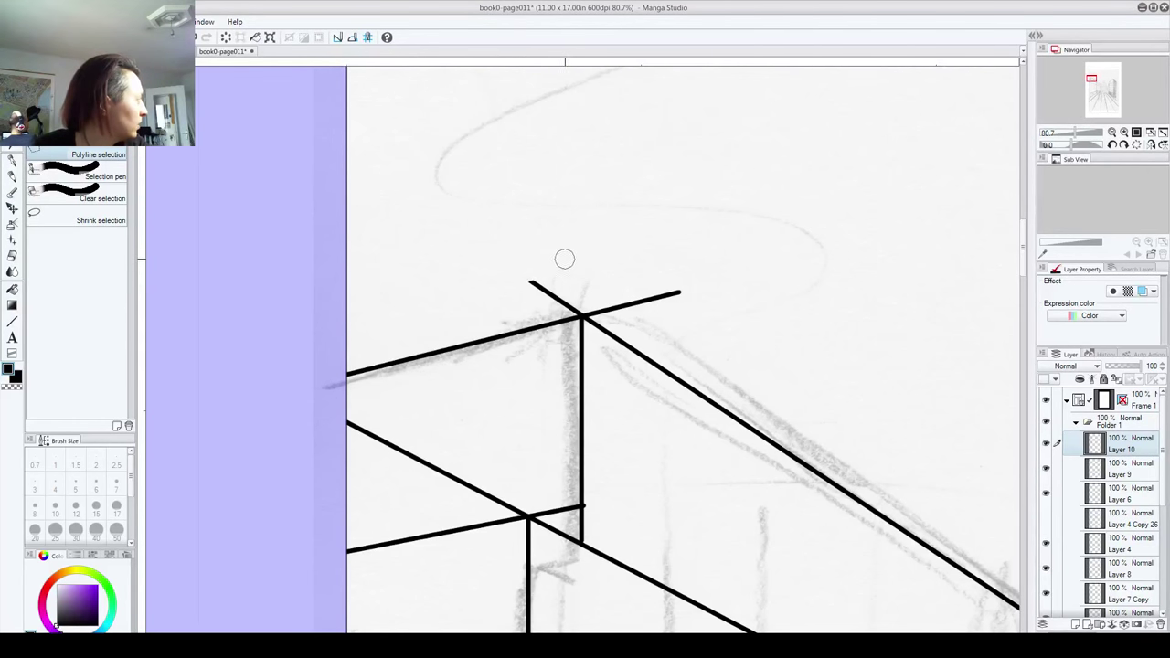
pyautogui.moveTo(567, 255); pyautogui.dragTo(559, 282)
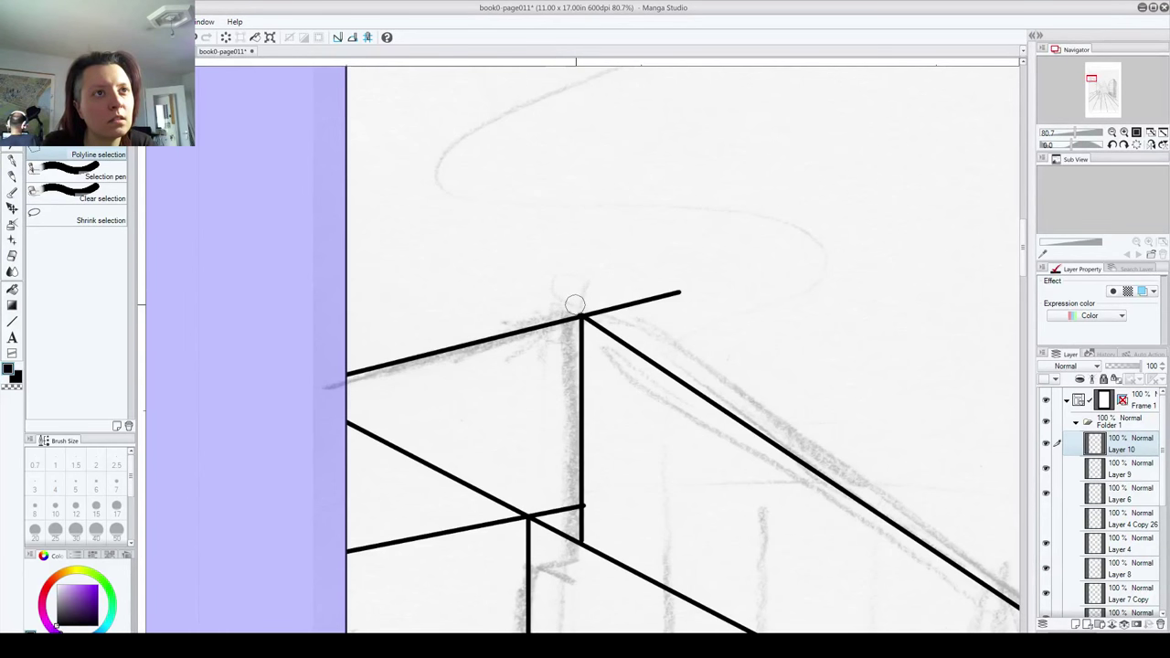
pyautogui.moveTo(627, 316)
pyautogui.mouseDown()
pyautogui.moveTo(698, 302)
pyautogui.moveTo(646, 285)
pyautogui.moveTo(640, 313)
pyautogui.moveTo(583, 300)
pyautogui.mouseUp()
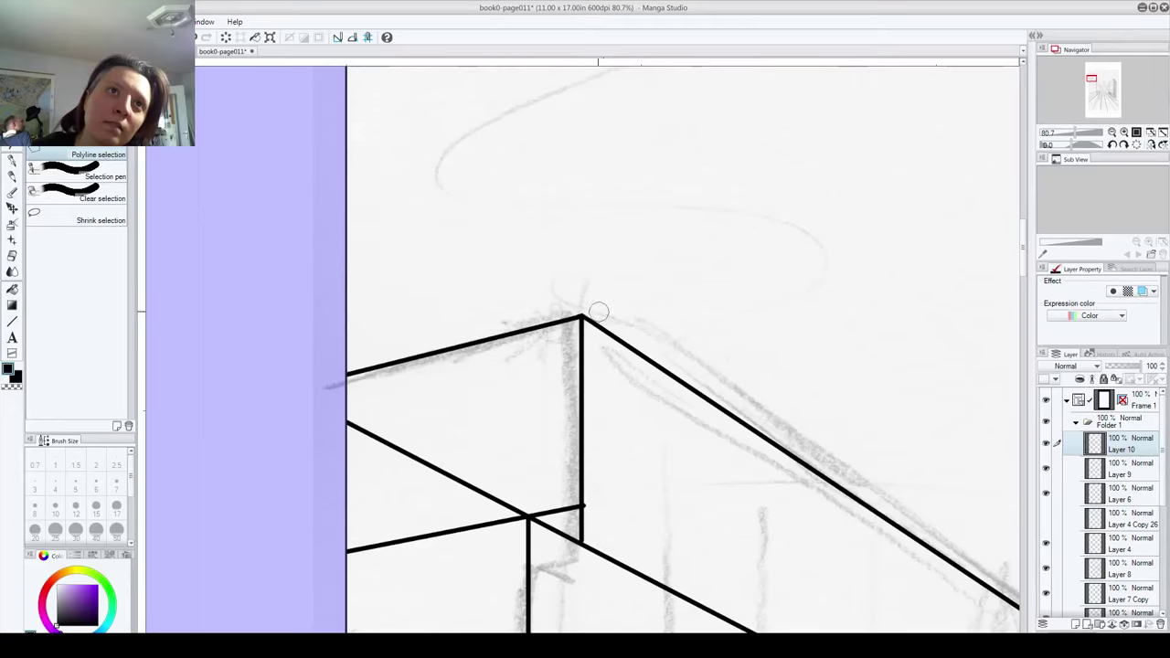
# Step: Erase the middle receding line in front of the lower block's corner and the lower front line's overshoot past that corner
pyautogui.moveTo(456, 440)
pyautogui.mouseDown()
pyautogui.moveTo(439, 413)
pyautogui.moveTo(449, 336)
pyautogui.mouseUp()
pyautogui.moveTo(371, 334)
pyautogui.mouseDown()
pyautogui.moveTo(340, 306)
pyautogui.moveTo(382, 347)
pyautogui.moveTo(348, 327)
pyautogui.moveTo(509, 400)
pyautogui.mouseUp()
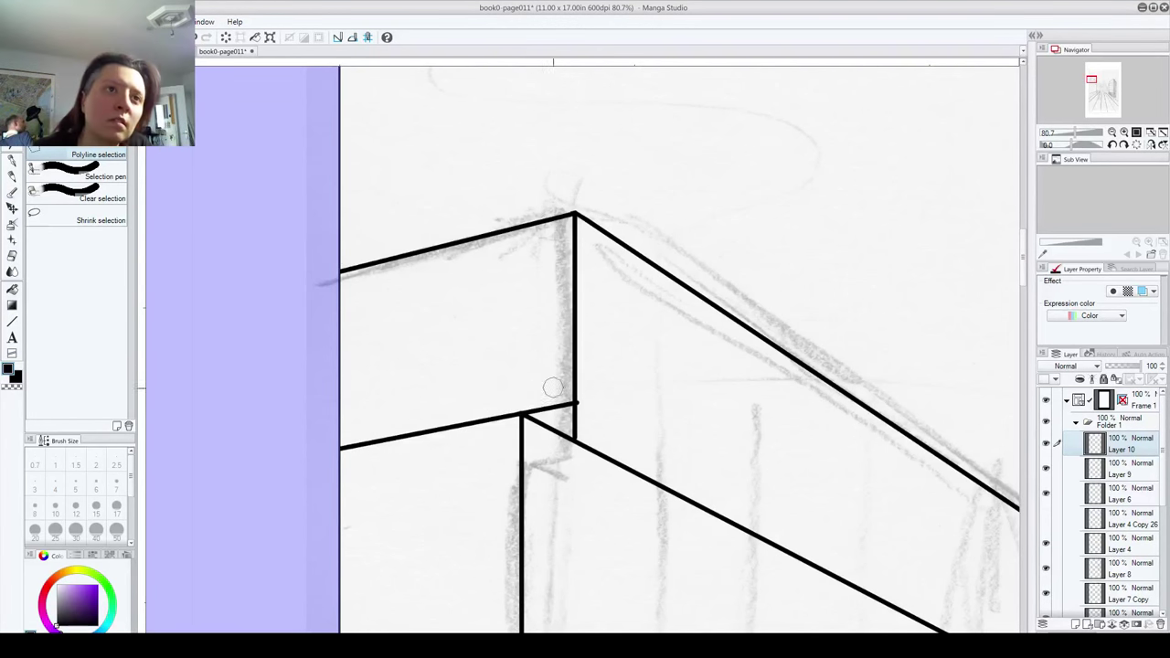
pyautogui.moveTo(557, 395)
pyautogui.mouseDown()
pyautogui.moveTo(569, 410)
pyautogui.moveTo(526, 403)
pyautogui.mouseUp()
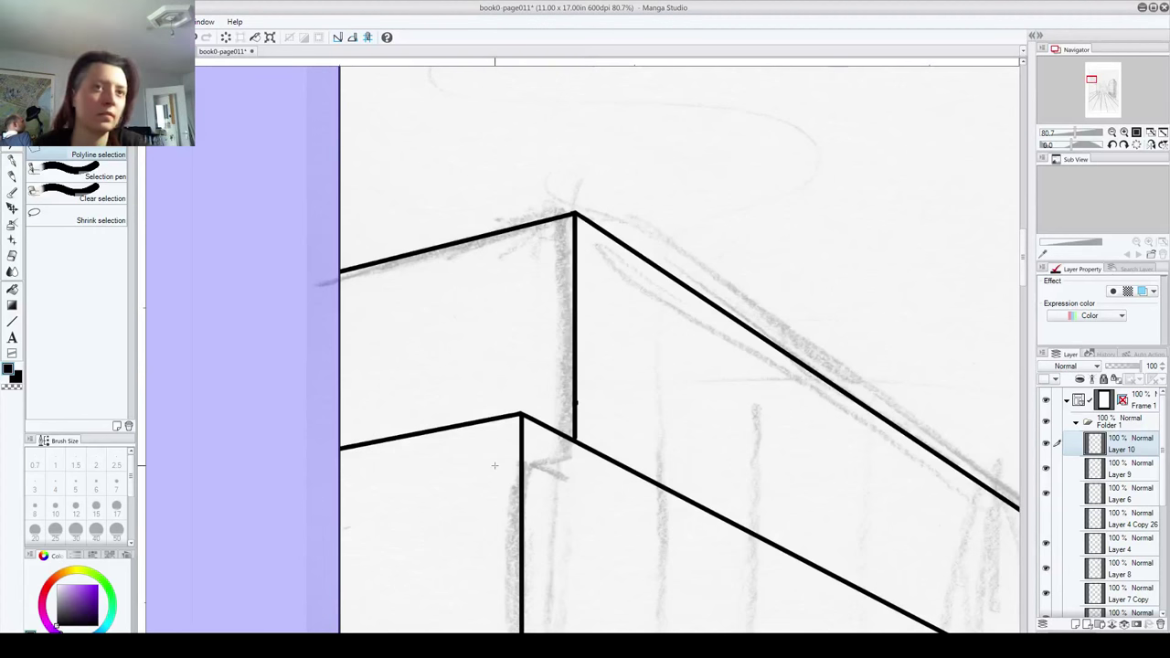
pyautogui.scroll(3, 590, 368)
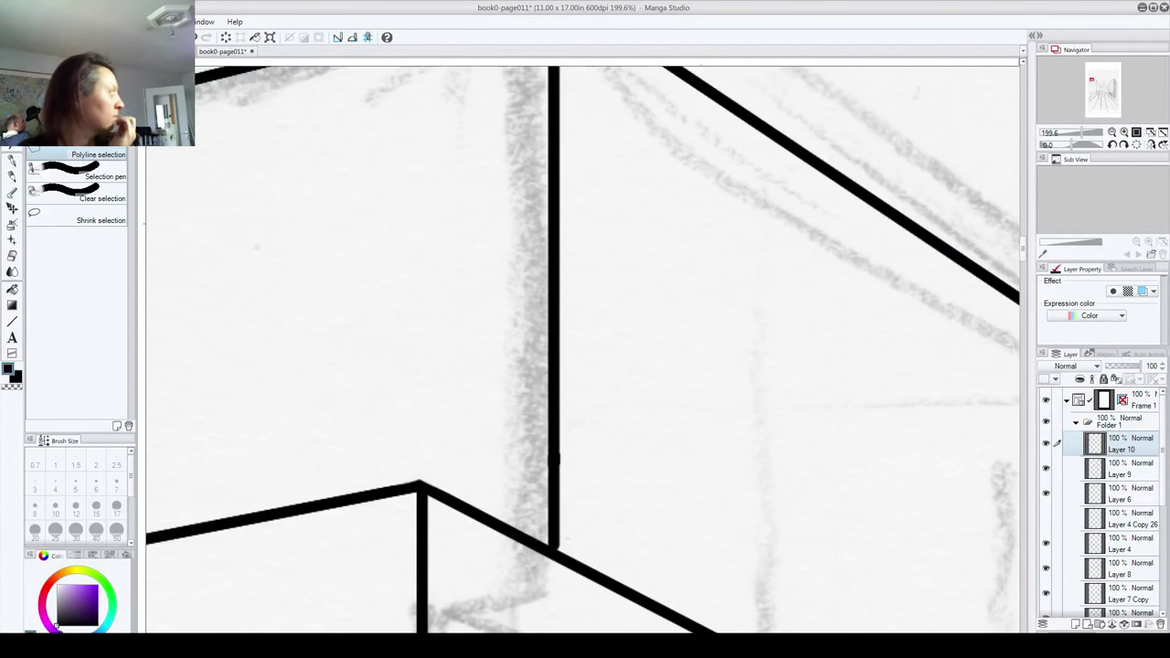
# Step: Erase the far vertical edge above the roofline and all three receding lines beyond the left building's far edge
pyautogui.scroll(-6, 580, 347)
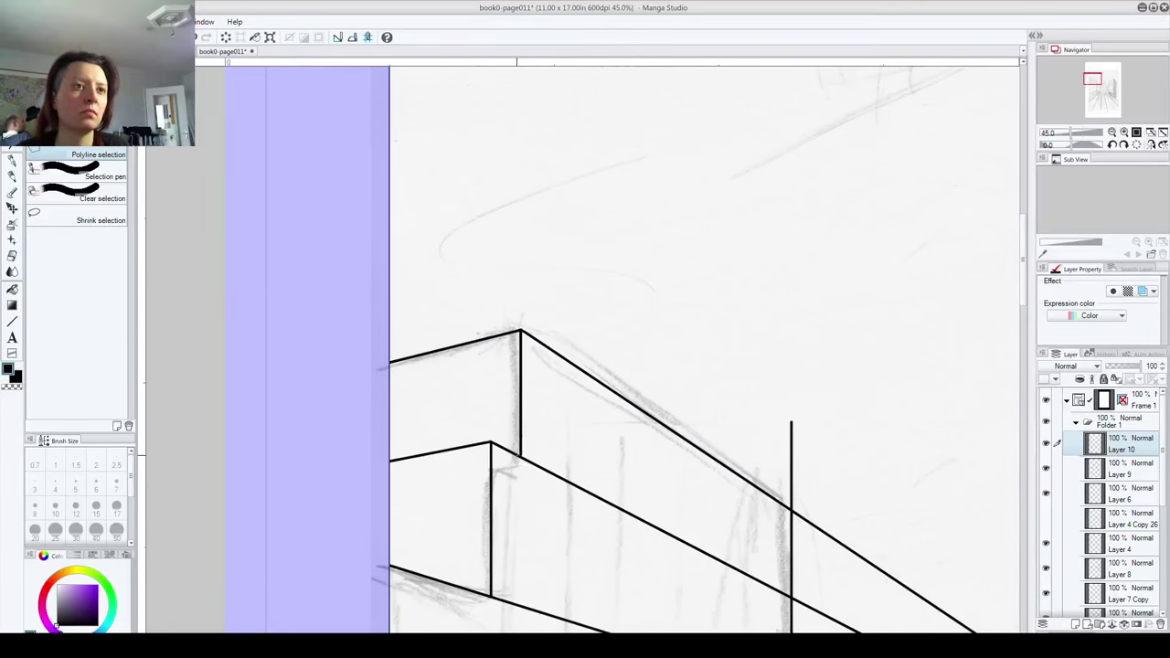
pyautogui.moveTo(671, 520)
pyautogui.mouseDown()
pyautogui.moveTo(587, 247)
pyautogui.moveTo(422, 240)
pyautogui.mouseUp()
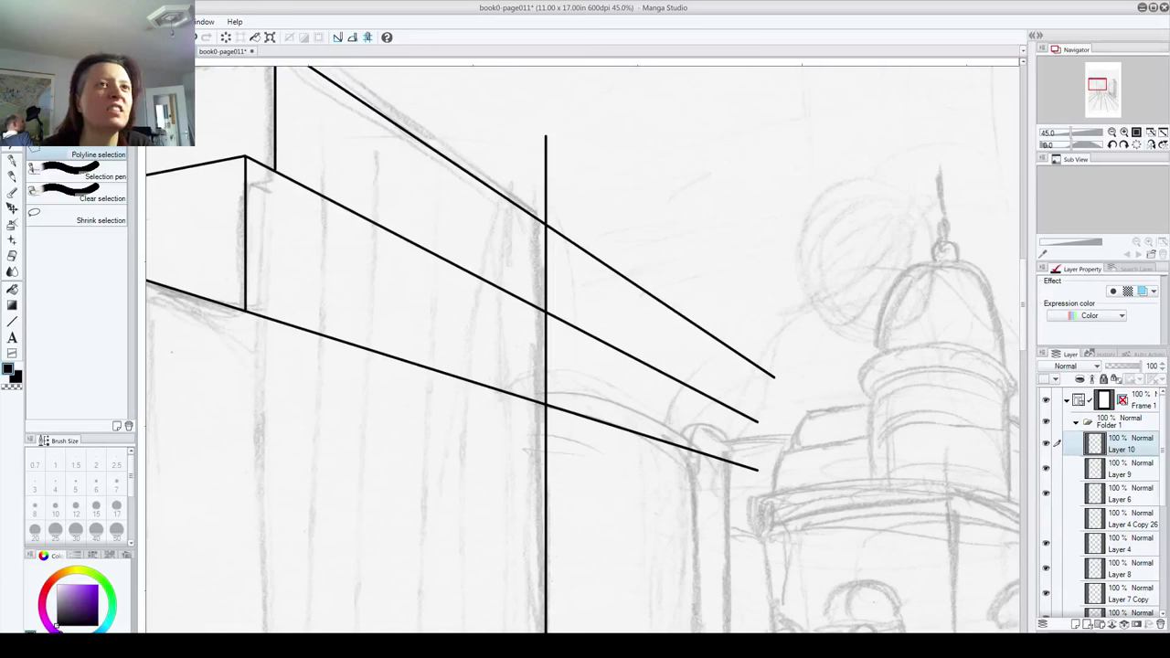
pyautogui.moveTo(544, 137); pyautogui.dragTo(543, 153)
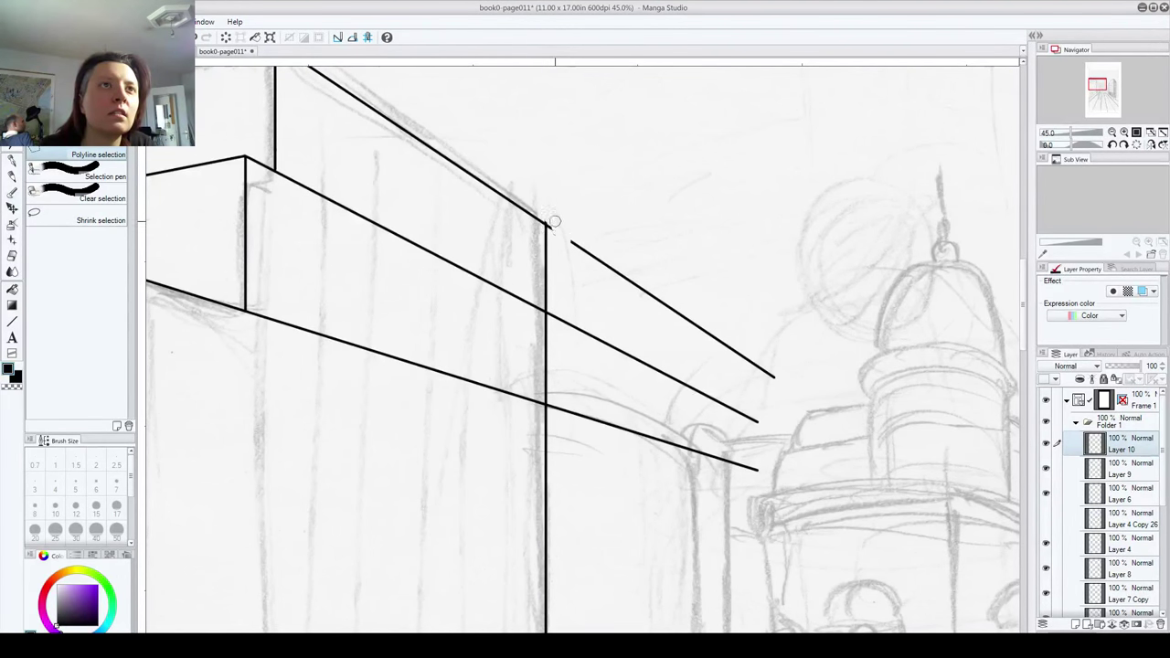
pyautogui.moveTo(554, 229); pyautogui.dragTo(769, 372)
pyautogui.moveTo(729, 408)
pyautogui.mouseDown()
pyautogui.moveTo(564, 321)
pyautogui.moveTo(640, 363)
pyautogui.mouseUp()
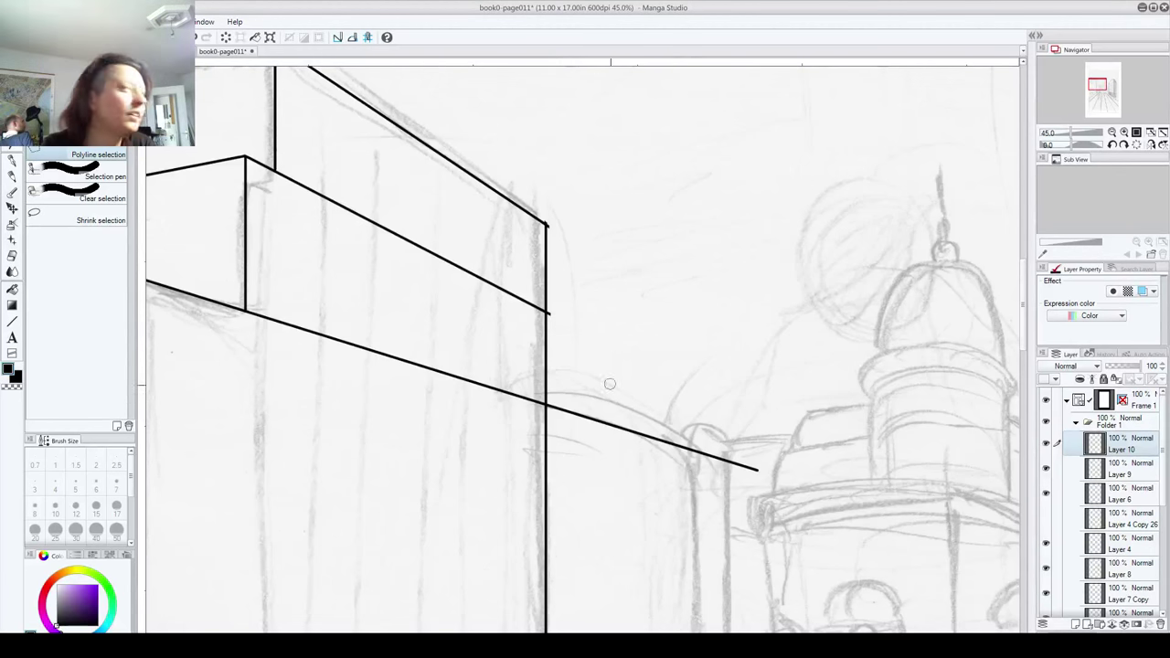
pyautogui.moveTo(559, 405); pyautogui.dragTo(757, 467)
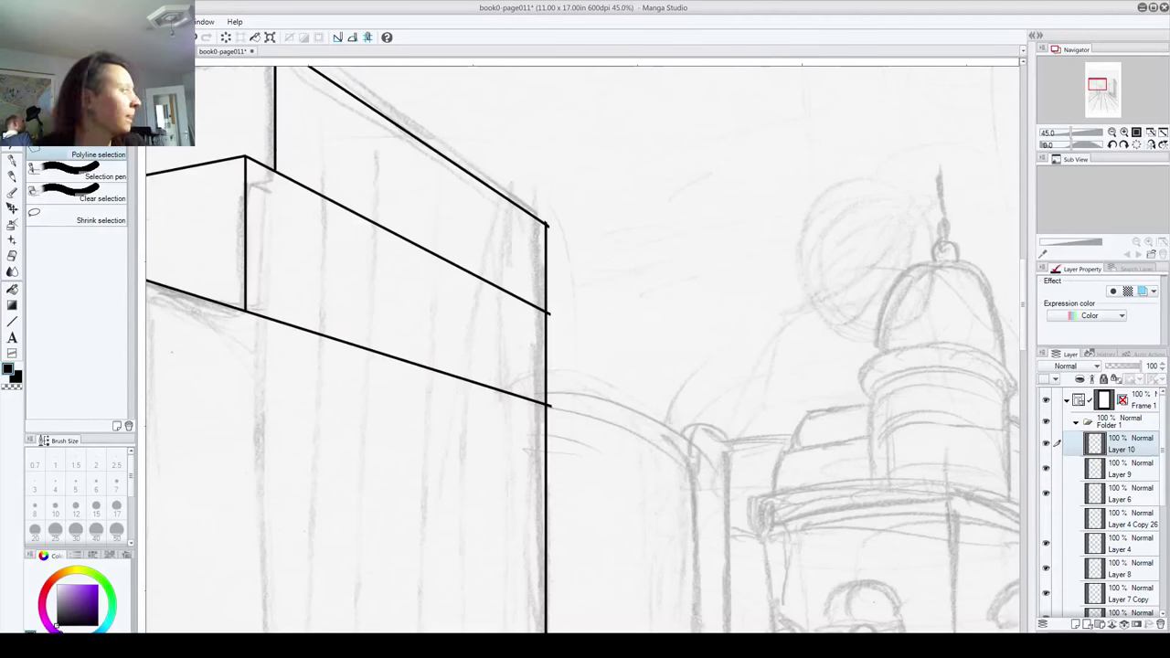
# Step: Clean up the leftover line stubs where the three receding lines meet the left building's far vertical edge
pyautogui.scroll(5, 487, 252)
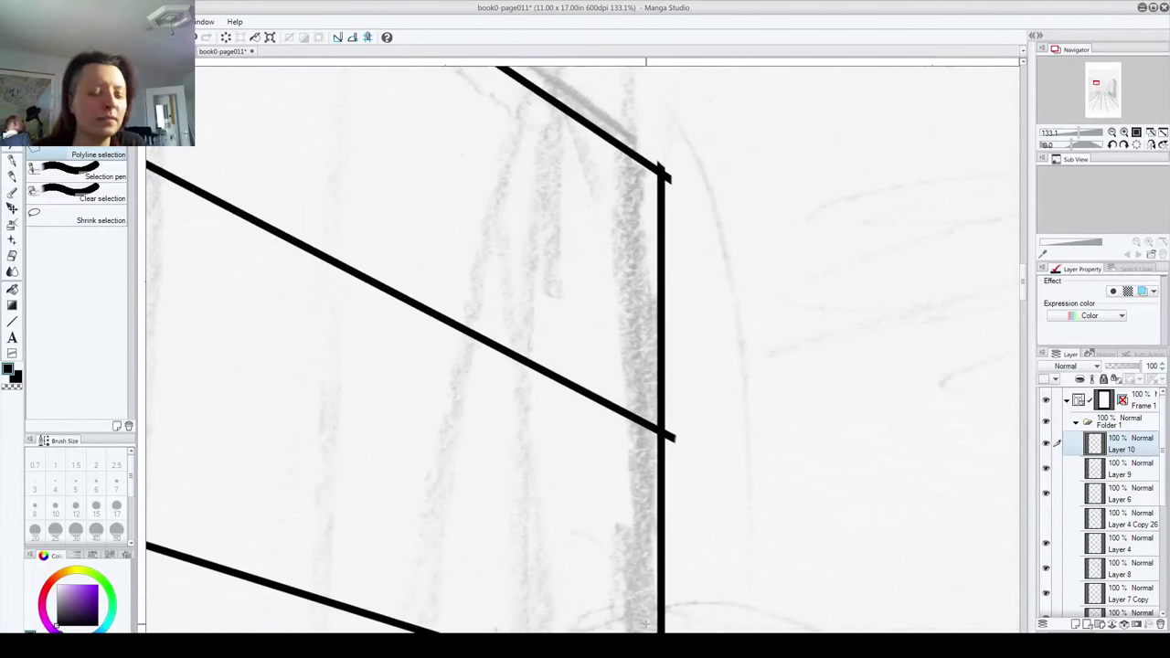
pyautogui.moveTo(677, 152); pyautogui.dragTo(578, 311)
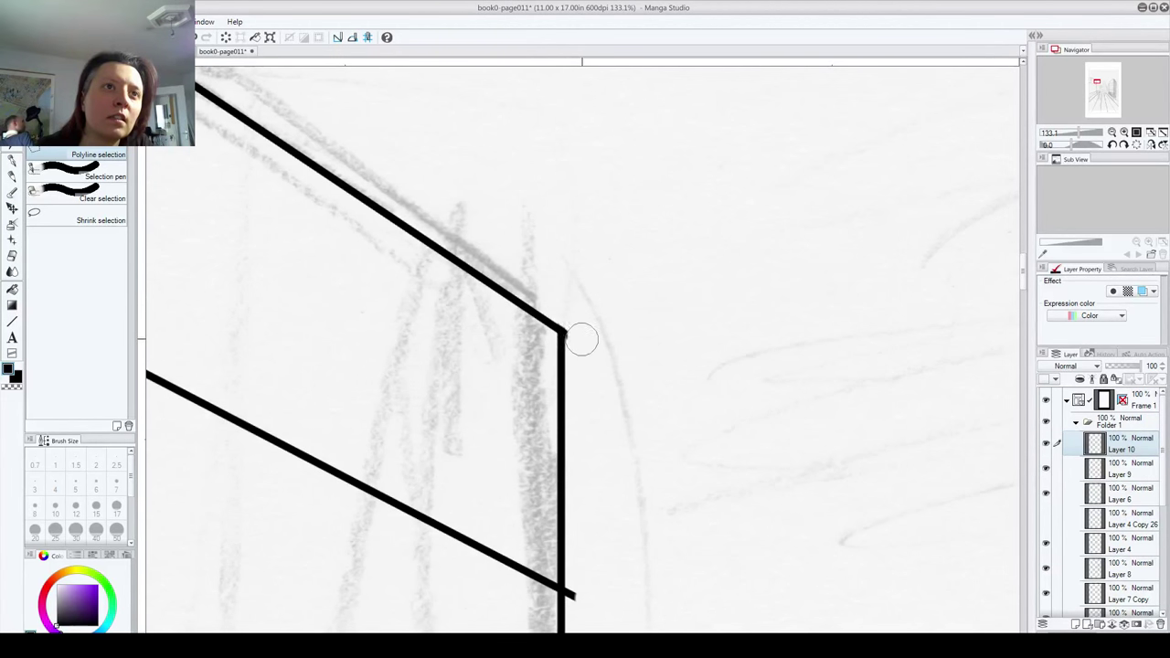
pyautogui.scroll(-3, 620, 264)
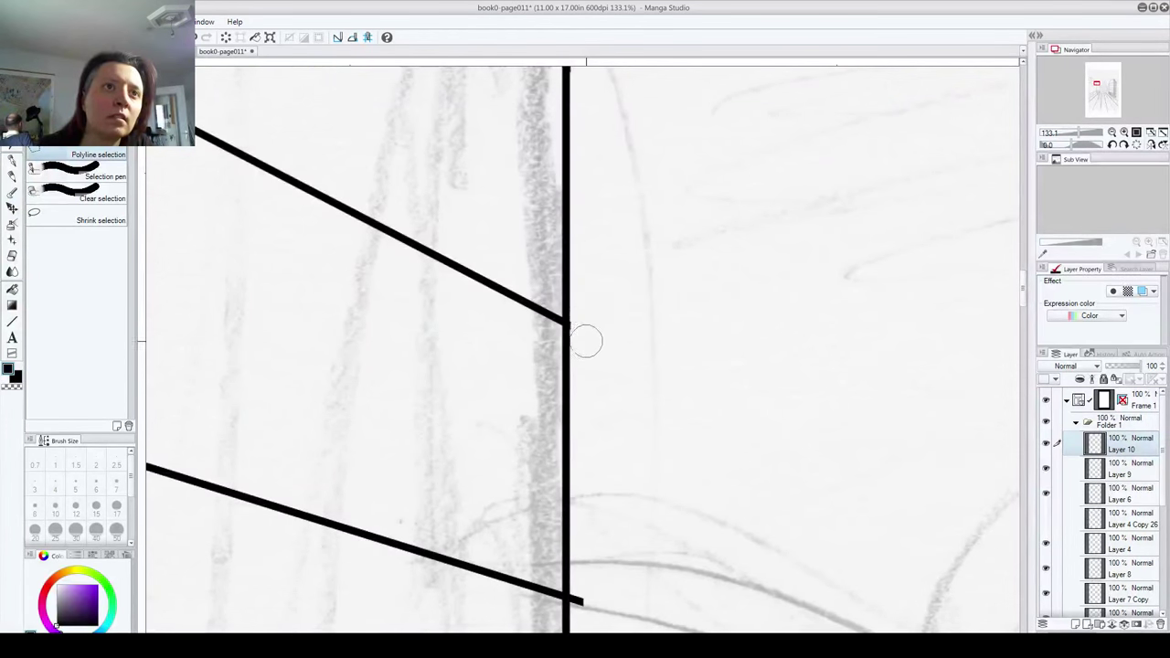
pyautogui.scroll(-3, 587, 314)
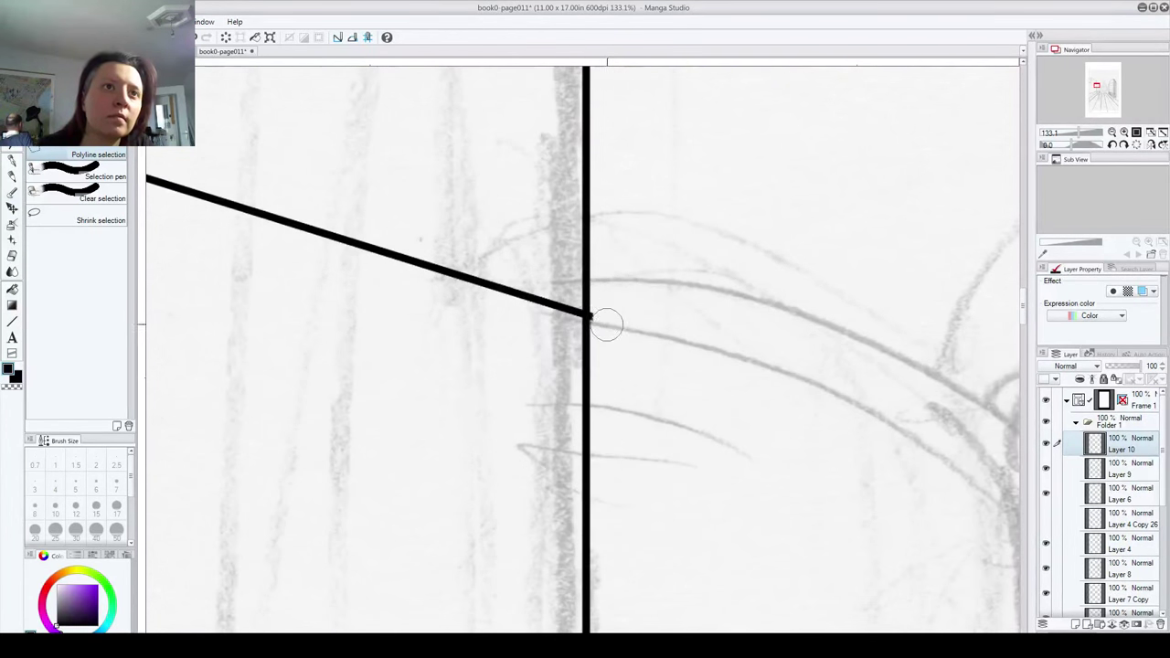
pyautogui.scroll(3, 623, 273)
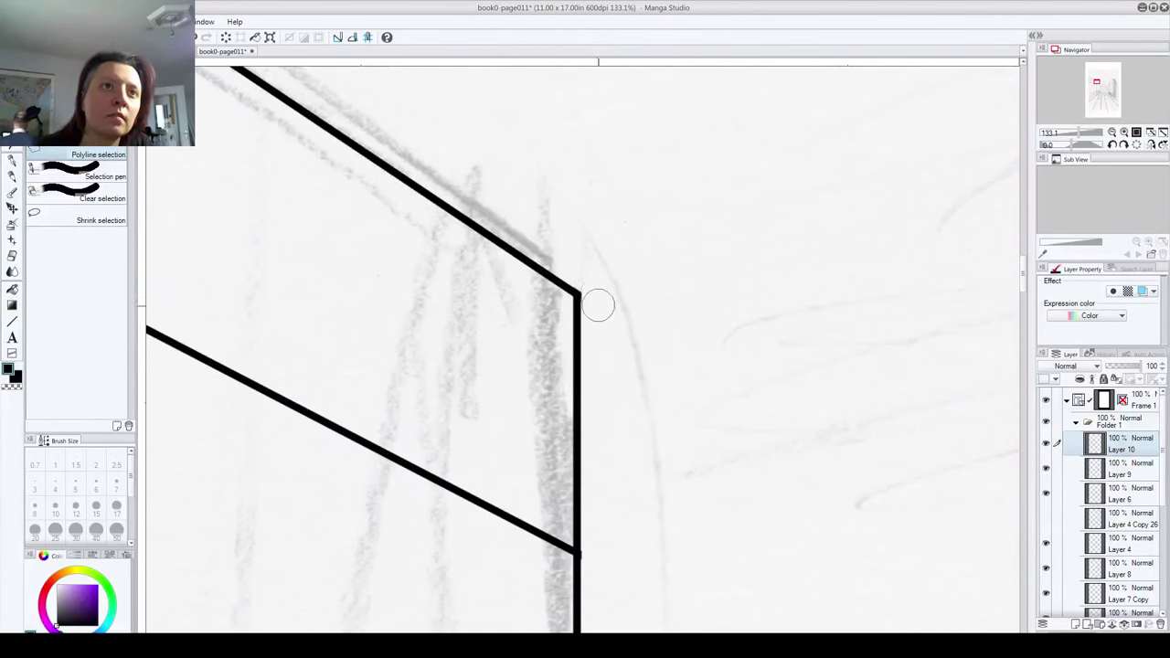
# Step: Erase the lowest slanted line across the left building's face, from the recess corner to the building's tall vertical edge
pyautogui.scroll(1, 622, 355)
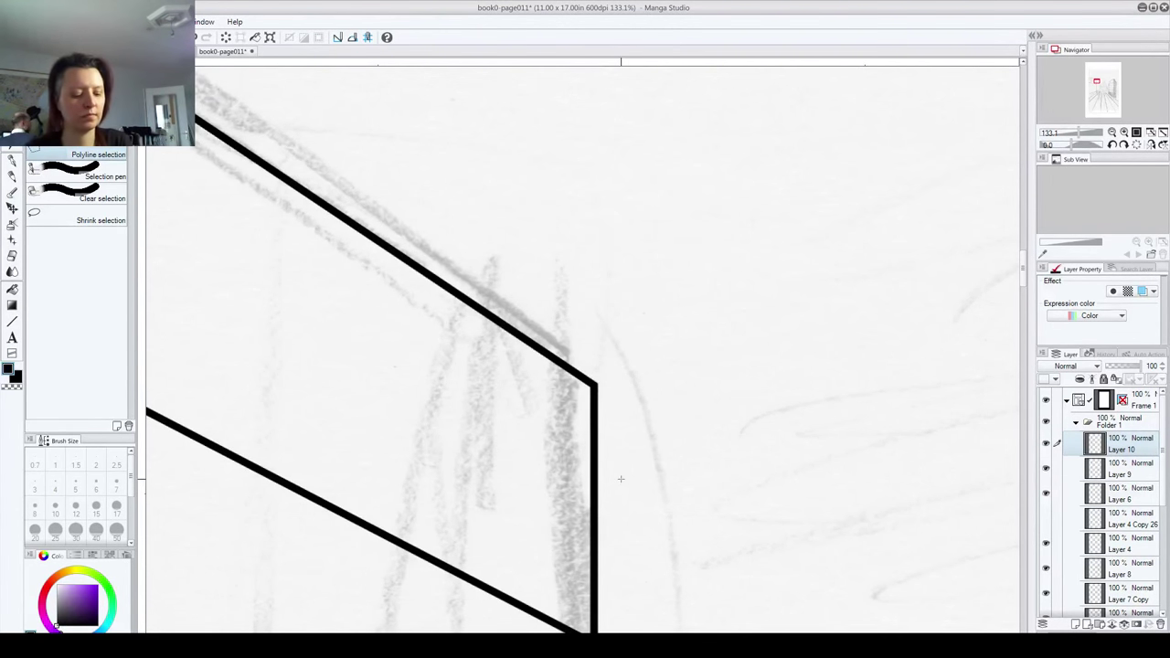
pyautogui.scroll(-10, 621, 478)
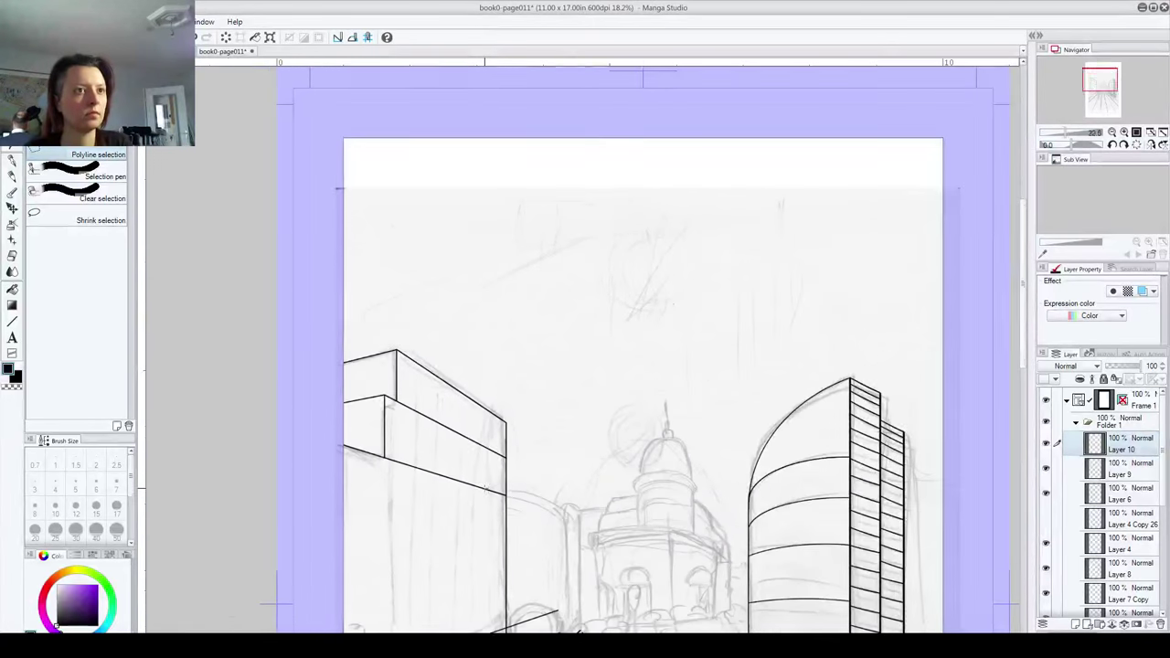
pyautogui.scroll(5, 428, 522)
pyautogui.scroll(2, 303, 602)
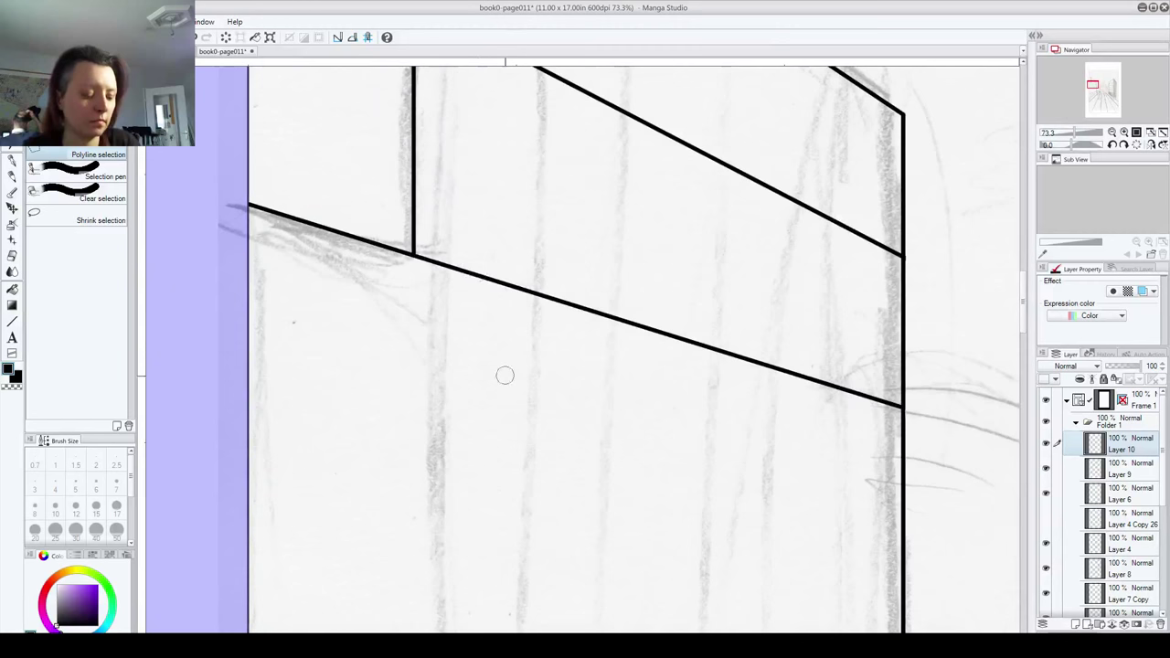
pyautogui.scroll(3, 498, 320)
pyautogui.scroll(-1, 496, 319)
pyautogui.moveTo(392, 245)
pyautogui.mouseDown()
pyautogui.moveTo(378, 204)
pyautogui.moveTo(616, 291)
pyautogui.mouseUp()
pyautogui.moveTo(465, 251)
pyautogui.mouseDown()
pyautogui.moveTo(734, 340)
pyautogui.moveTo(652, 295)
pyautogui.mouseUp()
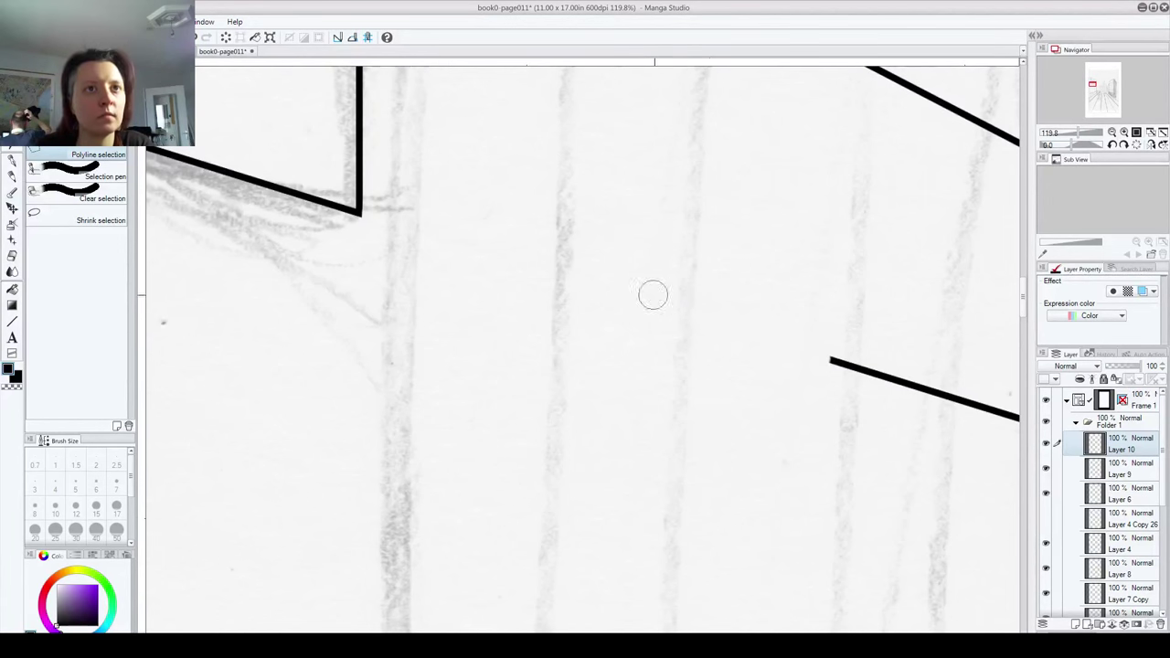
pyautogui.moveTo(794, 327)
pyautogui.mouseDown()
pyautogui.moveTo(655, 313)
pyautogui.moveTo(357, 226)
pyautogui.moveTo(628, 346)
pyautogui.moveTo(720, 370)
pyautogui.mouseUp()
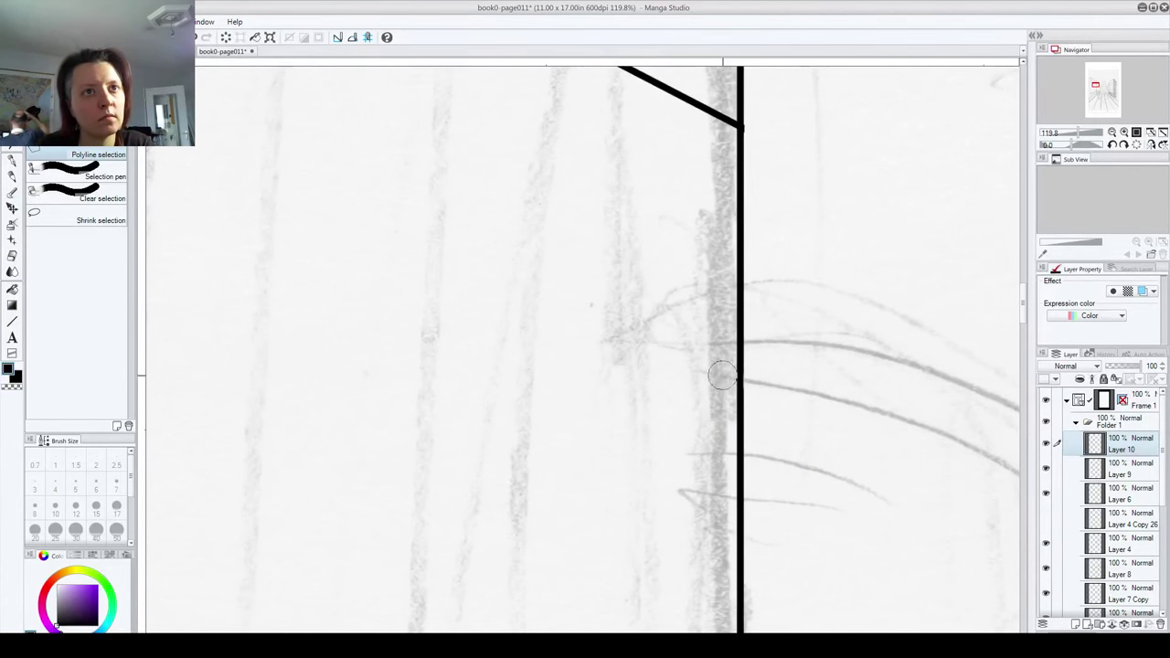
# Step: Erase the middle slanted line across the left building's face, from the upper block's vertical edge to the tall vertical edge
pyautogui.moveTo(652, 238); pyautogui.dragTo(583, 512)
pyautogui.moveTo(633, 382)
pyautogui.mouseDown()
pyautogui.moveTo(654, 410)
pyautogui.moveTo(691, 389)
pyautogui.moveTo(654, 376)
pyautogui.moveTo(643, 391)
pyautogui.moveTo(178, 146)
pyautogui.mouseUp()
pyautogui.moveTo(284, 270)
pyautogui.mouseDown()
pyautogui.moveTo(671, 502)
pyautogui.moveTo(543, 410)
pyautogui.moveTo(371, 320)
pyautogui.mouseUp()
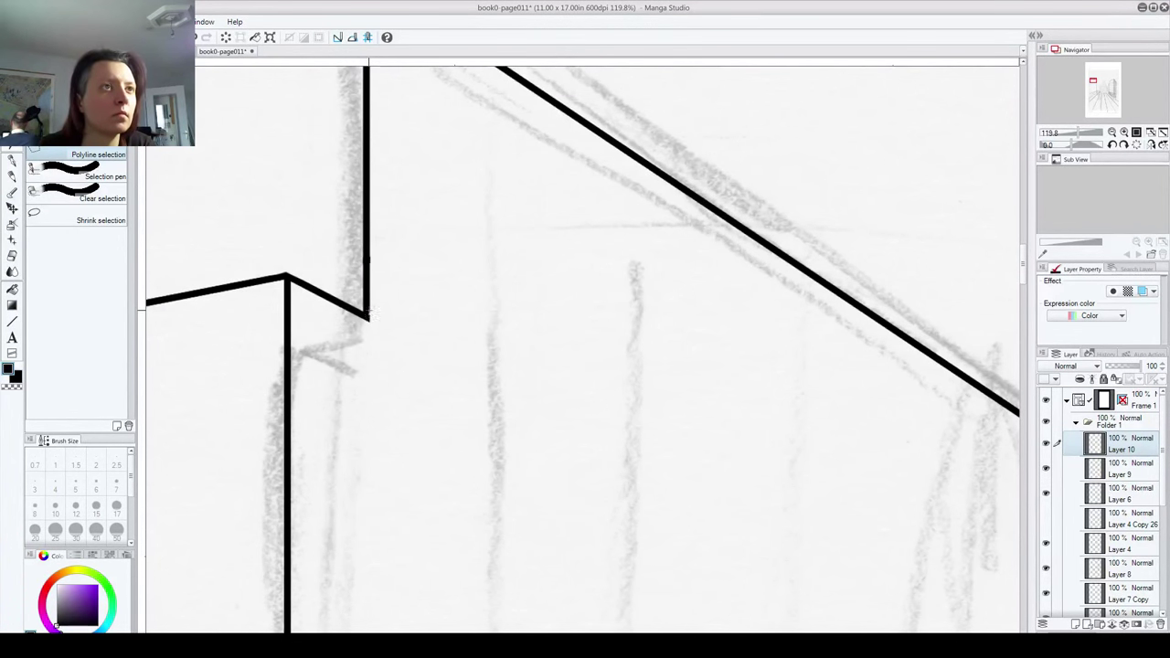
pyautogui.click(368, 309)
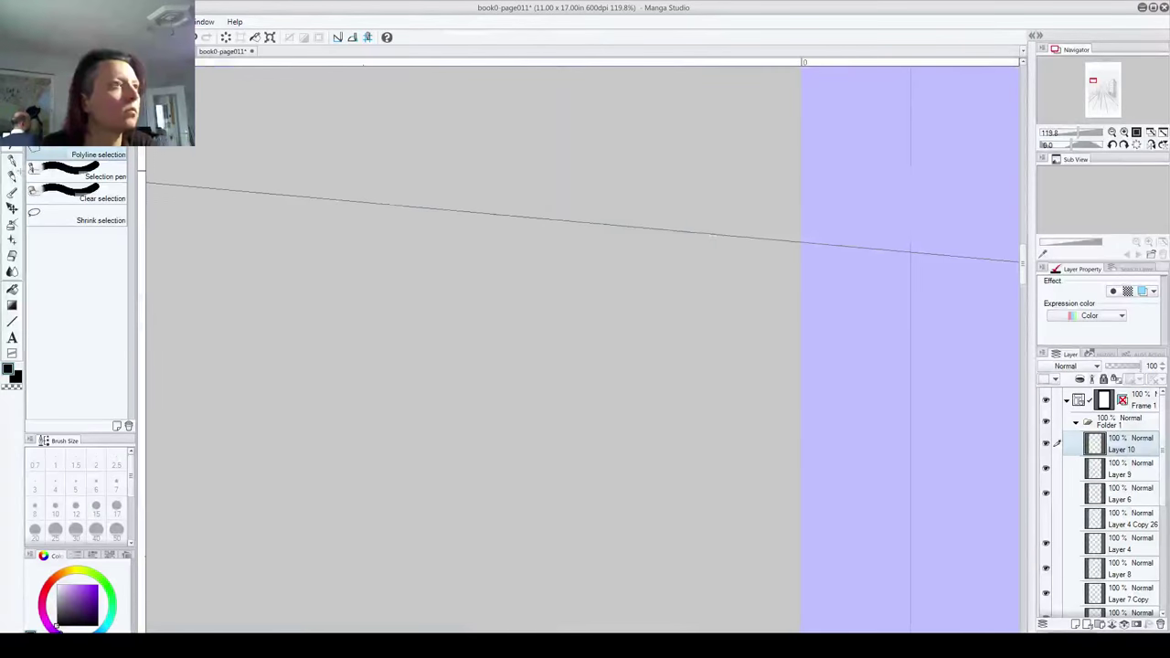
pyautogui.click(430, 312)
pyautogui.press('Escape')
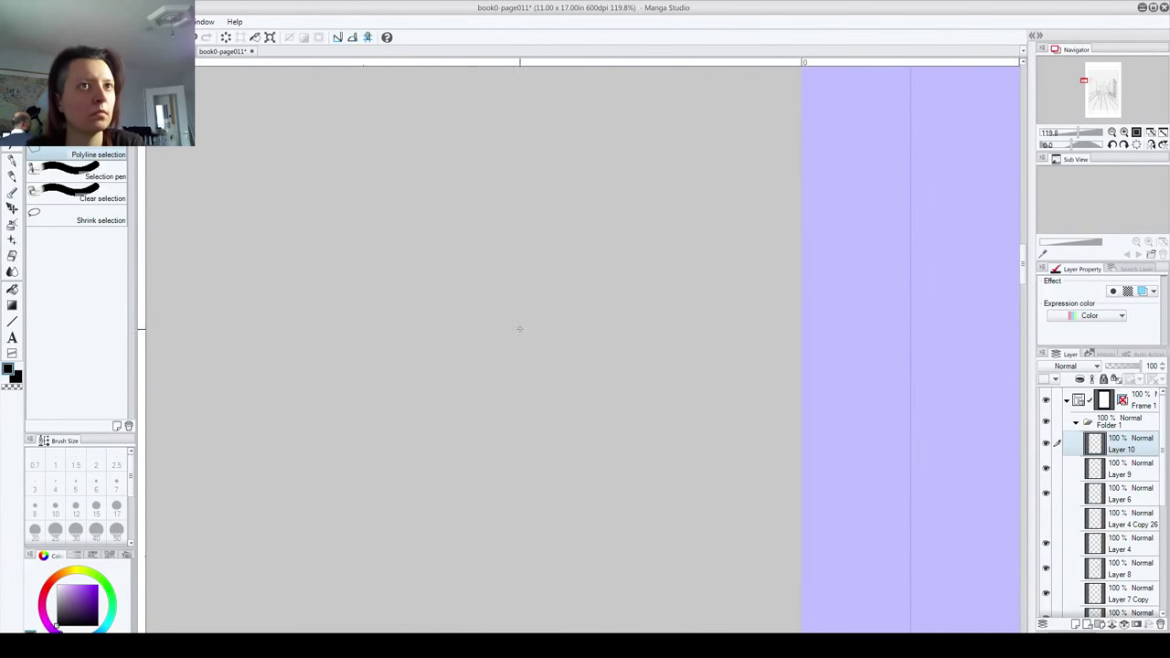
pyautogui.moveTo(848, 271)
pyautogui.mouseDown()
pyautogui.moveTo(530, 357)
pyautogui.moveTo(180, 339)
pyautogui.moveTo(131, 314)
pyautogui.mouseUp()
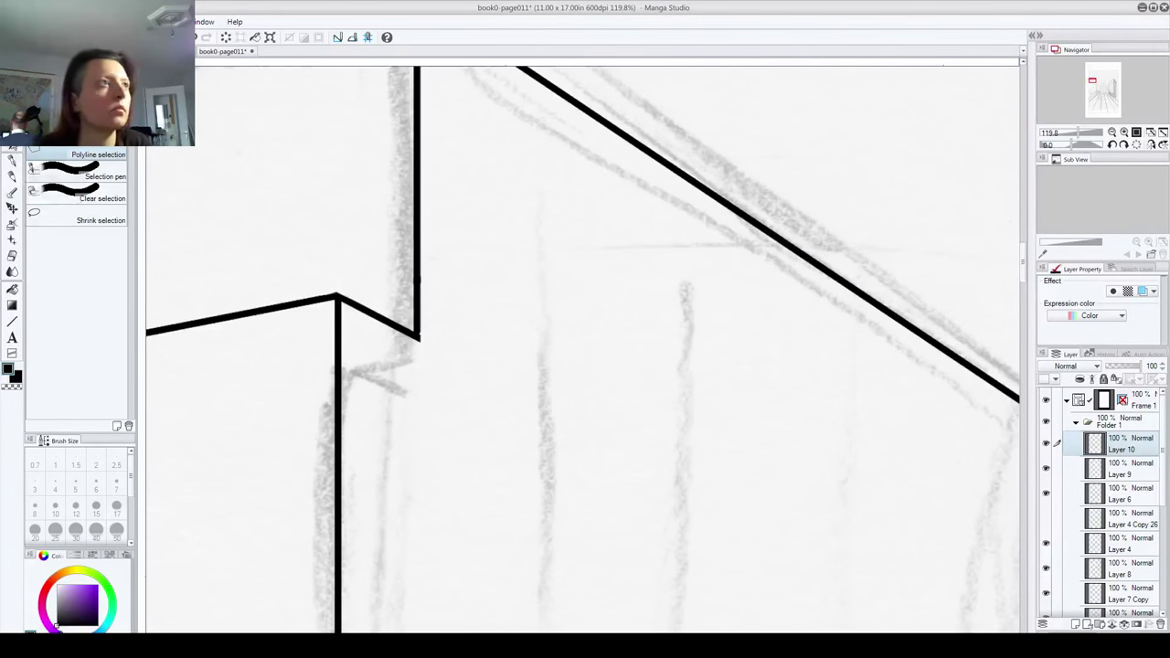
# Step: Erase the end of the left building's tall vertical edge that overshoots the slanted ground line at its base
pyautogui.press('p')
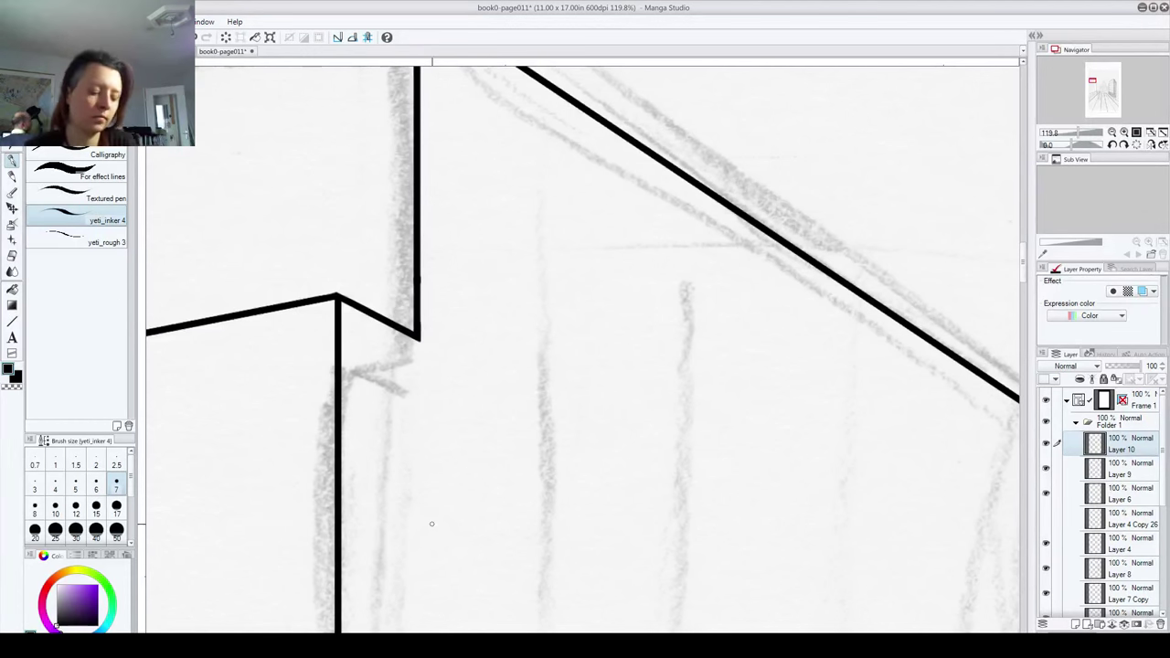
pyautogui.scroll(5, 829, 402)
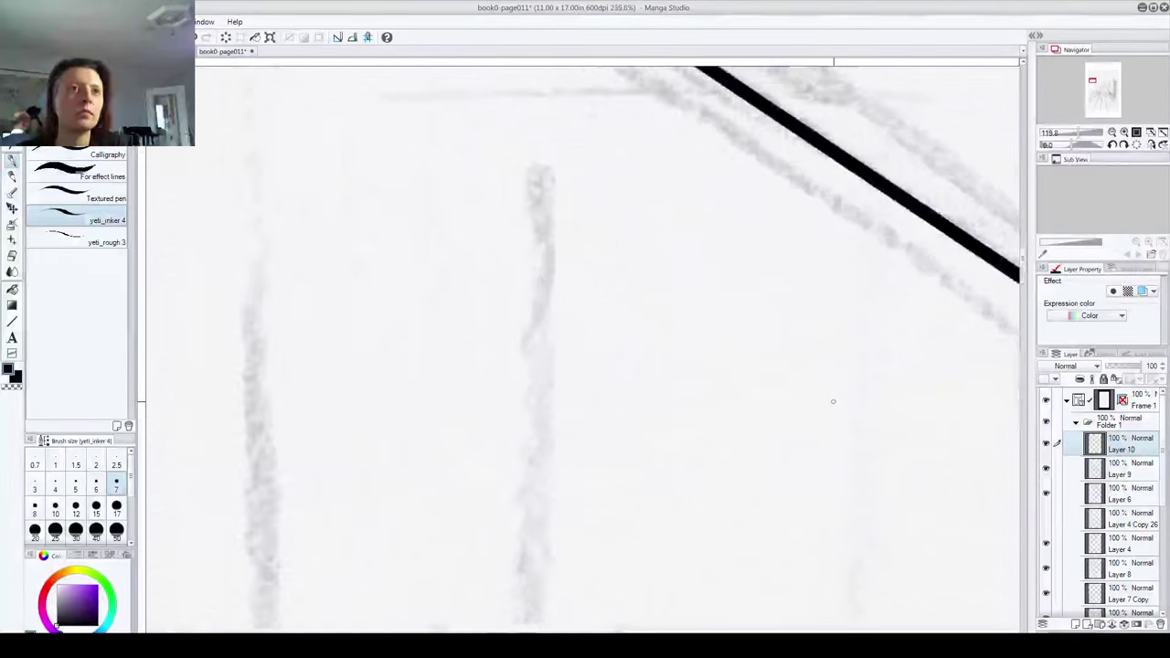
pyautogui.scroll(-10, 825, 408)
pyautogui.scroll(-4, 818, 539)
pyautogui.moveTo(859, 541)
pyautogui.mouseDown()
pyautogui.moveTo(414, 321)
pyautogui.moveTo(364, 258)
pyautogui.moveTo(365, 233)
pyautogui.mouseUp()
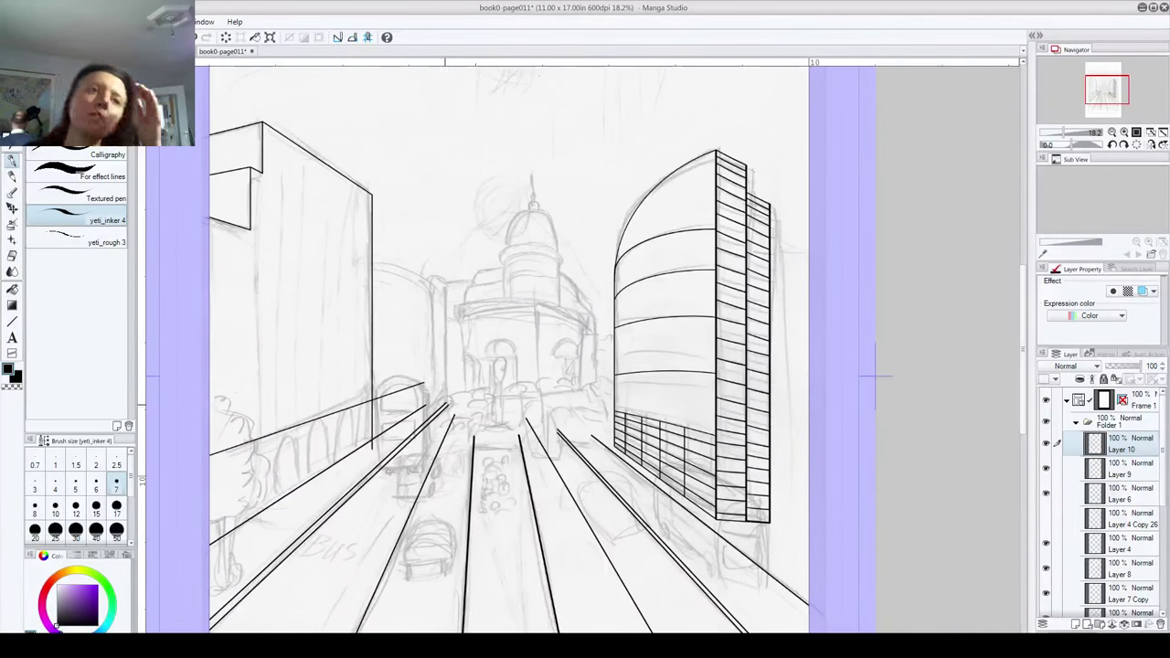
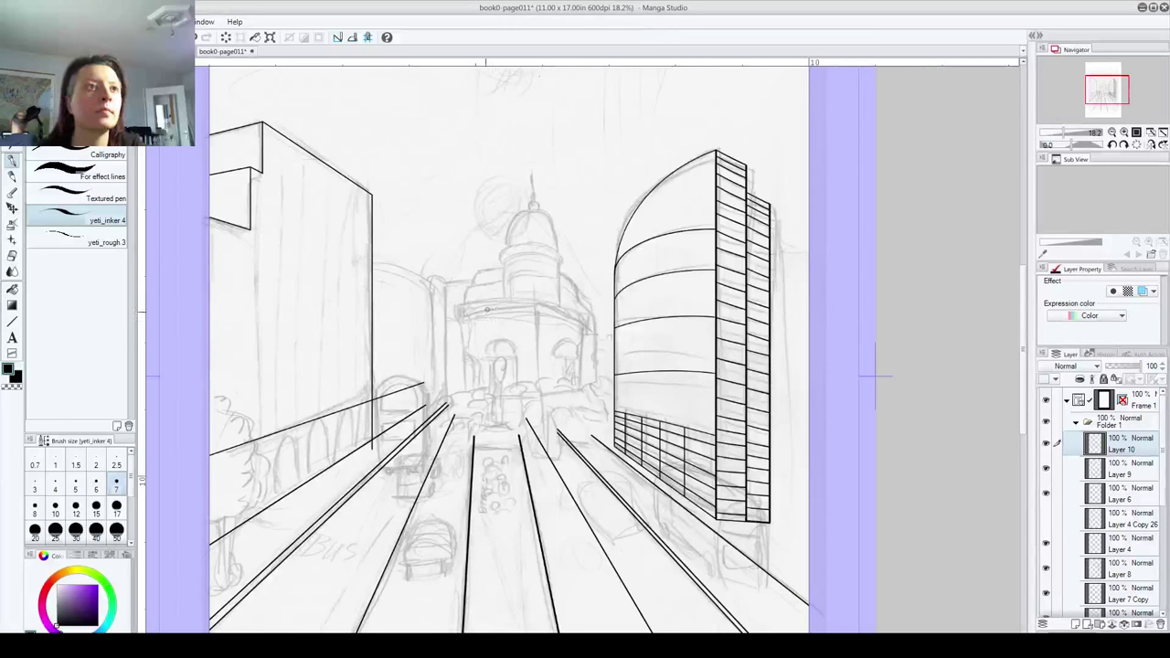
pyautogui.scroll(2, 305, 385)
pyautogui.scroll(1, 464, 446)
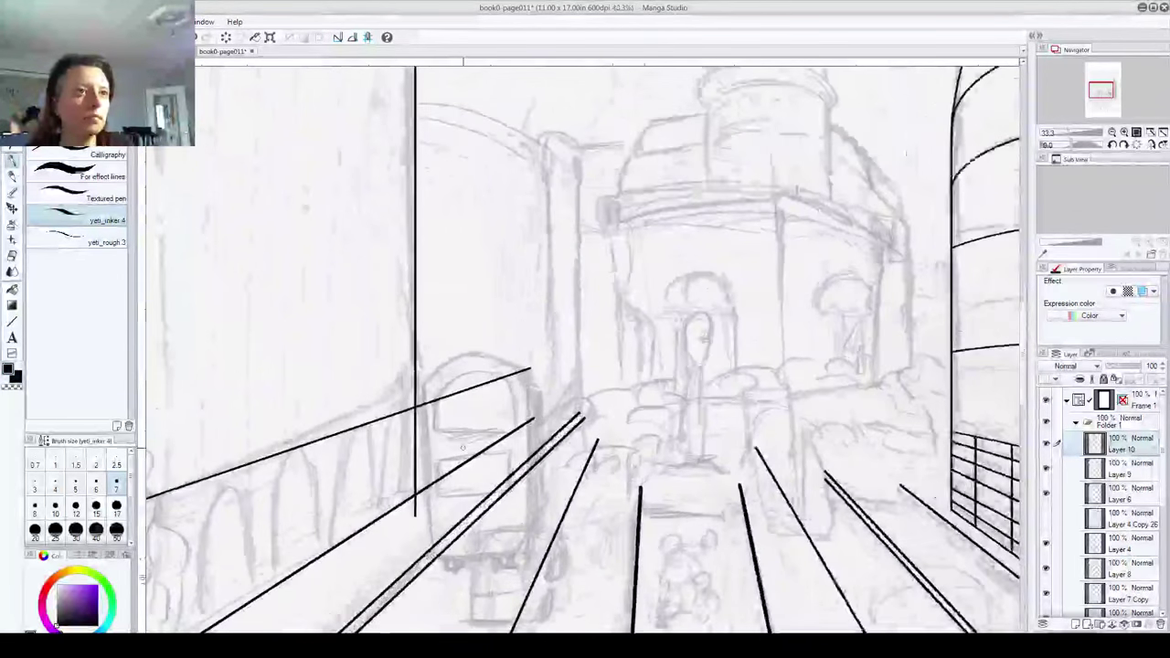
pyautogui.scroll(2, 463, 448)
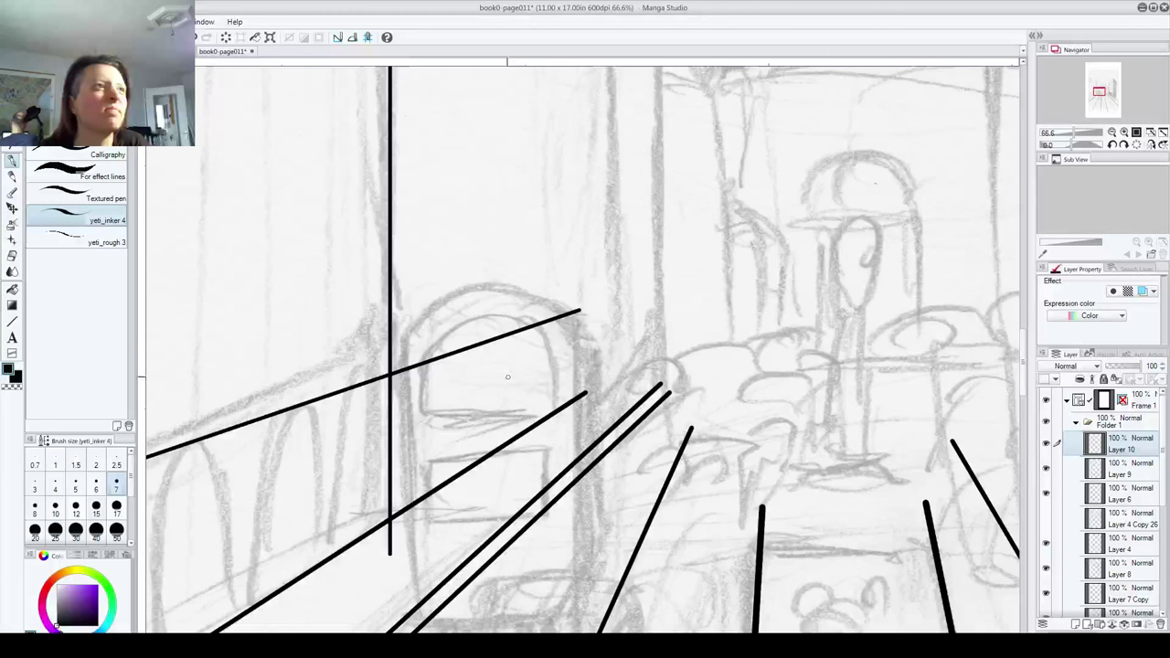
pyautogui.moveTo(413, 541)
pyautogui.mouseDown()
pyautogui.moveTo(381, 549)
pyautogui.moveTo(405, 514)
pyautogui.mouseUp()
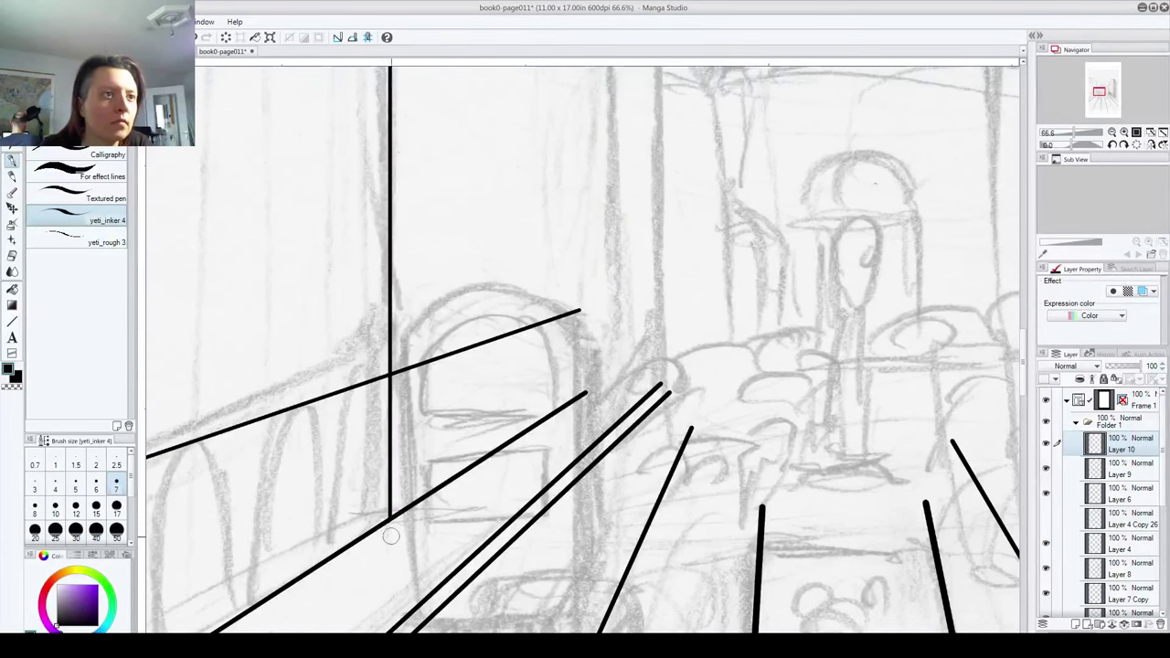
pyautogui.moveTo(390, 375); pyautogui.dragTo(651, 211)
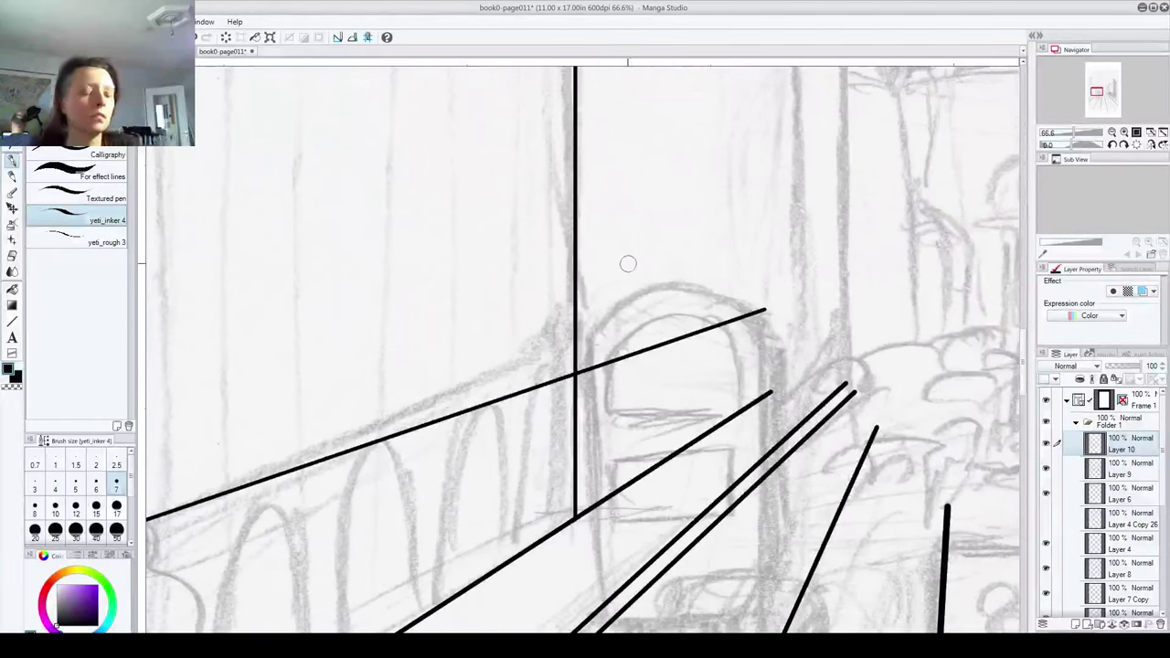
# Step: Toggle Layer 10's visibility off and on to check which lines it holds
pyautogui.scroll(-3, 606, 283)
pyautogui.scroll(-1, 595, 279)
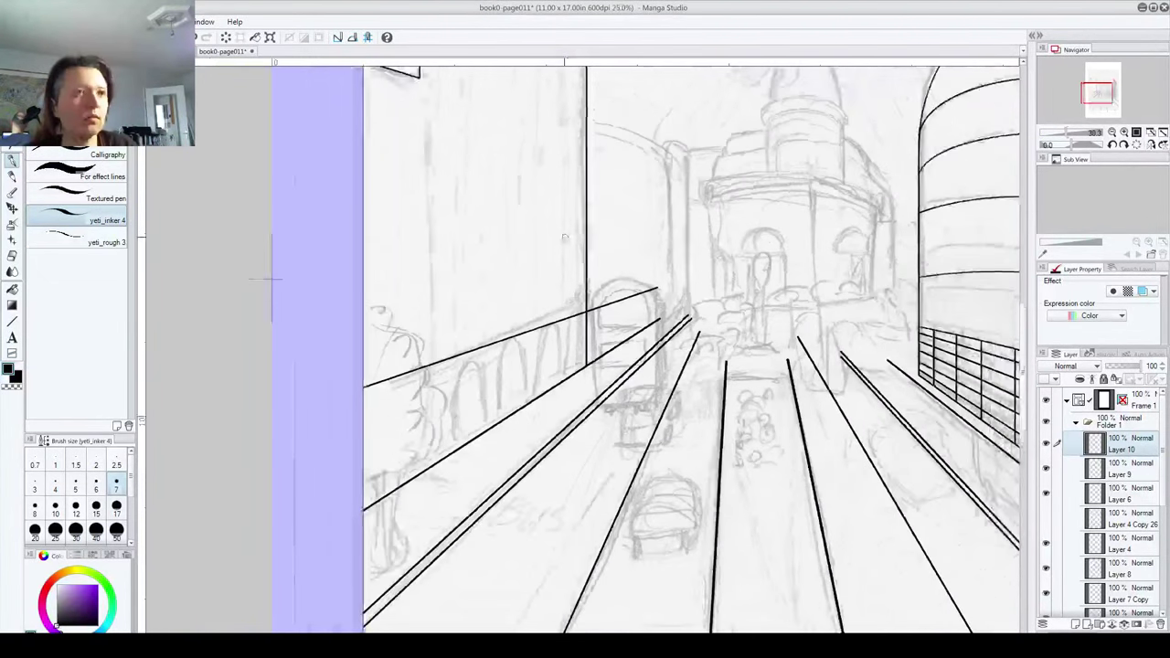
pyautogui.moveTo(524, 300); pyautogui.dragTo(279, 436)
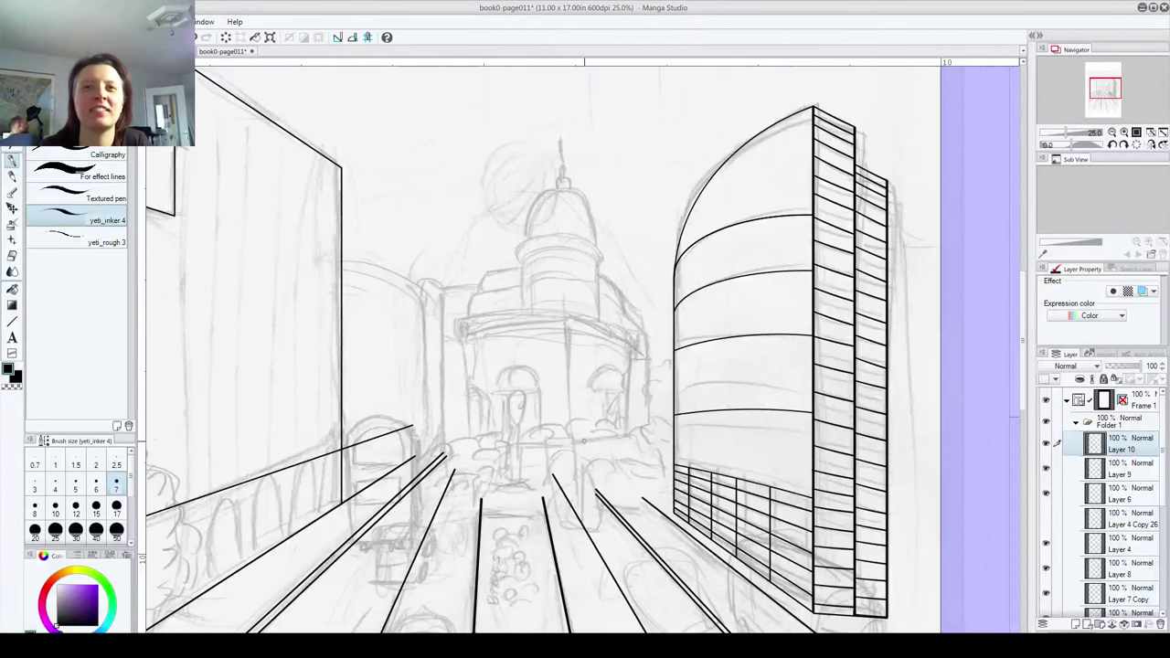
pyautogui.click(1046, 442)
pyautogui.click(1047, 446)
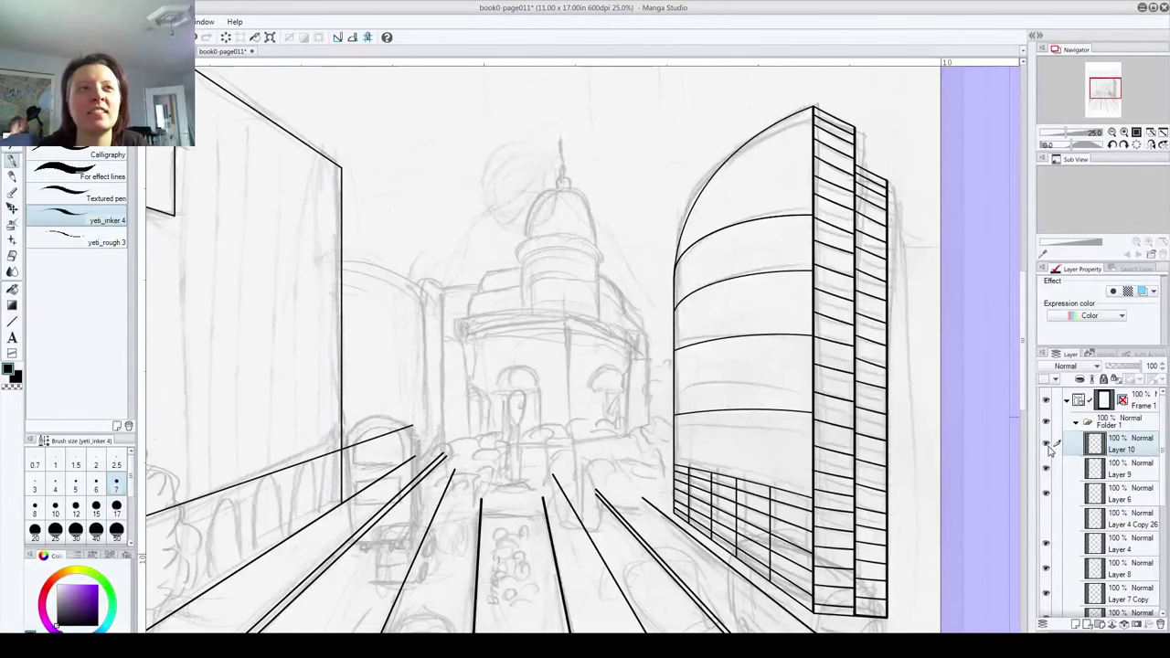
pyautogui.click(1047, 445)
pyautogui.click(1047, 445)
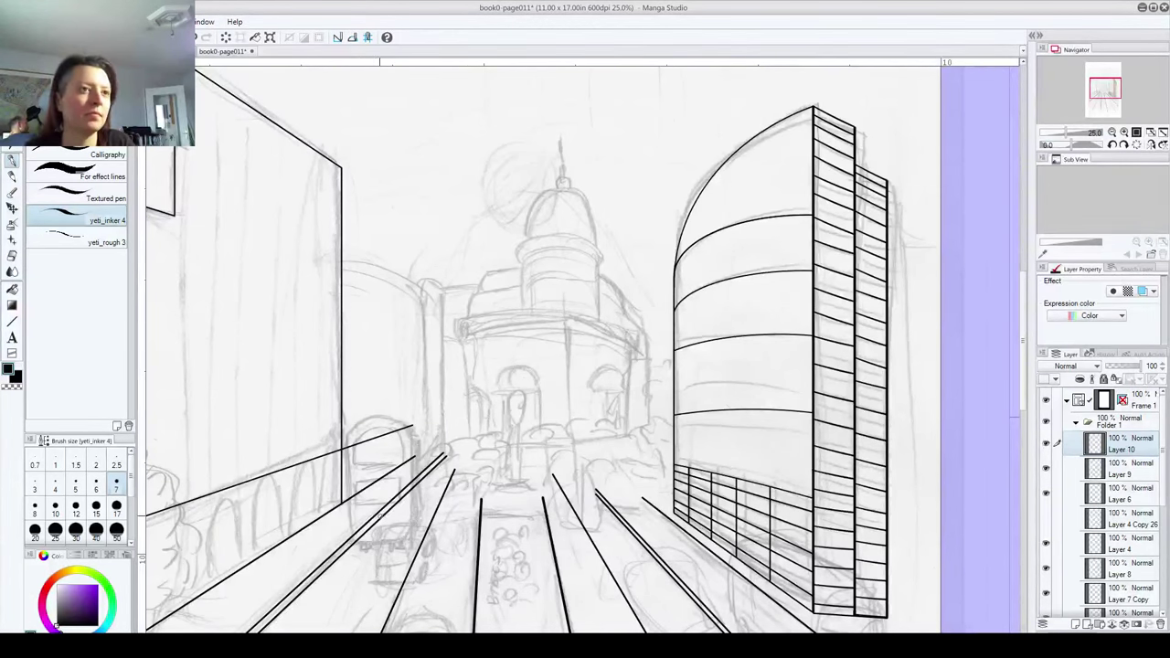
# Step: Erase the part of the upper slanted base line that extends past the left building's vertical edge, over the sketched arch
pyautogui.scroll(5, 341, 412)
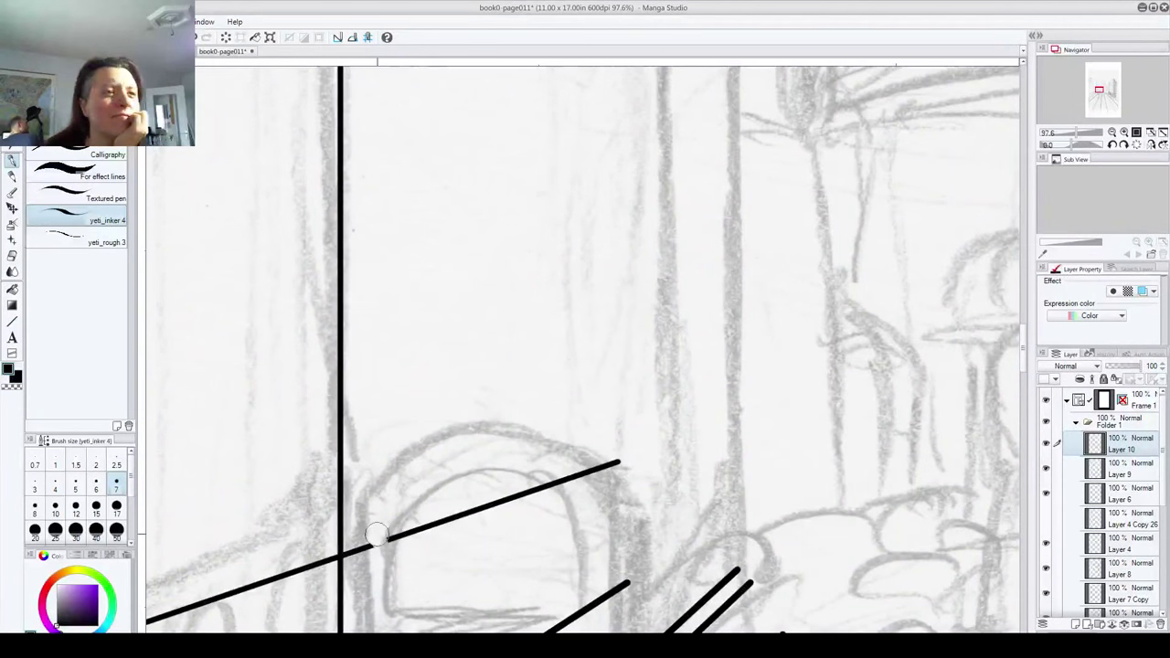
pyautogui.moveTo(376, 533)
pyautogui.mouseDown()
pyautogui.moveTo(414, 530)
pyautogui.moveTo(631, 461)
pyautogui.mouseUp()
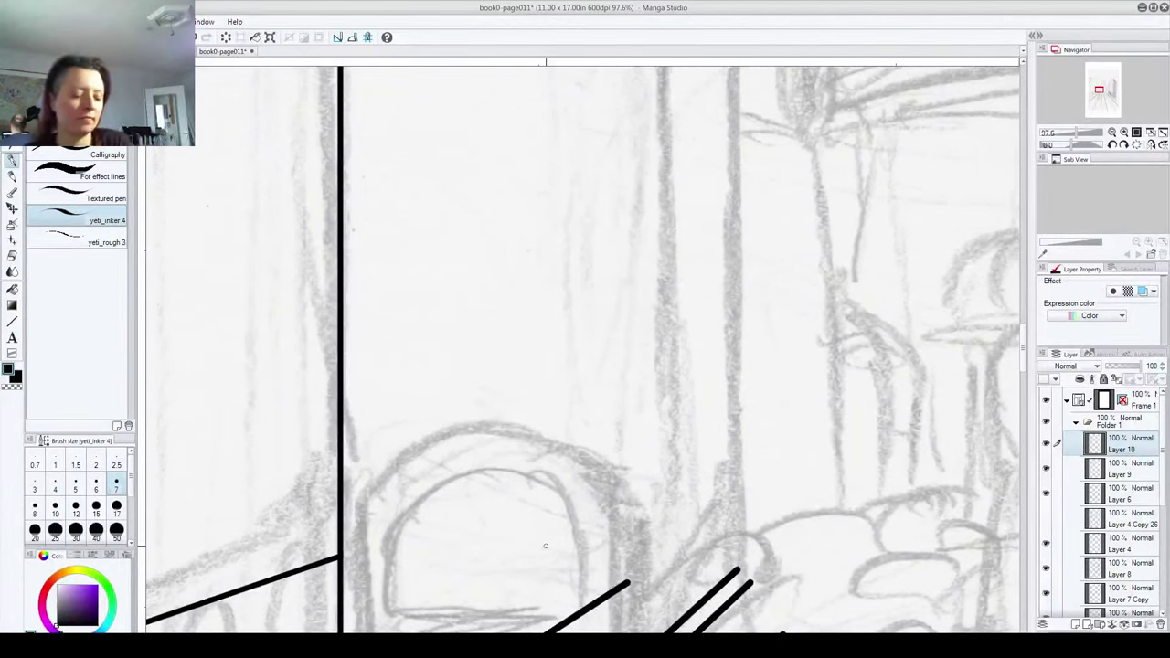
pyautogui.scroll(-7, 546, 186)
pyautogui.moveTo(635, 303)
pyautogui.mouseDown()
pyautogui.moveTo(575, 502)
pyautogui.moveTo(511, 510)
pyautogui.mouseUp()
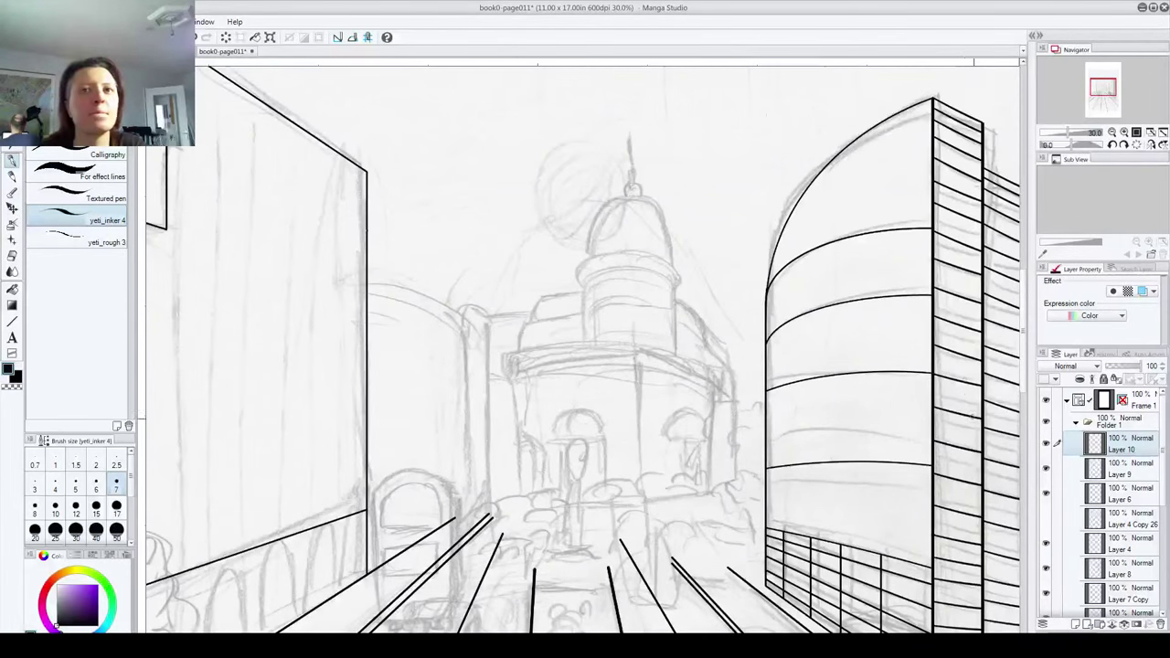
# Step: On a new layer, draw a flat ellipse for the round building's top and erase all but its arc beyond the left building
pyautogui.click(1074, 625)
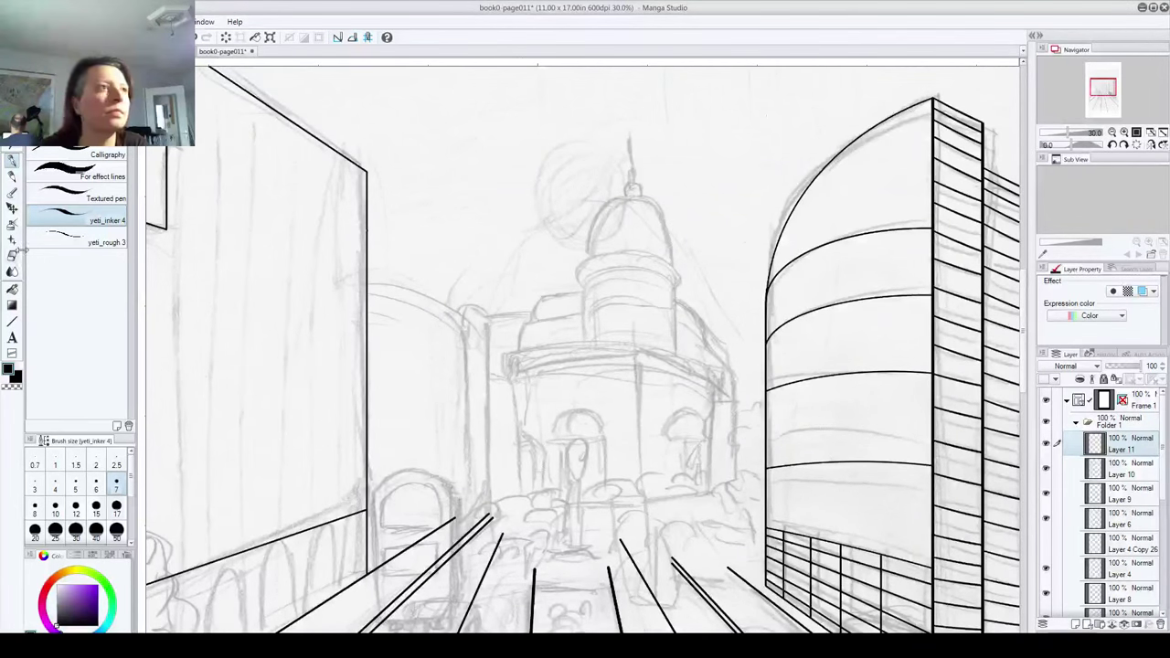
pyautogui.click(12, 322)
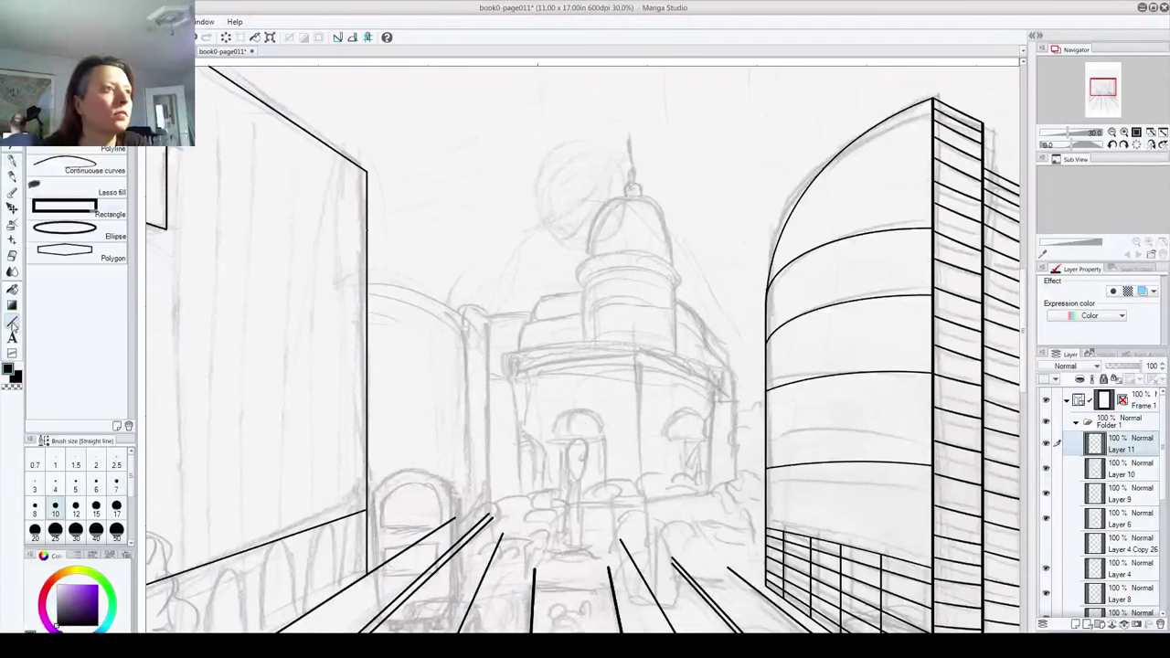
pyautogui.click(64, 228)
pyautogui.moveTo(314, 264); pyautogui.dragTo(405, 373)
pyautogui.press('k')
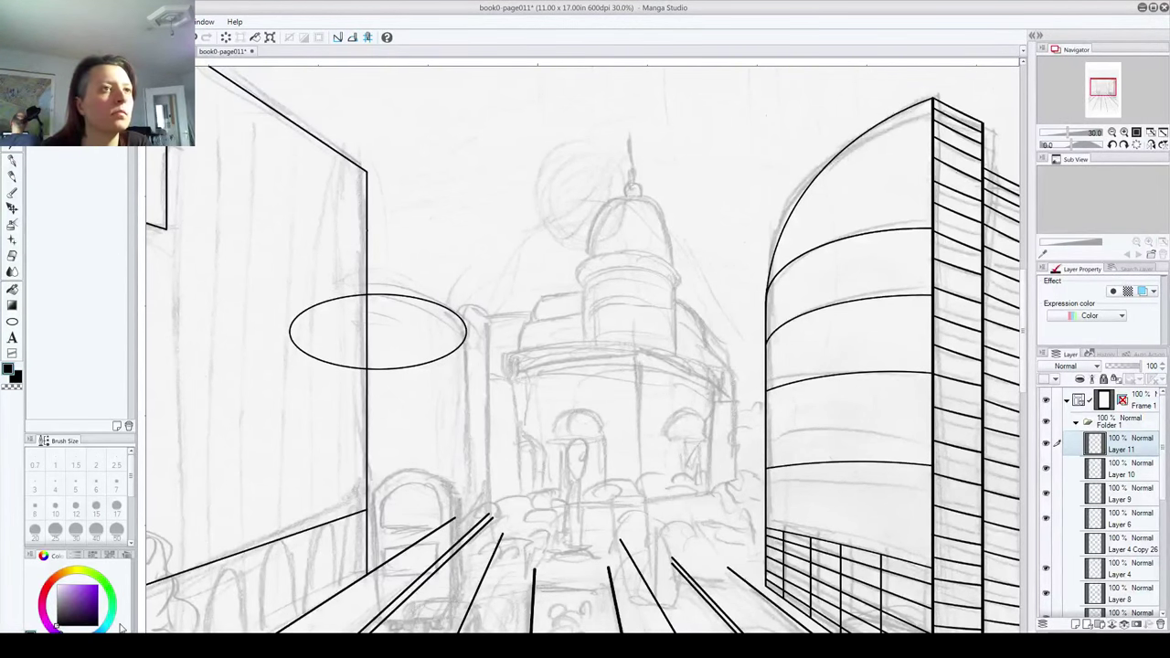
pyautogui.moveTo(336, 300)
pyautogui.mouseDown()
pyautogui.moveTo(339, 291)
pyautogui.moveTo(359, 303)
pyautogui.mouseUp()
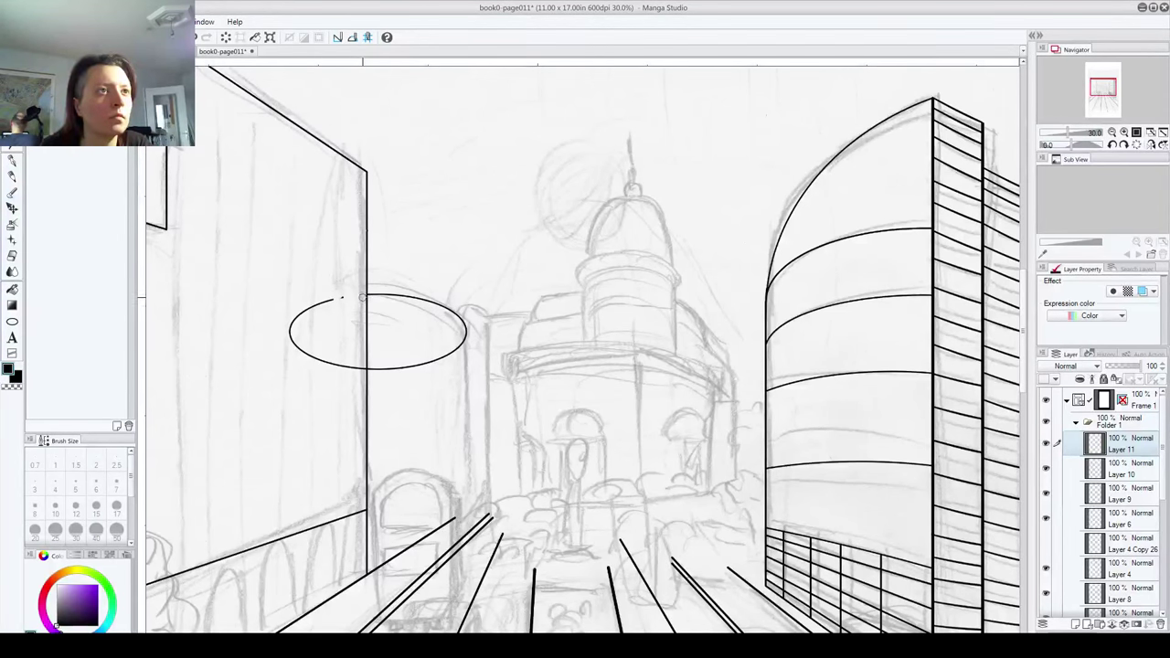
pyautogui.moveTo(362, 297)
pyautogui.mouseDown()
pyautogui.moveTo(306, 311)
pyautogui.moveTo(383, 372)
pyautogui.moveTo(451, 362)
pyautogui.moveTo(423, 361)
pyautogui.mouseUp()
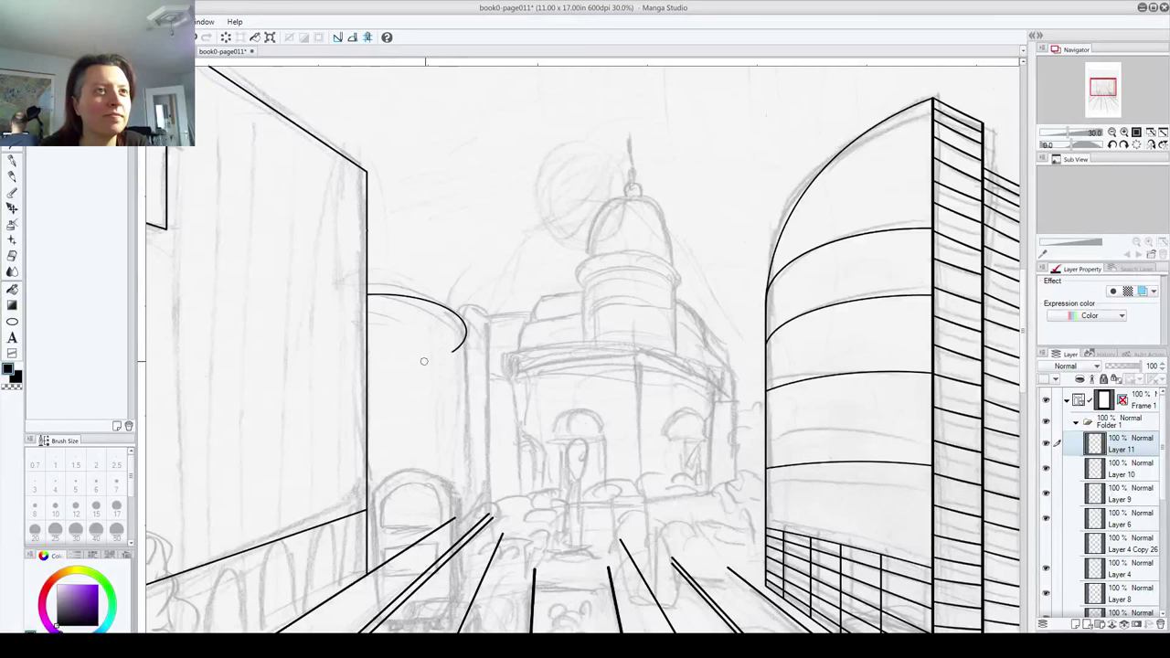
# Step: On another new layer, draw a vertical straight line down the round building's outer side to the street lines
pyautogui.click(1075, 624)
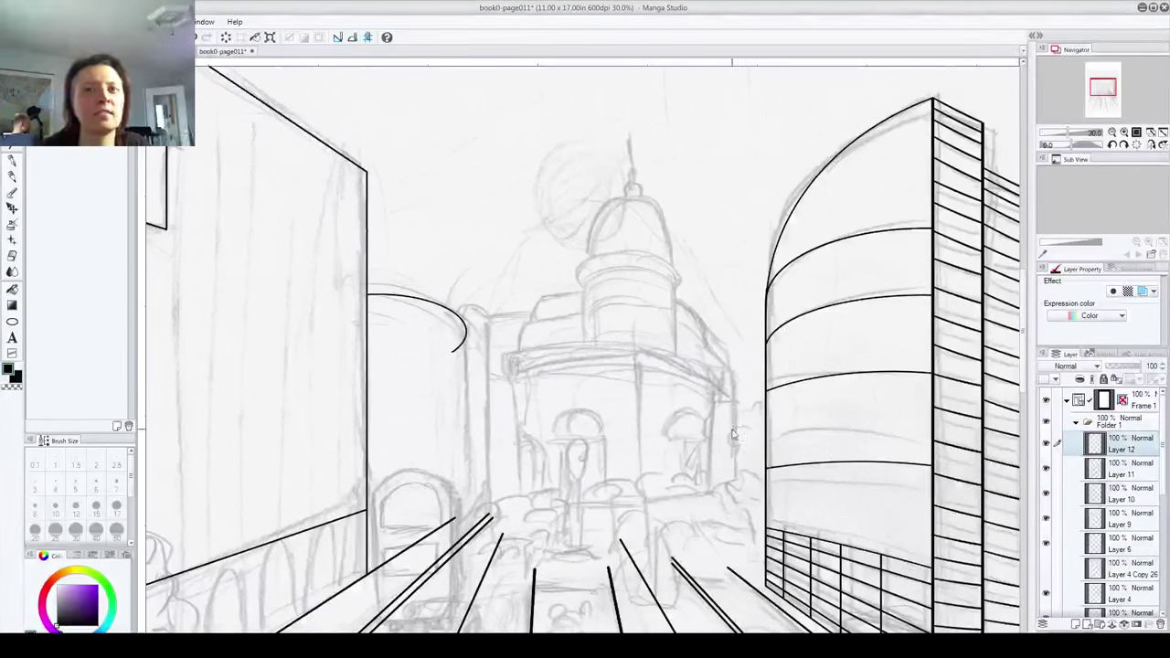
pyautogui.click(12, 322)
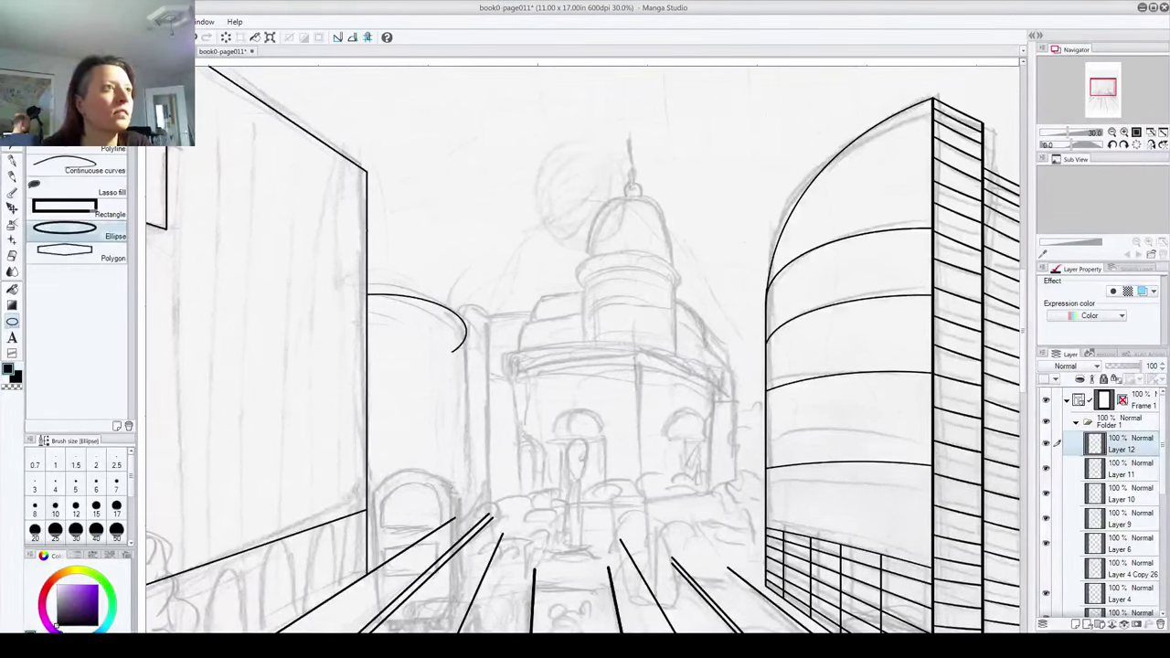
pyautogui.click(77, 100)
pyautogui.moveTo(464, 300)
pyautogui.mouseDown()
pyautogui.moveTo(466, 516)
pyautogui.moveTo(478, 527)
pyautogui.mouseUp()
pyautogui.press('space')
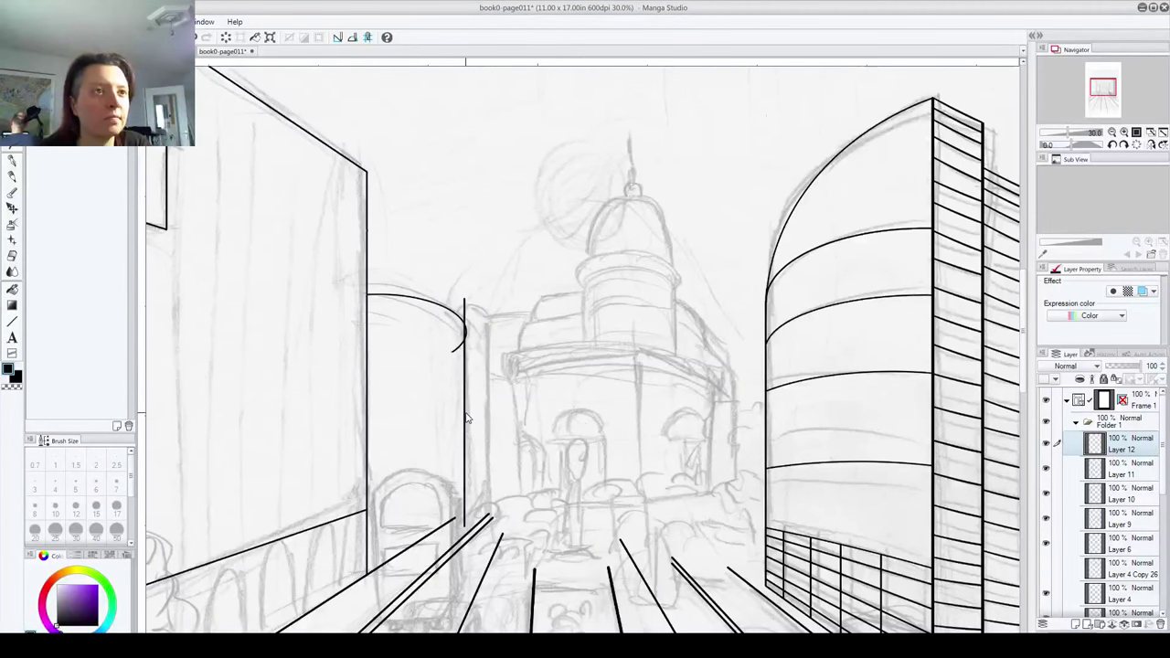
# Step: Nudge the vertical line right to meet the arc's outermost point and erase its overshoot above the arc
pyautogui.press('Right')
pyautogui.press('Right')
pyautogui.press('Right')
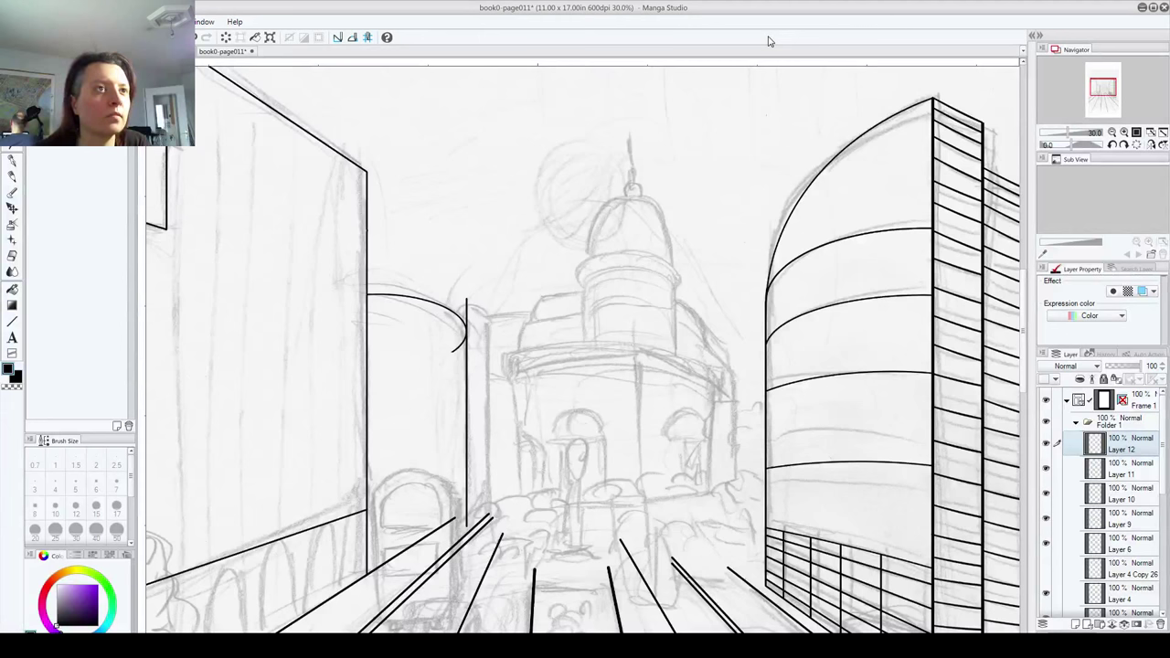
pyautogui.scroll(4, 509, 274)
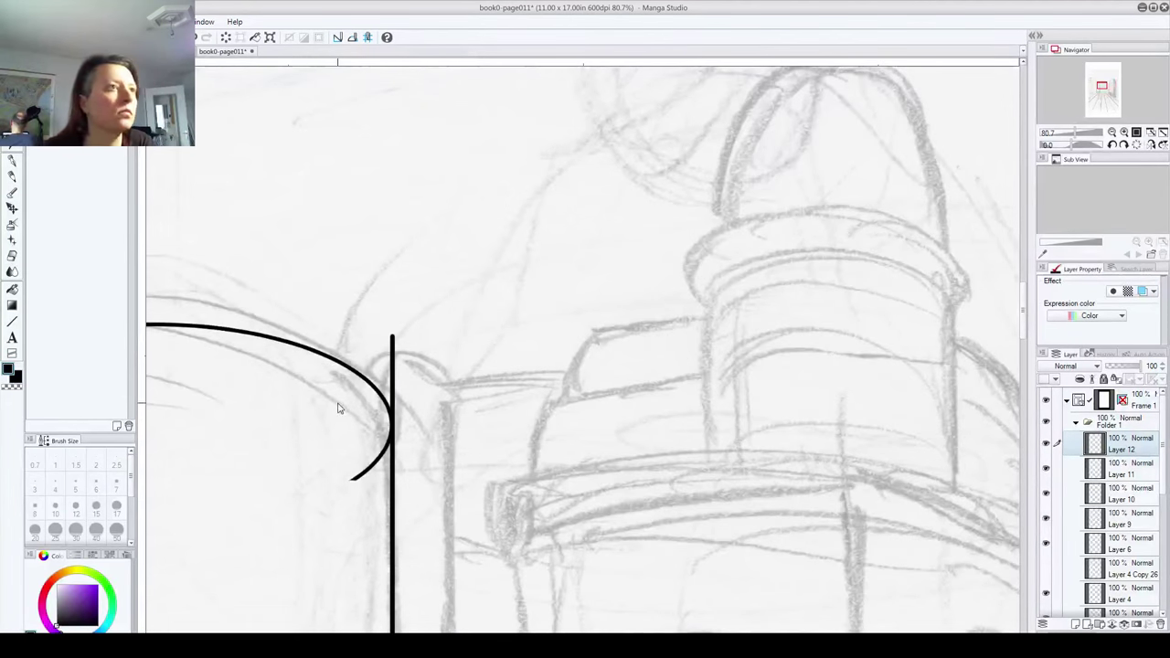
pyautogui.moveTo(413, 333)
pyautogui.mouseDown()
pyautogui.moveTo(390, 399)
pyautogui.moveTo(391, 382)
pyautogui.moveTo(402, 426)
pyautogui.mouseUp()
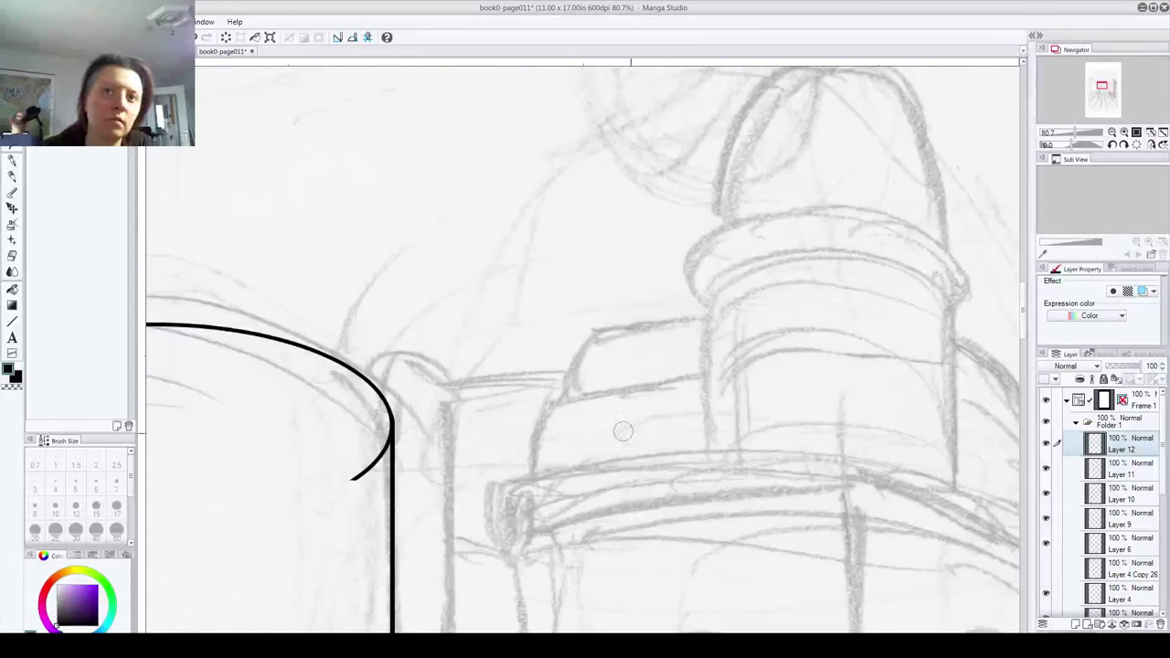
# Step: On the arc's layer, erase the arc's tail that curls back inside the round building's vertical edge, and reselect Layer 12
pyautogui.click(1133, 468)
pyautogui.moveTo(342, 481)
pyautogui.mouseDown()
pyautogui.moveTo(370, 448)
pyautogui.moveTo(384, 462)
pyautogui.mouseUp()
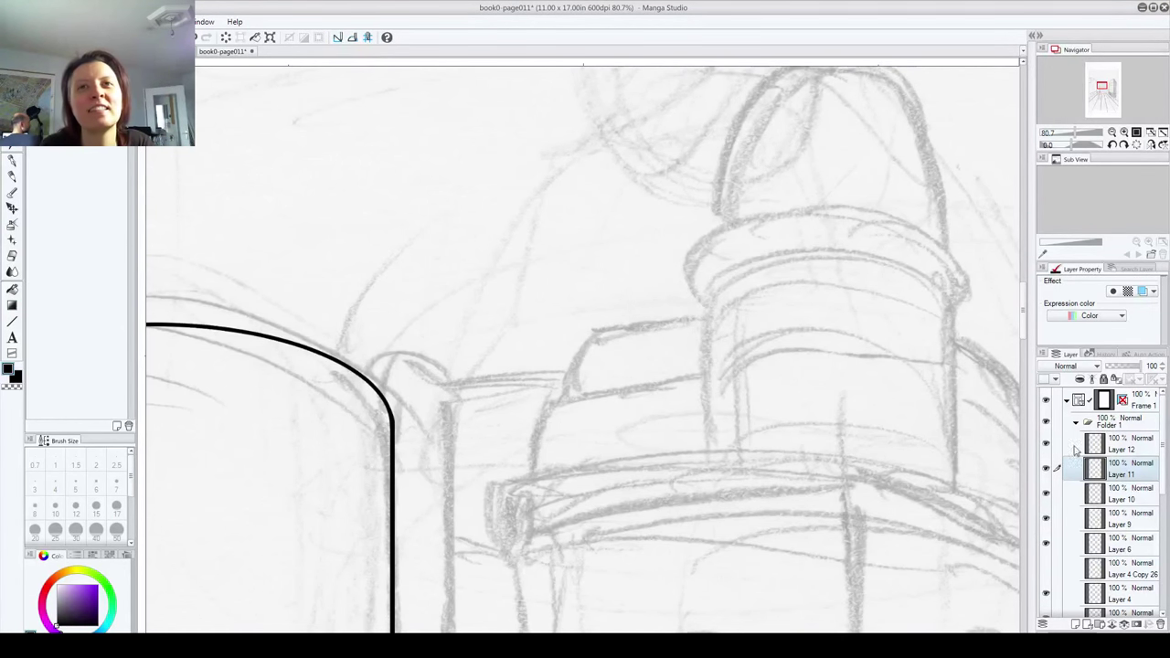
pyautogui.click(1123, 446)
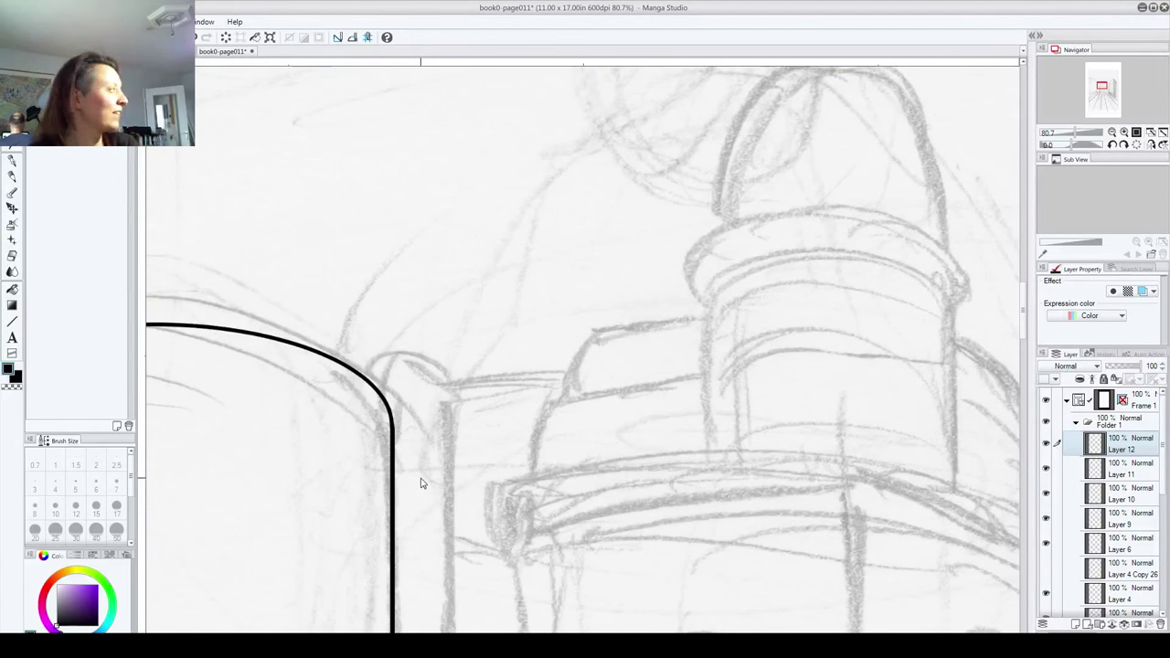
pyautogui.scroll(-3, 682, 305)
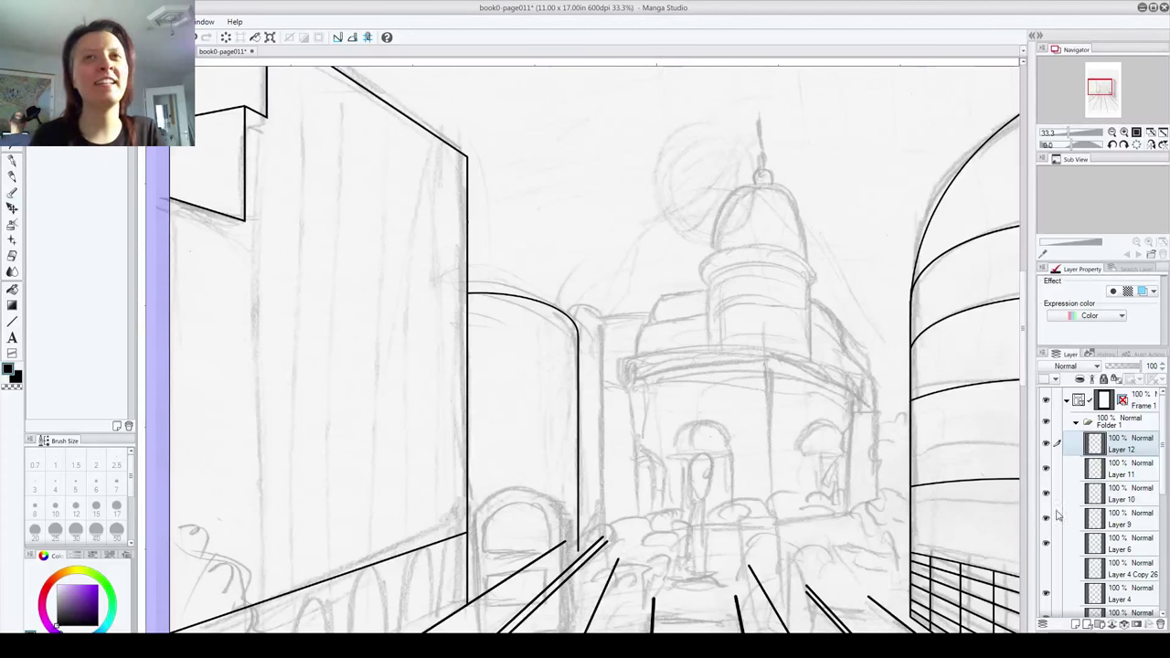
# Step: Duplicate Layer 11 with the round building's top arc and move the copy straight down as a second, parallel band line
pyautogui.click(1047, 470)
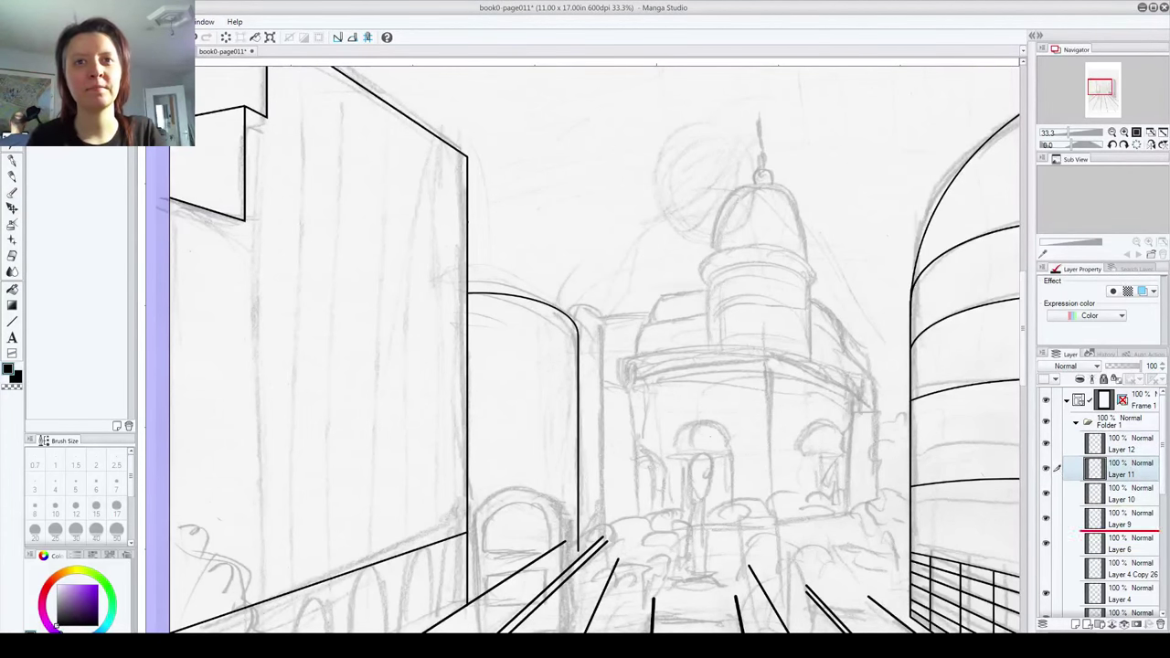
pyautogui.scroll(-1, 1125, 511)
pyautogui.click(1086, 625)
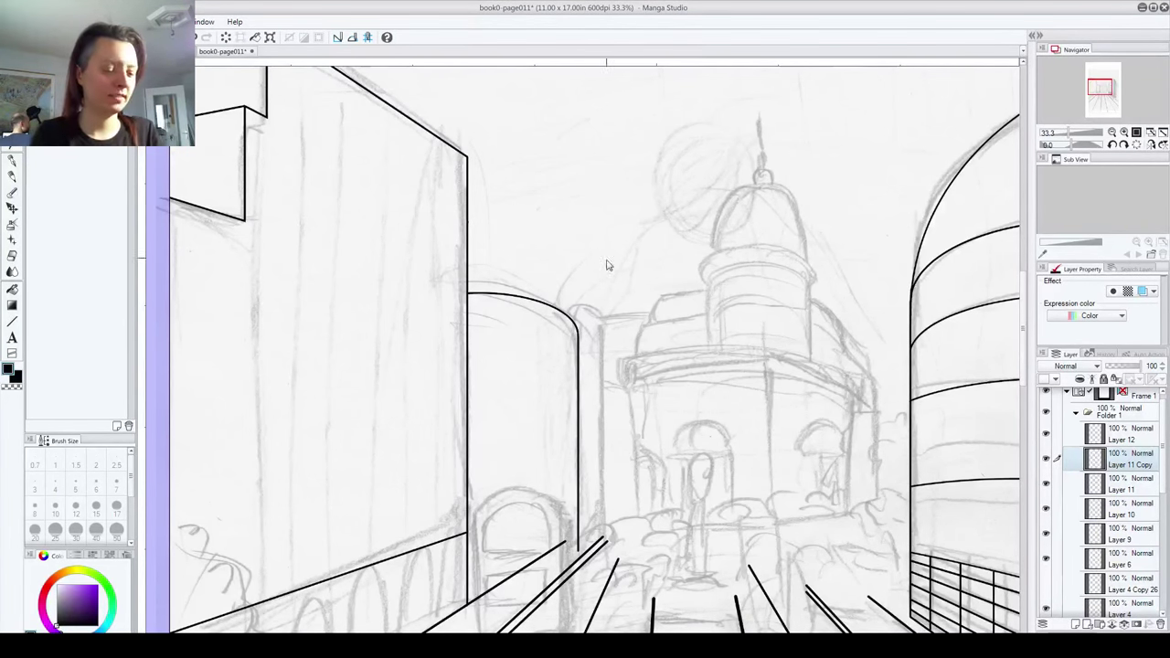
pyautogui.moveTo(548, 305); pyautogui.dragTo(549, 346)
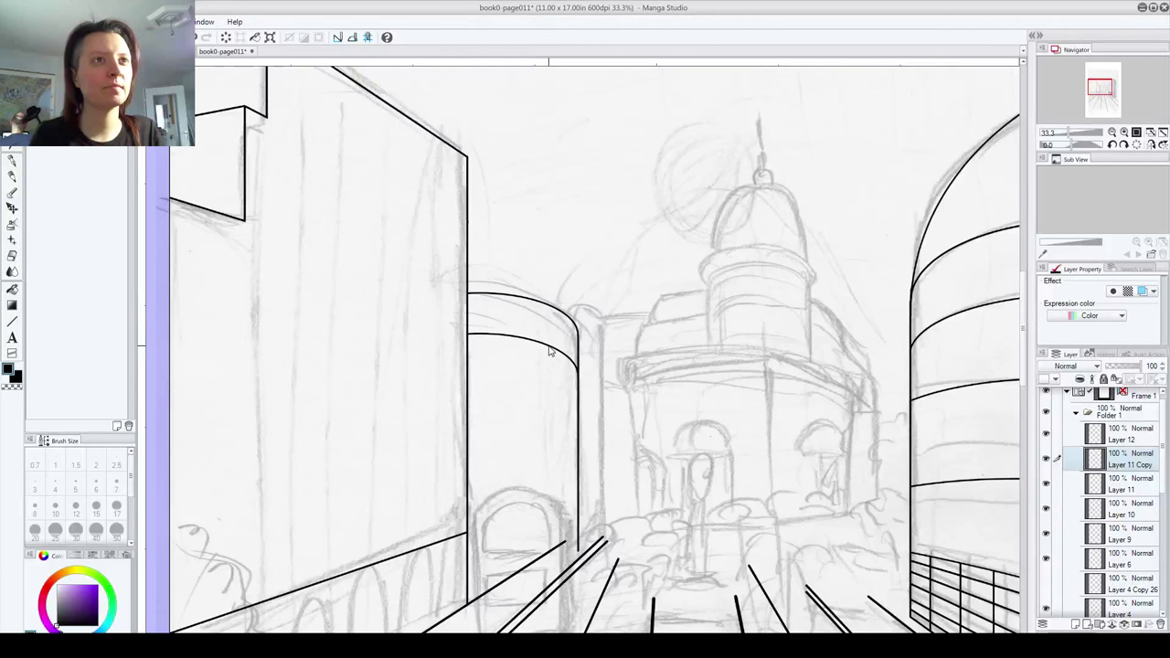
# Step: Try a third band line from another copy of the arc, moved down and rotated slightly, and undo its placement
pyautogui.moveTo(1136, 460); pyautogui.dragTo(1075, 623)
pyautogui.moveTo(550, 348); pyautogui.dragTo(556, 398)
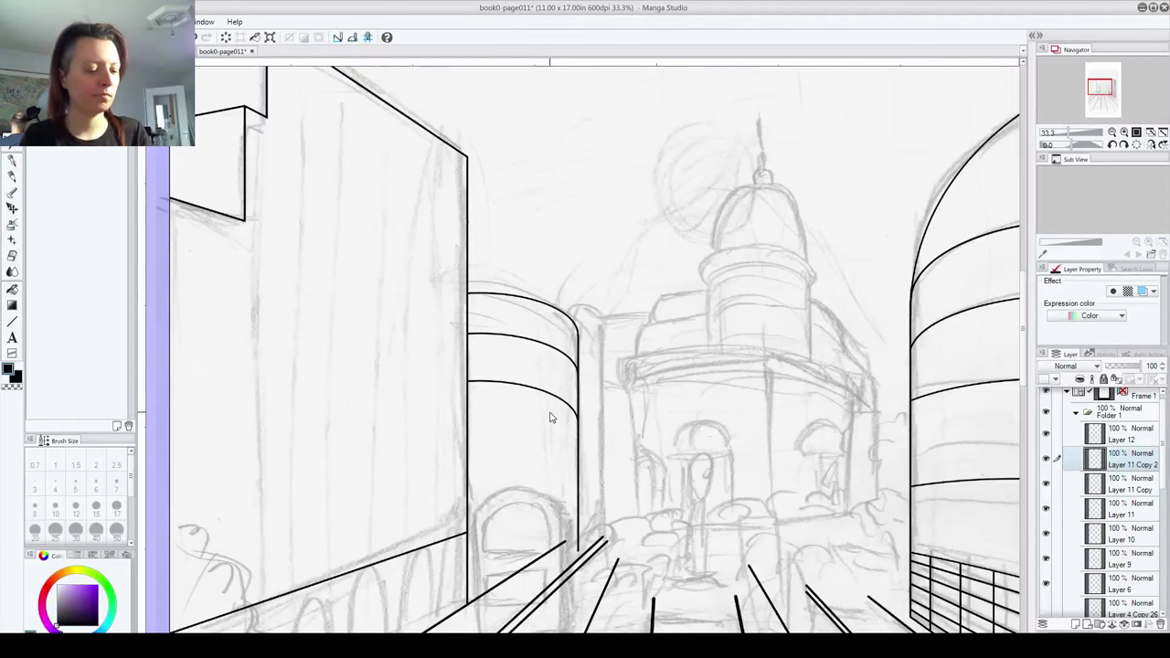
pyautogui.hotkey('ctrl', 't')
pyautogui.moveTo(436, 391); pyautogui.dragTo(434, 418)
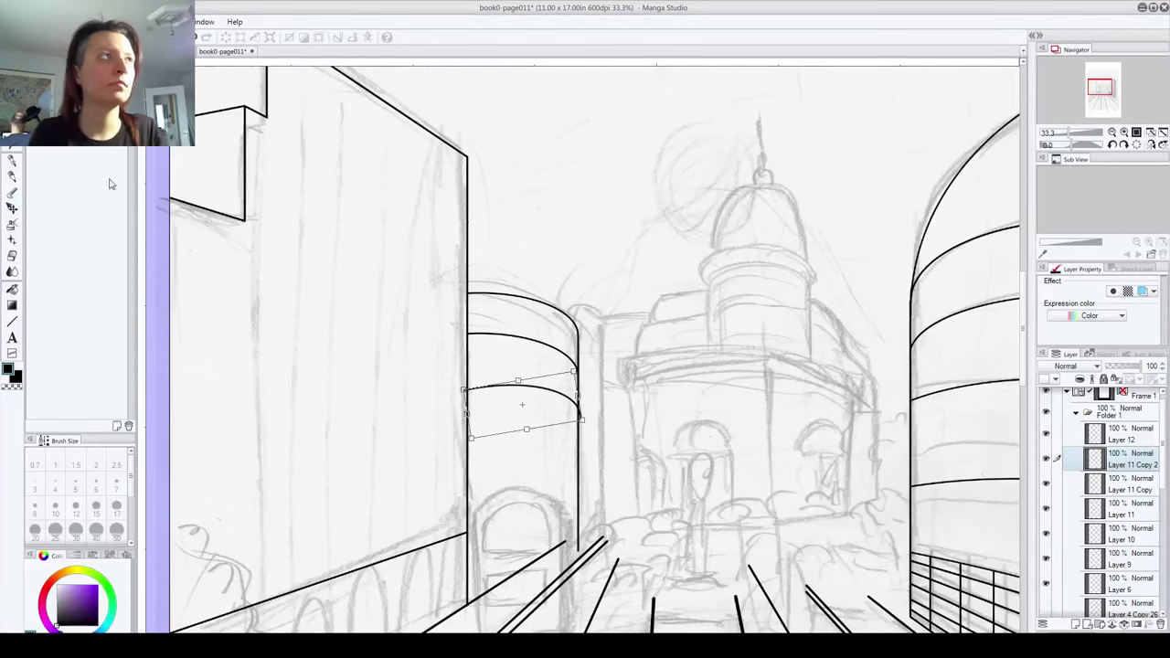
pyautogui.click(12, 112)
pyautogui.click(530, 248)
pyautogui.moveTo(1121, 461); pyautogui.dragTo(1077, 624)
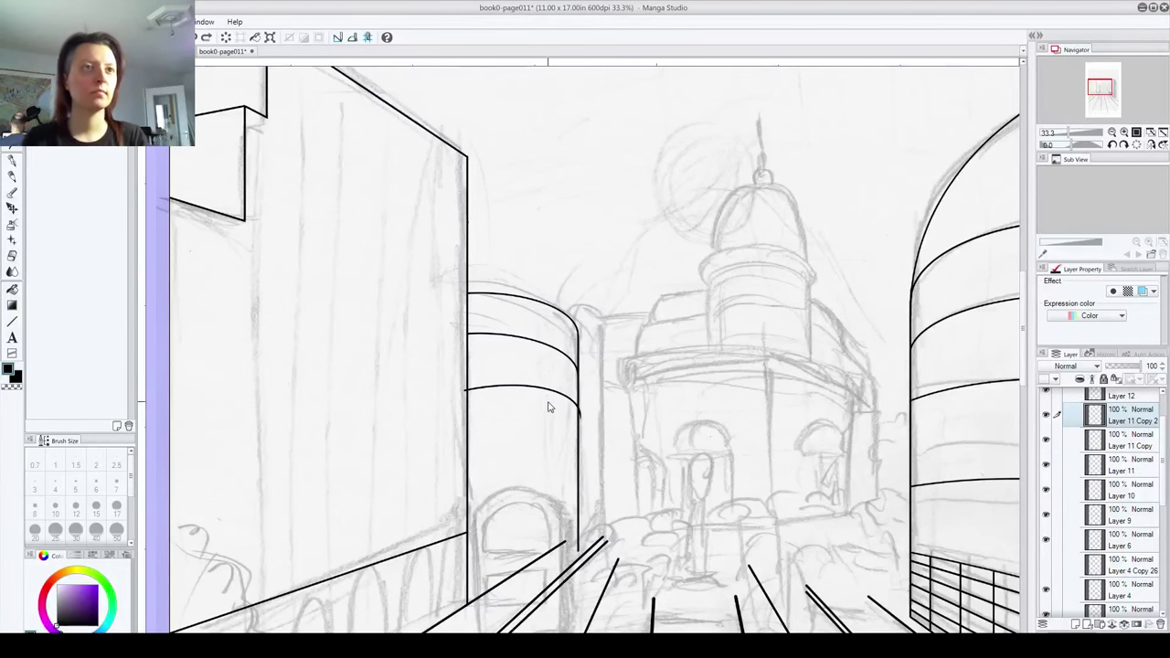
pyautogui.hotkey('ctrl', 'z')
pyautogui.hotkey('ctrl', 'z')
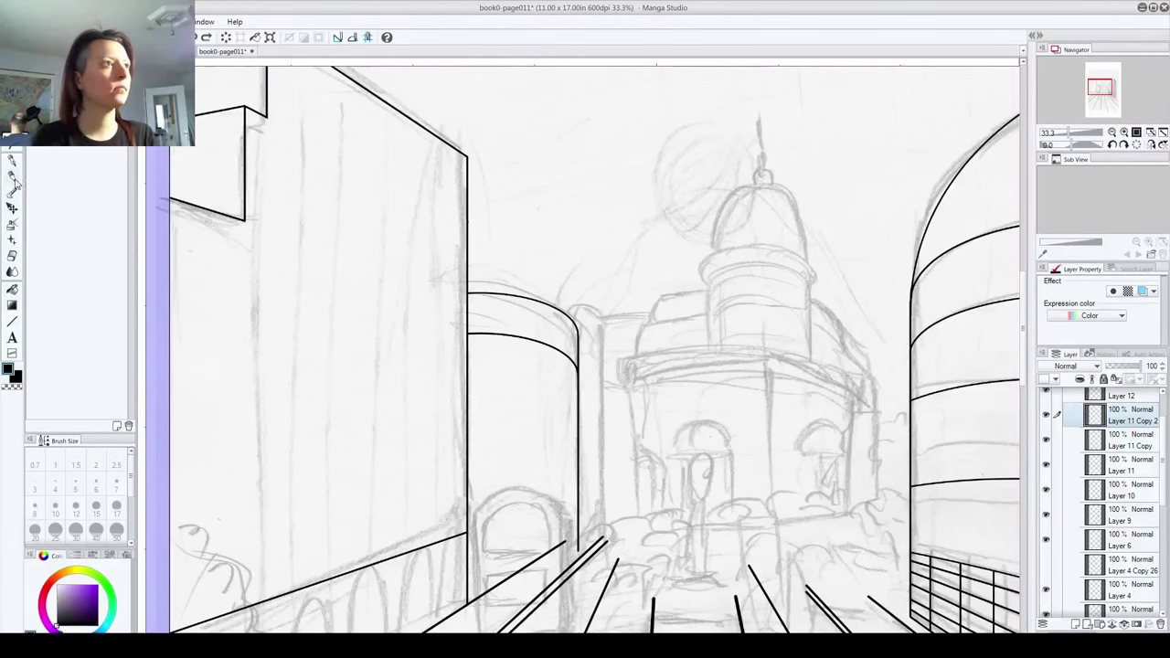
# Step: Choose the Ellipse tool and delete the unused second arc copy, Layer 11 Copy 2
pyautogui.click(12, 327)
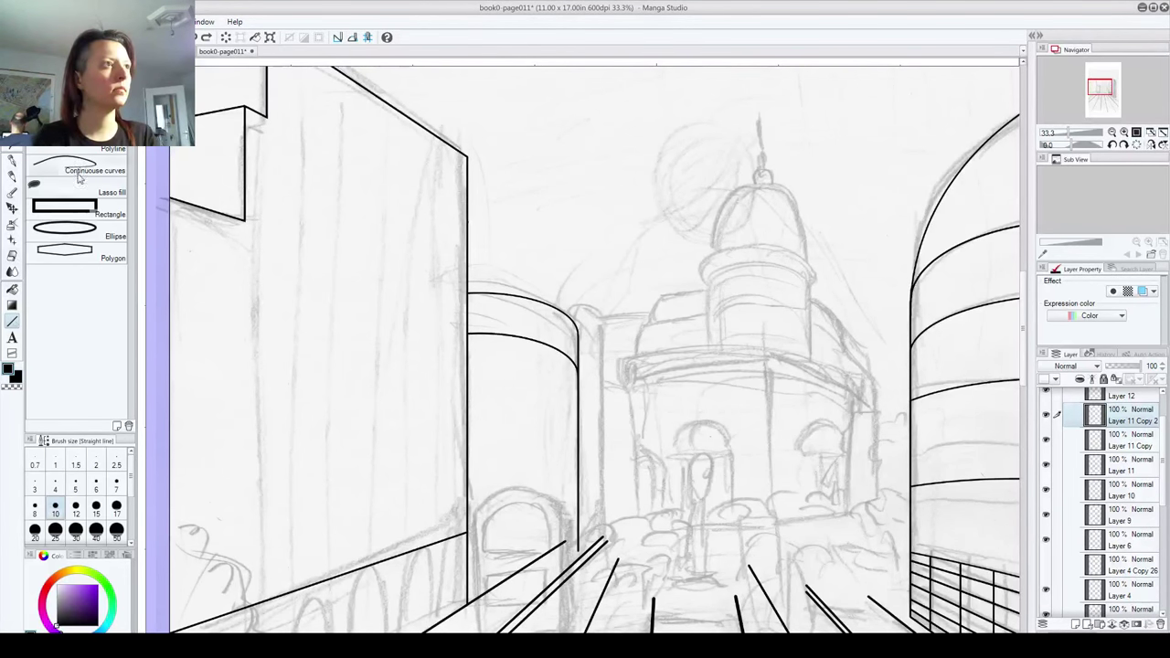
pyautogui.click(64, 229)
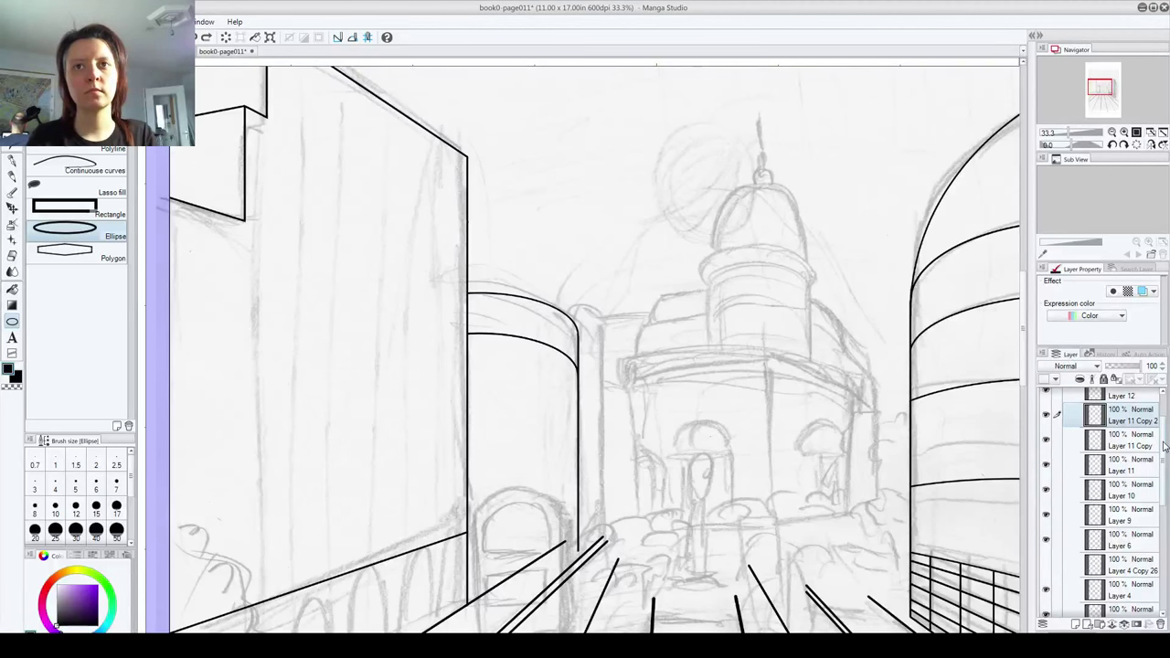
pyautogui.scroll(2, 1165, 445)
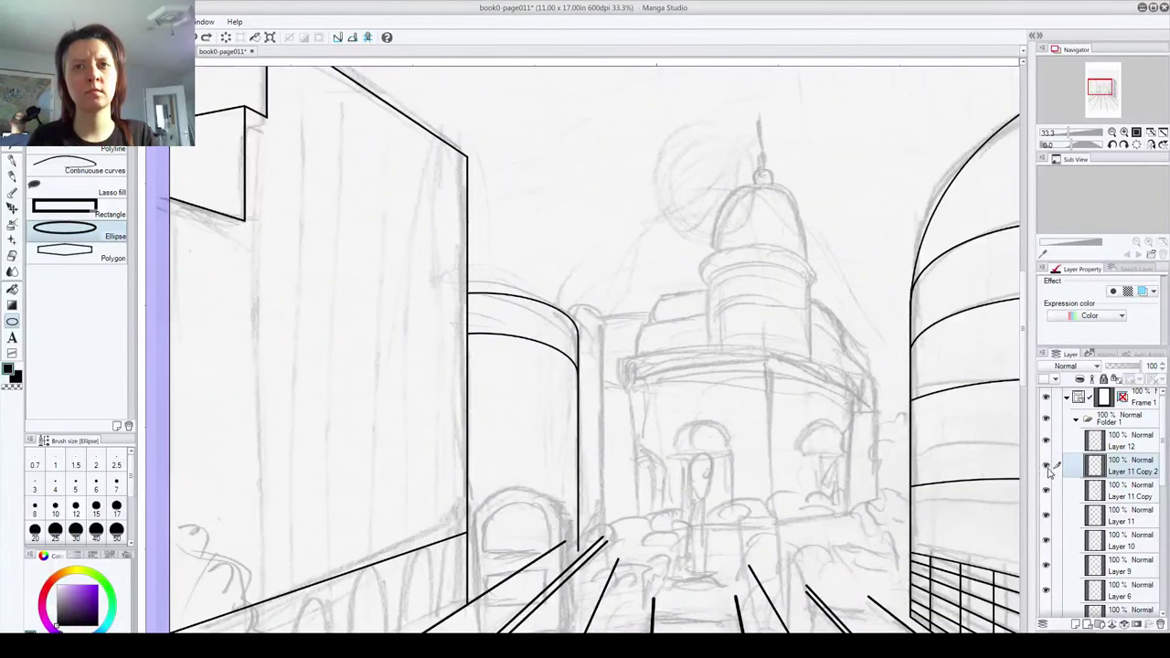
pyautogui.click(1045, 515)
pyautogui.click(1046, 515)
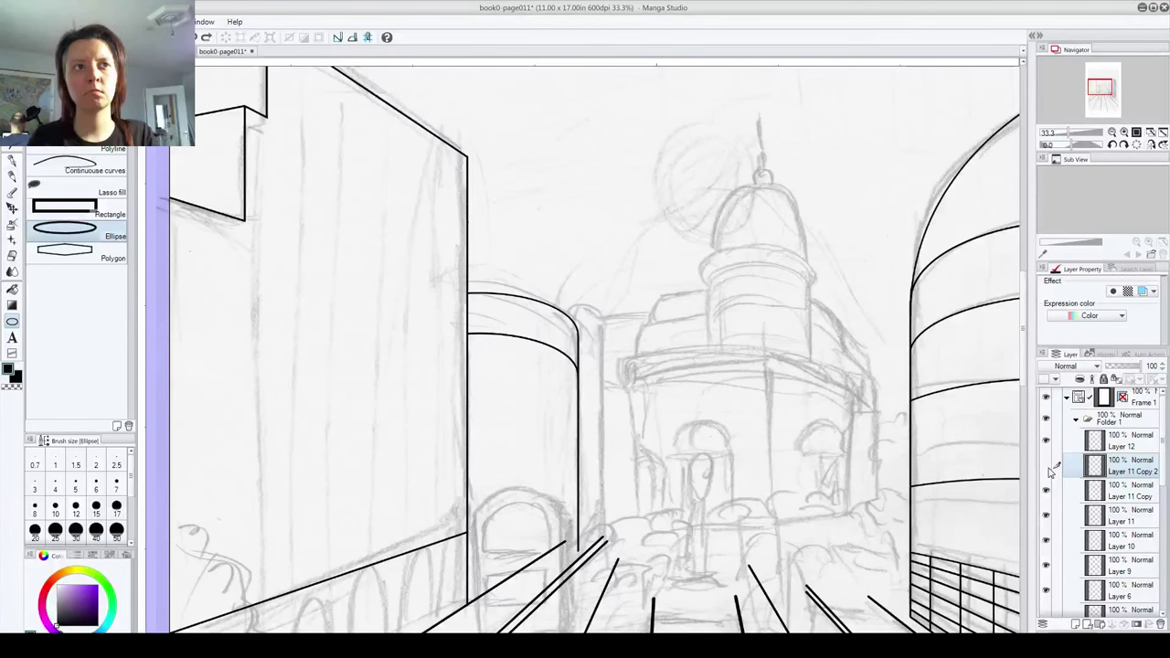
pyautogui.click(1160, 624)
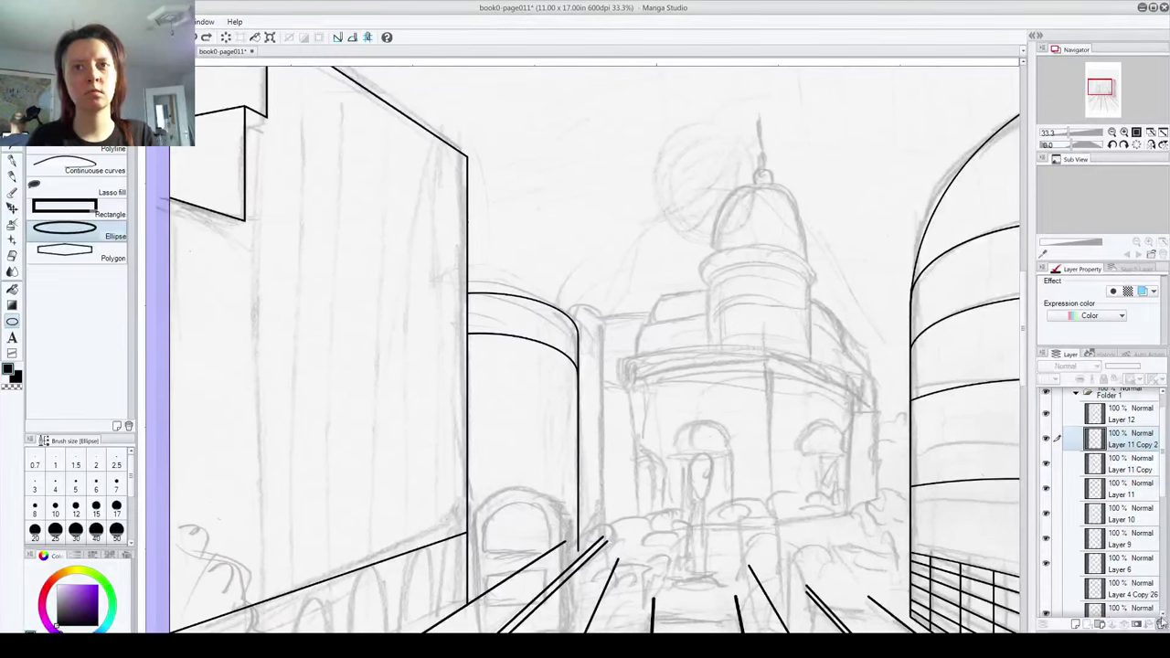
pyautogui.click(1047, 439)
pyautogui.click(1047, 439)
pyautogui.moveTo(1124, 445)
pyautogui.mouseDown()
pyautogui.moveTo(1124, 579)
pyautogui.moveTo(1123, 440)
pyautogui.mouseUp()
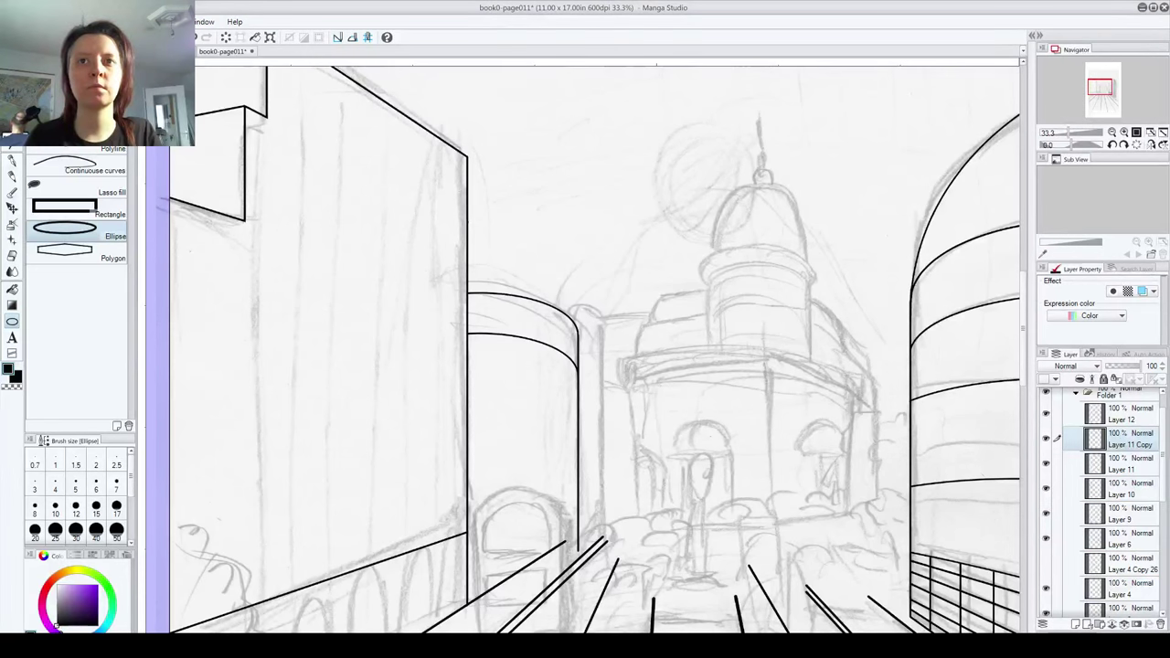
# Step: On a new layer, draw a flat ellipse across the round building below the second arc and erase all but its upper arc between the walls
pyautogui.click(1076, 625)
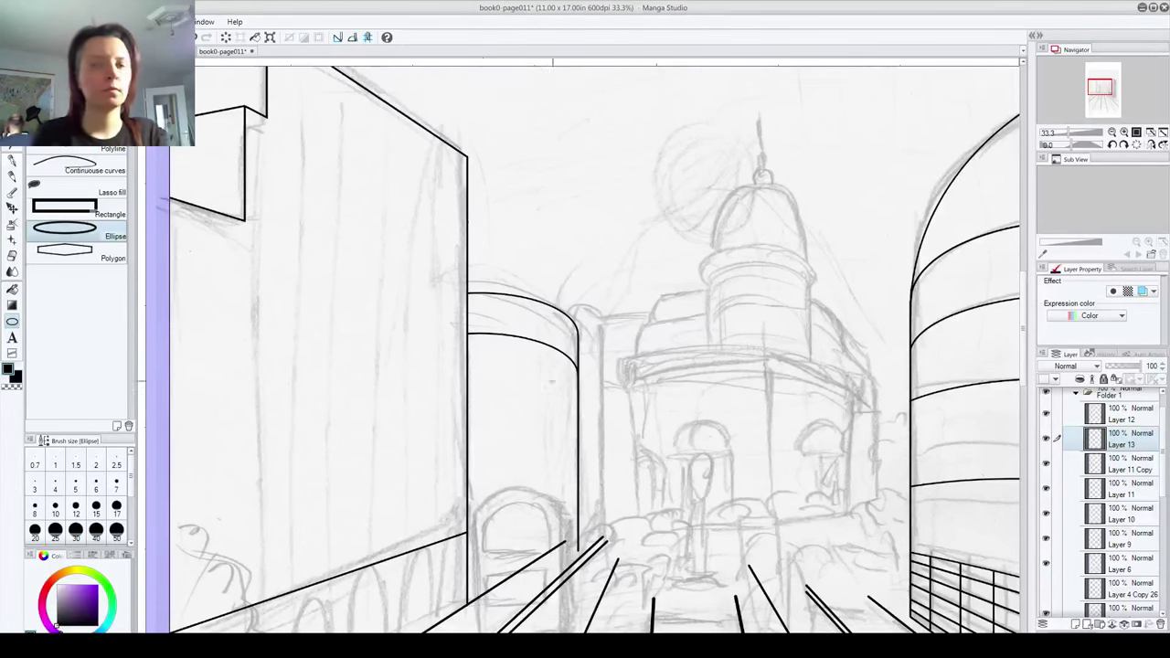
pyautogui.moveTo(452, 364)
pyautogui.mouseDown()
pyautogui.moveTo(583, 456)
pyautogui.moveTo(695, 432)
pyautogui.mouseUp()
pyautogui.press('p')
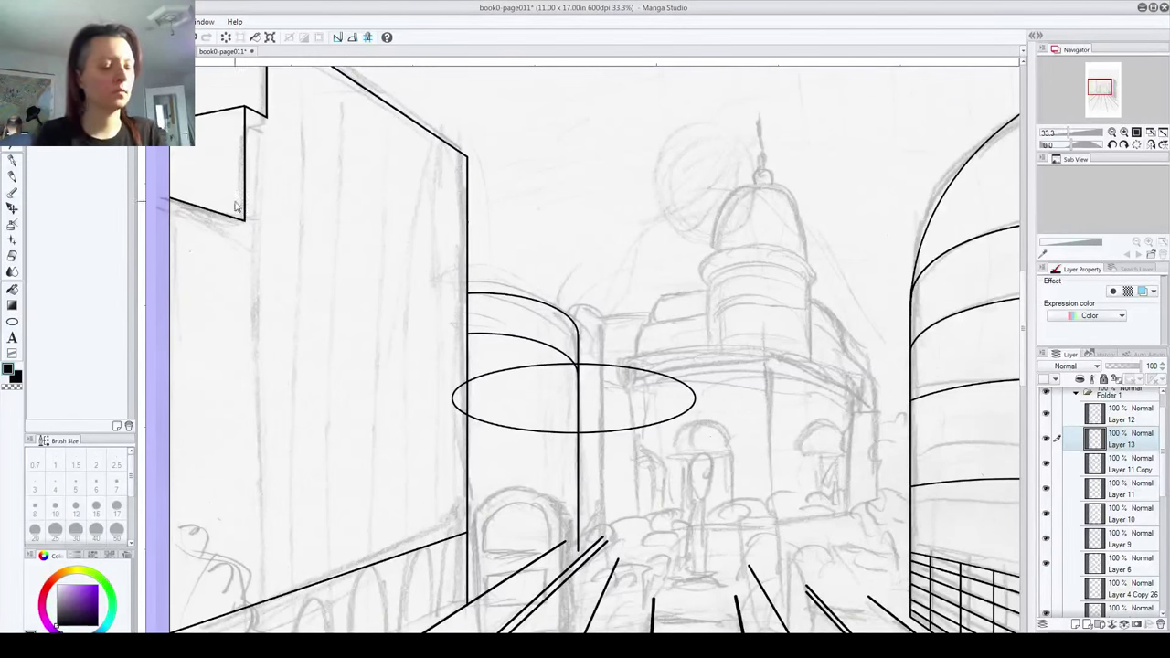
pyautogui.hotkey('ctrl', 't')
pyautogui.moveTo(513, 430); pyautogui.dragTo(425, 458)
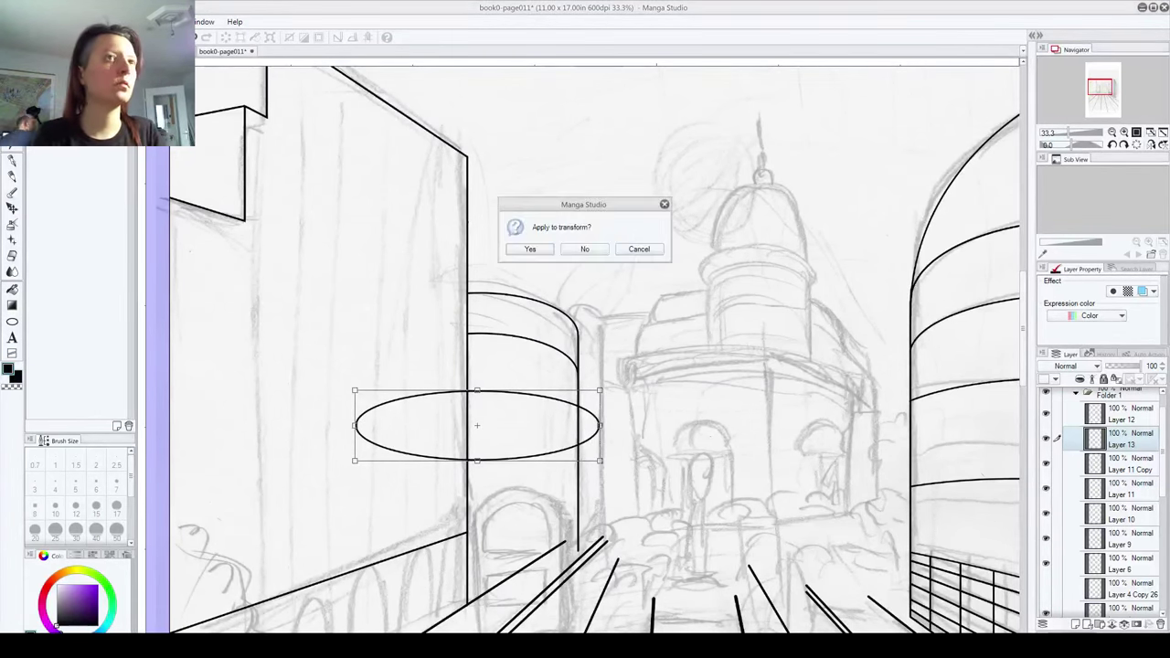
pyautogui.click(530, 249)
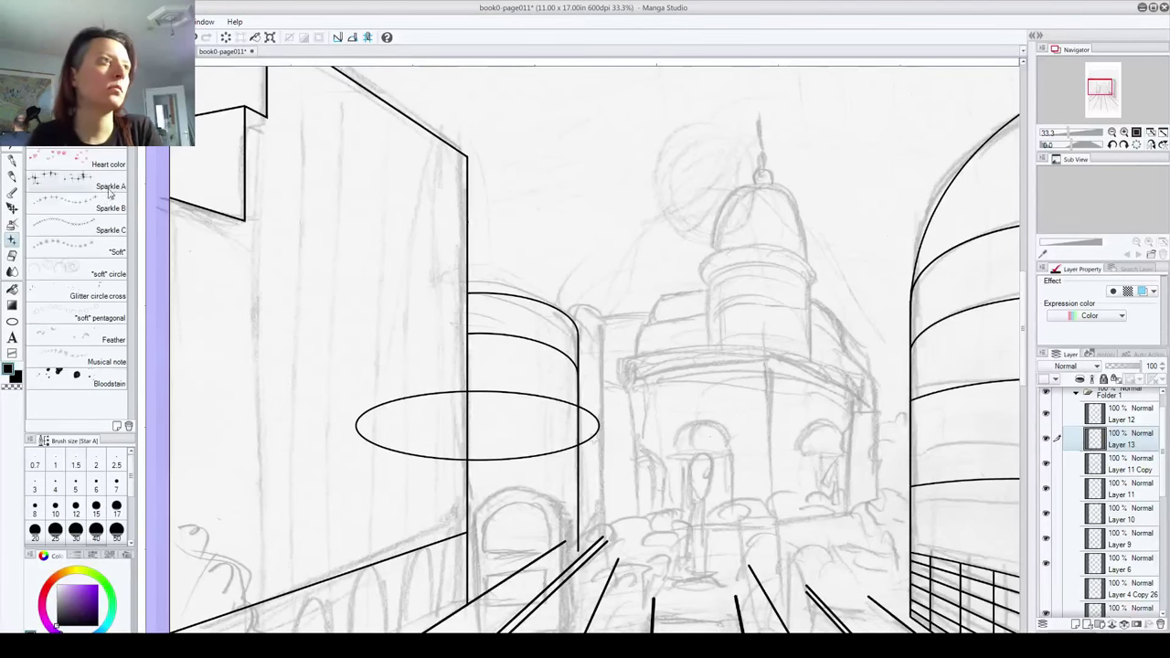
pyautogui.click(11, 255)
pyautogui.moveTo(446, 399)
pyautogui.mouseDown()
pyautogui.moveTo(460, 382)
pyautogui.moveTo(461, 395)
pyautogui.moveTo(365, 414)
pyautogui.moveTo(364, 439)
pyautogui.moveTo(413, 457)
pyautogui.moveTo(517, 459)
pyautogui.moveTo(578, 444)
pyautogui.moveTo(595, 426)
pyautogui.moveTo(582, 400)
pyautogui.mouseUp()
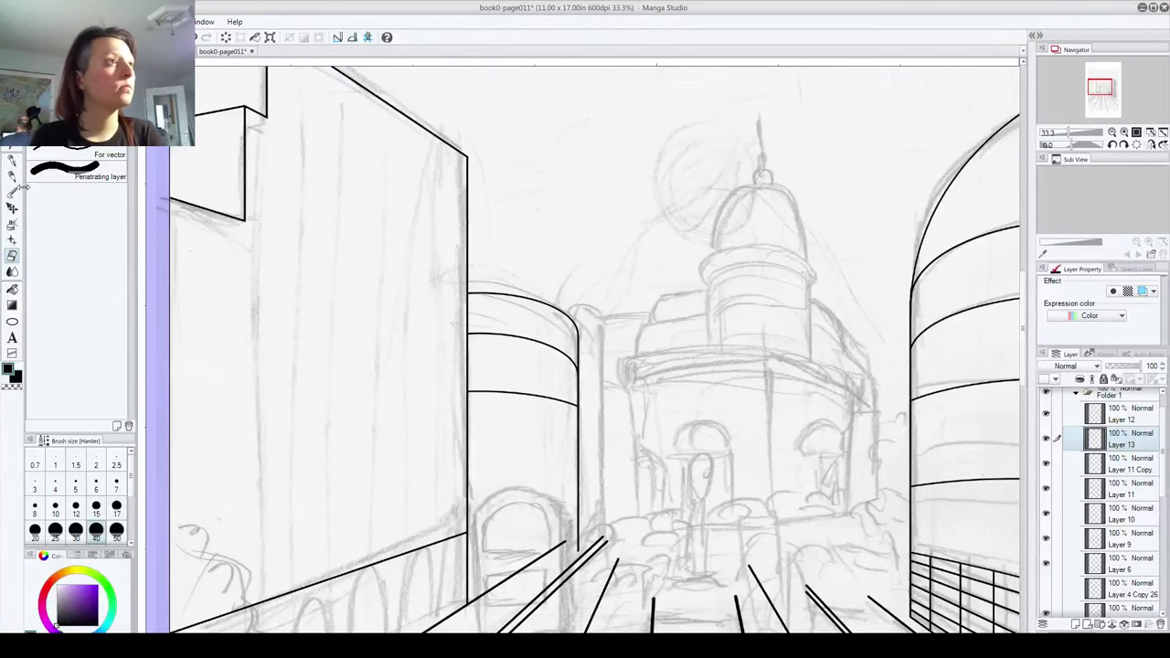
# Step: On another new layer, add a wider, flatter ellipse just above the sketched archway and keep only its upper arc as the fourth band line
pyautogui.click(11, 321)
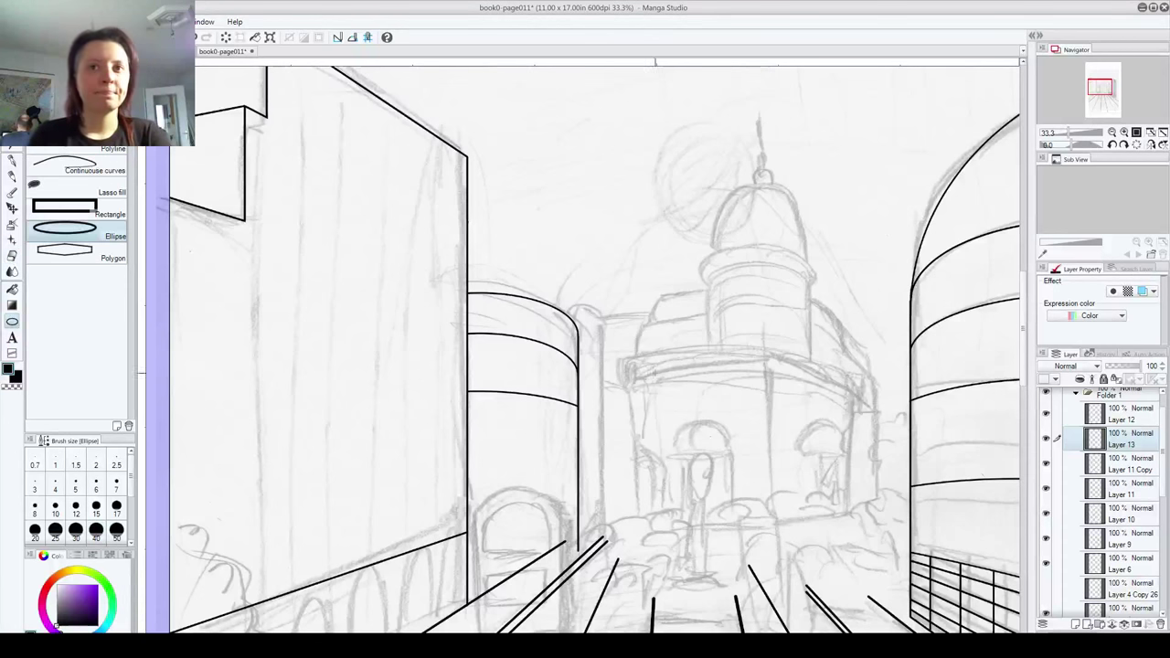
pyautogui.click(1075, 624)
pyautogui.moveTo(455, 440); pyautogui.dragTo(826, 510)
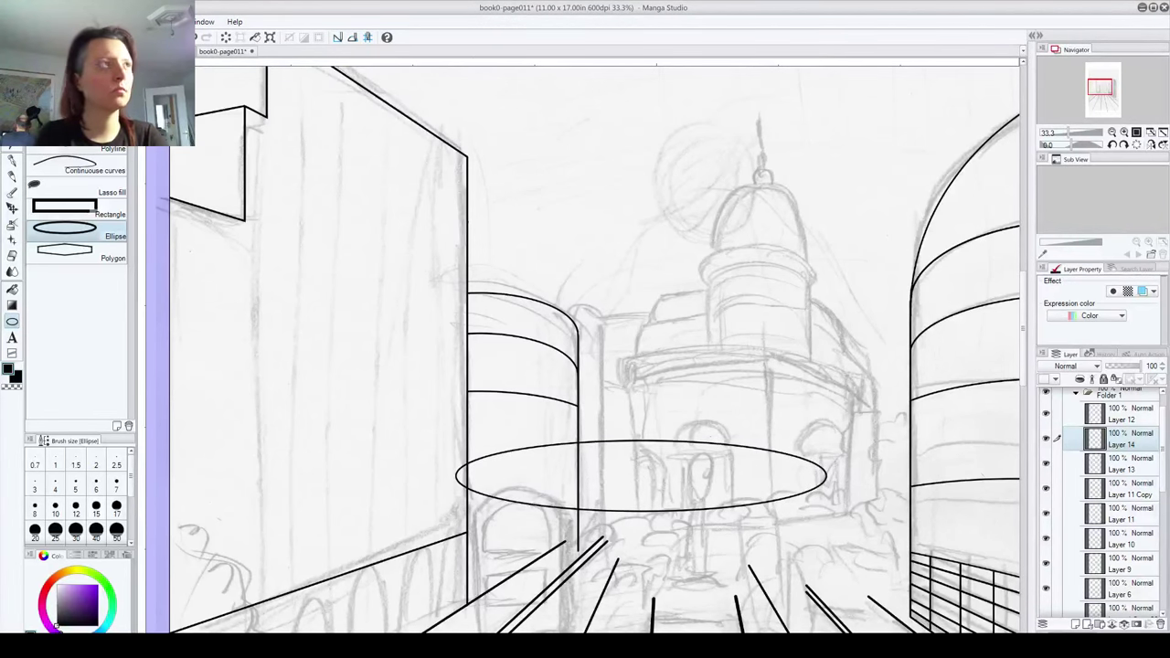
pyautogui.moveTo(546, 509); pyautogui.dragTo(373, 523)
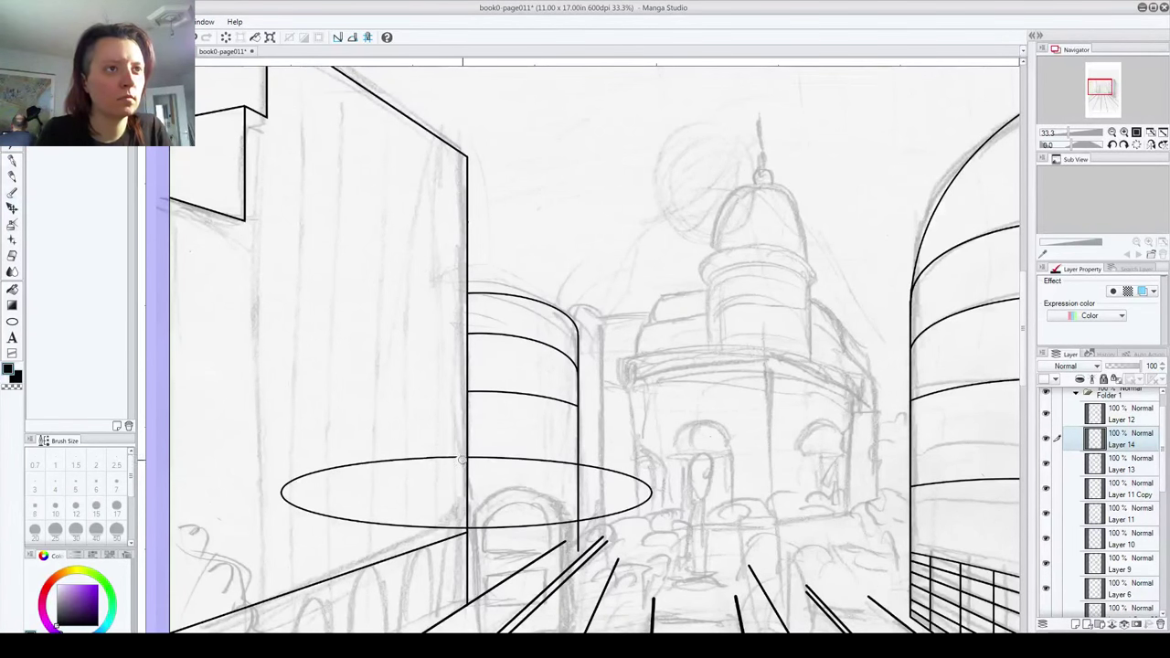
pyautogui.moveTo(461, 455)
pyautogui.mouseDown()
pyautogui.moveTo(326, 463)
pyautogui.moveTo(293, 483)
pyautogui.moveTo(311, 467)
pyautogui.moveTo(275, 496)
pyautogui.moveTo(350, 519)
pyautogui.moveTo(474, 526)
pyautogui.moveTo(550, 524)
pyautogui.moveTo(654, 496)
pyautogui.moveTo(636, 474)
pyautogui.moveTo(644, 484)
pyautogui.moveTo(606, 469)
pyautogui.mouseUp()
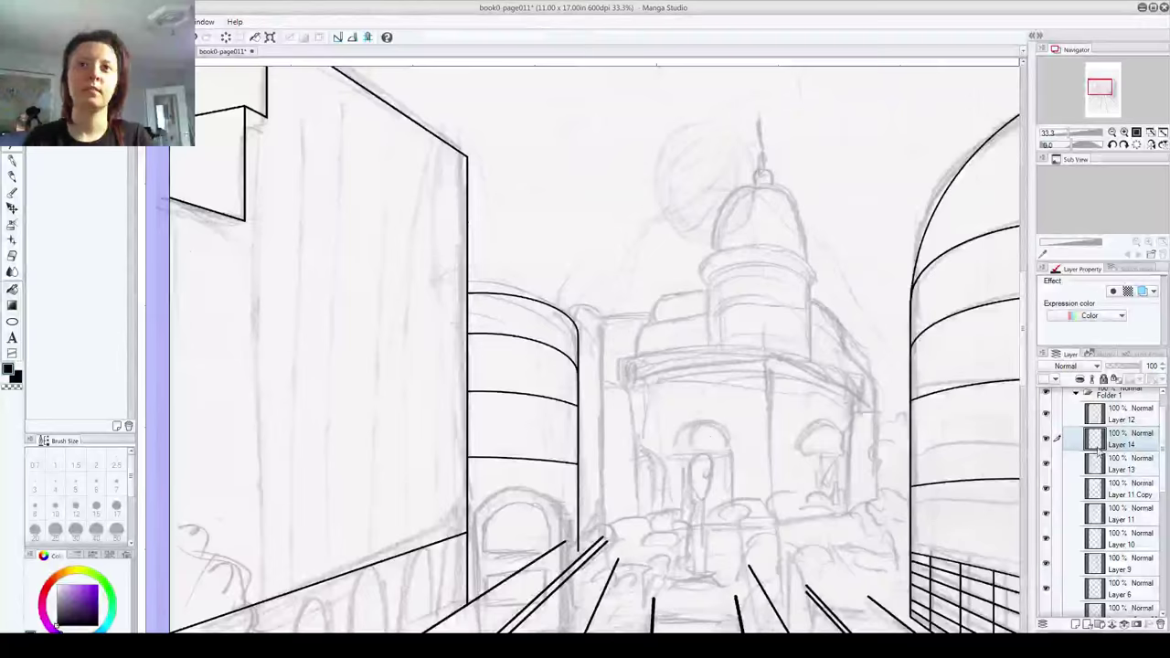
# Step: On a new layer, draw a wide ellipse over the street near the round building's base and shift it down and left
pyautogui.click(1076, 625)
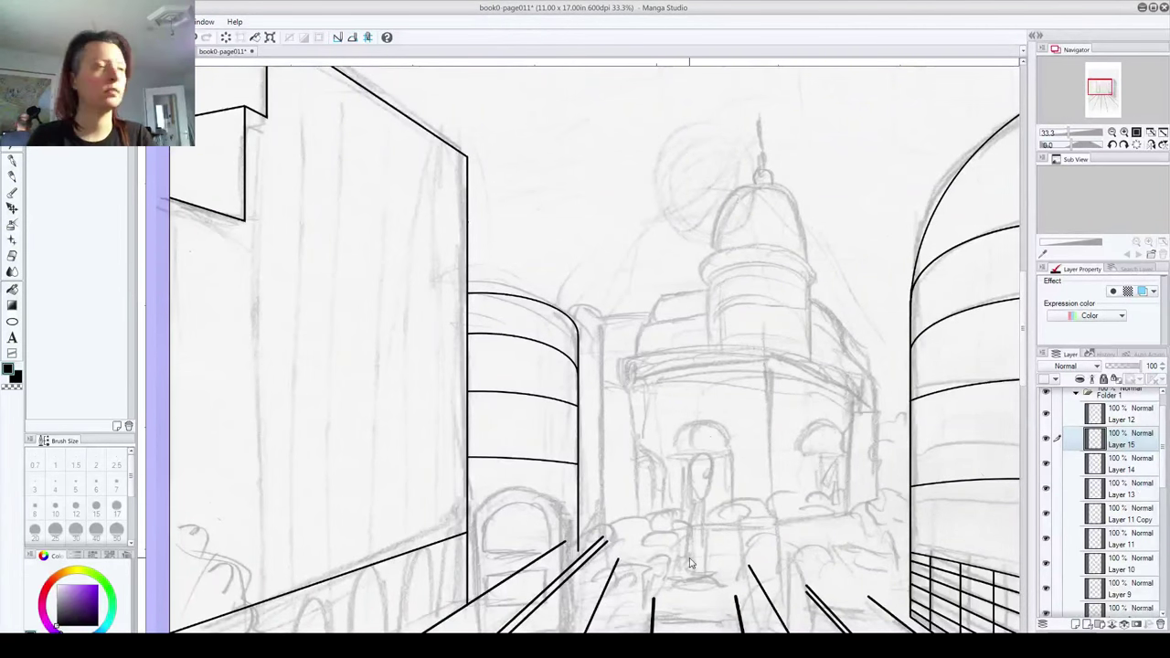
pyautogui.click(13, 323)
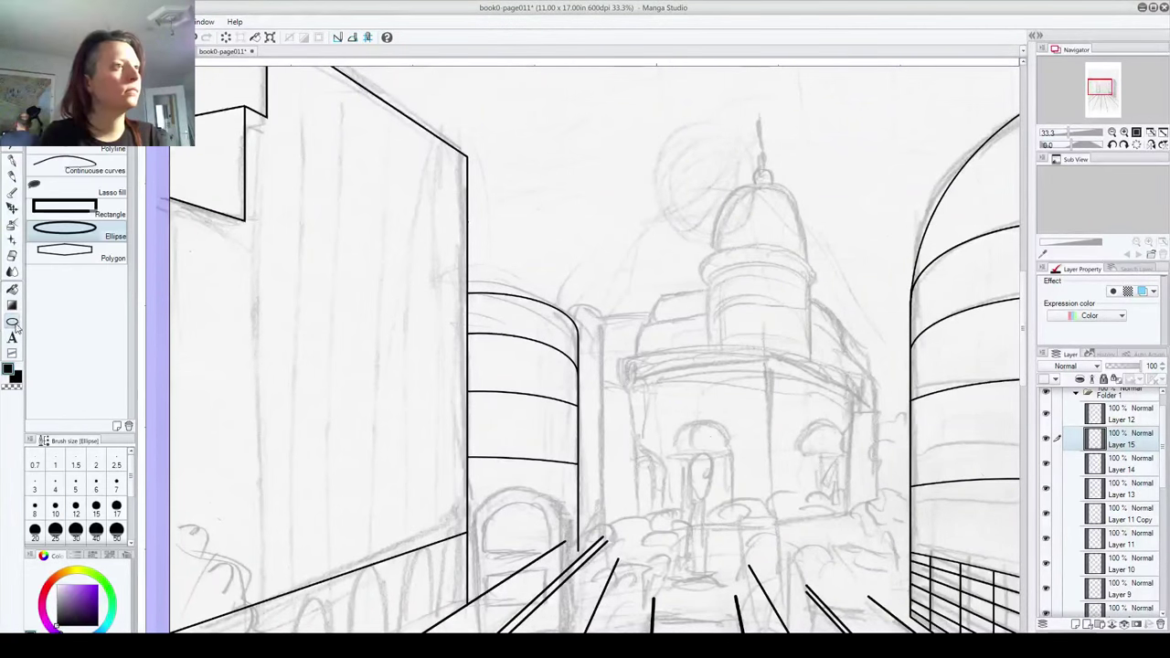
pyautogui.moveTo(440, 508); pyautogui.dragTo(828, 600)
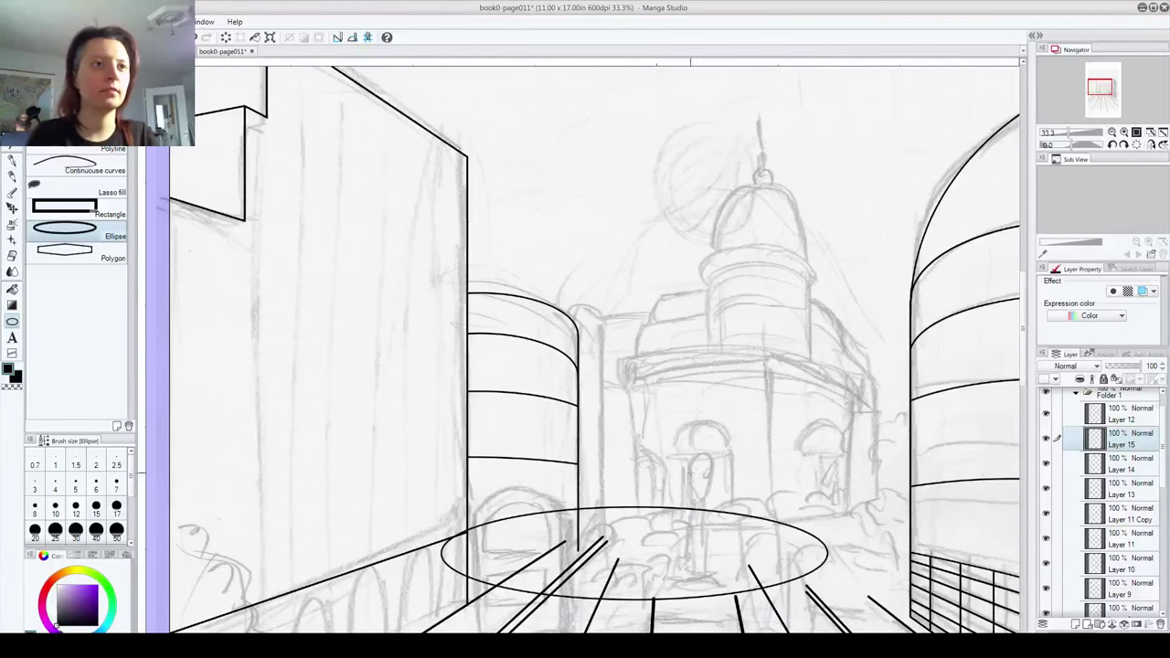
pyautogui.press('k')
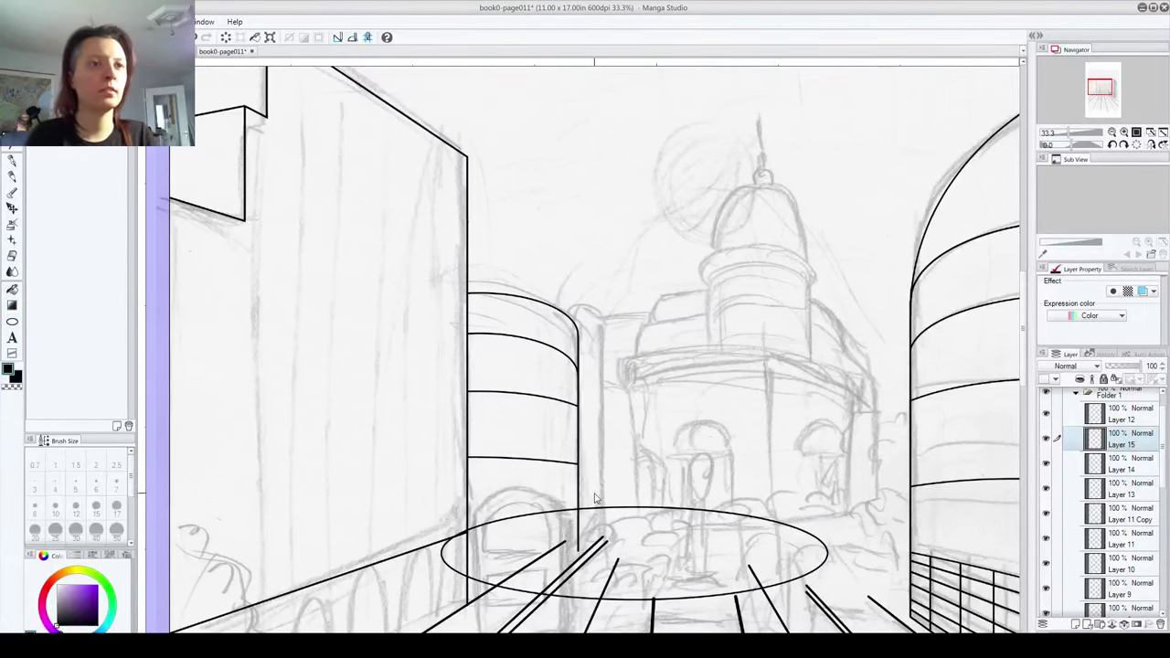
pyautogui.moveTo(605, 518); pyautogui.dragTo(569, 539)
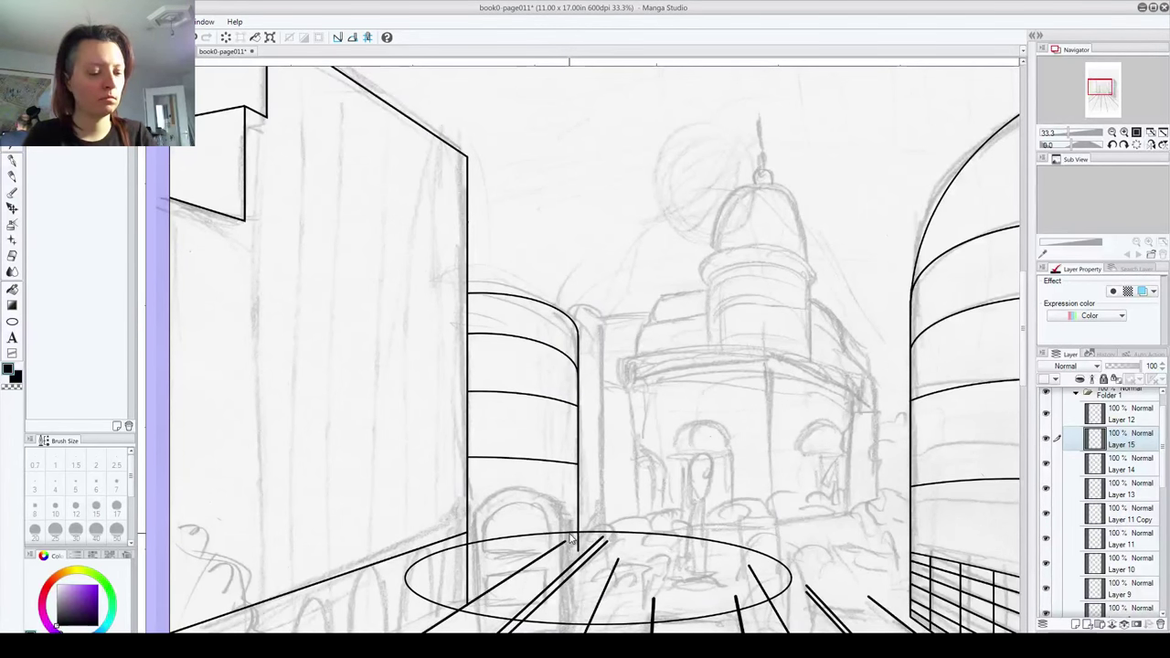
# Step: Tilt the base ellipse slightly counterclockwise, fit it over the round building's foot, and erase all but its lower arc between the walls
pyautogui.hotkey('ctrl', 't')
pyautogui.moveTo(831, 551); pyautogui.dragTo(831, 543)
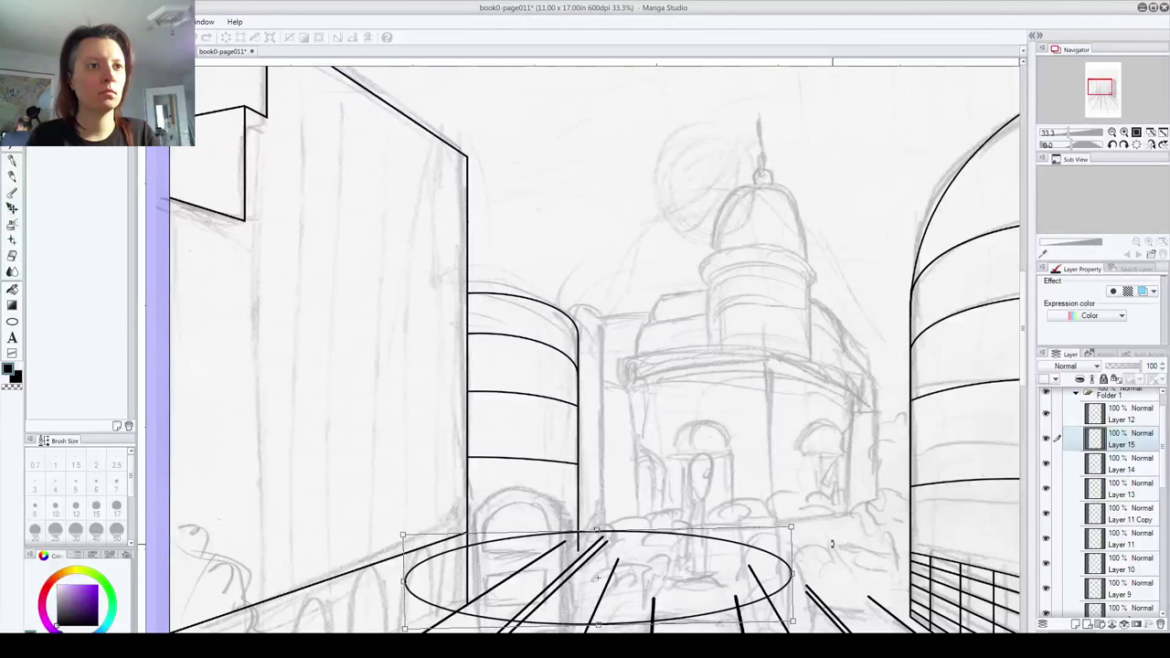
pyautogui.moveTo(638, 601); pyautogui.dragTo(433, 572)
pyautogui.moveTo(432, 572); pyautogui.dragTo(441, 538)
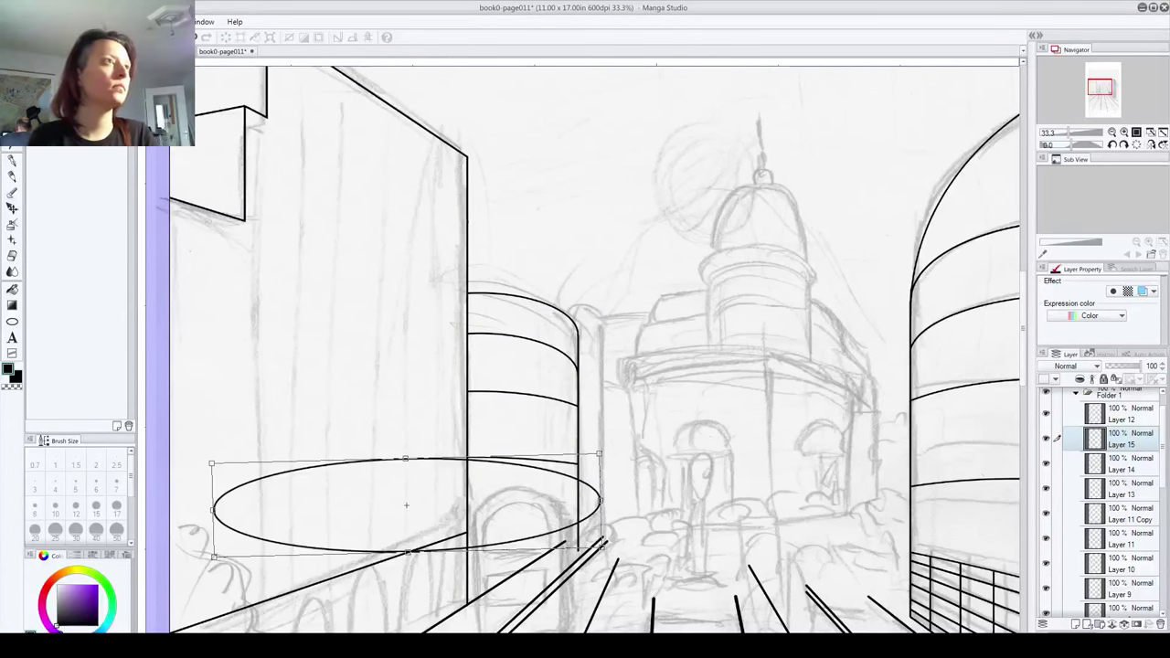
pyautogui.press('p')
pyautogui.click(530, 249)
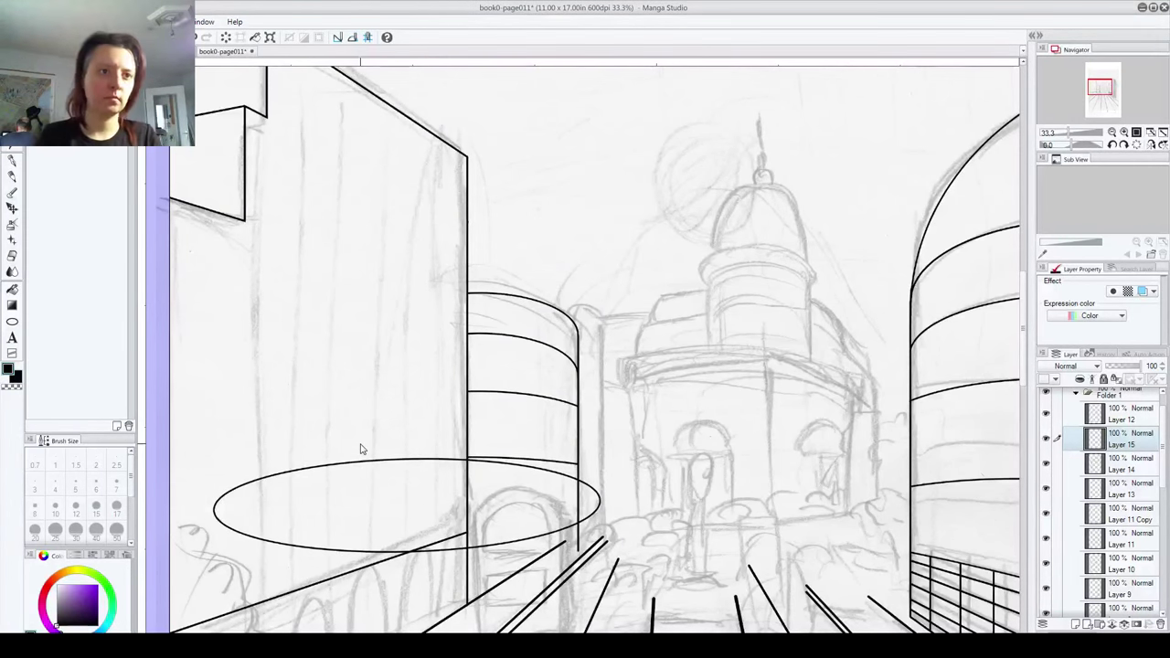
pyautogui.moveTo(607, 503)
pyautogui.mouseDown()
pyautogui.moveTo(597, 493)
pyautogui.moveTo(583, 523)
pyautogui.moveTo(586, 483)
pyautogui.moveTo(567, 470)
pyautogui.moveTo(435, 457)
pyautogui.moveTo(282, 470)
pyautogui.moveTo(220, 494)
pyautogui.moveTo(212, 514)
pyautogui.moveTo(231, 532)
pyautogui.moveTo(307, 547)
pyautogui.moveTo(461, 548)
pyautogui.mouseUp()
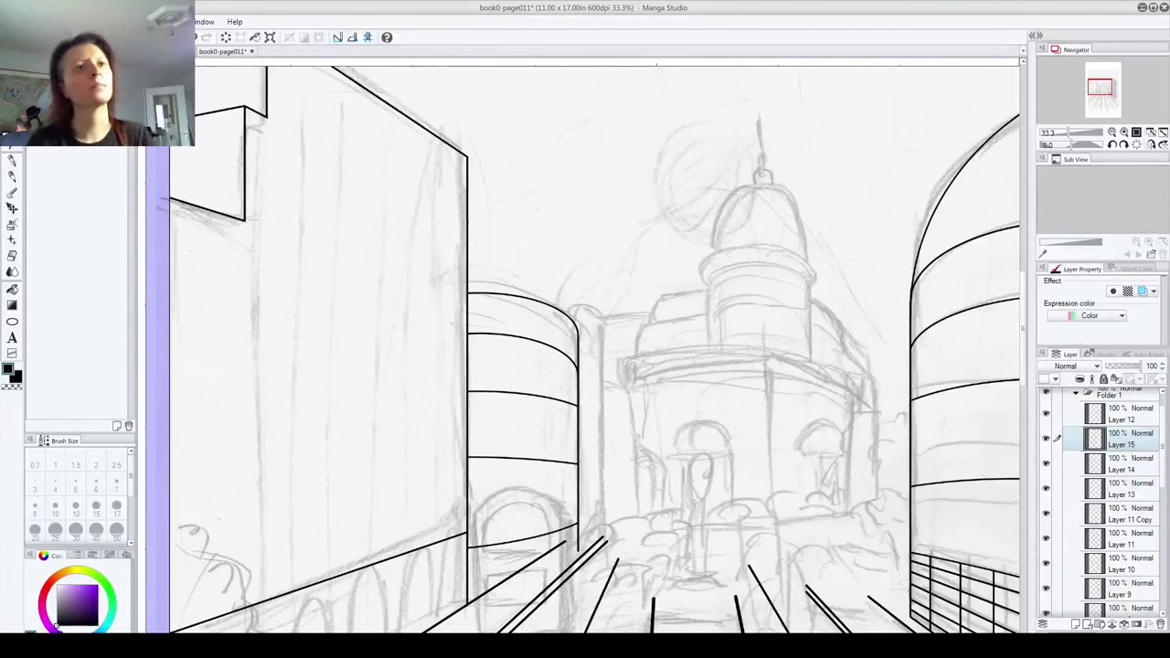
pyautogui.scroll(-4, 702, 386)
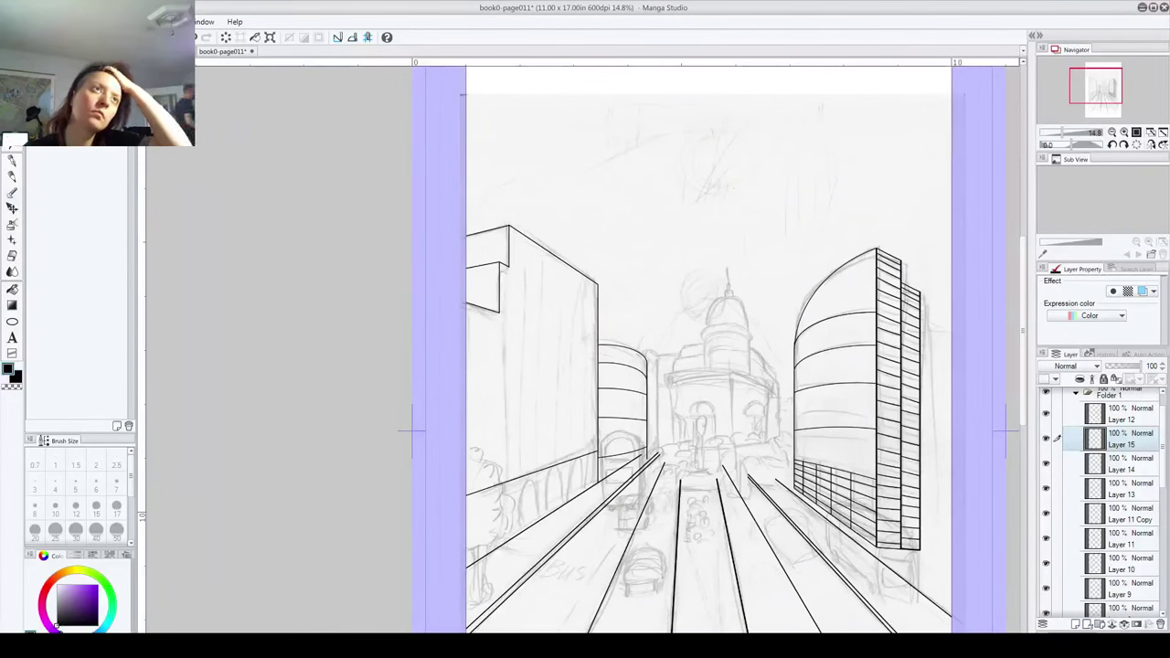
# Step: Save the comic page with the round building's finished band lines
pyautogui.click(14, 21)
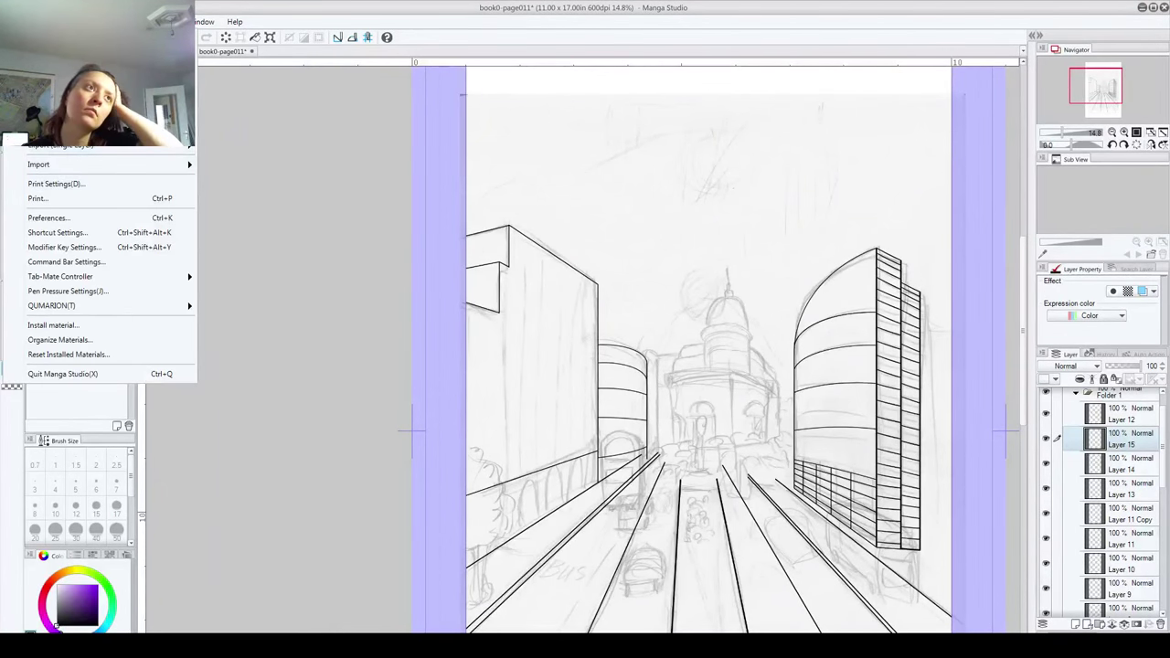
pyautogui.click(36, 144)
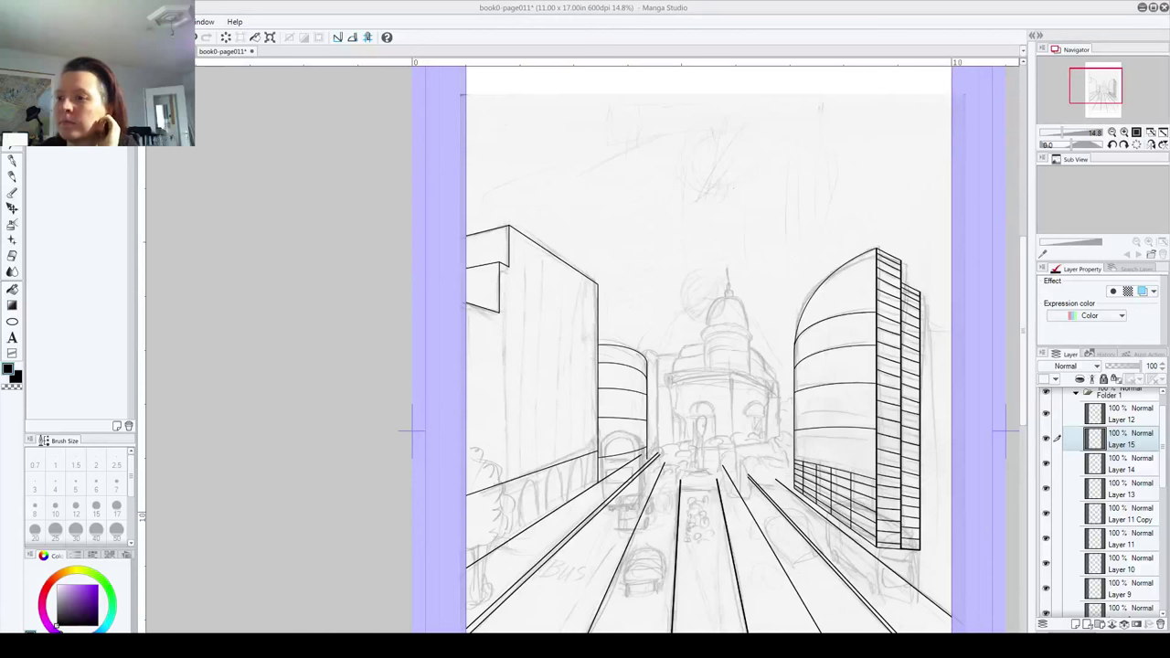
pyautogui.hotkey('ctrl', 's')
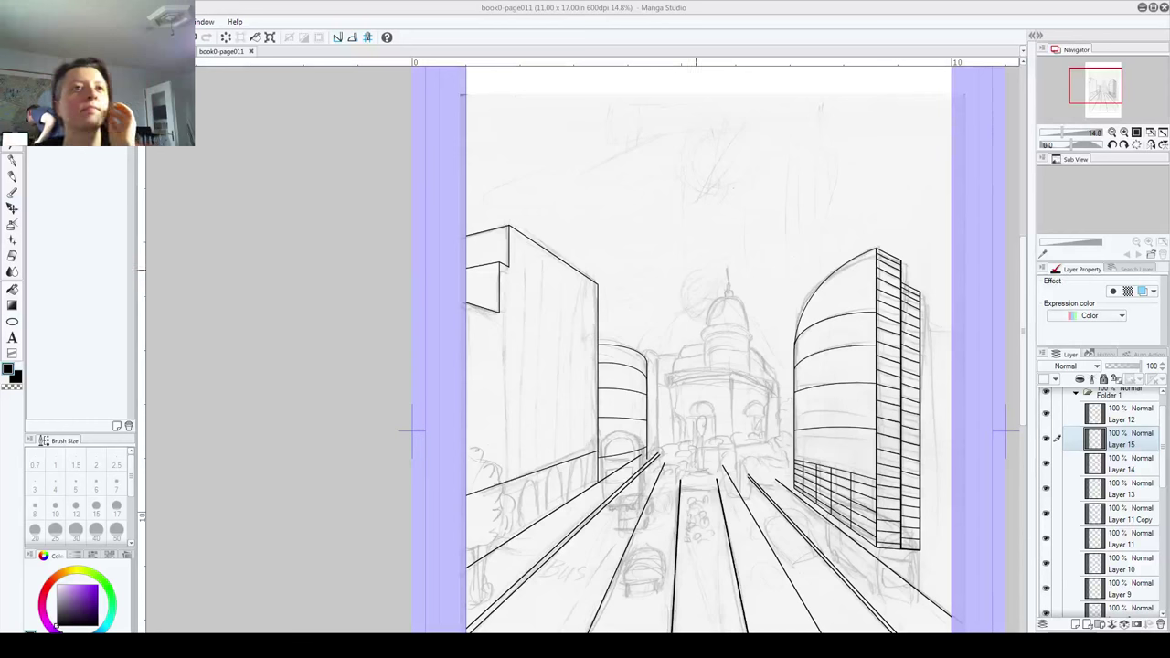
# Step: Undo the panel frame's shift and, on a new layer, draw an ellipse around the foot of the sketched dome
pyautogui.hotkey('ctrl', 'z')
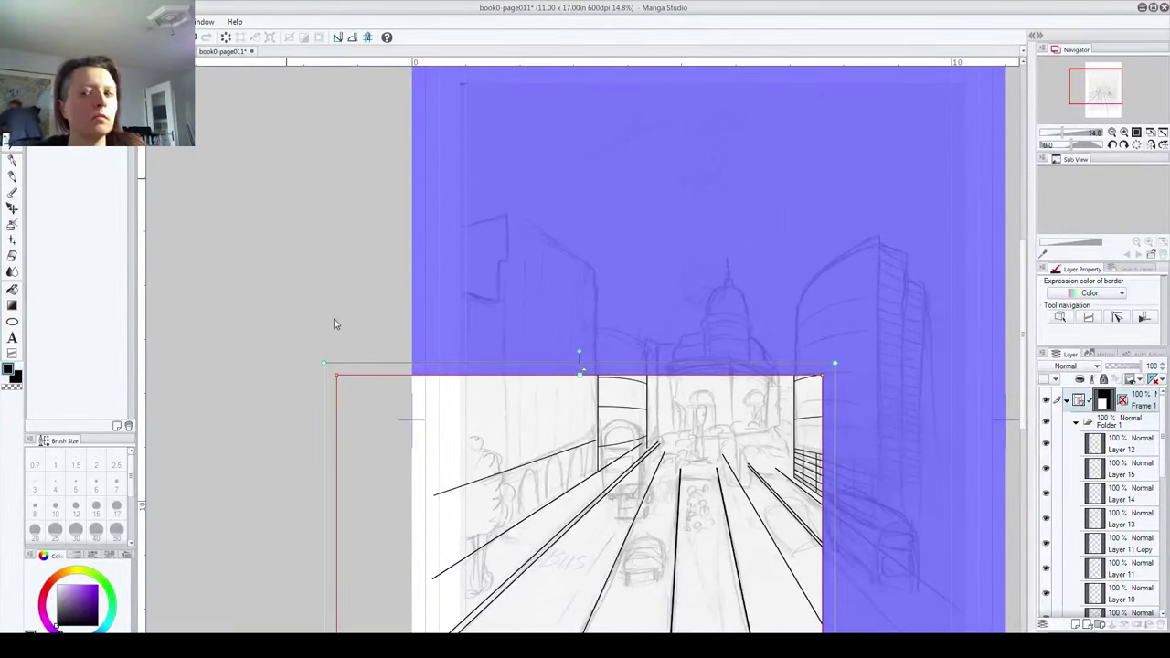
pyautogui.moveTo(675, 262); pyautogui.dragTo(396, 247)
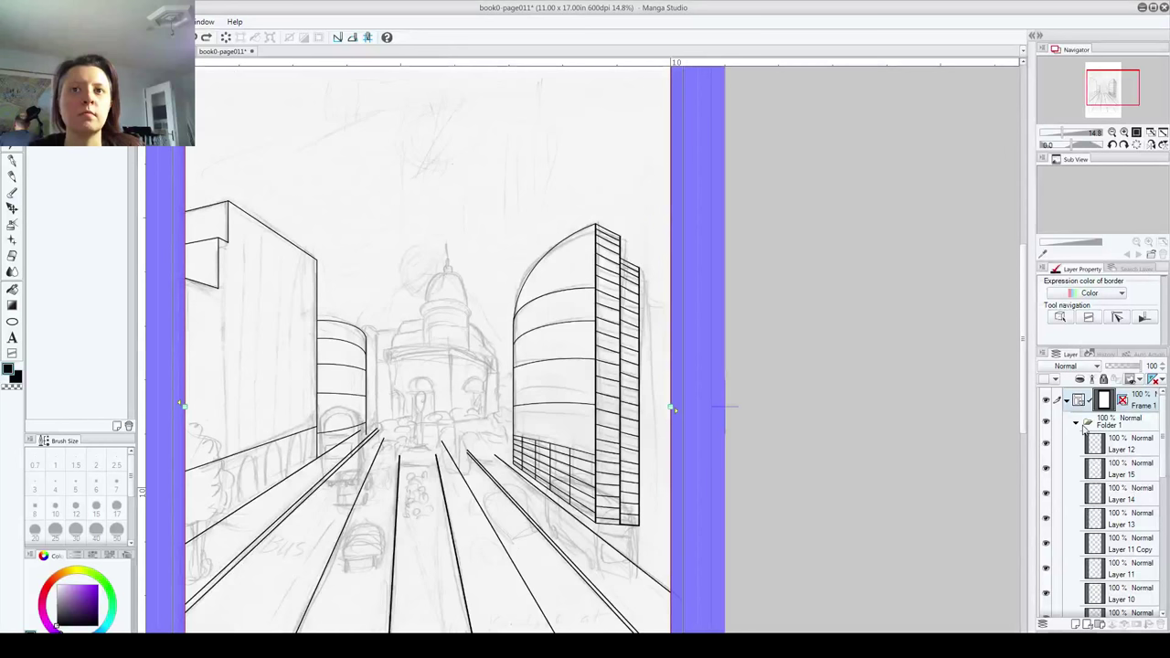
pyautogui.hotkey('ctrl', 'shift', 'n')
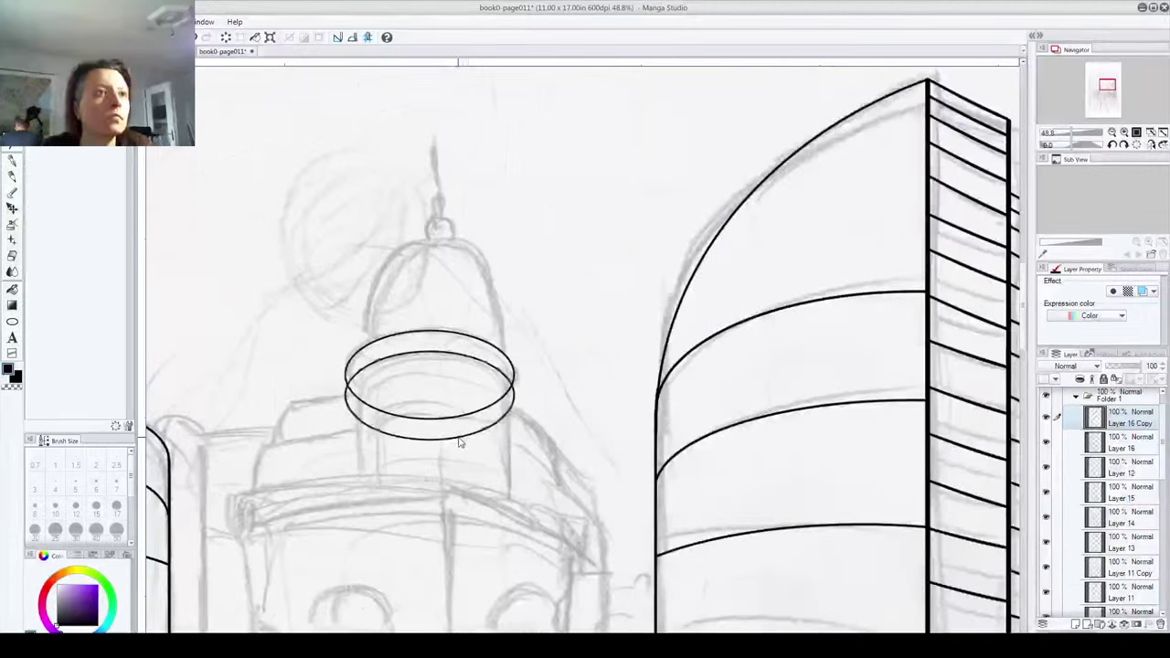
pyautogui.moveTo(459, 438); pyautogui.dragTo(461, 437)
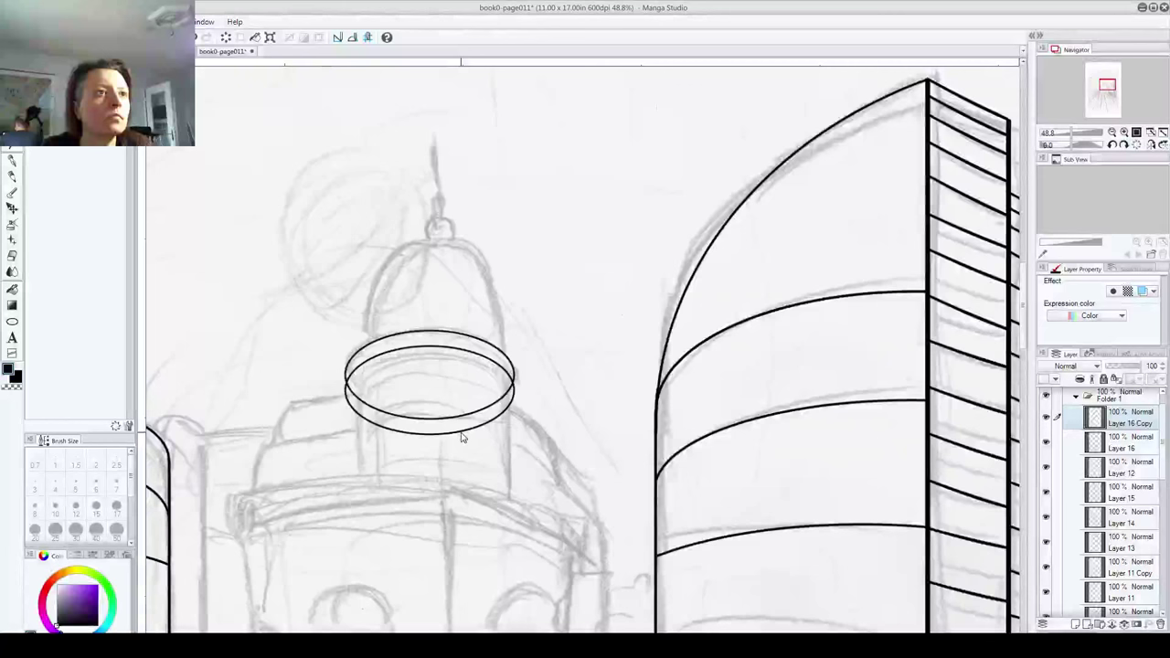
pyautogui.hotkey('ctrl', 'z')
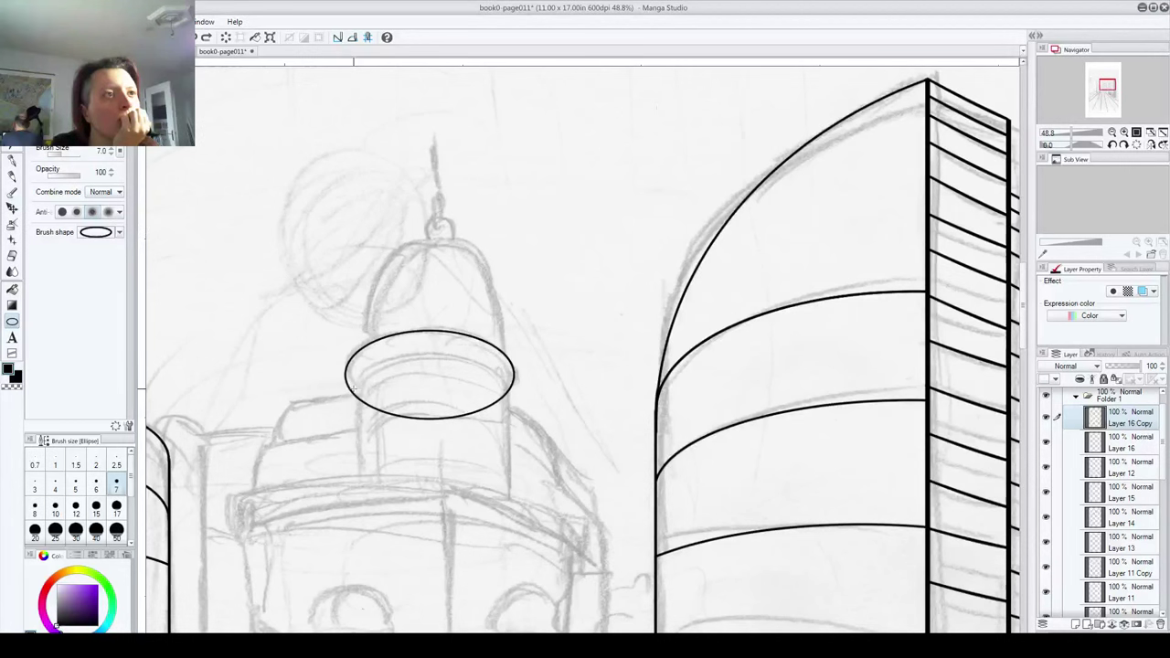
pyautogui.moveTo(355, 386); pyautogui.dragTo(505, 417)
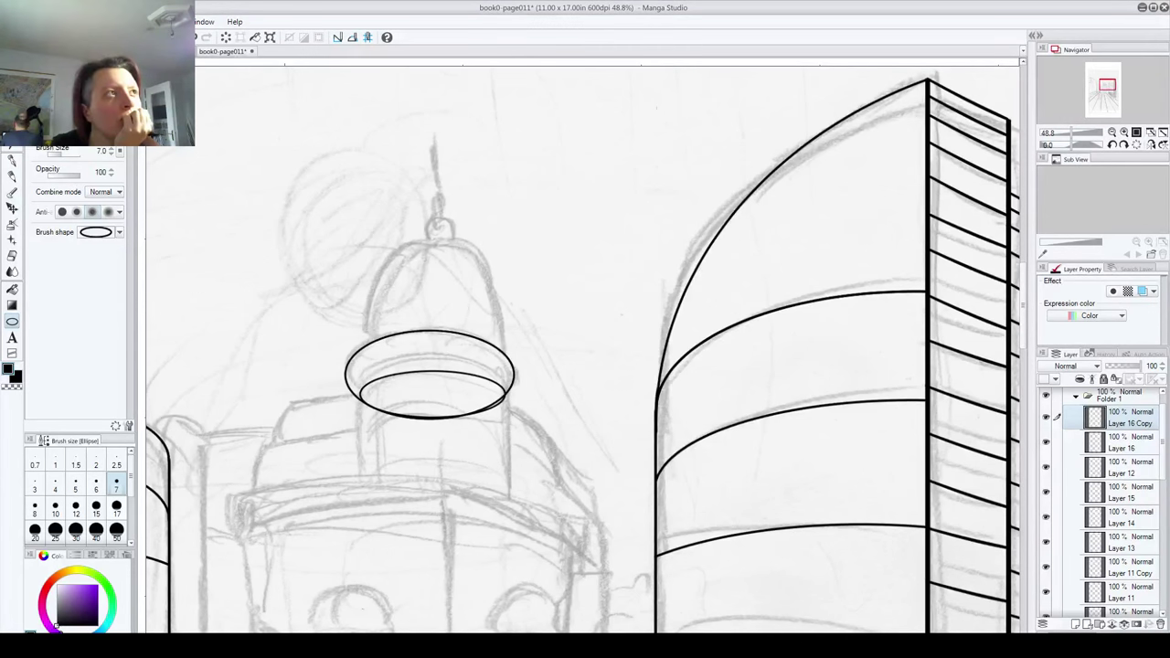
pyautogui.hotkey('ctrl', 'z')
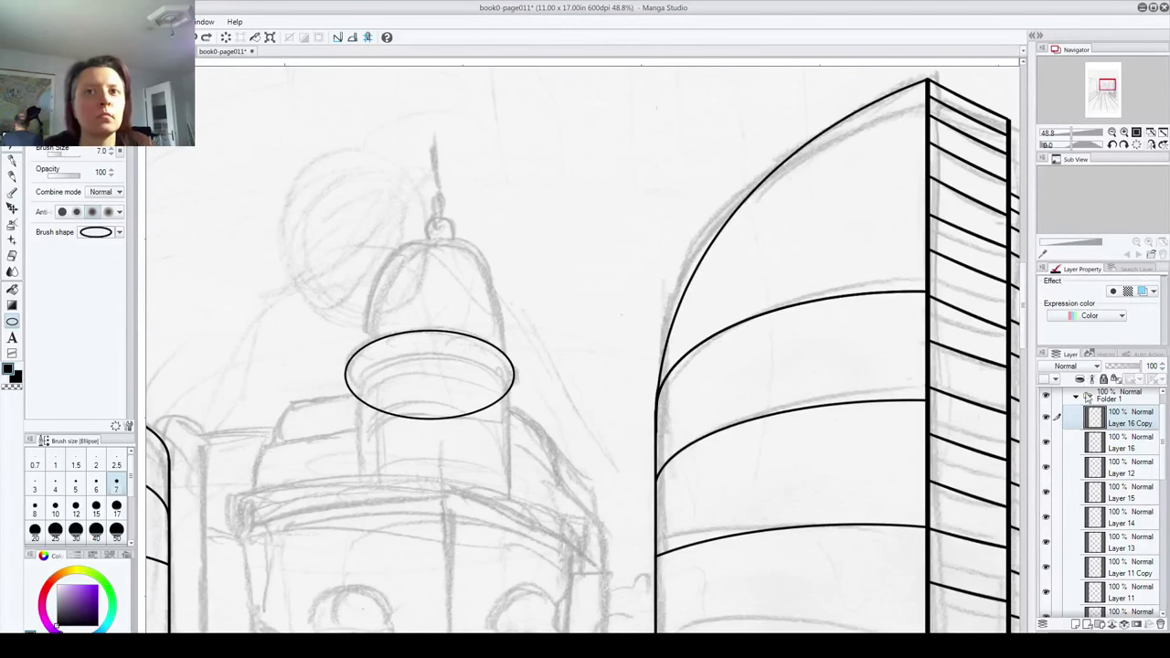
pyautogui.hotkey('ctrl', 'z')
# Step: Add a new layer, try fitting a smaller ellipse inside the dome's rim ellipse, and undo that ellipse
pyautogui.click(1076, 624)
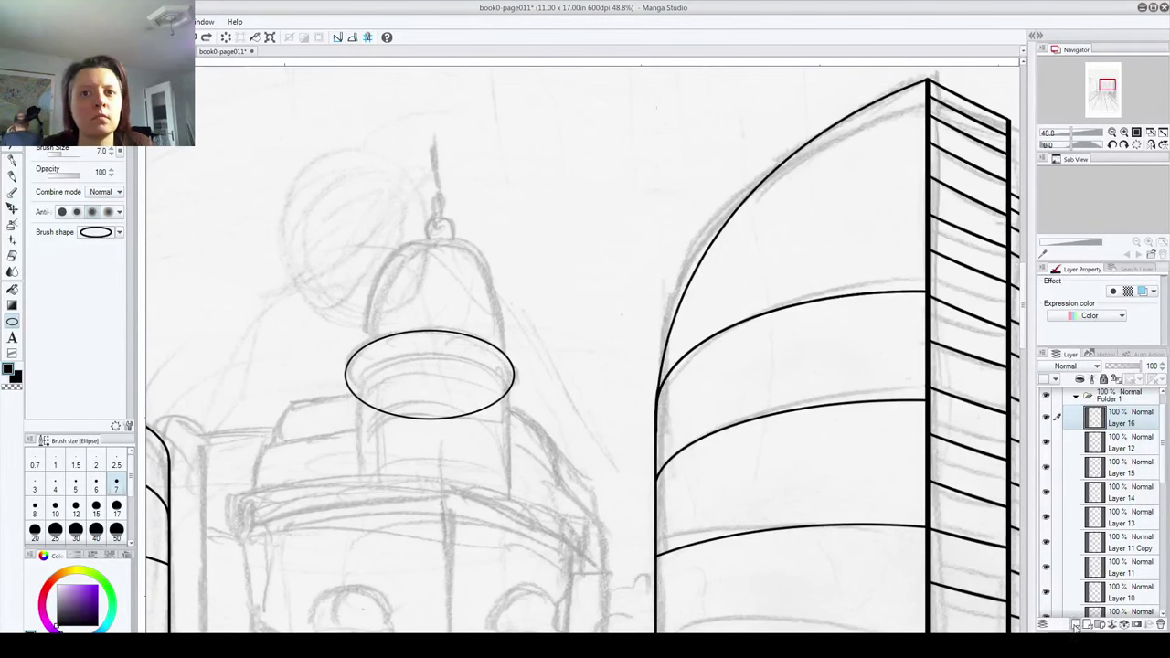
pyautogui.moveTo(359, 372); pyautogui.dragTo(503, 426)
pyautogui.press('o')
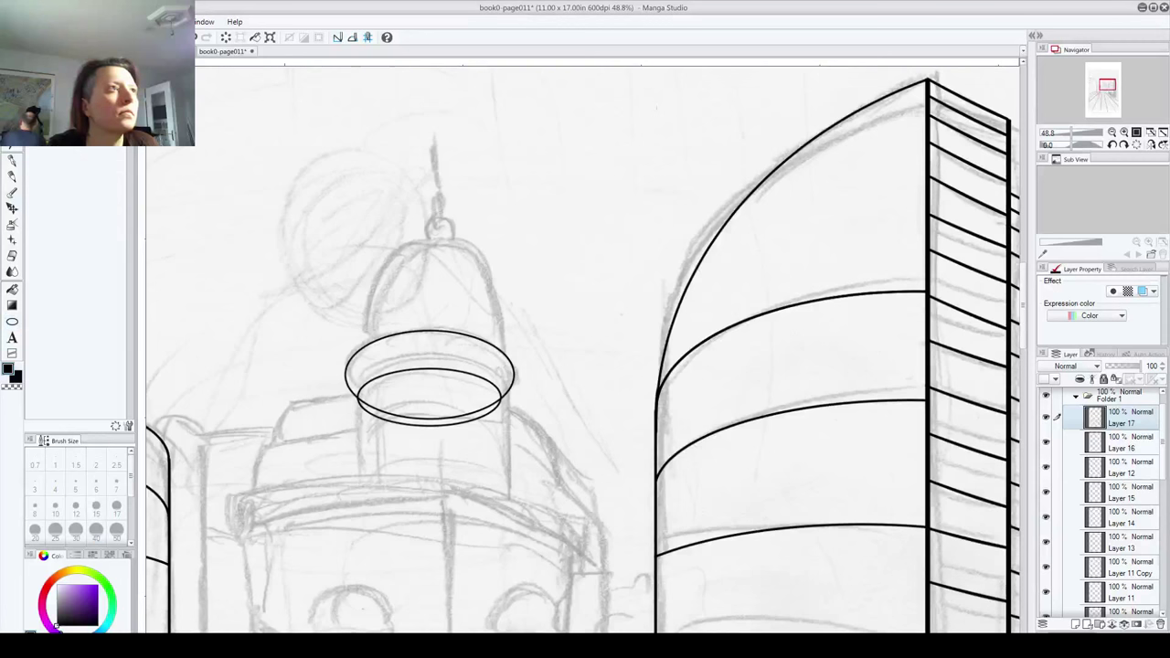
pyautogui.moveTo(433, 377); pyautogui.dragTo(435, 365)
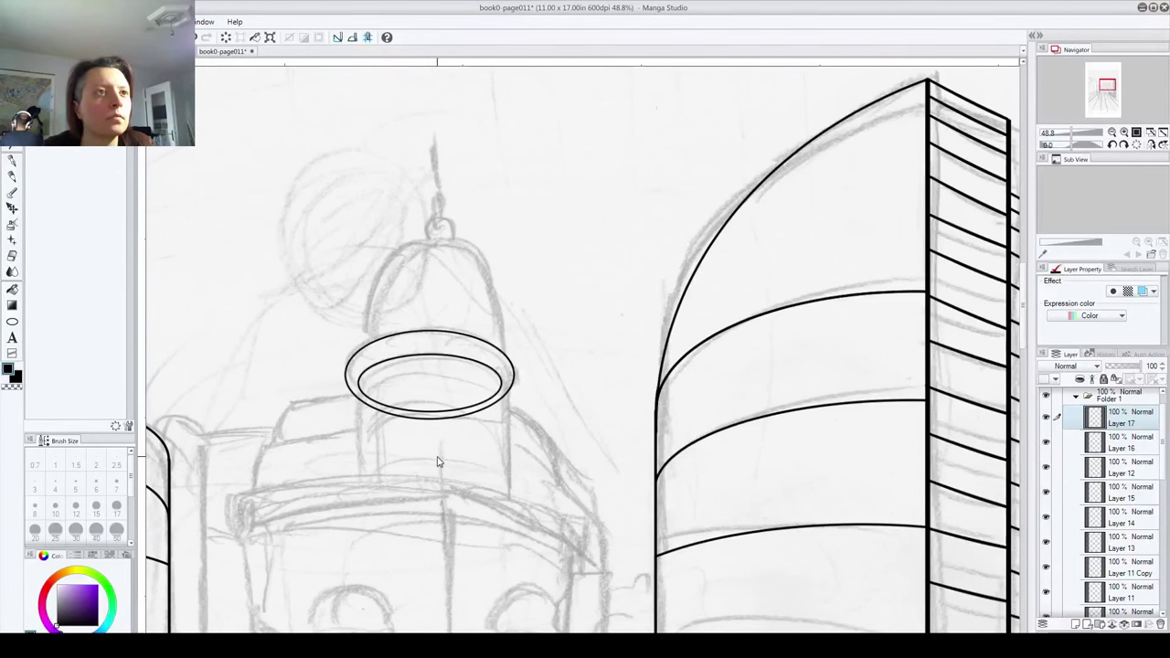
pyautogui.hotkey('ctrl', 'z')
pyautogui.hotkey('ctrl', 'z')
pyautogui.hotkey('ctrl', 'z')
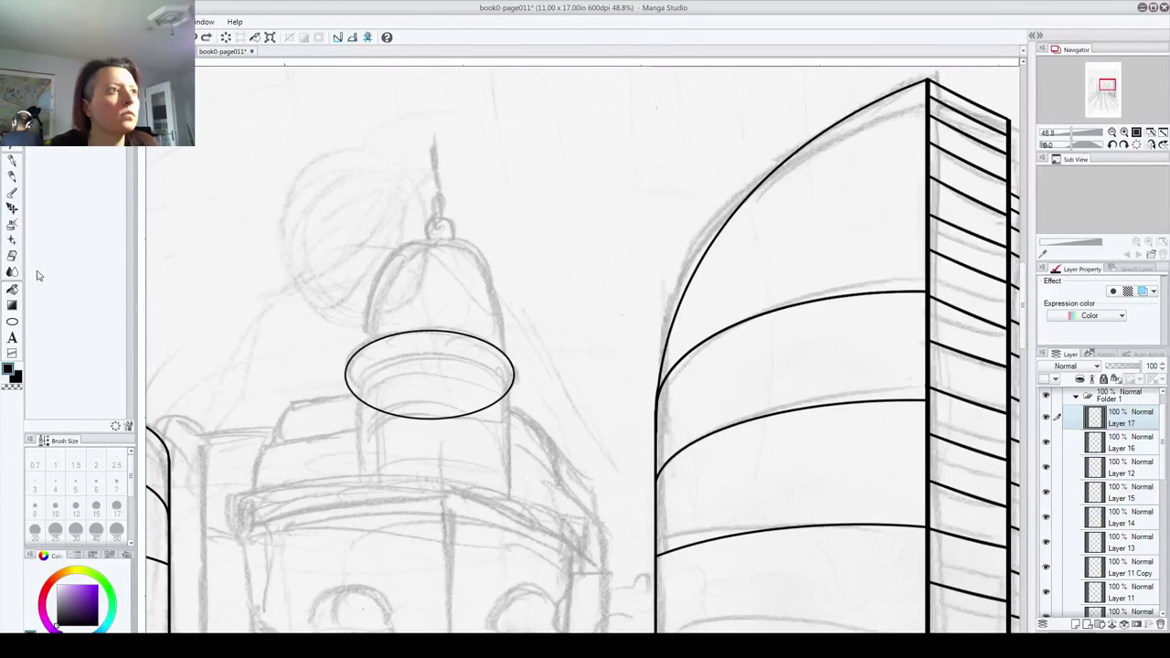
# Step: Draw a slightly narrower ellipse below the dome's rim and move it up until it nests inside the outer ellipse
pyautogui.click(12, 321)
pyautogui.moveTo(357, 367); pyautogui.dragTo(508, 432)
pyautogui.press('o')
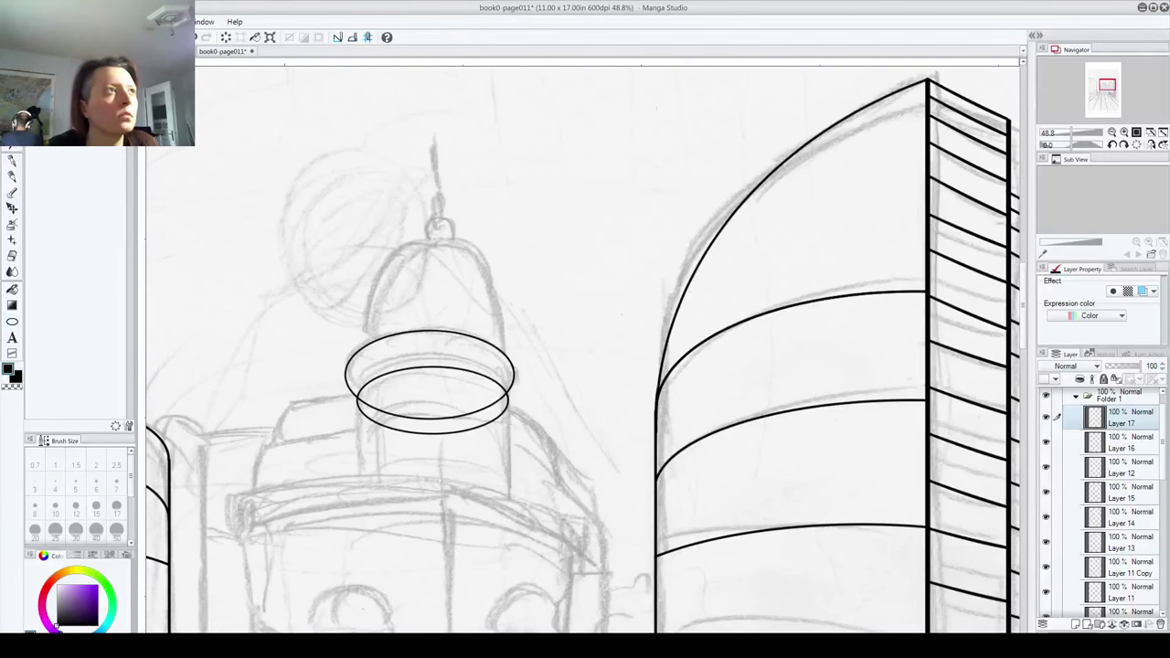
pyautogui.click(401, 370)
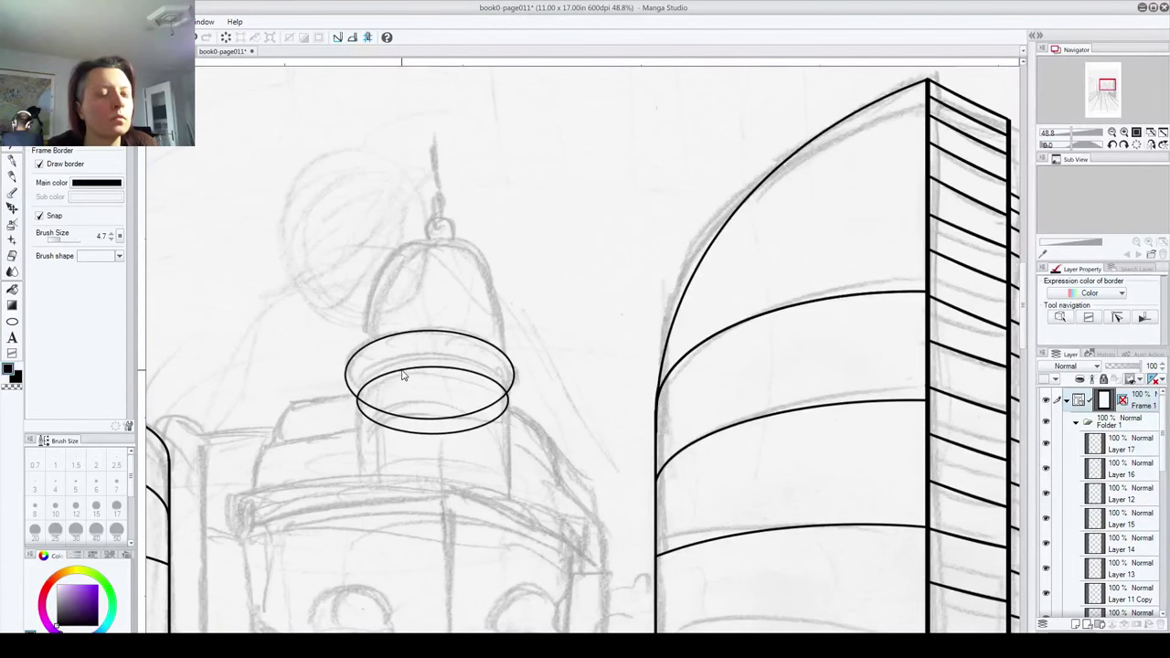
pyautogui.moveTo(401, 371); pyautogui.dragTo(403, 354)
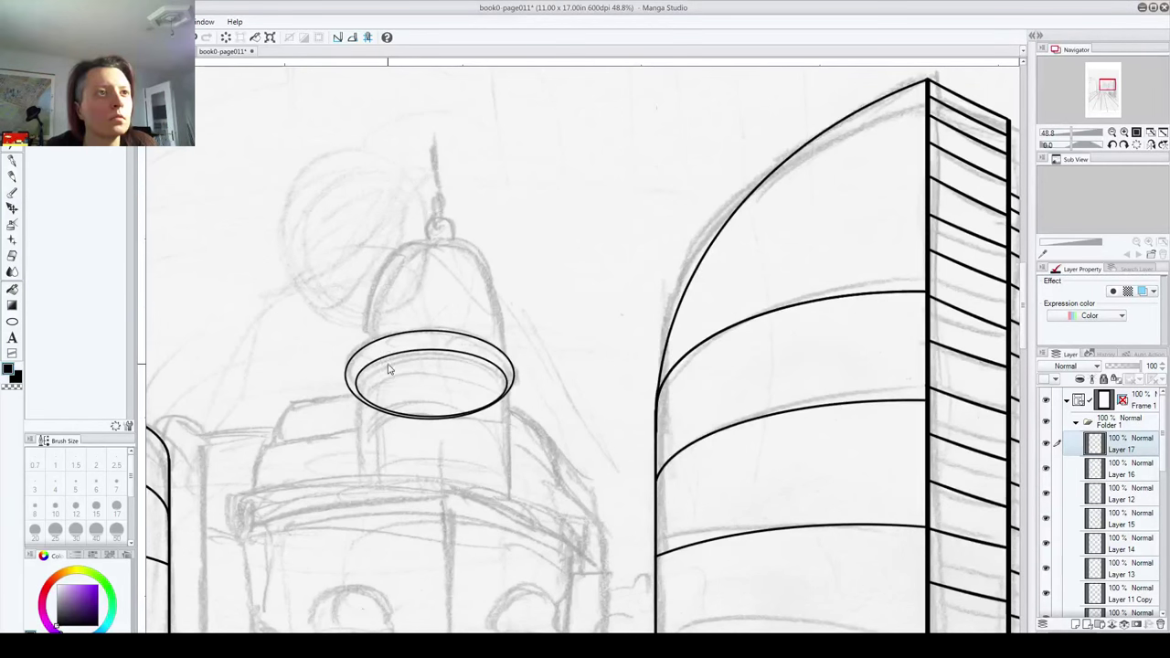
# Step: Nudge the outer rim ellipse on Layer 16 slightly right and check the inner ellipse by hiding and showing Layer 17
pyautogui.click(1137, 473)
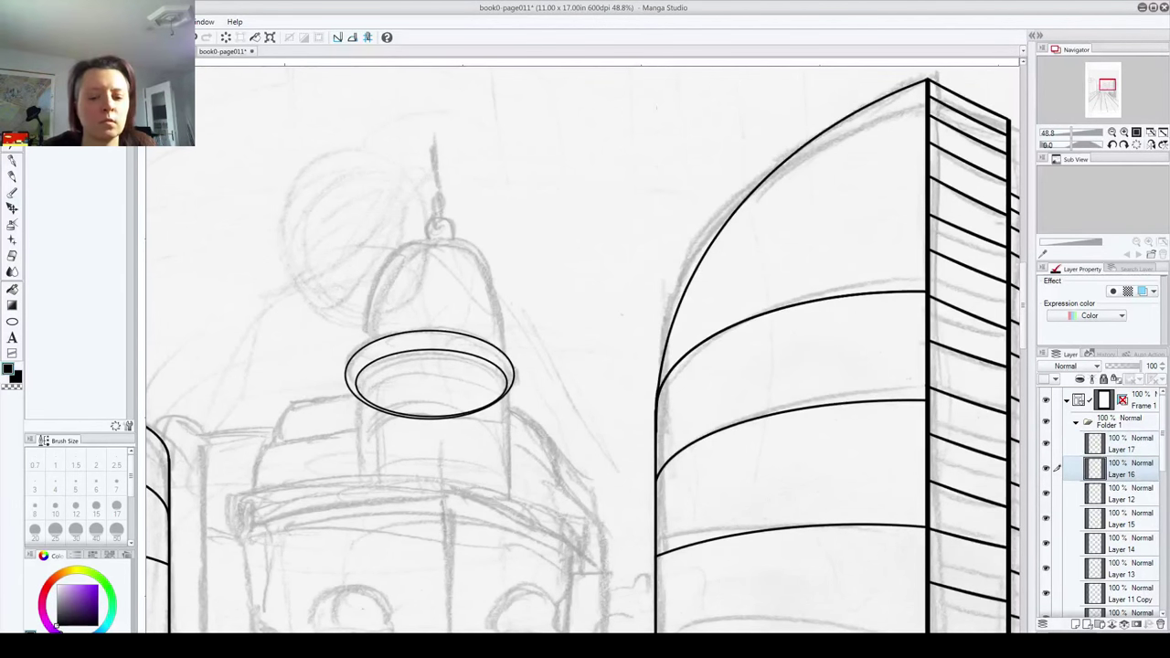
pyautogui.press('Right')
pyautogui.press('Right')
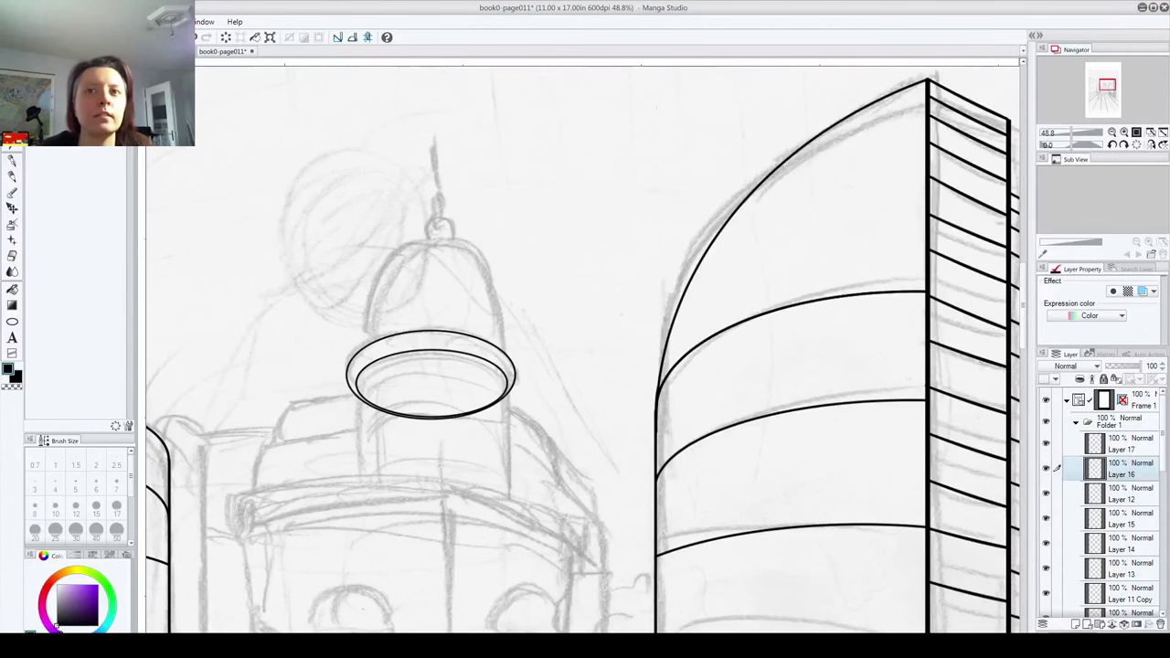
pyautogui.click(1047, 446)
pyautogui.click(1047, 448)
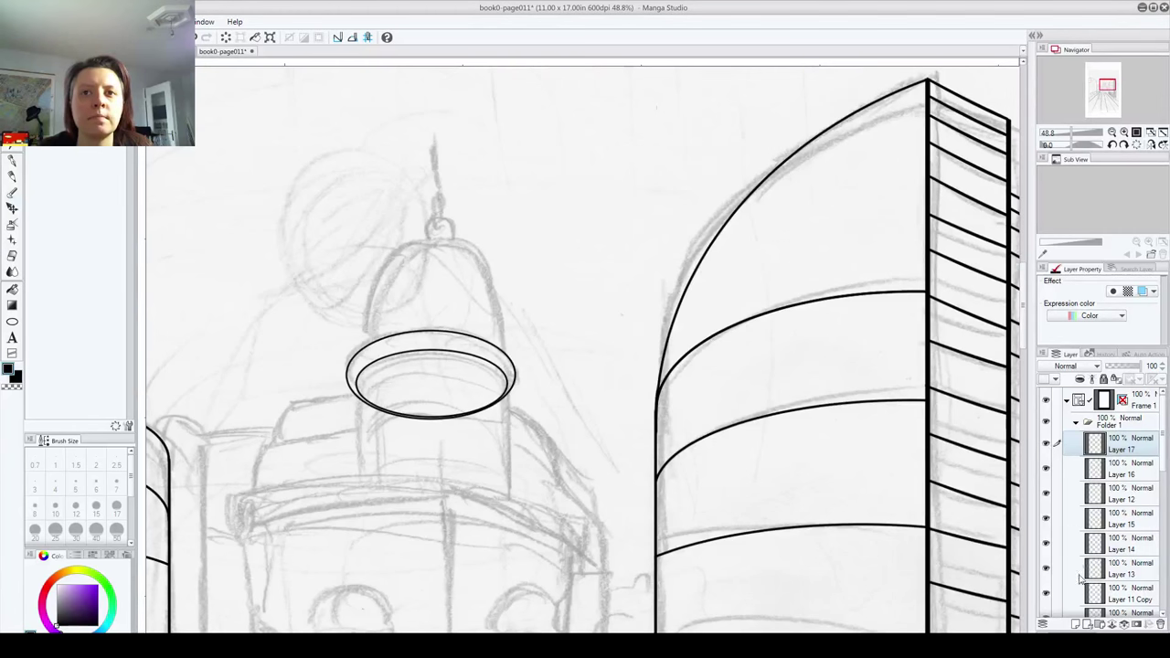
# Step: Add a new layer, switch to the Straight line tool, and try the vertical left wall of the drum under the dome
pyautogui.click(1075, 625)
pyautogui.click(12, 321)
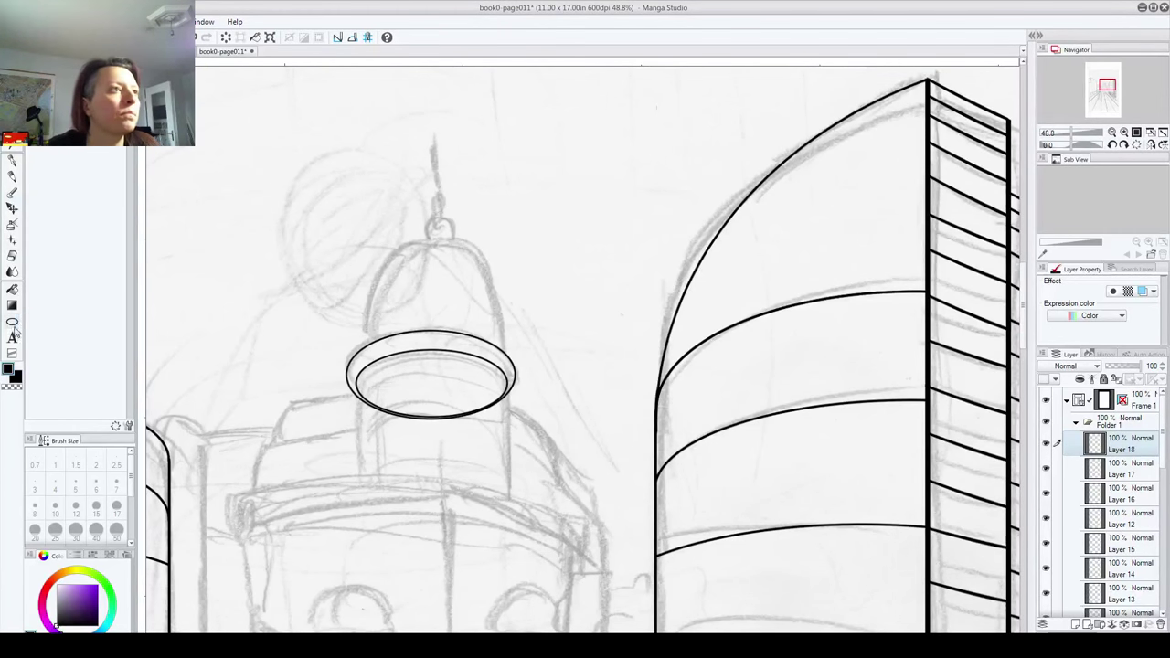
pyautogui.moveTo(357, 382)
pyautogui.mouseDown()
pyautogui.moveTo(356, 490)
pyautogui.moveTo(375, 487)
pyautogui.mouseUp()
pyautogui.hotkey('ctrl', 'z')
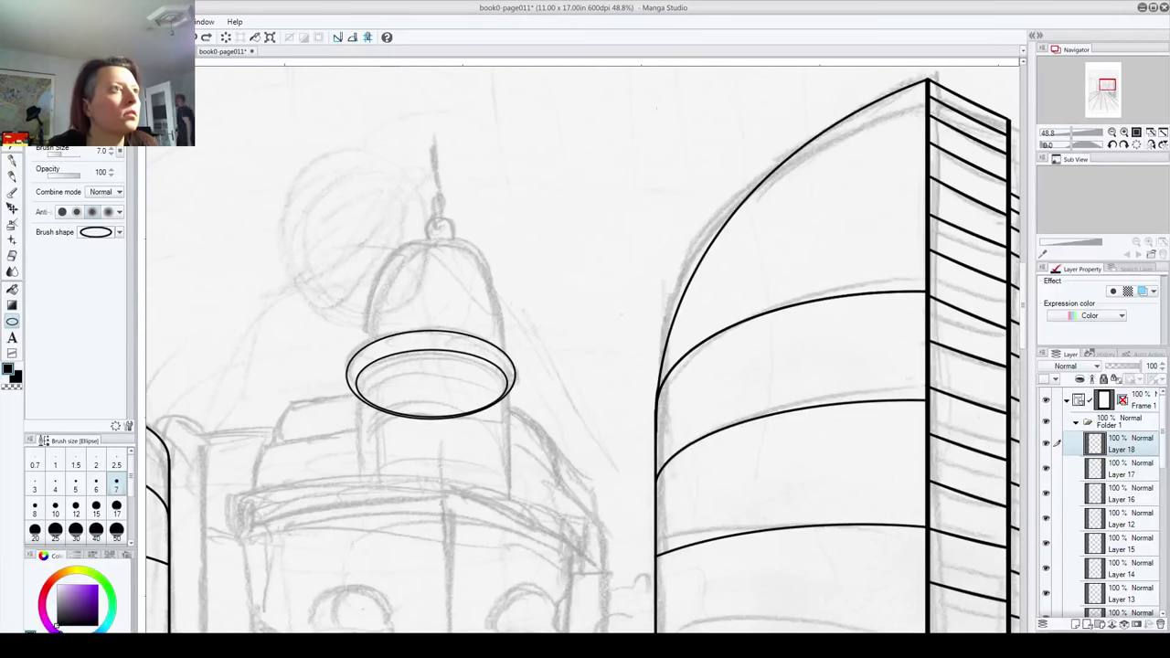
pyautogui.click(55, 51)
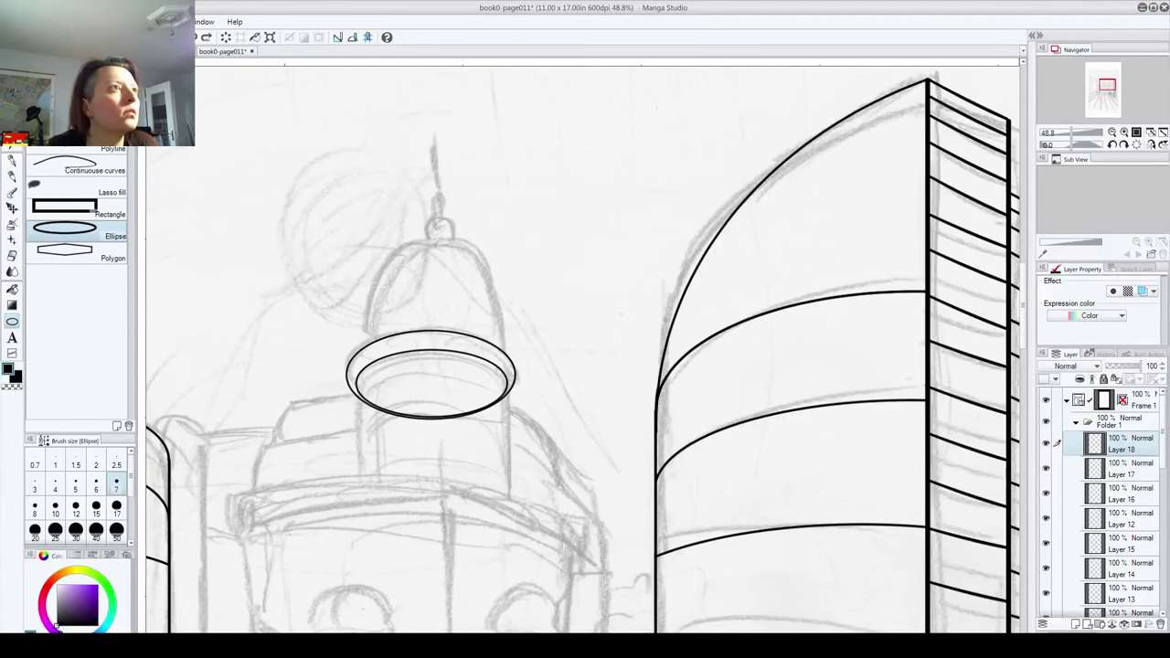
pyautogui.click(77, 97)
pyautogui.moveTo(358, 380); pyautogui.dragTo(357, 480)
pyautogui.hotkey('ctrl', 'z')
pyautogui.moveTo(357, 384); pyautogui.dragTo(357, 480)
pyautogui.hotkey('ctrl', 'z')
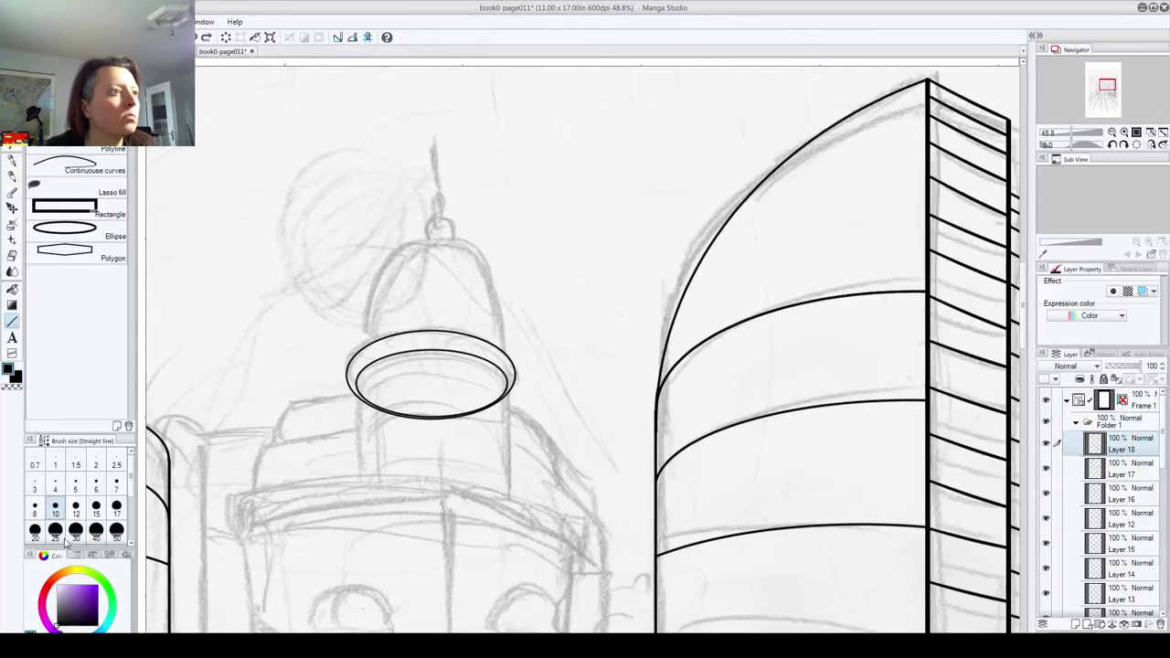
# Step: Set the line brush size to 7 and draw the drum's left wall from the inner ellipse's edge down to the cornice
pyautogui.click(118, 491)
pyautogui.moveTo(358, 383); pyautogui.dragTo(358, 480)
pyautogui.hotkey('ctrl', 'z')
pyautogui.moveTo(356, 382); pyautogui.dragTo(368, 476)
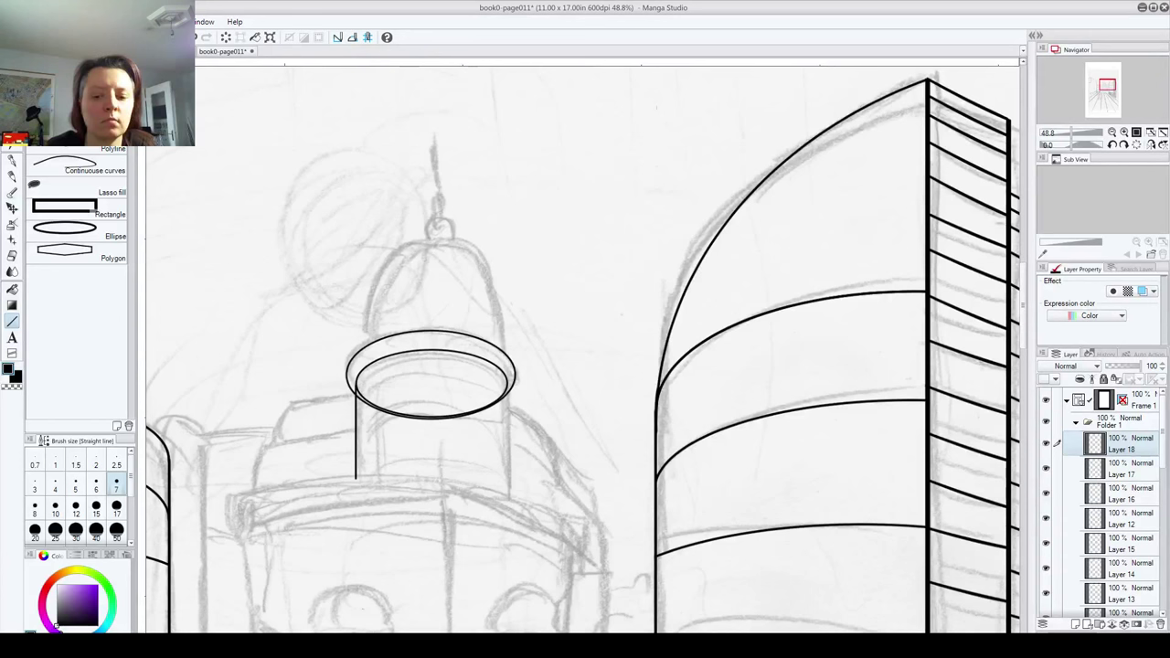
pyautogui.press('space')
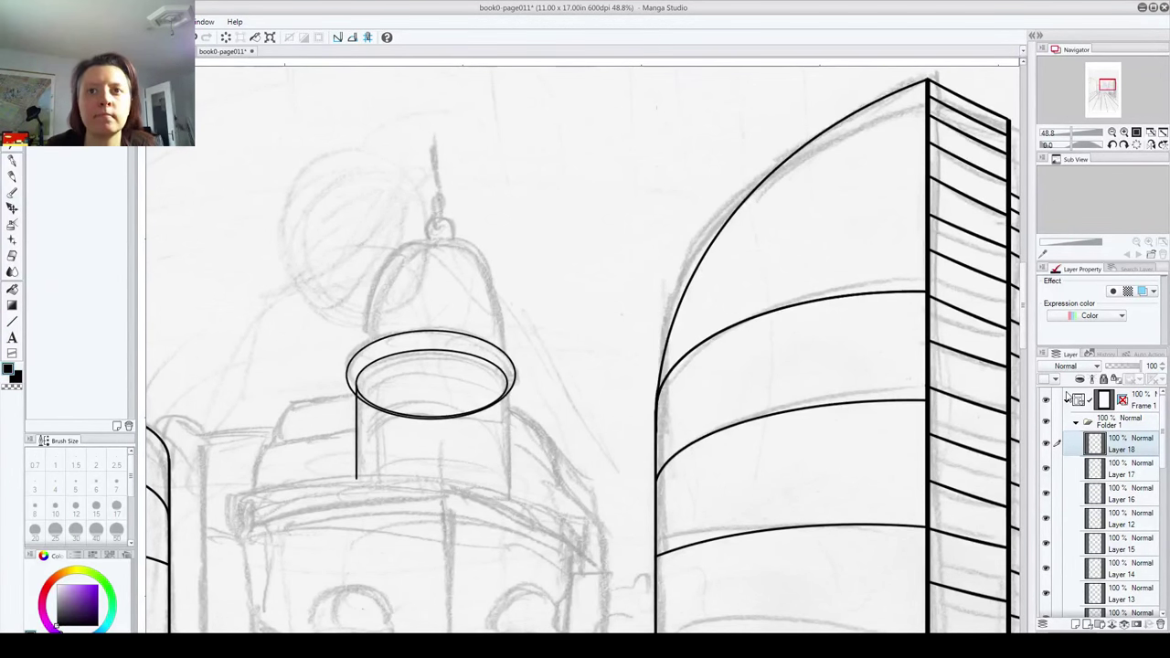
# Step: Duplicate the left wall line's layer and move the copy across to the inner ellipse's right edge as the right wall
pyautogui.moveTo(1130, 447); pyautogui.dragTo(1075, 625)
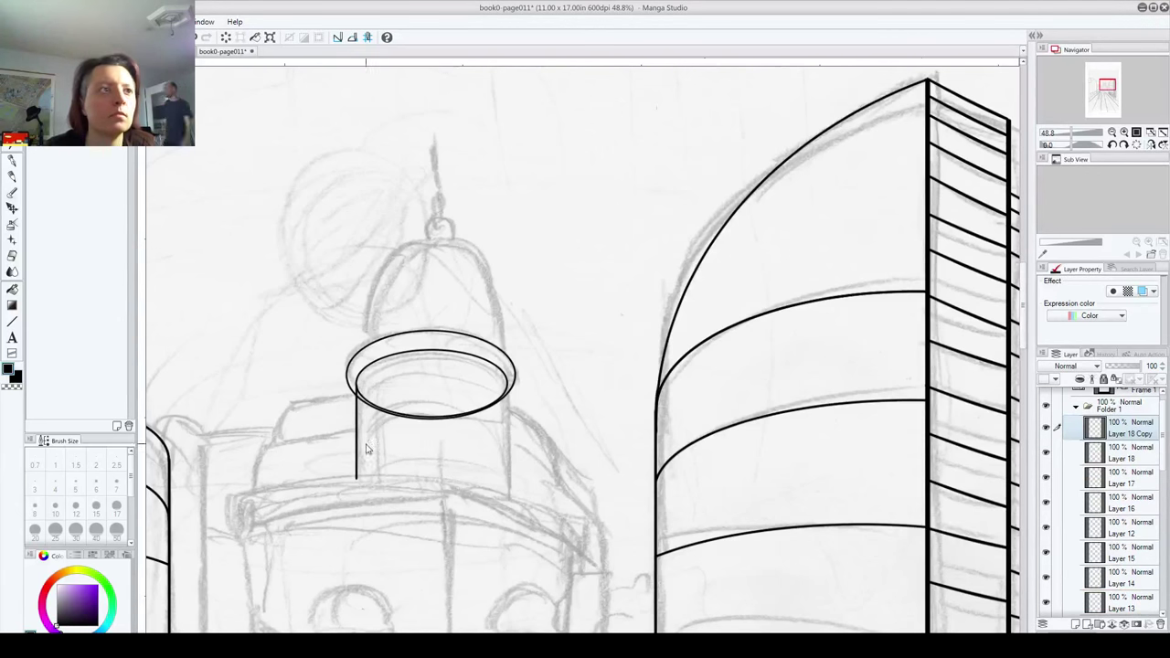
pyautogui.moveTo(359, 457); pyautogui.dragTo(506, 463)
pyautogui.hotkey('ctrl', 'z')
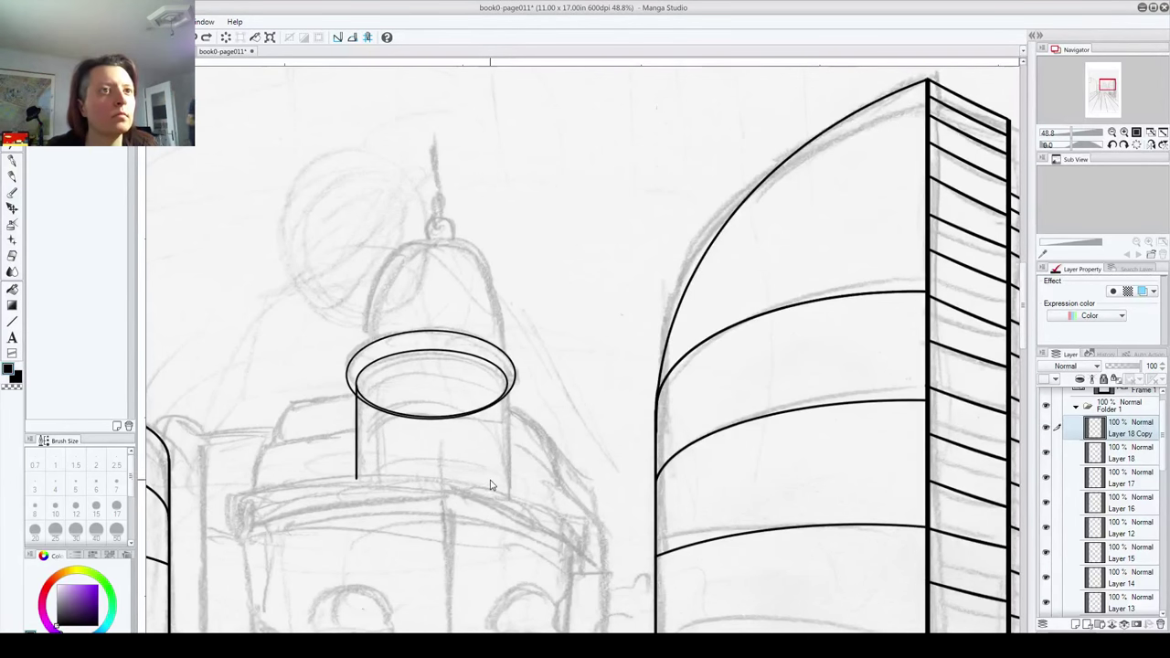
pyautogui.moveTo(359, 448); pyautogui.dragTo(507, 469)
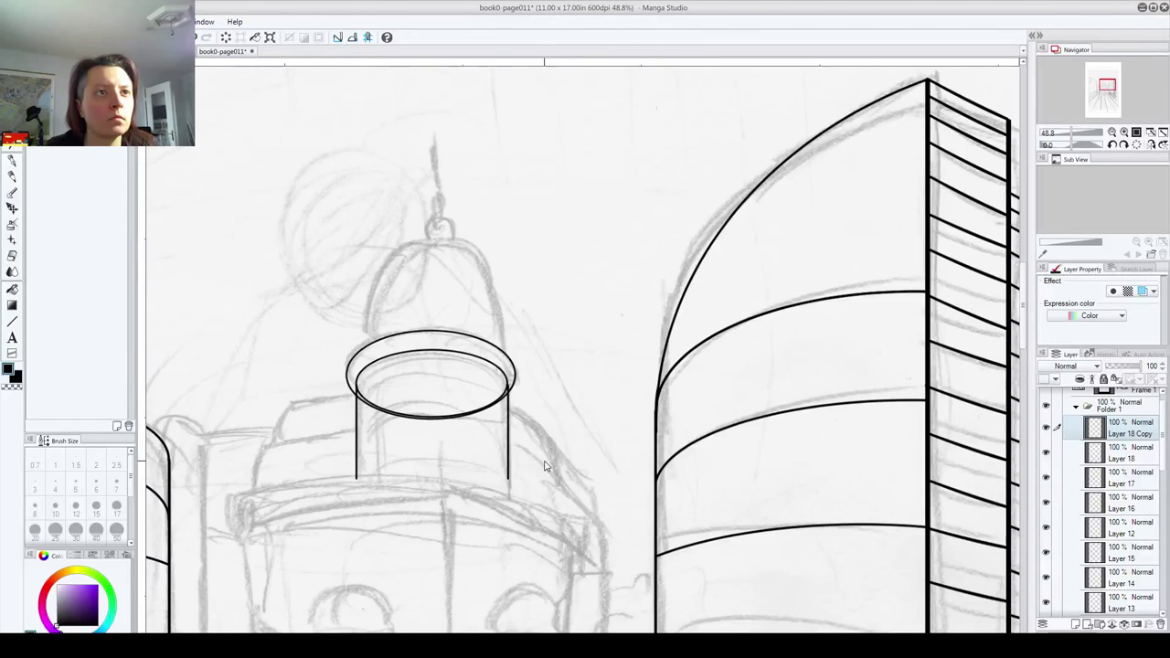
pyautogui.press('Left')
pyautogui.press('Left')
pyautogui.press('Left')
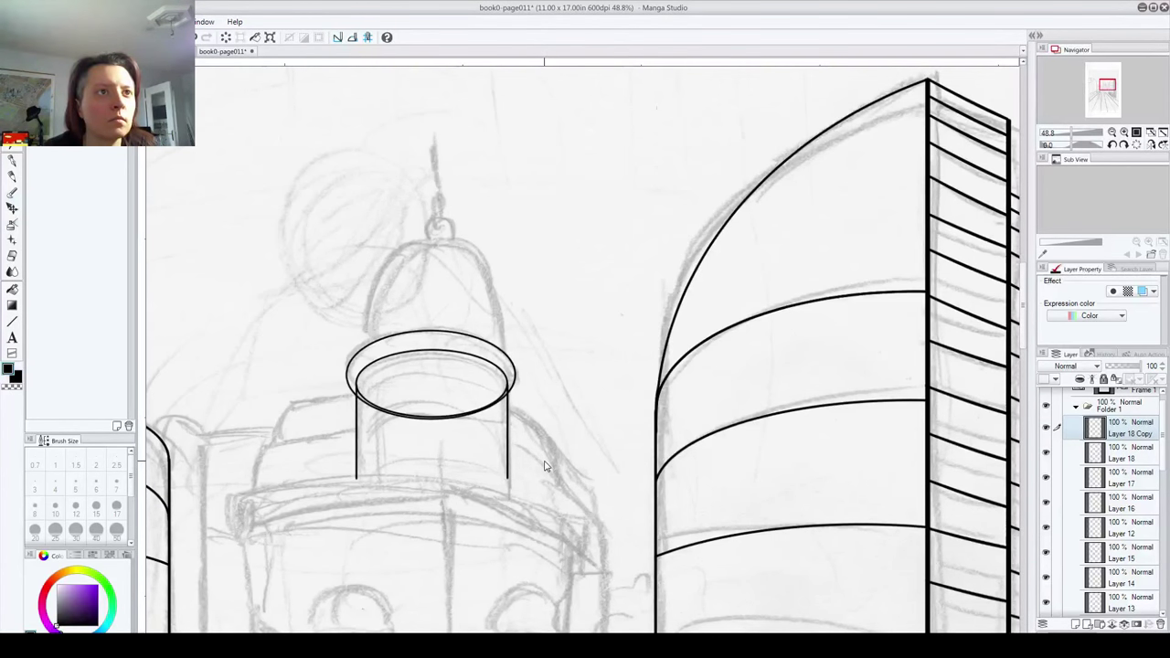
# Step: Duplicate the right wall line, shift the copy down to lengthen the wall to the cornice, and merge it into the layer below
pyautogui.click(1022, 88)
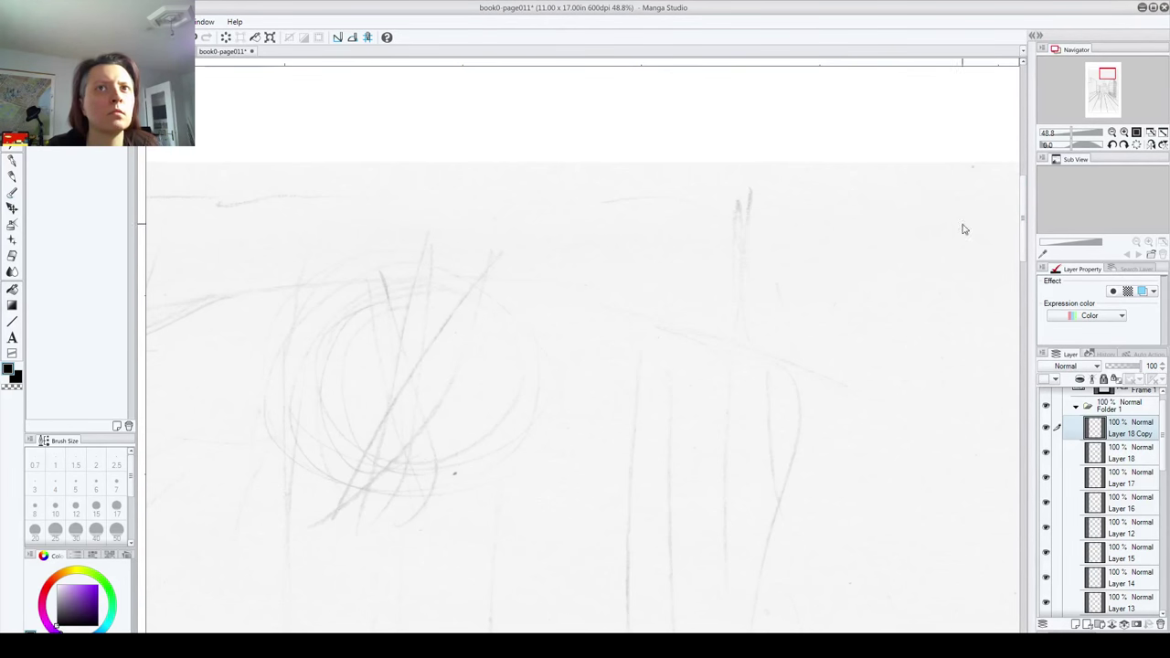
pyautogui.moveTo(1021, 232); pyautogui.dragTo(1020, 343)
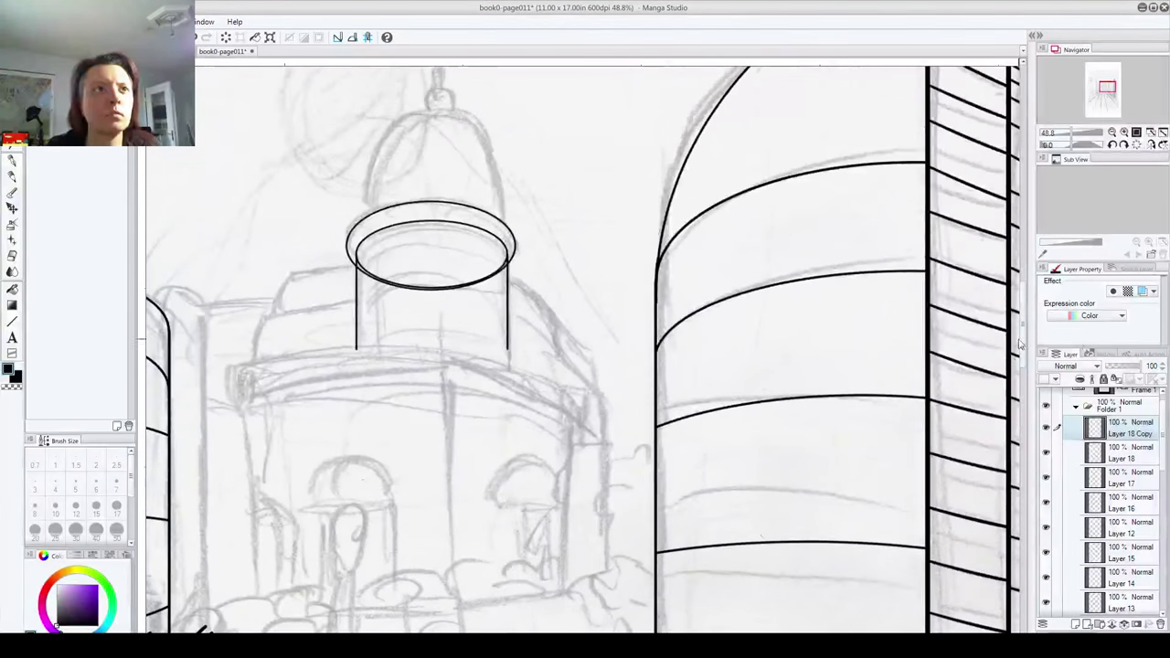
pyautogui.moveTo(1133, 433); pyautogui.dragTo(1076, 624)
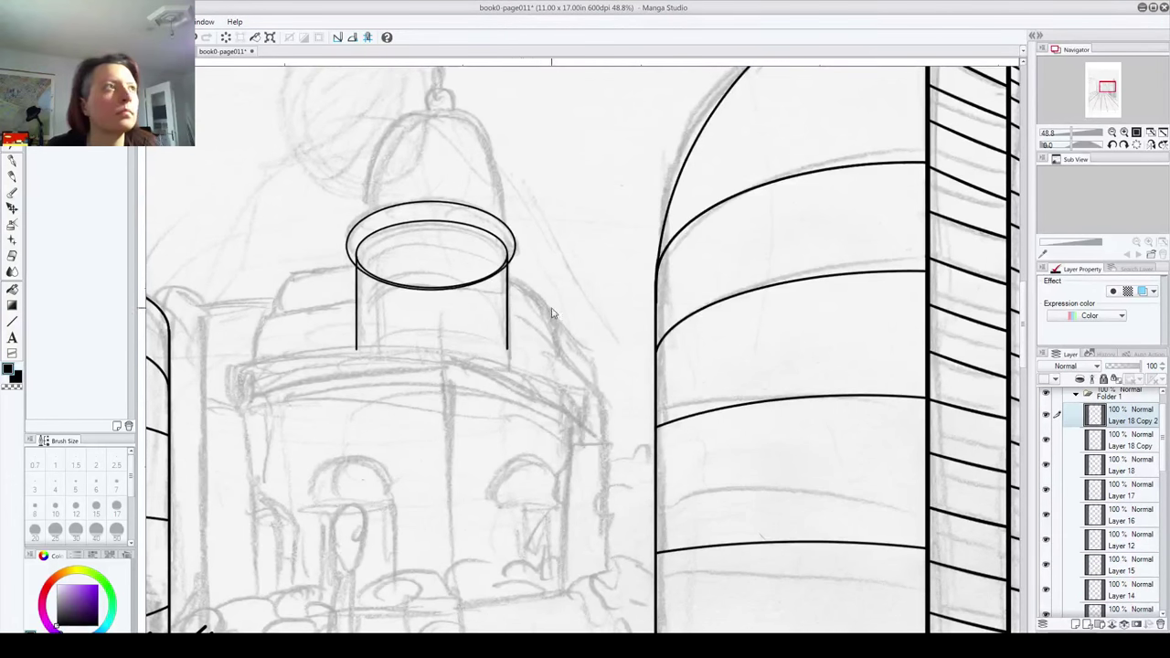
pyautogui.moveTo(508, 349)
pyautogui.mouseDown()
pyautogui.moveTo(508, 383)
pyautogui.moveTo(508, 363)
pyautogui.mouseUp()
pyautogui.hotkey('ctrl', 'e')
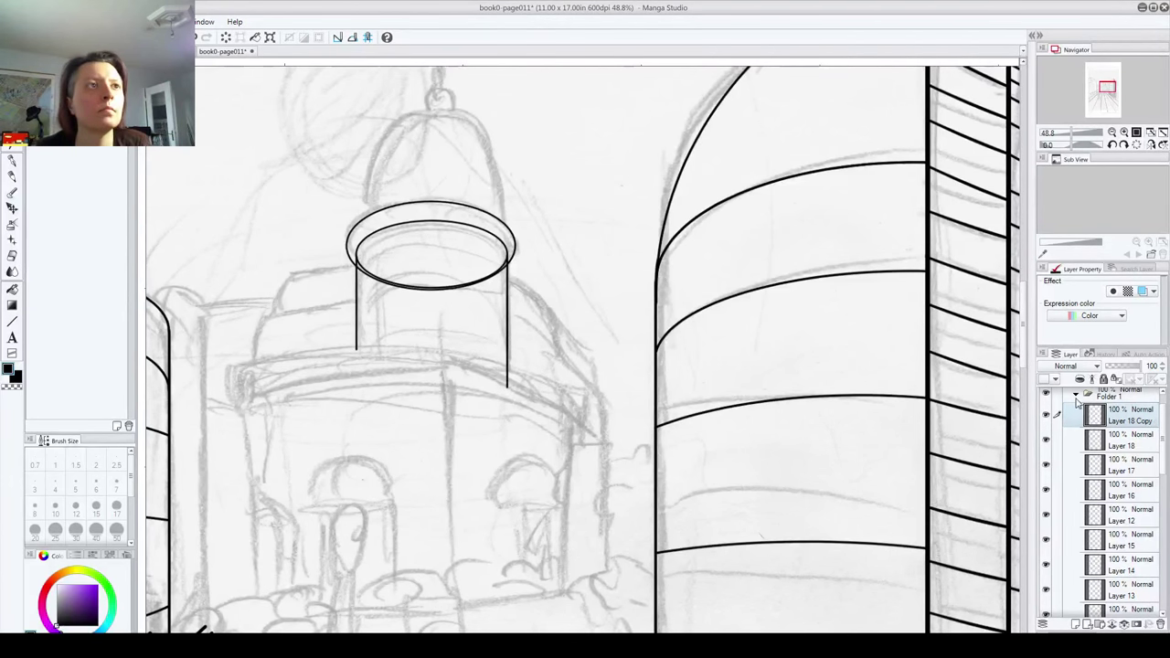
# Step: Check which lines lie on Layer 18 and Layer 17 by hiding and showing each layer
pyautogui.click(1046, 440)
pyautogui.click(1047, 441)
pyautogui.click(1047, 466)
pyautogui.click(1048, 468)
pyautogui.click(1047, 468)
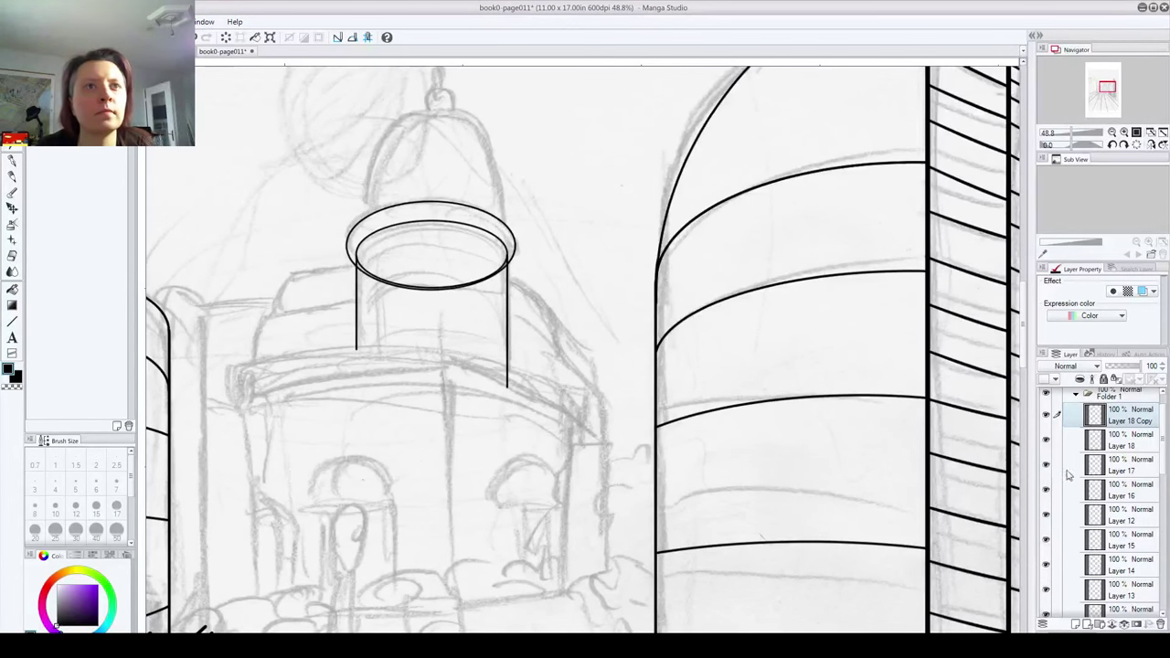
# Step: Erase the front arcs of the two ellipses that cross the drum between its walls, on Layer 17 and Layer 16
pyautogui.click(1117, 474)
pyautogui.scroll(5, 338, 323)
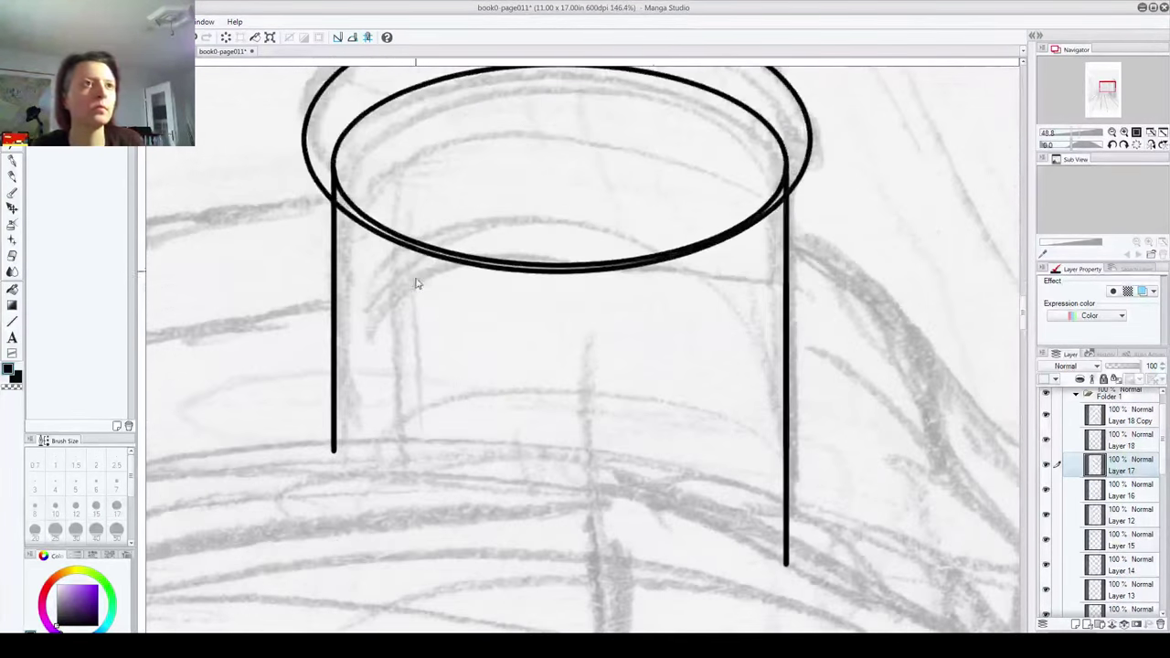
pyautogui.moveTo(370, 217)
pyautogui.mouseDown()
pyautogui.moveTo(353, 167)
pyautogui.moveTo(402, 230)
pyautogui.moveTo(497, 269)
pyautogui.moveTo(585, 271)
pyautogui.moveTo(526, 264)
pyautogui.moveTo(688, 236)
pyautogui.moveTo(748, 196)
pyautogui.moveTo(741, 221)
pyautogui.moveTo(764, 194)
pyautogui.mouseUp()
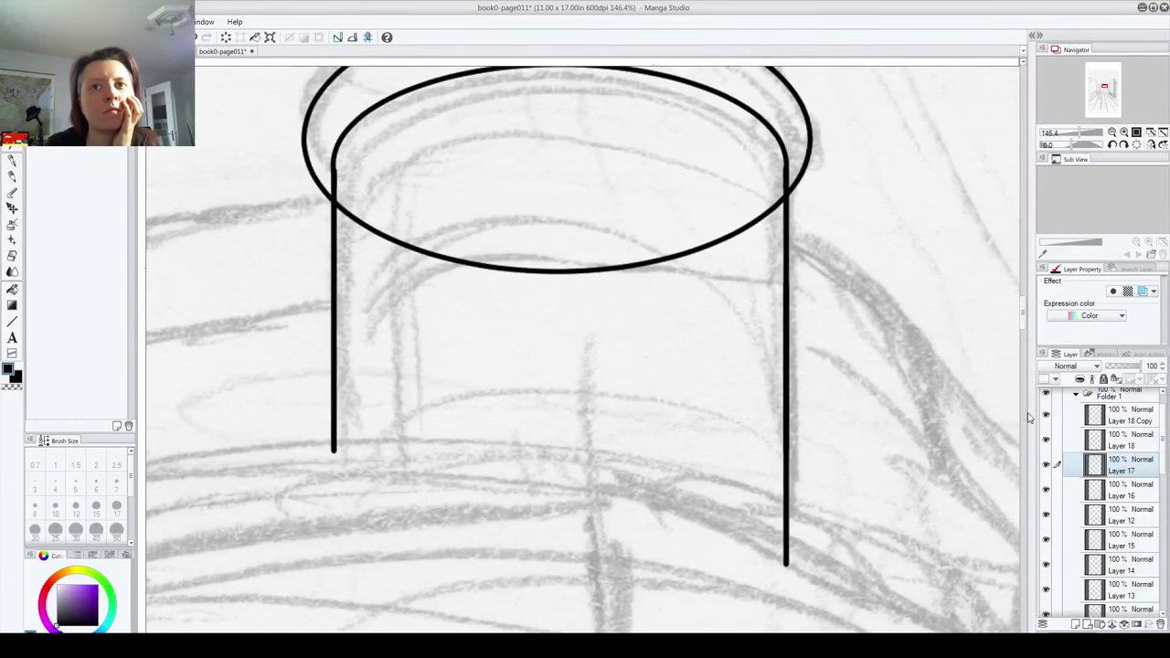
pyautogui.click(1112, 499)
pyautogui.moveTo(631, 267)
pyautogui.mouseDown()
pyautogui.moveTo(466, 260)
pyautogui.moveTo(352, 212)
pyautogui.moveTo(687, 249)
pyautogui.moveTo(737, 232)
pyautogui.moveTo(763, 199)
pyautogui.mouseUp()
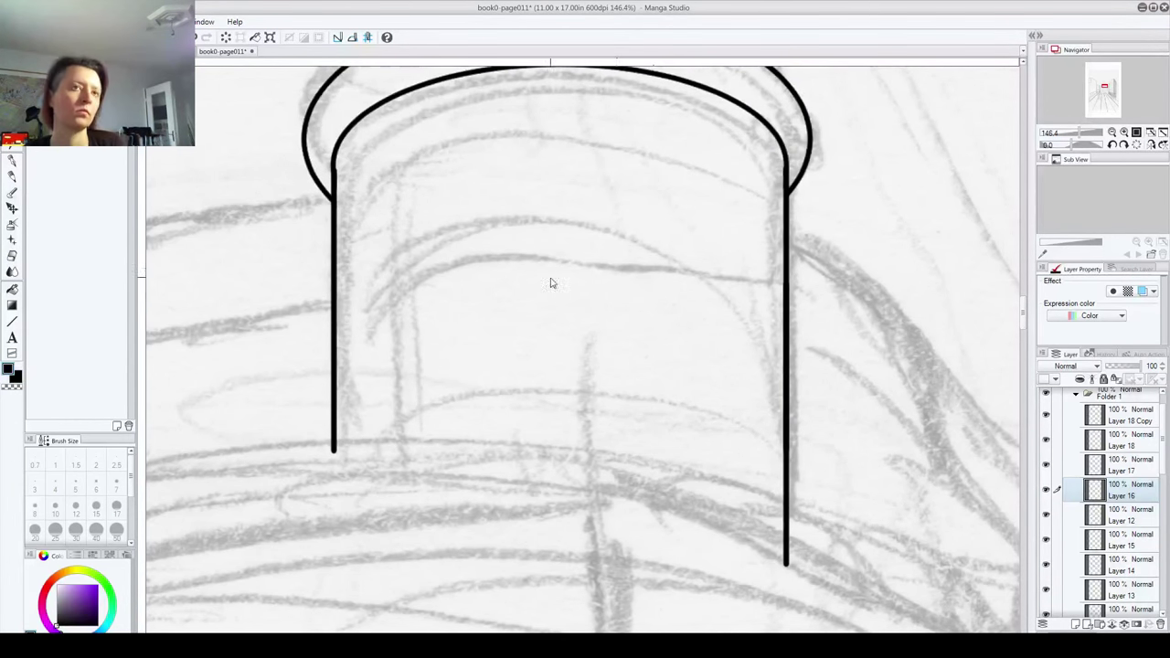
# Step: View the whole street scene and save the comic page
pyautogui.scroll(-2, 549, 284)
pyautogui.scroll(-6, 517, 321)
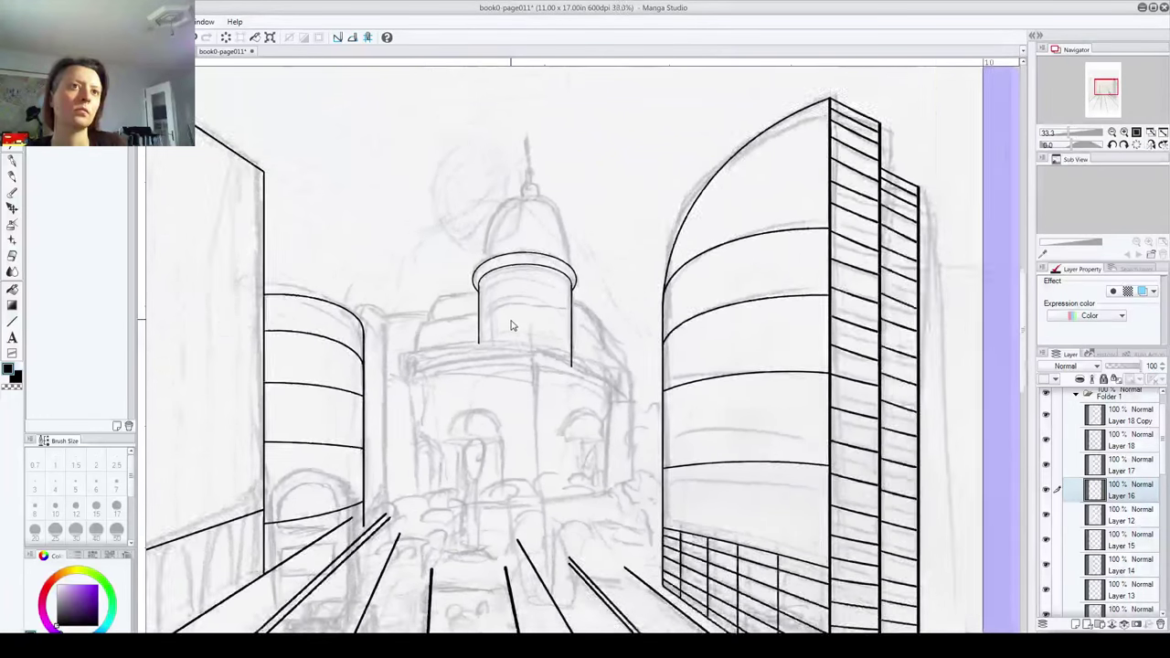
pyautogui.scroll(-1, 510, 327)
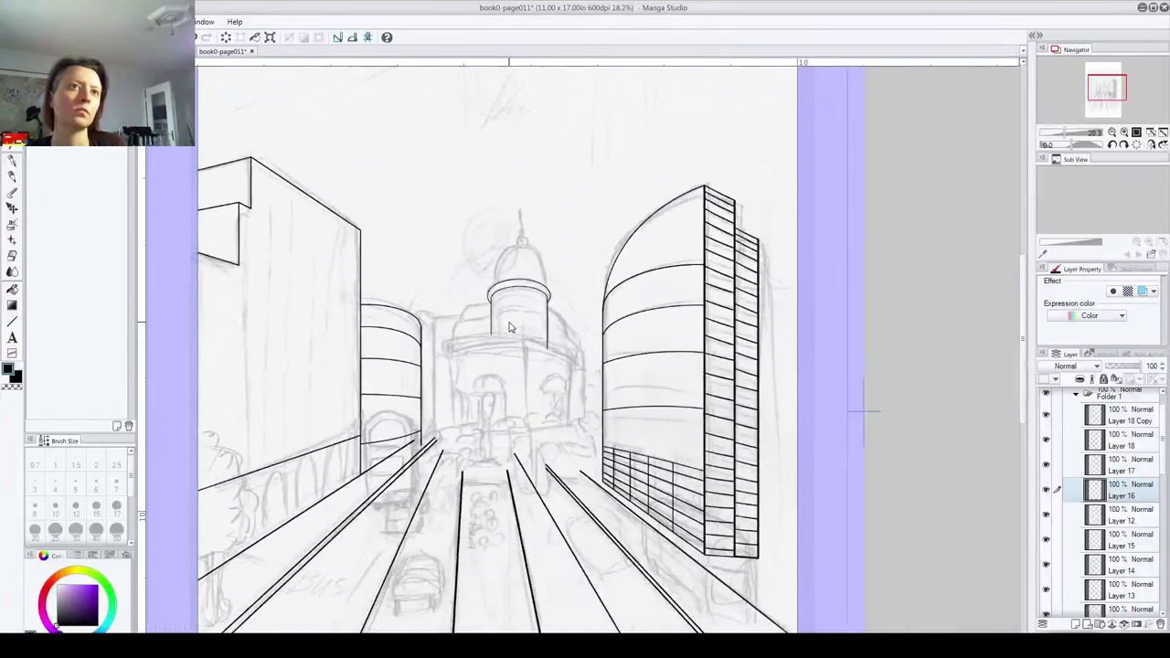
pyautogui.scroll(-2, 510, 328)
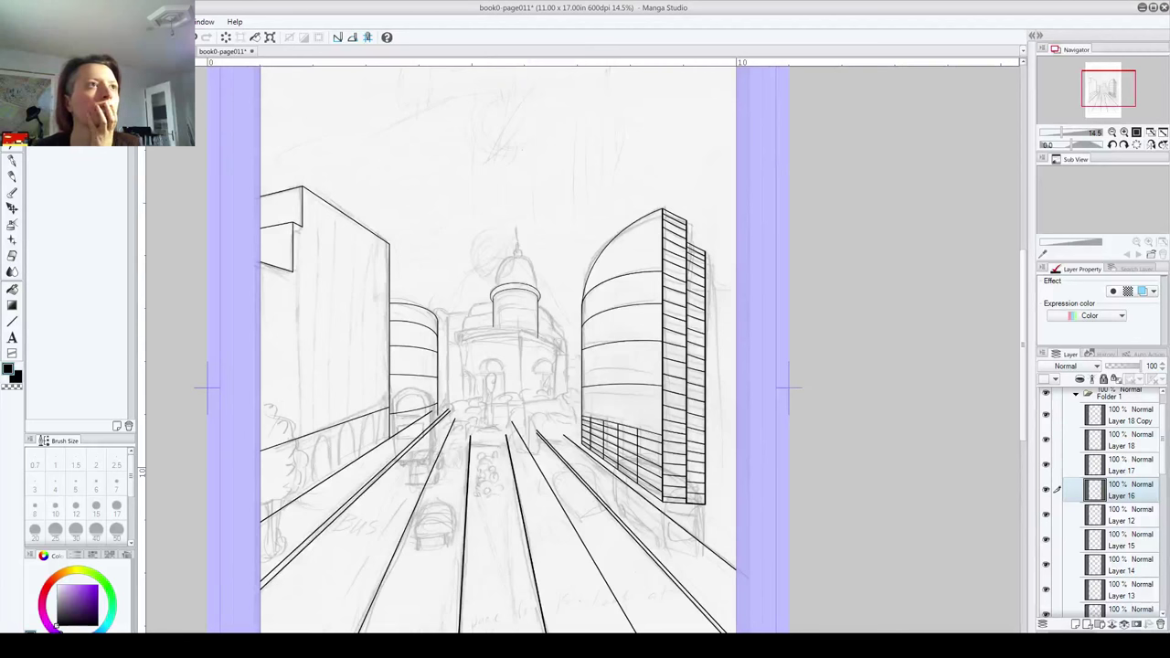
pyautogui.hotkey('alt', 'f')
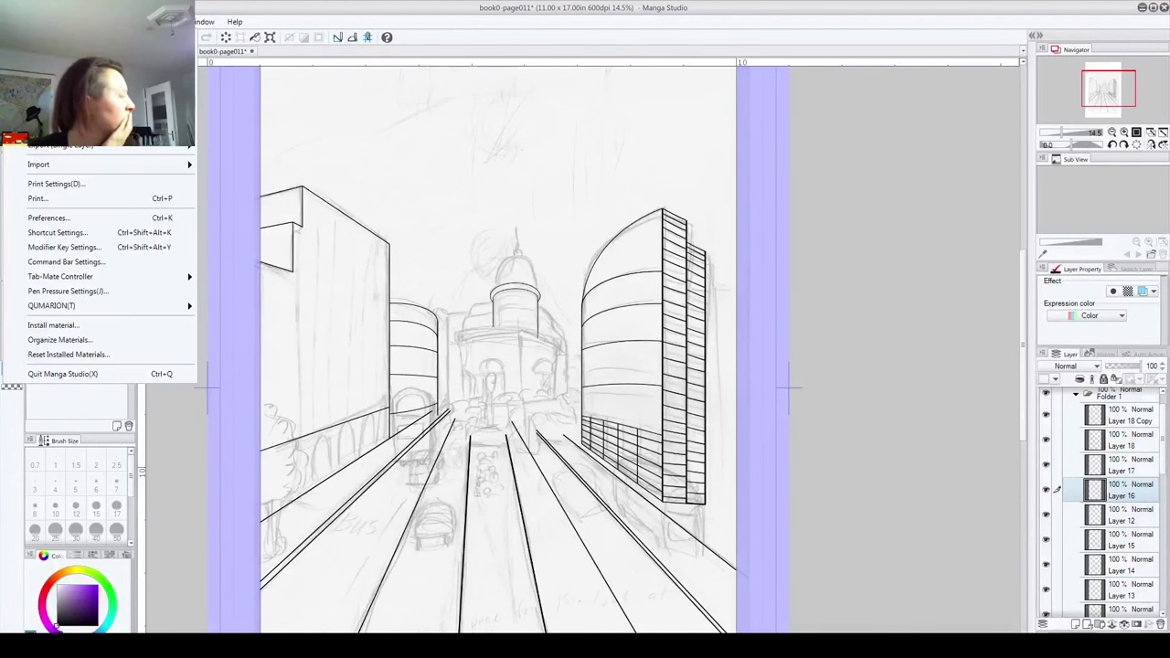
pyautogui.click(154, 543)
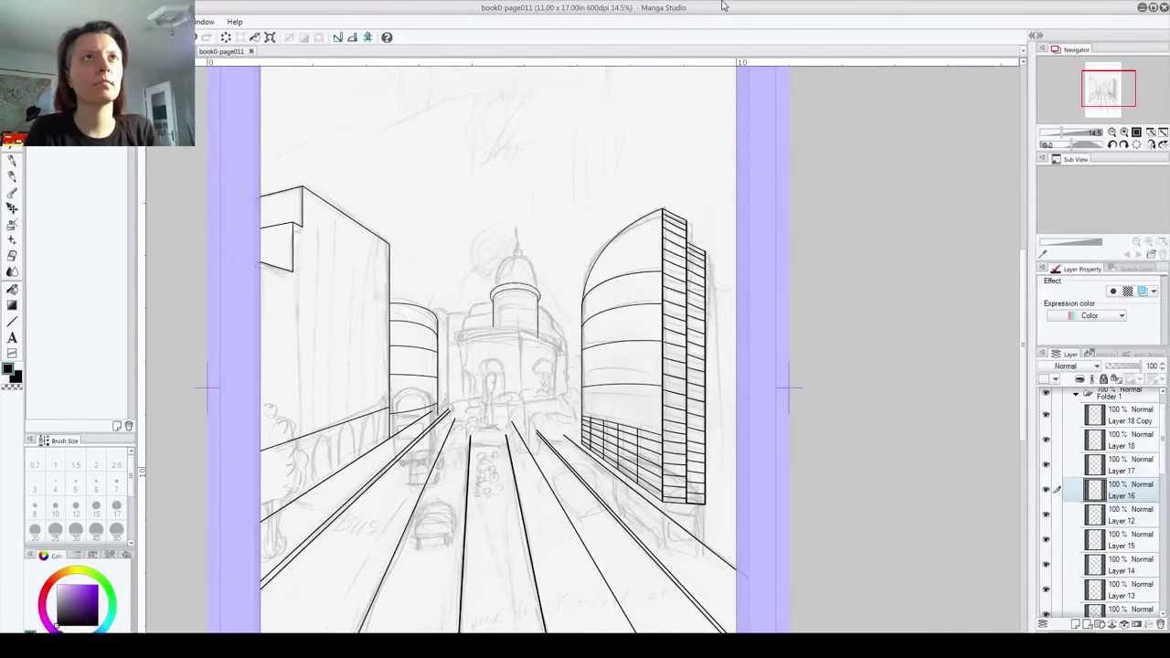
# Step: Merge Layer 17, Layer 18 Copy and Layer 18 down into Layer 16, so the rim and drum lines share one layer
pyautogui.click(1049, 490)
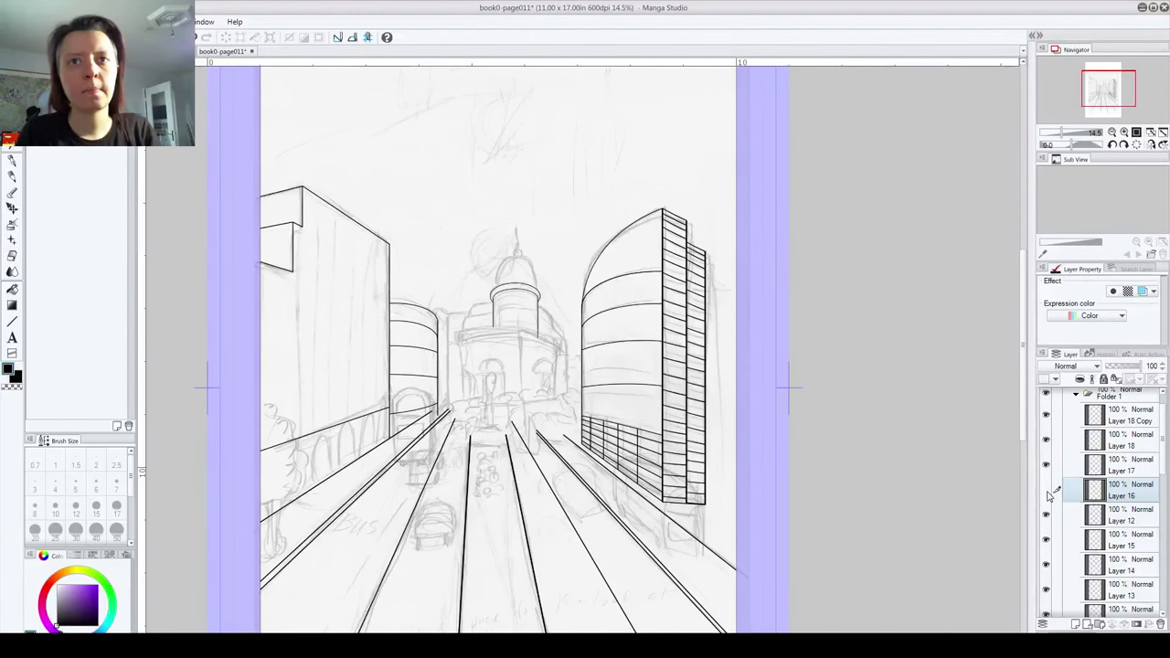
pyautogui.click(1048, 490)
pyautogui.click(1046, 465)
pyautogui.click(1047, 465)
pyautogui.click(1128, 473)
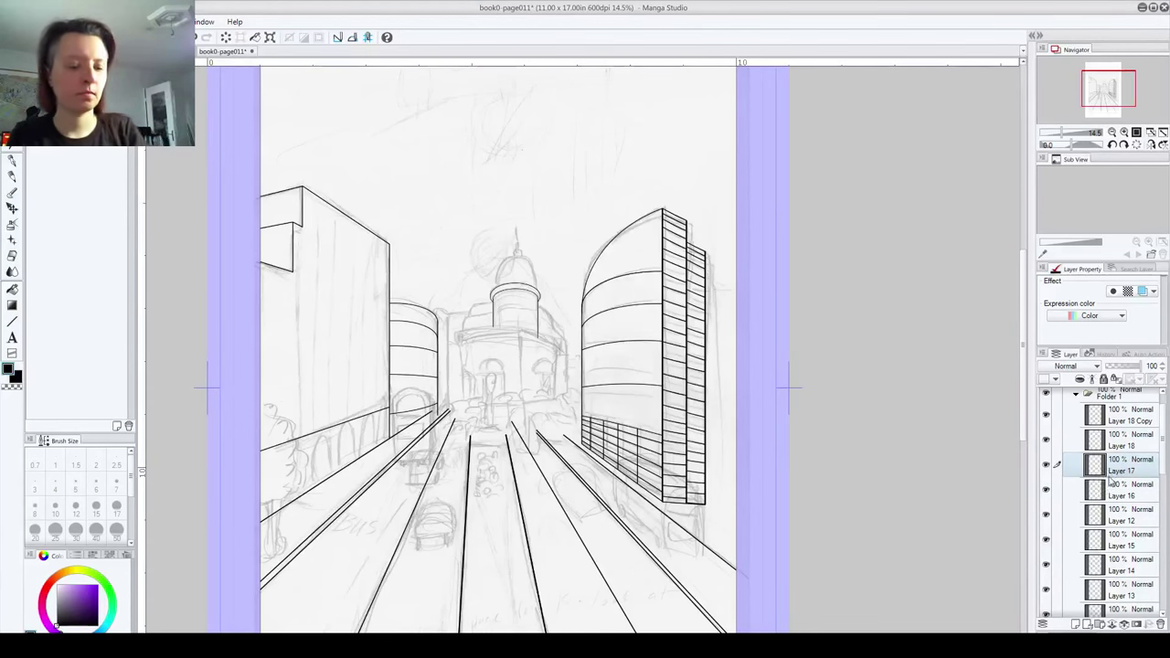
pyautogui.hotkey('ctrl', 'e')
pyautogui.click(1047, 466)
pyautogui.click(1047, 466)
pyautogui.click(1102, 421)
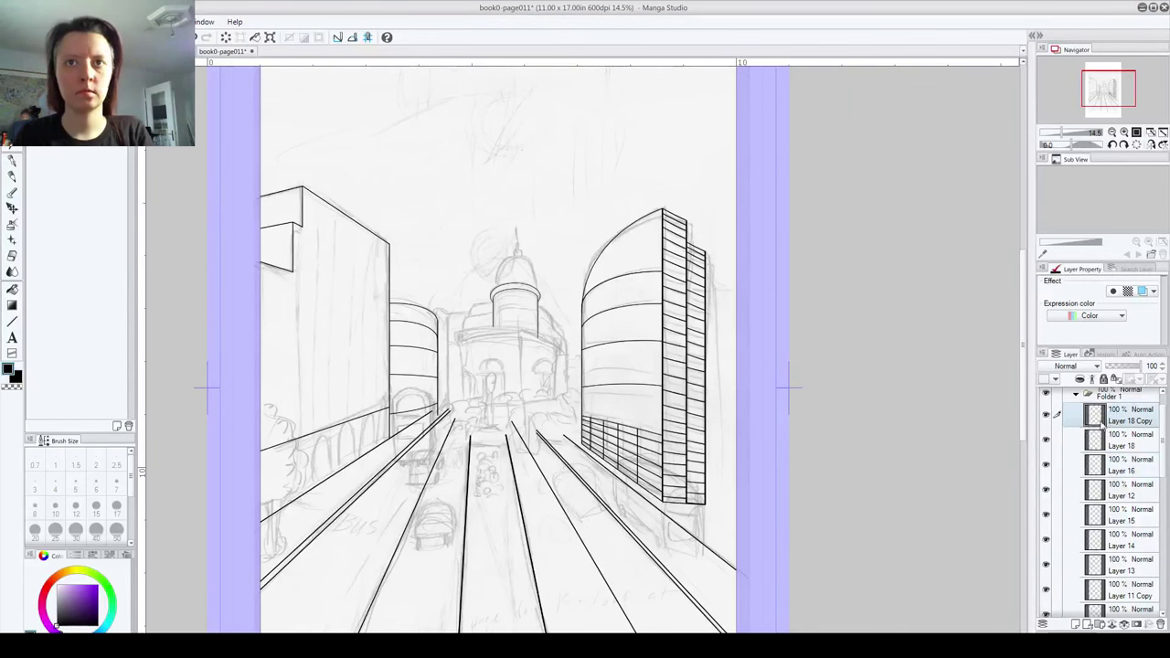
pyautogui.hotkey('ctrl', 'e')
pyautogui.hotkey('ctrl', 'e')
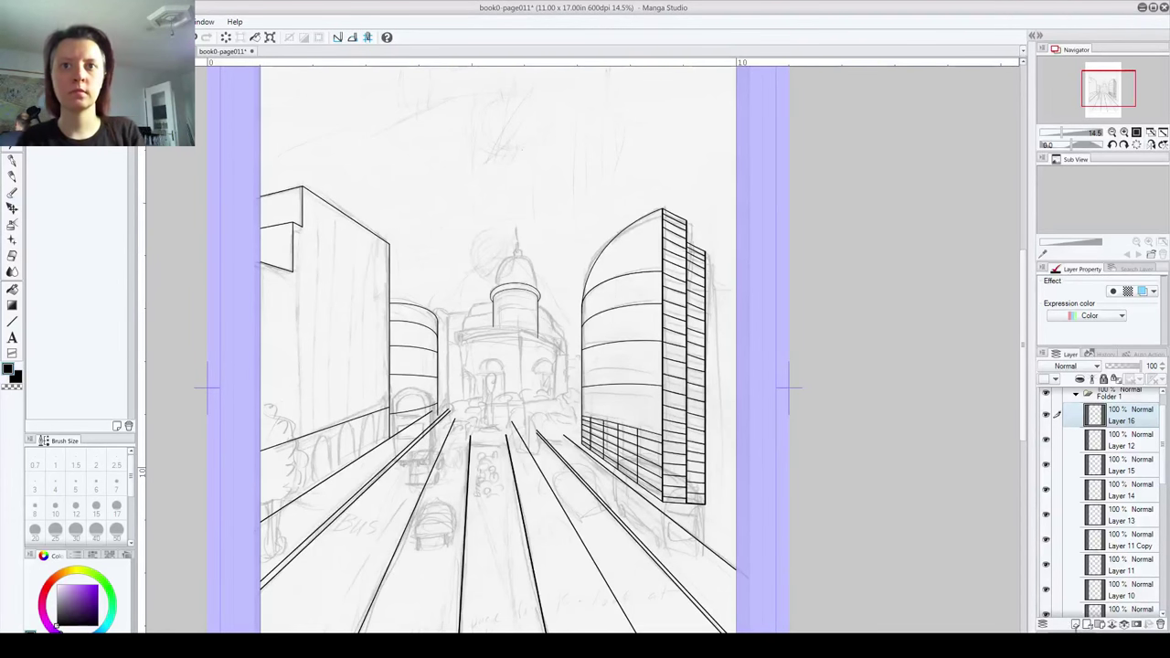
# Step: Add a new layer above Layer 16 and choose the inking pen for the lower building's vertical lines
pyautogui.click(1075, 625)
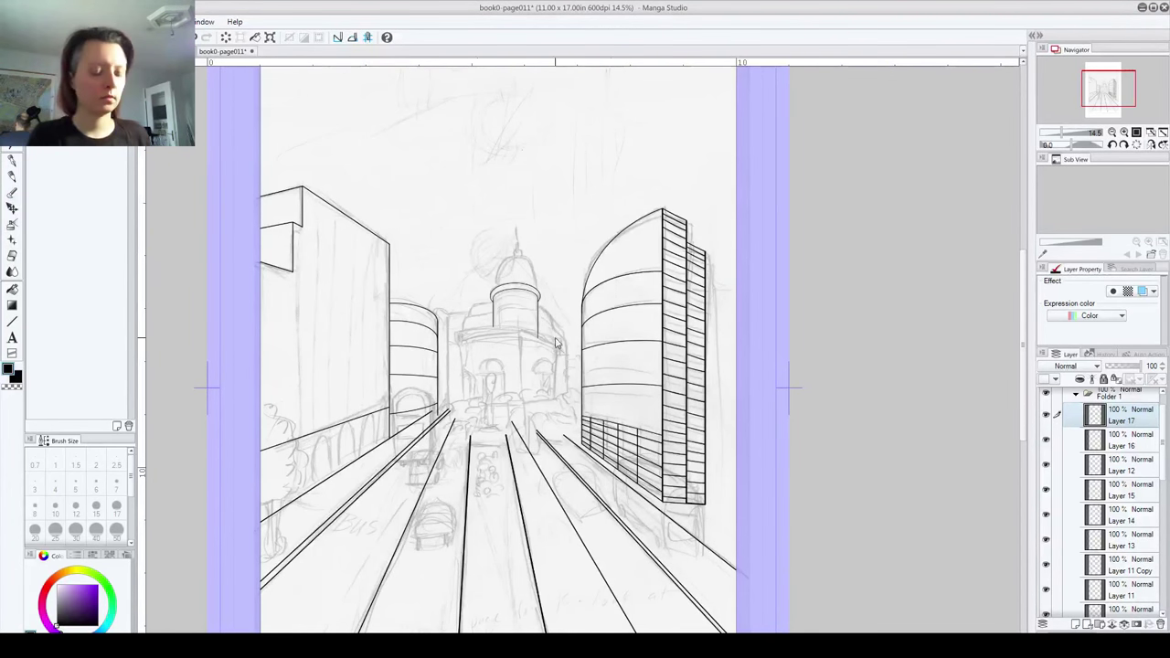
pyautogui.scroll(5, 556, 355)
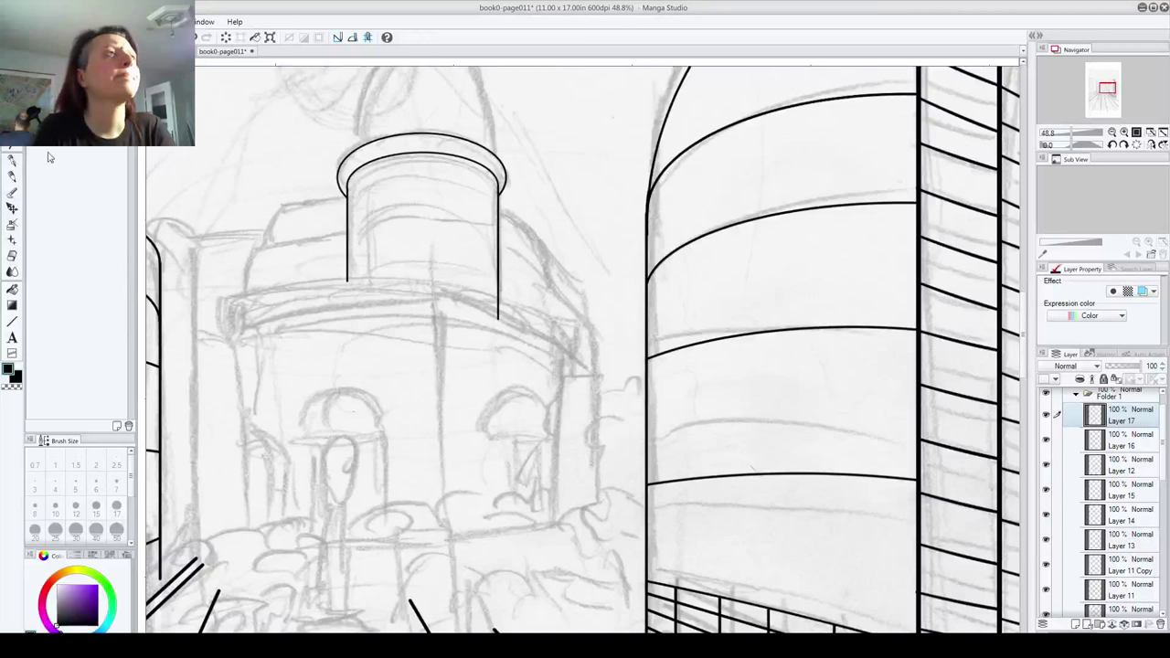
pyautogui.click(12, 162)
# Step: Try to draw the lower building's middle vertical line freehand with the yeti_inker 4 pen
pyautogui.moveTo(432, 292); pyautogui.dragTo(436, 582)
pyautogui.hotkey('ctrl', 'z')
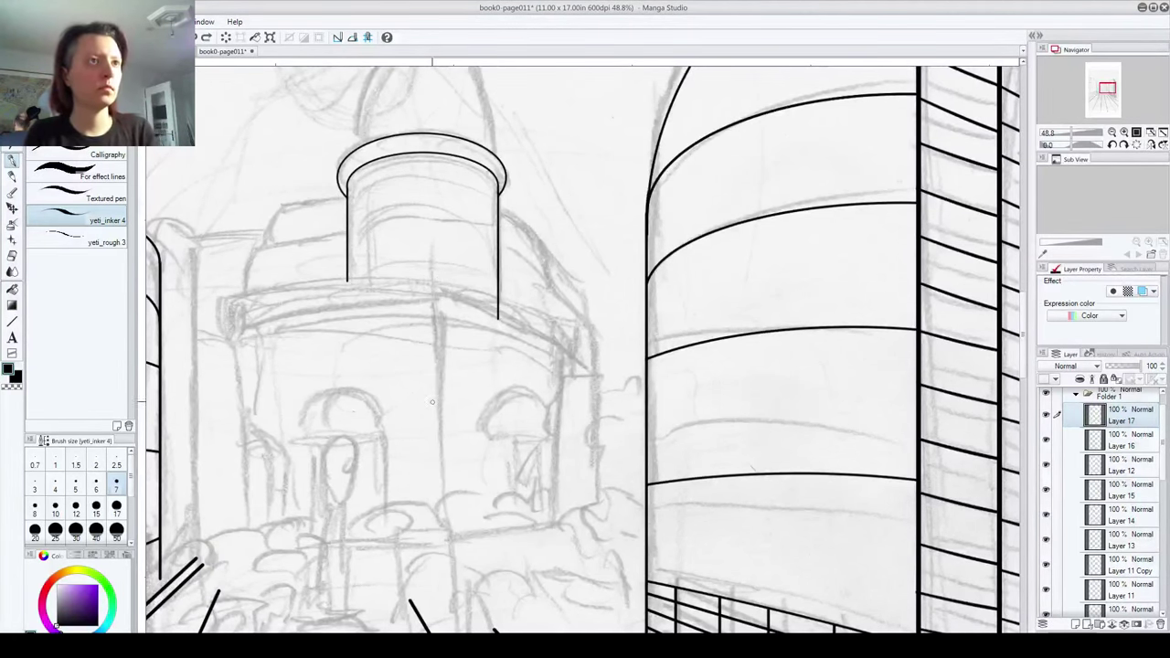
pyautogui.moveTo(436, 267); pyautogui.dragTo(437, 561)
pyautogui.hotkey('ctrl', 'z')
pyautogui.moveTo(432, 282)
pyautogui.mouseDown()
pyautogui.moveTo(437, 620)
pyautogui.moveTo(437, 407)
pyautogui.moveTo(437, 589)
pyautogui.mouseUp()
pyautogui.hotkey('ctrl', 'z')
pyautogui.hotkey('ctrl', 'z')
pyautogui.moveTo(432, 251); pyautogui.dragTo(437, 556)
pyautogui.hotkey('ctrl', 'z')
pyautogui.moveTo(430, 252); pyautogui.dragTo(437, 611)
pyautogui.hotkey('ctrl', 'z')
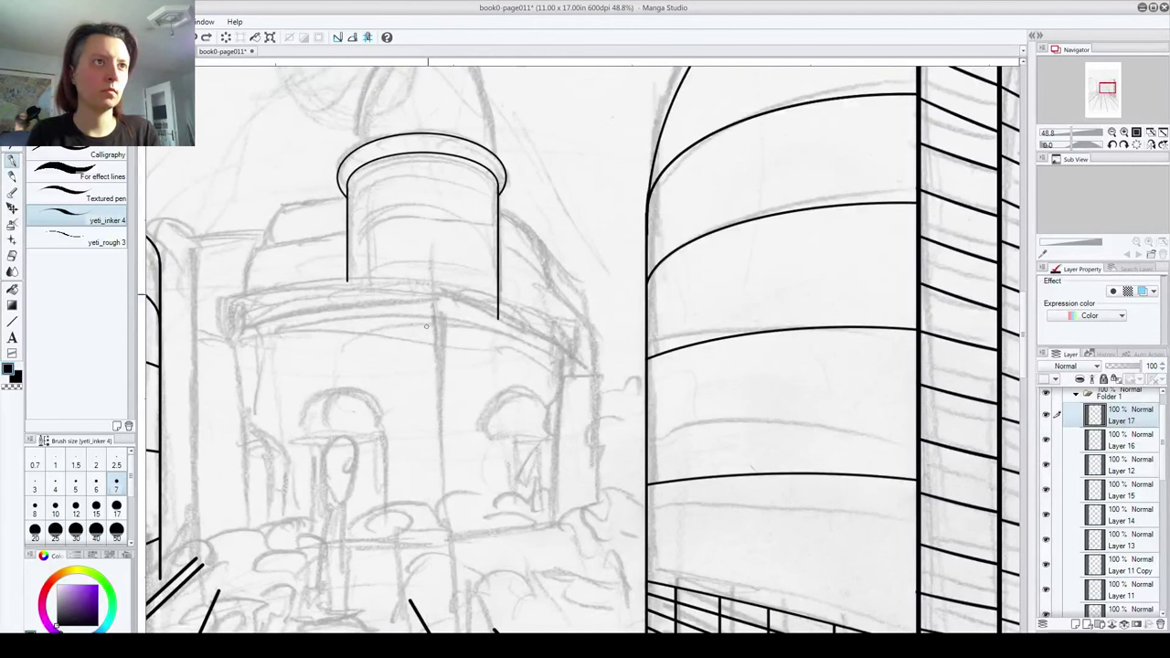
pyautogui.moveTo(427, 270); pyautogui.dragTo(431, 602)
pyautogui.hotkey('ctrl', 'z')
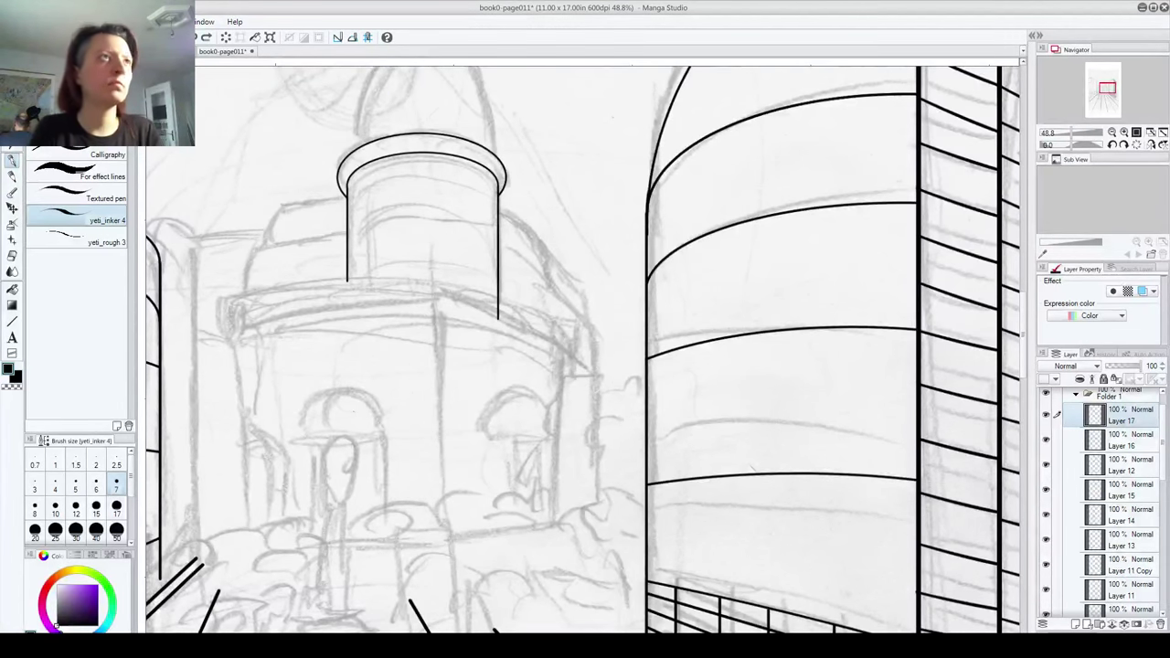
# Step: Turn on Snap to Ruler and draw the lower building's middle vertical line from the drum down to the street
pyautogui.click(203, 21)
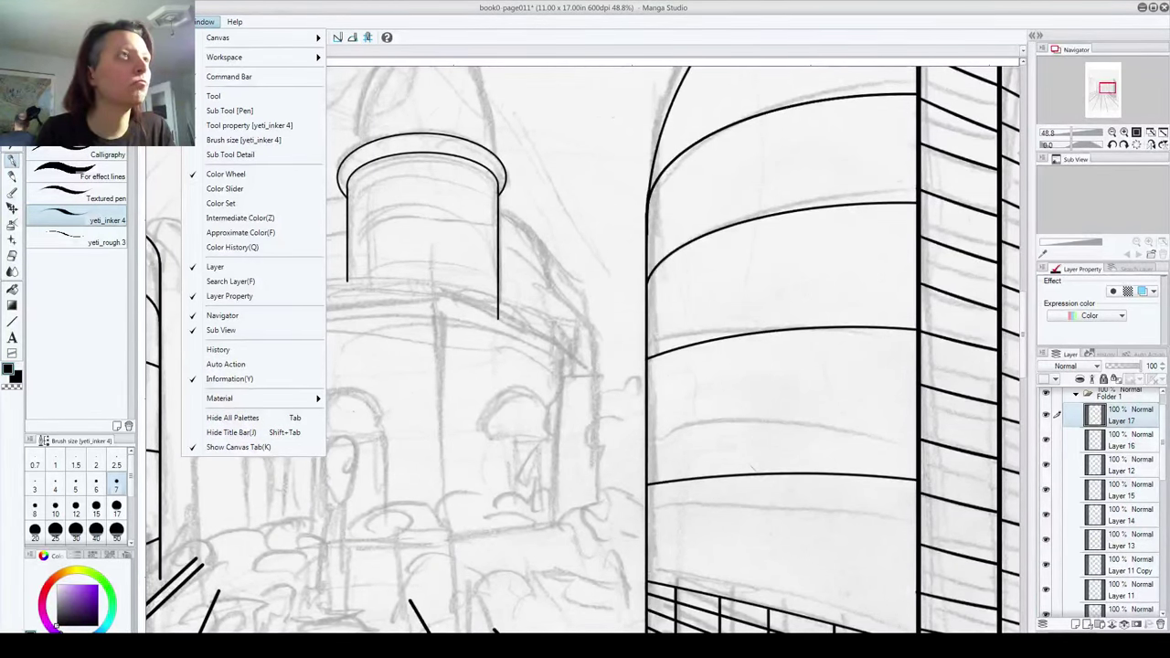
pyautogui.moveTo(139, 21)
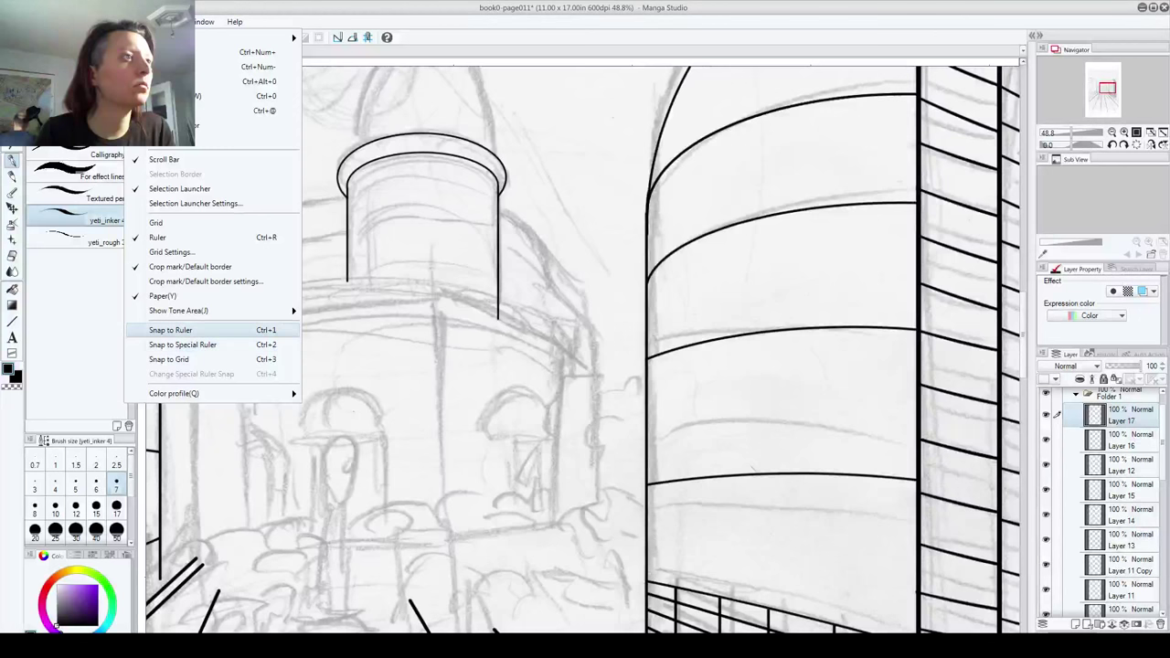
pyautogui.click(210, 329)
pyautogui.moveTo(438, 270); pyautogui.dragTo(462, 589)
pyautogui.hotkey('ctrl', 'z')
pyautogui.moveTo(433, 258); pyautogui.dragTo(437, 426)
pyautogui.hotkey('ctrl', 'z')
pyautogui.moveTo(440, 236); pyautogui.dragTo(445, 599)
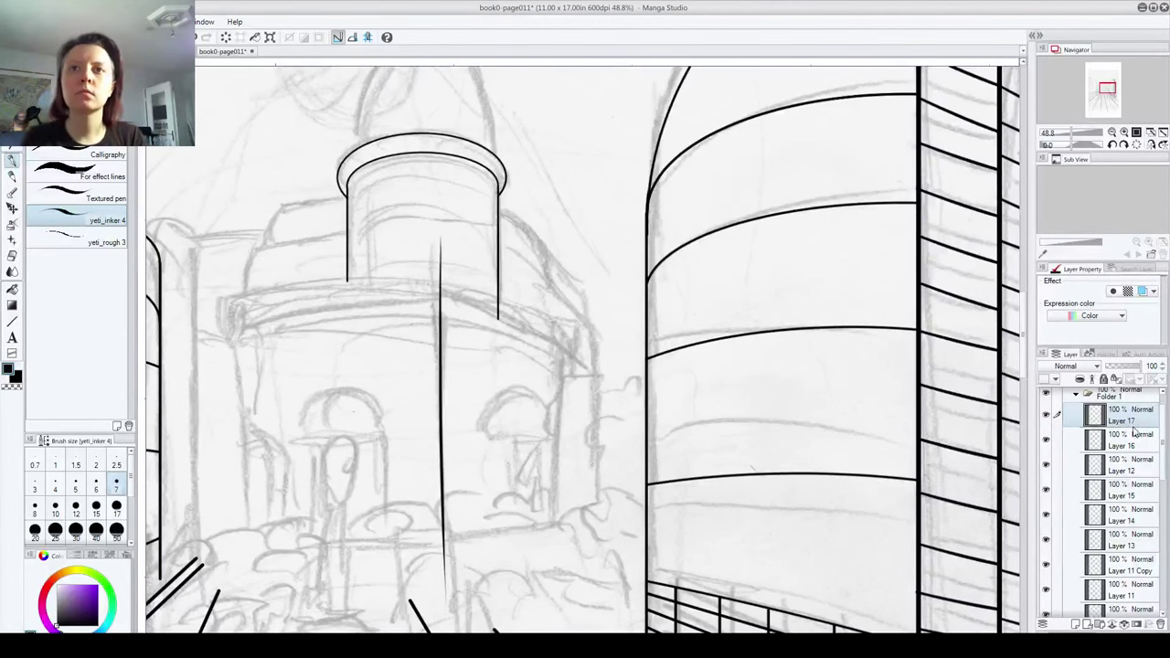
# Step: Duplicate the vertical line's layer twice, moving one copy to the lower building's right edge and the other to its left edge
pyautogui.scroll(-1, 1133, 425)
pyautogui.moveTo(1121, 391); pyautogui.dragTo(1075, 625)
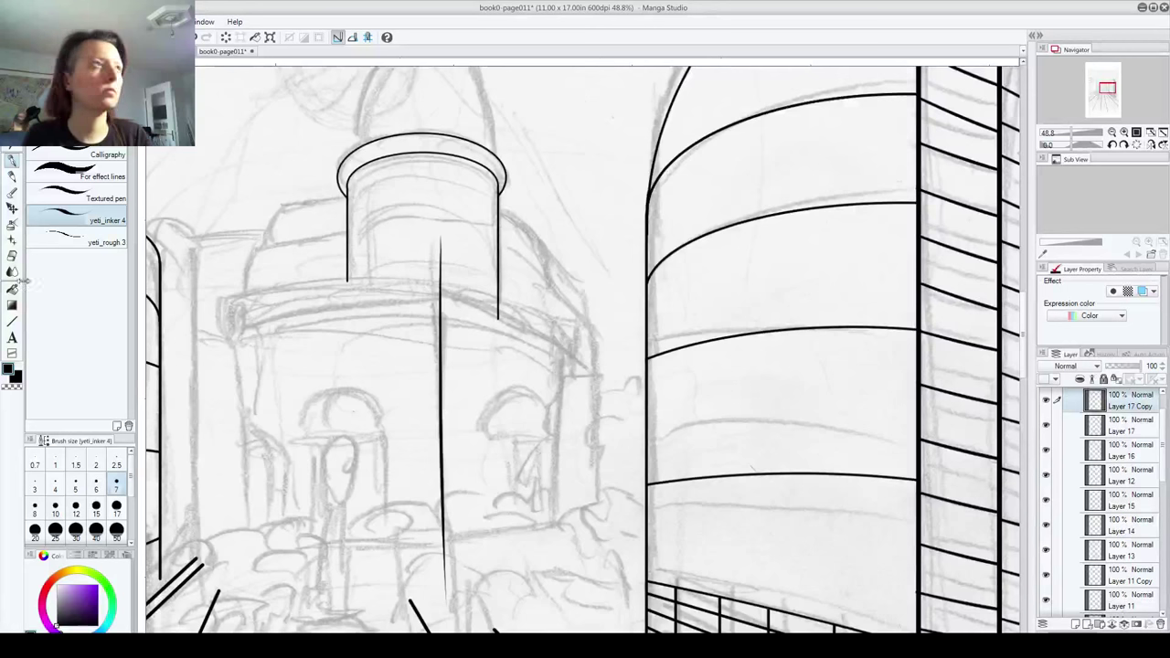
pyautogui.hotkey('ctrl', 't')
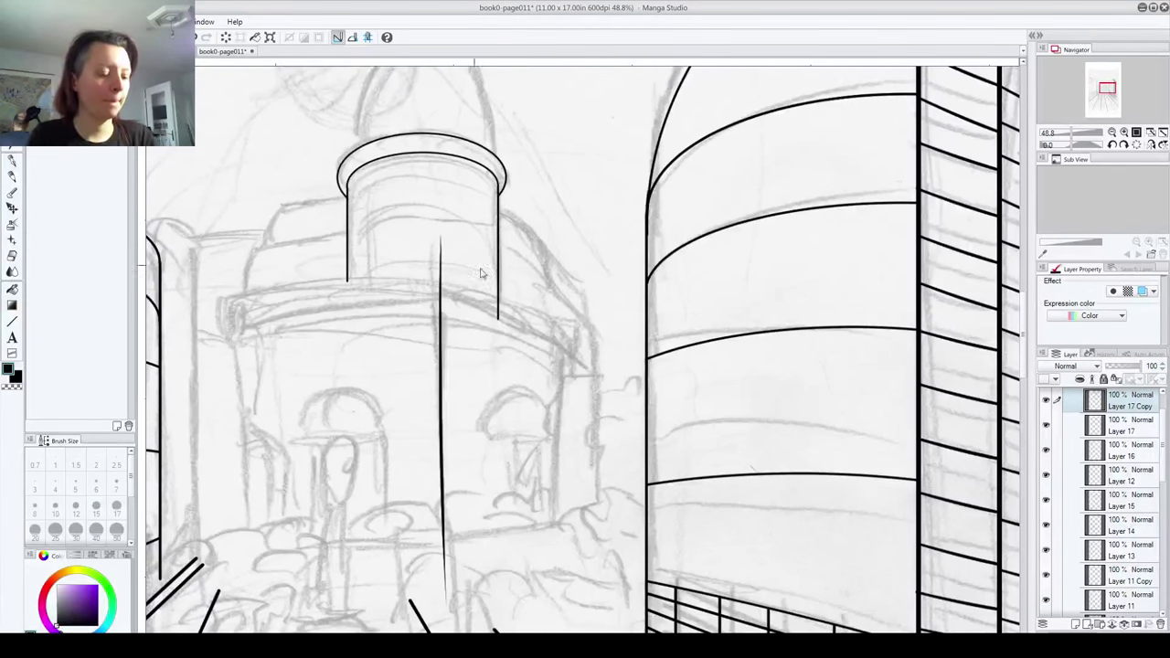
pyautogui.moveTo(443, 426); pyautogui.dragTo(594, 422)
pyautogui.moveTo(1122, 400); pyautogui.dragTo(1075, 624)
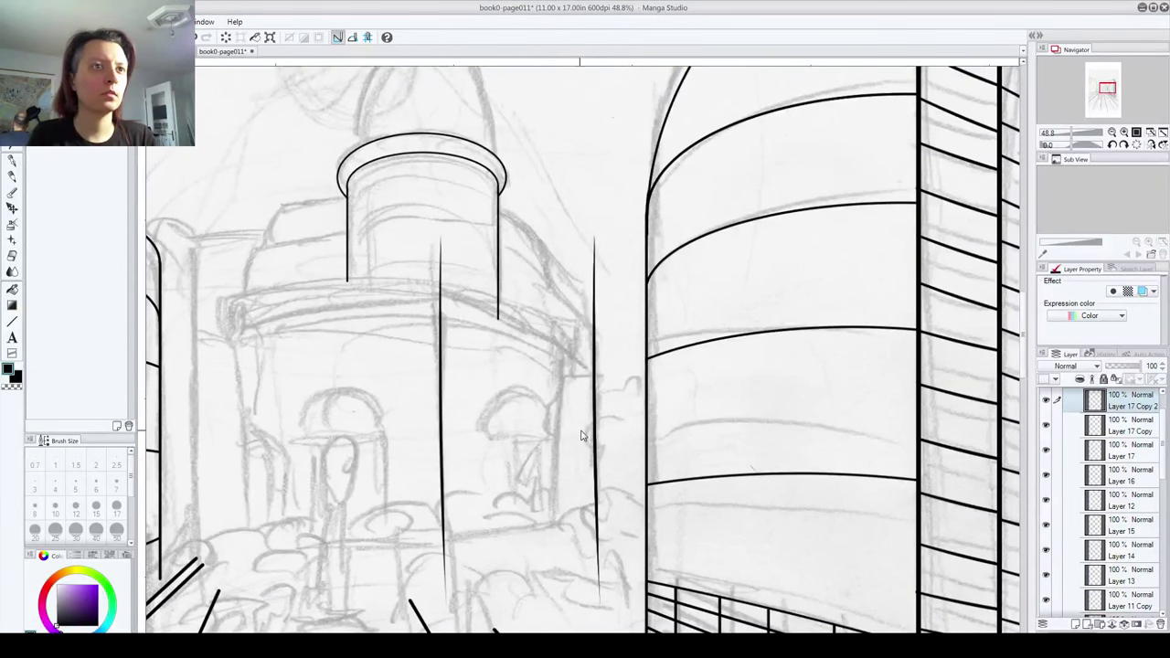
pyautogui.moveTo(581, 436); pyautogui.dragTo(224, 437)
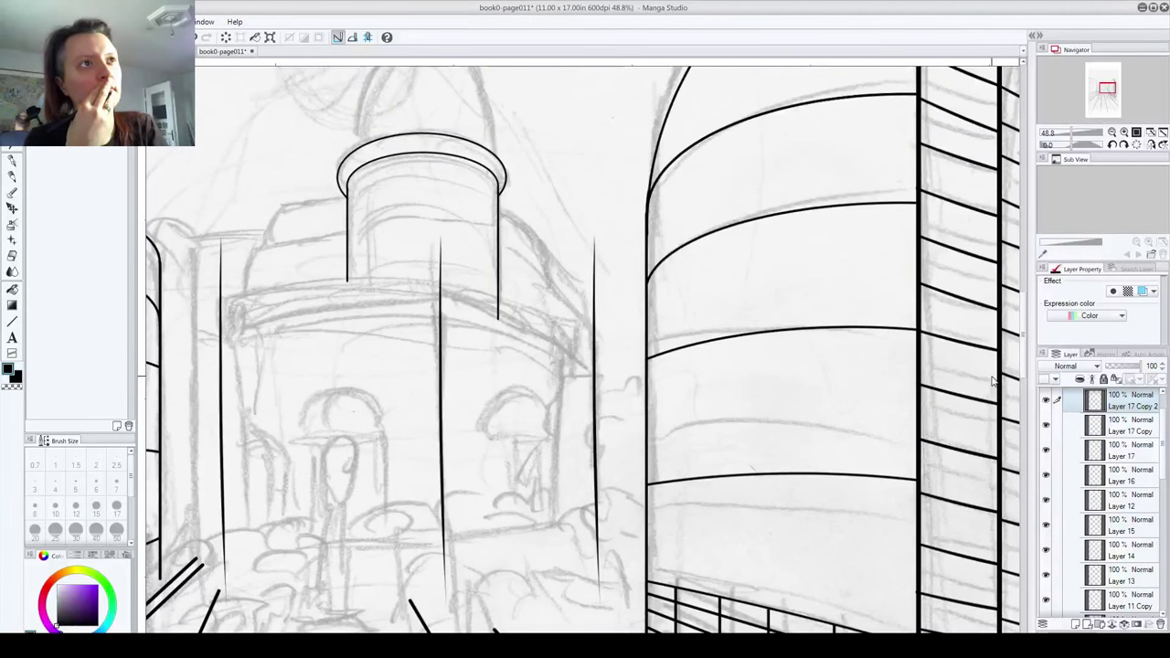
# Step: Check Layer 16 by hiding and showing it, and add a new layer directly above it for the dome
pyautogui.moveTo(566, 412); pyautogui.dragTo(521, 566)
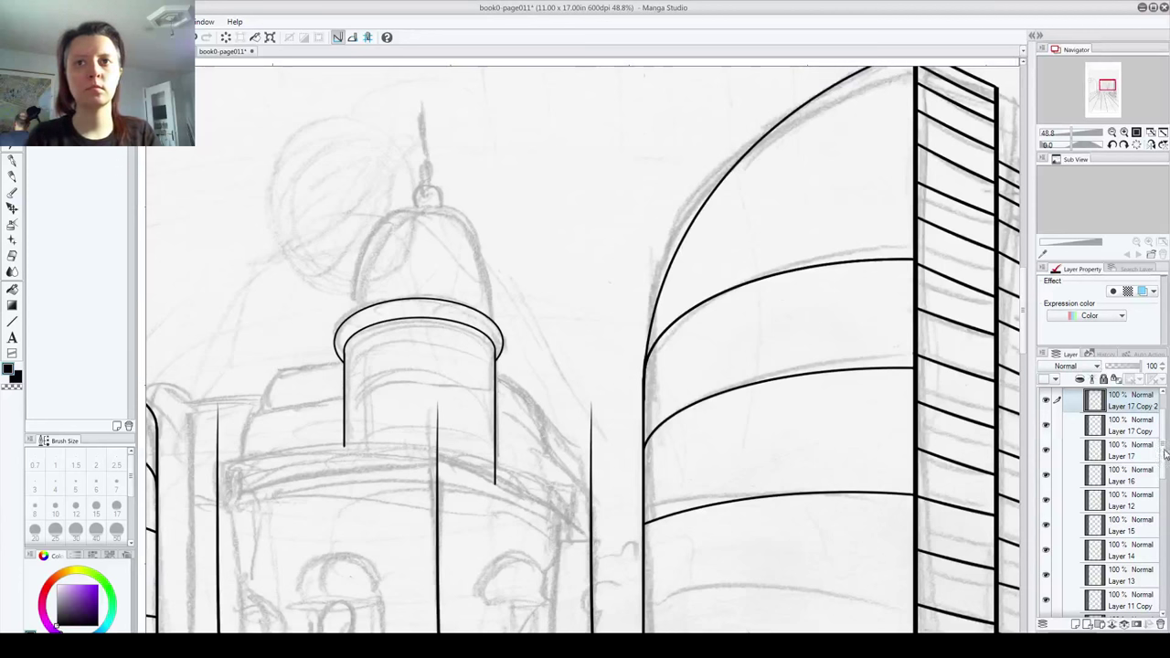
pyautogui.scroll(2, 1133, 462)
pyautogui.scroll(-2, 1131, 470)
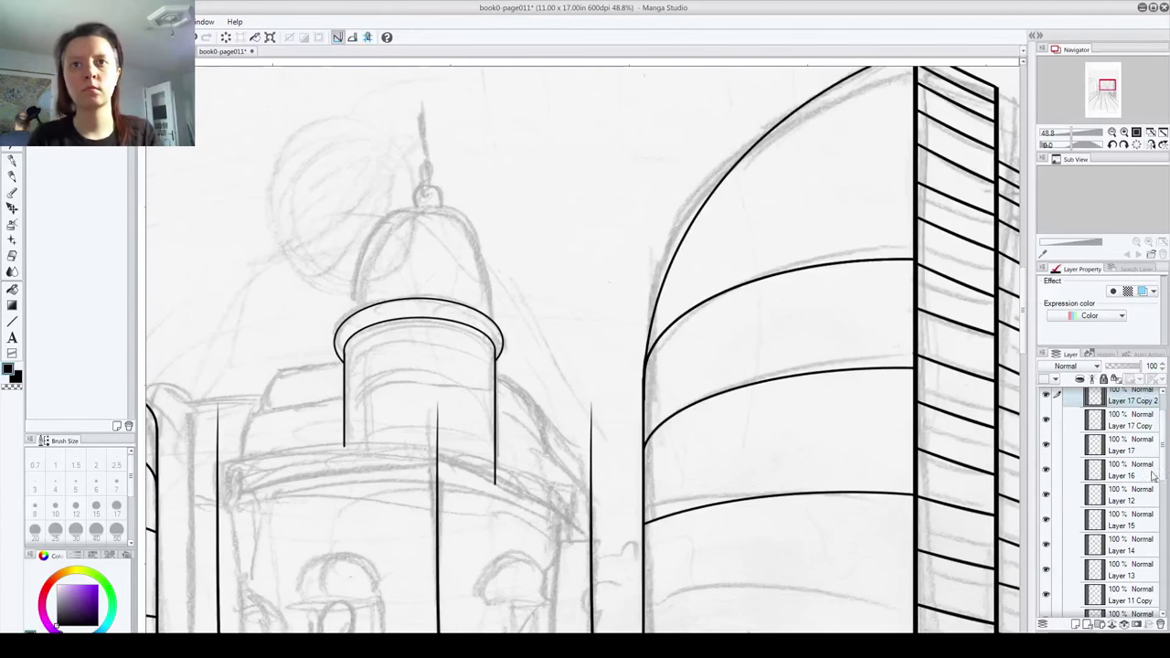
pyautogui.click(1047, 473)
pyautogui.click(1047, 473)
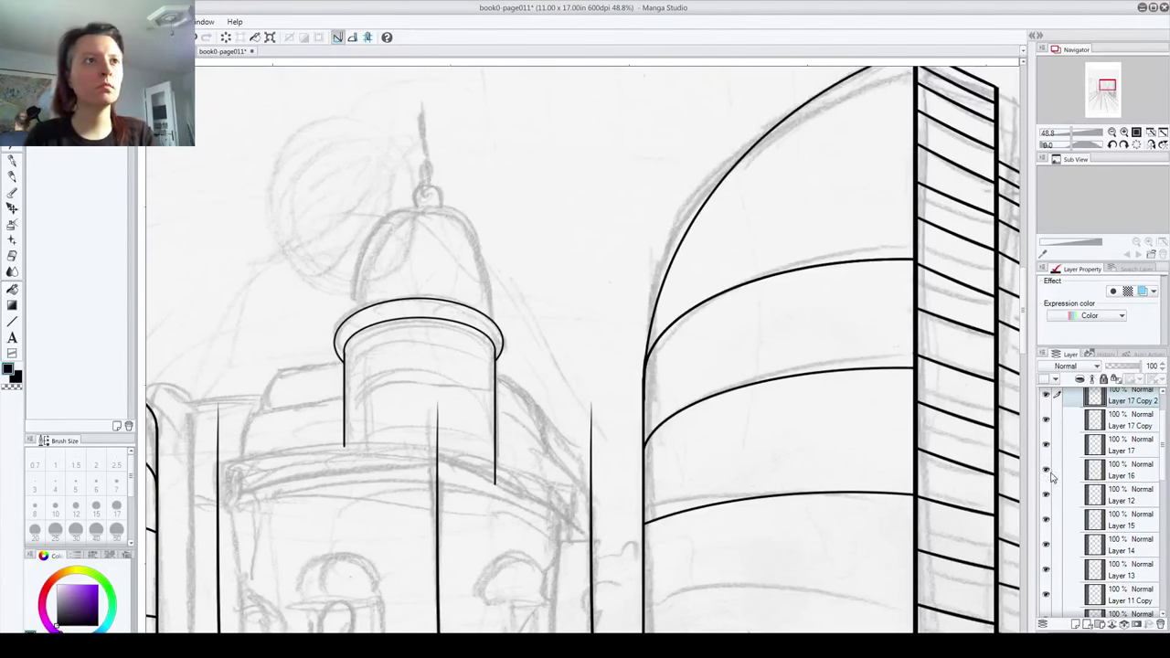
pyautogui.click(1124, 475)
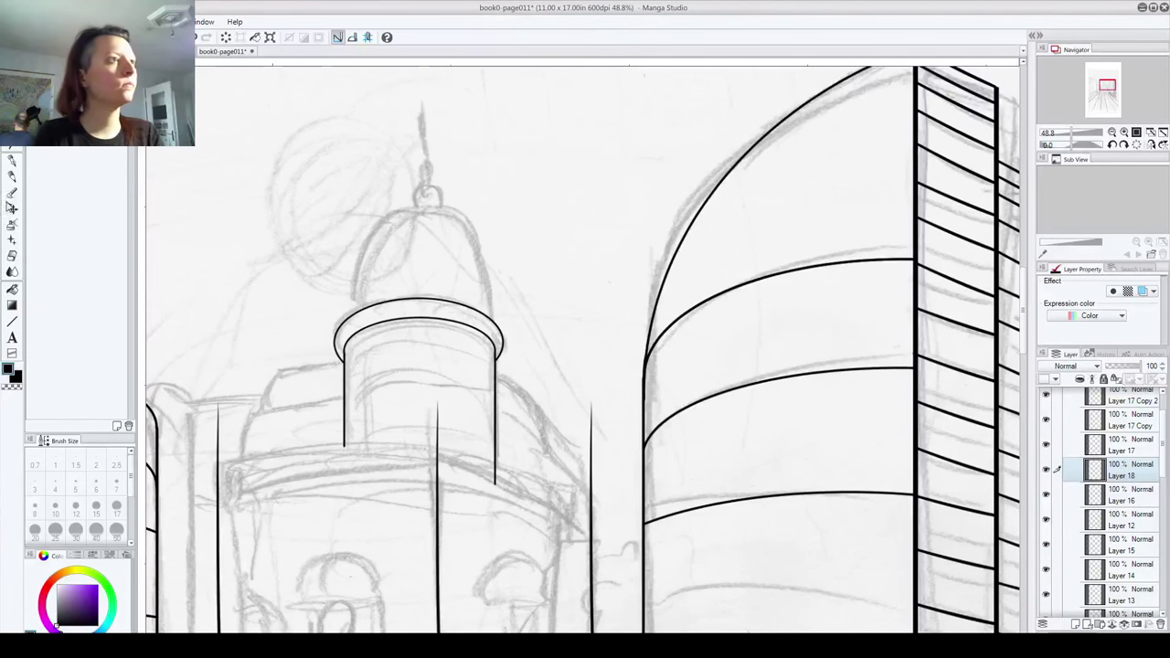
# Step: Try a narrow upright ellipse over the sketched dome and shift it to match the pencil outline
pyautogui.click(11, 321)
pyautogui.click(64, 228)
pyautogui.moveTo(364, 189); pyautogui.dragTo(506, 435)
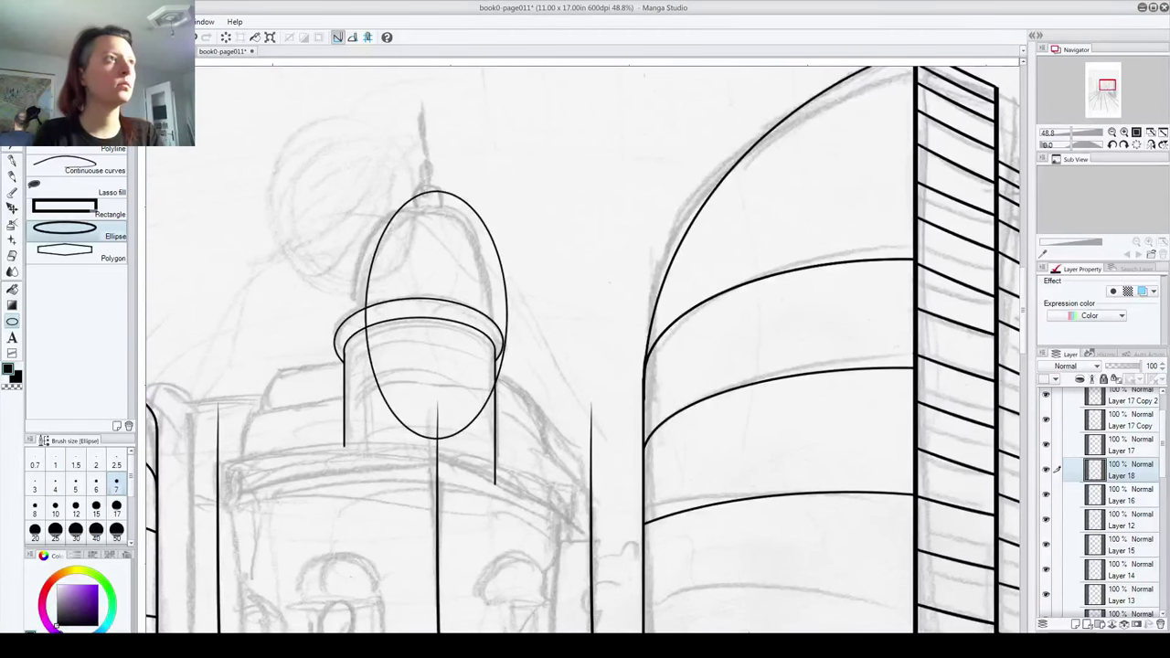
pyautogui.press('o')
pyautogui.moveTo(368, 281); pyautogui.dragTo(353, 294)
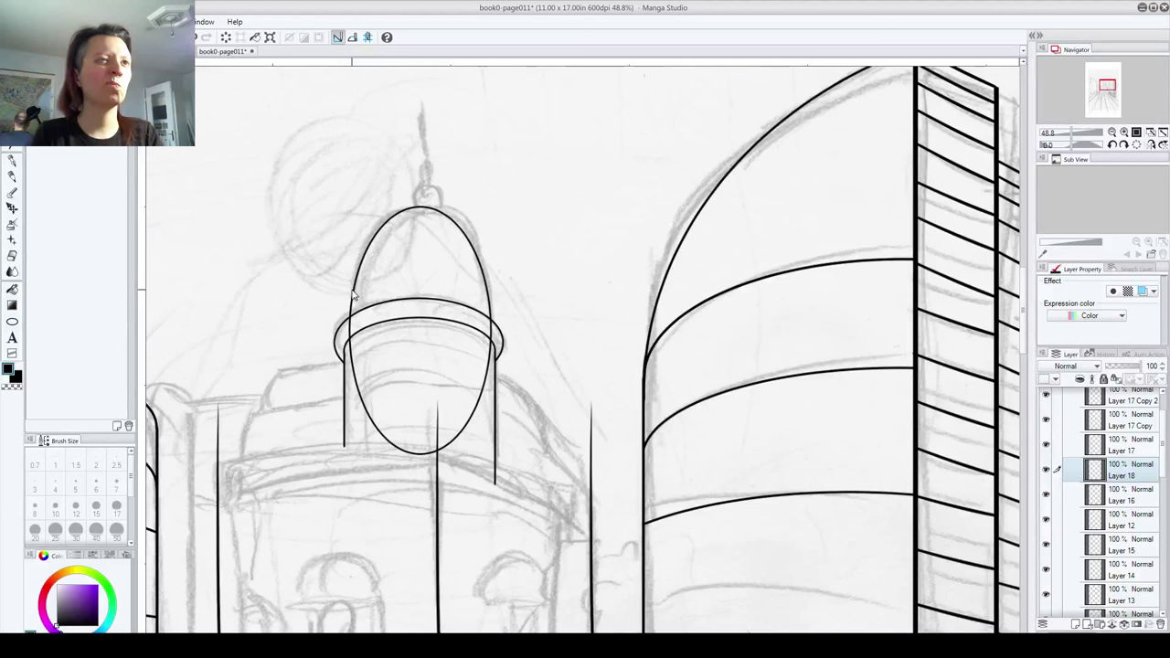
pyautogui.hotkey('ctrl', 'z')
pyautogui.hotkey('ctrl', 'z')
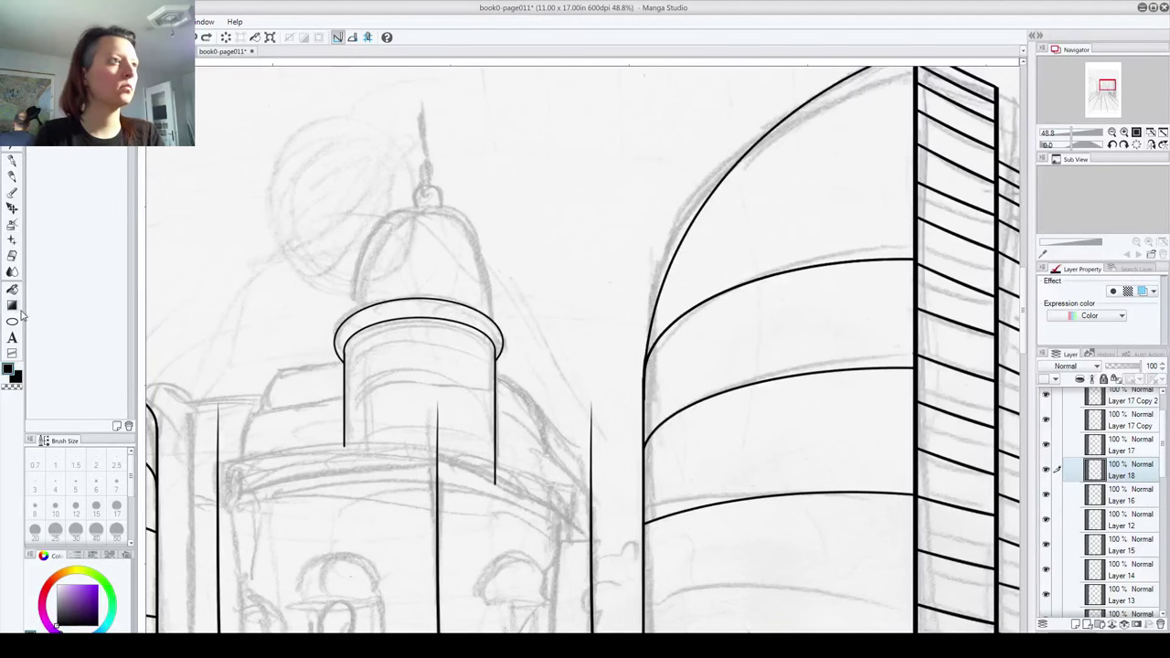
# Step: Draw a wider upright ellipse over the sketched dome on Layer 18 and nudge it up slightly to meet the dome's apex
pyautogui.moveTo(343, 210); pyautogui.dragTo(501, 426)
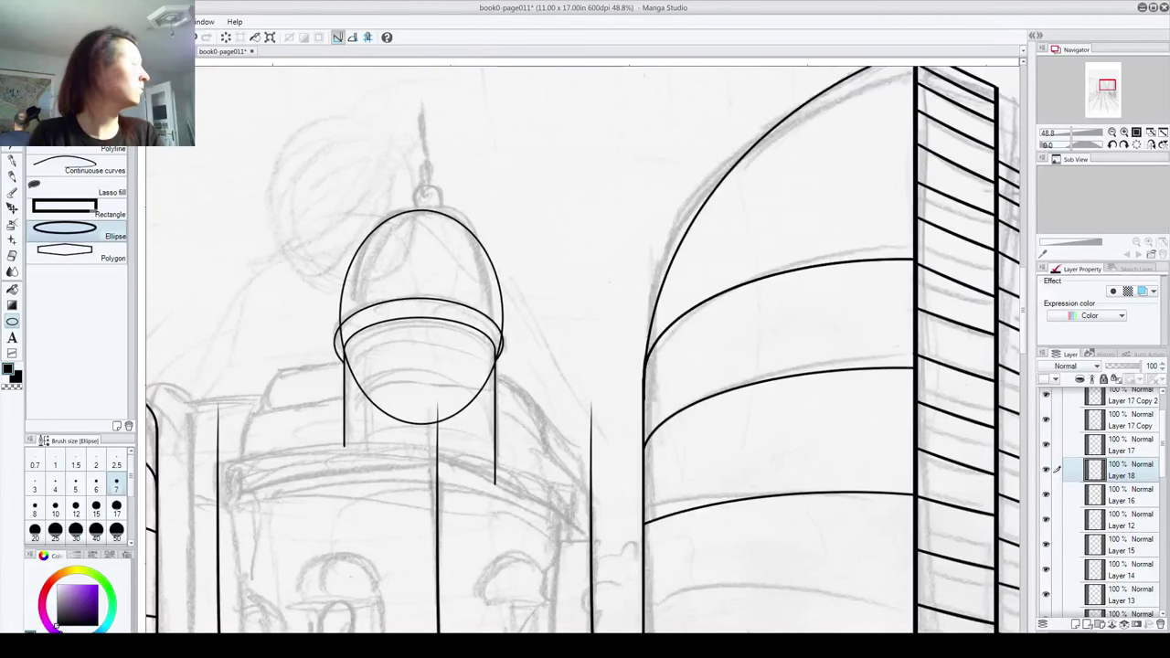
pyautogui.press('o')
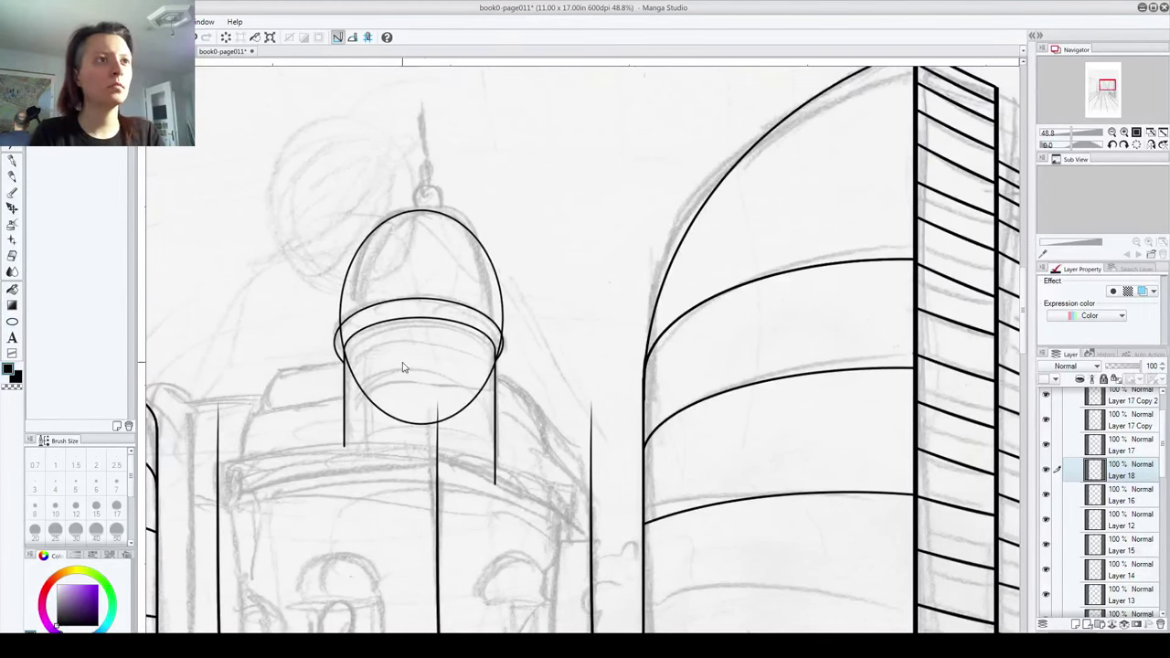
pyautogui.click(416, 428)
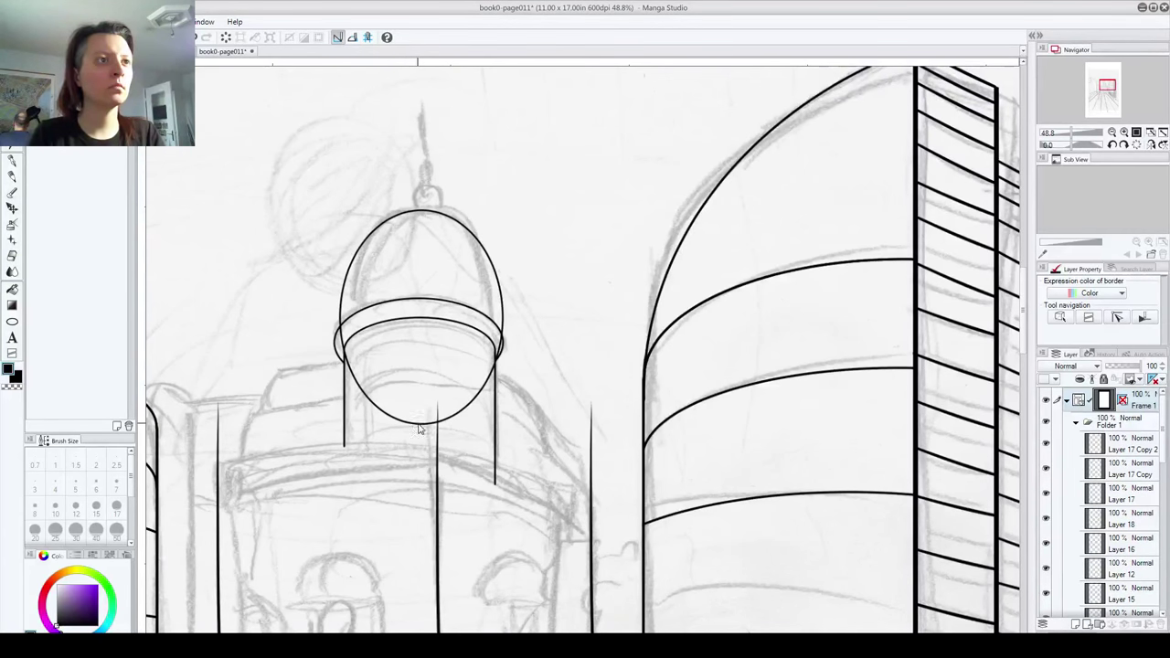
pyautogui.moveTo(425, 428)
pyautogui.mouseDown()
pyautogui.moveTo(423, 413)
pyautogui.moveTo(416, 421)
pyautogui.mouseUp()
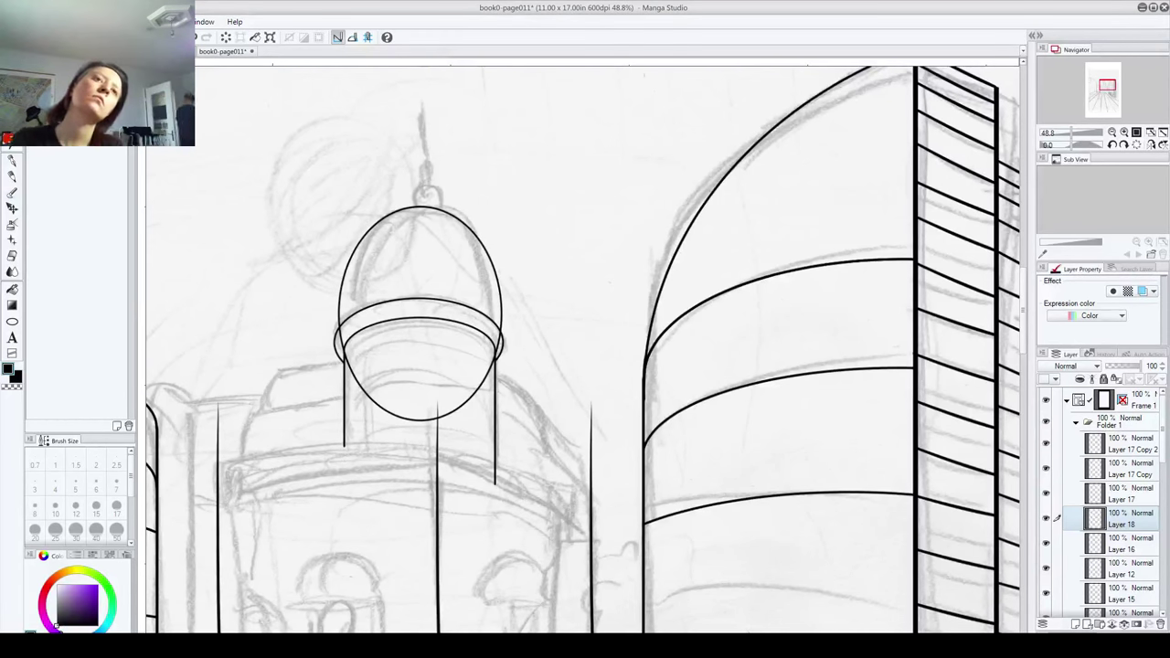
# Step: Erase the lower half of the dome ellipse where it overlaps the ring and drum
pyautogui.moveTo(370, 380)
pyautogui.mouseDown()
pyautogui.moveTo(346, 355)
pyautogui.moveTo(343, 331)
pyautogui.mouseUp()
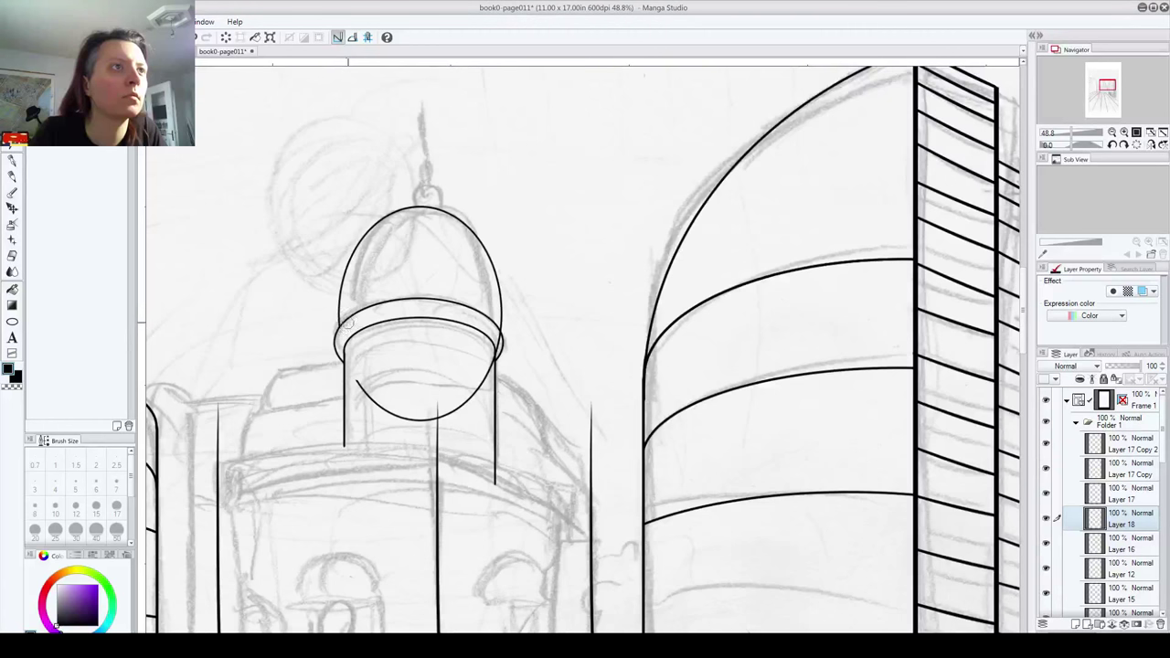
pyautogui.moveTo(352, 371)
pyautogui.mouseDown()
pyautogui.moveTo(391, 418)
pyautogui.moveTo(417, 427)
pyautogui.moveTo(390, 415)
pyautogui.moveTo(444, 415)
pyautogui.moveTo(472, 396)
pyautogui.moveTo(495, 343)
pyautogui.mouseUp()
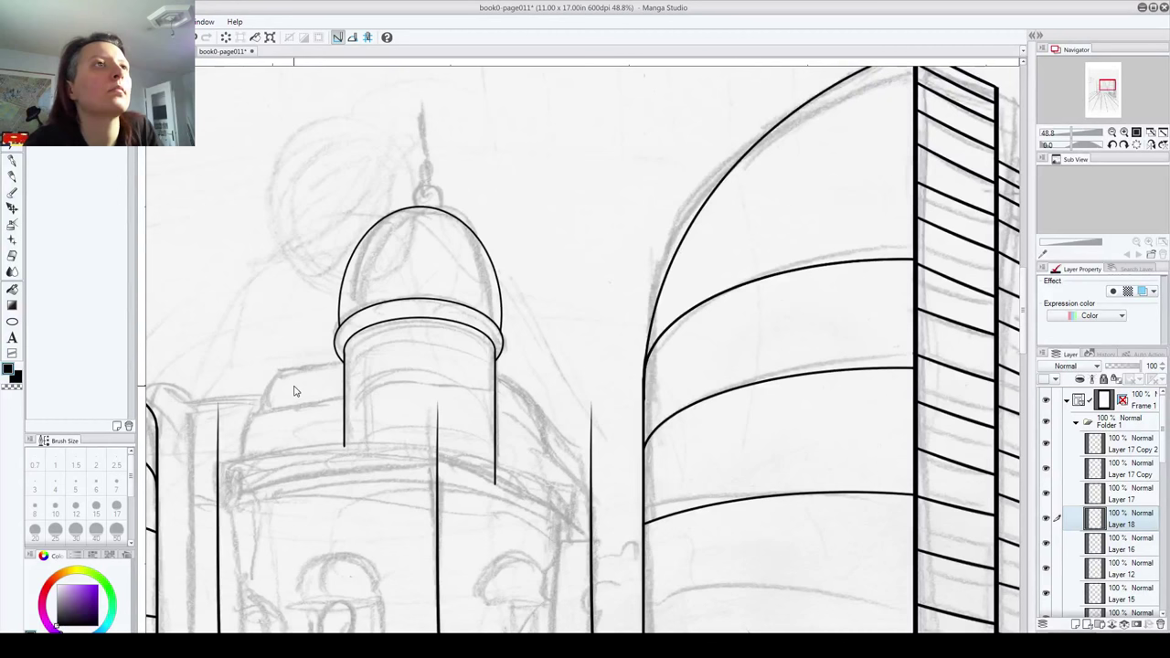
# Step: On a new layer, draw a small ellipse at the dome's apex and erase the part inside the dome to form the finial base
pyautogui.click(1075, 624)
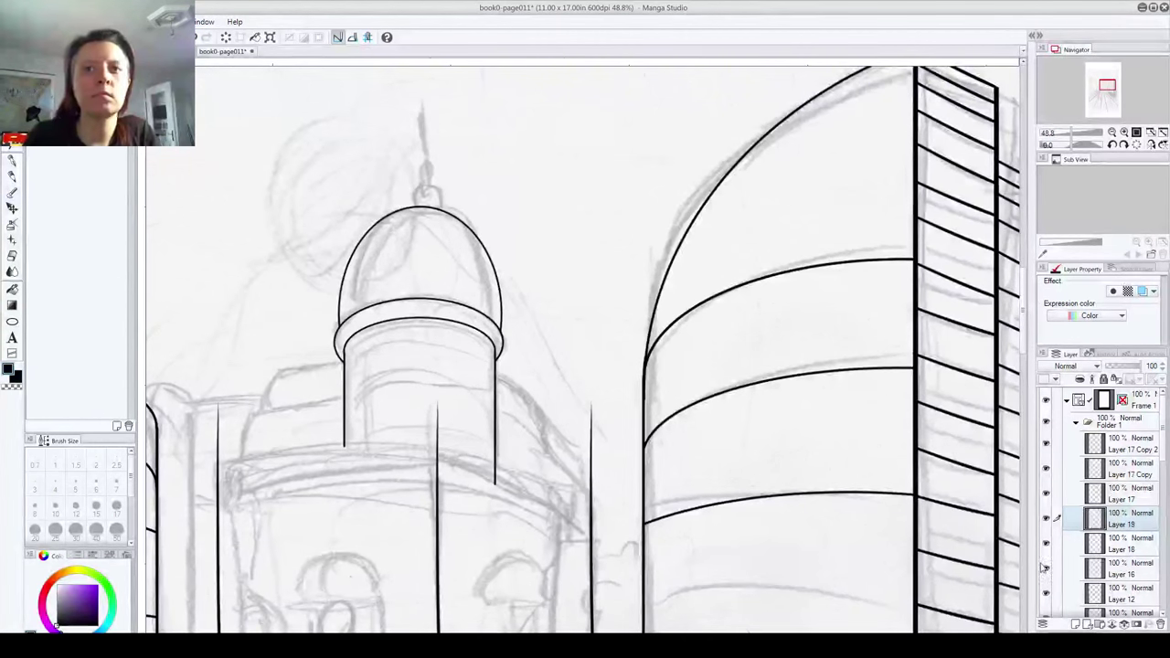
pyautogui.click(12, 321)
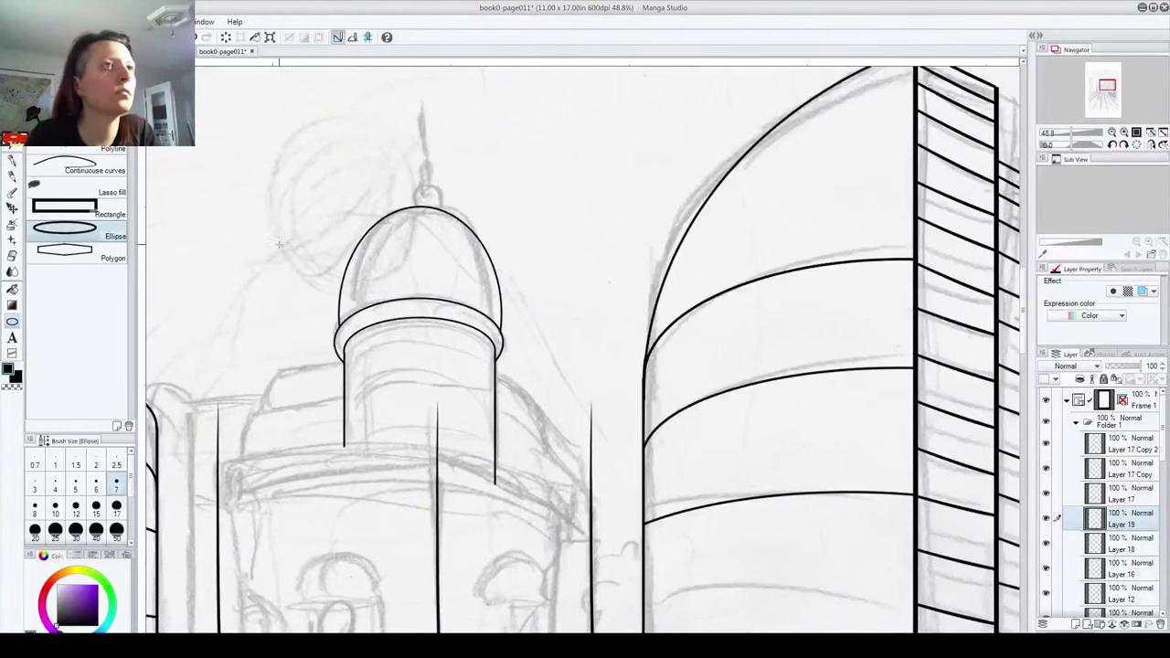
pyautogui.moveTo(406, 184); pyautogui.dragTo(424, 234)
pyautogui.press('k')
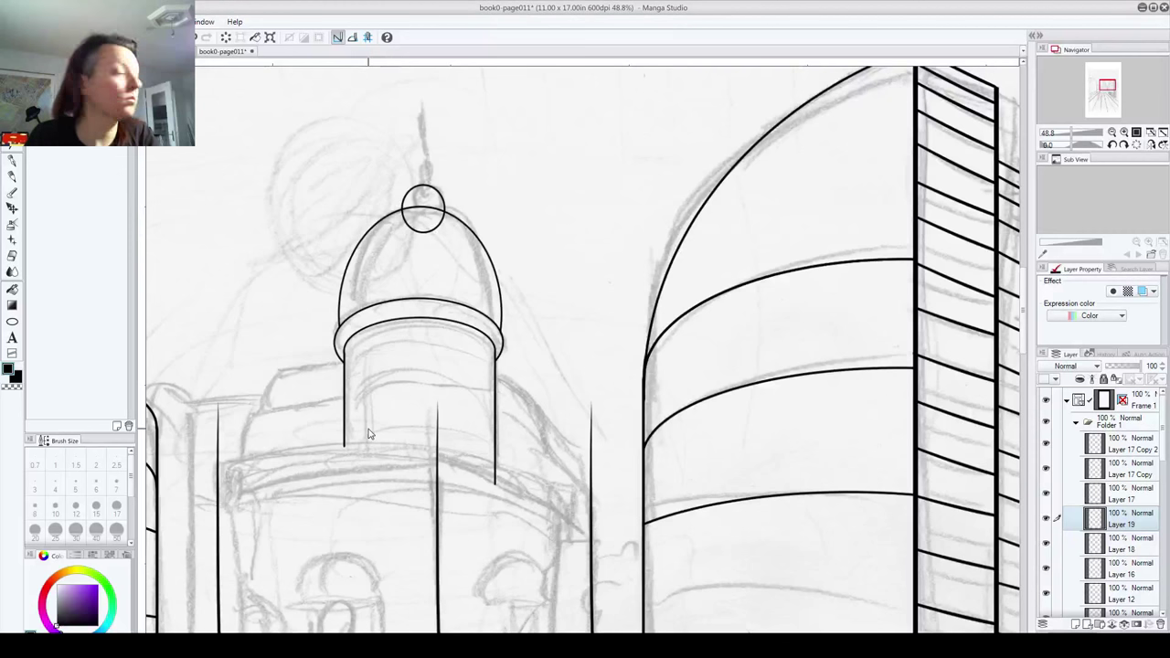
pyautogui.moveTo(422, 232); pyautogui.dragTo(408, 222)
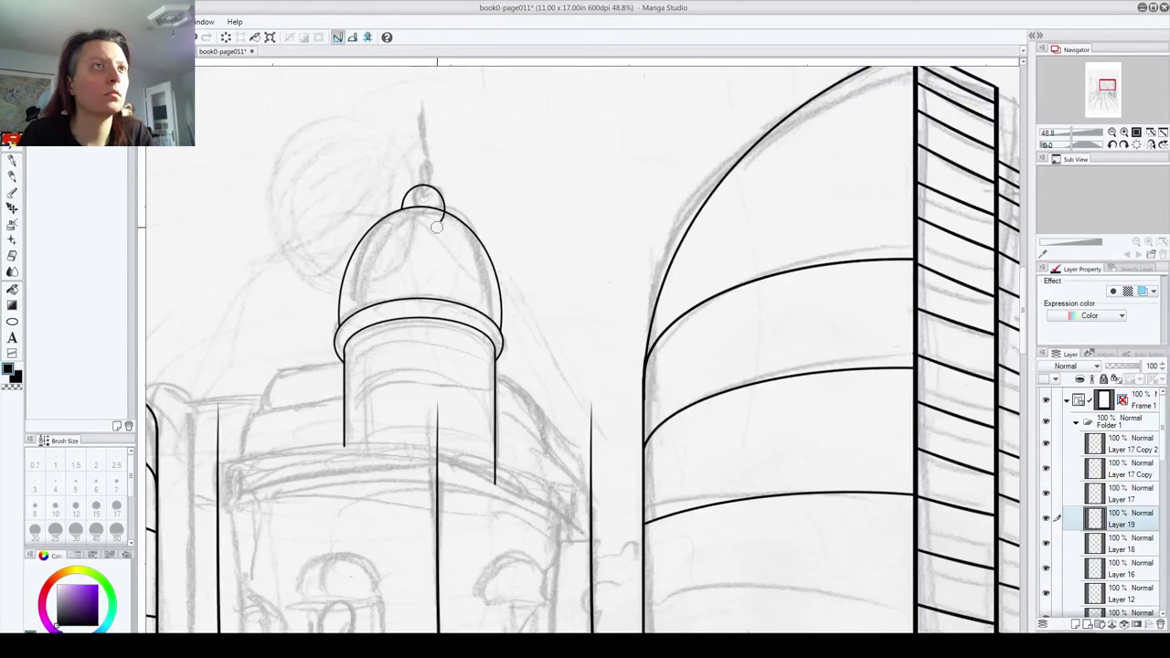
pyautogui.moveTo(436, 226); pyautogui.dragTo(443, 216)
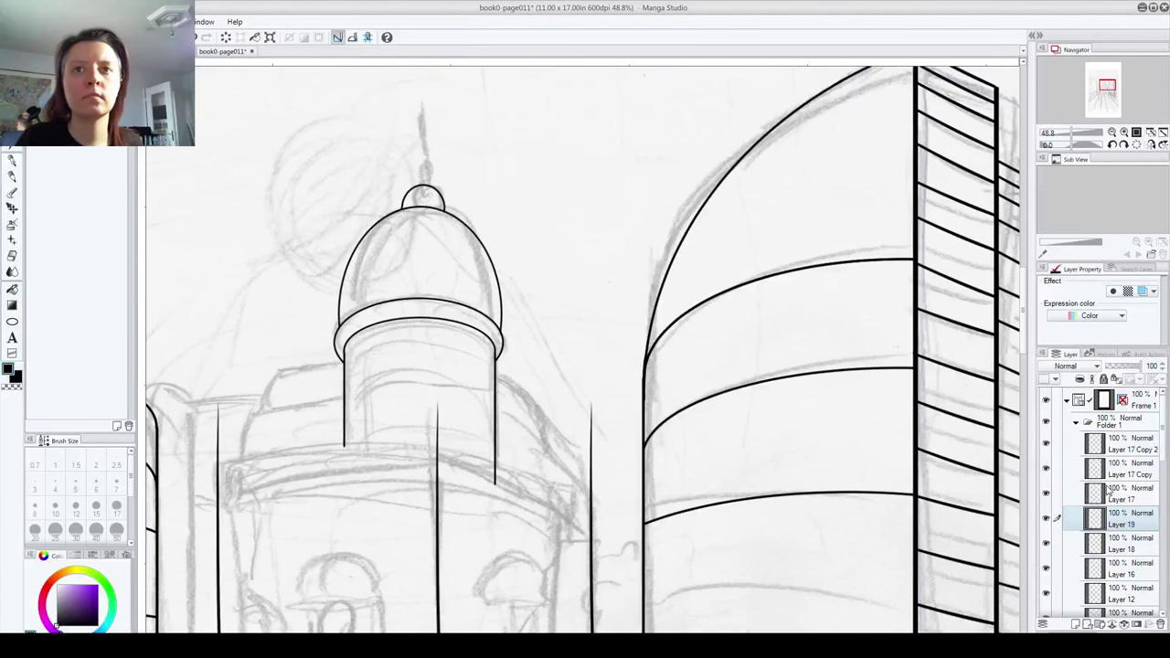
# Step: Add a layer for the ribs and ink three curved ribs with yeti_inker 4: two flanking the dome's centre and one further right
pyautogui.click(1075, 625)
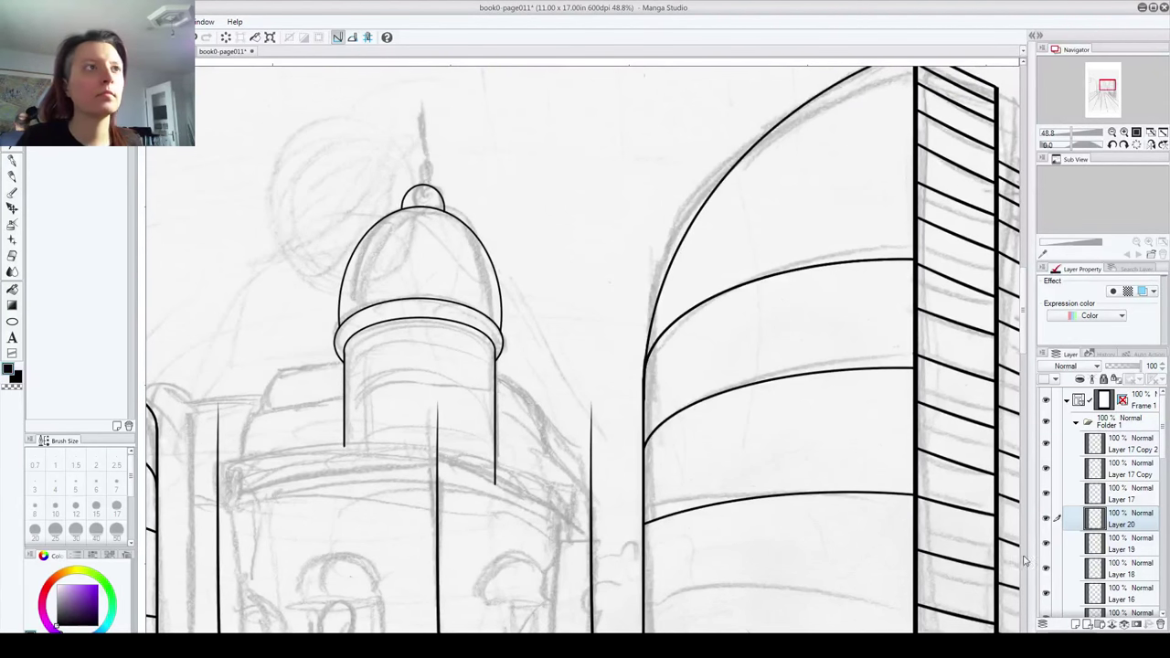
pyautogui.click(12, 161)
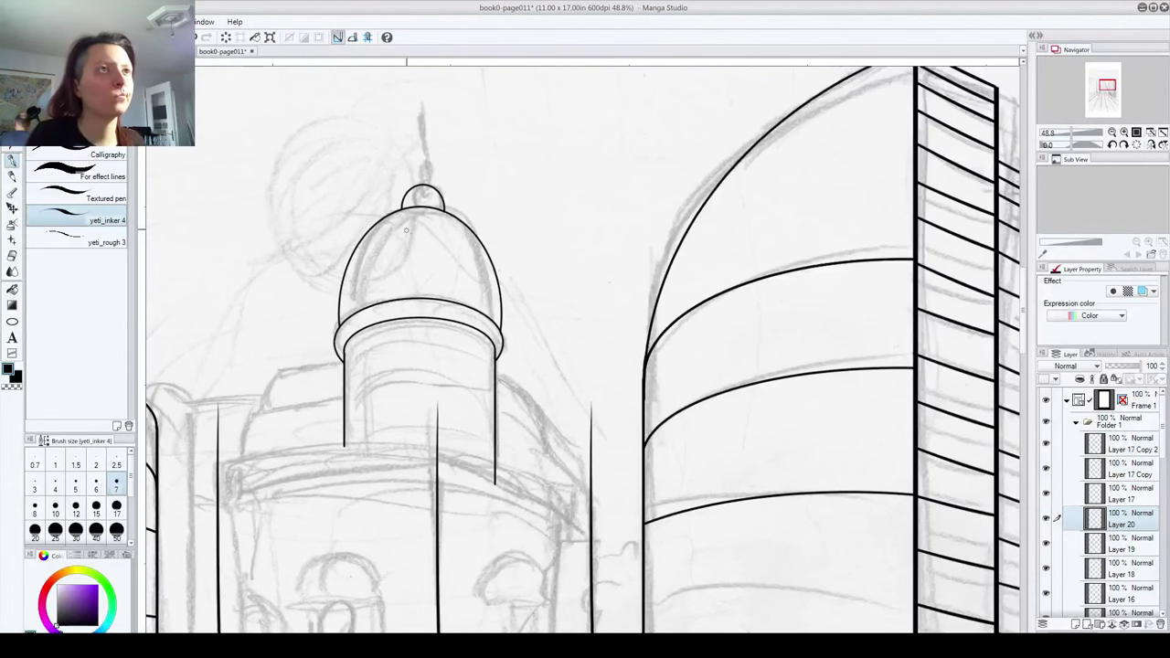
pyautogui.moveTo(419, 208); pyautogui.dragTo(412, 340)
pyautogui.moveTo(419, 208)
pyautogui.mouseDown()
pyautogui.moveTo(435, 247)
pyautogui.moveTo(438, 340)
pyautogui.mouseUp()
pyautogui.hotkey('ctrl', 'z')
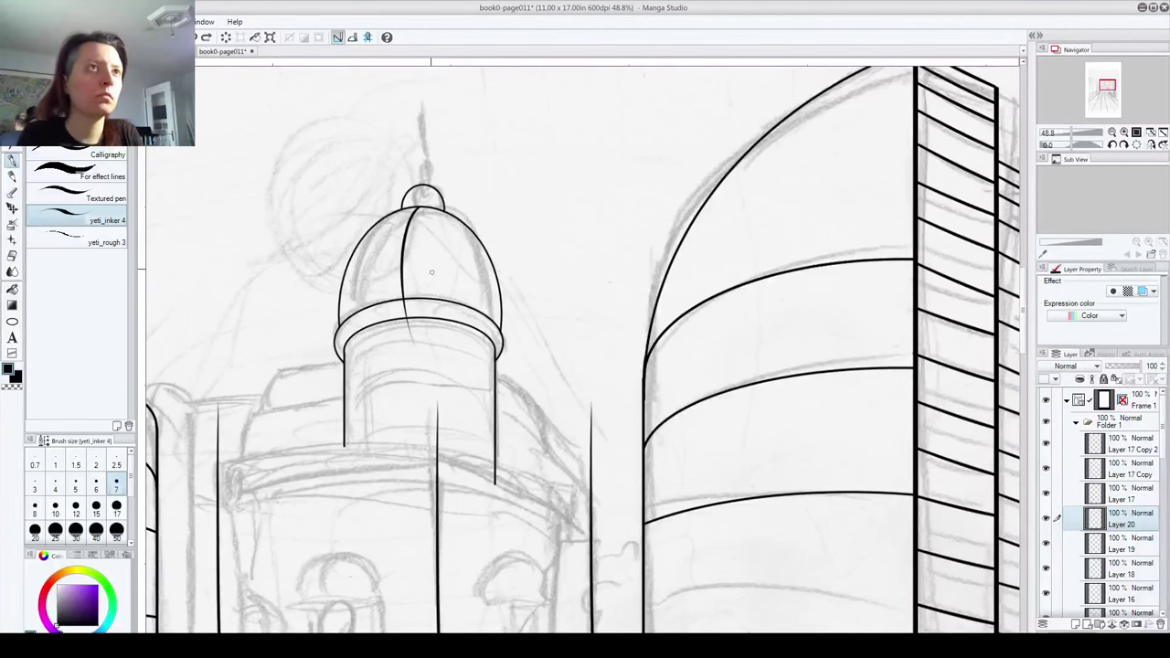
pyautogui.moveTo(419, 203); pyautogui.dragTo(444, 339)
pyautogui.hotkey('ctrl', 'z')
pyautogui.moveTo(418, 196); pyautogui.dragTo(429, 356)
pyautogui.moveTo(424, 198)
pyautogui.mouseDown()
pyautogui.moveTo(471, 256)
pyautogui.moveTo(462, 362)
pyautogui.mouseUp()
# Step: Ink the dome's outer left rib from apex to ring, redrawing it until its curve balances the outer right rib
pyautogui.moveTo(417, 199)
pyautogui.mouseDown()
pyautogui.moveTo(370, 286)
pyautogui.moveTo(389, 378)
pyautogui.mouseUp()
pyautogui.hotkey('ctrl', 'z')
pyautogui.moveTo(417, 196)
pyautogui.mouseDown()
pyautogui.moveTo(369, 324)
pyautogui.moveTo(374, 343)
pyautogui.moveTo(365, 313)
pyautogui.moveTo(375, 364)
pyautogui.mouseUp()
pyautogui.hotkey('ctrl', 'z')
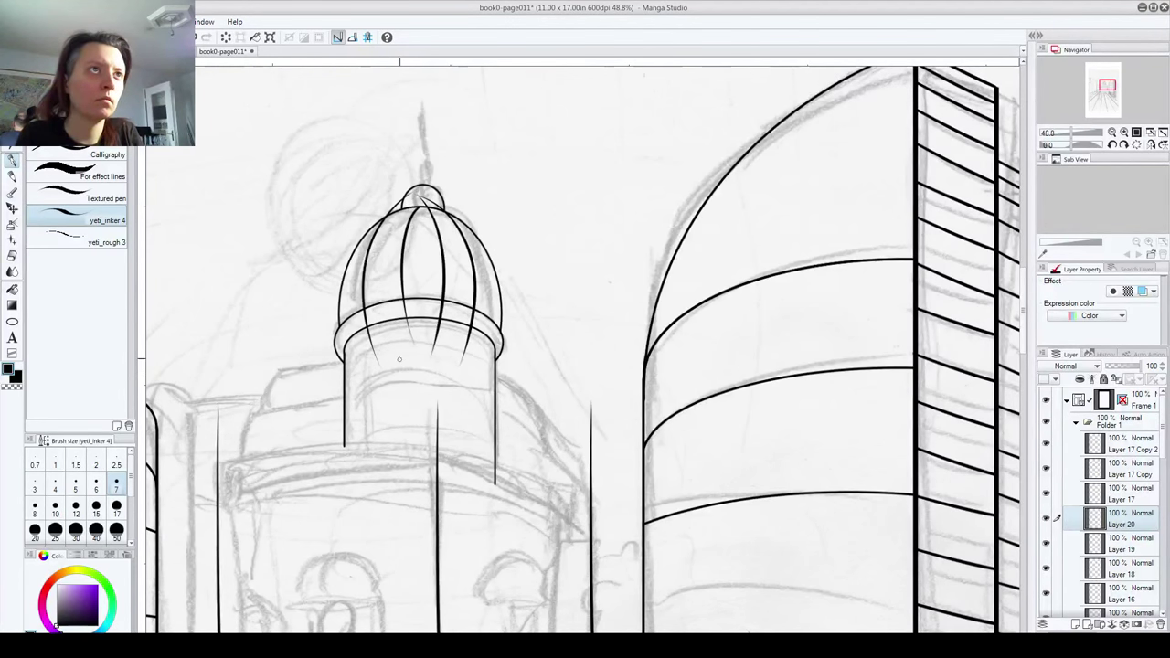
pyautogui.hotkey('ctrl', 'z')
pyautogui.moveTo(411, 202); pyautogui.dragTo(378, 371)
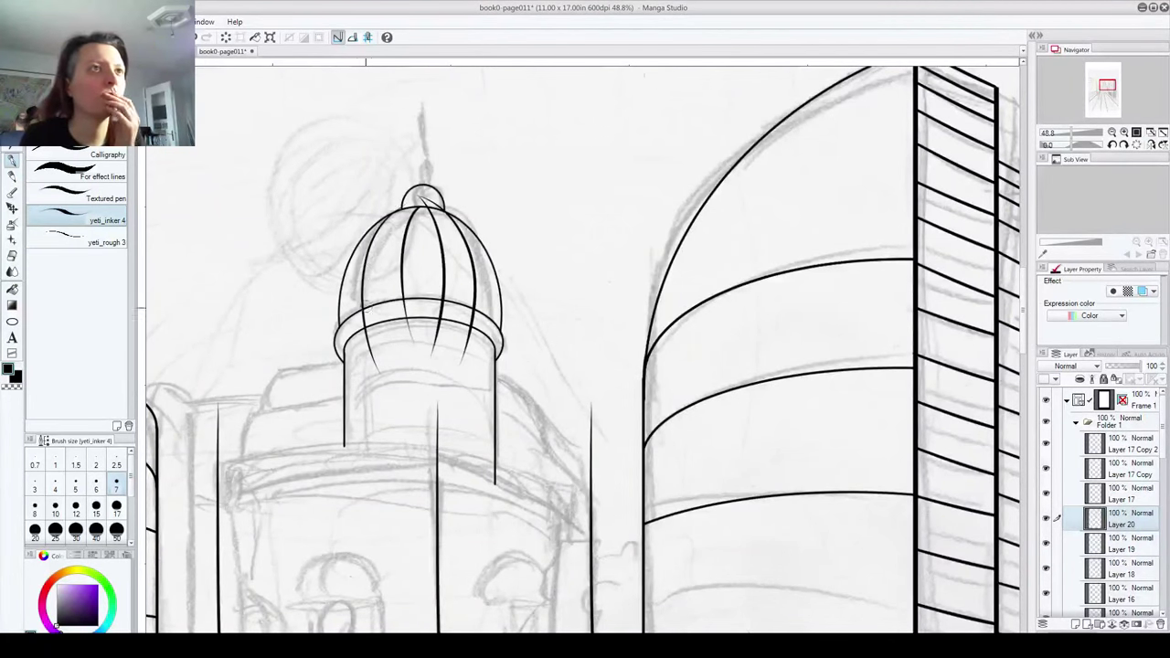
pyautogui.hotkey('ctrl', 'z')
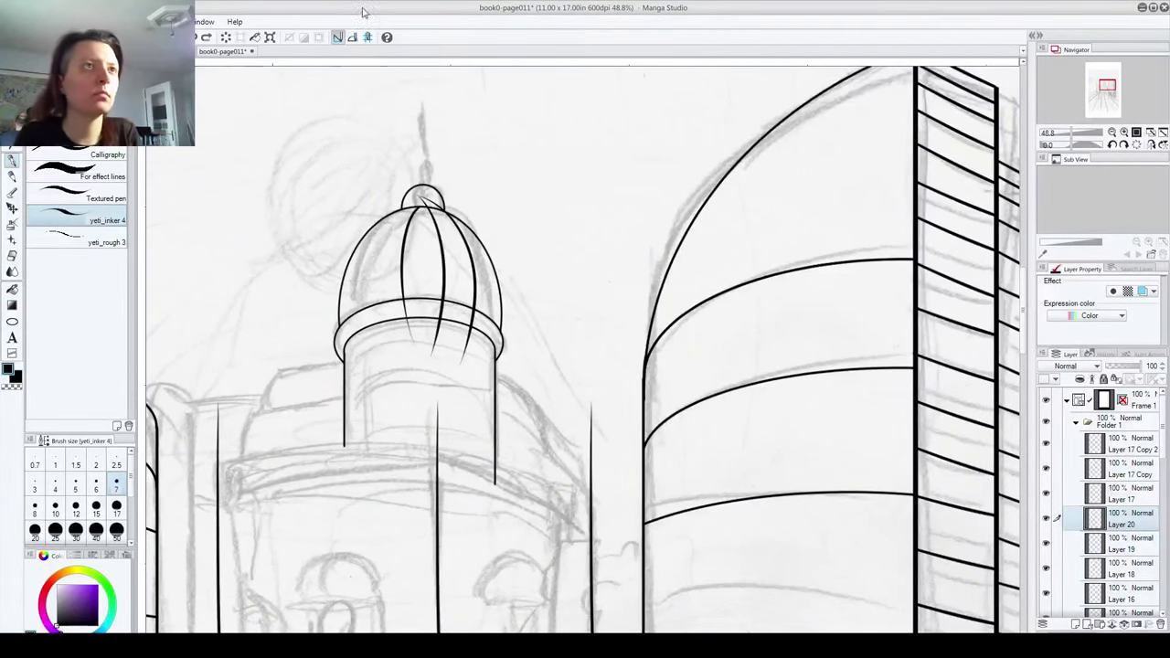
pyautogui.moveTo(410, 194)
pyautogui.mouseDown()
pyautogui.moveTo(381, 219)
pyautogui.moveTo(367, 366)
pyautogui.mouseUp()
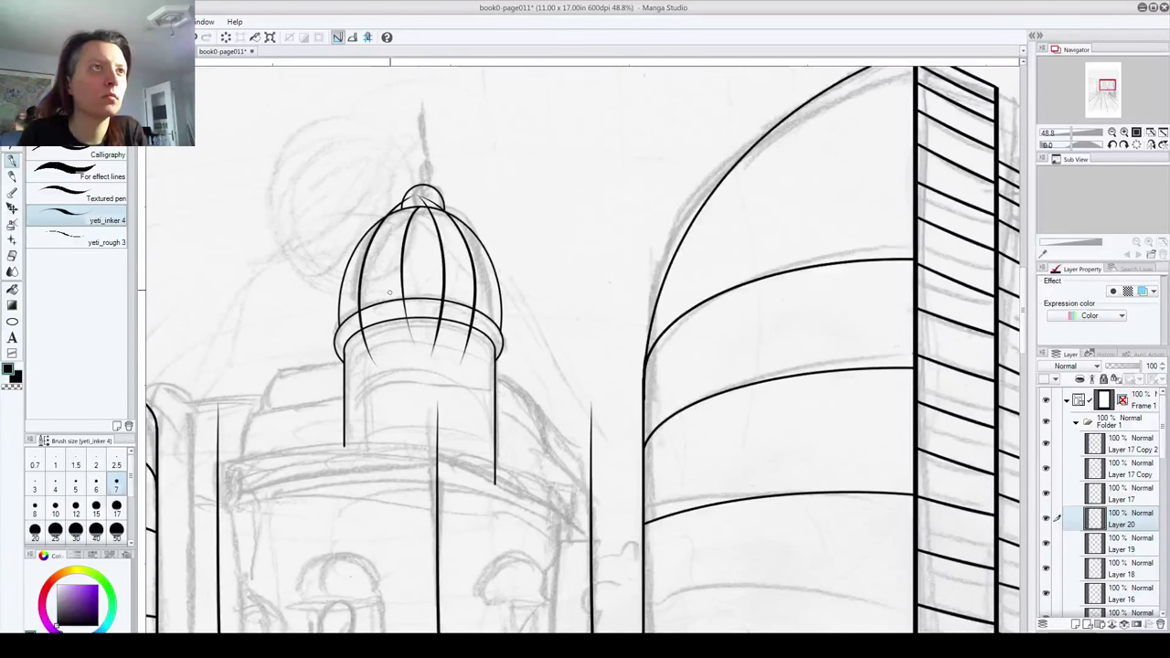
pyautogui.hotkey('ctrl', 'z')
pyautogui.moveTo(410, 195)
pyautogui.mouseDown()
pyautogui.moveTo(374, 234)
pyautogui.moveTo(366, 358)
pyautogui.mouseUp()
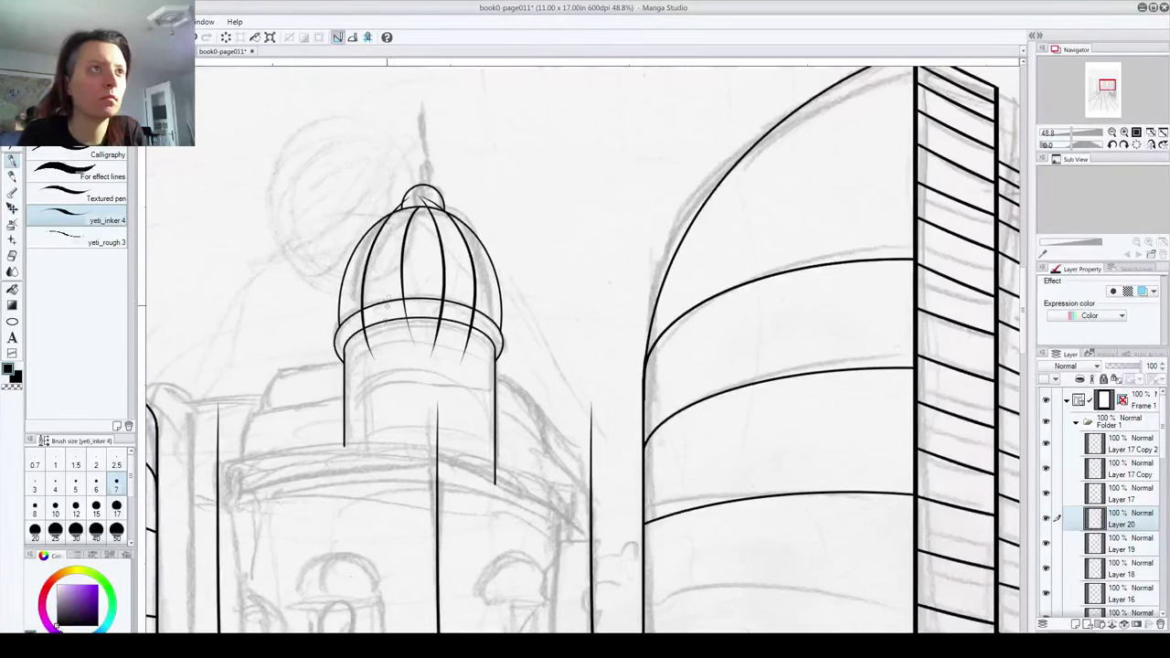
pyautogui.hotkey('ctrl', 'z')
pyautogui.hotkey('ctrl', 'y')
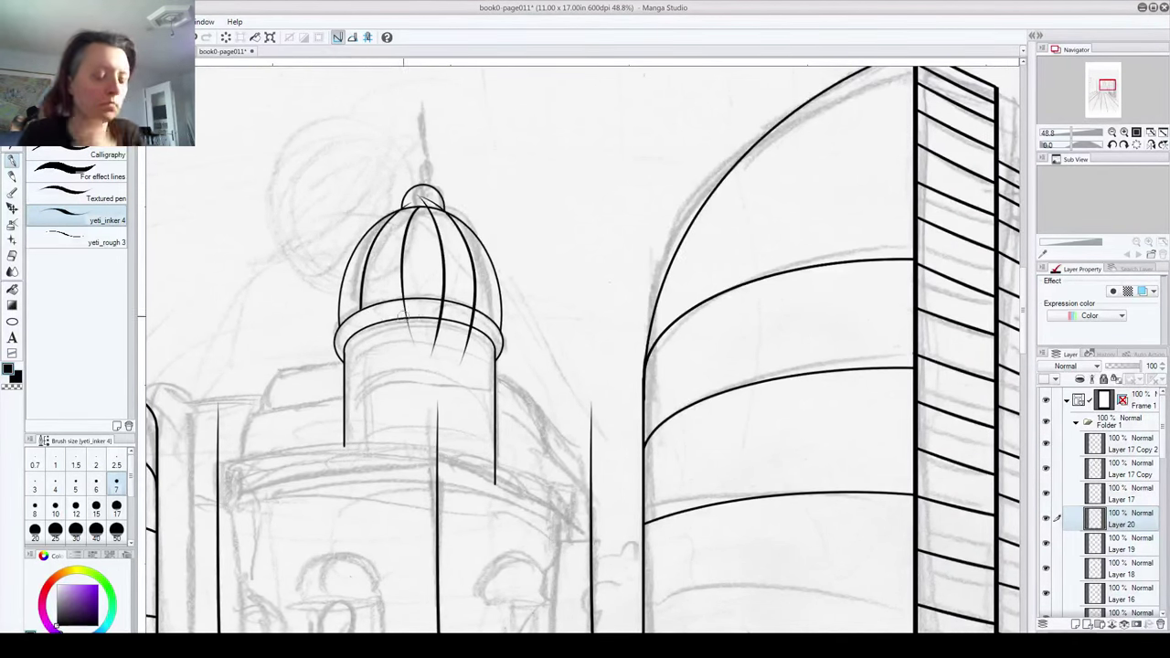
# Step: Erase the rib ends that overshoot the ring and the finial base, and check the finial by hiding and showing Layer 19
pyautogui.scroll(2, 369, 313)
pyautogui.scroll(1, 418, 330)
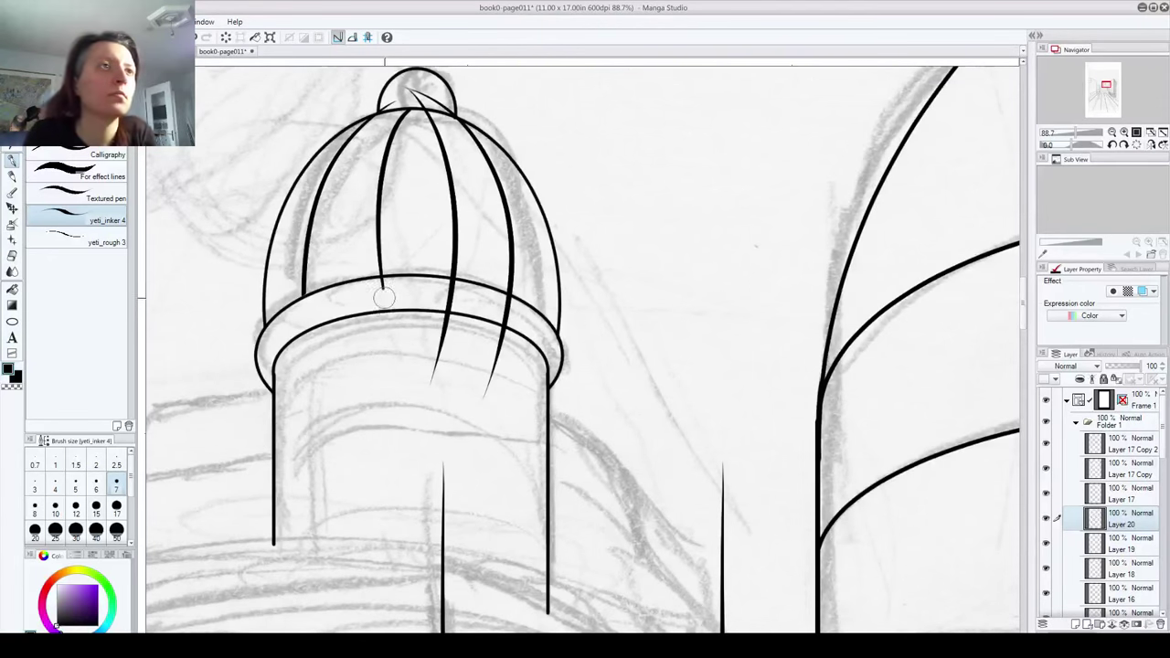
pyautogui.click(430, 375)
pyautogui.hotkey('ctrl', 'z')
pyautogui.hotkey('ctrl', 'z')
pyautogui.hotkey('ctrl', 'z')
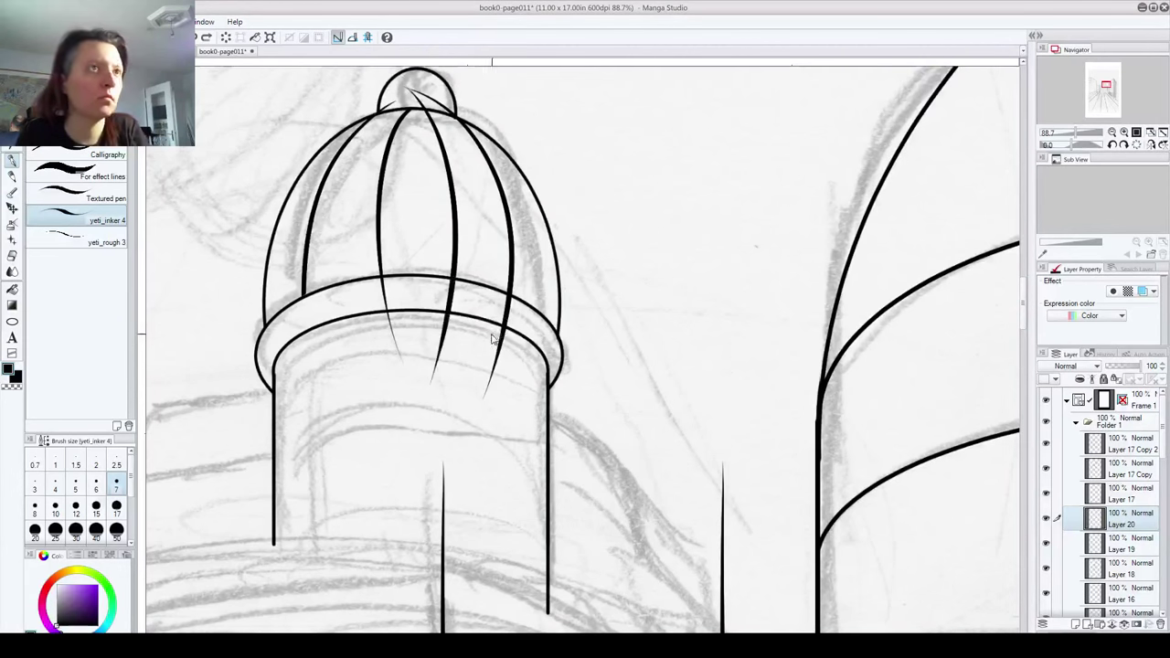
pyautogui.moveTo(429, 397); pyautogui.dragTo(443, 332)
pyautogui.hotkey('ctrl', 'z')
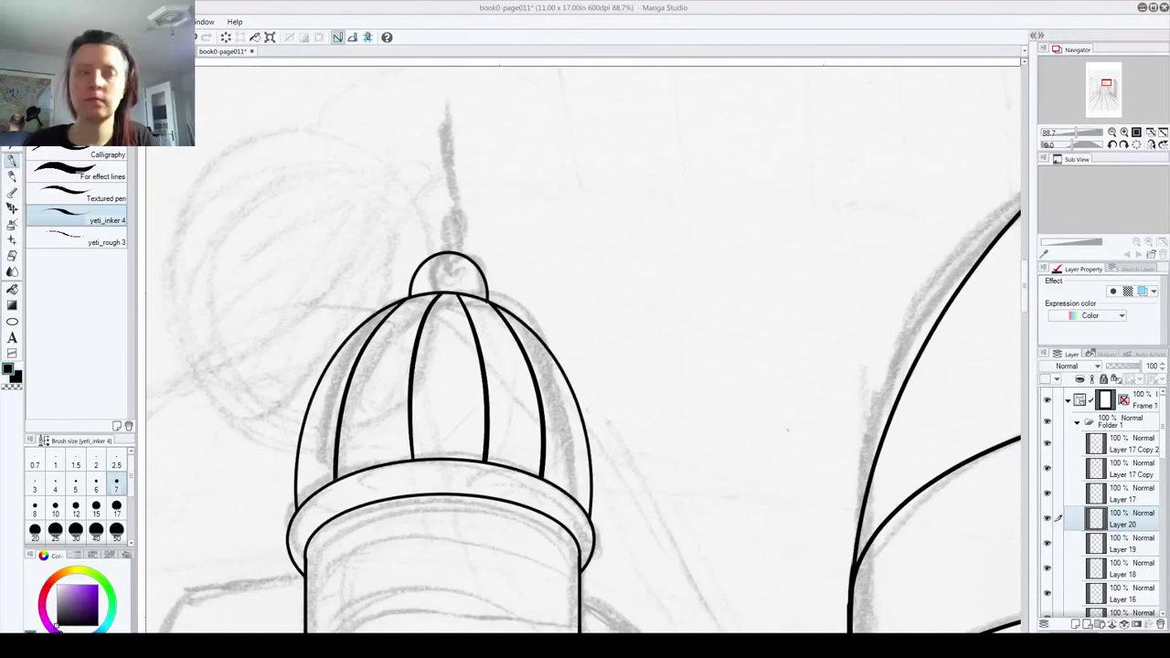
pyautogui.hotkey('ctrl', 'z')
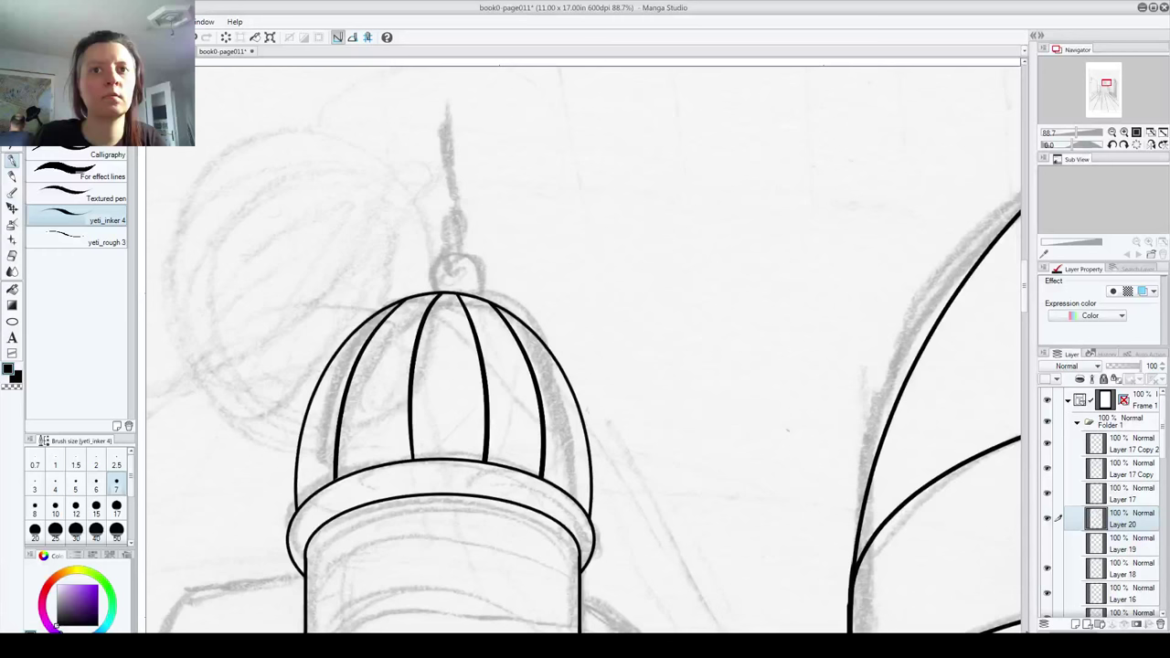
pyautogui.hotkey('ctrl', 'y')
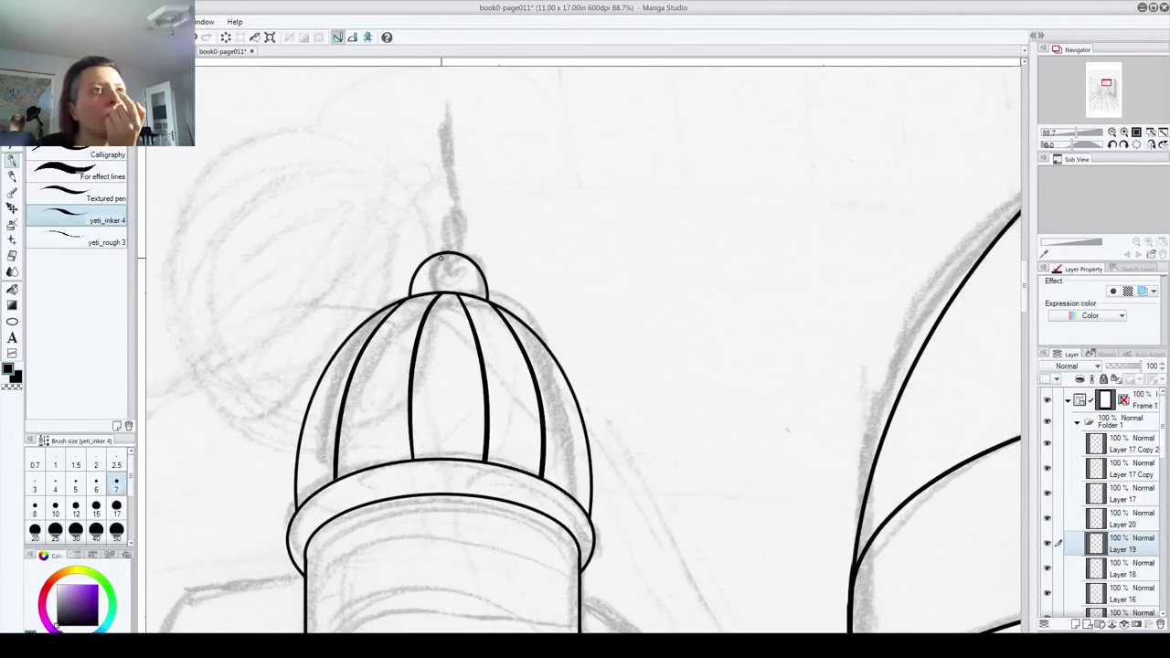
# Step: Collapse Folder 1 and create a new folder above it with a new layer inside for the street foreground
pyautogui.moveTo(402, 473); pyautogui.dragTo(463, 210)
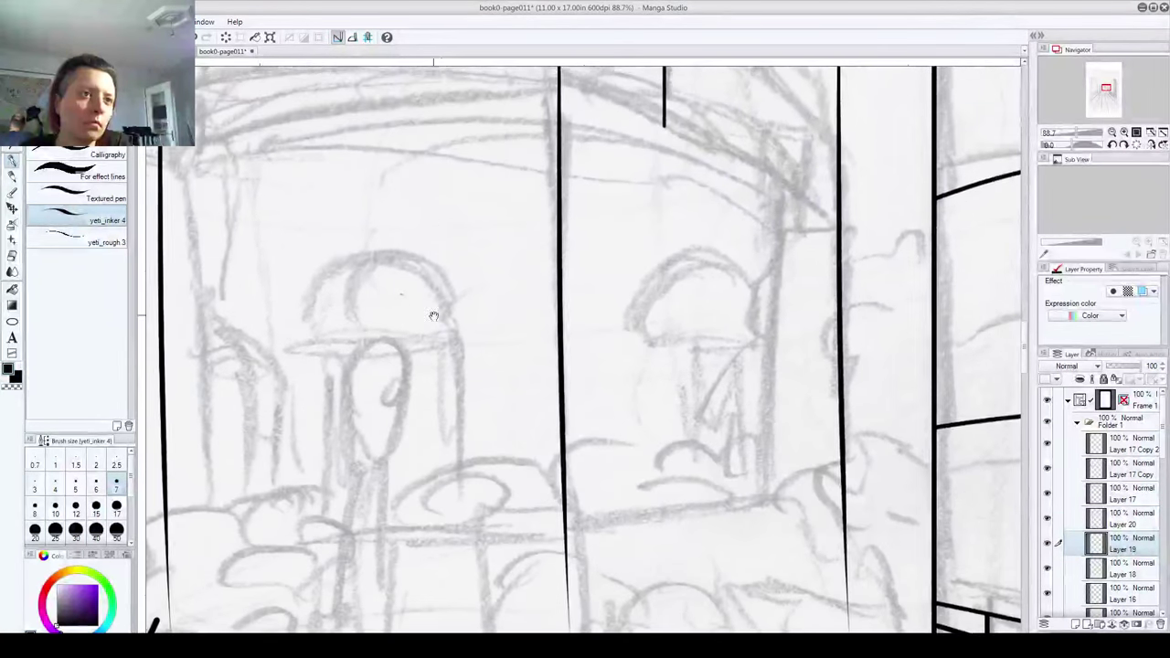
pyautogui.moveTo(433, 316); pyautogui.dragTo(454, 268)
pyautogui.scroll(-1, 440, 271)
pyautogui.scroll(-8, 439, 270)
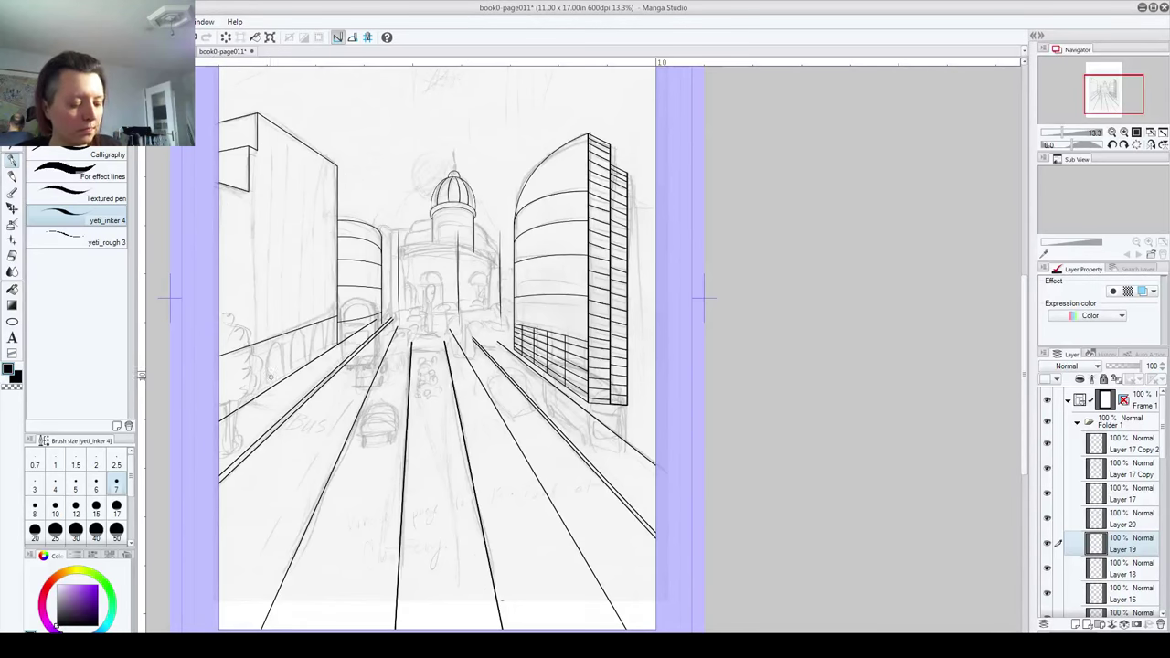
pyautogui.scroll(3, 256, 396)
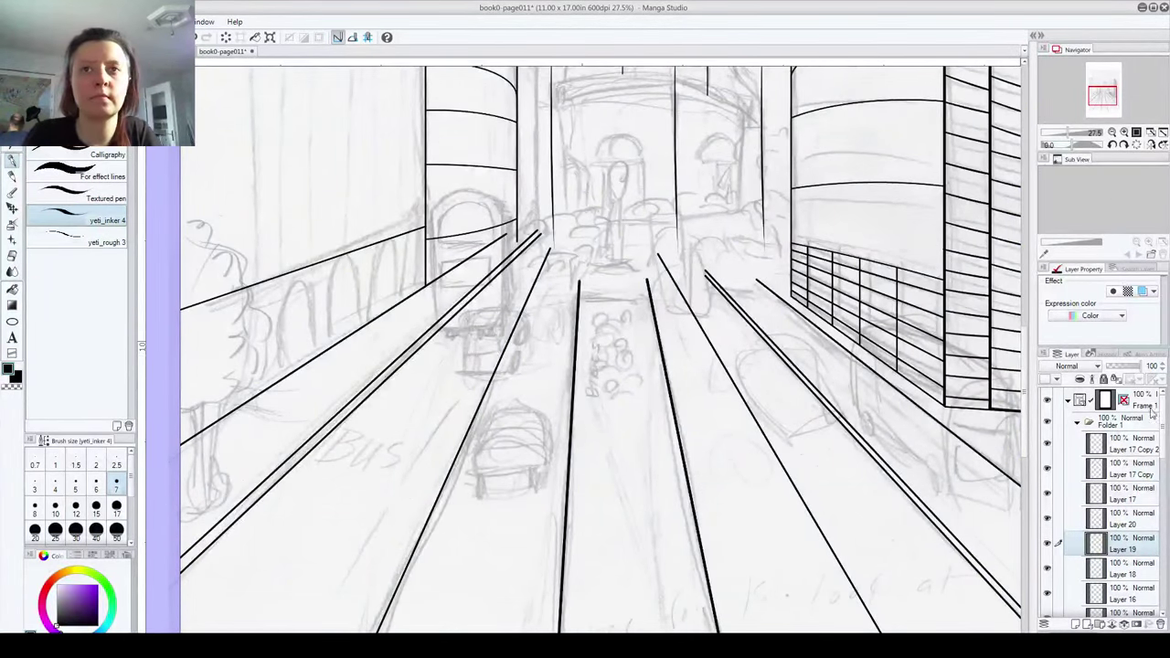
pyautogui.scroll(-1, 1164, 466)
pyautogui.scroll(1, 1164, 466)
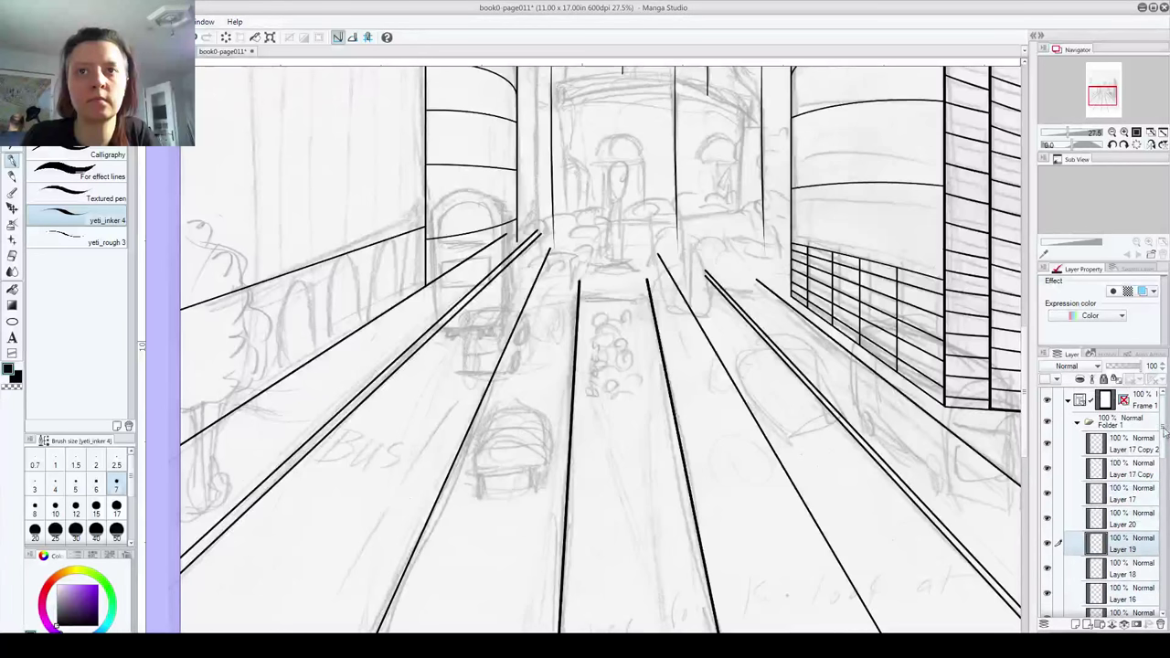
pyautogui.click(1079, 424)
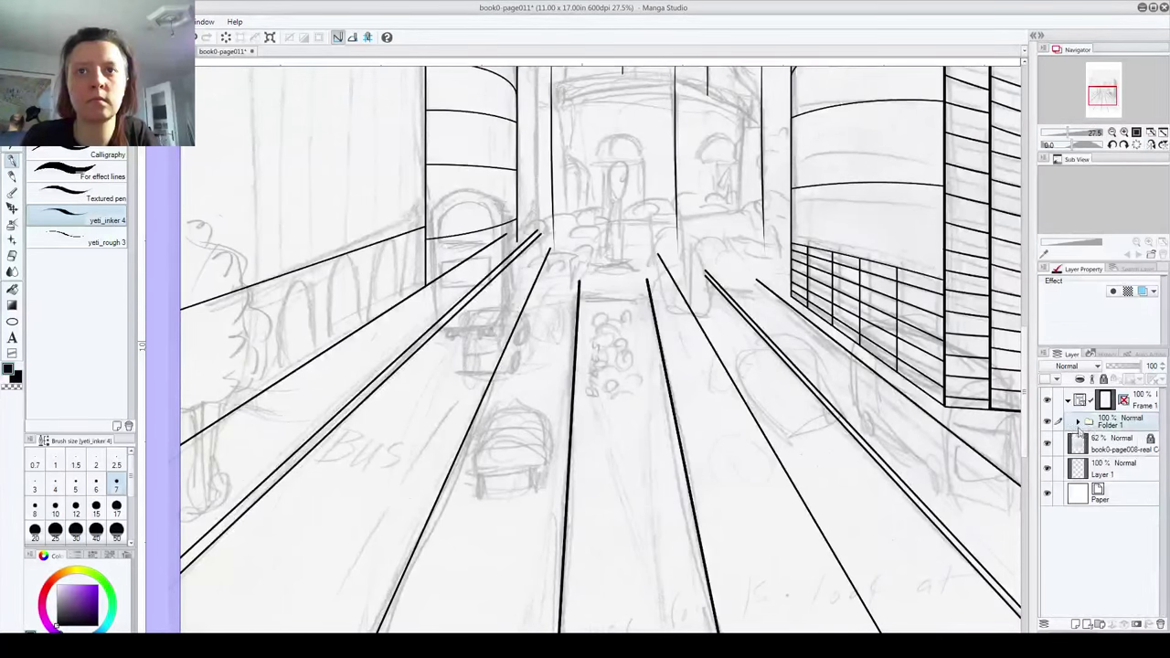
pyautogui.click(1099, 624)
pyautogui.click(1076, 624)
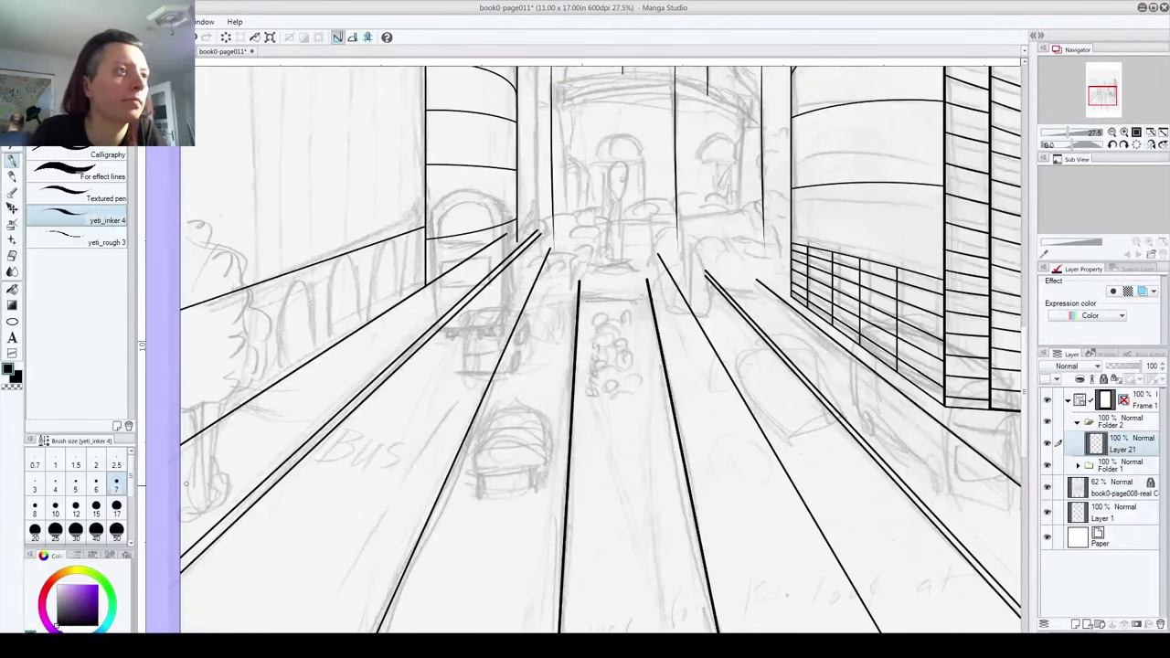
# Step: Ink the leafy crown of the tree at the page's left edge with scalloped outlines and leaf marks, using brush sizes 10 and 5
pyautogui.click(55, 506)
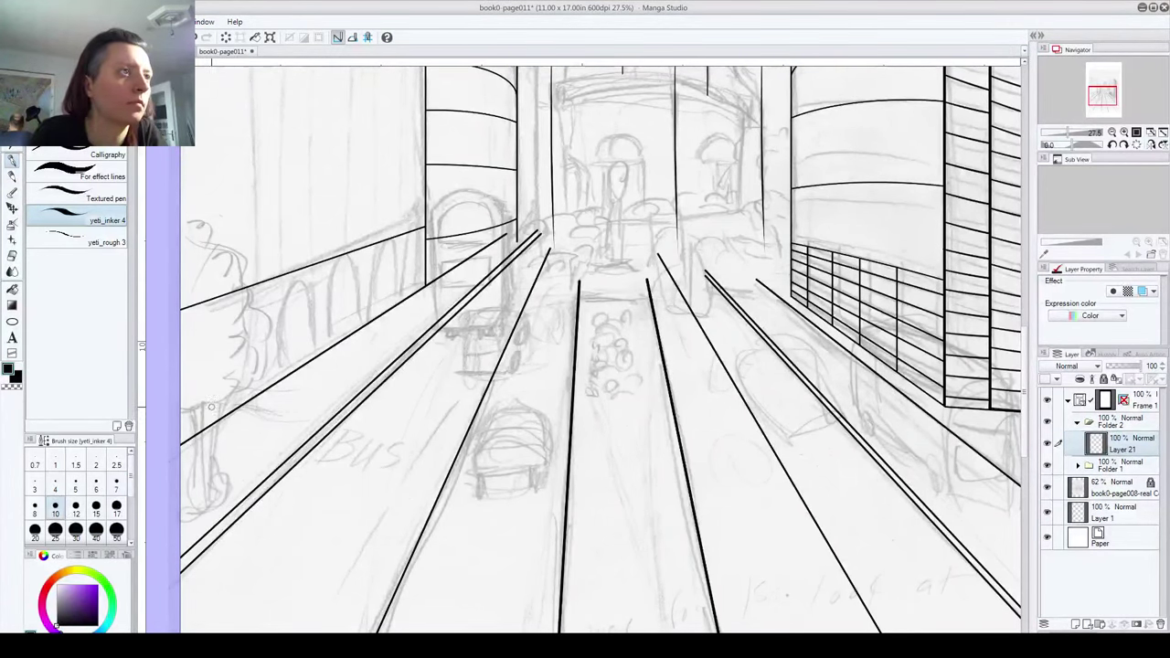
pyautogui.moveTo(180, 410)
pyautogui.mouseDown()
pyautogui.moveTo(228, 398)
pyautogui.moveTo(241, 371)
pyautogui.moveTo(241, 391)
pyautogui.moveTo(264, 369)
pyautogui.moveTo(267, 314)
pyautogui.moveTo(223, 251)
pyautogui.moveTo(237, 361)
pyautogui.mouseUp()
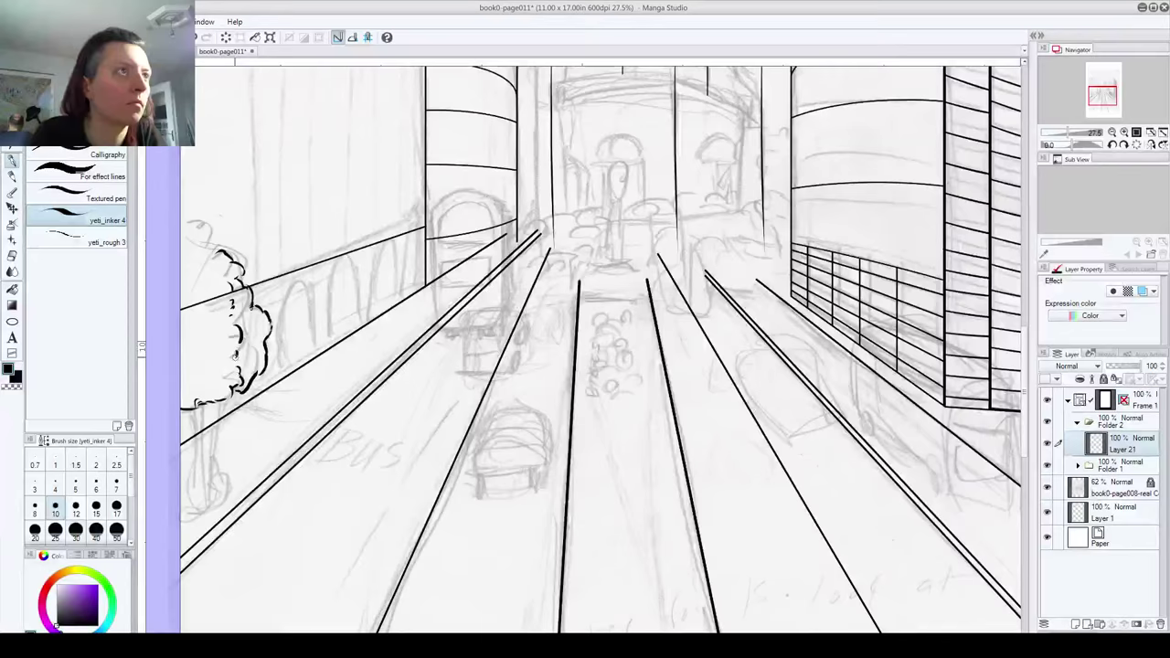
pyautogui.moveTo(181, 219)
pyautogui.mouseDown()
pyautogui.moveTo(216, 254)
pyautogui.moveTo(192, 269)
pyautogui.moveTo(190, 343)
pyautogui.mouseUp()
pyautogui.moveTo(185, 346); pyautogui.dragTo(191, 368)
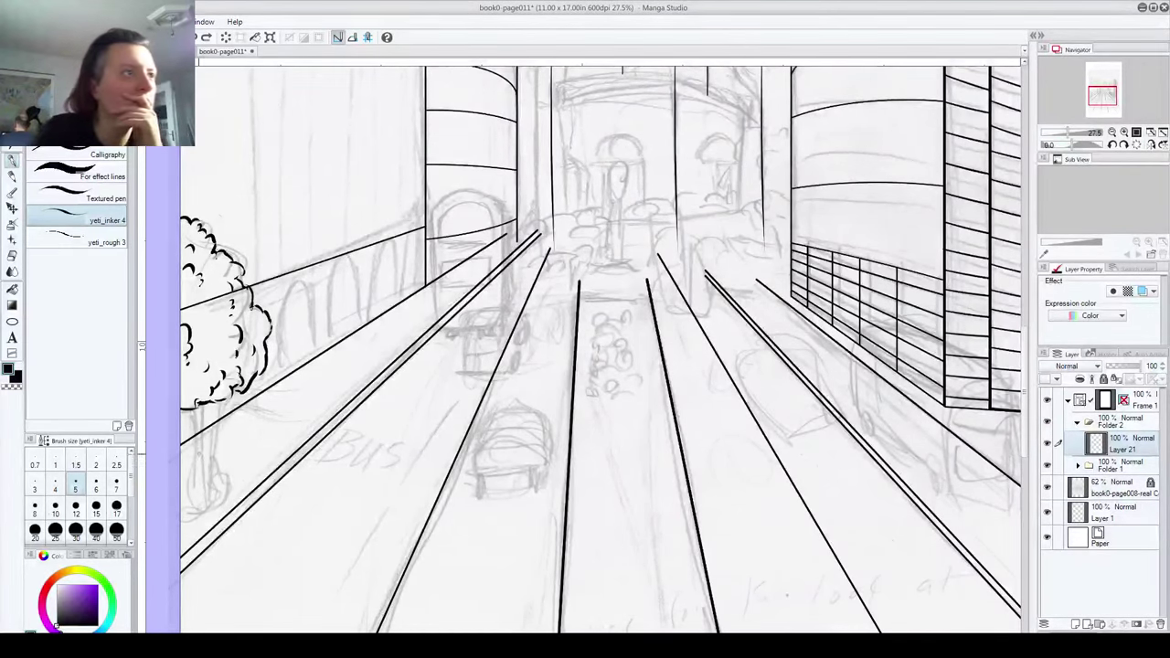
pyautogui.moveTo(205, 400); pyautogui.dragTo(205, 505)
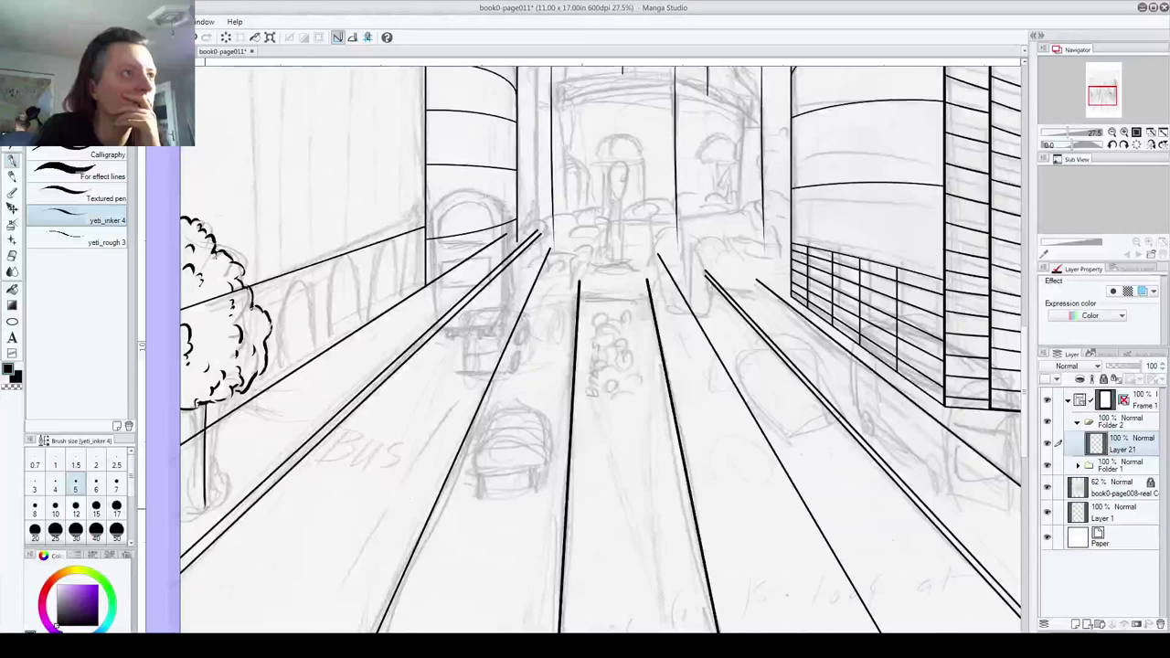
pyautogui.hotkey('ctrl', 'z')
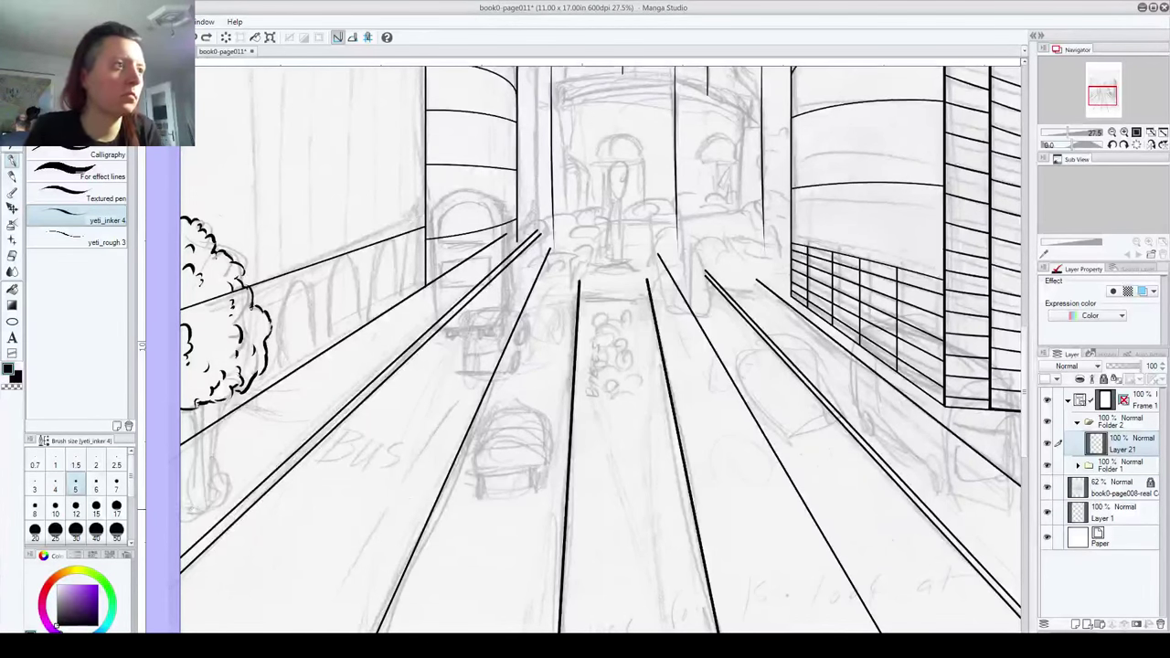
pyautogui.press('u')
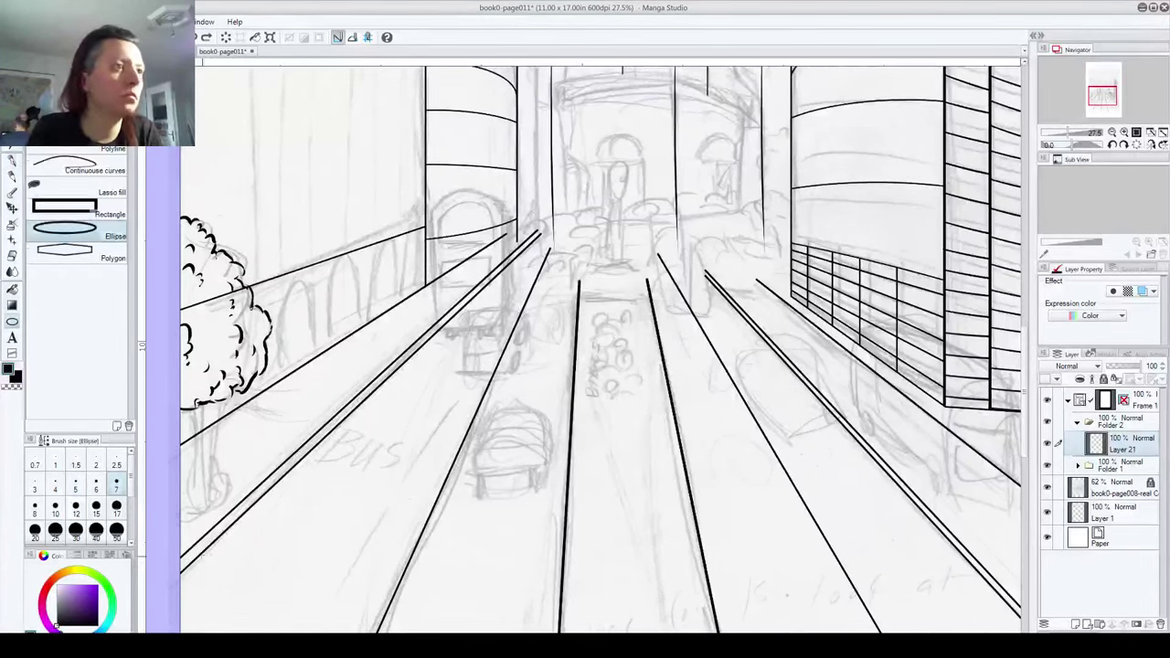
pyautogui.moveTo(164, 484)
pyautogui.mouseDown()
pyautogui.moveTo(236, 505)
pyautogui.moveTo(201, 502)
pyautogui.mouseUp()
pyautogui.click(13, 112)
pyautogui.hotkey('ctrl', 'z')
pyautogui.hotkey('ctrl', 'z')
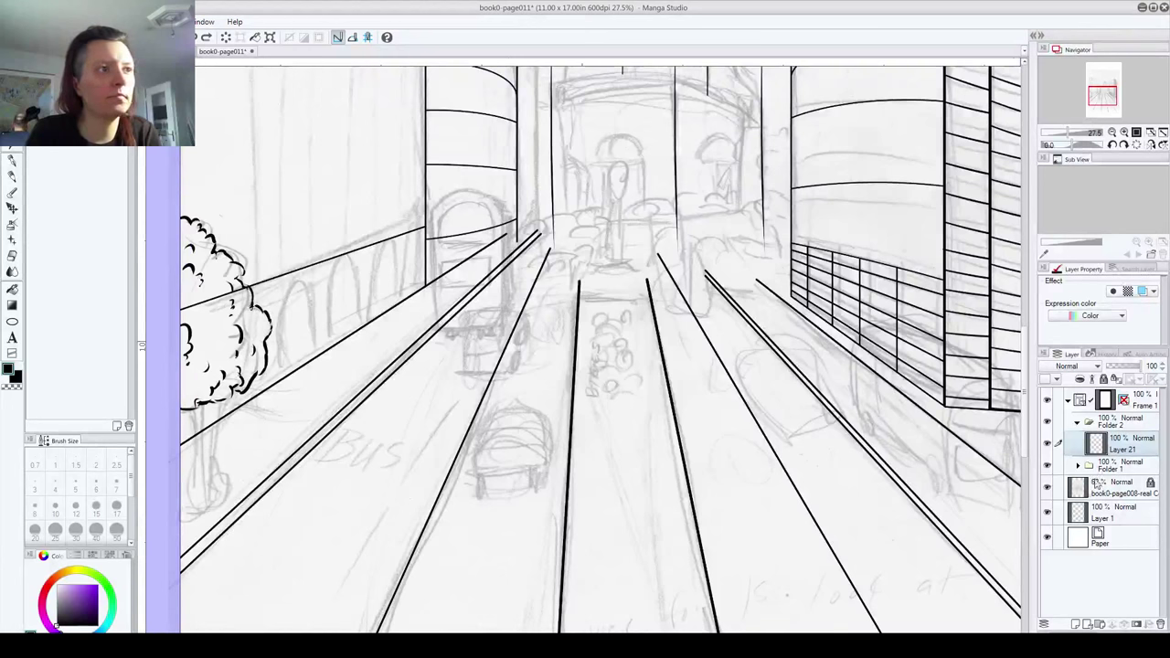
# Step: Add a new layer in Folder 2, draw a flat ellipse around the tree trunk's base and shift it toward the page's left edge
pyautogui.click(1075, 624)
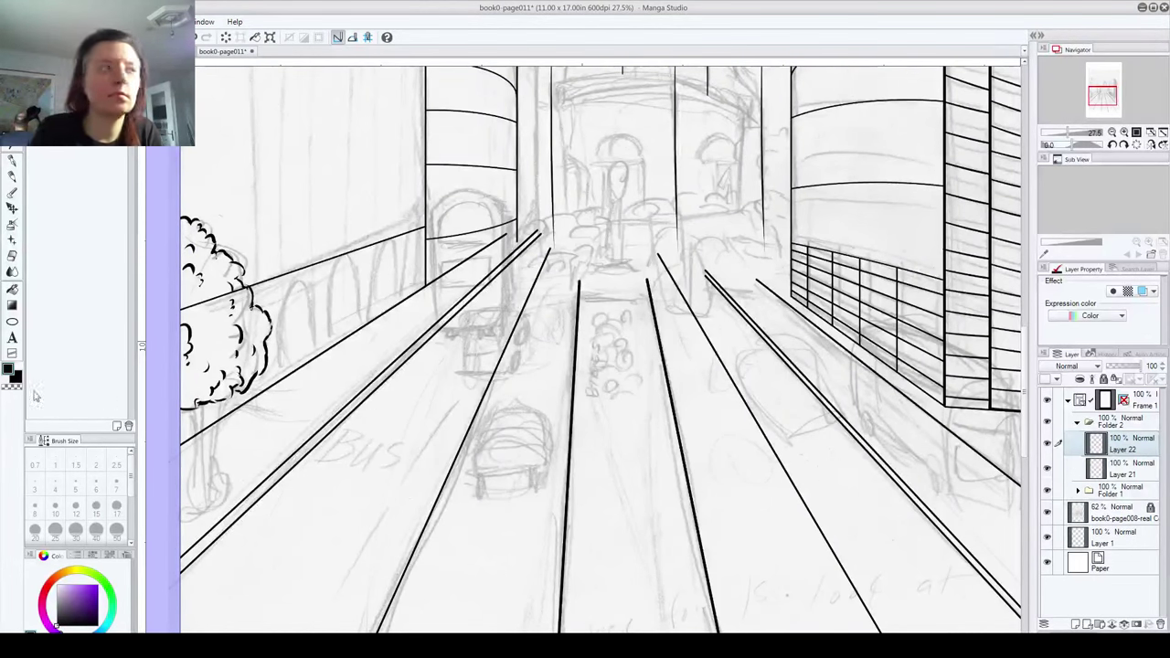
pyautogui.click(12, 321)
pyautogui.moveTo(216, 492)
pyautogui.mouseDown()
pyautogui.moveTo(242, 503)
pyautogui.moveTo(207, 494)
pyautogui.mouseUp()
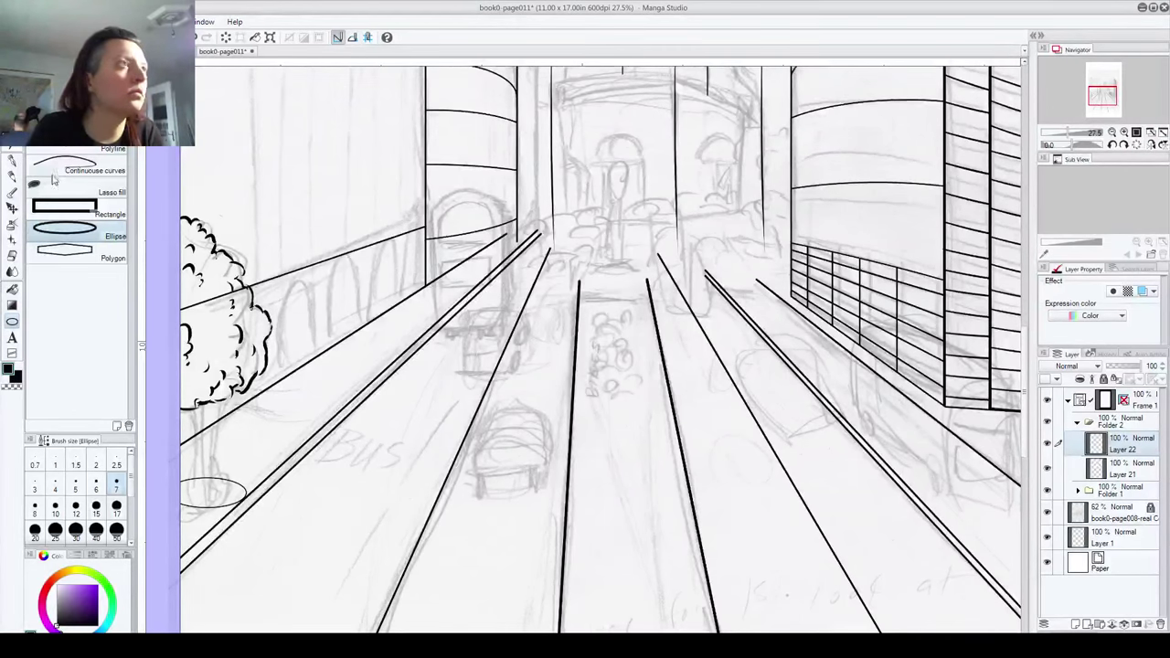
pyautogui.click(13, 92)
pyautogui.moveTo(216, 510); pyautogui.dragTo(225, 495)
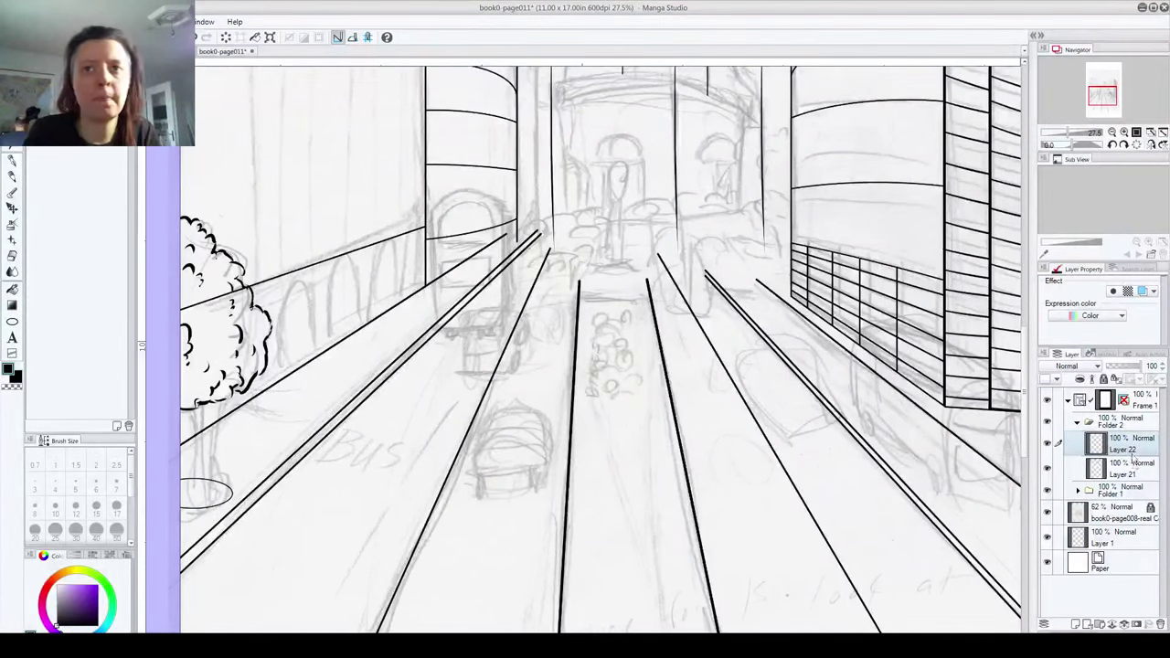
# Step: Duplicate Layer 22 and move the copied ellipse slightly above the original around the tree's base
pyautogui.click(1076, 623)
pyautogui.hotkey('ctrl', 'c')
pyautogui.hotkey('ctrl', 'v')
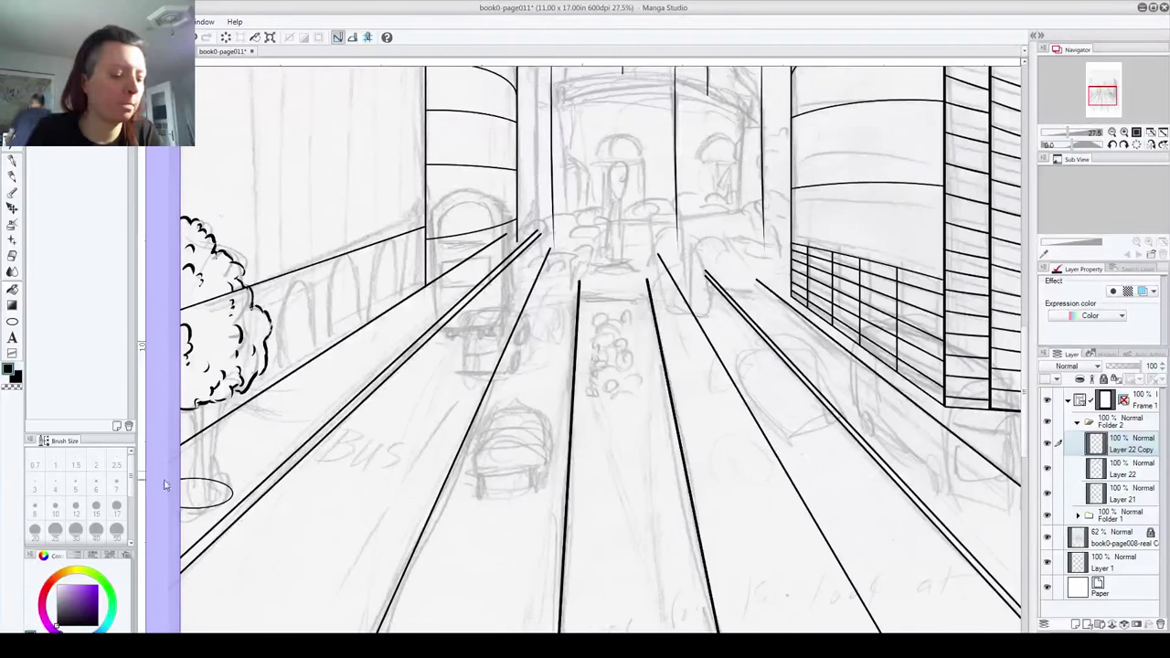
pyautogui.moveTo(196, 512); pyautogui.dragTo(187, 490)
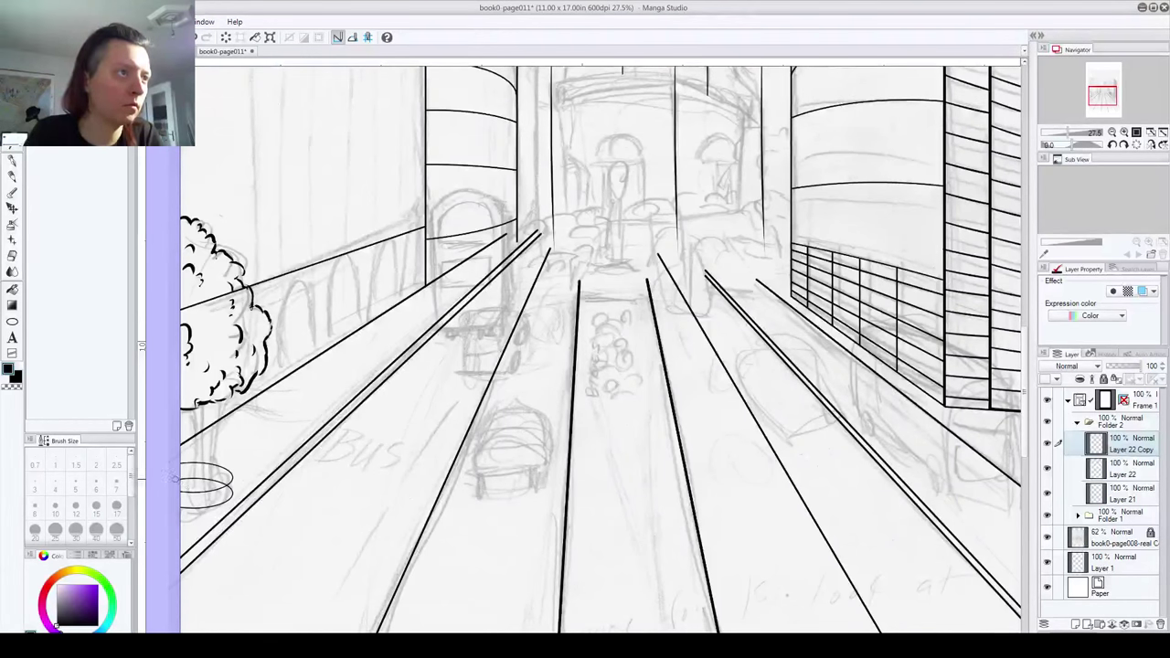
# Step: Check the copied ellipse by hiding and showing its layer, and erase the overlapping upper arc of the lower ellipse on Layer 22
pyautogui.click(1048, 444)
pyautogui.click(1048, 444)
pyautogui.click(1047, 444)
pyautogui.click(1048, 444)
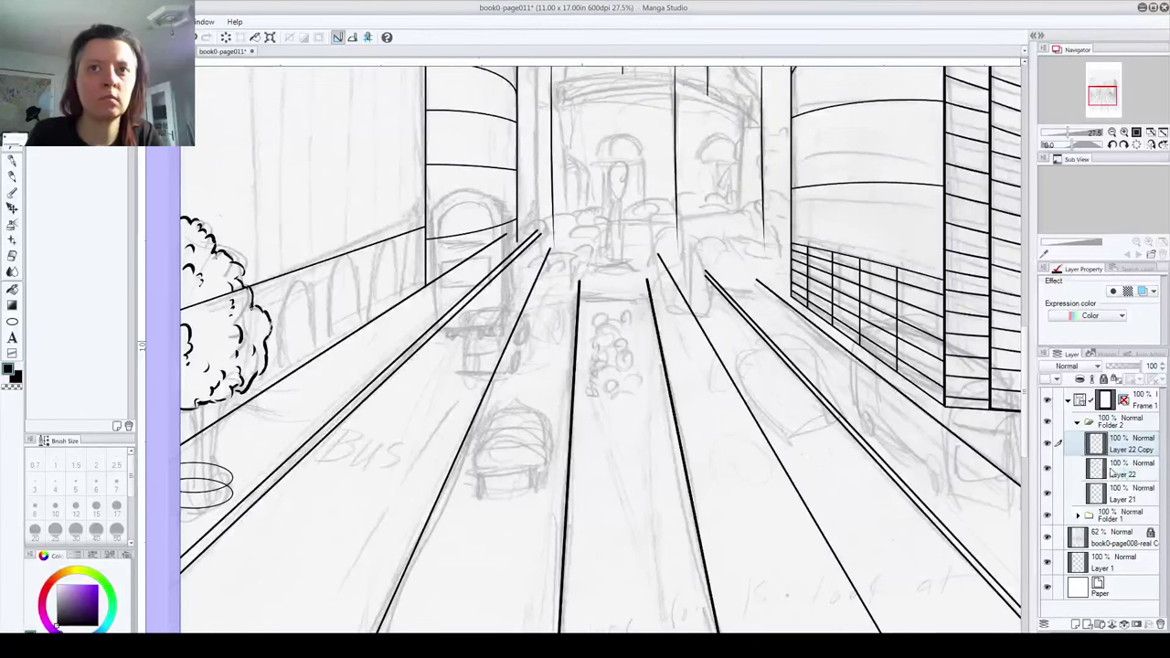
pyautogui.click(1125, 471)
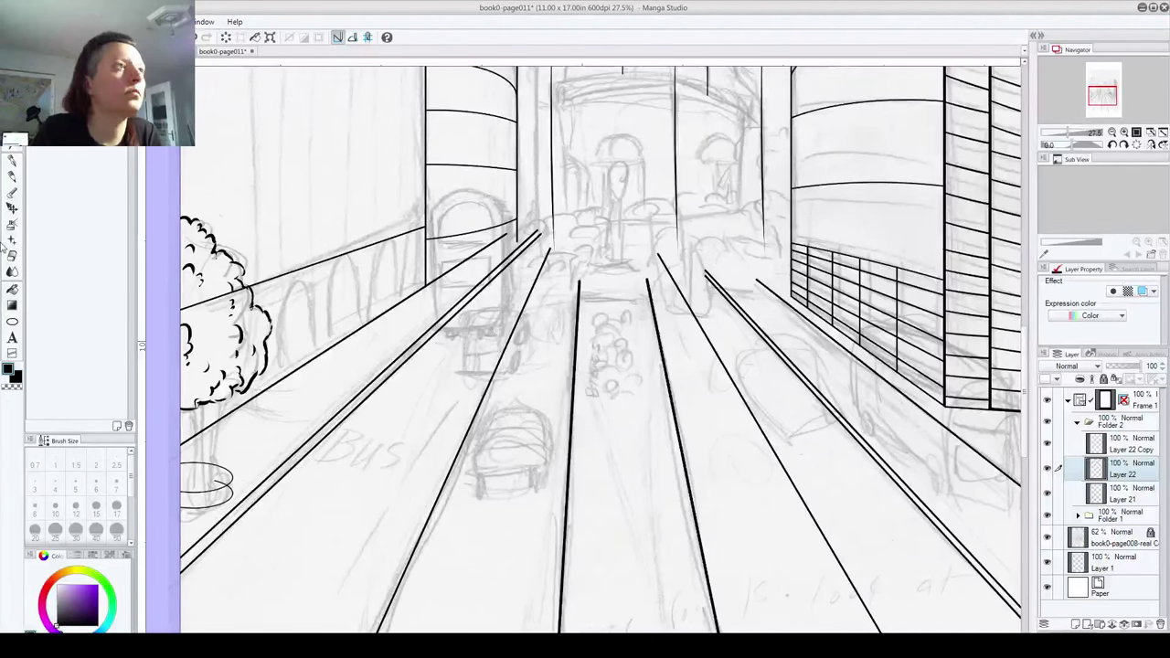
# Step: Ink the tree trunk from the crown down into the base ellipses on a new layer above Layer 22, using yeti_inker 4 at size 5
pyautogui.click(12, 160)
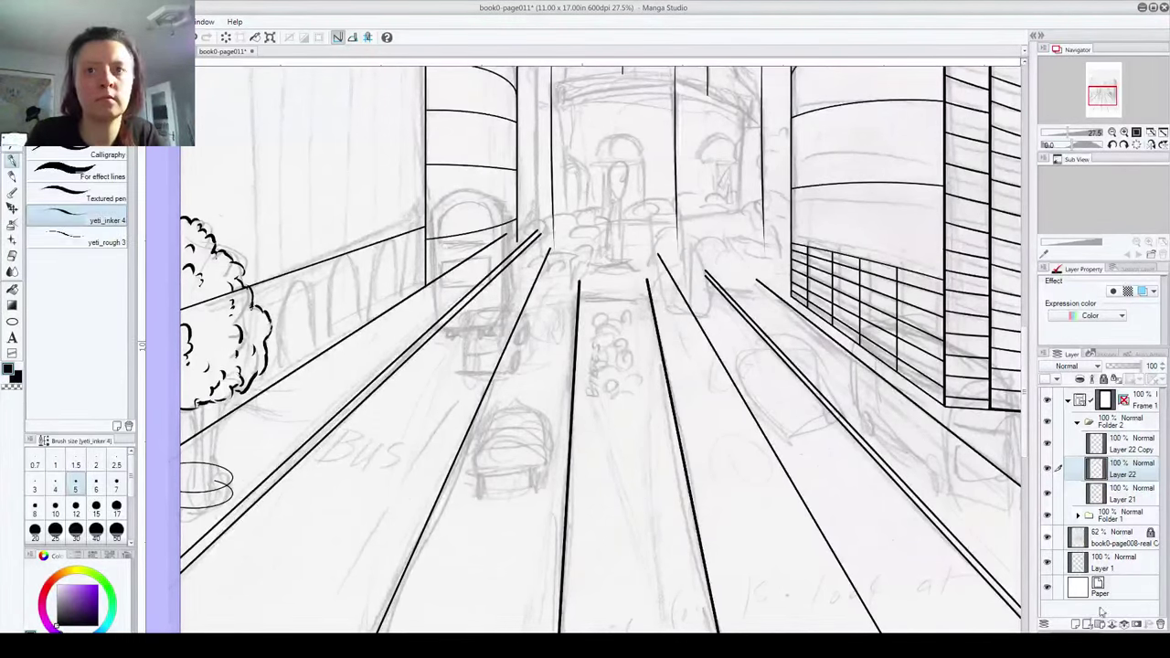
pyautogui.click(1075, 625)
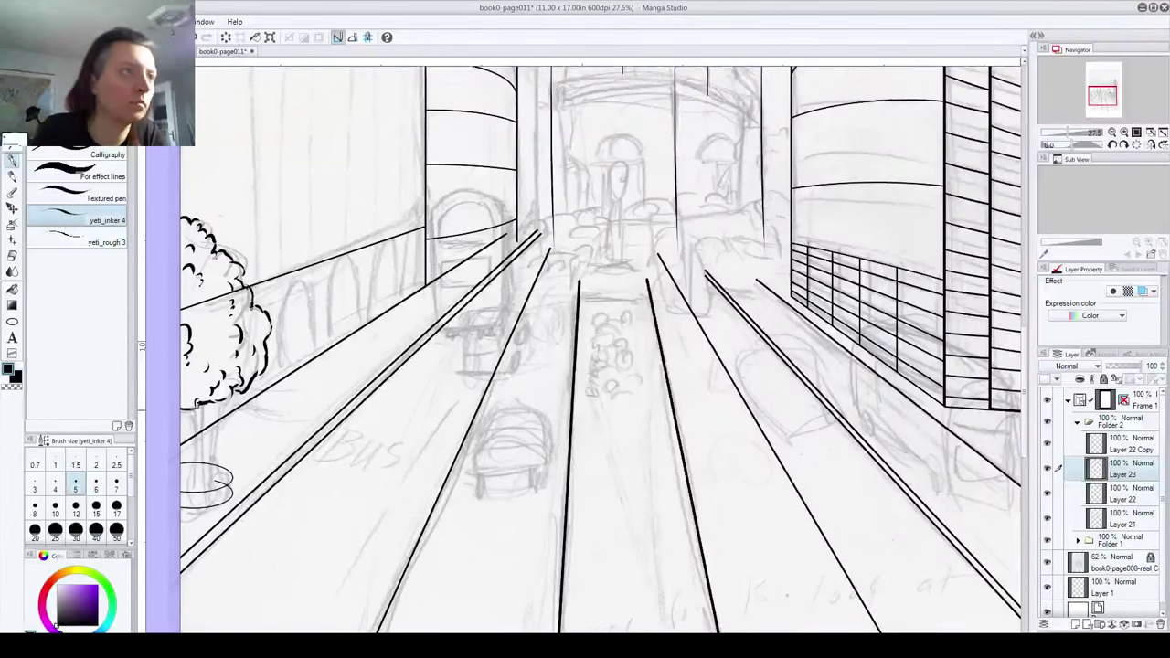
pyautogui.moveTo(205, 402); pyautogui.dragTo(197, 496)
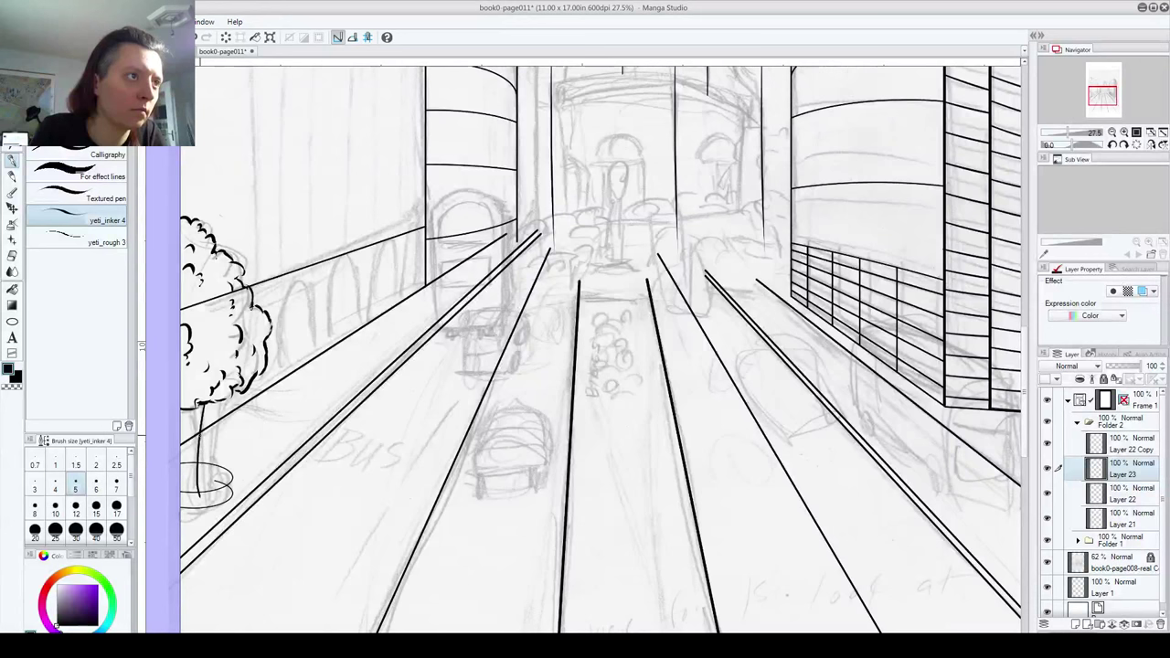
pyautogui.moveTo(201, 431)
pyautogui.mouseDown()
pyautogui.moveTo(209, 503)
pyautogui.moveTo(185, 502)
pyautogui.mouseUp()
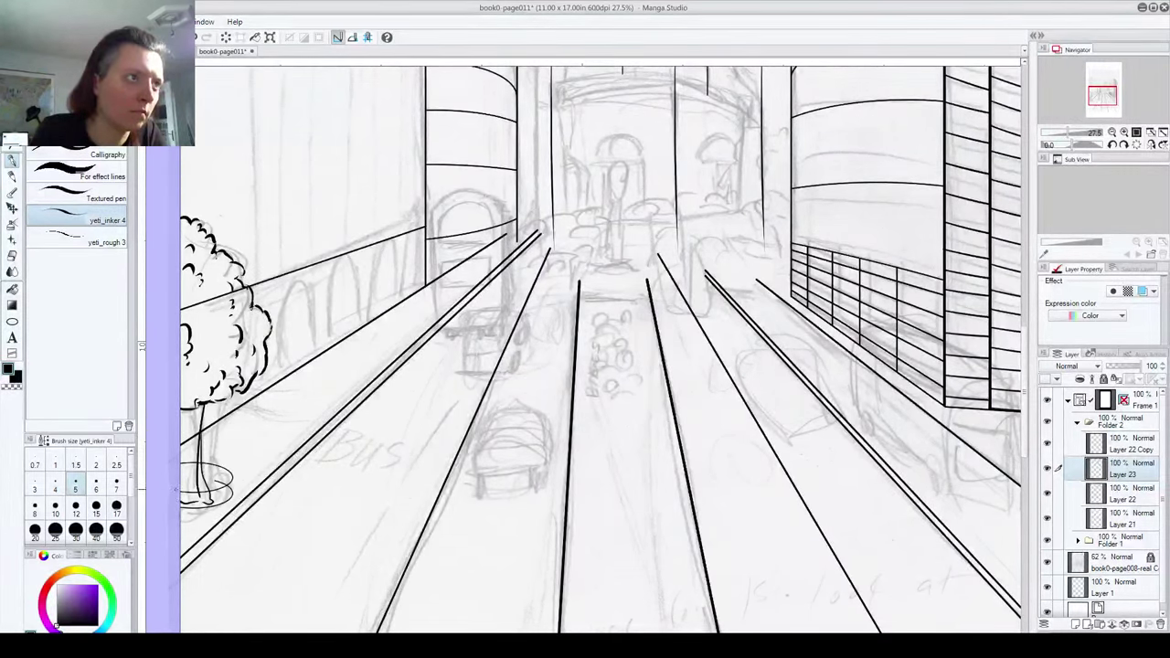
pyautogui.moveTo(187, 412); pyautogui.dragTo(192, 495)
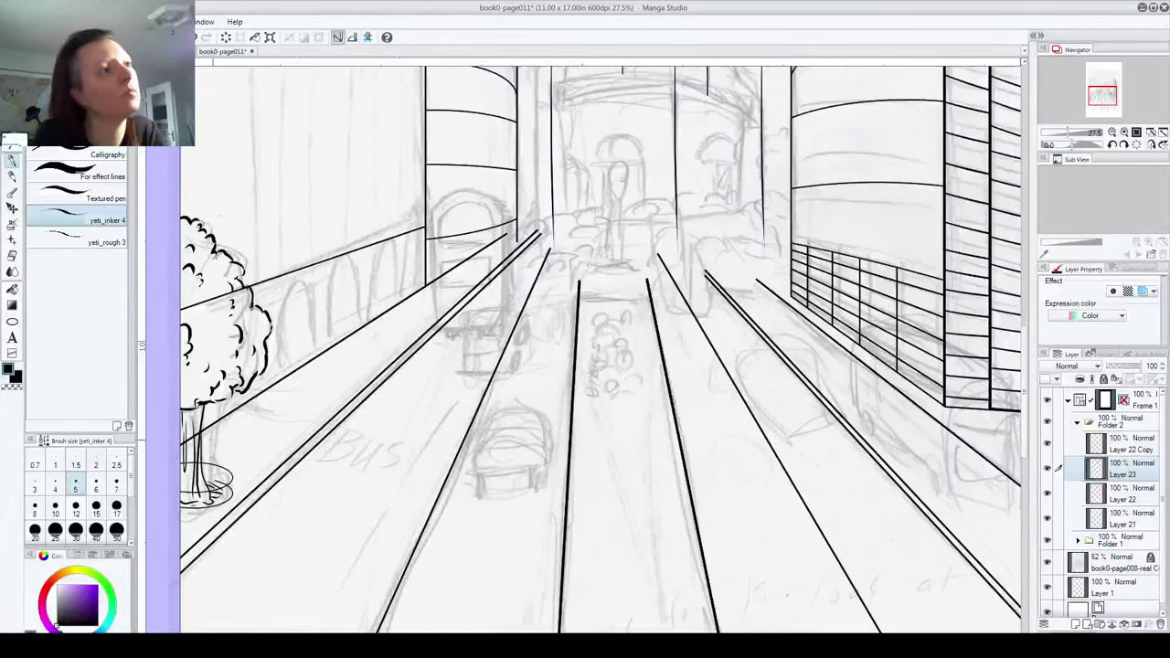
# Step: Find the building's base line on Layer 2 in Folder 1 and erase the stretch that crosses the tree trunk
pyautogui.scroll(-1, 1092, 503)
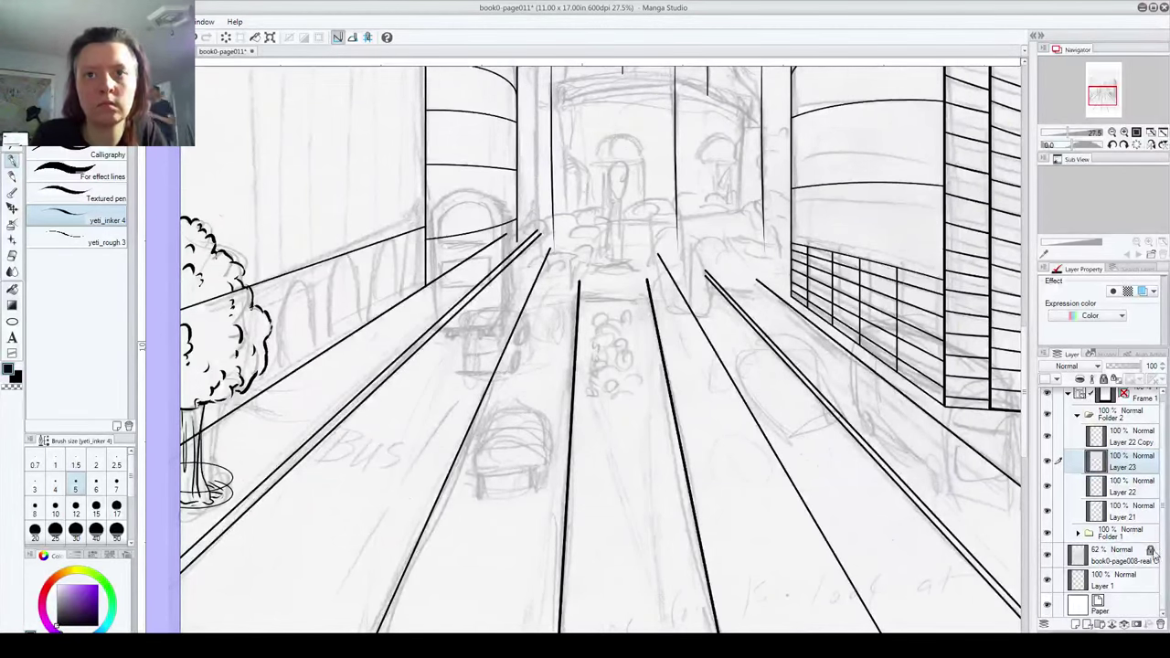
pyautogui.click(1078, 534)
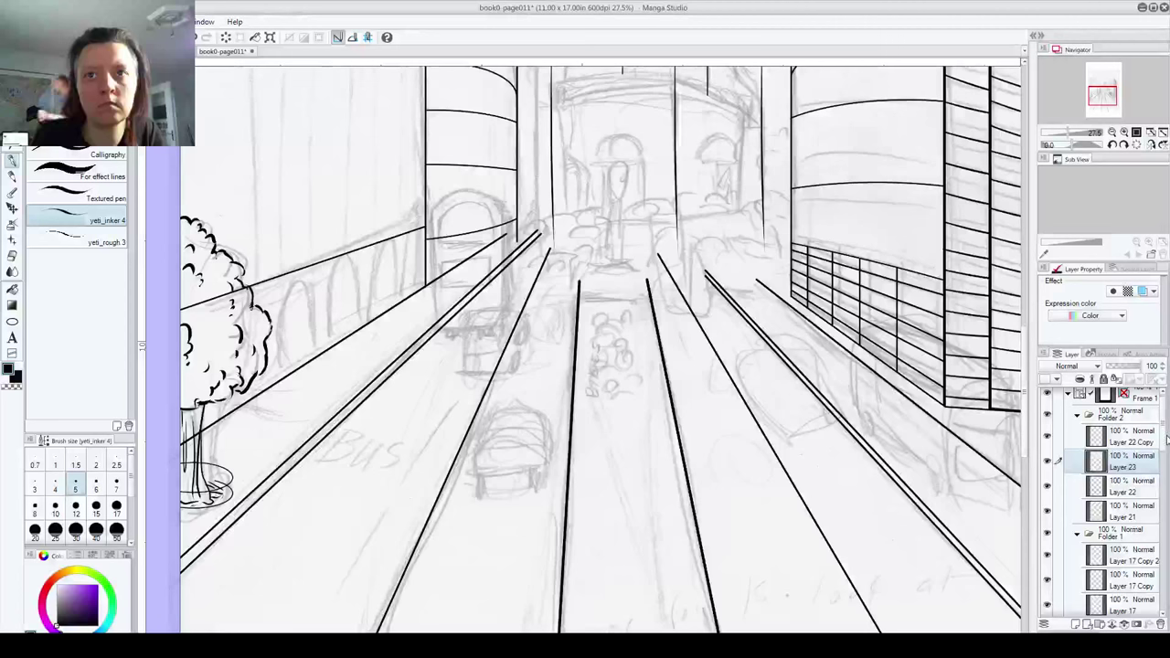
pyautogui.scroll(-5, 1124, 549)
pyautogui.scroll(1, 1153, 596)
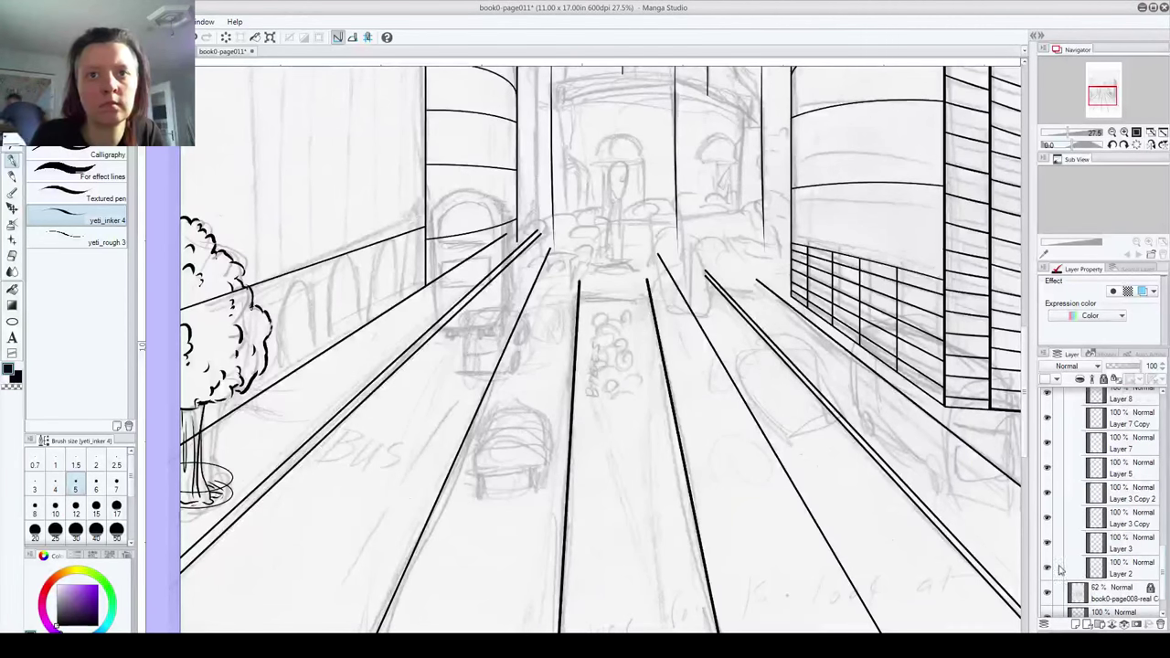
pyautogui.click(1048, 567)
pyautogui.click(1049, 567)
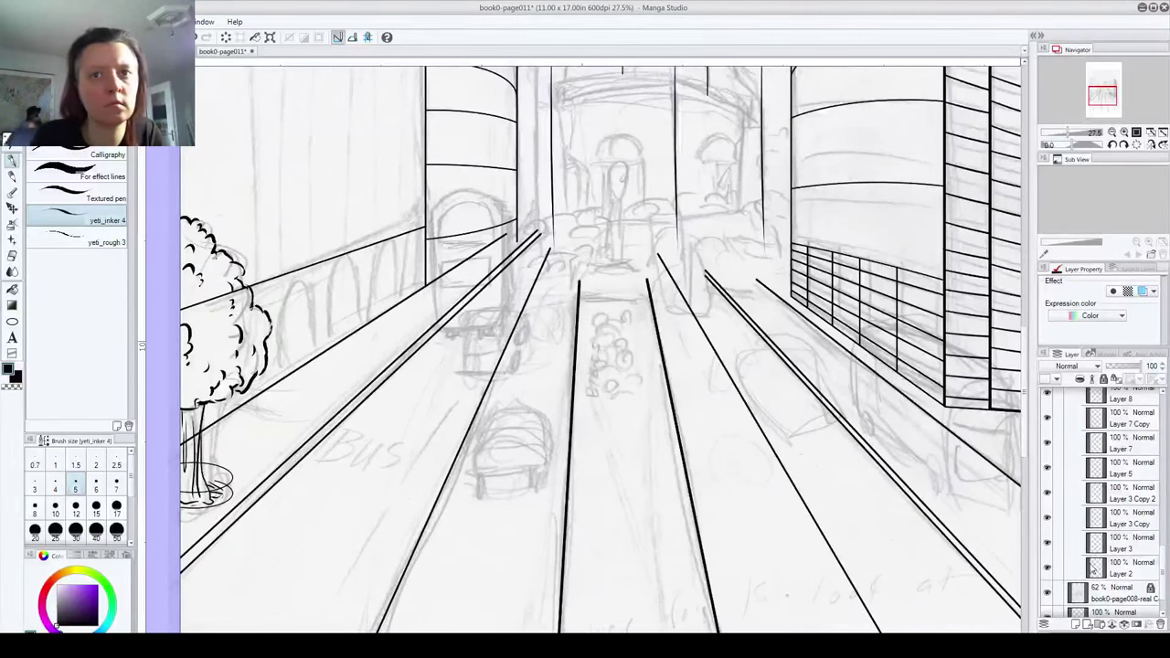
pyautogui.click(1120, 567)
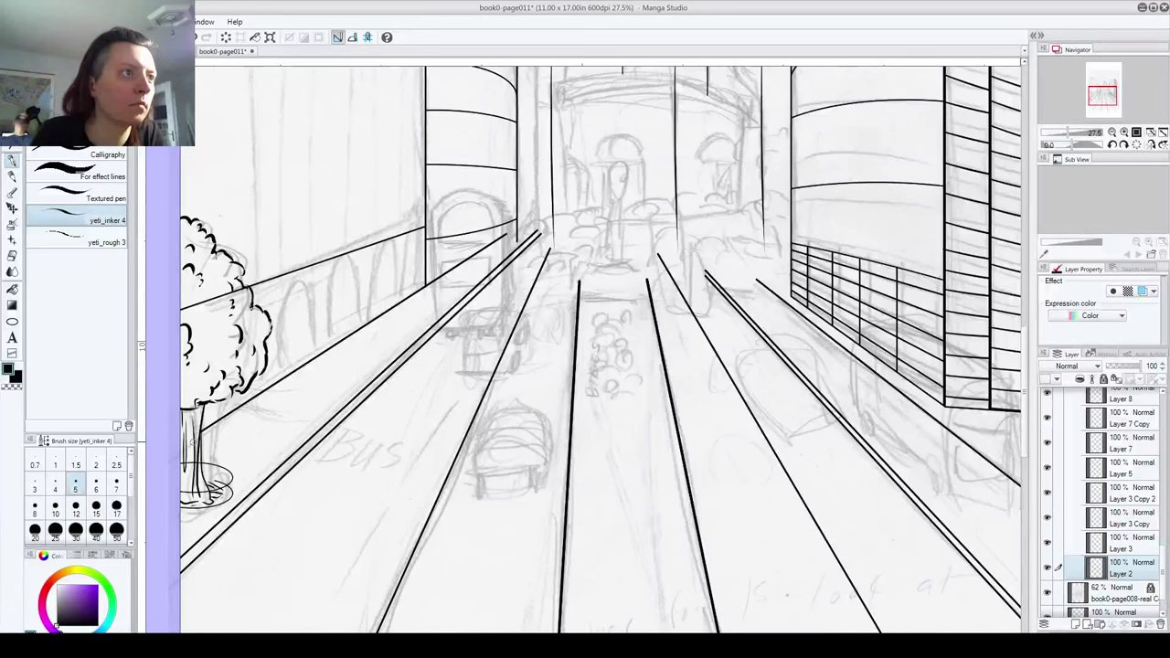
# Step: Hide and show the Folder 1 layers to find the line crossing the tree's crown, and erase its overlapping stretch on Layer 10
pyautogui.click(1047, 543)
pyautogui.click(1047, 543)
pyautogui.click(1046, 518)
pyautogui.click(1047, 519)
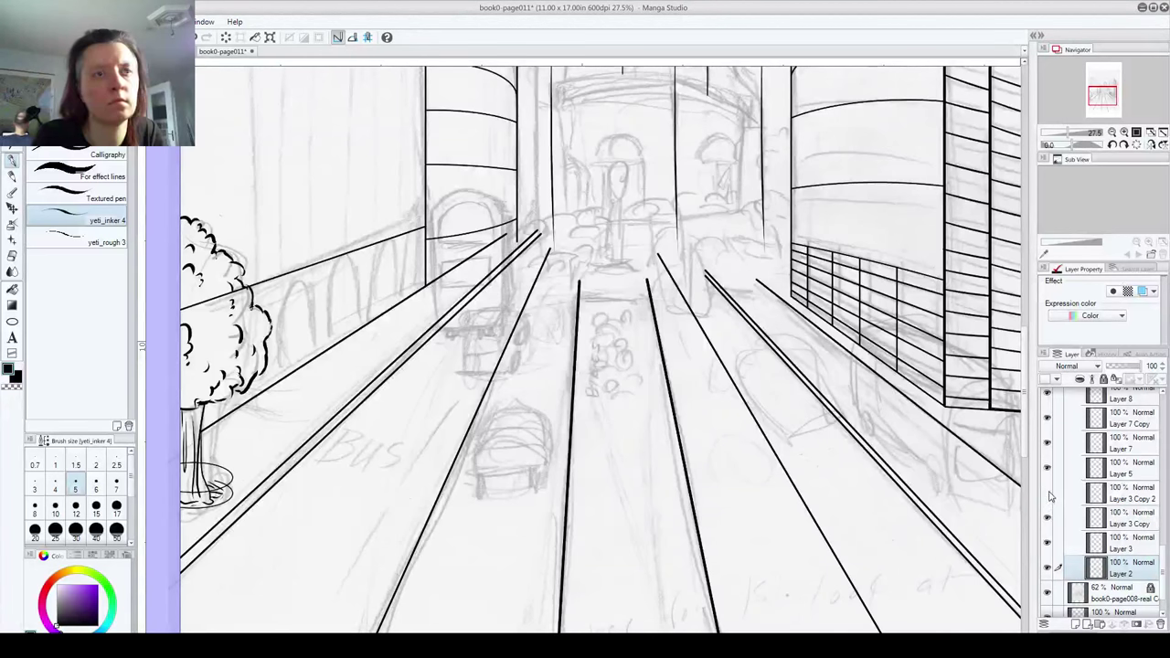
pyautogui.click(1048, 469)
pyautogui.click(1048, 468)
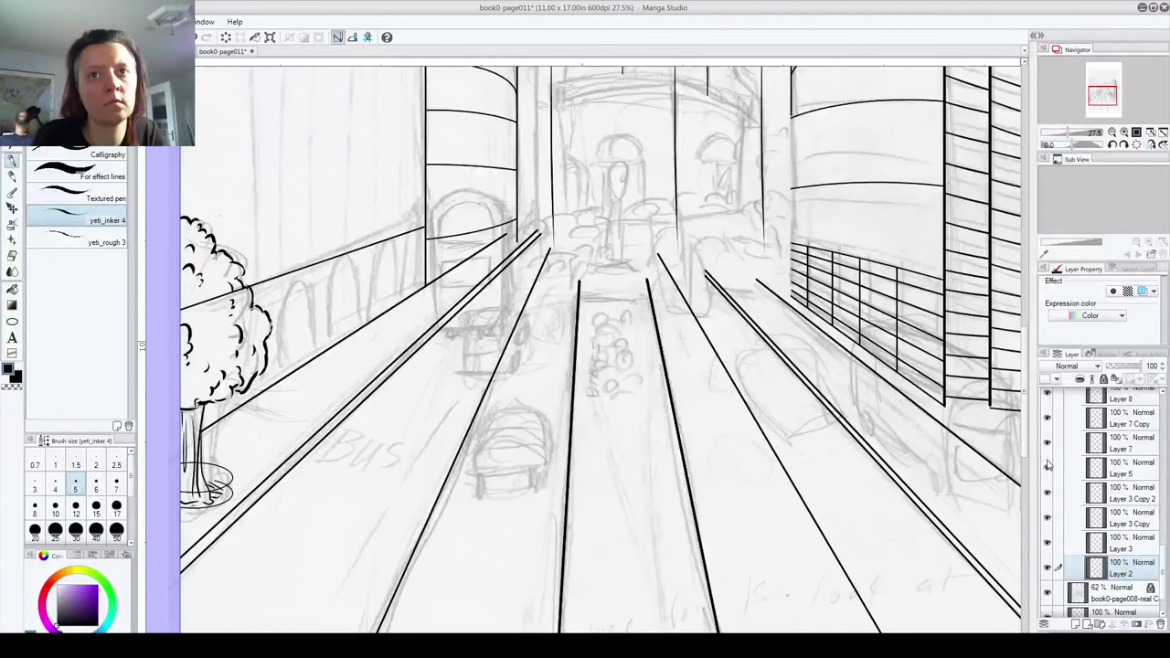
pyautogui.click(1050, 446)
pyautogui.scroll(-1, 1162, 557)
pyautogui.scroll(5, 1162, 559)
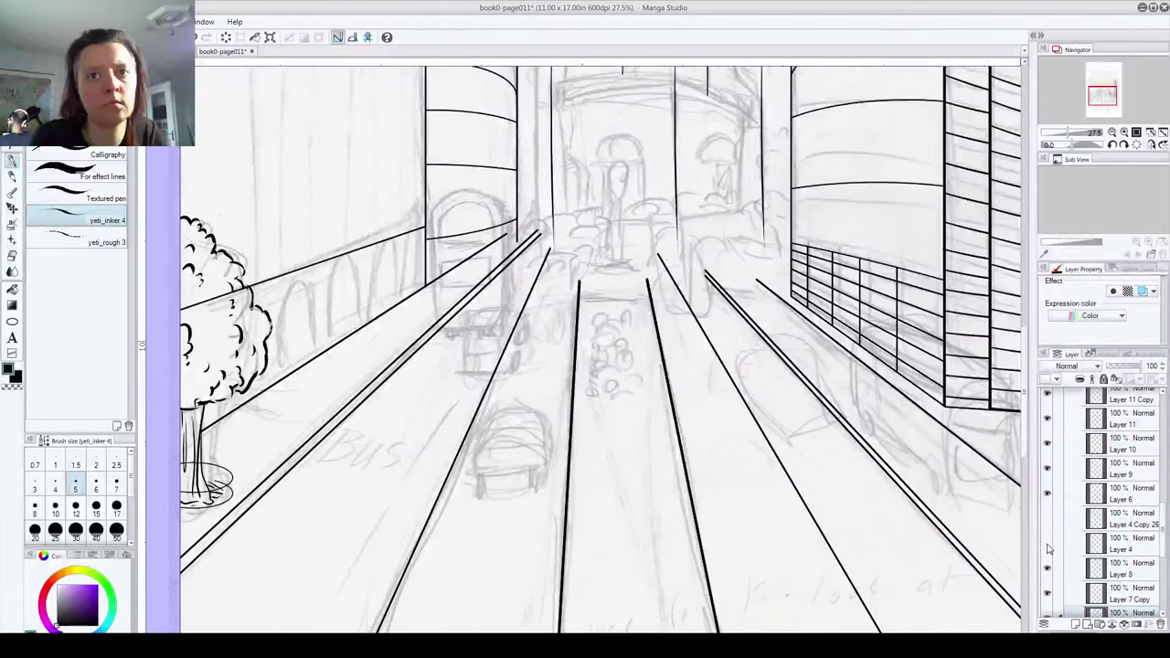
pyautogui.click(1048, 544)
pyautogui.click(1048, 494)
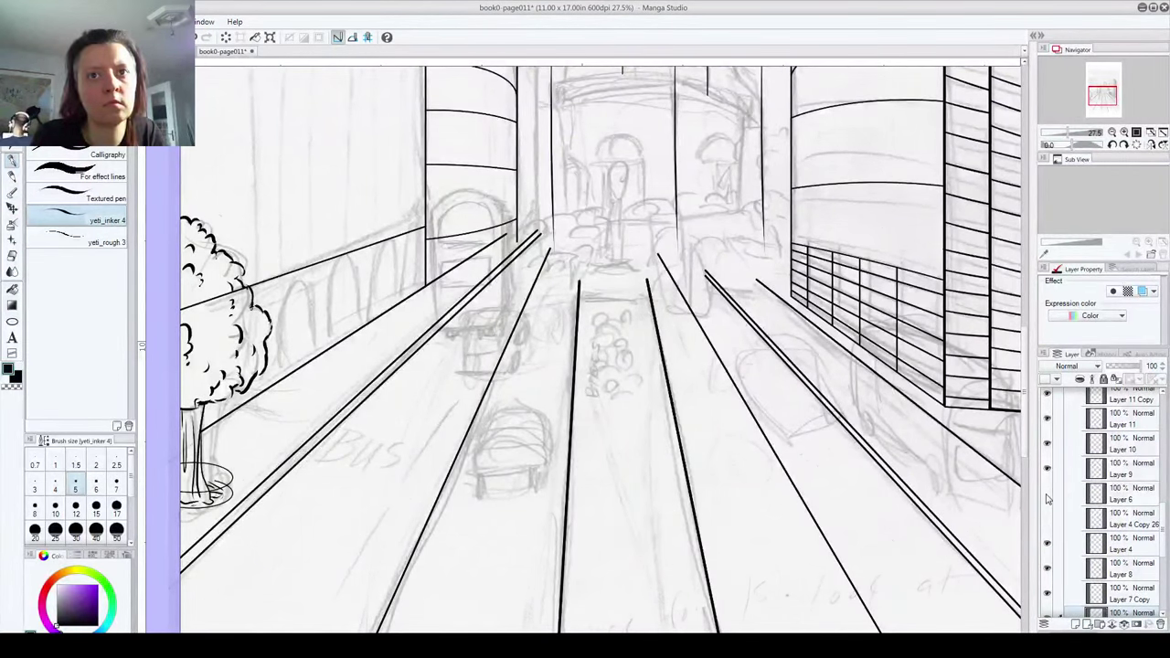
pyautogui.click(1048, 494)
pyautogui.click(1047, 446)
pyautogui.click(1047, 445)
pyautogui.click(1132, 453)
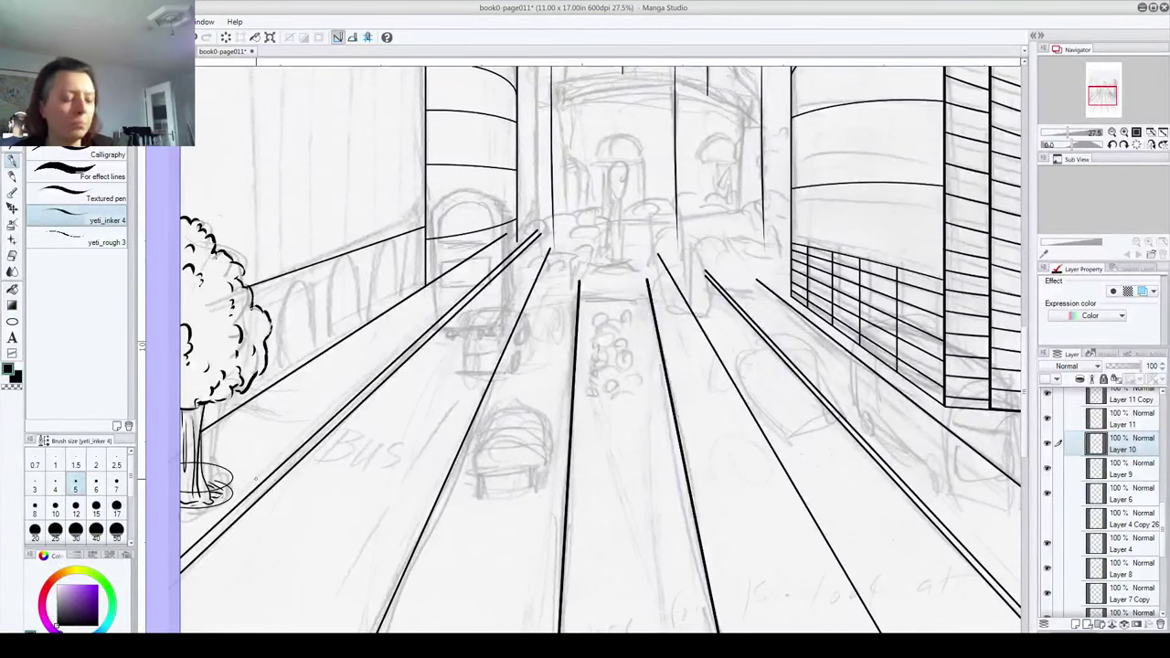
# Step: Collapse Folder 1 and Folder 2, and create a new folder above them with a new layer inside
pyautogui.scroll(-4, 660, 393)
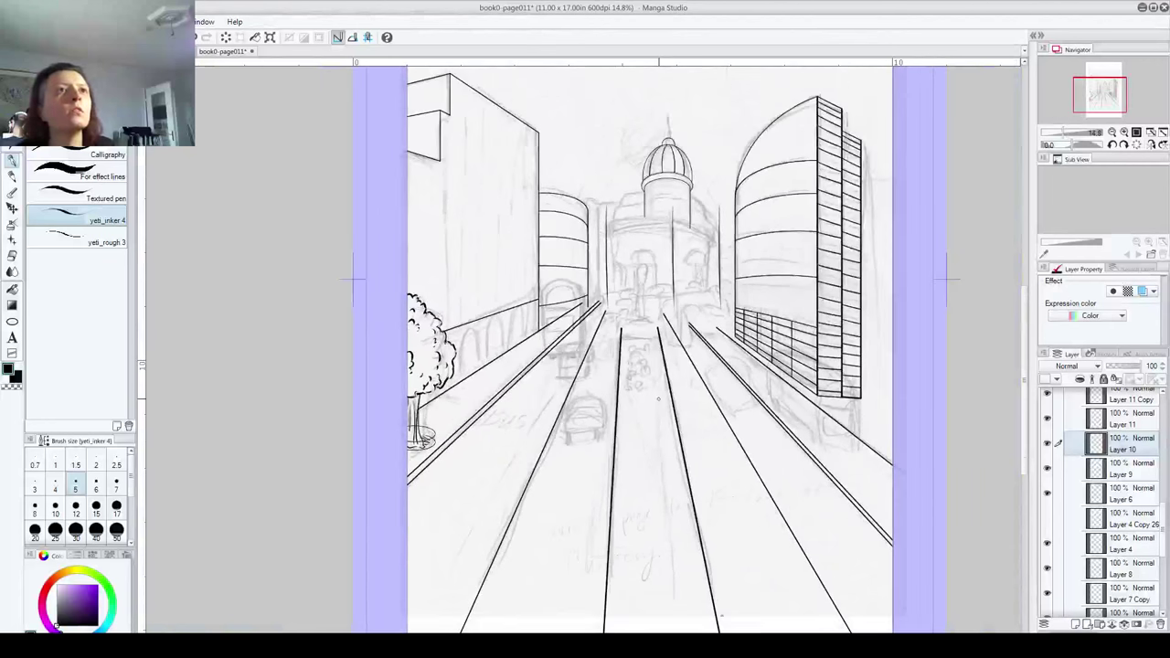
pyautogui.scroll(1, 659, 401)
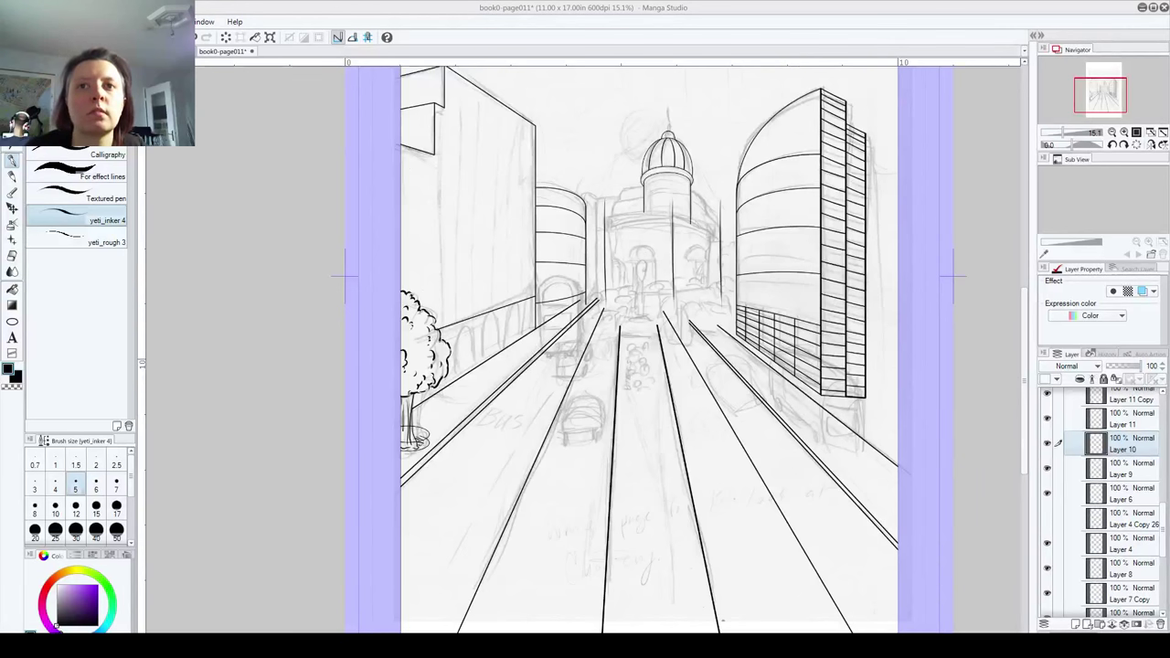
pyautogui.scroll(-5, 1103, 503)
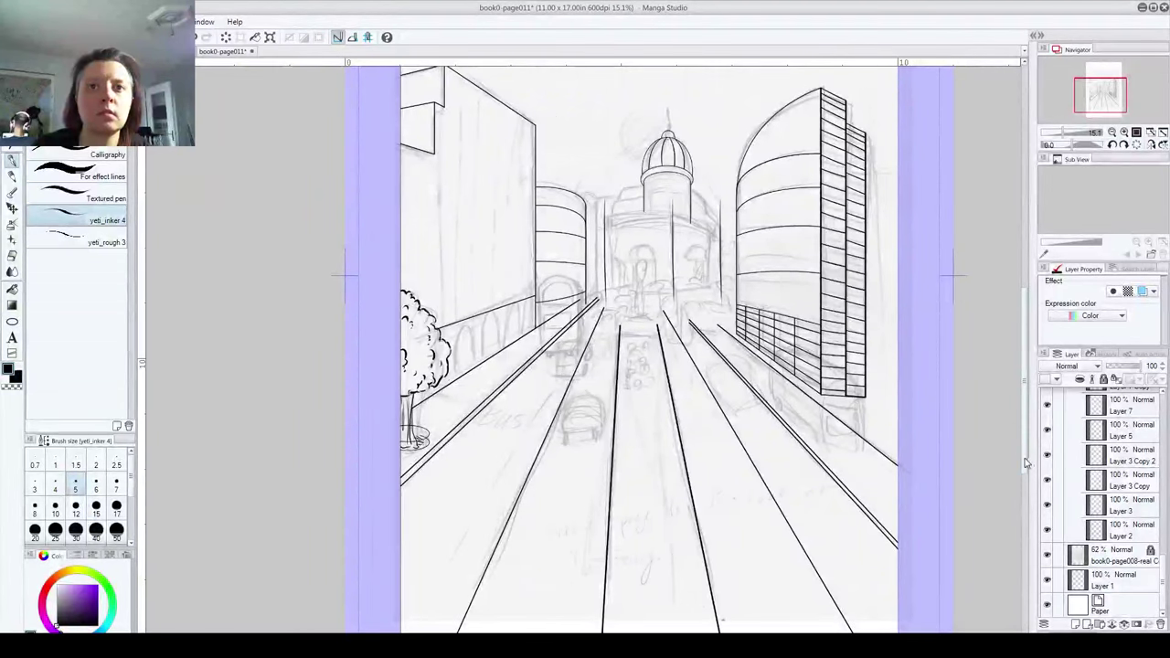
pyautogui.scroll(5, 1153, 576)
pyautogui.scroll(3, 1088, 489)
pyautogui.click(1077, 496)
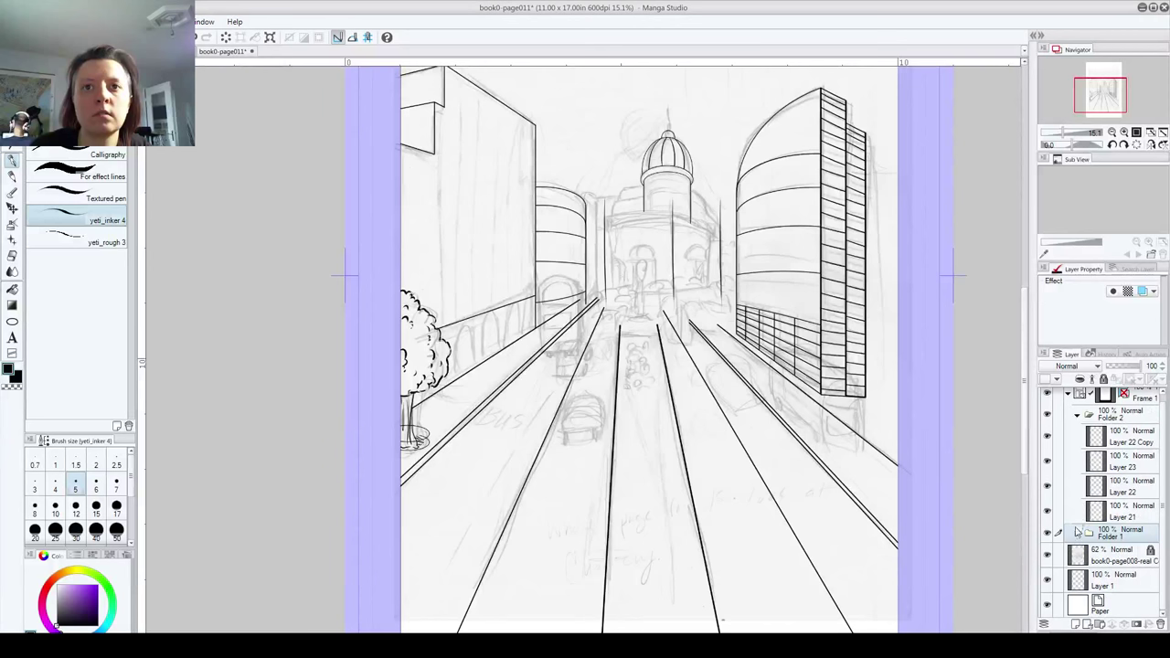
pyautogui.click(1080, 418)
pyautogui.click(1129, 425)
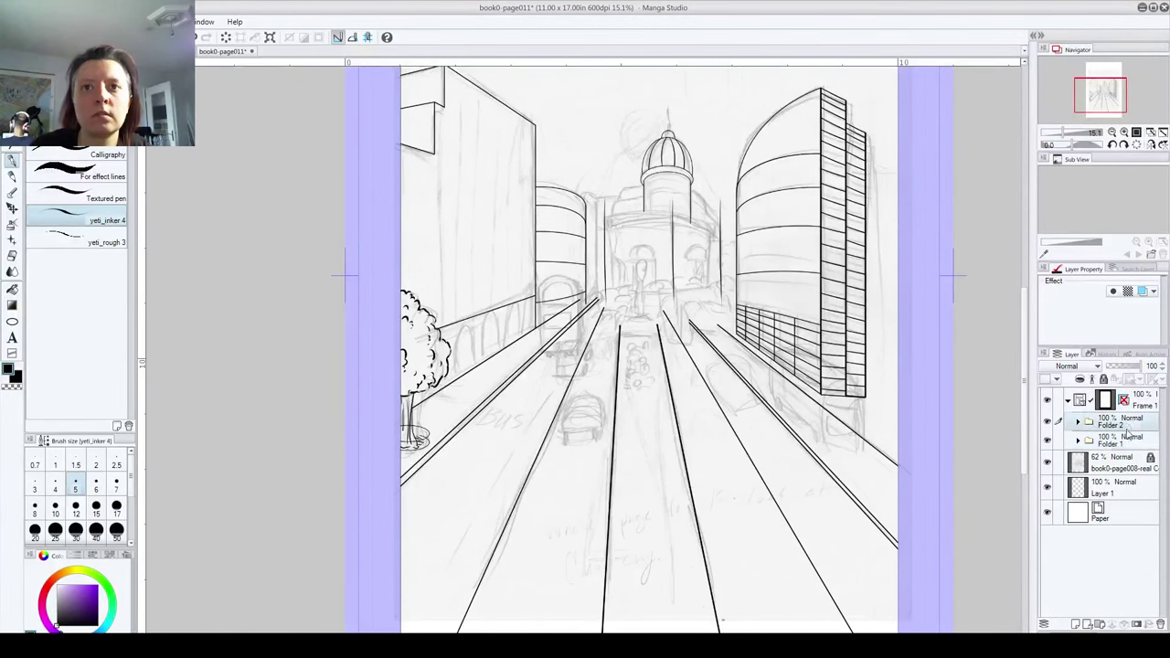
pyautogui.click(1100, 625)
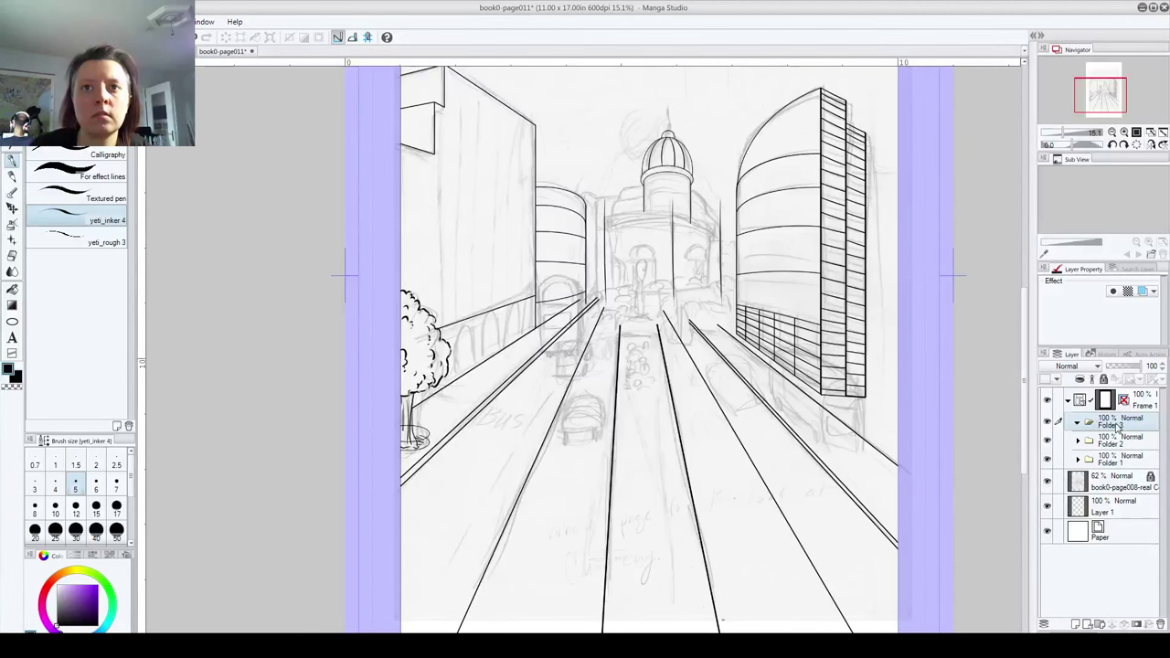
pyautogui.click(1076, 624)
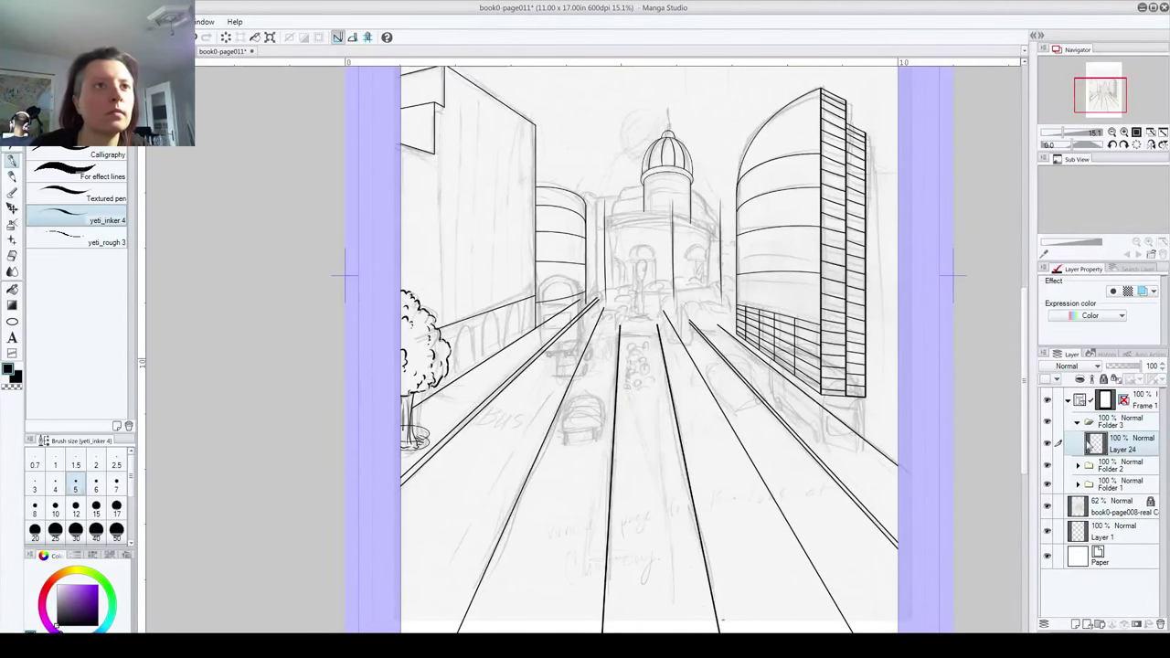
# Step: Draw a wide ellipse with the Ellipse tool at size 7 on Layer 24 and move it over the rounded roof of the sketched bus
pyautogui.scroll(5, 545, 311)
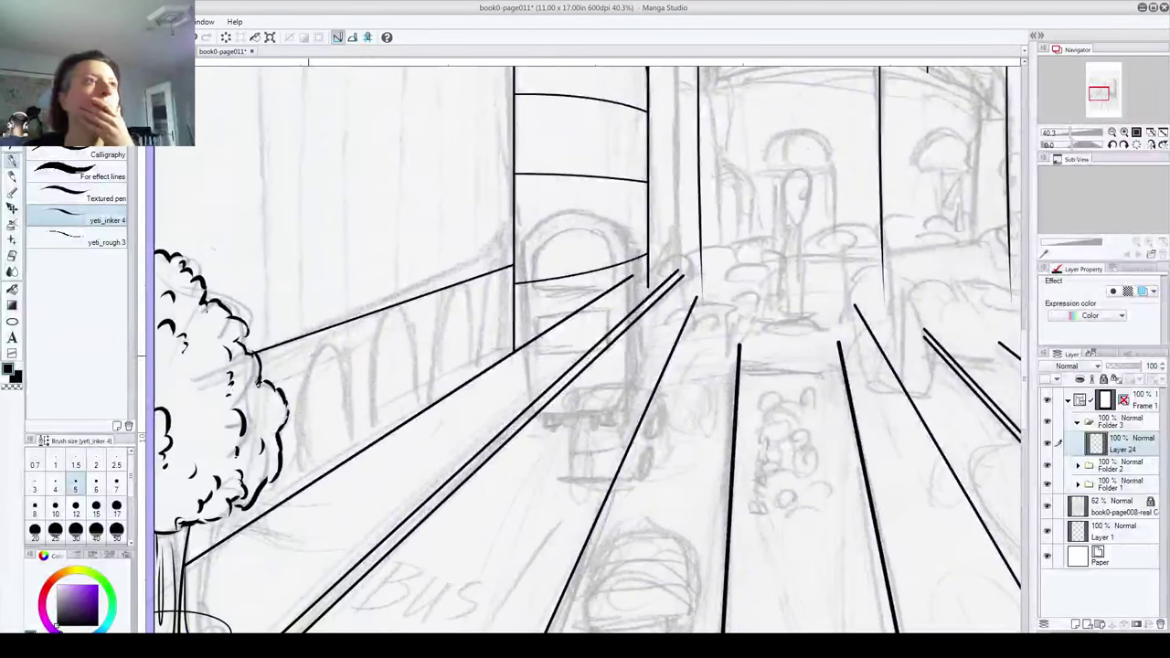
pyautogui.click(15, 322)
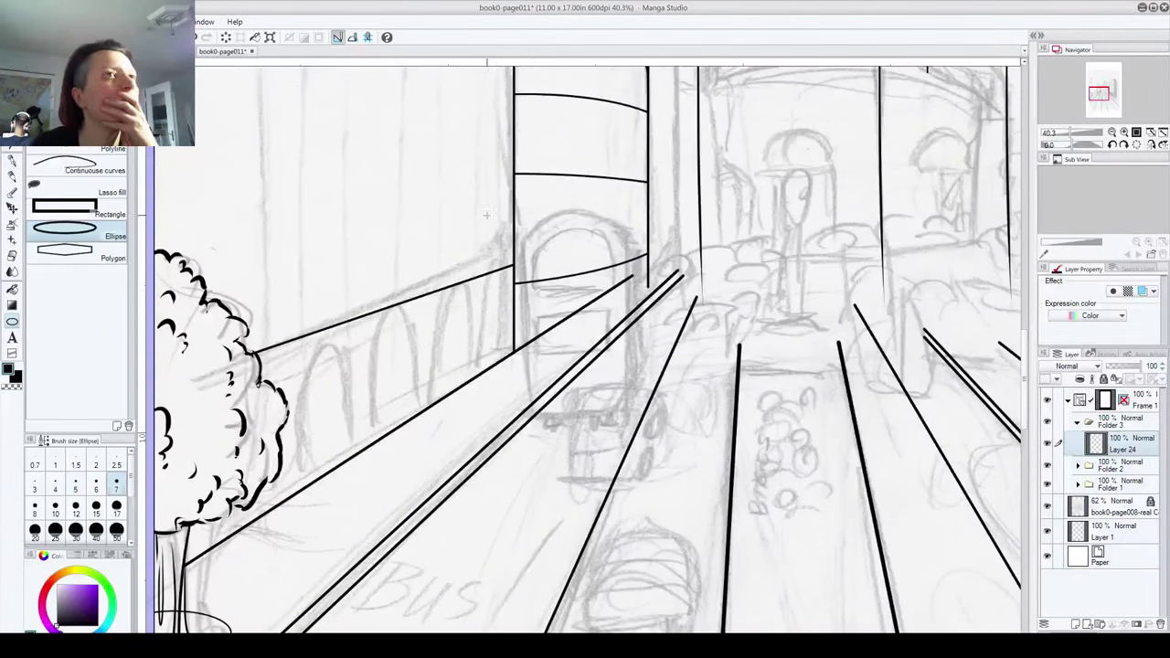
pyautogui.moveTo(516, 198); pyautogui.dragTo(618, 240)
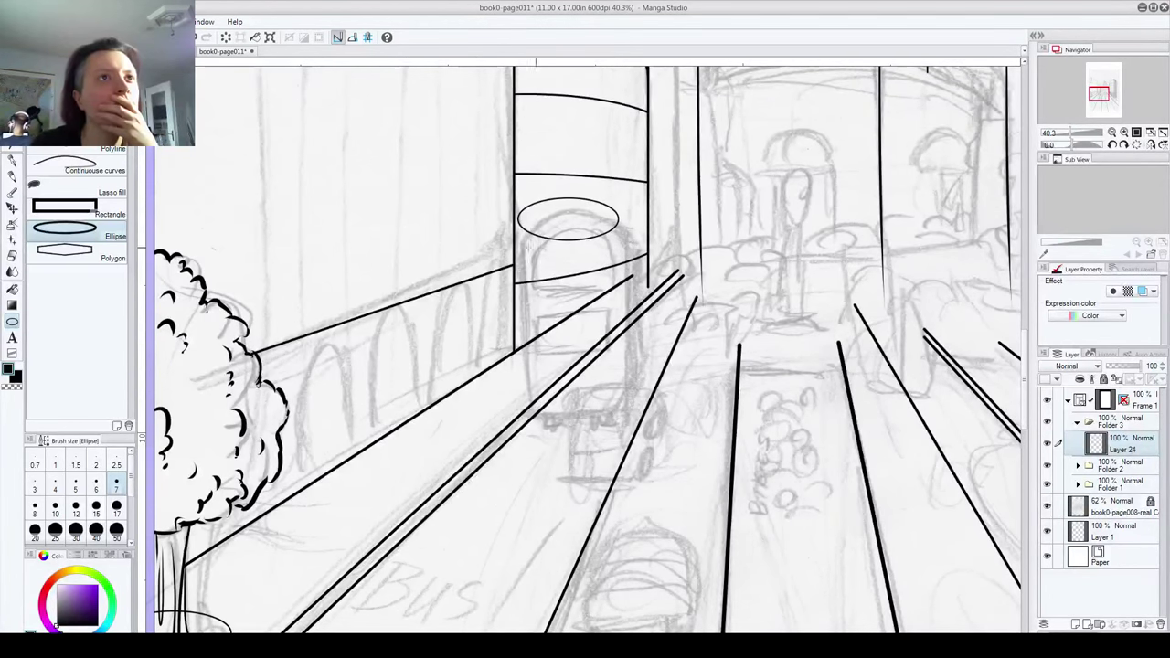
pyautogui.press('o')
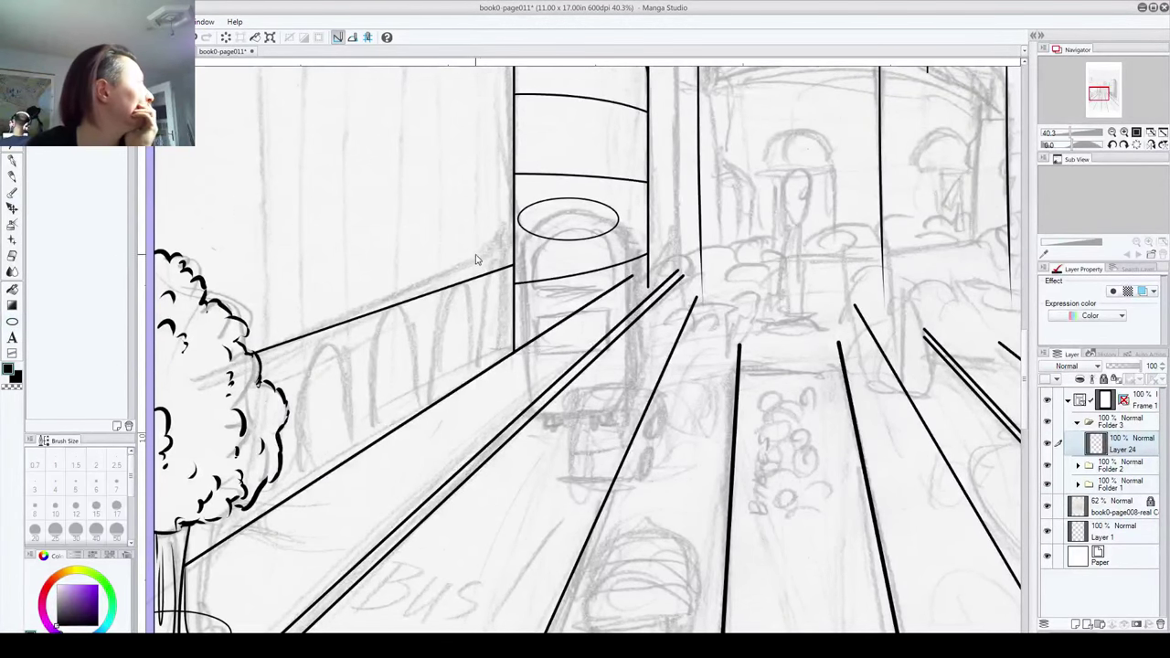
pyautogui.moveTo(565, 243)
pyautogui.mouseDown()
pyautogui.moveTo(572, 265)
pyautogui.moveTo(560, 258)
pyautogui.mouseUp()
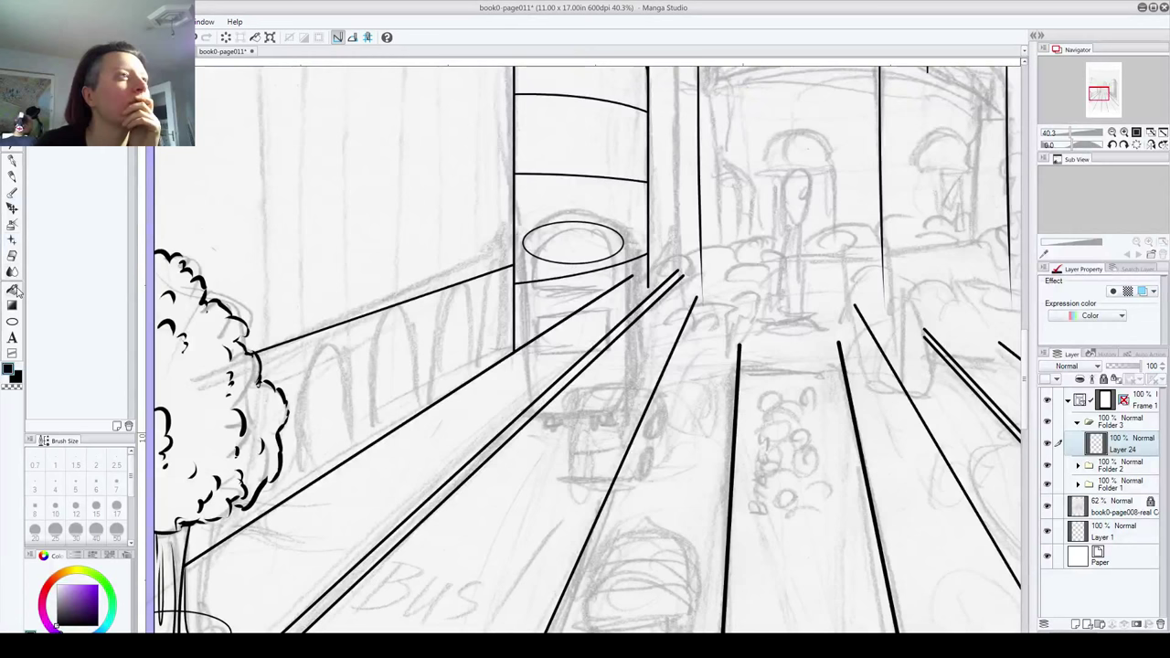
# Step: Draw a vertical straight line at size 7 on a new layer, running down from the ellipse's left edge to the foot of the bus
pyautogui.click(12, 322)
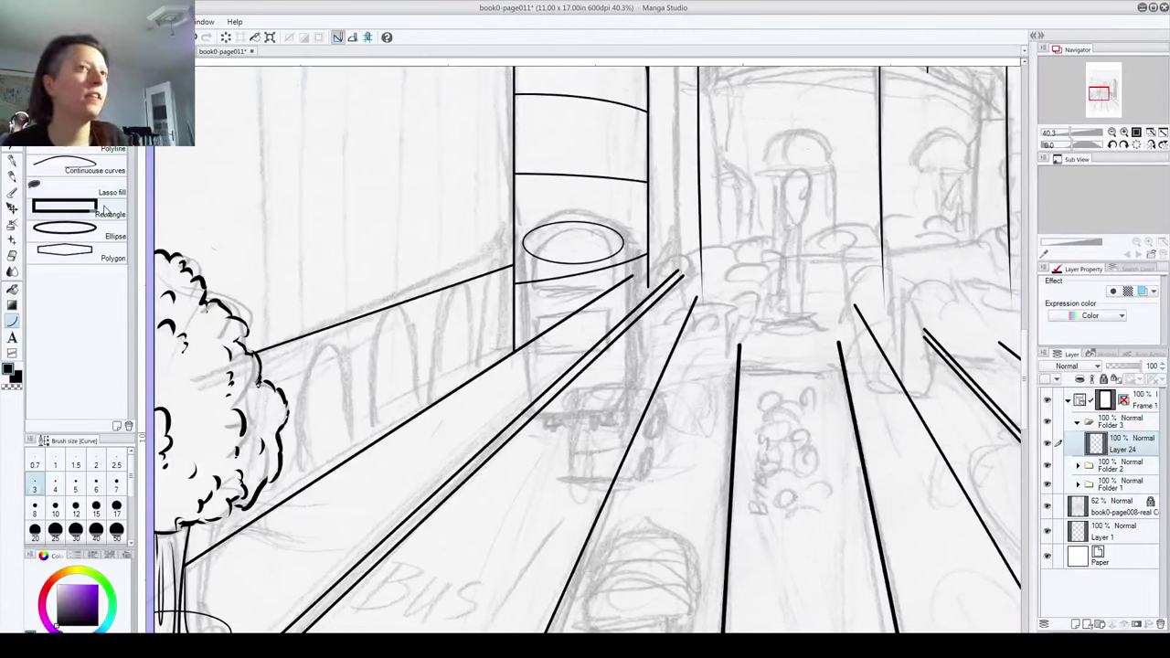
pyautogui.click(77, 100)
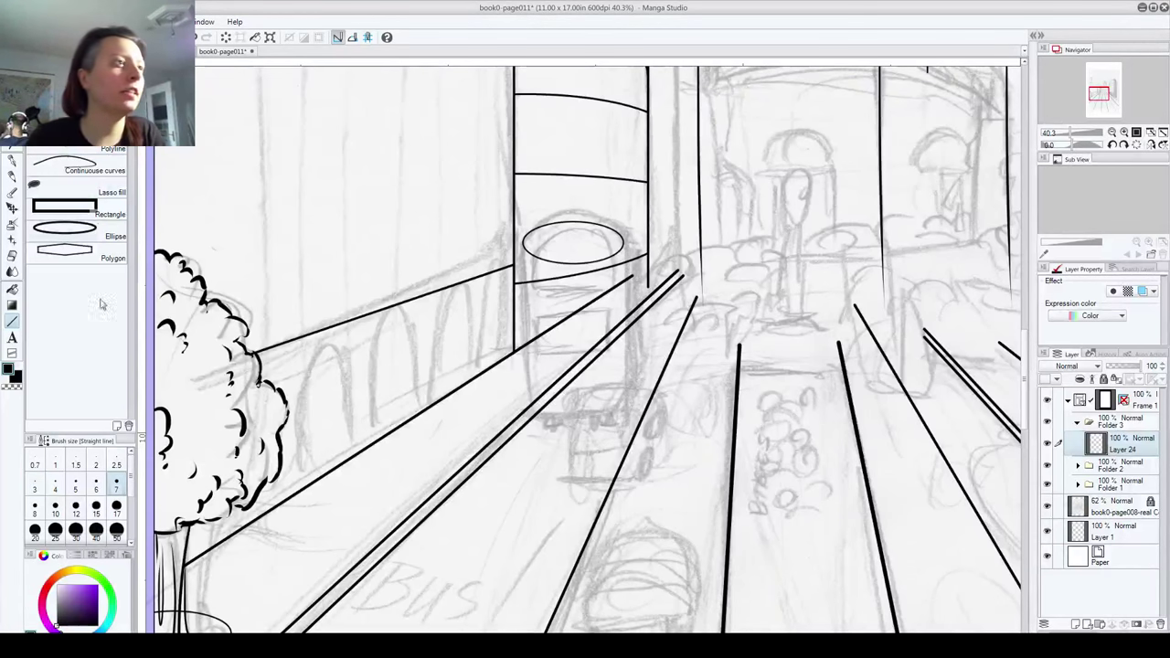
pyautogui.moveTo(523, 241); pyautogui.dragTo(532, 373)
pyautogui.hotkey('ctrl', 'z')
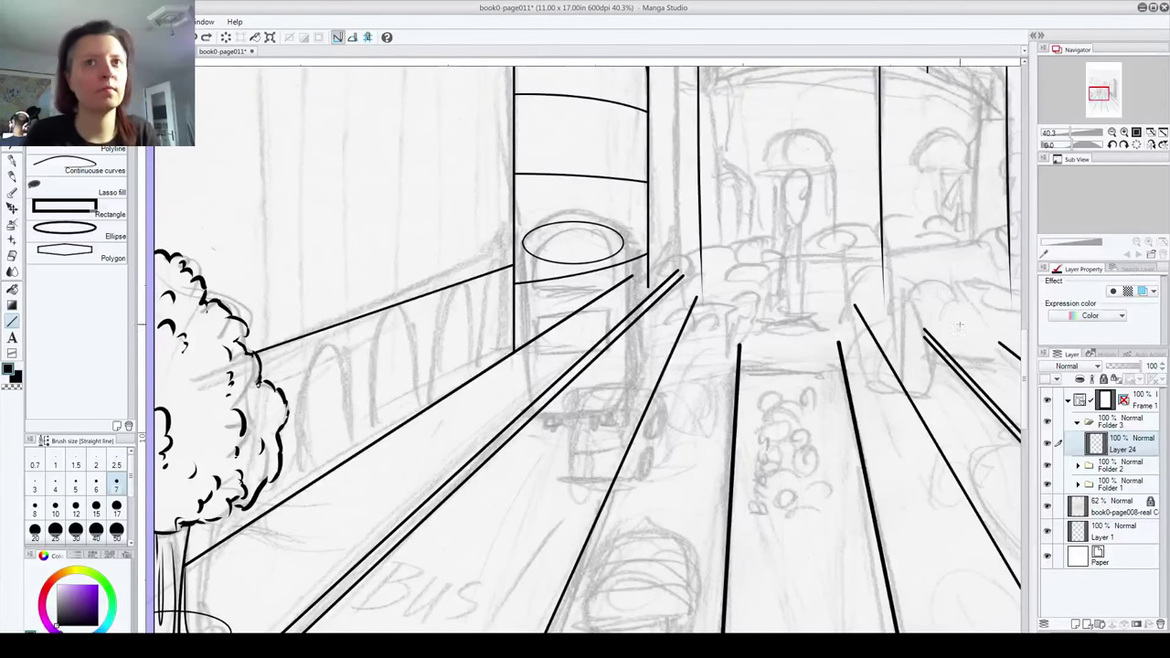
pyautogui.click(1077, 625)
pyautogui.moveTo(522, 241); pyautogui.dragTo(525, 411)
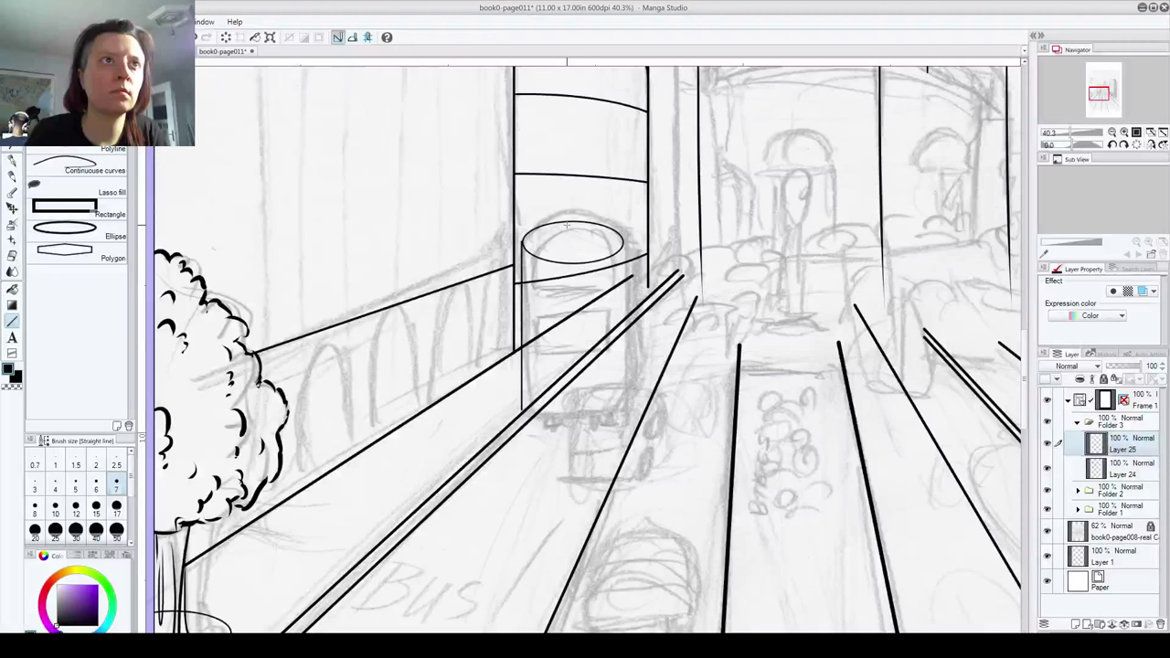
# Step: Align the vertical line with the ellipse's left edge, then duplicate its layer and move the copy to the right edge
pyautogui.press('space')
pyautogui.moveTo(522, 409); pyautogui.dragTo(523, 410)
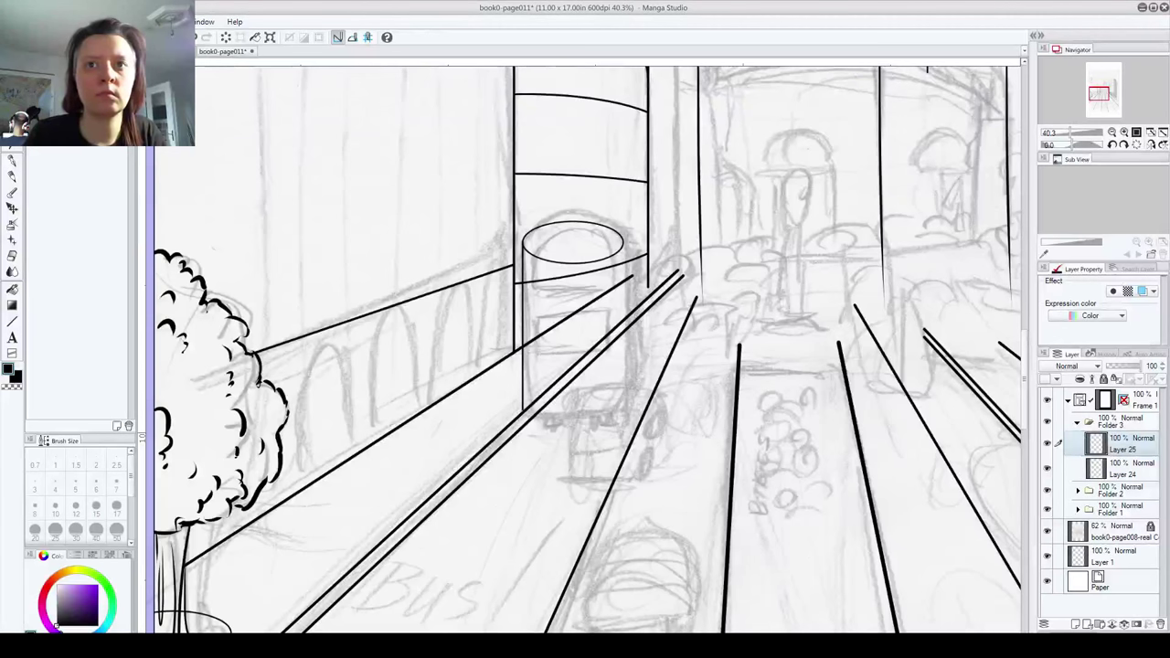
pyautogui.hotkey('ctrl', 'v')
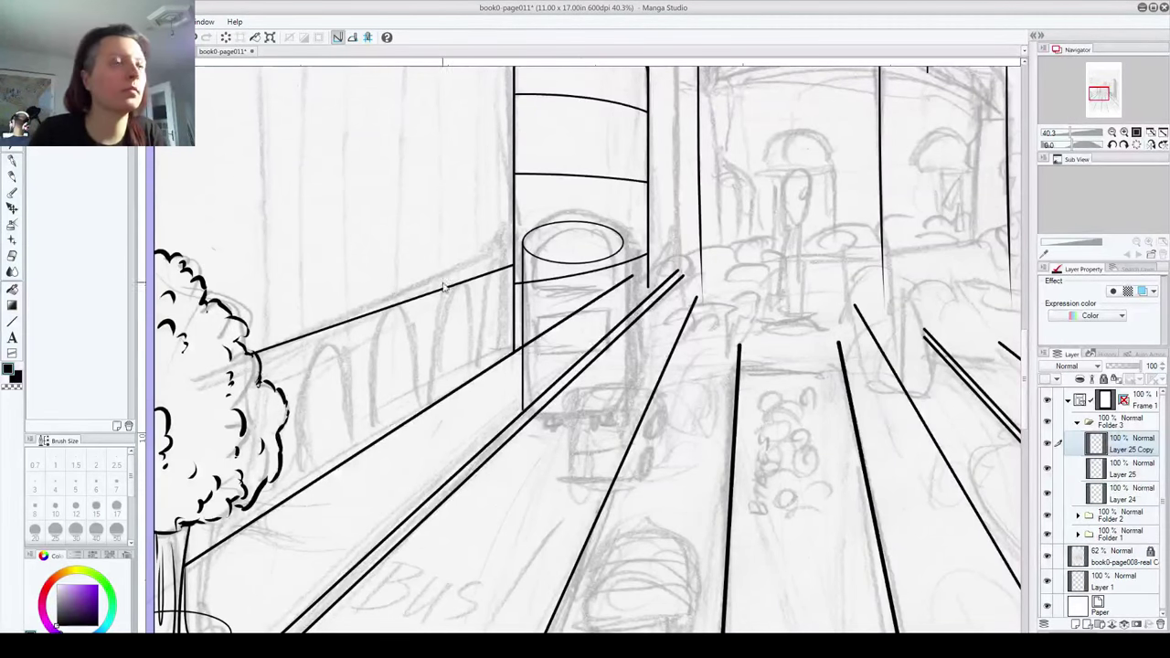
pyautogui.moveTo(522, 347); pyautogui.dragTo(625, 275)
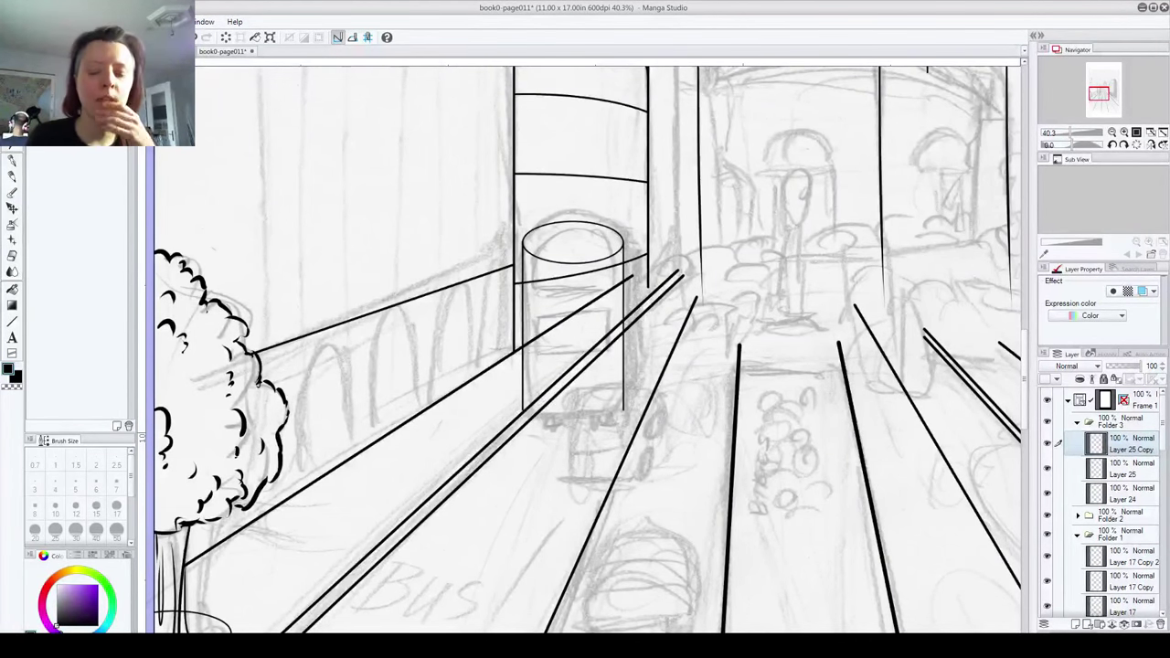
# Step: Identify the ellipse on Layer 24 and erase its lower half, leaving an arched roof between the two vertical lines
pyautogui.click(1123, 498)
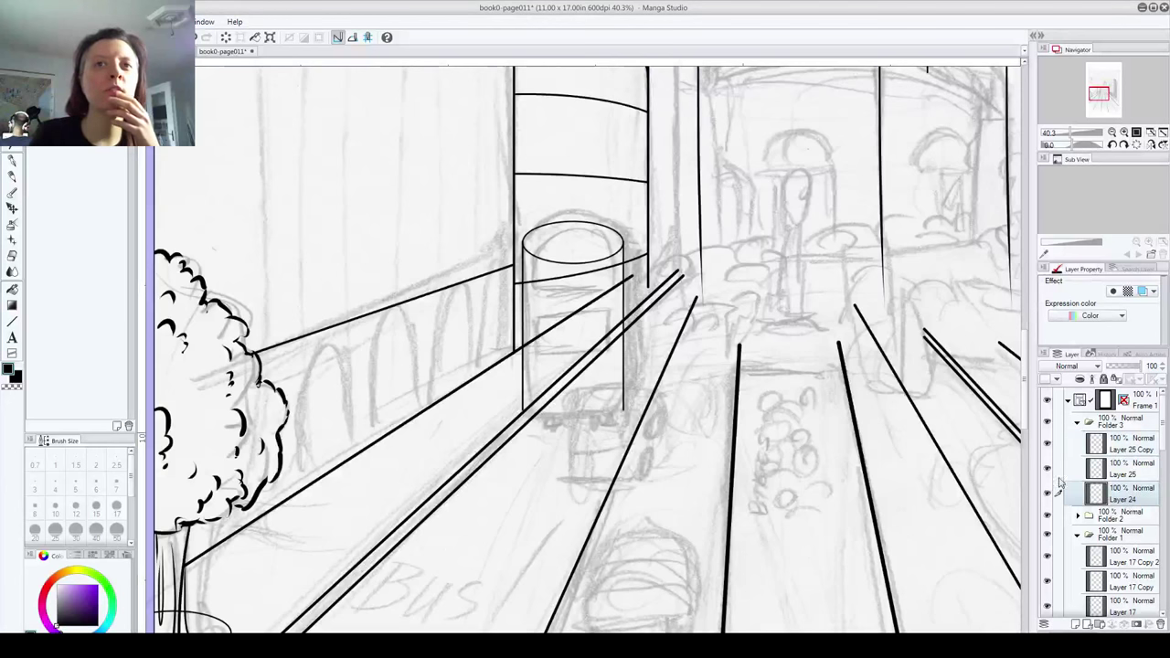
pyautogui.click(1048, 493)
pyautogui.click(1048, 492)
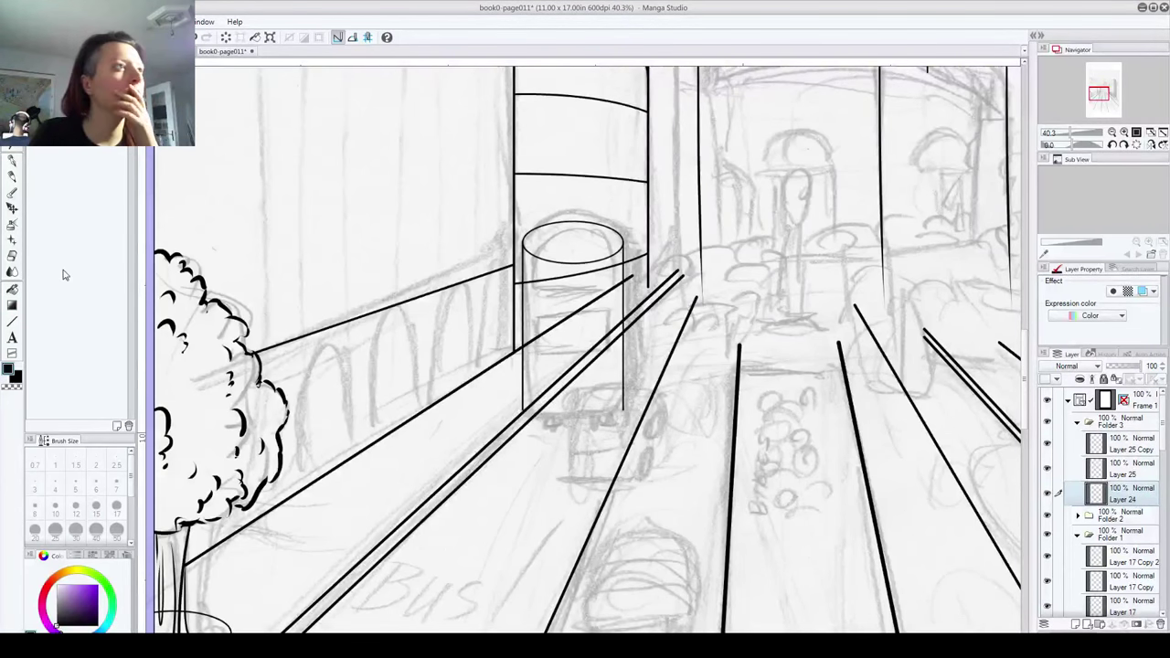
pyautogui.click(12, 257)
pyautogui.moveTo(567, 263)
pyautogui.mouseDown()
pyautogui.moveTo(535, 252)
pyautogui.moveTo(540, 263)
pyautogui.moveTo(603, 265)
pyautogui.moveTo(617, 247)
pyautogui.mouseUp()
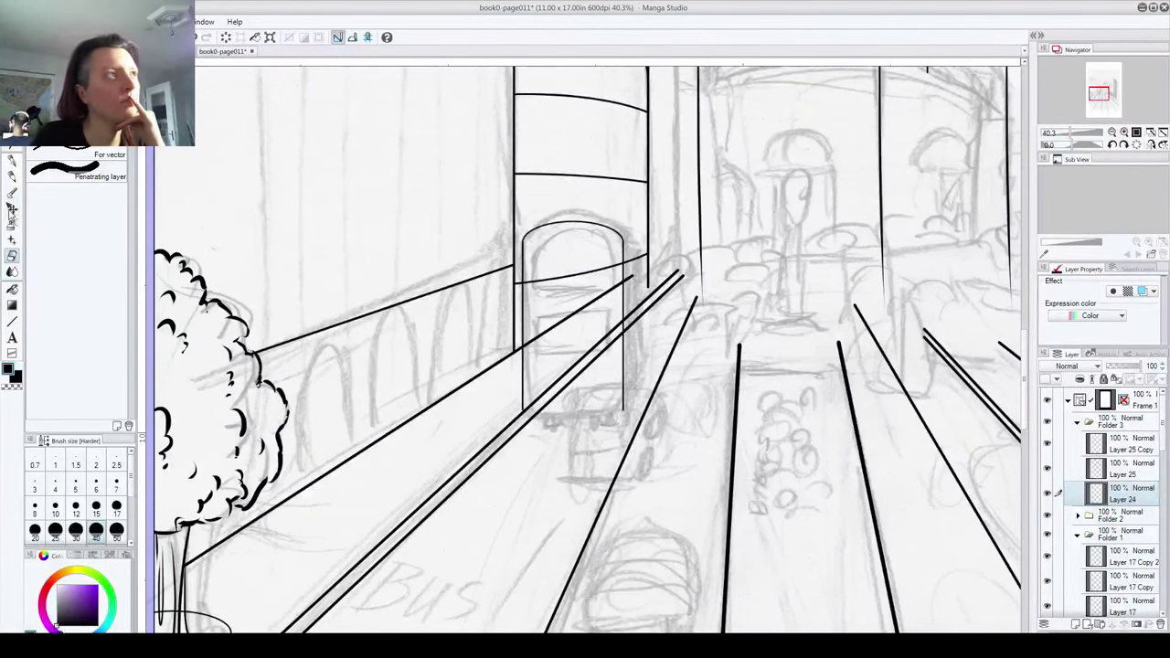
# Step: Add a layer above Layer 25 Copy and draw the bus side's slanted base line from the right vertical's foot up along the lane line
pyautogui.click(12, 321)
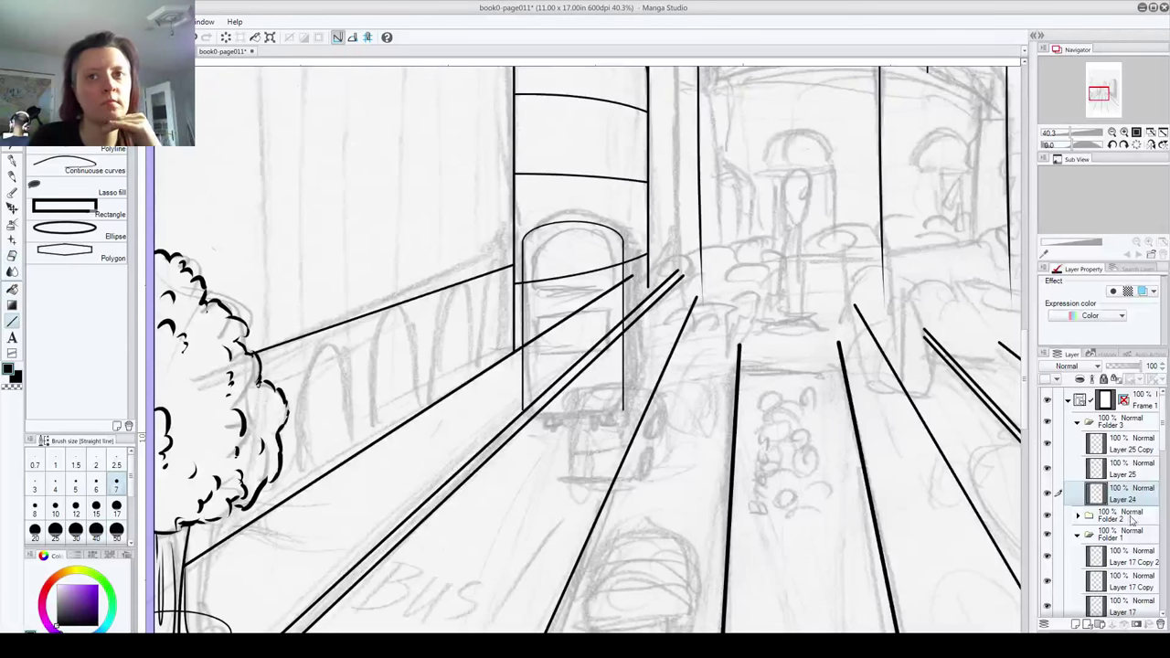
pyautogui.click(1124, 451)
pyautogui.click(1075, 624)
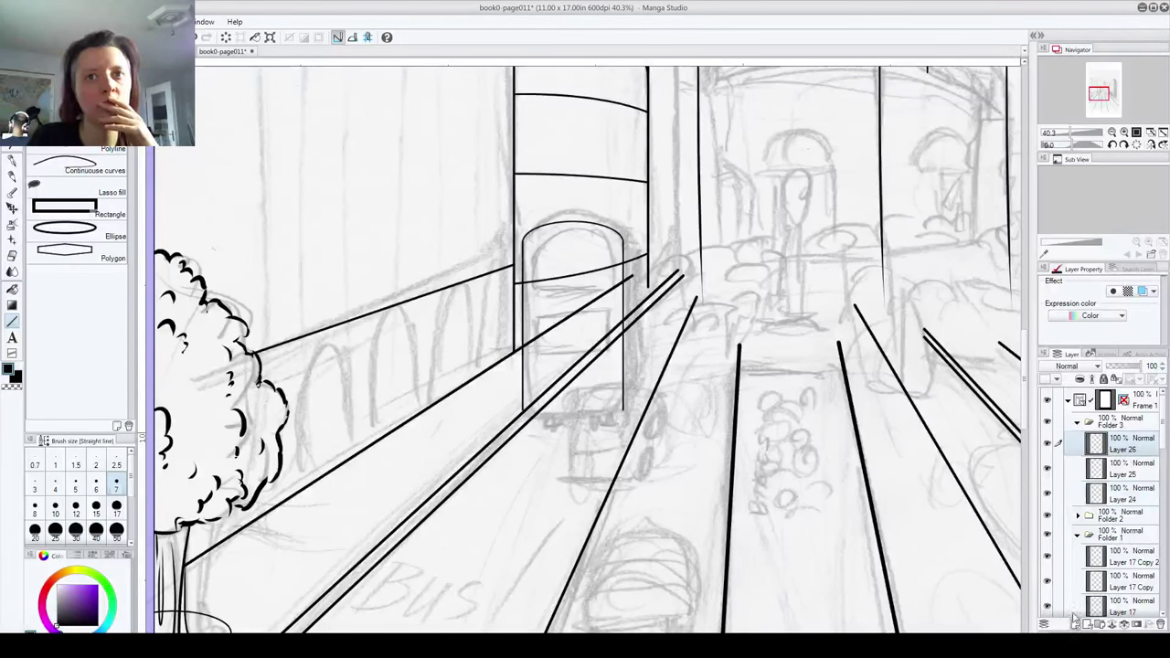
pyautogui.click(1076, 623)
pyautogui.moveTo(625, 413); pyautogui.dragTo(655, 346)
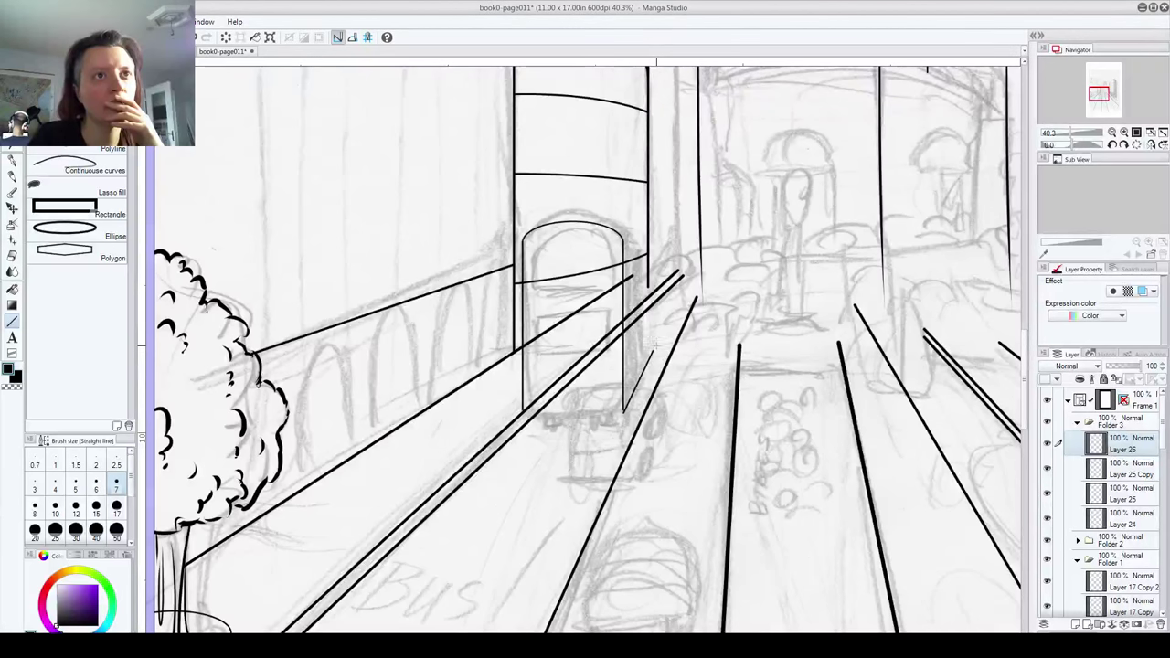
pyautogui.press('space')
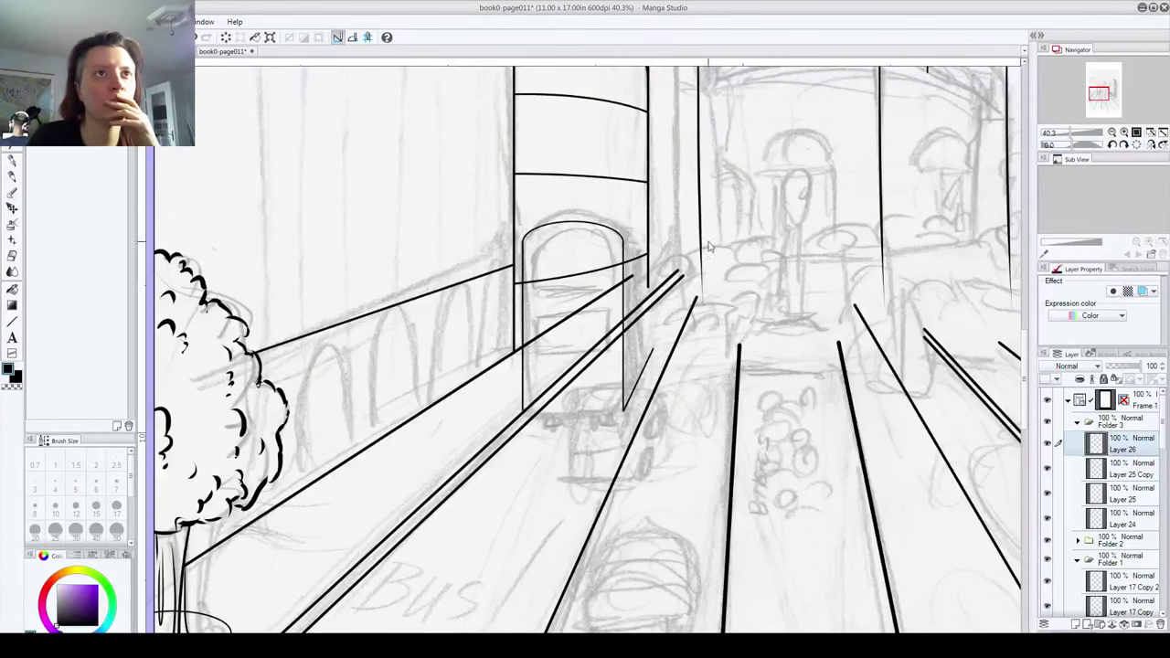
# Step: On another new layer, draw the bus side's short upper edge and a vertical rear edge down to the slanted base line
pyautogui.click(11, 321)
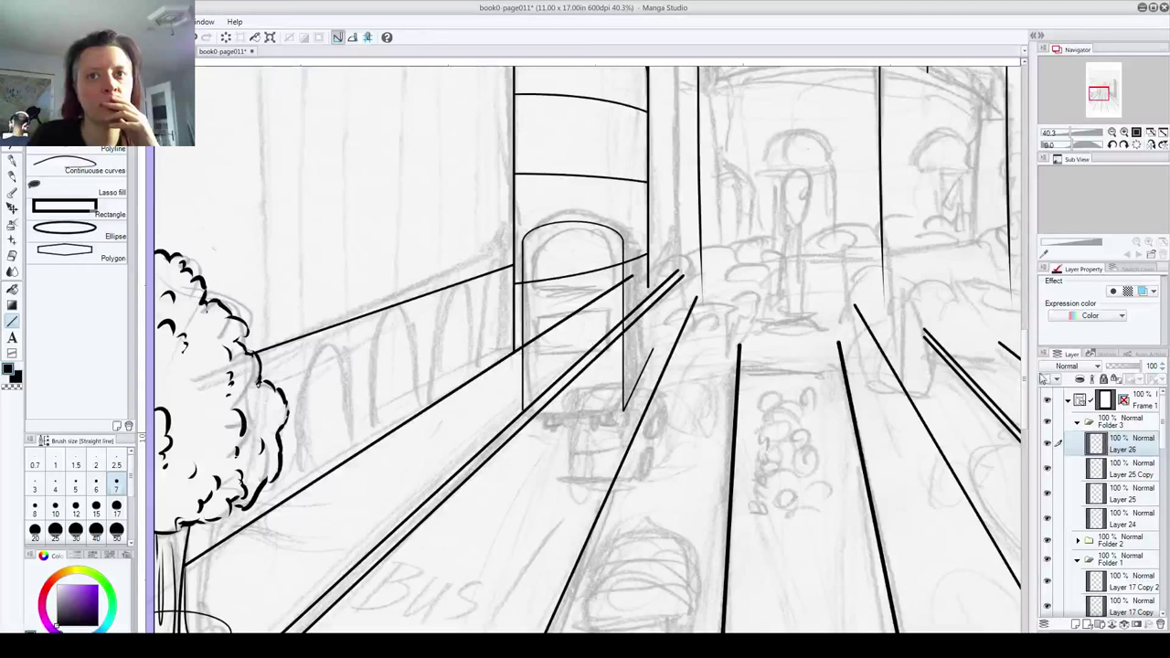
pyautogui.click(1076, 626)
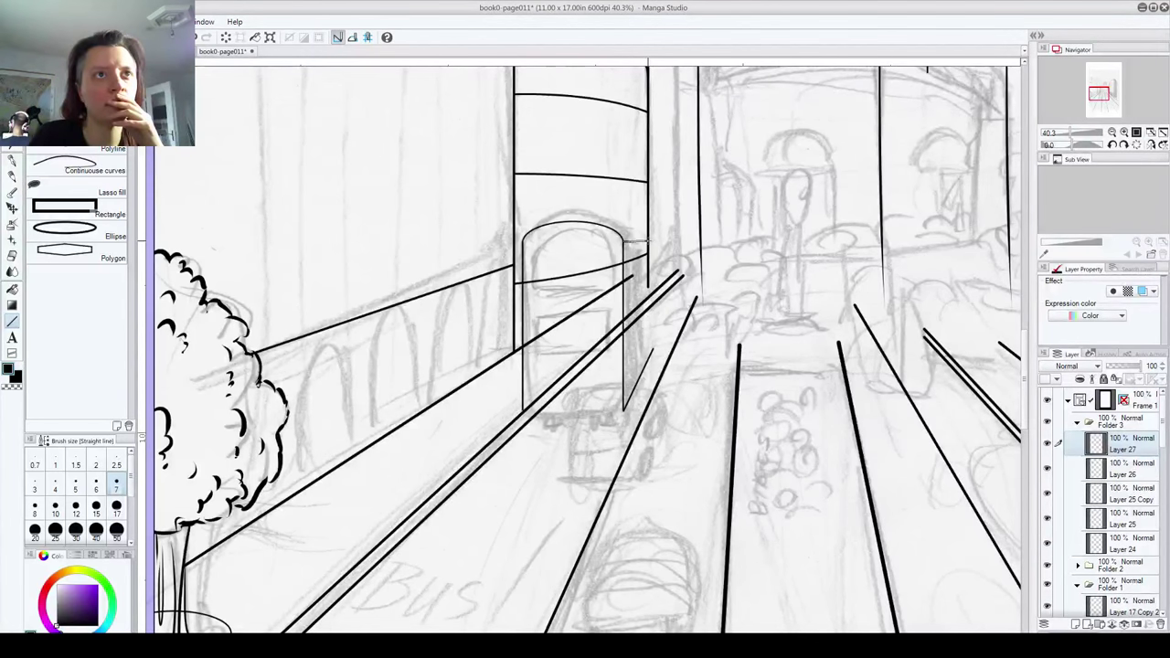
pyautogui.moveTo(649, 240); pyautogui.dragTo(653, 343)
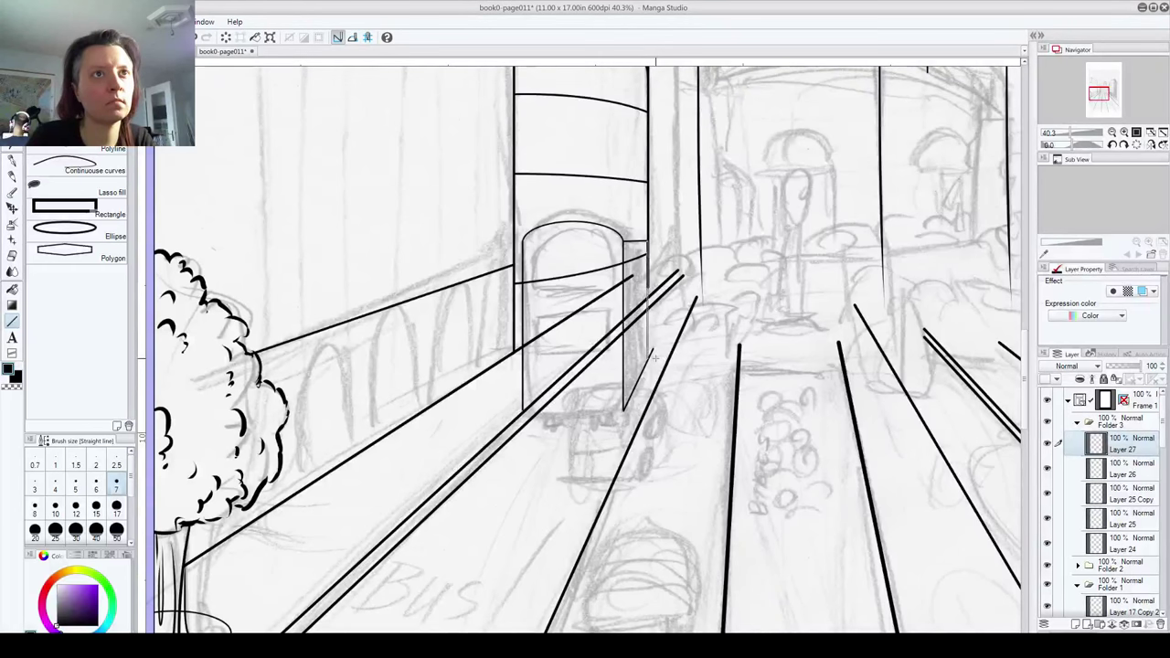
pyautogui.moveTo(654, 358); pyautogui.dragTo(654, 358)
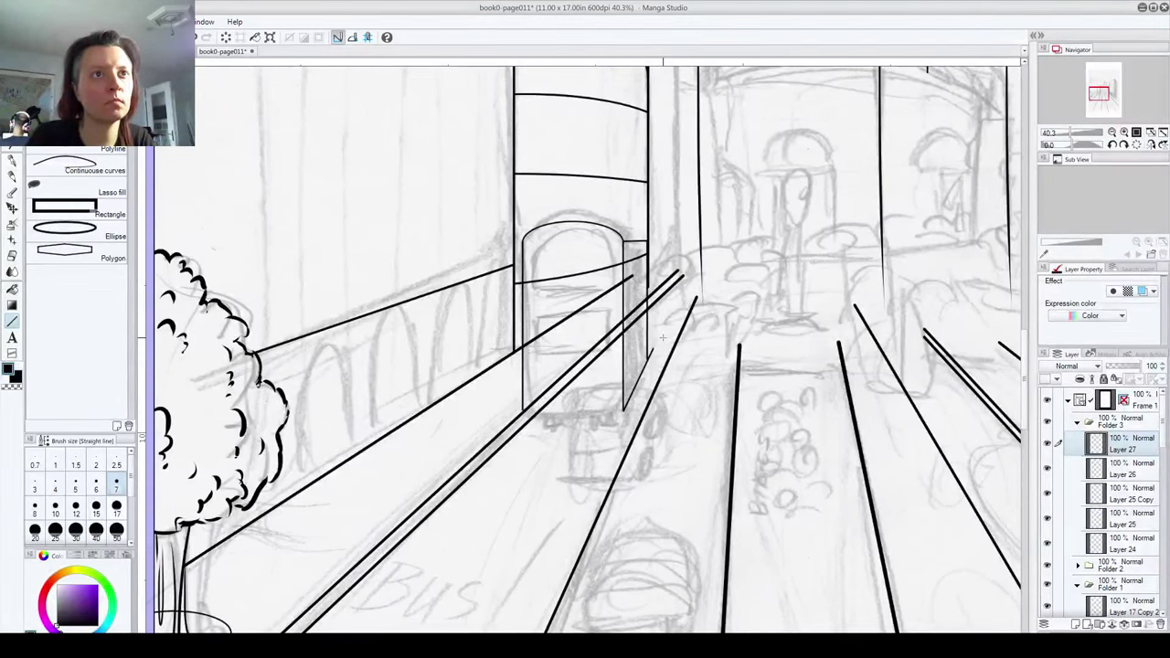
pyautogui.hotkey('ctrl', 'z')
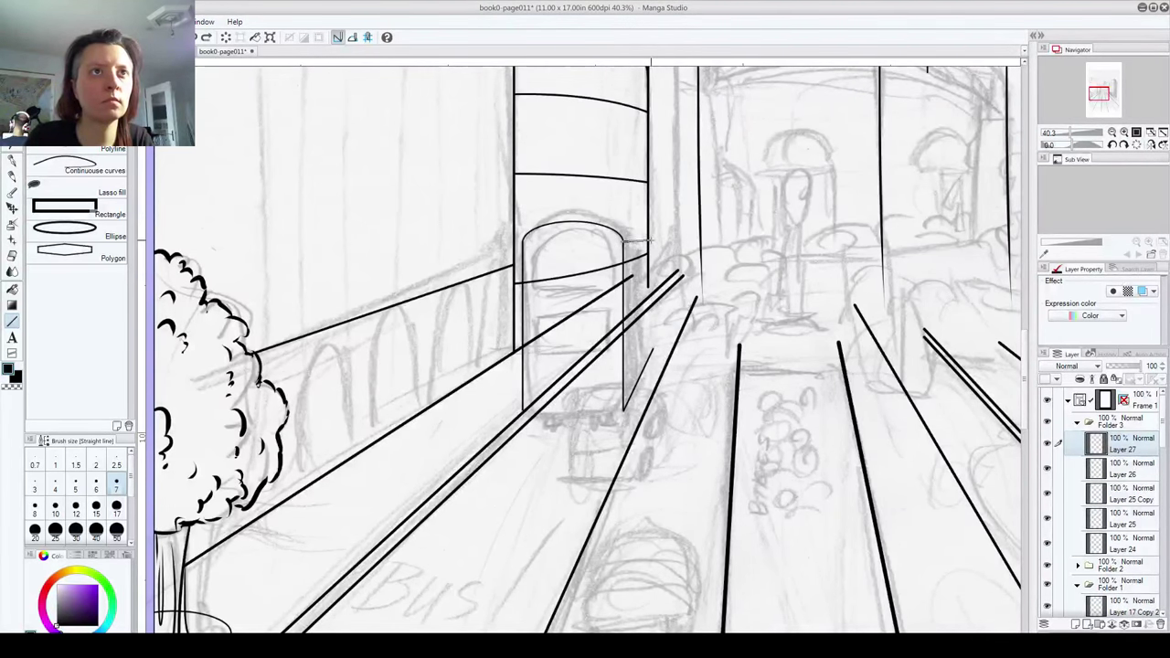
pyautogui.moveTo(650, 243)
pyautogui.mouseDown()
pyautogui.moveTo(653, 347)
pyautogui.moveTo(666, 352)
pyautogui.mouseUp()
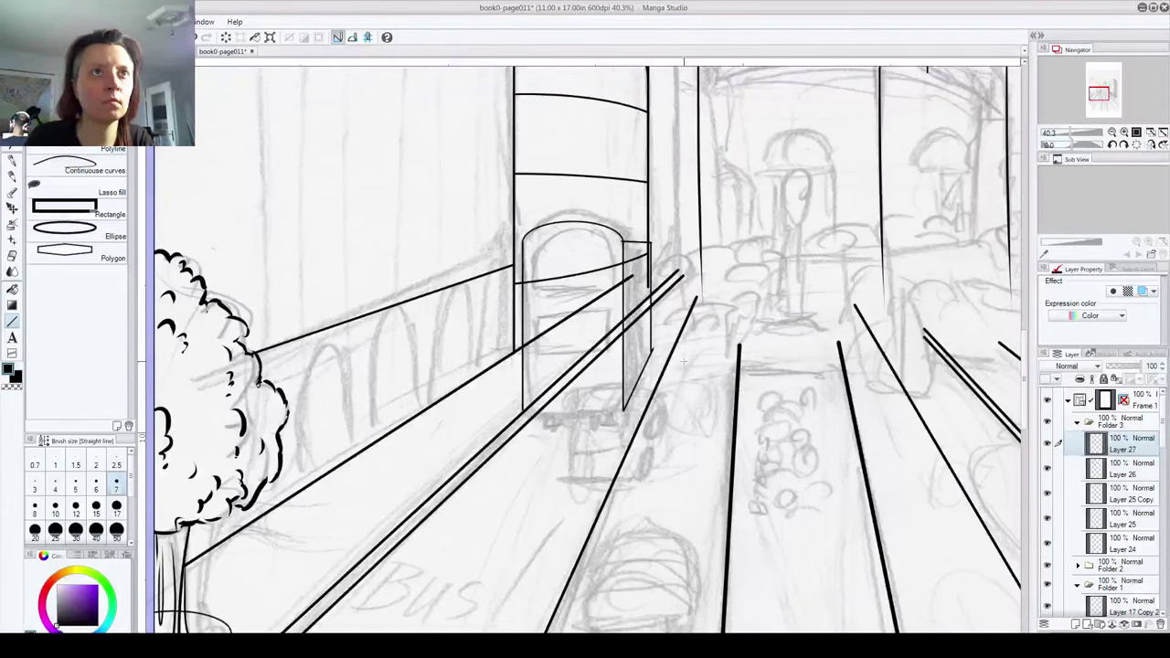
# Step: Trim the slanted base line on Layer 26 where it extends past the bus's vertical rear edge
pyautogui.scroll(6, 664, 225)
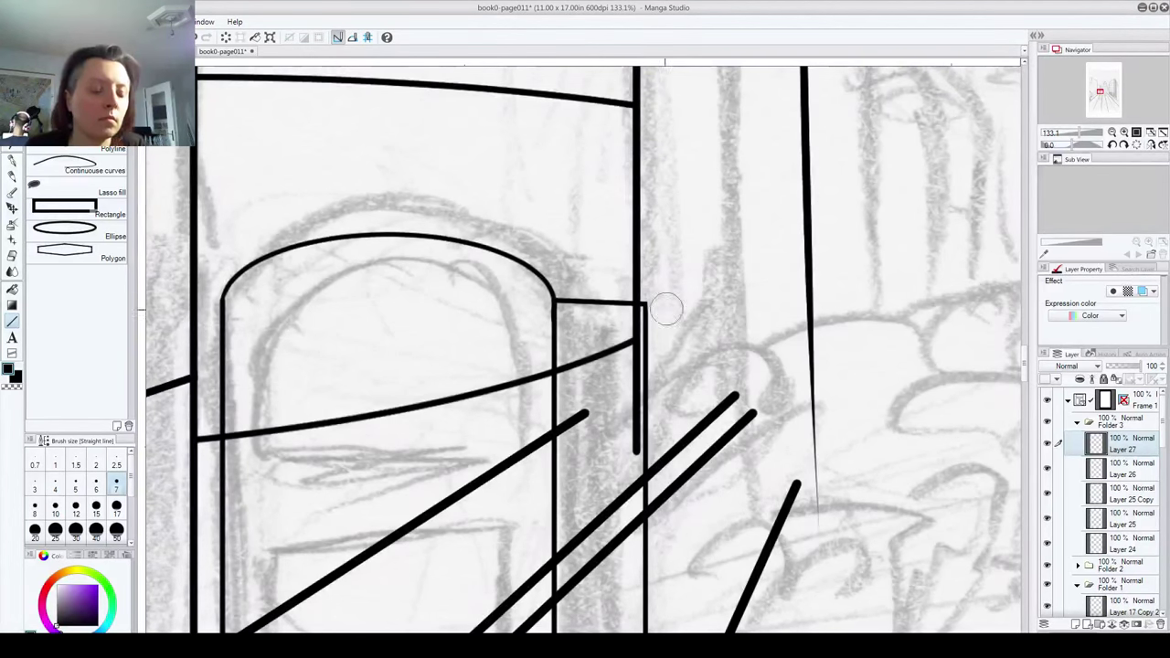
pyautogui.scroll(-5, 665, 309)
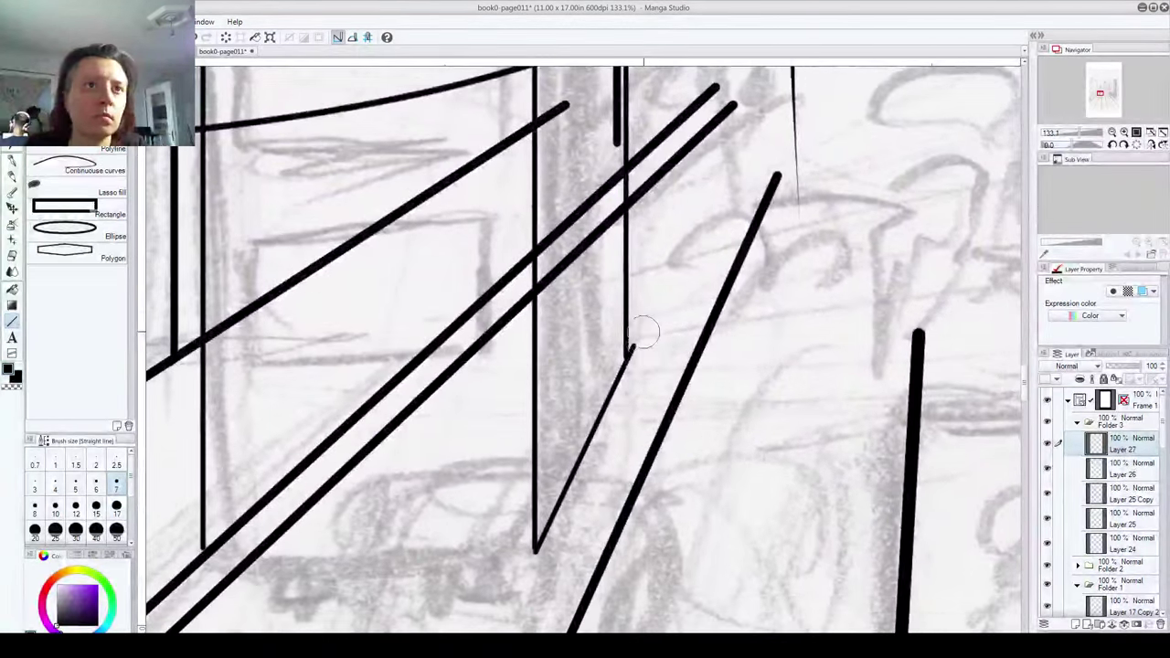
pyautogui.click(1127, 471)
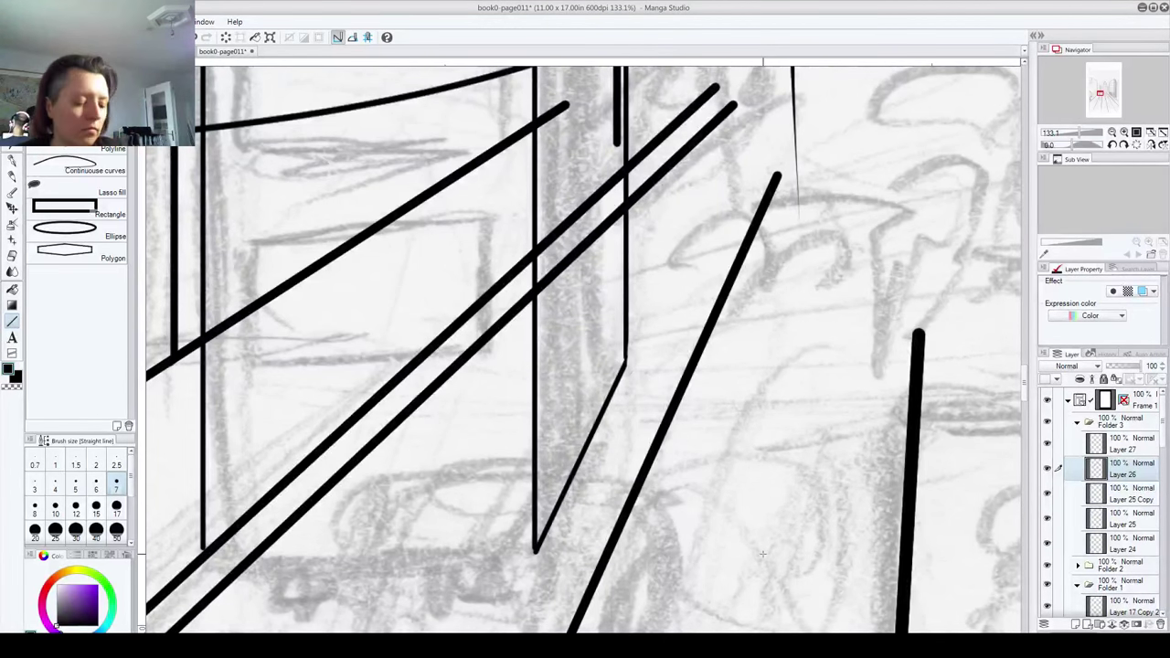
# Step: Duplicate the roof arch on Layer 24 and shift the copy sideways until its right end meets the bus's rear vertical edge
pyautogui.scroll(-6, 563, 256)
pyautogui.moveTo(647, 390); pyautogui.dragTo(664, 498)
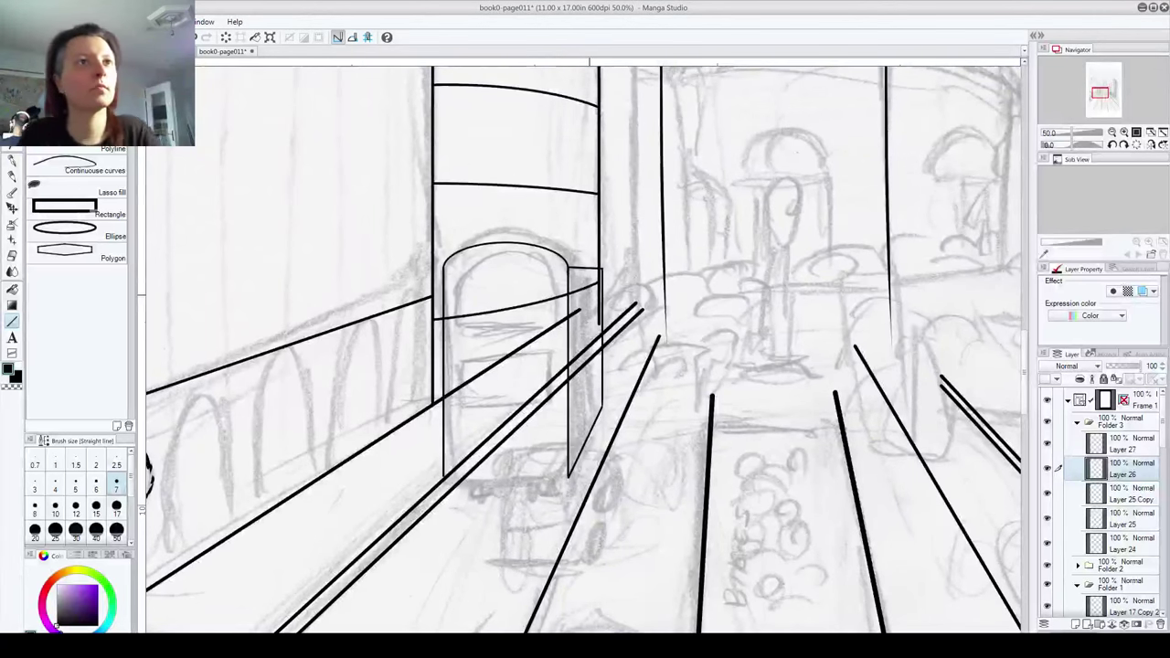
pyautogui.click(1124, 554)
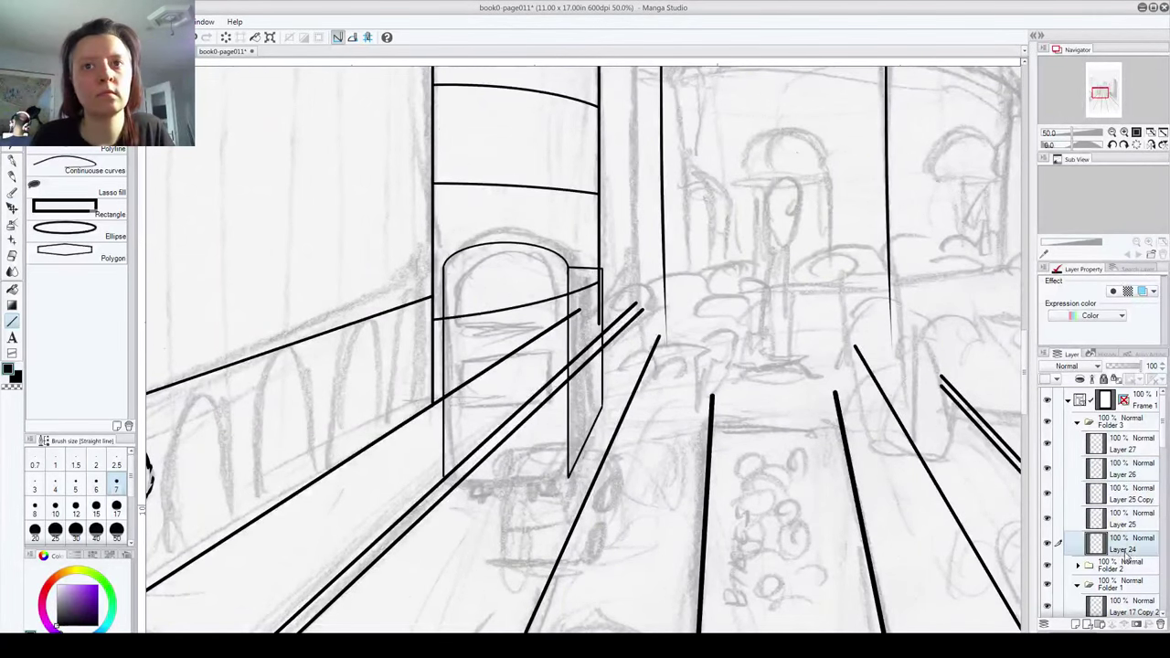
pyautogui.hotkey('ctrl', 'c')
pyautogui.hotkey('ctrl', 'v')
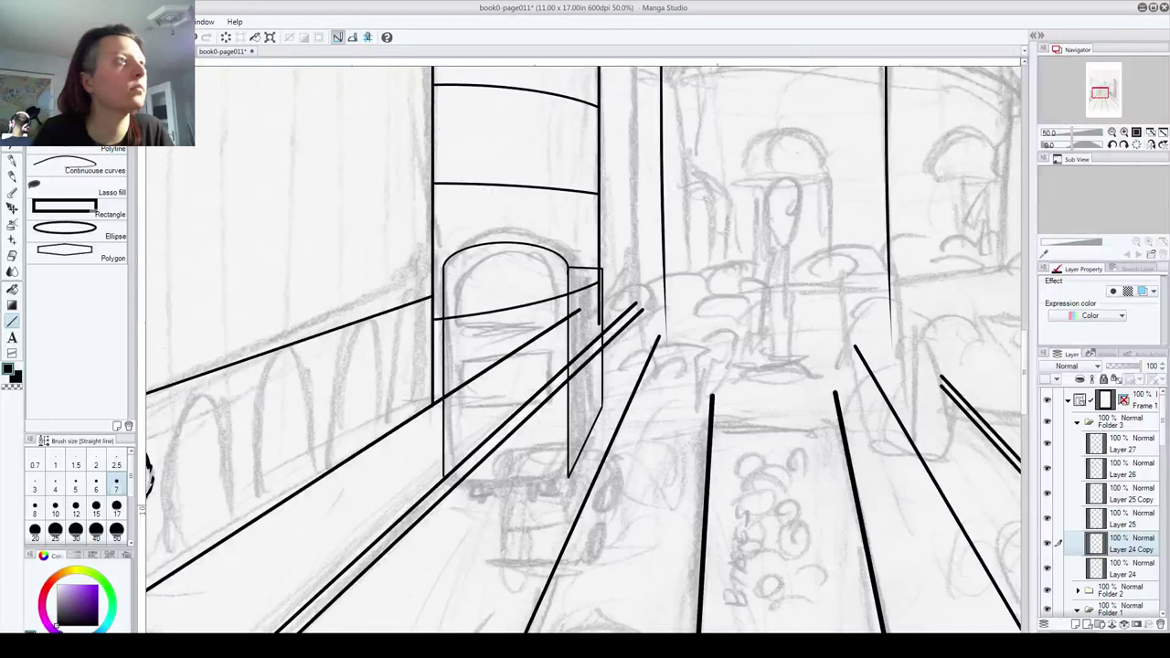
pyautogui.press('k')
pyautogui.moveTo(540, 250); pyautogui.dragTo(575, 245)
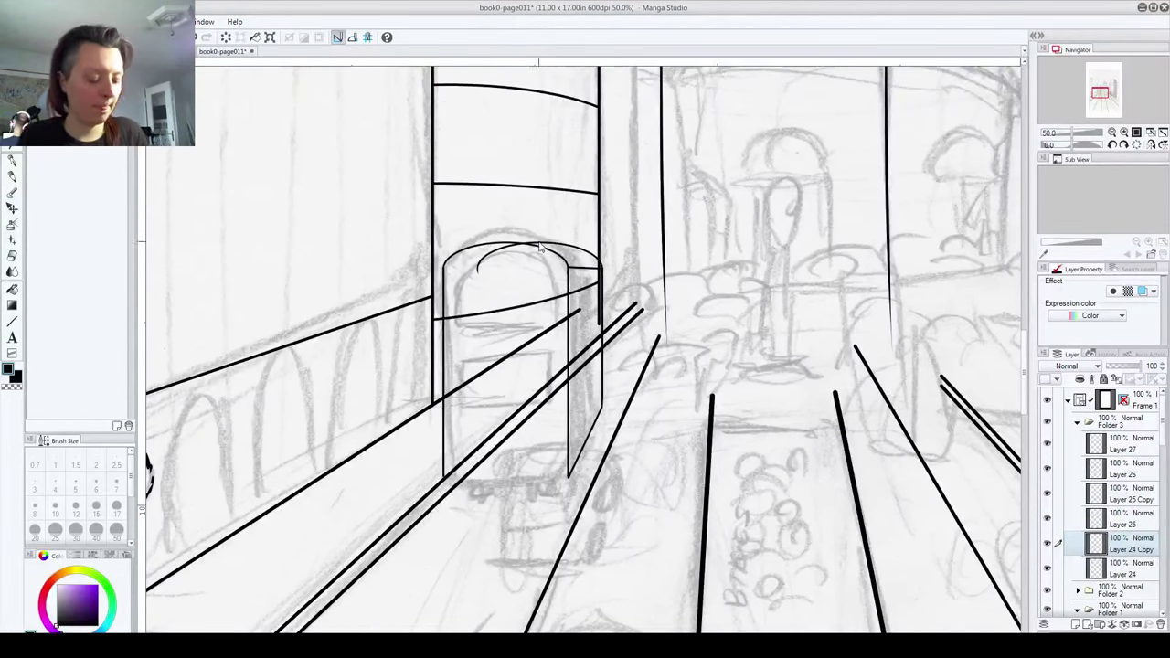
# Step: Undo the unwanted corrections and erase the part of the copied arch that falls inside the front roof arch on Layer 24 Copy
pyautogui.scroll(5, 540, 247)
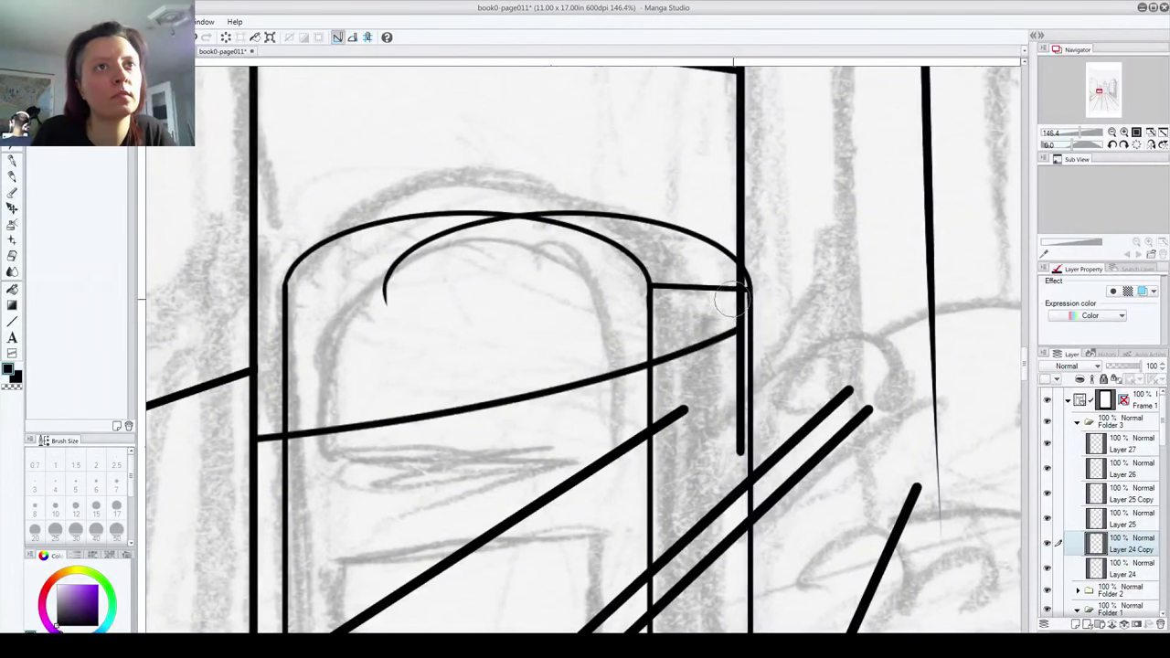
pyautogui.hotkey('ctrl', 'z')
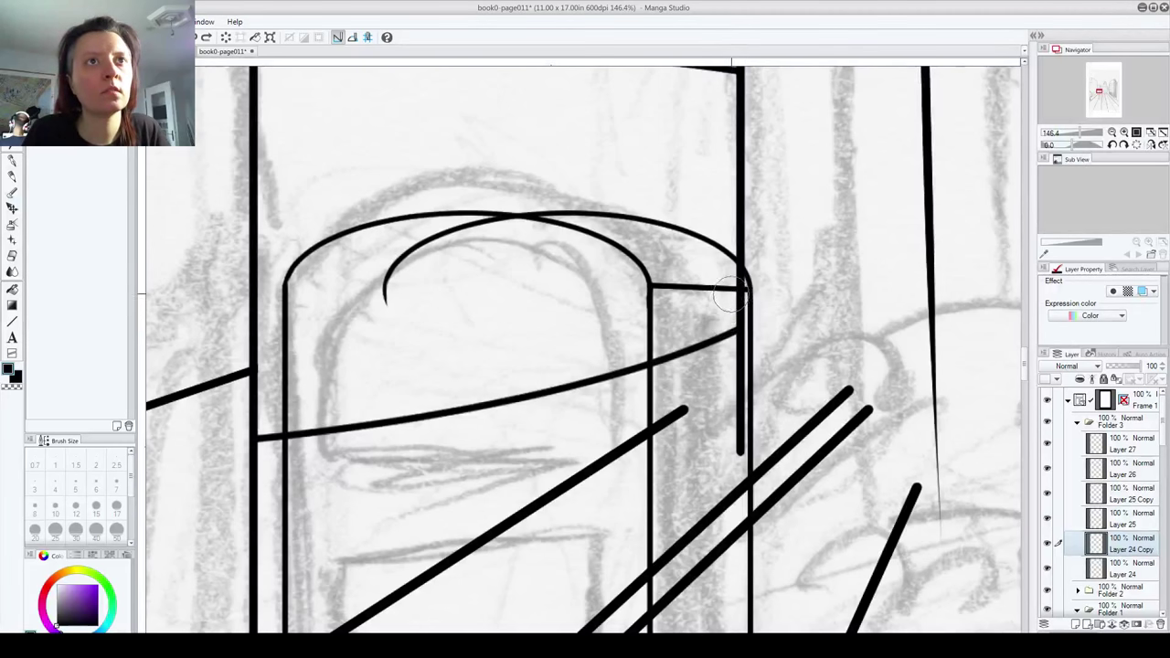
pyautogui.hotkey('ctrl', 'z')
pyautogui.hotkey('ctrl', 'z')
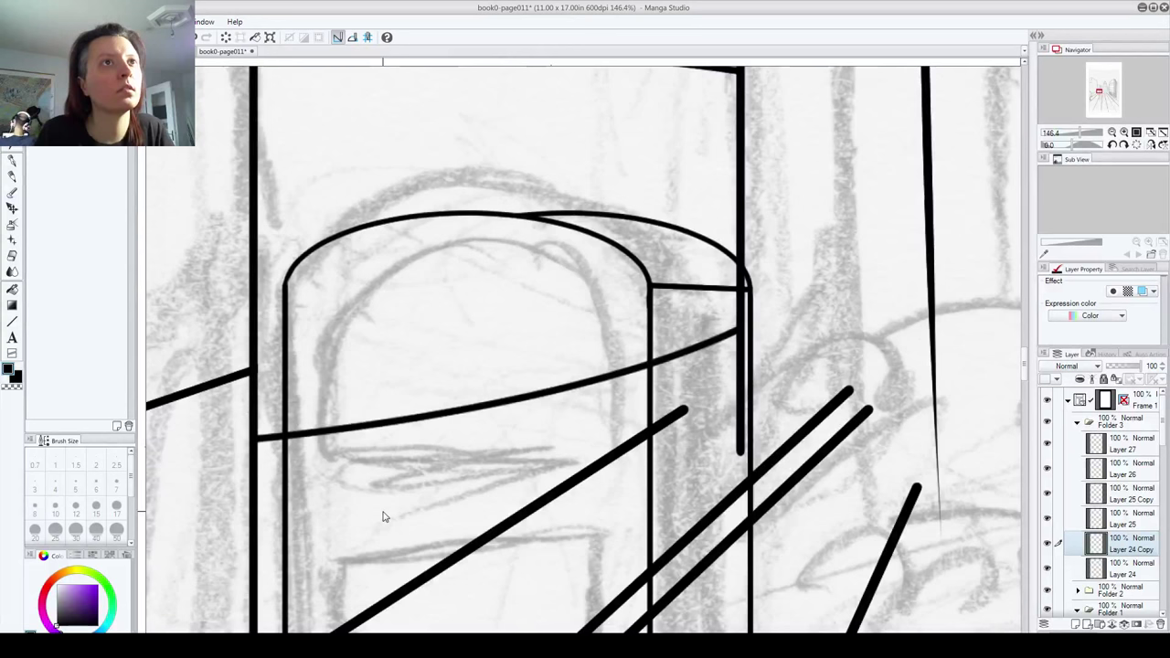
# Step: Draw a short straight line on Layer 24 Copy joining the rear roof arch to the crest of the bus's front arch
pyautogui.press('u')
pyautogui.moveTo(400, 215); pyautogui.dragTo(557, 216)
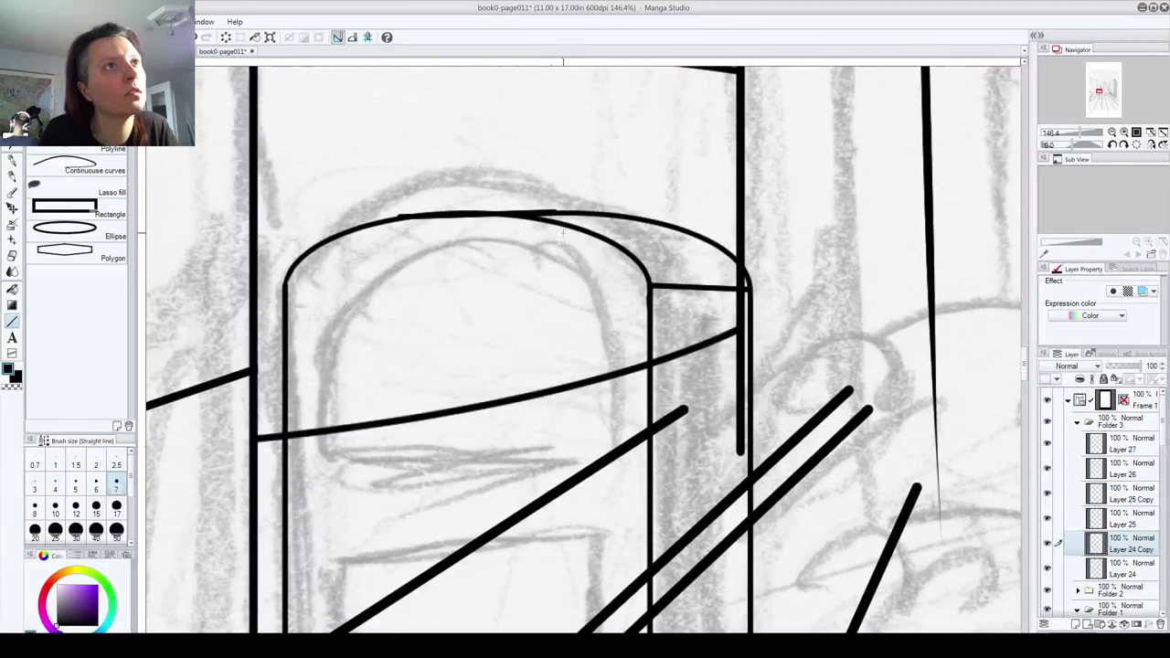
pyautogui.hotkey('ctrl', 'z')
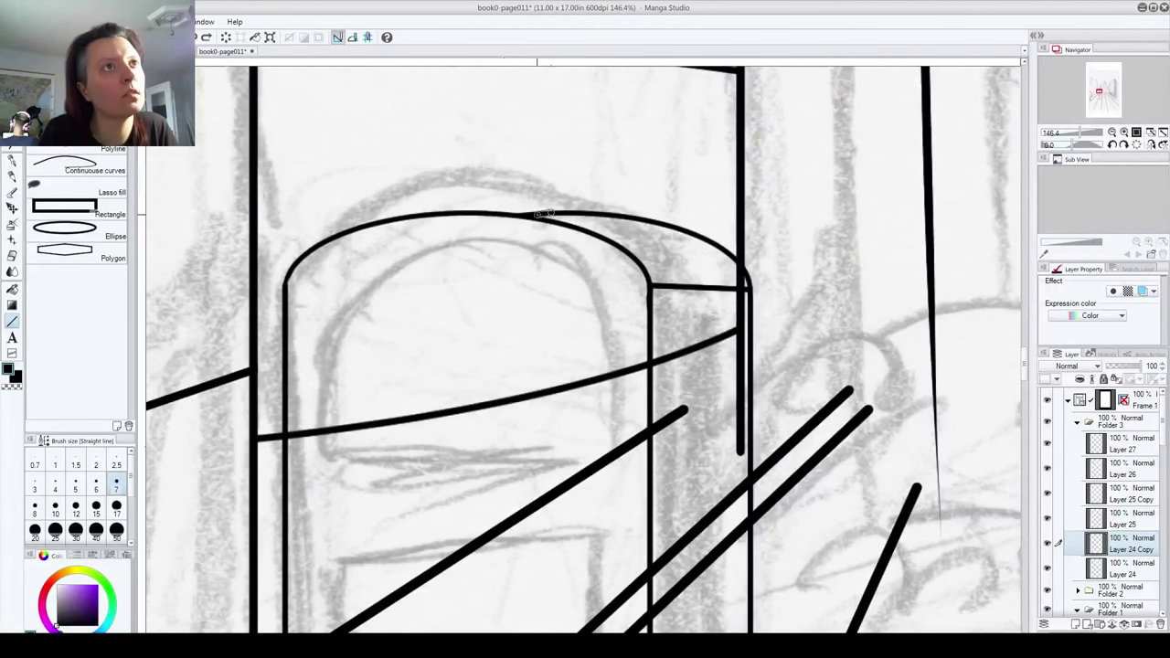
pyautogui.moveTo(378, 216)
pyautogui.mouseDown()
pyautogui.moveTo(556, 214)
pyautogui.moveTo(394, 213)
pyautogui.mouseUp()
pyautogui.hotkey('ctrl', 'z')
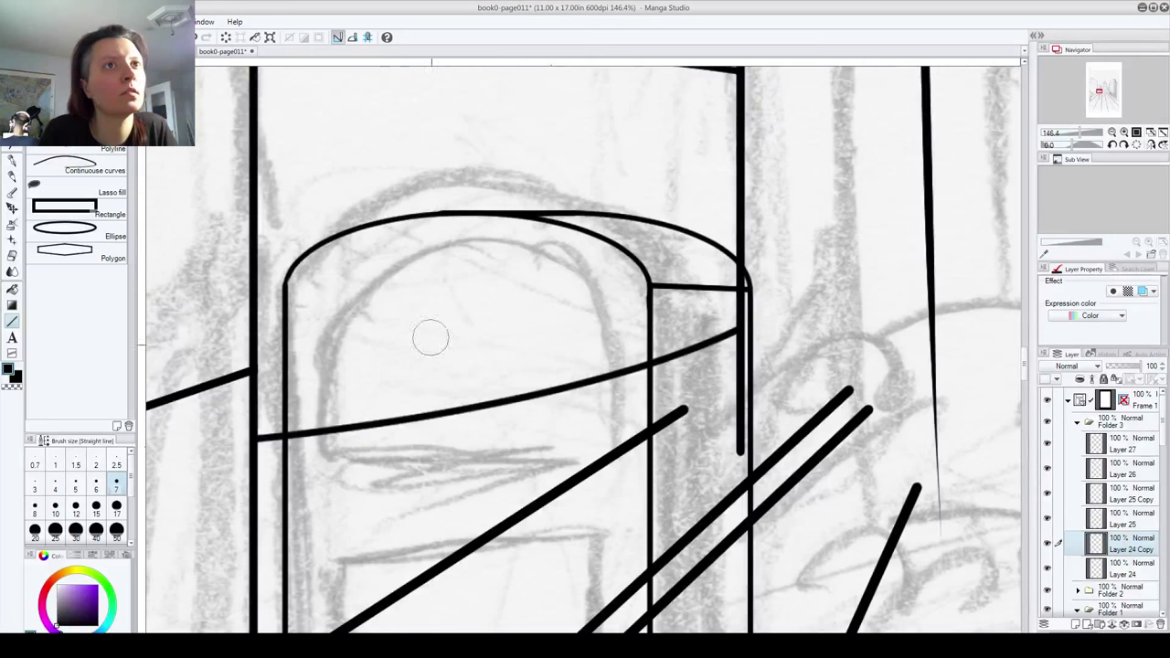
# Step: Check the inked bus against the whole street scene and save the page
pyautogui.moveTo(534, 504); pyautogui.dragTo(527, 222)
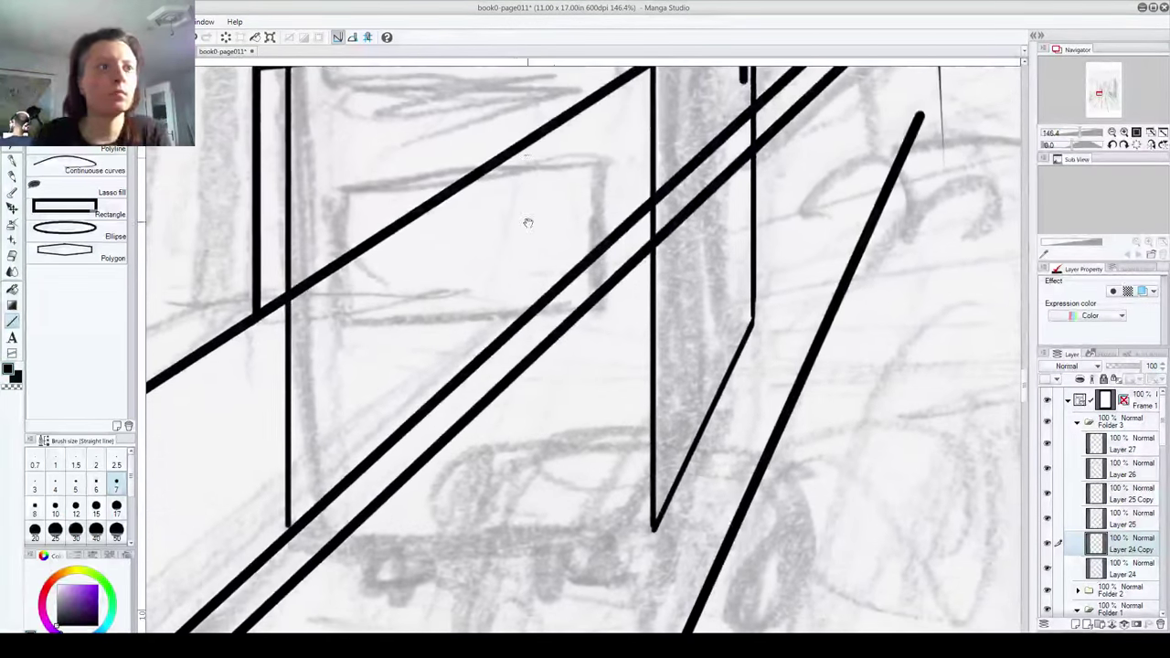
pyautogui.scroll(-5, 528, 222)
pyautogui.scroll(-2, 555, 582)
pyautogui.moveTo(1005, 576); pyautogui.dragTo(375, 581)
pyautogui.scroll(3, 375, 581)
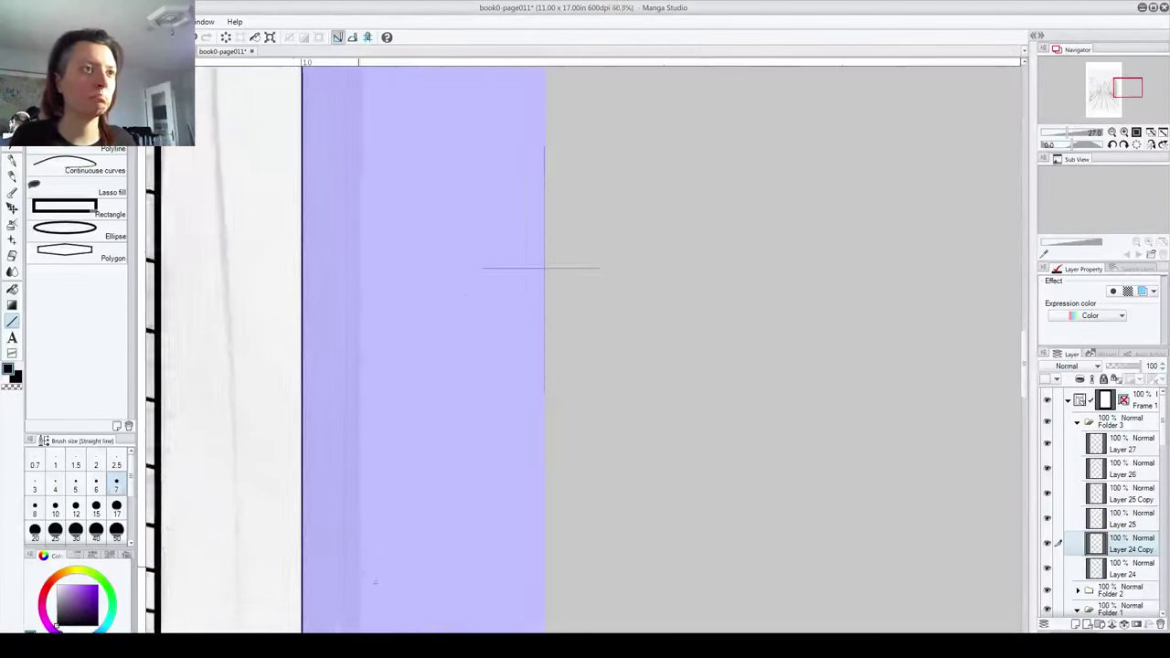
pyautogui.scroll(-6, 375, 581)
pyautogui.moveTo(357, 545); pyautogui.dragTo(787, 392)
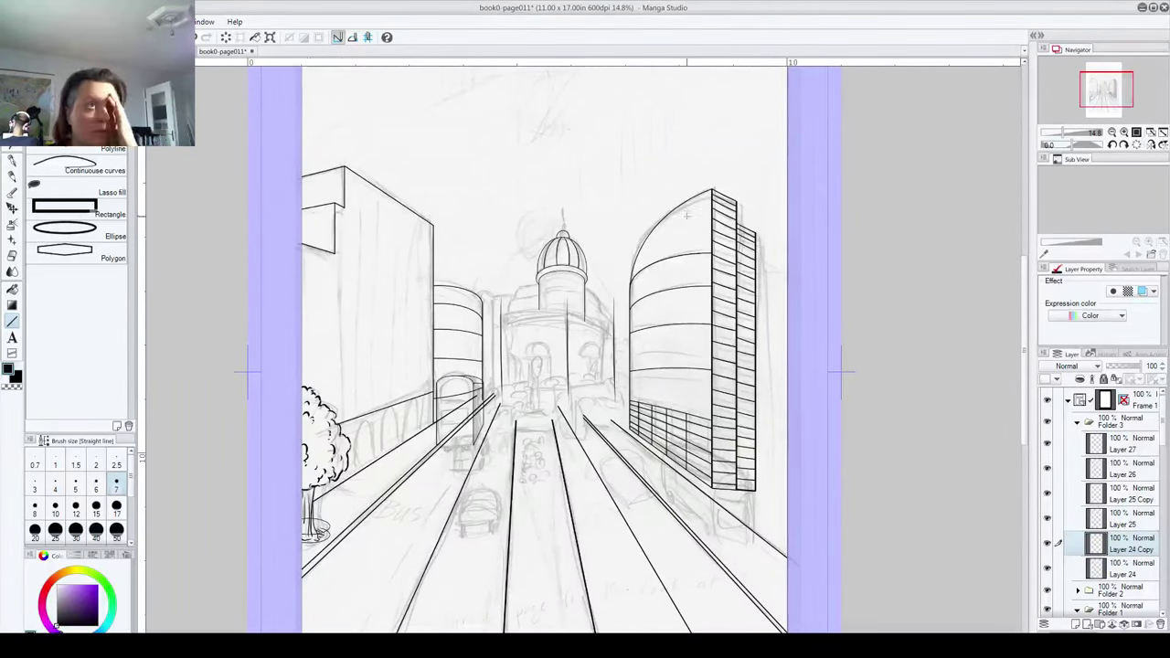
pyautogui.hotkey('alt', 'f')
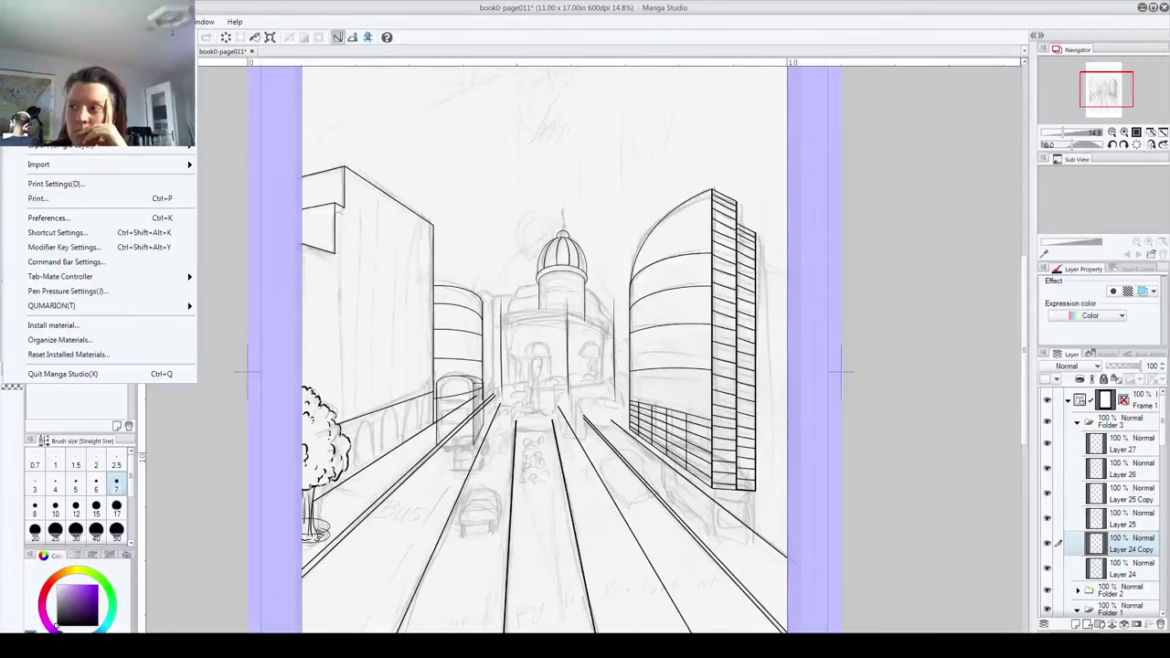
pyautogui.press('Escape')
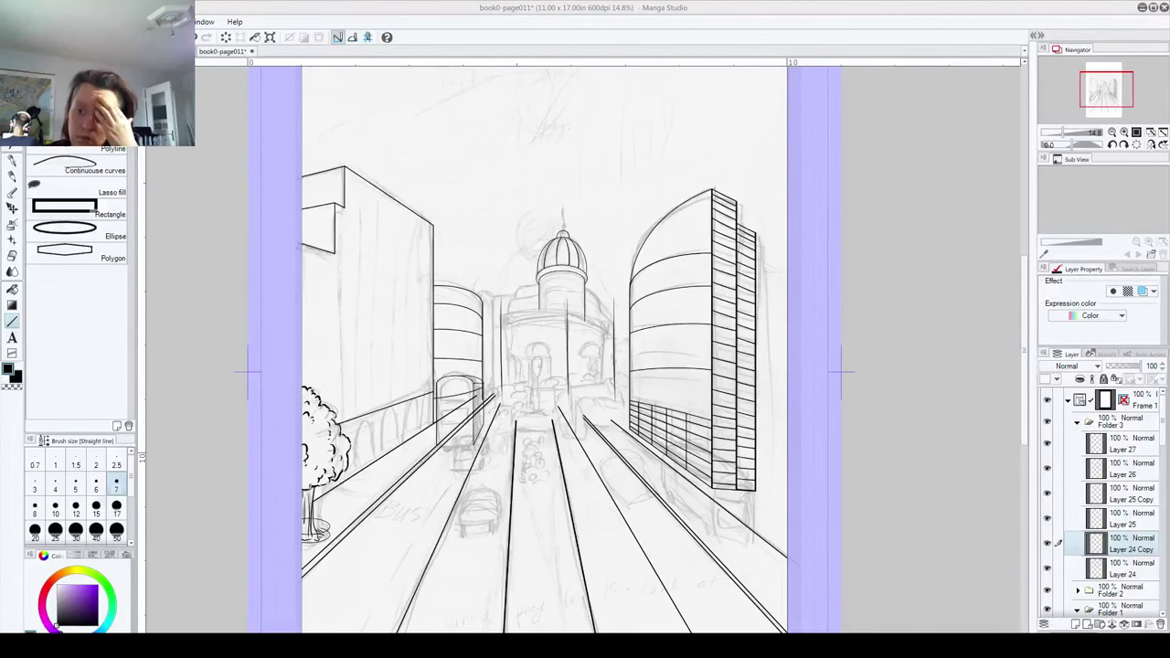
pyautogui.hotkey('ctrl', 's')
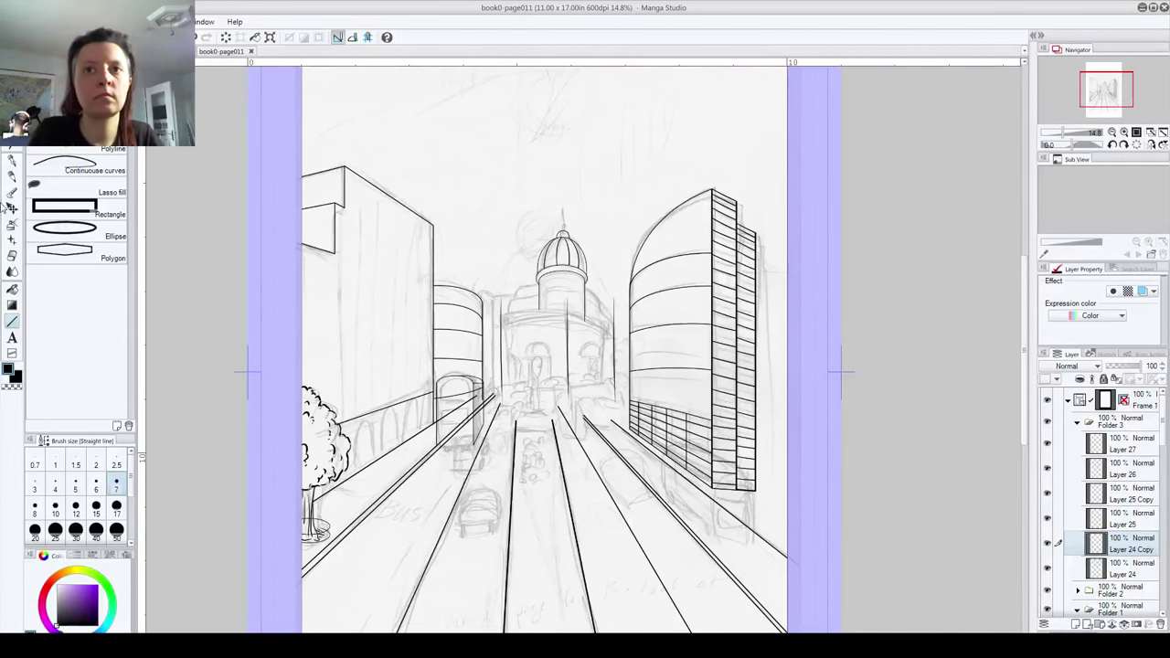
# Step: Merge the bus layers in Folder 3, from Layer 27 downward, into the single Layer 24
pyautogui.click(1078, 447)
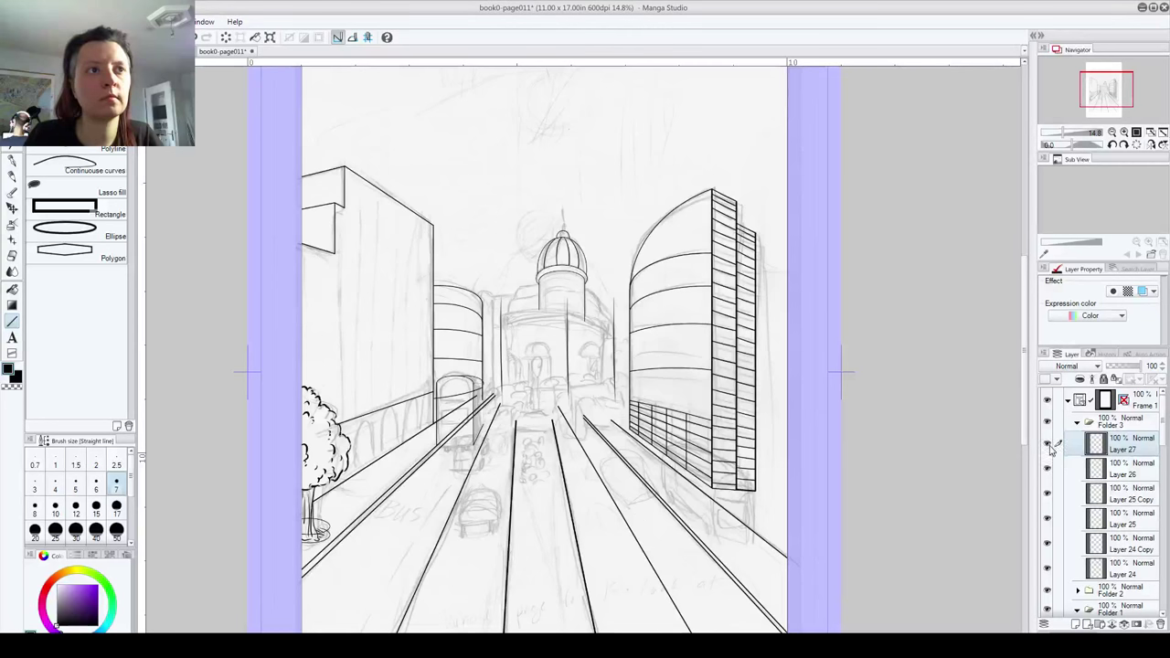
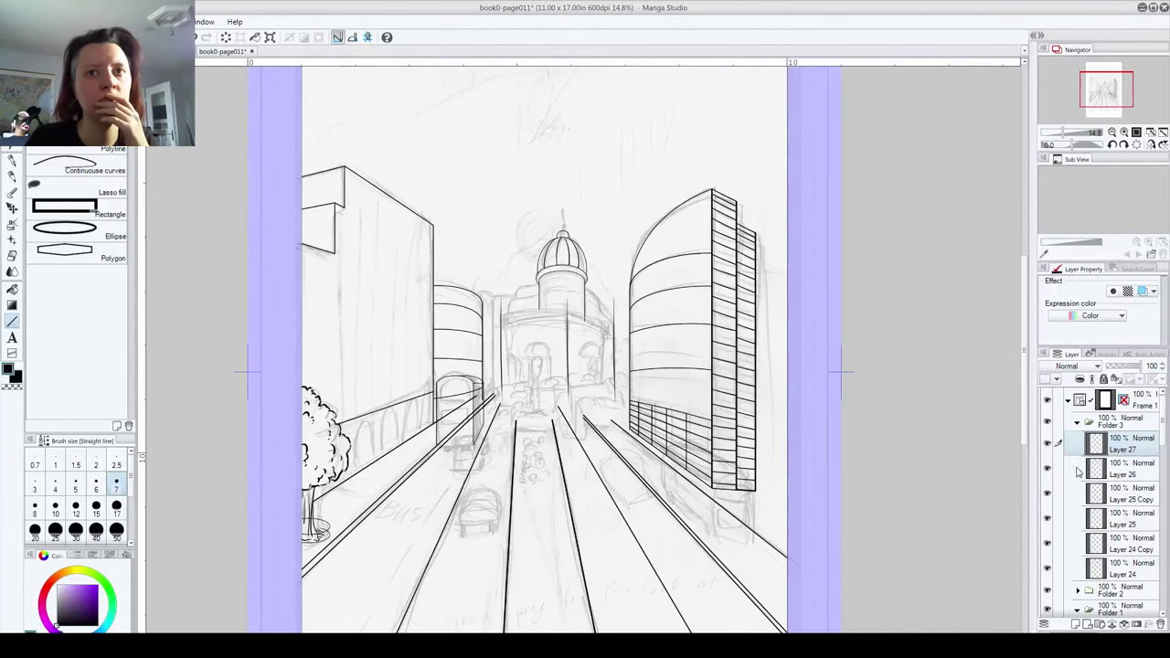
pyautogui.hotkey('ctrl', 'e')
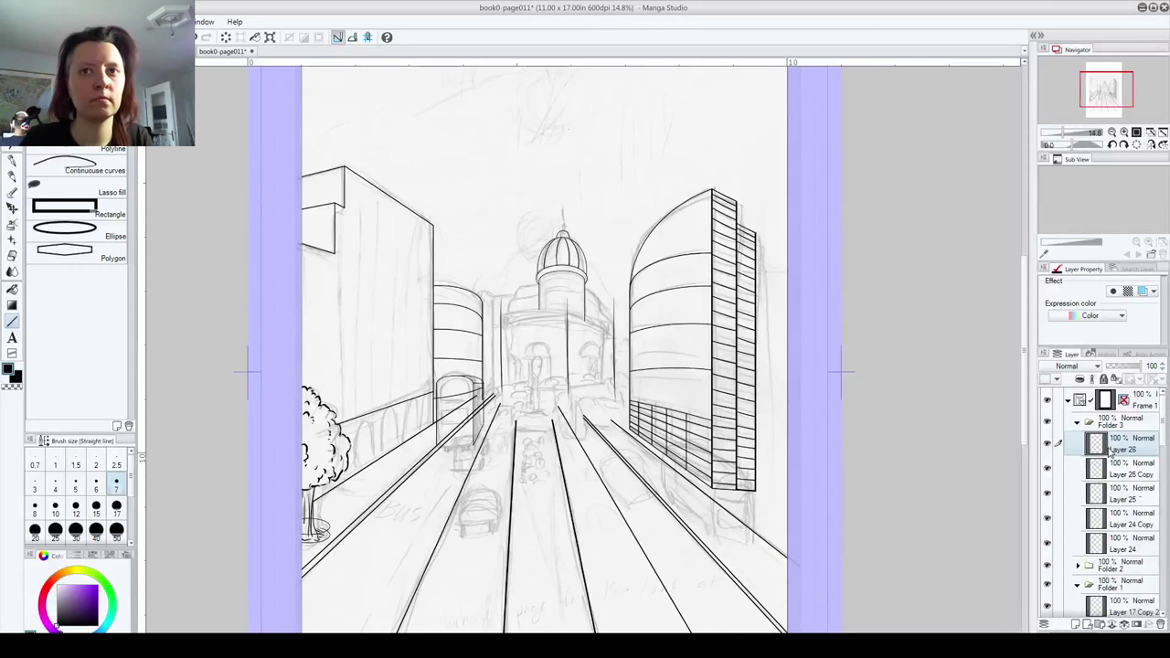
pyautogui.hotkey('ctrl', 'e')
pyautogui.hotkey('ctrl', 'e')
pyautogui.hotkey('ctrl', 'e')
pyautogui.hotkey('ctrl', 'e')
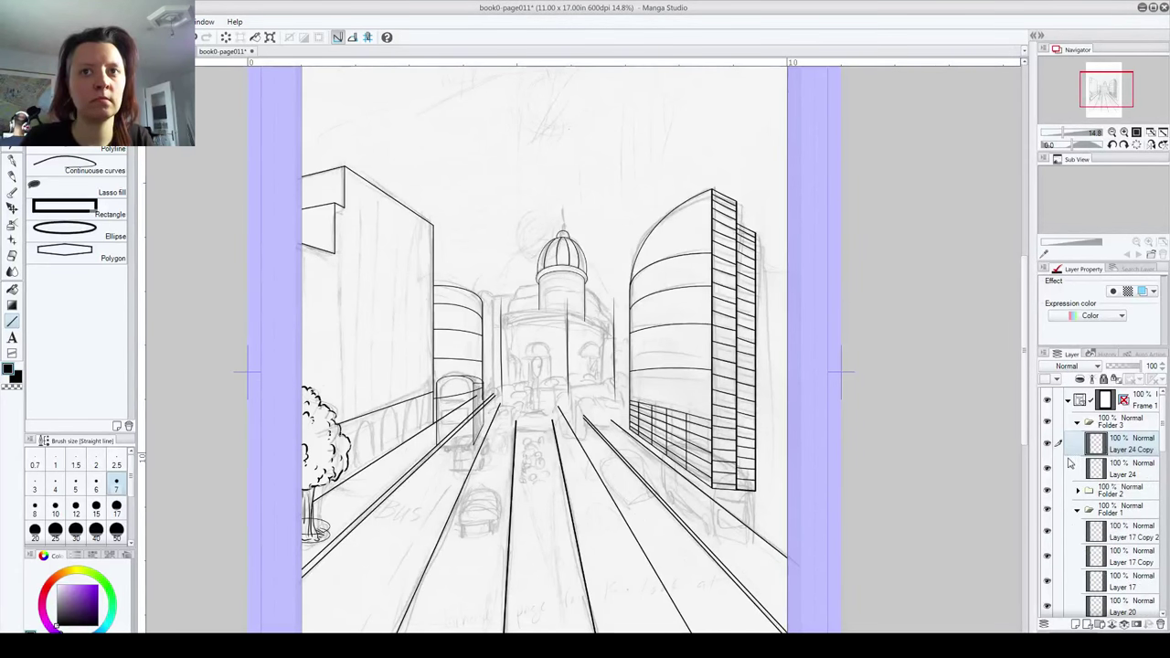
pyautogui.click(1048, 445)
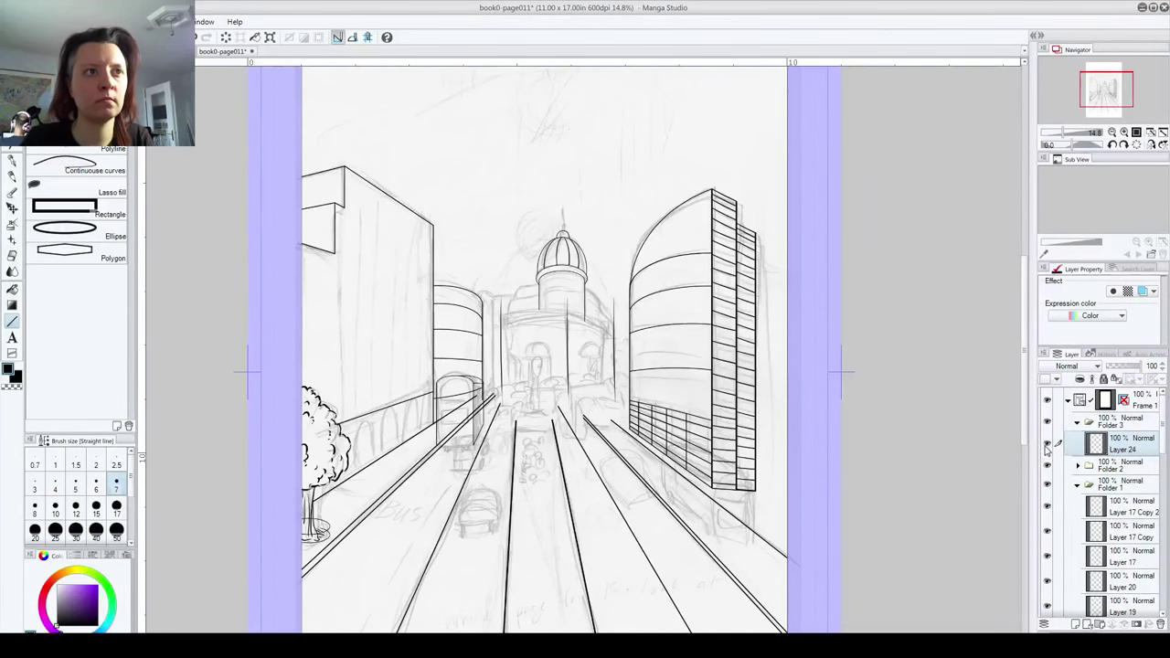
# Step: On a new layer above Layer 24, draw a straight horizontal line closing the base of the bus front
pyautogui.click(1075, 625)
pyautogui.scroll(6, 512, 451)
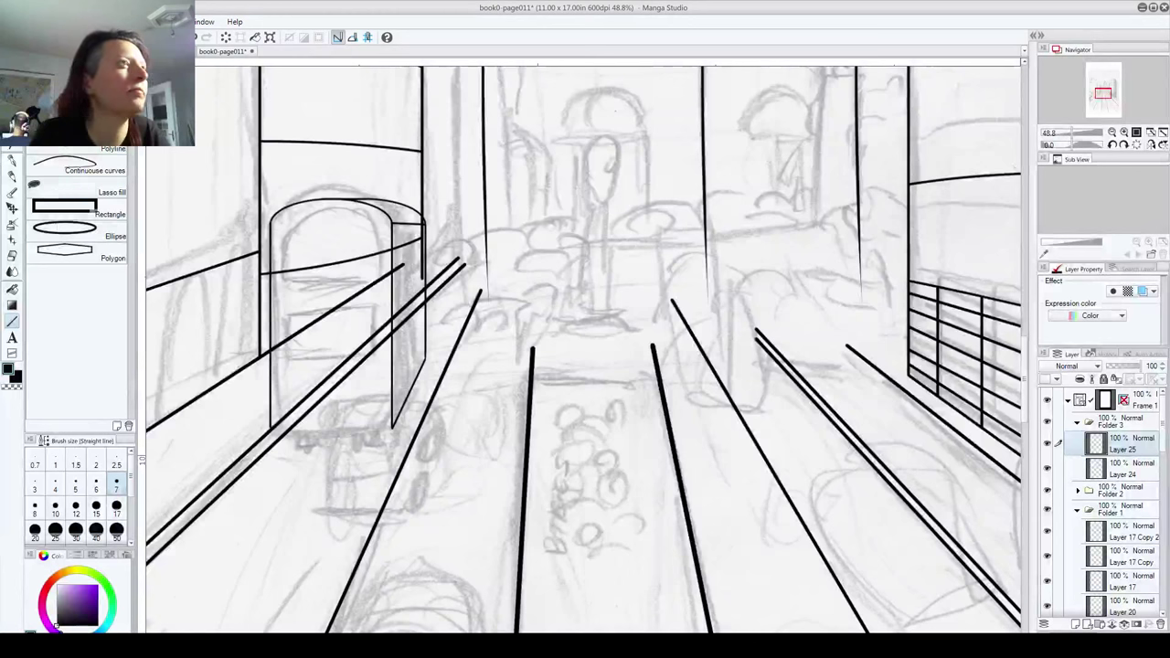
pyautogui.moveTo(271, 425)
pyautogui.mouseDown()
pyautogui.moveTo(359, 437)
pyautogui.moveTo(393, 426)
pyautogui.mouseUp()
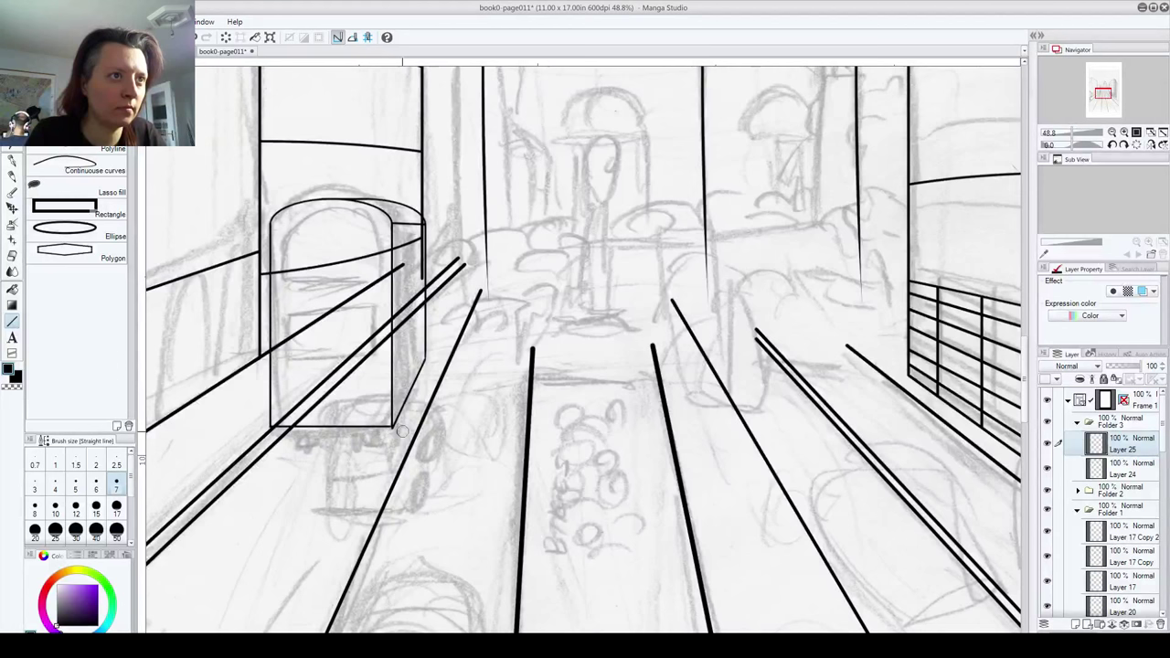
# Step: Hide Folder 1 and Folder 2, keeping Layer 25 active for the bus details
pyautogui.click(1131, 471)
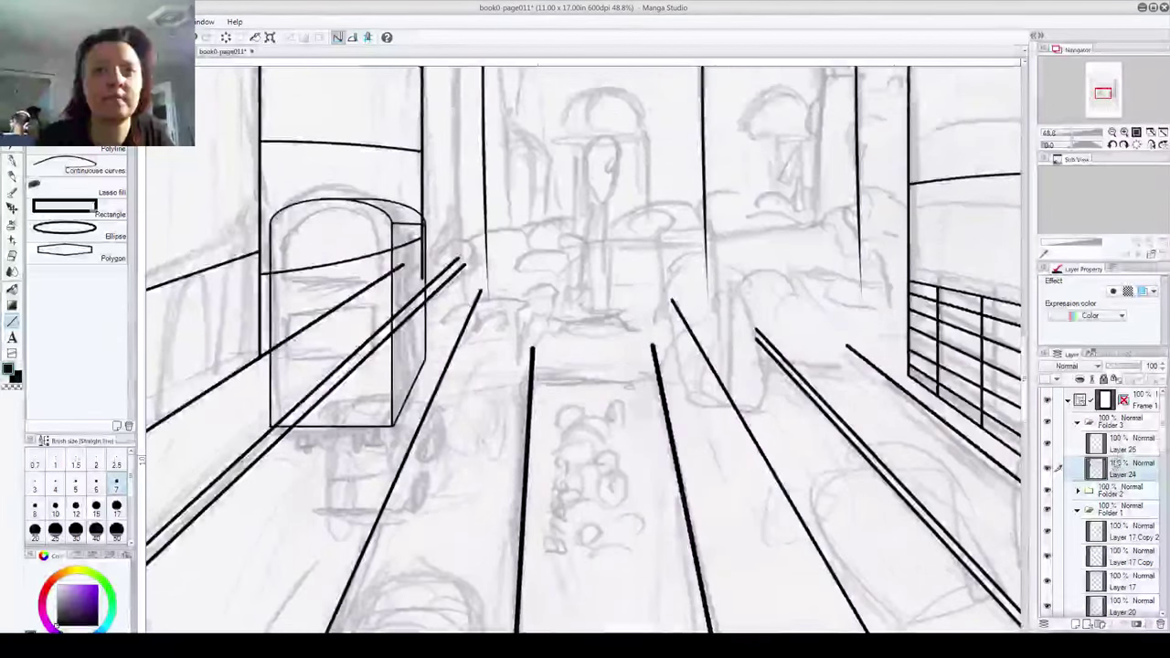
pyautogui.click(1120, 446)
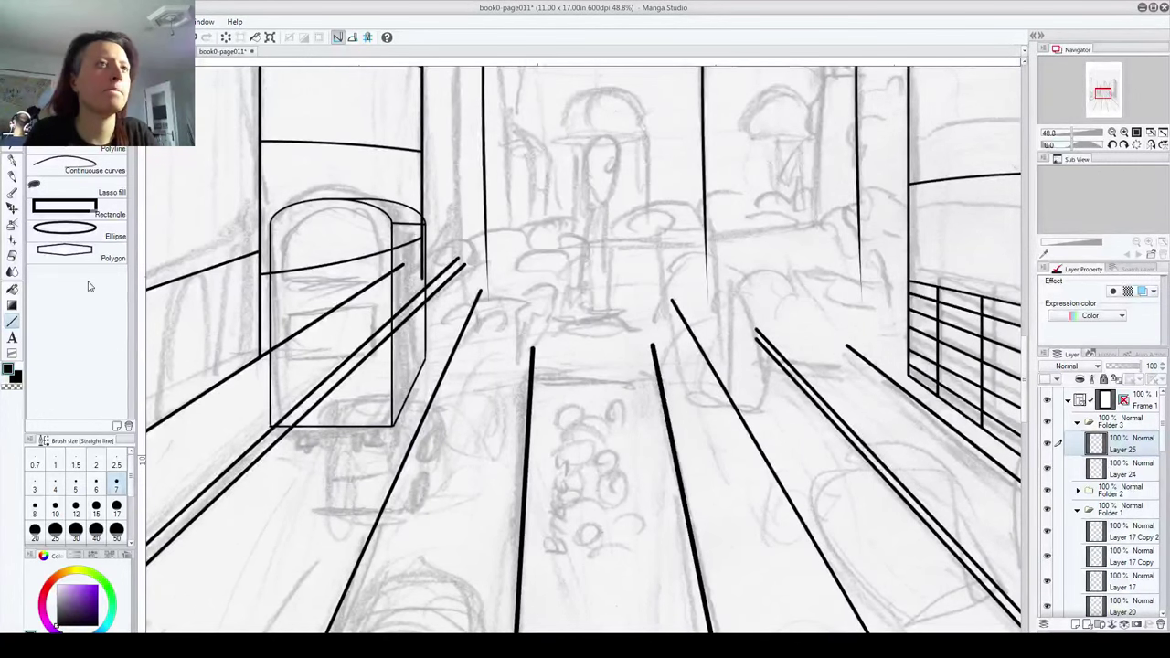
pyautogui.click(1047, 509)
pyautogui.click(1047, 490)
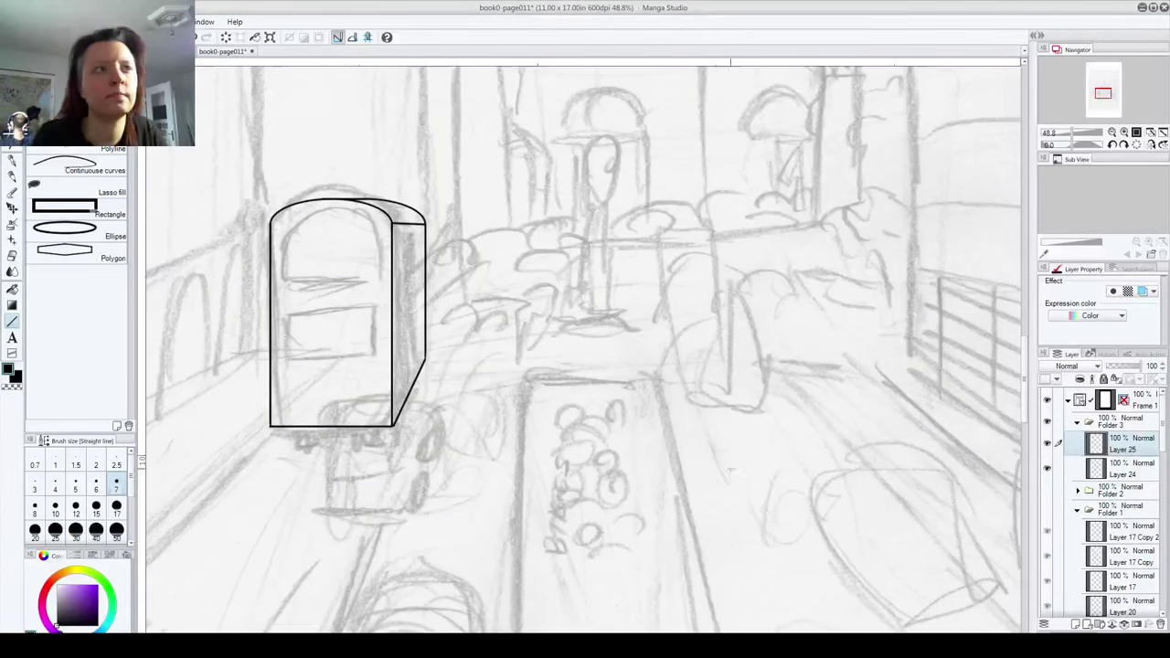
# Step: Ink two roughly parallel S-curved stripes across the bus front with the yeti_inker 4 pen on Layer 25
pyautogui.click(12, 158)
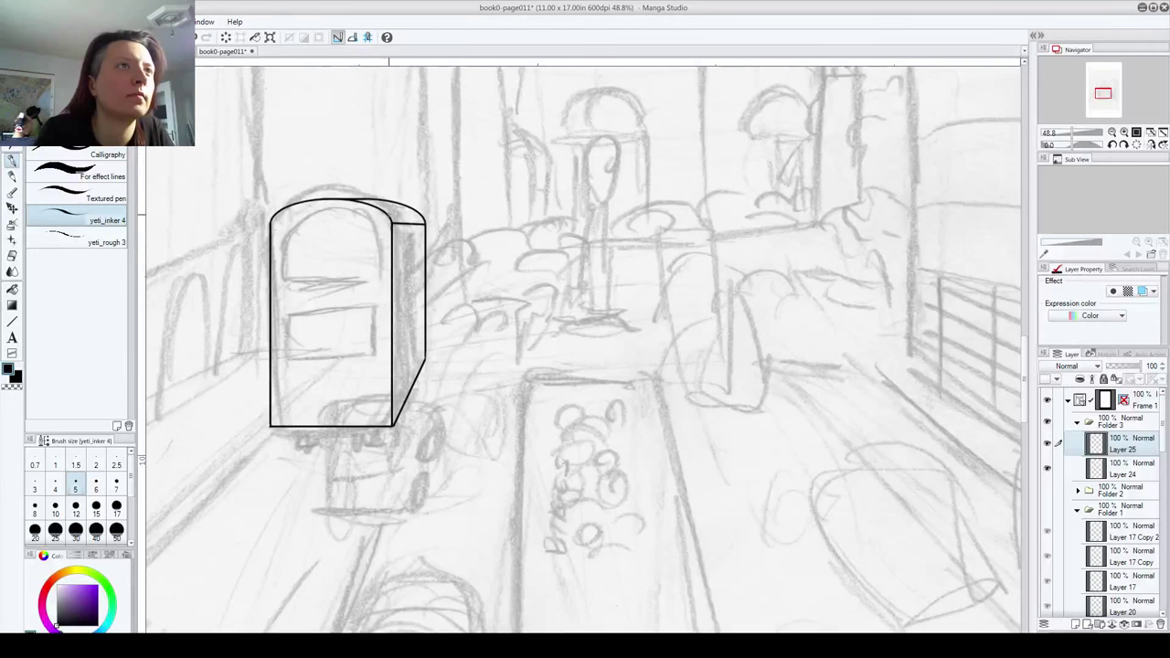
pyautogui.moveTo(385, 216); pyautogui.dragTo(356, 257)
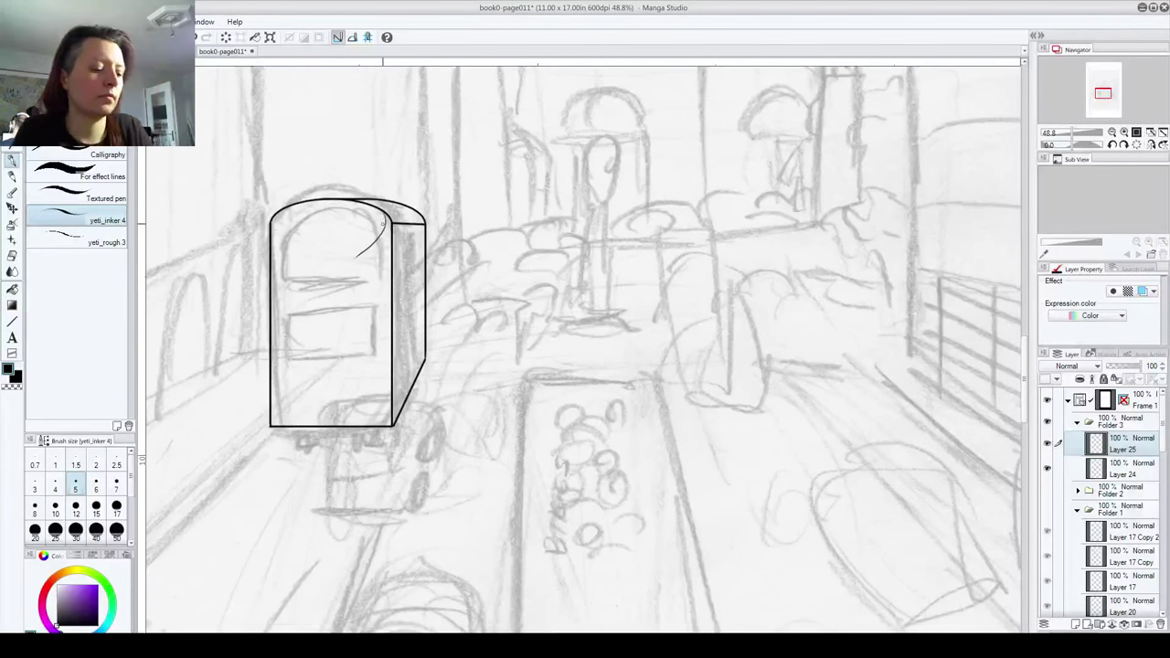
pyautogui.hotkey('ctrl', 'z')
pyautogui.moveTo(281, 347); pyautogui.dragTo(324, 309)
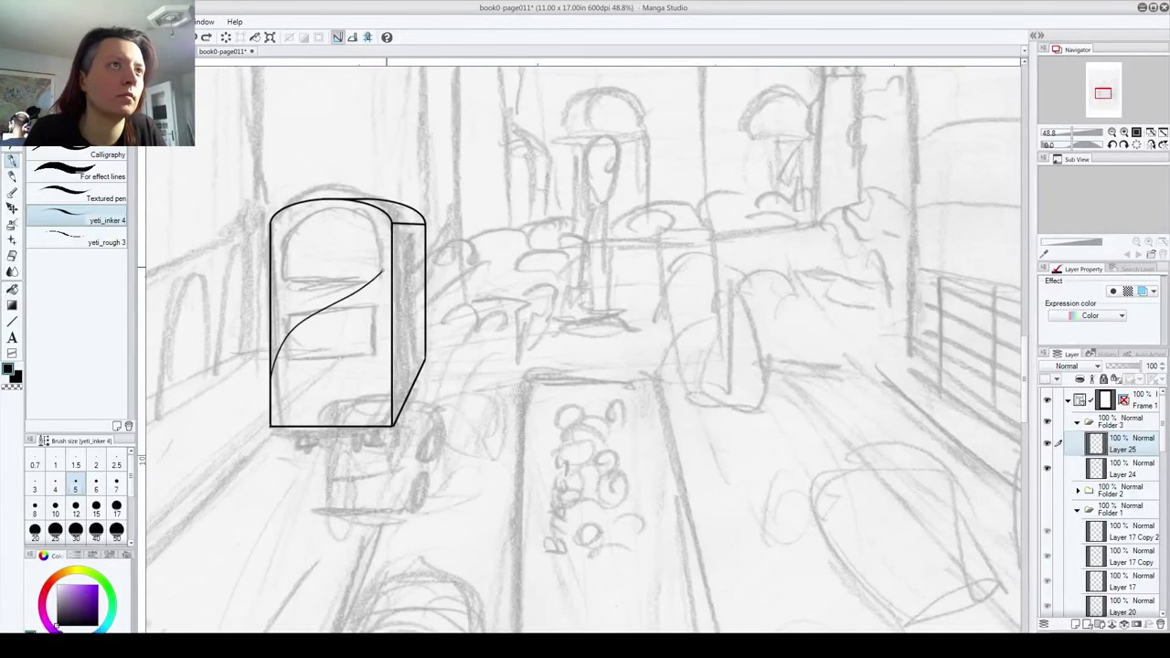
pyautogui.hotkey('ctrl', 'z')
pyautogui.moveTo(272, 385); pyautogui.dragTo(385, 310)
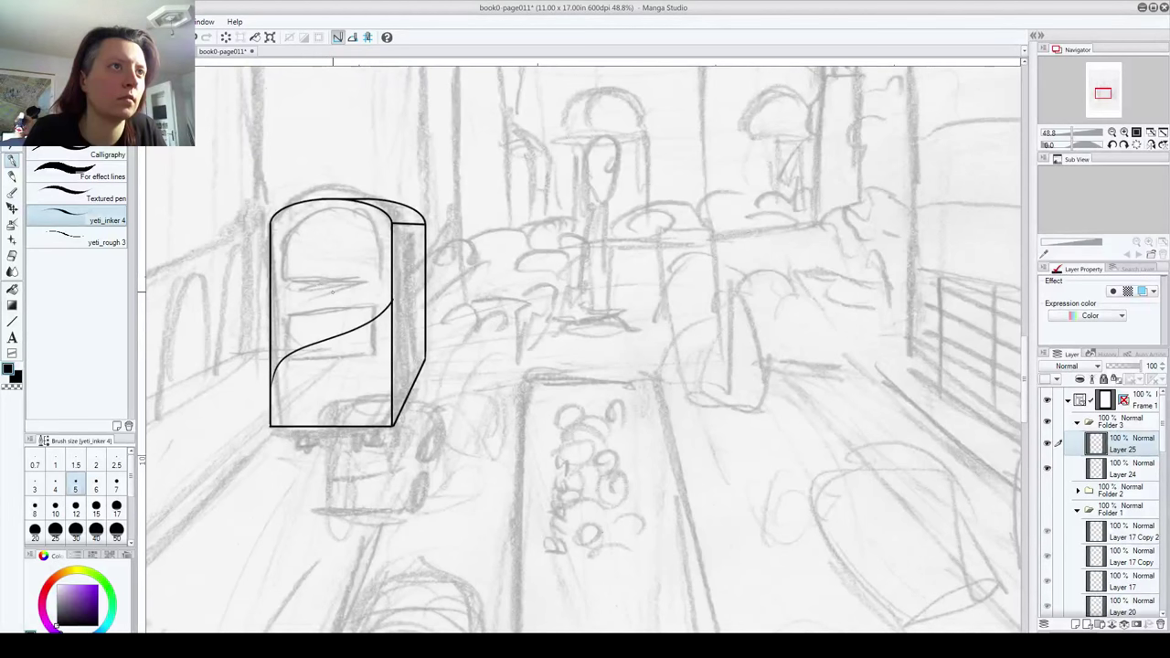
pyautogui.hotkey('ctrl', 'z')
pyautogui.moveTo(274, 396)
pyautogui.mouseDown()
pyautogui.moveTo(276, 377)
pyautogui.moveTo(392, 316)
pyautogui.moveTo(399, 293)
pyautogui.mouseUp()
pyautogui.hotkey('ctrl', 'z')
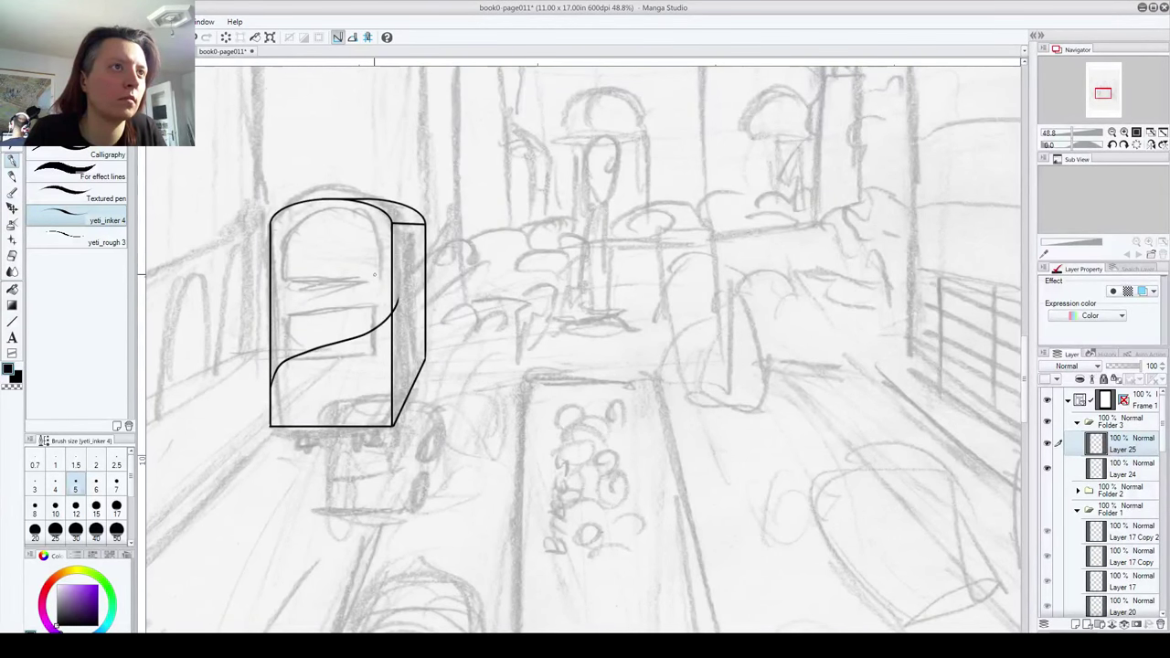
pyautogui.moveTo(247, 322)
pyautogui.mouseDown()
pyautogui.moveTo(279, 268)
pyautogui.moveTo(391, 243)
pyautogui.moveTo(415, 226)
pyautogui.moveTo(276, 296)
pyautogui.moveTo(408, 228)
pyautogui.mouseUp()
pyautogui.hotkey('ctrl', 'z')
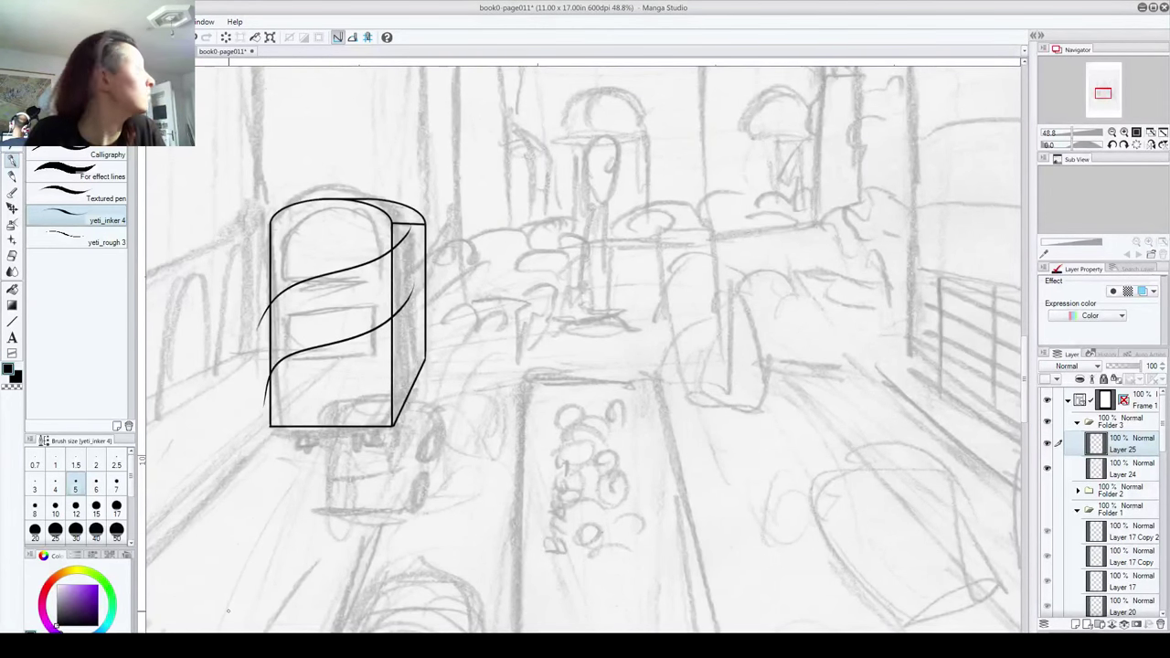
# Step: Erase the ends of both curved stripes that extend past the vertical edges of the bus front
pyautogui.moveTo(255, 327); pyautogui.dragTo(264, 306)
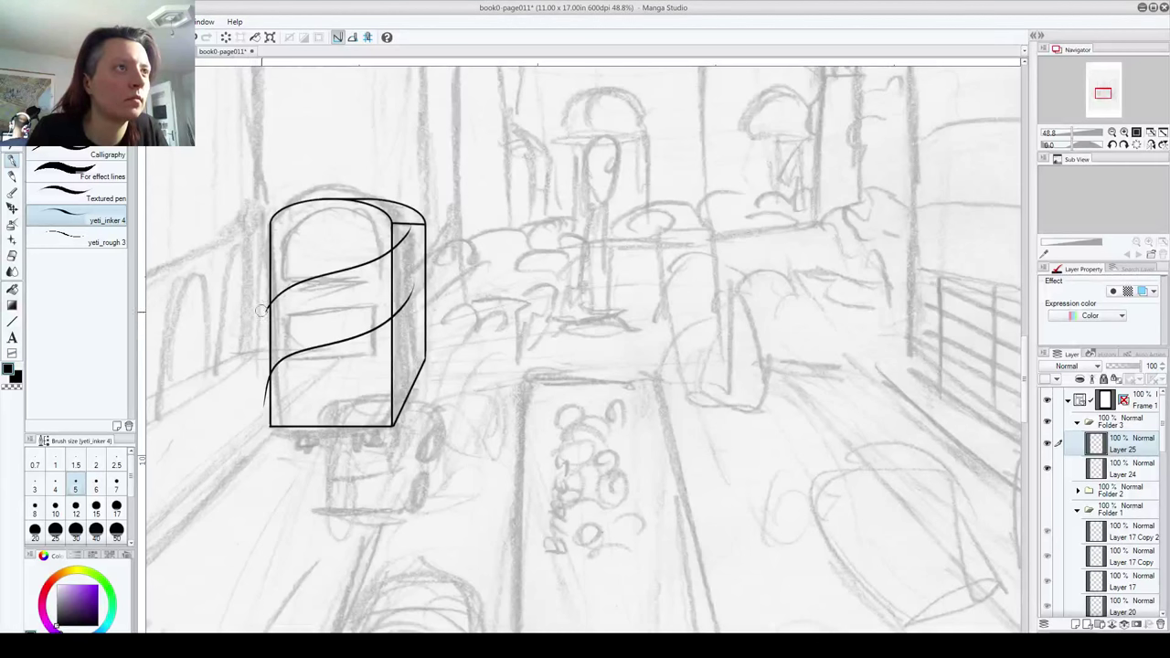
pyautogui.moveTo(256, 388); pyautogui.dragTo(269, 400)
pyautogui.moveTo(414, 289)
pyautogui.mouseDown()
pyautogui.moveTo(399, 320)
pyautogui.moveTo(398, 251)
pyautogui.mouseUp()
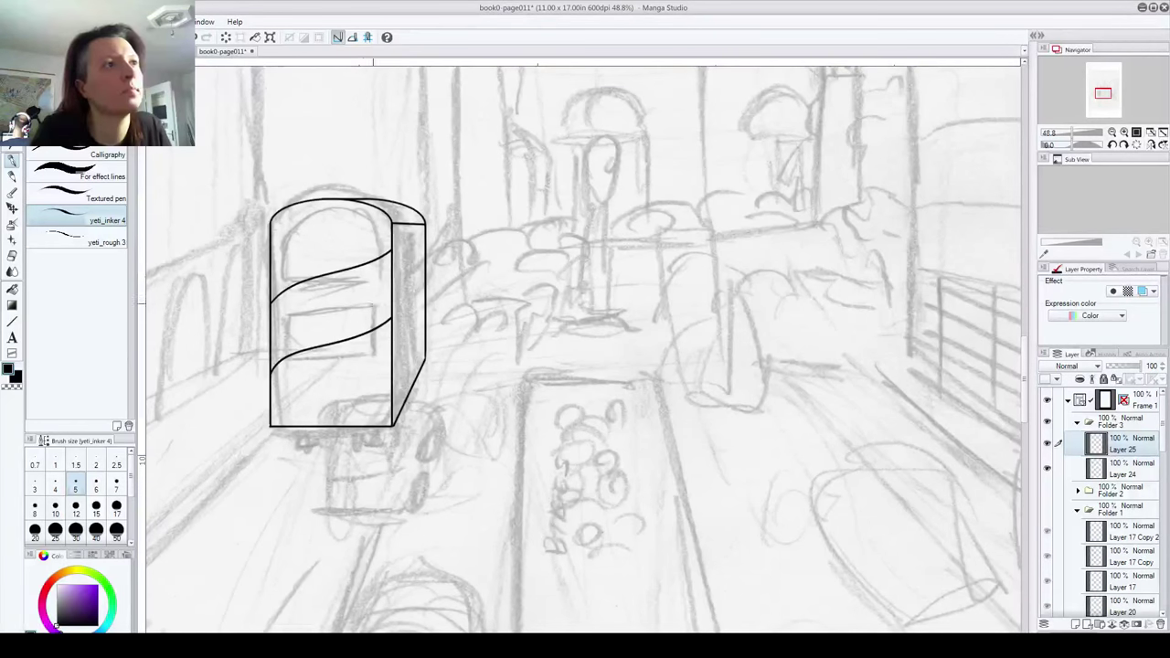
pyautogui.moveTo(393, 318); pyautogui.dragTo(429, 266)
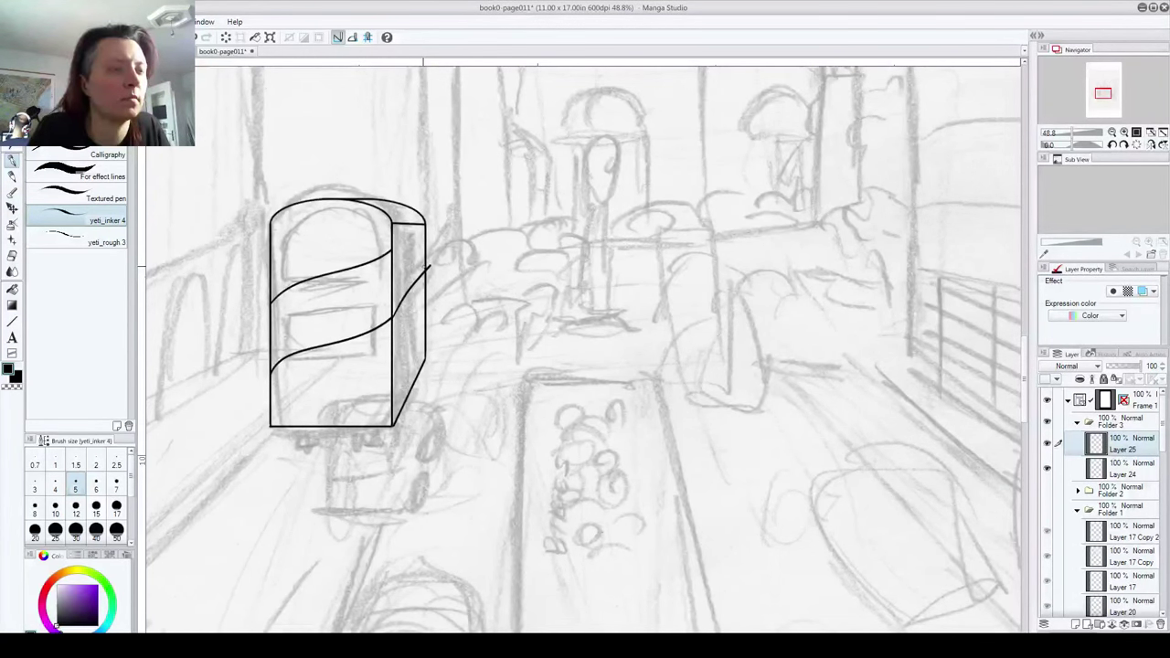
pyautogui.hotkey('ctrl', 'z')
pyautogui.hotkey('ctrl', 'z')
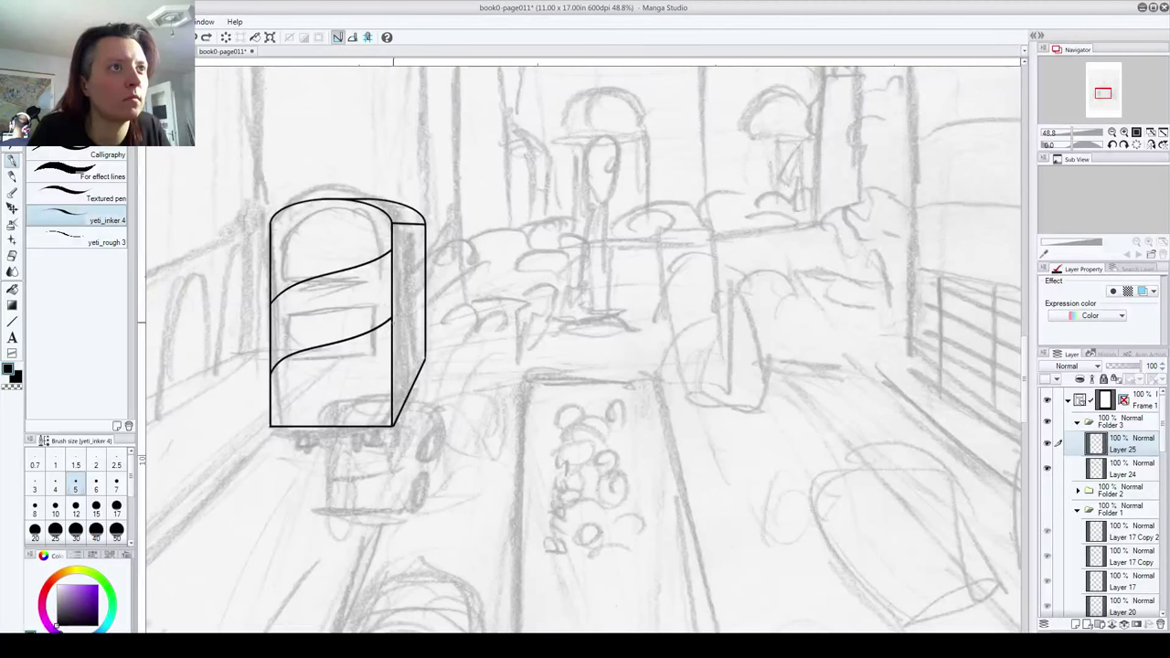
pyautogui.moveTo(392, 317)
pyautogui.mouseDown()
pyautogui.moveTo(424, 291)
pyautogui.moveTo(392, 315)
pyautogui.moveTo(435, 278)
pyautogui.mouseUp()
pyautogui.hotkey('ctrl', 'z')
pyautogui.hotkey('ctrl', 'z')
pyautogui.hotkey('ctrl', 'z')
pyautogui.hotkey('ctrl', 'z')
pyautogui.hotkey('ctrl', 'z')
pyautogui.moveTo(393, 310); pyautogui.dragTo(438, 280)
pyautogui.hotkey('ctrl', 'z')
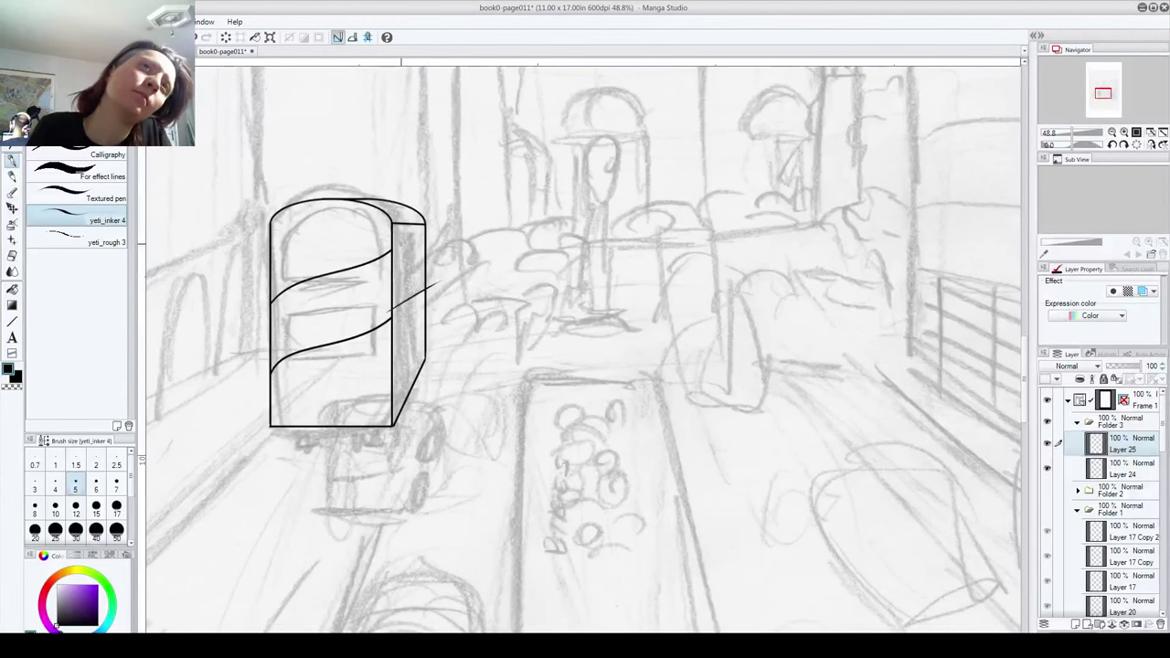
pyautogui.hotkey('ctrl', 'z')
# Step: Ink a slanted stripe across the bus side, repair the lower front stripe's end and trim the overhang past the rear edge
pyautogui.moveTo(389, 313); pyautogui.dragTo(443, 279)
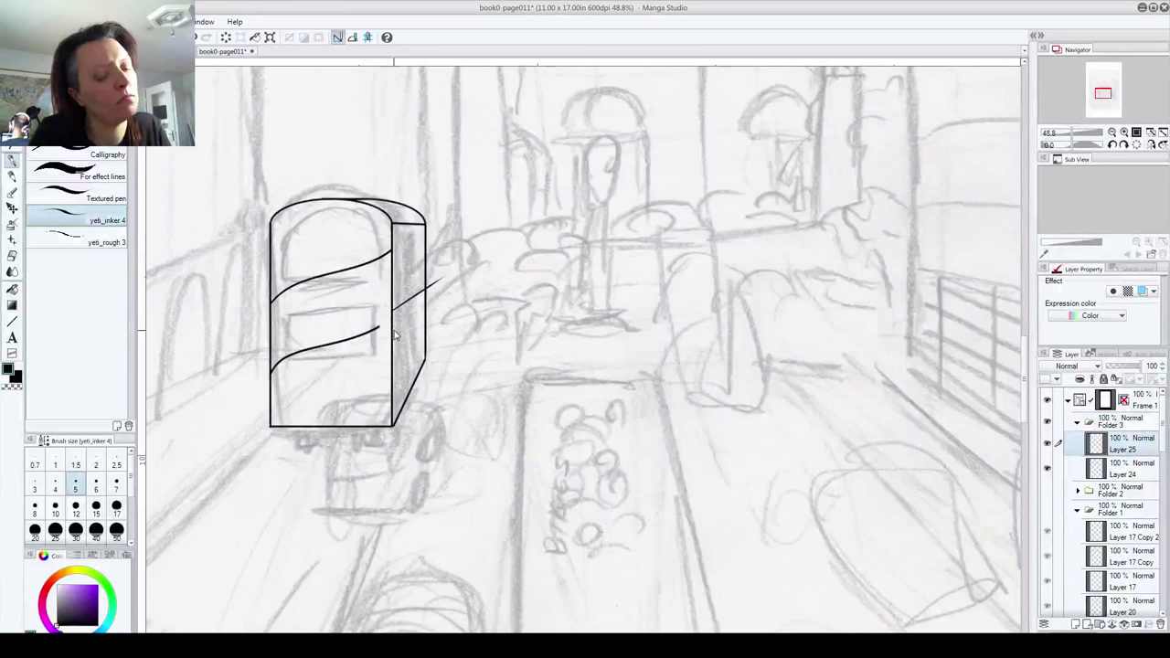
pyautogui.moveTo(379, 326); pyautogui.dragTo(392, 318)
pyautogui.moveTo(446, 275); pyautogui.dragTo(433, 290)
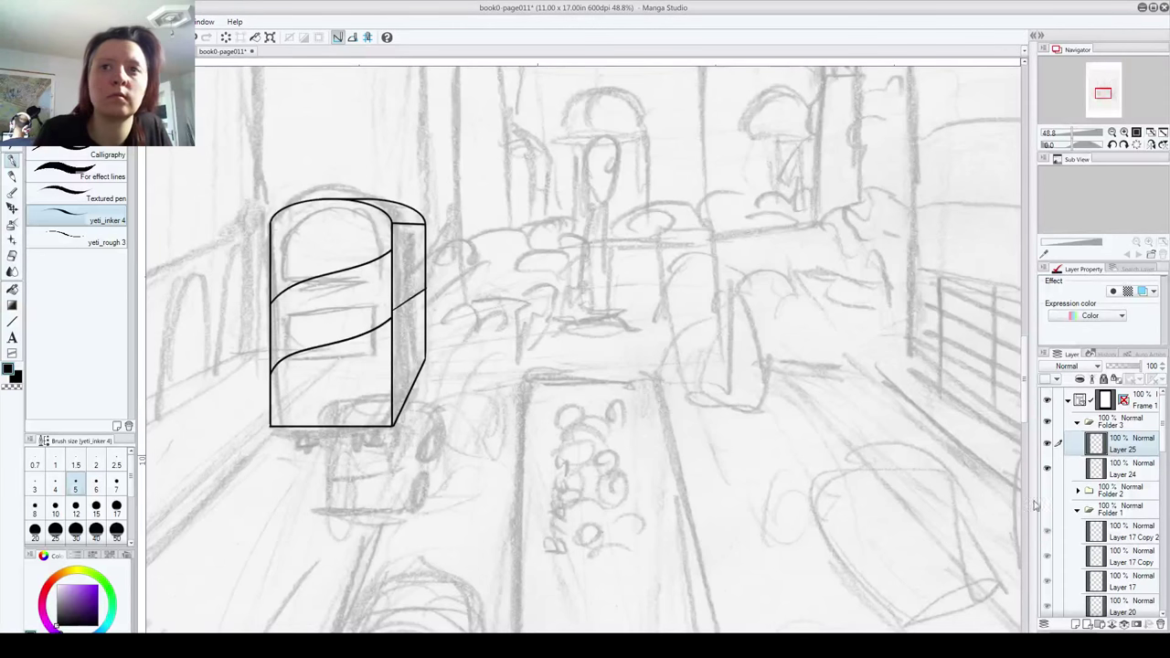
# Step: On a new layer, ink two small oval wheels along the slanted base of the bus side
pyautogui.click(1076, 624)
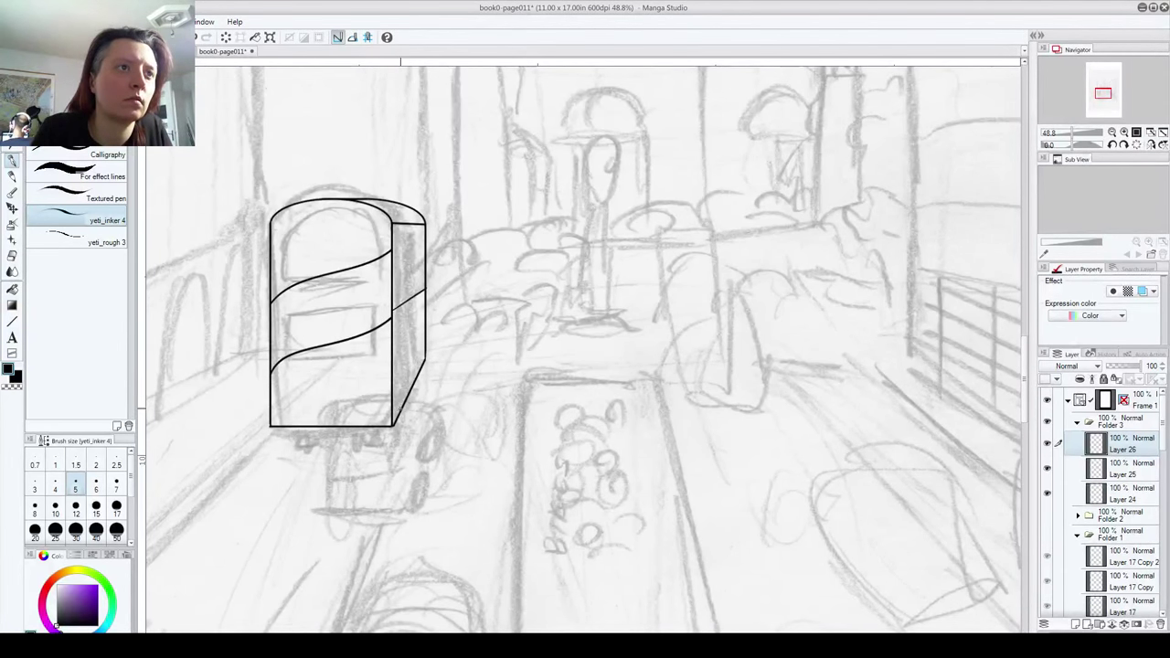
pyautogui.moveTo(401, 409)
pyautogui.mouseDown()
pyautogui.moveTo(404, 380)
pyautogui.moveTo(412, 399)
pyautogui.moveTo(405, 383)
pyautogui.moveTo(400, 409)
pyautogui.mouseUp()
pyautogui.hotkey('ctrl', 'z')
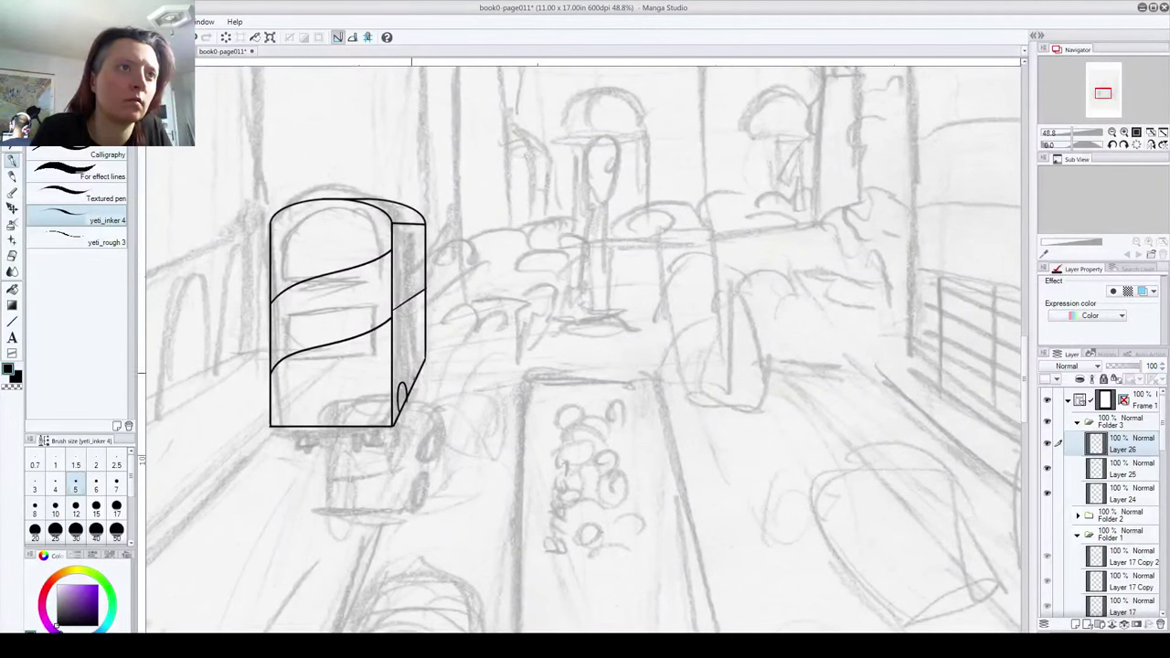
pyautogui.hotkey('ctrl', 'z')
pyautogui.moveTo(416, 362); pyautogui.dragTo(416, 380)
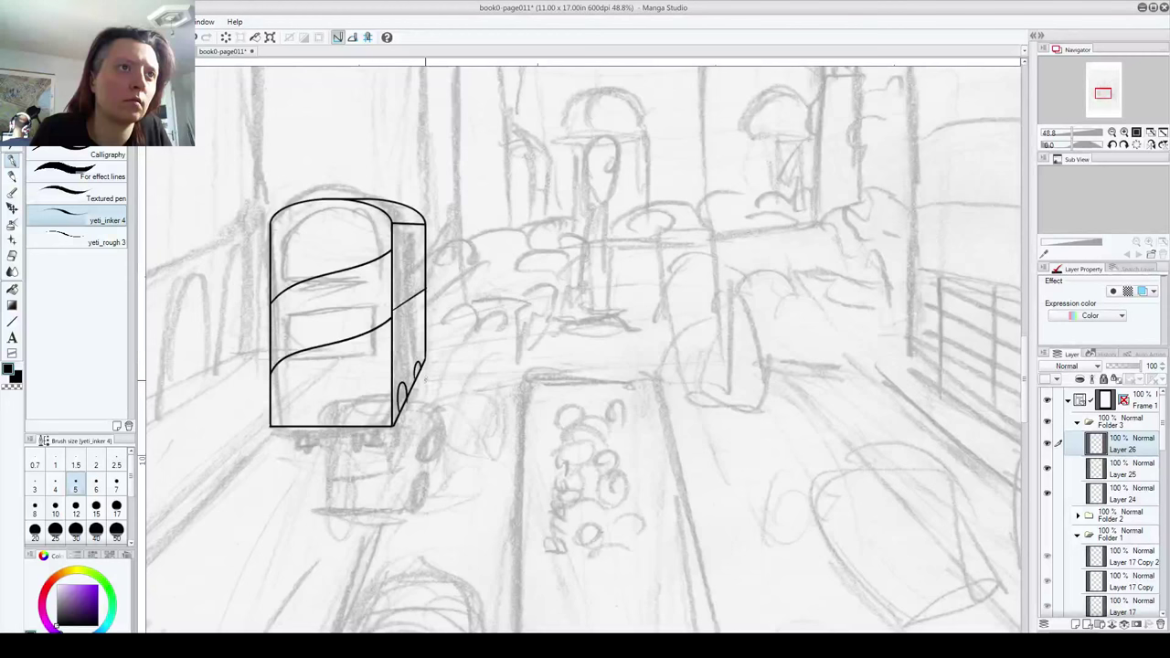
# Step: Erase the slanted base line beneath the two bus wheels on Layer 24 and ink the wheels' lower outlines on Layer 26
pyautogui.hotkey('ctrl', 'z')
pyautogui.hotkey('ctrl', 'z')
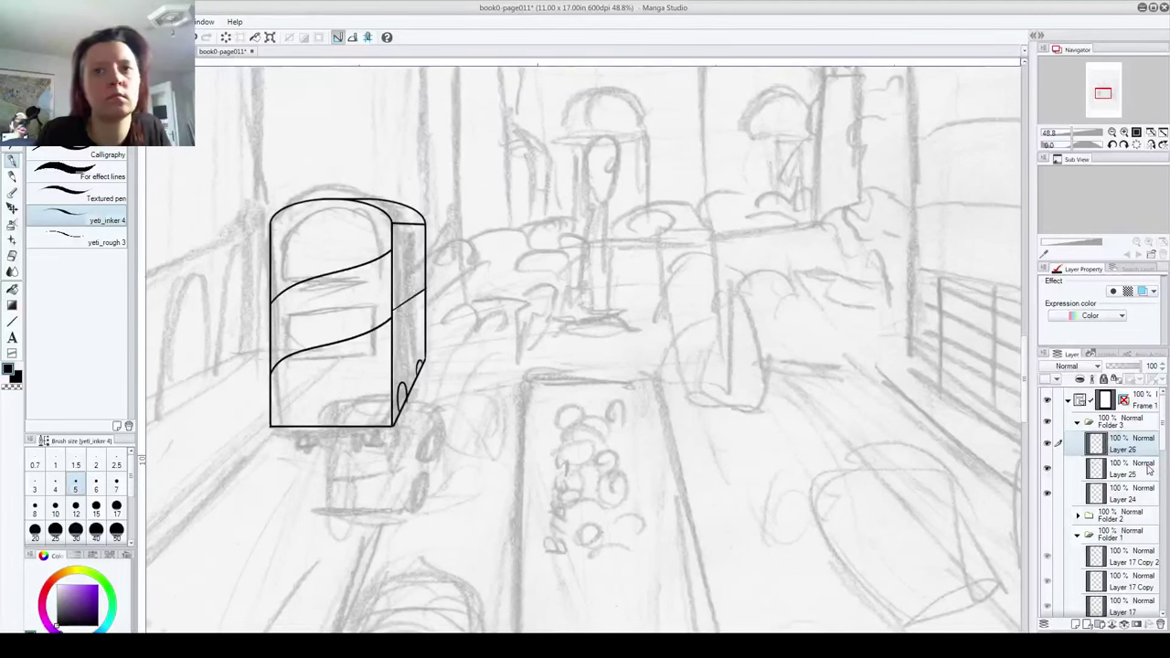
pyautogui.click(1128, 494)
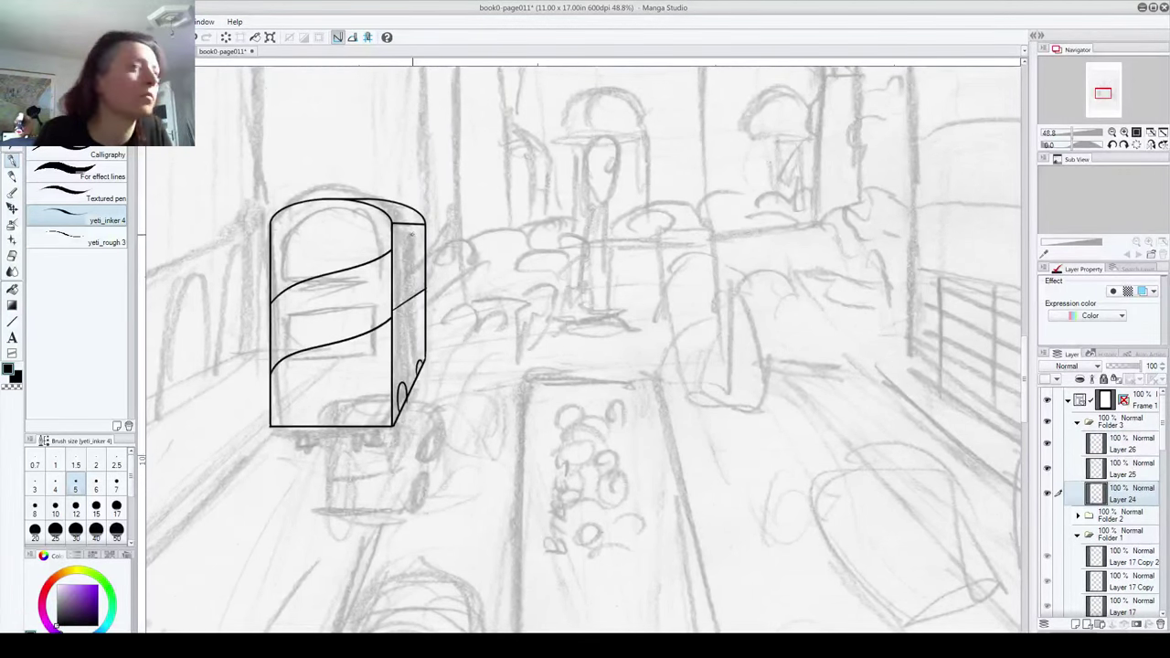
pyautogui.moveTo(410, 409); pyautogui.dragTo(404, 418)
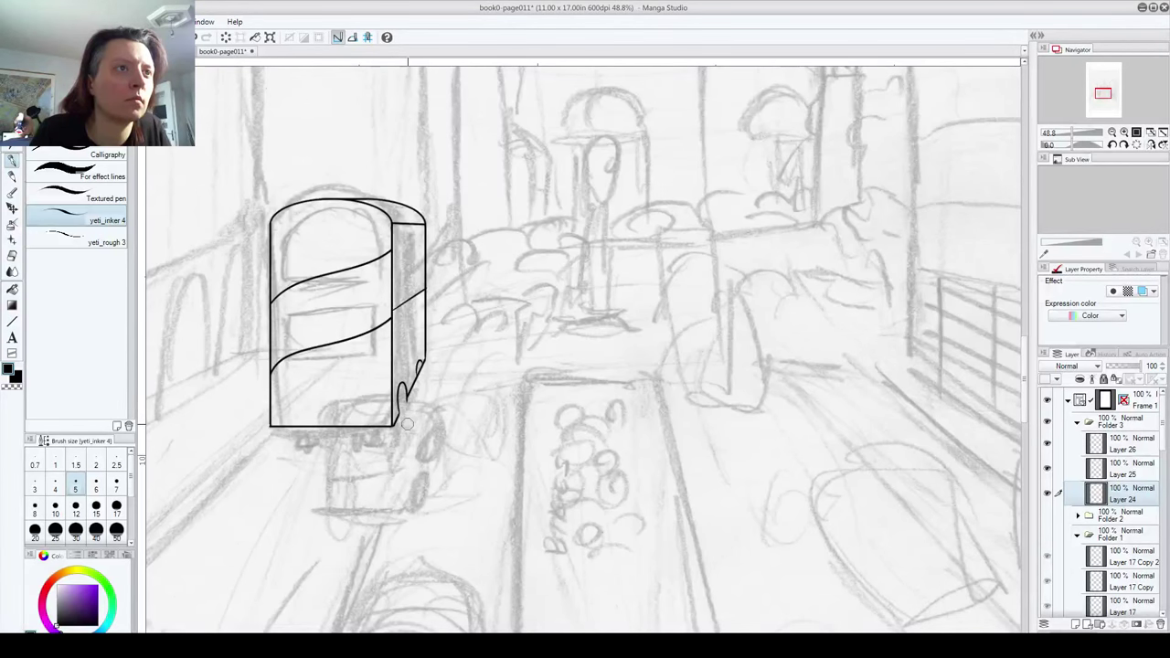
pyautogui.moveTo(421, 368); pyautogui.dragTo(419, 379)
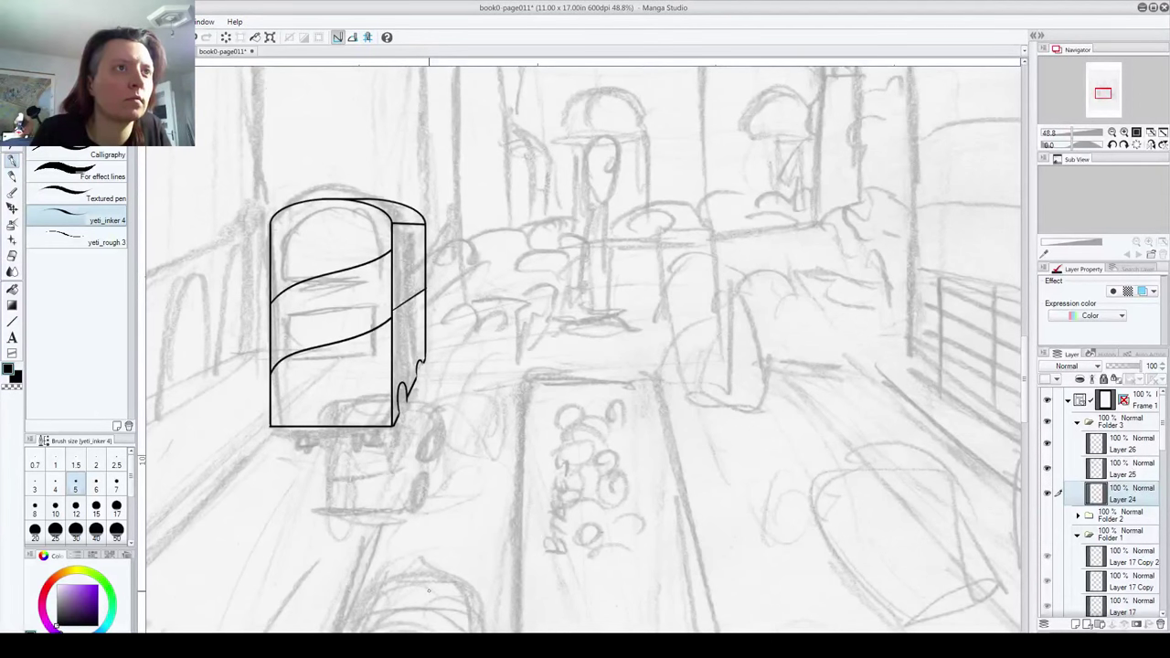
pyautogui.click(1130, 449)
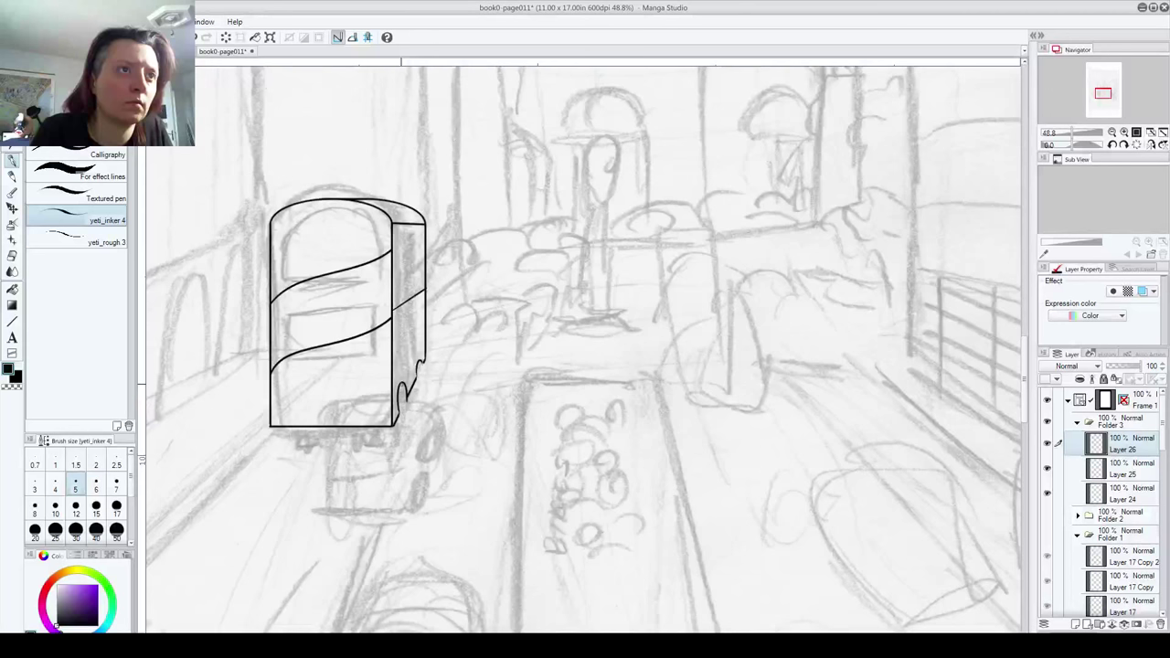
pyautogui.moveTo(395, 422); pyautogui.dragTo(404, 417)
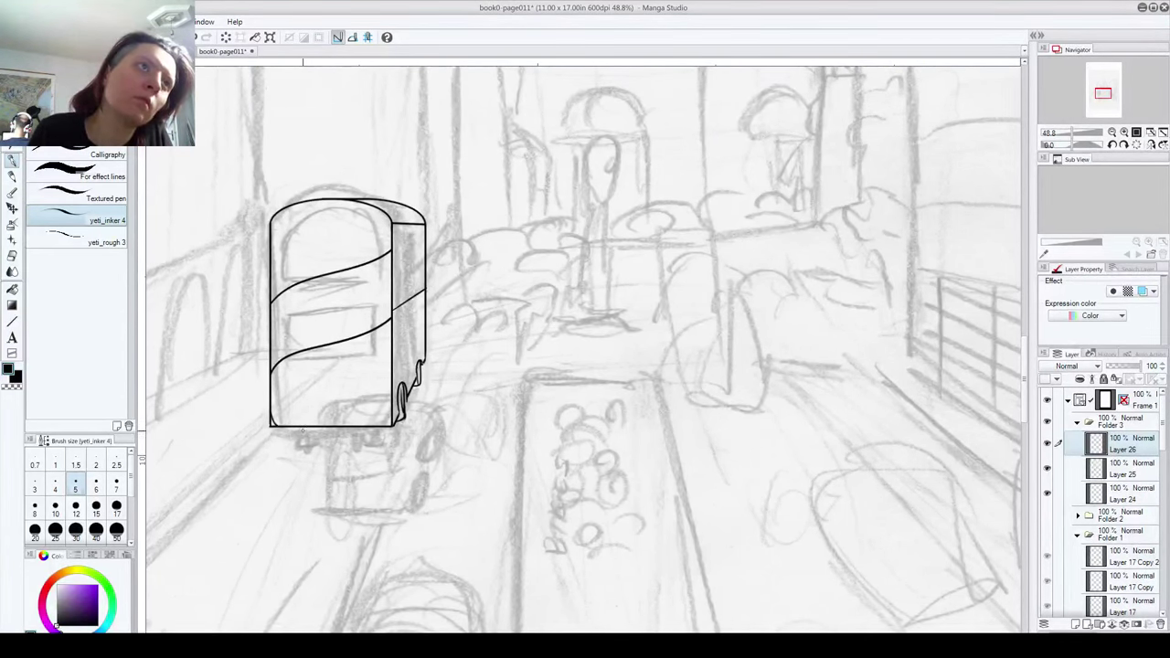
# Step: On Layer 24, round the lower corners of the bus front and erase the leftover square corner near the front wheel
pyautogui.click(1132, 494)
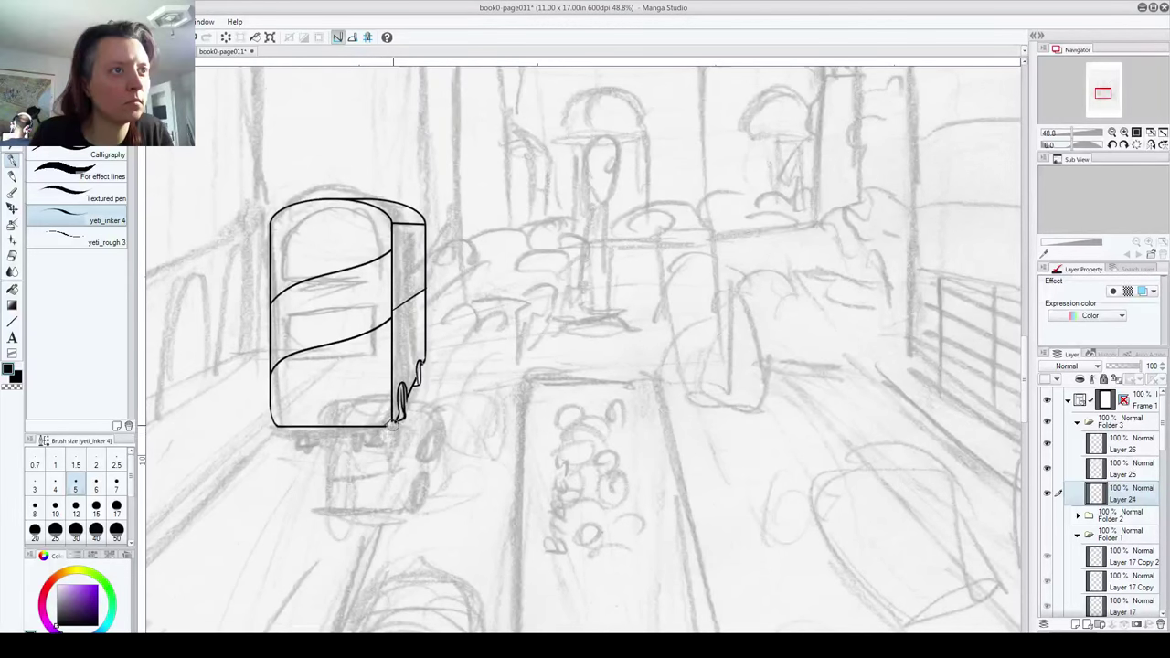
pyautogui.scroll(6, 393, 422)
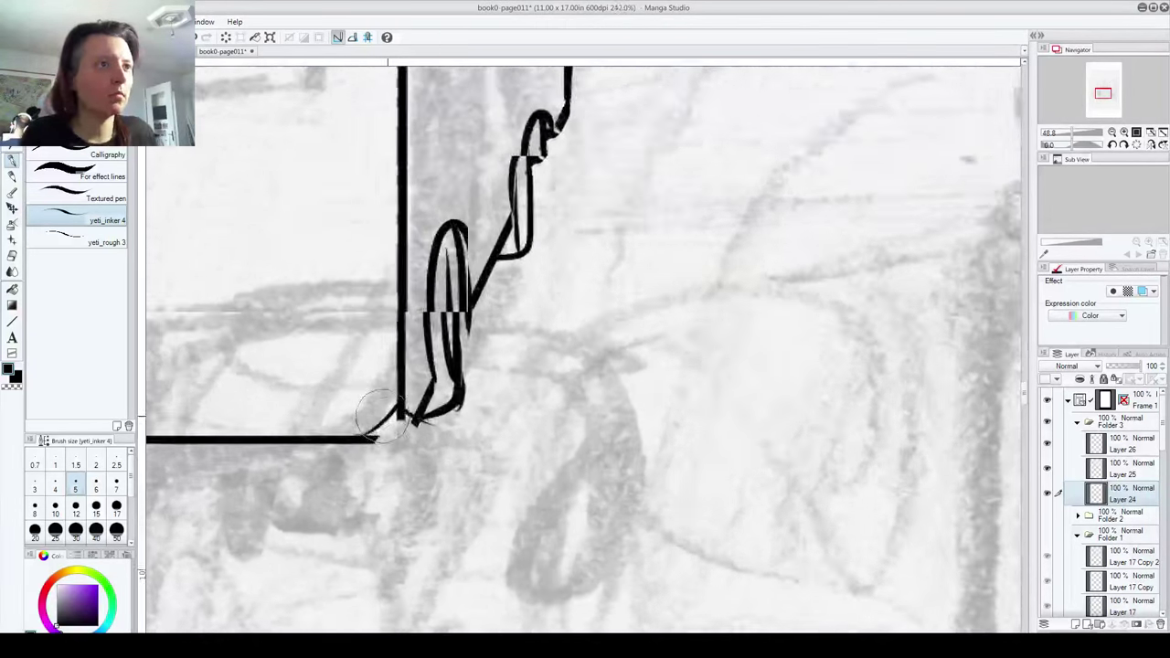
pyautogui.scroll(1, 378, 418)
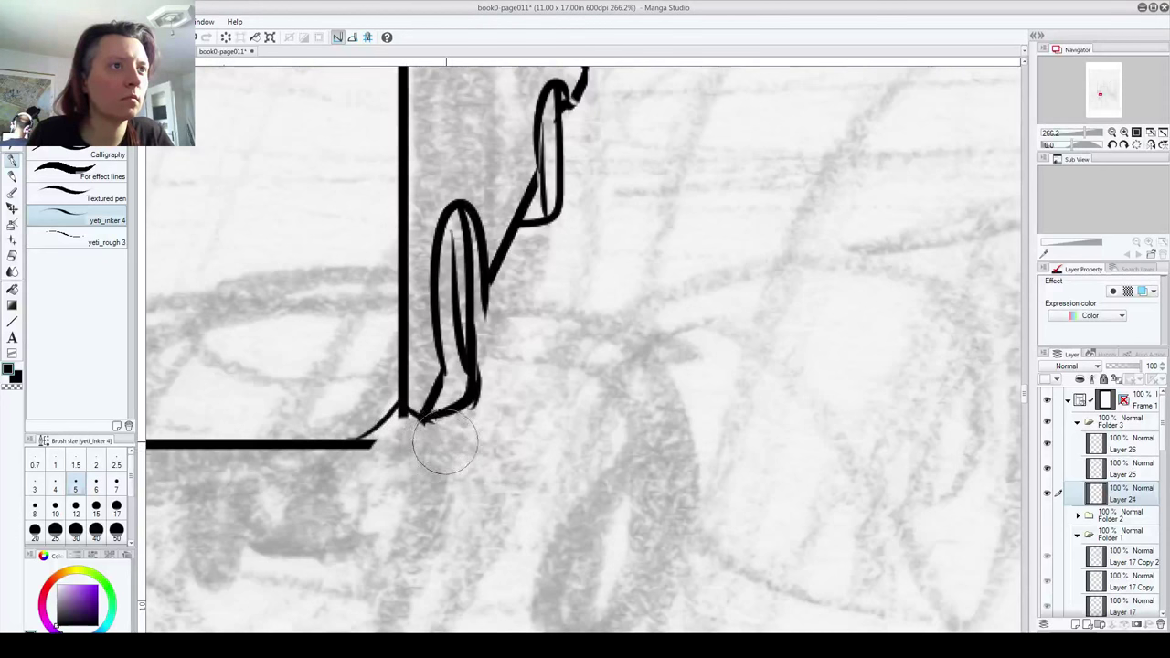
pyautogui.moveTo(406, 454); pyautogui.dragTo(364, 467)
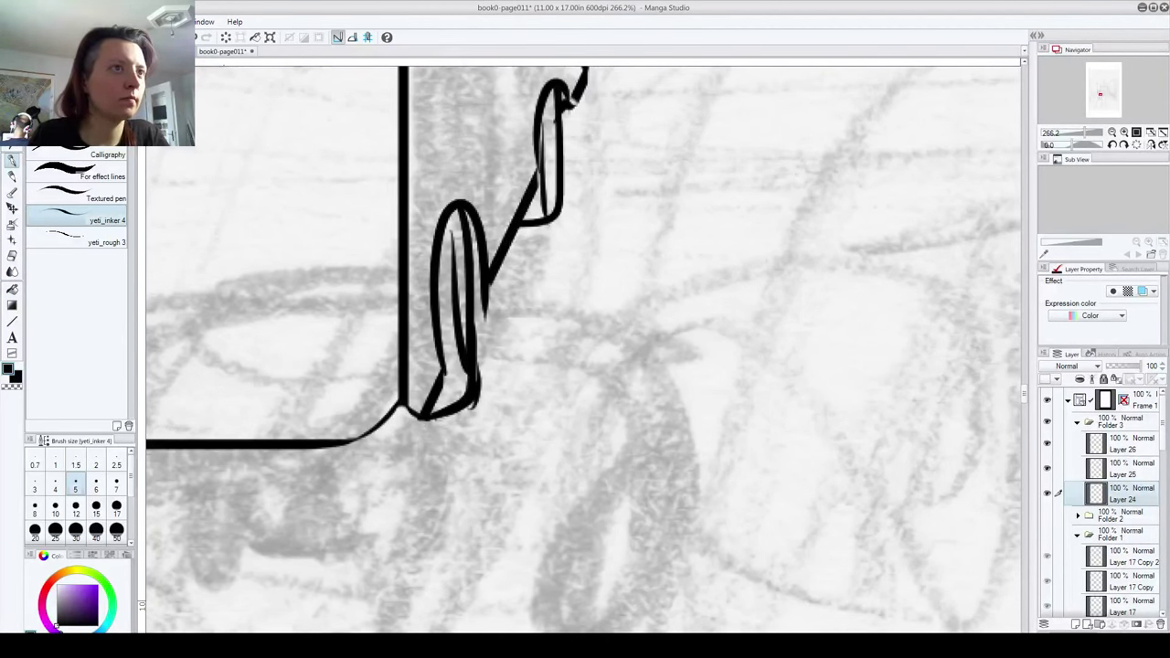
# Step: Ink a short line joining the rounded corner of the bus front to the base of the front wheel
pyautogui.moveTo(412, 424)
pyautogui.mouseDown()
pyautogui.moveTo(440, 419)
pyautogui.moveTo(426, 418)
pyautogui.mouseUp()
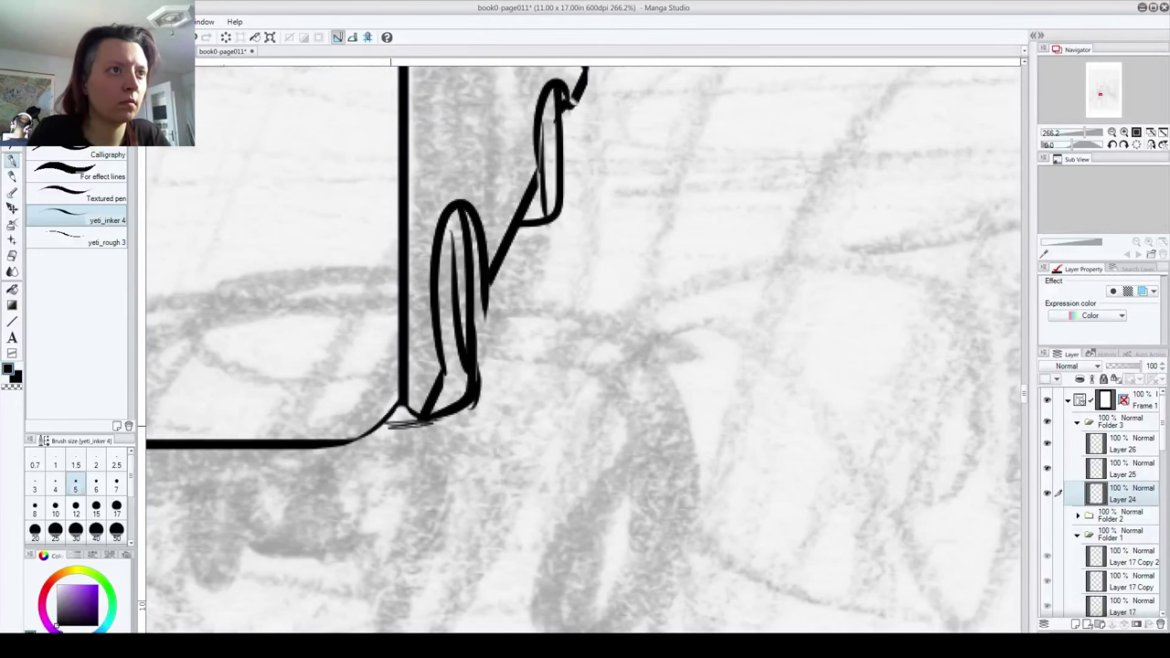
pyautogui.hotkey('ctrl', 'z')
pyautogui.hotkey('ctrl', 'z')
pyautogui.moveTo(389, 422); pyautogui.dragTo(432, 422)
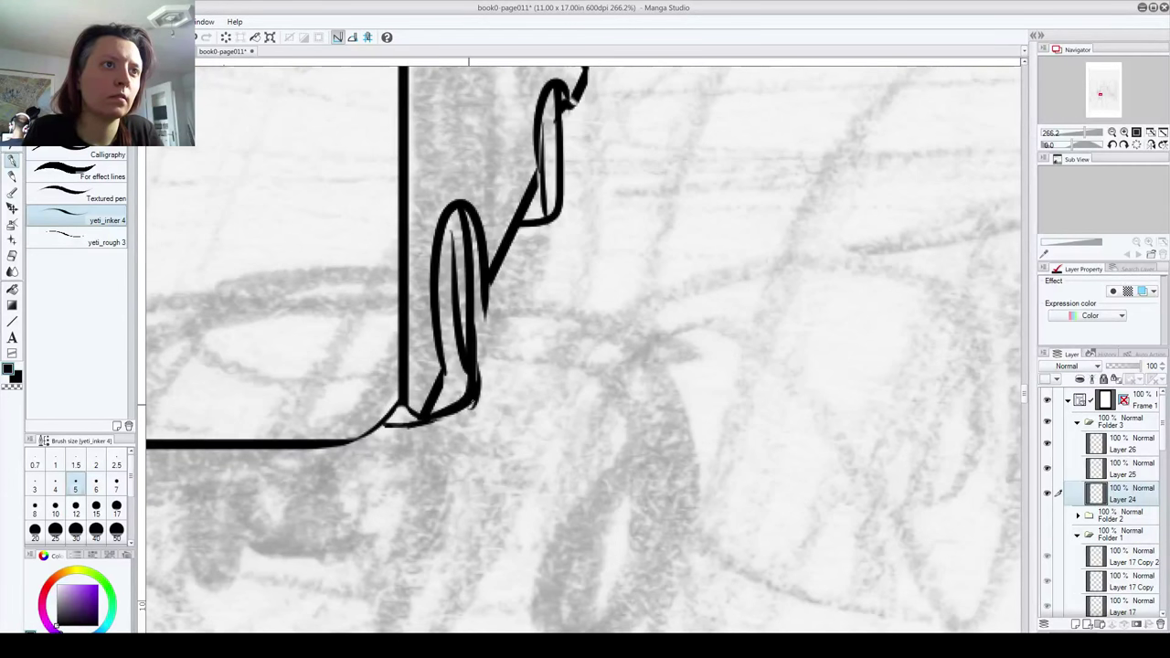
# Step: Merge the wheel layer, Layer 26, and the stripe layer, Layer 25, down into Layer 24
pyautogui.click(1129, 468)
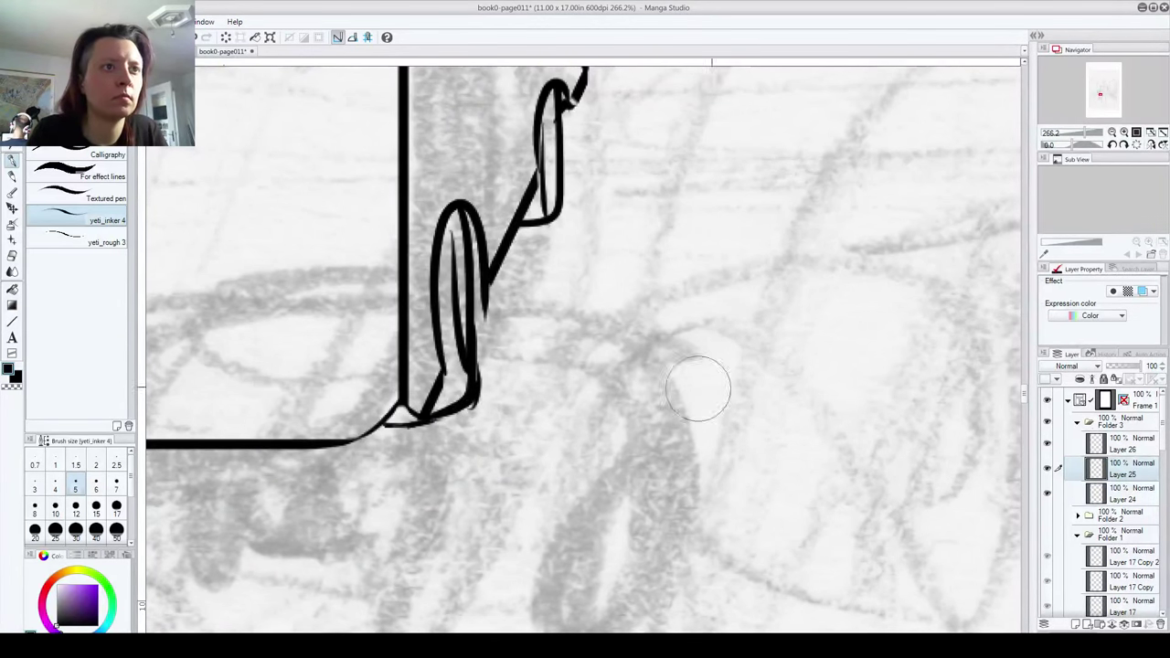
pyautogui.click(1133, 444)
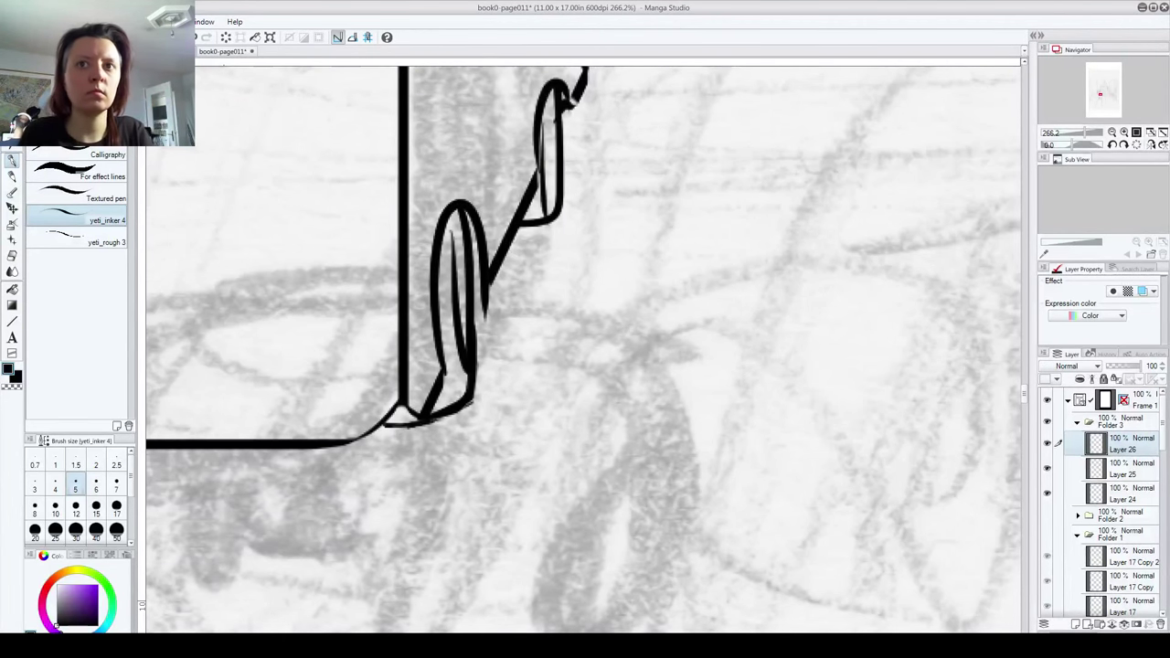
pyautogui.hotkey('ctrl', 'e')
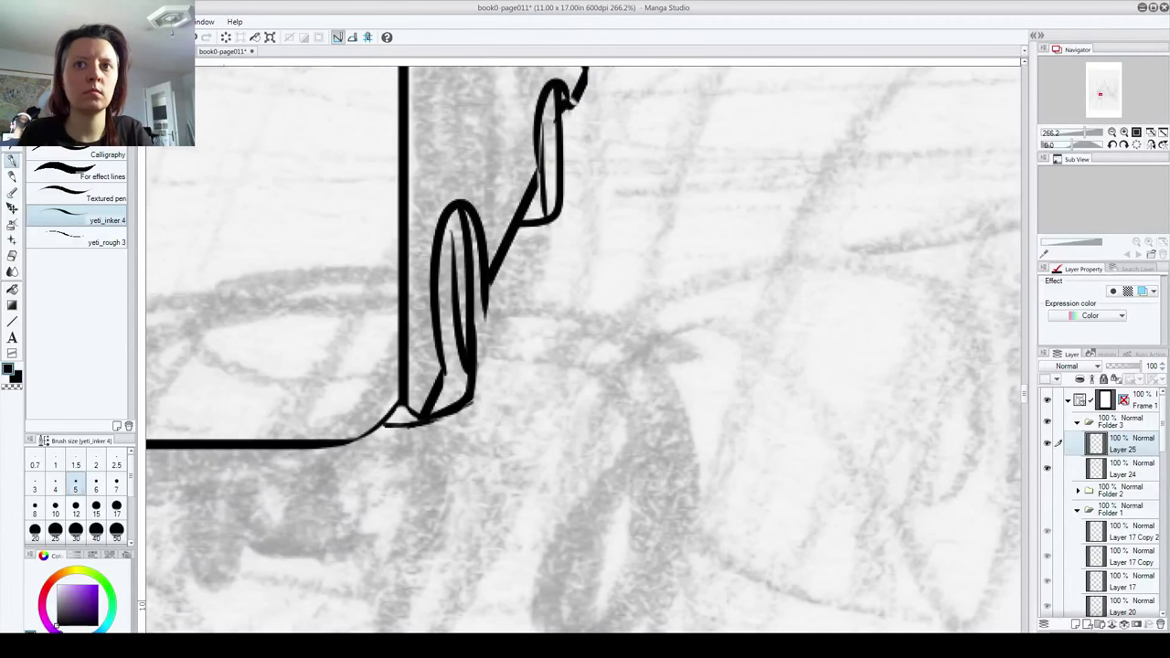
pyautogui.hotkey('ctrl', 'z')
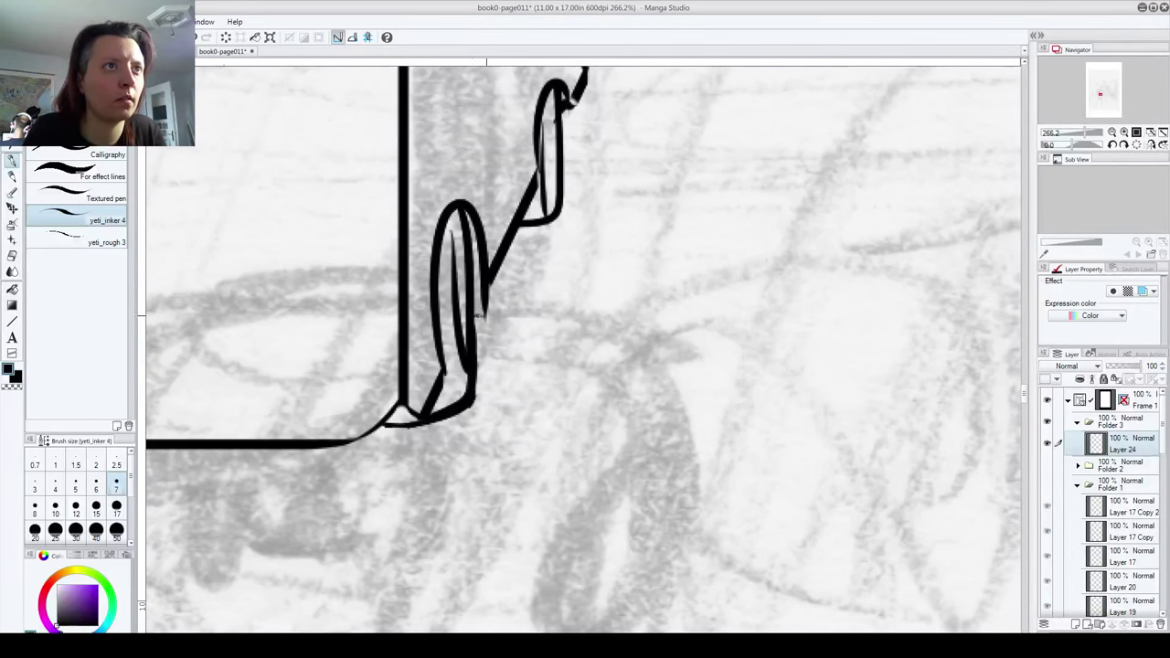
# Step: Thicken the rounded lower corner of the bus front beside the wheel with the yeti_inker 4 pen at size 7
pyautogui.moveTo(550, 181); pyautogui.dragTo(515, 366)
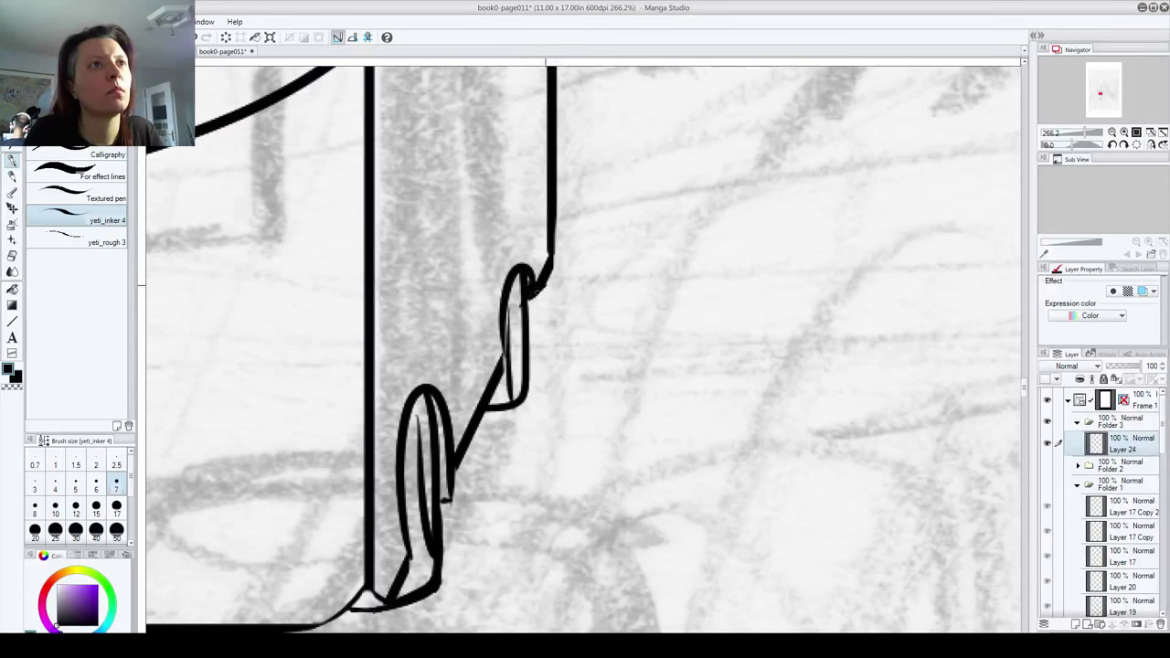
pyautogui.moveTo(520, 589); pyautogui.dragTo(723, 356)
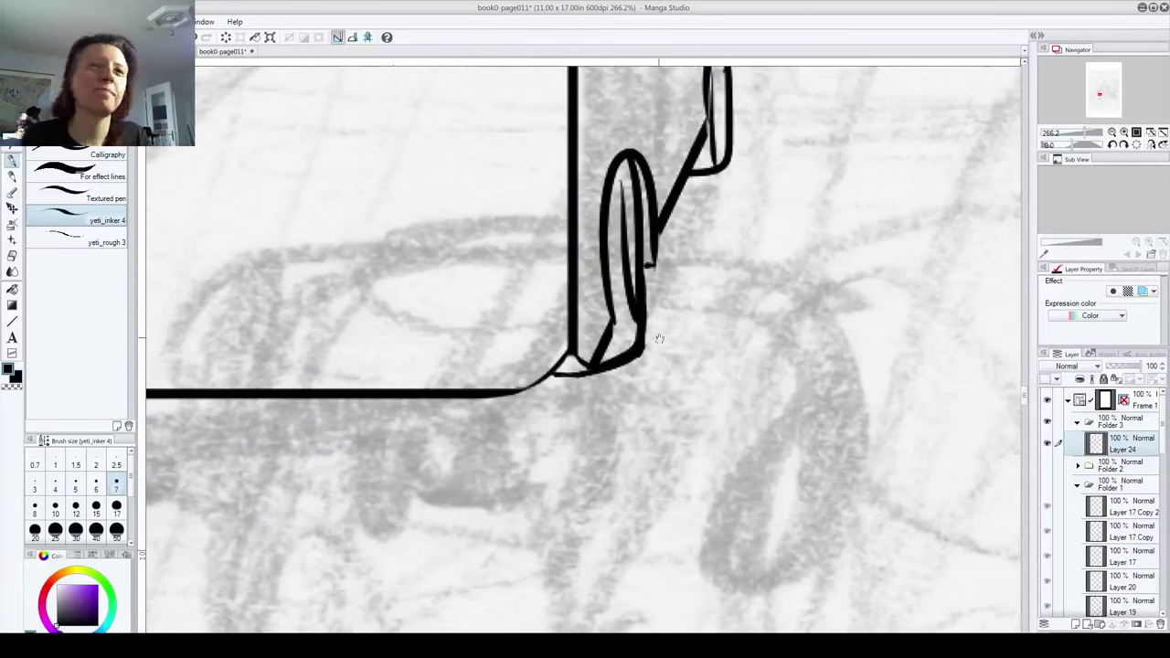
pyautogui.moveTo(508, 391); pyautogui.dragTo(551, 374)
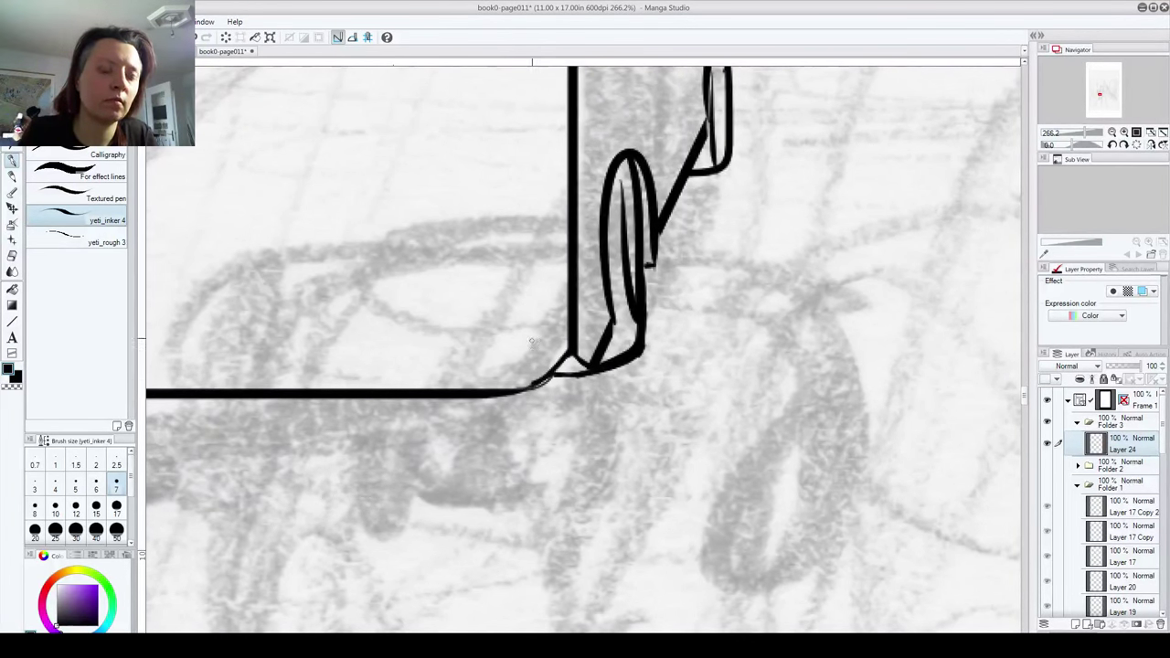
pyautogui.hotkey('ctrl', 'z')
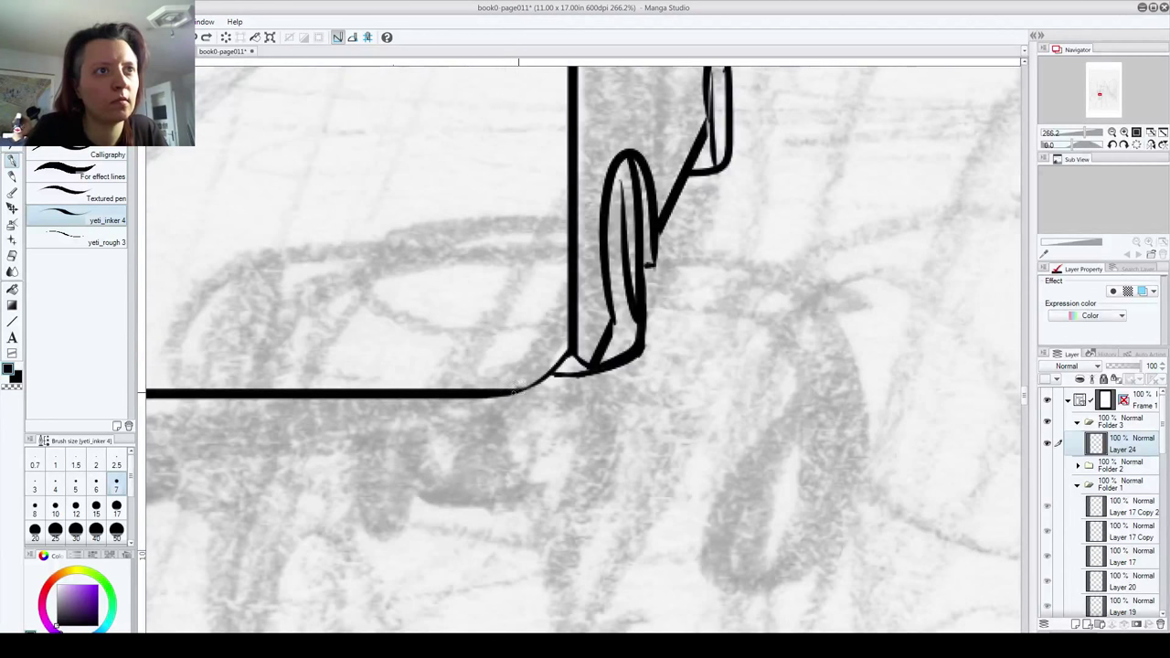
pyautogui.moveTo(524, 391); pyautogui.dragTo(570, 357)
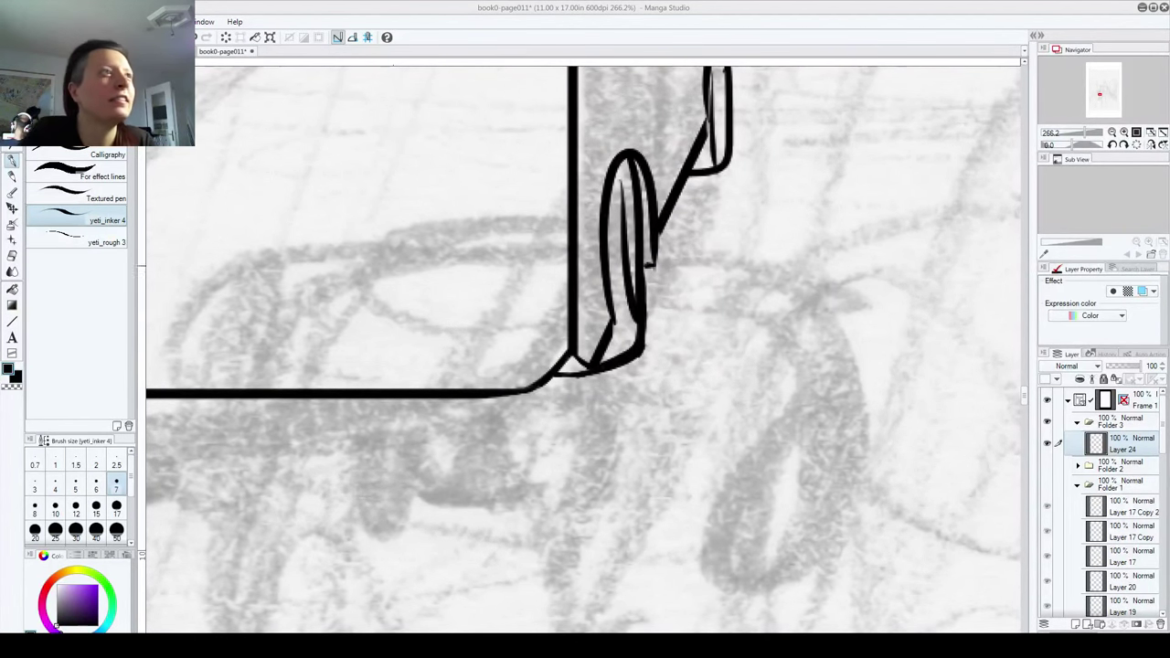
pyautogui.moveTo(12, 161); pyautogui.dragTo(12, 322)
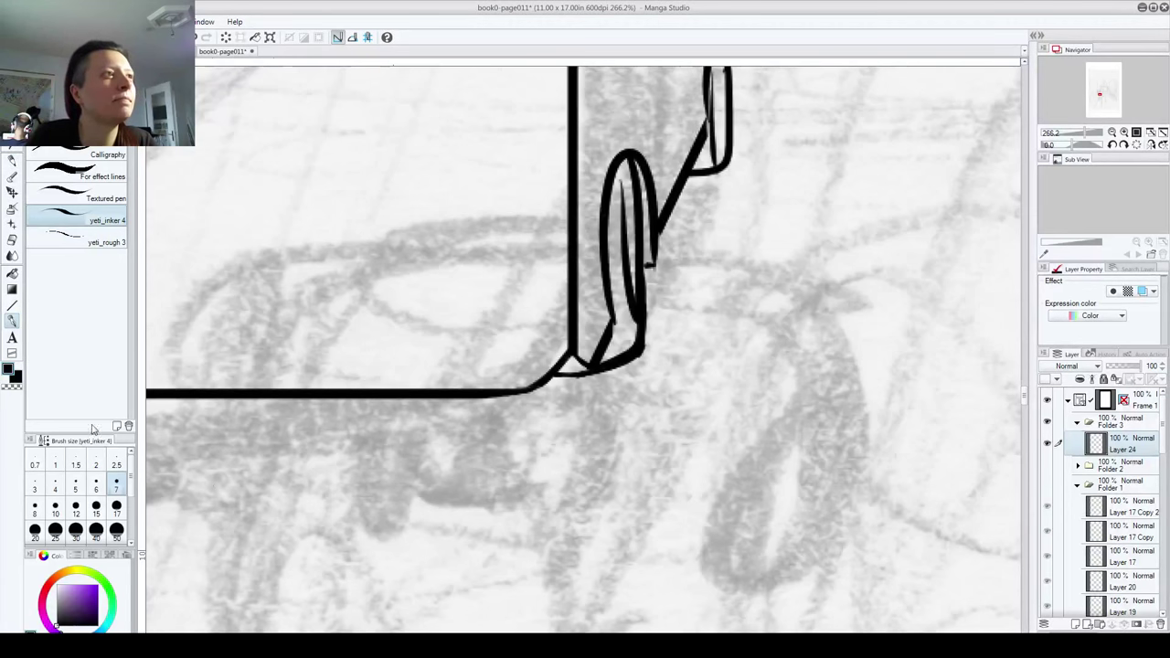
pyautogui.click(13, 178)
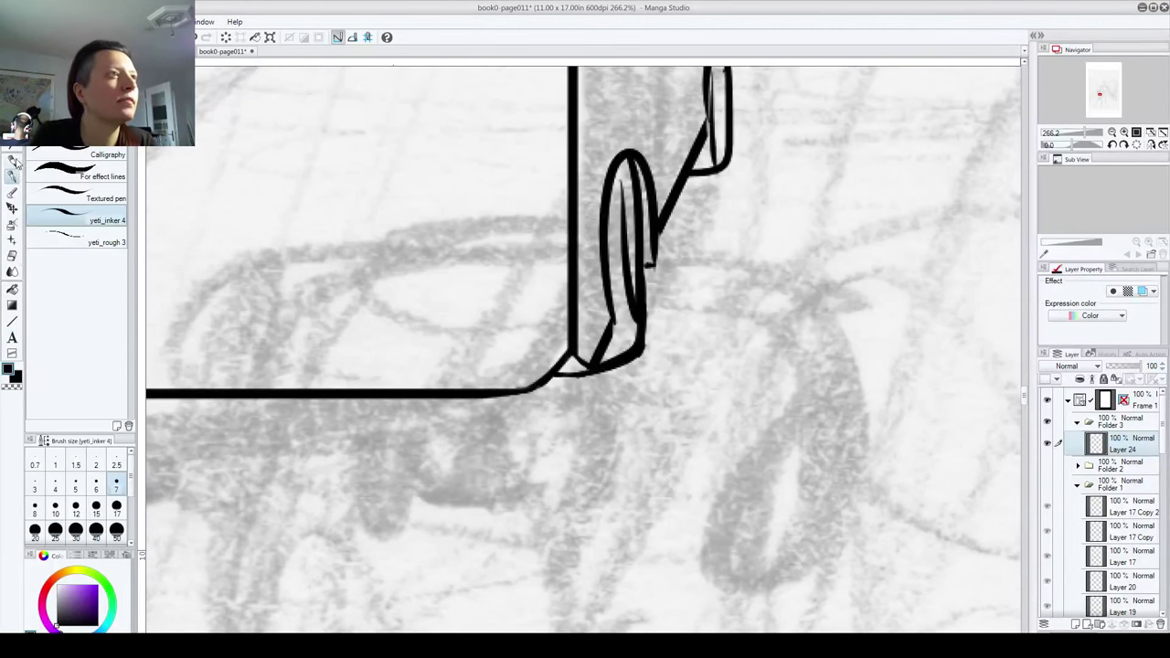
pyautogui.click(12, 160)
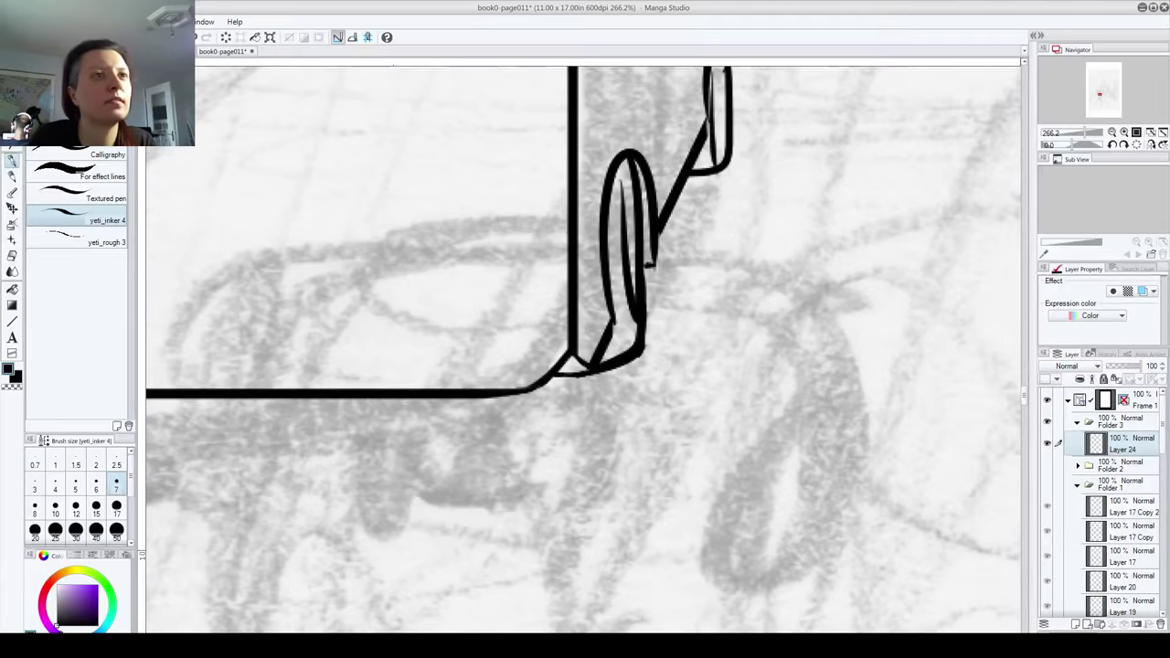
# Step: Erase the short line between the rounded bus corner and the front wheel's base with the Harder eraser at size 7
pyautogui.click(12, 257)
pyautogui.click(116, 487)
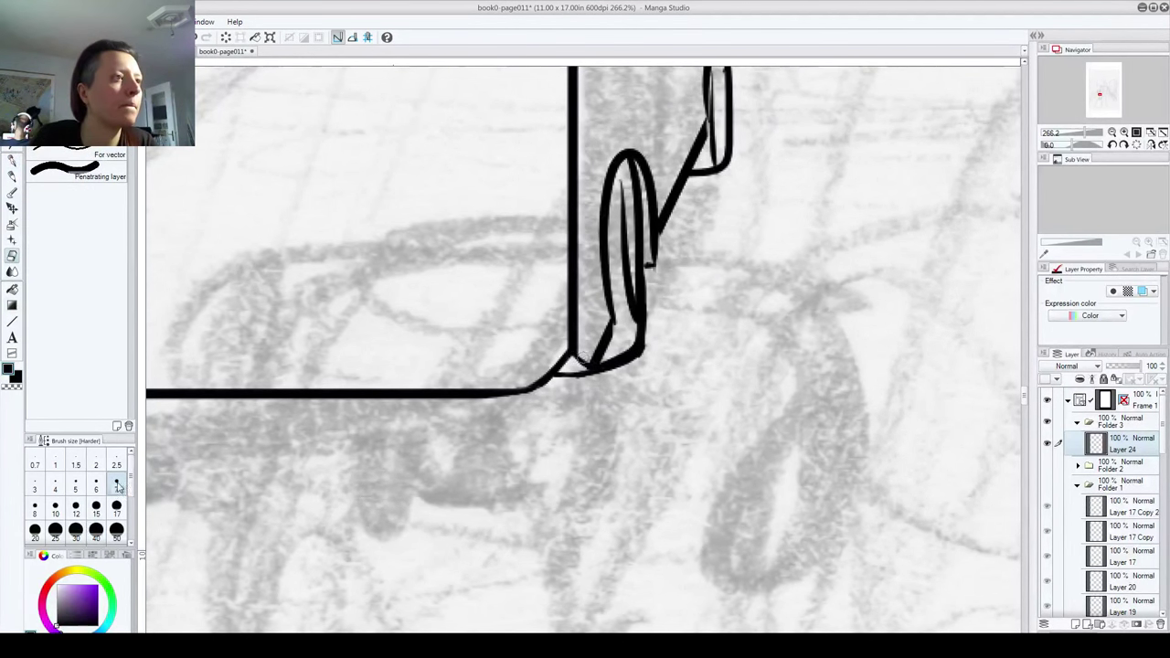
pyautogui.moveTo(556, 374); pyautogui.dragTo(611, 377)
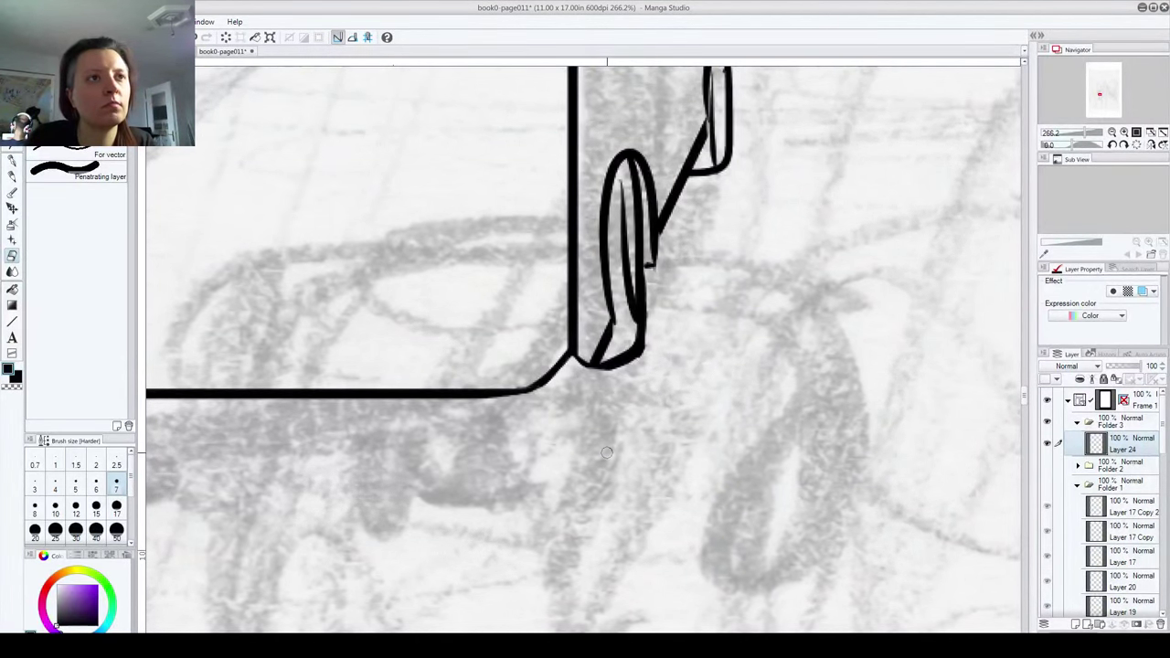
pyautogui.moveTo(538, 394)
pyautogui.mouseDown()
pyautogui.moveTo(523, 390)
pyautogui.moveTo(539, 390)
pyautogui.mouseUp()
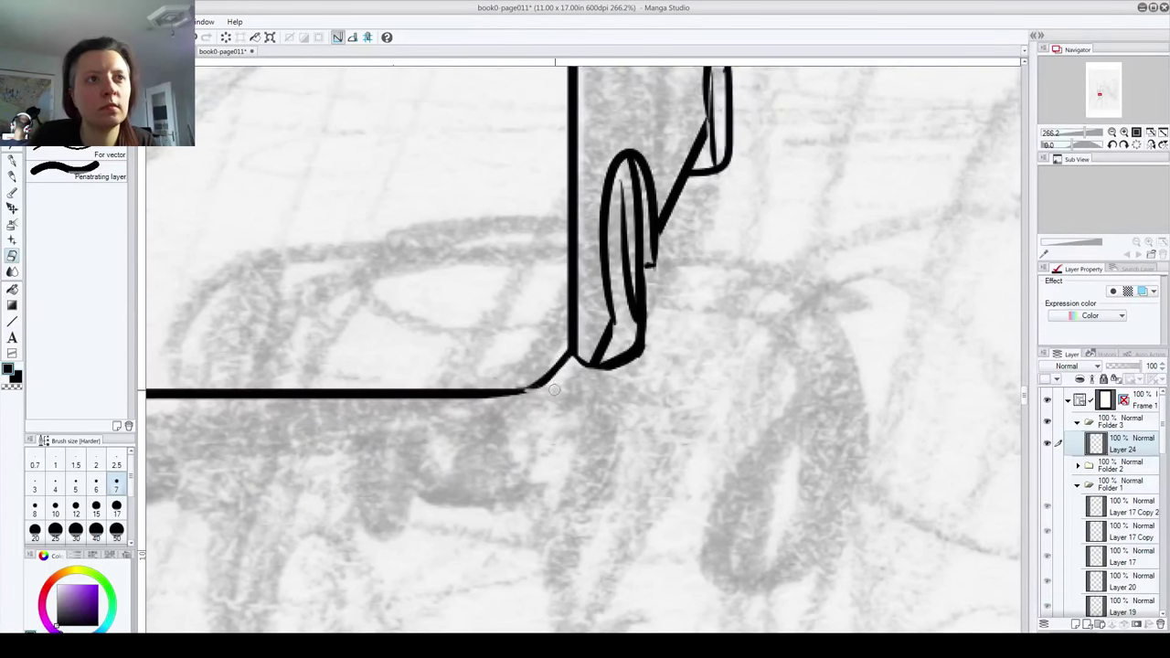
pyautogui.hotkey('ctrl', 'x')
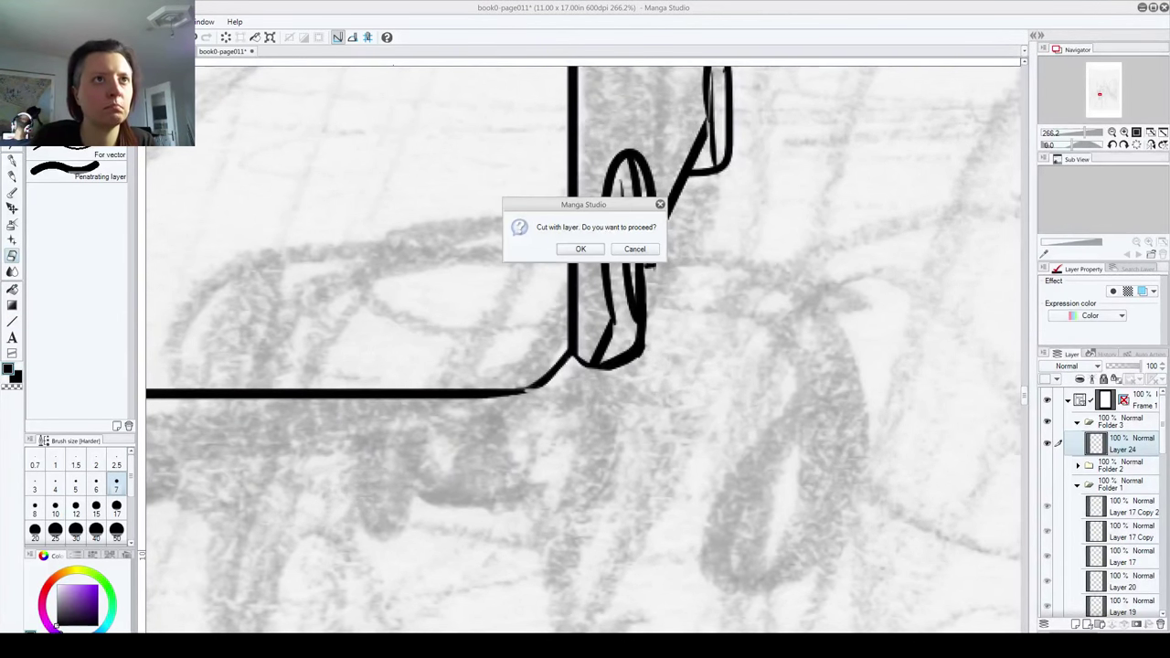
pyautogui.click(636, 250)
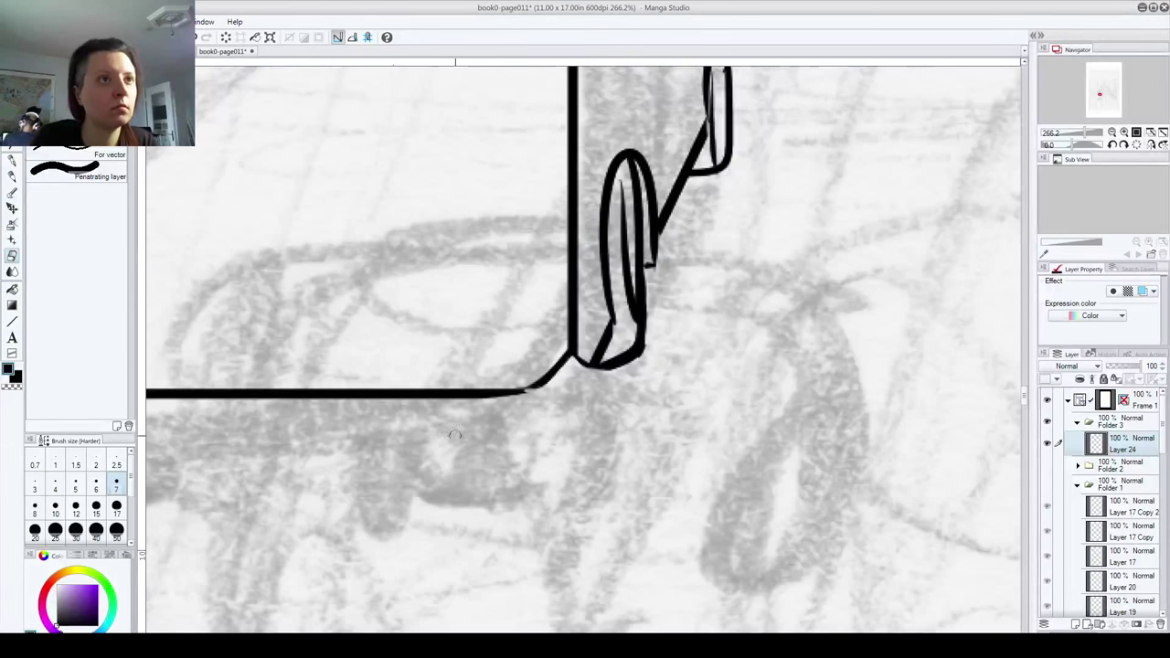
pyautogui.moveTo(523, 392)
pyautogui.mouseDown()
pyautogui.moveTo(539, 388)
pyautogui.moveTo(522, 390)
pyautogui.mouseUp()
pyautogui.hotkey('ctrl', 'z')
# Step: Ink a curve from the bus front's lower edge to the front wheel's base and touch up the wheel's inner edge
pyautogui.press('p')
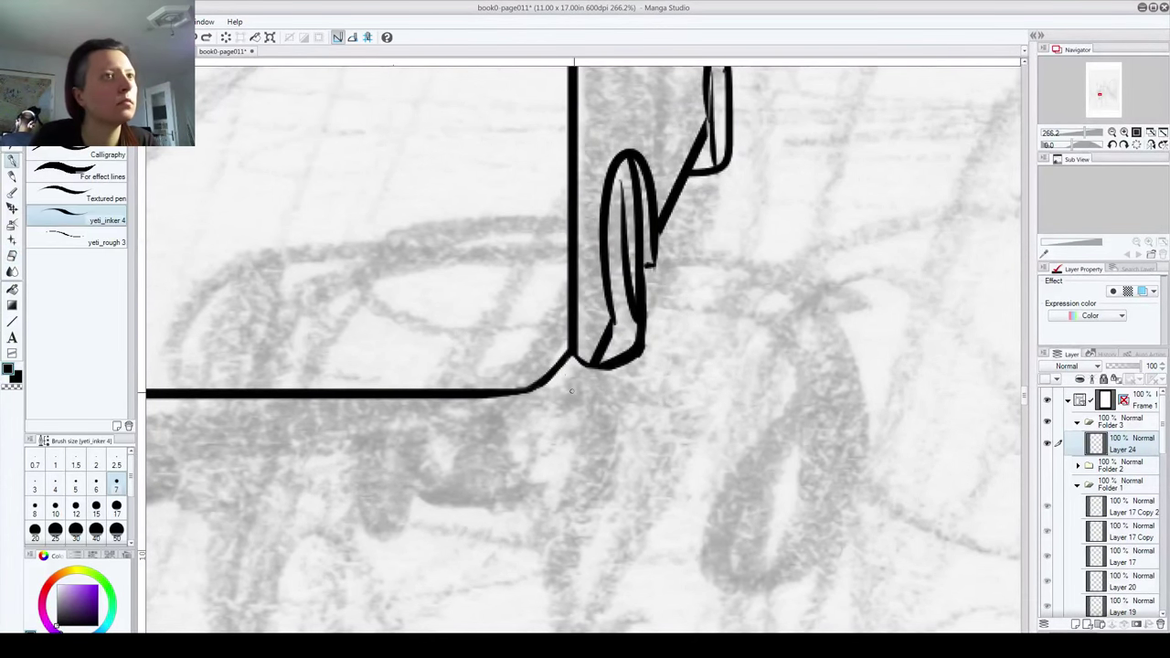
pyautogui.moveTo(523, 395); pyautogui.dragTo(590, 373)
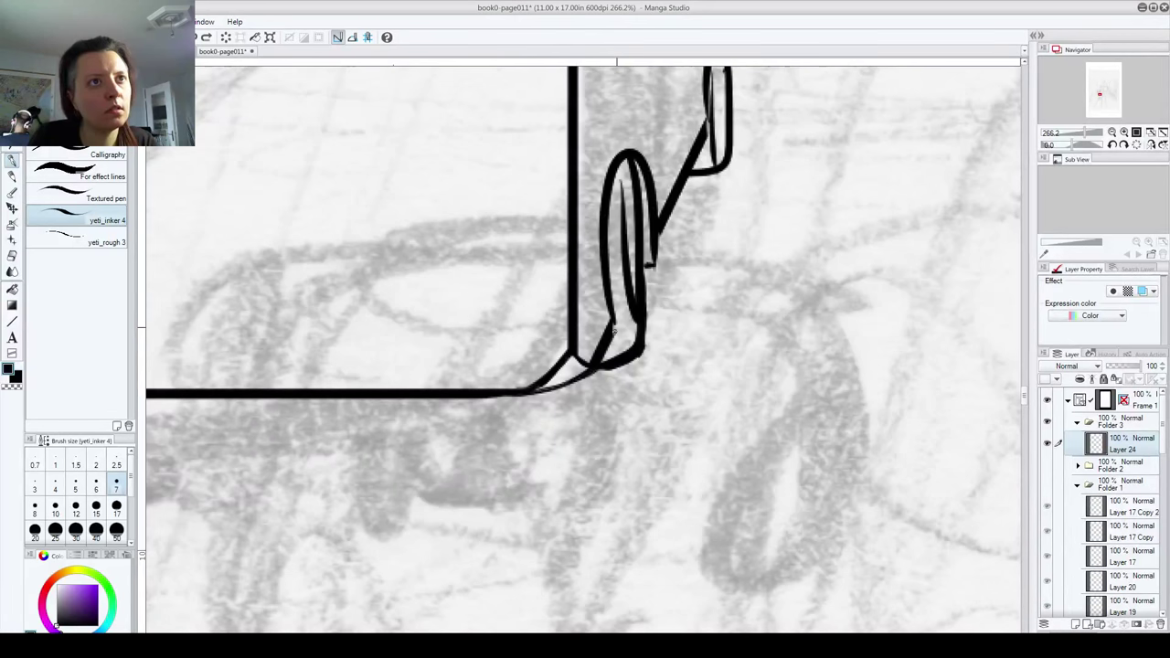
pyautogui.moveTo(614, 331); pyautogui.dragTo(606, 348)
# Step: Thicken and smooth the curve where the bus's rear vertical edge bends toward the rear wheel
pyautogui.moveTo(603, 222)
pyautogui.mouseDown()
pyautogui.moveTo(546, 487)
pyautogui.moveTo(519, 551)
pyautogui.mouseUp()
pyautogui.moveTo(486, 479)
pyautogui.mouseDown()
pyautogui.moveTo(494, 184)
pyautogui.moveTo(399, 544)
pyautogui.mouseUp()
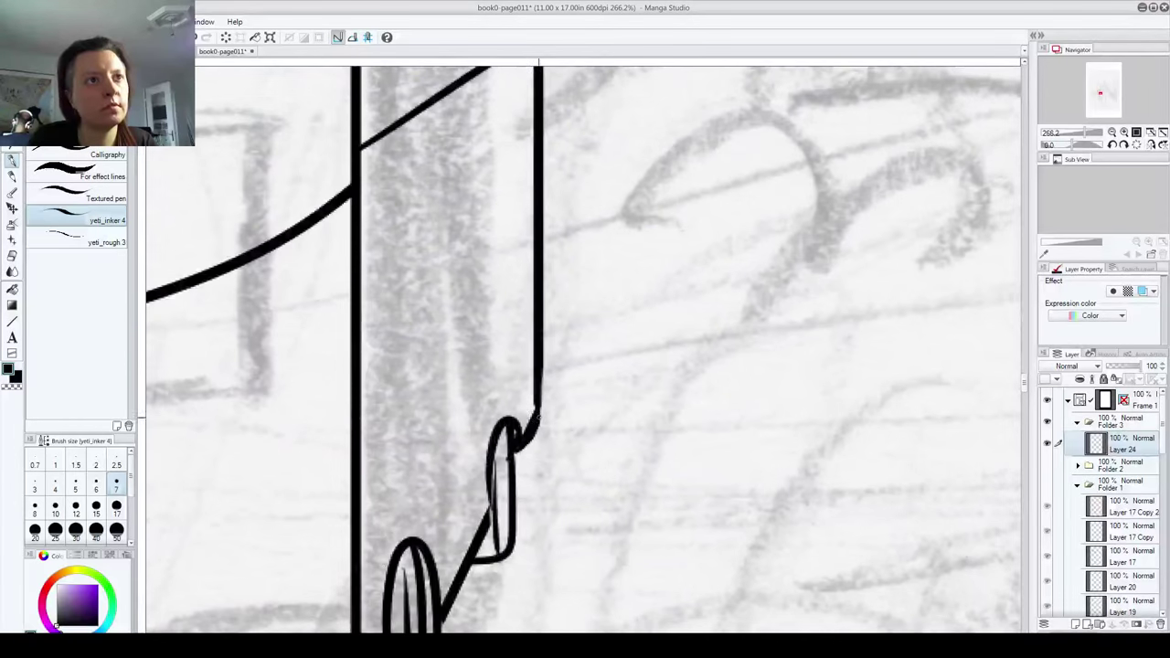
pyautogui.moveTo(537, 402); pyautogui.dragTo(531, 414)
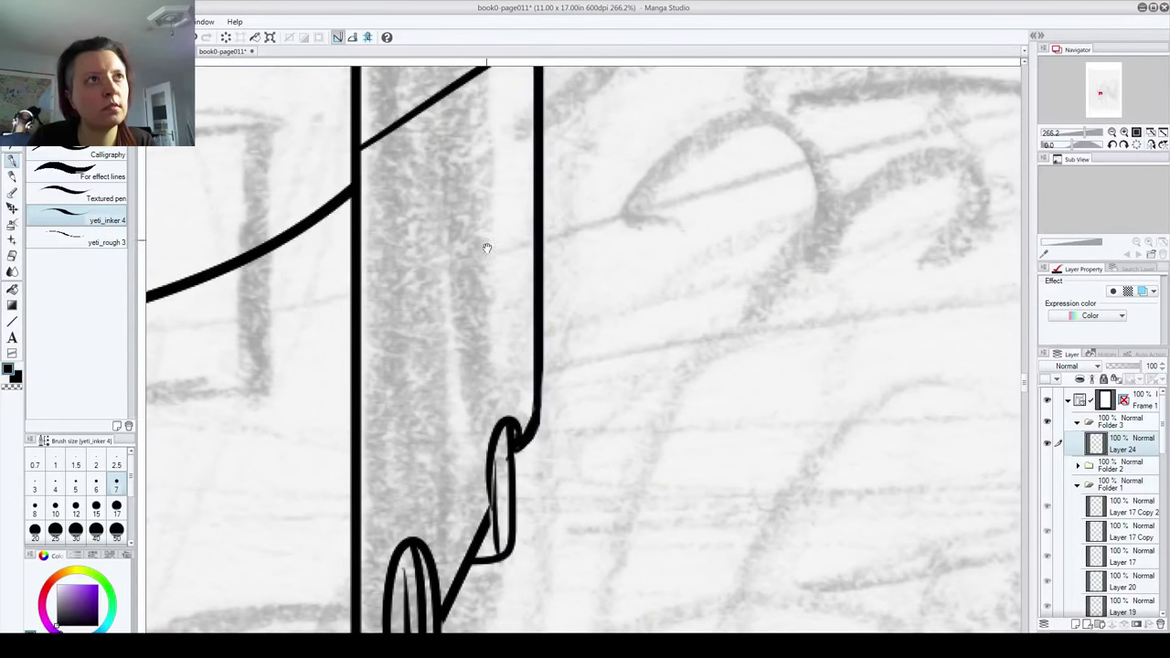
# Step: Erase the end of the side stripe that pokes past the bus's rear vertical edge
pyautogui.moveTo(488, 248); pyautogui.dragTo(487, 595)
pyautogui.moveTo(487, 295)
pyautogui.mouseDown()
pyautogui.moveTo(486, 474)
pyautogui.moveTo(490, 225)
pyautogui.mouseUp()
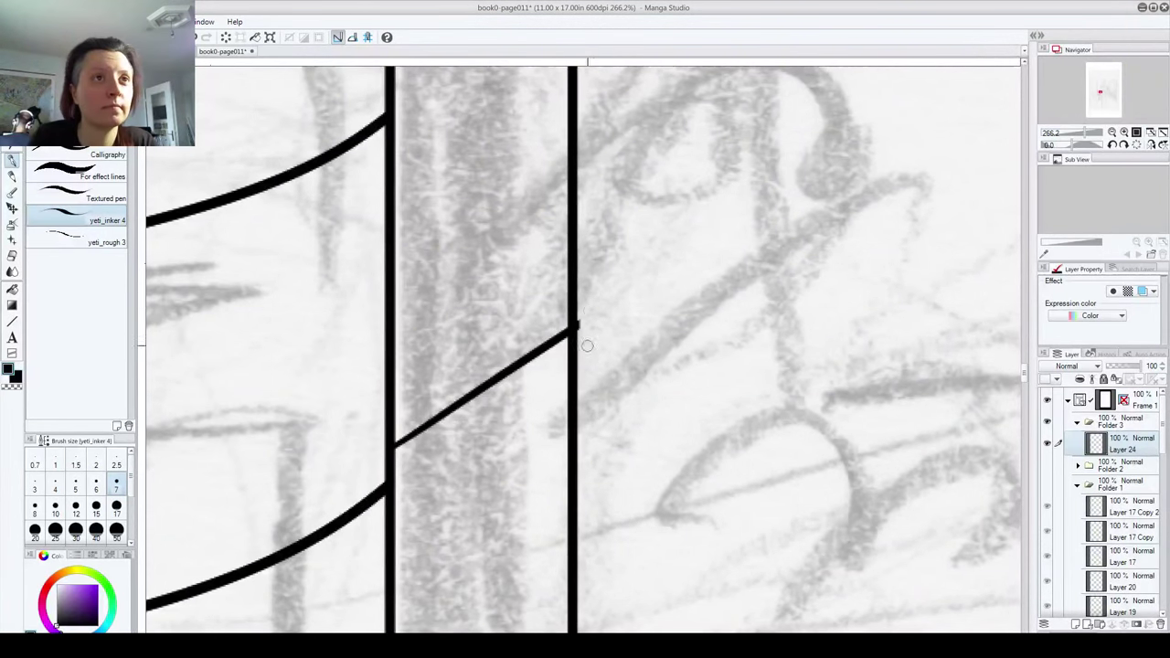
pyautogui.moveTo(583, 341); pyautogui.dragTo(585, 292)
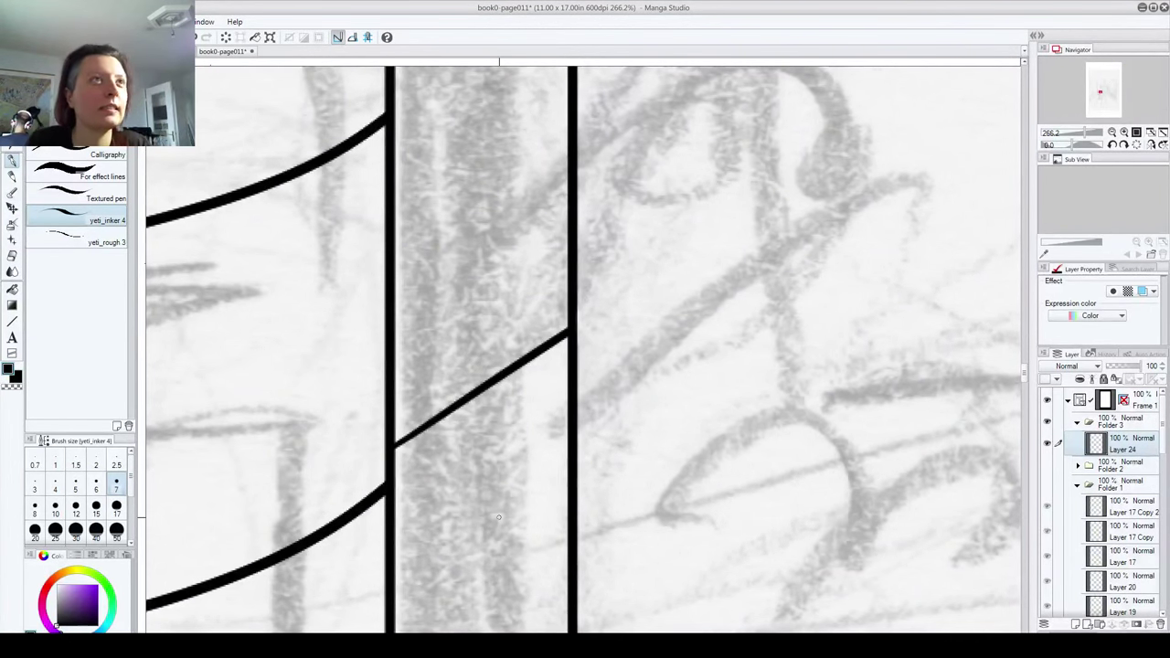
# Step: Thicken the inked curve at the rounded lower-left corner of the bus's front
pyautogui.moveTo(499, 517); pyautogui.dragTo(960, 110)
pyautogui.moveTo(228, 549); pyautogui.dragTo(591, 134)
pyautogui.moveTo(622, 453); pyautogui.dragTo(596, 434)
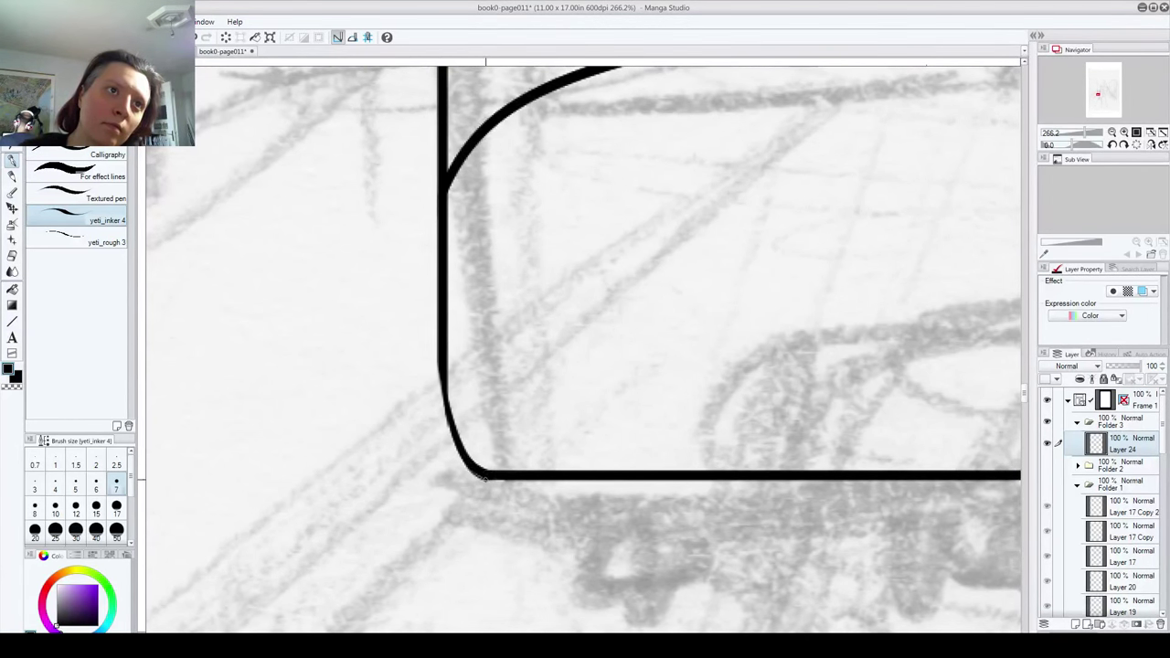
pyautogui.moveTo(443, 398); pyautogui.dragTo(462, 453)
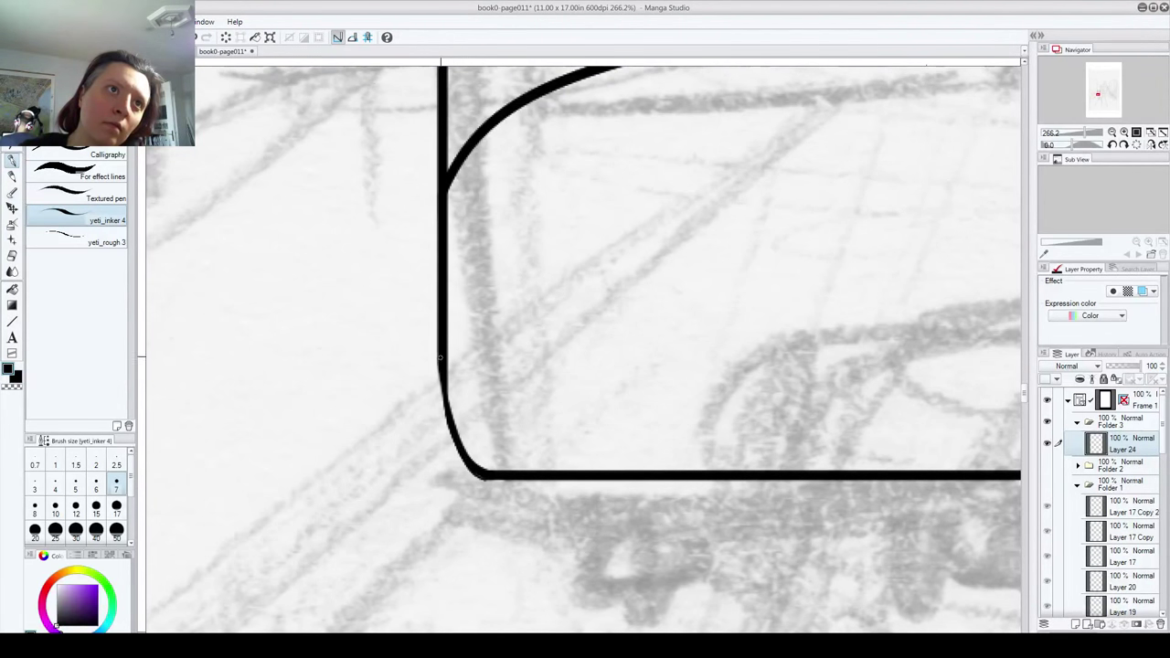
# Step: Undo the last stroke on the bus and set the drawing colour back to black
pyautogui.rightClick(506, 493)
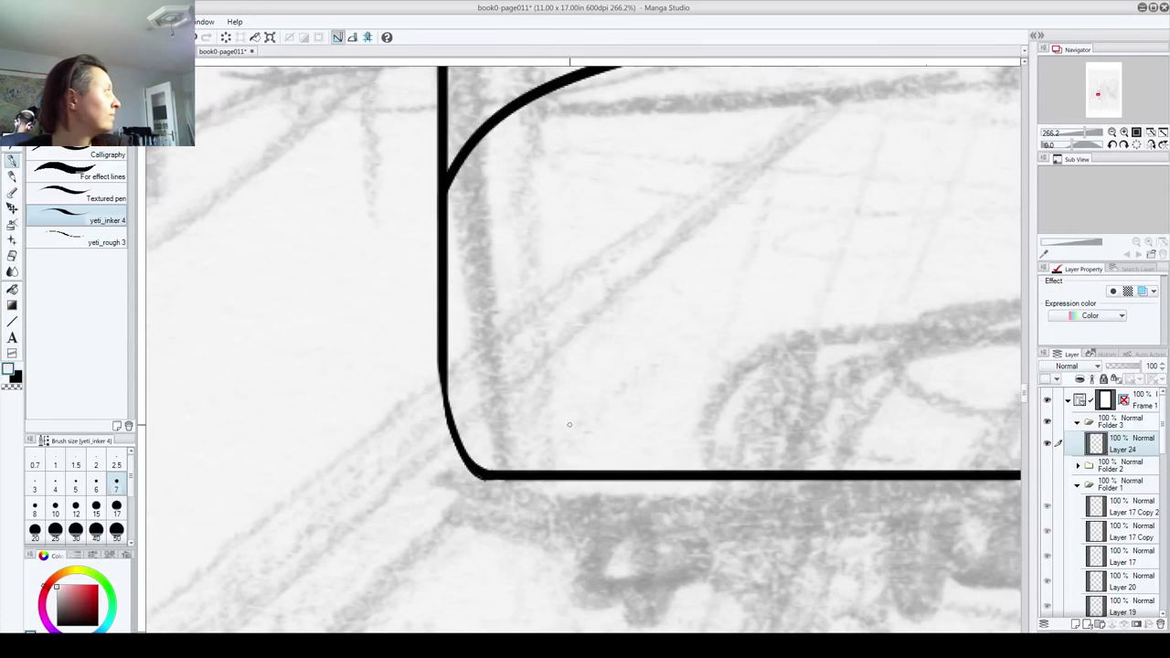
pyautogui.scroll(-8, 947, 412)
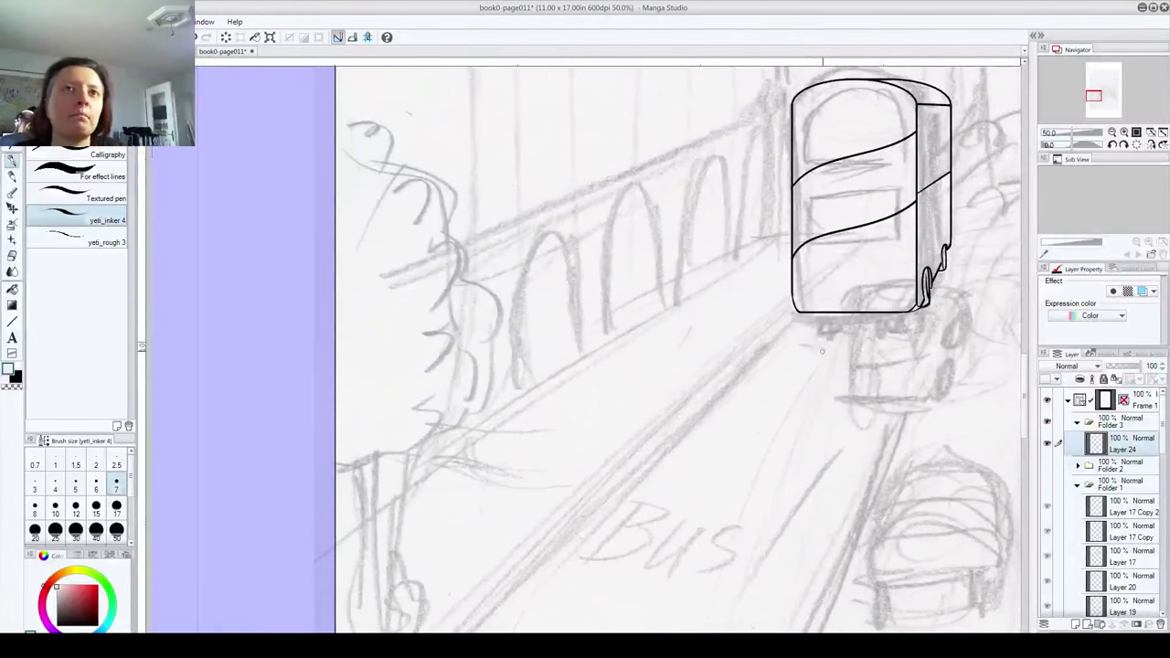
pyautogui.hotkey('ctrl', 'z')
pyautogui.moveTo(867, 343)
pyautogui.mouseDown()
pyautogui.moveTo(838, 389)
pyautogui.moveTo(706, 479)
pyautogui.mouseUp()
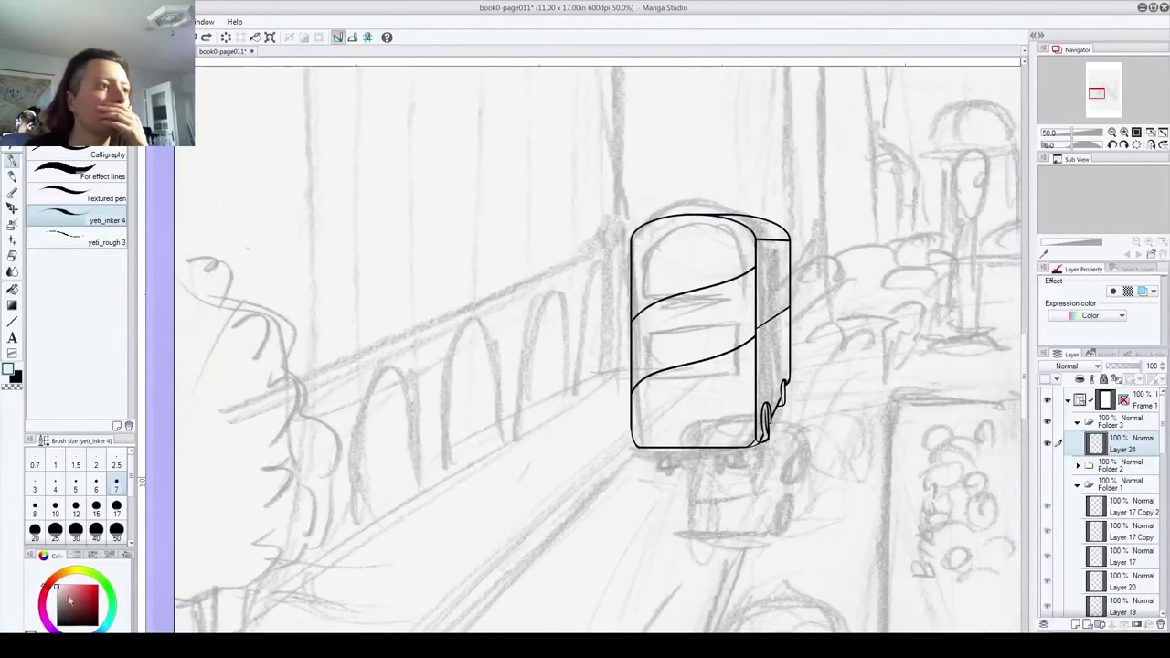
pyautogui.click(60, 625)
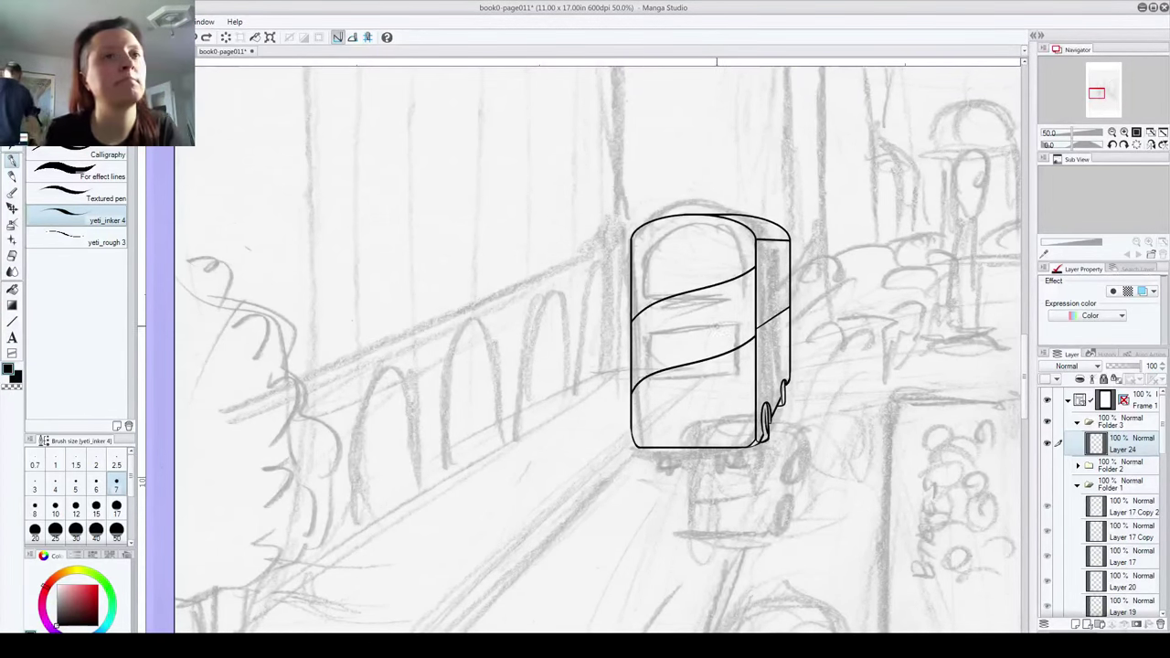
# Step: Collapse Folder 3 and add a new layer folder above it with an empty layer inside, ready for straight lines
pyautogui.moveTo(652, 478)
pyautogui.mouseDown()
pyautogui.moveTo(418, 471)
pyautogui.moveTo(606, 426)
pyautogui.moveTo(439, 449)
pyautogui.moveTo(386, 439)
pyautogui.moveTo(303, 579)
pyautogui.moveTo(200, 575)
pyautogui.mouseUp()
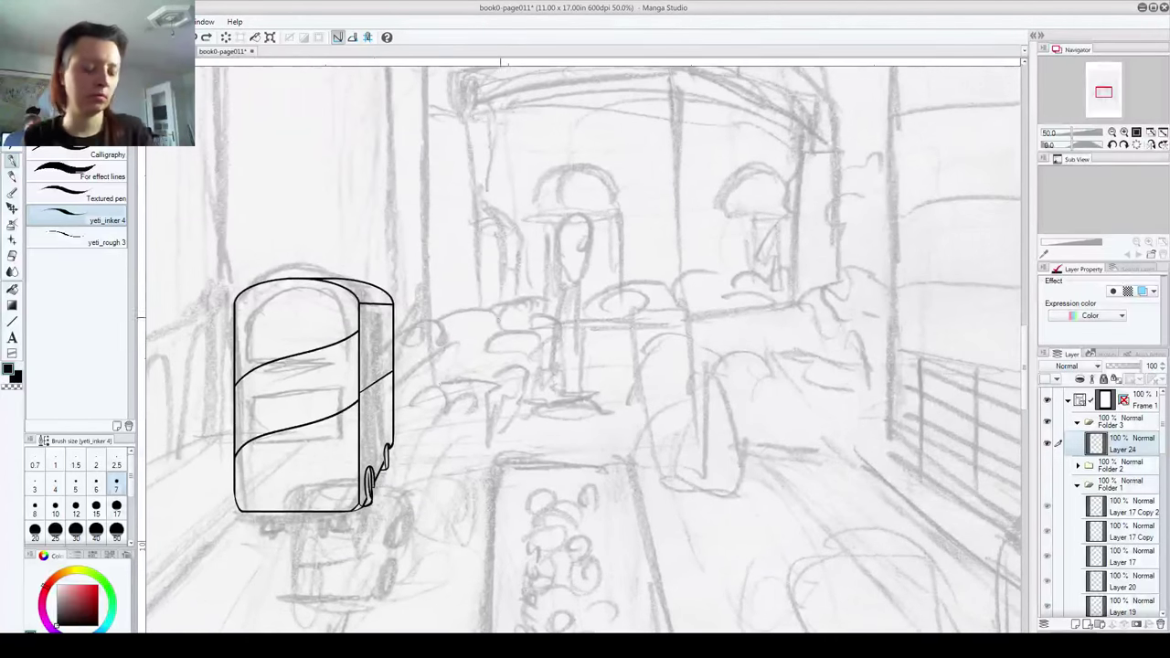
pyautogui.moveTo(449, 327); pyautogui.dragTo(430, 333)
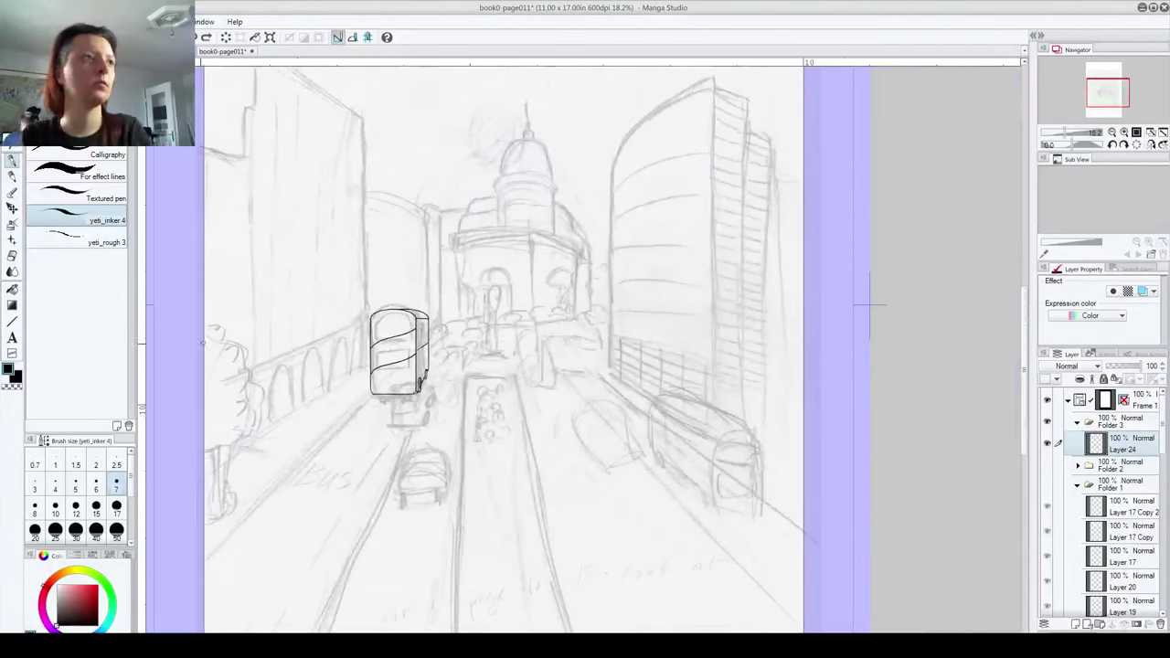
pyautogui.click(13, 322)
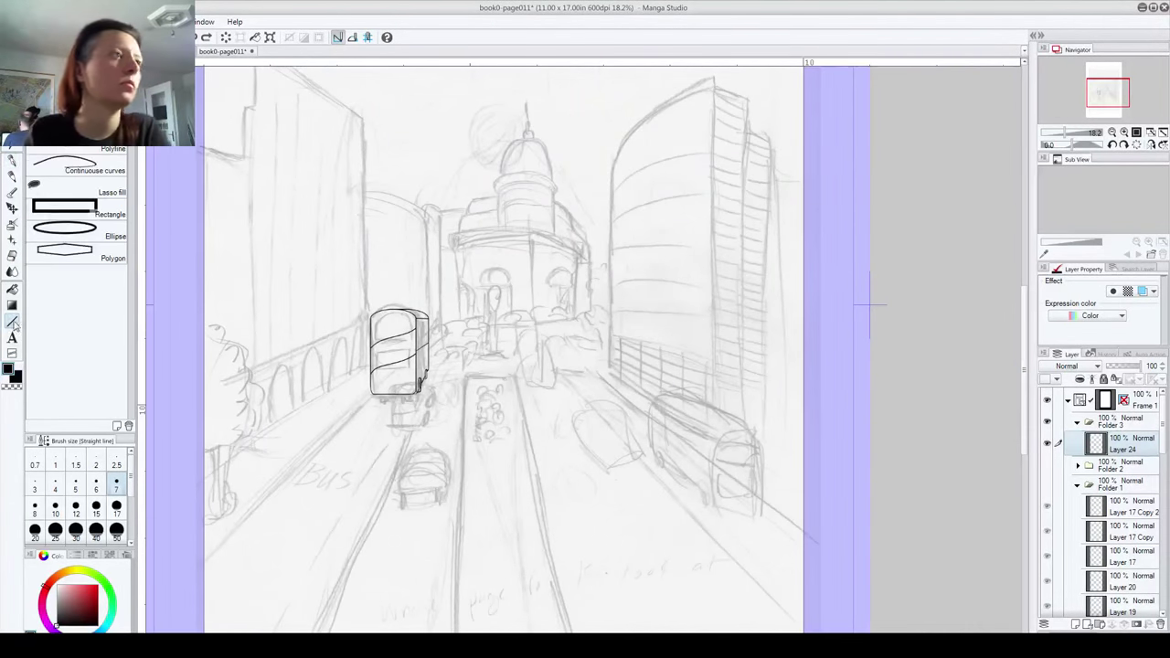
pyautogui.click(1077, 422)
pyautogui.click(1099, 625)
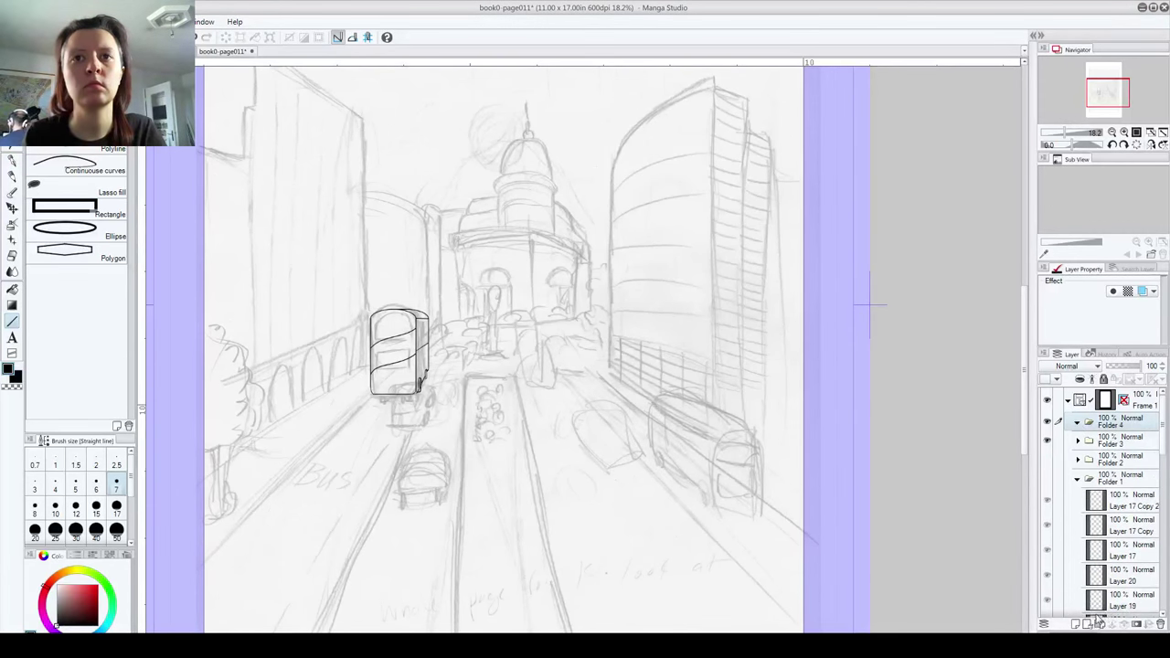
pyautogui.click(1076, 624)
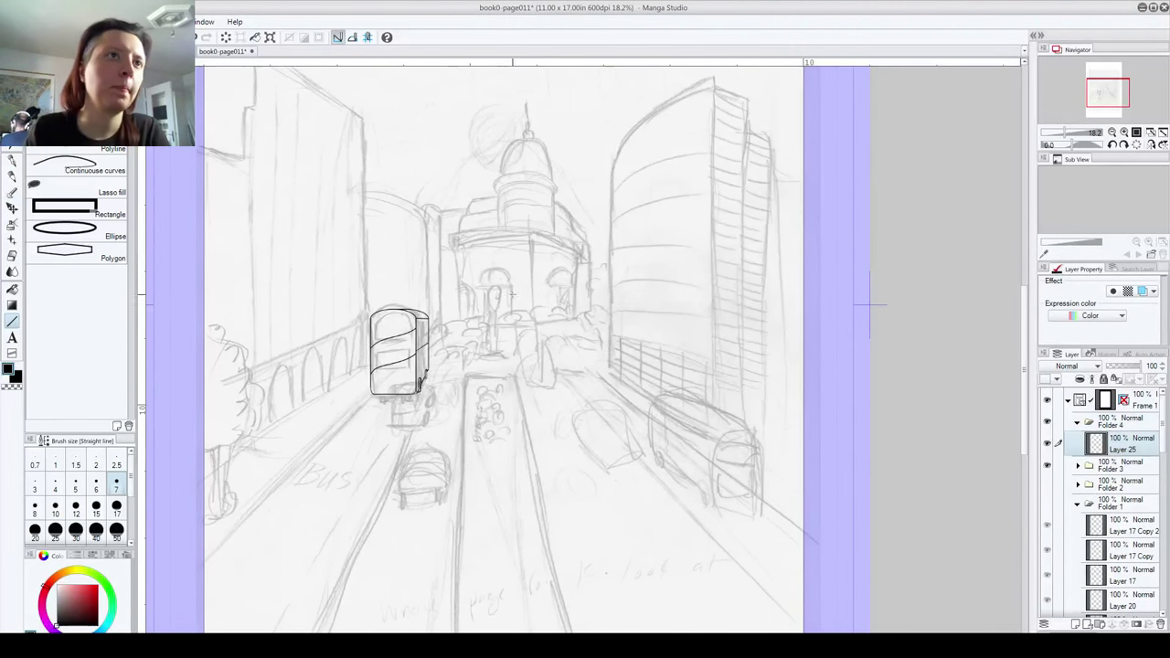
# Step: Draw a straight vertical lamp post line above the central planter, duplicate it slightly to the right and merge both layers
pyautogui.moveTo(491, 293); pyautogui.dragTo(491, 391)
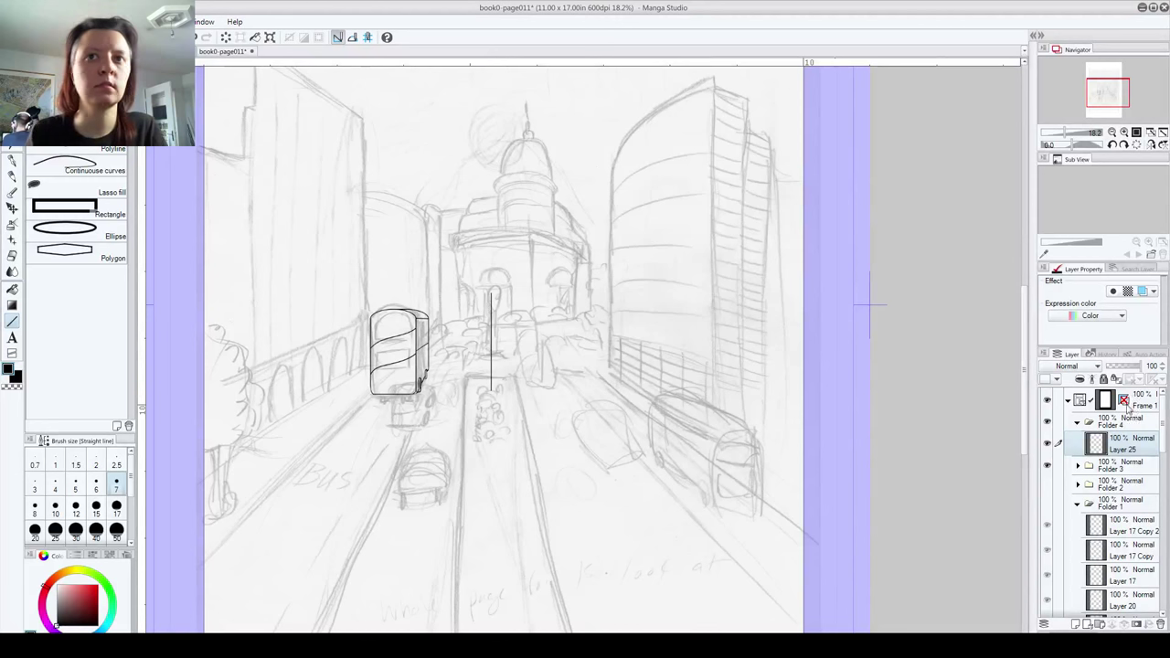
pyautogui.moveTo(1128, 449); pyautogui.dragTo(1075, 625)
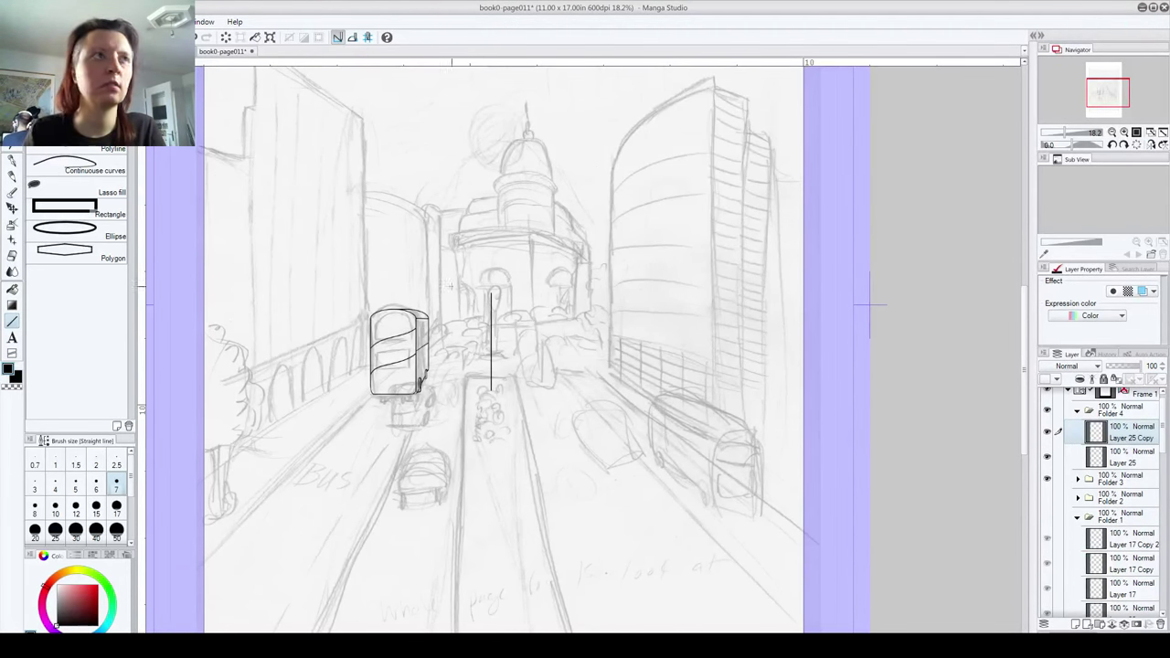
pyautogui.click(12, 97)
pyautogui.moveTo(490, 379); pyautogui.dragTo(495, 378)
pyautogui.press('Left')
pyautogui.press('Left')
pyautogui.press('Left')
pyautogui.press('Right')
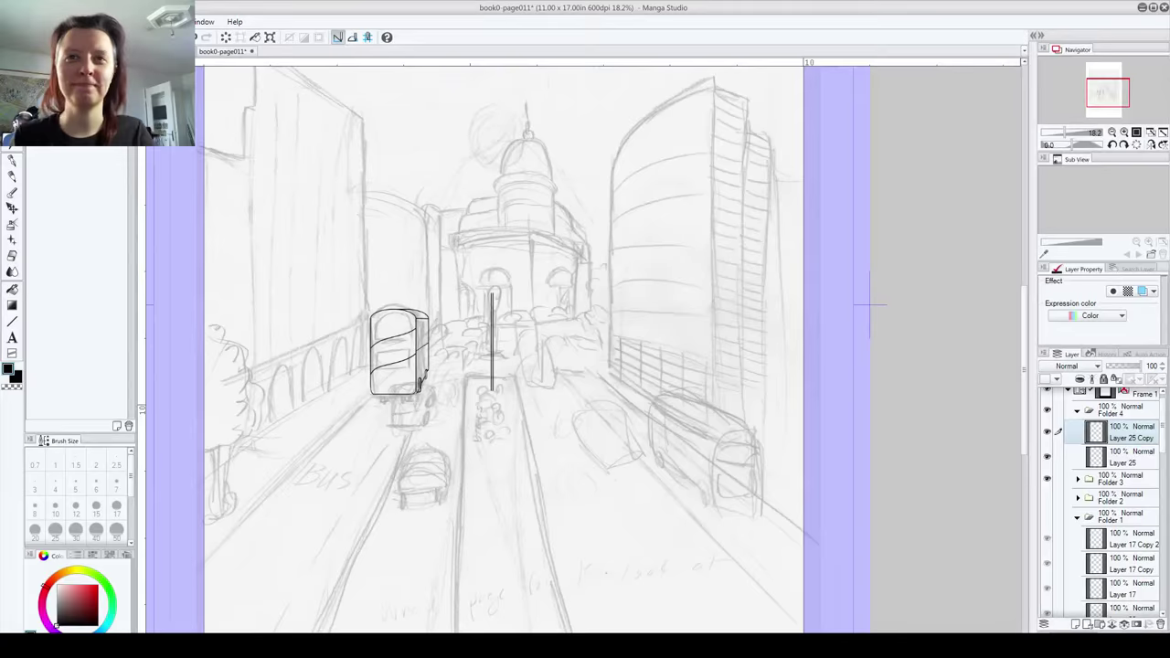
pyautogui.hotkey('ctrl', 'z')
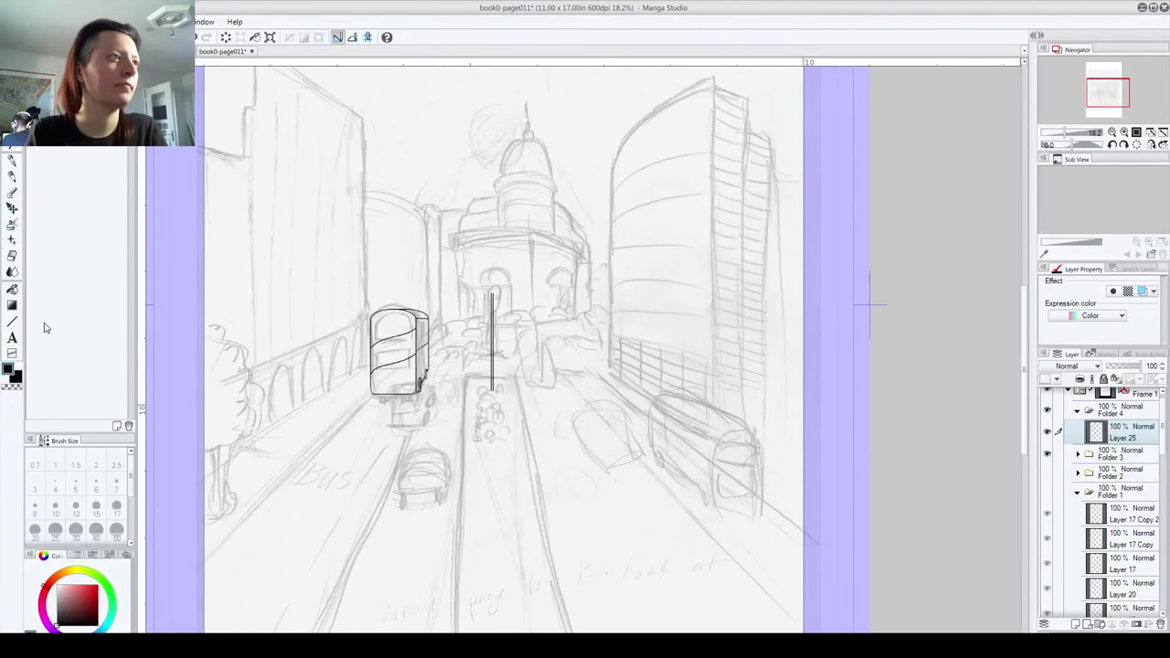
pyautogui.click(12, 321)
pyautogui.click(77, 231)
pyautogui.moveTo(470, 283)
pyautogui.mouseDown()
pyautogui.moveTo(523, 294)
pyautogui.moveTo(487, 291)
pyautogui.moveTo(499, 291)
pyautogui.mouseUp()
pyautogui.press('k')
pyautogui.hotkey('ctrl', 'z')
pyautogui.hotkey('ctrl', 'z')
# Step: Draw a wide flat ellipse on a new layer and centre it on the top of the lamp post
pyautogui.click(1076, 624)
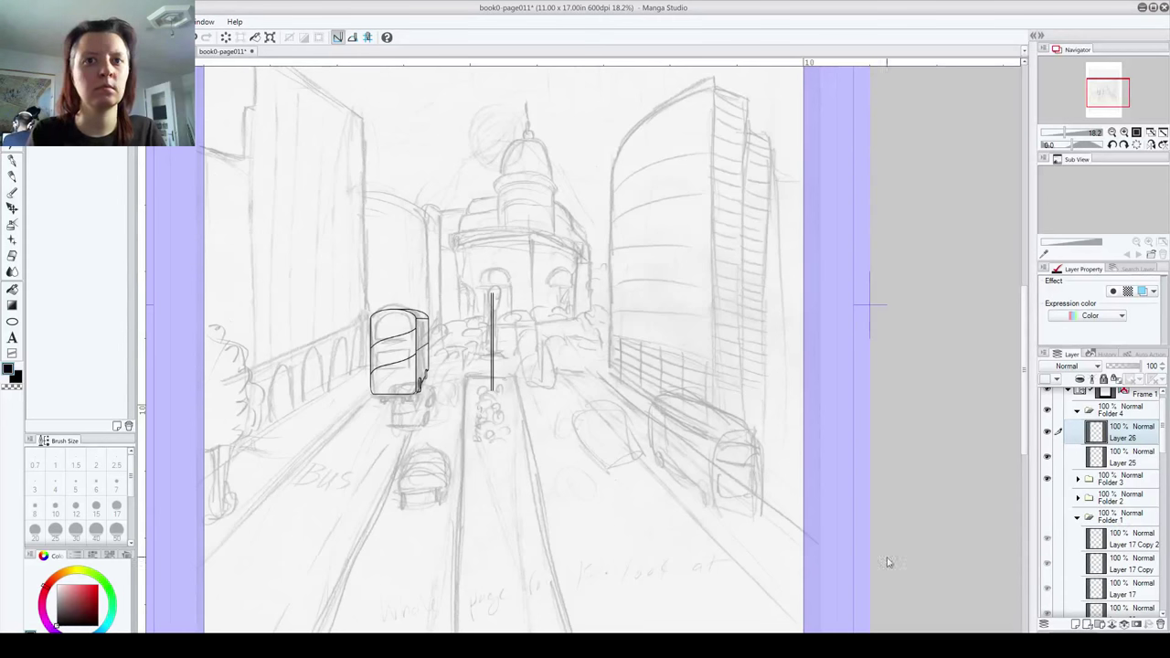
pyautogui.click(11, 321)
pyautogui.moveTo(479, 287); pyautogui.dragTo(513, 295)
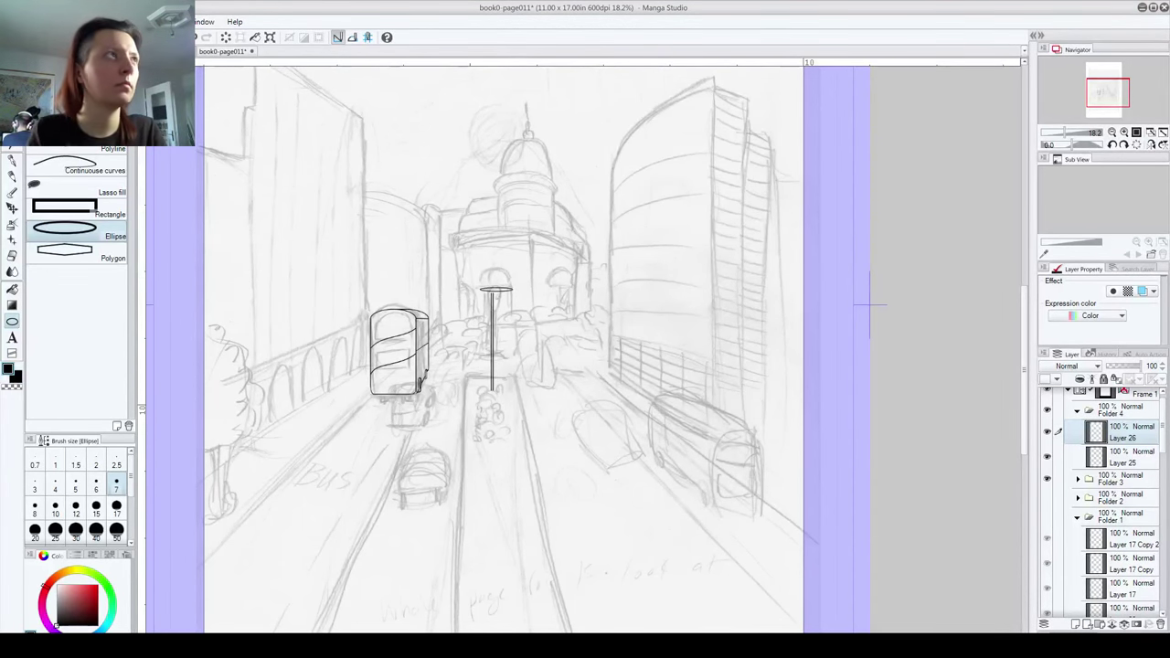
pyautogui.press('k')
pyautogui.moveTo(505, 292); pyautogui.dragTo(501, 293)
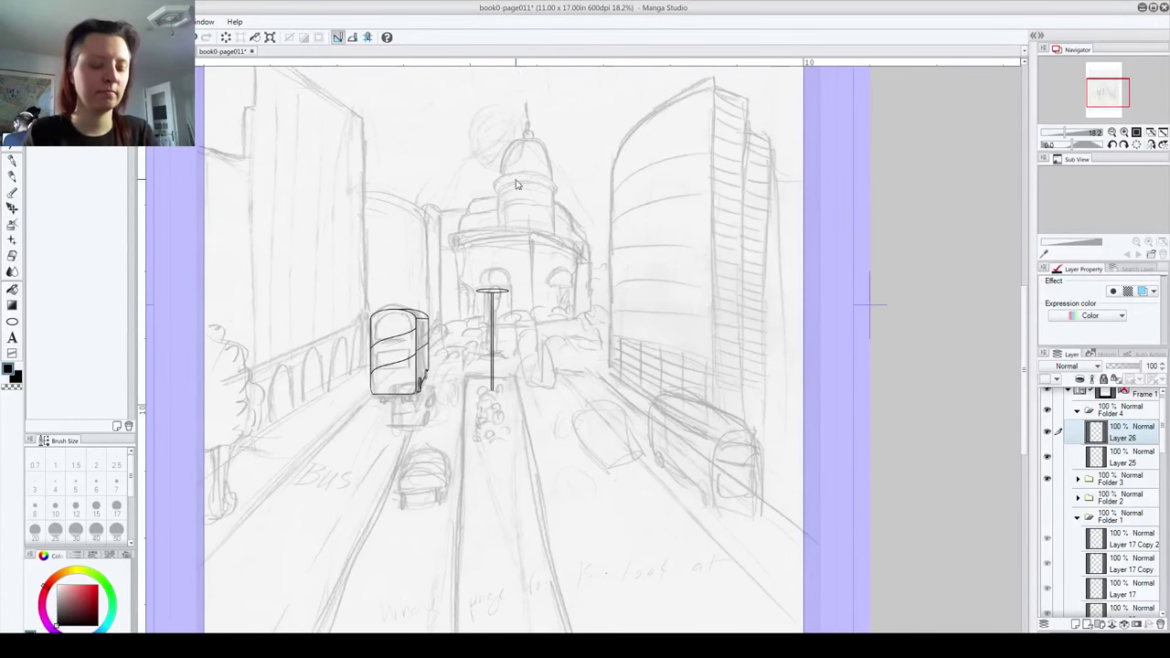
# Step: Draw a smaller flat ellipse on another new layer, centred just above the lamp post's first ellipse
pyautogui.scroll(4, 556, 305)
pyautogui.click(12, 321)
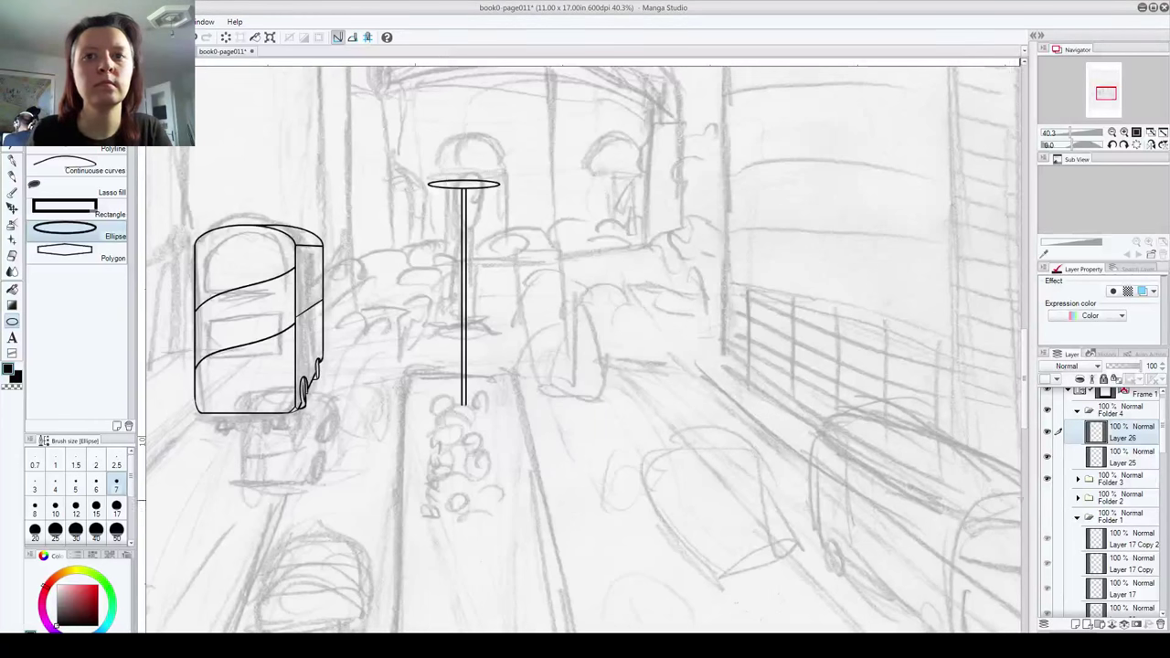
pyautogui.click(1075, 624)
pyautogui.moveTo(438, 170); pyautogui.dragTo(468, 175)
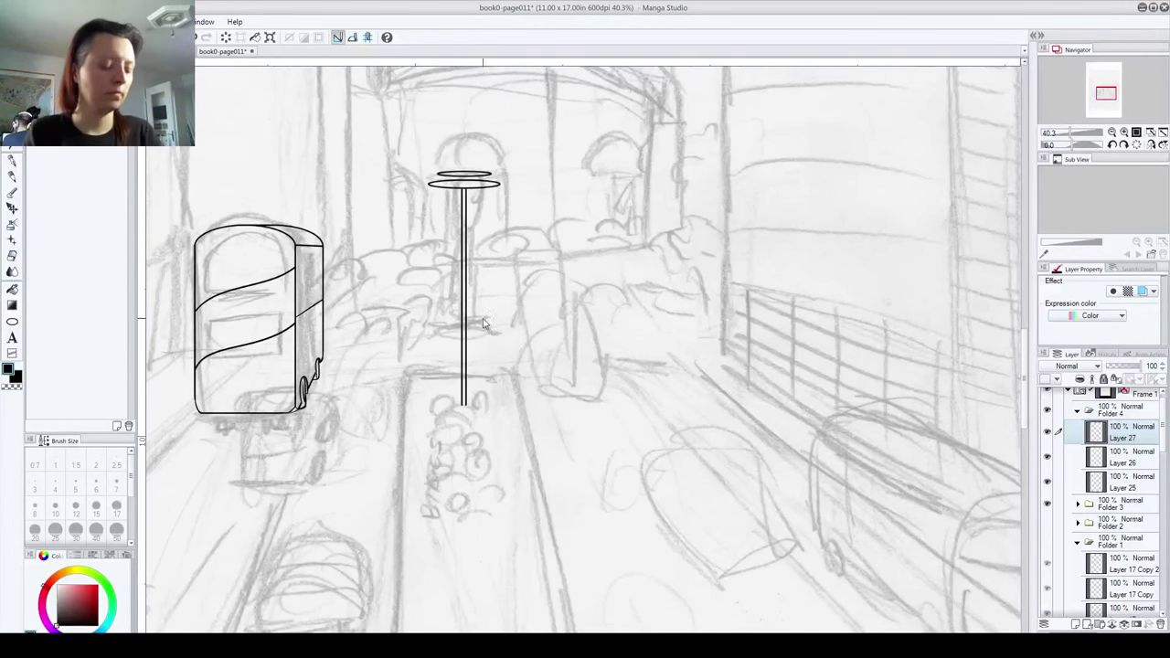
pyautogui.scroll(2, 507, 270)
pyautogui.moveTo(428, 173); pyautogui.dragTo(468, 338)
# Step: Connect the two lamp ellipses with short slanted straight lines at both ends to form the lamp head's sides
pyautogui.click(12, 320)
pyautogui.click(77, 99)
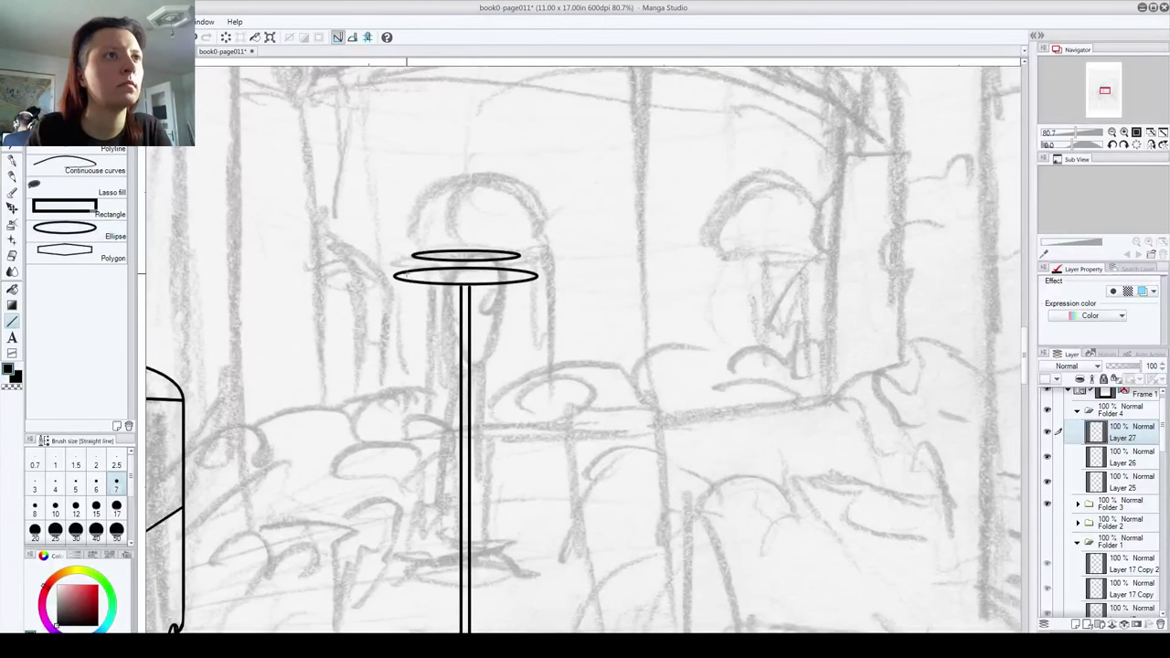
pyautogui.moveTo(427, 264); pyautogui.dragTo(432, 265)
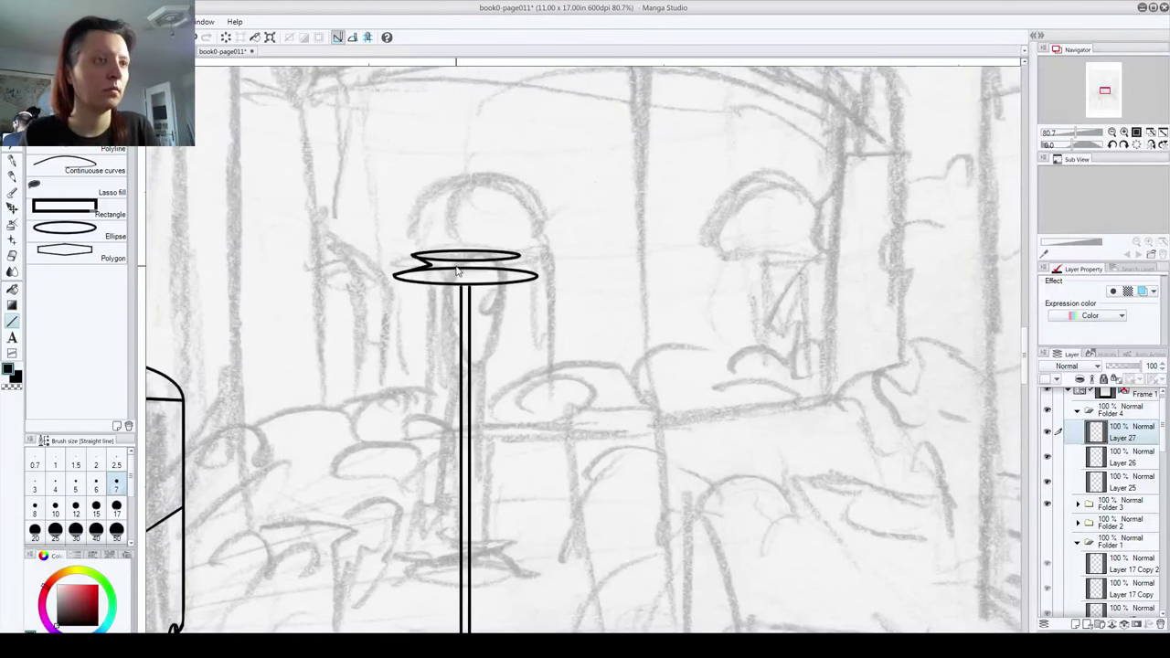
pyautogui.hotkey('ctrl', 'z')
pyautogui.moveTo(414, 255)
pyautogui.mouseDown()
pyautogui.moveTo(434, 265)
pyautogui.moveTo(414, 256)
pyautogui.mouseUp()
pyautogui.hotkey('ctrl', 'z')
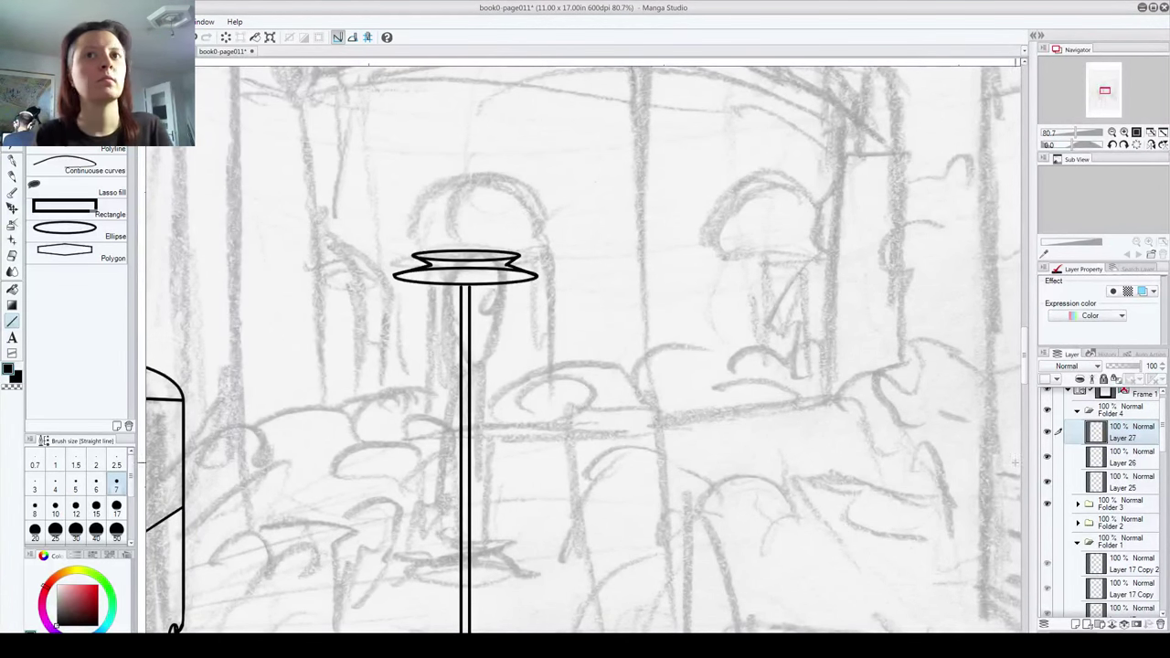
# Step: Erase the upper edge of the larger lamp ellipse between the slanted lines on its own layer
pyautogui.click(1047, 482)
pyautogui.click(1047, 482)
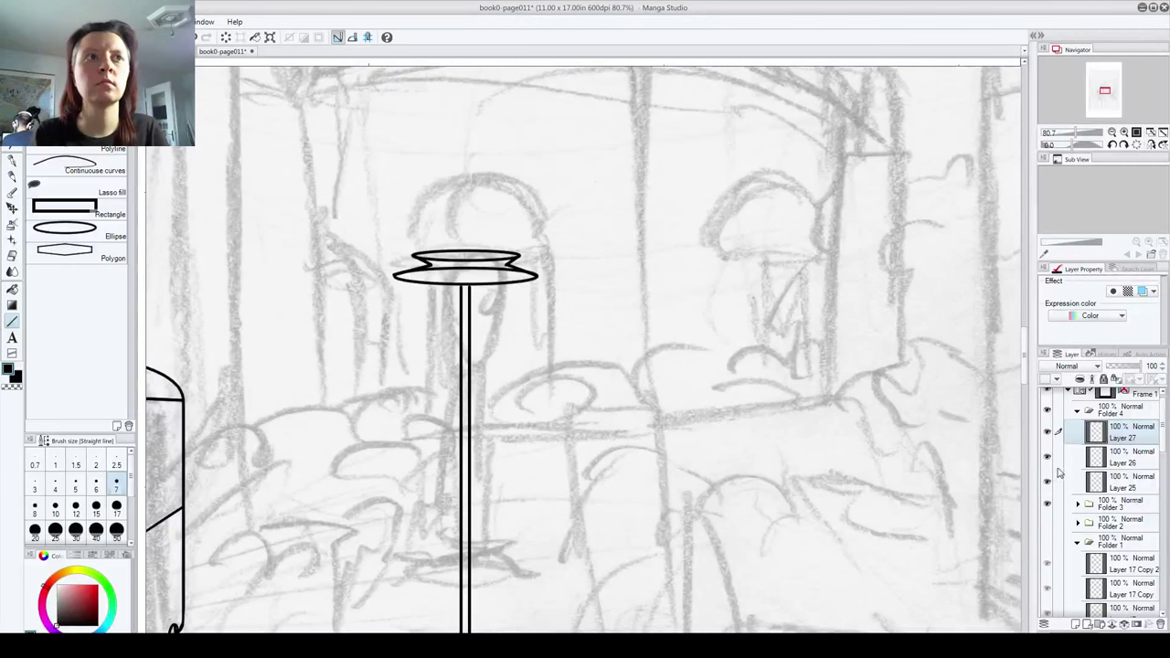
pyautogui.click(1065, 460)
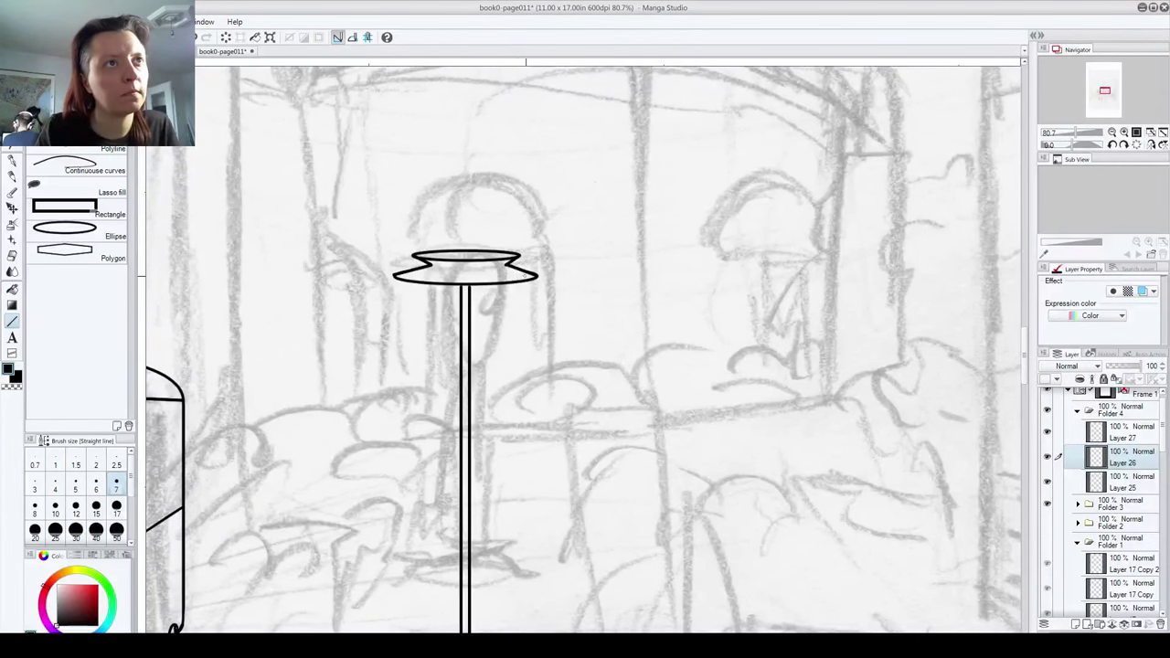
pyautogui.hotkey('ctrl', 'z')
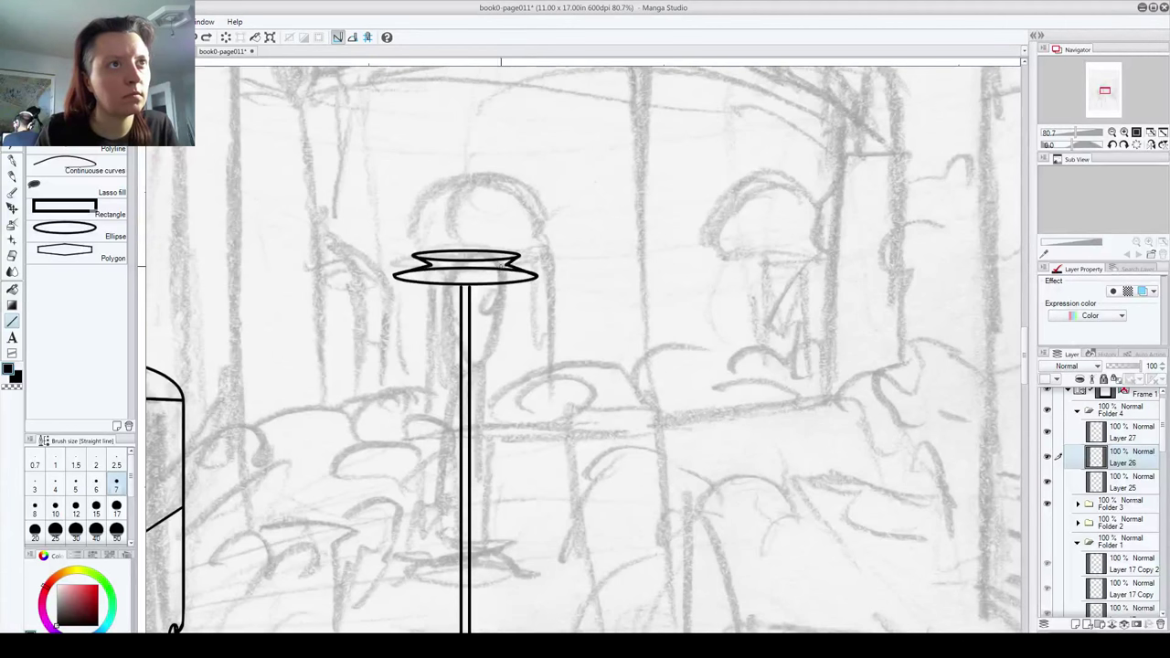
pyautogui.moveTo(486, 268); pyautogui.dragTo(438, 268)
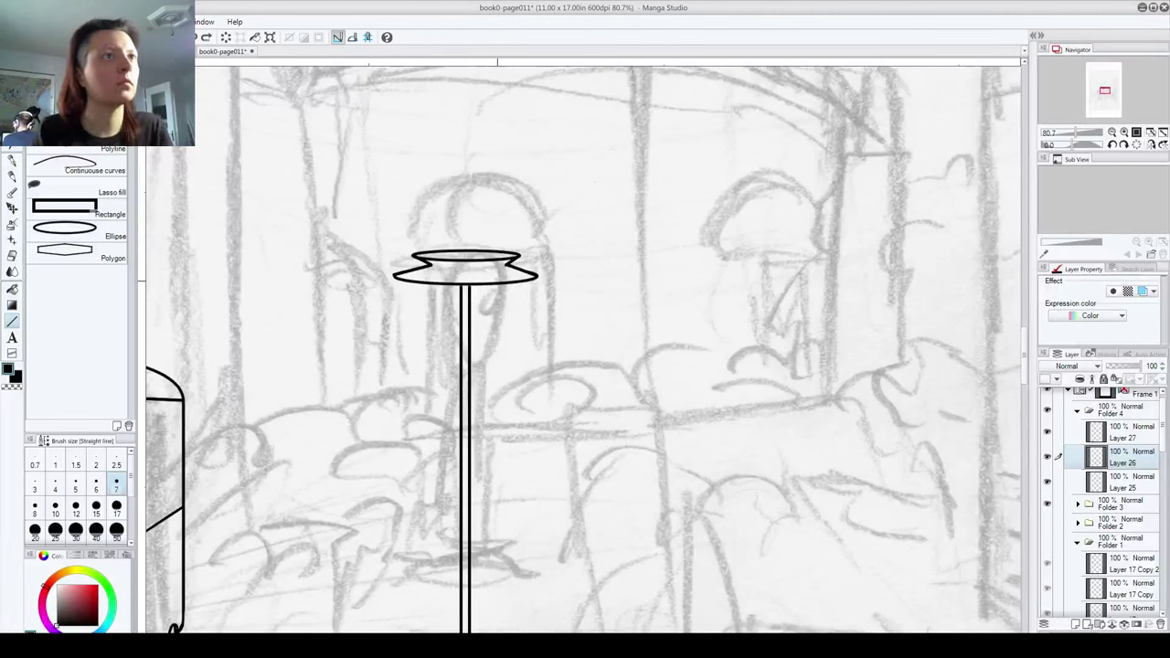
# Step: Ink a short shallow curve inside the lamp head between the slanted lines with the yeti_inker 4 pen
pyautogui.click(13, 160)
pyautogui.moveTo(435, 271)
pyautogui.mouseDown()
pyautogui.moveTo(483, 276)
pyautogui.moveTo(466, 280)
pyautogui.moveTo(496, 266)
pyautogui.moveTo(437, 266)
pyautogui.moveTo(491, 267)
pyautogui.mouseUp()
pyautogui.hotkey('ctrl', 'z')
pyautogui.hotkey('ctrl', 'z')
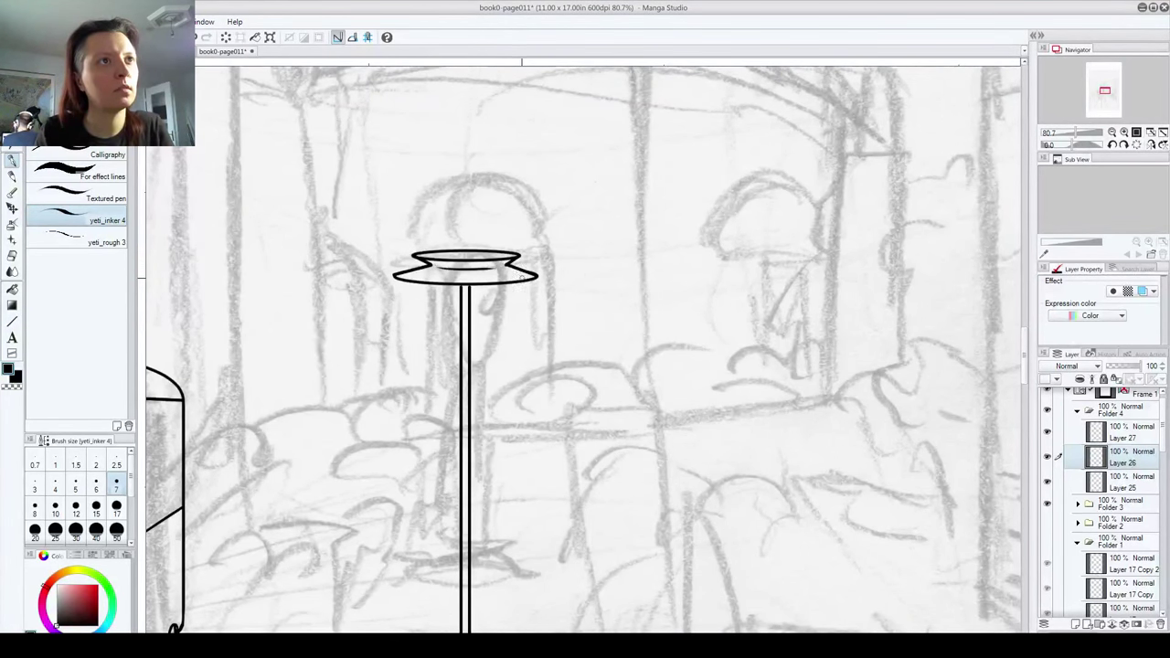
# Step: Collapse the lamp post folder and Folder 1, and show the hidden folders with the inked buildings, road and tree
pyautogui.moveTo(458, 419); pyautogui.dragTo(426, 287)
pyautogui.scroll(-10, 635, 498)
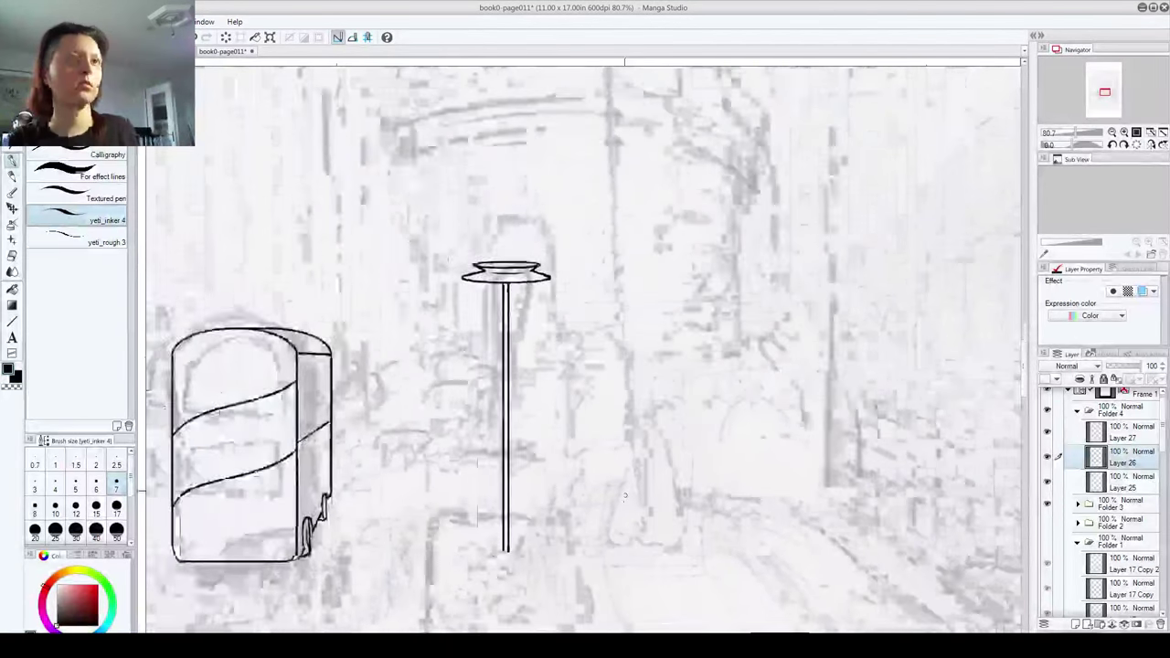
pyautogui.moveTo(673, 509); pyautogui.dragTo(552, 325)
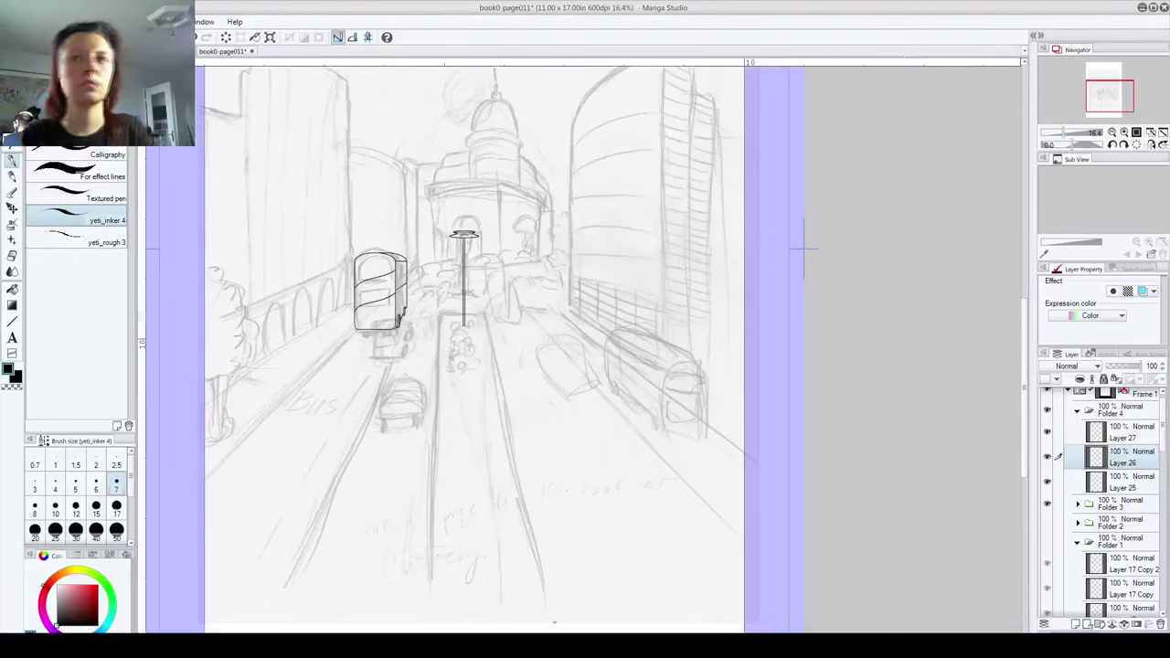
pyautogui.click(1091, 413)
pyautogui.click(1076, 476)
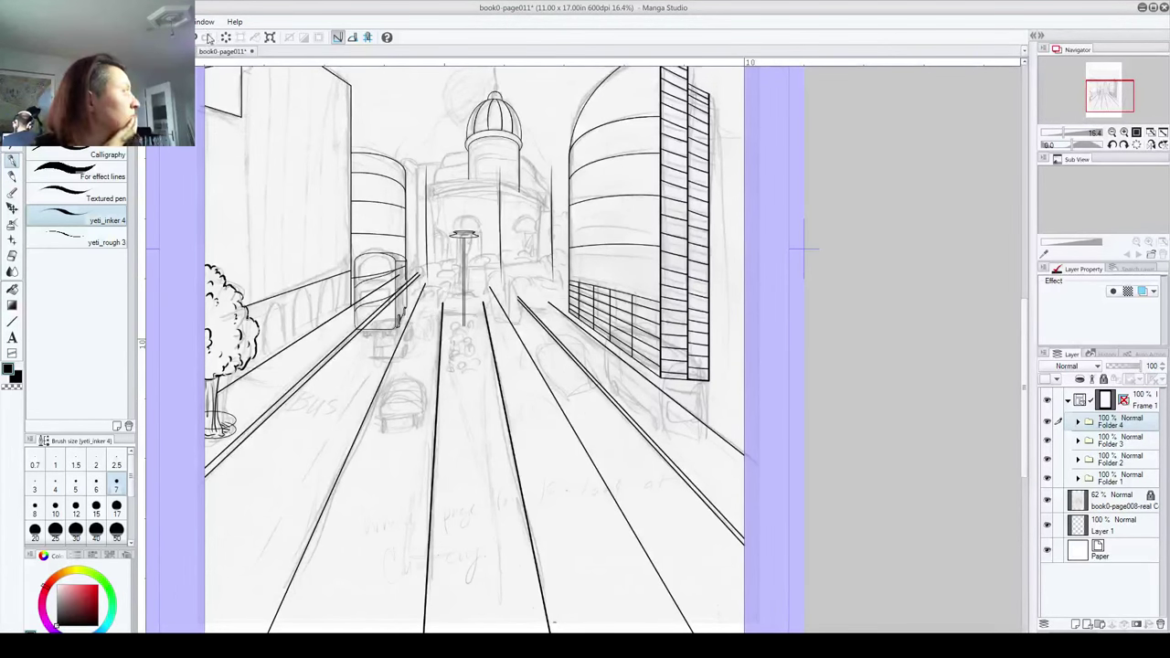
# Step: Create a new canvas from the Standard Comic Page @ 600dpi preset and handwrite "OFF" in its upper-left area
pyautogui.hotkey('alt', 'f')
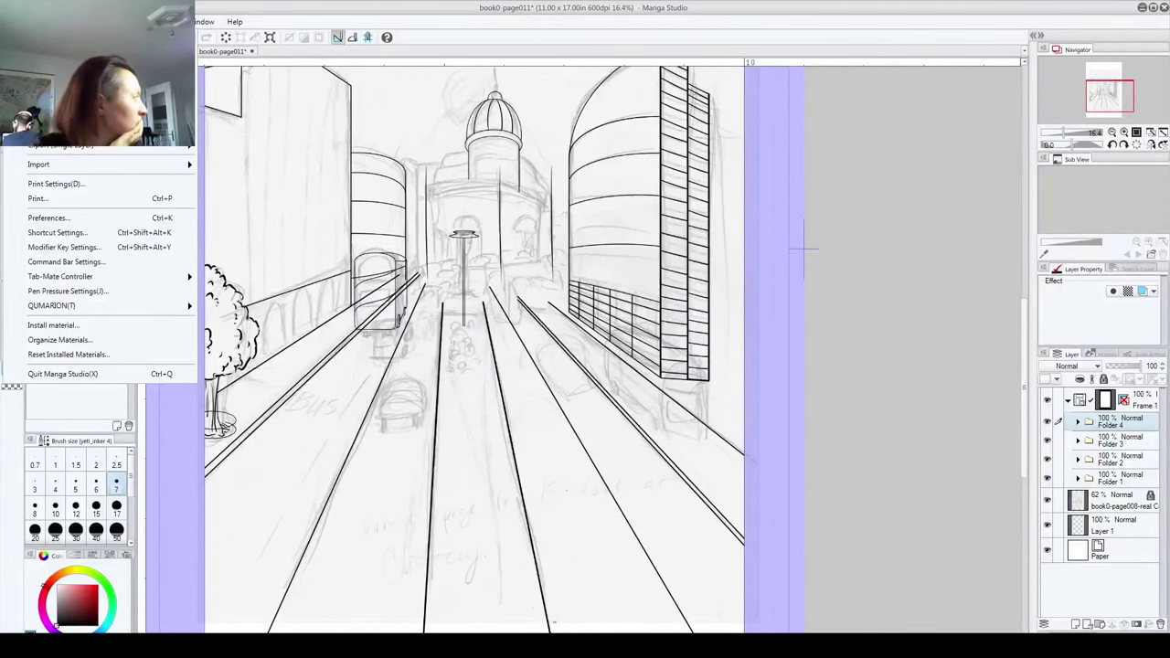
pyautogui.press('n')
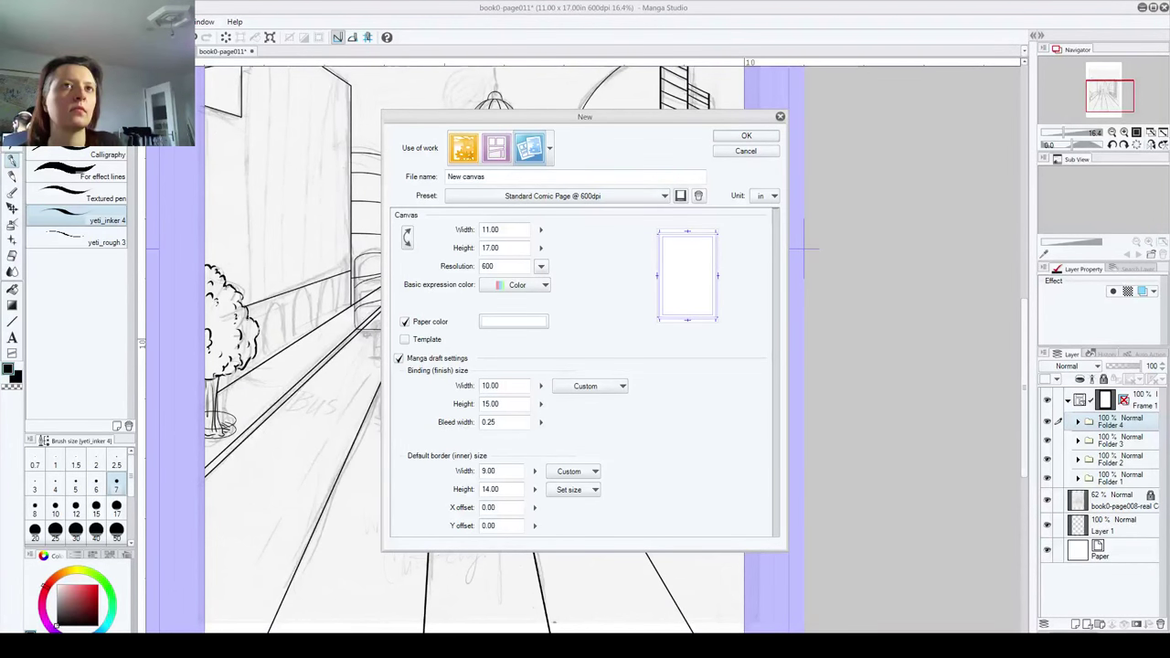
pyautogui.press('Return')
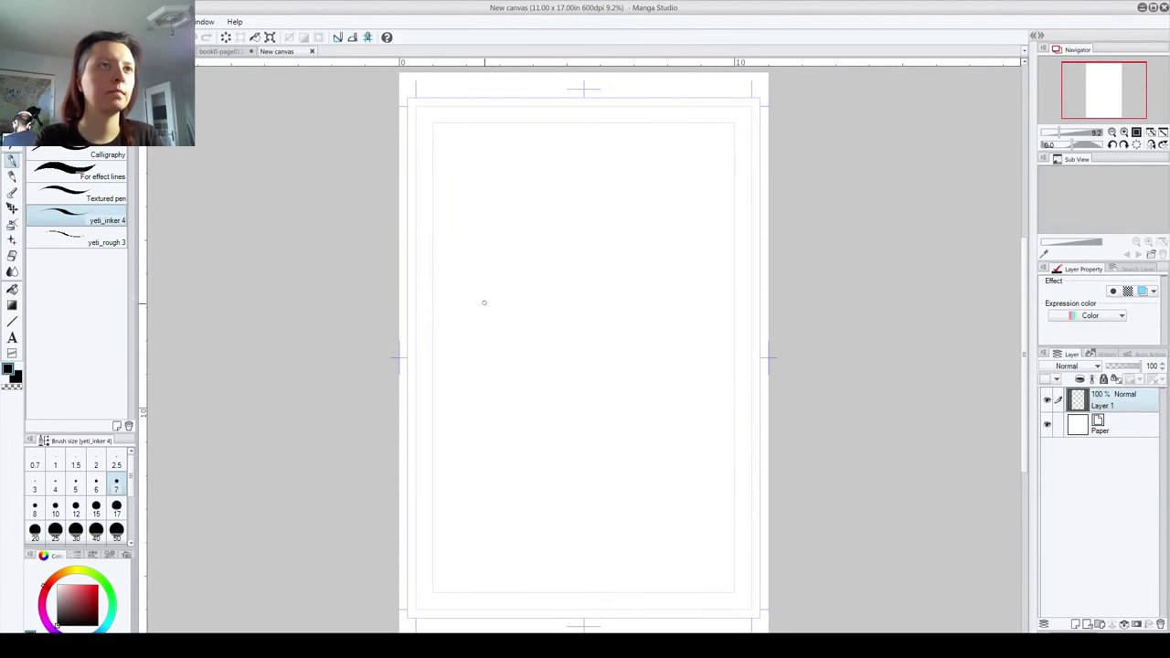
pyautogui.moveTo(469, 224)
pyautogui.mouseDown()
pyautogui.moveTo(499, 273)
pyautogui.moveTo(514, 209)
pyautogui.mouseUp()
pyautogui.moveTo(494, 246)
pyautogui.mouseDown()
pyautogui.moveTo(517, 238)
pyautogui.moveTo(539, 254)
pyautogui.mouseUp()
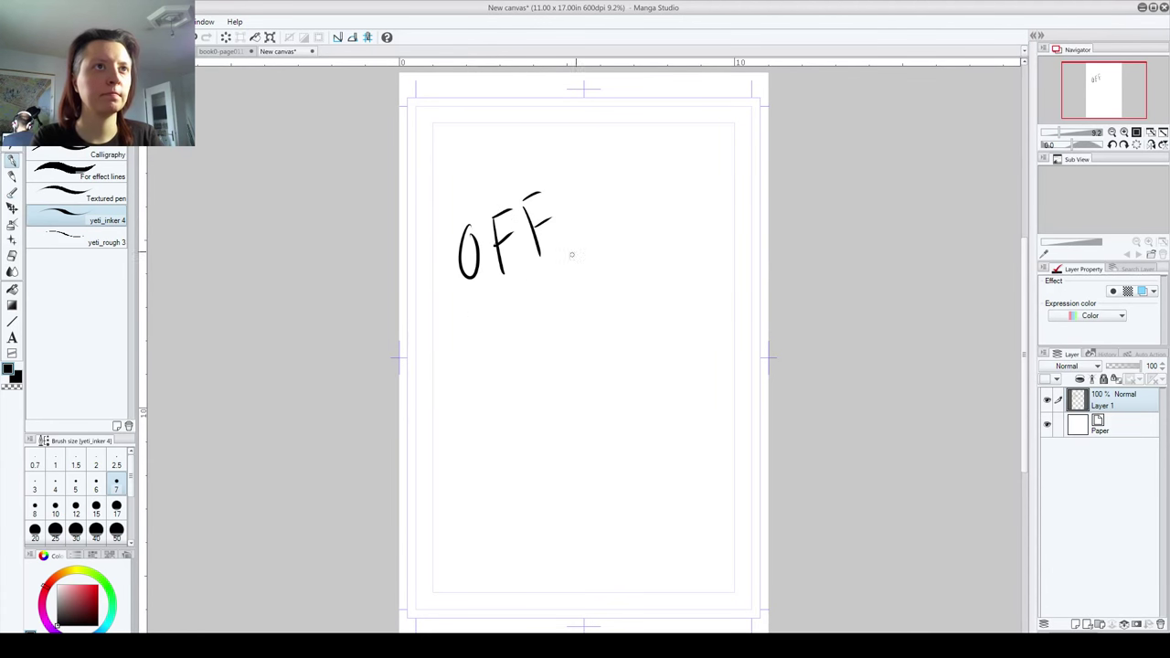
# Step: Handwrite "To" beside "OFF" and "Restroom I'll BRB" on the lines below it
pyautogui.moveTo(604, 191); pyautogui.dragTo(634, 180)
pyautogui.moveTo(620, 183)
pyautogui.mouseDown()
pyautogui.moveTo(622, 225)
pyautogui.moveTo(647, 193)
pyautogui.mouseUp()
pyautogui.moveTo(471, 353)
pyautogui.mouseDown()
pyautogui.moveTo(474, 393)
pyautogui.moveTo(521, 354)
pyautogui.mouseUp()
pyautogui.moveTo(530, 300); pyautogui.dragTo(535, 348)
pyautogui.moveTo(530, 331)
pyautogui.mouseDown()
pyautogui.moveTo(564, 318)
pyautogui.moveTo(574, 326)
pyautogui.moveTo(620, 313)
pyautogui.moveTo(658, 291)
pyautogui.mouseUp()
pyautogui.moveTo(463, 435)
pyautogui.mouseDown()
pyautogui.moveTo(452, 483)
pyautogui.moveTo(465, 435)
pyautogui.moveTo(493, 453)
pyautogui.mouseUp()
pyautogui.moveTo(514, 409); pyautogui.dragTo(508, 448)
pyautogui.moveTo(568, 381)
pyautogui.mouseDown()
pyautogui.moveTo(598, 388)
pyautogui.moveTo(592, 405)
pyautogui.moveTo(611, 368)
pyautogui.moveTo(651, 382)
pyautogui.mouseUp()
pyautogui.moveTo(662, 350)
pyautogui.mouseDown()
pyautogui.moveTo(664, 375)
pyautogui.moveTo(667, 360)
pyautogui.moveTo(685, 369)
pyautogui.moveTo(677, 382)
pyautogui.mouseUp()
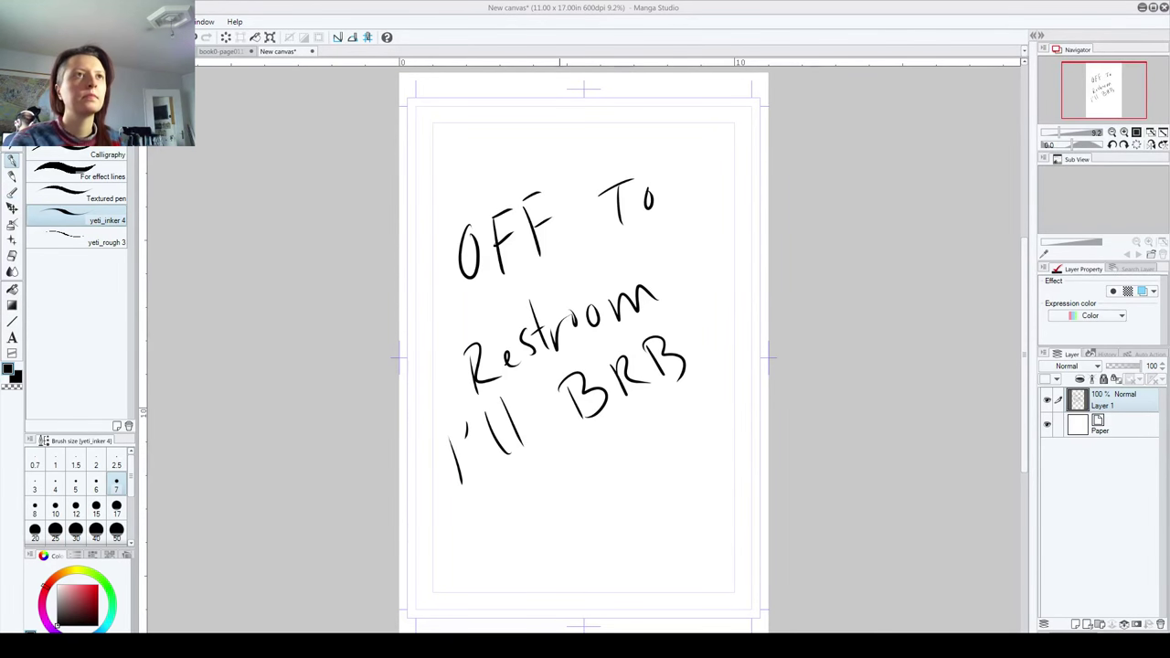
# Step: Return to the book0-page011 canvas, expand Folder 4 and select Layer 27
pyautogui.click(222, 51)
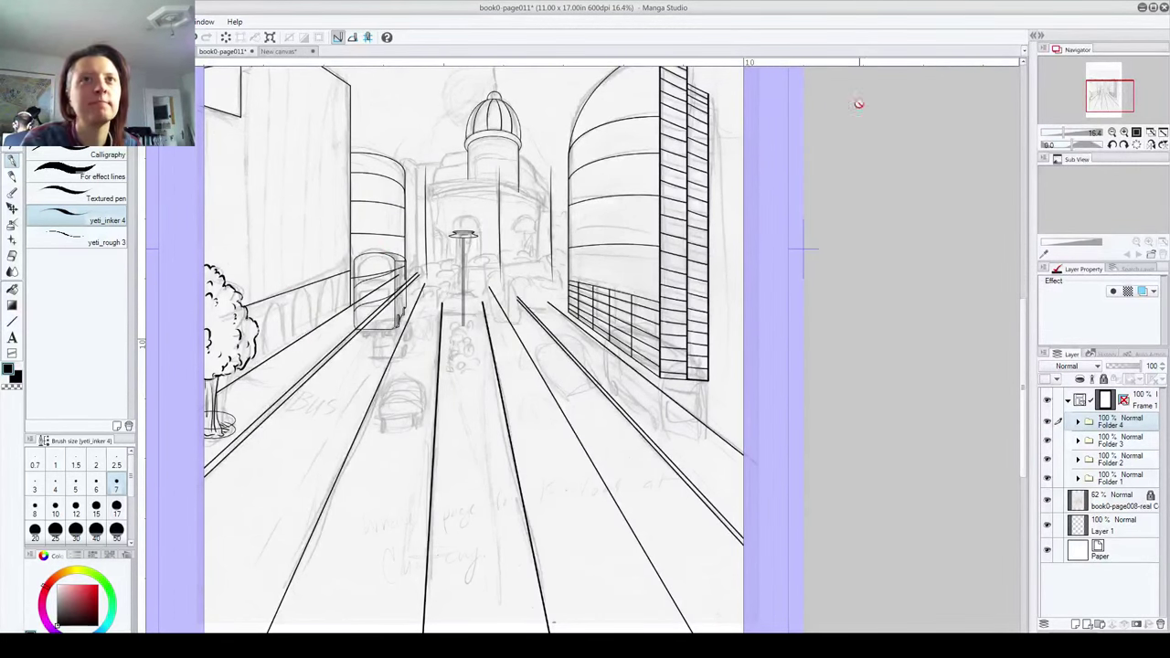
pyautogui.scroll(4, 1026, 322)
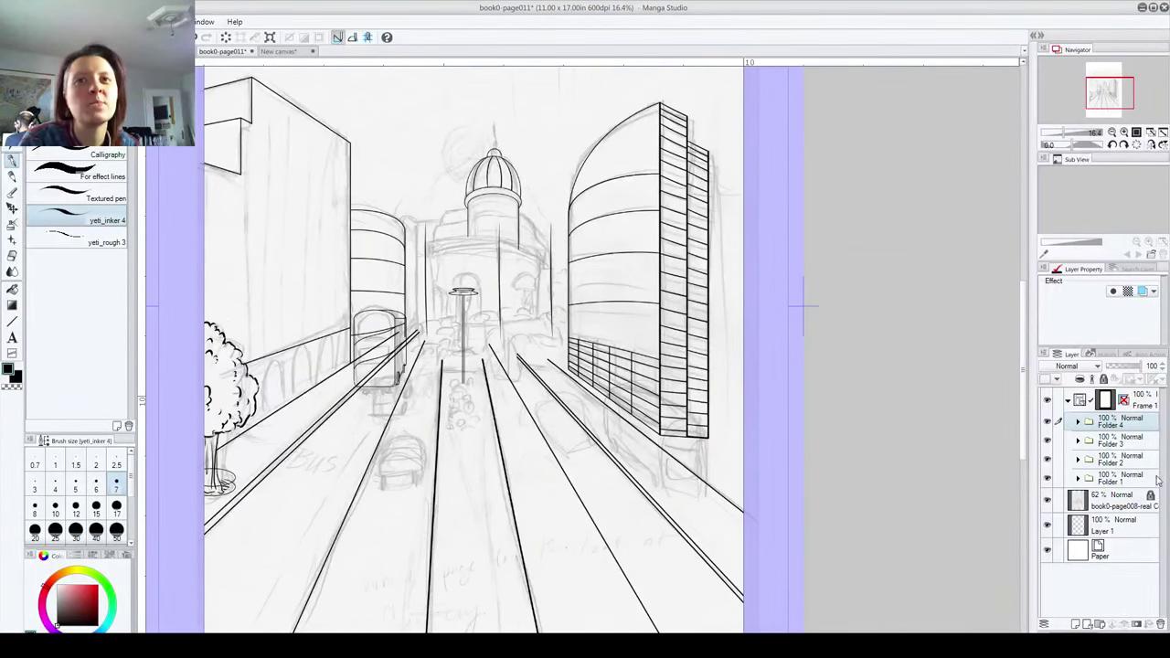
pyautogui.click(1113, 442)
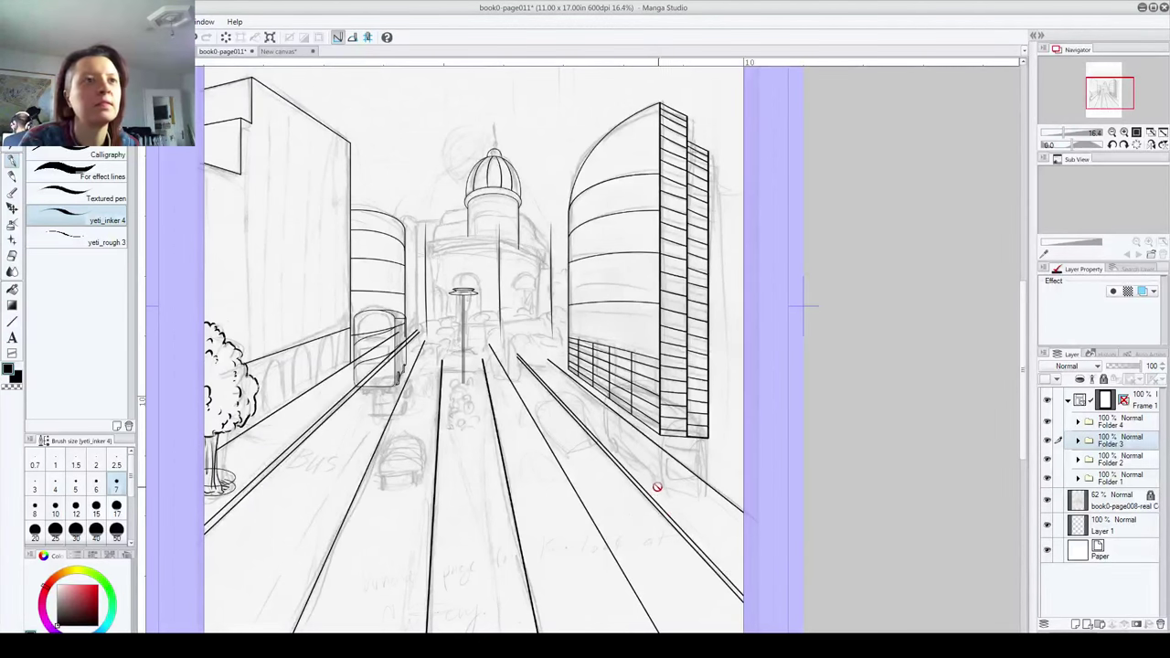
pyautogui.click(1077, 421)
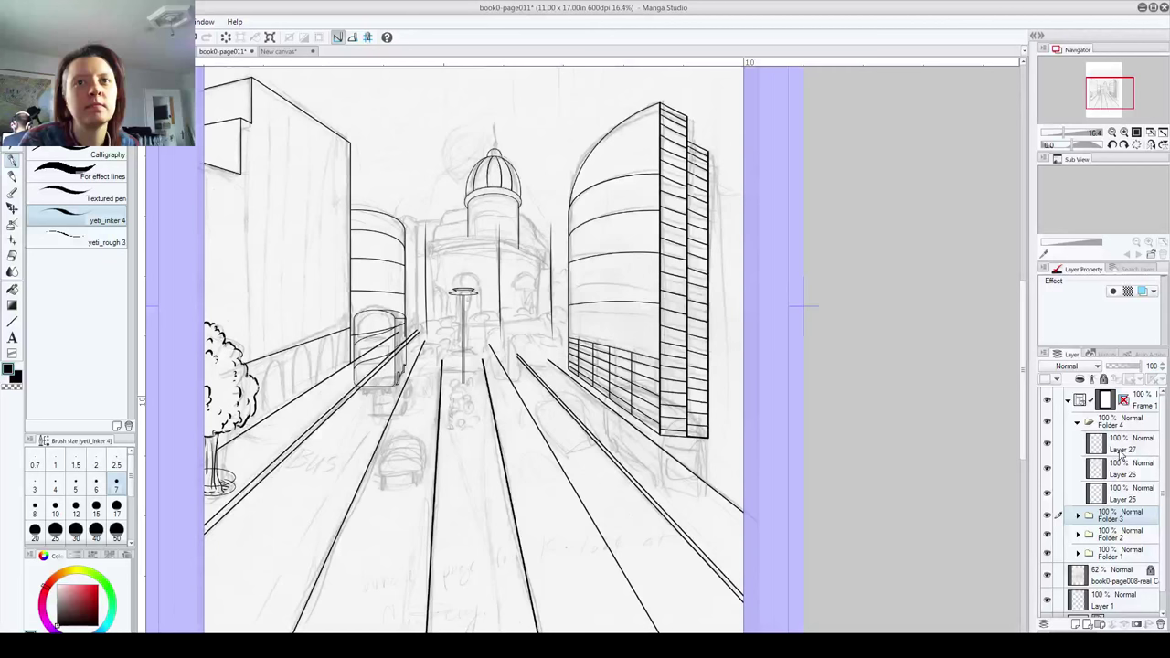
pyautogui.click(1105, 449)
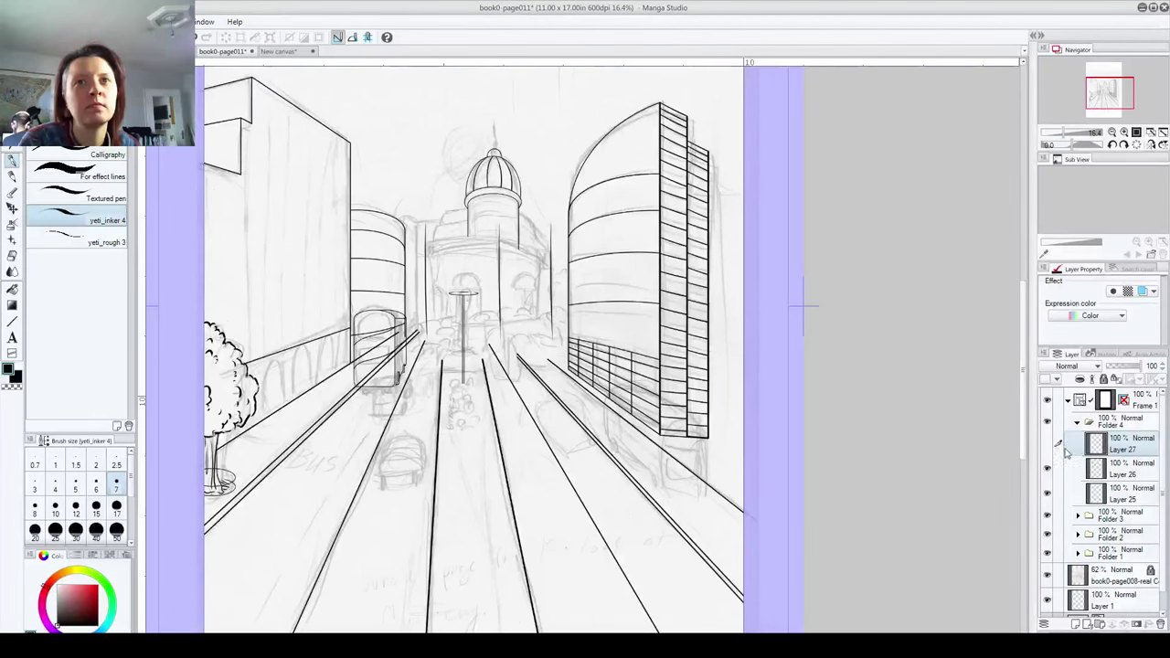
# Step: Check Layer 27 by toggling its visibility, and merge it down with Layer 26 into Layer 25
pyautogui.click(1048, 445)
pyautogui.click(1048, 444)
pyautogui.click(1048, 445)
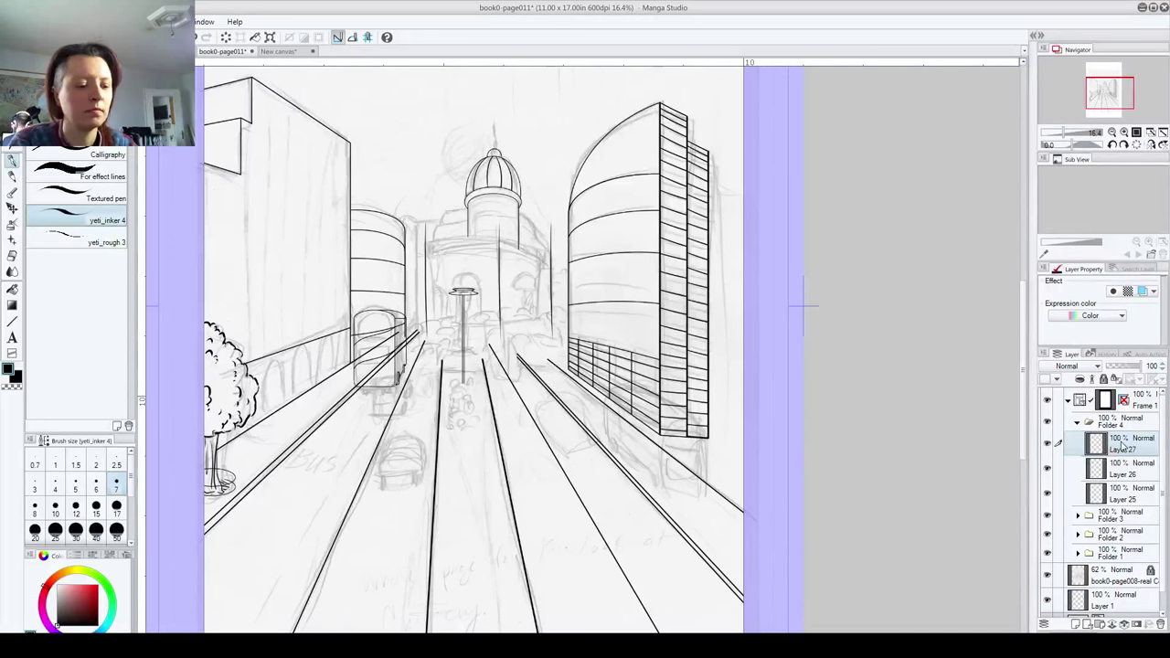
pyautogui.hotkey('ctrl', 'e')
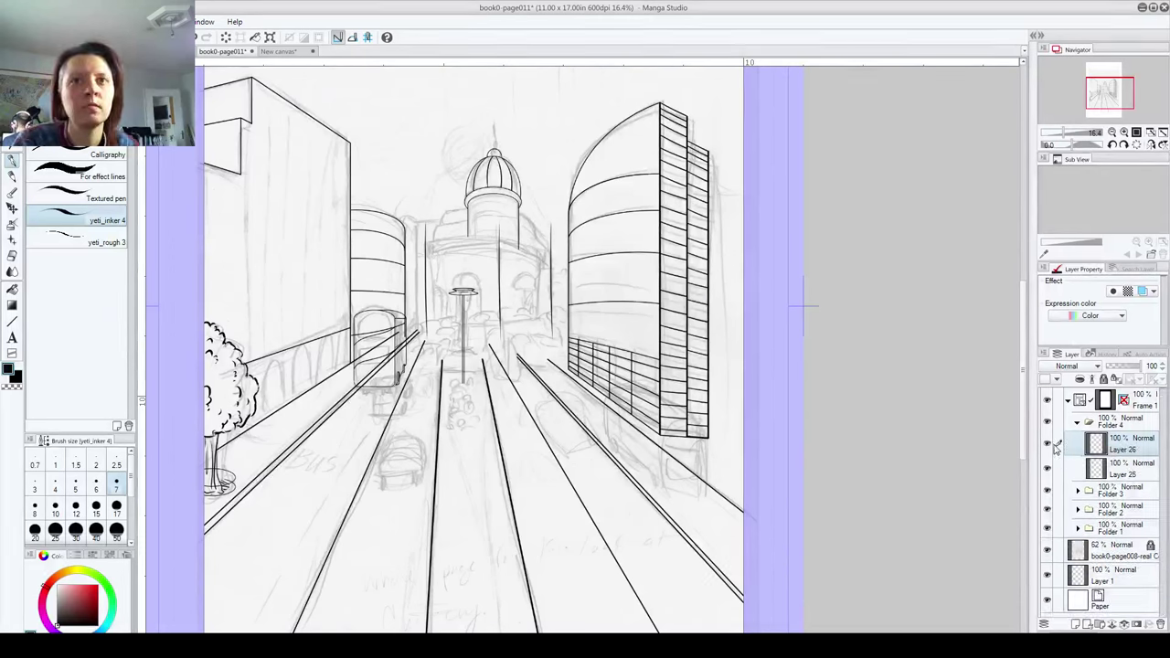
pyautogui.hotkey('ctrl', 'e')
pyautogui.click(1048, 447)
pyautogui.hotkey('ctrl', 'y')
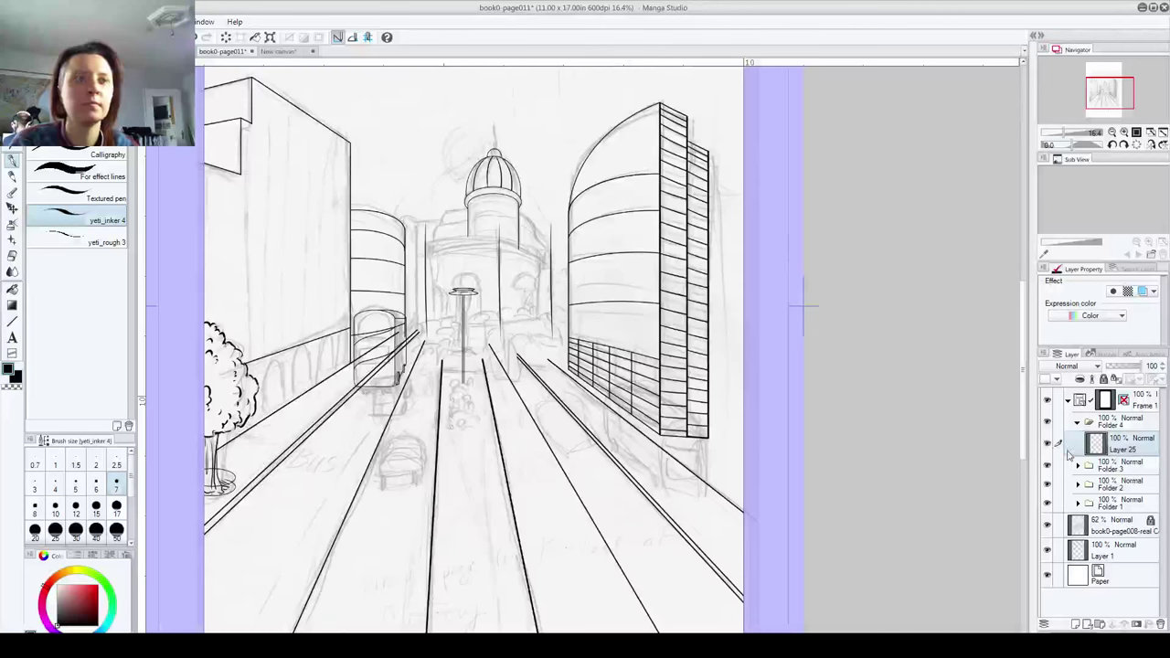
# Step: Add a new raster layer above Layer 25 in Folder 4
pyautogui.click(1076, 621)
pyautogui.scroll(2, 454, 334)
pyautogui.scroll(2, 493, 334)
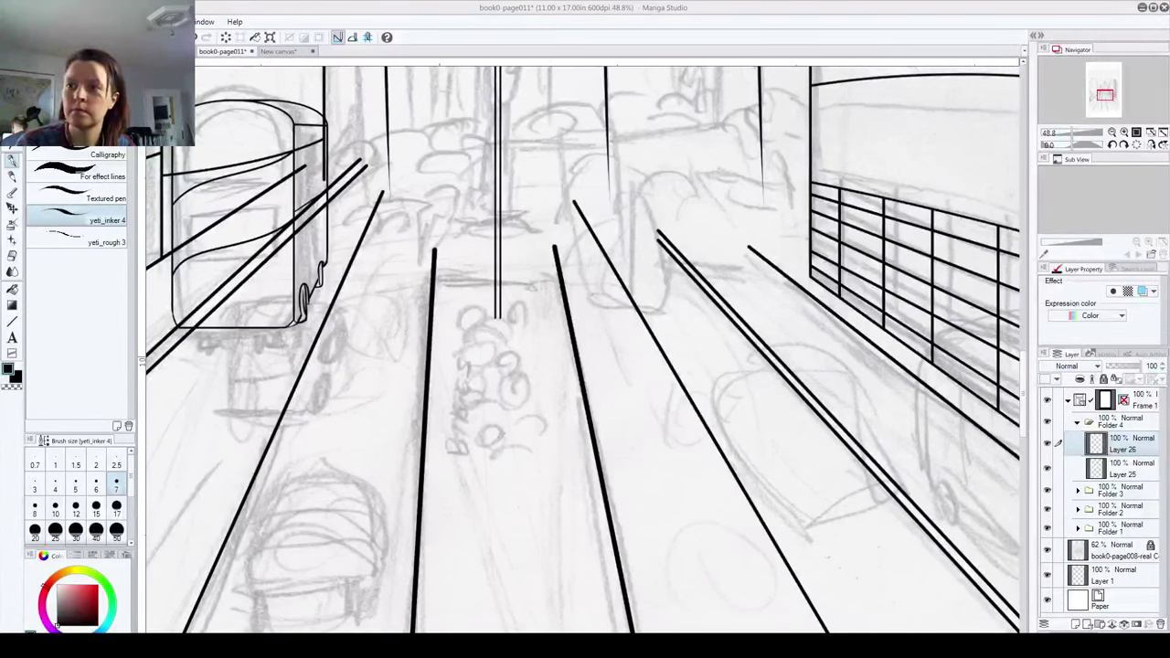
pyautogui.moveTo(560, 66); pyautogui.dragTo(783, 164)
pyautogui.hotkey('ctrl', 'z')
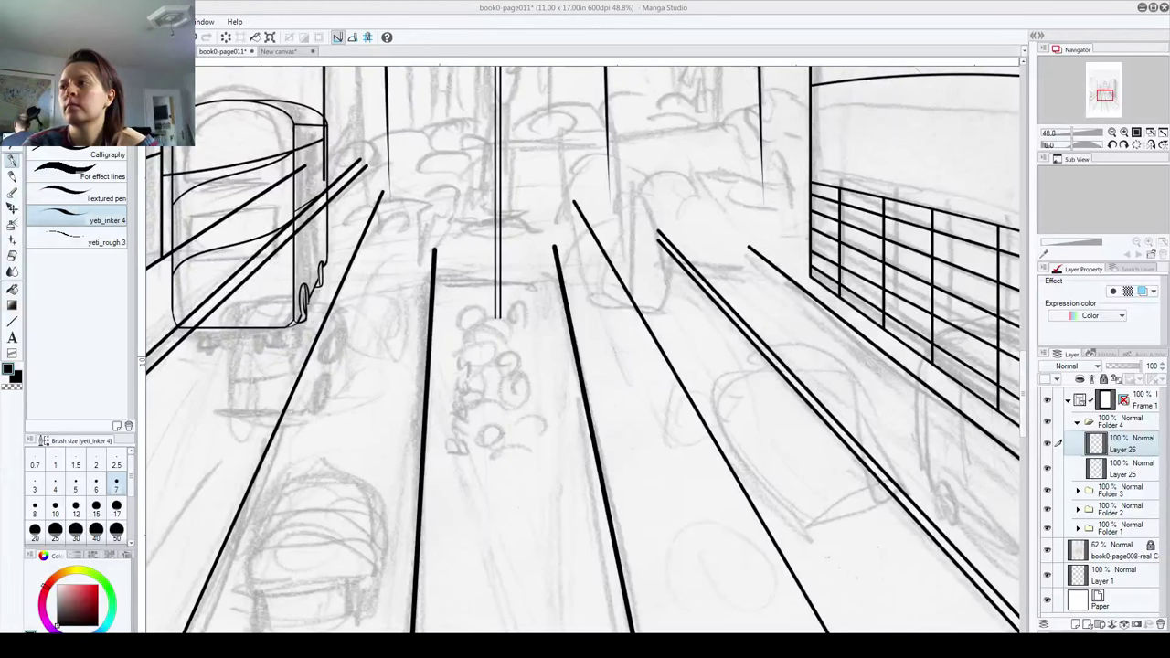
# Step: Switch to Photoshop Elements, maximize its window and start an import from the scanner with ScanGear
pyautogui.moveTo(1169, 113); pyautogui.dragTo(512, 111)
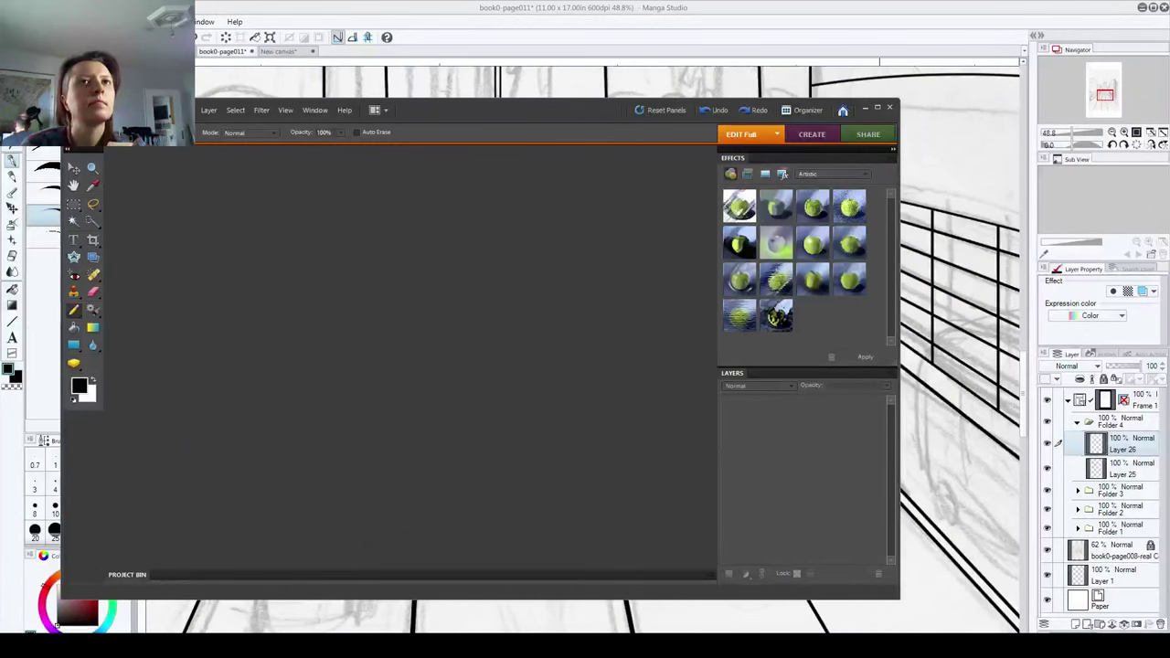
pyautogui.click(877, 107)
pyautogui.click(20, 13)
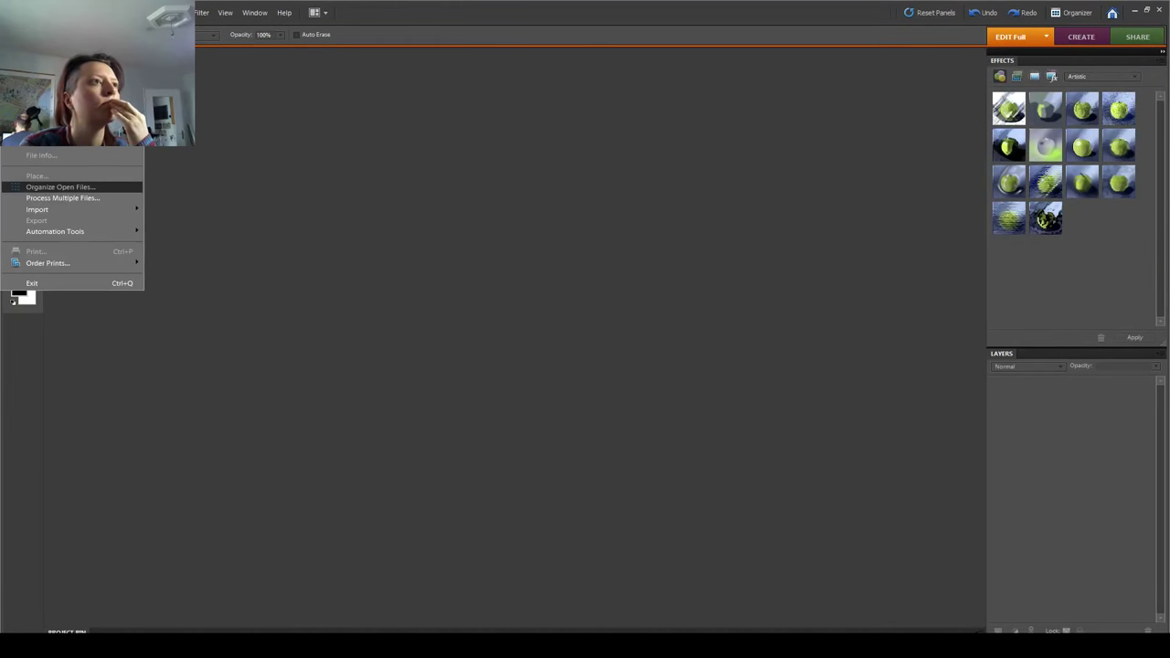
pyautogui.moveTo(81, 209)
pyautogui.click(203, 209)
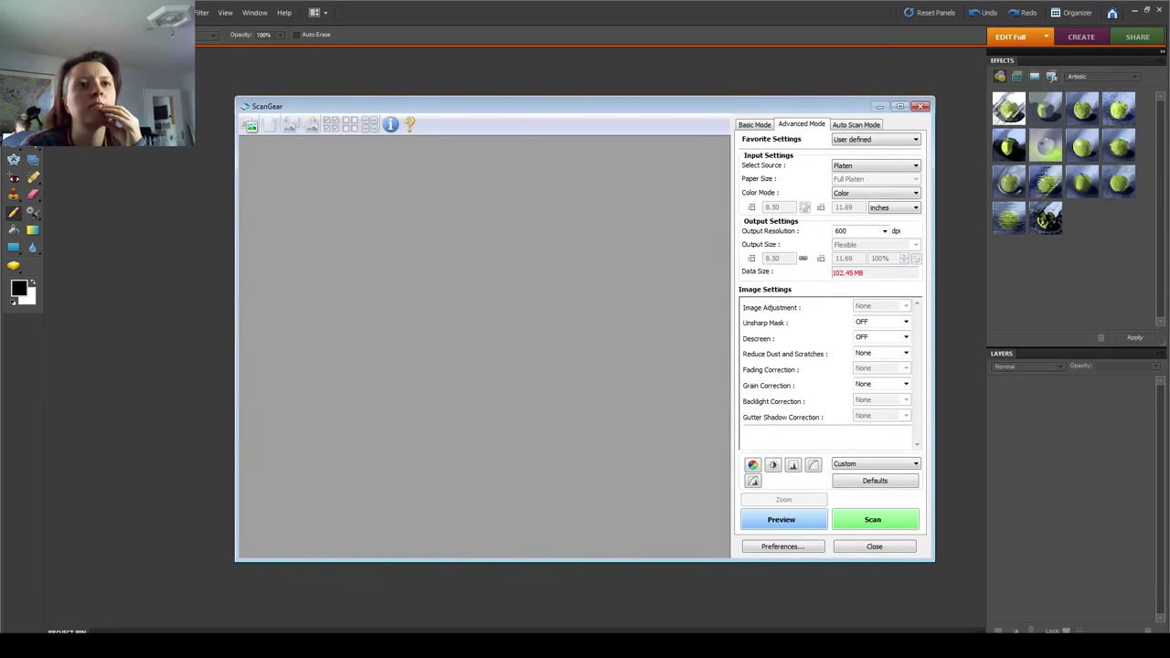
# Step: Preview the platen, crop to the gift shop sketch at about 8.27 by 5.39 inches, and scan it at 600 dpi
pyautogui.click(782, 519)
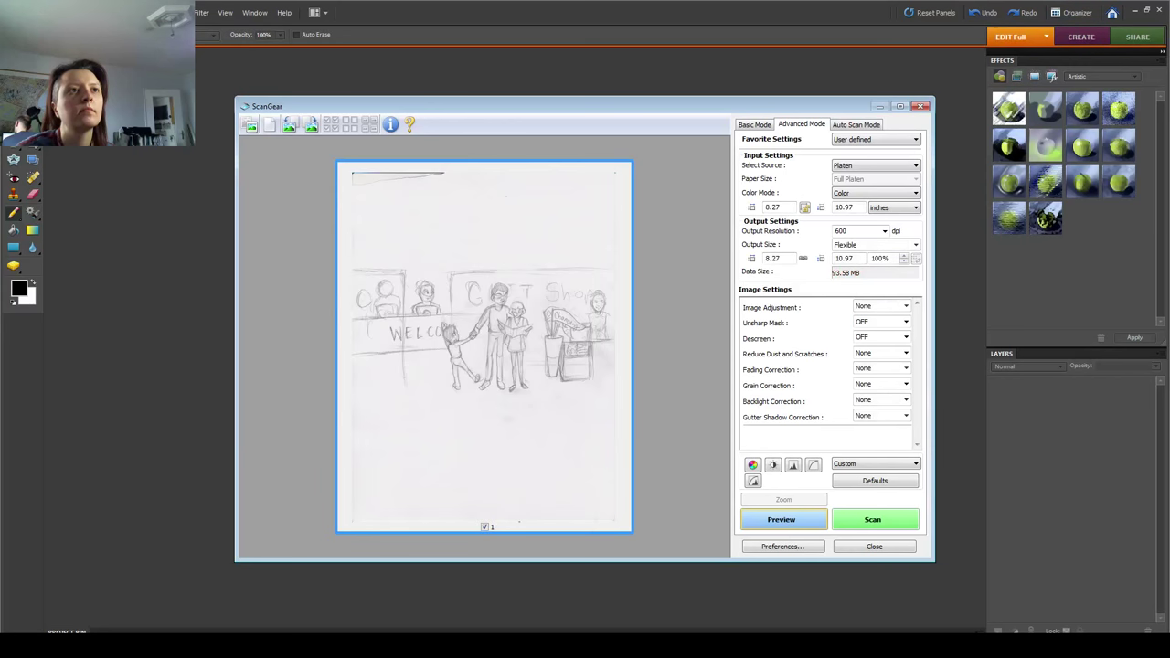
pyautogui.moveTo(353, 237); pyautogui.dragTo(616, 408)
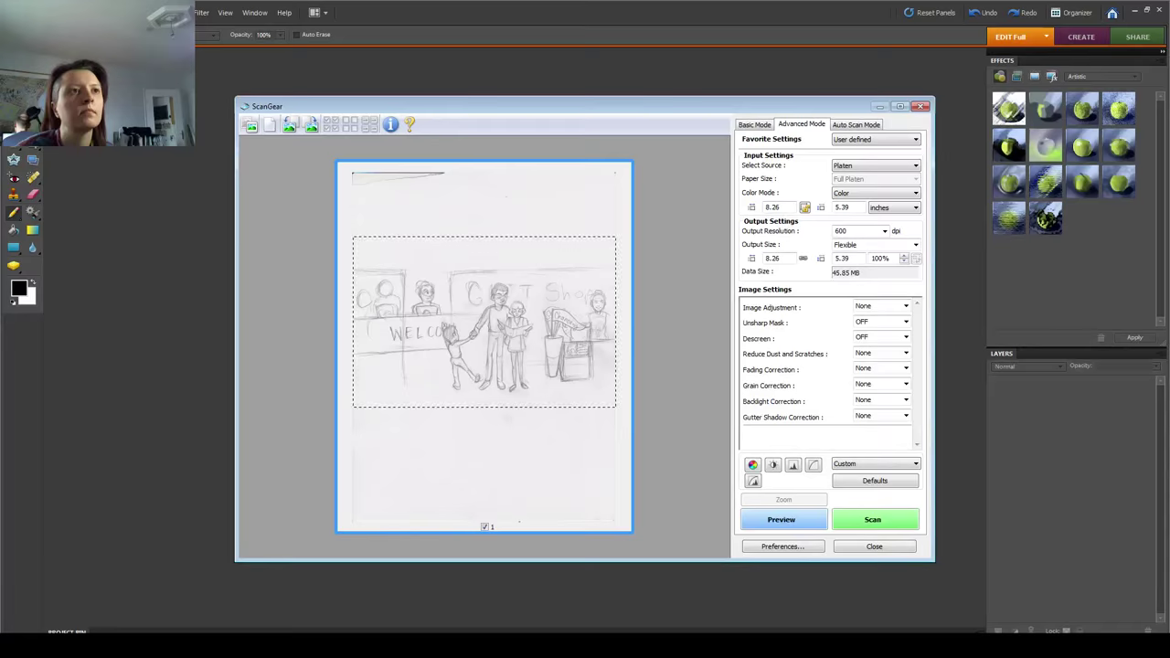
pyautogui.moveTo(353, 237); pyautogui.dragTo(352, 235)
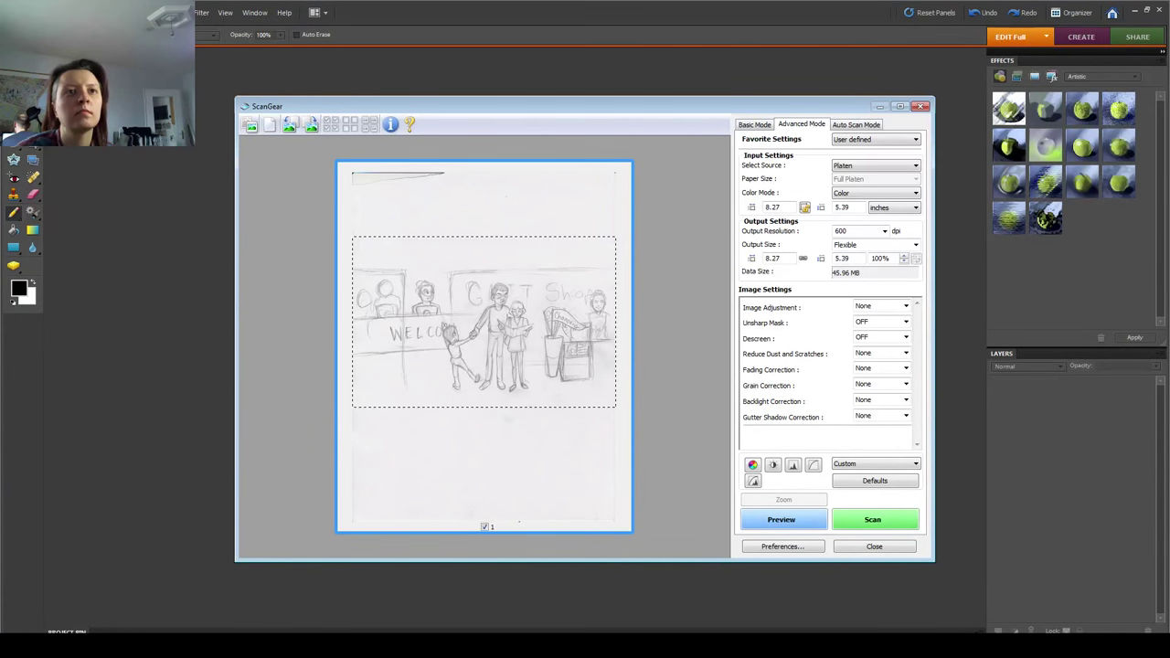
pyautogui.click(873, 519)
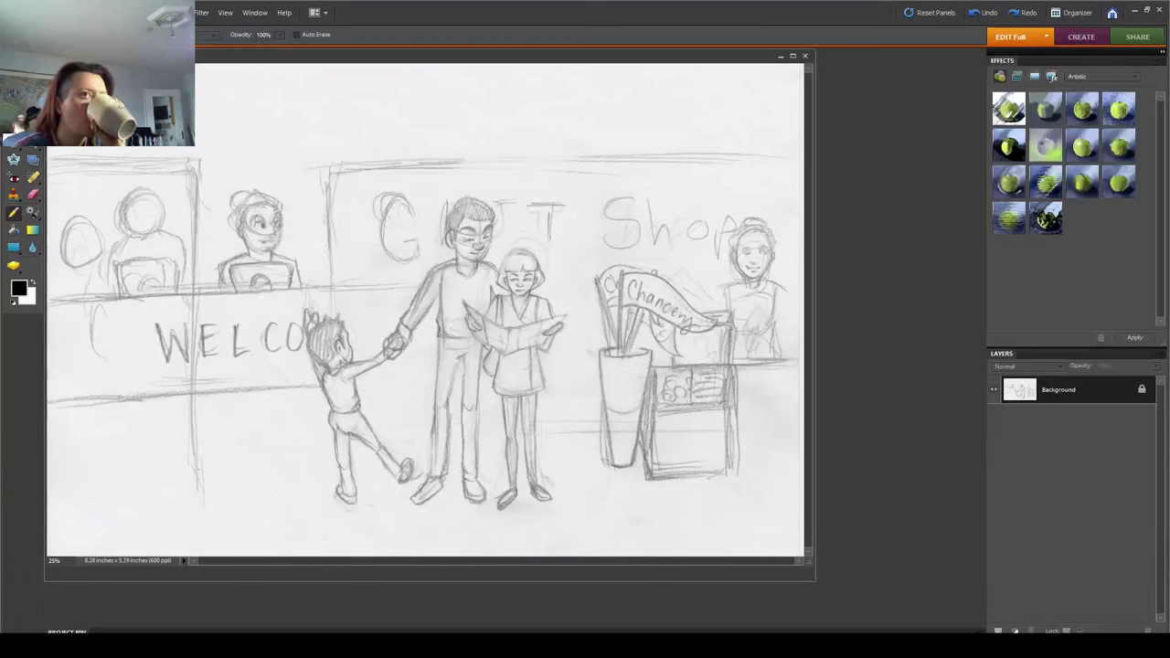
# Step: Start saving the scan as a new file and browse through the Elements (G:) drive to the pages folder
pyautogui.hotkey('alt', 'f')
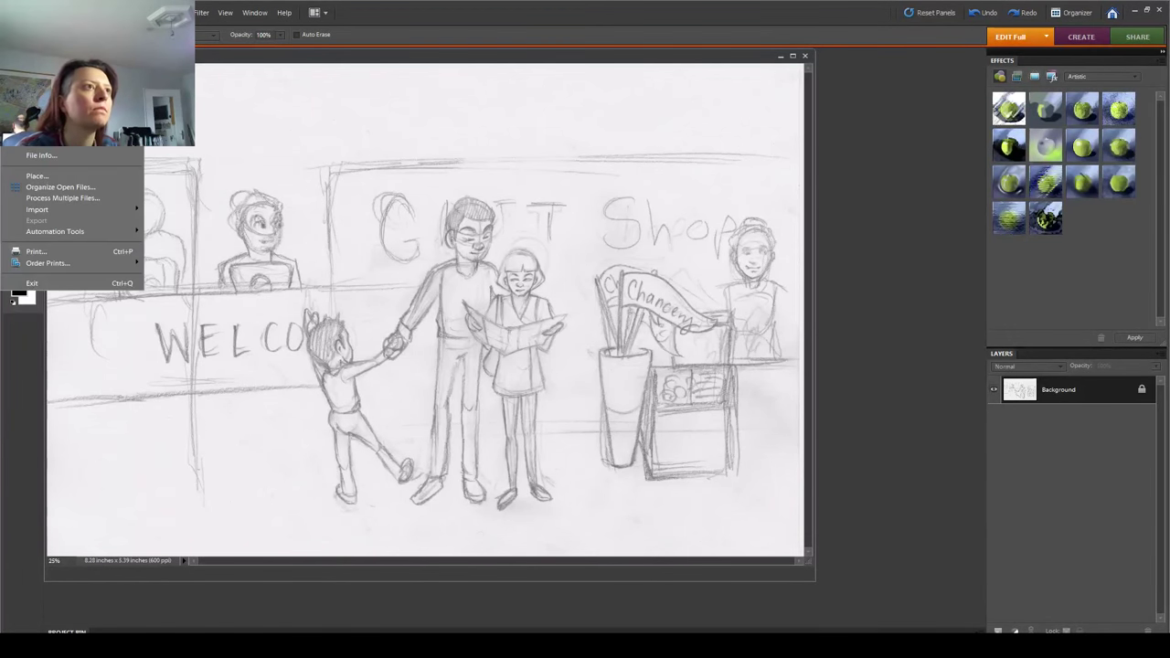
pyautogui.press('a')
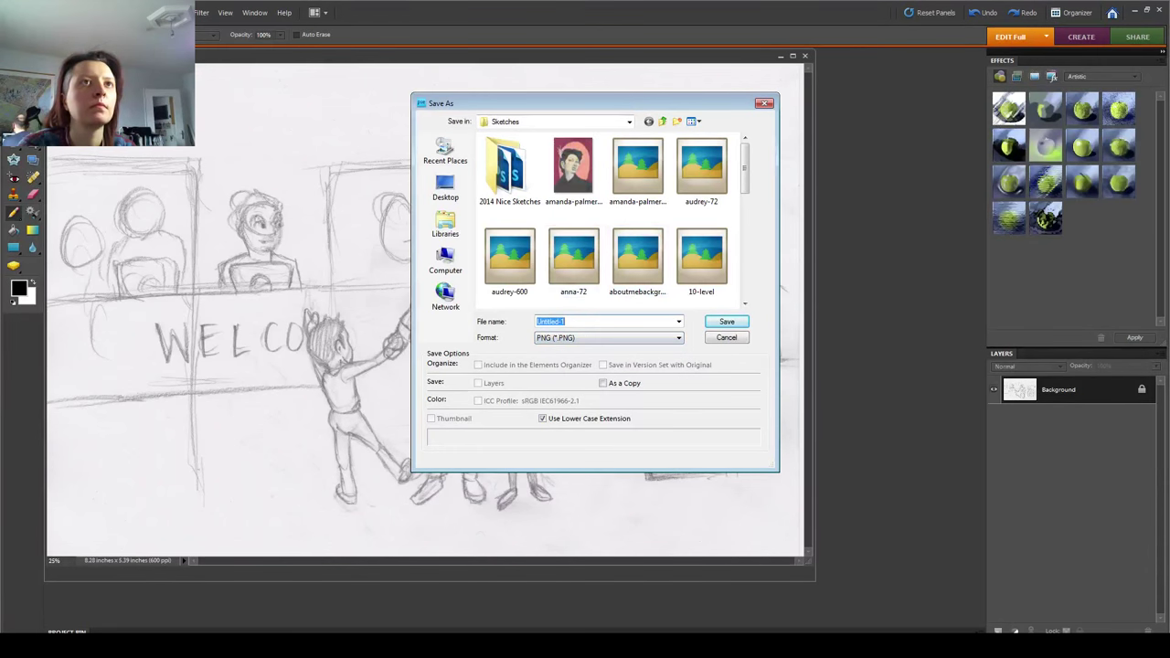
pyautogui.click(663, 122)
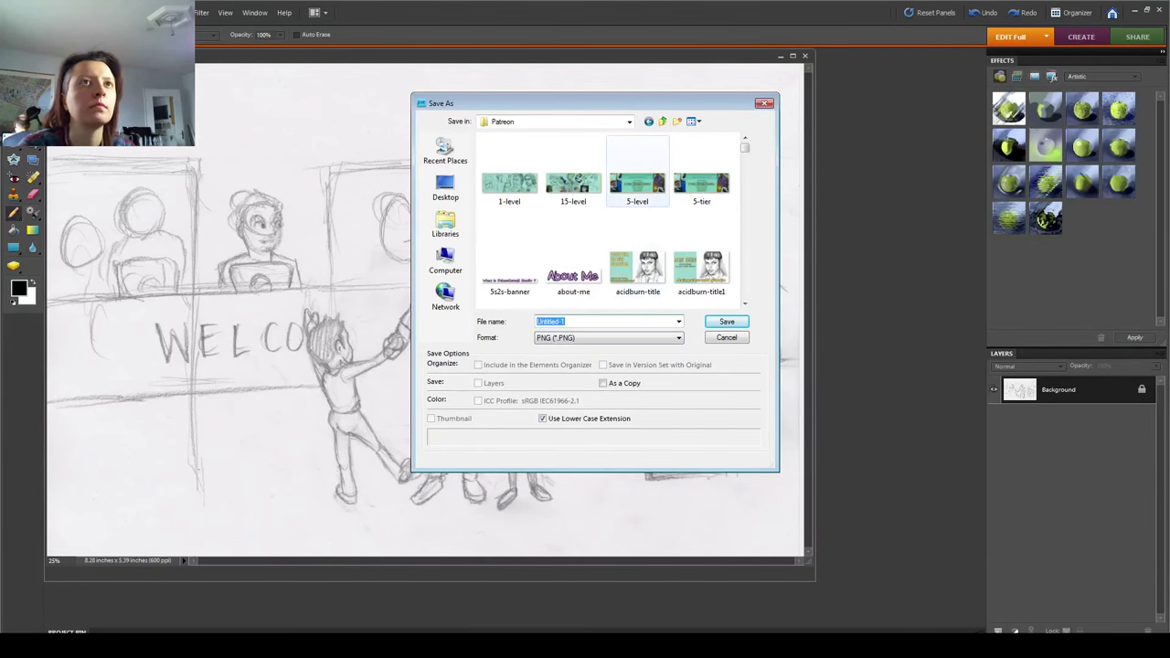
pyautogui.click(662, 121)
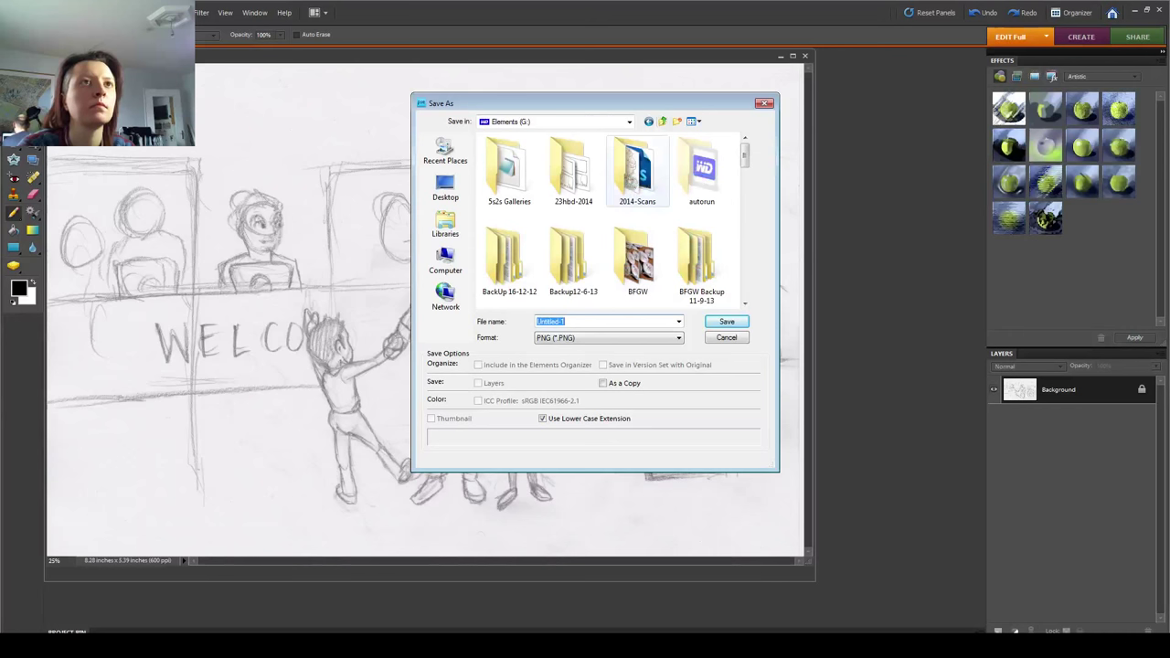
pyautogui.click(573, 261)
pyautogui.scroll(-1, 573, 261)
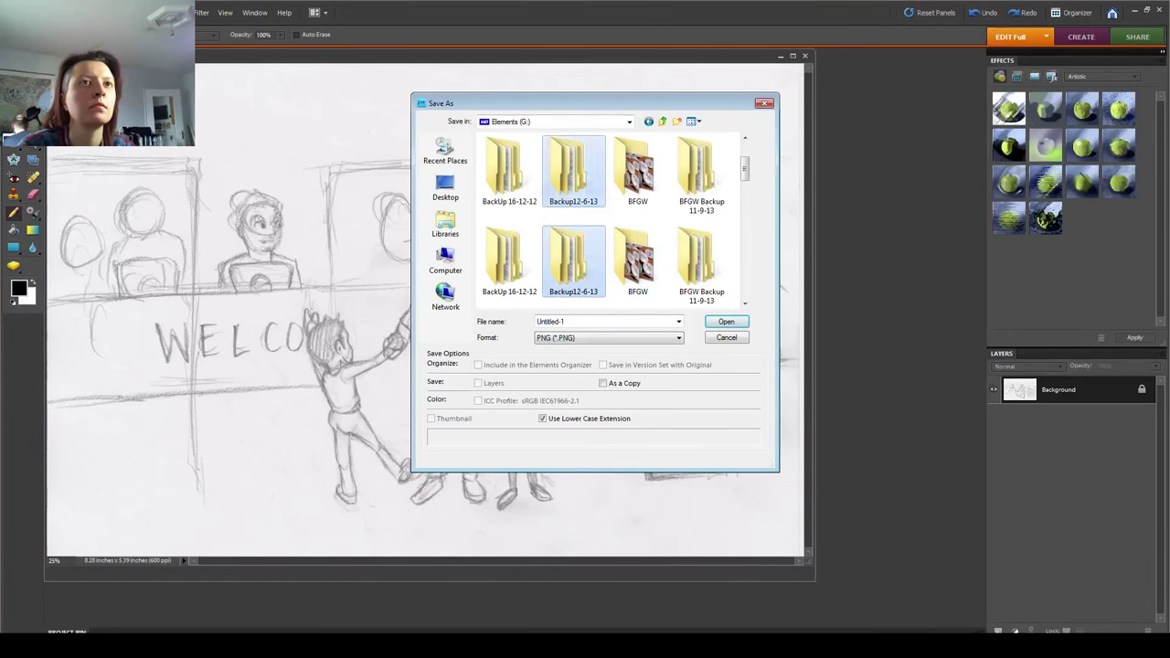
pyautogui.scroll(-1, 573, 260)
pyautogui.doubleClick(510, 170)
pyautogui.doubleClick(573, 169)
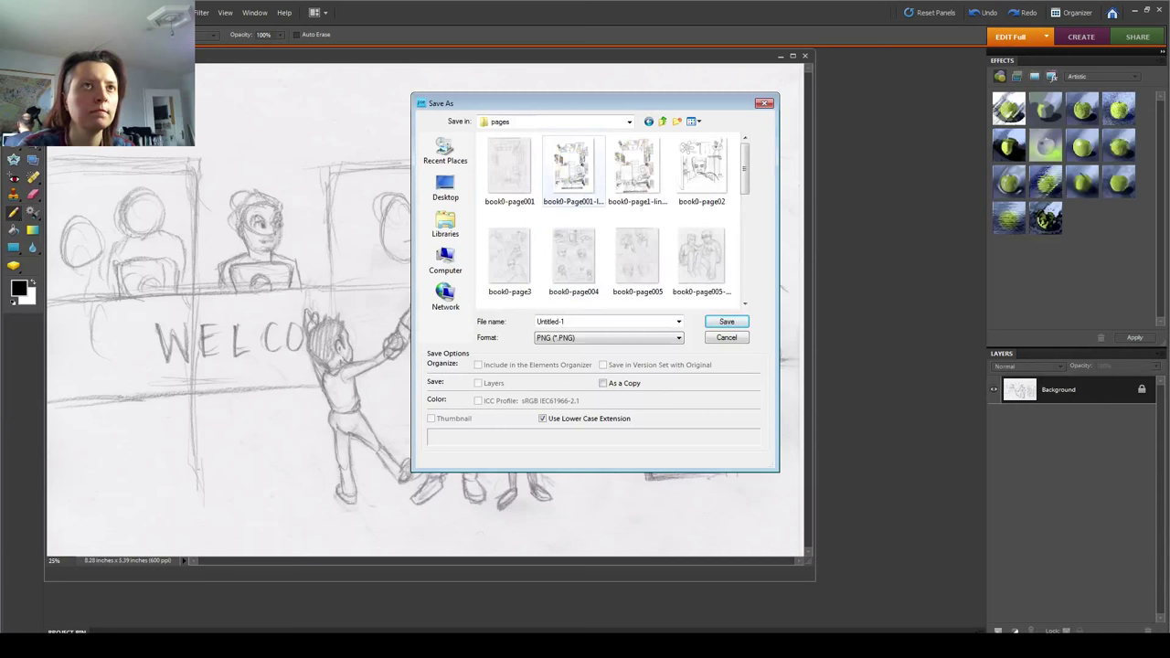
# Step: Name the scanned sketch gift-shop and save it in PNG format
pyautogui.click(606, 321)
pyautogui.press('BackSpace')
pyautogui.write('gifft-shop')
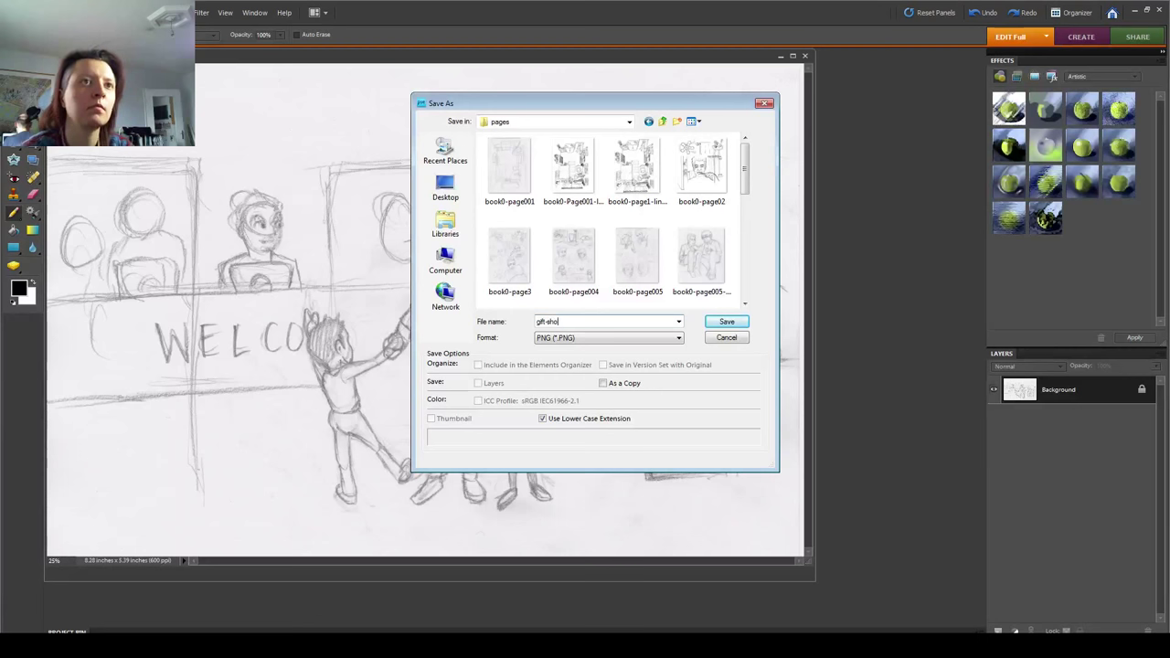
pyautogui.write('p')
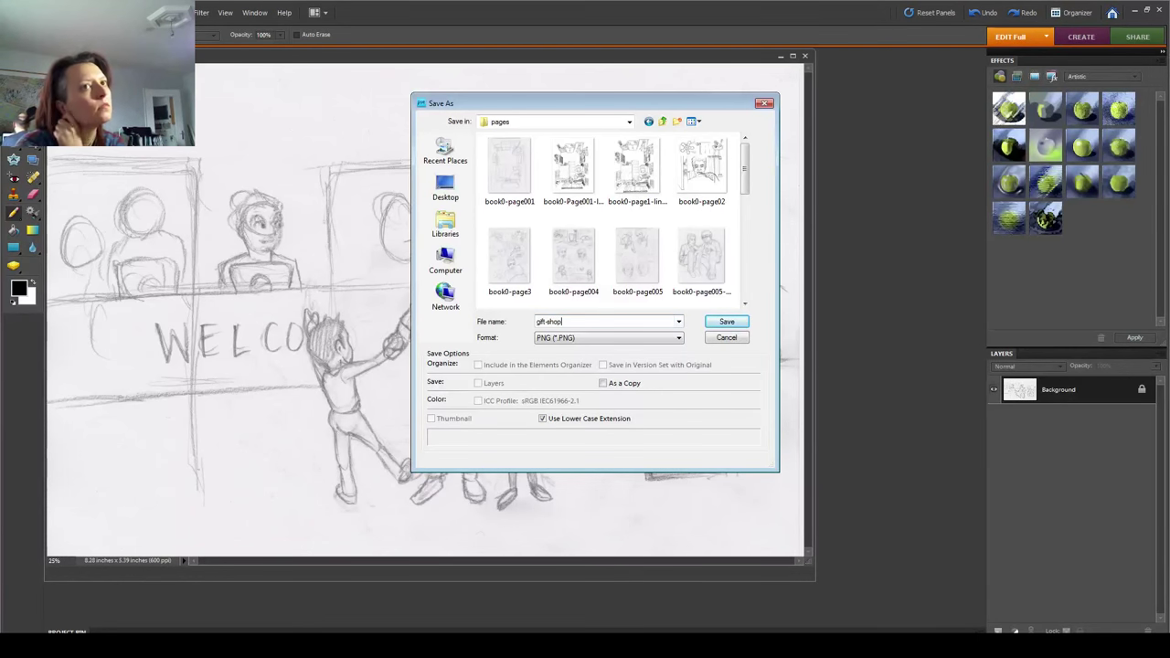
pyautogui.press('Return')
pyautogui.press('Return')
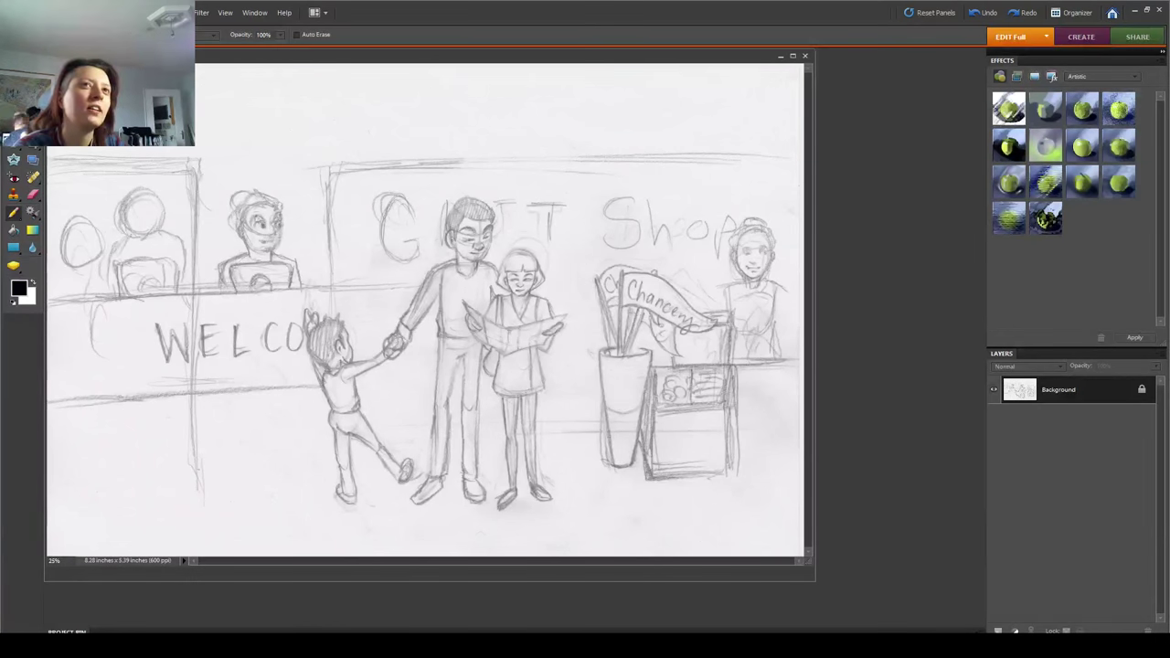
# Step: Close the gift shop sketch and scan the information desk drawing from the Canon MG5300 scanner, cropped to about 8.14 by 6.12 inches
pyautogui.hotkey('ctrl', 'w')
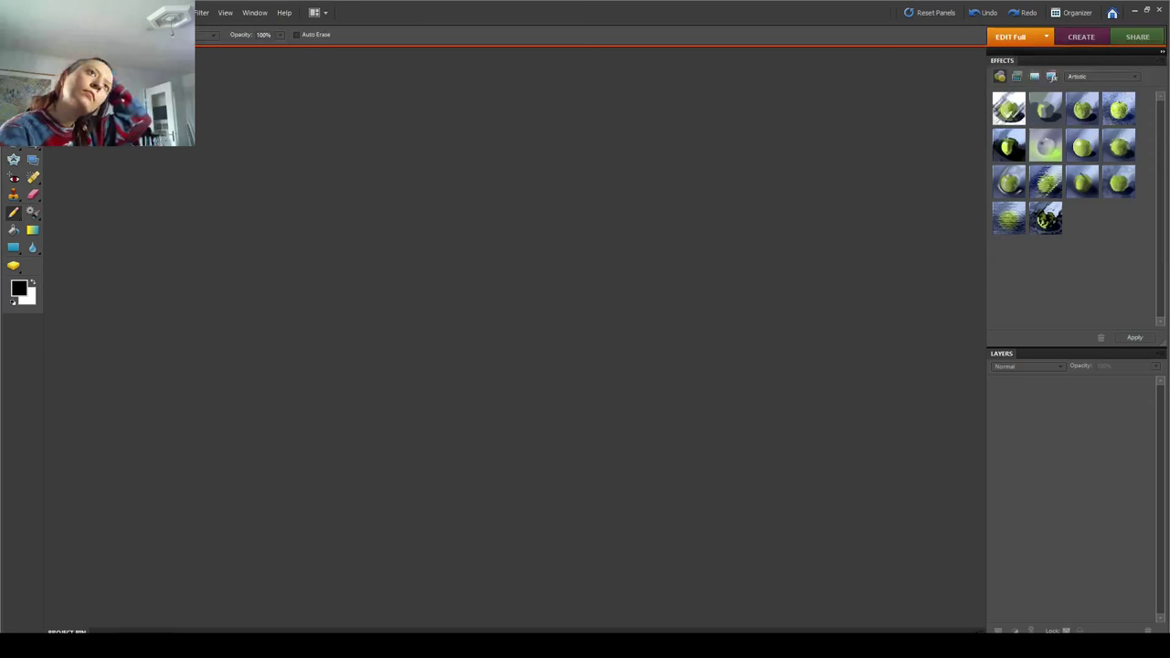
pyautogui.hotkey('alt', 'f')
pyautogui.moveTo(73, 210)
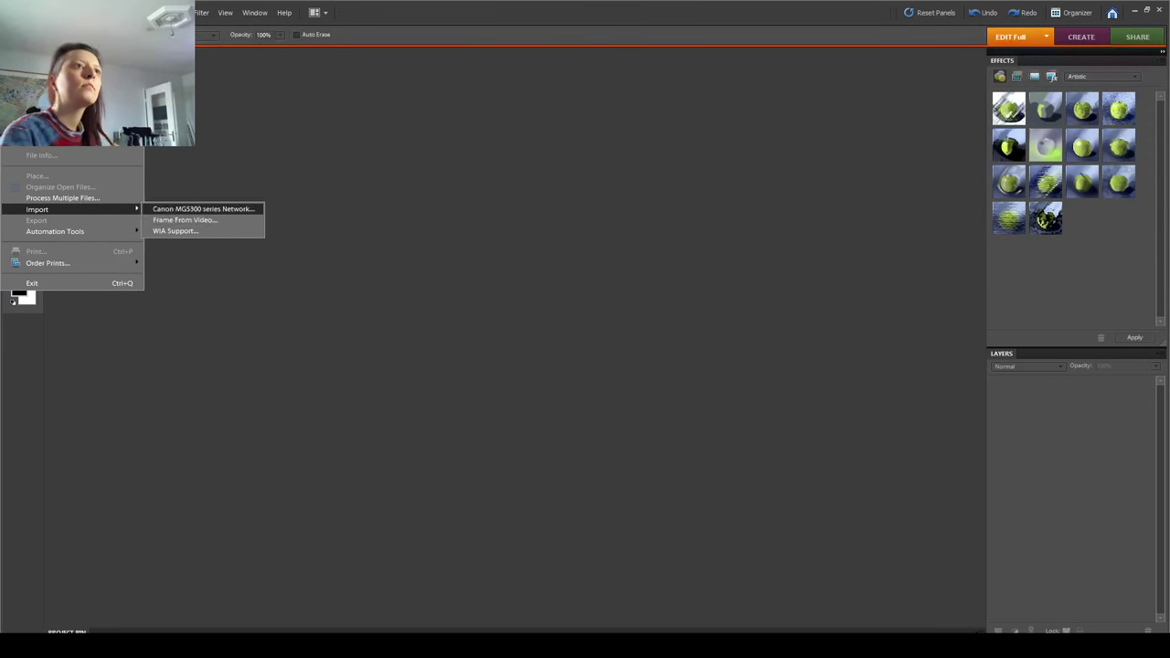
pyautogui.click(203, 209)
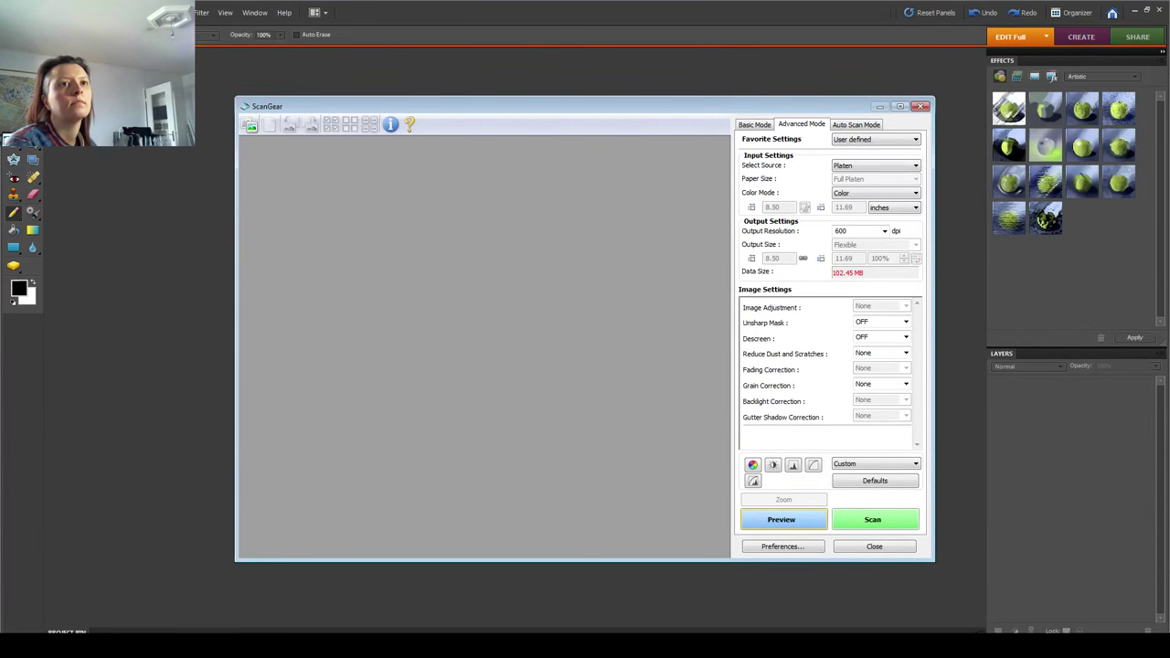
pyautogui.moveTo(356, 241); pyautogui.dragTo(616, 437)
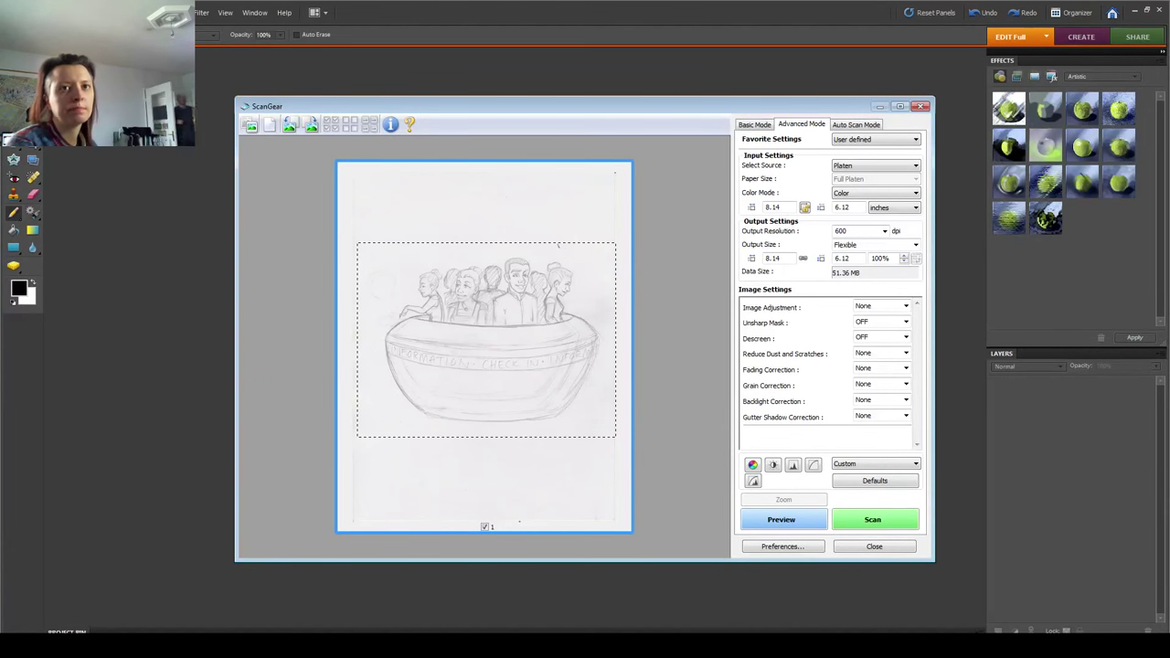
pyautogui.press('Return')
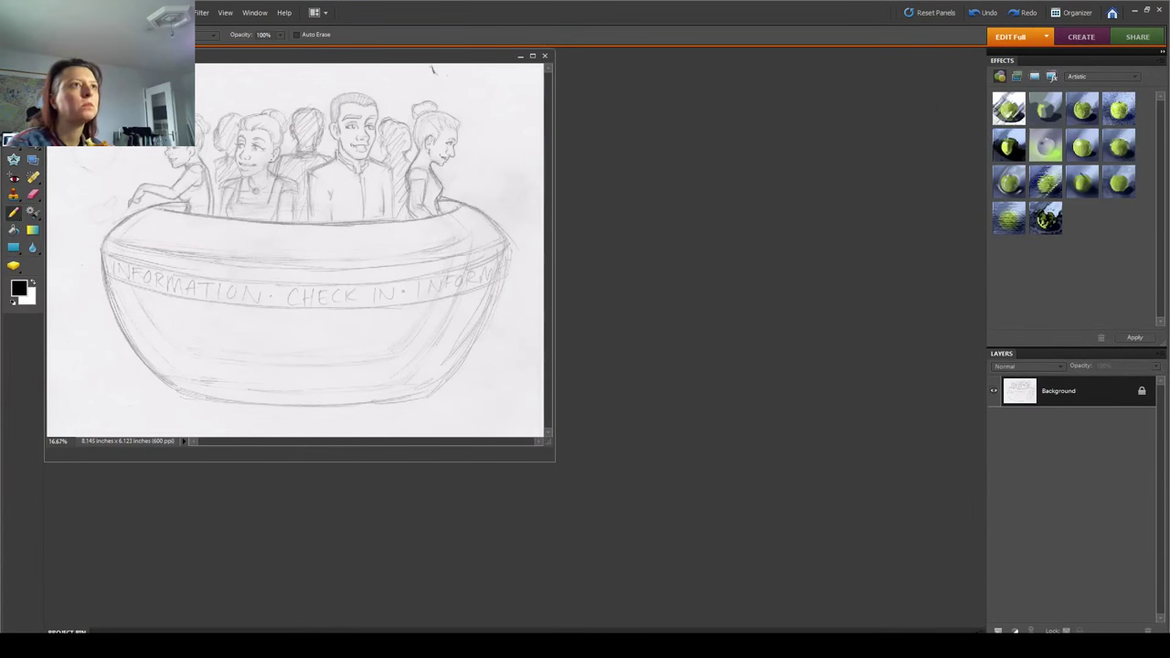
# Step: Save the scanned desk drawing as a non-interlaced PNG named information-desk in the pages folder
pyautogui.click(13, 13)
pyautogui.click(41, 125)
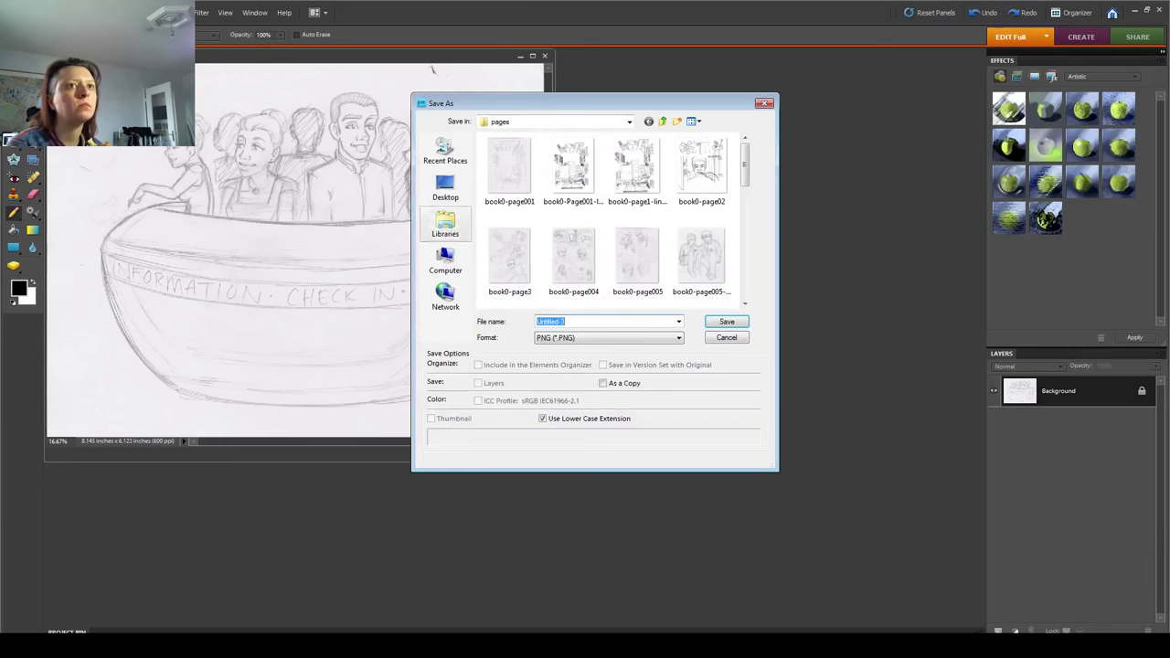
pyautogui.write('info')
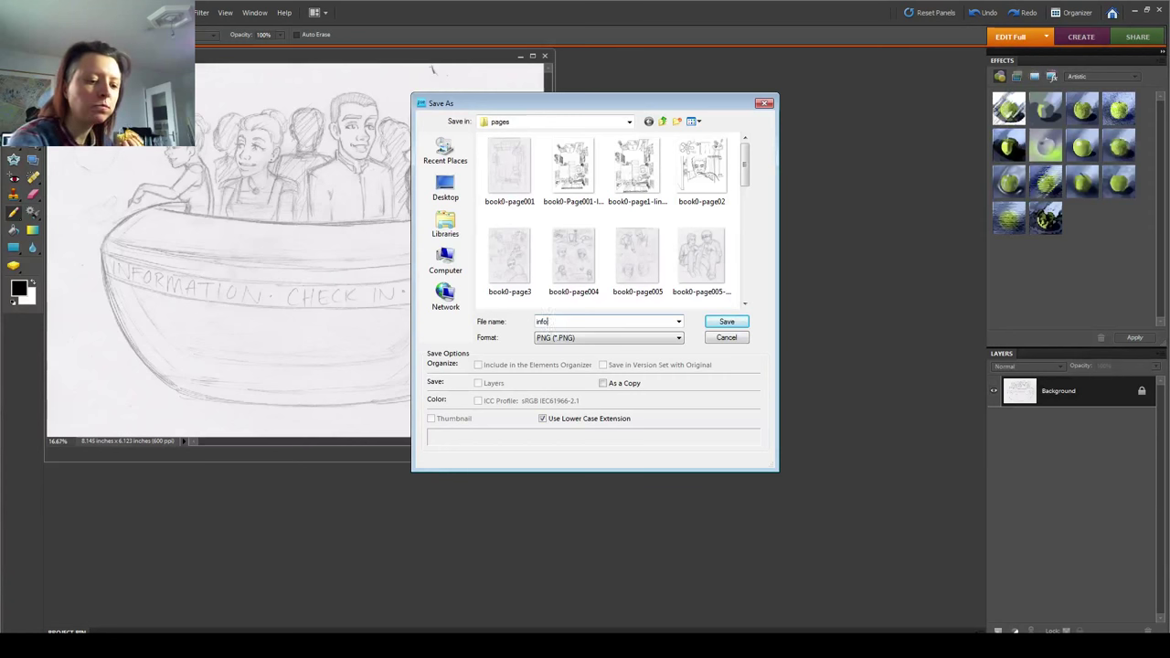
pyautogui.write('rmat')
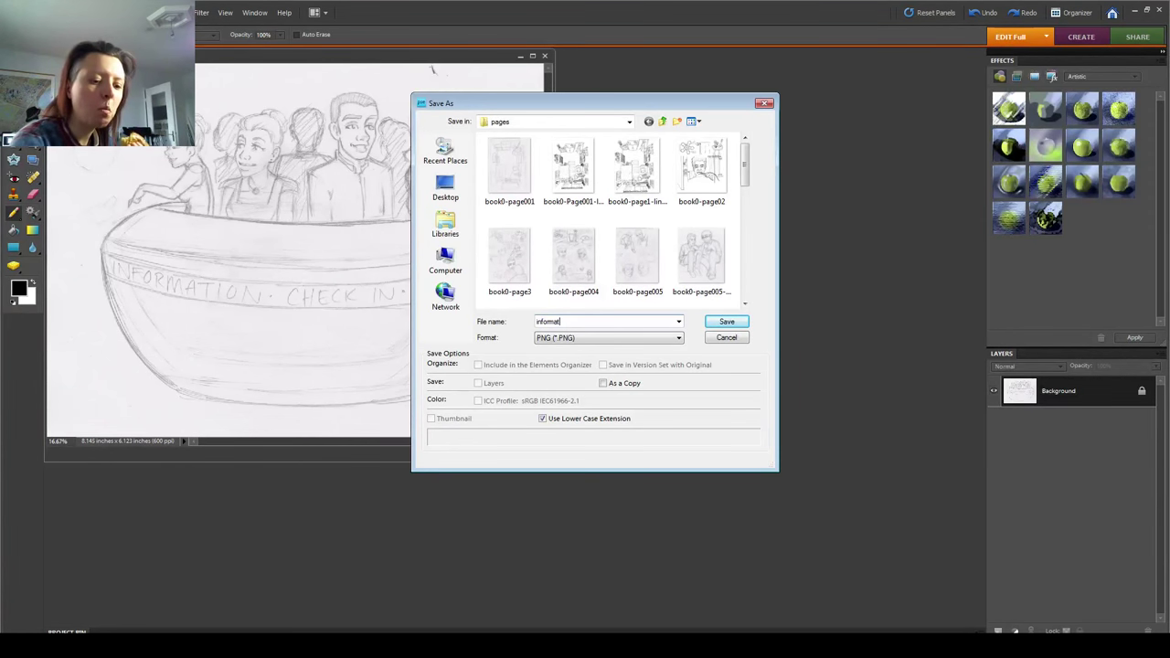
pyautogui.write('ion-desk')
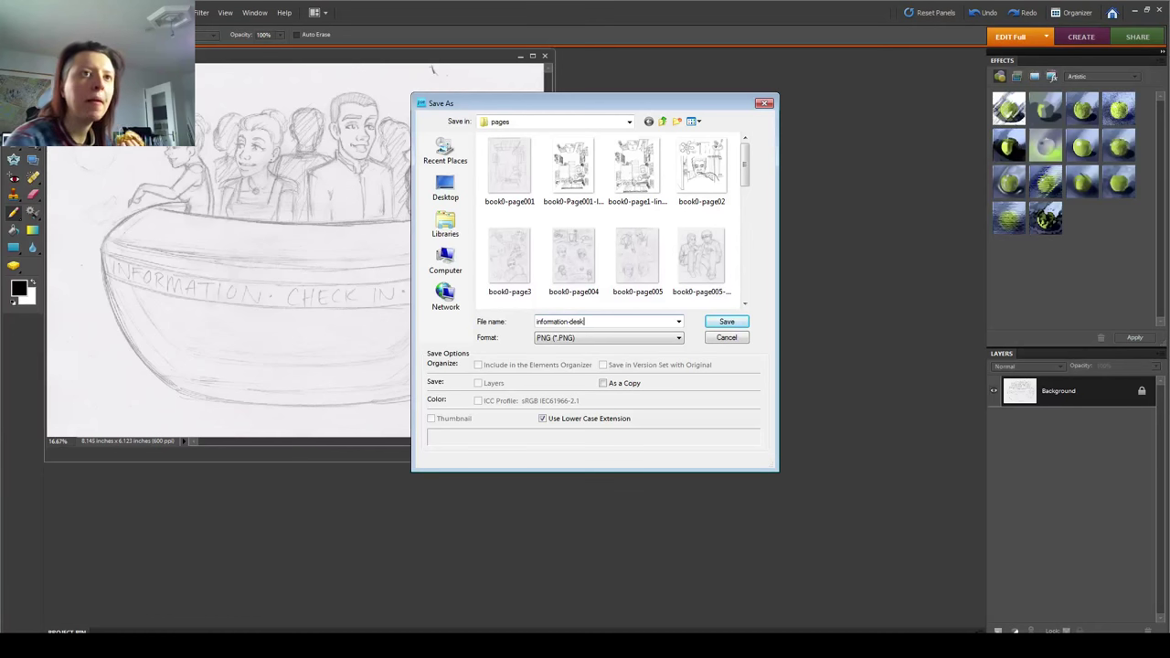
pyautogui.press('Return')
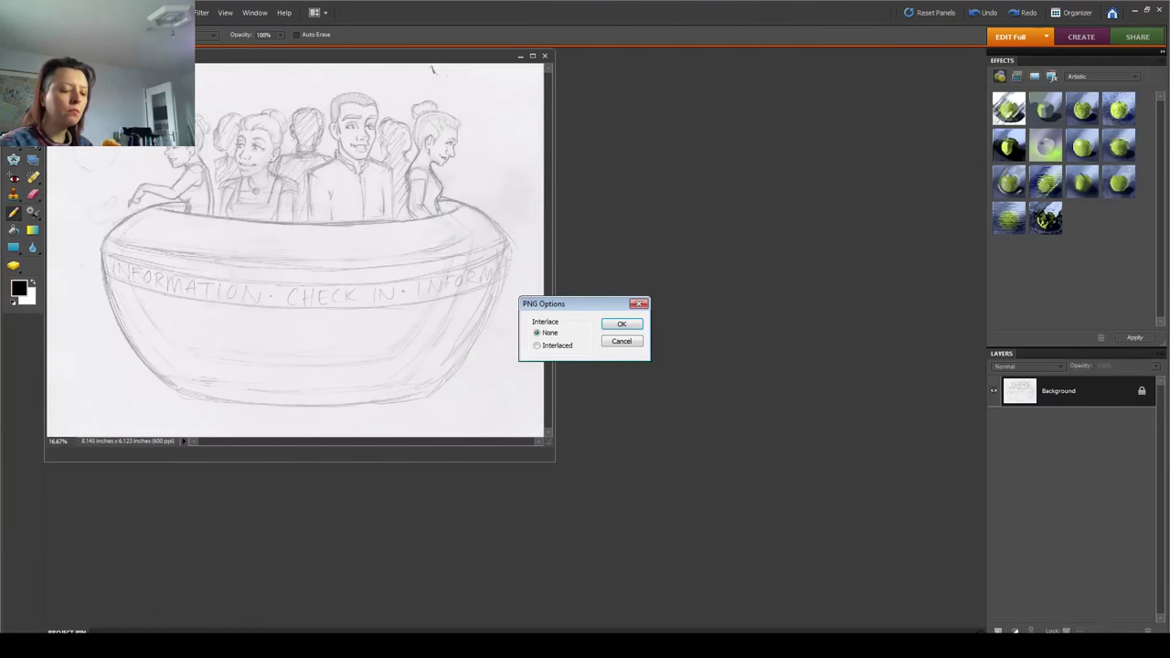
pyautogui.press('Return')
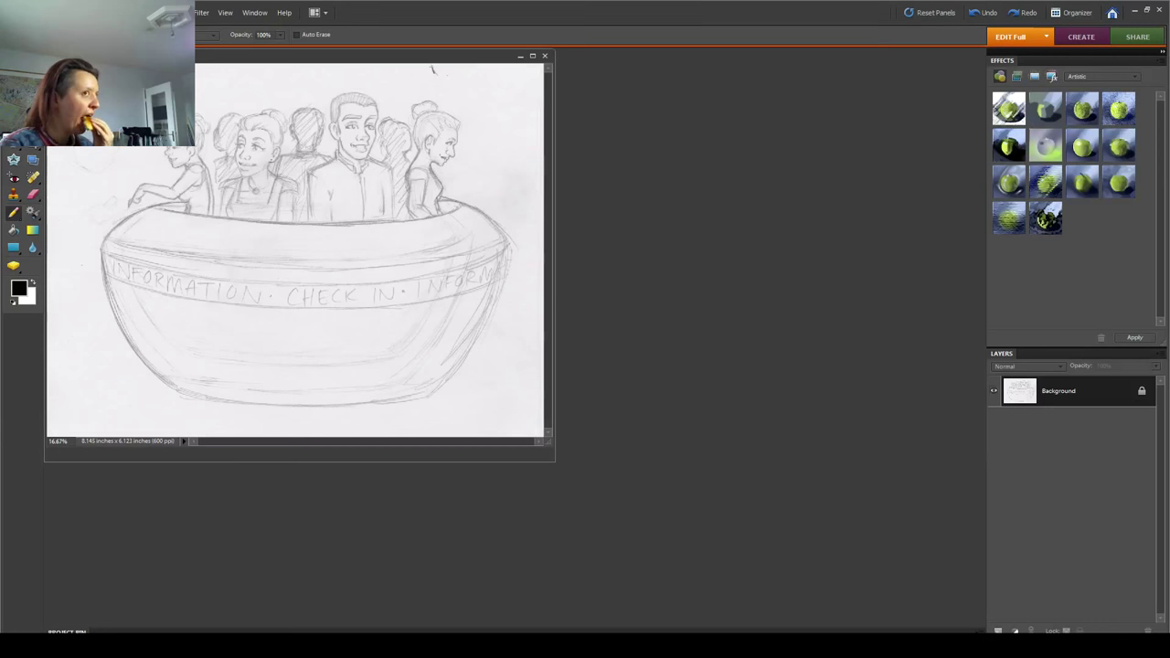
# Step: Close the desk drawing and scan the multi-panel comic page, cropped to about 7.6 by 10.1 inches
pyautogui.hotkey('ctrl', 'q')
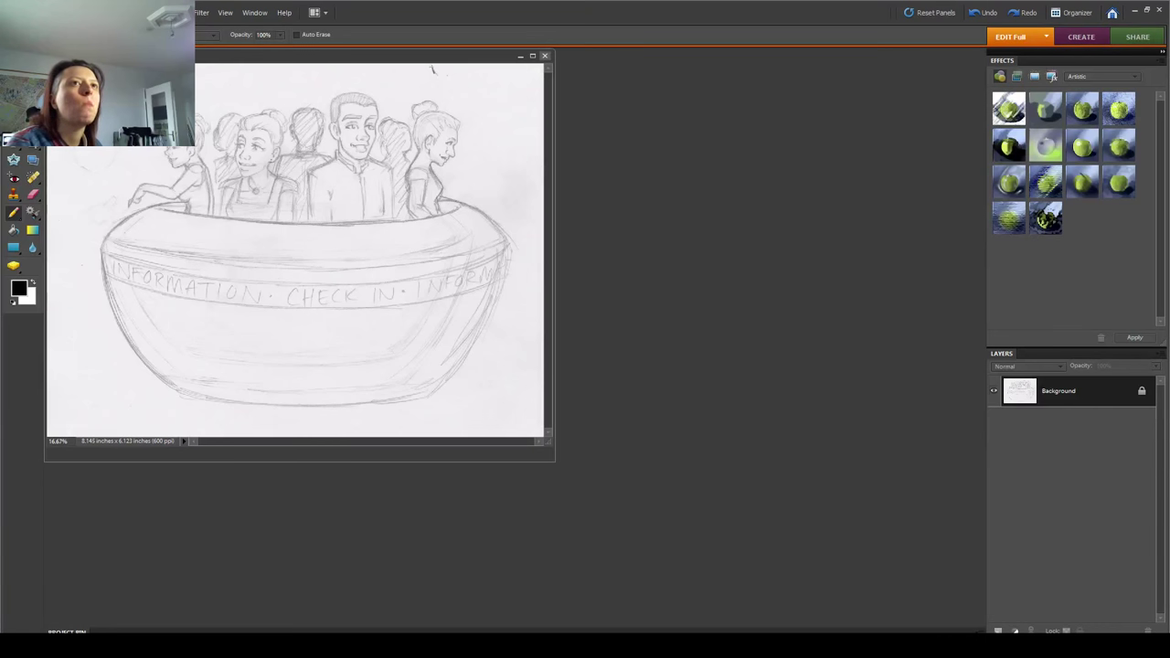
pyautogui.hotkey('ctrl', 'w')
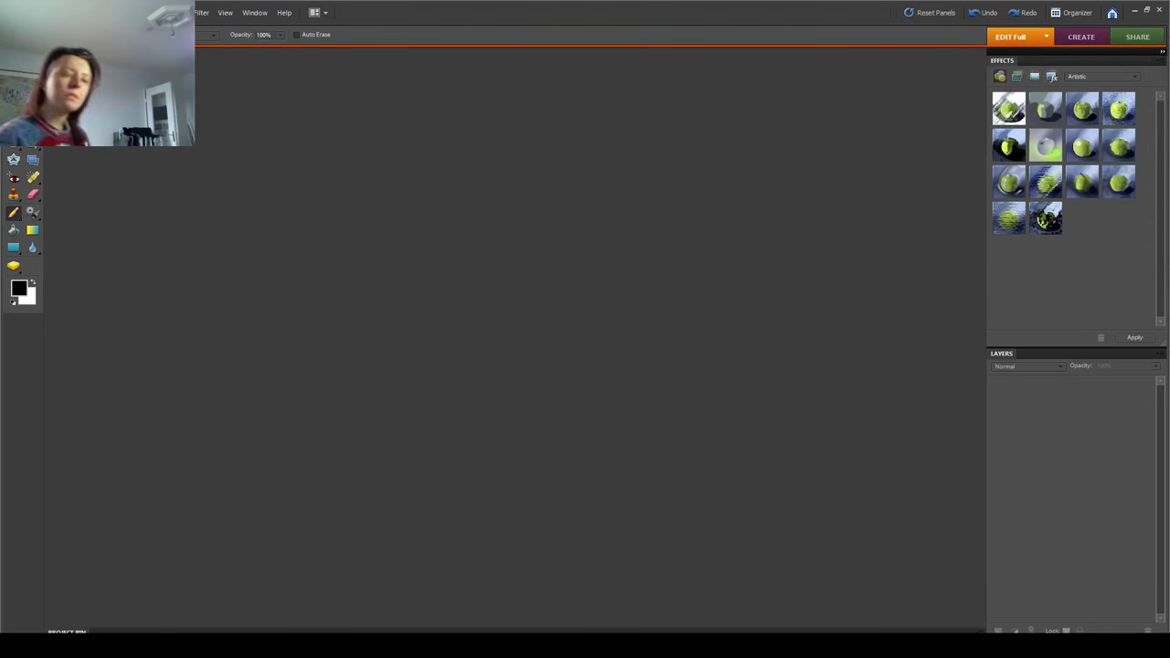
pyautogui.hotkey('alt', 'f')
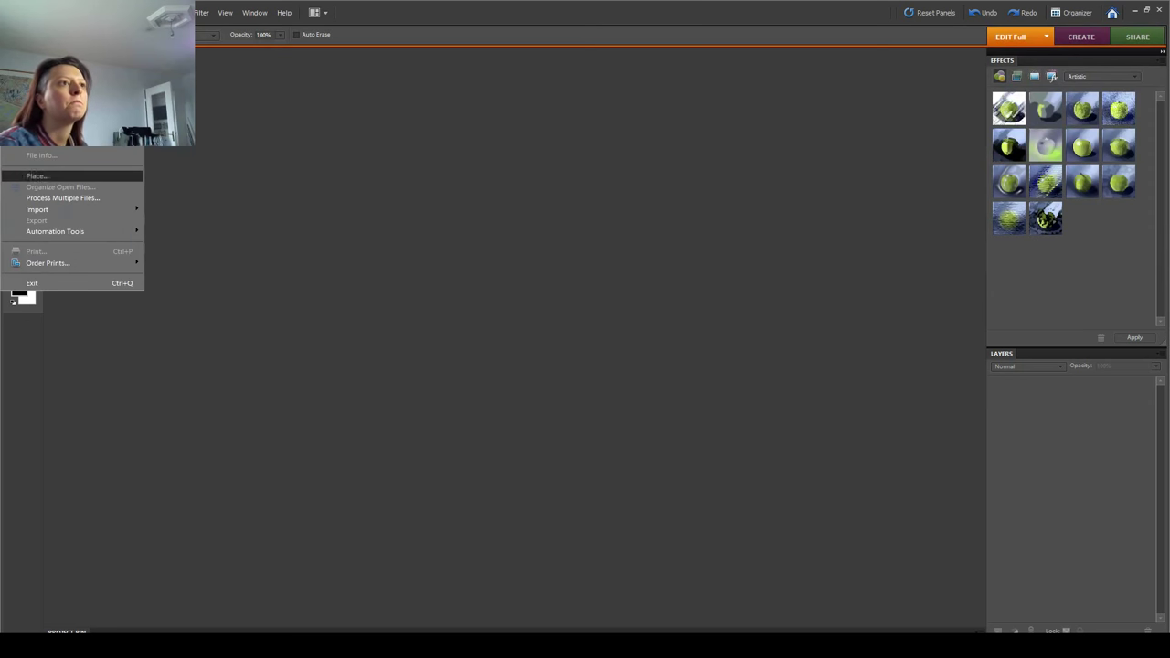
pyautogui.press('Right')
pyautogui.press('Return')
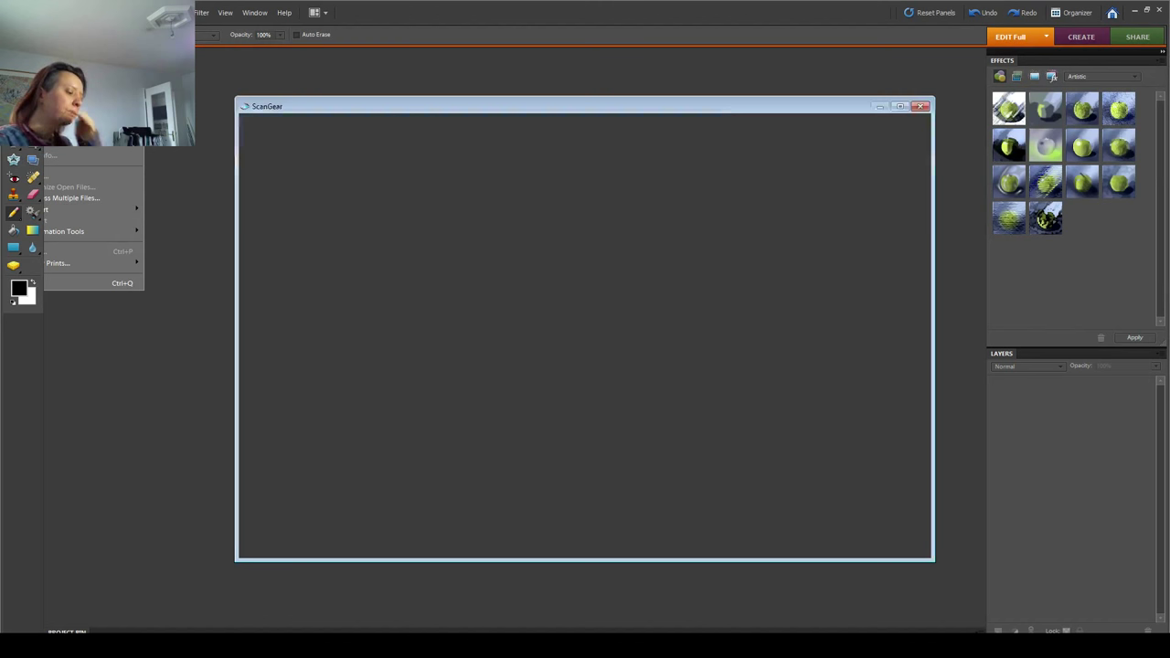
pyautogui.press('Return')
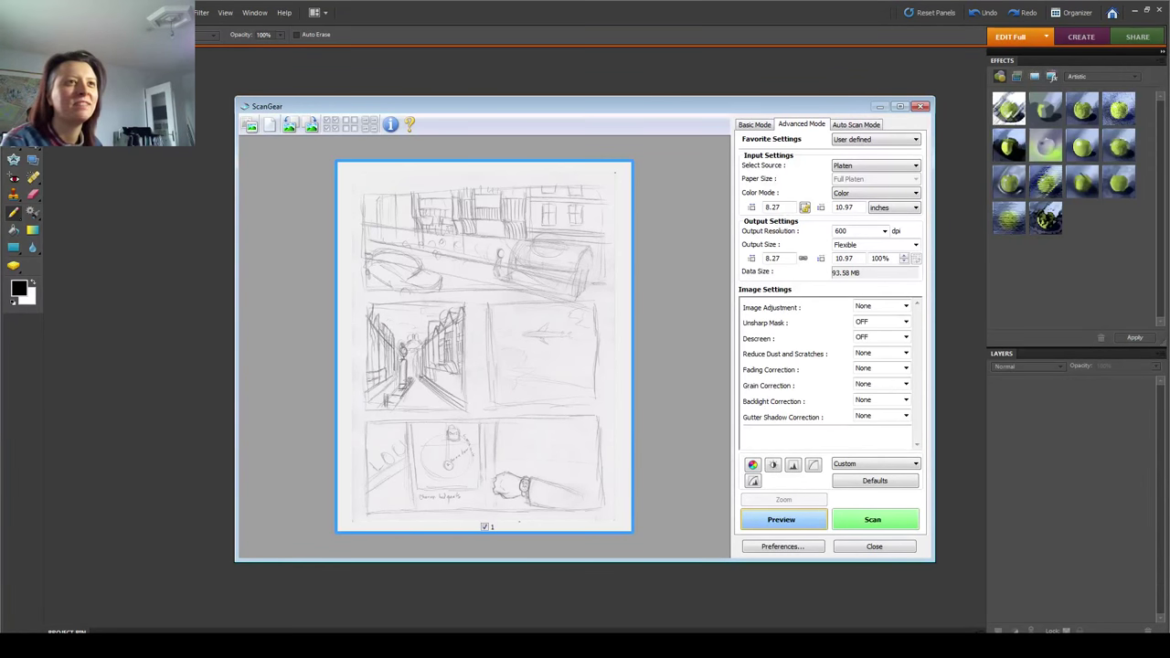
pyautogui.moveTo(612, 508); pyautogui.dragTo(606, 511)
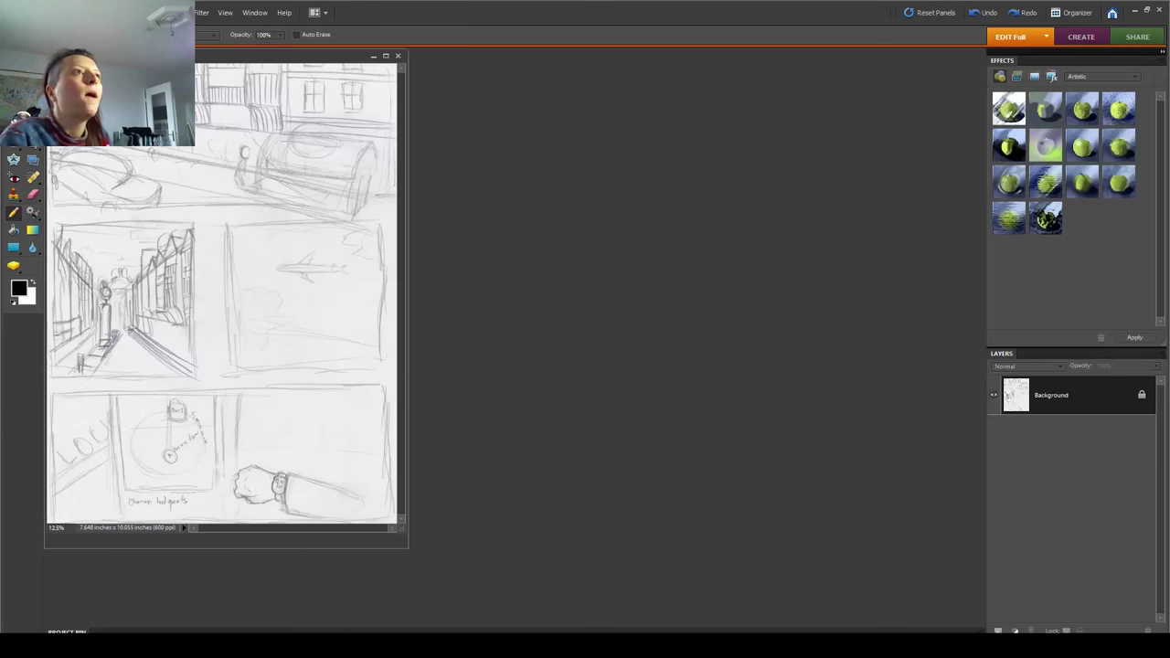
# Step: Save the scanned comic page as a PNG named book00-tochancery in the pages folder
pyautogui.hotkey('alt', 'f')
pyautogui.hotkey('ctrl', 'shift', 's')
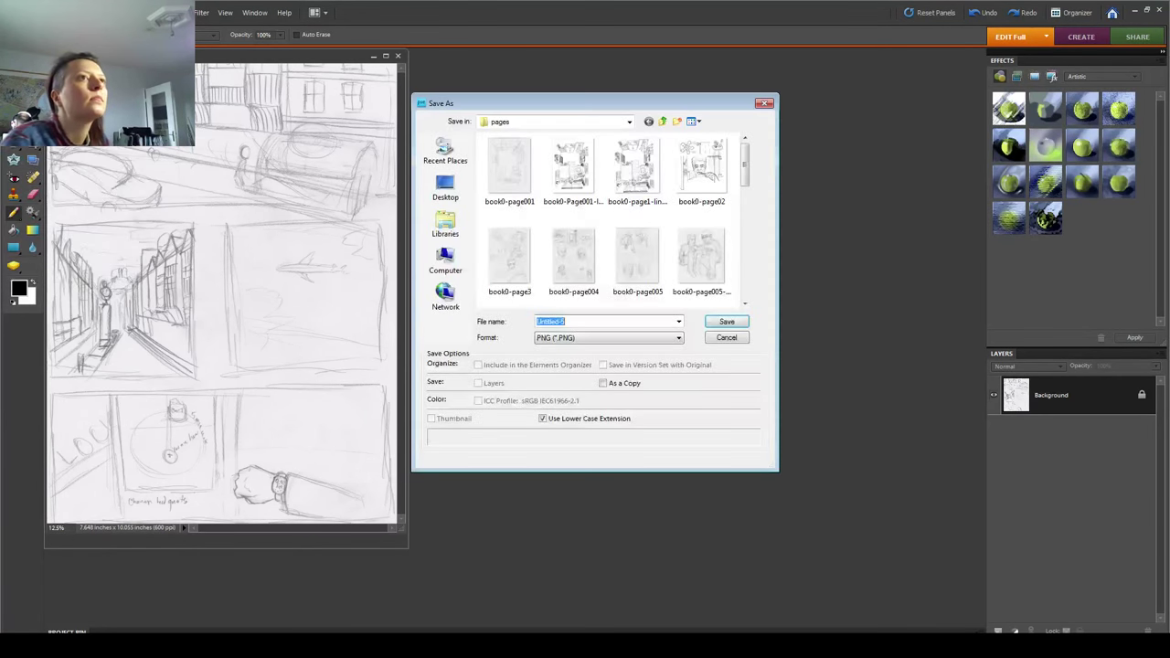
pyautogui.write('b')
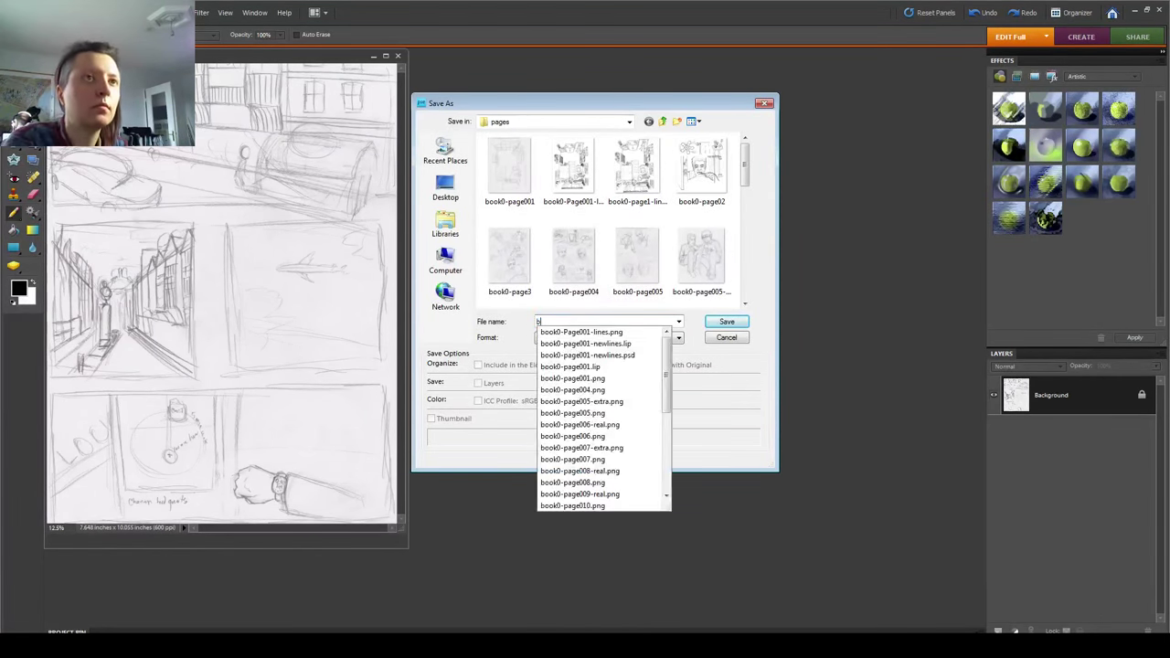
pyautogui.write('ook01-')
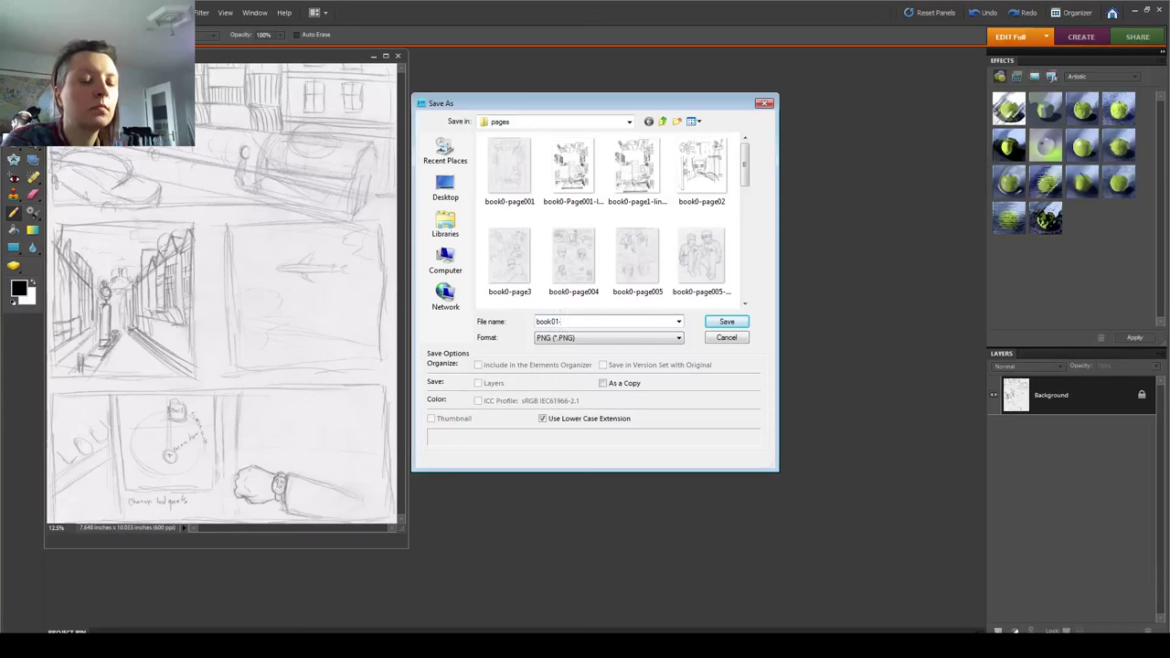
pyautogui.write('tochancery')
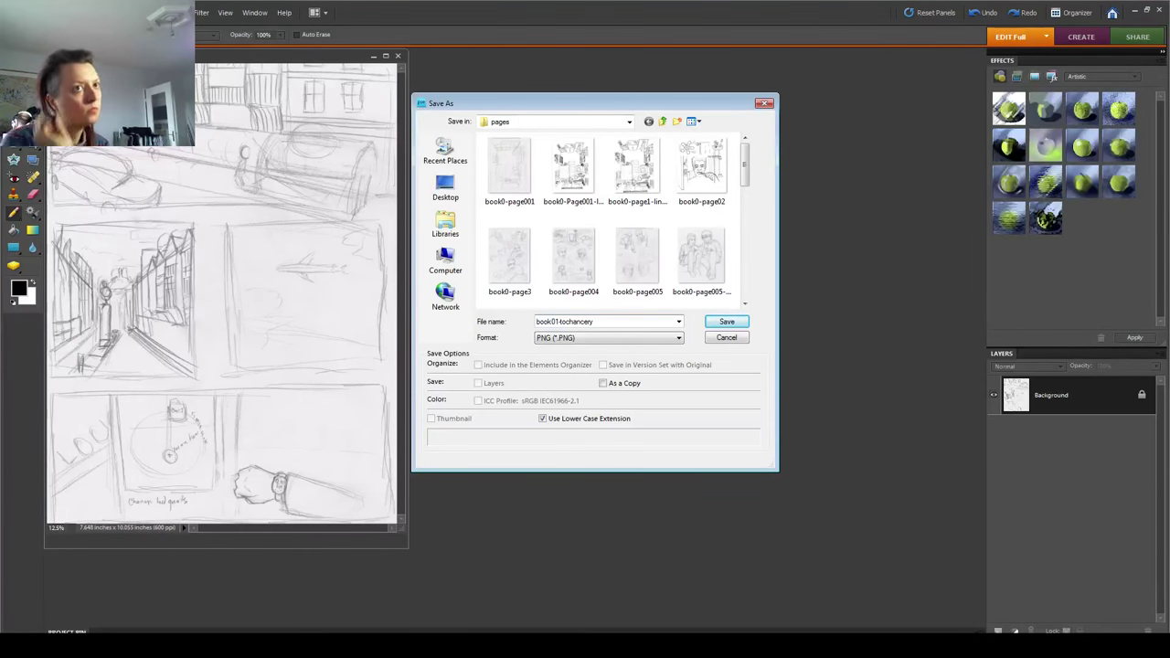
pyautogui.press('BackSpace')
pyautogui.write('00')
pyautogui.press('Return')
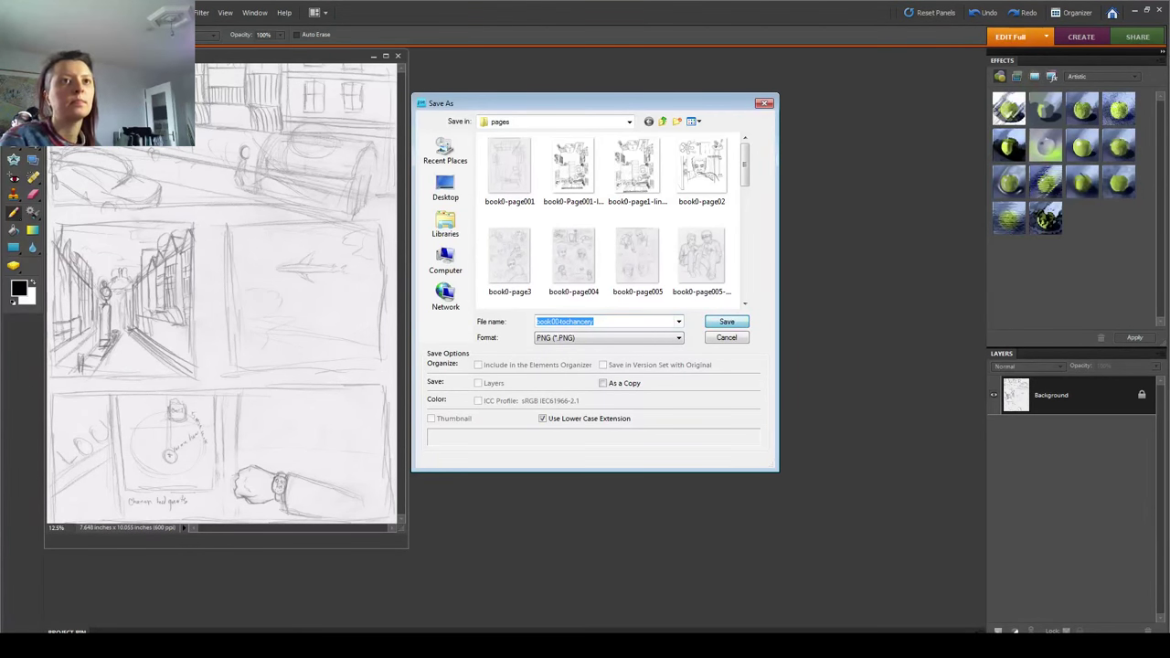
pyautogui.press('Return')
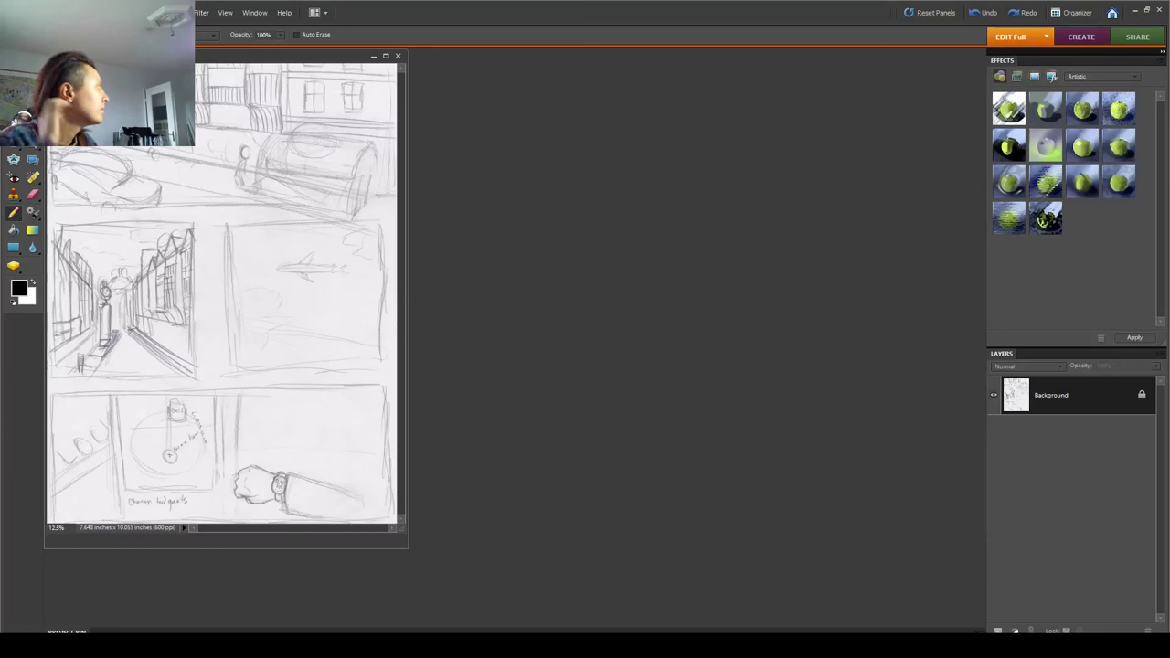
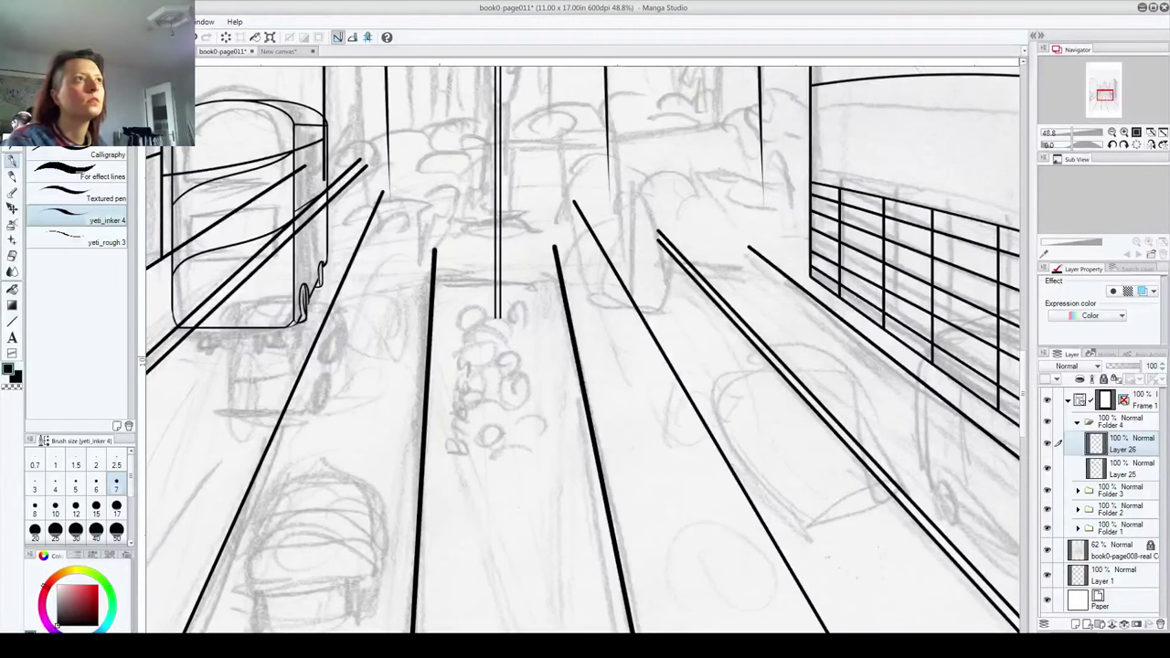
# Step: Switch to Manga Studio, save the book0-page011 street drawing and close it
pyautogui.hotkey('alt', 'f')
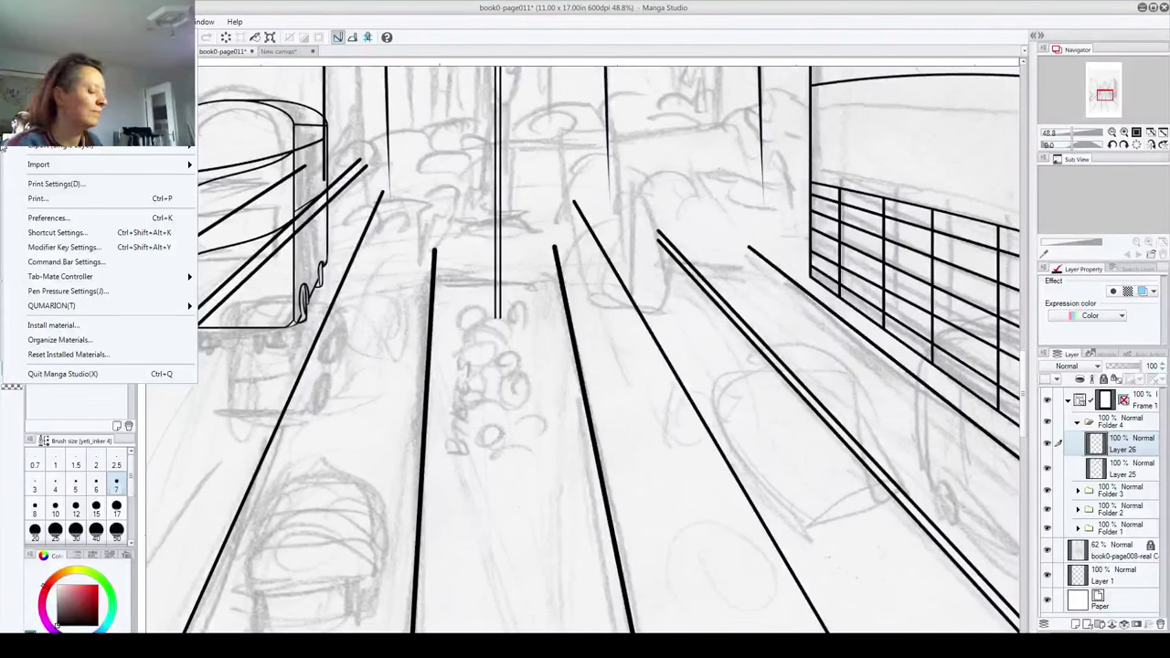
pyautogui.hotkey('ctrl', 'q')
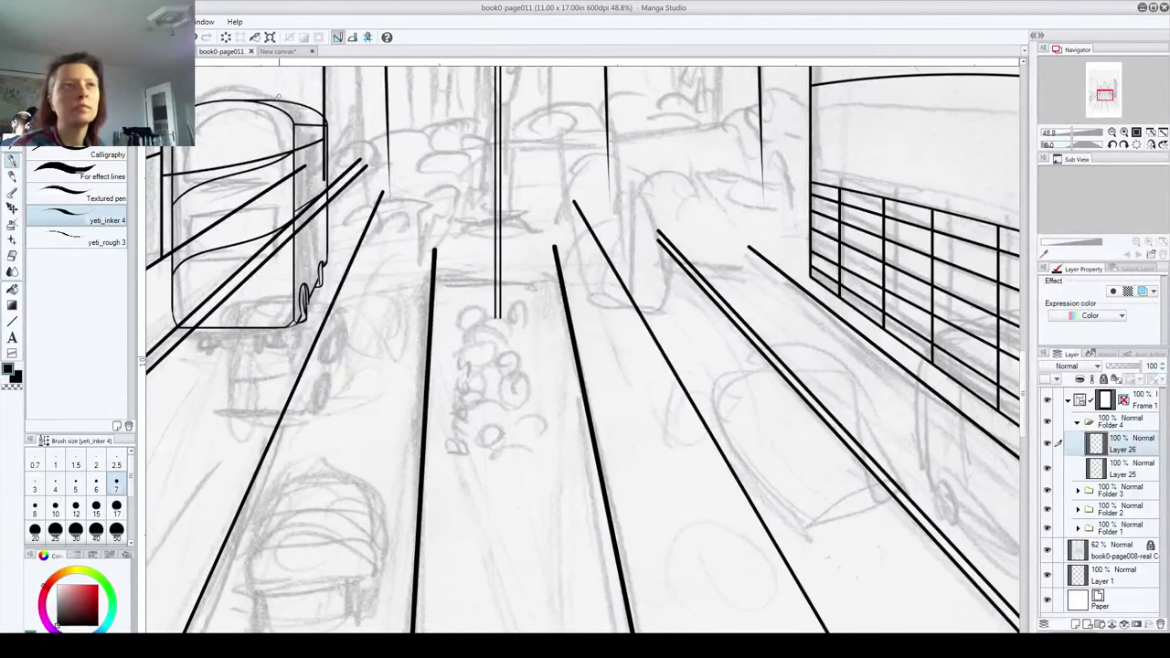
pyautogui.click(252, 52)
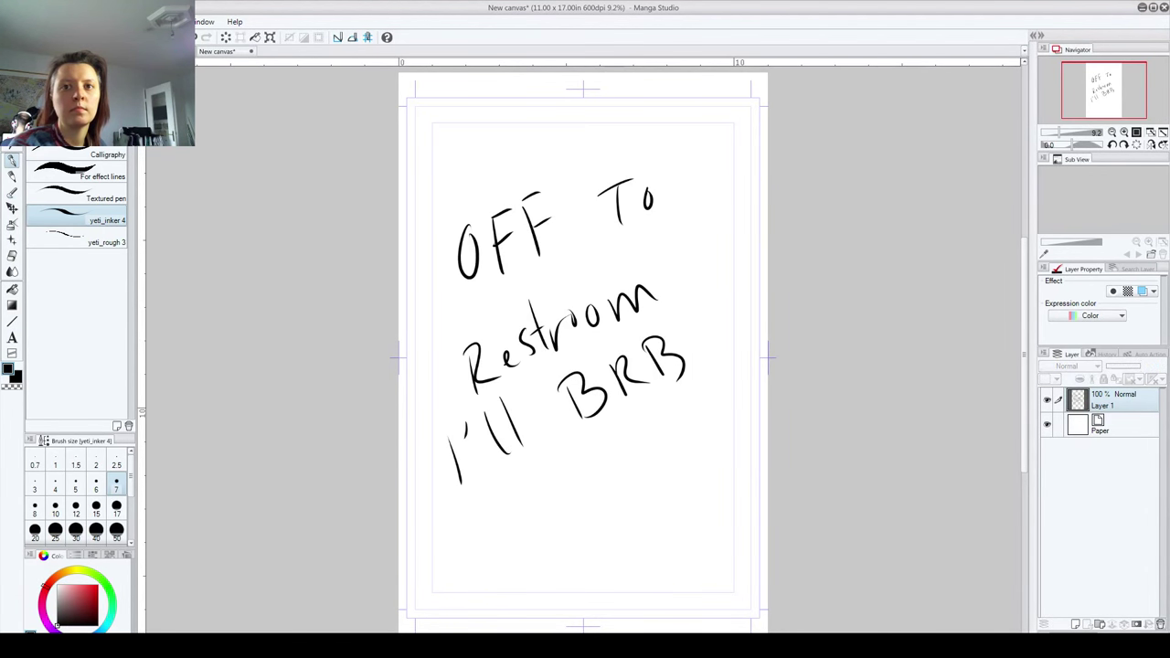
# Step: Delete the handwritten note layer from the new canvas and close the book0-page008-real.png scan
pyautogui.click(1161, 624)
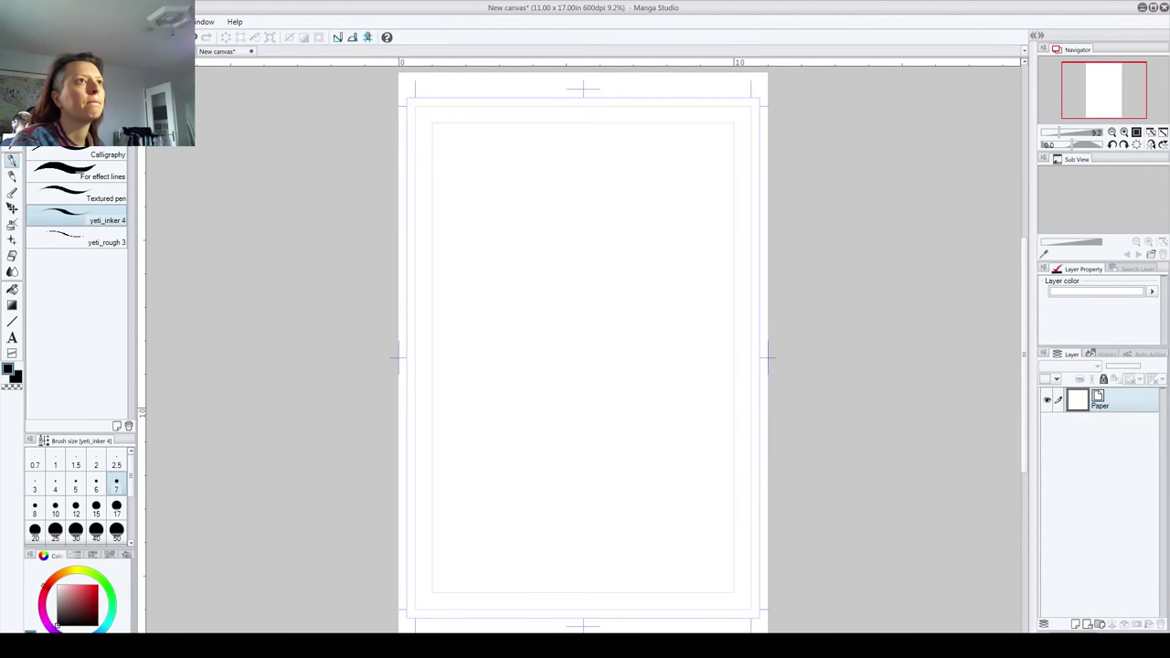
pyautogui.click(188, 51)
pyautogui.click(217, 51)
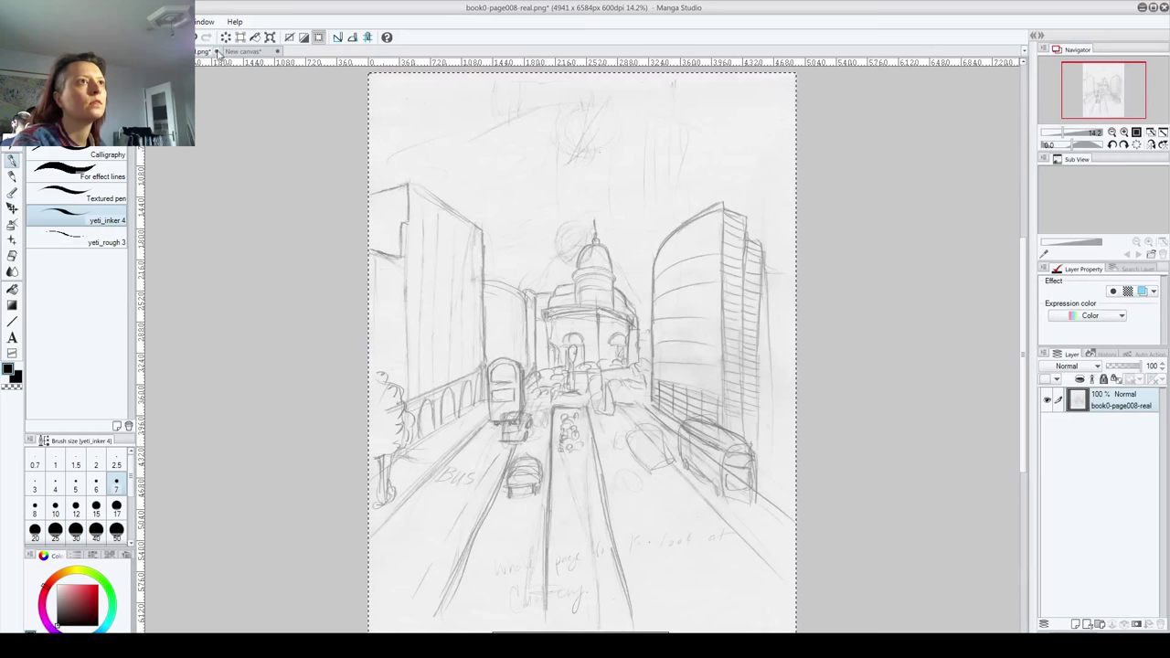
pyautogui.click(617, 248)
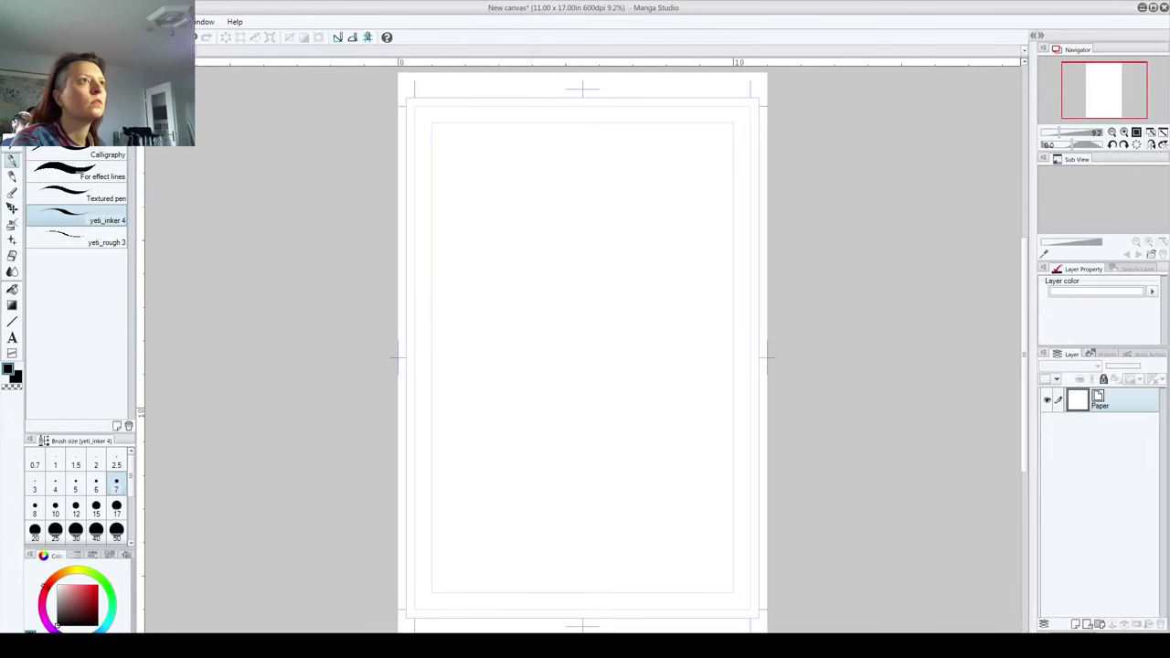
# Step: Open the scanned comic page book00-tochancery from the Chancery pages folder
pyautogui.click(16, 21)
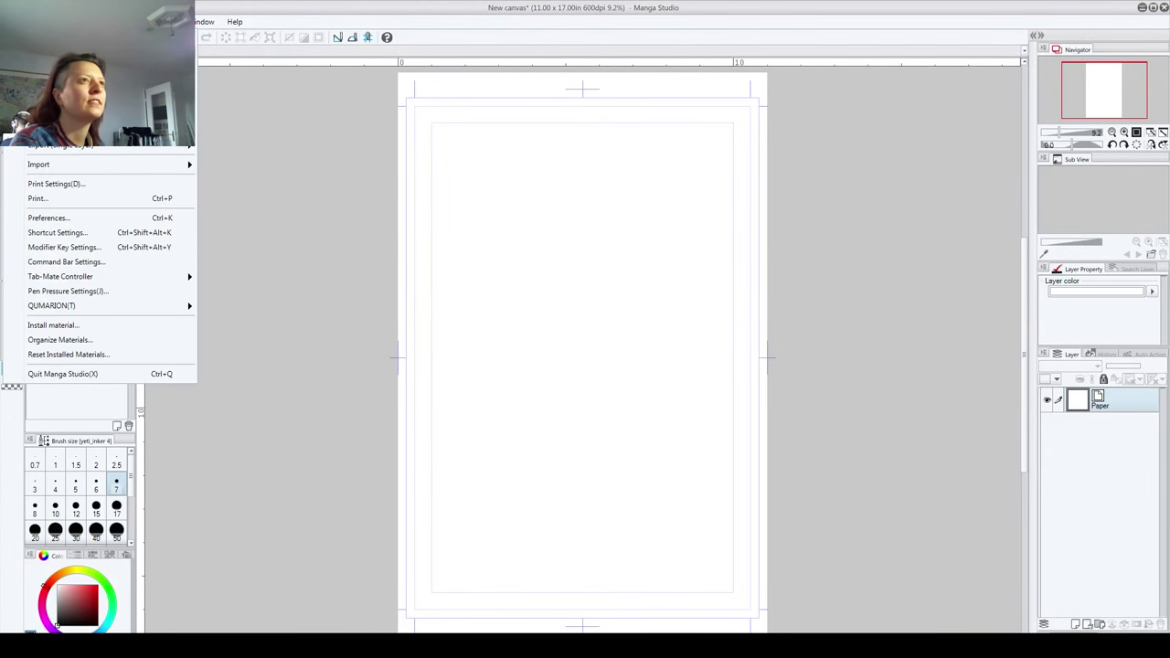
pyautogui.click(39, 51)
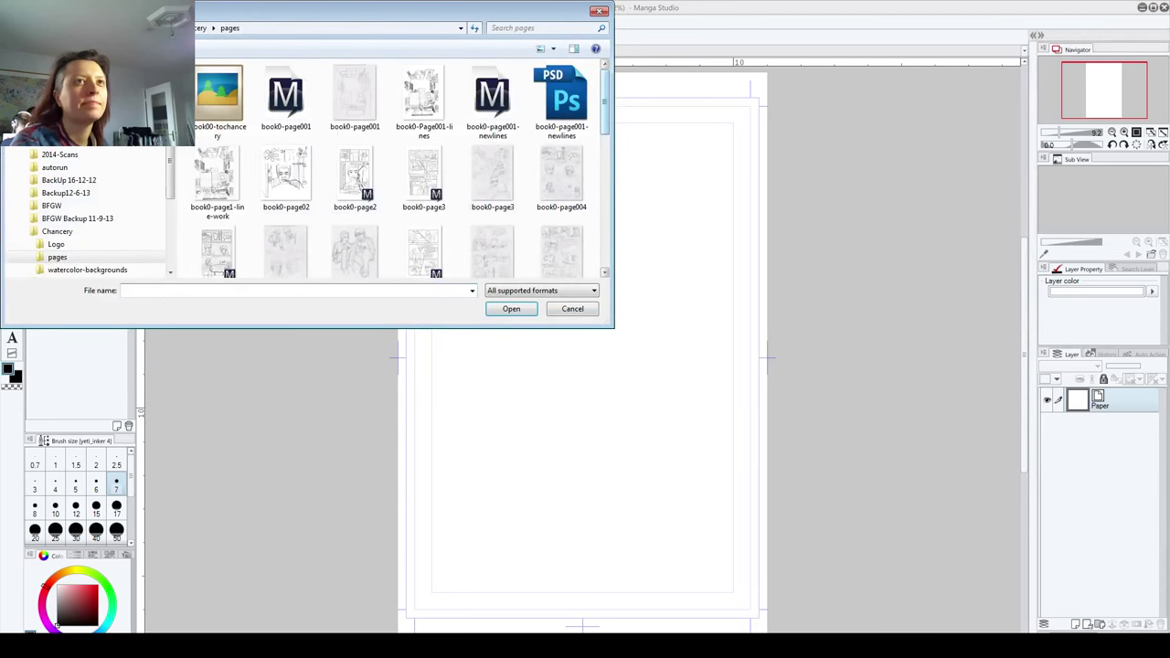
pyautogui.scroll(-3, 494, 165)
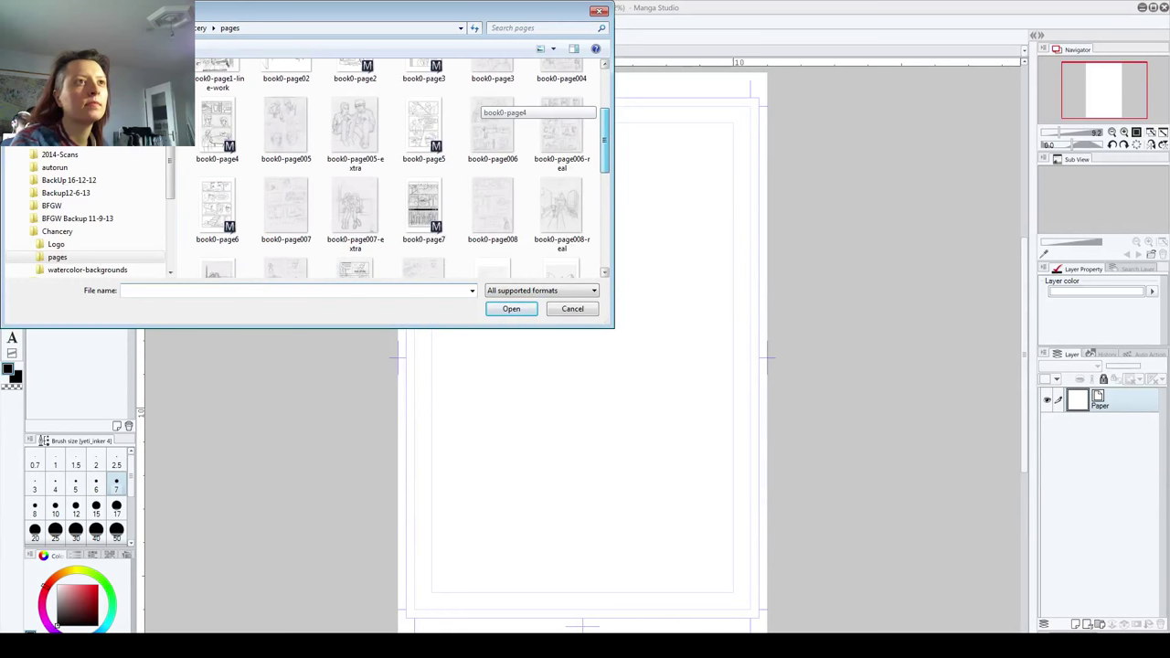
pyautogui.scroll(-2, 494, 155)
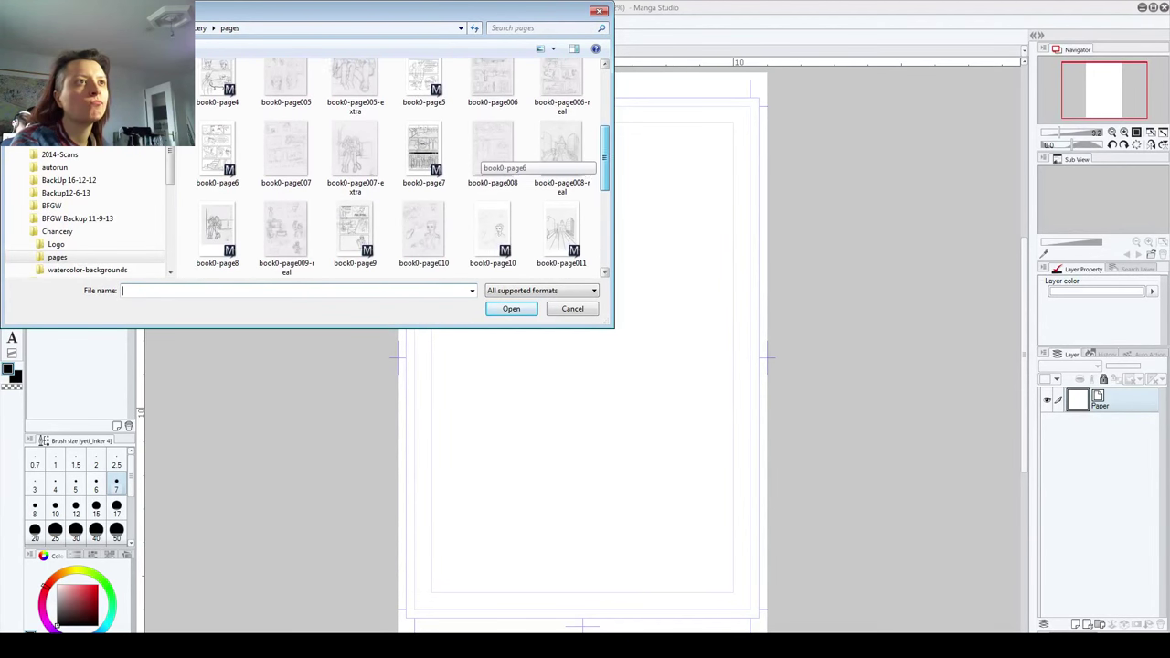
pyautogui.scroll(-10, 494, 160)
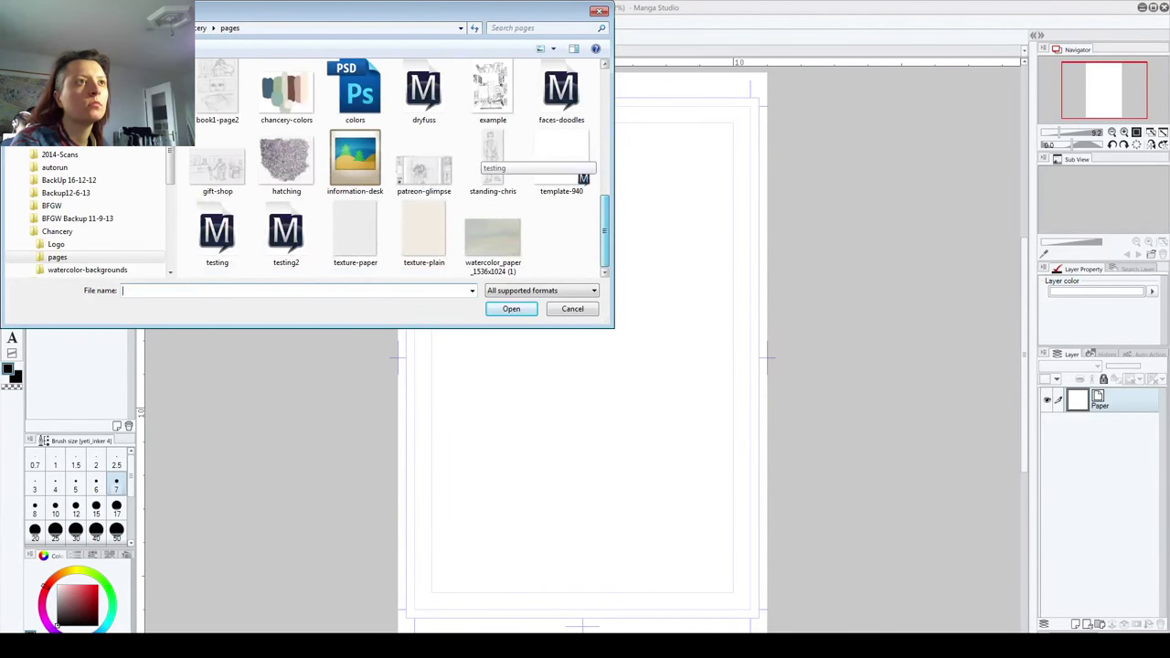
pyautogui.scroll(10, 494, 160)
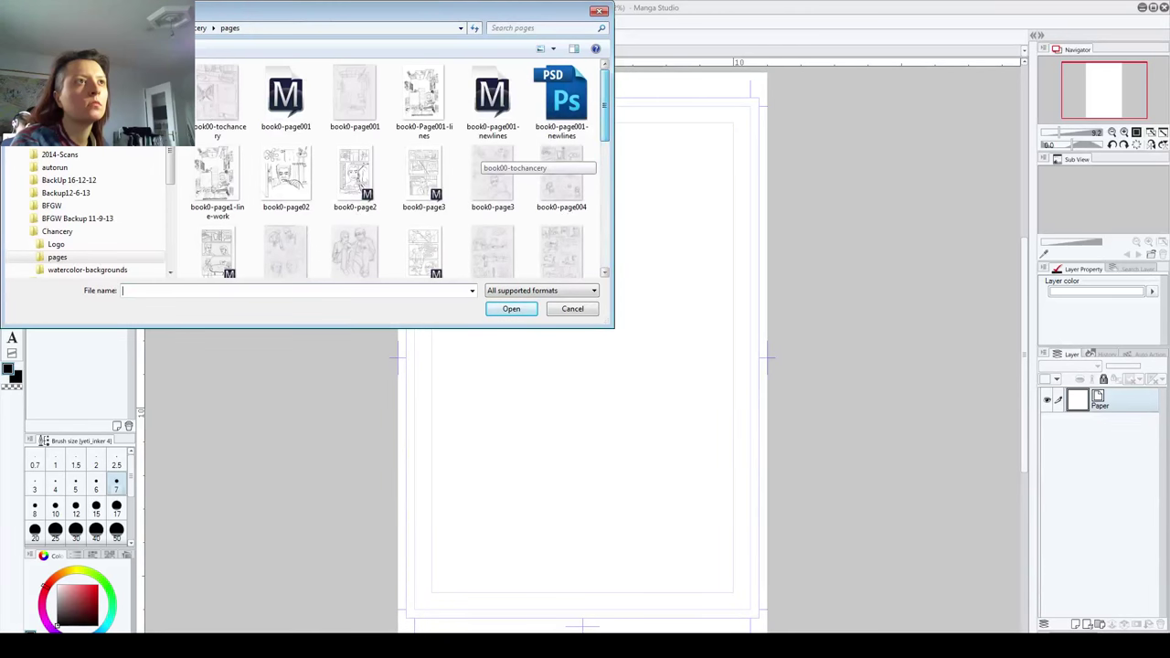
pyautogui.click(216, 96)
pyautogui.click(511, 308)
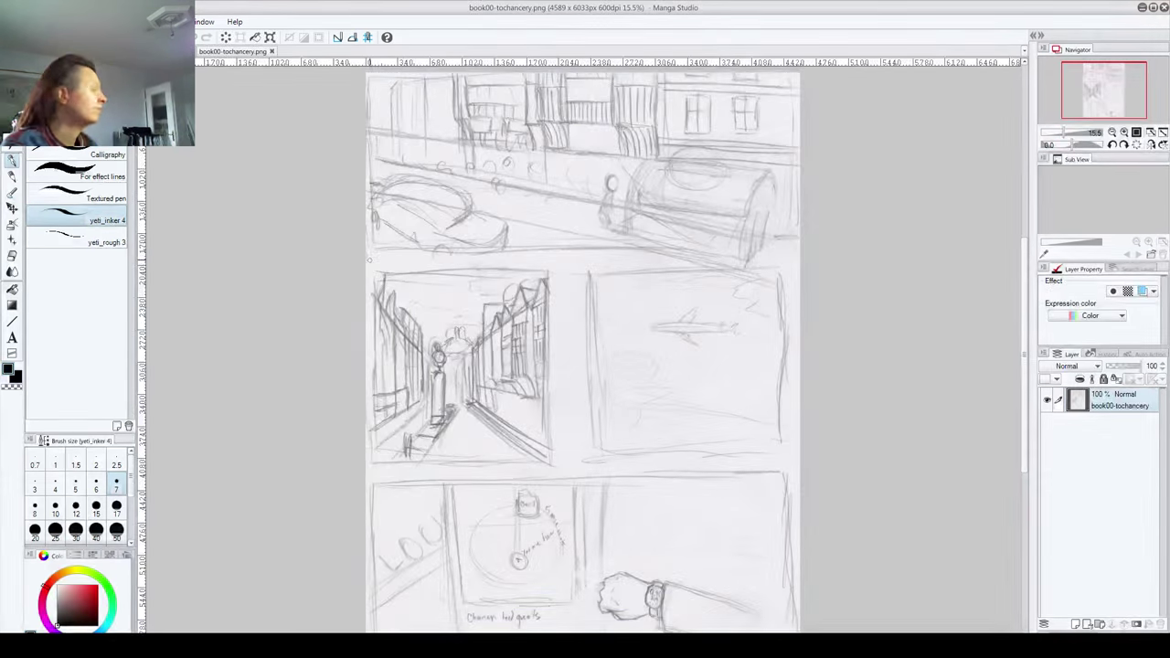
# Step: Copy the entire scan into the new canvas and move it to the upper-left corner of the inner page guide
pyautogui.hotkey('ctrl', 'a')
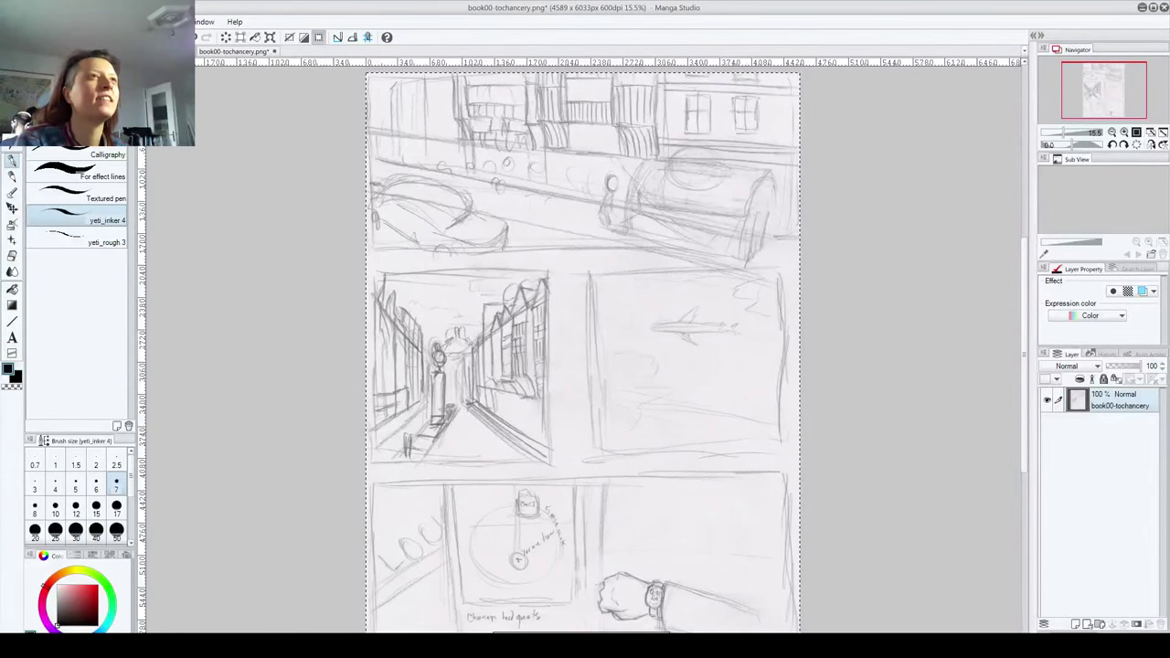
pyautogui.click(169, 51)
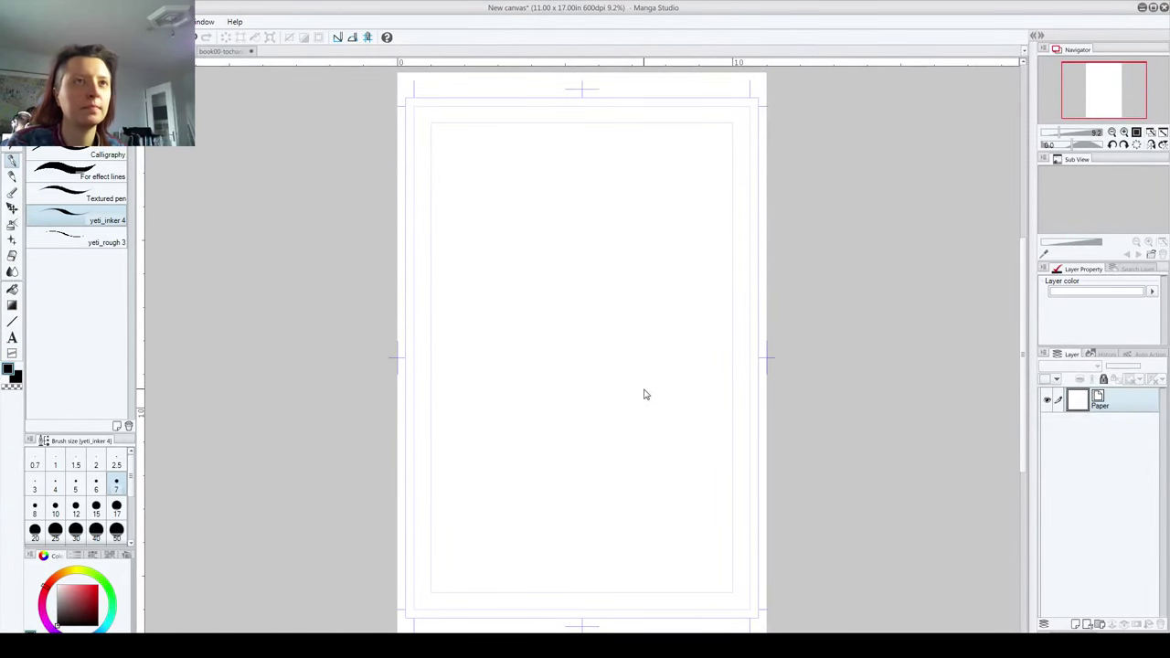
pyautogui.hotkey('ctrl', 'v')
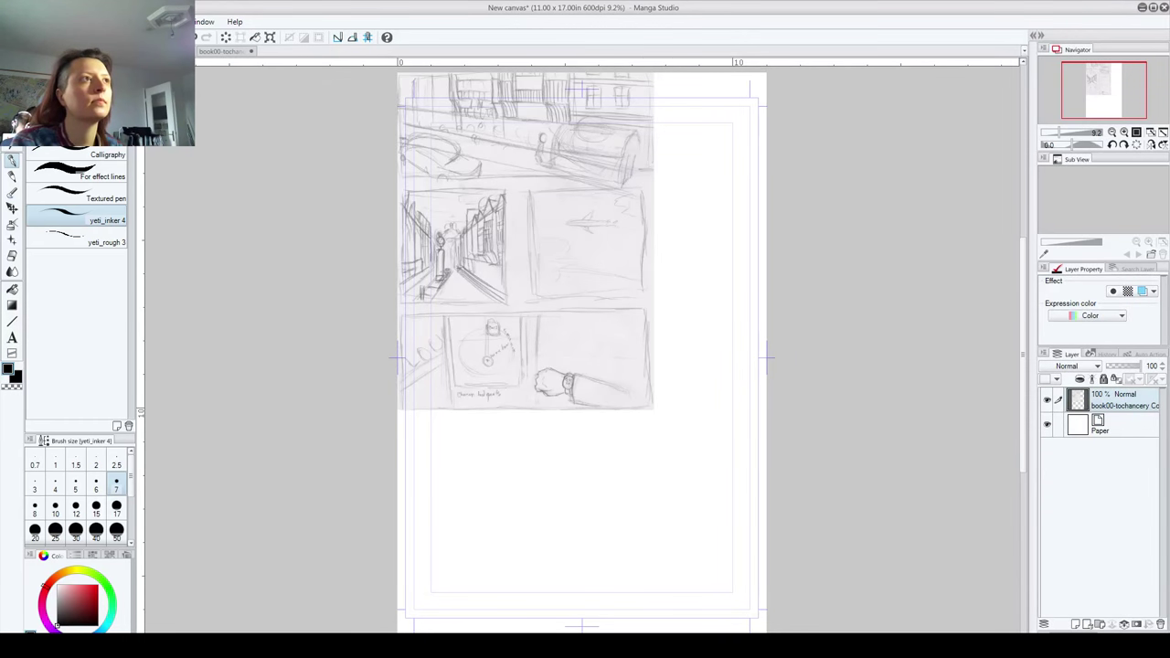
pyautogui.hotkey('ctrl', 't')
pyautogui.moveTo(530, 300); pyautogui.dragTo(561, 343)
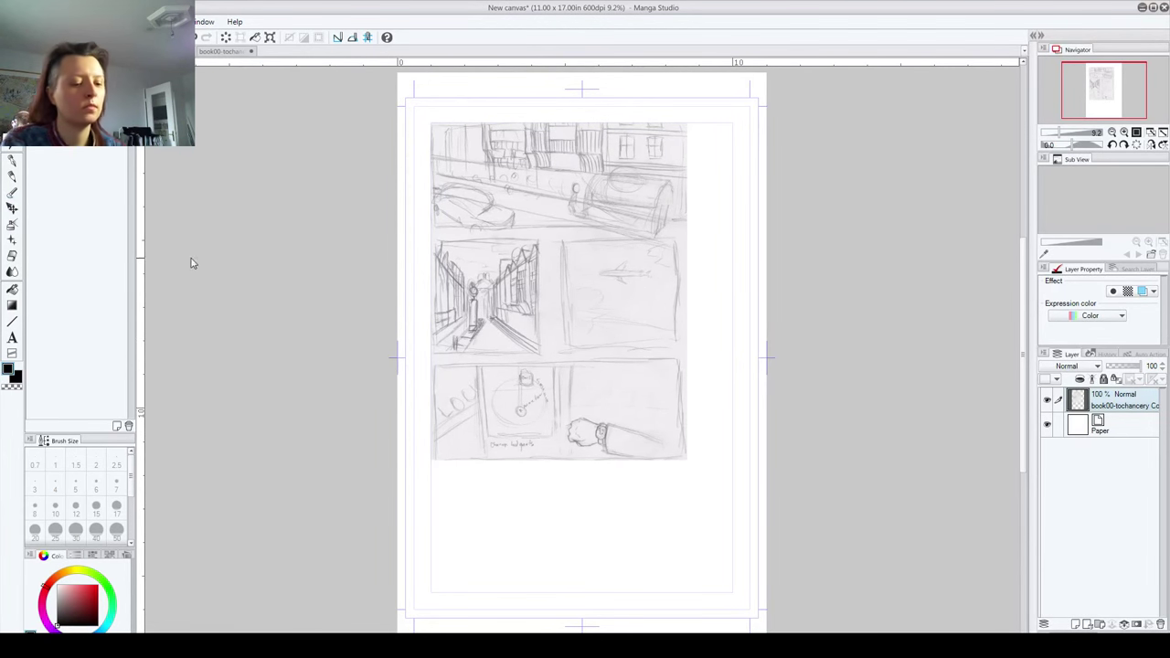
# Step: Enlarge the pasted sketch proportionally to fill the width of the inner page guide and apply the transform
pyautogui.hotkey('ctrl', 't')
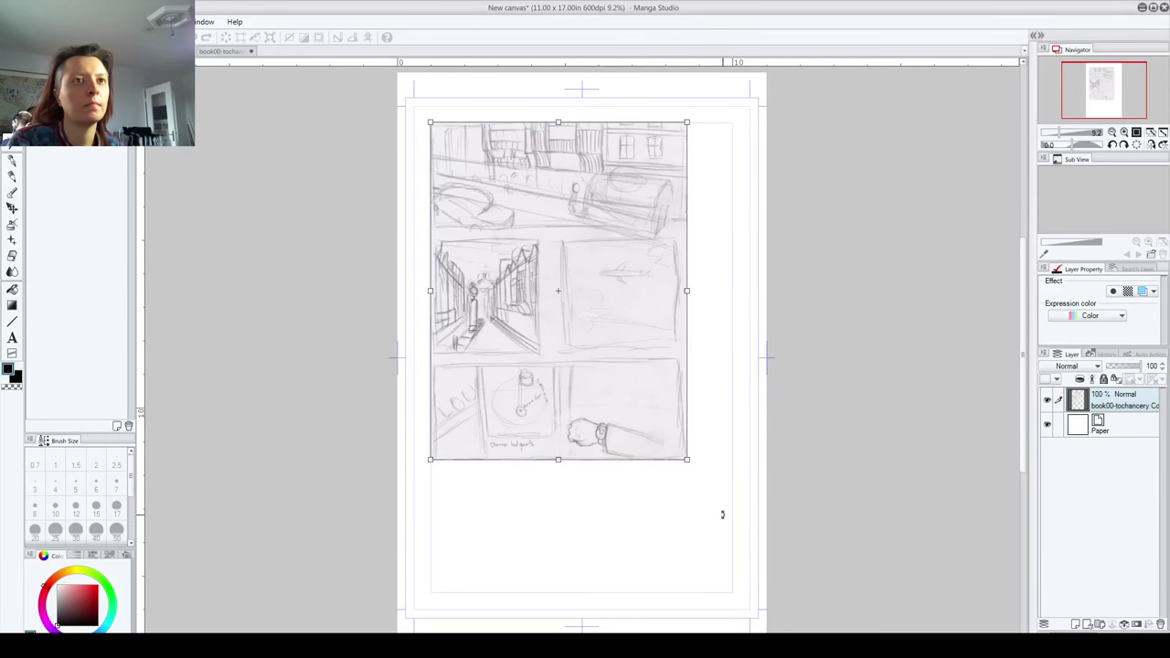
pyautogui.moveTo(686, 458); pyautogui.dragTo(728, 521)
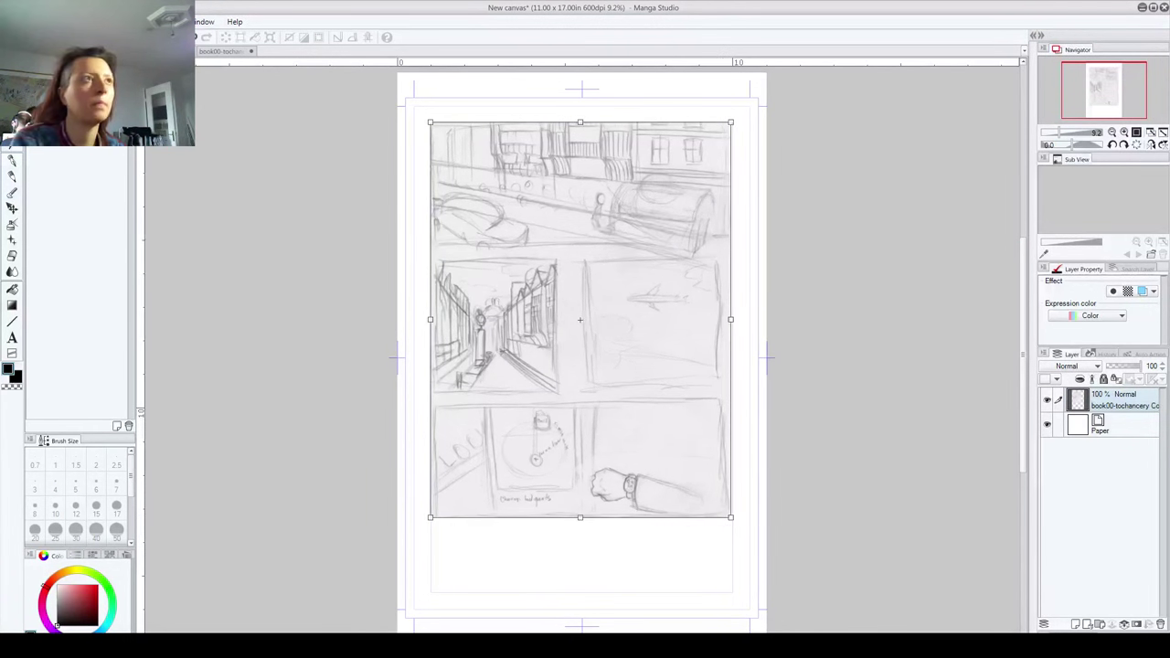
pyautogui.press('p')
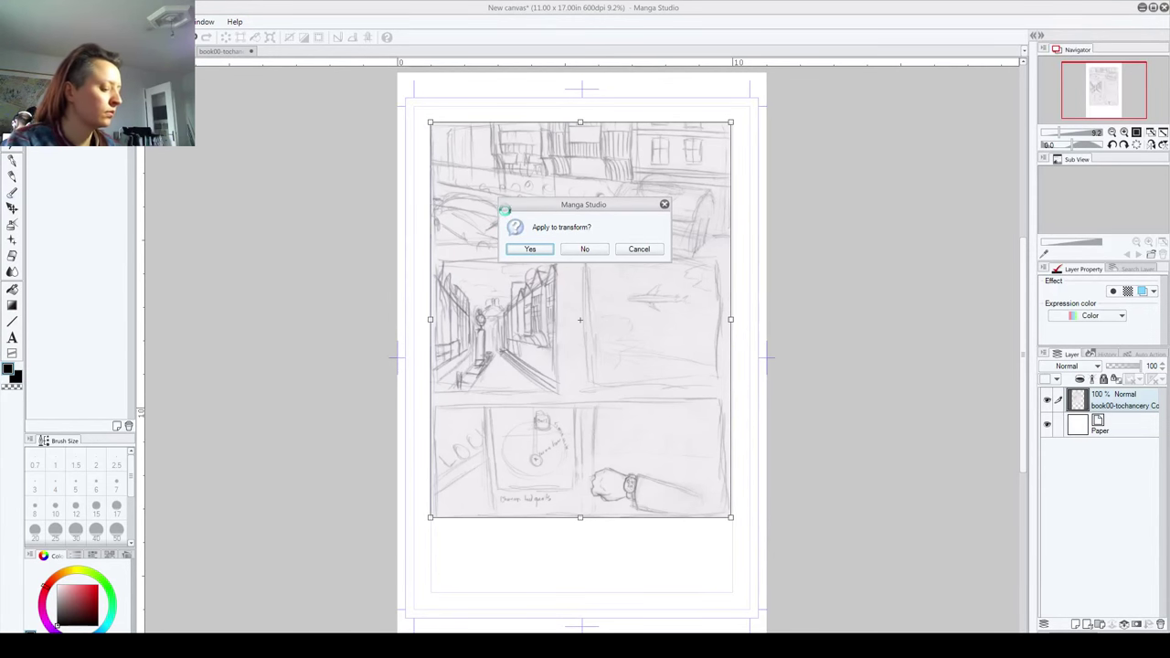
pyautogui.press('Return')
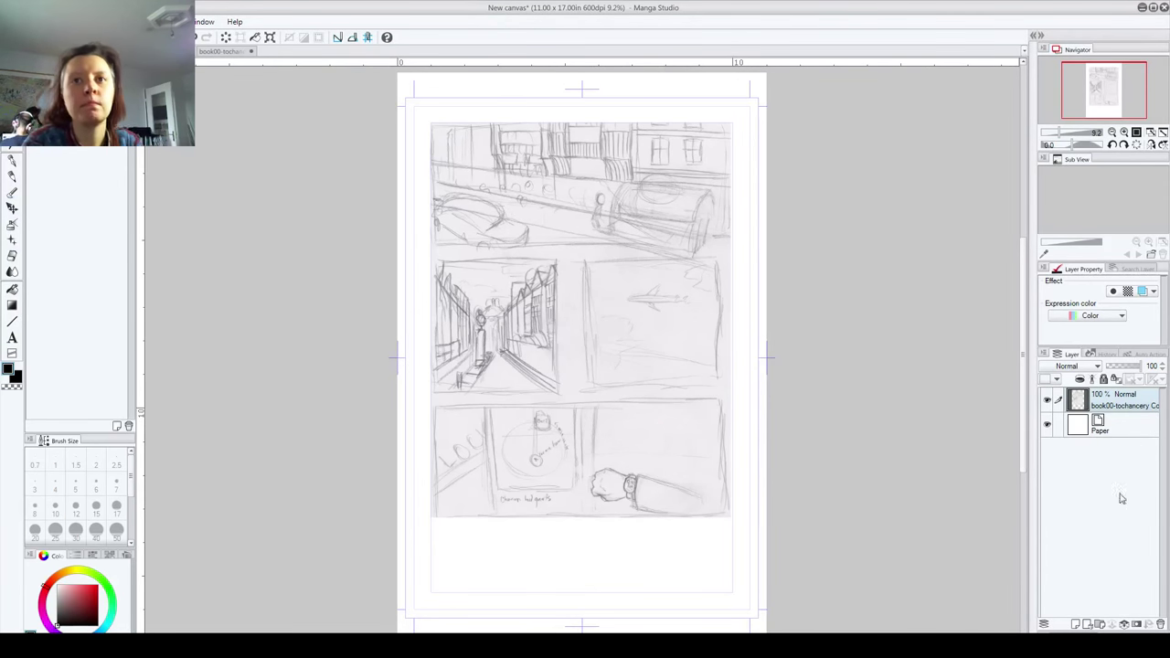
# Step: Add a new raster layer and draw a rectangle frame along the inner page guide
pyautogui.click(1076, 625)
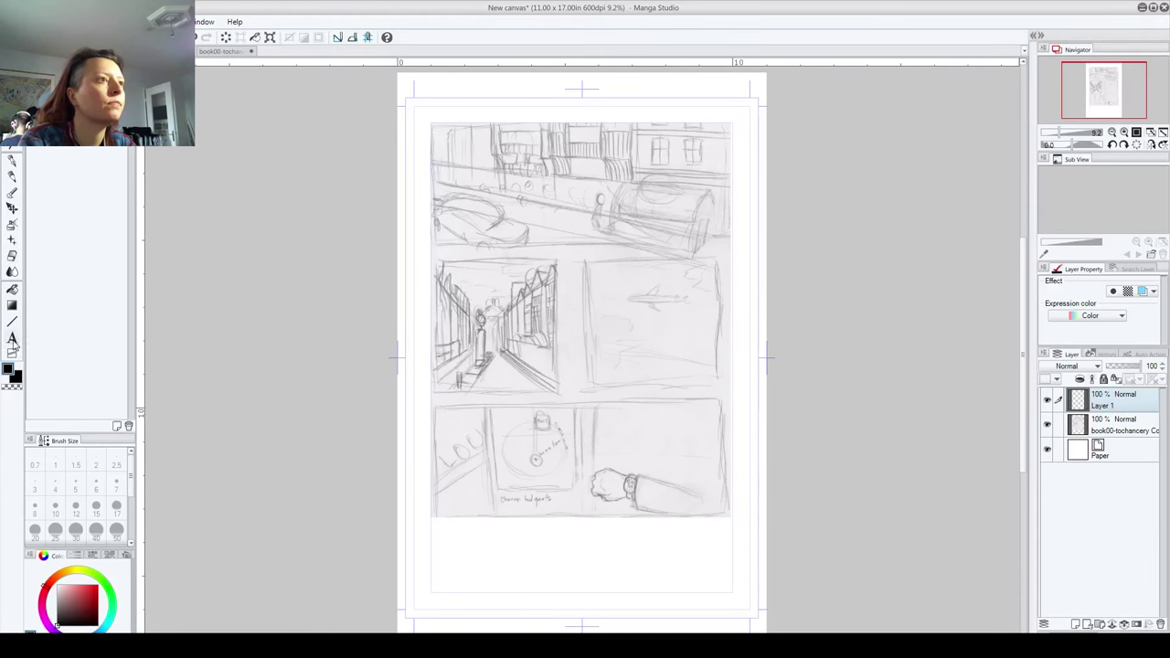
pyautogui.click(12, 321)
pyautogui.press('u')
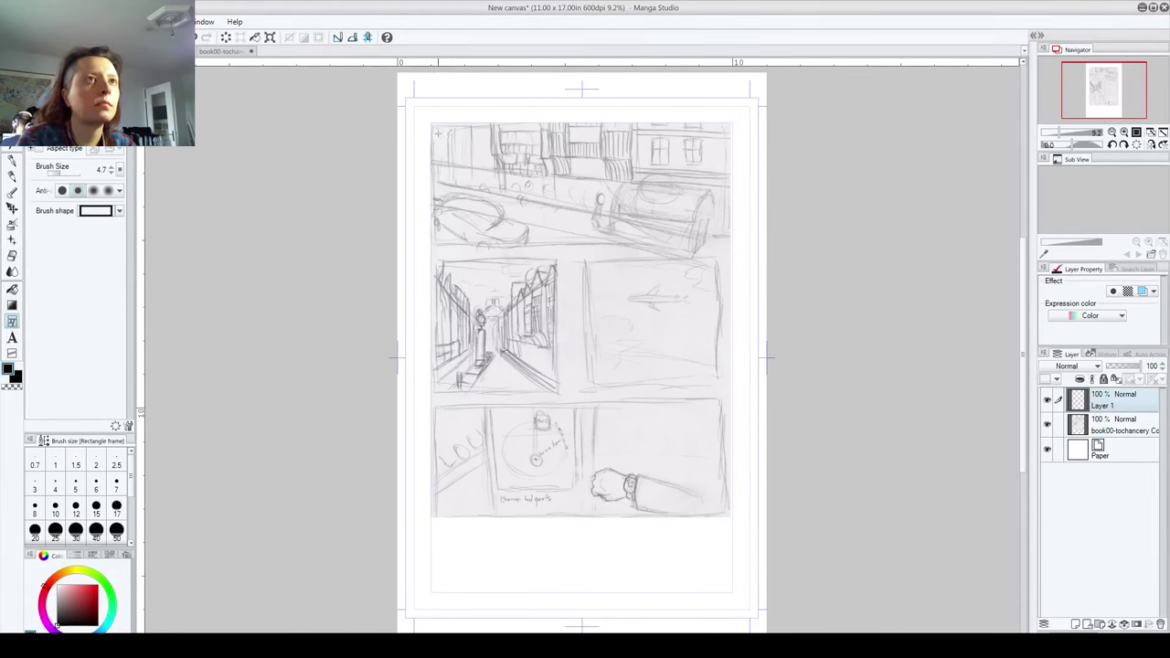
pyautogui.moveTo(433, 120); pyautogui.dragTo(727, 587)
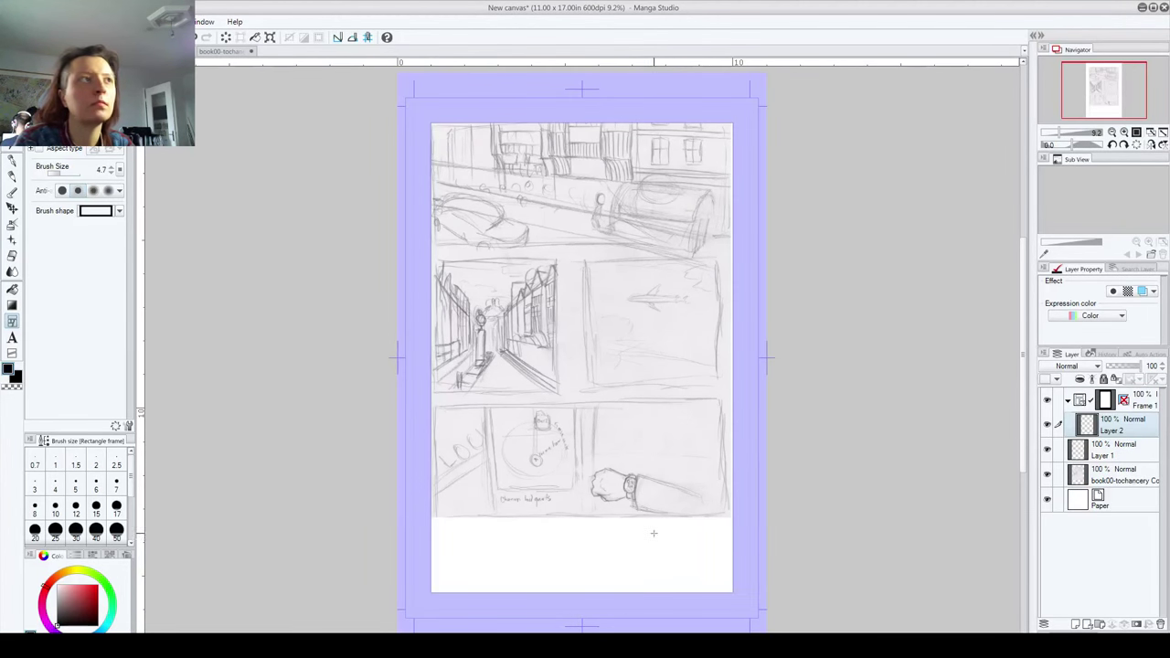
# Step: Set the Rectangle frame tool's brush size to 15
pyautogui.click(114, 170)
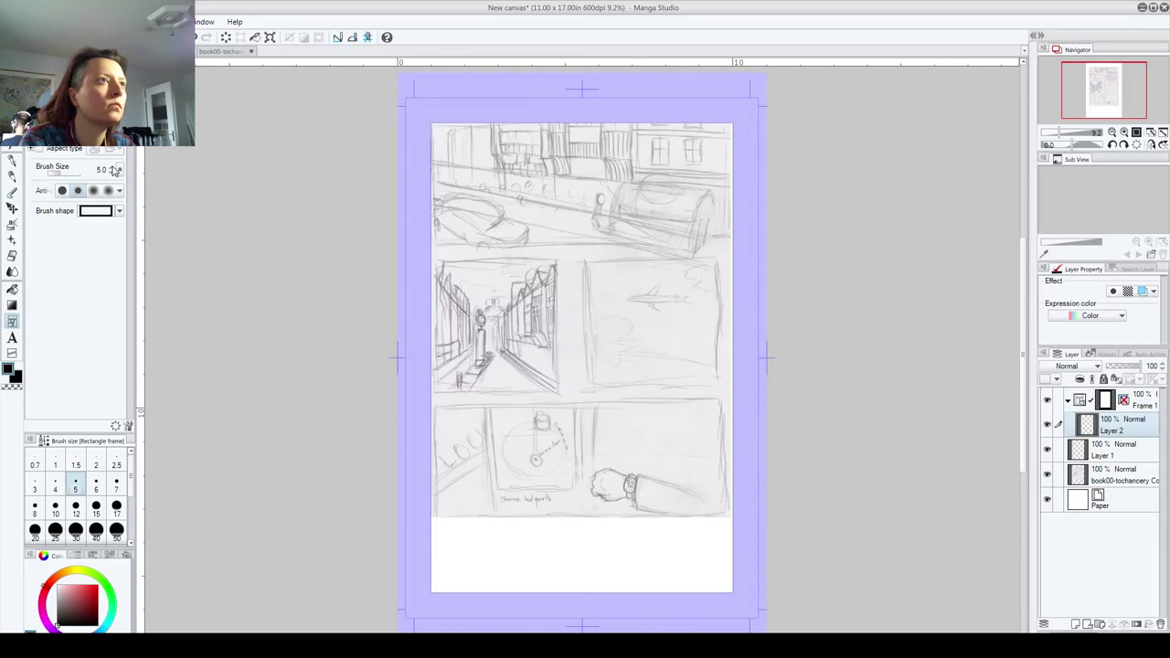
pyautogui.click(113, 169)
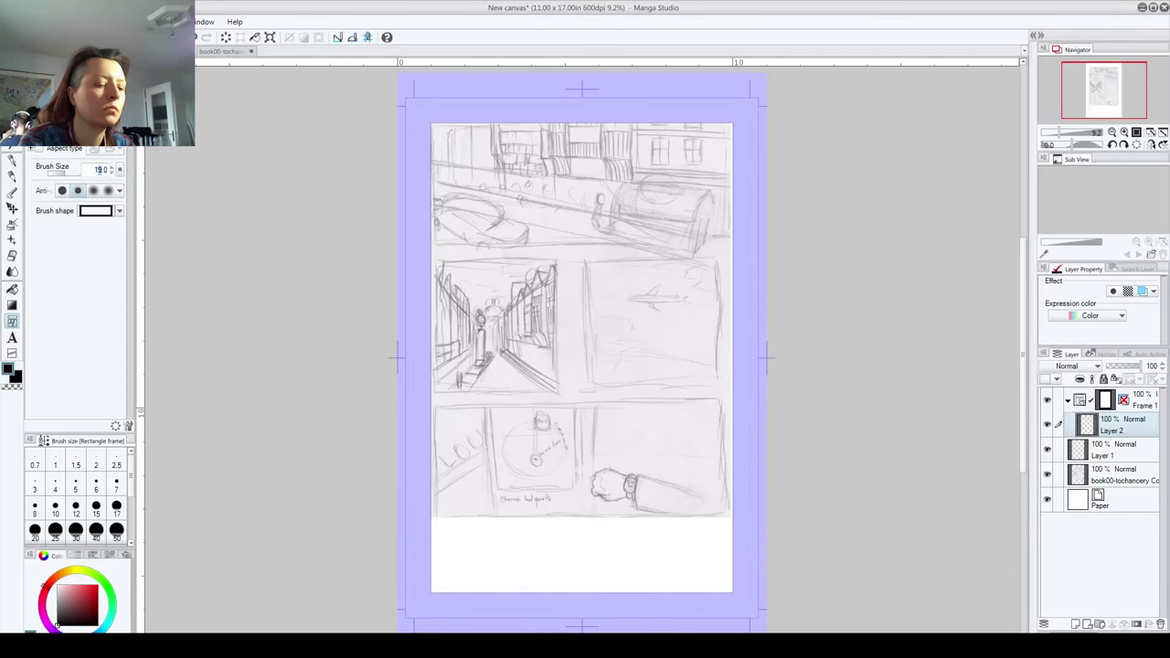
pyautogui.write('5')
pyautogui.press('Return')
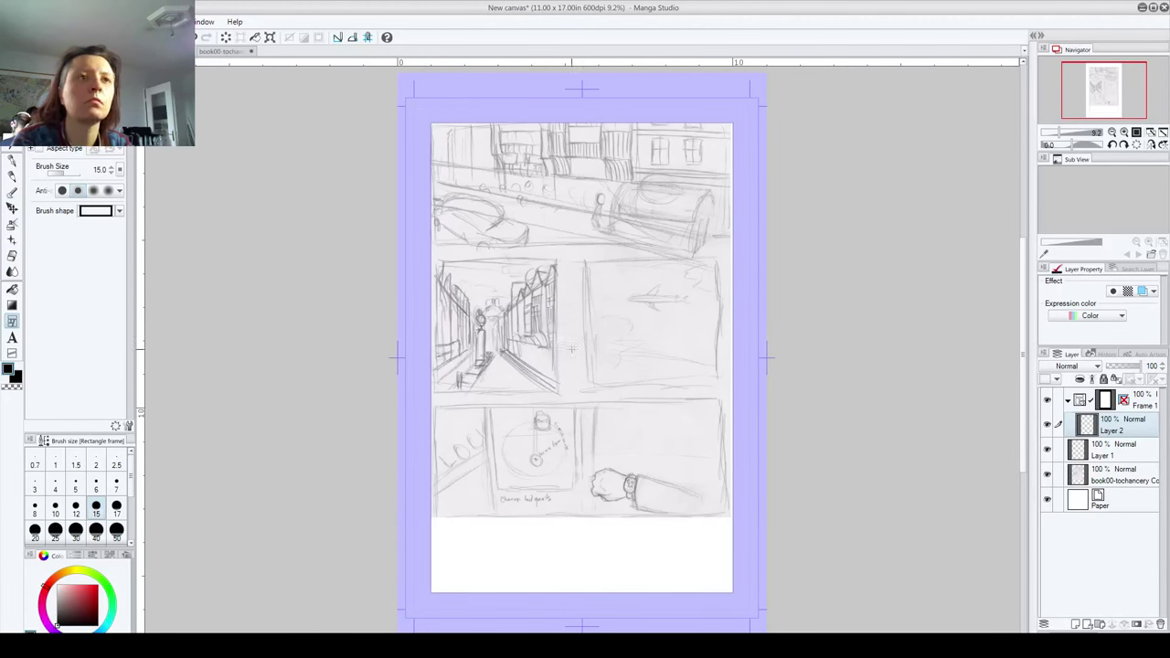
pyautogui.scroll(-1, 506, 239)
pyautogui.scroll(5, 506, 239)
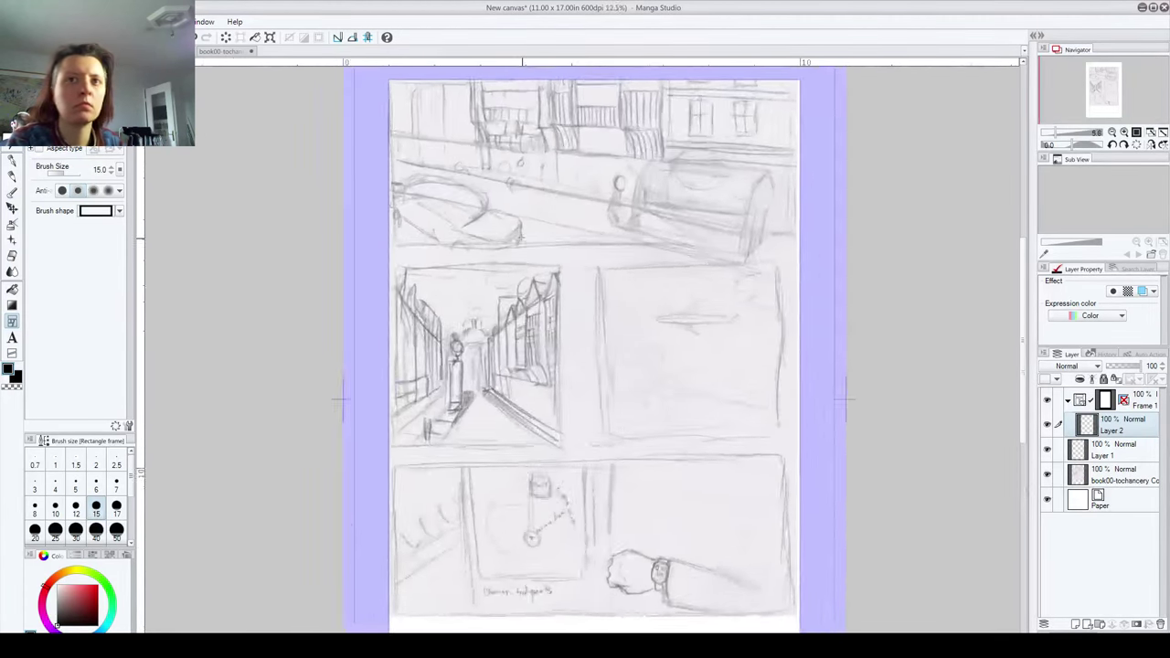
pyautogui.scroll(-2, 519, 236)
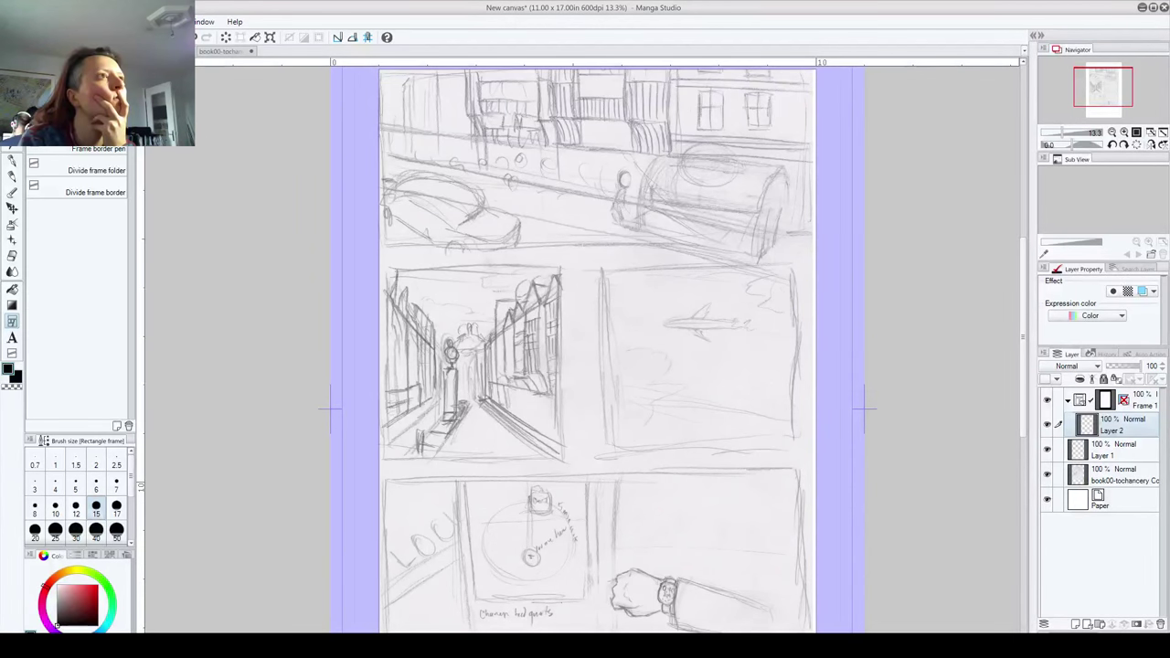
# Step: Raise the Rectangle frame tool's brush size to 20
pyautogui.click(30, 49)
pyautogui.press('Escape')
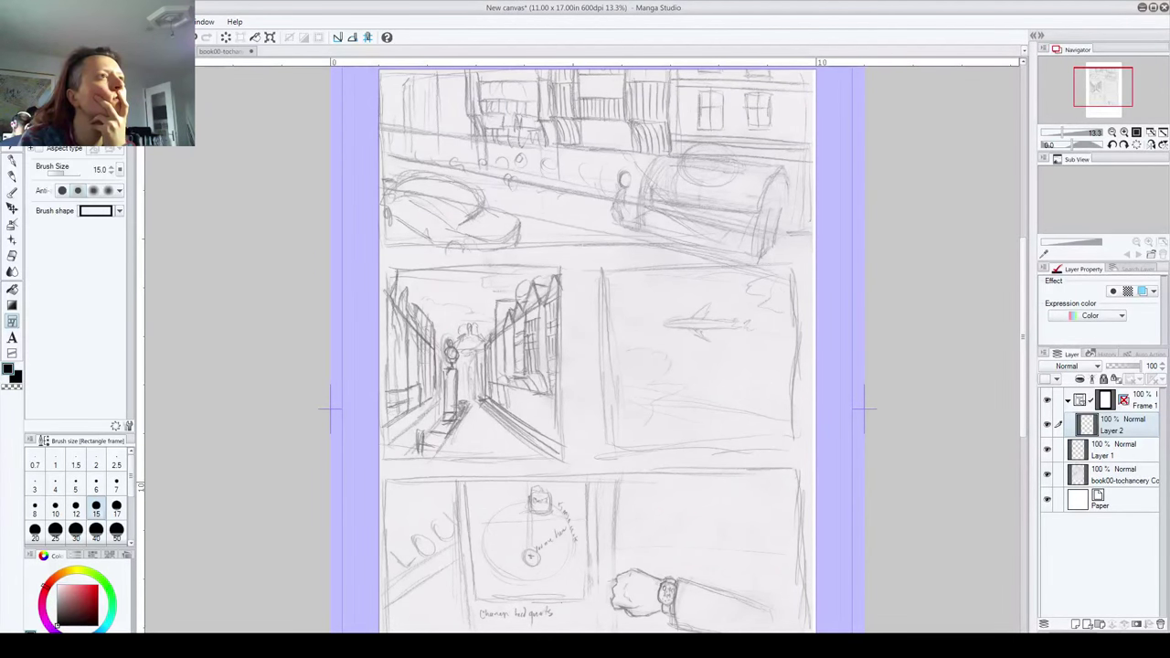
pyautogui.click(111, 169)
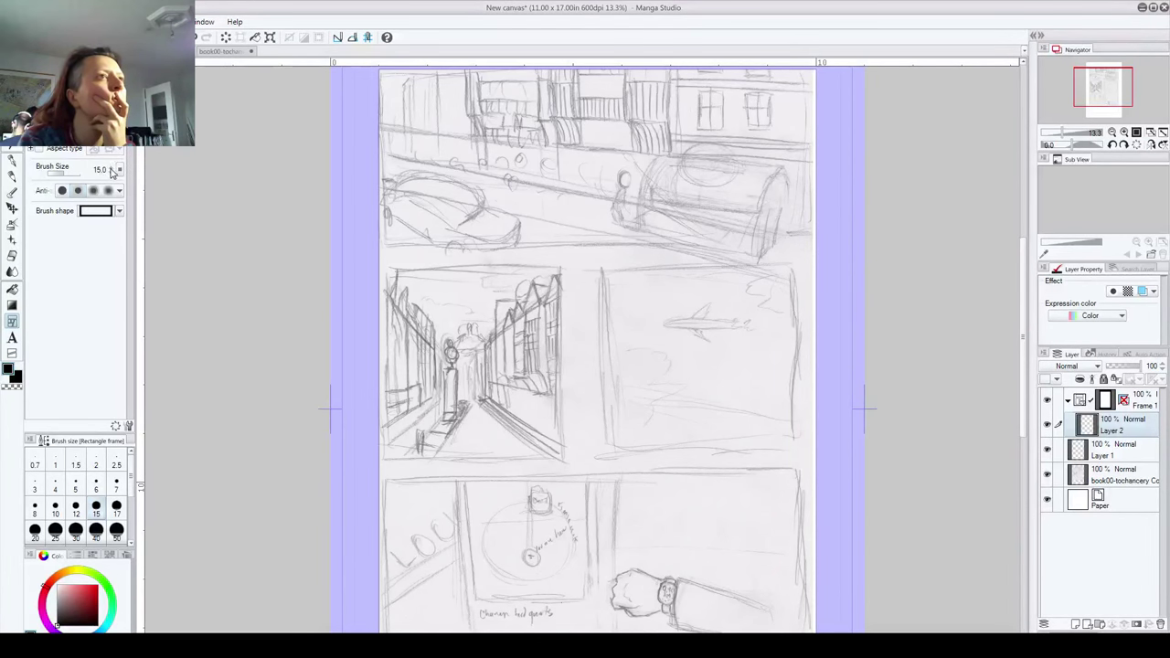
pyautogui.click(111, 168)
pyautogui.click(110, 168)
pyautogui.click(111, 168)
pyautogui.click(111, 168)
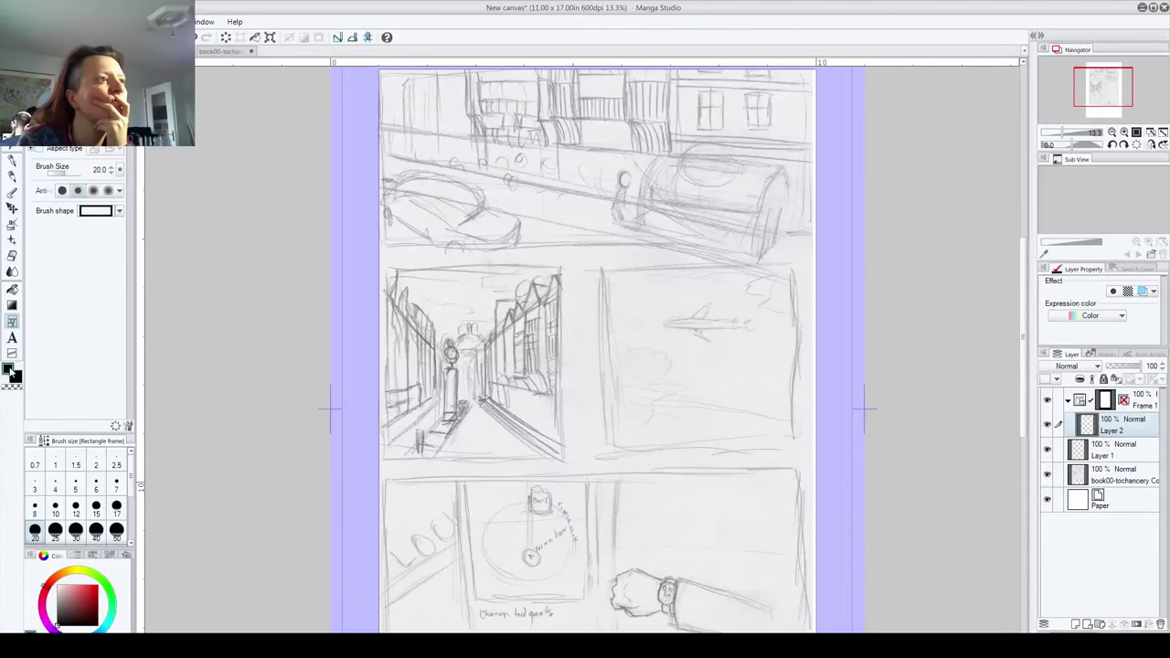
# Step: Select the page frame as an object and set its border brush size to 18
pyautogui.press('space')
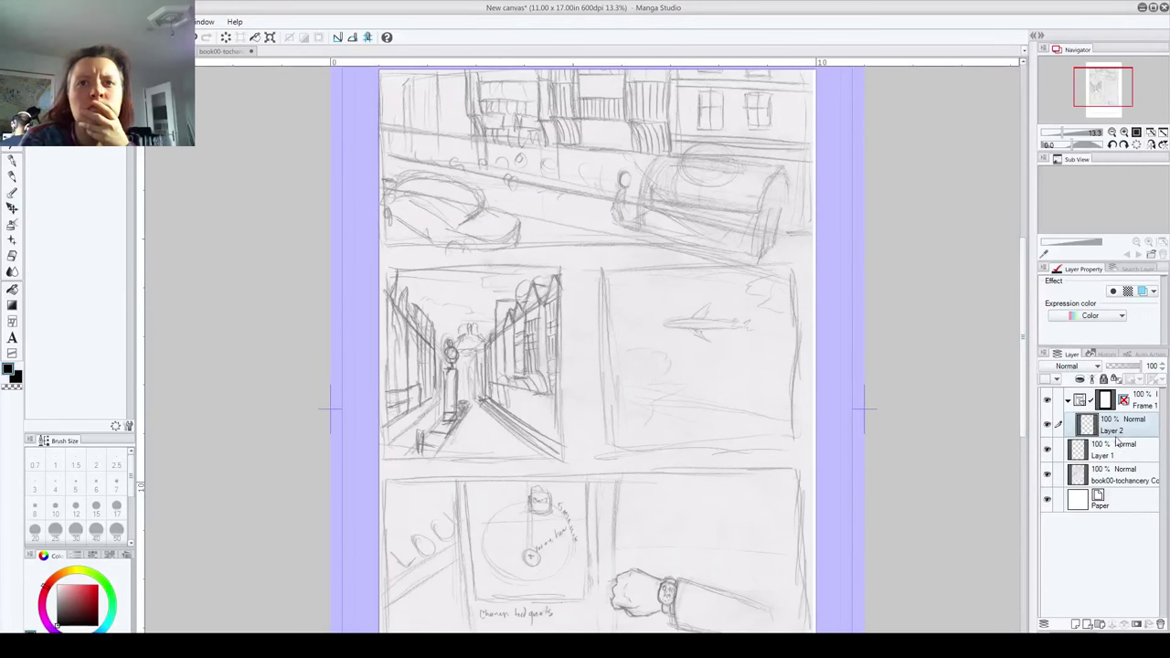
pyautogui.click(1102, 402)
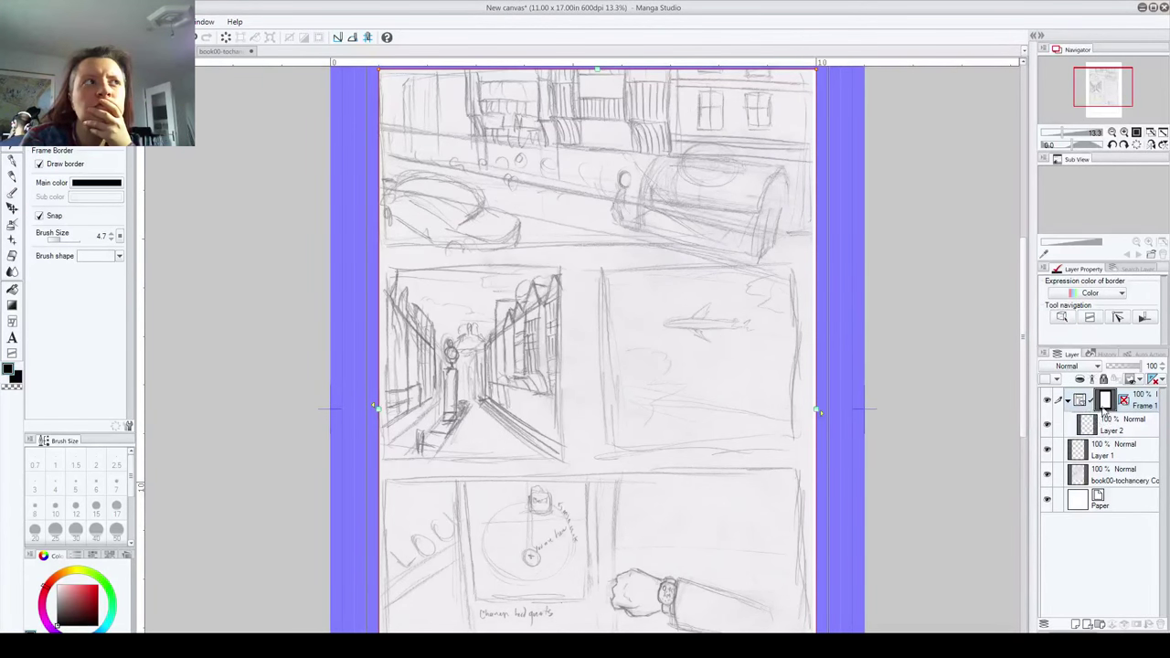
pyautogui.click(111, 234)
pyautogui.click(111, 234)
pyautogui.click(111, 234)
pyautogui.click(114, 234)
pyautogui.click(114, 234)
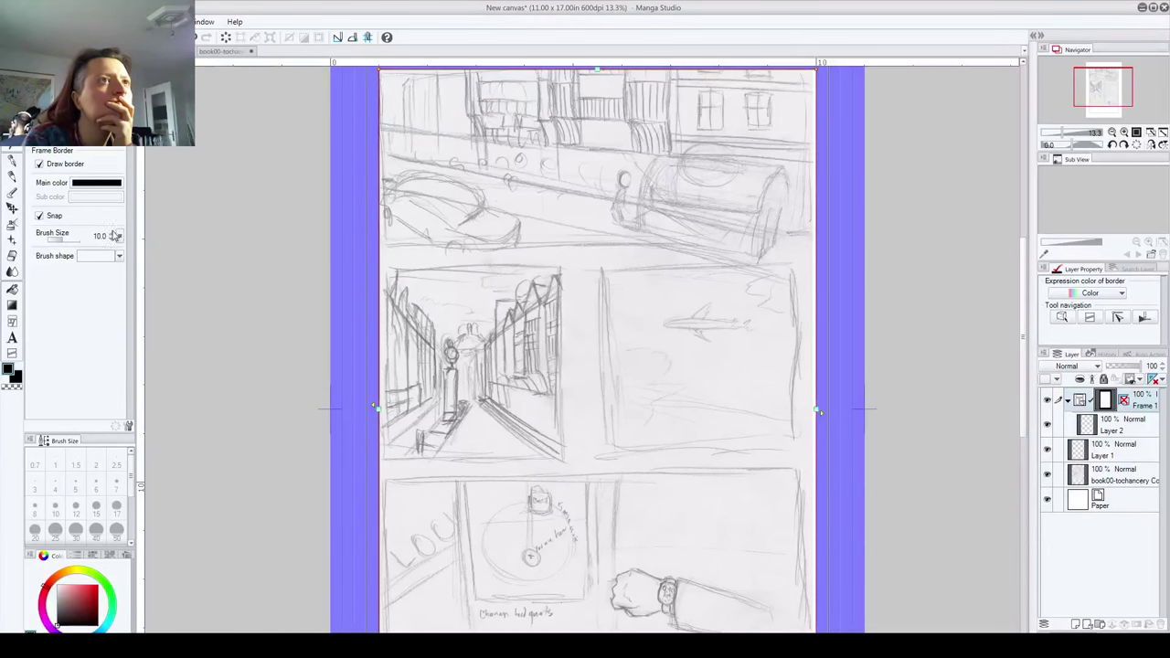
pyautogui.click(114, 235)
pyautogui.click(114, 234)
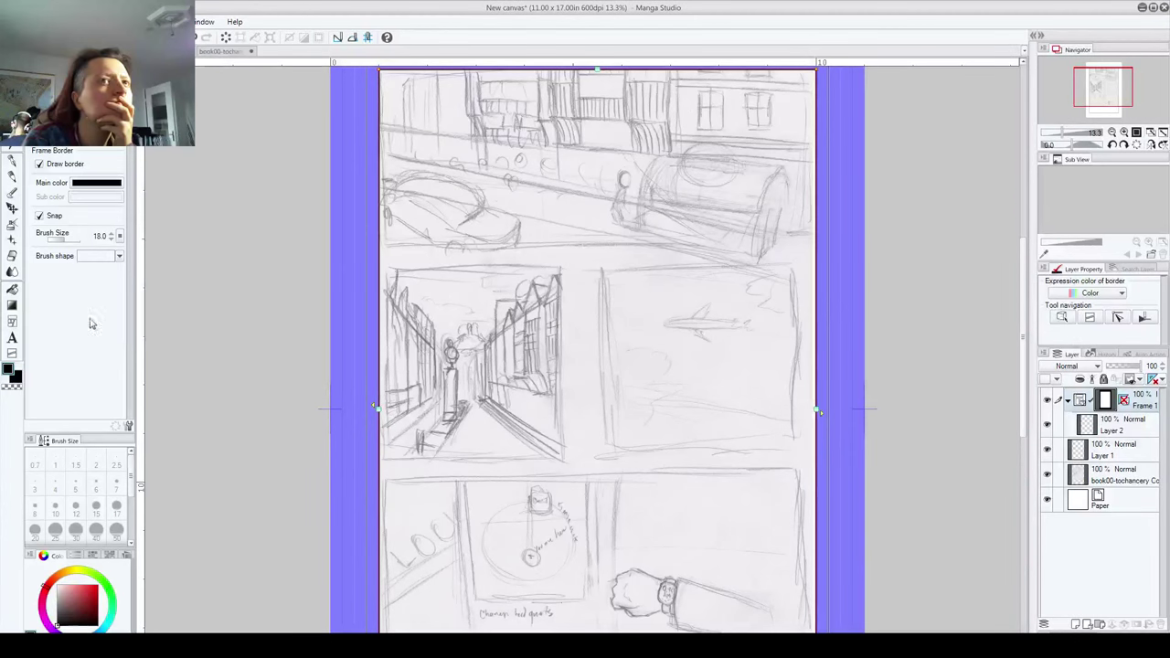
pyautogui.click(1113, 427)
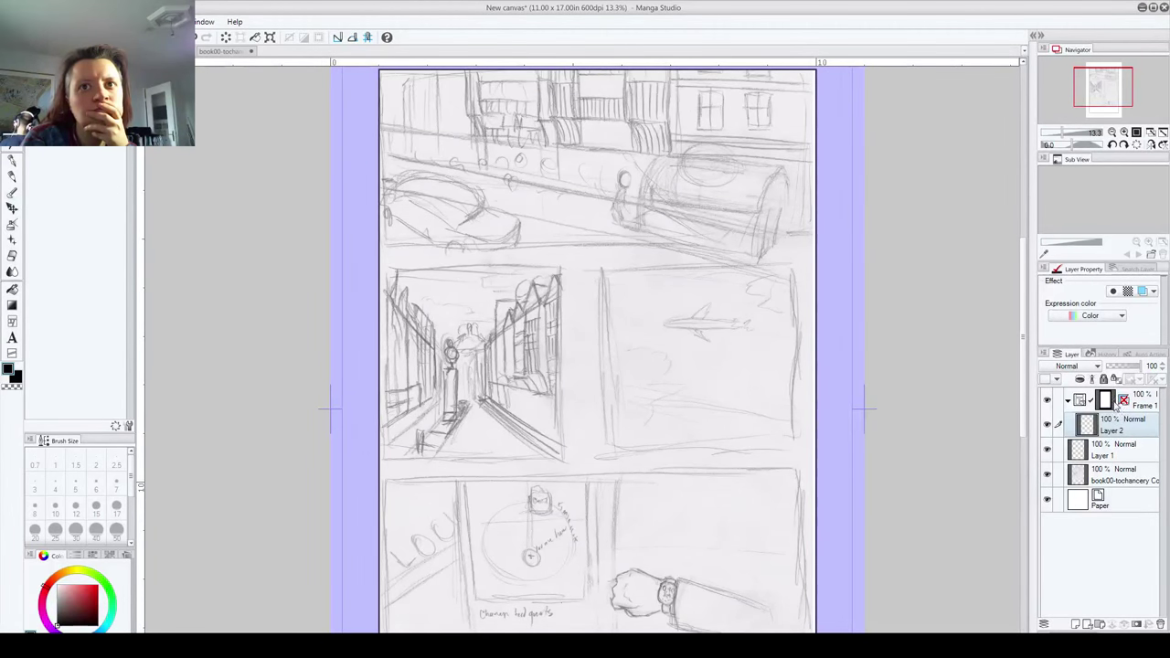
# Step: Divide the page frame with a horizontal gutter between the large street panel and the second row of panels
pyautogui.click(1106, 402)
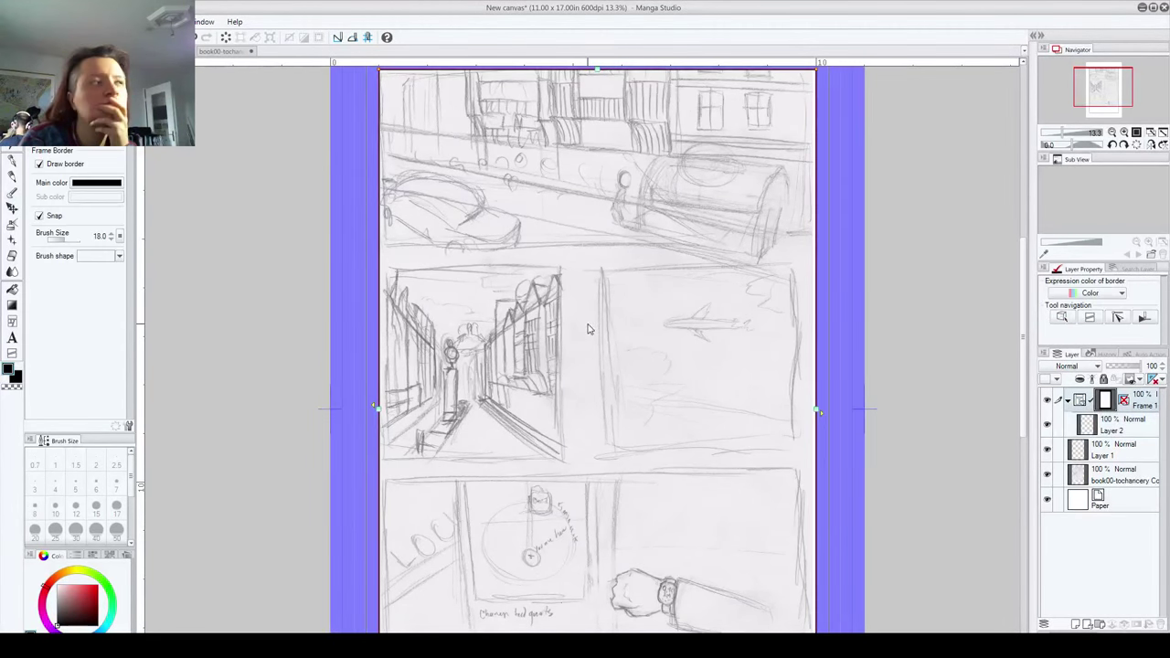
pyautogui.click(12, 353)
pyautogui.moveTo(645, 337); pyautogui.dragTo(623, 418)
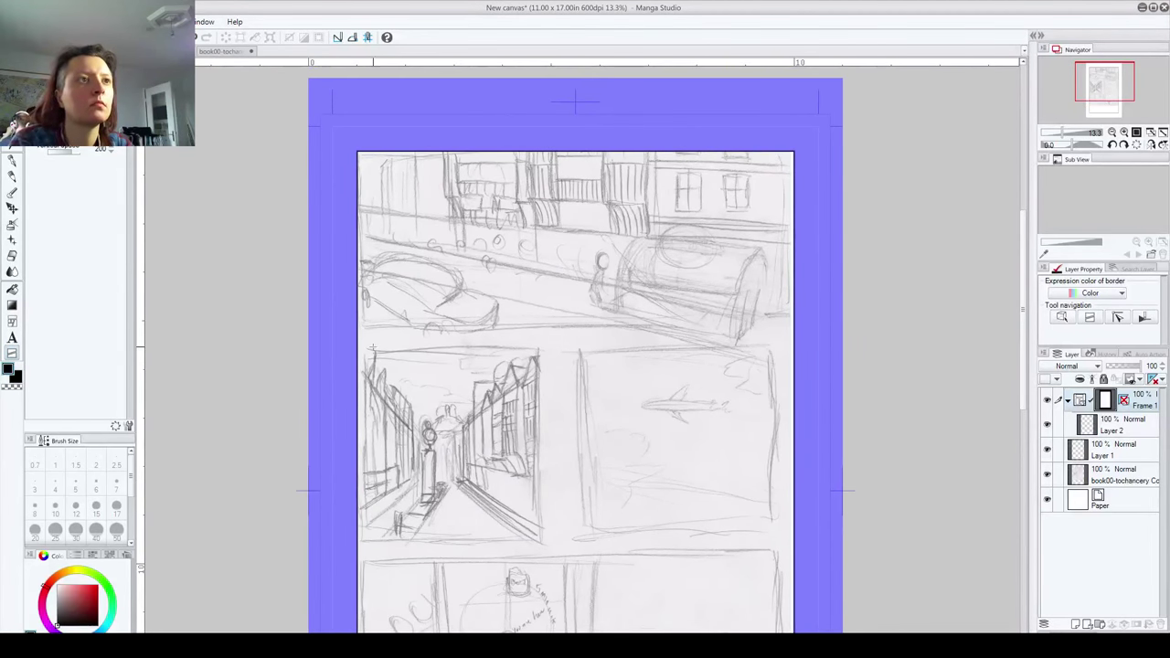
pyautogui.moveTo(372, 347); pyautogui.dragTo(534, 349)
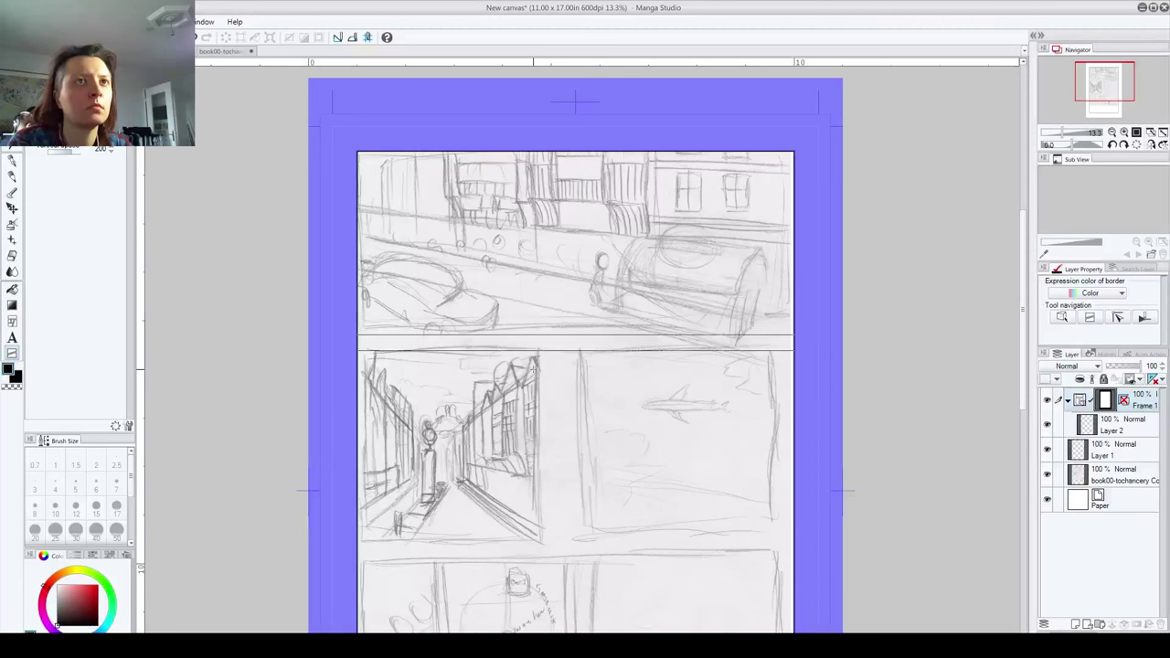
pyautogui.moveTo(551, 453); pyautogui.dragTo(494, 279)
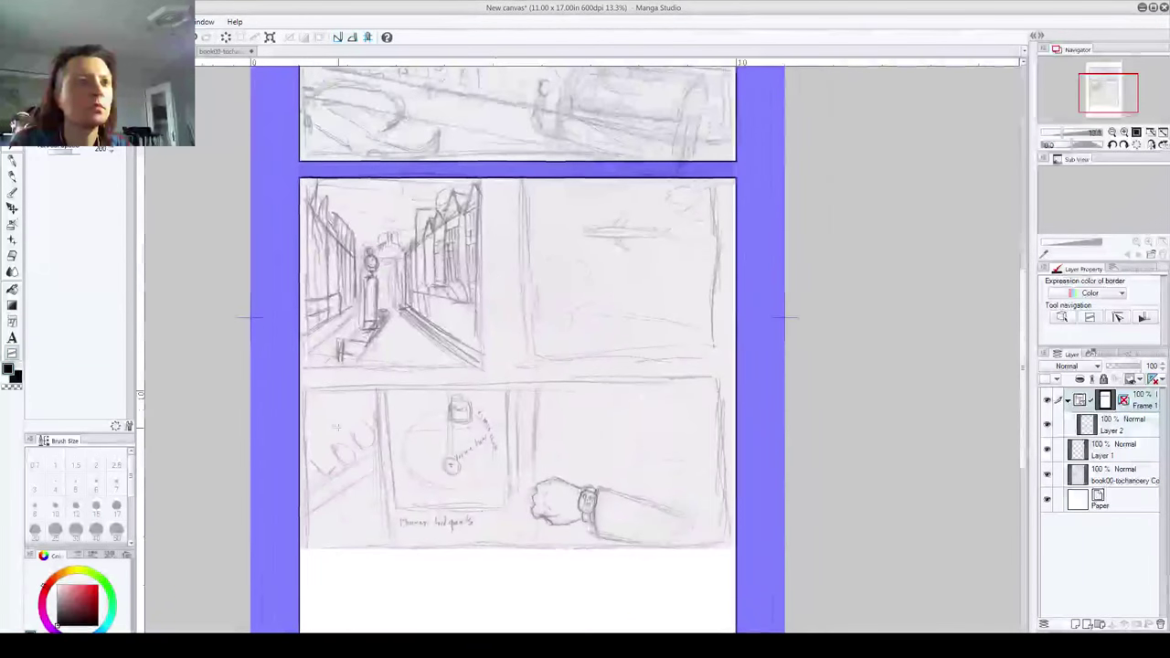
pyautogui.moveTo(338, 523); pyautogui.dragTo(314, 554)
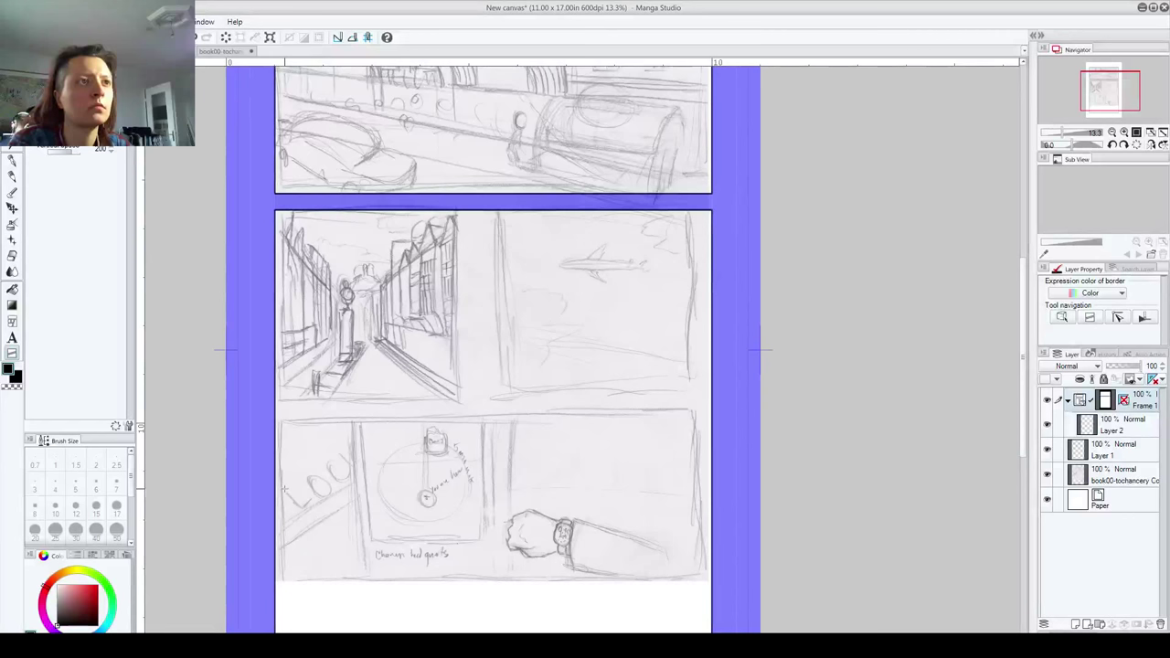
pyautogui.moveTo(284, 487); pyautogui.dragTo(725, 476)
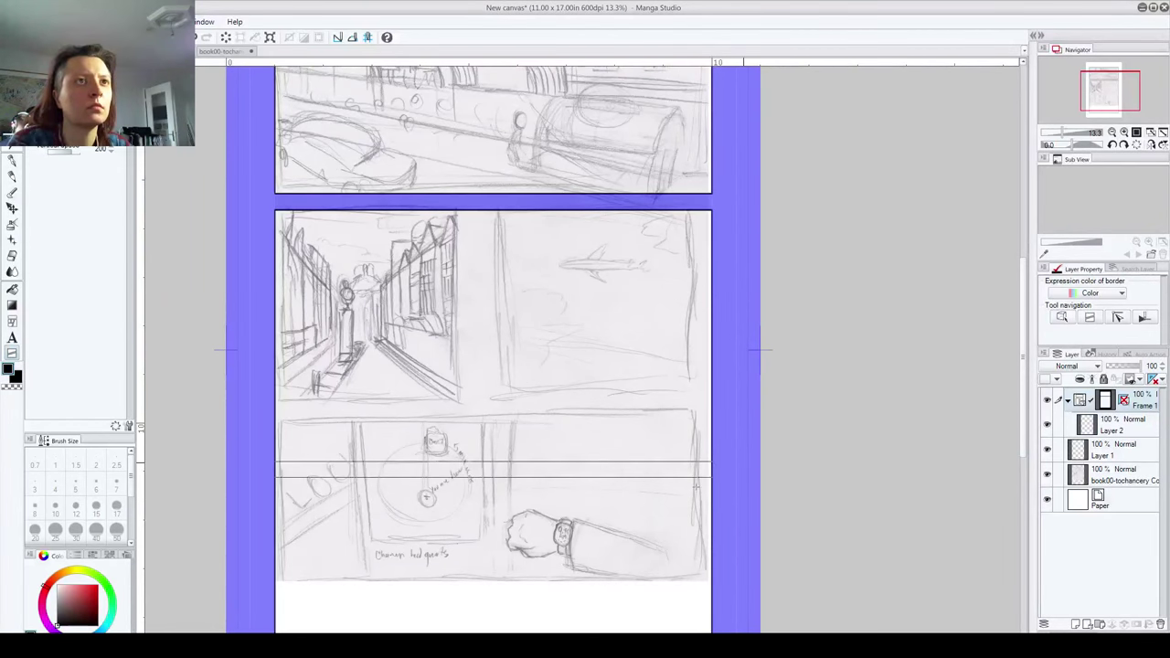
pyautogui.moveTo(497, 436); pyautogui.dragTo(496, 398)
pyautogui.press('ctrl')
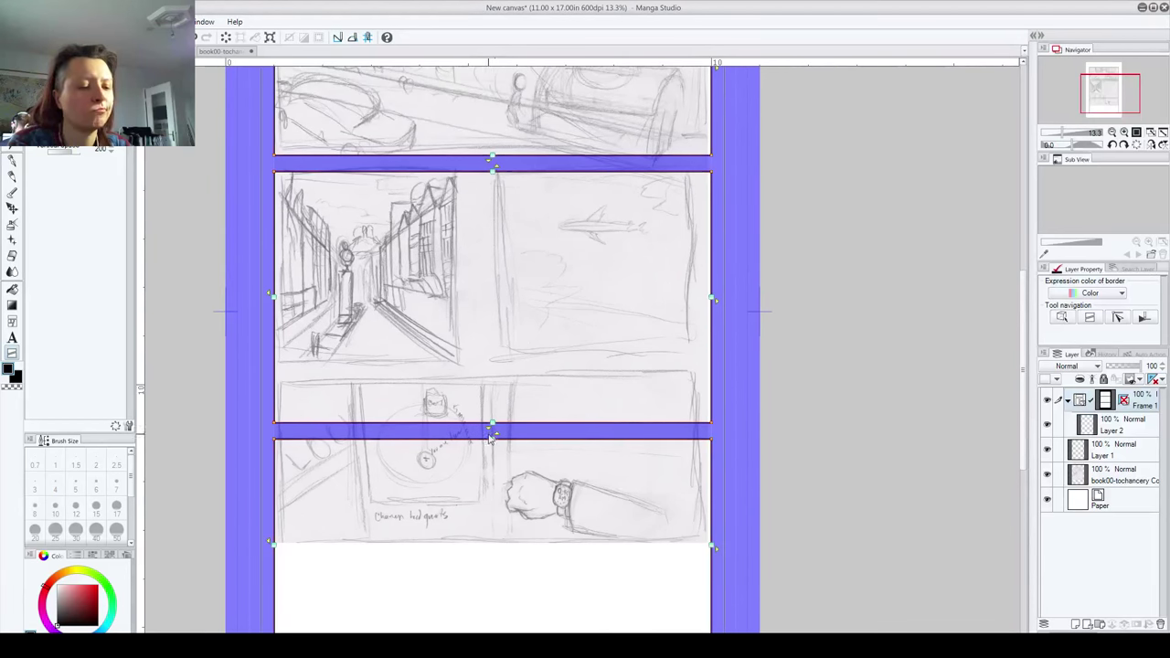
pyautogui.hotkey('ctrl', 'z')
# Step: Divide the page frame with a horizontal gutter between the second and third rows of panels, following the sketch
pyautogui.moveTo(290, 375); pyautogui.dragTo(596, 372)
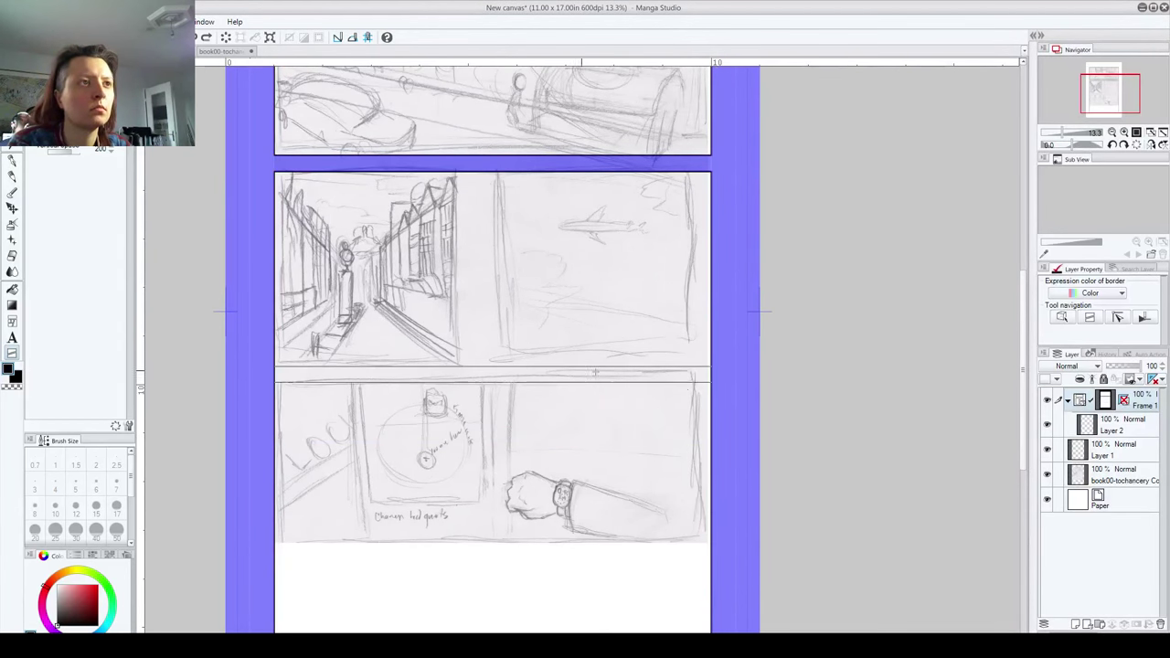
pyautogui.moveTo(685, 390); pyautogui.dragTo(689, 391)
pyautogui.press('ctrl')
pyautogui.hotkey('ctrl', 'z')
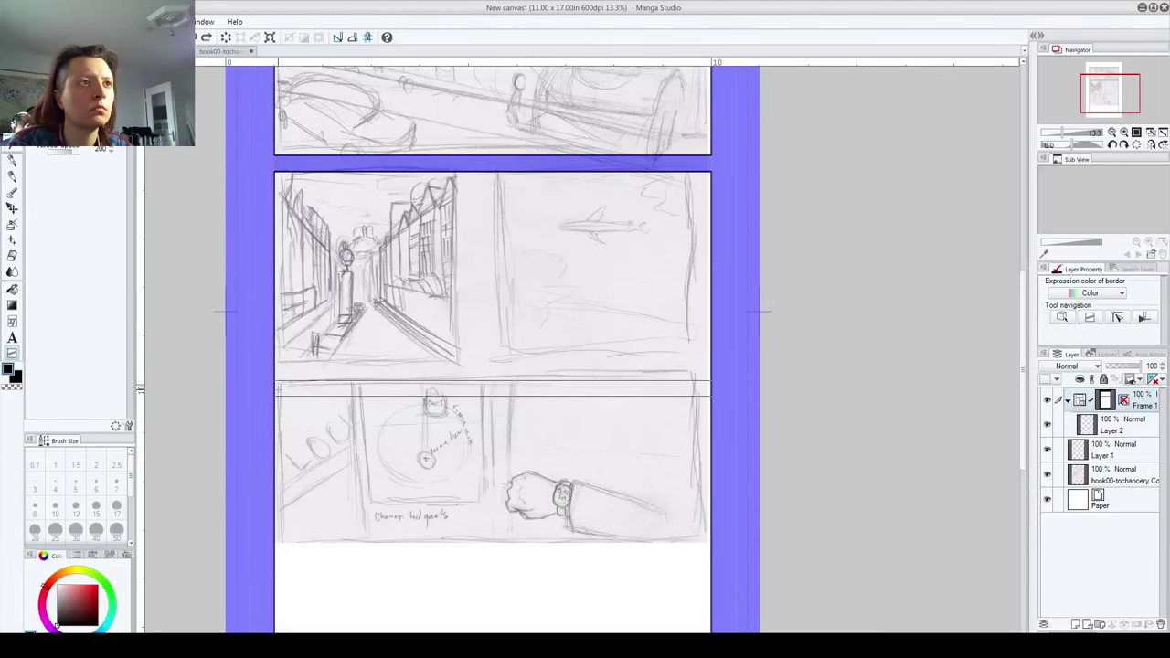
pyautogui.moveTo(624, 403); pyautogui.dragTo(627, 403)
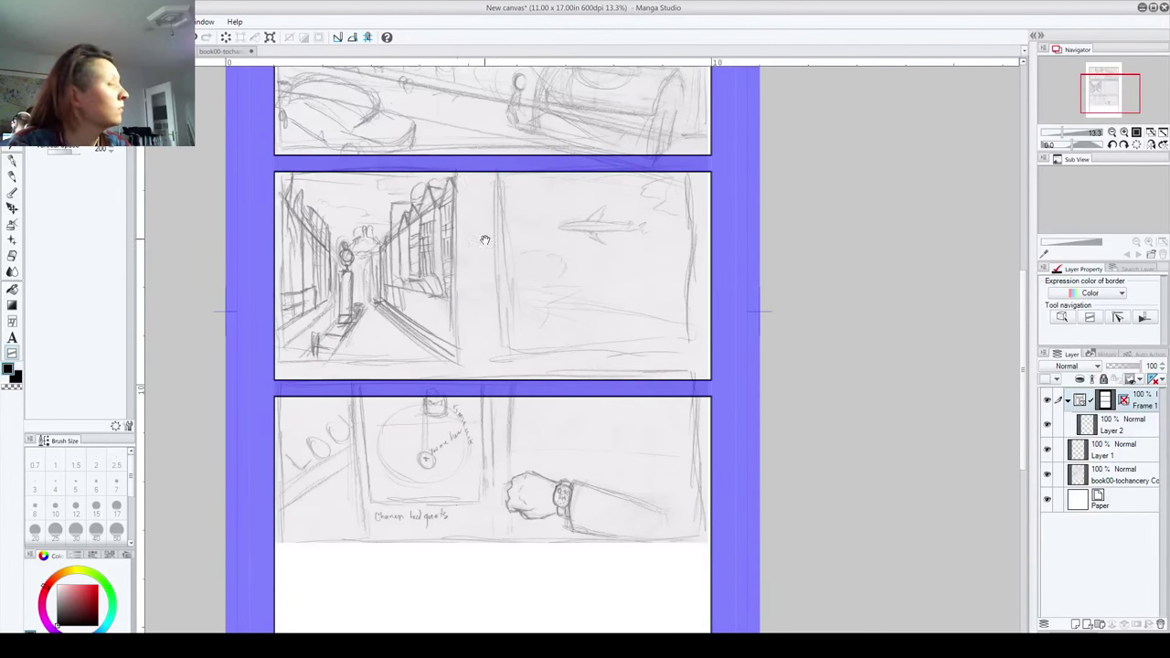
# Step: Split the second-row frame with a vertical gutter between the street and airplane panels, and widen that gutter towards the airplane panel
pyautogui.moveTo(528, 334); pyautogui.dragTo(512, 469)
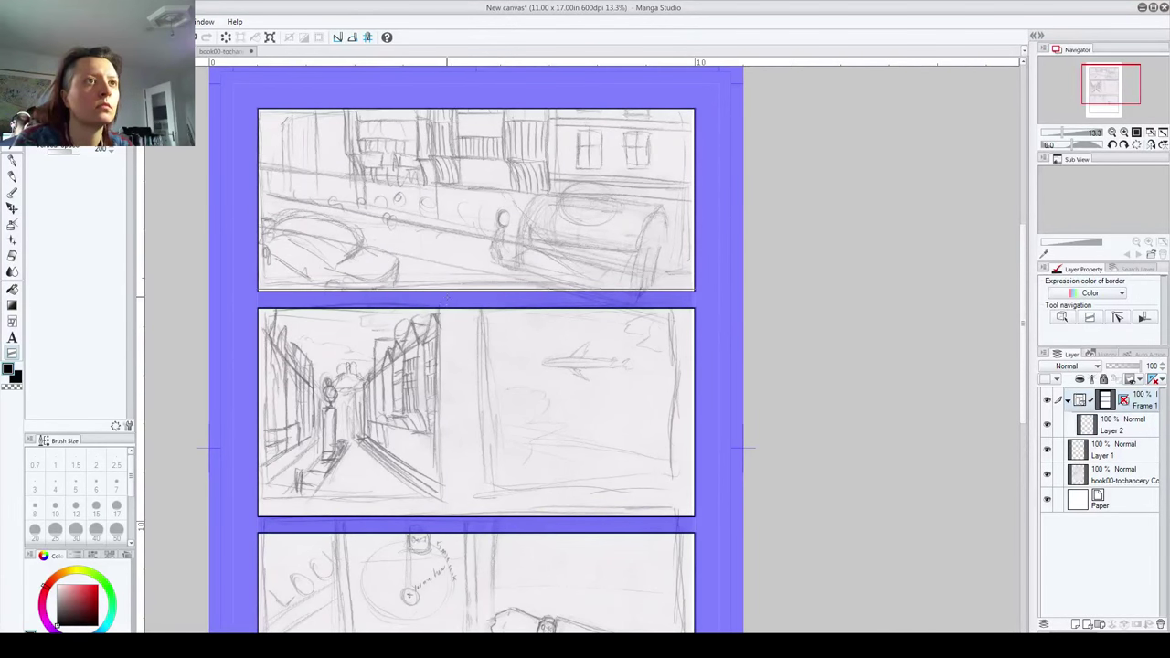
pyautogui.moveTo(448, 301); pyautogui.dragTo(444, 517)
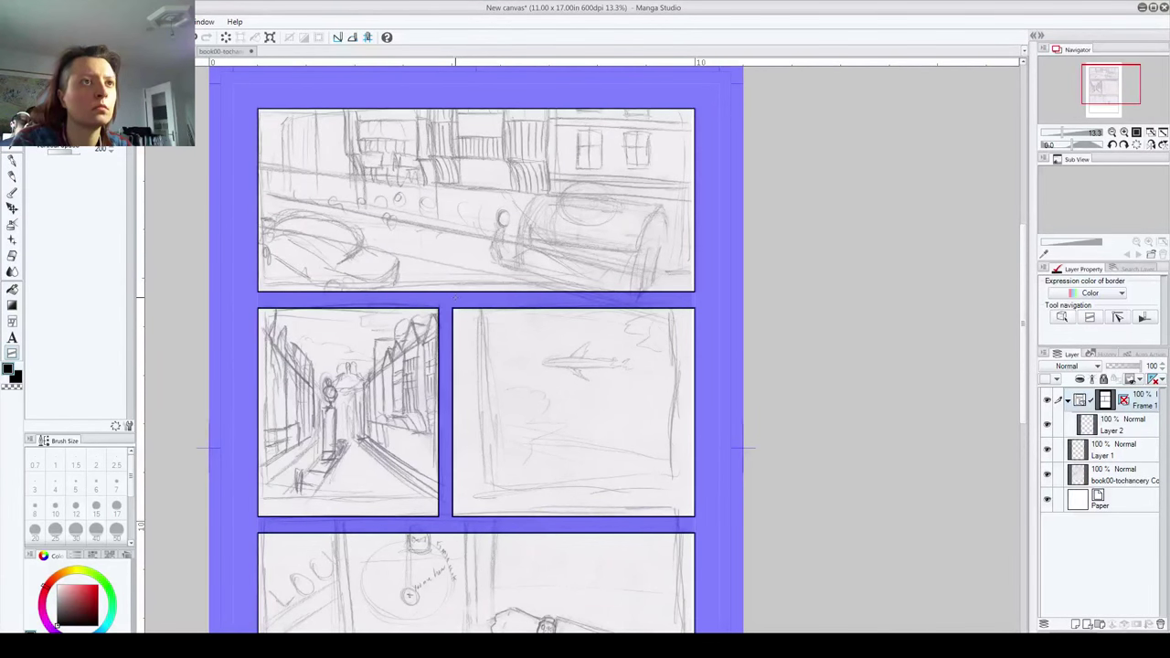
pyautogui.moveTo(455, 297); pyautogui.dragTo(470, 495)
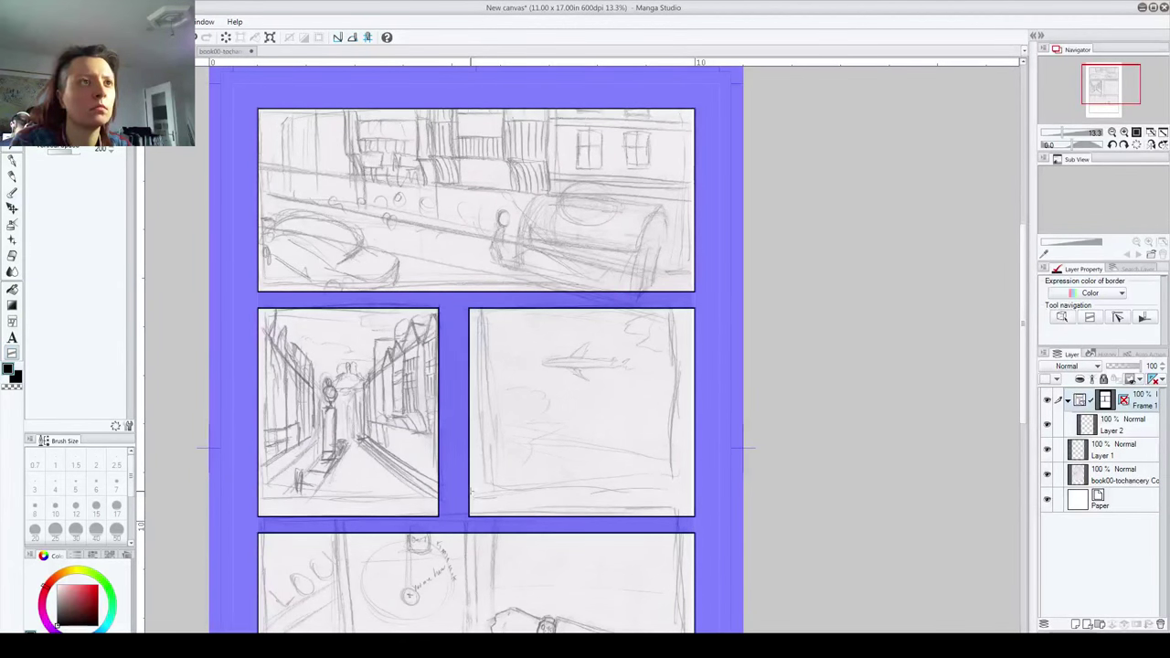
pyautogui.press('o')
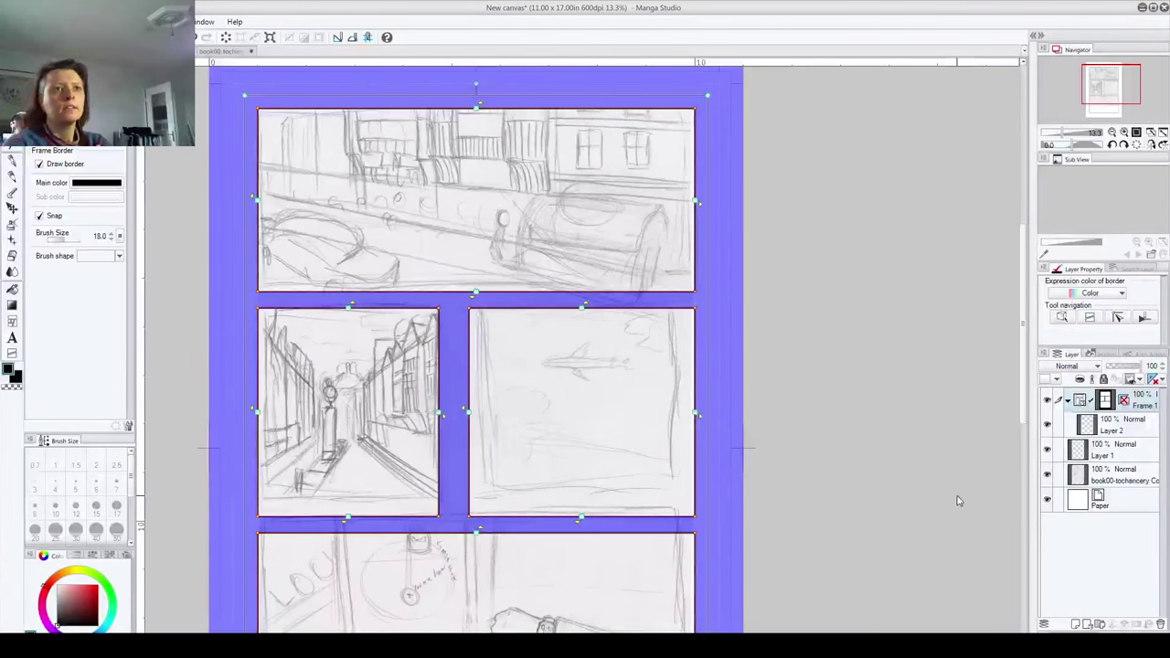
# Step: Add a new layer and a folder inside the frame folder, and gather Layer 3, Layer 2 and Layer 1 in it
pyautogui.click(1119, 418)
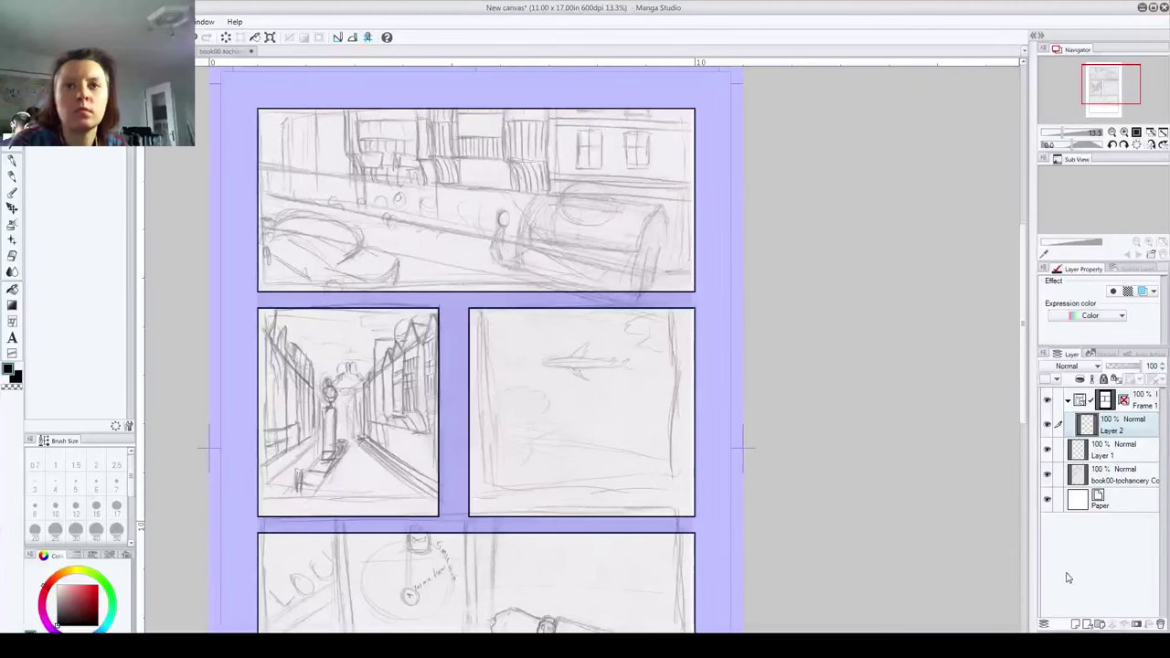
pyautogui.click(1074, 624)
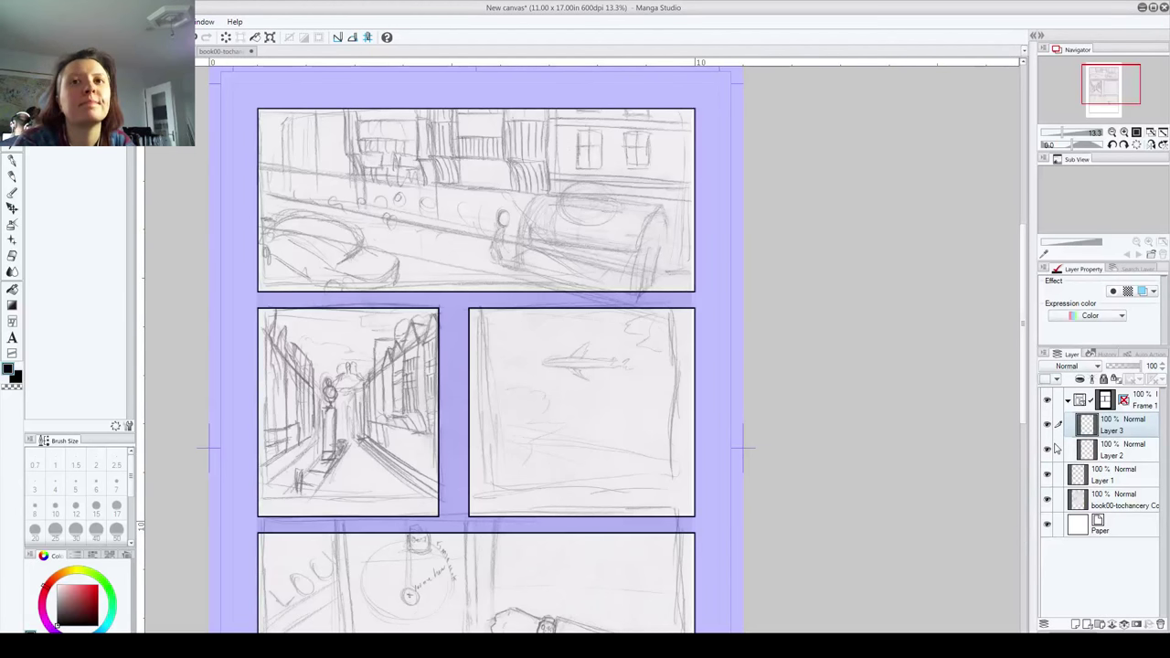
pyautogui.click(1100, 624)
pyautogui.moveTo(1109, 444); pyautogui.dragTo(1116, 425)
pyautogui.moveTo(1124, 475); pyautogui.dragTo(1130, 437)
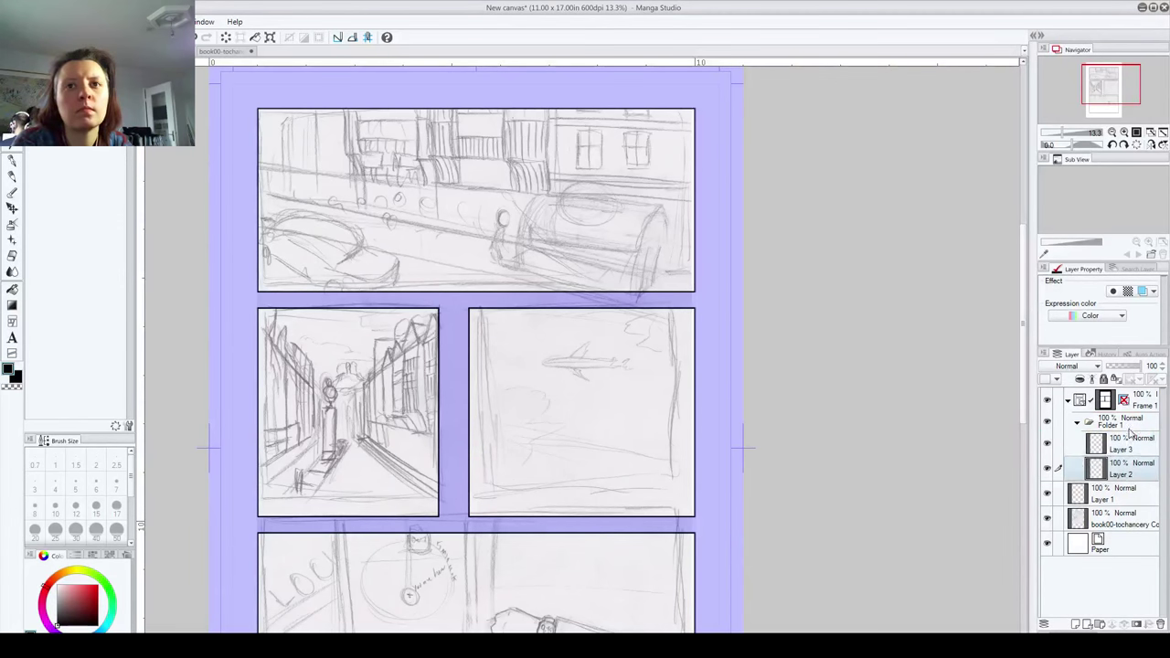
pyautogui.moveTo(1112, 499); pyautogui.dragTo(1131, 437)
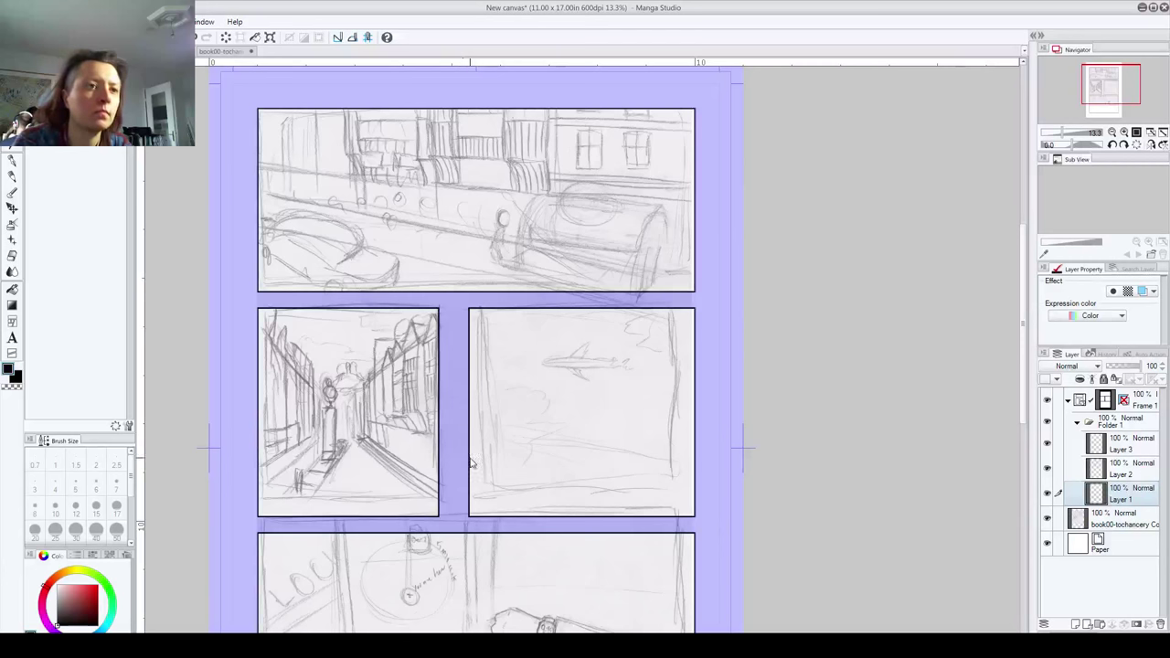
# Step: Ink a slightly slanted, near-vertical line through the left part of the bottom panel on Layer 1 with the size 7 pen
pyautogui.moveTo(472, 488); pyautogui.dragTo(507, 392)
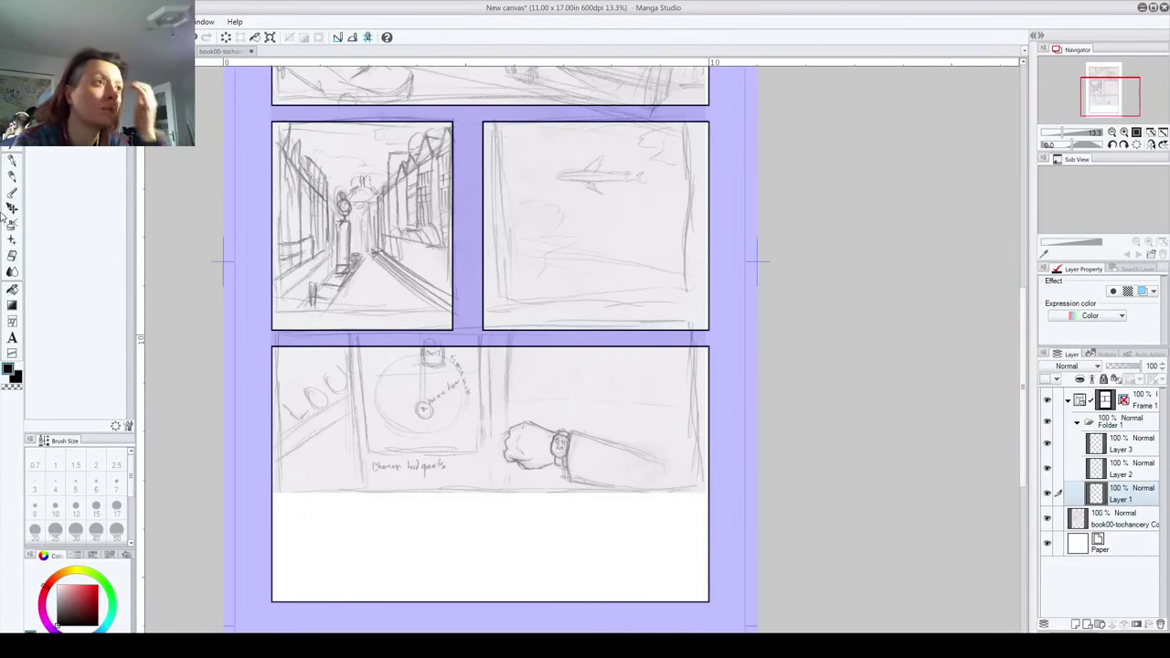
pyautogui.click(11, 161)
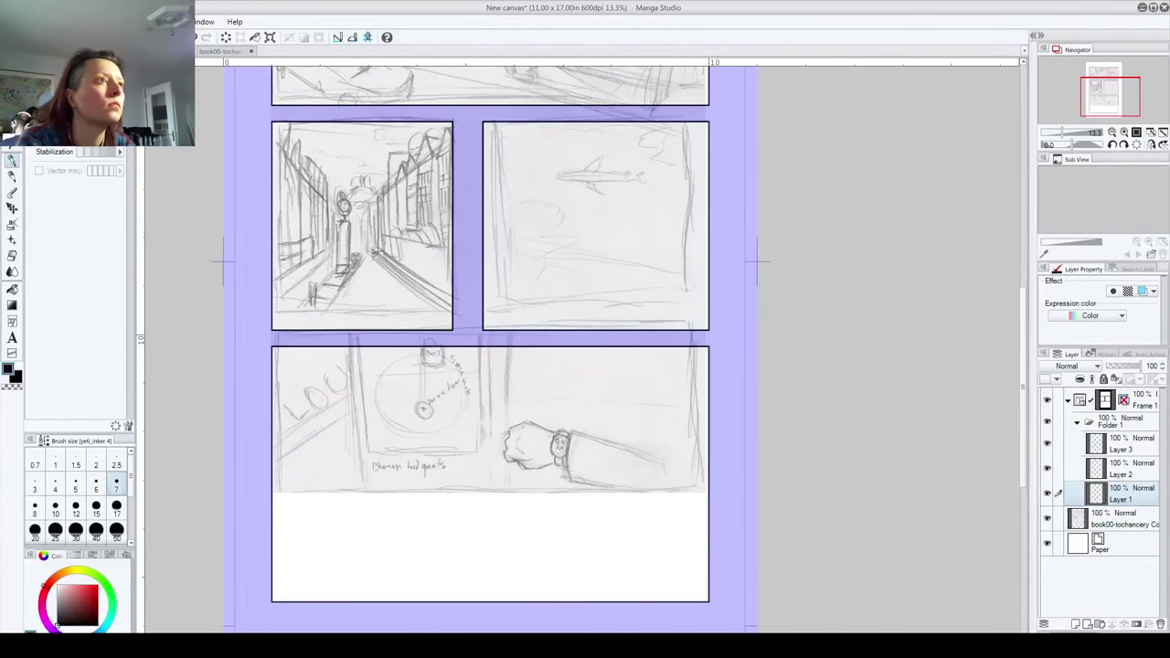
pyautogui.moveTo(347, 326); pyautogui.dragTo(378, 601)
pyautogui.hotkey('ctrl', 'z')
pyautogui.moveTo(348, 346); pyautogui.dragTo(367, 601)
pyautogui.hotkey('ctrl', 'z')
pyautogui.hotkey('ctrl', 'z')
pyautogui.moveTo(332, 345); pyautogui.dragTo(364, 600)
pyautogui.hotkey('ctrl', 'z')
pyautogui.moveTo(320, 346); pyautogui.dragTo(348, 600)
pyautogui.hotkey('ctrl', 'z')
pyautogui.moveTo(314, 331); pyautogui.dragTo(350, 600)
pyautogui.hotkey('ctrl', 'z')
pyautogui.moveTo(312, 302); pyautogui.dragTo(346, 600)
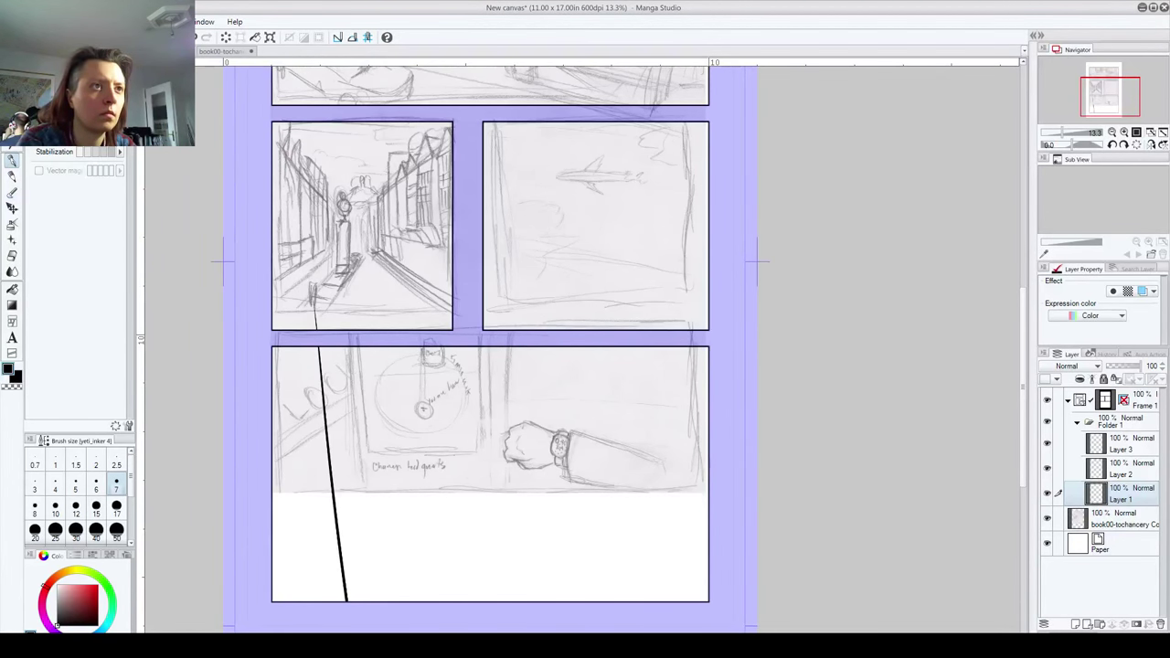
pyautogui.hotkey('ctrl', 'z')
pyautogui.moveTo(309, 281); pyautogui.dragTo(348, 600)
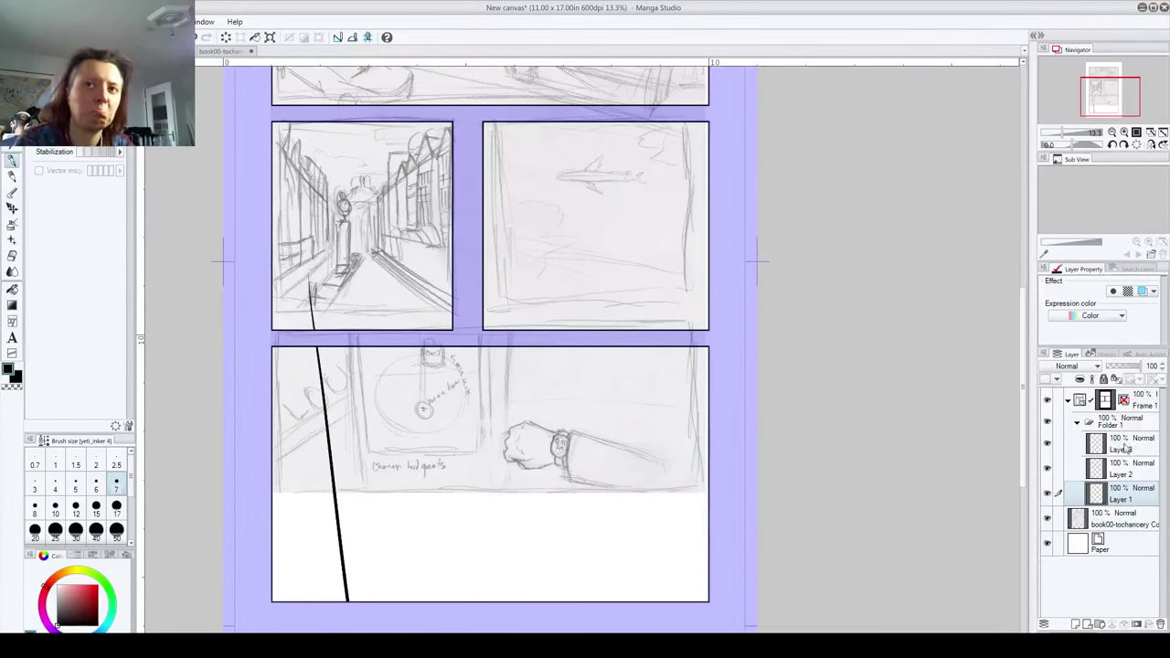
# Step: Duplicate Layer 1 and flip the copied slanted line horizontally, applying the transformation
pyautogui.moveTo(1123, 502)
pyautogui.mouseDown()
pyautogui.moveTo(1123, 530)
pyautogui.moveTo(1076, 624)
pyautogui.mouseUp()
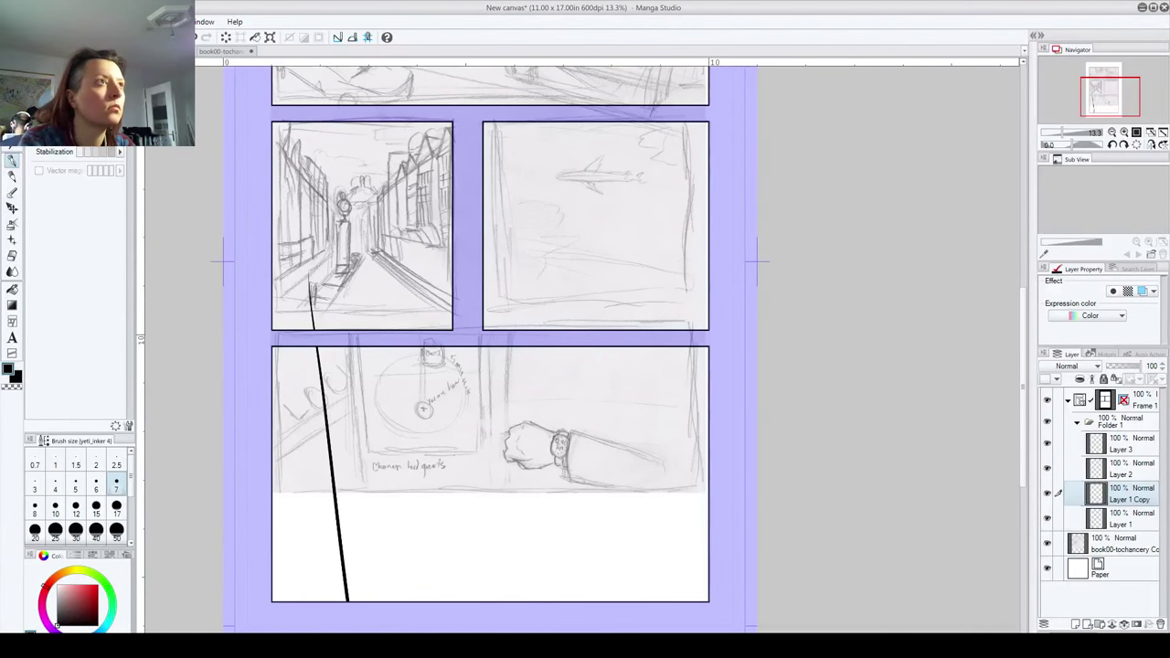
pyautogui.click(45, 21)
pyautogui.moveTo(137, 268)
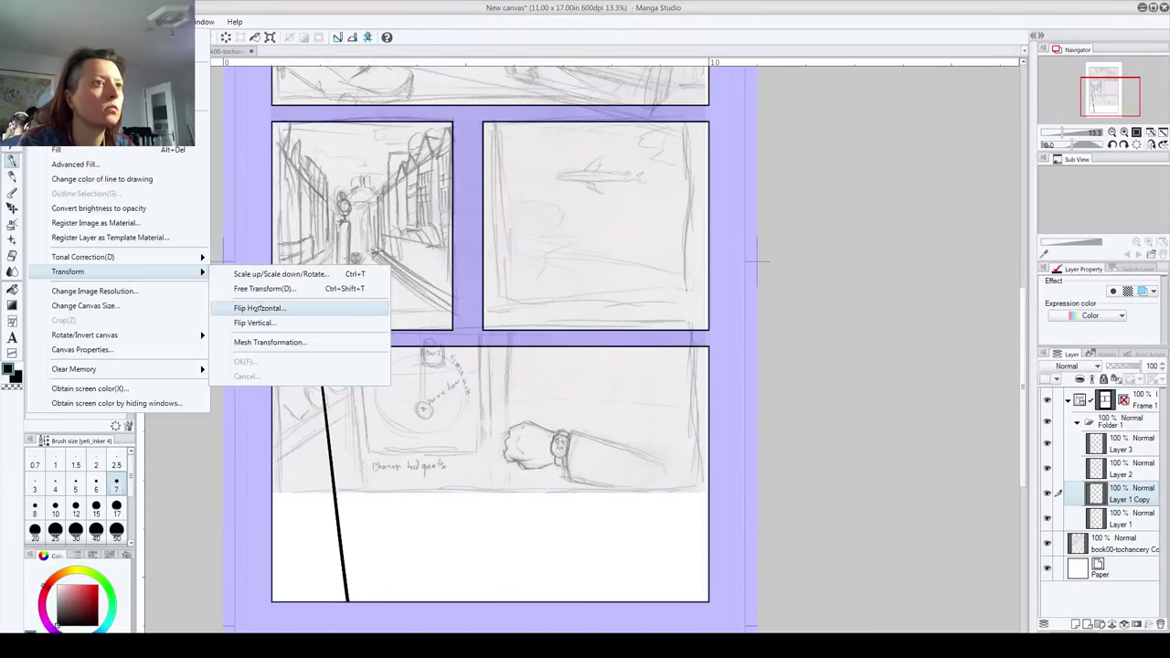
pyautogui.click(260, 303)
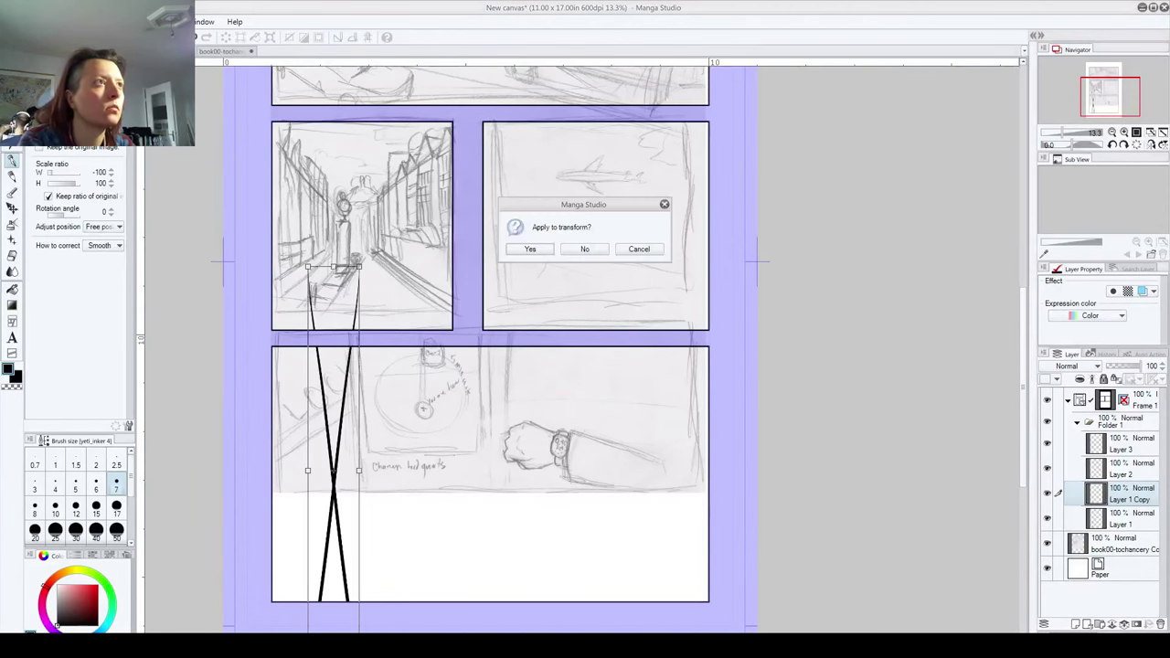
pyautogui.click(530, 249)
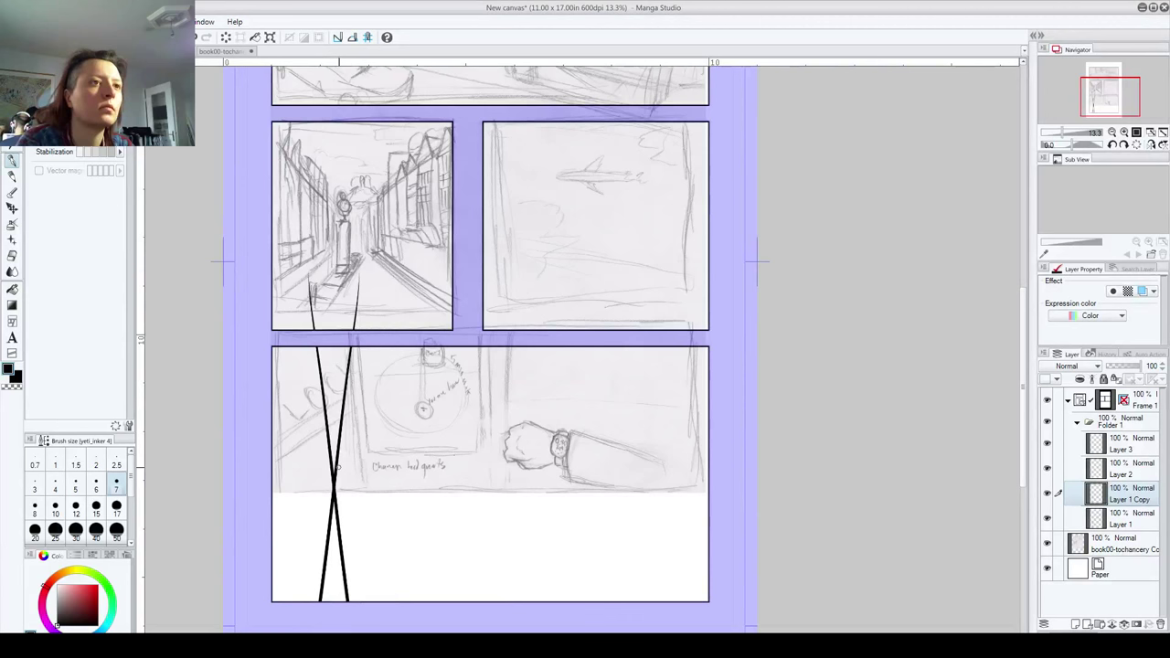
# Step: Move the mirrored line to the watch-hand area of the bottom panel and merge its layer down into Layer 1
pyautogui.press('k')
pyautogui.moveTo(336, 505); pyautogui.dragTo(525, 502)
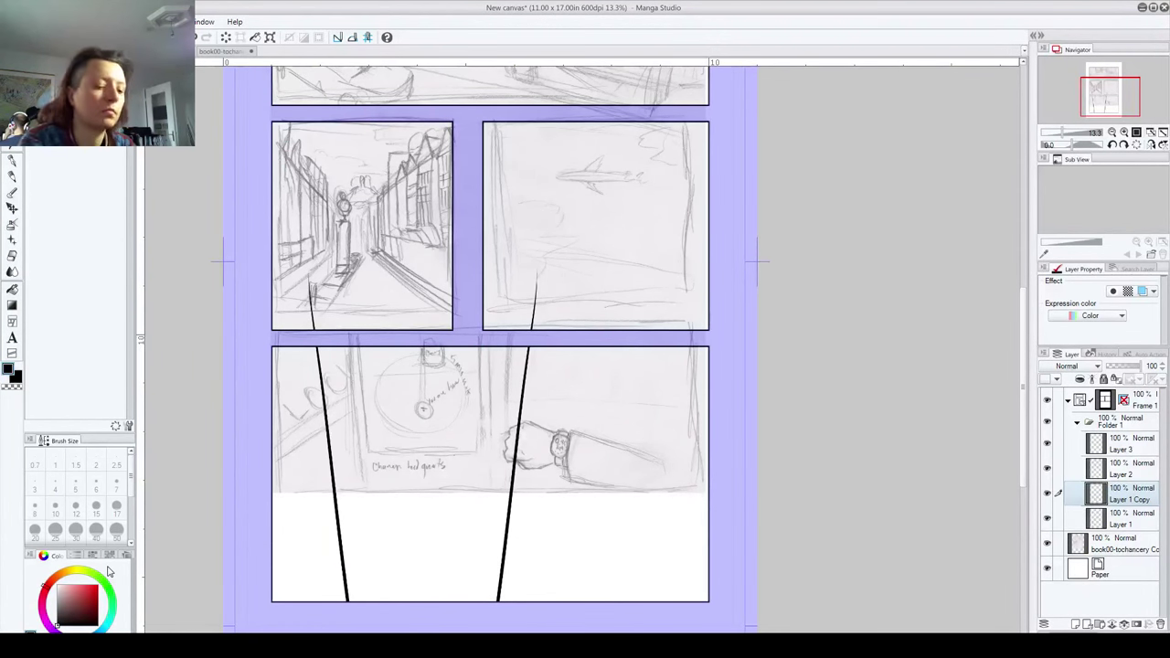
pyautogui.hotkey('ctrl', 'e')
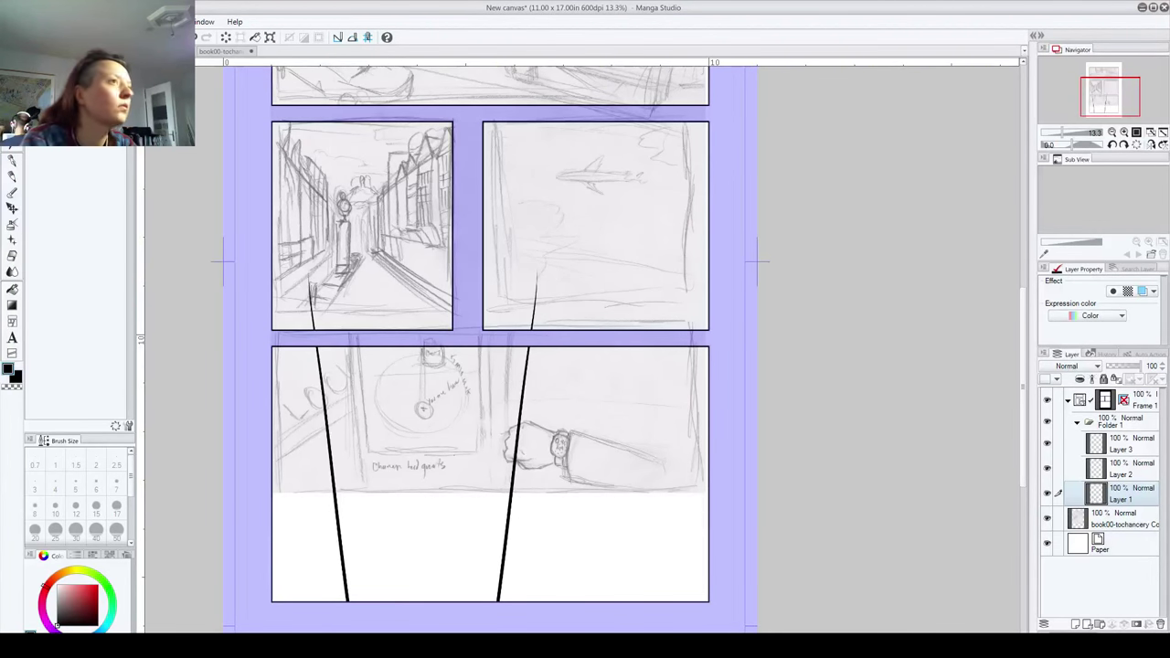
# Step: Erase the ends of both slanted lines that extend into the second-row panels
pyautogui.click(12, 255)
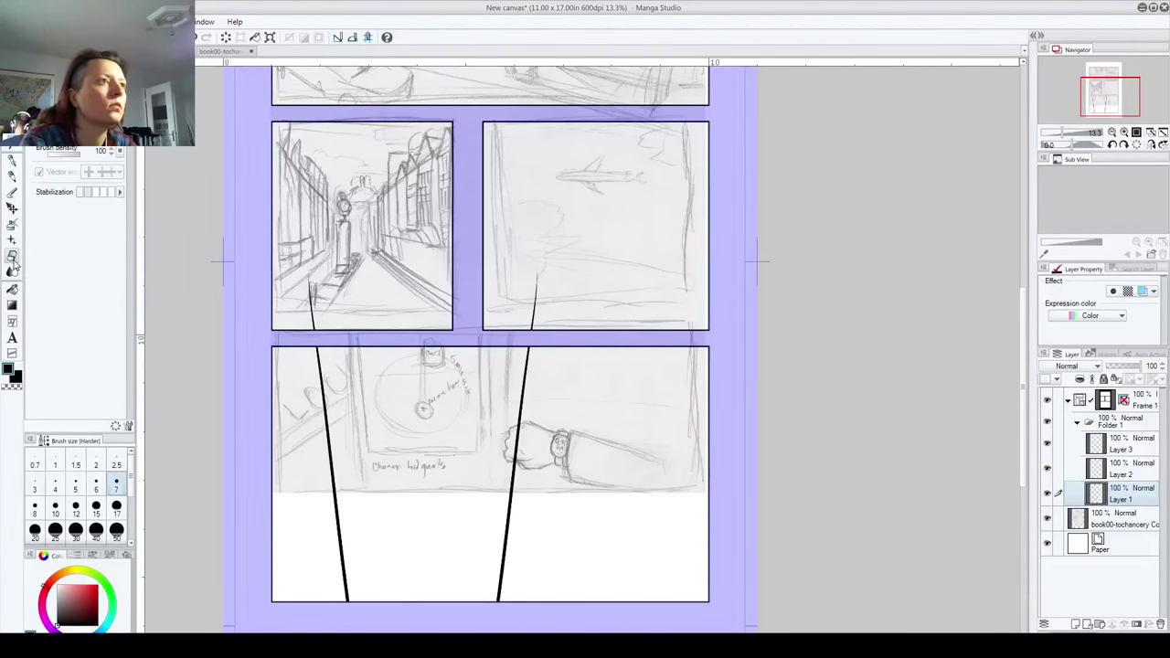
pyautogui.moveTo(309, 274); pyautogui.dragTo(315, 331)
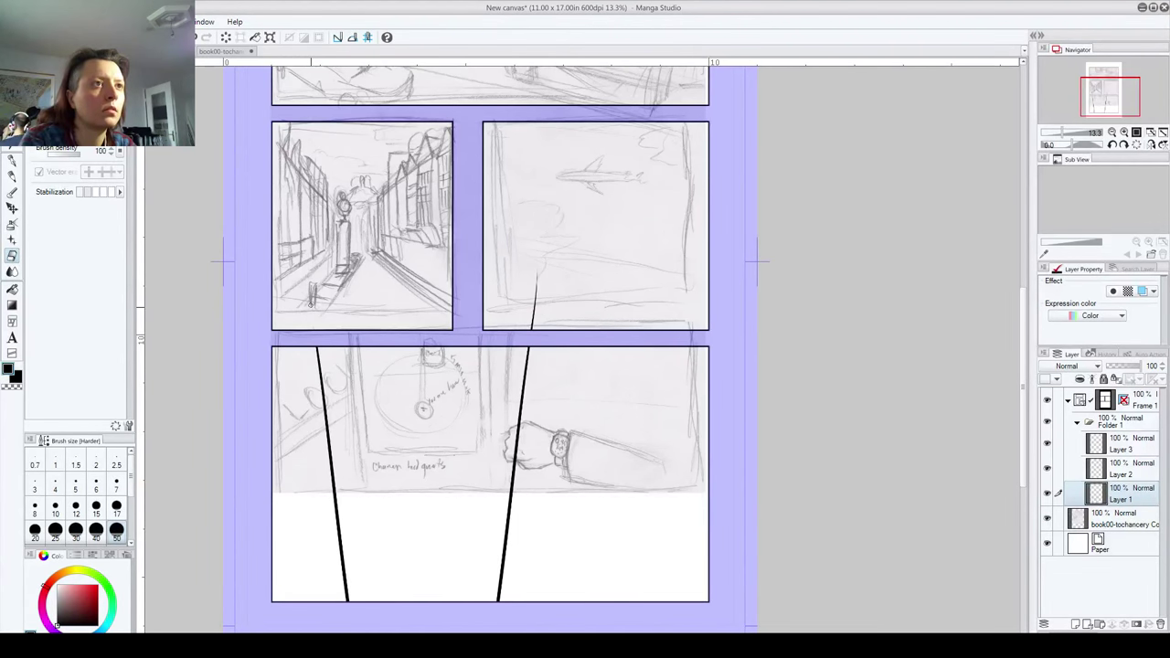
pyautogui.moveTo(537, 274); pyautogui.dragTo(532, 331)
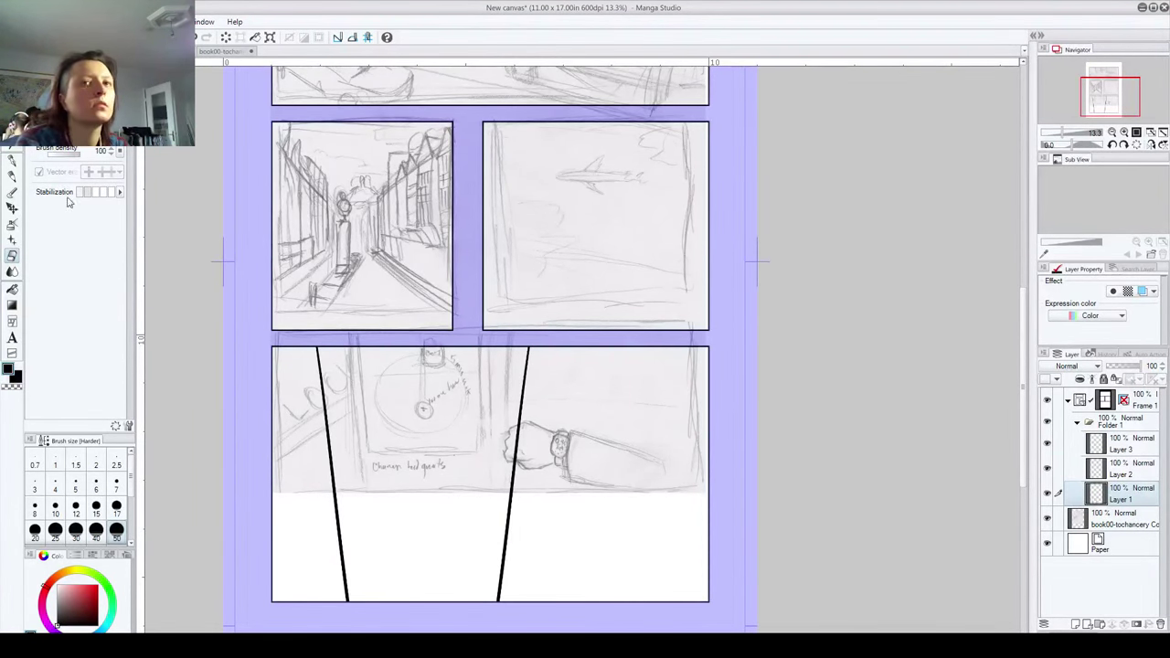
# Step: Ink a diagonal line on Layer 2 from the bottom panel's left edge up across the left slanted line with the size 7 pen
pyautogui.click(1122, 468)
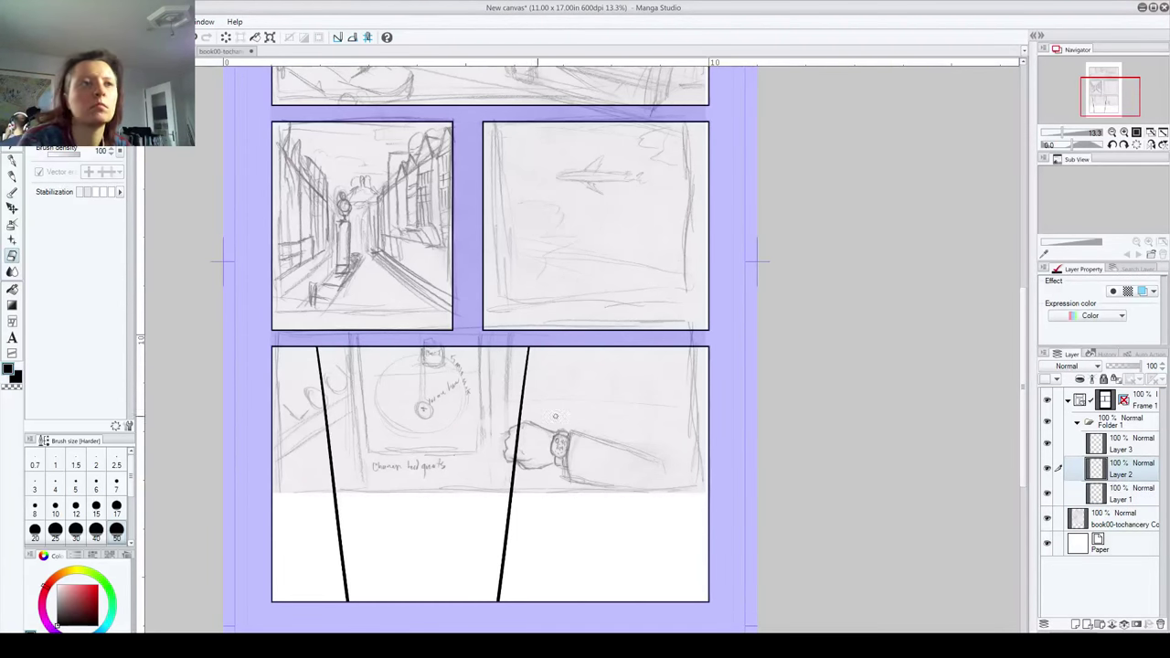
pyautogui.click(12, 160)
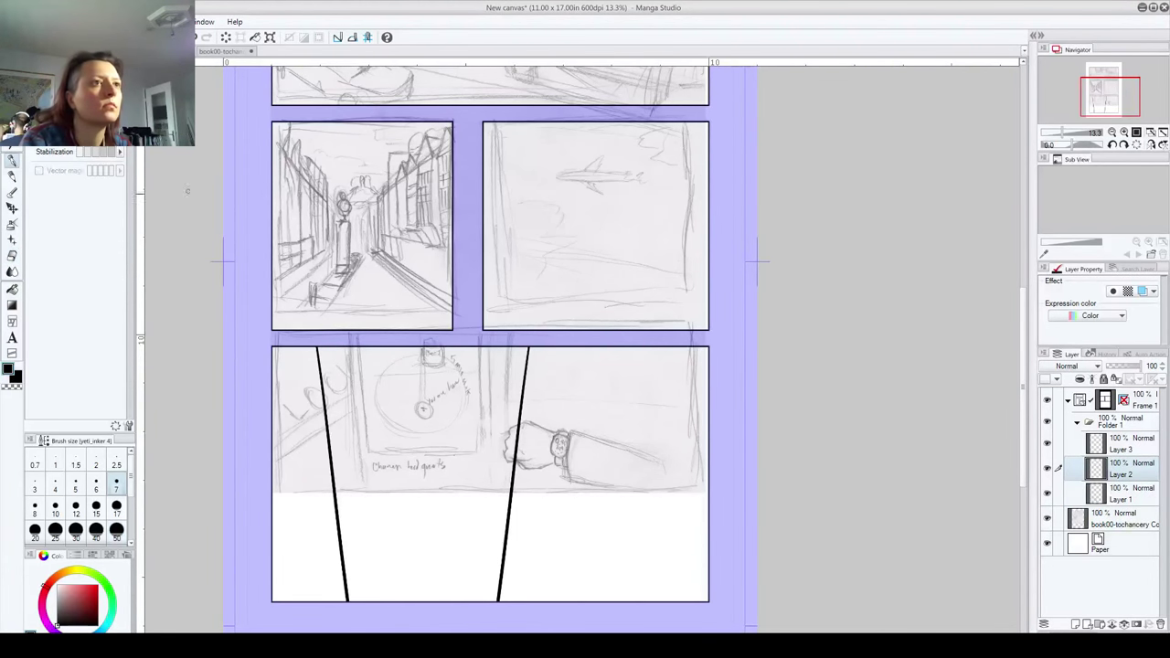
pyautogui.moveTo(333, 480); pyautogui.dragTo(246, 544)
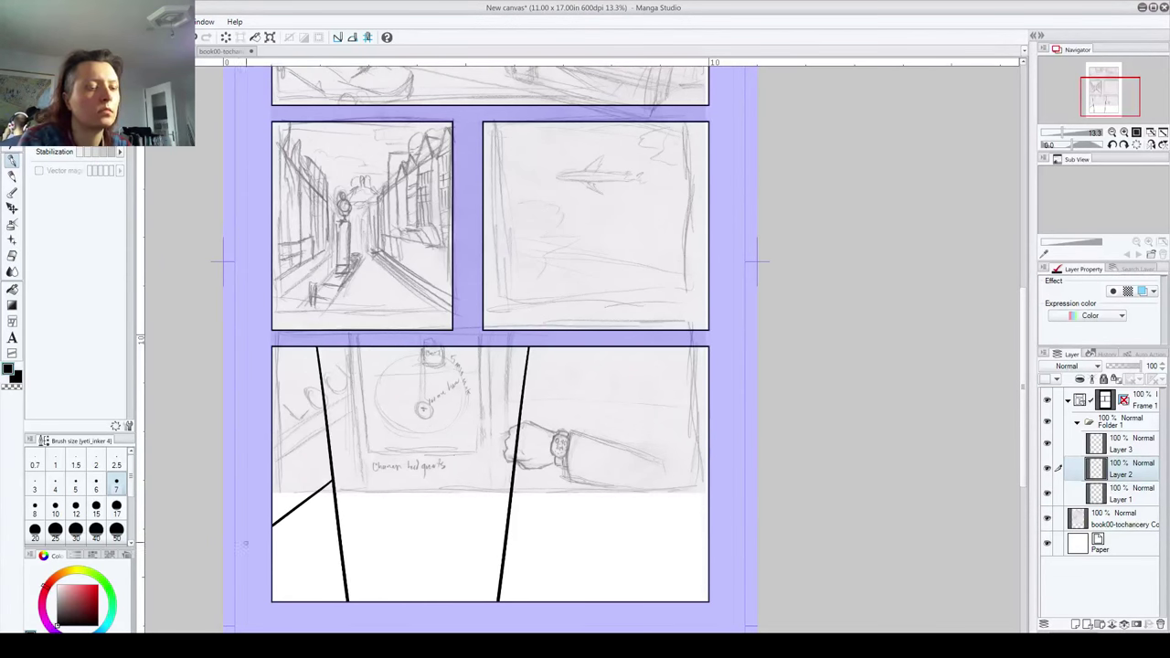
pyautogui.hotkey('ctrl', 'z')
pyautogui.moveTo(402, 439); pyautogui.dragTo(275, 541)
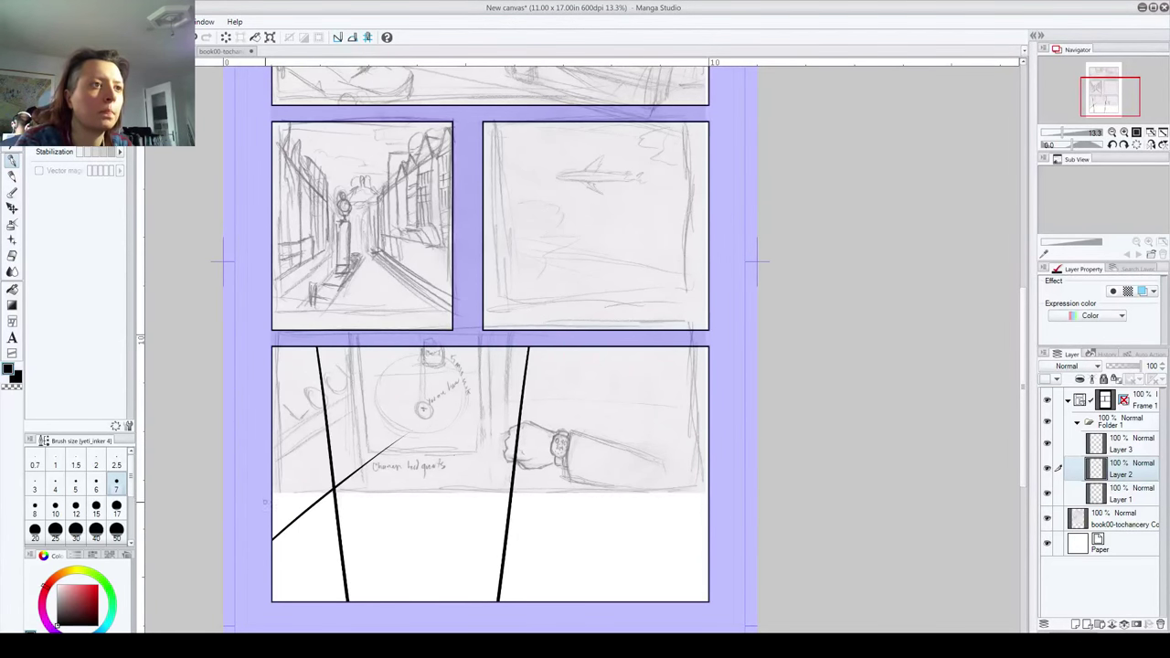
pyautogui.hotkey('ctrl', 'z')
pyautogui.moveTo(261, 508); pyautogui.dragTo(370, 407)
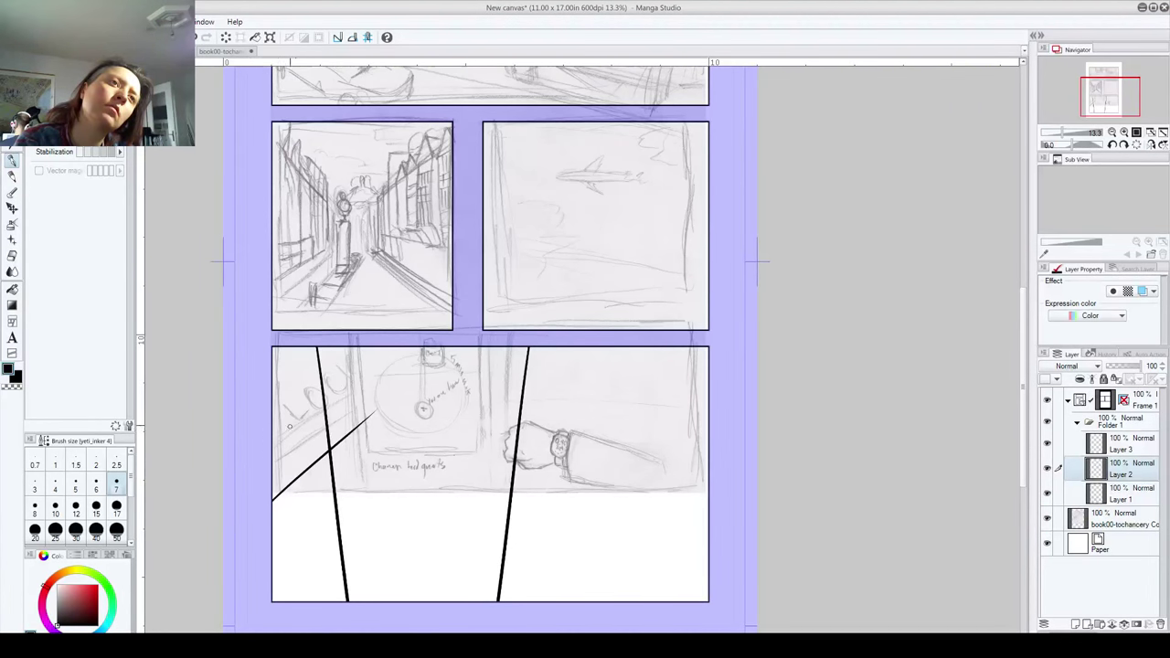
# Step: Undo the short extra stroke above the diagonal and trim the diagonal so it ends at the left slanted line
pyautogui.moveTo(271, 477); pyautogui.dragTo(299, 449)
pyautogui.hotkey('ctrl', 'z')
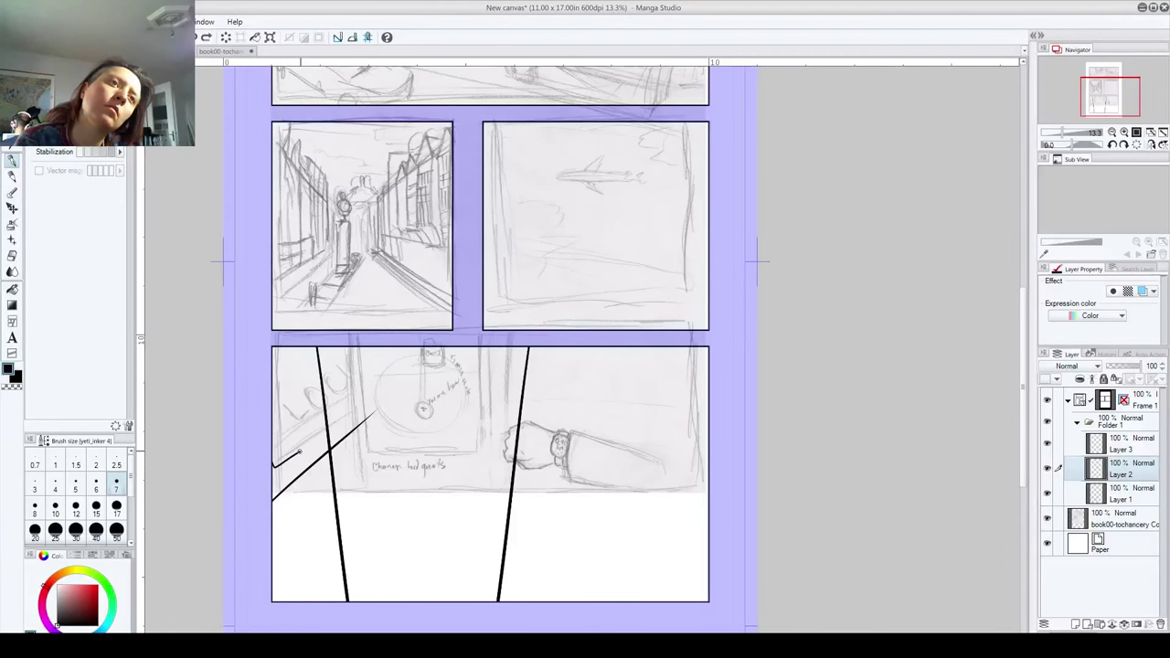
pyautogui.hotkey('ctrl', 'z')
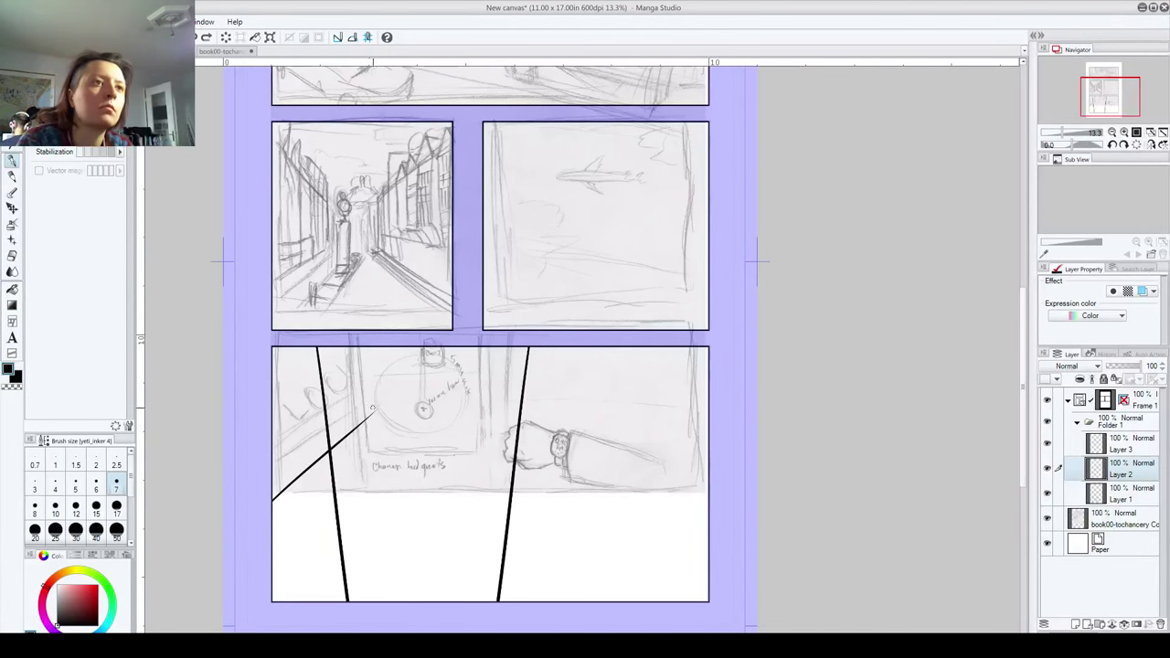
pyautogui.moveTo(338, 444); pyautogui.dragTo(330, 451)
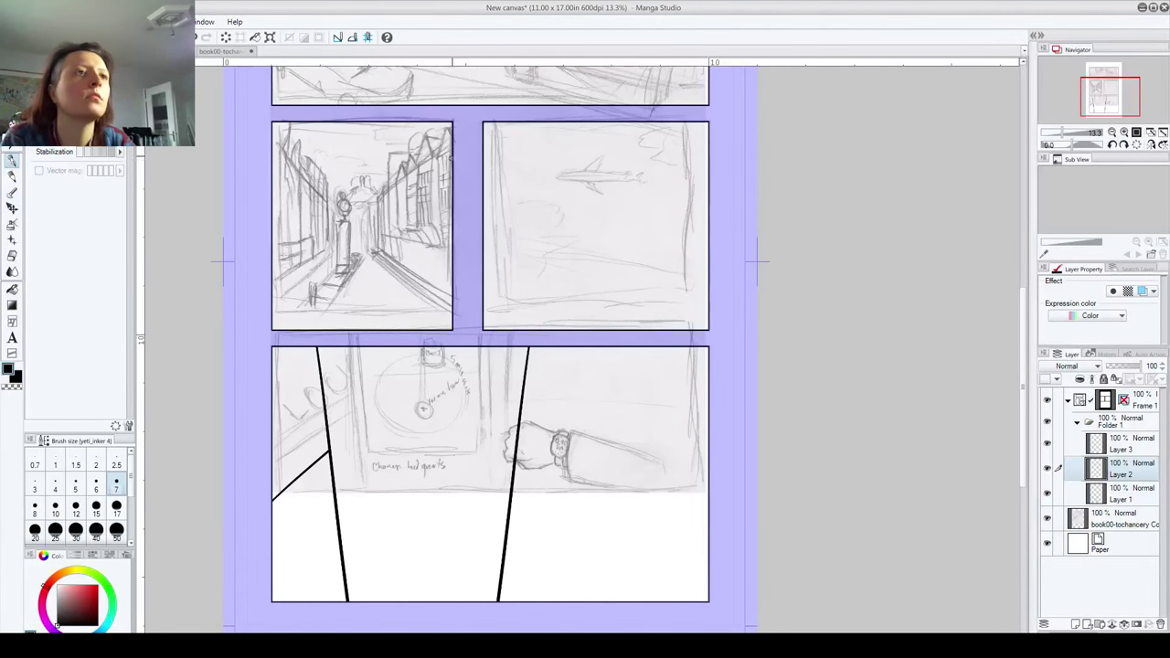
# Step: Check what Layers 2 and 1 hold by toggling their visibility and duplicate Layer 1 by copying and pasting it
pyautogui.moveTo(610, 471)
pyautogui.mouseDown()
pyautogui.moveTo(568, 484)
pyautogui.moveTo(500, 450)
pyautogui.moveTo(534, 454)
pyautogui.moveTo(525, 450)
pyautogui.mouseUp()
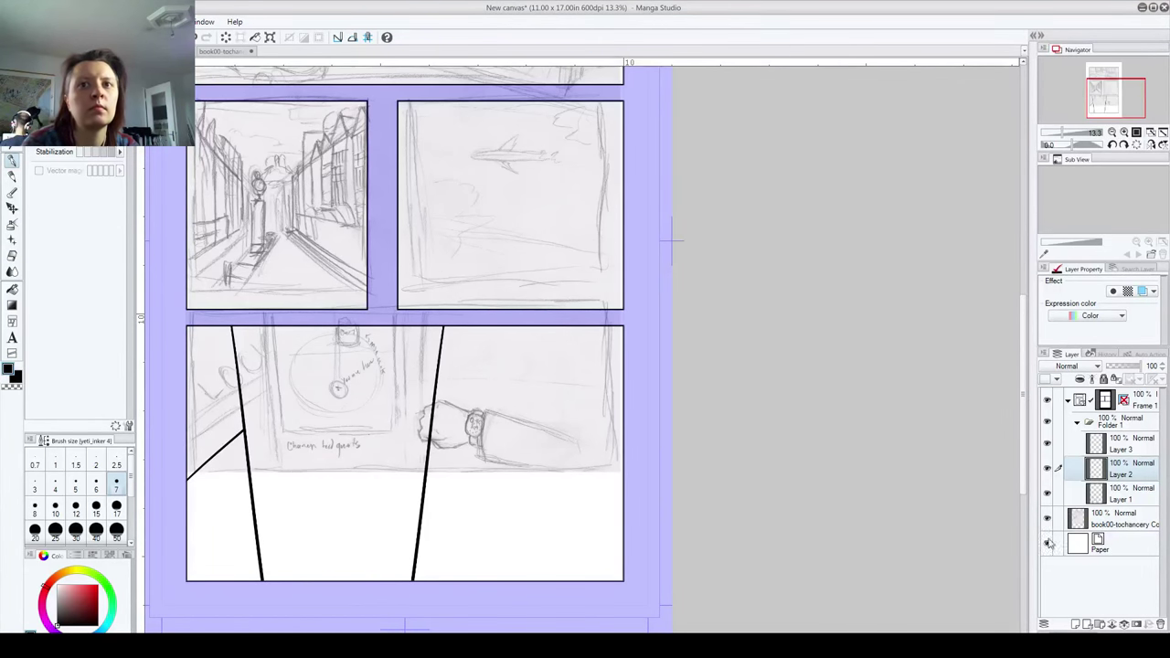
pyautogui.click(1048, 469)
pyautogui.click(1049, 470)
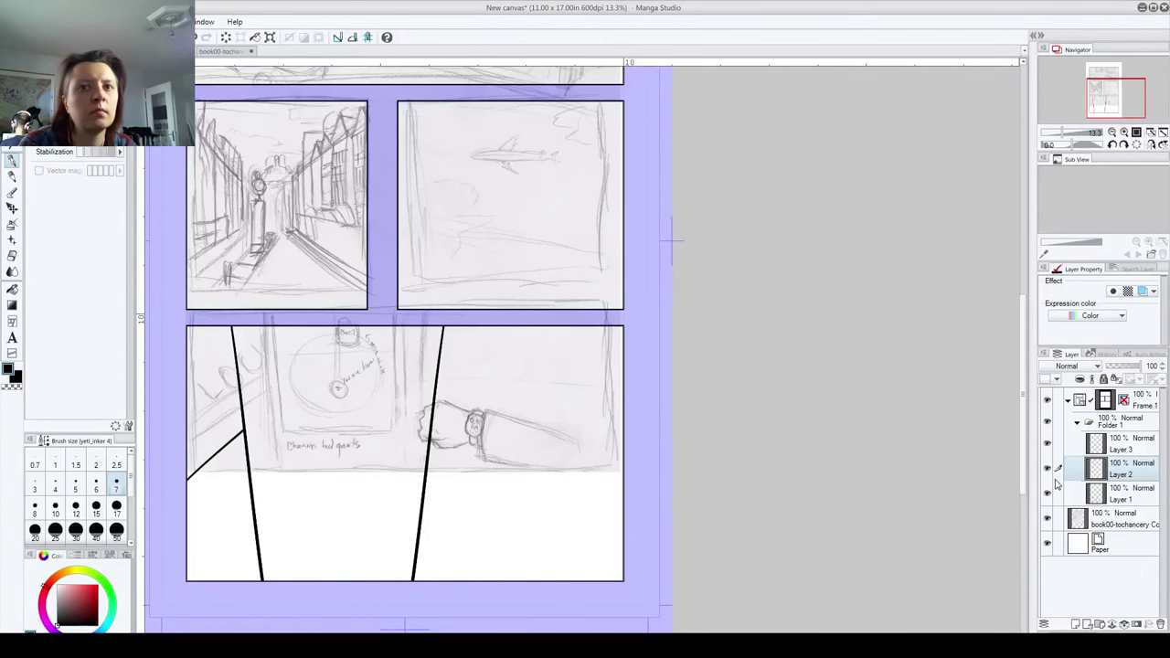
pyautogui.click(1048, 494)
pyautogui.click(1048, 495)
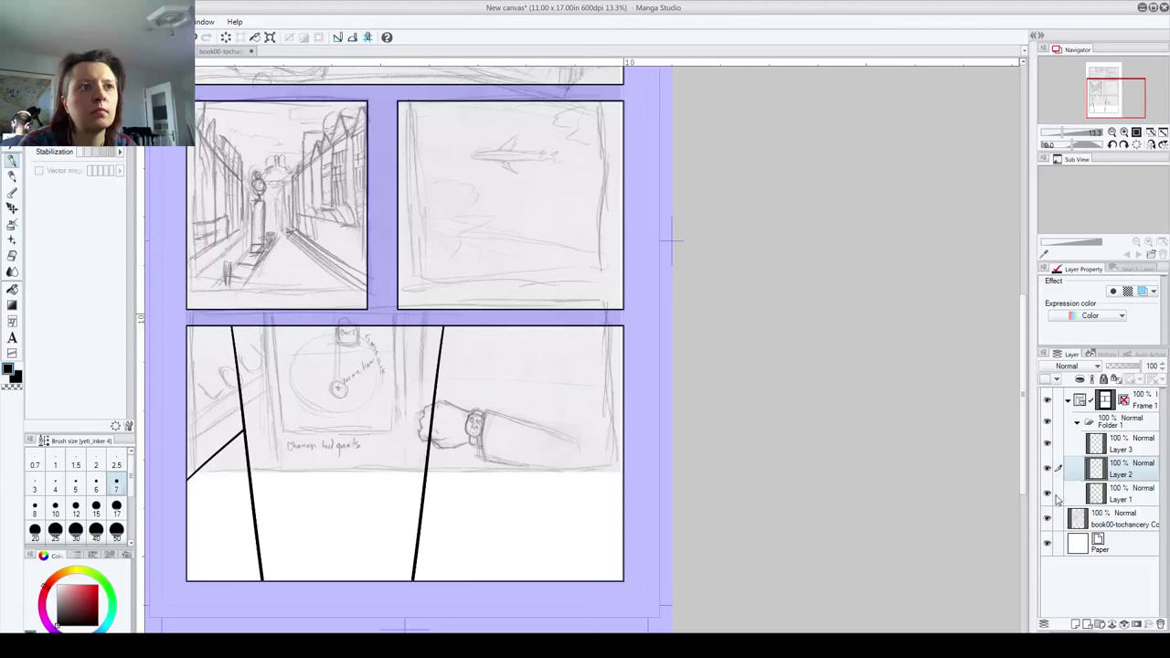
pyautogui.click(1123, 495)
pyautogui.hotkey('ctrl', 'c')
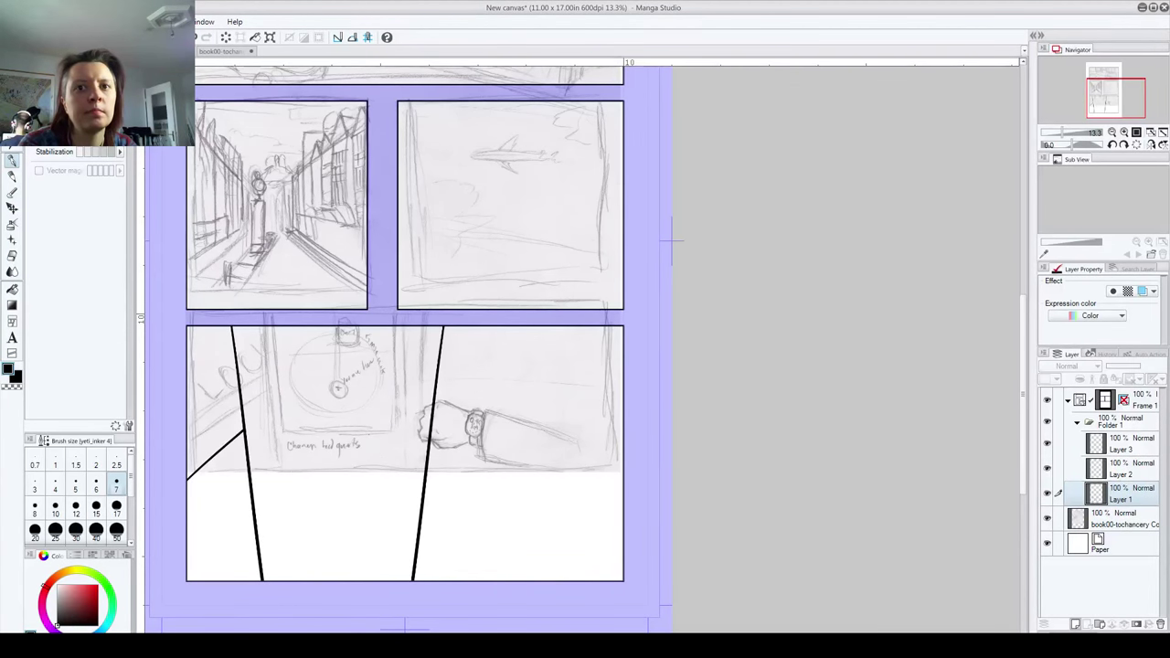
pyautogui.hotkey('ctrl', 'v')
pyautogui.press('o')
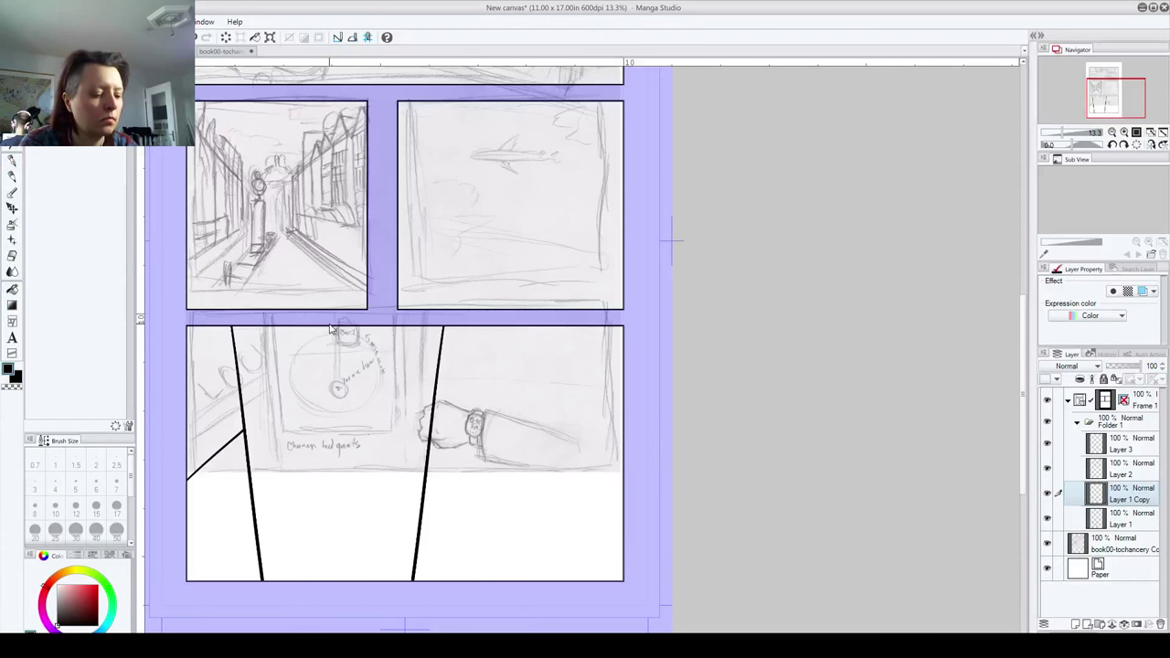
# Step: Scale down the copied pair of slanted lines and place it inside the original pair in the bottom panel, applying the transform
pyautogui.hotkey('ctrl', 't')
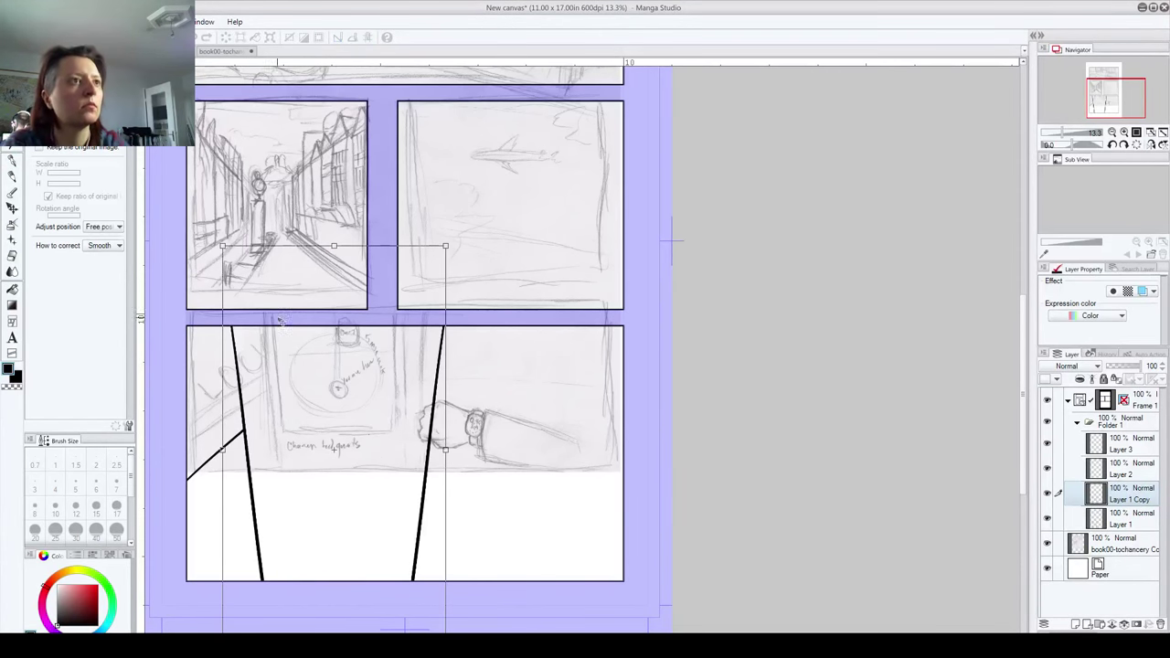
pyautogui.moveTo(223, 246); pyautogui.dragTo(258, 299)
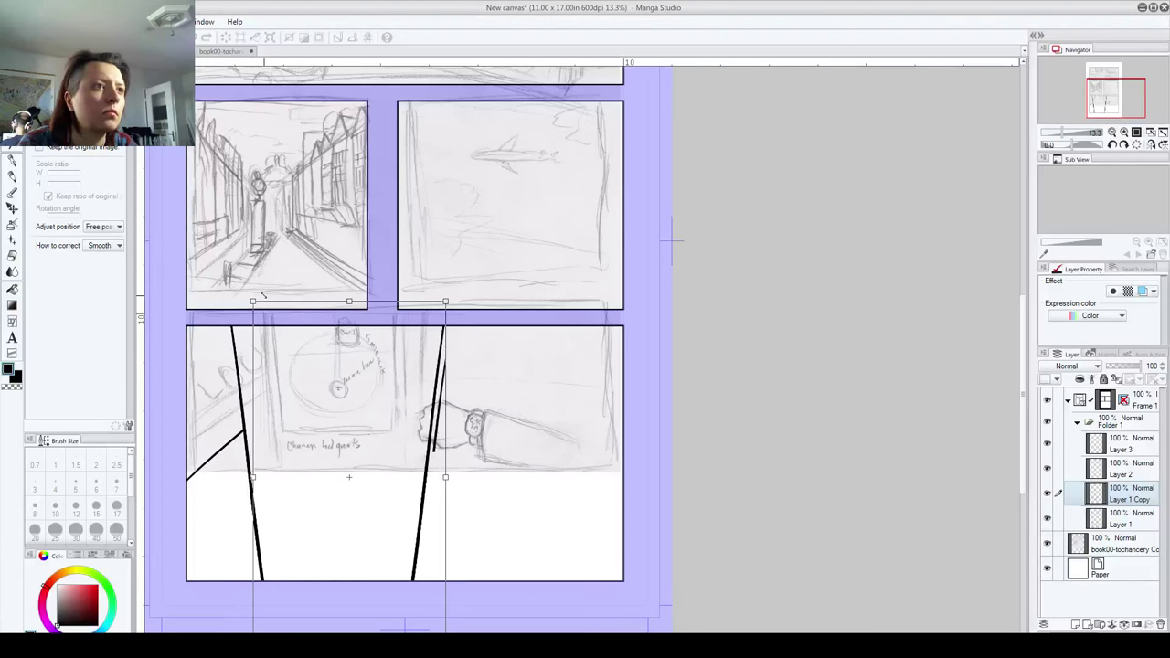
pyautogui.moveTo(277, 466); pyautogui.dragTo(261, 427)
pyautogui.press('p')
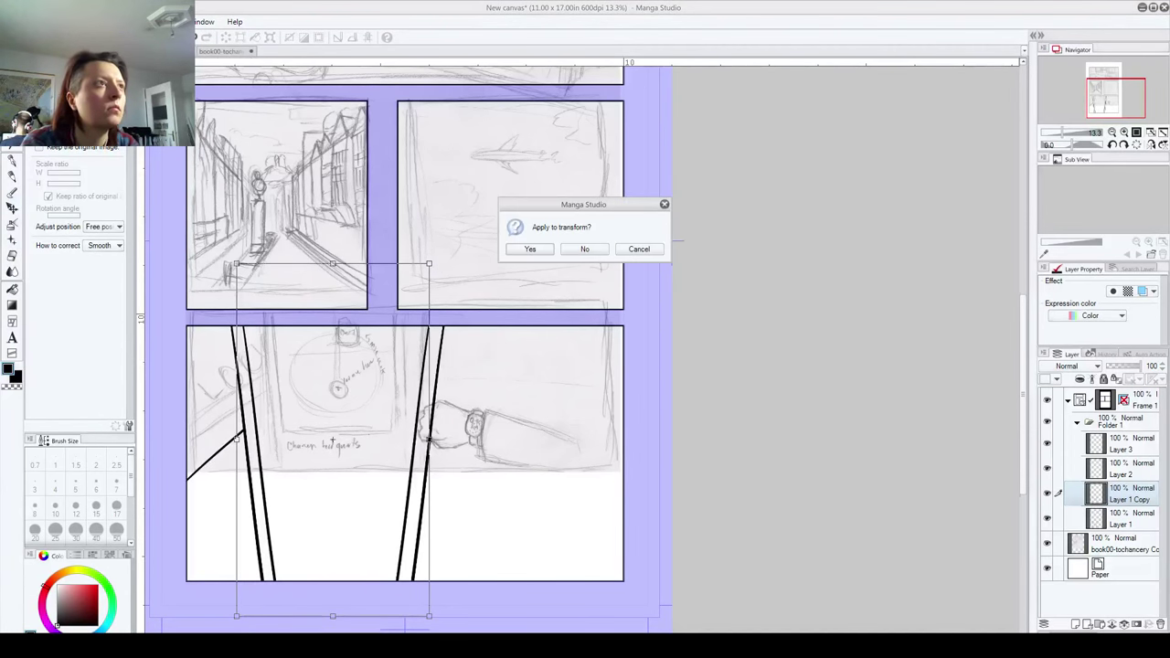
pyautogui.click(530, 249)
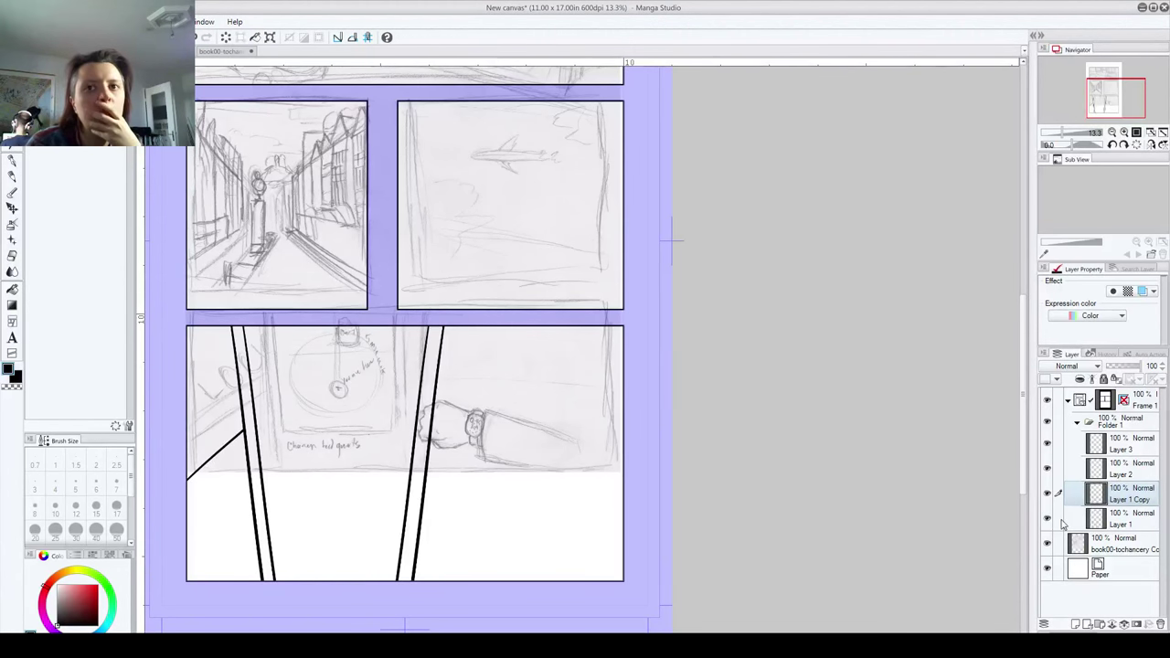
# Step: Ink a horizontal line on Layer 3 below the map sketch with the size 7 pen and trim it to the inner slanted lines
pyautogui.click(1048, 468)
pyautogui.click(1048, 468)
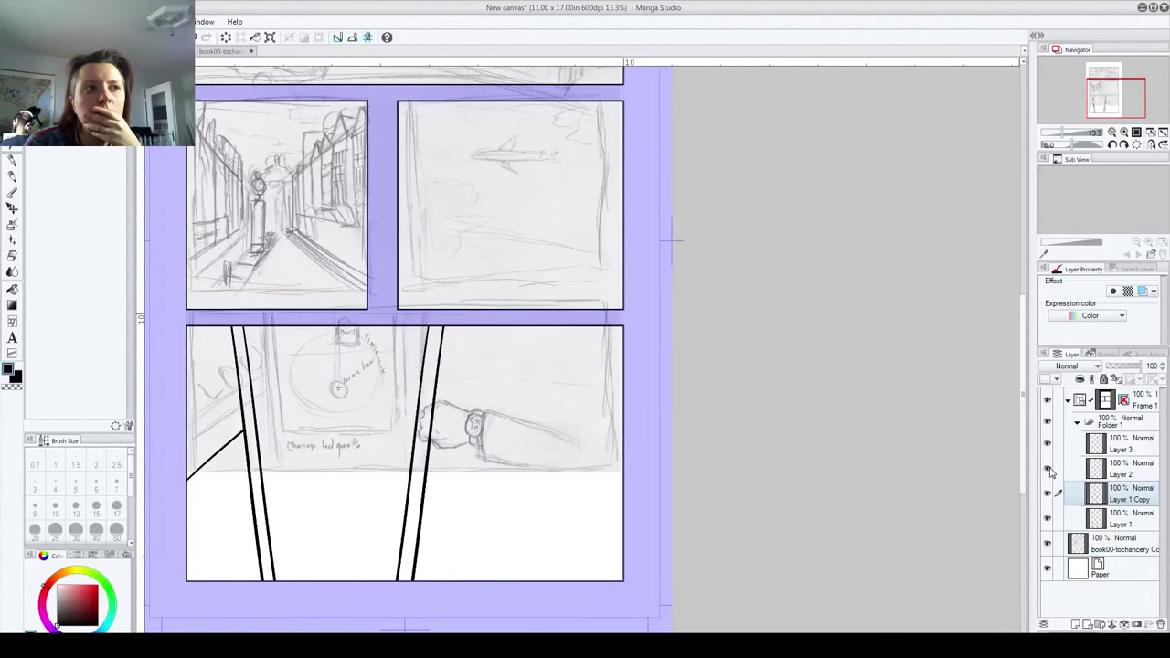
pyautogui.click(1053, 450)
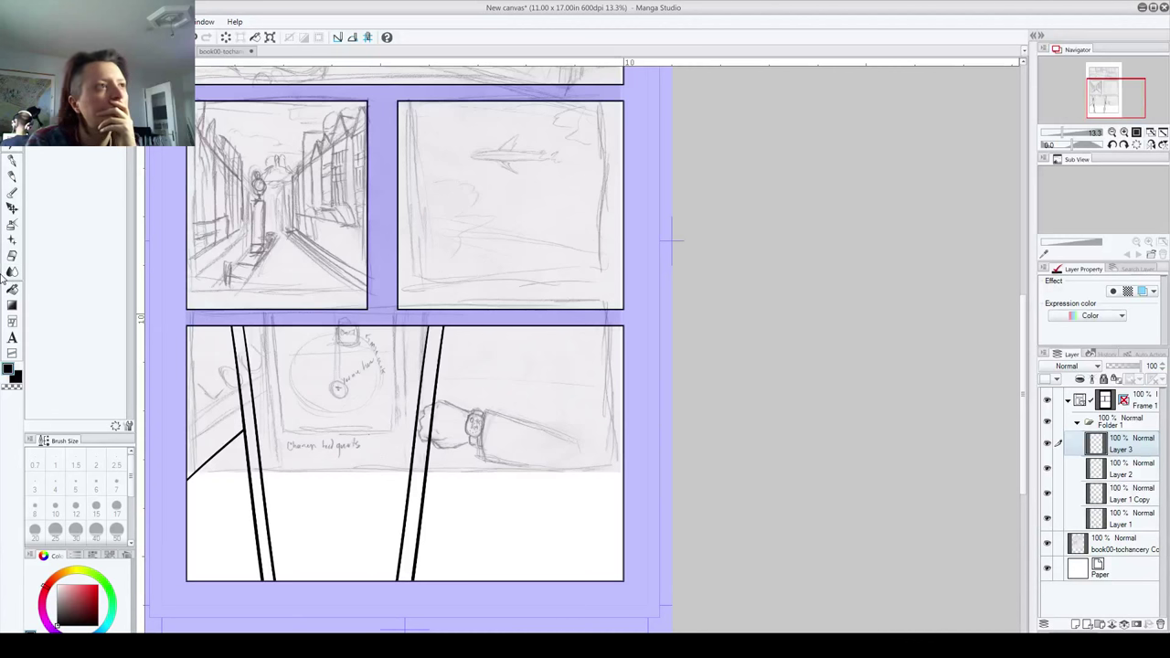
pyautogui.click(13, 166)
pyautogui.moveTo(221, 492); pyautogui.dragTo(539, 500)
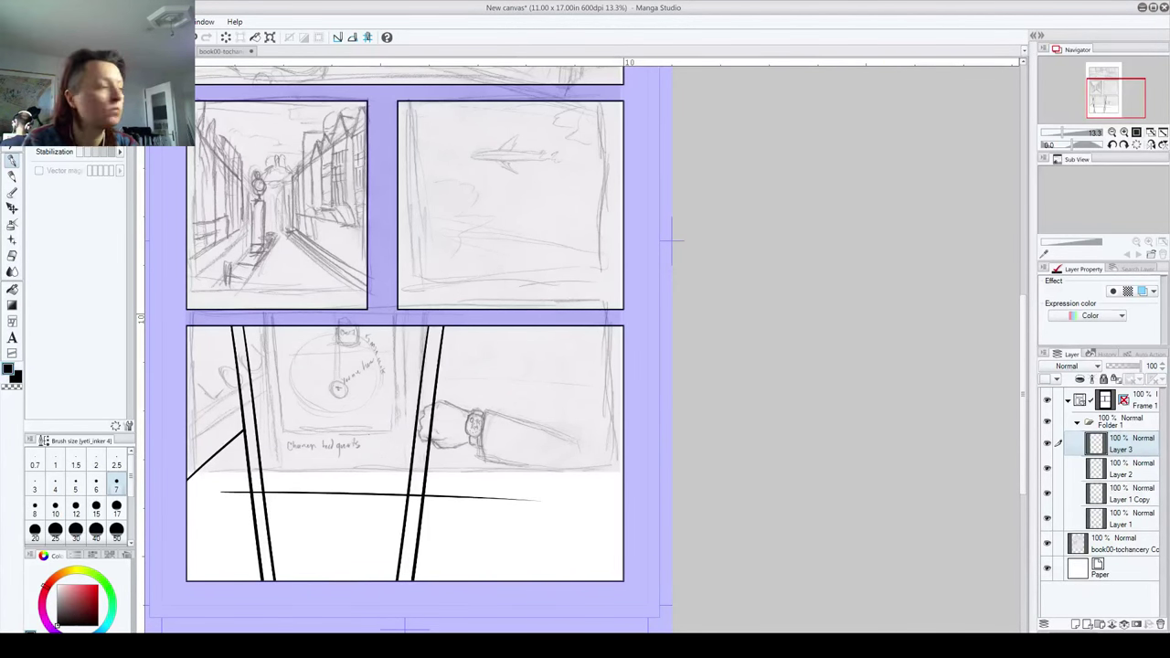
pyautogui.moveTo(230, 496); pyautogui.dragTo(261, 496)
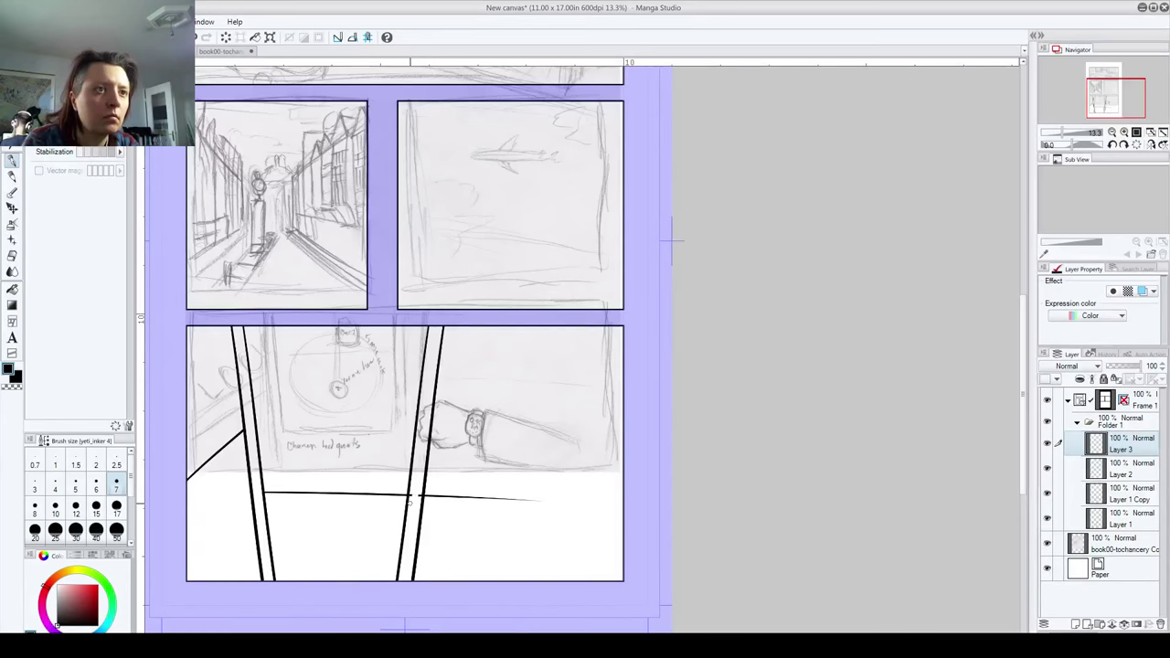
pyautogui.moveTo(410, 498); pyautogui.dragTo(519, 500)
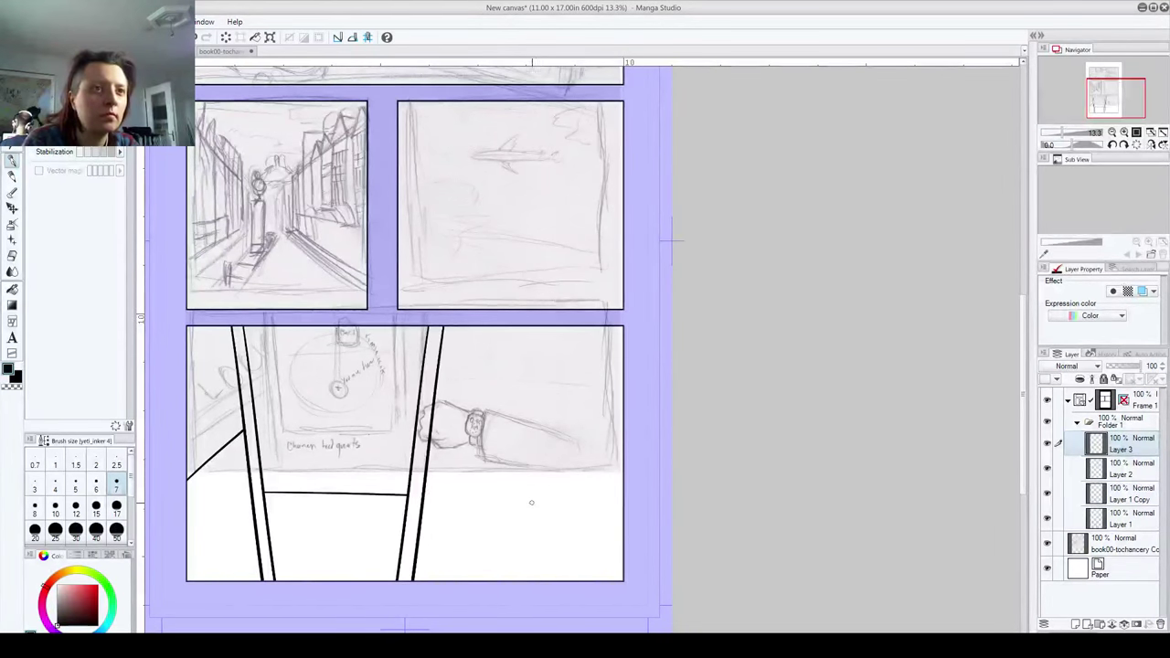
# Step: Erase the parts of both inner slanted lines on Layer 1 Copy that extend below the horizontal line
pyautogui.click(1134, 493)
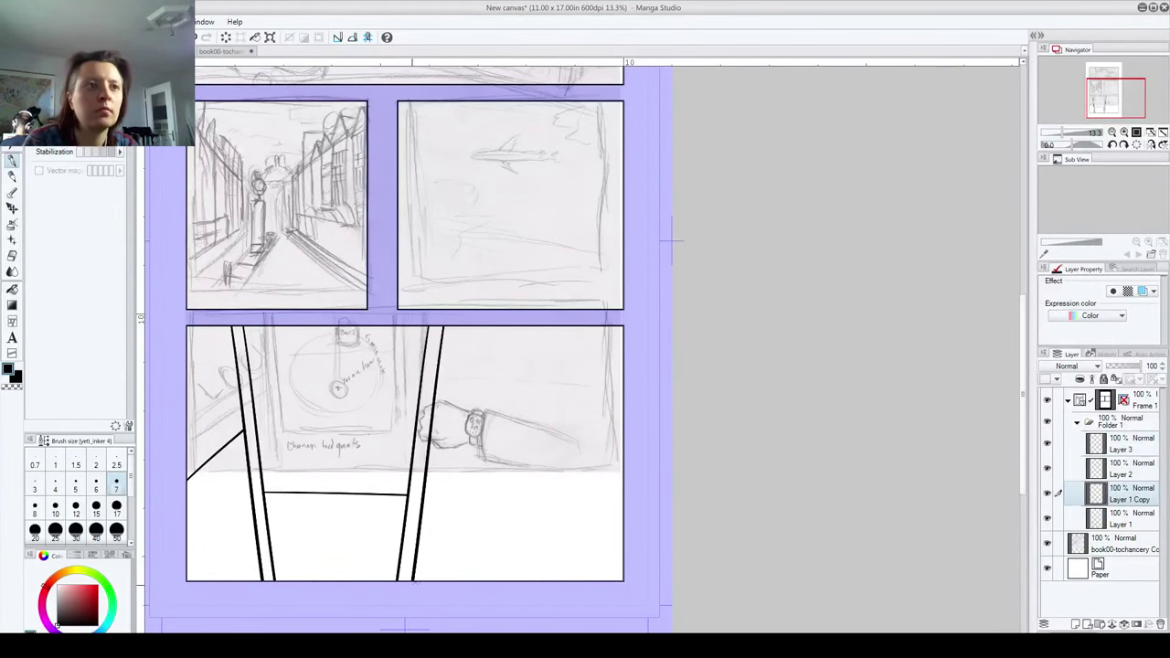
pyautogui.moveTo(389, 595); pyautogui.dragTo(405, 499)
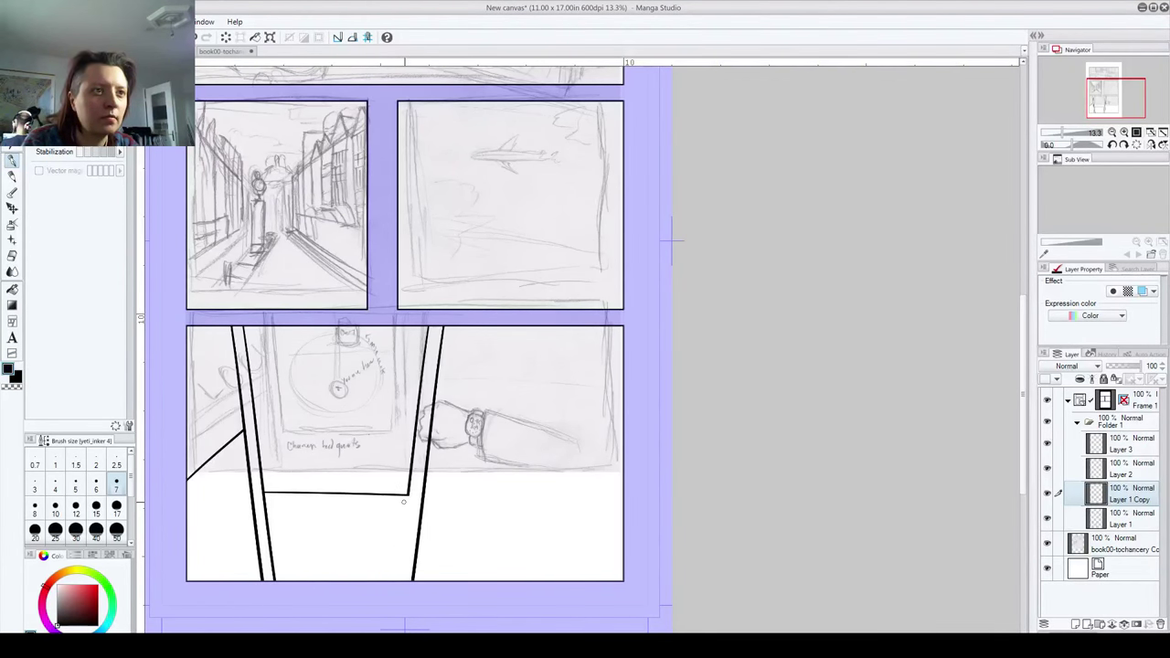
pyautogui.moveTo(273, 581); pyautogui.dragTo(264, 496)
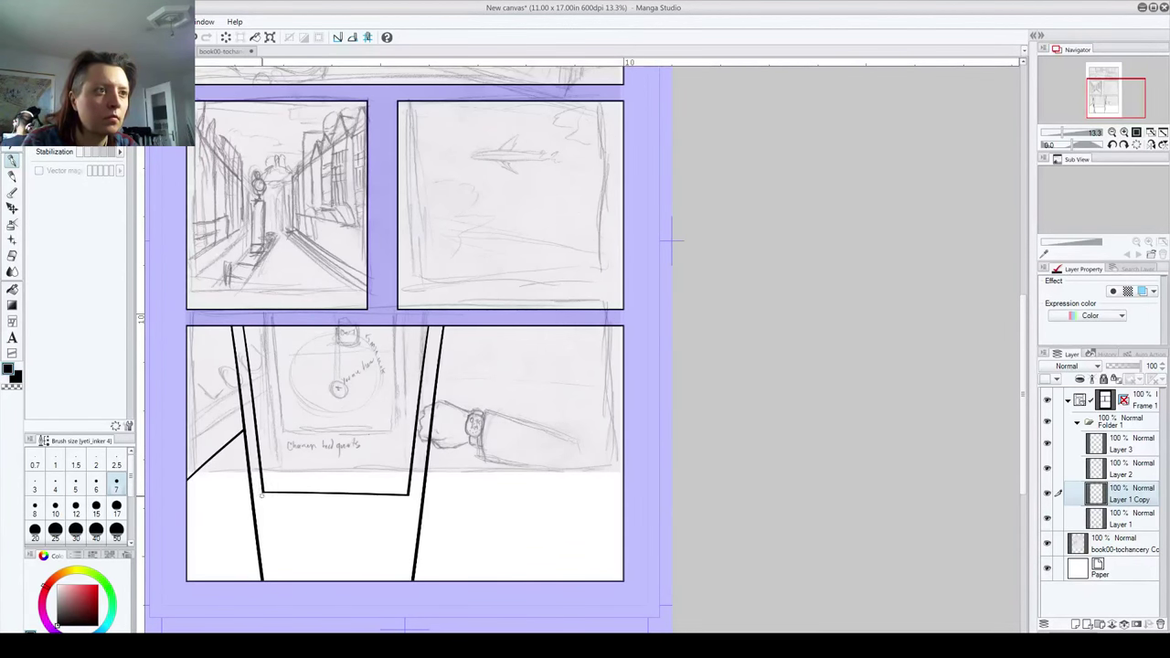
pyautogui.scroll(2, 291, 505)
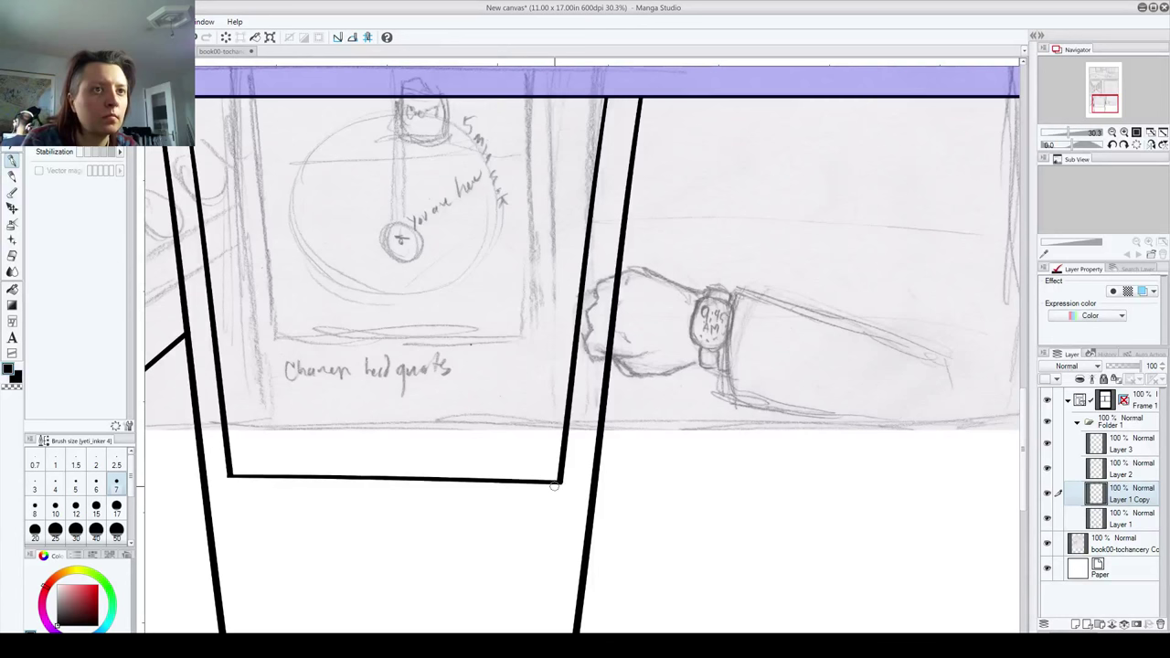
pyautogui.scroll(-3, 555, 485)
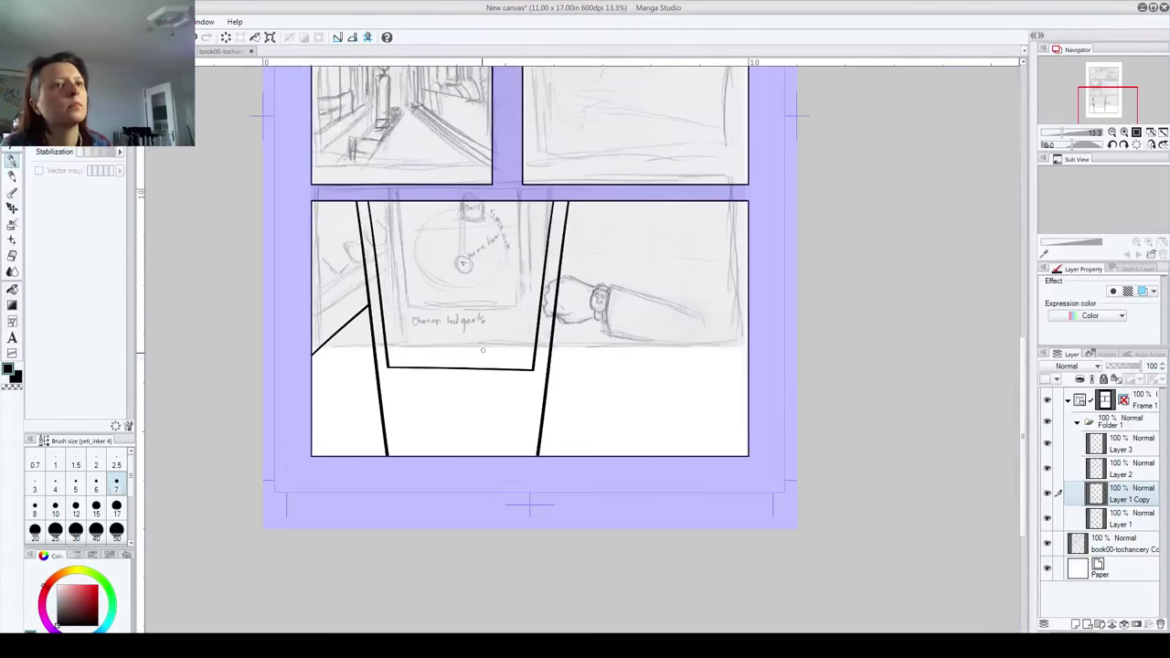
# Step: Reorder Layer 3 beneath Layer 2 and merge it down into Layer 1 Copy
pyautogui.moveTo(600, 373); pyautogui.dragTo(586, 465)
pyautogui.click(1122, 454)
pyautogui.click(1049, 443)
pyautogui.click(1048, 444)
pyautogui.moveTo(1125, 453); pyautogui.dragTo(1120, 488)
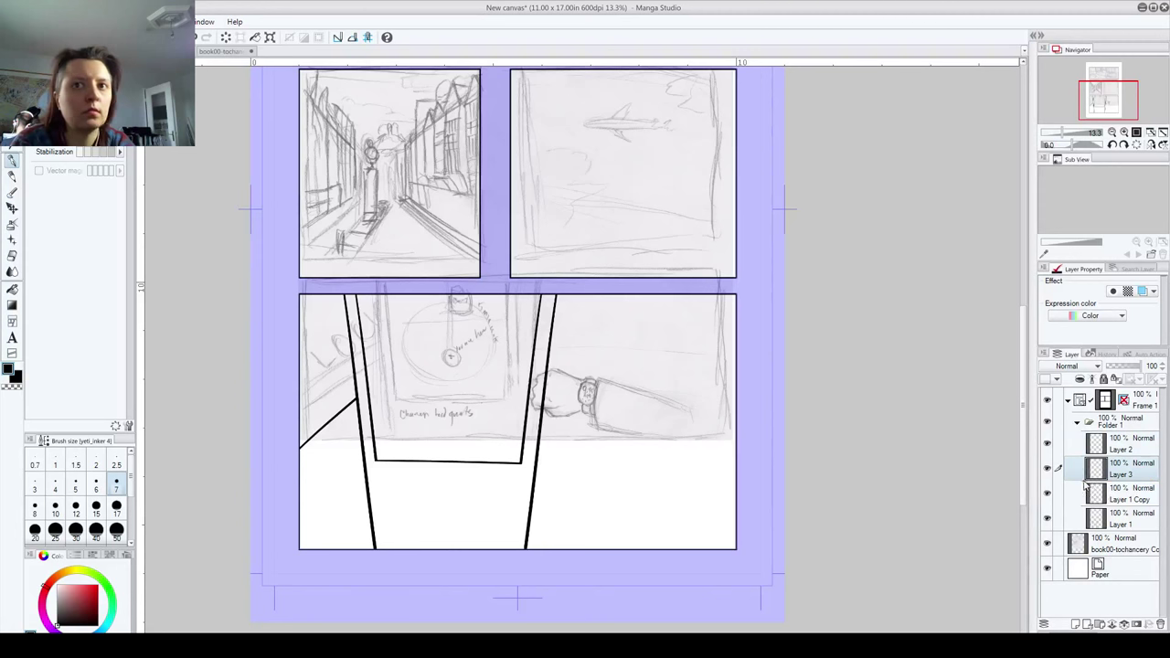
pyautogui.hotkey('ctrl', 'e')
pyautogui.click(1048, 469)
pyautogui.click(1049, 469)
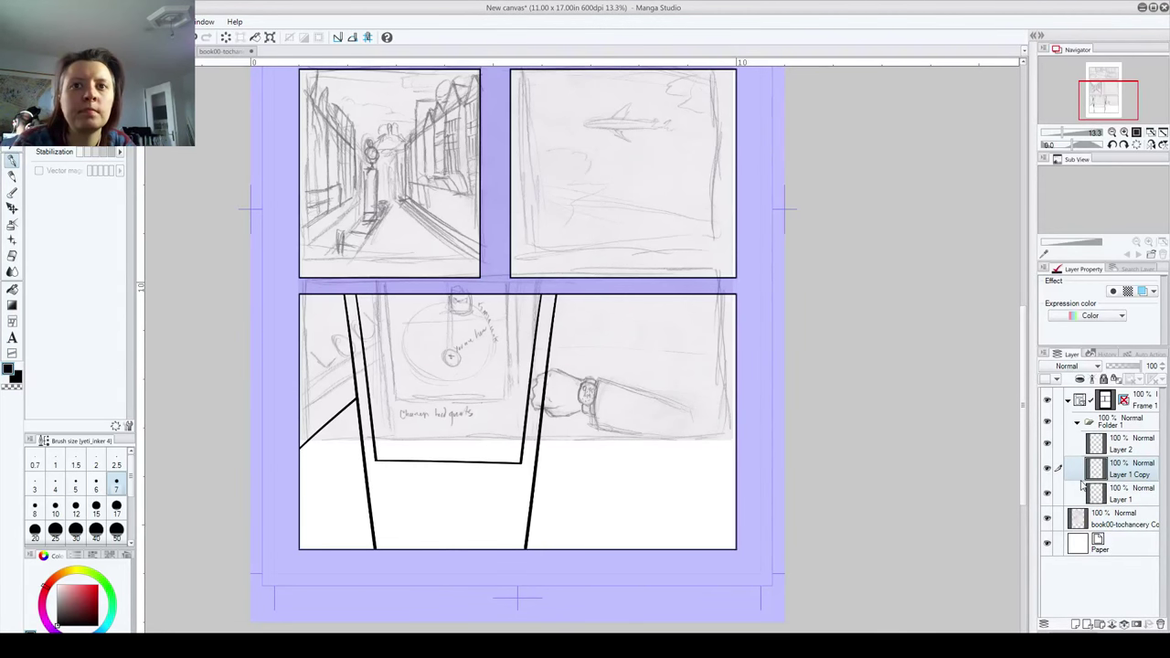
# Step: Add a new layer above Layer 2 and paste the captured map screenshot into the frame folder
pyautogui.click(1127, 446)
pyautogui.click(1075, 625)
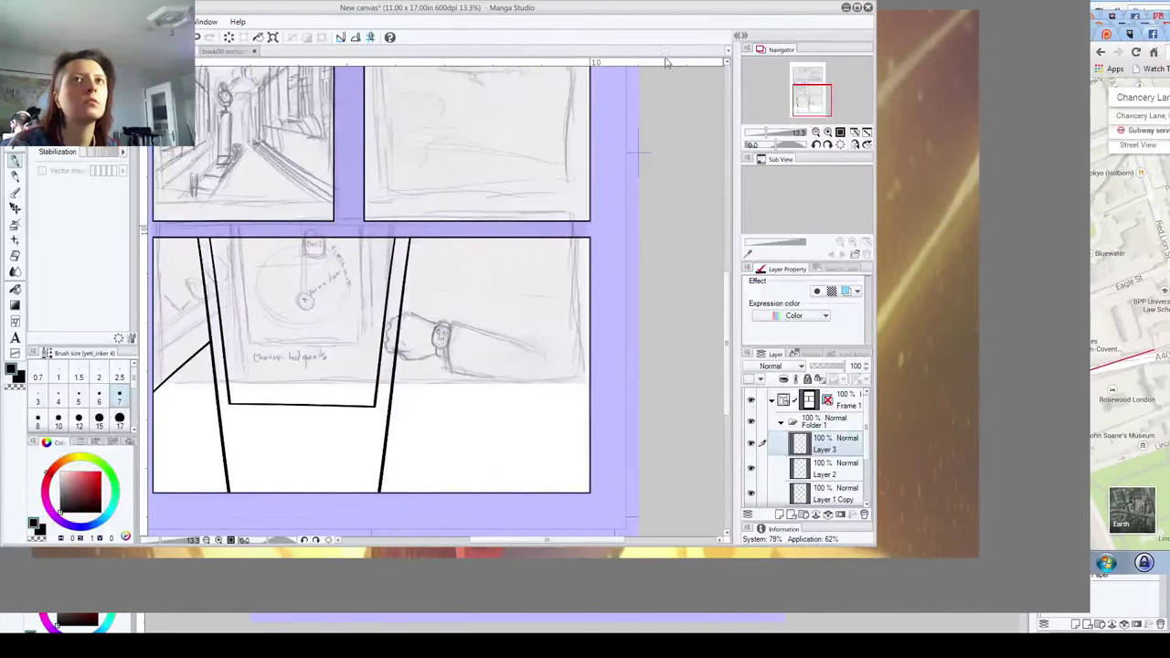
pyautogui.click(856, 7)
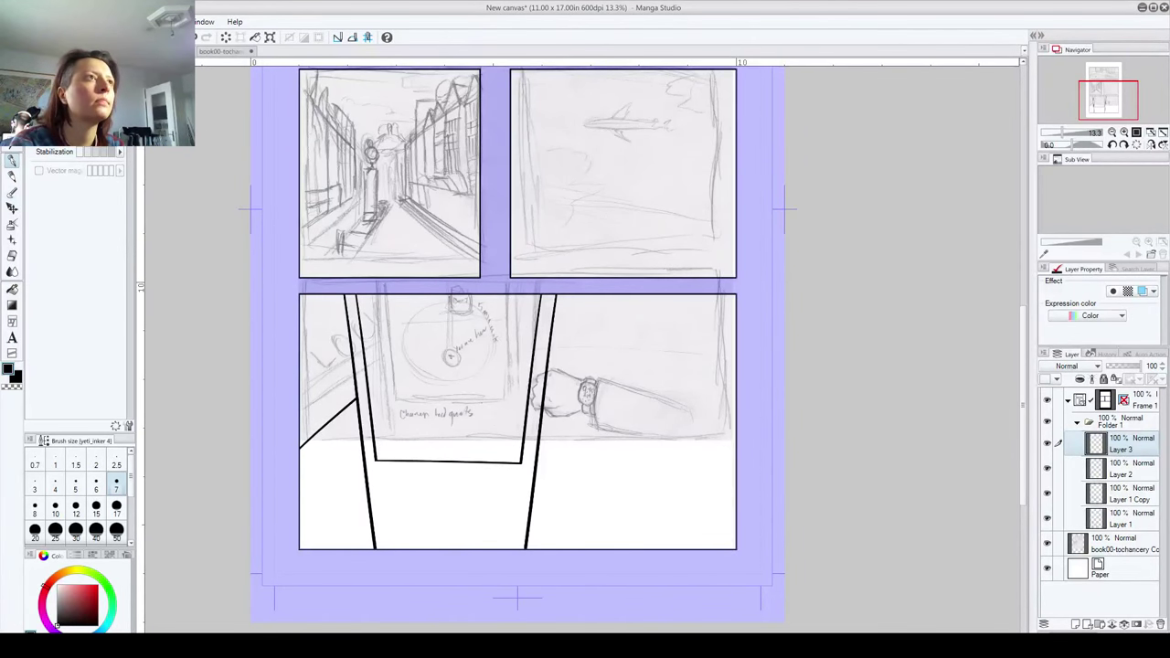
pyautogui.click(37, 21)
pyautogui.click(110, 102)
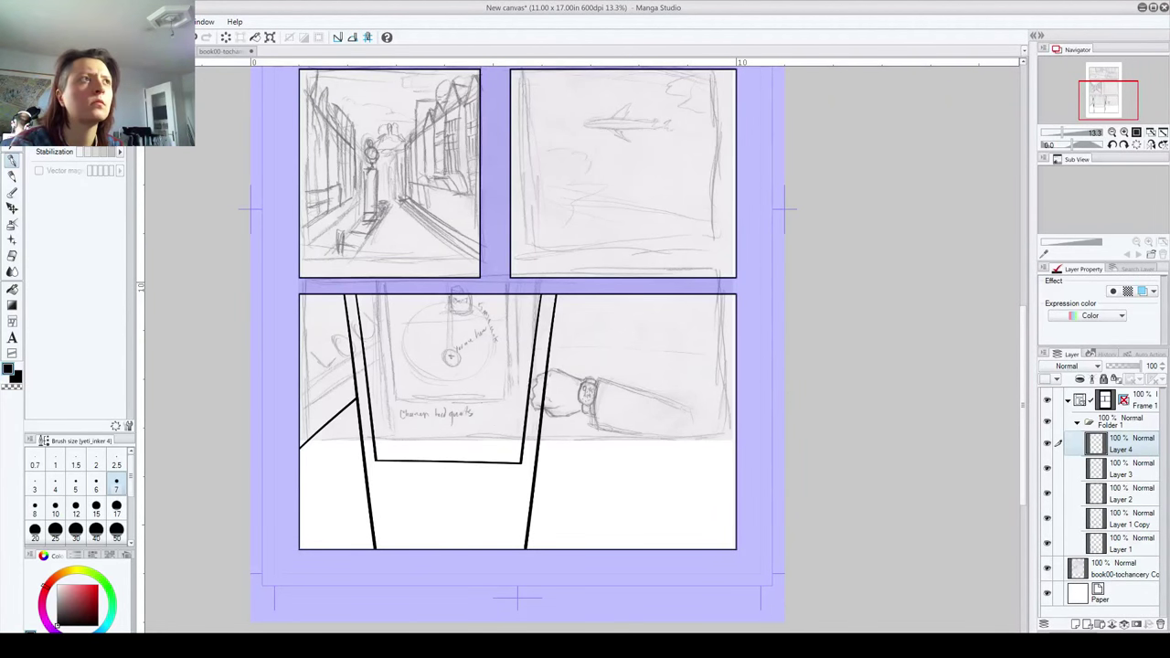
pyautogui.press('k')
pyautogui.moveTo(377, 92)
pyautogui.mouseDown()
pyautogui.moveTo(426, 267)
pyautogui.moveTo(420, 310)
pyautogui.moveTo(375, 408)
pyautogui.moveTo(385, 388)
pyautogui.mouseUp()
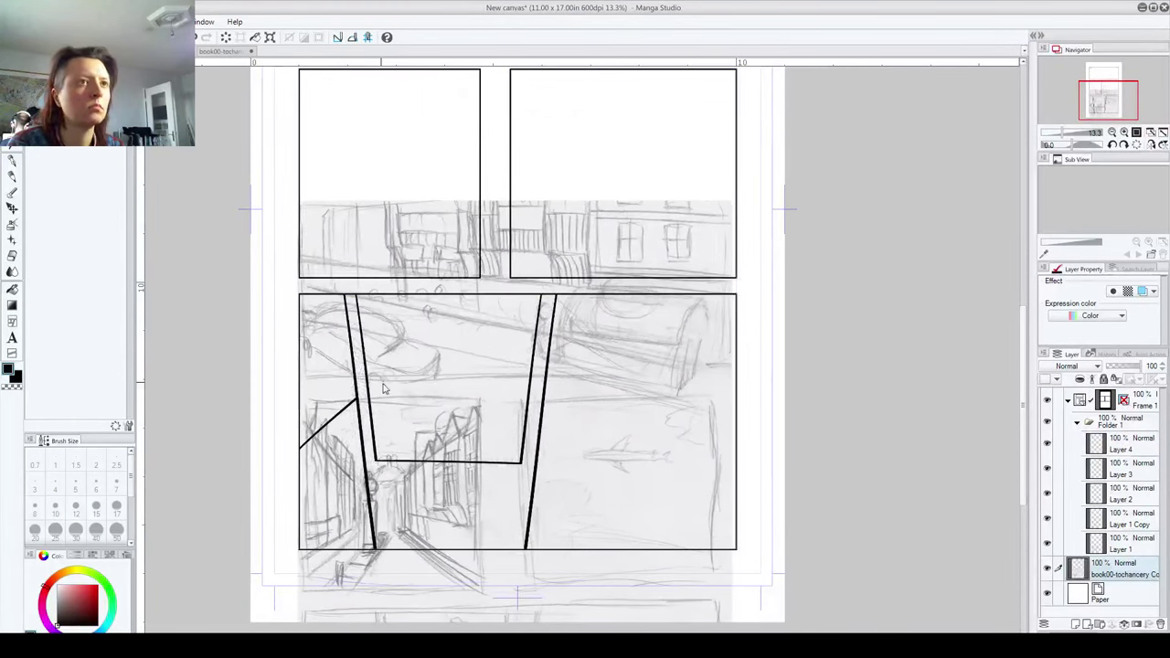
pyautogui.hotkey('ctrl', 'z')
pyautogui.scroll(1, 1024, 350)
pyautogui.moveTo(1024, 351); pyautogui.dragTo(1004, 303)
pyautogui.click(1048, 446)
pyautogui.click(1047, 448)
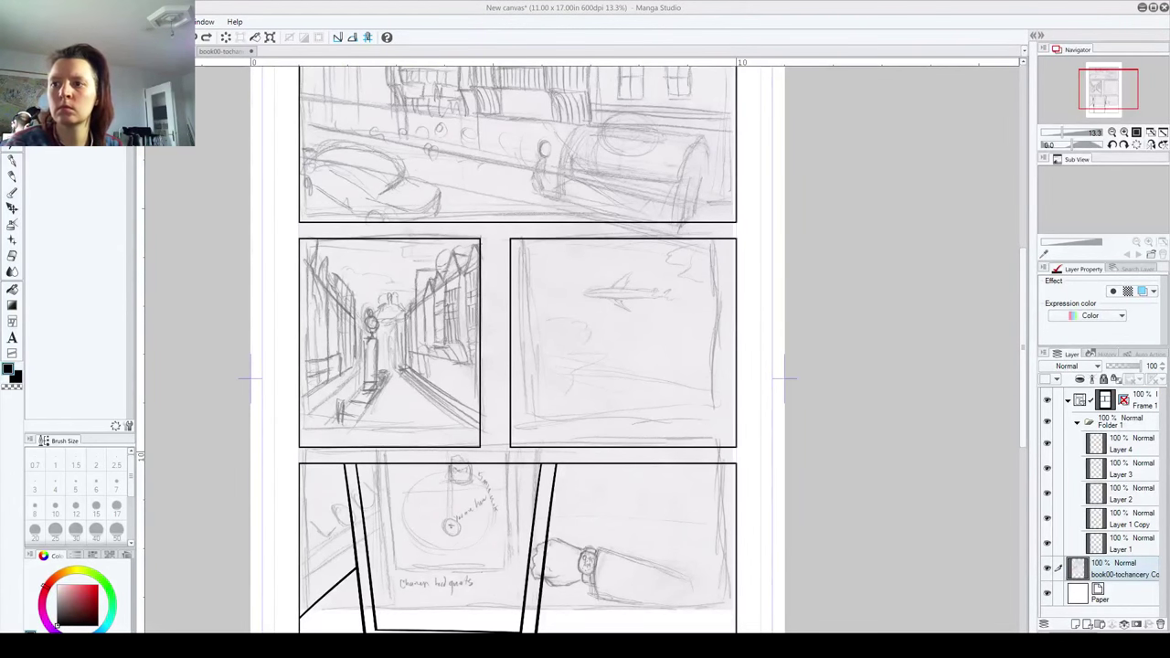
pyautogui.click(36, 22)
pyautogui.click(55, 54)
pyautogui.press('o')
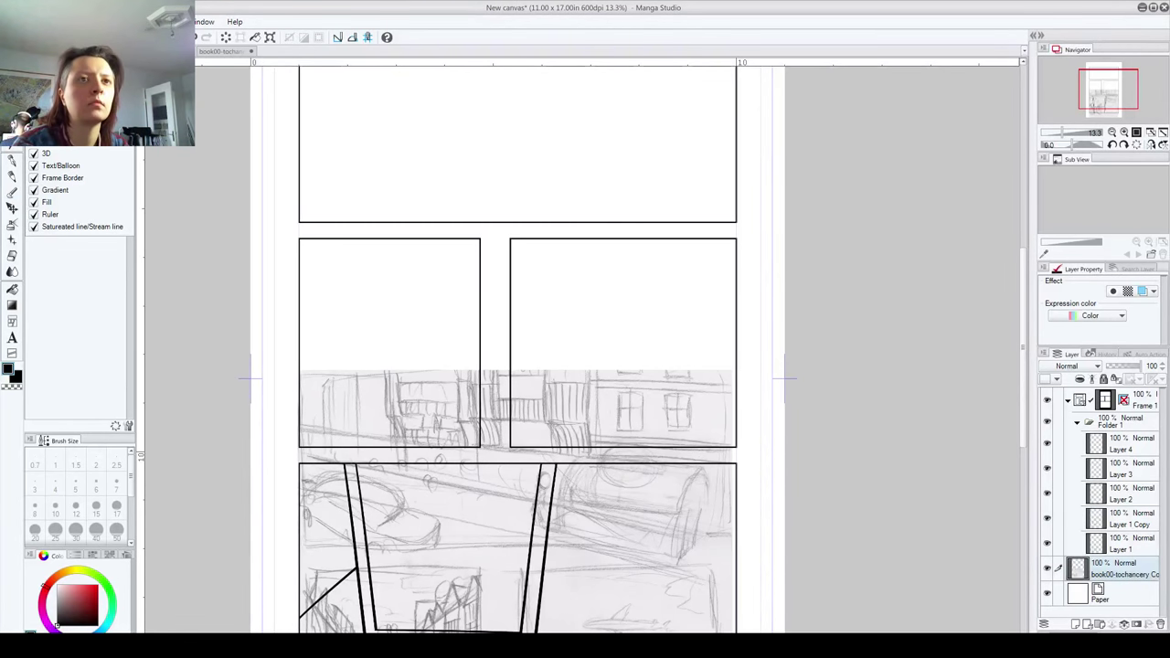
pyautogui.click(853, 266)
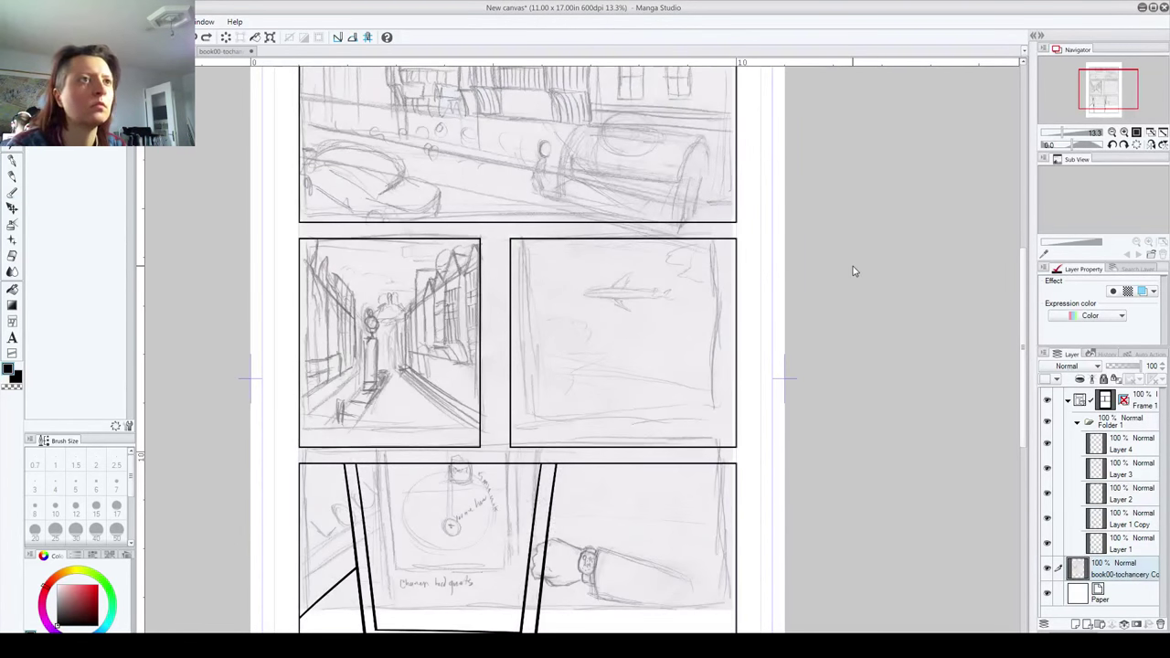
# Step: Paste the map screenshot again as a new layer directly above the scanned sketch layer, outside the frame folder
pyautogui.moveTo(1023, 311)
pyautogui.mouseDown()
pyautogui.moveTo(1011, 266)
pyautogui.moveTo(1018, 302)
pyautogui.mouseUp()
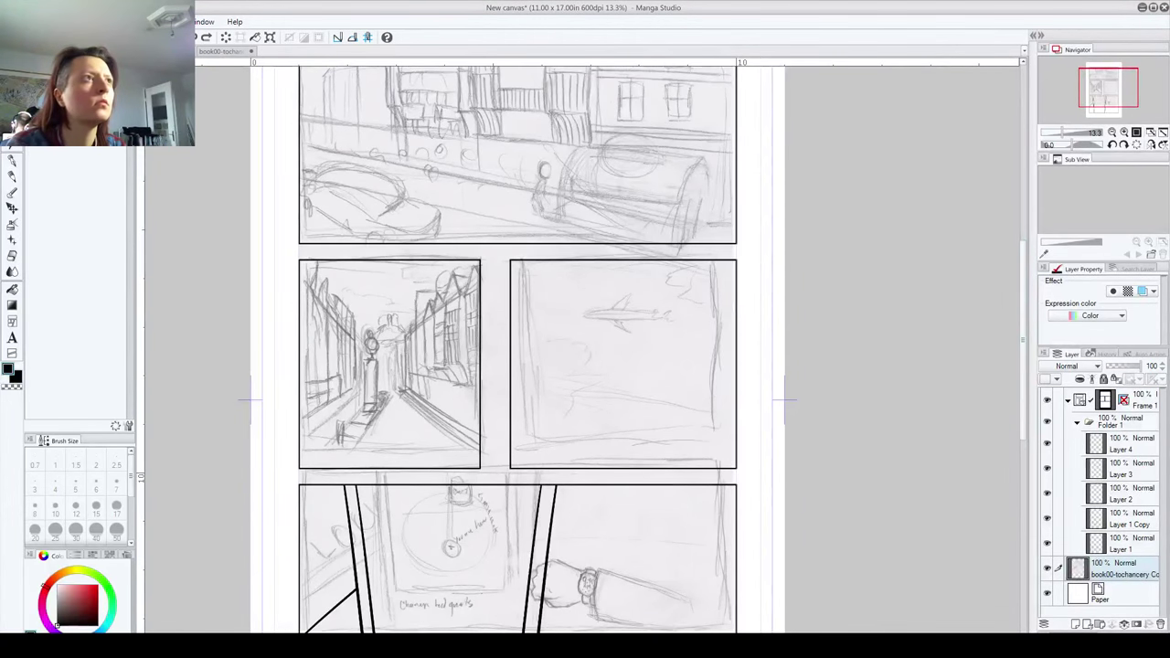
pyautogui.click(41, 21)
pyautogui.click(57, 100)
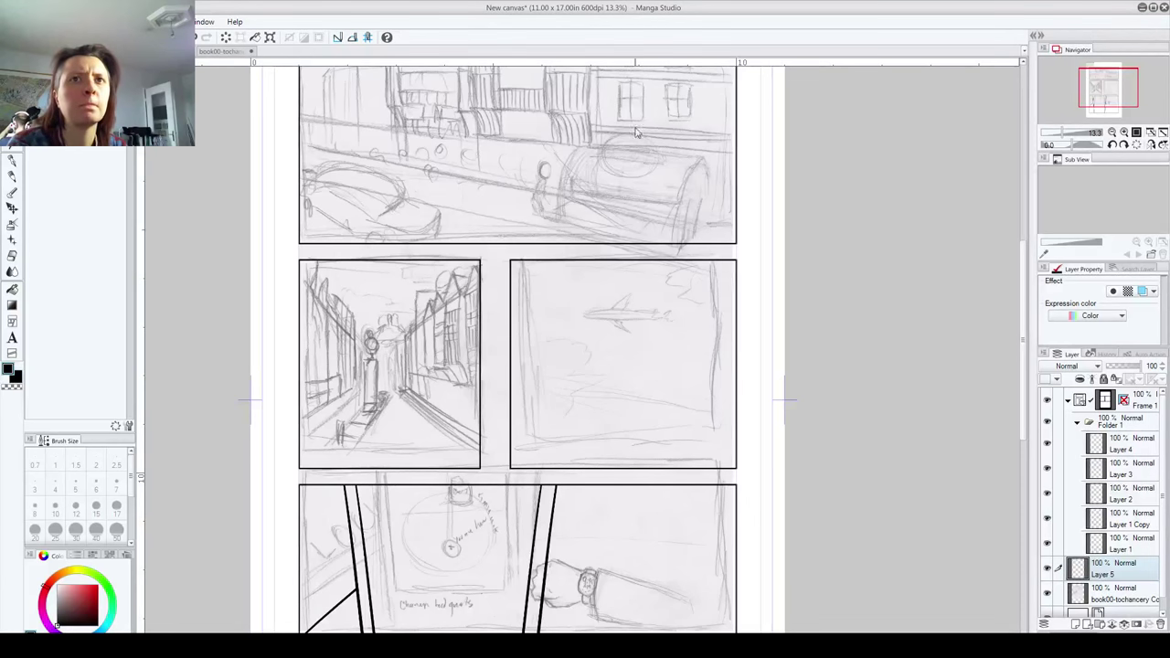
pyautogui.moveTo(1023, 268); pyautogui.dragTo(1014, 208)
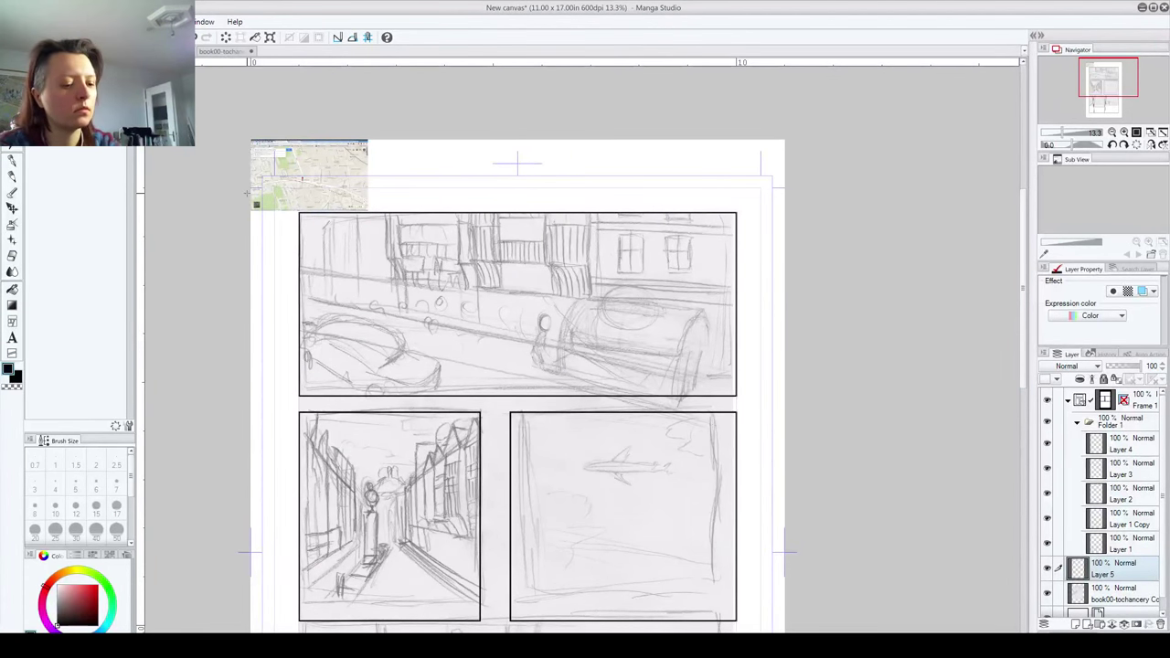
# Step: Move the pasted map screenshot from the page's upper-left corner down into the airplane panel
pyautogui.hotkey('ctrl', 't')
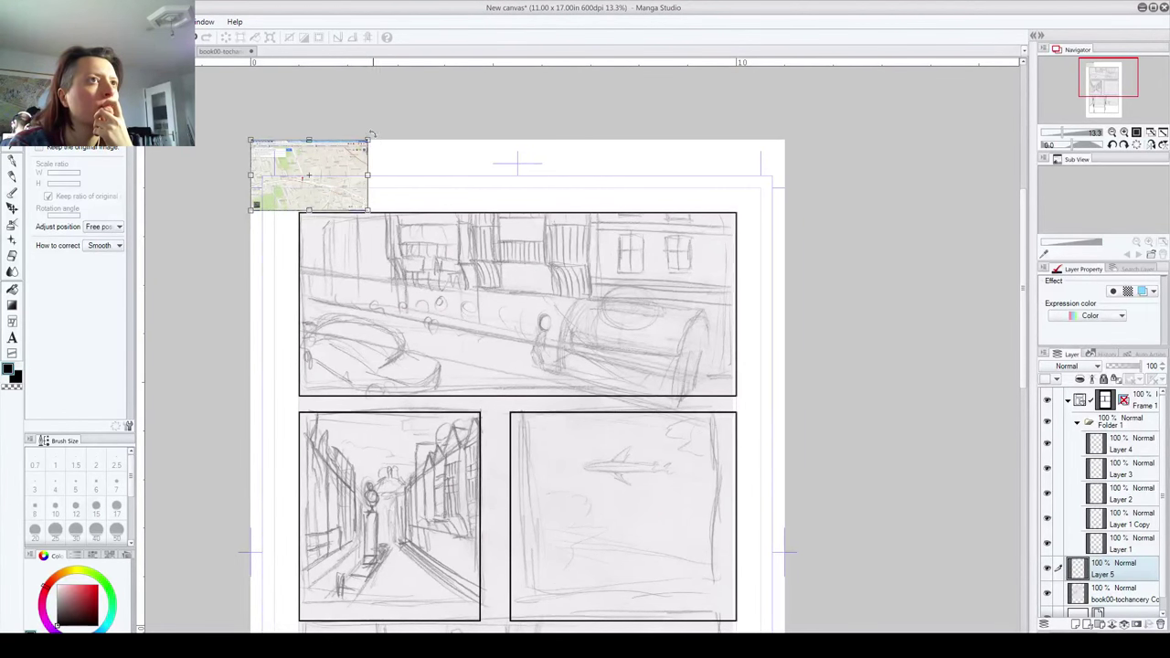
pyautogui.click(1130, 567)
pyautogui.click(601, 248)
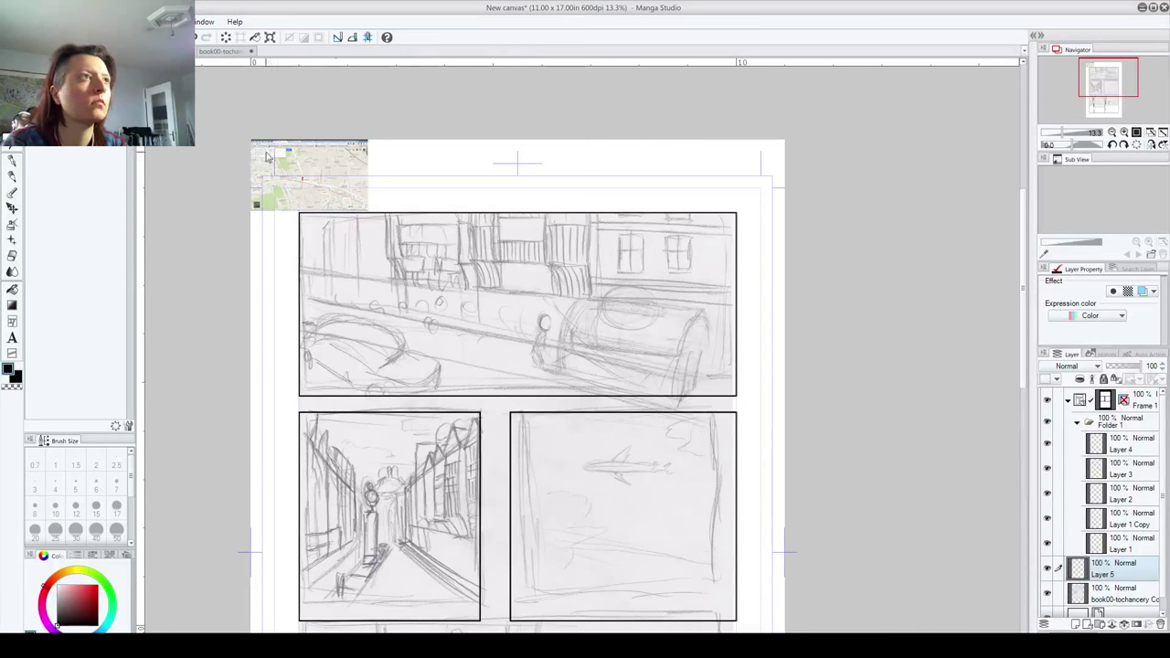
pyautogui.moveTo(315, 192); pyautogui.dragTo(615, 566)
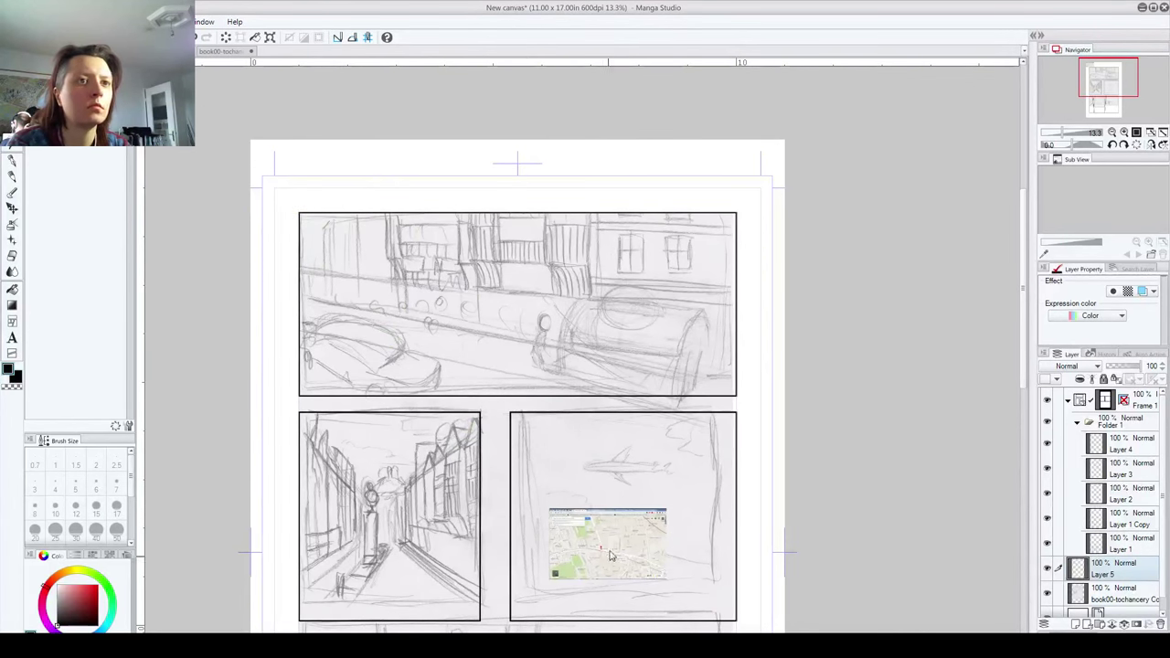
pyautogui.moveTo(1028, 366); pyautogui.dragTo(1025, 471)
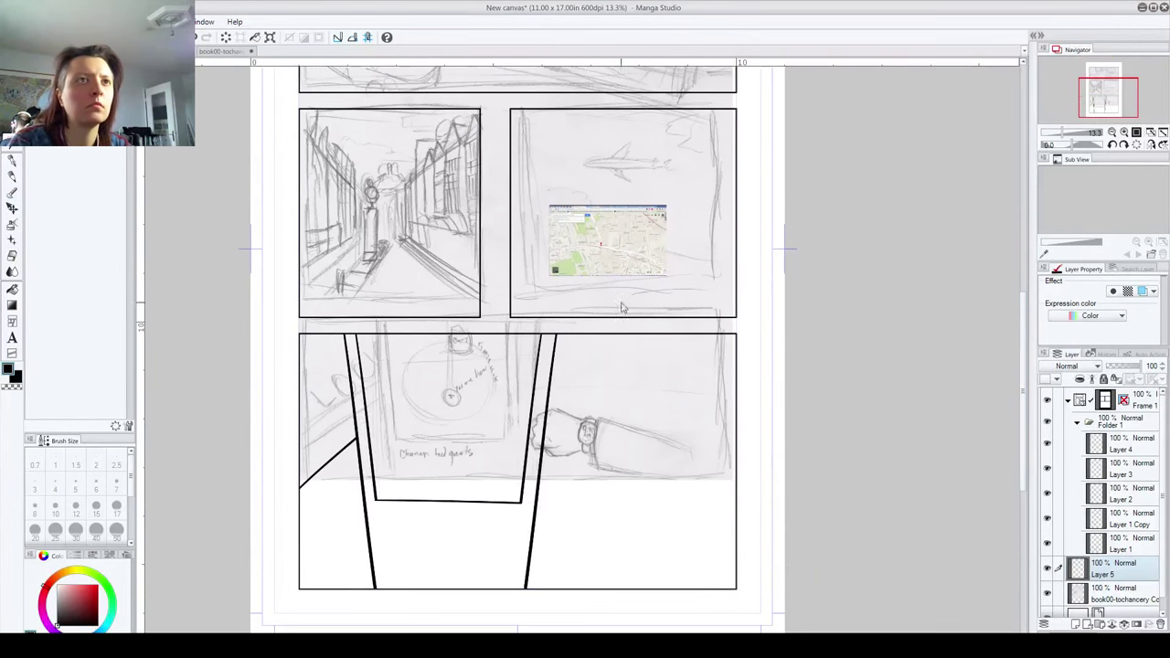
# Step: Move the map screenshot into the bottom panel, enlarge it and rotate it a quarter turn clockwise over the map frame
pyautogui.moveTo(588, 209); pyautogui.dragTo(439, 373)
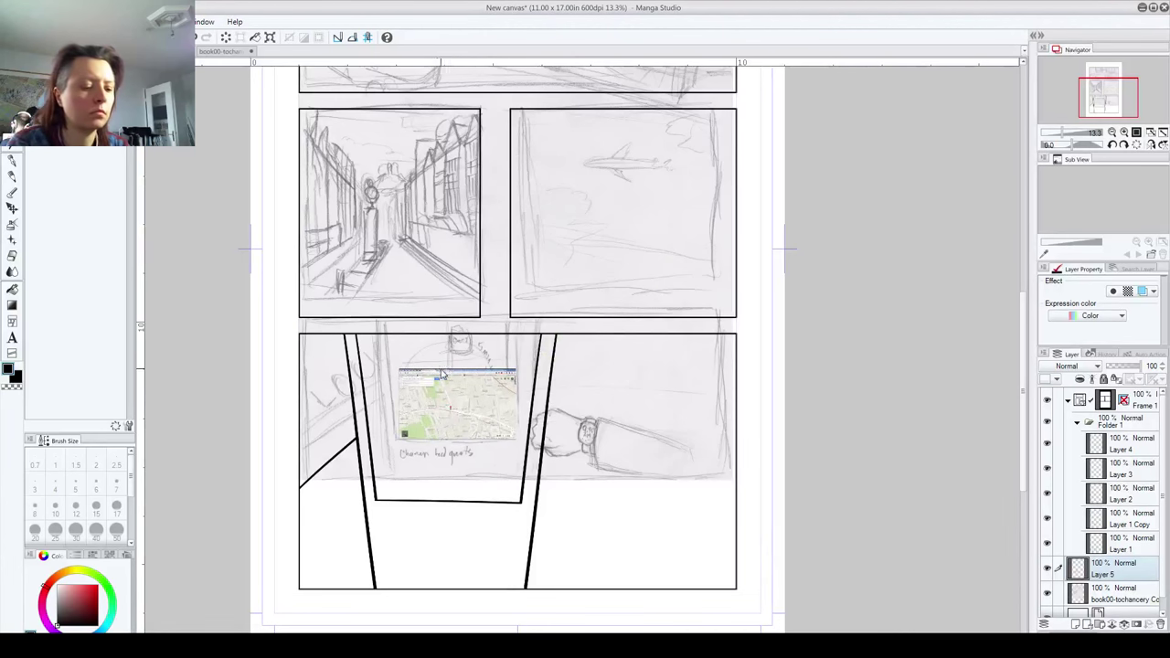
pyautogui.hotkey('ctrl', 't')
pyautogui.moveTo(525, 364); pyautogui.dragTo(501, 340)
pyautogui.moveTo(536, 448); pyautogui.dragTo(510, 491)
pyautogui.moveTo(494, 347); pyautogui.dragTo(627, 201)
pyautogui.moveTo(492, 386); pyautogui.dragTo(432, 460)
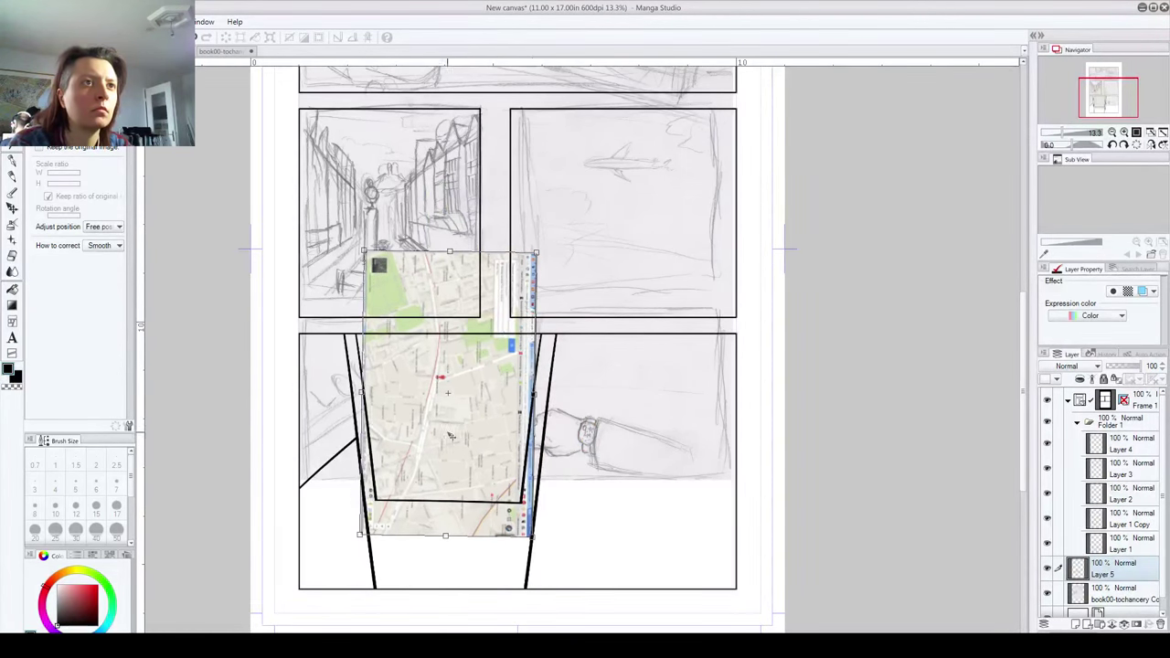
# Step: Distort the map's upper corners outward to match the tapering frame, shift it slightly down and apply the transform
pyautogui.moveTo(537, 253); pyautogui.dragTo(555, 239)
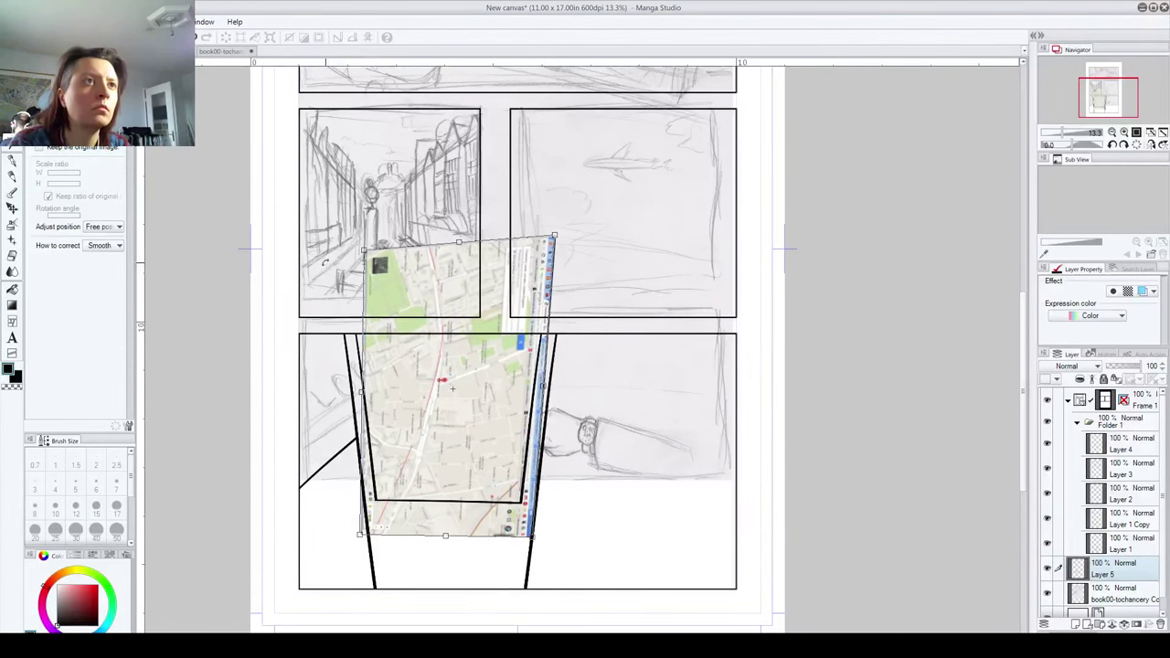
pyautogui.moveTo(363, 250); pyautogui.dragTo(337, 234)
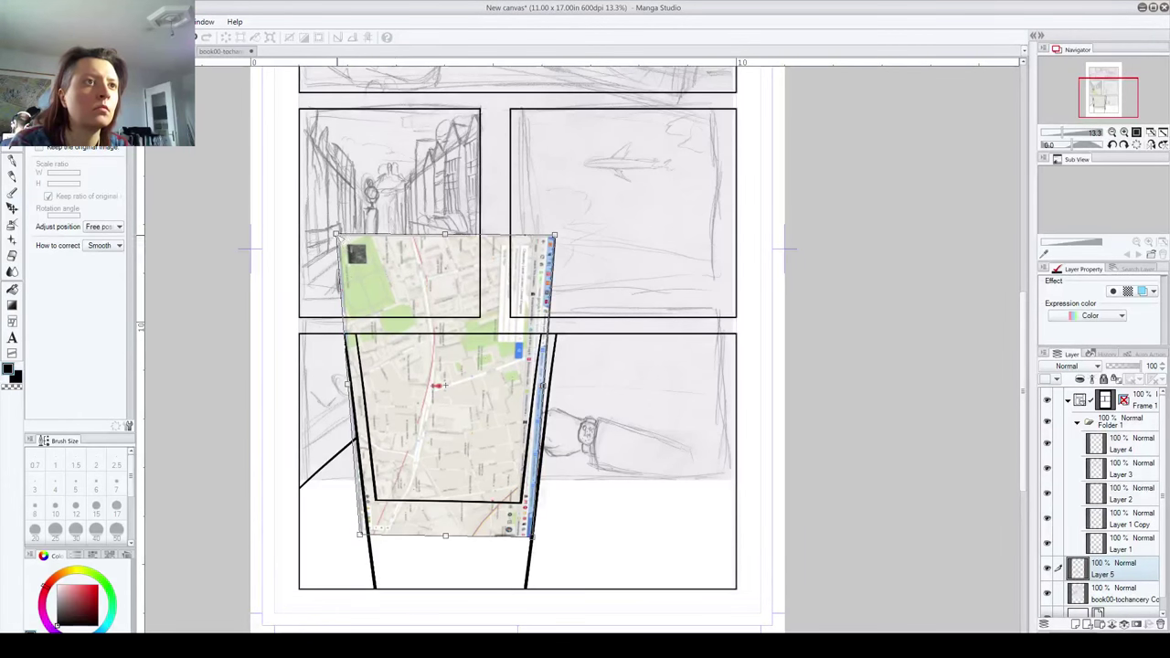
pyautogui.moveTo(437, 424)
pyautogui.mouseDown()
pyautogui.moveTo(435, 448)
pyautogui.moveTo(440, 439)
pyautogui.mouseUp()
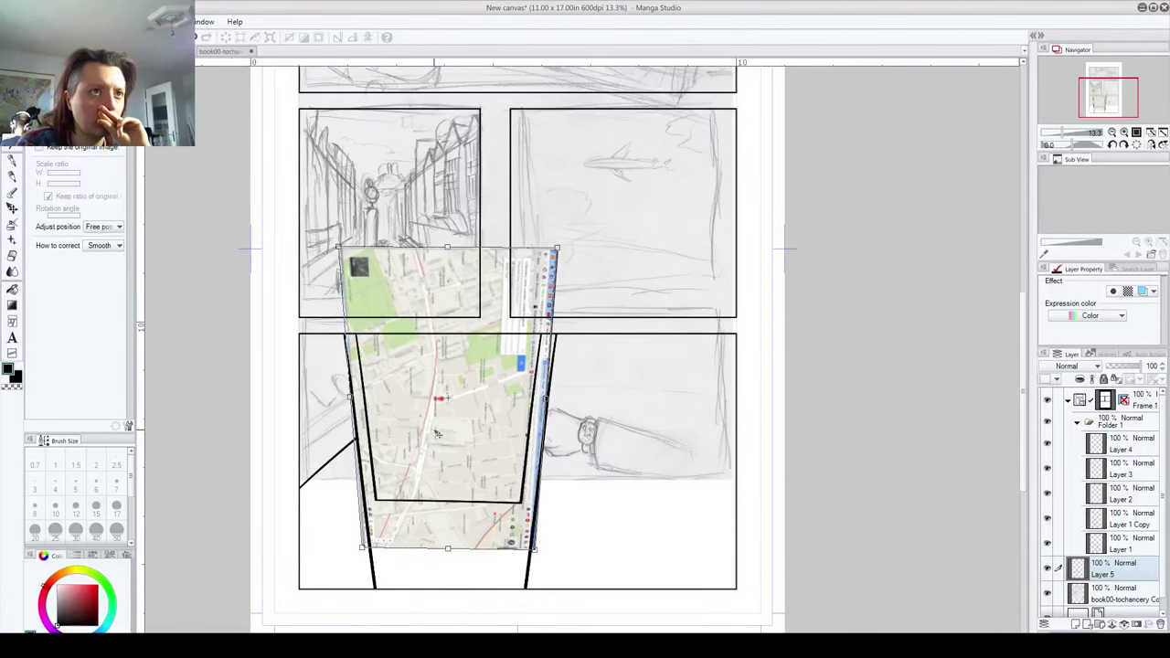
pyautogui.press('Return')
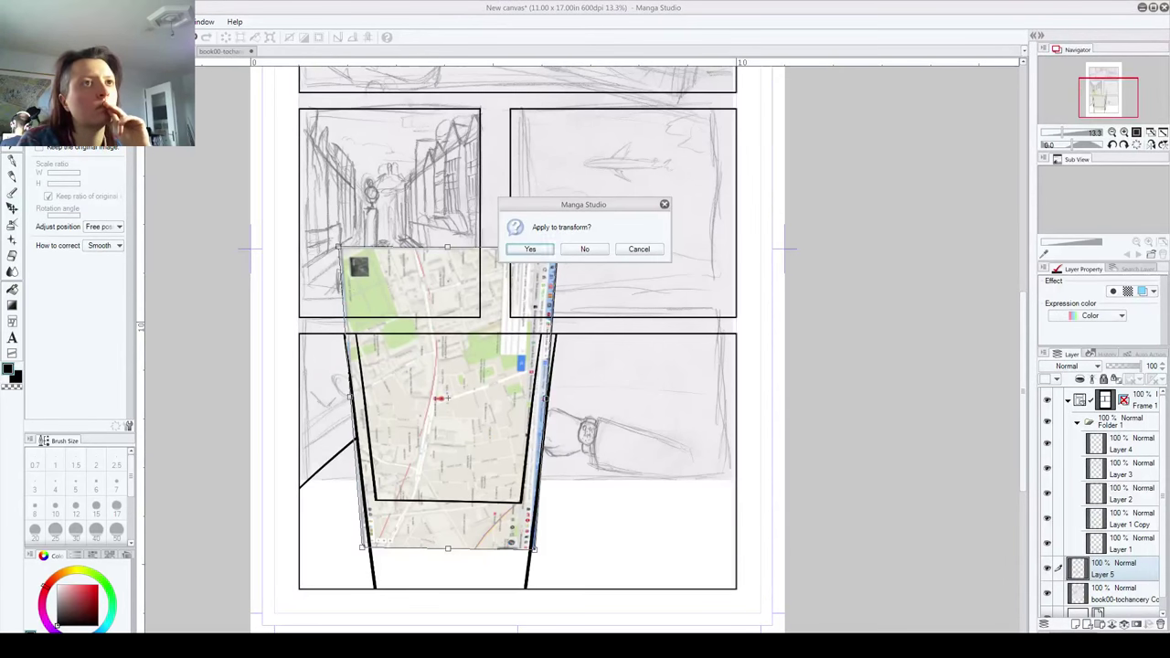
pyautogui.press('Return')
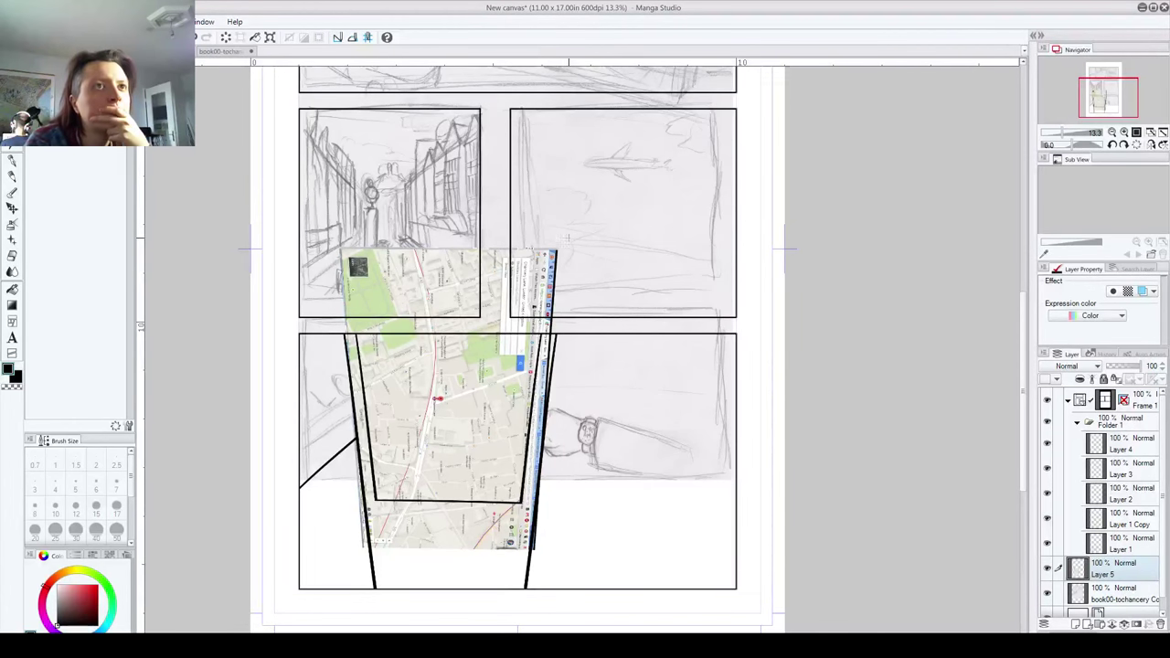
# Step: Trim the strips of map outside the frame's right and left edges, and reposition the trimmed map within the frame
pyautogui.moveTo(544, 234)
pyautogui.mouseDown()
pyautogui.moveTo(549, 396)
pyautogui.moveTo(525, 574)
pyautogui.moveTo(556, 576)
pyautogui.moveTo(624, 269)
pyautogui.moveTo(544, 233)
pyautogui.mouseUp()
pyautogui.press('Delete')
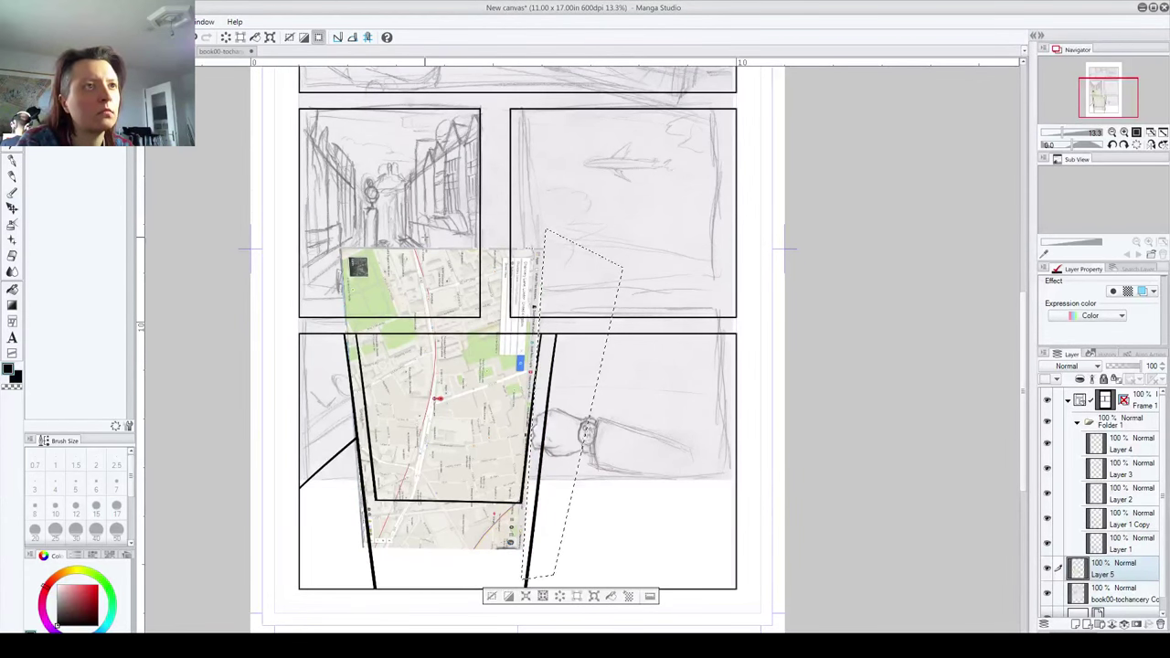
pyautogui.click(325, 230)
pyautogui.click(344, 239)
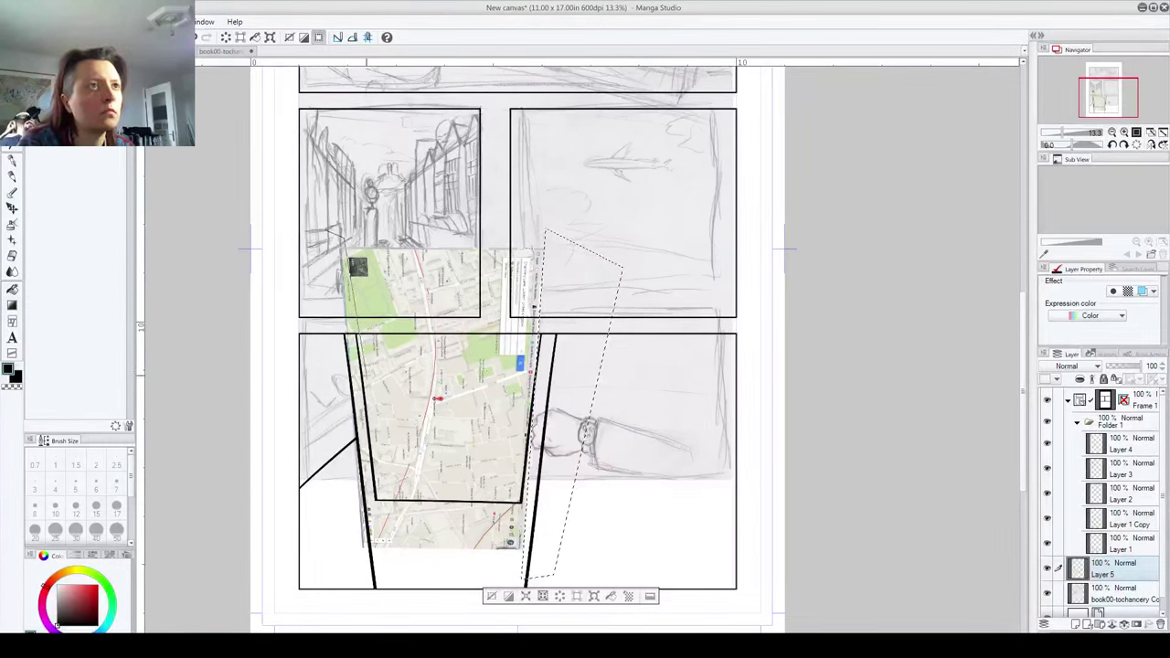
pyautogui.click(372, 571)
pyautogui.moveTo(341, 574)
pyautogui.mouseDown()
pyautogui.moveTo(315, 457)
pyautogui.moveTo(303, 327)
pyautogui.moveTo(326, 234)
pyautogui.mouseUp()
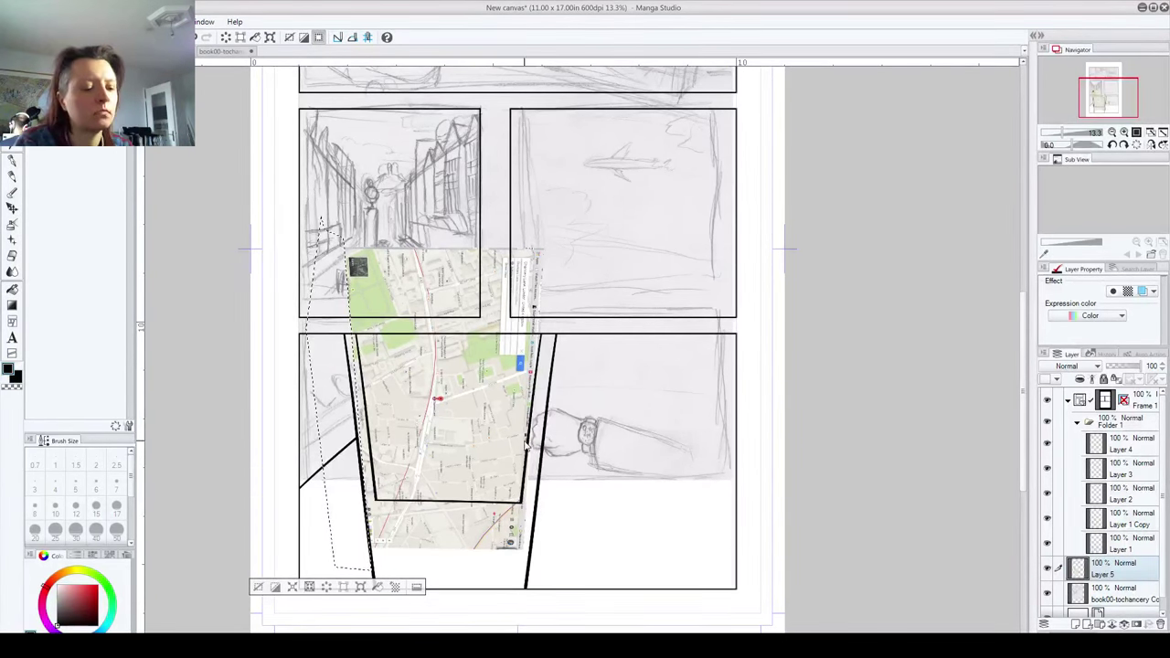
pyautogui.press('Return')
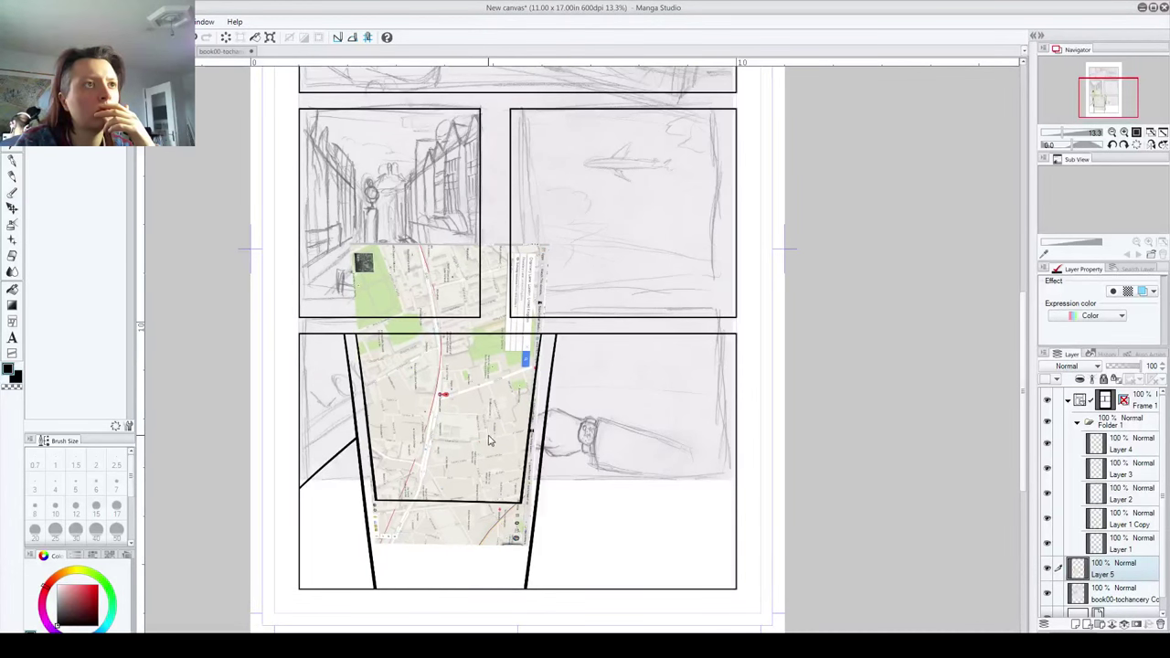
pyautogui.moveTo(489, 441); pyautogui.dragTo(492, 455)
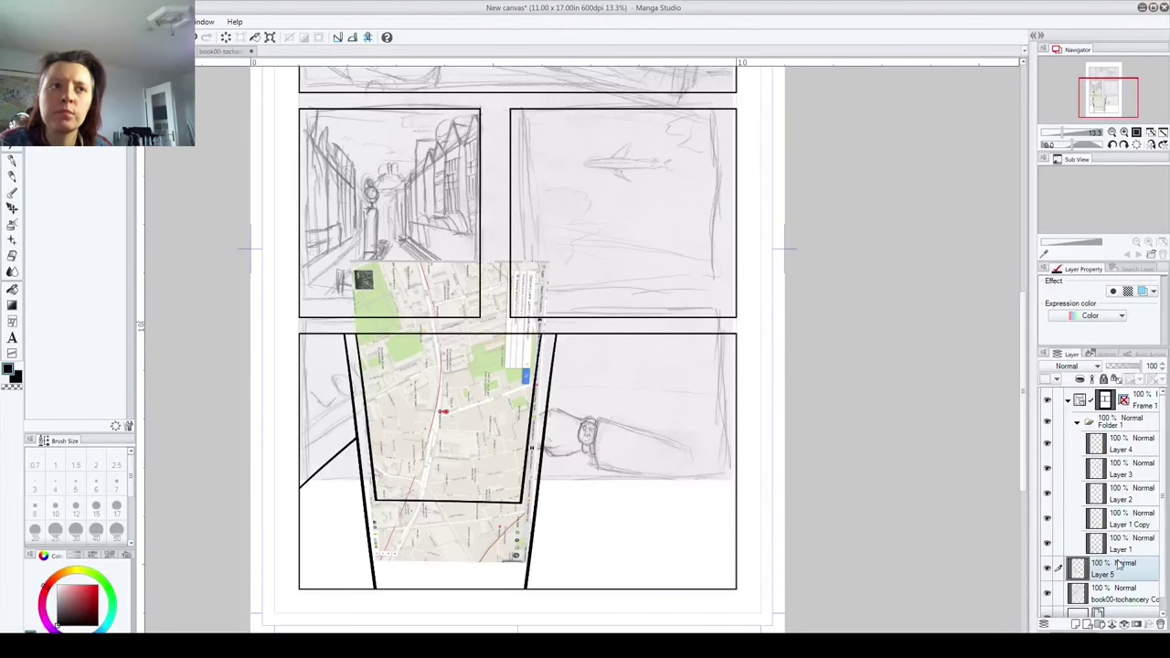
# Step: Place the map's Layer 5 beneath Layer 1 in the frame folder and lower its opacity to 63%
pyautogui.moveTo(1114, 574); pyautogui.dragTo(1115, 555)
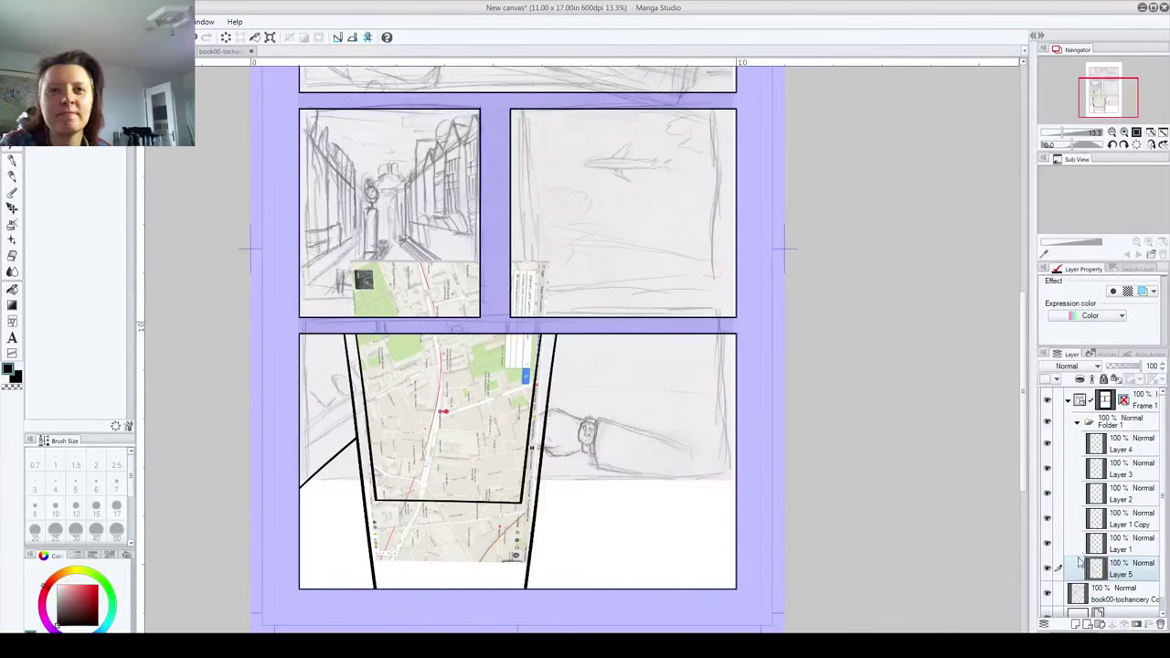
pyautogui.click(1133, 369)
pyautogui.moveTo(1130, 370); pyautogui.dragTo(1128, 370)
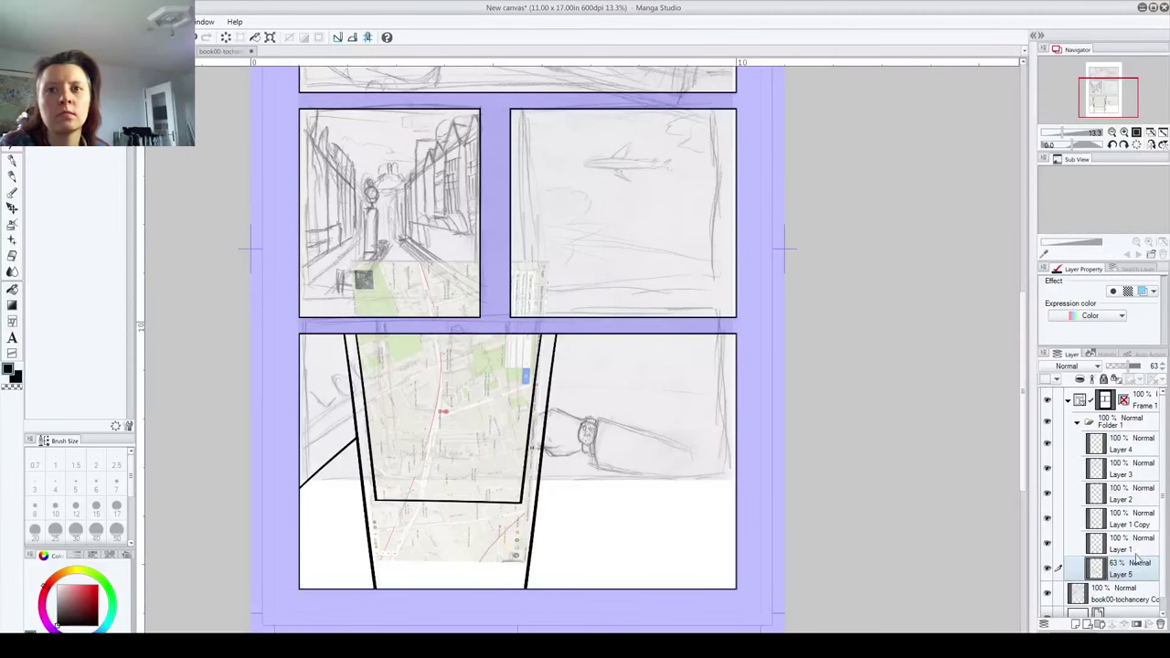
pyautogui.click(1048, 543)
pyautogui.click(1047, 544)
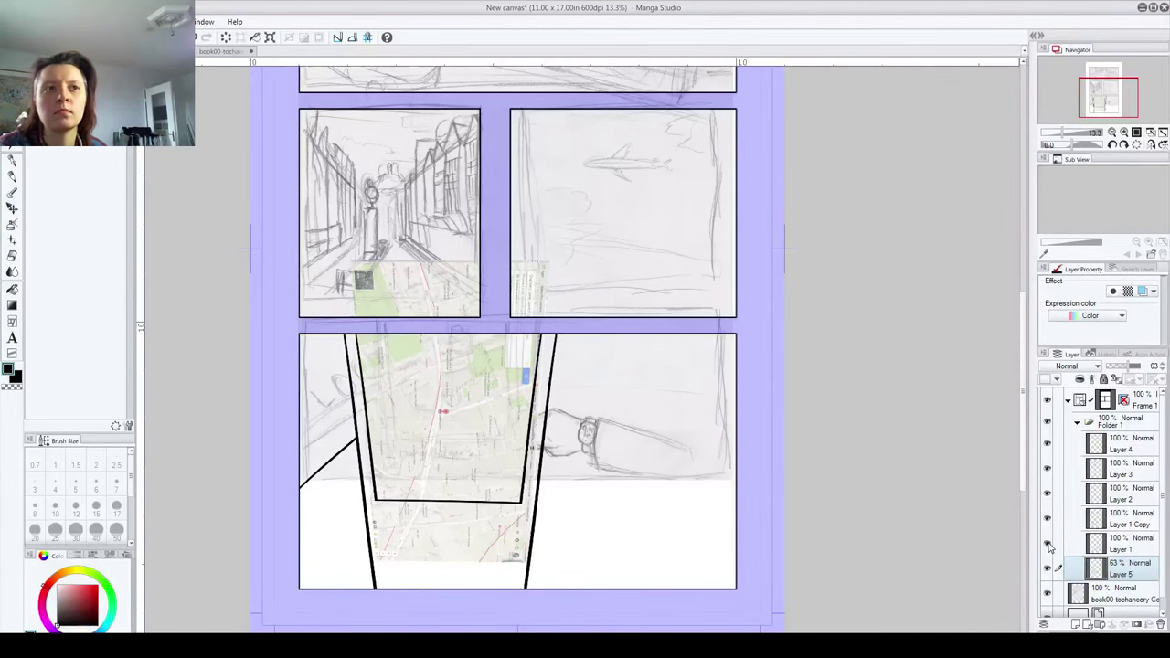
# Step: Add a new layer above Layer 5 and ink Holborn's right edge from the Chancery Lane marker down past the frame's lower line
pyautogui.click(1084, 622)
pyautogui.scroll(5, 447, 406)
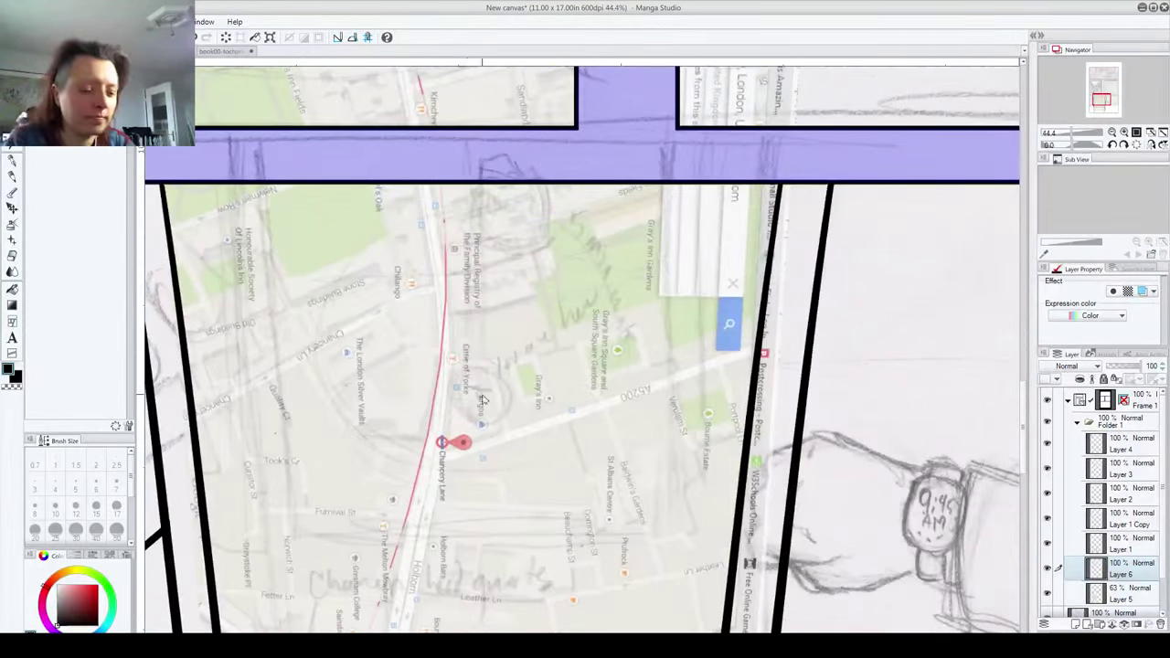
pyautogui.scroll(-3, 466, 302)
pyautogui.click(13, 160)
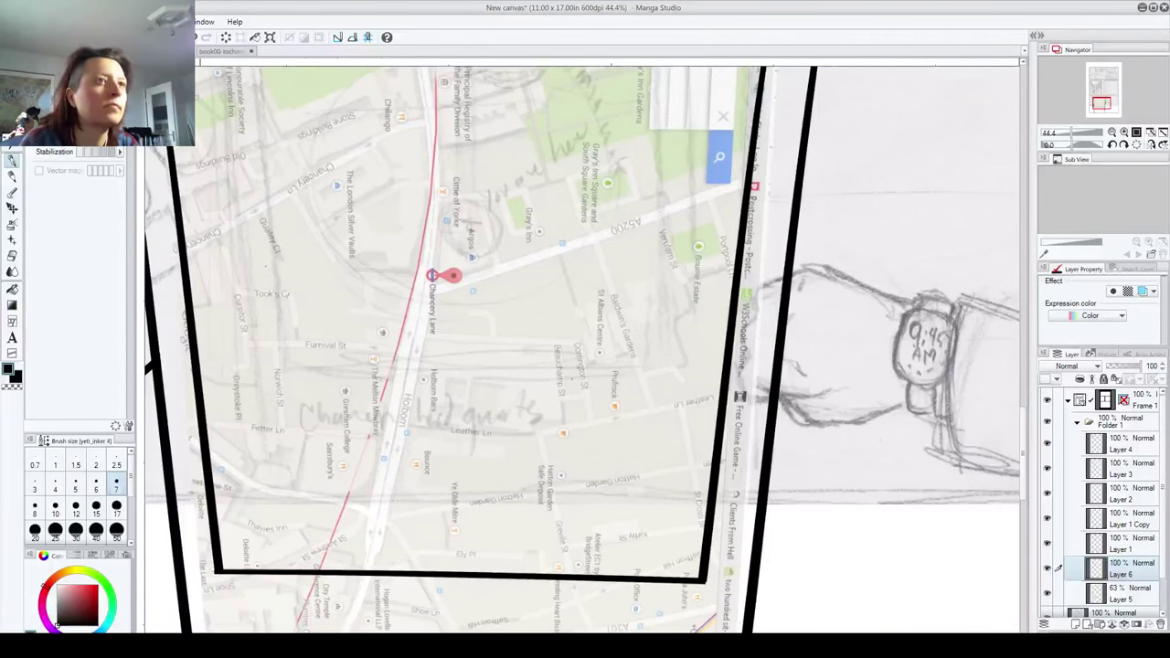
pyautogui.moveTo(433, 291); pyautogui.dragTo(375, 583)
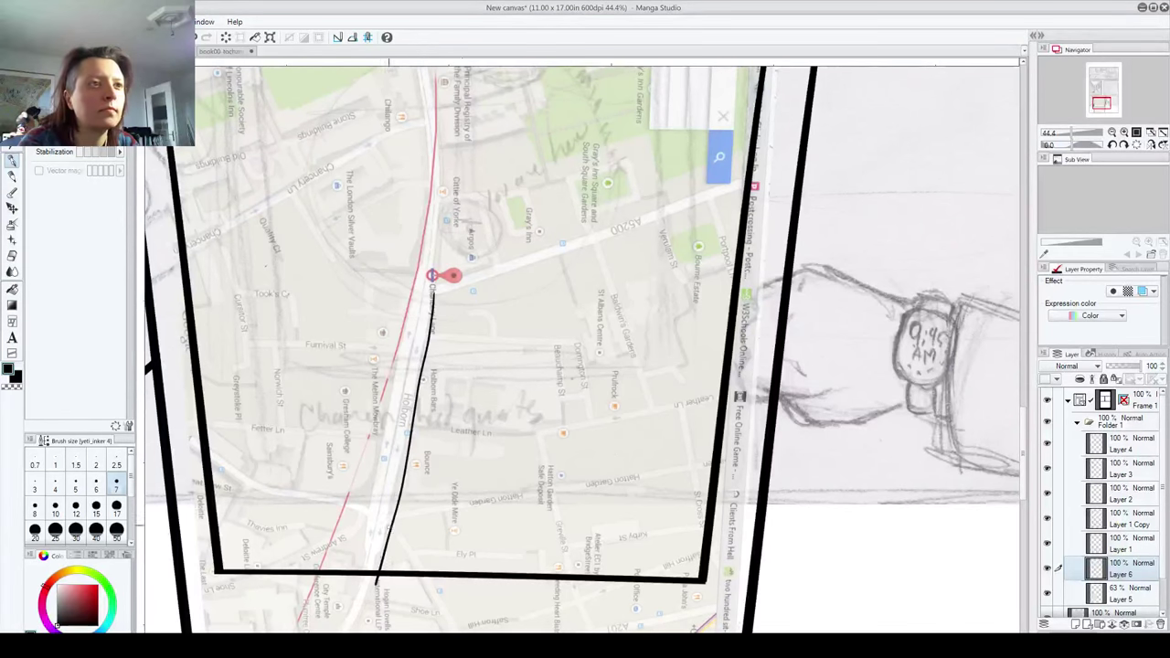
pyautogui.hotkey('ctrl', 'z')
pyautogui.moveTo(434, 292)
pyautogui.mouseDown()
pyautogui.moveTo(375, 567)
pyautogui.moveTo(362, 629)
pyautogui.mouseUp()
pyautogui.hotkey('ctrl', 'z')
pyautogui.moveTo(433, 292); pyautogui.dragTo(363, 631)
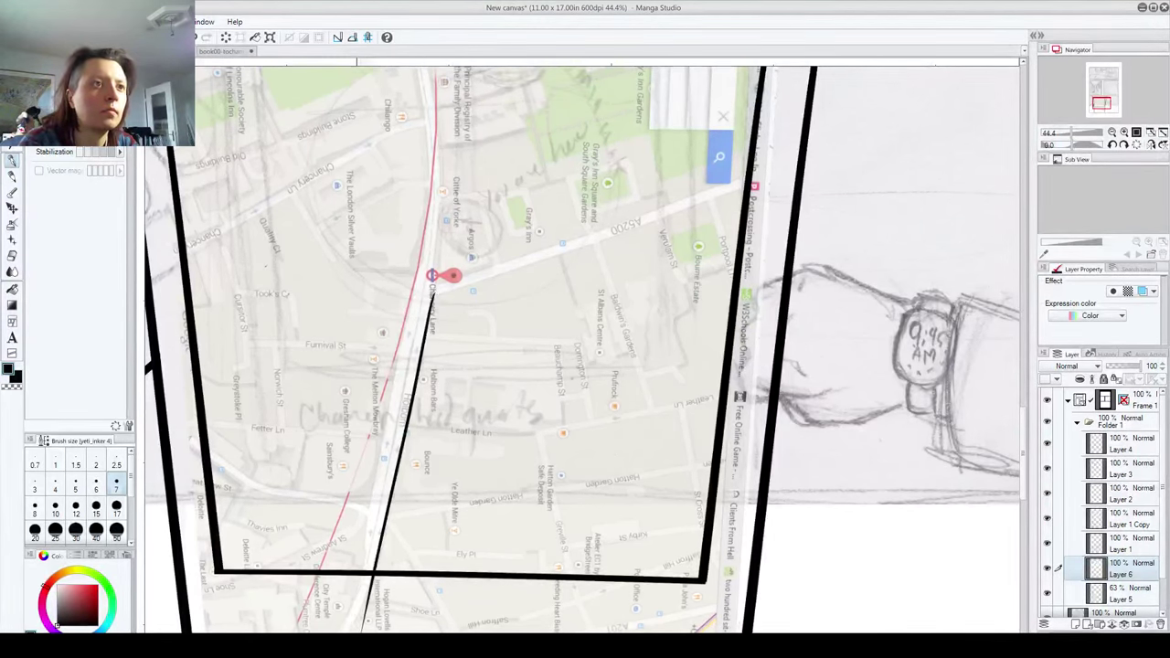
# Step: Ink the lower edge of the A5200 road from the Chancery Lane marker out past the frame's inner right line
pyautogui.moveTo(433, 291)
pyautogui.mouseDown()
pyautogui.moveTo(622, 234)
pyautogui.moveTo(757, 172)
pyautogui.mouseUp()
pyautogui.hotkey('ctrl', 'z')
pyautogui.moveTo(434, 292); pyautogui.dragTo(773, 179)
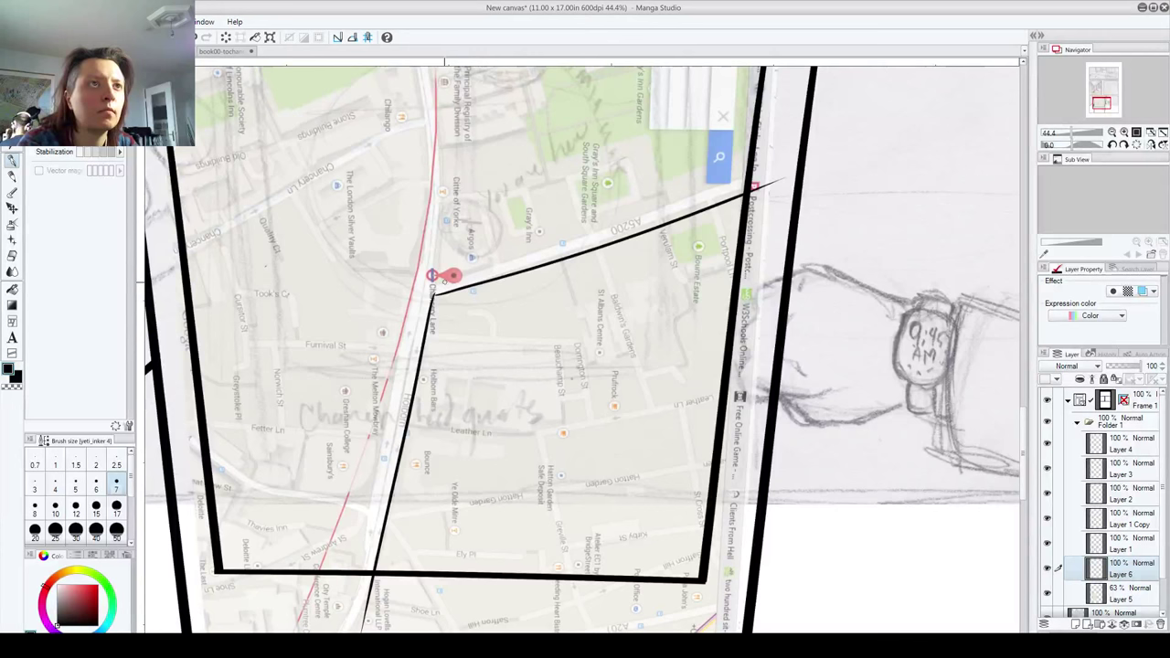
pyautogui.hotkey('ctrl', 'z')
pyautogui.moveTo(434, 293)
pyautogui.mouseDown()
pyautogui.moveTo(685, 224)
pyautogui.moveTo(850, 158)
pyautogui.mouseUp()
pyautogui.hotkey('ctrl', 'z')
pyautogui.moveTo(406, 304)
pyautogui.mouseDown()
pyautogui.moveTo(652, 232)
pyautogui.moveTo(809, 155)
pyautogui.mouseUp()
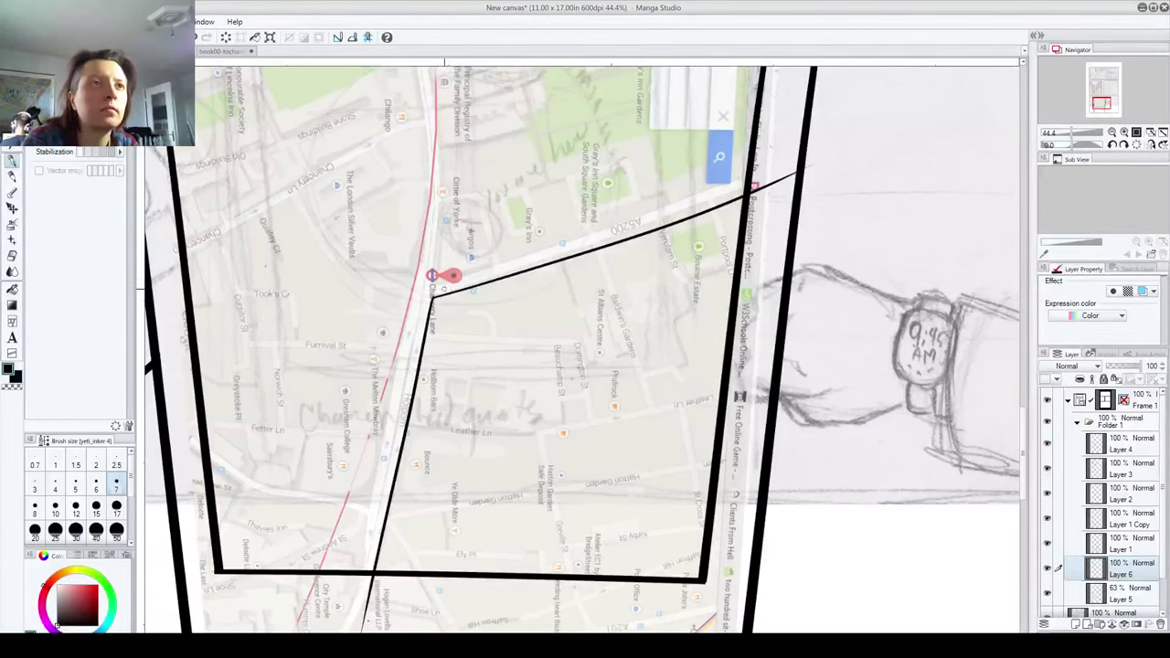
# Step: Ink the upper edge of the A5200 road, redrawing the stroke until it runs just above the lower edge
pyautogui.moveTo(429, 287); pyautogui.dragTo(799, 158)
pyautogui.hotkey('ctrl', 'z')
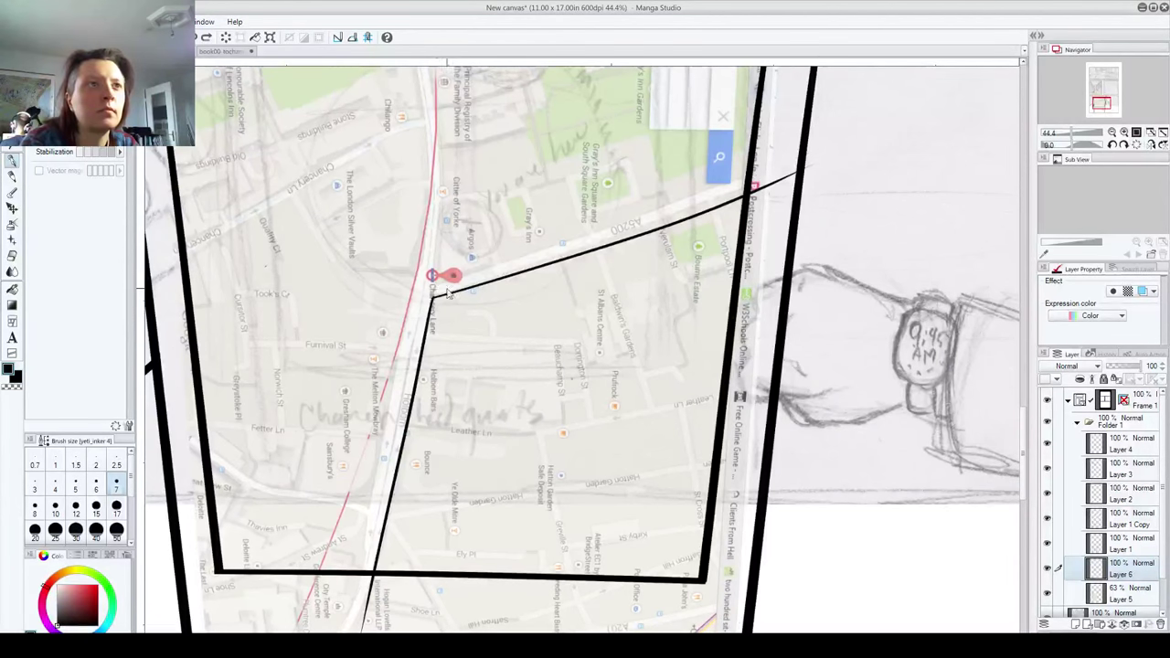
pyautogui.moveTo(430, 289); pyautogui.dragTo(797, 168)
pyautogui.hotkey('ctrl', 'z')
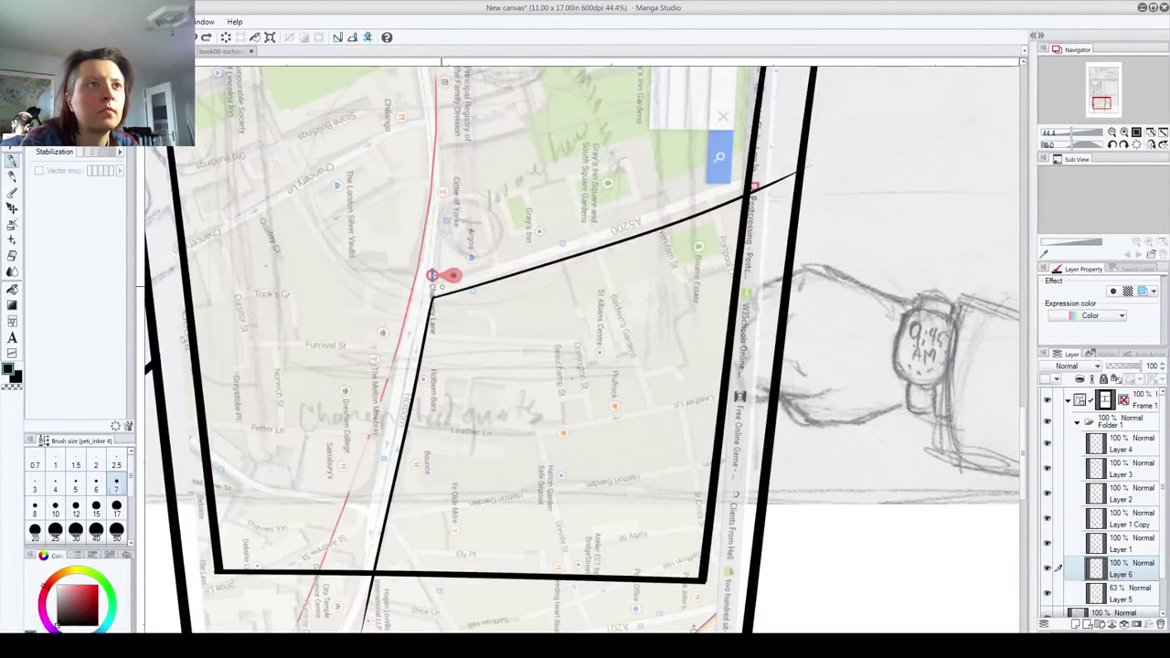
pyautogui.moveTo(441, 287); pyautogui.dragTo(797, 170)
pyautogui.hotkey('ctrl', 'z')
pyautogui.moveTo(432, 289); pyautogui.dragTo(797, 169)
pyautogui.hotkey('ctrl', 'z')
pyautogui.moveTo(437, 287); pyautogui.dragTo(801, 150)
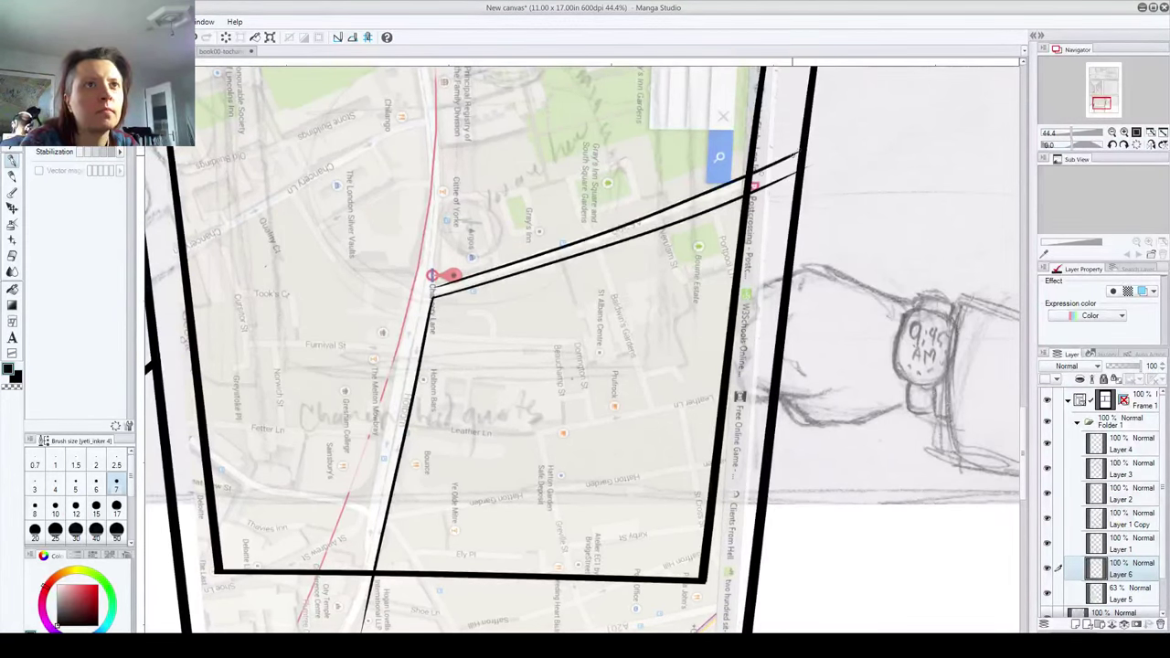
# Step: Ink the main road's right edge up to the panel border, plus its left edge and the upper edge of the curved side road
pyautogui.moveTo(477, 329); pyautogui.dragTo(378, 577)
pyautogui.moveTo(333, 533); pyautogui.dragTo(319, 264)
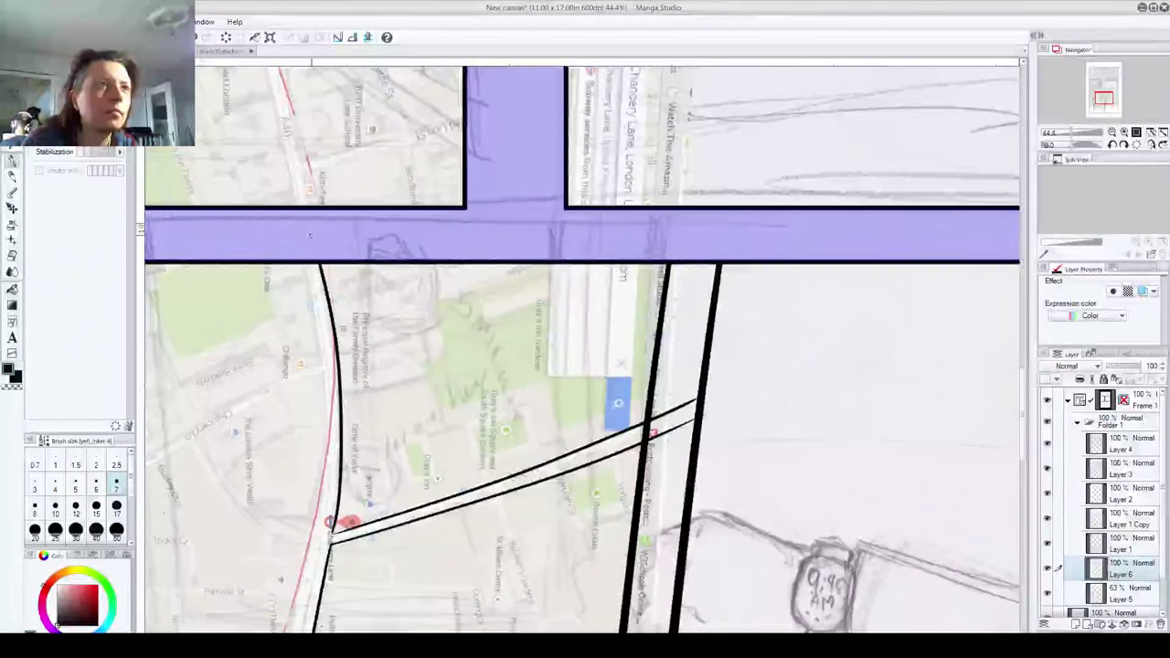
pyautogui.moveTo(352, 488); pyautogui.dragTo(534, 220)
pyautogui.moveTo(503, 107)
pyautogui.mouseDown()
pyautogui.moveTo(500, 220)
pyautogui.moveTo(446, 483)
pyautogui.moveTo(382, 469)
pyautogui.moveTo(249, 385)
pyautogui.mouseUp()
pyautogui.hotkey('ctrl', 'z')
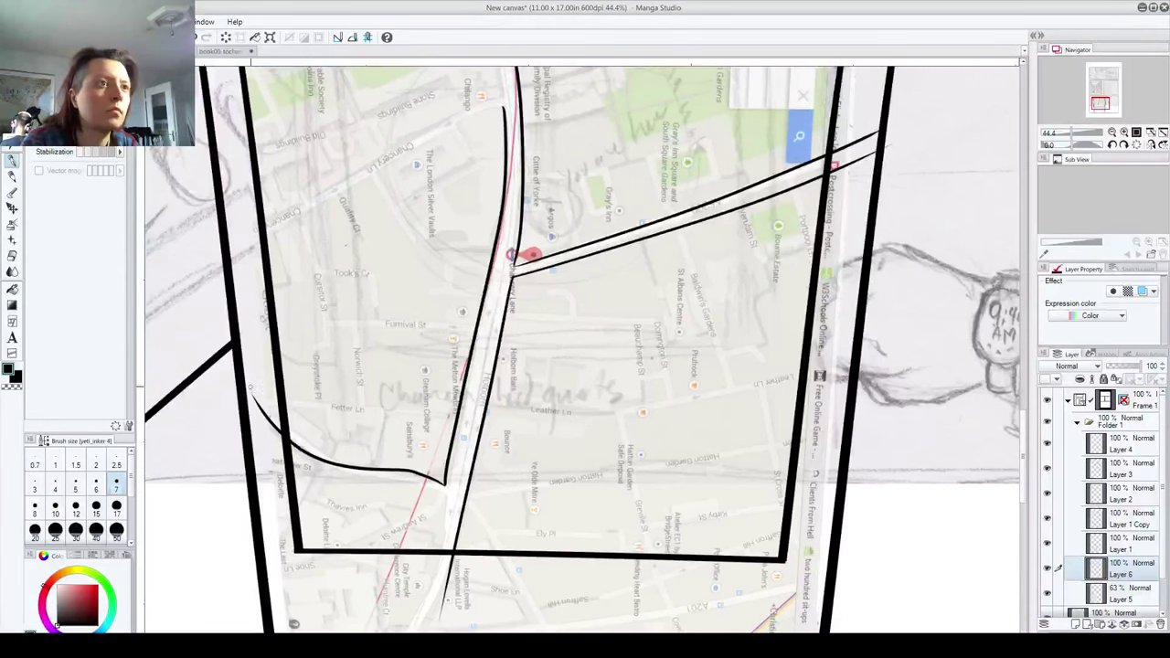
# Step: Ink the lower edge of the curved side road near Fetter Ln, undoing and redrawing the unsatisfactory strokes
pyautogui.moveTo(286, 448)
pyautogui.mouseDown()
pyautogui.moveTo(312, 467)
pyautogui.moveTo(452, 494)
pyautogui.moveTo(429, 563)
pyautogui.mouseUp()
pyautogui.hotkey('ctrl', 'z')
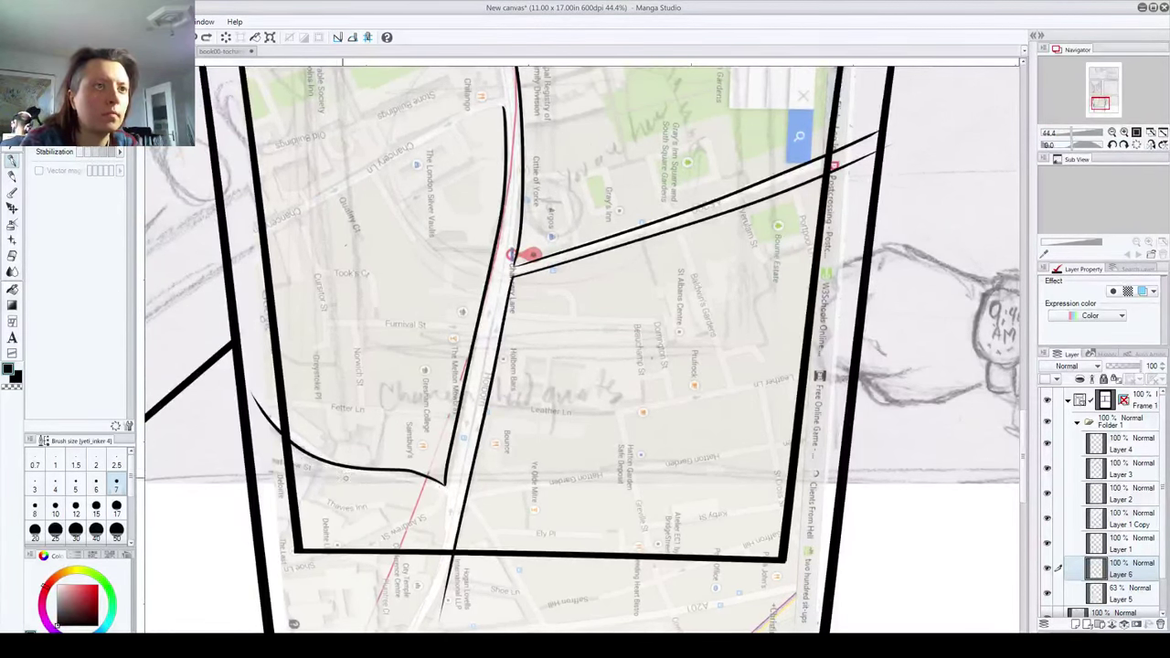
pyautogui.moveTo(287, 444)
pyautogui.mouseDown()
pyautogui.moveTo(359, 475)
pyautogui.moveTo(410, 481)
pyautogui.mouseUp()
pyautogui.hotkey('ctrl', 'z')
pyautogui.moveTo(289, 444)
pyautogui.mouseDown()
pyautogui.moveTo(318, 468)
pyautogui.moveTo(452, 498)
pyautogui.moveTo(432, 574)
pyautogui.mouseUp()
pyautogui.hotkey('ctrl', 'z')
pyautogui.moveTo(270, 439)
pyautogui.mouseDown()
pyautogui.moveTo(333, 479)
pyautogui.moveTo(439, 496)
pyautogui.moveTo(451, 515)
pyautogui.moveTo(444, 582)
pyautogui.mouseUp()
pyautogui.hotkey('ctrl', 'z')
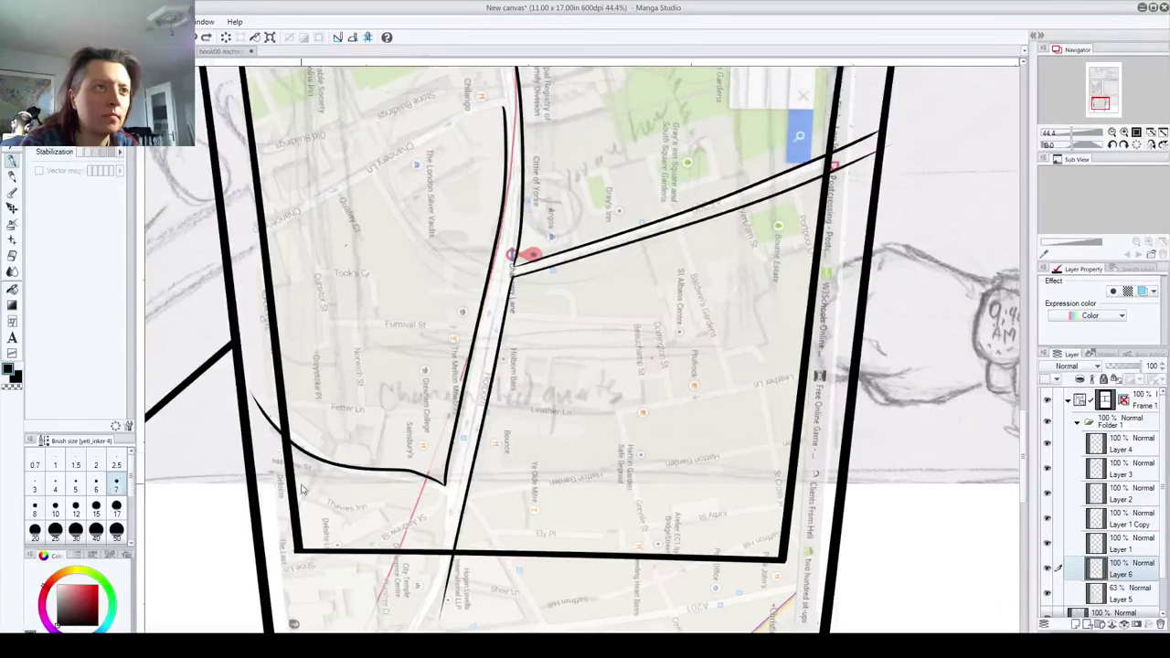
pyautogui.moveTo(283, 450)
pyautogui.mouseDown()
pyautogui.moveTo(329, 477)
pyautogui.moveTo(422, 495)
pyautogui.moveTo(435, 515)
pyautogui.moveTo(429, 565)
pyautogui.moveTo(435, 495)
pyautogui.moveTo(328, 481)
pyautogui.moveTo(438, 501)
pyautogui.moveTo(417, 577)
pyautogui.mouseUp()
pyautogui.hotkey('ctrl', 'z')
pyautogui.hotkey('ctrl', 'z')
# Step: Ink the lower edge of the Chancery Ln road from the main road across the frame's left side
pyautogui.moveTo(371, 318); pyautogui.dragTo(311, 545)
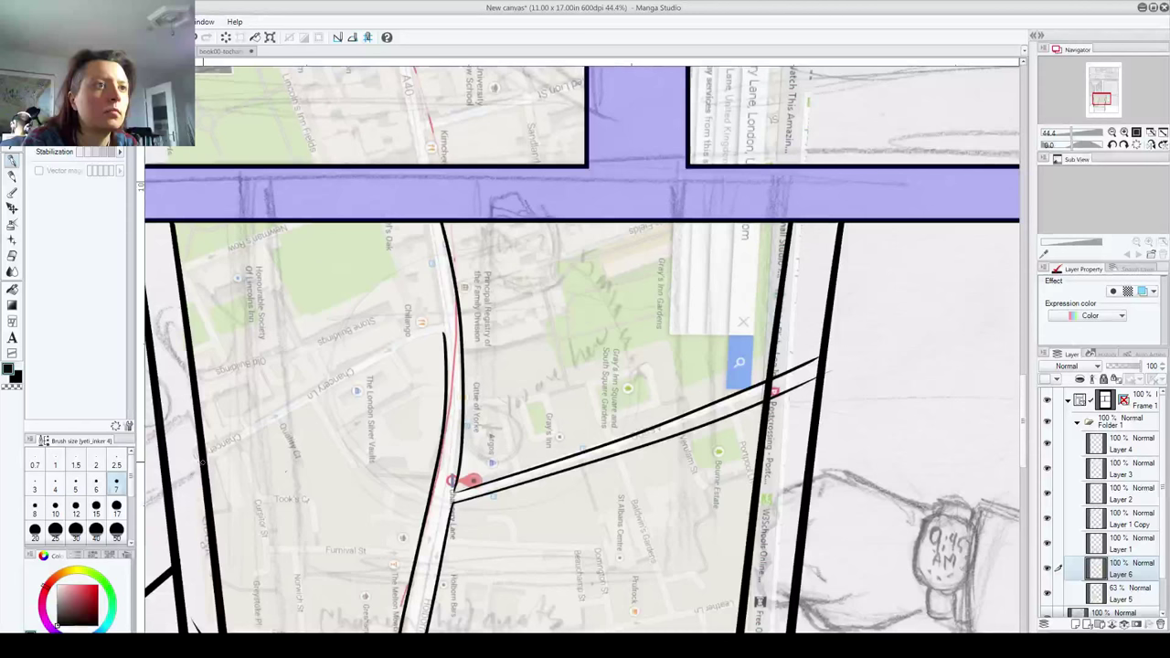
pyautogui.moveTo(208, 457)
pyautogui.mouseDown()
pyautogui.moveTo(446, 333)
pyautogui.moveTo(391, 346)
pyautogui.moveTo(188, 461)
pyautogui.mouseUp()
pyautogui.hotkey('ctrl', 'z')
pyautogui.hotkey('ctrl', 'z')
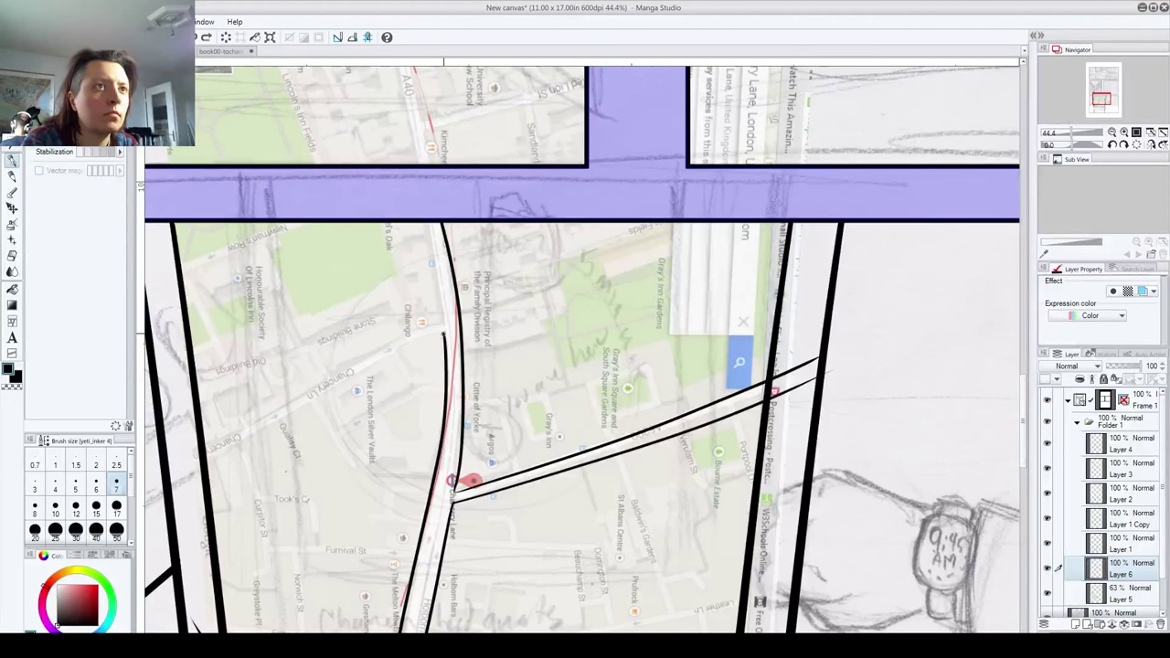
pyautogui.moveTo(444, 335)
pyautogui.mouseDown()
pyautogui.moveTo(345, 375)
pyautogui.moveTo(194, 476)
pyautogui.mouseUp()
pyautogui.hotkey('ctrl', 'z')
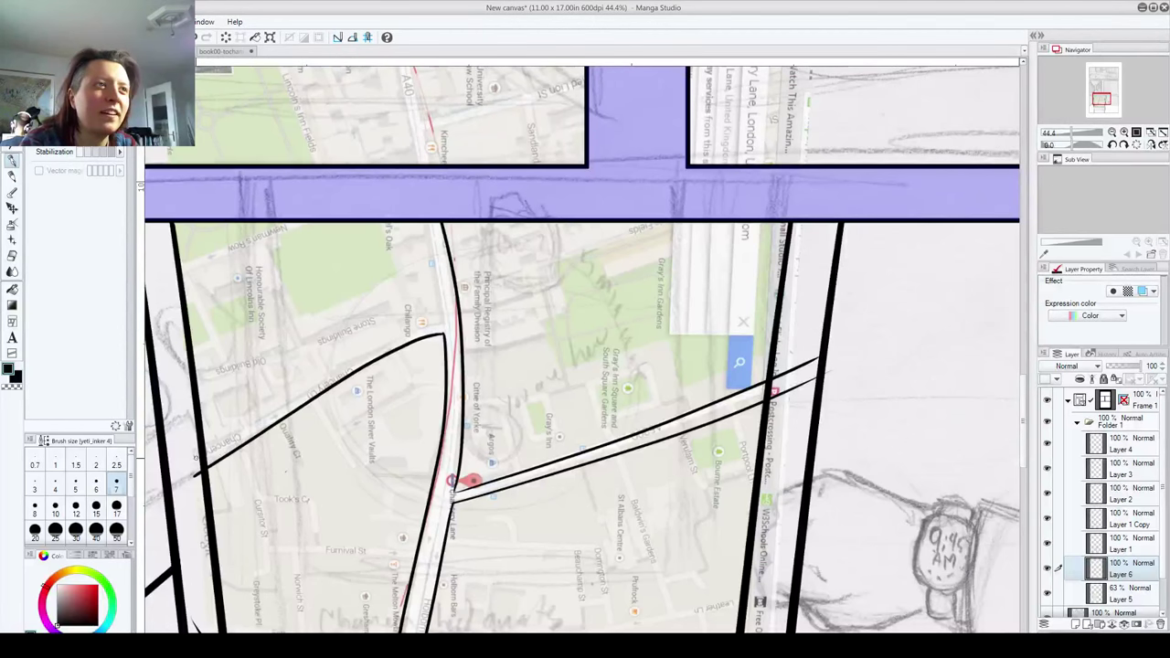
# Step: Ink the upper edge of the Chancery Ln road and continue the main road's left edge up to the panel border
pyautogui.moveTo(203, 458)
pyautogui.mouseDown()
pyautogui.moveTo(409, 333)
pyautogui.moveTo(455, 321)
pyautogui.moveTo(424, 236)
pyautogui.moveTo(453, 318)
pyautogui.mouseUp()
pyautogui.hotkey('ctrl', 'z')
pyautogui.hotkey('ctrl', 'z')
pyautogui.moveTo(423, 222); pyautogui.dragTo(448, 326)
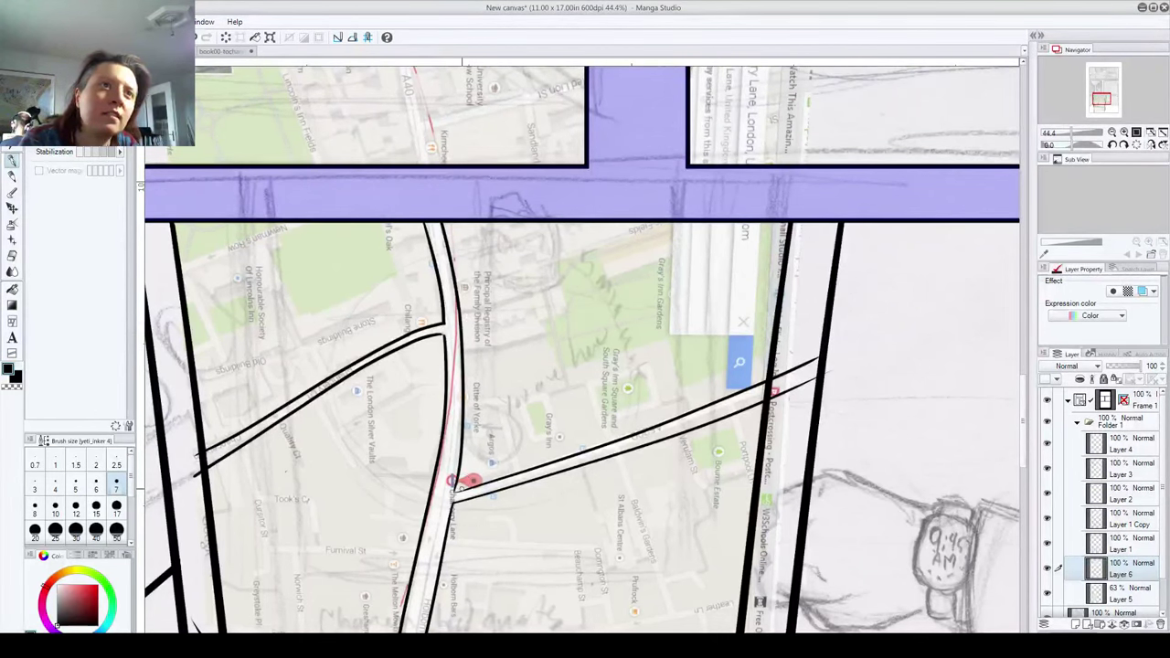
# Step: Ink a line inside the main road from the curved side road's junction up past the Chancery Lane marker
pyautogui.moveTo(376, 477)
pyautogui.mouseDown()
pyautogui.moveTo(339, 287)
pyautogui.moveTo(318, 308)
pyautogui.moveTo(342, 375)
pyautogui.mouseUp()
pyautogui.moveTo(364, 611); pyautogui.dragTo(417, 347)
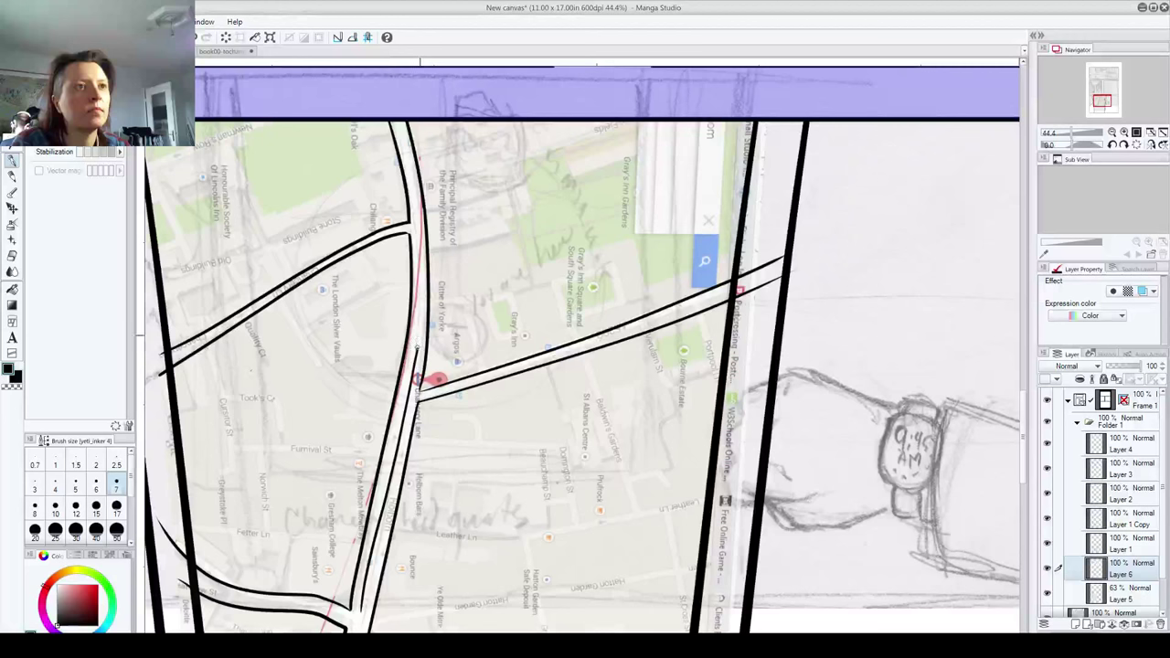
pyautogui.hotkey('ctrl', 'z')
pyautogui.moveTo(363, 614)
pyautogui.mouseDown()
pyautogui.moveTo(413, 354)
pyautogui.moveTo(412, 298)
pyautogui.mouseUp()
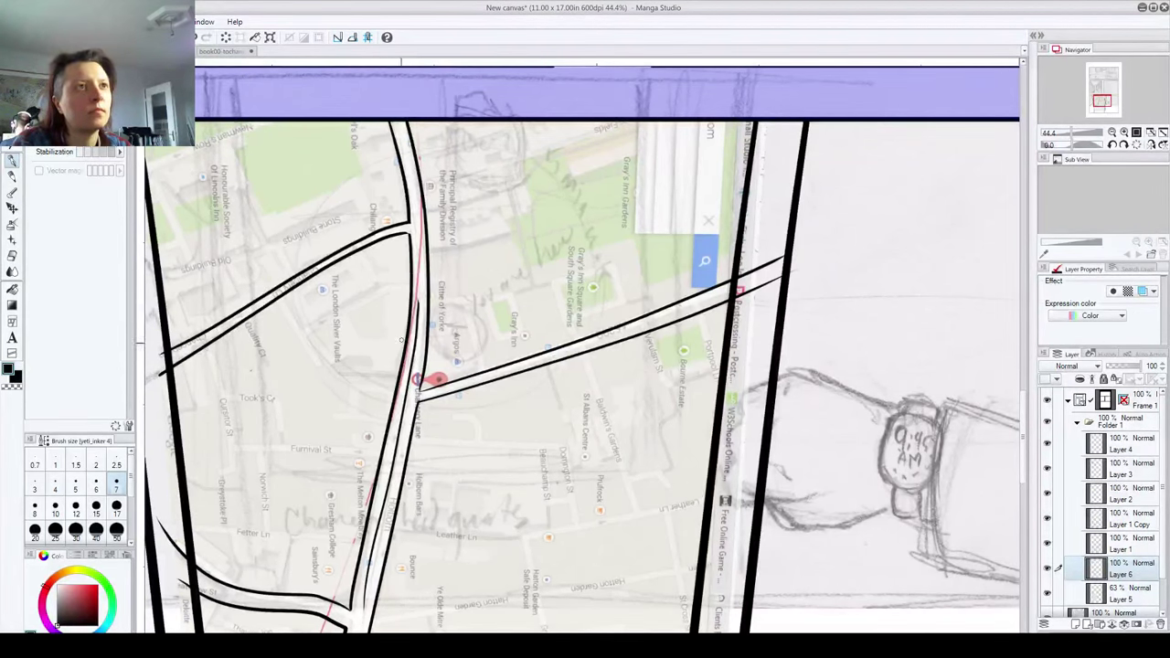
pyautogui.moveTo(343, 304)
pyautogui.mouseDown()
pyautogui.moveTo(340, 423)
pyautogui.moveTo(377, 432)
pyautogui.moveTo(325, 415)
pyautogui.moveTo(170, 207)
pyautogui.moveTo(220, 197)
pyautogui.mouseUp()
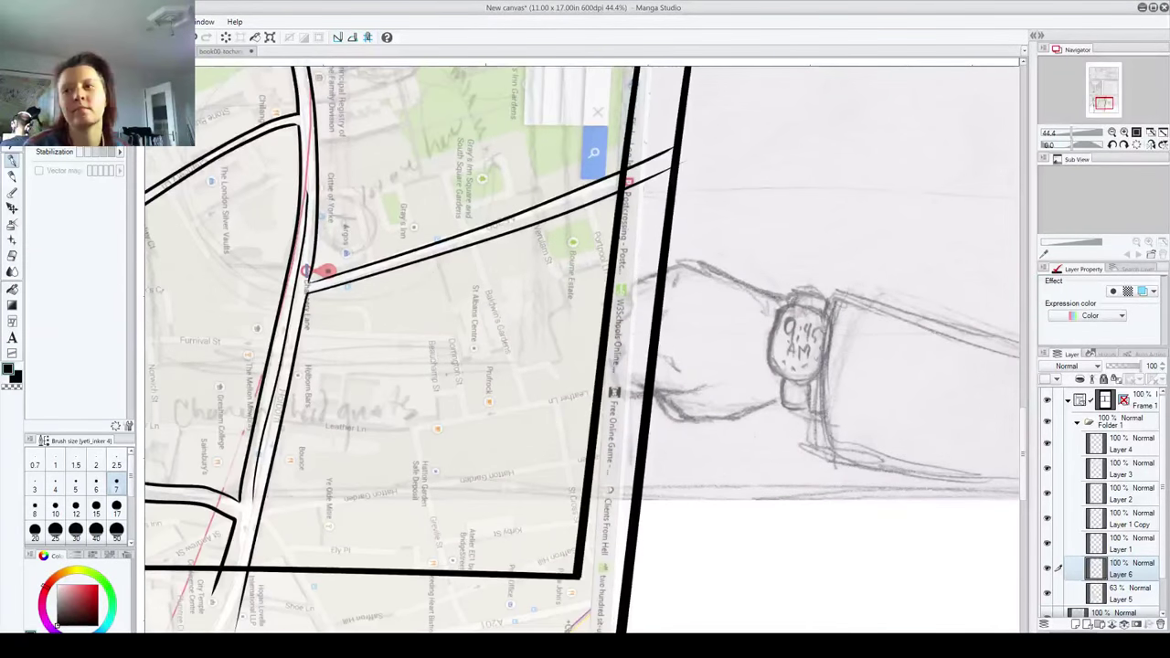
# Step: Erase the ends of the inked road lines that overshoot the map frame's border
pyautogui.moveTo(675, 157)
pyautogui.mouseDown()
pyautogui.moveTo(640, 163)
pyautogui.moveTo(629, 187)
pyautogui.mouseUp()
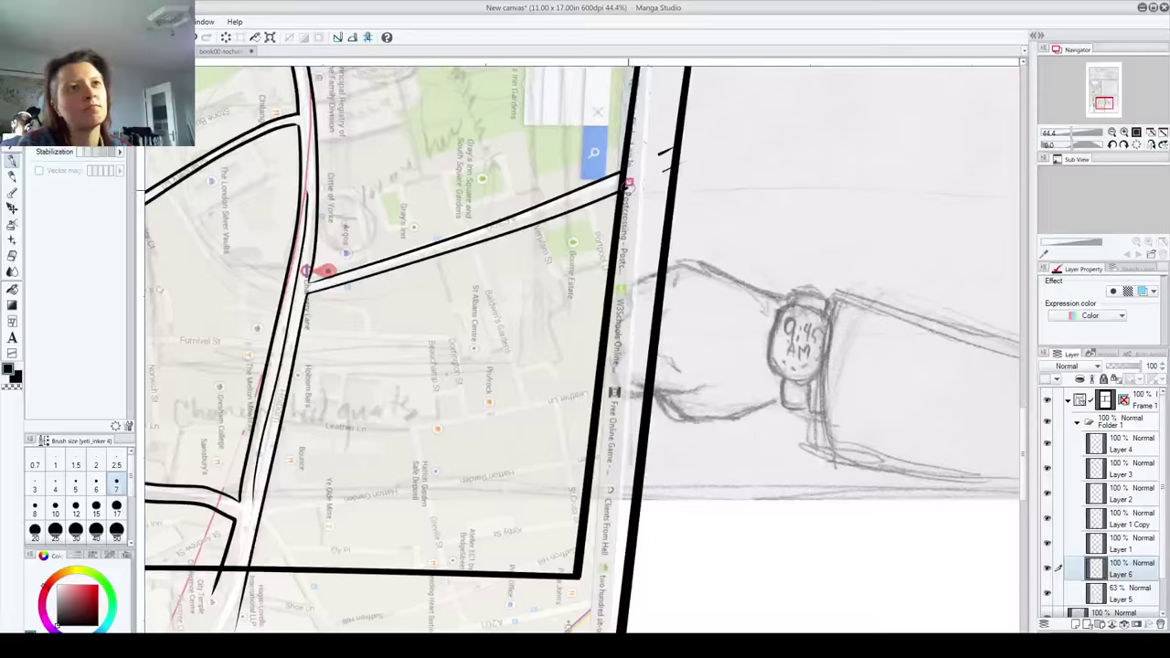
pyautogui.moveTo(301, 550); pyautogui.dragTo(469, 307)
pyautogui.moveTo(411, 347); pyautogui.dragTo(373, 355)
pyautogui.moveTo(284, 266); pyautogui.dragTo(328, 447)
pyautogui.moveTo(255, 160); pyautogui.dragTo(271, 305)
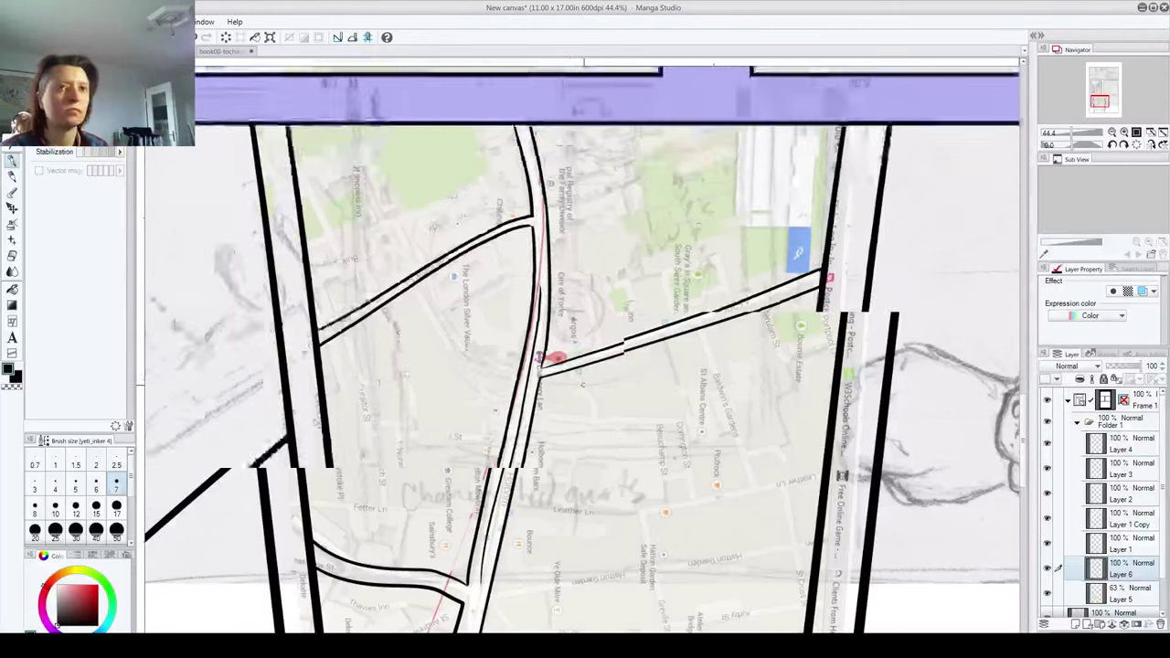
pyautogui.scroll(-4, 588, 408)
pyautogui.scroll(-2, 568, 357)
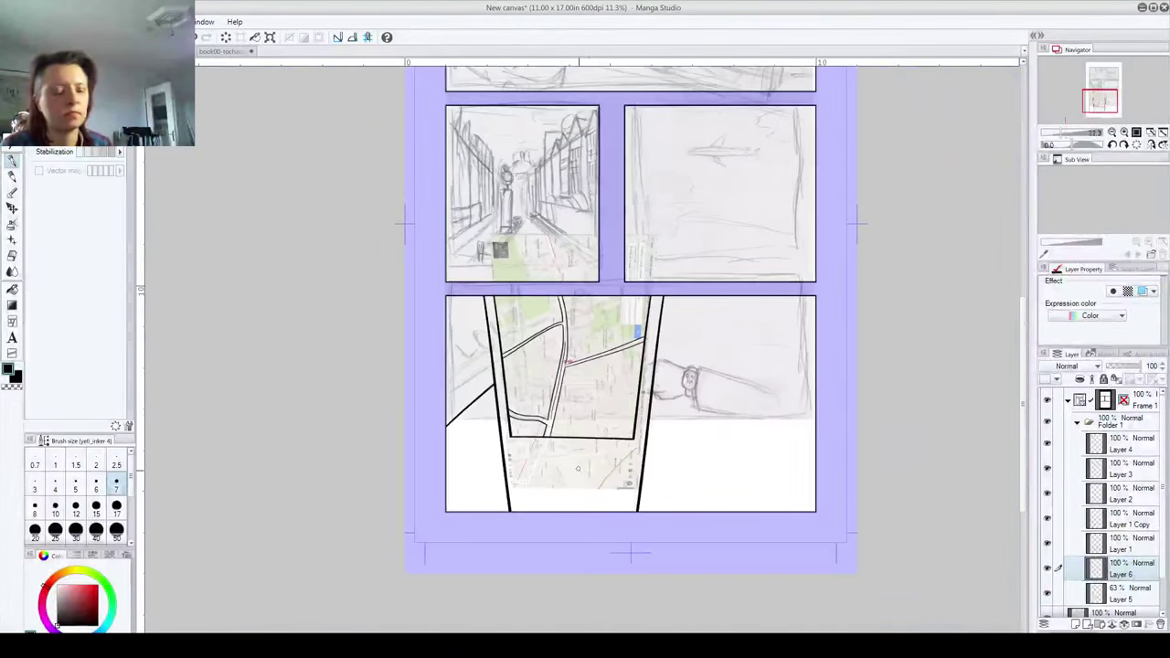
pyautogui.moveTo(598, 496); pyautogui.dragTo(438, 528)
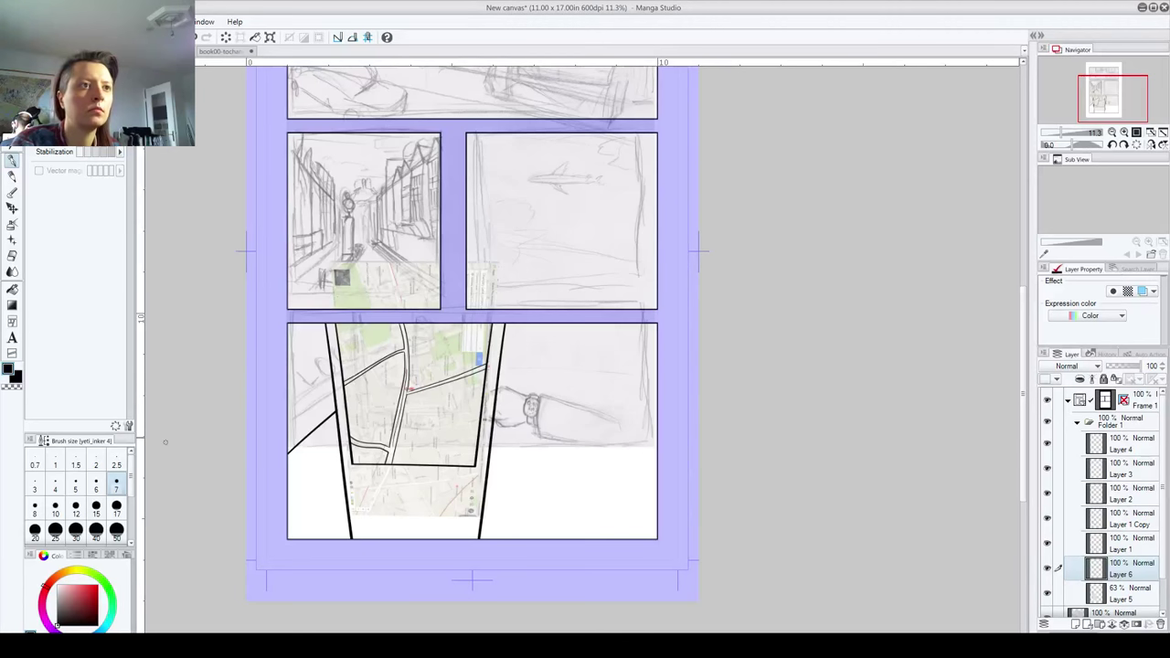
pyautogui.scroll(5, 374, 407)
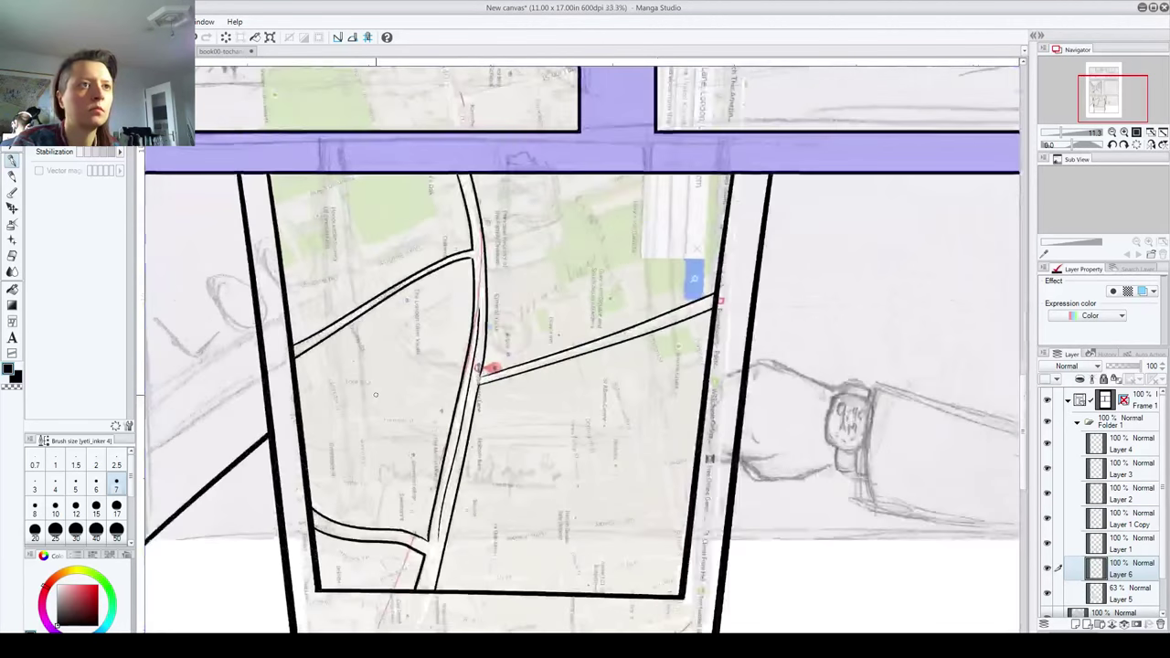
pyautogui.moveTo(597, 443); pyautogui.dragTo(516, 513)
pyautogui.moveTo(511, 338); pyautogui.dragTo(519, 311)
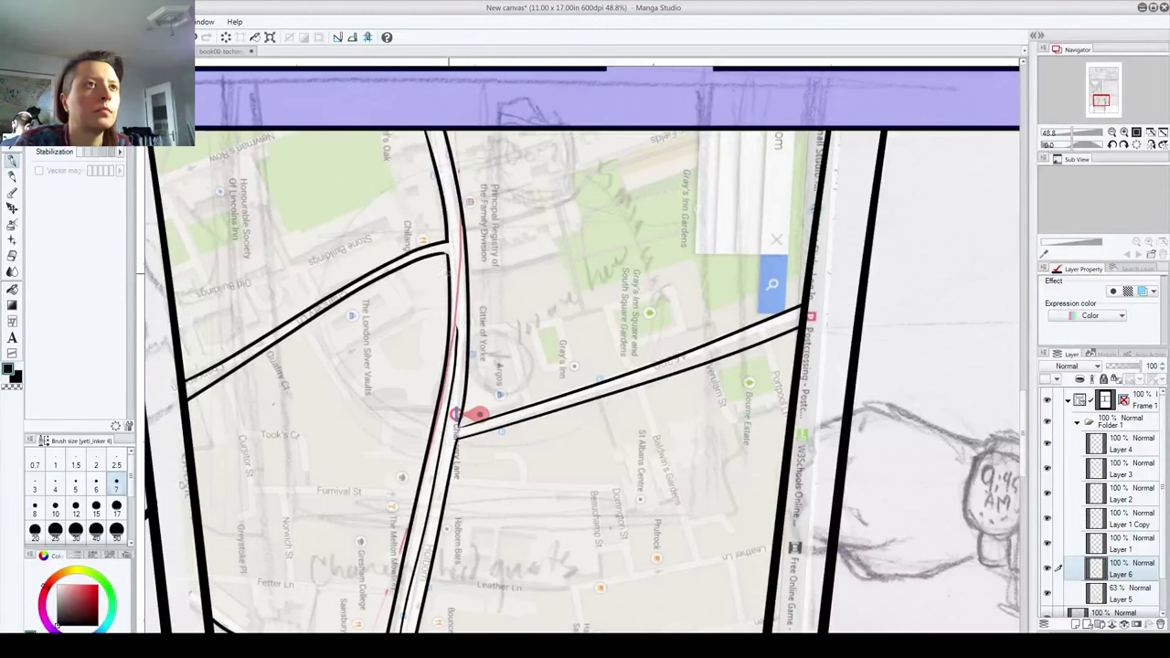
pyautogui.moveTo(479, 264)
pyautogui.mouseDown()
pyautogui.moveTo(449, 289)
pyautogui.moveTo(400, 265)
pyautogui.moveTo(421, 210)
pyautogui.moveTo(477, 217)
pyautogui.moveTo(493, 274)
pyautogui.moveTo(407, 199)
pyautogui.moveTo(460, 195)
pyautogui.mouseUp()
pyautogui.hotkey('ctrl', 'z')
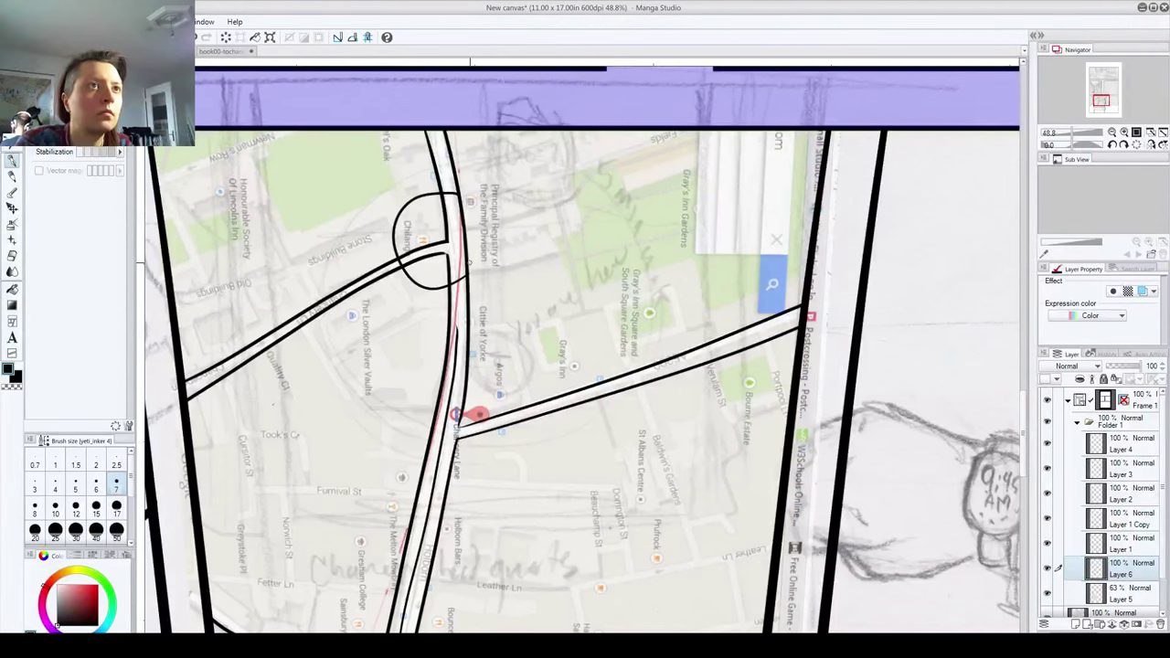
pyautogui.moveTo(407, 152); pyautogui.dragTo(440, 364)
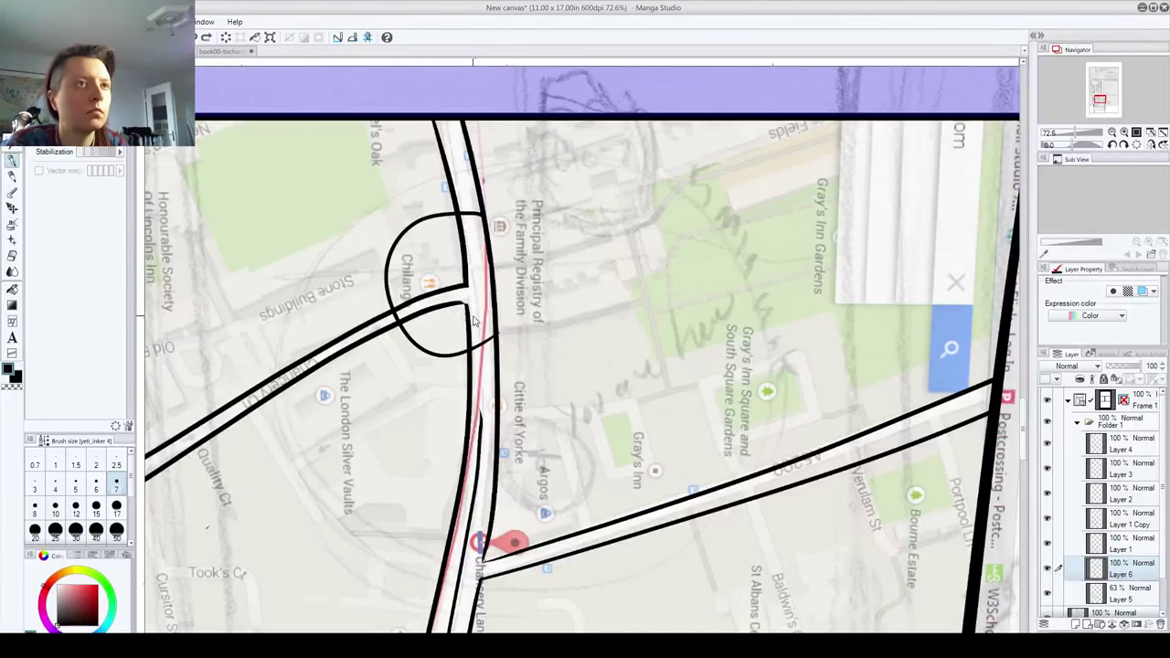
pyautogui.hotkey('ctrl', 'z')
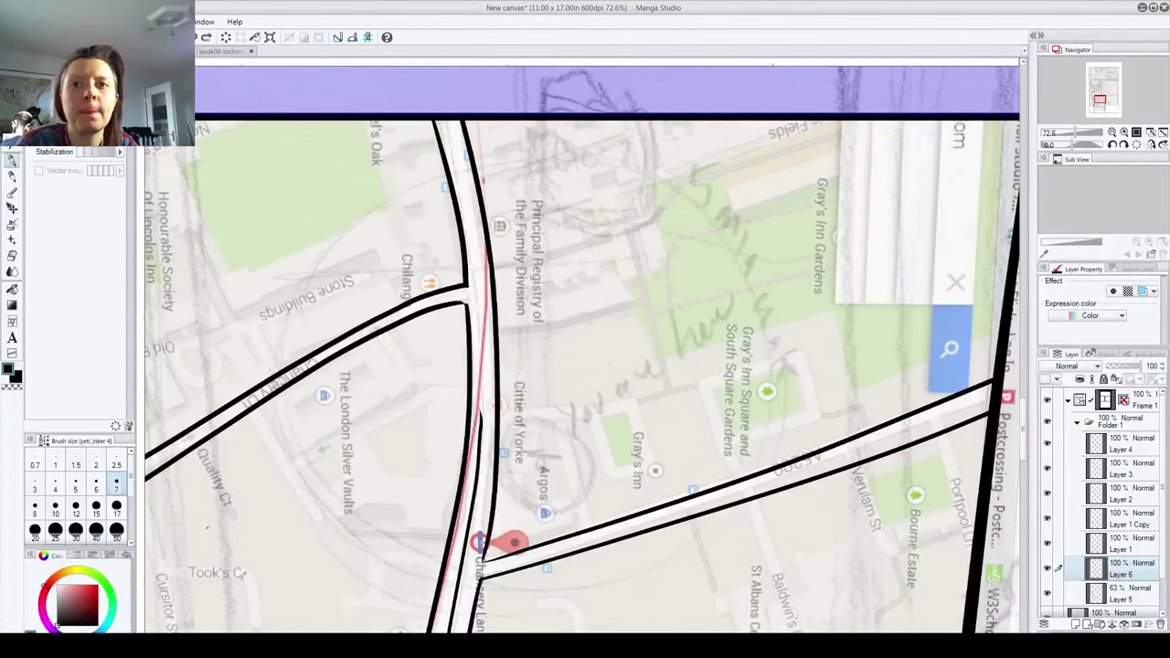
# Step: Create a new layer and ink a semicircular arc off the main road's left edge around the Chancery Ln junction, redrawing the unsatisfactory stroke
pyautogui.click(1076, 624)
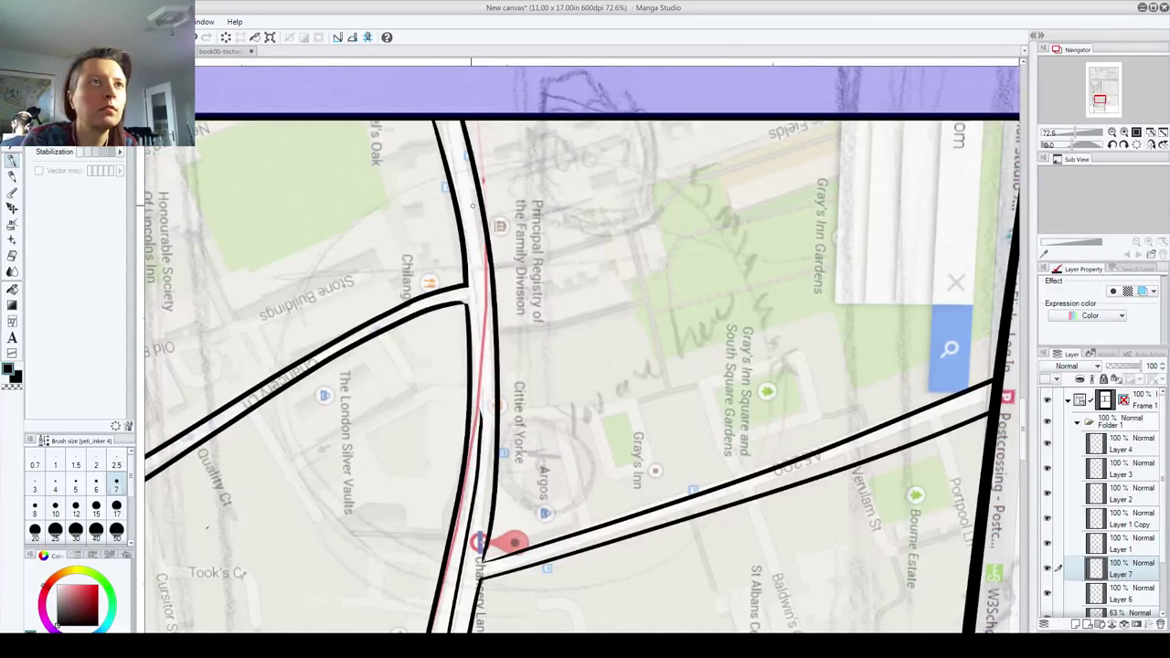
pyautogui.moveTo(497, 357)
pyautogui.mouseDown()
pyautogui.moveTo(431, 345)
pyautogui.moveTo(394, 237)
pyautogui.moveTo(456, 174)
pyautogui.moveTo(487, 170)
pyautogui.mouseUp()
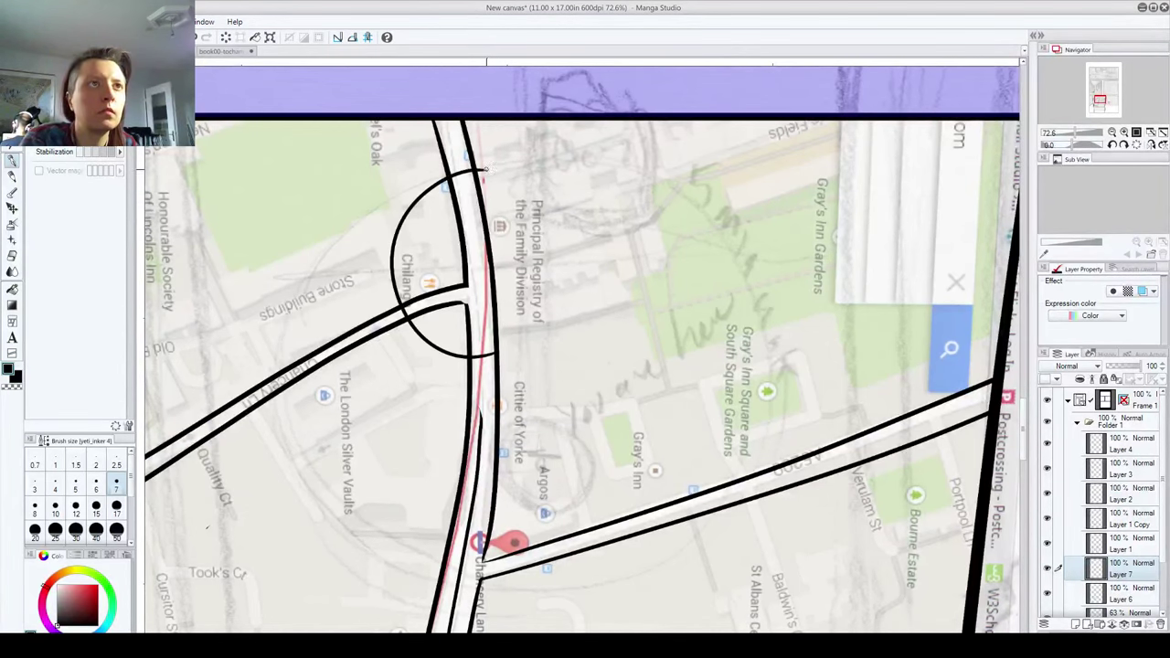
pyautogui.hotkey('ctrl', 'z')
pyautogui.moveTo(498, 360)
pyautogui.mouseDown()
pyautogui.moveTo(415, 340)
pyautogui.moveTo(433, 212)
pyautogui.moveTo(484, 194)
pyautogui.moveTo(514, 229)
pyautogui.moveTo(462, 187)
pyautogui.moveTo(481, 365)
pyautogui.mouseUp()
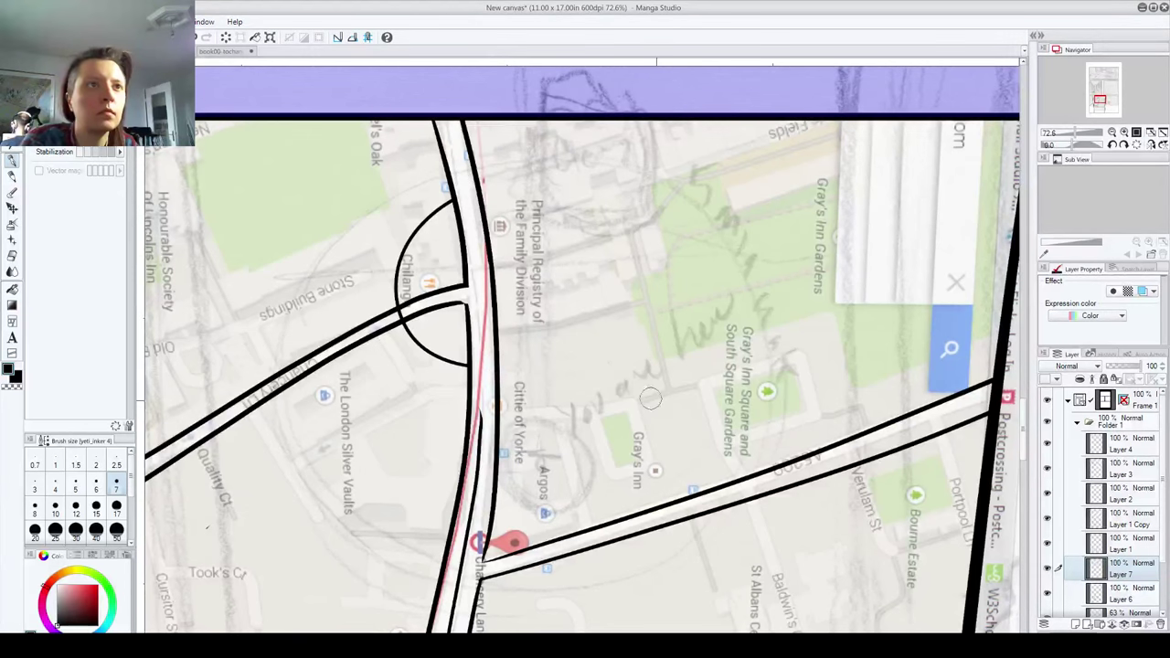
# Step: Erase the road lines inside the junction arc on Layer 6 and the part of the arc crossing the side road on Layer 7
pyautogui.click(1120, 599)
pyautogui.moveTo(457, 297)
pyautogui.mouseDown()
pyautogui.moveTo(410, 311)
pyautogui.moveTo(461, 275)
pyautogui.moveTo(461, 206)
pyautogui.moveTo(467, 353)
pyautogui.mouseUp()
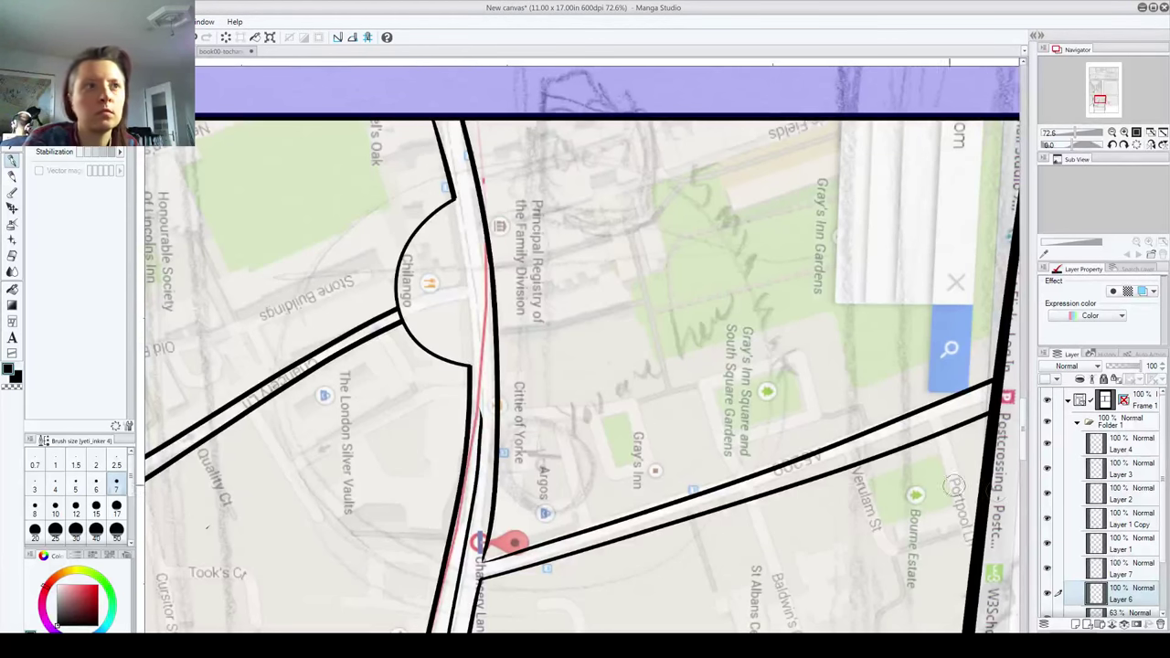
pyautogui.click(1123, 572)
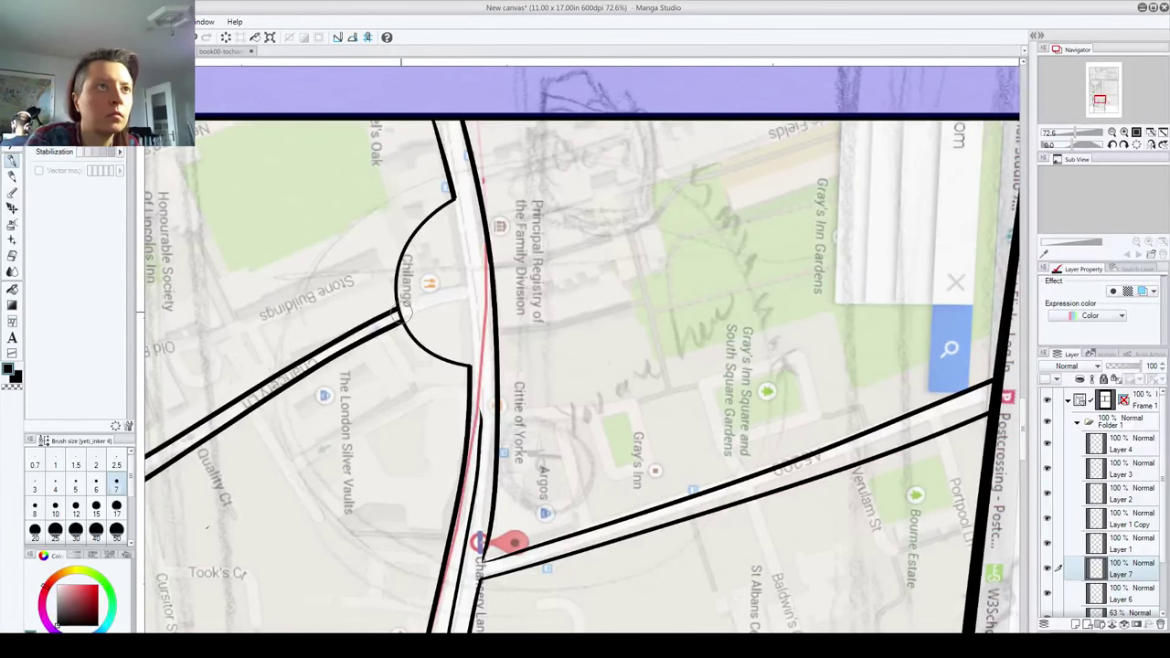
pyautogui.moveTo(408, 307); pyautogui.dragTo(400, 314)
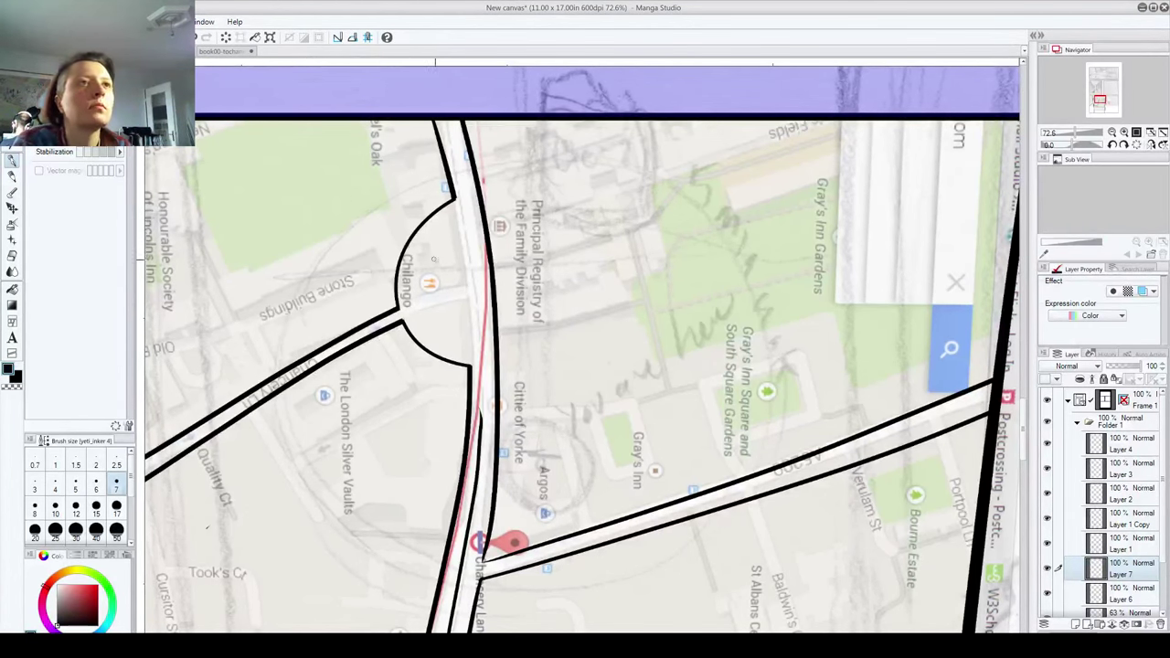
# Step: Outline the small green plots at Gray's Inn Square, Gray's Inn and Bourne Estate, redoing the unsatisfactory strokes
pyautogui.moveTo(489, 401)
pyautogui.mouseDown()
pyautogui.moveTo(518, 195)
pyautogui.moveTo(539, 194)
pyautogui.moveTo(543, 94)
pyautogui.moveTo(452, 11)
pyautogui.mouseUp()
pyautogui.moveTo(464, 66)
pyautogui.mouseDown()
pyautogui.moveTo(383, 559)
pyautogui.moveTo(331, 585)
pyautogui.mouseUp()
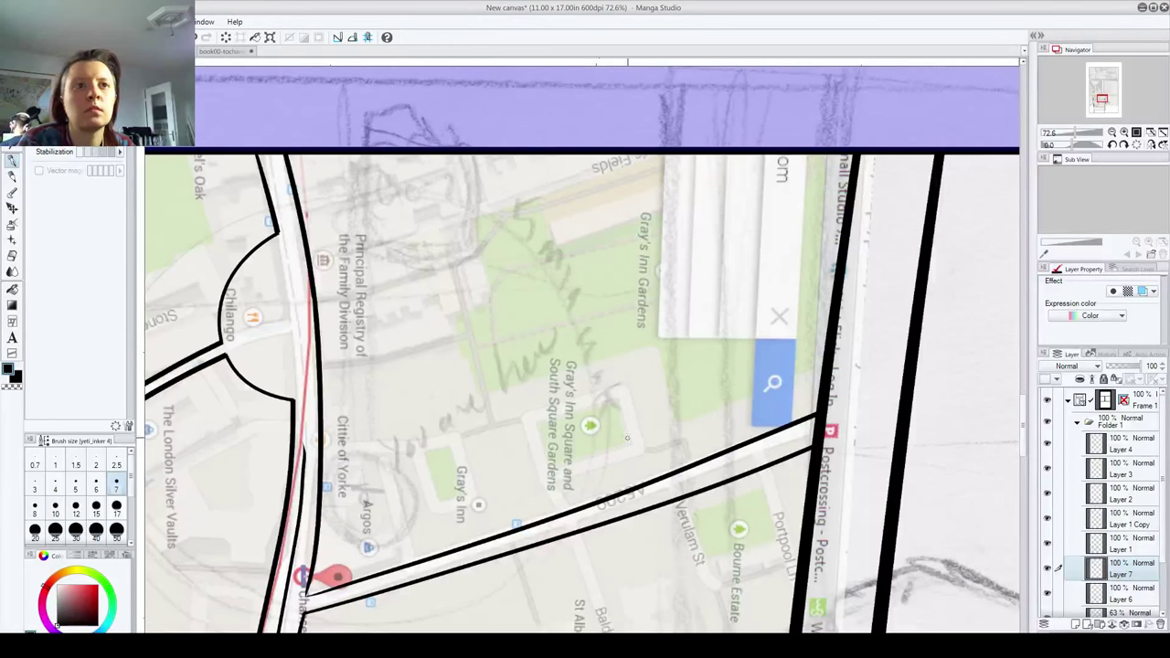
pyautogui.moveTo(537, 422)
pyautogui.mouseDown()
pyautogui.moveTo(550, 464)
pyautogui.moveTo(622, 442)
pyautogui.moveTo(627, 421)
pyautogui.moveTo(610, 398)
pyautogui.moveTo(538, 420)
pyautogui.mouseUp()
pyautogui.moveTo(425, 448)
pyautogui.mouseDown()
pyautogui.moveTo(446, 508)
pyautogui.moveTo(453, 492)
pyautogui.mouseUp()
pyautogui.hotkey('ctrl', 'z')
pyautogui.hotkey('ctrl', 'z')
pyautogui.moveTo(423, 449)
pyautogui.mouseDown()
pyautogui.moveTo(443, 500)
pyautogui.moveTo(462, 494)
pyautogui.moveTo(442, 445)
pyautogui.moveTo(423, 451)
pyautogui.mouseUp()
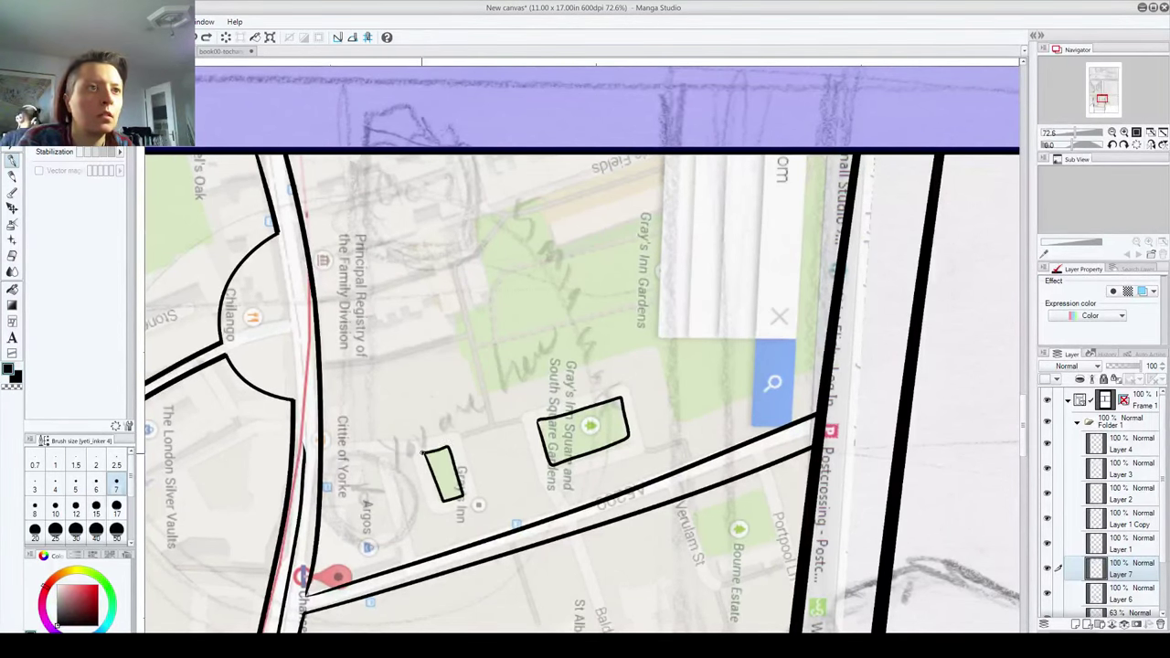
pyautogui.moveTo(692, 513)
pyautogui.mouseDown()
pyautogui.moveTo(706, 559)
pyautogui.moveTo(779, 535)
pyautogui.moveTo(766, 494)
pyautogui.moveTo(693, 510)
pyautogui.mouseUp()
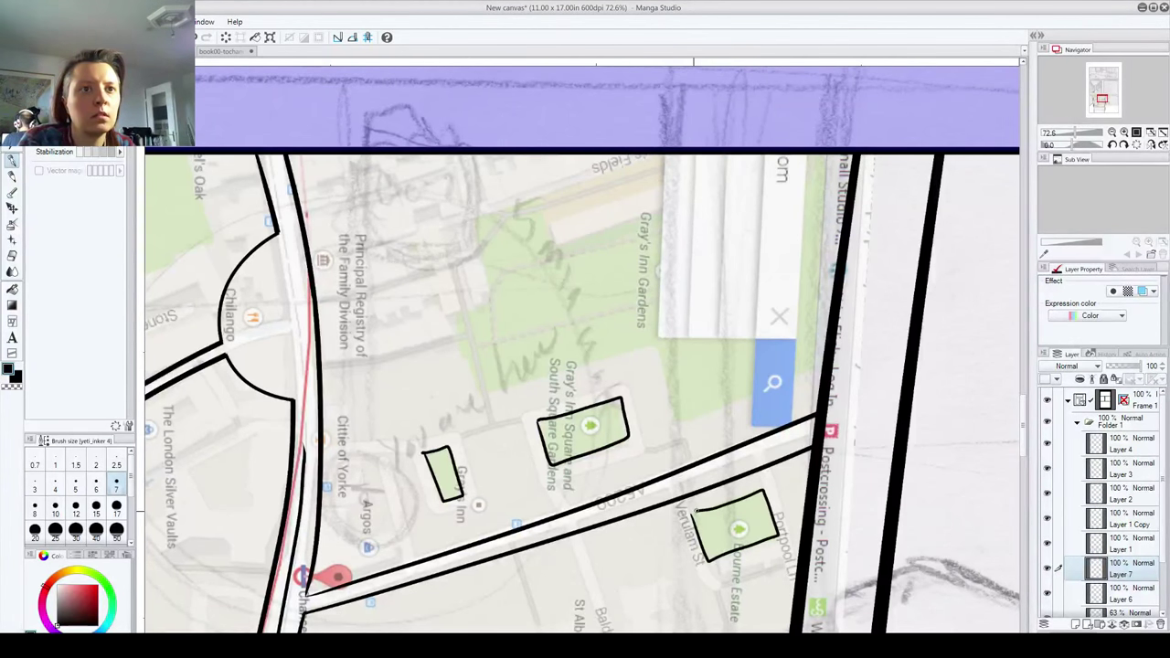
# Step: Outline the Gray's Inn Gardens green area out to the map frame's right side, undoing and redrawing the unsatisfactory strokes
pyautogui.scroll(2, 581, 393)
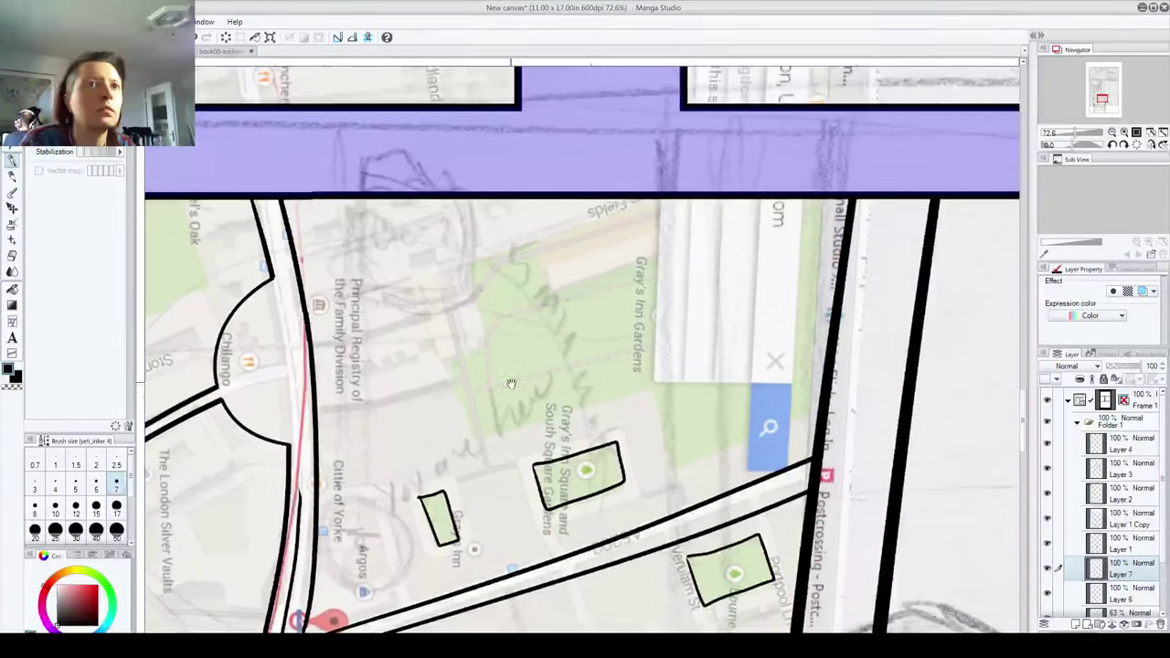
pyautogui.moveTo(448, 356)
pyautogui.mouseDown()
pyautogui.moveTo(473, 437)
pyautogui.moveTo(639, 388)
pyautogui.moveTo(661, 471)
pyautogui.moveTo(839, 398)
pyautogui.mouseUp()
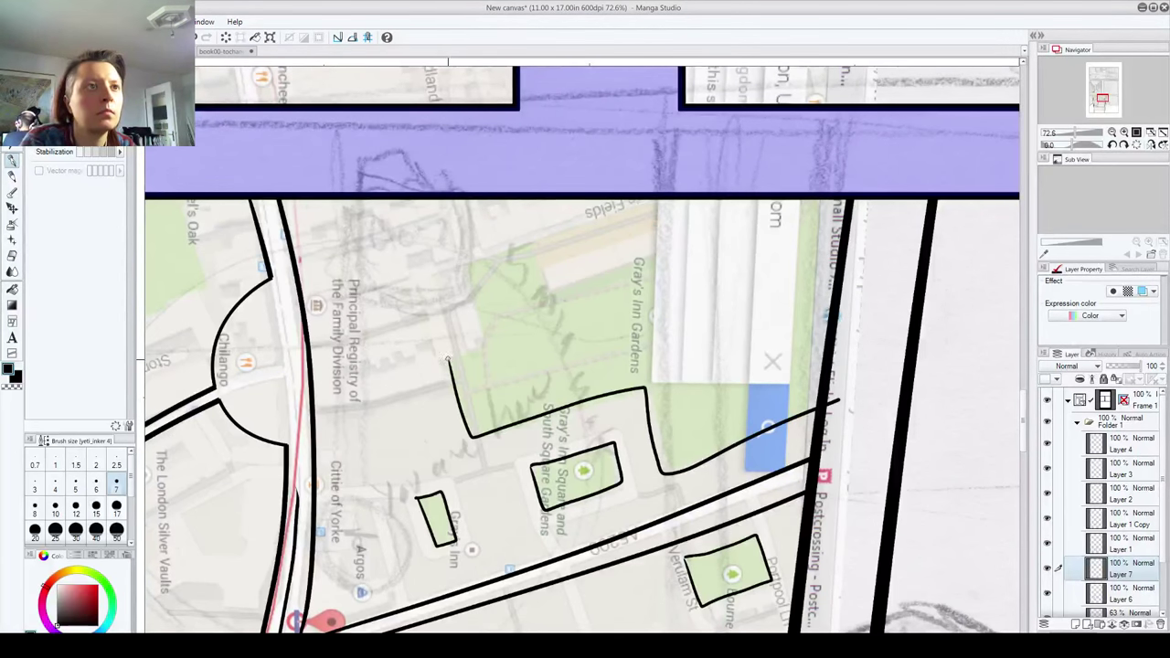
pyautogui.moveTo(448, 362)
pyautogui.mouseDown()
pyautogui.moveTo(481, 342)
pyautogui.moveTo(462, 270)
pyautogui.moveTo(541, 230)
pyautogui.mouseUp()
pyautogui.hotkey('ctrl', 'z')
pyautogui.moveTo(448, 358)
pyautogui.mouseDown()
pyautogui.moveTo(475, 347)
pyautogui.moveTo(462, 355)
pyautogui.moveTo(541, 236)
pyautogui.moveTo(553, 295)
pyautogui.moveTo(797, 203)
pyautogui.mouseUp()
pyautogui.hotkey('ctrl', 'z')
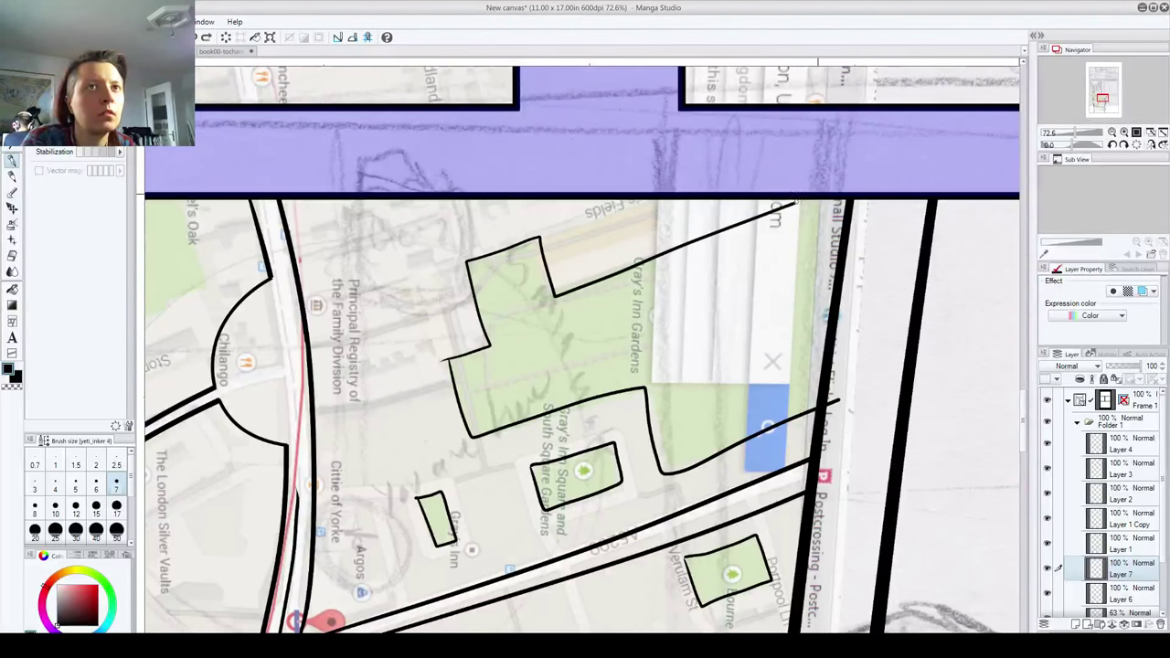
# Step: Outline the two small green plots beside the Honourable Society of Lincoln's Inn at the map frame's left side
pyautogui.moveTo(413, 589); pyautogui.dragTo(502, 540)
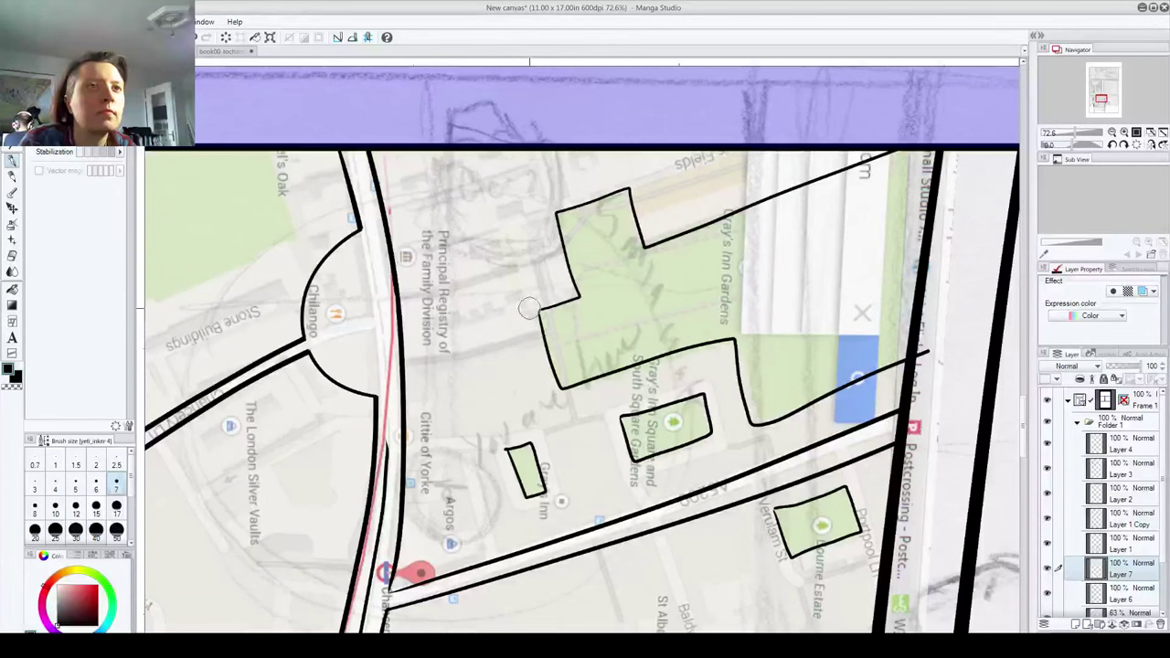
pyautogui.moveTo(528, 308); pyautogui.dragTo(857, 272)
pyautogui.moveTo(307, 255)
pyautogui.mouseDown()
pyautogui.moveTo(323, 295)
pyautogui.moveTo(360, 285)
pyautogui.moveTo(323, 242)
pyautogui.moveTo(284, 240)
pyautogui.moveTo(311, 303)
pyautogui.moveTo(282, 314)
pyautogui.mouseUp()
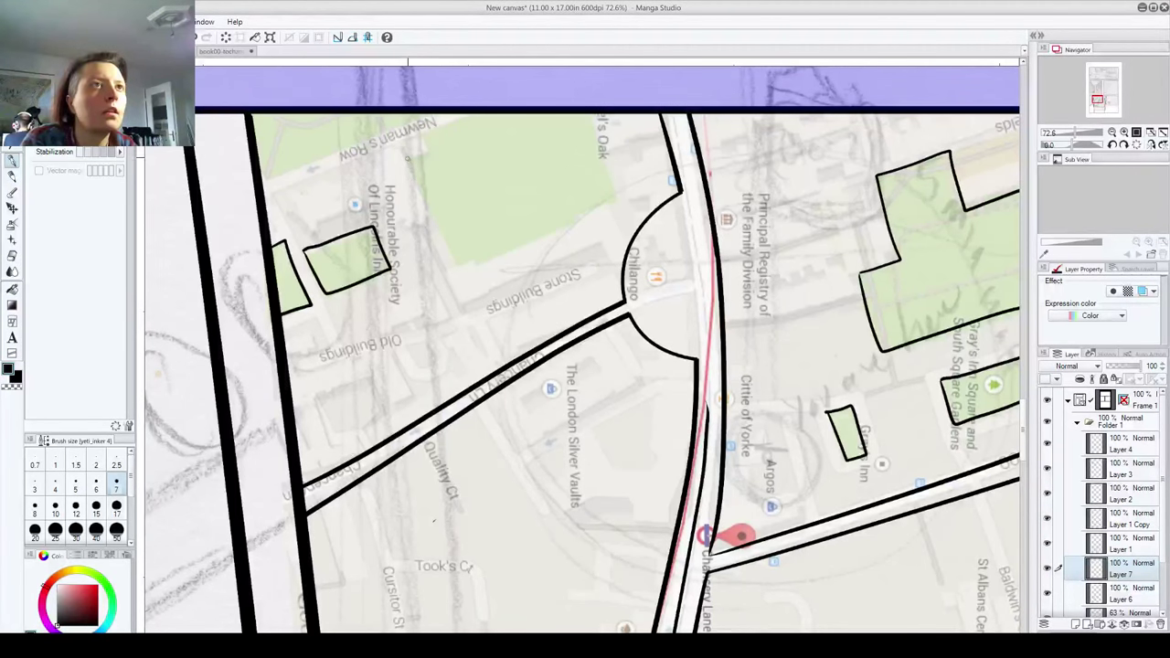
# Step: Outline the large green area above Stone Buildings with a curved cutout, and the green plots and paths along Newman's Row
pyautogui.moveTo(408, 161)
pyautogui.mouseDown()
pyautogui.moveTo(480, 270)
pyautogui.moveTo(524, 252)
pyautogui.moveTo(535, 207)
pyautogui.mouseUp()
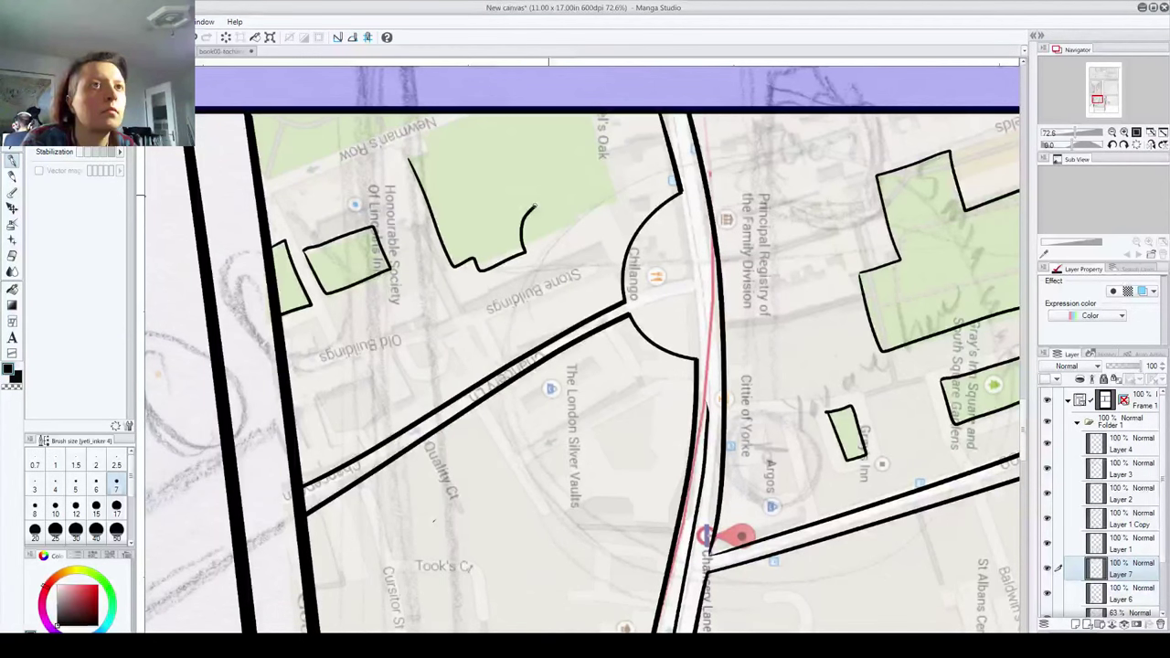
pyautogui.hotkey('ctrl', 'z')
pyautogui.moveTo(408, 161)
pyautogui.mouseDown()
pyautogui.moveTo(443, 240)
pyautogui.moveTo(492, 261)
pyautogui.moveTo(528, 179)
pyautogui.moveTo(598, 152)
pyautogui.moveTo(593, 114)
pyautogui.mouseUp()
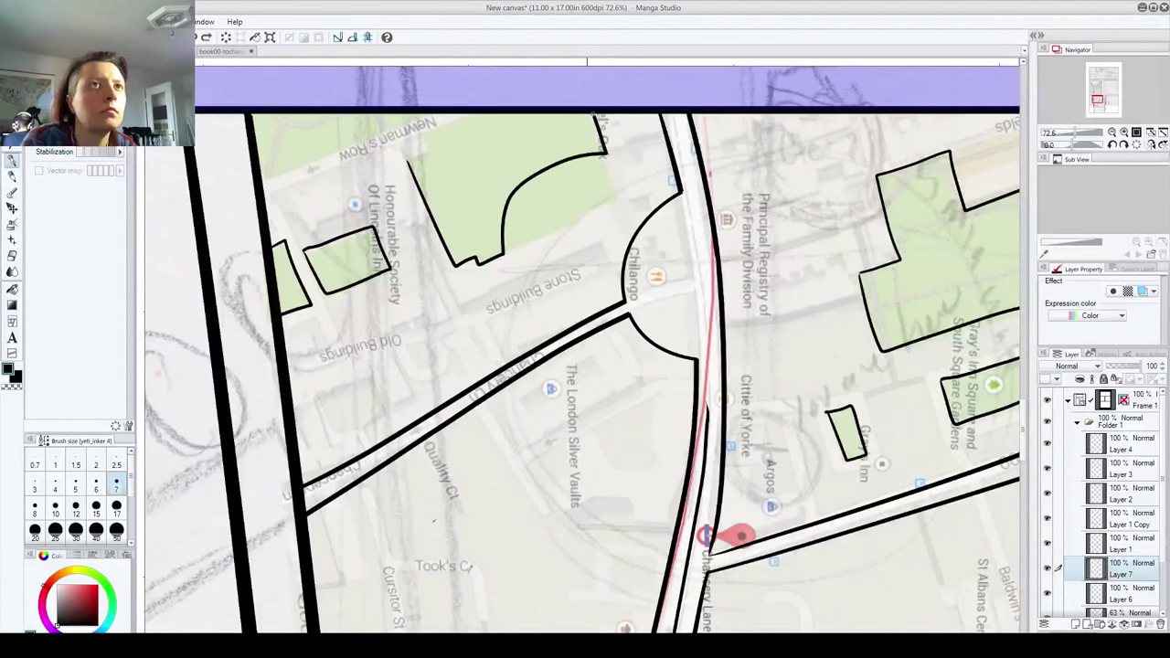
pyautogui.moveTo(418, 115)
pyautogui.mouseDown()
pyautogui.moveTo(430, 156)
pyautogui.moveTo(408, 162)
pyautogui.mouseUp()
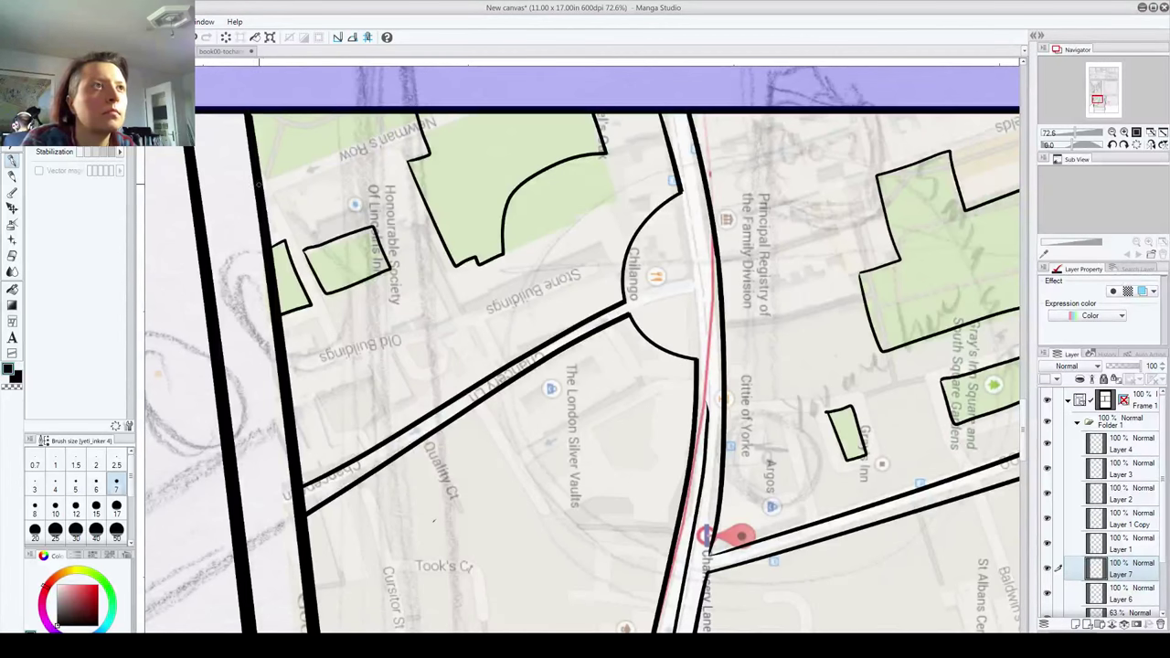
pyautogui.moveTo(260, 183)
pyautogui.mouseDown()
pyautogui.moveTo(380, 137)
pyautogui.moveTo(362, 103)
pyautogui.moveTo(271, 144)
pyautogui.moveTo(281, 121)
pyautogui.moveTo(345, 113)
pyautogui.mouseUp()
pyautogui.moveTo(260, 174); pyautogui.dragTo(276, 124)
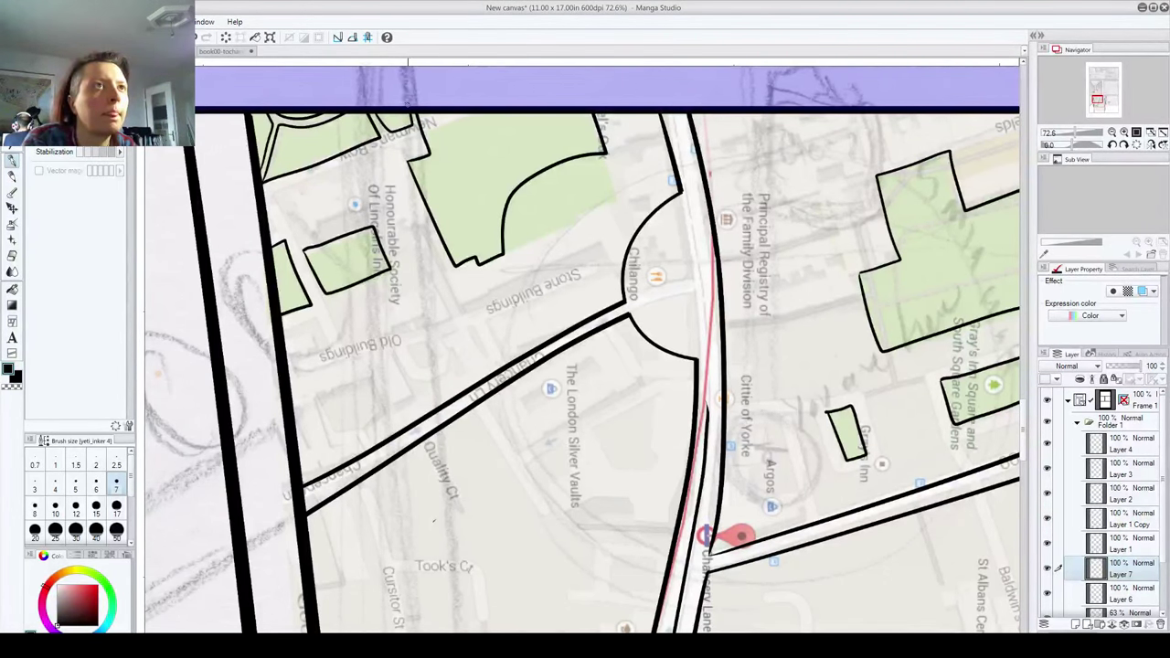
# Step: Review the inked map on the full page by toggling the visibility of Layer 7, Layer 6, the pencil sketch and the Layer 5 map screenshot
pyautogui.moveTo(583, 448); pyautogui.dragTo(243, 283)
pyautogui.moveTo(333, 501); pyautogui.dragTo(397, 277)
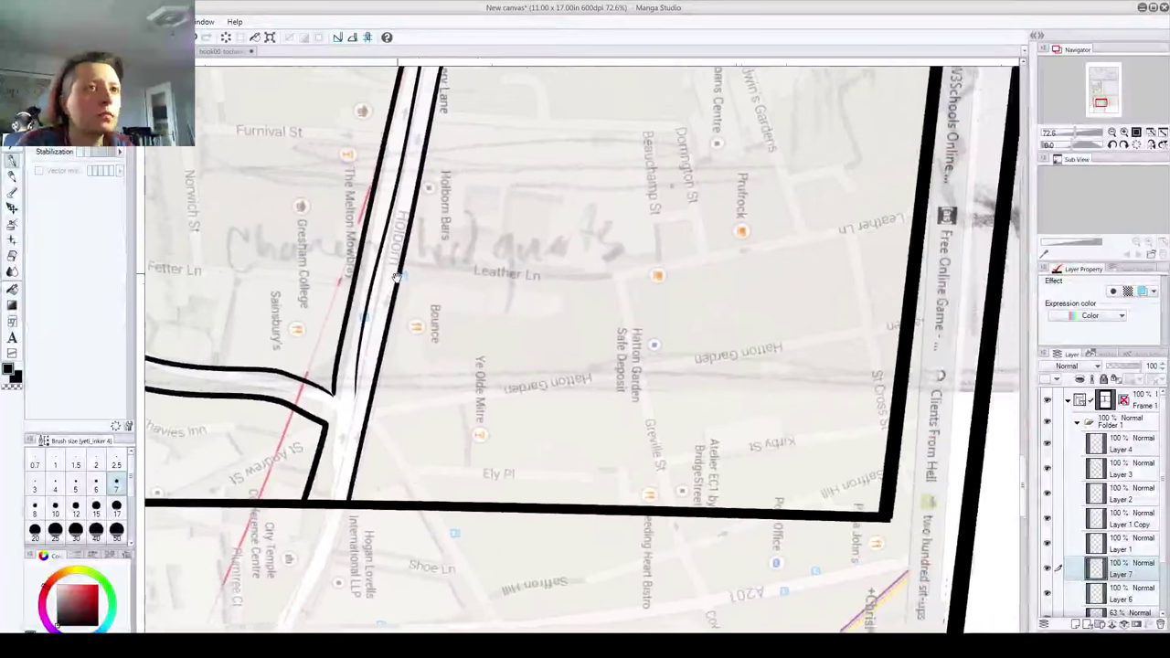
pyautogui.scroll(-8, 396, 277)
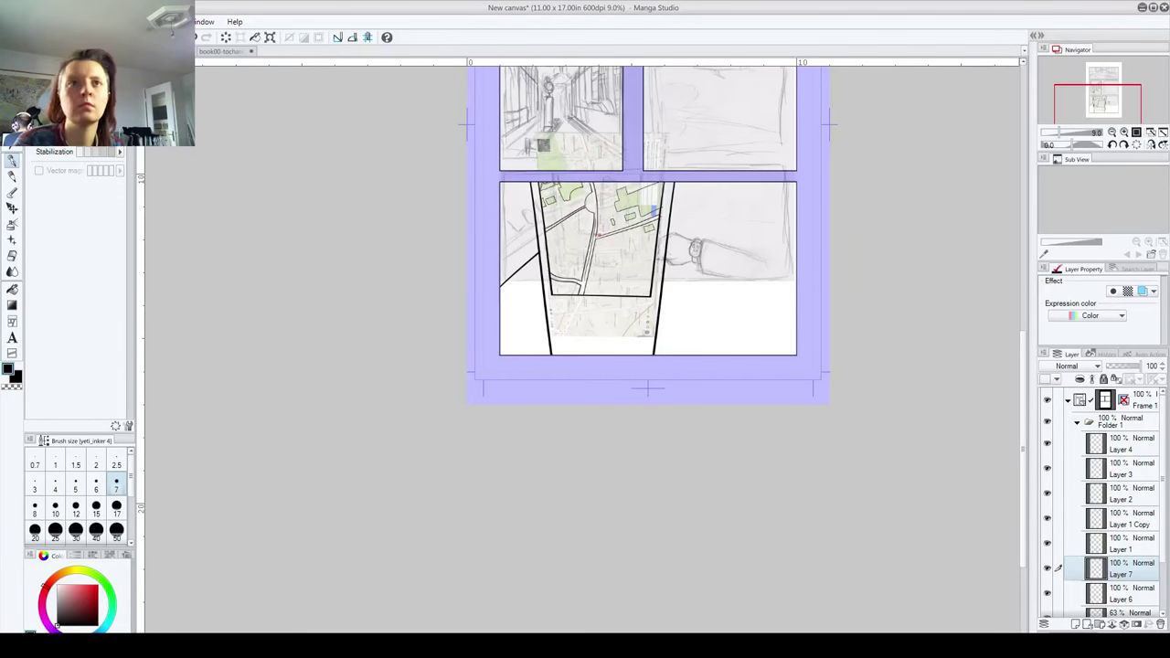
pyautogui.moveTo(1026, 375); pyautogui.dragTo(1026, 304)
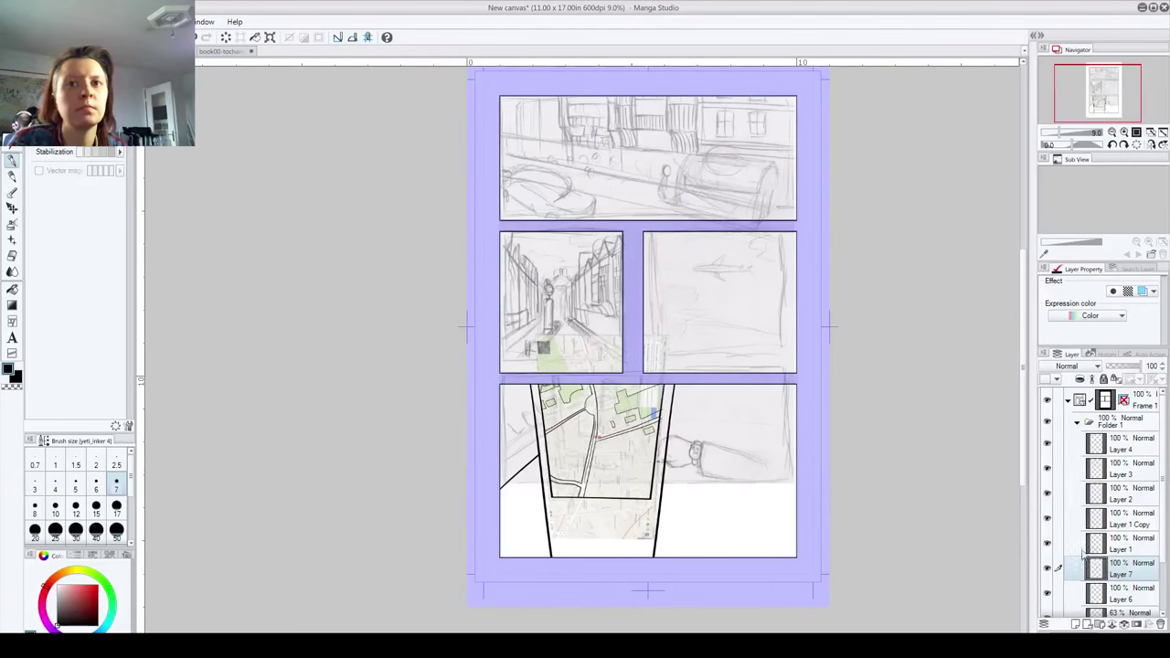
pyautogui.moveTo(1165, 464); pyautogui.dragTo(1163, 531)
pyautogui.click(1047, 506)
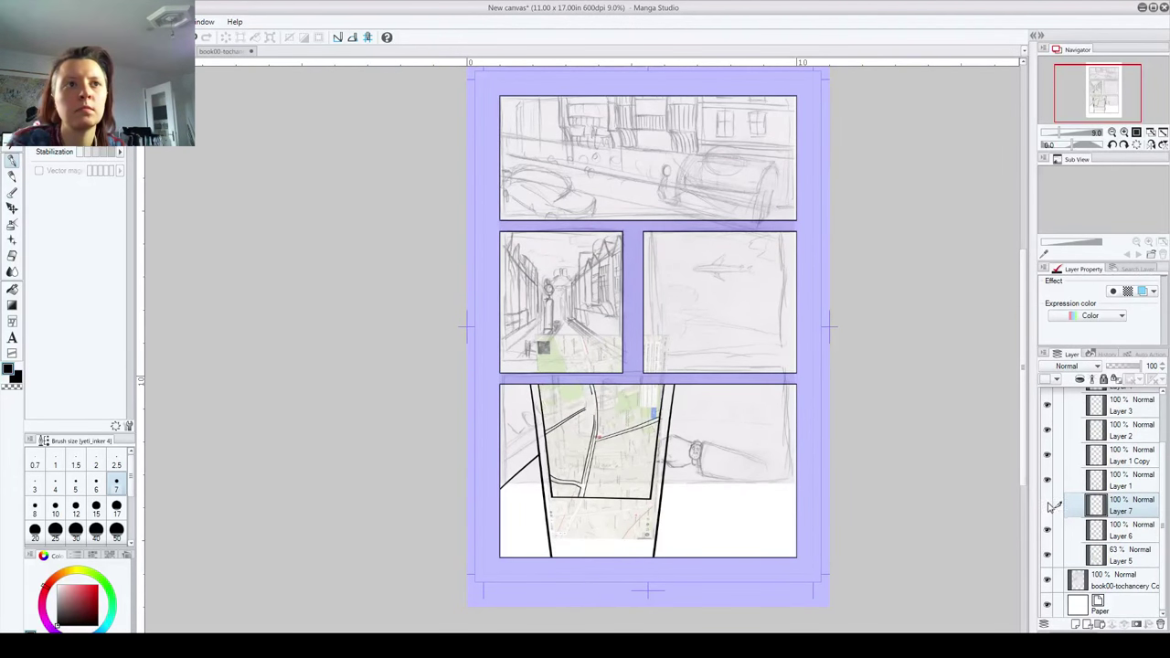
pyautogui.click(1048, 531)
pyautogui.click(1047, 532)
pyautogui.click(1048, 533)
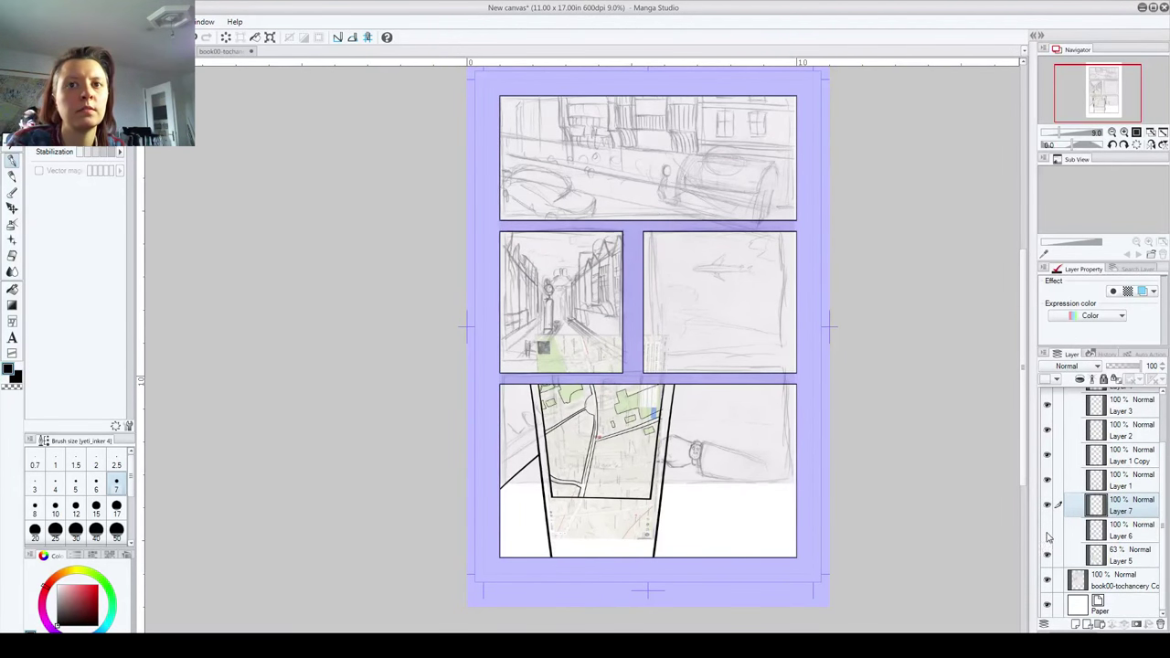
pyautogui.click(1048, 581)
pyautogui.click(1047, 537)
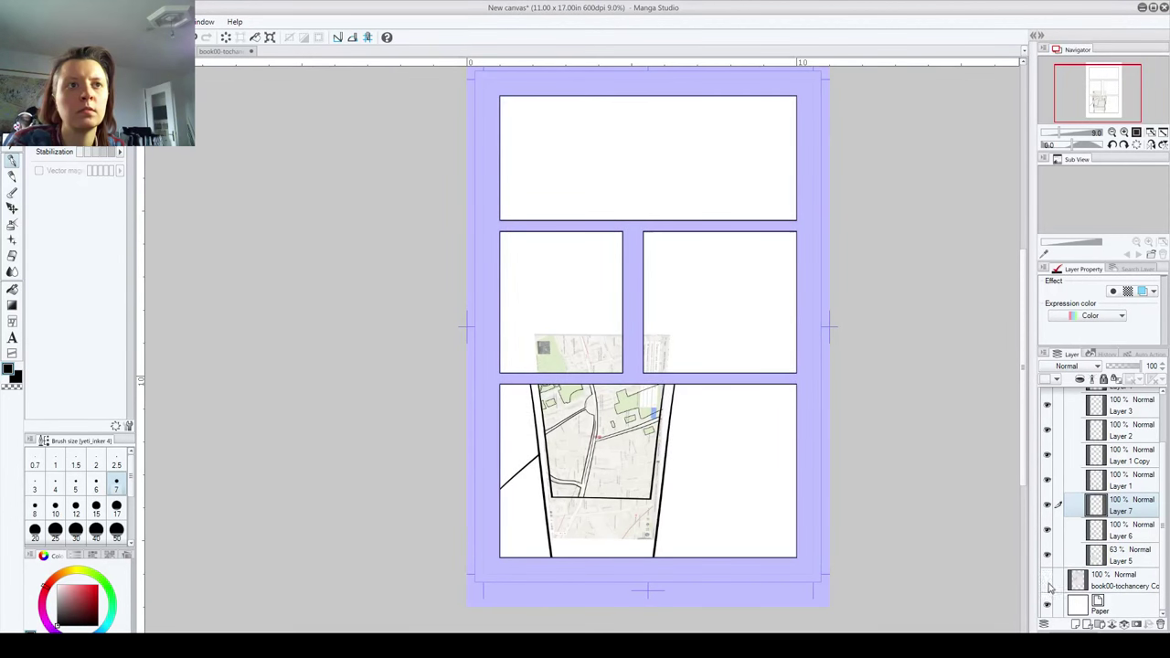
pyautogui.click(1050, 590)
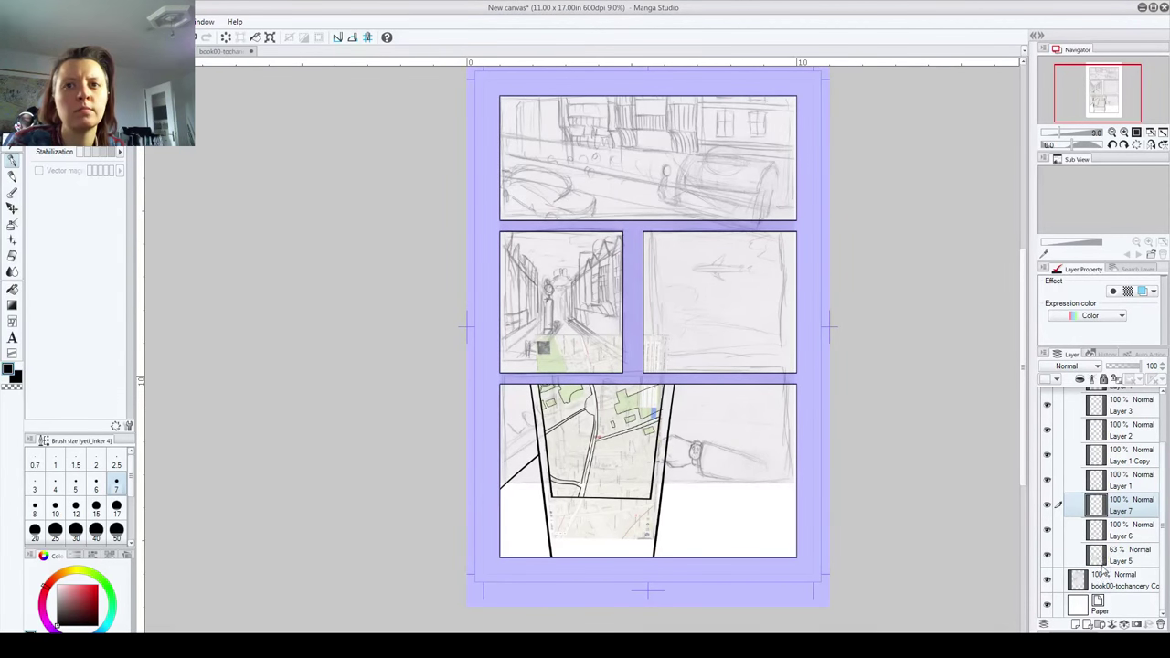
pyautogui.click(1049, 558)
pyautogui.click(1050, 562)
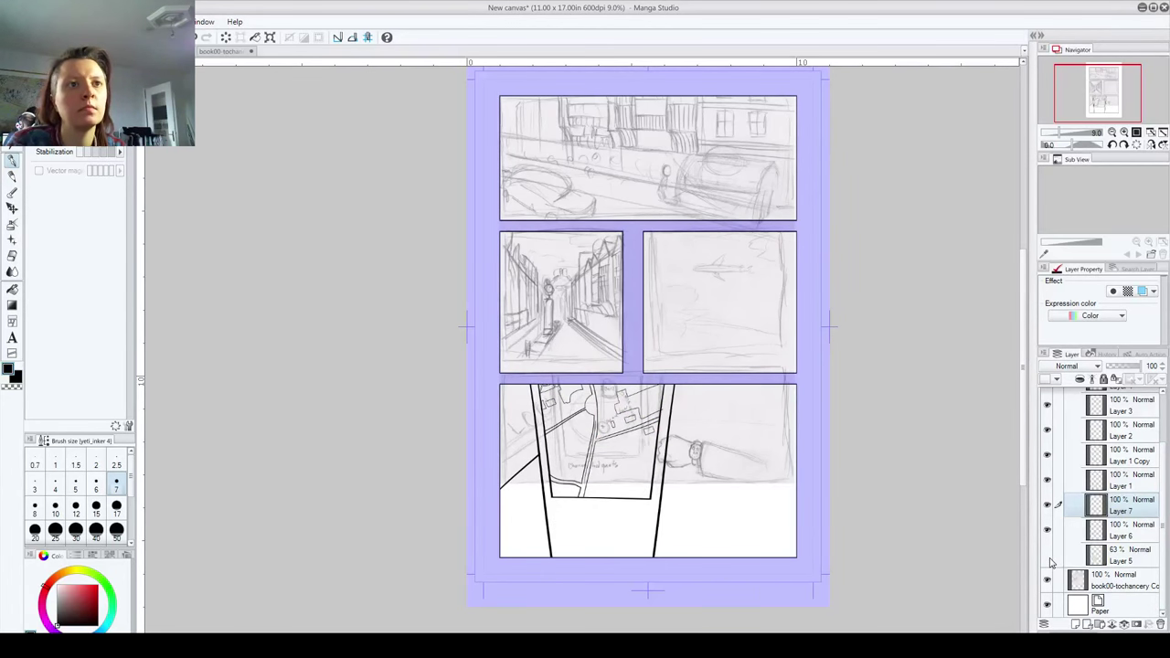
# Step: Show the Layer 5 map screenshot again and check the Layer 7 lines against it by toggling Layer 7's visibility
pyautogui.click(1049, 560)
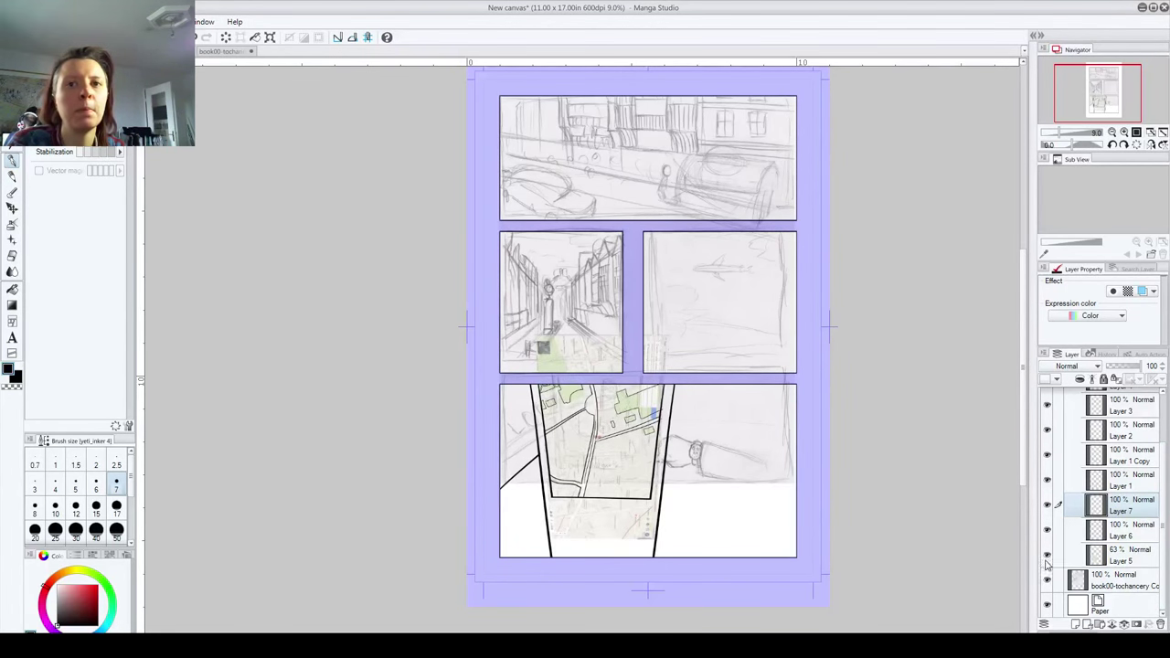
pyautogui.click(1048, 509)
pyautogui.click(1048, 509)
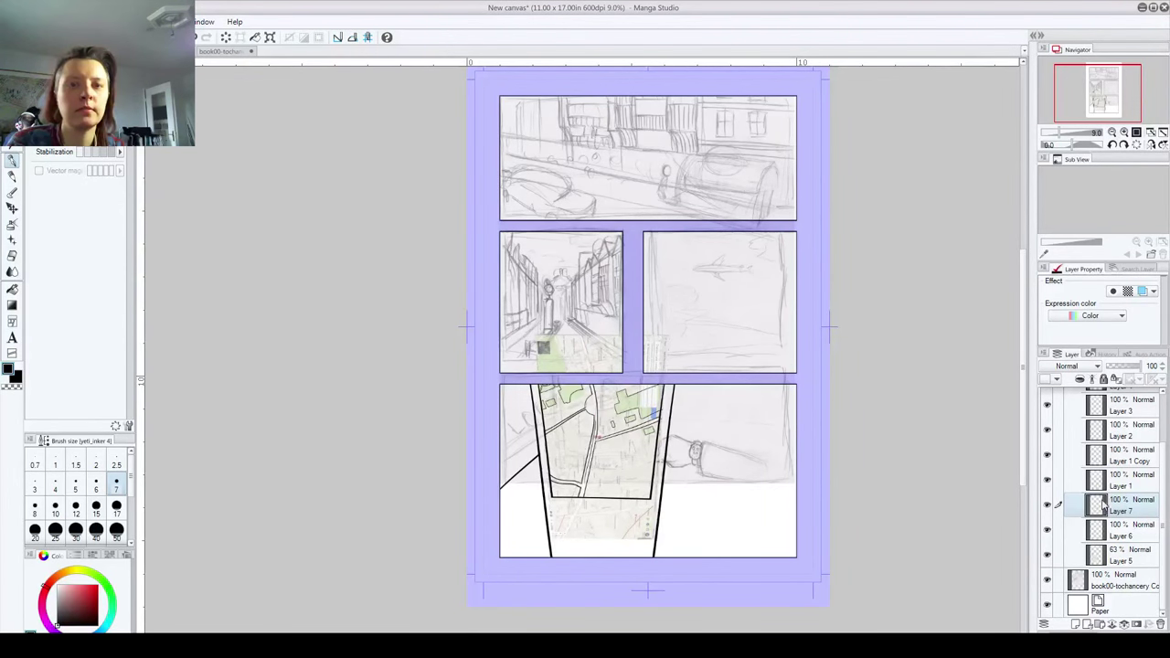
# Step: Outline the Ely Pl block along Hatton Garden and Greville St down to the map frame's lower edge, redrawing the unsatisfactory strokes
pyautogui.scroll(10, 606, 467)
pyautogui.moveTo(673, 458); pyautogui.dragTo(642, 371)
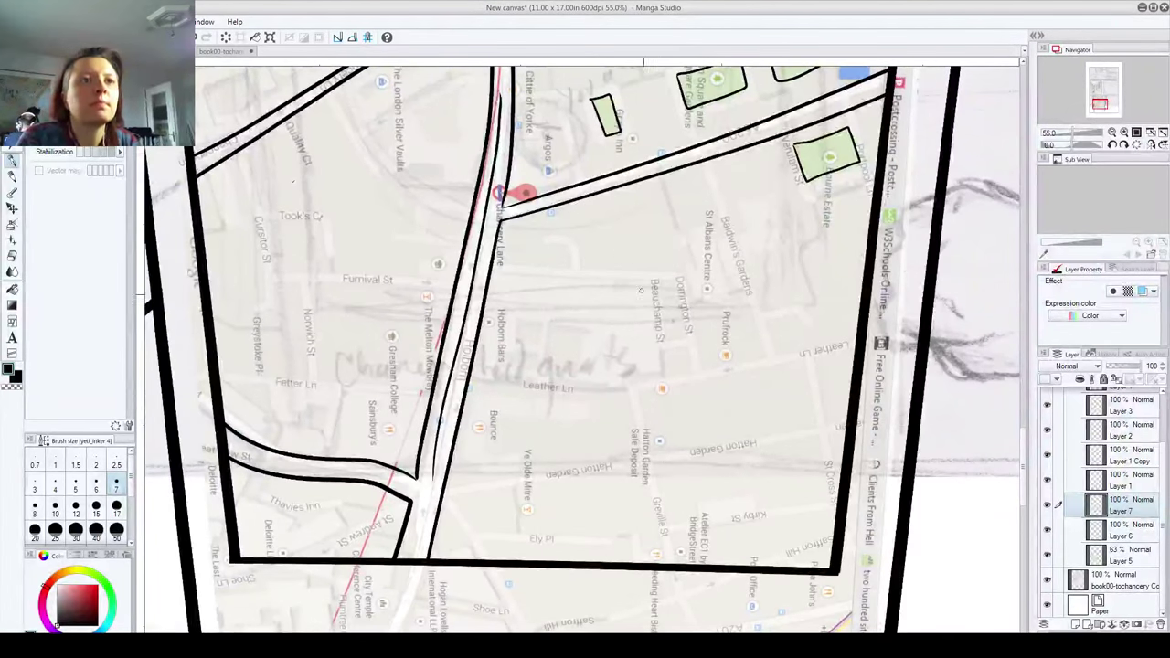
pyautogui.moveTo(440, 501); pyautogui.dragTo(671, 464)
pyautogui.hotkey('ctrl', 'z')
pyautogui.moveTo(444, 499); pyautogui.dragTo(561, 474)
pyautogui.hotkey('ctrl', 'z')
pyautogui.moveTo(448, 499)
pyautogui.mouseDown()
pyautogui.moveTo(626, 471)
pyautogui.moveTo(676, 575)
pyautogui.mouseUp()
pyautogui.moveTo(451, 499); pyautogui.dragTo(494, 578)
# Step: Outline the two blocks on either side of Kirby St, redrawing the unsatisfactory edge along Hatton Garden
pyautogui.moveTo(688, 562)
pyautogui.mouseDown()
pyautogui.moveTo(674, 531)
pyautogui.moveTo(846, 504)
pyautogui.mouseUp()
pyautogui.moveTo(645, 460)
pyautogui.mouseDown()
pyautogui.moveTo(670, 520)
pyautogui.moveTo(828, 489)
pyautogui.moveTo(820, 445)
pyautogui.mouseUp()
pyautogui.moveTo(648, 464); pyautogui.dragTo(826, 439)
pyautogui.hotkey('ctrl', 'z')
pyautogui.moveTo(670, 461); pyautogui.dragTo(817, 441)
# Step: Outline the block between Leather Ln and Hatton Garden, undoing the unsatisfactory strokes and redrawing it
pyautogui.moveTo(639, 389); pyautogui.dragTo(649, 452)
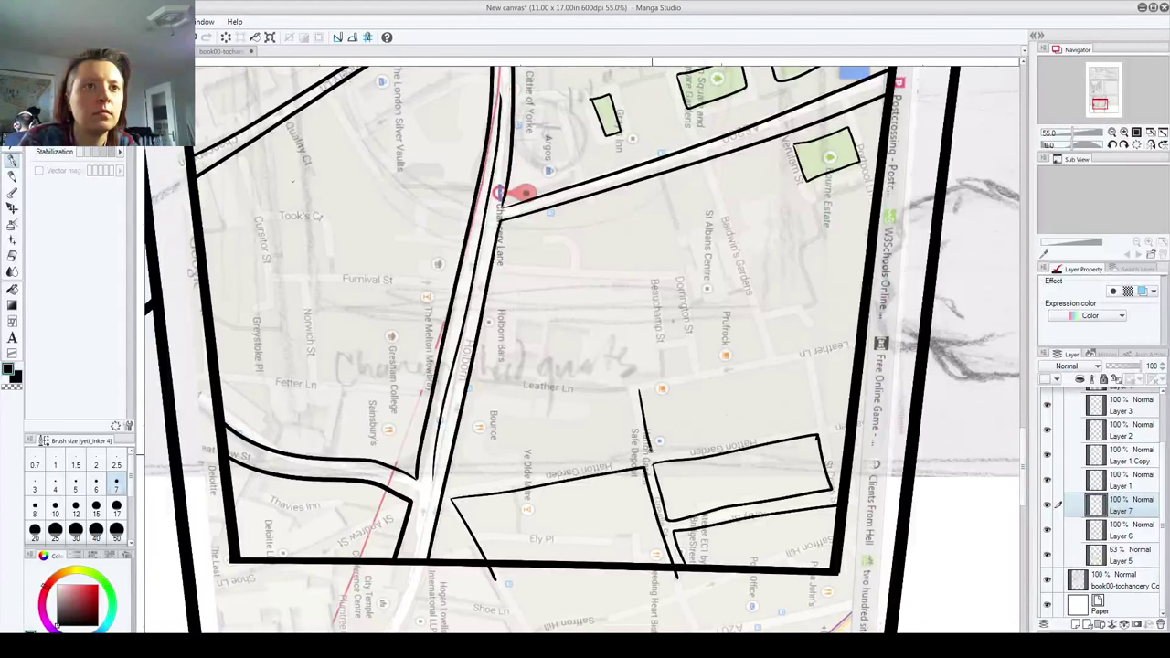
pyautogui.hotkey('ctrl', 'z')
pyautogui.moveTo(653, 457); pyautogui.dragTo(719, 448)
pyautogui.hotkey('ctrl', 'z')
pyautogui.hotkey('ctrl', 'z')
pyautogui.moveTo(639, 390)
pyautogui.mouseDown()
pyautogui.moveTo(654, 452)
pyautogui.moveTo(827, 425)
pyautogui.moveTo(808, 357)
pyautogui.moveTo(654, 386)
pyautogui.mouseUp()
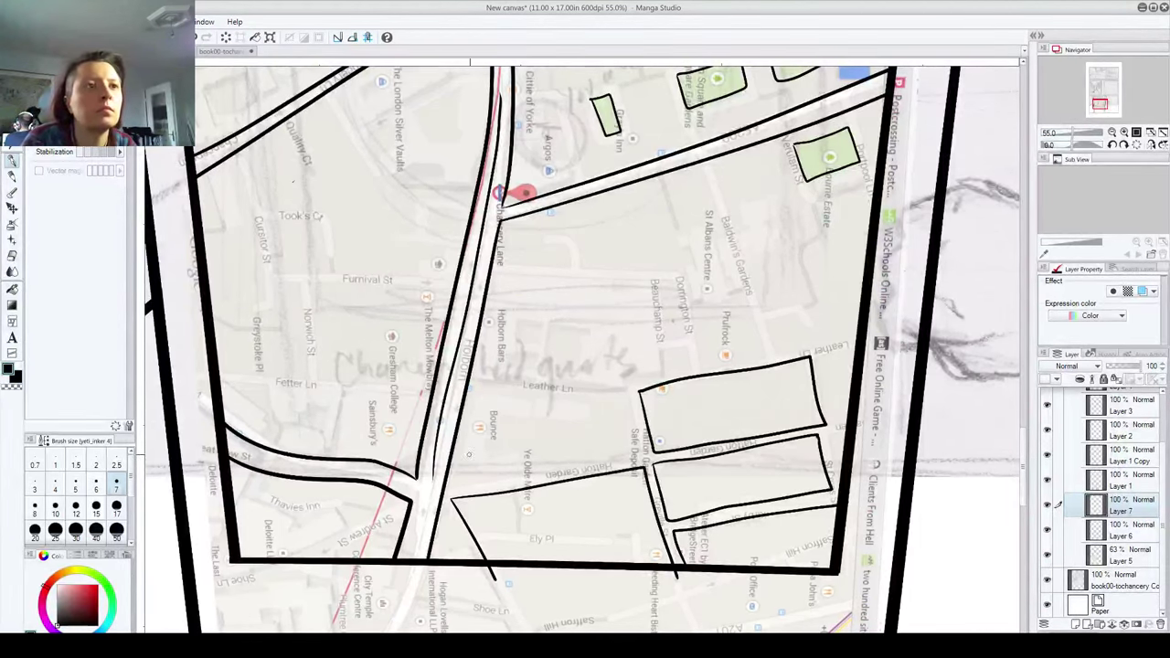
# Step: Draw the upper edge of Hatton Garden from Holborn around the corner up to Leather Ln, undoing and redrawing the failed strokes
pyautogui.moveTo(442, 492); pyautogui.dragTo(509, 478)
pyautogui.hotkey('ctrl', 'z')
pyautogui.moveTo(439, 491)
pyautogui.mouseDown()
pyautogui.moveTo(503, 478)
pyautogui.moveTo(666, 367)
pyautogui.moveTo(665, 352)
pyautogui.moveTo(685, 351)
pyautogui.moveTo(697, 379)
pyautogui.mouseUp()
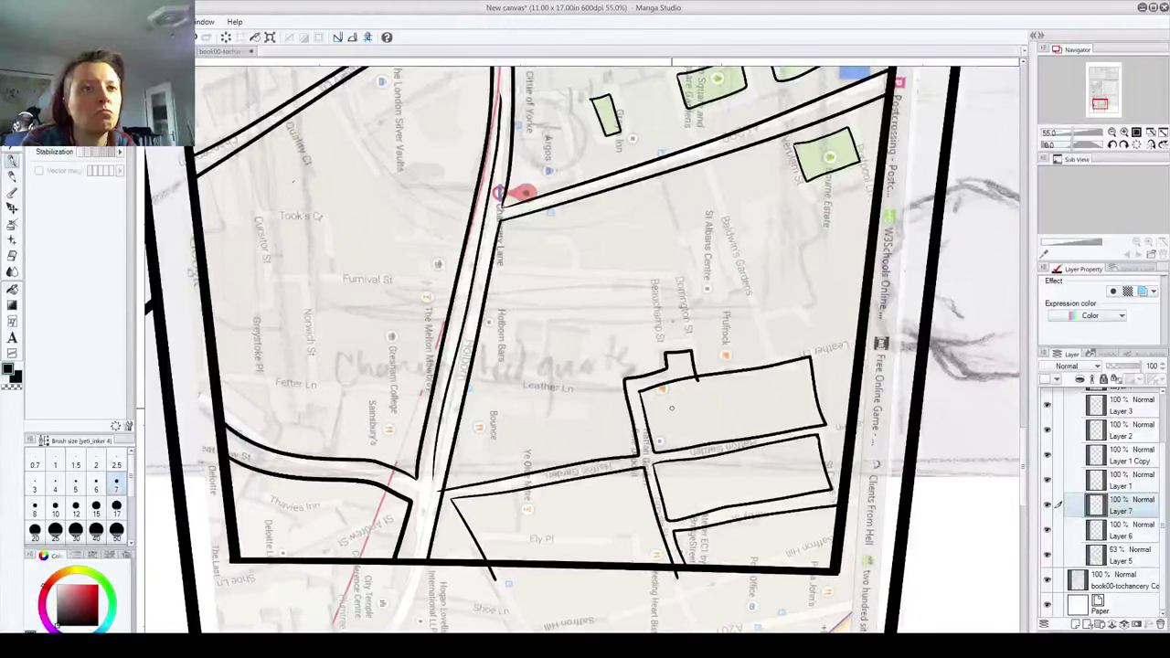
pyautogui.hotkey('ctrl', 'z')
pyautogui.moveTo(639, 454)
pyautogui.mouseDown()
pyautogui.moveTo(621, 390)
pyautogui.moveTo(660, 381)
pyautogui.mouseUp()
pyautogui.hotkey('ctrl', 'z')
pyautogui.hotkey('ctrl', 'z')
pyautogui.moveTo(446, 488); pyautogui.dragTo(541, 461)
pyautogui.hotkey('ctrl', 'z')
pyautogui.moveTo(451, 499); pyautogui.dragTo(635, 467)
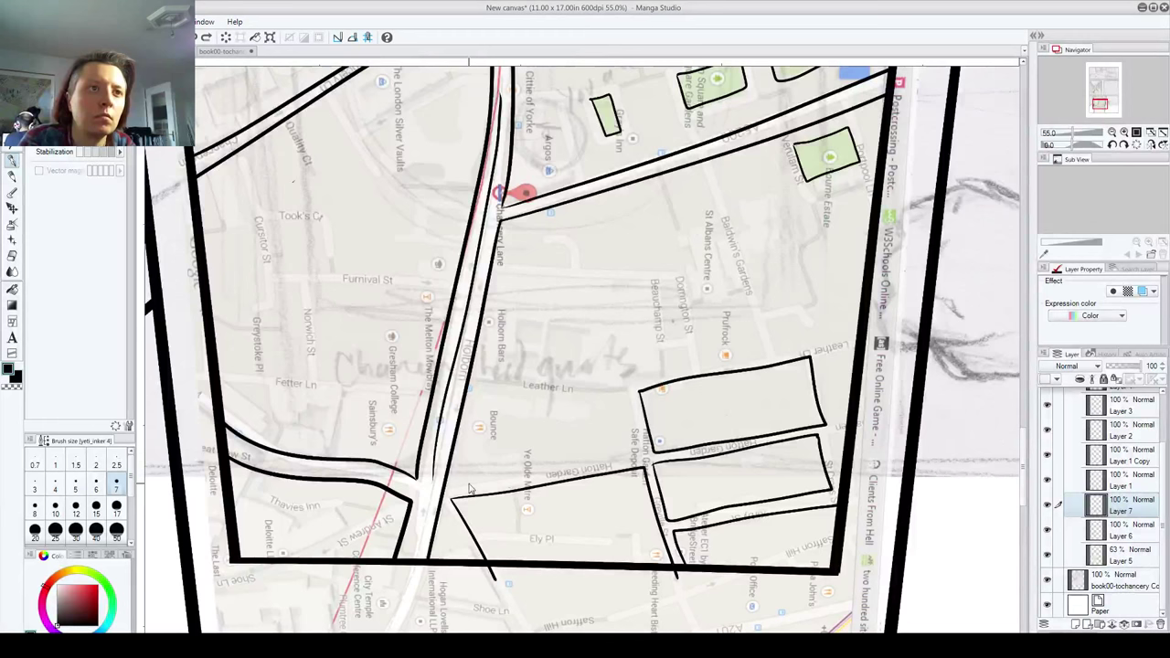
pyautogui.moveTo(435, 490); pyautogui.dragTo(643, 454)
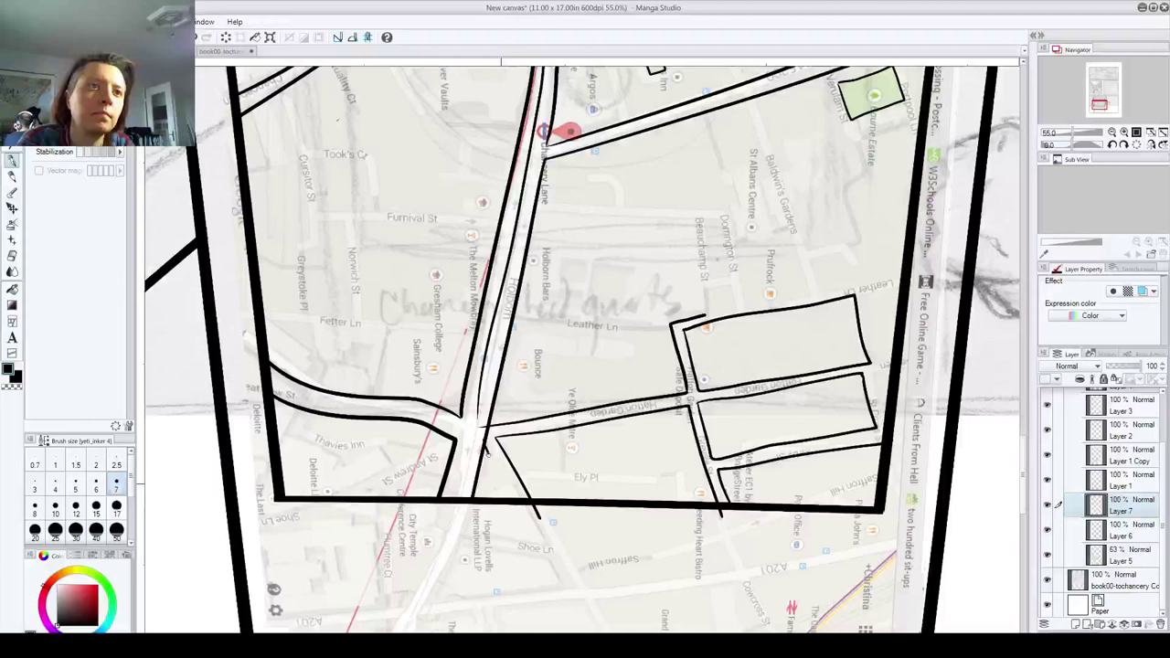
# Step: Draw the second edge of the street from the Hatton Garden junction to the map frame's lower edge, and erase the overshooting line ends
pyautogui.moveTo(483, 434); pyautogui.dragTo(525, 517)
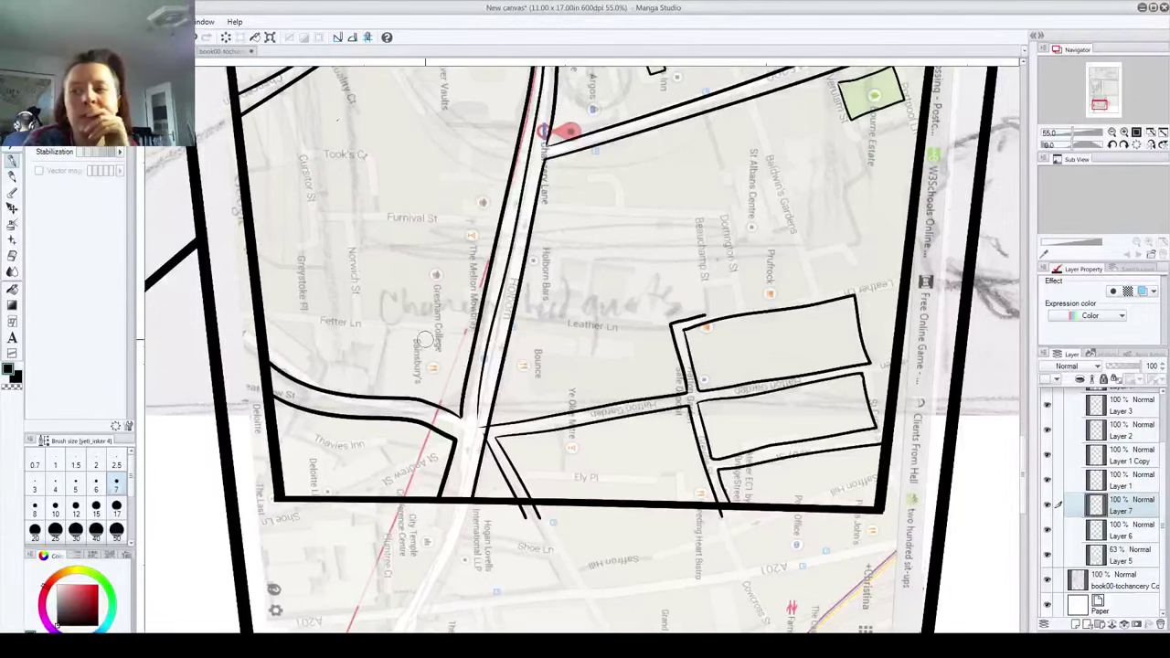
pyautogui.moveTo(490, 424); pyautogui.dragTo(479, 434)
pyautogui.moveTo(737, 524); pyautogui.dragTo(720, 513)
pyautogui.moveTo(532, 519); pyautogui.dragTo(516, 510)
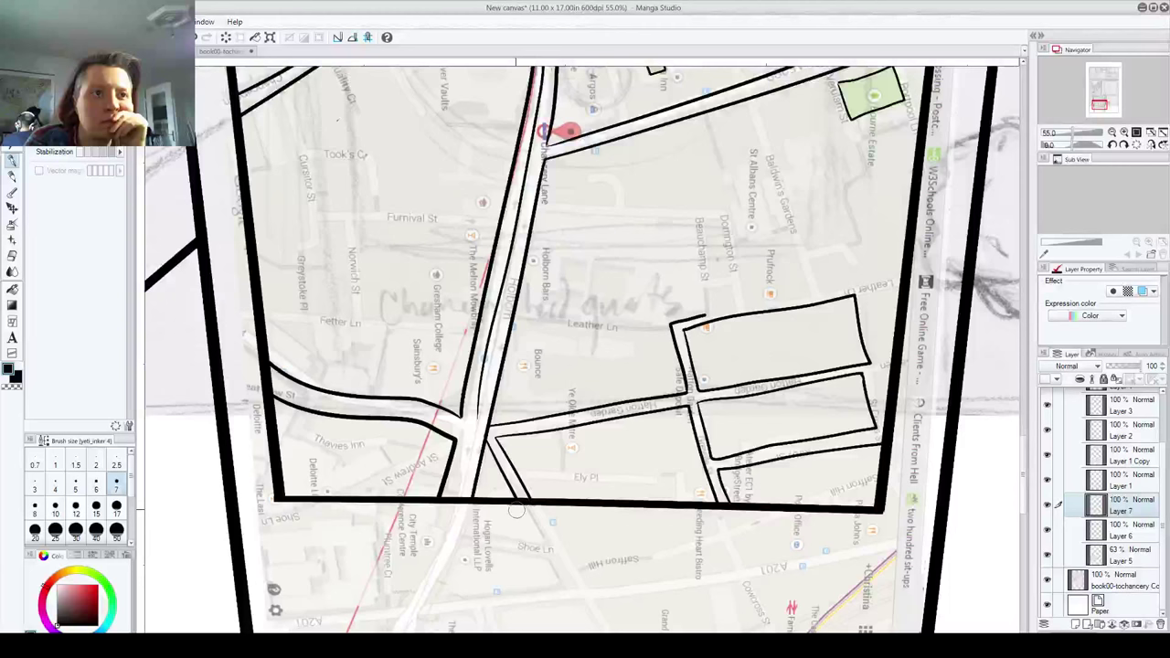
# Step: Make Layer 6 active and outline the small blocks beyond St Cross St out to the map frame's right side
pyautogui.click(1047, 530)
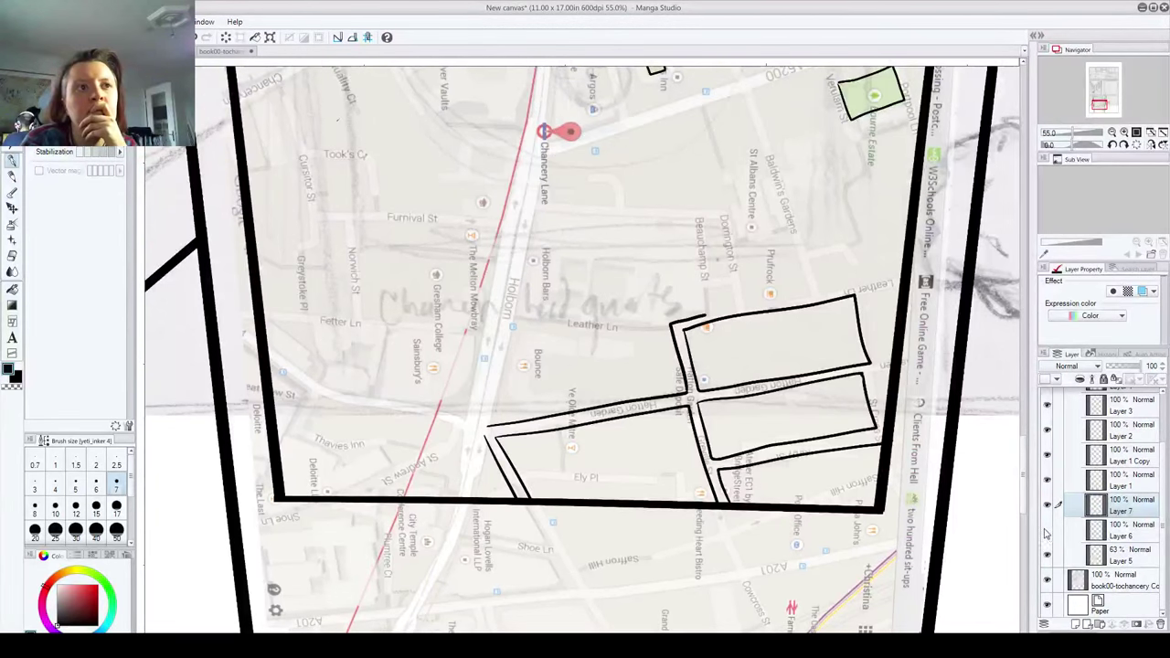
pyautogui.click(1064, 540)
pyautogui.click(1048, 532)
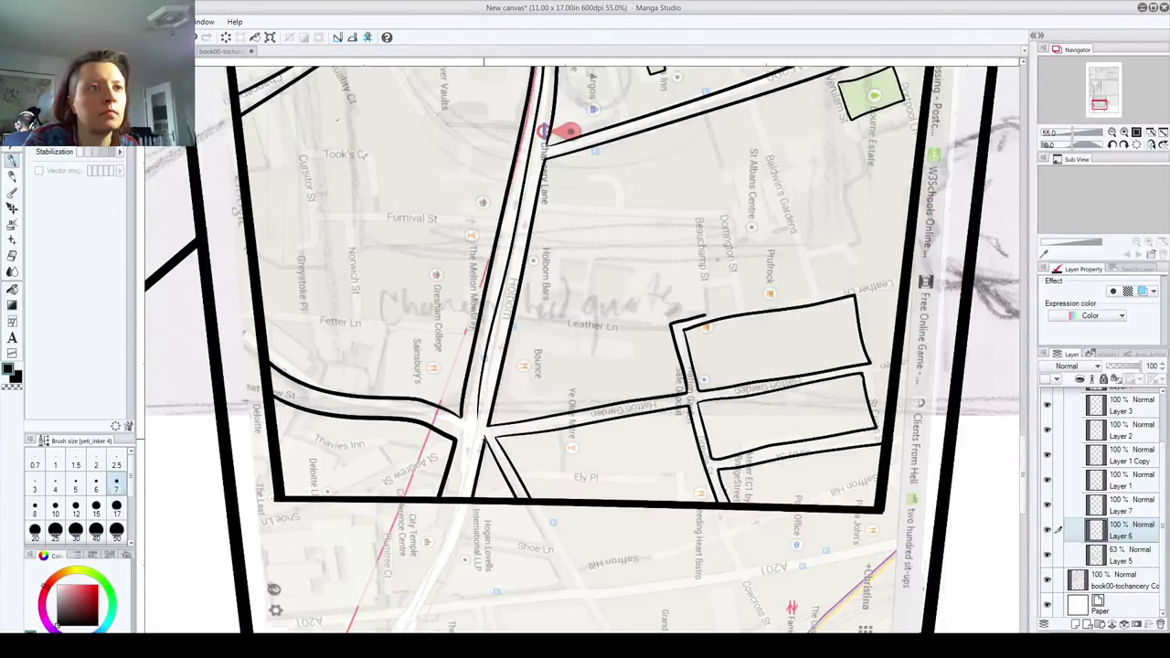
pyautogui.moveTo(585, 329)
pyautogui.mouseDown()
pyautogui.moveTo(556, 356)
pyautogui.moveTo(357, 362)
pyautogui.mouseUp()
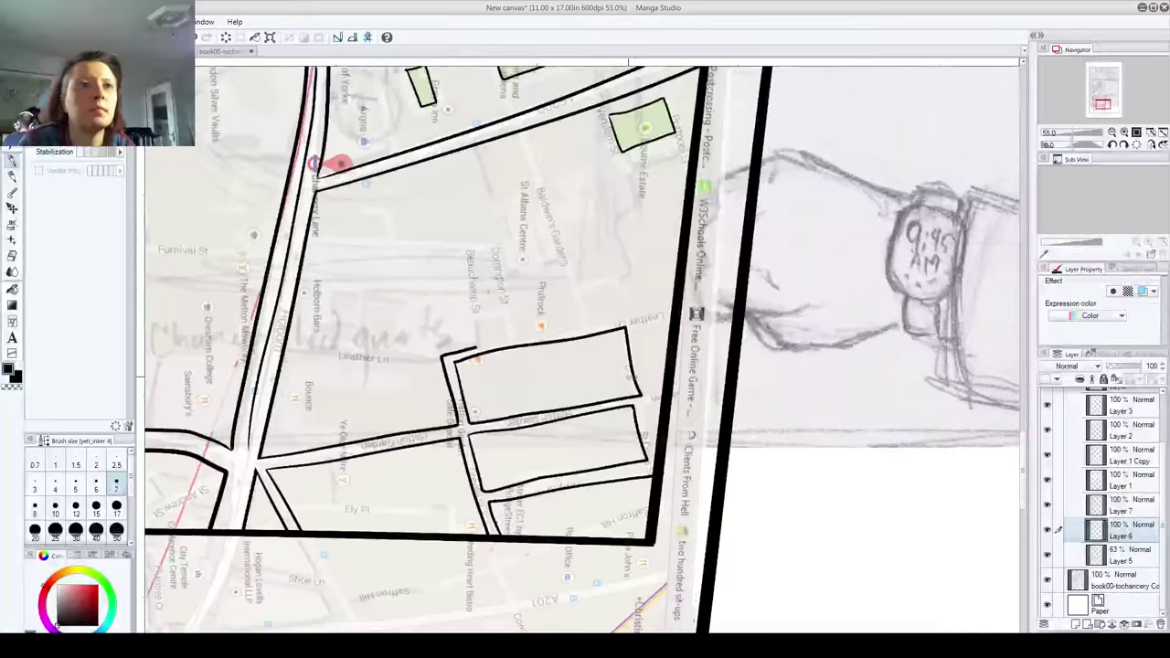
pyautogui.moveTo(629, 324)
pyautogui.mouseDown()
pyautogui.moveTo(645, 387)
pyautogui.moveTo(666, 395)
pyautogui.mouseUp()
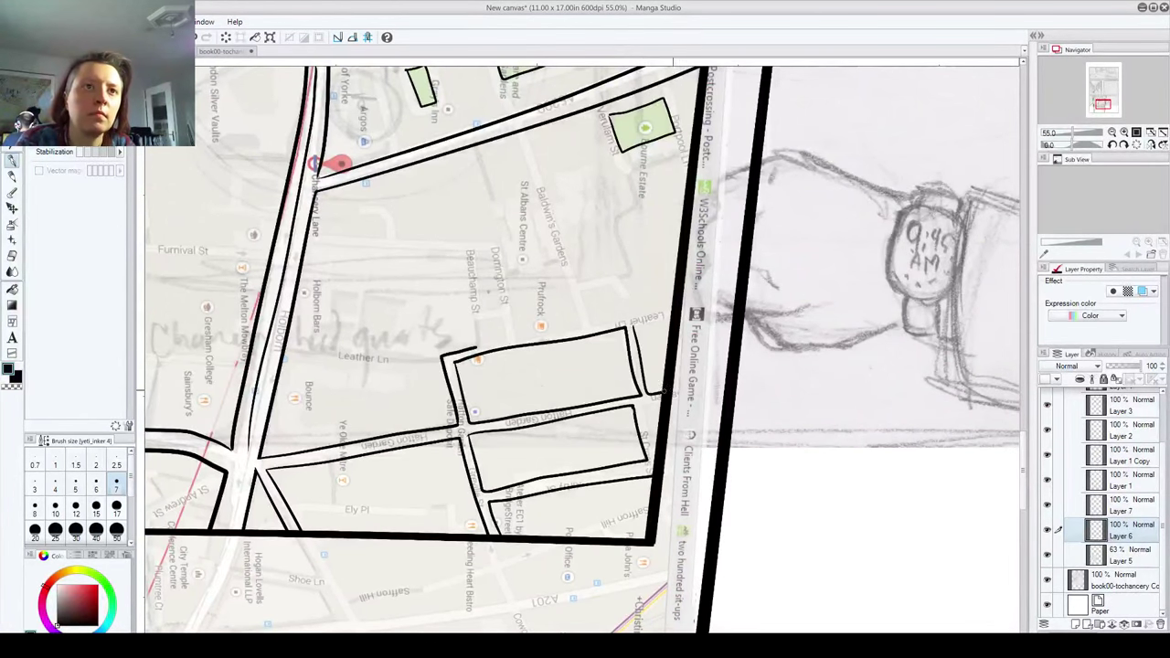
pyautogui.hotkey('ctrl', 'z')
pyautogui.moveTo(633, 327); pyautogui.dragTo(671, 320)
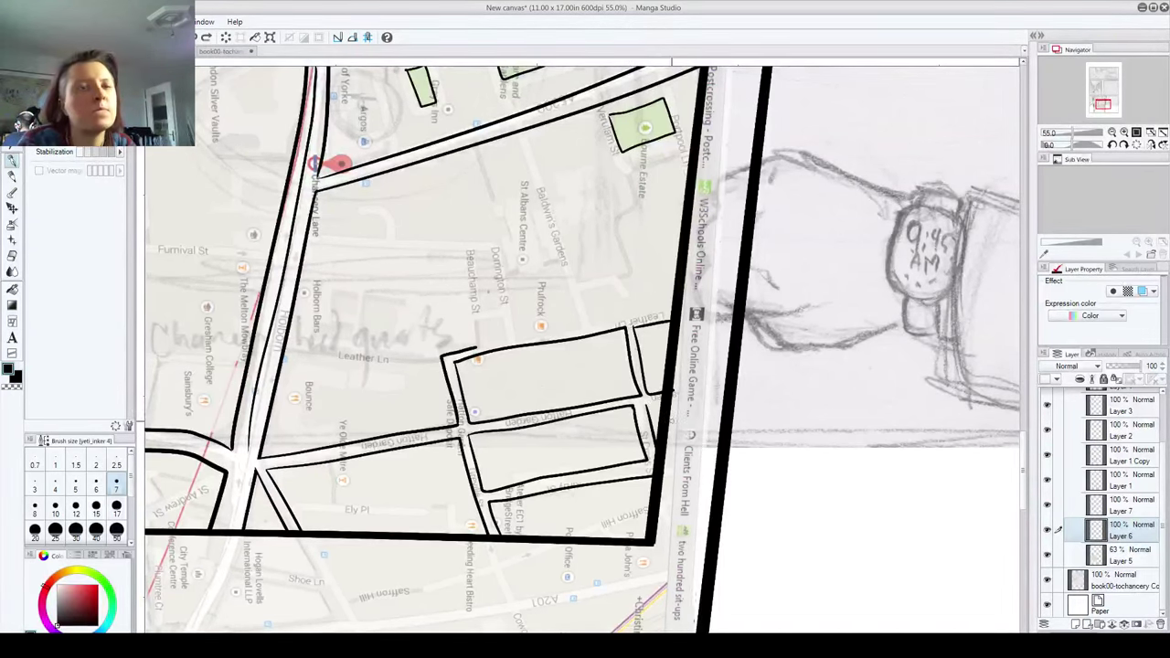
# Step: Outline the block from Holborn past Beauchamp St and Dorrington St to Leather Ln, undoing and redrawing the unsatisfactory strokes
pyautogui.moveTo(482, 284); pyautogui.dragTo(668, 260)
pyautogui.moveTo(493, 221); pyautogui.dragTo(629, 233)
pyautogui.hotkey('ctrl', 'z')
pyautogui.moveTo(489, 216)
pyautogui.mouseDown()
pyautogui.moveTo(653, 243)
pyautogui.moveTo(678, 243)
pyautogui.moveTo(485, 219)
pyautogui.moveTo(691, 228)
pyautogui.moveTo(710, 272)
pyautogui.moveTo(651, 290)
pyautogui.moveTo(666, 322)
pyautogui.moveTo(668, 286)
pyautogui.moveTo(577, 220)
pyautogui.moveTo(489, 217)
pyautogui.mouseUp()
pyautogui.hotkey('ctrl', 'z')
pyautogui.hotkey('ctrl', 'z')
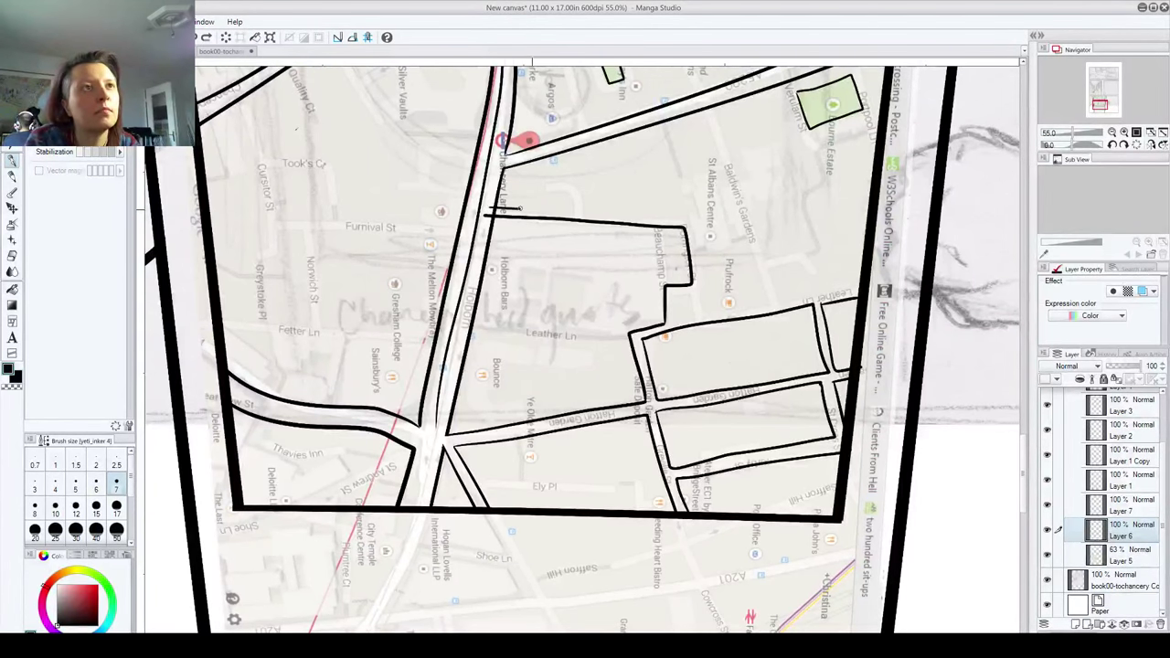
# Step: Draw the parallel outer edge of the street from Holborn around the corner along Dorrington St, redrawing the unsatisfactory strokes
pyautogui.moveTo(518, 208)
pyautogui.mouseDown()
pyautogui.moveTo(559, 176)
pyautogui.moveTo(584, 210)
pyautogui.moveTo(689, 221)
pyautogui.moveTo(698, 278)
pyautogui.mouseUp()
pyautogui.hotkey('ctrl', 'z')
pyautogui.moveTo(484, 209); pyautogui.dragTo(579, 216)
pyautogui.hotkey('ctrl', 'z')
pyautogui.moveTo(491, 208); pyautogui.dragTo(657, 220)
pyautogui.moveTo(548, 208)
pyautogui.mouseDown()
pyautogui.moveTo(697, 215)
pyautogui.moveTo(707, 271)
pyautogui.mouseUp()
pyautogui.hotkey('ctrl', 'z')
pyautogui.moveTo(481, 211)
pyautogui.mouseDown()
pyautogui.moveTo(693, 217)
pyautogui.moveTo(703, 282)
pyautogui.mouseUp()
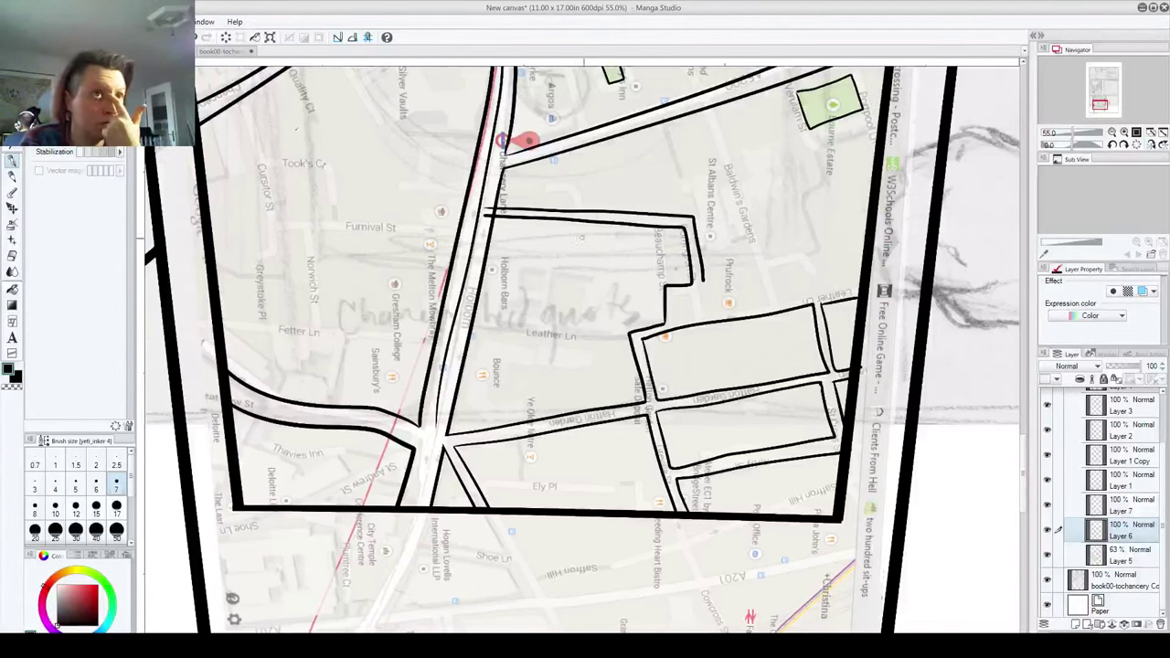
# Step: Check which street lines belong to Layer 6 by hiding the layer and showing it again
pyautogui.hotkey('ctrl', 'z')
pyautogui.hotkey('ctrl', 'z')
pyautogui.hotkey('ctrl', 'z')
pyautogui.hotkey('ctrl', 'z')
pyautogui.hotkey('ctrl', 'z')
pyautogui.hotkey('ctrl', 'z')
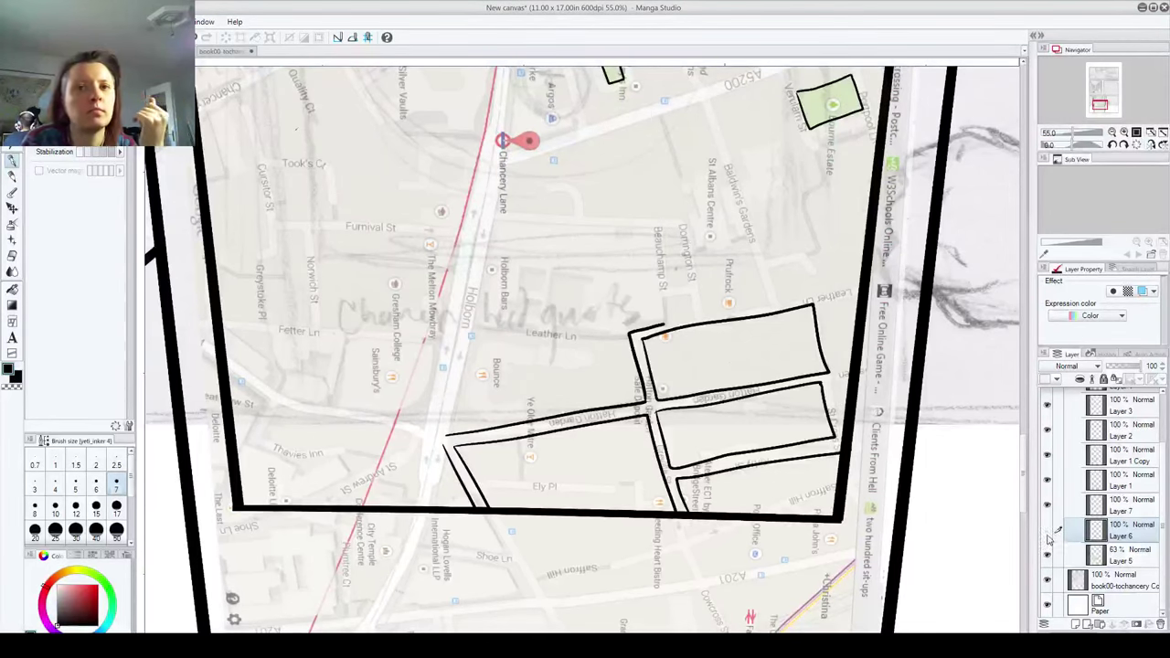
pyautogui.hotkey('ctrl', 'y')
pyautogui.hotkey('ctrl', 'y')
pyautogui.hotkey('ctrl', 'y')
pyautogui.hotkey('ctrl', 'y')
pyautogui.hotkey('ctrl', 'y')
pyautogui.hotkey('ctrl', 'y')
# Step: Erase the line ends overshooting into Holborn and the Holborn edge across the mouths of the new street and Hatton Garden
pyautogui.scroll(5, 544, 206)
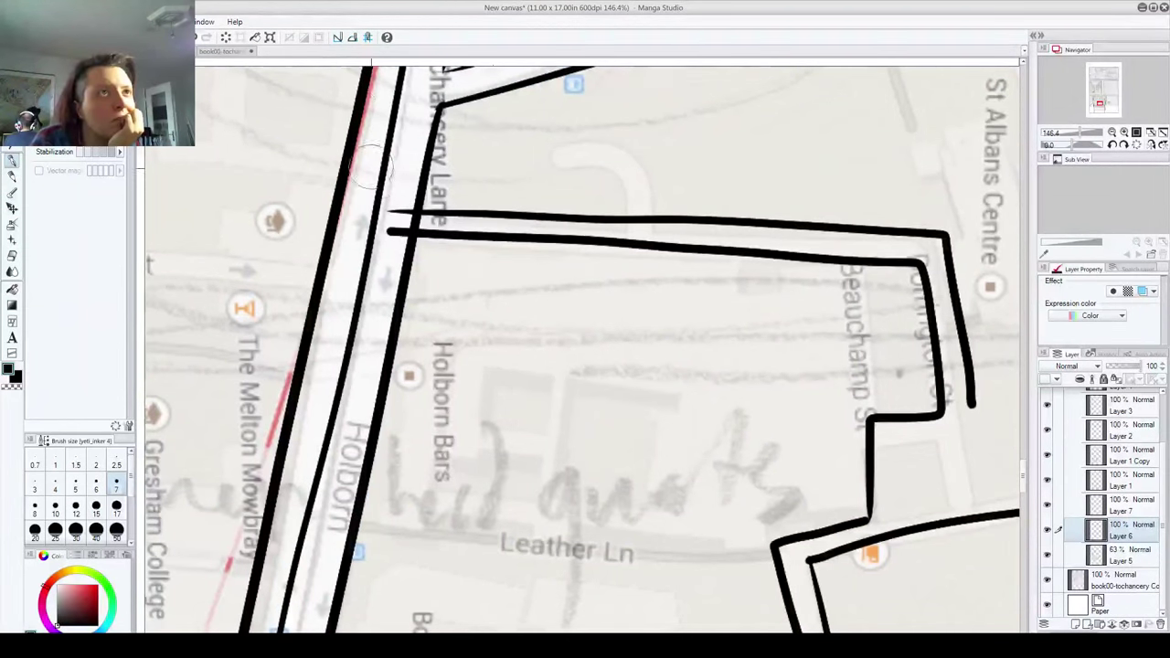
pyautogui.moveTo(391, 231); pyautogui.dragTo(402, 203)
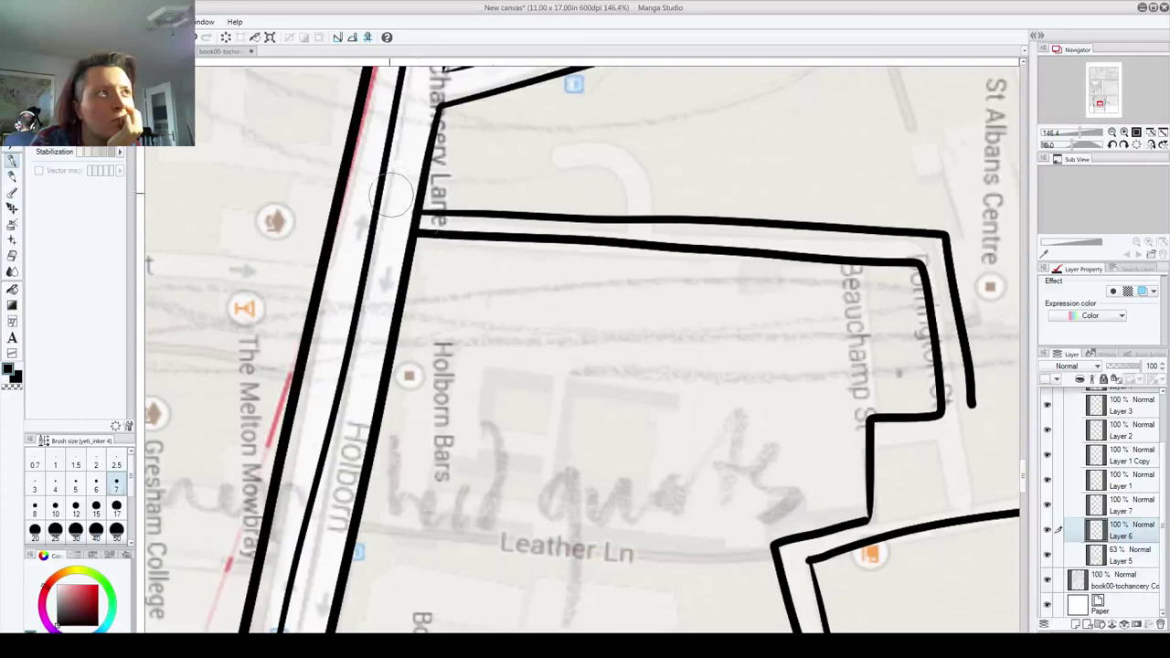
pyautogui.click(12, 256)
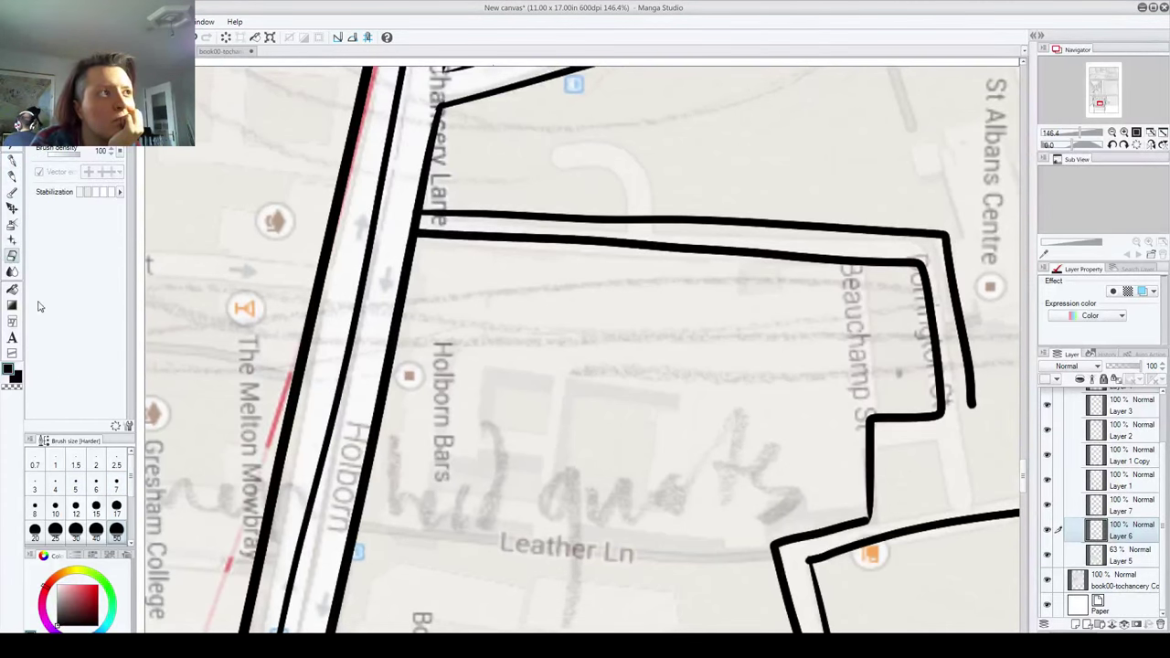
pyautogui.moveTo(422, 224); pyautogui.dragTo(407, 219)
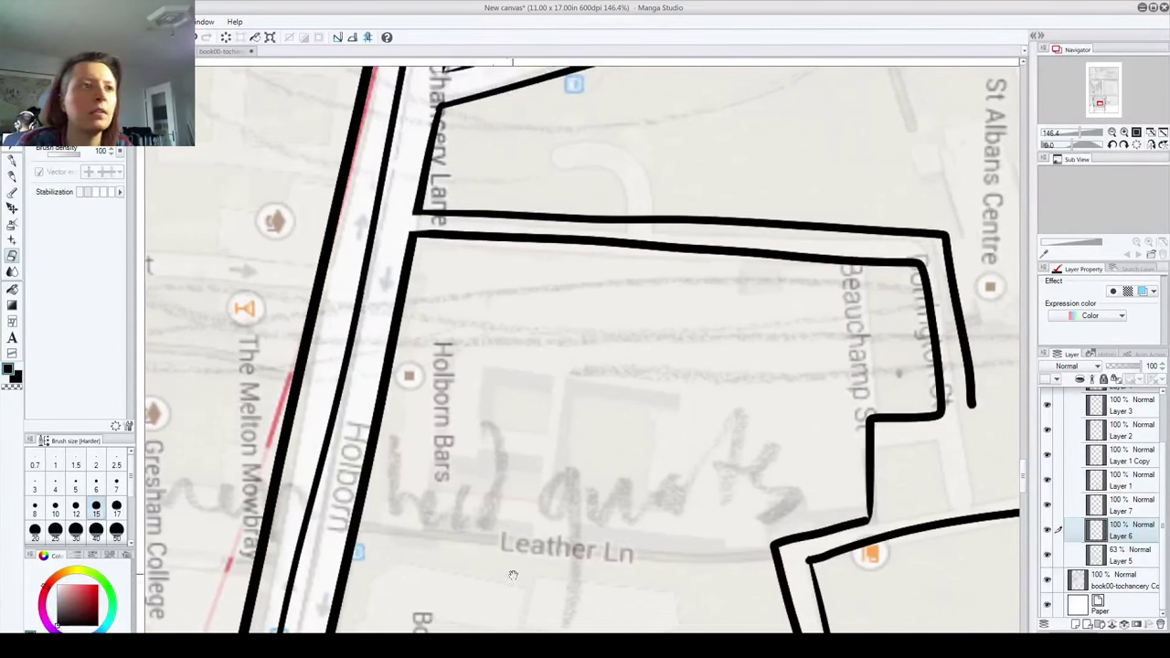
pyautogui.scroll(-10, 498, 411)
pyautogui.moveTo(498, 411); pyautogui.dragTo(505, 408)
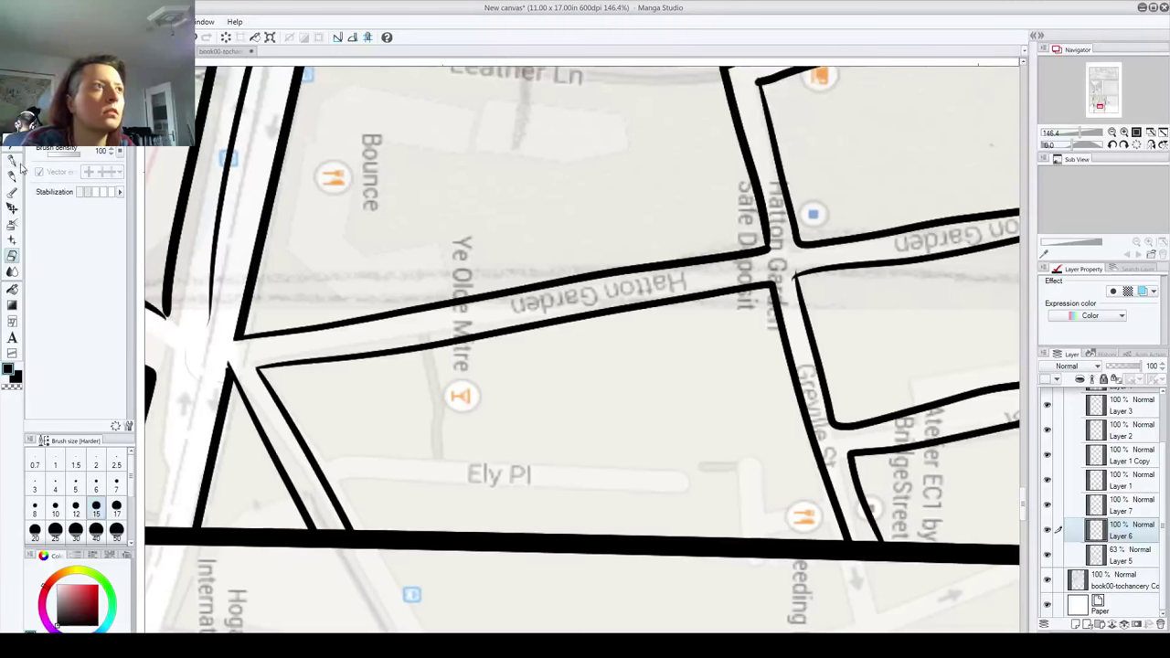
# Step: Identify the block outlines on Layer 7 by toggling it, make it active, and clean the block corner at Hatton Garden and Greville St
pyautogui.press('p')
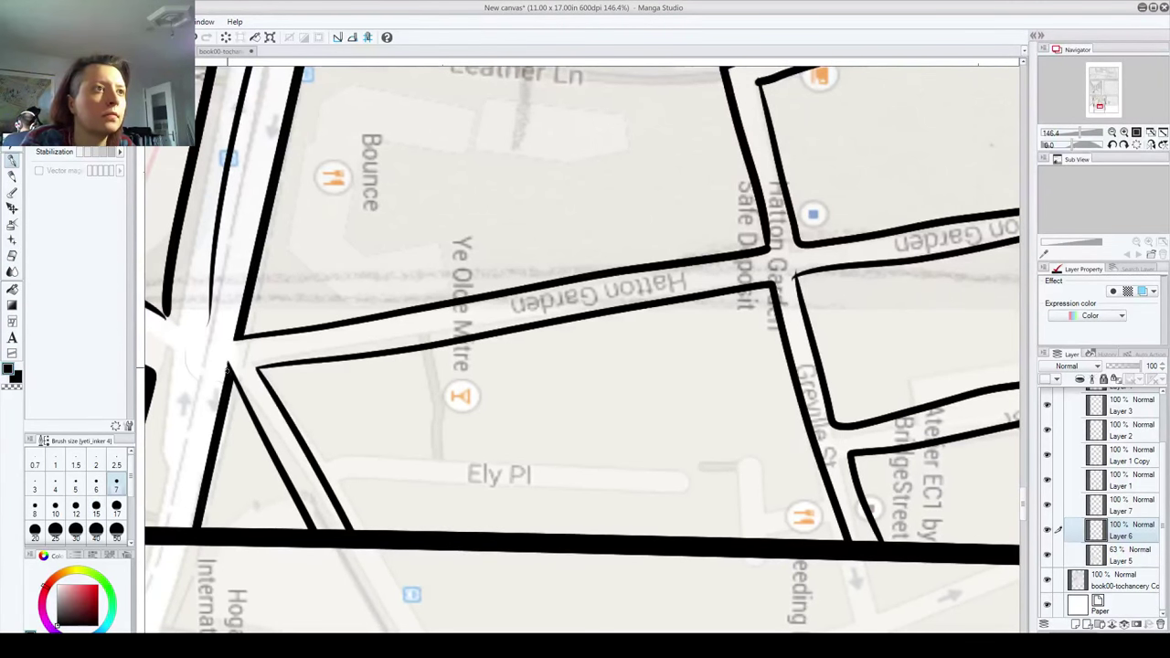
pyautogui.moveTo(690, 347); pyautogui.dragTo(378, 388)
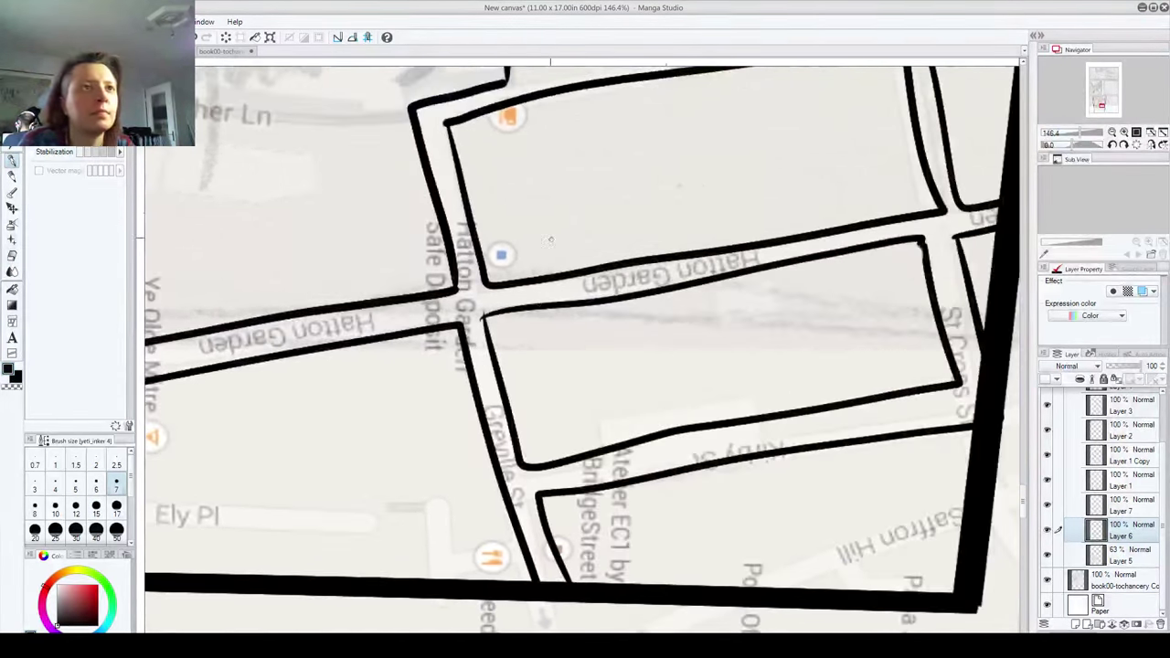
pyautogui.click(1048, 504)
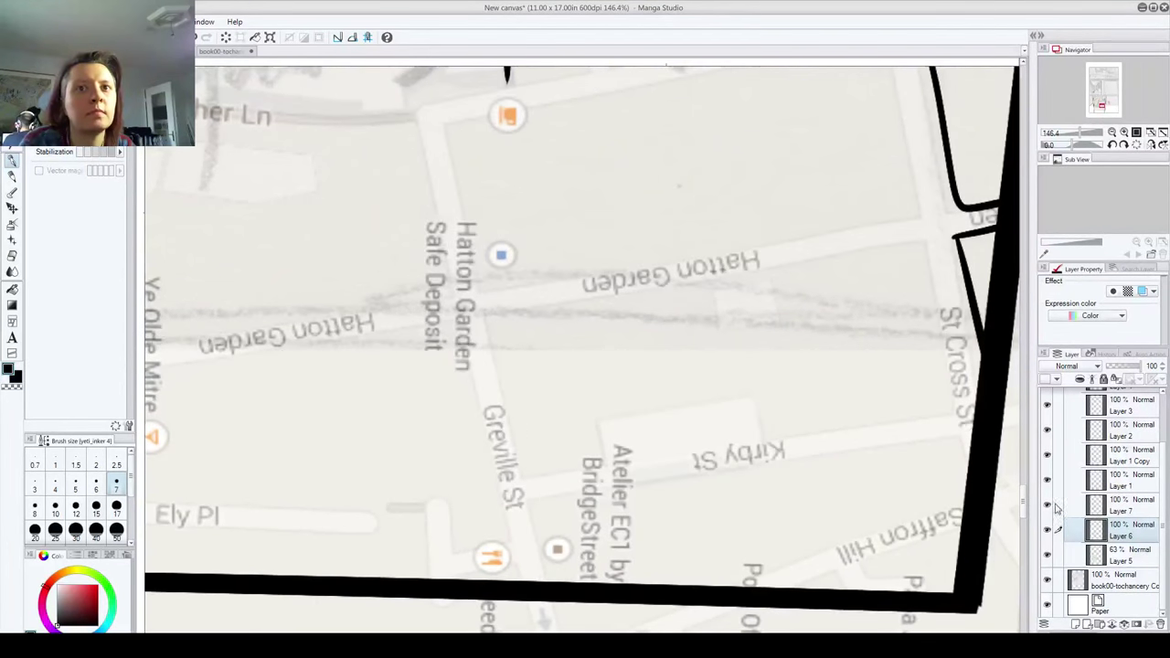
pyautogui.click(1048, 506)
pyautogui.click(1142, 511)
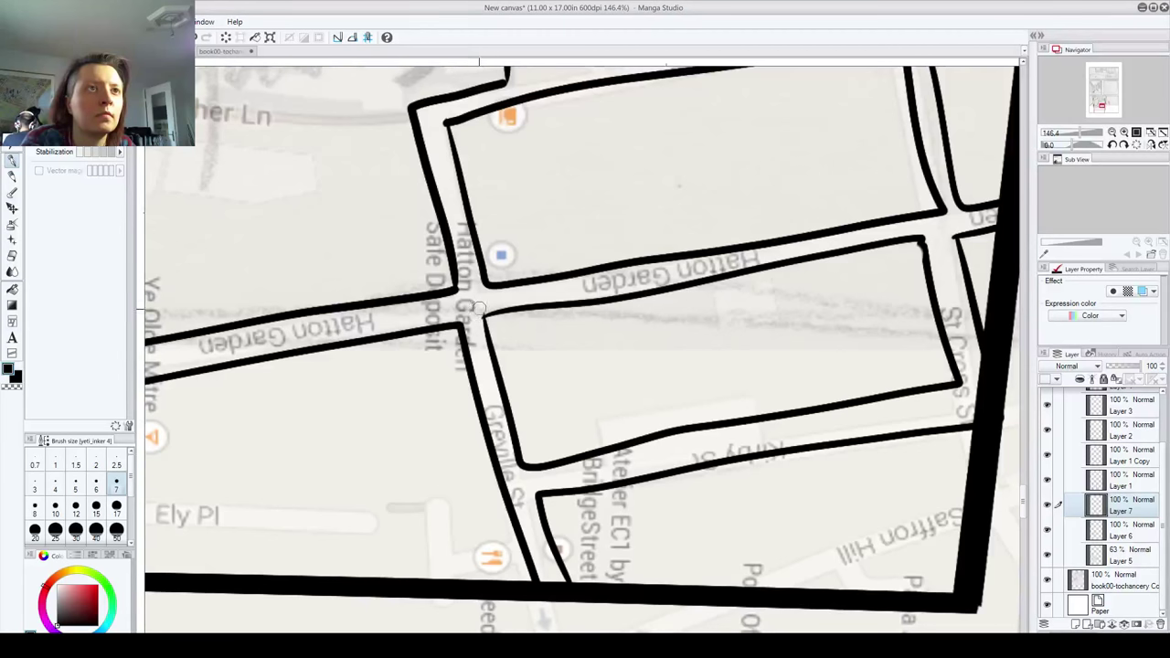
pyautogui.moveTo(891, 224)
pyautogui.mouseDown()
pyautogui.moveTo(646, 370)
pyautogui.moveTo(509, 434)
pyautogui.moveTo(617, 572)
pyautogui.mouseUp()
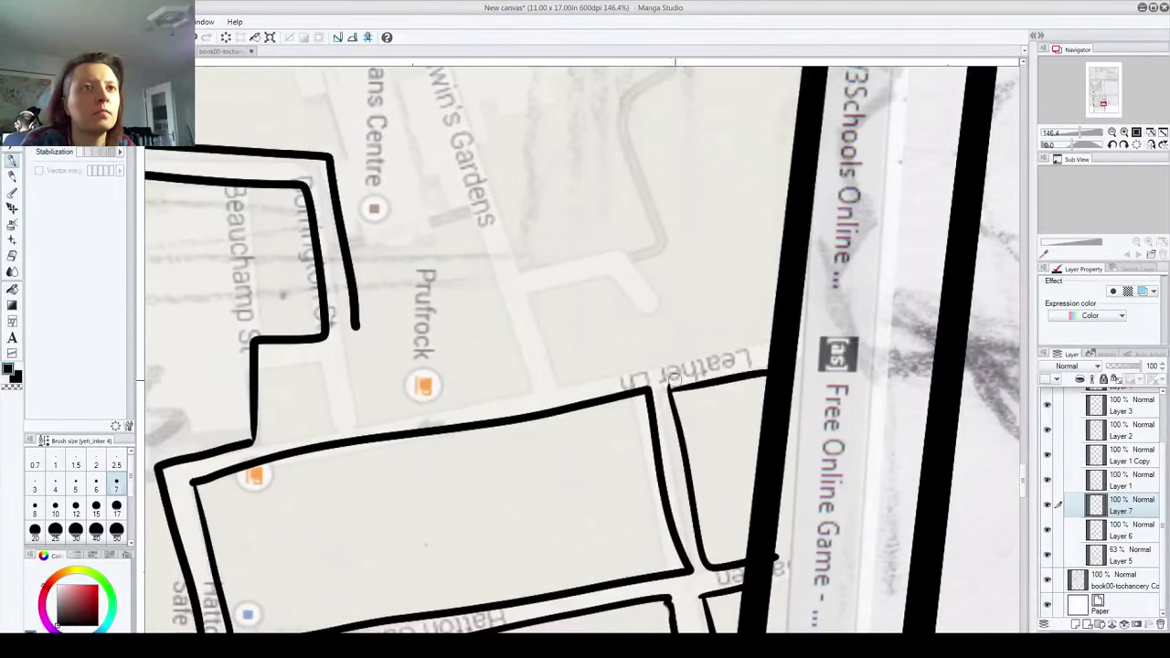
# Step: Toggle Layer 6 to identify its lines, make it active, and trim the line end overshooting the map frame's right side
pyautogui.click(1048, 531)
pyautogui.click(1048, 531)
pyautogui.click(1114, 537)
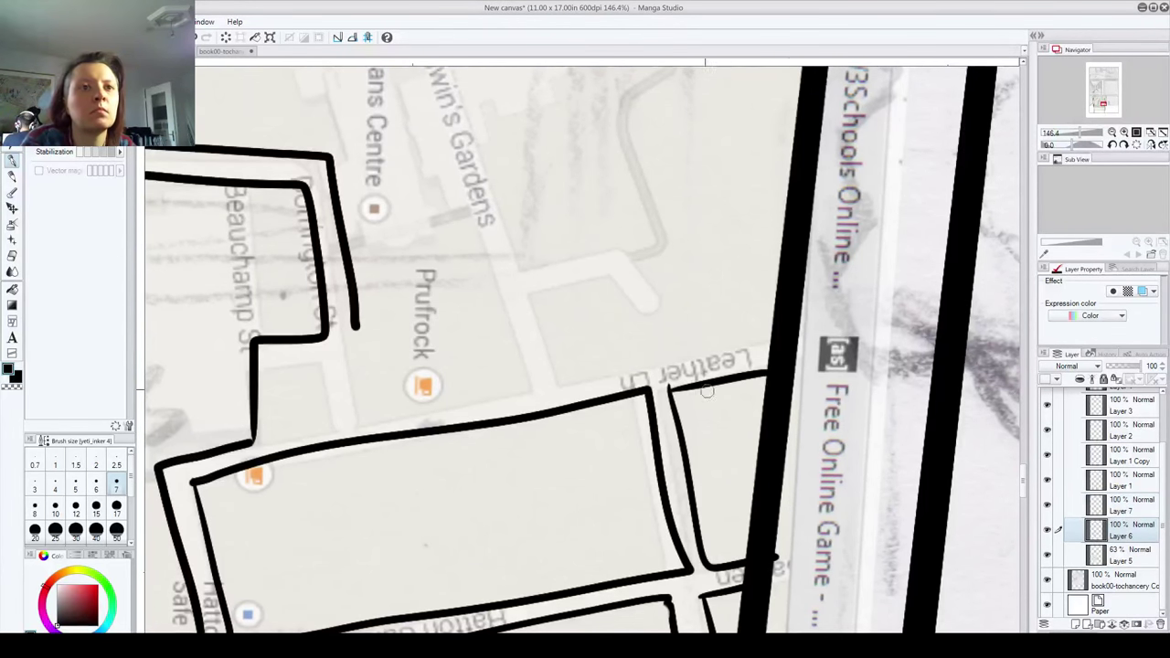
pyautogui.moveTo(750, 629); pyautogui.dragTo(815, 335)
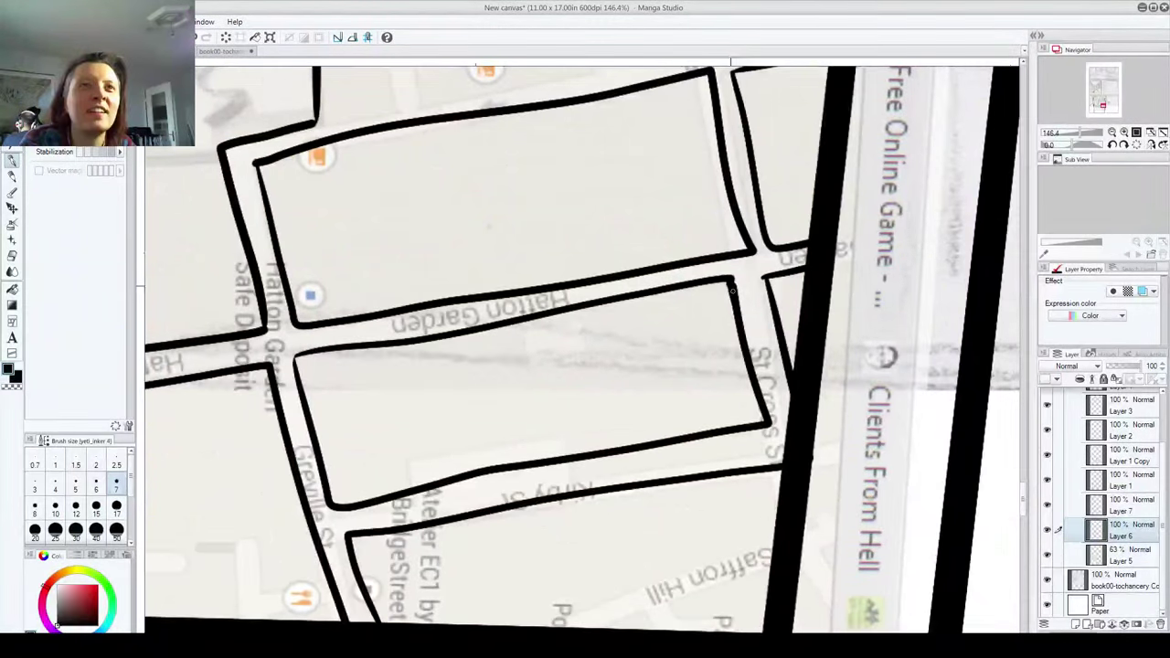
pyautogui.moveTo(731, 290); pyautogui.dragTo(678, 606)
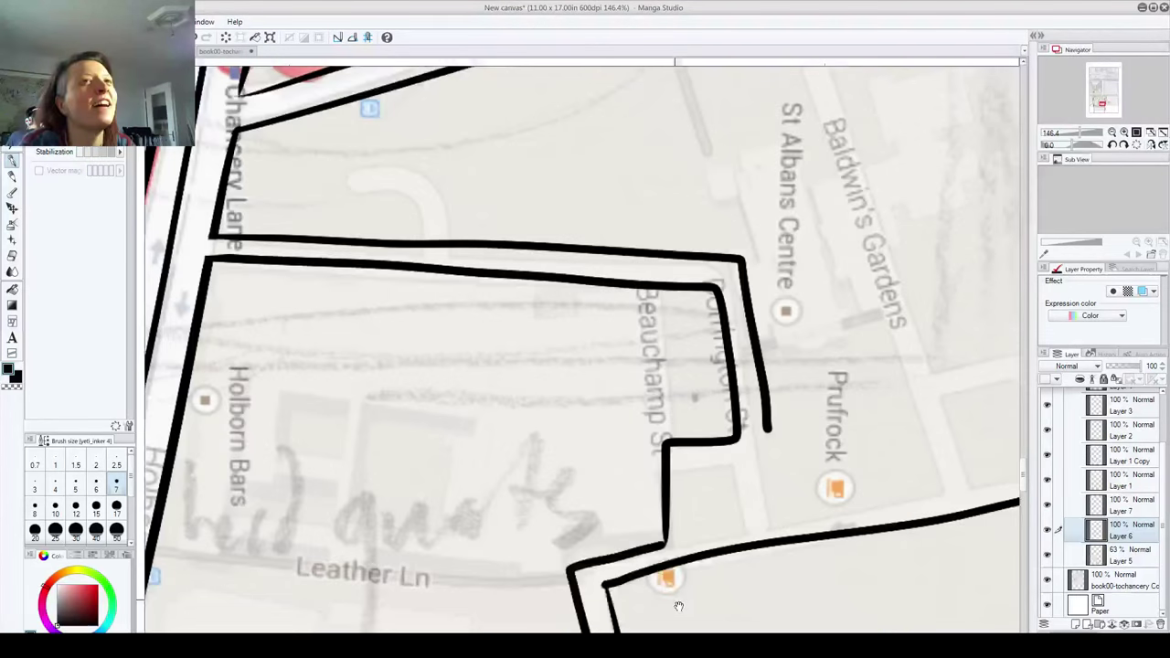
pyautogui.scroll(-4, 549, 436)
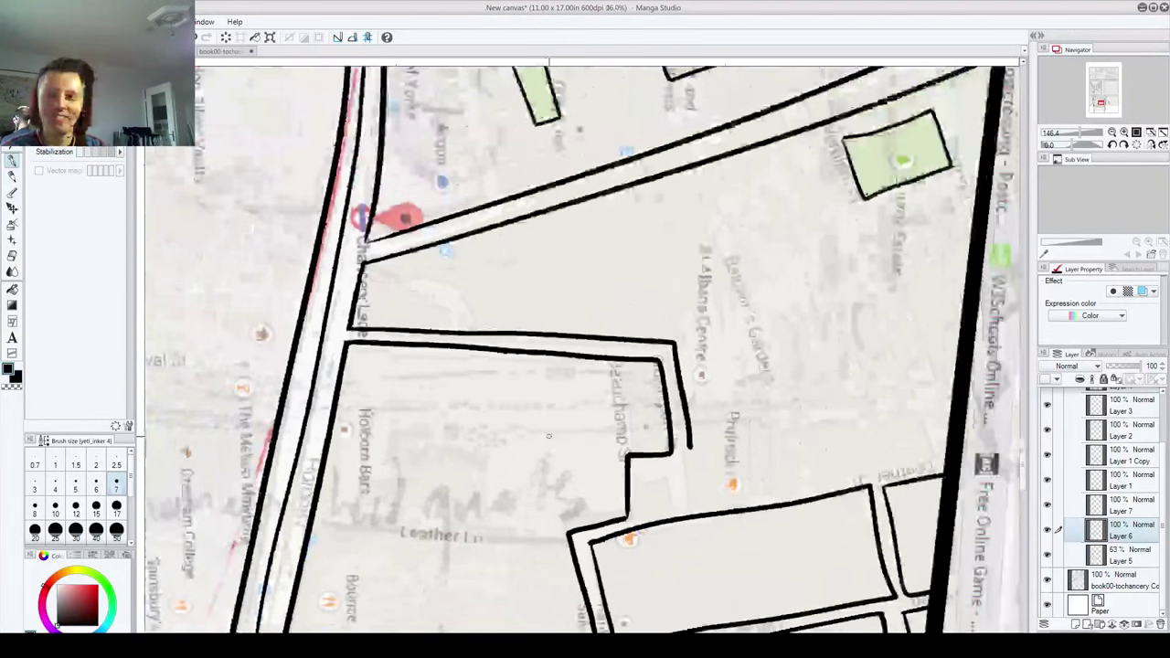
pyautogui.scroll(-1, 847, 549)
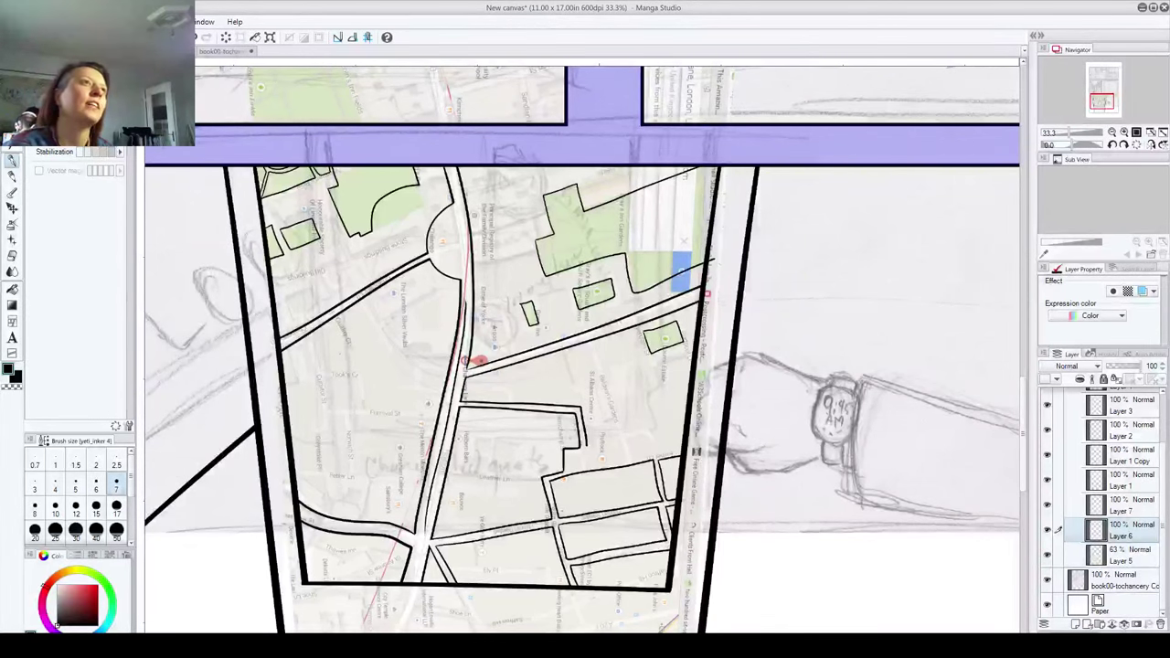
# Step: Save the comic page in the Chancery pages folder as book00-page12 in Manga Studio format
pyautogui.hotkey('alt', 'f')
pyautogui.press('s')
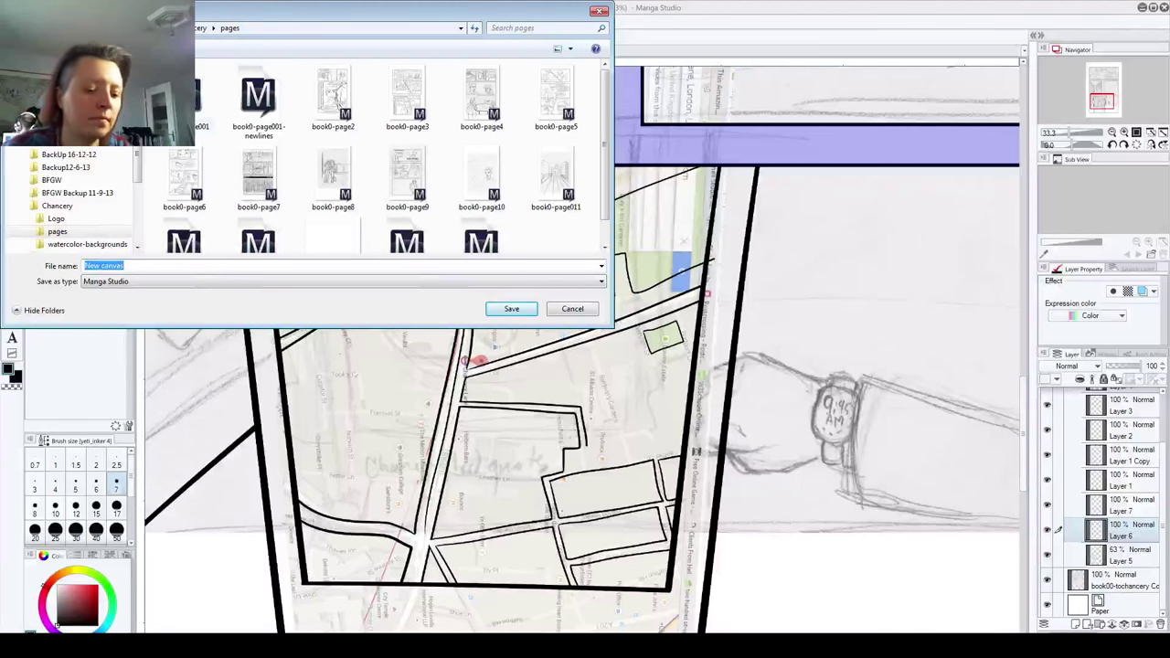
pyautogui.write('book00')
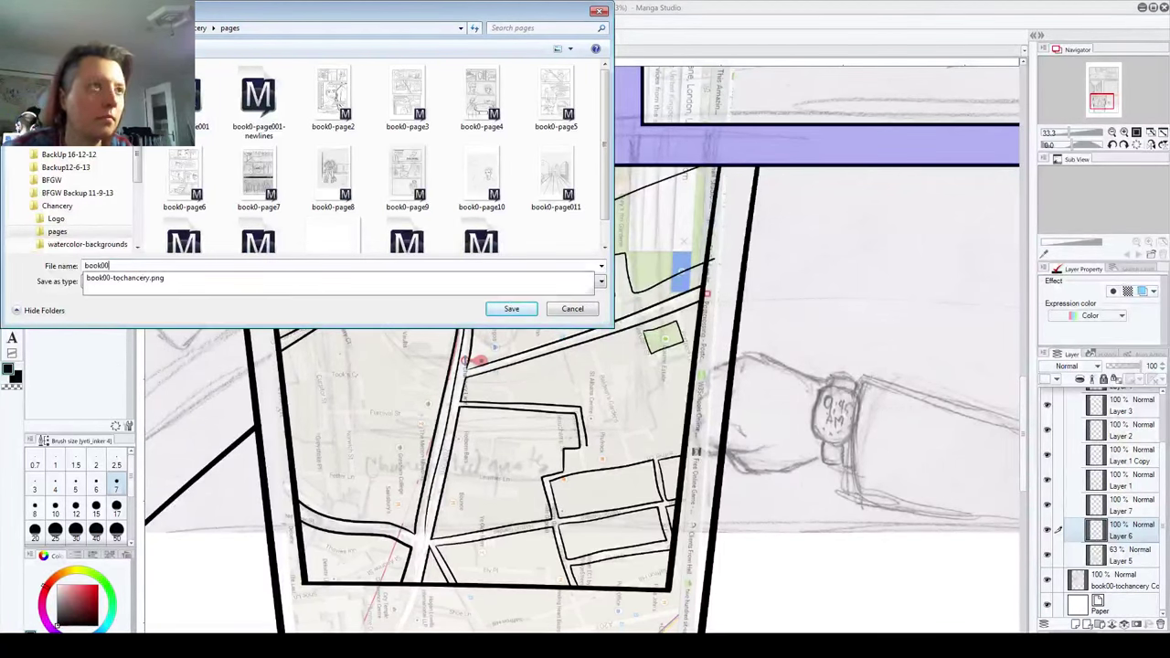
pyautogui.write('-page12')
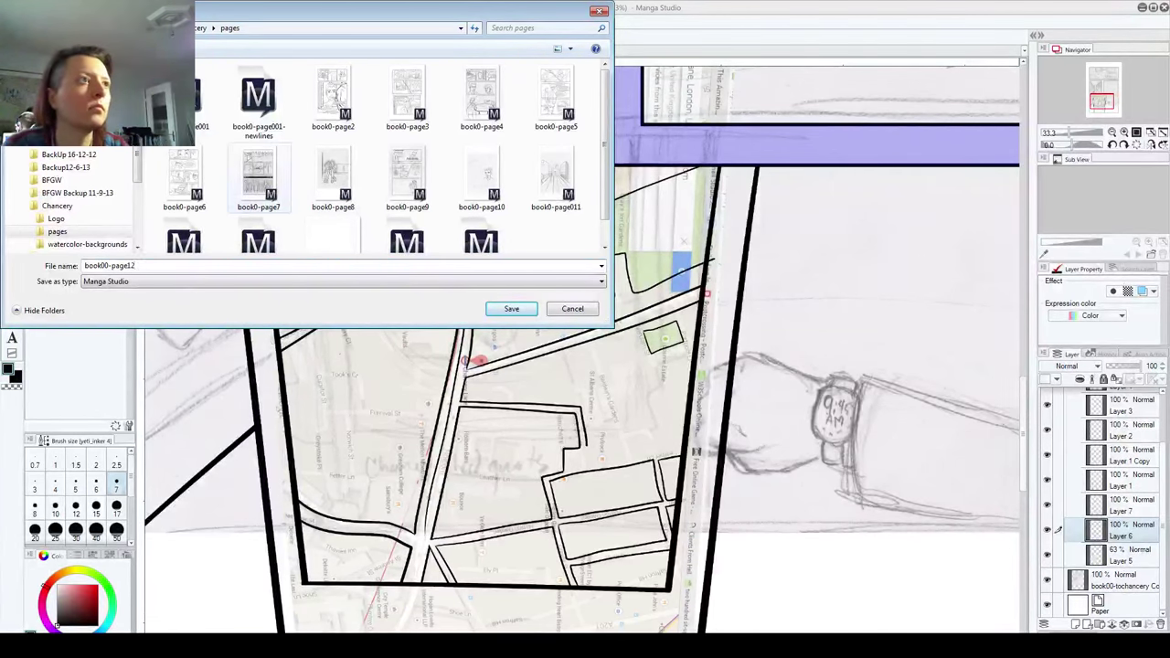
pyautogui.click(511, 309)
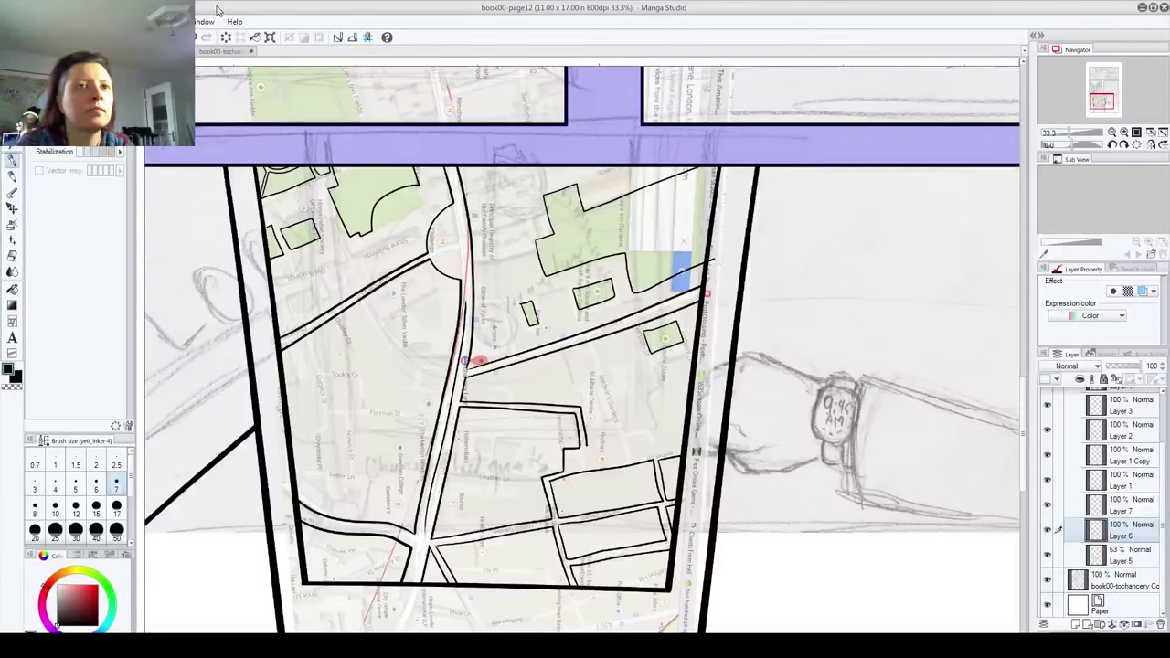
# Step: Create a new blank 11 x 17 in canvas at 600 dpi alongside the comic page
pyautogui.scroll(-5, 995, 388)
pyautogui.moveTo(1023, 441); pyautogui.dragTo(1025, 384)
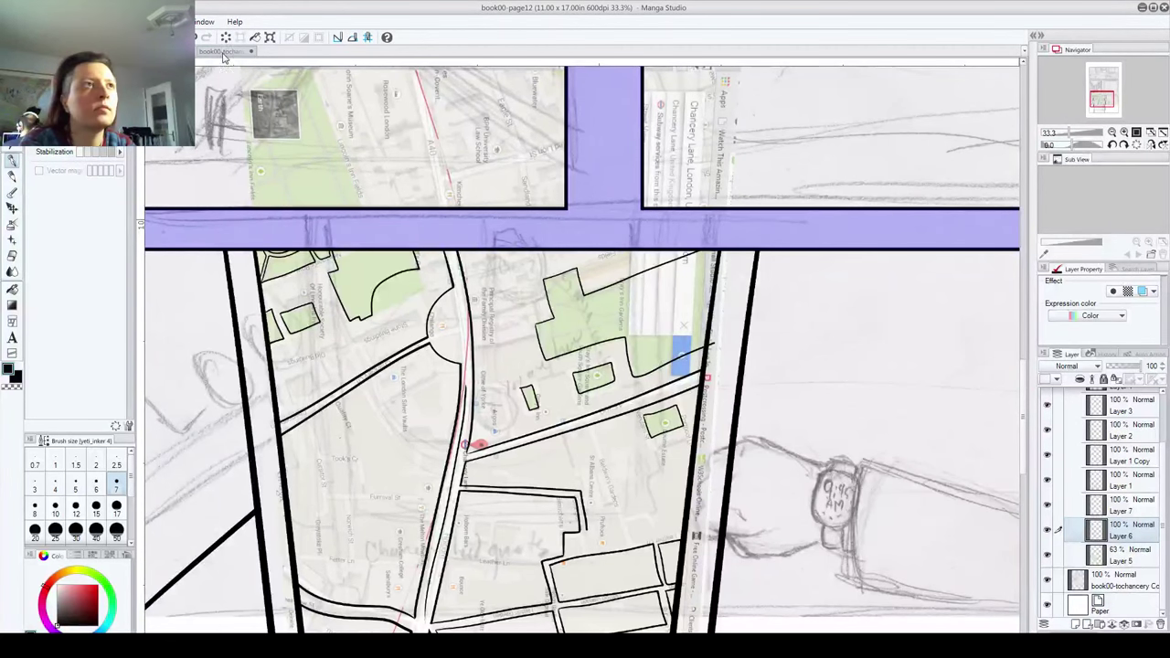
pyautogui.click(14, 21)
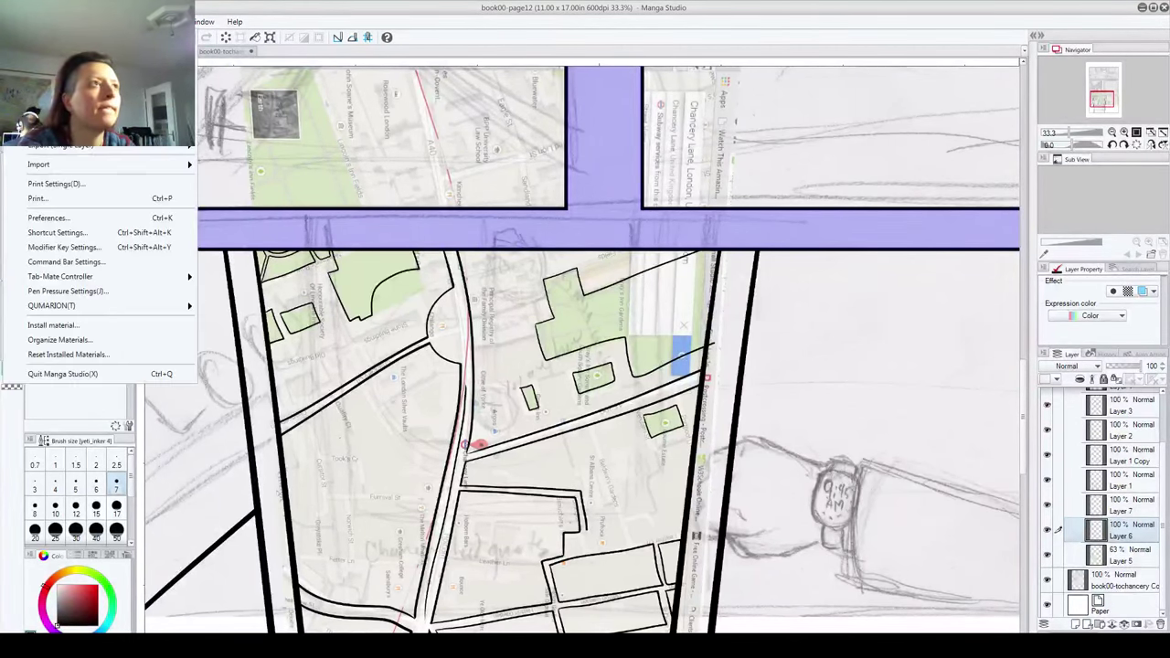
pyautogui.click(39, 38)
pyautogui.press('Return')
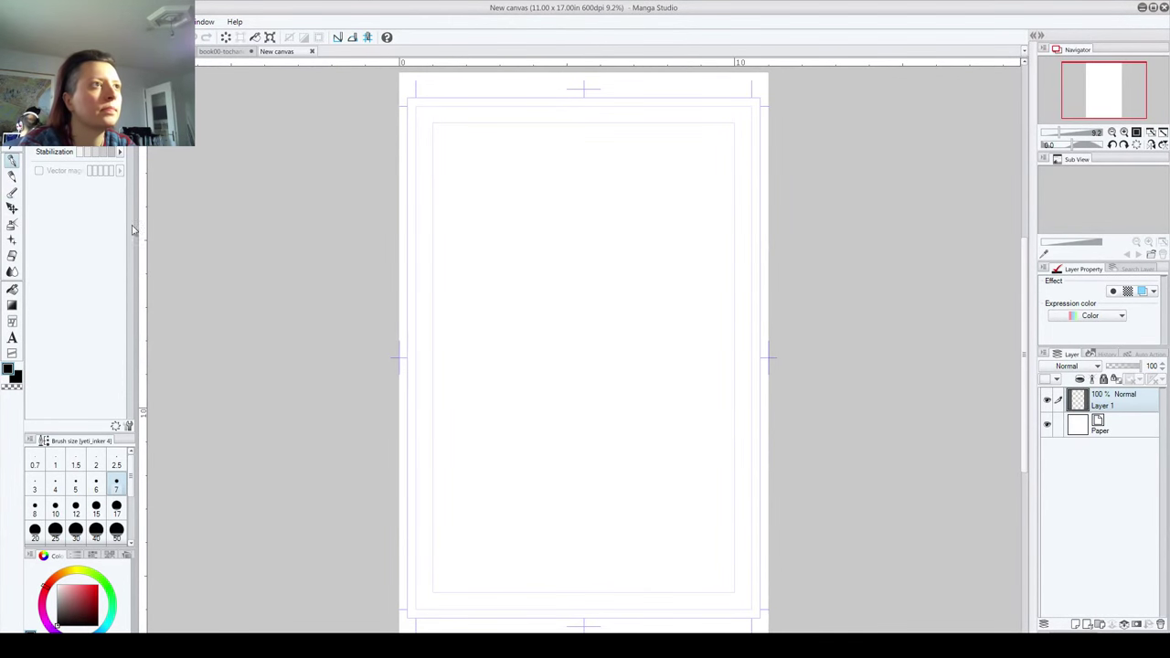
# Step: Handwrite the break notice "Restroom Break I'll BRB" in large letters across the new canvas
pyautogui.moveTo(451, 224); pyautogui.dragTo(467, 291)
pyautogui.moveTo(451, 230)
pyautogui.mouseDown()
pyautogui.moveTo(446, 243)
pyautogui.moveTo(499, 288)
pyautogui.moveTo(505, 270)
pyautogui.moveTo(534, 258)
pyautogui.mouseUp()
pyautogui.moveTo(521, 188)
pyautogui.mouseDown()
pyautogui.moveTo(542, 259)
pyautogui.moveTo(539, 223)
pyautogui.mouseUp()
pyautogui.moveTo(542, 248)
pyautogui.mouseDown()
pyautogui.moveTo(564, 214)
pyautogui.moveTo(596, 223)
pyautogui.mouseUp()
pyautogui.moveTo(606, 228); pyautogui.dragTo(660, 212)
pyautogui.moveTo(458, 355)
pyautogui.mouseDown()
pyautogui.moveTo(471, 398)
pyautogui.moveTo(489, 380)
pyautogui.moveTo(475, 406)
pyautogui.mouseUp()
pyautogui.moveTo(508, 389); pyautogui.dragTo(534, 359)
pyautogui.moveTo(541, 365)
pyautogui.mouseDown()
pyautogui.moveTo(554, 351)
pyautogui.moveTo(576, 369)
pyautogui.mouseUp()
pyautogui.moveTo(581, 338)
pyautogui.mouseDown()
pyautogui.moveTo(571, 364)
pyautogui.moveTo(599, 349)
pyautogui.mouseUp()
pyautogui.moveTo(583, 289); pyautogui.dragTo(607, 345)
pyautogui.moveTo(605, 280)
pyautogui.mouseDown()
pyautogui.moveTo(604, 318)
pyautogui.moveTo(643, 338)
pyautogui.mouseUp()
pyautogui.moveTo(464, 456); pyautogui.dragTo(459, 509)
pyautogui.moveTo(470, 436); pyautogui.dragTo(467, 462)
pyautogui.moveTo(483, 437); pyautogui.dragTo(482, 455)
pyautogui.moveTo(494, 484)
pyautogui.mouseDown()
pyautogui.moveTo(515, 493)
pyautogui.moveTo(539, 473)
pyautogui.mouseUp()
pyautogui.moveTo(569, 411); pyautogui.dragTo(583, 457)
pyautogui.moveTo(568, 413); pyautogui.dragTo(597, 459)
pyautogui.moveTo(607, 404); pyautogui.dragTo(618, 448)
pyautogui.moveTo(607, 402); pyautogui.dragTo(644, 428)
pyautogui.moveTo(651, 399)
pyautogui.mouseDown()
pyautogui.moveTo(657, 428)
pyautogui.moveTo(669, 417)
pyautogui.moveTo(662, 442)
pyautogui.mouseUp()
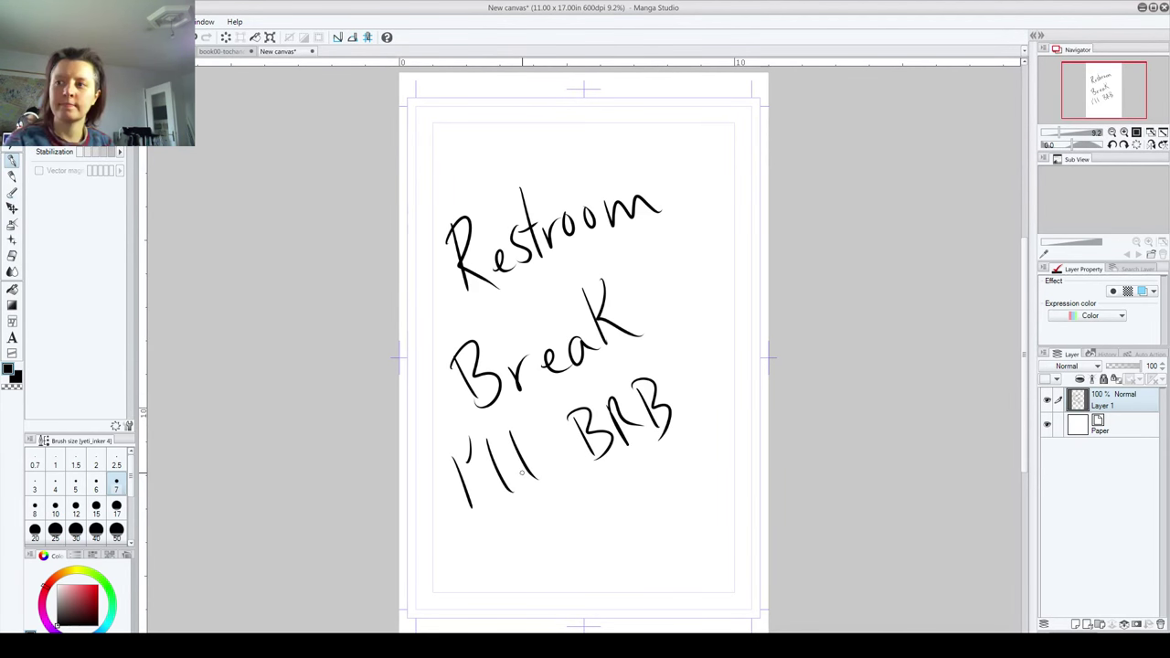
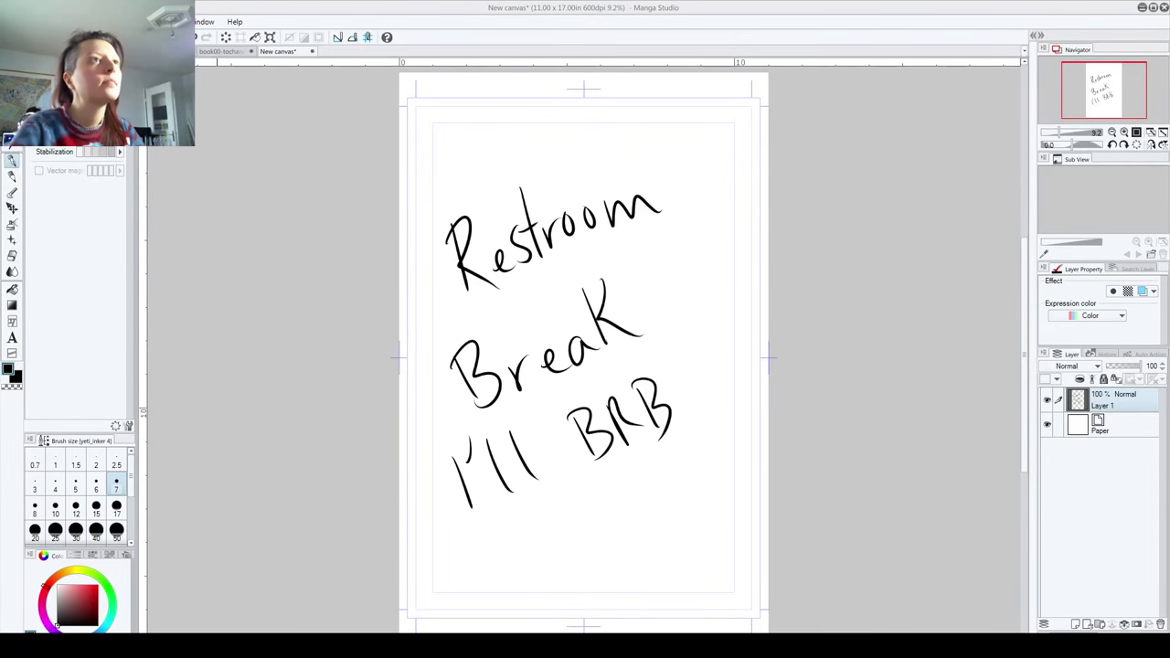
# Step: Return to the book00-page12 canvas, identify the map line layers by toggling their visibility, and make Layer 7 active
pyautogui.hotkey('ctrl', 'Tab')
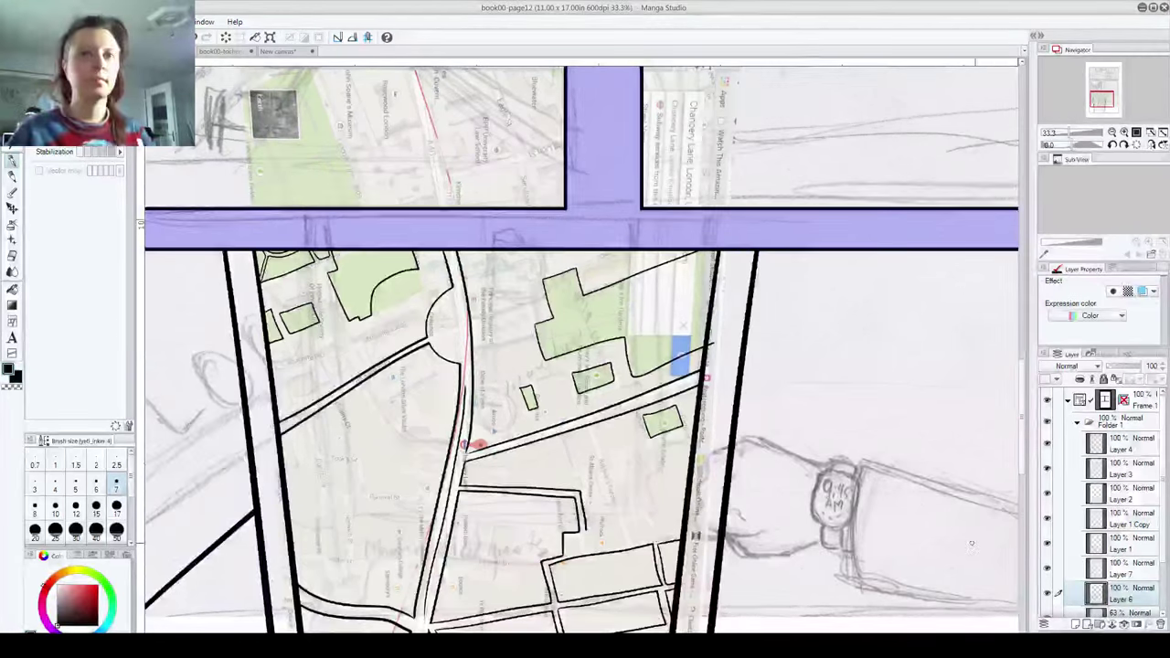
pyautogui.scroll(-2, 1156, 528)
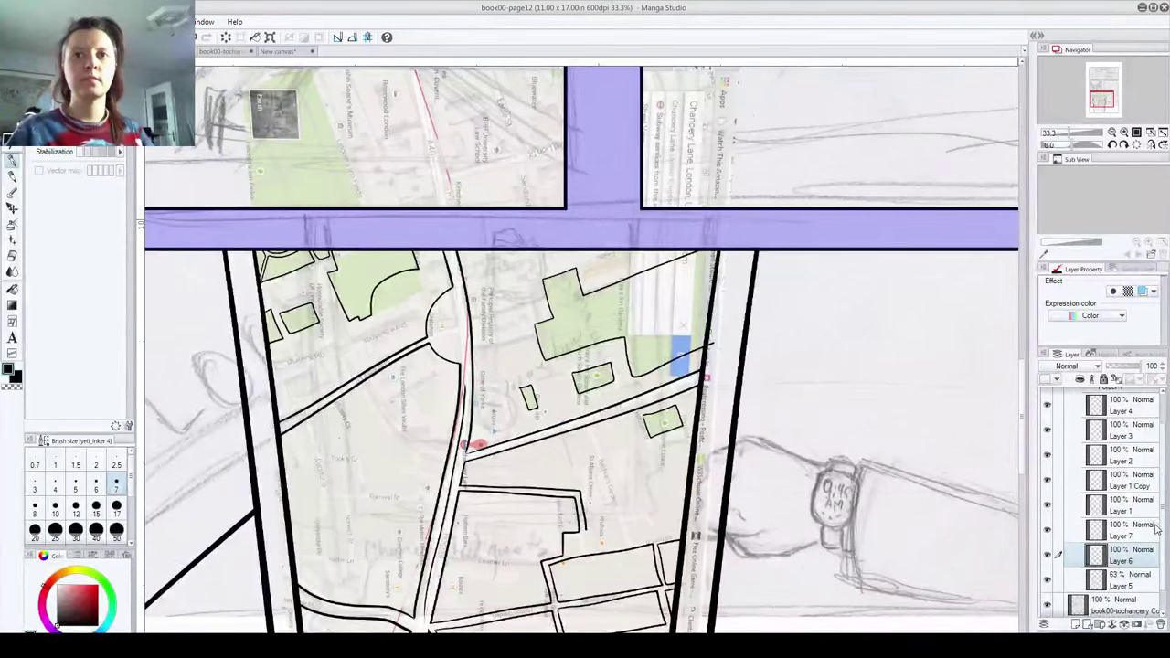
pyautogui.click(1049, 507)
pyautogui.click(1048, 508)
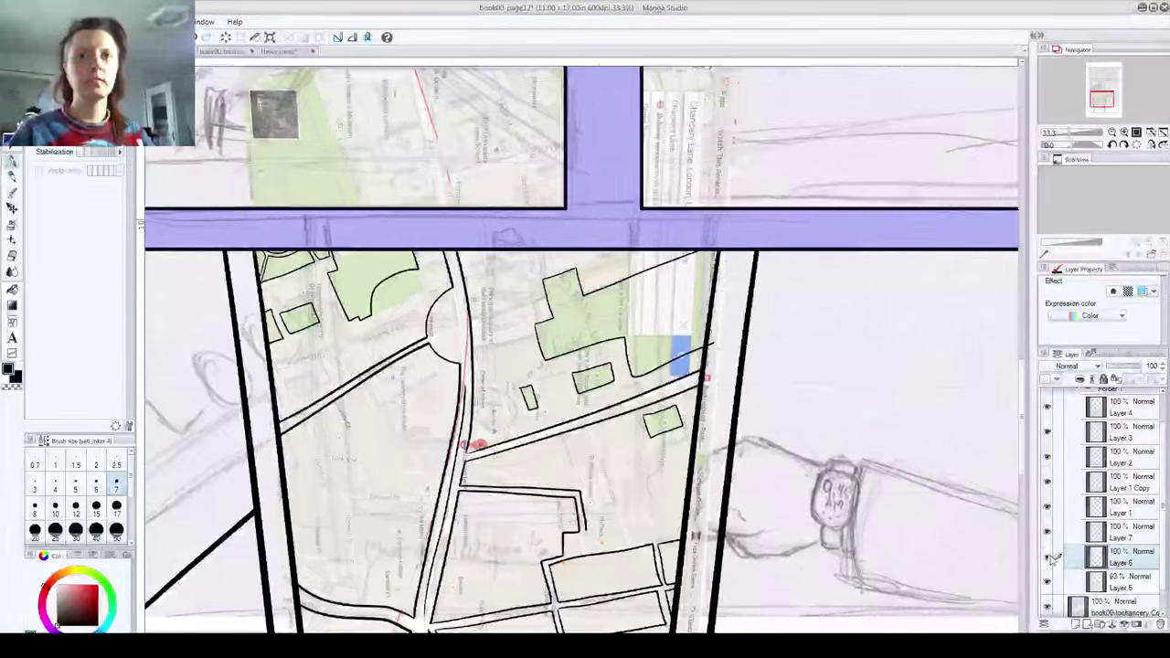
pyautogui.click(1048, 530)
pyautogui.click(1049, 530)
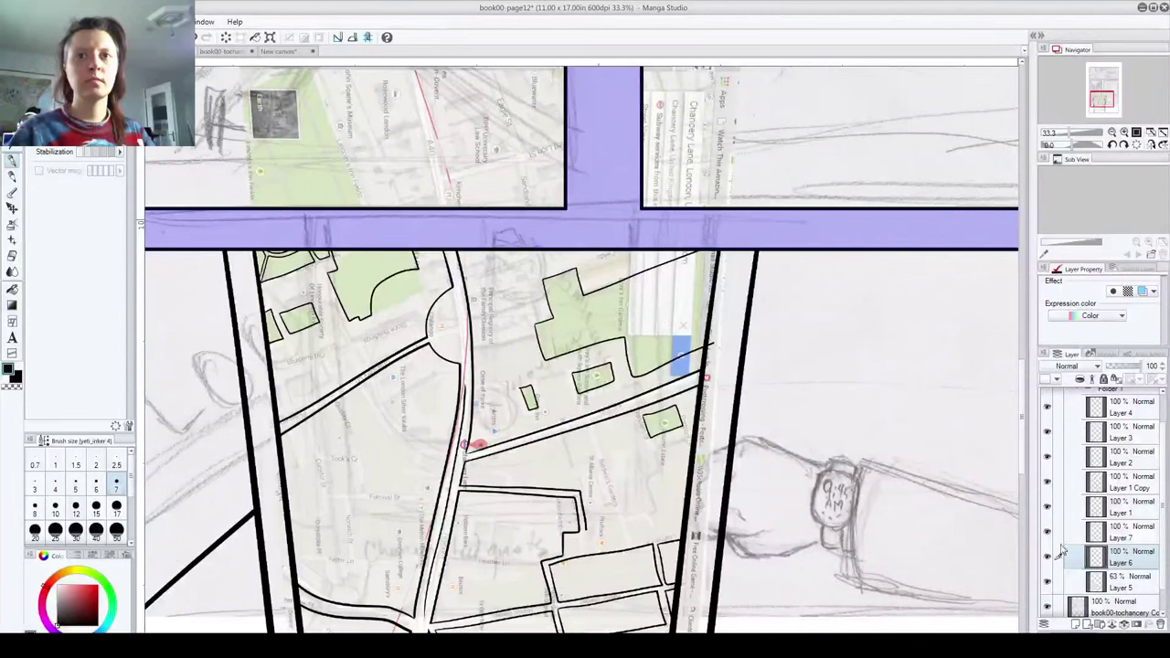
pyautogui.click(1081, 527)
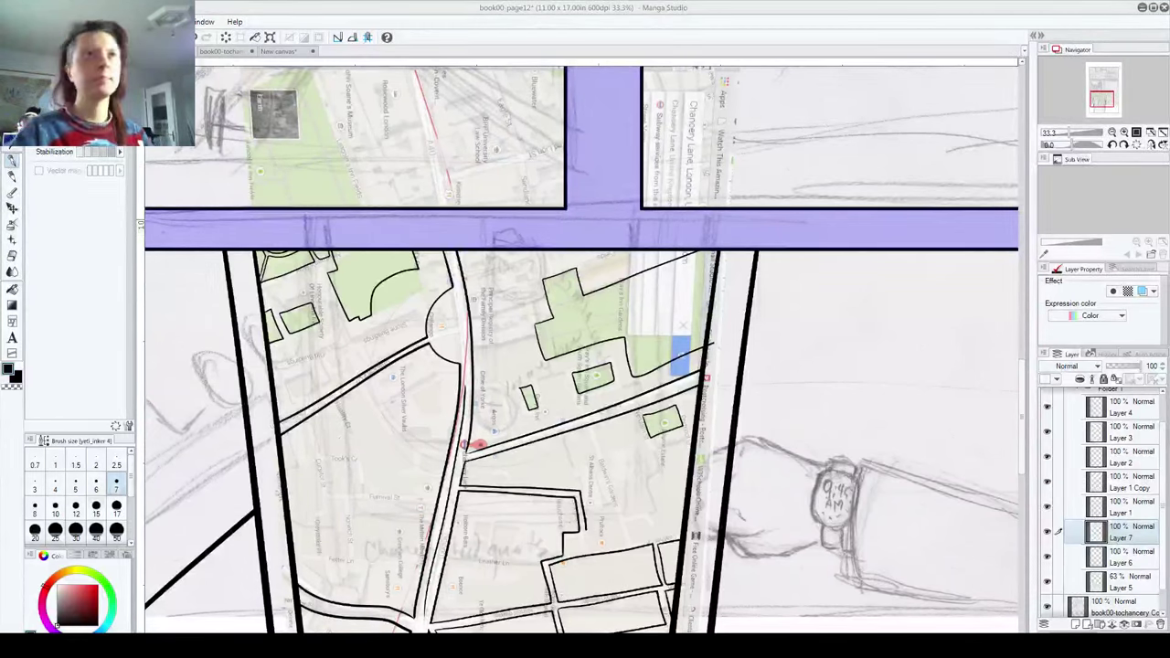
pyautogui.doubleClick(1029, 6)
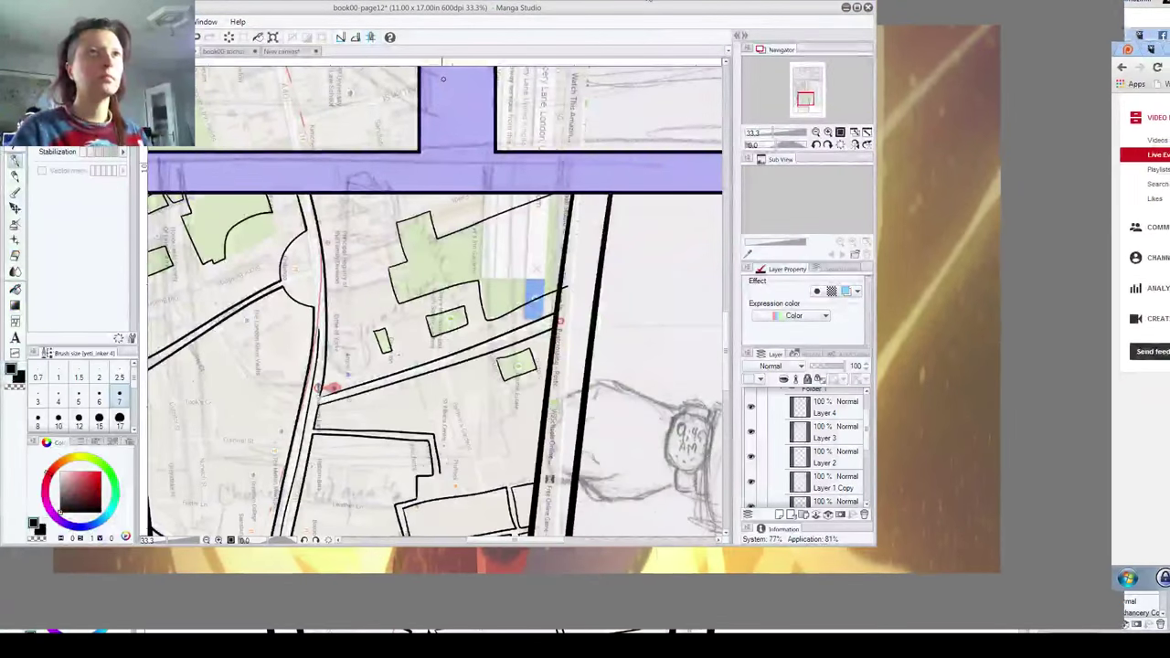
pyautogui.click(856, 7)
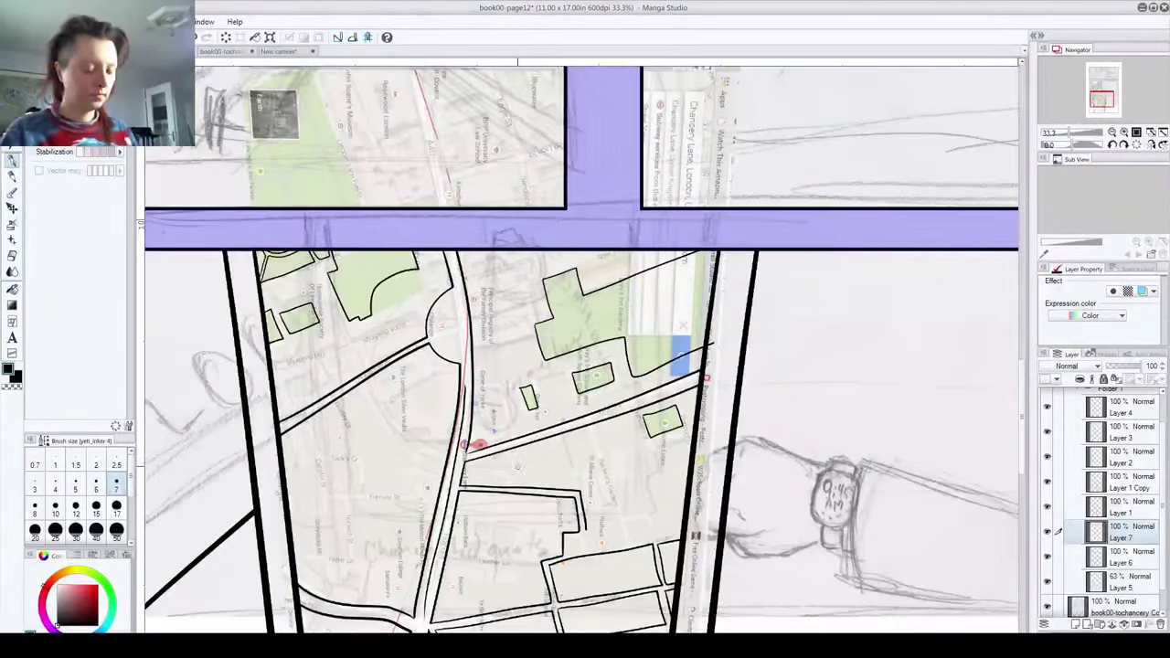
# Step: Ink both edges of the curved street below The London Silver Vaults on Layer 7, from the diagonal street to Holborn
pyautogui.scroll(2, 518, 462)
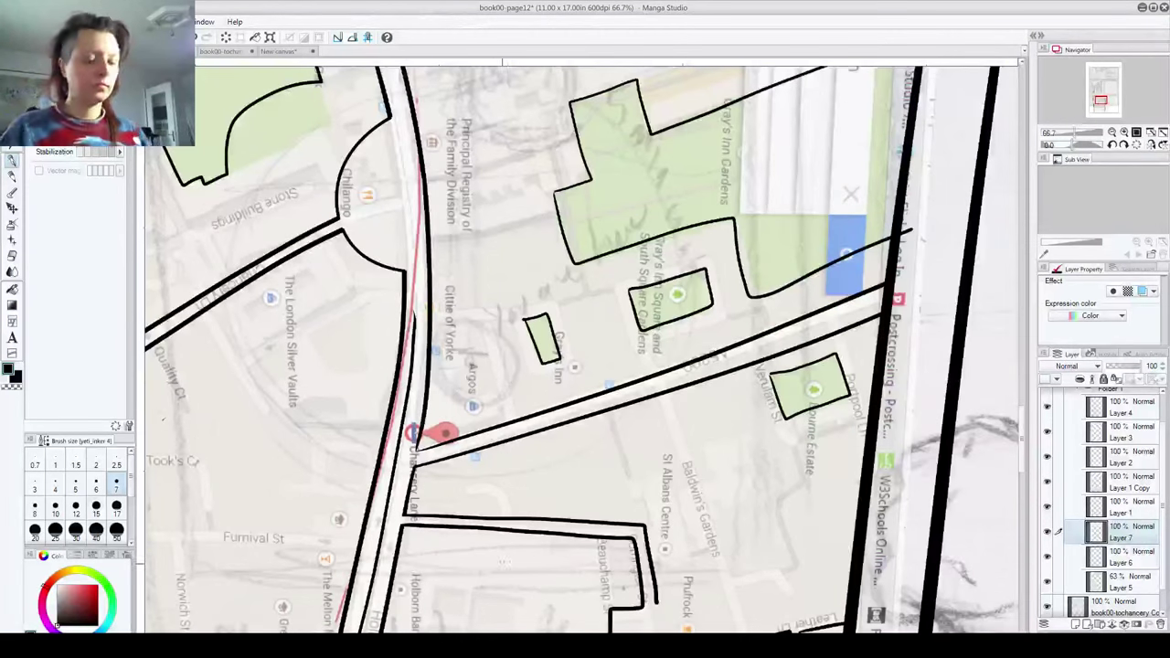
pyautogui.moveTo(511, 607); pyautogui.dragTo(527, 454)
pyautogui.click(1047, 533)
pyautogui.click(1047, 532)
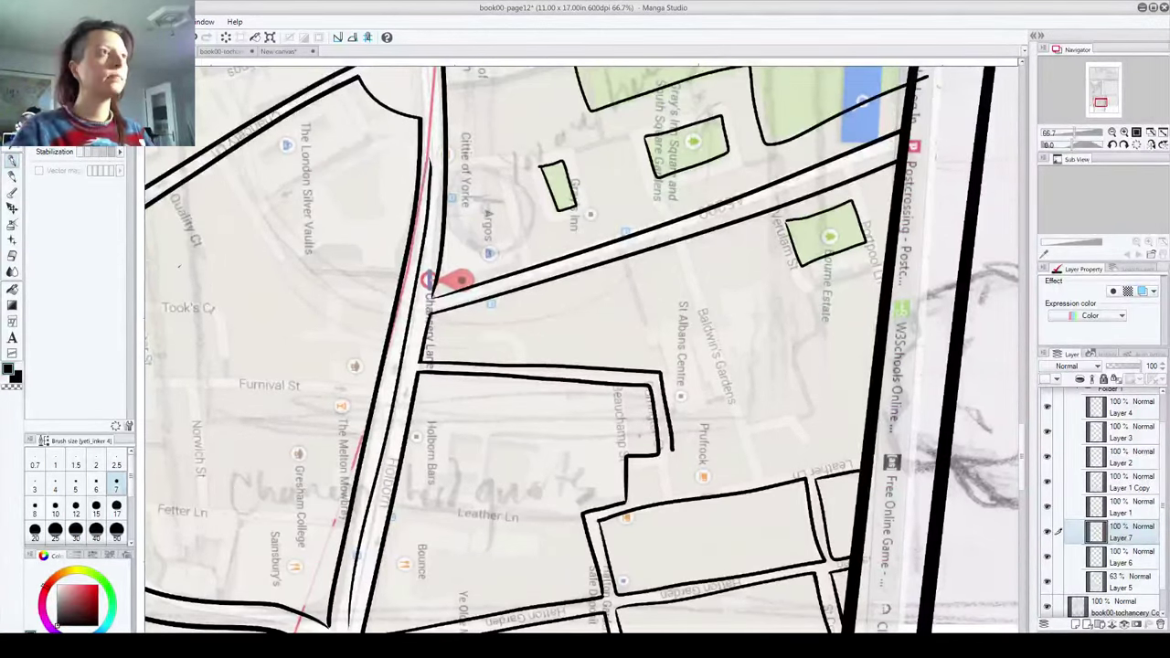
pyautogui.moveTo(224, 154)
pyautogui.mouseDown()
pyautogui.moveTo(279, 251)
pyautogui.moveTo(402, 312)
pyautogui.mouseUp()
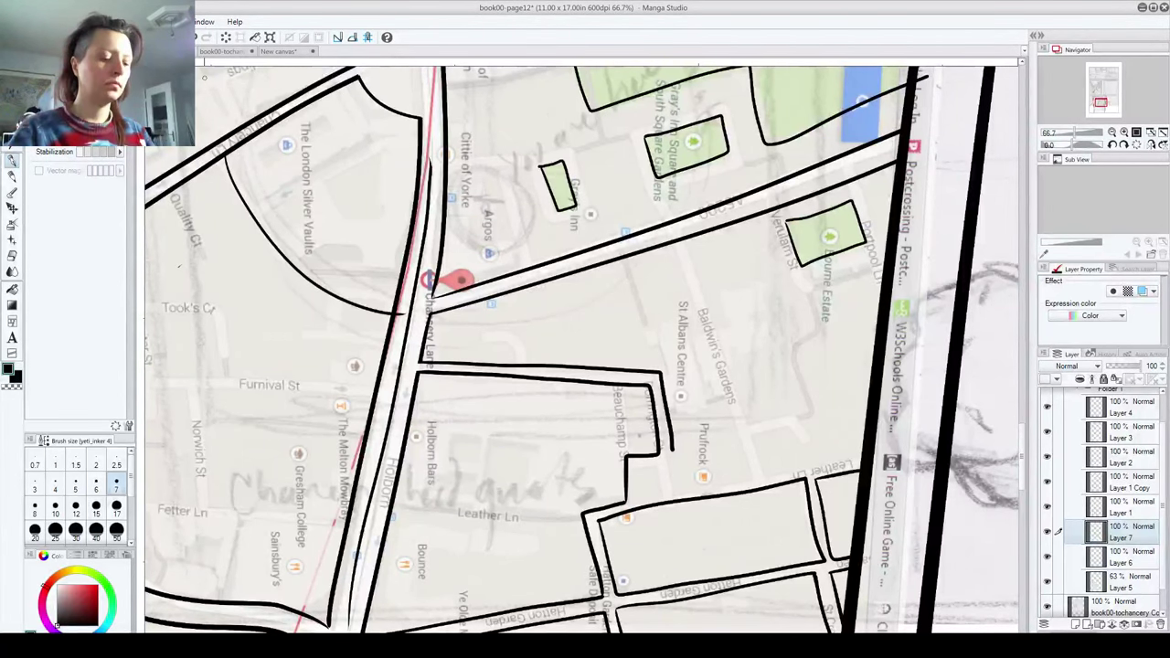
pyautogui.hotkey('ctrl', 'z')
pyautogui.moveTo(214, 122)
pyautogui.mouseDown()
pyautogui.moveTo(393, 327)
pyautogui.moveTo(219, 139)
pyautogui.moveTo(421, 327)
pyautogui.mouseUp()
pyautogui.hotkey('ctrl', 'z')
pyautogui.moveTo(196, 101); pyautogui.dragTo(421, 369)
pyautogui.hotkey('ctrl', 'z')
pyautogui.moveTo(197, 99)
pyautogui.mouseDown()
pyautogui.moveTo(365, 331)
pyautogui.moveTo(402, 343)
pyautogui.mouseUp()
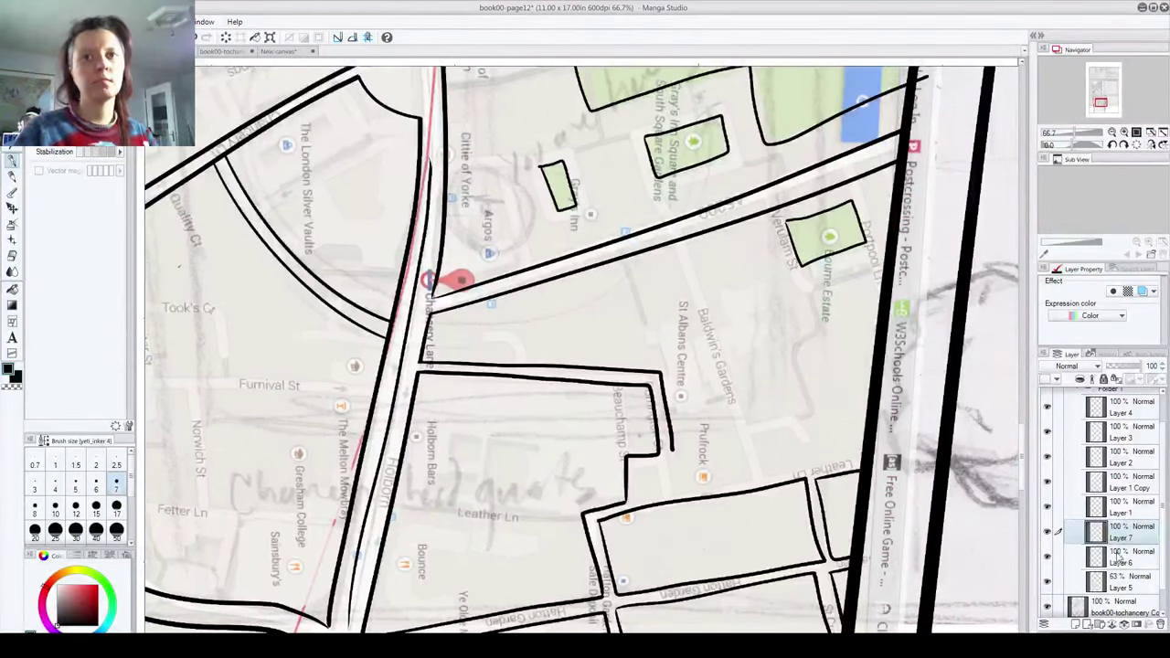
# Step: Toggle Layer 1 to identify its lines, make Layer 6 active, and erase the street edges crossing the curved street's two mouths
pyautogui.click(1048, 508)
pyautogui.click(1049, 517)
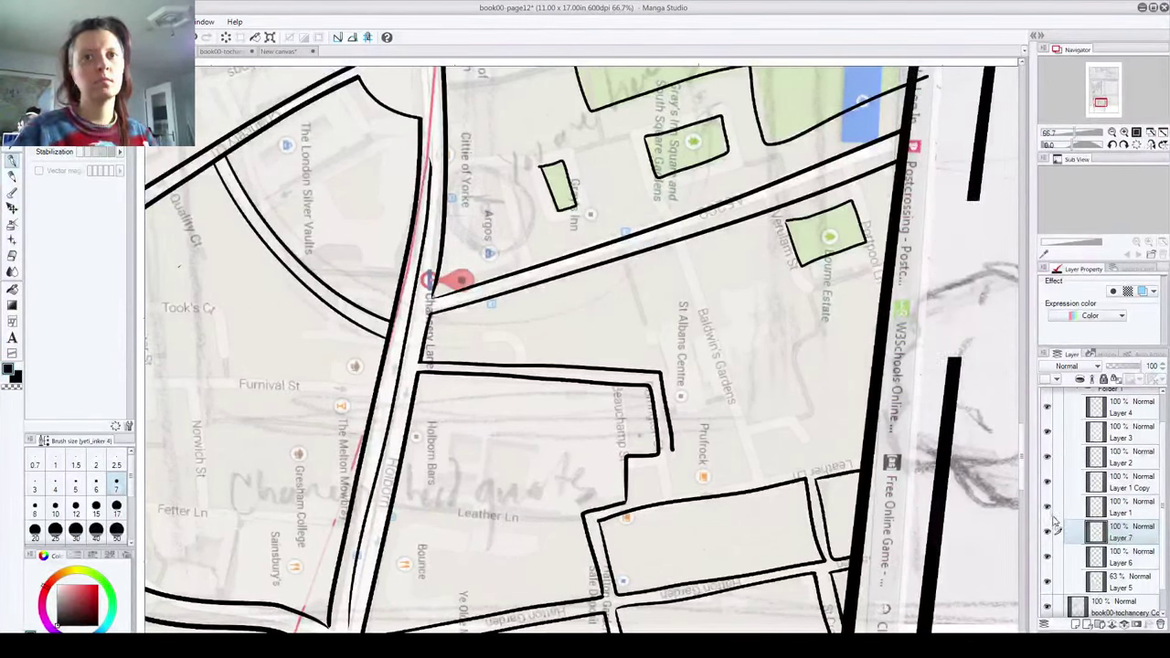
pyautogui.click(1122, 559)
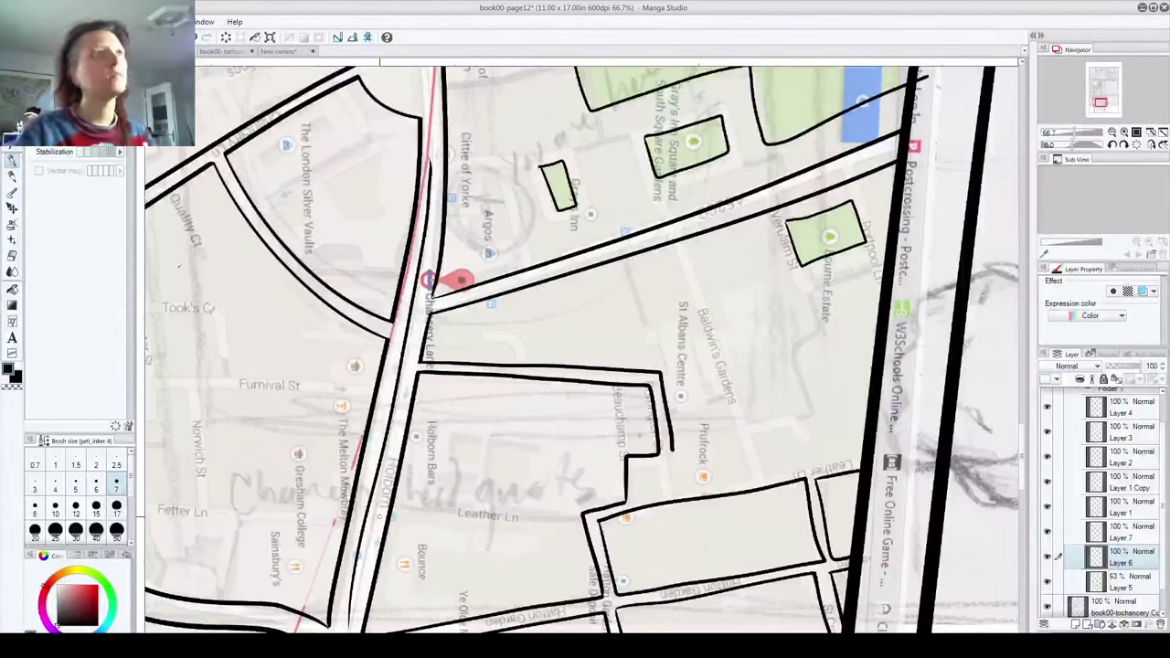
# Step: Ink the edge of Baldwin's Gardens on Layer 7, from the diagonal main road down to Leather Ln
pyautogui.moveTo(779, 546); pyautogui.dragTo(709, 547)
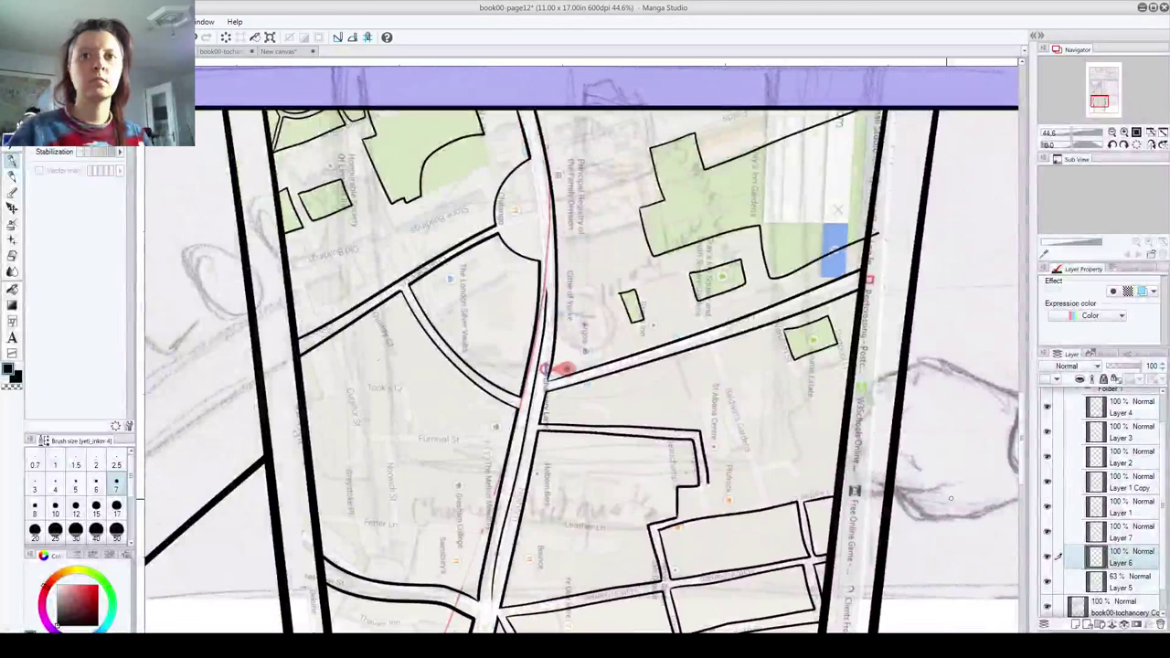
pyautogui.moveTo(550, 505)
pyautogui.mouseDown()
pyautogui.moveTo(427, 492)
pyautogui.moveTo(380, 606)
pyautogui.moveTo(455, 593)
pyautogui.moveTo(325, 381)
pyautogui.moveTo(270, 385)
pyautogui.mouseUp()
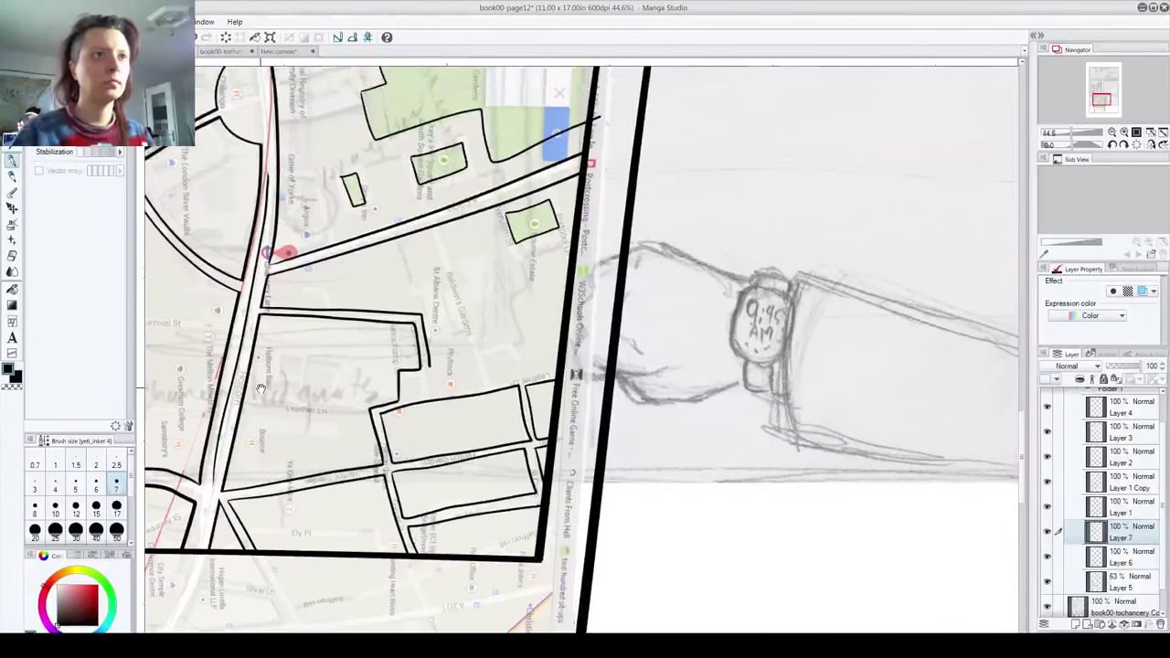
pyautogui.moveTo(428, 222); pyautogui.dragTo(516, 447)
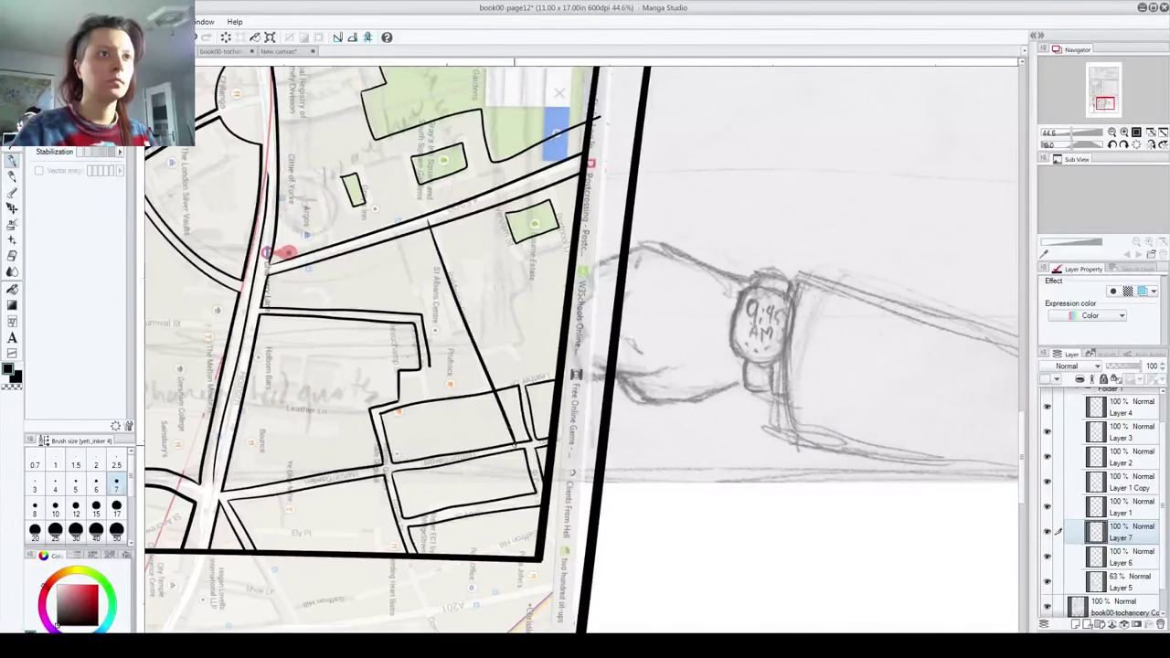
pyautogui.hotkey('ctrl', 'z')
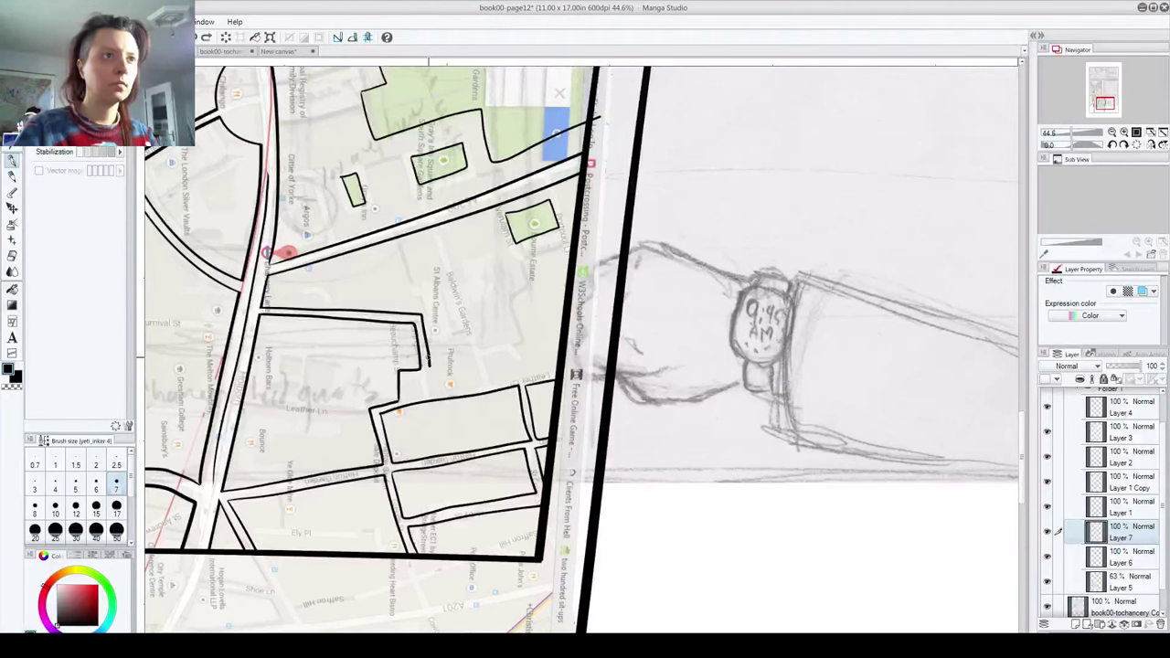
pyautogui.moveTo(430, 378)
pyautogui.mouseDown()
pyautogui.moveTo(450, 395)
pyautogui.moveTo(484, 386)
pyautogui.moveTo(446, 298)
pyautogui.mouseUp()
pyautogui.hotkey('ctrl', 'z')
pyautogui.moveTo(432, 221); pyautogui.dragTo(484, 383)
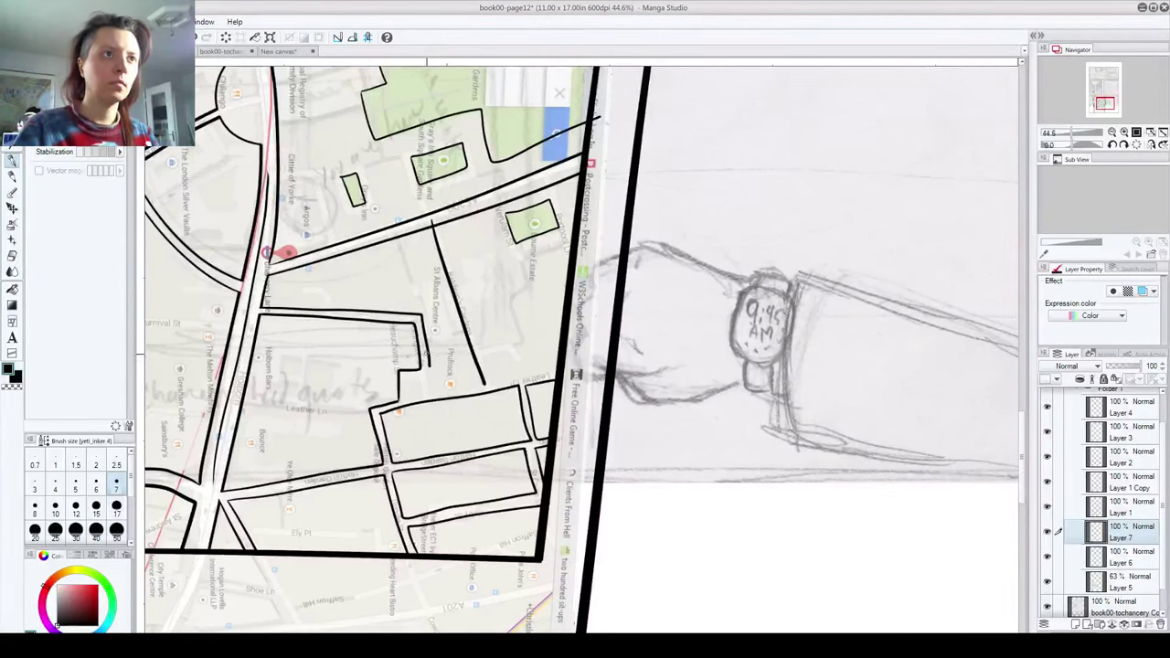
# Step: Close the block by inking its edge from the end of the Dorrington St line along Leather Ln to the Baldwin's Gardens line
pyautogui.hotkey('ctrl', 'z')
pyautogui.hotkey('ctrl', 'z')
pyautogui.moveTo(426, 353)
pyautogui.mouseDown()
pyautogui.moveTo(430, 381)
pyautogui.moveTo(457, 393)
pyautogui.moveTo(482, 382)
pyautogui.mouseUp()
pyautogui.hotkey('ctrl', 'z')
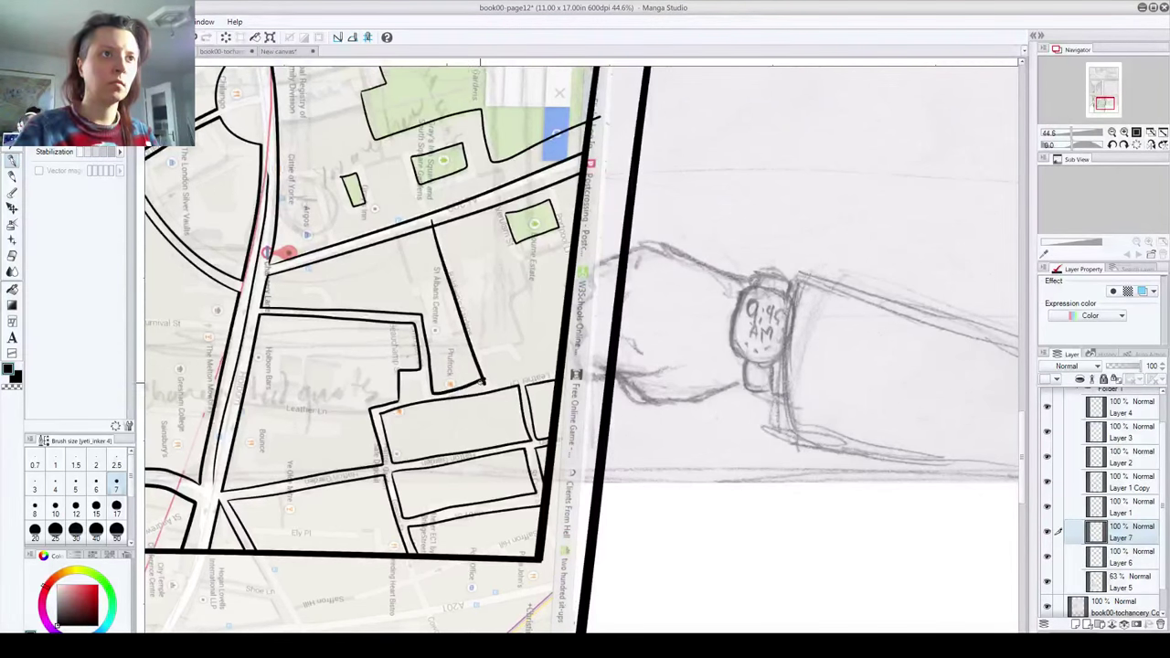
pyautogui.hotkey('ctrl', 'z')
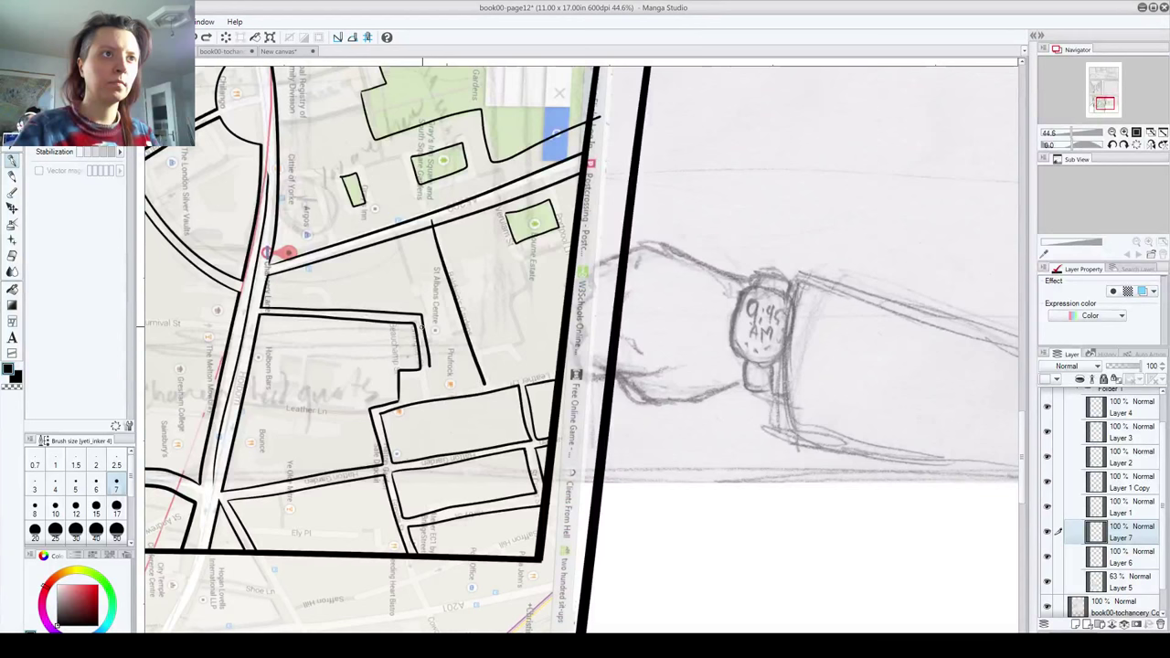
pyautogui.moveTo(428, 362)
pyautogui.mouseDown()
pyautogui.moveTo(431, 393)
pyautogui.moveTo(483, 382)
pyautogui.mouseUp()
pyautogui.hotkey('ctrl', 'z')
pyautogui.hotkey('ctrl', 'z')
pyautogui.moveTo(428, 356)
pyautogui.mouseDown()
pyautogui.moveTo(432, 395)
pyautogui.moveTo(486, 381)
pyautogui.mouseUp()
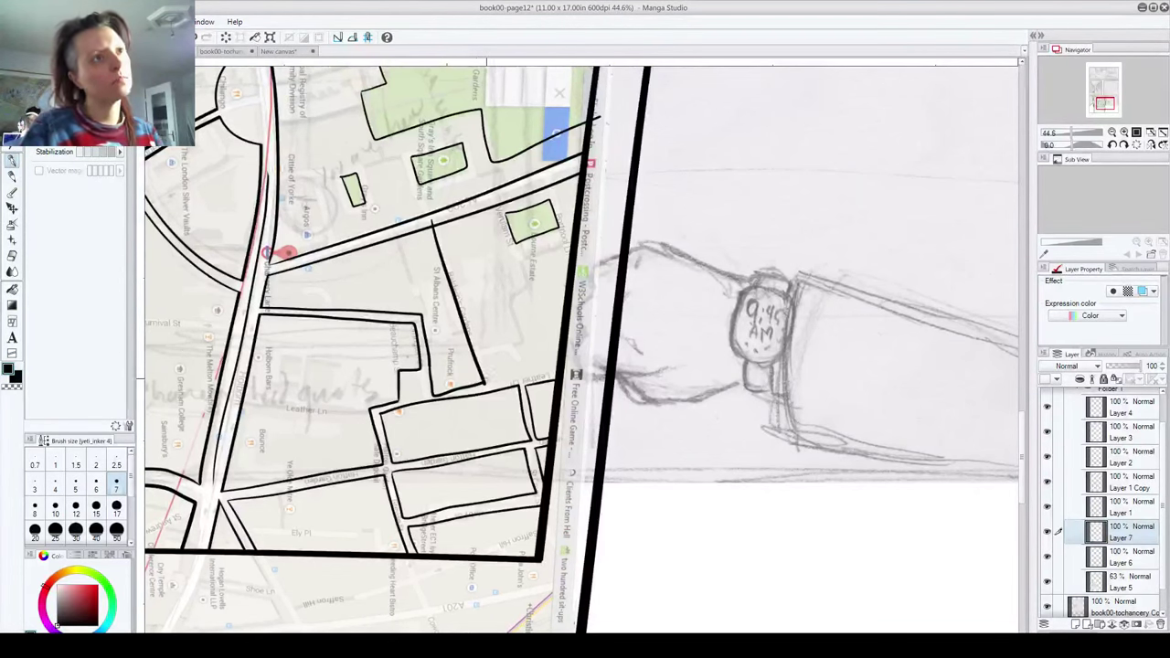
# Step: Clean the new block's corners along Leather Ln and trim the Baldwin's Gardens line end overshooting into the main road
pyautogui.scroll(6, 448, 356)
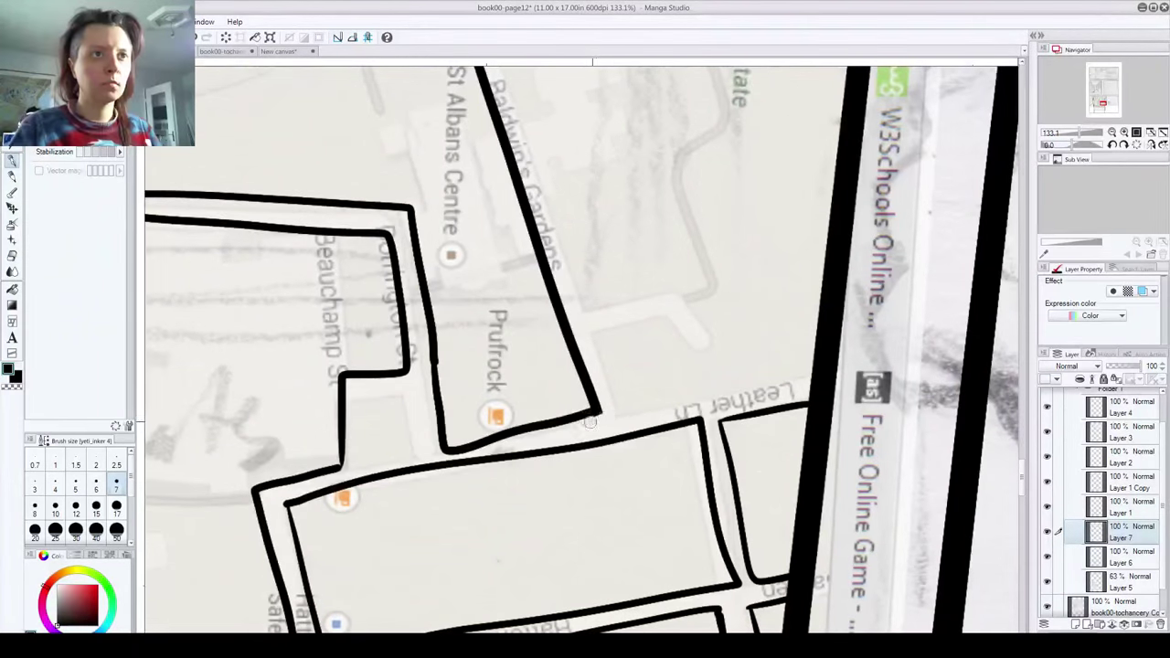
pyautogui.moveTo(442, 467)
pyautogui.mouseDown()
pyautogui.moveTo(478, 461)
pyautogui.moveTo(472, 479)
pyautogui.moveTo(456, 454)
pyautogui.moveTo(494, 447)
pyautogui.mouseUp()
pyautogui.hotkey('ctrl', 'z')
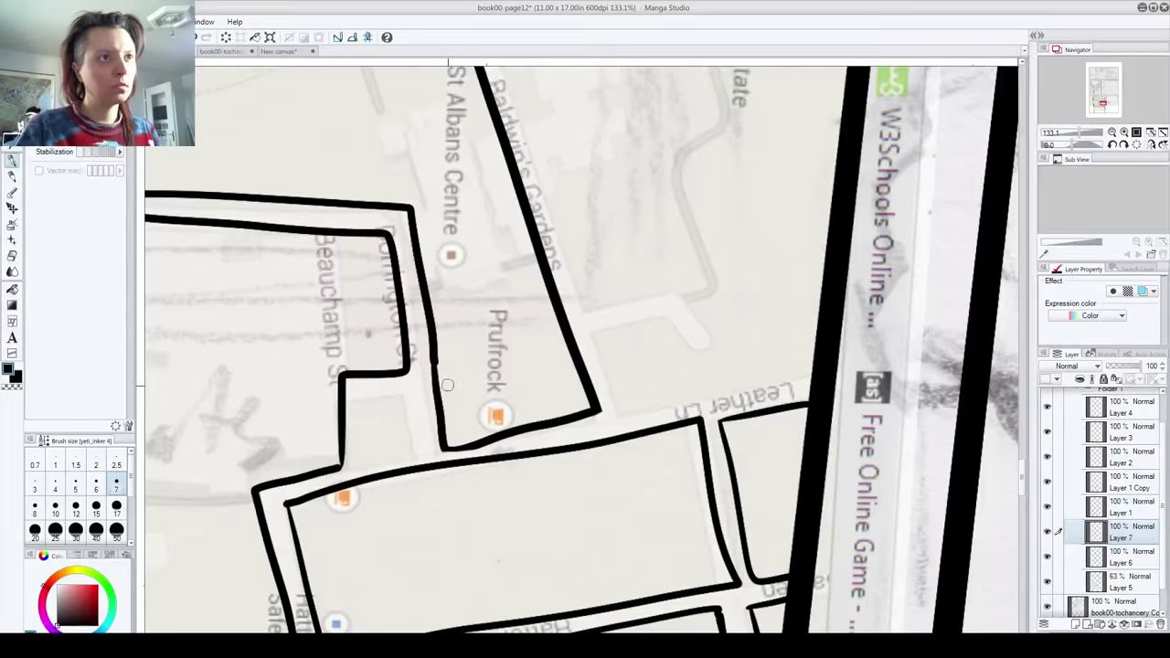
pyautogui.click(1123, 559)
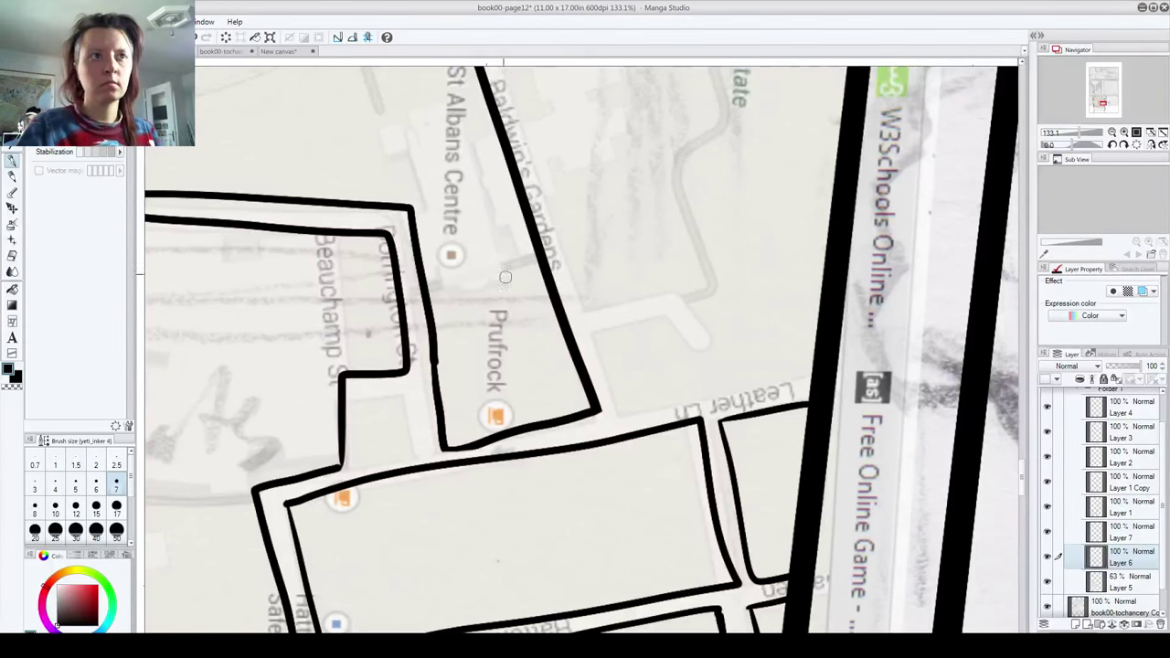
pyautogui.scroll(3, 437, 274)
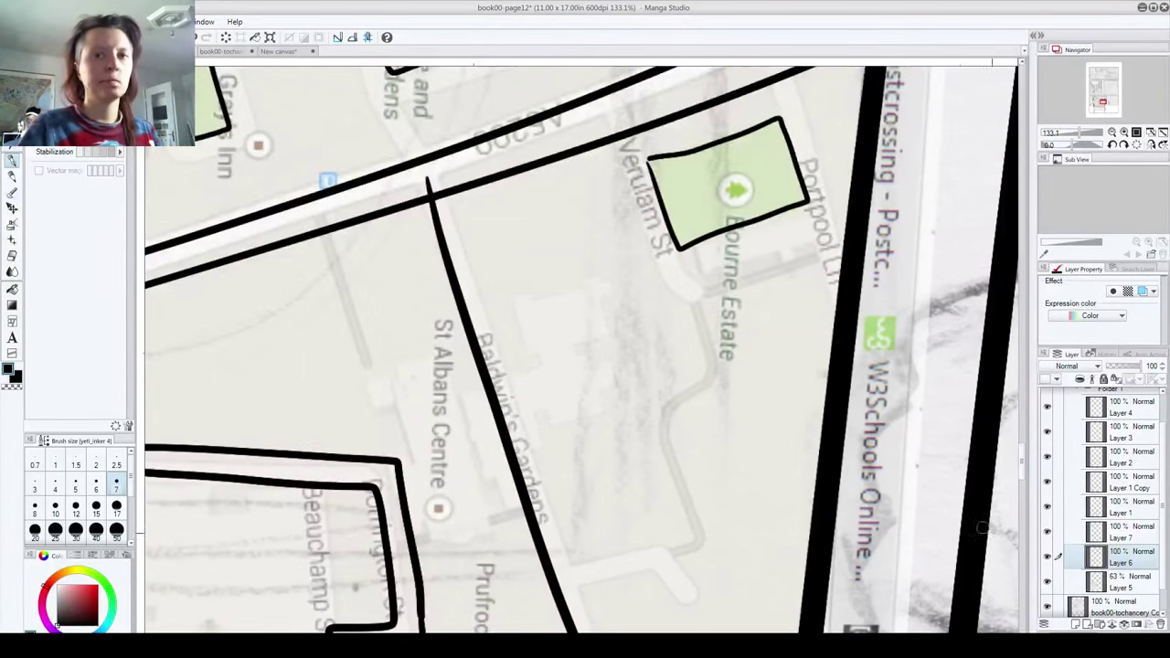
pyautogui.click(1141, 534)
pyautogui.moveTo(417, 164); pyautogui.dragTo(422, 187)
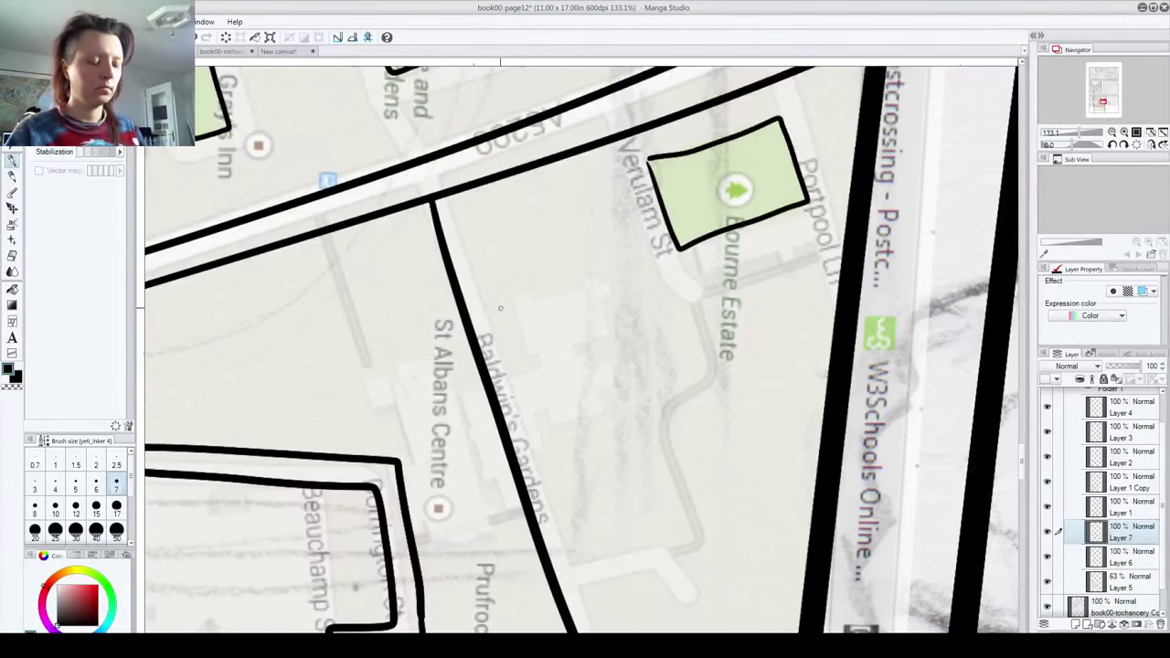
# Step: Ink the opposite edge of Baldwin's Gardens and on along Leather Ln to the frame, and open its main road mouth on Layer 6
pyautogui.scroll(-3, 500, 308)
pyautogui.moveTo(466, 236)
pyautogui.mouseDown()
pyautogui.moveTo(574, 531)
pyautogui.moveTo(714, 502)
pyautogui.mouseUp()
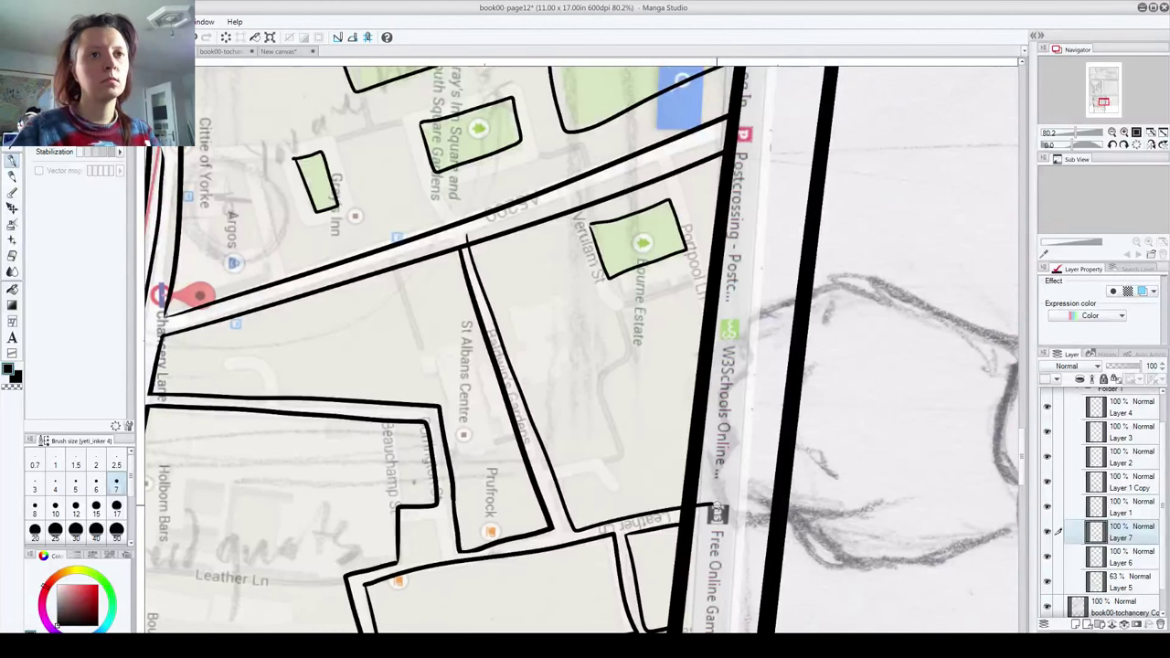
pyautogui.hotkey('ctrl', 'z')
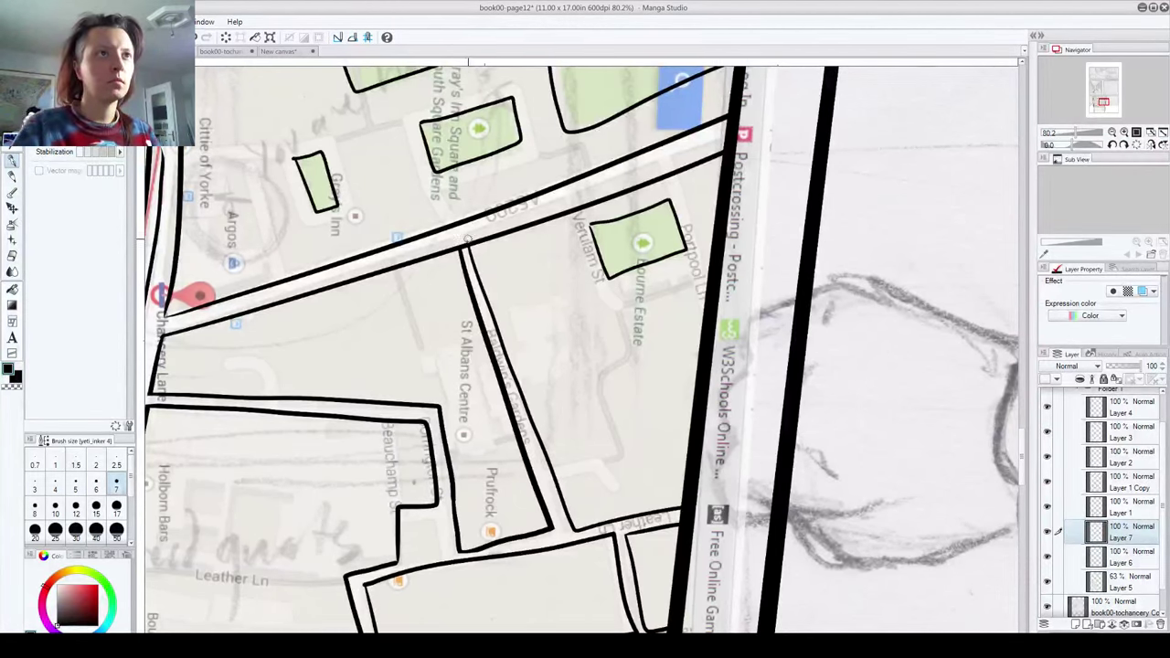
pyautogui.click(1106, 559)
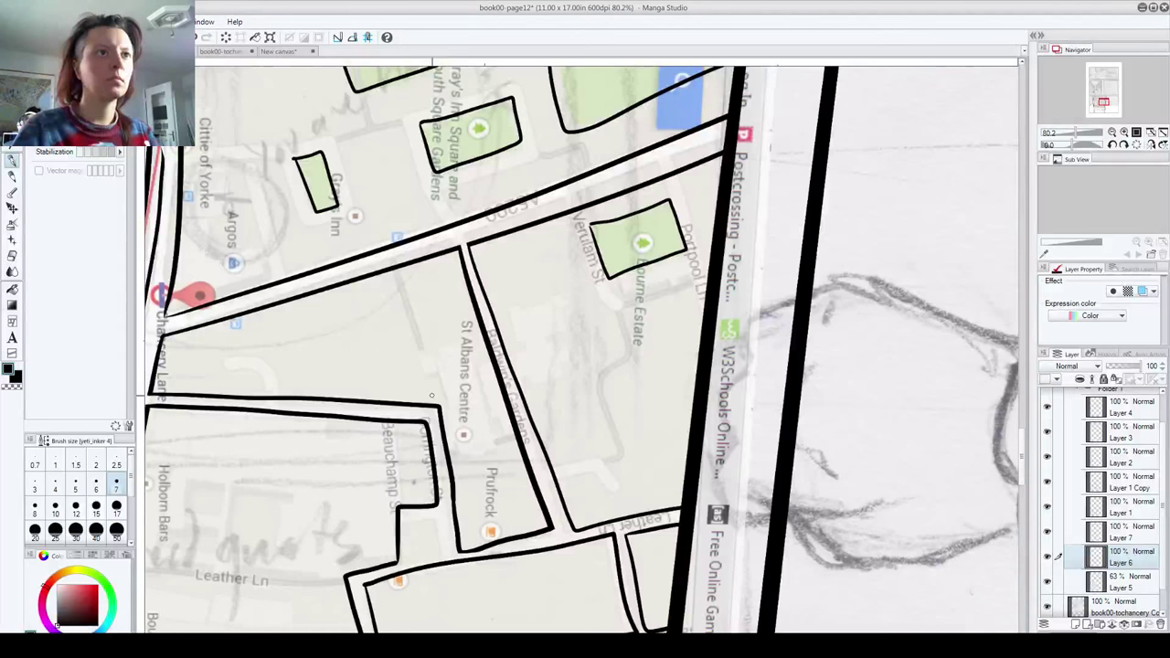
# Step: On Layer 7, ink the Verulam St and Portpool Ln edges around the Bourne Estate green, and clear their main road mouths on Layer 6
pyautogui.click(1134, 533)
pyautogui.moveTo(611, 215)
pyautogui.mouseDown()
pyautogui.moveTo(512, 204)
pyautogui.moveTo(492, 263)
pyautogui.moveTo(515, 306)
pyautogui.moveTo(588, 281)
pyautogui.mouseUp()
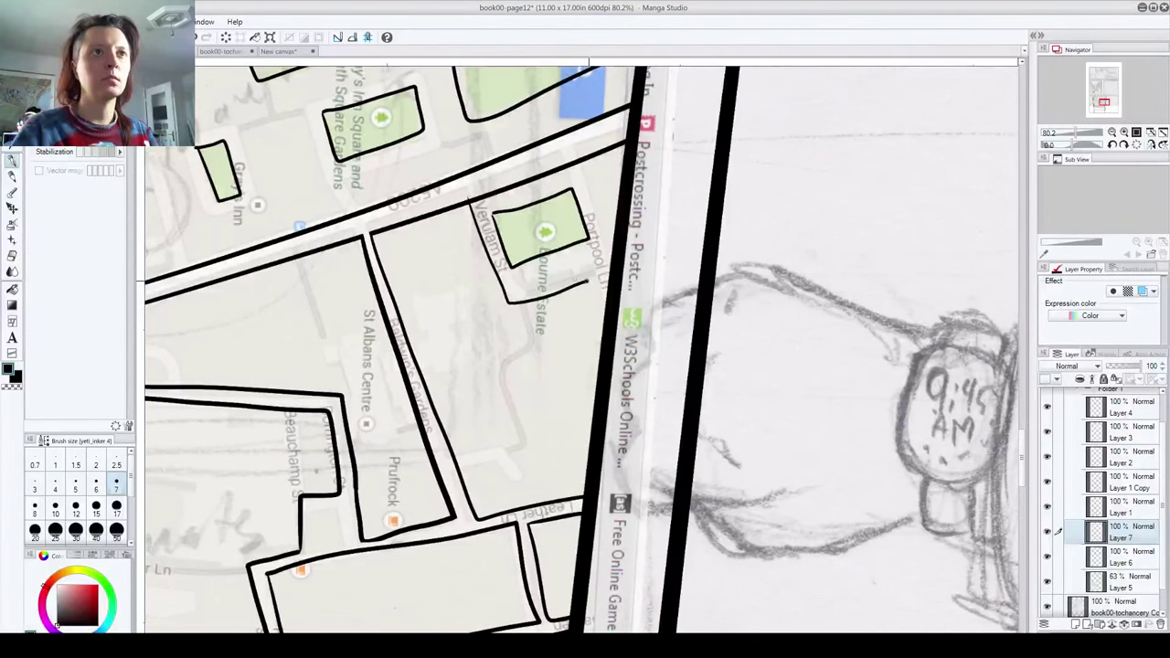
pyautogui.hotkey('ctrl', 'z')
pyautogui.moveTo(470, 197)
pyautogui.mouseDown()
pyautogui.moveTo(515, 301)
pyautogui.moveTo(588, 281)
pyautogui.mouseUp()
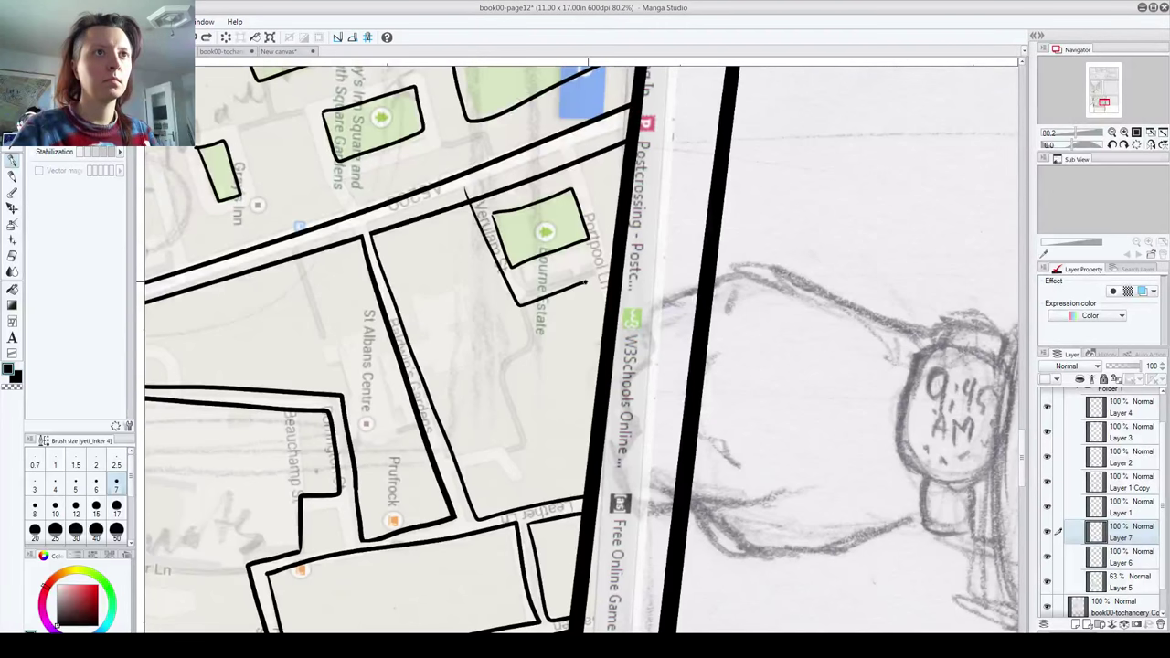
pyautogui.moveTo(579, 164); pyautogui.dragTo(606, 302)
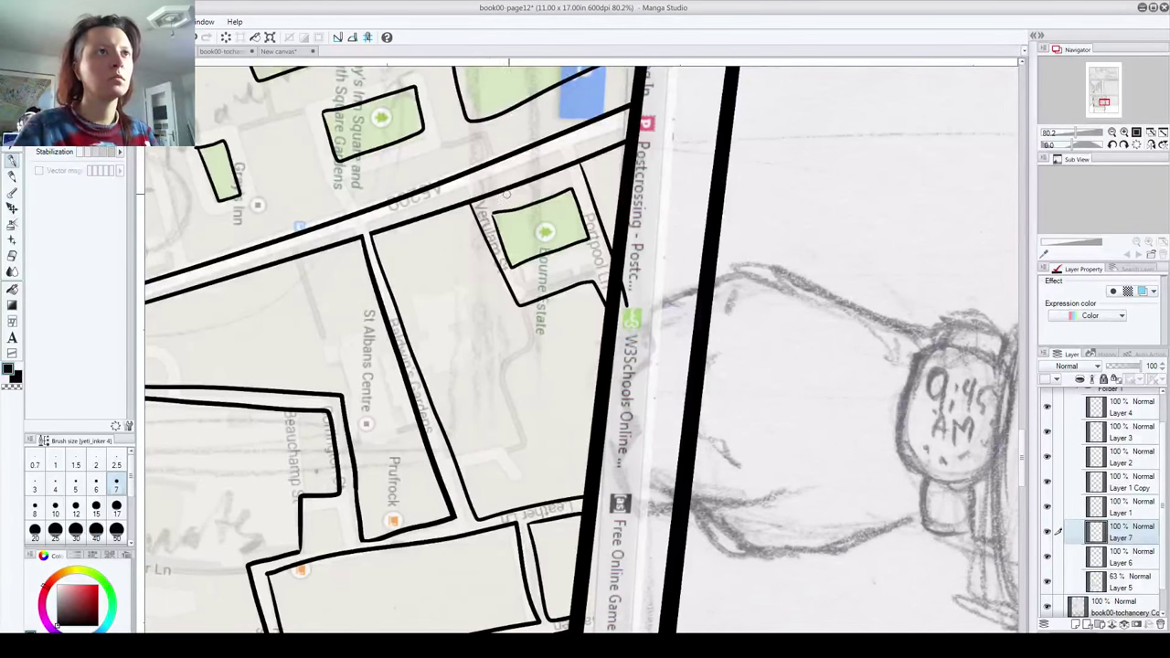
pyautogui.click(1122, 562)
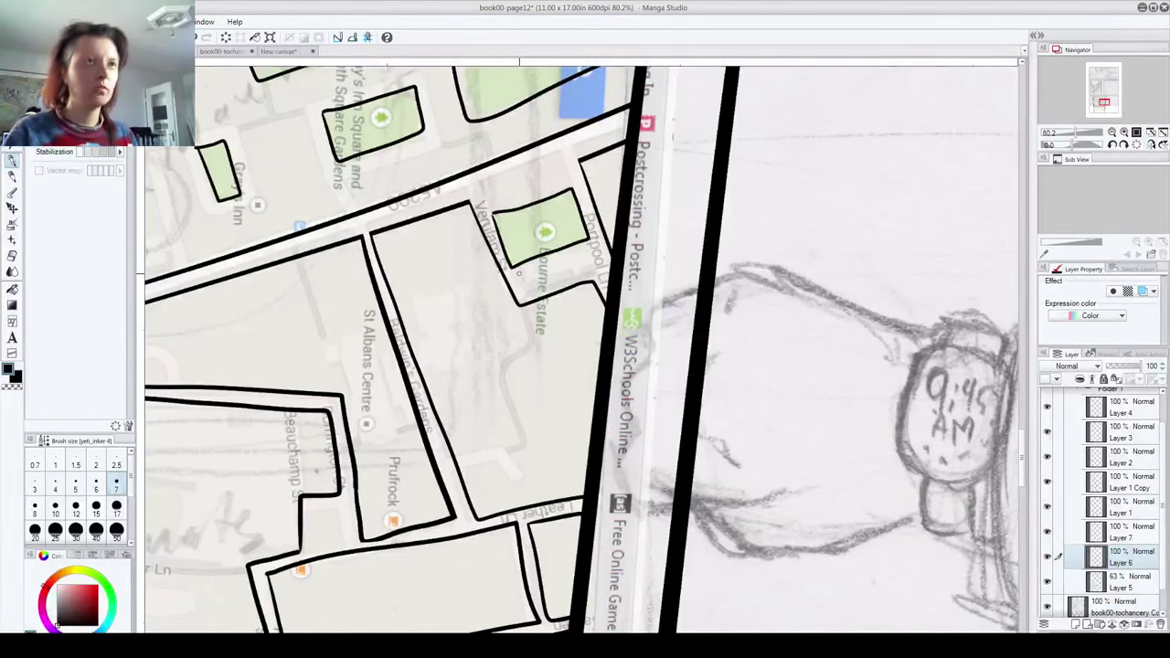
# Step: Ink both edges of Fetter Ln on Layer 6 from the frame to Holborn, leaving a gap for Norwich St
pyautogui.scroll(-5, 485, 310)
pyautogui.moveTo(367, 334); pyautogui.dragTo(593, 242)
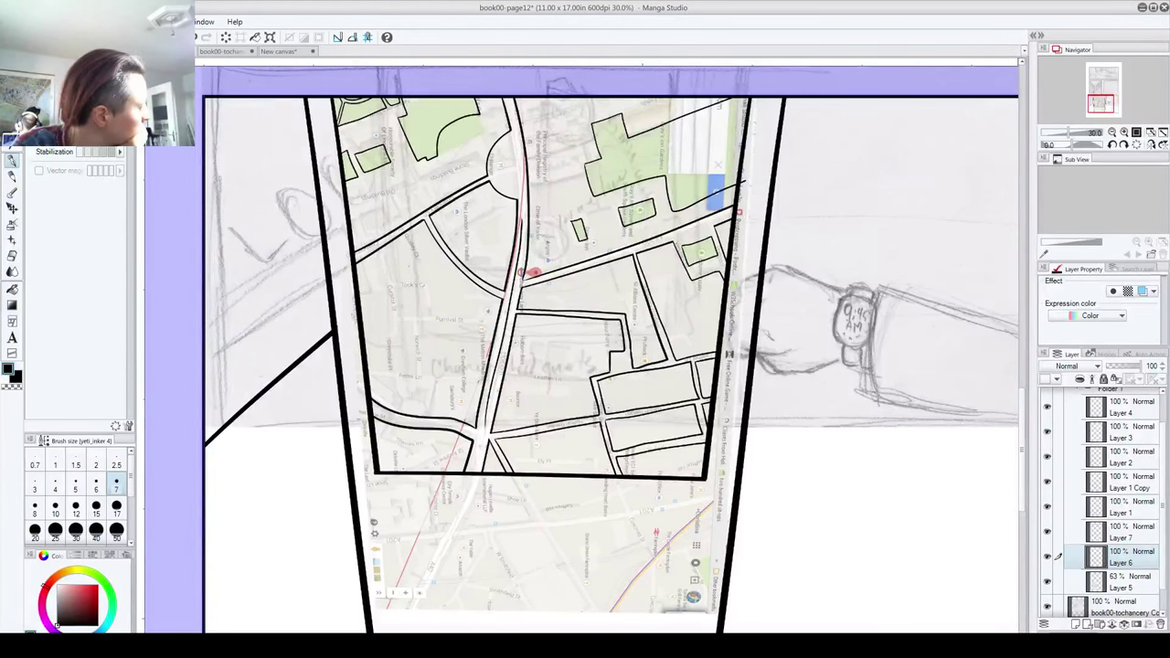
pyautogui.moveTo(436, 259); pyautogui.dragTo(525, 306)
pyautogui.moveTo(484, 405); pyautogui.dragTo(525, 217)
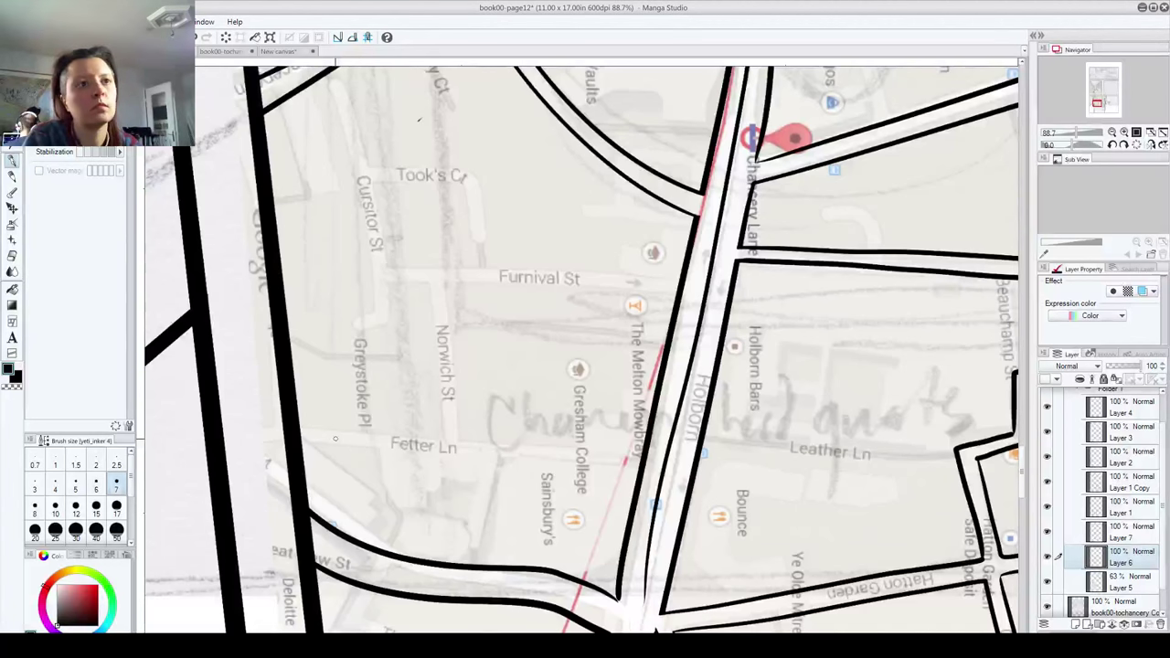
pyautogui.moveTo(300, 438); pyautogui.dragTo(633, 458)
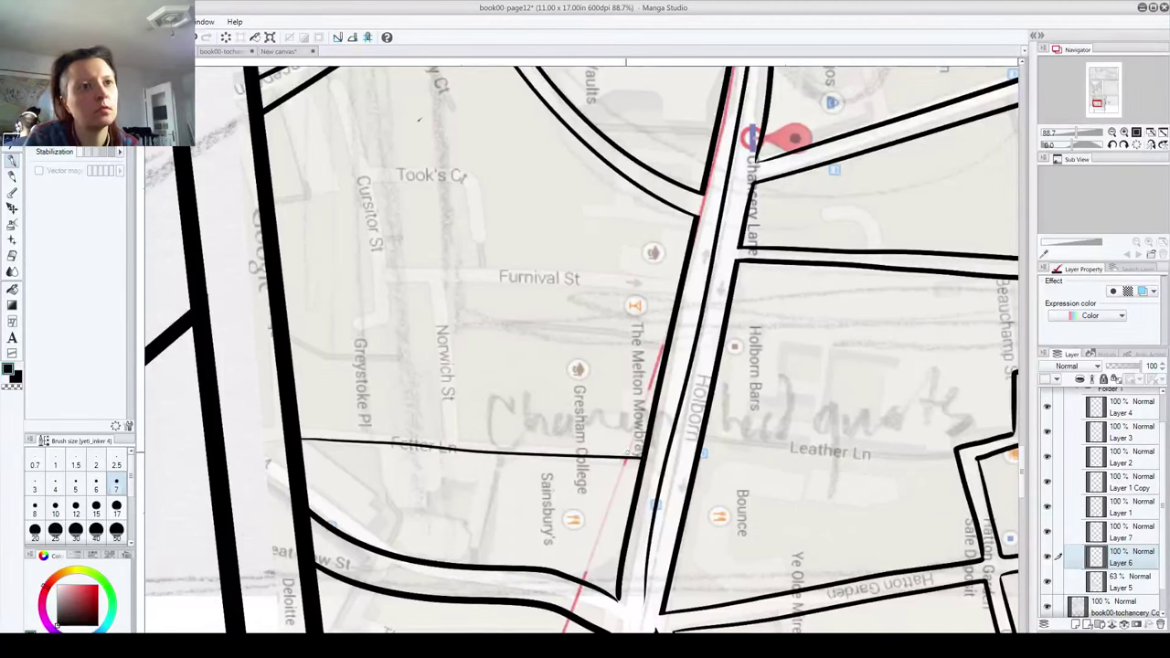
pyautogui.moveTo(298, 422); pyautogui.dragTo(649, 442)
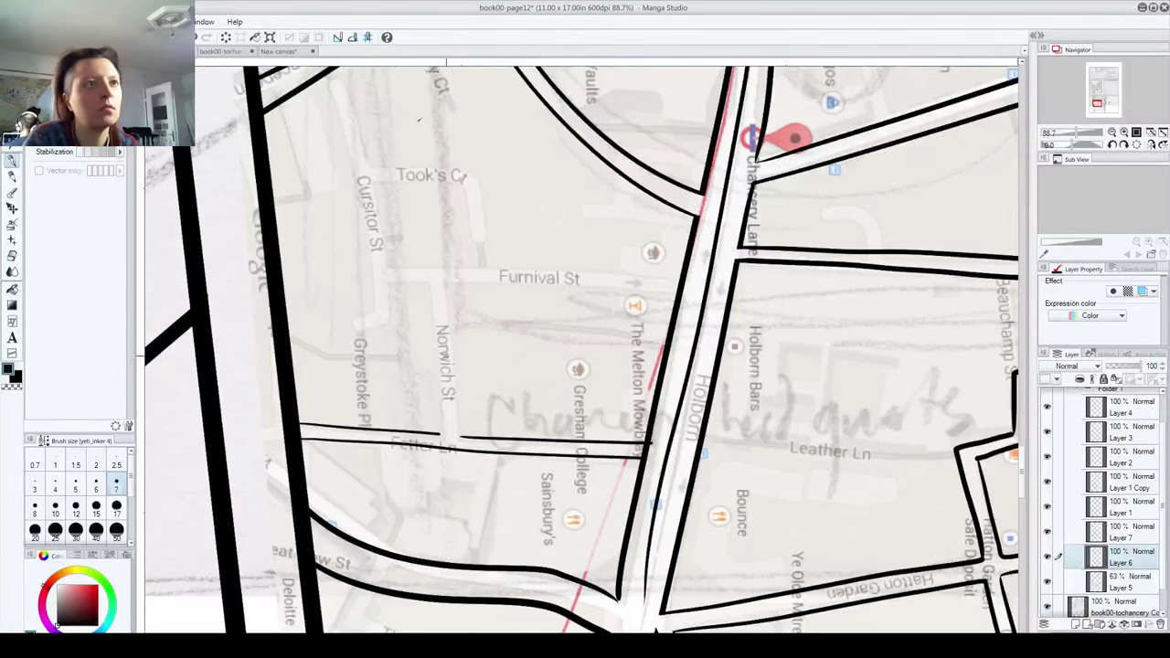
# Step: Ink both edges of Norwich St up from Fetter Ln and both edges of Furnival St across to Holborn
pyautogui.moveTo(440, 434)
pyautogui.mouseDown()
pyautogui.moveTo(433, 293)
pyautogui.moveTo(447, 310)
pyautogui.moveTo(461, 436)
pyautogui.moveTo(455, 355)
pyautogui.mouseUp()
pyautogui.hotkey('ctrl', 'z')
pyautogui.hotkey('ctrl', 'z')
pyautogui.moveTo(458, 435)
pyautogui.mouseDown()
pyautogui.moveTo(445, 278)
pyautogui.moveTo(683, 289)
pyautogui.mouseUp()
pyautogui.hotkey('ctrl', 'z')
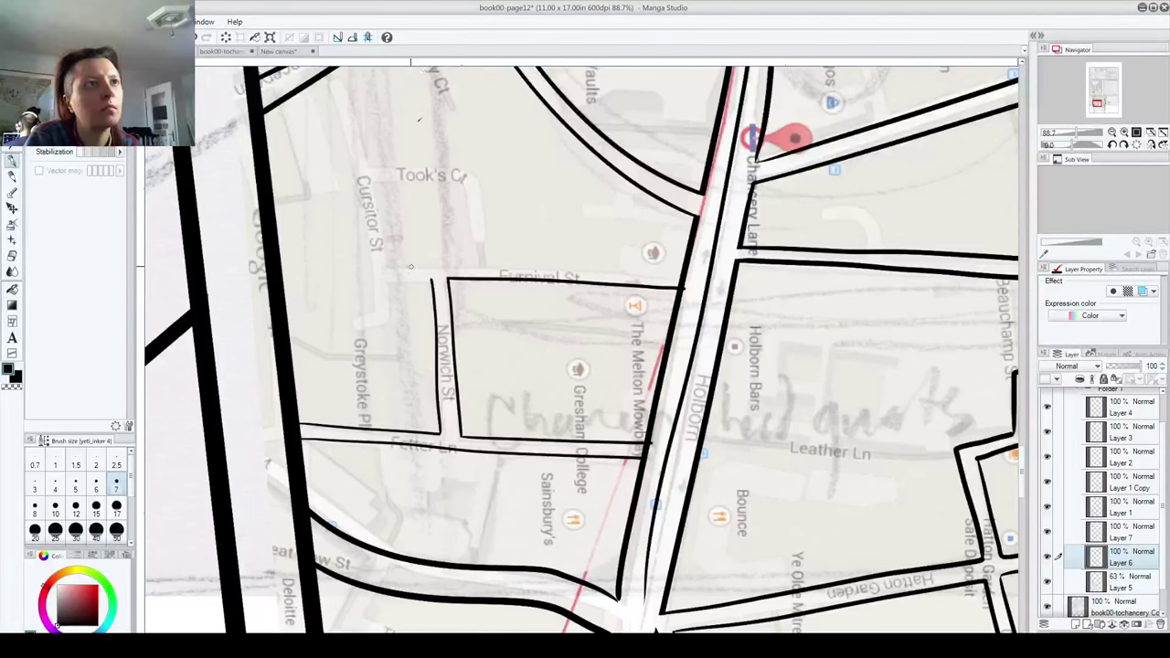
pyautogui.moveTo(388, 266)
pyautogui.mouseDown()
pyautogui.moveTo(686, 271)
pyautogui.moveTo(394, 280)
pyautogui.moveTo(423, 280)
pyautogui.mouseUp()
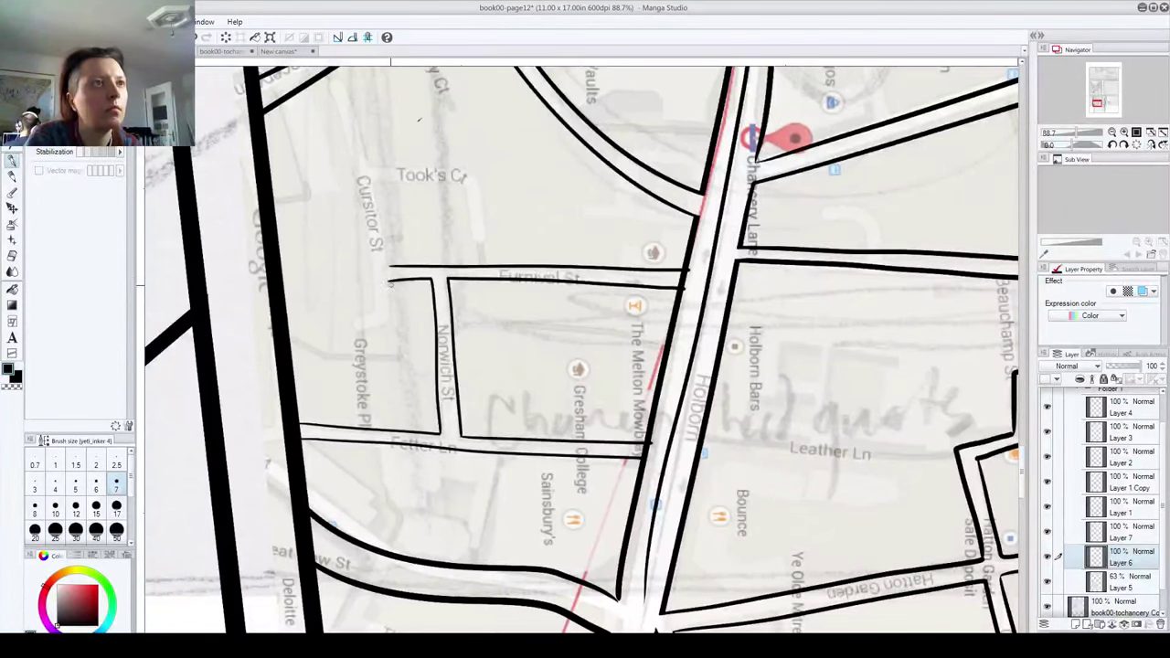
# Step: Ink Cursitor St with its short Greystoke Pl stub, and erase the road edges crossing the Cursitor St, Furnival St and Fetter Ln mouths
pyautogui.moveTo(389, 281)
pyautogui.mouseDown()
pyautogui.moveTo(339, 338)
pyautogui.moveTo(344, 321)
pyautogui.moveTo(373, 311)
pyautogui.moveTo(371, 252)
pyautogui.moveTo(326, 71)
pyautogui.mouseUp()
pyautogui.moveTo(370, 122); pyautogui.dragTo(376, 199)
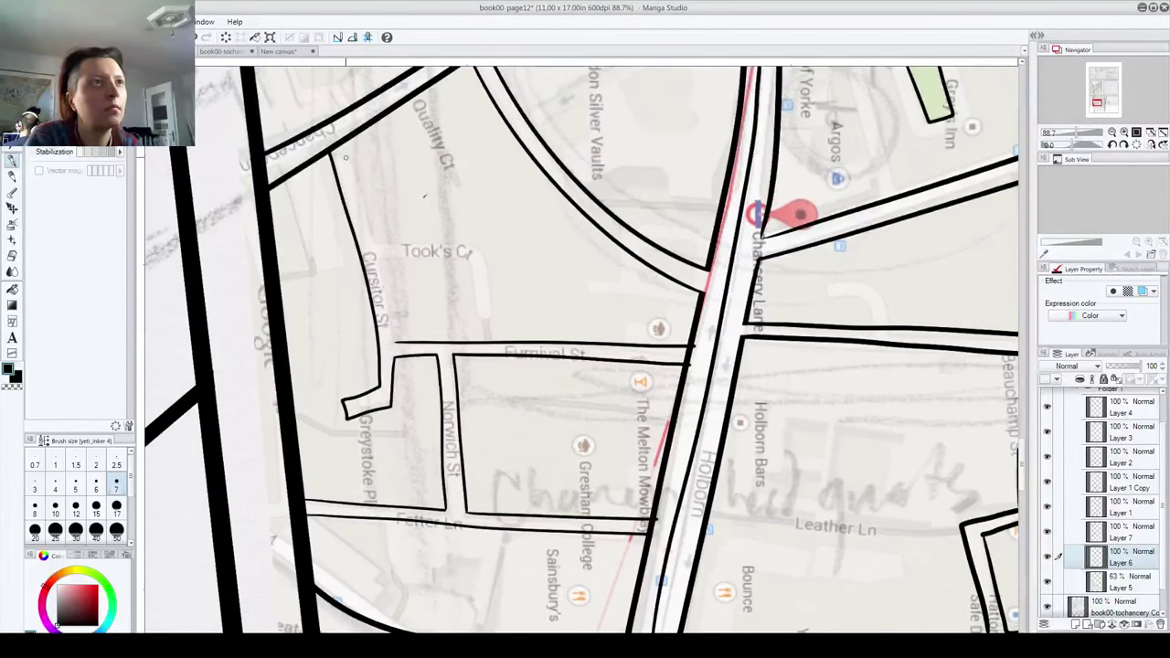
pyautogui.moveTo(339, 139); pyautogui.dragTo(388, 338)
pyautogui.hotkey('ctrl', 'z')
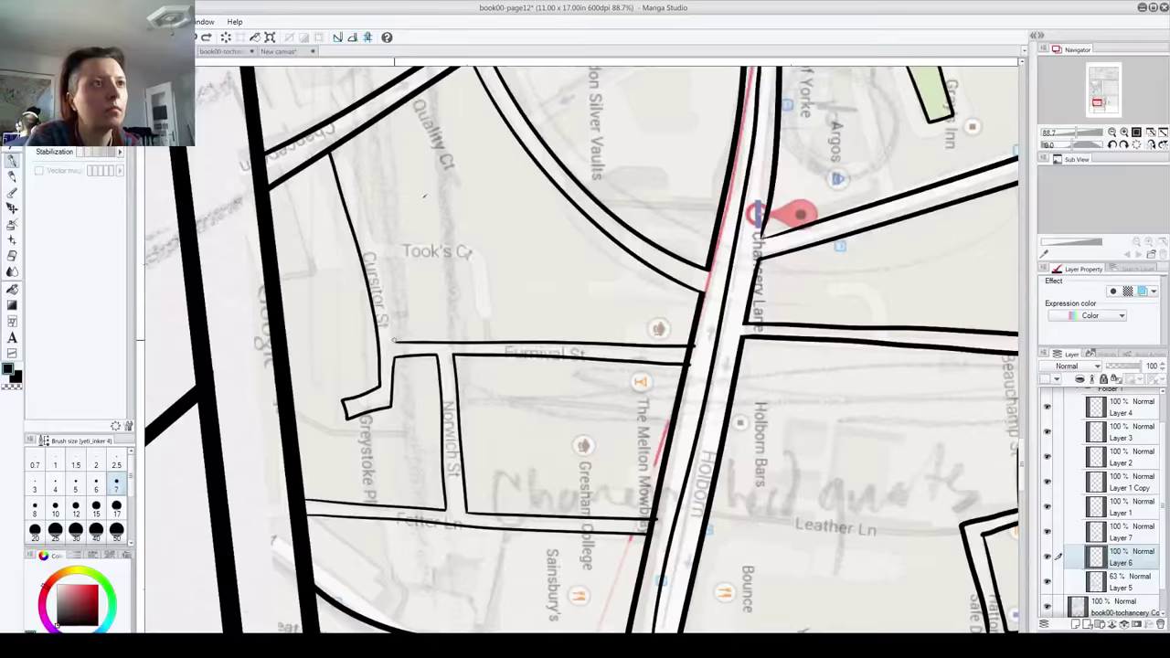
pyautogui.moveTo(394, 338); pyautogui.dragTo(344, 138)
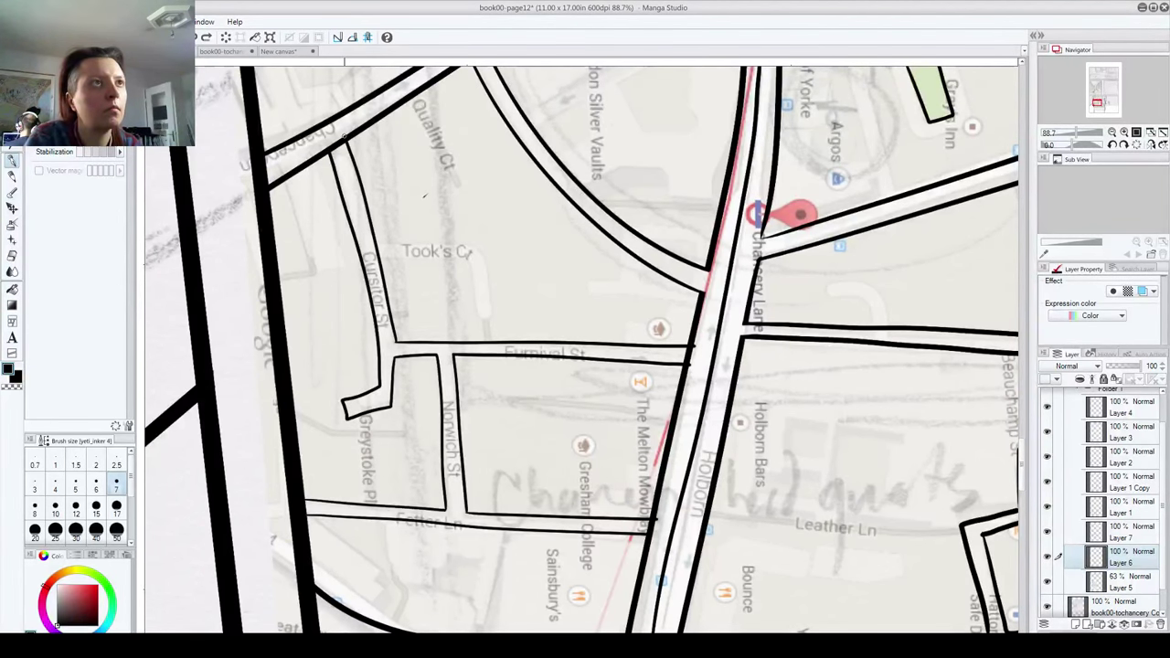
pyautogui.moveTo(694, 353); pyautogui.dragTo(657, 359)
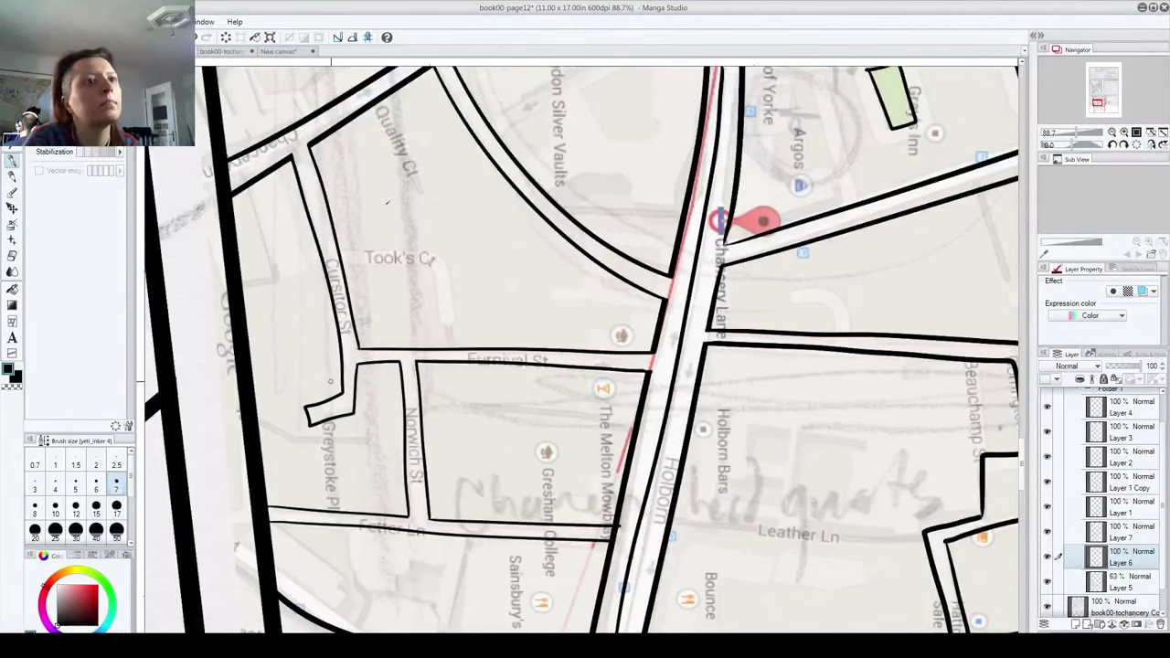
pyautogui.moveTo(503, 439)
pyautogui.mouseDown()
pyautogui.moveTo(453, 297)
pyautogui.moveTo(415, 272)
pyautogui.mouseUp()
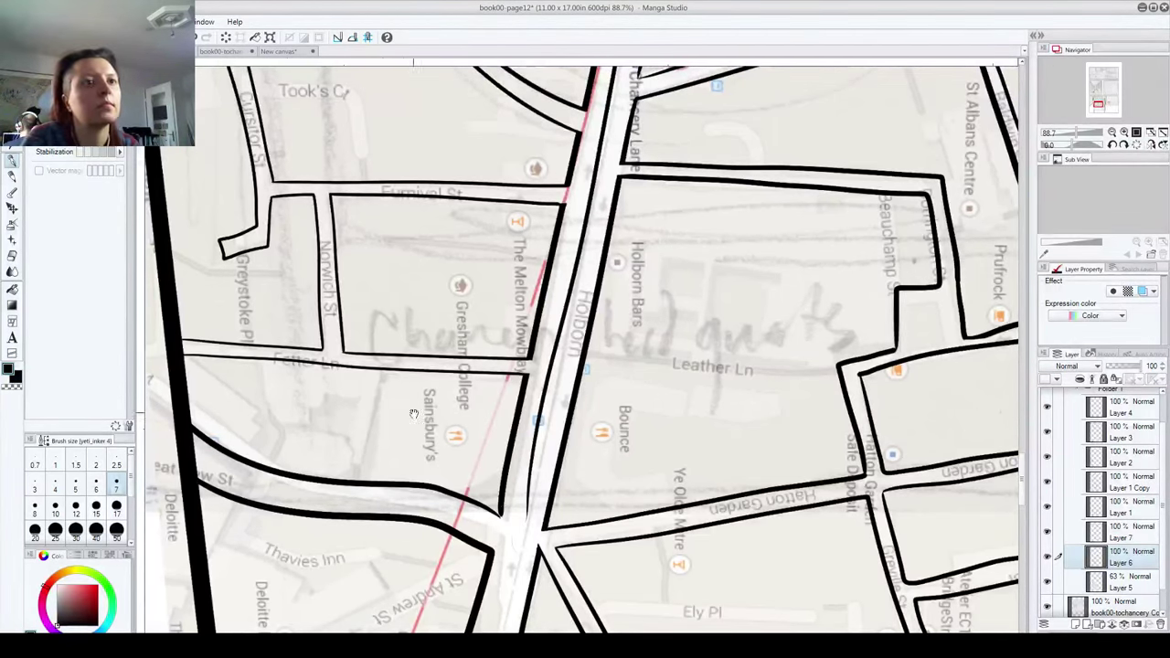
pyautogui.moveTo(414, 414); pyautogui.dragTo(306, 629)
pyautogui.moveTo(366, 274); pyautogui.dragTo(373, 509)
pyautogui.moveTo(346, 253); pyautogui.dragTo(392, 453)
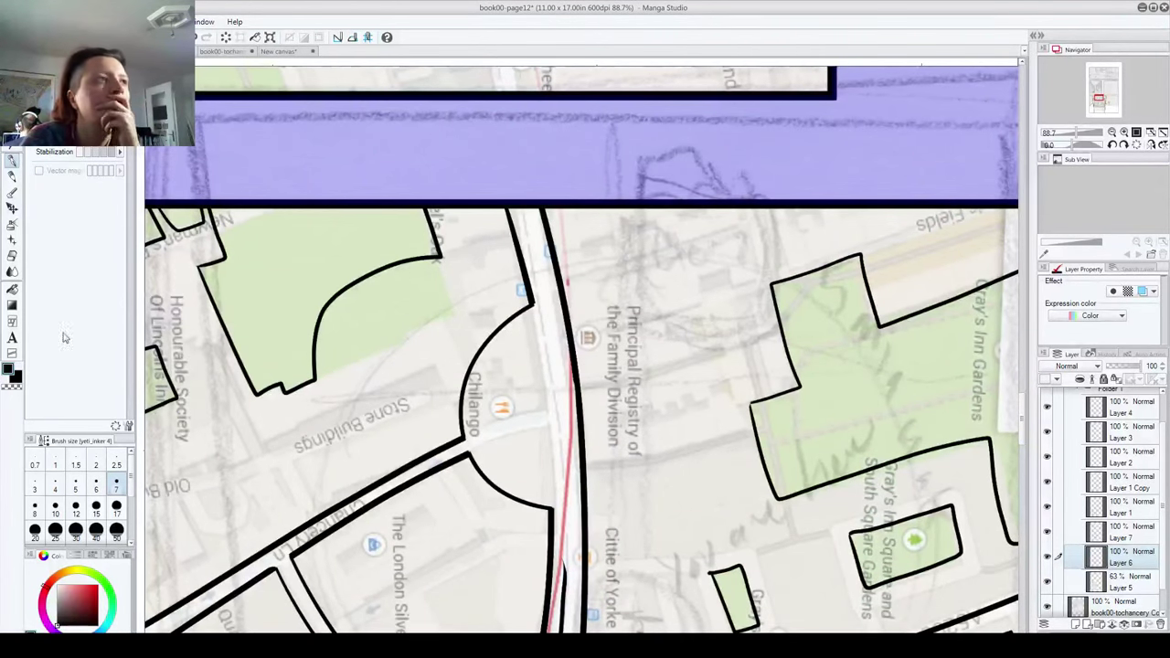
pyautogui.click(12, 323)
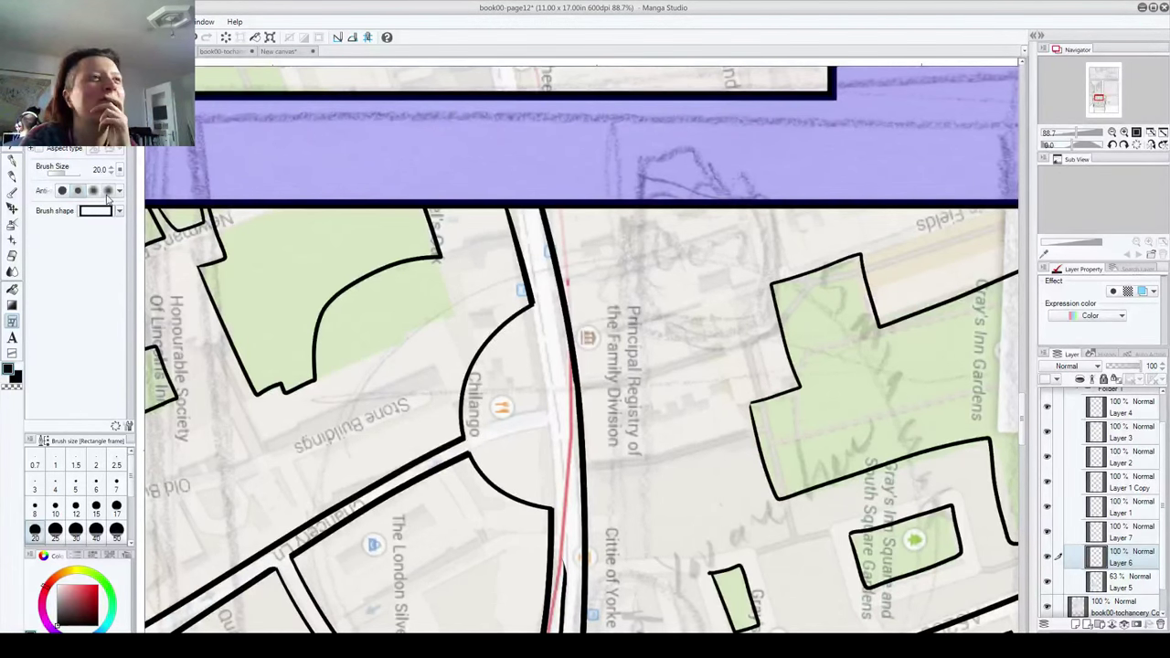
pyautogui.click(51, 50)
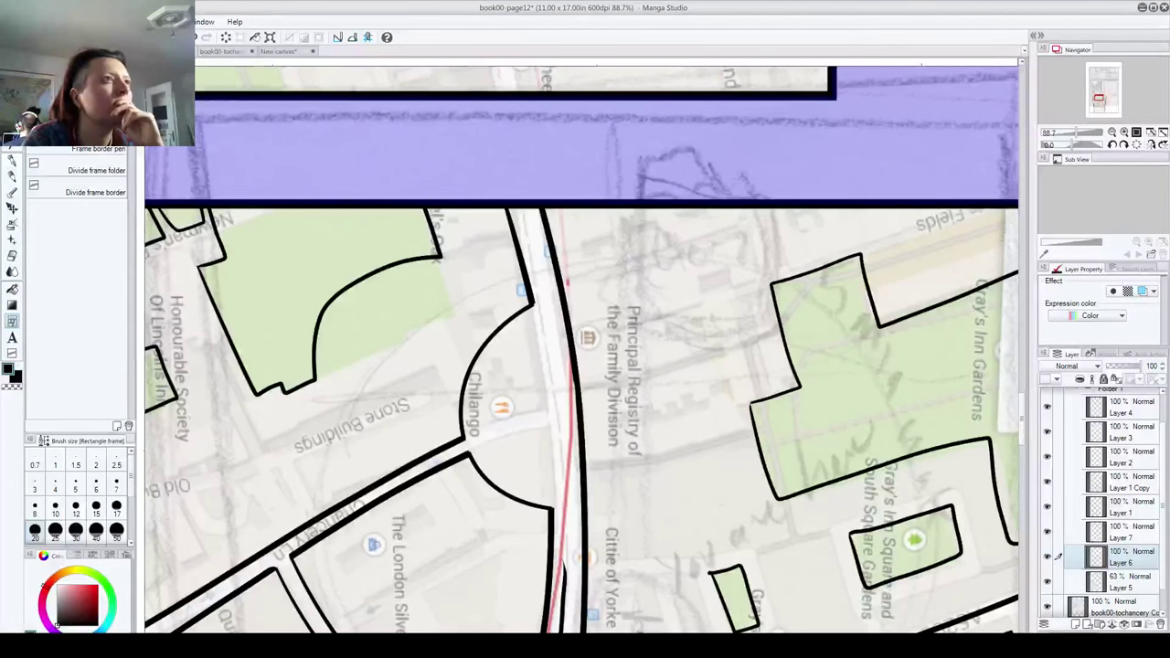
pyautogui.press('u')
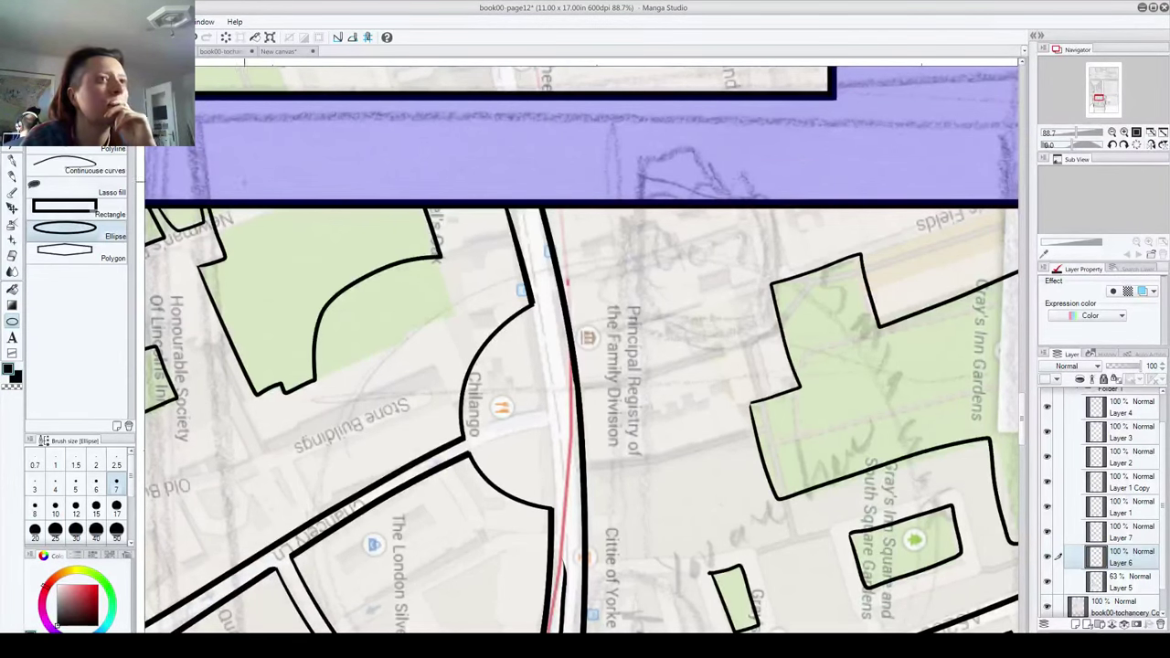
pyautogui.moveTo(488, 361); pyautogui.dragTo(589, 464)
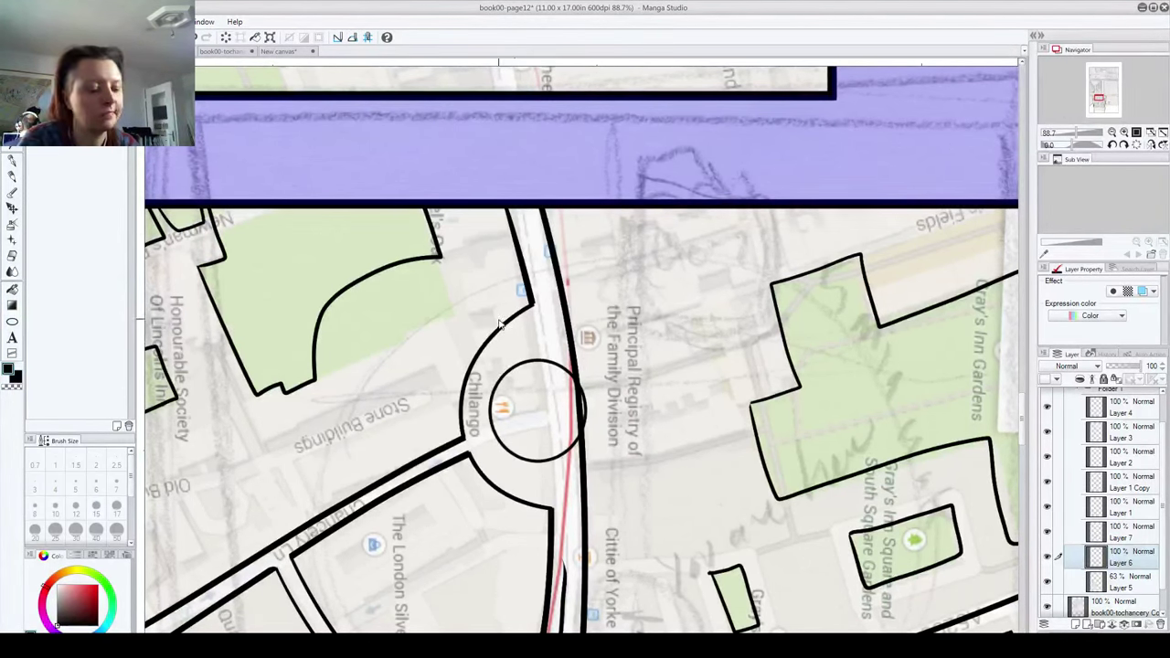
pyautogui.hotkey('ctrl', 'z')
# Step: Add a new layer above Layer 6 and draw a circle inside the curved street edge beside Chilango with the Ellipse tool
pyautogui.click(1044, 625)
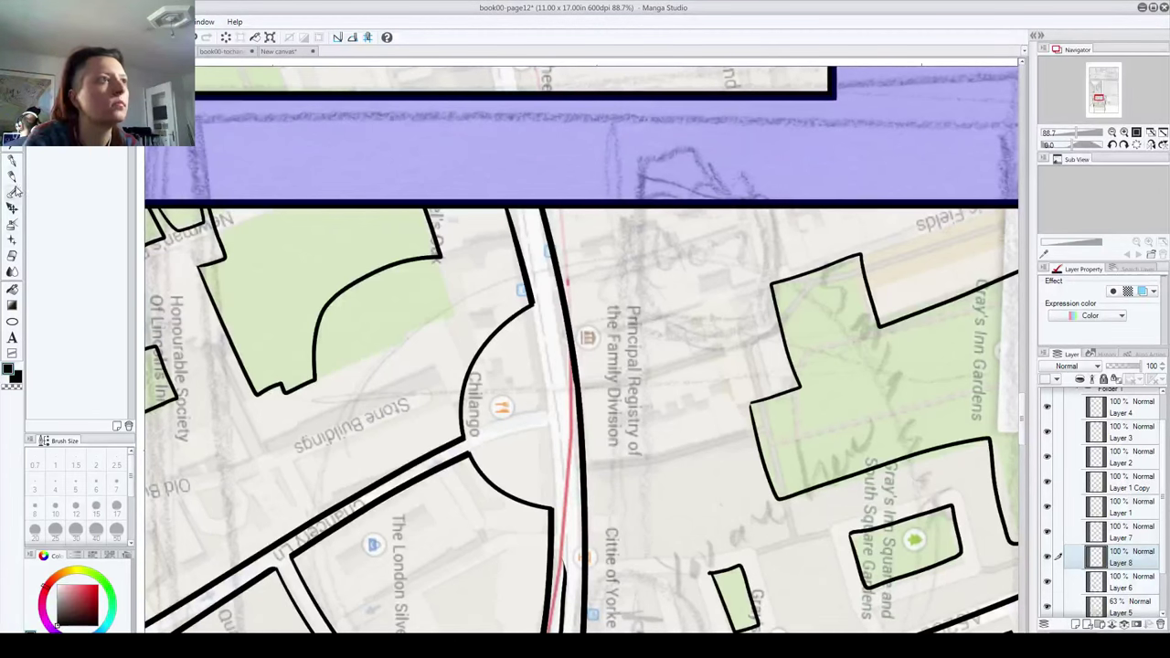
pyautogui.click(13, 321)
pyautogui.moveTo(484, 358); pyautogui.dragTo(549, 468)
# Step: Toggle Layers 5, 6 and 8 to identify the circle's layer, make Layer 8 active, and move the circle closer to the curved edge
pyautogui.click(13, 100)
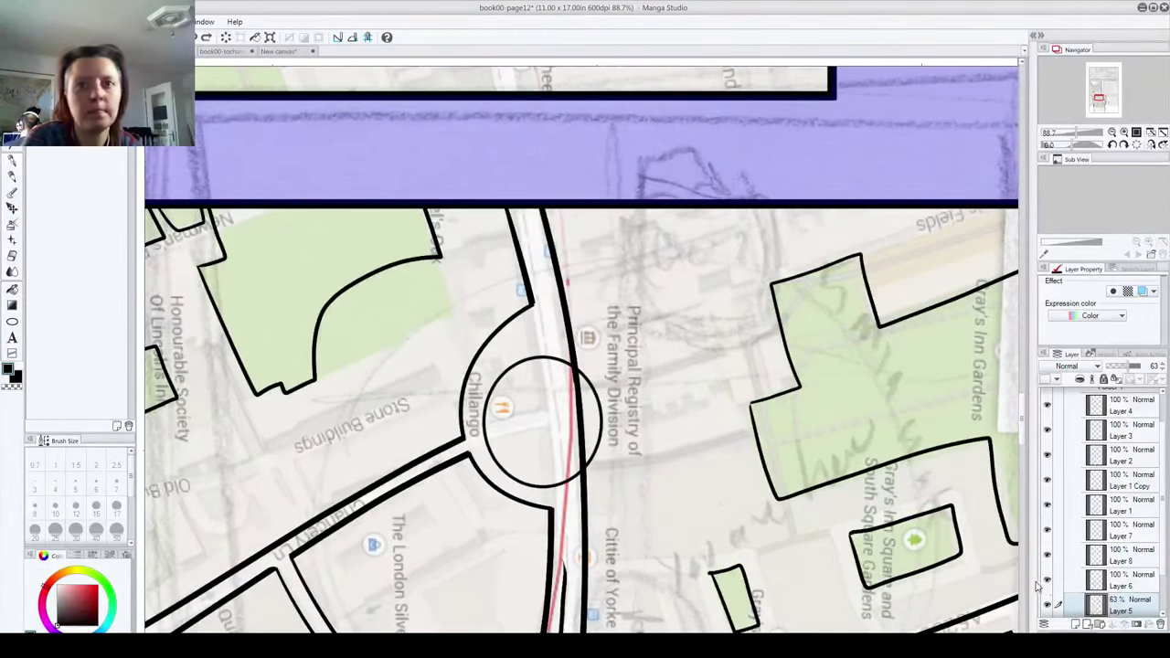
pyautogui.scroll(-2, 1159, 566)
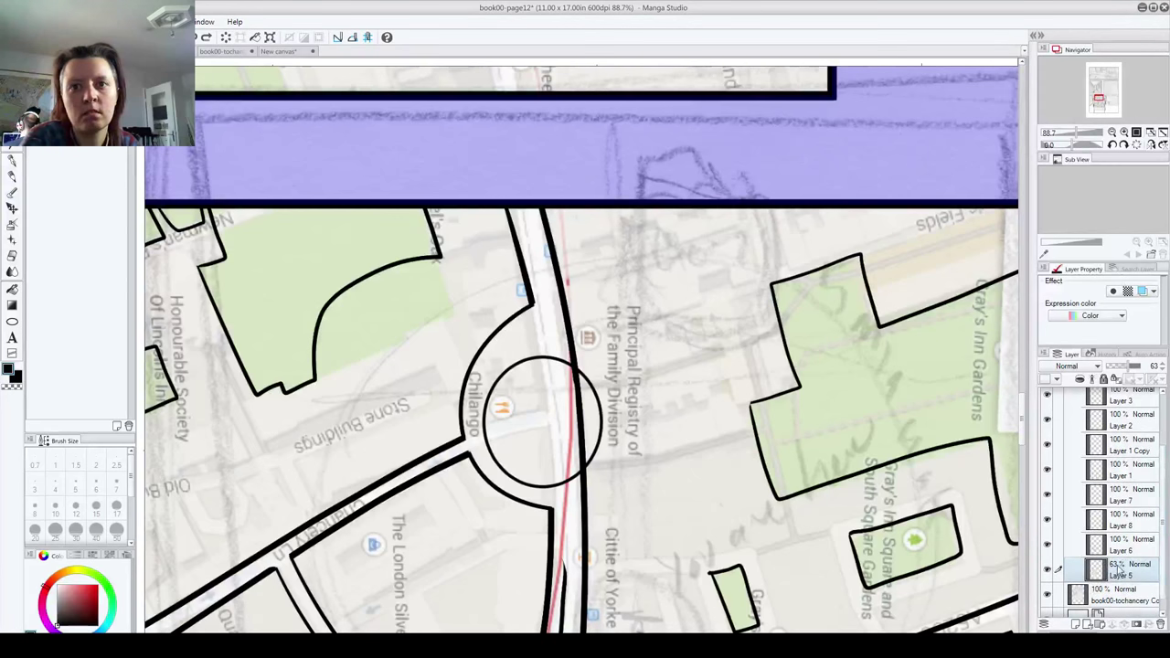
pyautogui.click(1048, 569)
pyautogui.click(1047, 569)
pyautogui.click(1047, 545)
pyautogui.click(1048, 544)
pyautogui.click(1049, 519)
pyautogui.click(1048, 519)
pyautogui.click(1120, 519)
pyautogui.moveTo(490, 408); pyautogui.dragTo(482, 394)
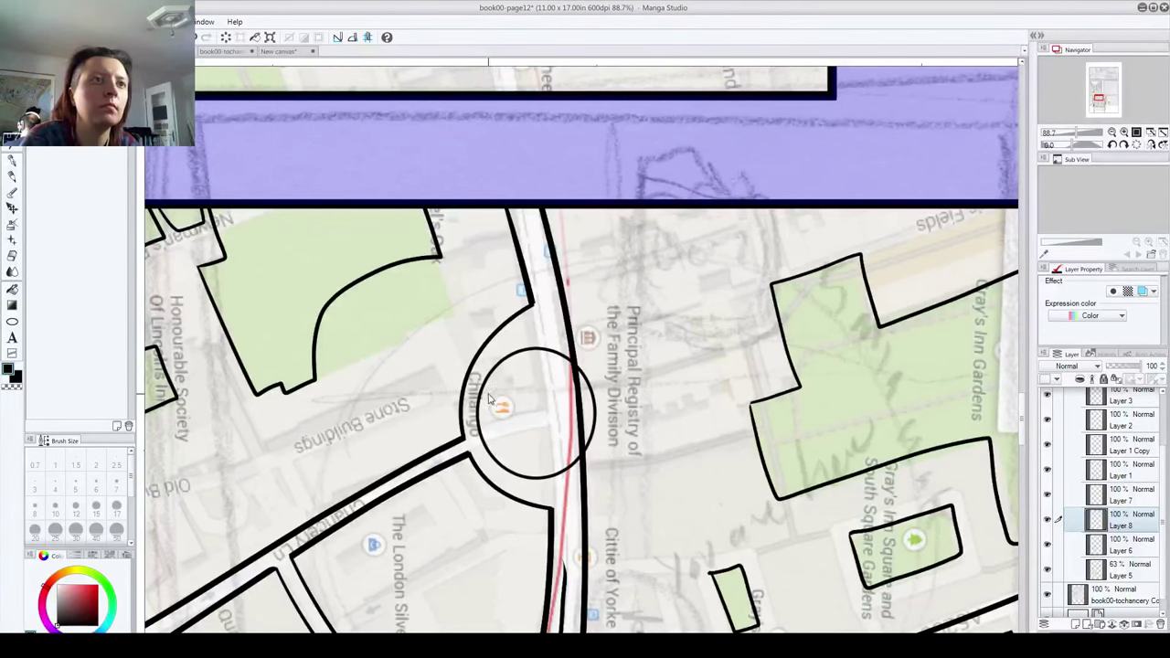
# Step: Turn the circle into a half-circle by inking the main road's edge across it with yeti_inker 4 and erasing everything outside
pyautogui.click(12, 163)
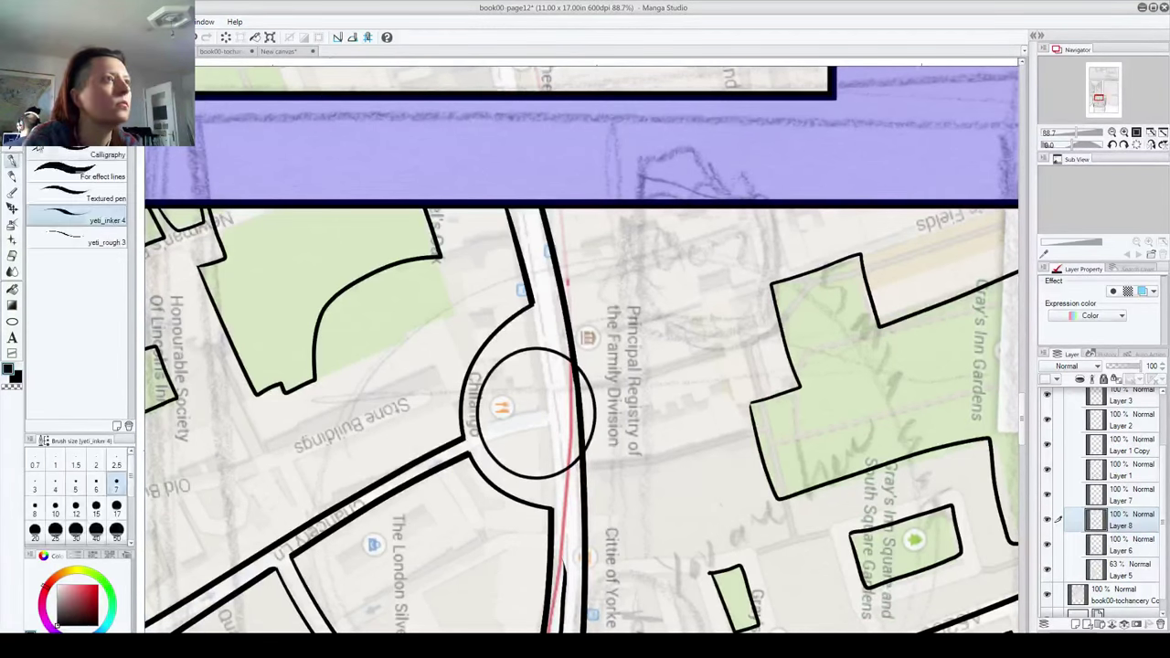
pyautogui.moveTo(532, 331); pyautogui.dragTo(559, 519)
pyautogui.hotkey('ctrl', 'z')
pyautogui.moveTo(534, 327); pyautogui.dragTo(557, 503)
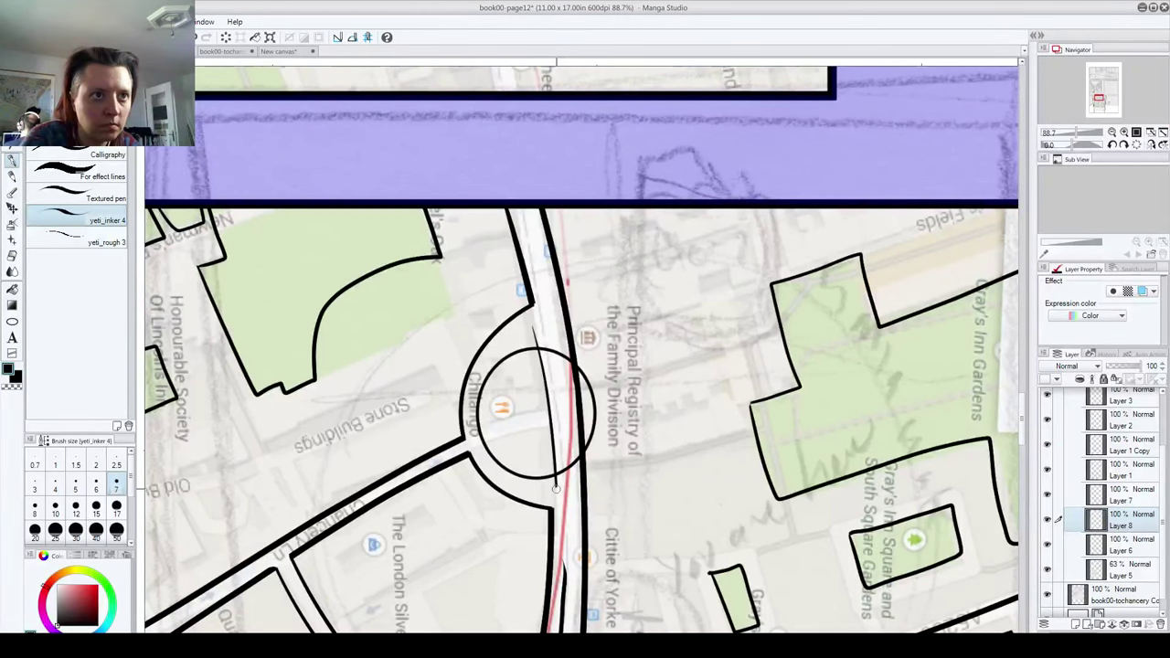
pyautogui.moveTo(555, 489)
pyautogui.mouseDown()
pyautogui.moveTo(600, 393)
pyautogui.moveTo(589, 402)
pyautogui.moveTo(587, 375)
pyautogui.moveTo(594, 390)
pyautogui.moveTo(553, 341)
pyautogui.moveTo(536, 326)
pyautogui.mouseUp()
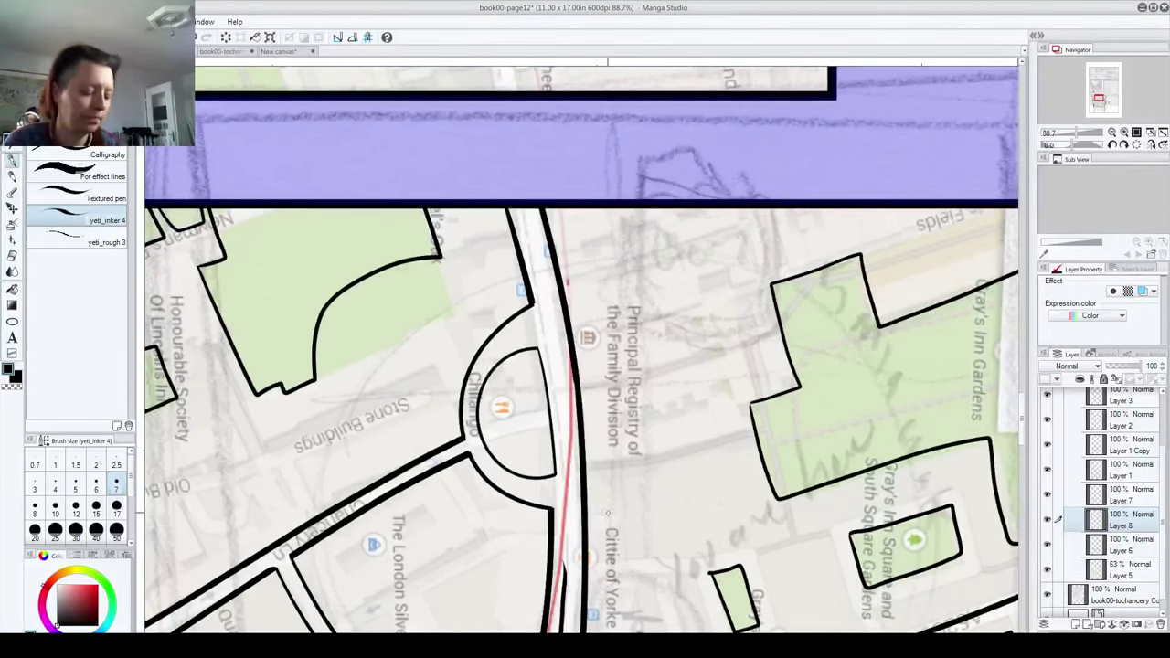
# Step: Ink the closed outline of the Stone Buildings block between the curved green area, Chancery Ln and the curve around the half-circle
pyautogui.scroll(4, 601, 539)
pyautogui.scroll(-5, 588, 539)
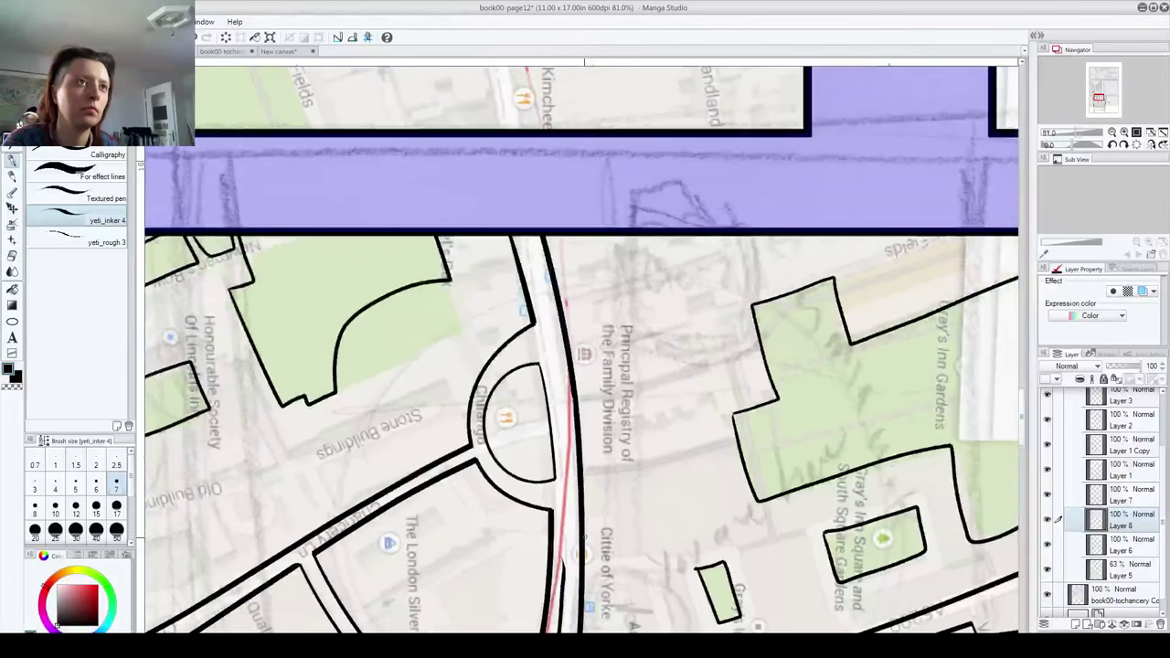
pyautogui.scroll(1, 581, 543)
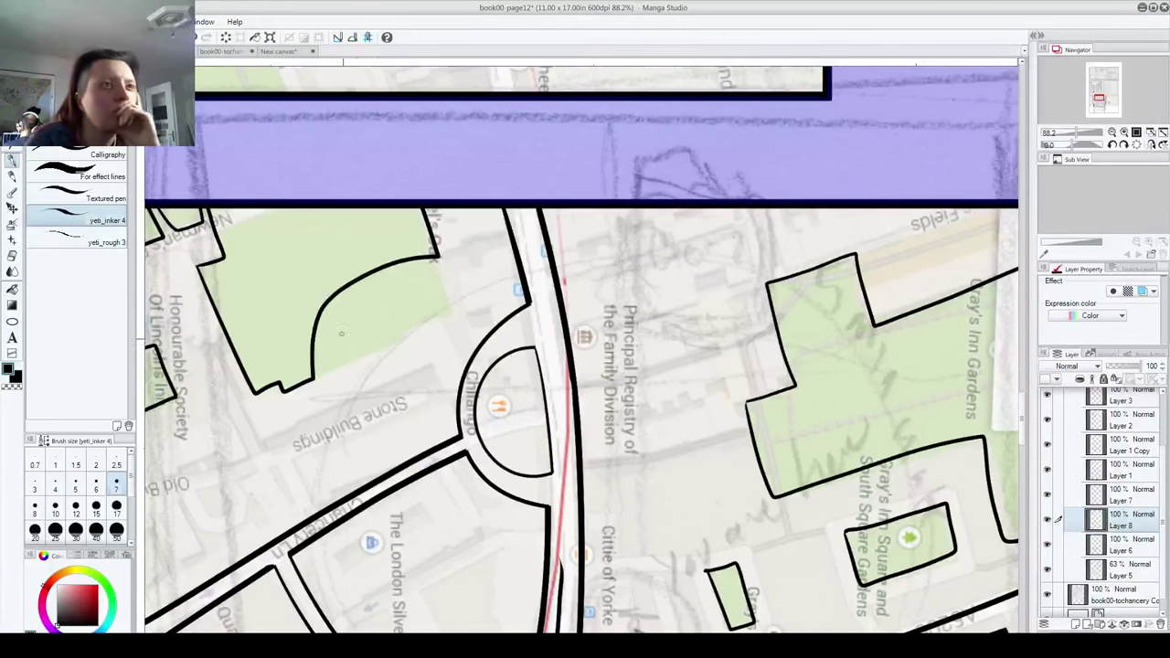
pyautogui.moveTo(321, 400); pyautogui.dragTo(351, 473)
pyautogui.hotkey('ctrl', 'z')
pyautogui.moveTo(316, 391); pyautogui.dragTo(356, 479)
pyautogui.hotkey('ctrl', 'z')
pyautogui.moveTo(320, 395)
pyautogui.mouseDown()
pyautogui.moveTo(367, 474)
pyautogui.moveTo(446, 437)
pyautogui.mouseUp()
pyautogui.hotkey('ctrl', 'z')
pyautogui.moveTo(320, 395)
pyautogui.mouseDown()
pyautogui.moveTo(338, 428)
pyautogui.moveTo(391, 462)
pyautogui.moveTo(443, 433)
pyautogui.moveTo(516, 294)
pyautogui.mouseUp()
pyautogui.moveTo(322, 394)
pyautogui.mouseDown()
pyautogui.moveTo(332, 342)
pyautogui.moveTo(398, 280)
pyautogui.moveTo(501, 261)
pyautogui.moveTo(512, 295)
pyautogui.mouseUp()
pyautogui.moveTo(410, 350); pyautogui.dragTo(368, 366)
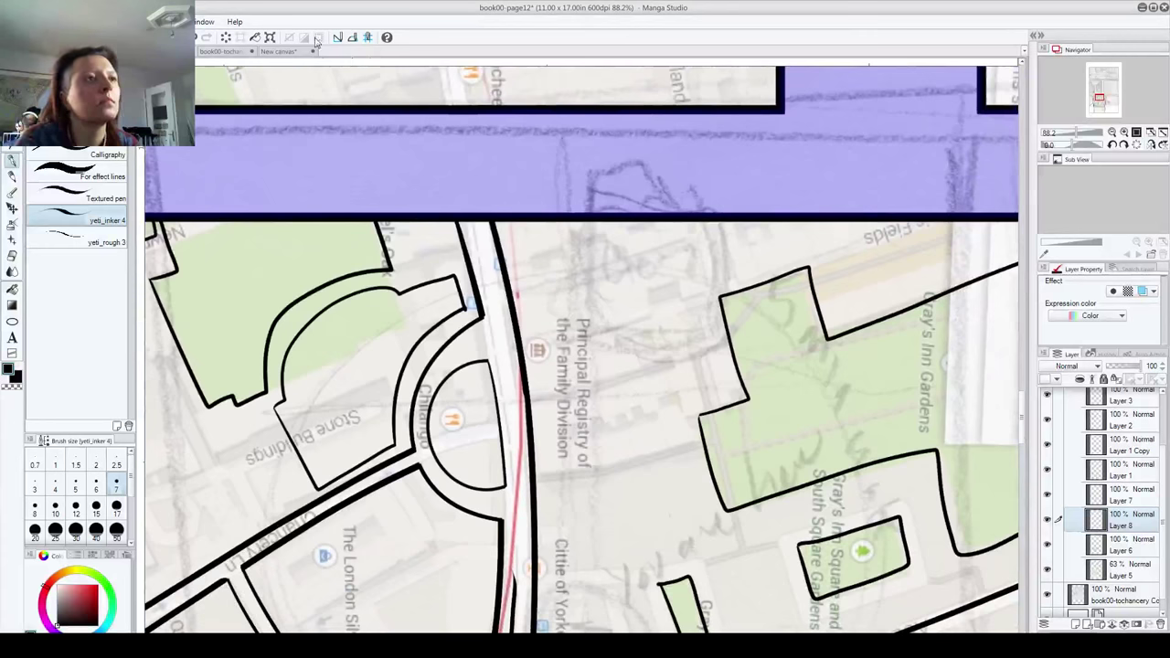
pyautogui.scroll(-6, 692, 522)
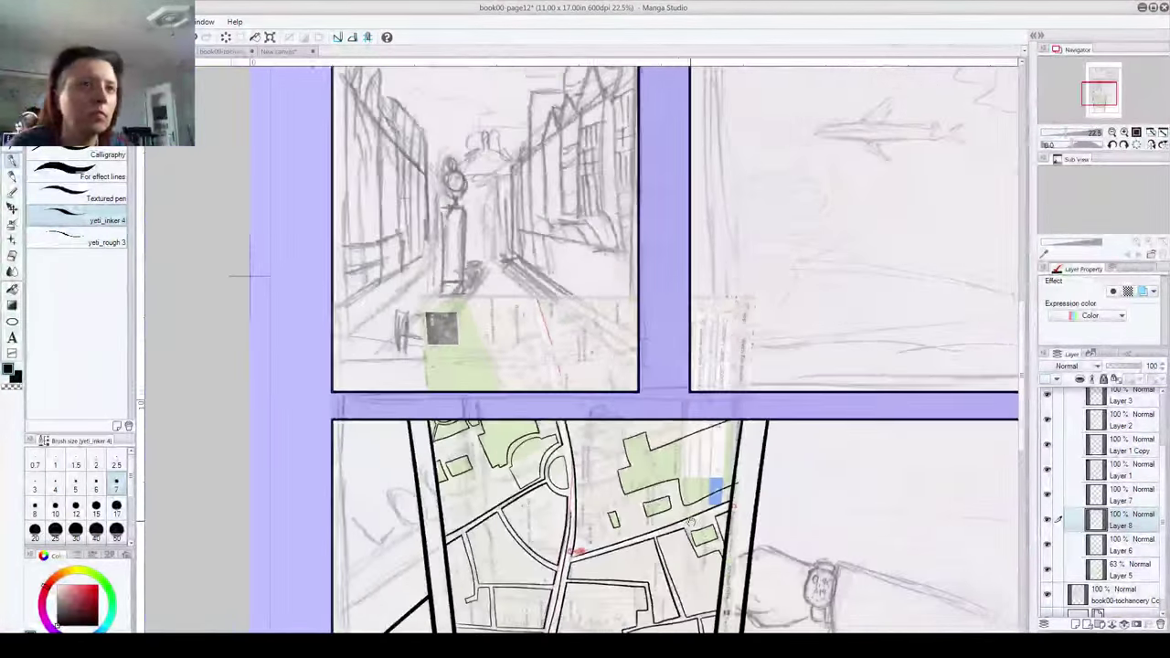
pyautogui.moveTo(691, 522); pyautogui.dragTo(511, 418)
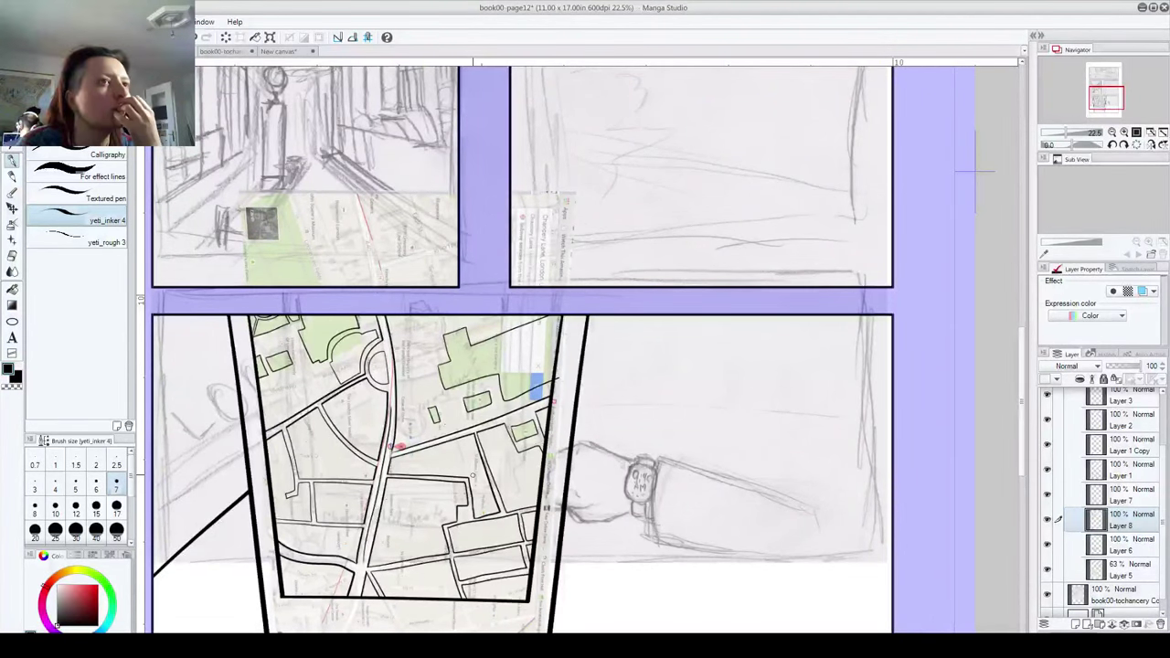
# Step: Make Layer 6 active and toggle its visibility to check which of the main road's lines it holds
pyautogui.scroll(6, 411, 352)
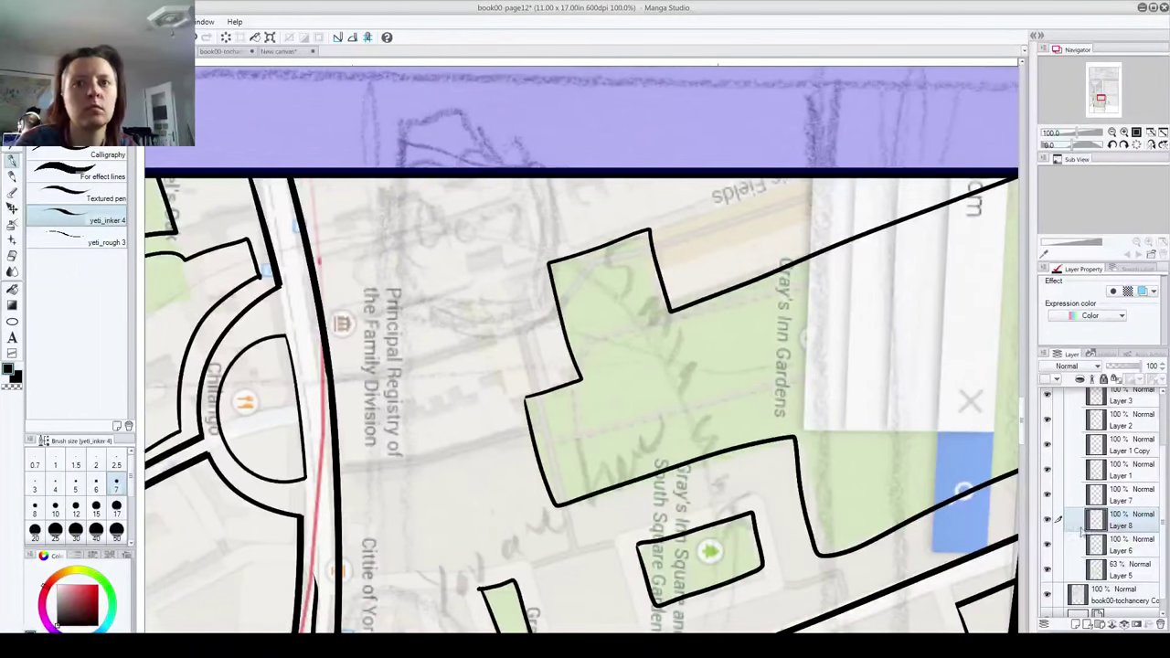
pyautogui.click(1120, 548)
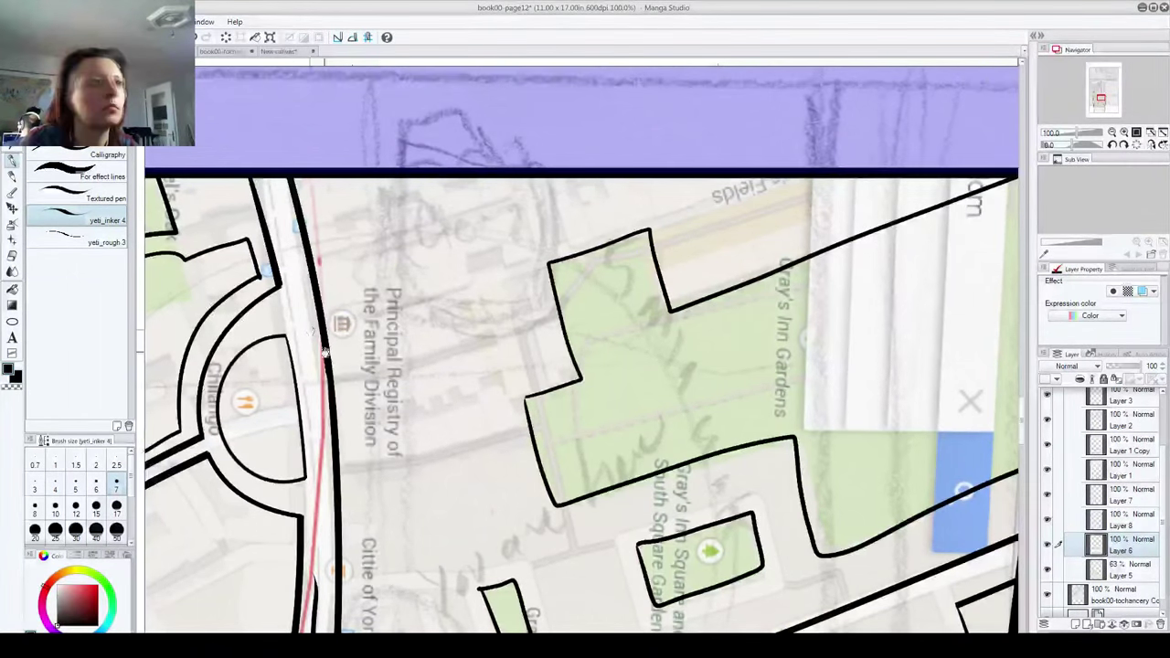
pyautogui.scroll(-2, 325, 304)
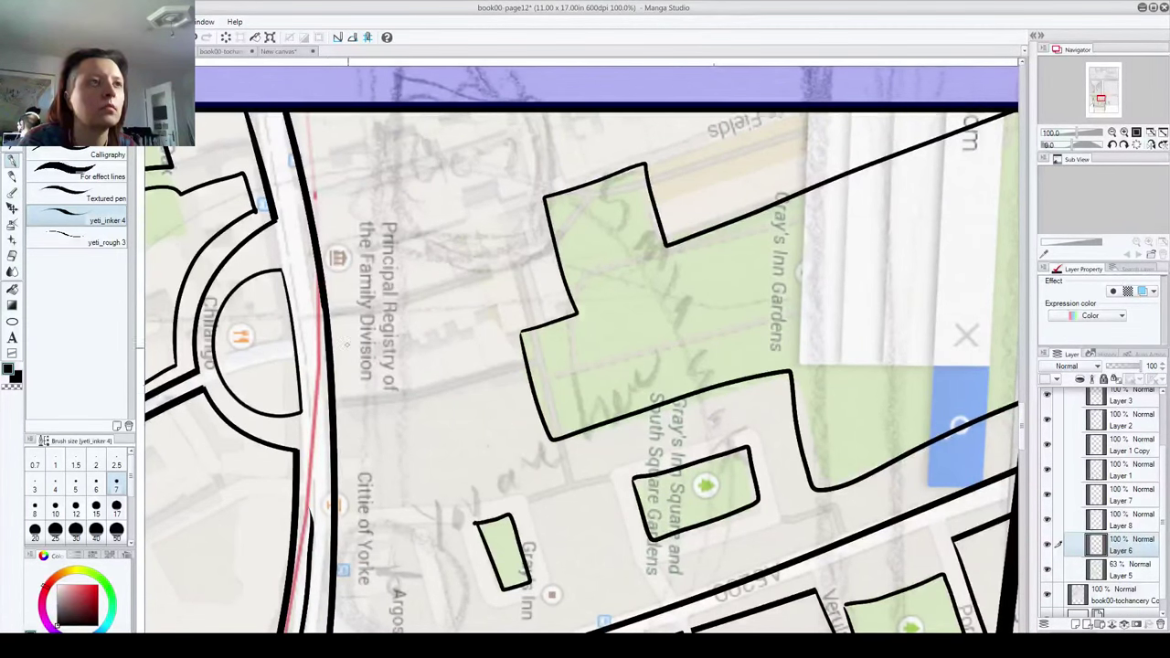
pyautogui.moveTo(335, 475)
pyautogui.mouseDown()
pyautogui.moveTo(363, 418)
pyautogui.moveTo(413, 363)
pyautogui.mouseUp()
pyautogui.hotkey('ctrl', 'z')
pyautogui.scroll(-1, 473, 498)
pyautogui.click(1047, 546)
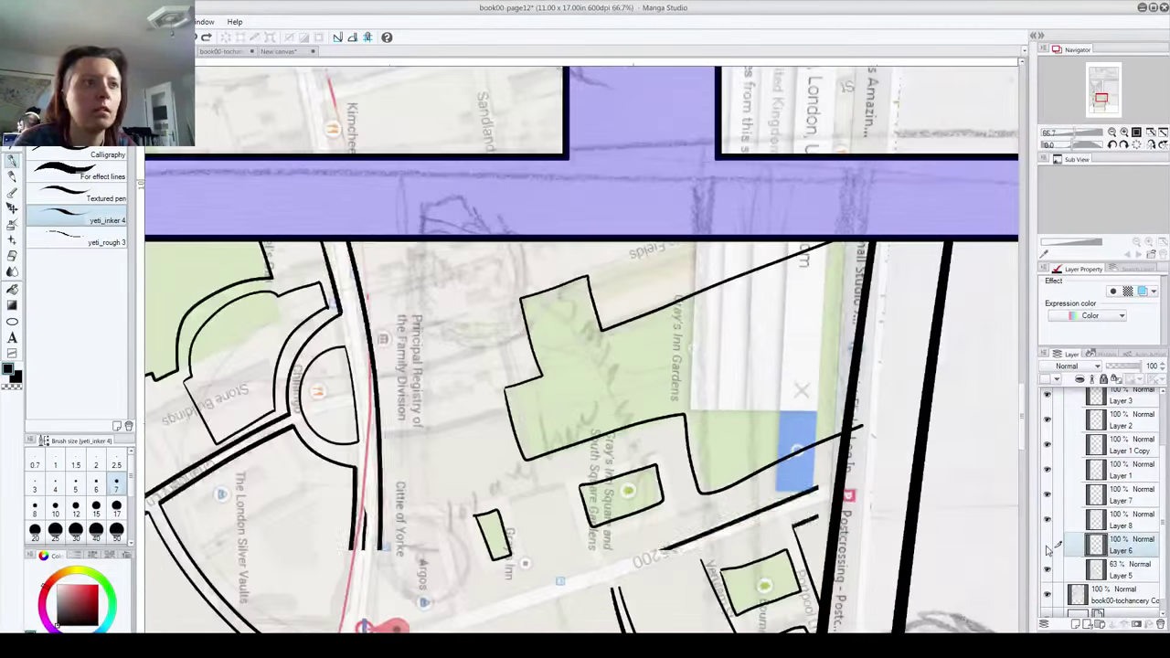
# Step: Add a new layer above Layer 6 and ink both edges of a curved street from the main road to the panel's upper border
pyautogui.click(1075, 623)
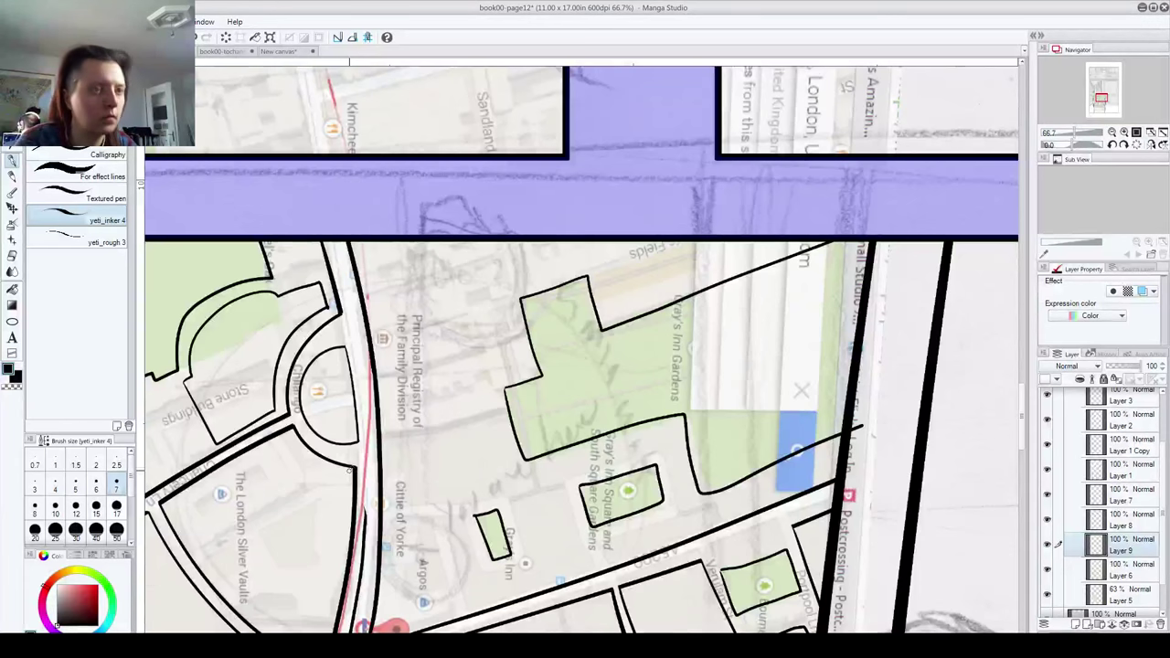
pyautogui.hotkey('ctrl', '-')
pyautogui.hotkey('ctrl', '-')
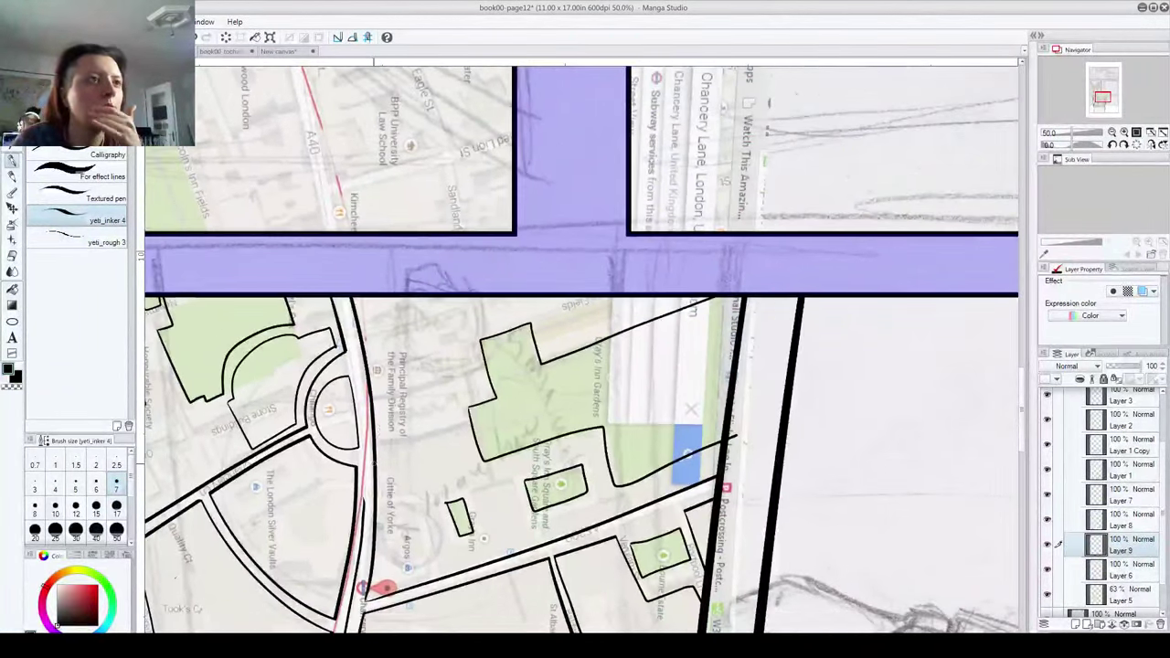
pyautogui.moveTo(396, 389); pyautogui.dragTo(374, 458)
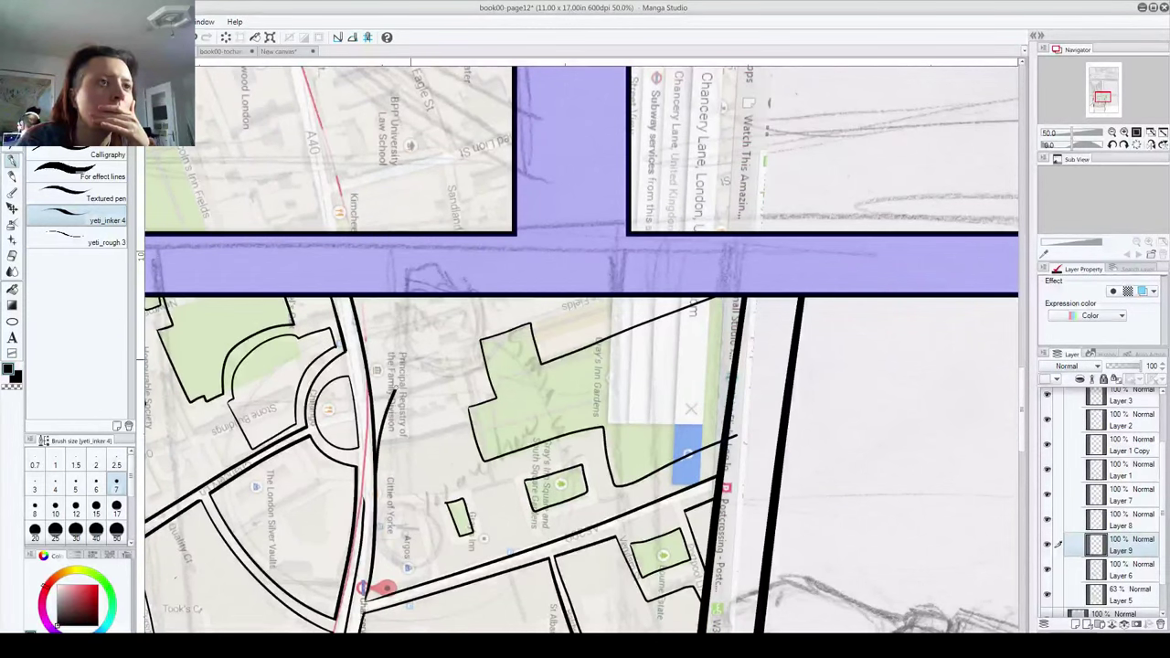
pyautogui.moveTo(396, 389); pyautogui.dragTo(468, 297)
pyautogui.moveTo(371, 380); pyautogui.dragTo(428, 296)
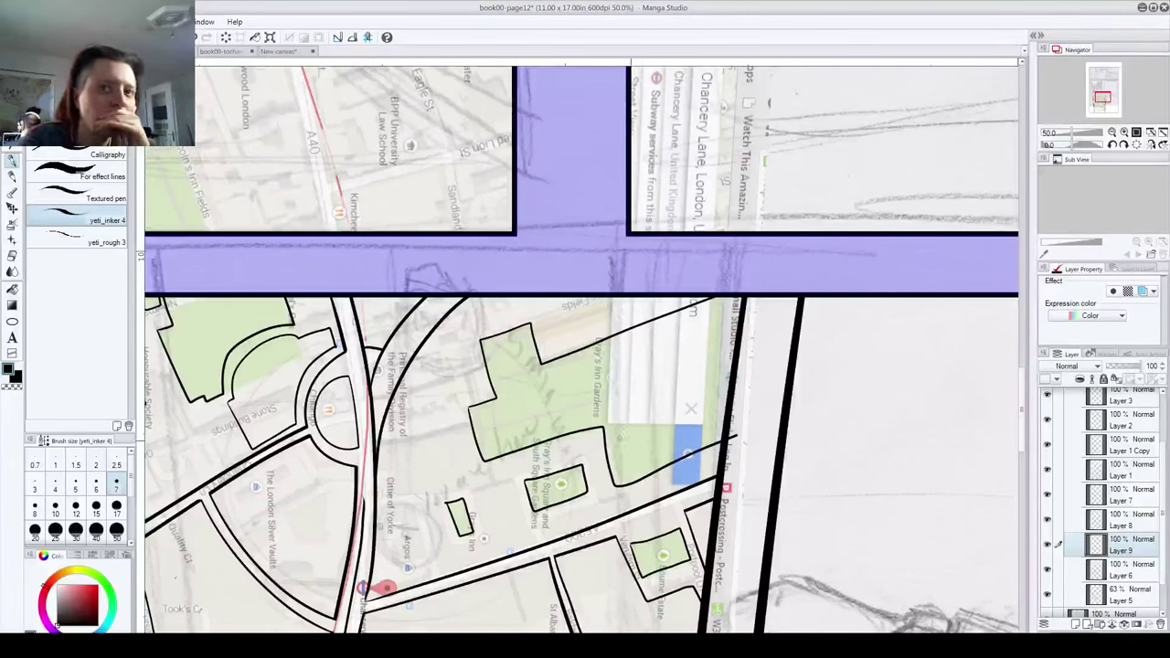
# Step: Open the junction by erasing the main road's edge across the curved street's mouth on Layer 6 and tidying the street's corner on Layer 9
pyautogui.click(1130, 574)
pyautogui.moveTo(367, 395); pyautogui.dragTo(372, 466)
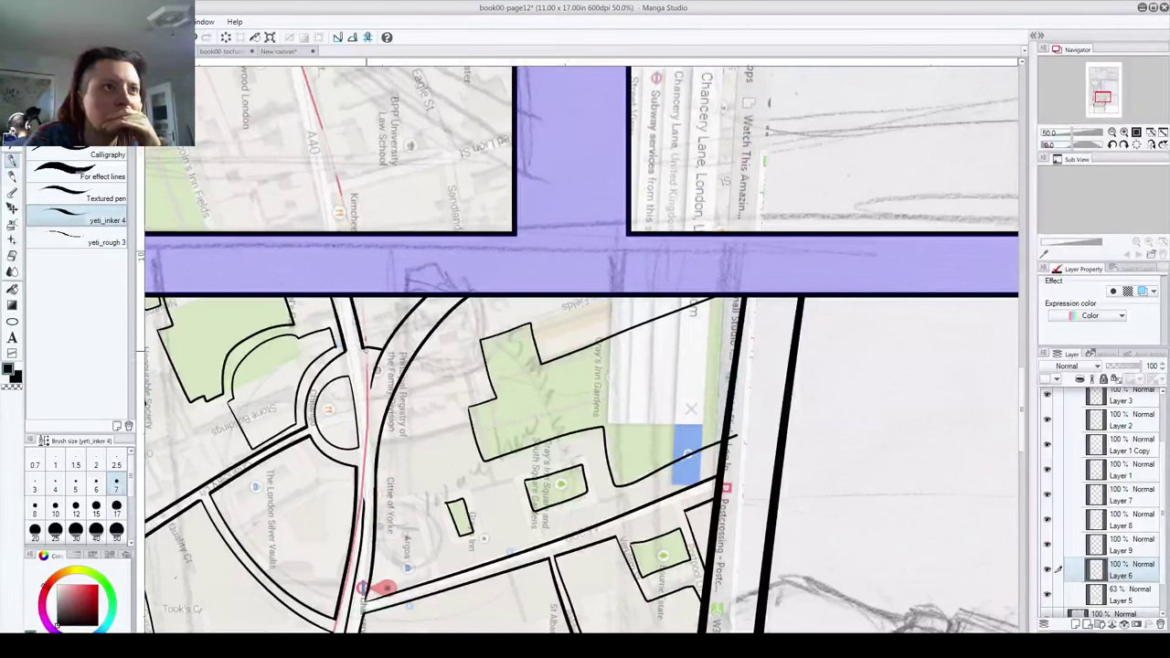
pyautogui.click(1122, 547)
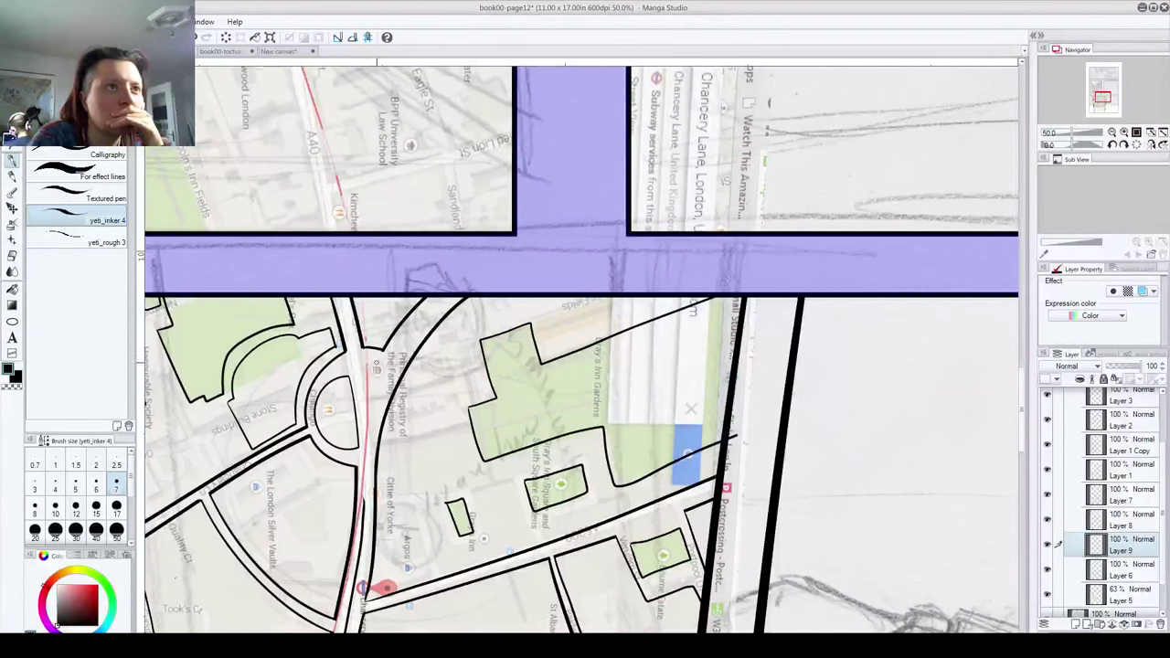
pyautogui.click(1117, 574)
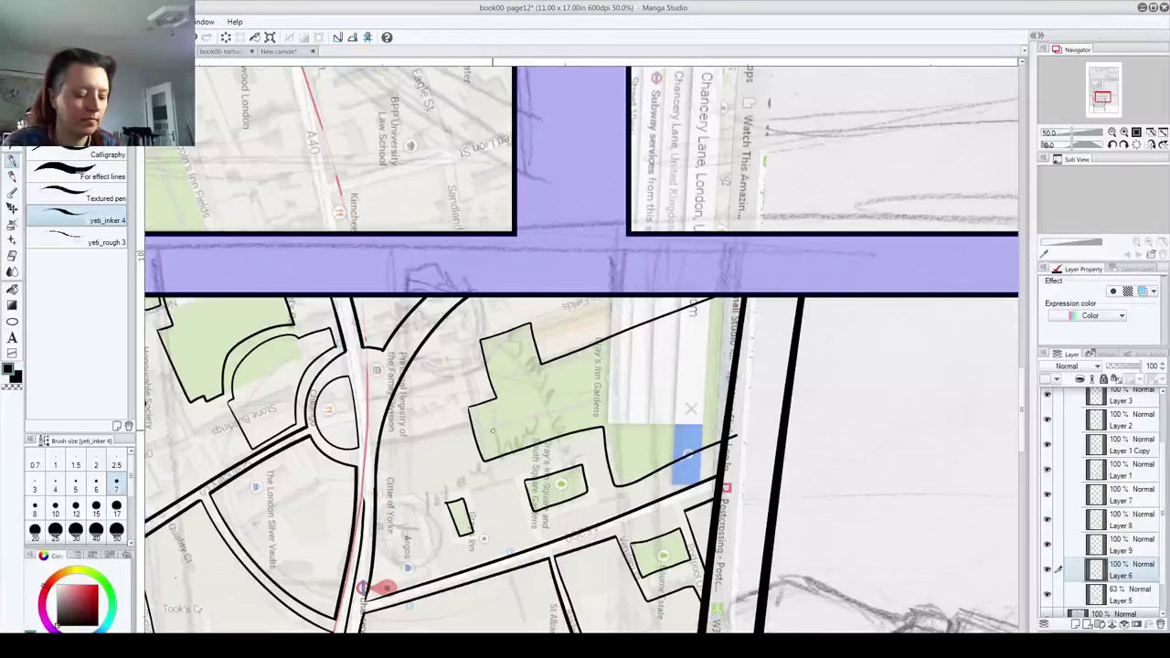
# Step: Bring the whole bottom panel into view and save the page
pyautogui.scroll(-2, 497, 437)
pyautogui.scroll(-3, 496, 437)
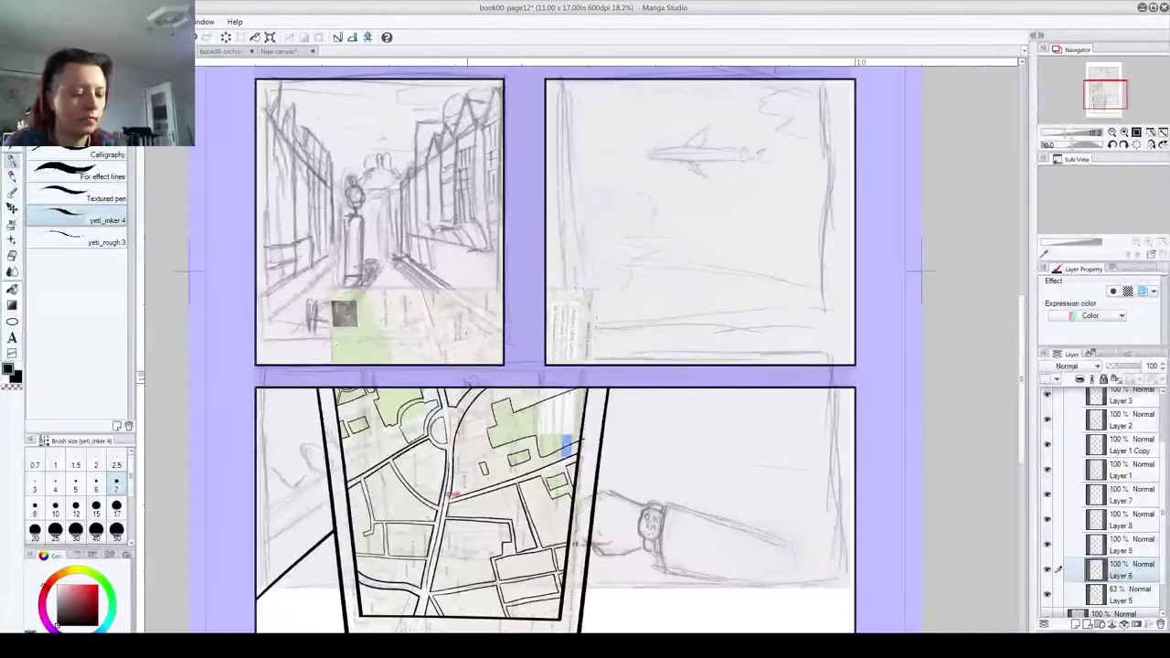
pyautogui.moveTo(477, 526); pyautogui.dragTo(382, 326)
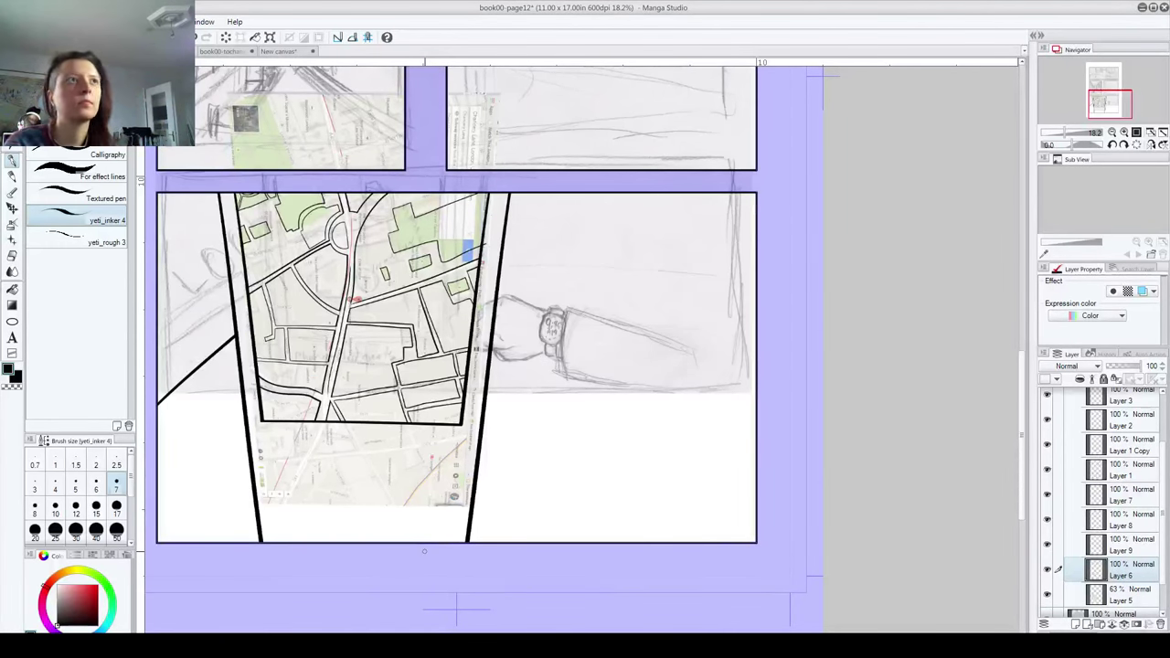
pyautogui.click(16, 21)
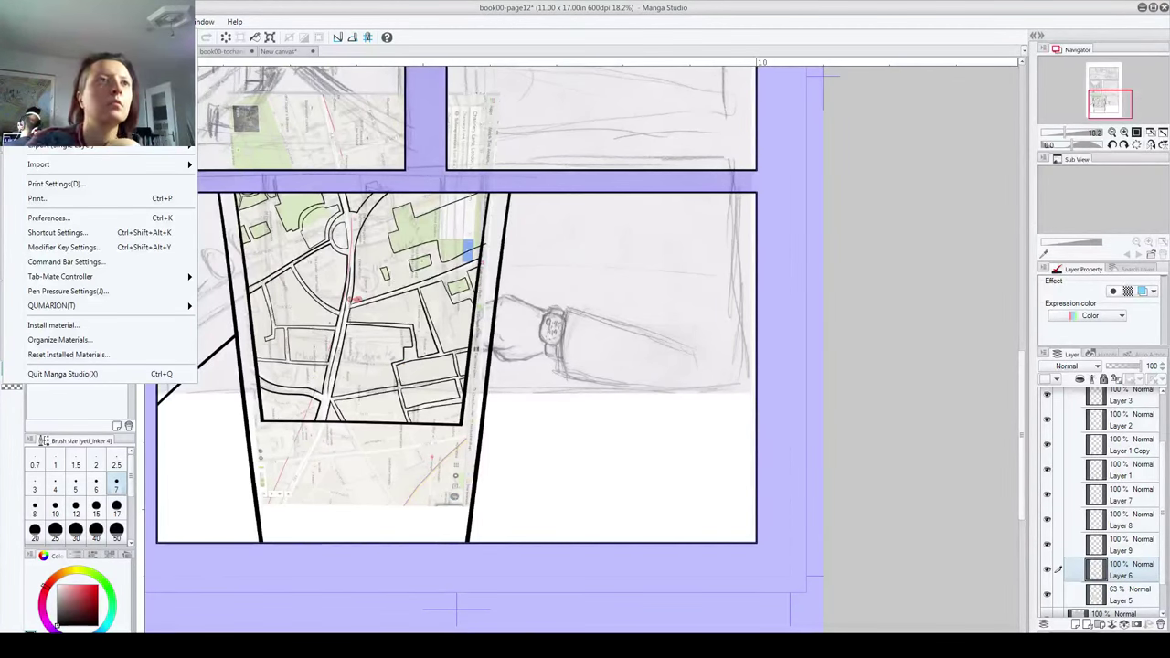
pyautogui.press('Escape')
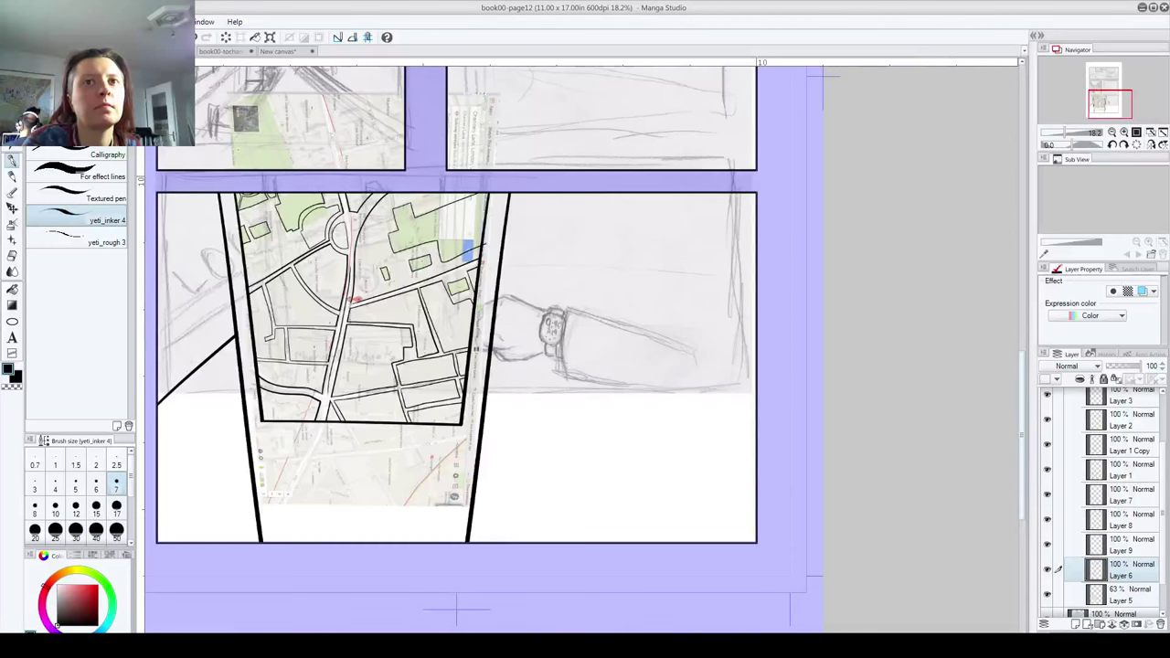
# Step: Toggle Layers 9, 8, 7 and 1 one at a time to check which map lines each of them holds
pyautogui.scroll(2, 1027, 351)
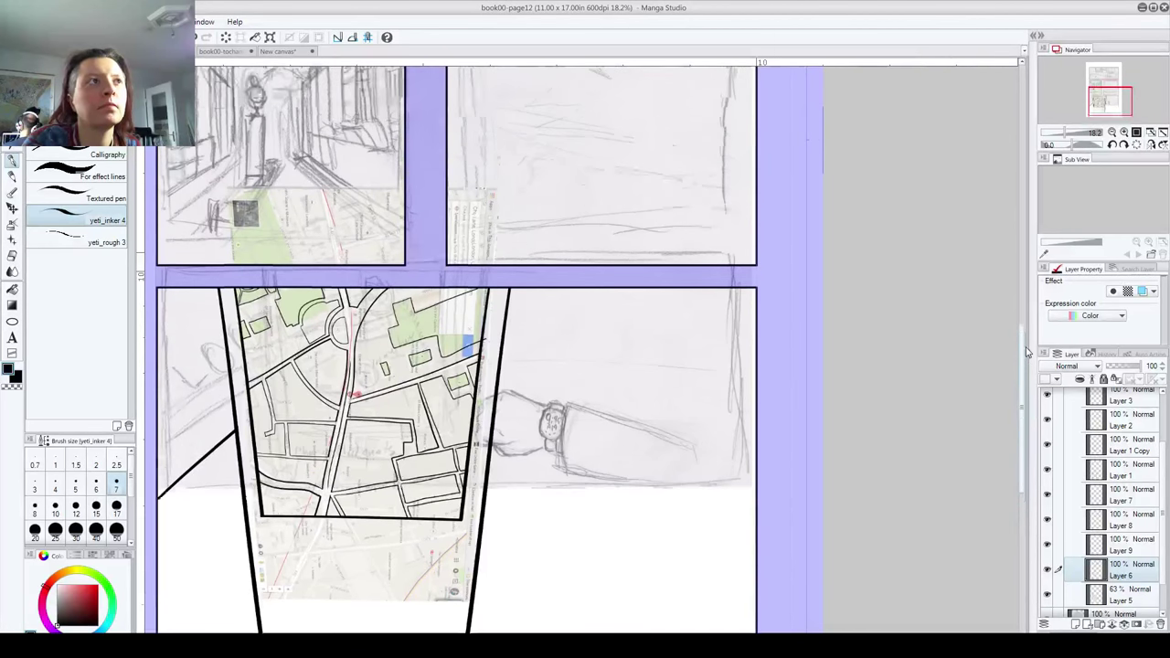
pyautogui.scroll(1, 1027, 352)
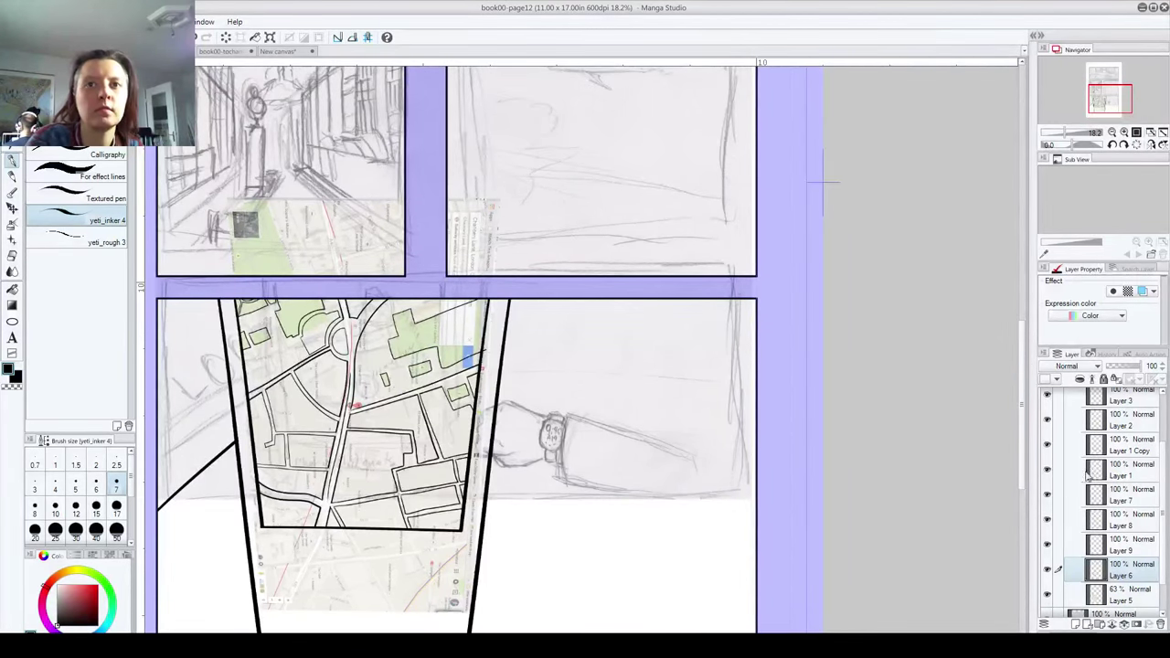
pyautogui.scroll(-1, 1164, 481)
pyautogui.click(1047, 544)
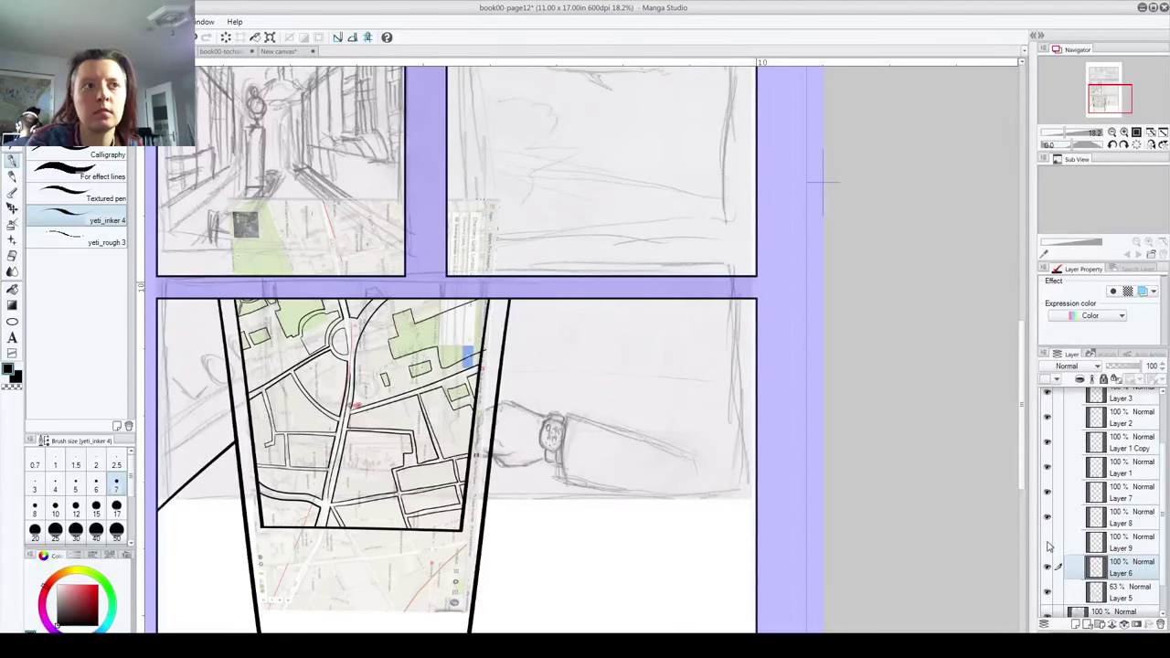
pyautogui.click(1047, 544)
pyautogui.click(1047, 519)
pyautogui.click(1047, 520)
pyautogui.click(1047, 494)
pyautogui.click(1048, 494)
pyautogui.click(1048, 468)
pyautogui.click(1047, 468)
# Step: Merge Layers 7, 8 and 9 down into Layer 6 and toggle the merged layer to check its lines
pyautogui.click(1101, 499)
pyautogui.hotkey('ctrl', 'e')
pyautogui.hotkey('ctrl', 'e')
pyautogui.hotkey('ctrl', 'e')
pyautogui.click(1048, 533)
pyautogui.click(1047, 534)
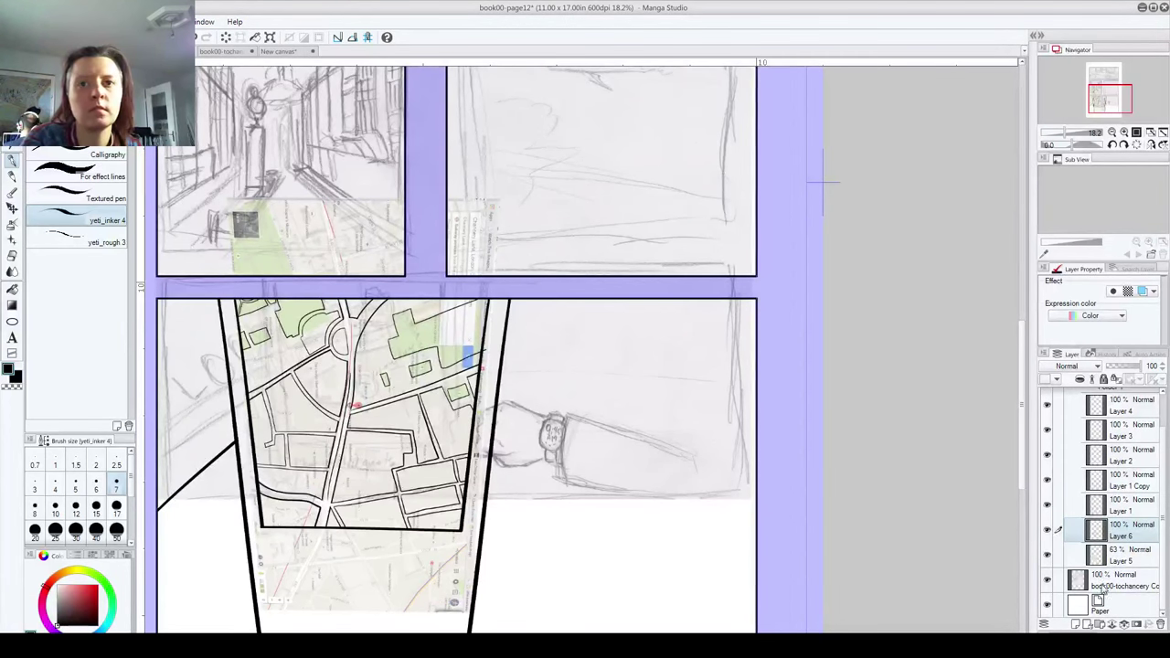
# Step: Hide and reshow the Layer 5 map reference to judge the inked streets, and add a new layer above Layer 6
pyautogui.click(1047, 555)
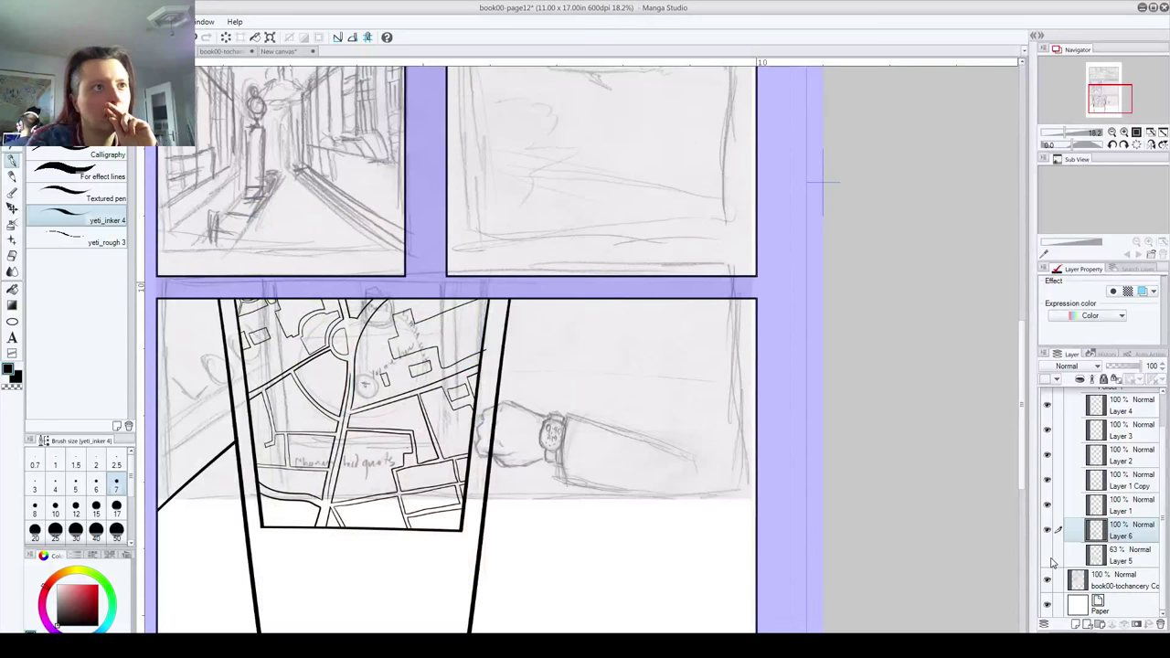
pyautogui.click(1048, 555)
pyautogui.click(1076, 624)
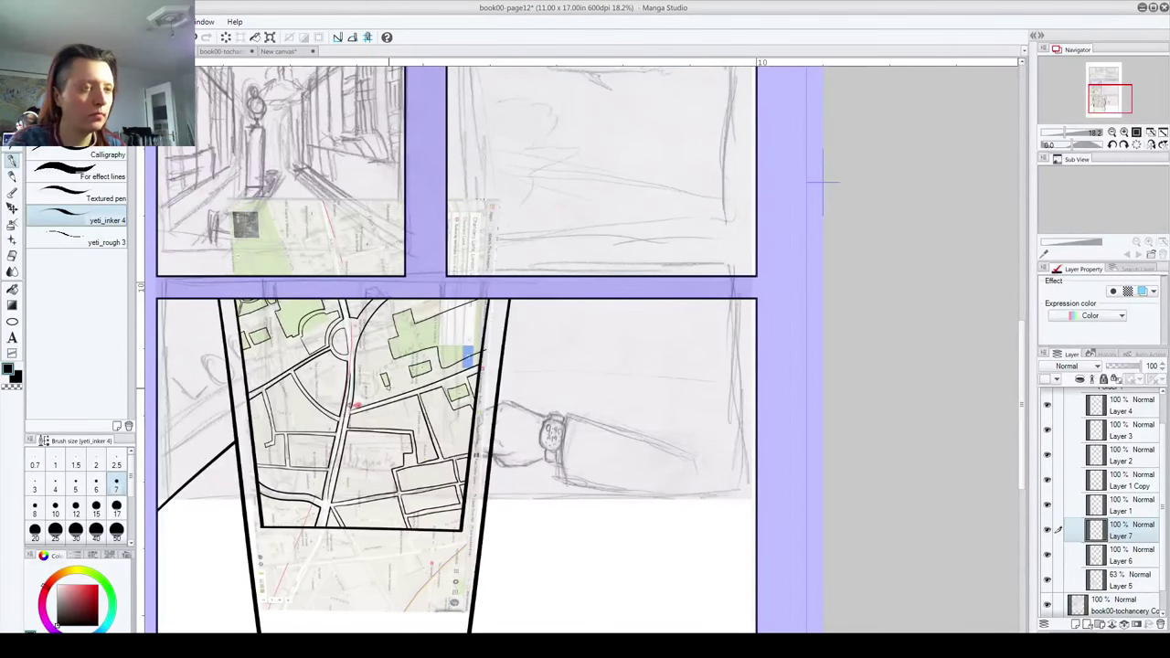
pyautogui.scroll(5, 368, 407)
pyautogui.scroll(-3, 256, 376)
pyautogui.moveTo(324, 406); pyautogui.dragTo(428, 405)
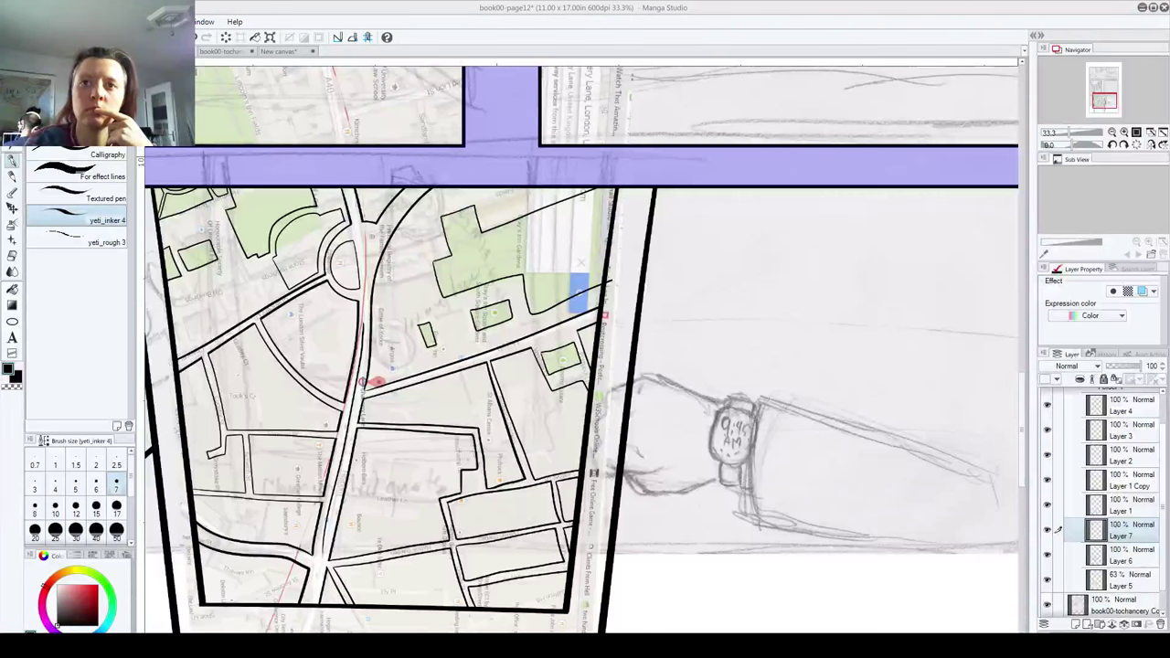
# Step: Collapse Folder 1 and create a second folder above it inside Frame 1, with a new layer in it
pyautogui.scroll(-1, 1101, 493)
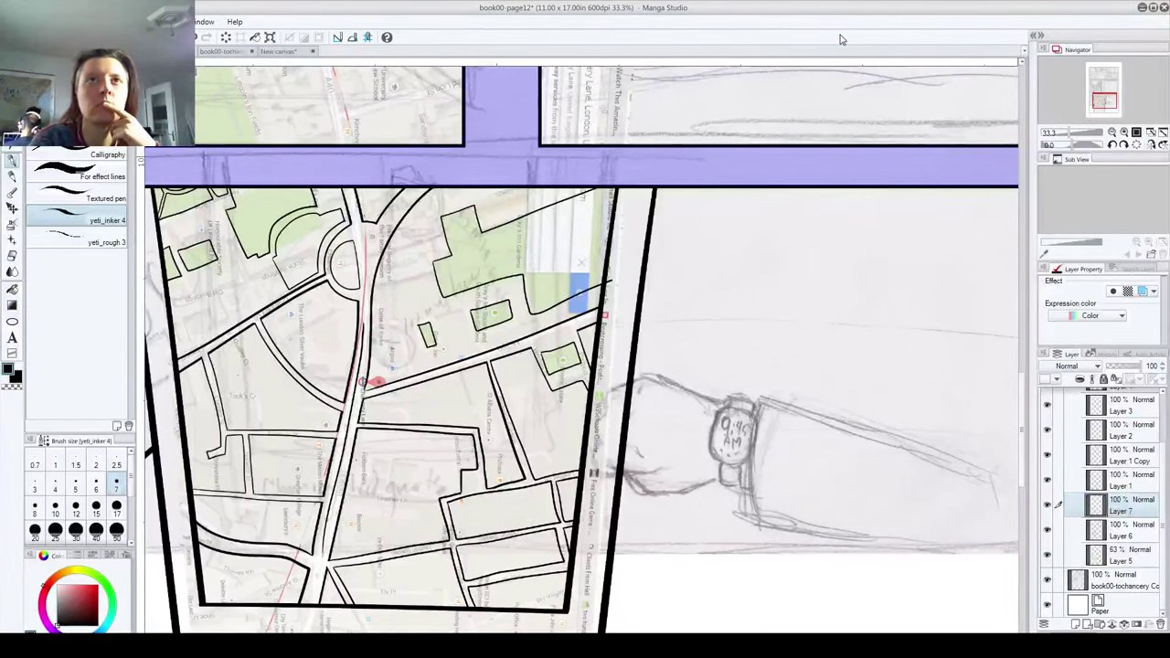
pyautogui.scroll(3, 1142, 494)
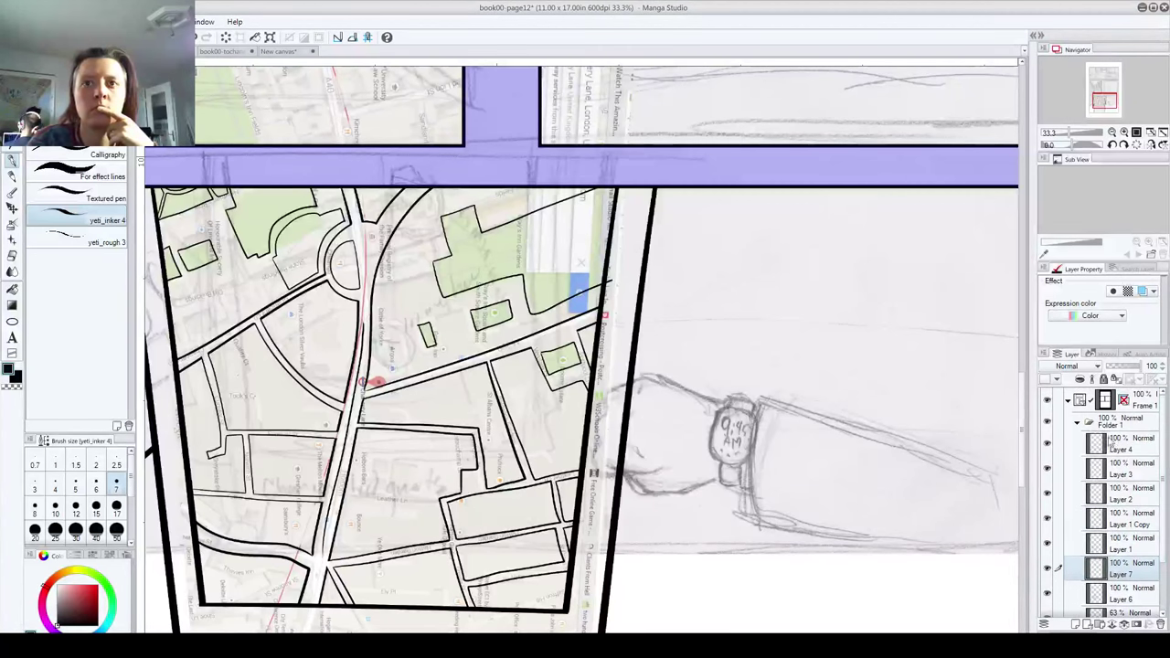
pyautogui.click(1078, 422)
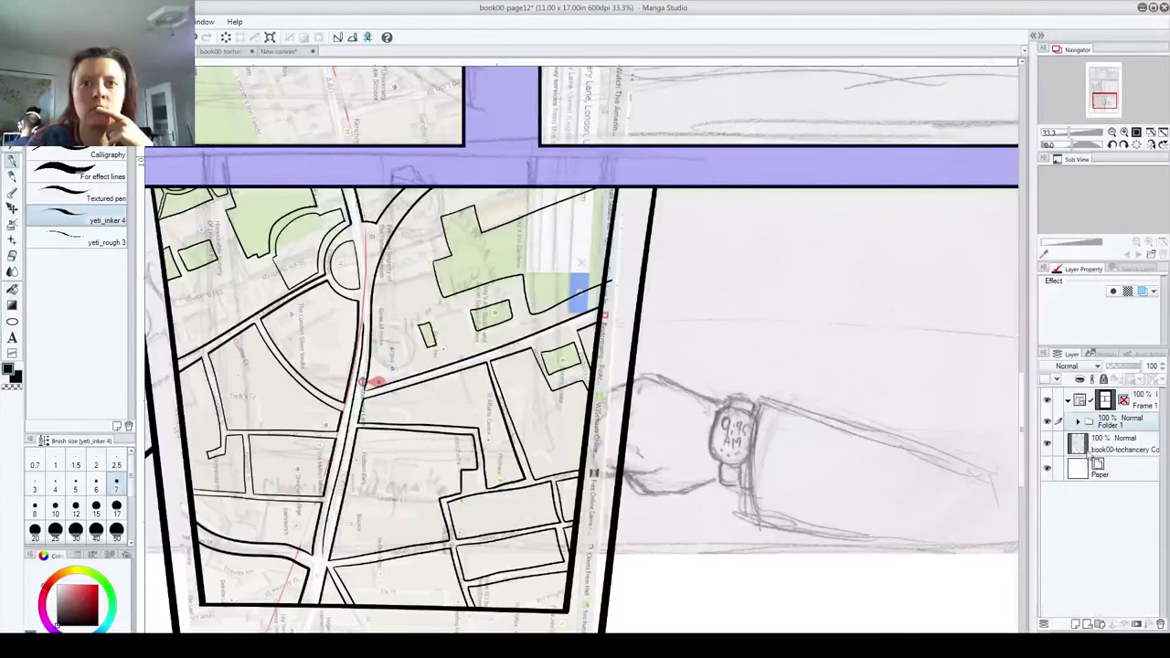
pyautogui.click(1099, 623)
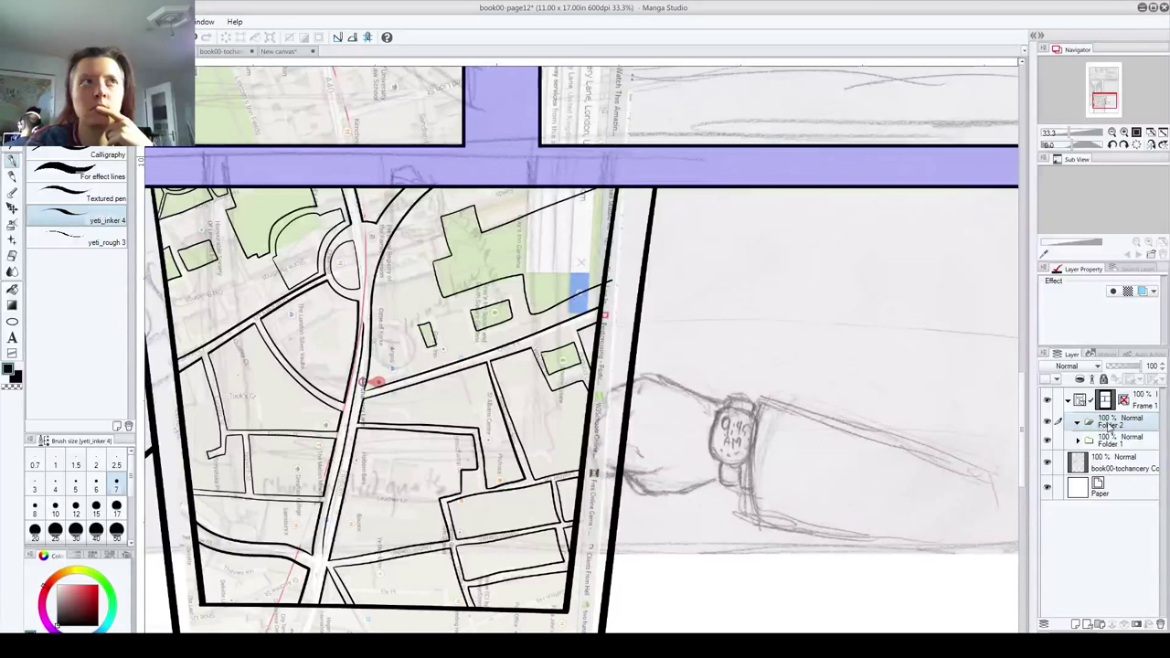
pyautogui.click(1076, 624)
# Step: Hide the Layer 5 map reference, and lower the book00-tochancery sketch layer's opacity to 44% and lock it
pyautogui.moveTo(1022, 392)
pyautogui.mouseDown()
pyautogui.moveTo(1024, 298)
pyautogui.moveTo(1023, 320)
pyautogui.mouseUp()
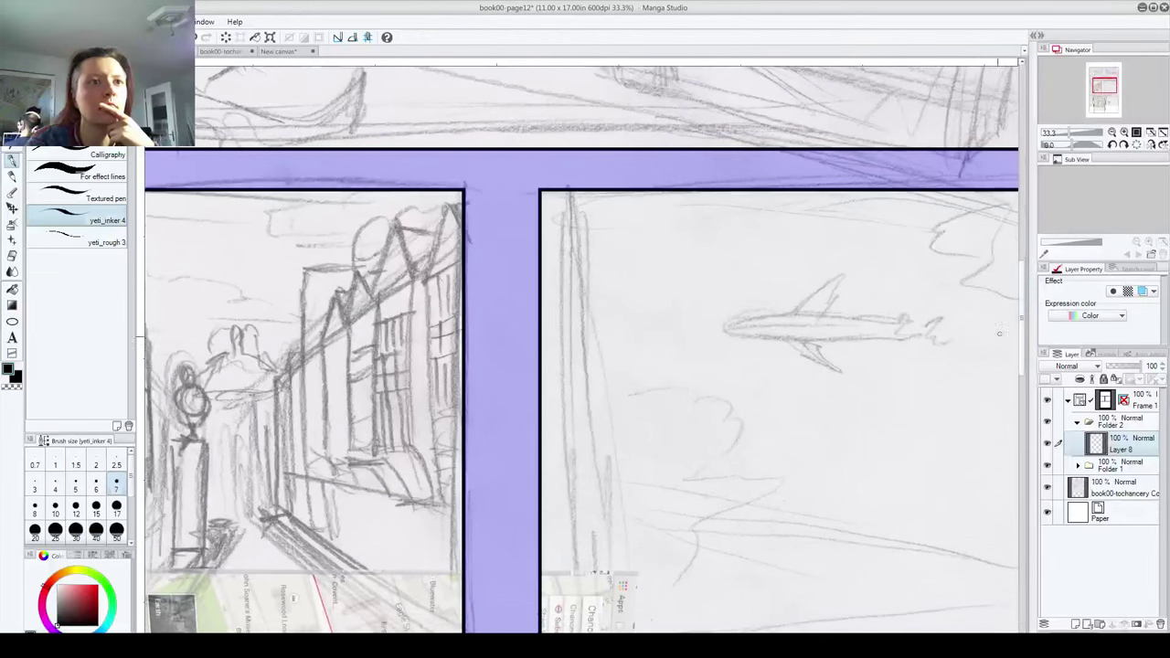
pyautogui.hscroll(-5, 999, 332)
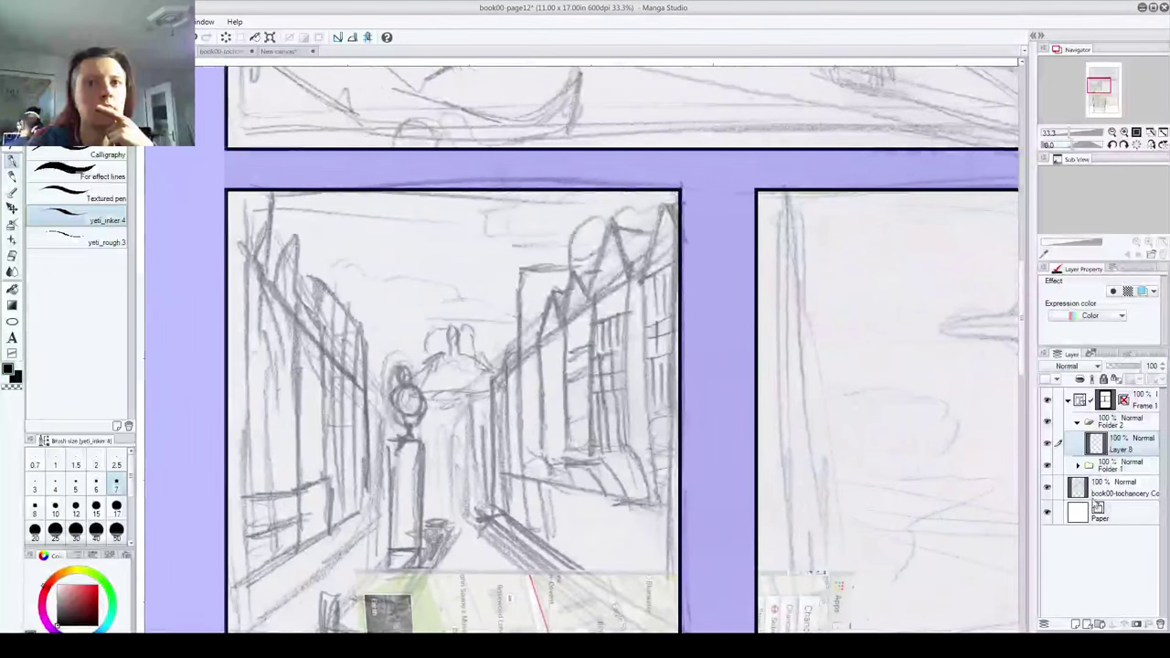
pyautogui.click(1078, 465)
pyautogui.scroll(-3, 1166, 478)
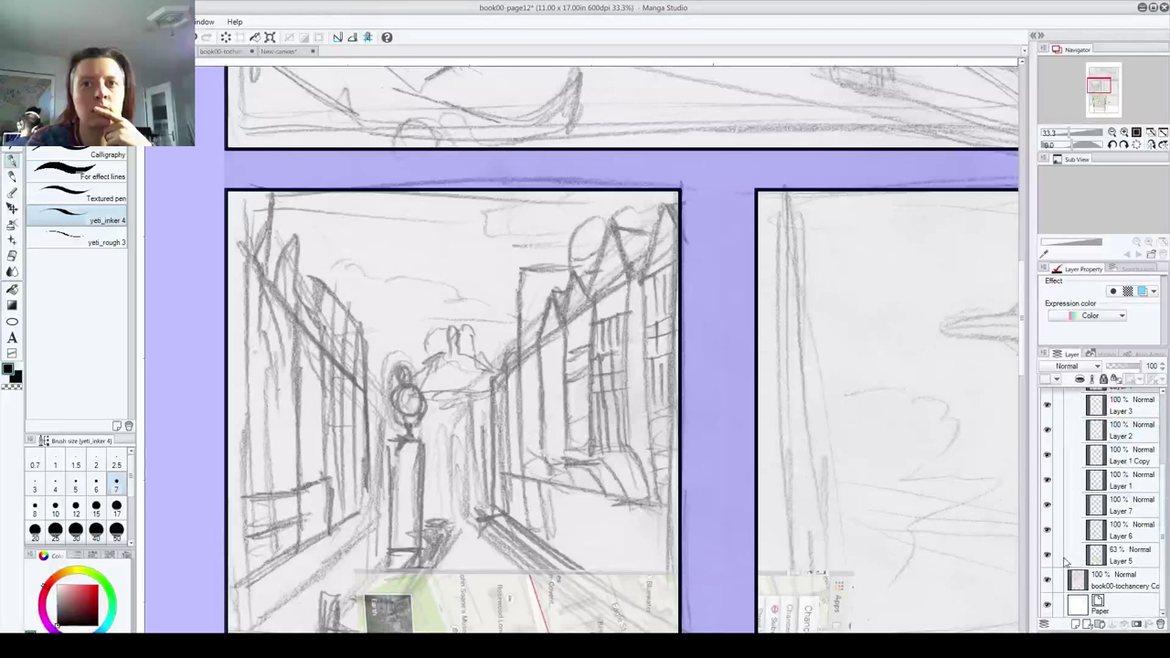
pyautogui.scroll(3, 1167, 426)
pyautogui.scroll(-3, 1166, 426)
pyautogui.click(1114, 581)
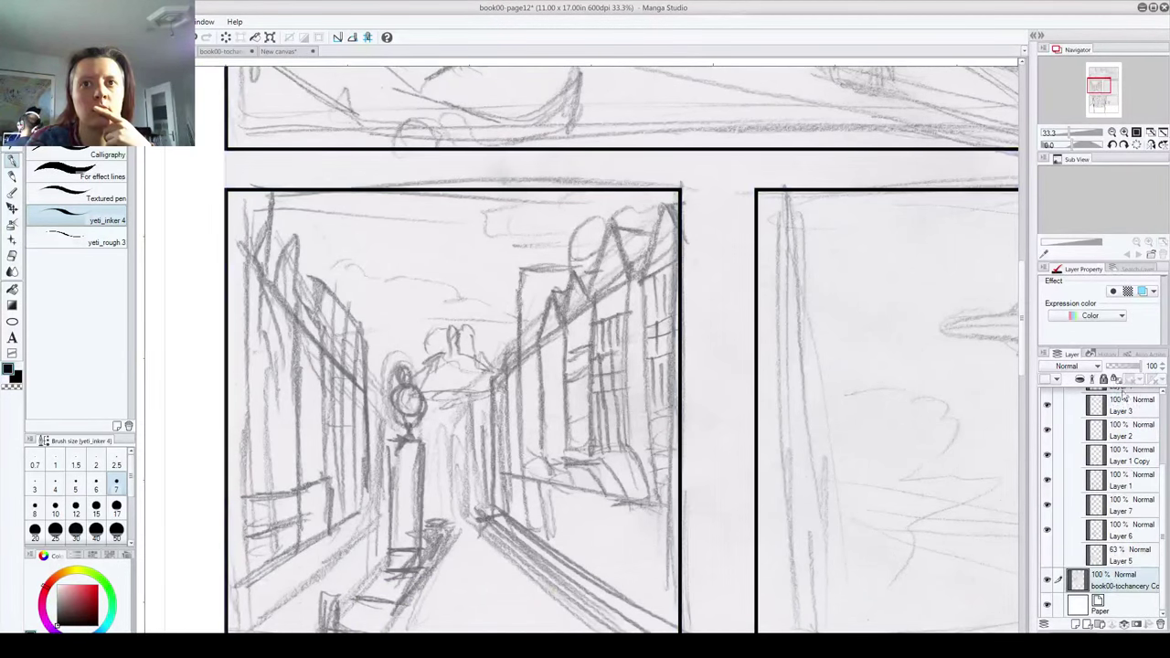
pyautogui.moveTo(1140, 370); pyautogui.dragTo(1123, 368)
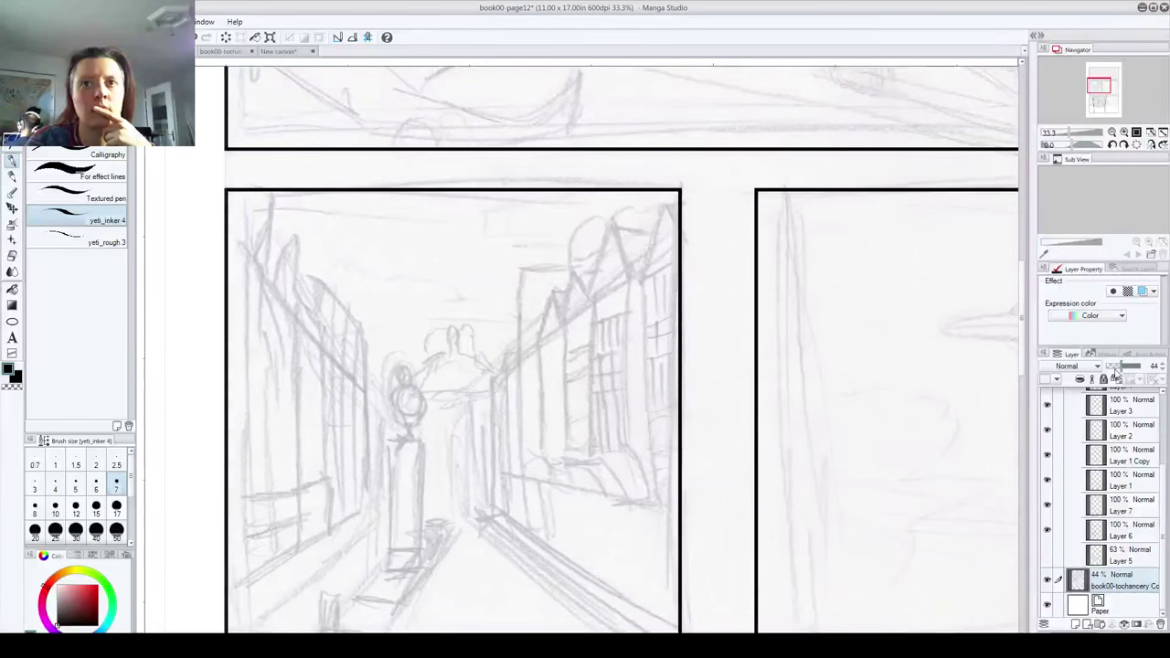
pyautogui.click(1103, 379)
# Step: On Layer 8 in Folder 2, draw two straight lines for the edges of the right-hand pavement in the street panel
pyautogui.scroll(3, 1167, 462)
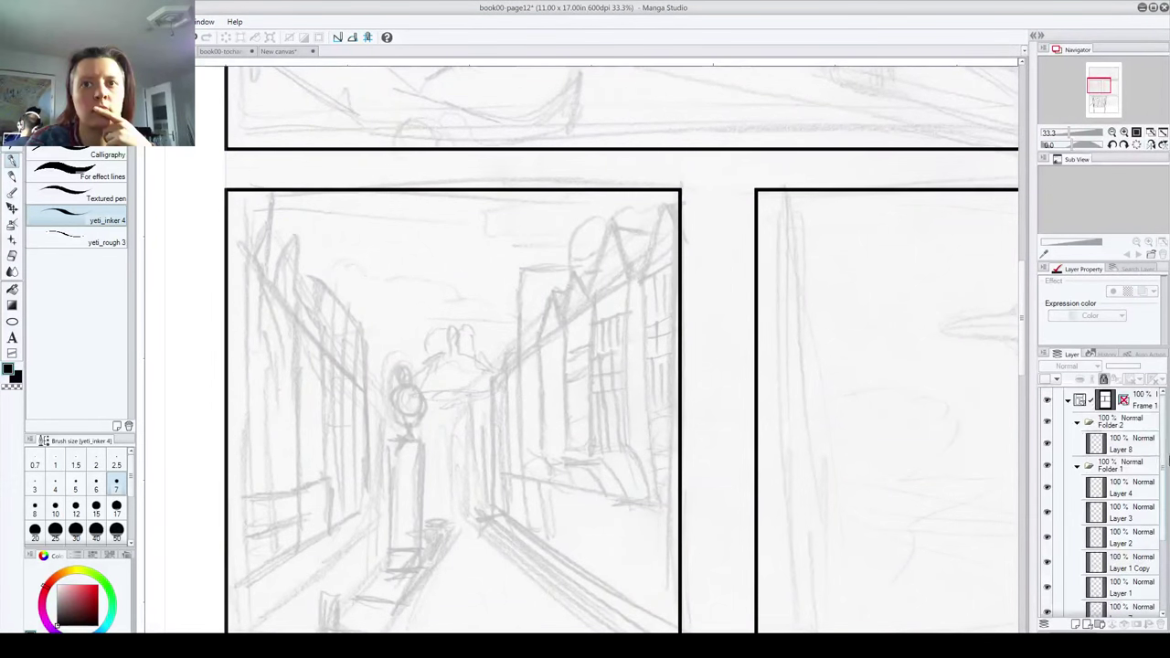
pyautogui.click(1126, 448)
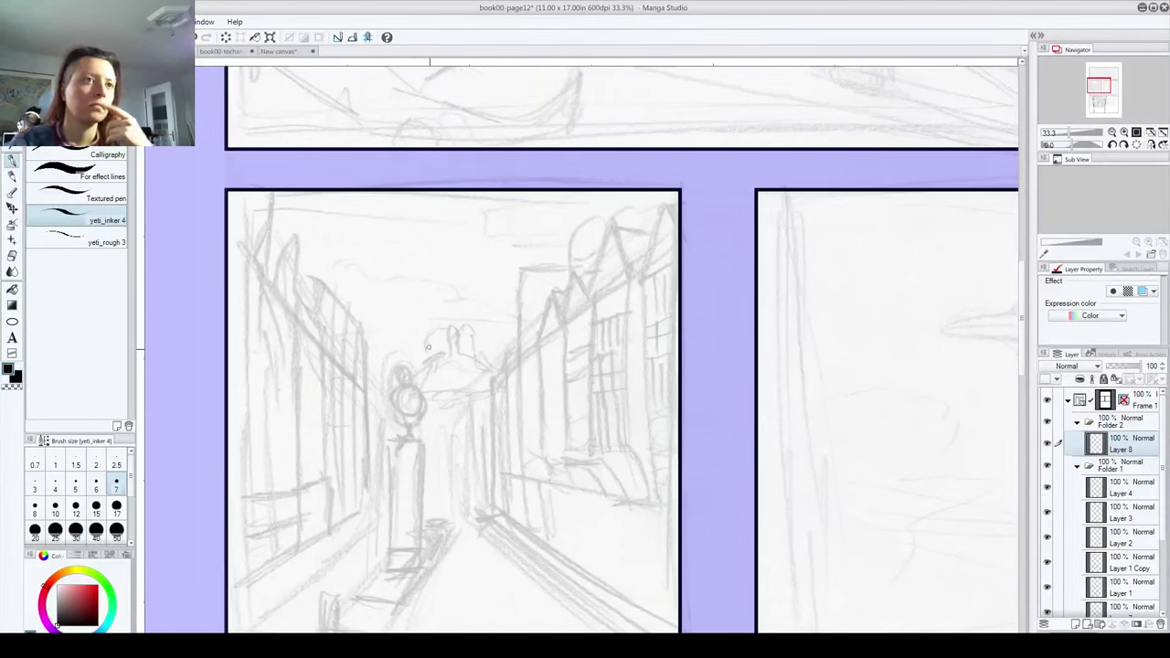
pyautogui.moveTo(546, 497); pyautogui.dragTo(517, 411)
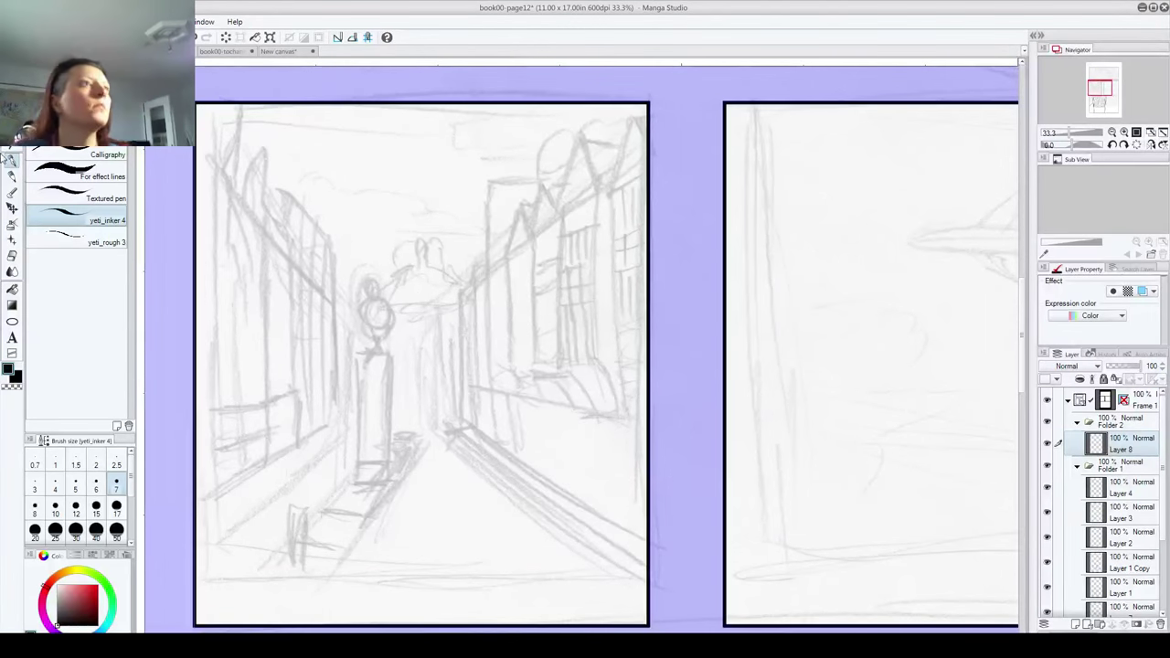
pyautogui.click(12, 321)
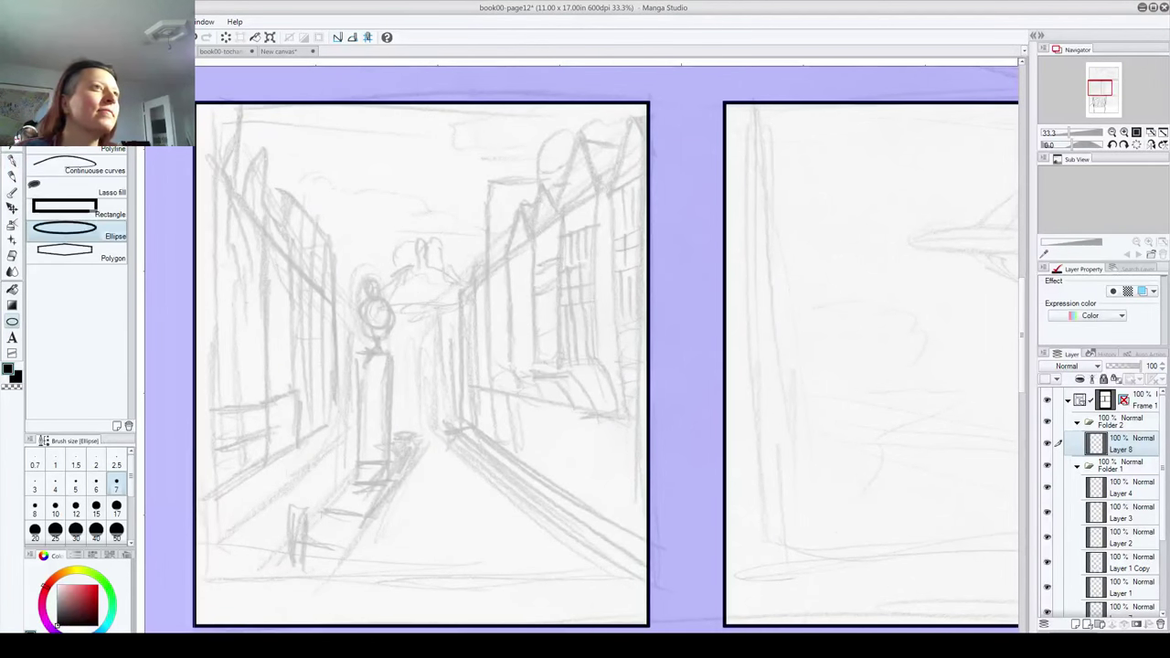
pyautogui.click(76, 103)
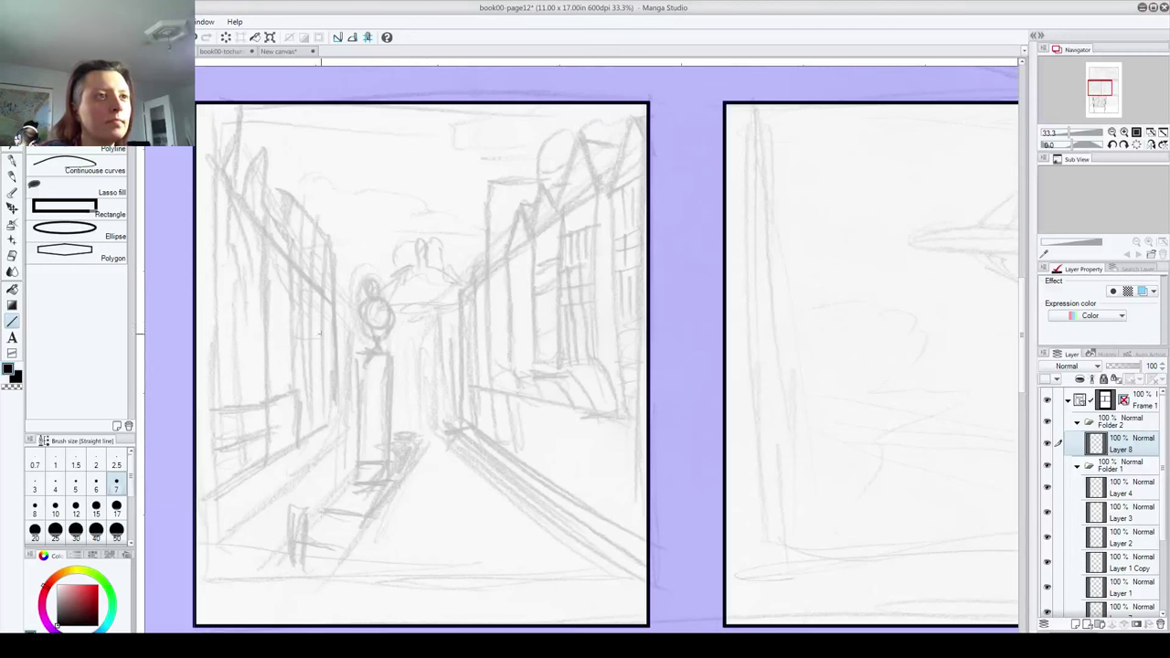
pyautogui.moveTo(464, 423); pyautogui.dragTo(661, 548)
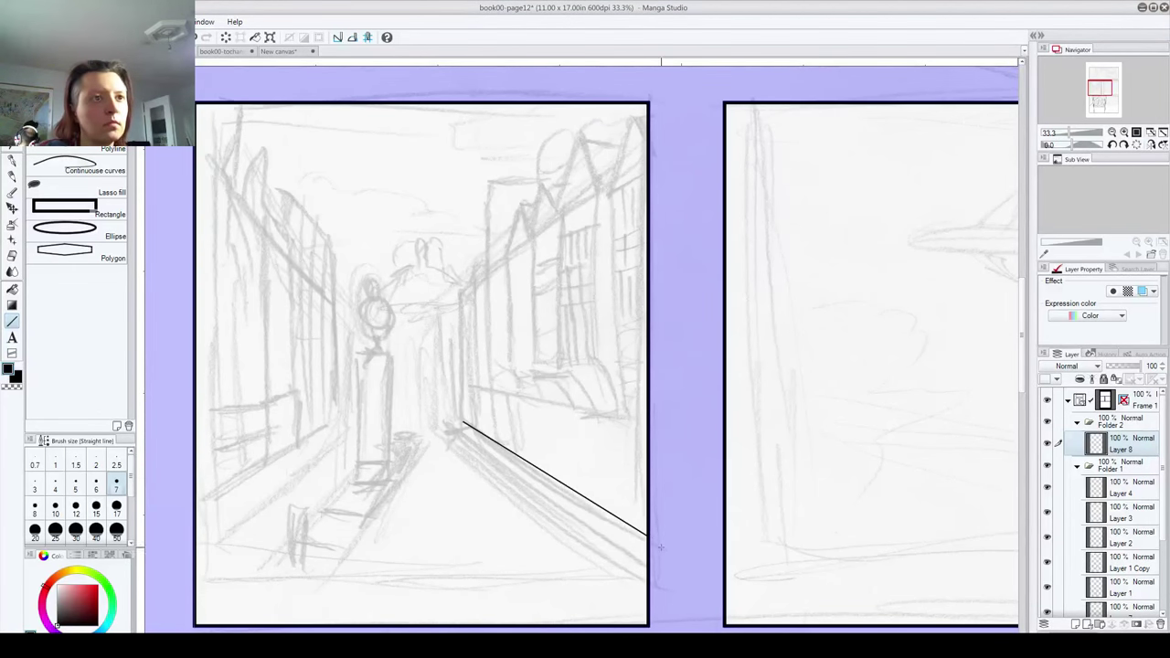
pyautogui.moveTo(458, 427); pyautogui.dragTo(662, 607)
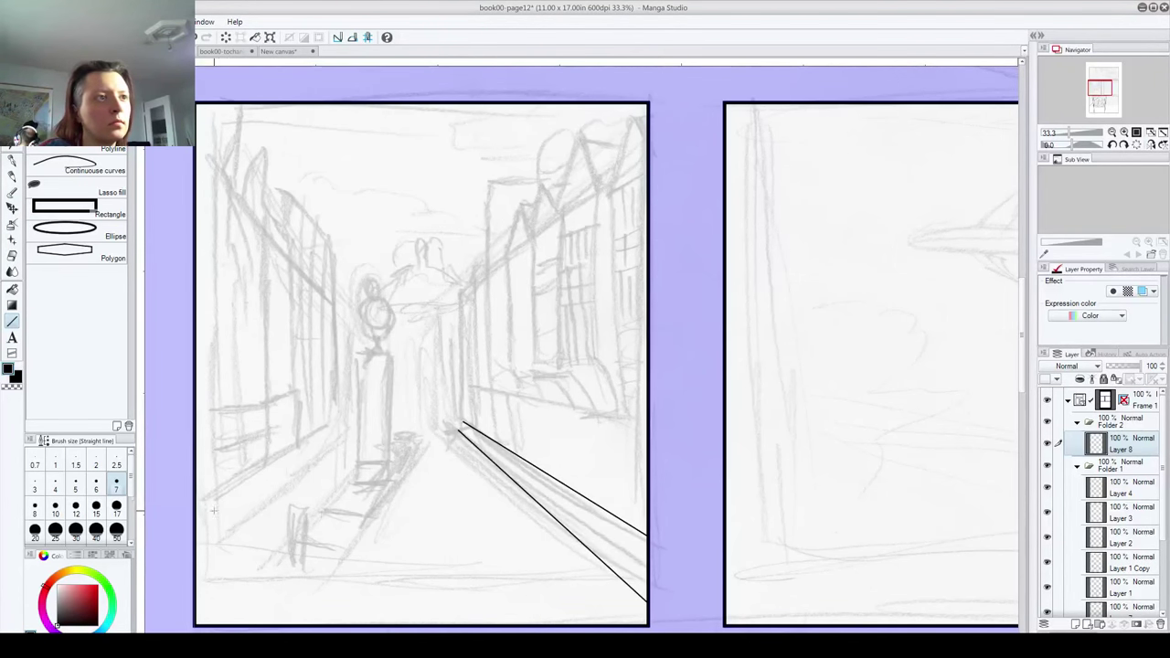
# Step: Draw two straight lines for the left-hand pavement and two diverging lines for the sides of the central traffic island
pyautogui.moveTo(319, 426); pyautogui.dragTo(147, 505)
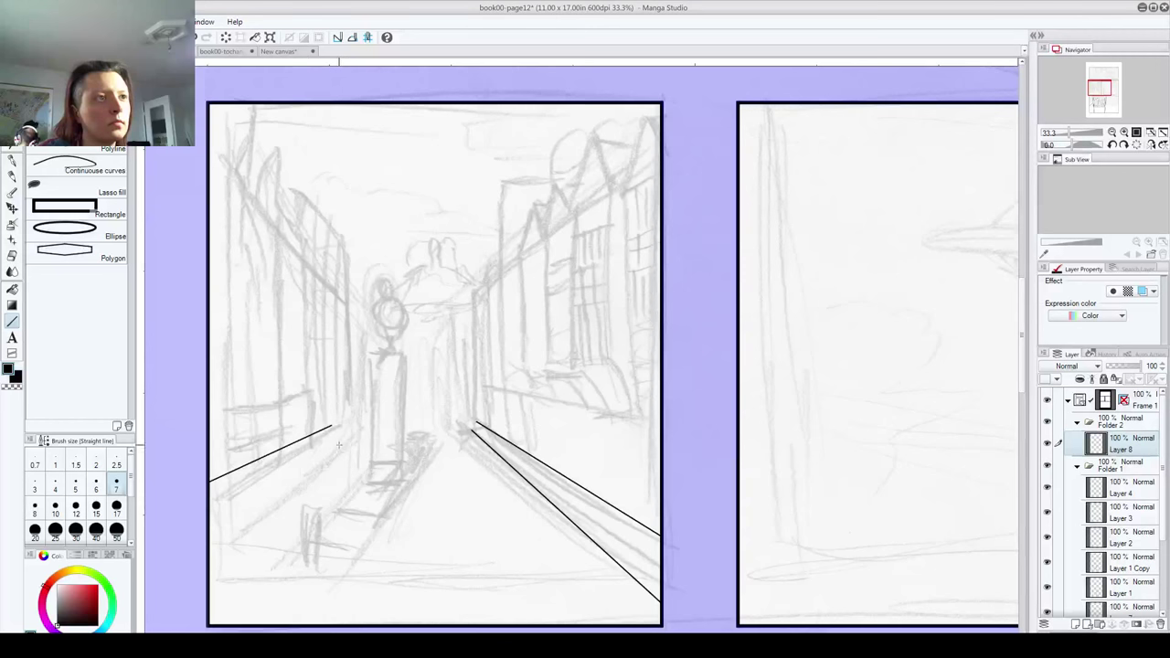
pyautogui.moveTo(340, 428); pyautogui.dragTo(195, 553)
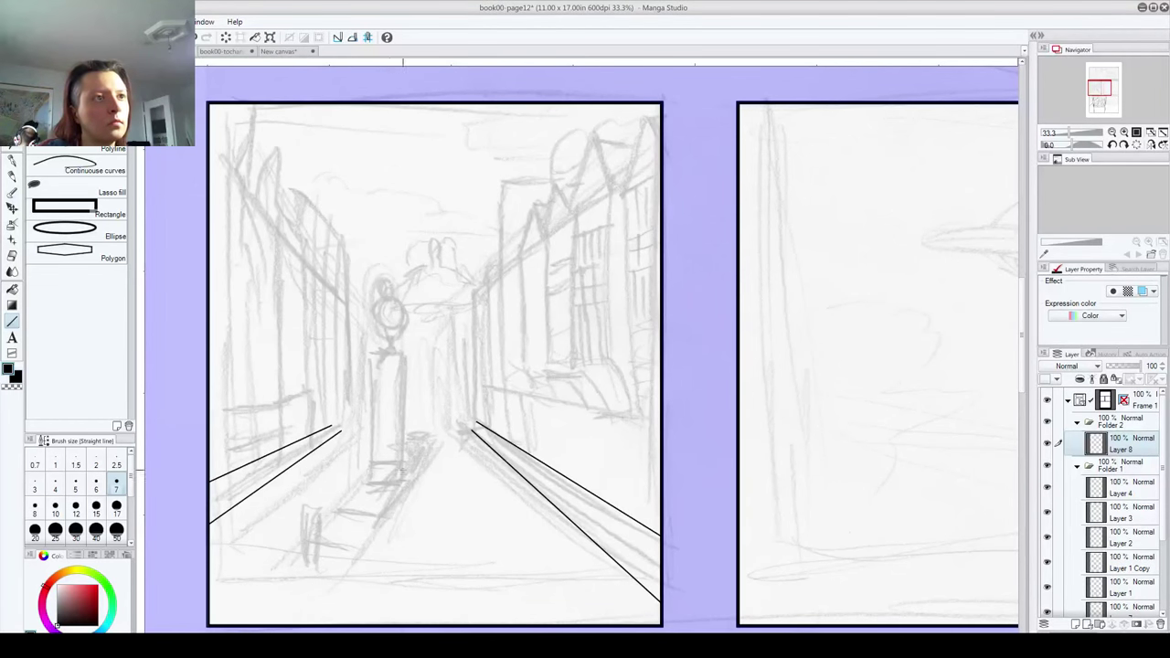
pyautogui.moveTo(410, 435); pyautogui.dragTo(224, 605)
pyautogui.moveTo(434, 391); pyautogui.dragTo(375, 591)
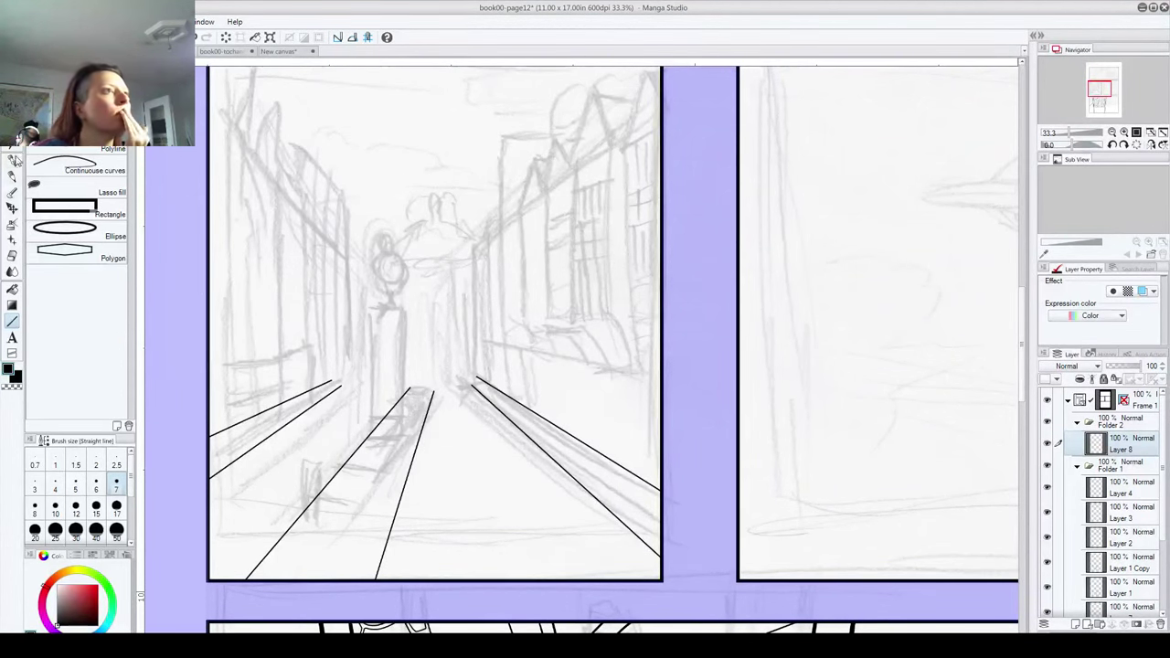
# Step: Try the curved far end of the central island with the yeti_inker 4 pen, and add a new layer above Layer 8
pyautogui.click(13, 160)
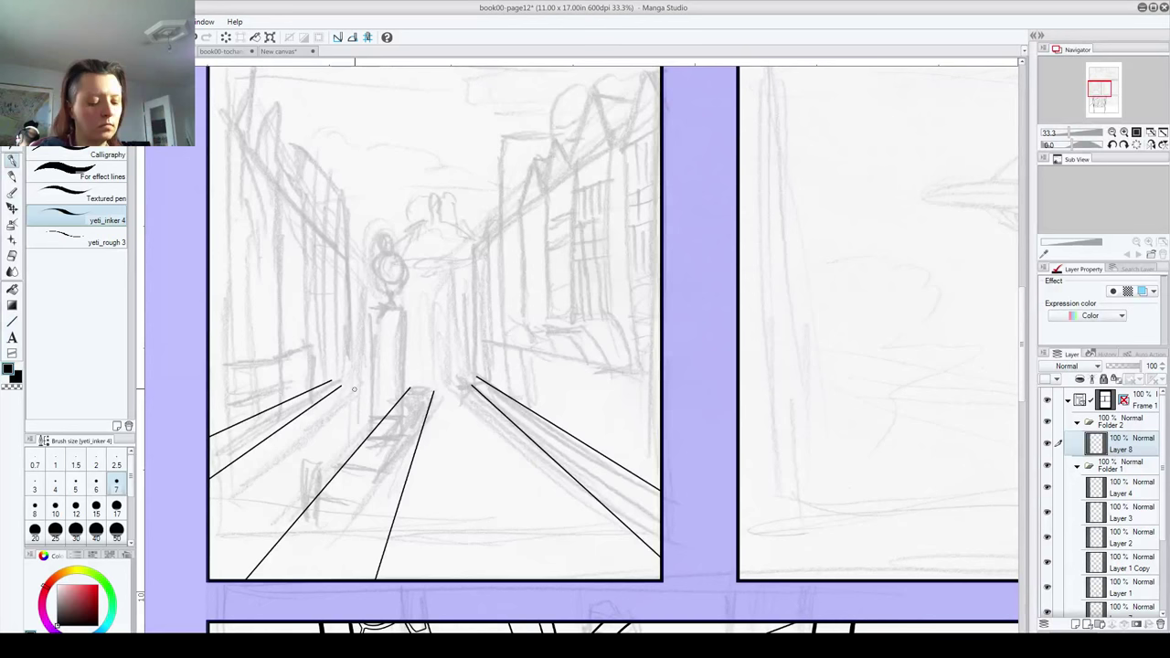
pyautogui.scroll(3, 406, 410)
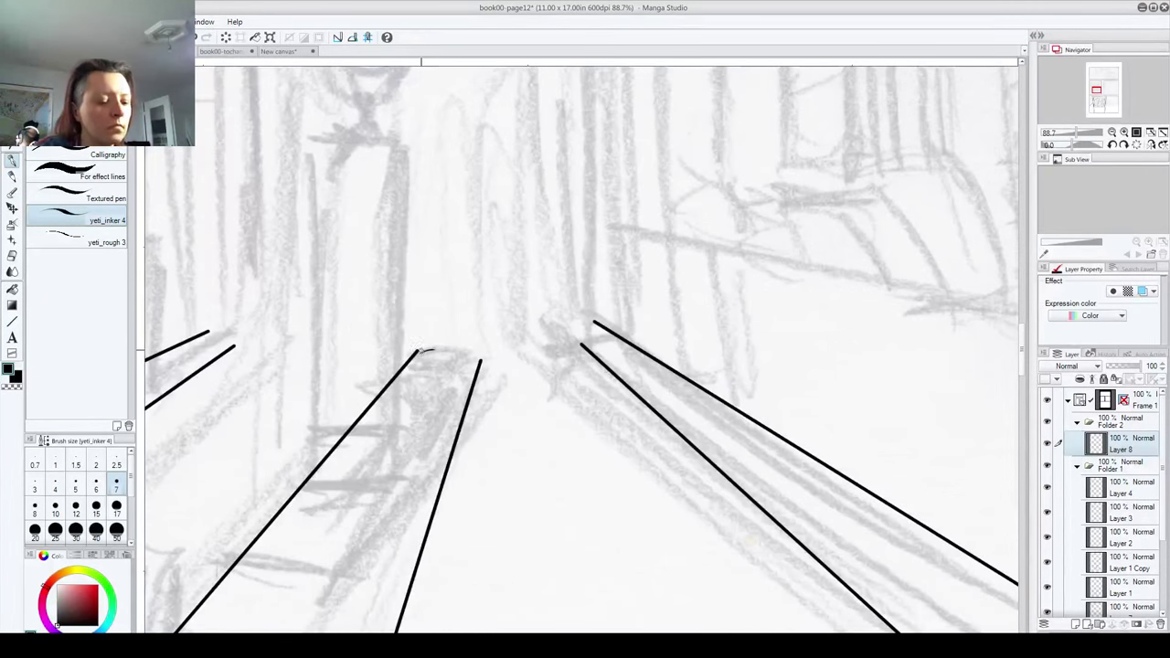
pyautogui.hotkey('ctrl', 'z')
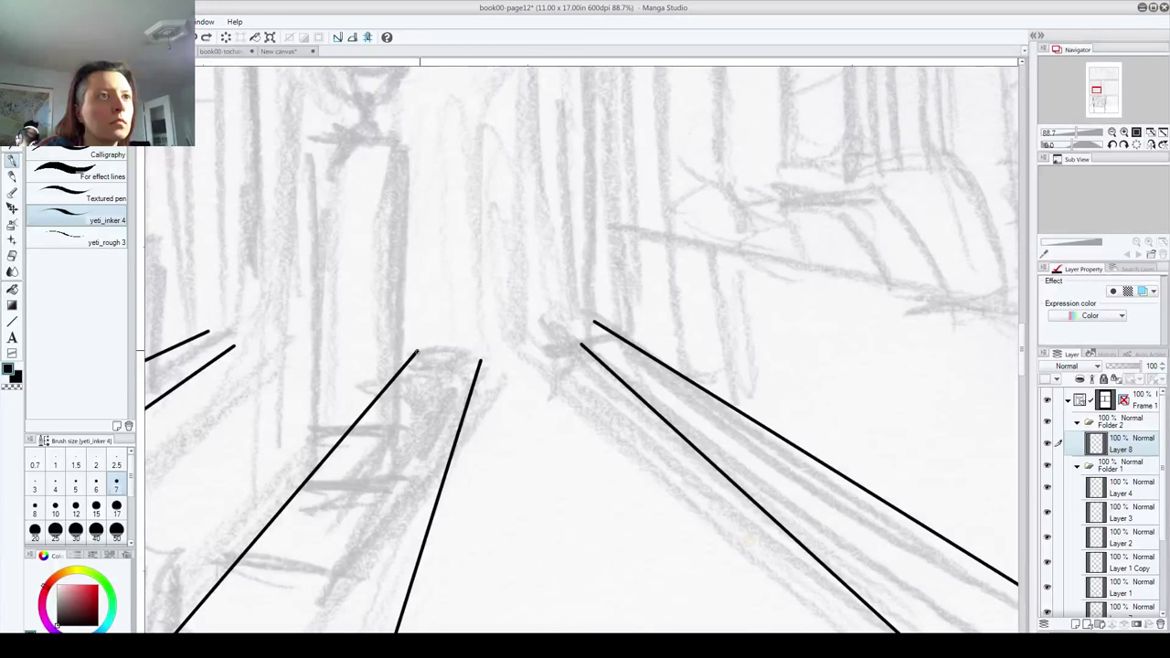
pyautogui.hotkey('ctrl', 'z')
pyautogui.moveTo(420, 349)
pyautogui.mouseDown()
pyautogui.moveTo(476, 369)
pyautogui.moveTo(458, 348)
pyautogui.mouseUp()
pyautogui.hotkey('ctrl', 'z')
pyautogui.hotkey('ctrl', 'z')
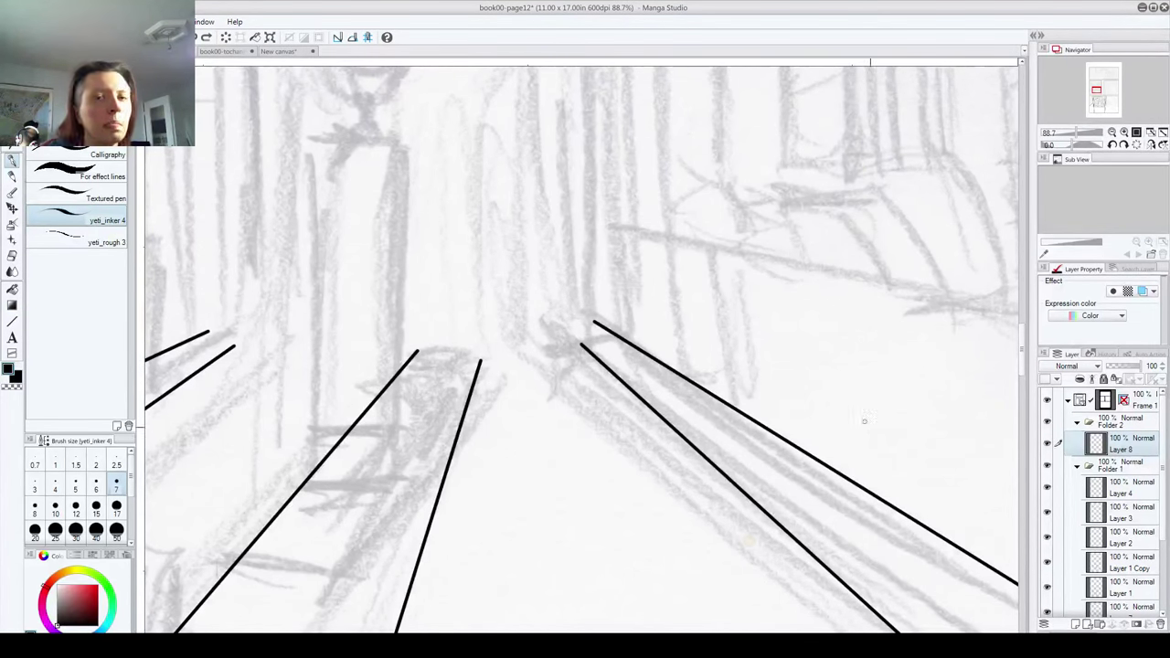
pyautogui.click(1077, 625)
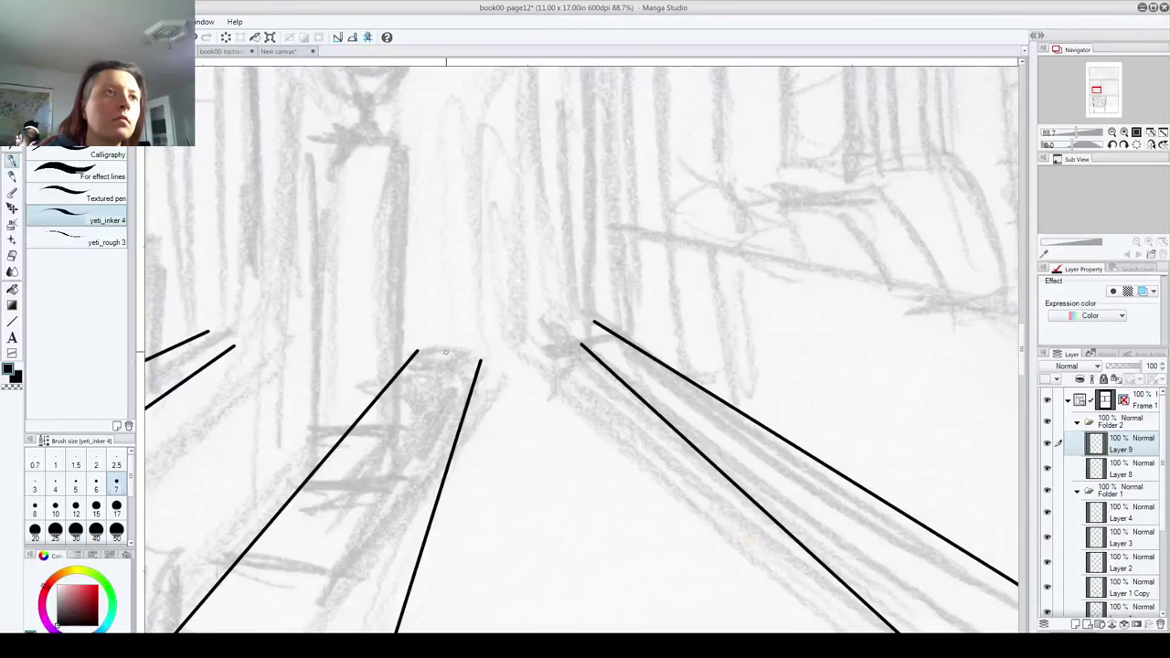
# Step: Ink a smooth curve joining the two sides at the far end of the central island on Layer 9
pyautogui.moveTo(416, 351); pyautogui.dragTo(494, 378)
pyautogui.hotkey('ctrl', 'z')
pyautogui.moveTo(418, 351); pyautogui.dragTo(482, 365)
pyautogui.hotkey('ctrl', 'z')
pyautogui.hotkey('ctrl', 'z')
pyautogui.hotkey('ctrl', 'z')
pyautogui.moveTo(399, 359); pyautogui.dragTo(484, 375)
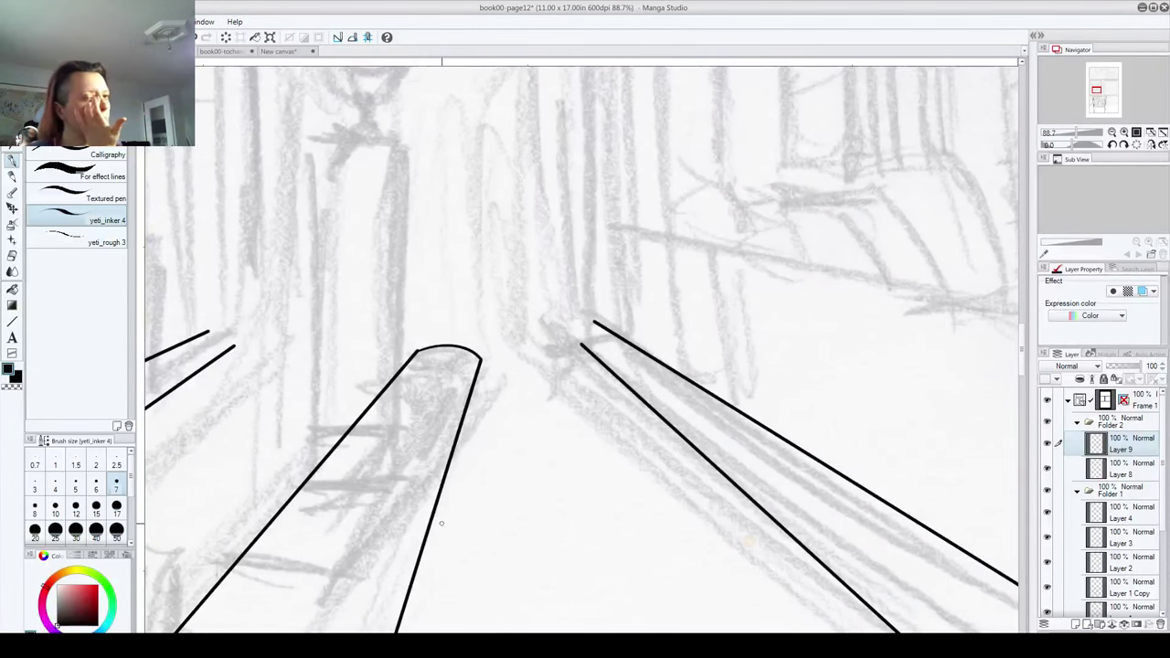
# Step: Add a new layer above Layer 9 and draw a vertical straight line for the clock post's right front edge
pyautogui.moveTo(535, 571)
pyautogui.mouseDown()
pyautogui.moveTo(506, 476)
pyautogui.moveTo(630, 211)
pyautogui.moveTo(653, 362)
pyautogui.moveTo(575, 412)
pyautogui.moveTo(700, 465)
pyautogui.moveTo(661, 637)
pyautogui.moveTo(651, 588)
pyautogui.mouseUp()
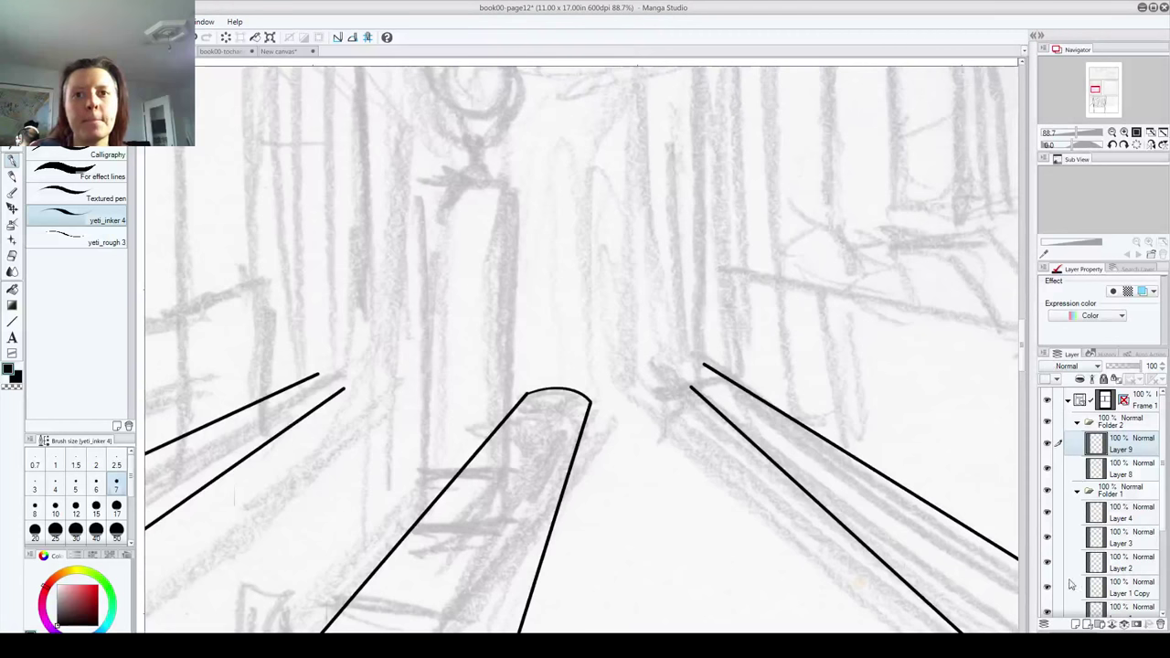
pyautogui.click(1075, 624)
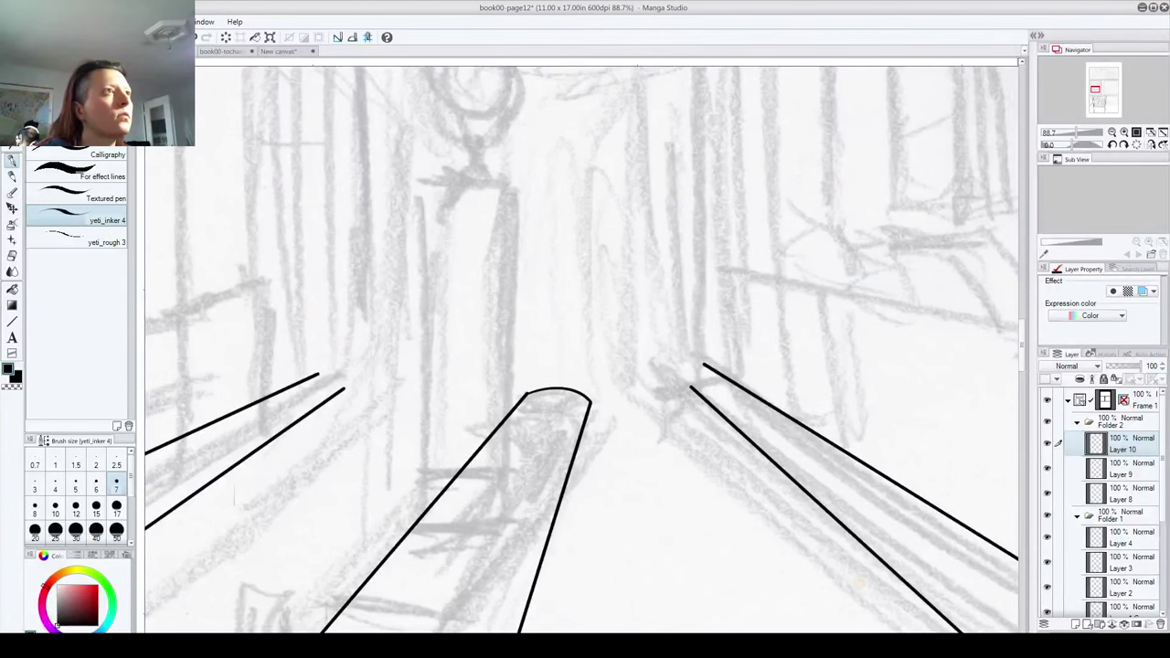
pyautogui.click(13, 320)
pyautogui.moveTo(522, 386); pyautogui.dragTo(454, 315)
pyautogui.moveTo(448, 105); pyautogui.dragTo(457, 478)
pyautogui.click(1047, 444)
pyautogui.click(1048, 447)
# Step: Duplicate Layer 10 and move the copied line across to form the clock post's left front edge
pyautogui.moveTo(1141, 459); pyautogui.dragTo(1076, 624)
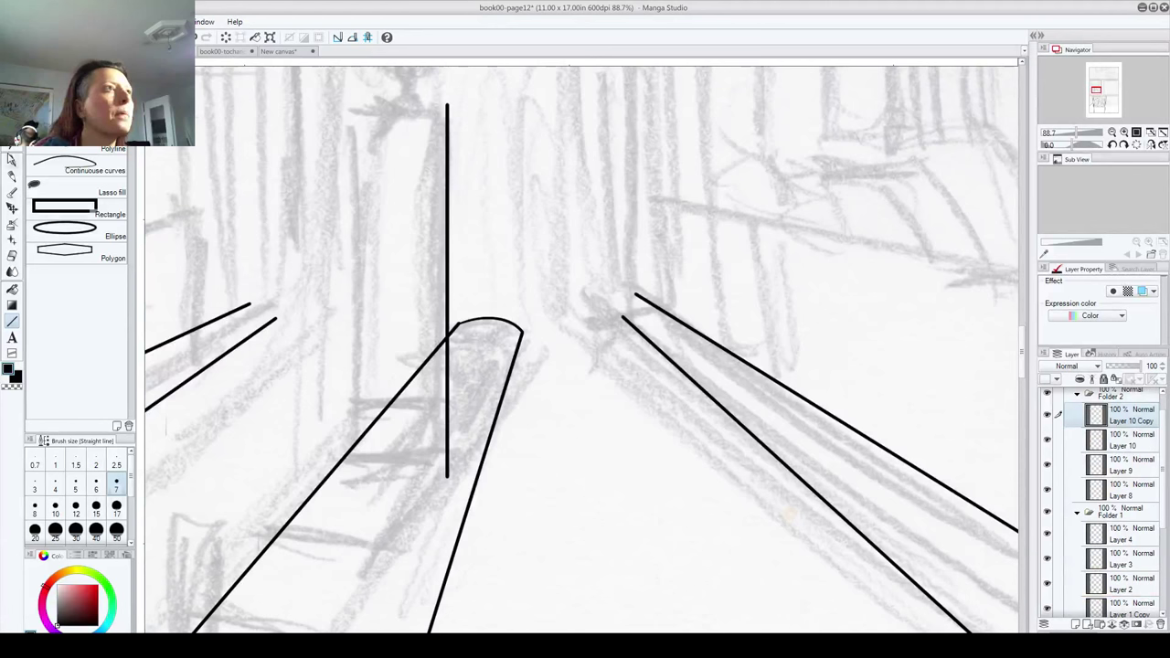
pyautogui.press('k')
pyautogui.moveTo(464, 349); pyautogui.dragTo(375, 350)
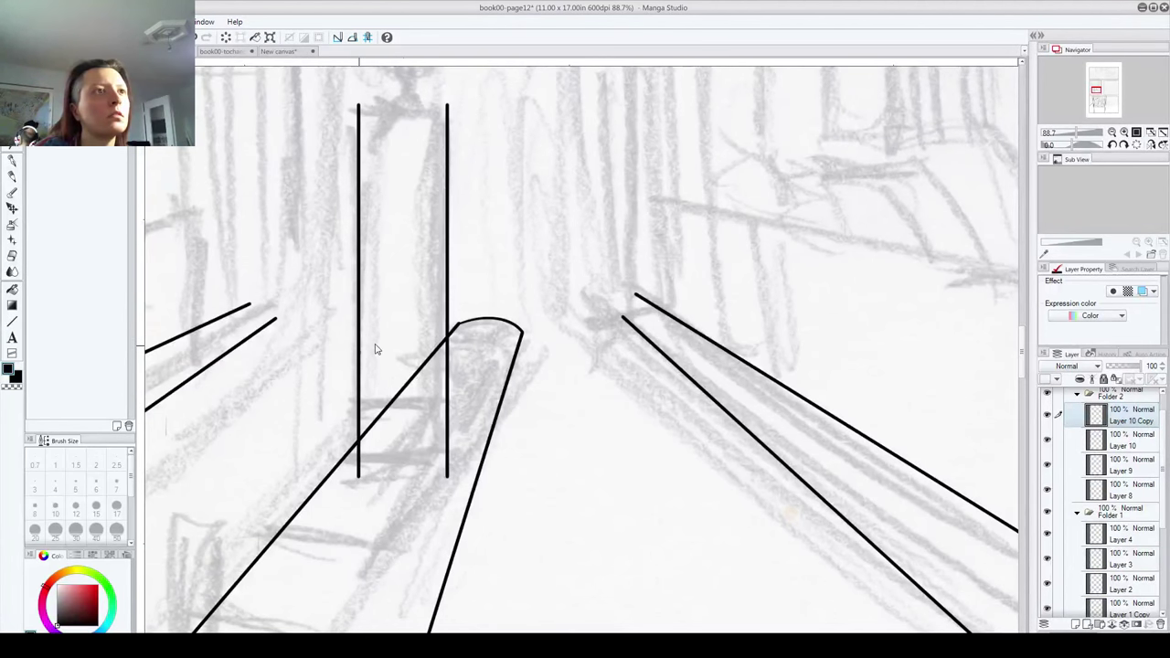
pyautogui.moveTo(1137, 417); pyautogui.dragTo(1124, 606)
pyautogui.moveTo(385, 310); pyautogui.dragTo(449, 317)
pyautogui.hotkey('ctrl', 'z')
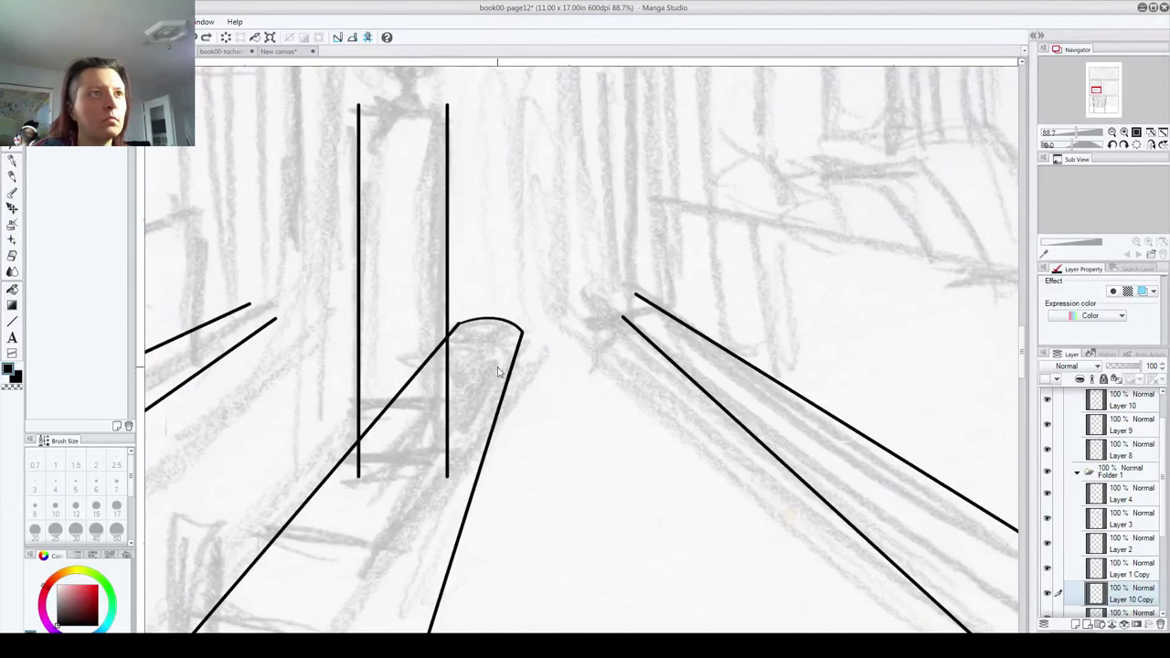
pyautogui.moveTo(1133, 599); pyautogui.dragTo(1136, 438)
# Step: Place another copy of the vertical line as the post's receding side edge, and draw the front face's straight bottom edge
pyautogui.hotkey('ctrl', 'v')
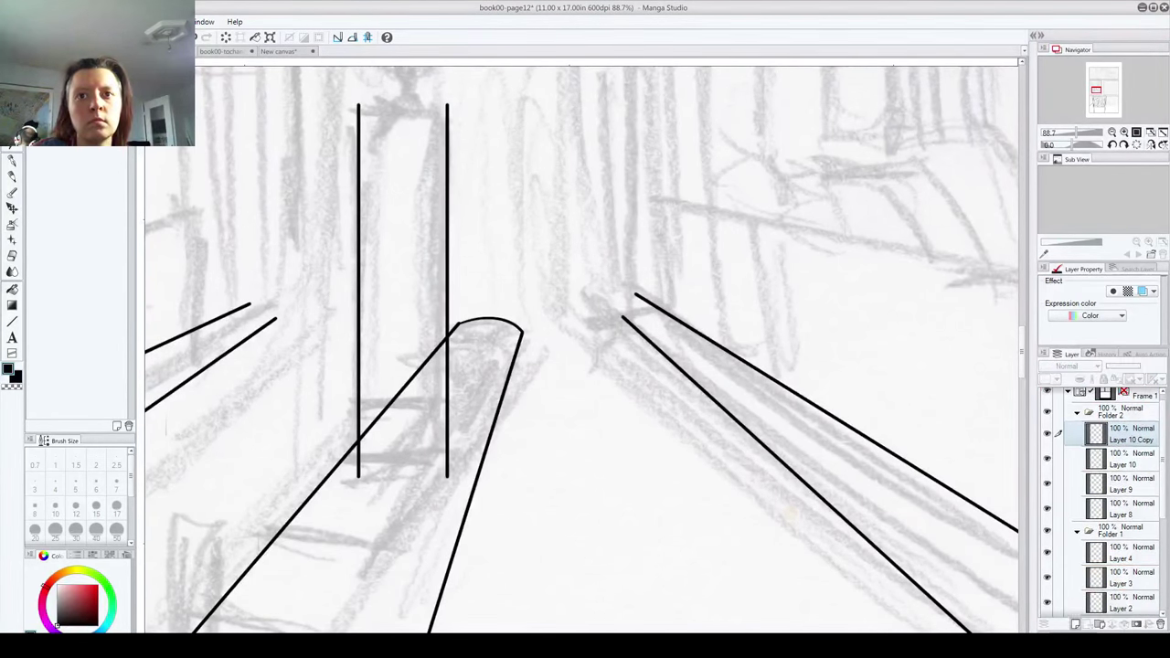
pyautogui.moveTo(358, 274); pyautogui.dragTo(466, 245)
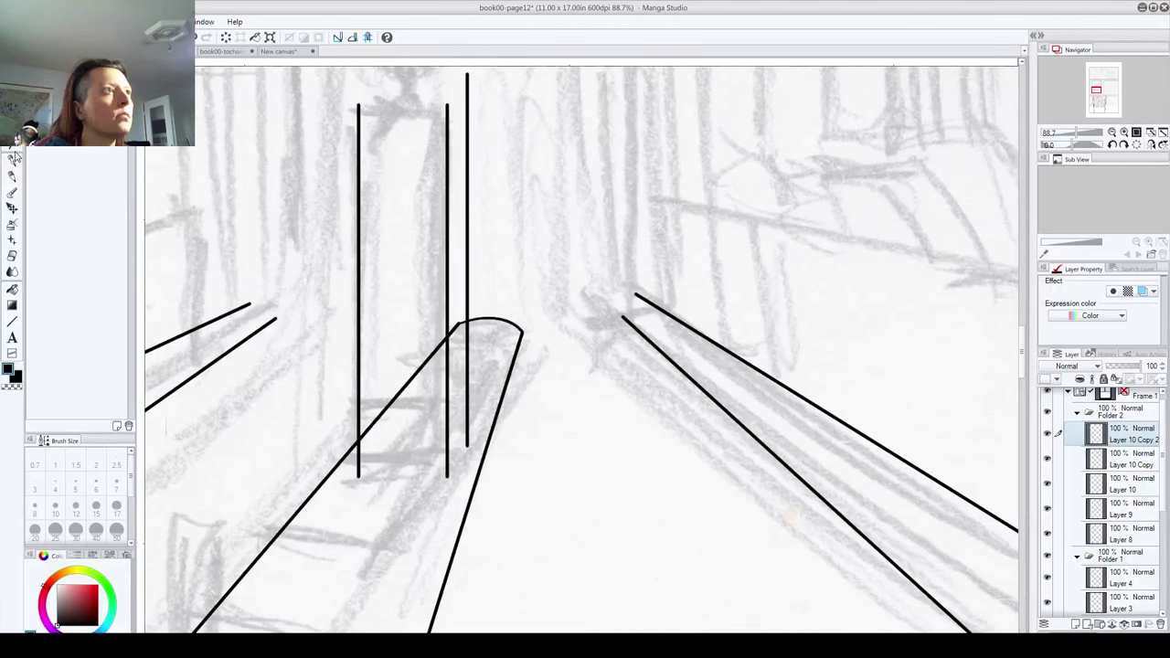
pyautogui.click(12, 321)
pyautogui.moveTo(359, 477); pyautogui.dragTo(448, 475)
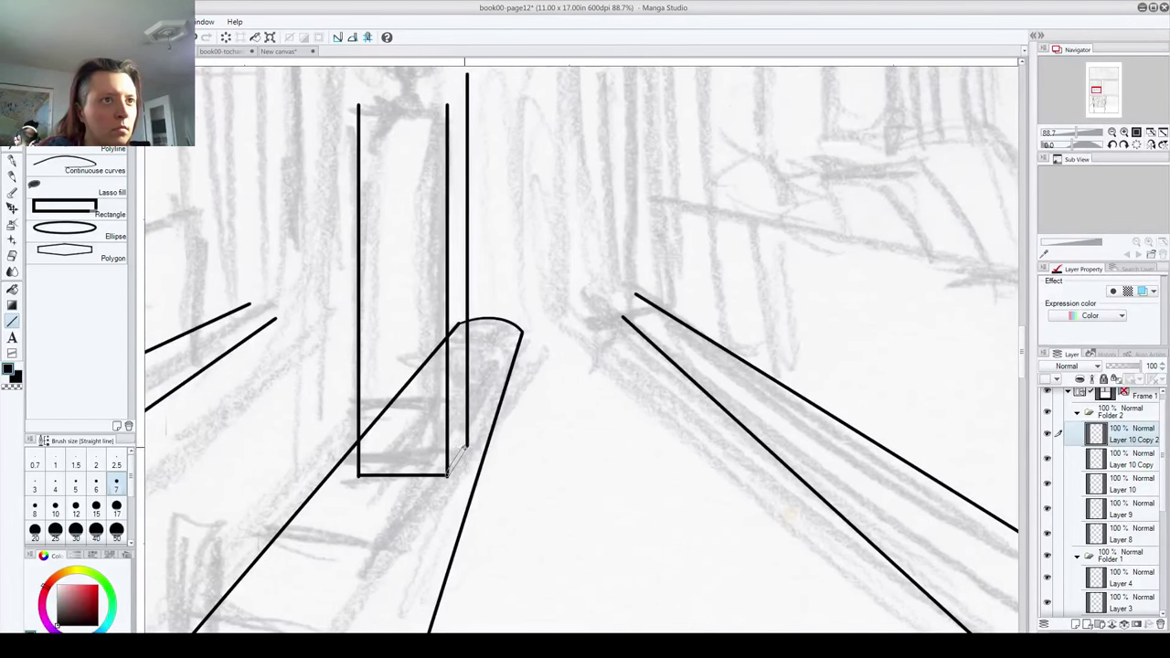
# Step: Draw the short slanted bottom edge of the post's side face, redoing it until it meets both vertical lines
pyautogui.moveTo(448, 473); pyautogui.dragTo(447, 474)
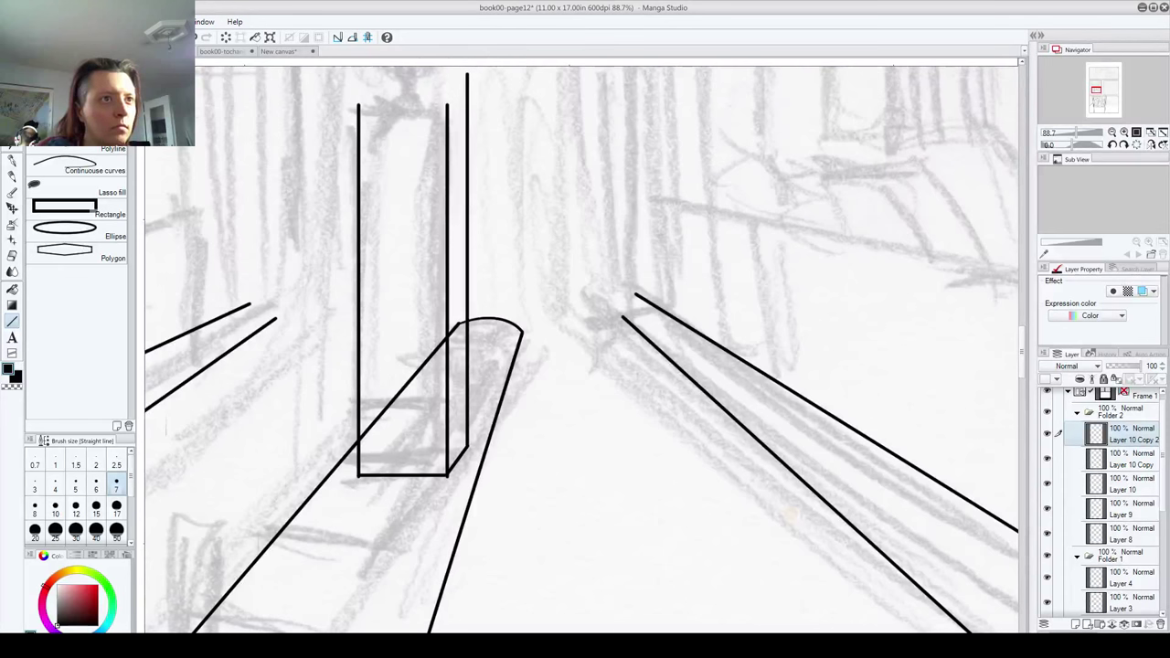
pyautogui.hotkey('ctrl', 'z')
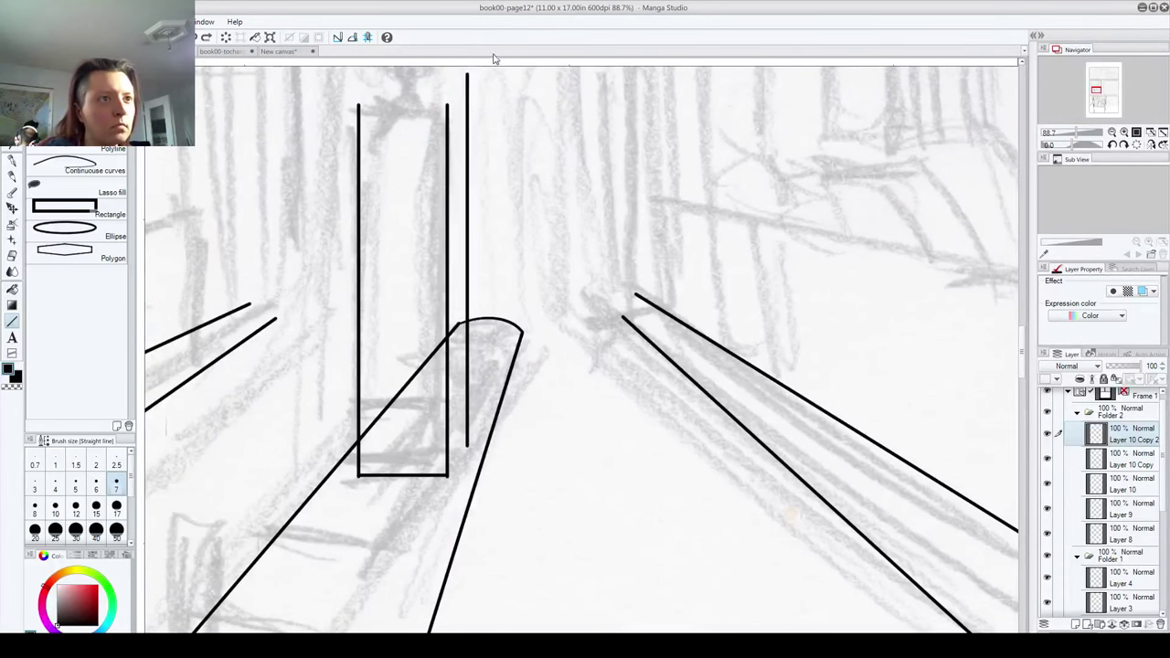
pyautogui.moveTo(457, 449); pyautogui.dragTo(467, 445)
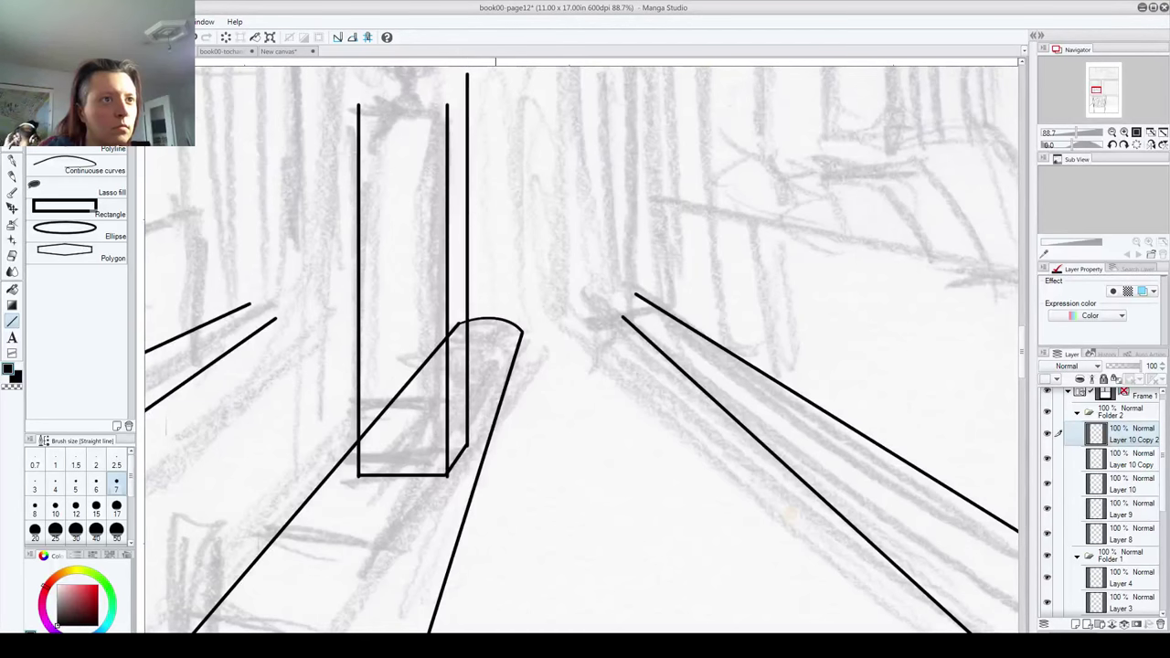
pyautogui.hotkey('ctrl', 'z')
pyautogui.moveTo(463, 445); pyautogui.dragTo(467, 445)
pyautogui.hotkey('ctrl', 'z')
pyautogui.hotkey('ctrl', 'z')
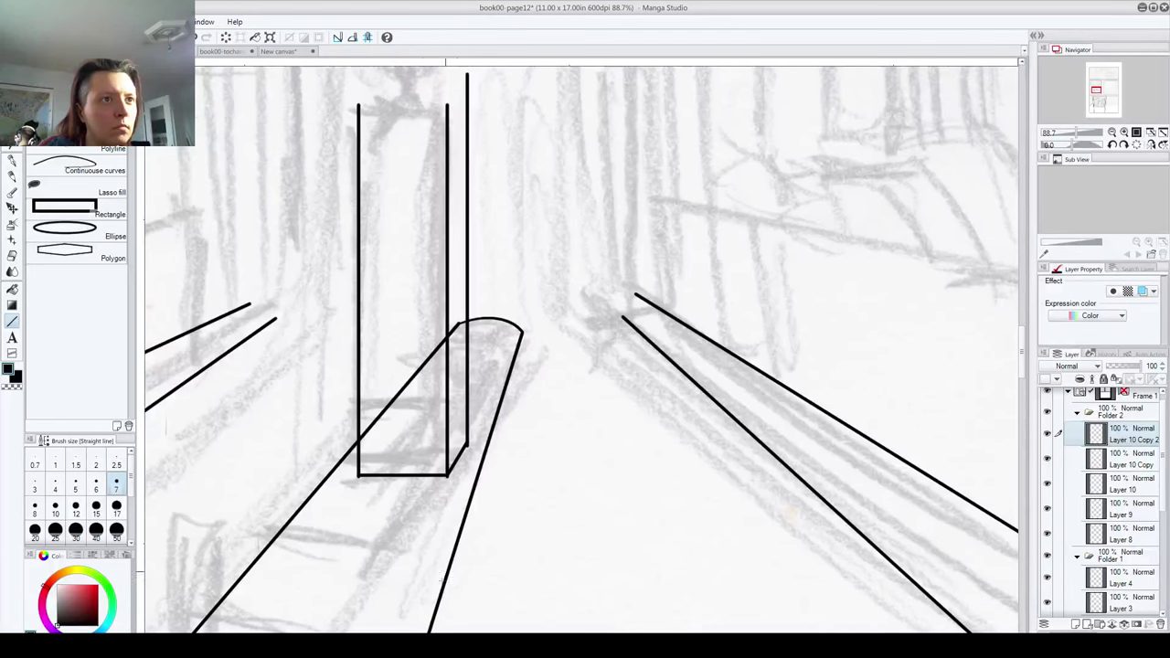
# Step: Inspect the post's bottom corner up close and merge Layer 10 Copy 2 down into Layer 10 Copy
pyautogui.scroll(5, 471, 518)
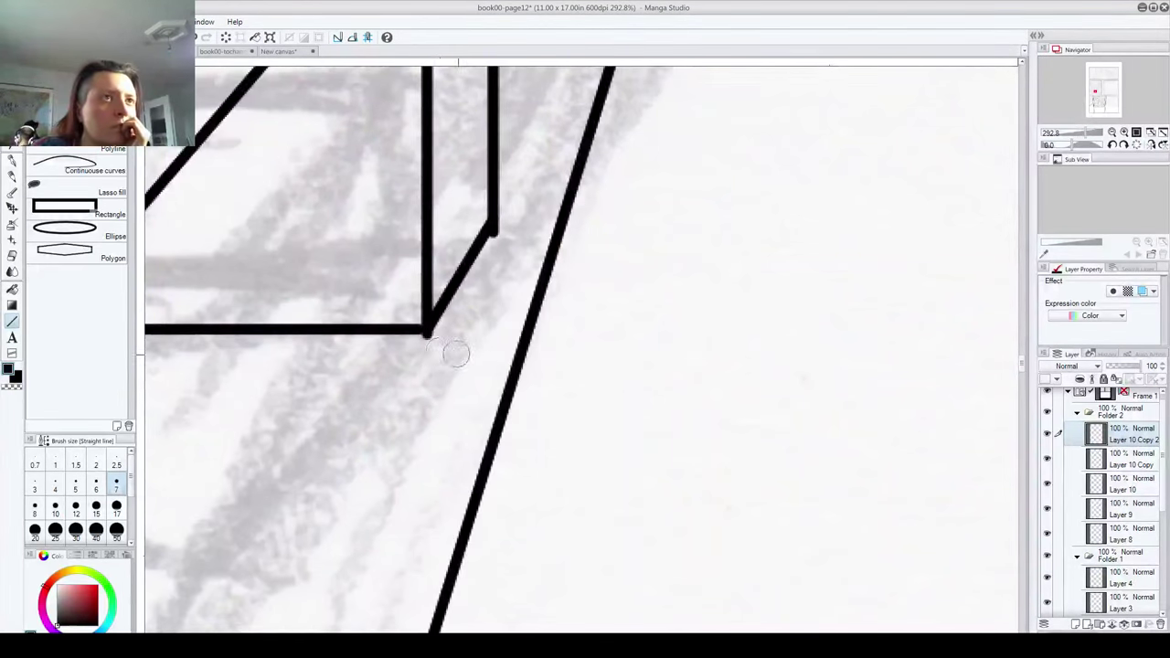
pyautogui.hotkey('ctrl', 'e')
pyautogui.hotkey('ctrl', 'e')
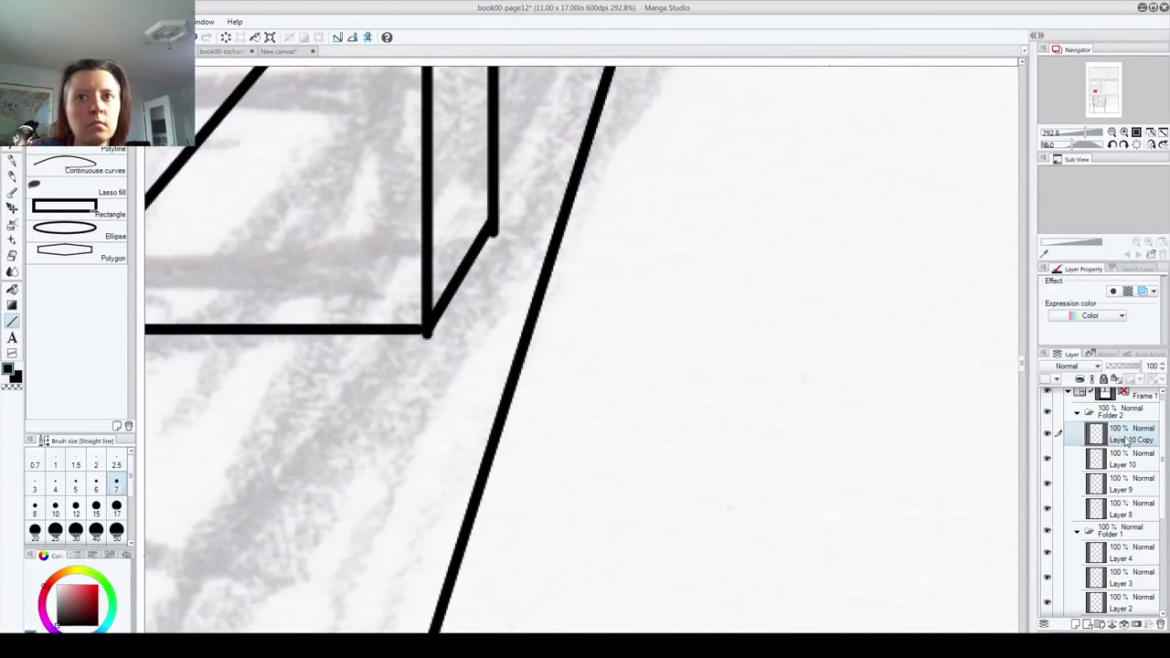
# Step: Merge Layer 10 Copy into Layer 10 and trim the overshooting line ends at the pillar's lower corners
pyautogui.click(1048, 434)
pyautogui.click(1047, 434)
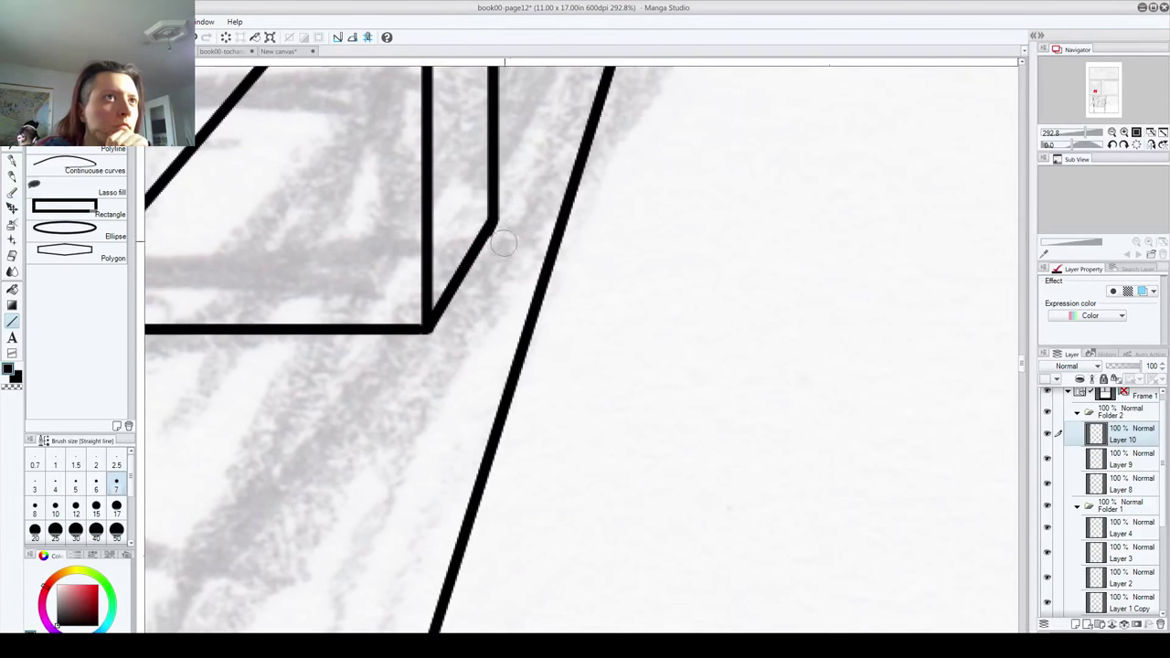
# Step: Add a new layer and draw the pillar's horizontal top edge and the short slanted top edge of its side face
pyautogui.moveTo(367, 406); pyautogui.dragTo(755, 370)
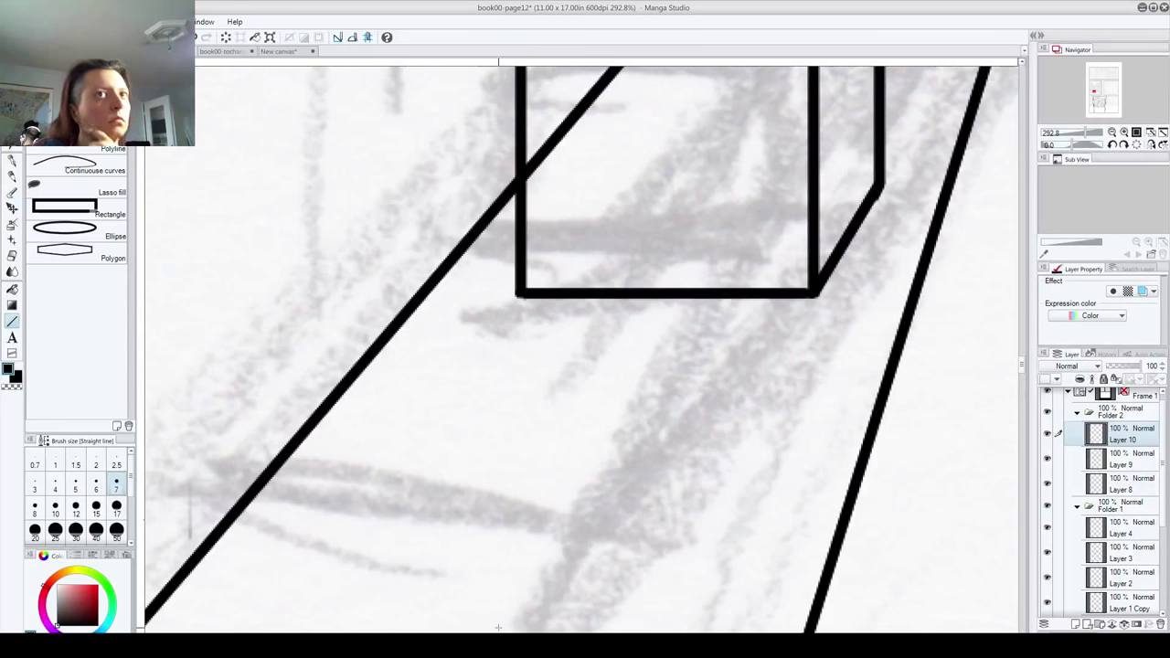
pyautogui.scroll(-5, 880, 344)
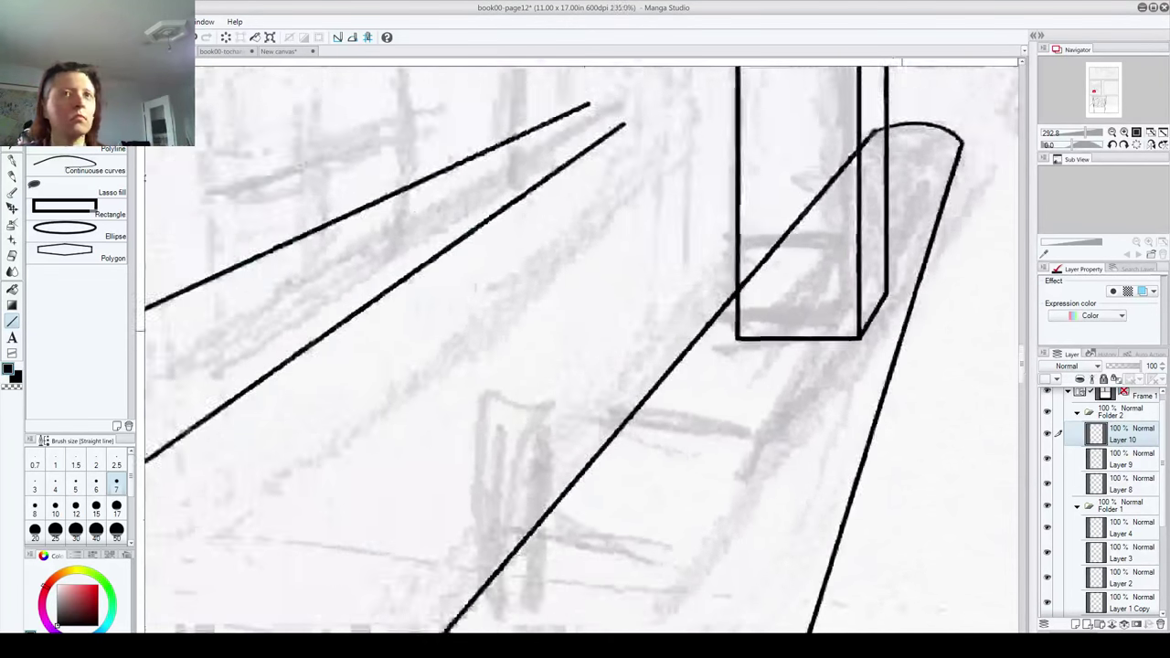
pyautogui.moveTo(880, 373); pyautogui.dragTo(629, 543)
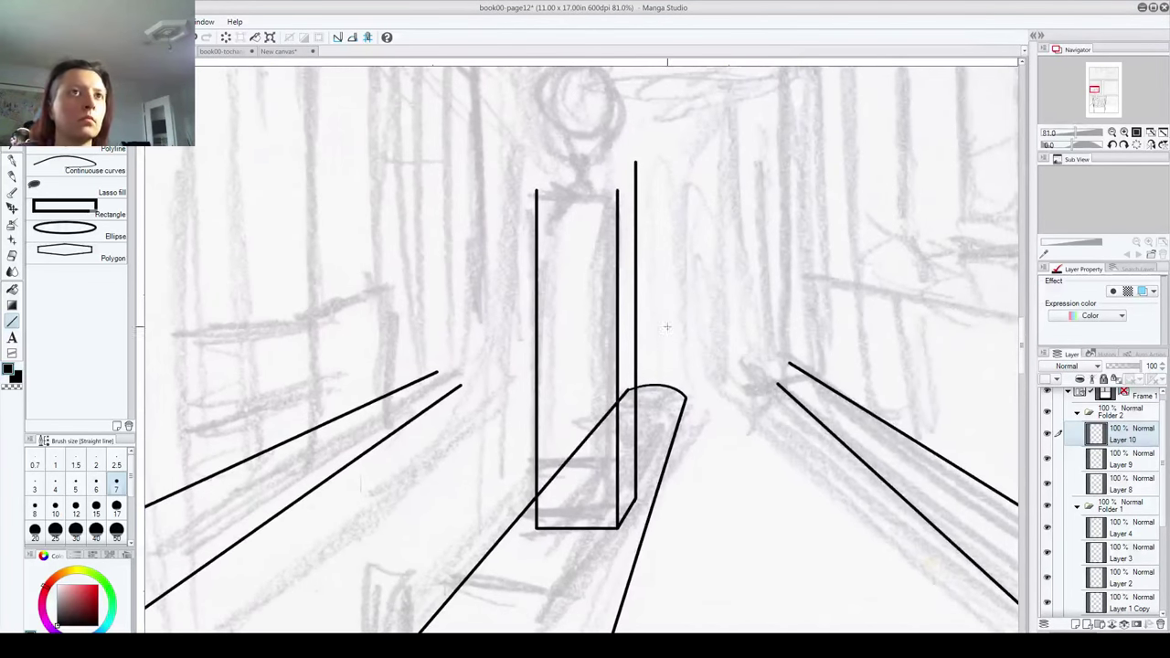
pyautogui.click(1076, 624)
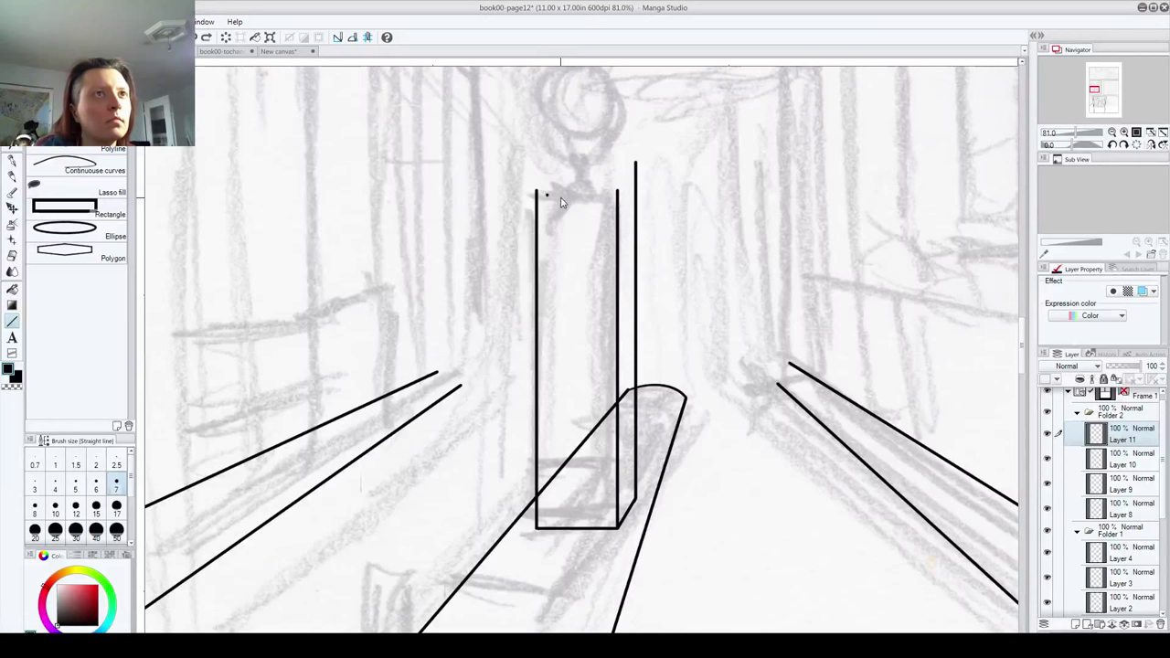
pyautogui.moveTo(536, 193); pyautogui.dragTo(618, 193)
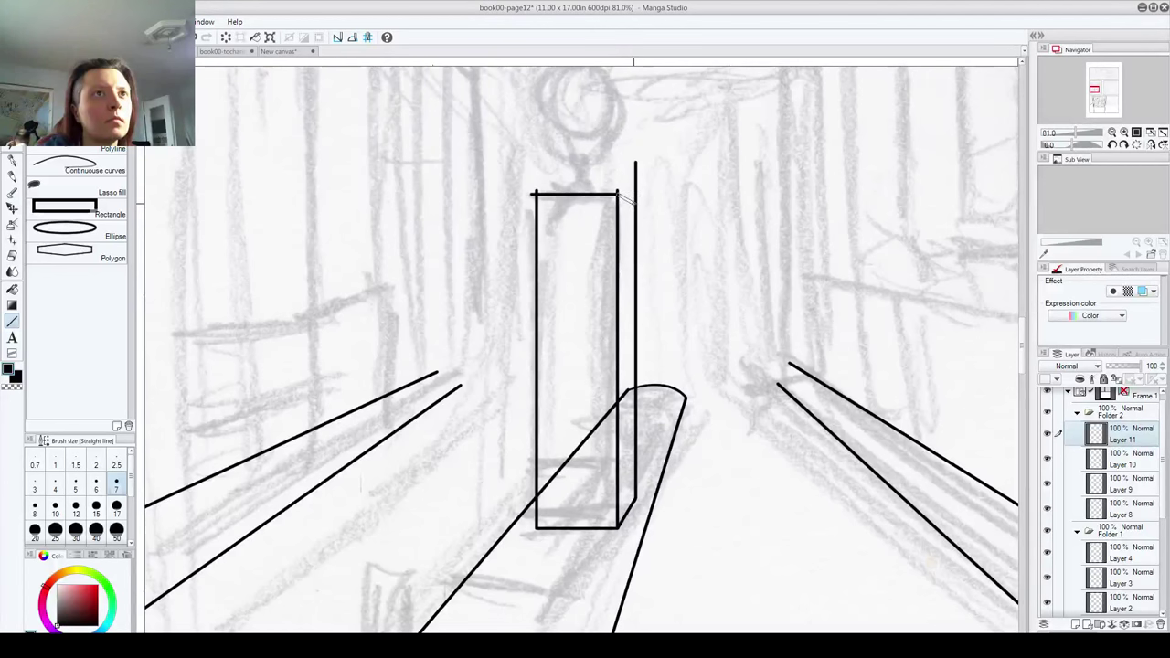
pyautogui.moveTo(621, 195); pyautogui.dragTo(635, 203)
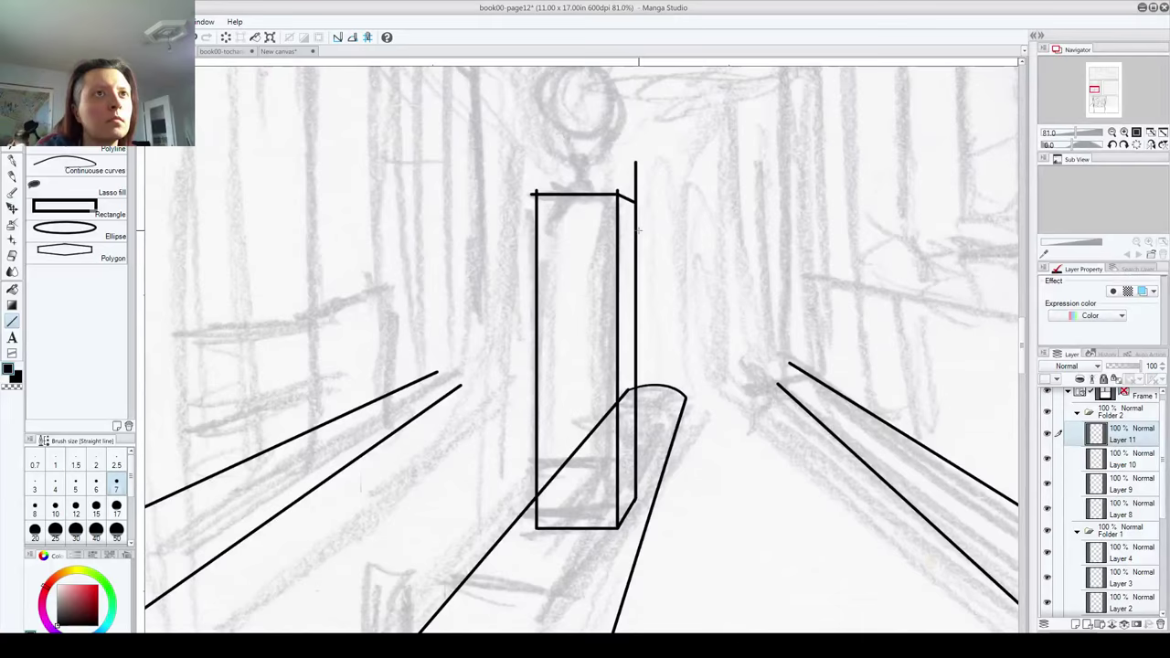
# Step: On Layer 10, erase the ends of the three vertical lines that stick out above the pillar's top edges
pyautogui.scroll(5, 638, 230)
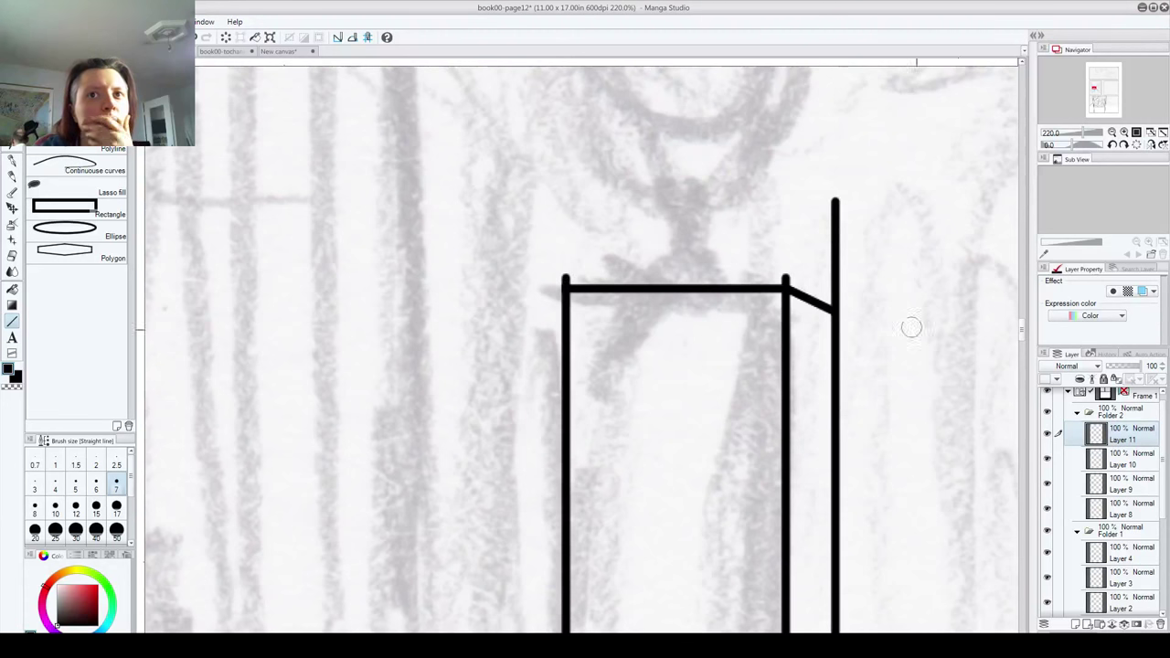
pyautogui.click(1113, 461)
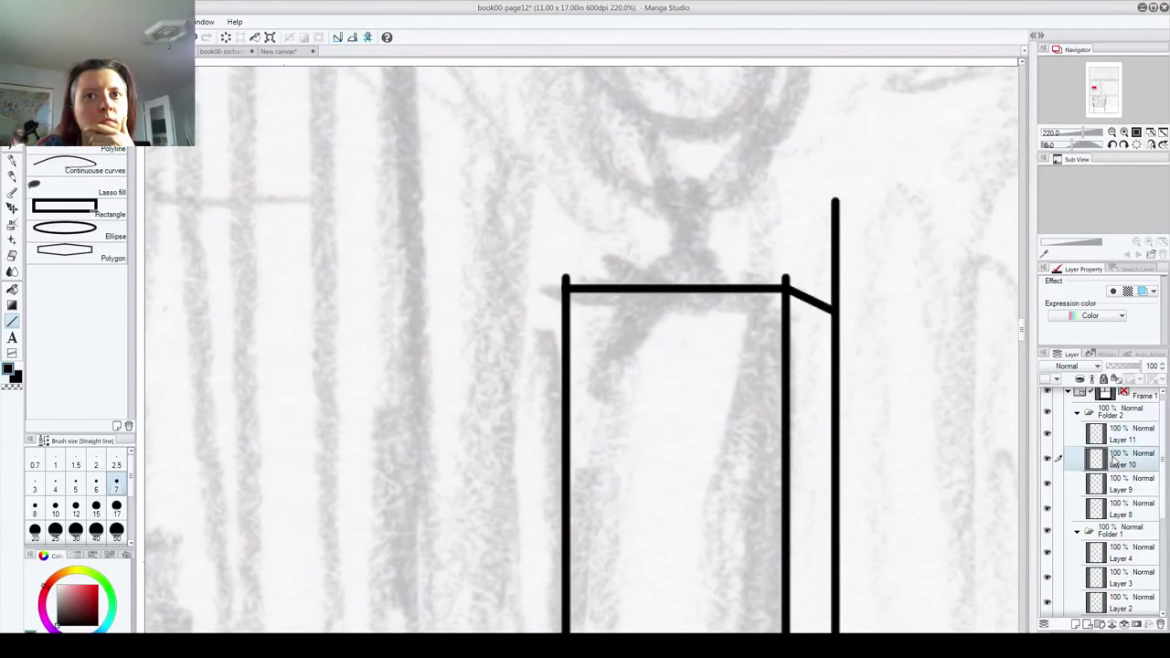
pyautogui.moveTo(569, 275); pyautogui.dragTo(559, 275)
pyautogui.moveTo(790, 272); pyautogui.dragTo(775, 275)
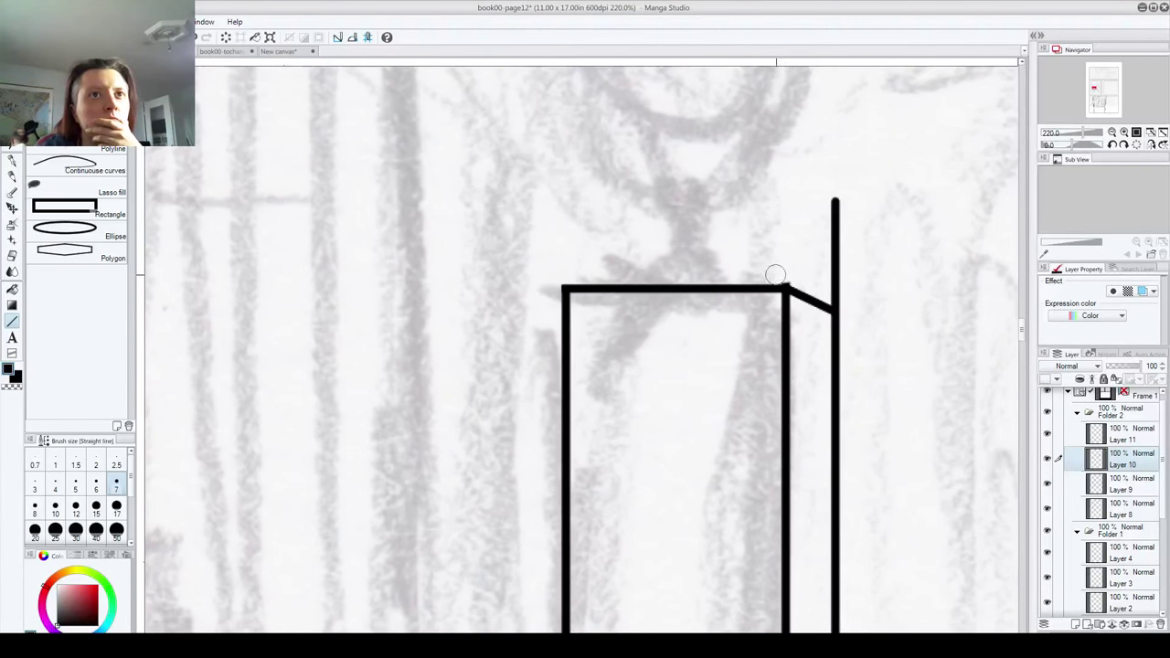
pyautogui.moveTo(834, 199)
pyautogui.mouseDown()
pyautogui.moveTo(841, 298)
pyautogui.moveTo(833, 293)
pyautogui.mouseUp()
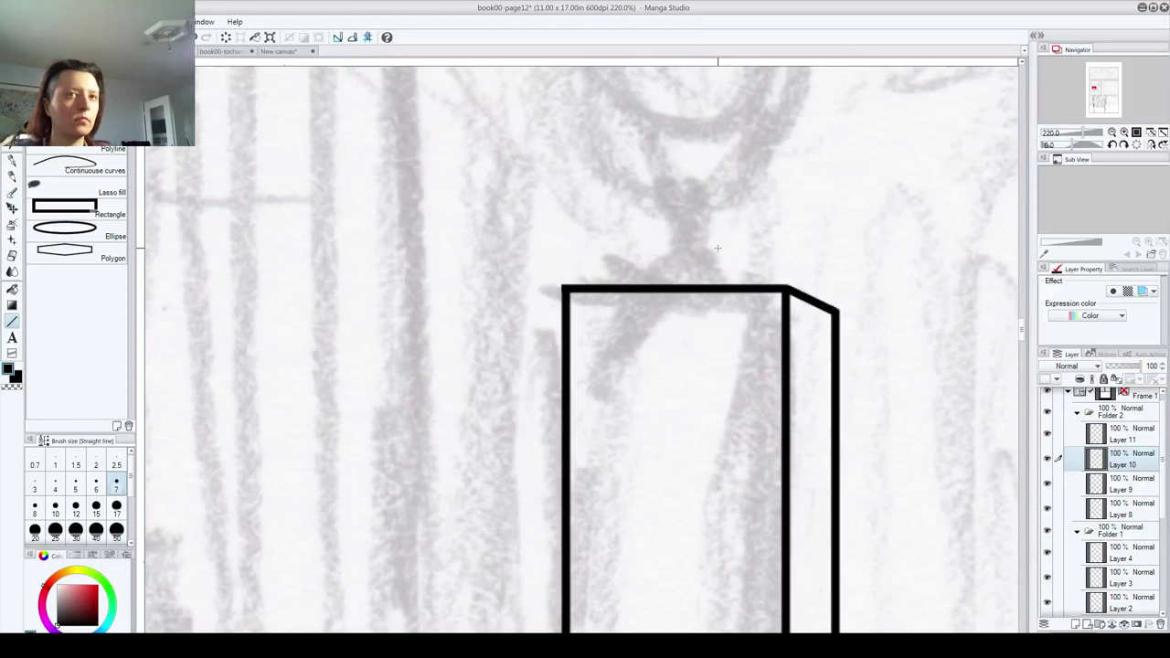
# Step: Merge the pillar's top edges on Layer 11 down into Layer 10
pyautogui.scroll(-10, 731, 274)
pyautogui.scroll(1, 820, 445)
pyautogui.scroll(2, 820, 445)
pyautogui.scroll(2, 810, 444)
pyautogui.scroll(-1, 808, 445)
pyautogui.scroll(1, 801, 446)
pyautogui.moveTo(827, 297); pyautogui.dragTo(650, 437)
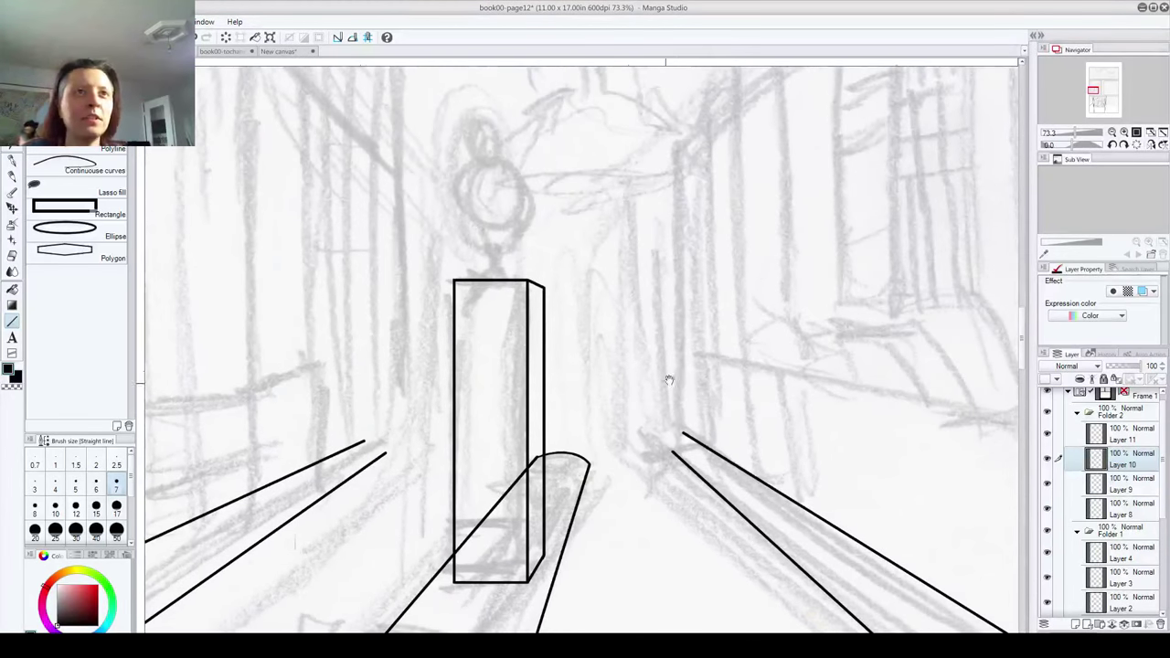
pyautogui.click(1117, 441)
pyautogui.hotkey('ctrl', 'e')
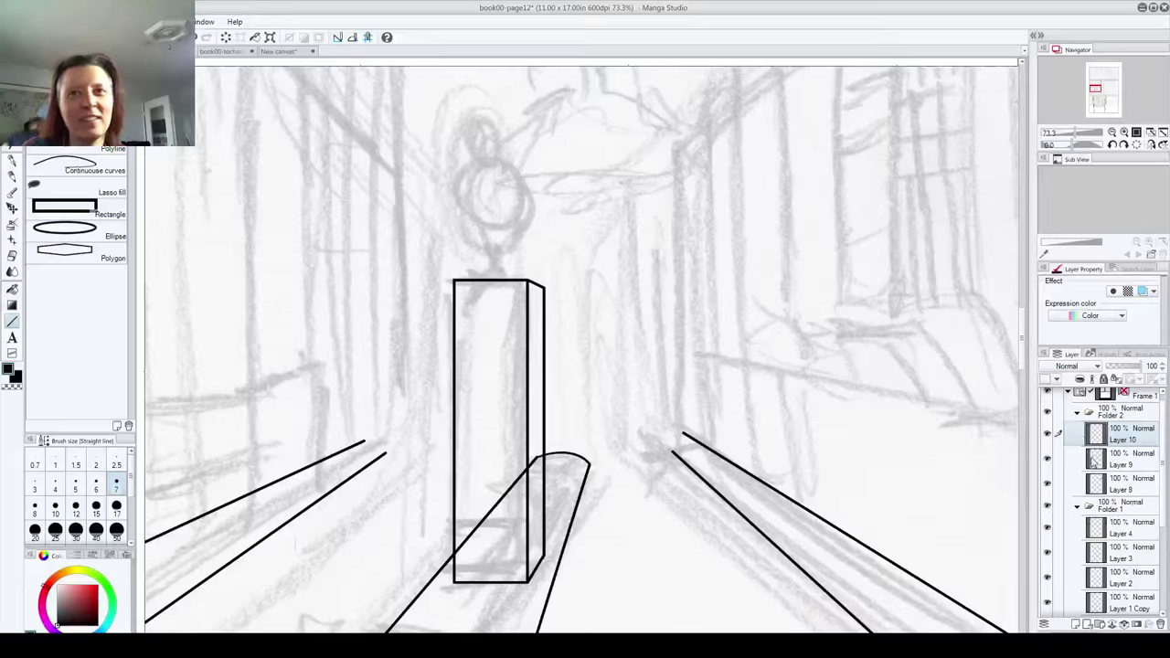
# Step: Add a new layer and draw a circle above the pillar with the Ellipse tool, following the sketched round head
pyautogui.click(1076, 625)
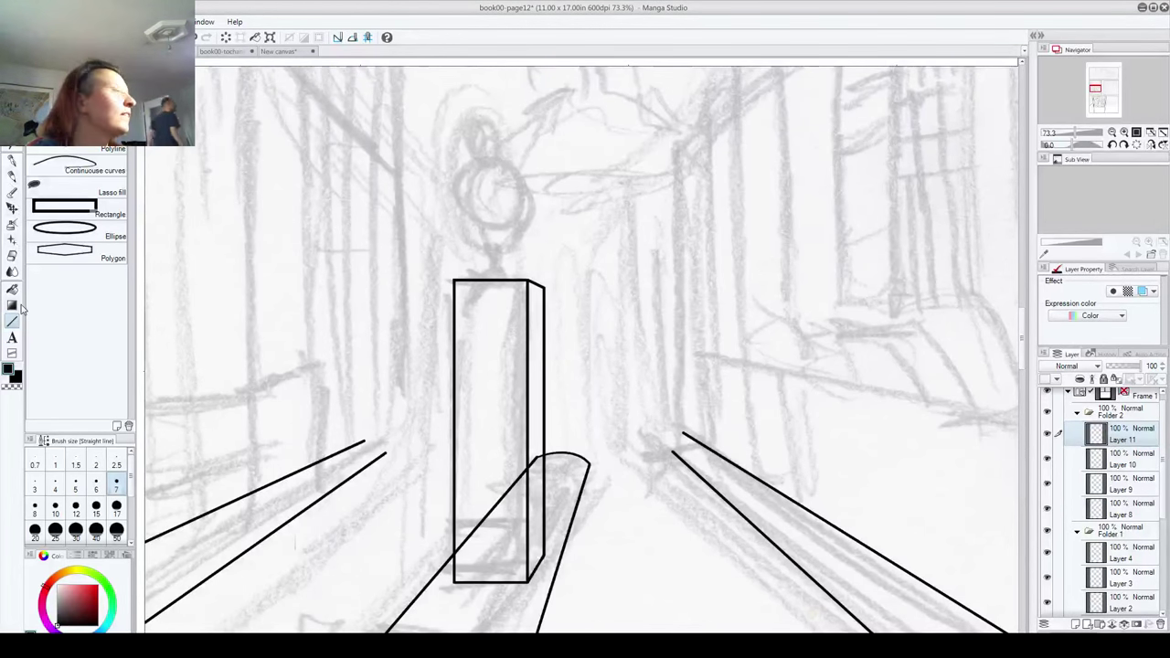
pyautogui.click(64, 228)
pyautogui.moveTo(462, 161); pyautogui.dragTo(536, 259)
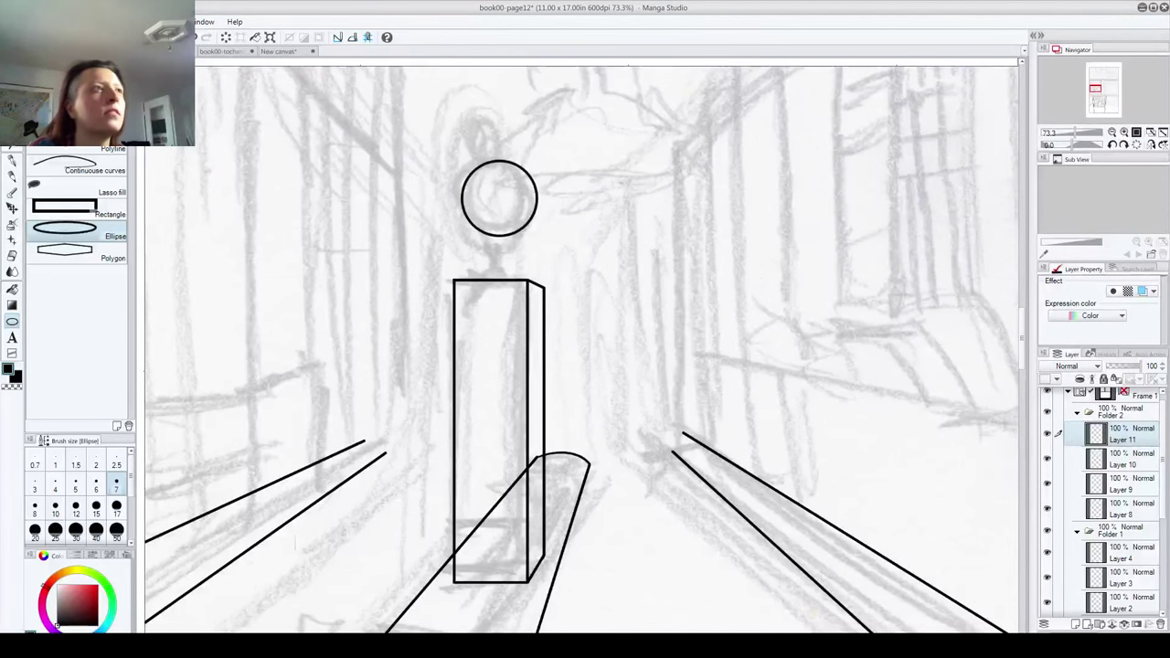
# Step: Add three new layers above Layer 11 and switch back to the Ellipse tool
pyautogui.press('o')
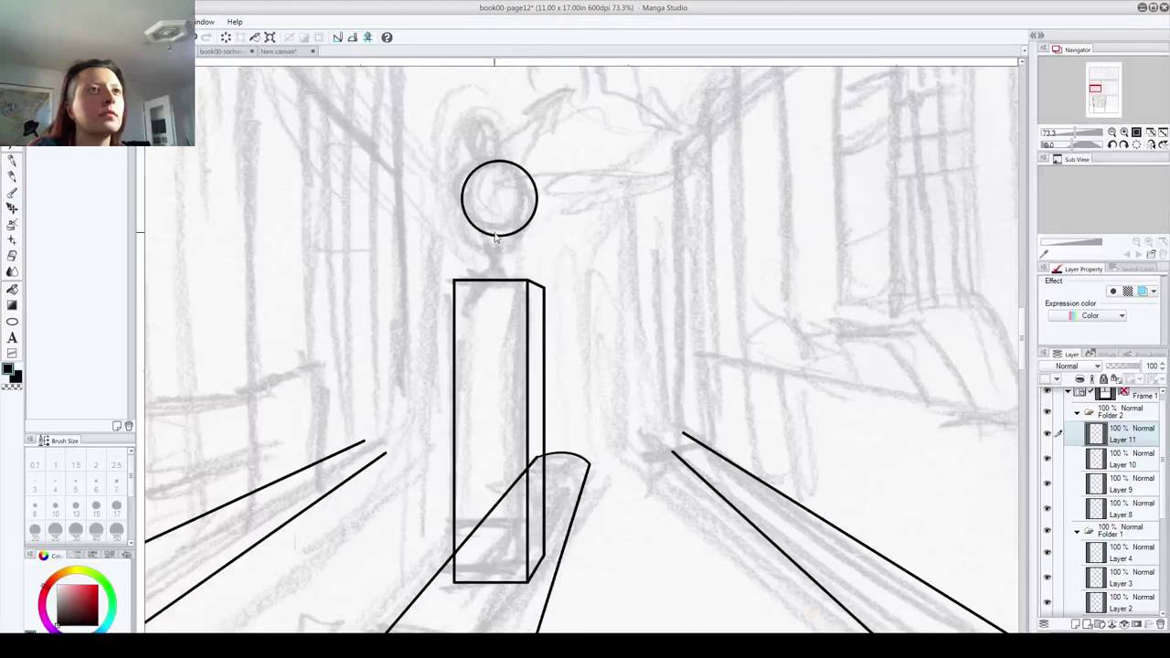
pyautogui.click(12, 224)
pyautogui.scroll(5, 471, 240)
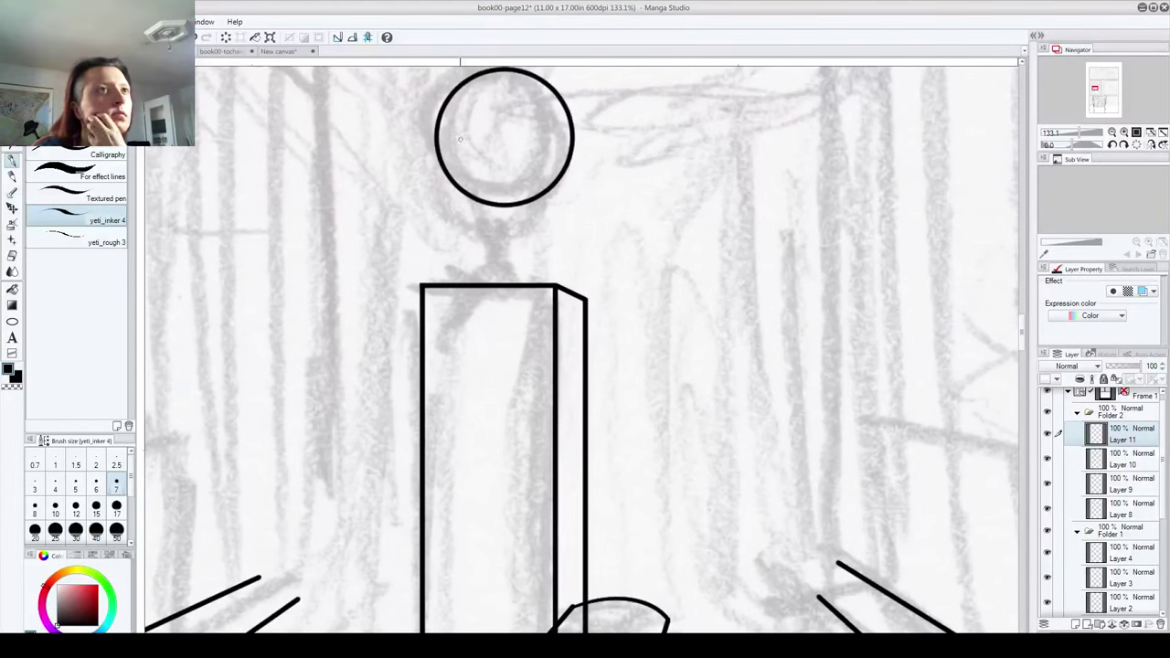
pyautogui.moveTo(502, 260); pyautogui.dragTo(473, 343)
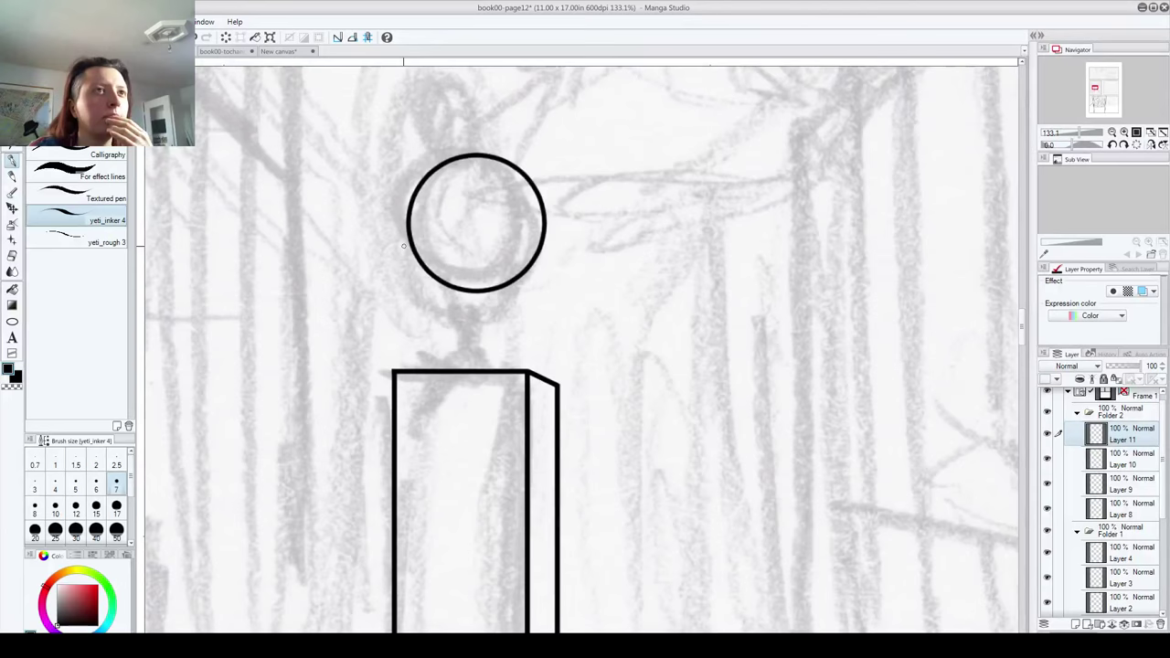
pyautogui.click(1075, 624)
pyautogui.click(1075, 624)
pyautogui.click(1075, 624)
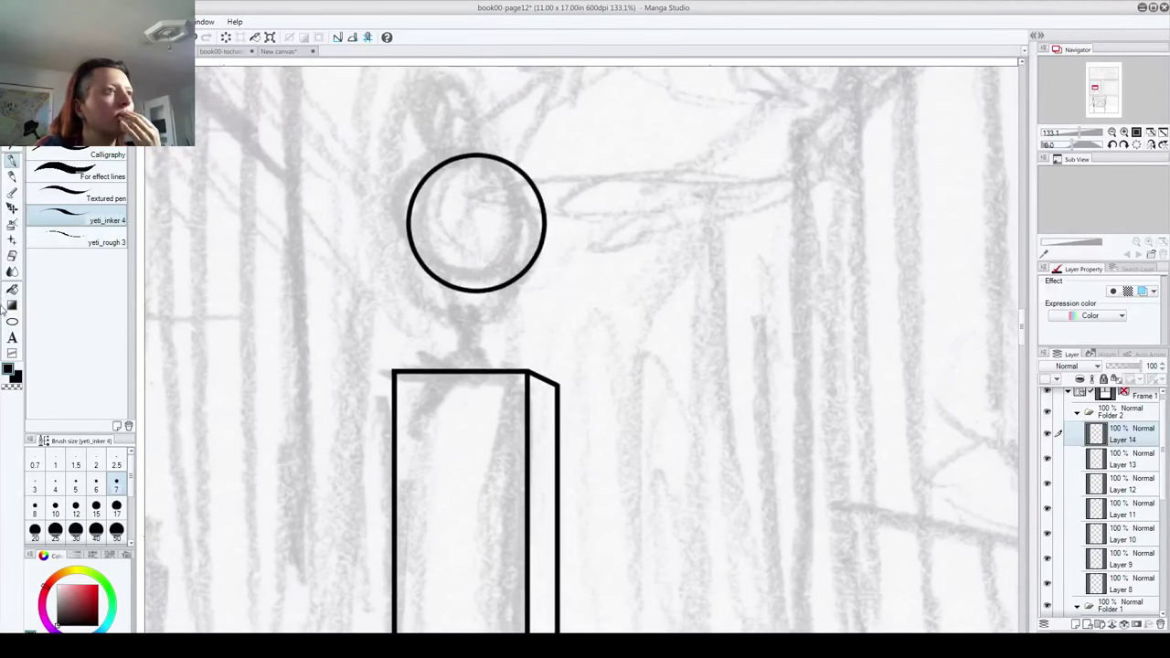
pyautogui.click(11, 321)
pyautogui.moveTo(409, 173)
pyautogui.mouseDown()
pyautogui.moveTo(559, 304)
pyautogui.moveTo(590, 314)
pyautogui.moveTo(575, 310)
pyautogui.mouseUp()
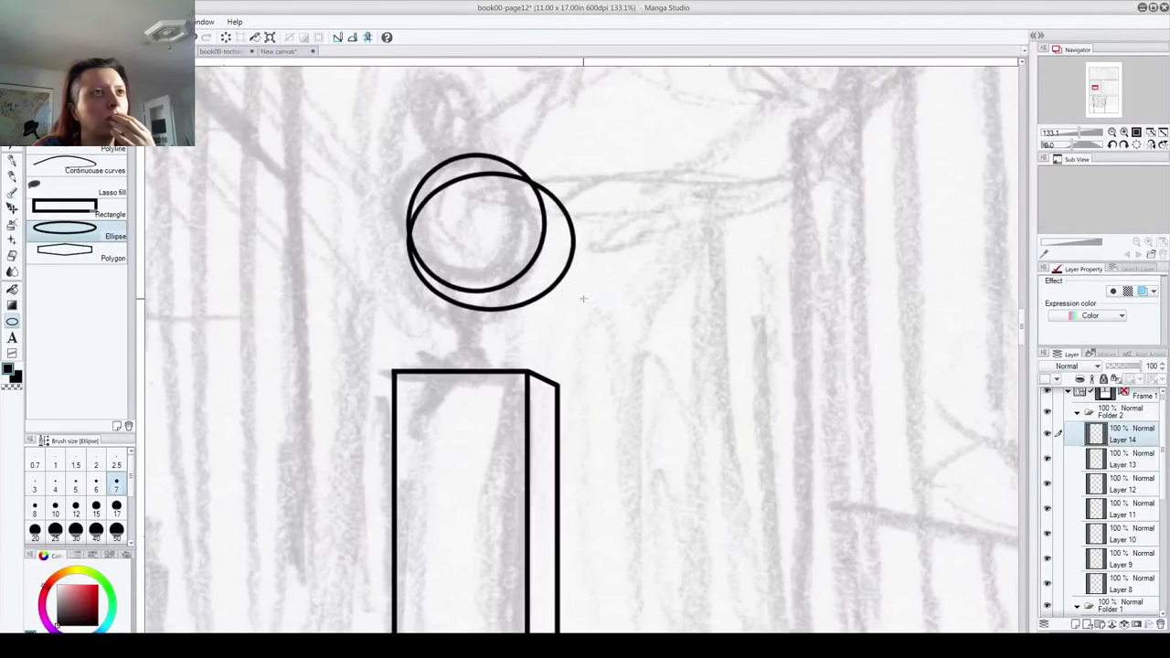
pyautogui.hotkey('ctrl', 'z')
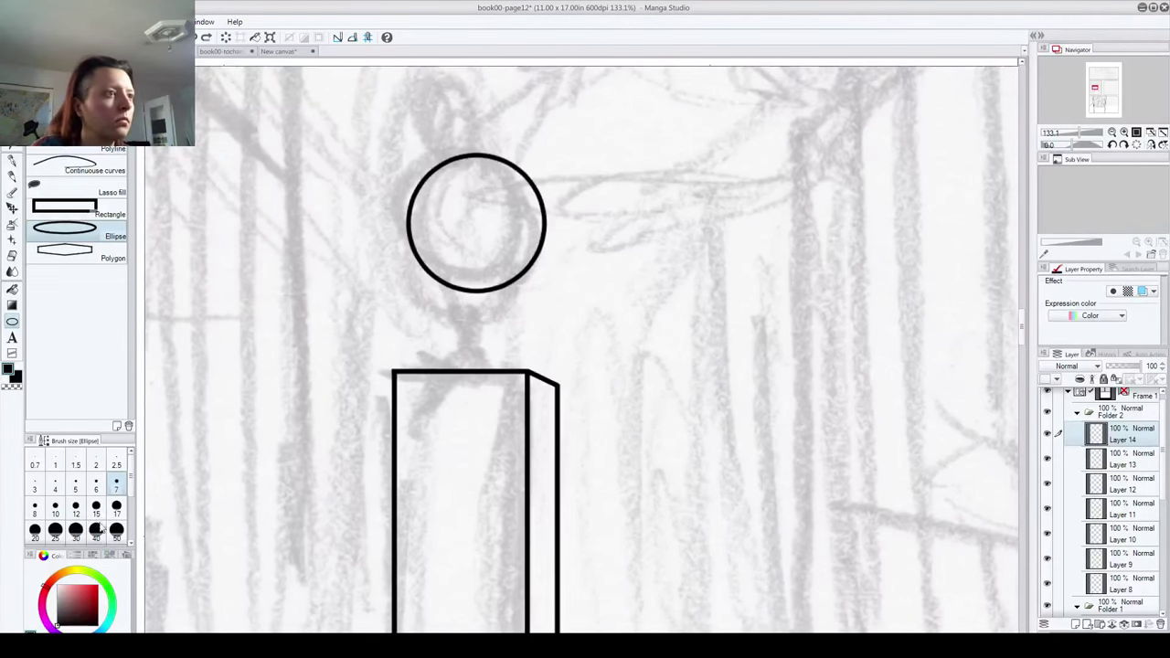
pyautogui.click(76, 484)
pyautogui.moveTo(380, 167)
pyautogui.mouseDown()
pyautogui.moveTo(554, 302)
pyautogui.moveTo(554, 319)
pyautogui.mouseUp()
pyautogui.hotkey('ctrl', 'z')
# Step: Draw a wide ellipse around the circle's lower part with brush size 3 and shift it slightly up
pyautogui.click(35, 484)
pyautogui.moveTo(389, 193); pyautogui.dragTo(558, 322)
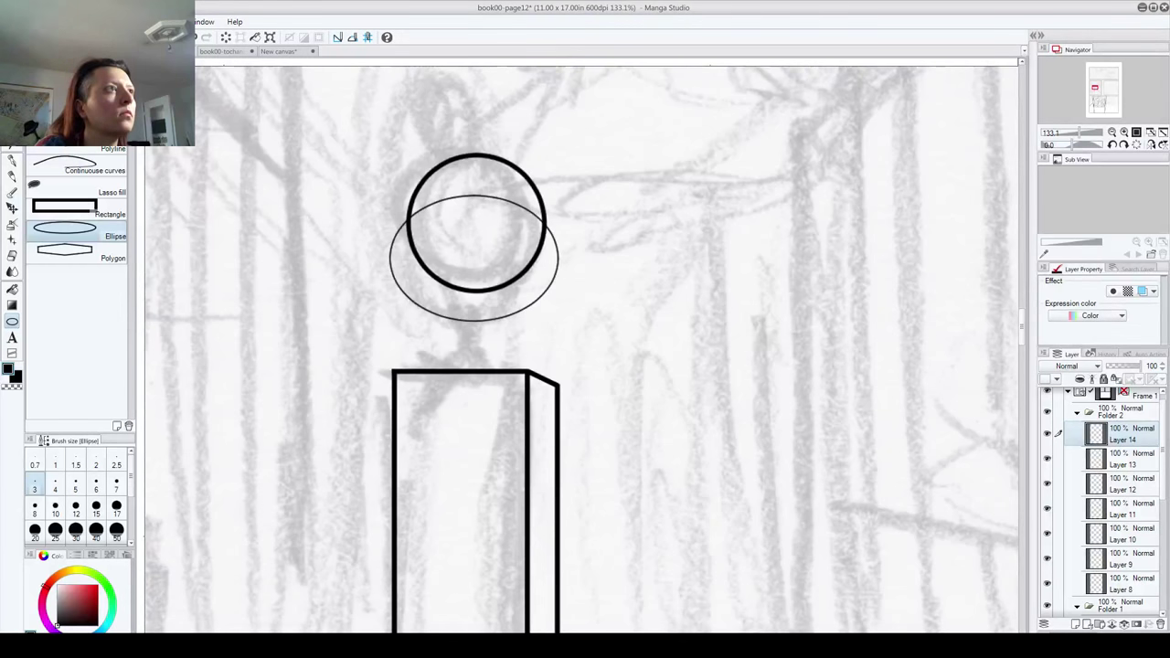
pyautogui.moveTo(484, 325); pyautogui.dragTo(492, 305)
# Step: Duplicate Layer 14 with the thin ellipse and make the copy the active layer
pyautogui.moveTo(1133, 444); pyautogui.dragTo(1075, 624)
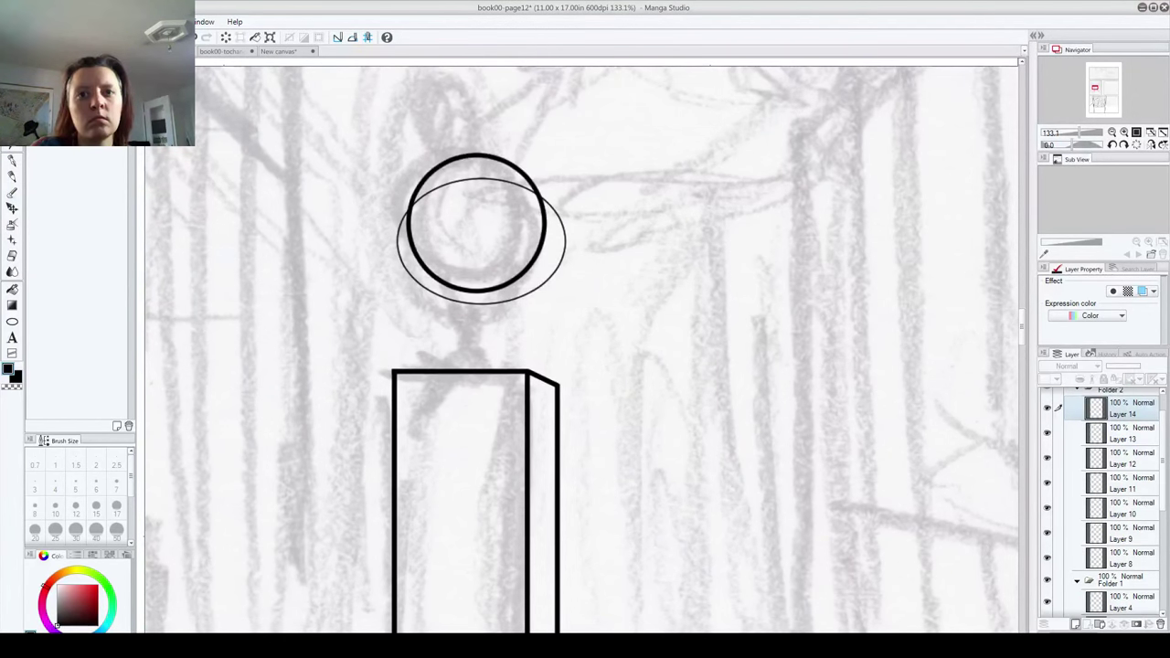
pyautogui.click(471, 257)
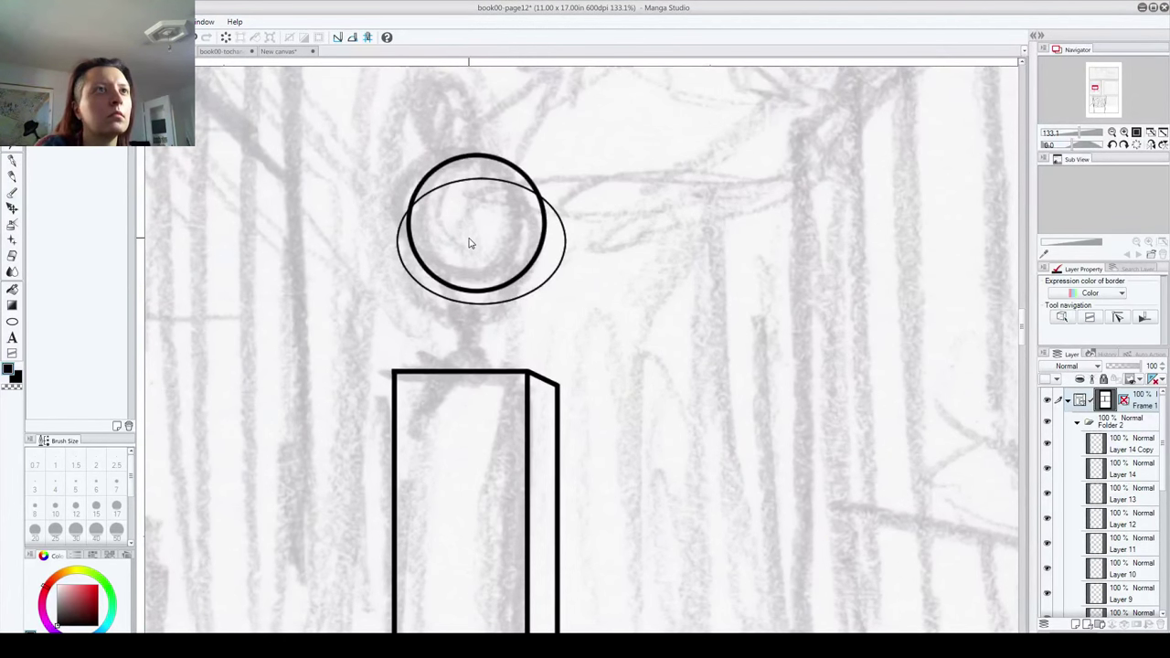
pyautogui.click(1124, 444)
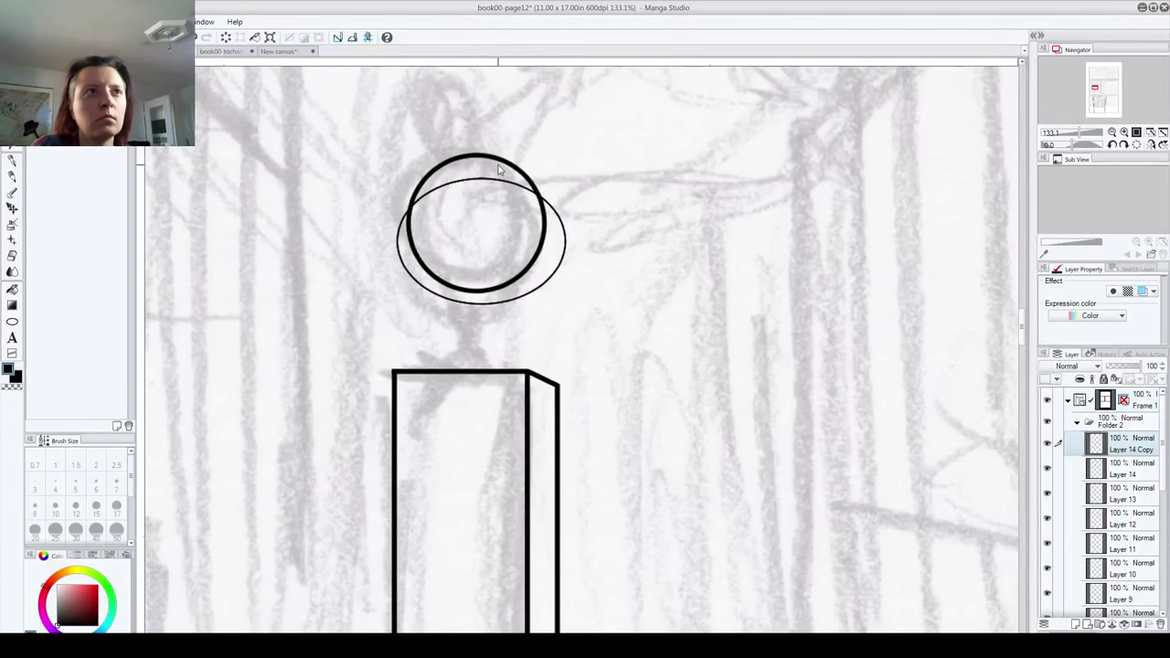
# Step: Scale the copied ellipse down slightly, center it inside the original ellipse, and merge the copy into Layer 14
pyautogui.moveTo(483, 183)
pyautogui.mouseDown()
pyautogui.moveTo(484, 172)
pyautogui.moveTo(475, 177)
pyautogui.mouseUp()
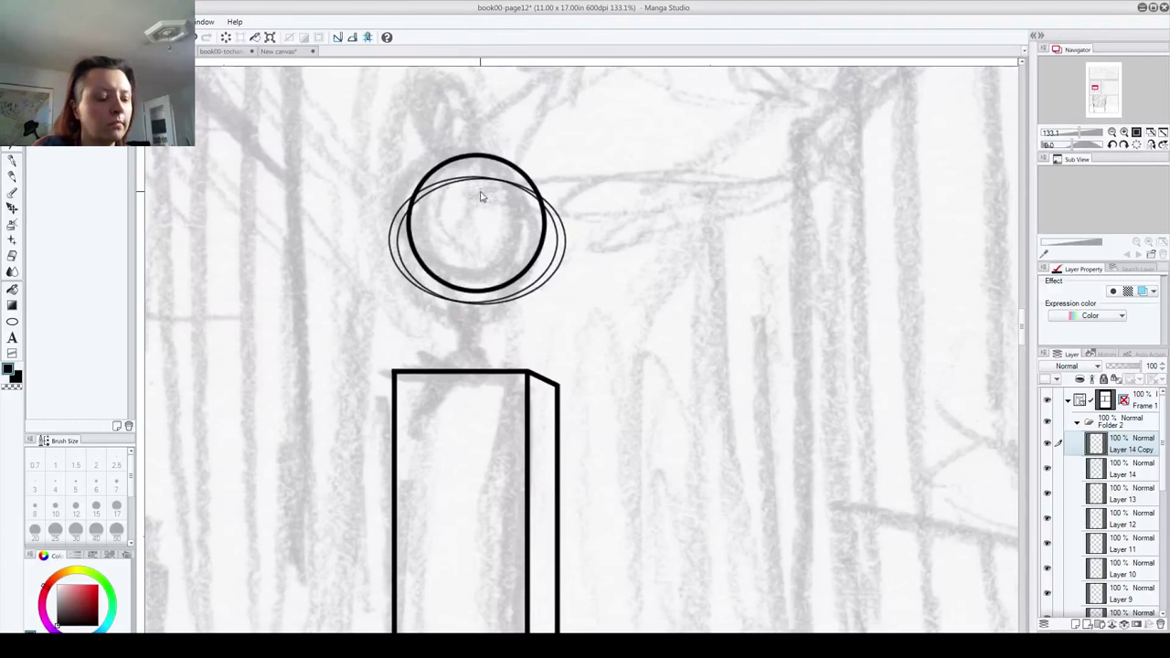
pyautogui.hotkey('ctrl', 'z')
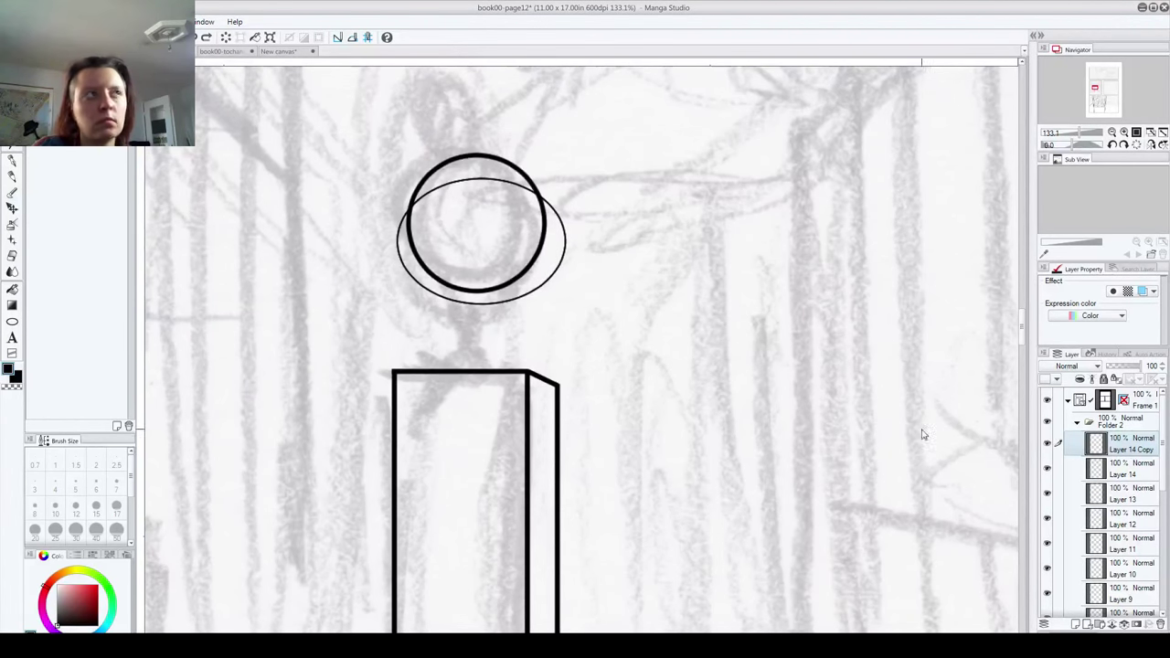
pyautogui.hotkey('ctrl', 'v')
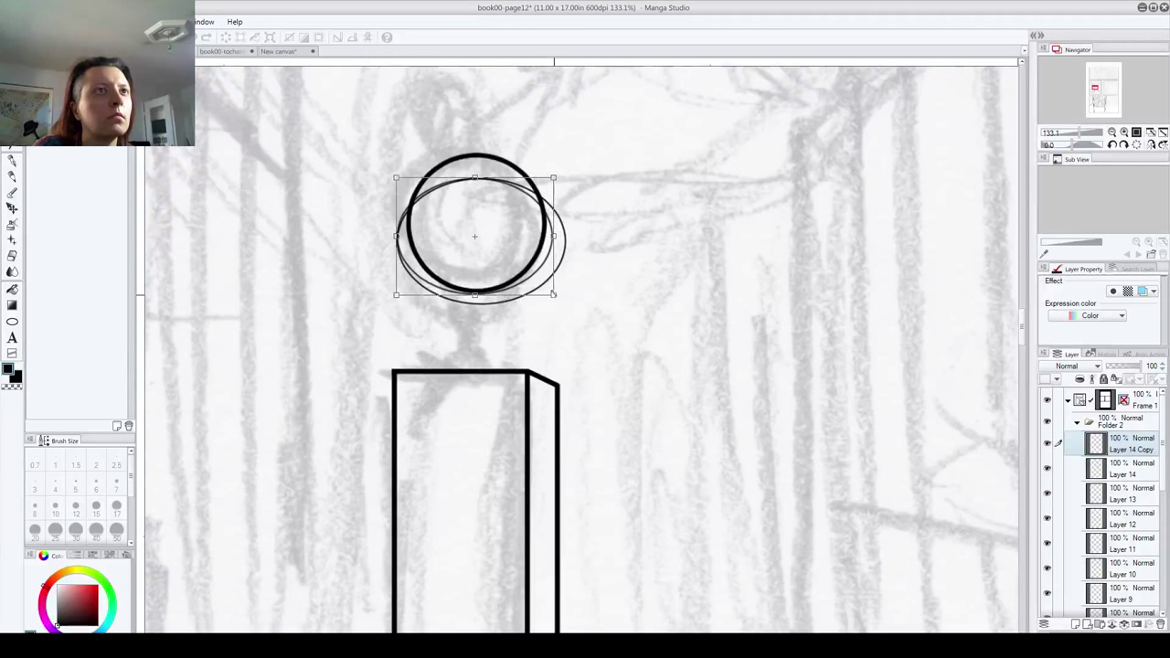
pyautogui.moveTo(480, 260); pyautogui.dragTo(481, 271)
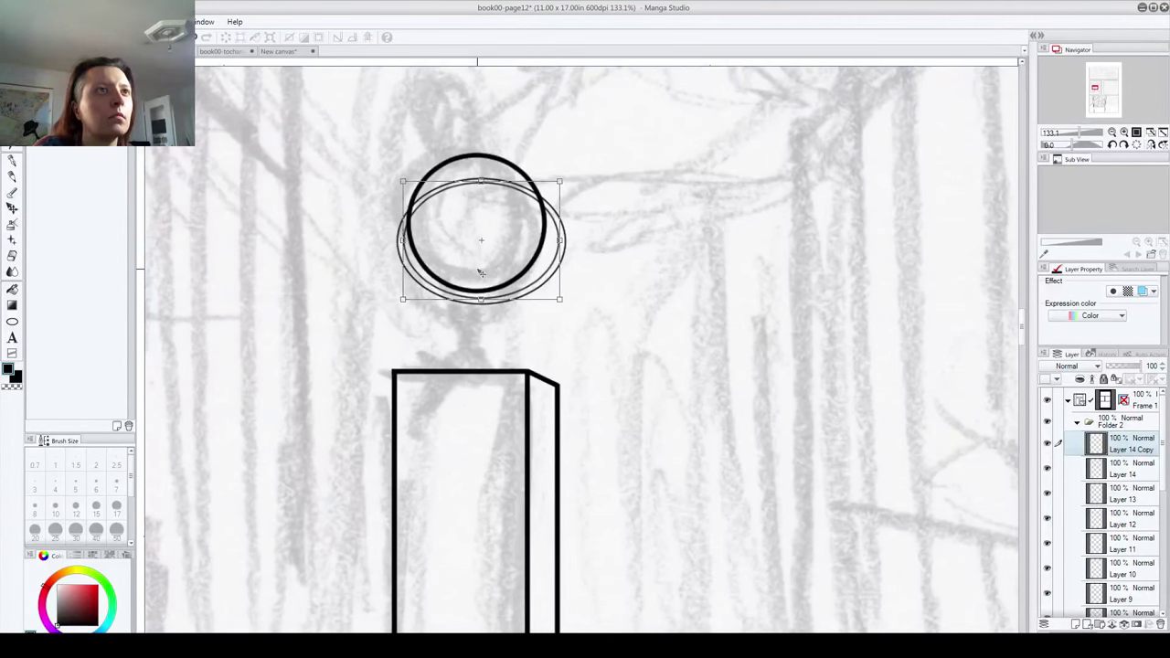
pyautogui.click(545, 247)
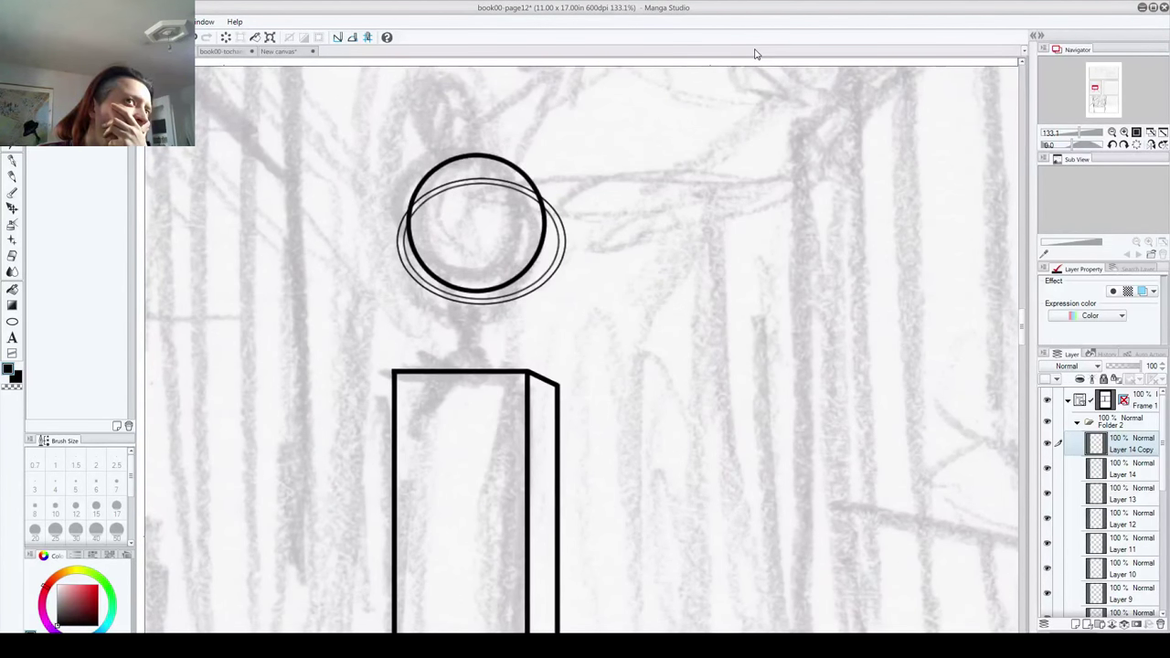
pyautogui.hotkey('ctrl', 'e')
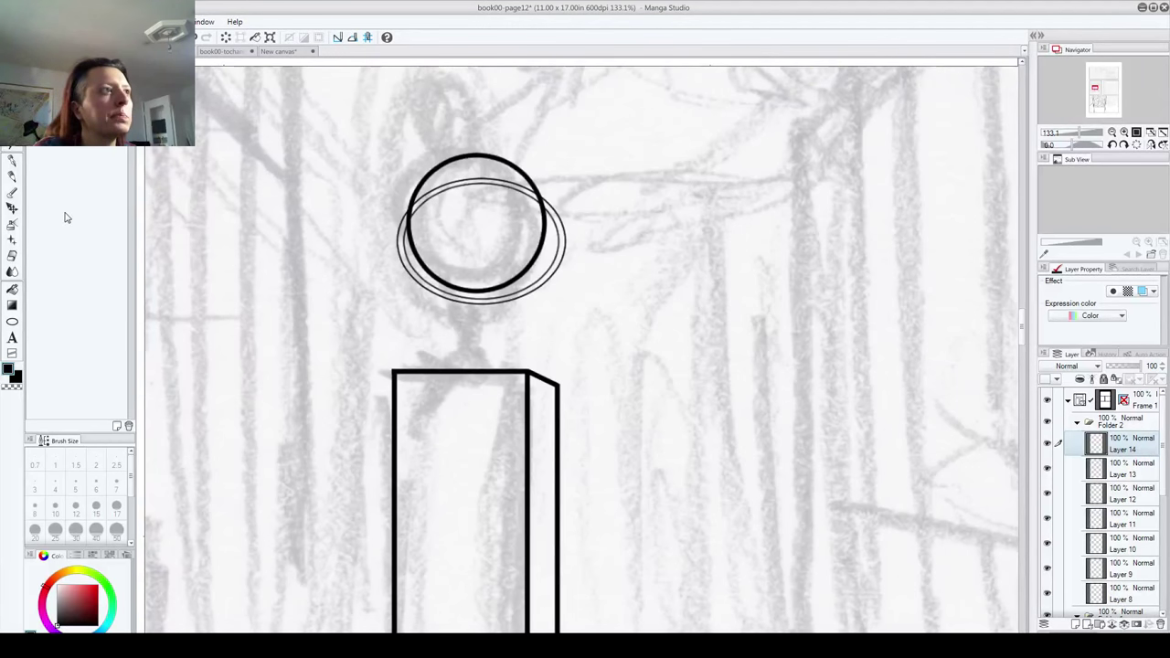
# Step: Nudge the double ellipse slightly left and erase its arcs that cross the inside of the circle
pyautogui.press('Left')
pyautogui.press('Left')
pyautogui.press('Left')
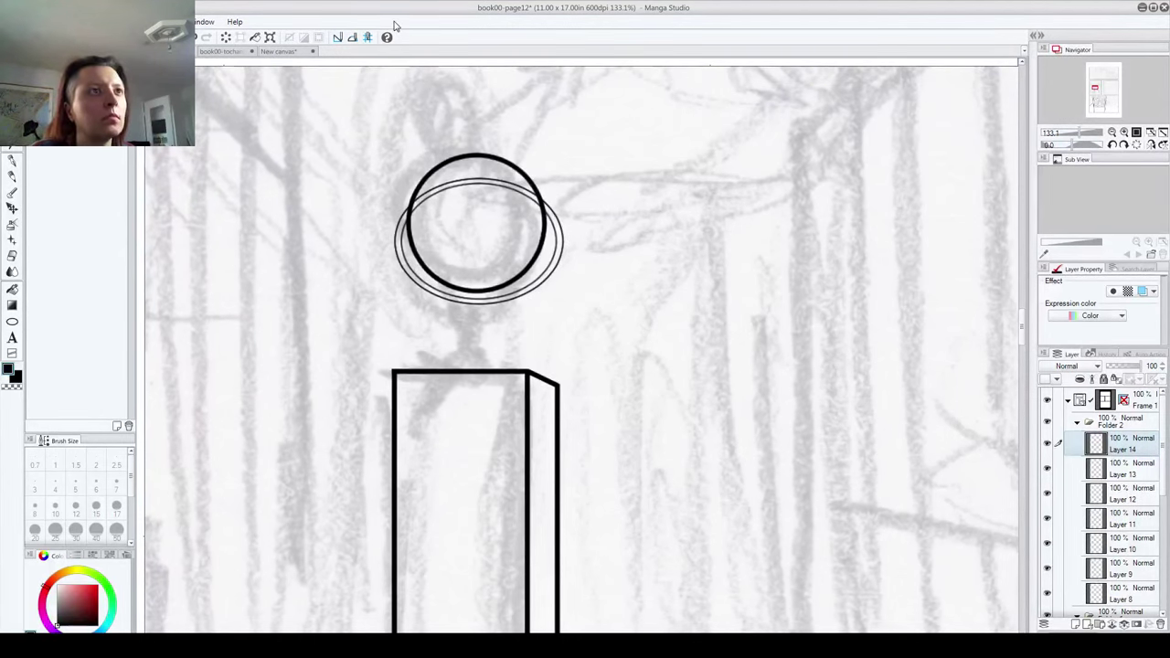
pyautogui.moveTo(440, 187); pyautogui.dragTo(451, 183)
pyautogui.moveTo(443, 191)
pyautogui.mouseDown()
pyautogui.moveTo(425, 218)
pyautogui.moveTo(429, 190)
pyautogui.moveTo(416, 217)
pyautogui.moveTo(442, 188)
pyautogui.moveTo(513, 197)
pyautogui.moveTo(529, 187)
pyautogui.moveTo(533, 215)
pyautogui.mouseUp()
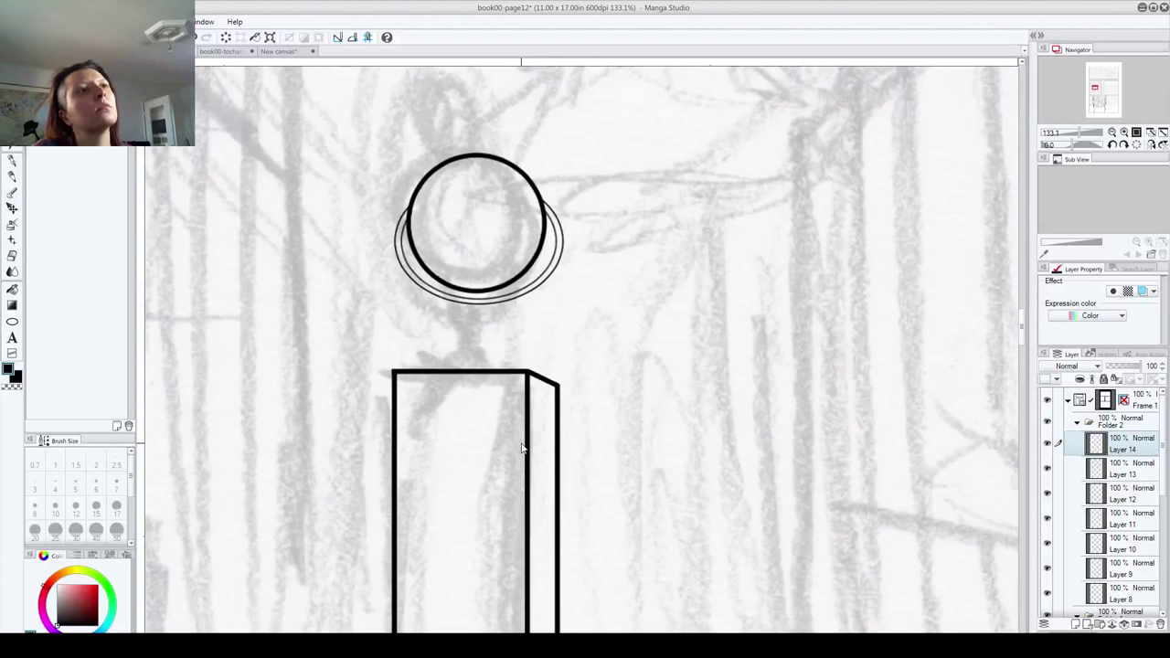
# Step: Add a new layer and draw a small dome centered on the pillar's top edge with the yeti_inker 4 pen at size 7
pyautogui.click(1076, 624)
pyautogui.click(12, 167)
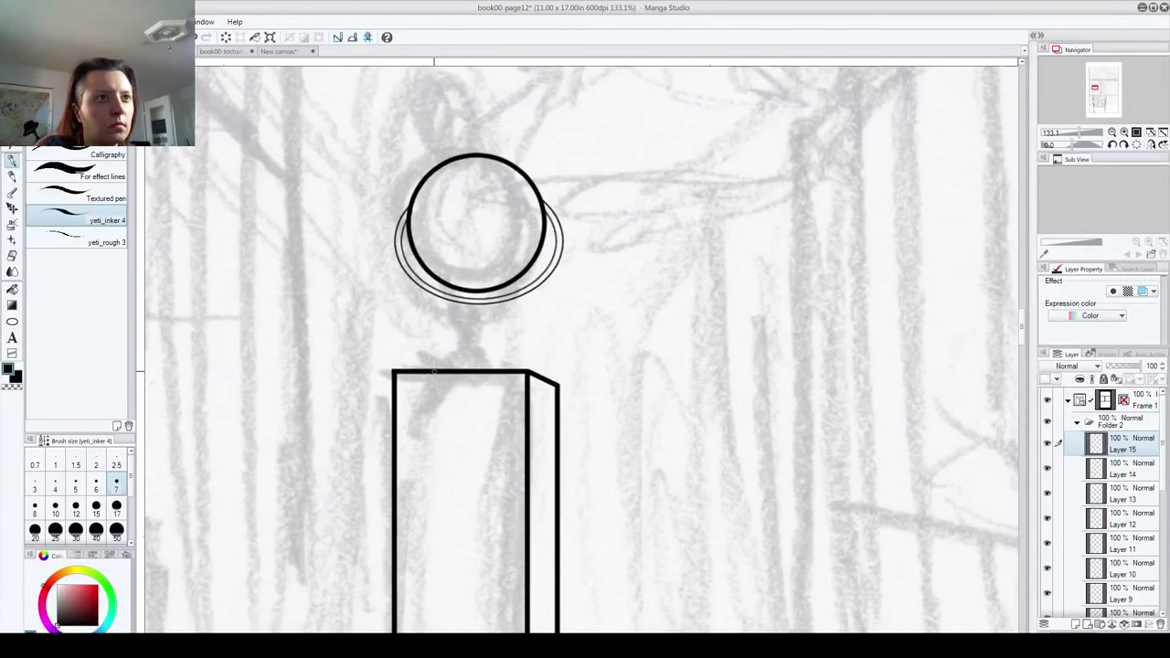
pyautogui.moveTo(435, 370)
pyautogui.mouseDown()
pyautogui.moveTo(475, 346)
pyautogui.moveTo(510, 369)
pyautogui.mouseUp()
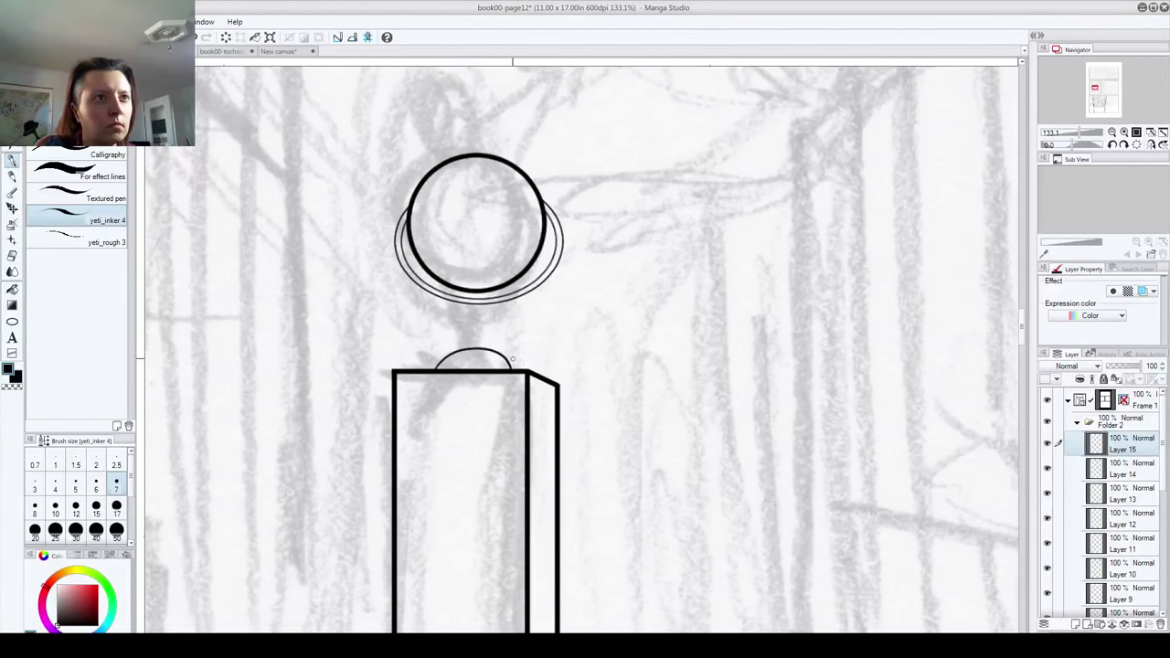
# Step: Undo the dome on the pillar's top edge and try redrawing it with curved vertical ribs
pyautogui.hotkey('ctrl', 'z')
pyautogui.moveTo(437, 369)
pyautogui.mouseDown()
pyautogui.moveTo(470, 348)
pyautogui.moveTo(510, 370)
pyautogui.mouseUp()
pyautogui.hotkey('ctrl', 'z')
pyautogui.moveTo(437, 369)
pyautogui.mouseDown()
pyautogui.moveTo(501, 356)
pyautogui.moveTo(511, 369)
pyautogui.mouseUp()
pyautogui.hotkey('ctrl', 'z')
pyautogui.moveTo(439, 370)
pyautogui.mouseDown()
pyautogui.moveTo(498, 353)
pyautogui.moveTo(512, 371)
pyautogui.moveTo(473, 370)
pyautogui.mouseUp()
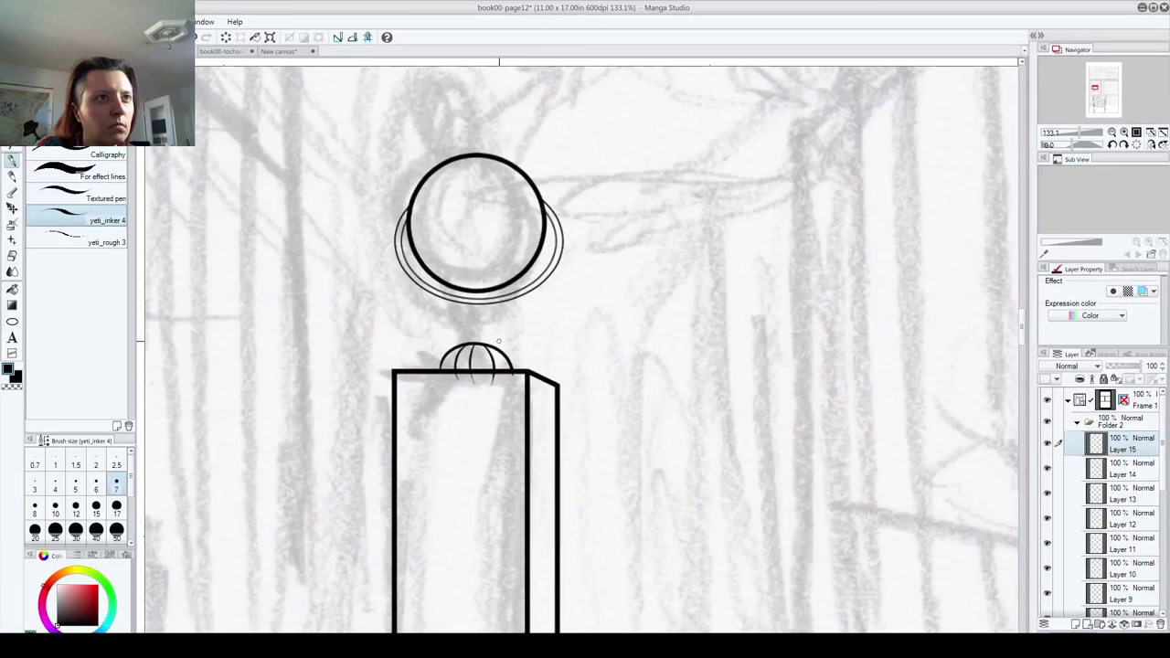
pyautogui.hotkey('ctrl', 'z')
pyautogui.hotkey('ctrl', 'z')
pyautogui.hotkey('ctrl', 'z')
pyautogui.hotkey('ctrl', 'z')
pyautogui.hotkey('ctrl', 'z')
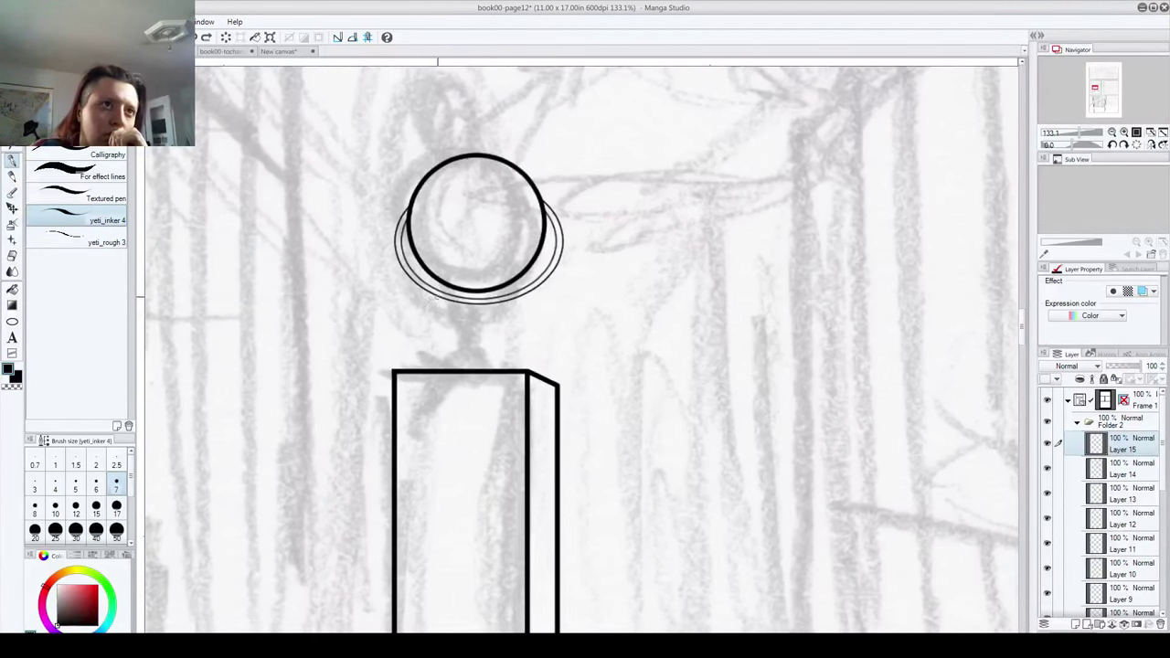
# Step: Add a new layer, draw a small thin ellipse below the round ornament, and erase its upper part to leave a shallow cup
pyautogui.moveTo(441, 308); pyautogui.dragTo(473, 329)
pyautogui.hotkey('ctrl', 'z')
pyautogui.click(1076, 625)
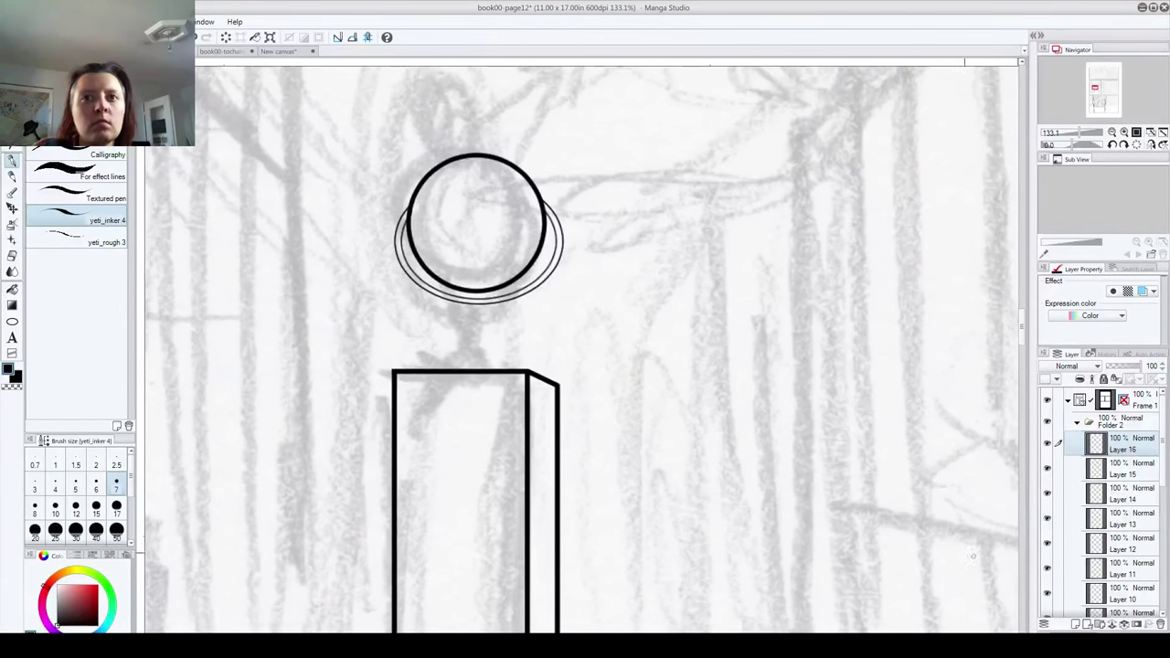
pyautogui.click(11, 322)
pyautogui.moveTo(441, 294)
pyautogui.mouseDown()
pyautogui.moveTo(506, 327)
pyautogui.moveTo(514, 351)
pyautogui.moveTo(494, 356)
pyautogui.moveTo(504, 333)
pyautogui.moveTo(483, 321)
pyautogui.mouseUp()
pyautogui.press('e')
pyautogui.moveTo(476, 274); pyautogui.dragTo(447, 290)
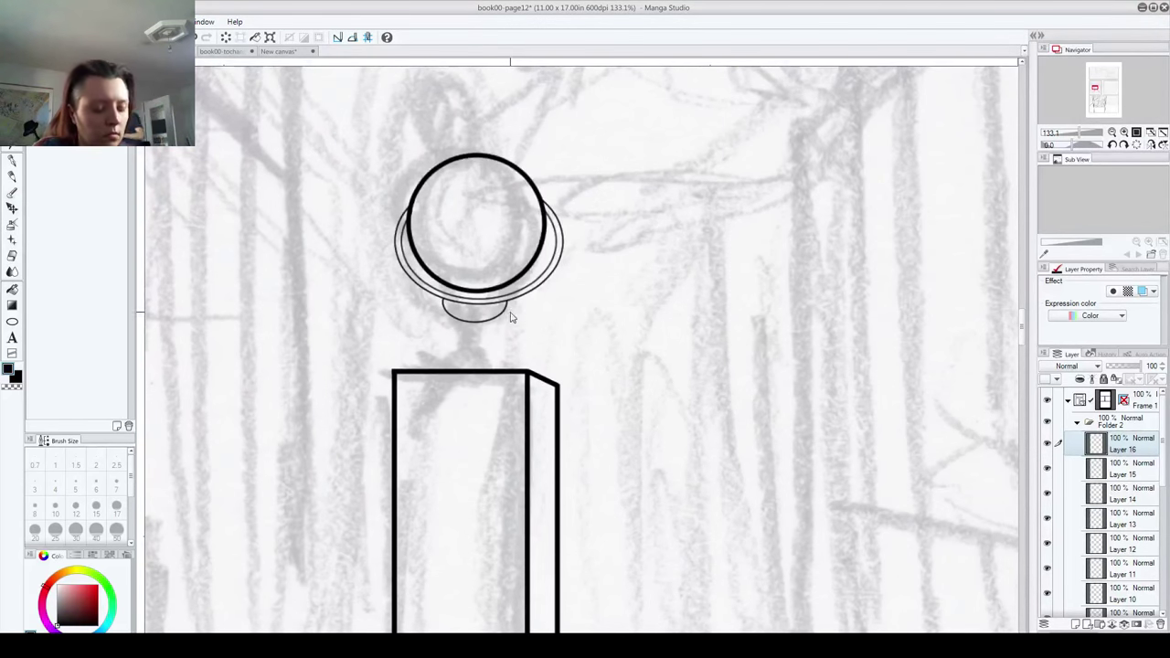
# Step: On Layer 15, draw four curved ribs inside the cup with the yeti_inker 4 pen and erase their overshooting ends
pyautogui.scroll(3, 494, 314)
pyautogui.scroll(1, 487, 313)
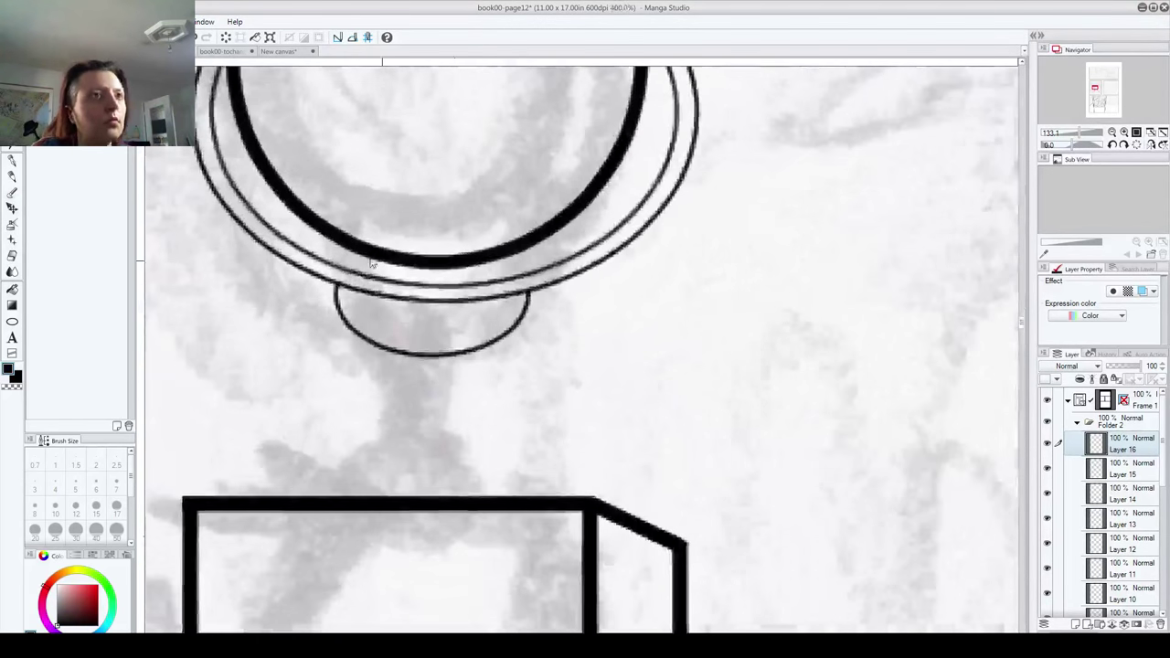
pyautogui.press('p')
pyautogui.moveTo(371, 290); pyautogui.dragTo(399, 358)
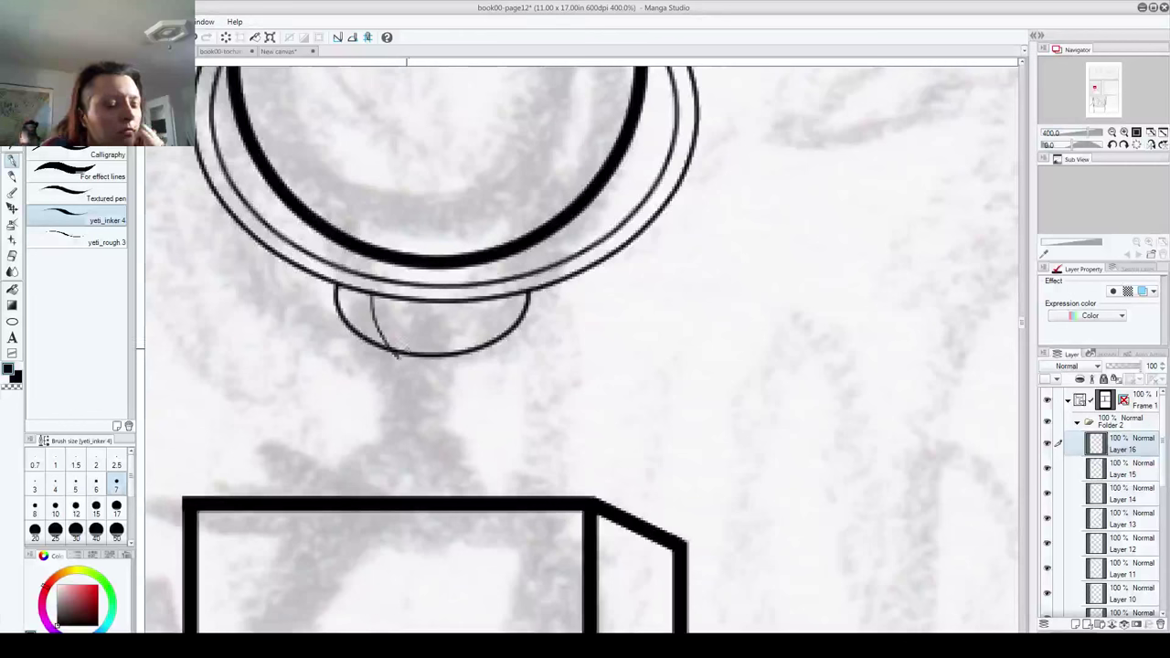
pyautogui.hotkey('ctrl', 'z')
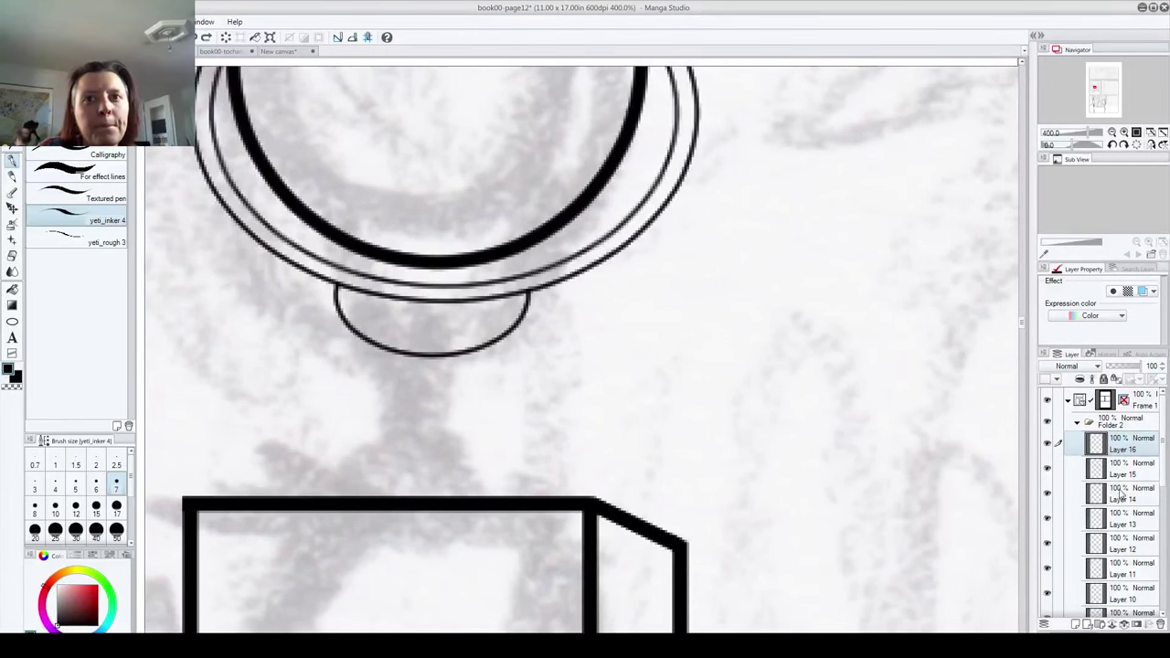
pyautogui.click(1051, 472)
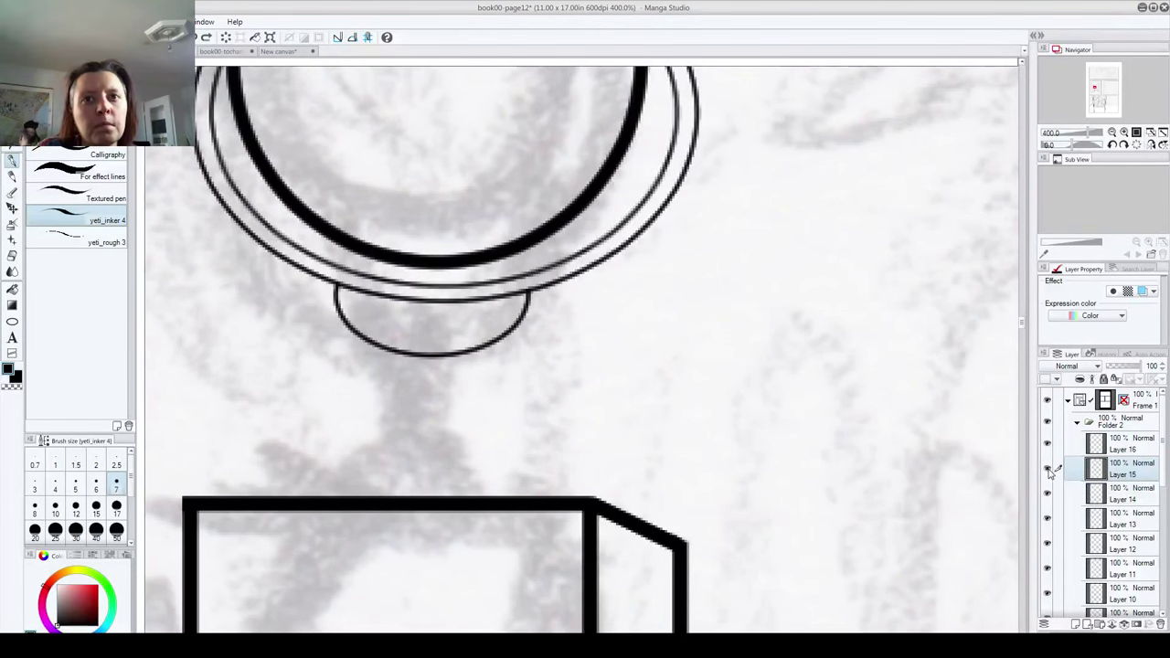
pyautogui.moveTo(368, 287); pyautogui.dragTo(420, 367)
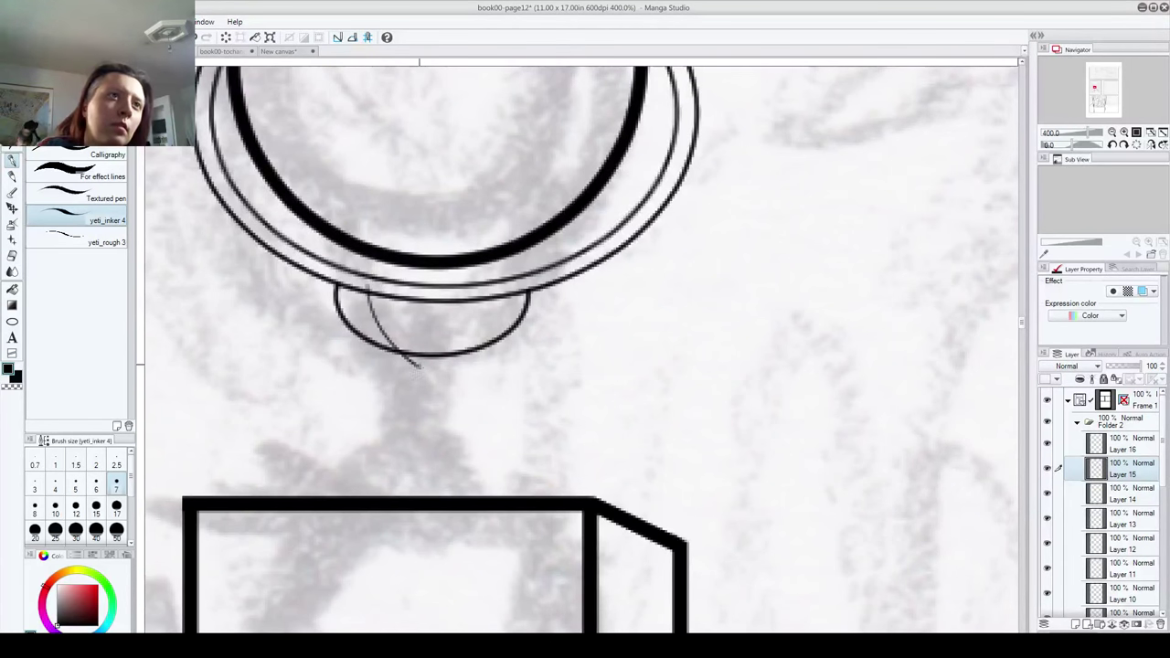
pyautogui.hotkey('ctrl', 'z')
pyautogui.moveTo(363, 282)
pyautogui.mouseDown()
pyautogui.moveTo(366, 315)
pyautogui.moveTo(441, 367)
pyautogui.mouseUp()
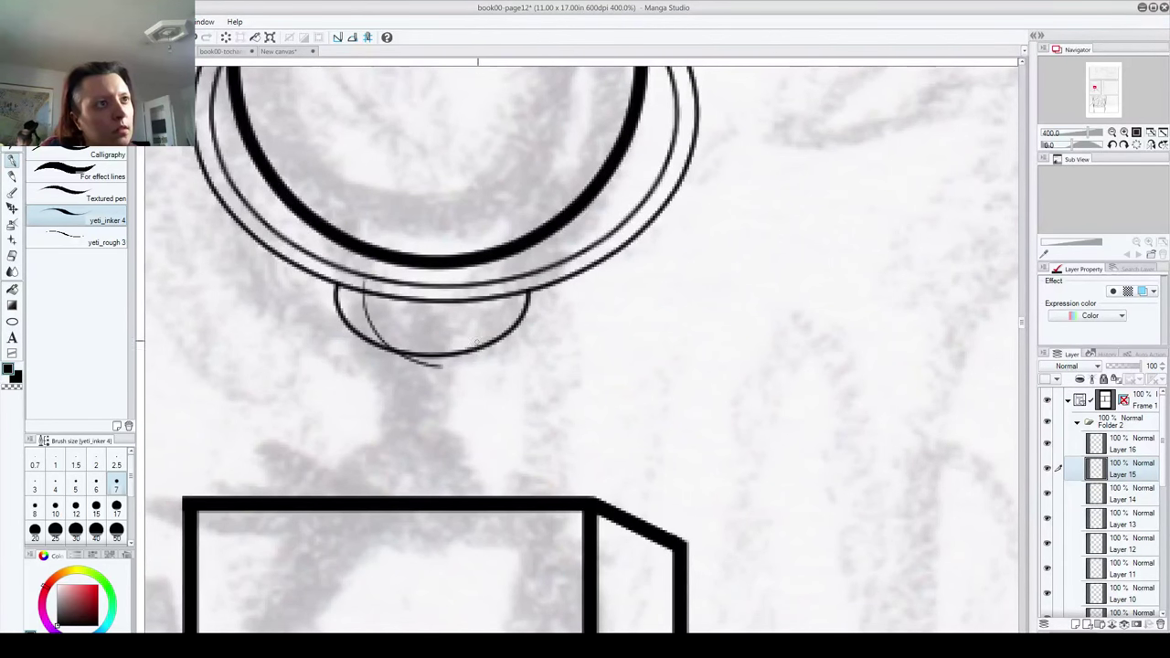
pyautogui.moveTo(494, 274); pyautogui.dragTo(437, 365)
pyautogui.moveTo(404, 278); pyautogui.dragTo(439, 363)
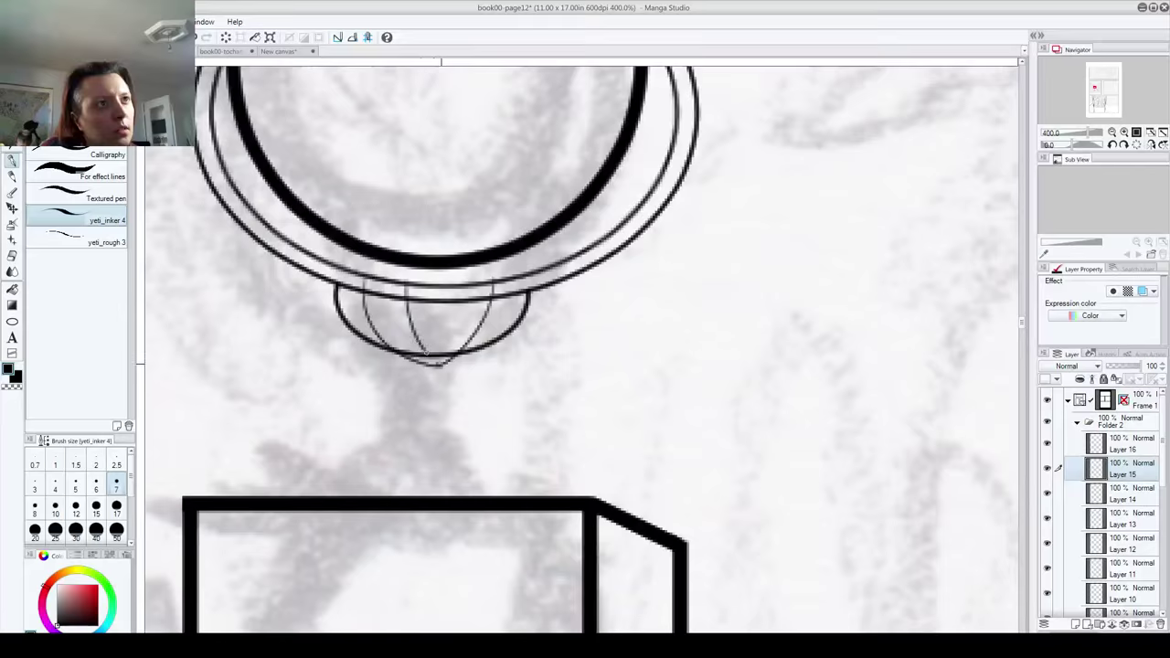
pyautogui.moveTo(454, 268)
pyautogui.mouseDown()
pyautogui.moveTo(428, 370)
pyautogui.moveTo(437, 375)
pyautogui.moveTo(404, 373)
pyautogui.mouseUp()
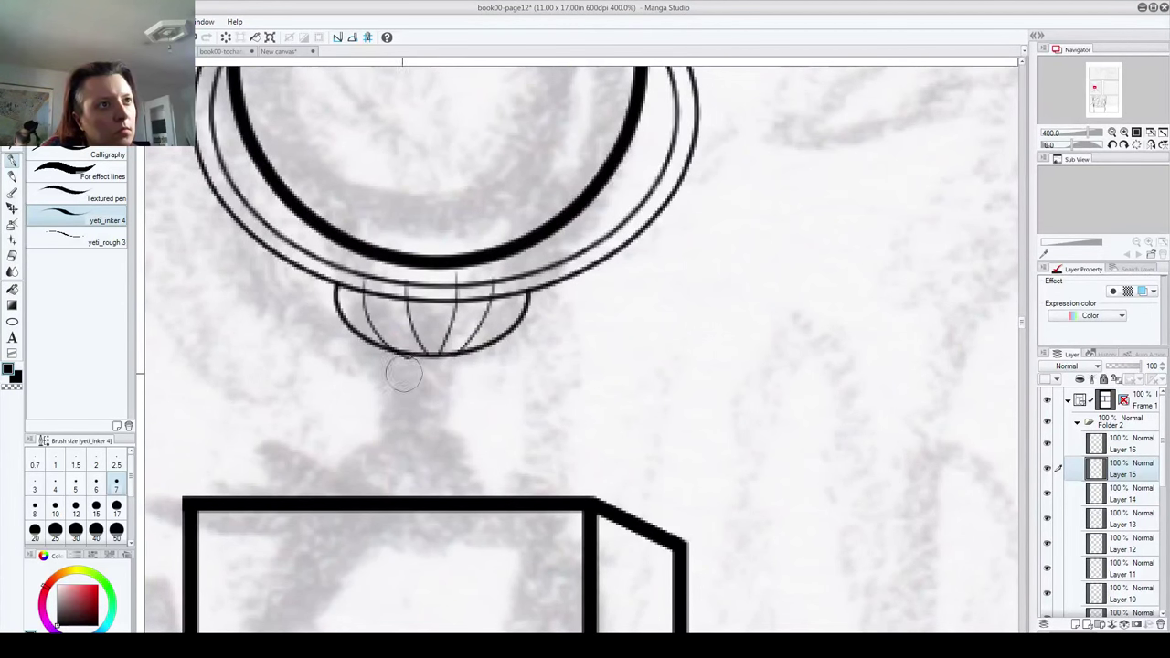
pyautogui.moveTo(435, 284)
pyautogui.mouseDown()
pyautogui.moveTo(510, 276)
pyautogui.moveTo(423, 278)
pyautogui.mouseUp()
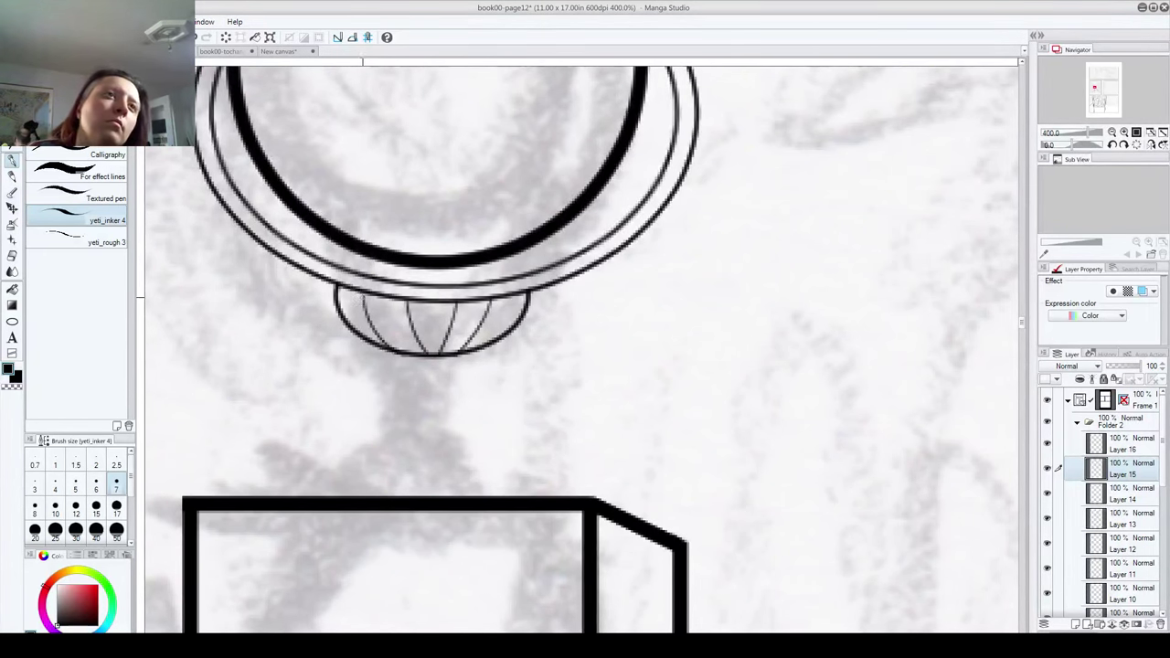
# Step: Thicken the four ribs inside the cup, making them heaviest at the upper ends and tapered toward the cup's base
pyautogui.moveTo(362, 292)
pyautogui.mouseDown()
pyautogui.moveTo(376, 338)
pyautogui.moveTo(361, 300)
pyautogui.mouseUp()
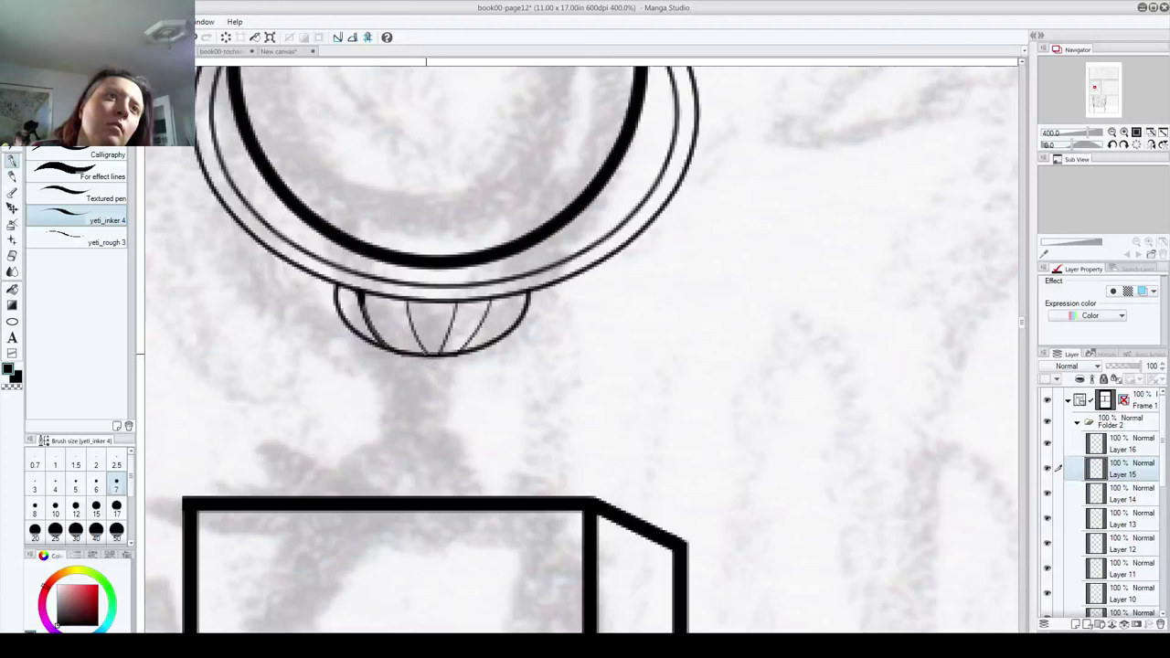
pyautogui.moveTo(425, 354); pyautogui.dragTo(402, 302)
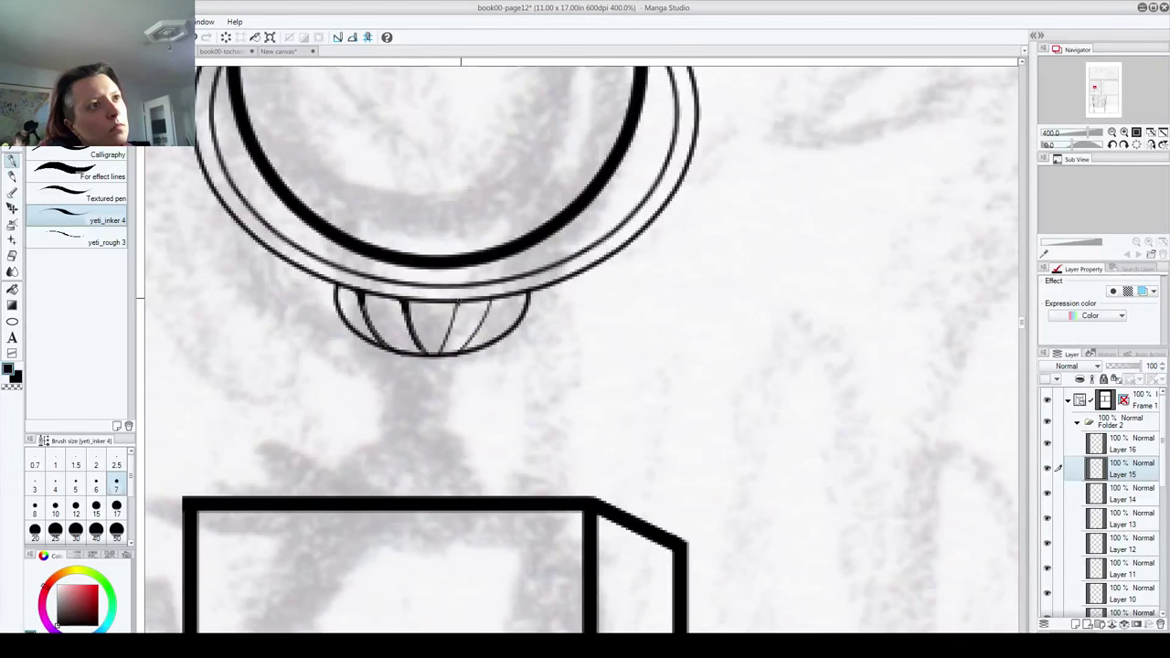
pyautogui.moveTo(461, 298); pyautogui.dragTo(439, 354)
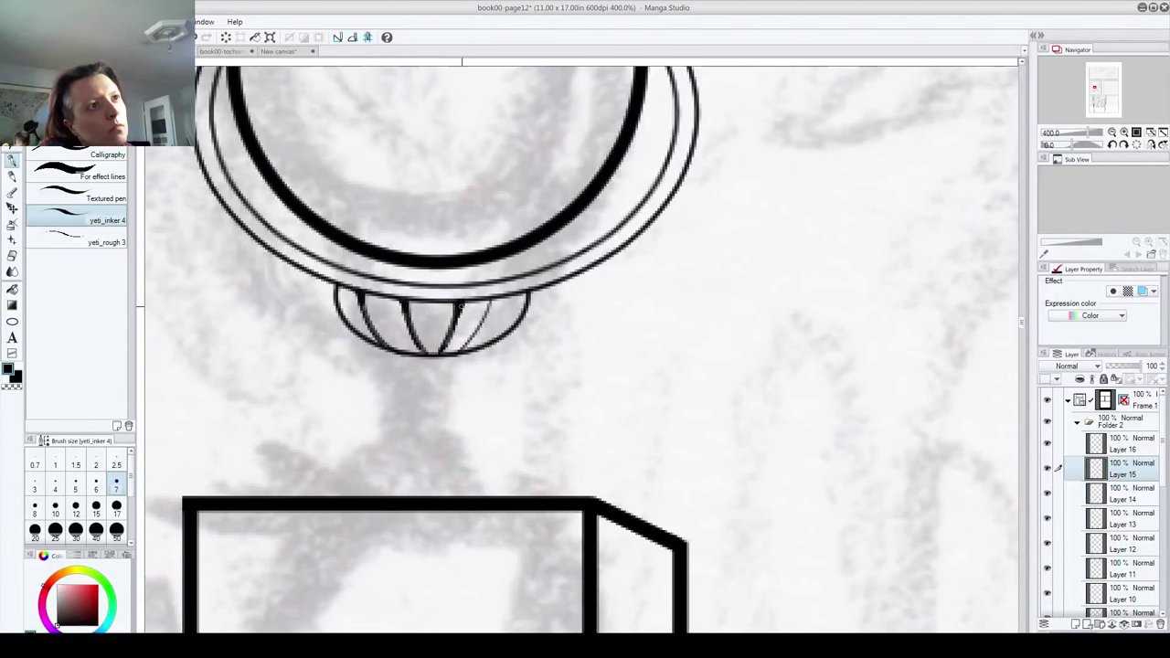
pyautogui.moveTo(487, 299)
pyautogui.mouseDown()
pyautogui.moveTo(457, 352)
pyautogui.moveTo(487, 311)
pyautogui.moveTo(472, 340)
pyautogui.mouseUp()
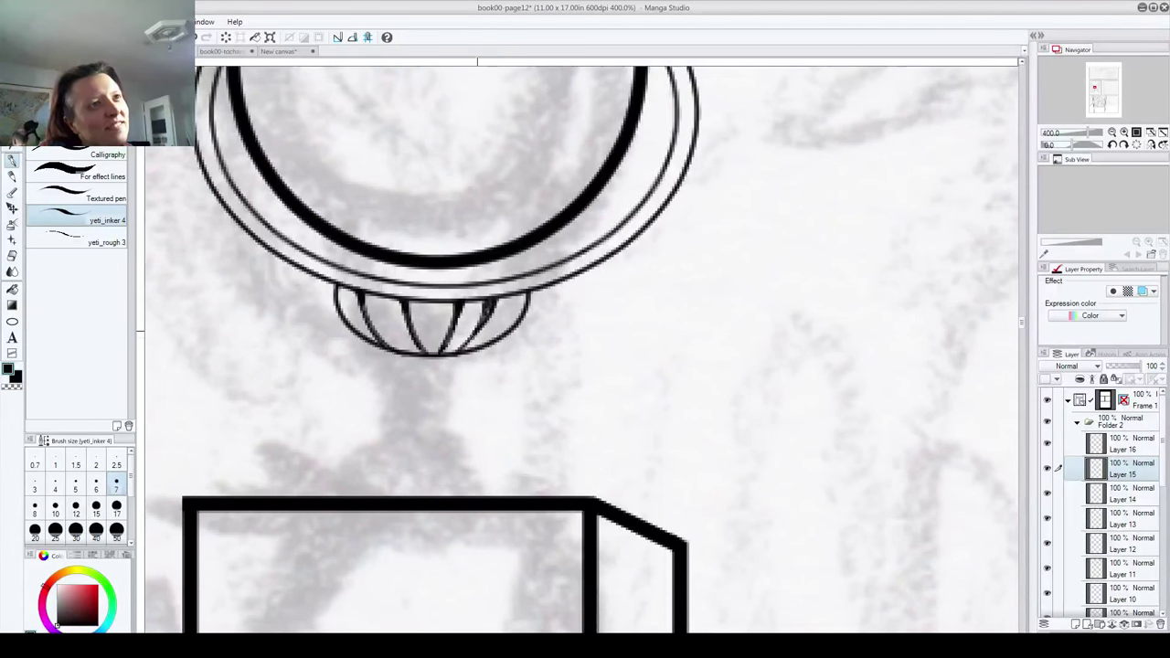
pyautogui.moveTo(497, 295)
pyautogui.mouseDown()
pyautogui.moveTo(462, 349)
pyautogui.moveTo(472, 340)
pyautogui.moveTo(454, 313)
pyautogui.moveTo(404, 315)
pyautogui.moveTo(422, 353)
pyautogui.mouseUp()
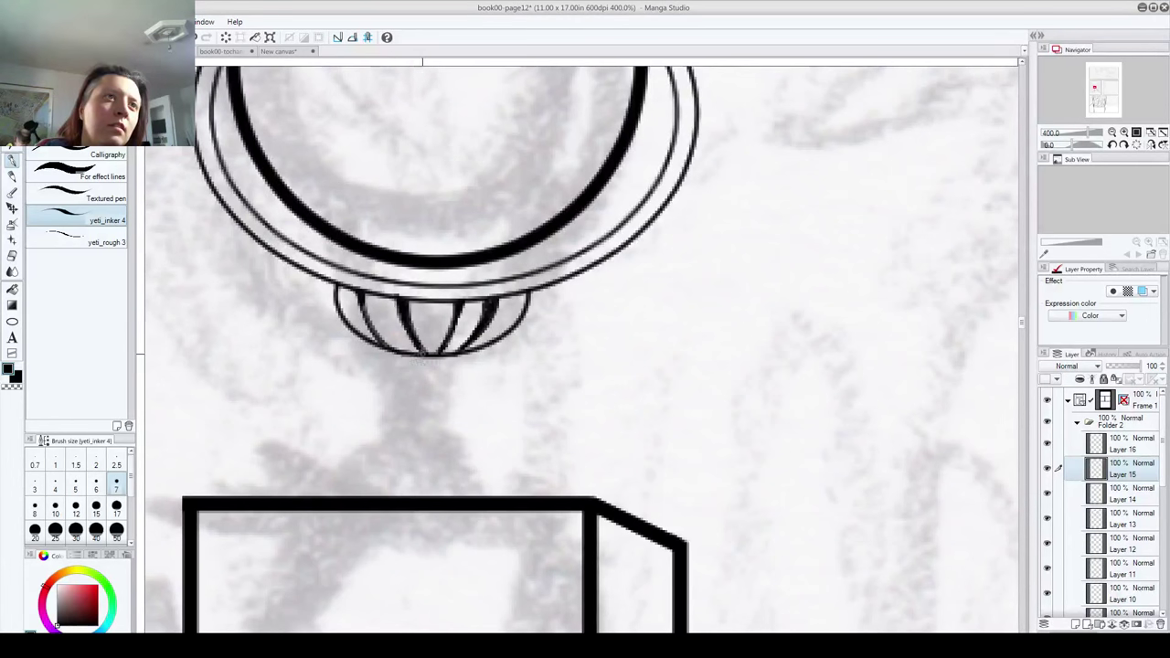
pyautogui.moveTo(373, 320); pyautogui.dragTo(398, 351)
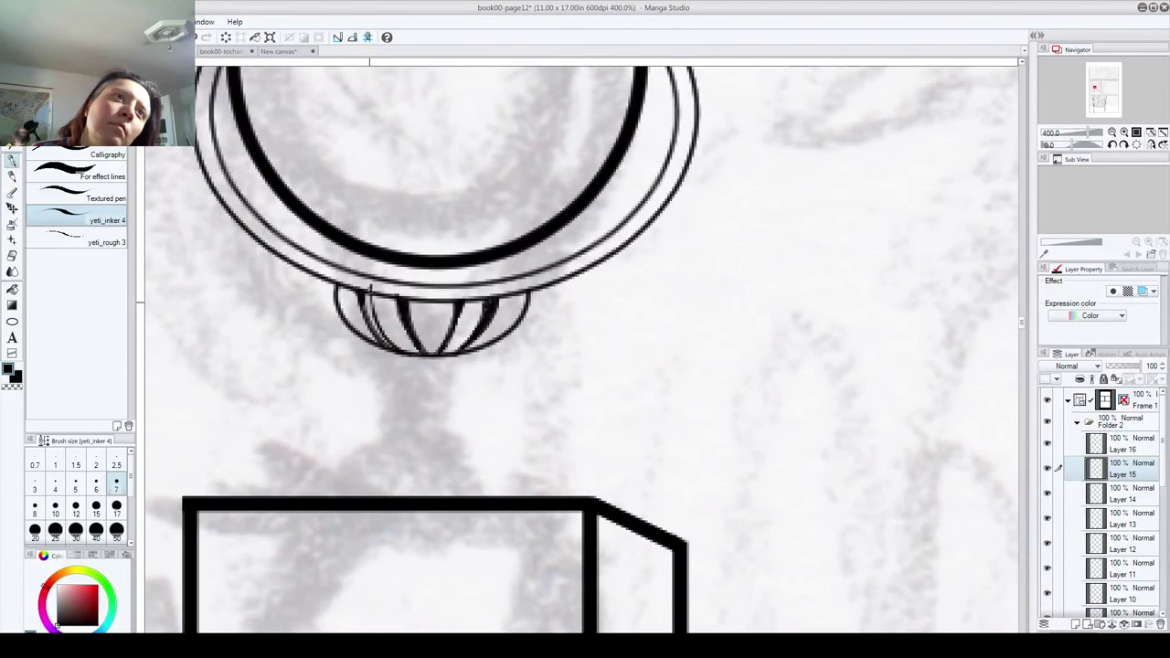
pyautogui.hotkey('ctrl', 'z')
pyautogui.moveTo(363, 293); pyautogui.dragTo(390, 347)
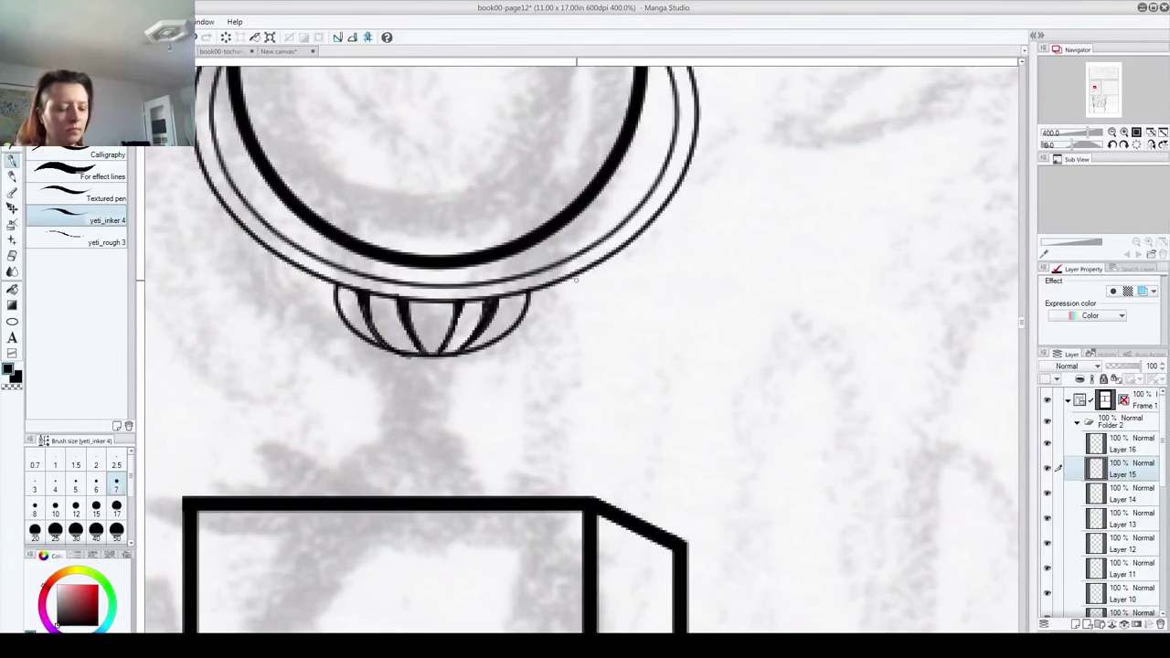
# Step: Examine how the inked pillar and ornament read within the street panel and the whole comic page
pyautogui.scroll(1, 576, 279)
pyautogui.scroll(-6, 575, 279)
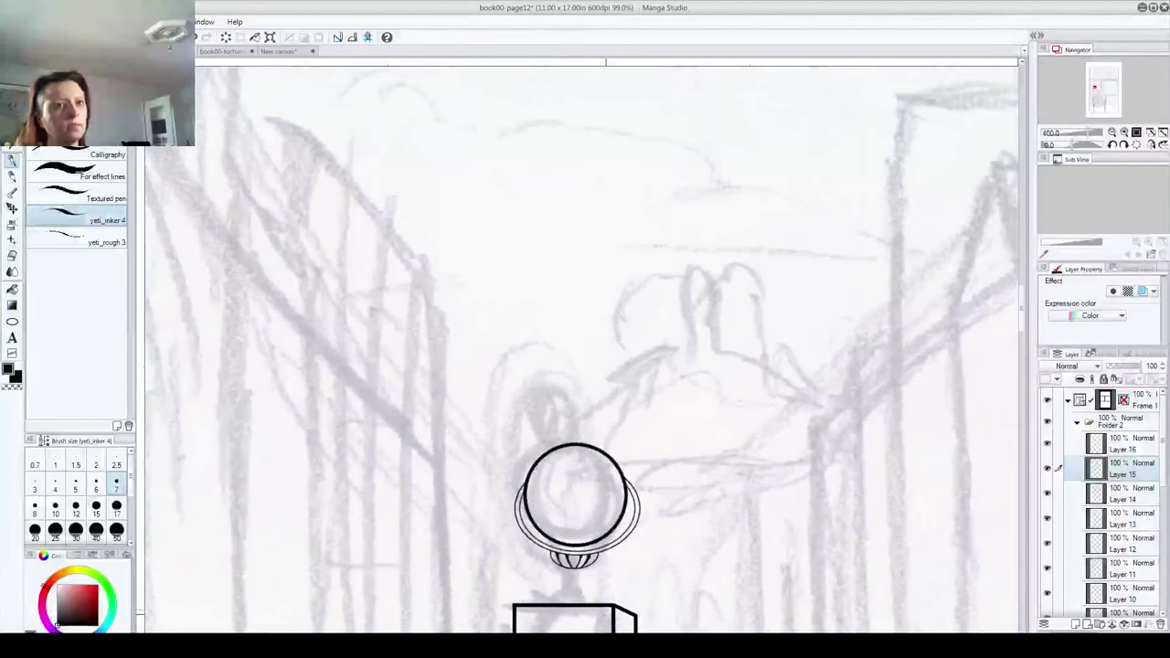
pyautogui.moveTo(614, 583); pyautogui.dragTo(519, 326)
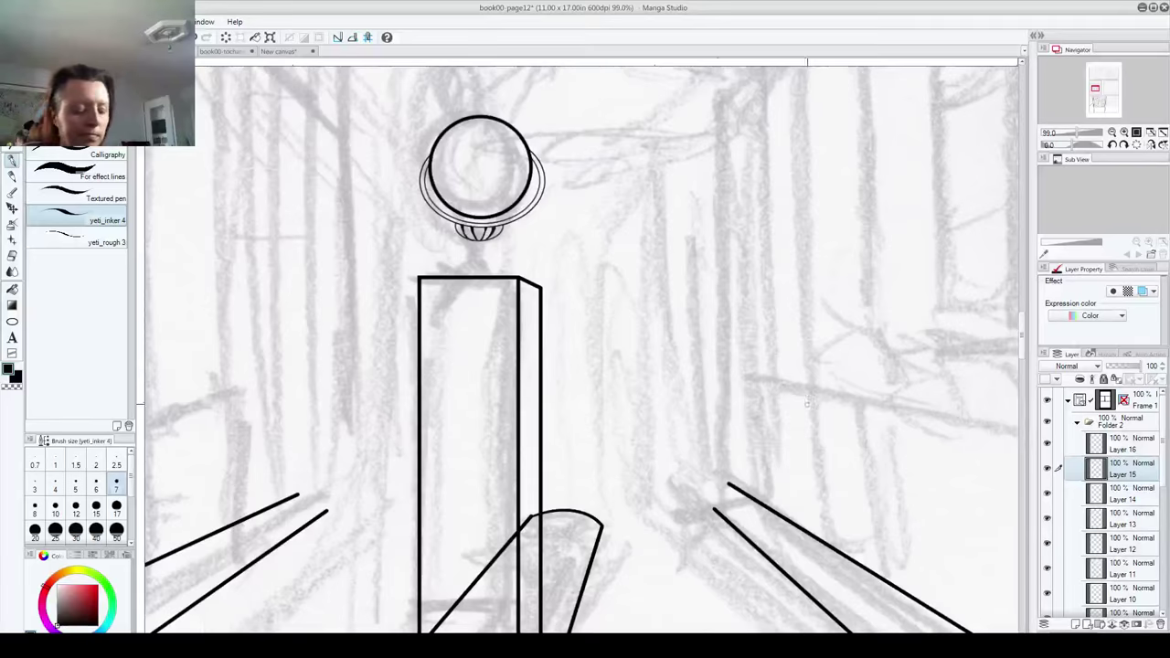
pyautogui.scroll(-6, 797, 395)
pyautogui.scroll(-2, 799, 396)
pyautogui.moveTo(799, 396); pyautogui.dragTo(448, 294)
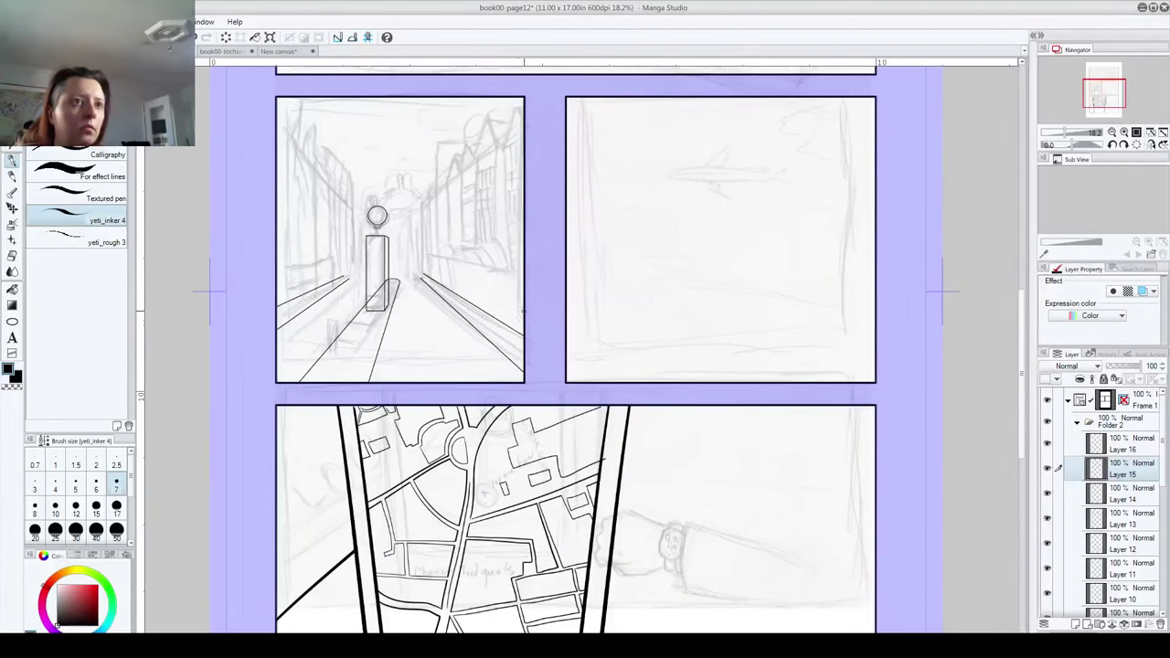
pyautogui.scroll(-1, 507, 333)
pyautogui.scroll(-1, 508, 334)
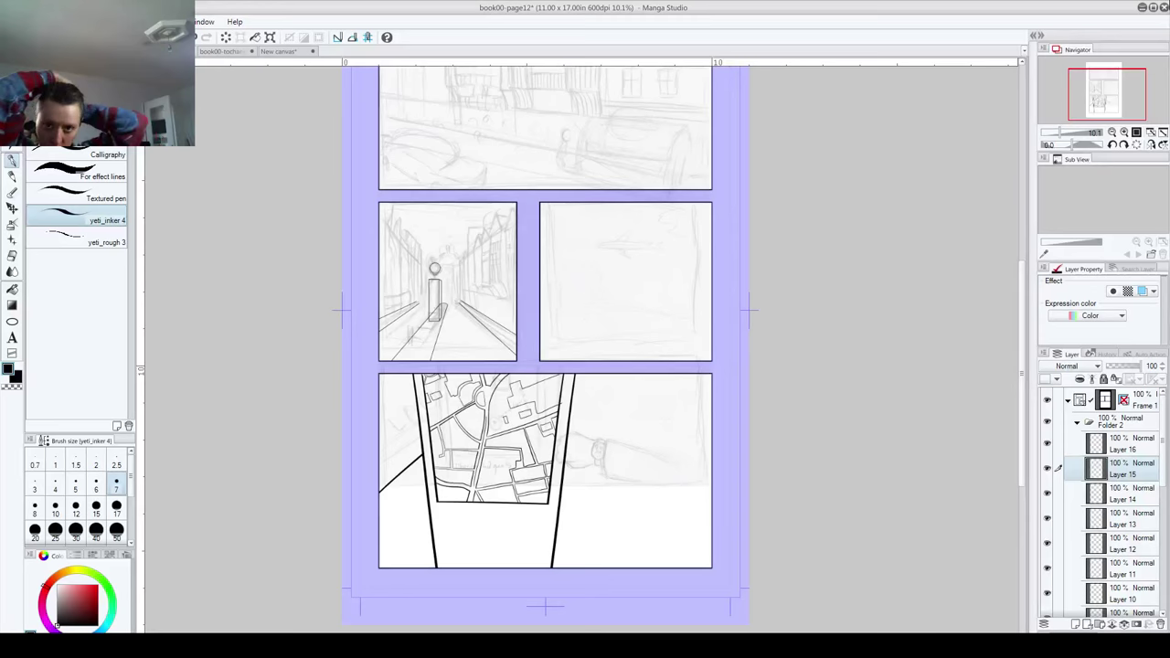
# Step: Add a new layer above Layer 15 and draw a thin circle centered on the pillar's top edge below the ribbed cup
pyautogui.scroll(5, 429, 270)
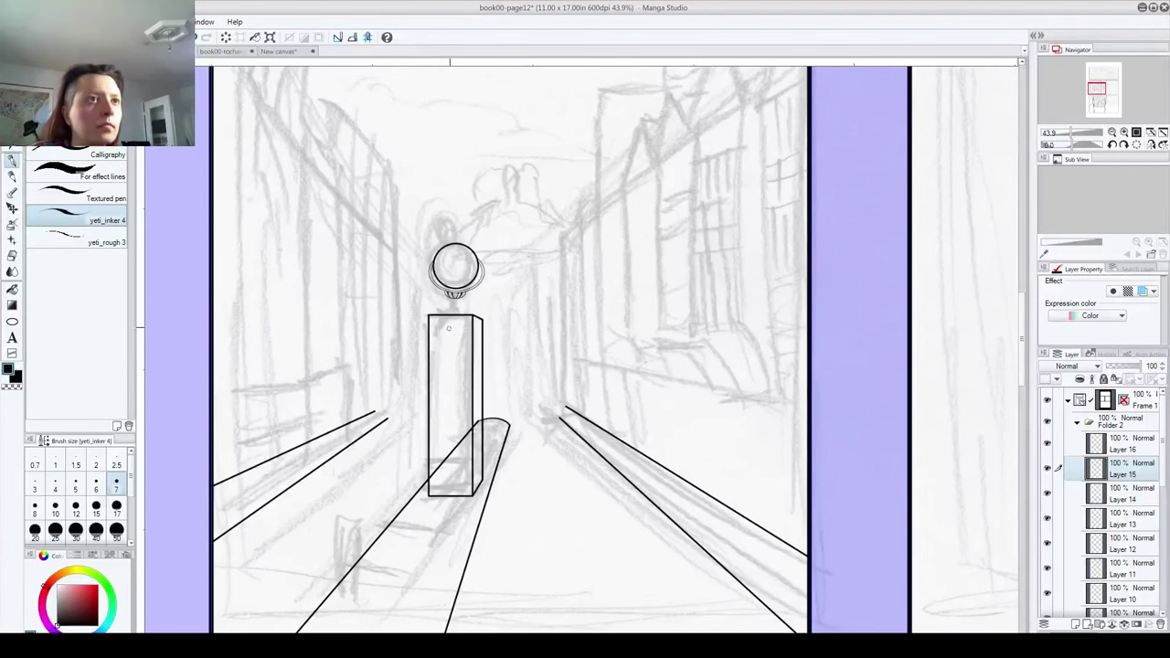
pyautogui.scroll(4, 448, 327)
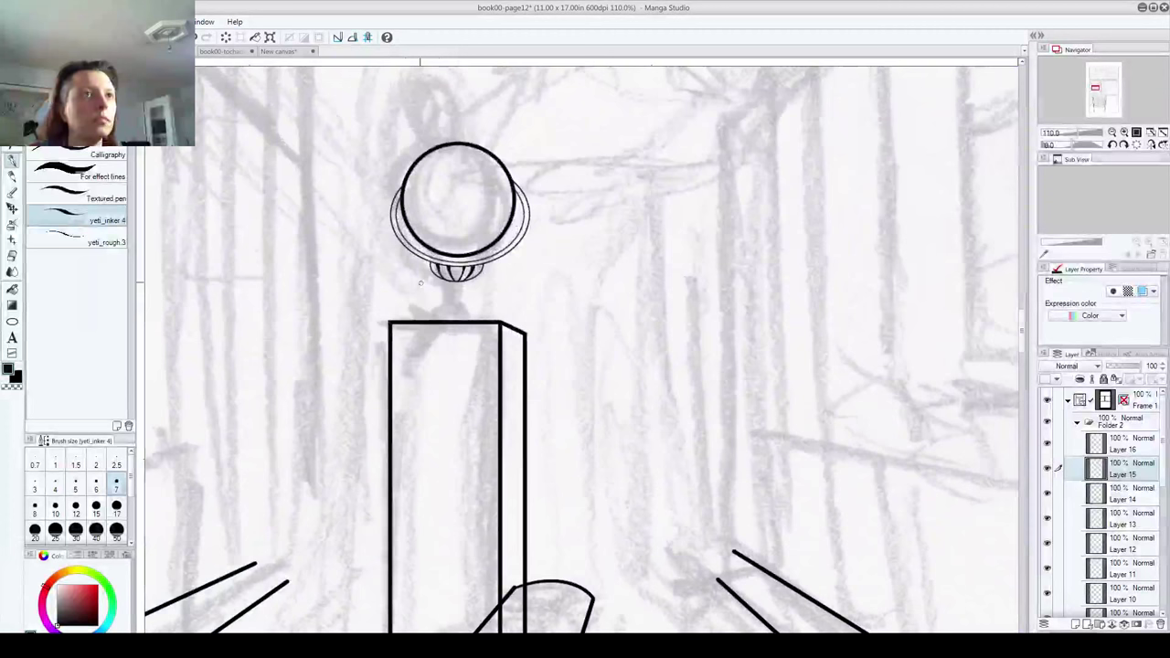
pyautogui.click(12, 321)
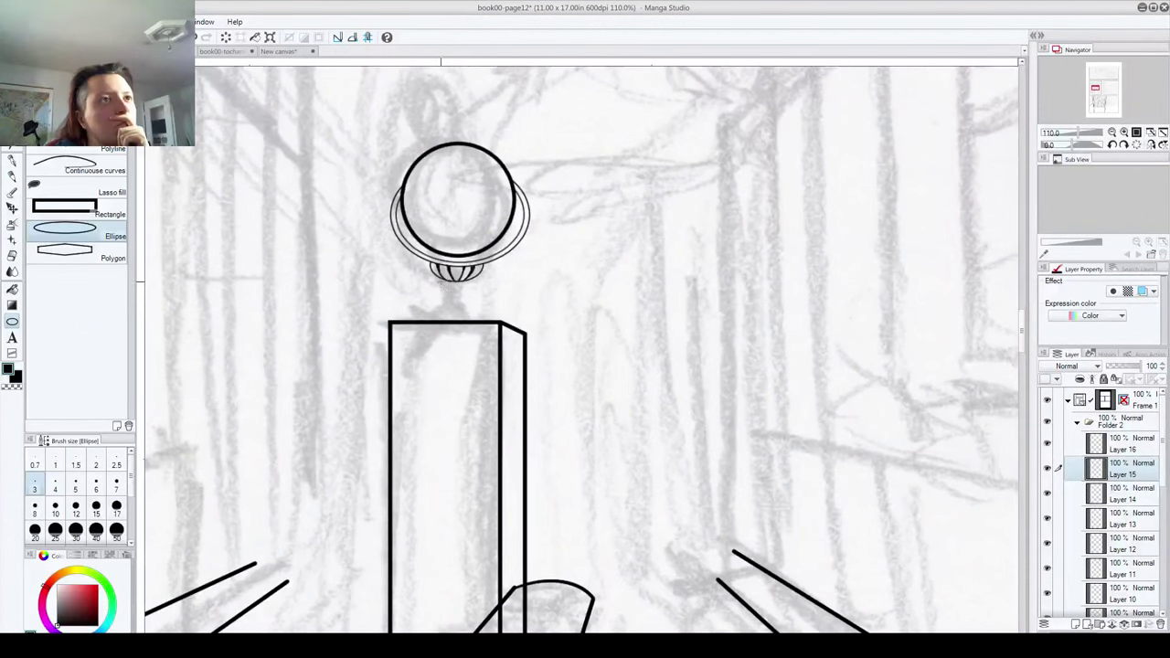
pyautogui.moveTo(439, 275); pyautogui.dragTo(488, 341)
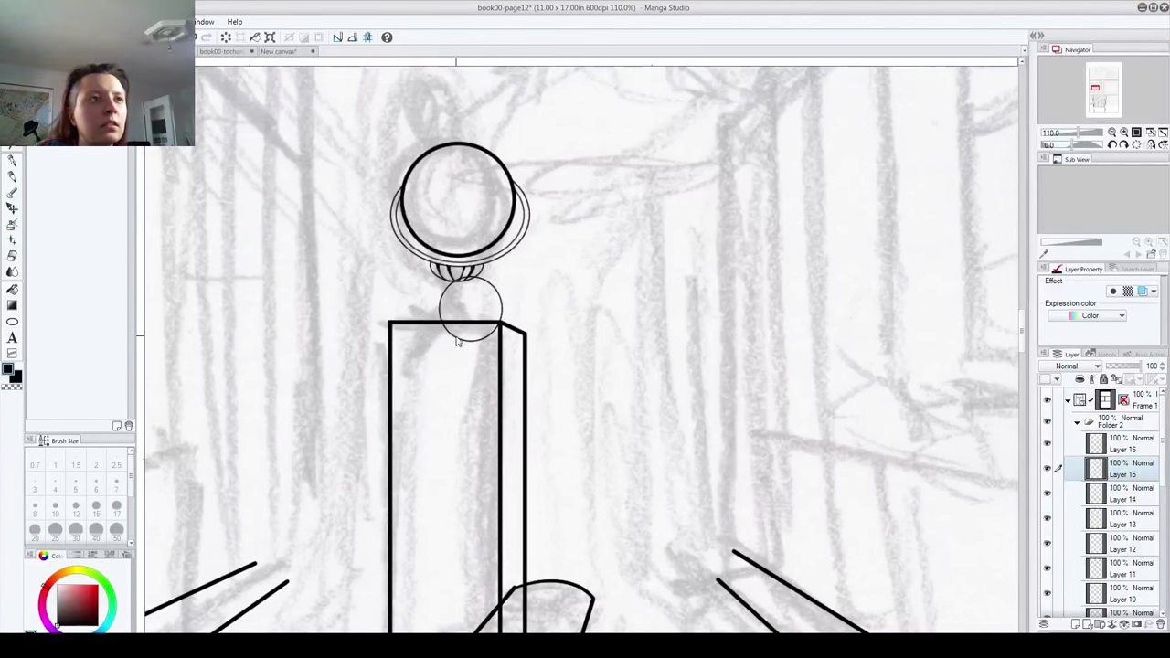
pyautogui.hotkey('ctrl', 'z')
pyautogui.click(1075, 626)
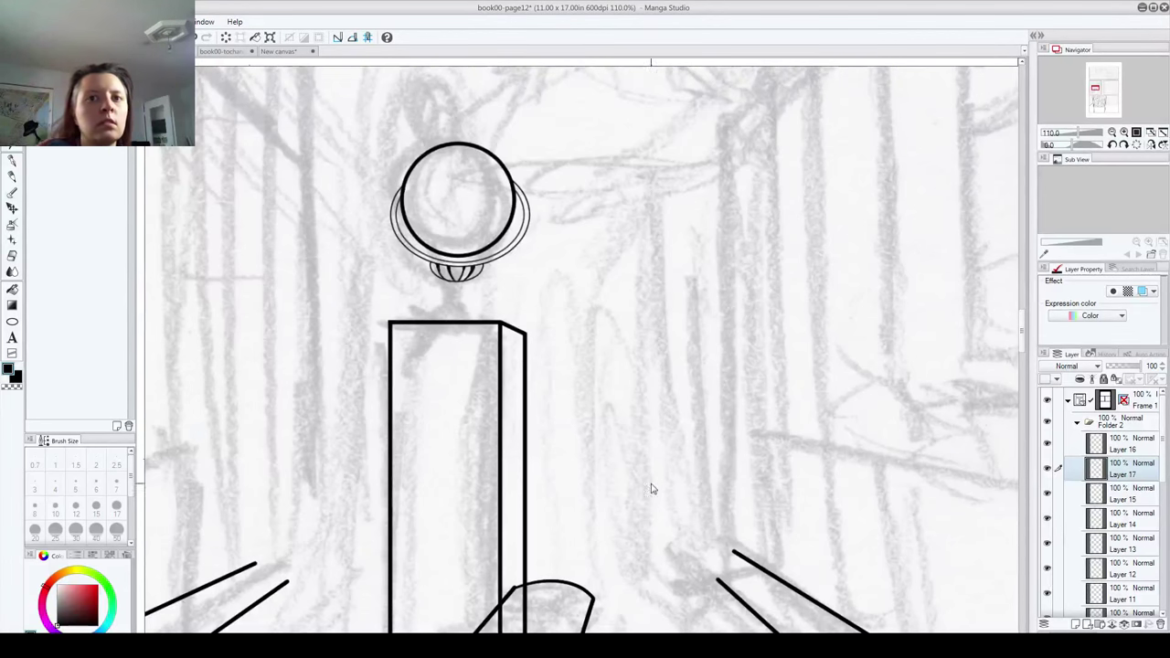
pyautogui.click(12, 321)
pyautogui.moveTo(429, 279); pyautogui.dragTo(465, 350)
pyautogui.click(12, 111)
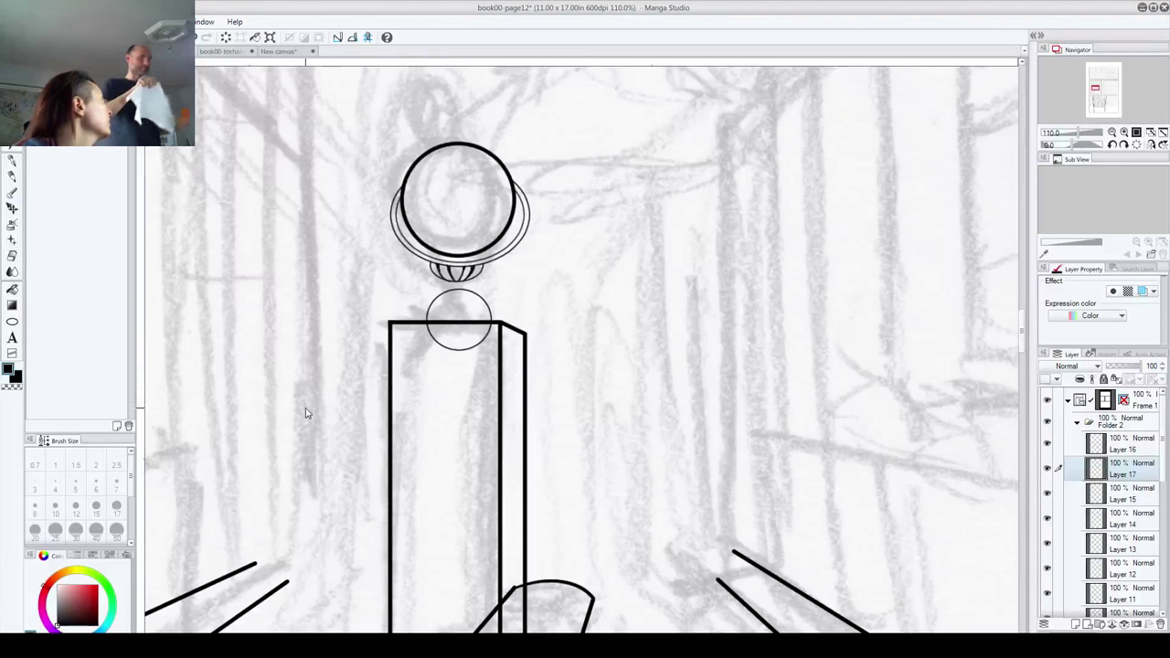
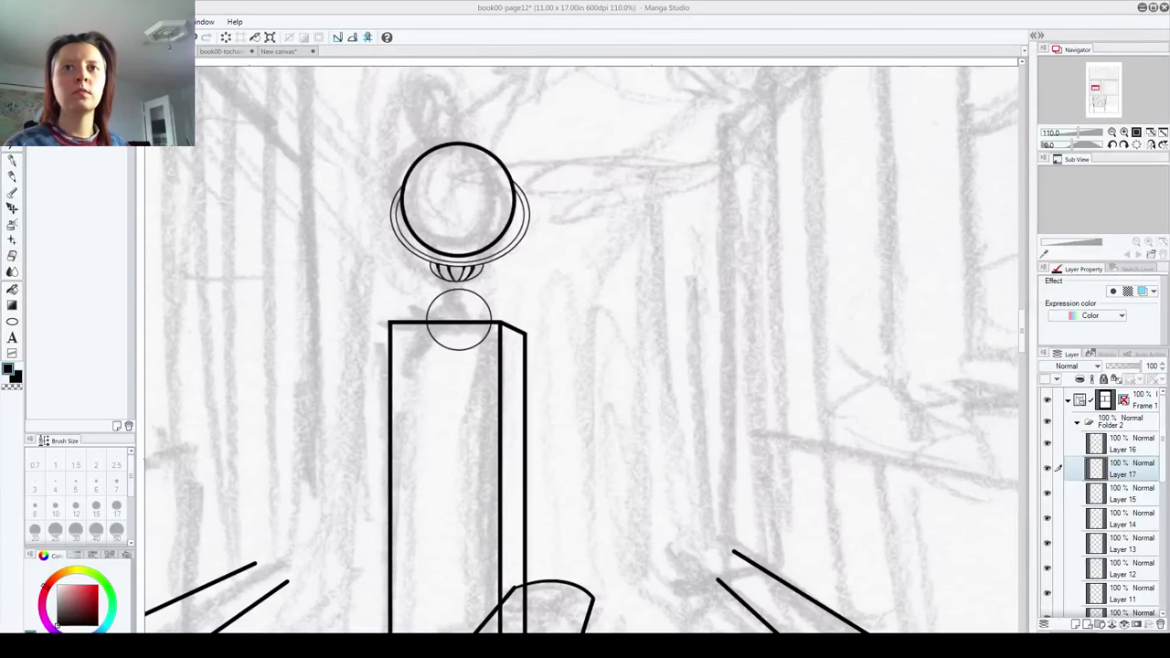
# Step: Erase the part of the thin circle below the pillar's top edge so that only a dome remains
pyautogui.hotkey('ctrl', 'd')
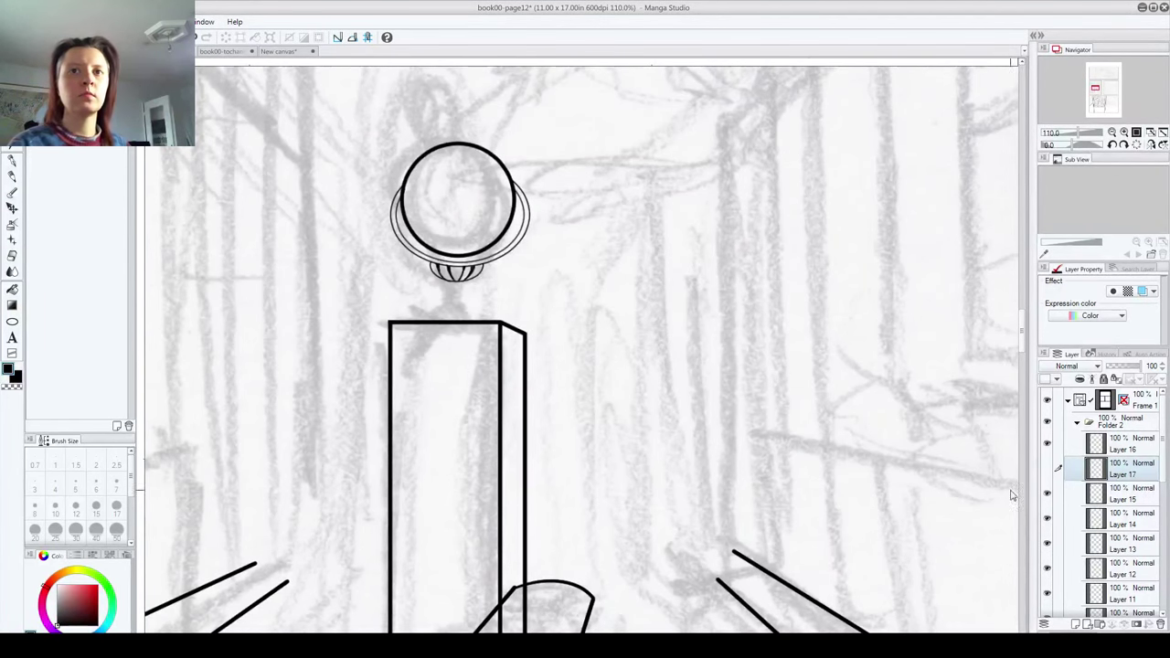
pyautogui.hotkey('ctrl', 'z')
pyautogui.scroll(1, 476, 400)
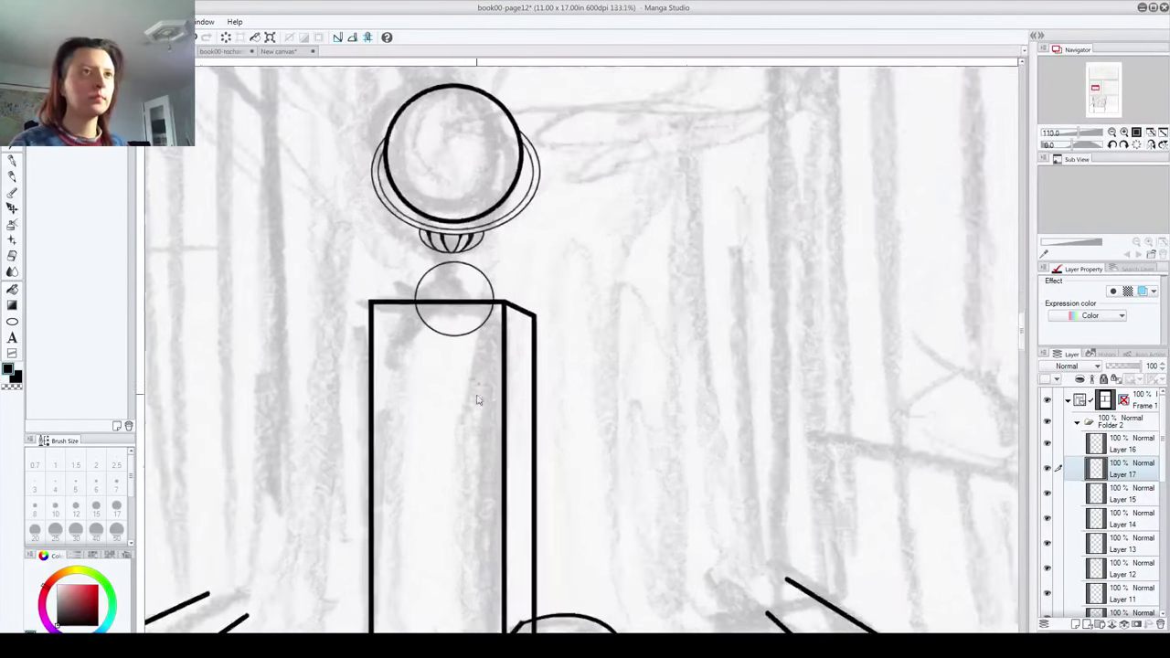
pyautogui.scroll(2, 476, 400)
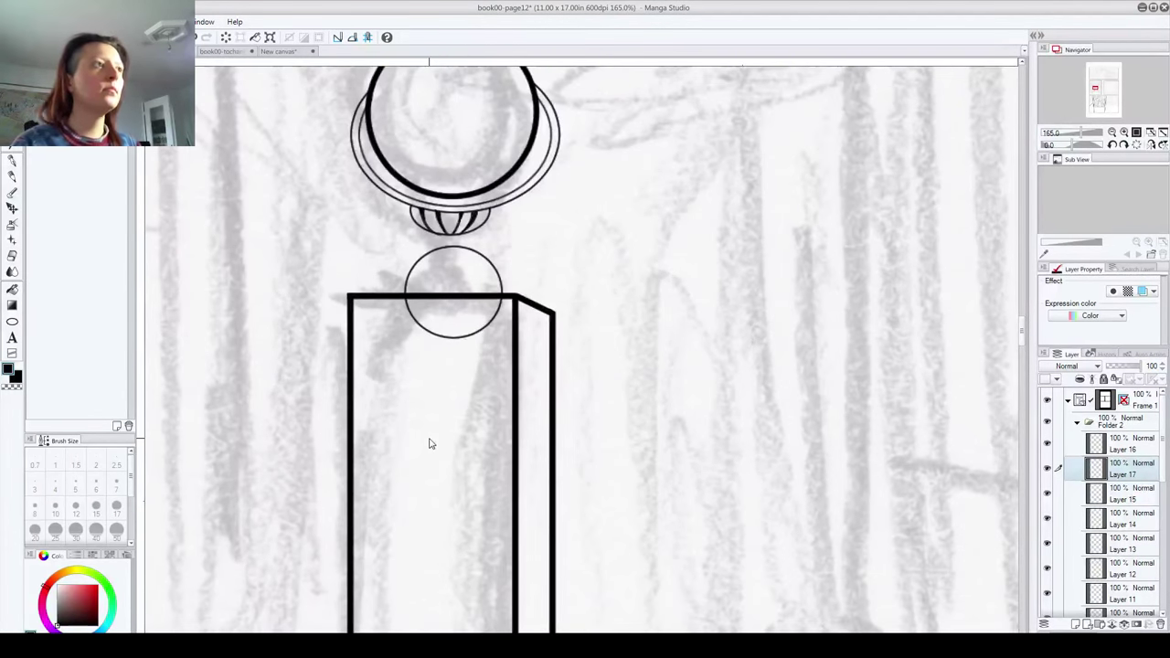
pyautogui.moveTo(453, 335)
pyautogui.mouseDown()
pyautogui.moveTo(499, 311)
pyautogui.moveTo(489, 307)
pyautogui.mouseUp()
pyautogui.moveTo(393, 298)
pyautogui.mouseDown()
pyautogui.moveTo(427, 332)
pyautogui.moveTo(463, 337)
pyautogui.mouseUp()
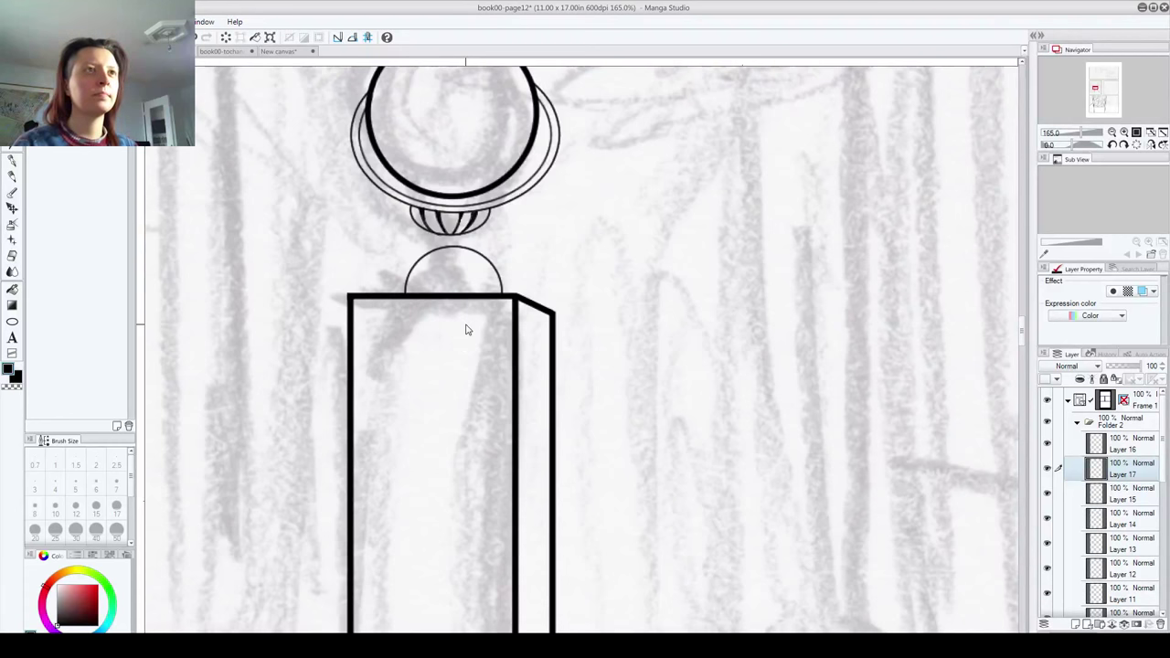
# Step: Add a new layer above Layer 17 and draw a thin flat ellipse between the ribbed cup and the dome
pyautogui.moveTo(563, 432); pyautogui.dragTo(504, 526)
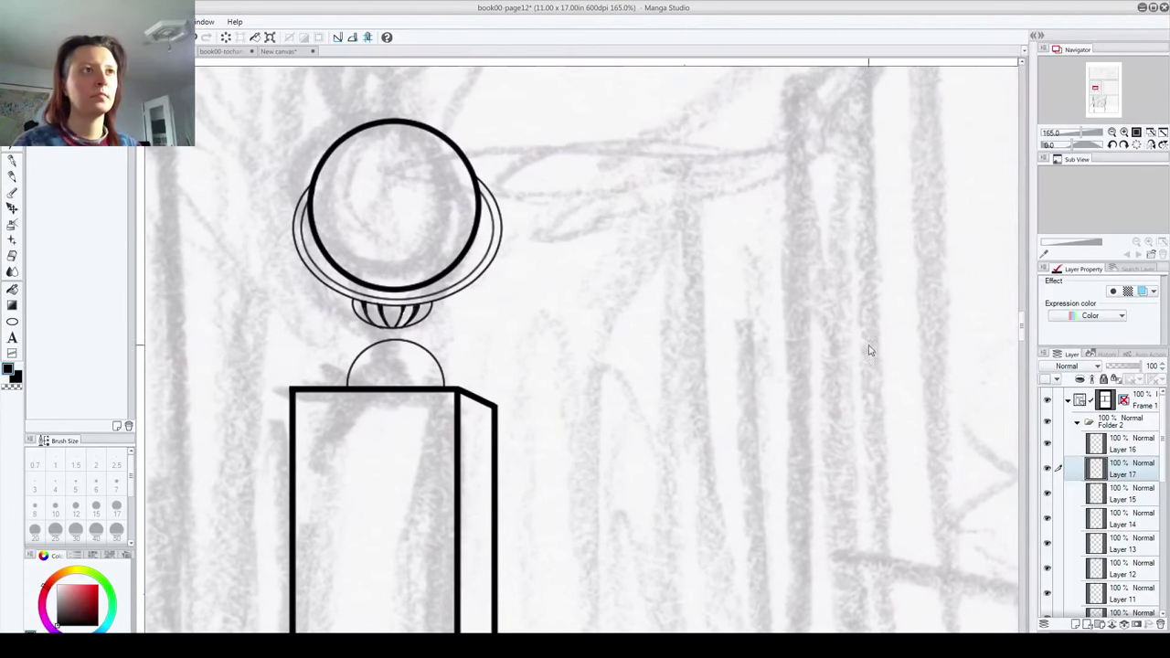
pyautogui.click(1074, 624)
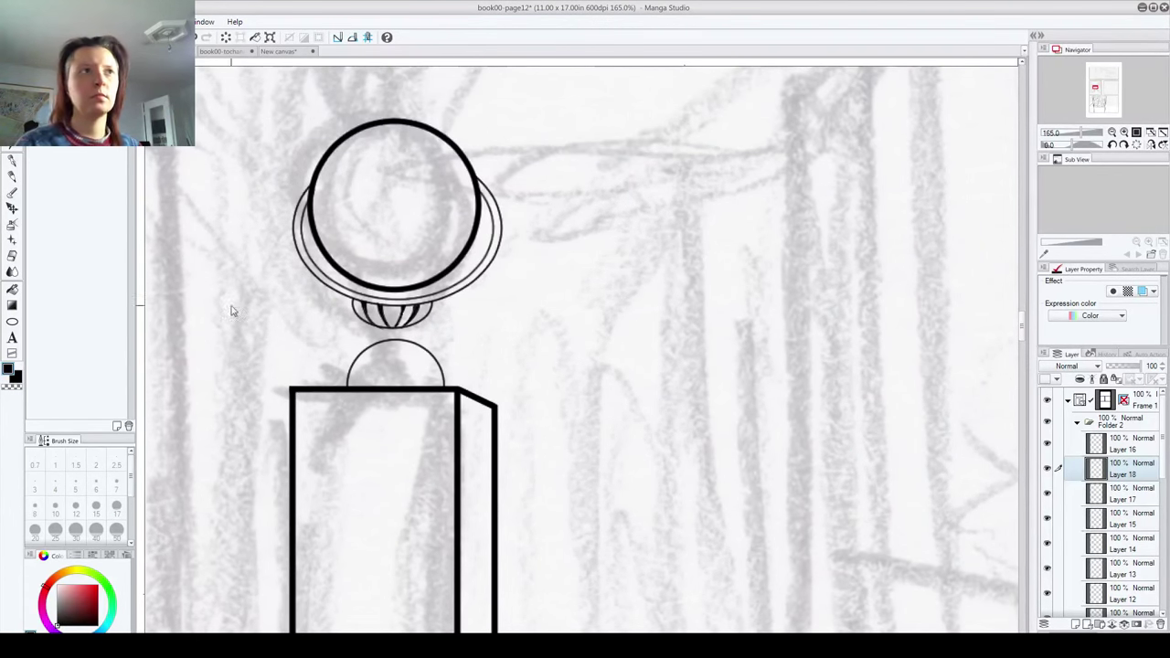
pyautogui.click(11, 162)
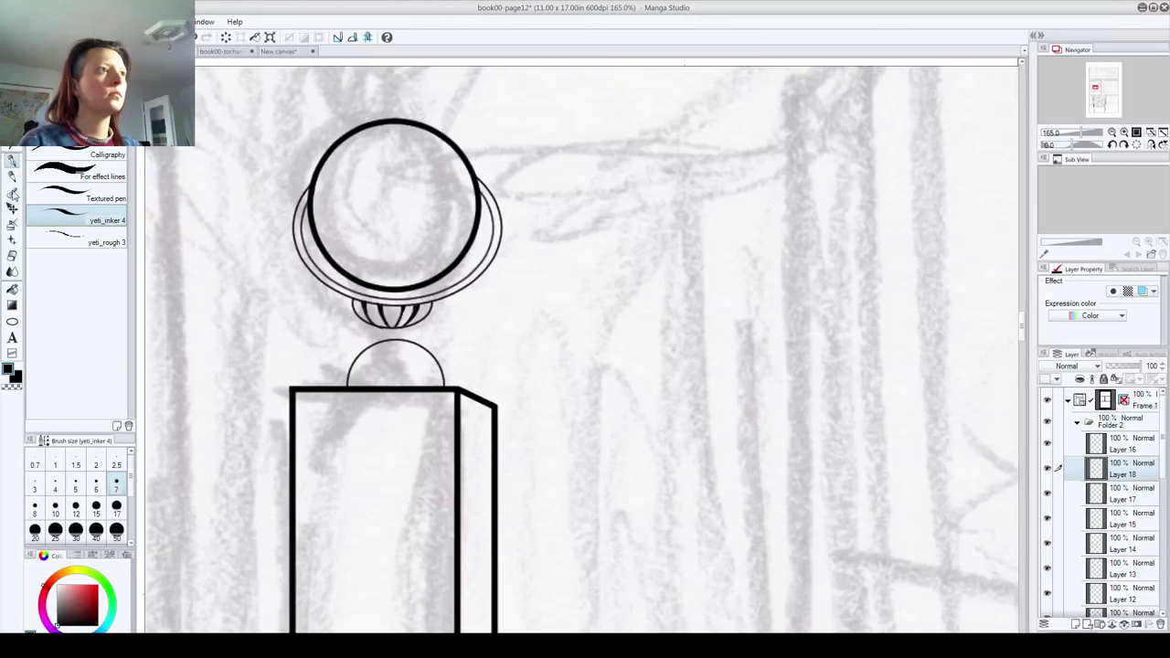
pyautogui.click(12, 322)
pyautogui.moveTo(344, 321)
pyautogui.mouseDown()
pyautogui.moveTo(450, 354)
pyautogui.moveTo(424, 345)
pyautogui.moveTo(437, 338)
pyautogui.mouseUp()
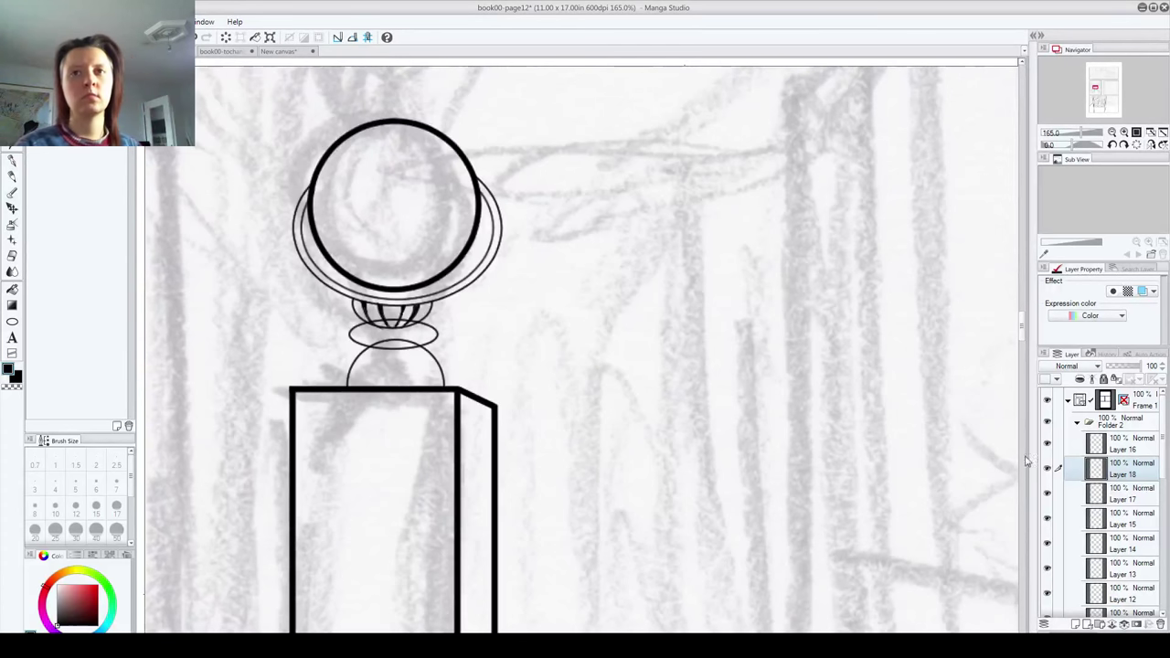
# Step: Nudge the dome on Layer 17 slightly to the left to line it up beneath the ribbed cup
pyautogui.click(1126, 496)
pyautogui.press('Left')
pyautogui.press('Left')
pyautogui.press('Left')
pyautogui.press('Left')
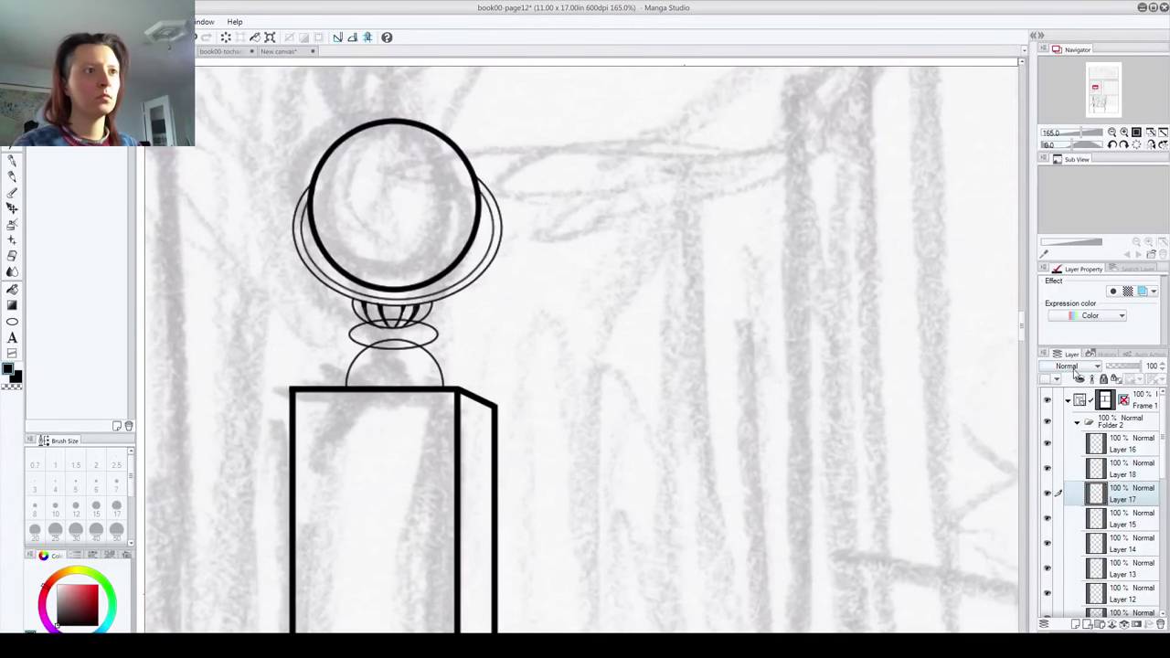
pyautogui.press('Right')
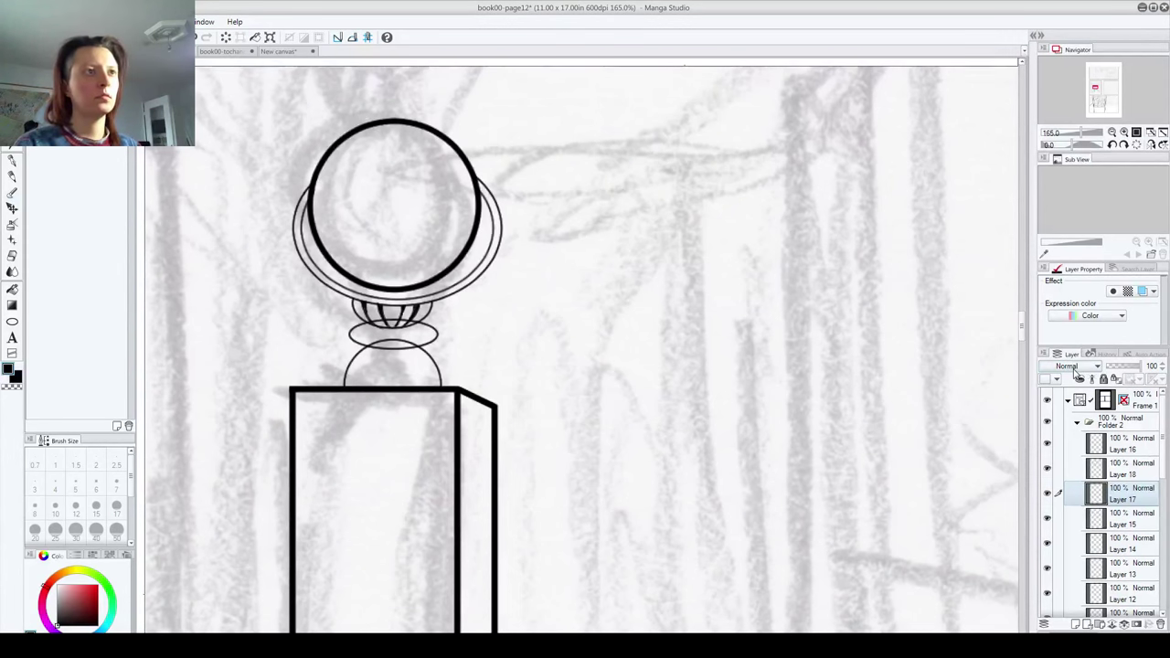
# Step: Undo the erasing, the dome nudges and the flat ellipse between the cup and the dome
pyautogui.click(1125, 477)
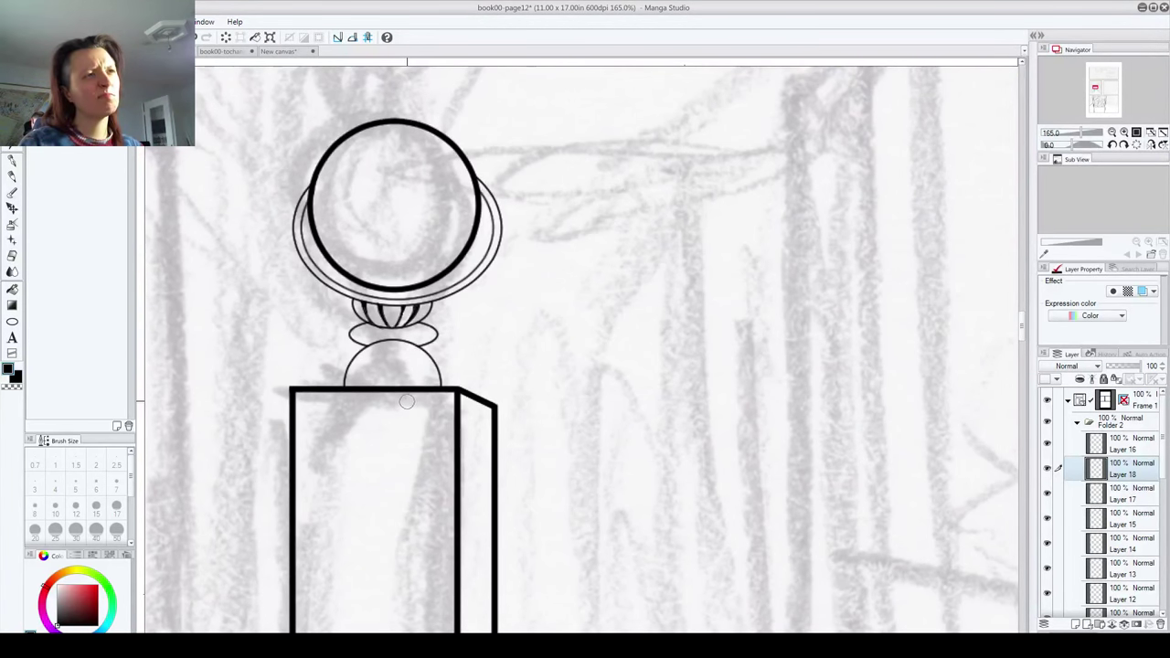
pyautogui.hotkey('ctrl', 'z')
pyautogui.hotkey('ctrl', 'z')
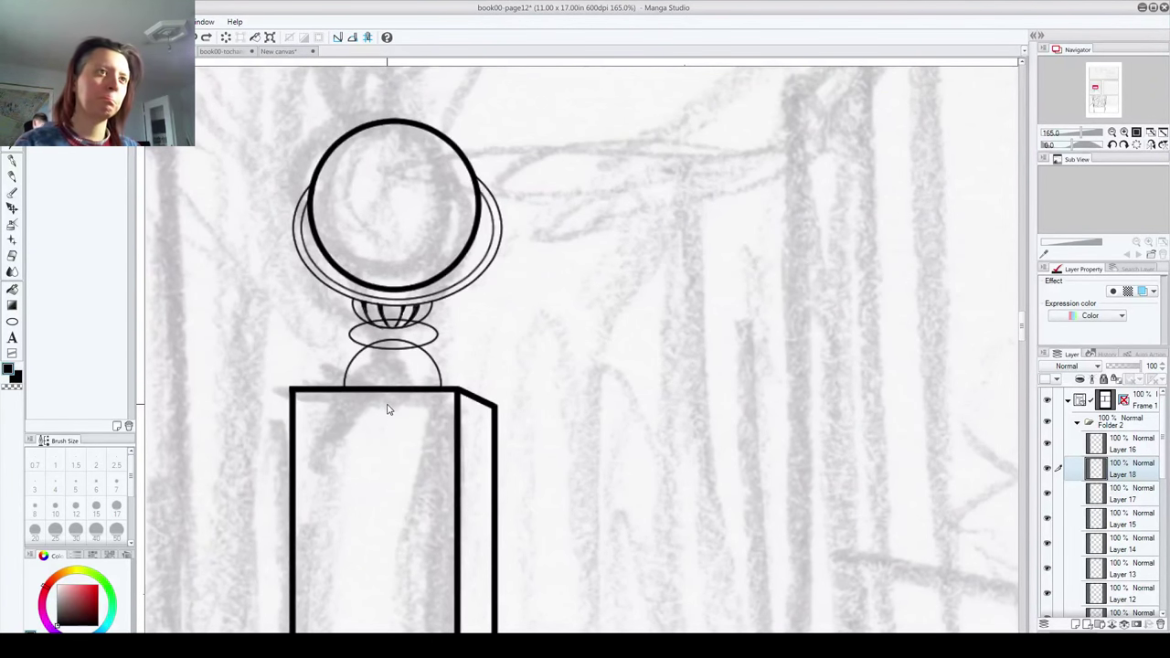
pyautogui.hotkey('ctrl', 'z')
pyautogui.hotkey('ctrl', 'z')
pyautogui.hotkey('ctrl', 'z')
pyautogui.hotkey('ctrl', 'z')
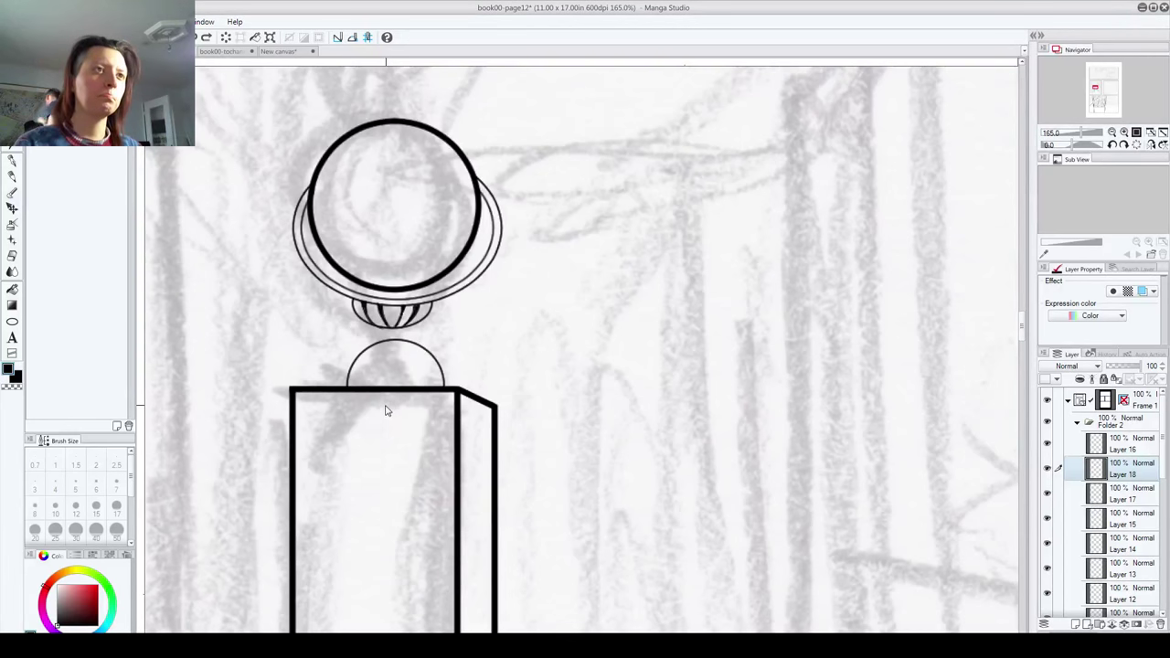
# Step: Shift the dome on Layer 17 slightly left so it is centered beneath the ribbed cup
pyautogui.click(1134, 494)
pyautogui.hotkey('ctrl', 'y')
pyautogui.hotkey('ctrl', 'y')
pyautogui.hotkey('ctrl', 'y')
pyautogui.hotkey('ctrl', 'y')
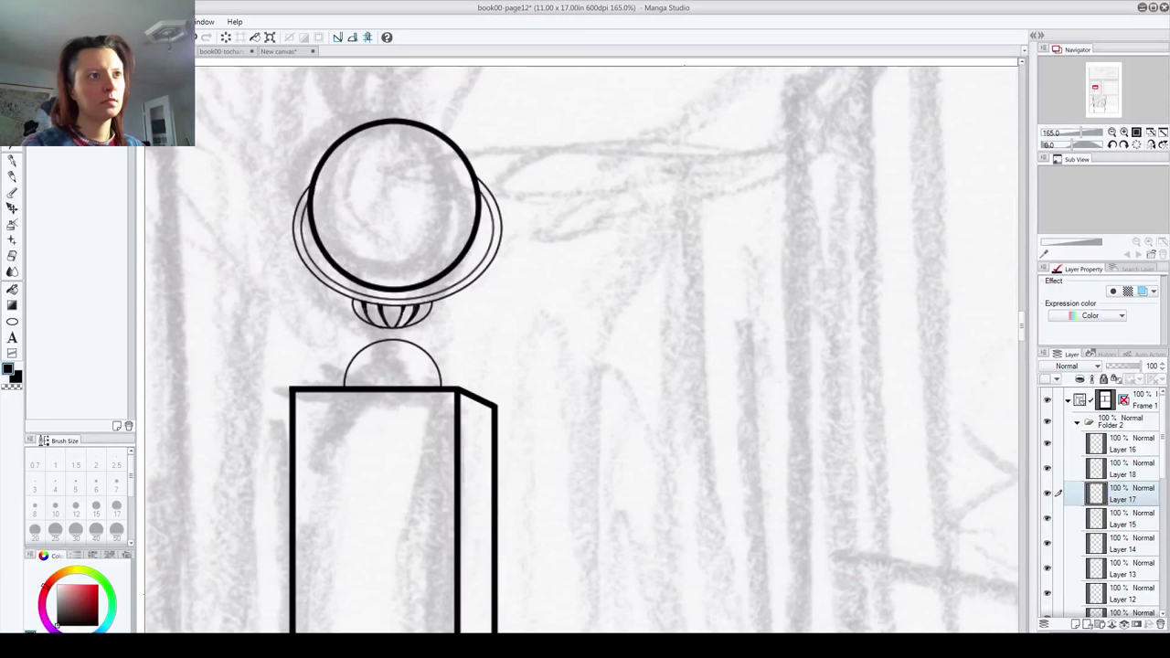
pyautogui.press('Left')
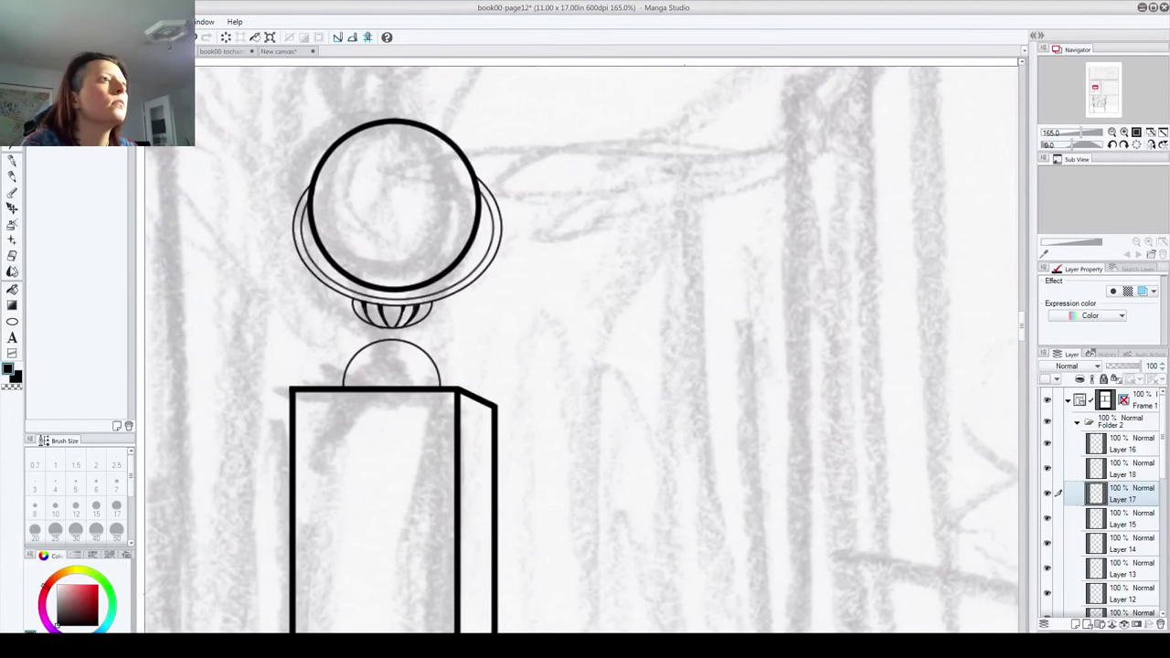
# Step: Try a thin flat ellipse between the cup and the dome directly on Layer 17
pyautogui.click(12, 322)
pyautogui.moveTo(340, 315); pyautogui.dragTo(448, 351)
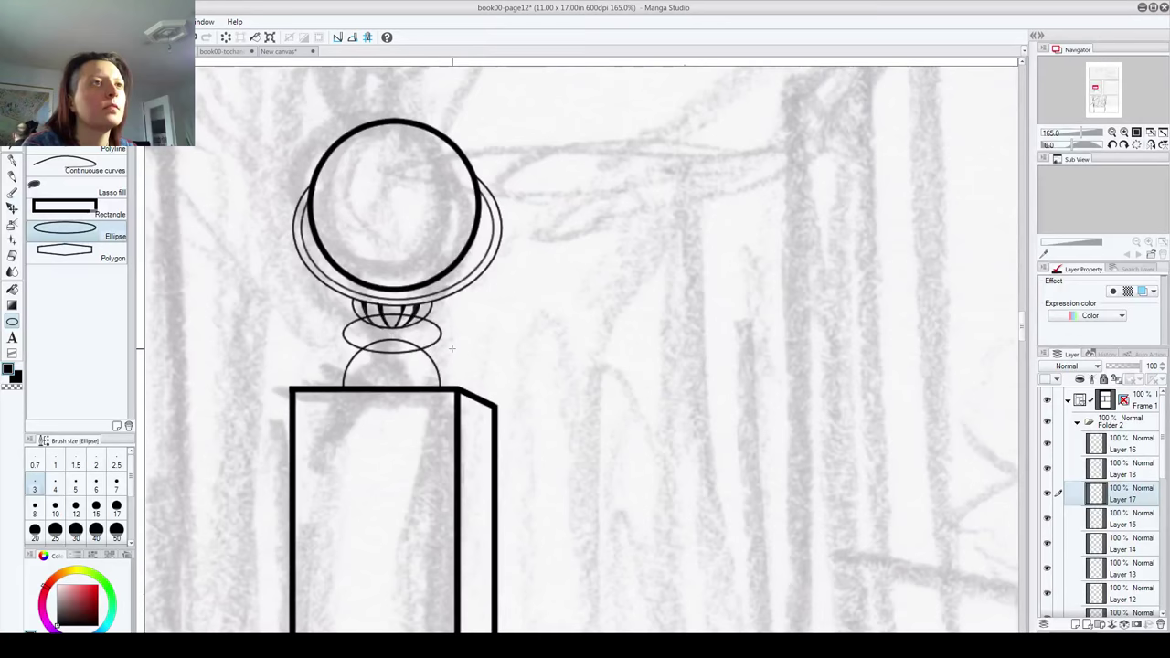
pyautogui.hotkey('ctrl', 'z')
# Step: Add a new layer above Layer 17 and try a wide, flat ellipse just under the ribbed cup
pyautogui.click(1075, 625)
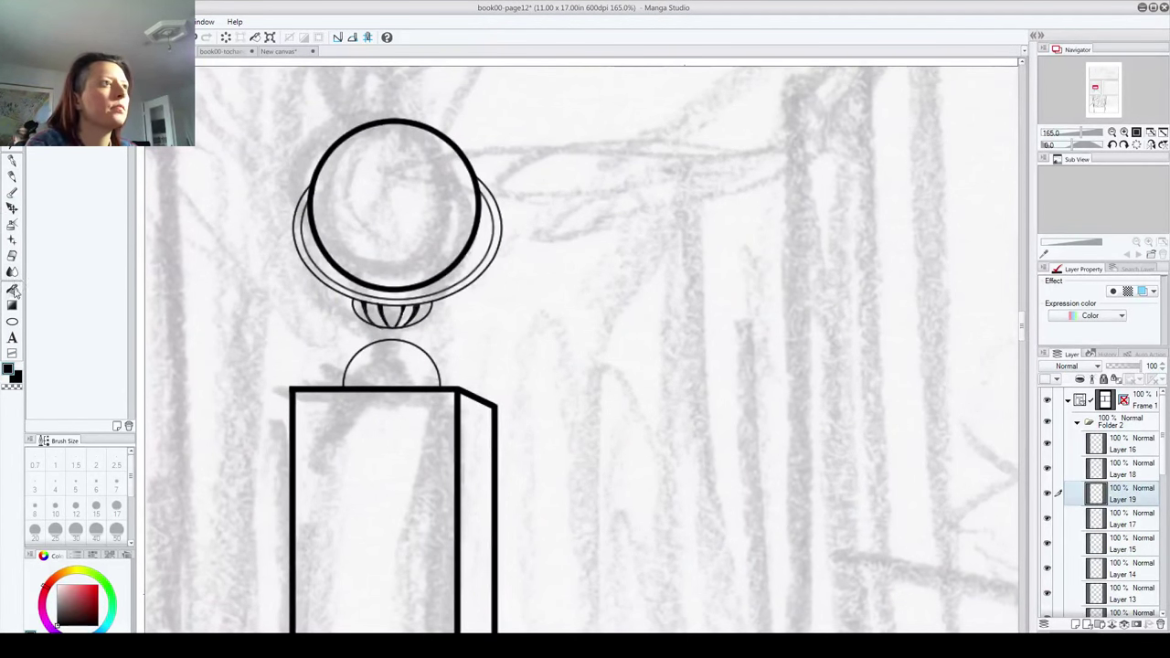
pyautogui.click(12, 321)
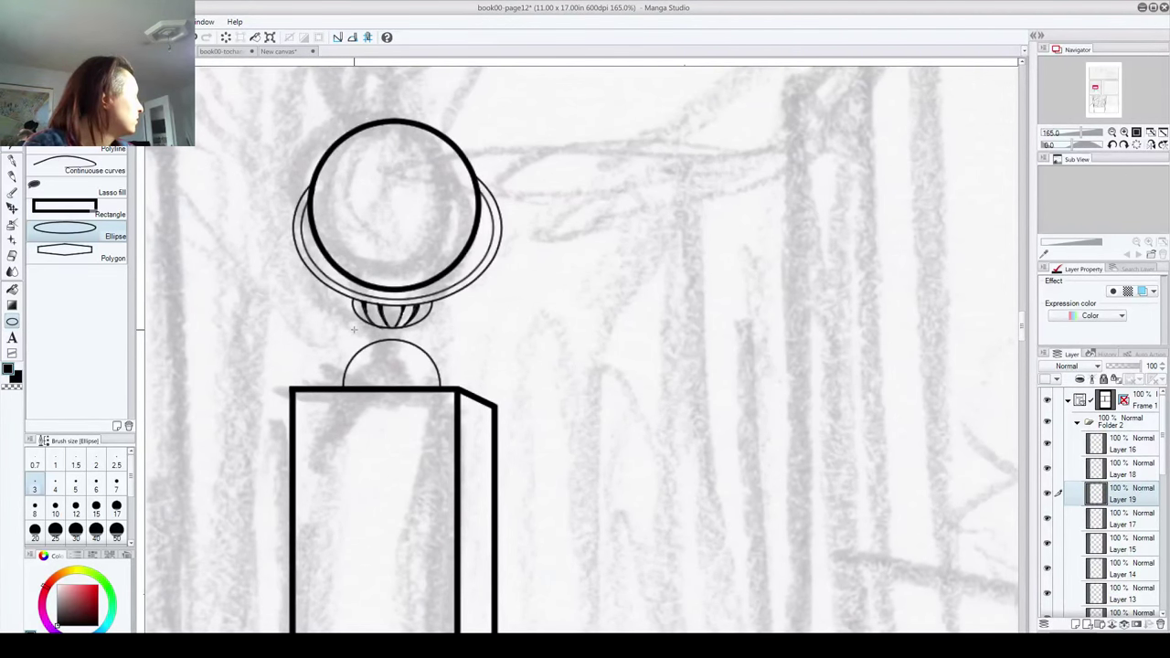
pyautogui.moveTo(344, 316); pyautogui.dragTo(397, 345)
pyautogui.press('k')
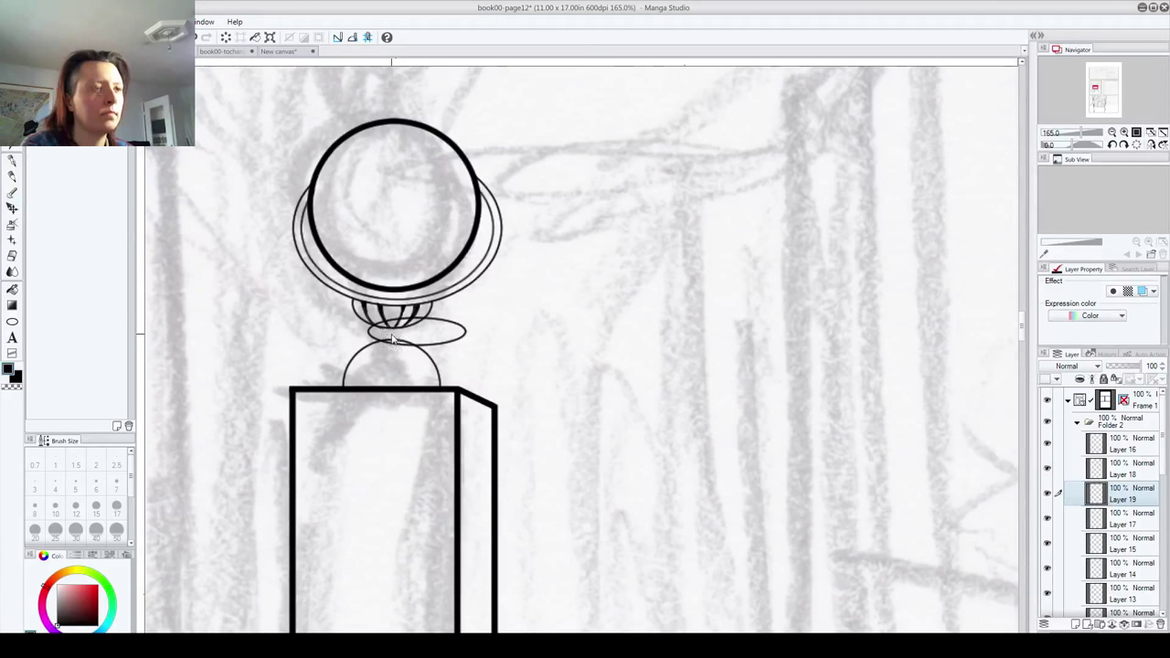
pyautogui.hotkey('ctrl', 'z')
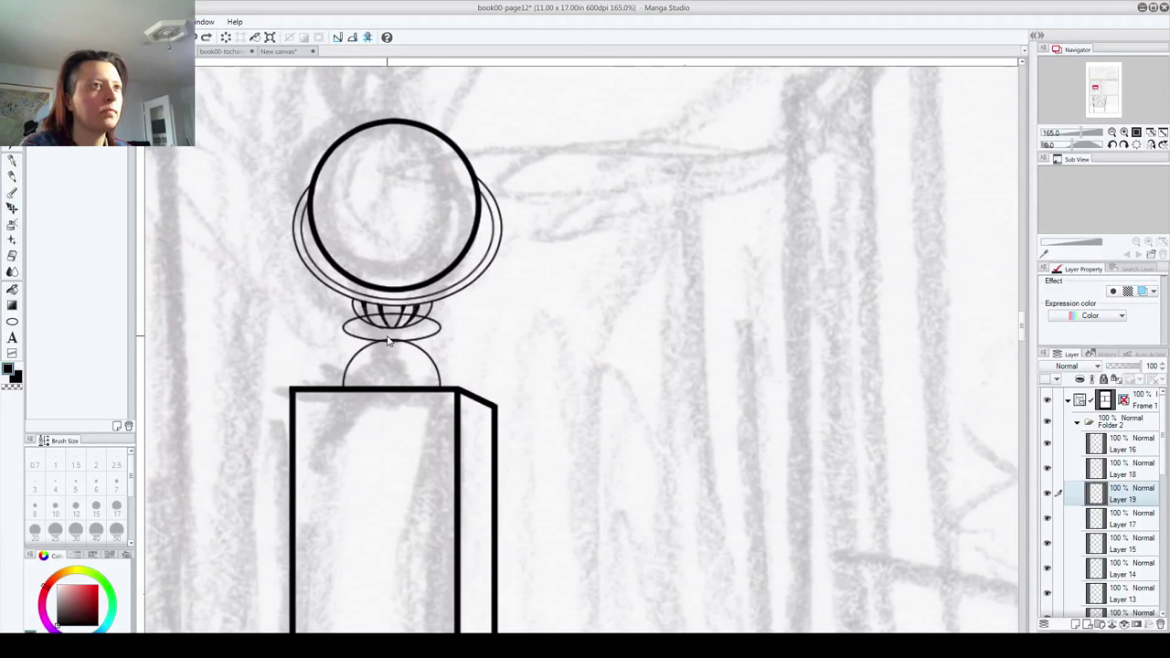
pyautogui.hotkey('ctrl', 'z')
# Step: Draw a small thin oval joining the cup's base to the dome's top and center it beneath the cup
pyautogui.click(12, 322)
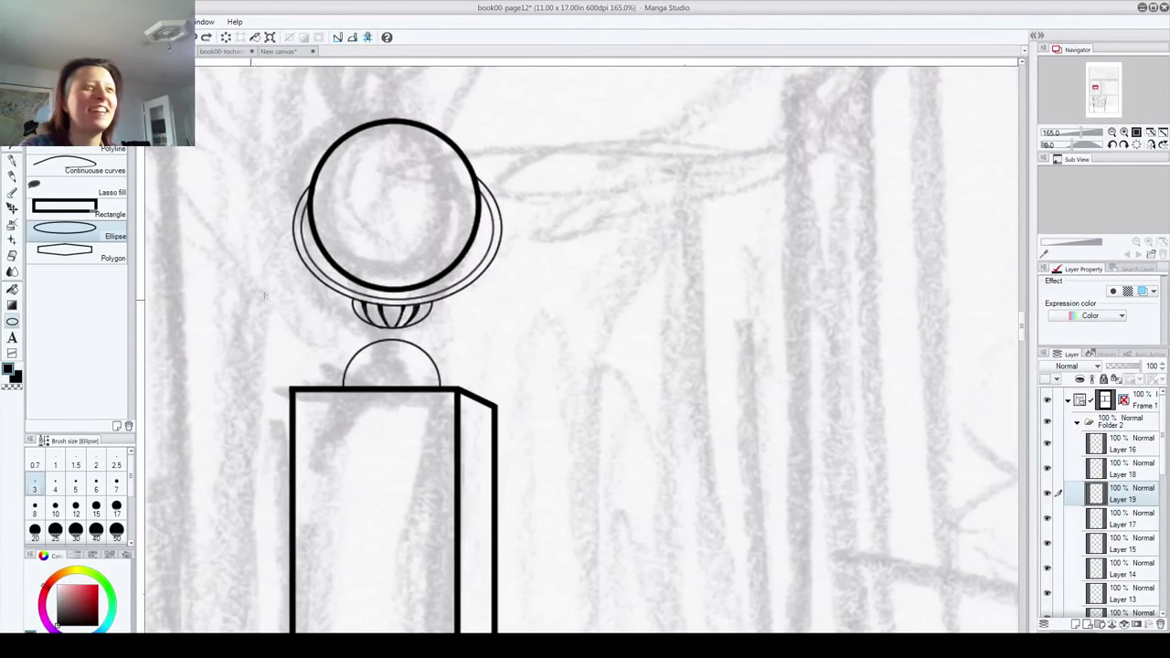
pyautogui.moveTo(372, 322); pyautogui.dragTo(410, 351)
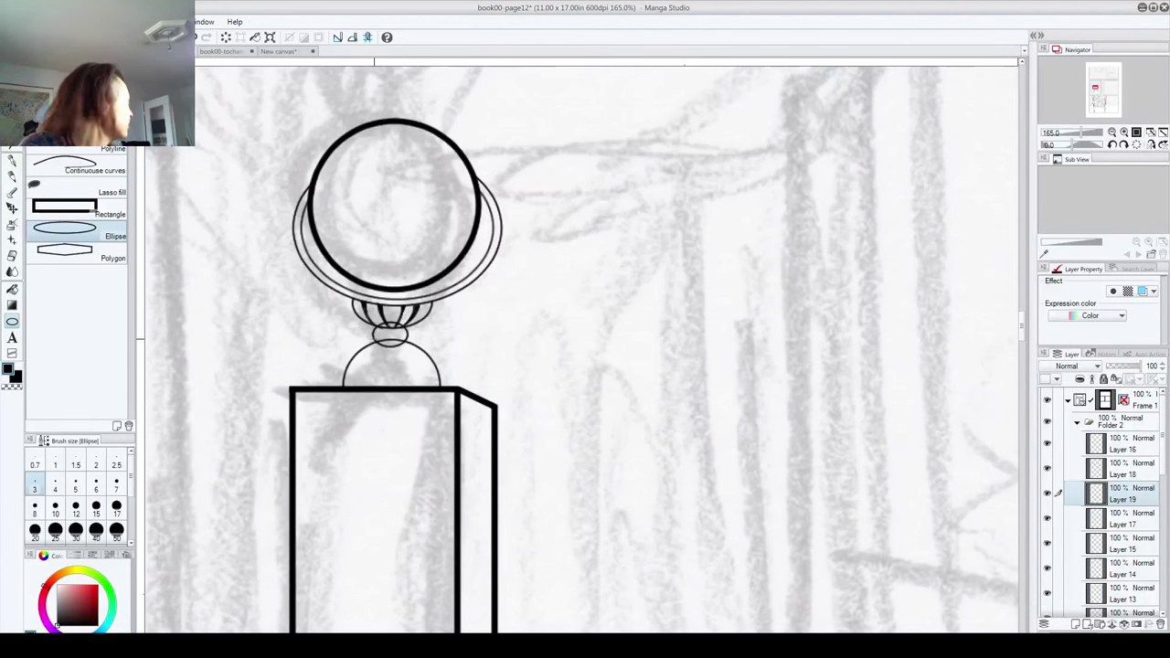
pyautogui.hotkey('ctrl', 'z')
pyautogui.moveTo(374, 325); pyautogui.dragTo(405, 350)
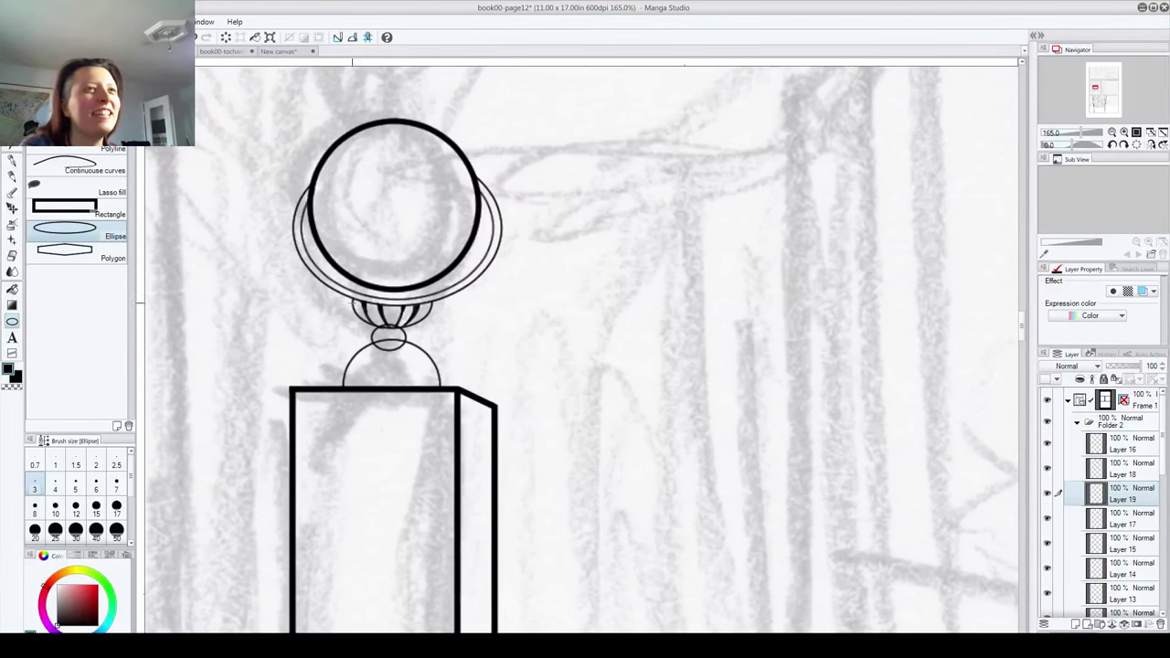
pyautogui.press('k')
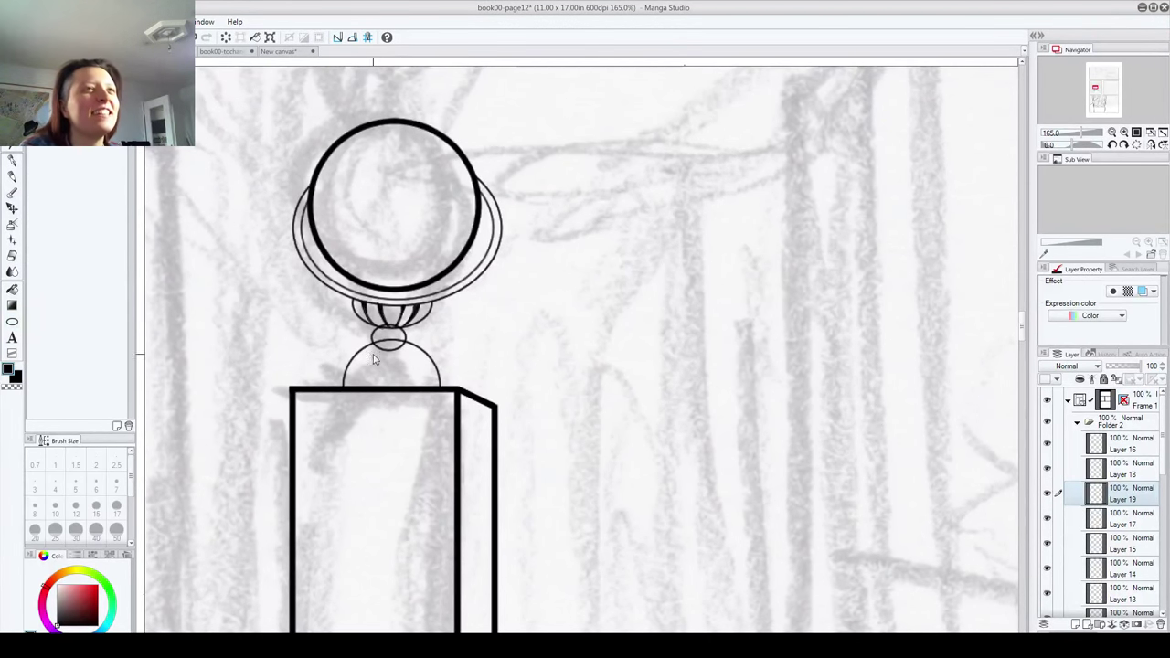
pyautogui.moveTo(388, 350); pyautogui.dragTo(391, 351)
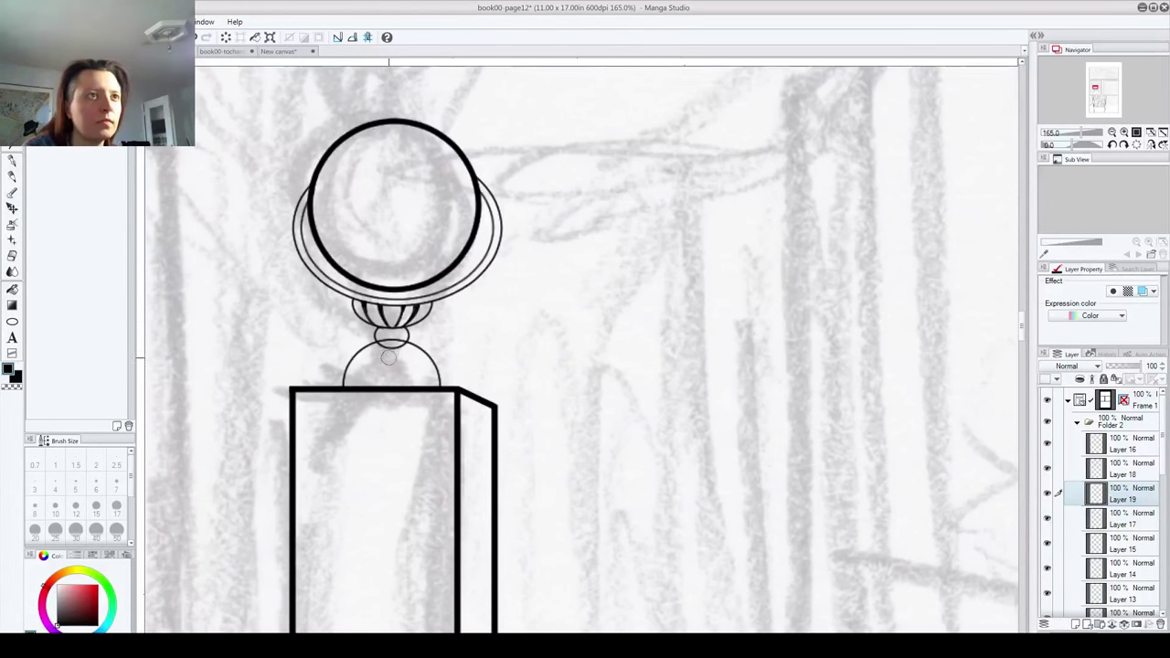
# Step: Try erasing the part of the dome's top arc that lies inside the small oval on Layer 17
pyautogui.click(1099, 525)
pyautogui.click(1047, 519)
pyautogui.click(1048, 518)
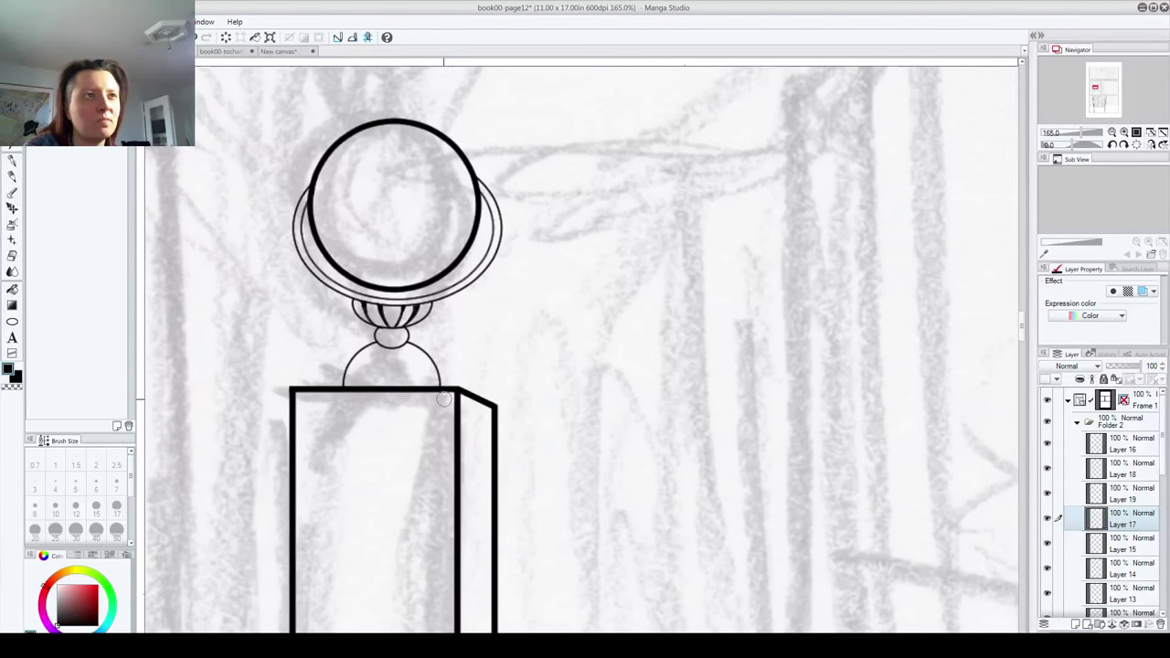
pyautogui.hotkey('ctrl', 'z')
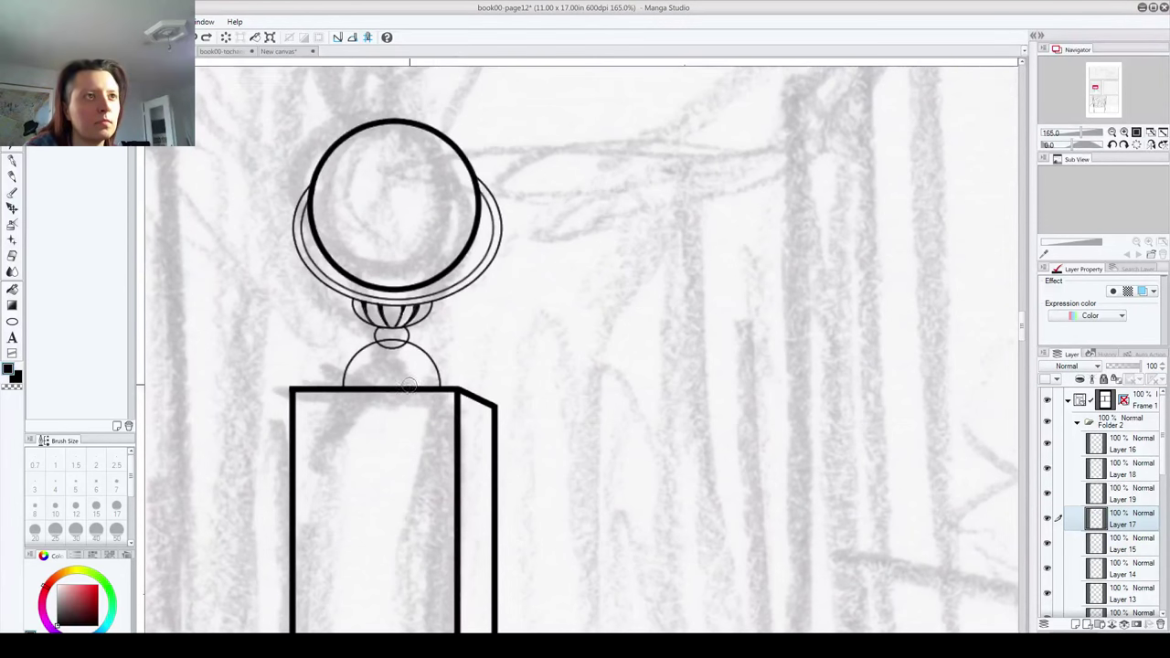
# Step: Erase the lower part of the small oval on Layer 19 where it overlaps the dome, leaving a short neck
pyautogui.click(1119, 495)
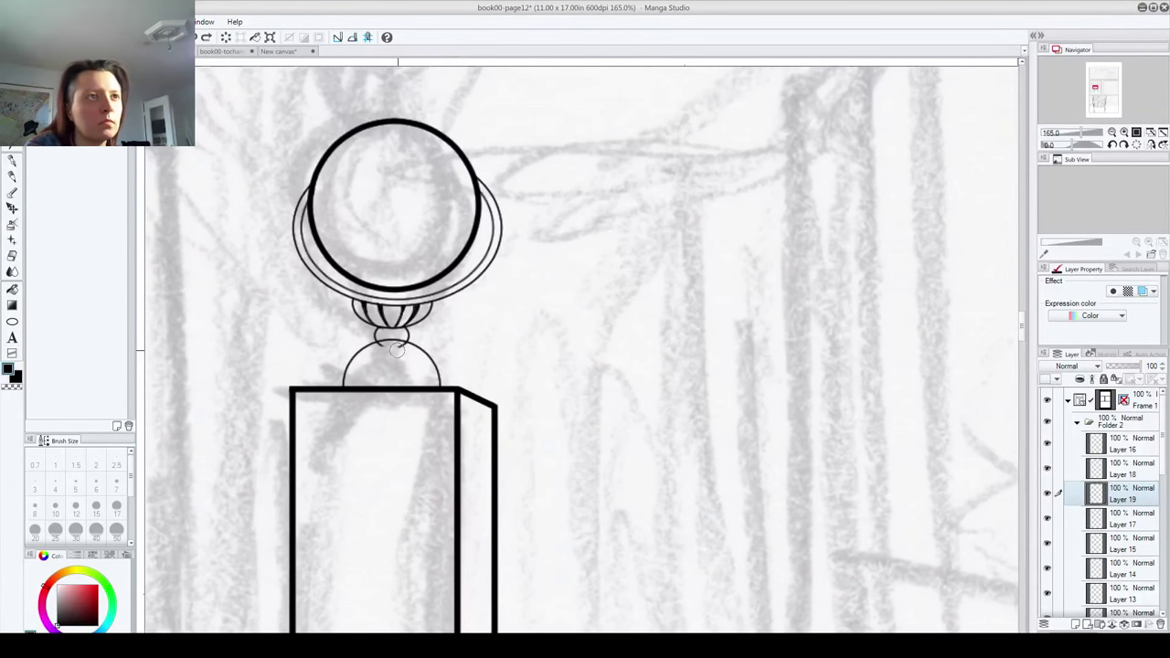
pyautogui.moveTo(391, 345)
pyautogui.mouseDown()
pyautogui.moveTo(376, 347)
pyautogui.moveTo(397, 347)
pyautogui.mouseUp()
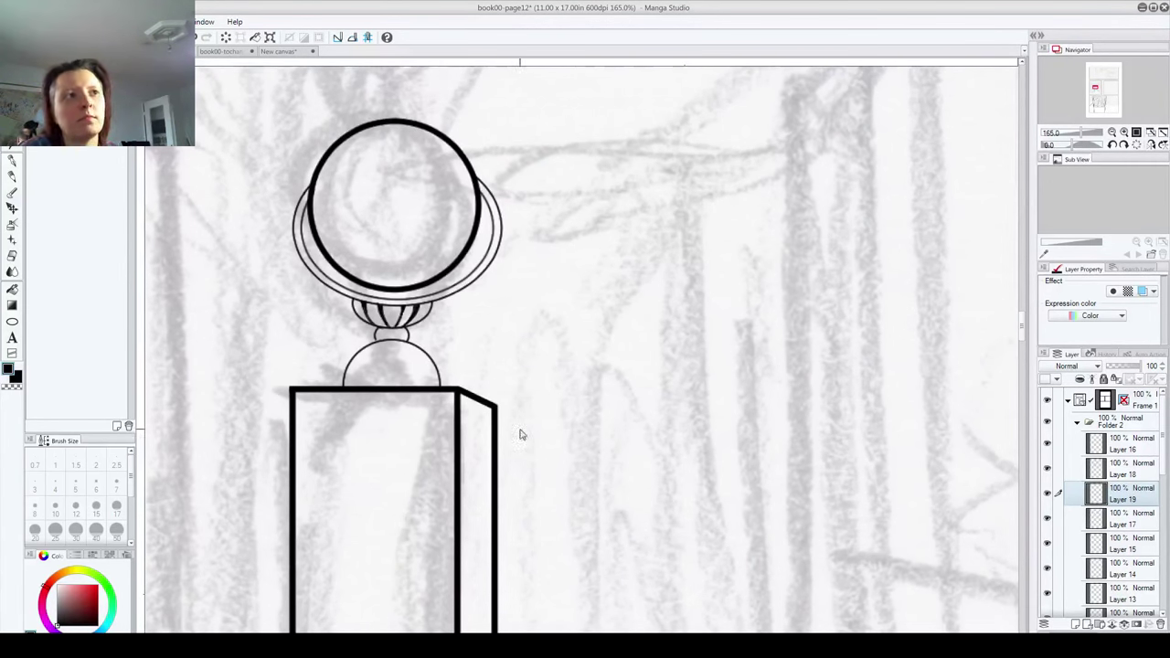
pyautogui.scroll(2, 372, 359)
pyautogui.scroll(4, 372, 358)
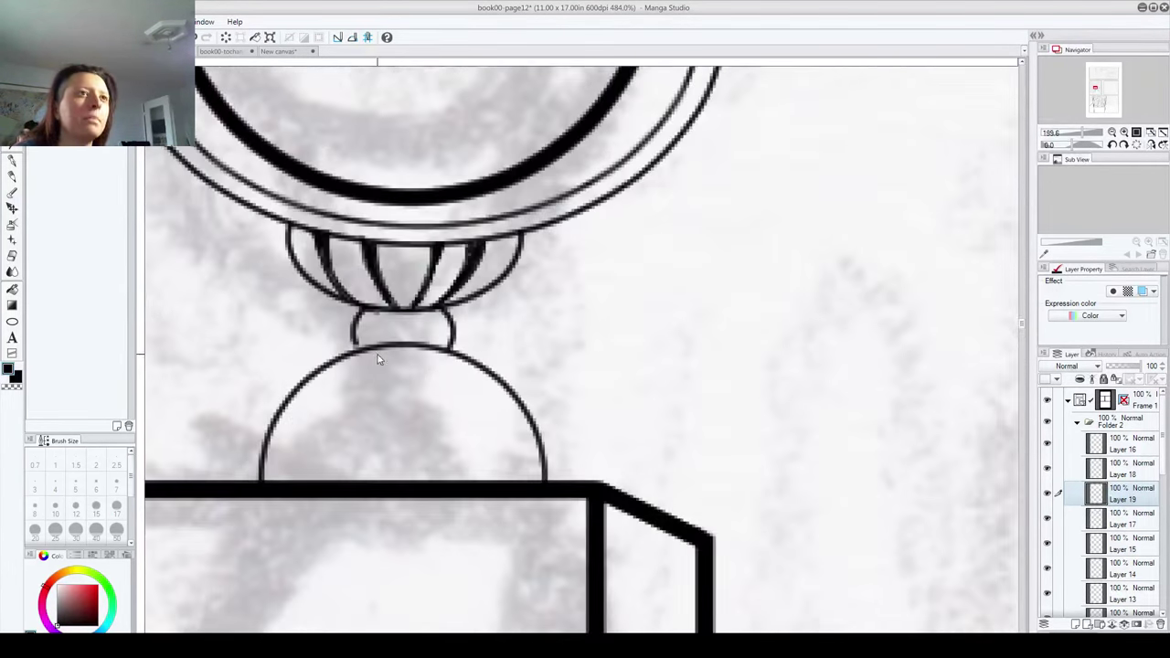
# Step: Draw three thin curved rib lines with the yeti_inker 4 pen from the dome's top past the pillar's top edge
pyautogui.click(12, 158)
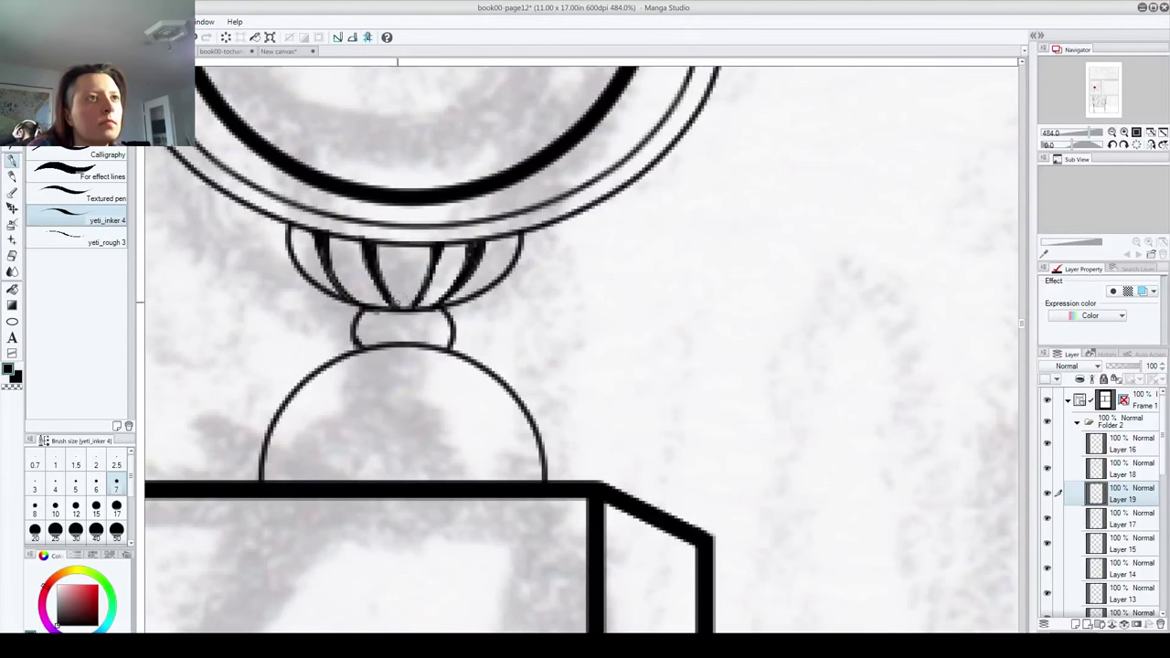
pyautogui.moveTo(358, 357)
pyautogui.mouseDown()
pyautogui.moveTo(334, 453)
pyautogui.moveTo(348, 518)
pyautogui.mouseUp()
pyautogui.moveTo(443, 354)
pyautogui.mouseDown()
pyautogui.moveTo(486, 456)
pyautogui.moveTo(475, 521)
pyautogui.mouseUp()
pyautogui.moveTo(404, 343); pyautogui.dragTo(391, 525)
# Step: Thicken the dome's left rib with brush size 10, making it widest at the base and tapered toward the top
pyautogui.press(']')
pyautogui.press(']')
pyautogui.moveTo(327, 477); pyautogui.dragTo(331, 434)
pyautogui.moveTo(329, 475)
pyautogui.mouseDown()
pyautogui.moveTo(331, 423)
pyautogui.moveTo(329, 435)
pyautogui.mouseUp()
pyautogui.moveTo(333, 476)
pyautogui.mouseDown()
pyautogui.moveTo(335, 385)
pyautogui.moveTo(332, 413)
pyautogui.moveTo(361, 356)
pyautogui.moveTo(334, 436)
pyautogui.moveTo(362, 356)
pyautogui.moveTo(329, 472)
pyautogui.mouseUp()
pyautogui.moveTo(355, 354); pyautogui.dragTo(326, 479)
pyautogui.moveTo(329, 431); pyautogui.dragTo(348, 356)
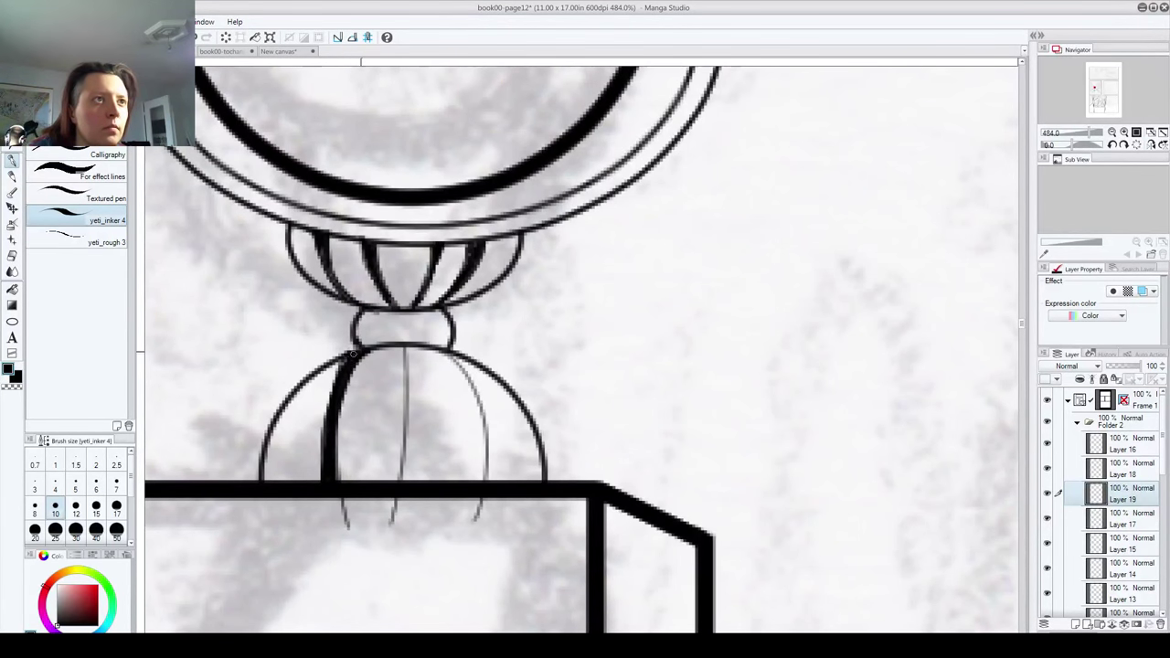
pyautogui.moveTo(318, 486)
pyautogui.mouseDown()
pyautogui.moveTo(332, 390)
pyautogui.moveTo(313, 480)
pyautogui.mouseUp()
pyautogui.moveTo(314, 466); pyautogui.dragTo(341, 364)
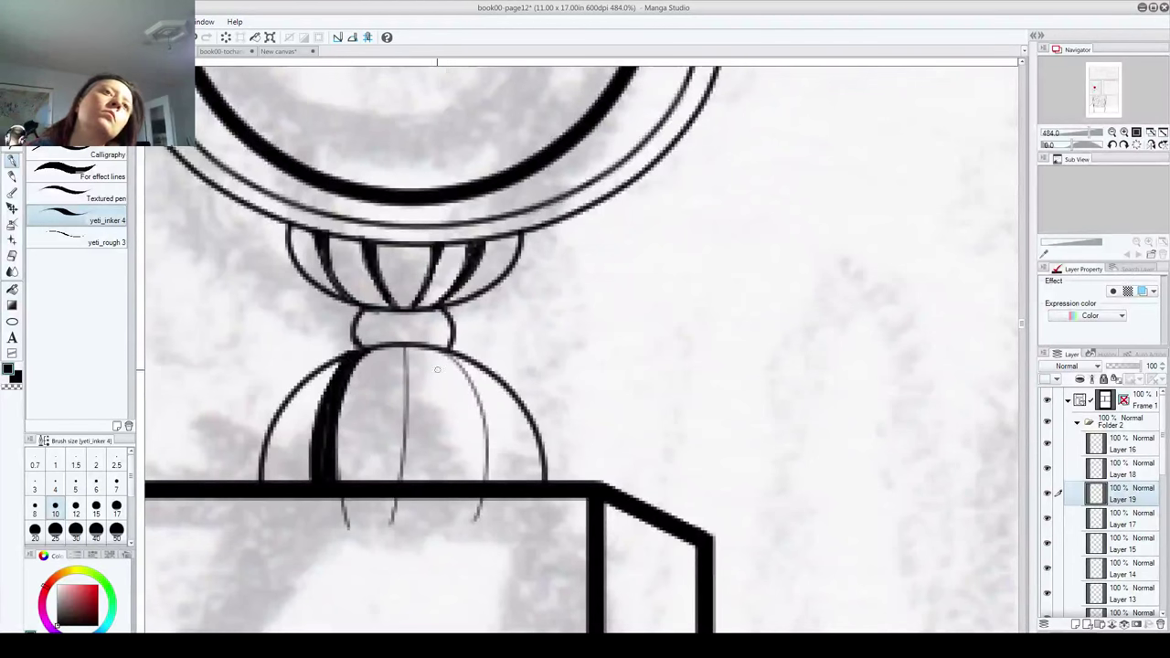
# Step: Thicken the dome's right rib along its outer side, widening it toward the pillar's top edge
pyautogui.moveTo(492, 466)
pyautogui.mouseDown()
pyautogui.moveTo(490, 448)
pyautogui.moveTo(491, 480)
pyautogui.mouseUp()
pyautogui.moveTo(491, 419)
pyautogui.mouseDown()
pyautogui.moveTo(497, 493)
pyautogui.moveTo(498, 441)
pyautogui.mouseUp()
pyautogui.moveTo(496, 486)
pyautogui.mouseDown()
pyautogui.moveTo(485, 409)
pyautogui.moveTo(491, 435)
pyautogui.moveTo(448, 353)
pyautogui.moveTo(485, 411)
pyautogui.moveTo(471, 379)
pyautogui.mouseUp()
pyautogui.moveTo(470, 379); pyautogui.dragTo(493, 453)
pyautogui.moveTo(493, 452)
pyautogui.mouseDown()
pyautogui.moveTo(455, 358)
pyautogui.moveTo(507, 480)
pyautogui.moveTo(501, 454)
pyautogui.mouseUp()
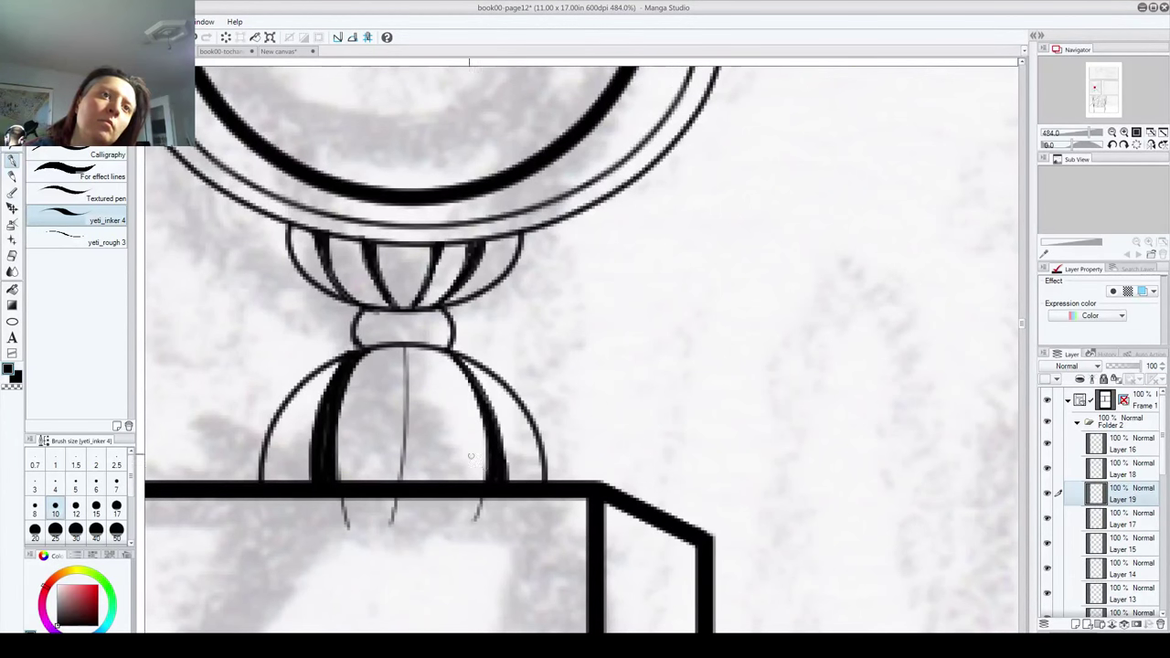
# Step: Thicken the dome's middle rib into a solid wedge that widens from the neck down to the pillar
pyautogui.moveTo(404, 345)
pyautogui.mouseDown()
pyautogui.moveTo(425, 501)
pyautogui.moveTo(397, 421)
pyautogui.moveTo(400, 481)
pyautogui.mouseUp()
pyautogui.moveTo(399, 391); pyautogui.dragTo(402, 479)
pyautogui.moveTo(401, 360); pyautogui.dragTo(409, 481)
pyautogui.moveTo(406, 395); pyautogui.dragTo(409, 481)
pyautogui.moveTo(407, 354)
pyautogui.mouseDown()
pyautogui.moveTo(405, 461)
pyautogui.moveTo(405, 341)
pyautogui.moveTo(421, 456)
pyautogui.moveTo(412, 373)
pyautogui.mouseUp()
pyautogui.moveTo(417, 384)
pyautogui.mouseDown()
pyautogui.moveTo(425, 508)
pyautogui.moveTo(412, 386)
pyautogui.moveTo(417, 444)
pyautogui.mouseUp()
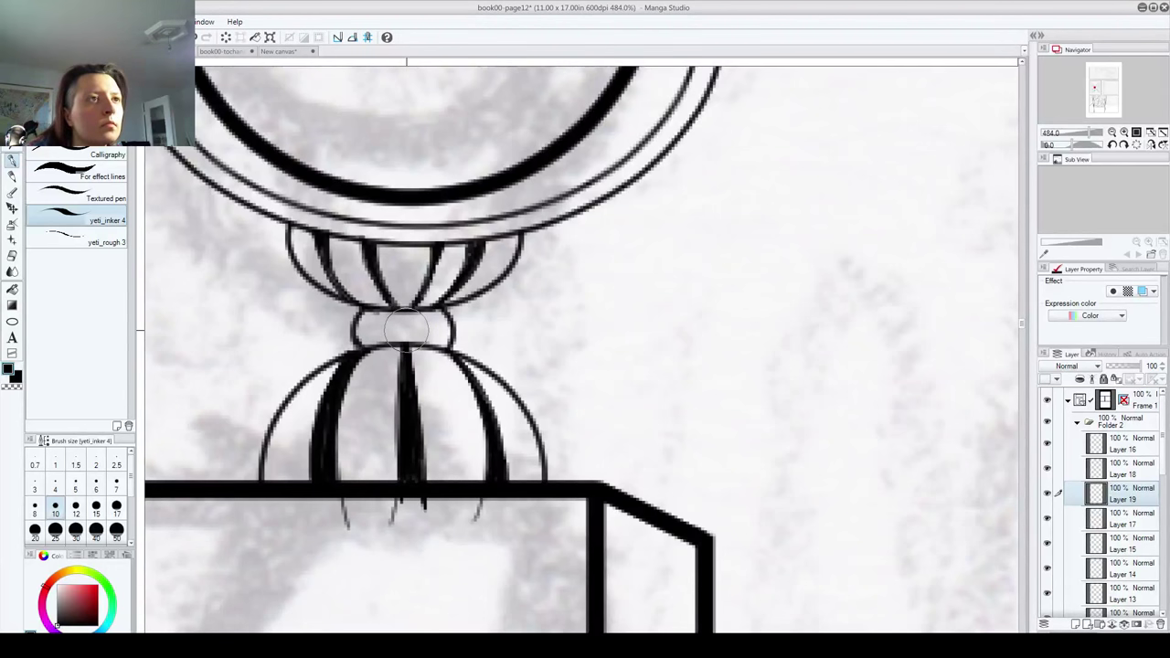
# Step: Erase the rib line ends on Layer 19 that overshoot below the pillar's top edge
pyautogui.click(1048, 544)
pyautogui.click(1048, 544)
pyautogui.click(1126, 544)
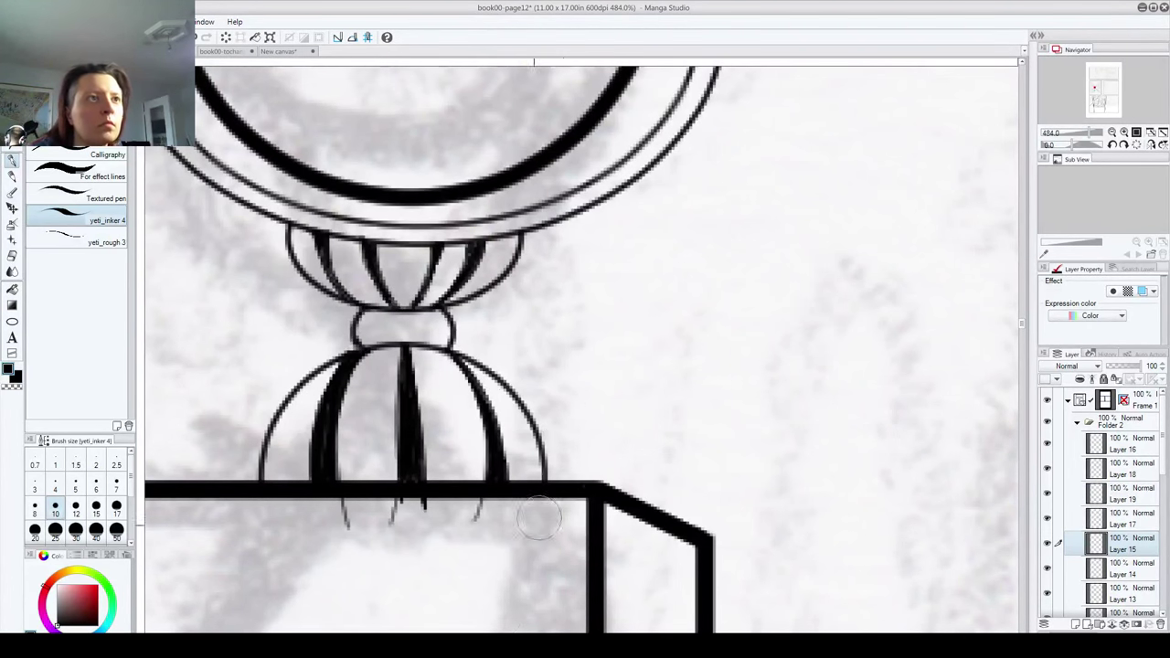
pyautogui.click(1128, 499)
pyautogui.moveTo(460, 520); pyautogui.dragTo(490, 501)
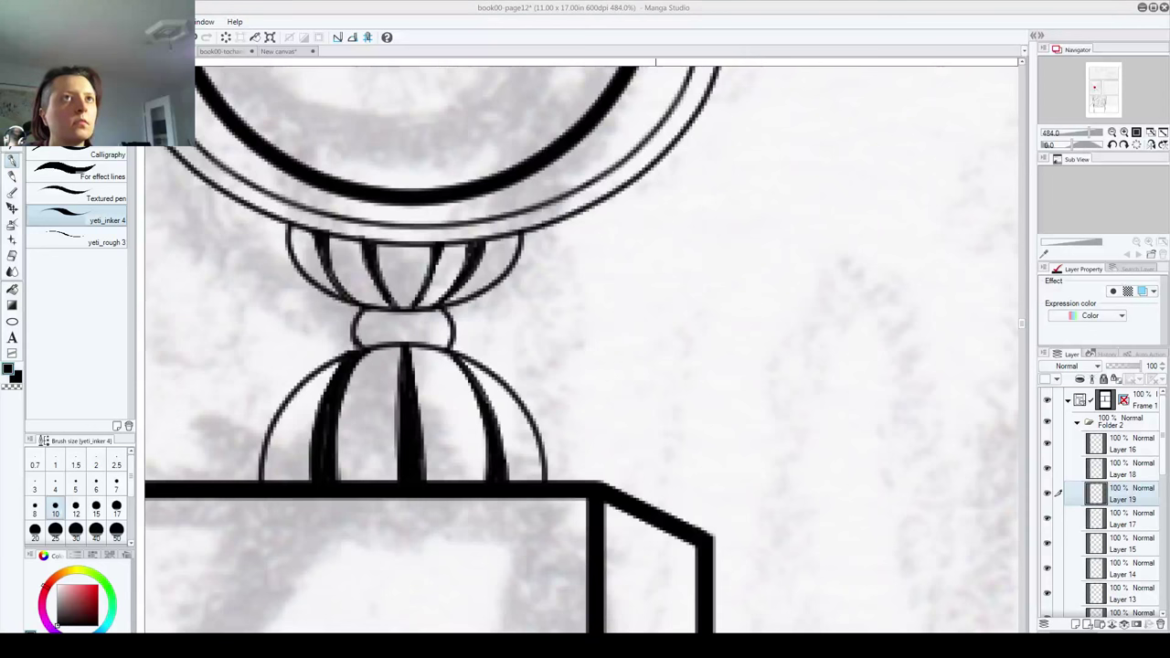
pyautogui.scroll(-5, 648, 360)
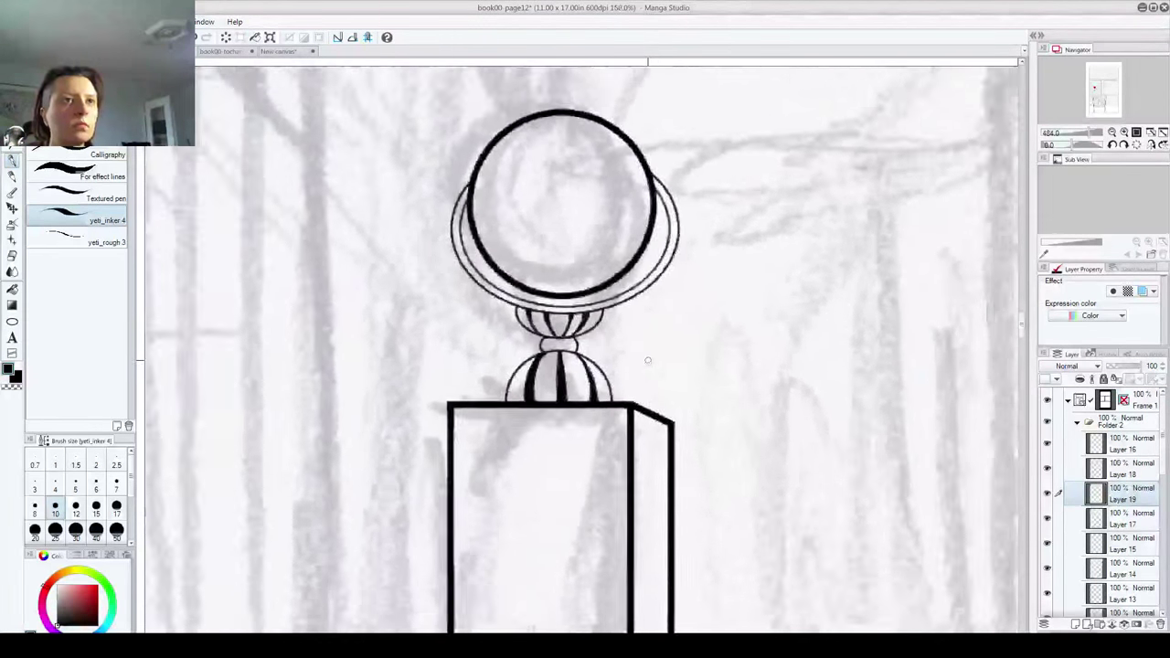
pyautogui.scroll(-6, 648, 360)
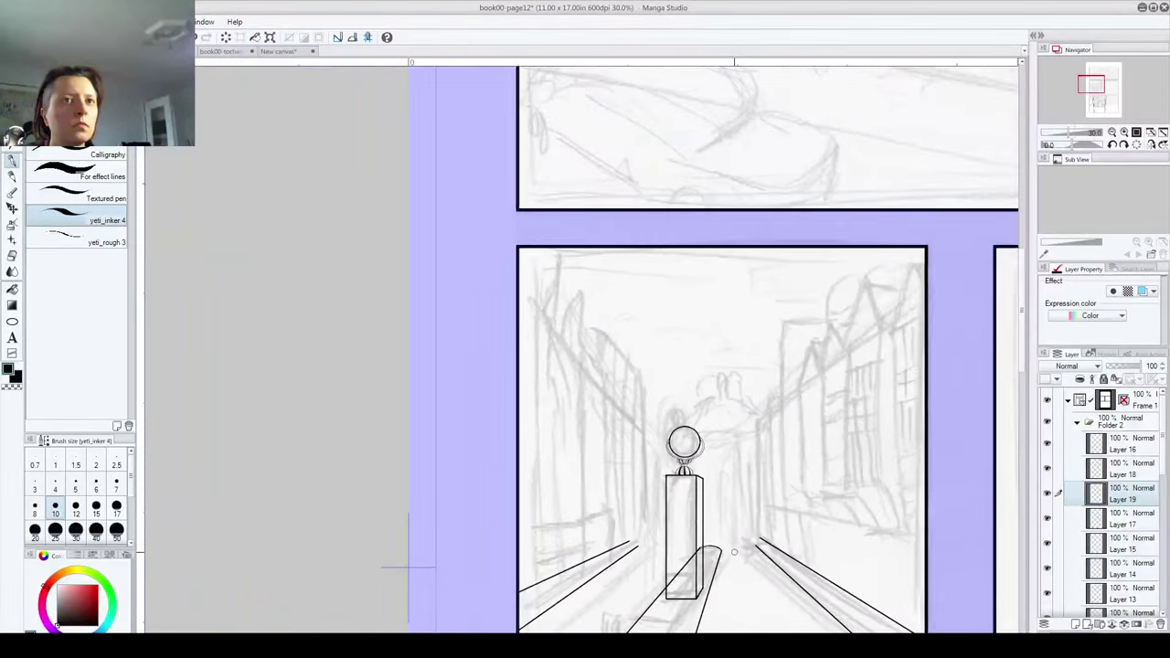
# Step: Erase the parts of the ground strip's outline on Layers 8 and 9 that show through the pillar
pyautogui.moveTo(707, 469); pyautogui.dragTo(429, 253)
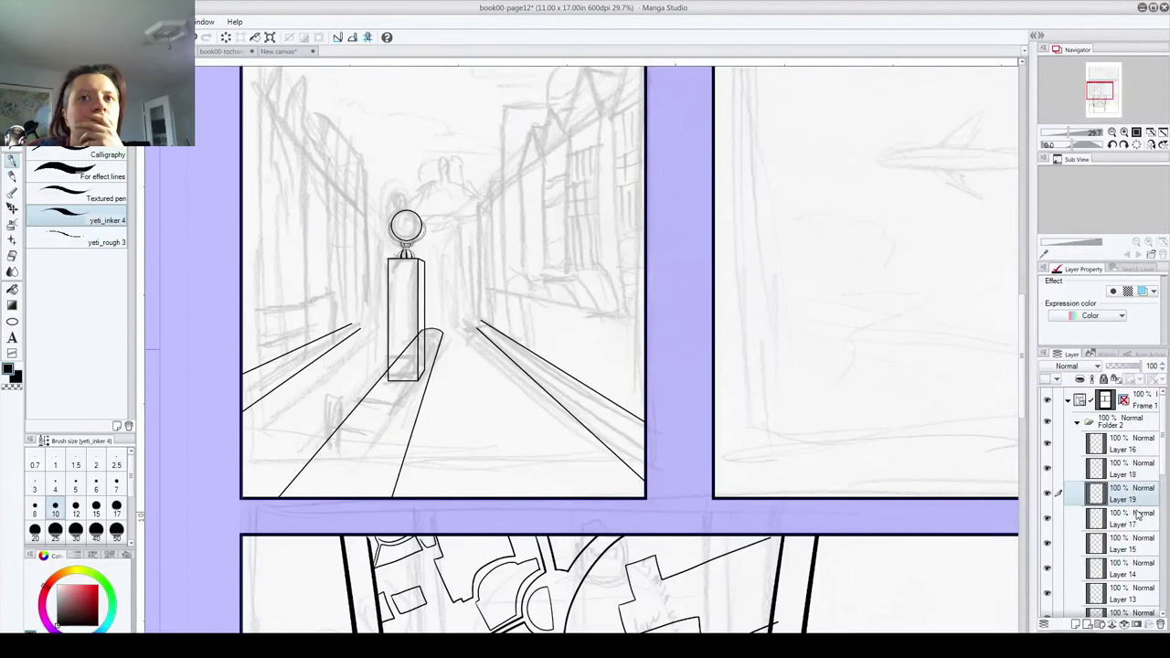
pyautogui.moveTo(1161, 451); pyautogui.dragTo(1064, 519)
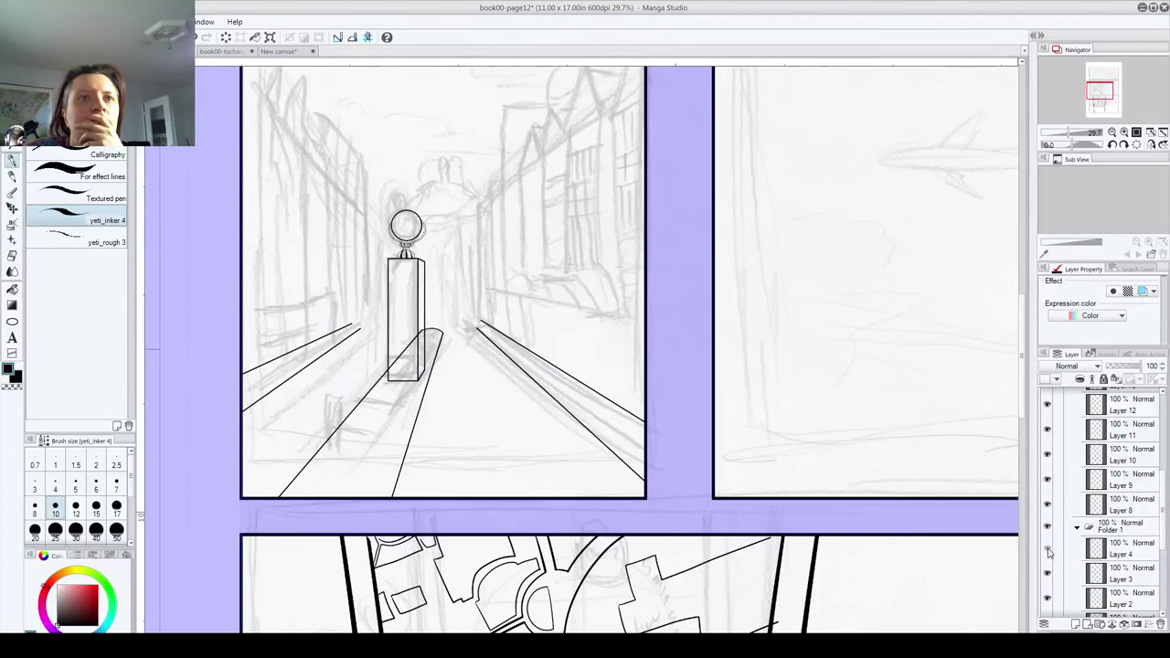
pyautogui.click(1048, 506)
pyautogui.click(1048, 506)
pyautogui.click(1060, 505)
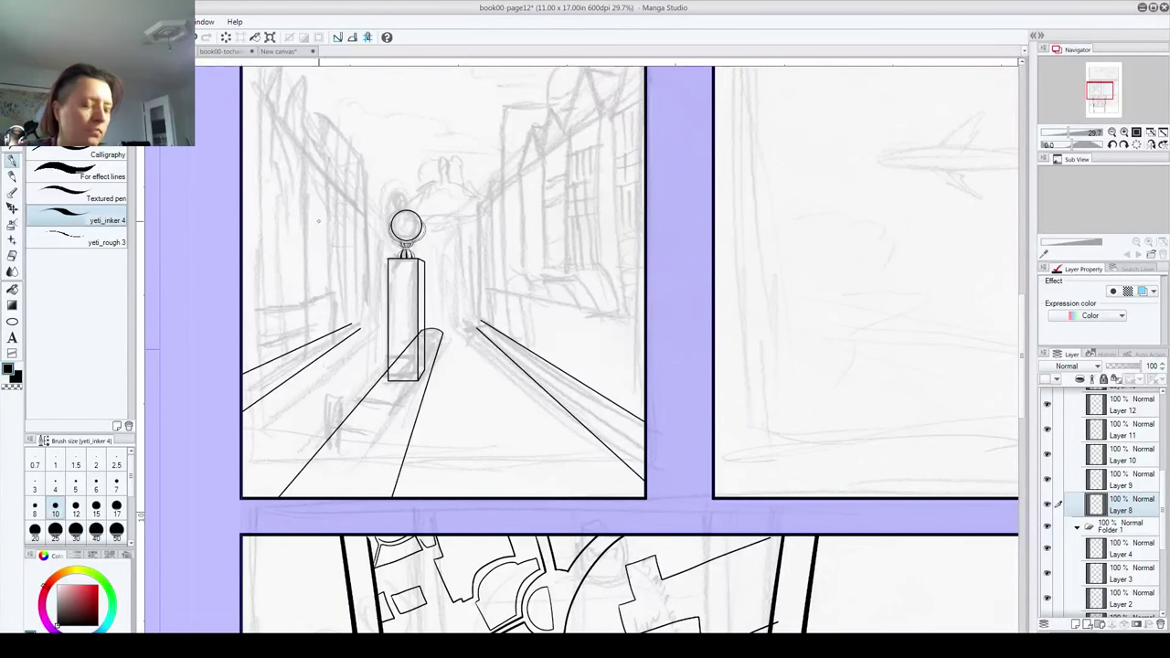
pyautogui.scroll(4, 328, 267)
pyautogui.scroll(-1, 357, 341)
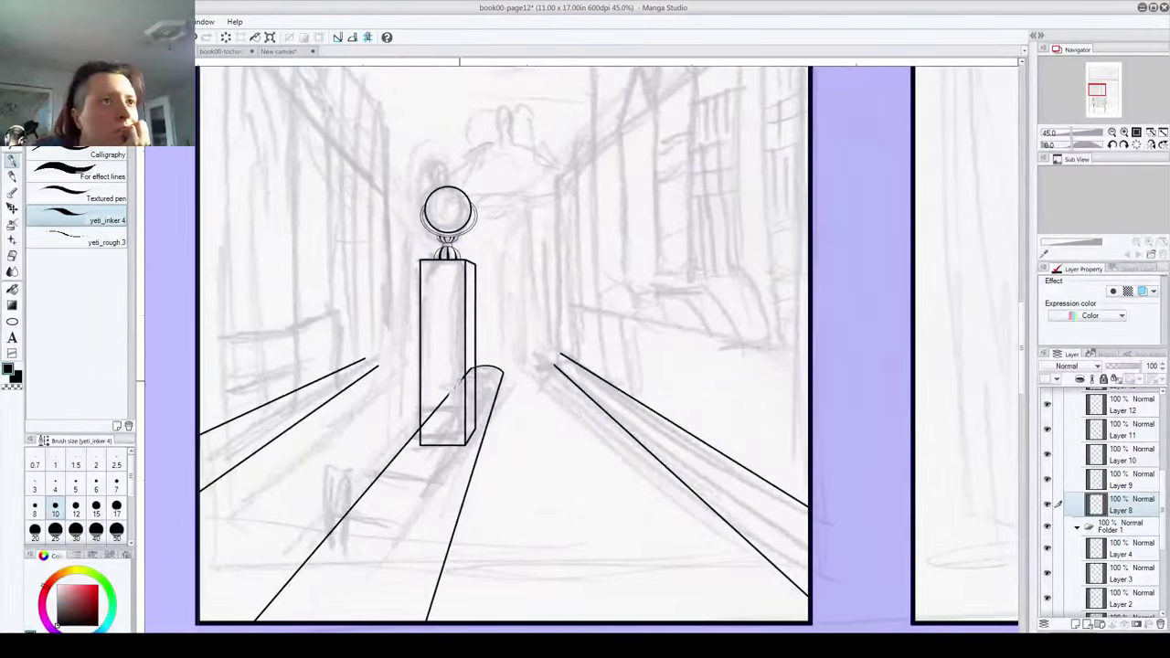
pyautogui.moveTo(445, 399); pyautogui.dragTo(427, 418)
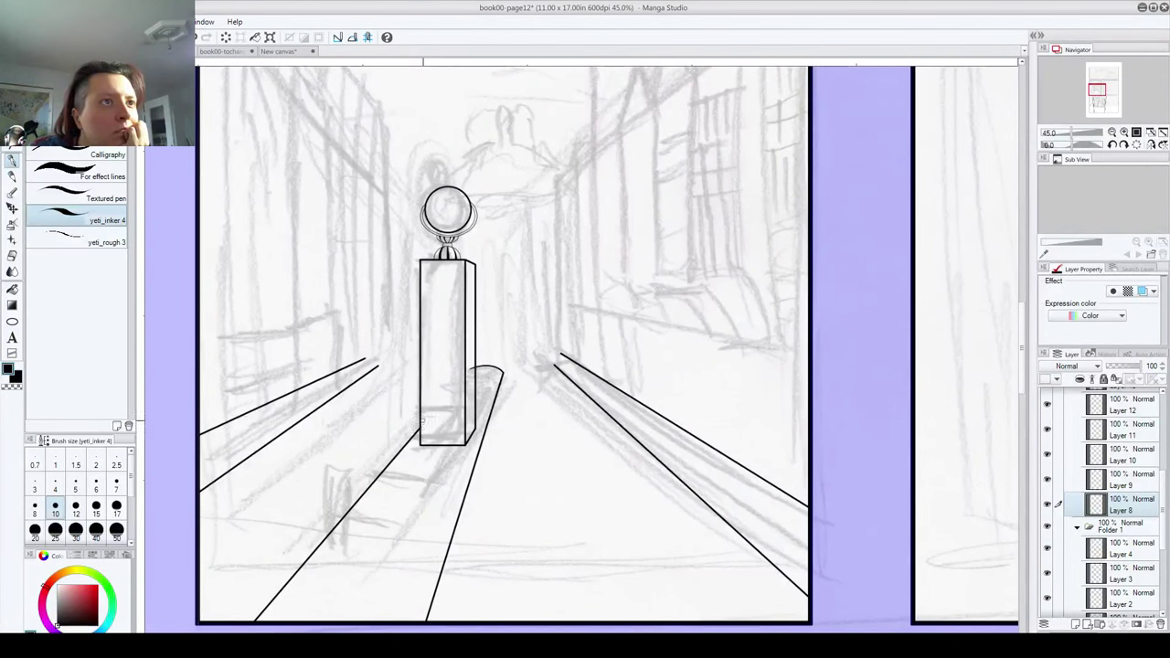
pyautogui.click(1117, 485)
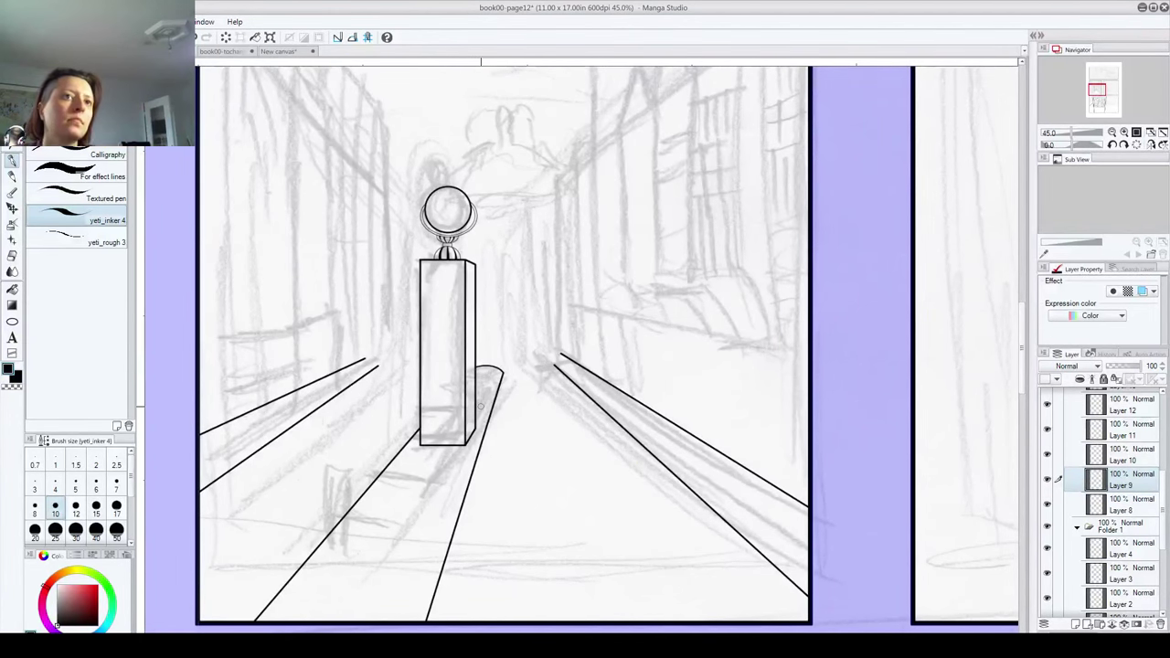
# Step: Merge the pillar and ornament layers from Layer 16 down into Layer 10, checking the merged content by toggling its visibility
pyautogui.scroll(-5, 661, 398)
pyautogui.scroll(1, 643, 381)
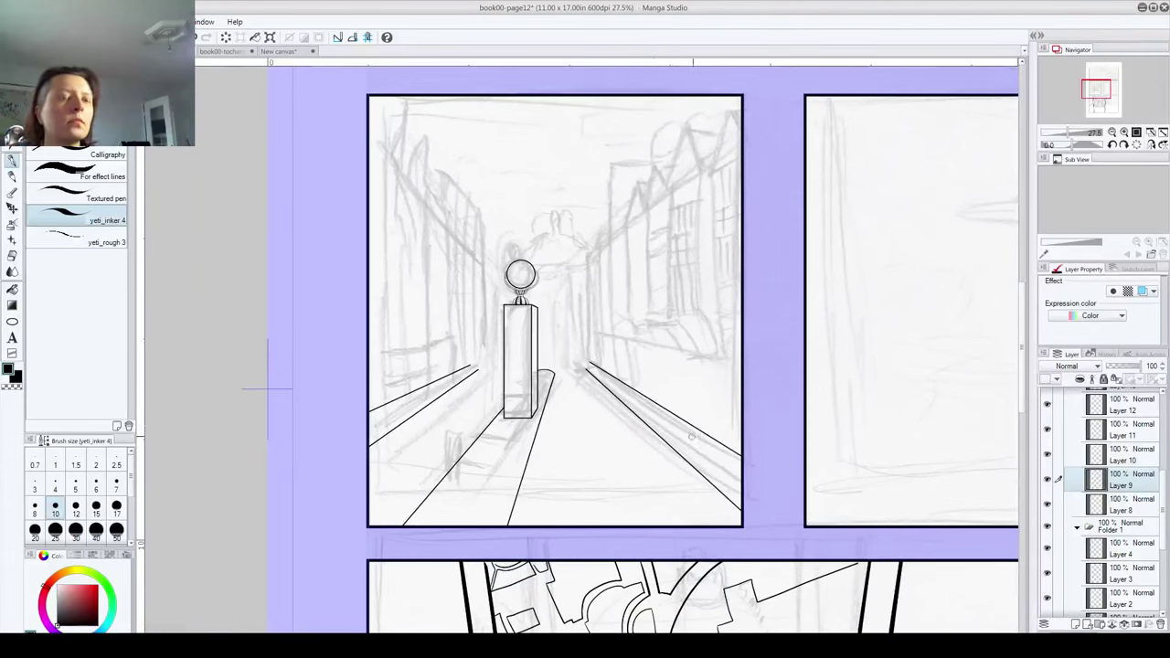
pyautogui.moveTo(758, 485); pyautogui.dragTo(546, 538)
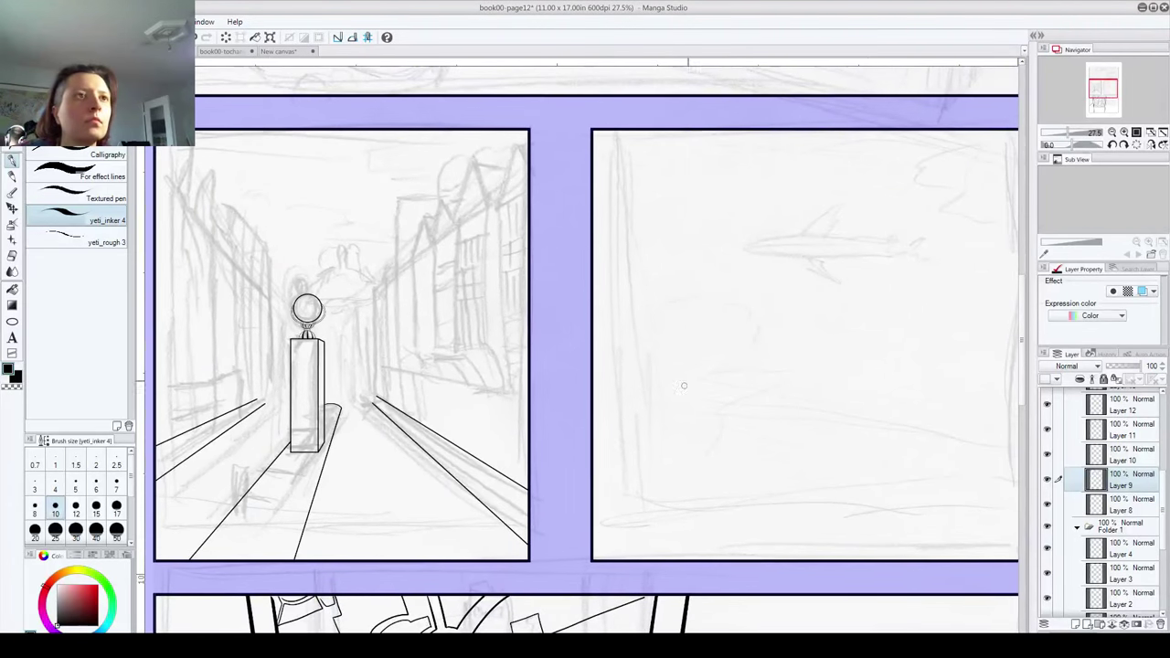
pyautogui.scroll(3, 1106, 503)
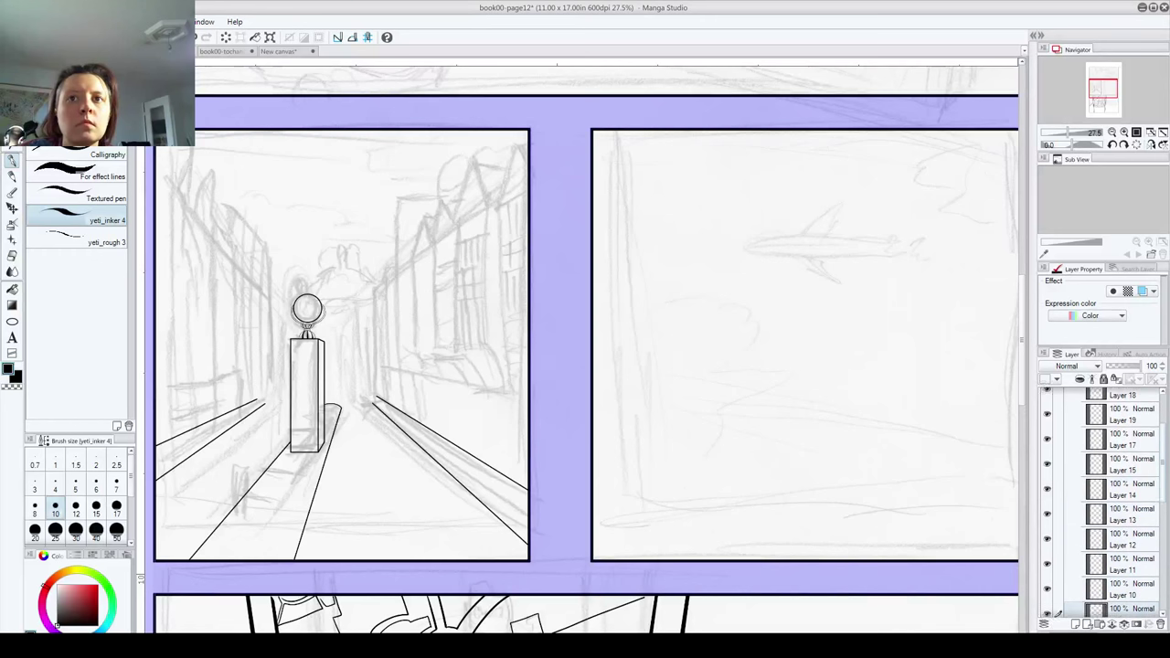
pyautogui.scroll(2, 1124, 476)
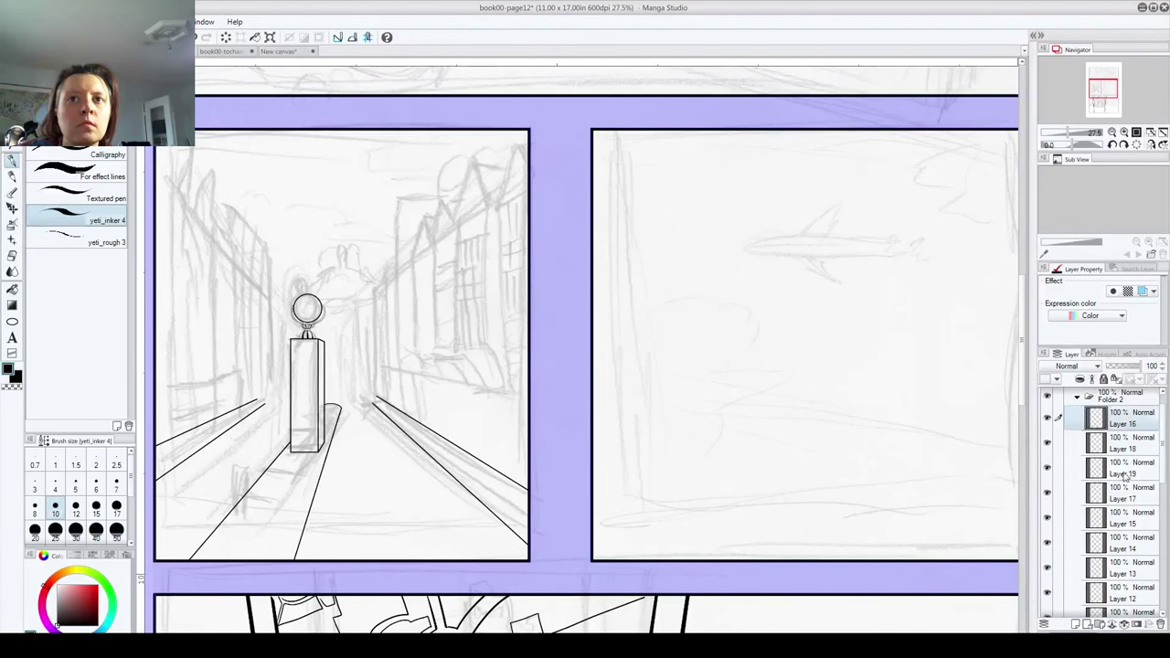
pyautogui.hotkey('ctrl', 'e')
pyautogui.hotkey('ctrl', 'e')
pyautogui.hotkey('ctrl', 'e')
pyautogui.hotkey('ctrl', 'e')
pyautogui.hotkey('ctrl', 'e')
pyautogui.hotkey('ctrl', 'e')
pyautogui.hotkey('ctrl', 'e')
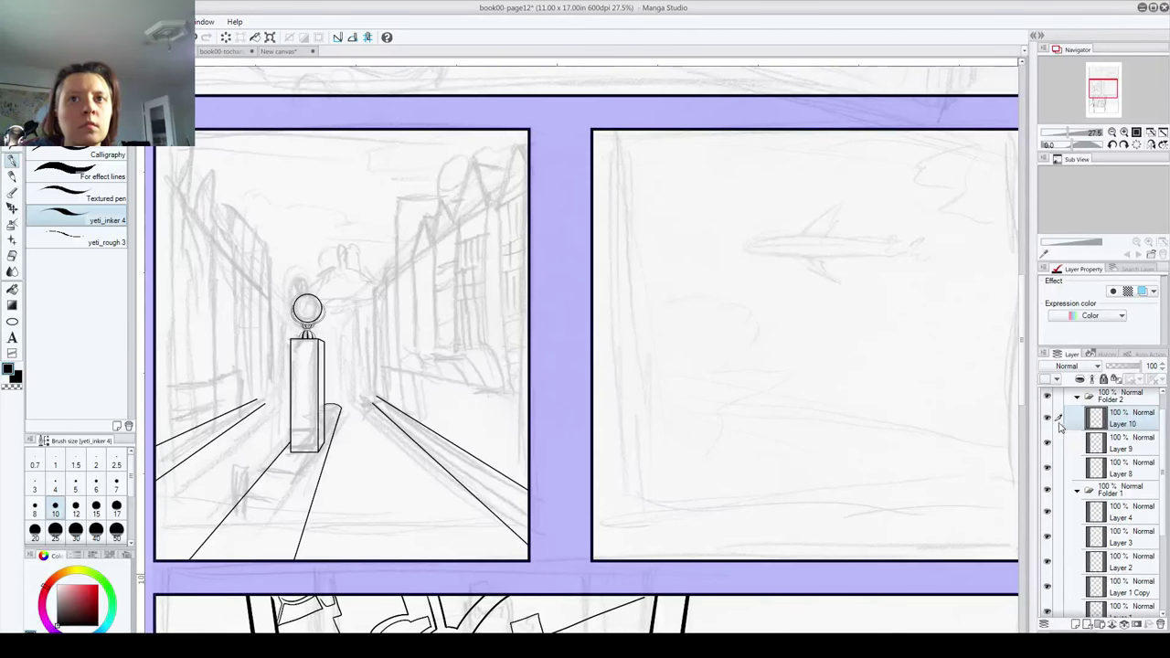
pyautogui.click(1047, 420)
pyautogui.click(1046, 420)
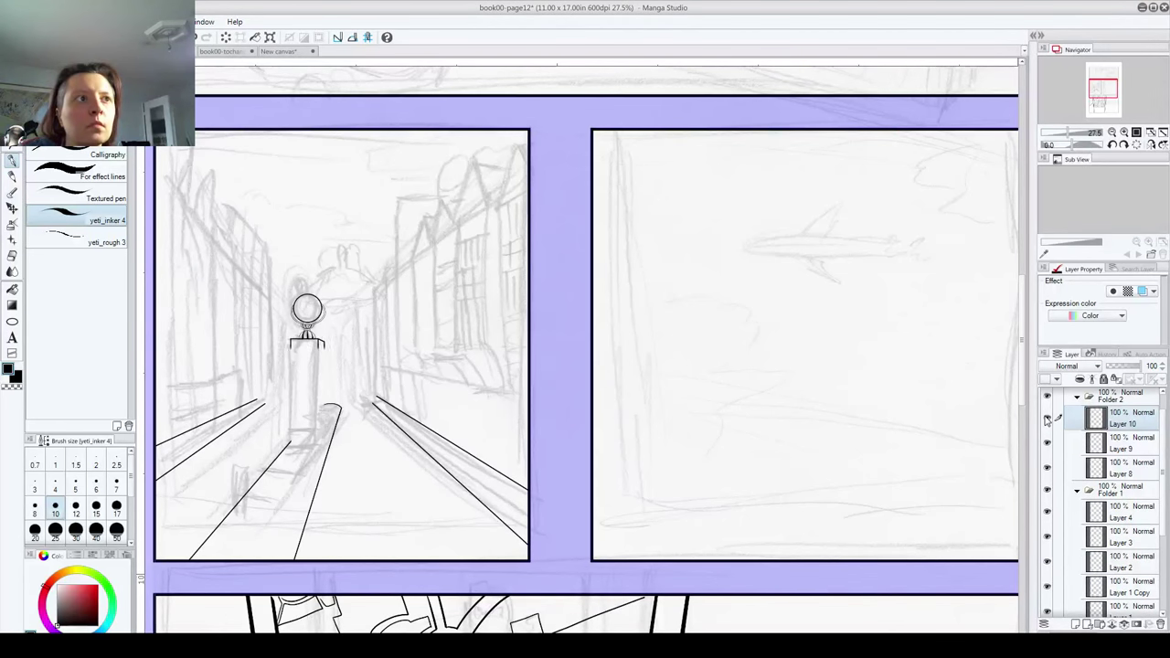
# Step: On a new layer, draw a straight size 7 line sloping down along the right-hand buildings' lower edge to the panel border
pyautogui.click(1075, 623)
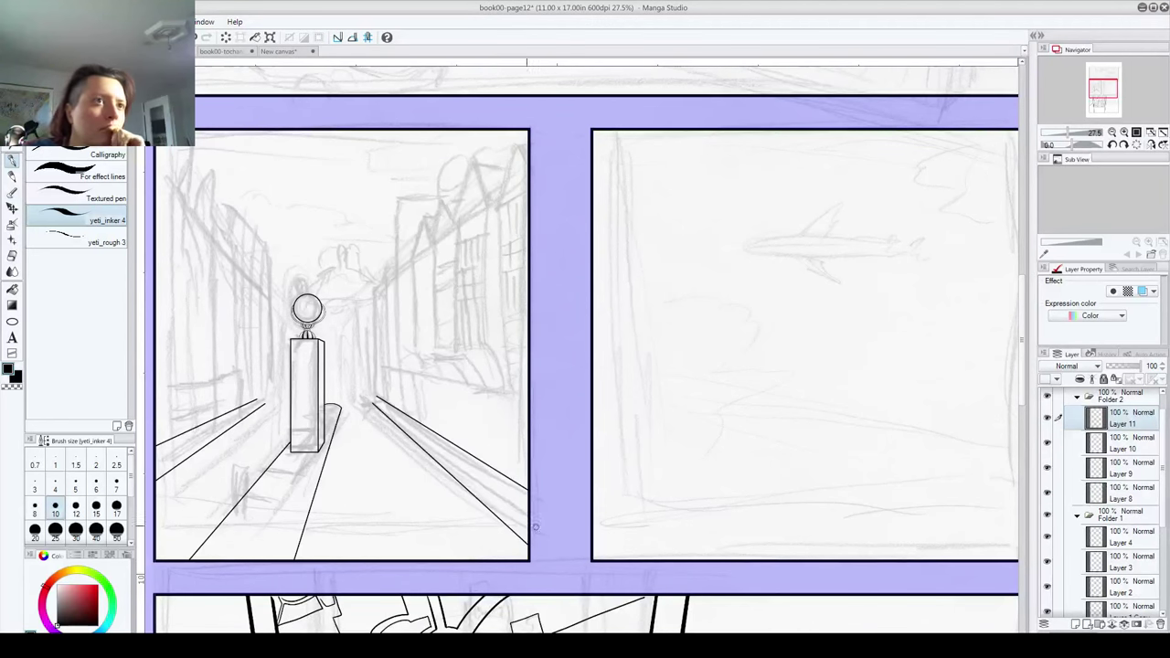
pyautogui.click(12, 321)
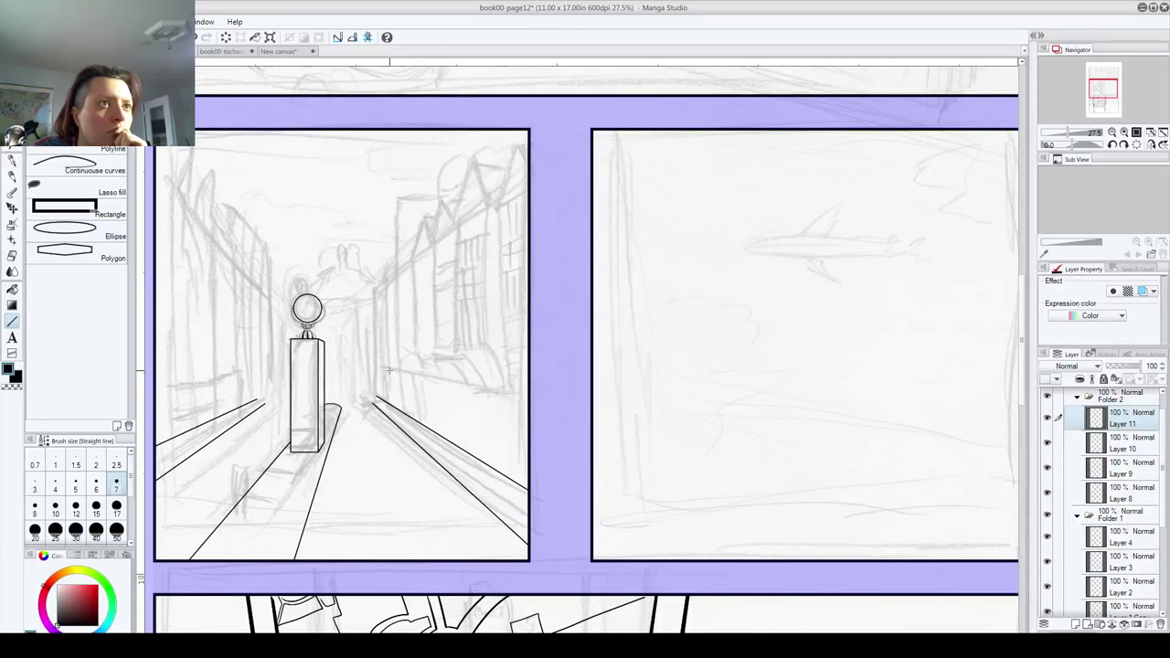
pyautogui.moveTo(382, 365); pyautogui.dragTo(547, 403)
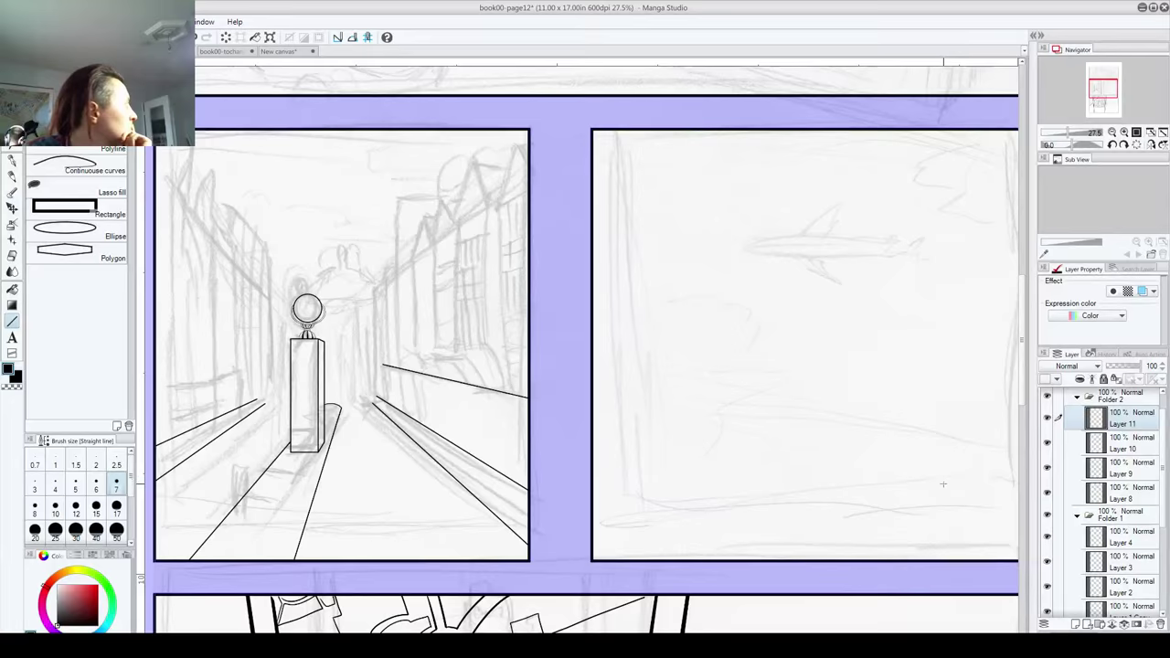
# Step: On another new layer, draw six vertical straight lines for the right-hand buildings' wall edges, set closer together and shorter into the distance
pyautogui.click(1075, 624)
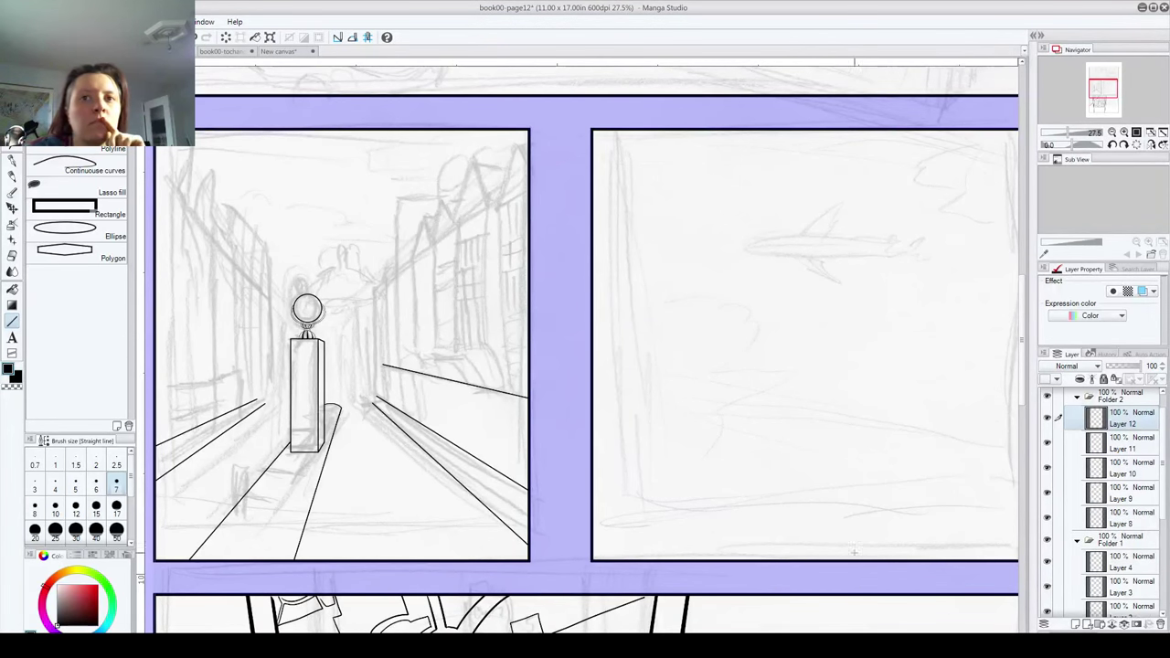
pyautogui.moveTo(498, 197); pyautogui.dragTo(504, 375)
pyautogui.moveTo(516, 425); pyautogui.dragTo(526, 485)
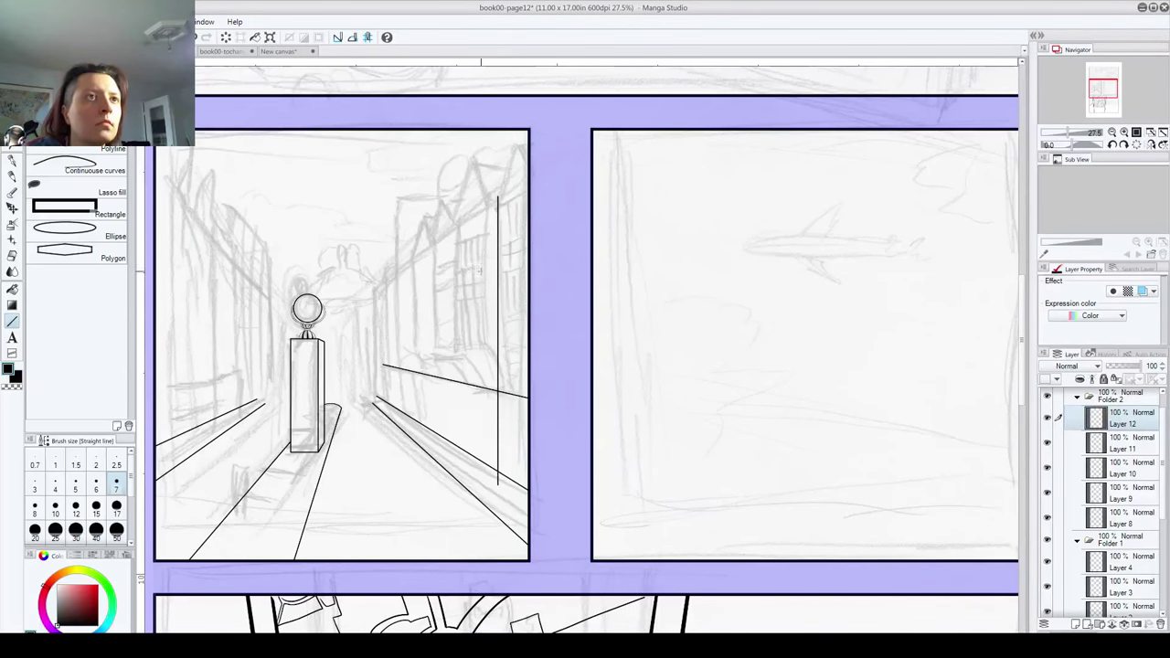
pyautogui.moveTo(457, 198)
pyautogui.mouseDown()
pyautogui.moveTo(463, 388)
pyautogui.moveTo(434, 382)
pyautogui.mouseUp()
pyautogui.moveTo(412, 225)
pyautogui.mouseDown()
pyautogui.moveTo(412, 393)
pyautogui.moveTo(394, 358)
pyautogui.moveTo(394, 382)
pyautogui.mouseUp()
pyautogui.moveTo(381, 265); pyautogui.dragTo(380, 390)
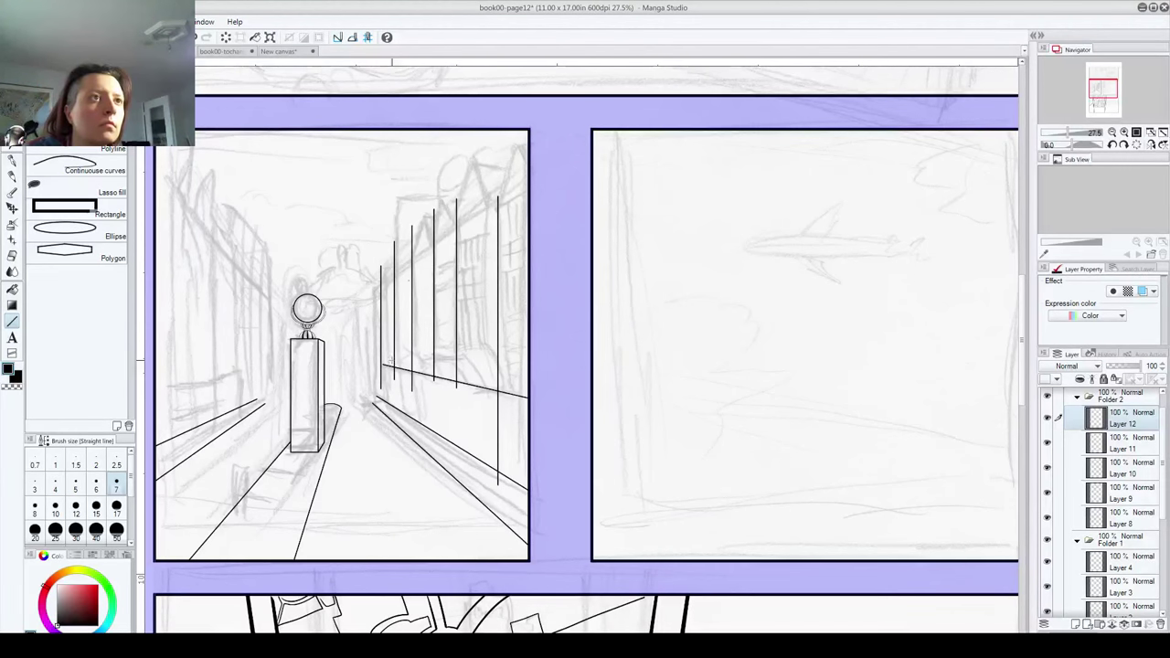
pyautogui.hotkey('ctrl', 'z')
pyautogui.moveTo(385, 256); pyautogui.dragTo(385, 375)
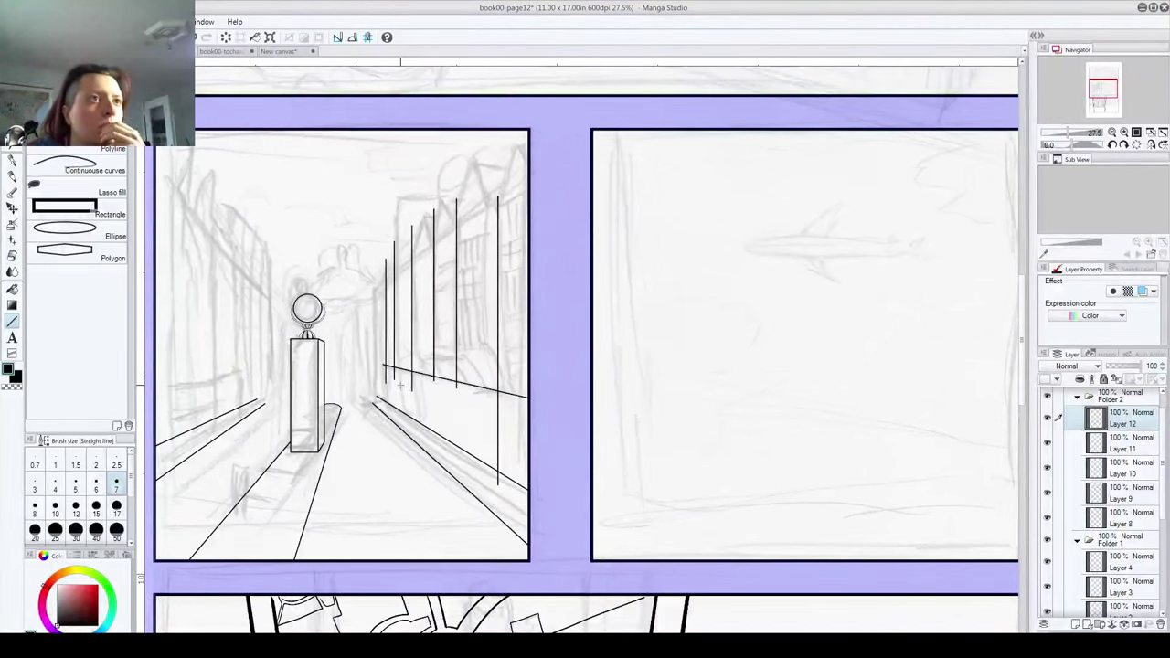
# Step: Draw the right-hand buildings' sloping roofline up to the panel border and the awning's straight upper edge across the walls
pyautogui.moveTo(373, 285); pyautogui.dragTo(560, 162)
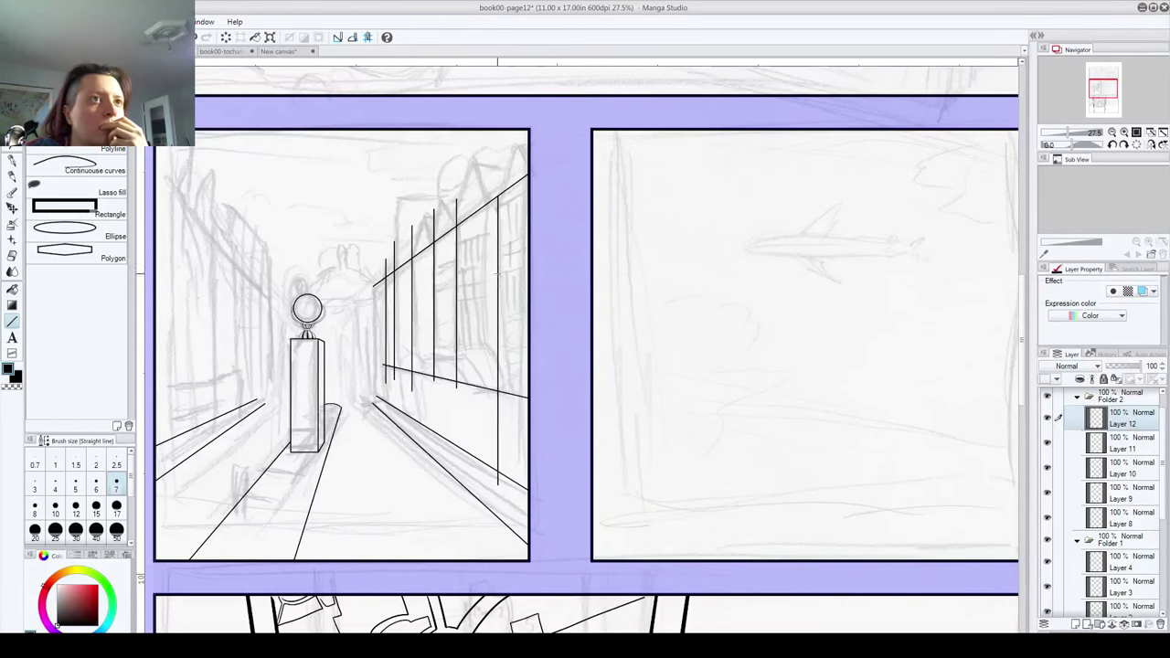
pyautogui.moveTo(413, 349); pyautogui.dragTo(498, 345)
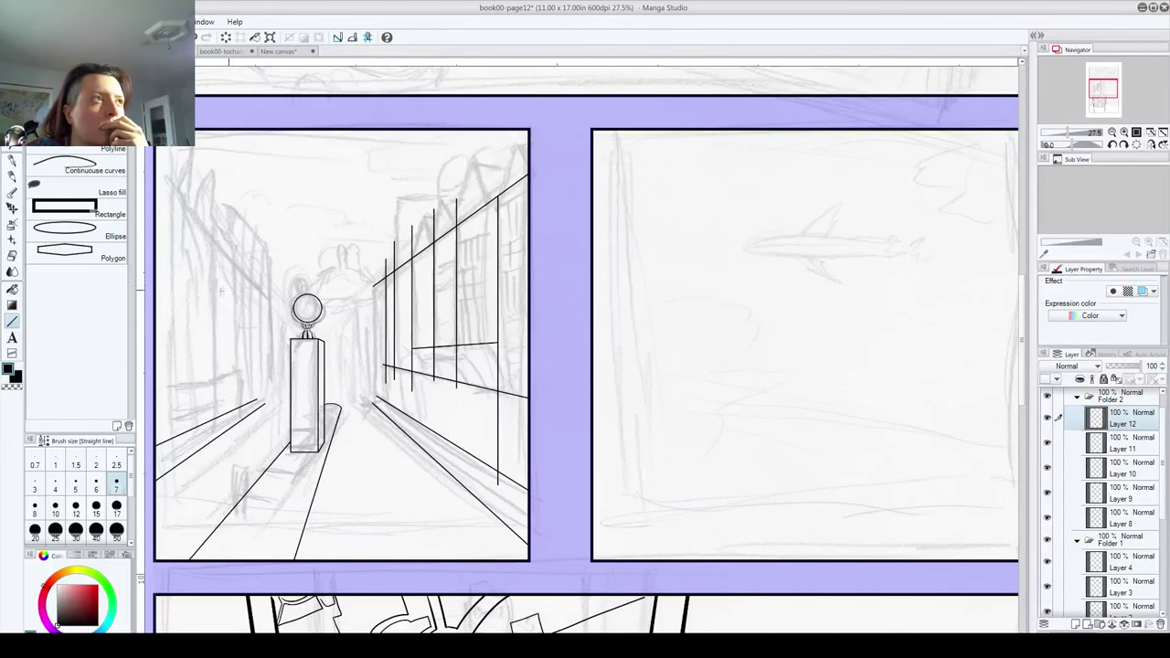
# Step: On a new layer, ink a curved awning rib down from the upper edge's middle with yeti_inker 4 at brush size 5
pyautogui.click(12, 160)
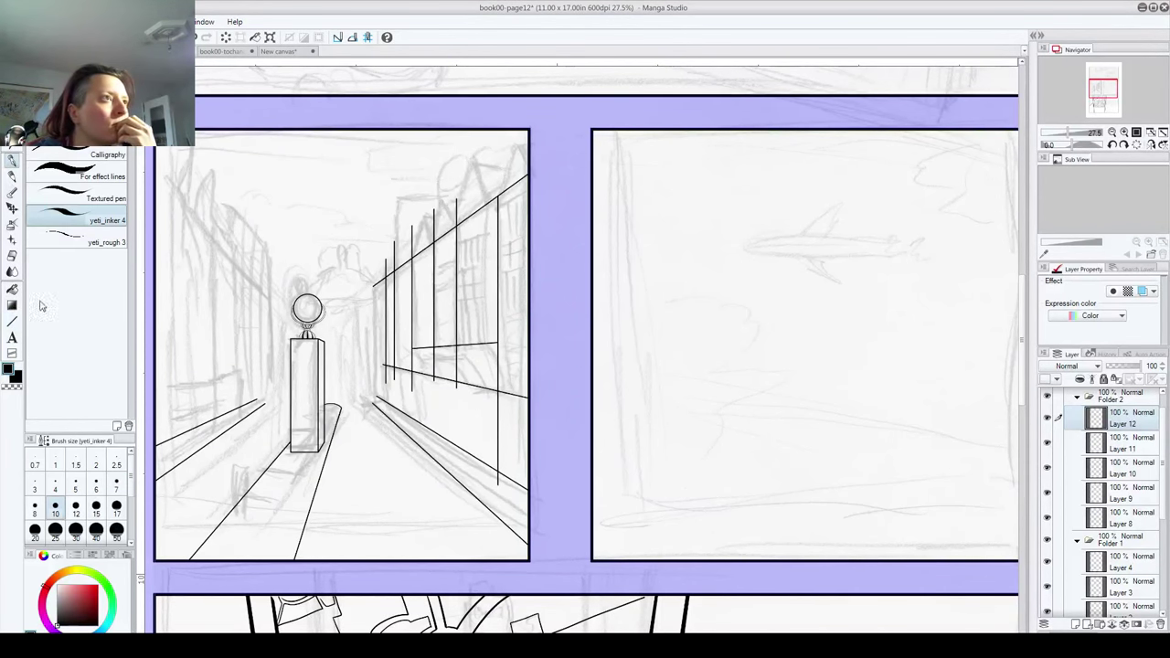
pyautogui.click(1076, 624)
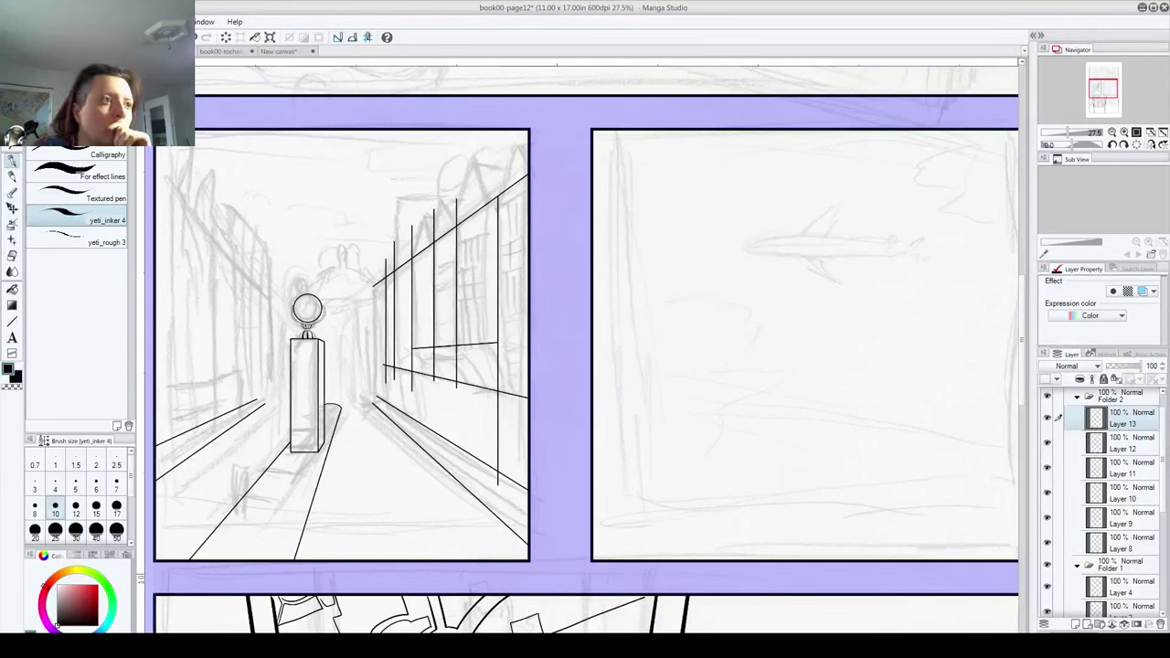
pyautogui.click(116, 484)
pyautogui.moveTo(458, 345); pyautogui.dragTo(483, 393)
pyautogui.hotkey('ctrl', 'z')
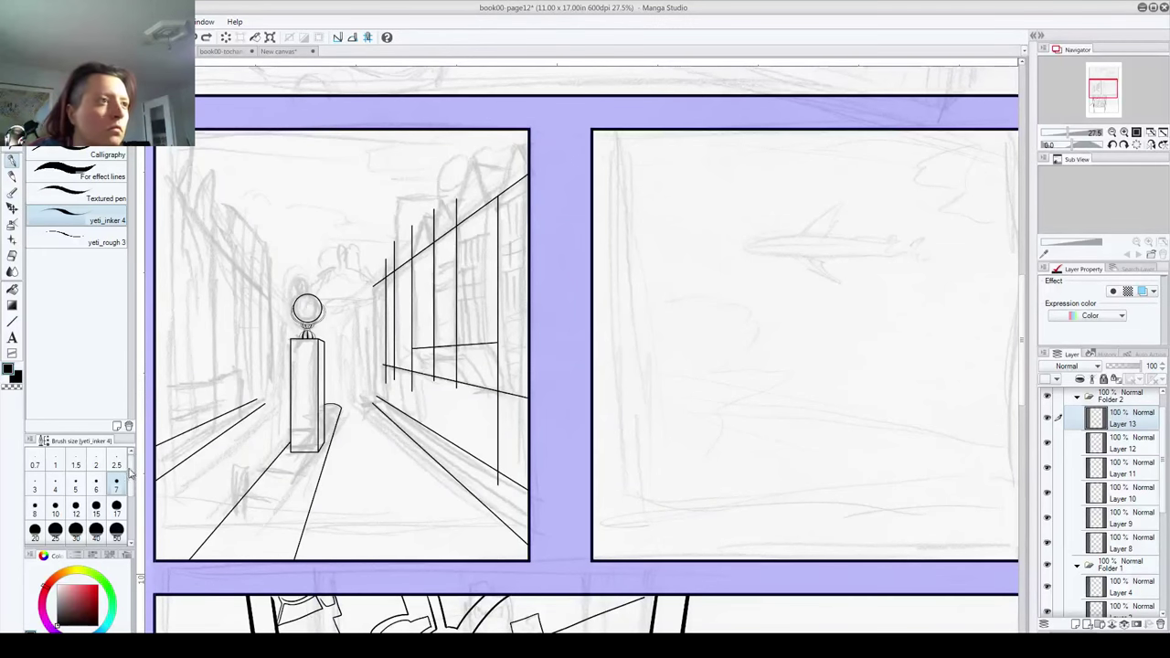
pyautogui.click(73, 485)
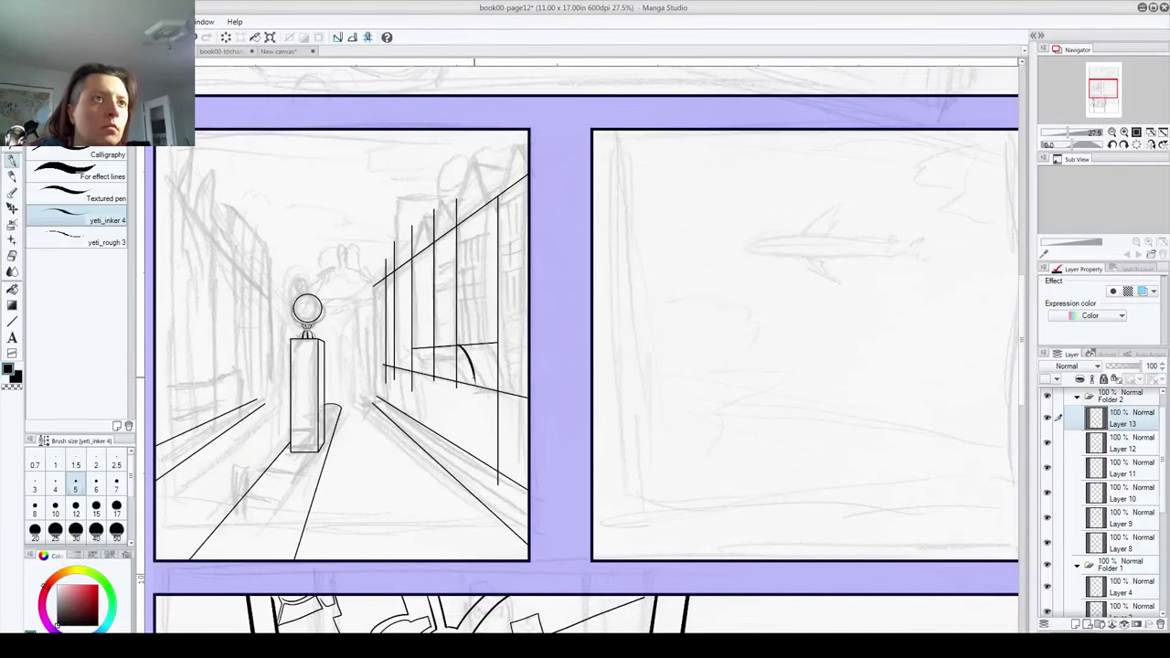
pyautogui.moveTo(458, 349); pyautogui.dragTo(480, 402)
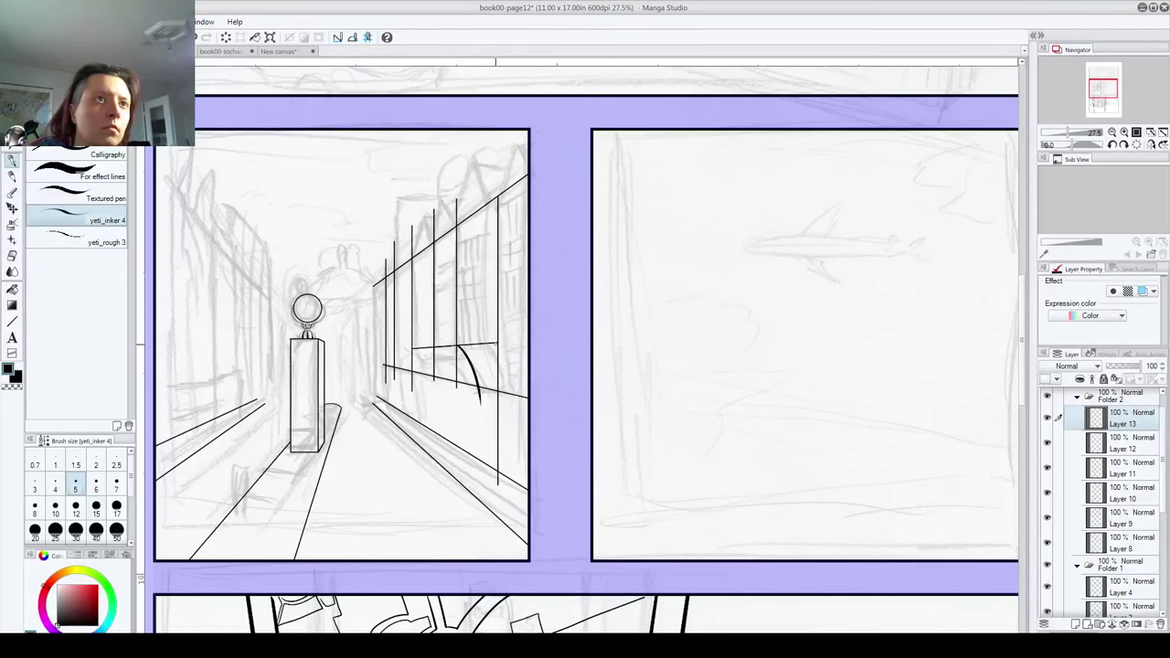
# Step: Ink three more curved awning ribs, one at the near end, one at the far end and one between the far ribs
pyautogui.moveTo(497, 342); pyautogui.dragTo(515, 408)
pyautogui.hotkey('ctrl', 'z')
pyautogui.moveTo(499, 344); pyautogui.dragTo(518, 411)
pyautogui.moveTo(436, 350); pyautogui.dragTo(448, 395)
pyautogui.moveTo(413, 350); pyautogui.dragTo(431, 387)
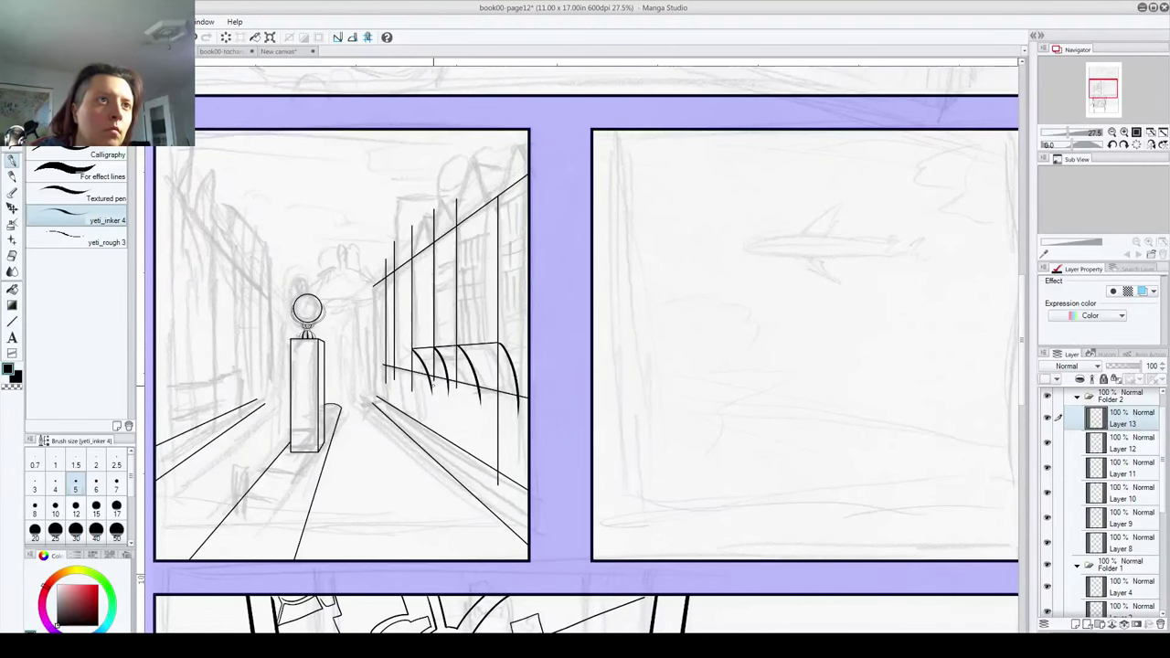
# Step: Erase the parts of the four vertical wall lines on Layer 12 that run below the awning's upper edge
pyautogui.scroll(4, 401, 338)
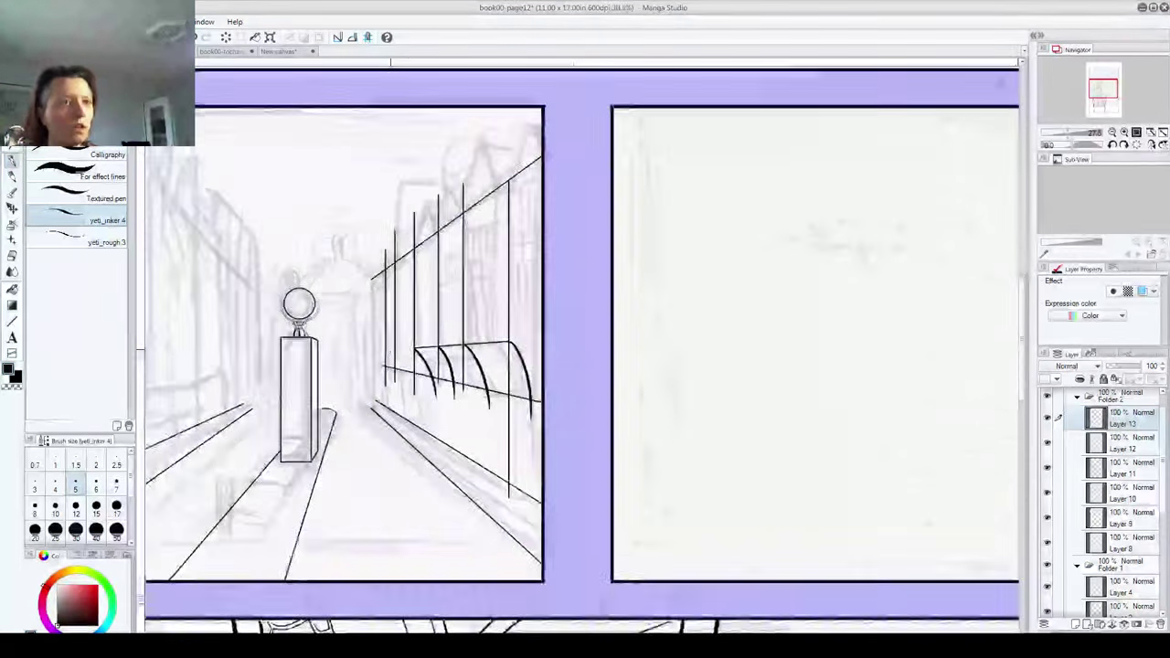
pyautogui.click(1123, 445)
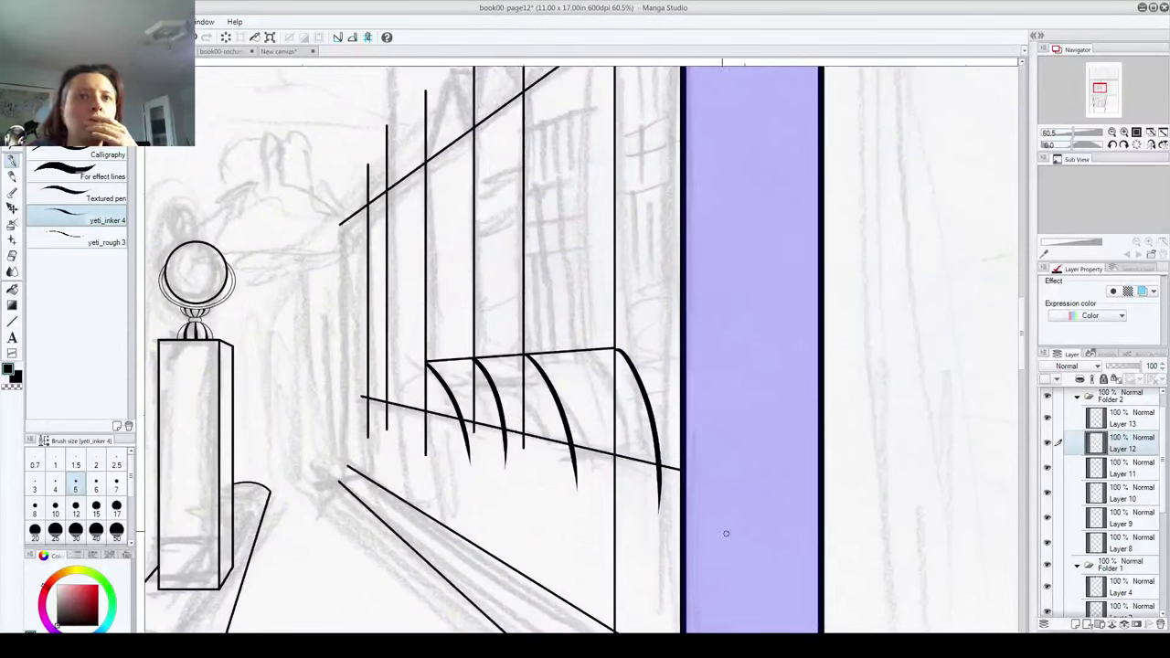
pyautogui.moveTo(517, 448); pyautogui.dragTo(523, 359)
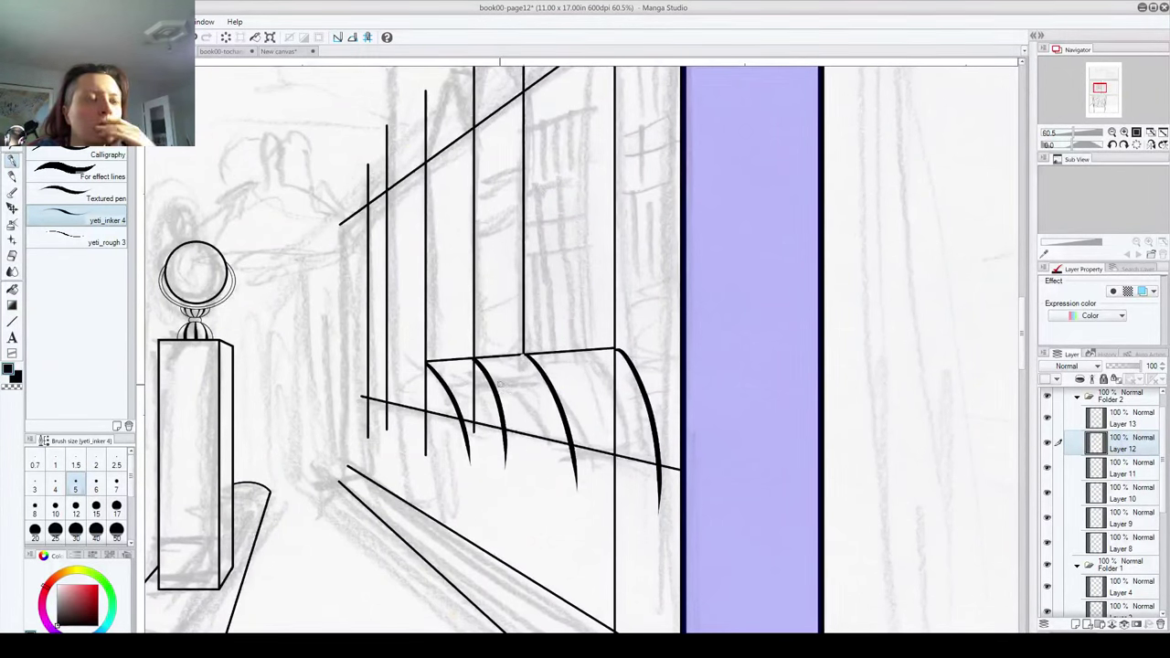
pyautogui.hotkey('ctrl', 'z')
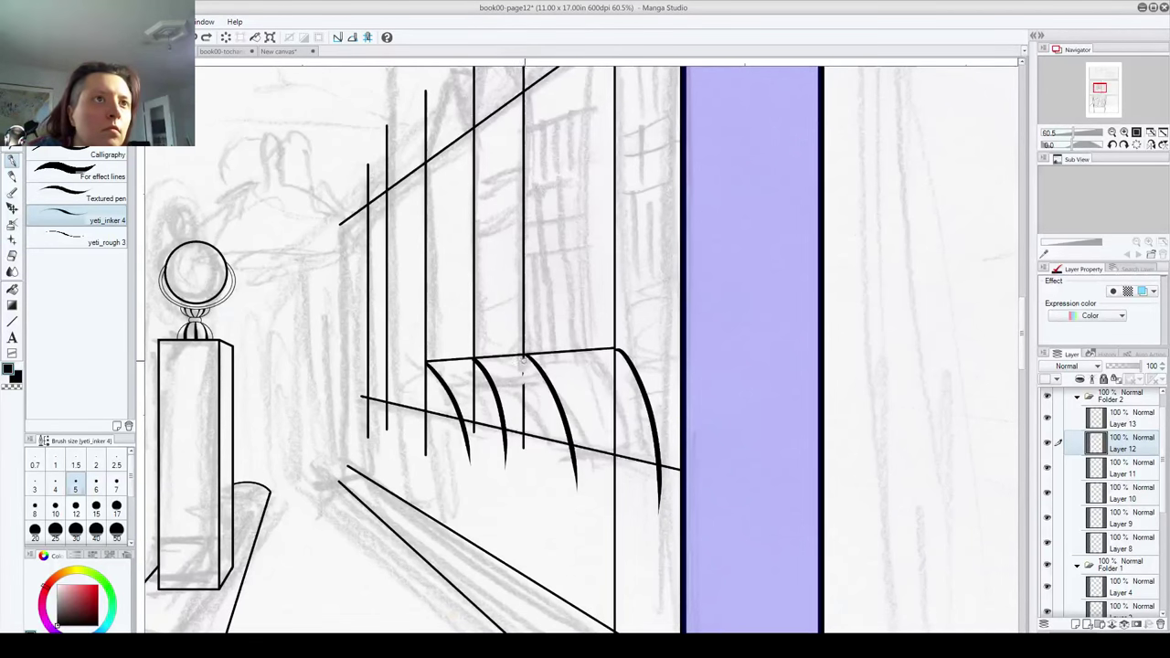
pyautogui.moveTo(523, 364)
pyautogui.mouseDown()
pyautogui.moveTo(522, 418)
pyautogui.moveTo(527, 373)
pyautogui.mouseUp()
pyautogui.moveTo(475, 439); pyautogui.dragTo(474, 368)
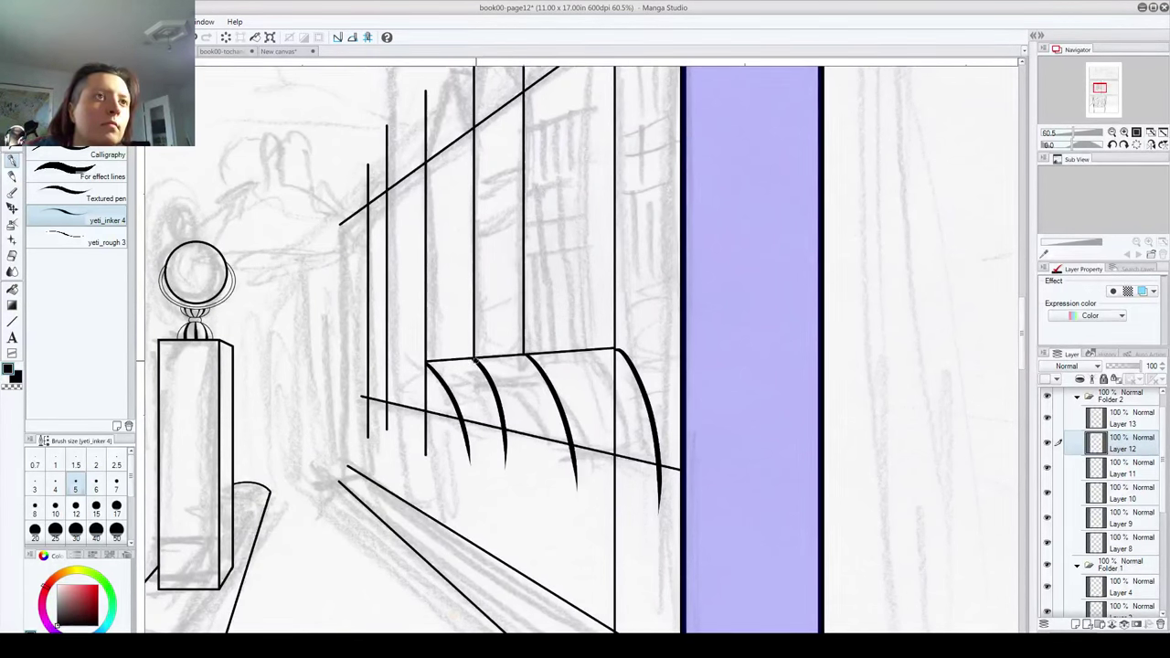
pyautogui.moveTo(432, 454); pyautogui.dragTo(422, 363)
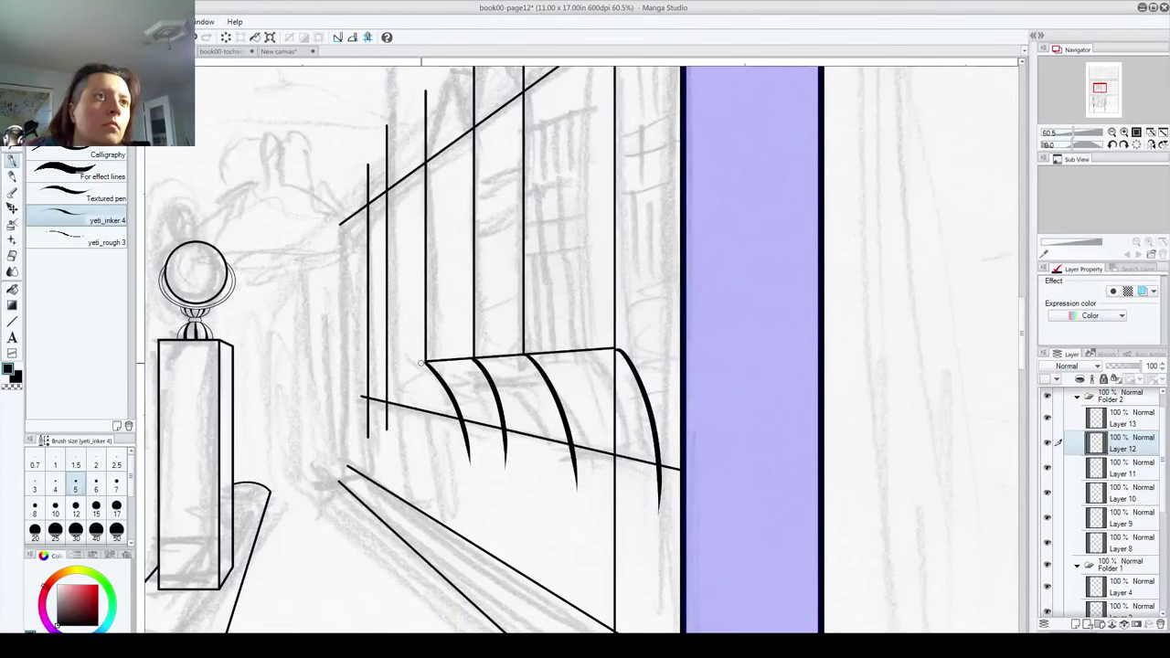
pyautogui.moveTo(614, 391)
pyautogui.mouseDown()
pyautogui.moveTo(616, 361)
pyautogui.moveTo(614, 403)
pyautogui.mouseUp()
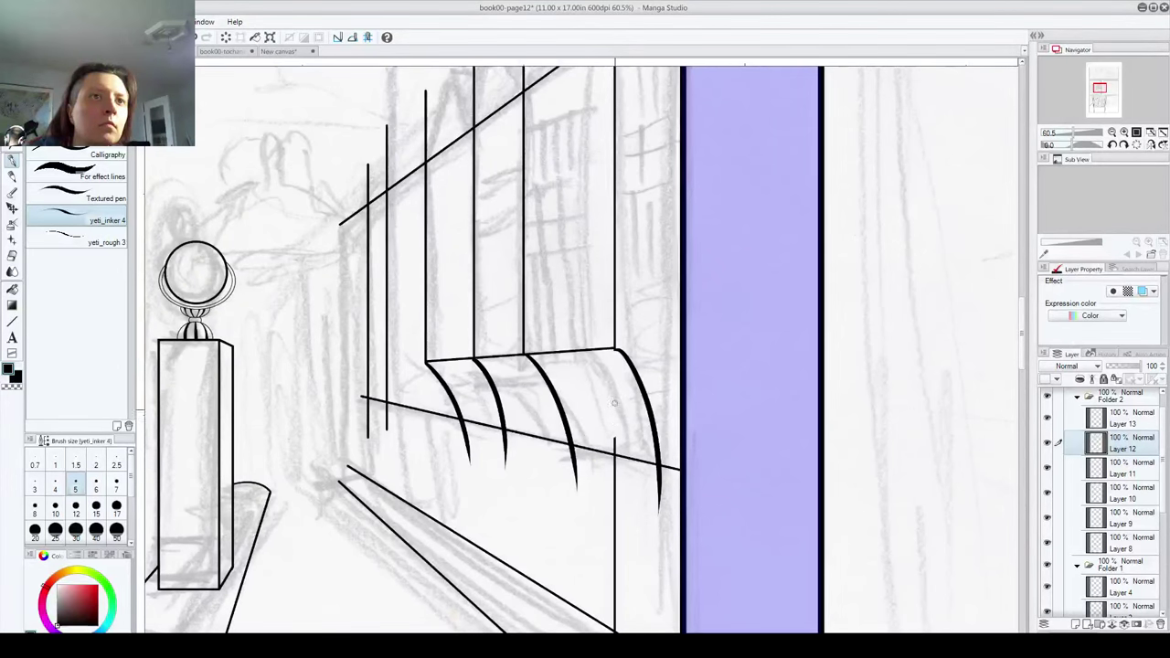
pyautogui.moveTo(610, 464)
pyautogui.mouseDown()
pyautogui.moveTo(553, 343)
pyautogui.moveTo(567, 337)
pyautogui.moveTo(573, 577)
pyautogui.moveTo(561, 563)
pyautogui.moveTo(559, 340)
pyautogui.moveTo(561, 513)
pyautogui.mouseUp()
# Step: Hide Layer 11 with the sloping line behind the awning, keeping Layer 12 visible
pyautogui.click(1049, 443)
pyautogui.click(1048, 468)
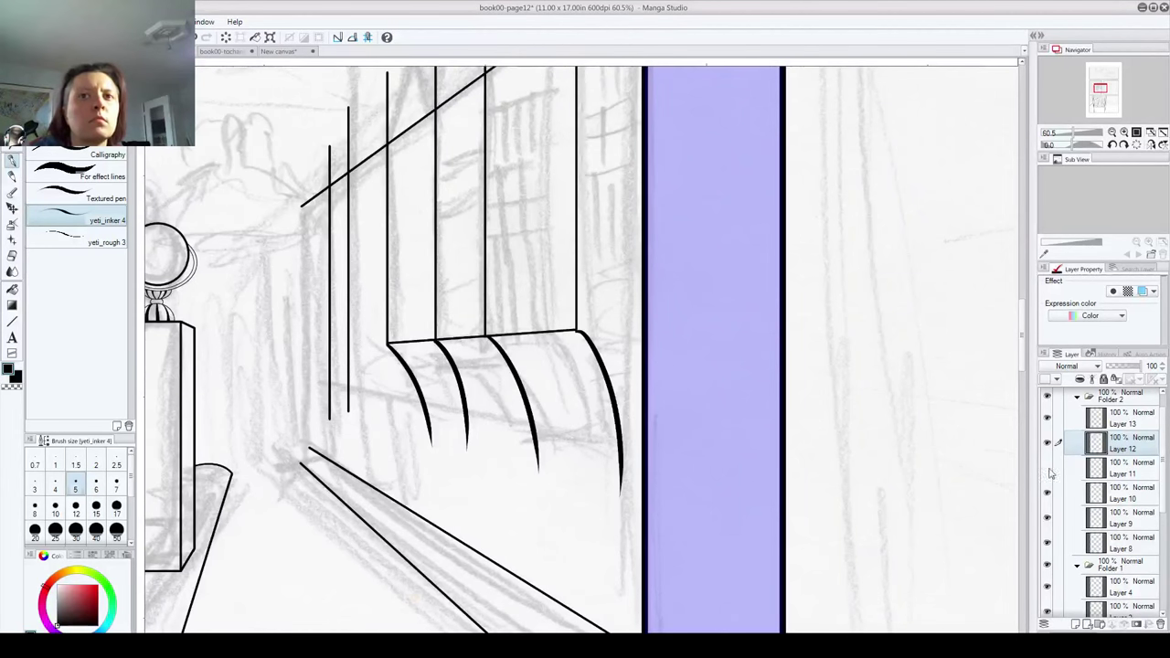
# Step: Make Layer 11 active and show its sloping line behind the awning again
pyautogui.click(1121, 468)
pyautogui.click(1047, 468)
pyautogui.moveTo(543, 425); pyautogui.dragTo(552, 589)
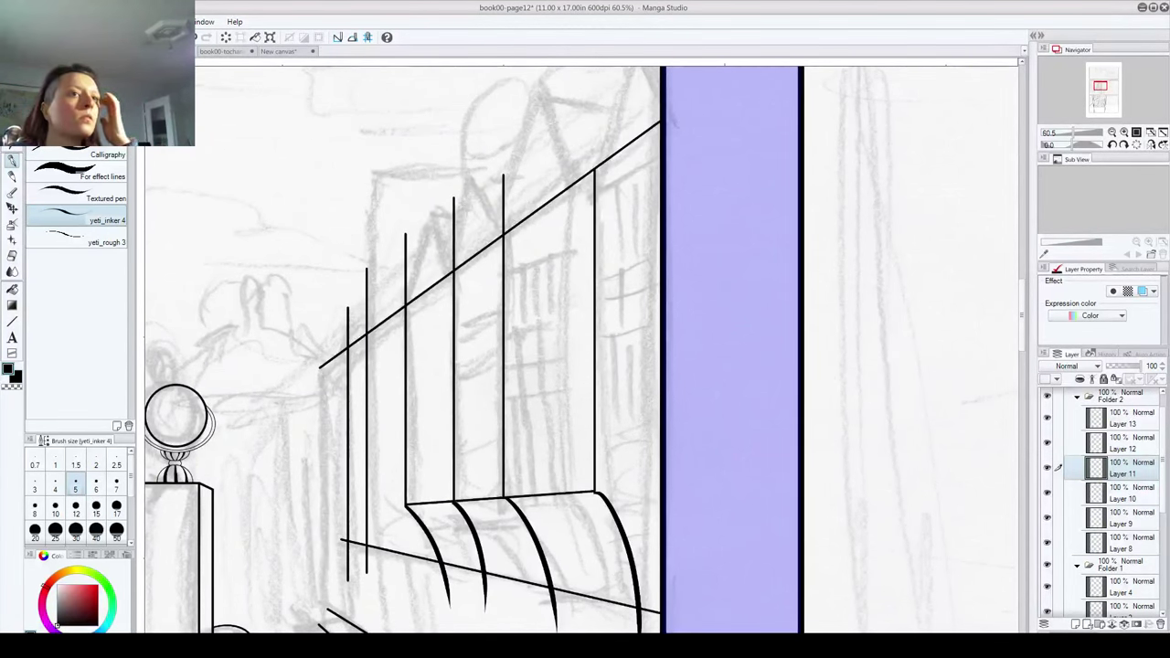
pyautogui.moveTo(601, 423); pyautogui.dragTo(401, 233)
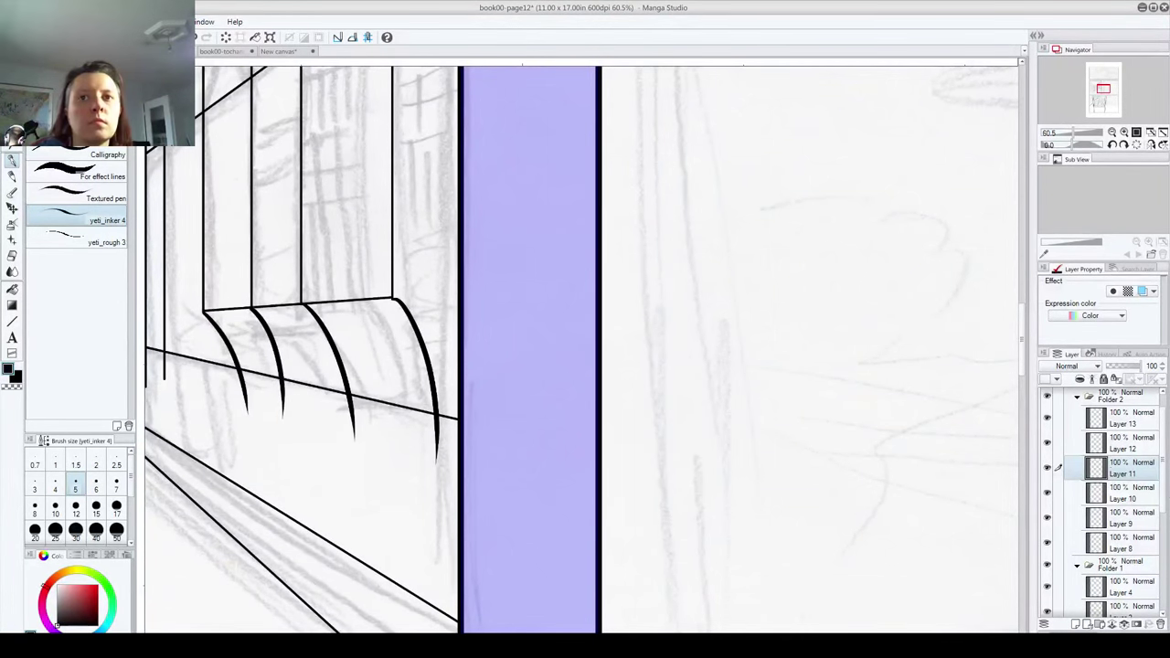
# Step: Toggle the visibility of Layers 11, 12 and 13 to check which lines each one holds
pyautogui.click(1048, 468)
pyautogui.click(1047, 467)
pyautogui.click(1048, 443)
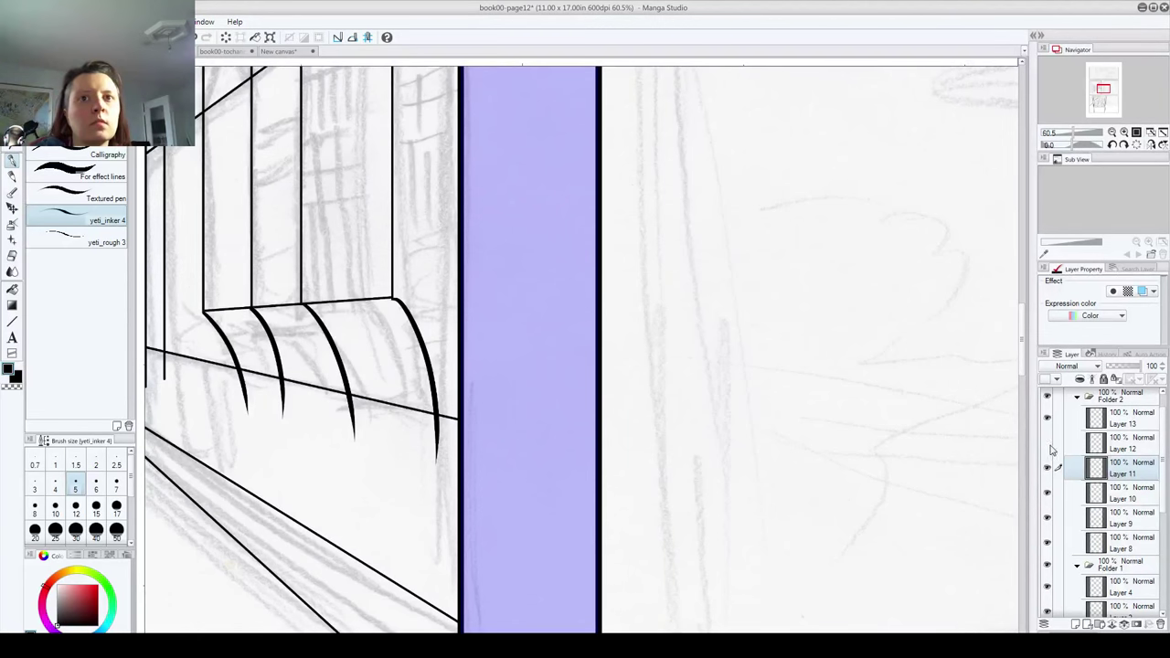
pyautogui.click(1049, 444)
pyautogui.click(1049, 421)
pyautogui.click(1048, 422)
# Step: Add a new layer directly above Layer 13 in Folder 2
pyautogui.click(1124, 422)
pyautogui.moveTo(245, 279); pyautogui.dragTo(307, 259)
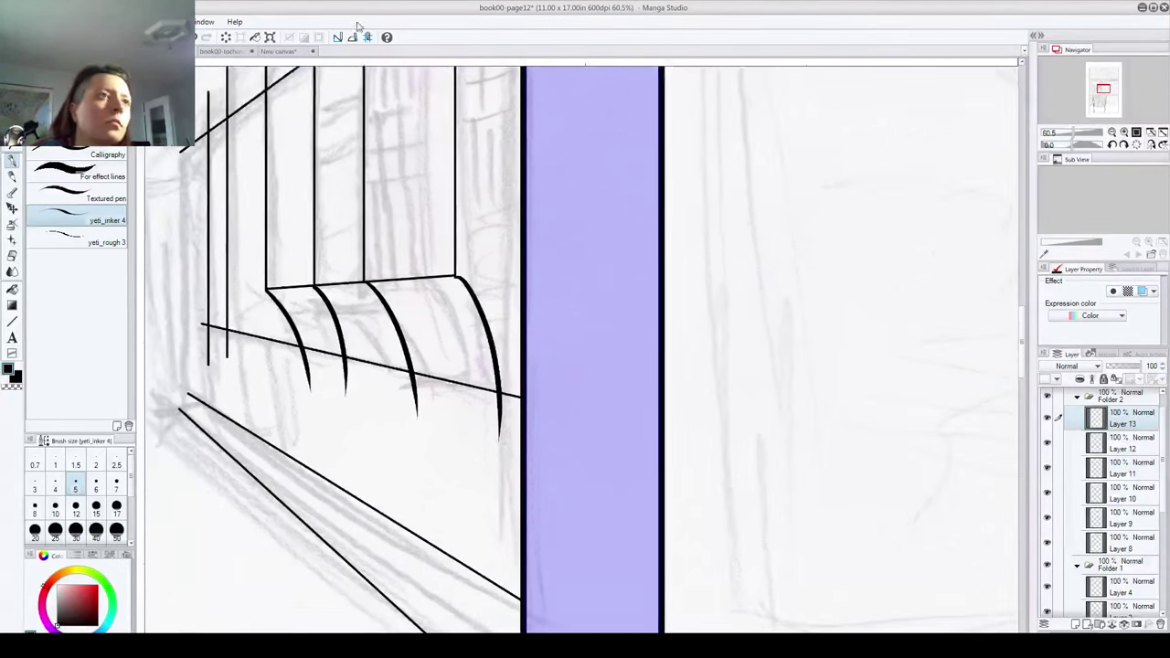
pyautogui.moveTo(387, 282); pyautogui.dragTo(437, 397)
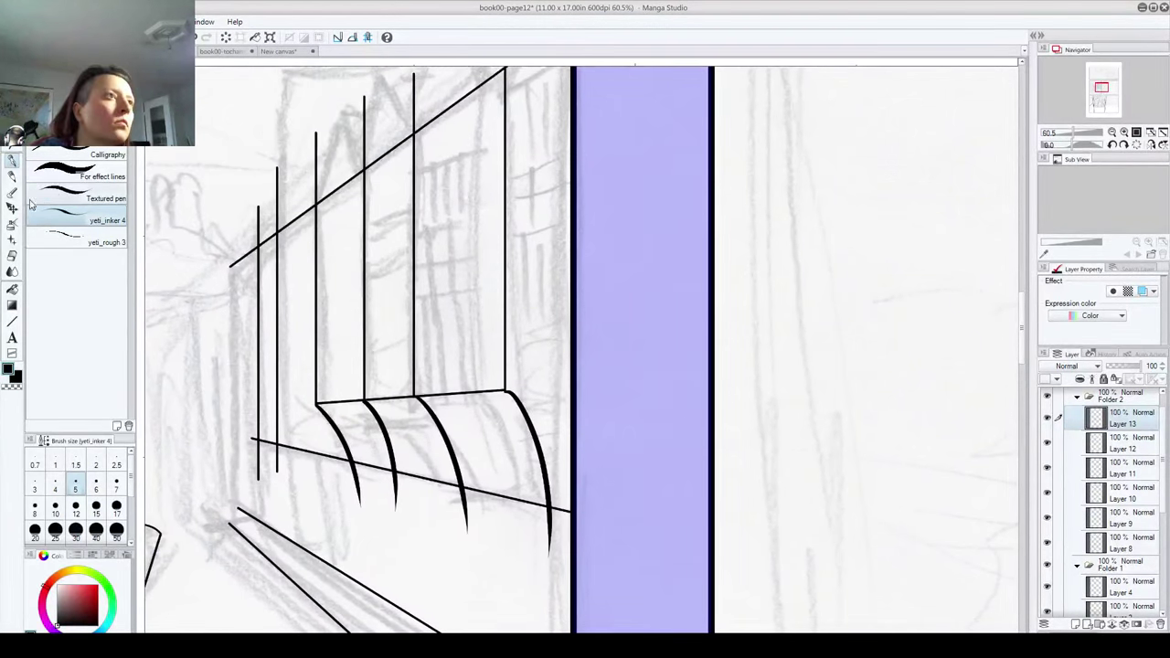
pyautogui.press('u')
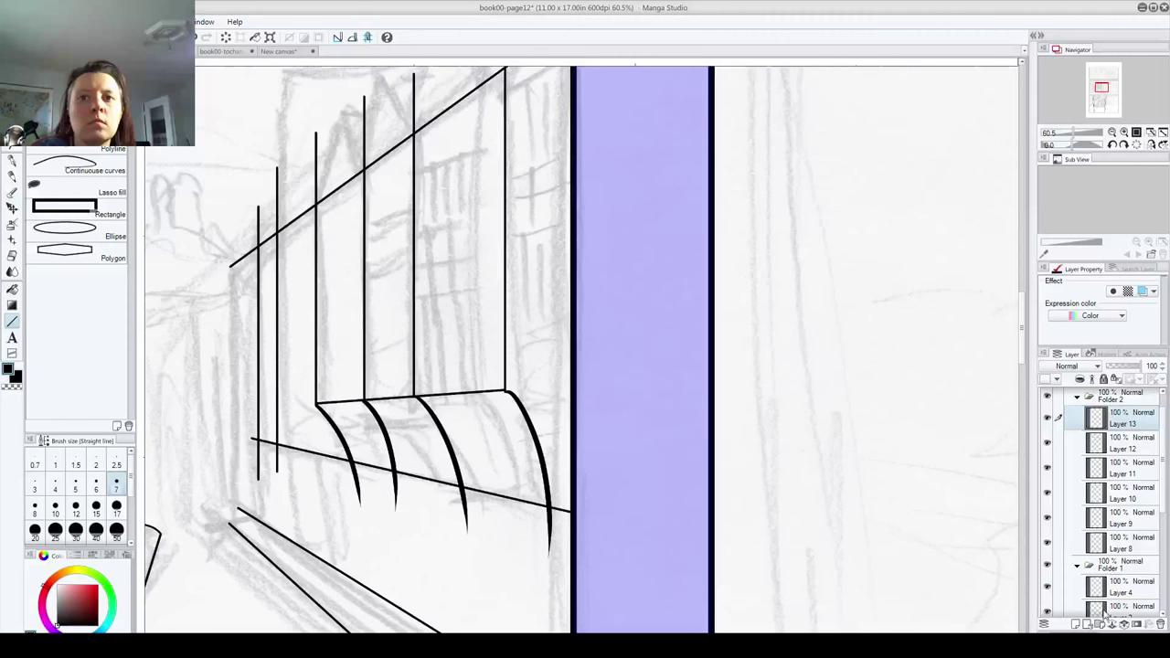
pyautogui.click(1076, 625)
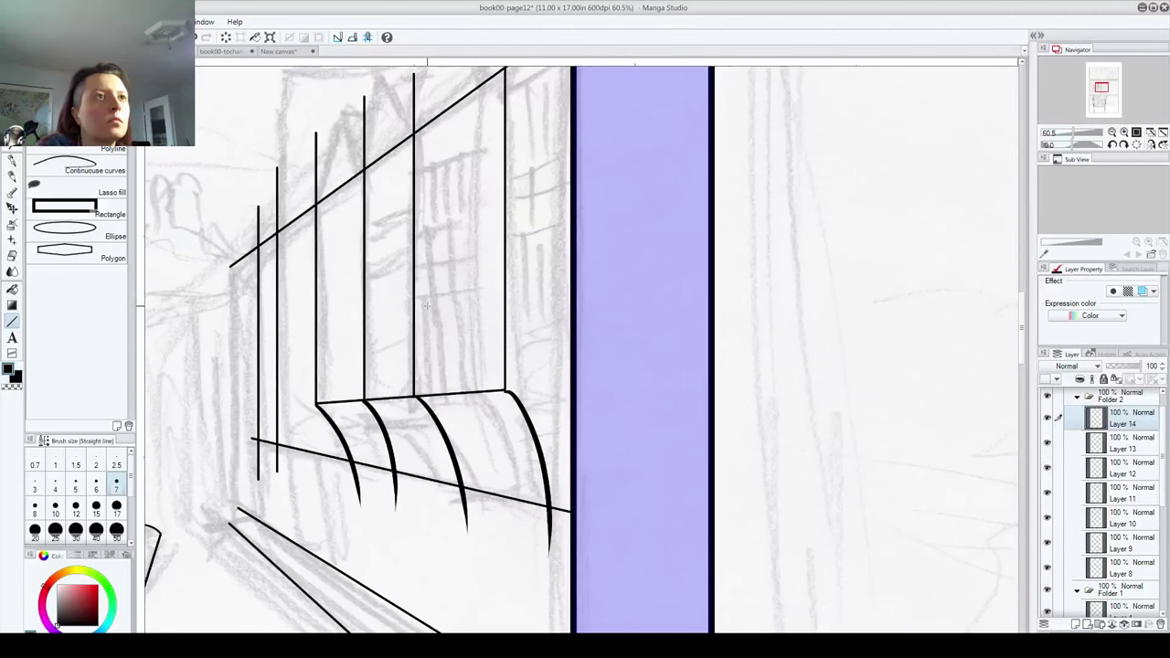
# Step: Ink the nearer window's upper and lower sloping edges above the awning with yeti_inker 4 at brush size 5
pyautogui.press('p')
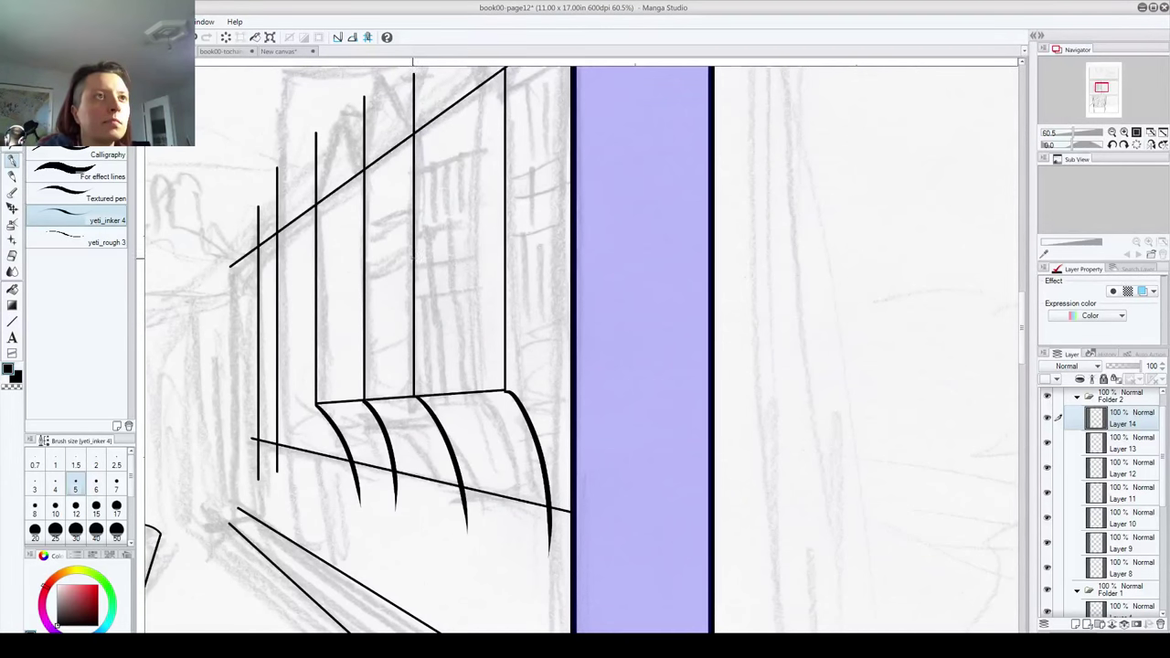
pyautogui.moveTo(419, 258); pyautogui.dragTo(539, 231)
pyautogui.hotkey('ctrl', 'z')
pyautogui.moveTo(416, 262); pyautogui.dragTo(523, 236)
pyautogui.hotkey('ctrl', 'z')
pyautogui.moveTo(400, 263); pyautogui.dragTo(571, 229)
pyautogui.moveTo(384, 201); pyautogui.dragTo(556, 133)
pyautogui.hotkey('ctrl', 'z')
pyautogui.moveTo(384, 199); pyautogui.dragTo(546, 135)
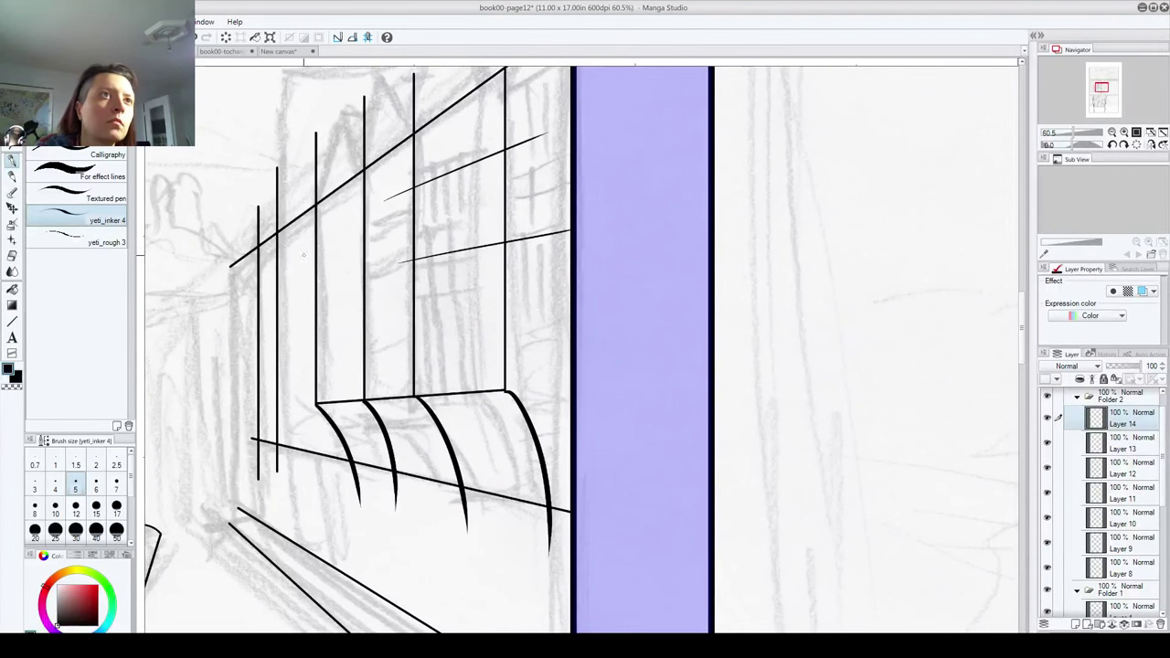
# Step: Ink the farther window's two sloping edges and two short vertical dividers between the wall lines
pyautogui.moveTo(295, 294); pyautogui.dragTo(395, 267)
pyautogui.moveTo(300, 246)
pyautogui.mouseDown()
pyautogui.moveTo(382, 210)
pyautogui.moveTo(324, 315)
pyautogui.mouseUp()
pyautogui.hotkey('ctrl', 'z')
pyautogui.moveTo(329, 217)
pyautogui.mouseDown()
pyautogui.moveTo(328, 316)
pyautogui.moveTo(349, 313)
pyautogui.mouseUp()
# Step: Try freehand vertical dividers across the nearer window
pyautogui.moveTo(426, 162)
pyautogui.mouseDown()
pyautogui.moveTo(426, 296)
pyautogui.moveTo(444, 214)
pyautogui.moveTo(443, 297)
pyautogui.mouseUp()
pyautogui.hotkey('ctrl', 'z')
pyautogui.moveTo(484, 134)
pyautogui.mouseDown()
pyautogui.moveTo(482, 295)
pyautogui.moveTo(457, 247)
pyautogui.moveTo(453, 306)
pyautogui.mouseUp()
pyautogui.hotkey('ctrl', 'z')
pyautogui.hotkey('ctrl', 'z')
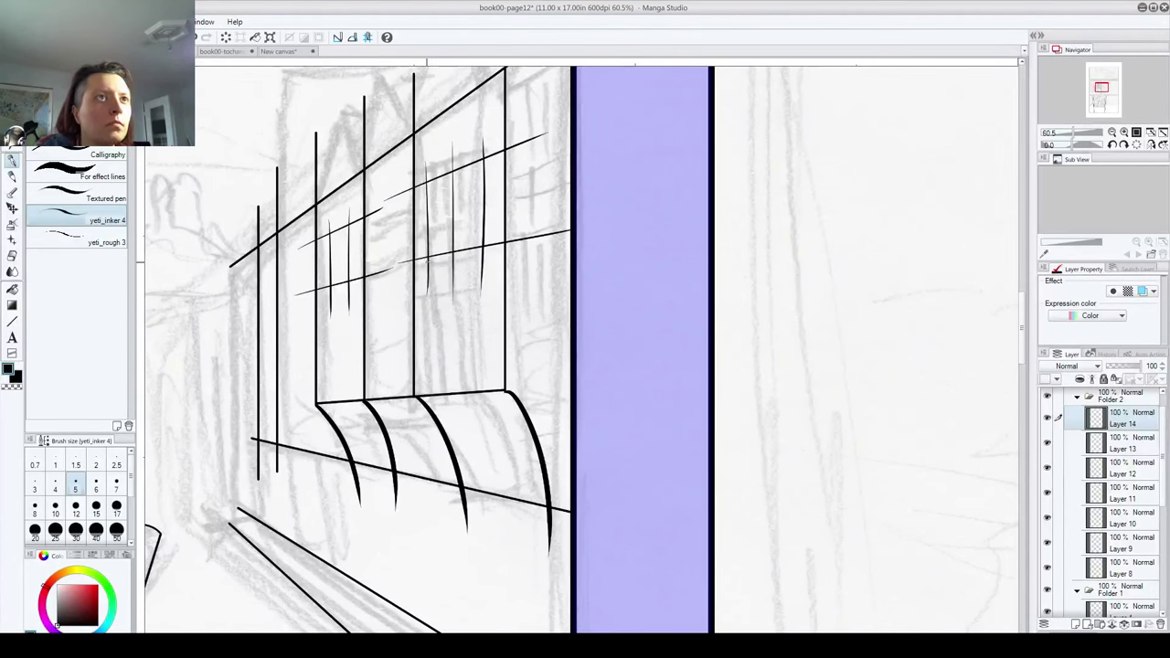
pyautogui.hotkey('ctrl', 'z')
pyautogui.hotkey('ctrl', 'z')
pyautogui.hotkey('ctrl', 'z')
pyautogui.moveTo(455, 179); pyautogui.dragTo(454, 307)
pyautogui.hotkey('ctrl', 'z')
pyautogui.moveTo(457, 128); pyautogui.dragTo(455, 294)
pyautogui.moveTo(491, 116); pyautogui.dragTo(485, 304)
pyautogui.hotkey('ctrl', 'z')
pyautogui.hotkey('ctrl', 'z')
# Step: Ink two vertical dividers across the nearer window's sloping edges
pyautogui.moveTo(436, 143); pyautogui.dragTo(441, 293)
pyautogui.moveTo(480, 125); pyautogui.dragTo(473, 303)
pyautogui.hotkey('ctrl', 'z')
pyautogui.moveTo(479, 129); pyautogui.dragTo(478, 275)
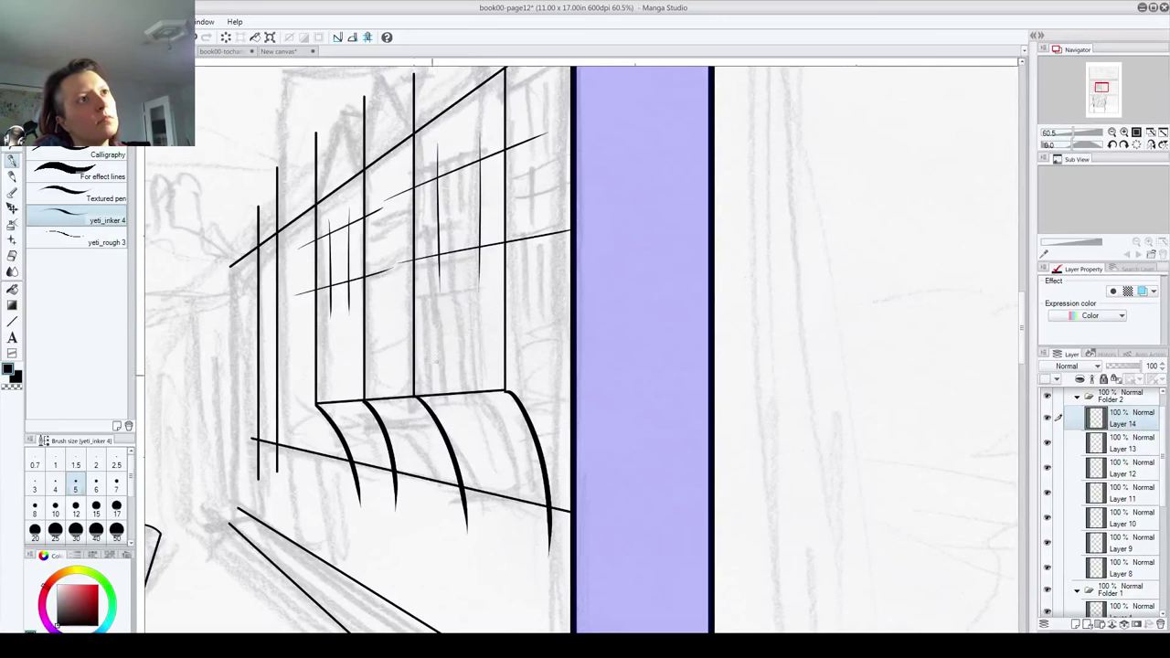
# Step: Erase the nearer window's divider ends below its lower edge and that edge's overhang past the far wall line
pyautogui.moveTo(443, 302); pyautogui.dragTo(441, 275)
pyautogui.scroll(4, 446, 266)
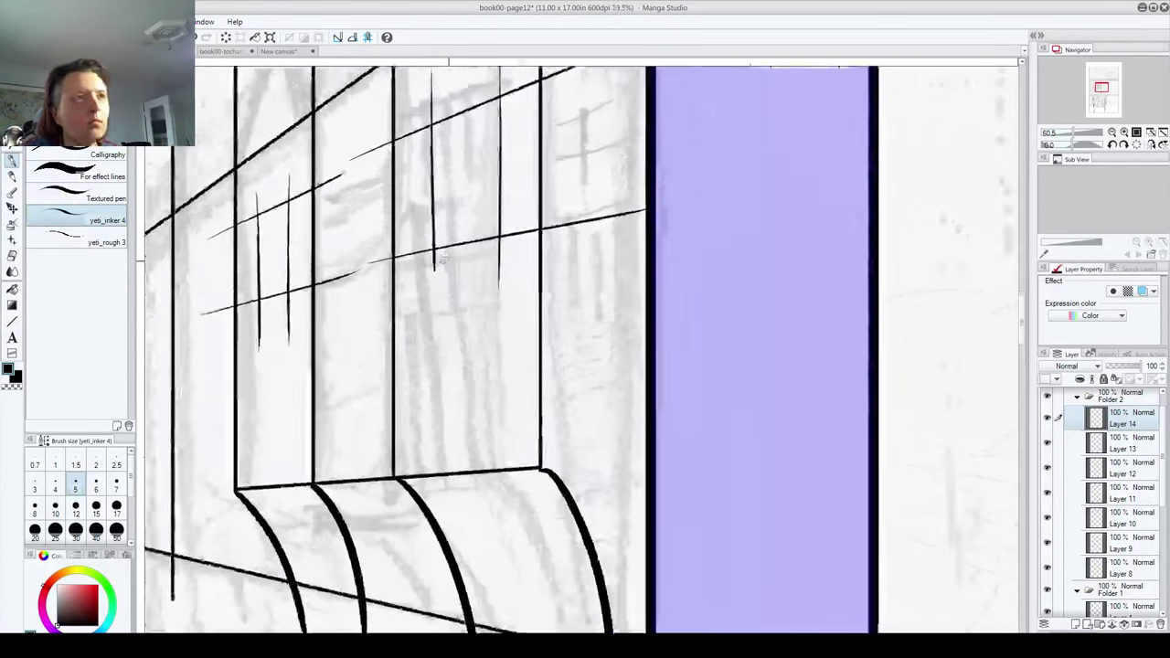
pyautogui.moveTo(435, 237); pyautogui.dragTo(408, 238)
pyautogui.moveTo(554, 242)
pyautogui.mouseDown()
pyautogui.moveTo(561, 222)
pyautogui.moveTo(546, 213)
pyautogui.mouseUp()
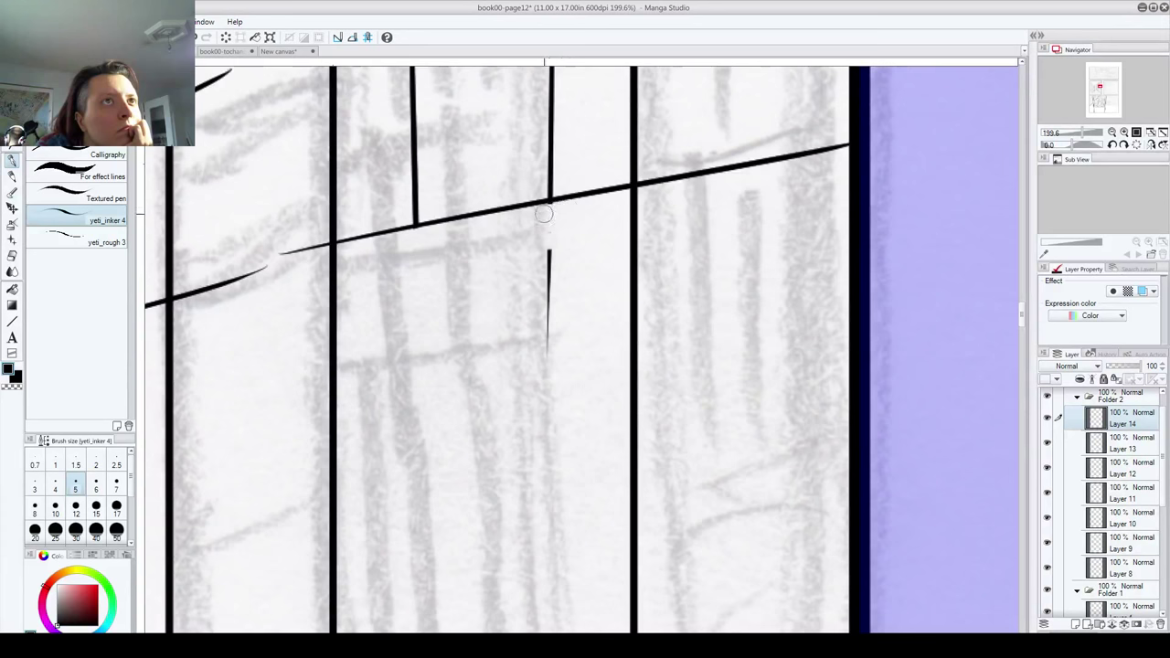
pyautogui.moveTo(539, 258); pyautogui.dragTo(544, 373)
pyautogui.moveTo(278, 275)
pyautogui.mouseDown()
pyautogui.moveTo(293, 230)
pyautogui.moveTo(324, 256)
pyautogui.mouseUp()
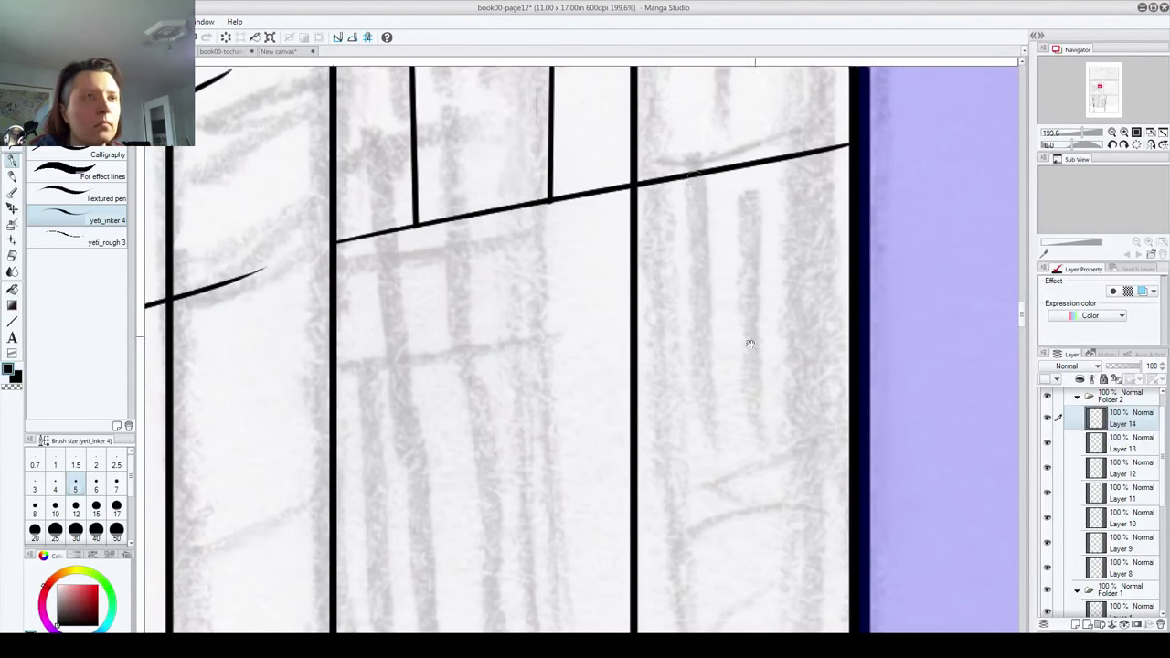
# Step: Erase the nearer window's divider ends above its upper edge and the edge overhangs past the near wall line
pyautogui.moveTo(750, 342); pyautogui.dragTo(409, 495)
pyautogui.moveTo(326, 331)
pyautogui.mouseDown()
pyautogui.moveTo(305, 347)
pyautogui.moveTo(517, 298)
pyautogui.mouseUp()
pyautogui.moveTo(369, 245)
pyautogui.mouseDown()
pyautogui.moveTo(514, 517)
pyautogui.moveTo(618, 610)
pyautogui.mouseUp()
pyautogui.moveTo(567, 444)
pyautogui.mouseDown()
pyautogui.moveTo(552, 402)
pyautogui.moveTo(710, 332)
pyautogui.moveTo(560, 394)
pyautogui.moveTo(583, 365)
pyautogui.mouseUp()
pyautogui.moveTo(387, 380)
pyautogui.mouseDown()
pyautogui.moveTo(556, 314)
pyautogui.moveTo(484, 337)
pyautogui.moveTo(490, 413)
pyautogui.mouseUp()
pyautogui.moveTo(626, 267); pyautogui.dragTo(621, 359)
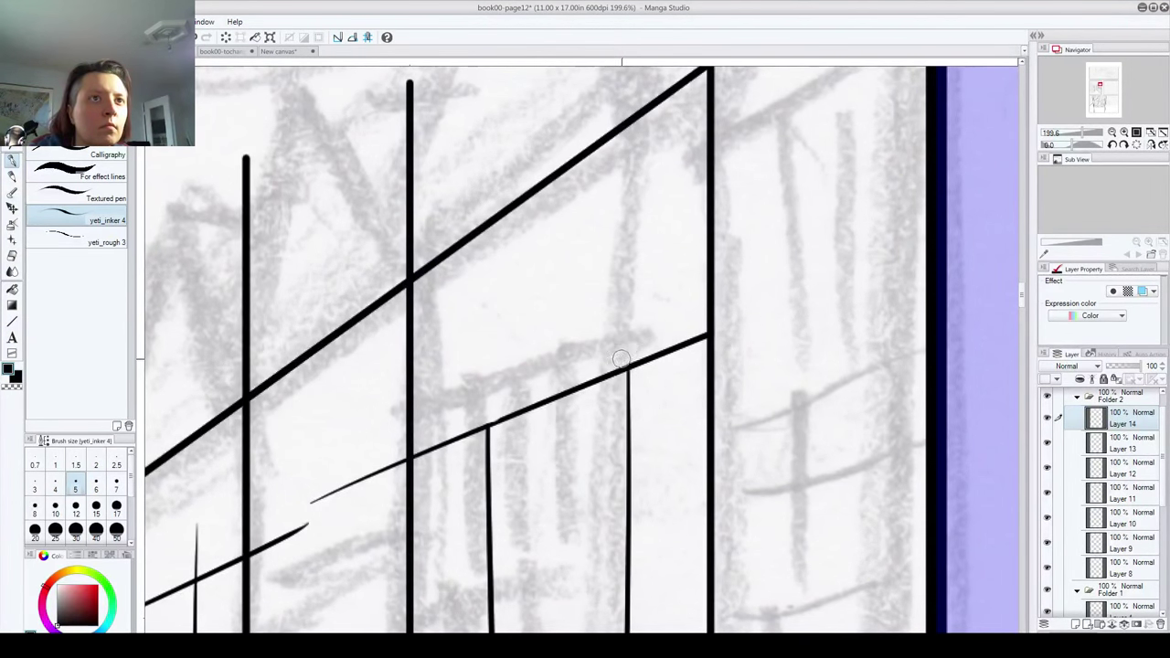
# Step: Erase the overhang at the far end of the nearer window's upper edge and at the near ends of the farther window's edges
pyautogui.moveTo(338, 456); pyautogui.dragTo(457, 295)
pyautogui.moveTo(436, 342); pyautogui.dragTo(519, 304)
pyautogui.moveTo(462, 561); pyautogui.dragTo(375, 592)
pyautogui.moveTo(380, 392)
pyautogui.mouseDown()
pyautogui.moveTo(375, 370)
pyautogui.moveTo(393, 384)
pyautogui.moveTo(411, 363)
pyautogui.mouseUp()
pyautogui.moveTo(436, 550); pyautogui.dragTo(573, 293)
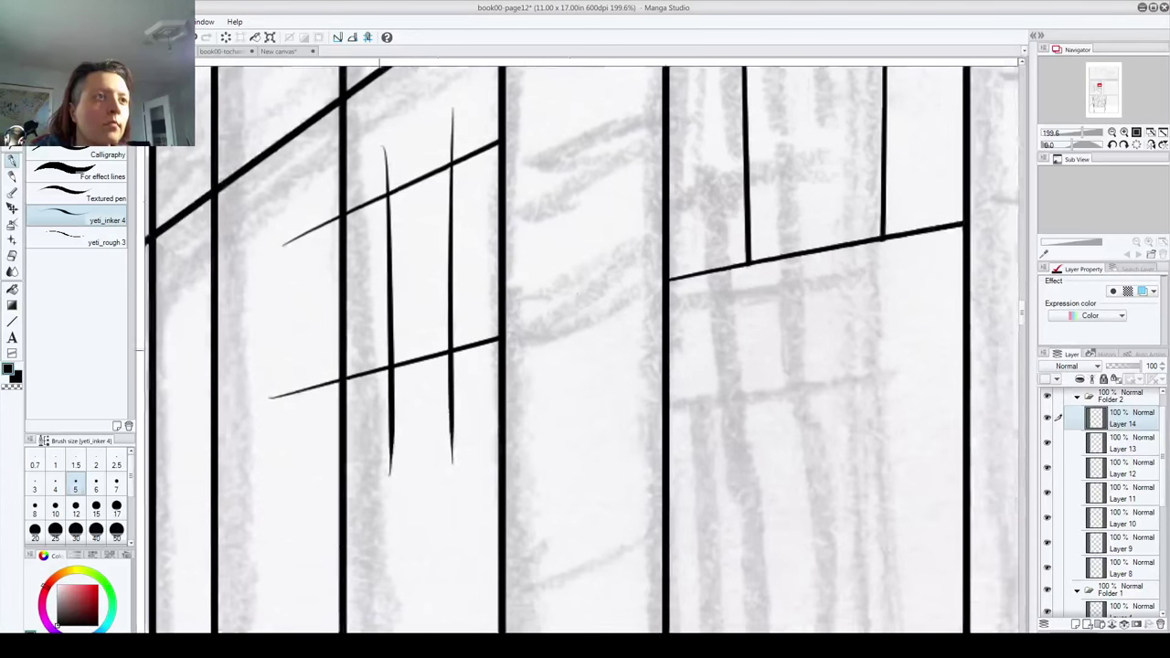
# Step: Erase the farther window's divider ends above and below its edges and the edge overhangs past the far wall line
pyautogui.moveTo(391, 413)
pyautogui.mouseDown()
pyautogui.moveTo(389, 379)
pyautogui.moveTo(455, 362)
pyautogui.moveTo(457, 478)
pyautogui.mouseUp()
pyautogui.moveTo(266, 409); pyautogui.dragTo(340, 370)
pyautogui.moveTo(327, 187); pyautogui.dragTo(293, 250)
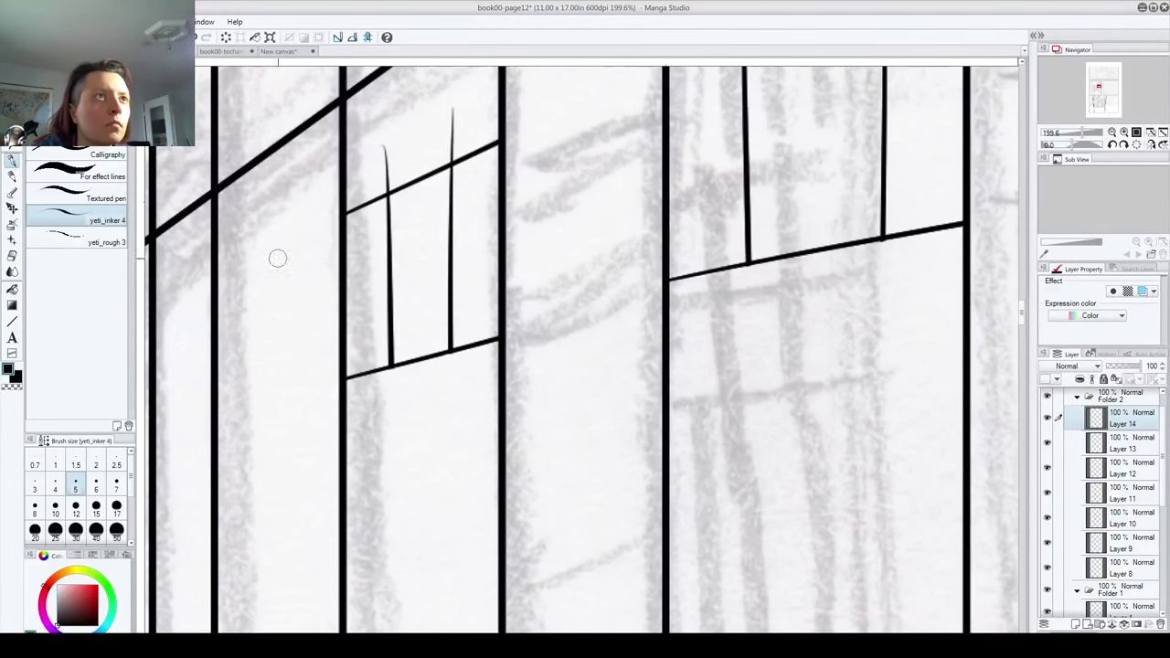
pyautogui.moveTo(378, 157); pyautogui.dragTo(387, 179)
pyautogui.moveTo(437, 117)
pyautogui.mouseDown()
pyautogui.moveTo(467, 103)
pyautogui.moveTo(449, 154)
pyautogui.mouseUp()
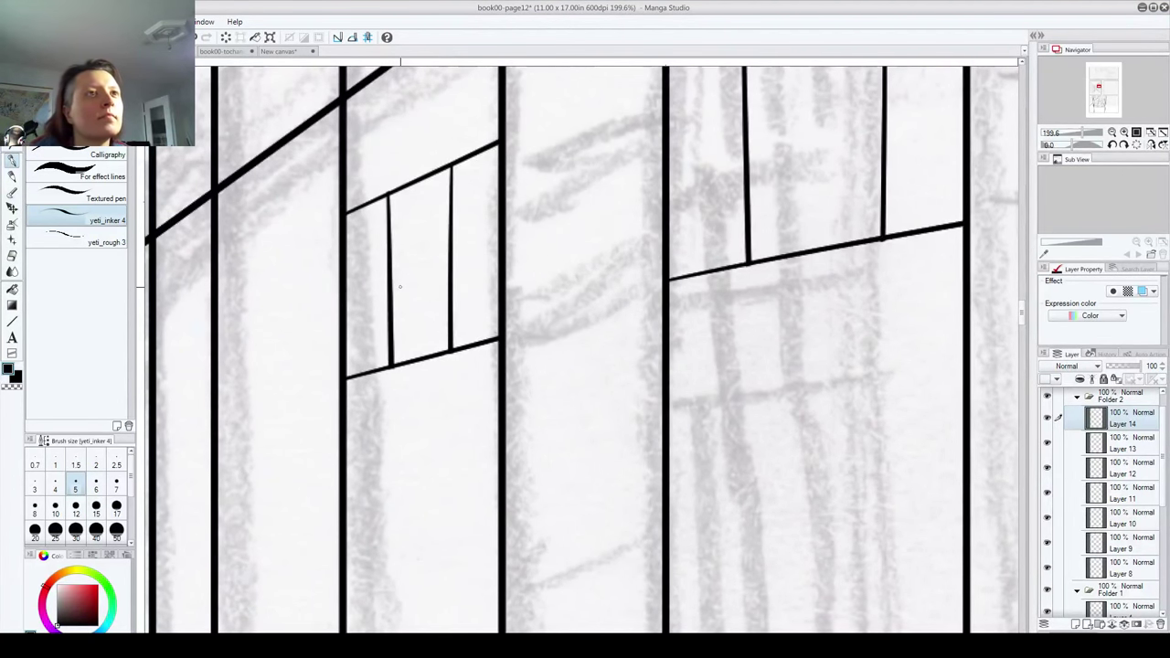
# Step: Draw straight frame lines at brush size 7 just below and just above the farther window
pyautogui.moveTo(559, 346); pyautogui.dragTo(575, 420)
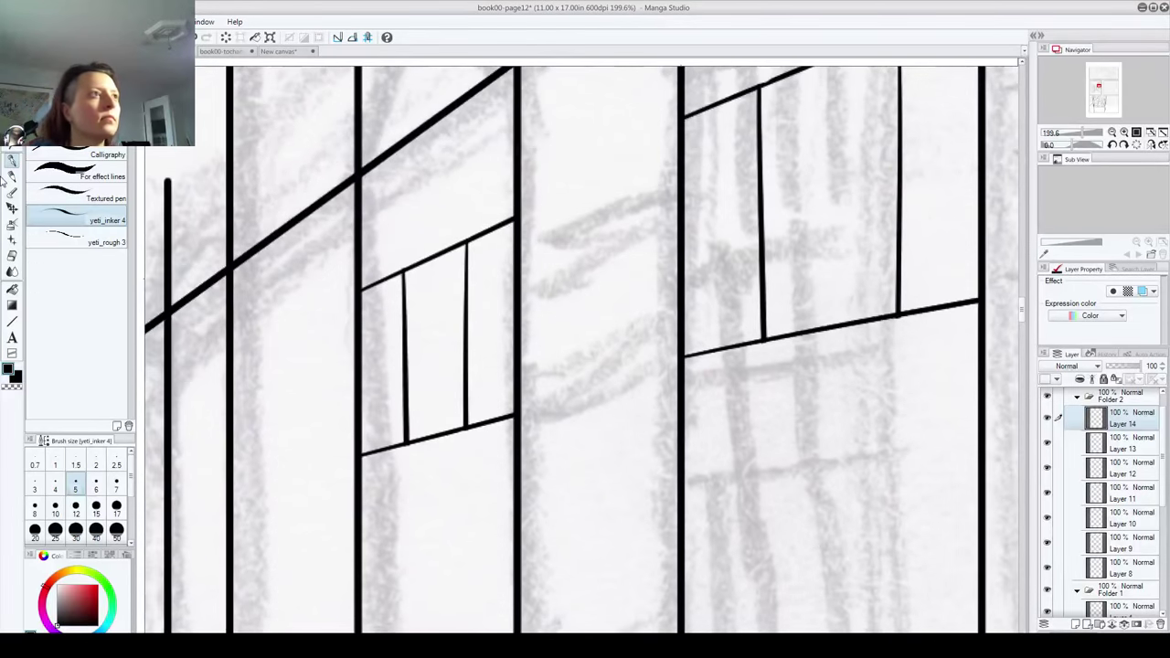
pyautogui.click(12, 321)
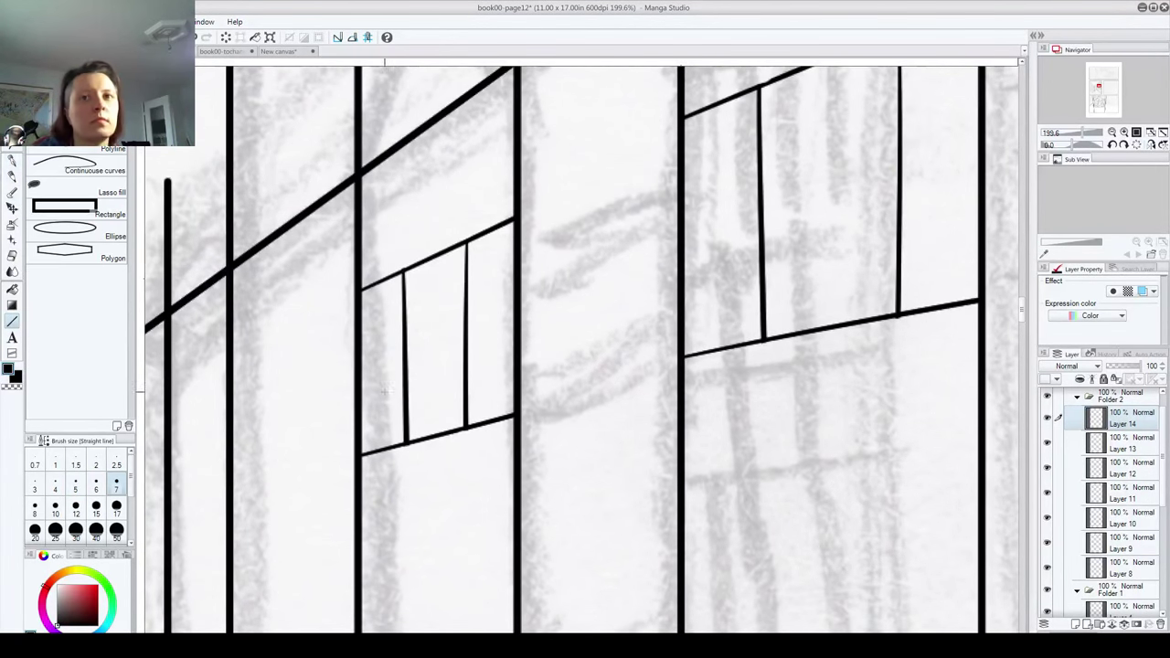
pyautogui.moveTo(359, 472)
pyautogui.mouseDown()
pyautogui.moveTo(549, 452)
pyautogui.moveTo(510, 438)
pyautogui.mouseUp()
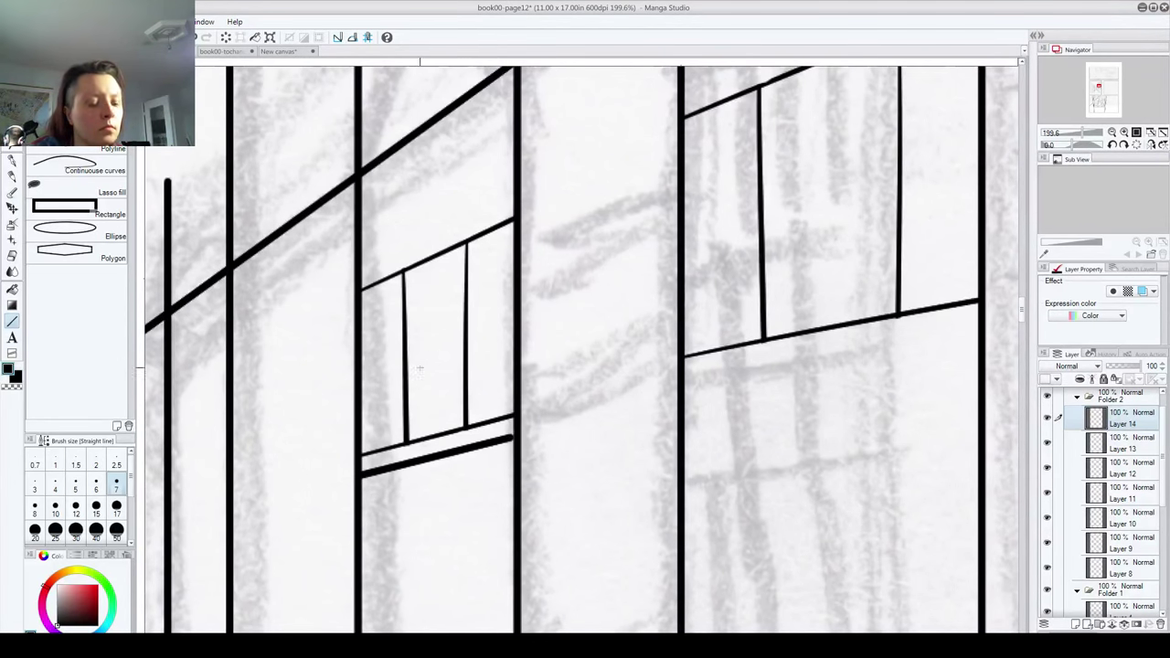
pyautogui.hotkey('ctrl', 'z')
pyautogui.moveTo(353, 474); pyautogui.dragTo(514, 436)
pyautogui.moveTo(357, 276); pyautogui.dragTo(514, 207)
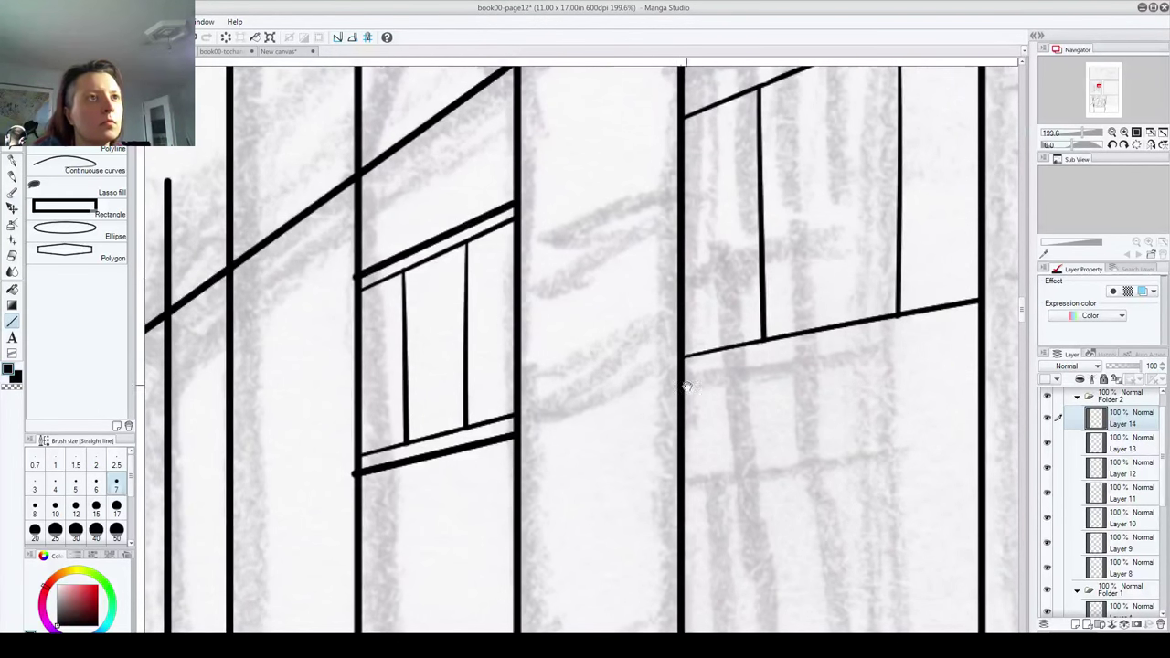
# Step: Draw matching straight frame lines just below and just above the nearer window
pyautogui.moveTo(686, 387); pyautogui.dragTo(270, 485)
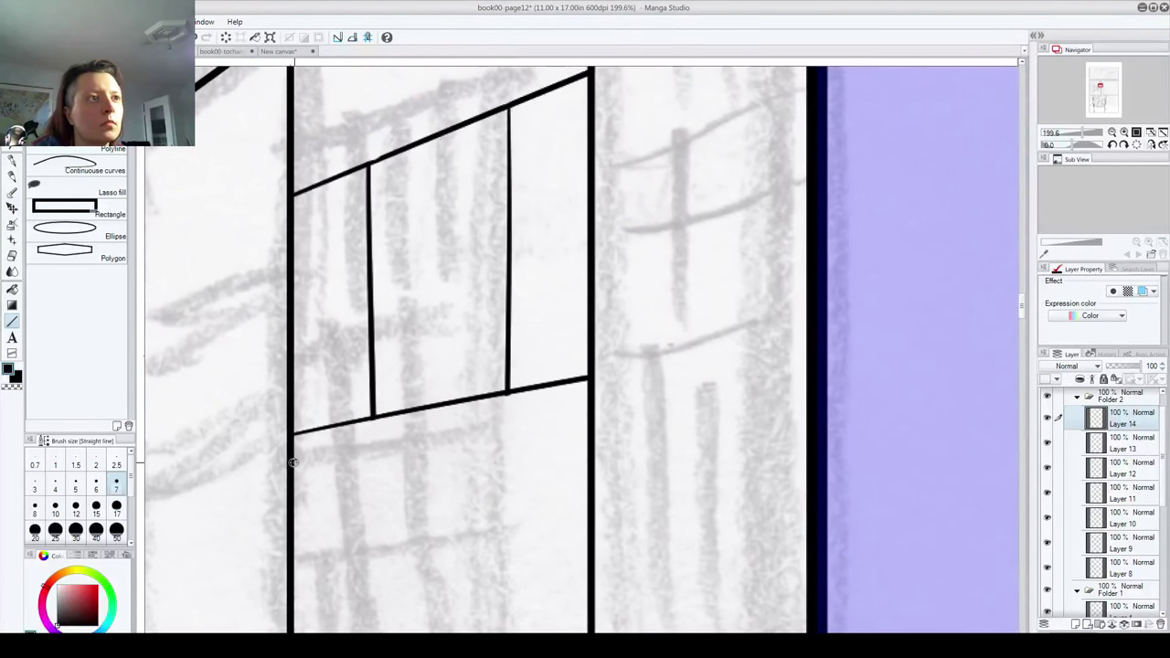
pyautogui.moveTo(293, 462); pyautogui.dragTo(587, 421)
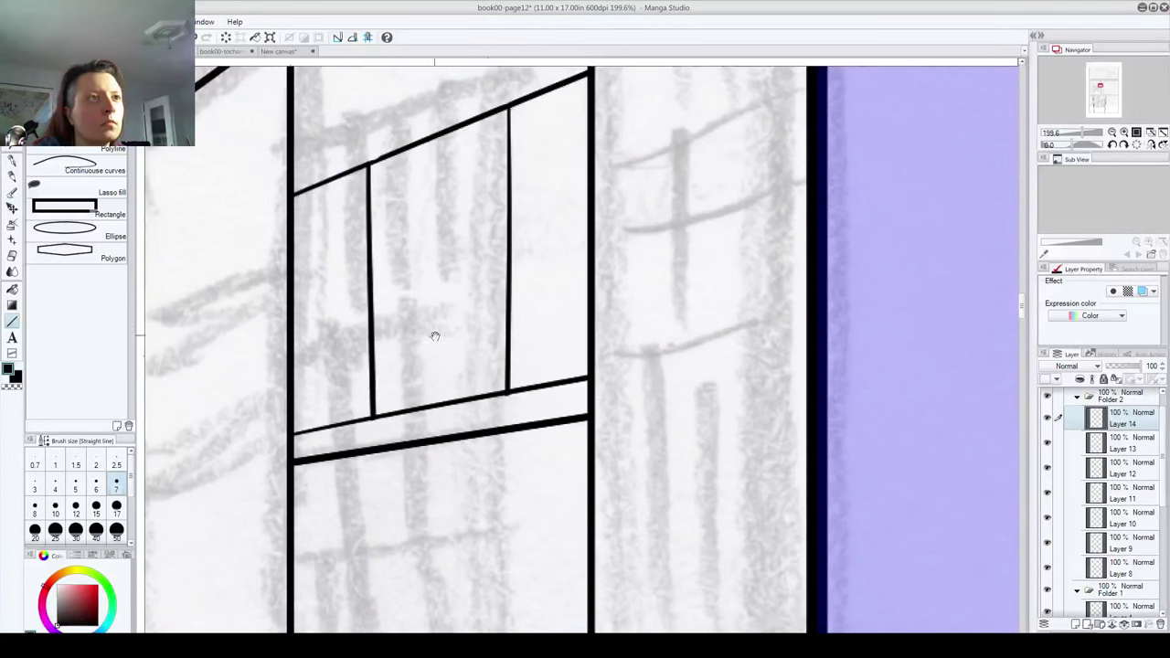
pyautogui.moveTo(431, 335); pyautogui.dragTo(473, 478)
pyautogui.moveTo(329, 318); pyautogui.dragTo(601, 209)
pyautogui.hotkey('ctrl', 'z')
pyautogui.moveTo(335, 319)
pyautogui.mouseDown()
pyautogui.moveTo(560, 243)
pyautogui.moveTo(630, 192)
pyautogui.mouseUp()
pyautogui.moveTo(358, 386)
pyautogui.mouseDown()
pyautogui.moveTo(682, 293)
pyautogui.moveTo(689, 258)
pyautogui.mouseUp()
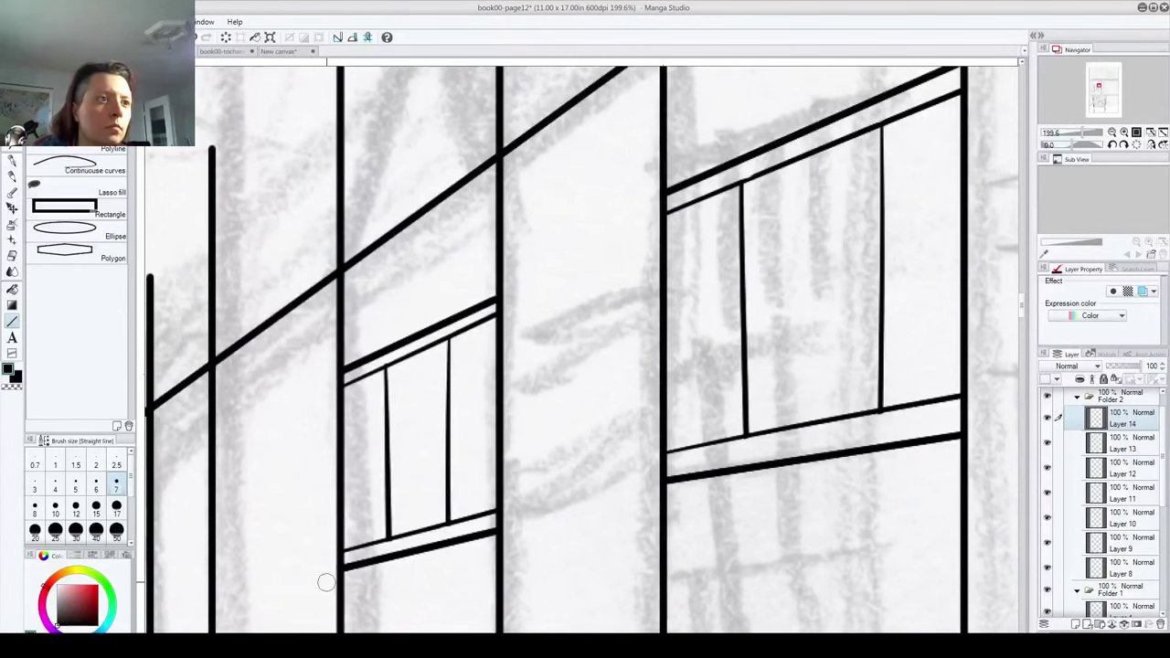
# Step: Add a new layer above Layer 14 and set the straight line's brush size to 25
pyautogui.scroll(-4, 506, 312)
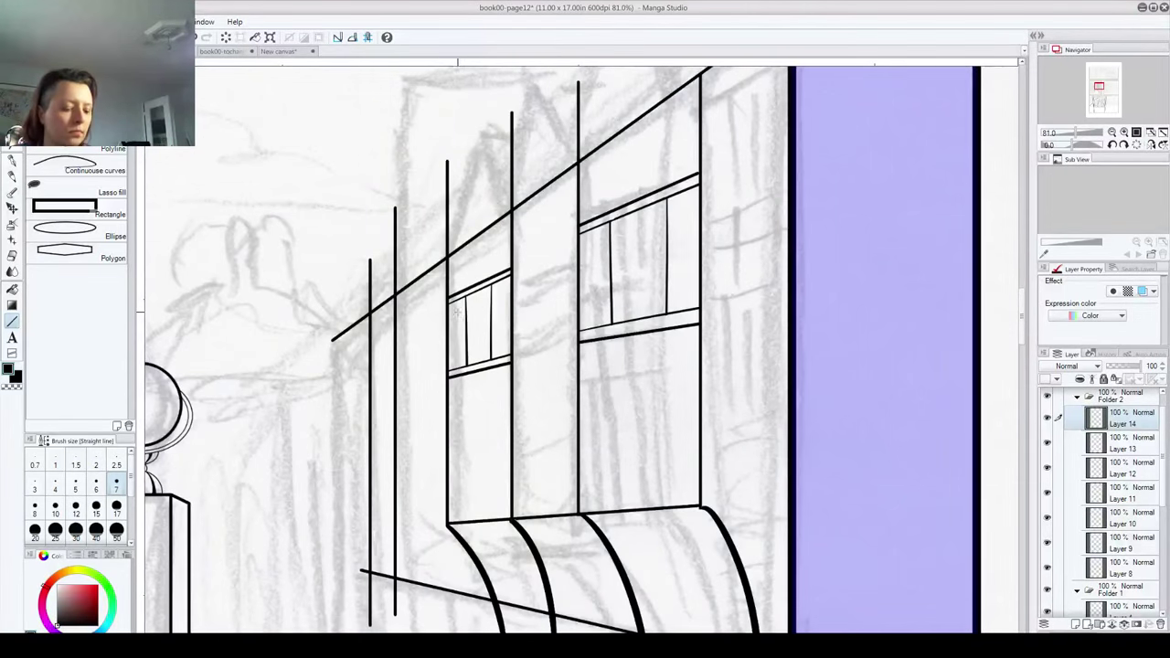
pyautogui.scroll(-5, 457, 311)
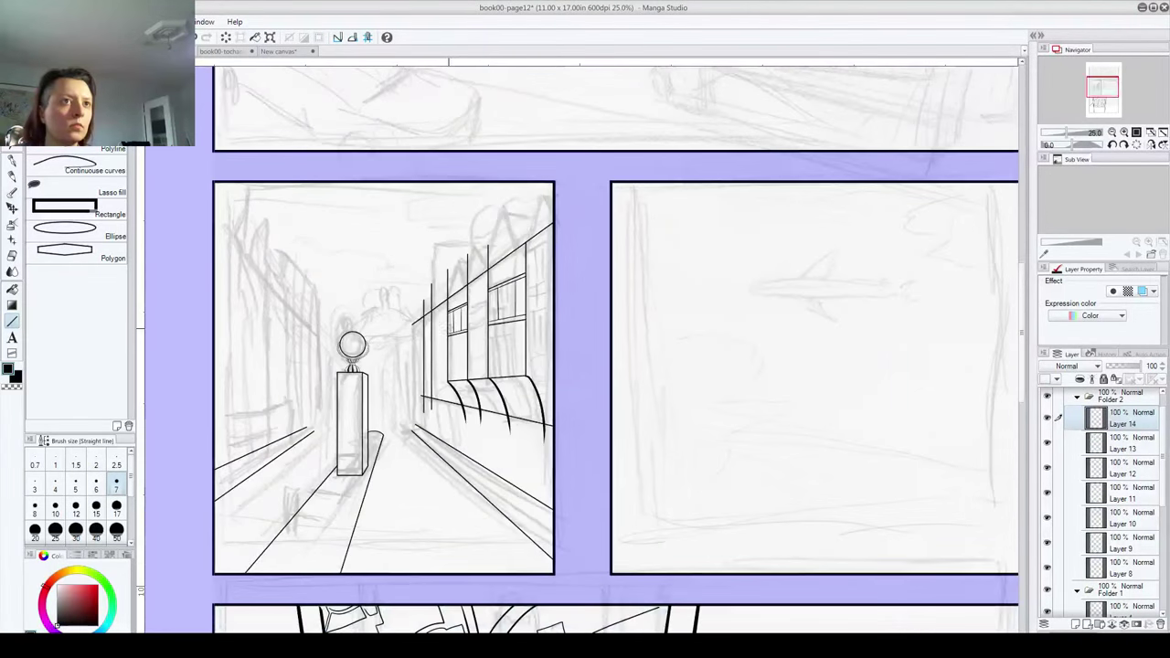
pyautogui.scroll(5, 493, 317)
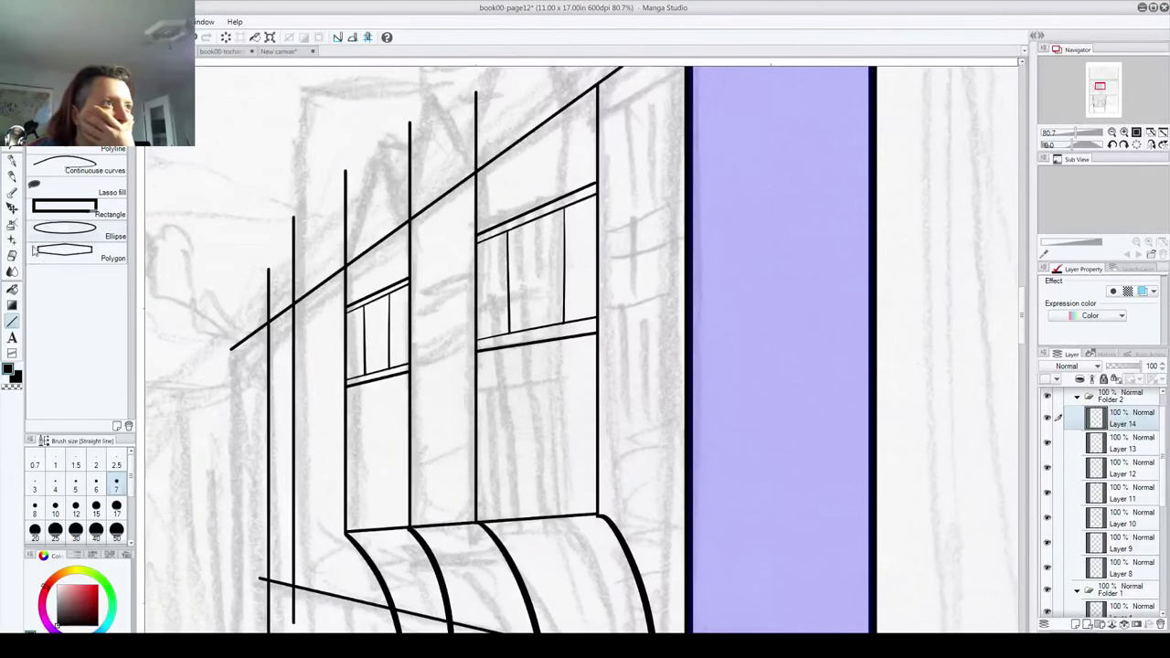
pyautogui.click(55, 507)
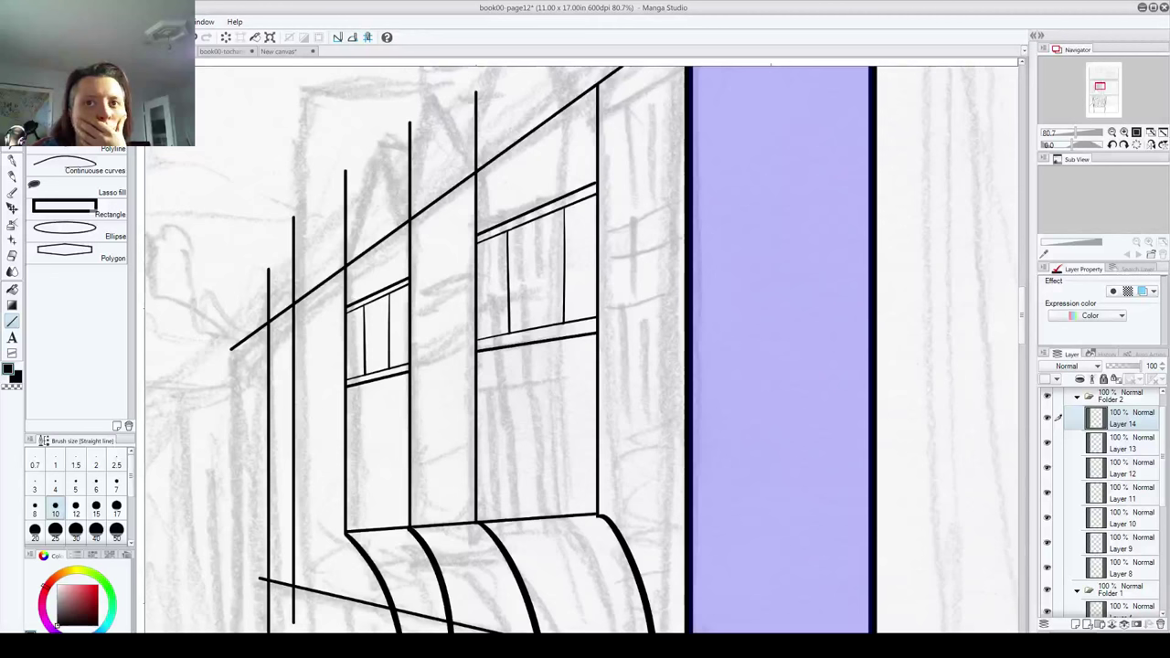
pyautogui.click(1077, 624)
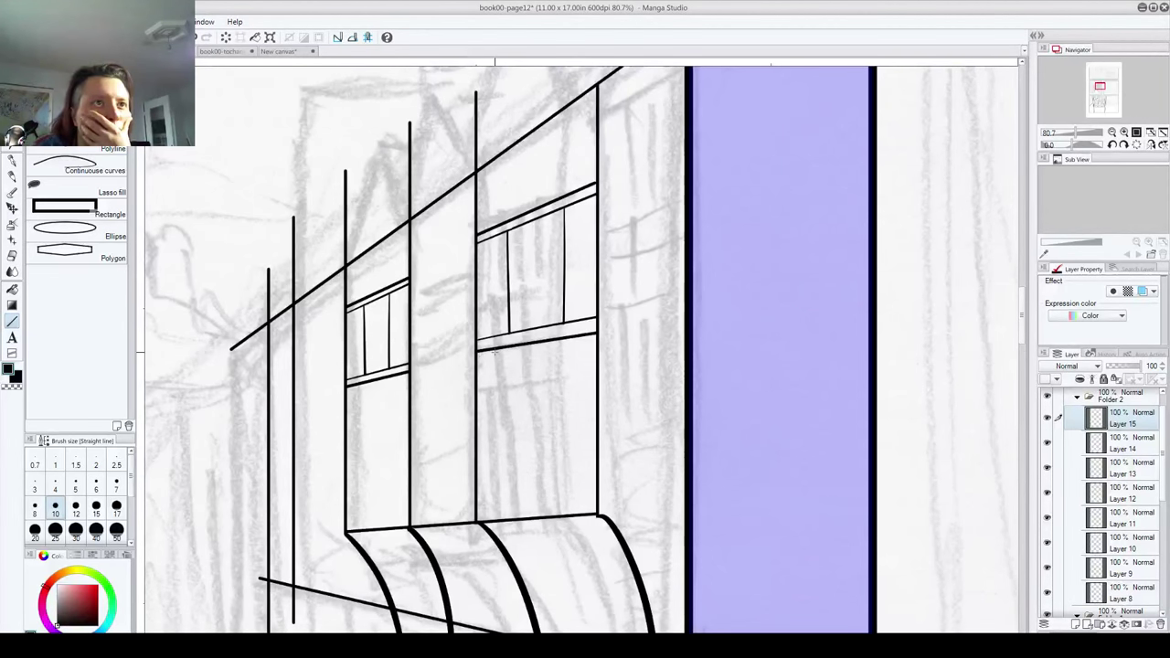
pyautogui.moveTo(494, 350); pyautogui.dragTo(508, 484)
pyautogui.hotkey('ctrl', 'z')
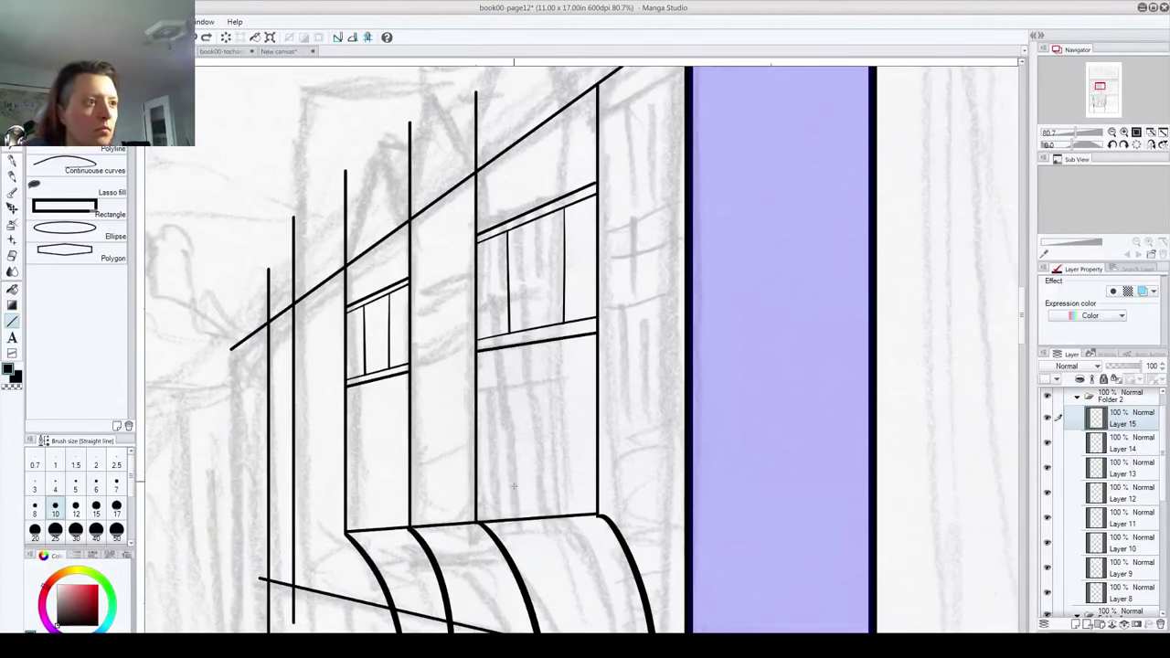
pyautogui.click(116, 510)
pyautogui.click(57, 535)
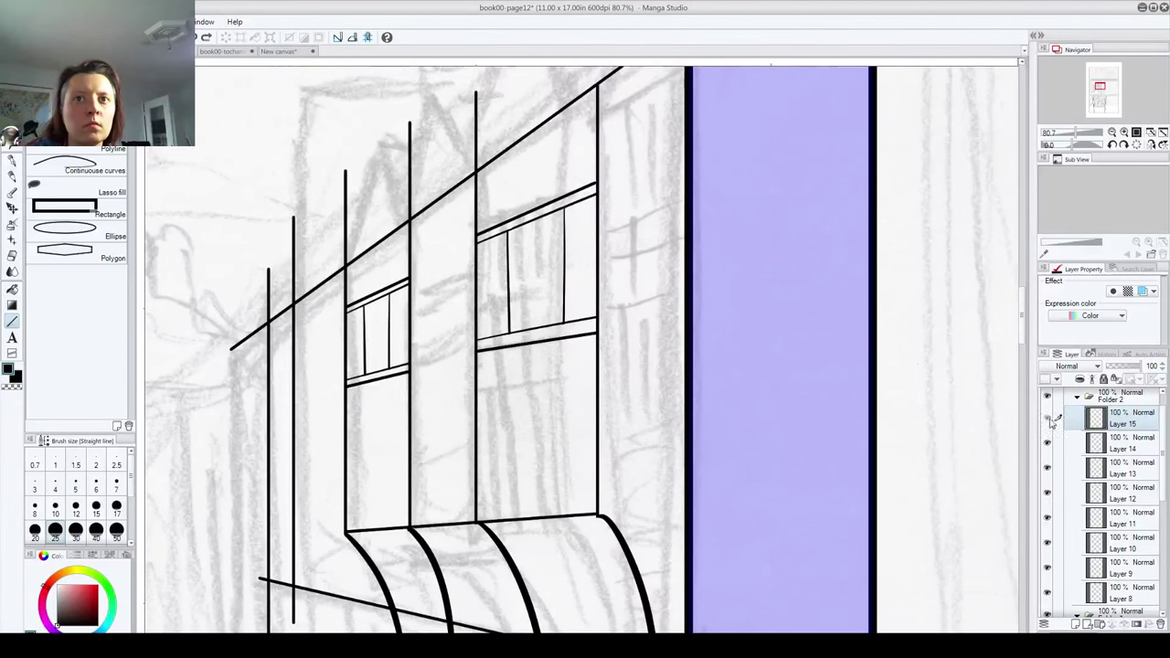
# Step: Try pairs of thick vertical bars between the nearer window and the awning
pyautogui.moveTo(495, 356); pyautogui.dragTo(492, 525)
pyautogui.moveTo(517, 340)
pyautogui.mouseDown()
pyautogui.moveTo(517, 525)
pyautogui.moveTo(546, 539)
pyautogui.mouseUp()
pyautogui.hotkey('ctrl', 'z')
pyautogui.hotkey('ctrl', 'z')
pyautogui.hotkey('ctrl', 'z')
pyautogui.moveTo(534, 333); pyautogui.dragTo(530, 527)
pyautogui.moveTo(568, 330); pyautogui.dragTo(566, 528)
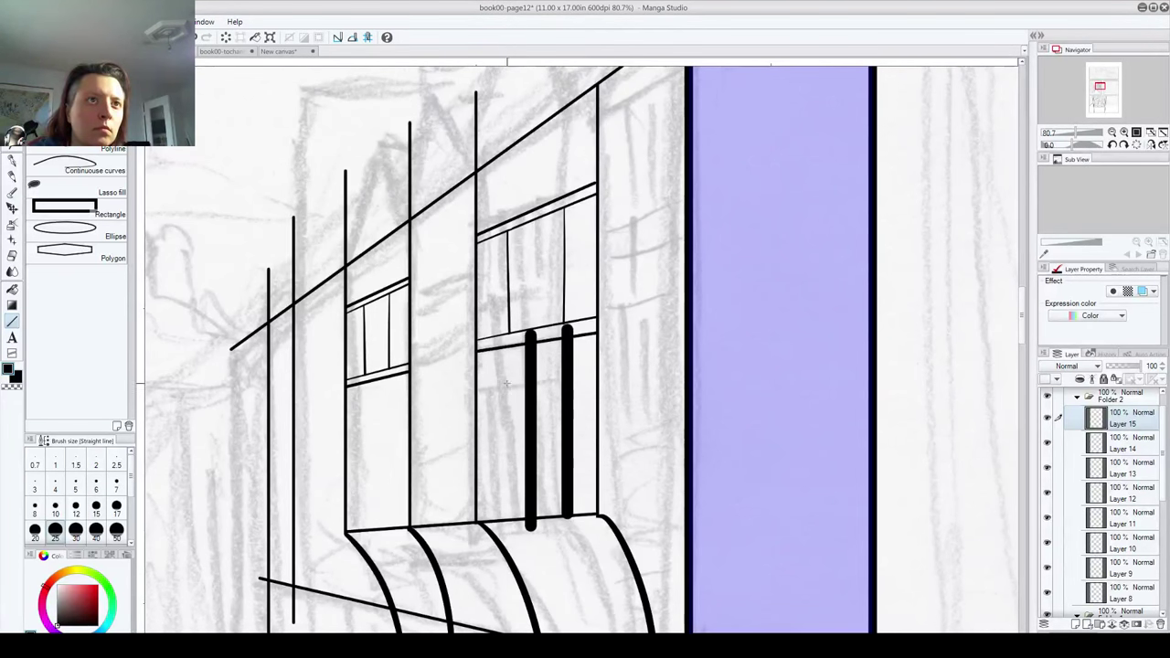
pyautogui.hotkey('ctrl', 'z')
pyautogui.hotkey('ctrl', 'z')
# Step: Try three evenly spaced thick vertical bars below the nearer window
pyautogui.moveTo(562, 327); pyautogui.dragTo(561, 517)
pyautogui.hotkey('ctrl', 'z')
pyautogui.moveTo(556, 321); pyautogui.dragTo(556, 529)
pyautogui.moveTo(528, 329); pyautogui.dragTo(528, 537)
pyautogui.moveTo(498, 337); pyautogui.dragTo(498, 526)
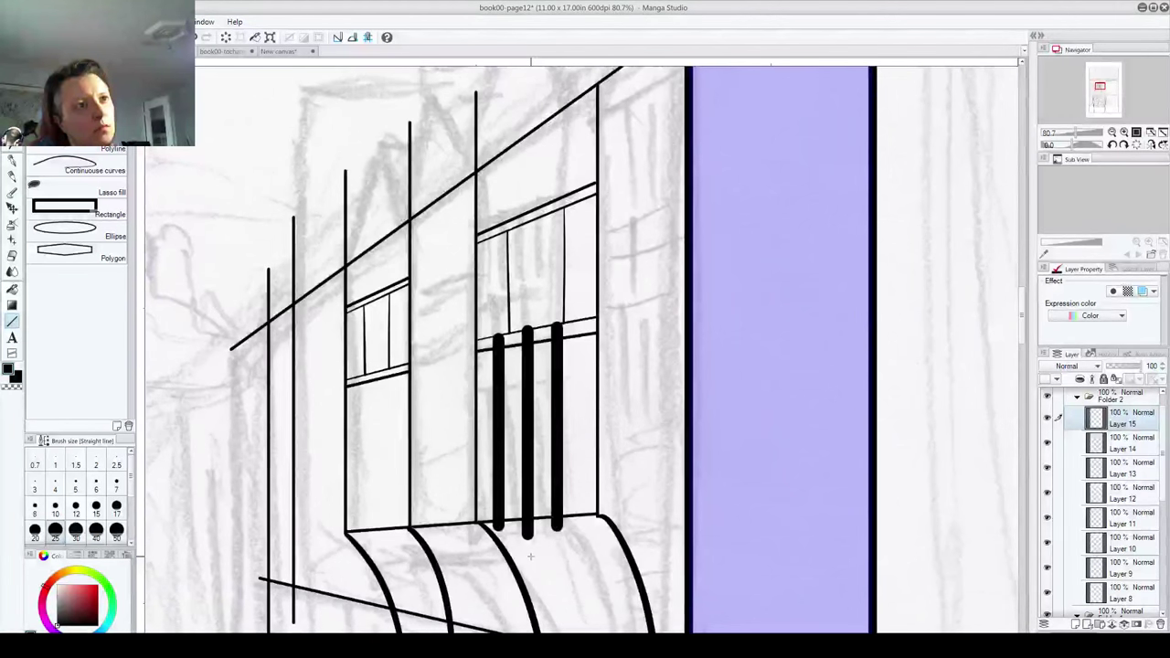
pyautogui.hotkey('ctrl', 'z')
pyautogui.hotkey('ctrl', 'z')
pyautogui.hotkey('ctrl', 'z')
# Step: Draw three thick vertical bars from the nearer window's lower frame to just past the awning's upper edge, leaving the widest gap before the nearest bar
pyautogui.moveTo(492, 338); pyautogui.dragTo(492, 531)
pyautogui.moveTo(518, 336); pyautogui.dragTo(521, 527)
pyautogui.moveTo(561, 322); pyautogui.dragTo(561, 545)
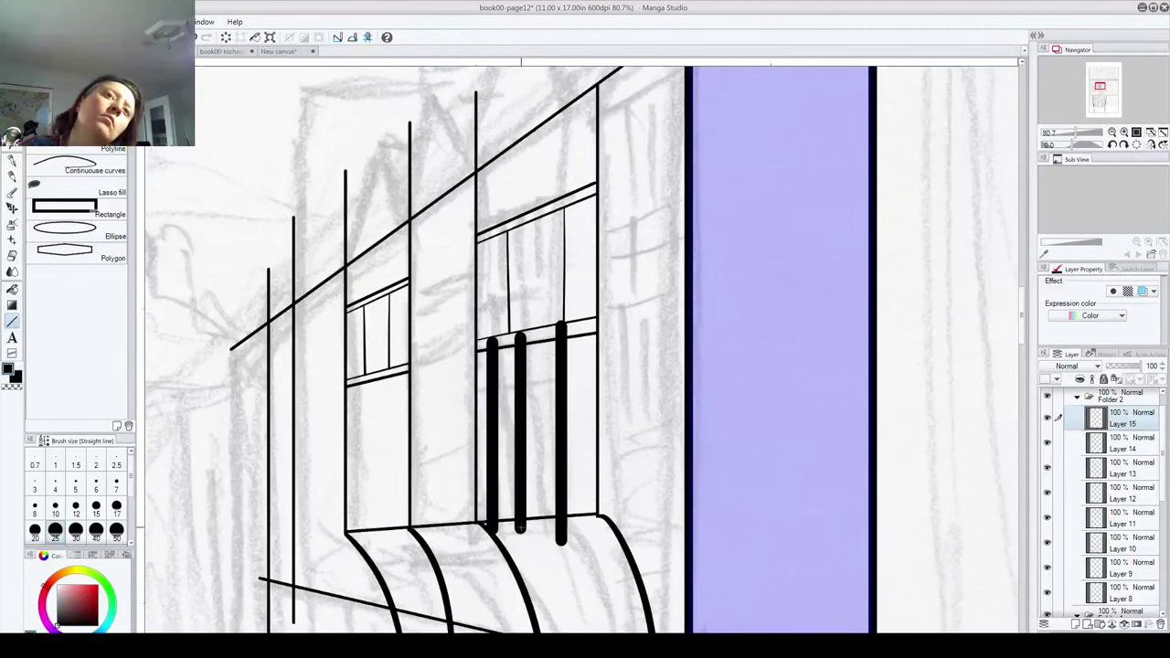
# Step: Draw three vertical bars at brush size 15 from the farther window's lower frame down to the awning
pyautogui.click(96, 508)
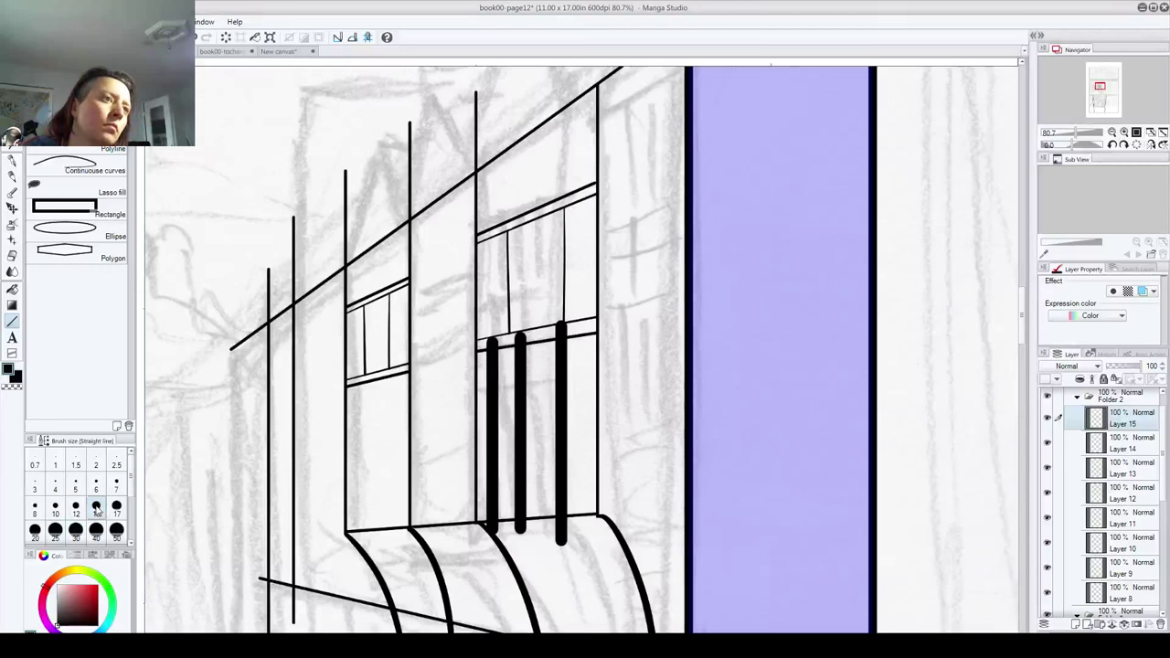
pyautogui.moveTo(352, 379); pyautogui.dragTo(355, 536)
pyautogui.moveTo(370, 375)
pyautogui.mouseDown()
pyautogui.moveTo(374, 531)
pyautogui.moveTo(393, 501)
pyautogui.moveTo(395, 530)
pyautogui.mouseUp()
pyautogui.hotkey('ctrl', 'z')
pyautogui.hotkey('ctrl', 'z')
pyautogui.moveTo(369, 371); pyautogui.dragTo(370, 535)
pyautogui.moveTo(397, 369); pyautogui.dragTo(393, 538)
pyautogui.hotkey('ctrl', 'z')
pyautogui.moveTo(390, 369); pyautogui.dragTo(387, 539)
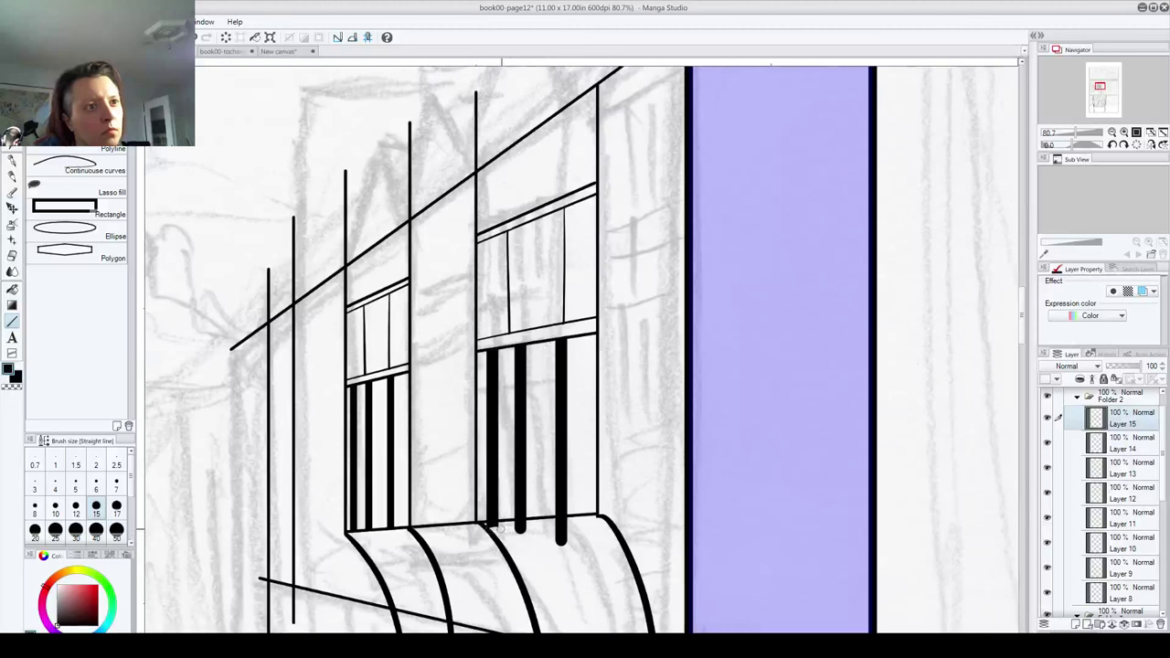
# Step: Erase the ends of the nearer window's three thick bars where they extend past the awning's upper edge
pyautogui.moveTo(547, 528); pyautogui.dragTo(574, 526)
pyautogui.hotkey('ctrl', 'z')
pyautogui.hotkey('ctrl', 'z')
pyautogui.hotkey('ctrl', 'z')
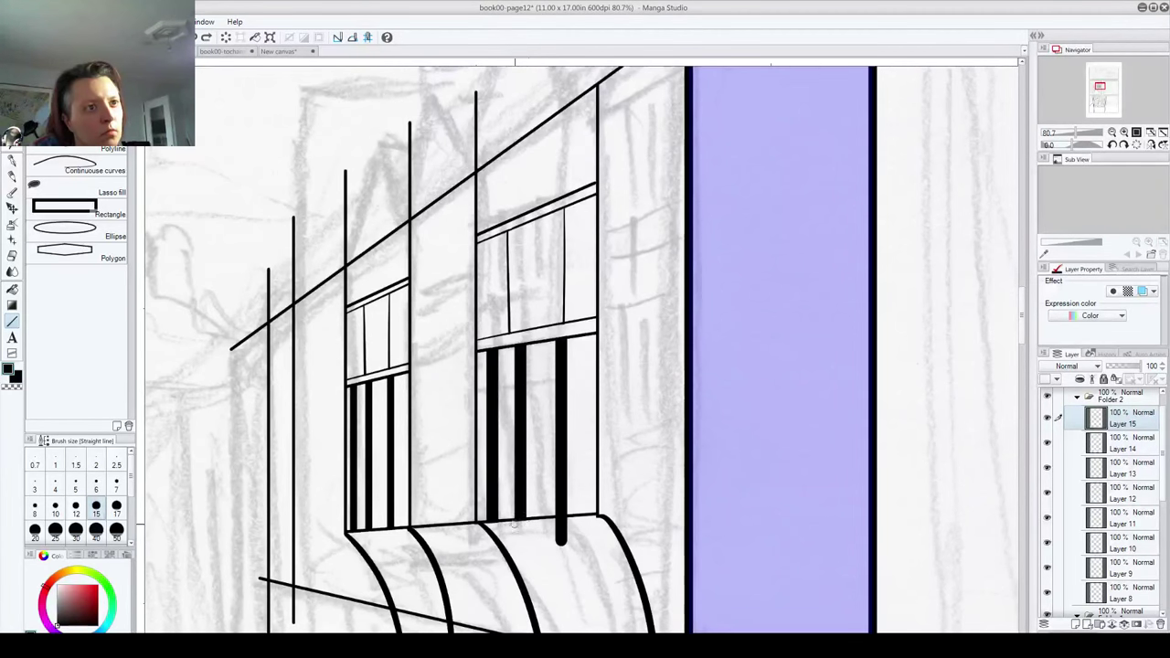
pyautogui.moveTo(548, 526)
pyautogui.mouseDown()
pyautogui.moveTo(572, 521)
pyautogui.moveTo(554, 542)
pyautogui.mouseUp()
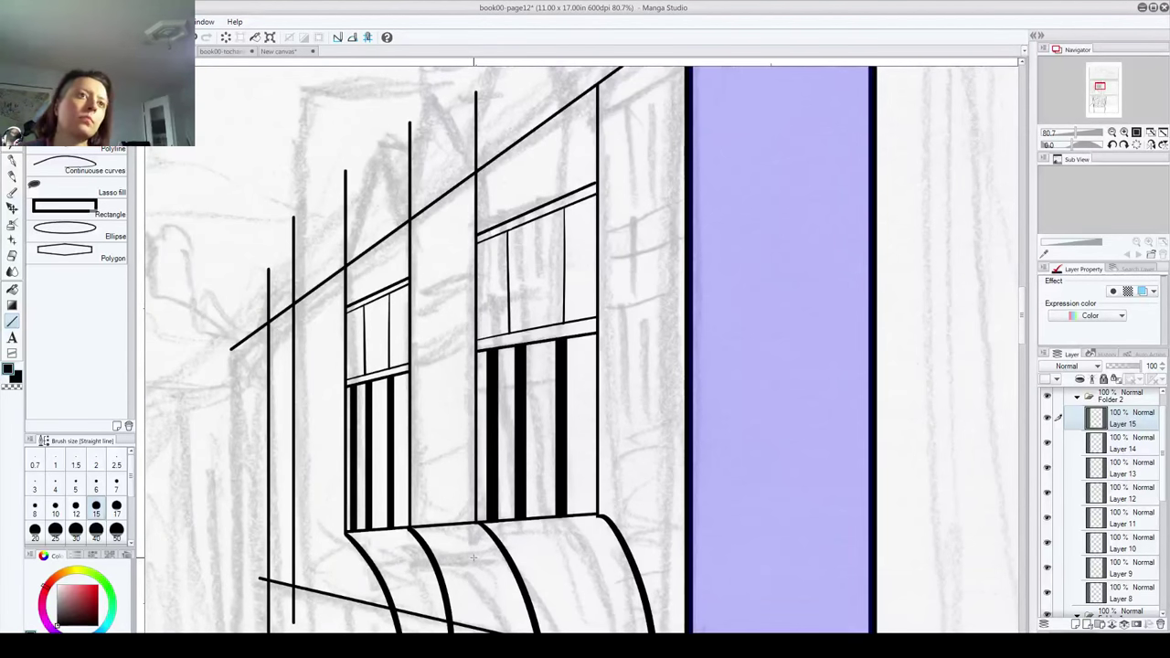
# Step: Hide Layer 14 with the thin window frames and add a new layer directly above it
pyautogui.scroll(-1, 515, 210)
pyautogui.scroll(-3, 617, 265)
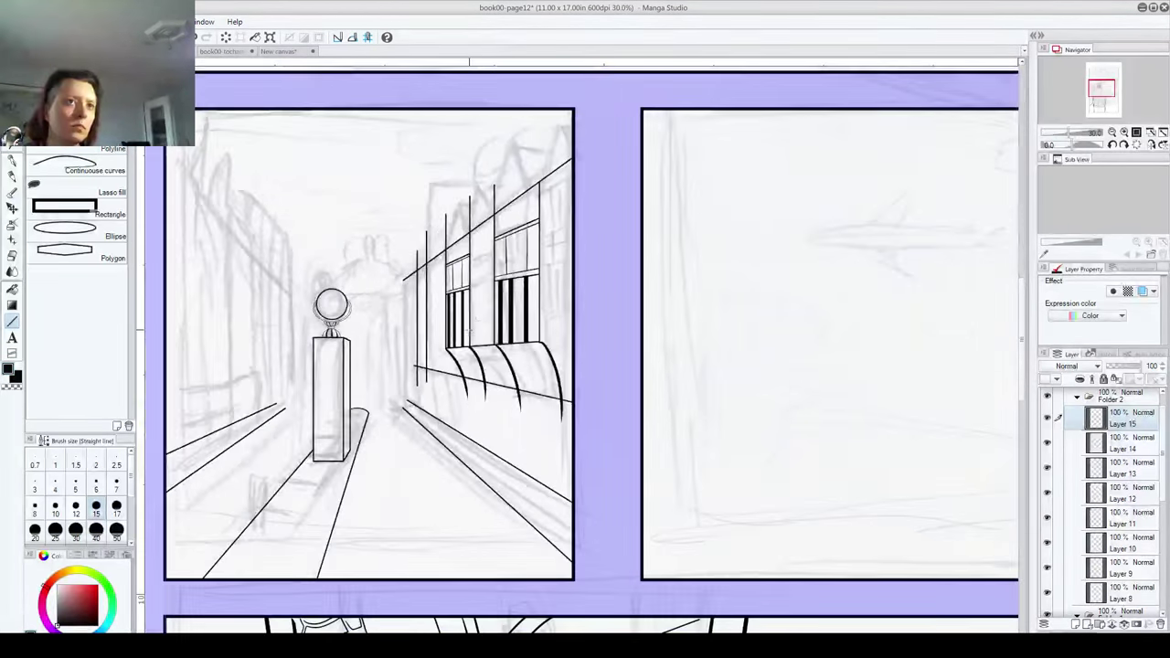
pyautogui.scroll(3, 618, 266)
pyautogui.scroll(-4, 497, 310)
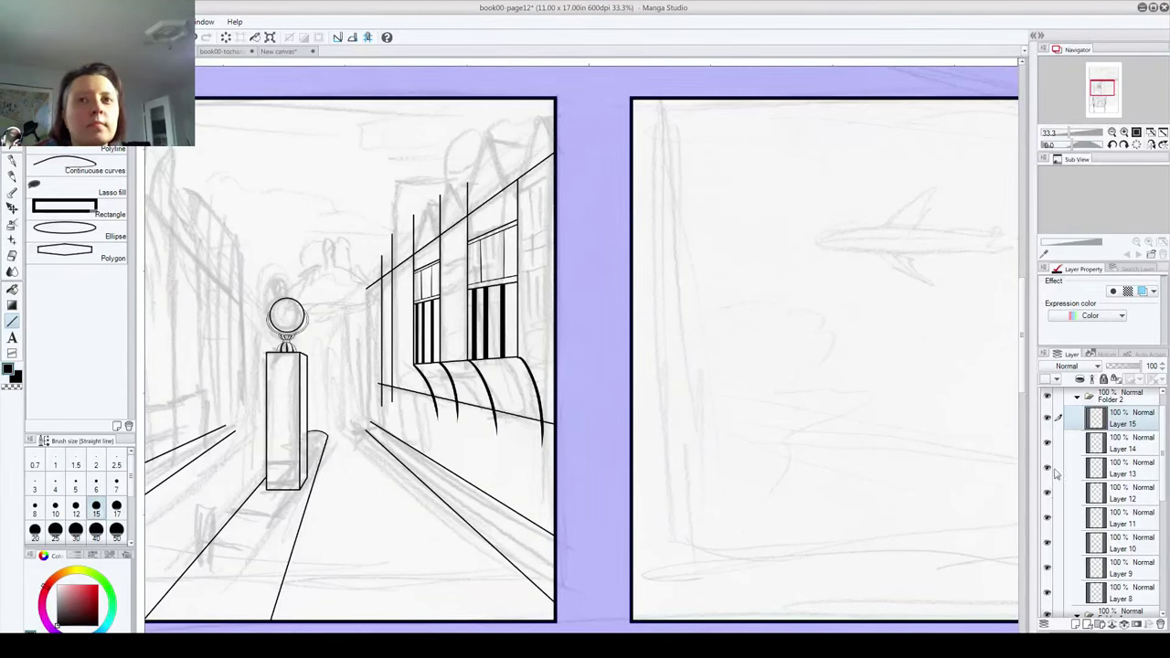
pyautogui.click(1048, 421)
pyautogui.click(1048, 420)
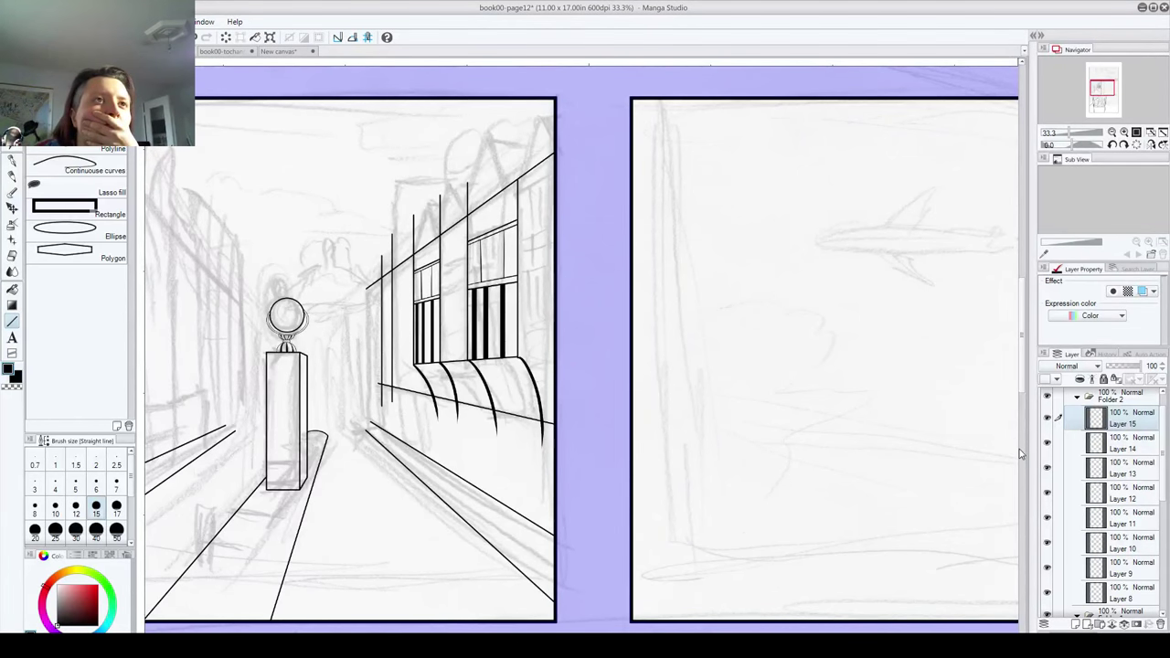
pyautogui.click(1047, 441)
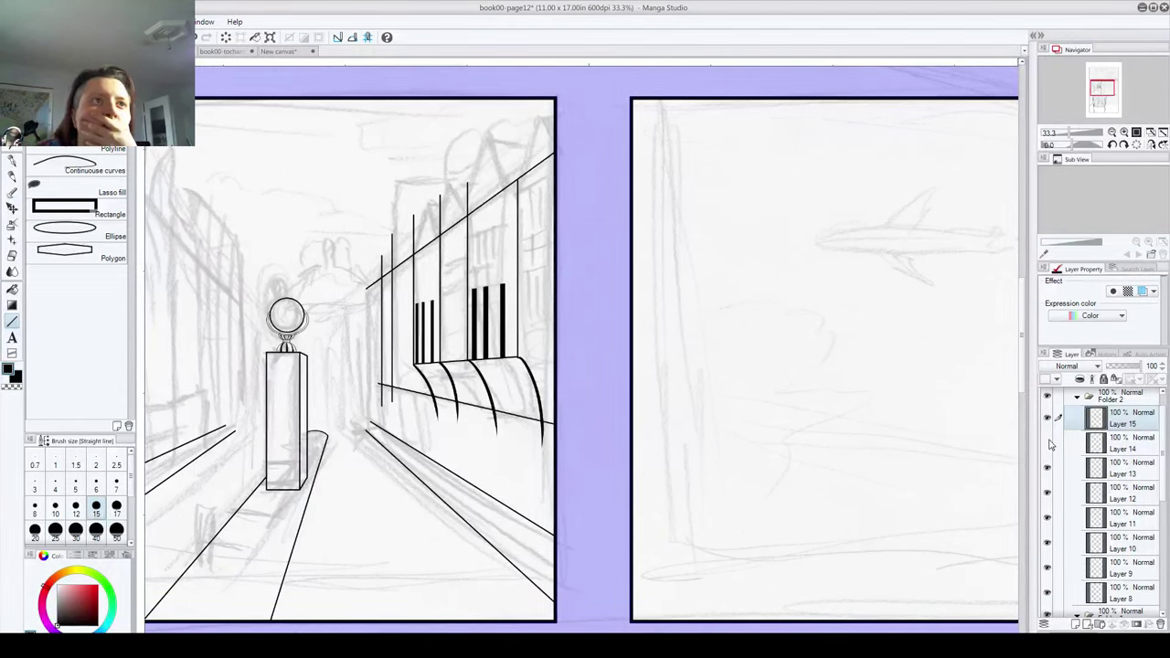
pyautogui.click(1126, 455)
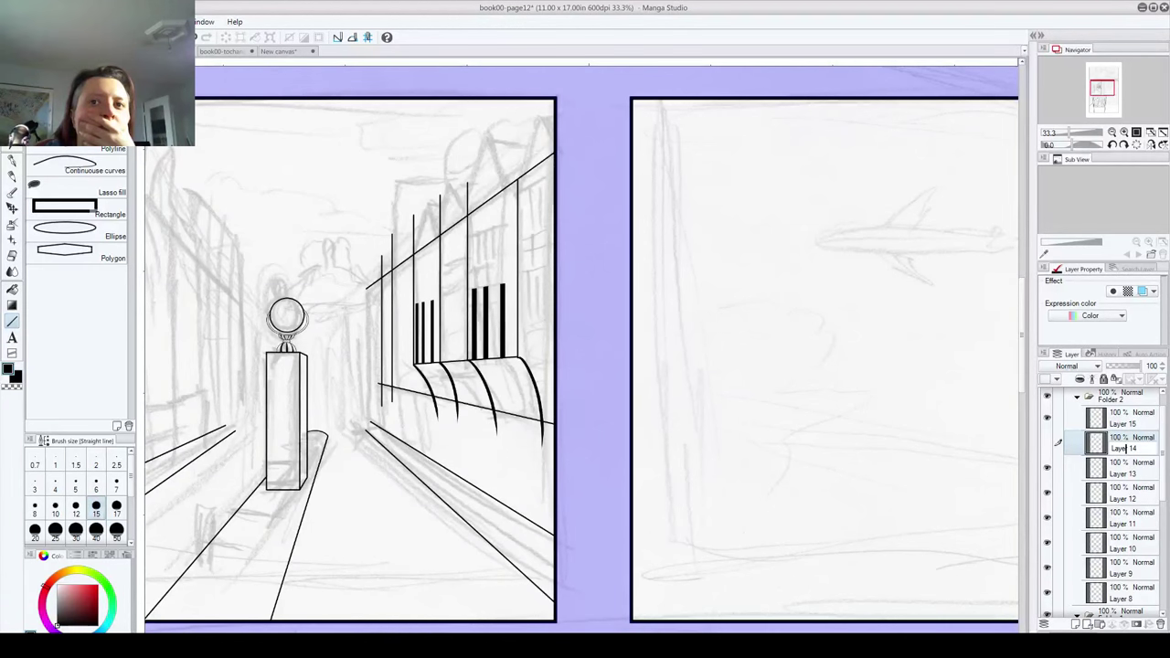
pyautogui.click(1074, 624)
# Step: Draw a slanted crossbar at brush size 25 along the tops of the vertical bars, spanning both windows
pyautogui.scroll(2, 445, 392)
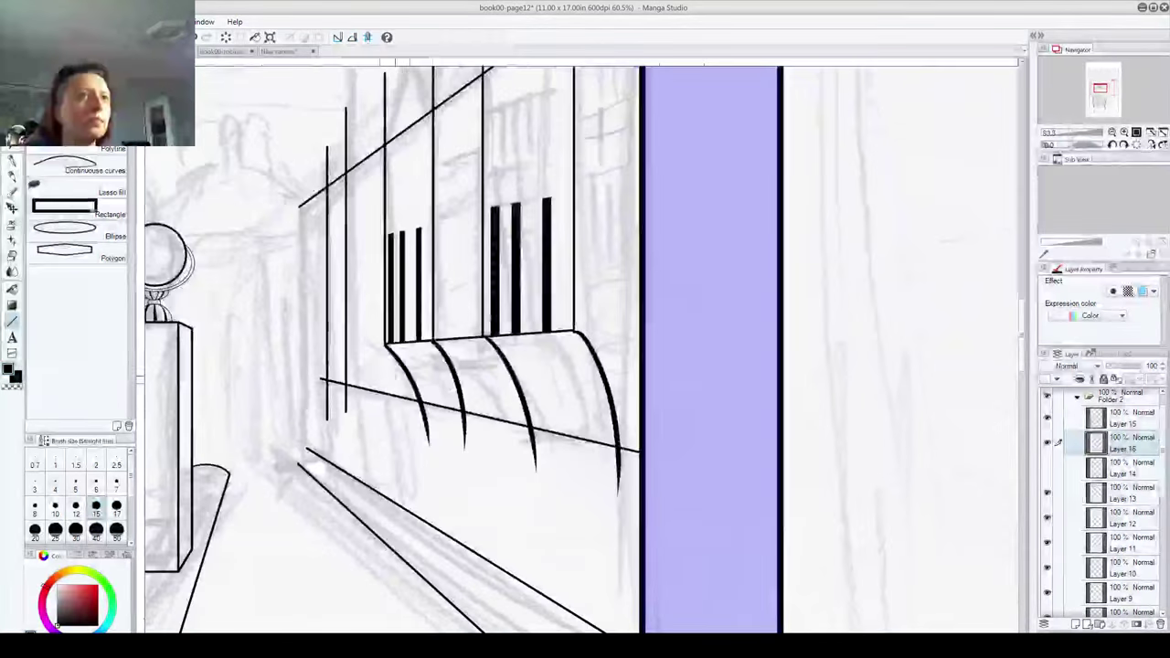
pyautogui.click(56, 535)
pyautogui.moveTo(246, 451); pyautogui.dragTo(158, 589)
pyautogui.moveTo(265, 383); pyautogui.dragTo(514, 321)
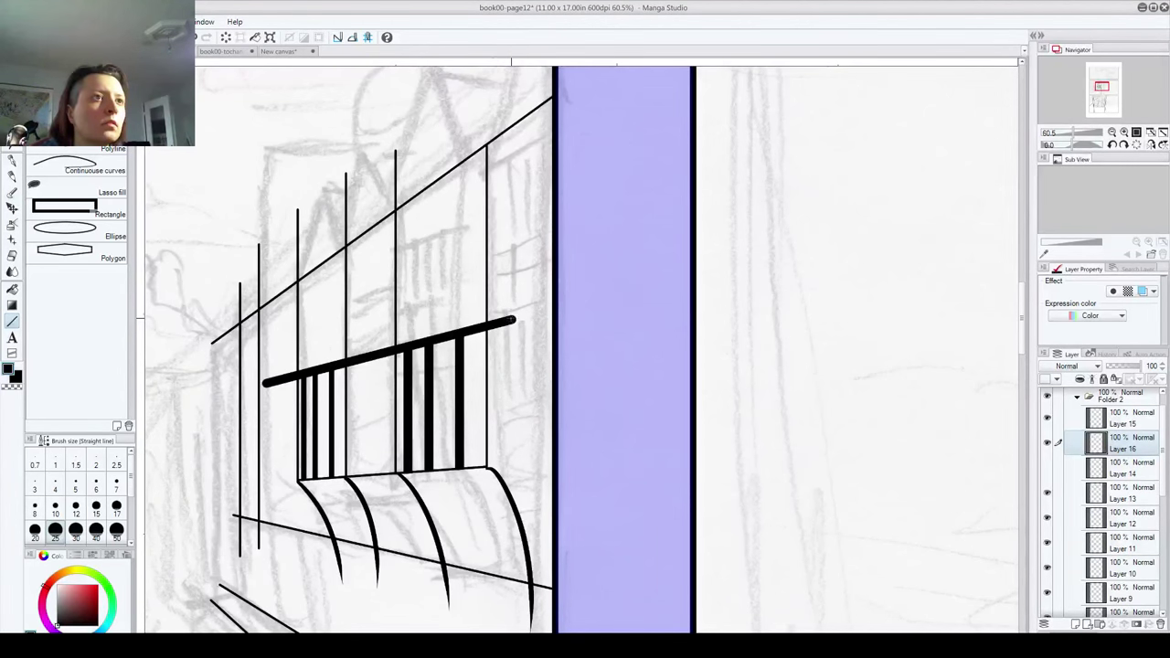
# Step: Try a slanted upper crossbar across both windows at brush sizes 25 and 12
pyautogui.moveTo(272, 336); pyautogui.dragTo(533, 198)
pyautogui.hotkey('ctrl', 'z')
pyautogui.moveTo(272, 321); pyautogui.dragTo(526, 187)
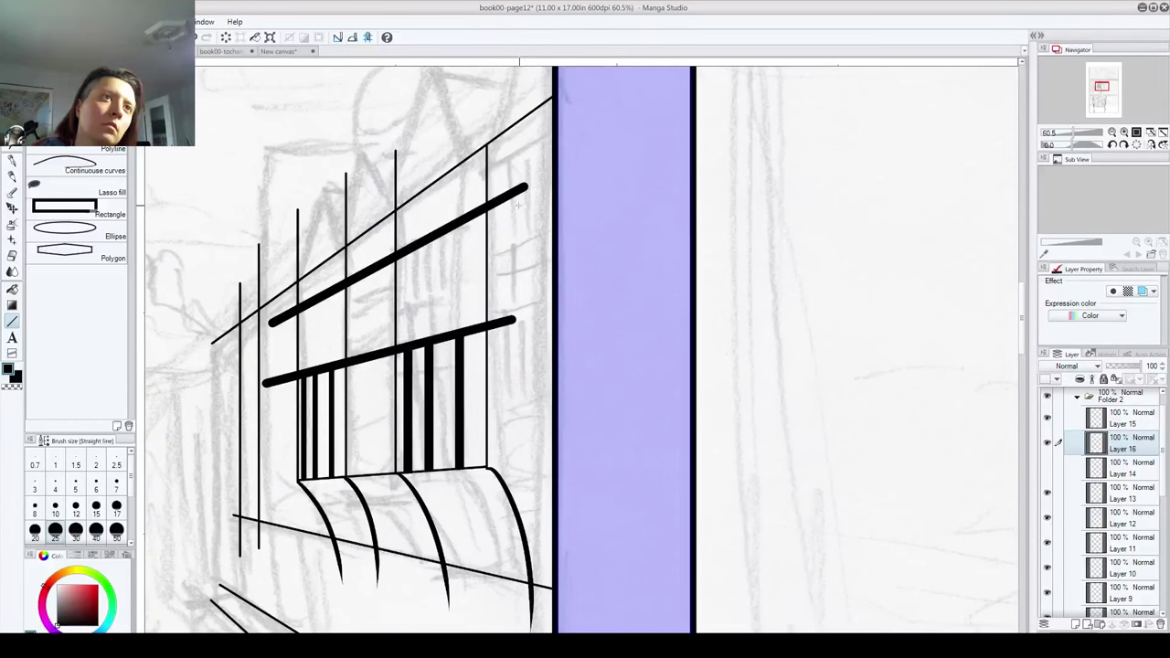
pyautogui.hotkey('ctrl', 'z')
pyautogui.moveTo(275, 318)
pyautogui.mouseDown()
pyautogui.moveTo(447, 244)
pyautogui.moveTo(532, 190)
pyautogui.mouseUp()
pyautogui.hotkey('ctrl', 'z')
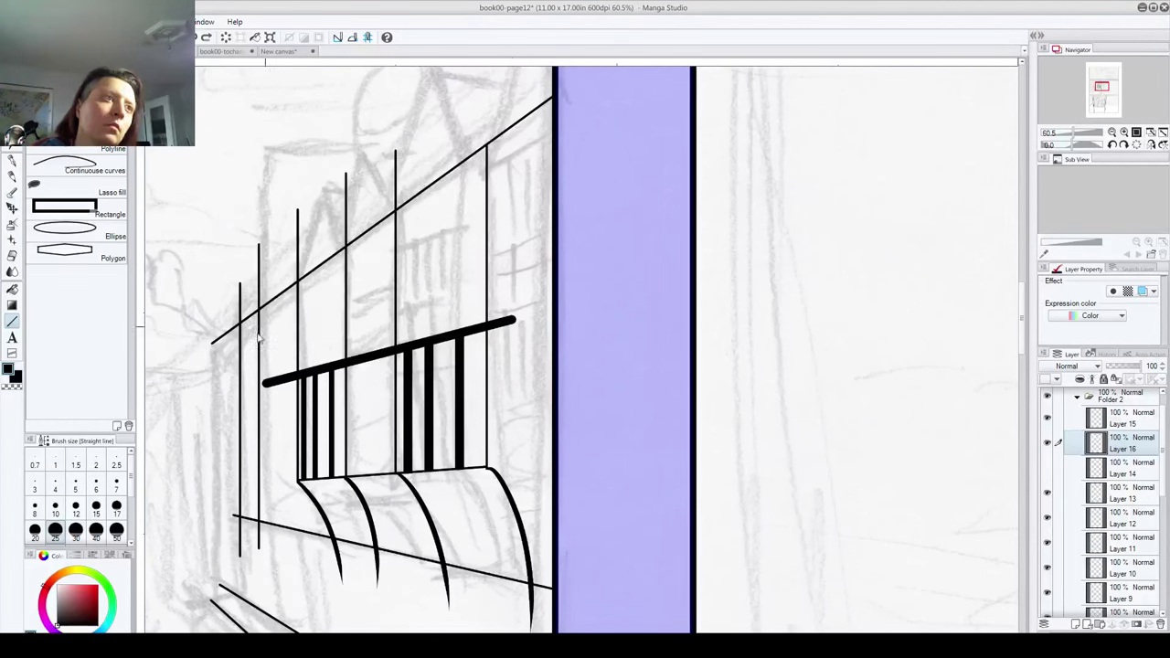
pyautogui.click(76, 510)
pyautogui.moveTo(273, 320); pyautogui.dragTo(507, 212)
pyautogui.hotkey('ctrl', 'z')
# Step: Draw a slanted upper crossbar across both windows at brush size 17, roughly following the roofline's perspective
pyautogui.click(116, 505)
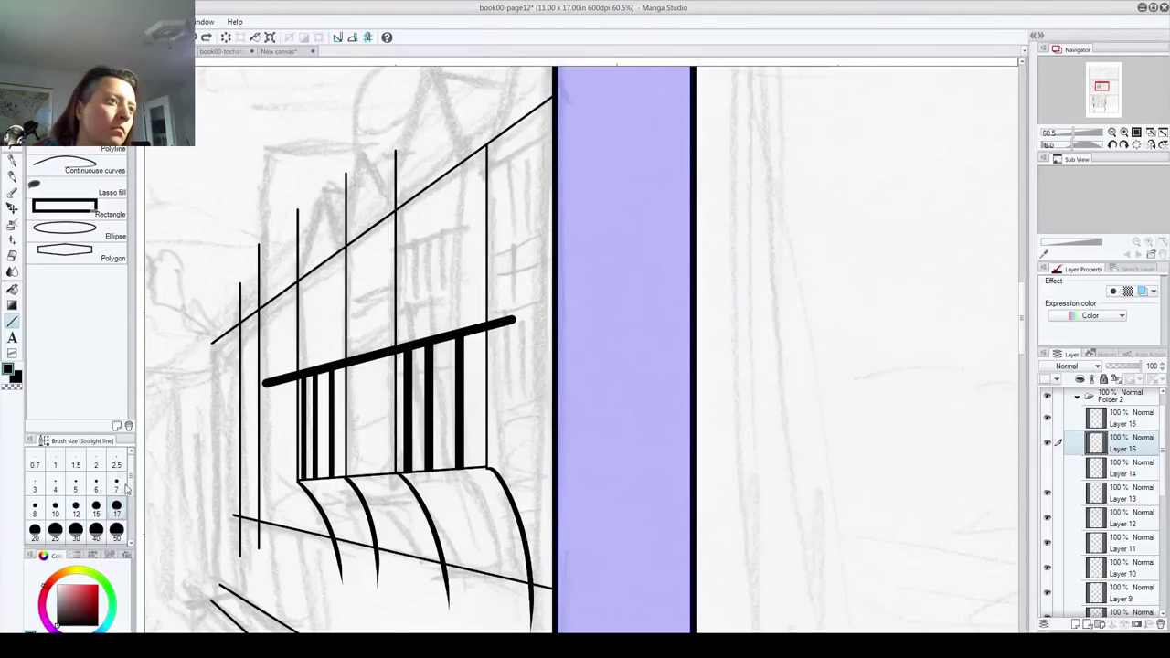
pyautogui.moveTo(271, 327); pyautogui.dragTo(523, 173)
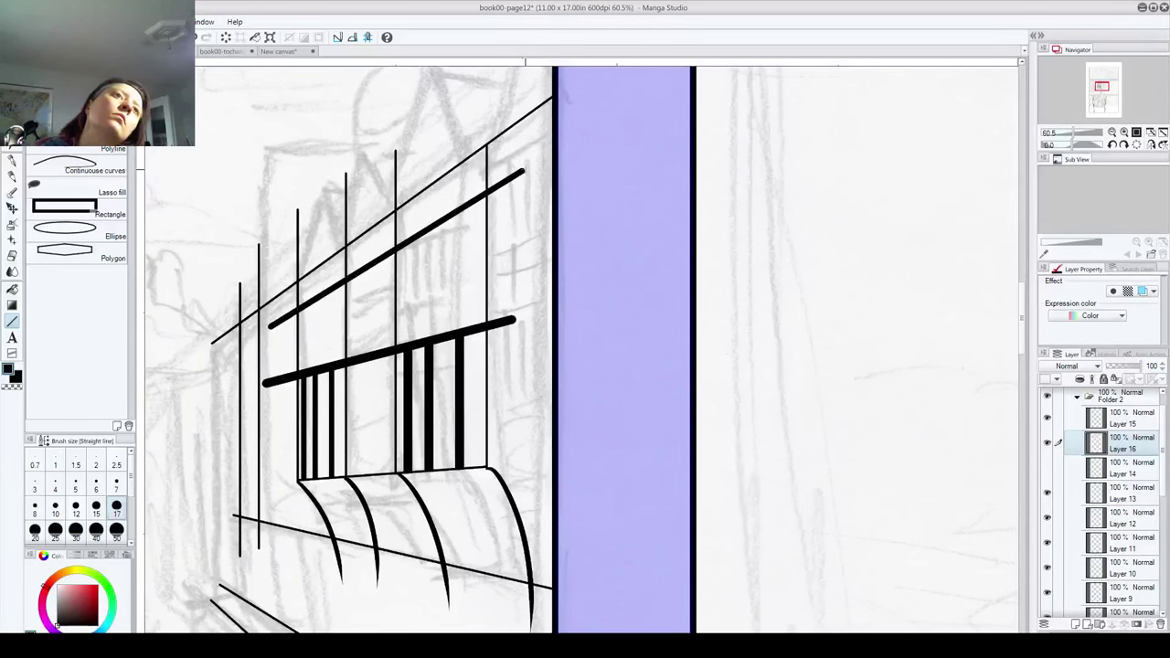
pyautogui.hotkey('ctrl', 'z')
pyautogui.moveTo(270, 320); pyautogui.dragTo(522, 180)
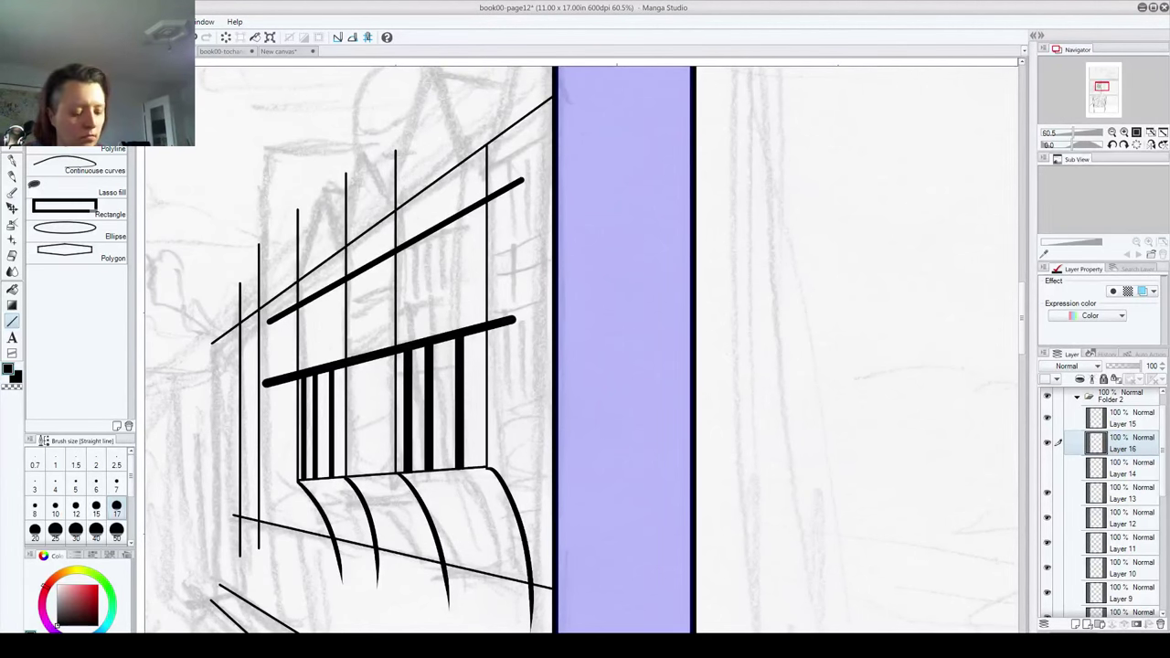
# Step: Trim both crossbars at the farther window's outer edge and erase their stretches across the wall between the windows
pyautogui.scroll(3, 204, 210)
pyautogui.scroll(1, 335, 532)
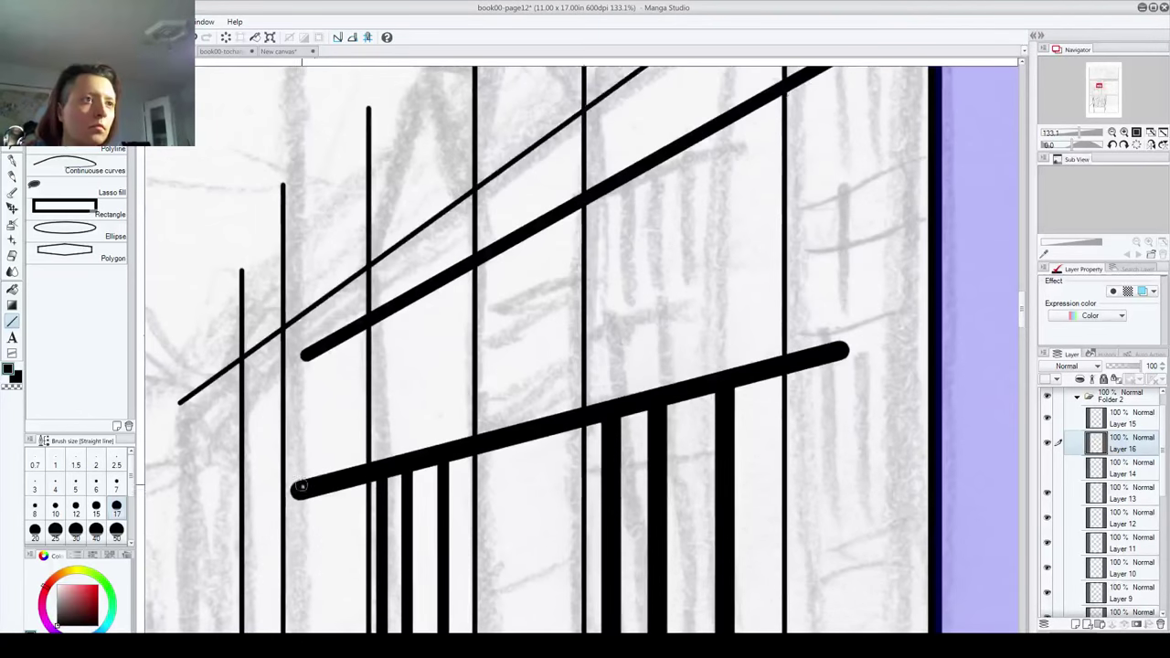
pyautogui.moveTo(337, 498)
pyautogui.mouseDown()
pyautogui.moveTo(357, 491)
pyautogui.moveTo(358, 475)
pyautogui.moveTo(360, 494)
pyautogui.mouseUp()
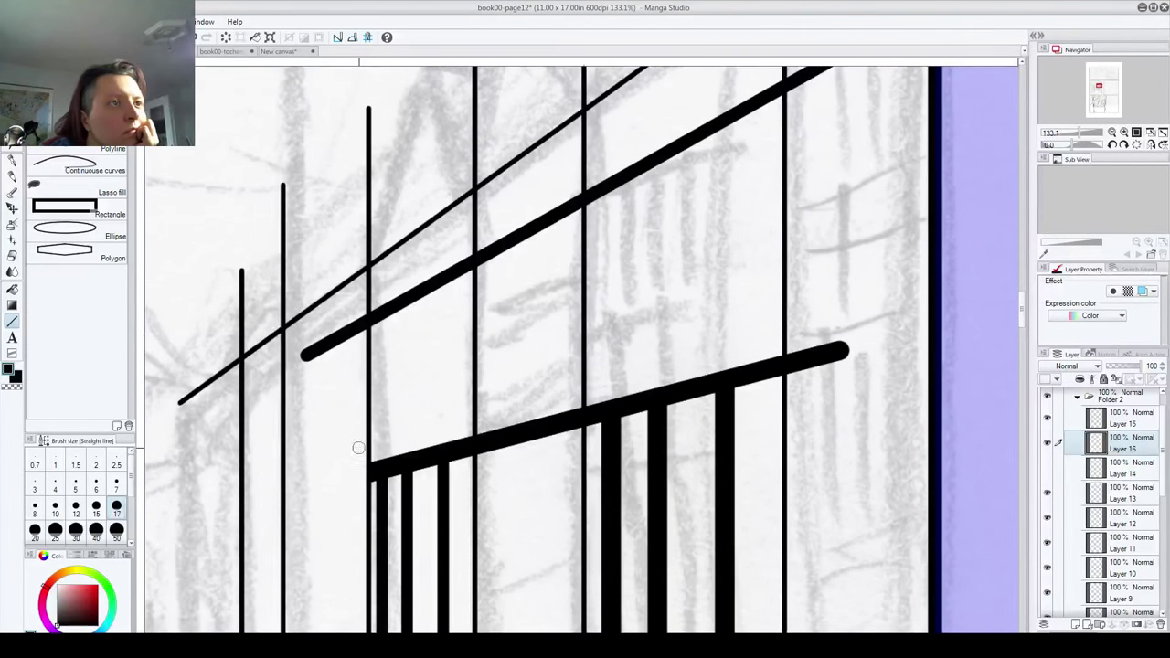
pyautogui.moveTo(355, 346)
pyautogui.mouseDown()
pyautogui.moveTo(360, 306)
pyautogui.moveTo(361, 333)
pyautogui.moveTo(332, 345)
pyautogui.moveTo(327, 326)
pyautogui.moveTo(305, 352)
pyautogui.mouseUp()
pyautogui.moveTo(491, 263)
pyautogui.mouseDown()
pyautogui.moveTo(545, 177)
pyautogui.moveTo(576, 224)
pyautogui.mouseUp()
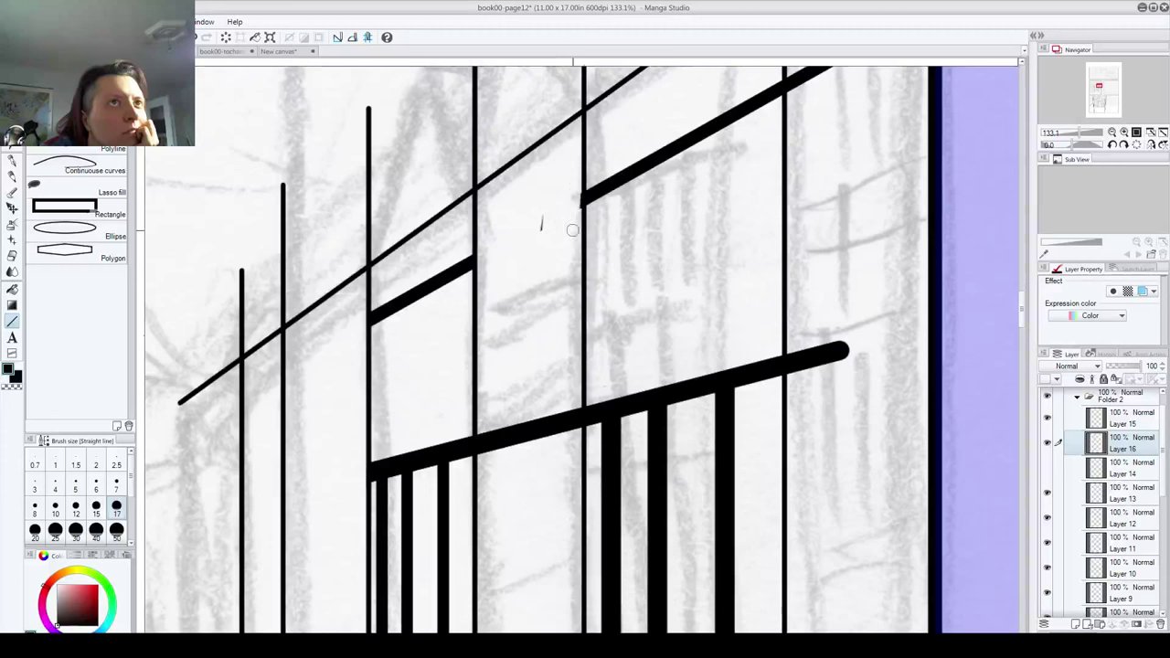
pyautogui.moveTo(536, 428)
pyautogui.mouseDown()
pyautogui.moveTo(571, 395)
pyautogui.moveTo(576, 405)
pyautogui.moveTo(536, 423)
pyautogui.moveTo(529, 407)
pyautogui.moveTo(512, 454)
pyautogui.moveTo(483, 427)
pyautogui.mouseUp()
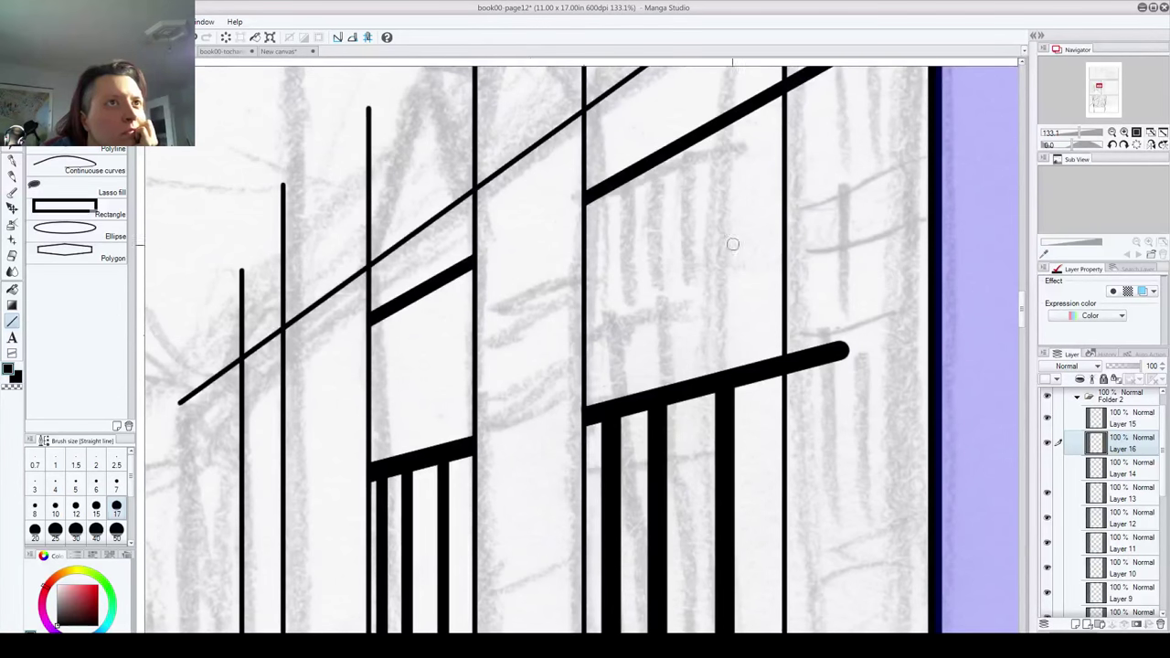
# Step: Erase the ends of both crossbars where they extend past the nearer window's outer edge
pyautogui.moveTo(775, 351)
pyautogui.mouseDown()
pyautogui.moveTo(723, 415)
pyautogui.moveTo(698, 427)
pyautogui.mouseUp()
pyautogui.moveTo(718, 445)
pyautogui.mouseDown()
pyautogui.moveTo(715, 423)
pyautogui.moveTo(713, 446)
pyautogui.moveTo(737, 414)
pyautogui.moveTo(741, 440)
pyautogui.moveTo(768, 426)
pyautogui.mouseUp()
pyautogui.moveTo(741, 147); pyautogui.dragTo(717, 318)
pyautogui.moveTo(719, 311)
pyautogui.mouseDown()
pyautogui.moveTo(703, 347)
pyautogui.moveTo(688, 325)
pyautogui.moveTo(714, 304)
pyautogui.moveTo(725, 321)
pyautogui.moveTo(758, 287)
pyautogui.moveTo(762, 323)
pyautogui.mouseUp()
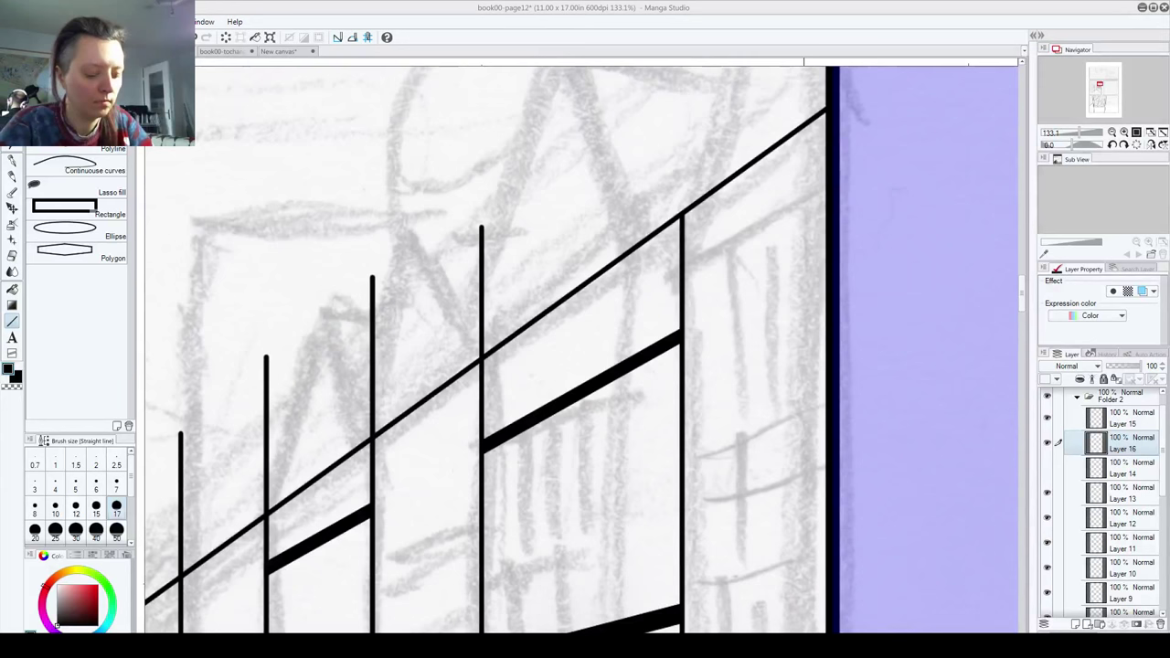
# Step: Check what Layers 16 and 15 contain by toggling their visibility, and add a new layer above Layer 16
pyautogui.scroll(-5, 538, 269)
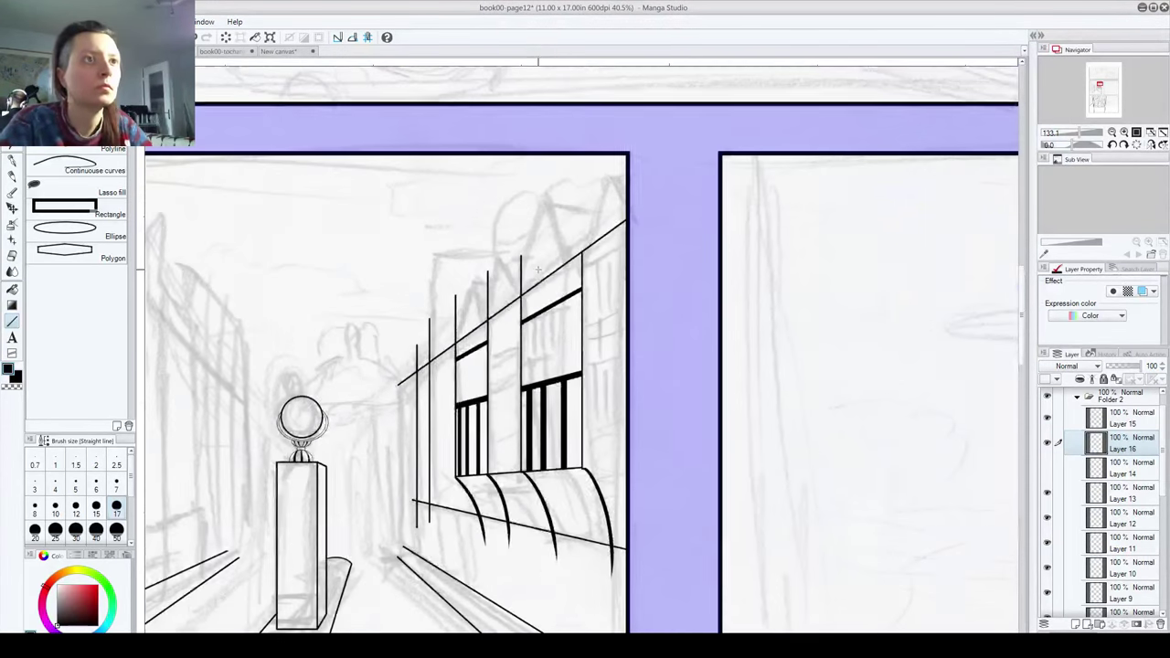
pyautogui.scroll(4, 538, 269)
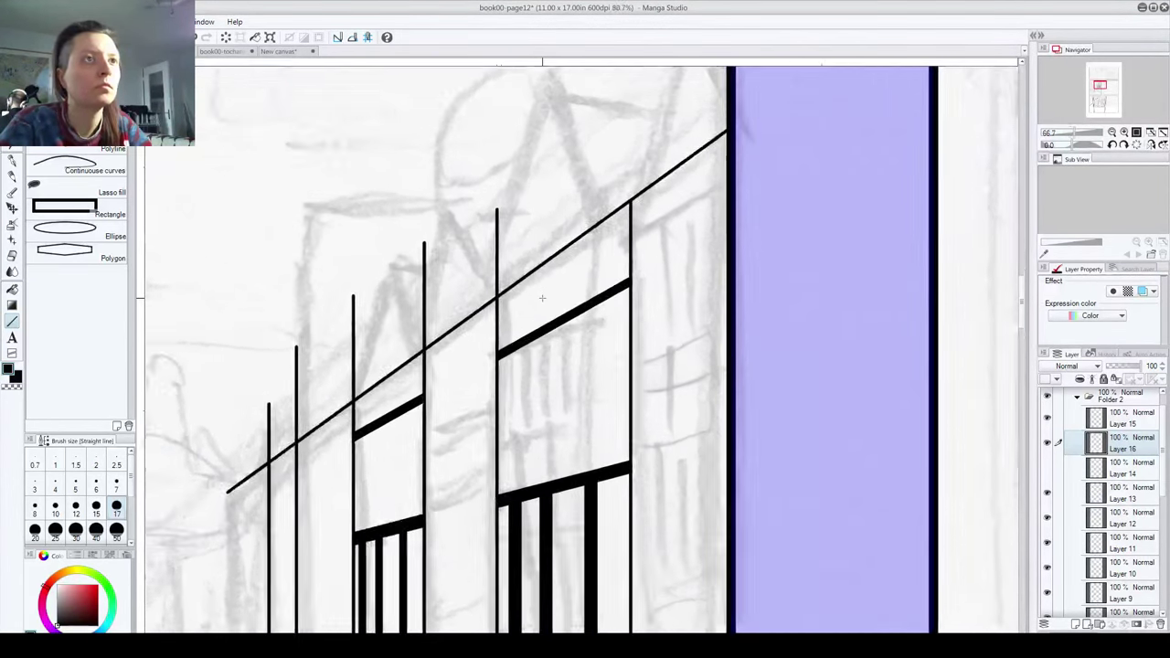
pyautogui.moveTo(517, 430); pyautogui.dragTo(594, 272)
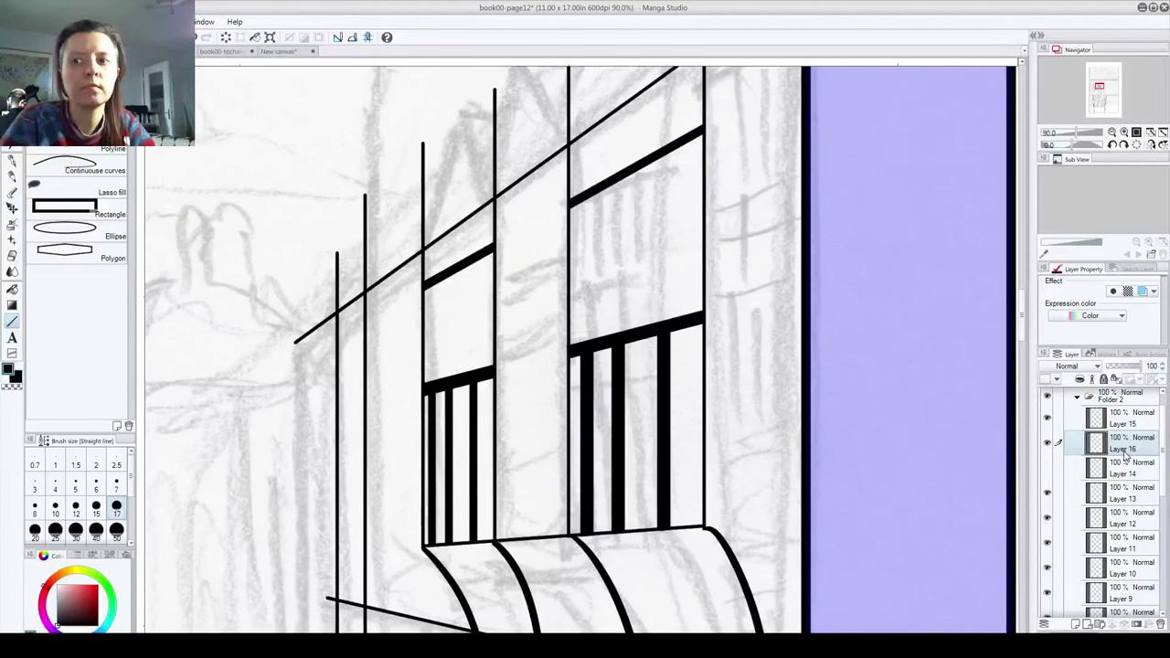
pyautogui.click(1048, 444)
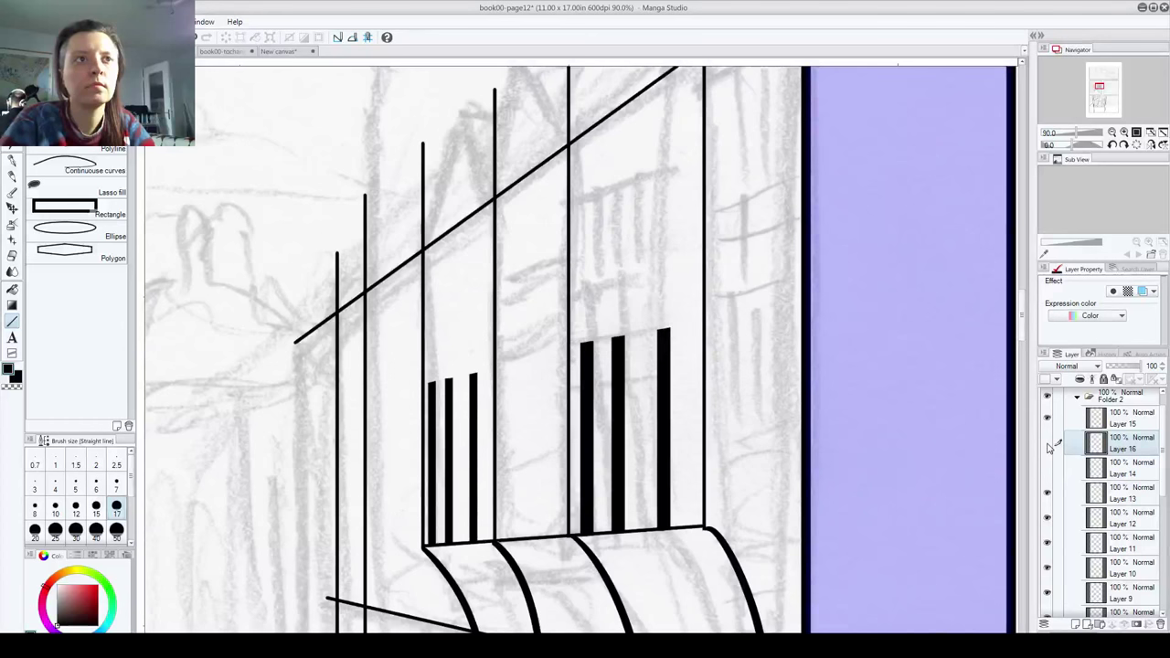
pyautogui.click(1048, 443)
pyautogui.click(1048, 420)
pyautogui.click(1048, 419)
pyautogui.click(1076, 625)
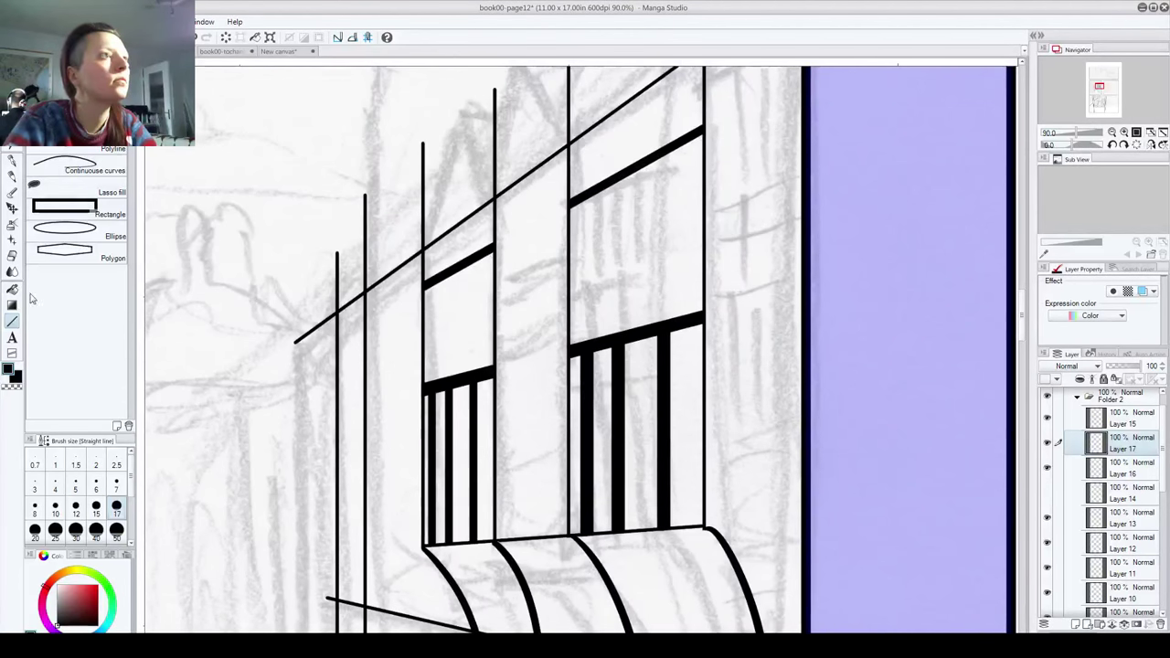
# Step: Draw four thin vertical glazing lines at brush size 6 between the nearer window's upper and lower crossbars
pyautogui.click(96, 487)
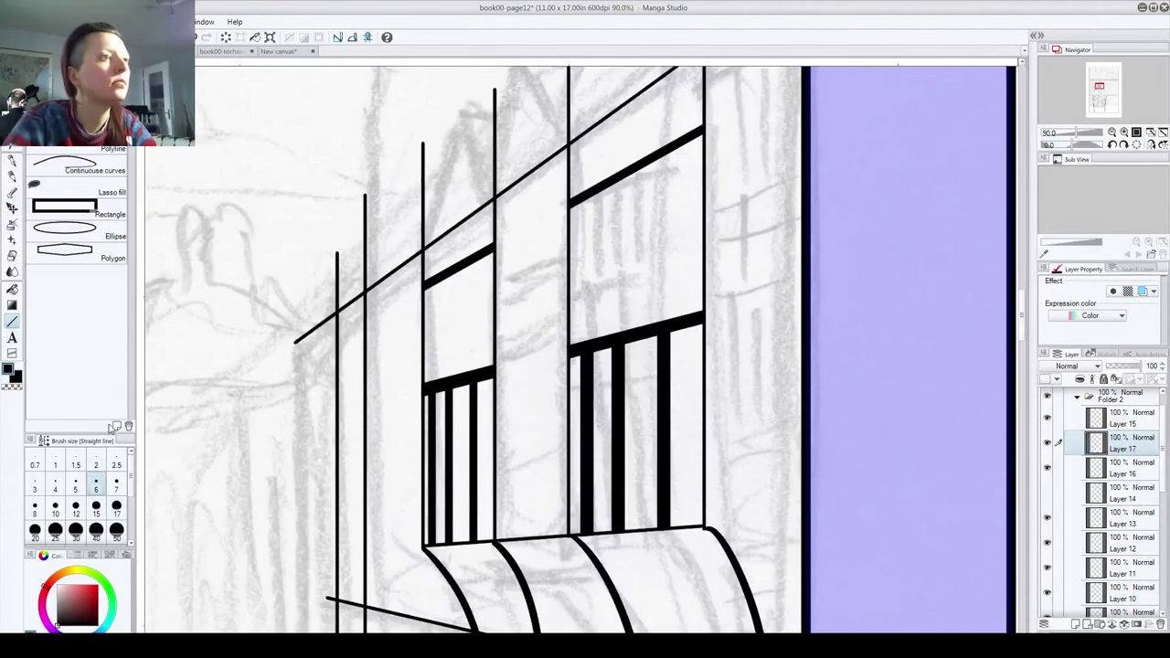
pyautogui.moveTo(582, 196); pyautogui.dragTo(586, 334)
pyautogui.moveTo(609, 183); pyautogui.dragTo(611, 335)
pyautogui.moveTo(640, 268); pyautogui.dragTo(638, 326)
pyautogui.moveTo(675, 149); pyautogui.dragTo(674, 322)
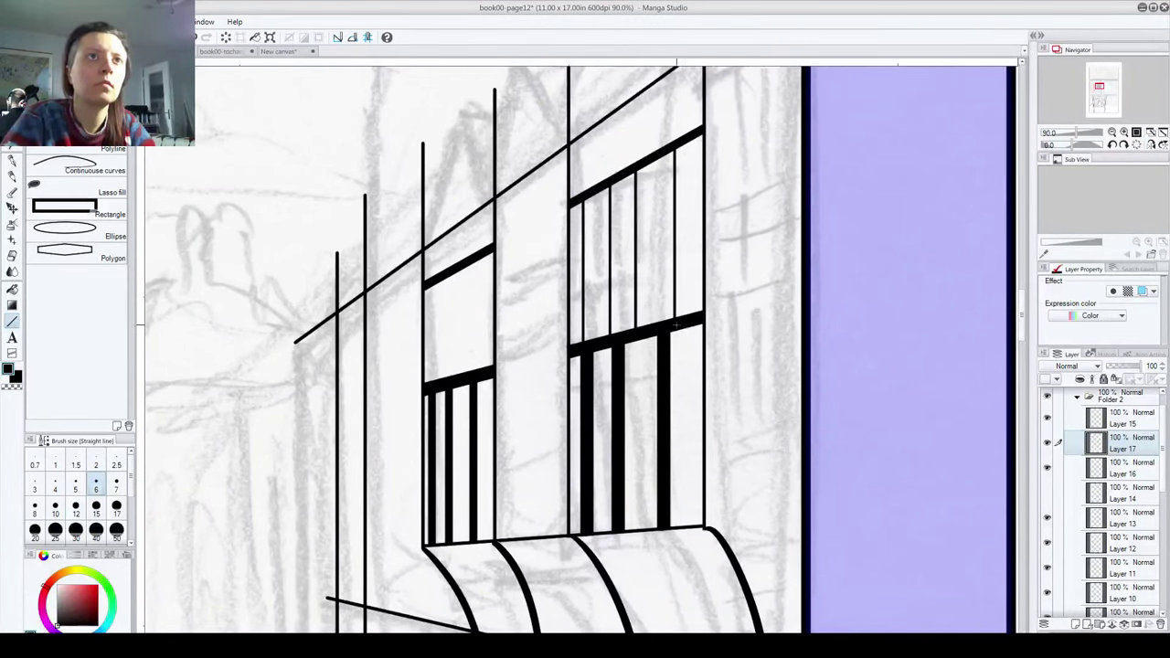
# Step: Draw four thin vertical glazing lines between the farther window's upper and lower crossbars
pyautogui.moveTo(430, 286); pyautogui.dragTo(431, 376)
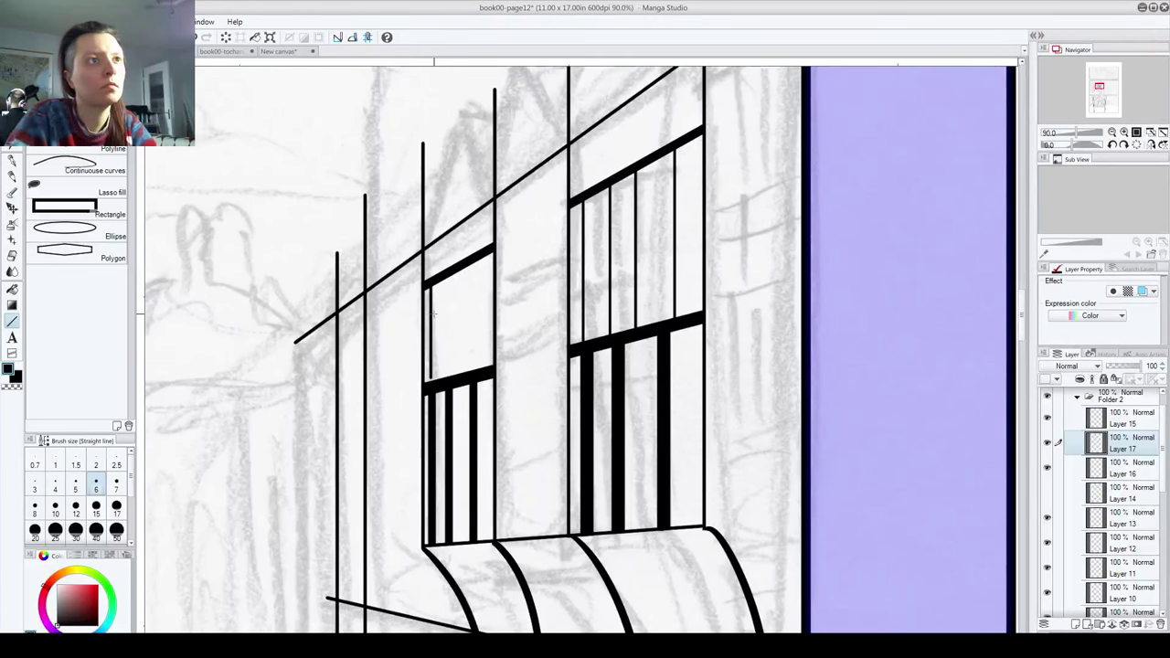
pyautogui.moveTo(443, 279); pyautogui.dragTo(442, 384)
pyautogui.moveTo(457, 271); pyautogui.dragTo(456, 380)
pyautogui.moveTo(472, 260); pyautogui.dragTo(472, 384)
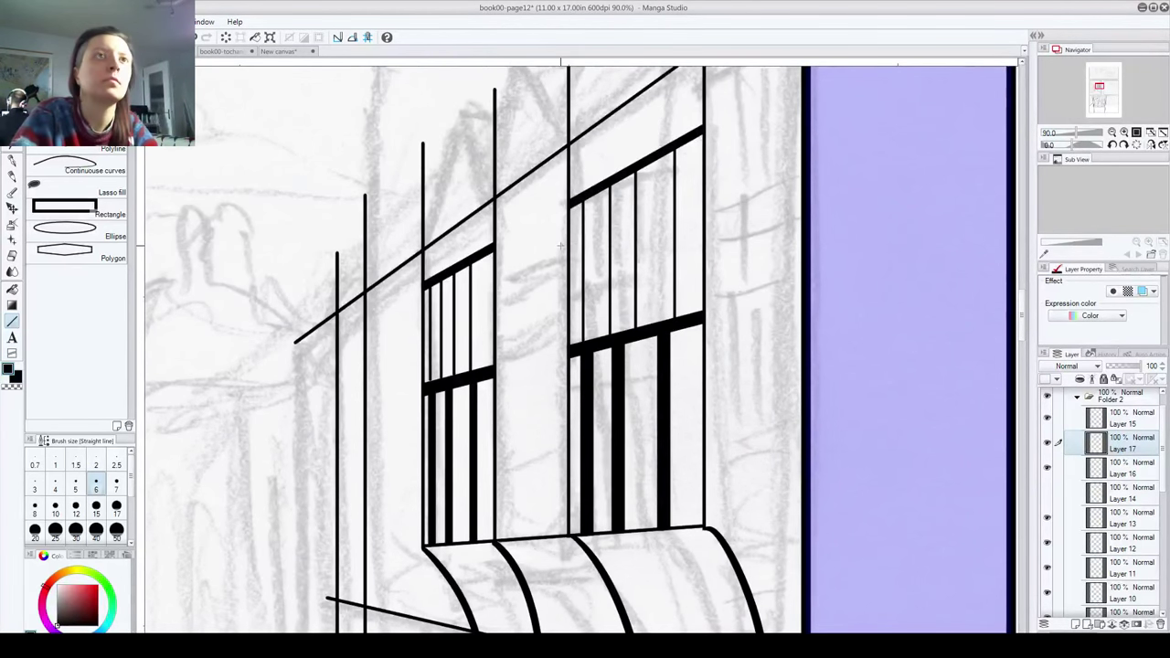
# Step: Try a thin horizontal and a slanted glazing line across the nearer window
pyautogui.moveTo(547, 256); pyautogui.dragTo(755, 256)
pyautogui.hotkey('ctrl', 'z')
pyautogui.moveTo(547, 306); pyautogui.dragTo(737, 244)
pyautogui.hotkey('ctrl', 'z')
# Step: Draw two thin slanted glazing lines across both windows and erase the parts that fall outside the window openings
pyautogui.moveTo(396, 369); pyautogui.dragTo(759, 233)
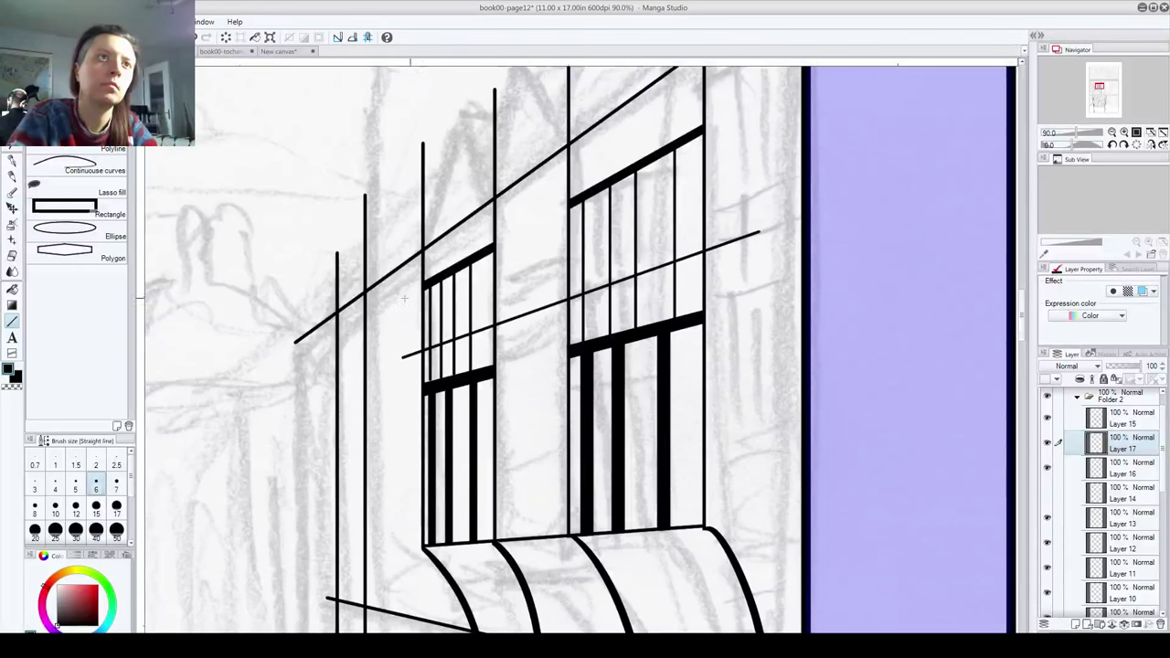
pyautogui.moveTo(402, 326); pyautogui.dragTo(757, 165)
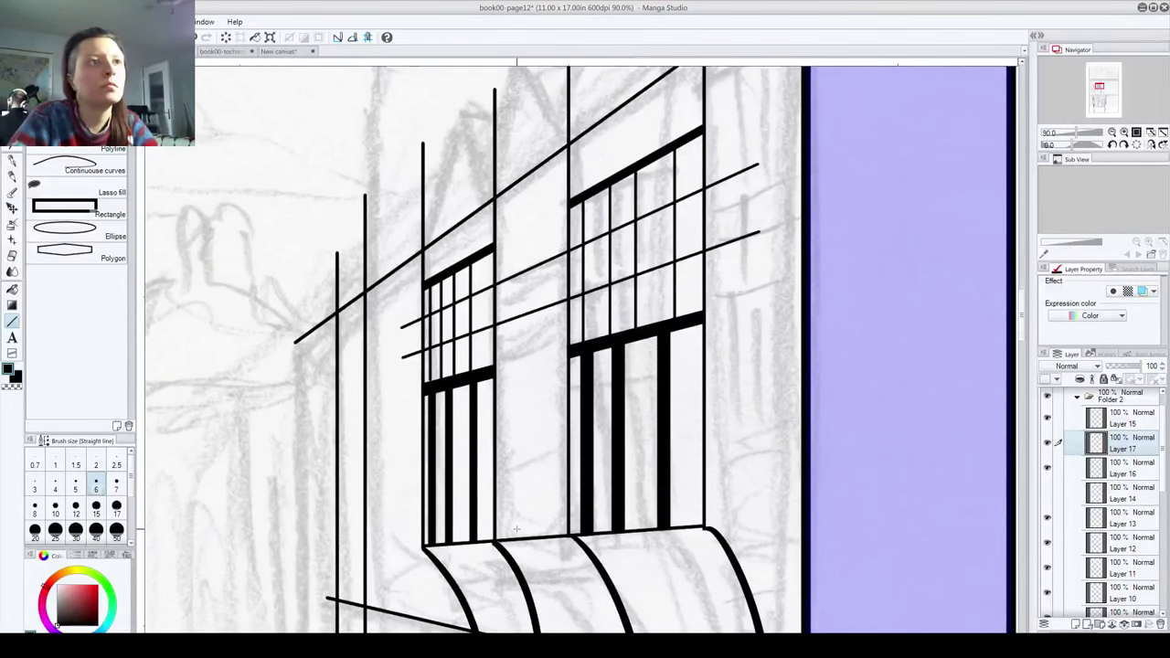
pyautogui.moveTo(404, 325)
pyautogui.mouseDown()
pyautogui.moveTo(416, 324)
pyautogui.moveTo(411, 356)
pyautogui.mouseUp()
pyautogui.moveTo(506, 287)
pyautogui.mouseDown()
pyautogui.moveTo(497, 325)
pyautogui.moveTo(510, 332)
pyautogui.moveTo(511, 279)
pyautogui.moveTo(522, 275)
pyautogui.moveTo(521, 329)
pyautogui.moveTo(554, 243)
pyautogui.moveTo(562, 300)
pyautogui.mouseUp()
pyautogui.moveTo(783, 232)
pyautogui.mouseDown()
pyautogui.moveTo(718, 242)
pyautogui.moveTo(711, 256)
pyautogui.mouseUp()
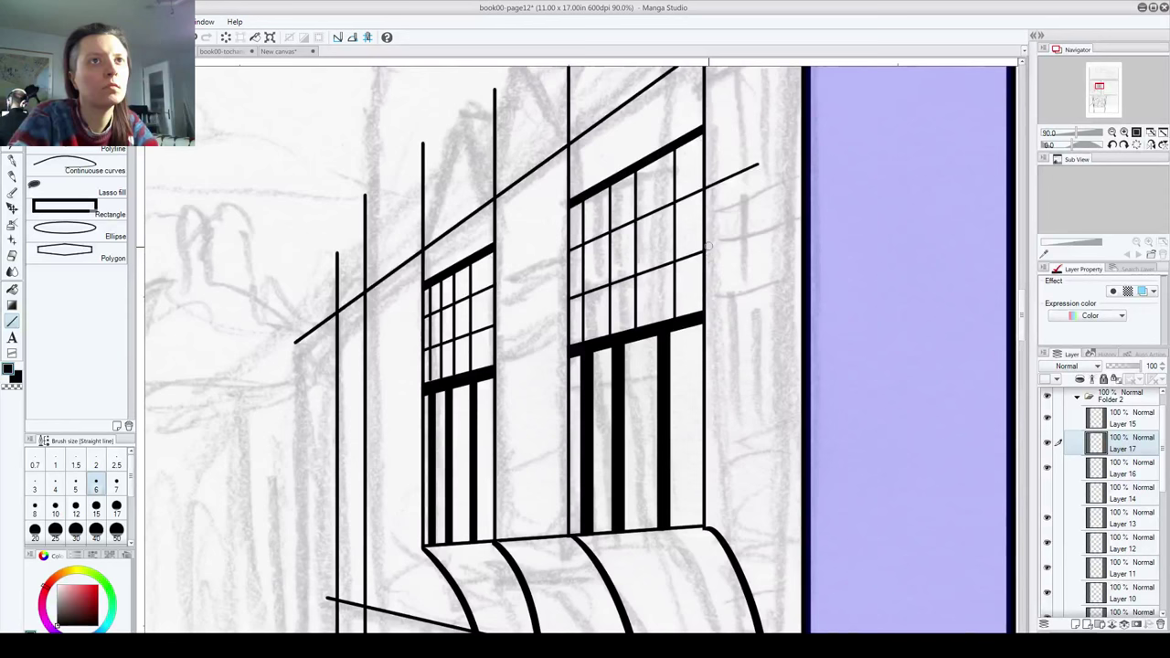
pyautogui.moveTo(709, 195); pyautogui.dragTo(760, 161)
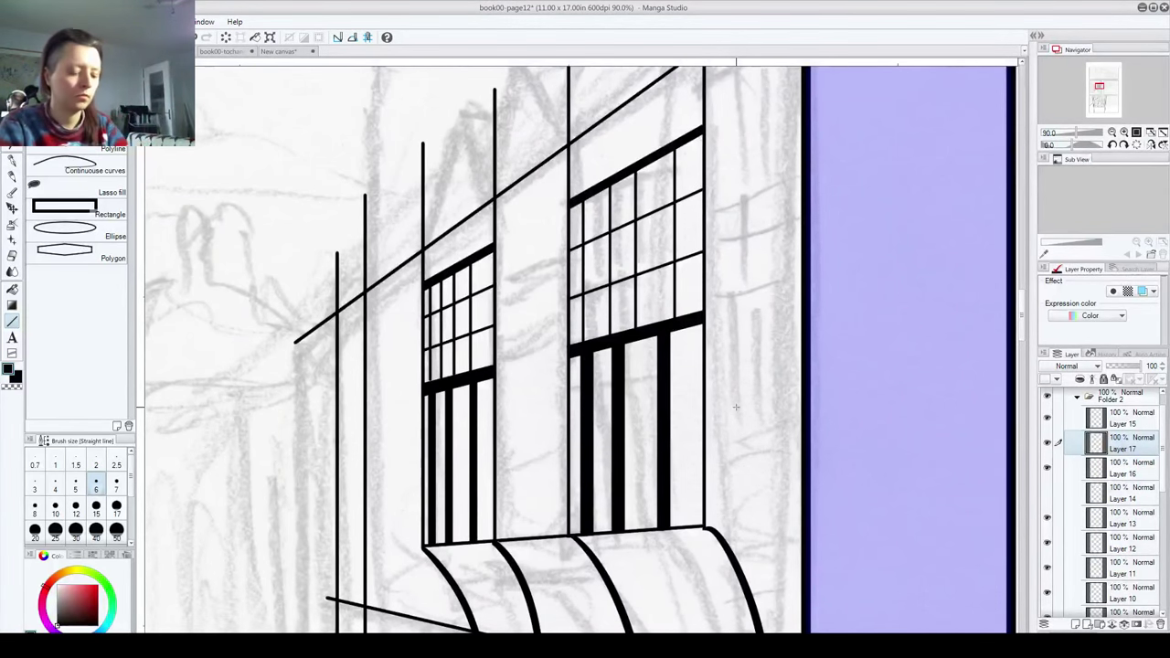
pyautogui.scroll(-6, 736, 407)
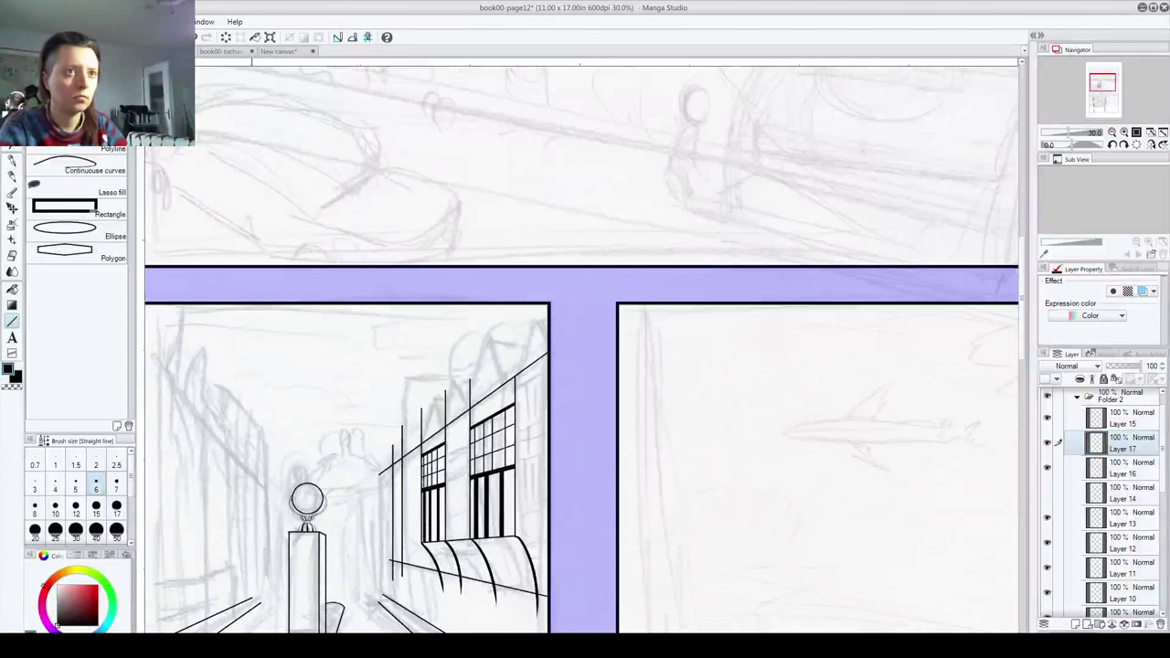
pyautogui.scroll(-3, 410, 498)
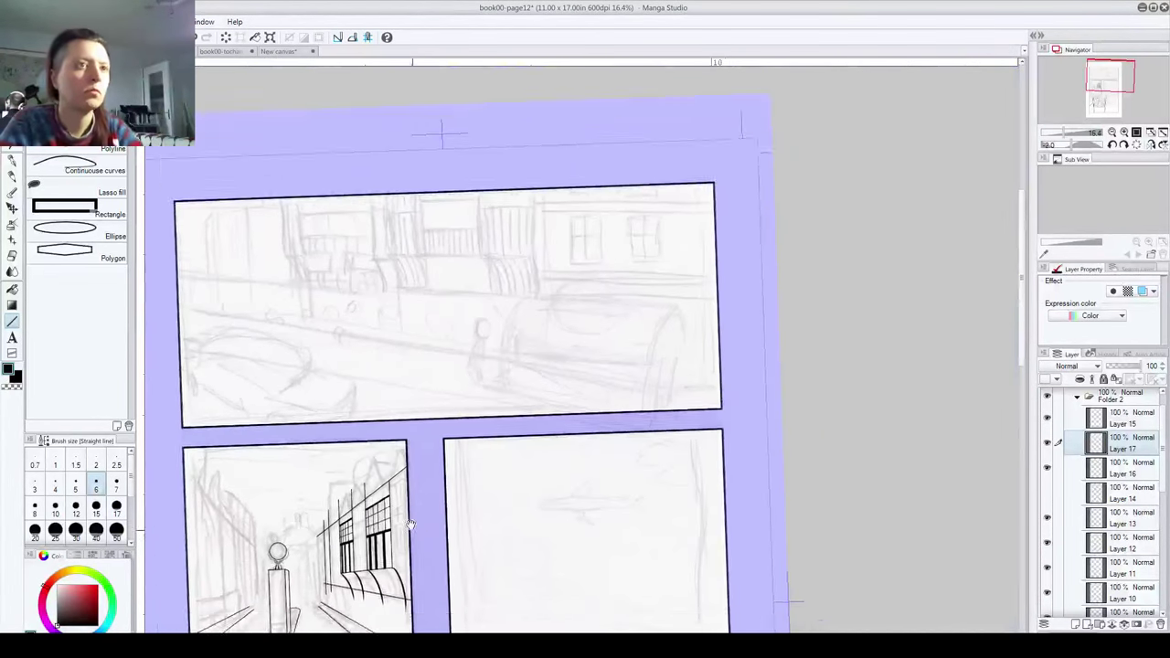
pyautogui.moveTo(409, 523); pyautogui.dragTo(417, 346)
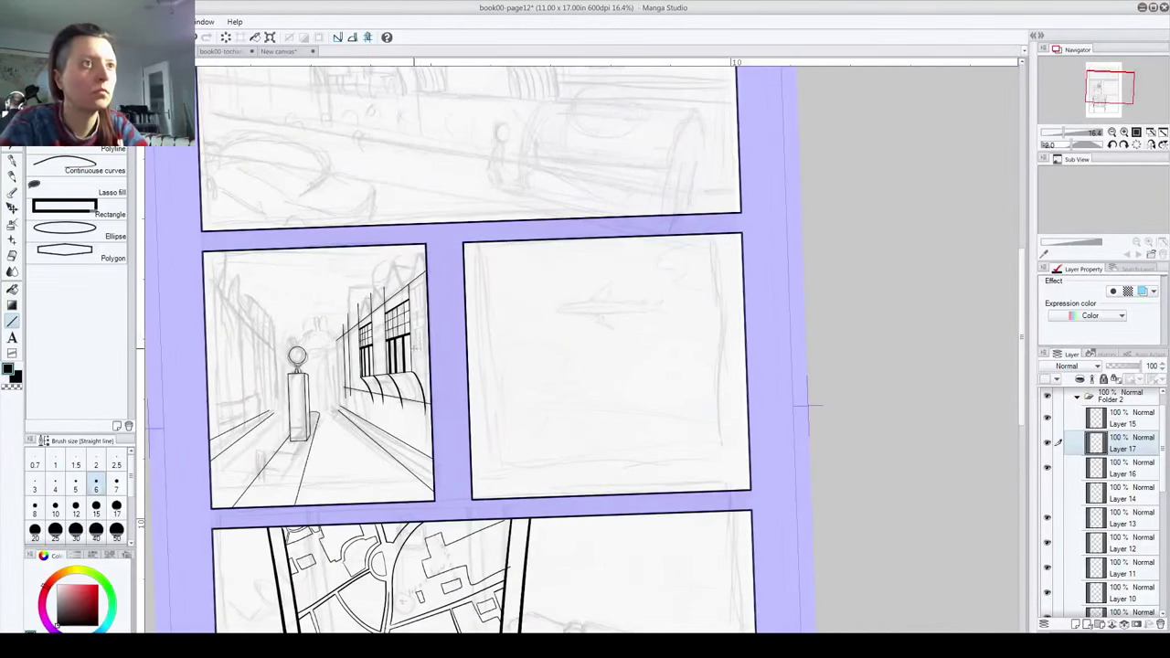
pyautogui.moveTo(422, 350); pyautogui.dragTo(441, 367)
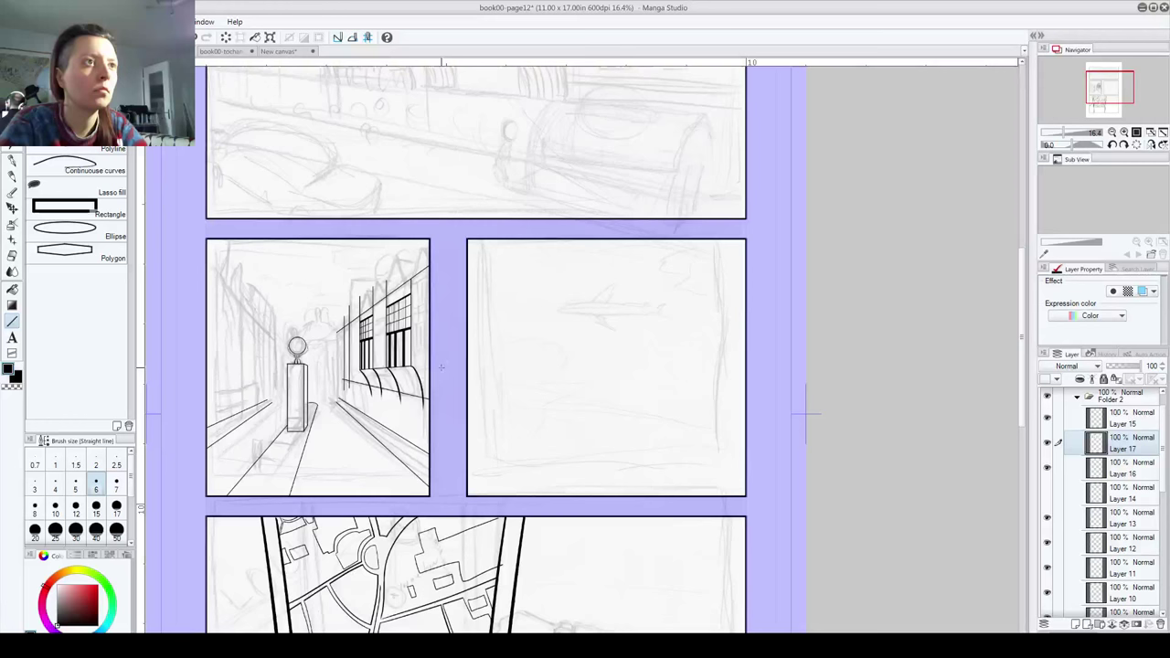
pyautogui.moveTo(460, 534); pyautogui.dragTo(485, 517)
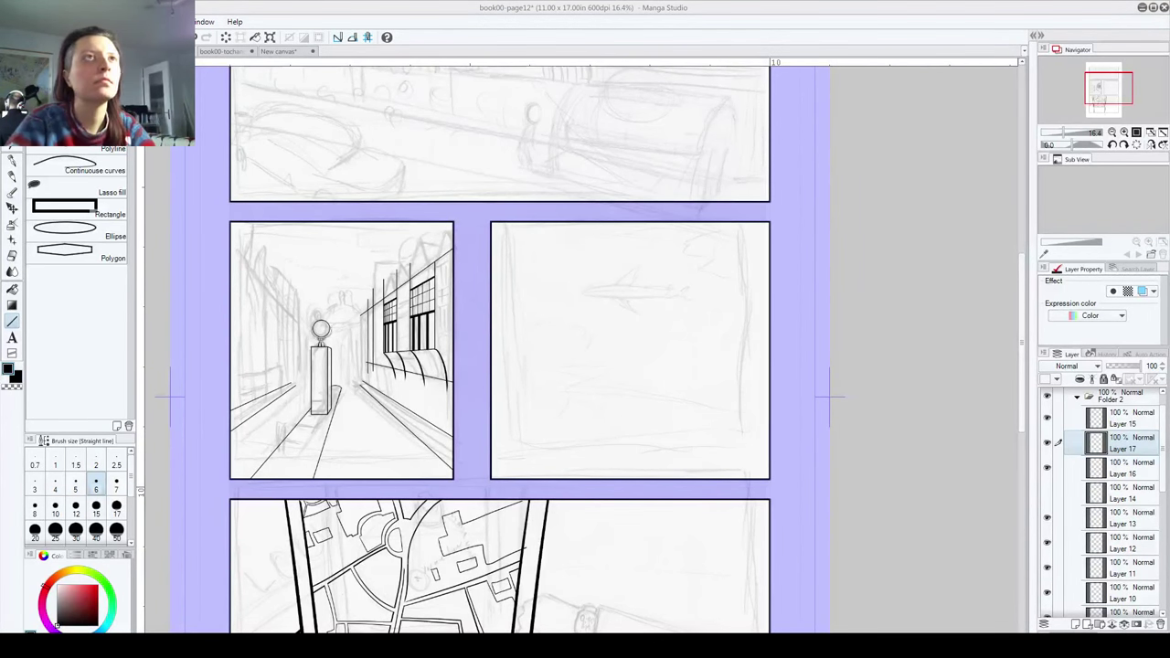
pyautogui.click(1153, 7)
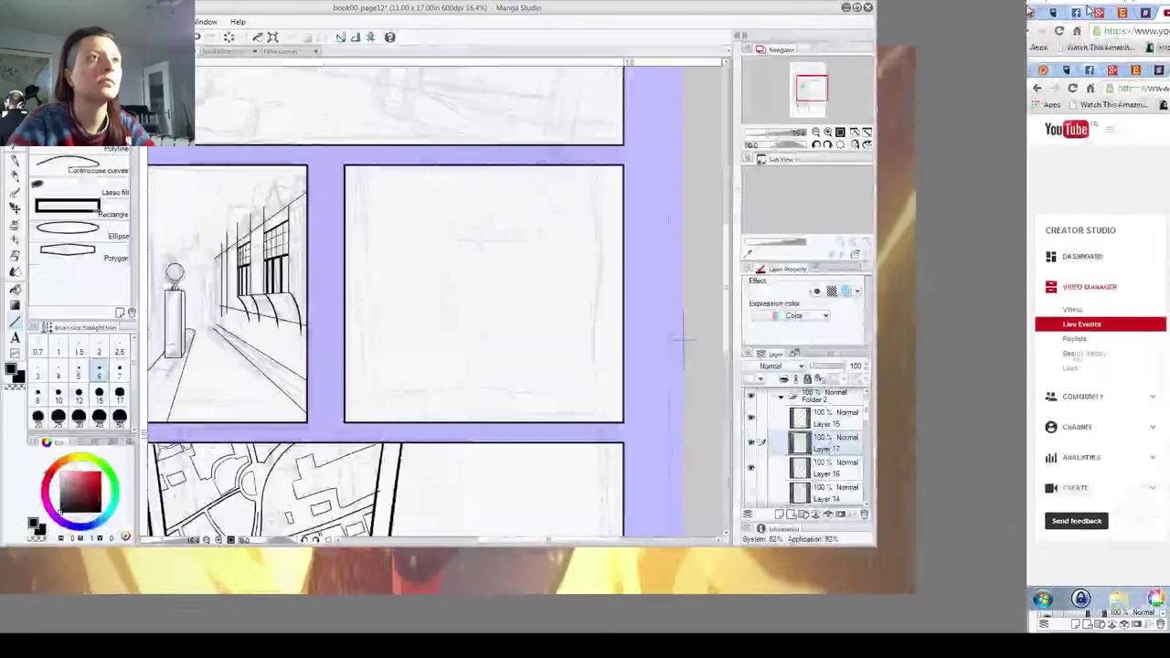
pyautogui.click(857, 8)
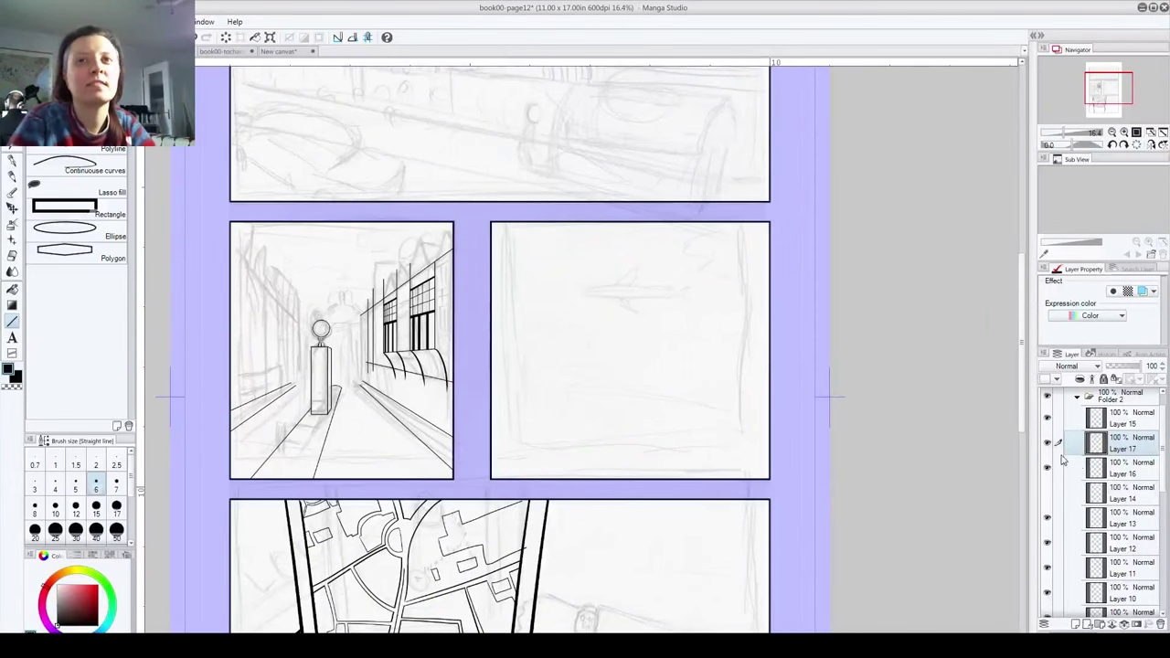
# Step: Rename the layer folder Folder 2 as panel2
pyautogui.scroll(1, 1164, 465)
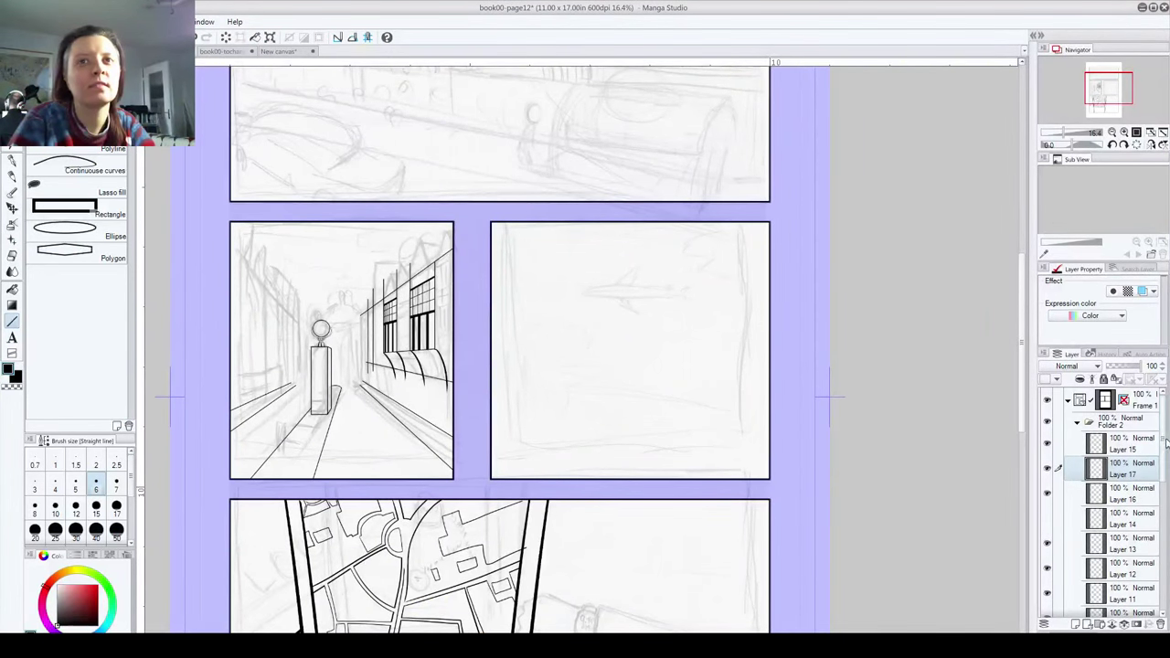
pyautogui.click(1109, 425)
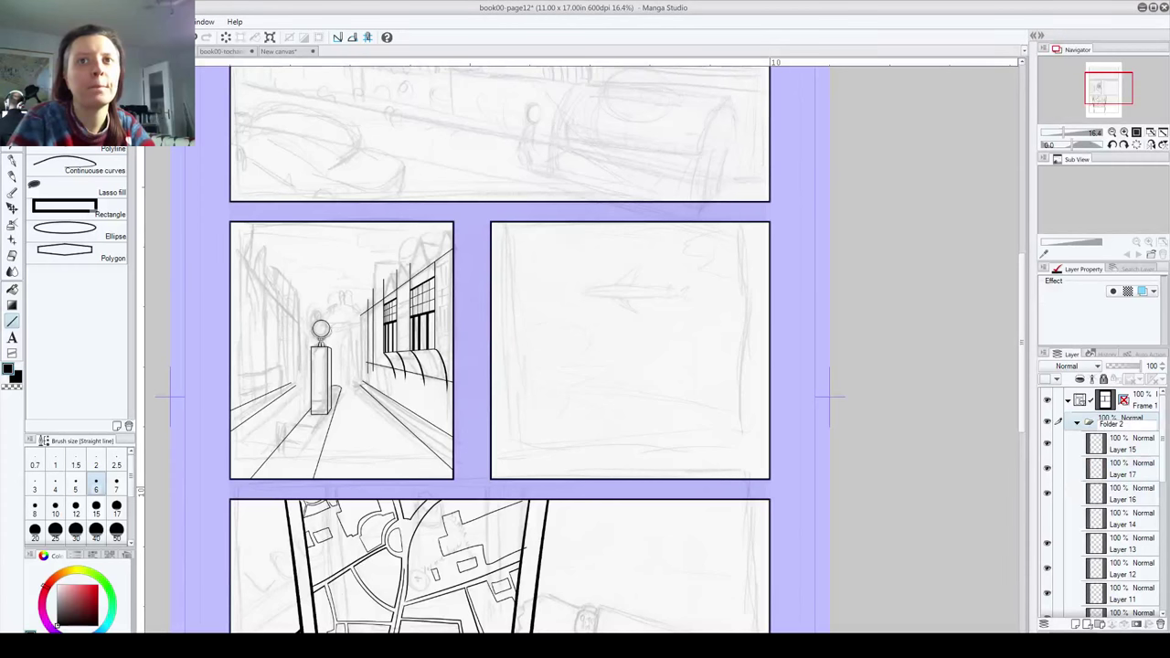
pyautogui.write('pan')
pyautogui.press('BackSpace')
pyautogui.write('anel2')
pyautogui.press('Return')
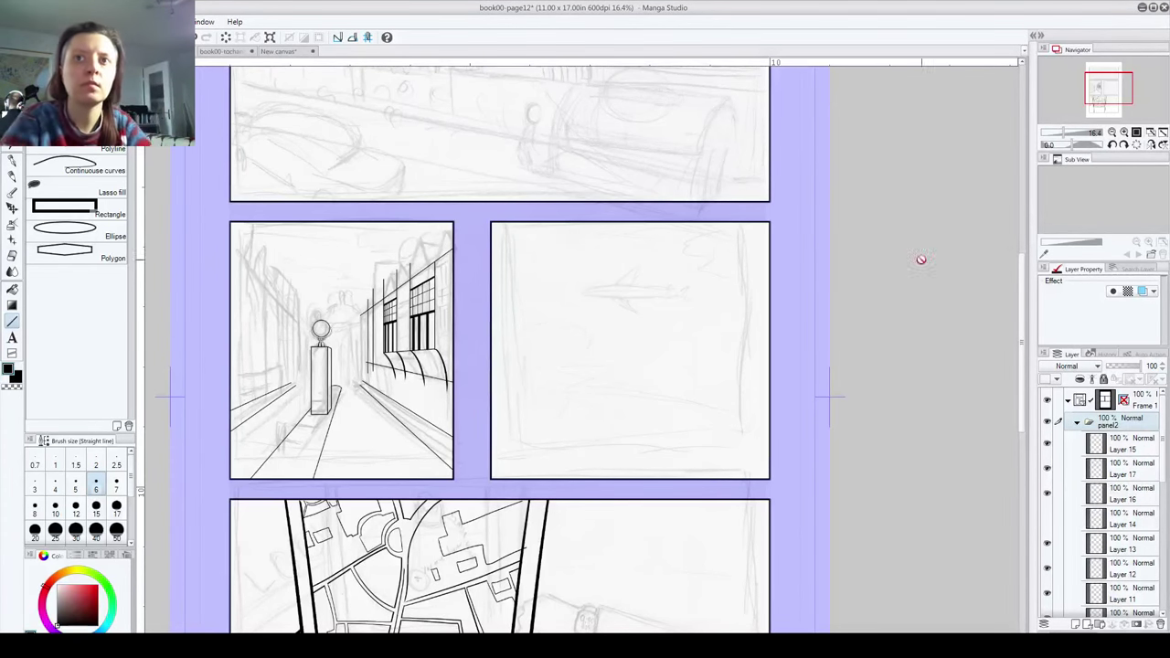
# Step: Collapse the panel2 folder, then rename Folder 1 as panel4 and collapse it too
pyautogui.click(1077, 422)
pyautogui.doubleClick(1108, 445)
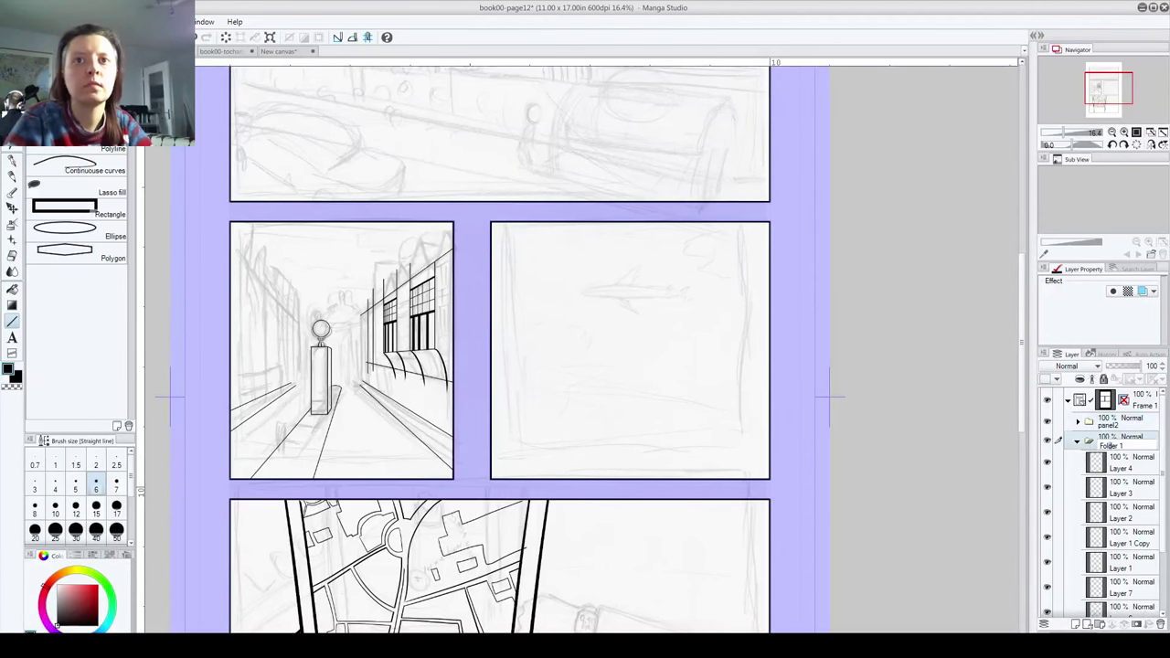
pyautogui.write('panel')
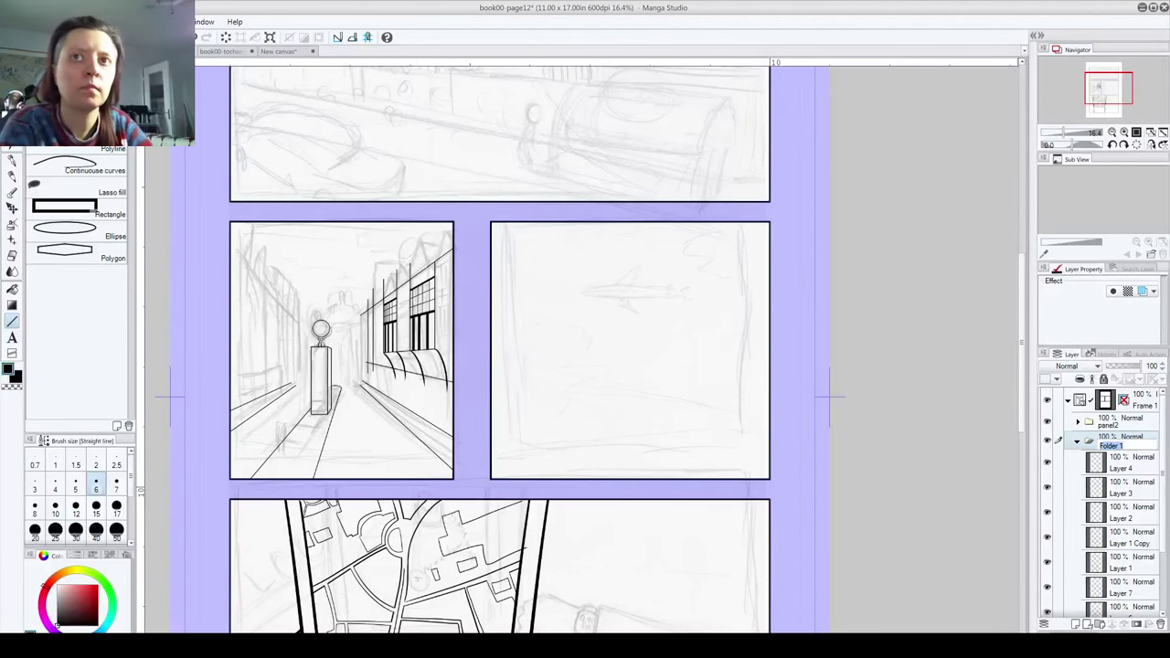
pyautogui.write('4')
pyautogui.press('Return')
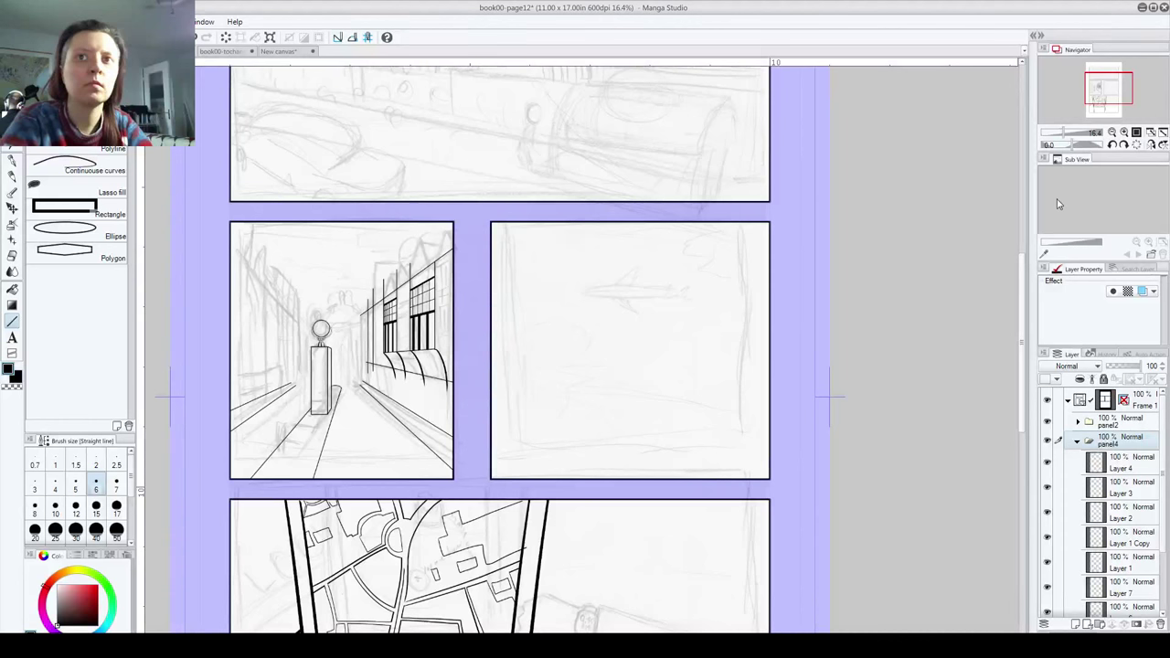
pyautogui.click(1077, 441)
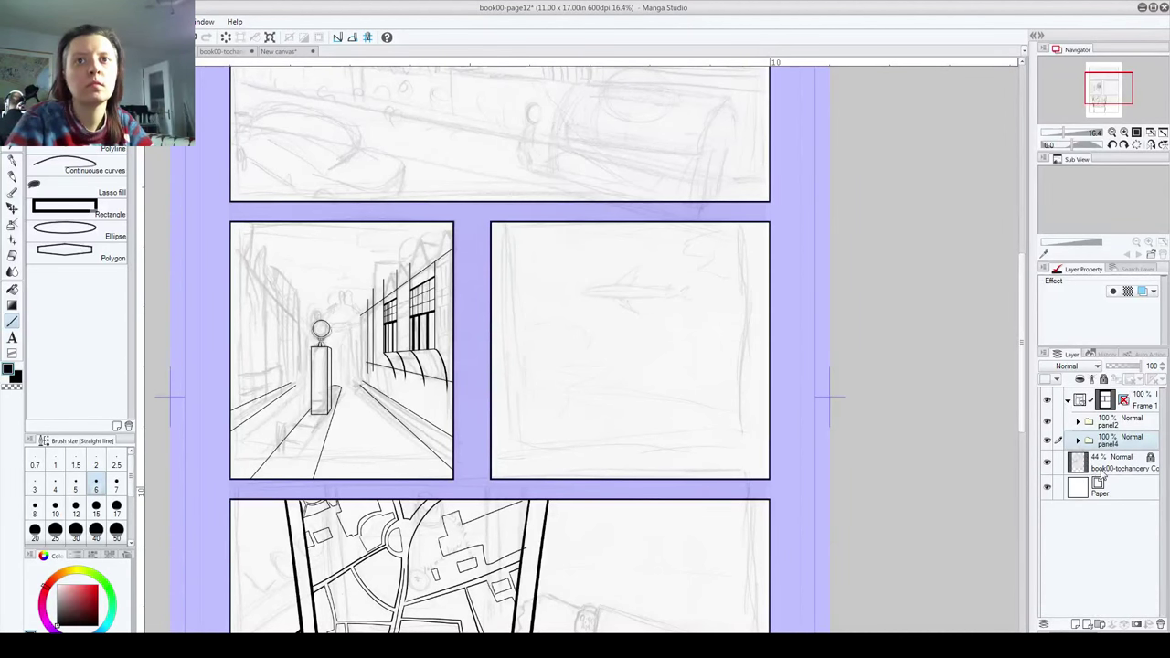
# Step: Create a new layer folder named panel3 between the panel2 and panel4 folders
pyautogui.click(1100, 624)
pyautogui.doubleClick(1111, 442)
pyautogui.write('panel3')
pyautogui.press('Return')
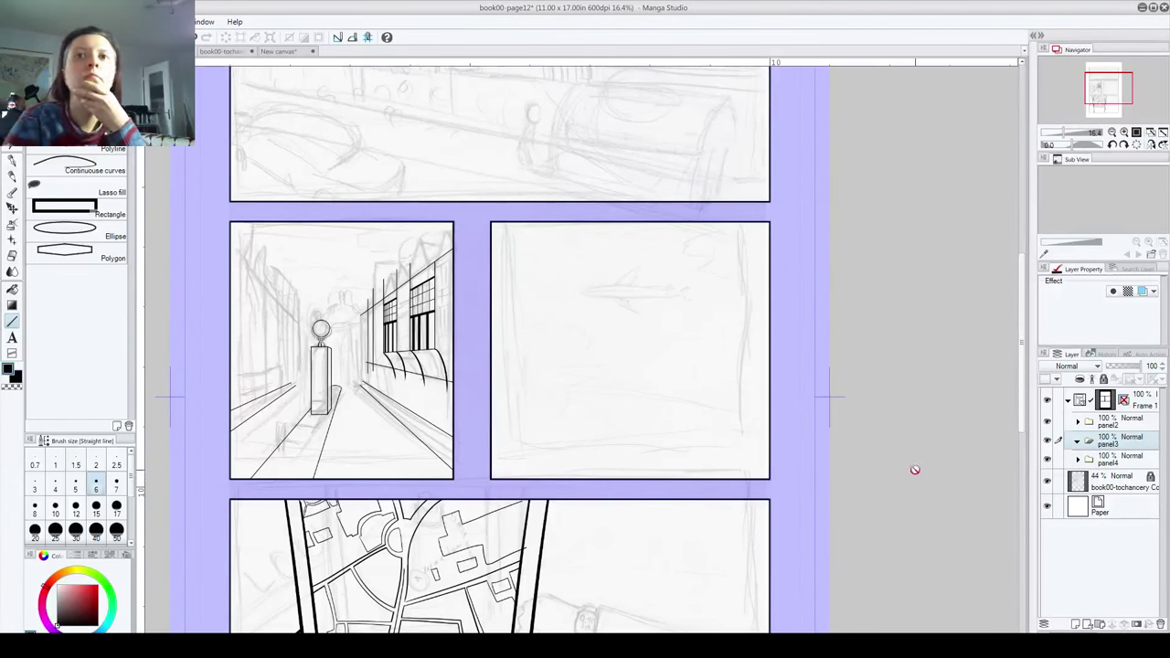
# Step: On a new layer in panel3, ink wavy cloud outlines with yeti_inker 4 at the sky panel's left edge and both right corners
pyautogui.click(1076, 625)
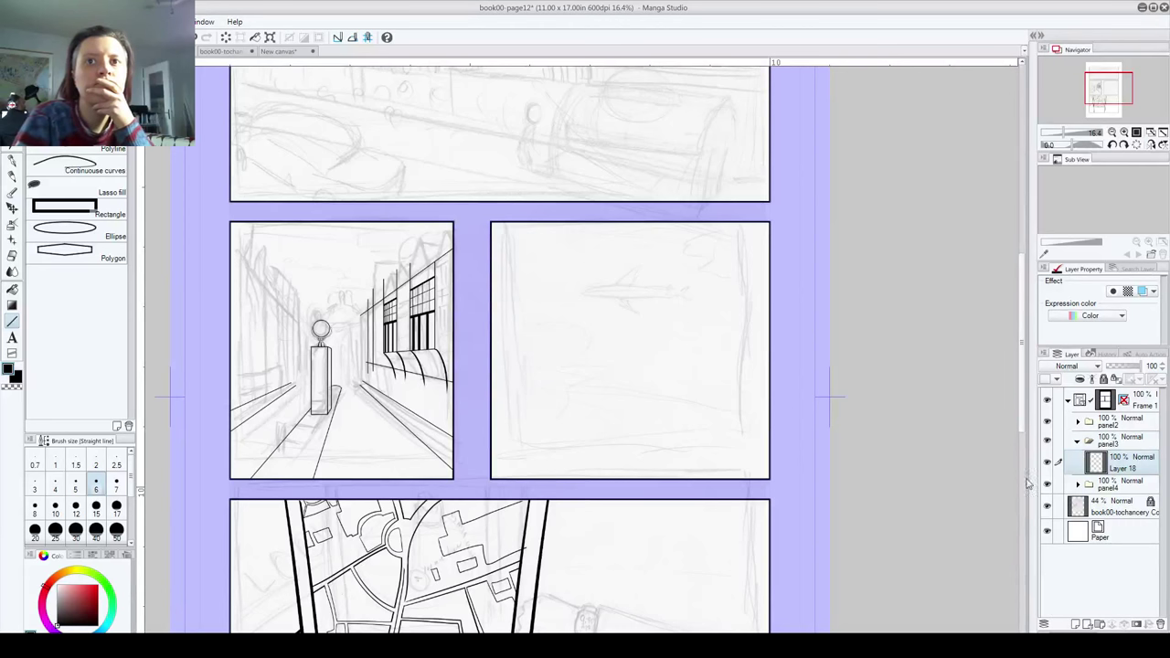
pyautogui.click(12, 162)
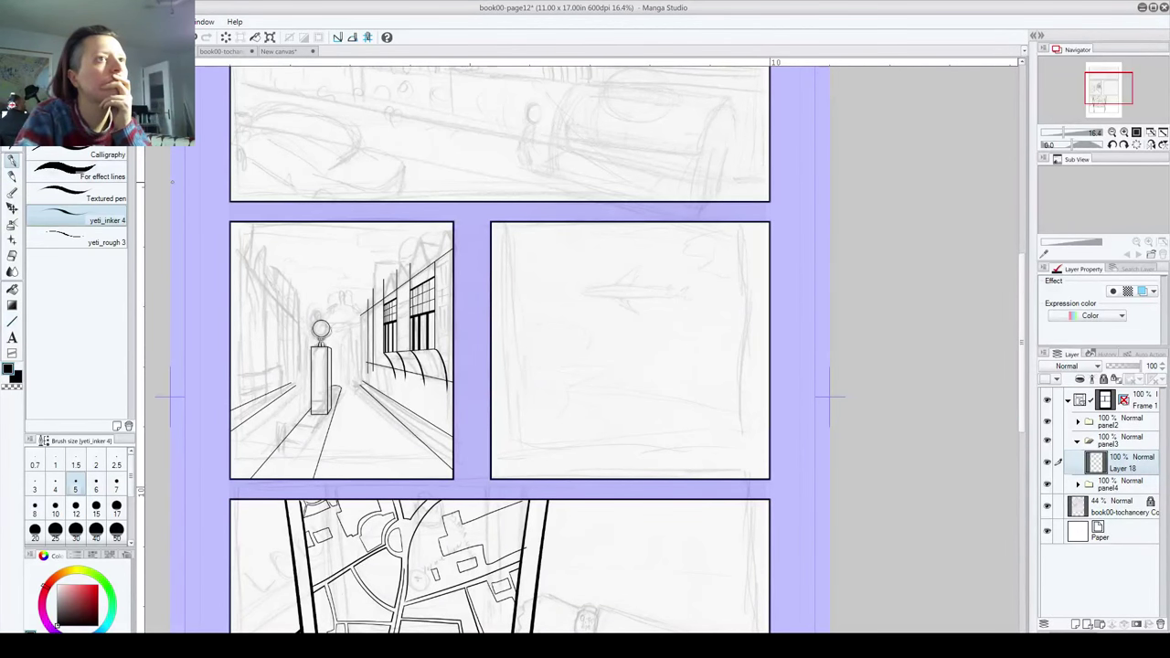
pyautogui.moveTo(492, 343)
pyautogui.mouseDown()
pyautogui.moveTo(552, 343)
pyautogui.moveTo(560, 358)
pyautogui.moveTo(630, 376)
pyautogui.moveTo(579, 403)
pyautogui.moveTo(604, 414)
pyautogui.moveTo(597, 421)
pyautogui.moveTo(492, 417)
pyautogui.mouseUp()
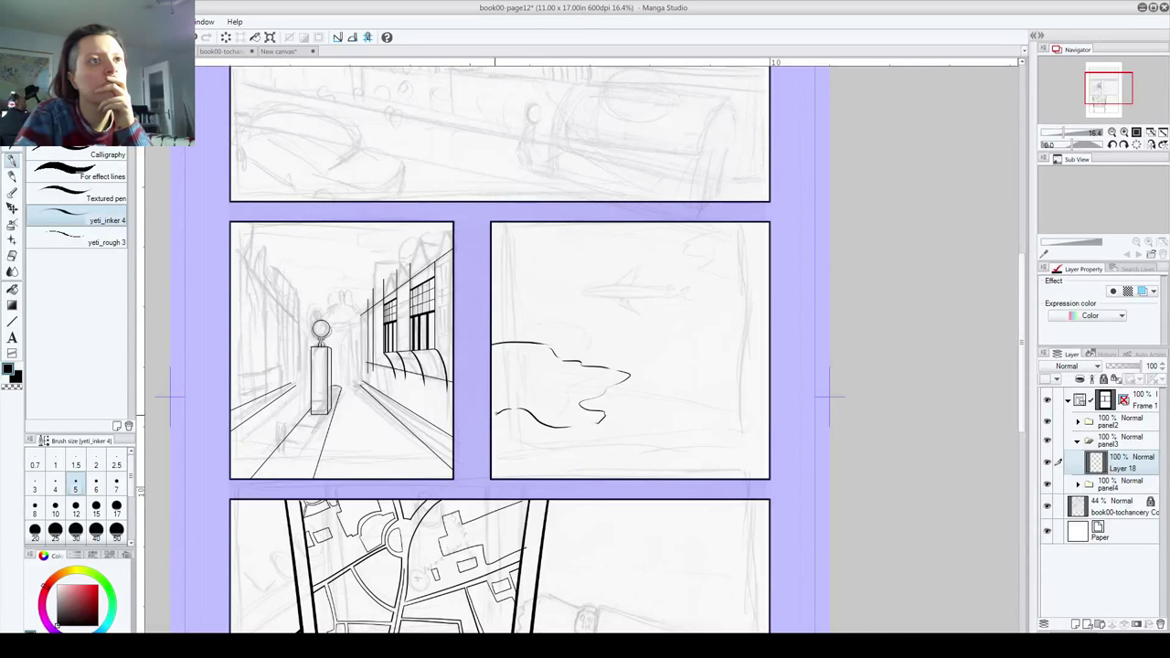
pyautogui.moveTo(729, 223)
pyautogui.mouseDown()
pyautogui.moveTo(666, 256)
pyautogui.moveTo(696, 254)
pyautogui.mouseUp()
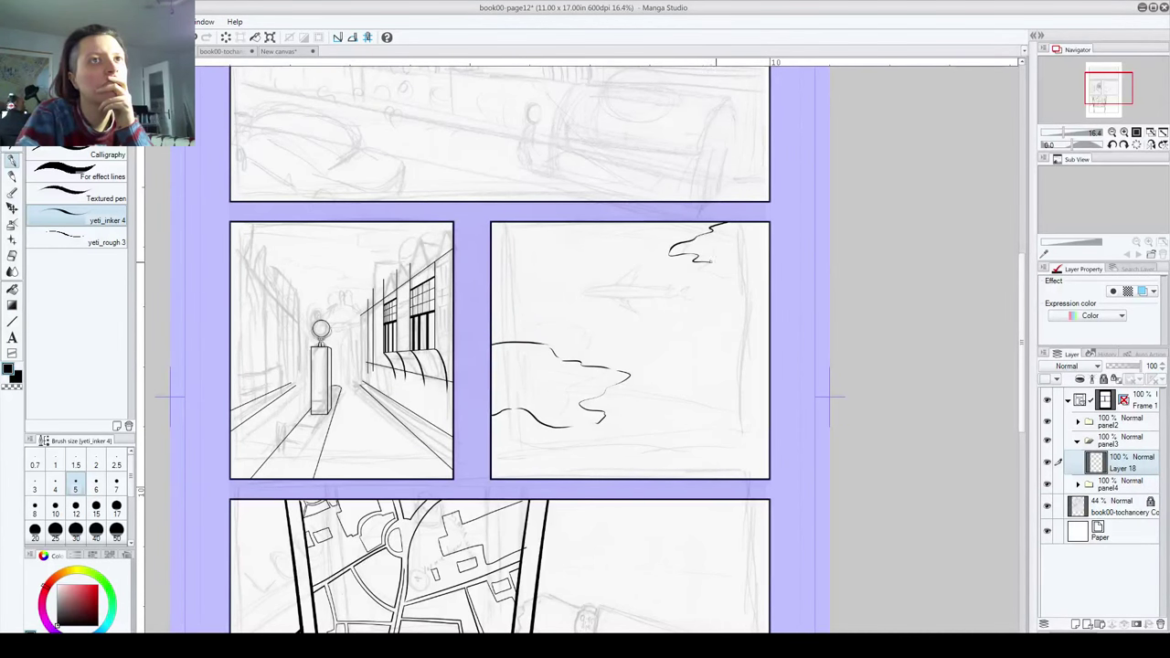
pyautogui.moveTo(722, 269); pyautogui.dragTo(768, 287)
pyautogui.moveTo(758, 424)
pyautogui.mouseDown()
pyautogui.moveTo(682, 461)
pyautogui.moveTo(719, 467)
pyautogui.mouseUp()
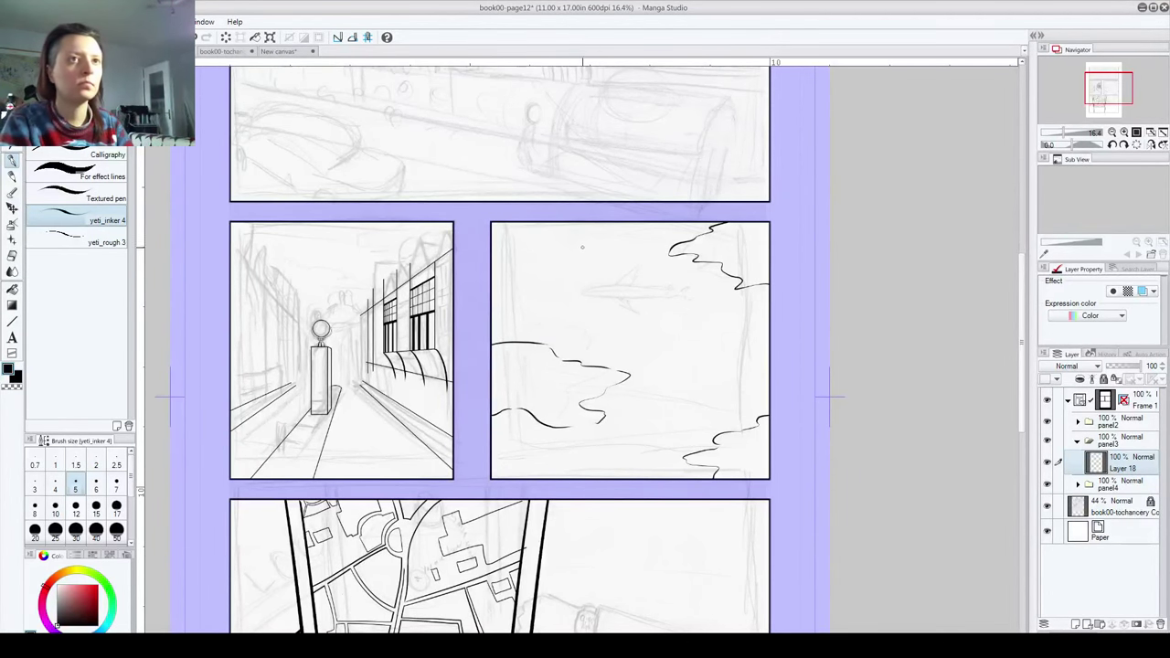
# Step: On another new layer, ink the airplane's upper fuselage edge as one long, nearly horizontal stroke above the left cloud
pyautogui.scroll(-1, 533, 173)
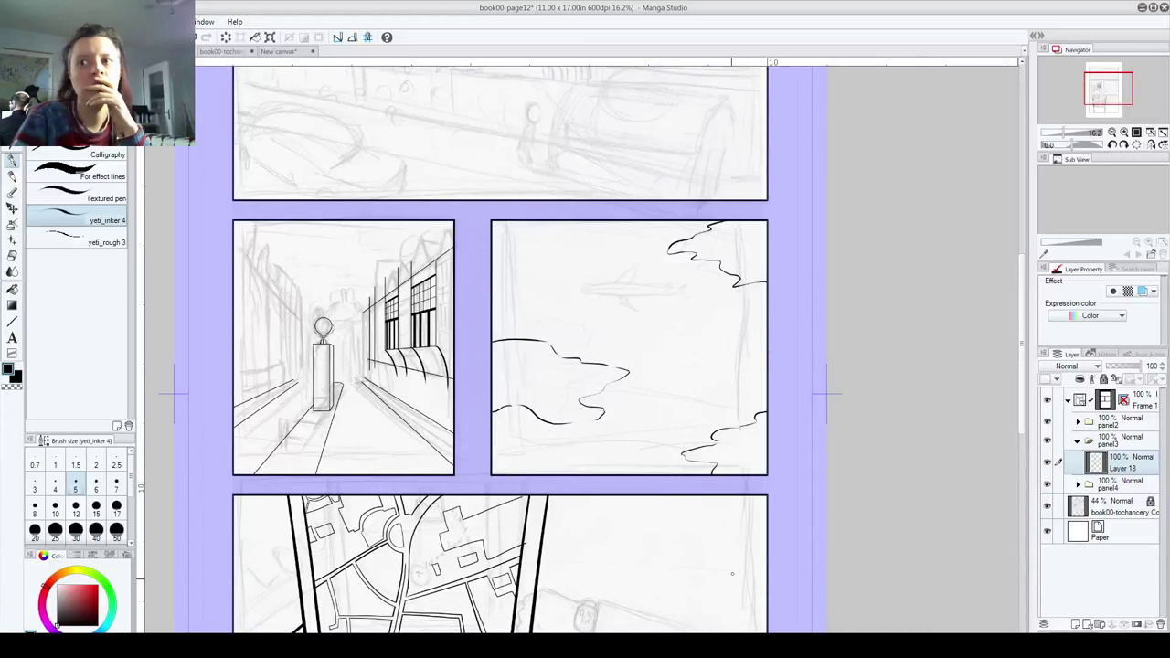
pyautogui.hotkey('ctrl', 'shift', 'n')
pyautogui.moveTo(580, 307)
pyautogui.mouseDown()
pyautogui.moveTo(680, 305)
pyautogui.moveTo(604, 286)
pyautogui.mouseUp()
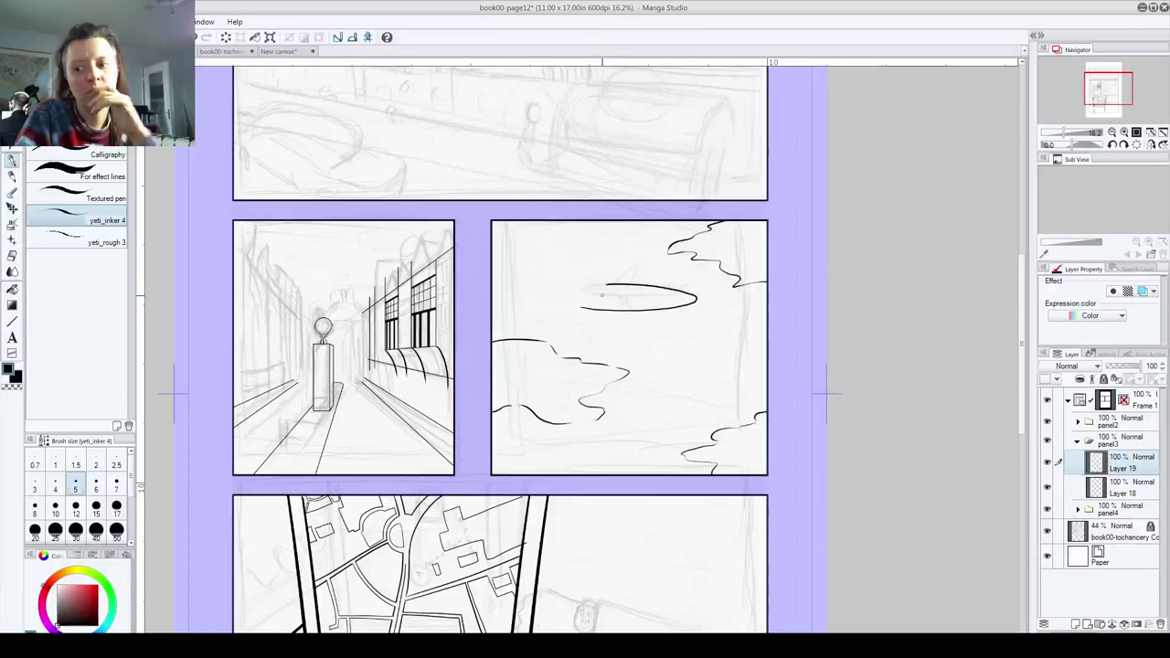
pyautogui.hotkey('ctrl', 'z')
pyautogui.moveTo(552, 287); pyautogui.dragTo(693, 286)
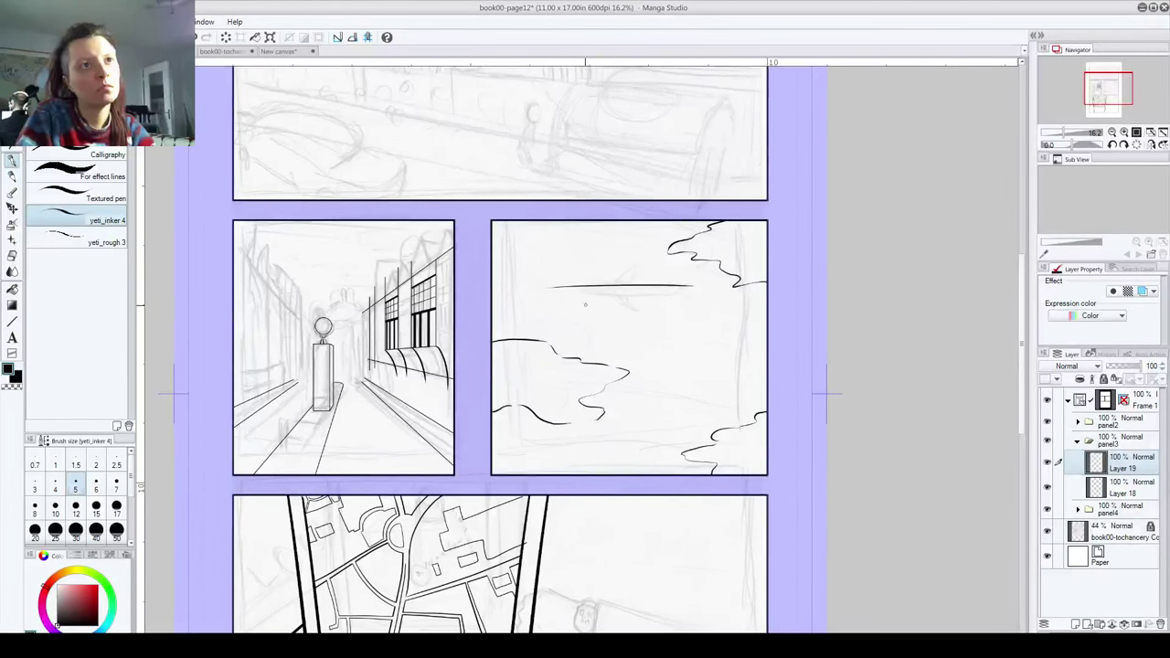
# Step: Duplicate the fuselage line's layer and move the copy straight down to form the airplane's lower fuselage edge
pyautogui.hotkey('ctrl', 'shift', 'n')
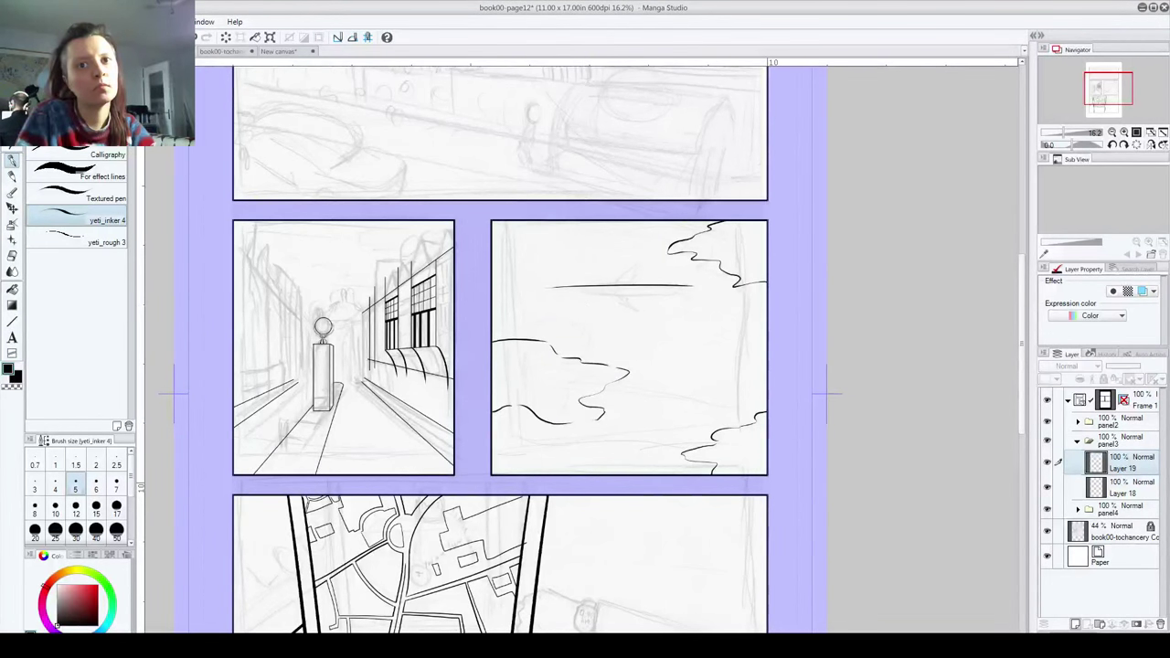
pyautogui.hotkey('ctrl', 'v')
pyautogui.press('k')
pyautogui.moveTo(619, 289); pyautogui.dragTo(622, 312)
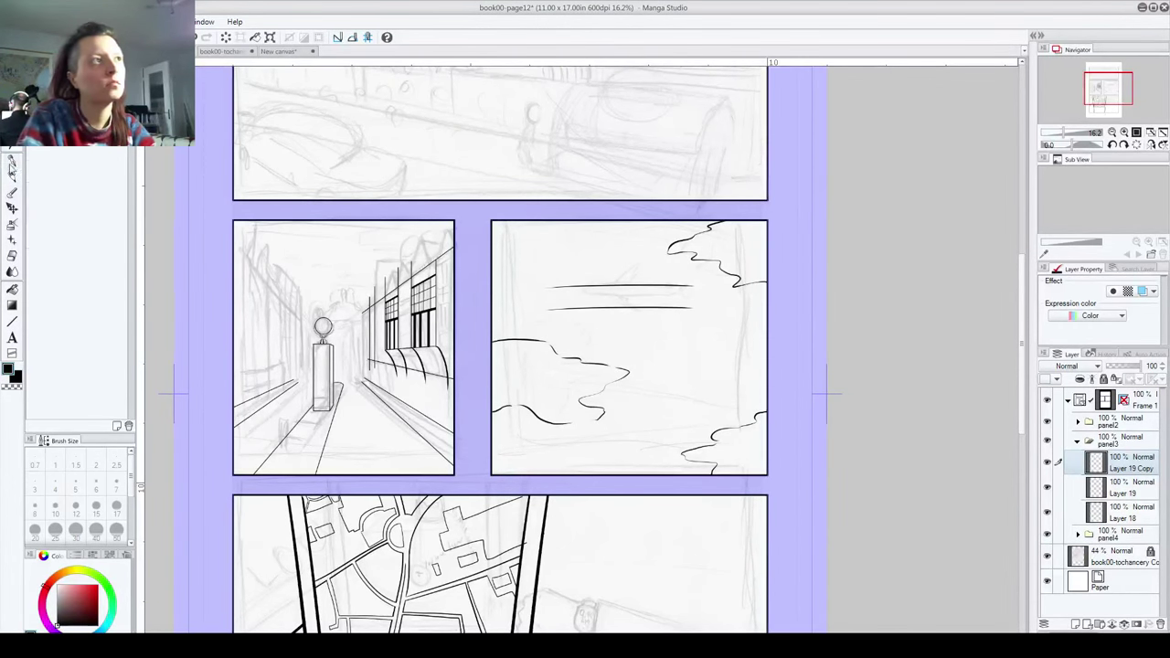
# Step: Ink a rounded nose joining the right ends of both fuselage lines and erase the upper line's overshoot on Layer 19
pyautogui.click(12, 160)
pyautogui.moveTo(678, 287)
pyautogui.mouseDown()
pyautogui.moveTo(692, 305)
pyautogui.moveTo(694, 296)
pyautogui.mouseUp()
pyautogui.hotkey('ctrl', 'z')
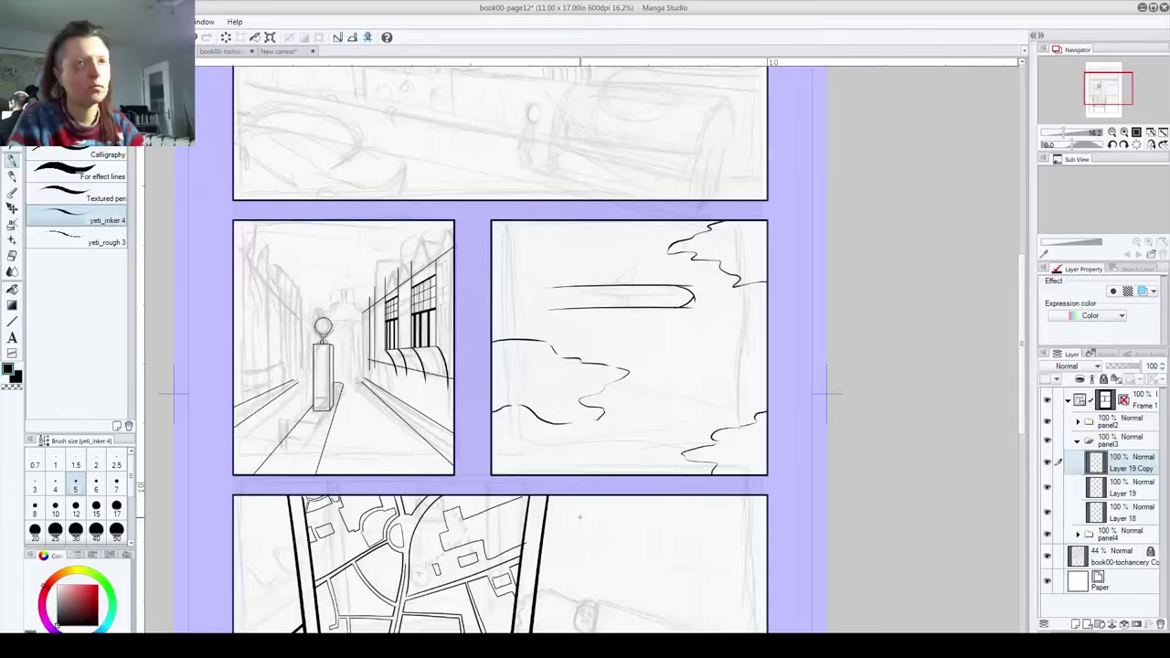
pyautogui.scroll(2, 605, 423)
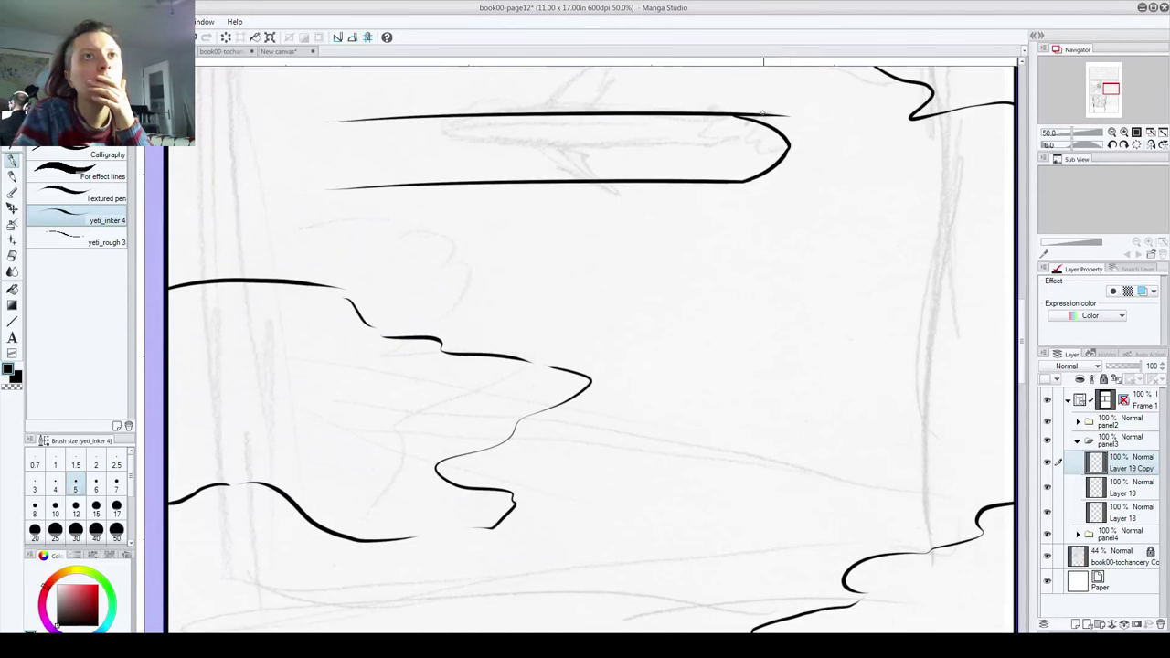
pyautogui.click(1112, 490)
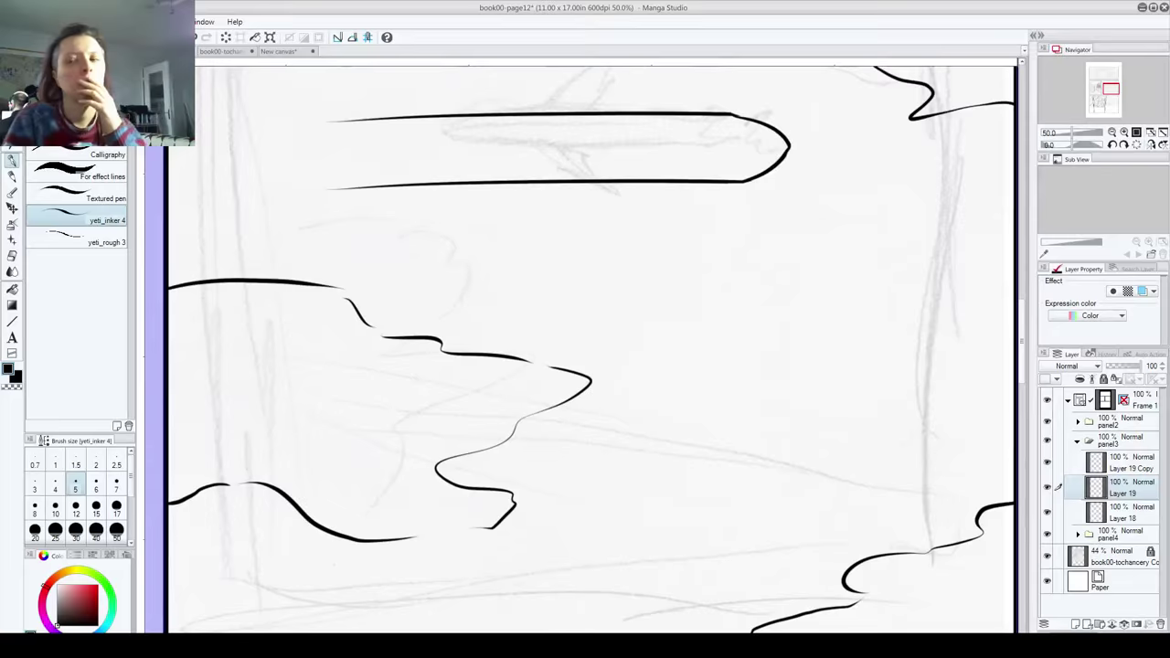
# Step: Merge Layer 19 Copy down into Layer 19 and add a new layer above it for the wings
pyautogui.scroll(-3, 566, 343)
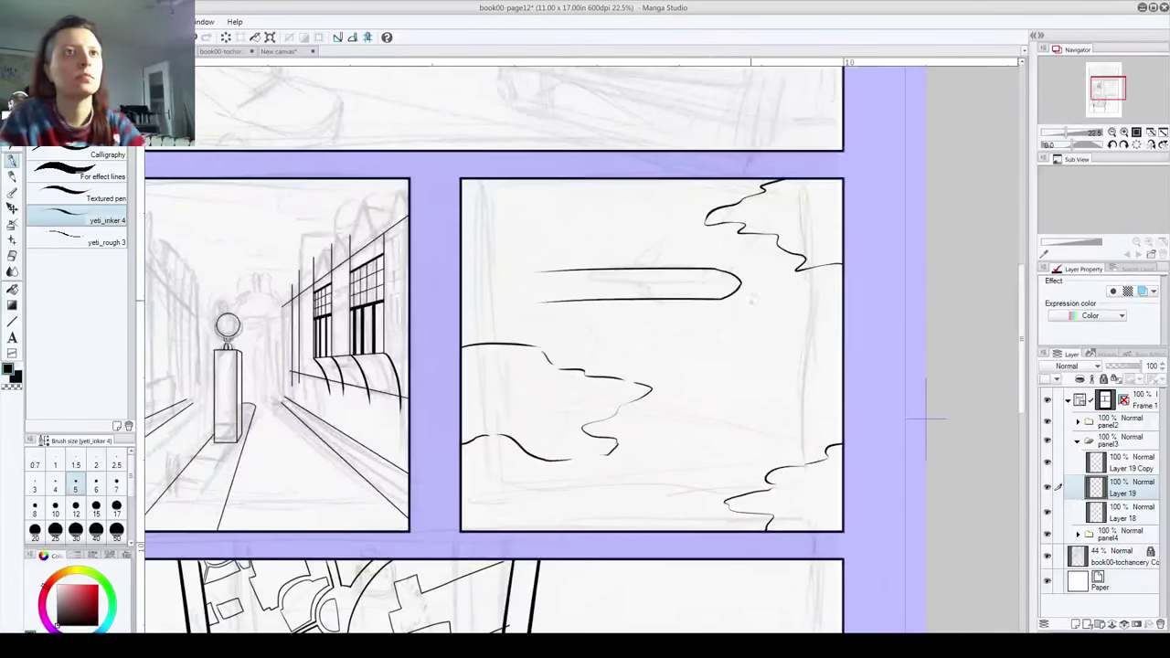
pyautogui.moveTo(631, 340); pyautogui.dragTo(655, 401)
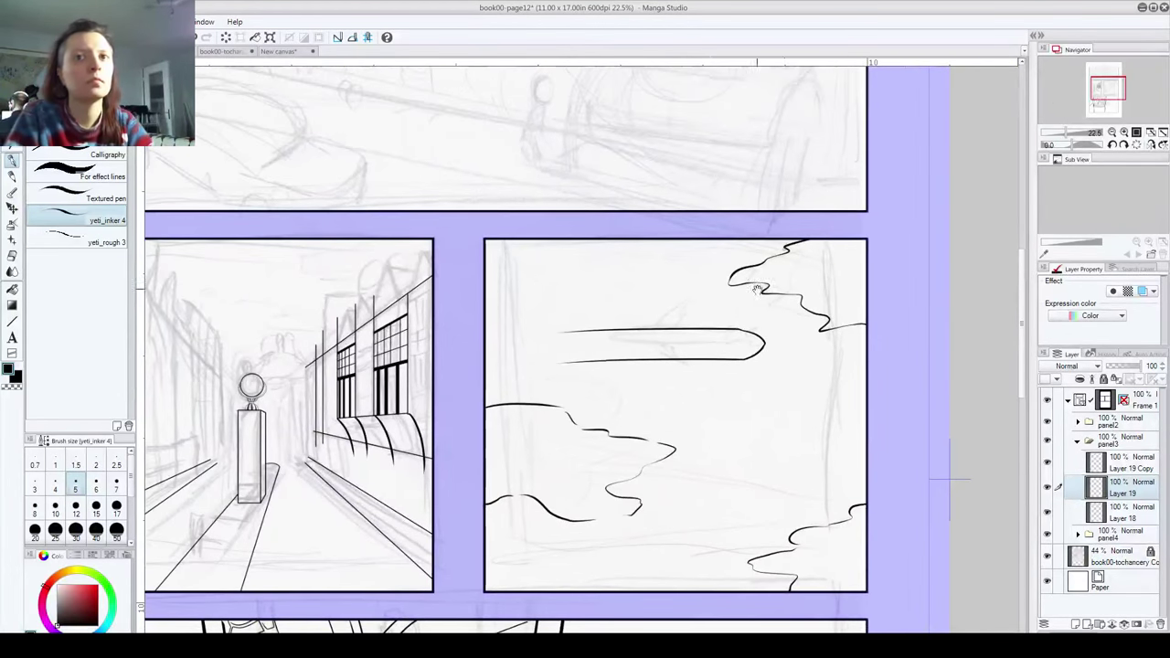
pyautogui.click(1127, 462)
pyautogui.hotkey('ctrl', 'e')
pyautogui.hotkey('ctrl', 'shift', 'n')
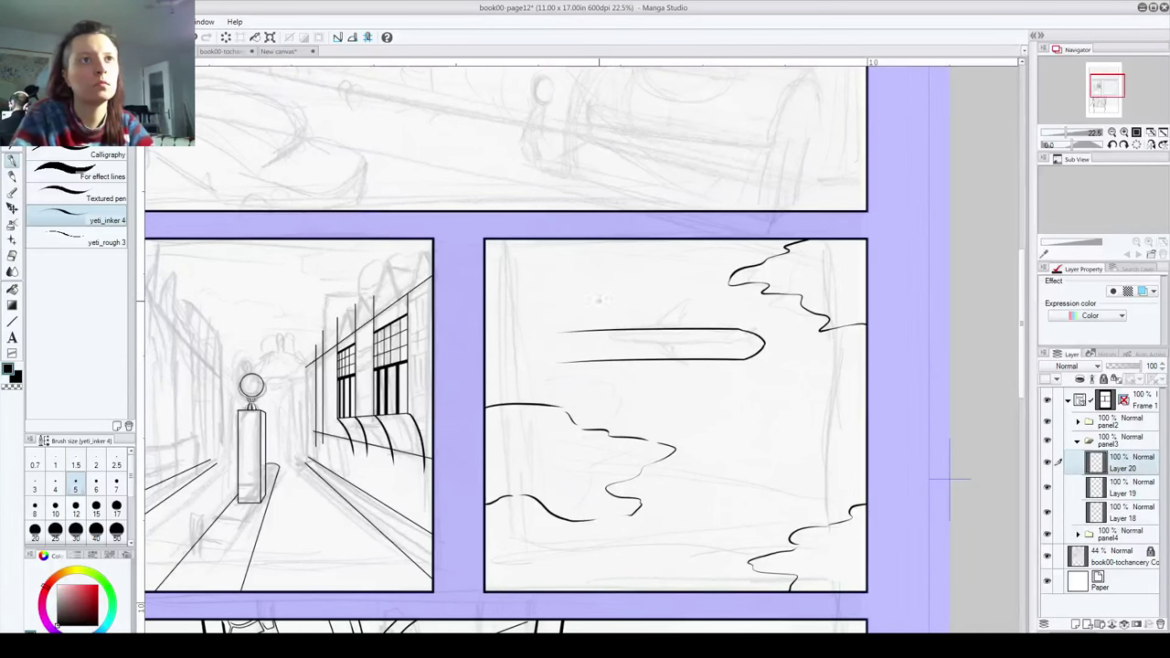
pyautogui.moveTo(581, 293); pyautogui.dragTo(643, 352)
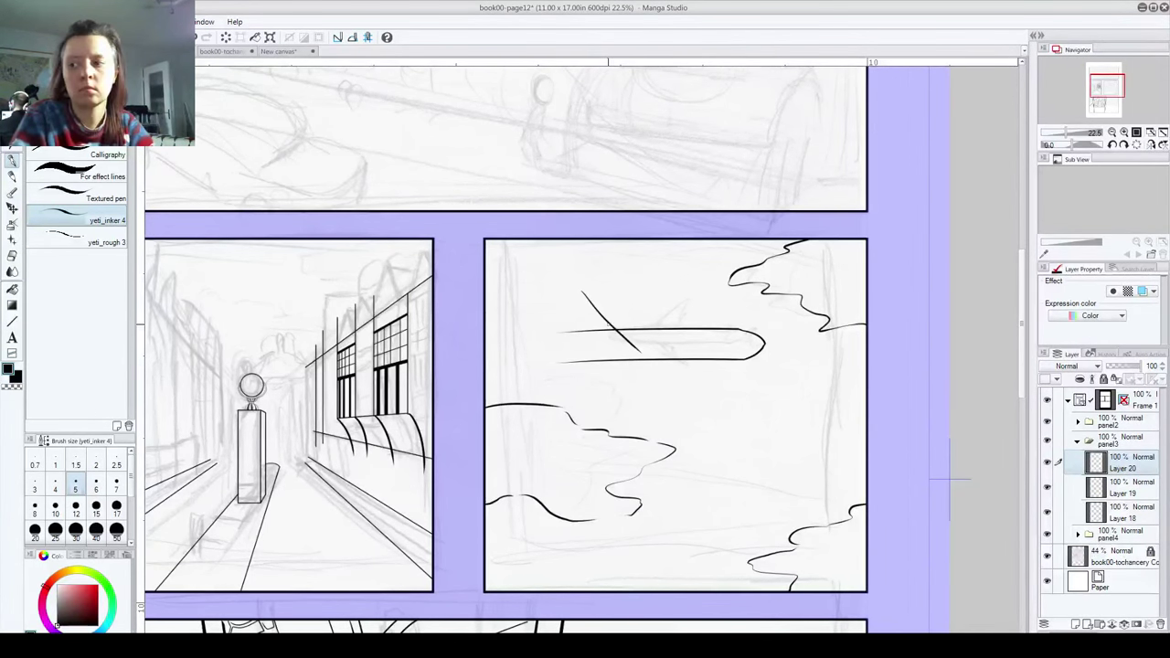
pyautogui.hotkey('ctrl', 'z')
pyautogui.moveTo(556, 273); pyautogui.dragTo(662, 402)
pyautogui.hotkey('ctrl', 'z')
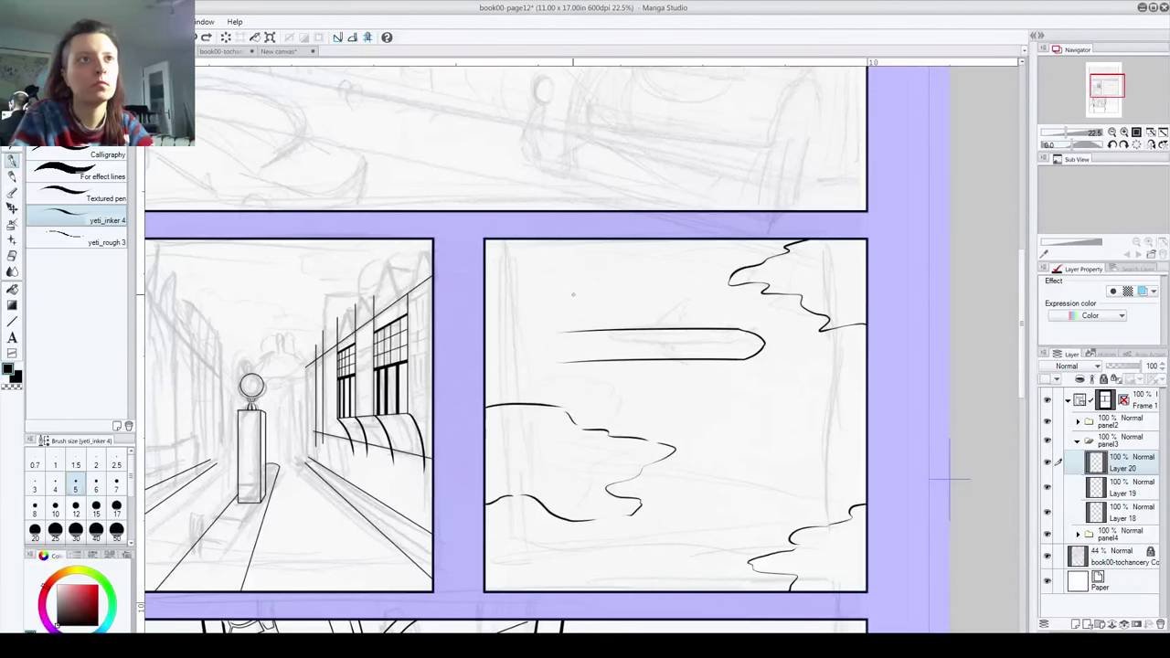
# Step: Ink the outlines of the airplane's two swept wings on Layer 20, a long upper wing and a short lower wing, each with a narrow tip
pyautogui.moveTo(557, 280); pyautogui.dragTo(623, 341)
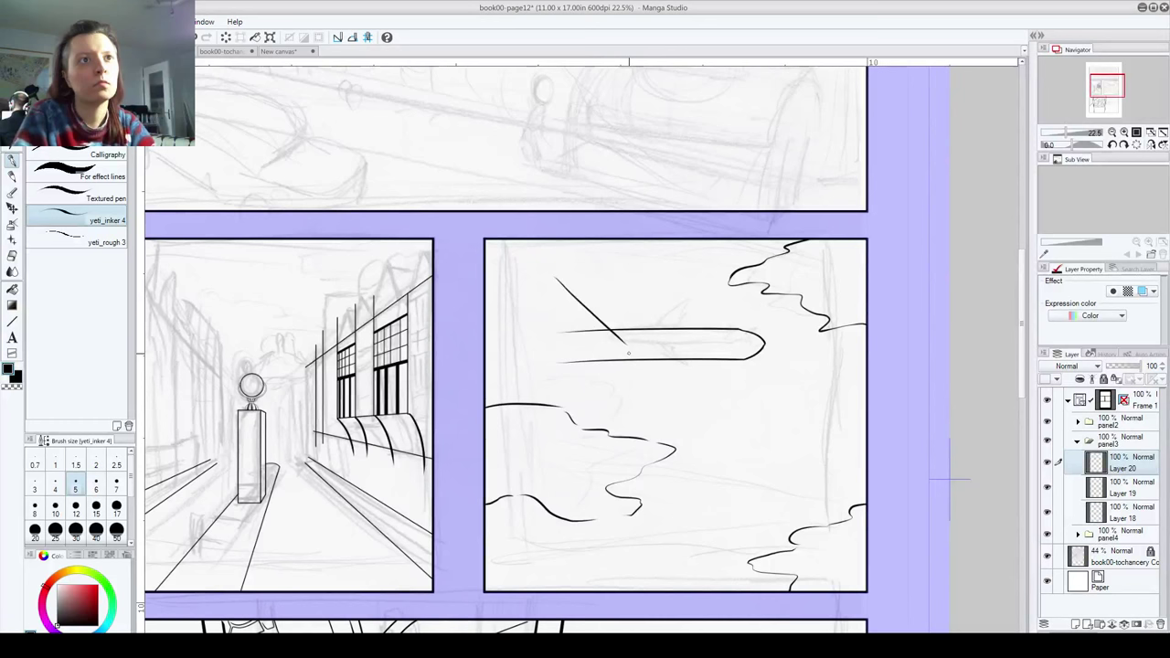
pyautogui.moveTo(629, 355); pyautogui.dragTo(622, 406)
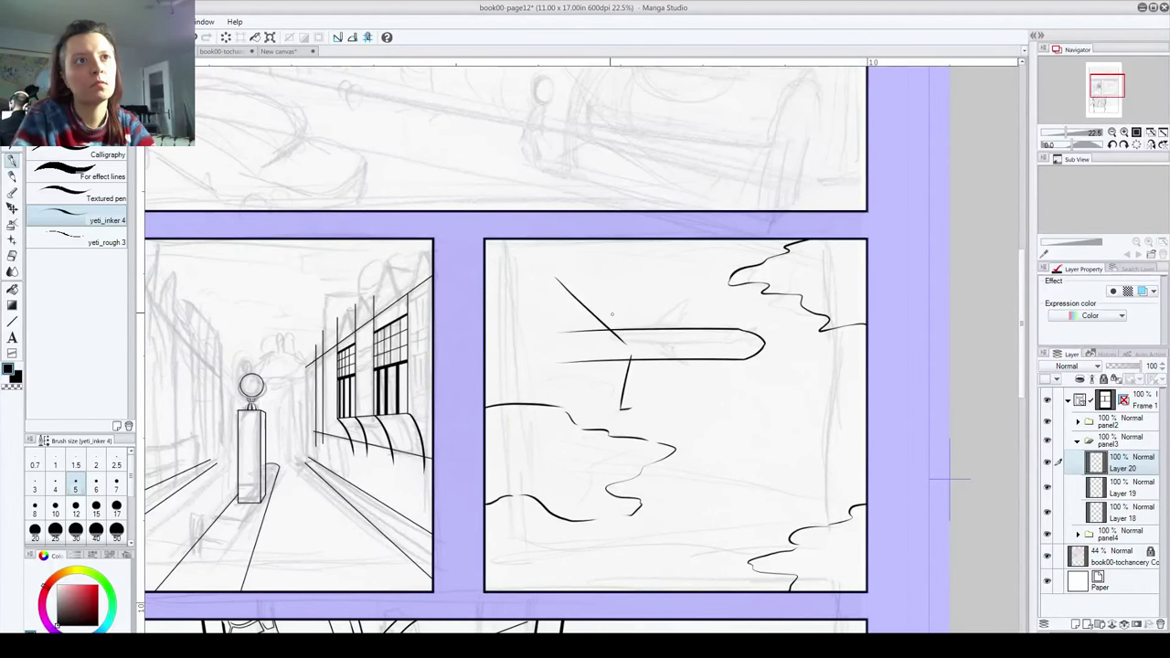
pyautogui.moveTo(552, 278); pyautogui.dragTo(579, 275)
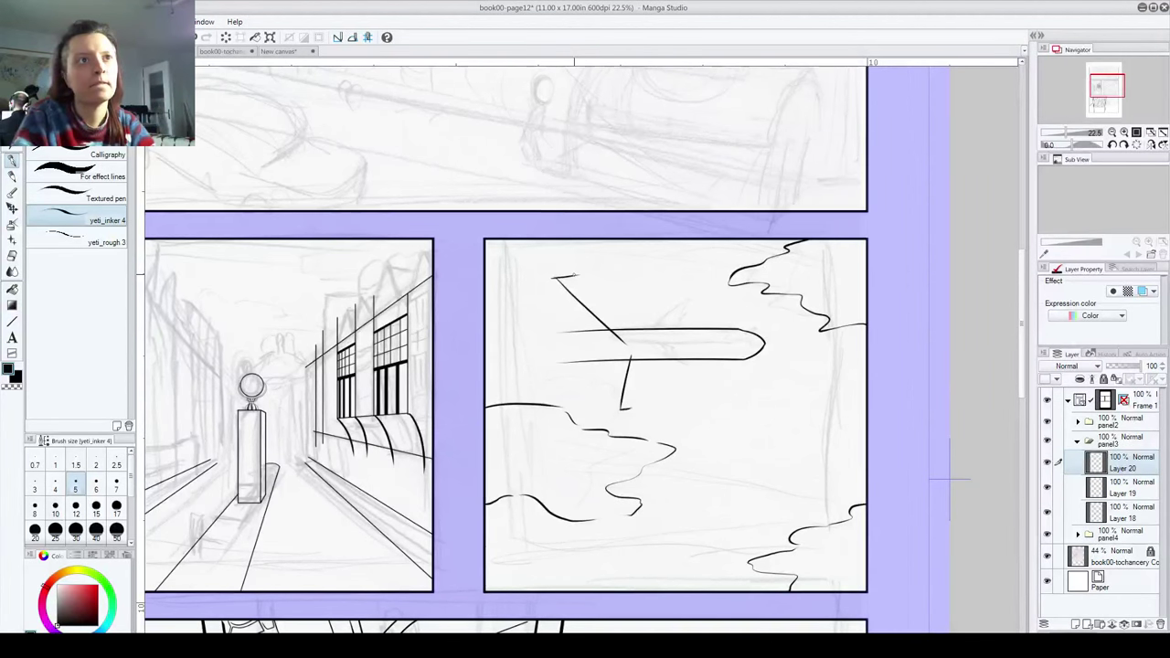
pyautogui.moveTo(580, 275); pyautogui.dragTo(705, 341)
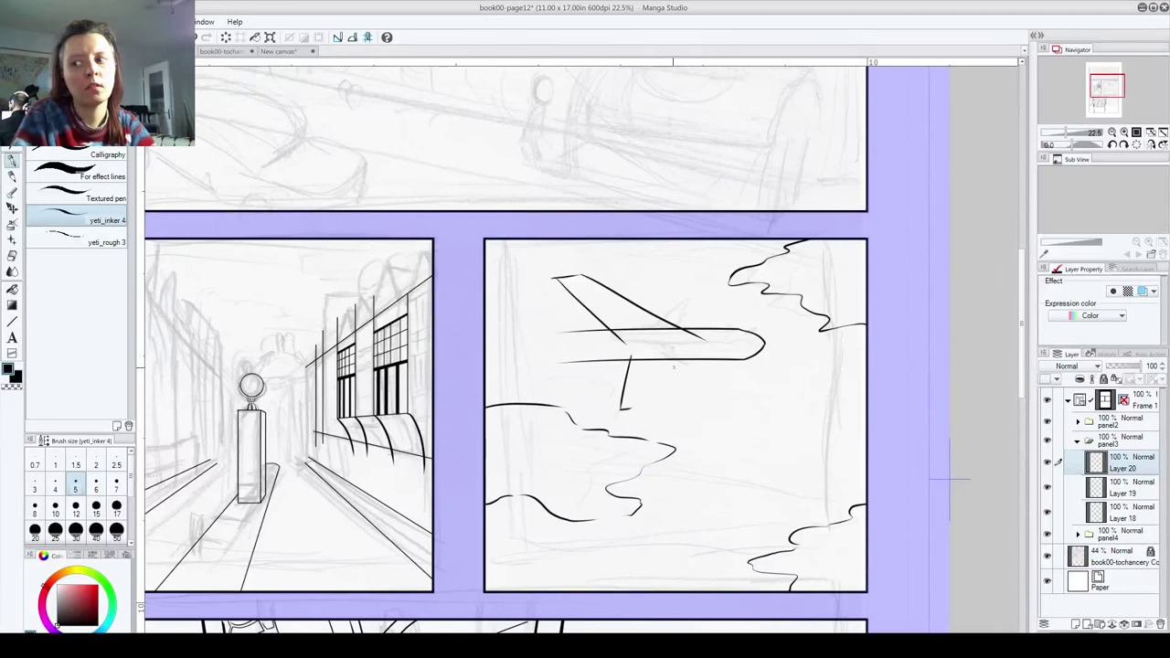
pyautogui.moveTo(682, 359); pyautogui.dragTo(625, 412)
pyautogui.hotkey('ctrl', 'z')
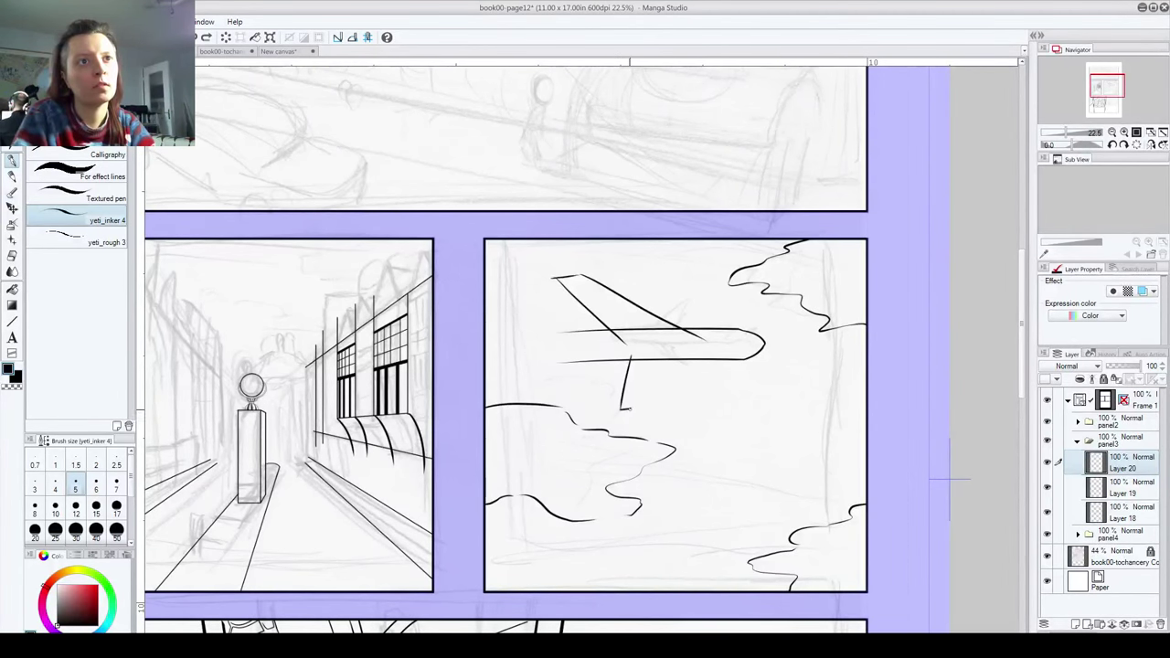
pyautogui.moveTo(692, 355)
pyautogui.mouseDown()
pyautogui.moveTo(627, 413)
pyautogui.moveTo(681, 358)
pyautogui.mouseUp()
pyautogui.hotkey('ctrl', 'z')
pyautogui.scroll(7, 658, 187)
pyautogui.scroll(-1, 681, 429)
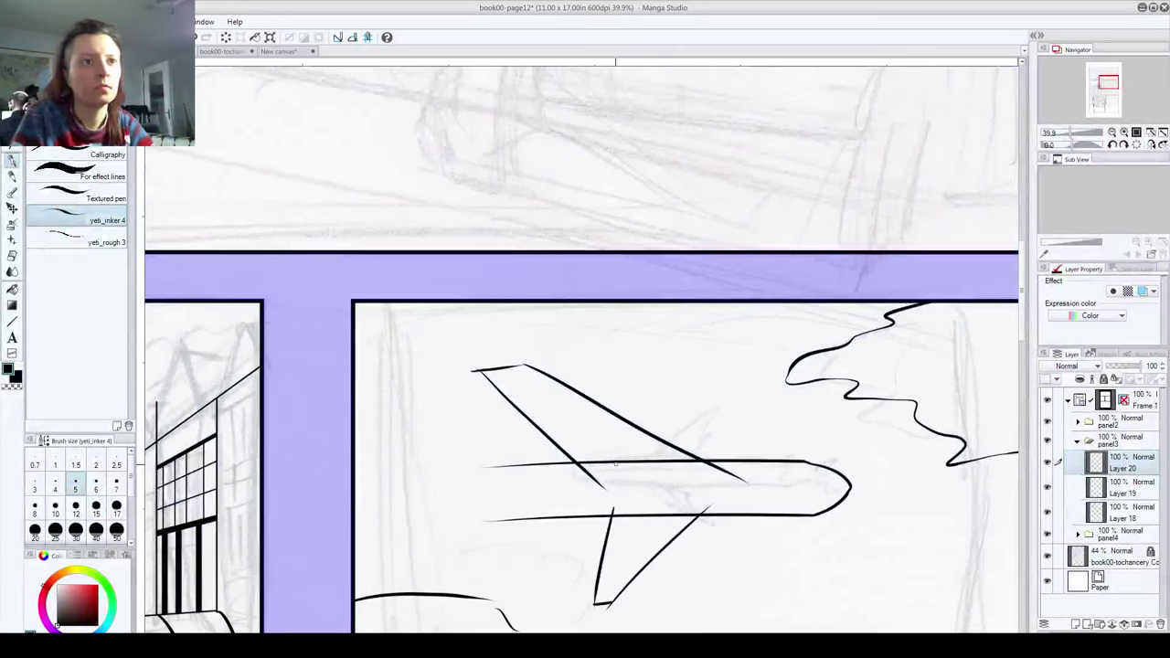
# Step: Ink a slightly wavy root line across the fuselage joining the inner ends of the upper wing's two edges
pyautogui.scroll(-3, 658, 439)
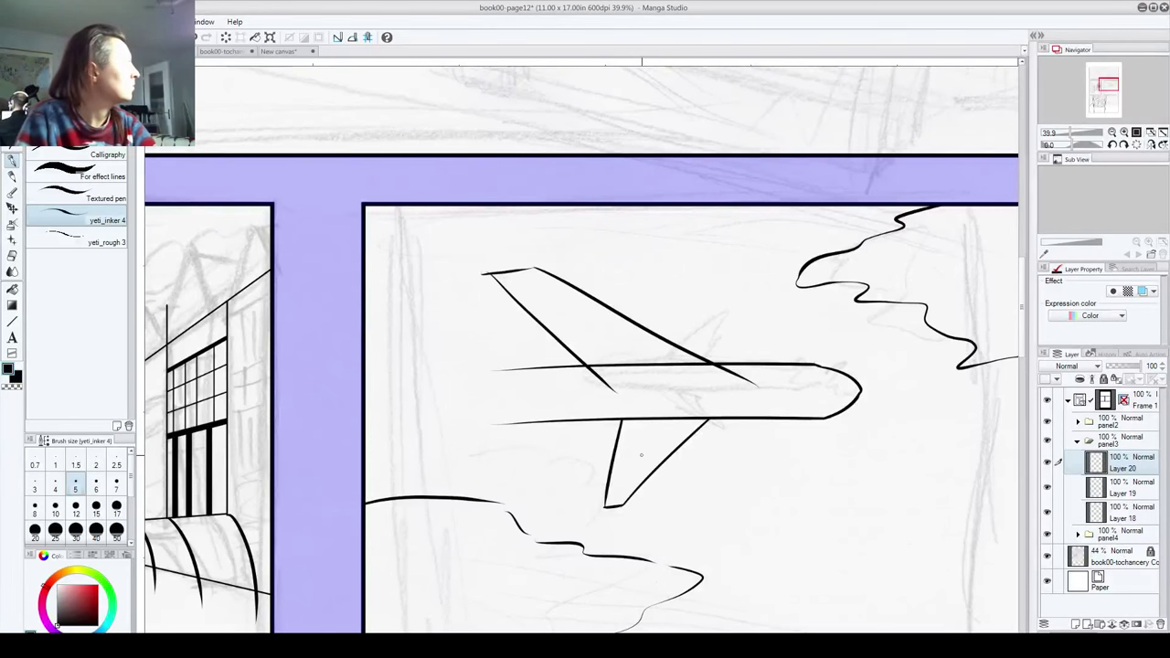
pyautogui.moveTo(621, 387); pyautogui.dragTo(695, 383)
pyautogui.hotkey('ctrl', 'z')
pyautogui.moveTo(618, 392); pyautogui.dragTo(749, 383)
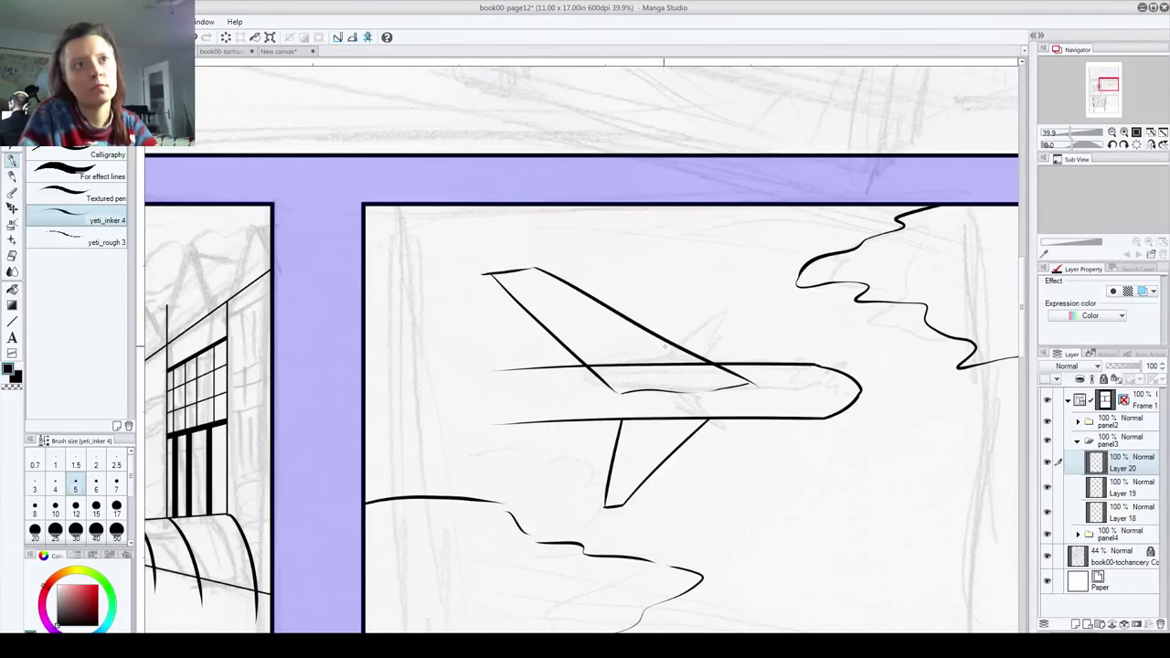
# Step: On a new layer, ink a rounded engine on each wing's front edge and three thin oval fairings along each rear edge
pyautogui.click(1075, 624)
pyautogui.moveTo(644, 344); pyautogui.dragTo(720, 340)
pyautogui.moveTo(654, 325)
pyautogui.mouseDown()
pyautogui.moveTo(714, 317)
pyautogui.moveTo(711, 340)
pyautogui.mouseUp()
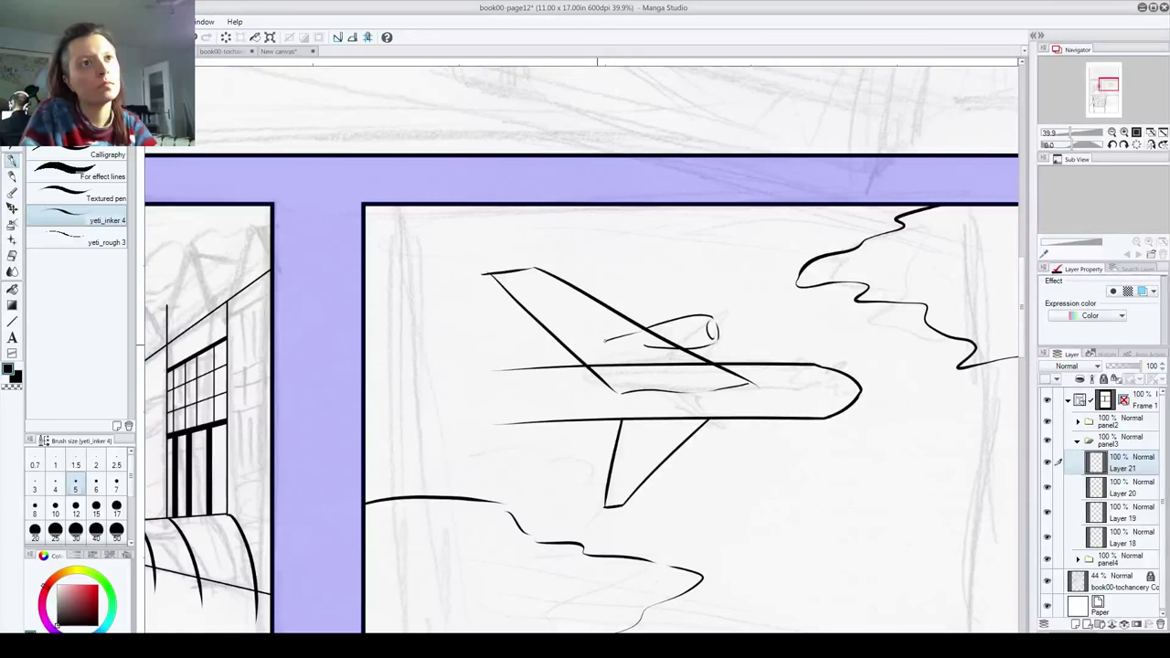
pyautogui.moveTo(502, 310)
pyautogui.mouseDown()
pyautogui.moveTo(546, 305)
pyautogui.moveTo(599, 362)
pyautogui.mouseUp()
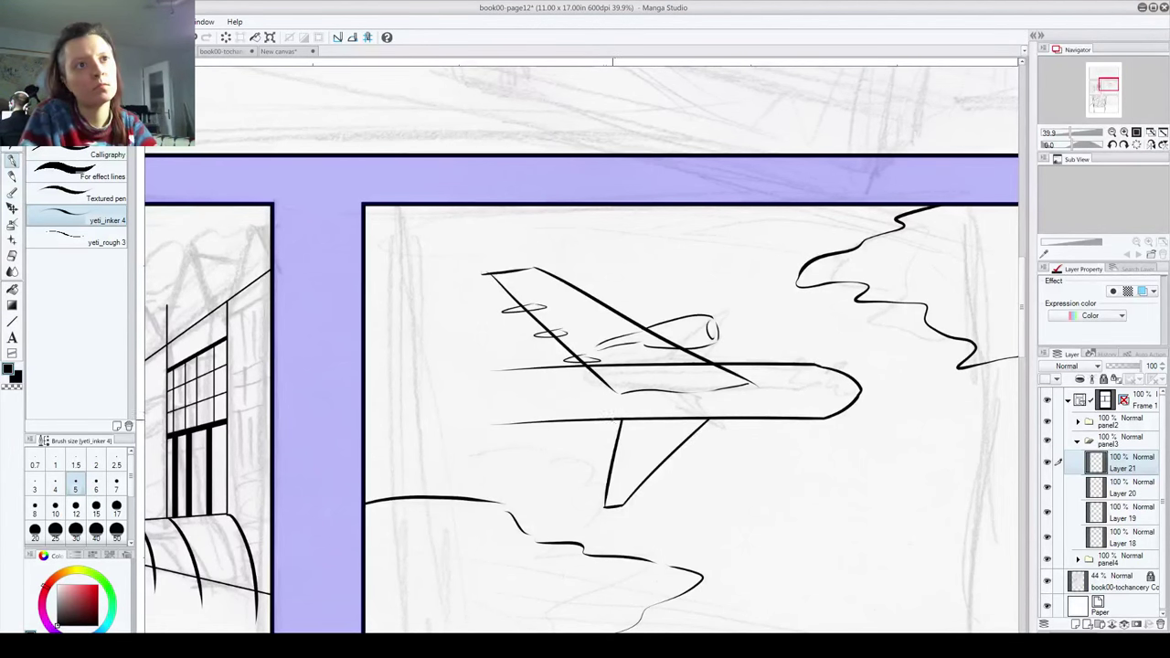
pyautogui.moveTo(629, 448)
pyautogui.mouseDown()
pyautogui.moveTo(604, 452)
pyautogui.moveTo(612, 478)
pyautogui.moveTo(715, 450)
pyautogui.mouseUp()
pyautogui.hotkey('ctrl', 'z')
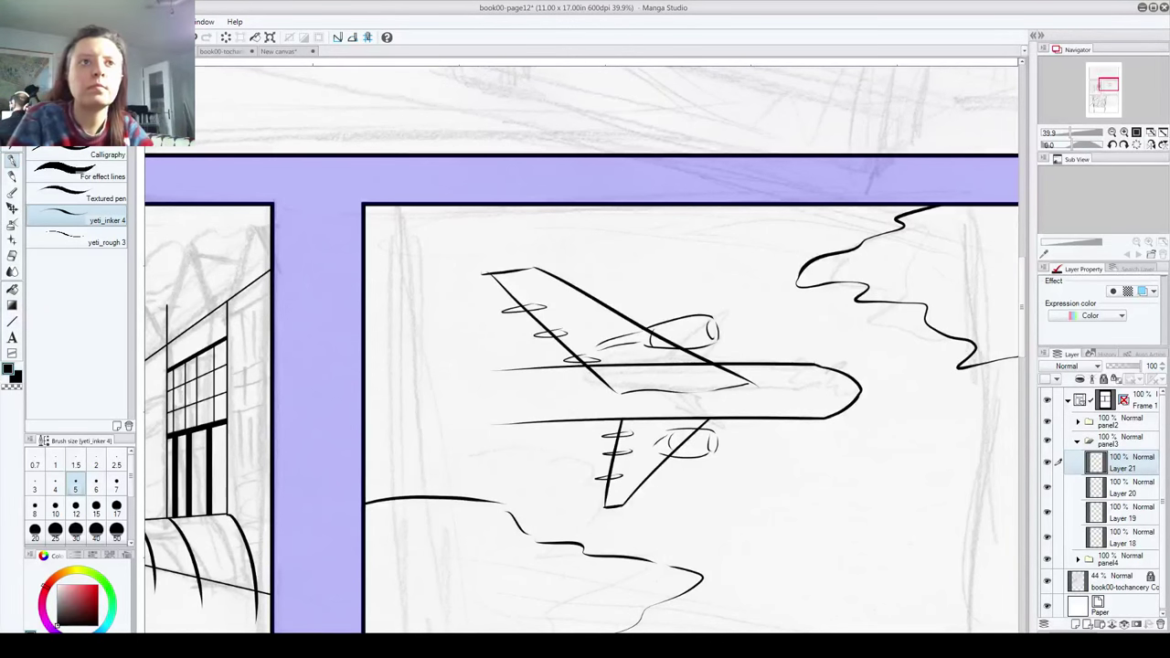
# Step: On Layer 20, erase the parts of both wings' rear edges that run through the oval fairings
pyautogui.click(1048, 513)
pyautogui.click(1049, 514)
pyautogui.click(1048, 488)
pyautogui.click(1048, 488)
pyautogui.click(1120, 491)
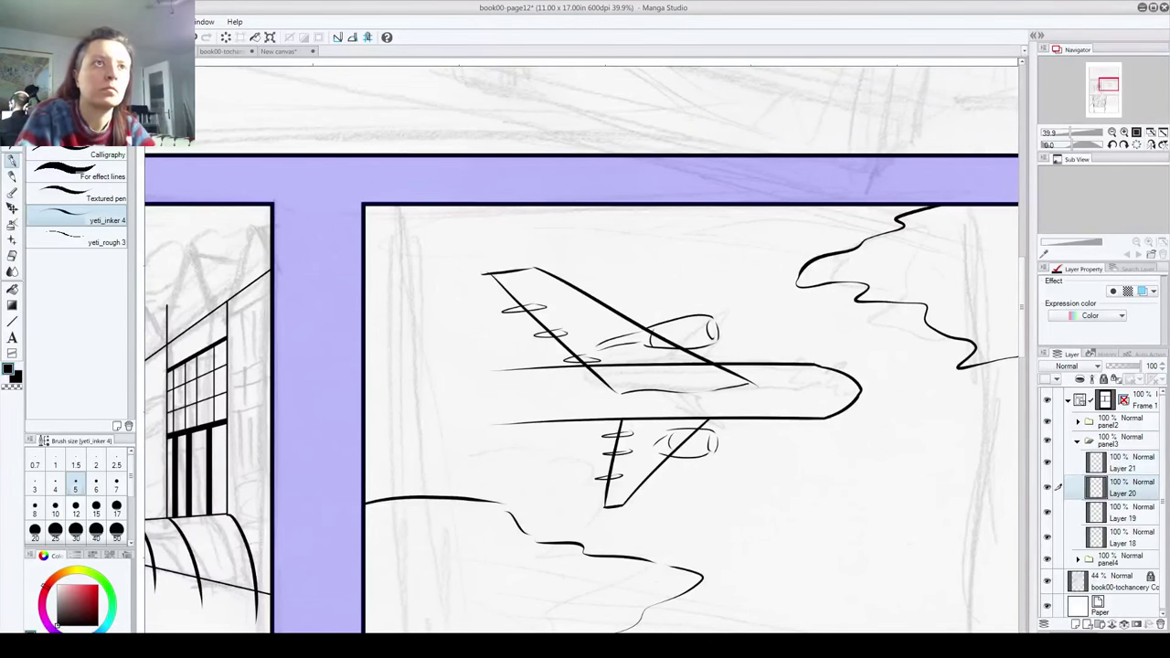
pyautogui.scroll(4, 472, 285)
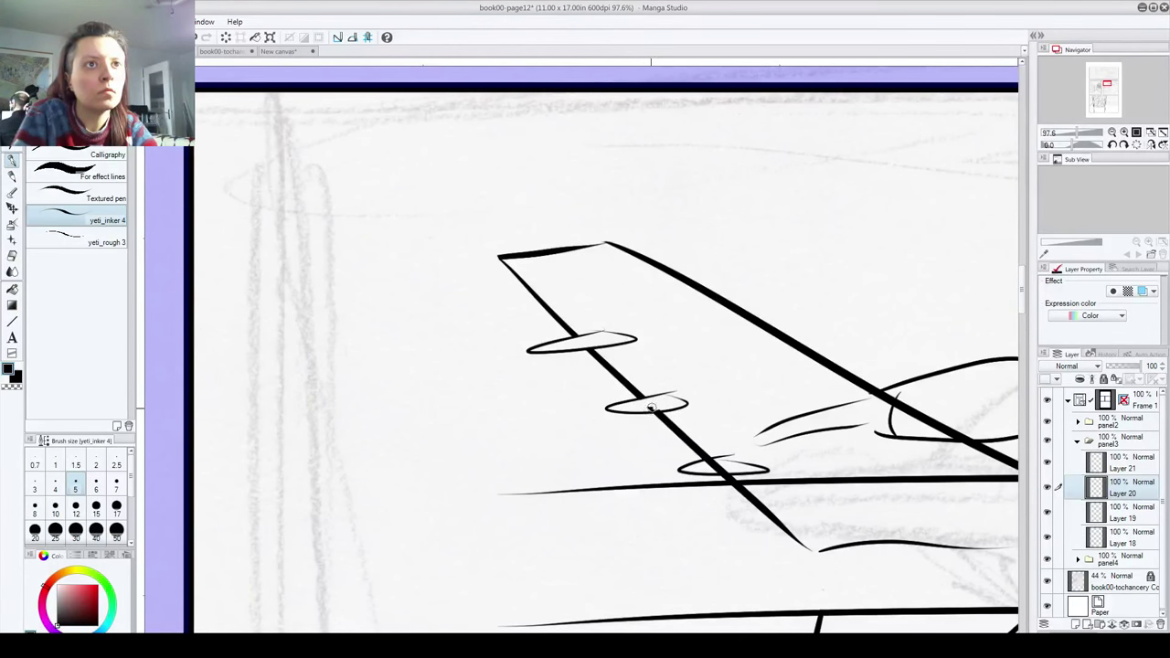
pyautogui.moveTo(693, 491); pyautogui.dragTo(586, 384)
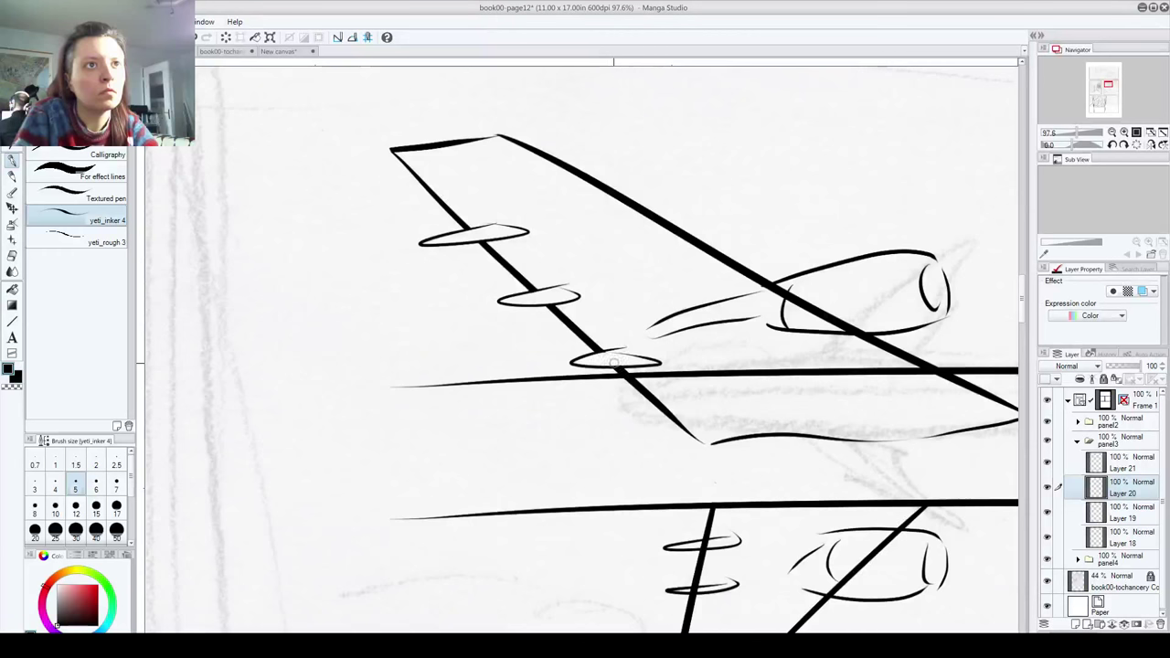
pyautogui.moveTo(661, 564); pyautogui.dragTo(603, 403)
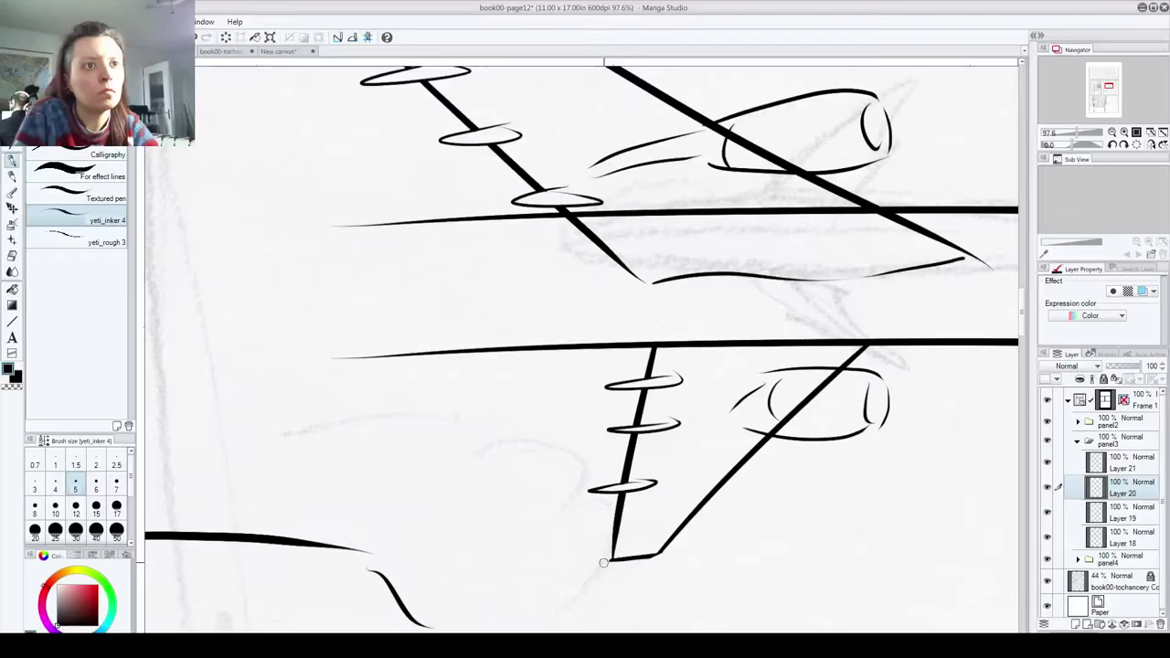
# Step: Erase the wings' front edges inside both engines and trim the overshoot at the upper wing's front root corner
pyautogui.moveTo(771, 274); pyautogui.dragTo(692, 442)
pyautogui.moveTo(671, 315); pyautogui.dragTo(652, 290)
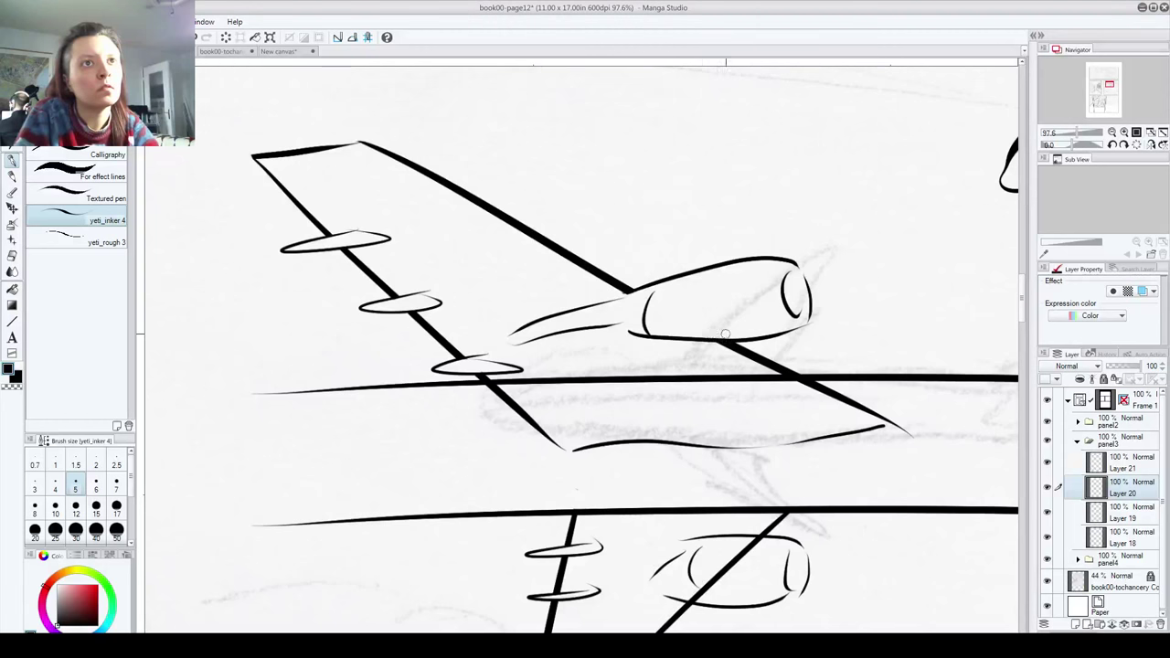
pyautogui.moveTo(709, 530); pyautogui.dragTo(666, 333)
pyautogui.moveTo(672, 387)
pyautogui.mouseDown()
pyautogui.moveTo(649, 399)
pyautogui.moveTo(719, 343)
pyautogui.mouseUp()
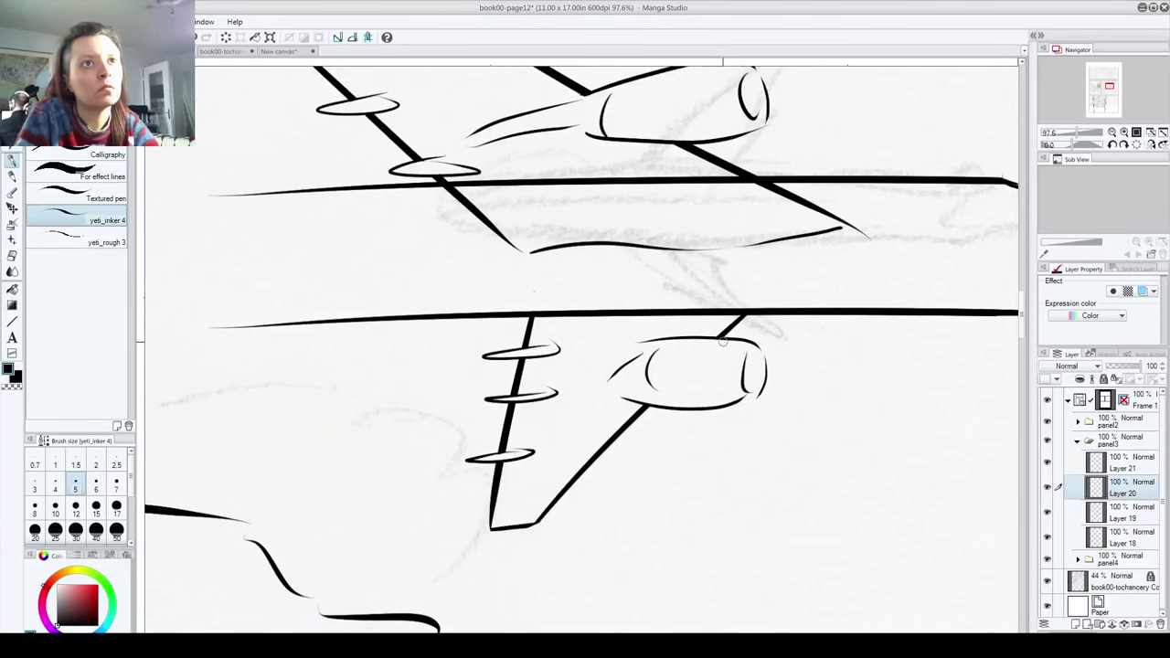
pyautogui.moveTo(869, 235); pyautogui.dragTo(836, 233)
pyautogui.moveTo(608, 225); pyautogui.dragTo(681, 360)
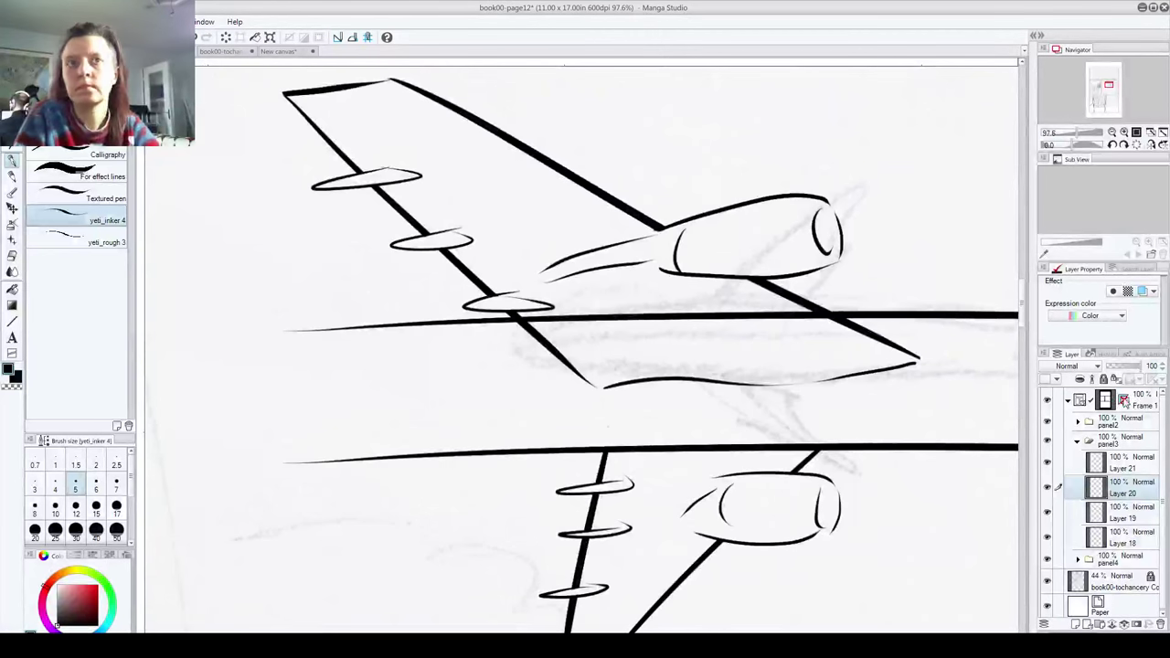
# Step: On Layer 21, ink two thin, nearly parallel stripes along the forward fuselage from the upper wing's root to the nose
pyautogui.click(1114, 464)
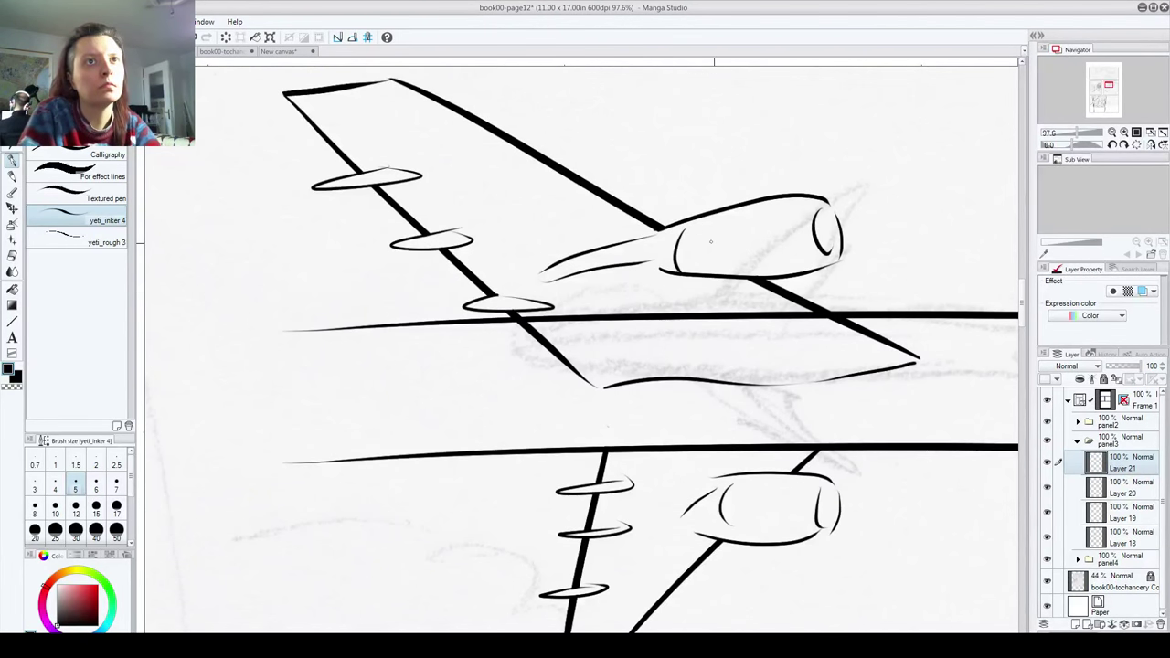
pyautogui.moveTo(773, 281); pyautogui.dragTo(517, 170)
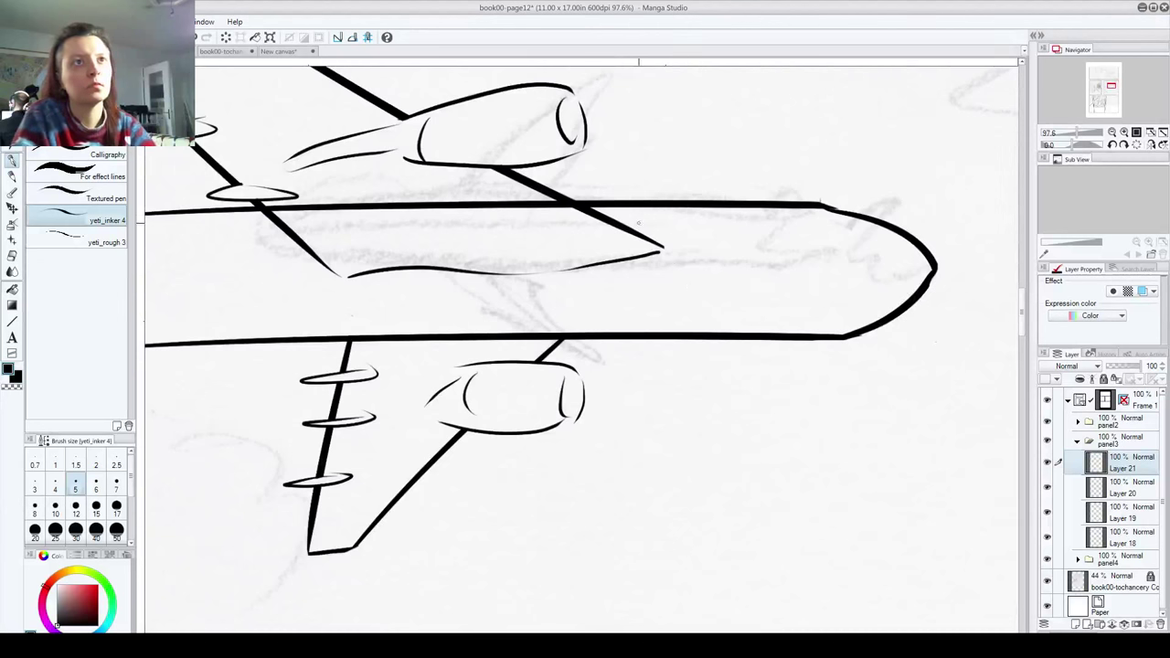
pyautogui.moveTo(662, 234); pyautogui.dragTo(905, 250)
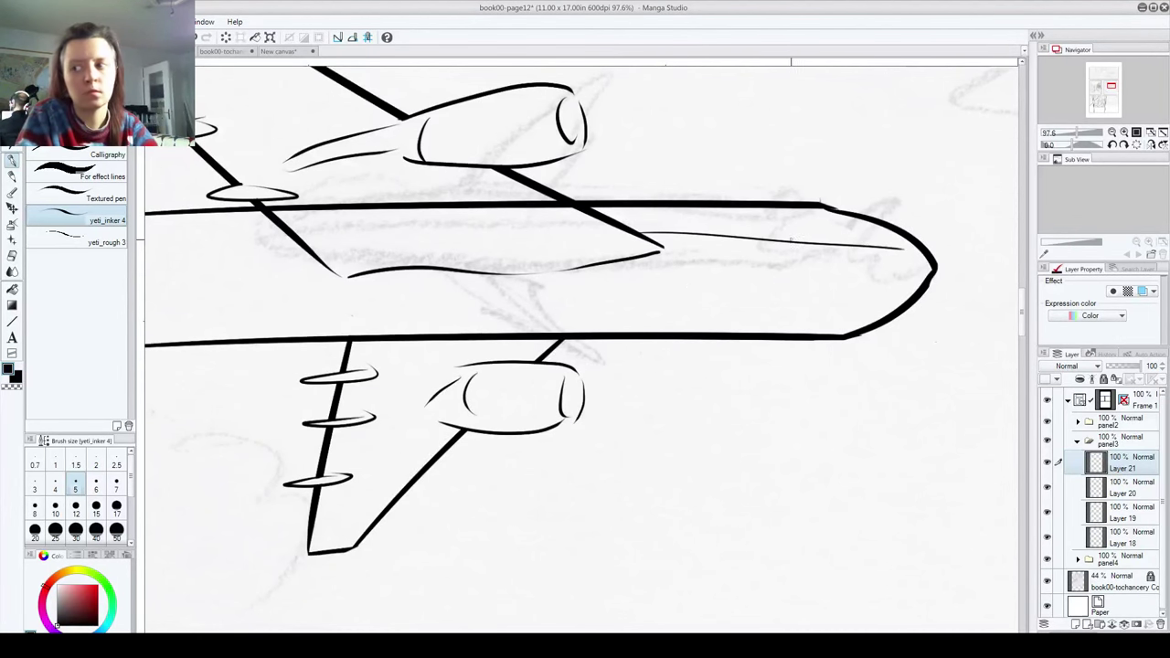
pyautogui.hotkey('ctrl', 'z')
pyautogui.moveTo(640, 231); pyautogui.dragTo(898, 231)
pyautogui.hotkey('ctrl', 'z')
pyautogui.moveTo(631, 227); pyautogui.dragTo(905, 229)
pyautogui.moveTo(638, 234); pyautogui.dragTo(899, 236)
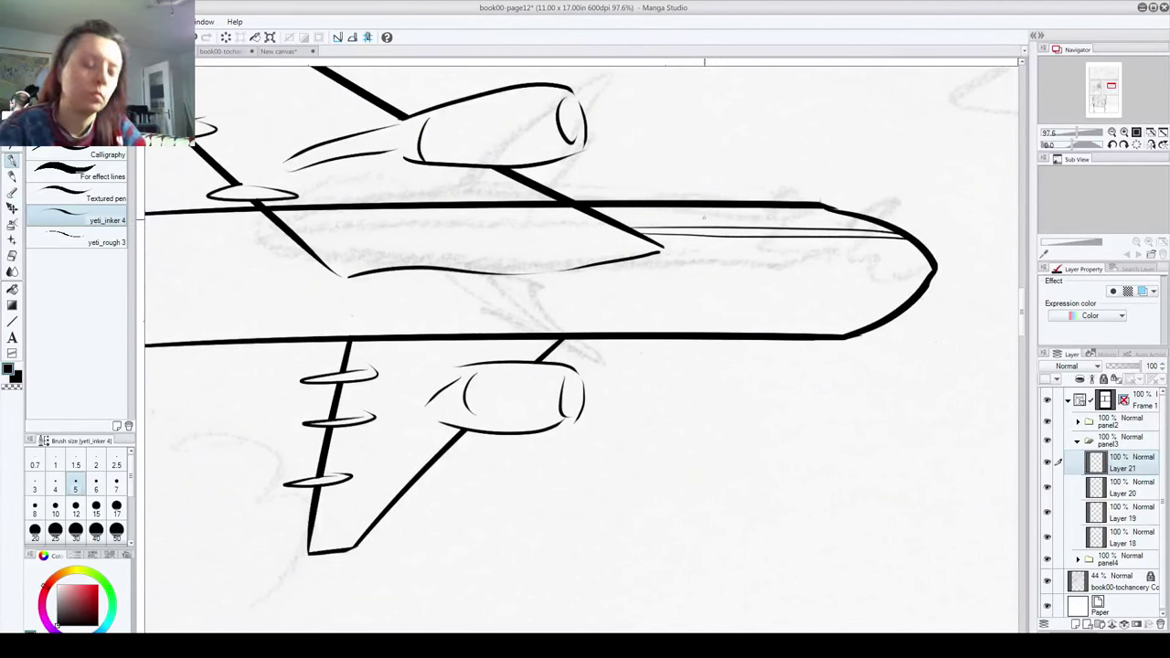
# Step: On Layer 19, smooth the corner where the upper fuselage line meets the nose curve
pyautogui.moveTo(833, 181); pyautogui.dragTo(857, 413)
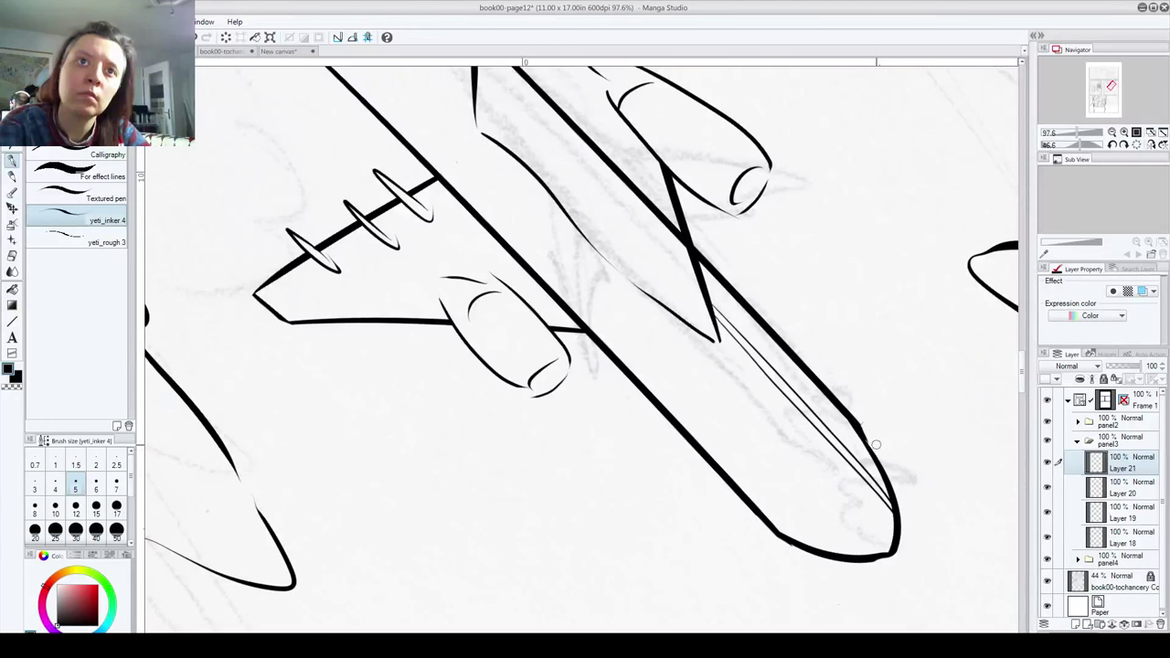
pyautogui.hotkey('ctrl', 'z')
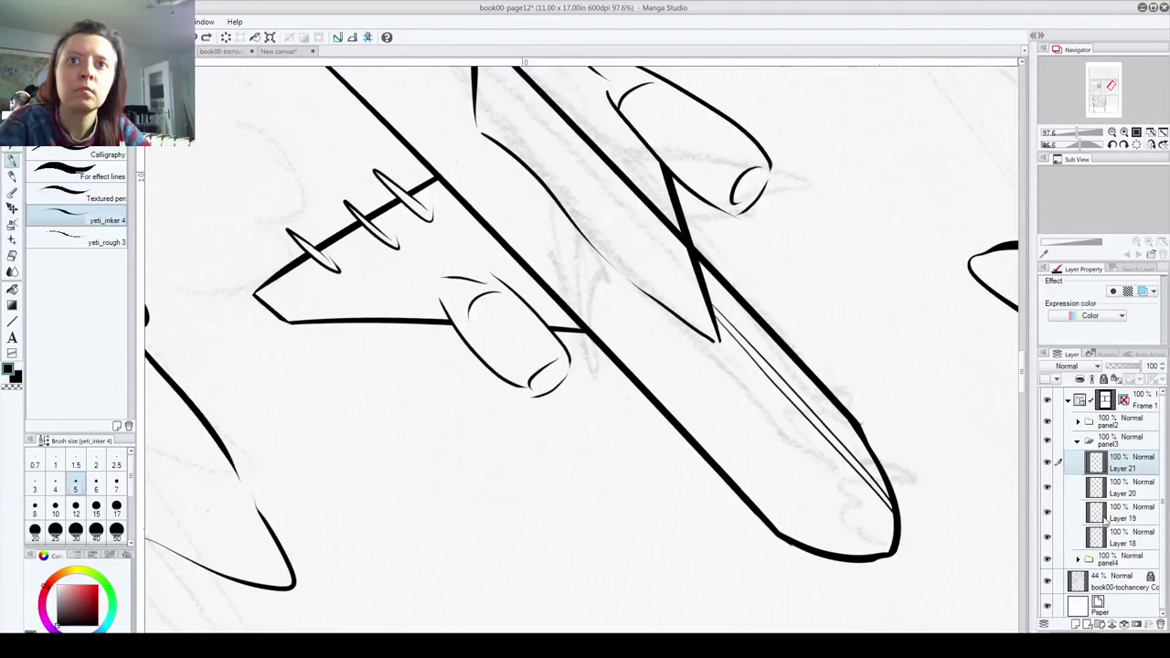
pyautogui.click(1056, 517)
pyautogui.click(1049, 515)
pyautogui.click(1048, 515)
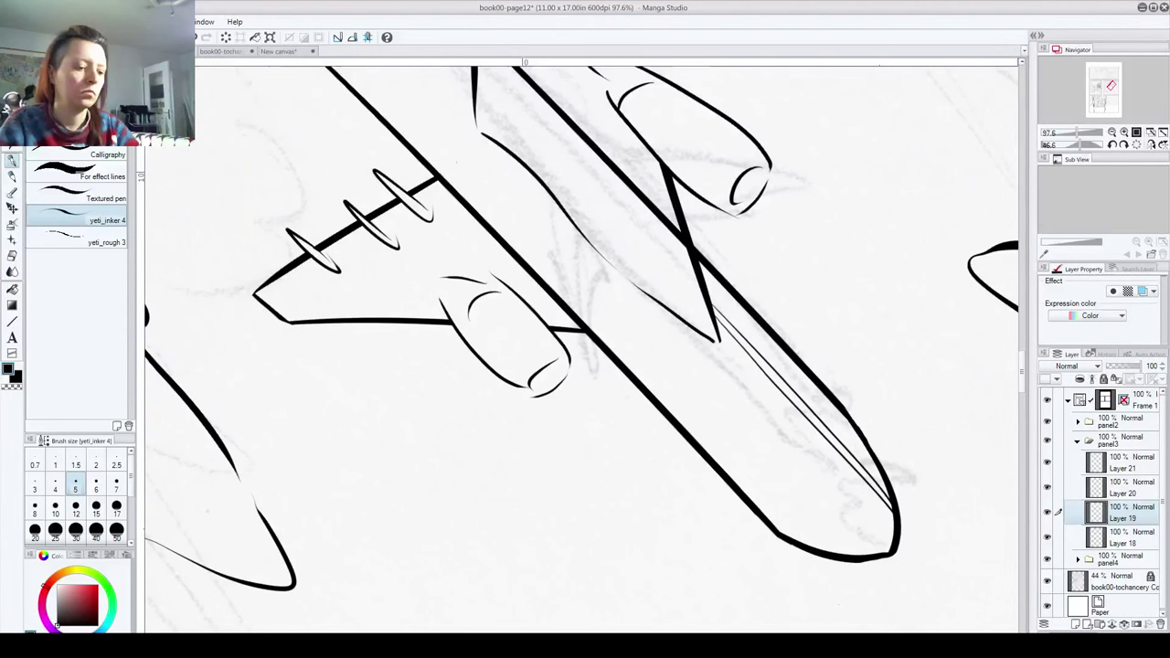
pyautogui.hotkey('ctrl', '@')
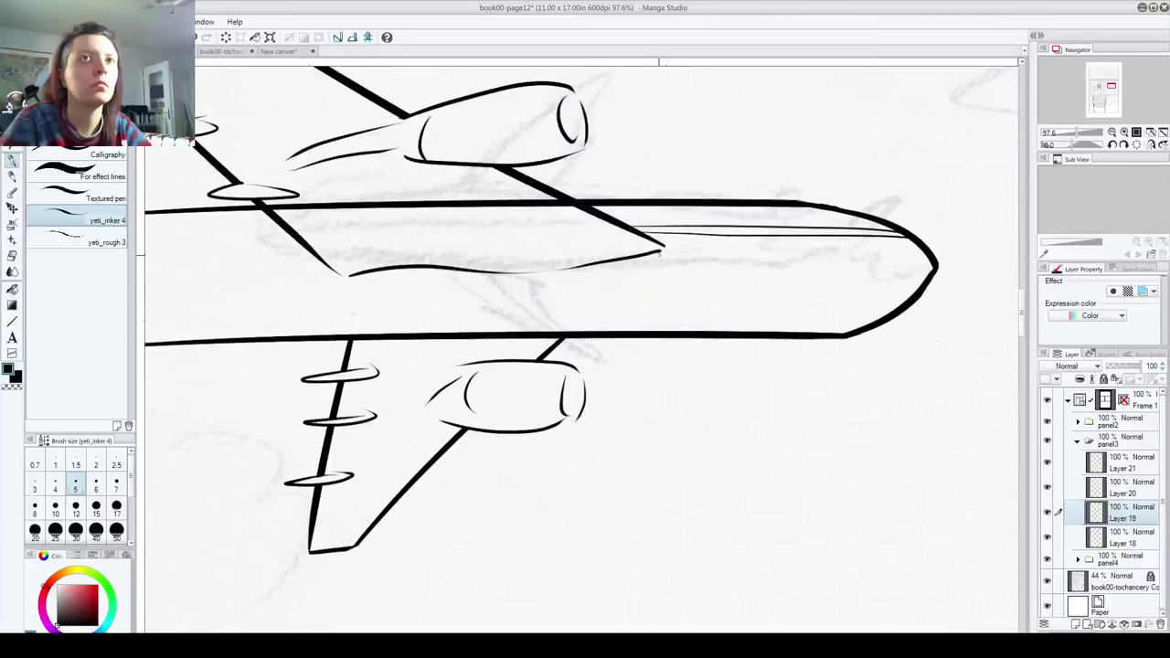
# Step: Erase the stretch of the upper fuselage line that crosses the upper wing on Layer 19
pyautogui.scroll(-8, 690, 255)
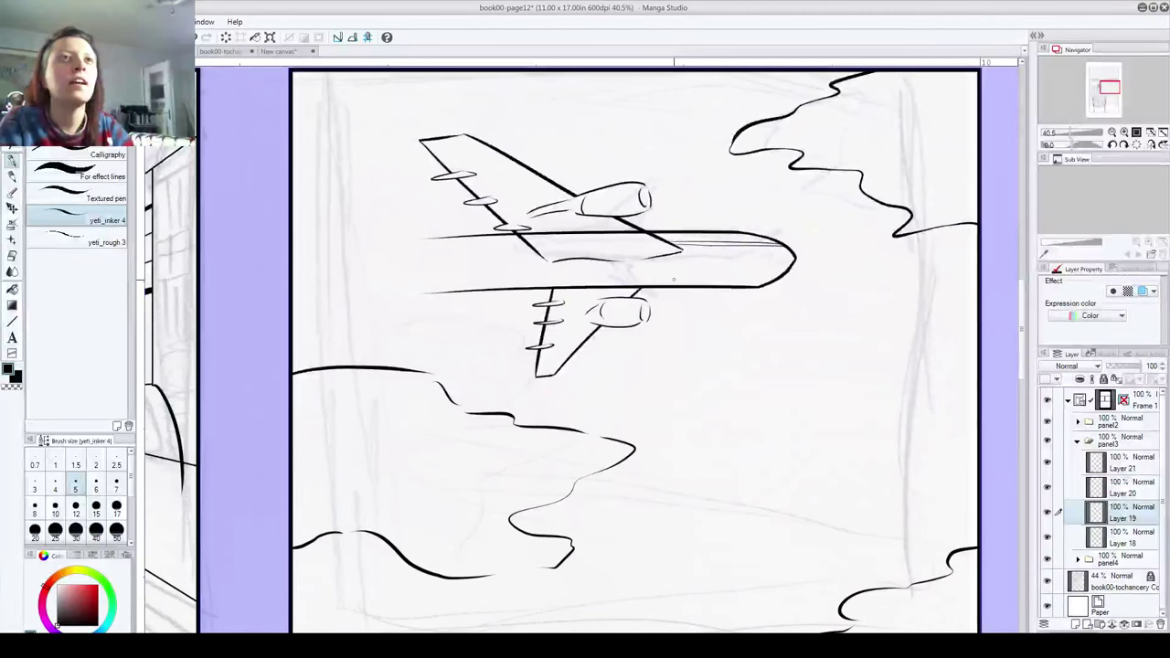
pyautogui.scroll(1, 672, 284)
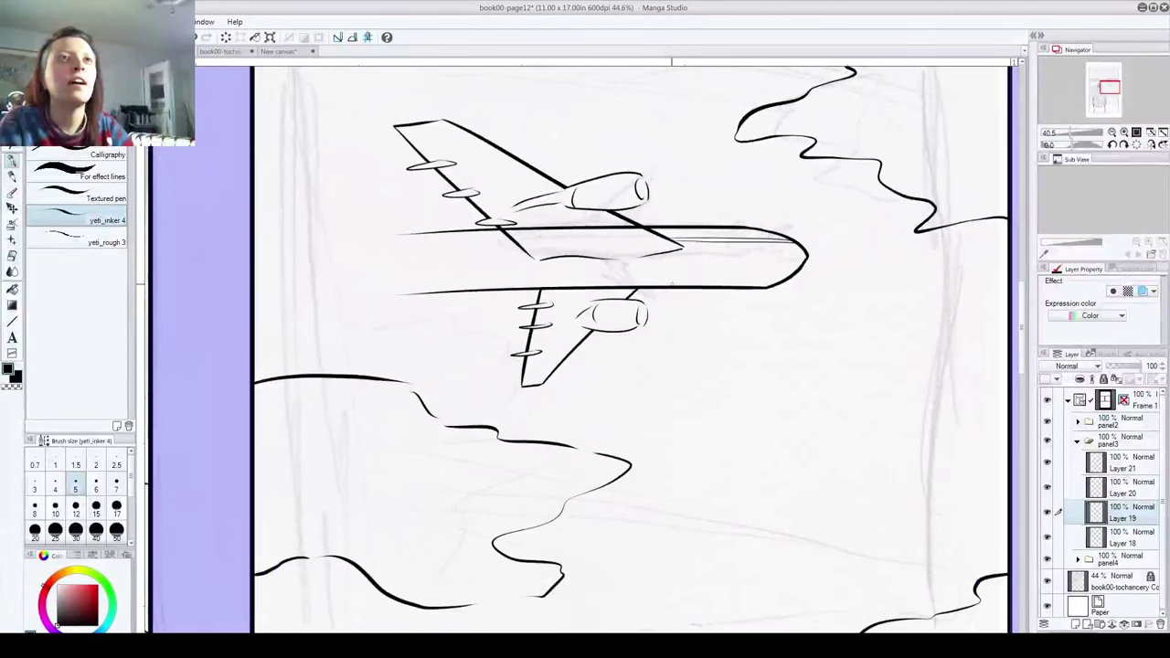
pyautogui.scroll(4, 671, 284)
pyautogui.moveTo(458, 200)
pyautogui.mouseDown()
pyautogui.moveTo(433, 205)
pyautogui.moveTo(604, 193)
pyautogui.mouseUp()
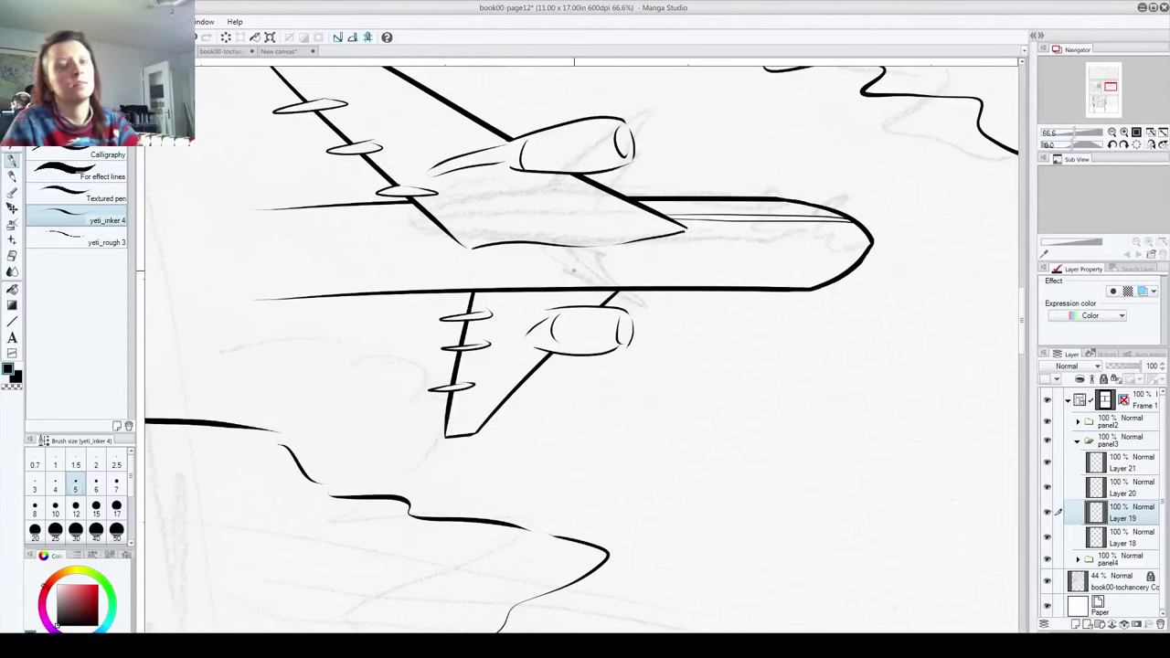
pyautogui.scroll(-4, 574, 271)
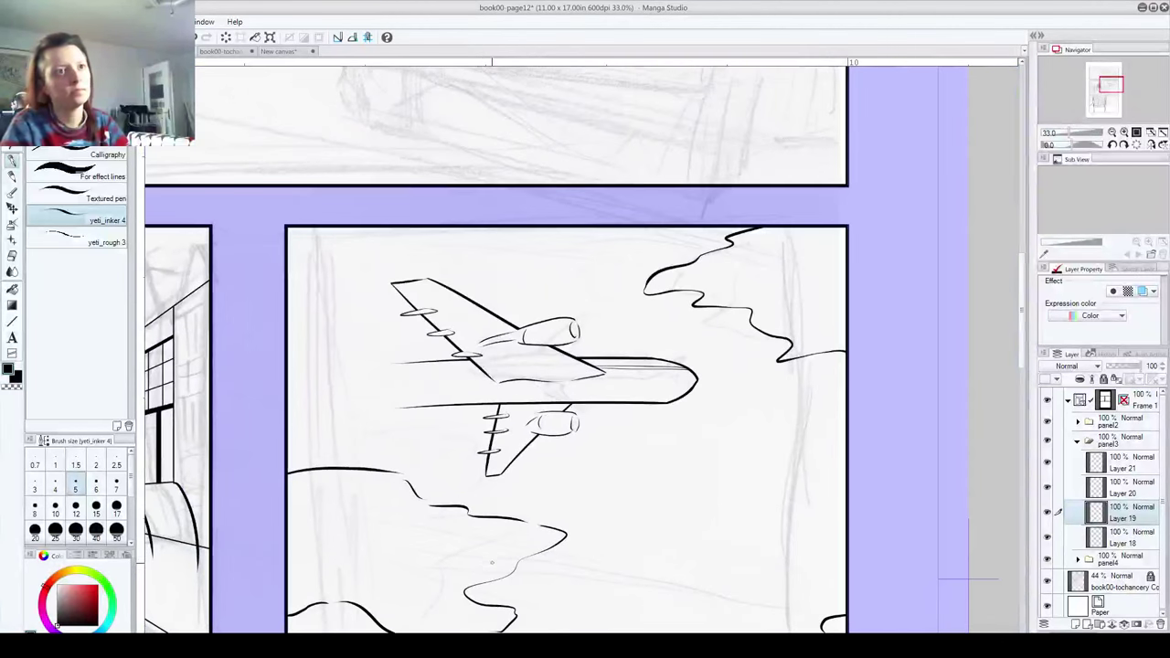
# Step: Save the comic page
pyautogui.click(17, 21)
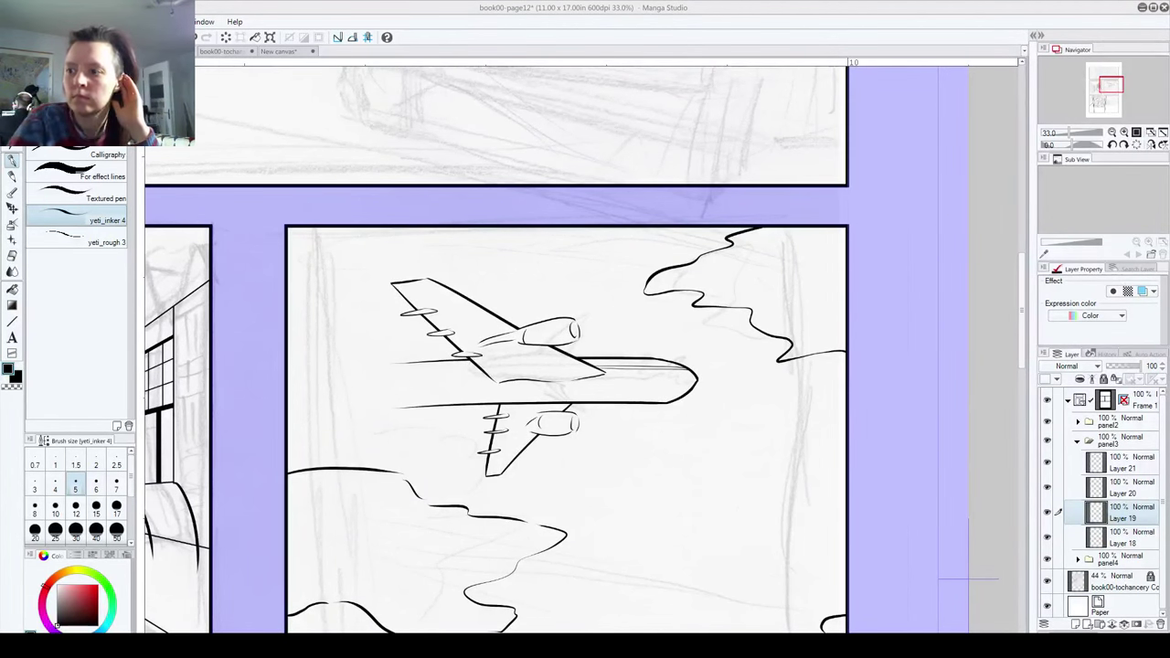
pyautogui.hotkey('ctrl', 's')
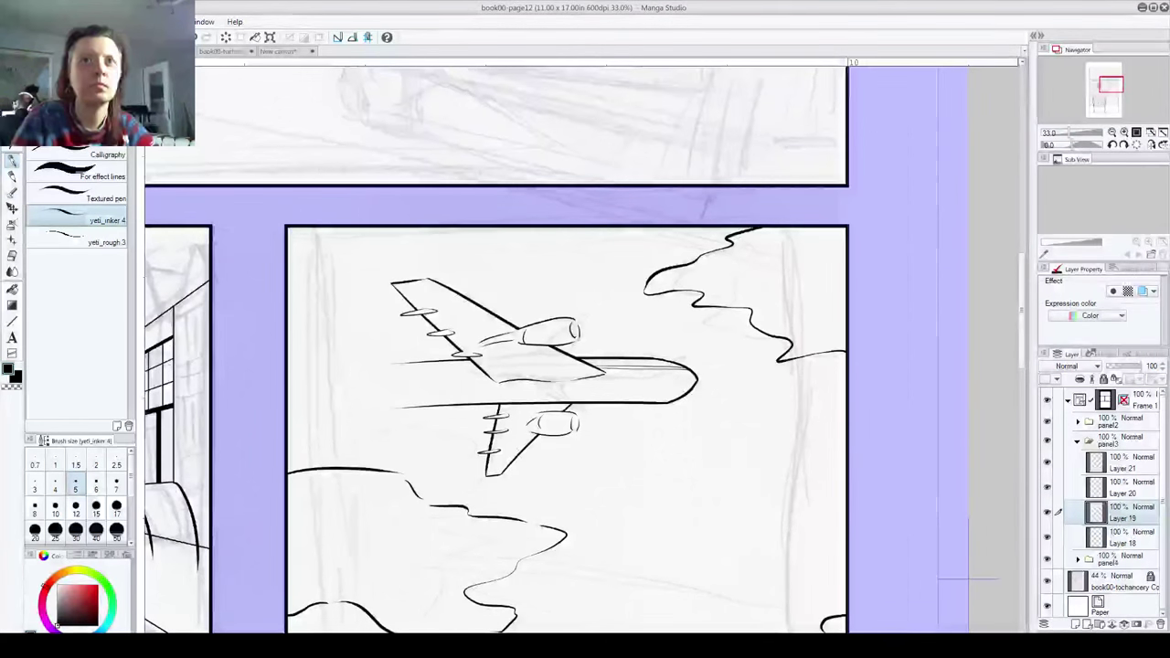
pyautogui.click(724, 261)
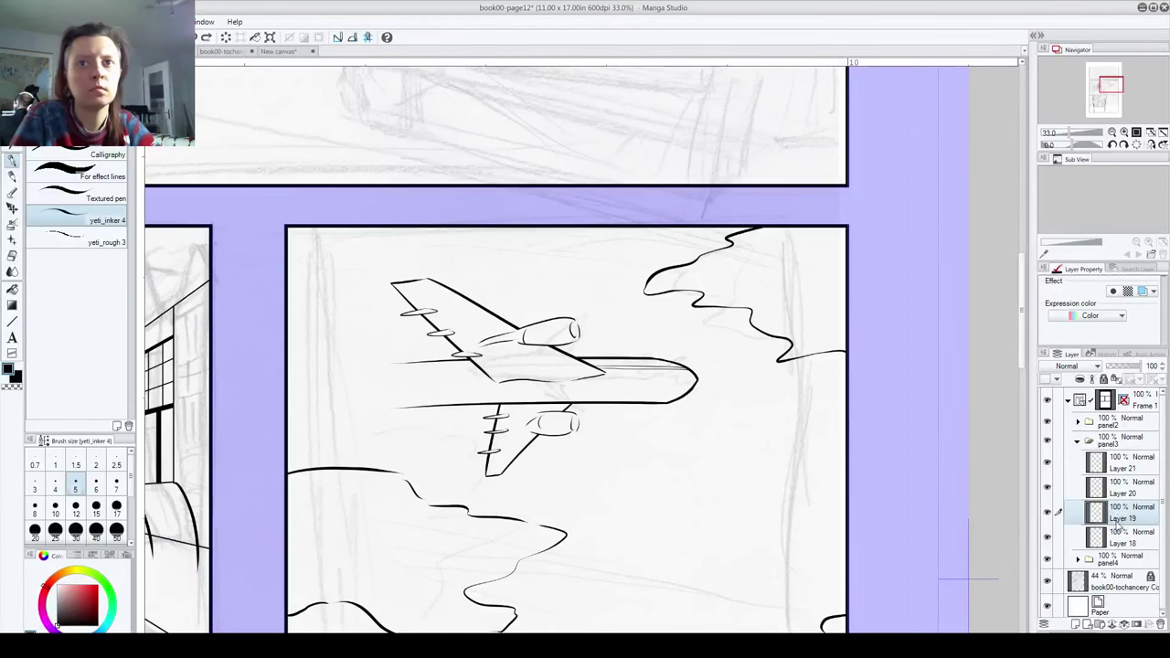
# Step: On a new layer above Layer 19, ink the rear fuselage's upper and lower lines tapering to a short, blunt tail end
pyautogui.click(1077, 626)
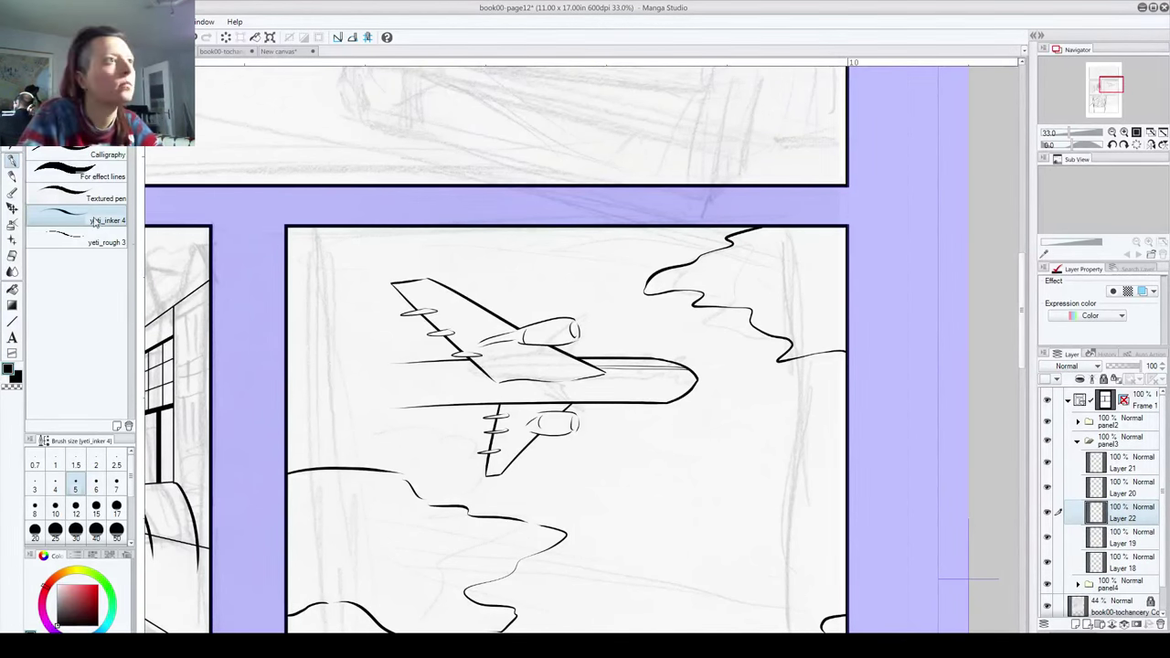
pyautogui.moveTo(251, 531); pyautogui.dragTo(344, 626)
pyautogui.moveTo(475, 562); pyautogui.dragTo(499, 303)
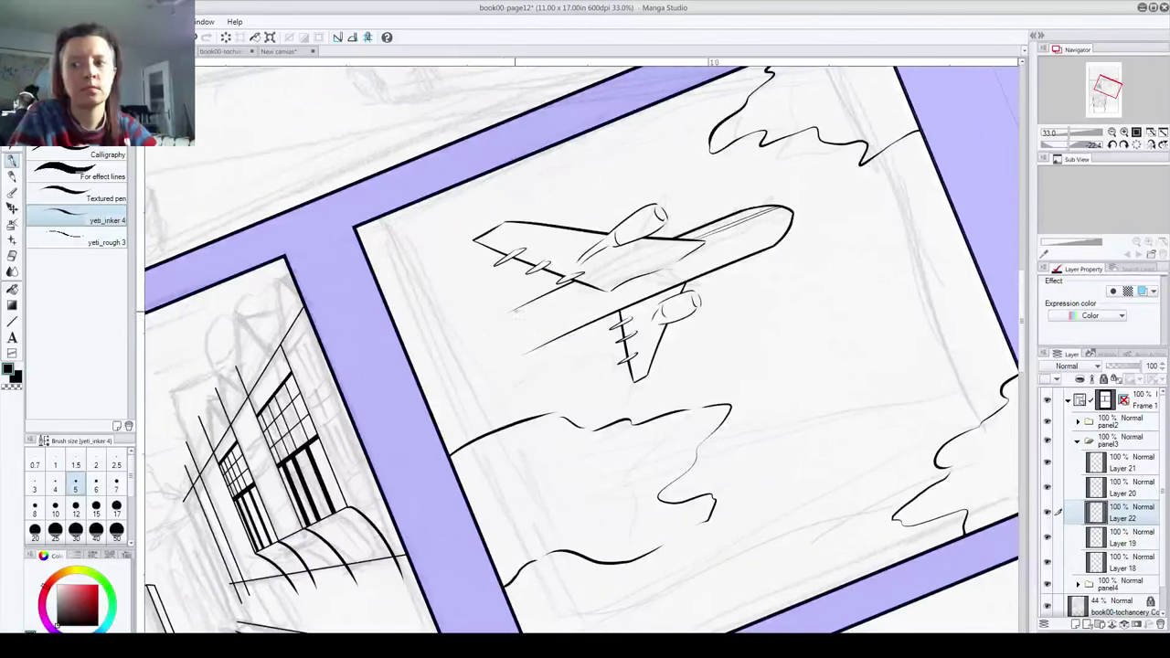
pyautogui.moveTo(545, 294); pyautogui.dragTo(459, 339)
pyautogui.hotkey('ctrl', 'z')
pyautogui.hotkey('ctrl', 'z')
pyautogui.moveTo(536, 295); pyautogui.dragTo(457, 337)
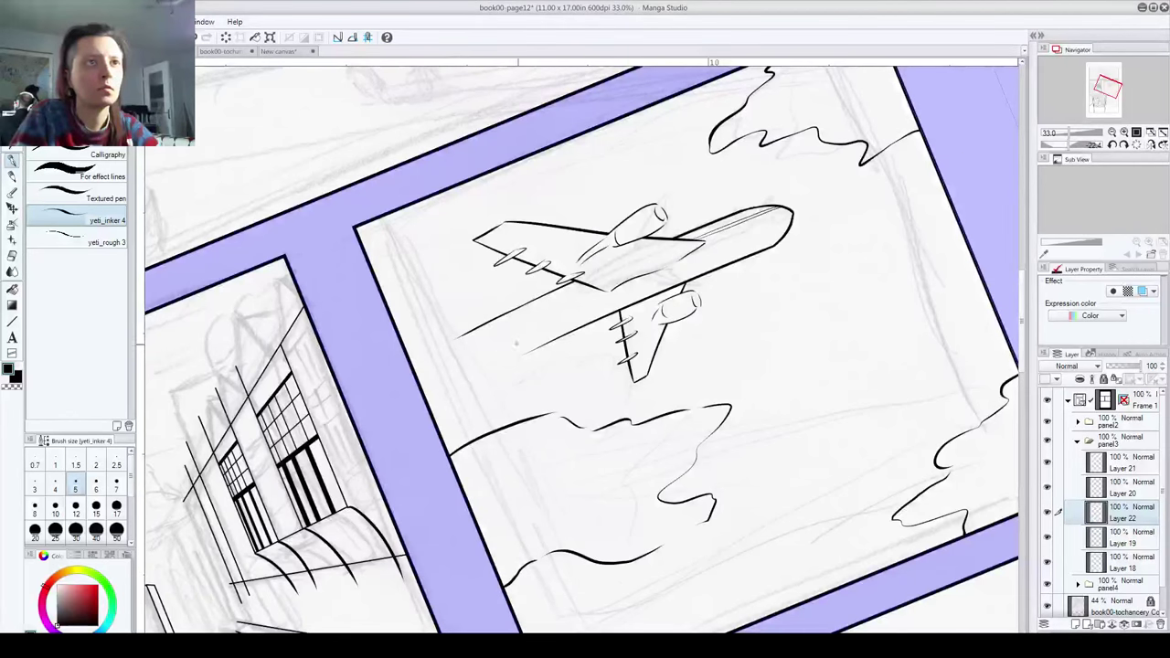
pyautogui.moveTo(550, 340)
pyautogui.mouseDown()
pyautogui.moveTo(430, 366)
pyautogui.moveTo(431, 352)
pyautogui.moveTo(476, 327)
pyautogui.moveTo(462, 335)
pyautogui.mouseUp()
pyautogui.hotkey('ctrl', 'z')
pyautogui.hotkey('ctrl', 'z')
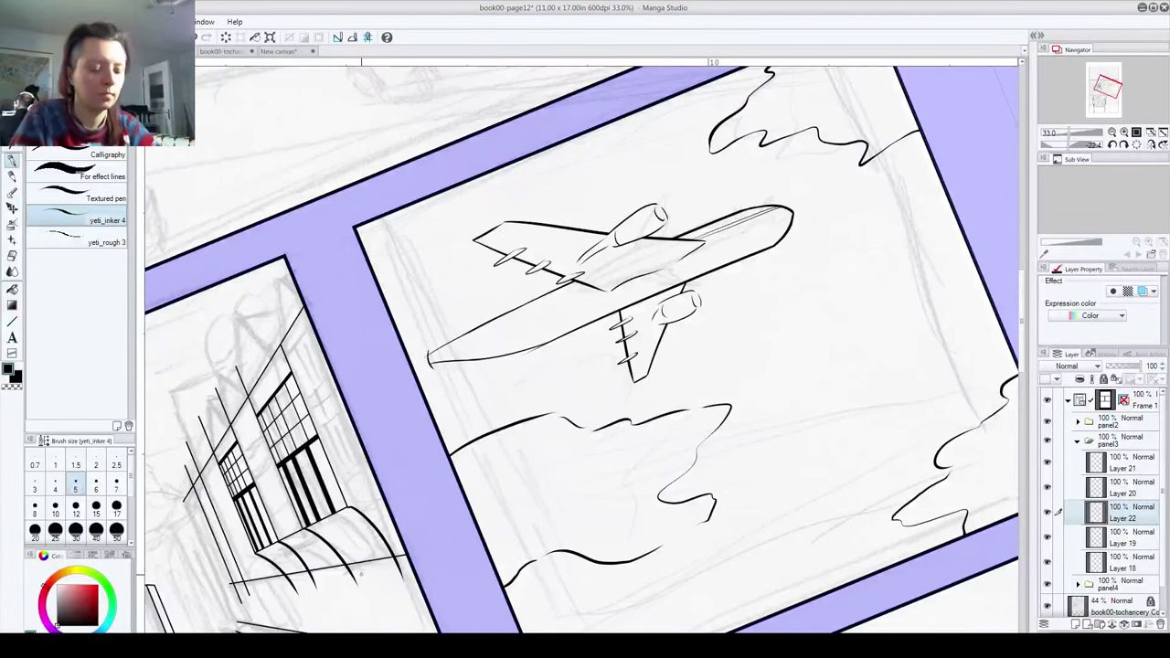
# Step: Erase the line ends overshooting the corners of the fuselage's blunt tail end on Layer 22
pyautogui.scroll(6, 470, 328)
pyautogui.scroll(1, 604, 451)
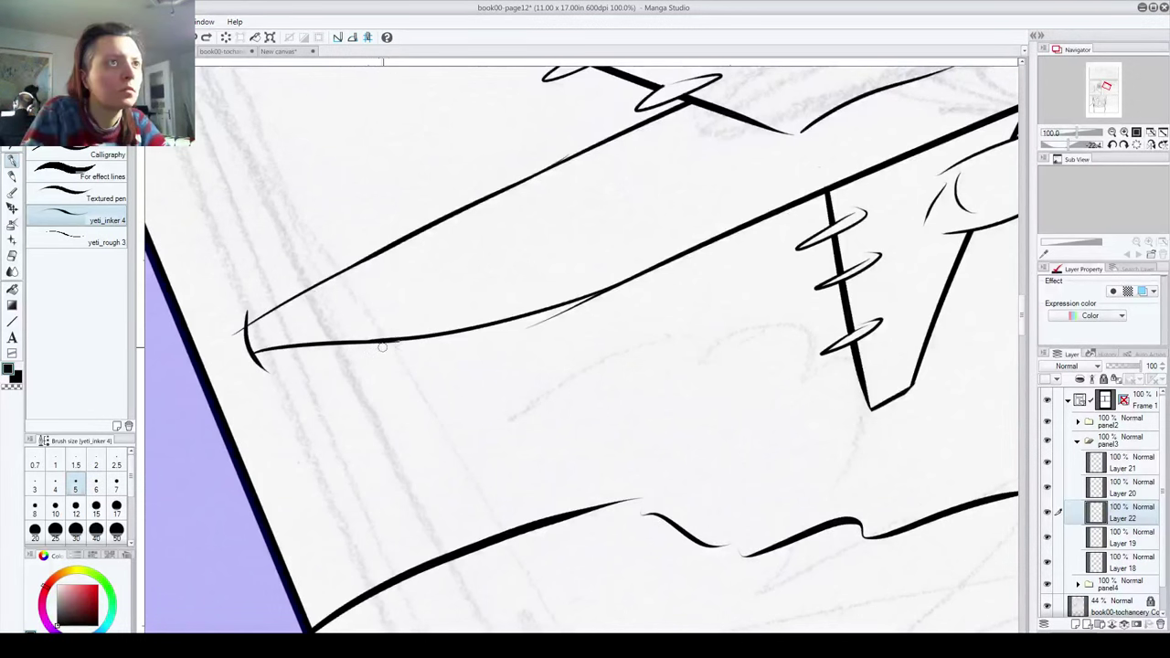
pyautogui.moveTo(256, 358)
pyautogui.mouseDown()
pyautogui.moveTo(265, 371)
pyautogui.moveTo(238, 322)
pyautogui.mouseUp()
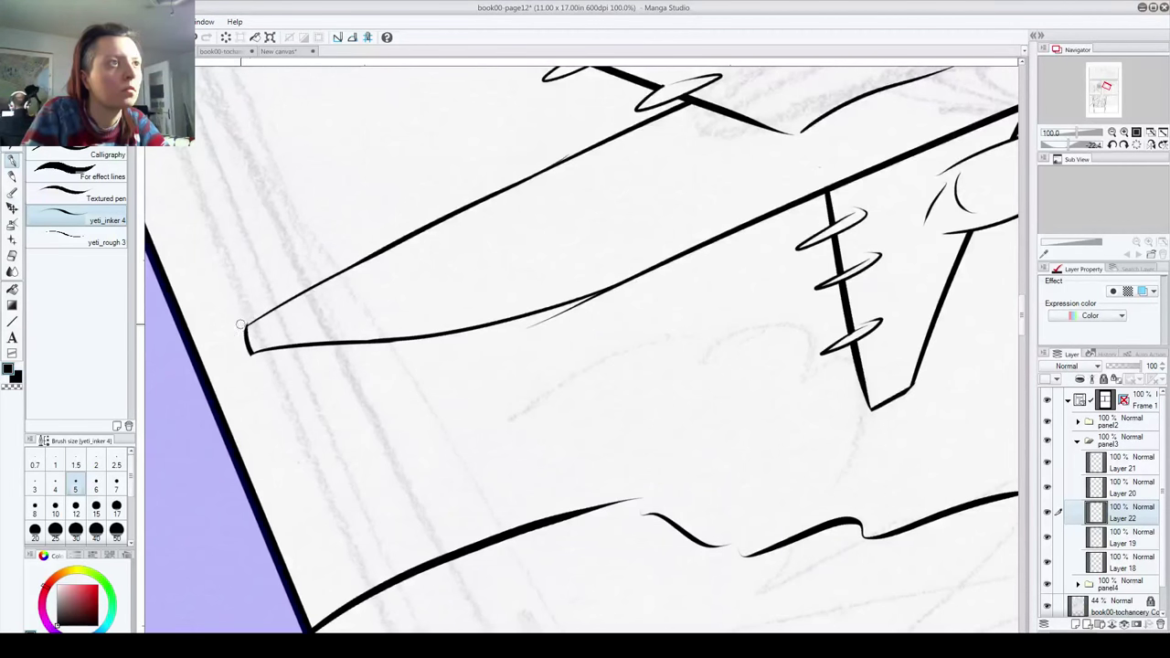
# Step: On Layer 19, erase the stray end of the lower fuselage line where it meets the tail curve, then reselect Layer 22
pyautogui.click(1122, 540)
pyautogui.moveTo(530, 326); pyautogui.dragTo(625, 287)
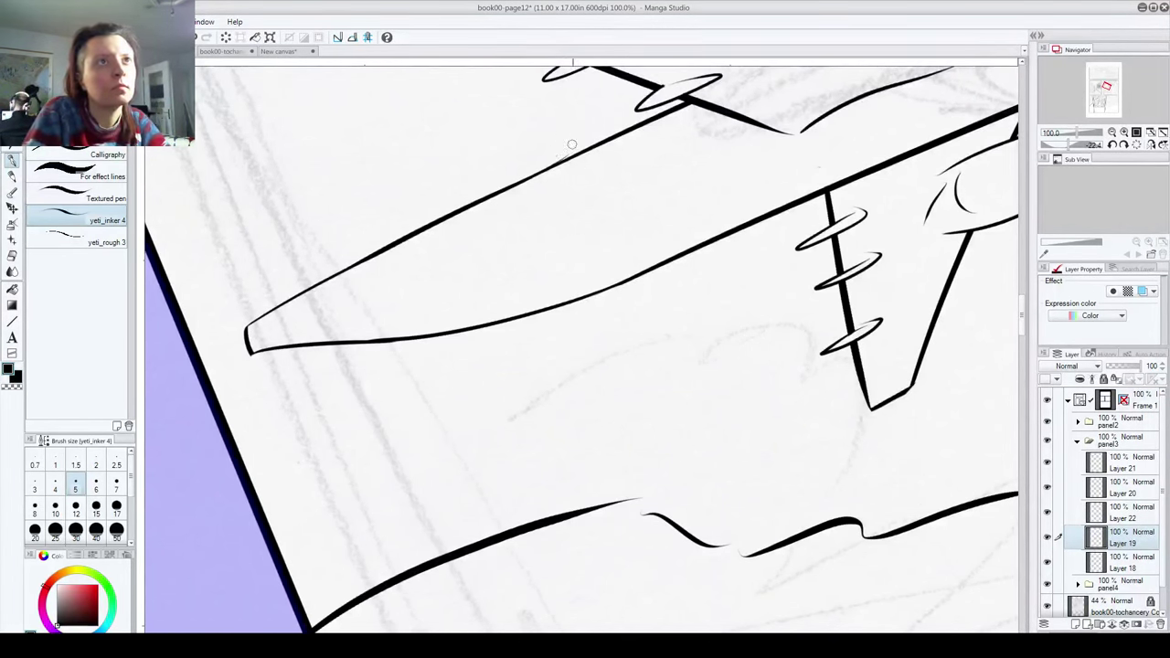
pyautogui.click(1117, 514)
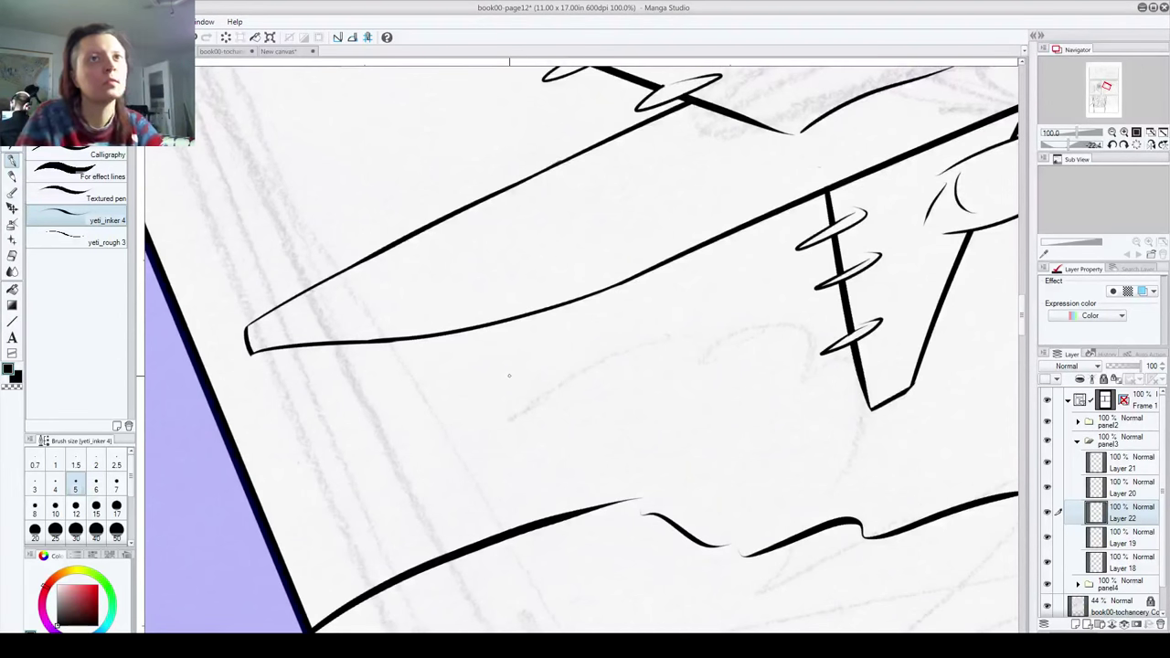
pyautogui.scroll(-4, 509, 374)
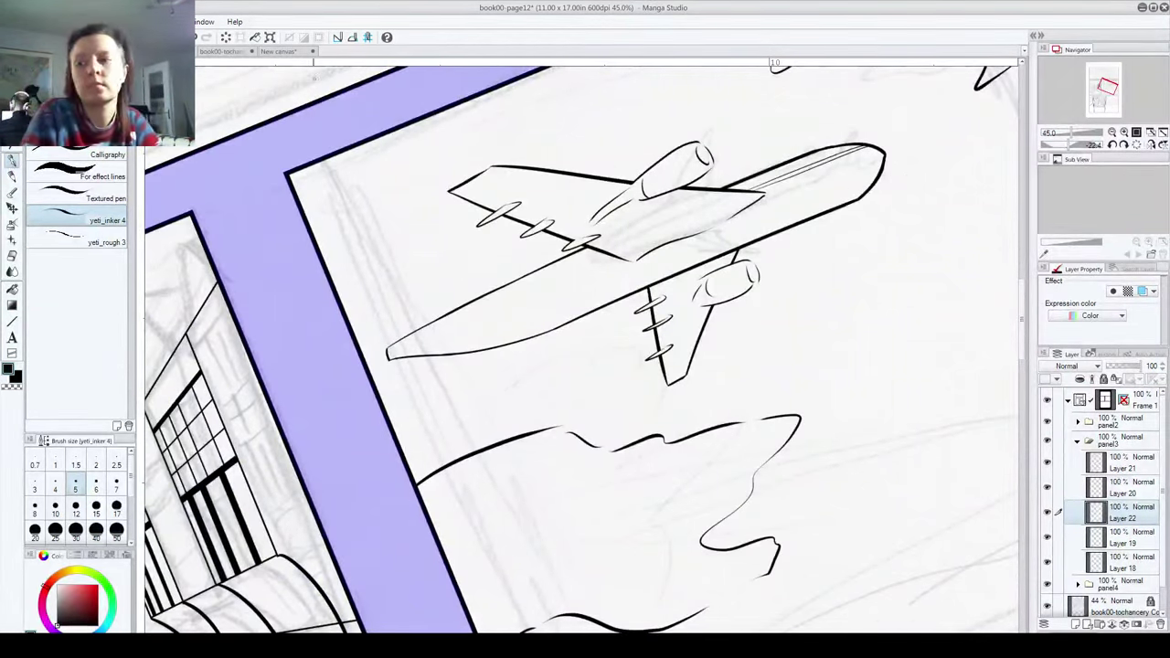
pyautogui.moveTo(399, 344); pyautogui.dragTo(436, 332)
pyautogui.moveTo(367, 319); pyautogui.dragTo(407, 336)
pyautogui.hotkey('ctrl', 'z')
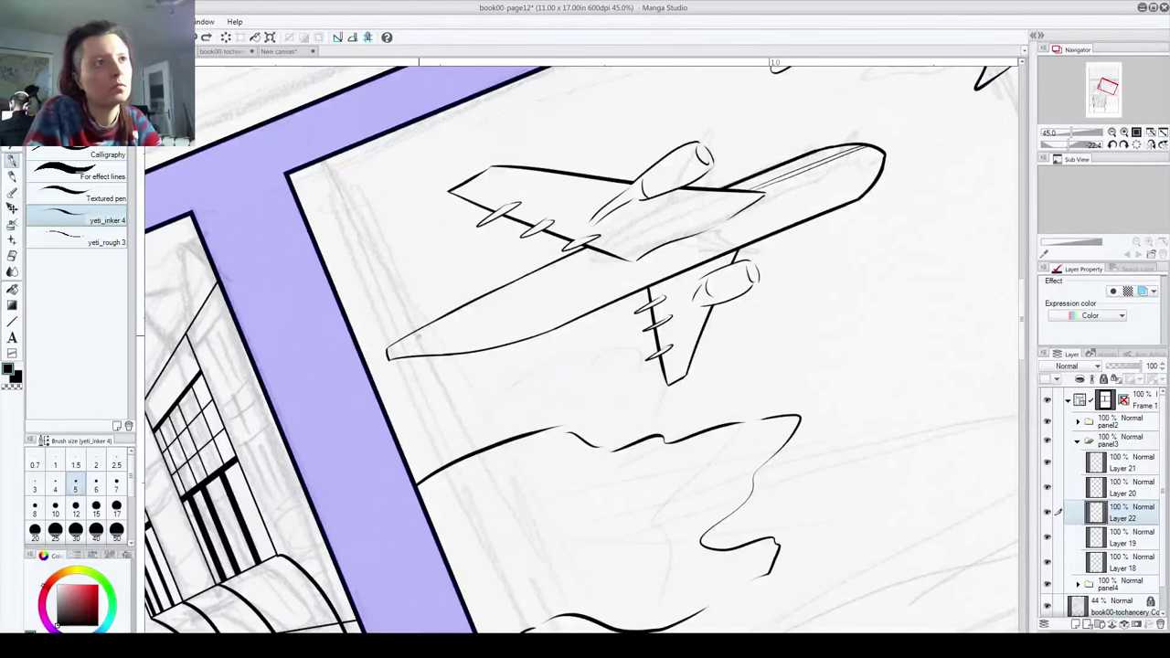
pyautogui.moveTo(375, 318); pyautogui.dragTo(434, 340)
pyautogui.hotkey('ctrl', 'z')
pyautogui.moveTo(368, 317); pyautogui.dragTo(448, 338)
pyautogui.hotkey('ctrl', 'z')
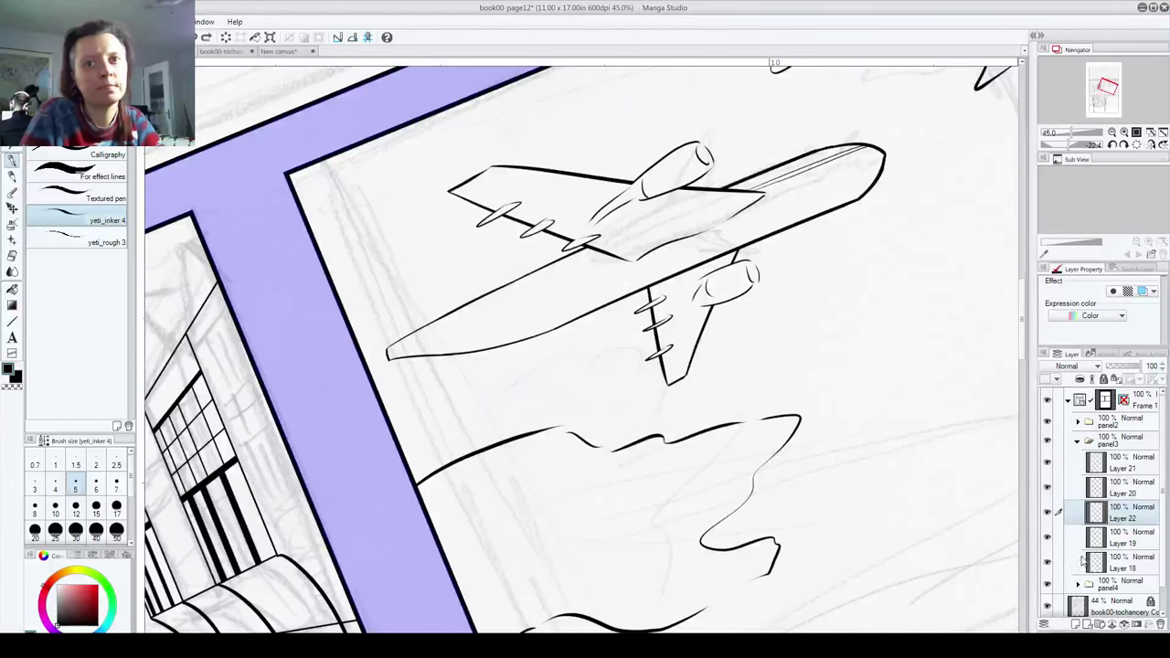
# Step: On a new layer above Layer 22, ink a four-sided tail fin overlapping the upper line of the rear fuselage
pyautogui.click(1077, 625)
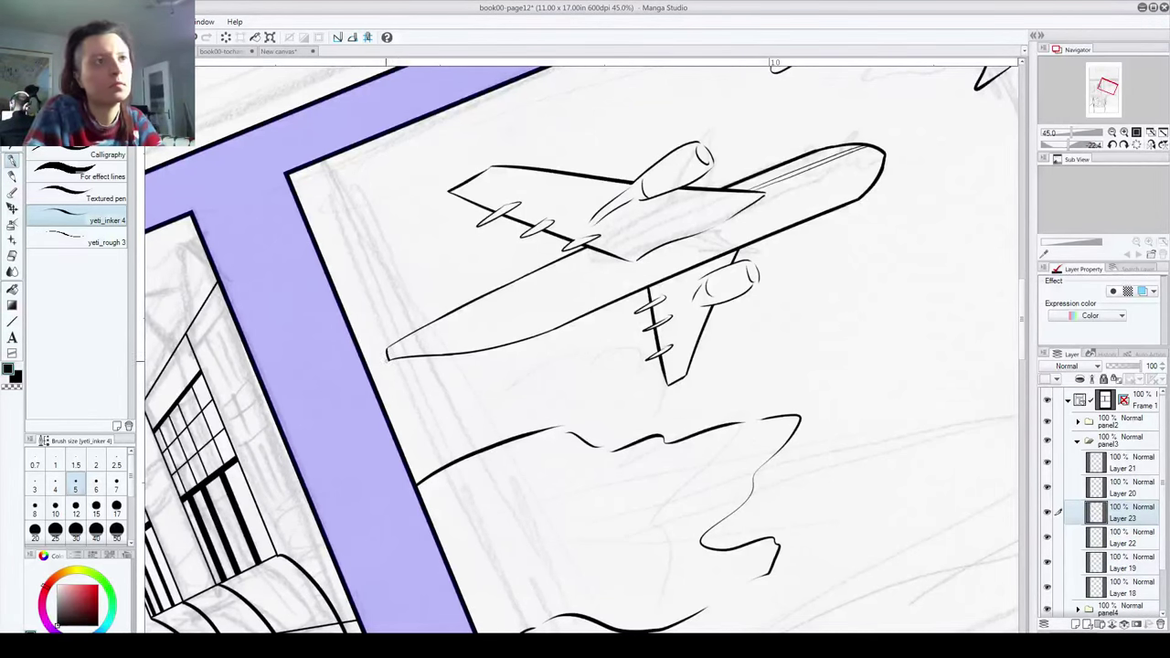
pyautogui.moveTo(374, 318); pyautogui.dragTo(444, 338)
pyautogui.hotkey('ctrl', 'z')
pyautogui.moveTo(384, 310); pyautogui.dragTo(430, 347)
pyautogui.moveTo(375, 313)
pyautogui.mouseDown()
pyautogui.moveTo(418, 290)
pyautogui.moveTo(401, 300)
pyautogui.moveTo(463, 330)
pyautogui.moveTo(432, 345)
pyautogui.moveTo(417, 340)
pyautogui.moveTo(471, 317)
pyautogui.mouseUp()
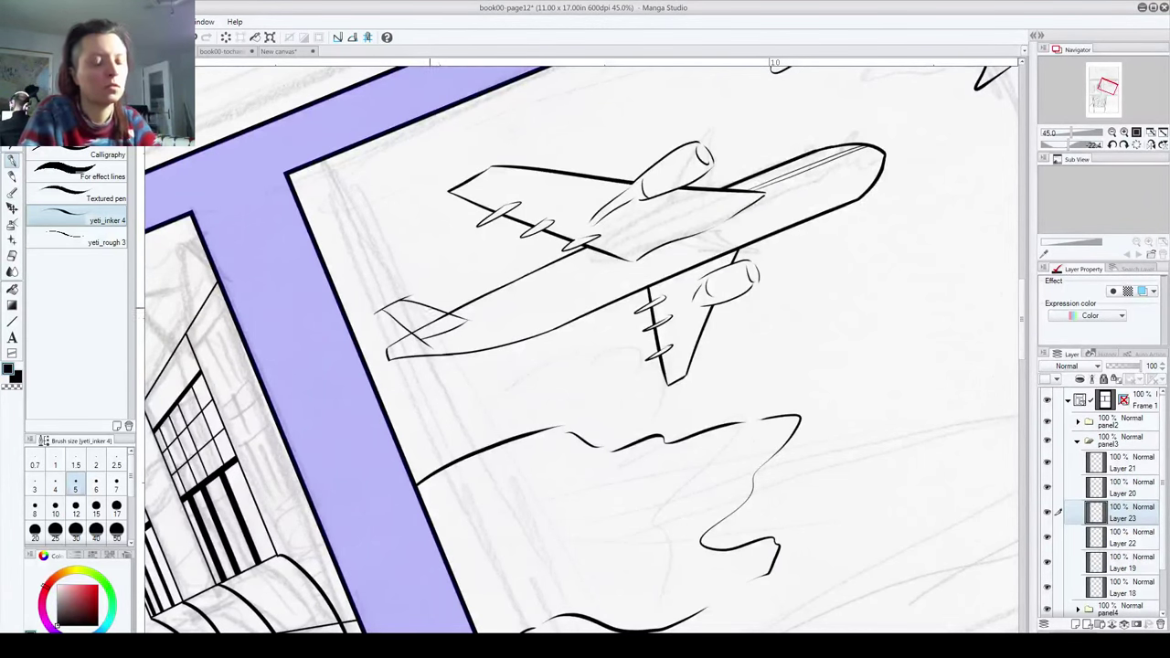
# Step: Erase the overshooting line ends at the corners of the tail fin on Layer 23
pyautogui.scroll(4, 423, 268)
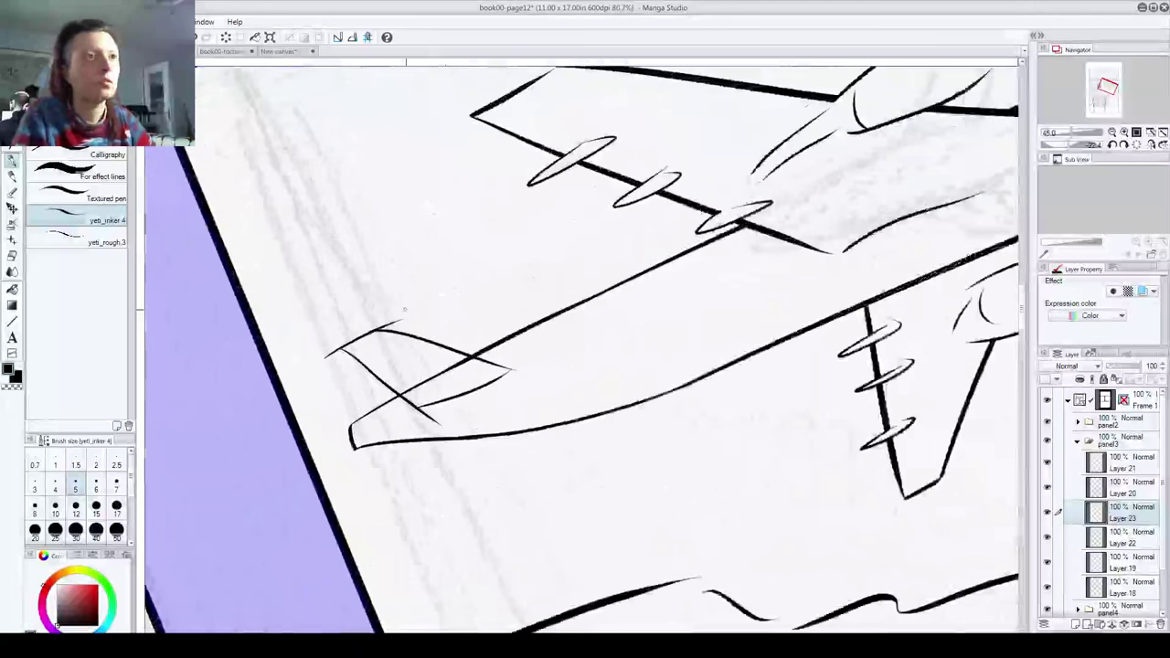
pyautogui.scroll(2, 405, 309)
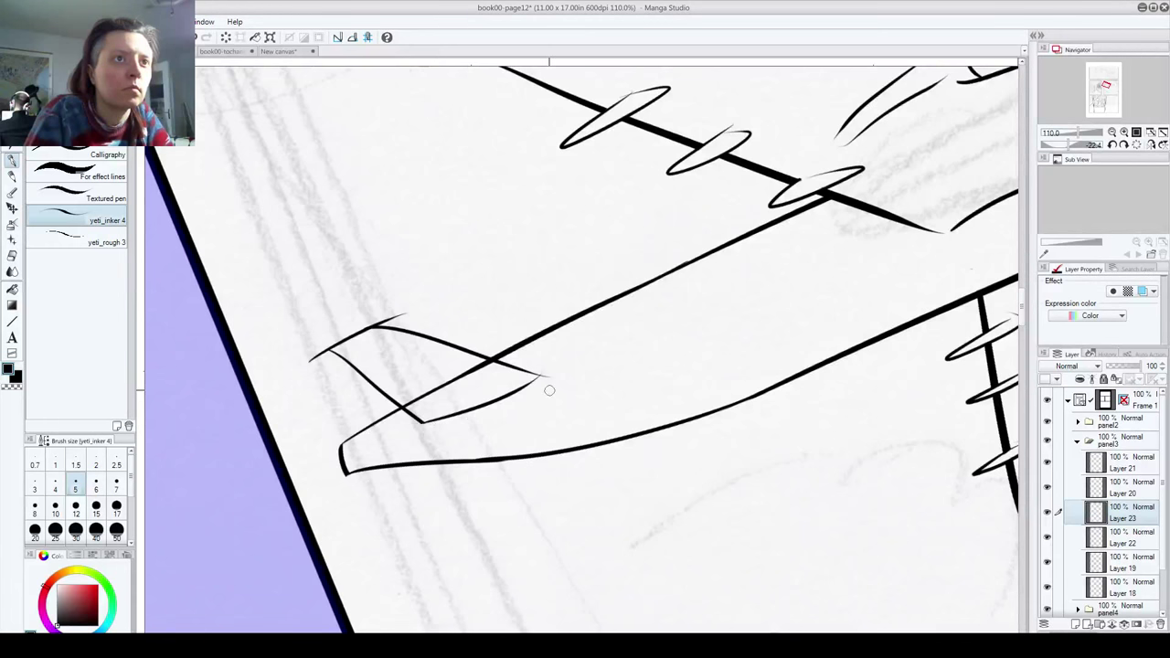
pyautogui.moveTo(549, 384); pyautogui.dragTo(540, 369)
pyautogui.moveTo(311, 349)
pyautogui.mouseDown()
pyautogui.moveTo(317, 365)
pyautogui.moveTo(325, 356)
pyautogui.mouseUp()
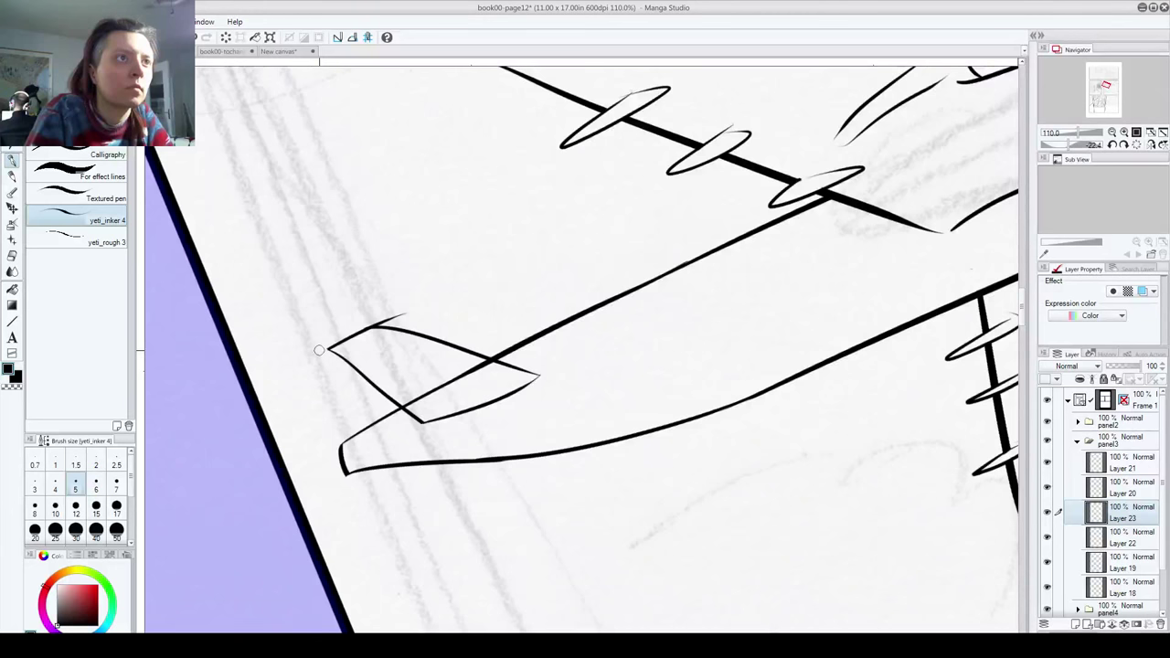
pyautogui.click(392, 315)
# Step: On Layer 22, erase the stretch of the upper fuselage line that runs through the tail fin
pyautogui.click(1048, 537)
pyautogui.click(1048, 537)
pyautogui.click(1119, 544)
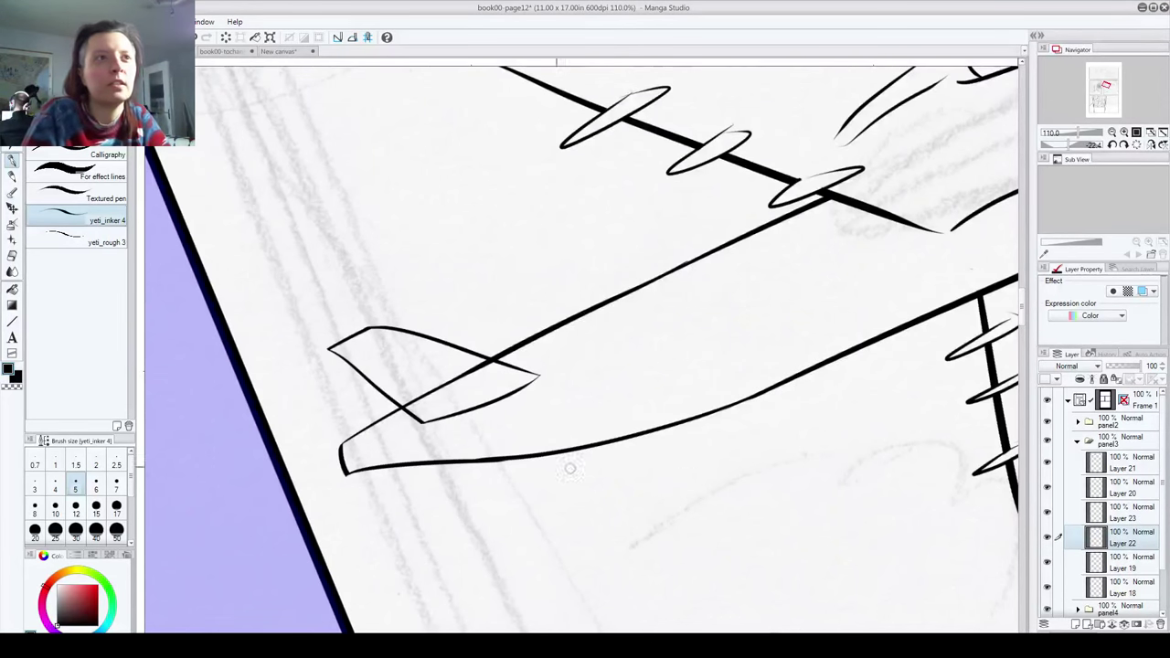
pyautogui.moveTo(432, 395)
pyautogui.mouseDown()
pyautogui.moveTo(408, 404)
pyautogui.moveTo(484, 366)
pyautogui.mouseUp()
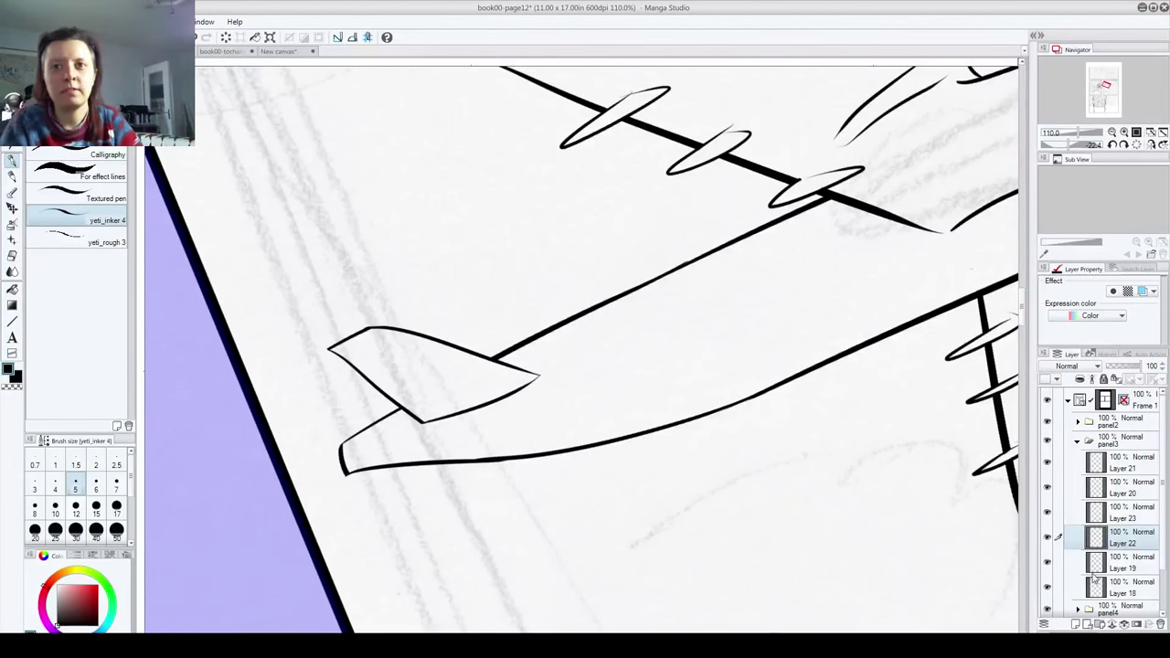
# Step: On a new layer above Layer 22, ink a second, narrower tail fin partly hidden behind the first one
pyautogui.scroll(-3, 744, 500)
pyautogui.scroll(-1, 744, 500)
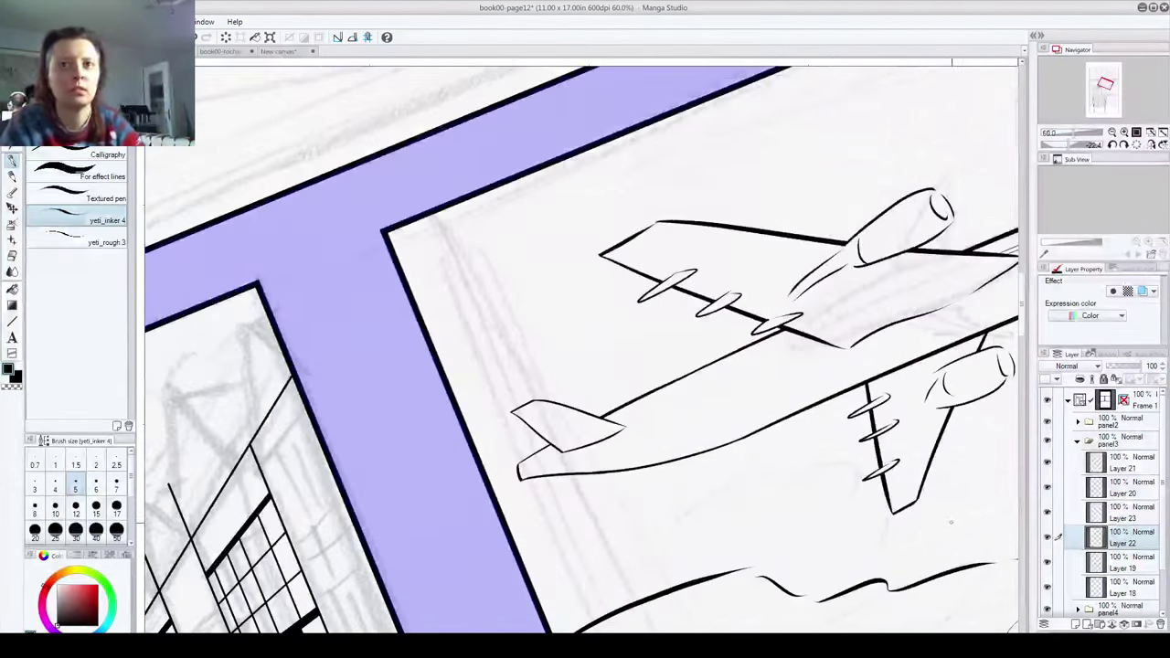
pyautogui.click(1048, 563)
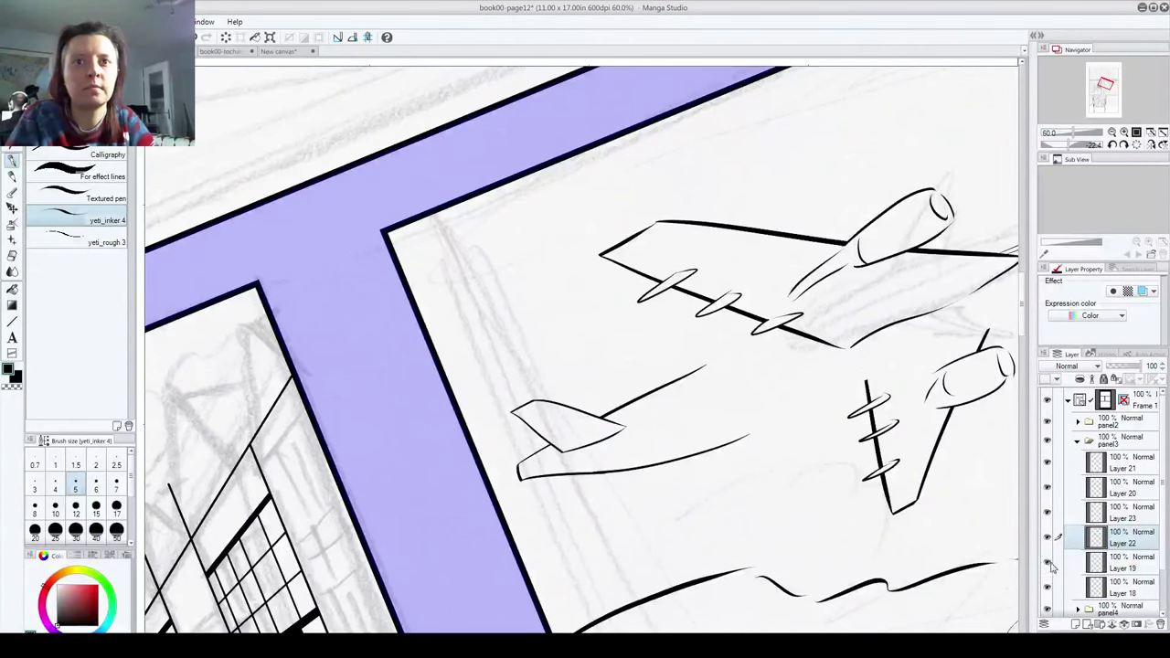
pyautogui.click(1049, 563)
pyautogui.click(1049, 538)
pyautogui.click(1048, 539)
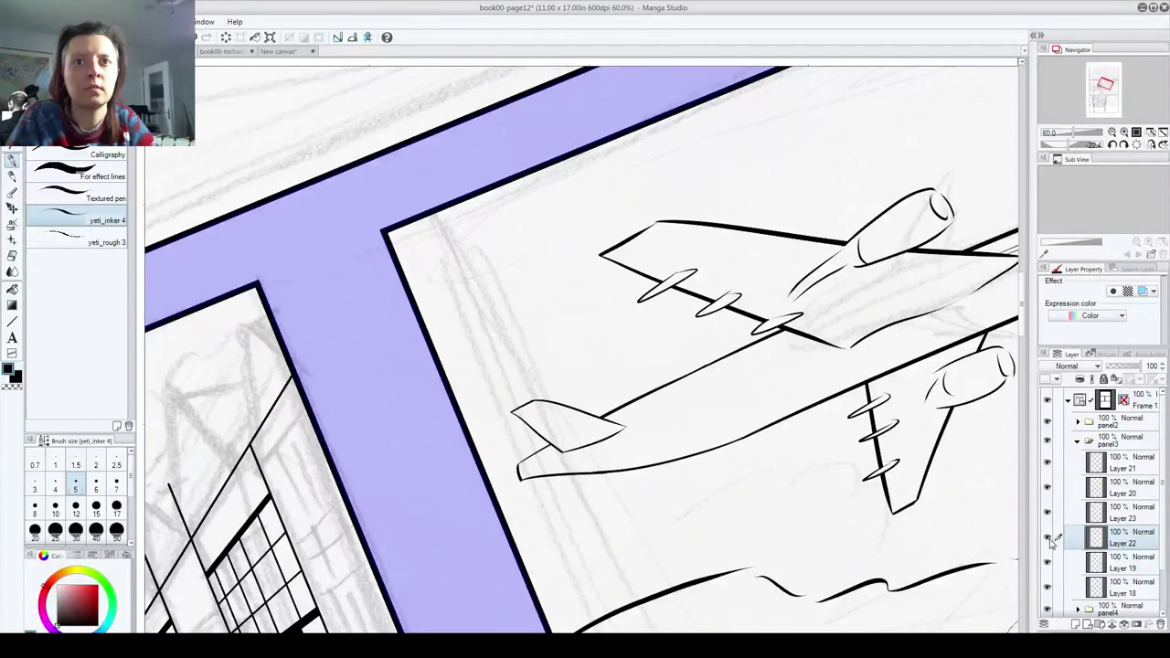
pyautogui.click(1076, 624)
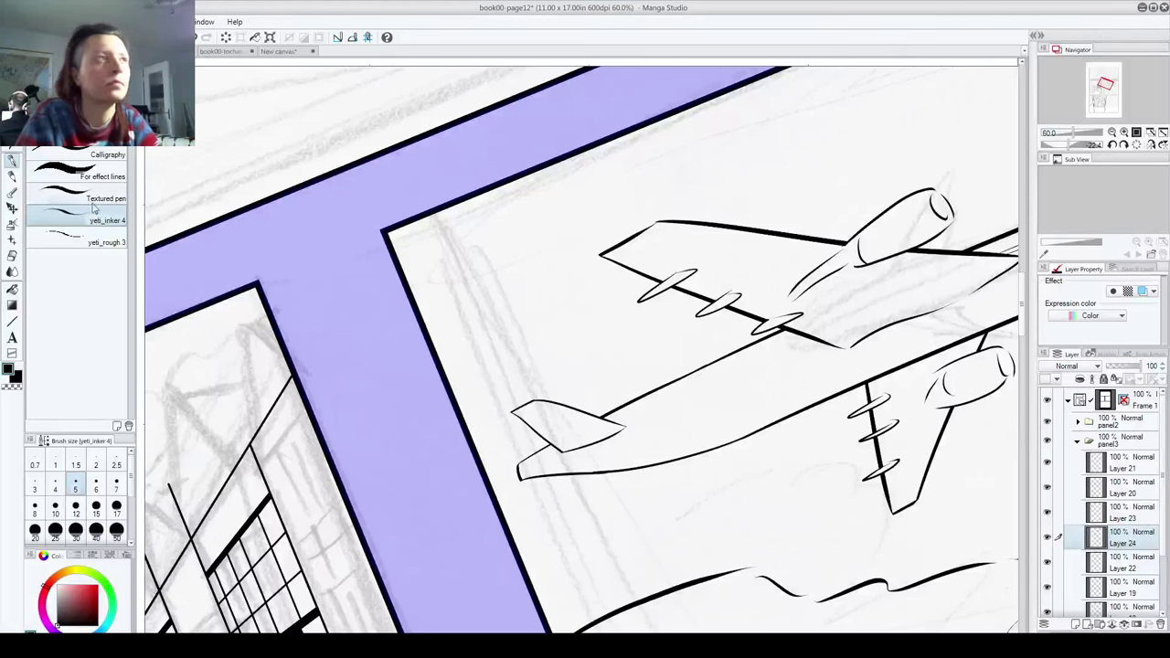
pyautogui.moveTo(527, 390); pyautogui.dragTo(566, 413)
pyautogui.hotkey('ctrl', 'z')
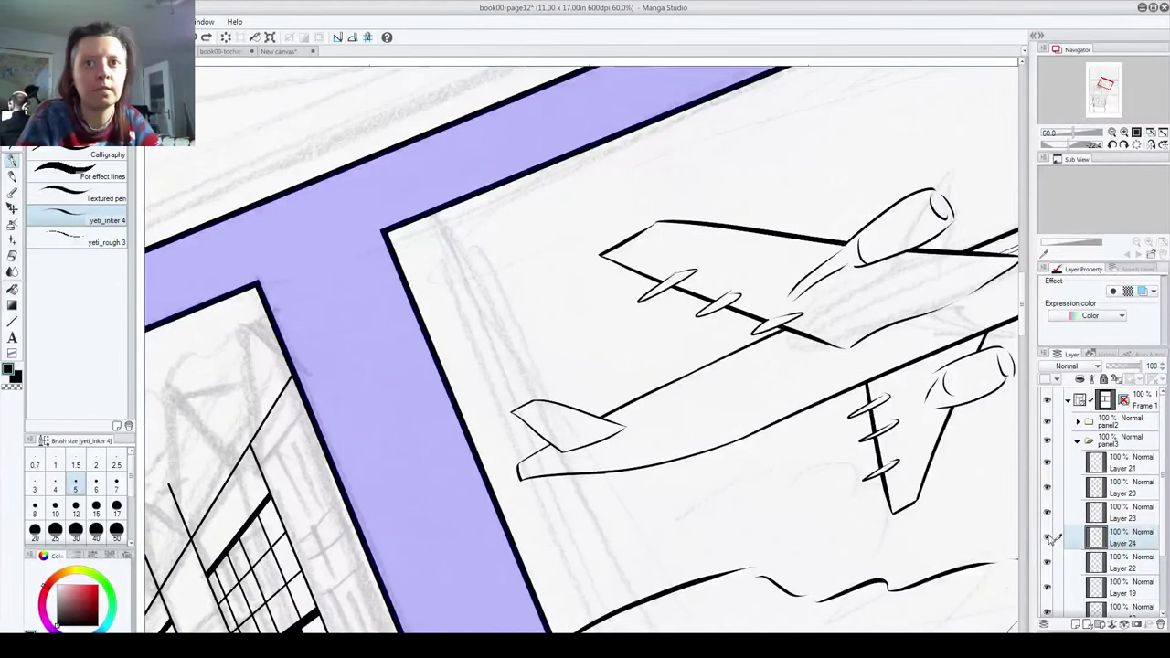
pyautogui.hotkey('ctrl', 'y')
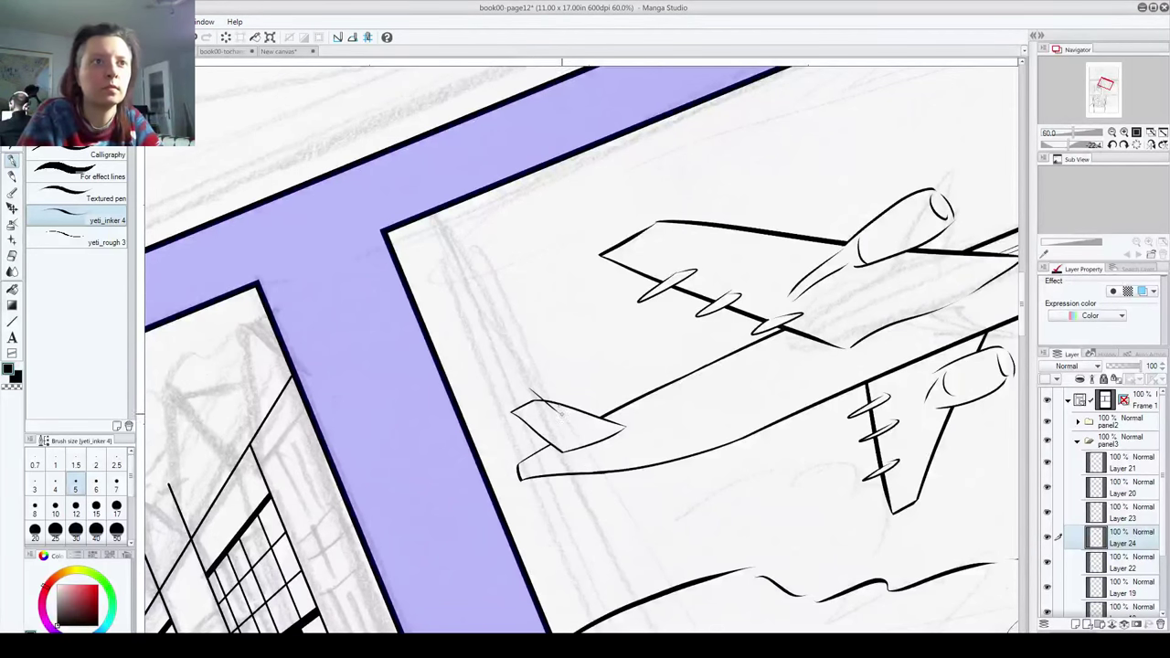
pyautogui.moveTo(519, 395)
pyautogui.mouseDown()
pyautogui.moveTo(575, 373)
pyautogui.moveTo(557, 387)
pyautogui.moveTo(569, 382)
pyautogui.moveTo(548, 375)
pyautogui.moveTo(660, 405)
pyautogui.mouseUp()
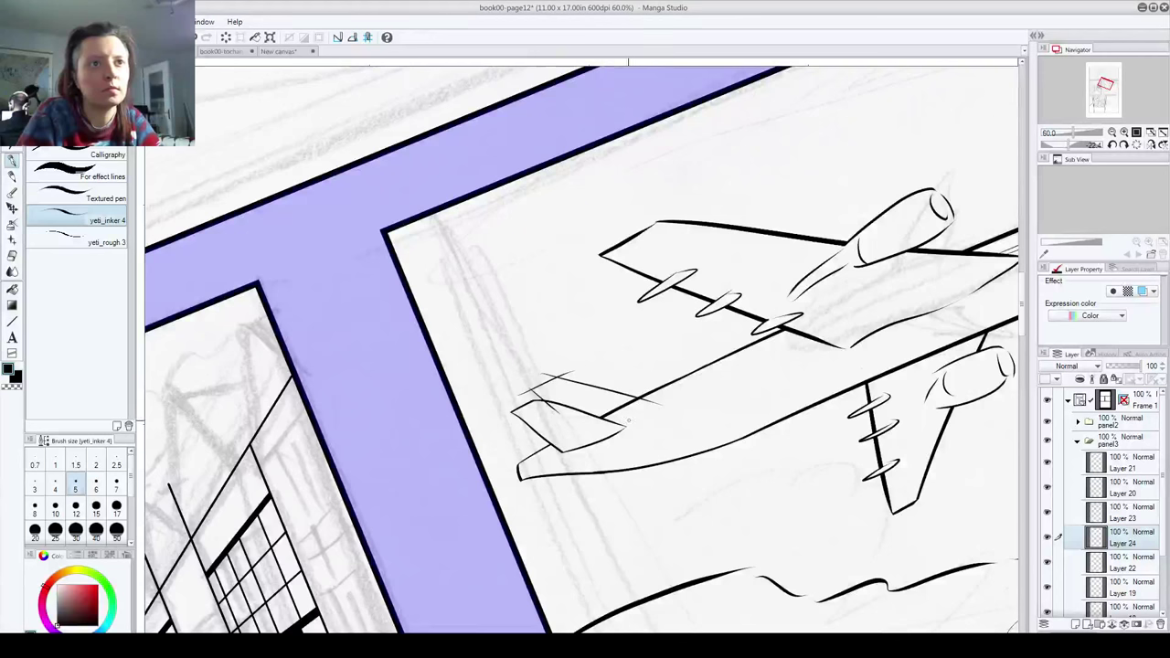
# Step: Erase the overshooting line ends at the outer corners and fuselage joint of the second tail fin on Layer 24
pyautogui.scroll(4, 590, 416)
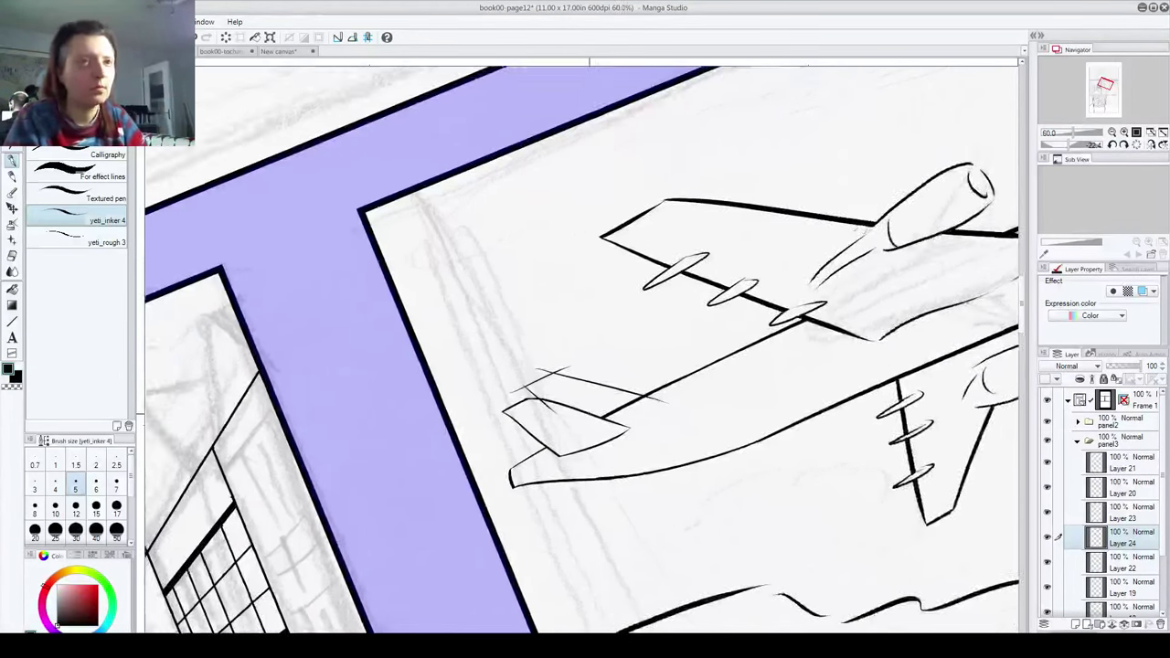
pyautogui.scroll(1, 524, 376)
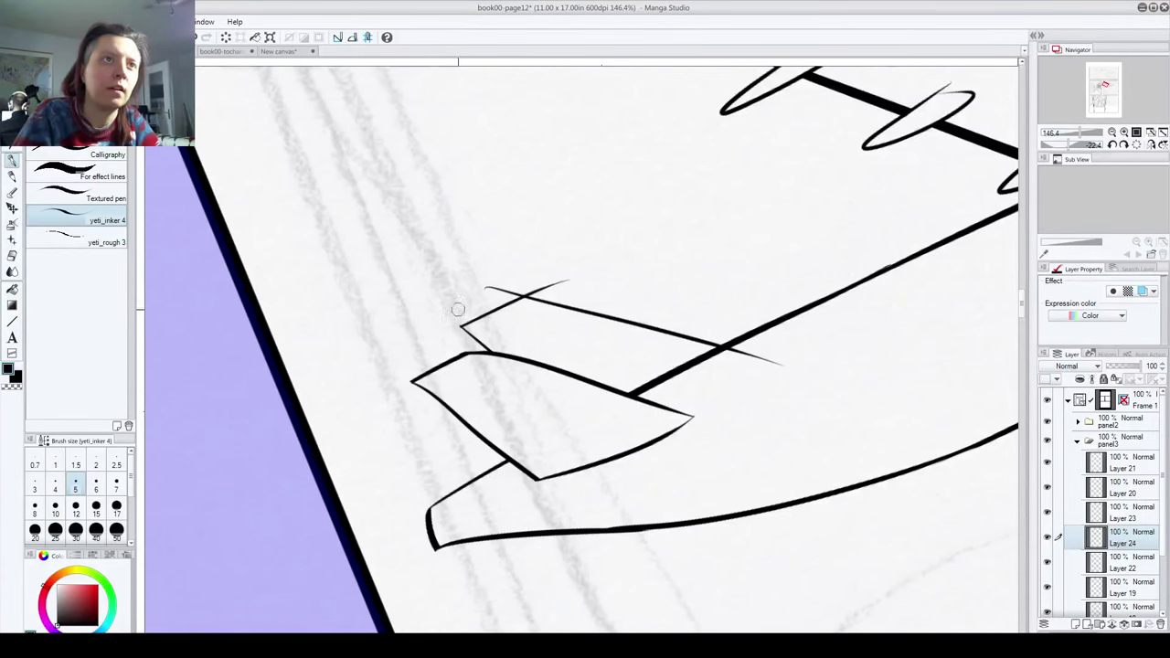
pyautogui.moveTo(487, 288); pyautogui.dragTo(564, 281)
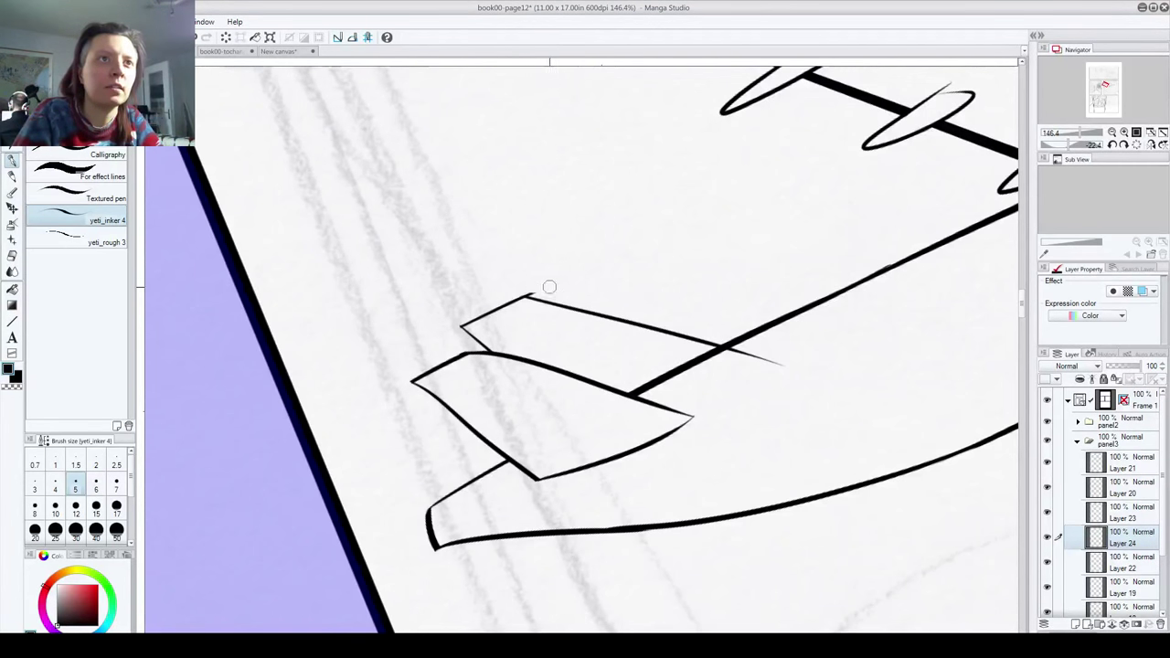
pyautogui.moveTo(781, 366)
pyautogui.mouseDown()
pyautogui.moveTo(788, 354)
pyautogui.moveTo(724, 348)
pyautogui.mouseUp()
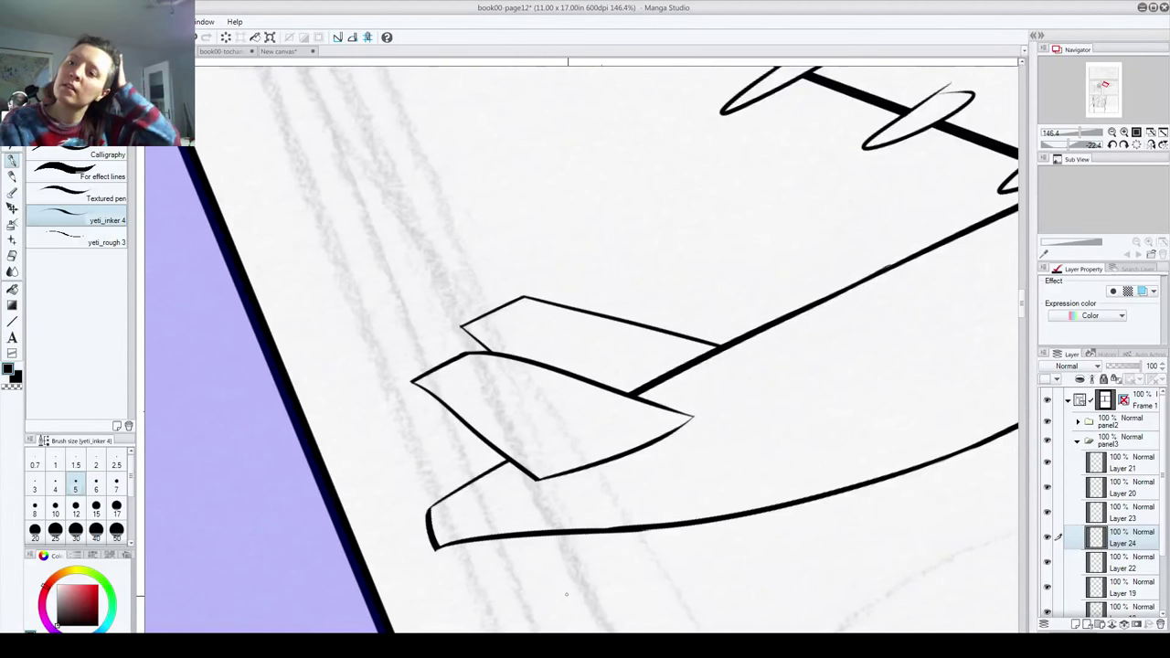
# Step: On Layer 24, ink a small three-stroke fin projecting below the lower fuselage line near the tail end
pyautogui.moveTo(571, 562); pyautogui.dragTo(476, 345)
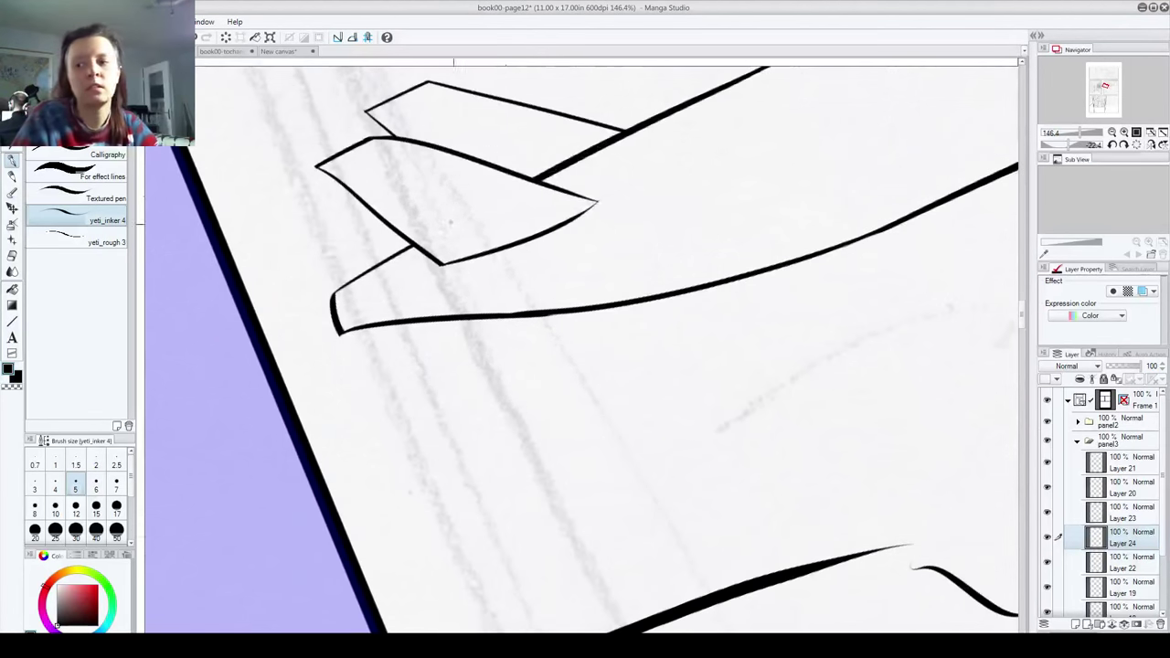
pyautogui.moveTo(462, 288); pyautogui.dragTo(419, 348)
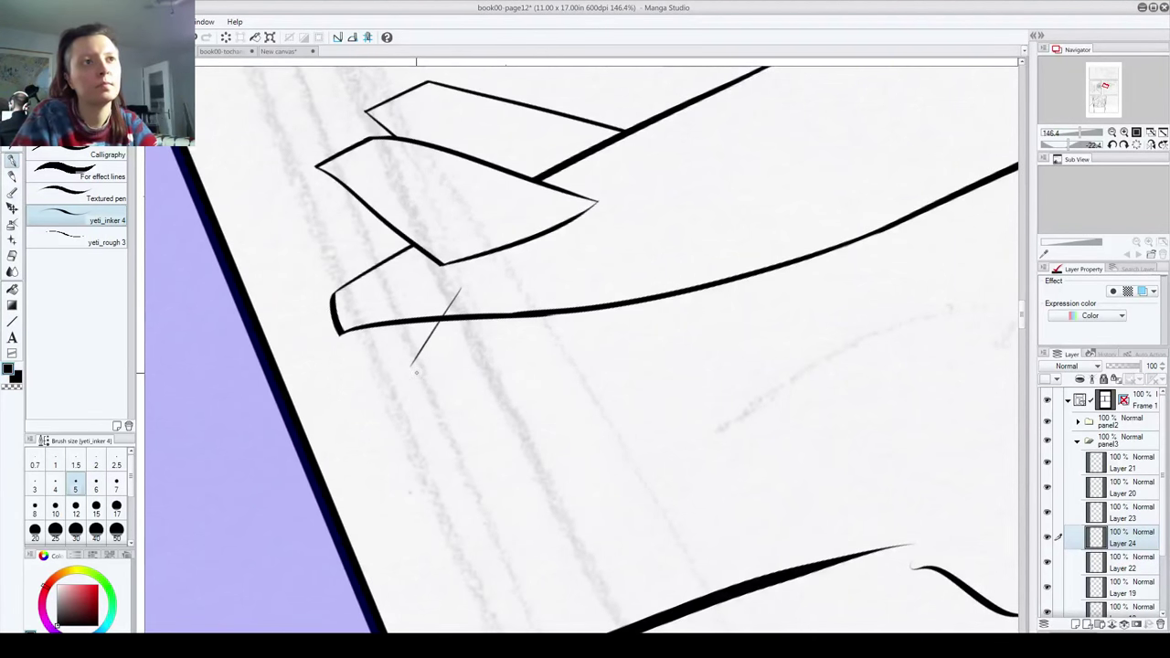
pyautogui.hotkey('ctrl', 'z')
pyautogui.moveTo(464, 286)
pyautogui.mouseDown()
pyautogui.moveTo(405, 400)
pyautogui.moveTo(486, 373)
pyautogui.mouseUp()
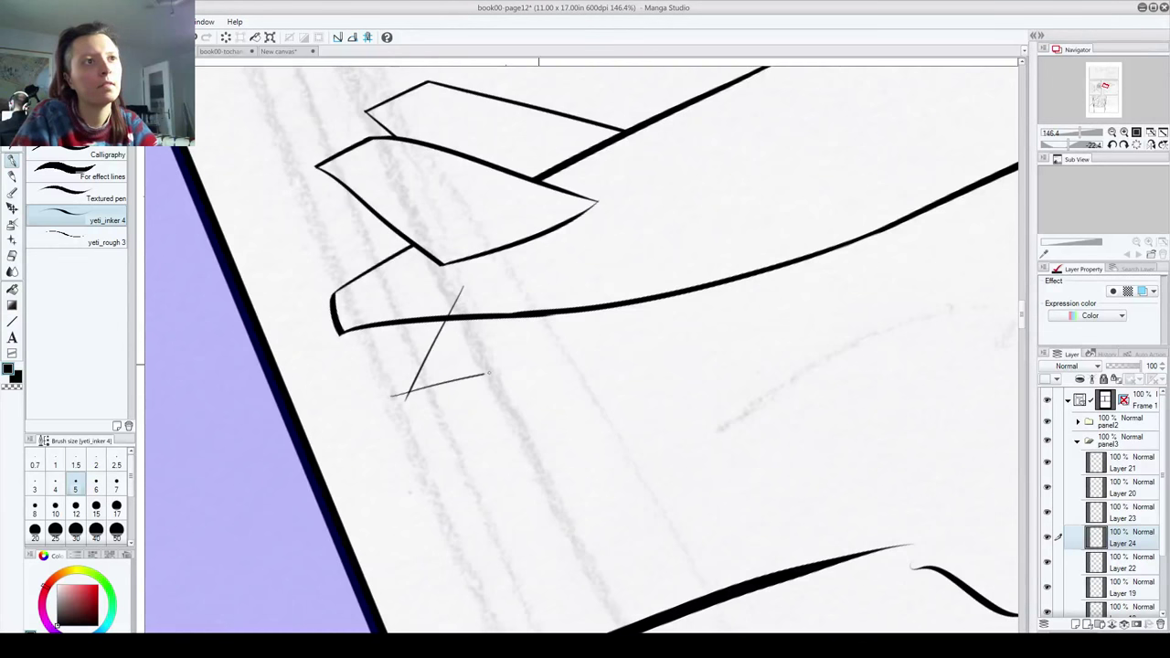
pyautogui.hotkey('ctrl', 'z')
pyautogui.moveTo(399, 386); pyautogui.dragTo(489, 370)
pyautogui.moveTo(565, 278); pyautogui.dragTo(441, 418)
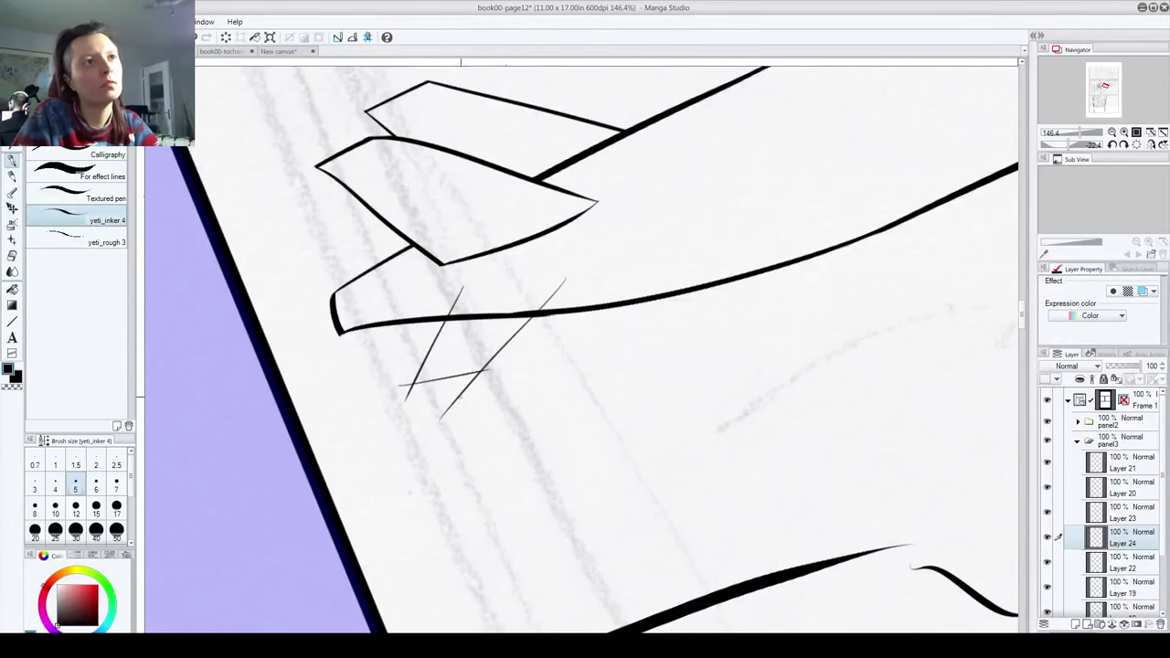
pyautogui.hotkey('ctrl', 'z')
pyautogui.hotkey('ctrl', 'z')
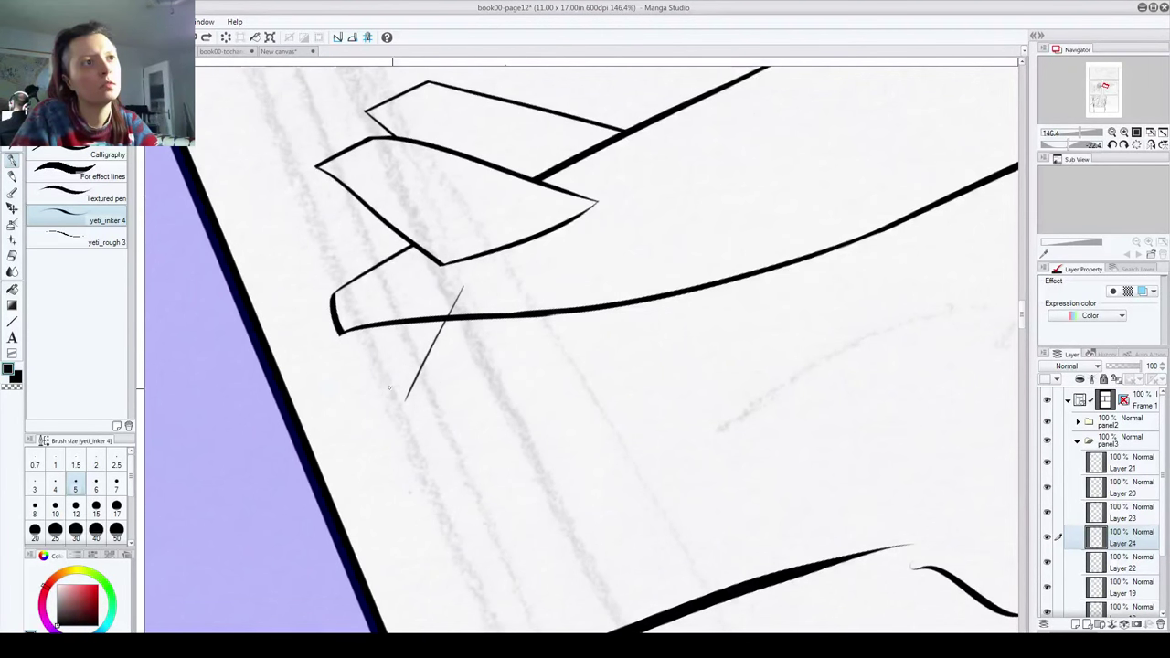
pyautogui.hotkey('ctrl', 'y')
pyautogui.hotkey('ctrl', 'y')
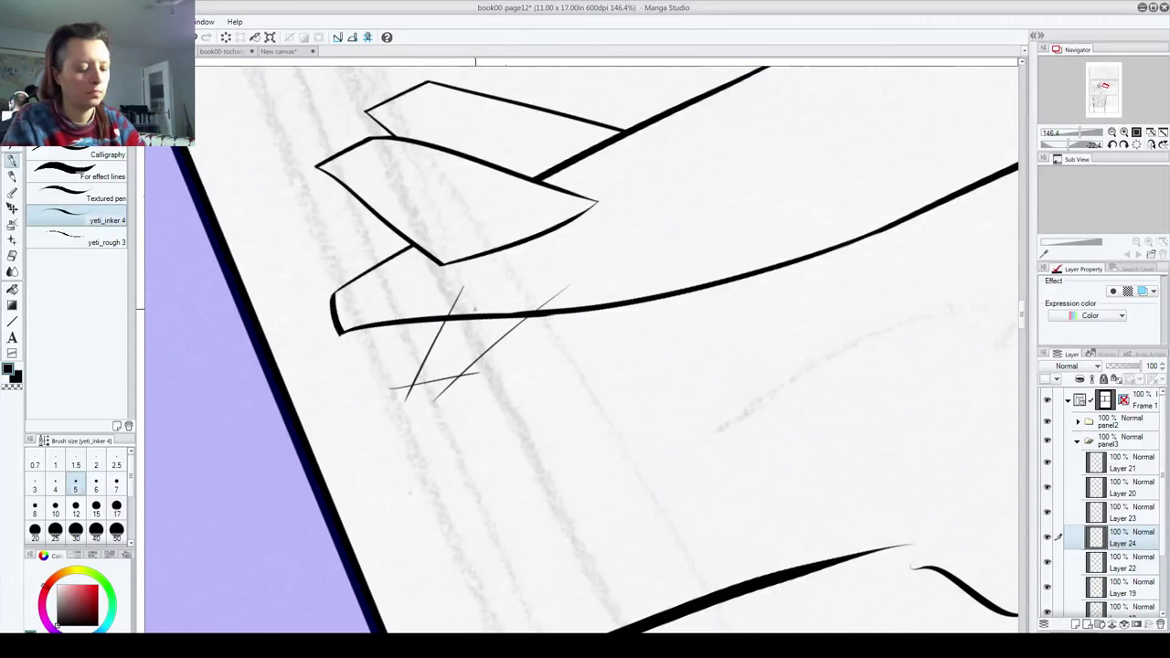
# Step: On Layer 24, erase the overshooting line ends of the small lower tail fin at its outer corners and above the fuselage line
pyautogui.scroll(3, 487, 340)
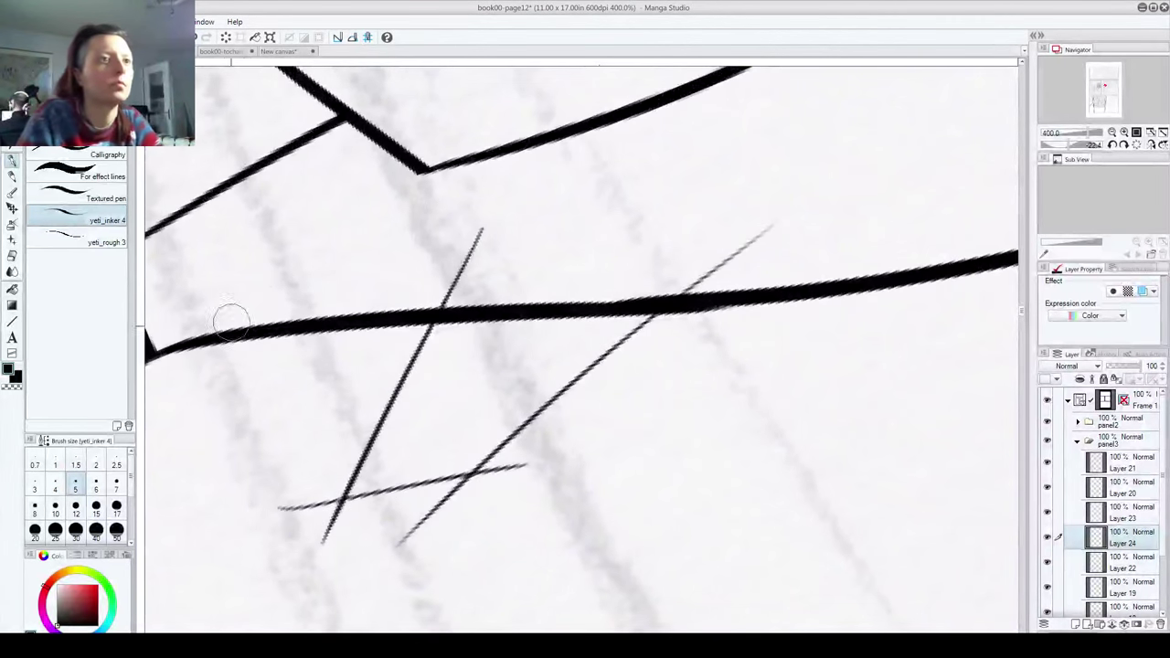
pyautogui.moveTo(282, 530); pyautogui.dragTo(323, 491)
pyautogui.moveTo(290, 552)
pyautogui.mouseDown()
pyautogui.moveTo(332, 527)
pyautogui.moveTo(406, 531)
pyautogui.moveTo(445, 497)
pyautogui.moveTo(528, 472)
pyautogui.mouseUp()
pyautogui.moveTo(795, 223); pyautogui.dragTo(673, 277)
pyautogui.moveTo(450, 292); pyautogui.dragTo(514, 270)
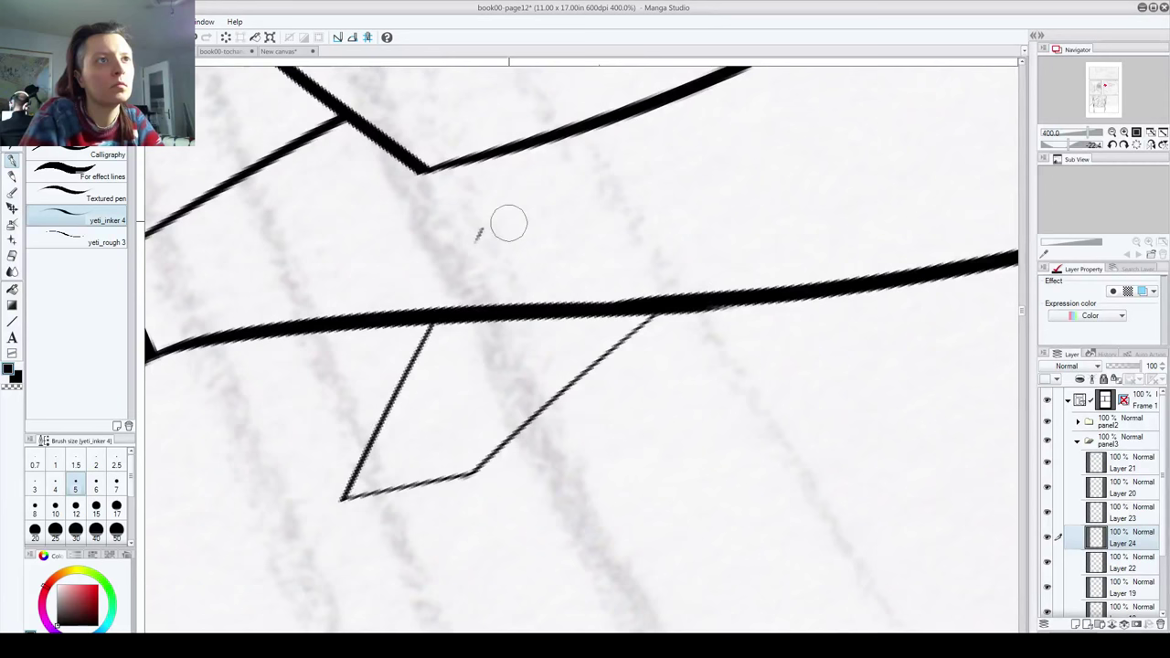
pyautogui.moveTo(503, 222)
pyautogui.mouseDown()
pyautogui.moveTo(472, 237)
pyautogui.moveTo(484, 311)
pyautogui.mouseUp()
# Step: Check which lines Layer 21 holds and add a new raster layer above it in the panel3 folder
pyautogui.scroll(-10, 677, 344)
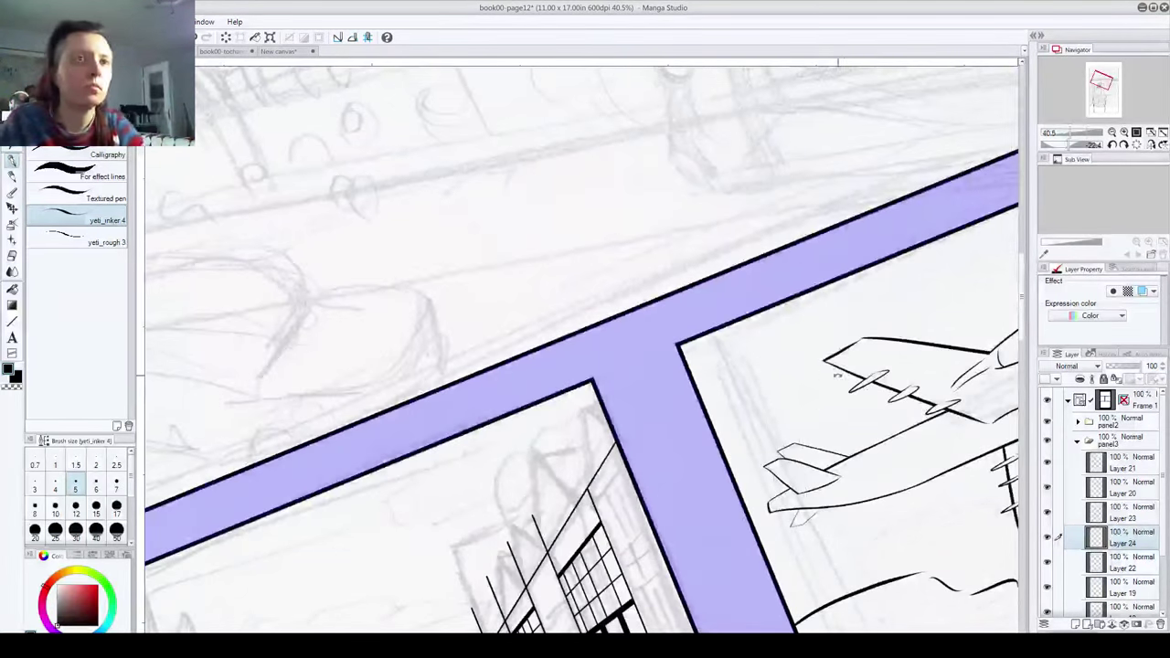
pyautogui.moveTo(788, 326); pyautogui.dragTo(825, 440)
pyautogui.scroll(-5, 828, 443)
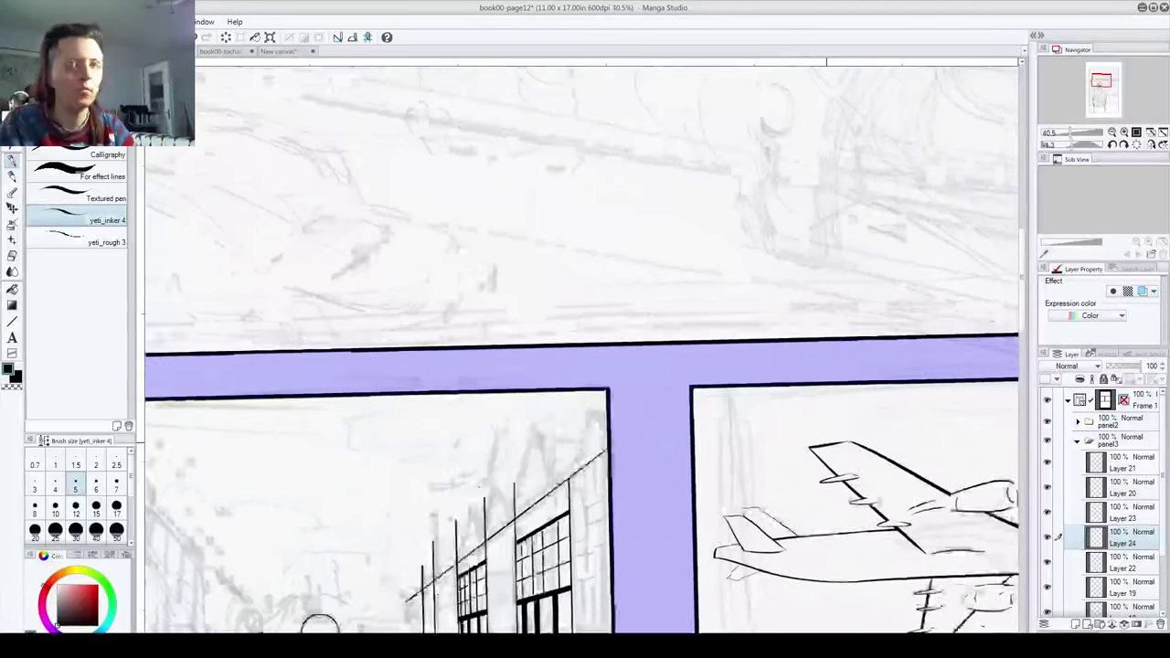
pyautogui.moveTo(849, 548); pyautogui.dragTo(497, 367)
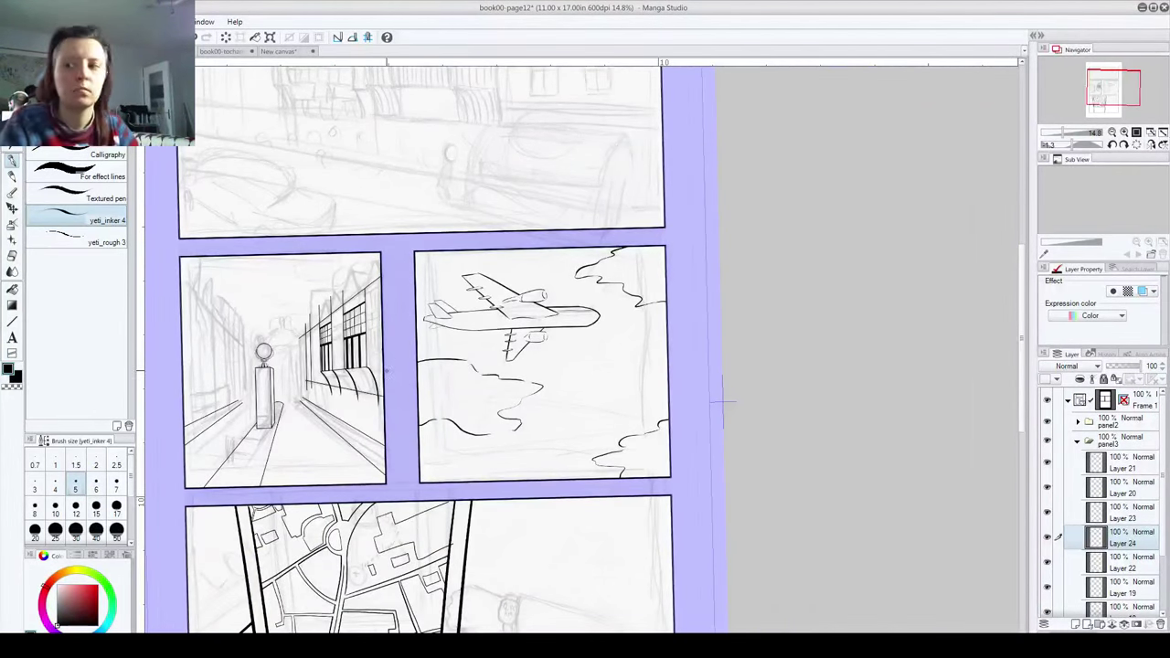
pyautogui.scroll(6, 437, 320)
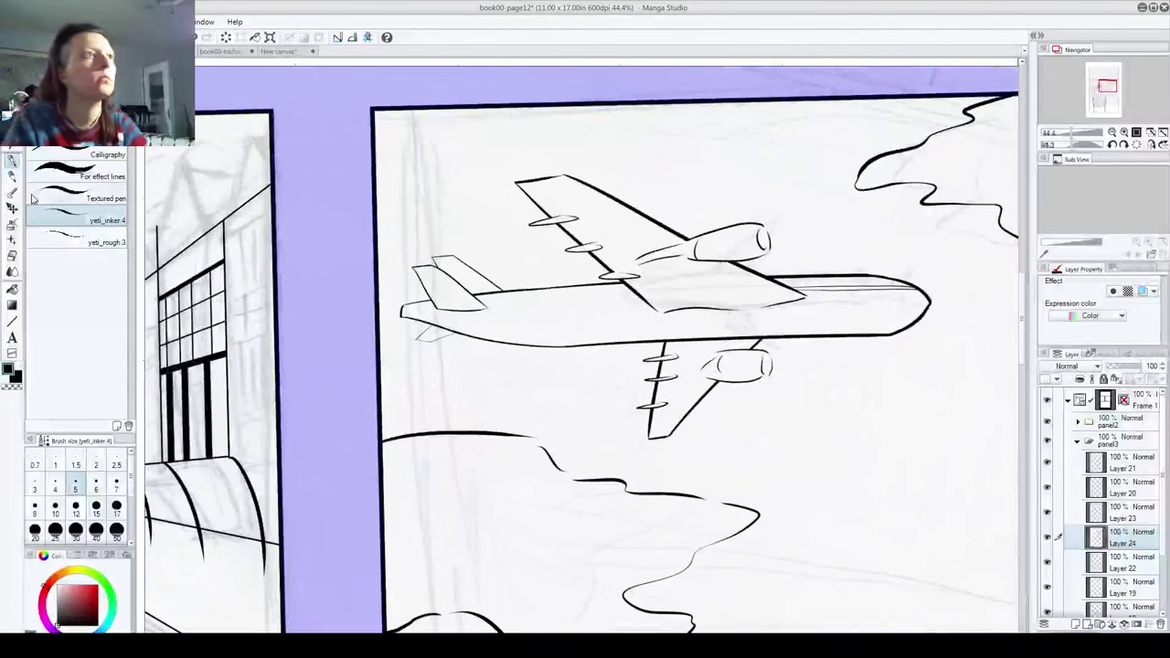
pyautogui.click(1049, 464)
pyautogui.click(1048, 464)
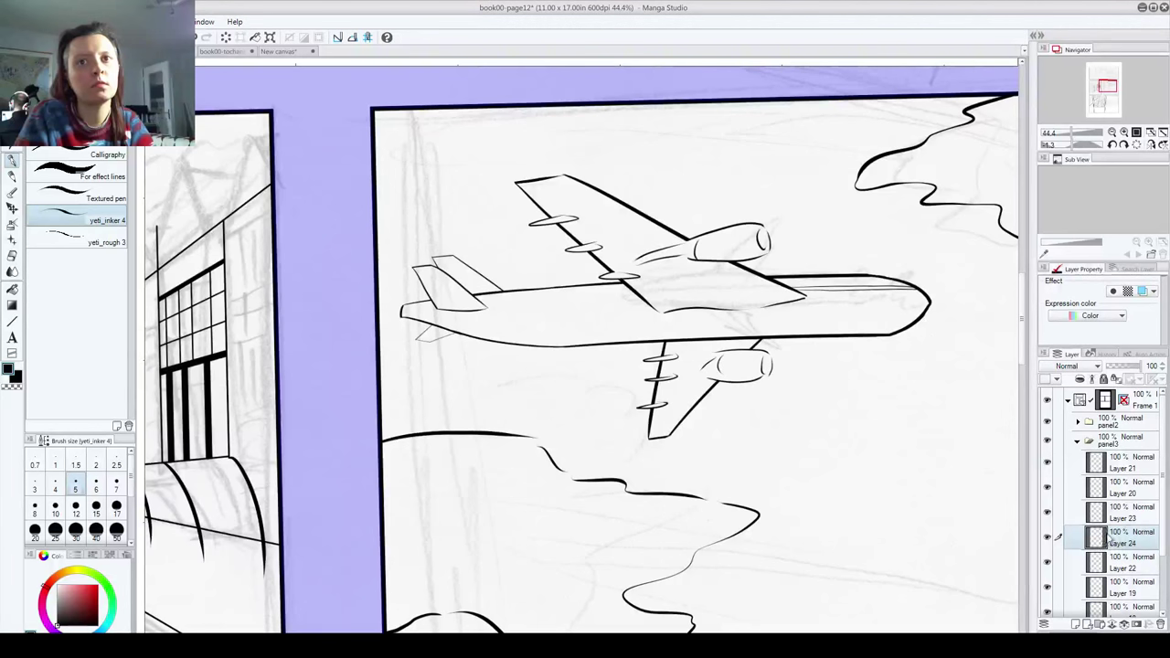
pyautogui.click(1125, 468)
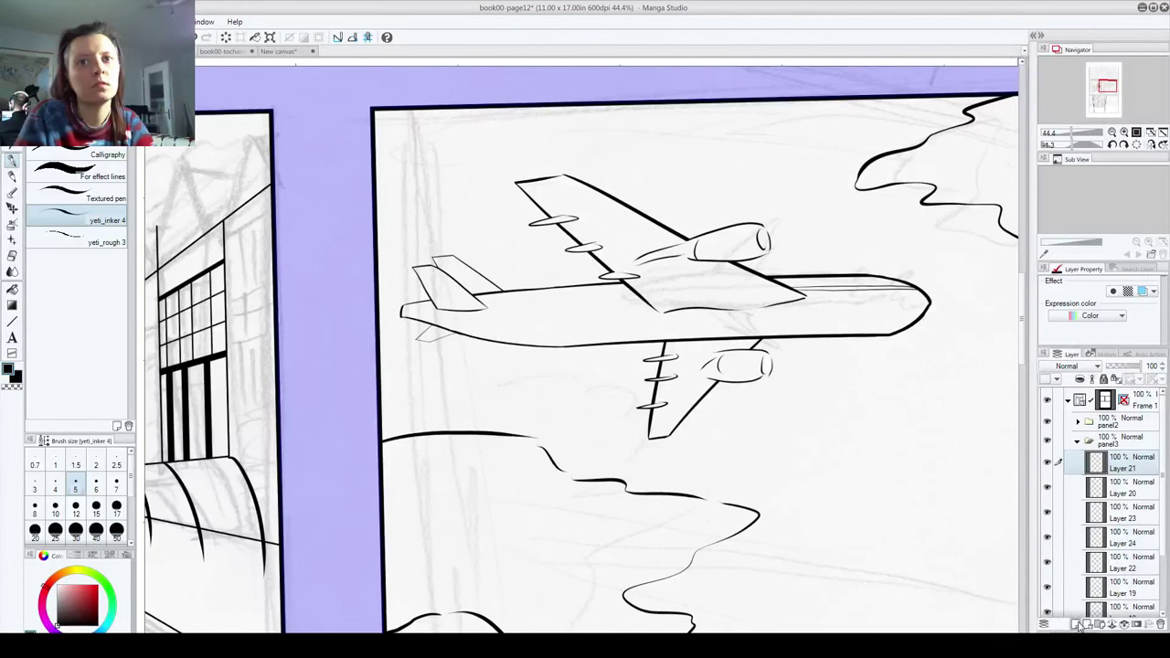
pyautogui.click(1078, 625)
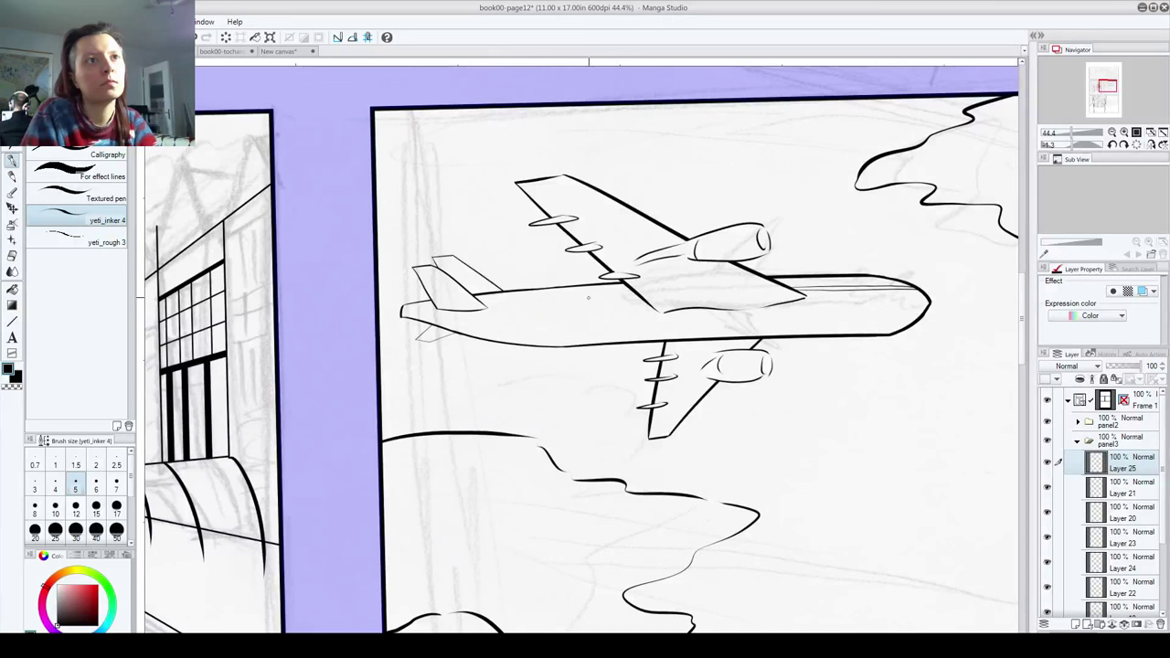
# Step: On Layer 25, ink two curved stripes sweeping down across the rear fuselage and trim their ends at the lower fuselage line
pyautogui.moveTo(635, 291)
pyautogui.mouseDown()
pyautogui.moveTo(483, 311)
pyautogui.moveTo(418, 340)
pyautogui.mouseUp()
pyautogui.hotkey('ctrl', 'z')
pyautogui.moveTo(633, 291); pyautogui.dragTo(543, 395)
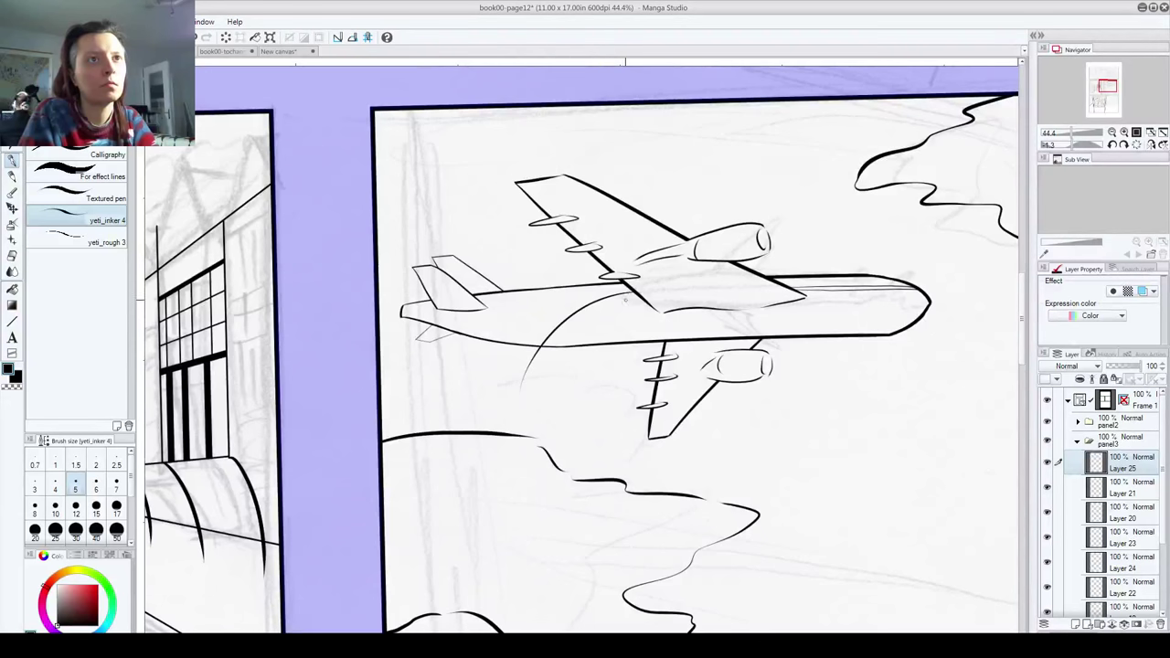
pyautogui.moveTo(631, 289); pyautogui.dragTo(462, 398)
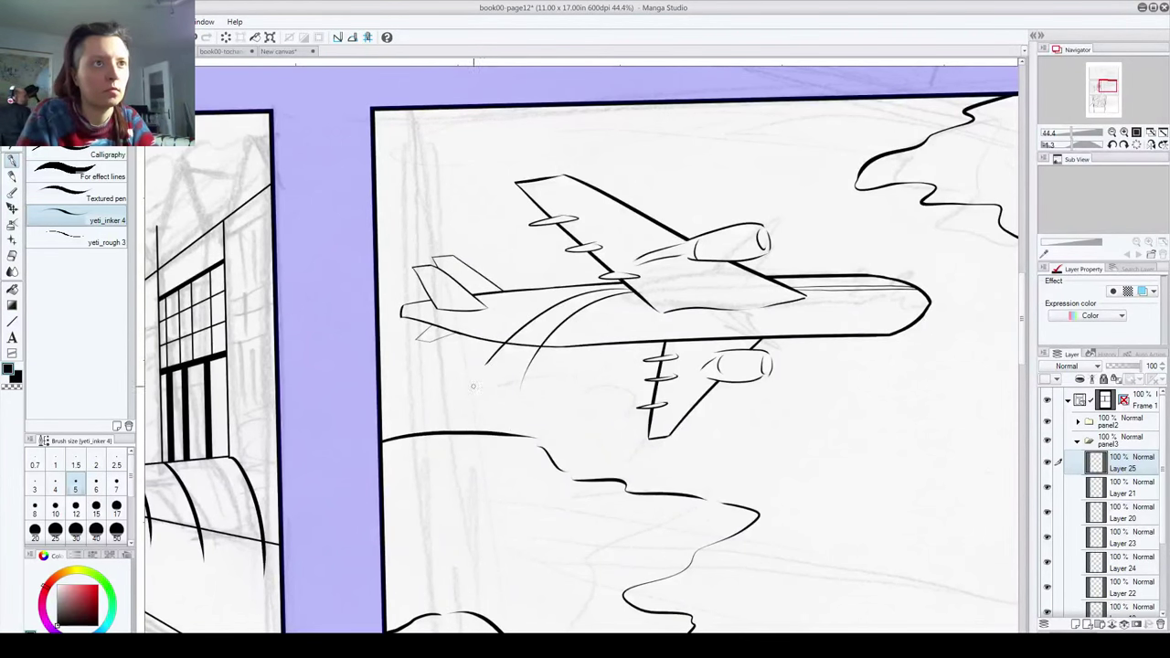
pyautogui.moveTo(489, 363); pyautogui.dragTo(500, 348)
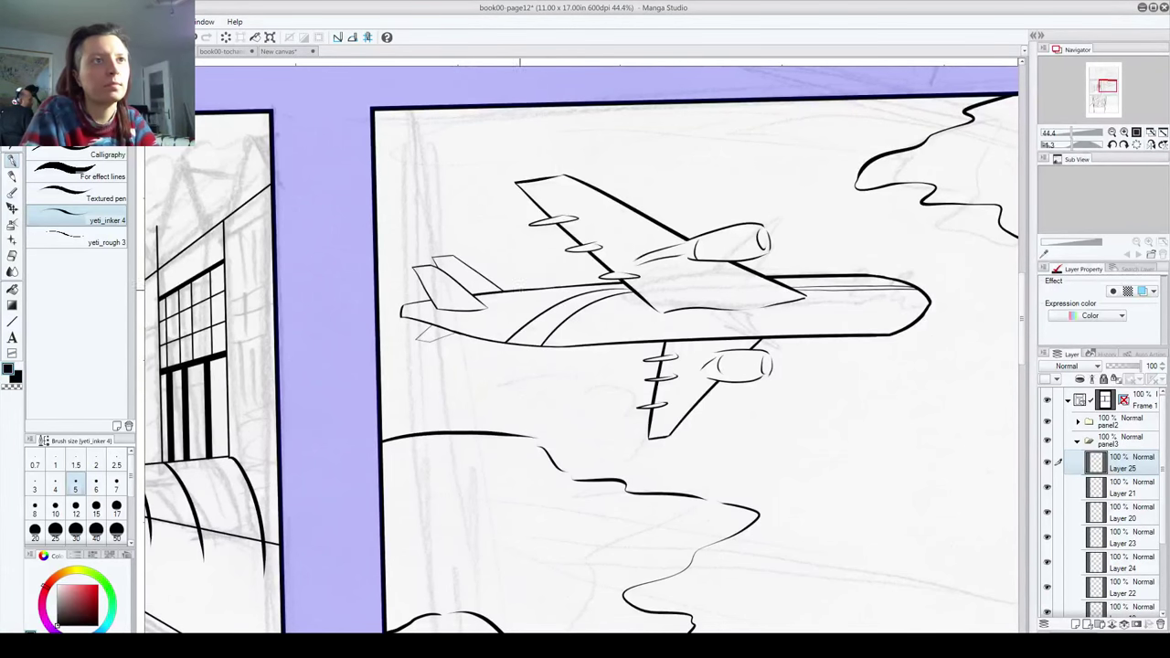
# Step: With brush size 7, ink a row of short window dashes beneath the upper fuselage line from the tail to the wing
pyautogui.scroll(5, 519, 295)
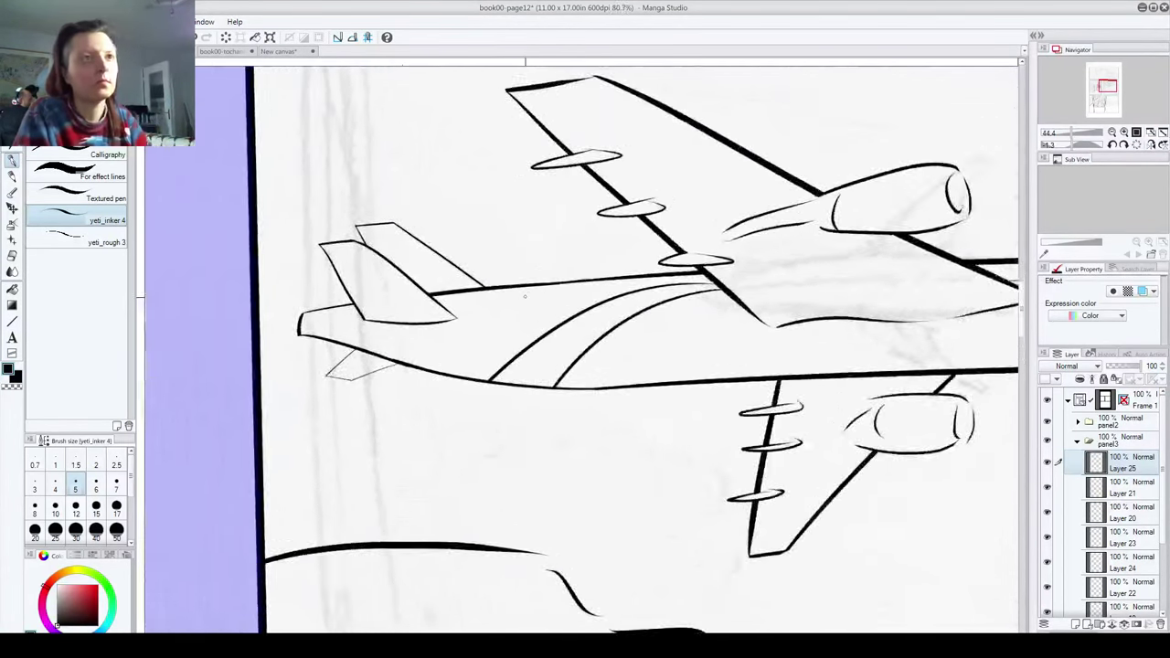
pyautogui.click(116, 485)
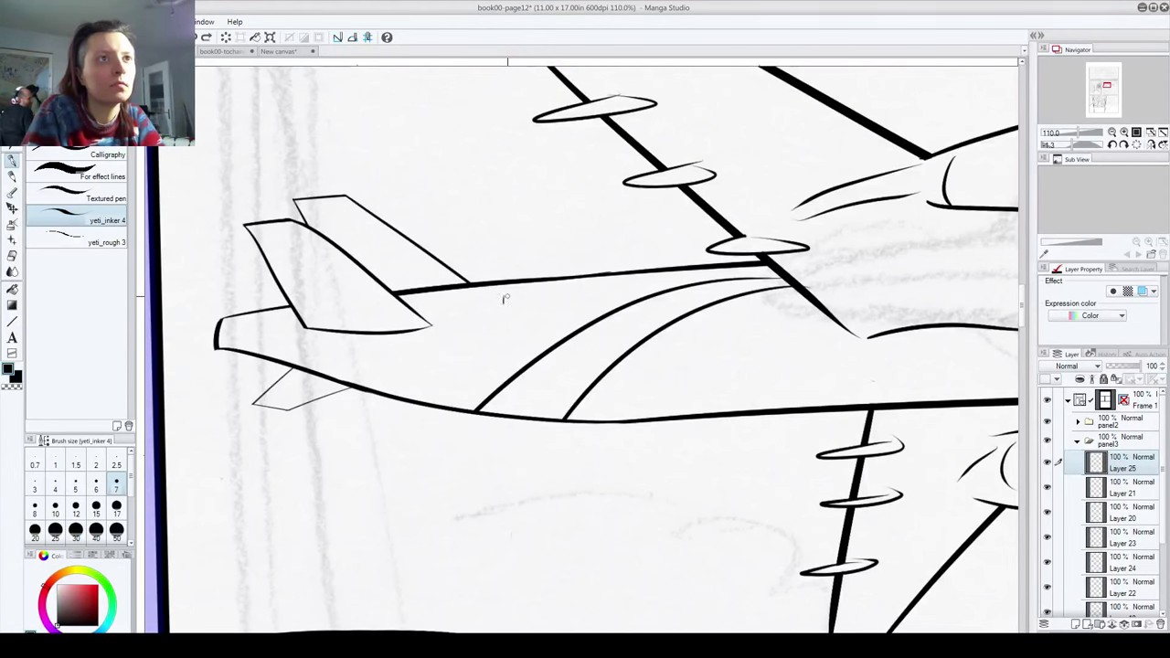
pyautogui.moveTo(504, 295); pyautogui.dragTo(527, 302)
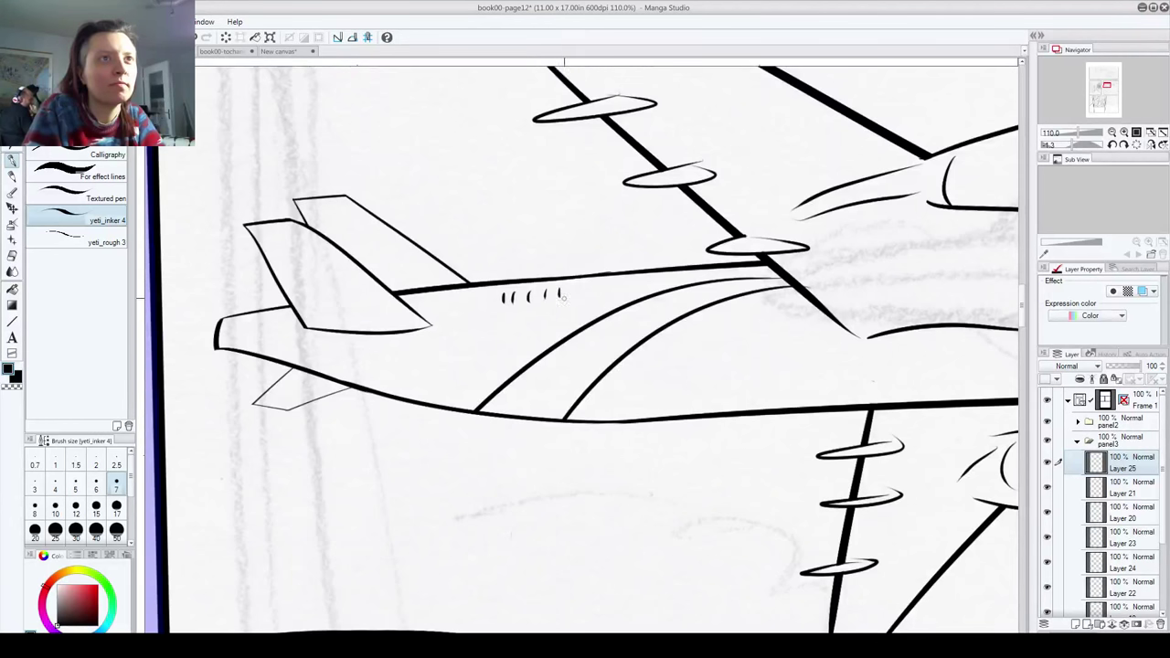
pyautogui.moveTo(603, 286); pyautogui.dragTo(601, 295)
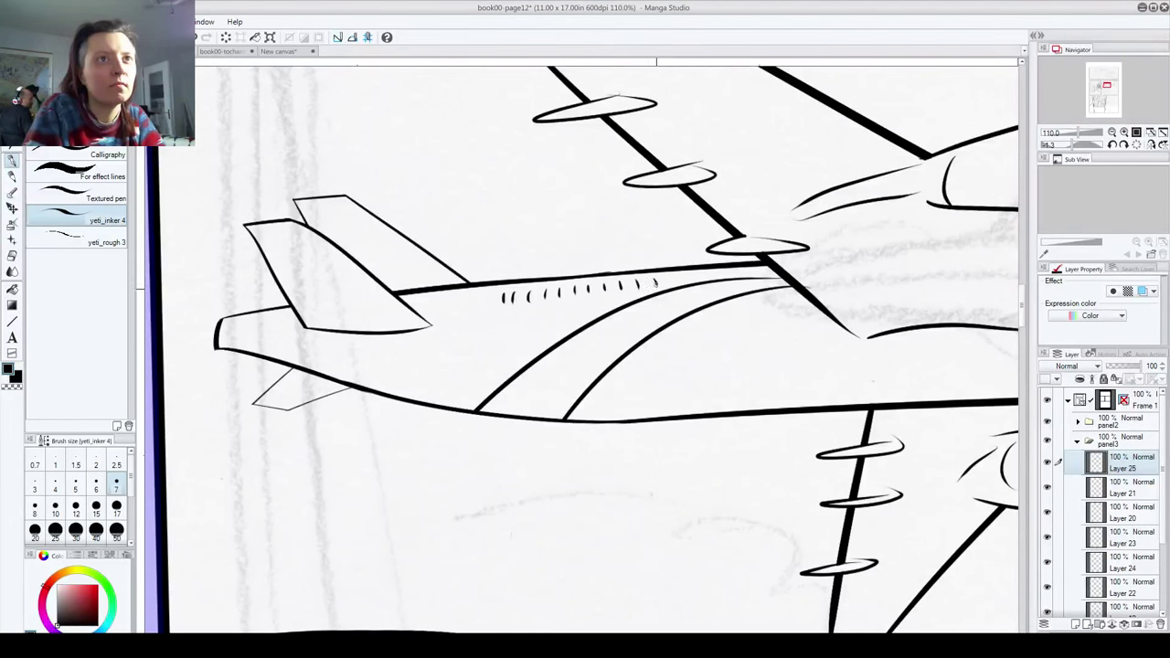
pyautogui.moveTo(688, 275); pyautogui.dragTo(768, 279)
# Step: Ink several short window dashes on the fuselage ahead of the wing and a small cockpit window near the nose
pyautogui.moveTo(895, 356); pyautogui.dragTo(260, 380)
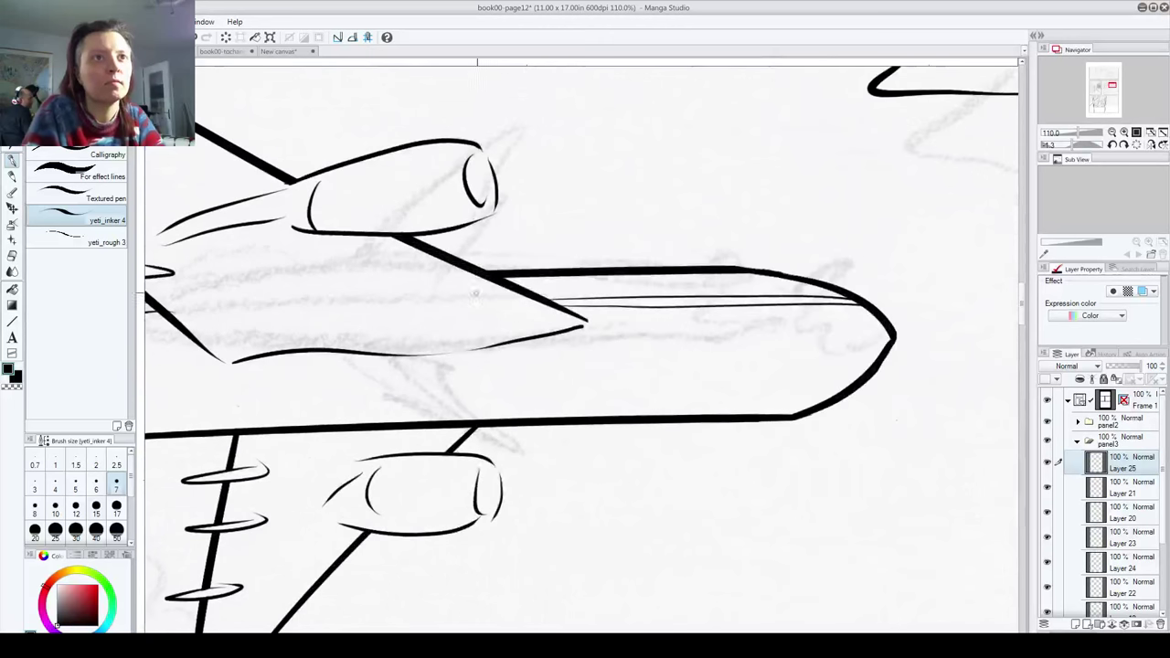
pyautogui.moveTo(546, 286); pyautogui.dragTo(595, 295)
pyautogui.moveTo(618, 286); pyautogui.dragTo(617, 294)
pyautogui.moveTo(642, 286); pyautogui.dragTo(646, 294)
pyautogui.moveTo(770, 282); pyautogui.dragTo(815, 287)
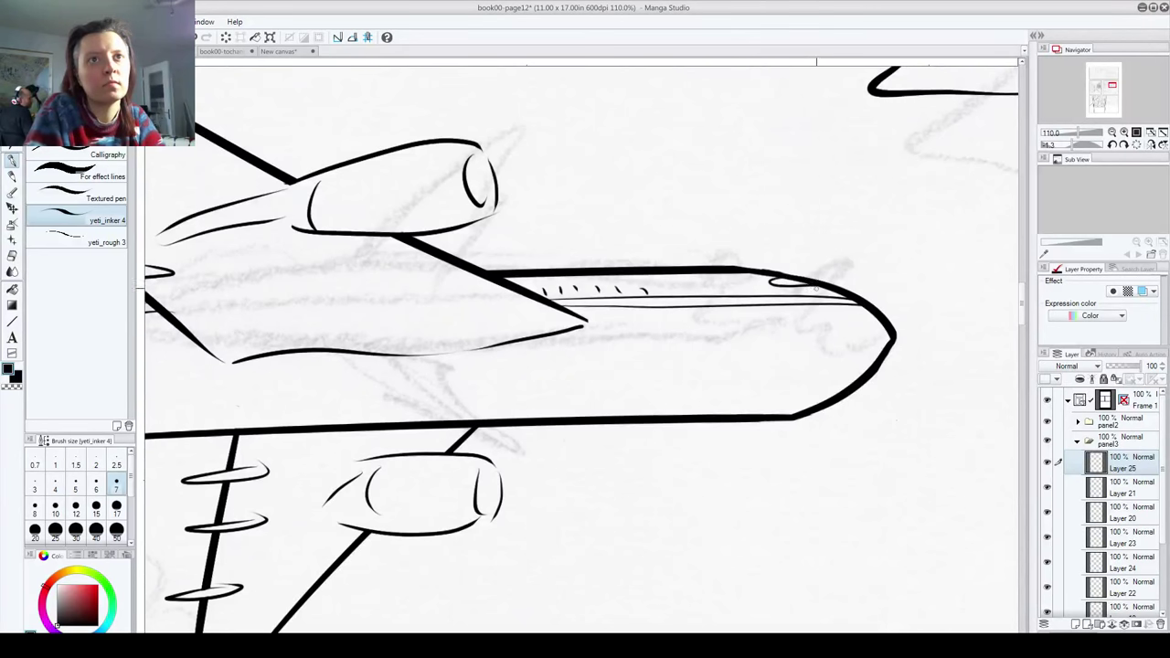
# Step: Ink a short curve below the upper wing's front corner, and give the lower engine a pylon line, inner intake oval, rear curve and pointed exhaust
pyautogui.moveTo(603, 382)
pyautogui.mouseDown()
pyautogui.moveTo(682, 379)
pyautogui.moveTo(703, 325)
pyautogui.mouseUp()
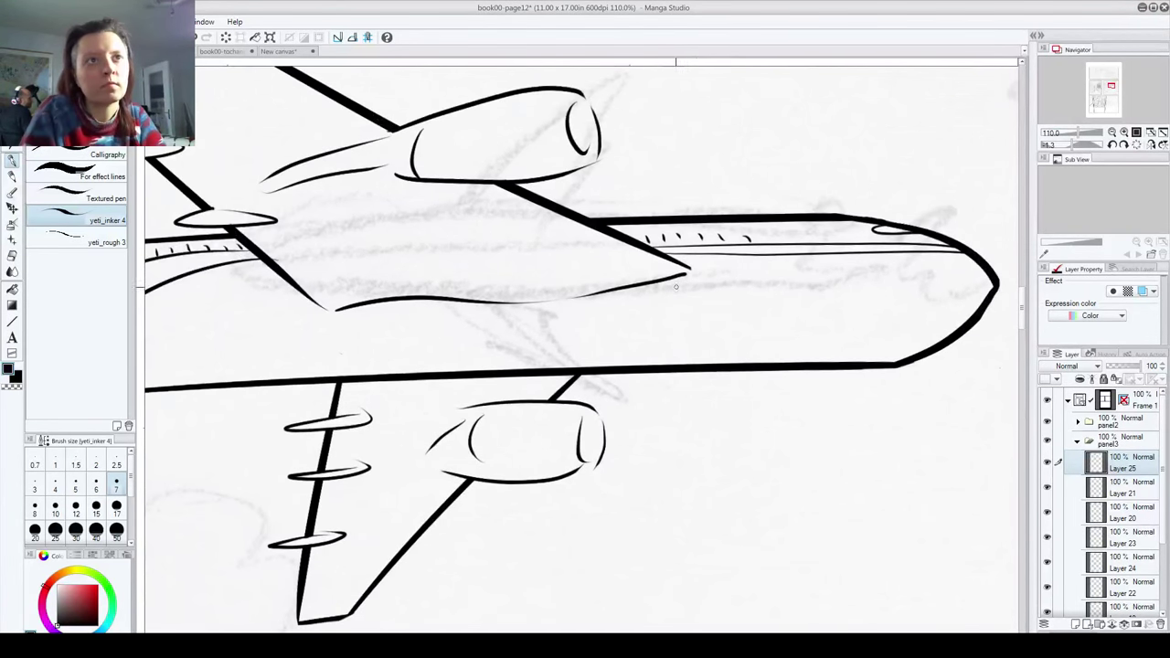
pyautogui.moveTo(577, 332)
pyautogui.mouseDown()
pyautogui.moveTo(770, 309)
pyautogui.moveTo(786, 190)
pyautogui.mouseUp()
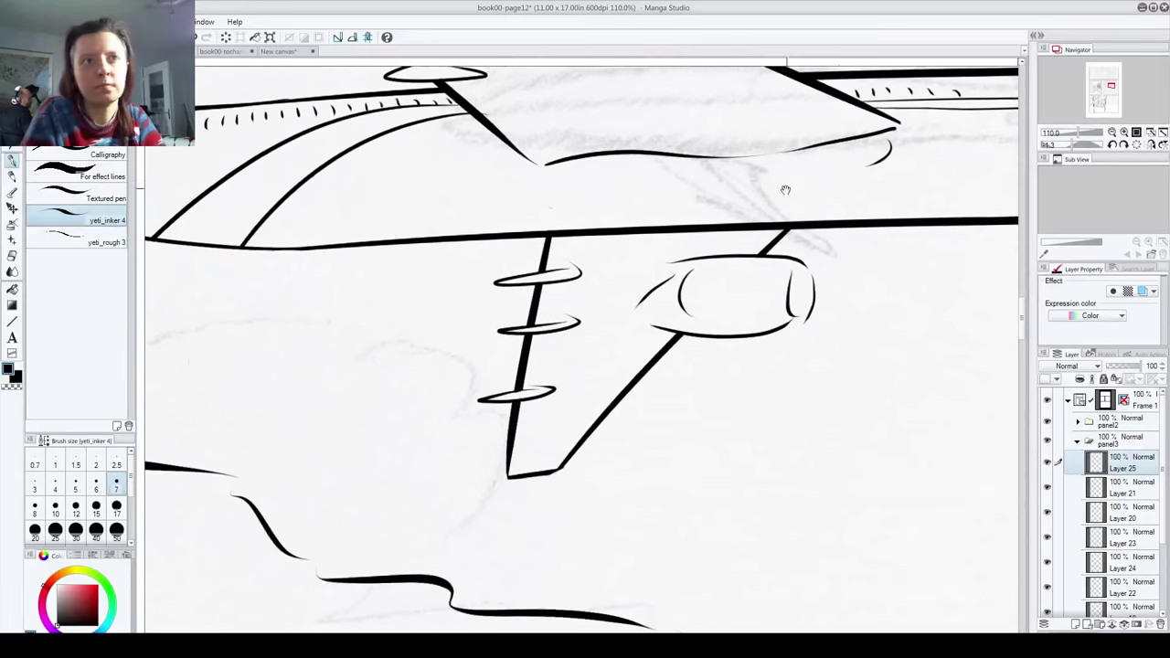
pyautogui.moveTo(728, 240); pyautogui.dragTo(718, 255)
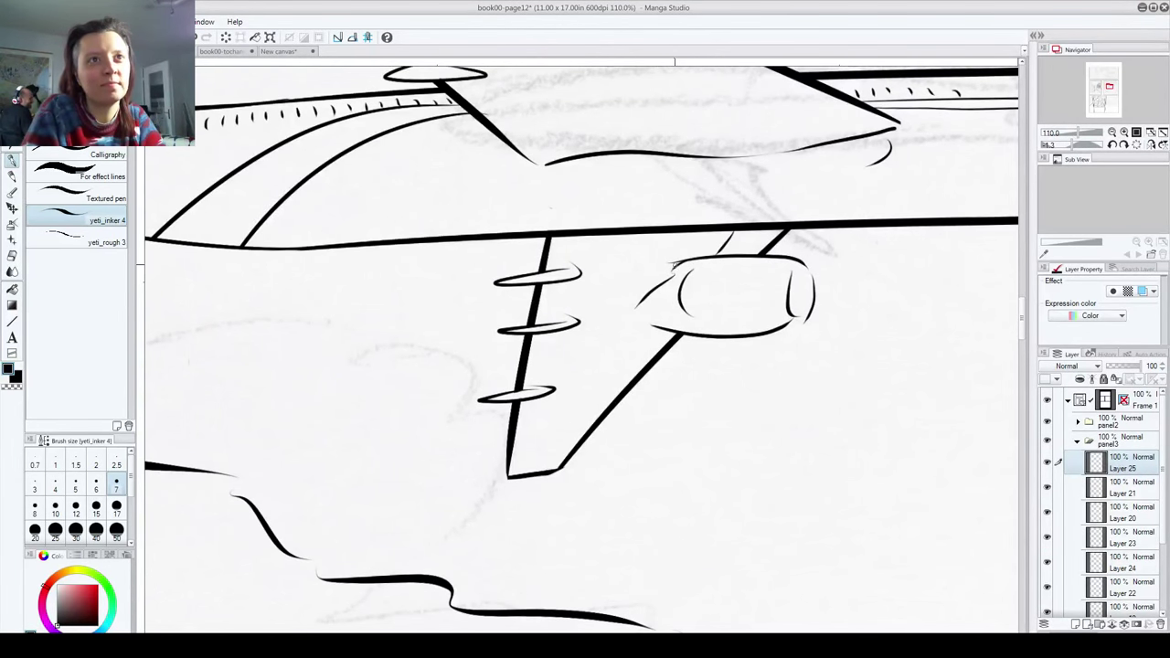
pyautogui.moveTo(675, 268)
pyautogui.mouseDown()
pyautogui.moveTo(691, 262)
pyautogui.moveTo(675, 302)
pyautogui.mouseUp()
pyautogui.hotkey('ctrl', 'z')
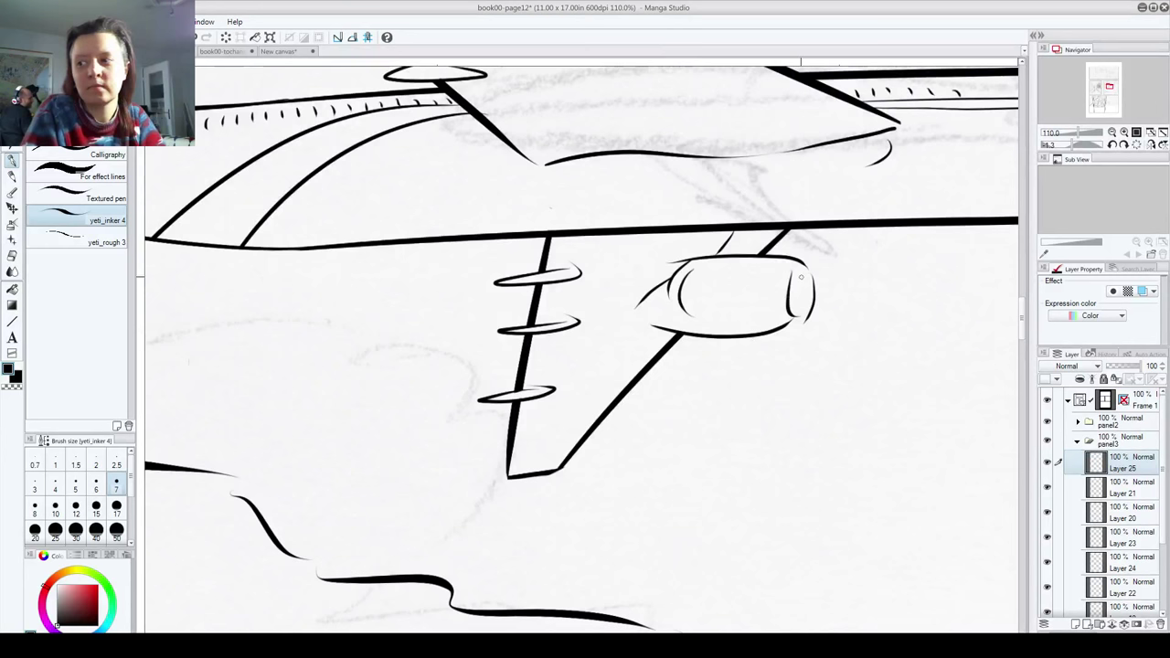
pyautogui.moveTo(800, 278); pyautogui.dragTo(799, 315)
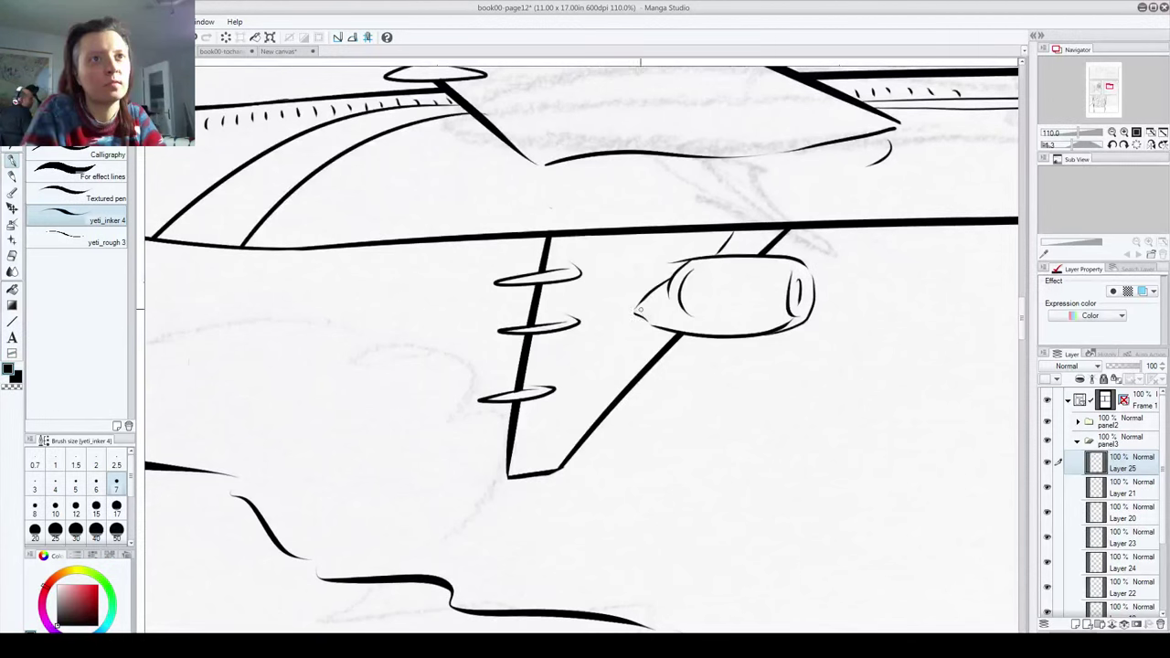
pyautogui.moveTo(636, 299); pyautogui.dragTo(592, 308)
# Step: Add a rear curve and inner intake detail to the upper engine, and ink a curved fairing line on the fuselage behind the wing root
pyautogui.moveTo(604, 201); pyautogui.dragTo(618, 435)
pyautogui.moveTo(431, 368); pyautogui.dragTo(488, 433)
pyautogui.moveTo(677, 281); pyautogui.dragTo(678, 308)
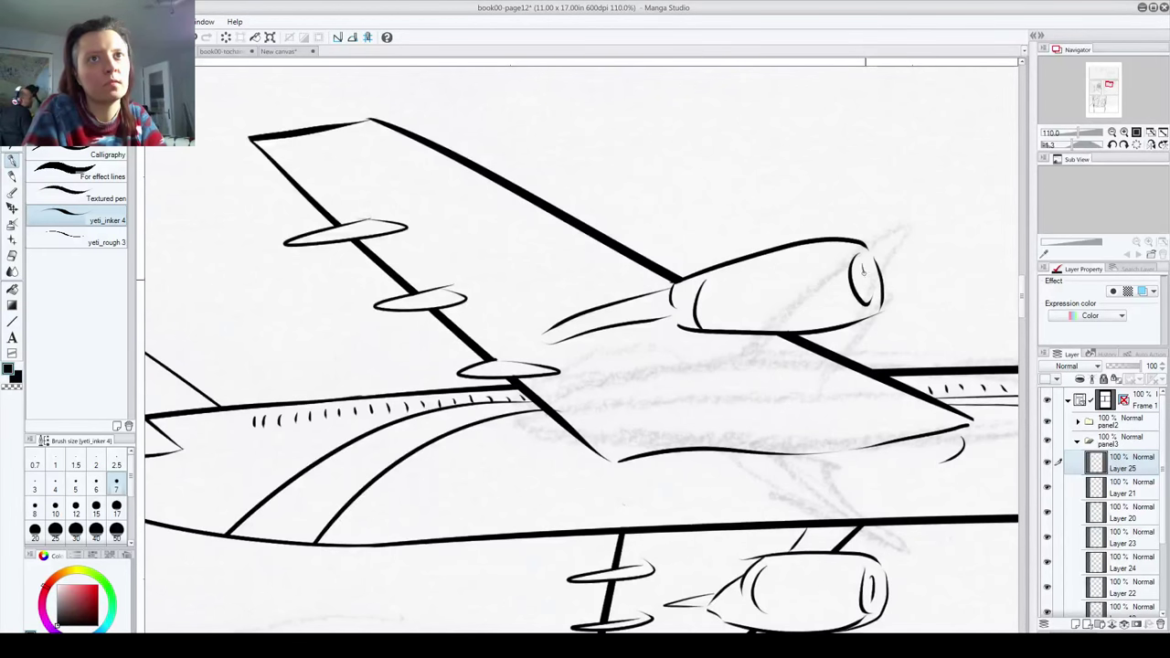
pyautogui.scroll(-3, 620, 392)
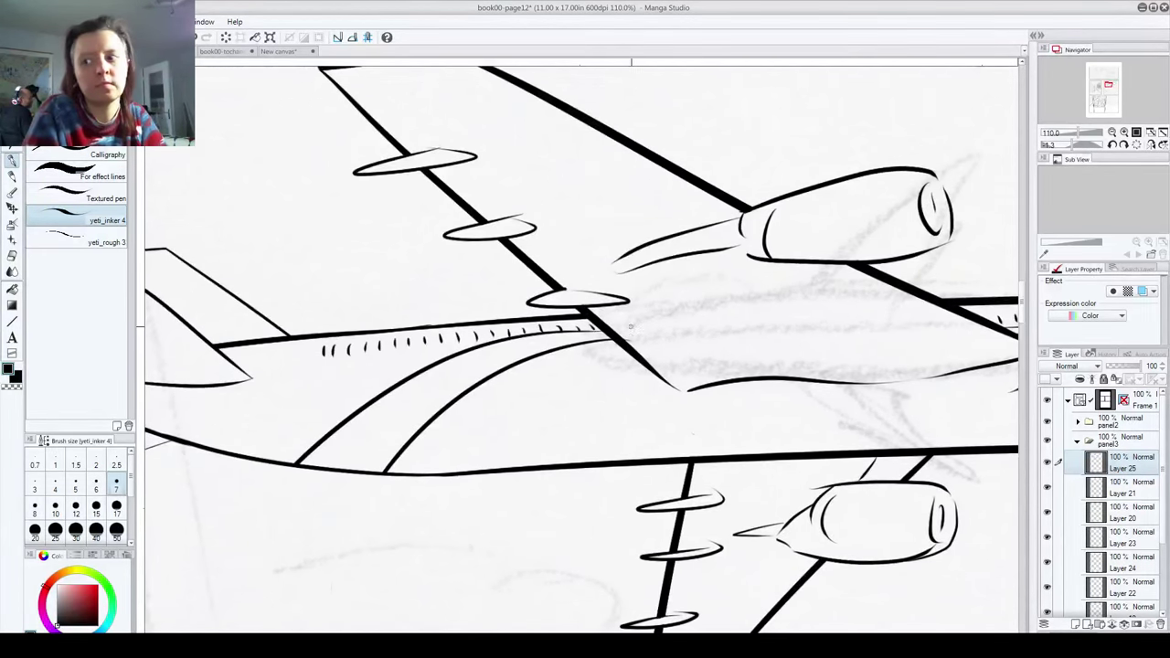
pyautogui.moveTo(649, 387); pyautogui.dragTo(705, 307)
pyautogui.moveTo(595, 371)
pyautogui.mouseDown()
pyautogui.moveTo(706, 314)
pyautogui.moveTo(486, 288)
pyautogui.moveTo(520, 255)
pyautogui.moveTo(670, 222)
pyautogui.moveTo(652, 449)
pyautogui.moveTo(926, 414)
pyautogui.moveTo(716, 524)
pyautogui.moveTo(647, 453)
pyautogui.moveTo(595, 453)
pyautogui.moveTo(494, 417)
pyautogui.moveTo(326, 402)
pyautogui.moveTo(508, 386)
pyautogui.moveTo(393, 178)
pyautogui.moveTo(479, 176)
pyautogui.mouseUp()
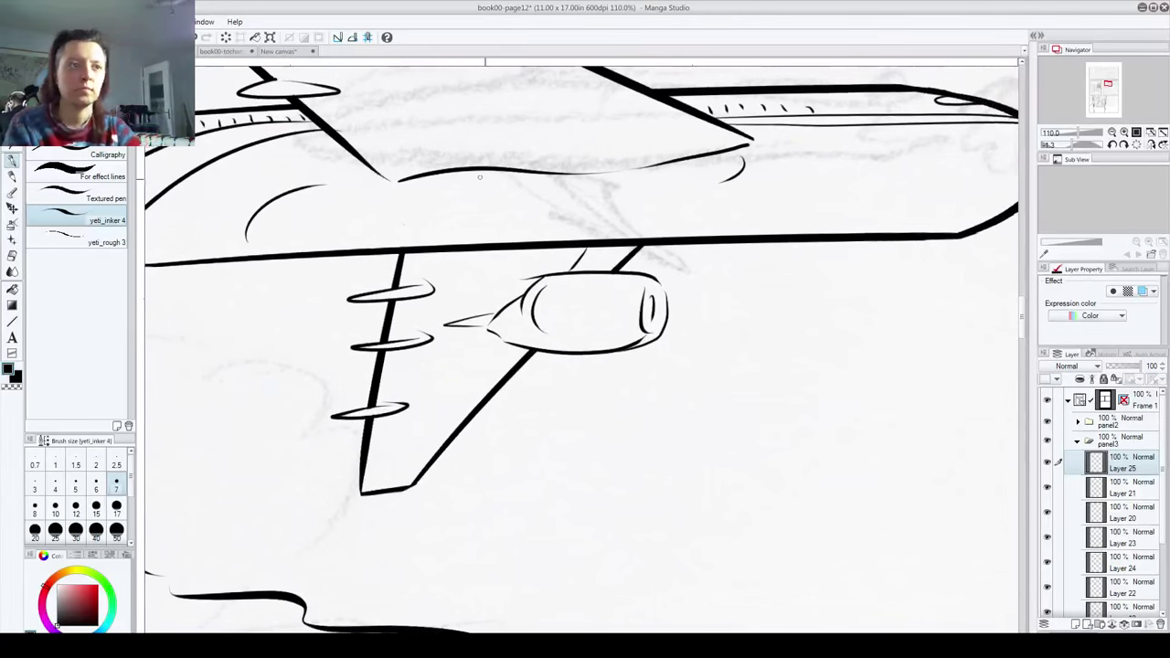
# Step: Collapse the panel3 folder, expand panel4 and add a new raster layer at the top of the panel4 folder
pyautogui.hotkey('ctrl', '0')
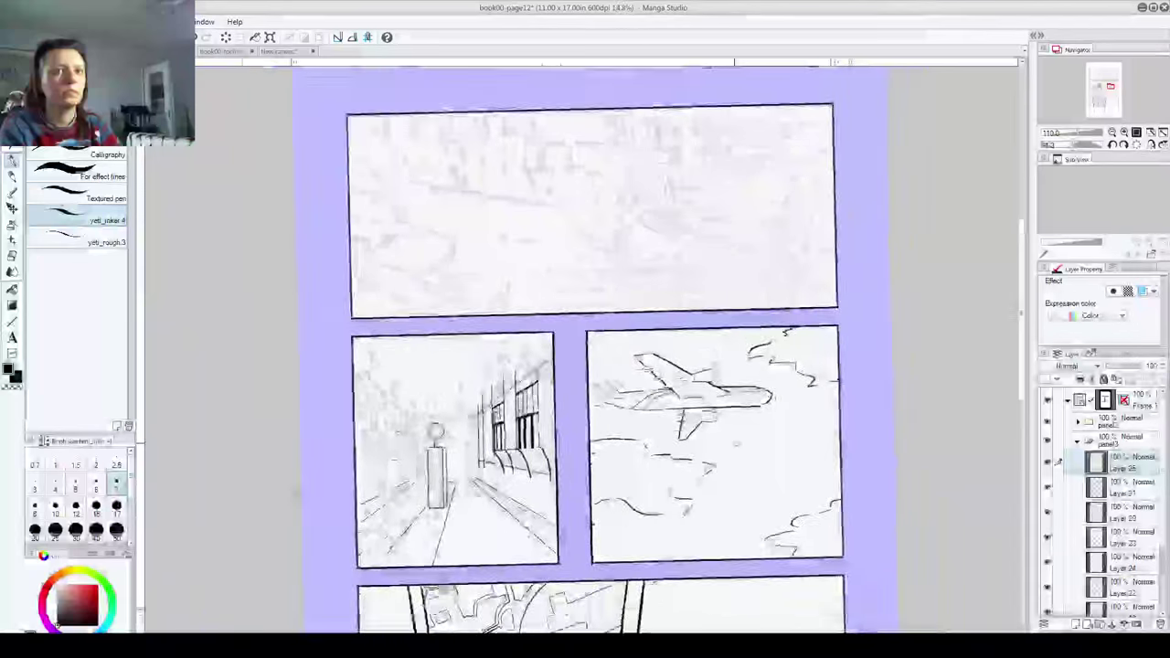
pyautogui.moveTo(703, 408); pyautogui.dragTo(496, 165)
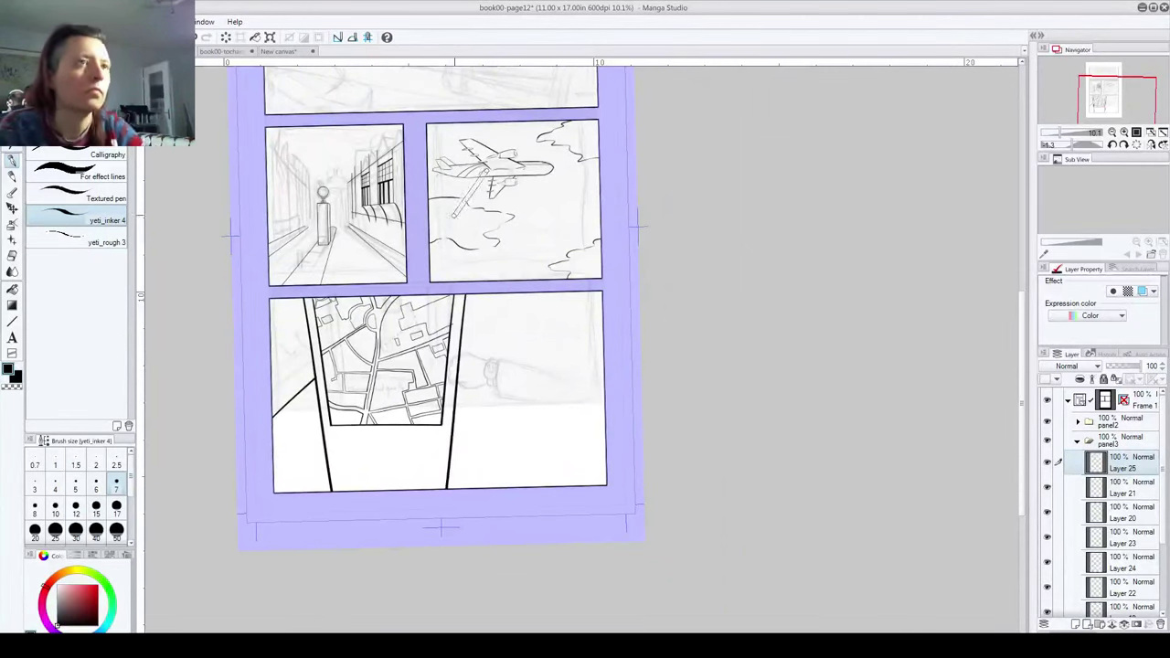
pyautogui.moveTo(458, 201); pyautogui.dragTo(465, 194)
pyautogui.moveTo(457, 159)
pyautogui.mouseDown()
pyautogui.moveTo(528, 338)
pyautogui.moveTo(522, 315)
pyautogui.moveTo(570, 295)
pyautogui.mouseUp()
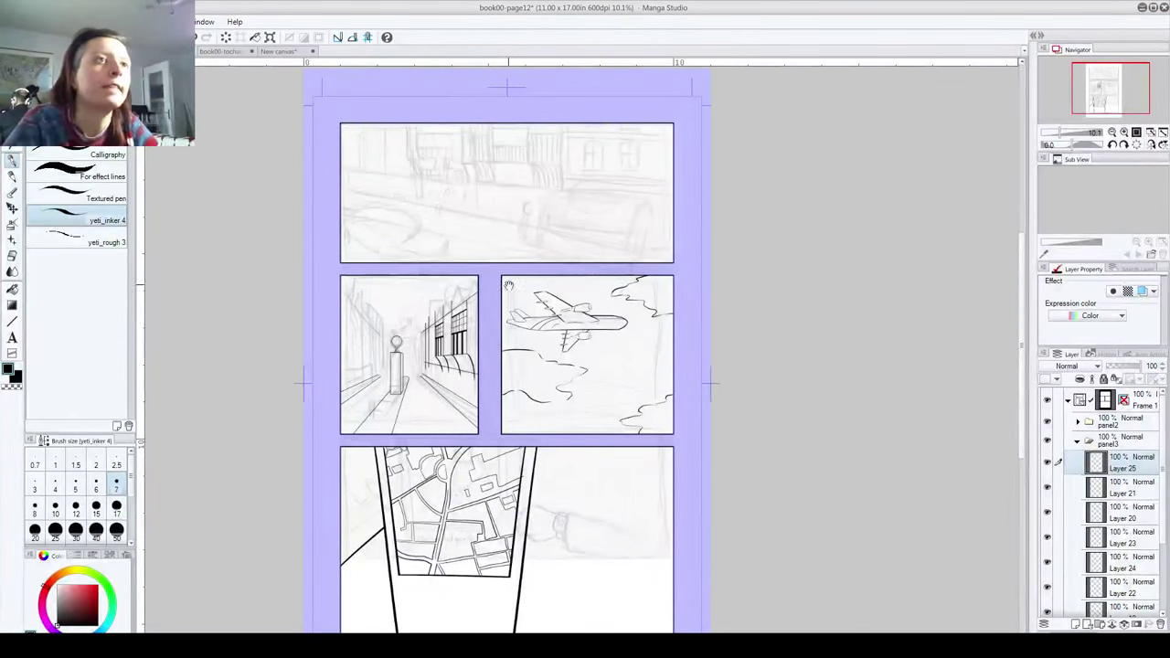
pyautogui.moveTo(541, 532); pyautogui.dragTo(494, 397)
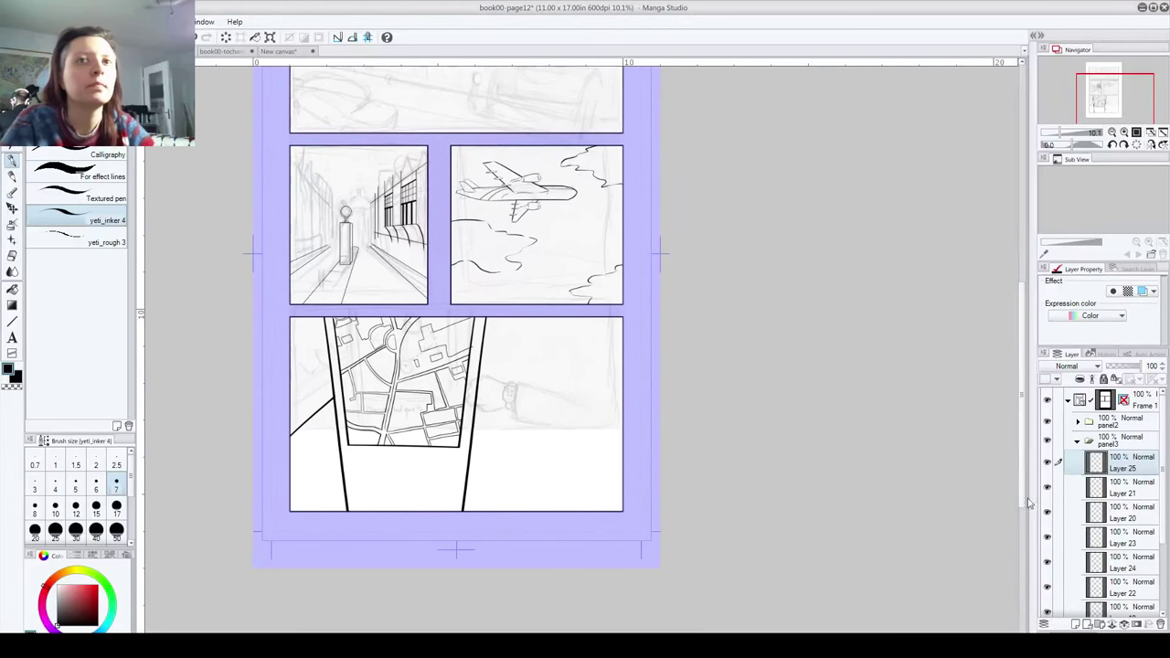
pyautogui.click(1077, 441)
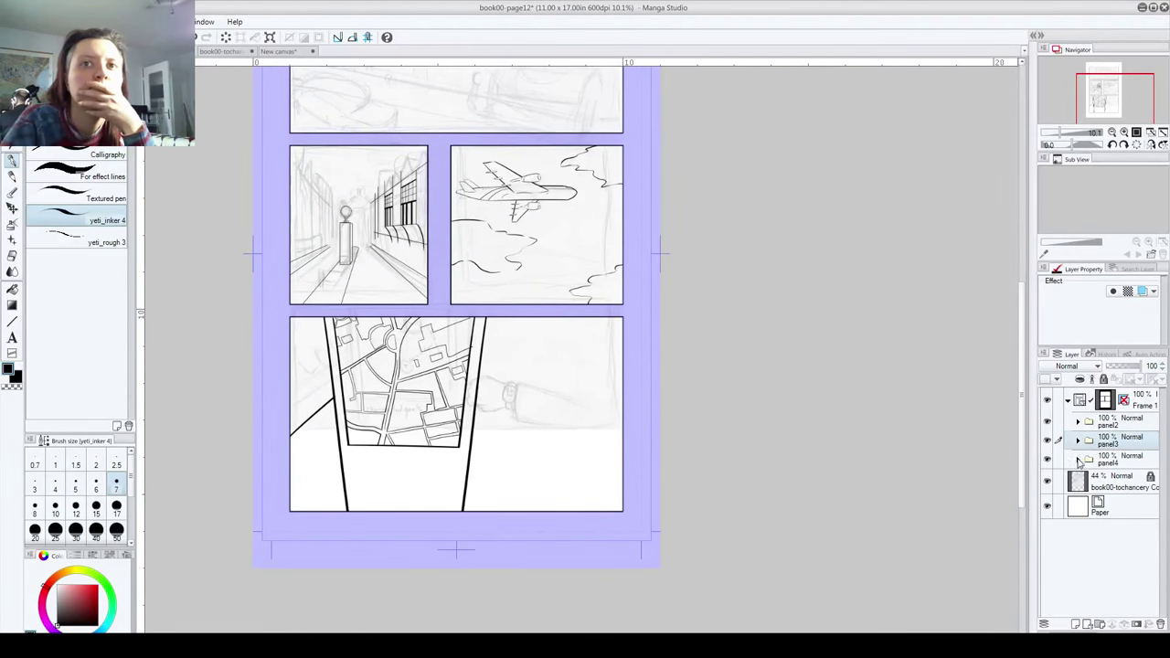
pyautogui.click(1078, 457)
pyautogui.scroll(-3, 1143, 512)
pyautogui.scroll(3, 1153, 544)
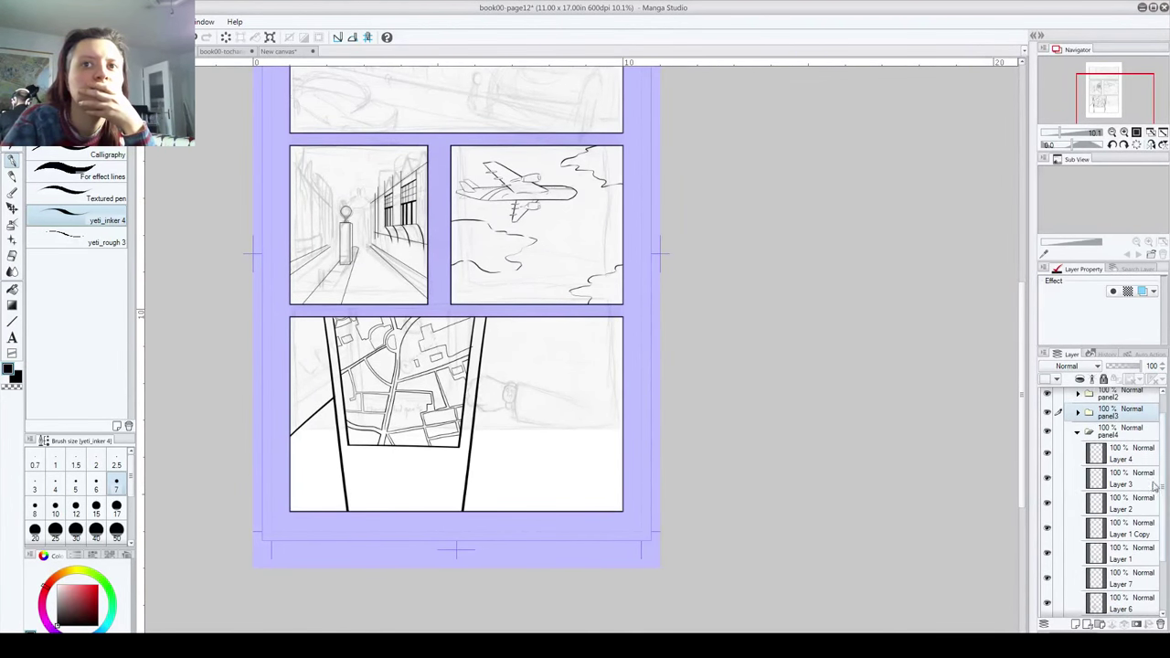
pyautogui.click(1076, 624)
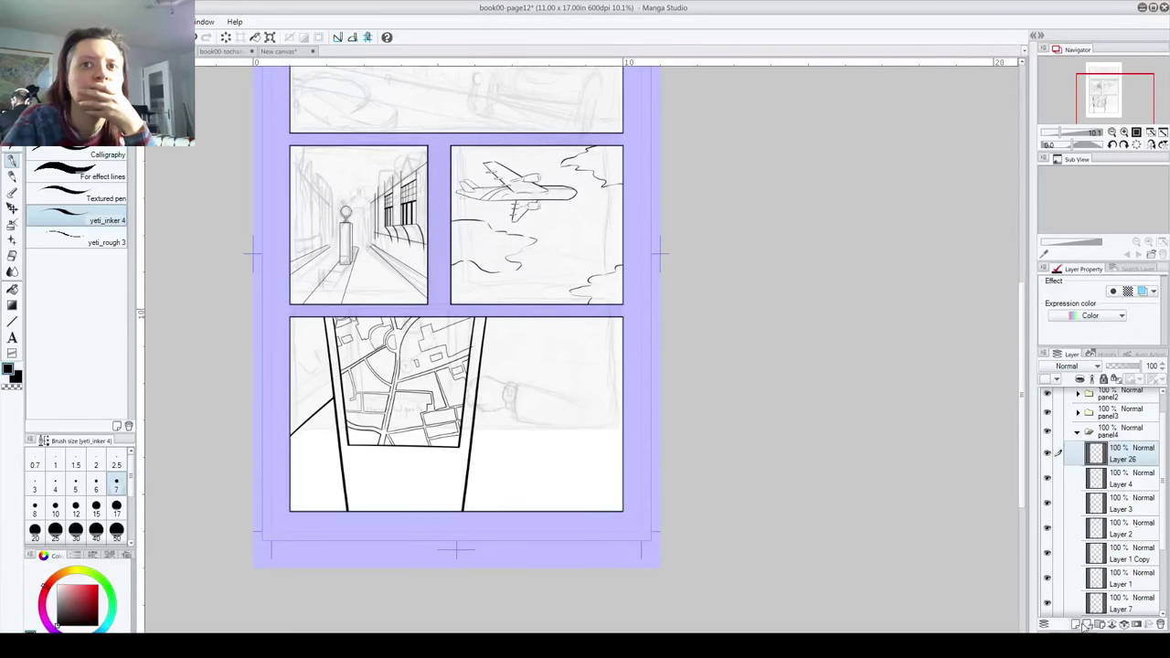
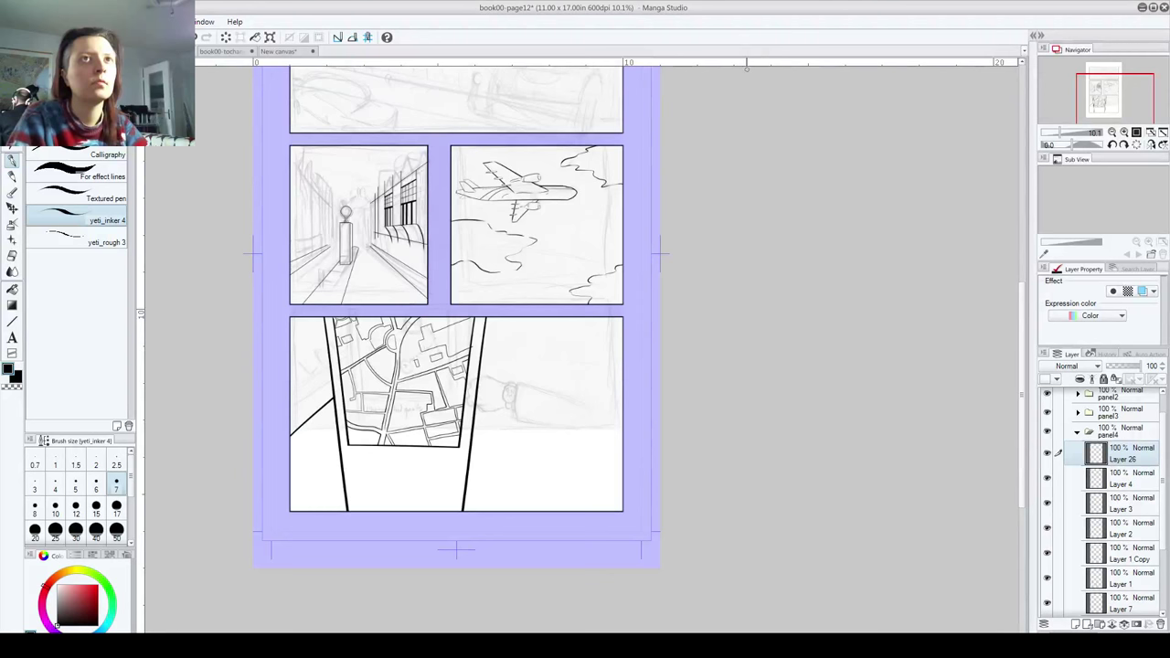
pyautogui.scroll(3, 408, 462)
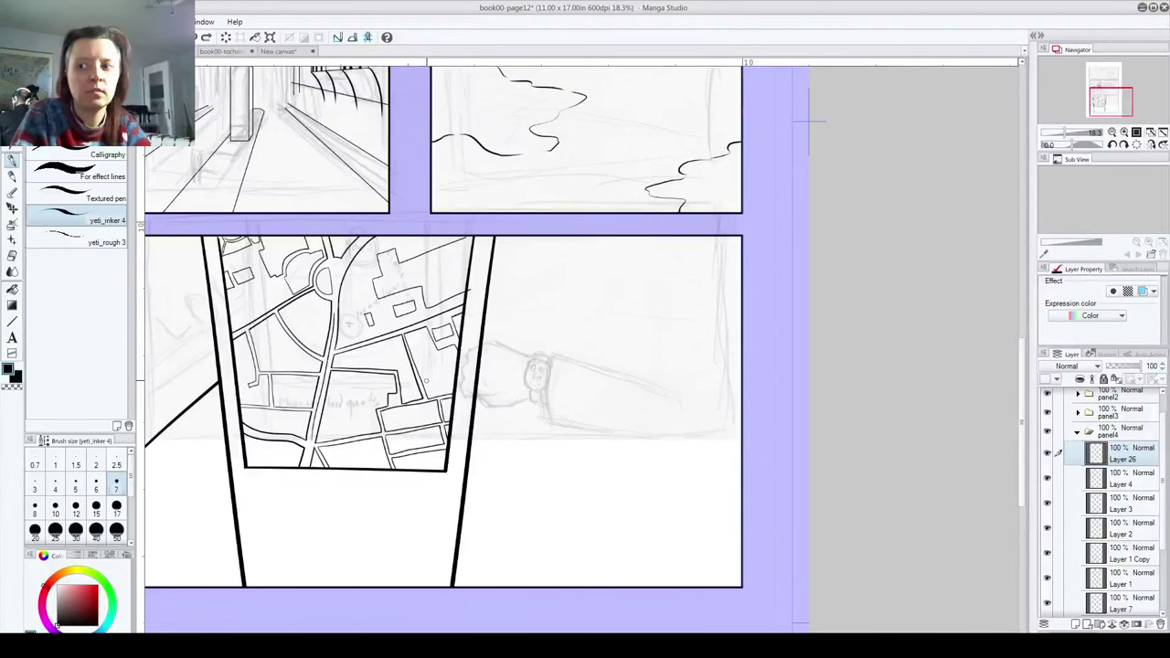
# Step: Draw a rough hand reaching over the map's lower corner: the knuckle curve, the stacked curled fingertips and the underside line
pyautogui.moveTo(426, 382); pyautogui.dragTo(516, 371)
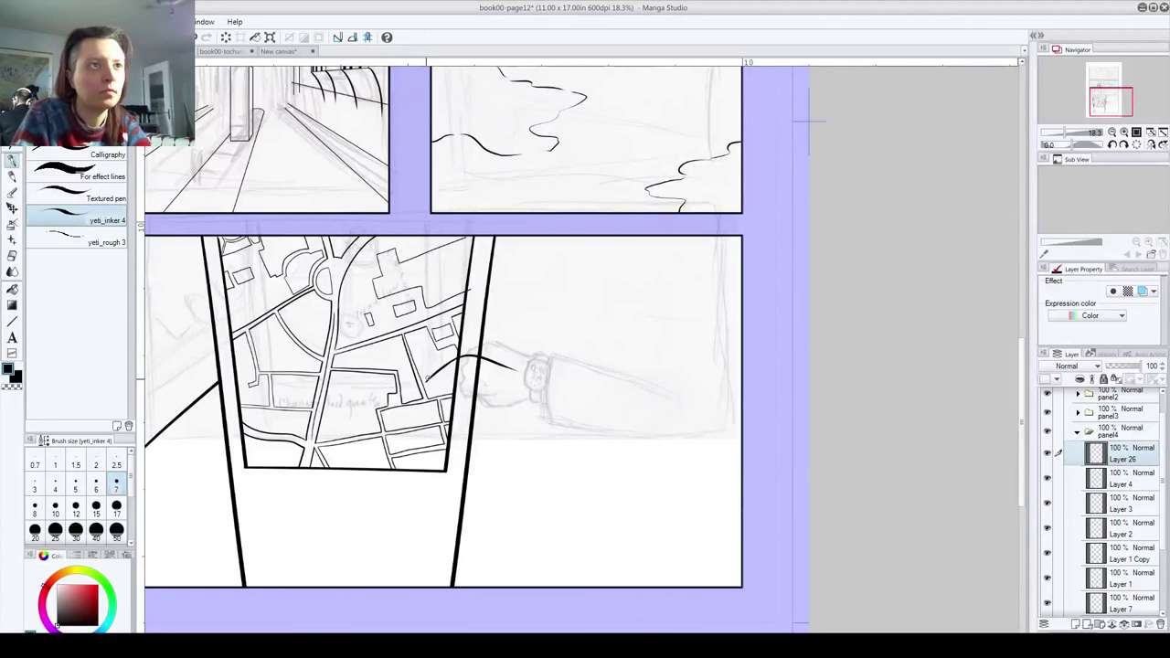
pyautogui.moveTo(427, 378); pyautogui.dragTo(427, 390)
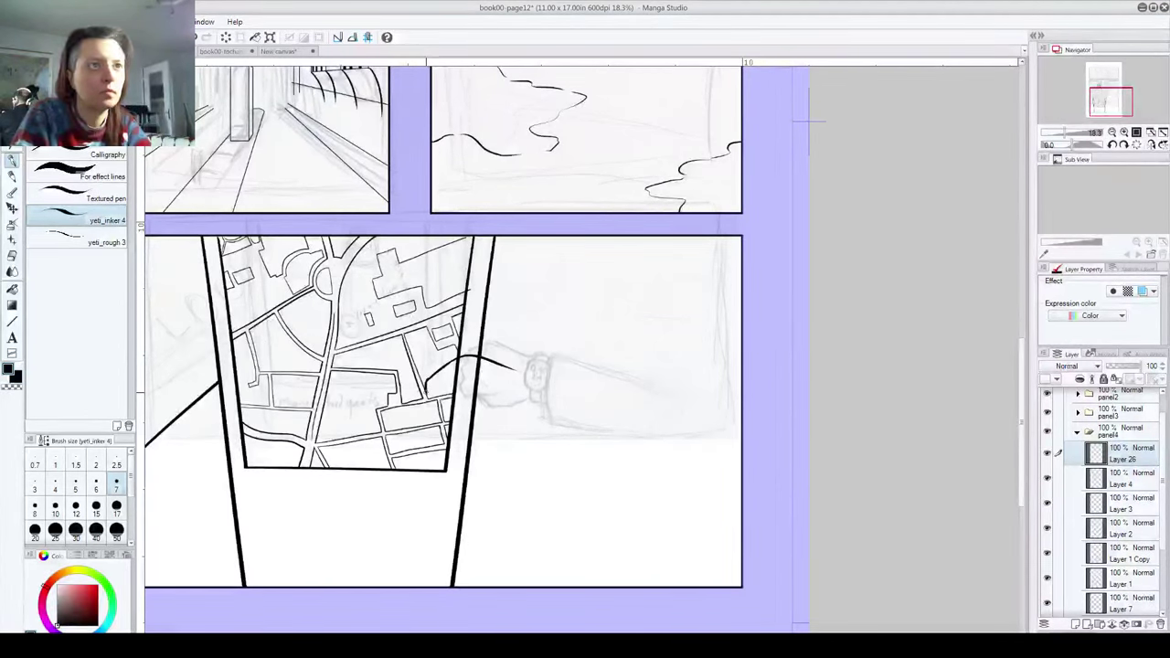
pyautogui.hotkey('ctrl', 'z')
pyautogui.moveTo(426, 391)
pyautogui.mouseDown()
pyautogui.moveTo(414, 444)
pyautogui.moveTo(430, 453)
pyautogui.moveTo(418, 471)
pyautogui.moveTo(457, 471)
pyautogui.moveTo(423, 472)
pyautogui.moveTo(445, 478)
pyautogui.moveTo(528, 439)
pyautogui.mouseUp()
pyautogui.hotkey('ctrl', 'z')
pyautogui.hotkey('ctrl', 'z')
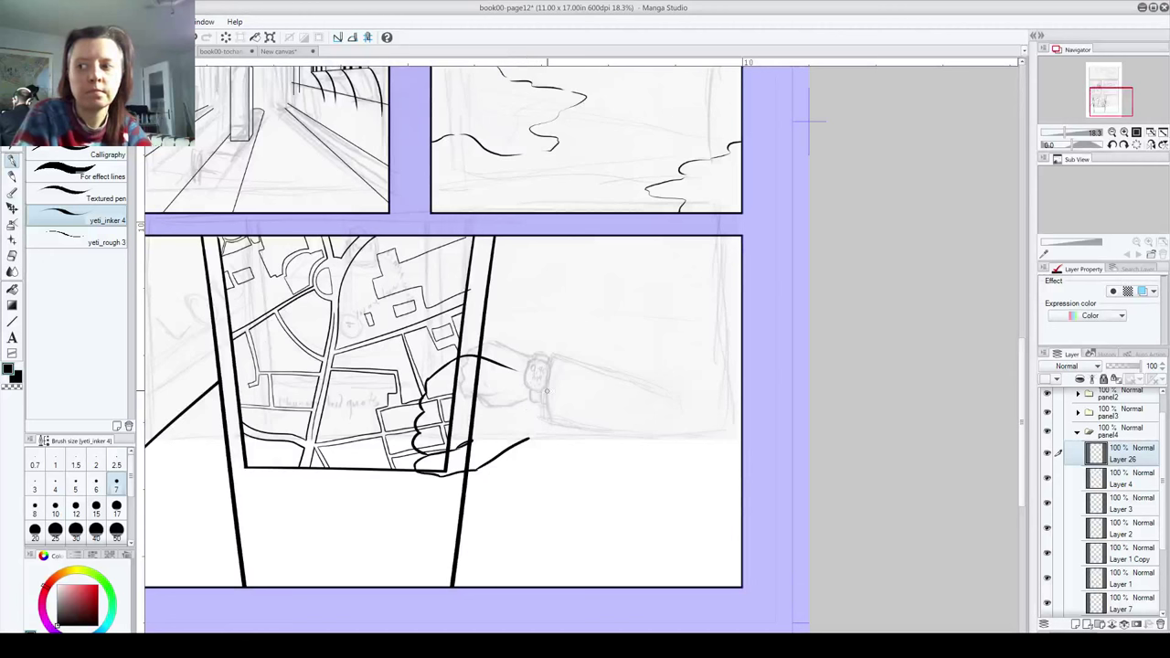
# Step: Extend the upper and lower hand outlines away from the map to form the wrist
pyautogui.moveTo(498, 363); pyautogui.dragTo(567, 378)
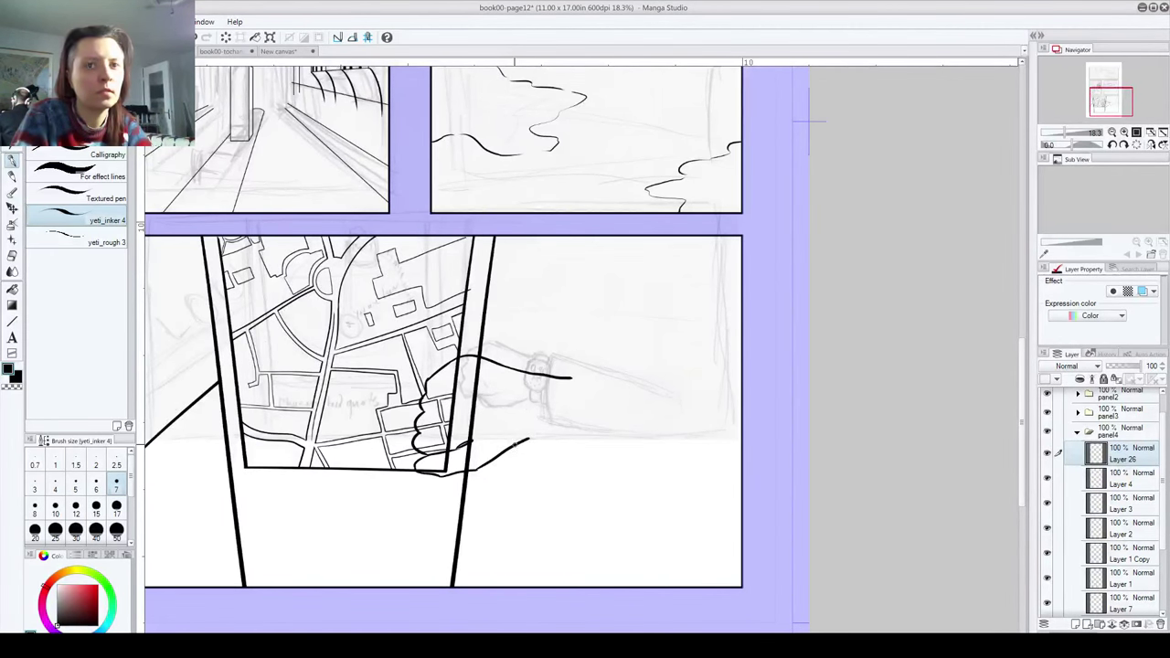
pyautogui.moveTo(521, 439); pyautogui.dragTo(576, 437)
pyautogui.hotkey('ctrl', 'z')
pyautogui.hotkey('ctrl', 'z')
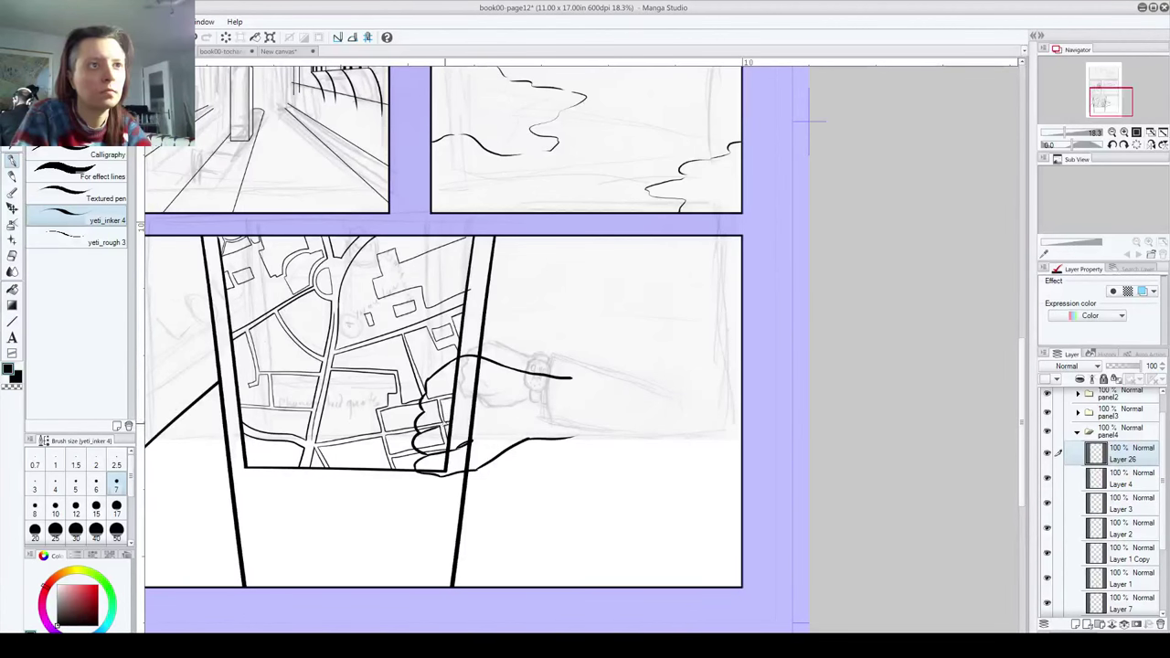
# Step: Add the inner finger divisions and a small crease curve to the rough hand
pyautogui.moveTo(454, 417)
pyautogui.mouseDown()
pyautogui.moveTo(449, 428)
pyautogui.moveTo(457, 398)
pyautogui.mouseUp()
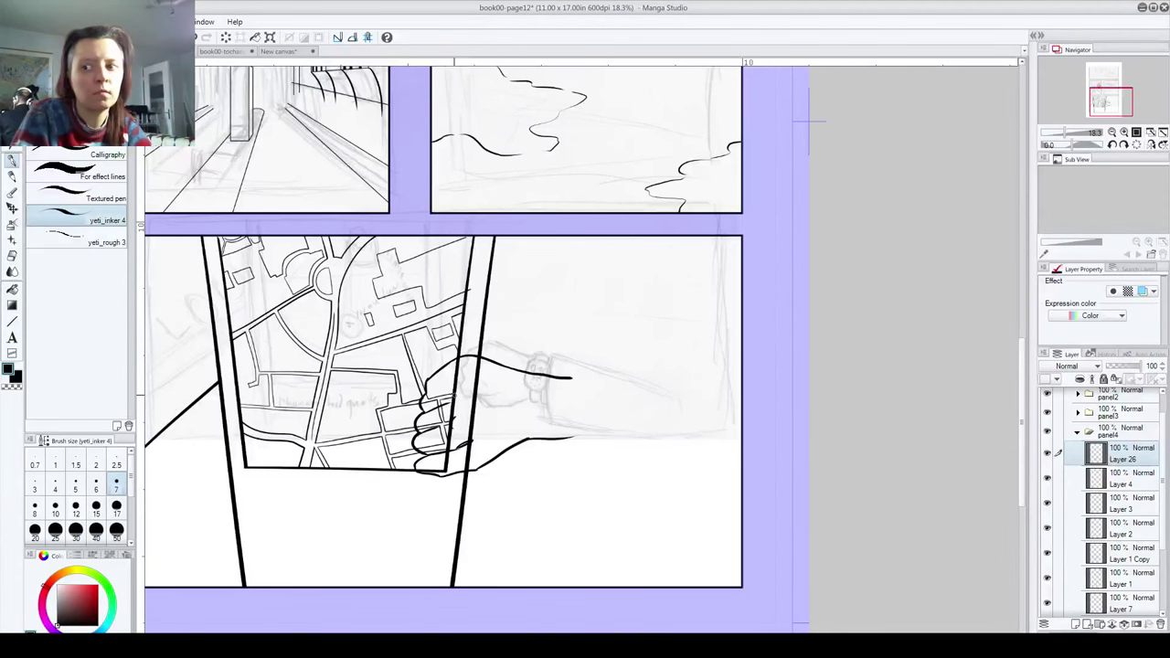
pyautogui.hotkey('ctrl', 'z')
pyautogui.moveTo(435, 408)
pyautogui.mouseDown()
pyautogui.moveTo(452, 396)
pyautogui.moveTo(437, 382)
pyautogui.moveTo(464, 369)
pyautogui.moveTo(443, 381)
pyautogui.moveTo(451, 371)
pyautogui.mouseUp()
pyautogui.hotkey('ctrl', 'z')
pyautogui.hotkey('ctrl', 'z')
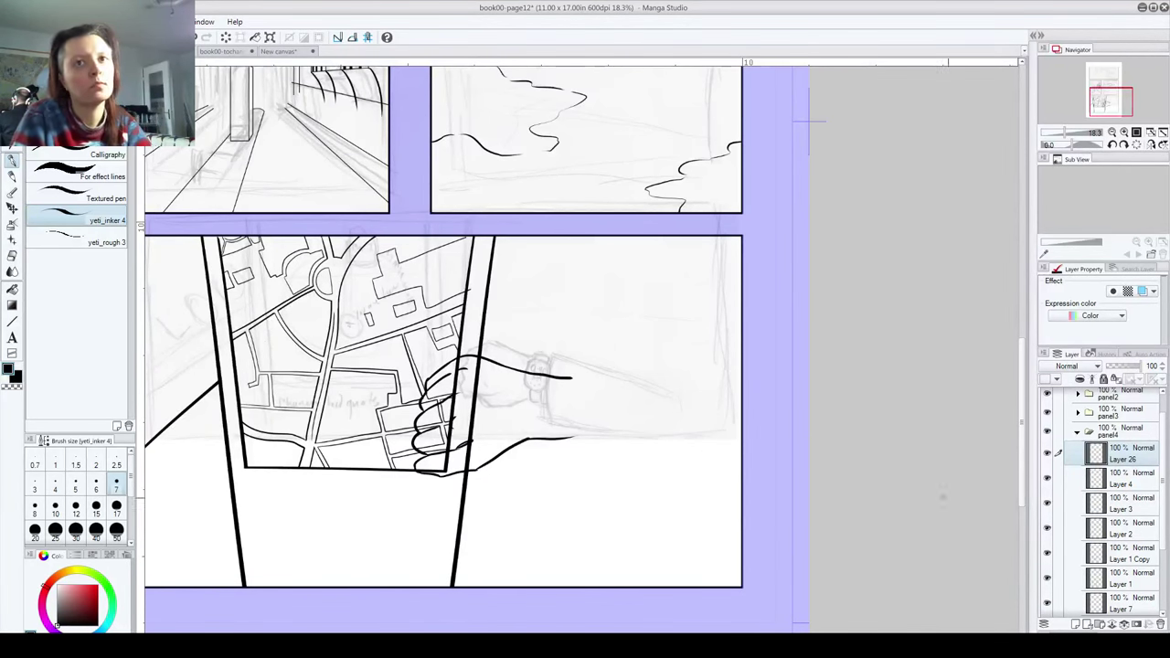
# Step: Hide the map and frame layers in the panel4 folder, from Layer 4 down to Layer 6, leaving only the hand layer
pyautogui.scroll(-2, 1162, 429)
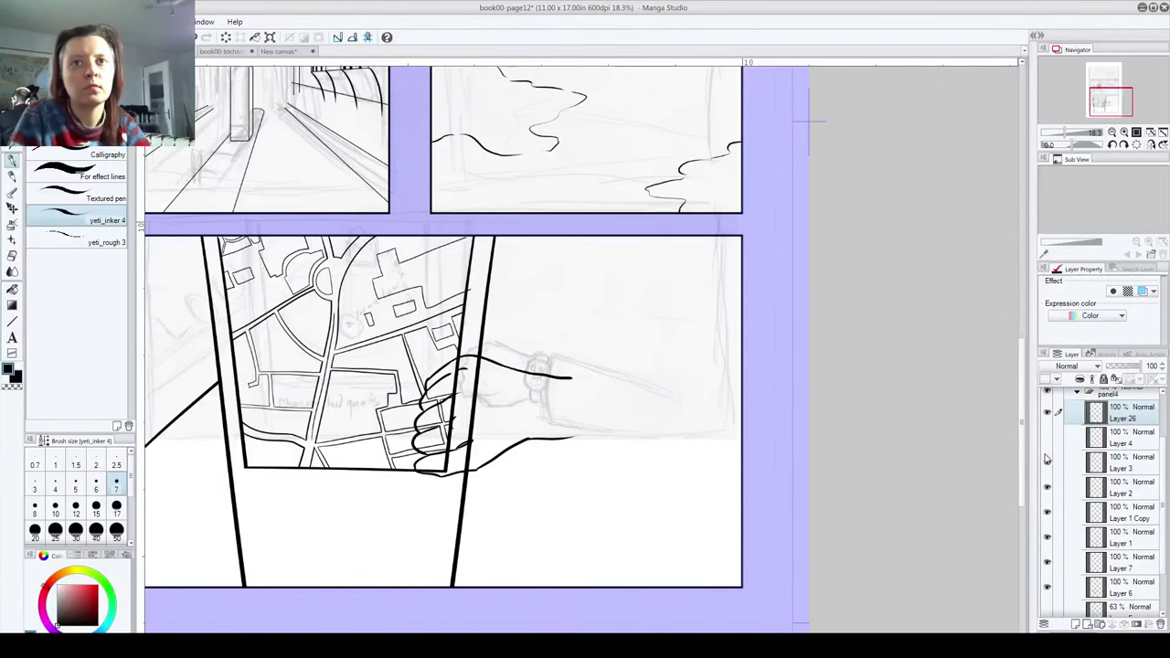
pyautogui.click(1047, 538)
pyautogui.click(1048, 562)
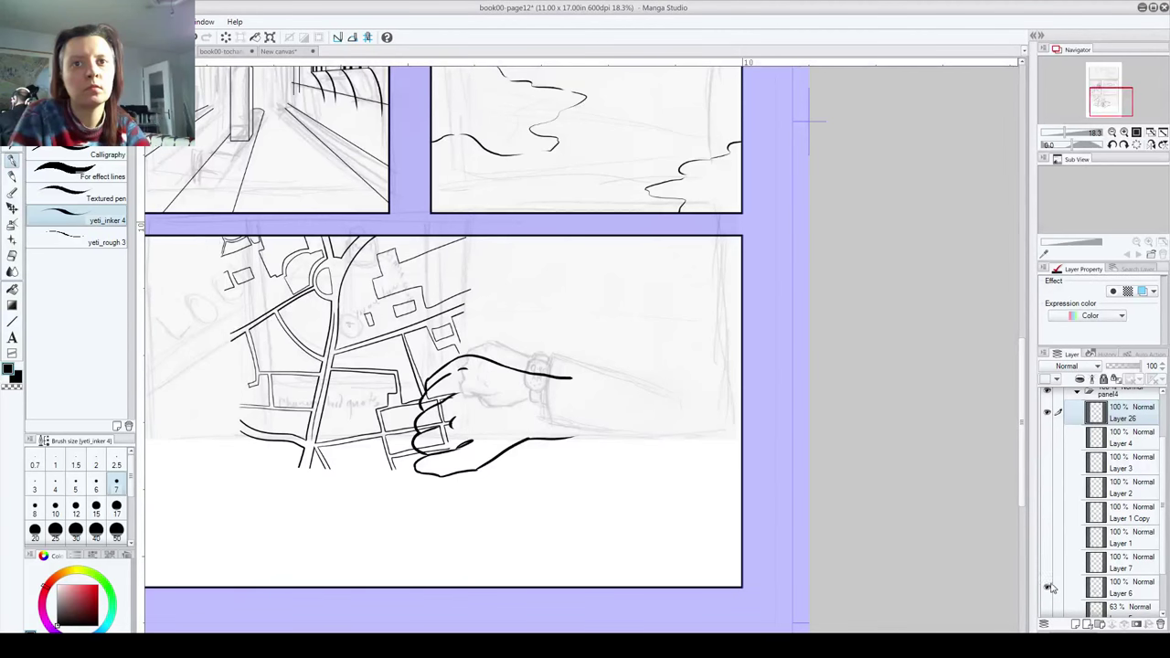
pyautogui.click(1048, 587)
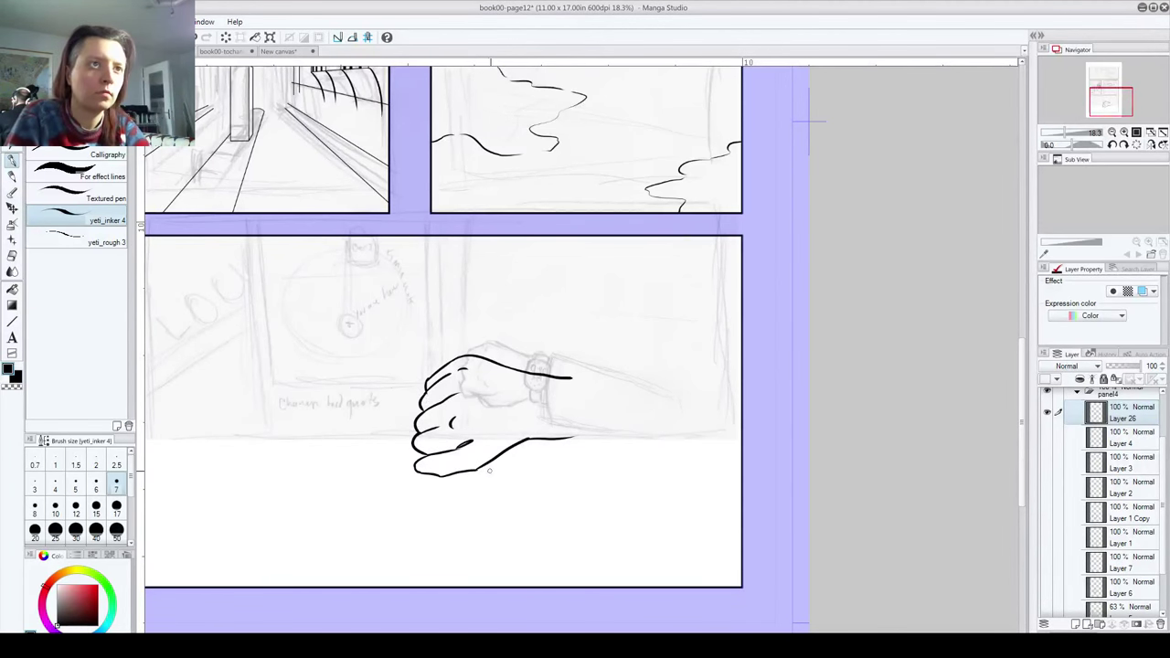
# Step: Lower the rough hand layer's opacity to 30% and add a new raster layer above it
pyautogui.moveTo(1143, 366); pyautogui.dragTo(1118, 370)
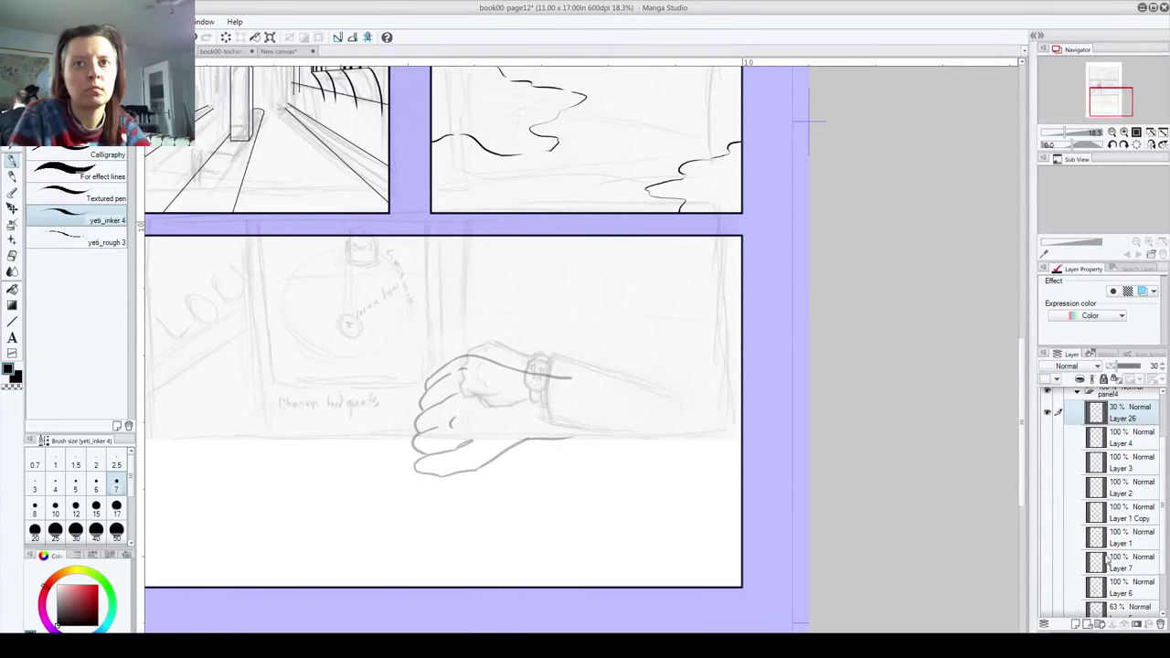
pyautogui.click(1075, 625)
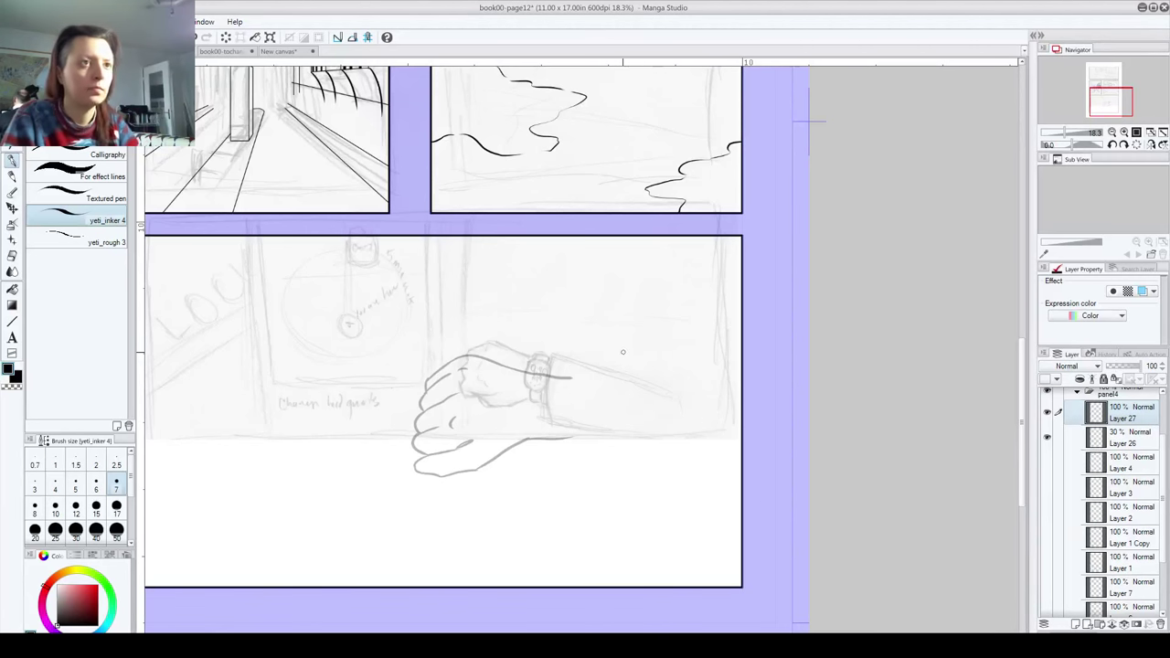
# Step: Ink the lowest finger and the hand's underside up to the wrist over the faded rough
pyautogui.scroll(2, 622, 352)
pyautogui.moveTo(435, 451); pyautogui.dragTo(545, 370)
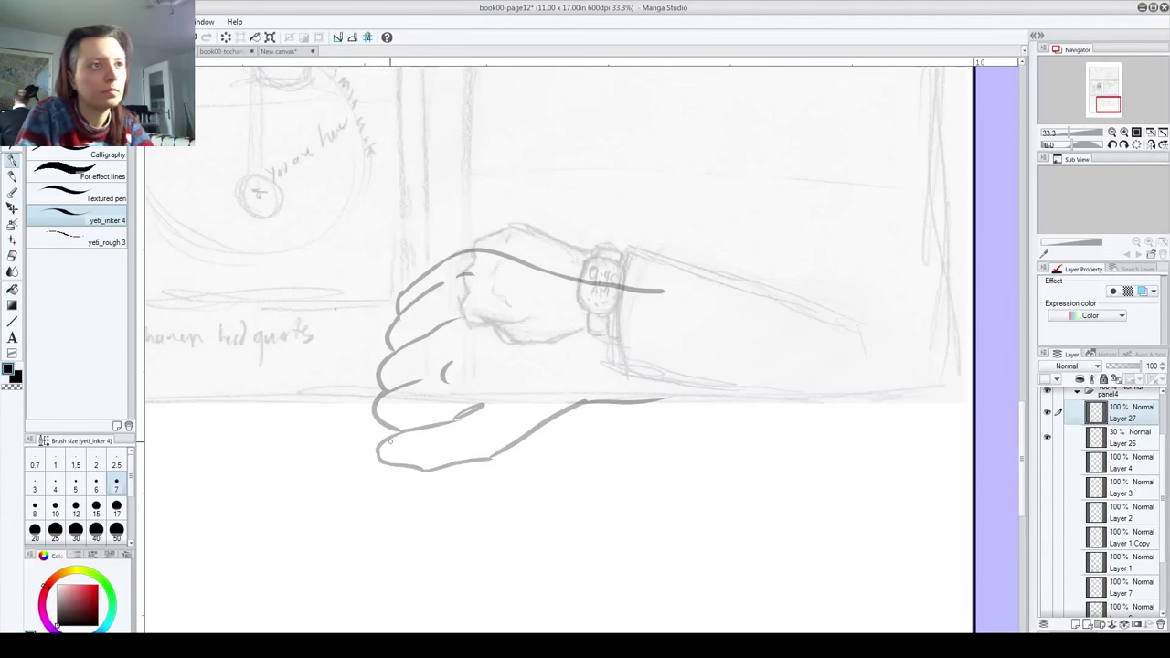
pyautogui.moveTo(409, 429)
pyautogui.mouseDown()
pyautogui.moveTo(383, 445)
pyautogui.moveTo(387, 462)
pyautogui.mouseUp()
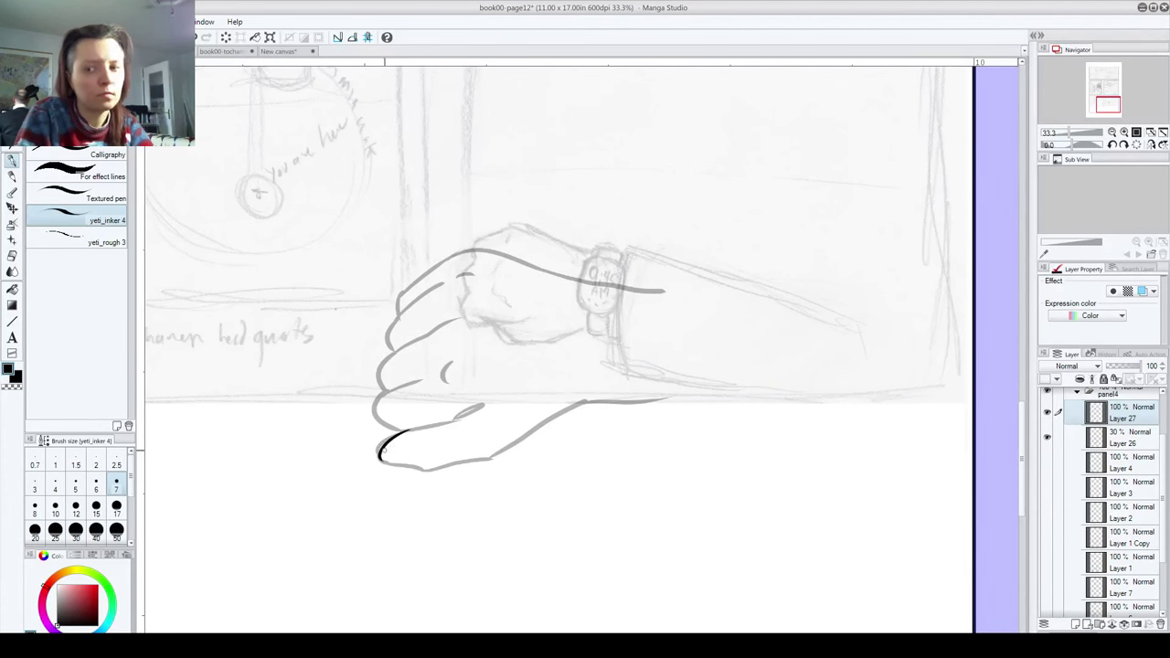
pyautogui.hotkey('ctrl', 'z')
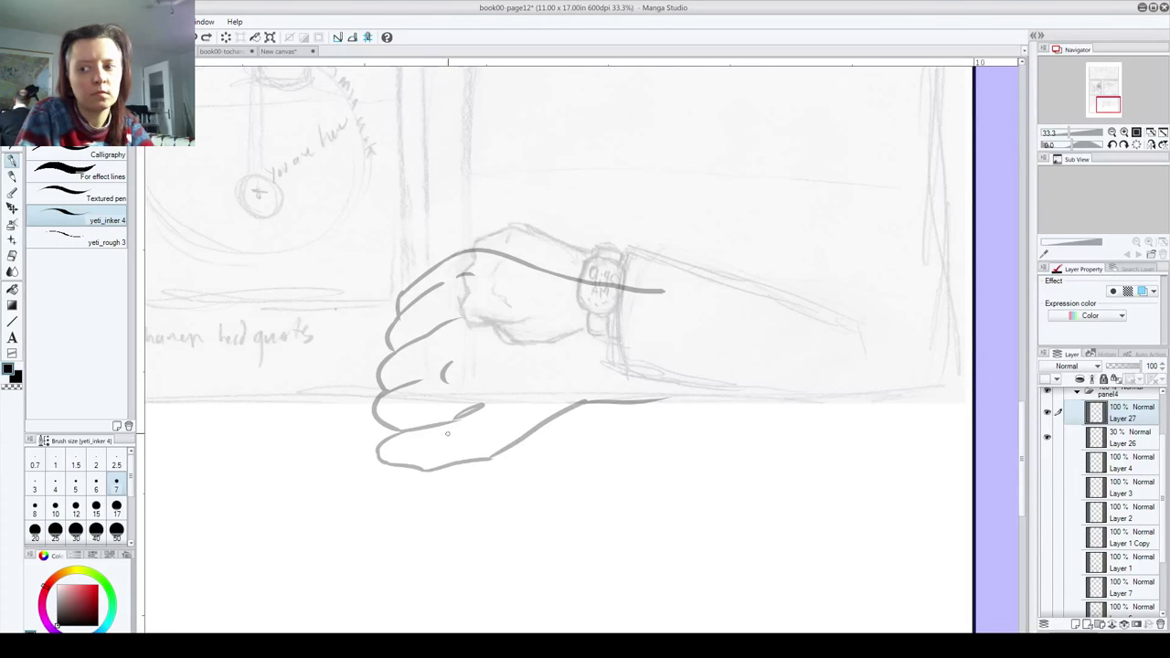
pyautogui.moveTo(455, 422)
pyautogui.mouseDown()
pyautogui.moveTo(383, 443)
pyautogui.moveTo(372, 462)
pyautogui.moveTo(452, 476)
pyautogui.moveTo(579, 386)
pyautogui.mouseUp()
pyautogui.hotkey('ctrl', 'z')
pyautogui.hotkey('ctrl', 'z')
pyautogui.moveTo(416, 475)
pyautogui.mouseDown()
pyautogui.moveTo(495, 464)
pyautogui.moveTo(577, 407)
pyautogui.mouseUp()
pyautogui.hotkey('ctrl', 'z')
pyautogui.hotkey('ctrl', 'z')
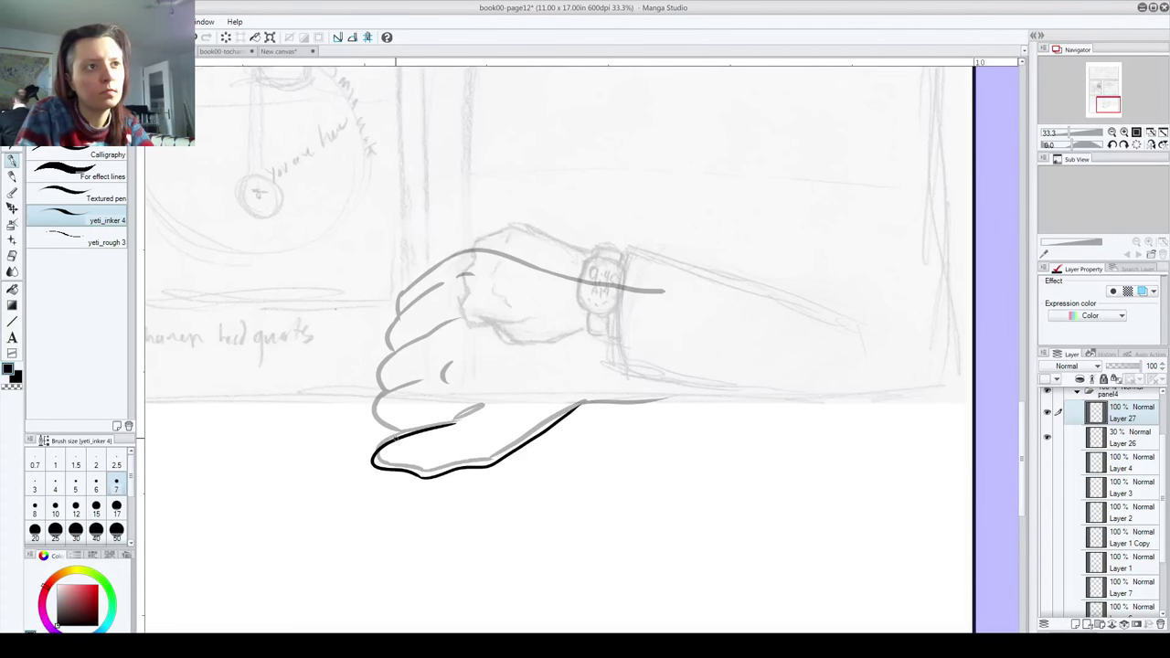
# Step: Ink the rounded tip and upper edge of the second finger from the bottom
pyautogui.moveTo(395, 432)
pyautogui.mouseDown()
pyautogui.moveTo(379, 414)
pyautogui.moveTo(391, 395)
pyautogui.moveTo(473, 371)
pyautogui.mouseUp()
pyautogui.hotkey('ctrl', 'z')
pyautogui.hotkey('ctrl', 'z')
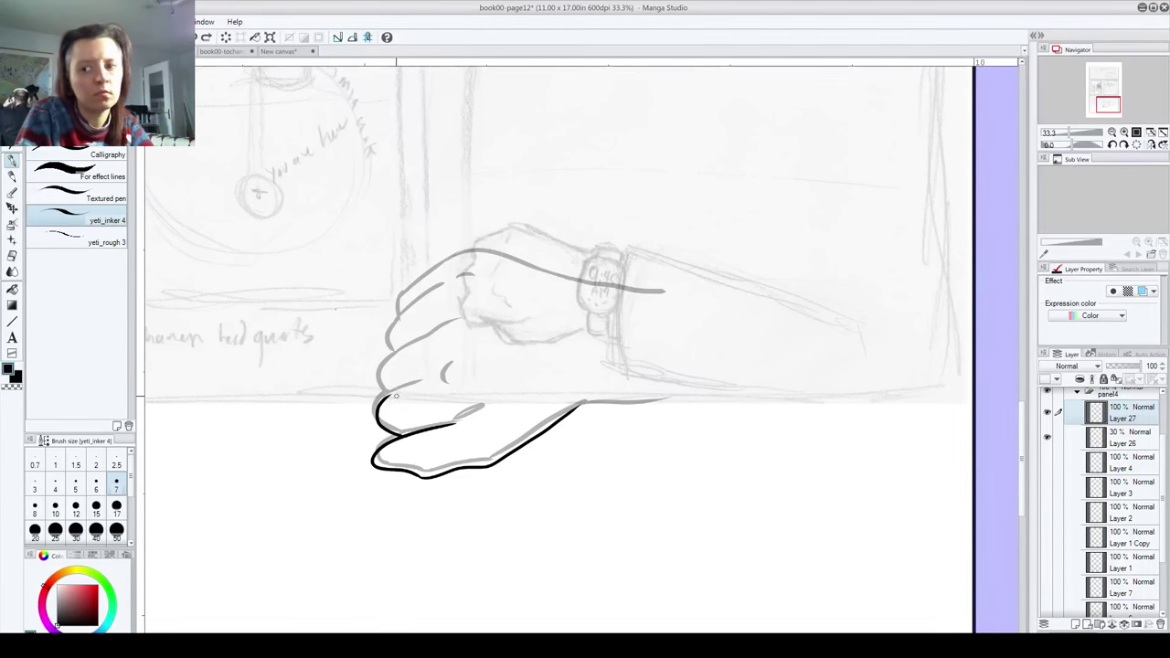
pyautogui.moveTo(382, 399); pyautogui.dragTo(474, 366)
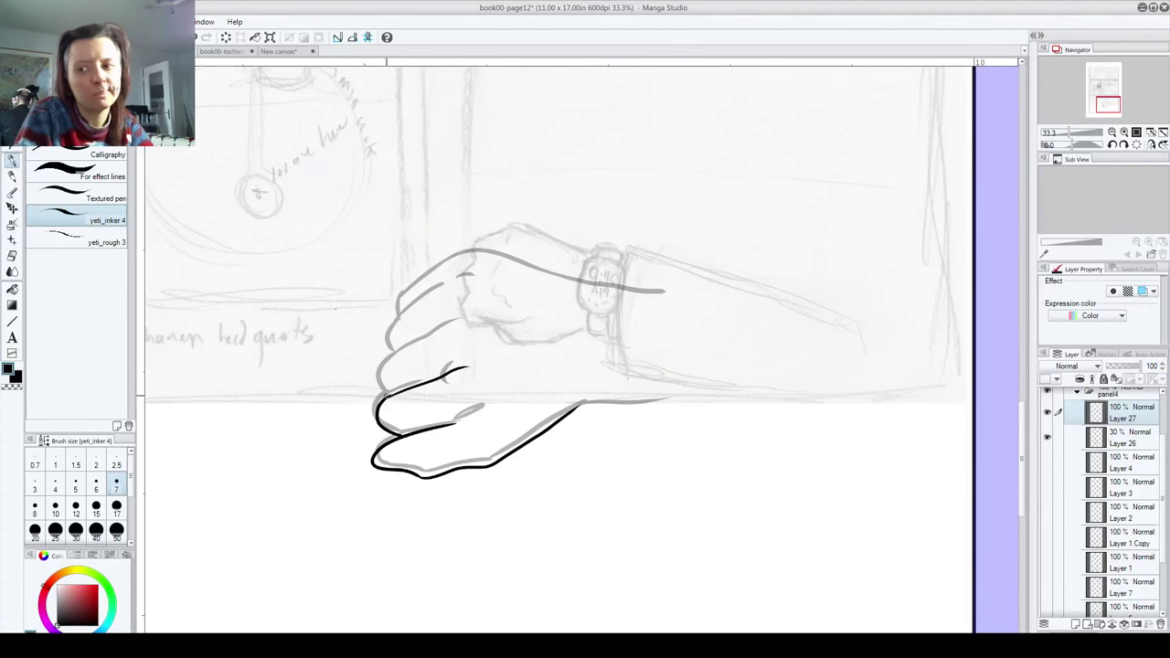
# Step: Ink the two upper fingers and the long line over the knuckles along the back of the hand to the wrist
pyautogui.moveTo(388, 393)
pyautogui.mouseDown()
pyautogui.moveTo(384, 368)
pyautogui.moveTo(398, 358)
pyautogui.mouseUp()
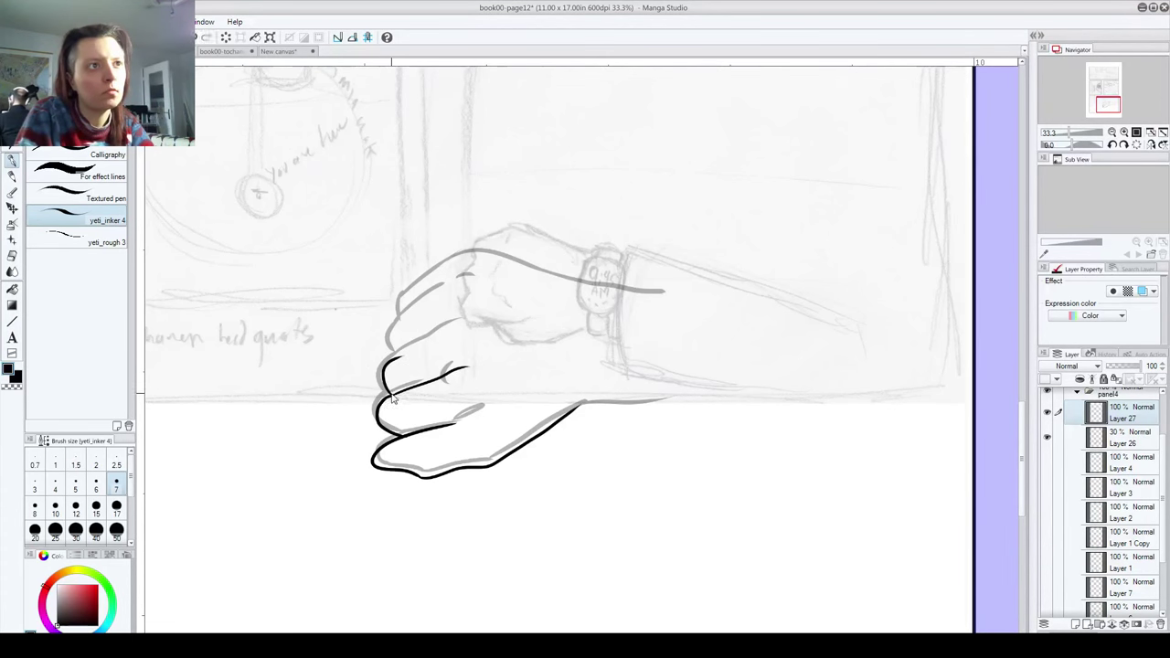
pyautogui.hotkey('ctrl', 'z')
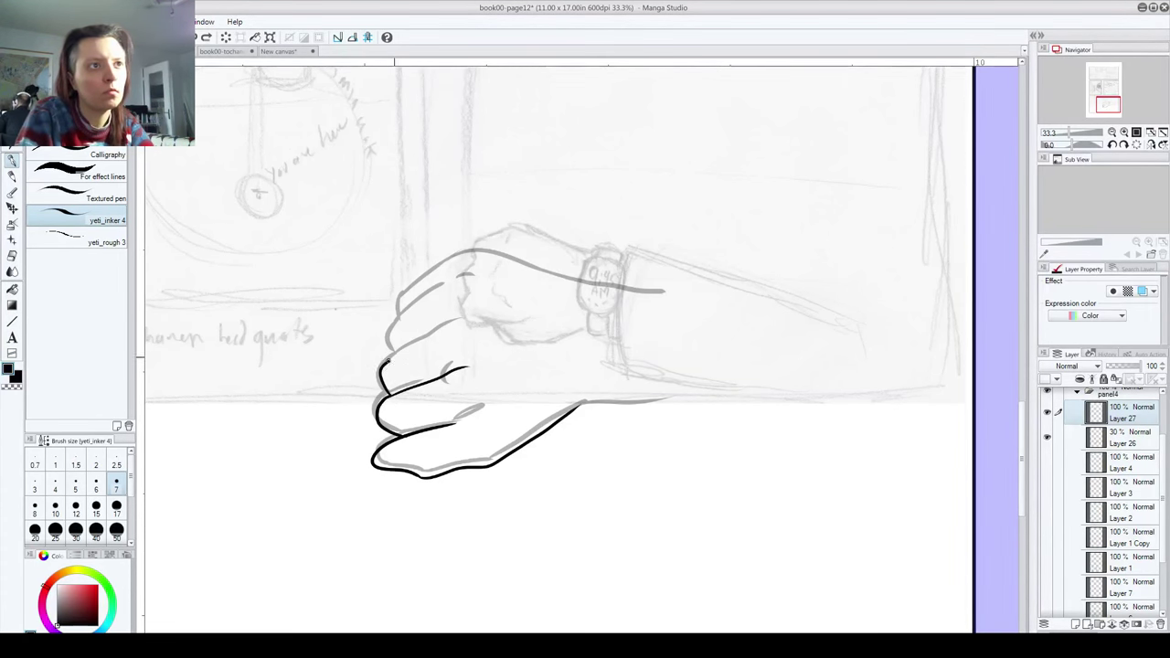
pyautogui.moveTo(377, 375)
pyautogui.mouseDown()
pyautogui.moveTo(433, 326)
pyautogui.moveTo(464, 319)
pyautogui.mouseUp()
pyautogui.hotkey('ctrl', 'z')
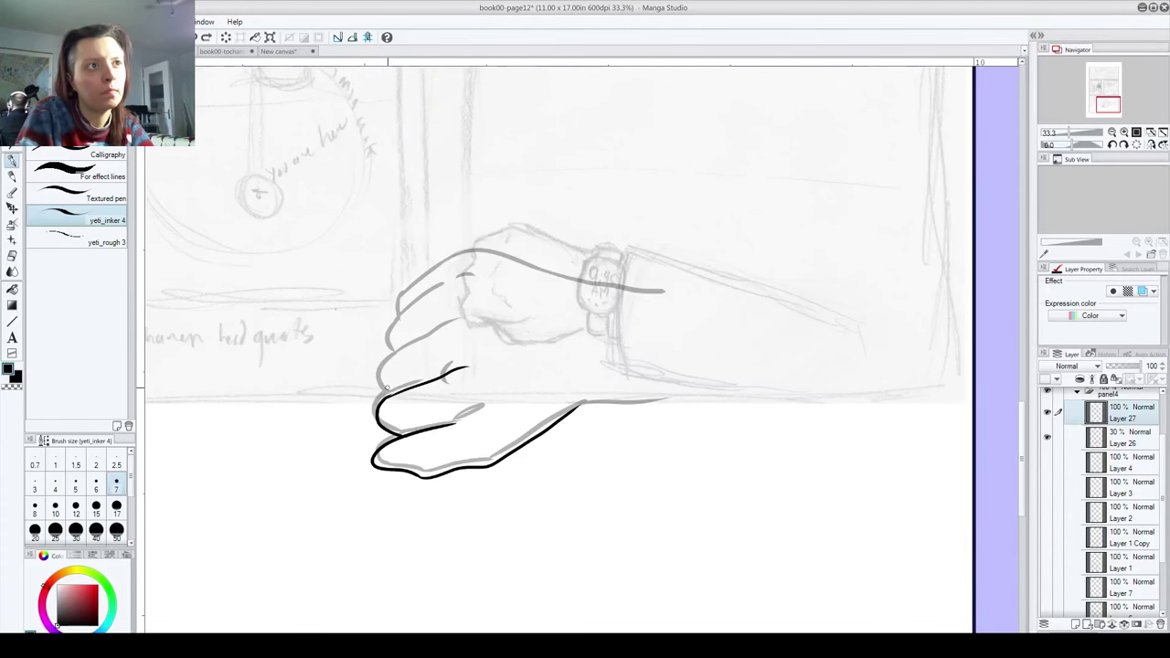
pyautogui.hotkey('ctrl', 'y')
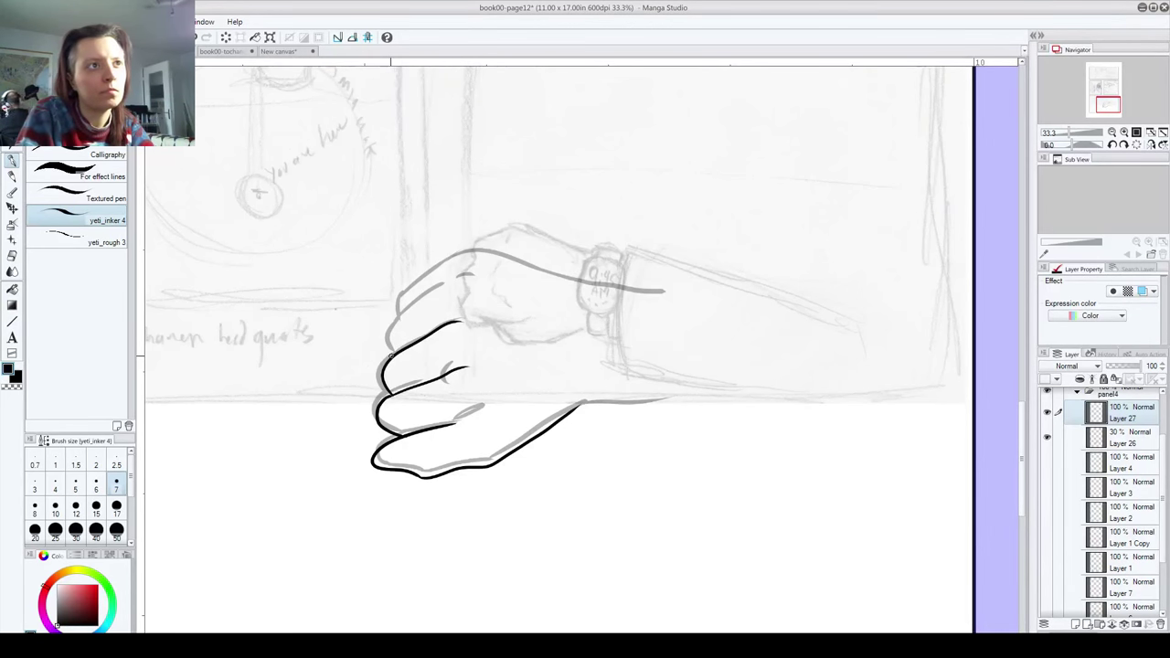
pyautogui.moveTo(393, 355)
pyautogui.mouseDown()
pyautogui.moveTo(406, 309)
pyautogui.moveTo(473, 274)
pyautogui.mouseUp()
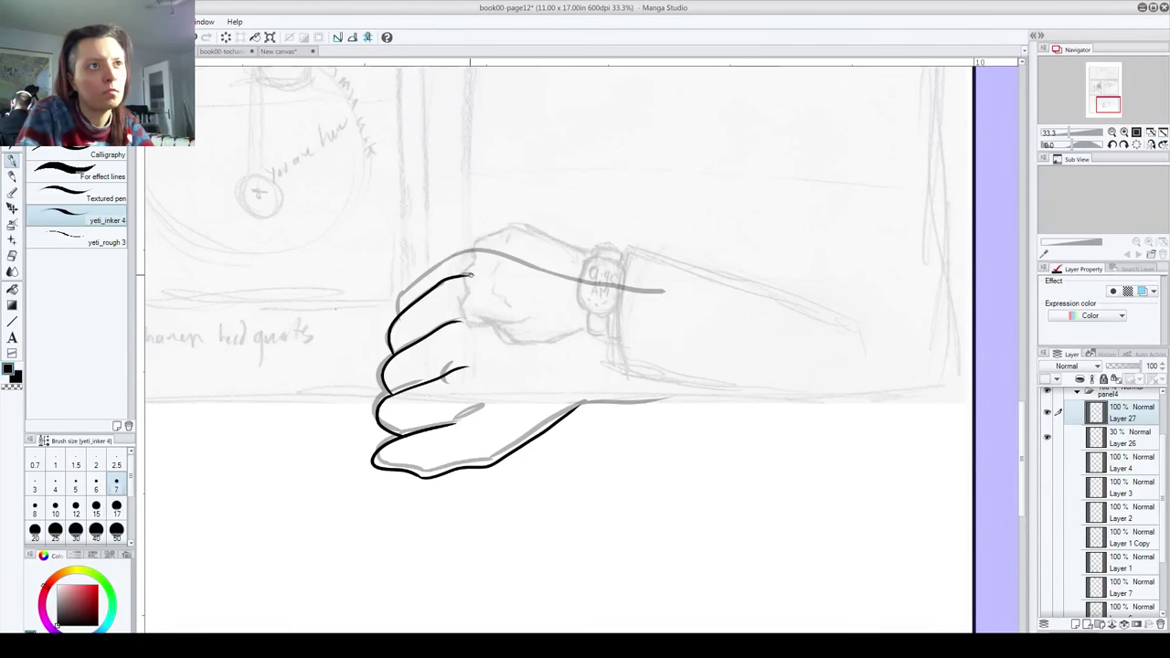
pyautogui.moveTo(398, 313)
pyautogui.mouseDown()
pyautogui.moveTo(430, 277)
pyautogui.moveTo(490, 255)
pyautogui.moveTo(629, 290)
pyautogui.mouseUp()
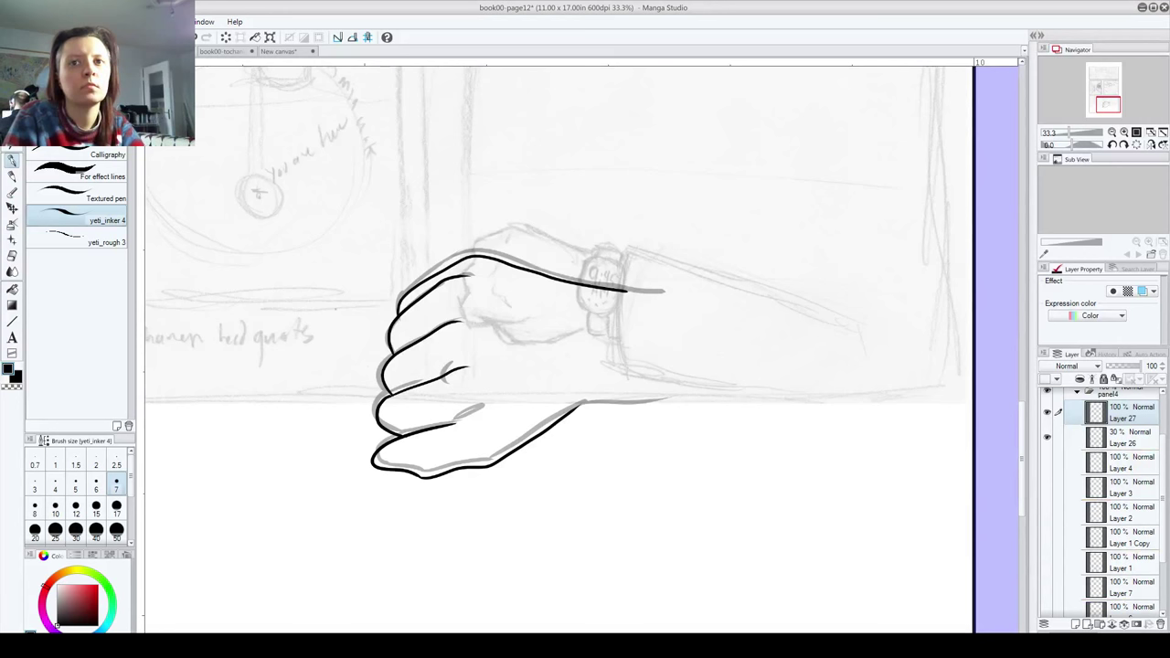
# Step: Replace Layer 27's hand drawing with a blank layer and draw two curved guidelines for the knuckles and the bent finger joints
pyautogui.click(1160, 624)
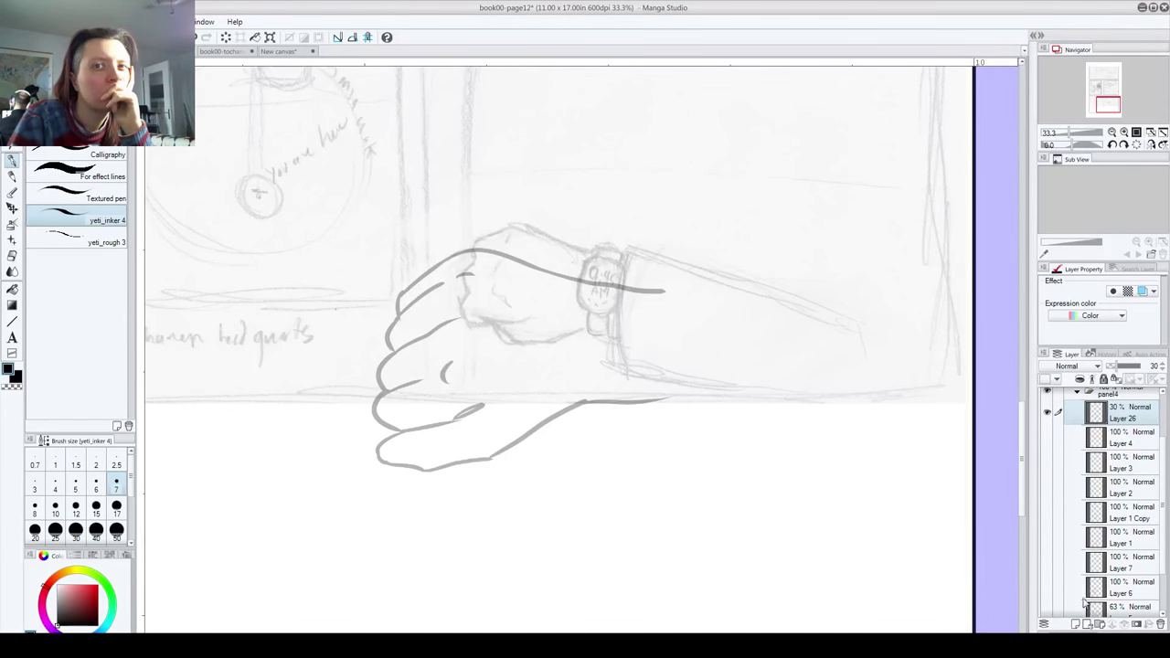
pyautogui.click(1077, 625)
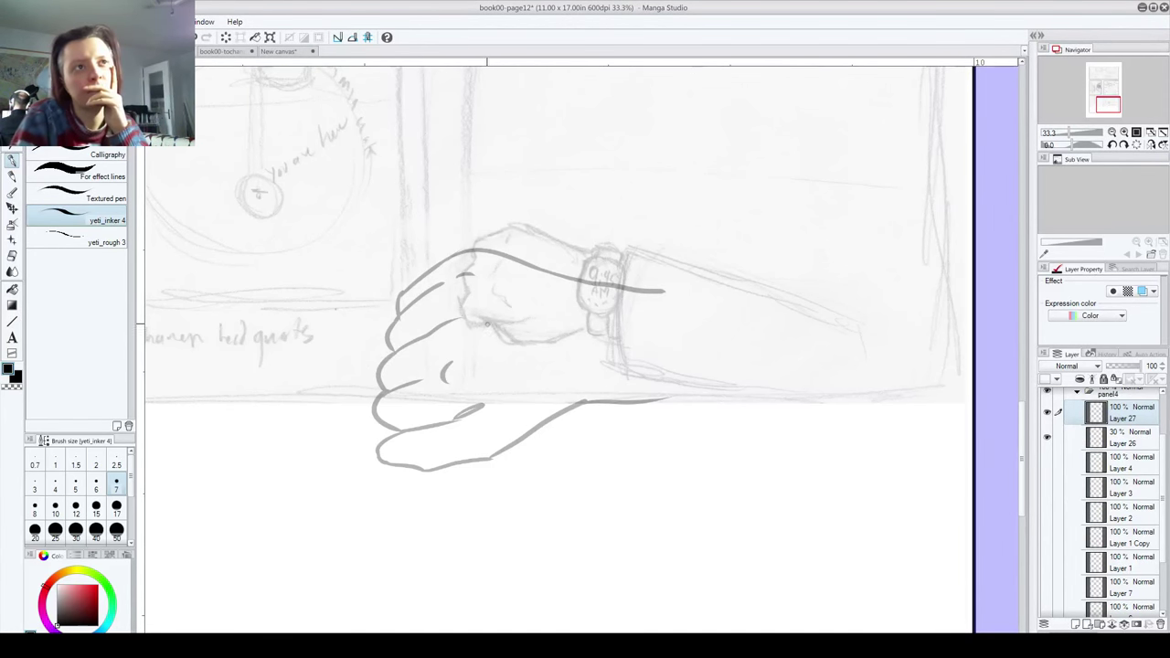
pyautogui.moveTo(463, 248)
pyautogui.mouseDown()
pyautogui.moveTo(461, 323)
pyautogui.moveTo(489, 395)
pyautogui.mouseUp()
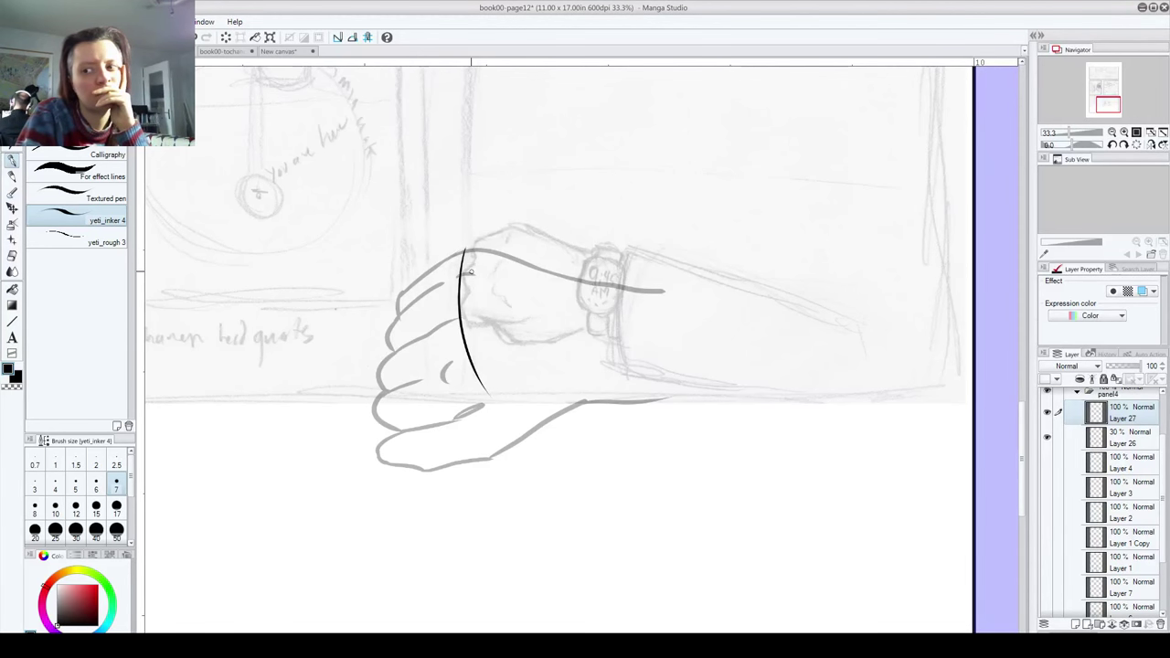
pyautogui.hotkey('ctrl', 'z')
pyautogui.moveTo(466, 251)
pyautogui.mouseDown()
pyautogui.moveTo(454, 289)
pyautogui.moveTo(477, 395)
pyautogui.moveTo(462, 257)
pyautogui.moveTo(489, 422)
pyautogui.mouseUp()
pyautogui.hotkey('ctrl', 'z')
pyautogui.moveTo(408, 275)
pyautogui.mouseDown()
pyautogui.moveTo(380, 357)
pyautogui.moveTo(425, 453)
pyautogui.moveTo(381, 379)
pyautogui.moveTo(419, 455)
pyautogui.mouseUp()
pyautogui.hotkey('ctrl', 'z')
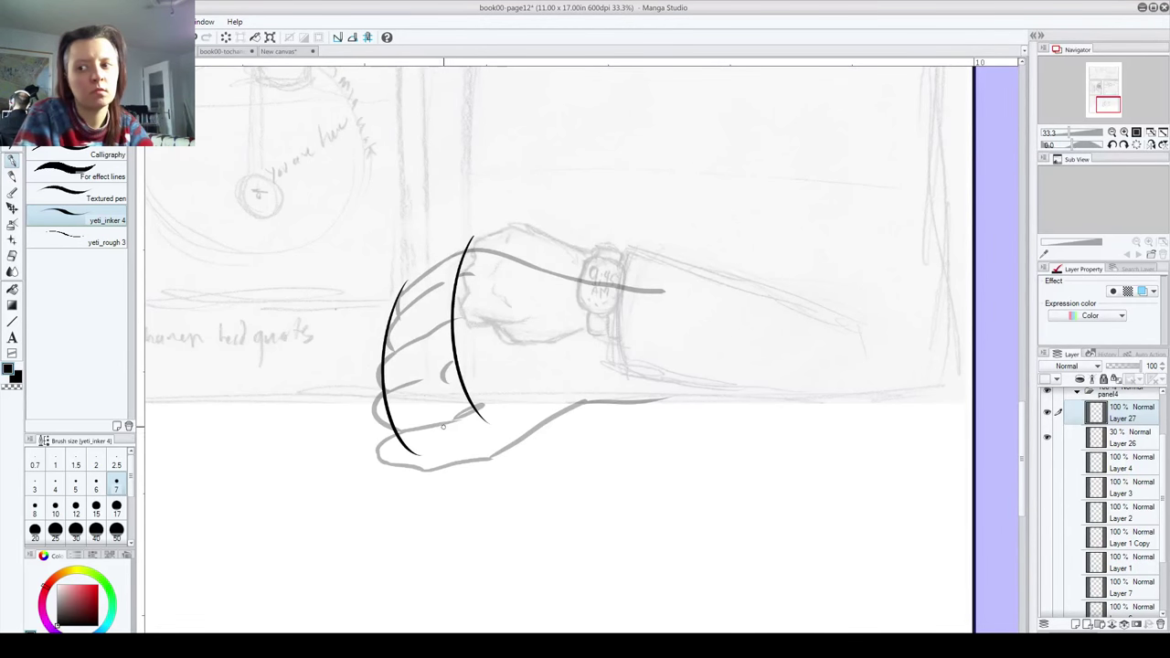
# Step: Draw straight guidelines connecting the two arcs along the upper and lower edges of the finger block
pyautogui.moveTo(376, 305); pyautogui.dragTo(501, 224)
pyautogui.moveTo(375, 430); pyautogui.dragTo(481, 386)
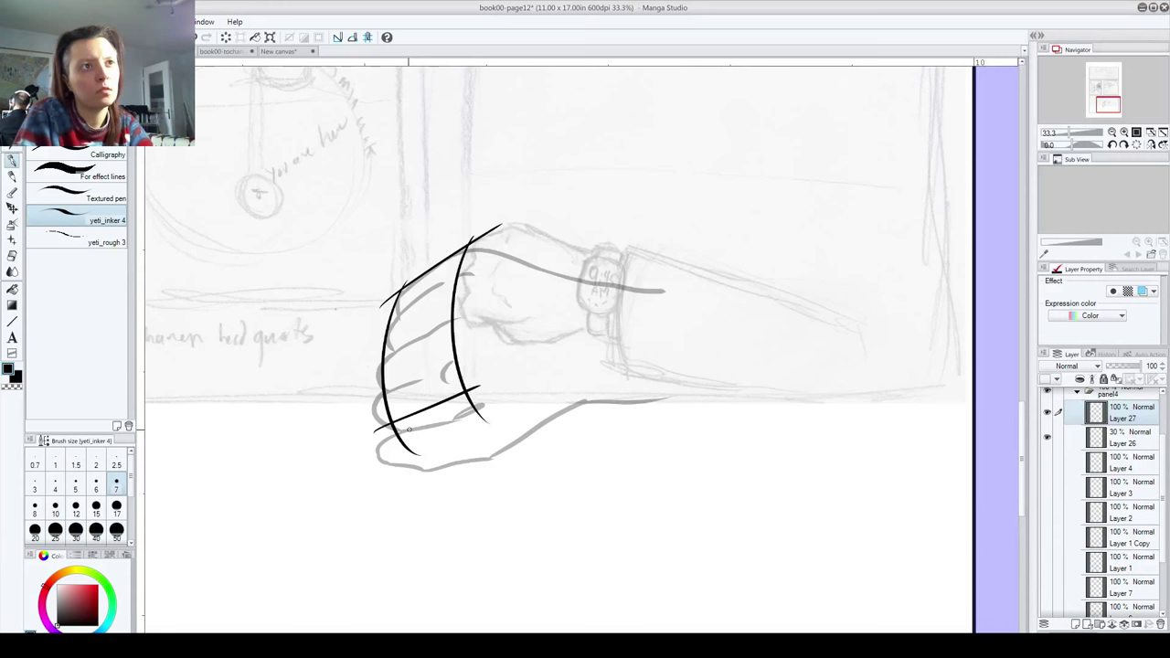
pyautogui.hotkey('ctrl', 'z')
pyautogui.moveTo(383, 442); pyautogui.dragTo(499, 382)
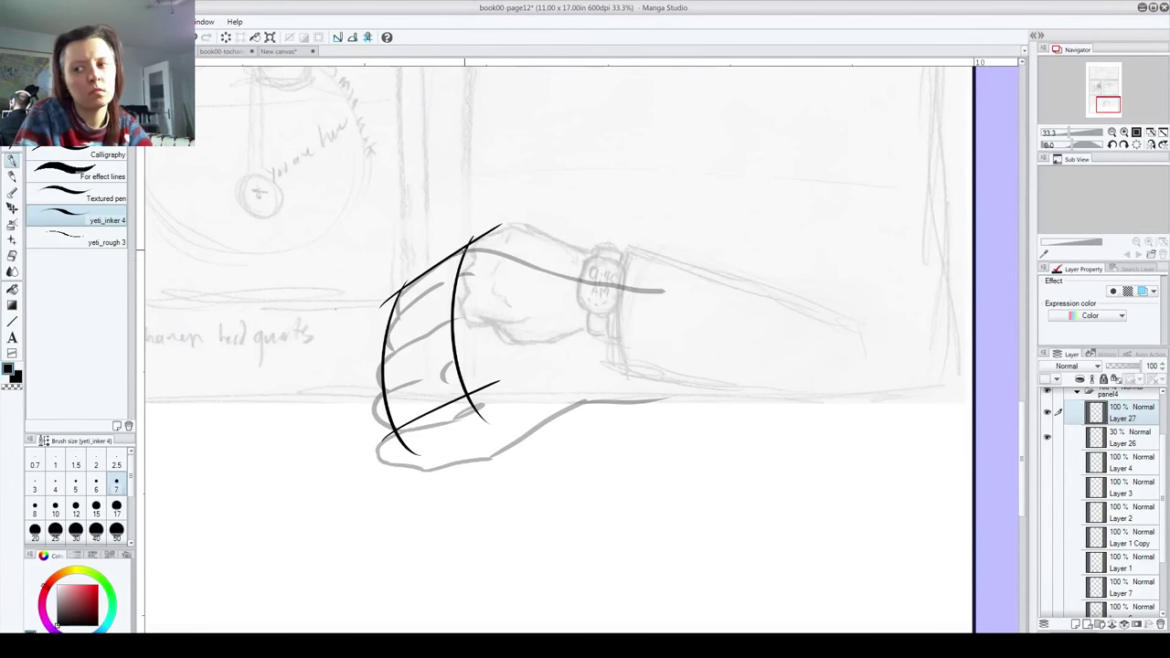
# Step: Draw the contour of the back of the hand from the top knuckle to past the wrist
pyautogui.moveTo(453, 236); pyautogui.dragTo(699, 300)
pyautogui.hotkey('ctrl', 'z')
pyautogui.moveTo(464, 243); pyautogui.dragTo(720, 305)
pyautogui.hotkey('ctrl', 'z')
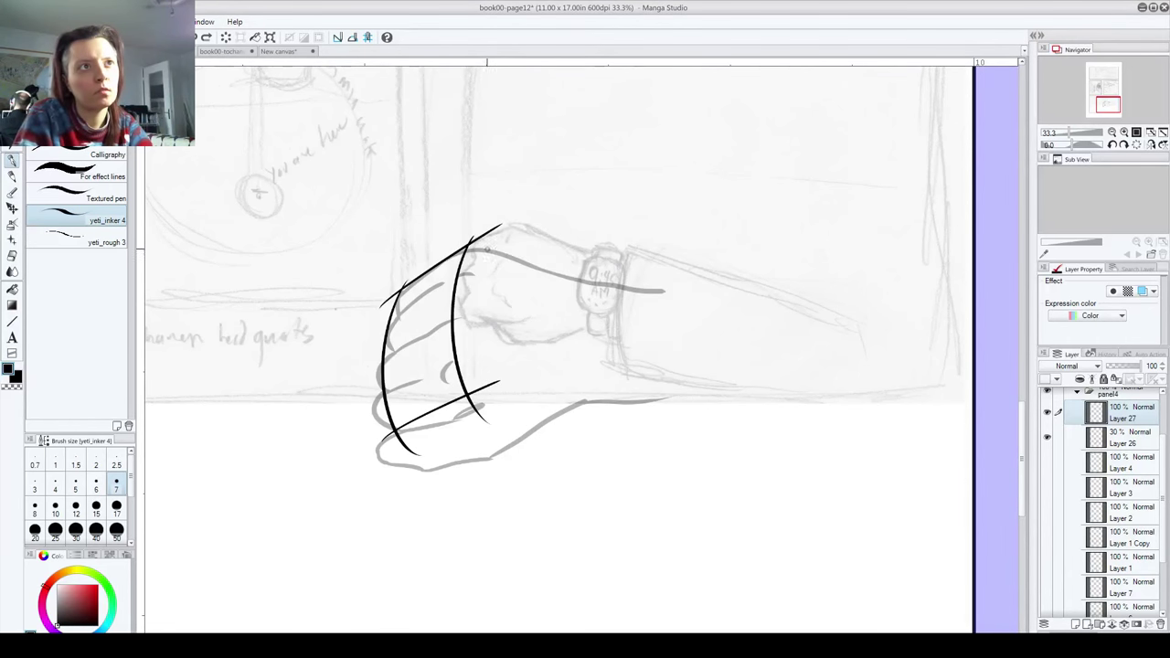
pyautogui.moveTo(469, 242)
pyautogui.mouseDown()
pyautogui.moveTo(591, 280)
pyautogui.moveTo(677, 290)
pyautogui.mouseUp()
pyautogui.hotkey('ctrl', 'z')
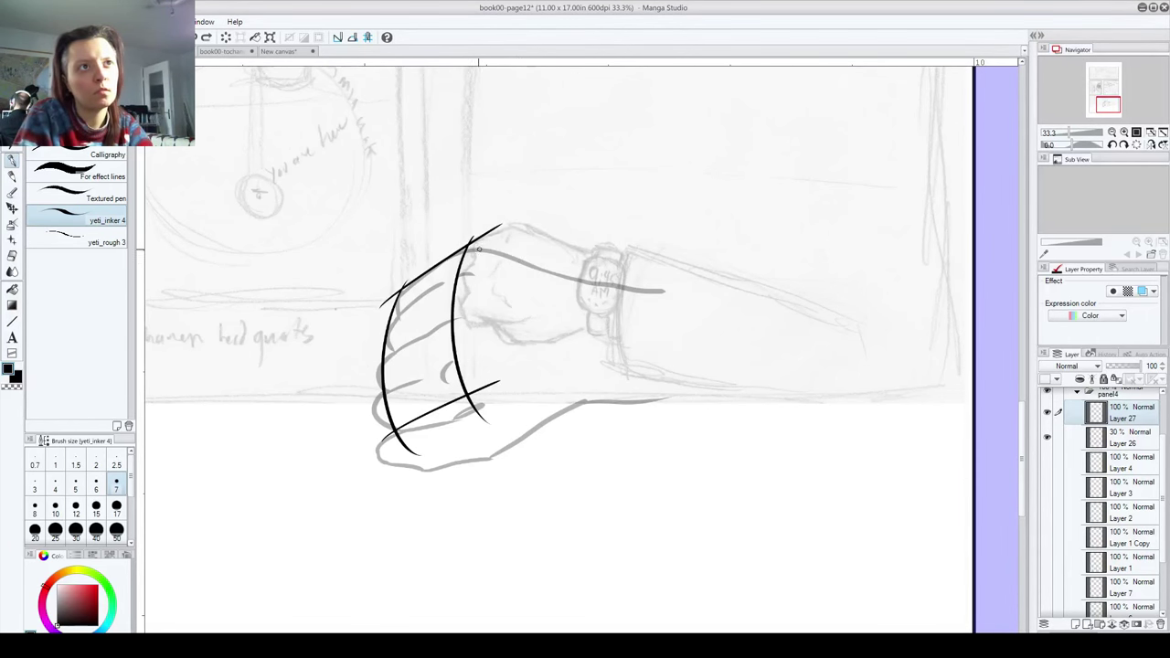
pyautogui.moveTo(470, 243); pyautogui.dragTo(596, 274)
pyautogui.hotkey('ctrl', 'z')
pyautogui.moveTo(470, 242); pyautogui.dragTo(684, 291)
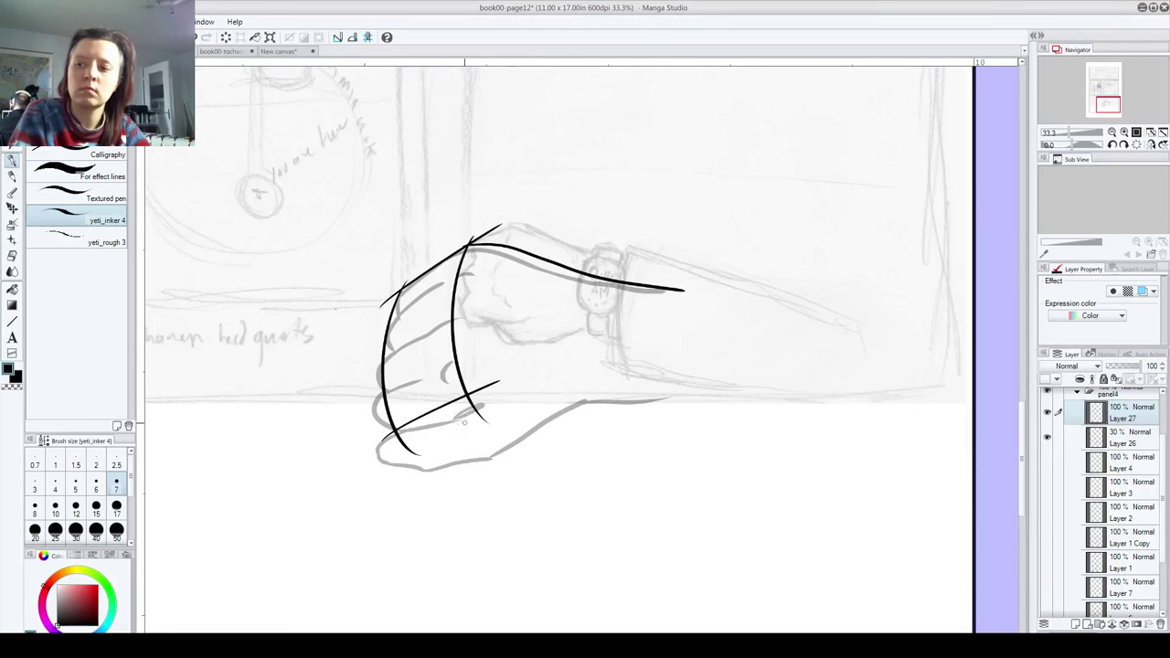
# Step: Mark the four knuckles with circles along the inner curved guideline
pyautogui.moveTo(464, 368)
pyautogui.mouseDown()
pyautogui.moveTo(452, 400)
pyautogui.moveTo(467, 369)
pyautogui.mouseUp()
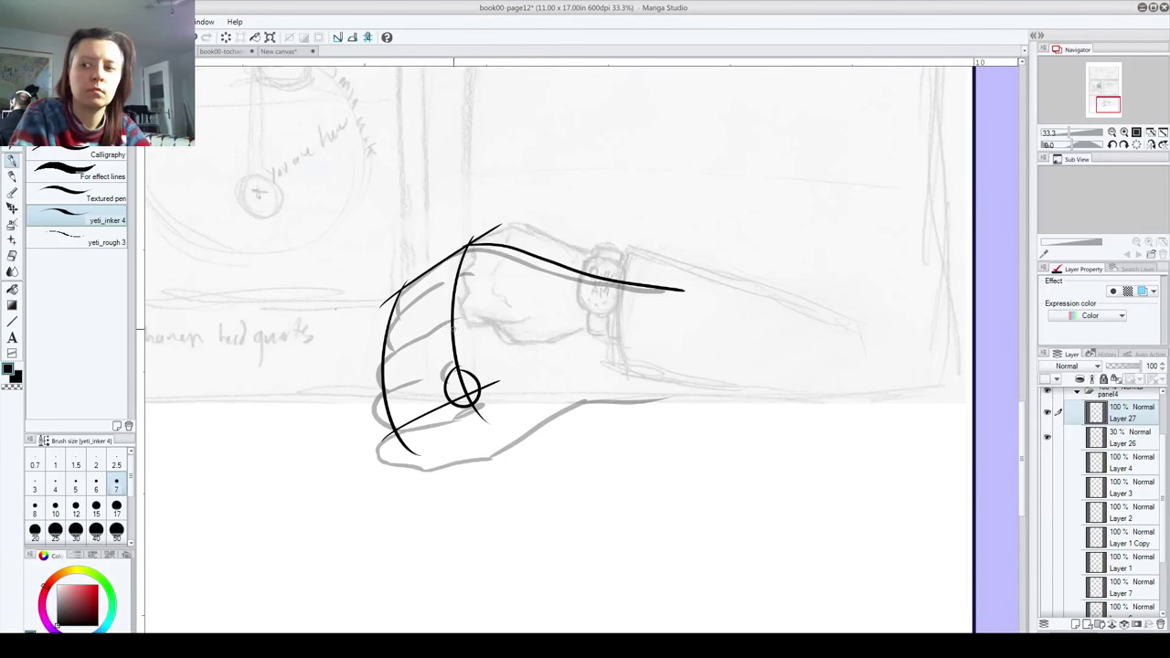
pyautogui.moveTo(459, 316)
pyautogui.mouseDown()
pyautogui.moveTo(436, 334)
pyautogui.moveTo(463, 316)
pyautogui.mouseUp()
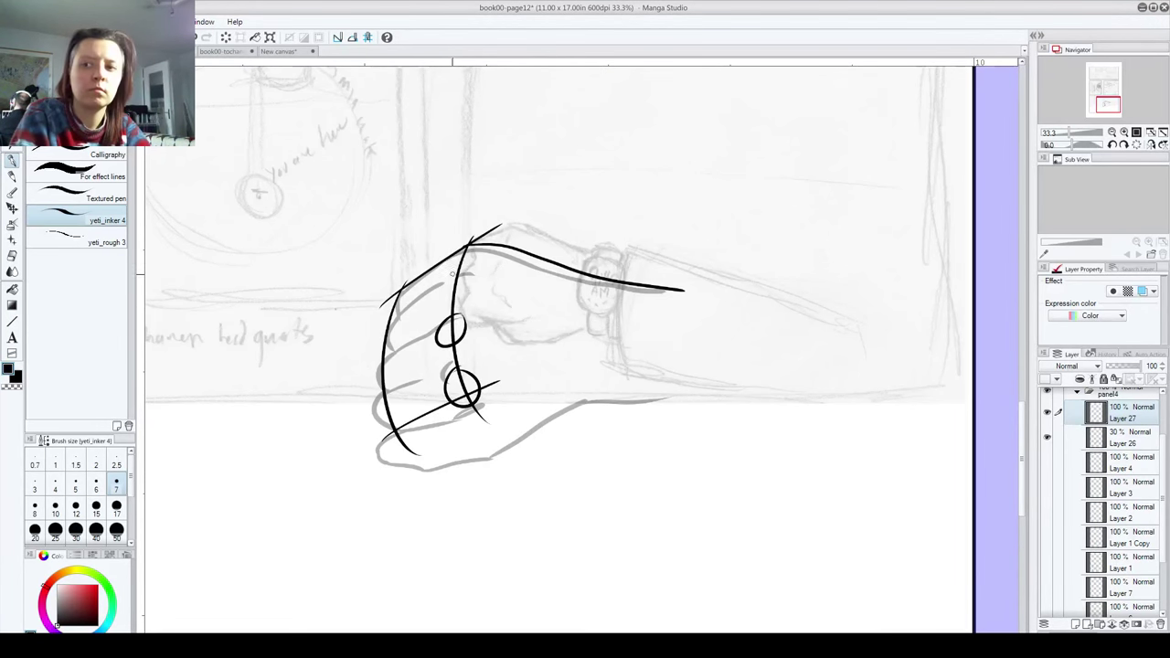
pyautogui.moveTo(455, 274)
pyautogui.mouseDown()
pyautogui.moveTo(437, 297)
pyautogui.moveTo(468, 247)
pyautogui.mouseUp()
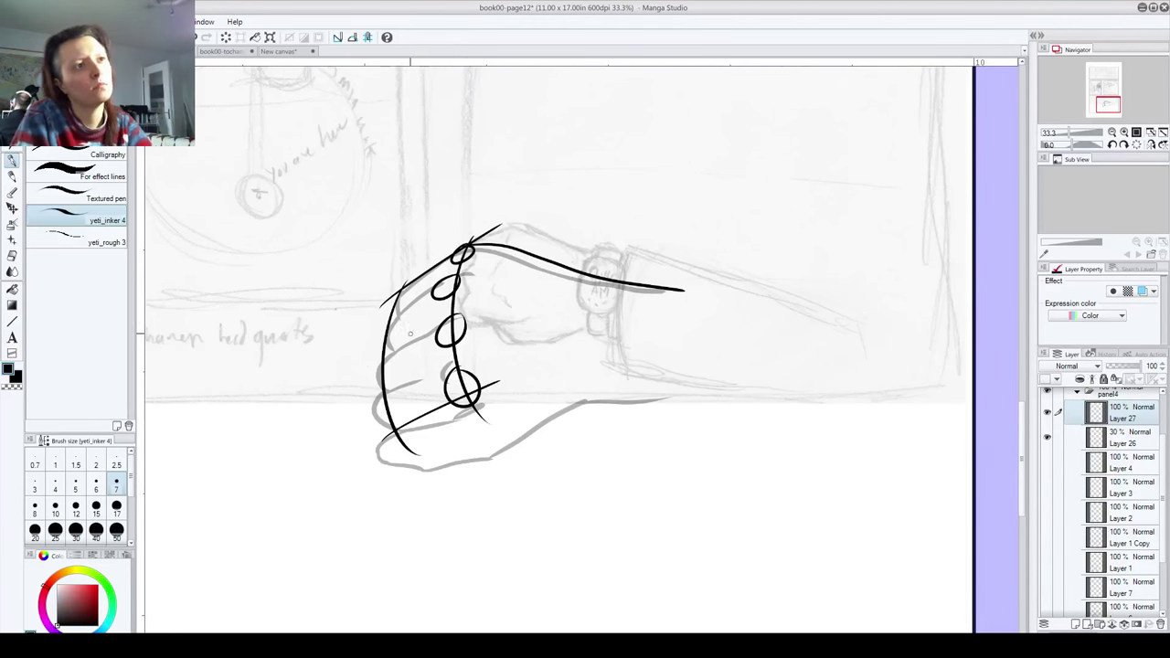
# Step: Sketch the curved outlines of the four bent fingers between the outer arc and the knuckle circles
pyautogui.moveTo(392, 349); pyautogui.dragTo(404, 310)
pyautogui.hotkey('ctrl', 'z')
pyautogui.moveTo(394, 351); pyautogui.dragTo(409, 282)
pyautogui.hotkey('ctrl', 'z')
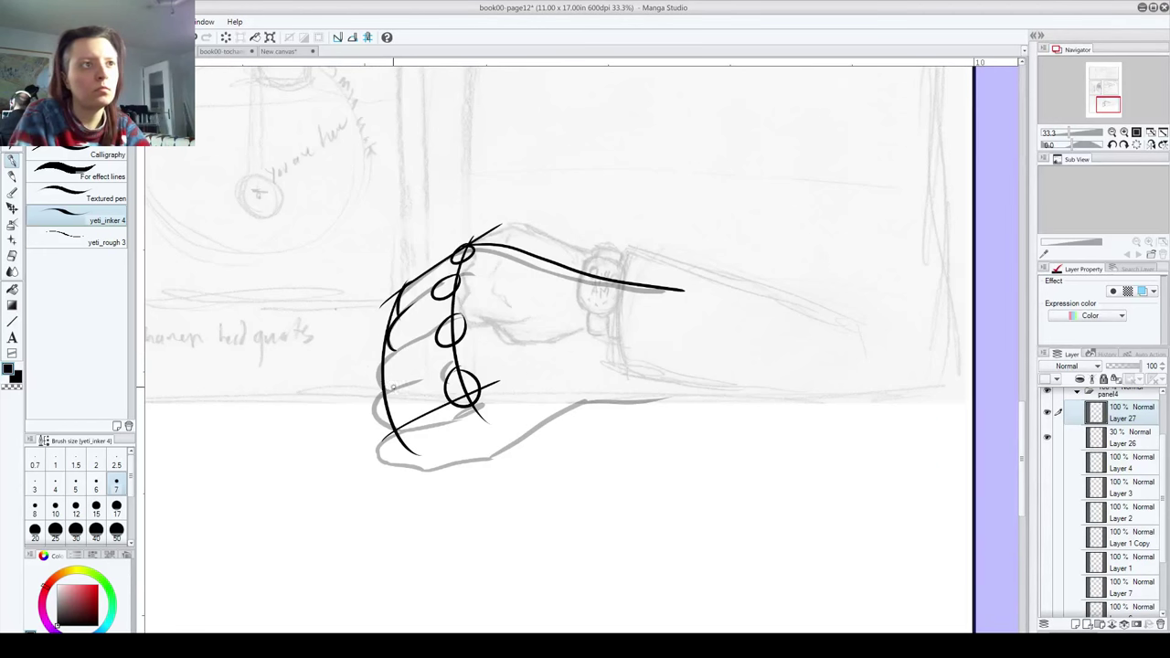
pyautogui.moveTo(396, 387)
pyautogui.mouseDown()
pyautogui.moveTo(389, 352)
pyautogui.moveTo(428, 335)
pyautogui.mouseUp()
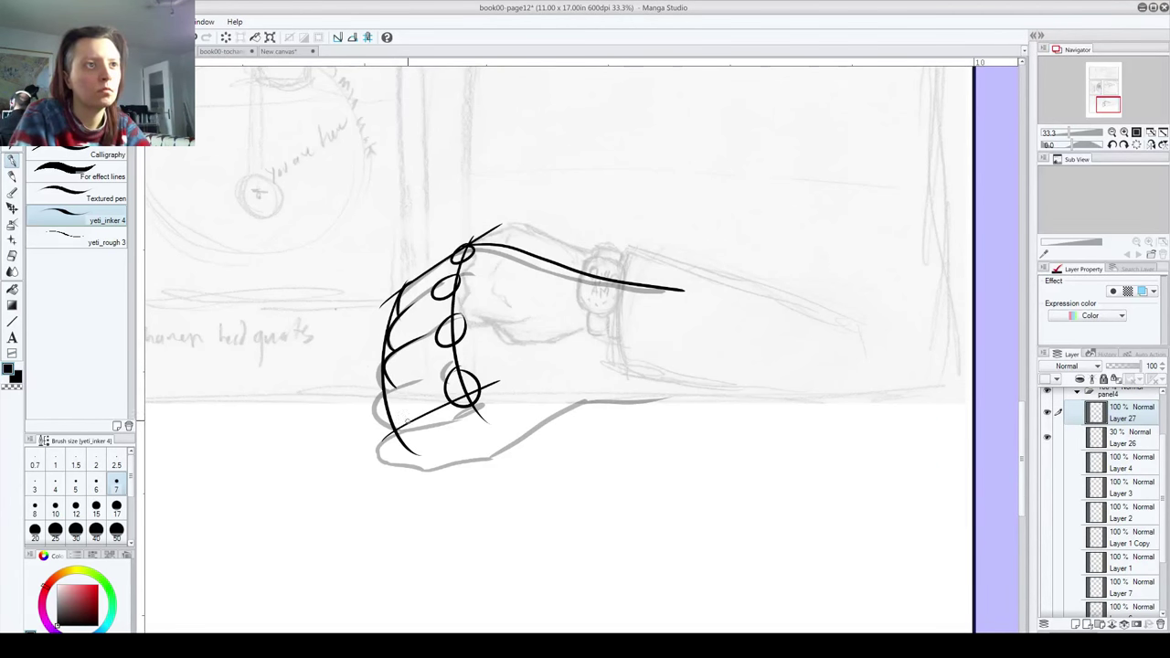
pyautogui.moveTo(411, 426)
pyautogui.mouseDown()
pyautogui.moveTo(389, 393)
pyautogui.moveTo(406, 426)
pyautogui.moveTo(391, 396)
pyautogui.moveTo(439, 379)
pyautogui.mouseUp()
pyautogui.hotkey('ctrl', 'z')
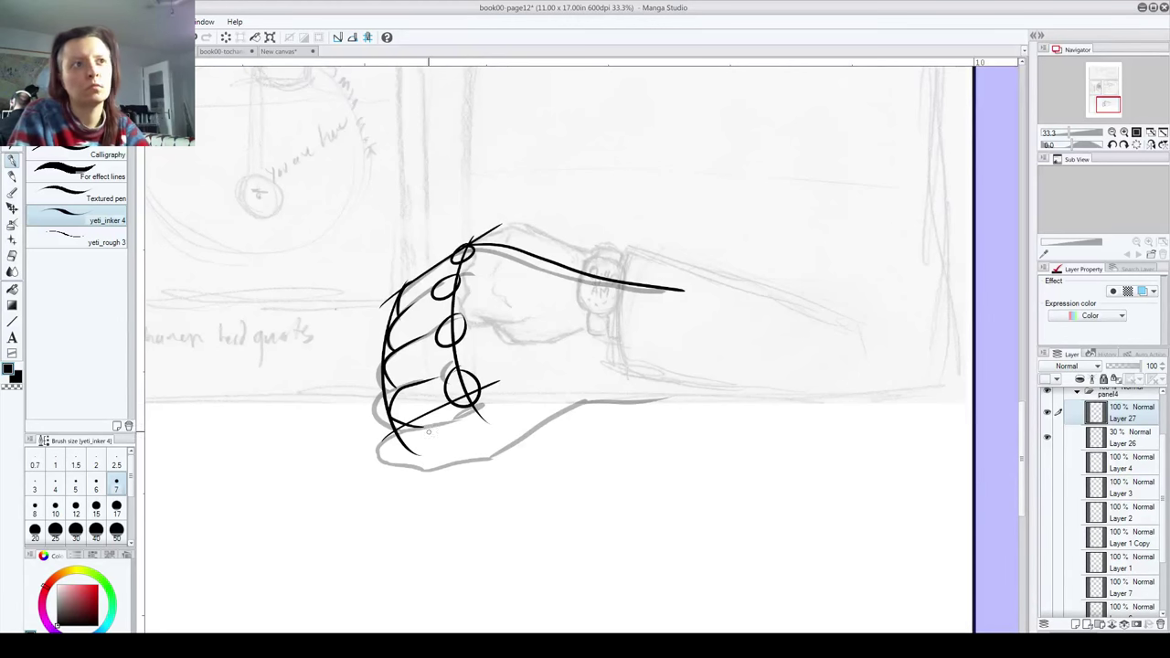
# Step: Draw the thumb beneath the fingers and continue the lower hand contour to the wrist
pyautogui.moveTo(458, 417)
pyautogui.mouseDown()
pyautogui.moveTo(488, 402)
pyautogui.moveTo(396, 436)
pyautogui.moveTo(383, 455)
pyautogui.moveTo(436, 469)
pyautogui.moveTo(462, 461)
pyautogui.mouseUp()
pyautogui.hotkey('ctrl', 'z')
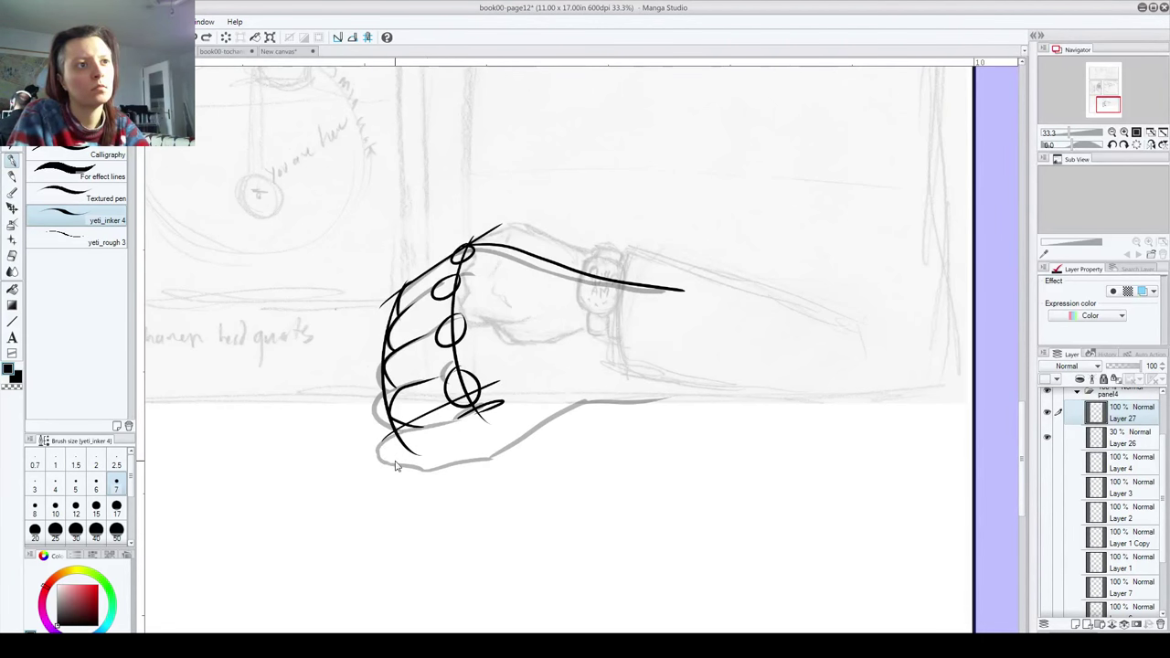
pyautogui.moveTo(463, 418)
pyautogui.mouseDown()
pyautogui.moveTo(382, 443)
pyautogui.moveTo(380, 460)
pyautogui.moveTo(426, 472)
pyautogui.mouseUp()
pyautogui.hotkey('ctrl', 'z')
pyautogui.moveTo(382, 440)
pyautogui.mouseDown()
pyautogui.moveTo(408, 462)
pyautogui.moveTo(442, 468)
pyautogui.moveTo(599, 400)
pyautogui.mouseUp()
pyautogui.moveTo(382, 443); pyautogui.dragTo(477, 416)
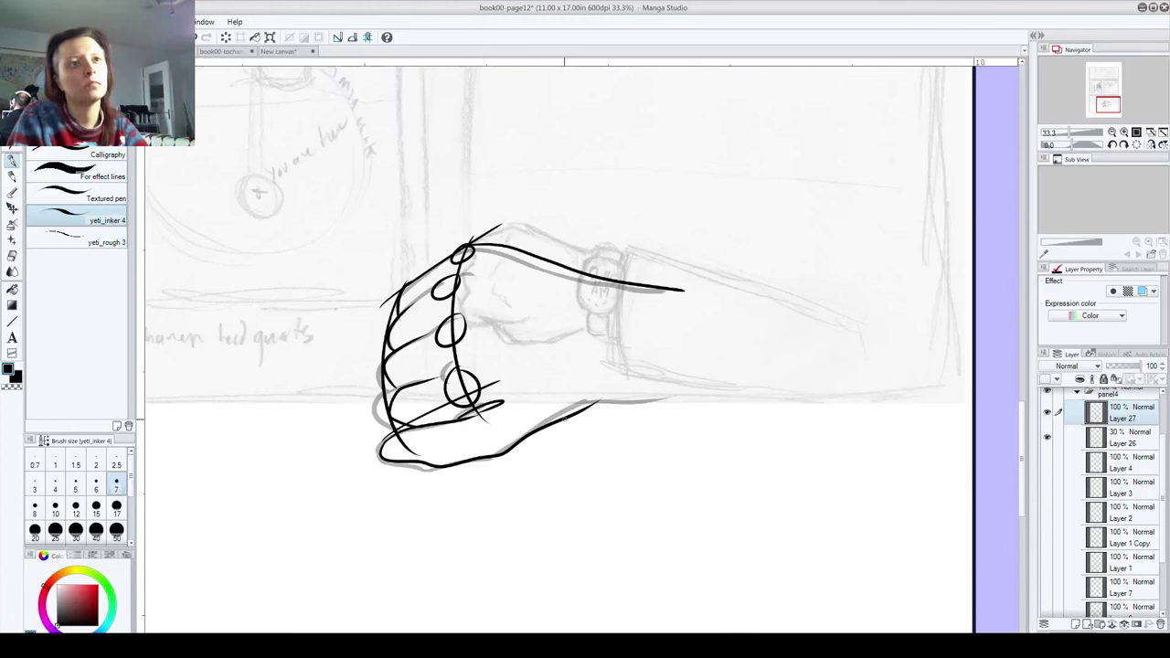
pyautogui.moveTo(598, 400); pyautogui.dragTo(622, 395)
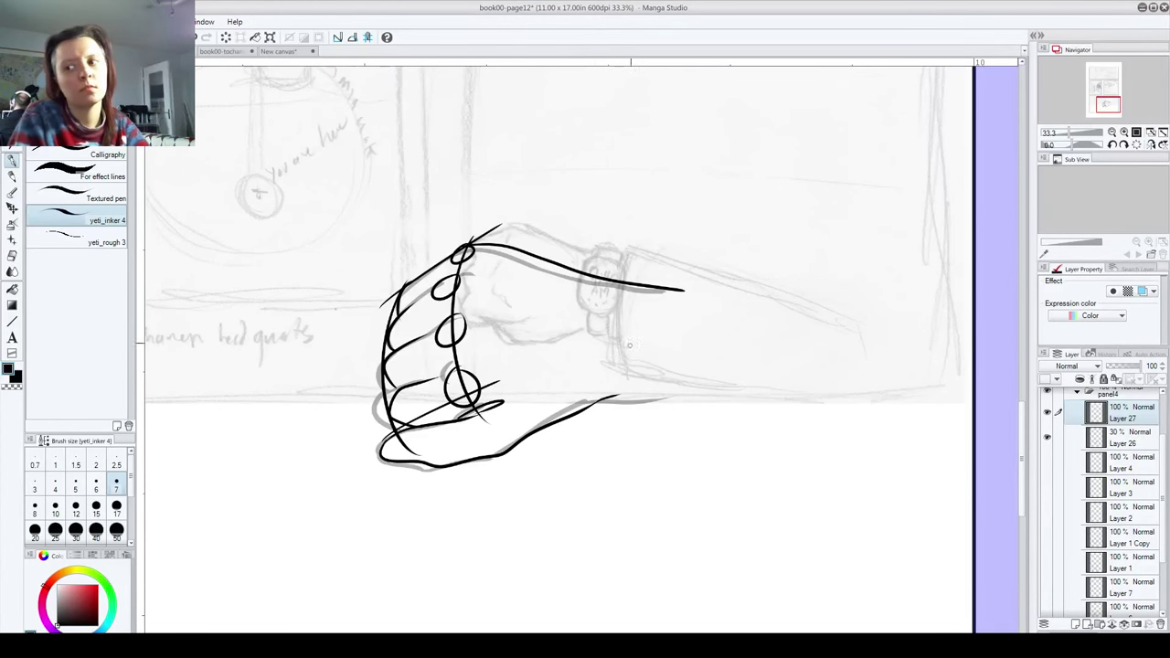
# Step: Draw a curved cross-contour across the wrist between the upper and lower hand lines
pyautogui.moveTo(608, 275); pyautogui.dragTo(624, 439)
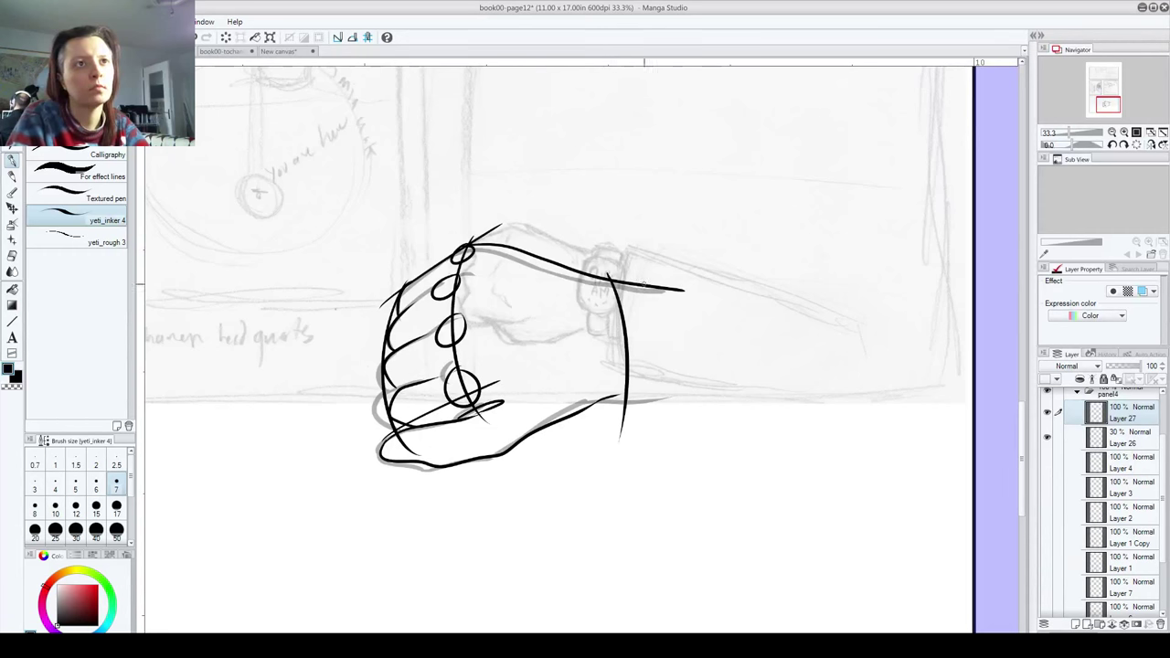
pyautogui.hotkey('ctrl', 'z')
pyautogui.moveTo(605, 280); pyautogui.dragTo(616, 395)
pyautogui.hotkey('ctrl', 'z')
pyautogui.moveTo(606, 278); pyautogui.dragTo(611, 413)
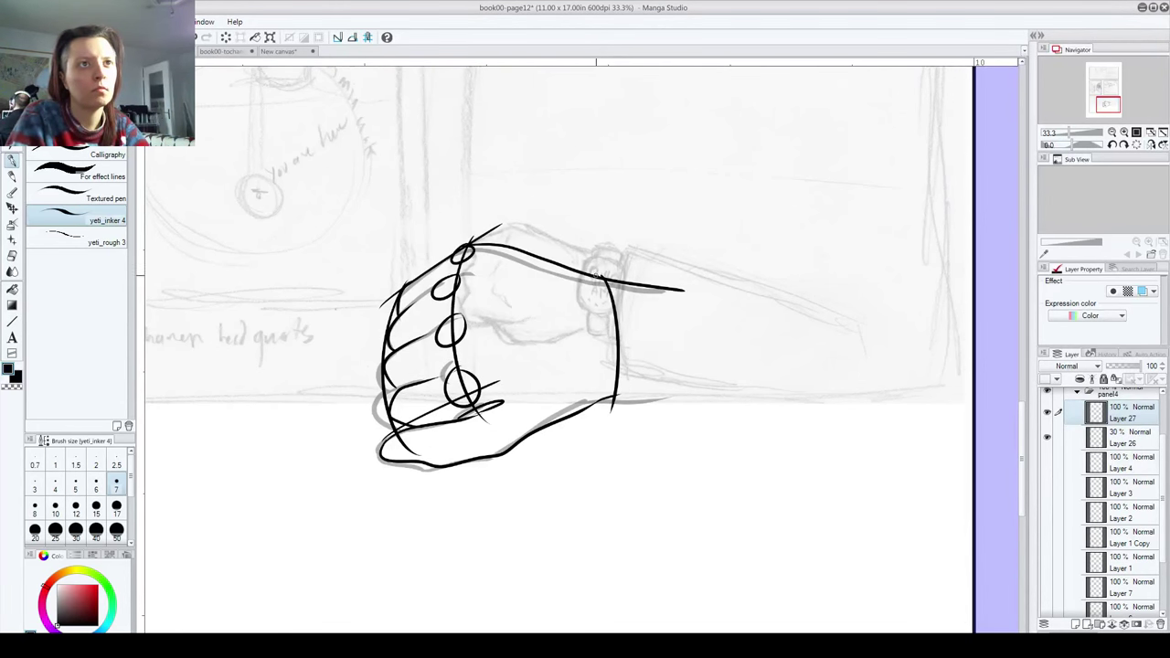
# Step: Draw a wide band around the wrist, then the sleeve opening and the sleeve's long upper edge
pyautogui.moveTo(600, 263)
pyautogui.mouseDown()
pyautogui.moveTo(659, 272)
pyautogui.moveTo(671, 302)
pyautogui.moveTo(649, 439)
pyautogui.mouseUp()
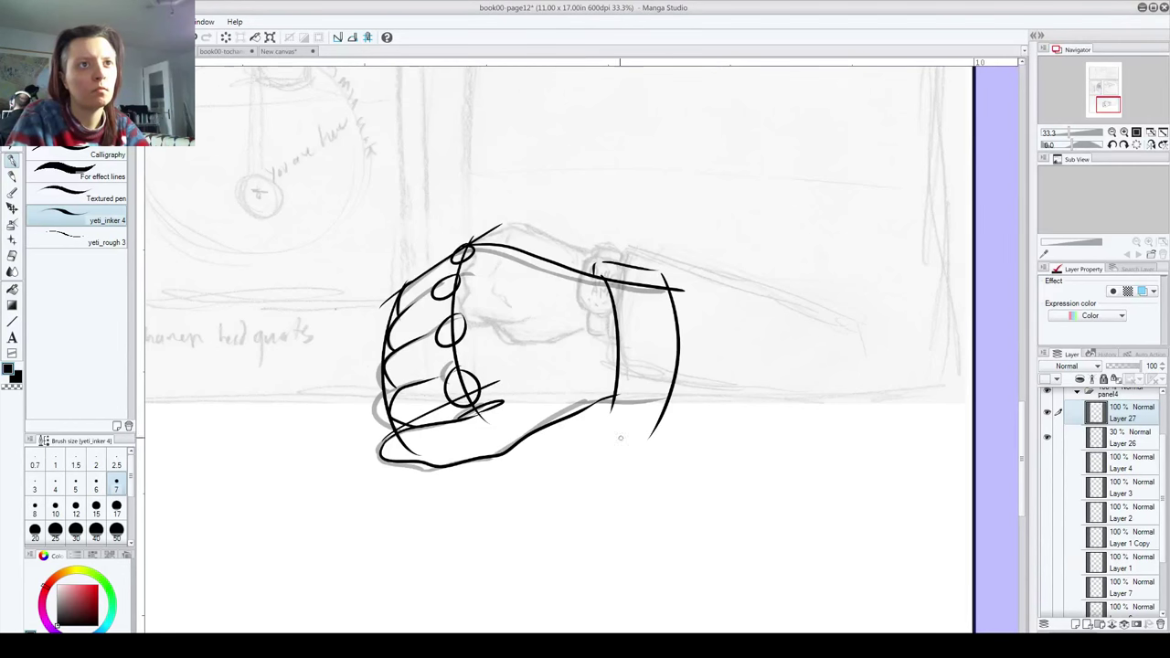
pyautogui.moveTo(601, 399)
pyautogui.mouseDown()
pyautogui.moveTo(603, 411)
pyautogui.moveTo(677, 403)
pyautogui.mouseUp()
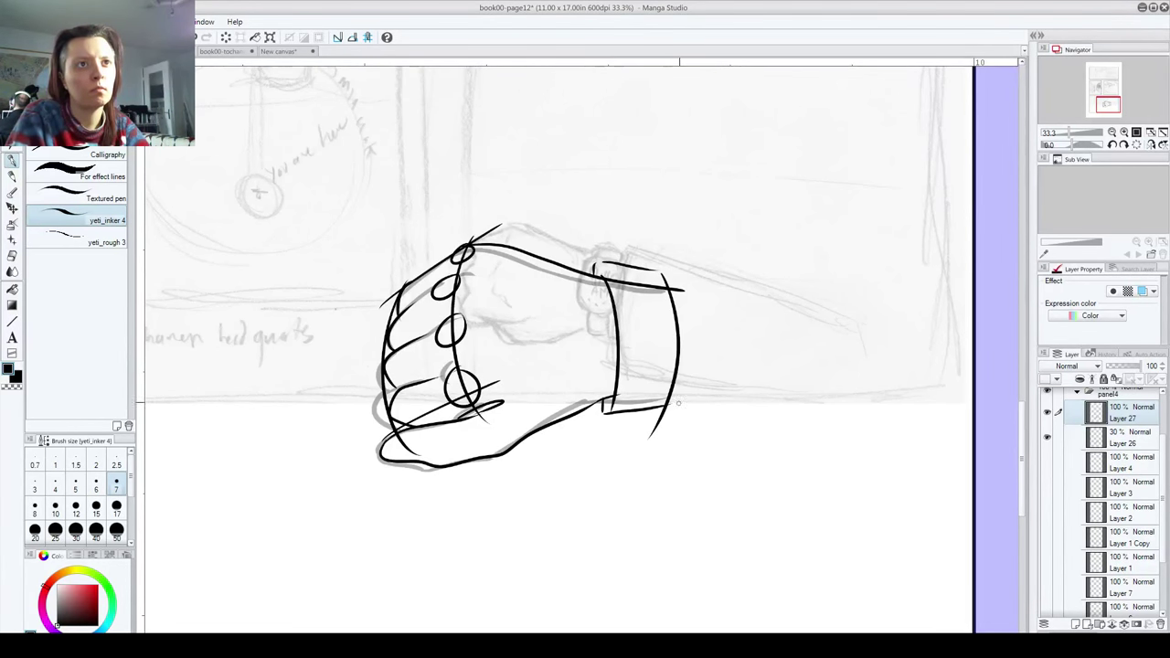
pyautogui.moveTo(678, 289); pyautogui.dragTo(660, 465)
pyautogui.moveTo(647, 271)
pyautogui.mouseDown()
pyautogui.moveTo(654, 258)
pyautogui.moveTo(934, 281)
pyautogui.mouseUp()
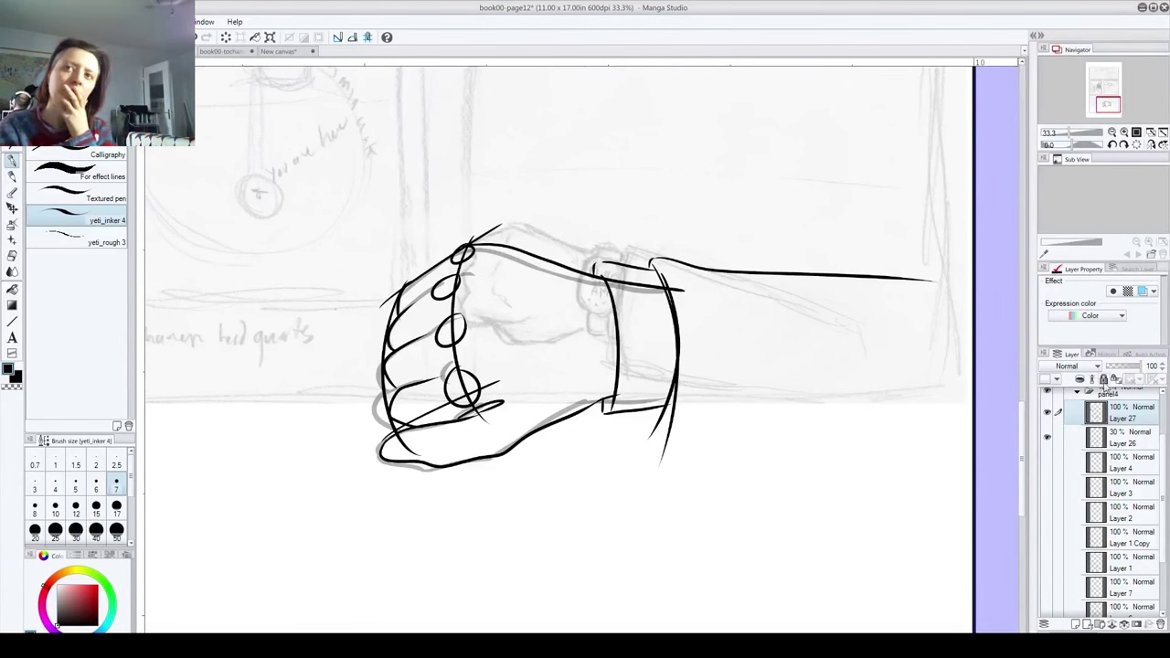
# Step: Lower Layer 27's opacity to 30% and show the hidden panel4 layers beneath the two hand sketches
pyautogui.moveTo(1135, 367); pyautogui.dragTo(1117, 369)
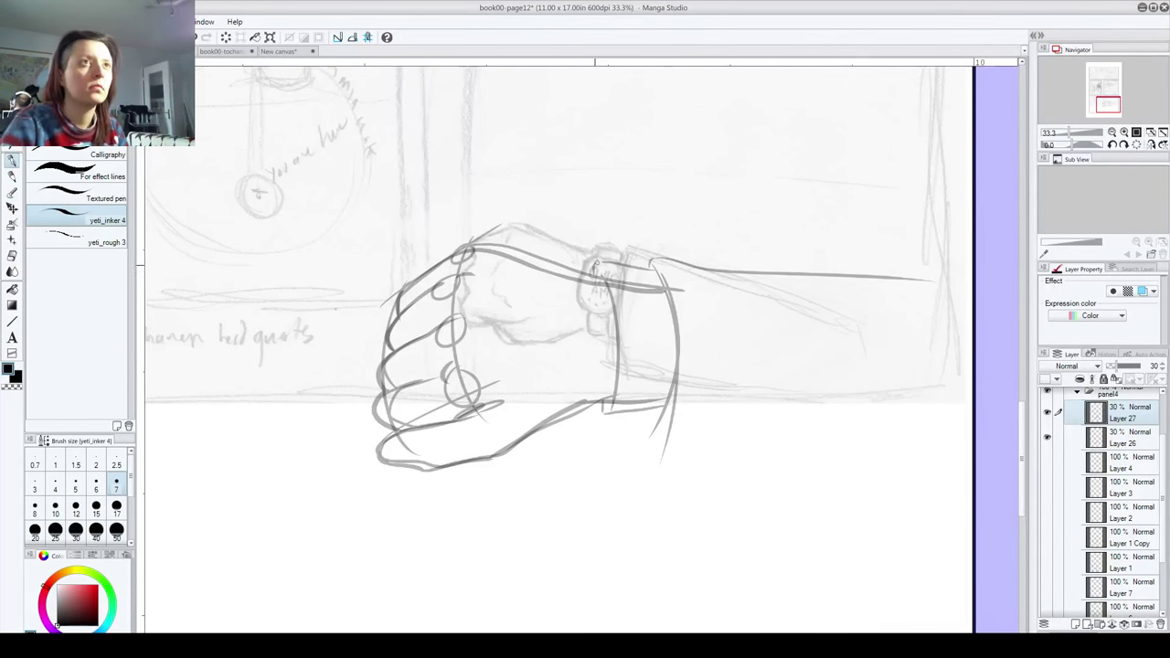
pyautogui.scroll(-7, 573, 295)
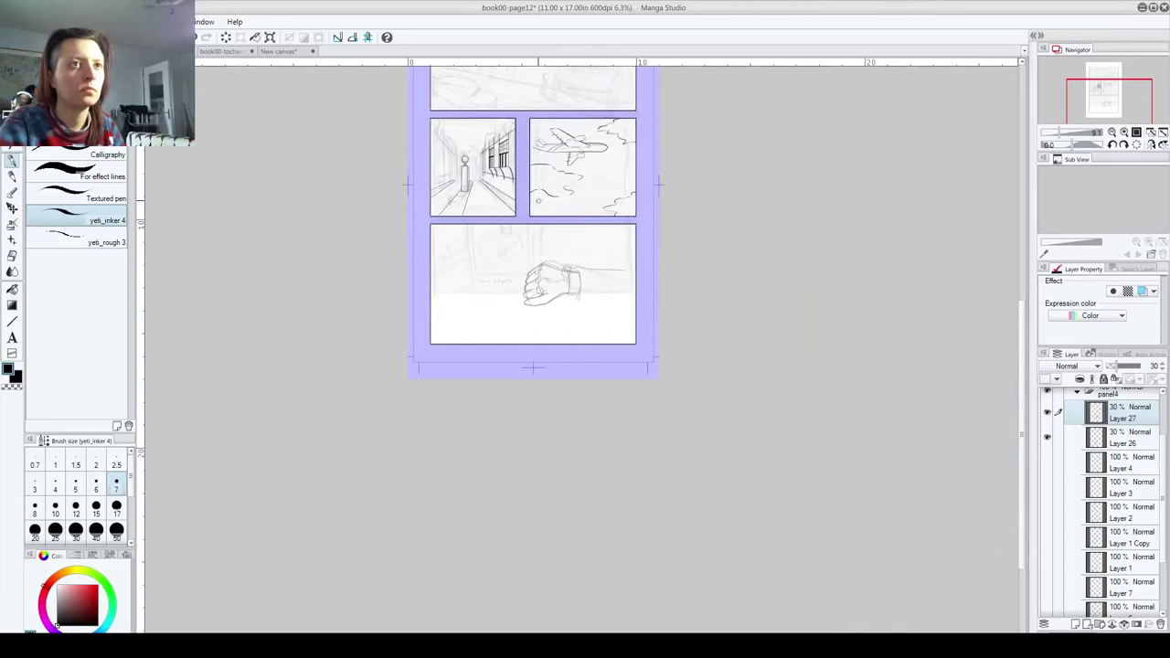
pyautogui.moveTo(551, 228); pyautogui.dragTo(519, 437)
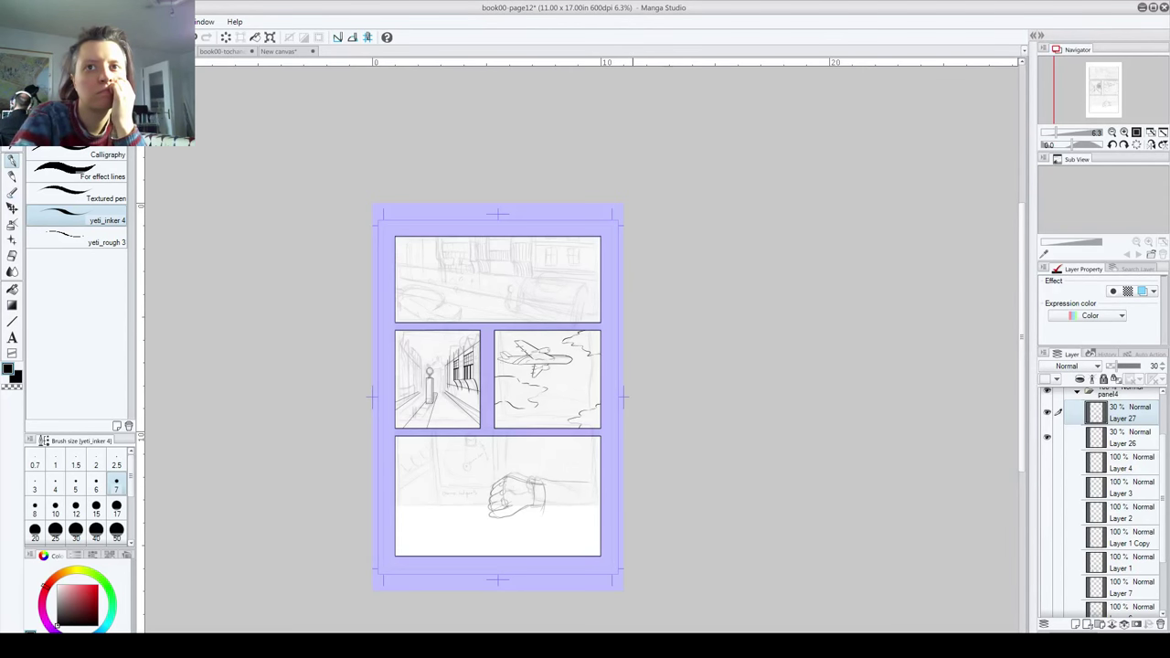
pyautogui.moveTo(1048, 462); pyautogui.dragTo(1053, 612)
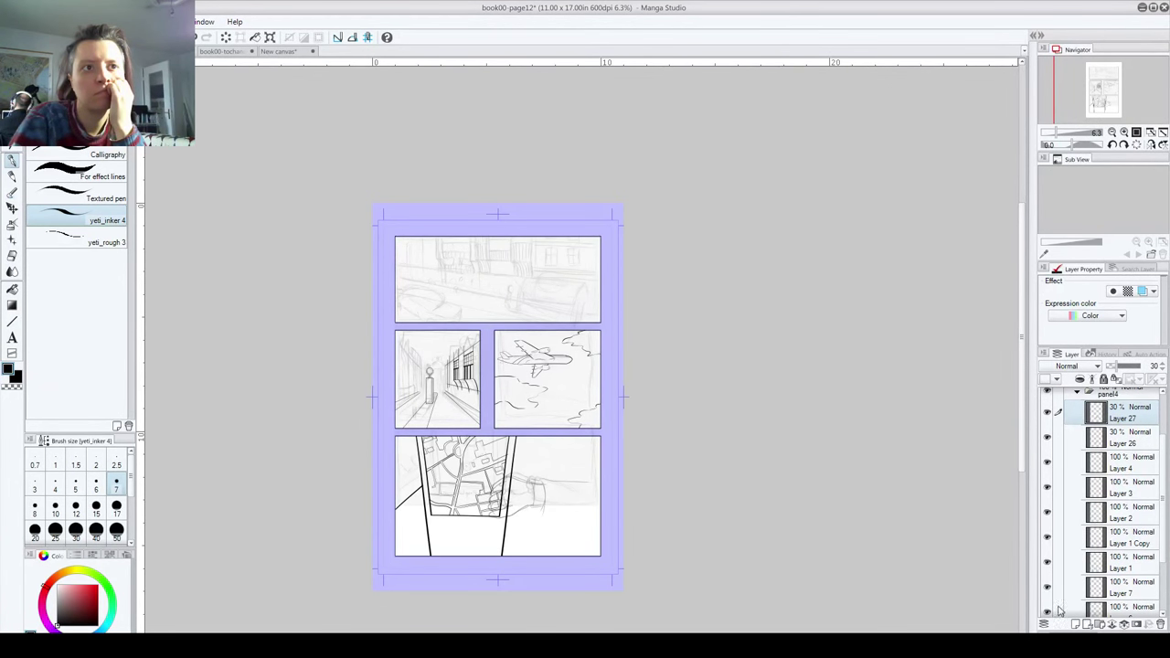
pyautogui.moveTo(1163, 512)
pyautogui.mouseDown()
pyautogui.moveTo(1165, 559)
pyautogui.moveTo(1165, 524)
pyautogui.mouseUp()
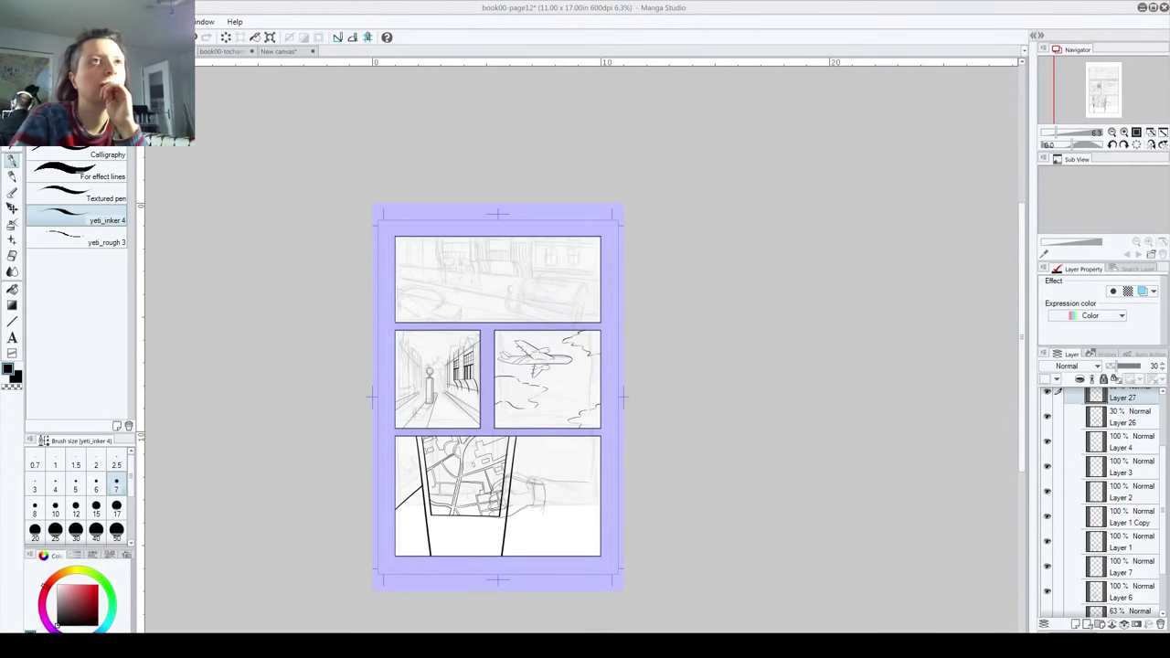
pyautogui.click(279, 51)
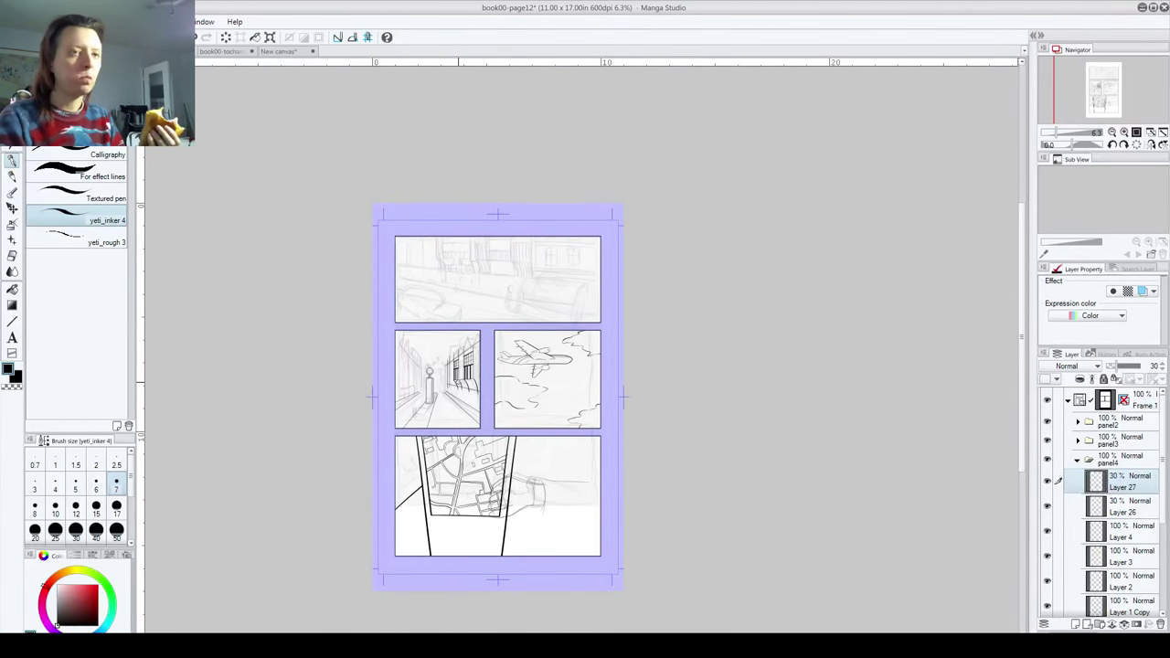
pyautogui.scroll(-1, 458, 382)
pyautogui.scroll(3, 461, 388)
pyautogui.scroll(2, 460, 384)
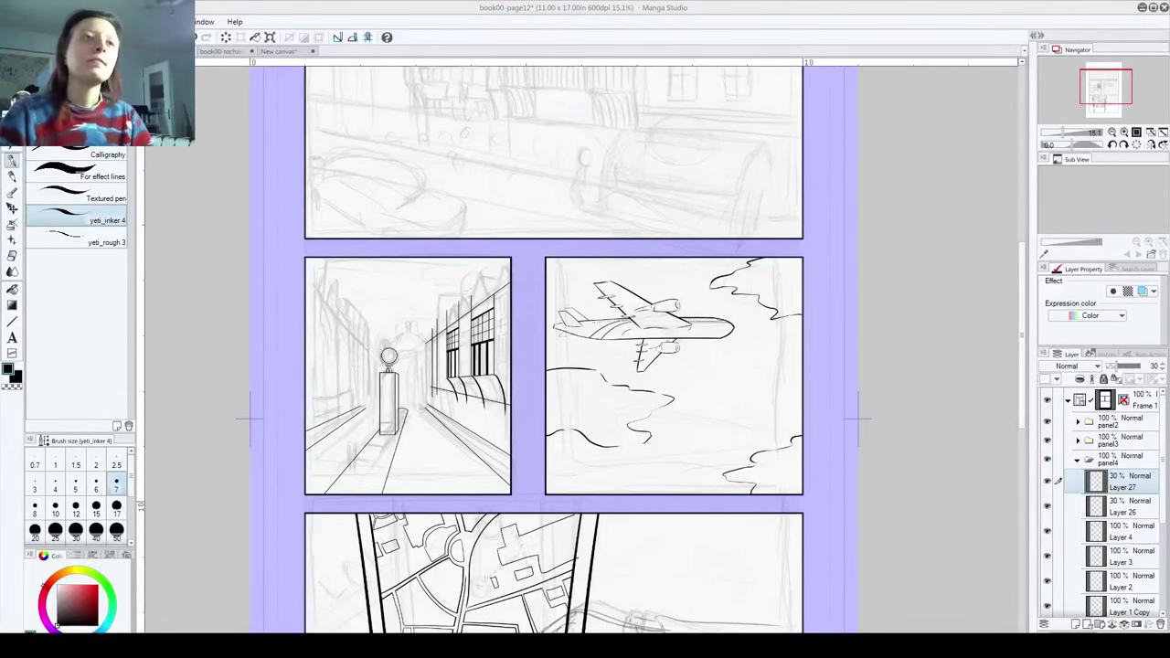
pyautogui.scroll(-10, 394, 552)
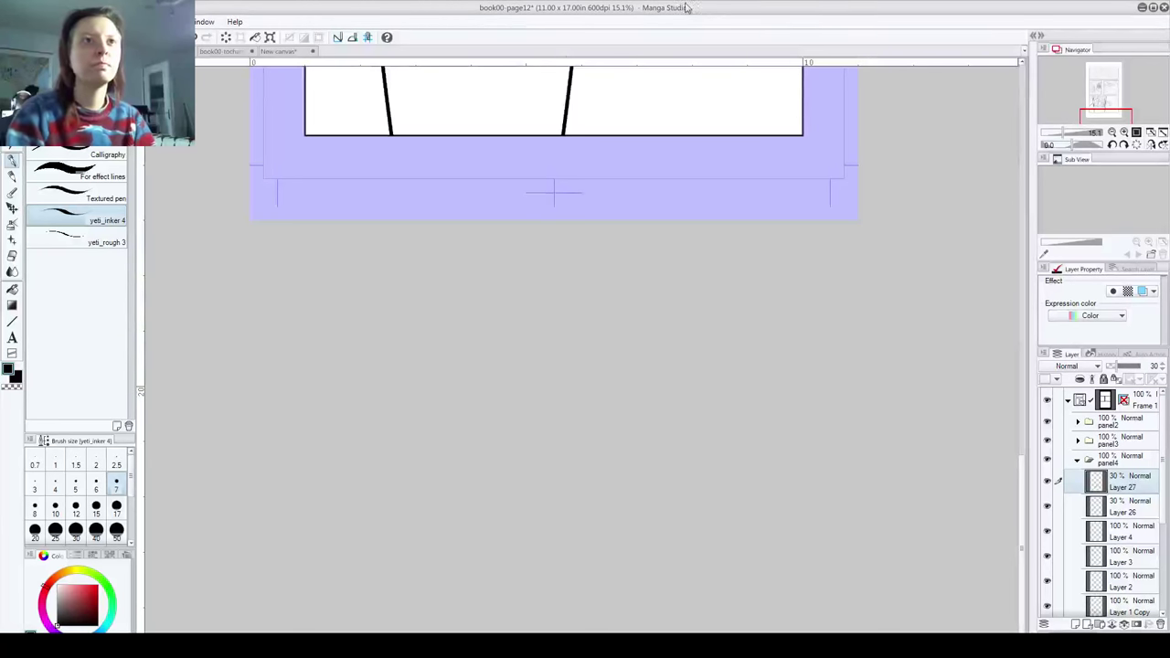
pyautogui.moveTo(1025, 508); pyautogui.dragTo(1023, 288)
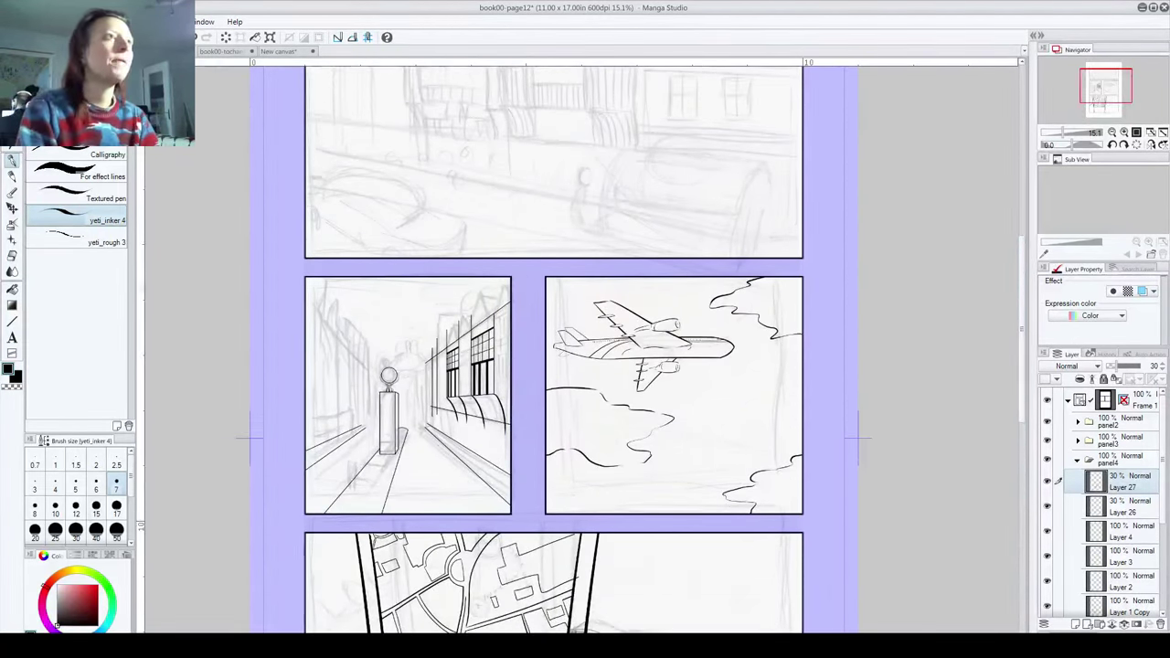
# Step: Save the comic page and switch to the book00-tochancery.png pencil sketch
pyautogui.hotkey('alt', 'f')
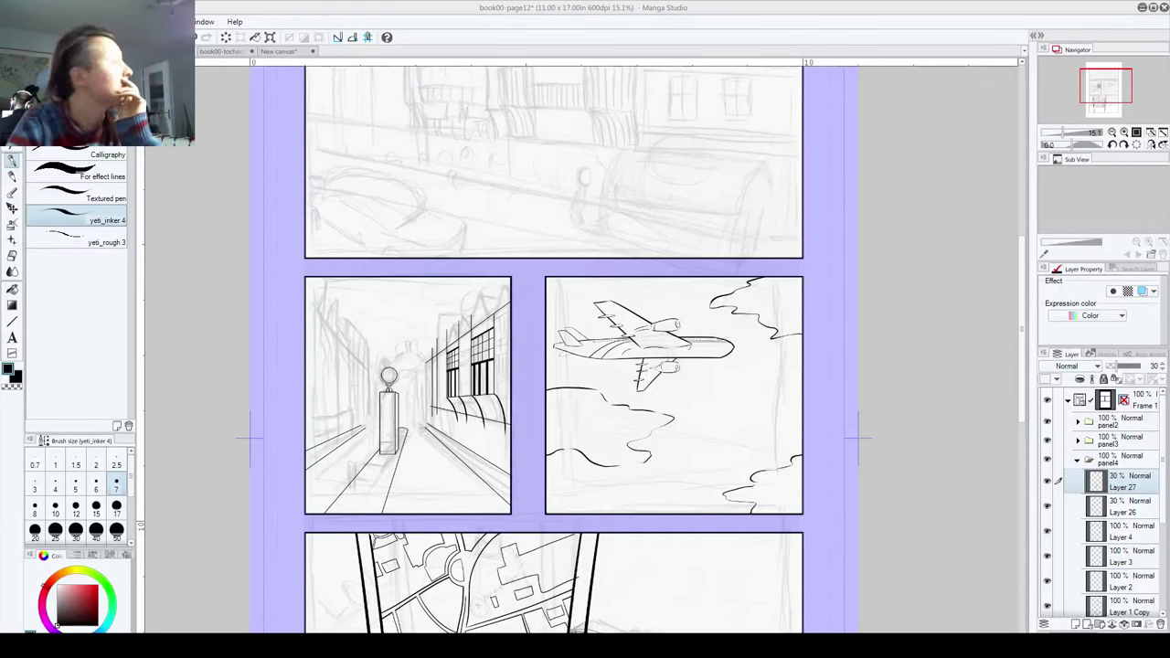
pyautogui.hotkey('ctrl', 's')
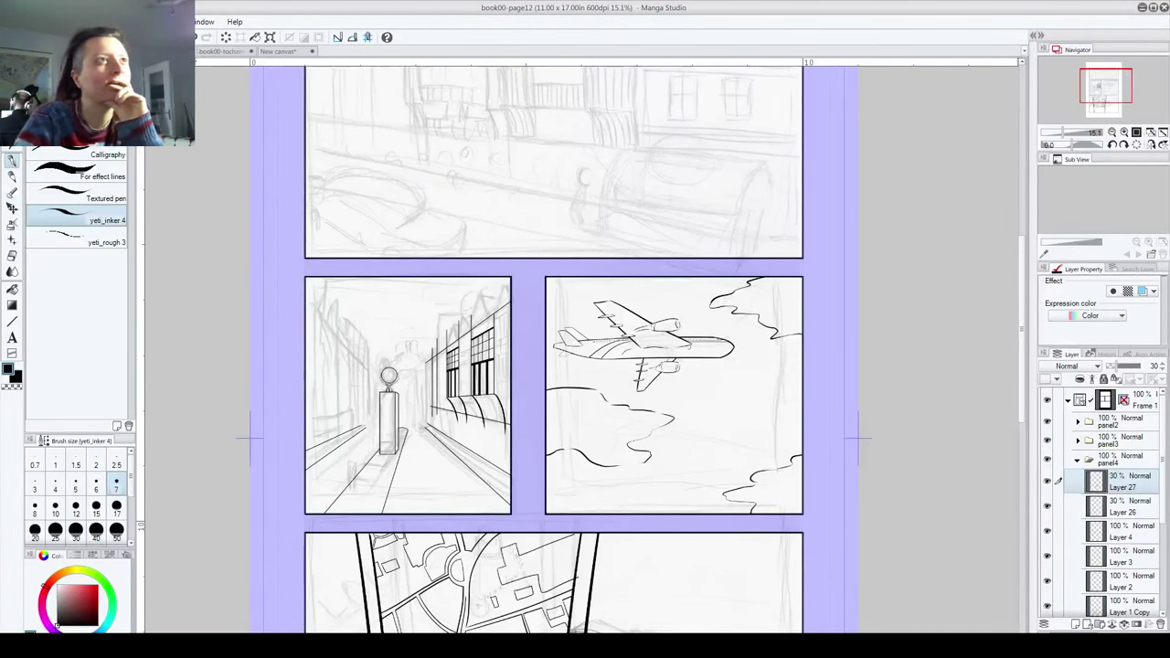
pyautogui.hotkey('ctrl', 'Tab')
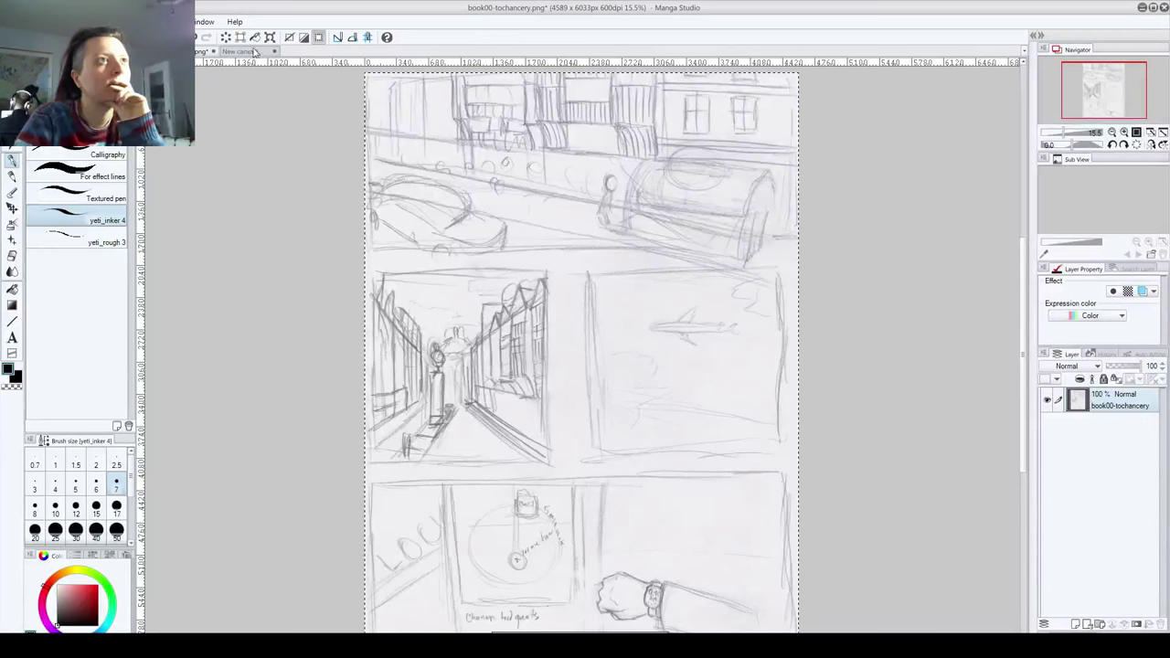
# Step: Open the gift-shop pencil sketch from the Chancery pages folder
pyautogui.click(17, 22)
pyautogui.click(27, 50)
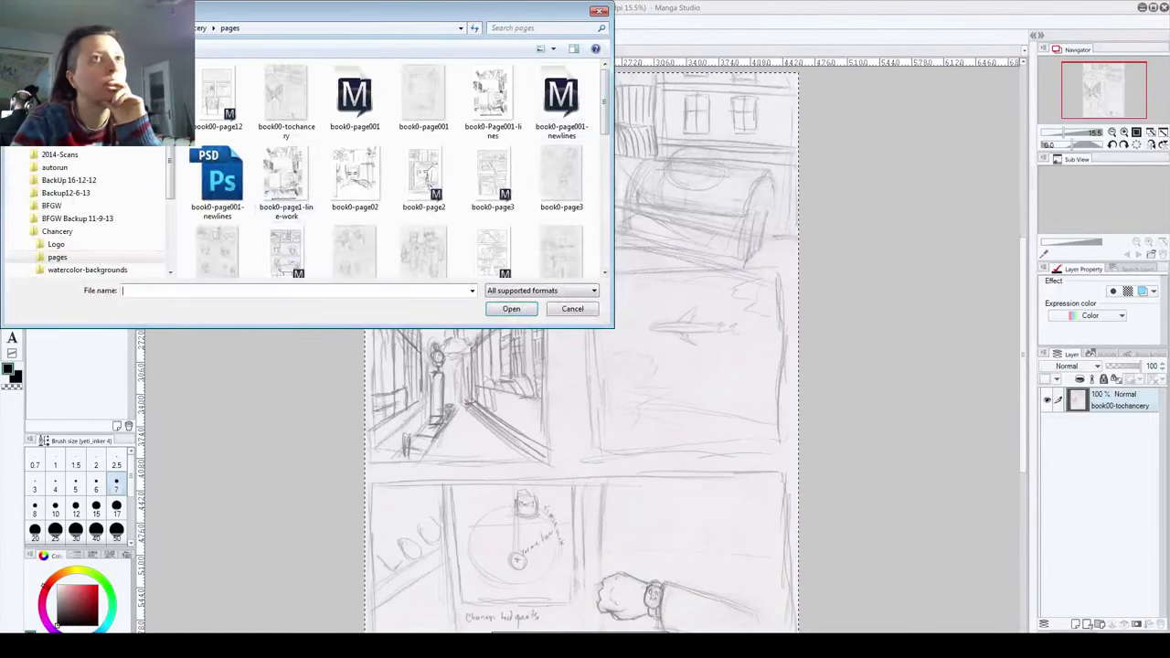
pyautogui.scroll(-5, 428, 178)
pyautogui.scroll(-3, 494, 96)
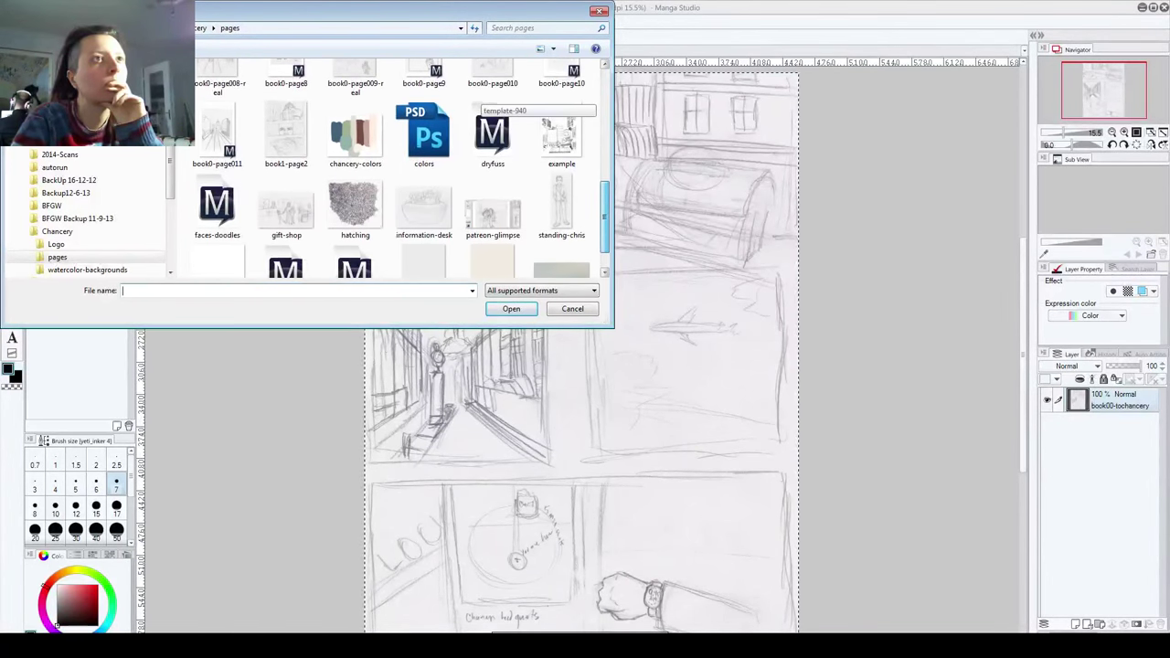
pyautogui.scroll(-1, 403, 183)
pyautogui.click(286, 194)
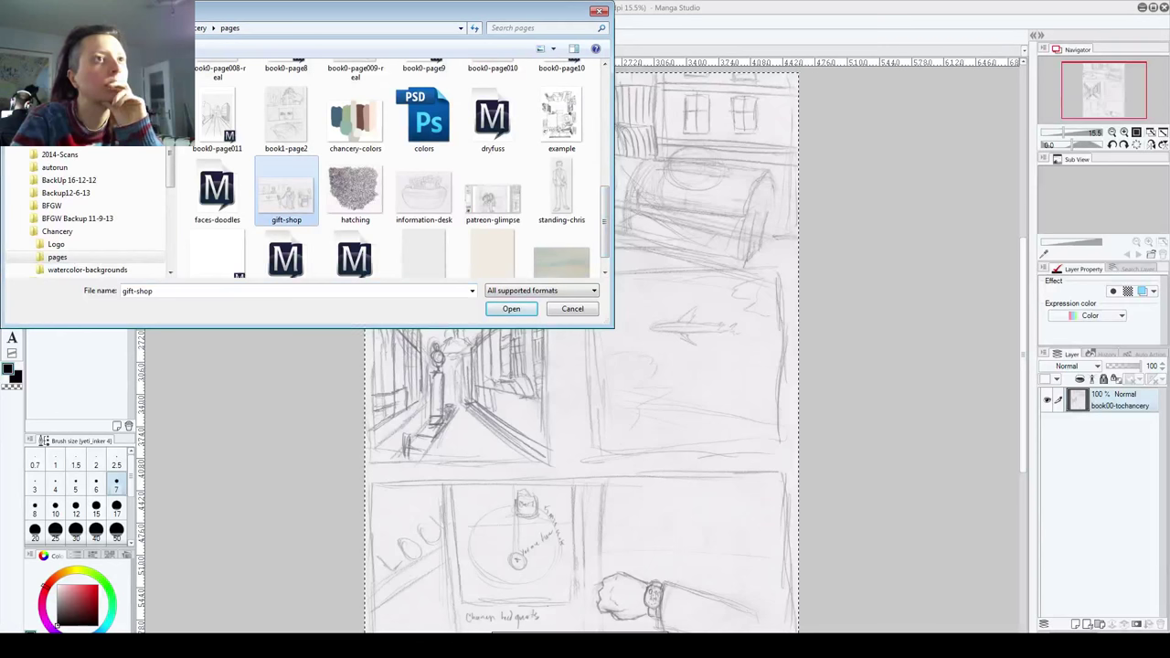
pyautogui.press('Return')
pyautogui.press('Return')
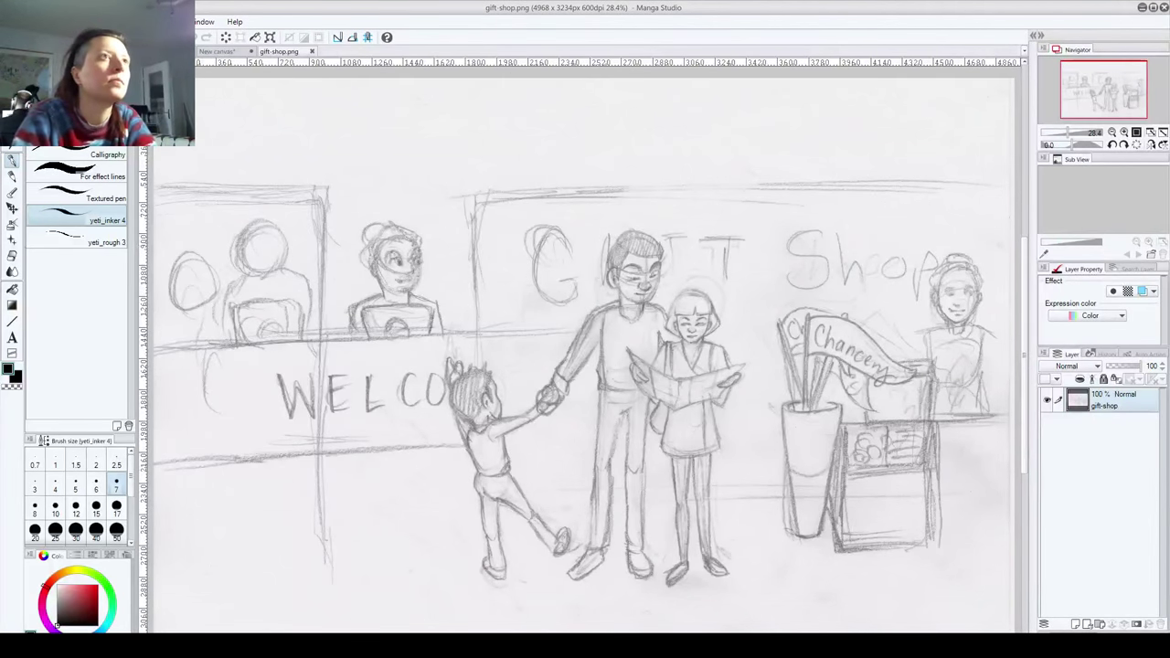
# Step: Create a new 11 × 17 in canvas with the Standard Comic Page @ 600dpi preset
pyautogui.hotkey('alt', 'f')
pyautogui.press('n')
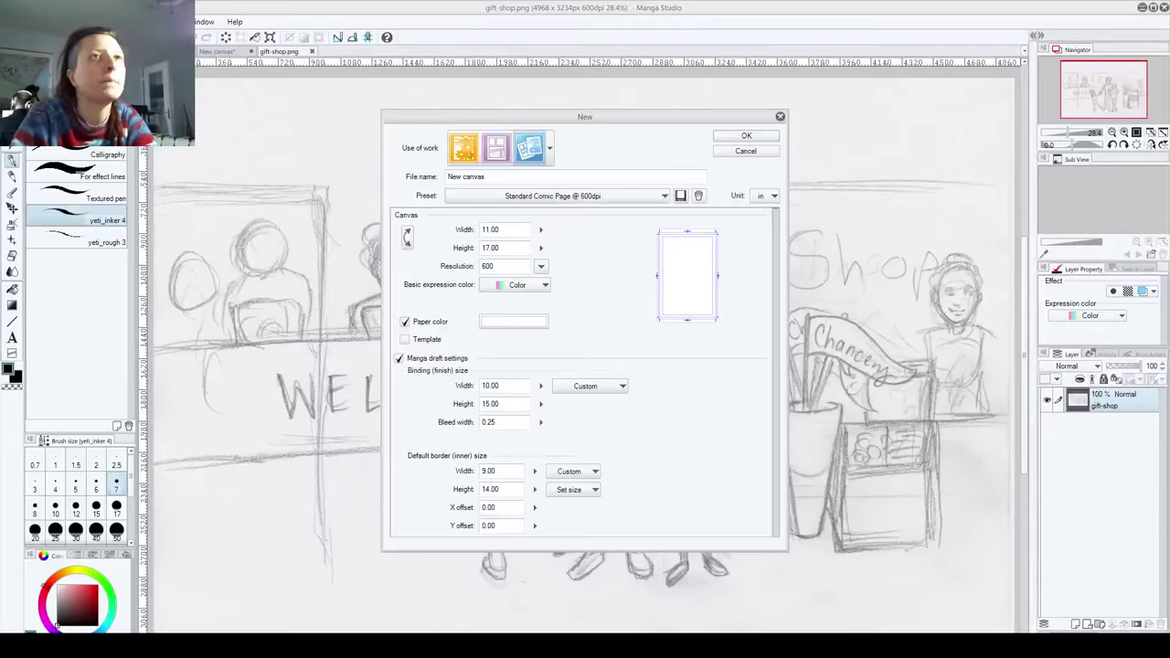
pyautogui.click(746, 135)
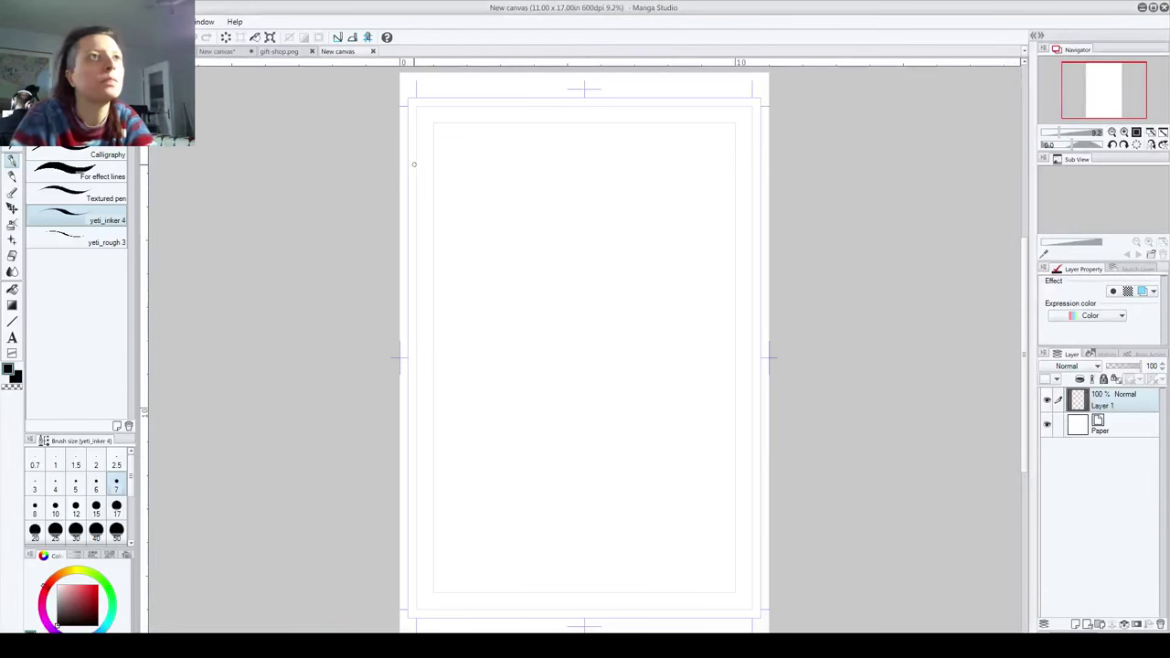
# Step: Copy the whole gift-shop sketch into the new canvas and move it to the upper-left corner of the inner border
pyautogui.click(279, 53)
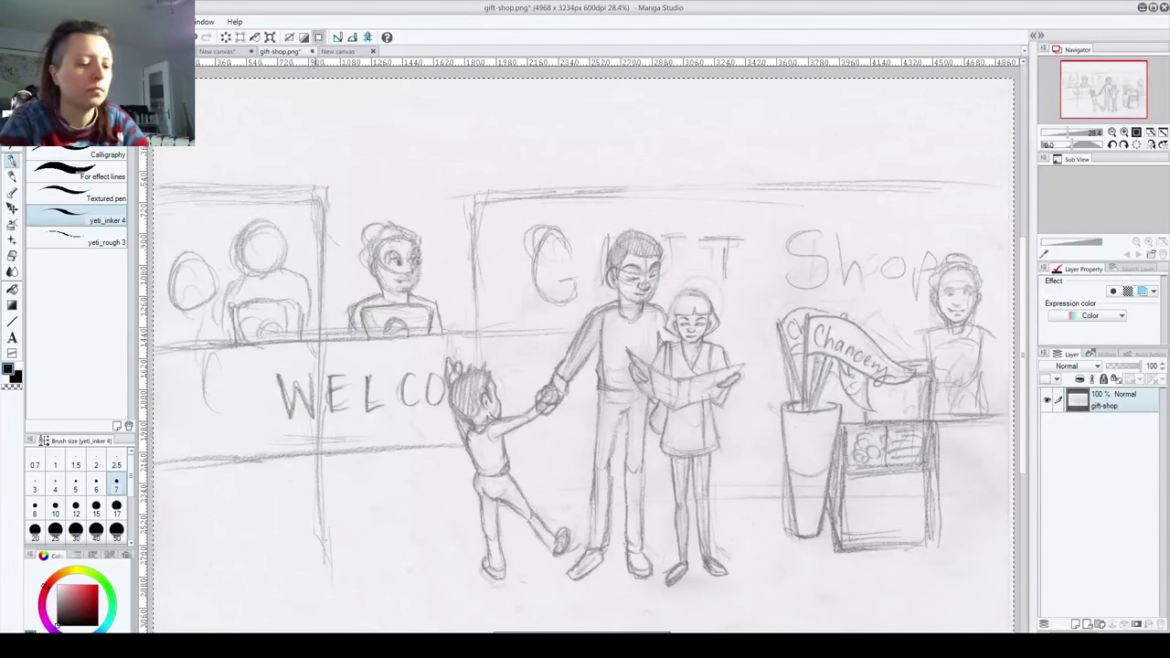
pyautogui.click(344, 52)
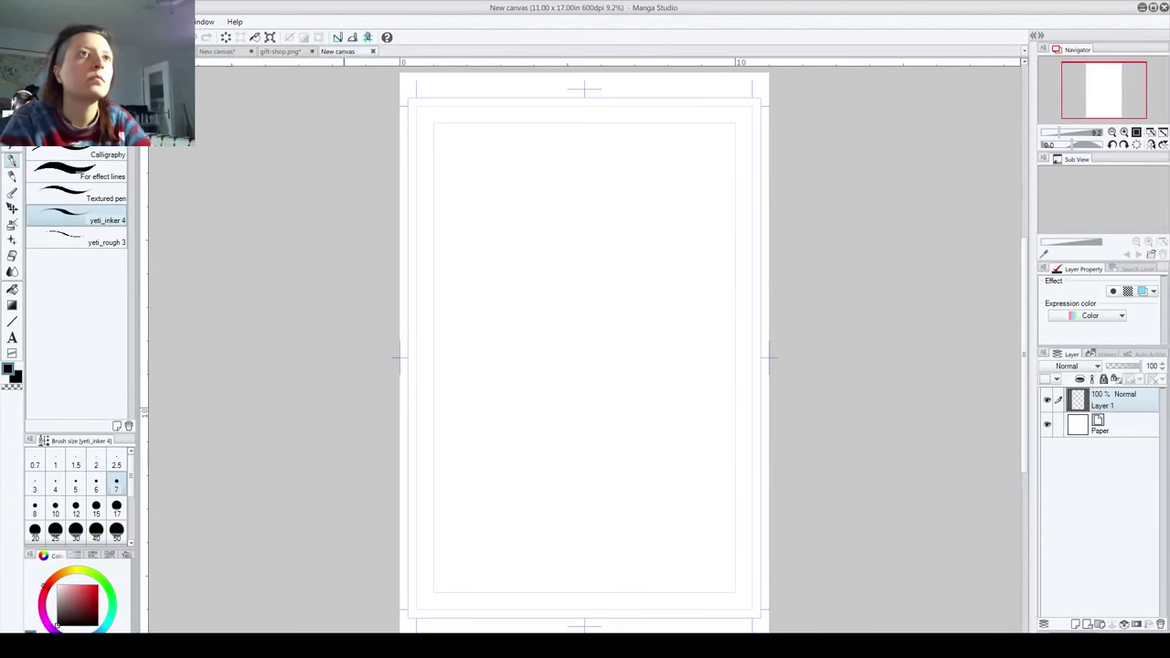
pyautogui.hotkey('ctrl', 'v')
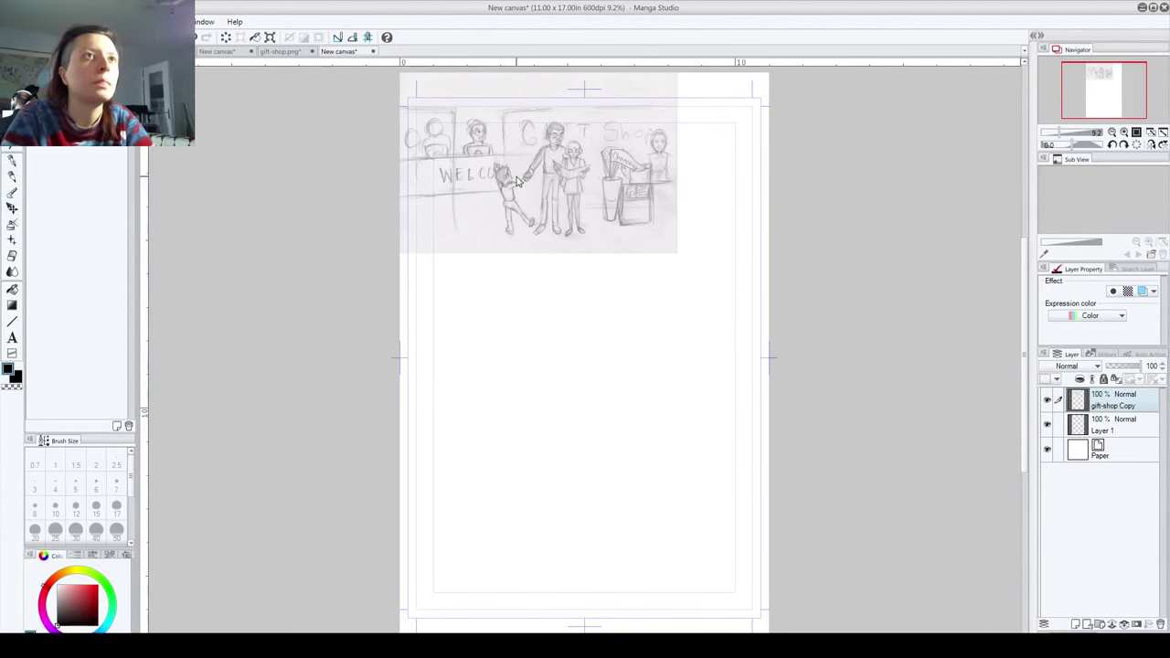
pyautogui.moveTo(516, 180); pyautogui.dragTo(545, 234)
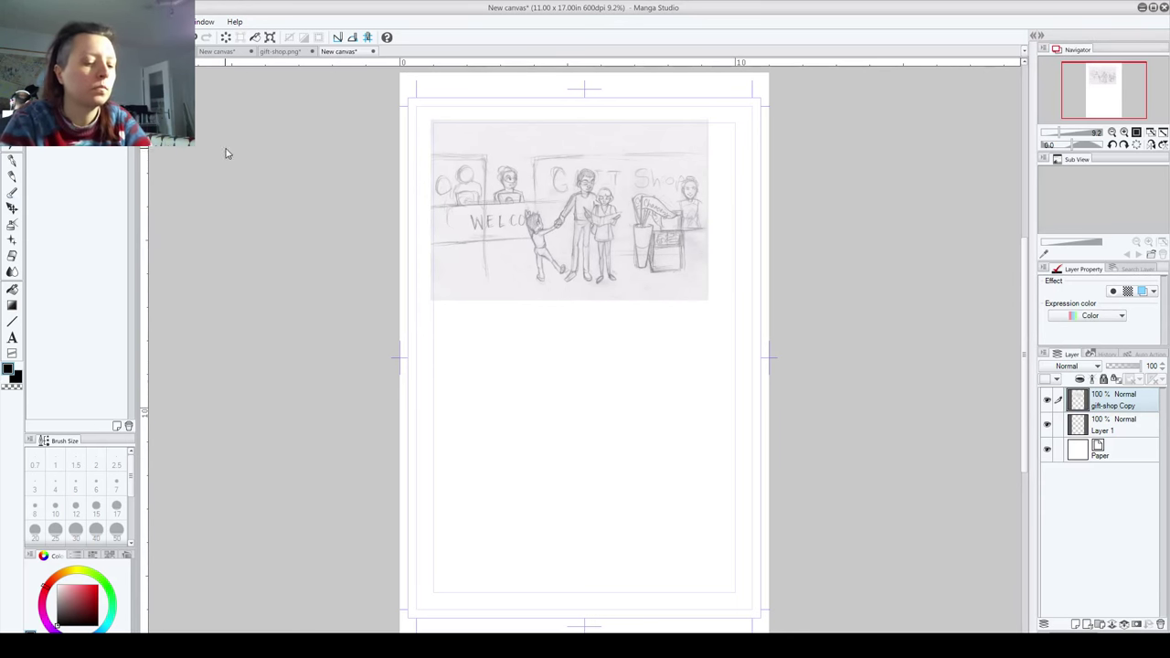
# Step: Scale the pasted sketch up to the inner border's width and align its upper edge with the border
pyautogui.hotkey('ctrl', 't')
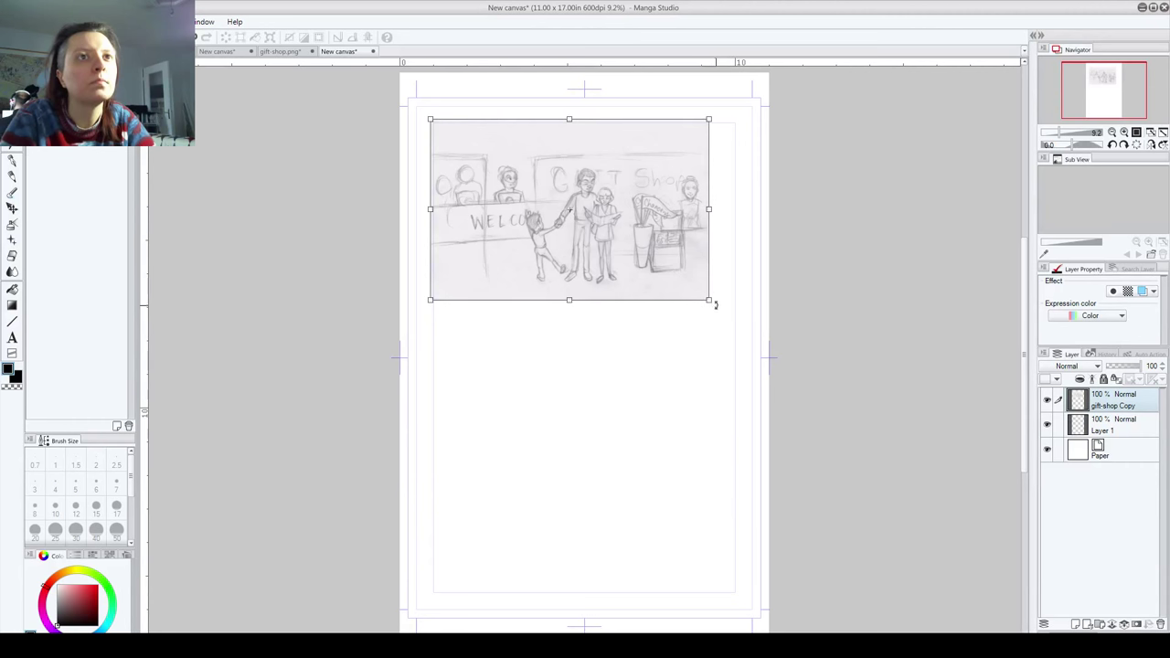
pyautogui.moveTo(711, 119); pyautogui.dragTo(743, 110)
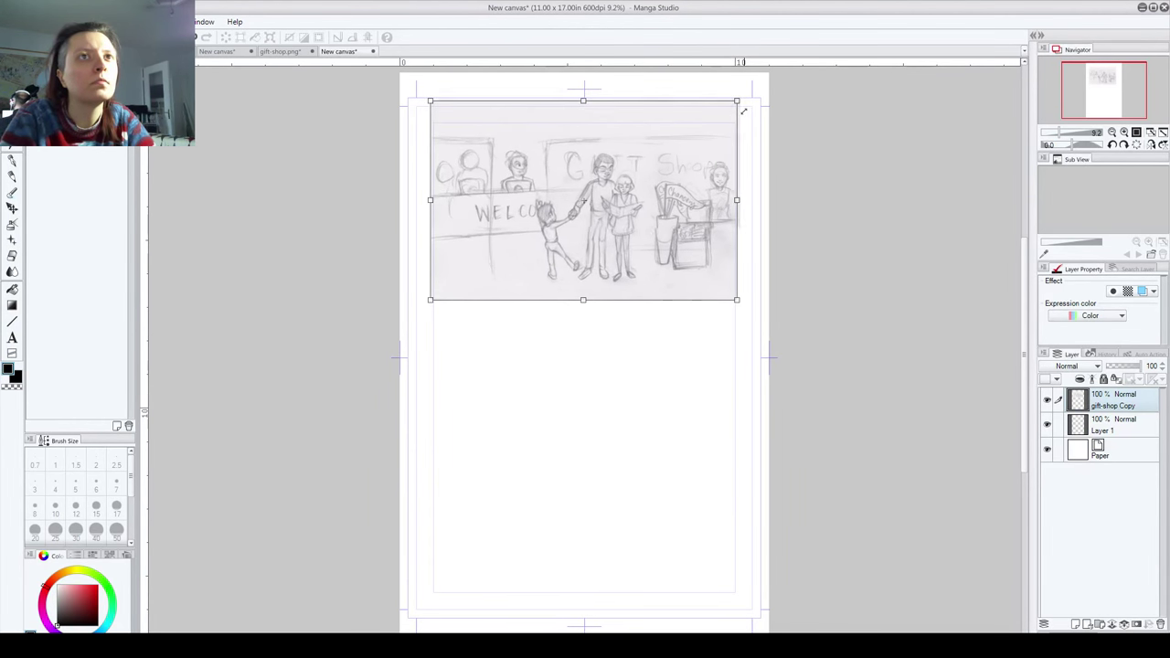
pyautogui.press('Return')
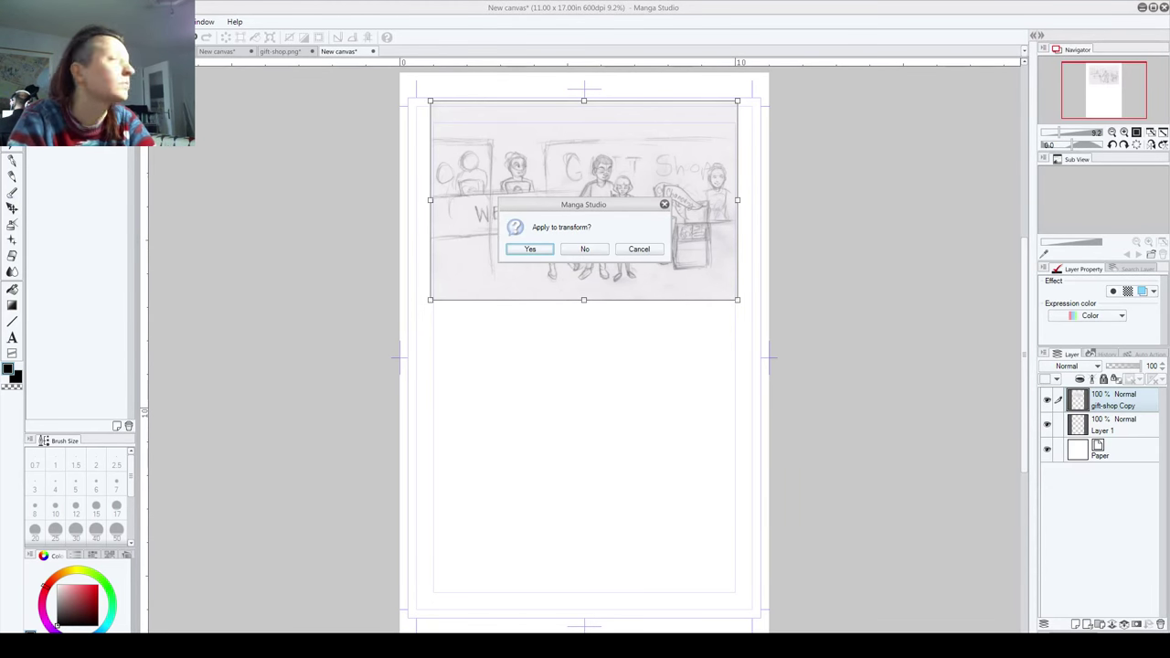
pyautogui.press('Return')
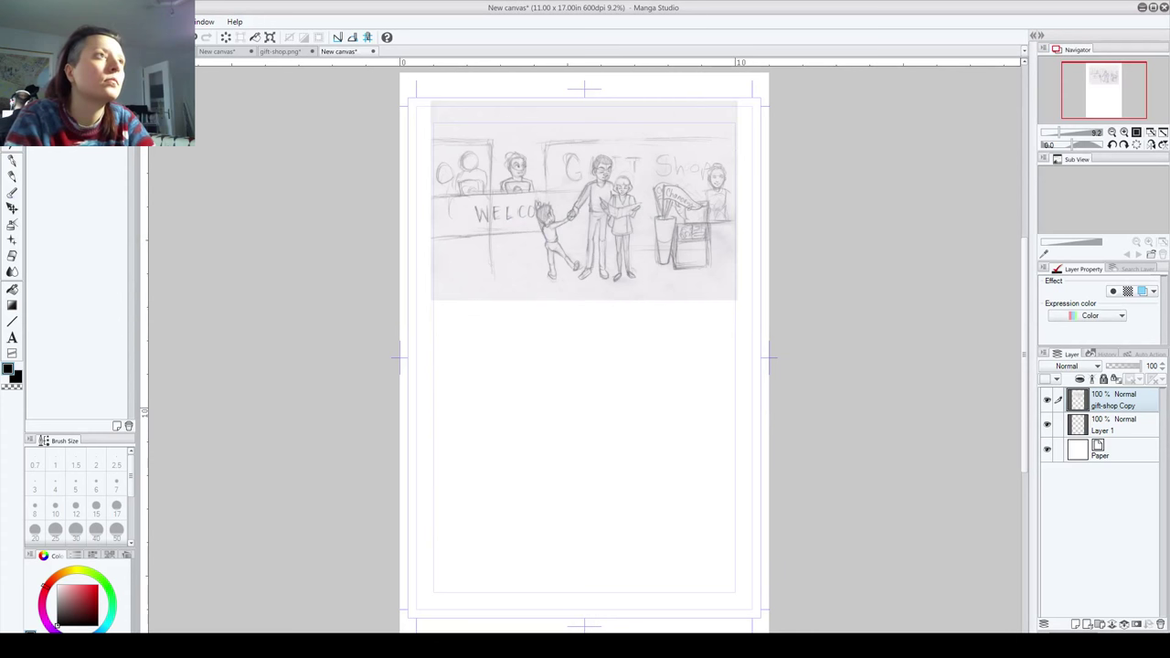
pyautogui.moveTo(637, 186); pyautogui.dragTo(640, 202)
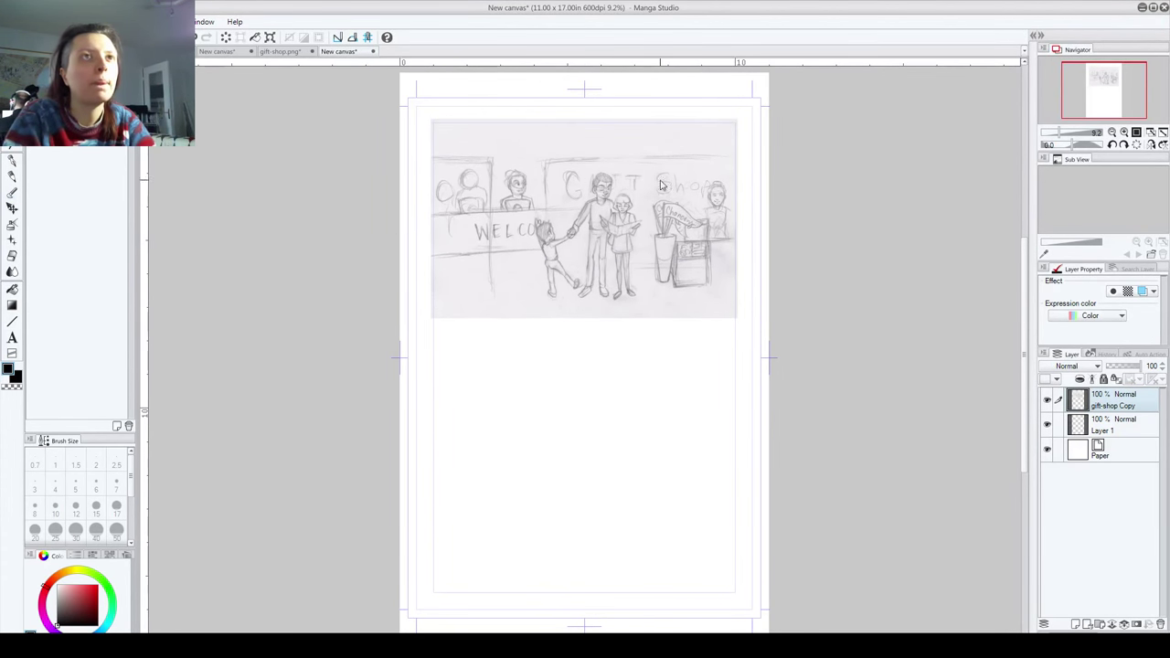
# Step: Add a new layer above the gift-shop sketch and ink the tall man's eyebrows, nose, mouth and jawline with yeti_inker 4
pyautogui.click(1076, 625)
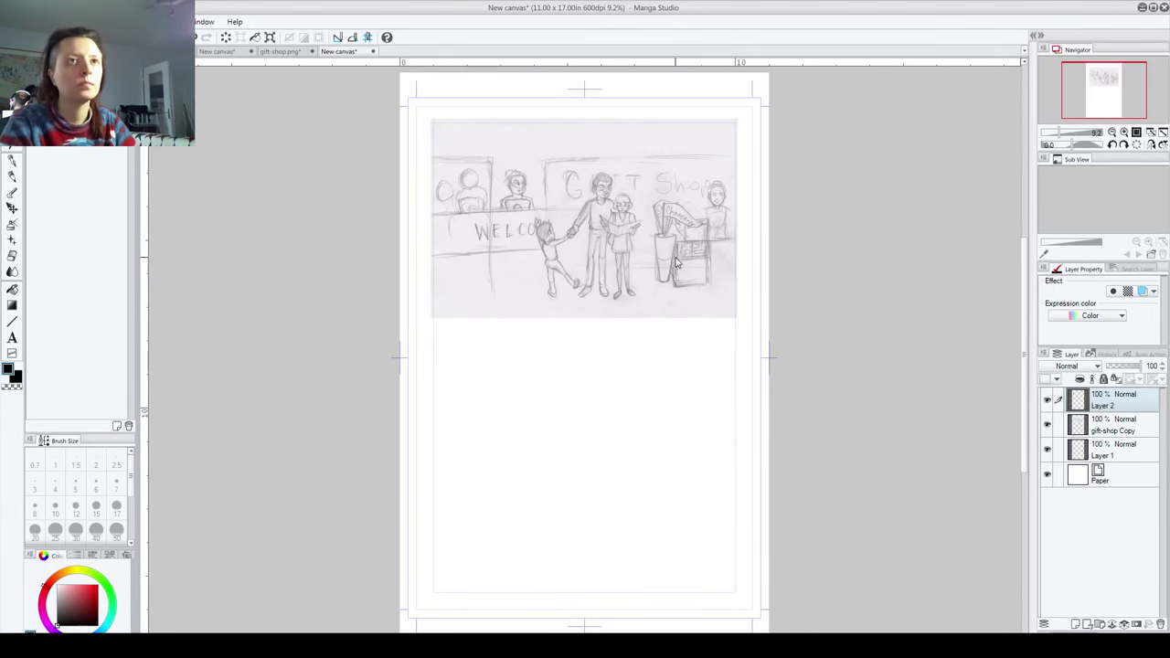
pyautogui.scroll(3, 676, 265)
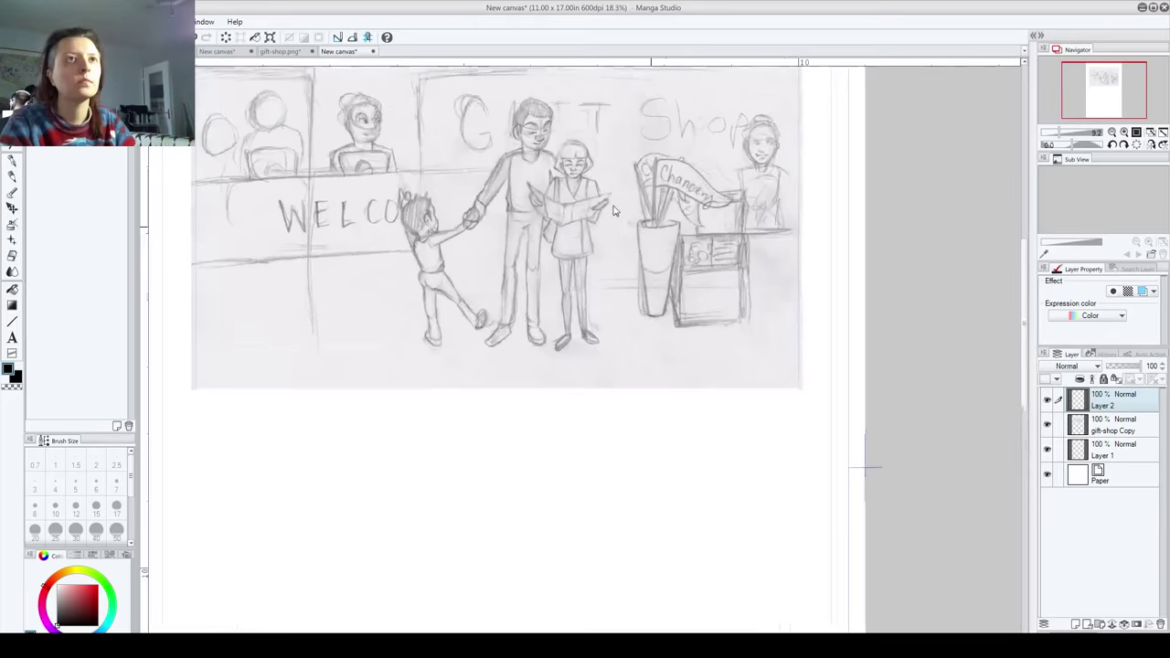
pyautogui.scroll(2, 615, 212)
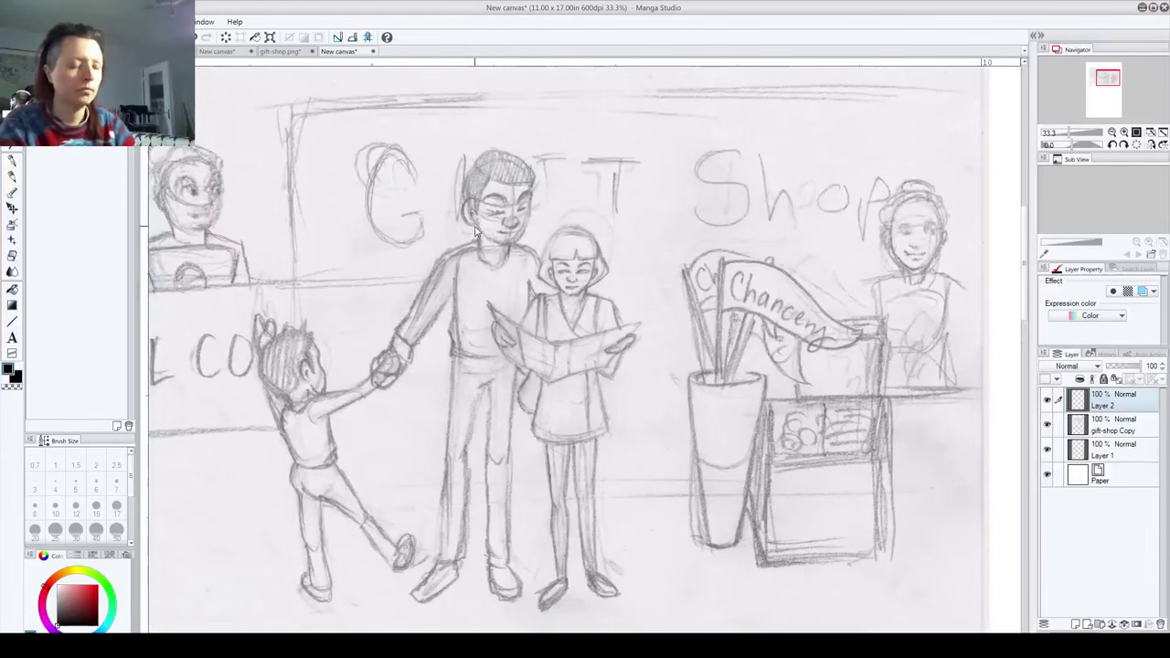
pyautogui.scroll(2, 475, 231)
pyautogui.press('p')
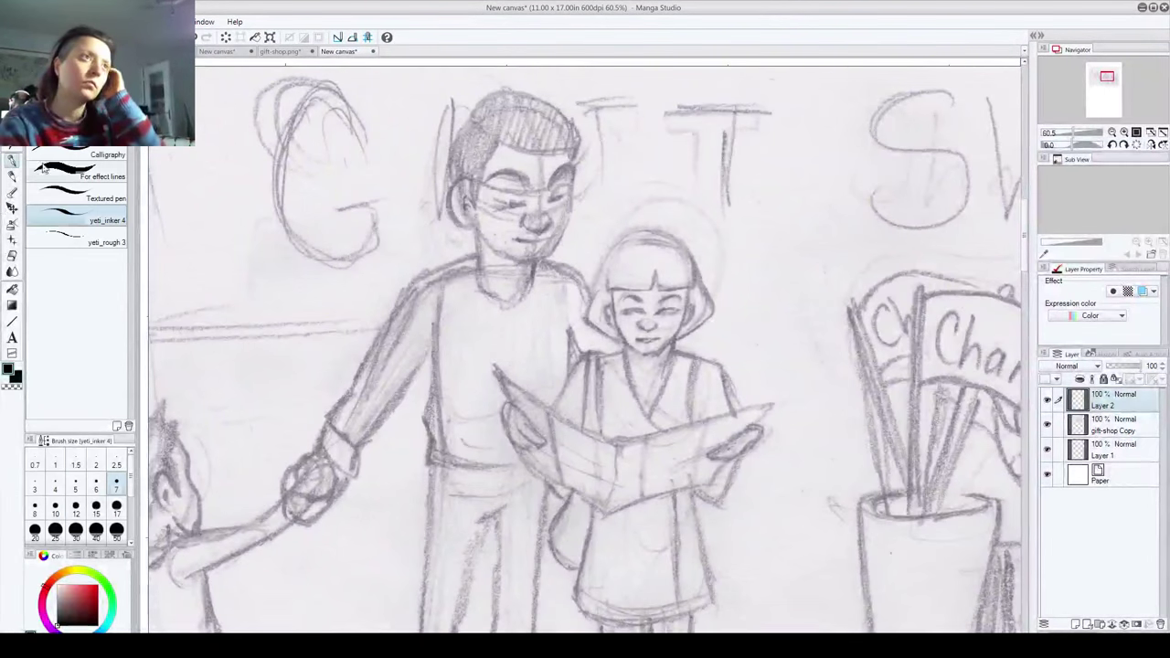
pyautogui.scroll(-2, 433, 322)
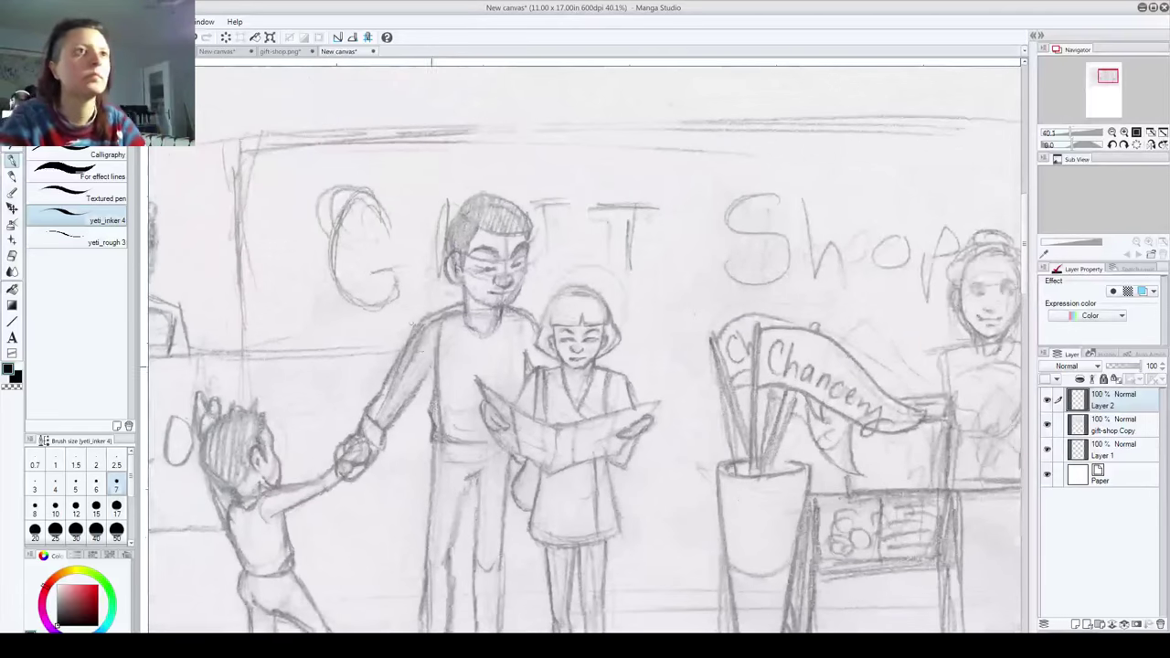
pyautogui.moveTo(465, 351); pyautogui.dragTo(424, 337)
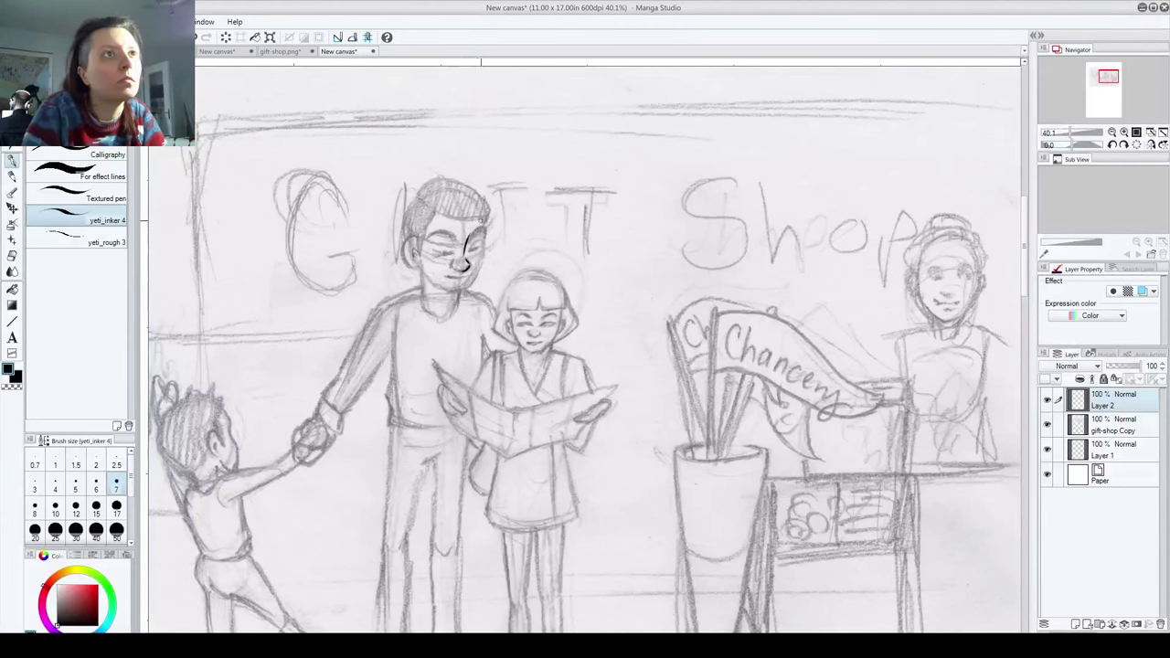
pyautogui.hotkey('ctrl', 'z')
pyautogui.moveTo(469, 242)
pyautogui.mouseDown()
pyautogui.moveTo(430, 236)
pyautogui.moveTo(463, 249)
pyautogui.moveTo(466, 279)
pyautogui.moveTo(445, 283)
pyautogui.moveTo(445, 272)
pyautogui.moveTo(473, 271)
pyautogui.moveTo(455, 294)
pyautogui.moveTo(473, 283)
pyautogui.moveTo(488, 225)
pyautogui.mouseUp()
pyautogui.hotkey('ctrl', 'z')
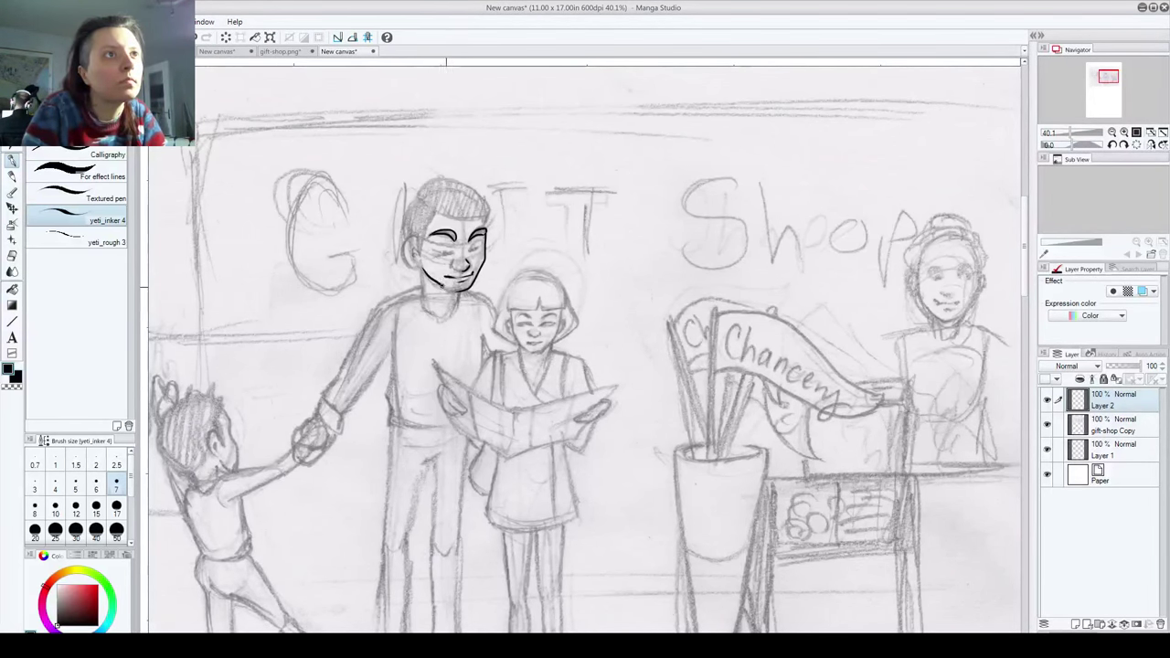
pyautogui.moveTo(425, 275); pyautogui.dragTo(457, 291)
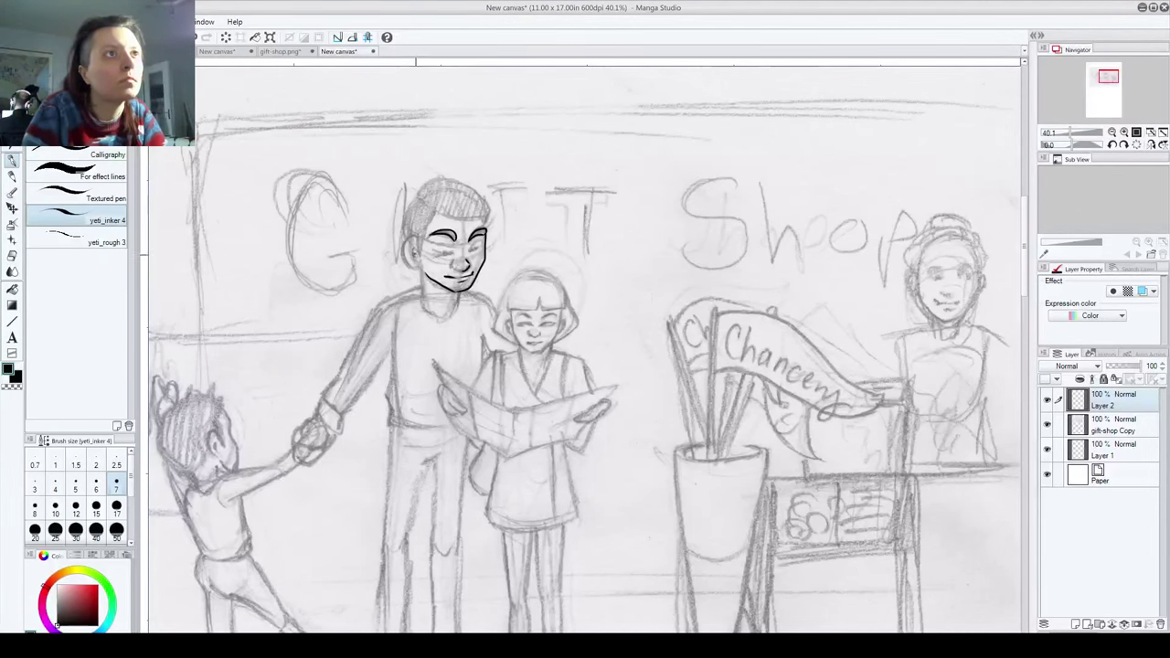
# Step: Ink the outline and inner fold of the tall man's ear
pyautogui.moveTo(415, 237)
pyautogui.mouseDown()
pyautogui.moveTo(421, 266)
pyautogui.moveTo(407, 253)
pyautogui.moveTo(422, 265)
pyautogui.moveTo(405, 243)
pyautogui.moveTo(417, 257)
pyautogui.mouseUp()
pyautogui.hotkey('ctrl', 'z')
pyautogui.hotkey('ctrl', 'z')
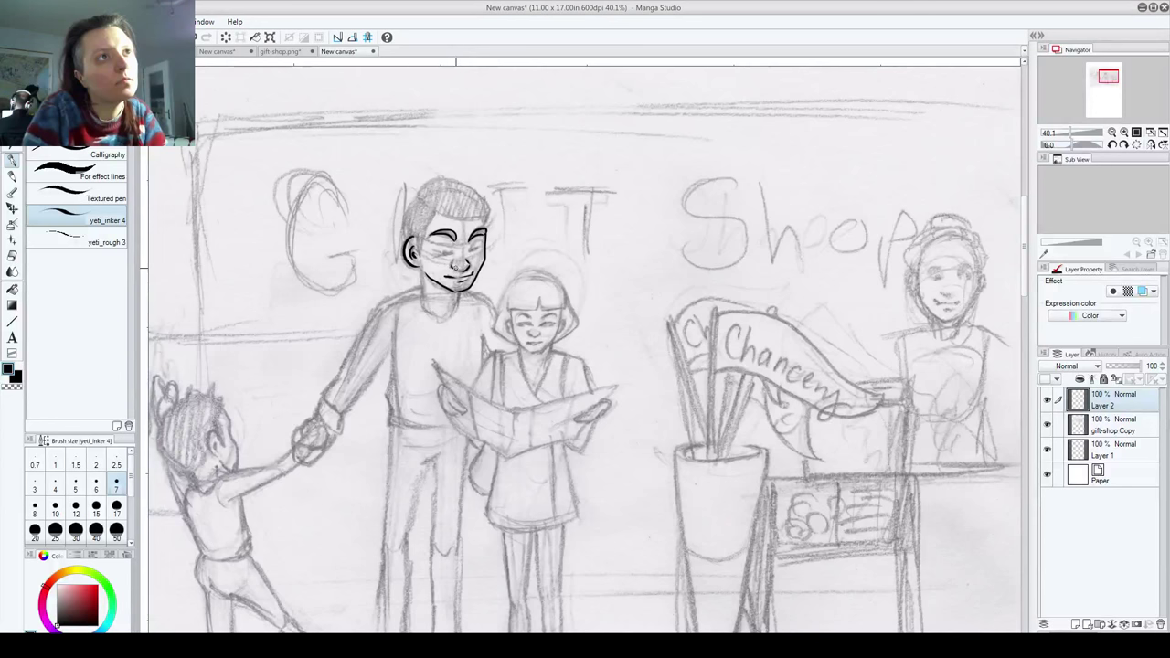
# Step: Lower the gift-shop Copy layer's opacity to 63% and make Layer 2 active again
pyautogui.click(1110, 424)
pyautogui.moveTo(1142, 366); pyautogui.dragTo(1130, 369)
pyautogui.click(1111, 402)
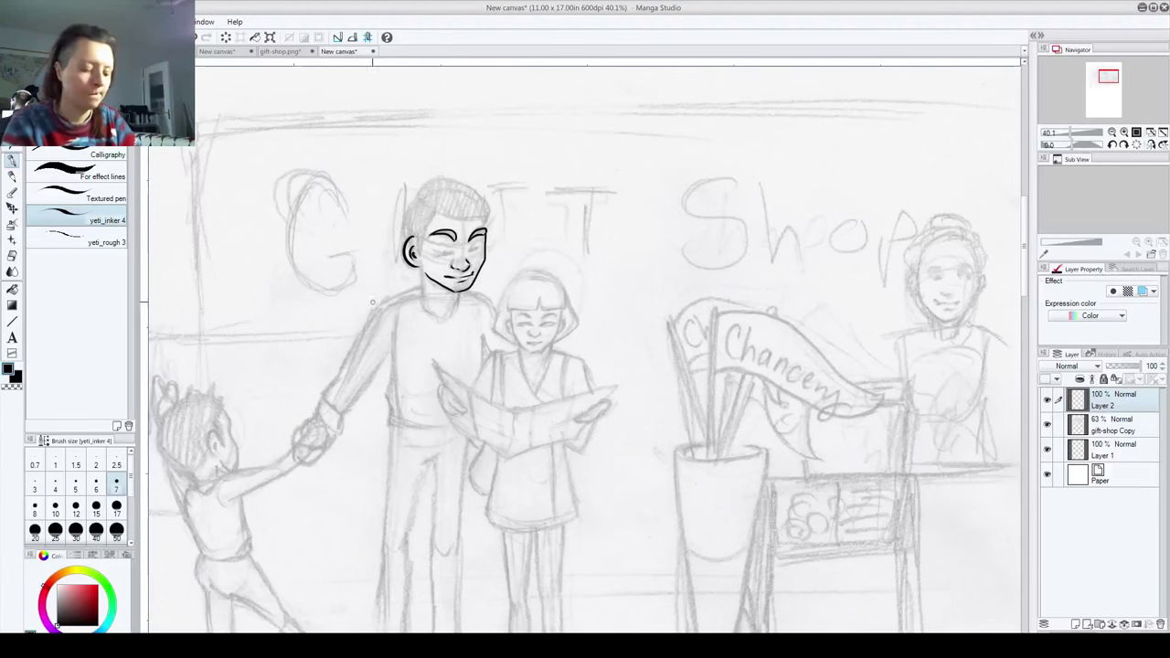
# Step: Ink the tall man's narrowed eyes and add detail lines to his nose
pyautogui.scroll(2, 393, 279)
pyautogui.moveTo(507, 374); pyautogui.dragTo(478, 437)
pyautogui.moveTo(522, 277)
pyautogui.mouseDown()
pyautogui.moveTo(554, 274)
pyautogui.moveTo(537, 276)
pyautogui.mouseUp()
pyautogui.moveTo(532, 277); pyautogui.dragTo(552, 257)
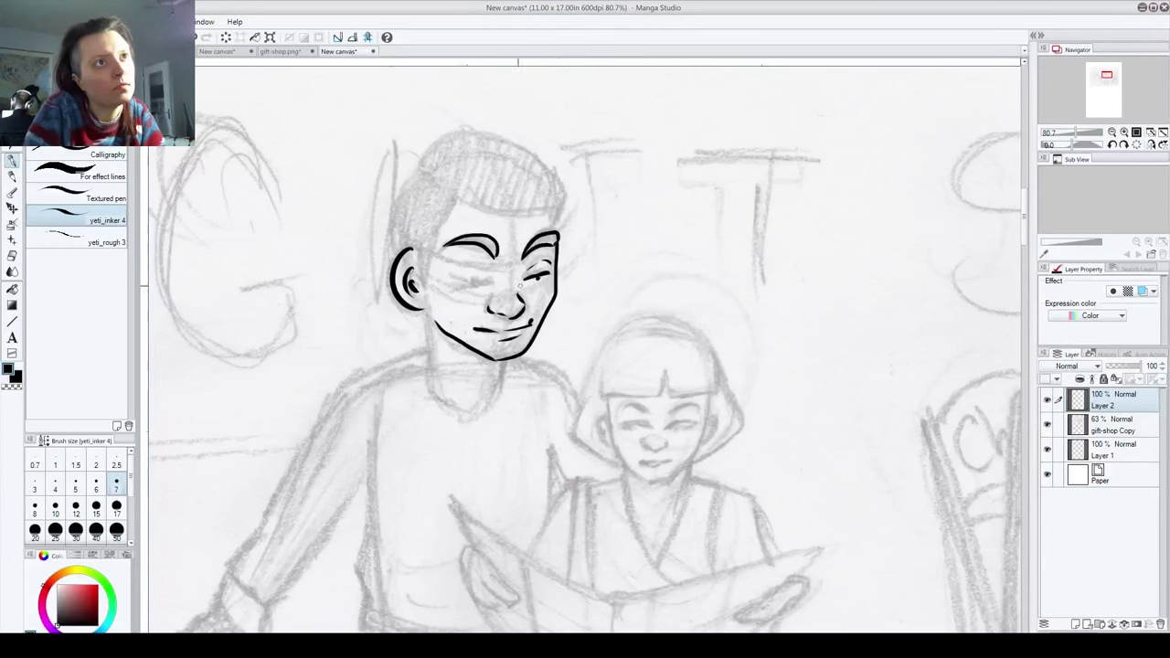
pyautogui.moveTo(489, 281)
pyautogui.mouseDown()
pyautogui.moveTo(460, 282)
pyautogui.moveTo(493, 280)
pyautogui.mouseUp()
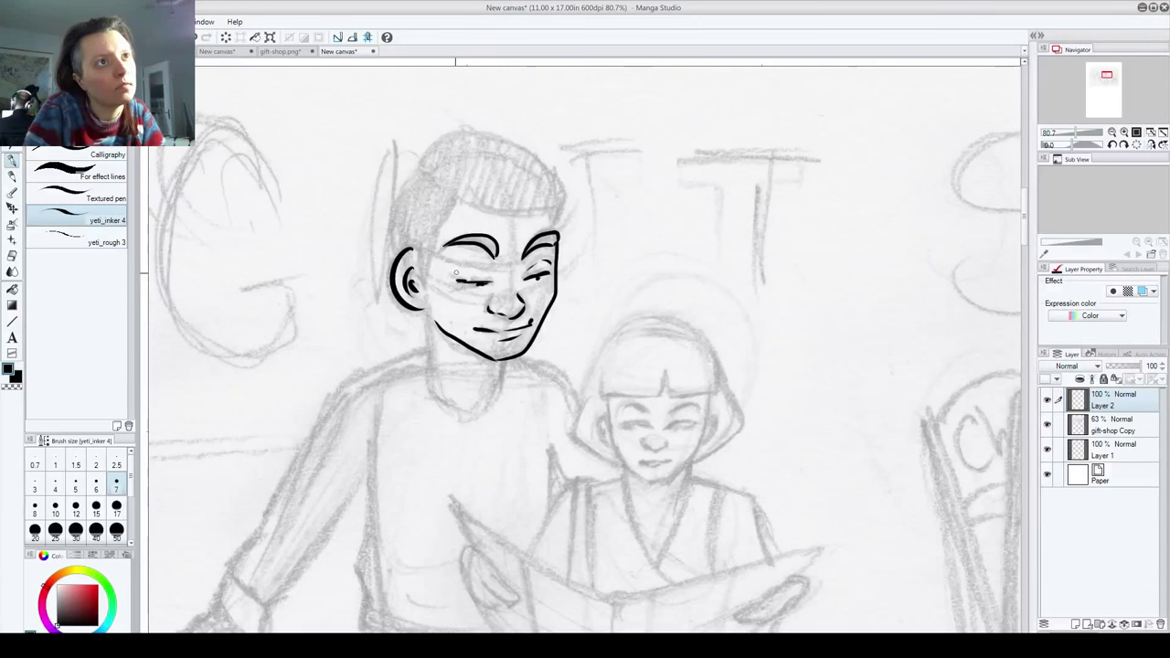
pyautogui.moveTo(499, 293); pyautogui.dragTo(516, 311)
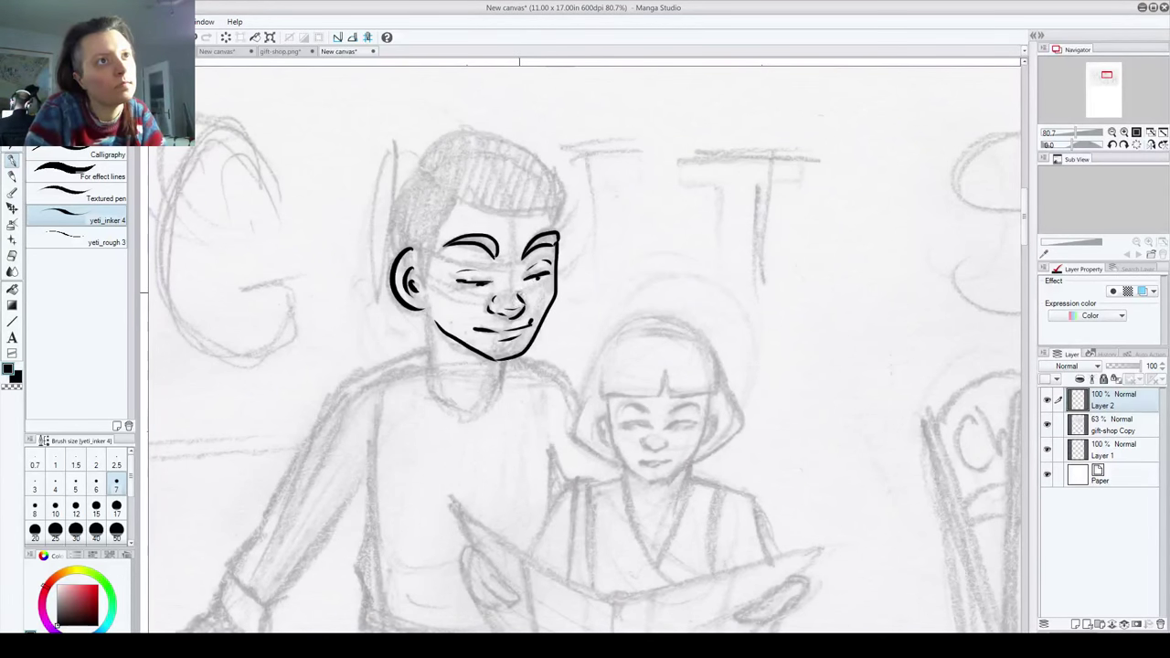
pyautogui.moveTo(519, 276); pyautogui.dragTo(517, 294)
# Step: Ink the man's sideburn and hairline beside the ear, plus both side lines of his neck
pyautogui.moveTo(411, 368); pyautogui.dragTo(408, 392)
pyautogui.moveTo(417, 270)
pyautogui.mouseDown()
pyautogui.moveTo(426, 299)
pyautogui.moveTo(449, 229)
pyautogui.mouseUp()
pyautogui.moveTo(501, 387); pyautogui.dragTo(454, 311)
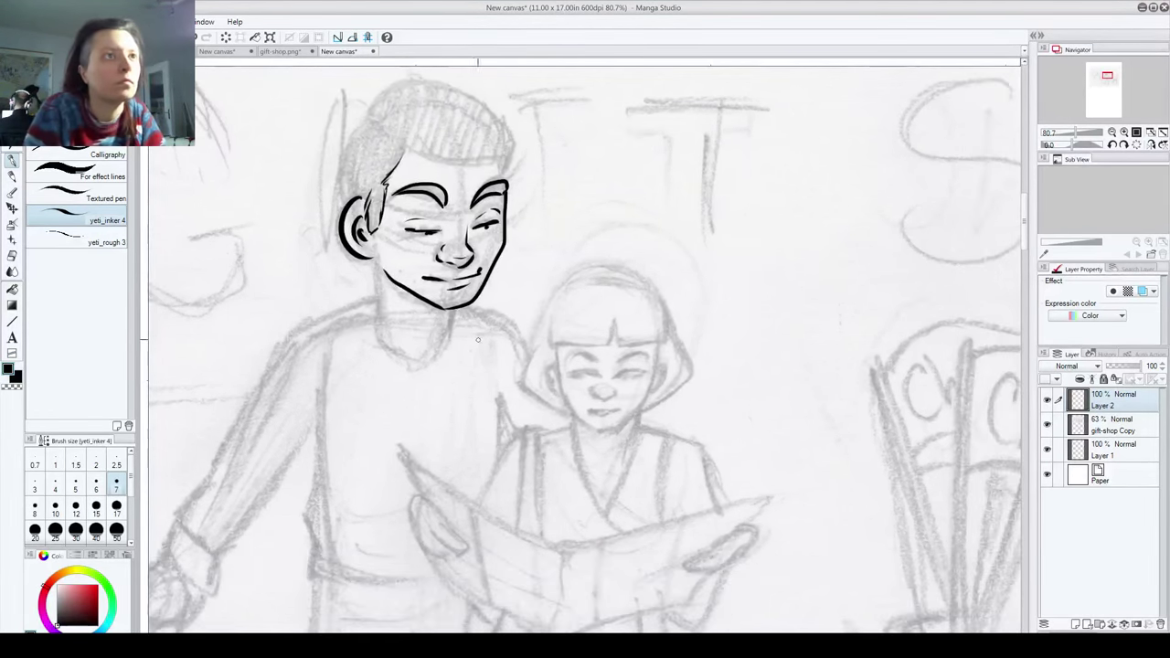
pyautogui.moveTo(375, 263)
pyautogui.mouseDown()
pyautogui.moveTo(376, 330)
pyautogui.moveTo(374, 310)
pyautogui.moveTo(446, 328)
pyautogui.mouseUp()
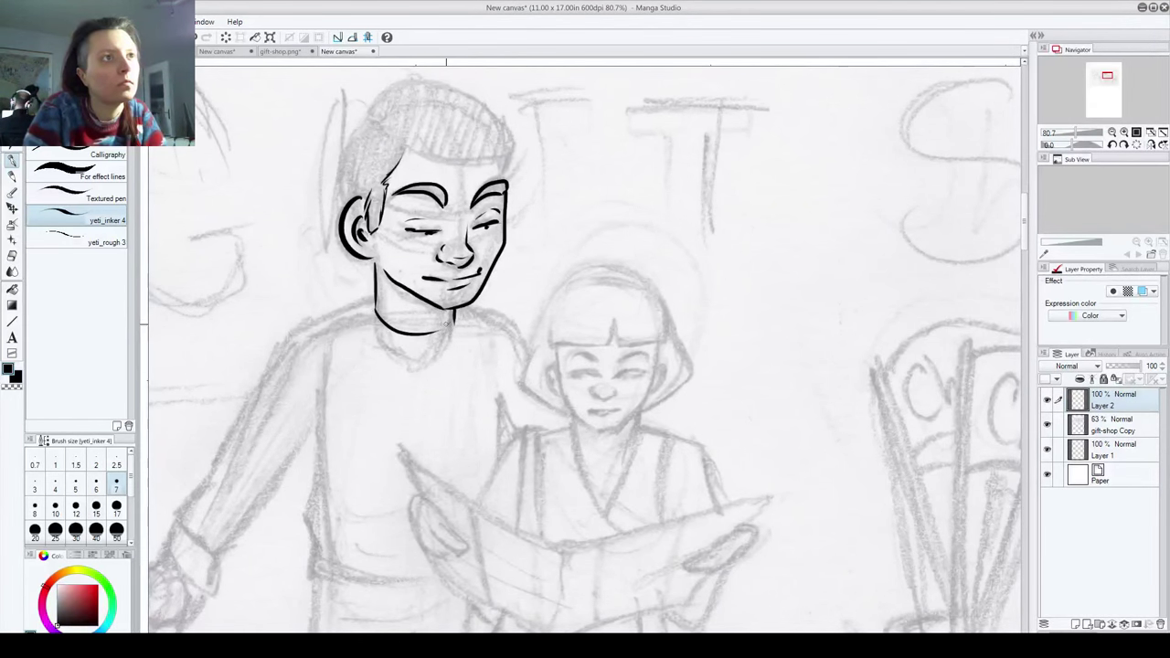
pyautogui.hotkey('ctrl', 'z')
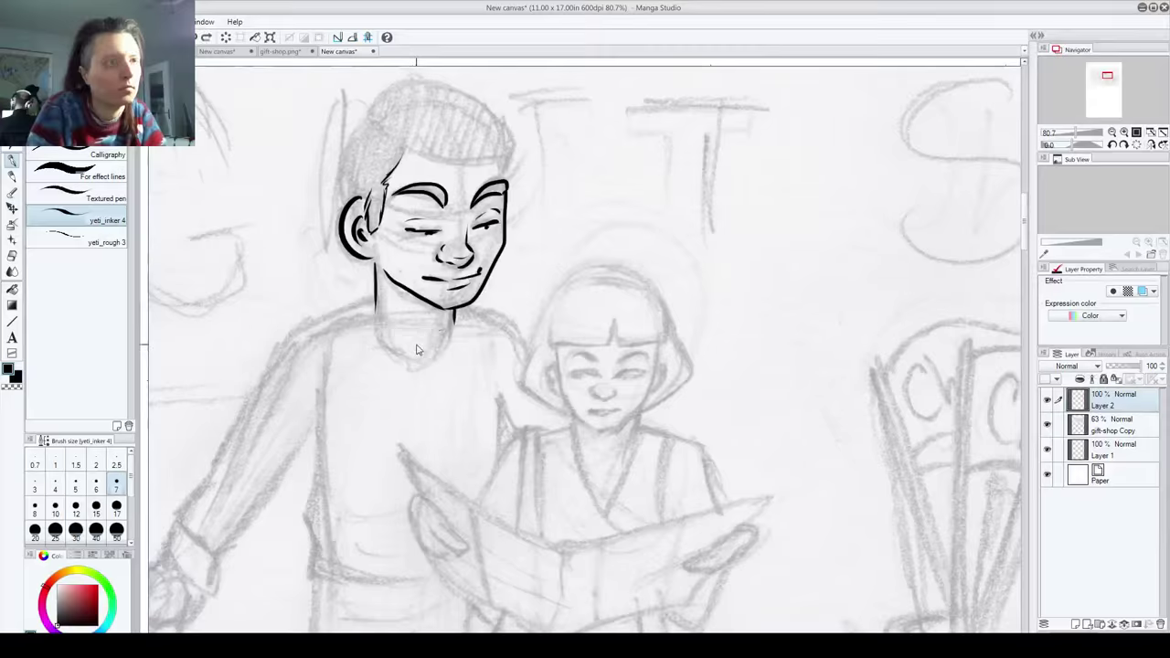
# Step: Try to ink the curved neckline of the man's sweater below his neck
pyautogui.moveTo(385, 333); pyautogui.dragTo(457, 325)
pyautogui.hotkey('ctrl', 'z')
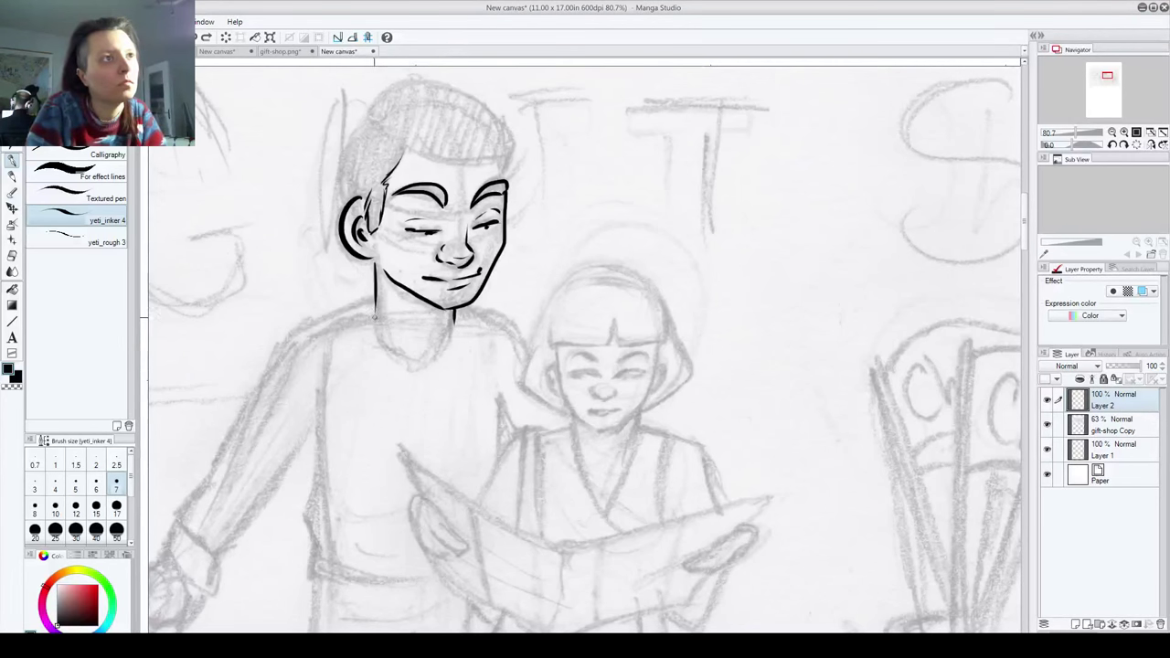
pyautogui.moveTo(373, 303)
pyautogui.mouseDown()
pyautogui.moveTo(395, 343)
pyautogui.moveTo(455, 324)
pyautogui.moveTo(372, 315)
pyautogui.moveTo(402, 345)
pyautogui.mouseUp()
pyautogui.hotkey('ctrl', 'z')
pyautogui.hotkey('ctrl', 'z')
pyautogui.hotkey('ctrl', 'z')
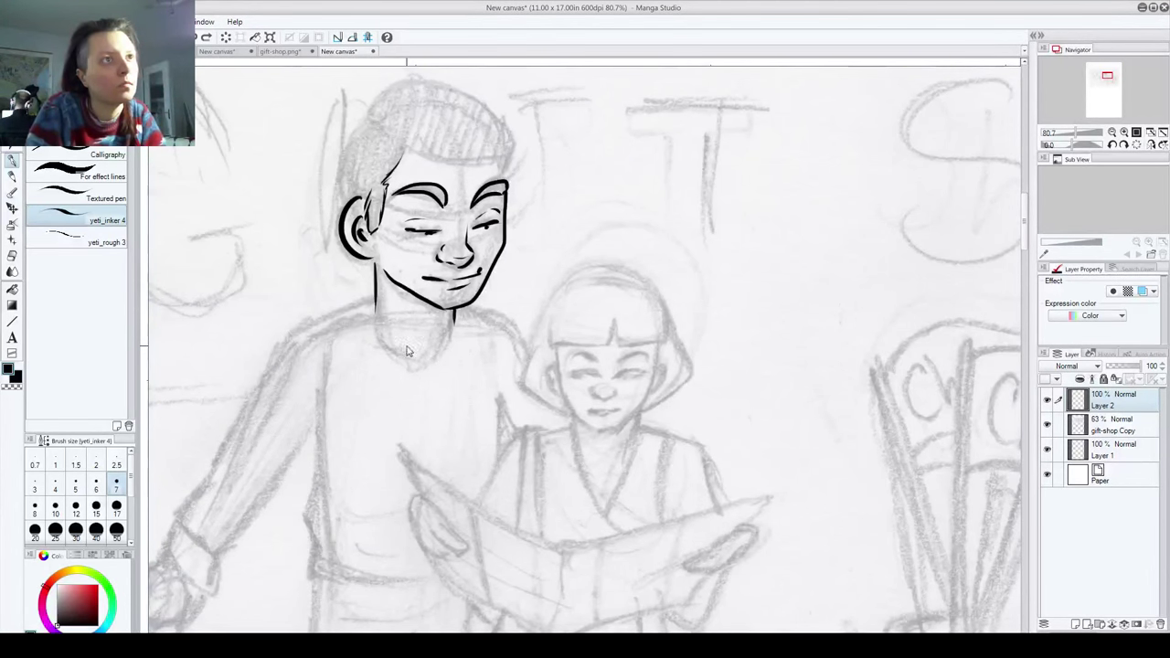
pyautogui.moveTo(372, 296); pyautogui.dragTo(390, 346)
pyautogui.hotkey('ctrl', 'z')
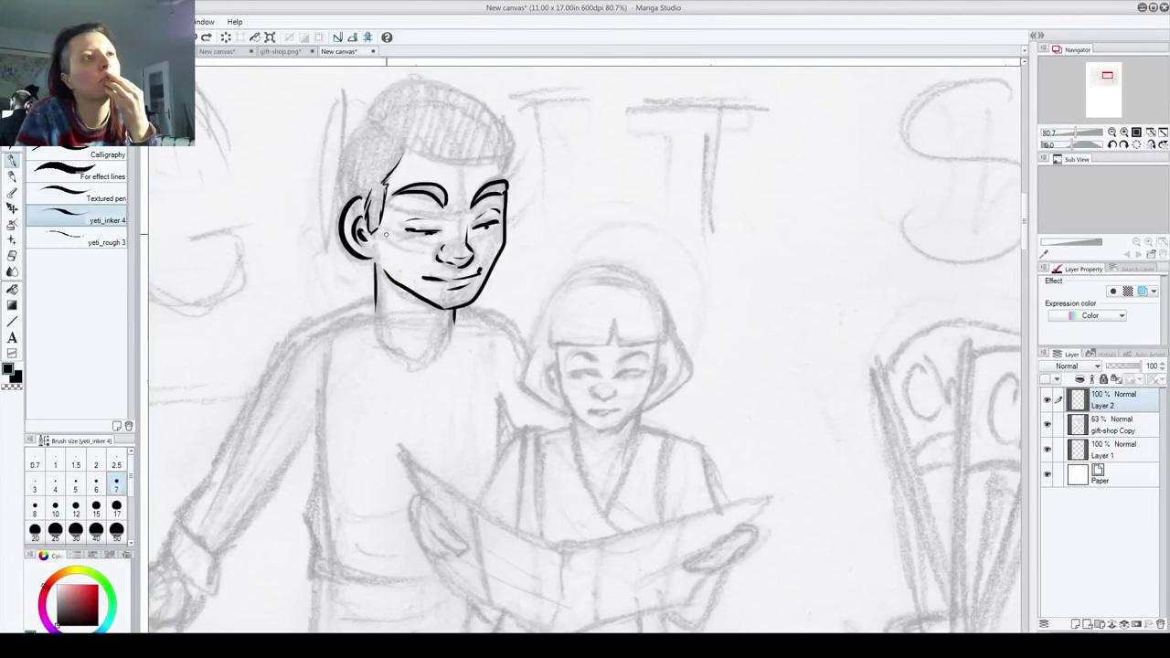
pyautogui.press('ctrl')
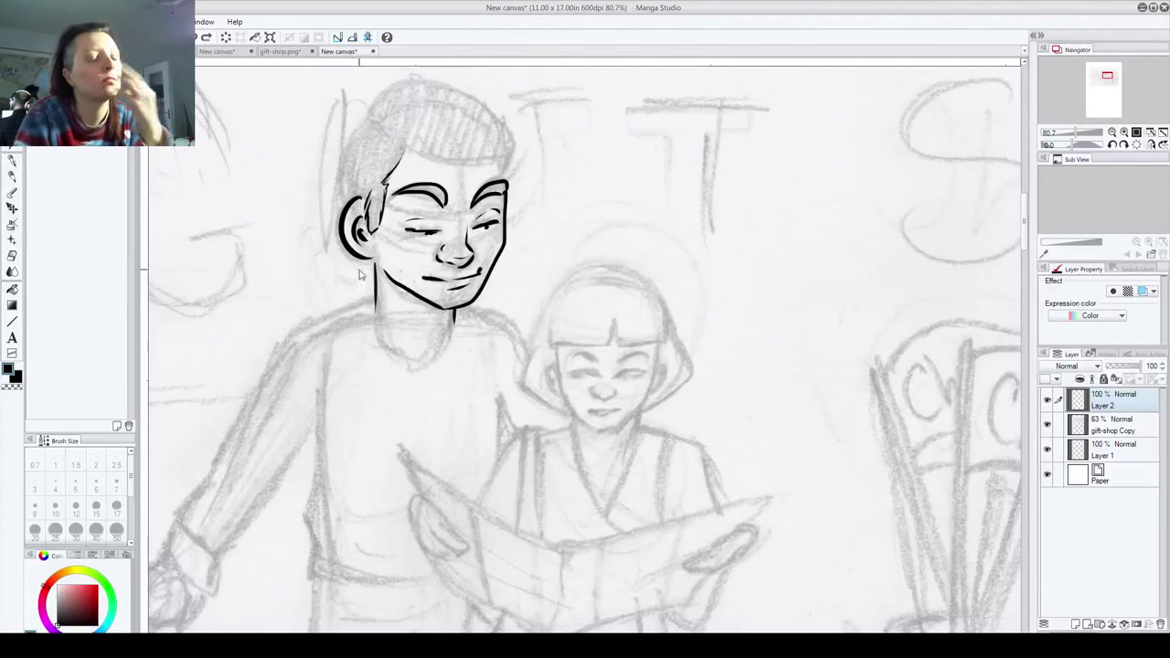
# Step: Scale the tall man's inked head and neck on Layer 2 down slightly about their centre and apply the transformation
pyautogui.hotkey('ctrl', 't')
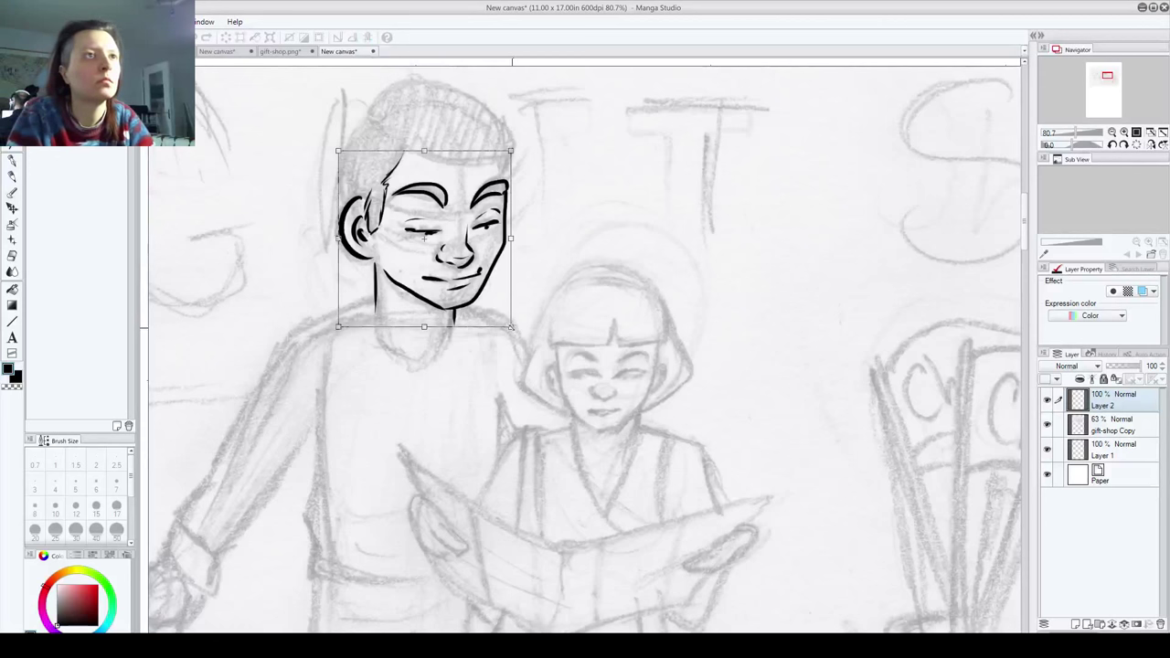
pyautogui.moveTo(510, 326); pyautogui.dragTo(466, 297)
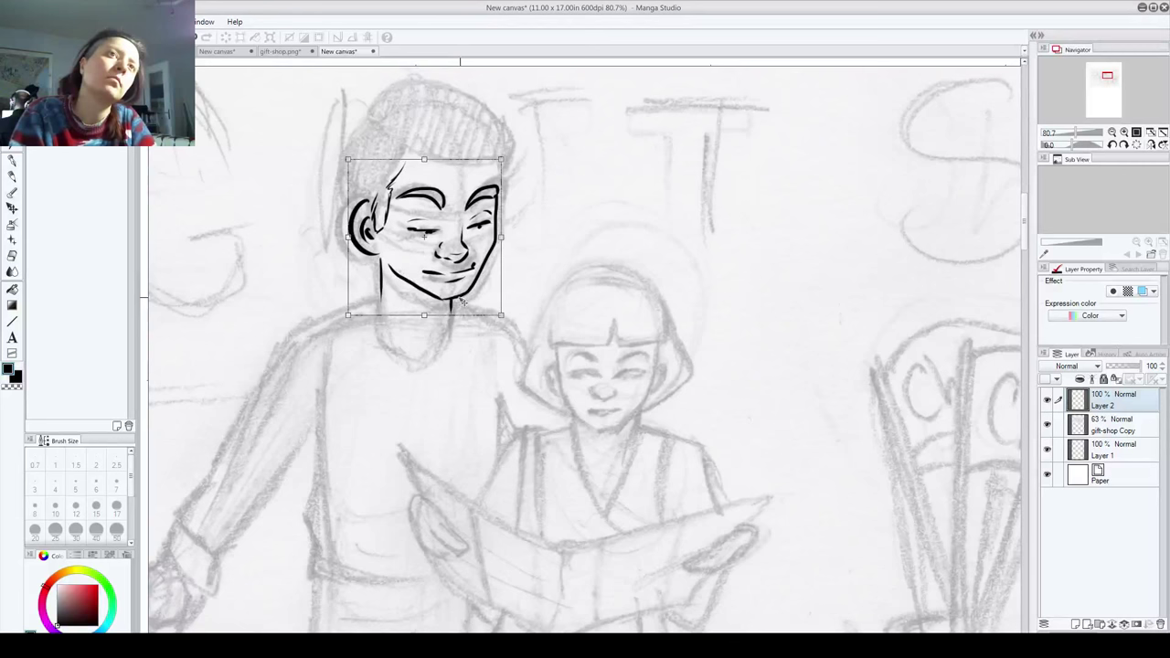
pyautogui.press('p')
pyautogui.click(514, 245)
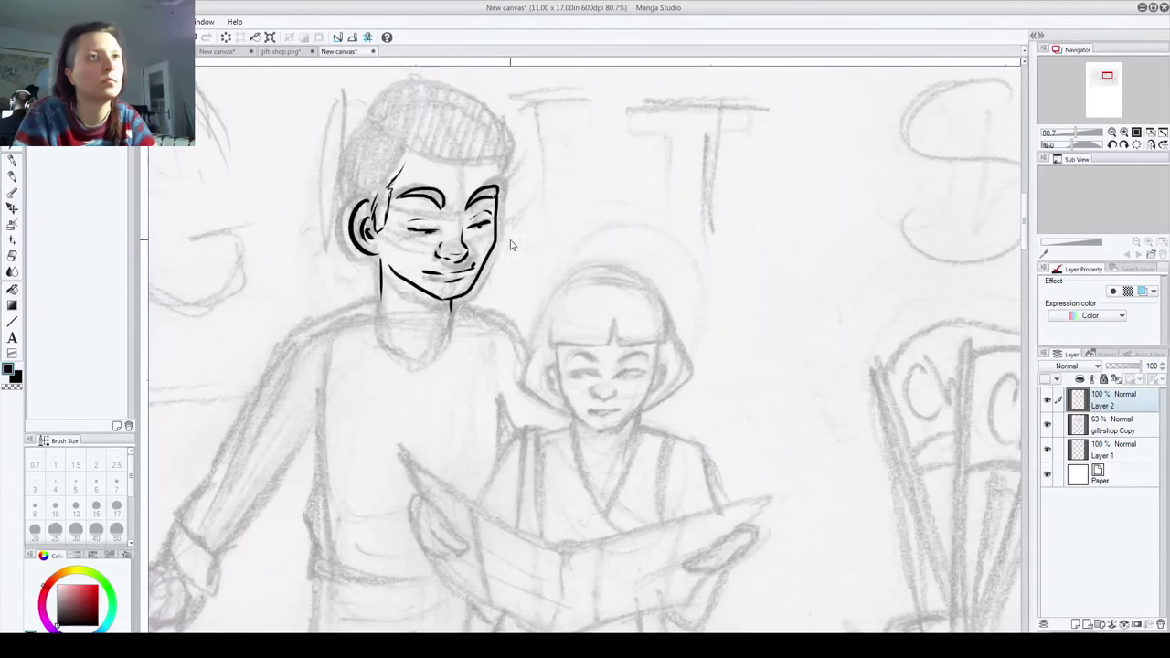
# Step: With yeti_inker 4 at size 7, ink the man's crossed jacket collar, long front edge and the shoulder nearer the woman
pyautogui.click(13, 160)
pyautogui.moveTo(489, 443)
pyautogui.mouseDown()
pyautogui.moveTo(361, 265)
pyautogui.moveTo(599, 349)
pyautogui.mouseUp()
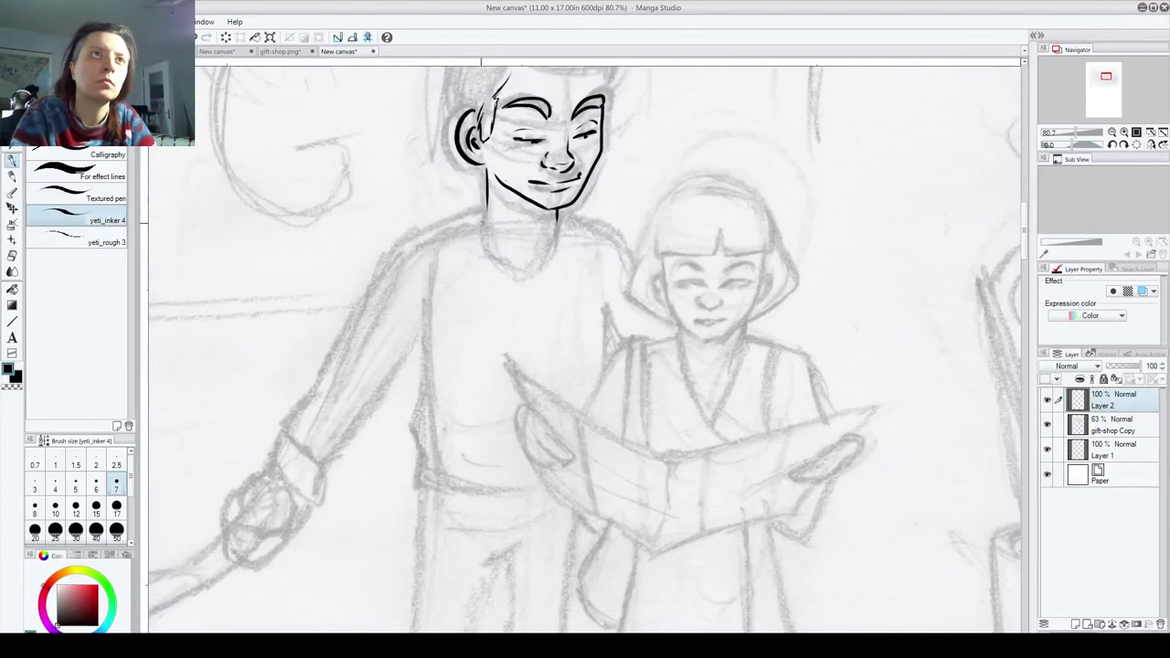
pyautogui.moveTo(485, 206); pyautogui.dragTo(554, 257)
pyautogui.hotkey('ctrl', 'z')
pyautogui.moveTo(485, 207)
pyautogui.mouseDown()
pyautogui.moveTo(549, 260)
pyautogui.moveTo(577, 319)
pyautogui.moveTo(570, 519)
pyautogui.mouseUp()
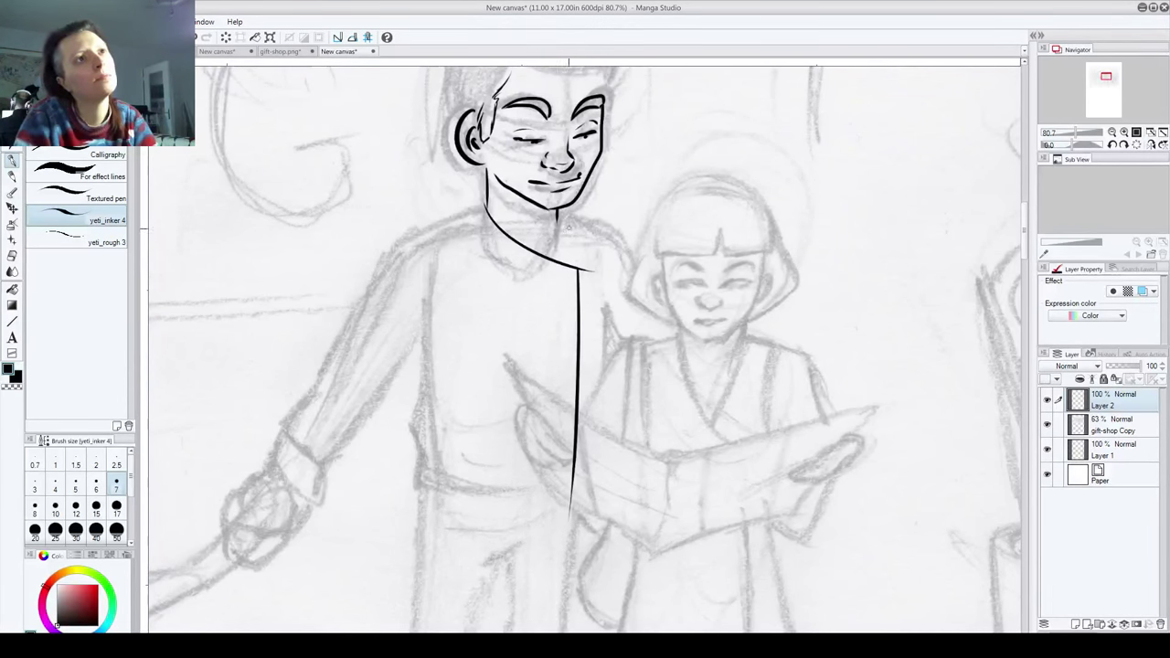
pyautogui.moveTo(556, 212); pyautogui.dragTo(631, 239)
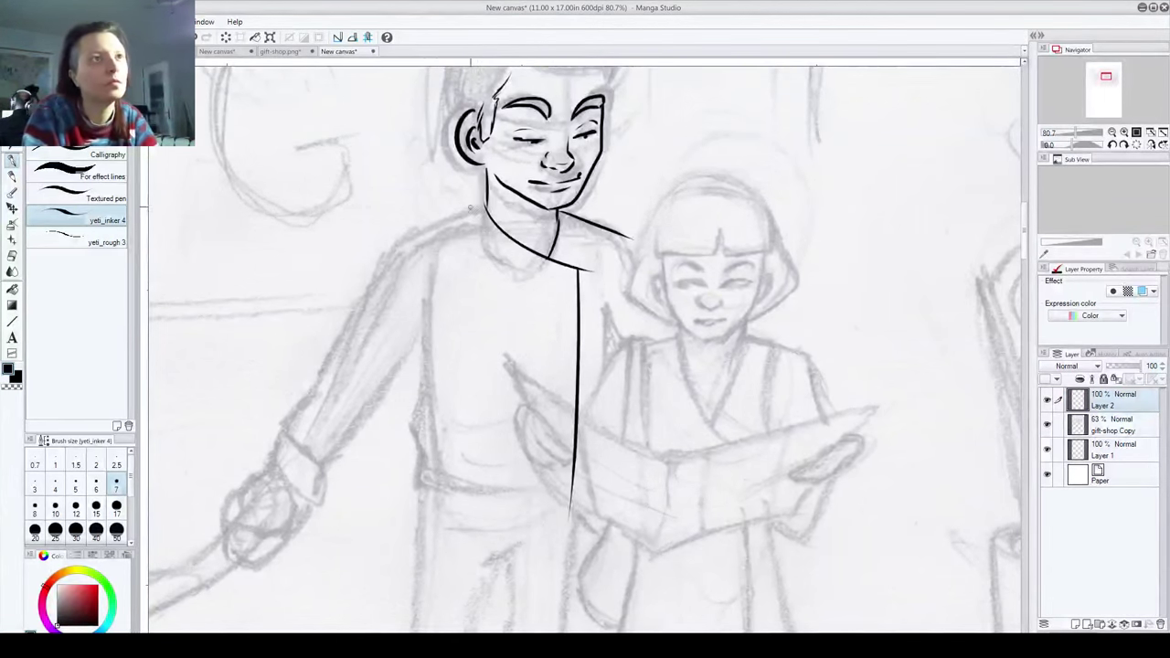
# Step: Ink the man's other shoulder, the outer side of his jacket torso and the double-lined hem band
pyautogui.moveTo(486, 196); pyautogui.dragTo(404, 232)
pyautogui.hotkey('ctrl', 'z')
pyautogui.moveTo(486, 195)
pyautogui.mouseDown()
pyautogui.moveTo(404, 230)
pyautogui.moveTo(420, 300)
pyautogui.mouseUp()
pyautogui.moveTo(420, 344)
pyautogui.mouseDown()
pyautogui.moveTo(426, 421)
pyautogui.moveTo(409, 430)
pyautogui.moveTo(415, 486)
pyautogui.moveTo(568, 506)
pyautogui.mouseUp()
pyautogui.moveTo(413, 479); pyautogui.dragTo(571, 491)
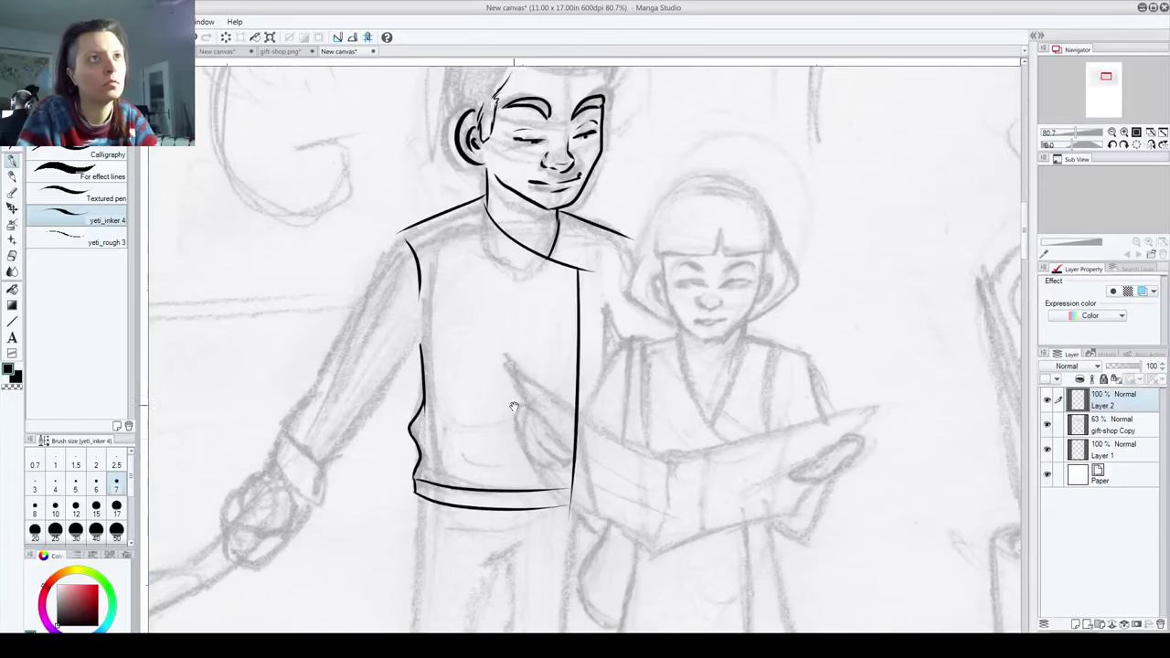
# Step: Add the inner collar lines, three round buttons along the front edge and fold lines above the hem to the man's jacket
pyautogui.moveTo(514, 407); pyautogui.dragTo(468, 386)
pyautogui.moveTo(365, 478)
pyautogui.mouseDown()
pyautogui.moveTo(410, 472)
pyautogui.moveTo(294, 514)
pyautogui.mouseUp()
pyautogui.moveTo(495, 375); pyautogui.dragTo(503, 414)
pyautogui.moveTo(495, 455); pyautogui.dragTo(498, 455)
pyautogui.moveTo(409, 281)
pyautogui.mouseDown()
pyautogui.moveTo(458, 336)
pyautogui.moveTo(505, 346)
pyautogui.mouseUp()
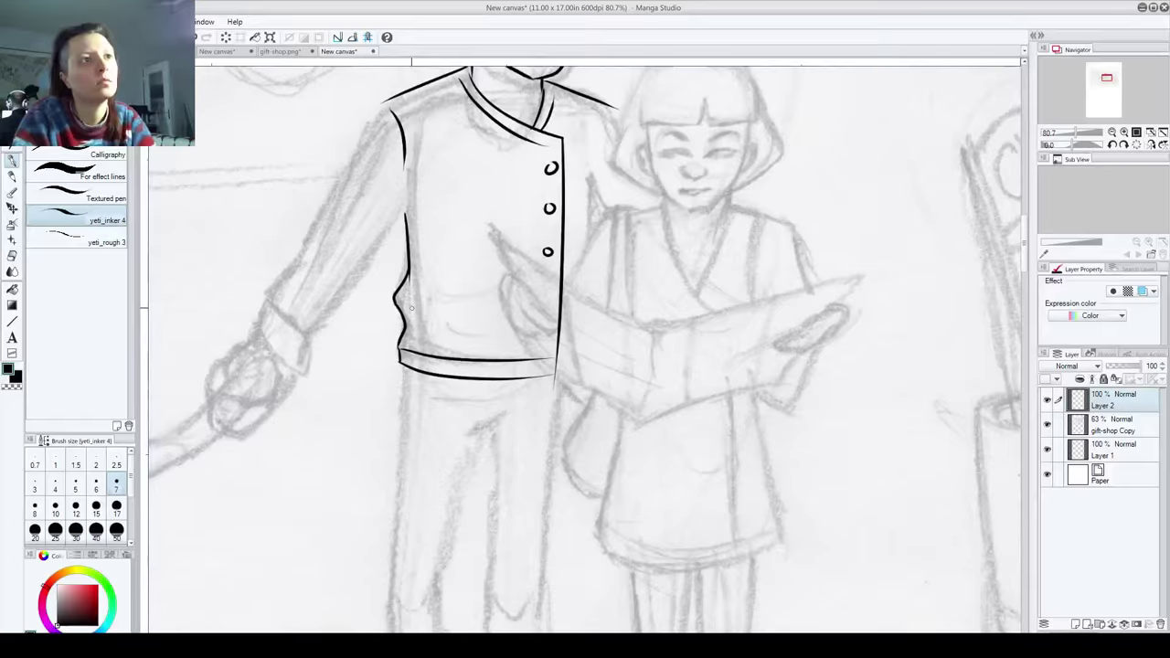
pyautogui.moveTo(411, 308); pyautogui.dragTo(480, 335)
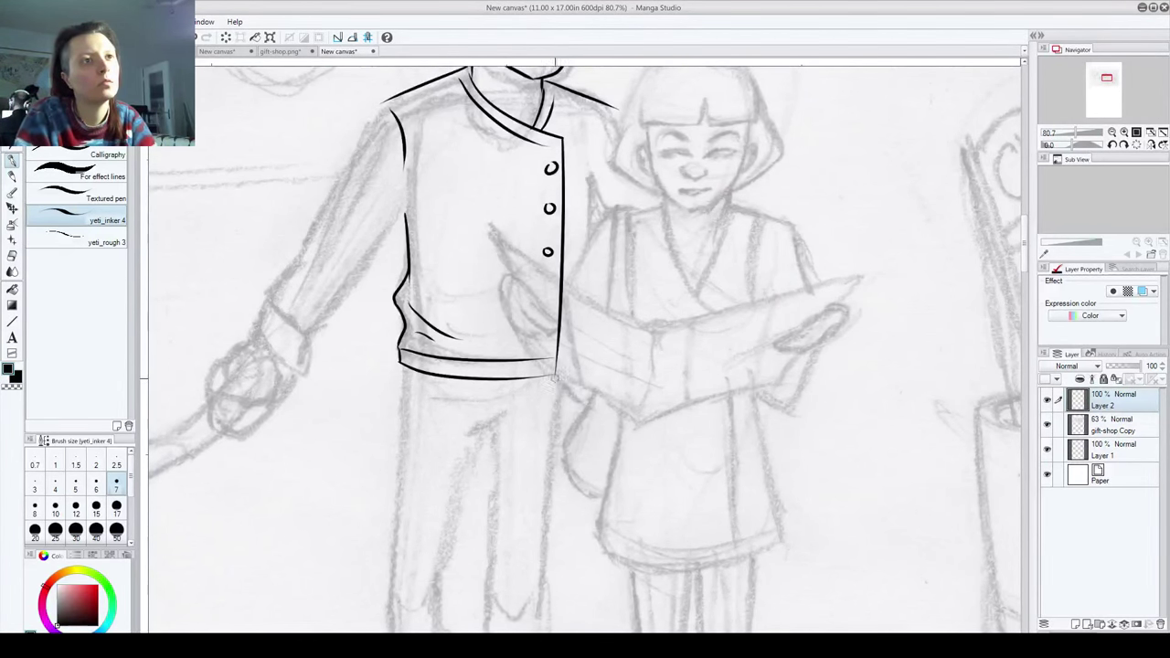
# Step: Create a new layer above Layer 2 and ink the woman's nose and smiling mouth on it
pyautogui.moveTo(440, 370)
pyautogui.mouseDown()
pyautogui.moveTo(442, 441)
pyautogui.moveTo(565, 502)
pyautogui.moveTo(566, 568)
pyautogui.moveTo(320, 585)
pyautogui.moveTo(374, 447)
pyautogui.mouseUp()
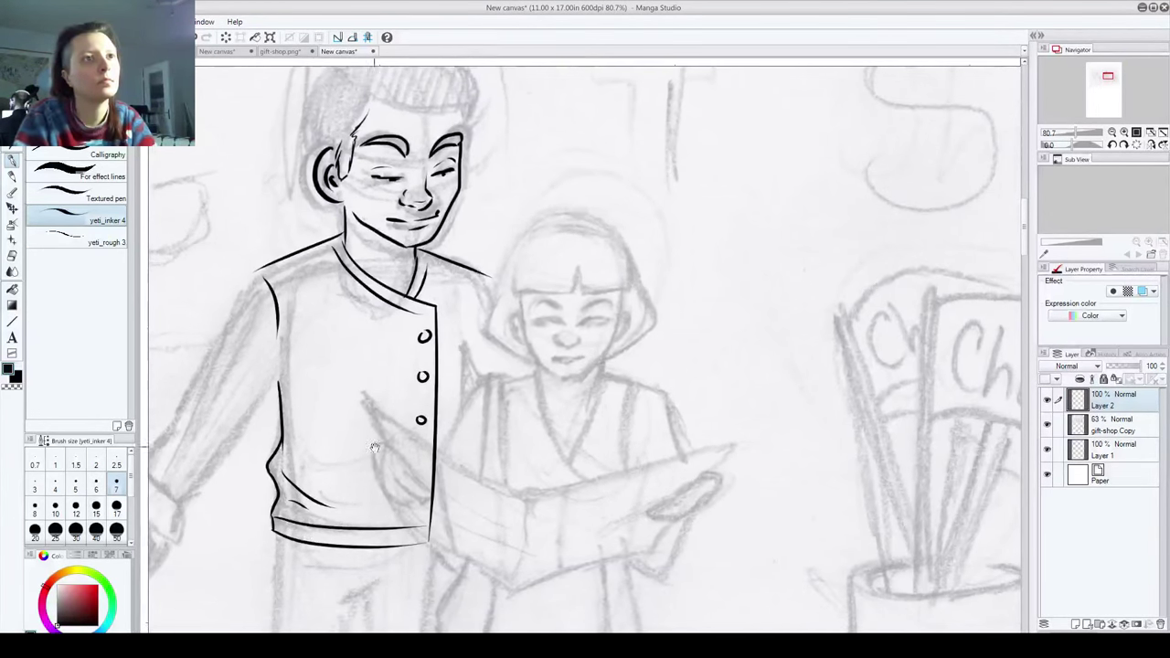
pyautogui.click(1075, 624)
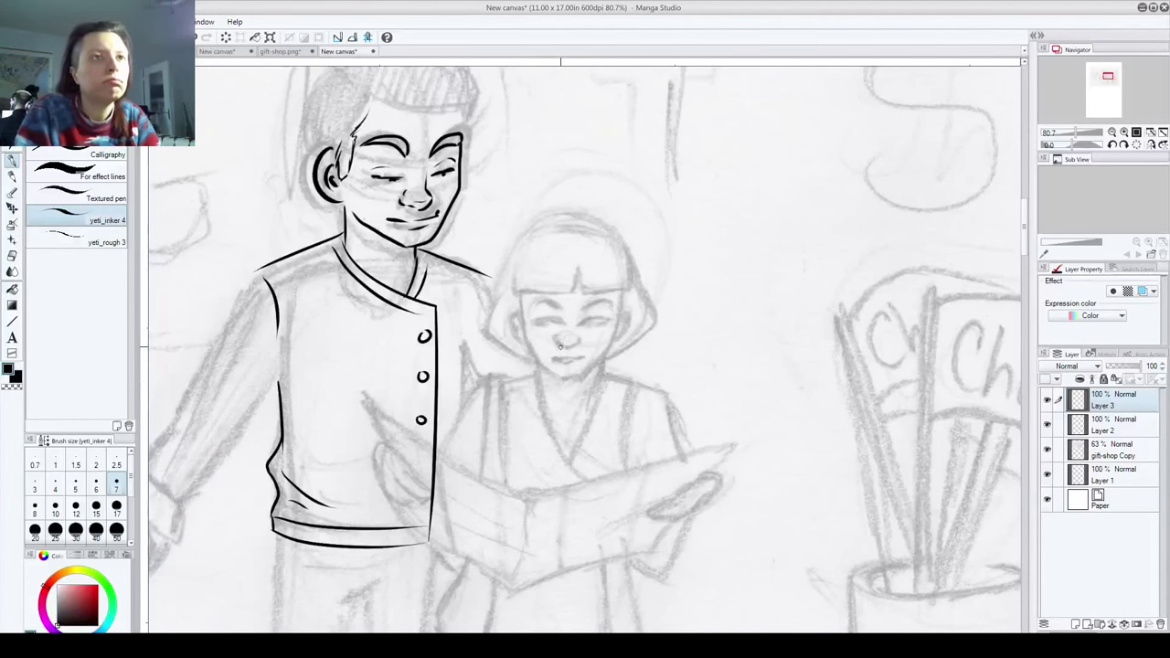
pyautogui.moveTo(560, 345); pyautogui.dragTo(575, 340)
pyautogui.hotkey('ctrl', 'z')
pyautogui.hotkey('ctrl', 'z')
pyautogui.hotkey('ctrl', 'z')
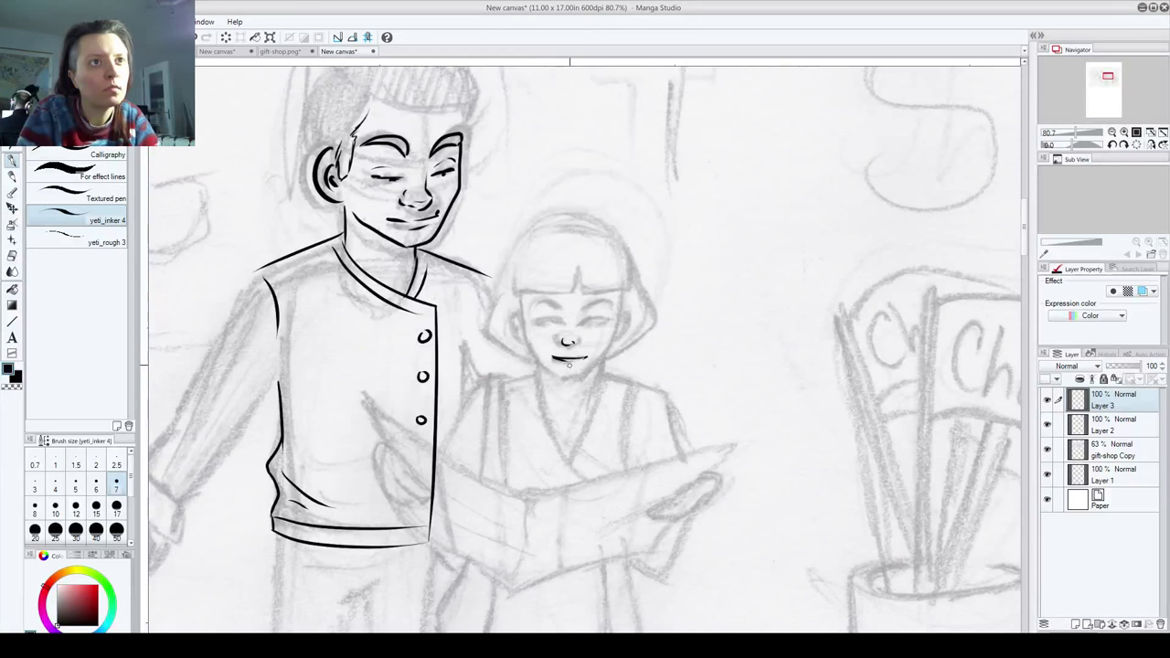
pyautogui.hotkey('ctrl', 'z')
pyautogui.moveTo(558, 382)
pyautogui.mouseDown()
pyautogui.moveTo(581, 383)
pyautogui.moveTo(602, 361)
pyautogui.moveTo(621, 294)
pyautogui.mouseUp()
pyautogui.hotkey('ctrl', 'z')
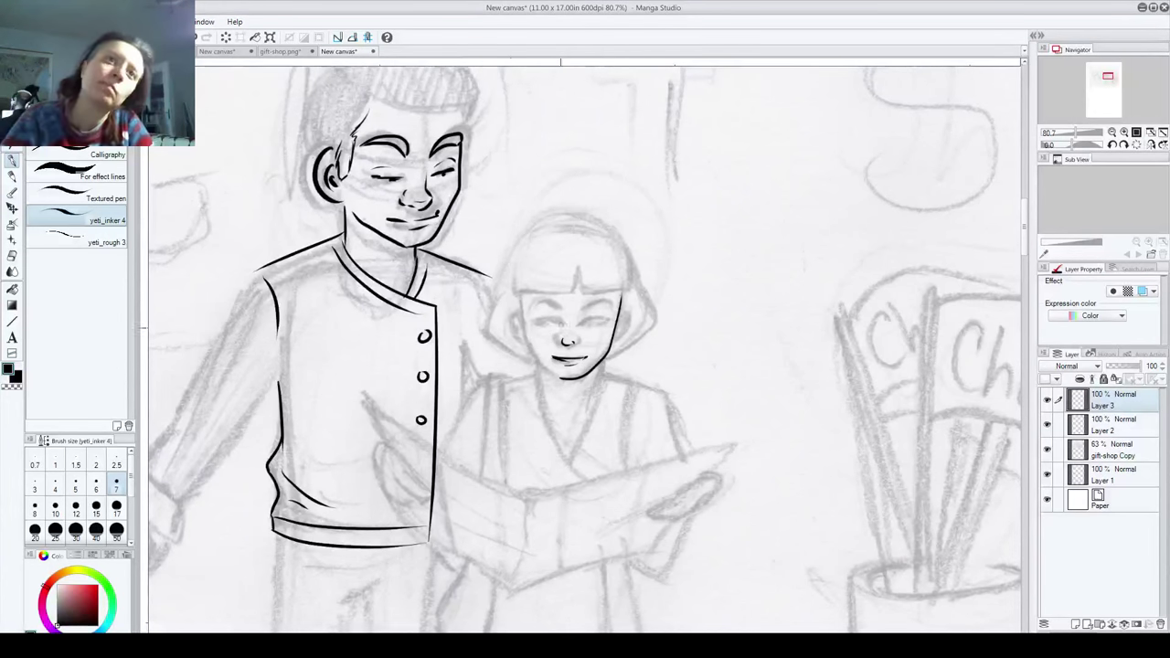
pyautogui.hotkey('ctrl', 'z')
pyautogui.hotkey('ctrl', 'z')
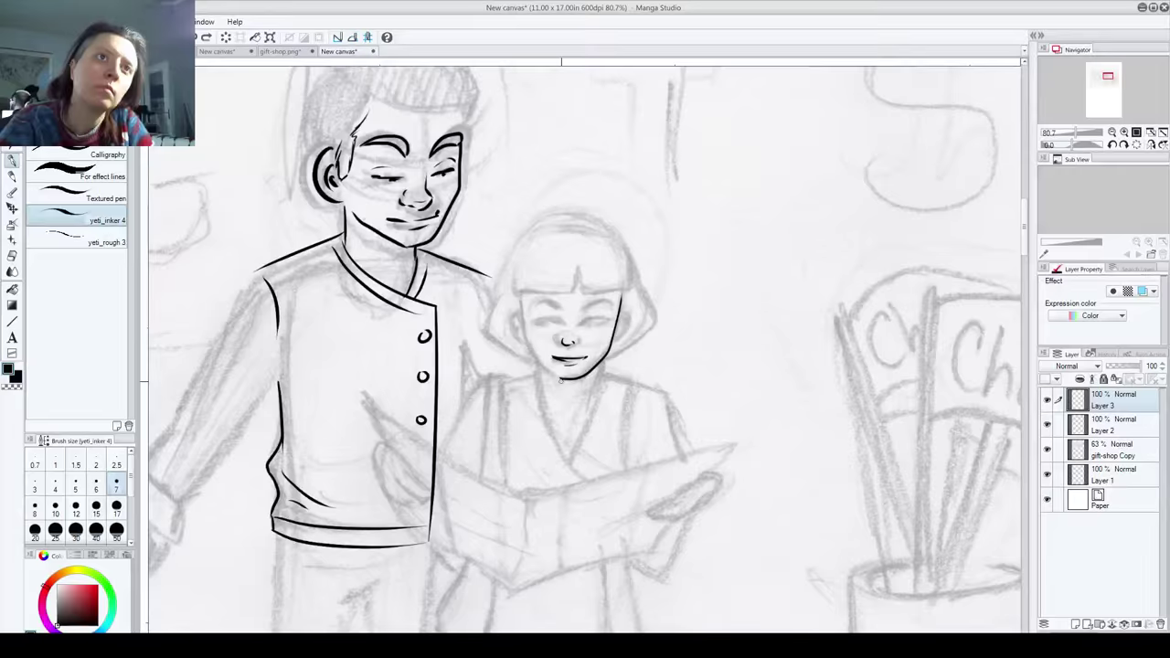
pyautogui.moveTo(563, 387)
pyautogui.mouseDown()
pyautogui.moveTo(527, 344)
pyautogui.moveTo(512, 280)
pyautogui.moveTo(528, 223)
pyautogui.moveTo(504, 294)
pyautogui.moveTo(530, 284)
pyautogui.moveTo(555, 368)
pyautogui.moveTo(566, 364)
pyautogui.moveTo(550, 328)
pyautogui.moveTo(558, 354)
pyautogui.mouseUp()
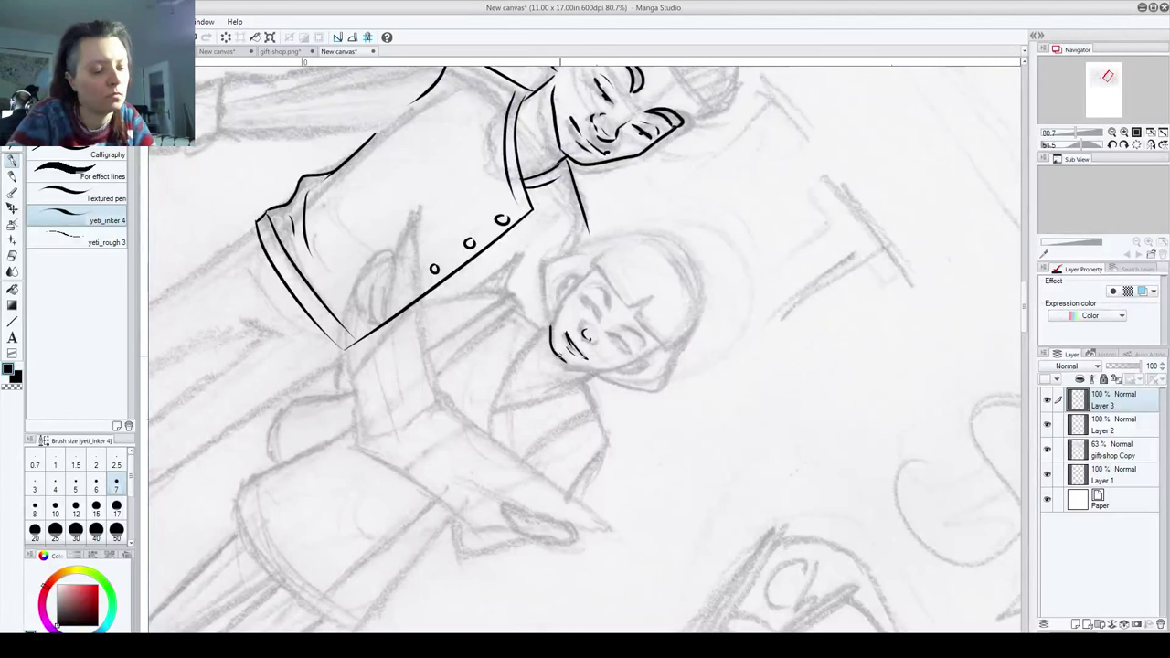
pyautogui.hotkey('ctrl', 'z')
pyautogui.hotkey('ctrl', 'z')
# Step: Ink the woman's cheek and jaw line on the side nearer the man, from her chin up to the fringe
pyautogui.moveTo(554, 356)
pyautogui.mouseDown()
pyautogui.moveTo(574, 277)
pyautogui.moveTo(600, 265)
pyautogui.mouseUp()
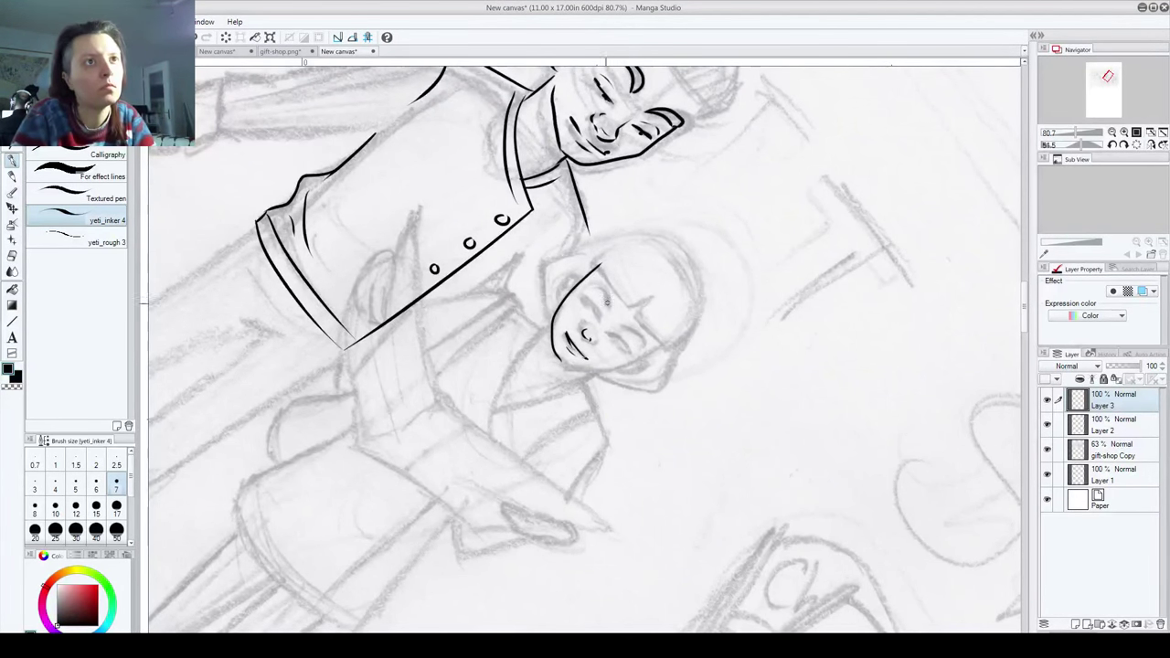
pyautogui.press('x')
pyautogui.keyDown('alt'); pyautogui.click(580, 438); pyautogui.keyUp('alt')
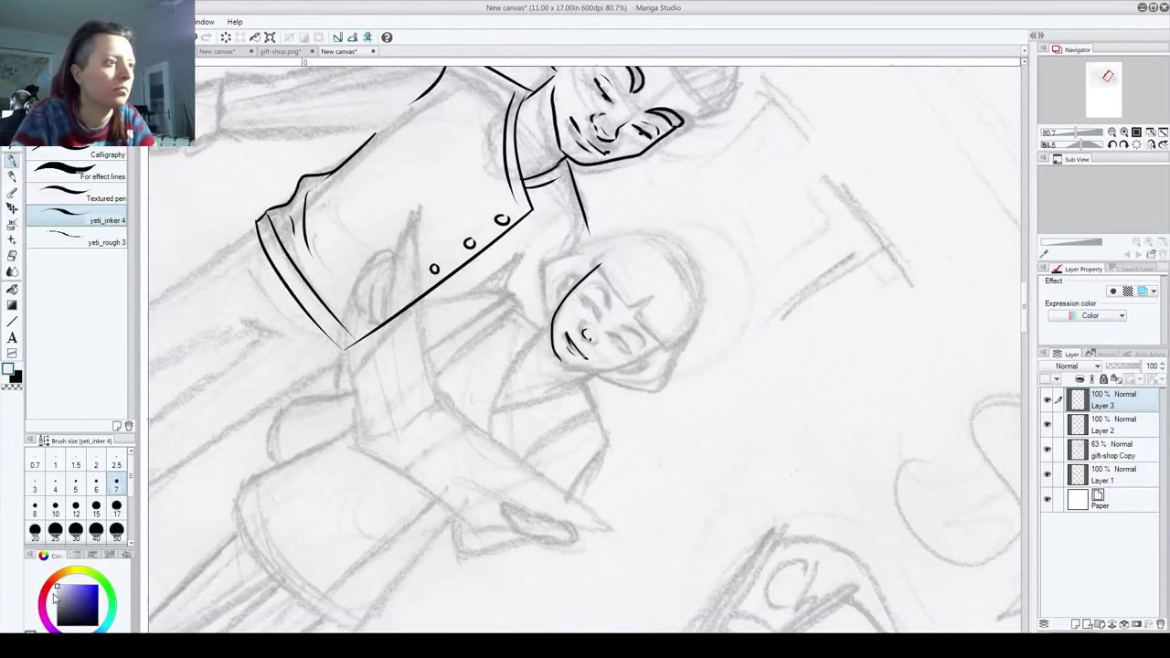
pyautogui.press('x')
pyautogui.moveTo(603, 264); pyautogui.dragTo(518, 369)
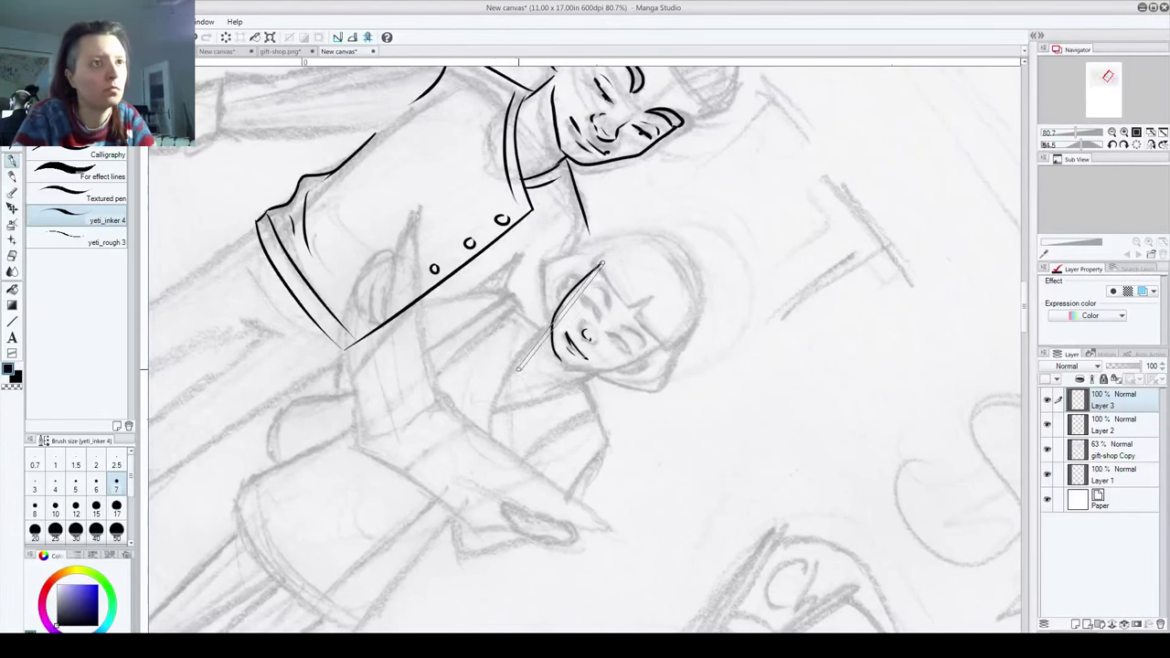
# Step: Ink the woman's cheek and jaw on the side away from the man, and add both of her ears
pyautogui.moveTo(525, 290); pyautogui.dragTo(540, 420)
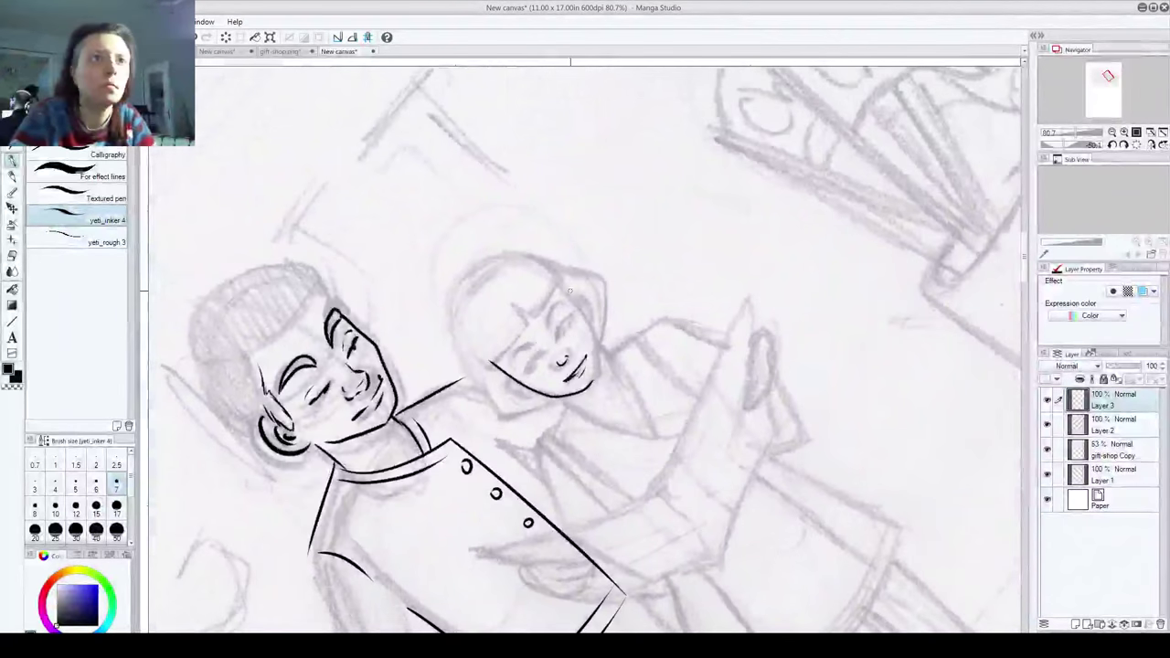
pyautogui.moveTo(569, 291); pyautogui.dragTo(585, 358)
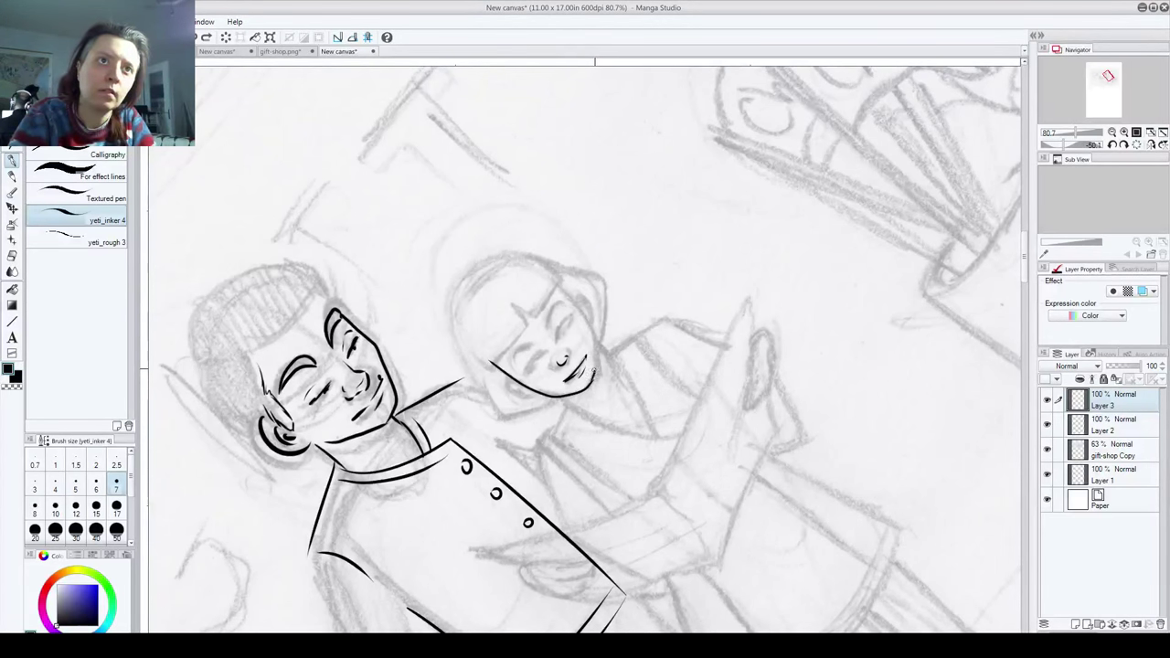
pyautogui.moveTo(596, 355); pyautogui.dragTo(554, 274)
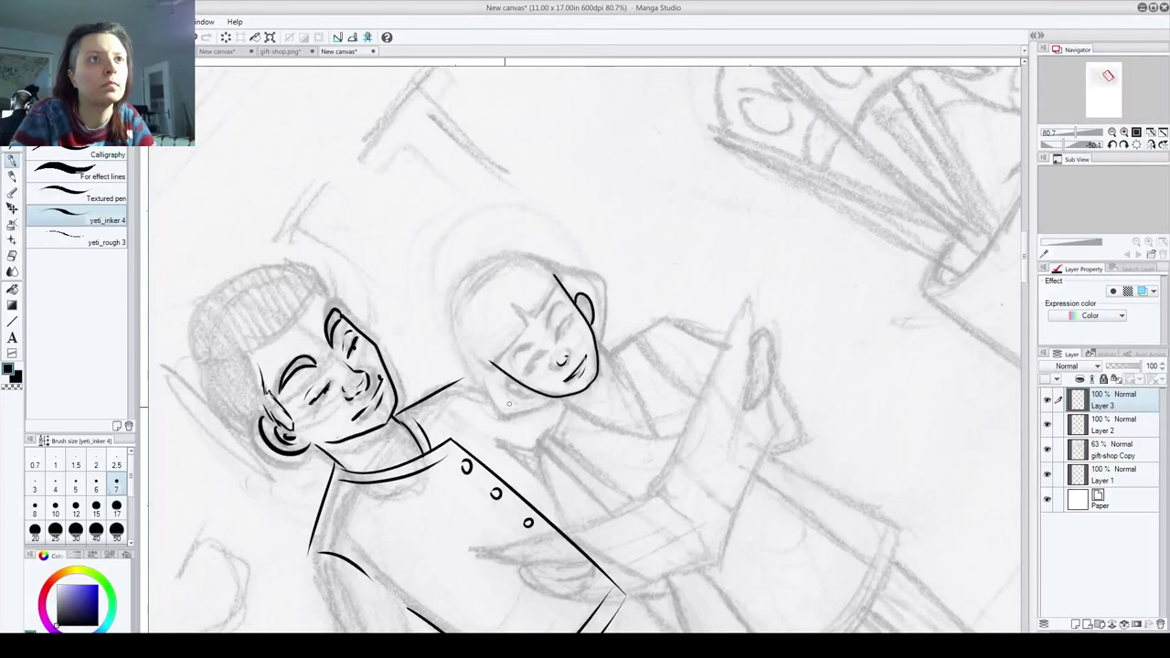
pyautogui.moveTo(524, 378); pyautogui.dragTo(535, 397)
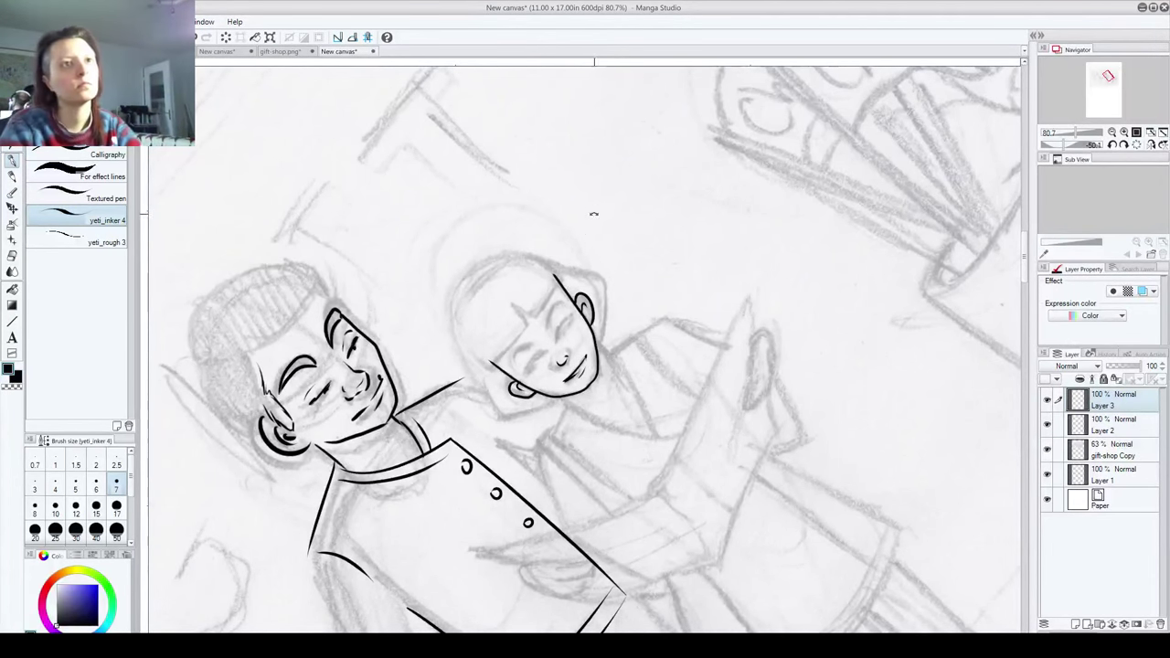
# Step: Ink both of the woman's arched eyebrows and try a half-closed eye on the side away from the man
pyautogui.moveTo(595, 214); pyautogui.dragTo(692, 268)
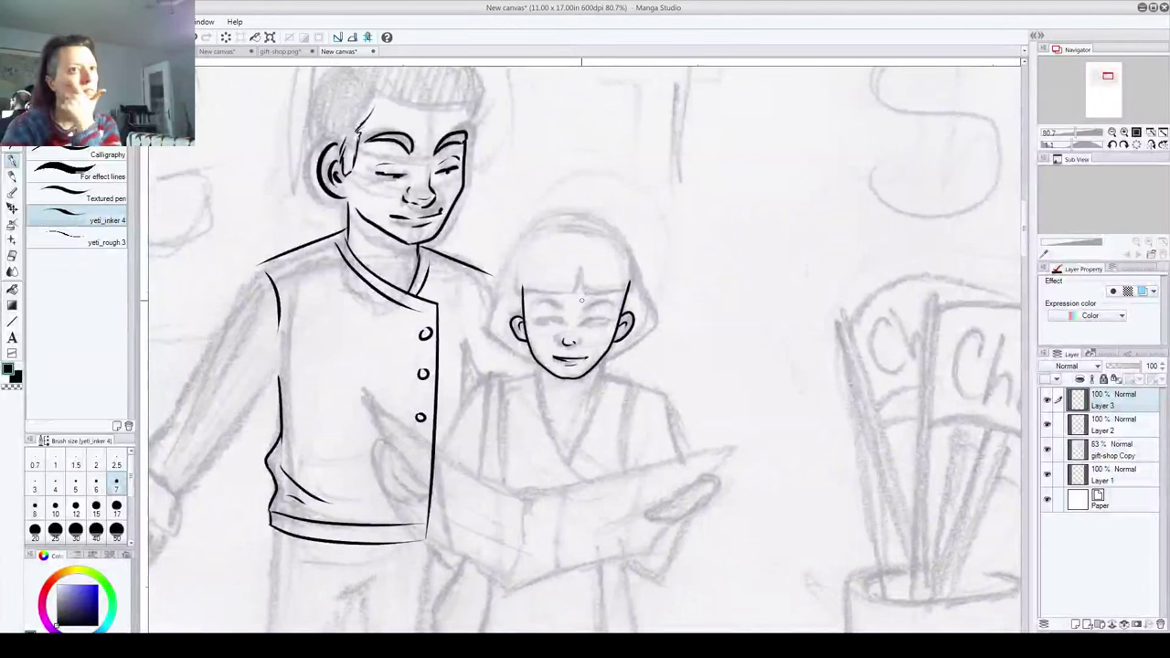
pyautogui.scroll(1, 587, 322)
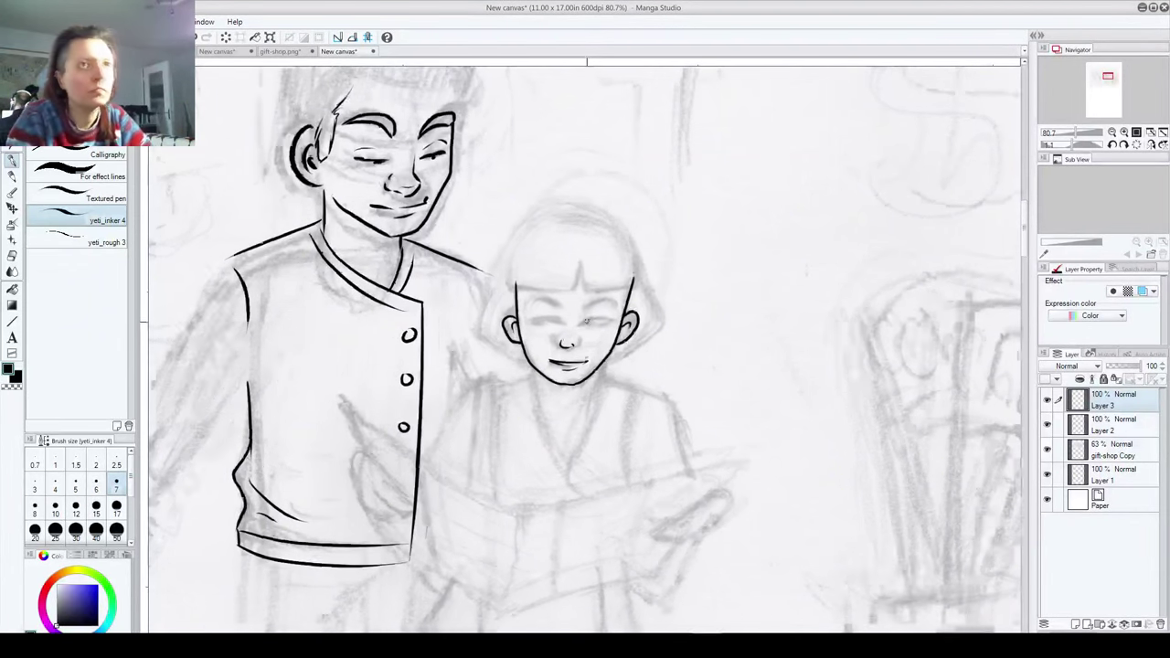
pyautogui.scroll(4, 586, 320)
pyautogui.moveTo(584, 296); pyautogui.dragTo(636, 291)
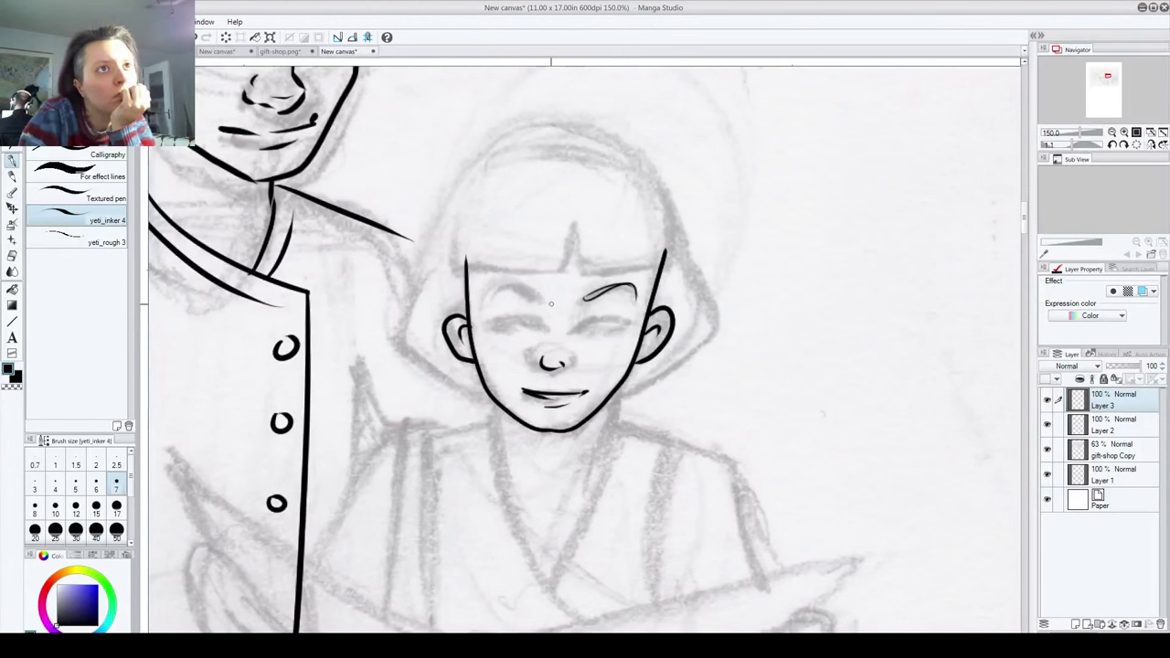
pyautogui.moveTo(486, 298)
pyautogui.mouseDown()
pyautogui.moveTo(534, 290)
pyautogui.moveTo(611, 326)
pyautogui.moveTo(599, 331)
pyautogui.moveTo(625, 328)
pyautogui.moveTo(608, 332)
pyautogui.mouseUp()
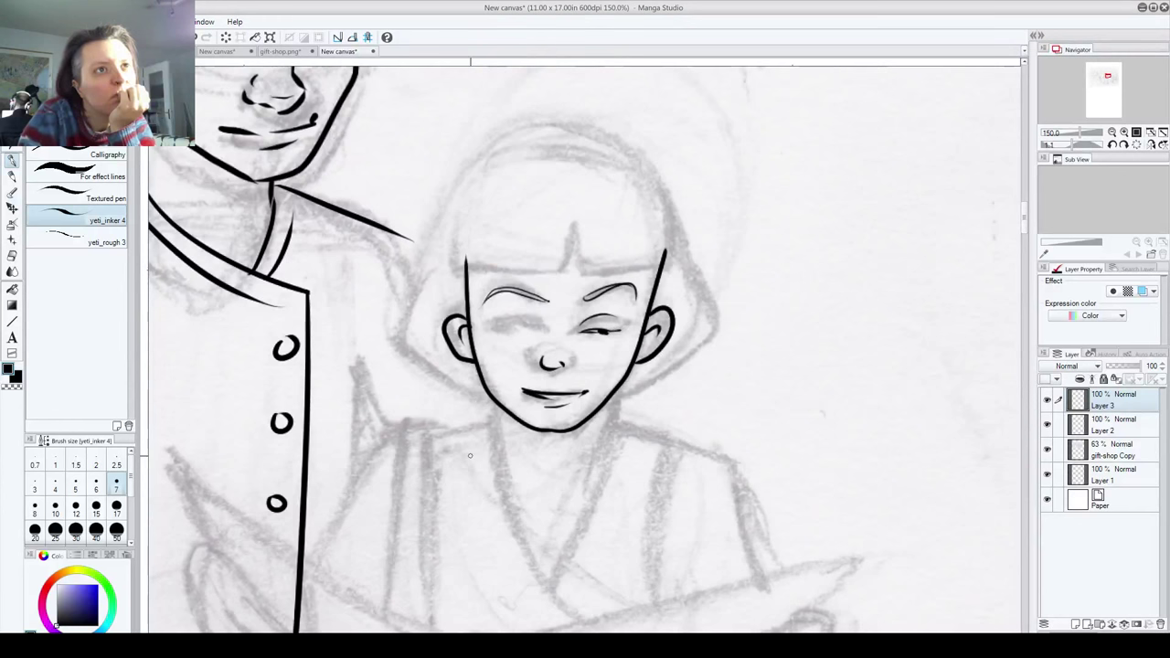
# Step: Remove the woman's first eye strokes and her nose strokes, keeping black as the drawing colour
pyautogui.hotkey('ctrl', 'z')
pyautogui.hotkey('ctrl', 'z')
pyautogui.hotkey('ctrl', 'z')
pyautogui.hotkey('ctrl', 'z')
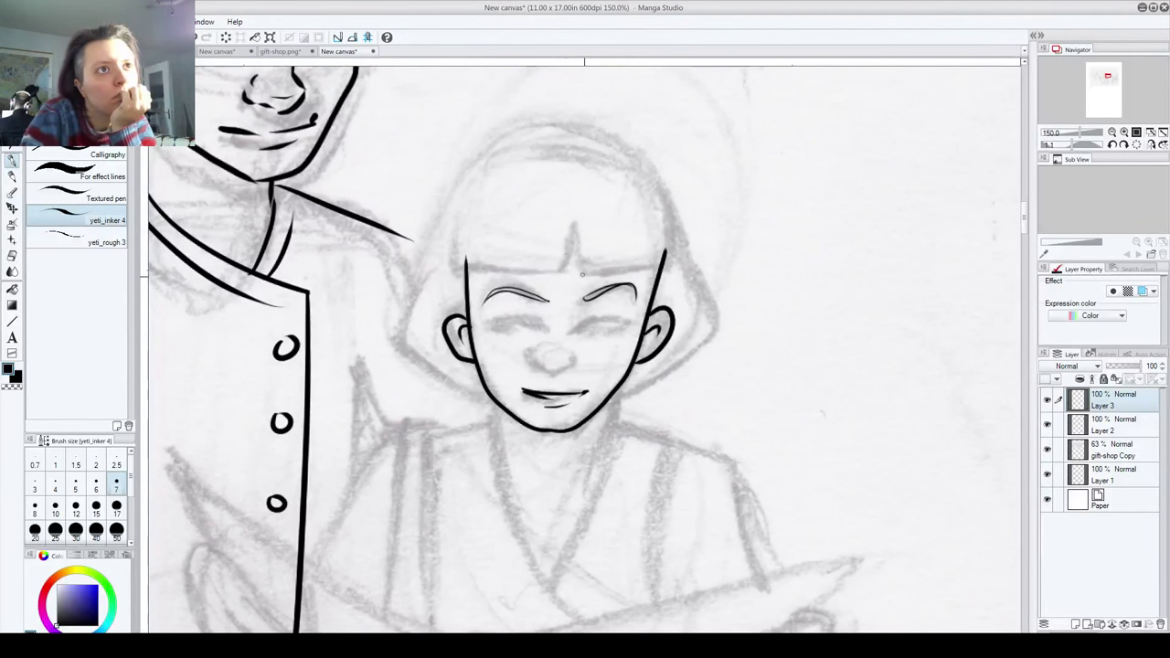
pyautogui.press('x')
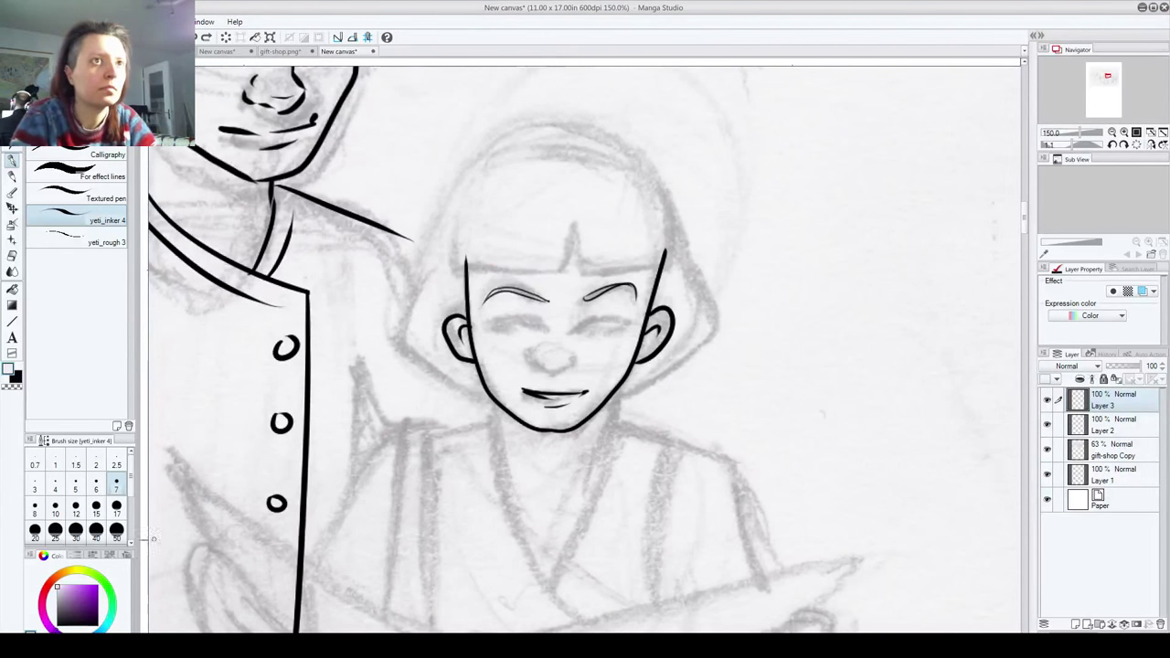
pyautogui.press('x')
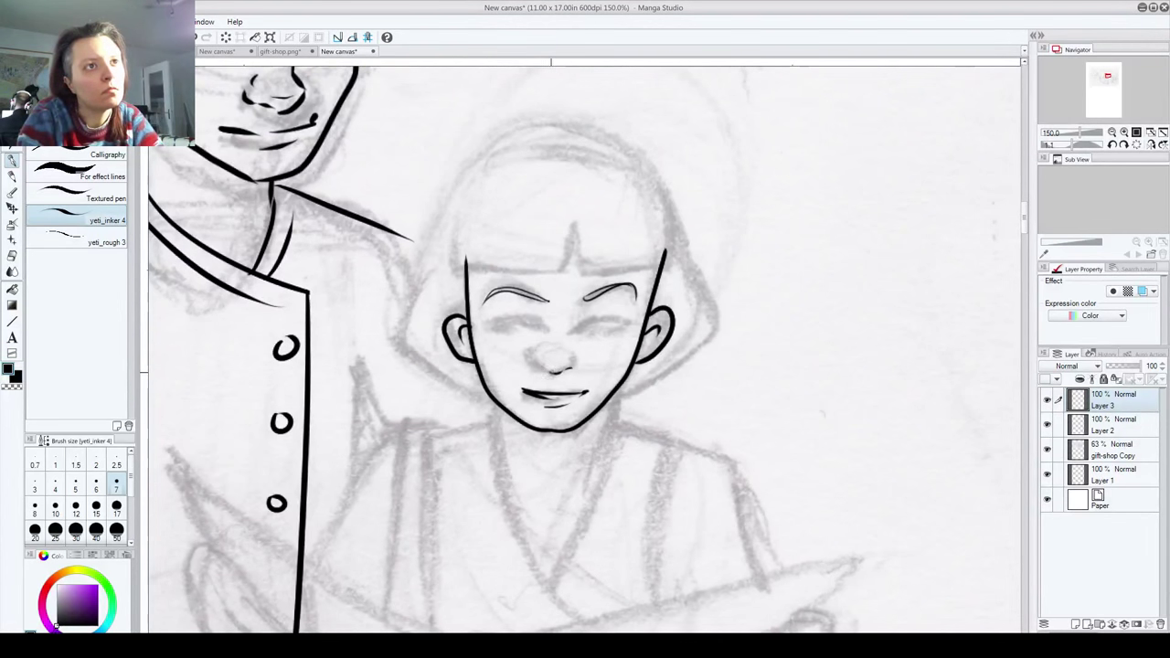
# Step: Re-ink the woman's nose with short curved strokes and her half-closed eye on the side away from the man
pyautogui.moveTo(542, 359); pyautogui.dragTo(547, 369)
pyautogui.moveTo(570, 360)
pyautogui.mouseDown()
pyautogui.moveTo(555, 369)
pyautogui.moveTo(566, 366)
pyautogui.mouseUp()
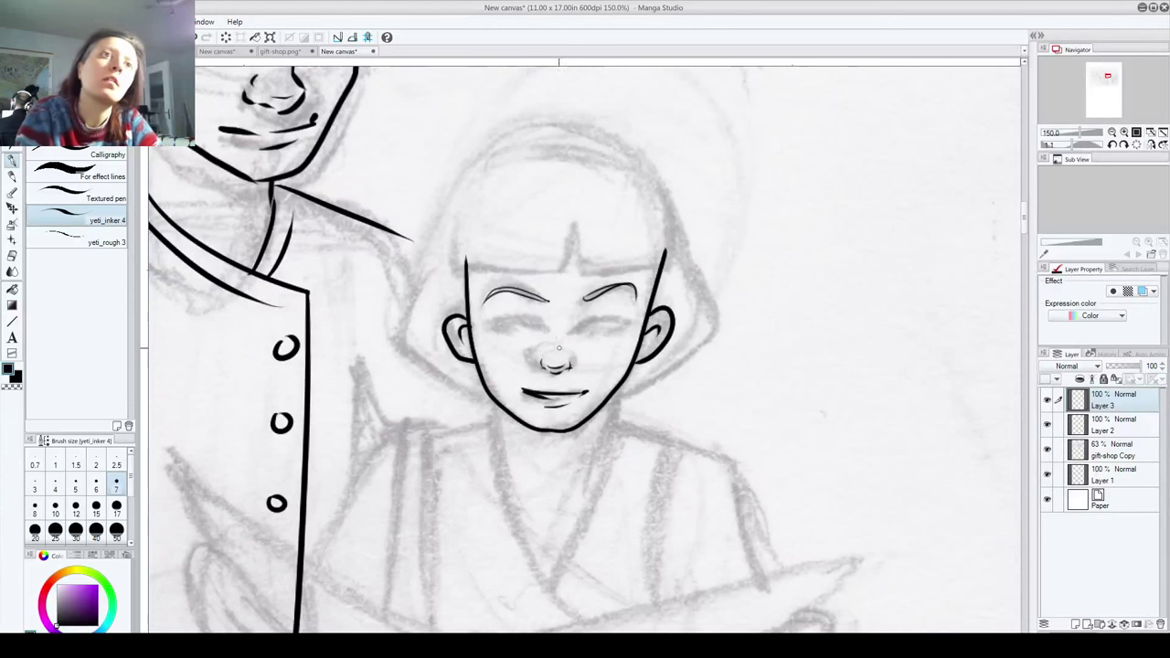
pyautogui.moveTo(577, 331)
pyautogui.mouseDown()
pyautogui.moveTo(618, 329)
pyautogui.moveTo(589, 333)
pyautogui.moveTo(616, 318)
pyautogui.mouseUp()
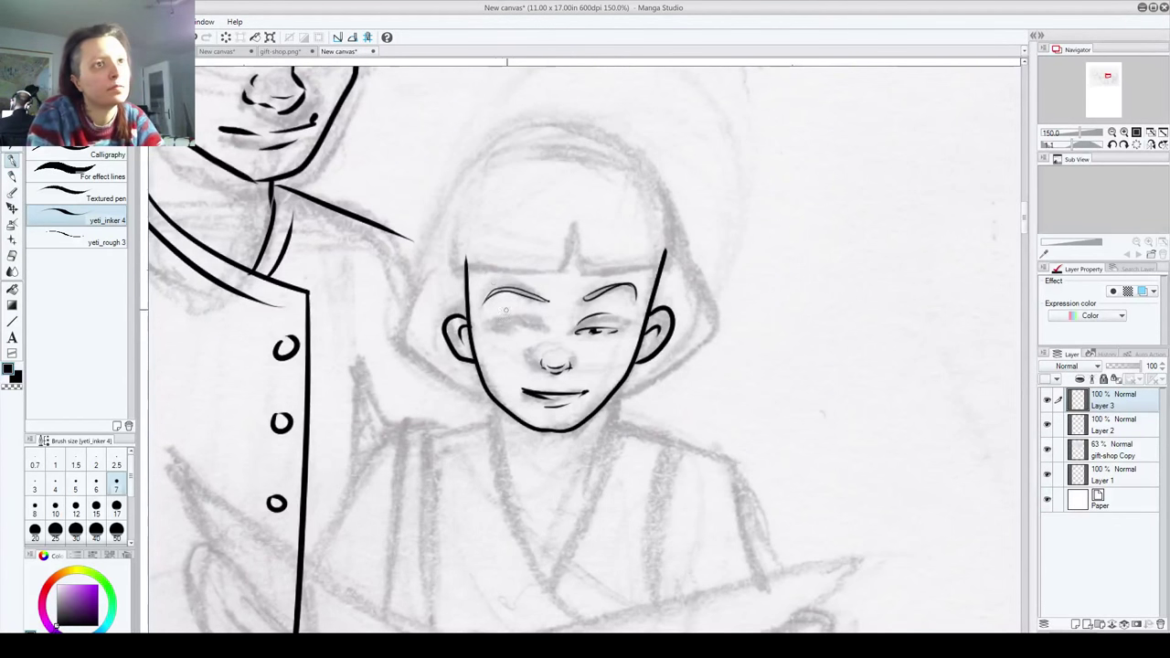
pyautogui.moveTo(546, 331)
pyautogui.mouseDown()
pyautogui.moveTo(496, 329)
pyautogui.moveTo(533, 331)
pyautogui.moveTo(503, 323)
pyautogui.moveTo(512, 320)
pyautogui.moveTo(527, 330)
pyautogui.mouseUp()
pyautogui.hotkey('ctrl', 'z')
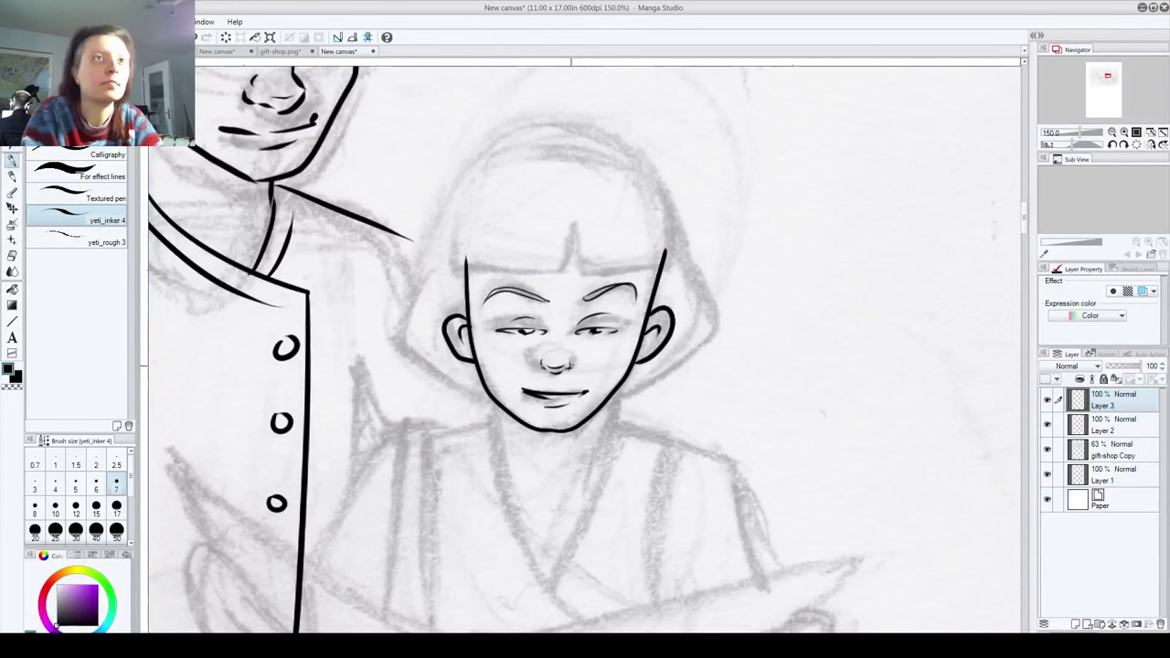
pyautogui.hotkey('ctrl', 'z')
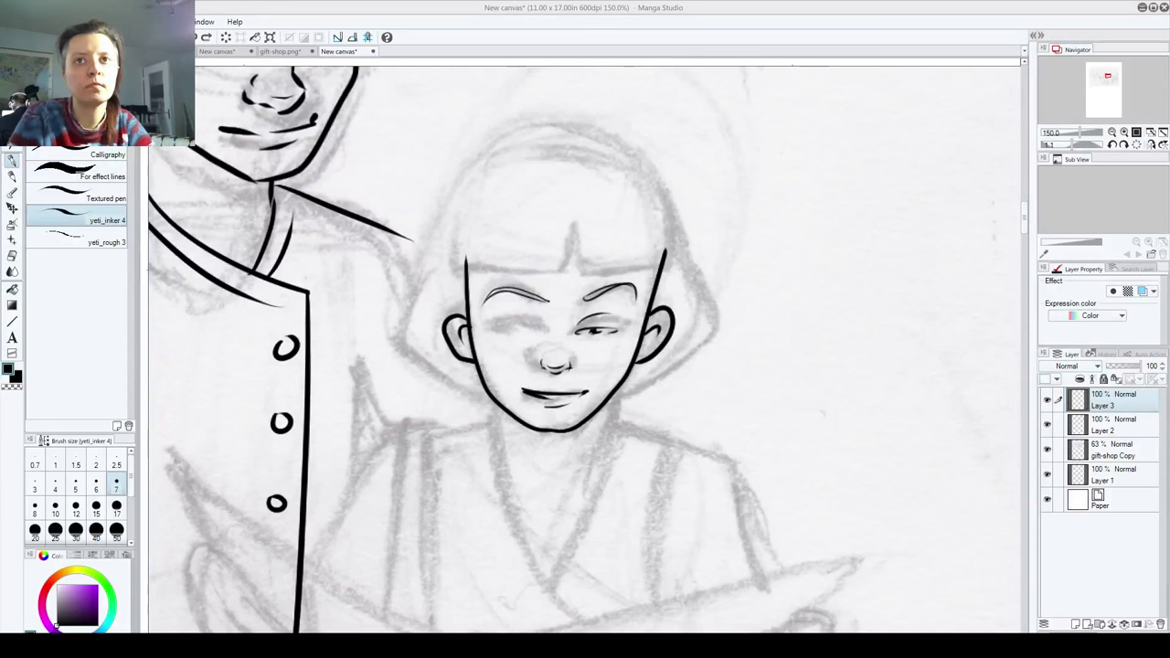
# Step: Lasso the woman's inked half-closed eye, paste a copy of it onto its own layer, and clear the selection
pyautogui.click(1047, 401)
pyautogui.click(1047, 402)
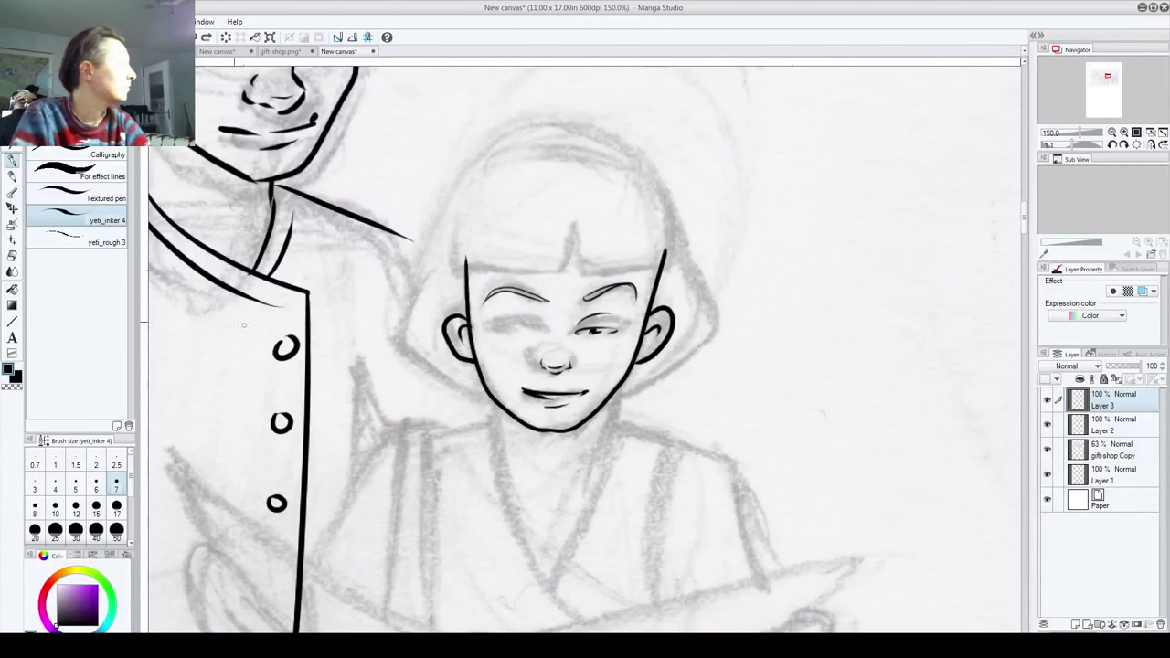
pyautogui.press('m')
pyautogui.moveTo(569, 335)
pyautogui.mouseDown()
pyautogui.moveTo(578, 346)
pyautogui.moveTo(627, 339)
pyautogui.moveTo(622, 311)
pyautogui.moveTo(562, 320)
pyautogui.moveTo(565, 334)
pyautogui.mouseUp()
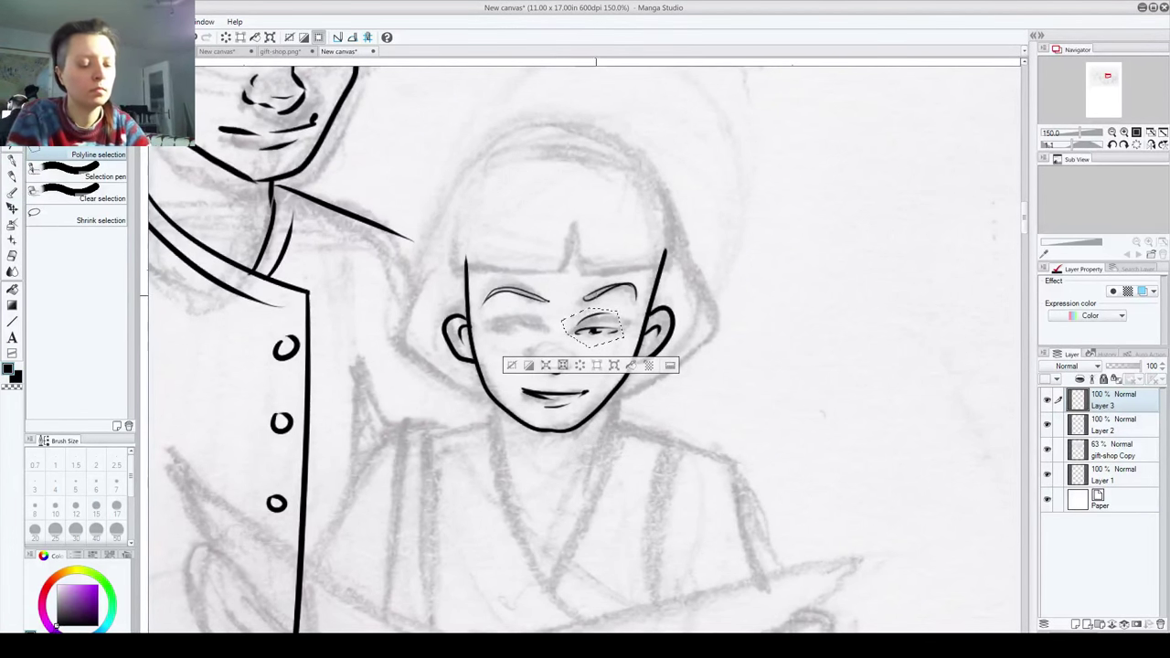
pyautogui.hotkey('ctrl', 'c')
pyautogui.hotkey('ctrl', 'v')
pyautogui.press('k')
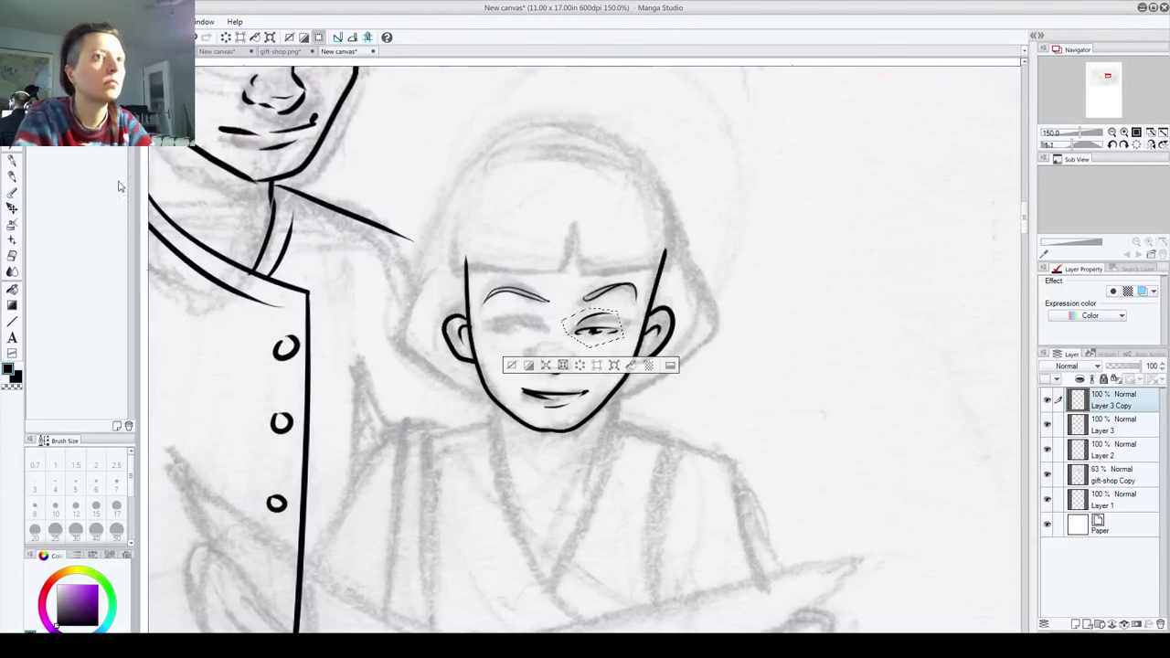
pyautogui.hotkey('ctrl', 'd')
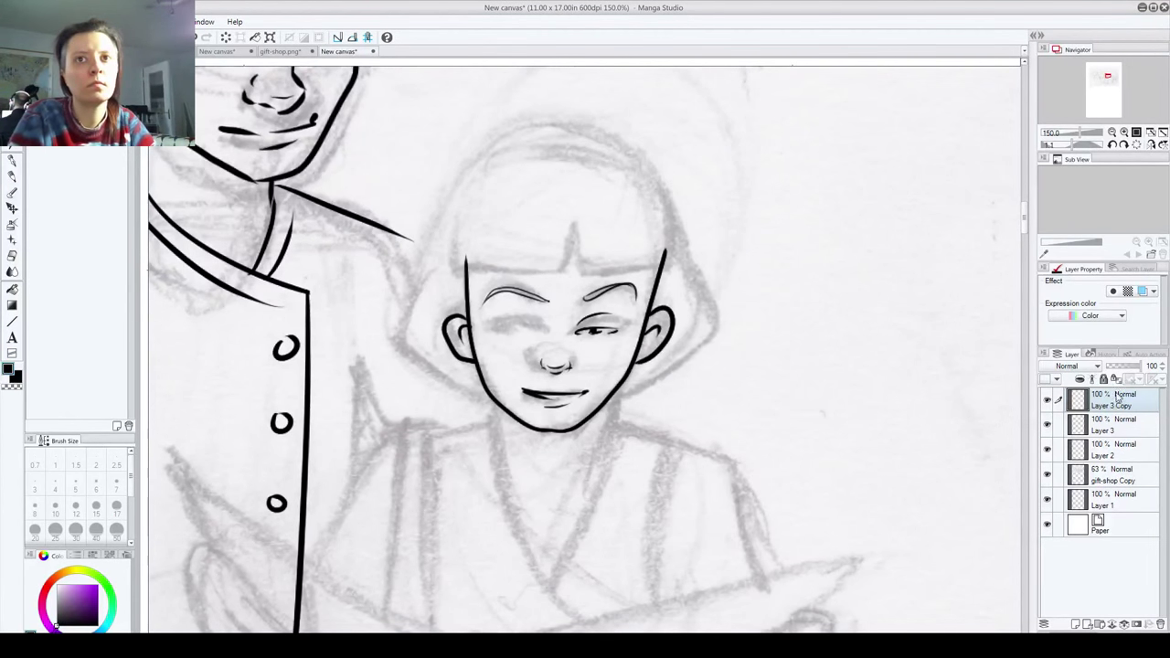
# Step: Move the copied eye to the side of the woman's face nearer the man, mirror it horizontally and align it under the eyebrow
pyautogui.moveTo(587, 333); pyautogui.dragTo(513, 333)
pyautogui.click(66, 21)
pyautogui.moveTo(39, 21)
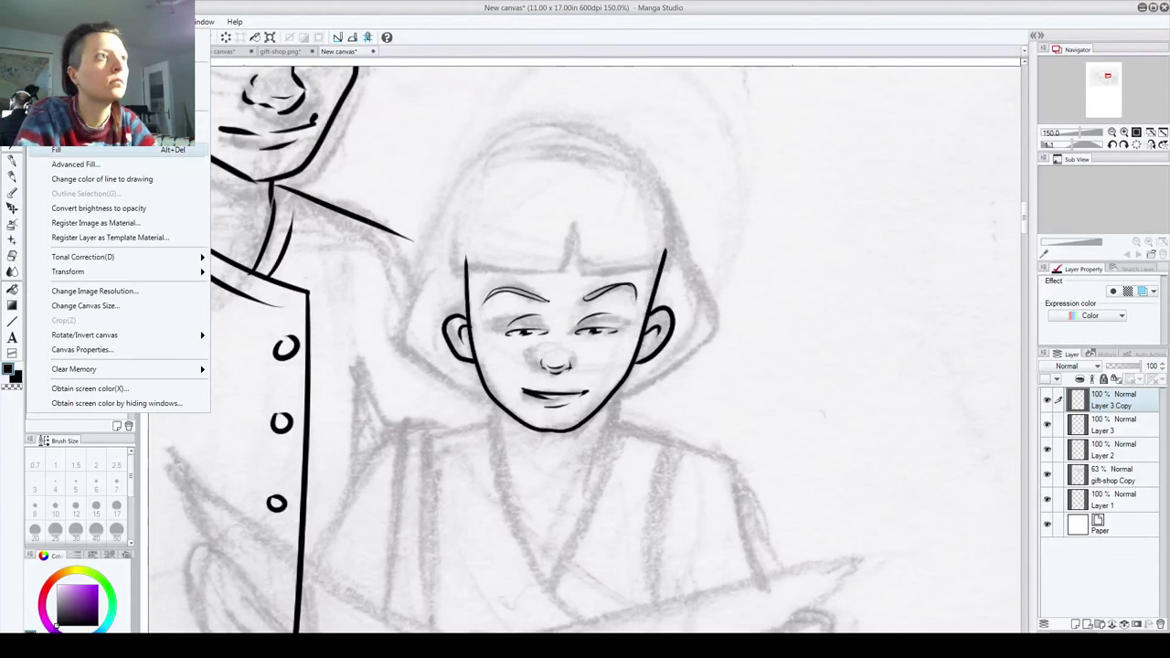
pyautogui.moveTo(82, 271)
pyautogui.click(242, 307)
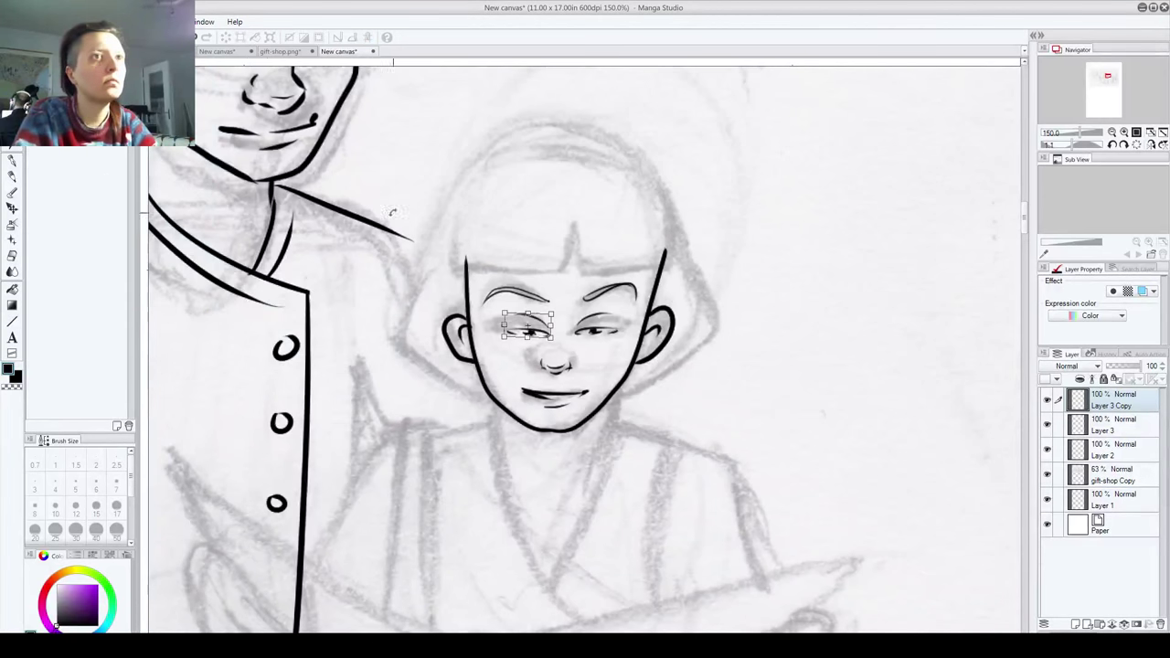
pyautogui.moveTo(544, 337); pyautogui.dragTo(533, 332)
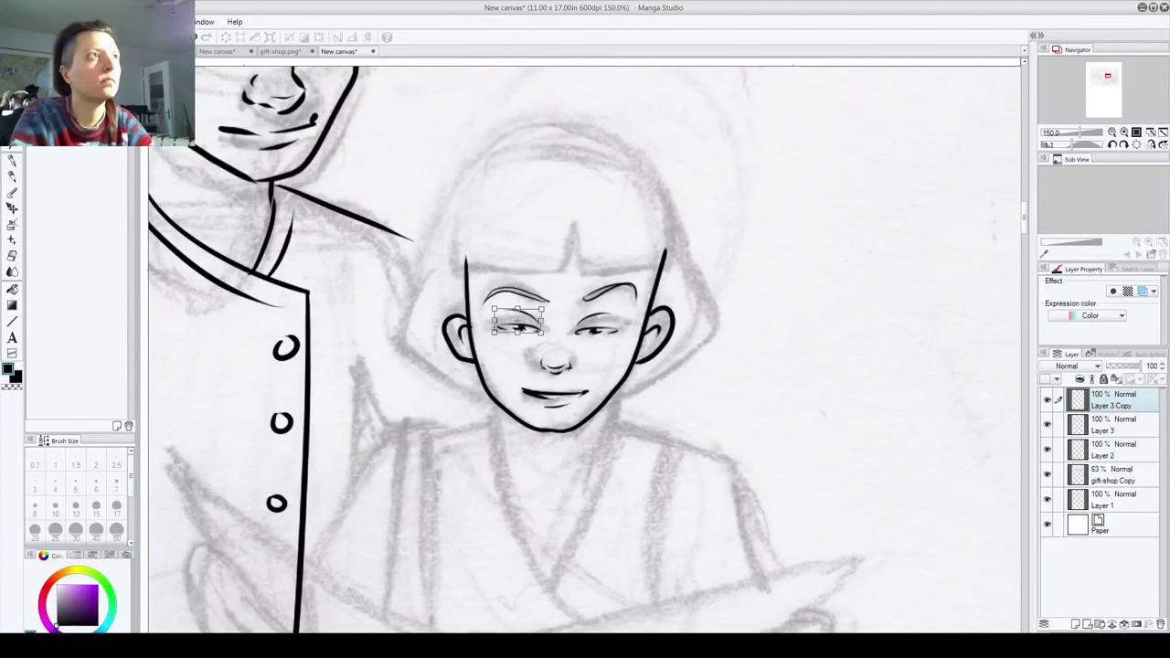
pyautogui.press('p')
pyautogui.click(528, 249)
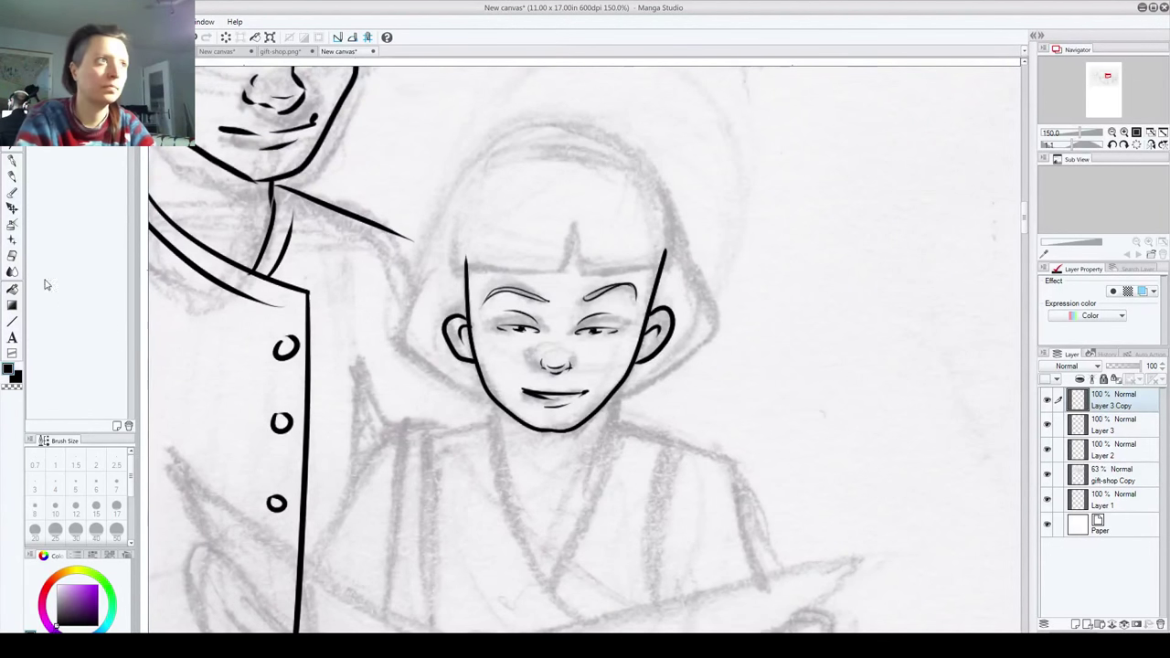
# Step: Touch up the copied eye with a size 2.5 eraser and ink a short smile crease beside each corner of the woman's mouth
pyautogui.scroll(5, 548, 277)
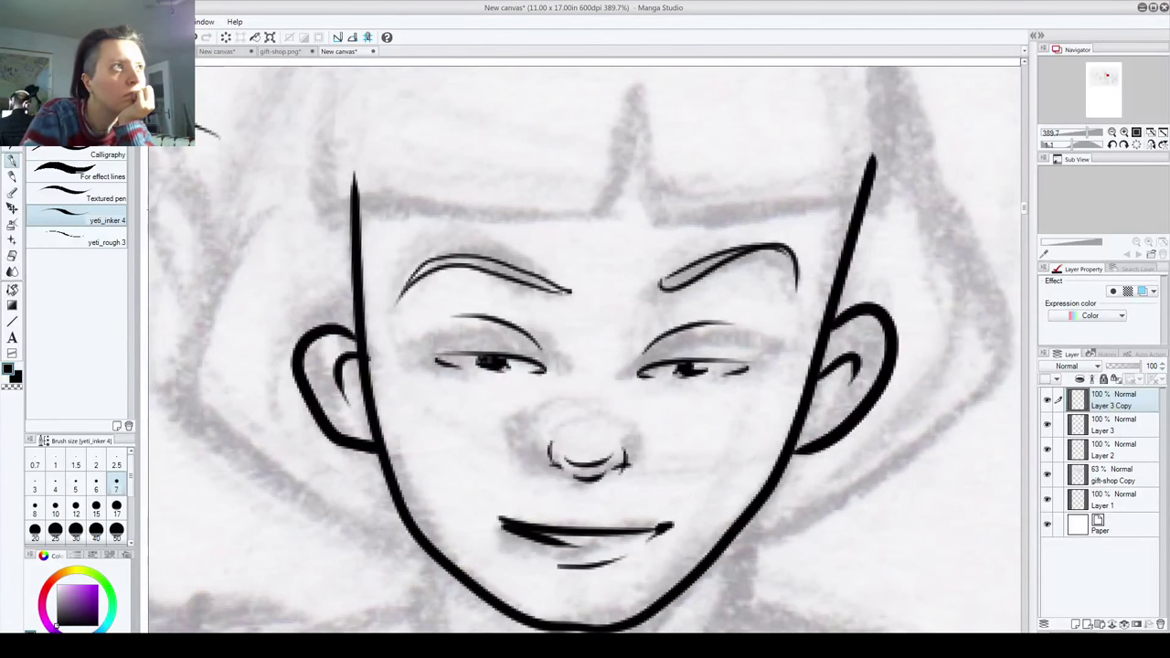
pyautogui.click(12, 256)
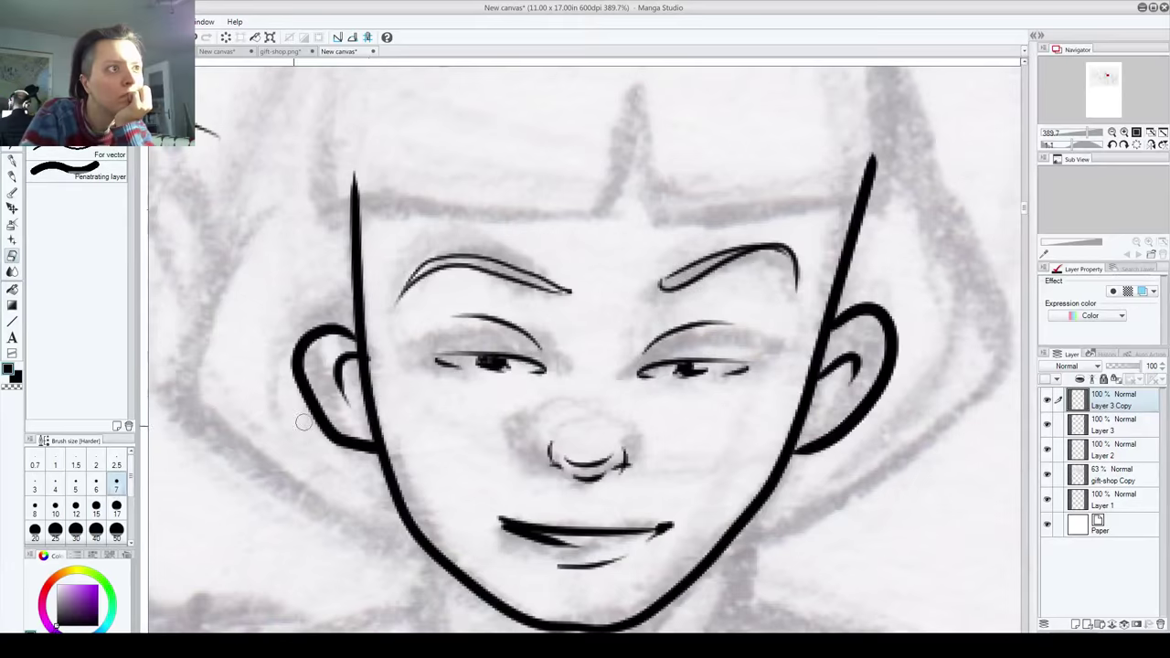
pyautogui.click(116, 464)
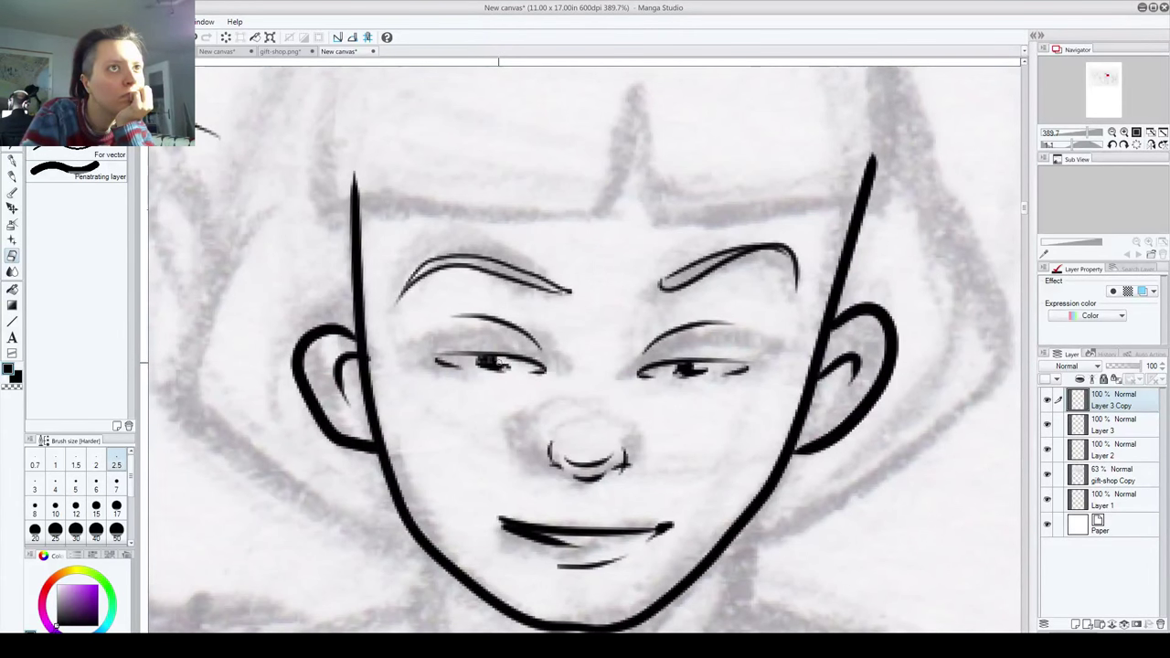
pyautogui.press('p')
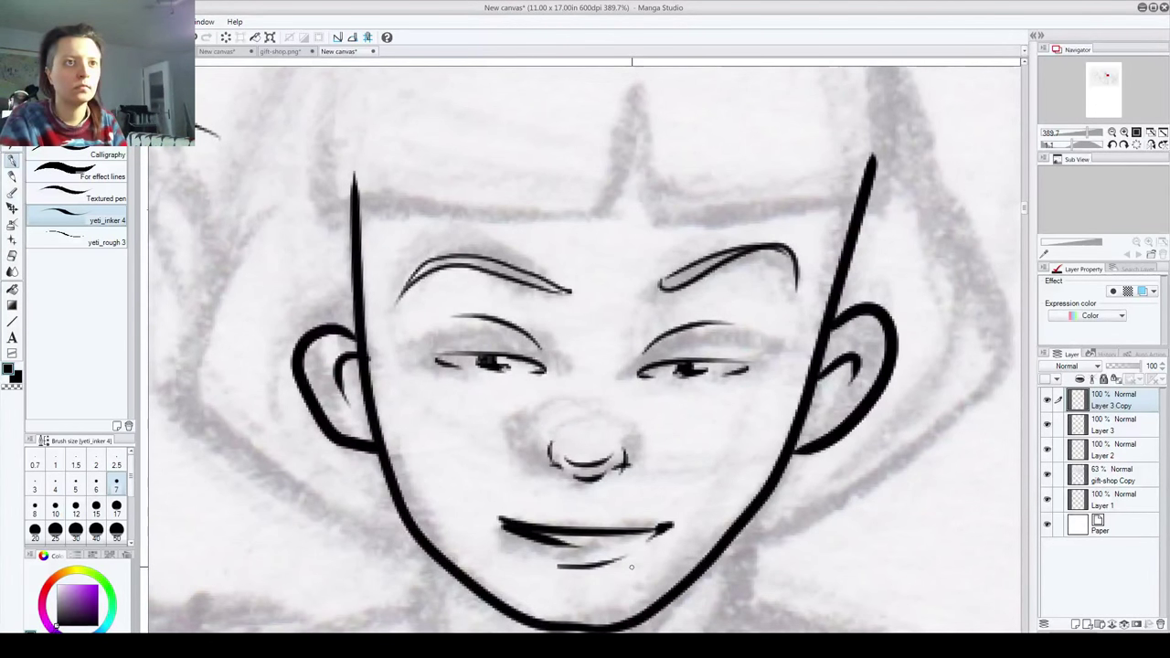
pyautogui.scroll(-3, 631, 567)
pyautogui.moveTo(559, 513)
pyautogui.mouseDown()
pyautogui.moveTo(563, 538)
pyautogui.moveTo(571, 272)
pyautogui.moveTo(512, 261)
pyautogui.mouseUp()
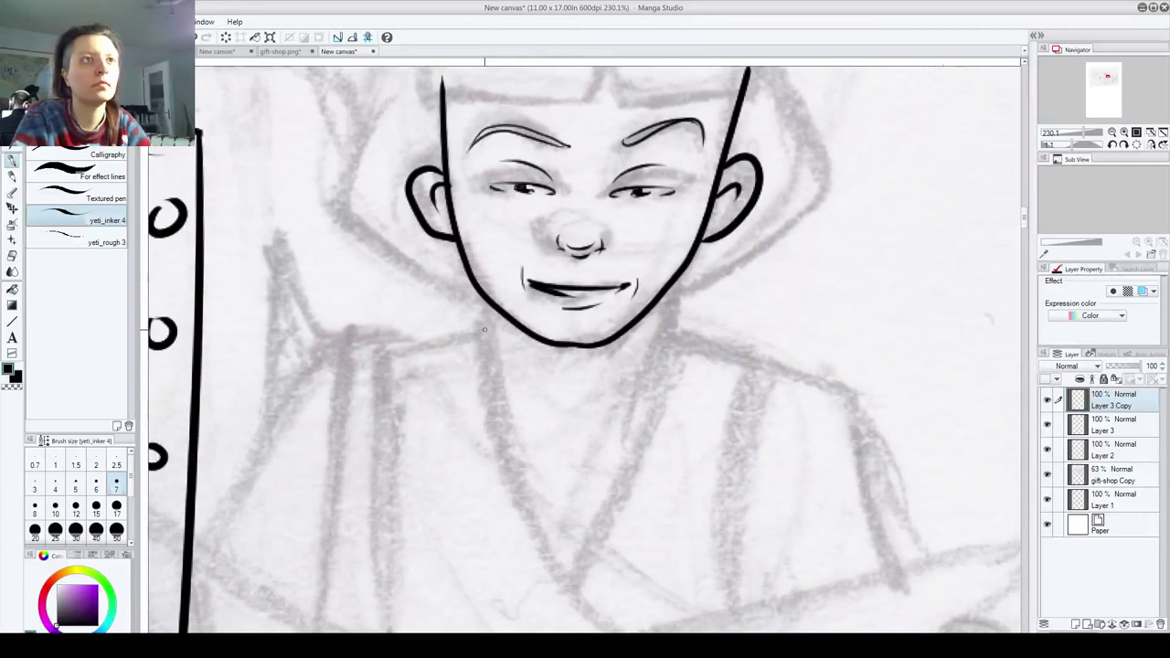
# Step: Ink a short neck line below each side of the woman's jaw
pyautogui.moveTo(492, 311); pyautogui.dragTo(502, 378)
pyautogui.hotkey('ctrl', 'z')
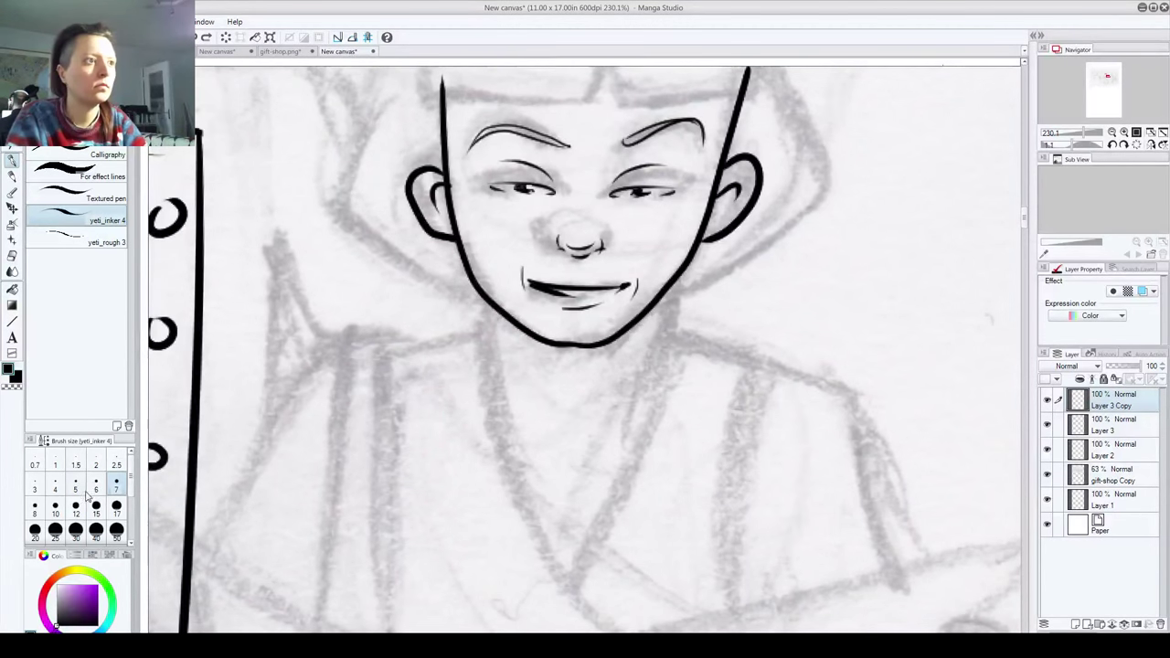
pyautogui.scroll(-4, 631, 327)
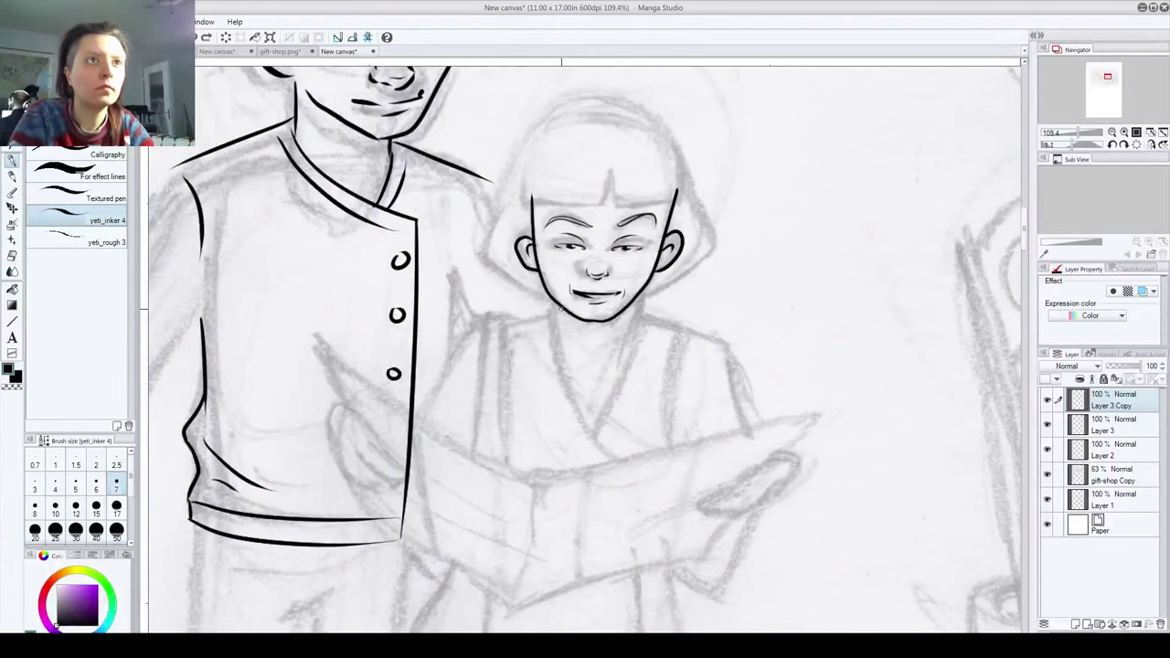
pyautogui.moveTo(560, 309); pyautogui.dragTo(561, 326)
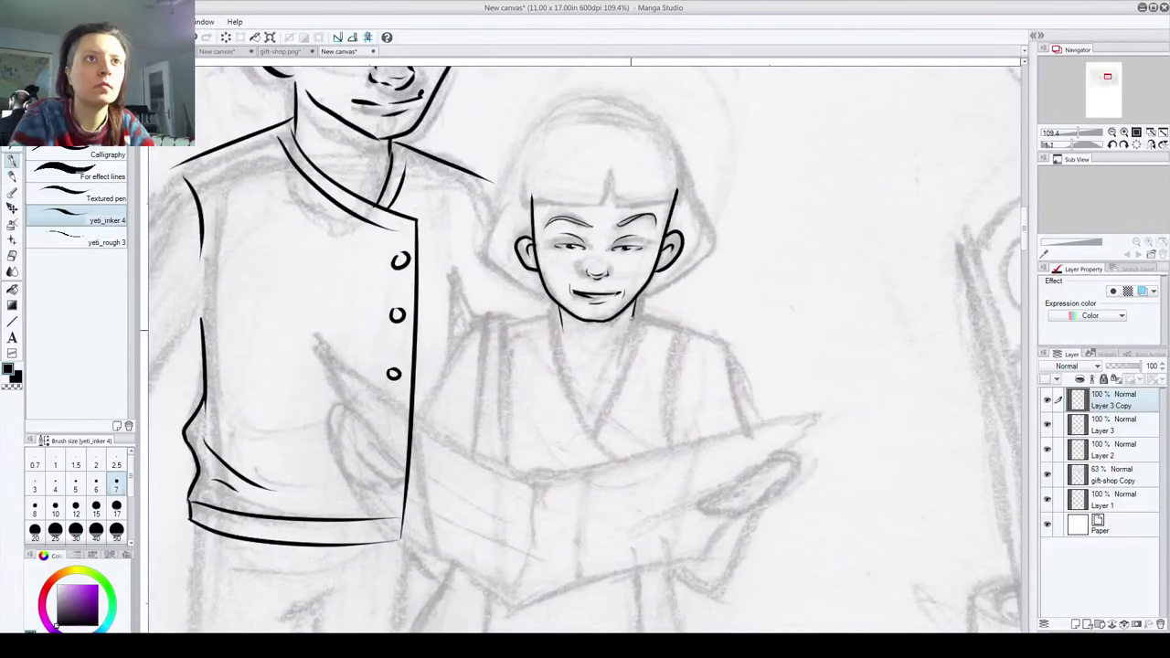
pyautogui.moveTo(671, 304); pyautogui.dragTo(656, 358)
# Step: Ink the lower edge of the woman's fringe as one long curve across the forehead, with a narrow pointed notch in the middle
pyautogui.moveTo(498, 254); pyautogui.dragTo(597, 259)
pyautogui.hotkey('ctrl', 'z')
pyautogui.moveTo(494, 239)
pyautogui.mouseDown()
pyautogui.moveTo(531, 250)
pyautogui.moveTo(717, 243)
pyautogui.moveTo(519, 255)
pyautogui.moveTo(713, 245)
pyautogui.mouseUp()
pyautogui.hotkey('ctrl', 'z')
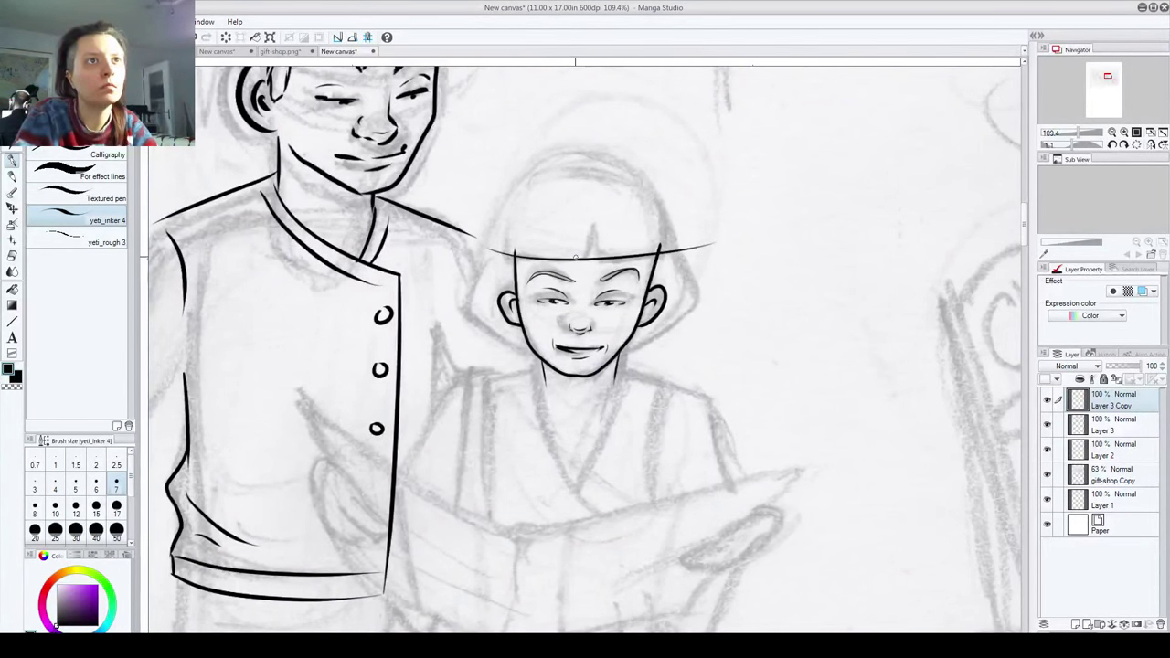
pyautogui.moveTo(583, 252); pyautogui.dragTo(577, 275)
pyautogui.moveTo(595, 228); pyautogui.dragTo(602, 260)
# Step: Clean up the fringe notch by removing the line across its opening and the stray ends past its tip
pyautogui.scroll(3, 496, 567)
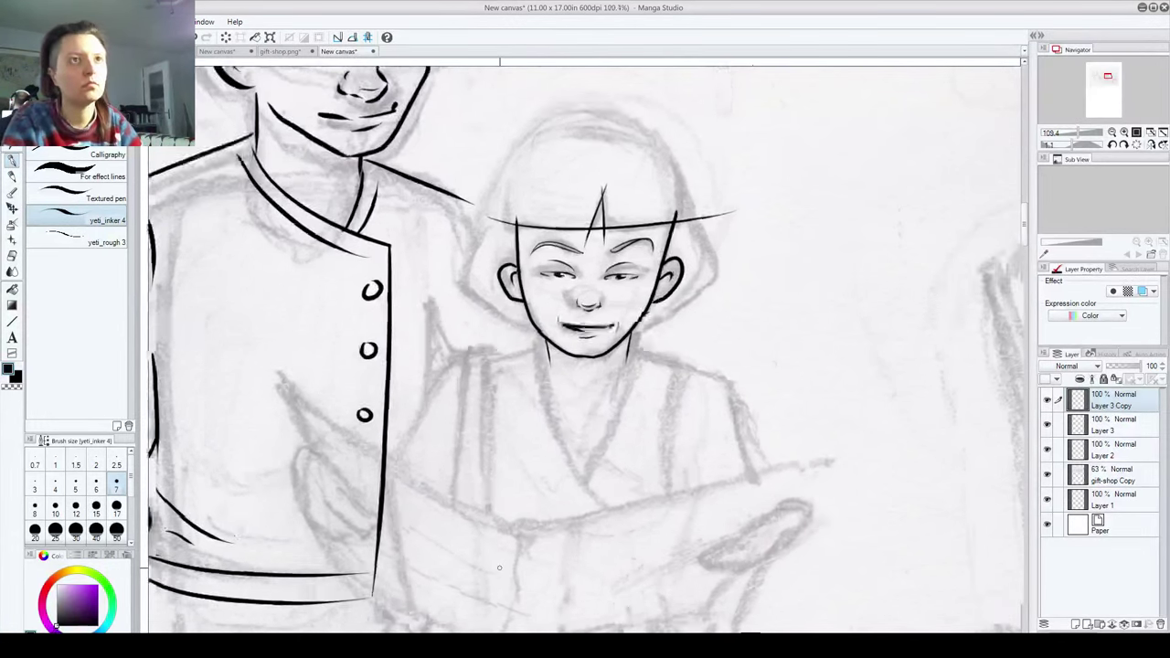
pyautogui.moveTo(622, 110)
pyautogui.mouseDown()
pyautogui.moveTo(564, 357)
pyautogui.moveTo(465, 548)
pyautogui.mouseUp()
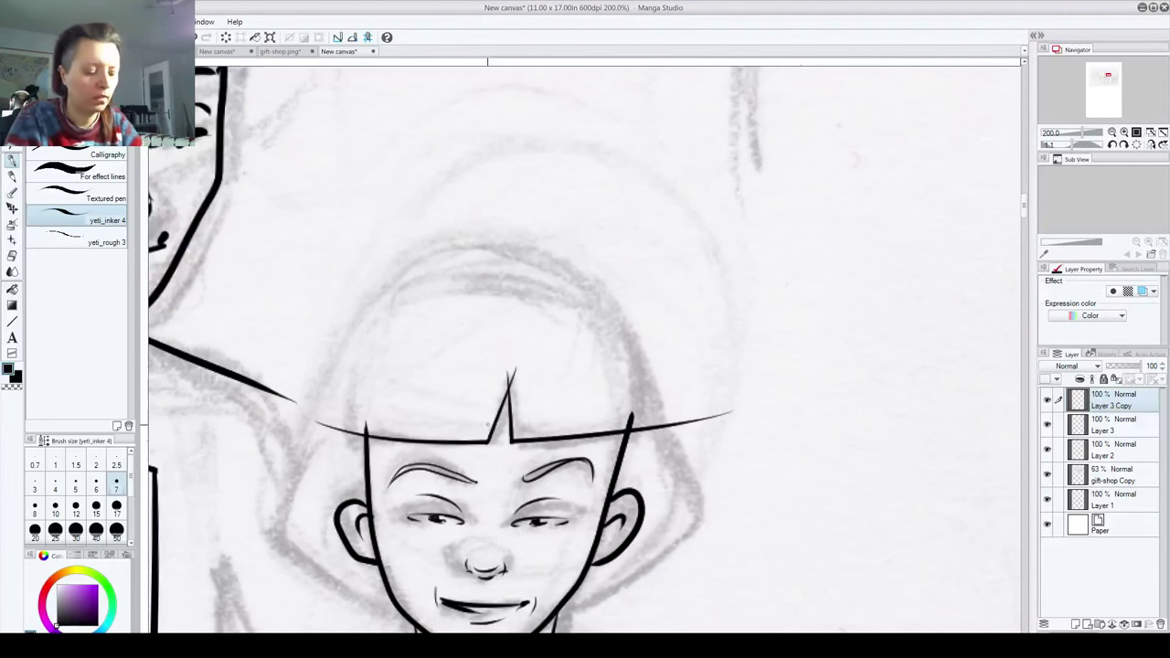
pyautogui.scroll(3, 510, 448)
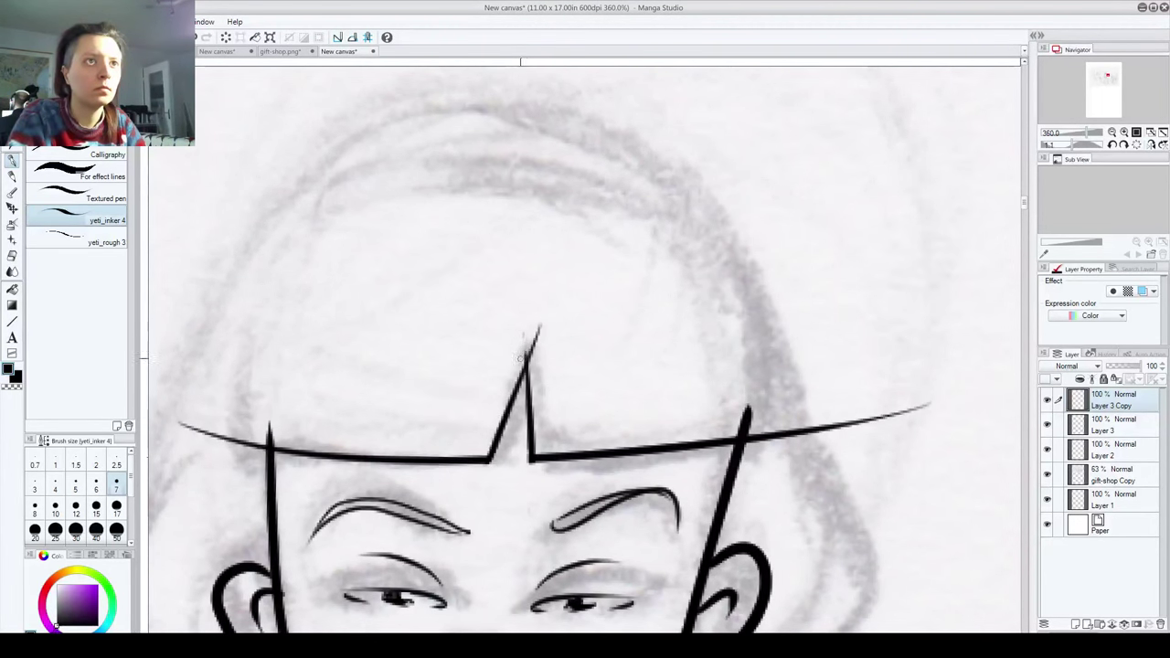
pyautogui.moveTo(539, 326); pyautogui.dragTo(528, 354)
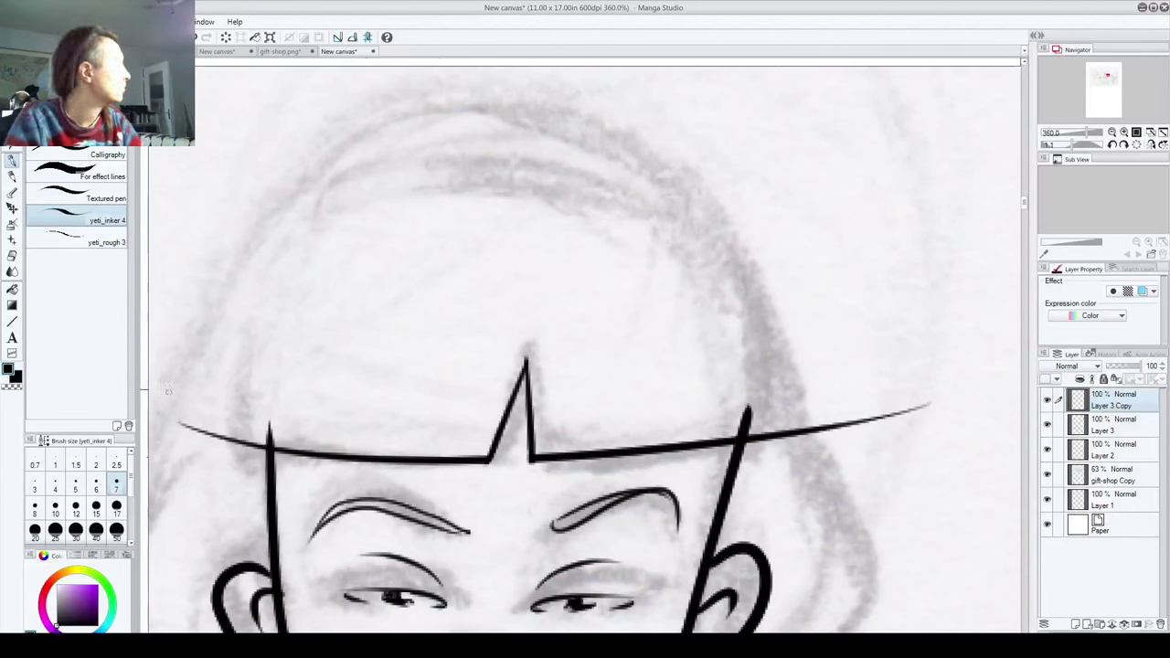
# Step: On Layer 3, remove the ends of the woman's face outline that stick out above the fringe line
pyautogui.click(1106, 426)
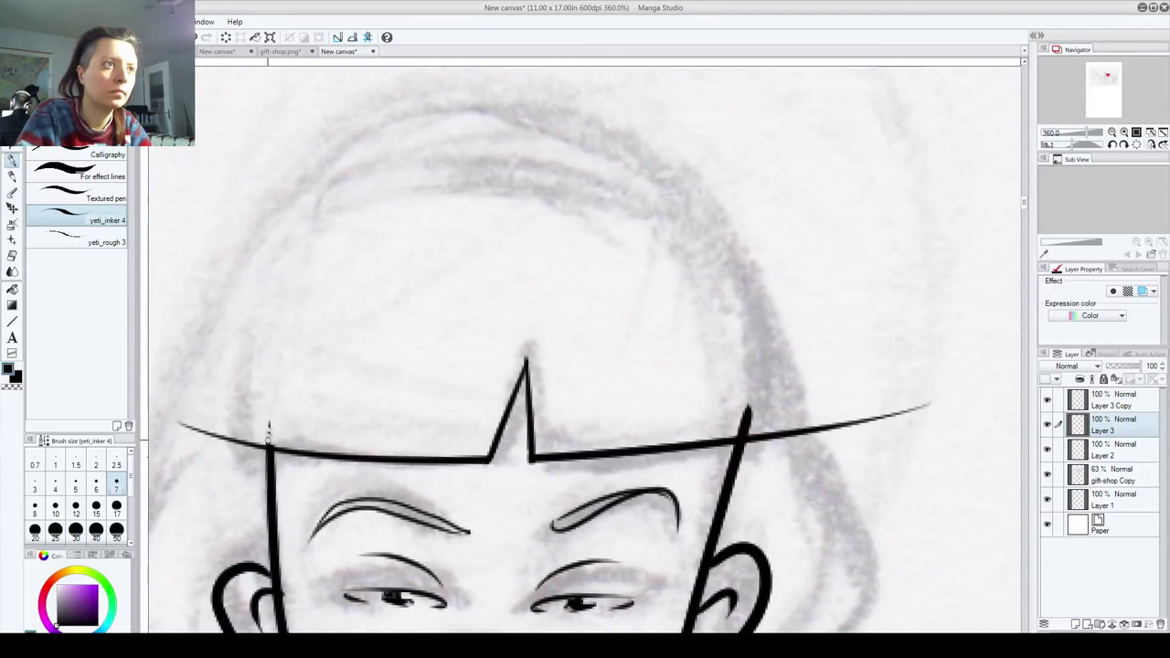
pyautogui.moveTo(268, 440); pyautogui.dragTo(270, 423)
pyautogui.moveTo(759, 430)
pyautogui.mouseDown()
pyautogui.moveTo(727, 441)
pyautogui.moveTo(755, 411)
pyautogui.moveTo(746, 407)
pyautogui.moveTo(745, 429)
pyautogui.mouseUp()
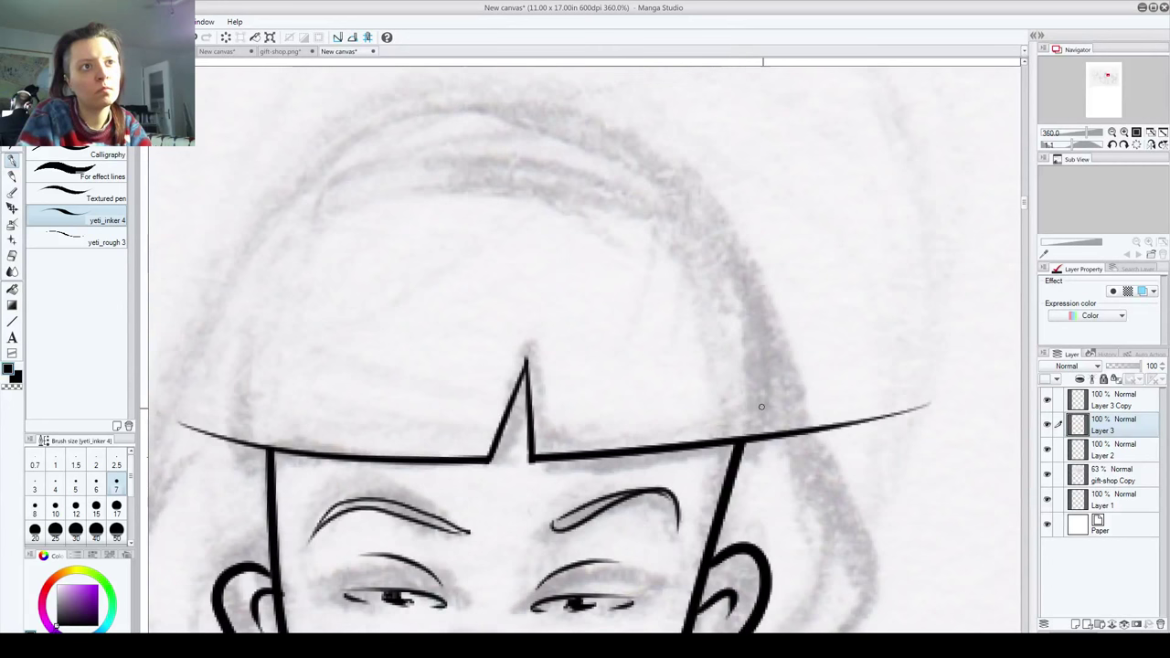
# Step: On Layer 3 Copy, erase both ends of the fringe line that extend beyond the woman's face using a size 15 eraser
pyautogui.click(11, 256)
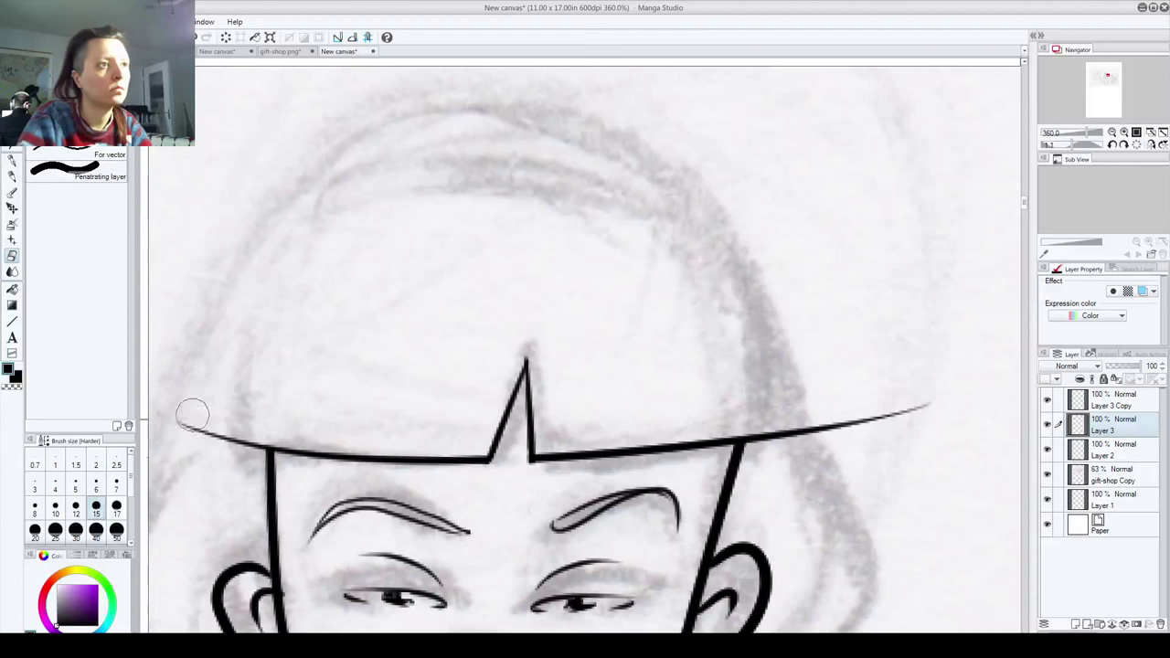
pyautogui.click(1117, 403)
pyautogui.moveTo(851, 348)
pyautogui.mouseDown()
pyautogui.moveTo(793, 405)
pyautogui.moveTo(791, 463)
pyautogui.moveTo(753, 479)
pyautogui.moveTo(769, 451)
pyautogui.moveTo(778, 479)
pyautogui.moveTo(817, 472)
pyautogui.moveTo(909, 387)
pyautogui.moveTo(912, 429)
pyautogui.mouseUp()
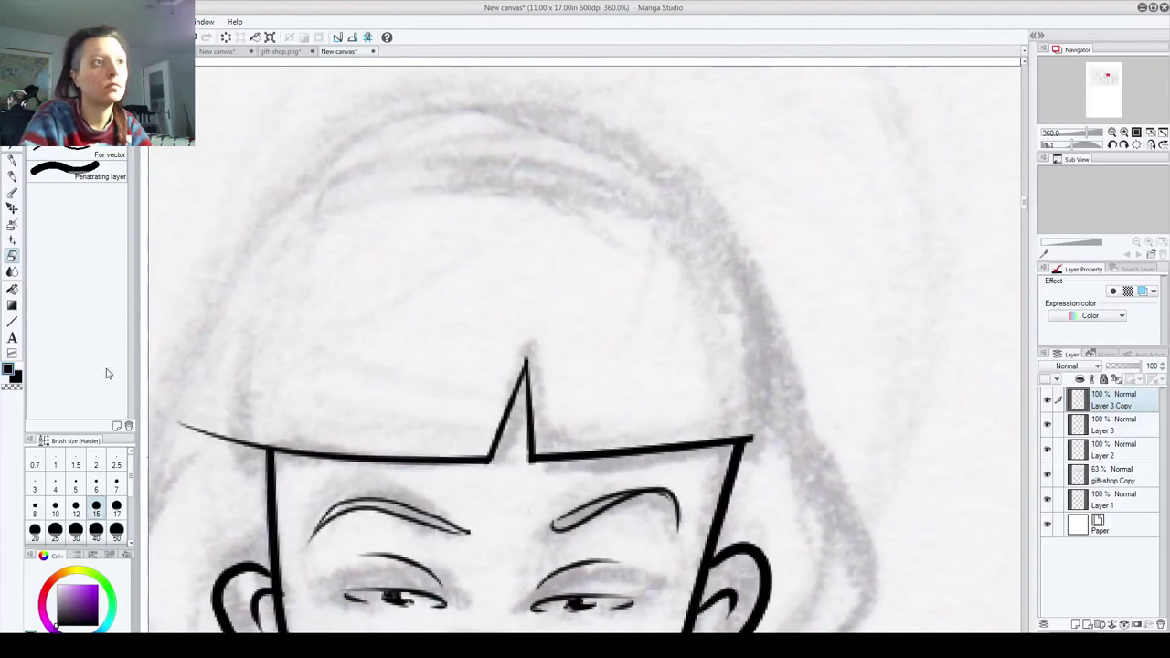
pyautogui.moveTo(178, 422); pyautogui.dragTo(235, 418)
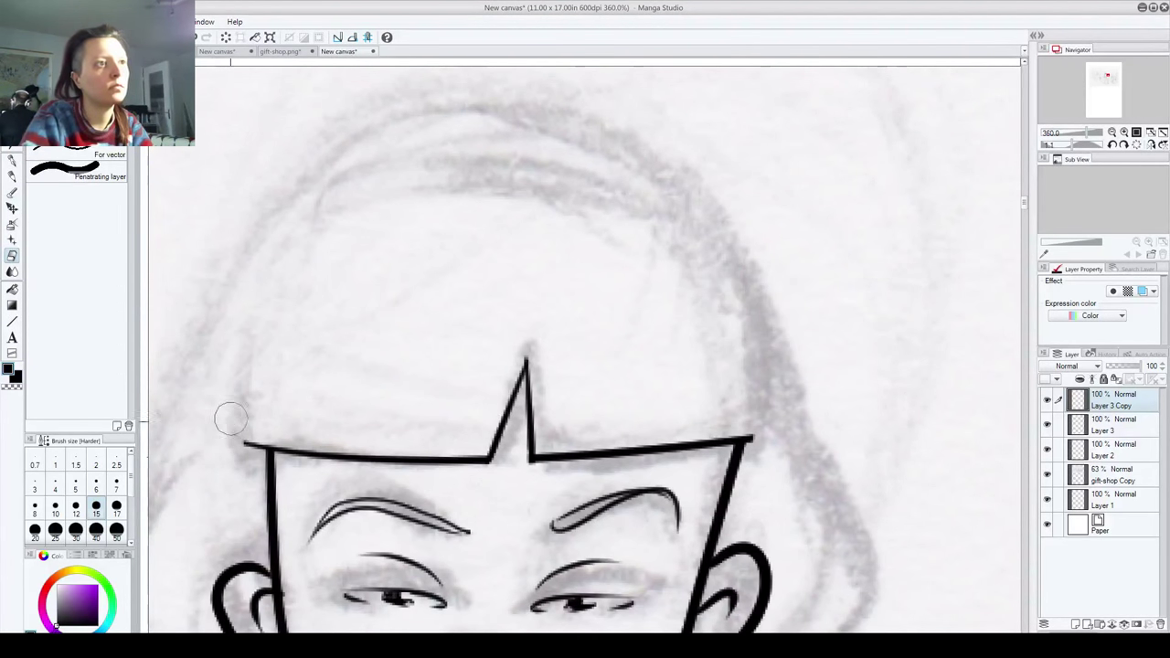
# Step: Ink four thin curved hair strands rising from the fringe edge, two on each side of the notch
pyautogui.scroll(-3, 631, 394)
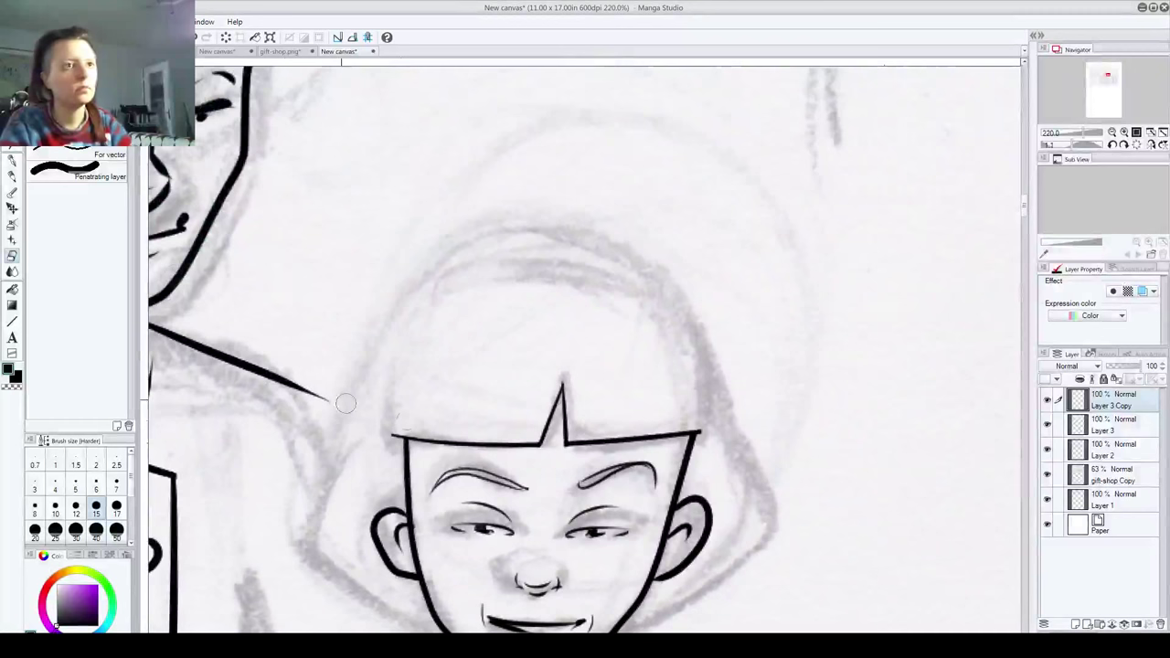
pyautogui.press('p')
pyautogui.moveTo(491, 443); pyautogui.dragTo(543, 335)
pyautogui.hotkey('ctrl', 'z')
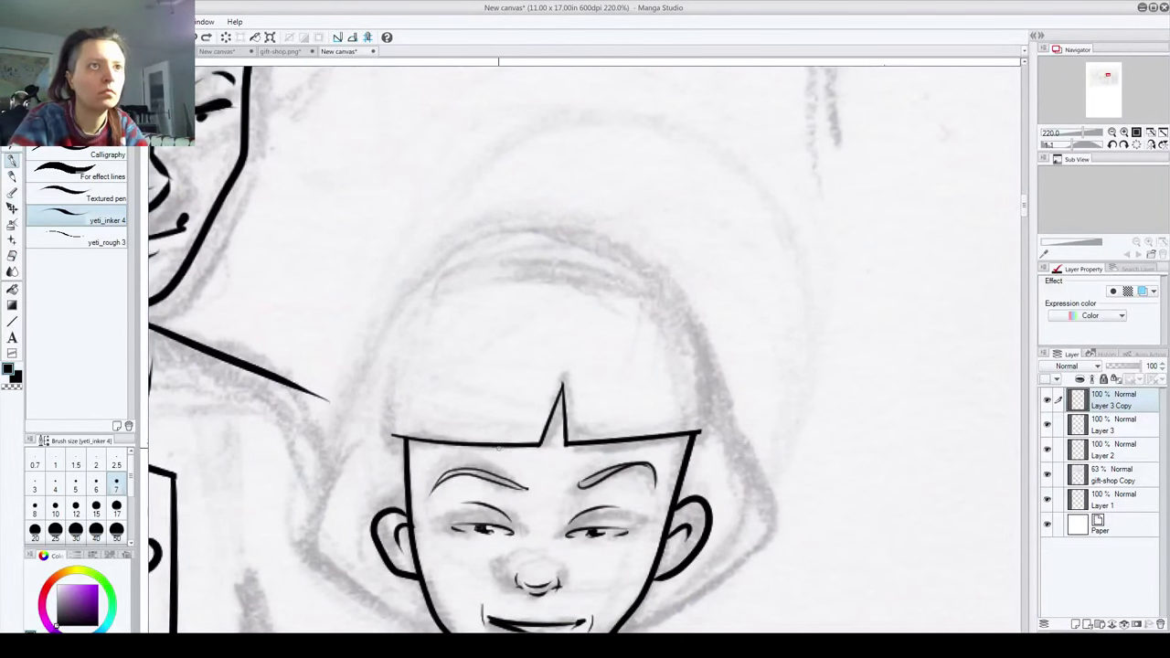
pyautogui.moveTo(583, 441); pyautogui.dragTo(561, 340)
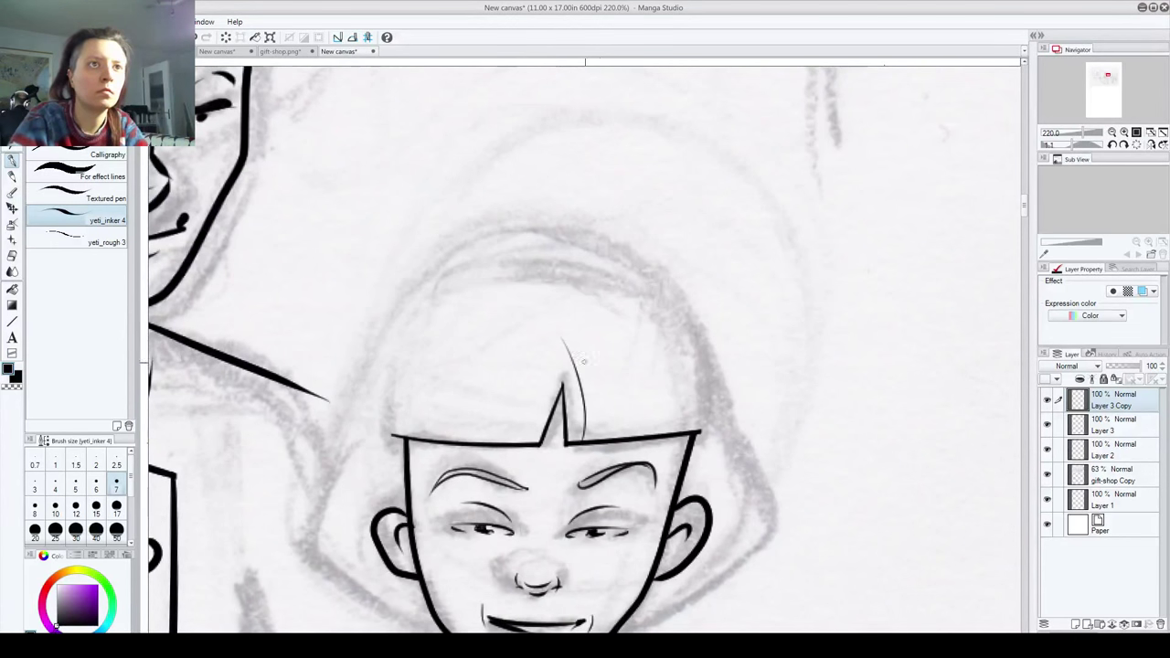
pyautogui.moveTo(615, 437); pyautogui.dragTo(596, 332)
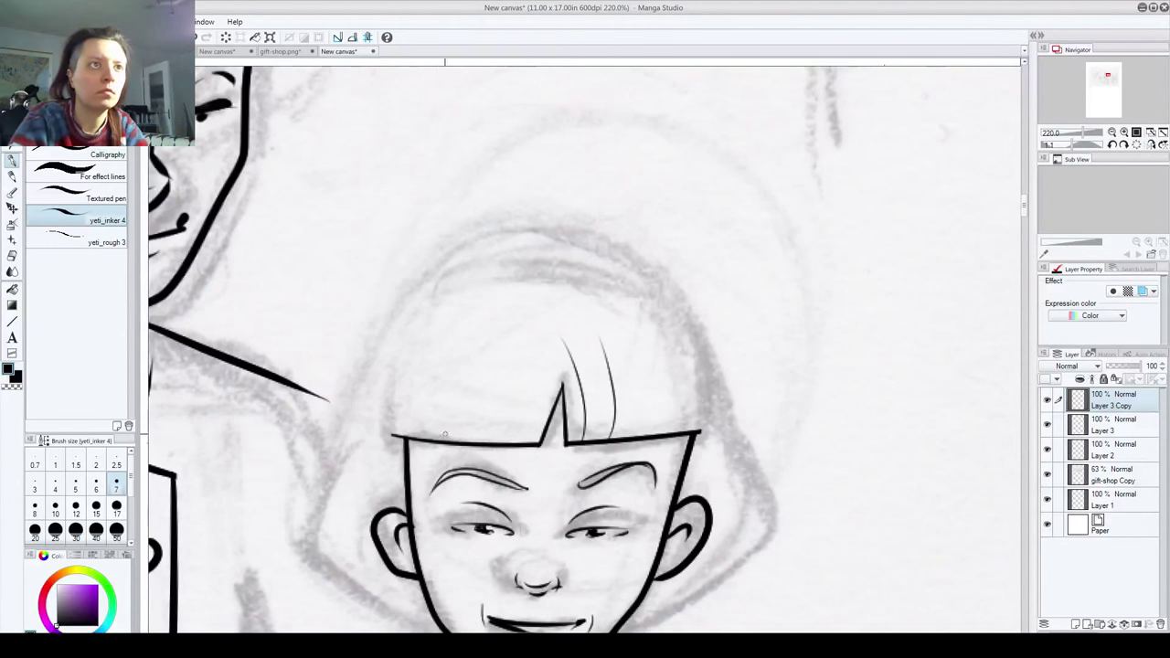
pyautogui.moveTo(434, 437); pyautogui.dragTo(478, 336)
pyautogui.moveTo(394, 437); pyautogui.dragTo(436, 338)
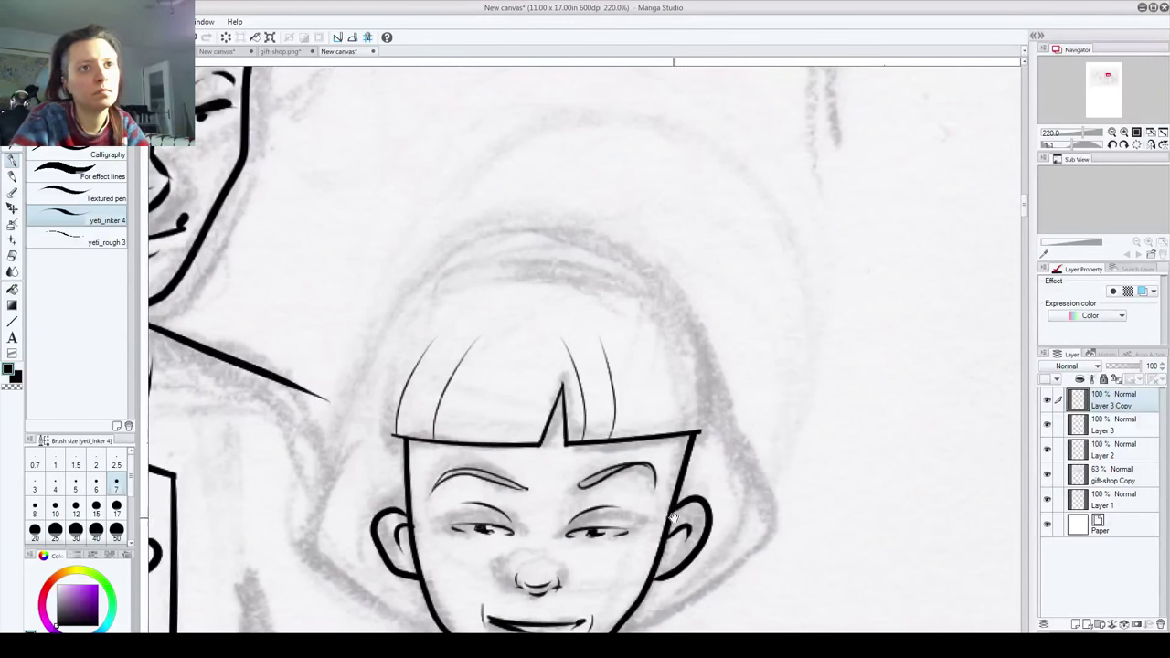
# Step: Redraw the woman's temple line farther inward on the side away from the man on Layer 3, and shorten the fringe end on Layer 3 Copy
pyautogui.moveTo(673, 518); pyautogui.dragTo(634, 393)
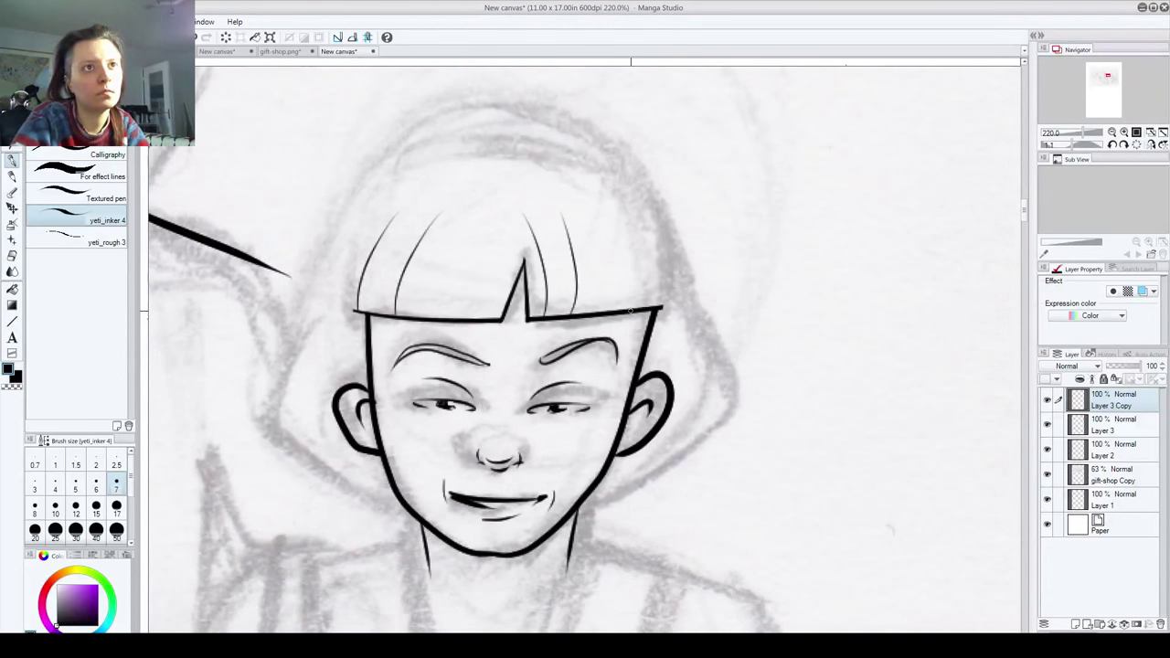
pyautogui.click(1107, 424)
pyautogui.moveTo(655, 345)
pyautogui.mouseDown()
pyautogui.moveTo(657, 320)
pyautogui.moveTo(654, 345)
pyautogui.mouseUp()
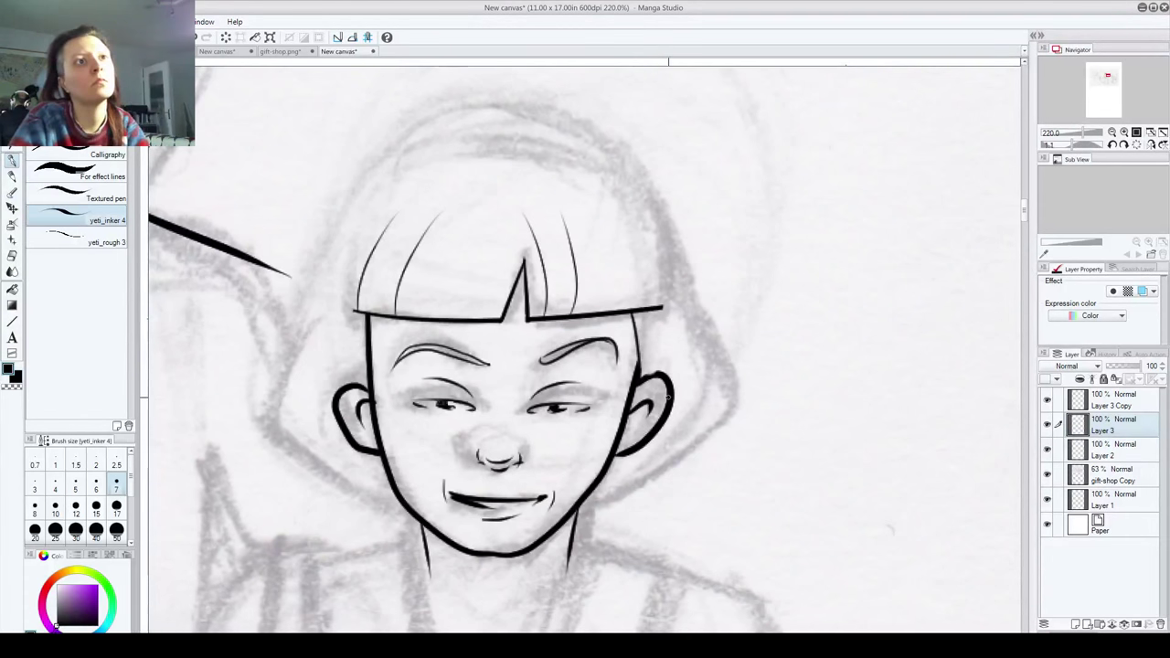
pyautogui.click(1118, 407)
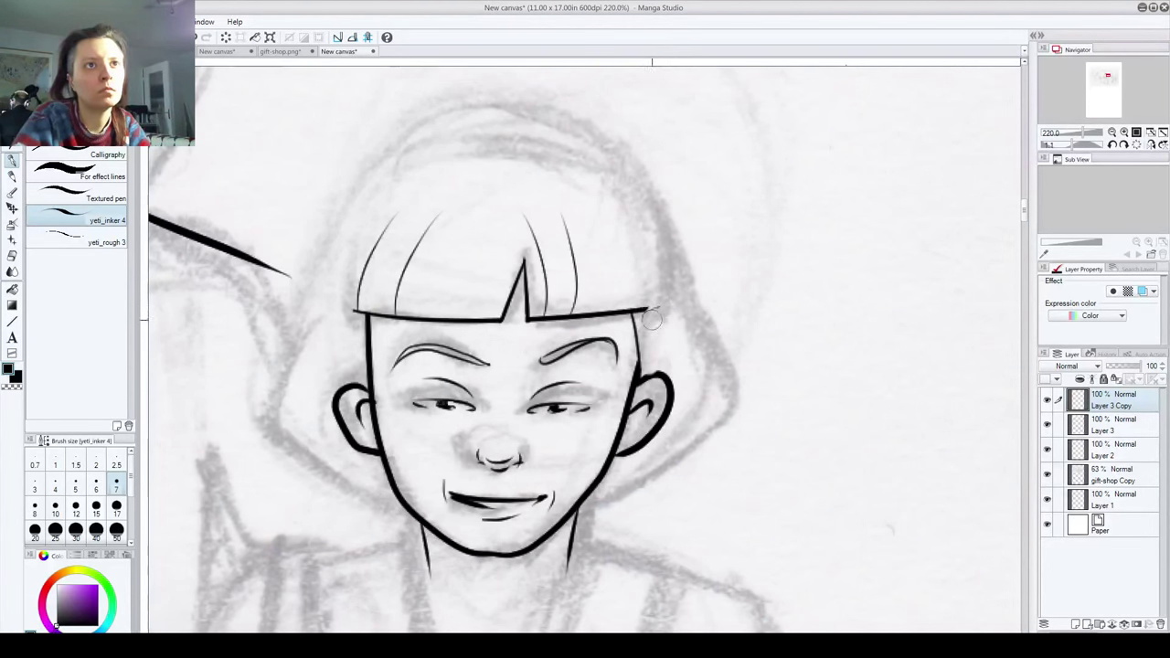
pyautogui.click(1088, 432)
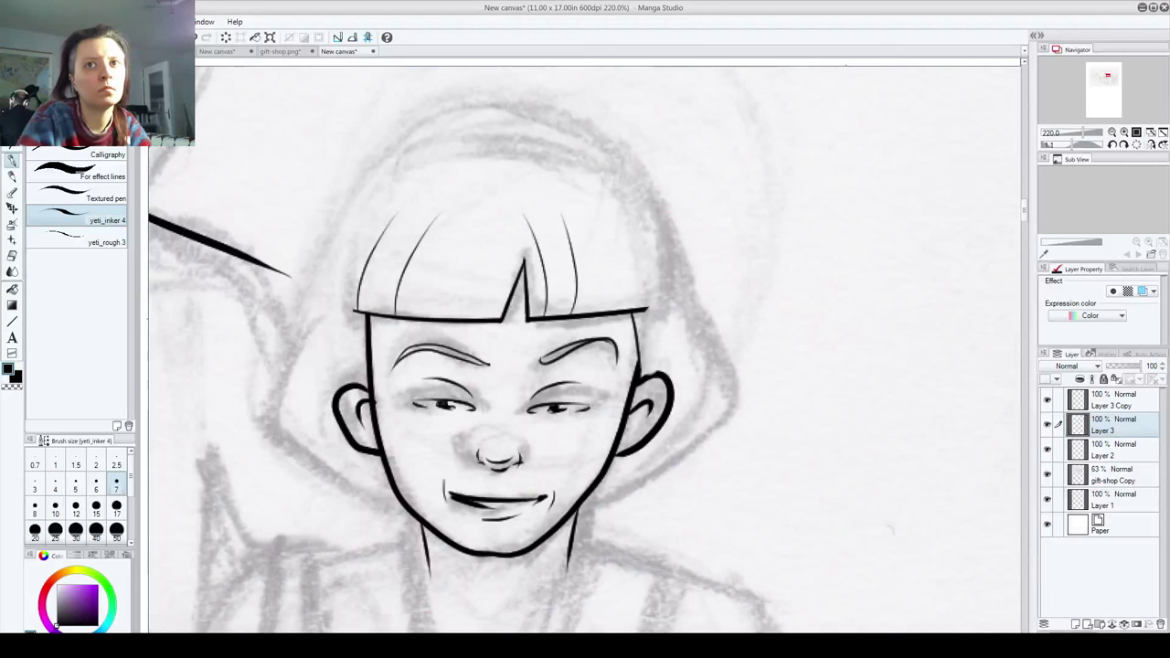
# Step: Redraw the woman's temple line on the man's side farther inward on Layer 3 Copy, and remove the old temple line from Layer 3
pyautogui.click(1047, 406)
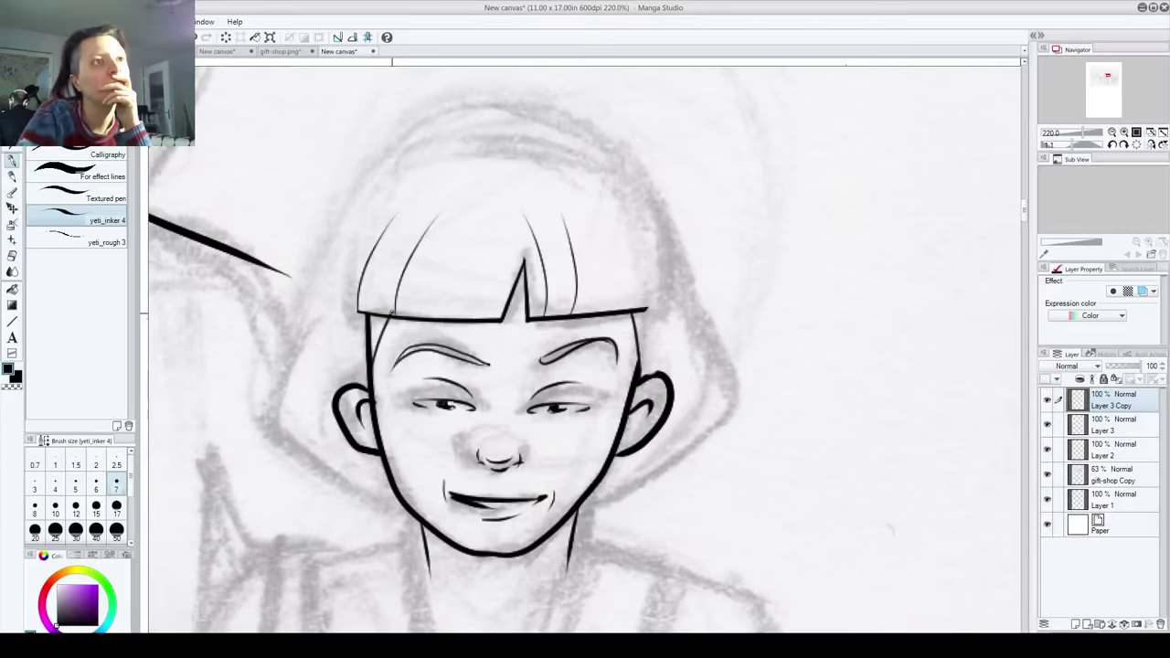
pyautogui.hotkey('ctrl', 'z')
pyautogui.moveTo(378, 316); pyautogui.dragTo(362, 392)
pyautogui.hotkey('ctrl', 'z')
pyautogui.moveTo(378, 320); pyautogui.dragTo(366, 393)
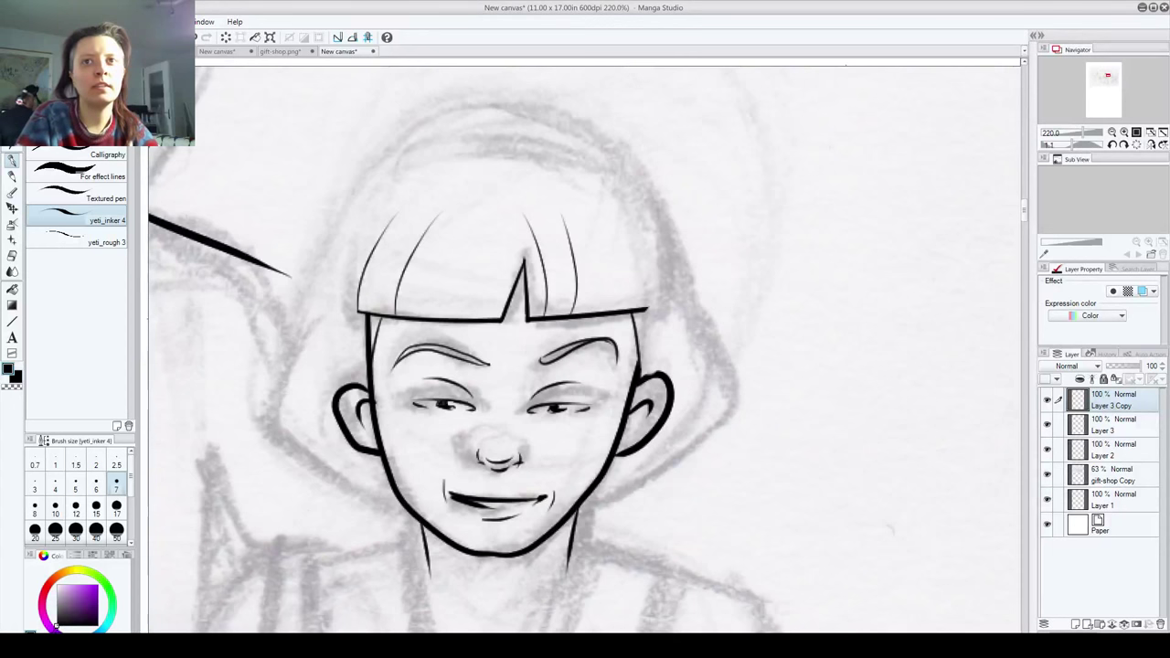
pyautogui.click(1107, 429)
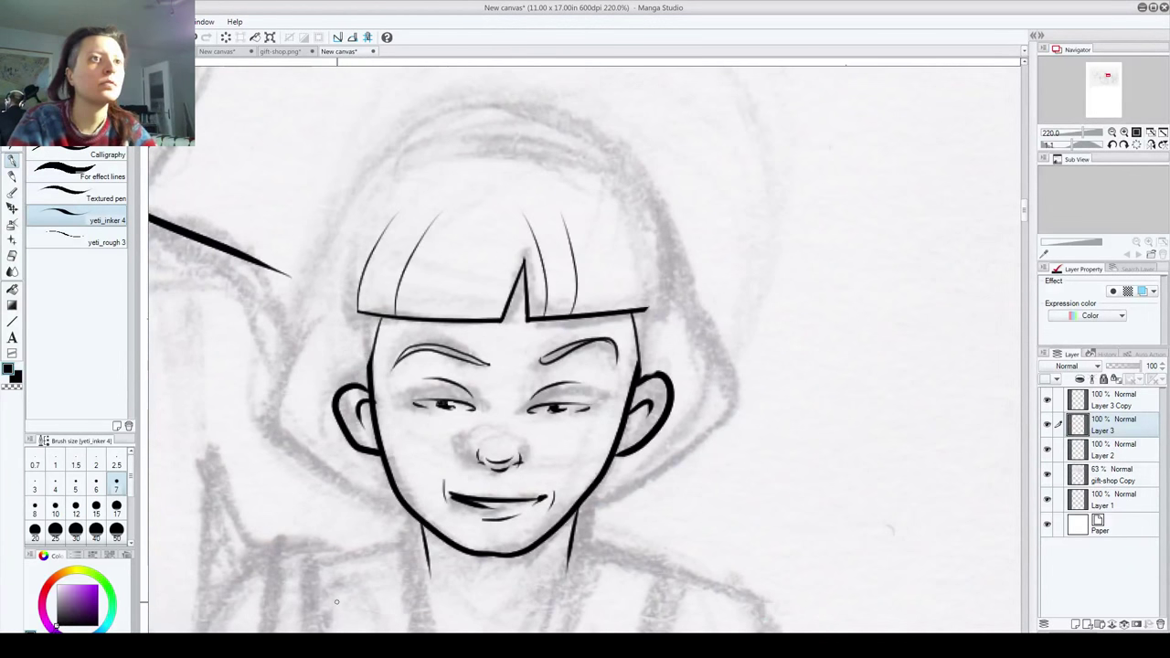
# Step: Ink a thin curved hair strand rising from the fringe end on the side away from the man
pyautogui.moveTo(337, 601); pyautogui.dragTo(302, 502)
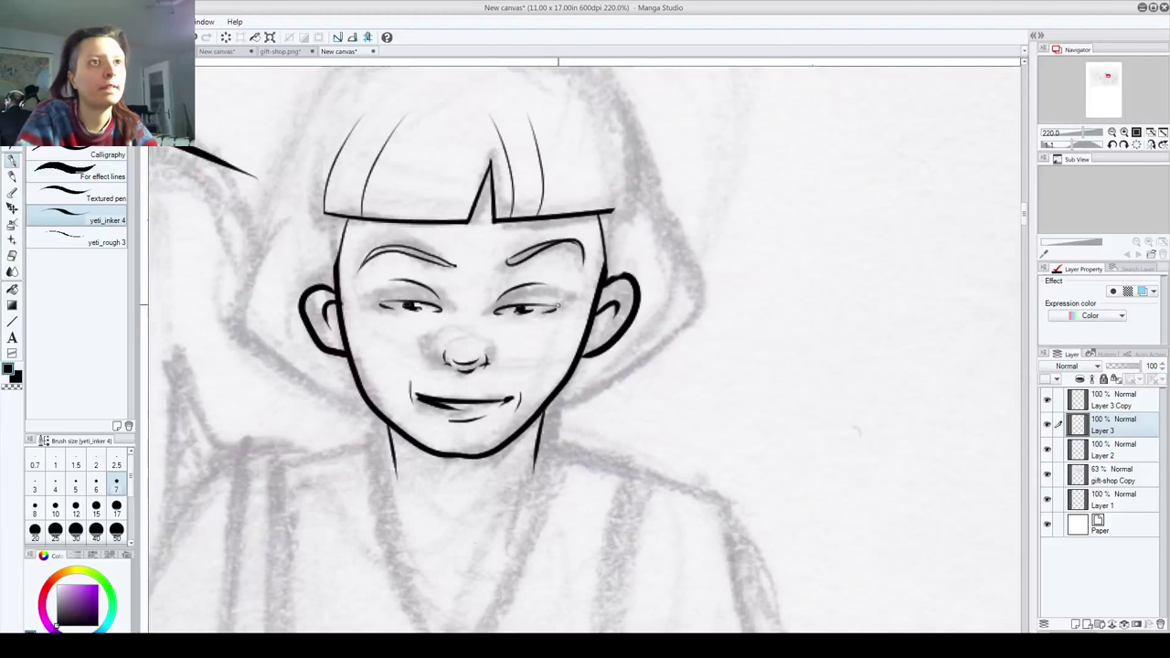
pyautogui.moveTo(560, 374); pyautogui.dragTo(529, 381)
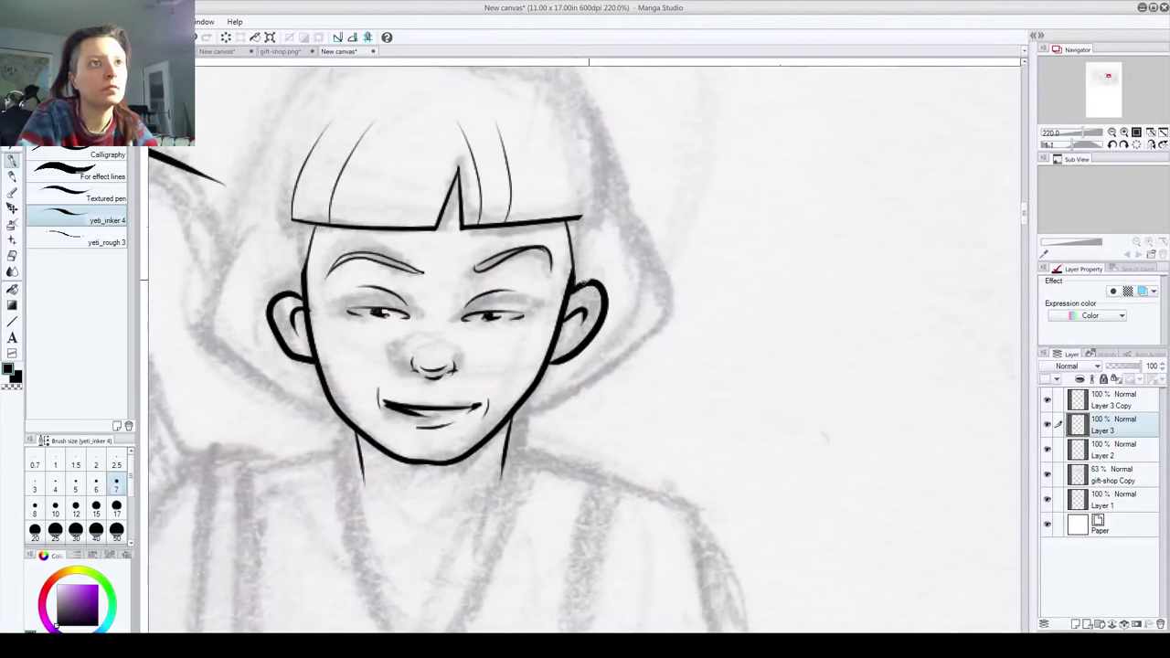
pyautogui.moveTo(581, 217); pyautogui.dragTo(562, 124)
pyautogui.hotkey('ctrl', 'z')
pyautogui.moveTo(581, 219); pyautogui.dragTo(573, 163)
pyautogui.hotkey('ctrl', 'z')
pyautogui.moveTo(581, 219); pyautogui.dragTo(567, 153)
pyautogui.hotkey('ctrl', 'z')
pyautogui.moveTo(582, 219)
pyautogui.mouseDown()
pyautogui.moveTo(582, 177)
pyautogui.moveTo(571, 124)
pyautogui.mouseUp()
# Step: Add a new layer above Layer 3 and ink the outer contours of the woman's bob on both sides, down to the jaw
pyautogui.moveTo(389, 285); pyautogui.dragTo(541, 336)
pyautogui.moveTo(390, 361); pyautogui.dragTo(357, 317)
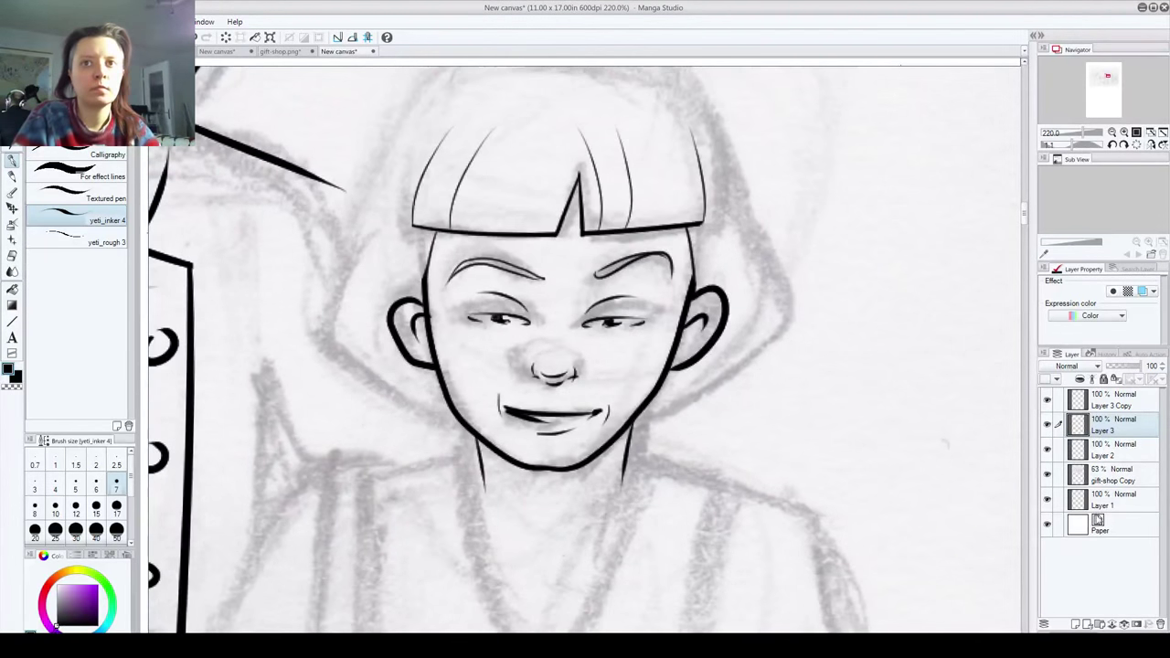
pyautogui.click(1076, 625)
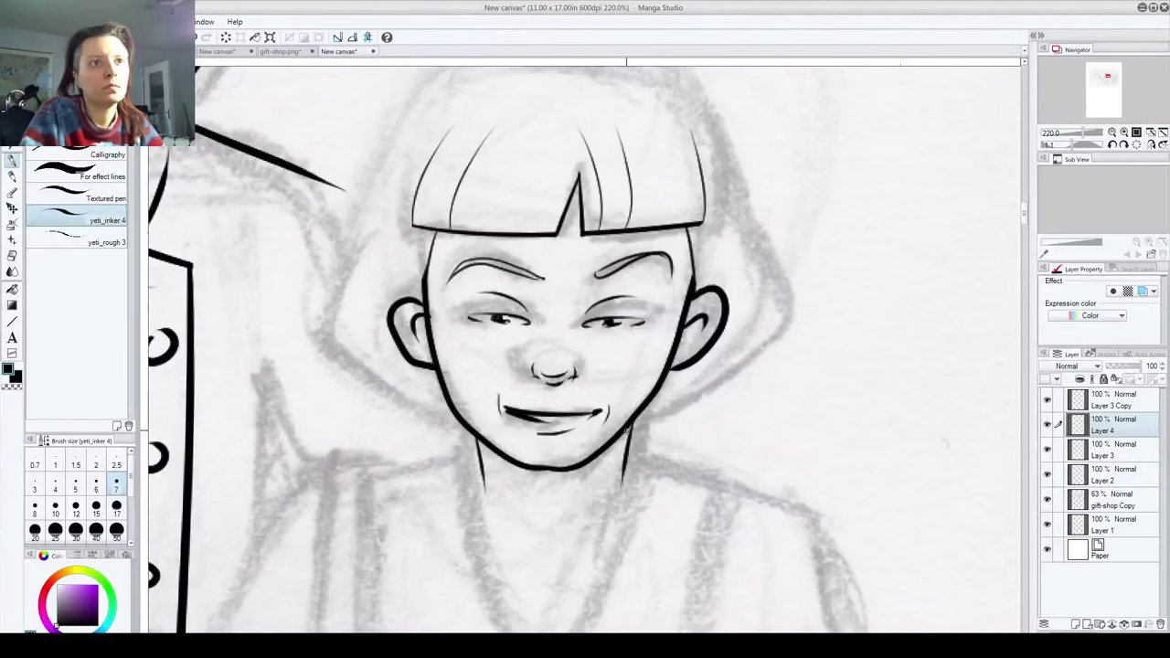
pyautogui.moveTo(631, 432)
pyautogui.mouseDown()
pyautogui.moveTo(700, 388)
pyautogui.moveTo(755, 336)
pyautogui.mouseUp()
pyautogui.hotkey('ctrl', 'z')
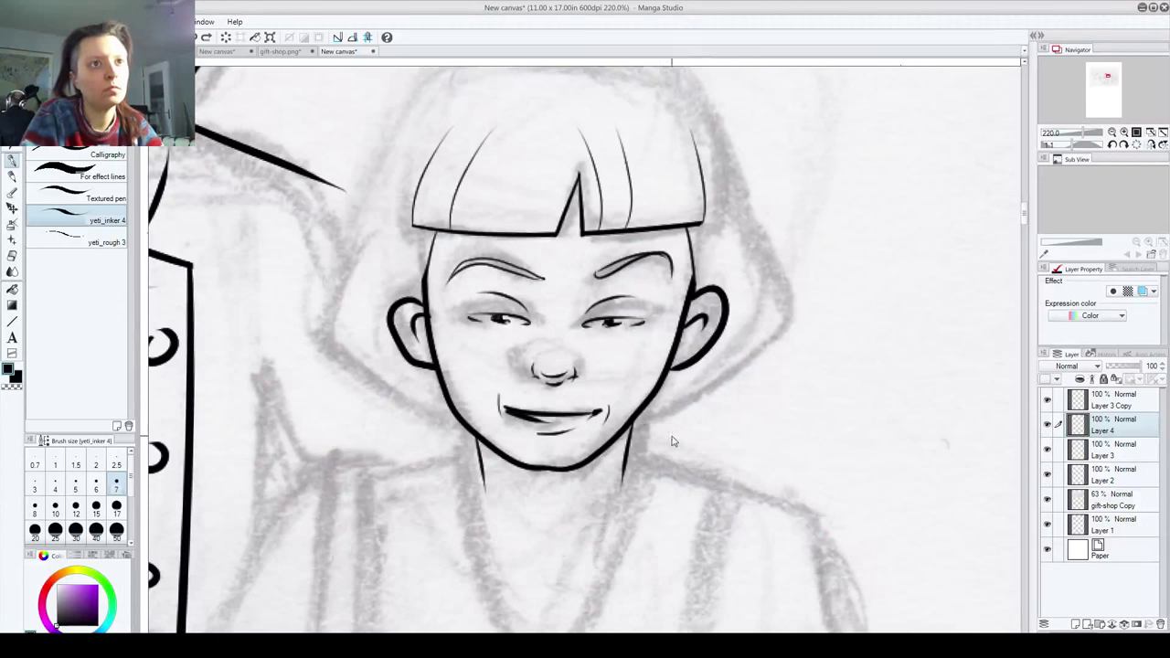
pyautogui.moveTo(640, 426)
pyautogui.mouseDown()
pyautogui.moveTo(771, 328)
pyautogui.moveTo(761, 321)
pyautogui.moveTo(762, 337)
pyautogui.moveTo(747, 275)
pyautogui.mouseUp()
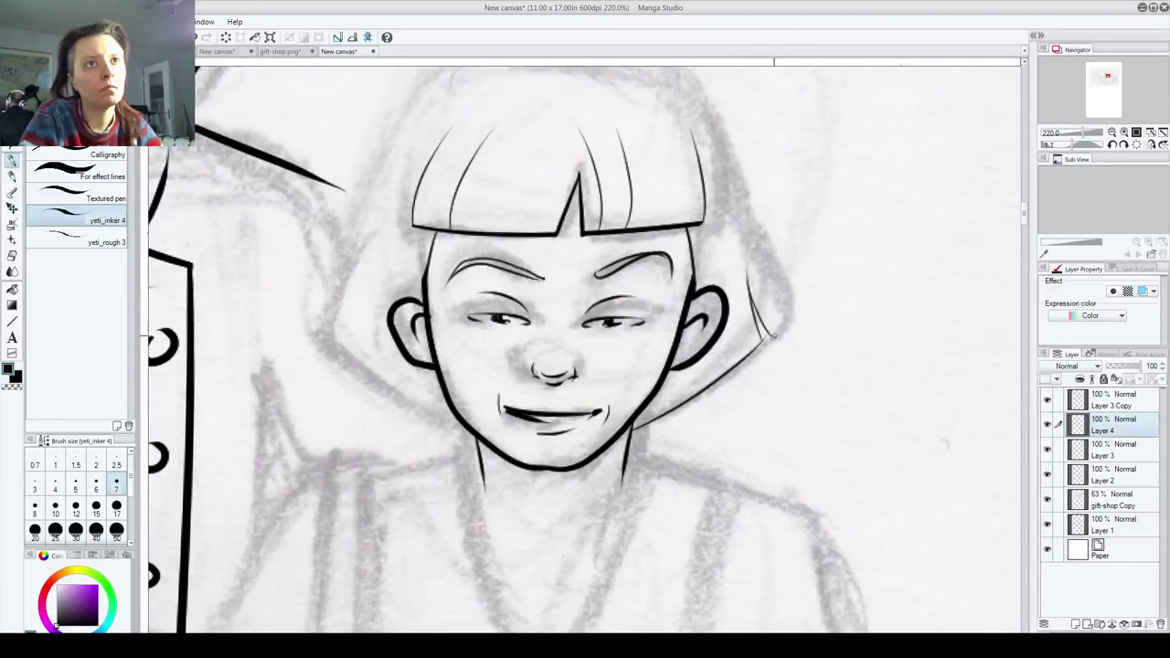
pyautogui.moveTo(773, 334)
pyautogui.mouseDown()
pyautogui.moveTo(732, 166)
pyautogui.moveTo(661, 60)
pyautogui.mouseUp()
pyautogui.moveTo(614, 360)
pyautogui.mouseDown()
pyautogui.moveTo(635, 451)
pyautogui.moveTo(650, 459)
pyautogui.moveTo(647, 427)
pyautogui.mouseUp()
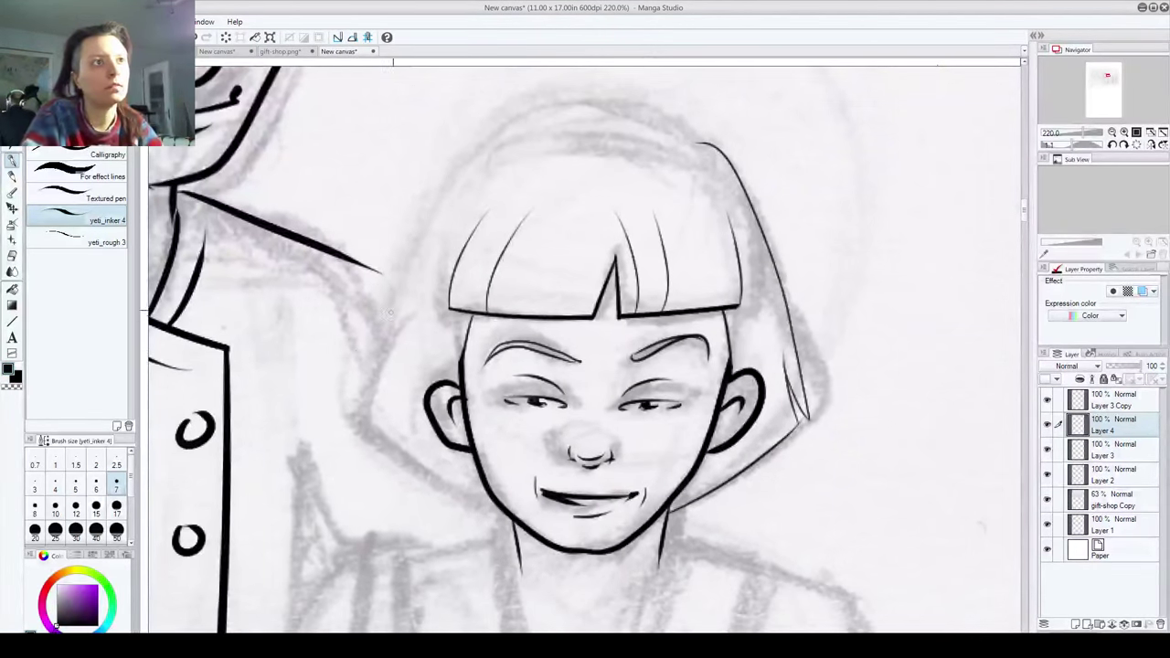
pyautogui.moveTo(457, 176)
pyautogui.mouseDown()
pyautogui.moveTo(393, 303)
pyautogui.moveTo(354, 420)
pyautogui.moveTo(435, 481)
pyautogui.moveTo(510, 510)
pyautogui.mouseUp()
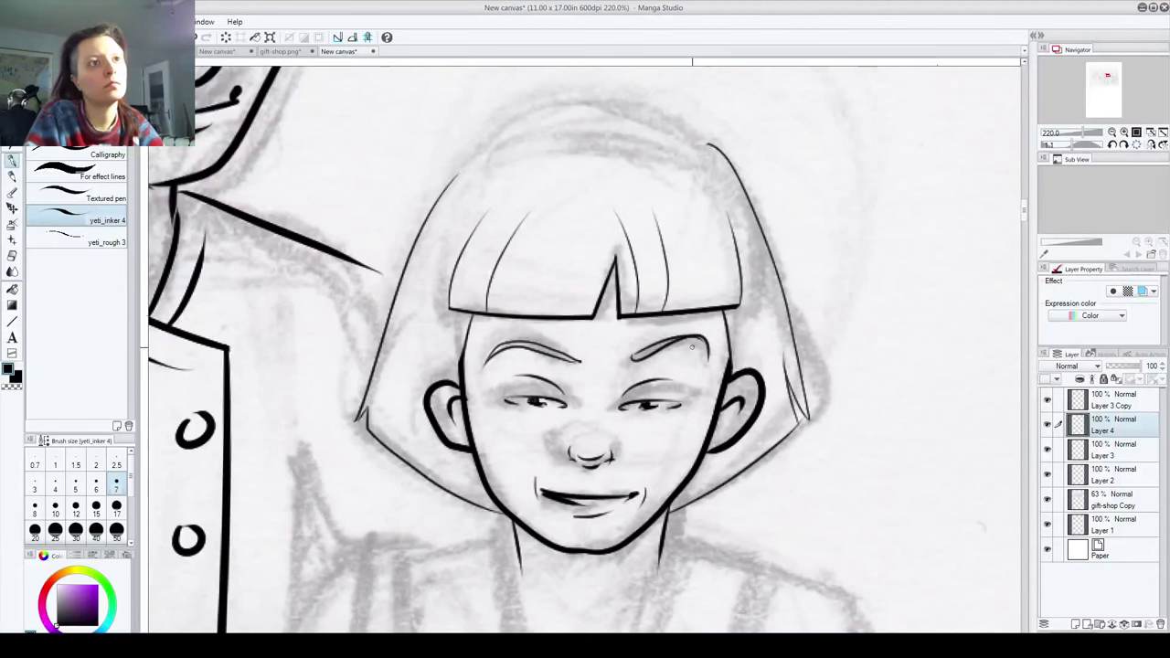
# Step: Ink the curved crown line across the top of the woman's hair, joining both sides of the bob
pyautogui.scroll(-3, 566, 350)
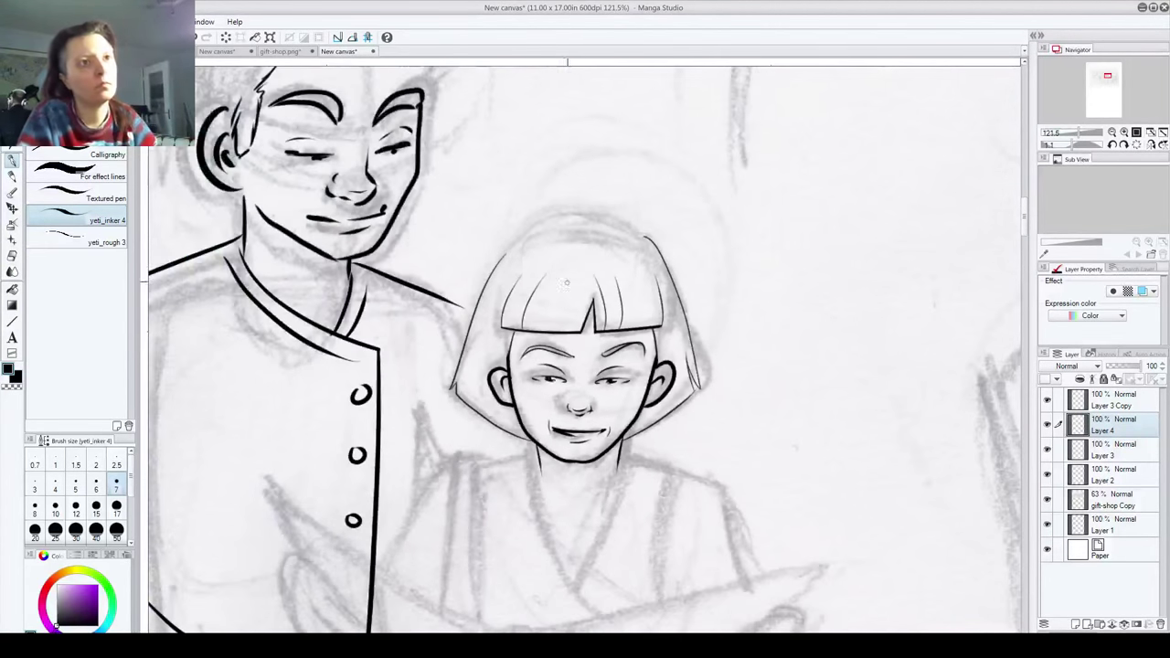
pyautogui.moveTo(537, 248); pyautogui.dragTo(640, 245)
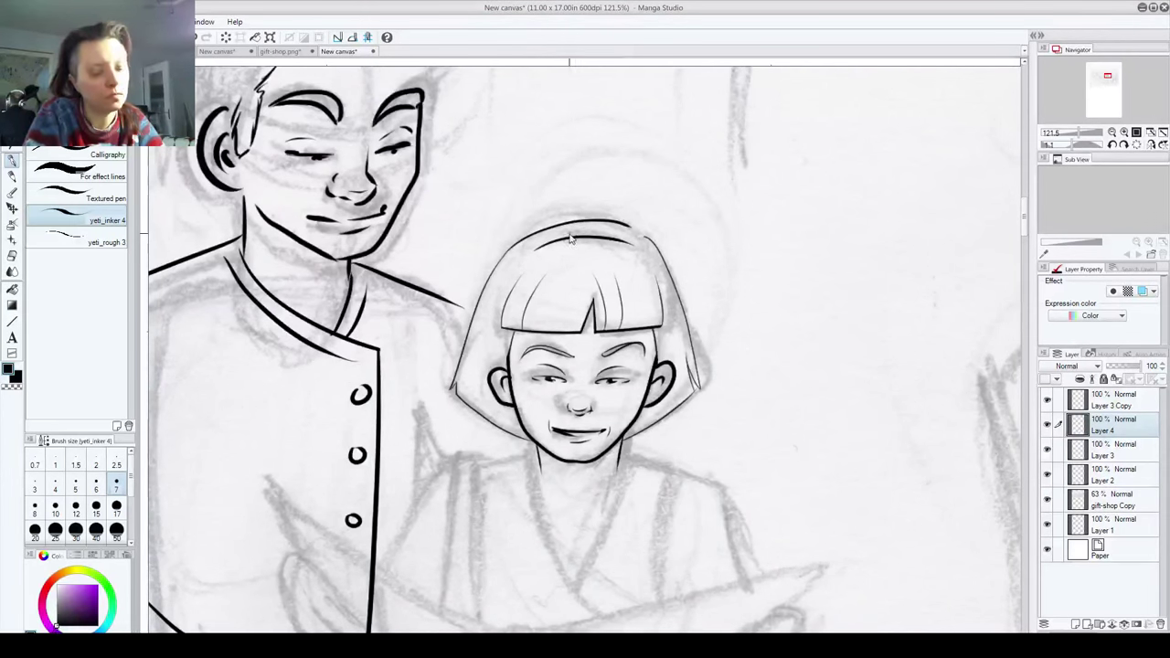
pyautogui.moveTo(517, 245)
pyautogui.mouseDown()
pyautogui.moveTo(601, 223)
pyautogui.moveTo(649, 227)
pyautogui.mouseUp()
pyautogui.hotkey('ctrl', 'z')
pyautogui.moveTo(583, 228); pyautogui.dragTo(668, 239)
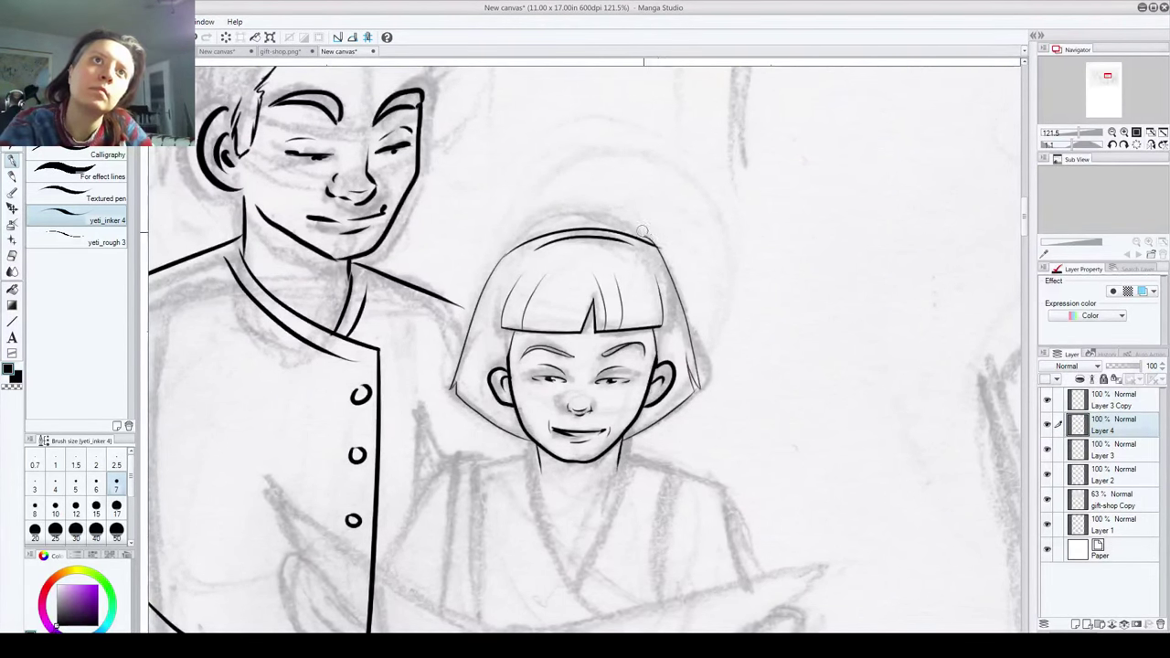
# Step: On a new layer above Layer 3 Copy, ink the centre fold and the outline of the open brochure's half away from the man
pyautogui.scroll(-5, 411, 274)
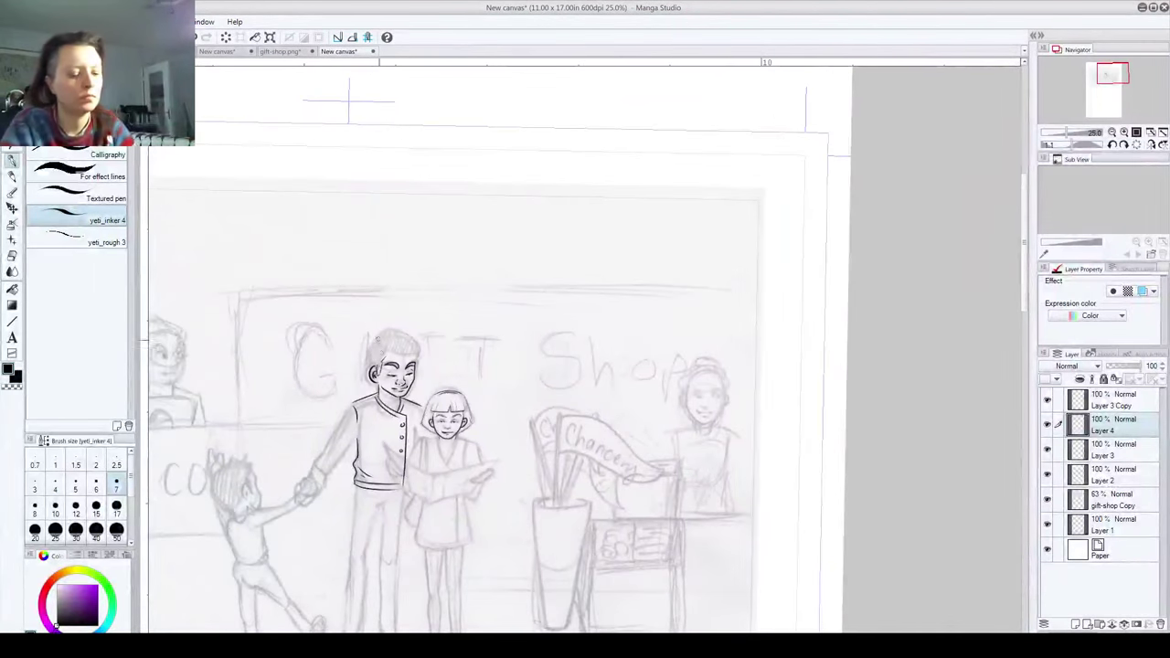
pyautogui.moveTo(378, 339); pyautogui.dragTo(523, 233)
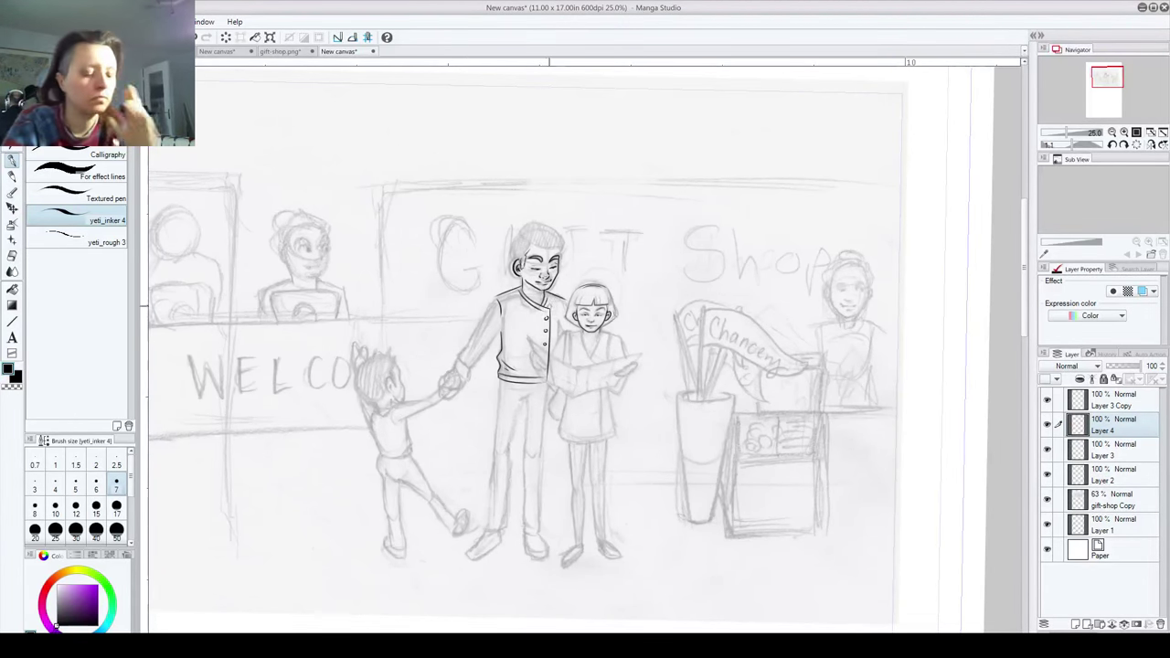
pyautogui.scroll(3, 530, 301)
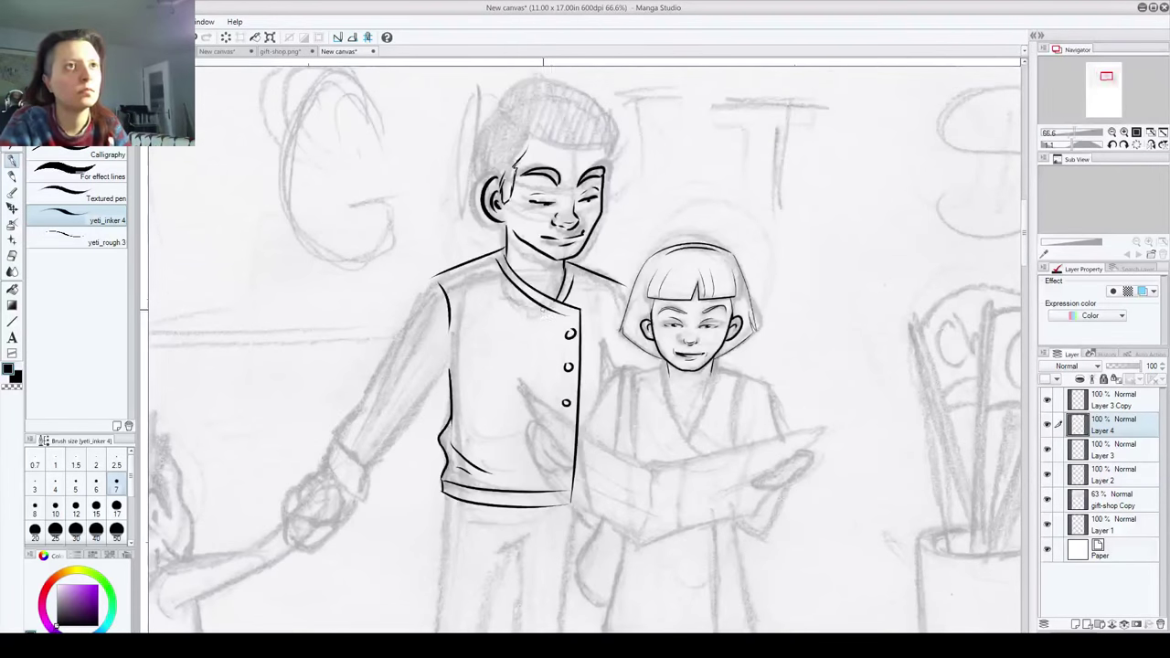
pyautogui.moveTo(556, 275); pyautogui.dragTo(409, 238)
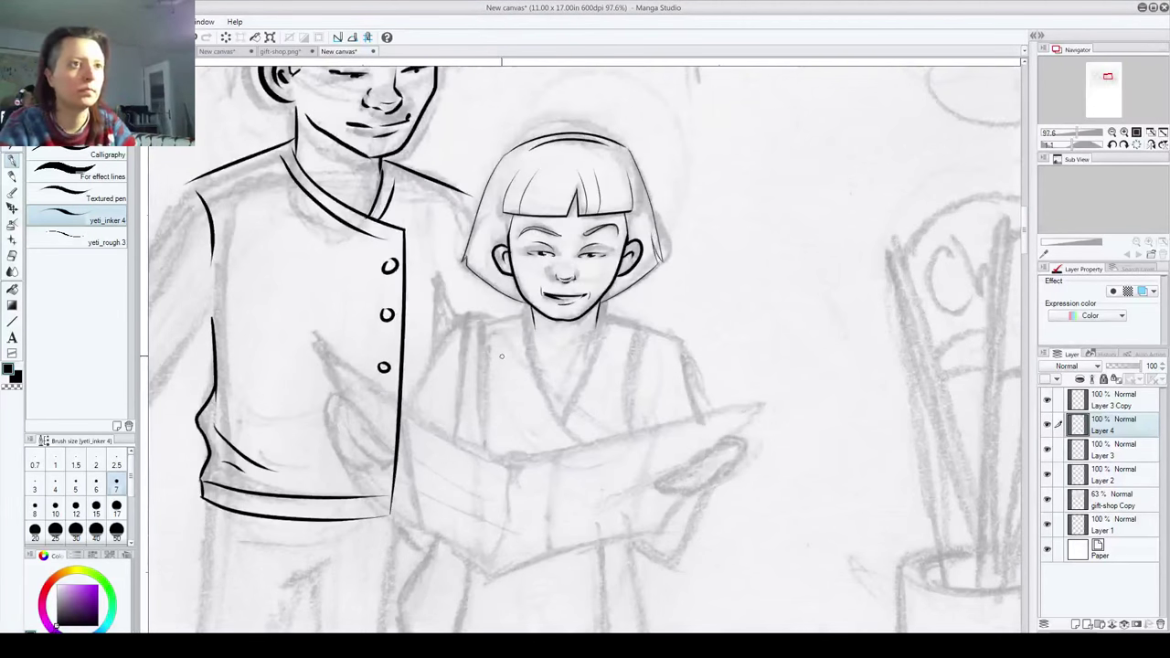
pyautogui.scroll(1, 498, 360)
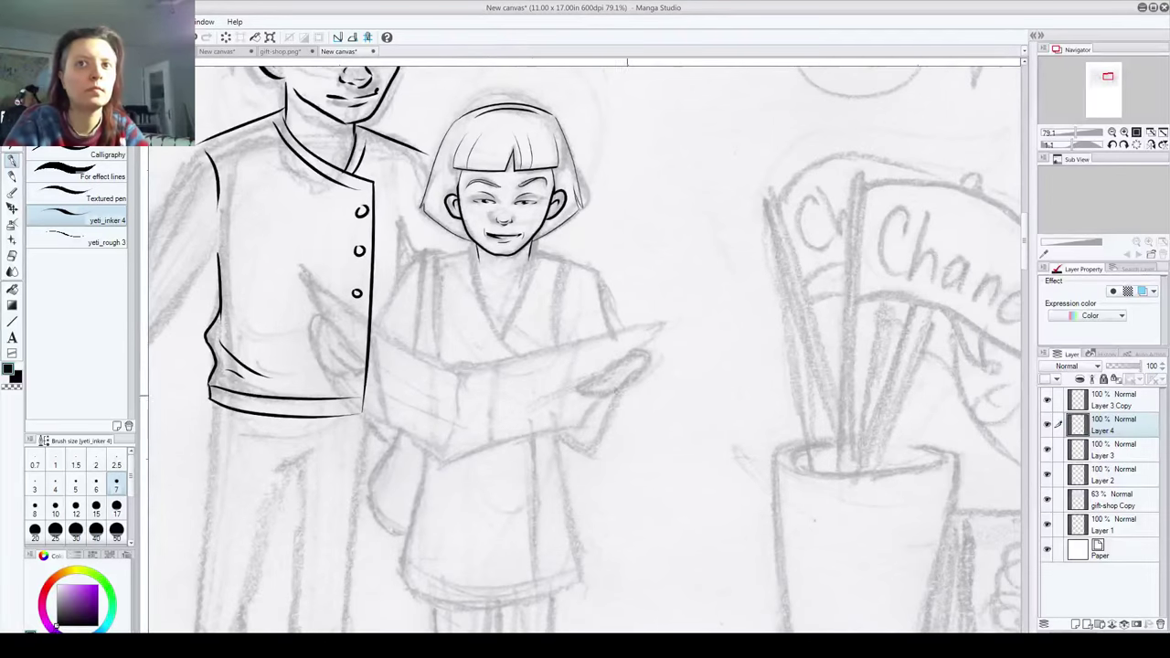
pyautogui.moveTo(507, 421); pyautogui.dragTo(460, 351)
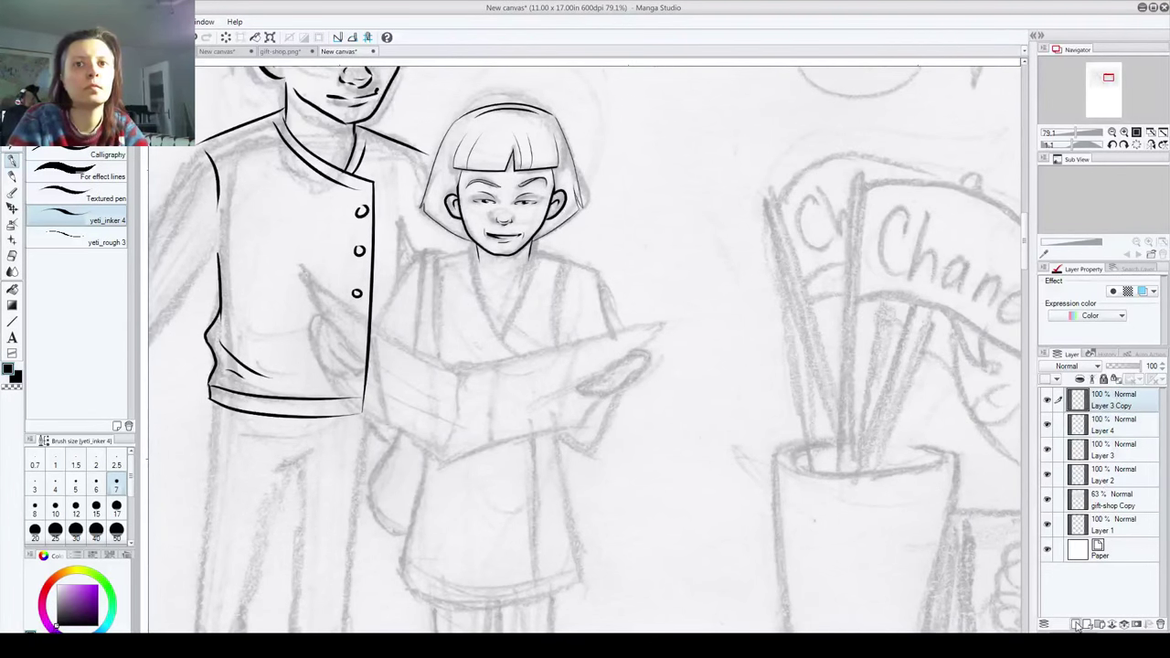
pyautogui.click(1077, 625)
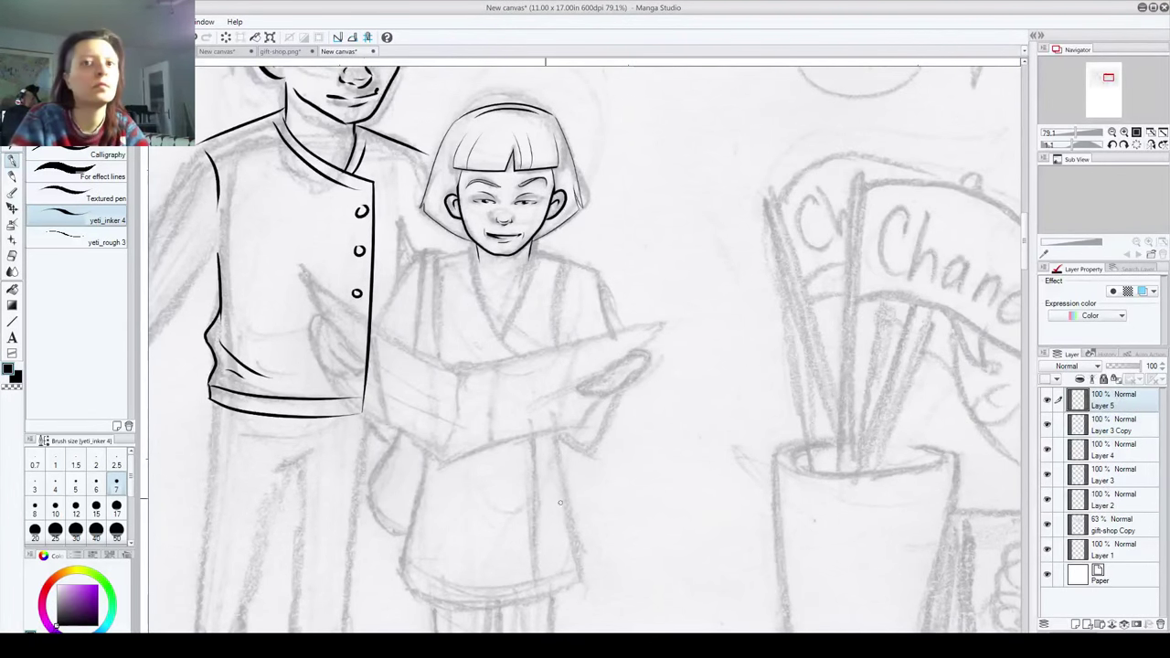
pyautogui.click(12, 176)
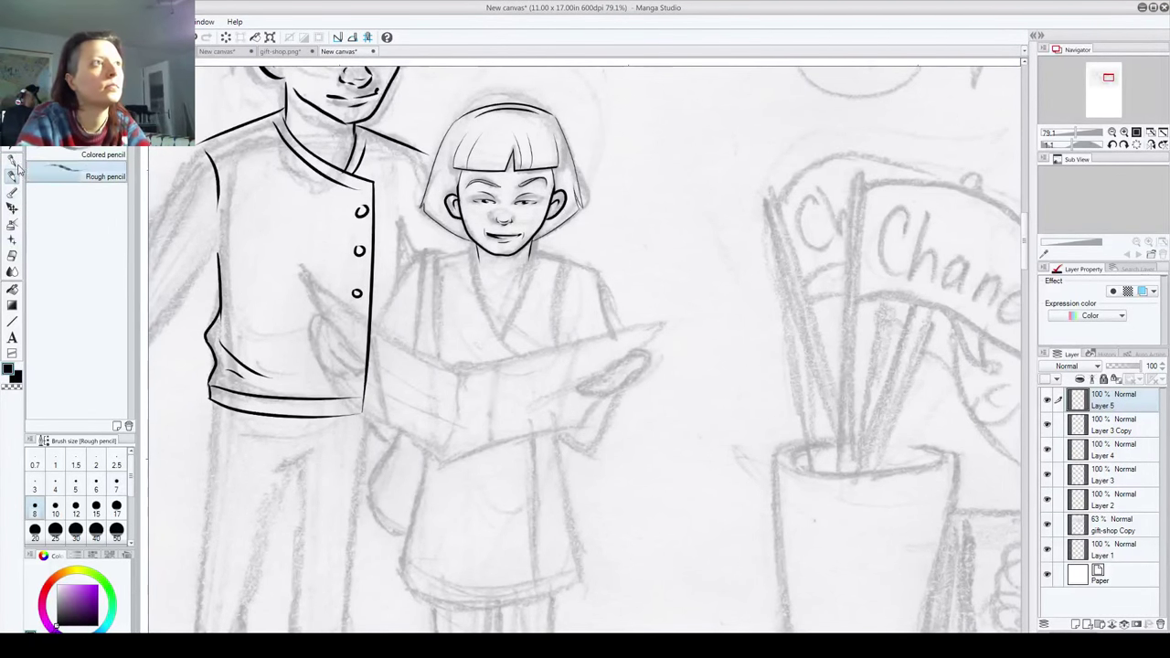
pyautogui.click(12, 161)
pyautogui.moveTo(460, 370)
pyautogui.mouseDown()
pyautogui.moveTo(661, 317)
pyautogui.moveTo(640, 358)
pyautogui.mouseUp()
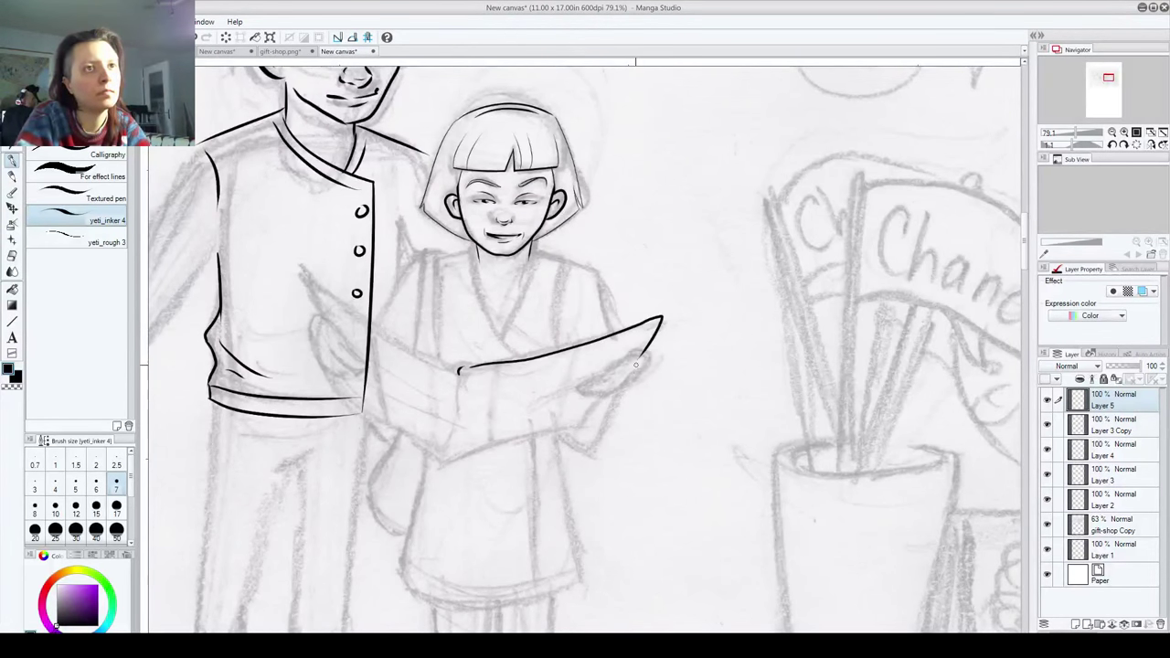
pyautogui.moveTo(459, 370)
pyautogui.mouseDown()
pyautogui.moveTo(454, 424)
pyautogui.moveTo(546, 441)
pyautogui.moveTo(583, 429)
pyautogui.moveTo(589, 451)
pyautogui.moveTo(617, 393)
pyautogui.mouseUp()
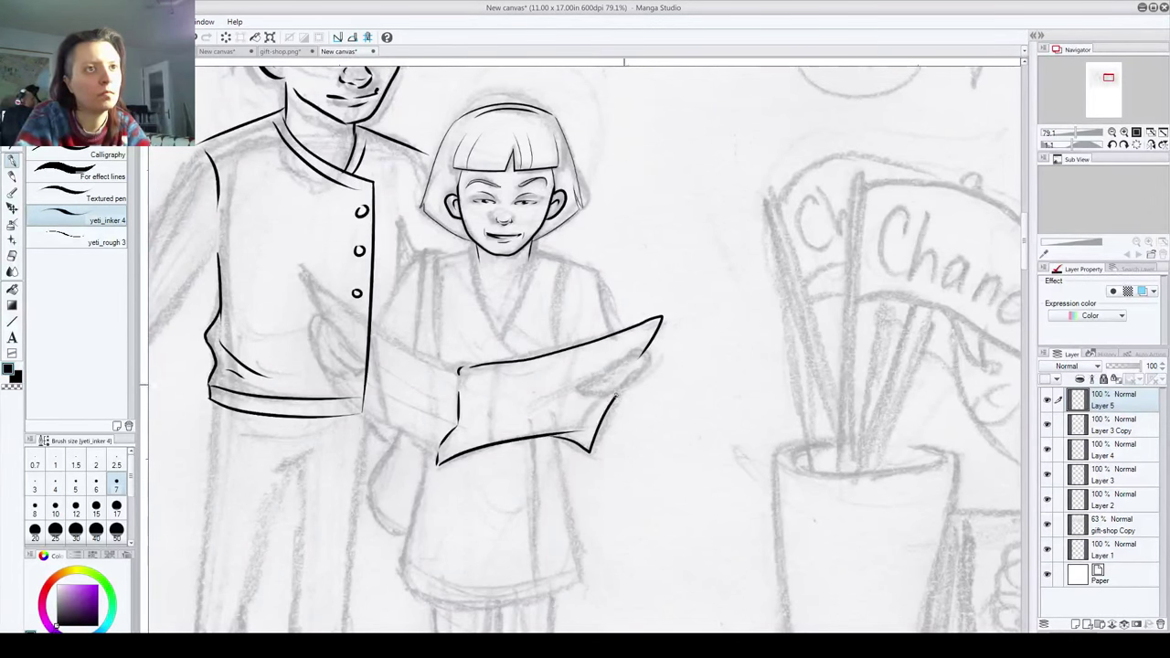
# Step: Ink the top, side and bottom edges of the brochure half overlapping the man's jacket, leaving a gap for the hand
pyautogui.moveTo(459, 370)
pyautogui.mouseDown()
pyautogui.moveTo(361, 320)
pyautogui.moveTo(302, 264)
pyautogui.mouseUp()
pyautogui.moveTo(302, 266); pyautogui.dragTo(327, 315)
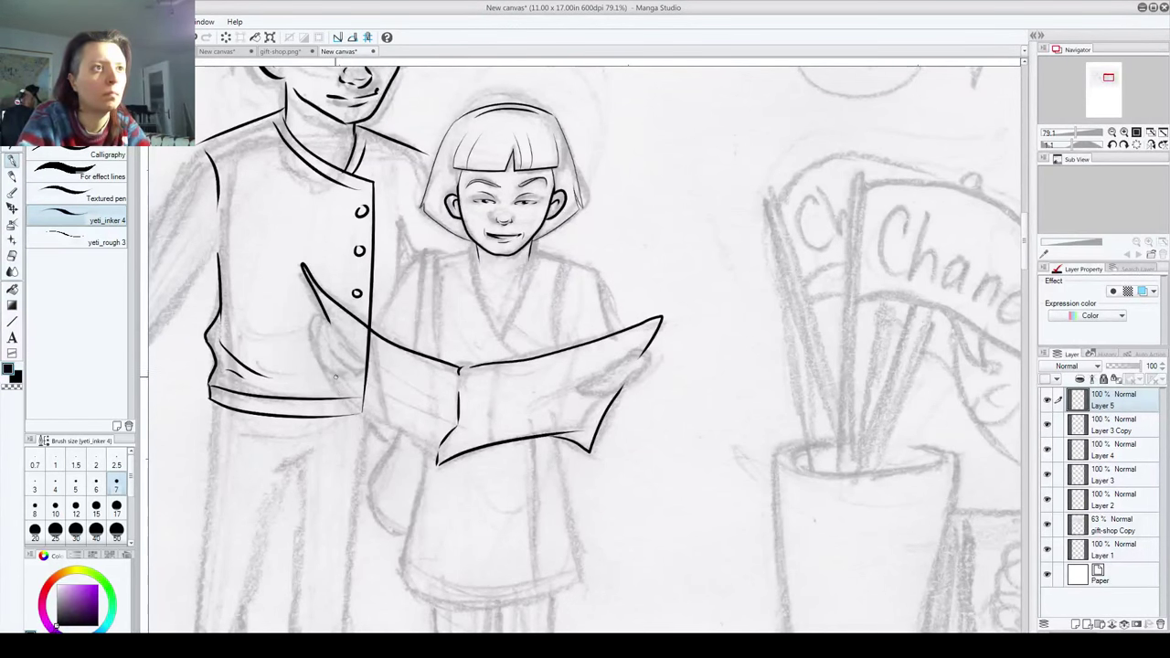
pyautogui.moveTo(366, 417); pyautogui.dragTo(437, 464)
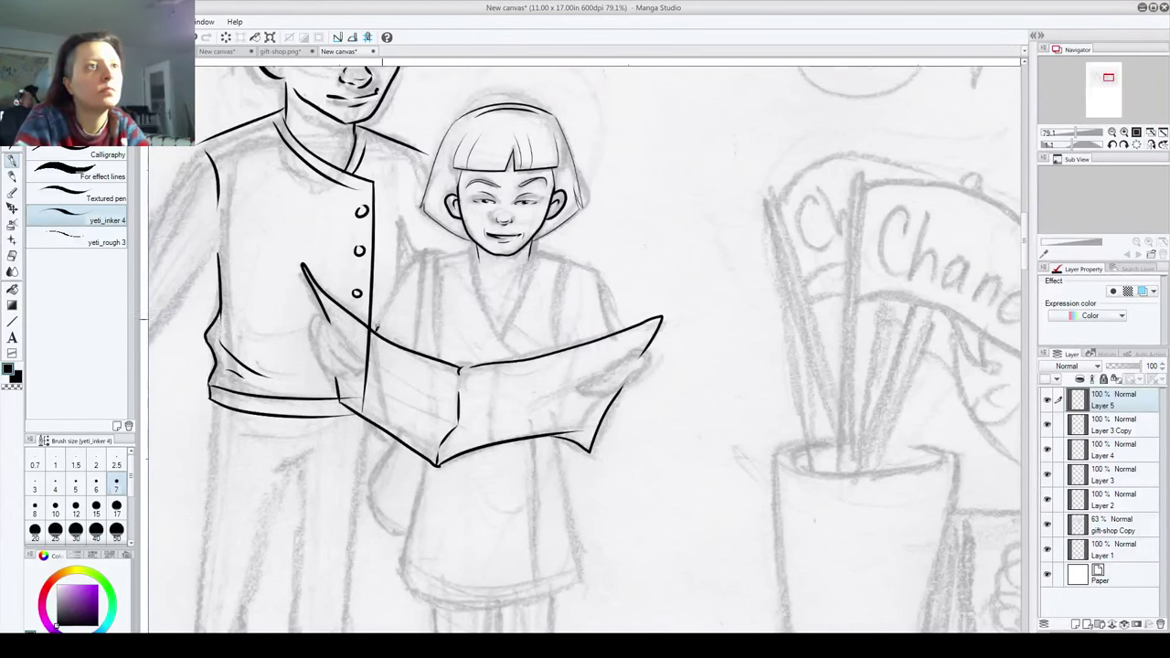
# Step: Add a new layer on top and ink the woman's shoulders and upper arms down to the brochure
pyautogui.click(1076, 624)
pyautogui.moveTo(375, 320)
pyautogui.mouseDown()
pyautogui.moveTo(415, 259)
pyautogui.moveTo(460, 248)
pyautogui.moveTo(402, 268)
pyautogui.mouseUp()
pyautogui.hotkey('ctrl', 'z')
pyautogui.moveTo(529, 246)
pyautogui.mouseDown()
pyautogui.moveTo(613, 265)
pyautogui.moveTo(617, 351)
pyautogui.mouseUp()
pyautogui.hotkey('ctrl', 'z')
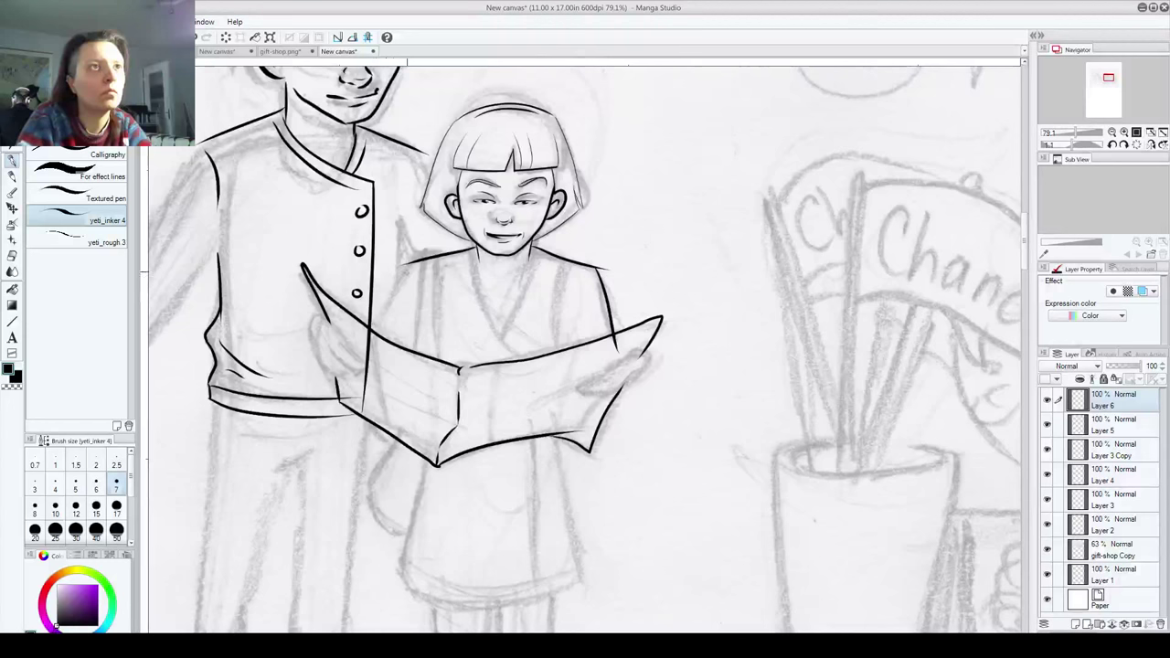
pyautogui.moveTo(421, 258); pyautogui.dragTo(371, 331)
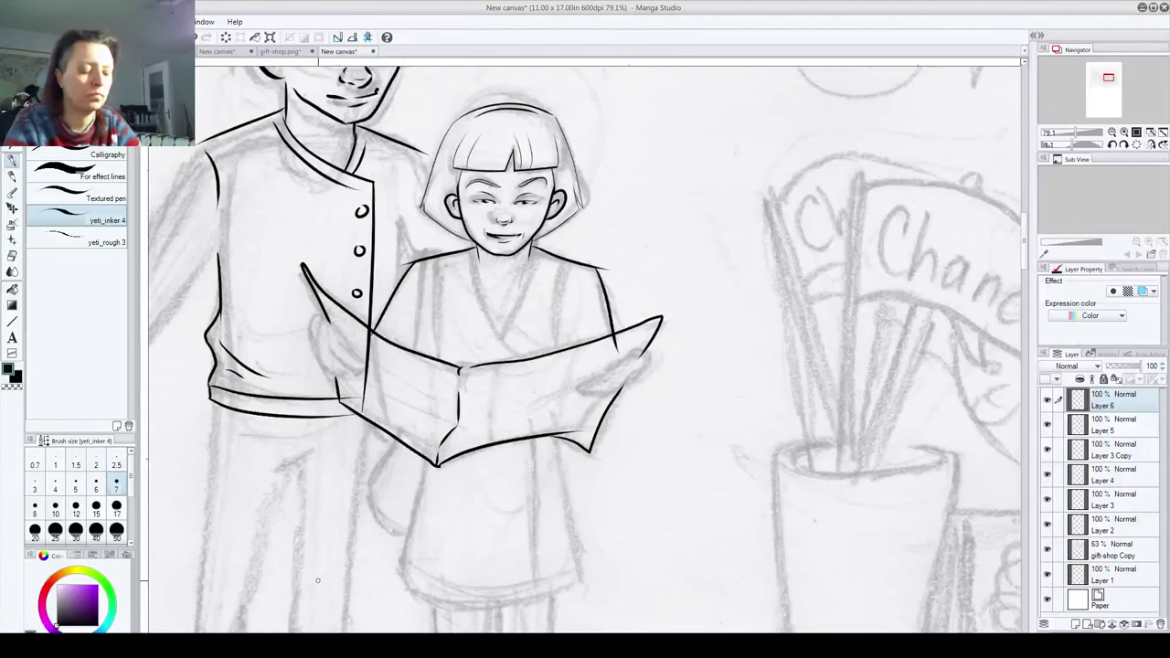
# Step: Trim the shoulder line ends that stick out past the arm lines at both of the woman's shoulder corners
pyautogui.moveTo(319, 580); pyautogui.dragTo(352, 580)
pyautogui.moveTo(291, 206); pyautogui.dragTo(538, 260)
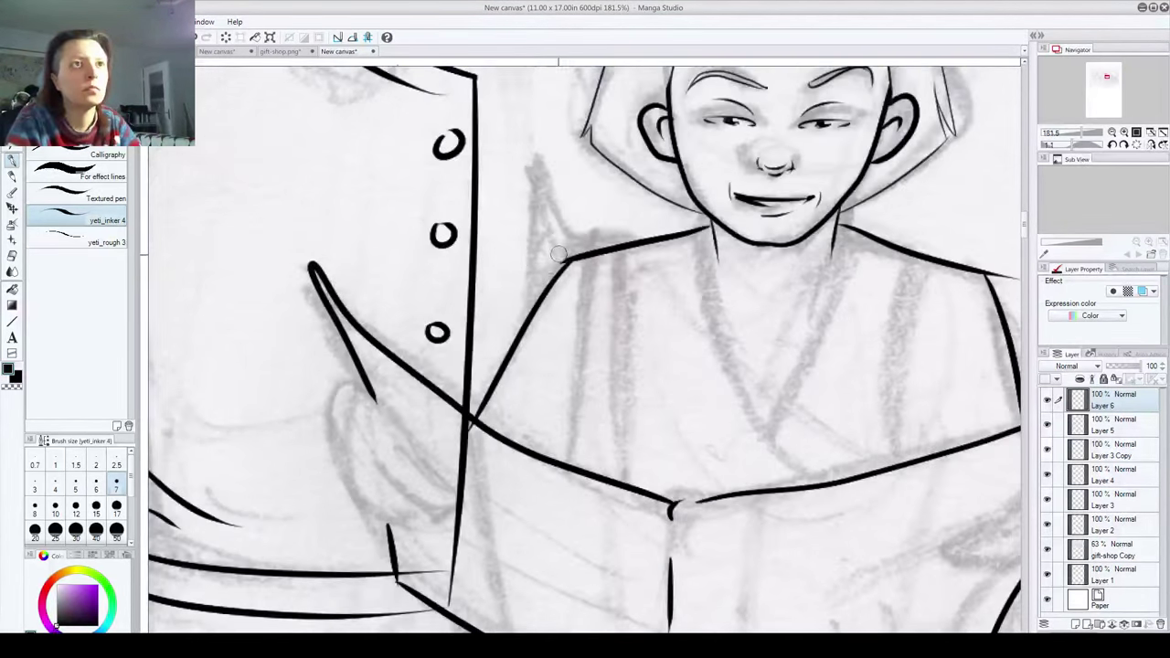
pyautogui.moveTo(865, 352)
pyautogui.mouseDown()
pyautogui.moveTo(454, 387)
pyautogui.moveTo(447, 377)
pyautogui.mouseUp()
pyautogui.moveTo(581, 295); pyautogui.dragTo(609, 311)
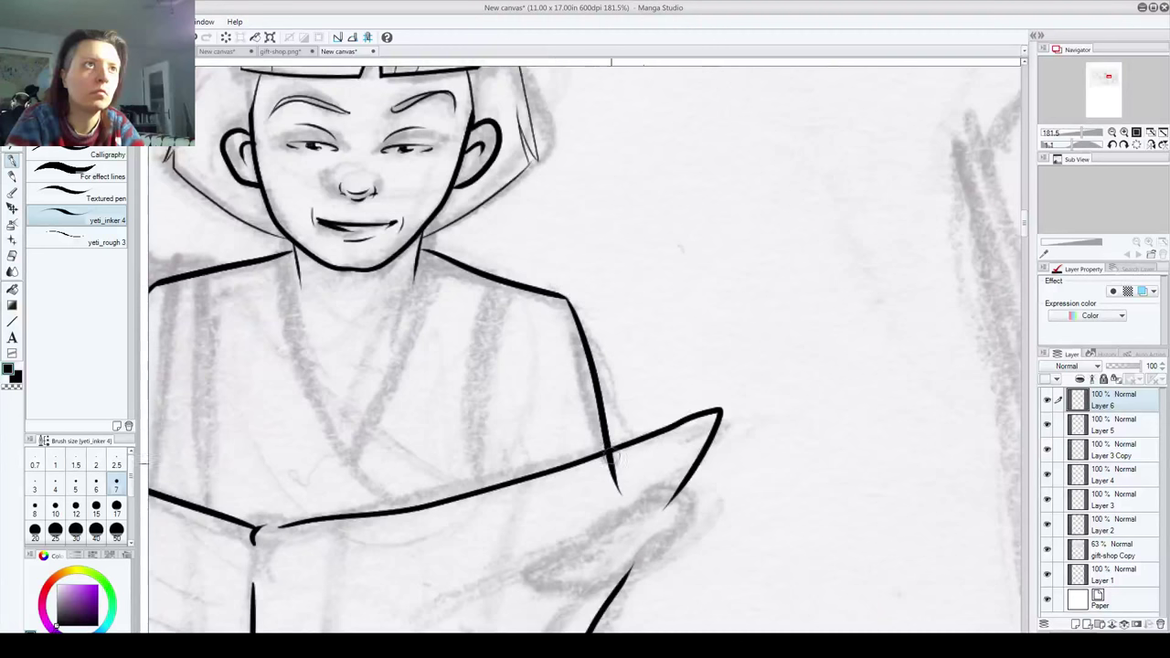
# Step: With brush size 10, ink the collar edge from the man's side of the woman's neck diagonally across her chest to the brochure
pyautogui.moveTo(386, 328); pyautogui.dragTo(520, 334)
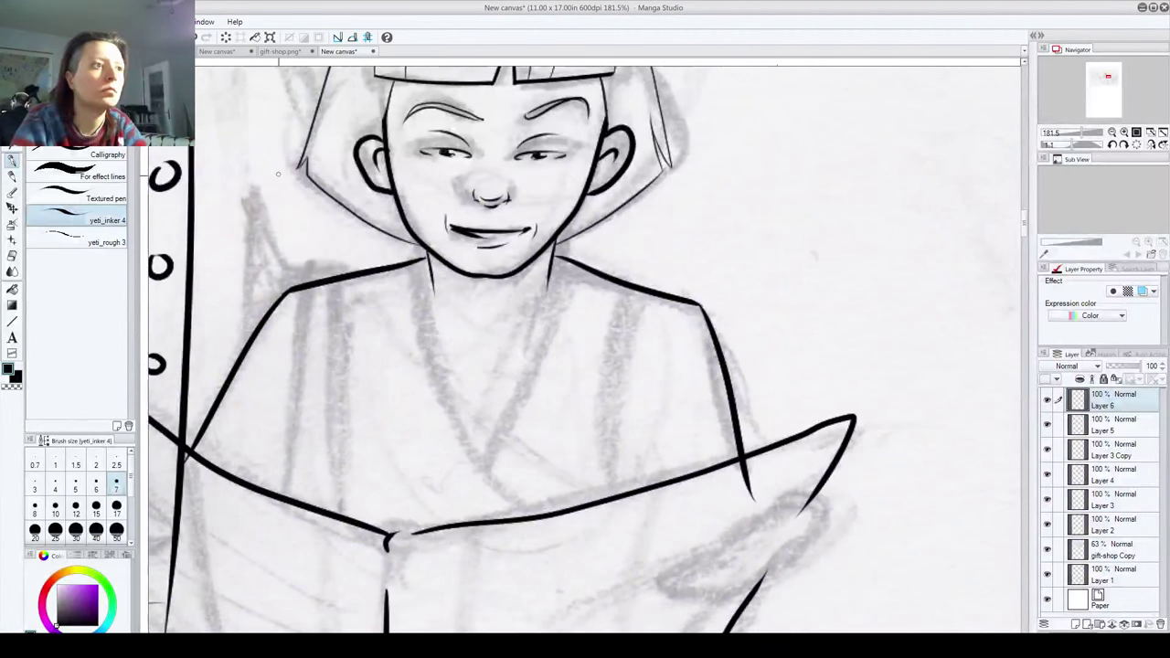
pyautogui.press(']')
pyautogui.press(']')
pyautogui.moveTo(425, 263); pyautogui.dragTo(544, 564)
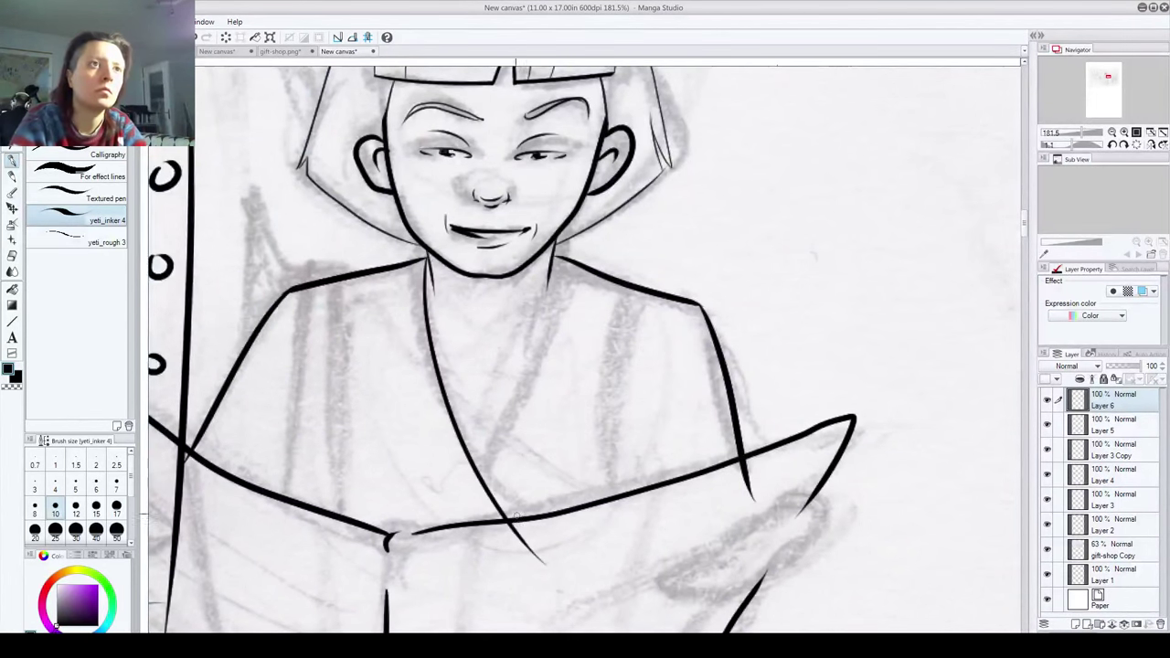
pyautogui.hotkey('ctrl', 'z')
pyautogui.moveTo(420, 260)
pyautogui.mouseDown()
pyautogui.moveTo(487, 428)
pyautogui.moveTo(569, 501)
pyautogui.mouseUp()
# Step: Ink the opposite collar edge from the other side of the woman's neck, ending it where it meets the diagonal collar line
pyautogui.moveTo(552, 258); pyautogui.dragTo(444, 479)
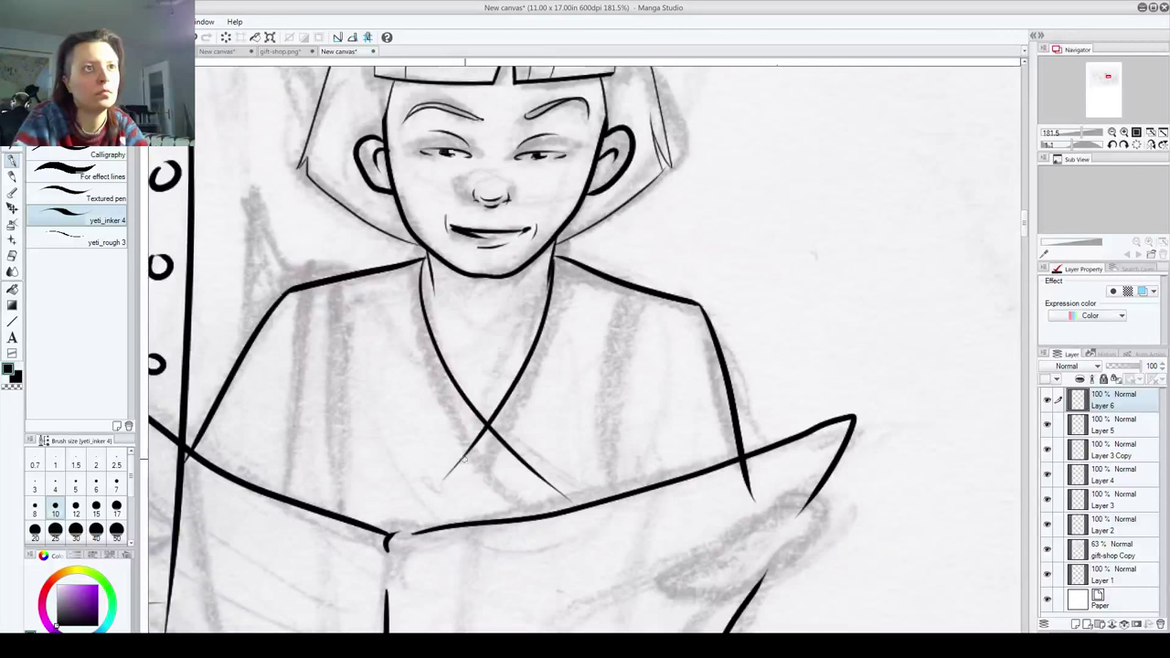
pyautogui.hotkey('ctrl', 'z')
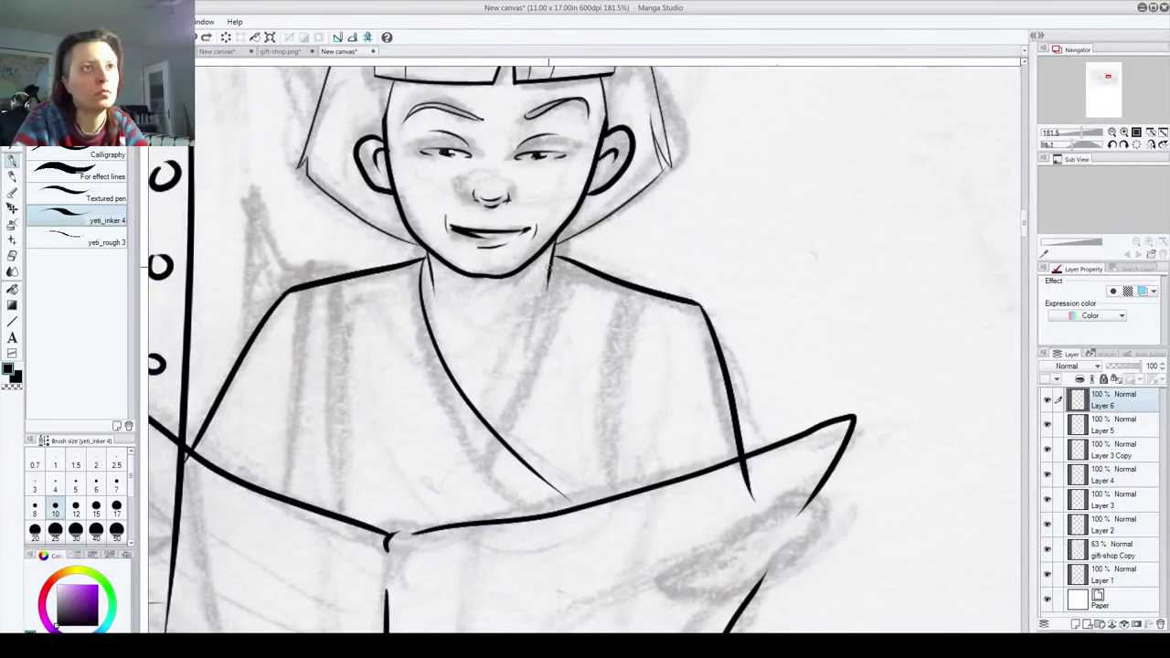
pyautogui.moveTo(555, 265)
pyautogui.mouseDown()
pyautogui.moveTo(534, 368)
pyautogui.moveTo(495, 422)
pyautogui.mouseUp()
pyautogui.hotkey('ctrl', 'z')
pyautogui.moveTo(555, 261)
pyautogui.mouseDown()
pyautogui.moveTo(551, 302)
pyautogui.moveTo(488, 439)
pyautogui.mouseUp()
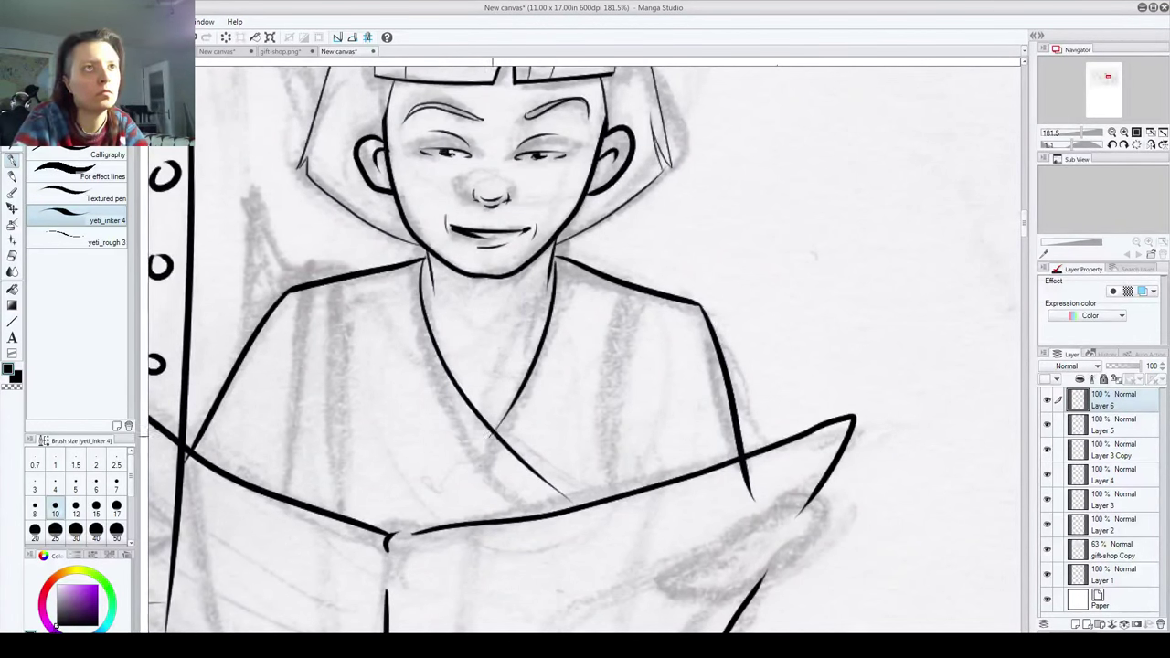
# Step: Undo the second collar edge and re-ink it from the woman's neck to the diagonal collar line, adding her collarbone marks
pyautogui.hotkey('ctrl', 'z')
pyautogui.keyDown('ctrl'); pyautogui.keyDown('shift'); pyautogui.click(553, 264); pyautogui.keyUp('shift'); pyautogui.keyUp('ctrl')
pyautogui.moveTo(553, 265); pyautogui.dragTo(541, 353)
pyautogui.hotkey('ctrl', 'z')
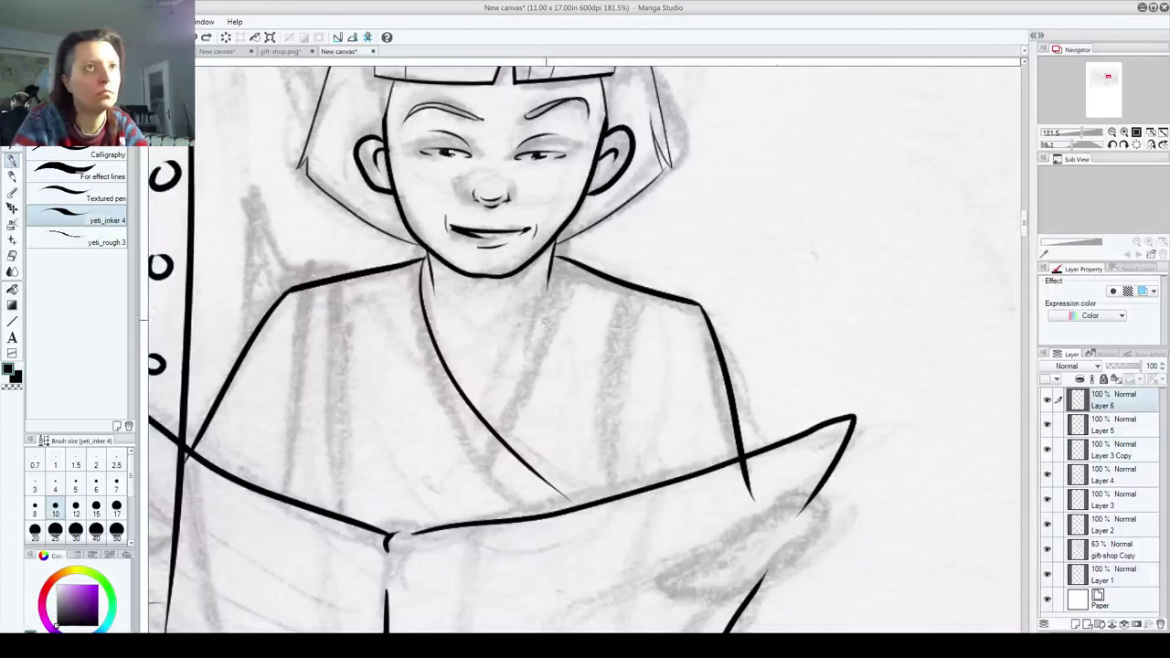
pyautogui.moveTo(553, 260); pyautogui.dragTo(521, 424)
pyautogui.hotkey('ctrl', 'z')
pyautogui.click(1048, 400)
pyautogui.click(1047, 401)
pyautogui.moveTo(554, 260); pyautogui.dragTo(504, 431)
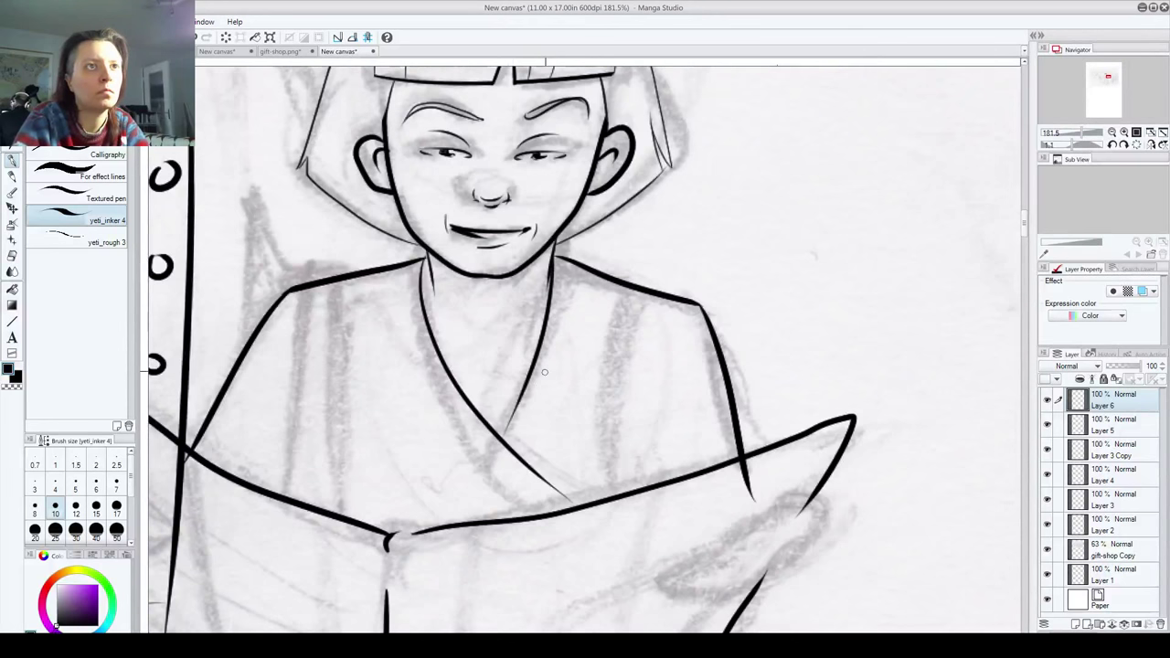
pyautogui.moveTo(553, 261)
pyautogui.mouseDown()
pyautogui.moveTo(479, 504)
pyautogui.moveTo(501, 457)
pyautogui.mouseUp()
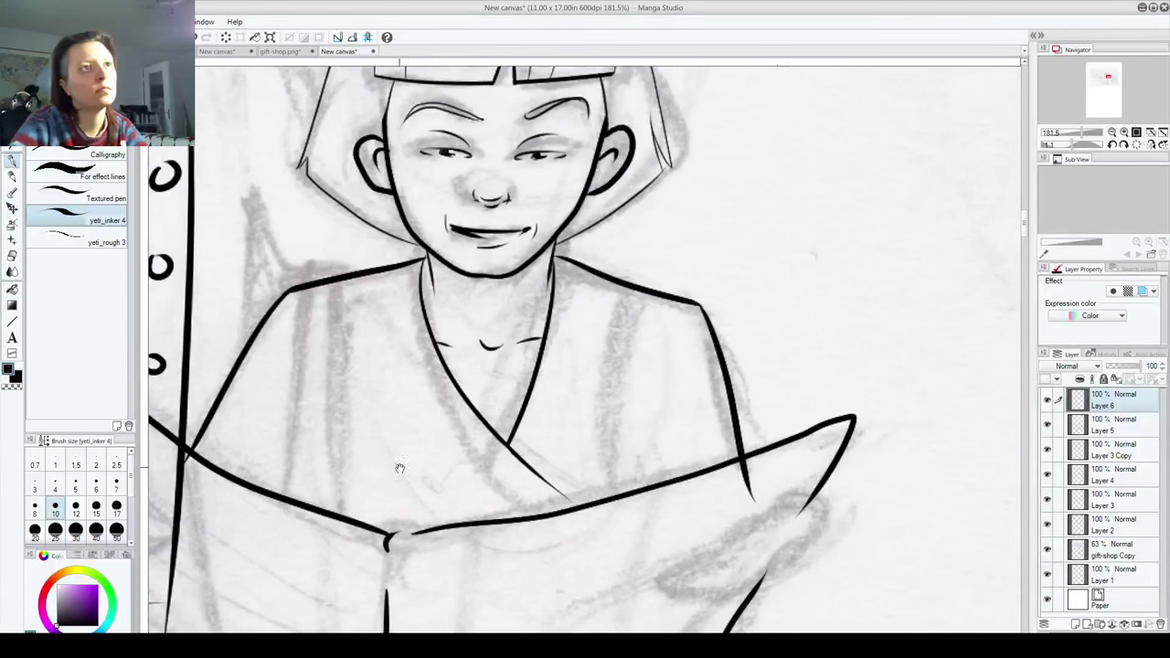
# Step: Ink the bag strap over the woman's shoulder nearest the man, with two long edges down to the brochure and a top across the shoulder
pyautogui.moveTo(400, 468); pyautogui.dragTo(425, 421)
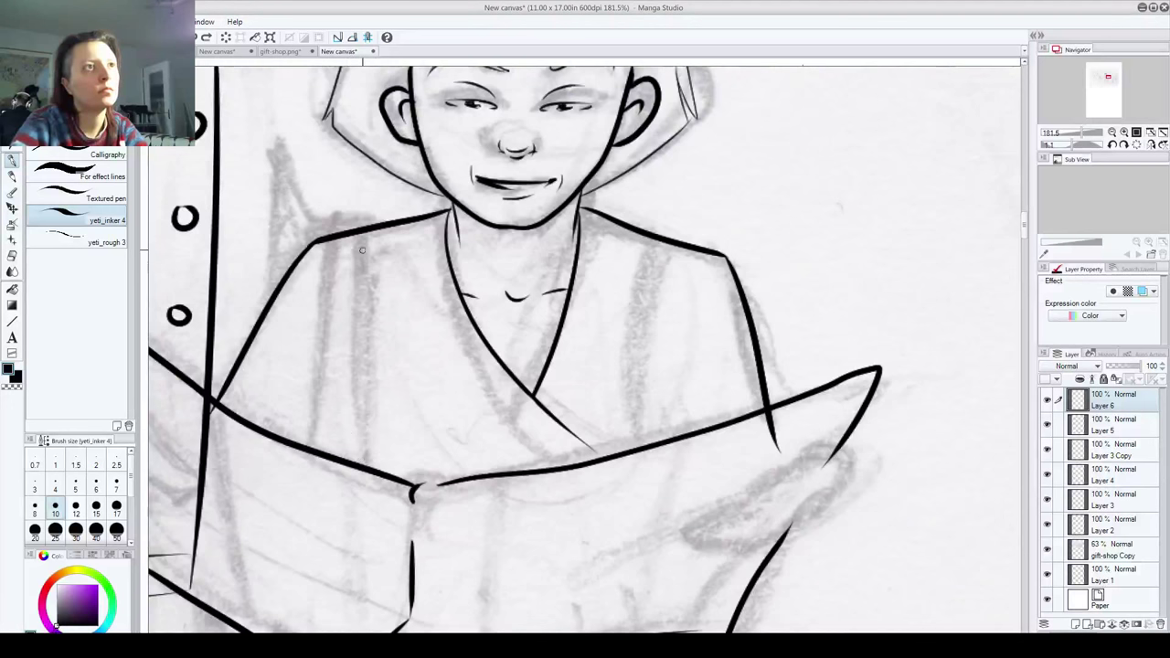
pyautogui.moveTo(361, 228); pyautogui.dragTo(363, 519)
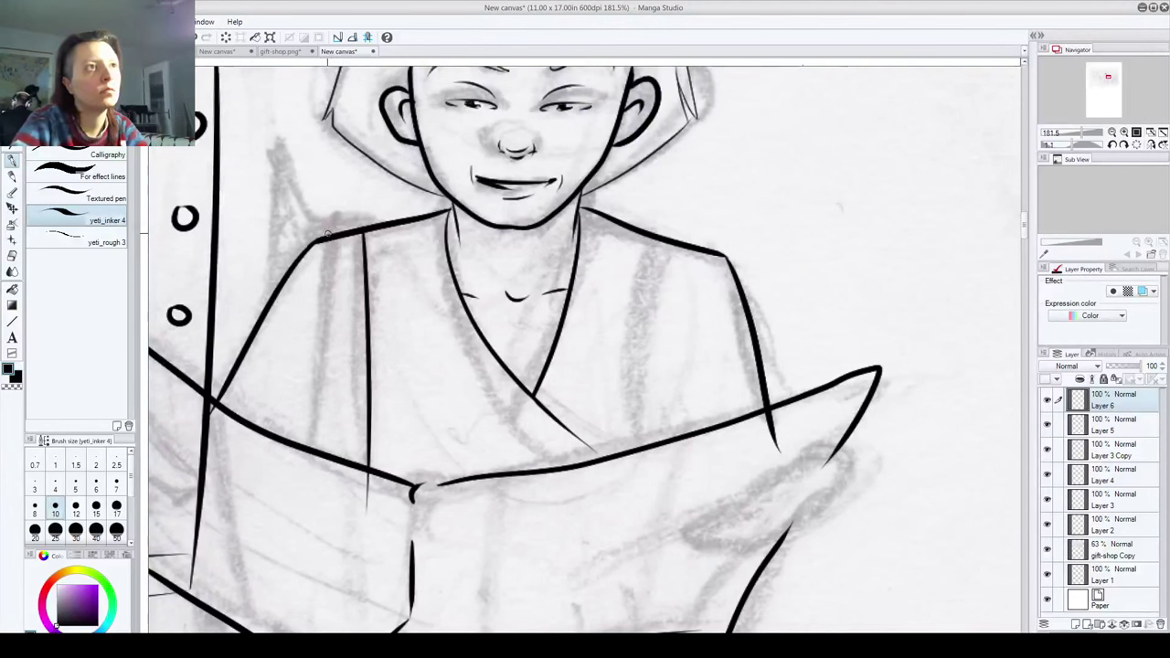
pyautogui.moveTo(327, 234); pyautogui.dragTo(304, 532)
pyautogui.moveTo(319, 235)
pyautogui.mouseDown()
pyautogui.moveTo(348, 218)
pyautogui.moveTo(364, 240)
pyautogui.mouseUp()
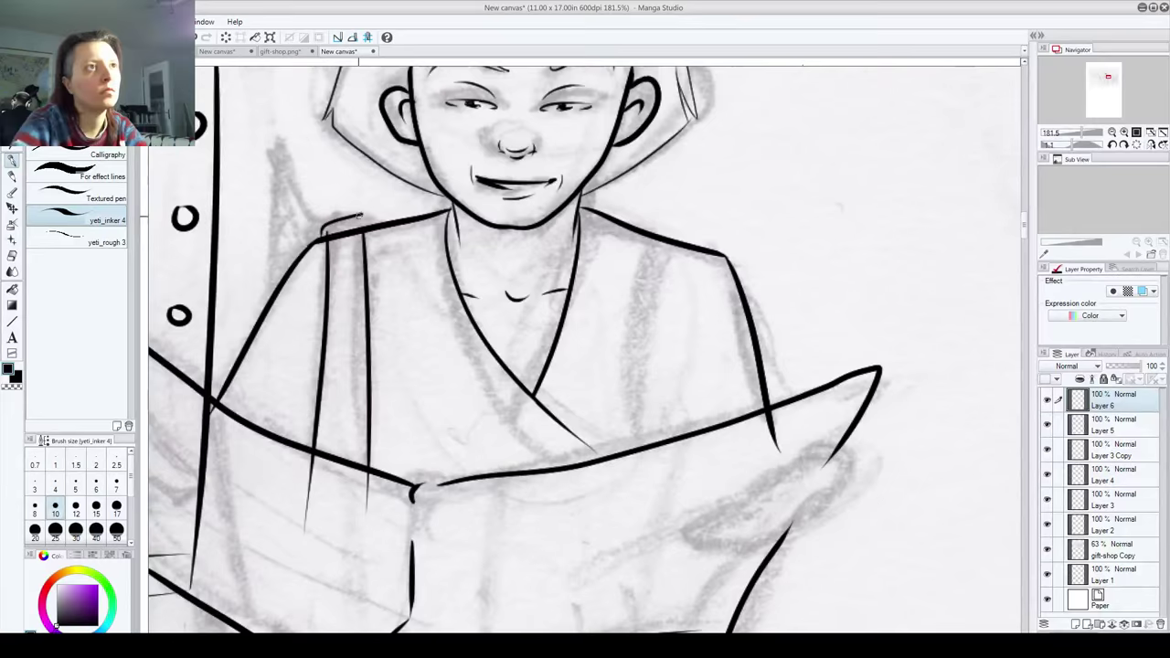
# Step: On Layer 6, clear the shoulder line inside the bag strap and trim the strap ends that overlap the brochure
pyautogui.click(1106, 427)
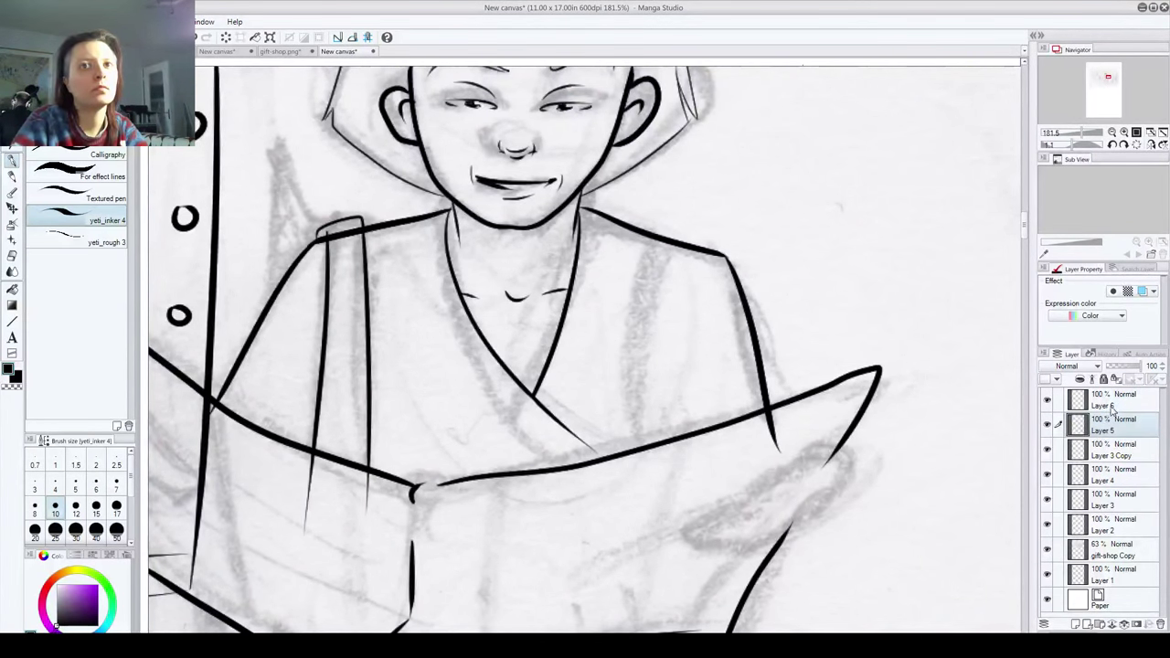
pyautogui.click(1115, 408)
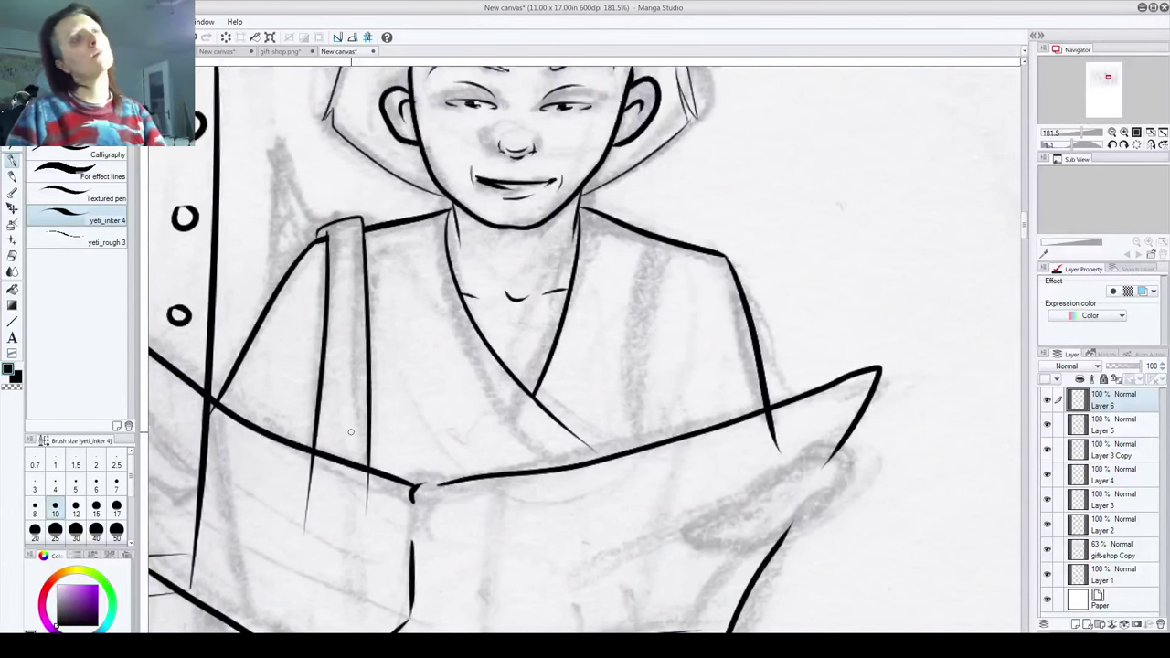
pyautogui.moveTo(300, 532)
pyautogui.mouseDown()
pyautogui.moveTo(308, 460)
pyautogui.moveTo(365, 493)
pyautogui.moveTo(364, 476)
pyautogui.moveTo(366, 521)
pyautogui.mouseUp()
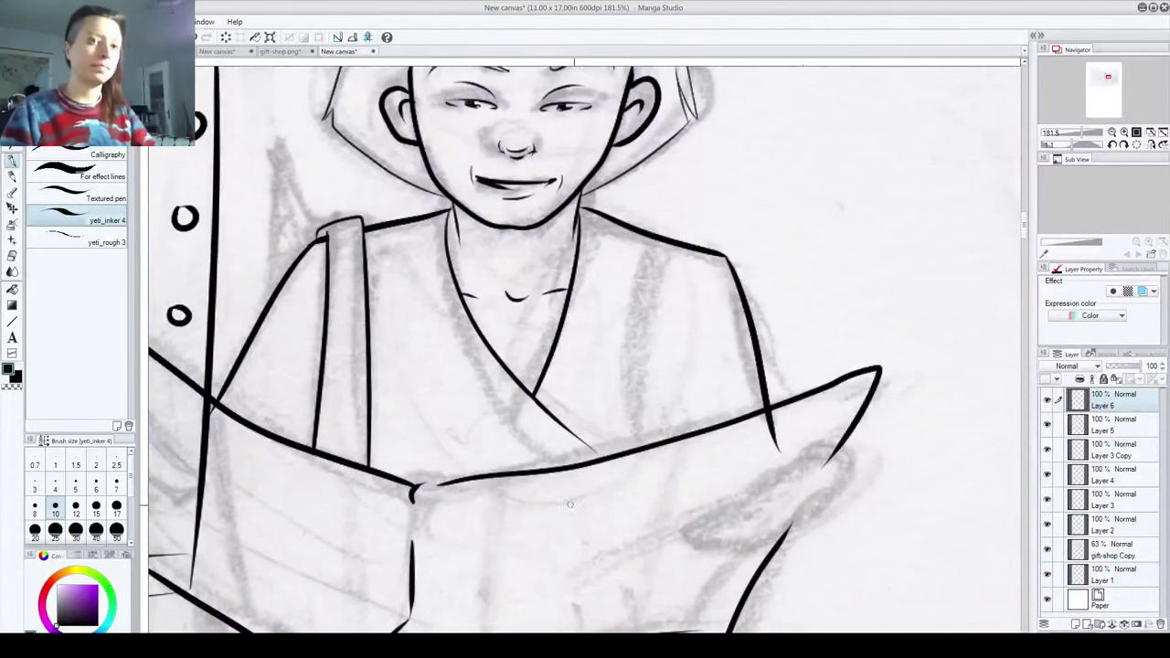
# Step: Ink the sleeve and armpit lines on both sides of the woman's robe and trim the line ends that run past the brochure's upper edge
pyautogui.moveTo(653, 538); pyautogui.dragTo(484, 437)
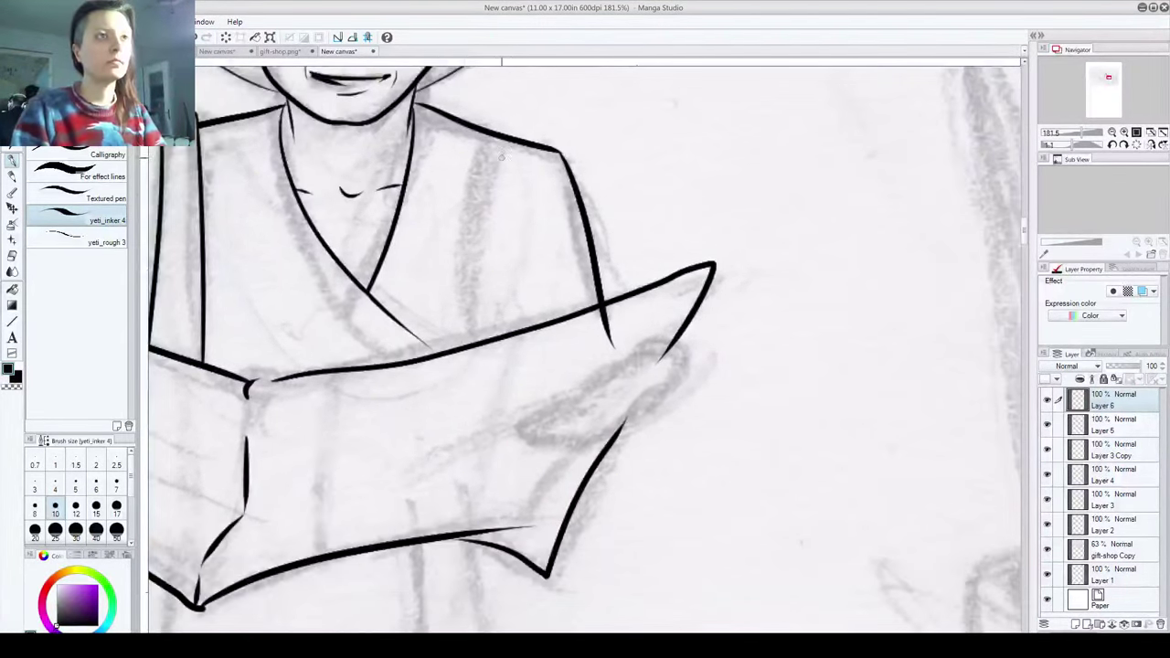
pyautogui.moveTo(539, 155)
pyautogui.mouseDown()
pyautogui.moveTo(482, 248)
pyautogui.moveTo(495, 219)
pyautogui.moveTo(477, 378)
pyautogui.mouseUp()
pyautogui.moveTo(382, 379); pyautogui.dragTo(401, 438)
pyautogui.moveTo(494, 411); pyautogui.dragTo(491, 290)
pyautogui.moveTo(240, 426)
pyautogui.mouseDown()
pyautogui.moveTo(383, 347)
pyautogui.moveTo(366, 278)
pyautogui.moveTo(384, 212)
pyautogui.mouseUp()
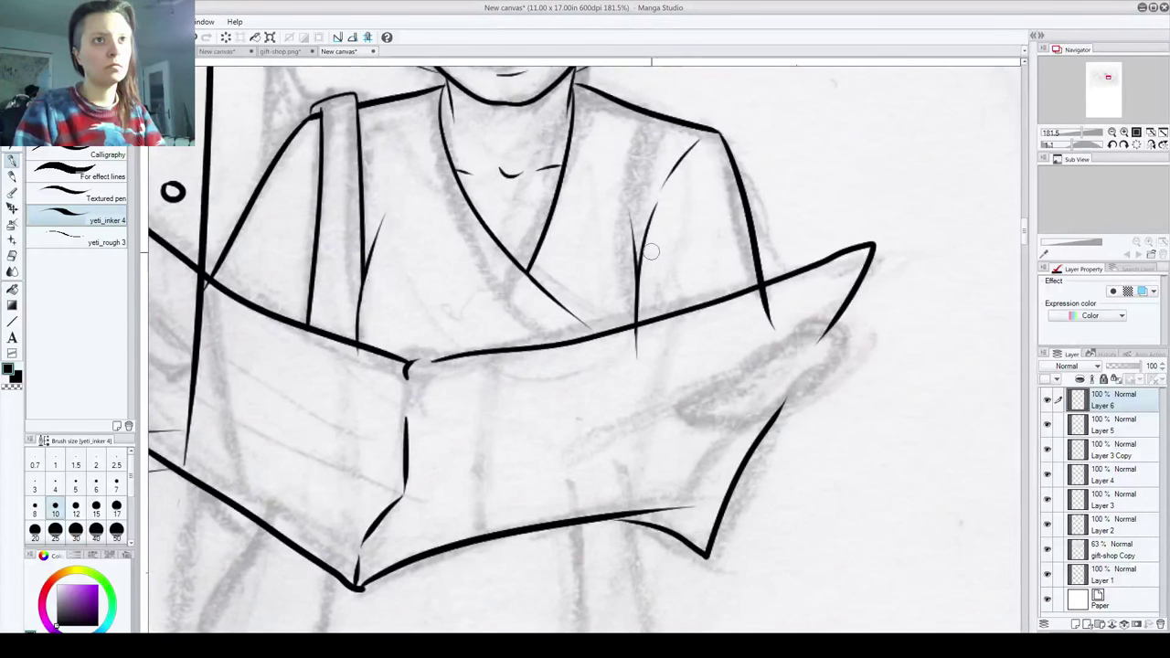
pyautogui.moveTo(631, 349)
pyautogui.mouseDown()
pyautogui.moveTo(637, 332)
pyautogui.moveTo(640, 350)
pyautogui.mouseUp()
pyautogui.moveTo(786, 309)
pyautogui.mouseDown()
pyautogui.moveTo(739, 306)
pyautogui.moveTo(774, 305)
pyautogui.mouseUp()
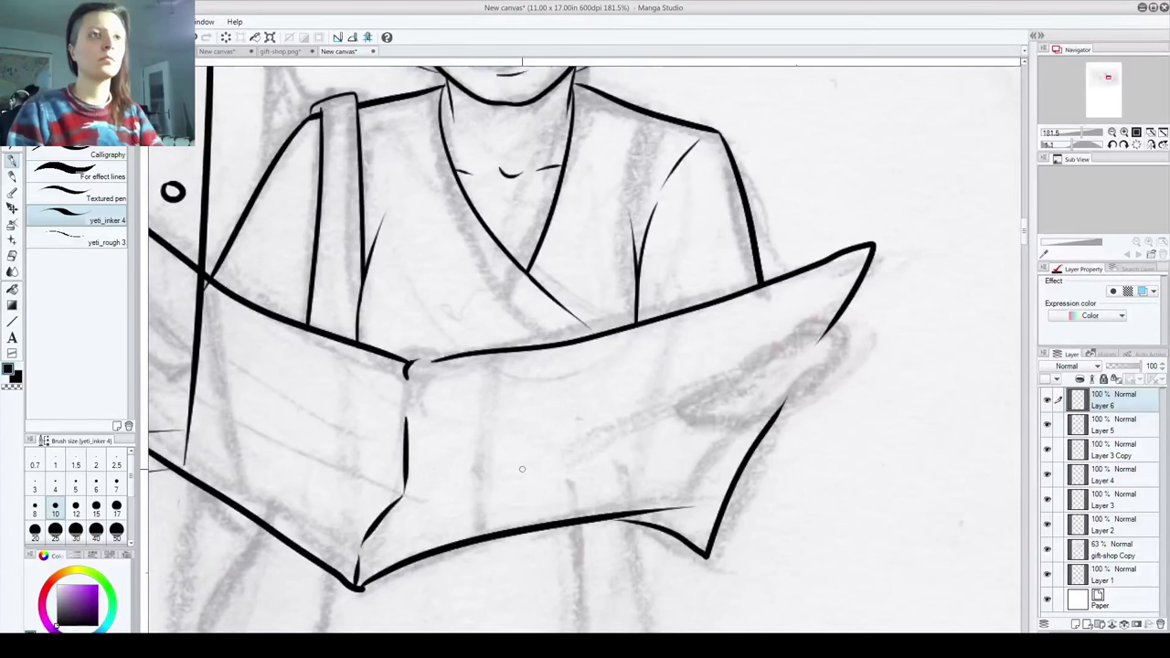
# Step: Toggle layer visibility to identify the woman's hair and face layers, and delete Layer 3 Copy and Layer 4 together
pyautogui.scroll(-4, 541, 377)
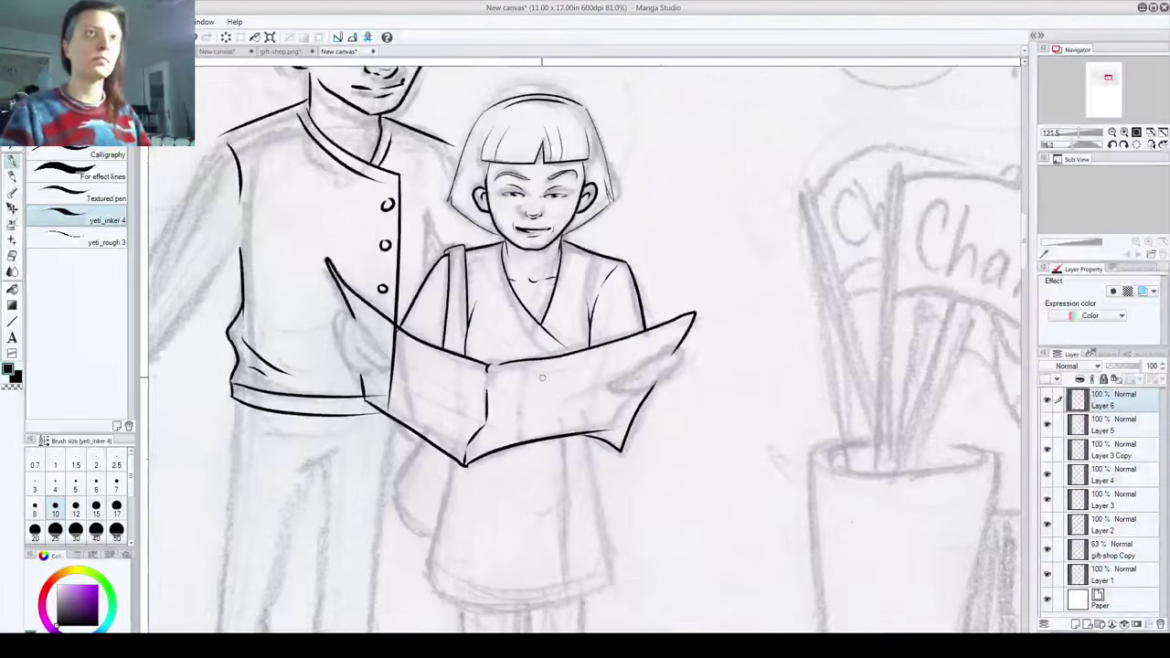
pyautogui.scroll(1, 540, 377)
pyautogui.scroll(-3, 540, 376)
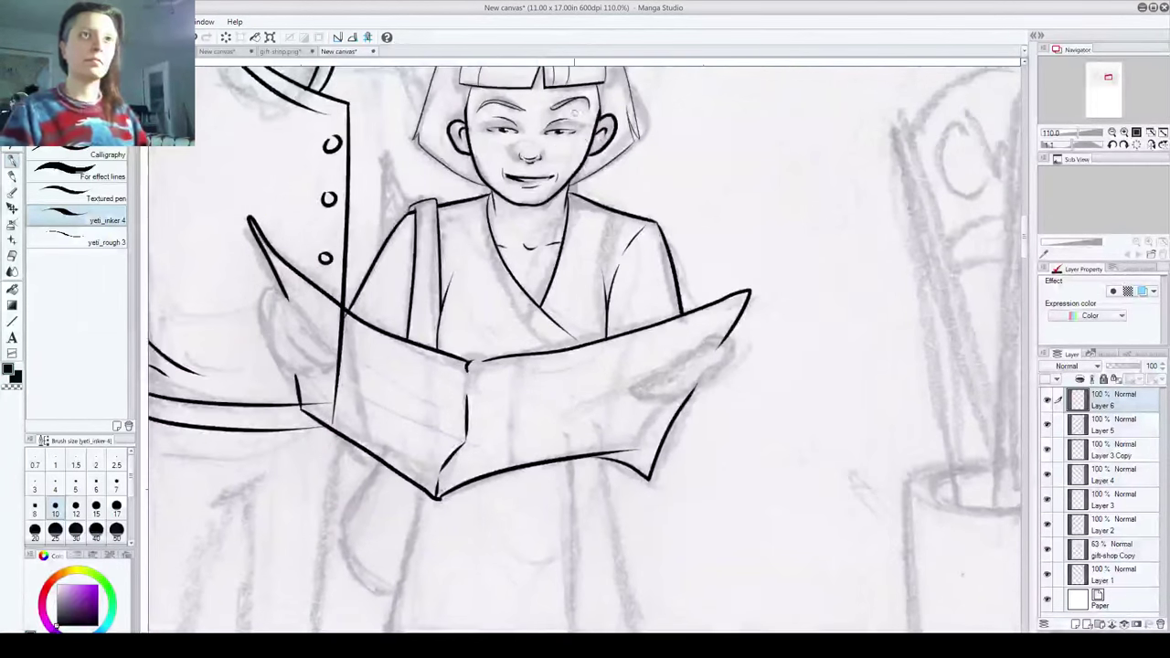
pyautogui.scroll(1, 583, 414)
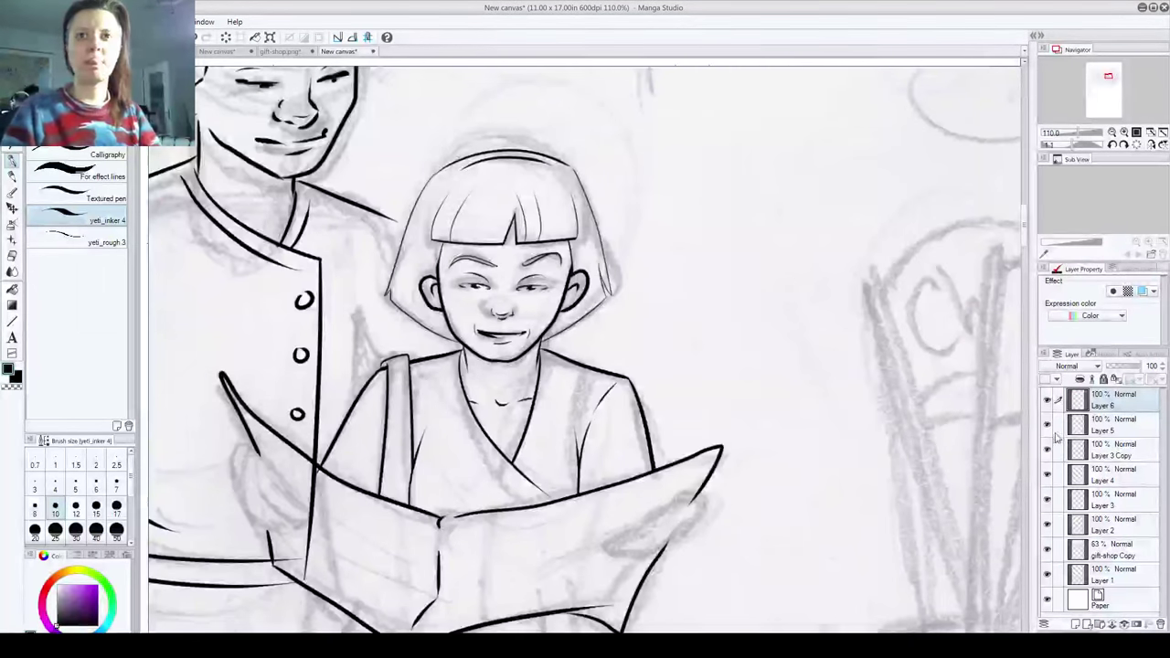
pyautogui.click(1047, 425)
pyautogui.click(1048, 445)
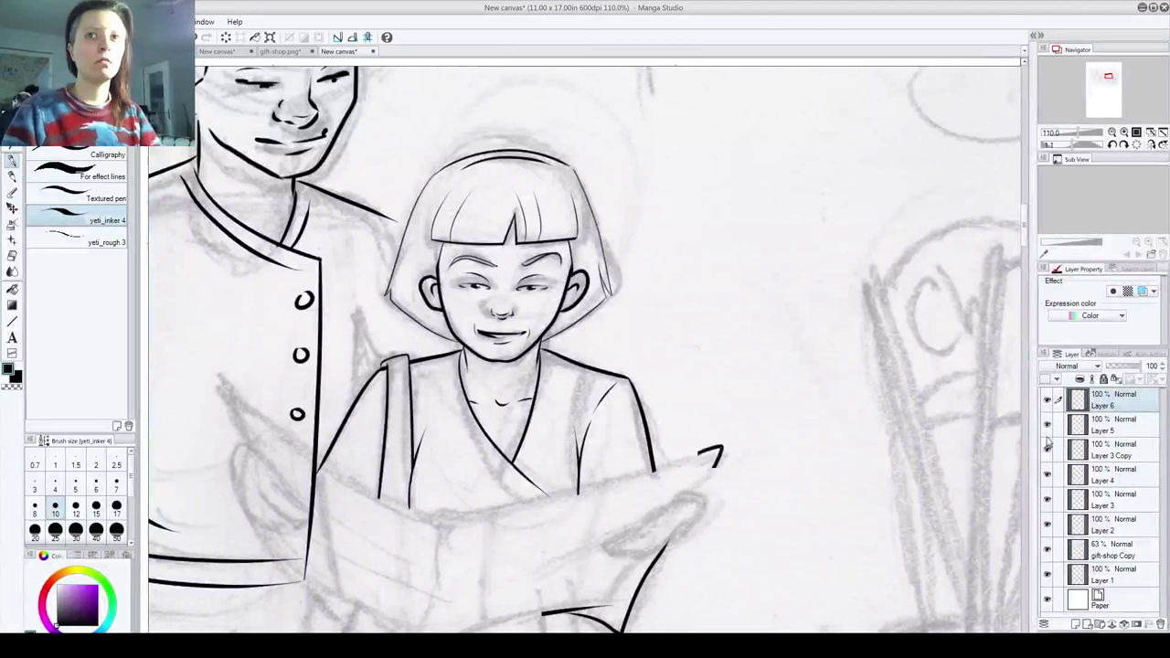
pyautogui.click(1047, 446)
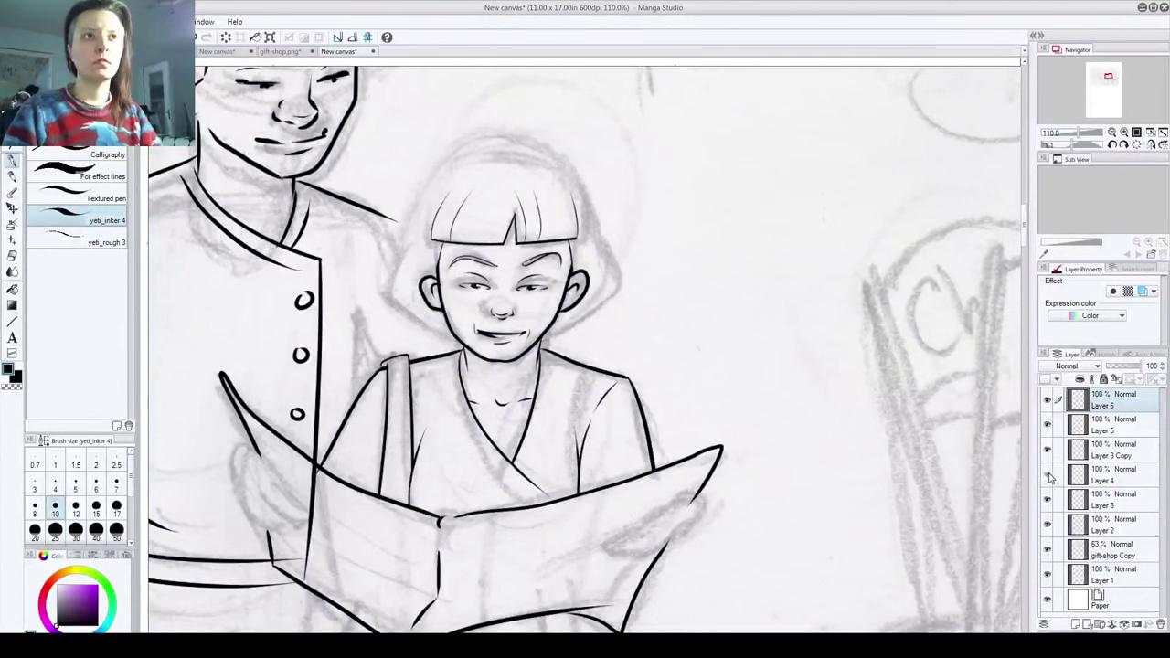
pyautogui.click(1106, 450)
pyautogui.keyDown('ctrl'); pyautogui.click(1117, 474); pyautogui.keyUp('ctrl')
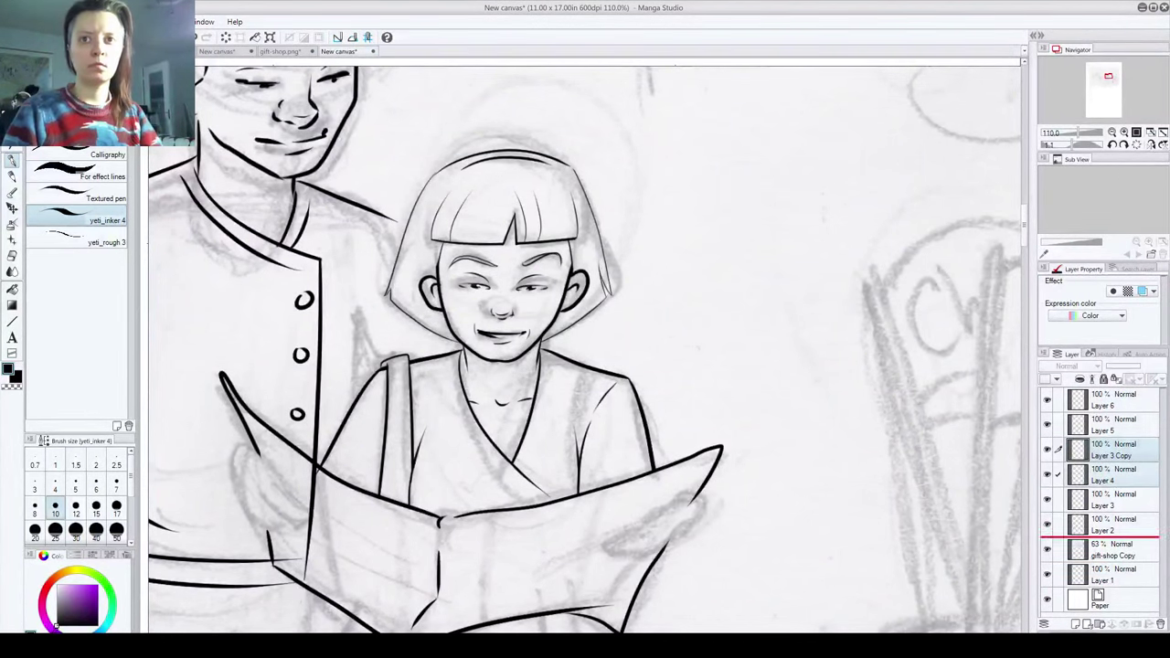
pyautogui.click(1159, 624)
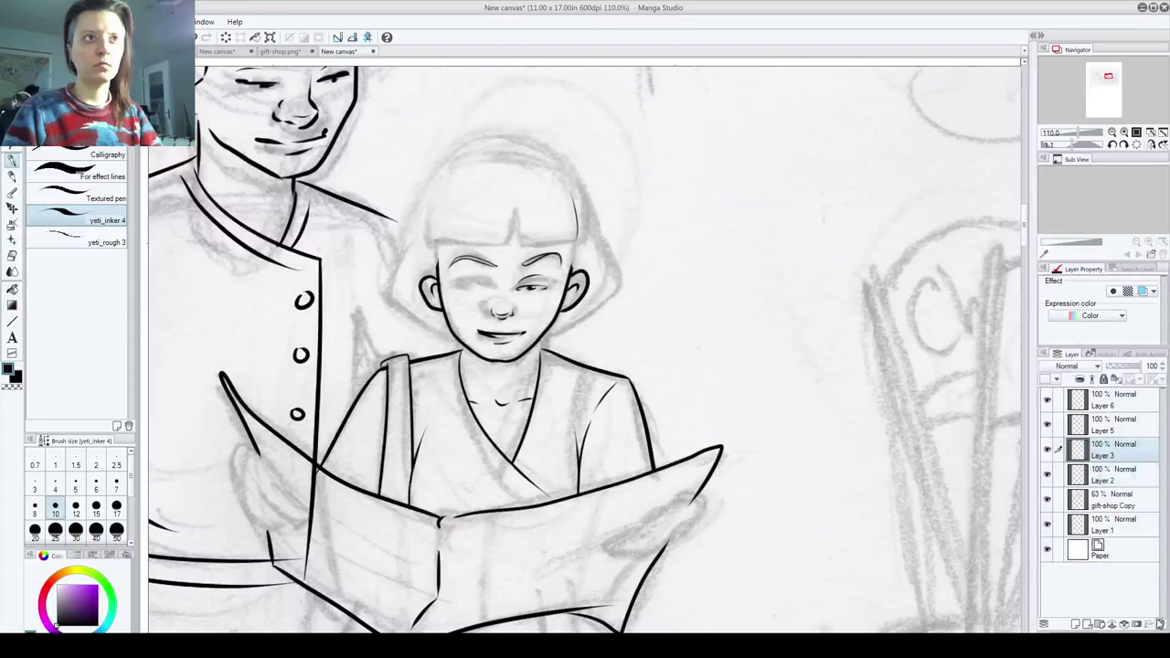
# Step: Check which inks Layer 3 holds by hiding it, and delete that layer with the woman's remaining face lines
pyautogui.moveTo(1048, 449); pyautogui.dragTo(1051, 477)
pyautogui.click(1049, 474)
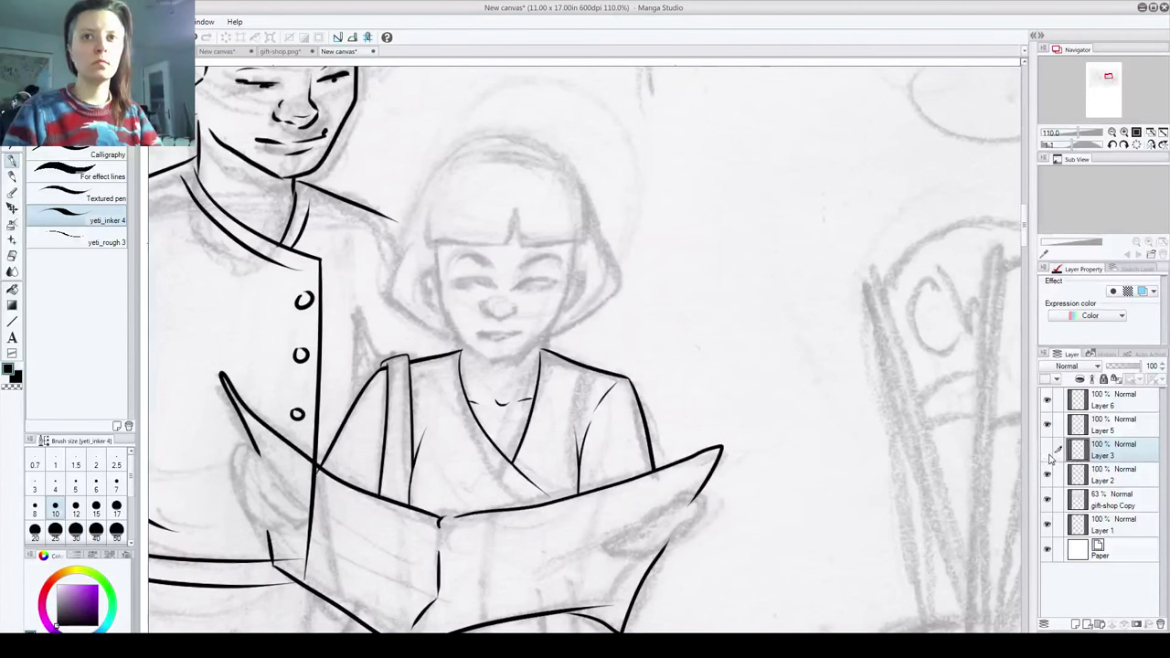
pyautogui.click(1159, 622)
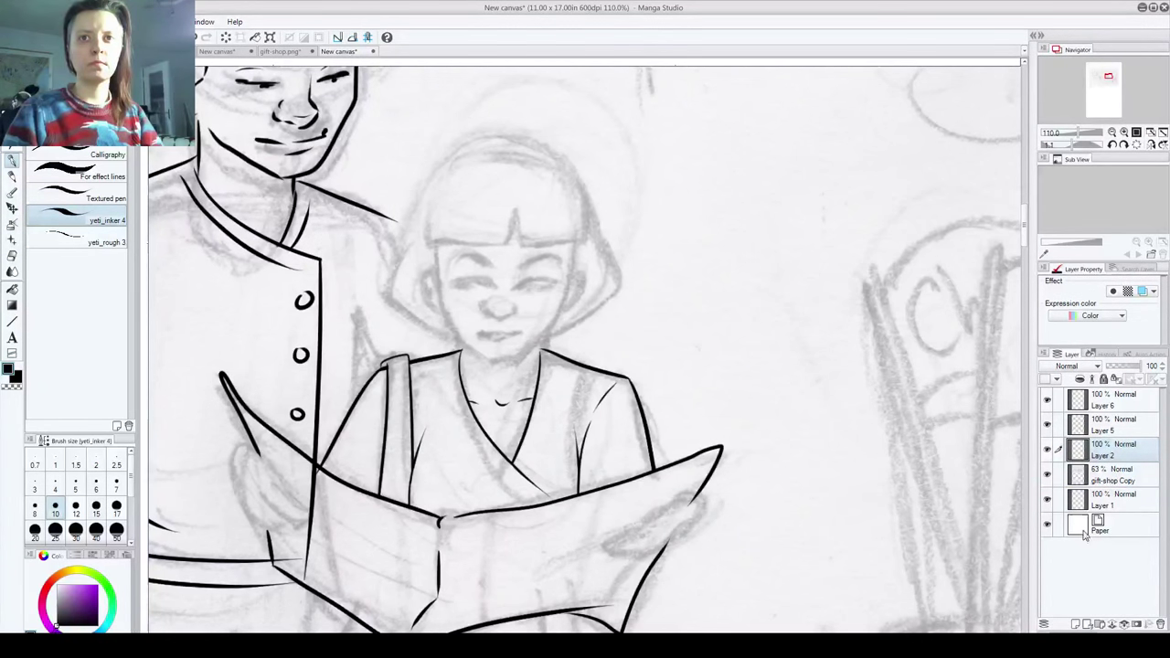
# Step: Add a new layer above Layer 2 and ink the woman's rounded nose with brush size 7
pyautogui.click(1075, 624)
pyautogui.scroll(2, 496, 225)
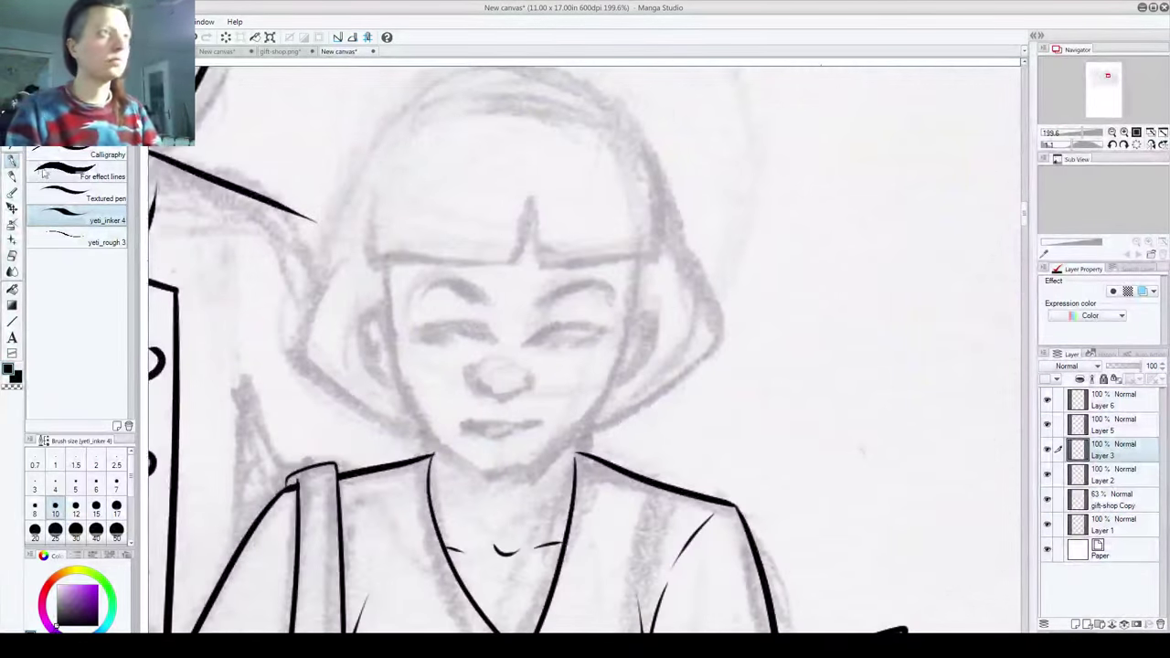
pyautogui.click(116, 489)
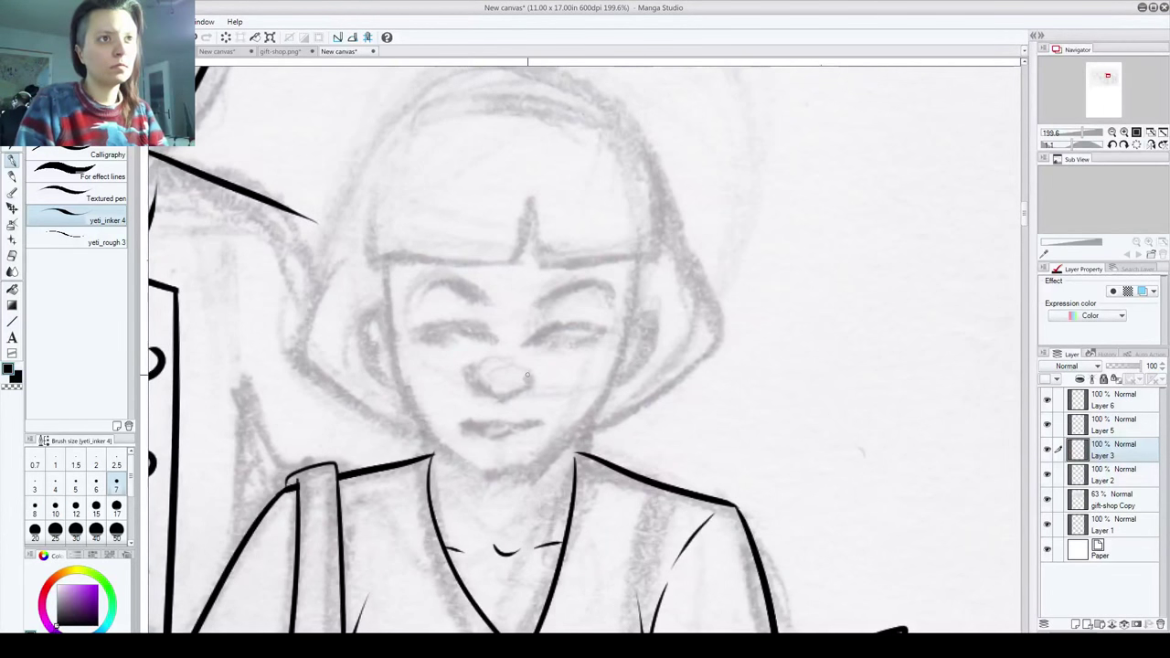
pyautogui.moveTo(486, 389)
pyautogui.mouseDown()
pyautogui.moveTo(501, 399)
pyautogui.moveTo(531, 386)
pyautogui.moveTo(523, 371)
pyautogui.moveTo(486, 371)
pyautogui.moveTo(515, 380)
pyautogui.mouseUp()
pyautogui.hotkey('ctrl', 'z')
pyautogui.hotkey('ctrl', 'z')
pyautogui.hotkey('ctrl', 'z')
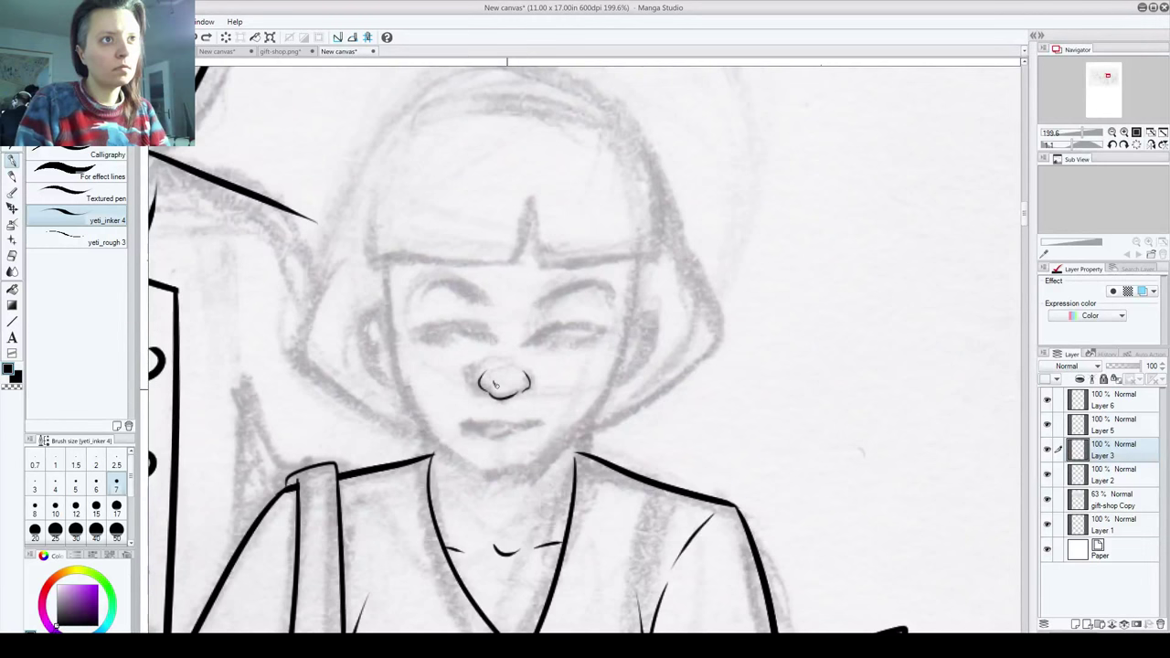
# Step: Ink the woman's smiling mouth with a short line under the lower lip, and set the brush size to 10
pyautogui.moveTo(459, 422)
pyautogui.mouseDown()
pyautogui.moveTo(550, 418)
pyautogui.moveTo(534, 428)
pyautogui.mouseUp()
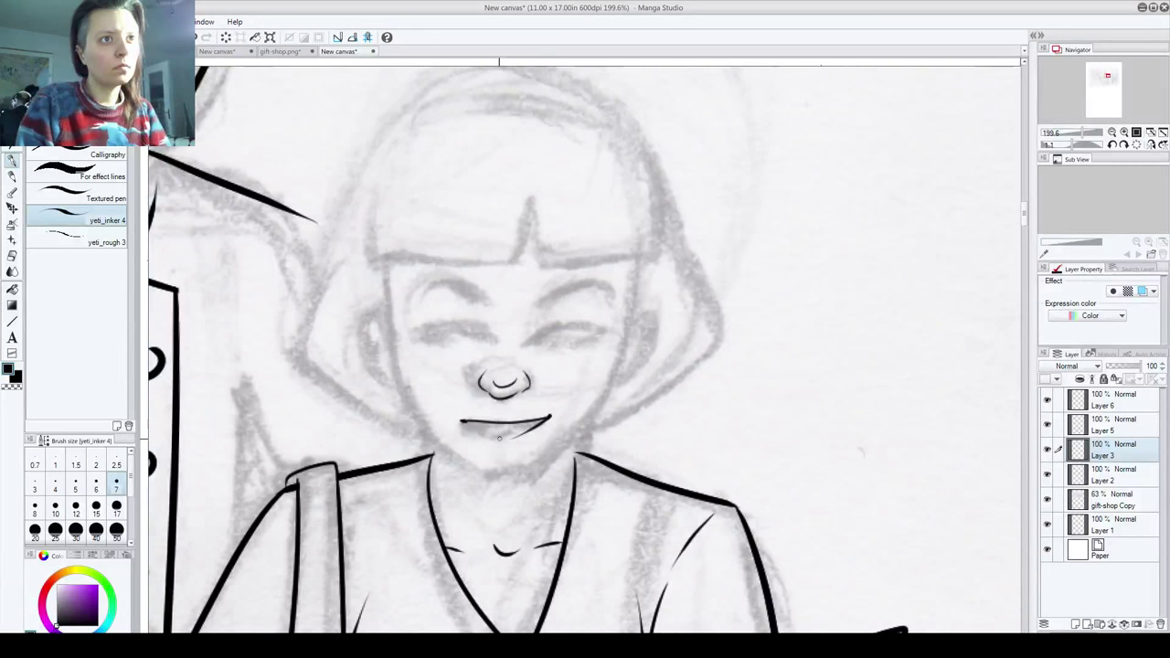
pyautogui.hotkey('ctrl', 'z')
pyautogui.moveTo(464, 421)
pyautogui.mouseDown()
pyautogui.moveTo(526, 441)
pyautogui.moveTo(501, 445)
pyautogui.moveTo(495, 435)
pyautogui.moveTo(507, 433)
pyautogui.moveTo(493, 446)
pyautogui.moveTo(478, 438)
pyautogui.moveTo(530, 437)
pyautogui.moveTo(490, 480)
pyautogui.moveTo(540, 475)
pyautogui.moveTo(501, 483)
pyautogui.moveTo(478, 469)
pyautogui.moveTo(547, 457)
pyautogui.moveTo(583, 414)
pyautogui.mouseUp()
pyautogui.hotkey('ctrl', 'z')
pyautogui.hotkey('ctrl', 'z')
pyautogui.click(57, 507)
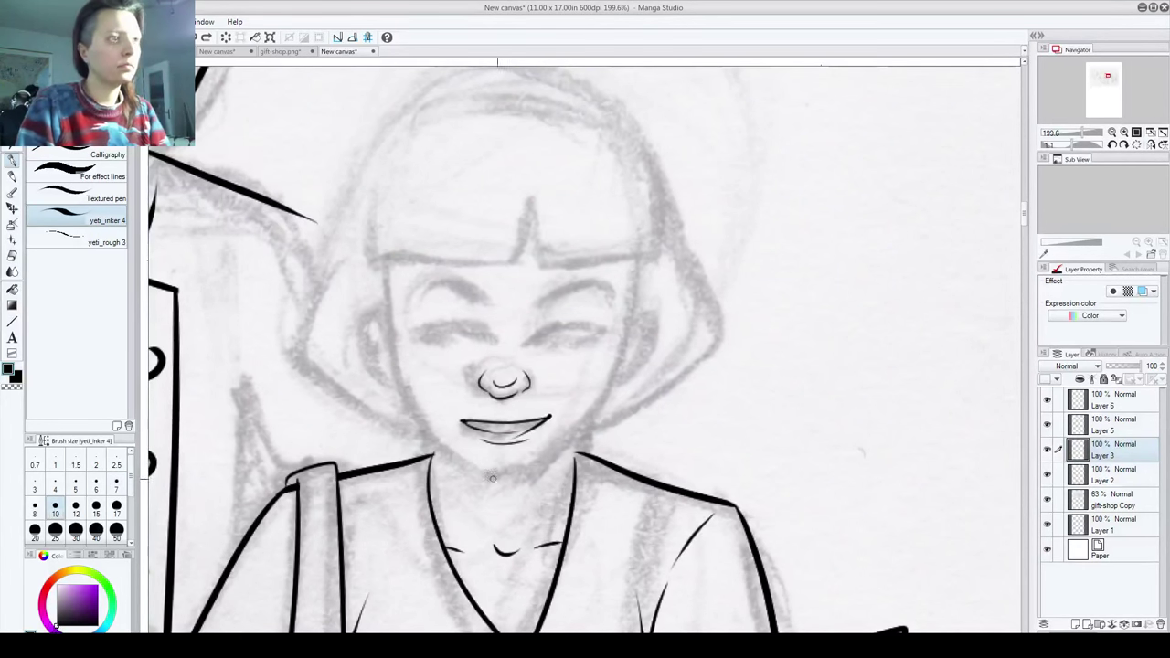
pyautogui.moveTo(483, 473)
pyautogui.mouseDown()
pyautogui.moveTo(537, 469)
pyautogui.moveTo(567, 437)
pyautogui.moveTo(492, 474)
pyautogui.moveTo(563, 440)
pyautogui.mouseUp()
pyautogui.hotkey('ctrl', 'z')
pyautogui.hotkey('ctrl', 'z')
pyautogui.moveTo(461, 452)
pyautogui.mouseDown()
pyautogui.moveTo(484, 473)
pyautogui.moveTo(548, 457)
pyautogui.moveTo(560, 440)
pyautogui.mouseUp()
pyautogui.hotkey('ctrl', 'z')
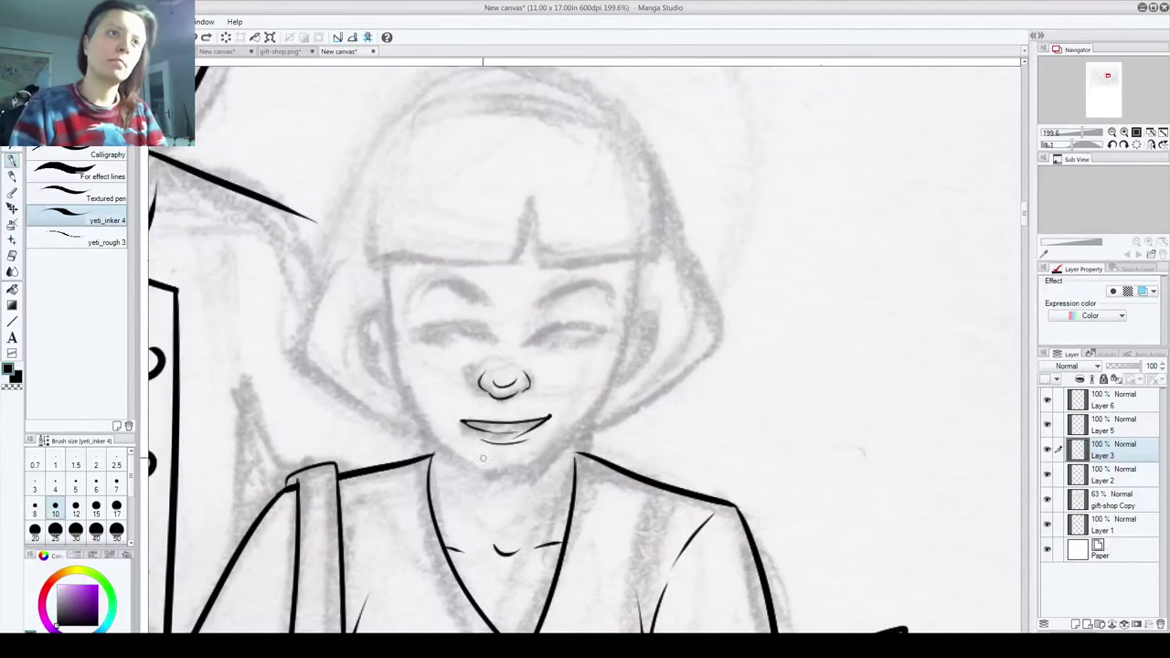
pyautogui.moveTo(634, 245)
pyautogui.mouseDown()
pyautogui.moveTo(619, 349)
pyautogui.moveTo(573, 439)
pyautogui.moveTo(517, 487)
pyautogui.mouseUp()
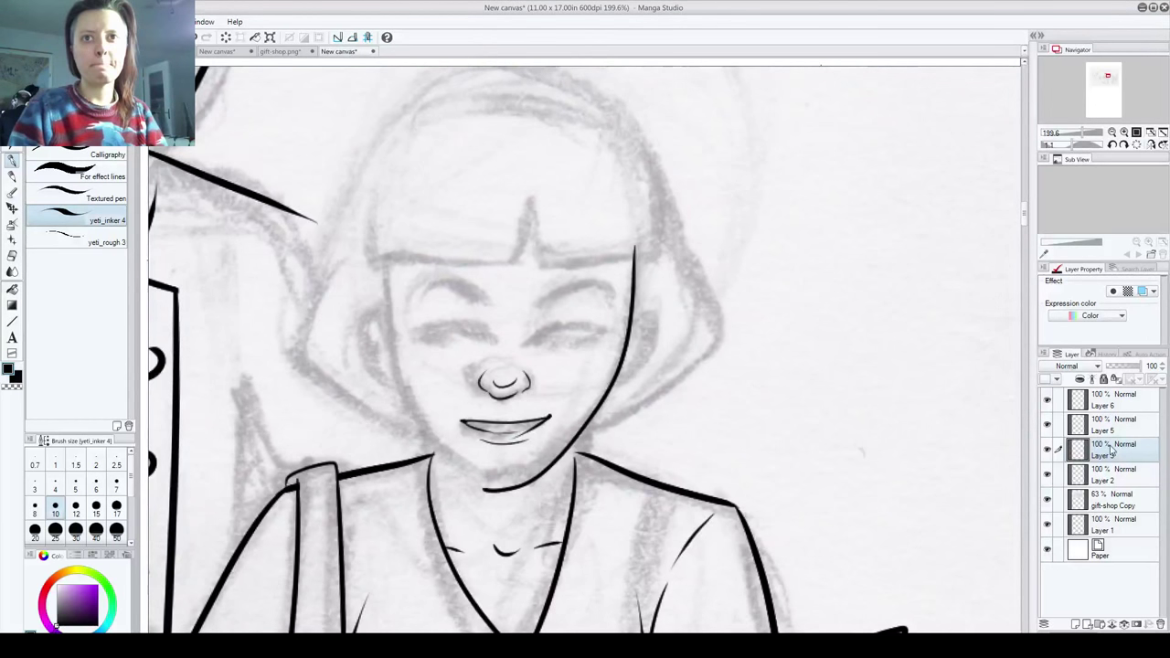
pyautogui.hotkey('ctrl', 'z')
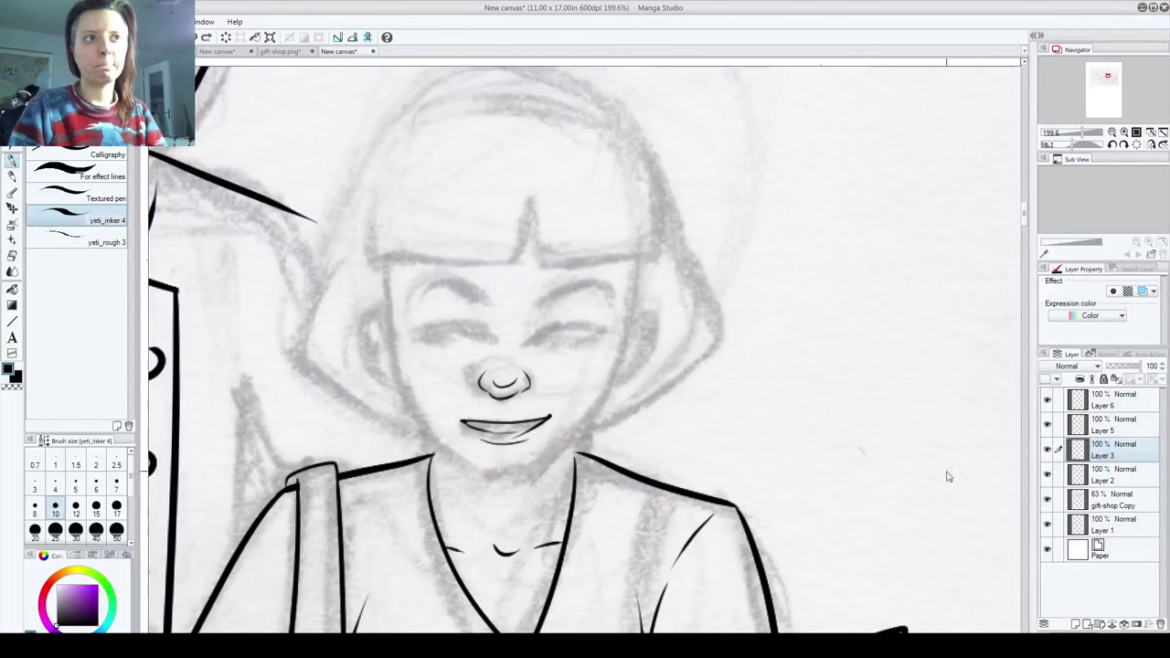
# Step: On a new layer, ink the man's side of the woman's face outline from fringe to chin and duplicate that layer
pyautogui.click(1075, 625)
pyautogui.moveTo(390, 261)
pyautogui.mouseDown()
pyautogui.moveTo(423, 430)
pyautogui.moveTo(472, 470)
pyautogui.moveTo(523, 483)
pyautogui.mouseUp()
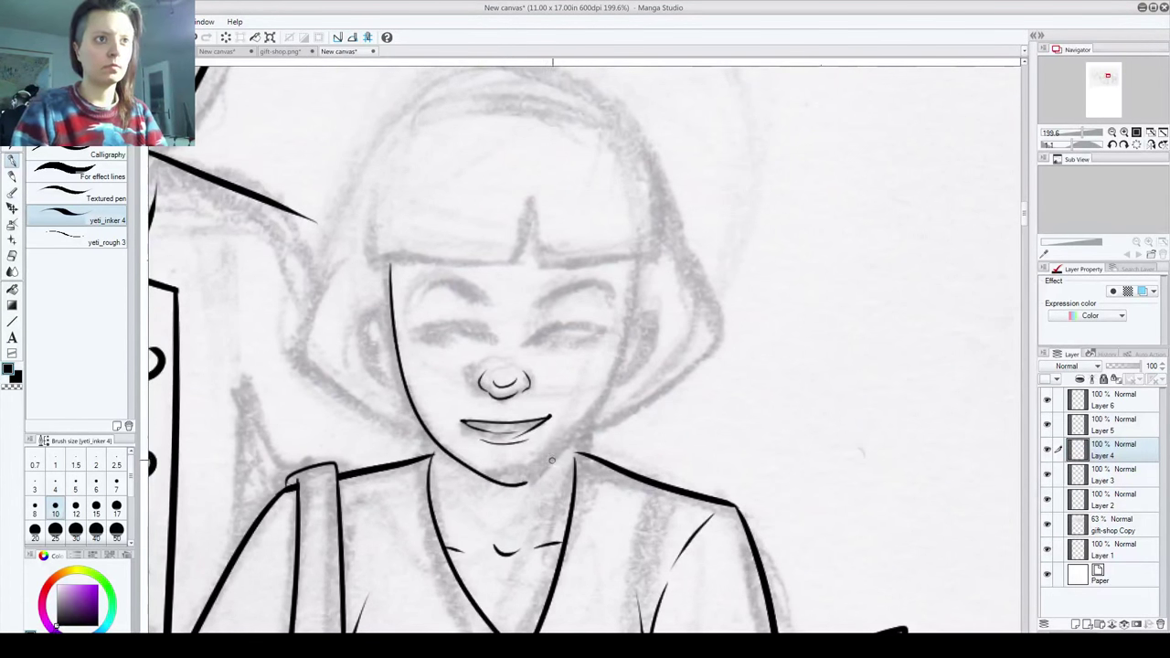
pyautogui.moveTo(1125, 449); pyautogui.dragTo(1075, 625)
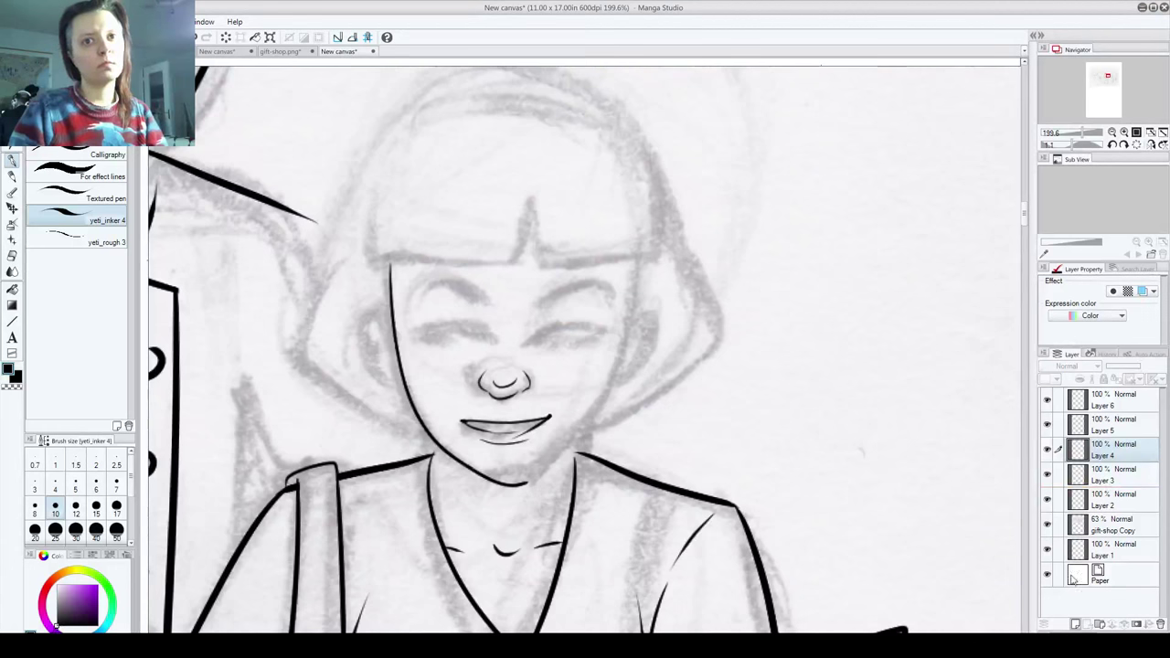
# Step: Flip the duplicated face outline horizontally and move it across so both halves meet at the woman's chin
pyautogui.click(41, 21)
pyautogui.moveTo(92, 271)
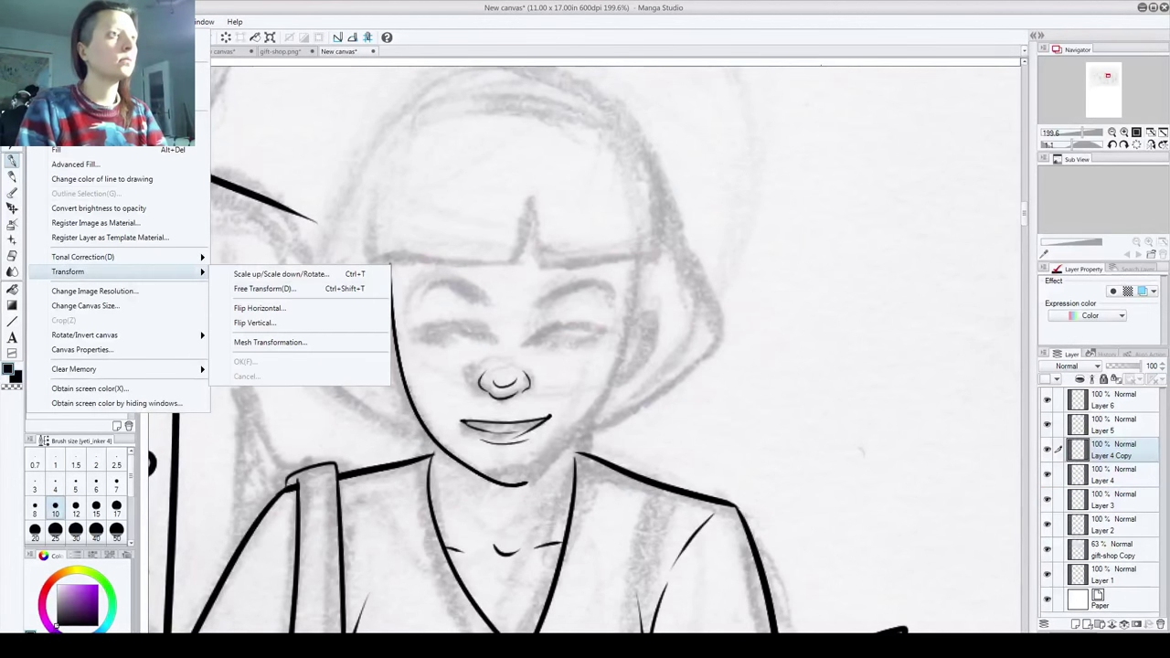
pyautogui.click(260, 308)
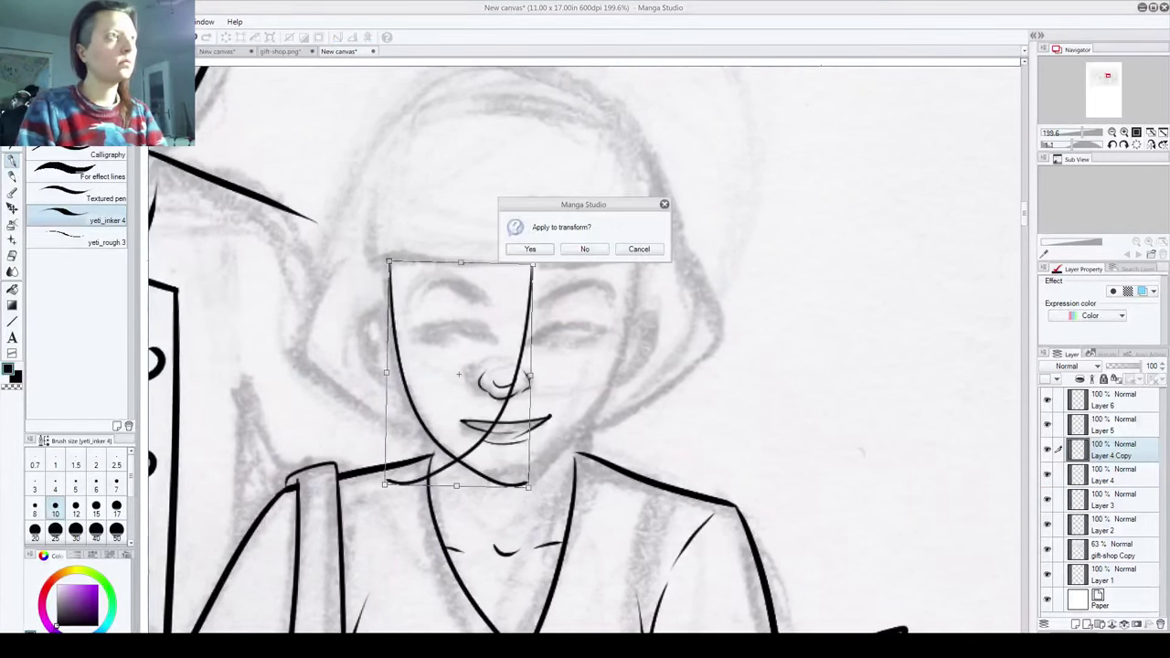
pyautogui.click(530, 248)
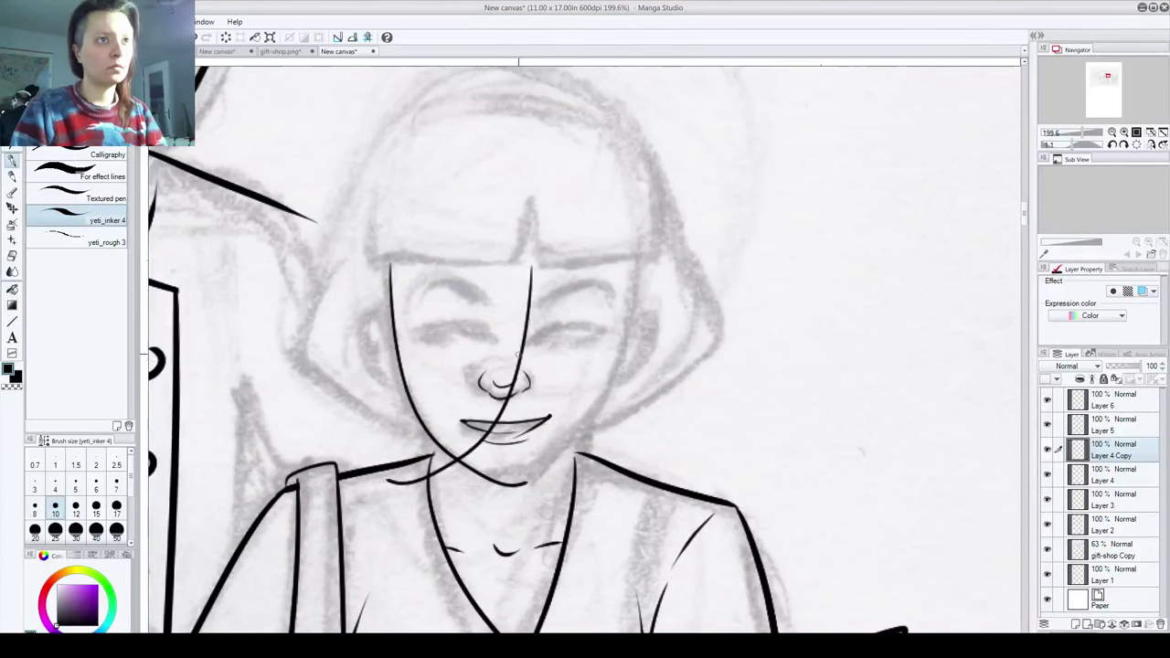
pyautogui.press('k')
pyautogui.moveTo(525, 348)
pyautogui.mouseDown()
pyautogui.moveTo(635, 346)
pyautogui.moveTo(619, 349)
pyautogui.mouseUp()
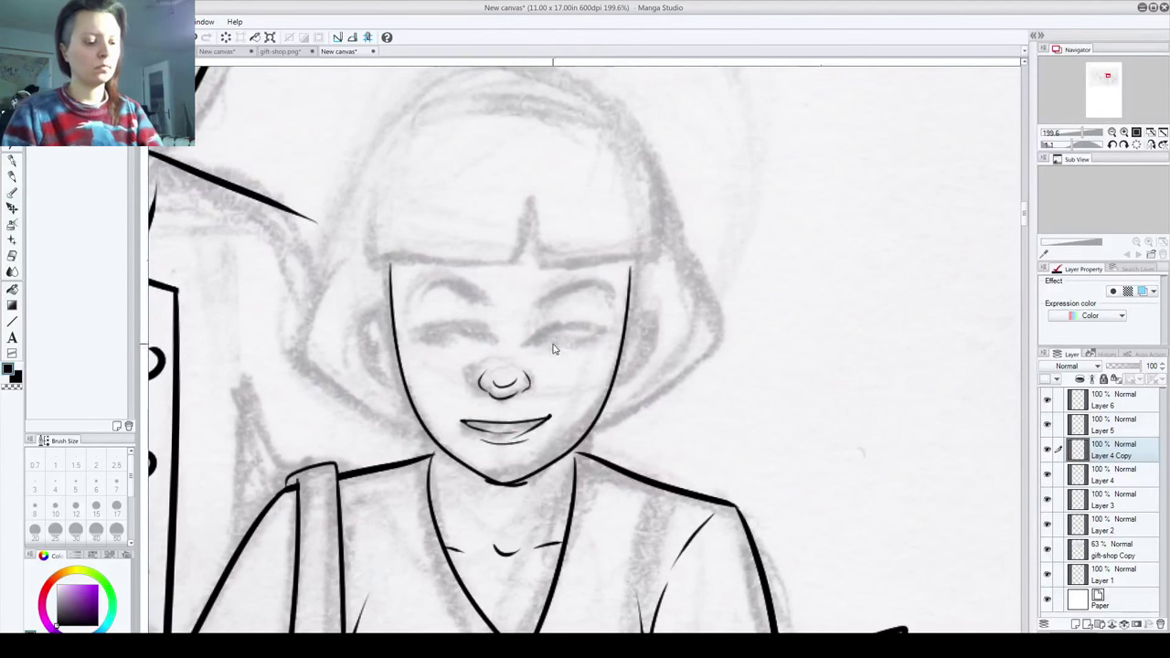
# Step: Merge the flipped face outline into Layer 4 and ink both sides of the woman's neck with yeti_inker 4
pyautogui.hotkey('ctrl', 'e')
pyautogui.scroll(2, 476, 551)
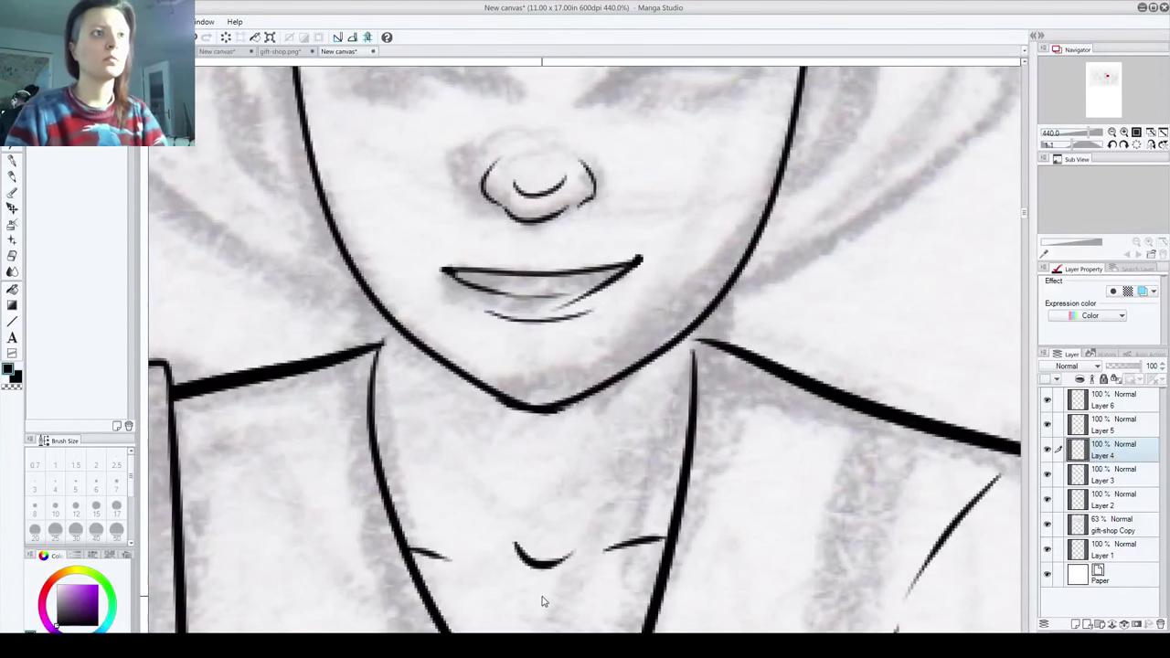
pyautogui.click(12, 161)
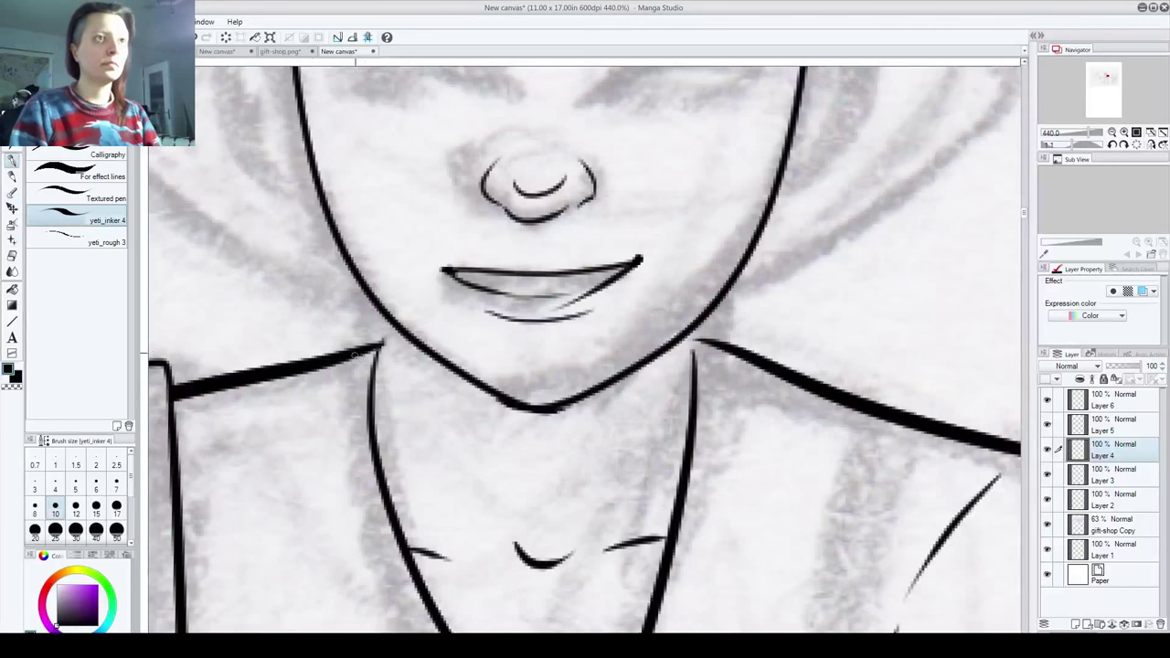
pyautogui.moveTo(386, 321); pyautogui.dragTo(398, 471)
pyautogui.hotkey('ctrl', 'z')
pyautogui.scroll(-3, 389, 370)
pyautogui.moveTo(392, 392); pyautogui.dragTo(395, 419)
pyautogui.hotkey('ctrl', 'z')
pyautogui.moveTo(390, 344); pyautogui.dragTo(397, 409)
pyautogui.hotkey('ctrl', 'z')
pyautogui.moveTo(384, 337); pyautogui.dragTo(394, 417)
pyautogui.moveTo(570, 357); pyautogui.dragTo(559, 416)
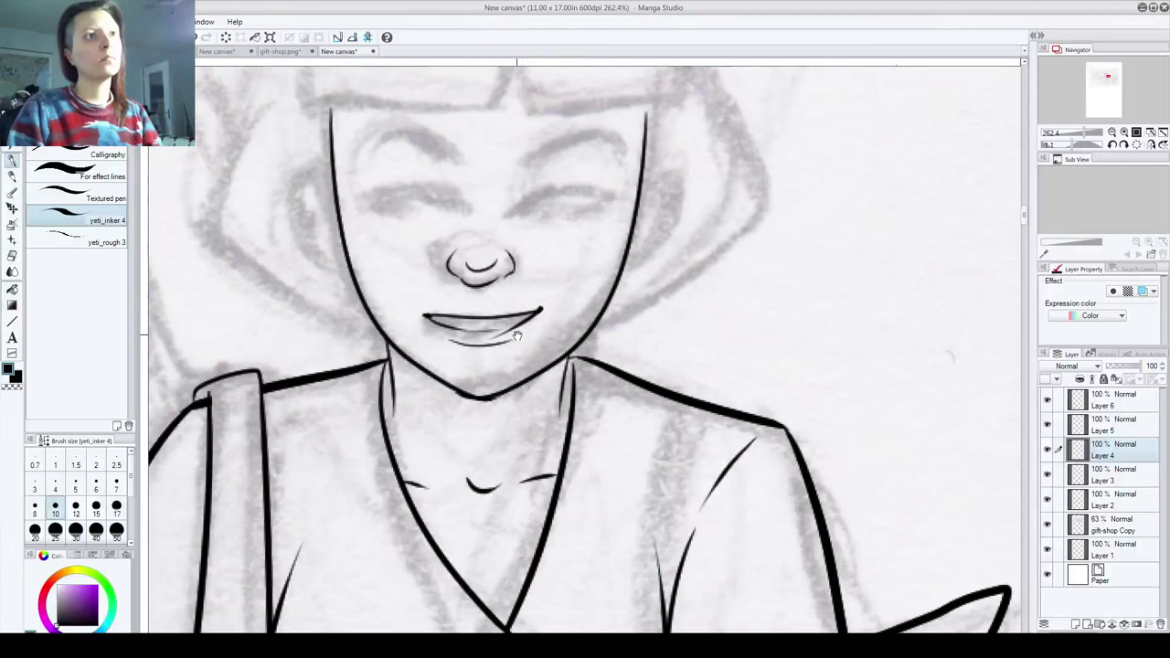
# Step: Ink a short smile crease beside each corner of the woman's mouth
pyautogui.moveTo(519, 278); pyautogui.dragTo(523, 356)
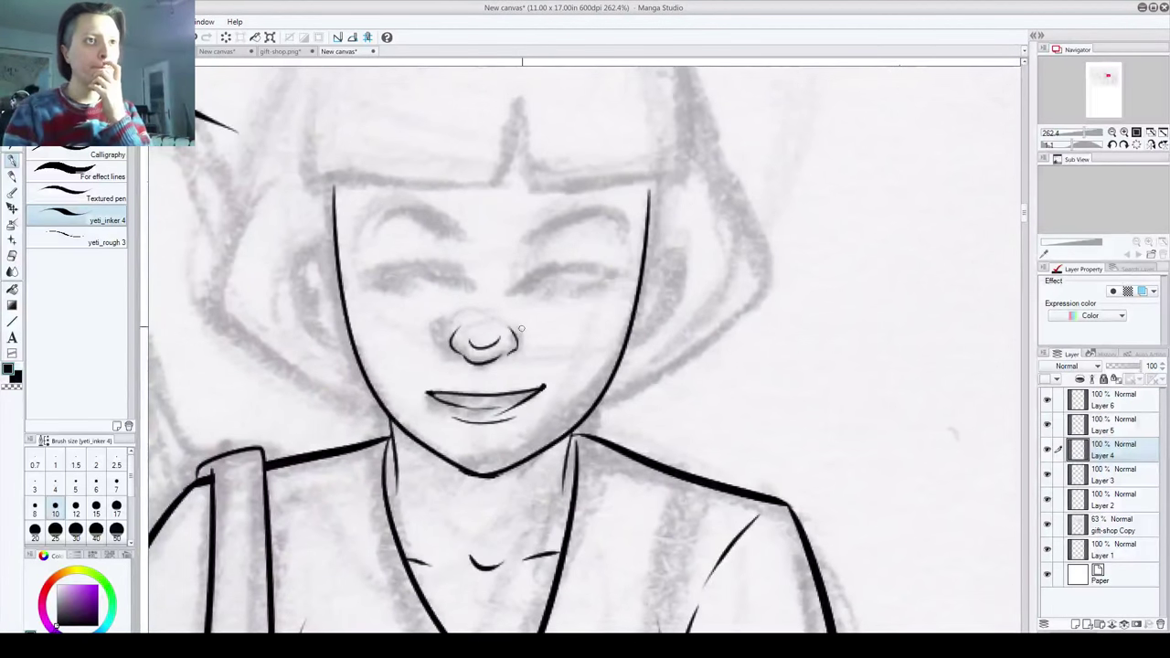
pyautogui.moveTo(427, 393)
pyautogui.mouseDown()
pyautogui.moveTo(459, 375)
pyautogui.moveTo(521, 385)
pyautogui.moveTo(502, 387)
pyautogui.moveTo(586, 375)
pyautogui.moveTo(531, 365)
pyautogui.moveTo(528, 431)
pyautogui.mouseUp()
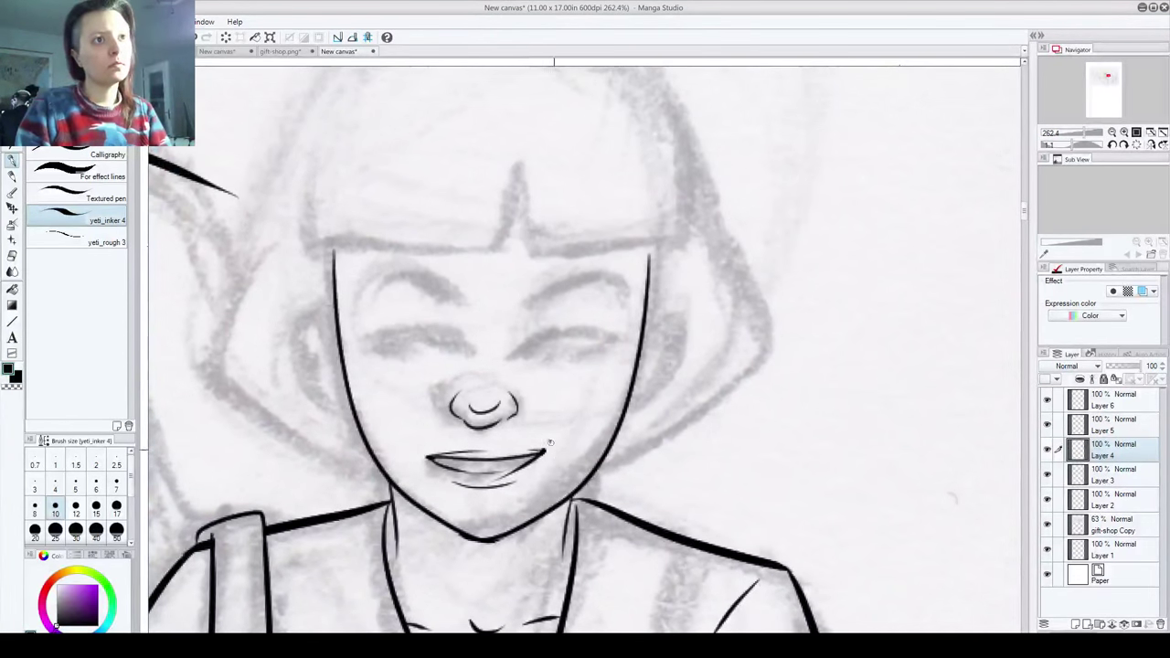
pyautogui.moveTo(416, 451); pyautogui.dragTo(421, 466)
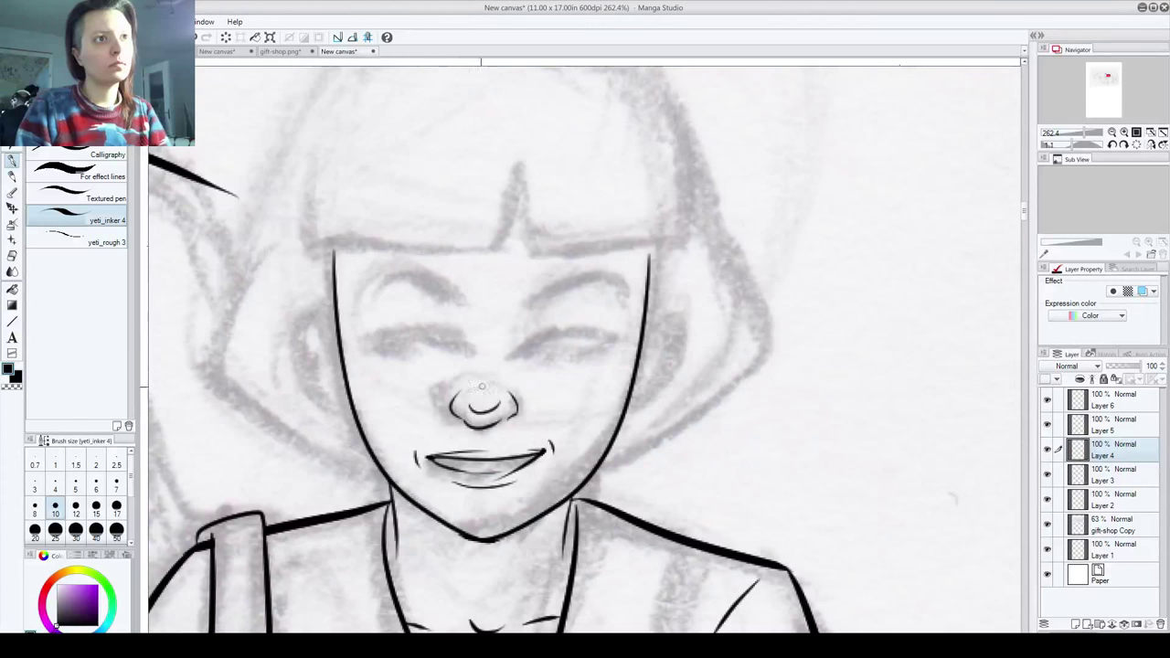
# Step: Ink the outline and lid crease of the woman's eye farther from the man, with an arched eyebrow above it
pyautogui.moveTo(522, 352)
pyautogui.mouseDown()
pyautogui.moveTo(574, 333)
pyautogui.moveTo(560, 334)
pyautogui.moveTo(605, 347)
pyautogui.mouseUp()
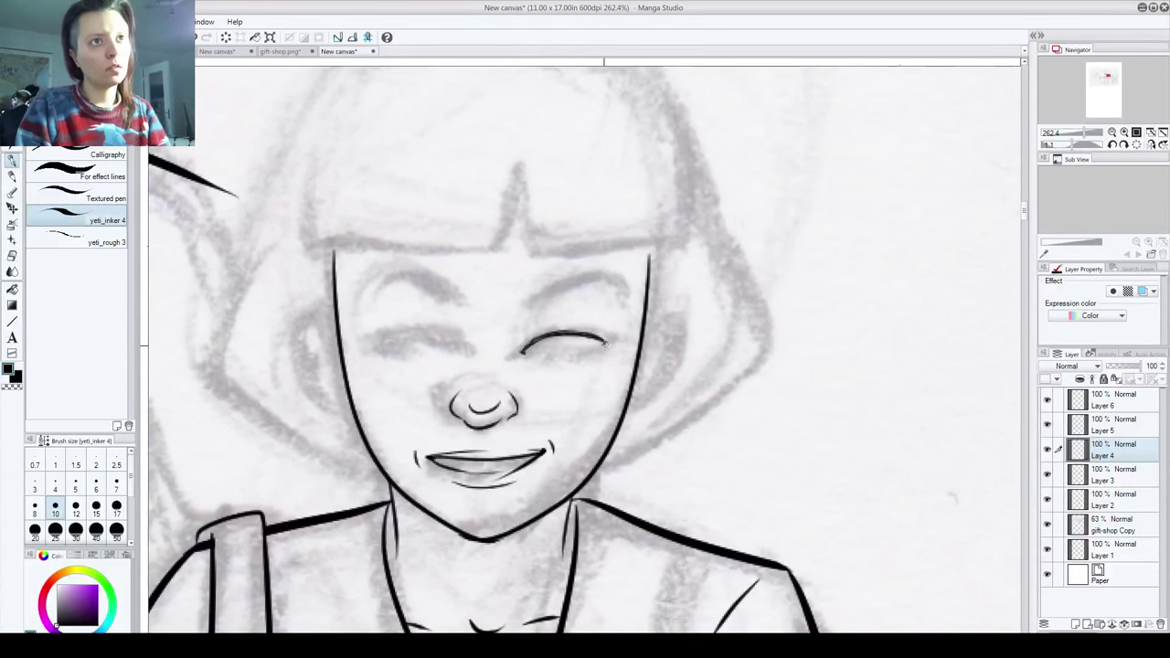
pyautogui.moveTo(528, 353)
pyautogui.mouseDown()
pyautogui.moveTo(581, 351)
pyautogui.moveTo(547, 328)
pyautogui.moveTo(558, 326)
pyautogui.moveTo(527, 339)
pyautogui.moveTo(562, 314)
pyautogui.moveTo(546, 299)
pyautogui.moveTo(590, 290)
pyautogui.moveTo(622, 315)
pyautogui.mouseUp()
pyautogui.moveTo(530, 302)
pyautogui.mouseDown()
pyautogui.moveTo(581, 282)
pyautogui.moveTo(626, 305)
pyautogui.mouseUp()
pyautogui.hotkey('ctrl', 'z')
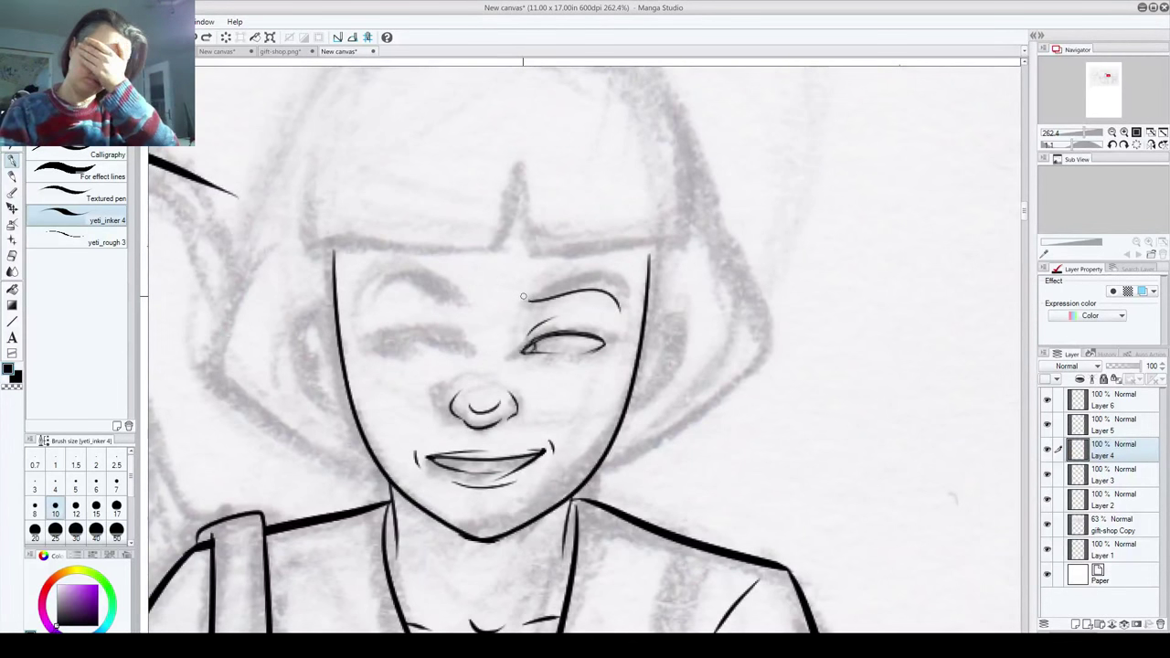
pyautogui.moveTo(528, 300)
pyautogui.mouseDown()
pyautogui.moveTo(608, 288)
pyautogui.moveTo(620, 311)
pyautogui.mouseUp()
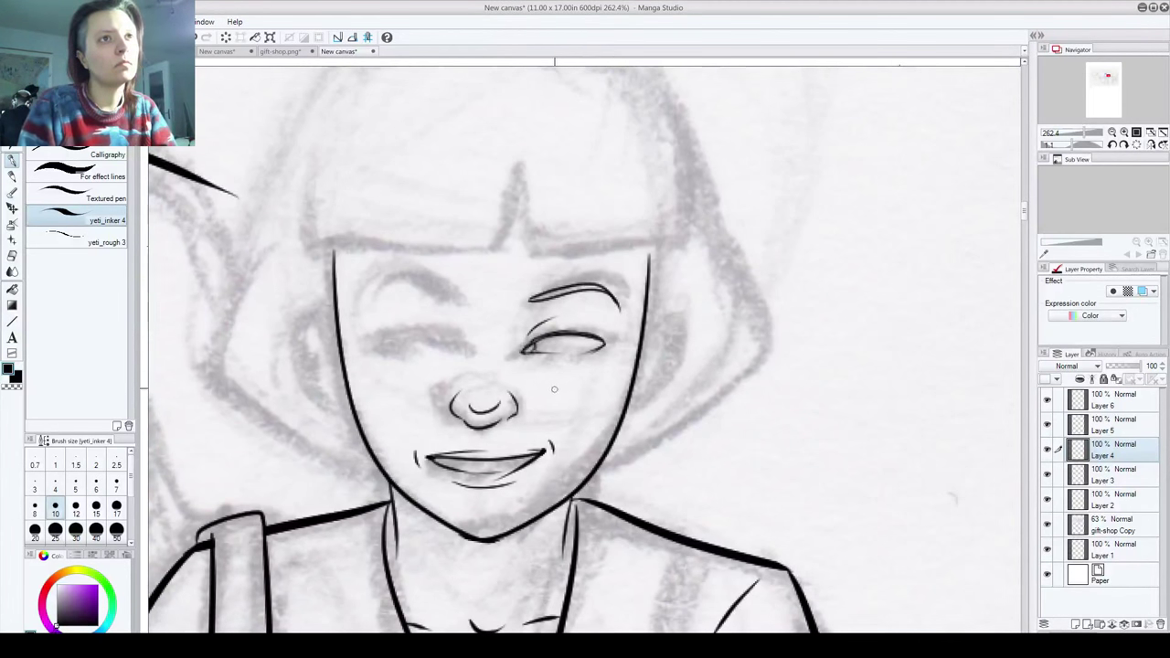
# Step: Ink the iris, pupil and inner corner of that eye, and add the woman's ear on the same side
pyautogui.moveTo(555, 351); pyautogui.dragTo(568, 344)
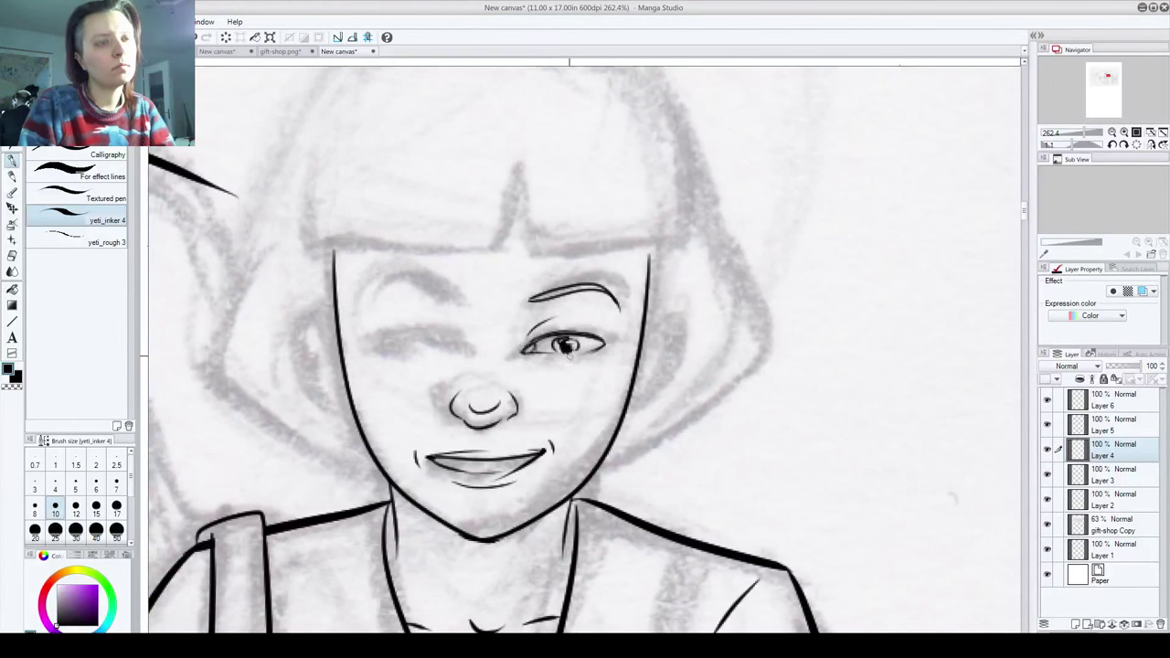
pyautogui.moveTo(523, 358); pyautogui.dragTo(537, 355)
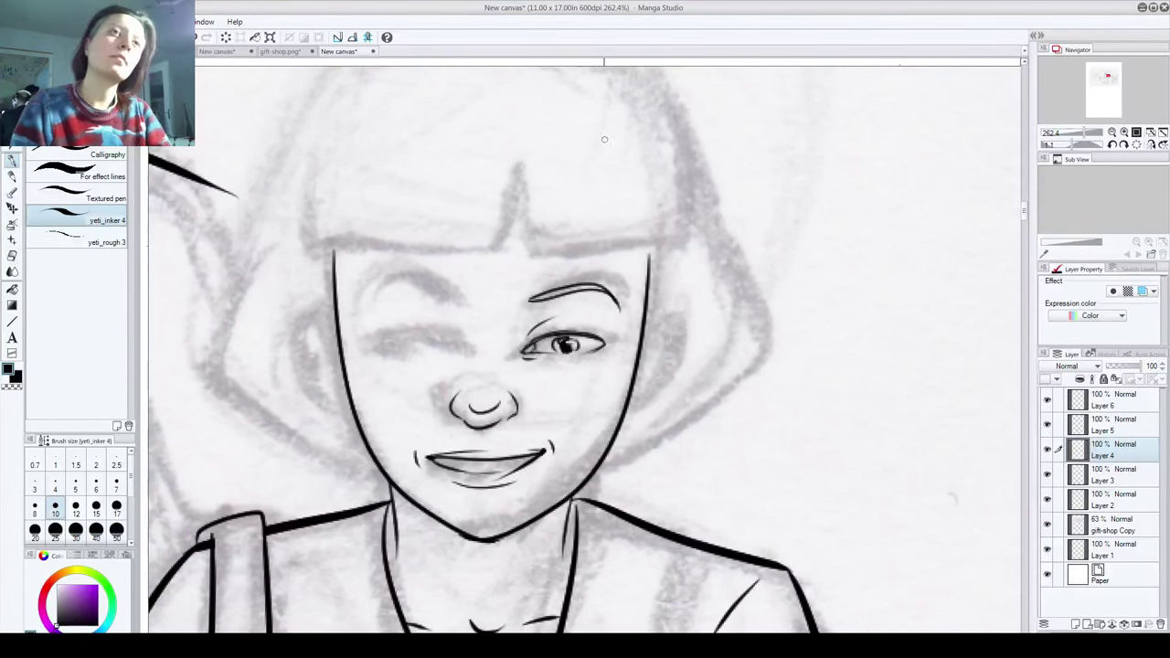
pyautogui.moveTo(647, 327)
pyautogui.mouseDown()
pyautogui.moveTo(678, 312)
pyautogui.moveTo(677, 347)
pyautogui.moveTo(629, 402)
pyautogui.mouseUp()
pyautogui.moveTo(647, 356)
pyautogui.mouseDown()
pyautogui.moveTo(648, 376)
pyautogui.moveTo(672, 326)
pyautogui.moveTo(671, 340)
pyautogui.mouseUp()
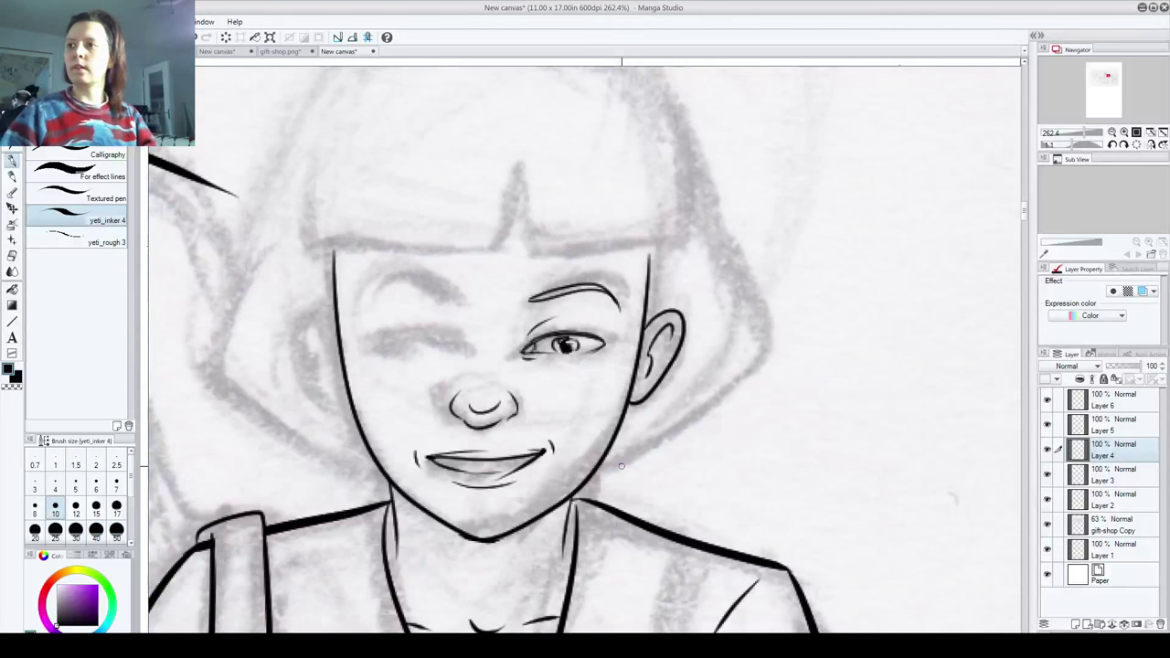
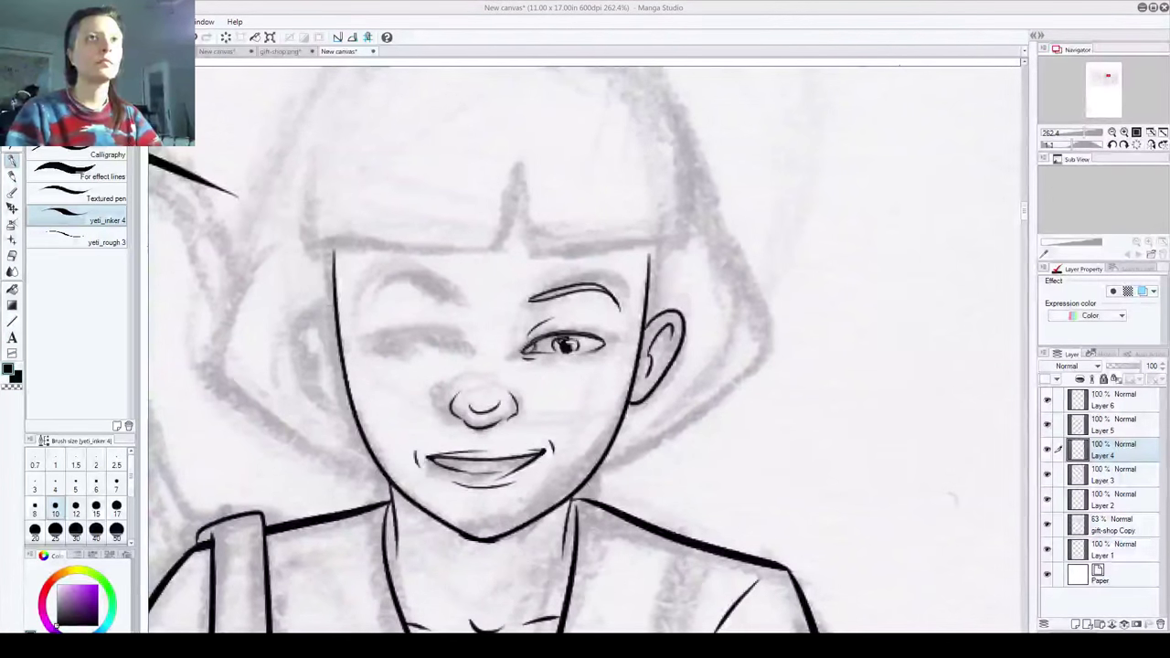
# Step: Select the inked eye and eyebrow with a polyline selection, copy and paste them onto a new layer, and deselect
pyautogui.press('m')
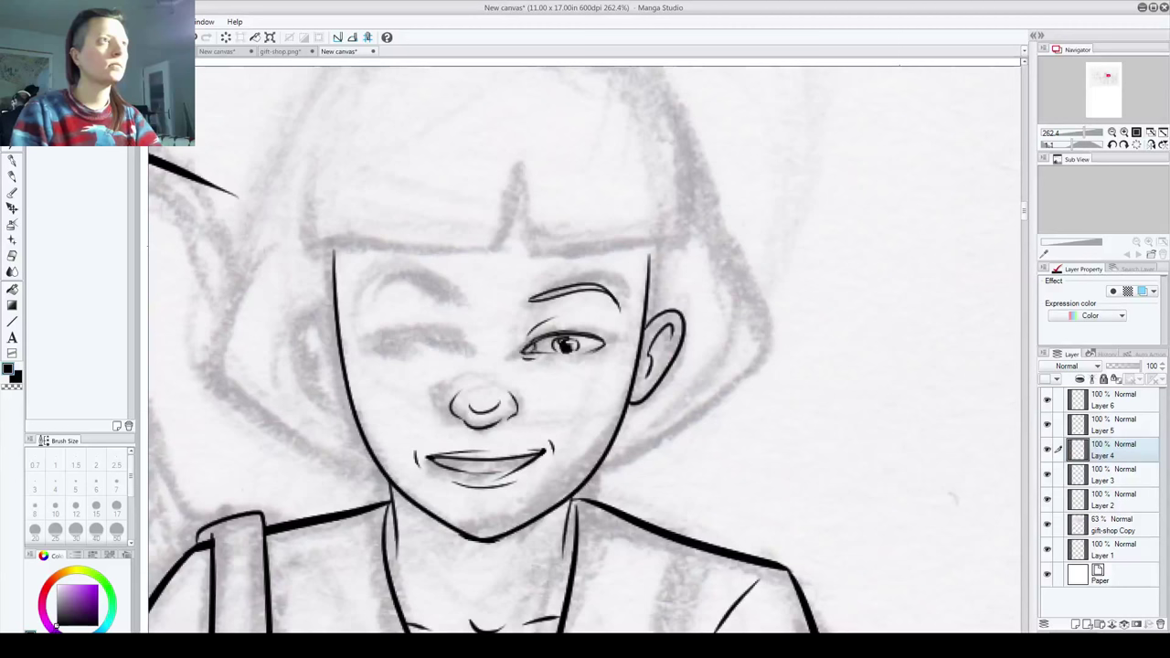
pyautogui.click(509, 279)
pyautogui.click(505, 356)
pyautogui.click(546, 383)
pyautogui.click(620, 377)
pyautogui.click(632, 311)
pyautogui.click(626, 259)
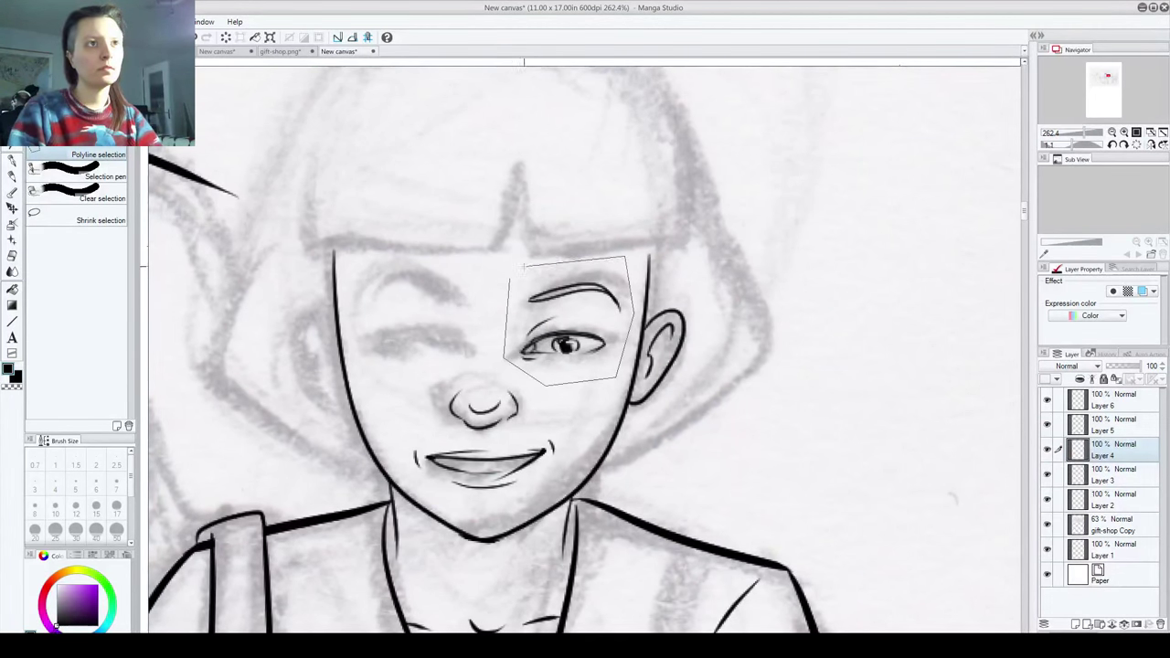
pyautogui.click(510, 279)
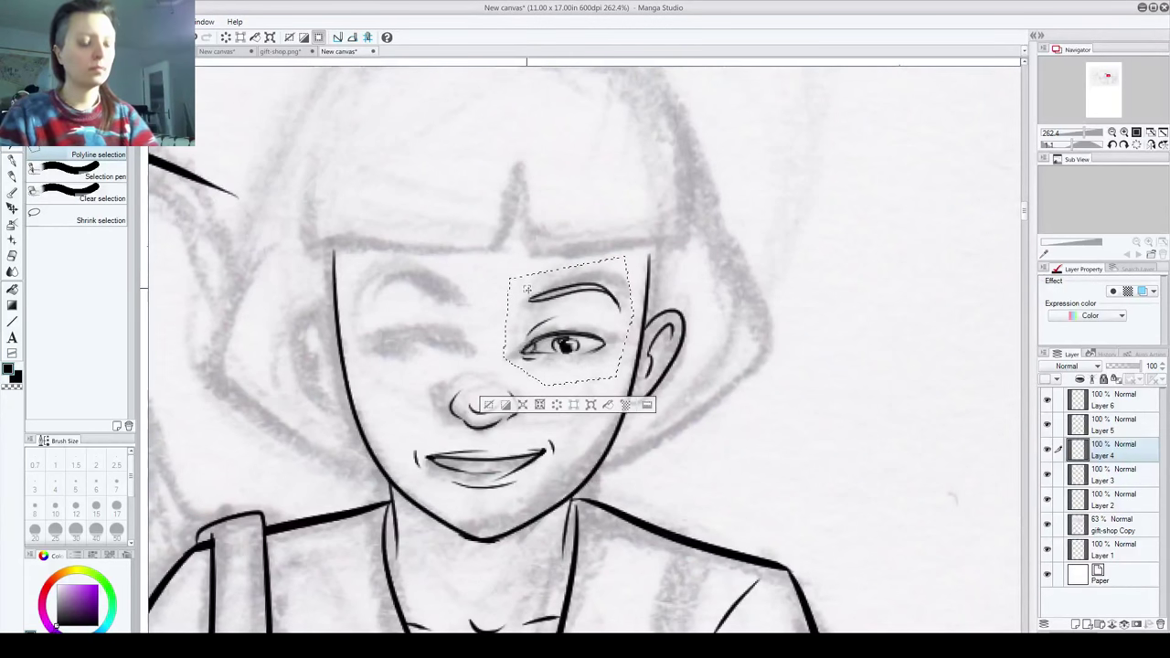
pyautogui.hotkey('ctrl', 'c')
pyautogui.hotkey('ctrl', 'v')
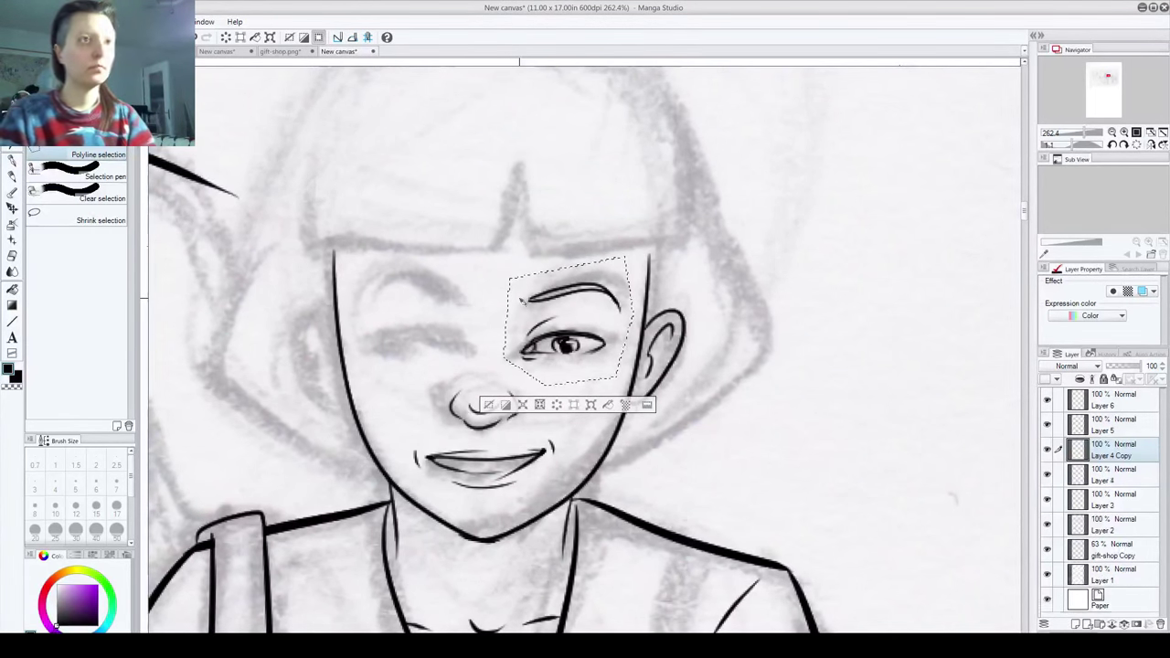
pyautogui.hotkey('ctrl', 'd')
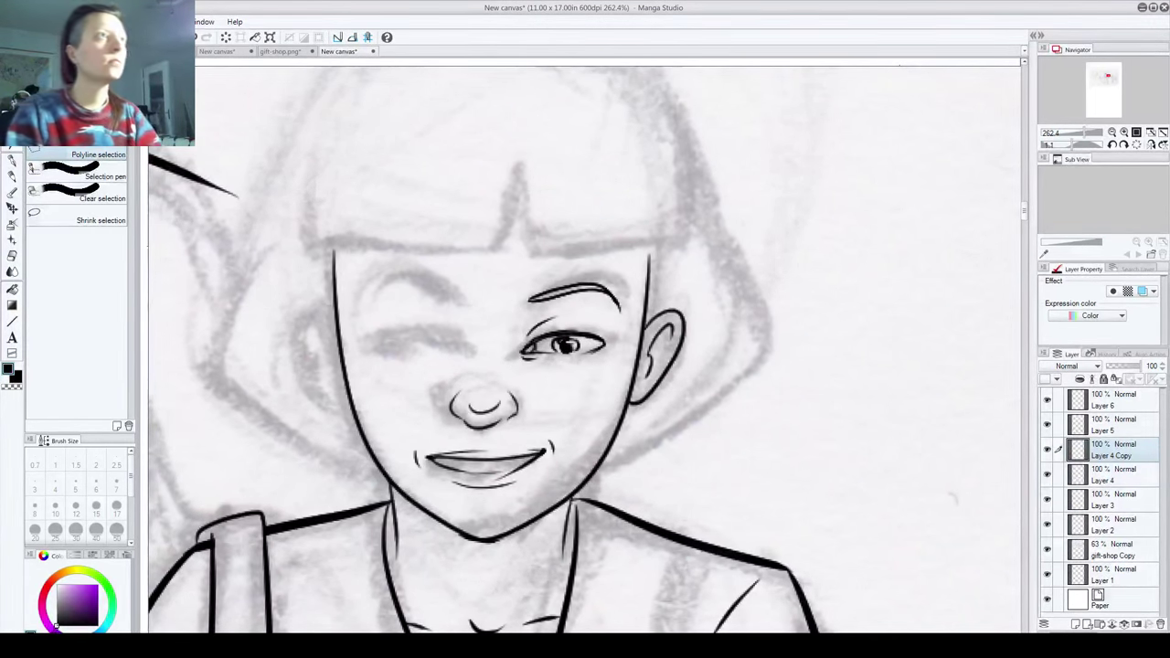
# Step: Flip the copied eye and eyebrow horizontally and move them across to the man's side of the woman's face
pyautogui.click(38, 21)
pyautogui.moveTo(119, 271)
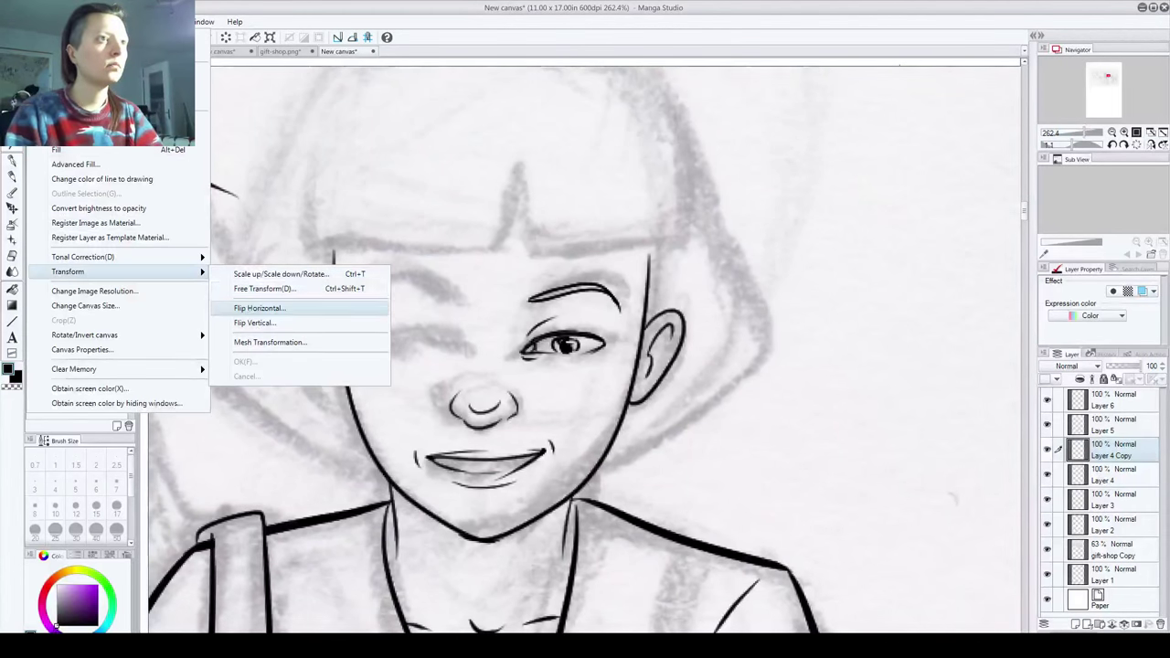
pyautogui.click(258, 308)
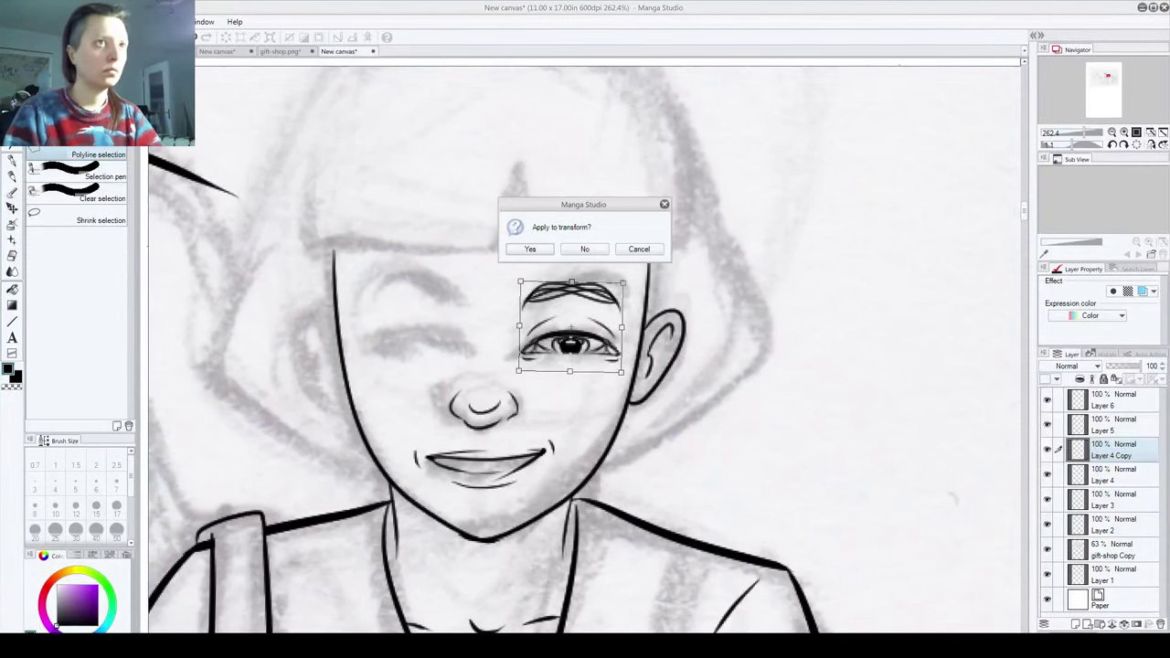
pyautogui.click(530, 249)
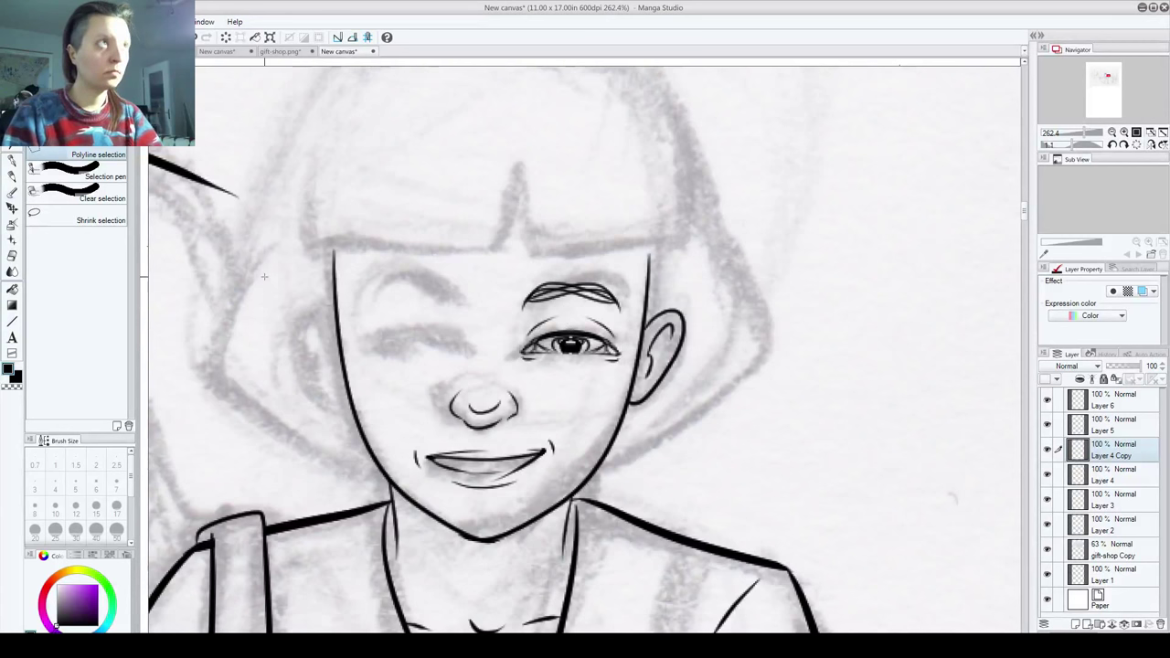
pyautogui.press('k')
pyautogui.moveTo(566, 353); pyautogui.dragTo(412, 357)
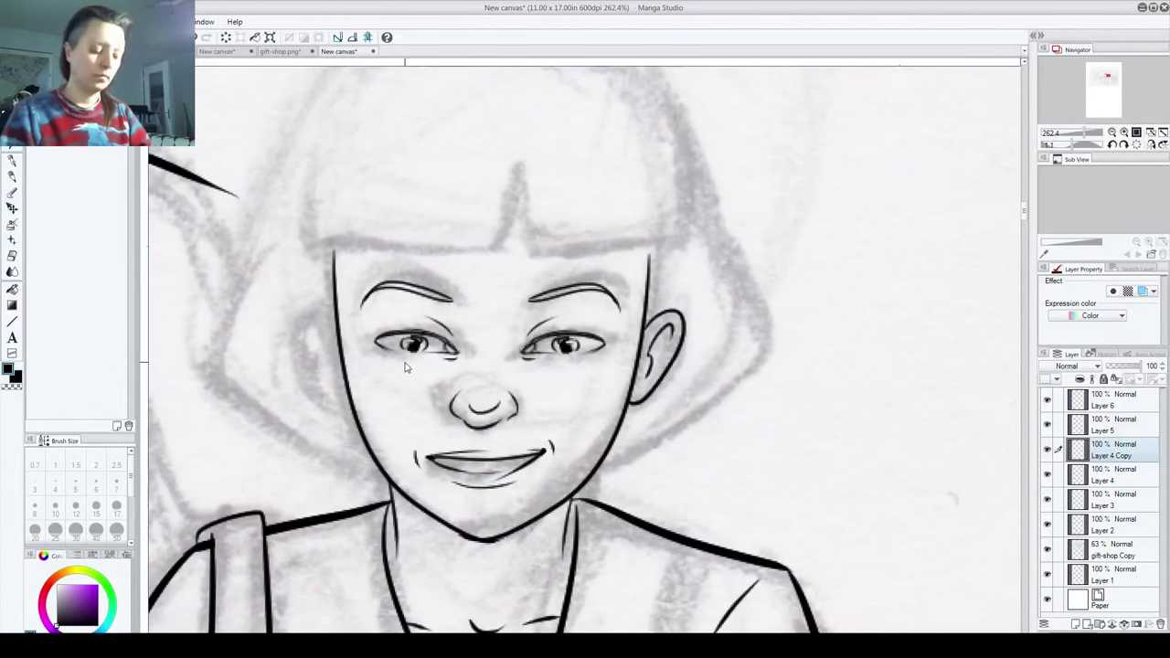
# Step: Retouch the copied eye's pupil with yeti_inker 4 so its highlight falls on the same side as in the other eye
pyautogui.scroll(5, 404, 375)
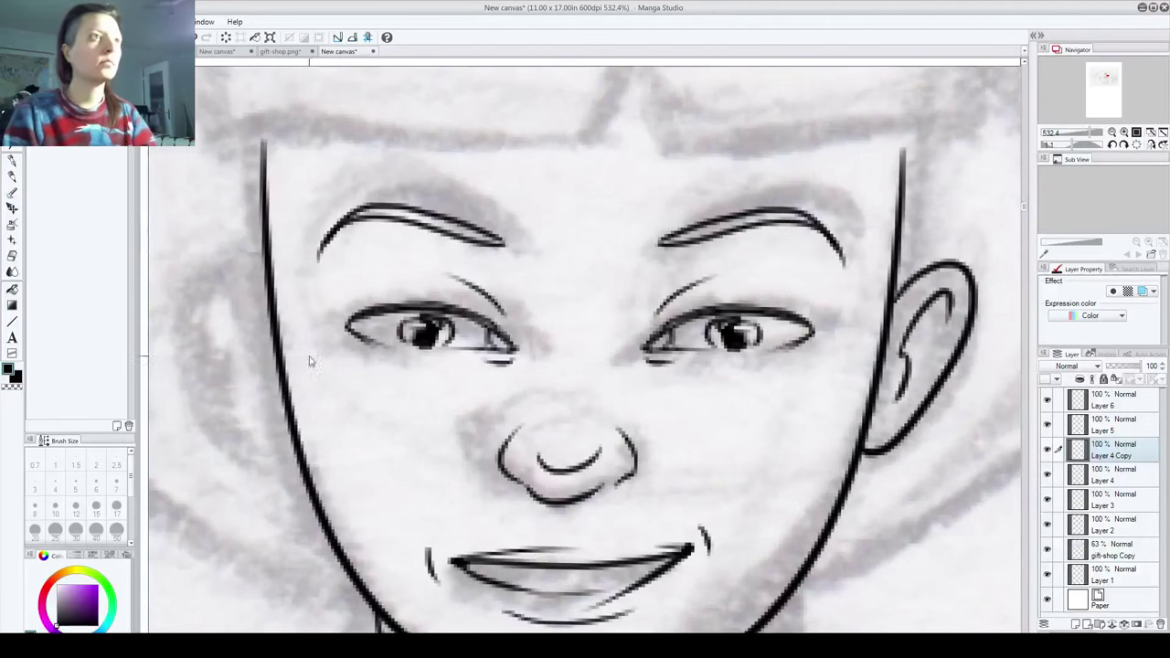
pyautogui.click(12, 159)
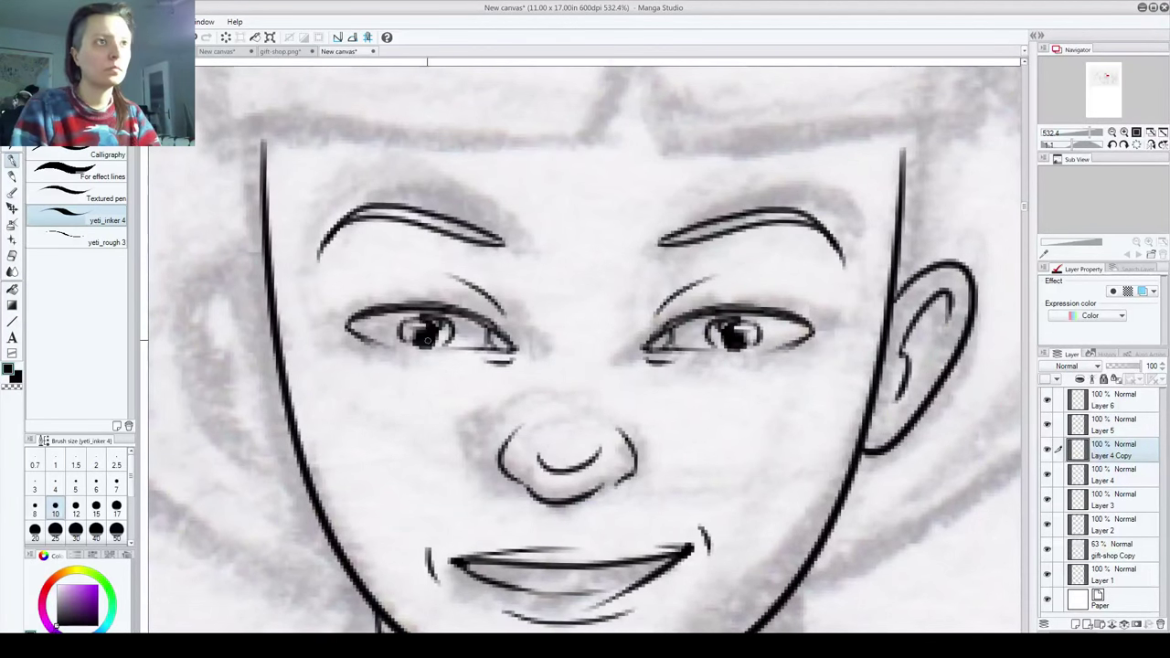
pyautogui.moveTo(418, 339); pyautogui.dragTo(424, 329)
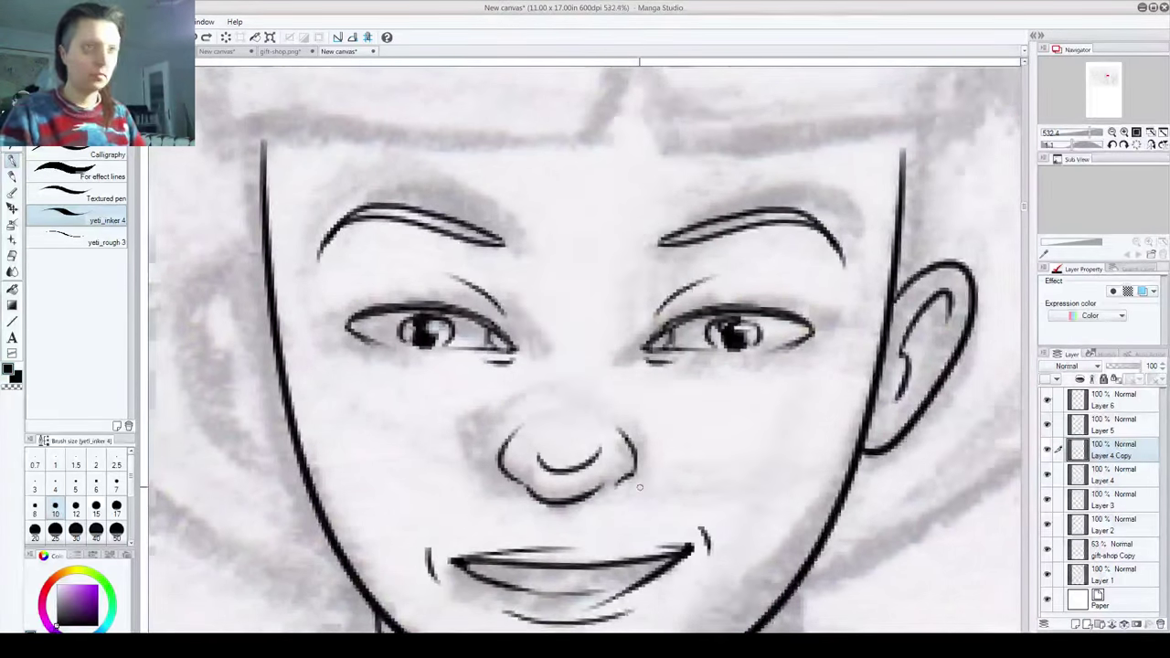
# Step: Merge the copied eye layer into Layer 4 and add a new layer above it for the hair
pyautogui.scroll(1, 637, 484)
pyautogui.scroll(-10, 637, 484)
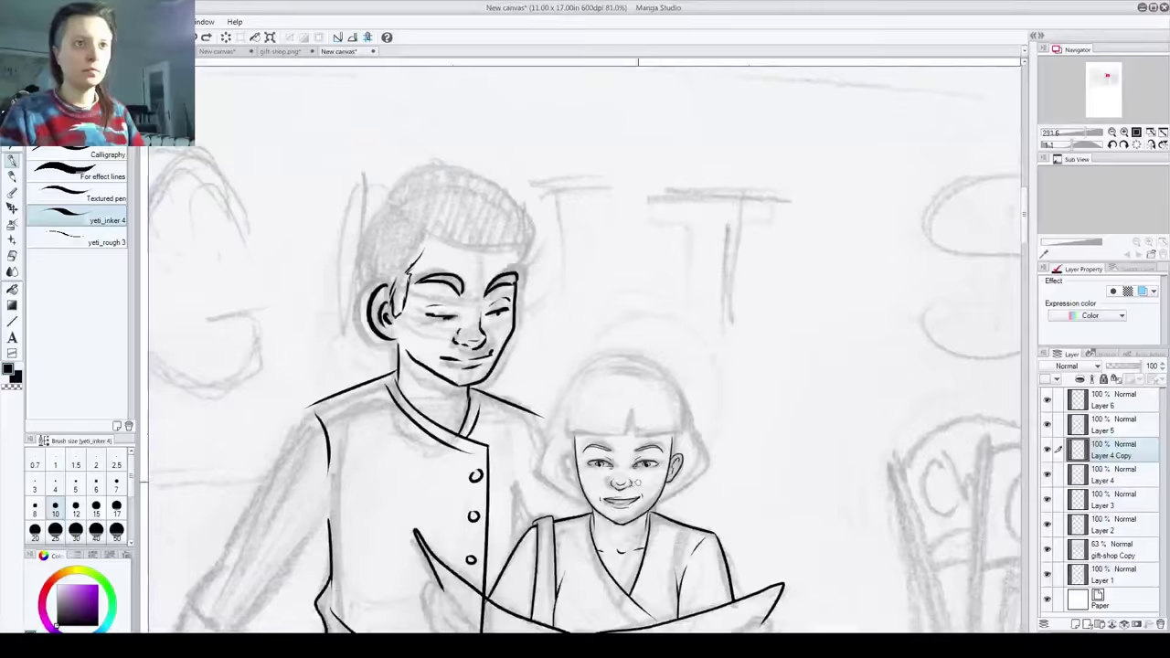
pyautogui.moveTo(637, 429); pyautogui.dragTo(558, 340)
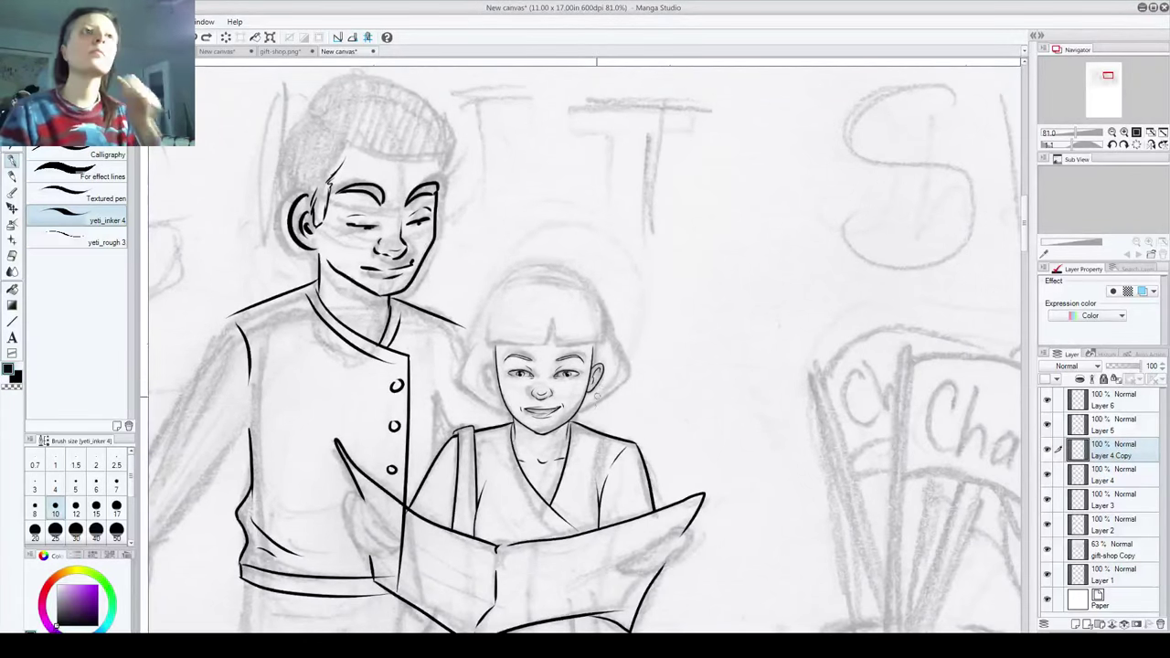
pyautogui.moveTo(721, 388); pyautogui.dragTo(643, 365)
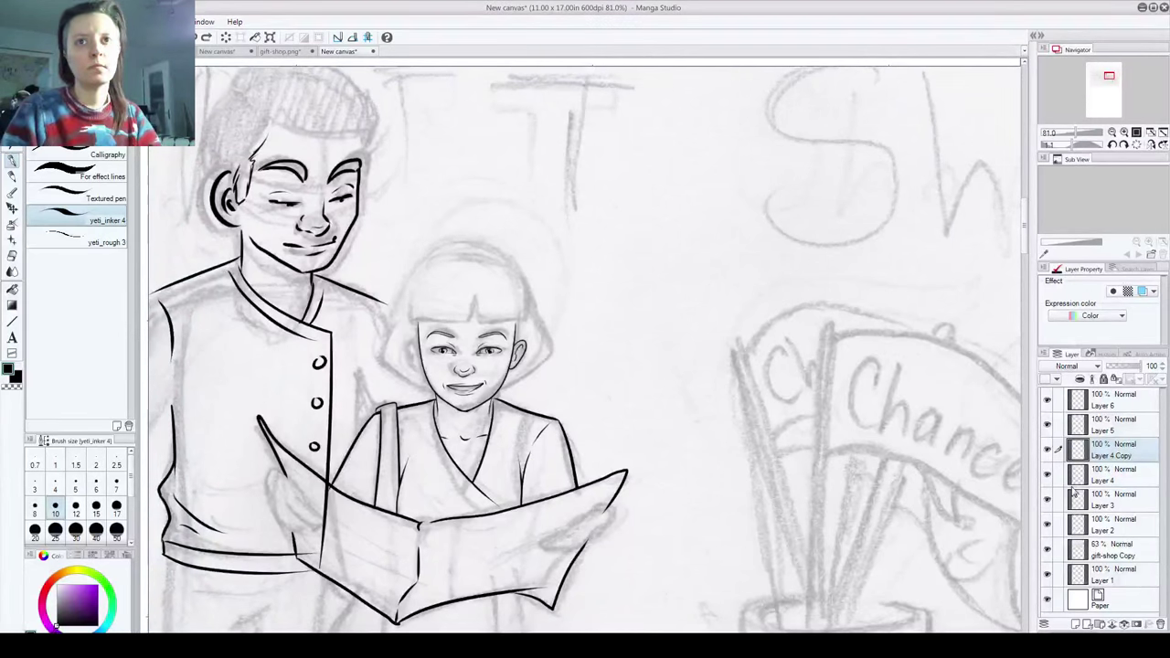
pyautogui.hotkey('ctrl', 'e')
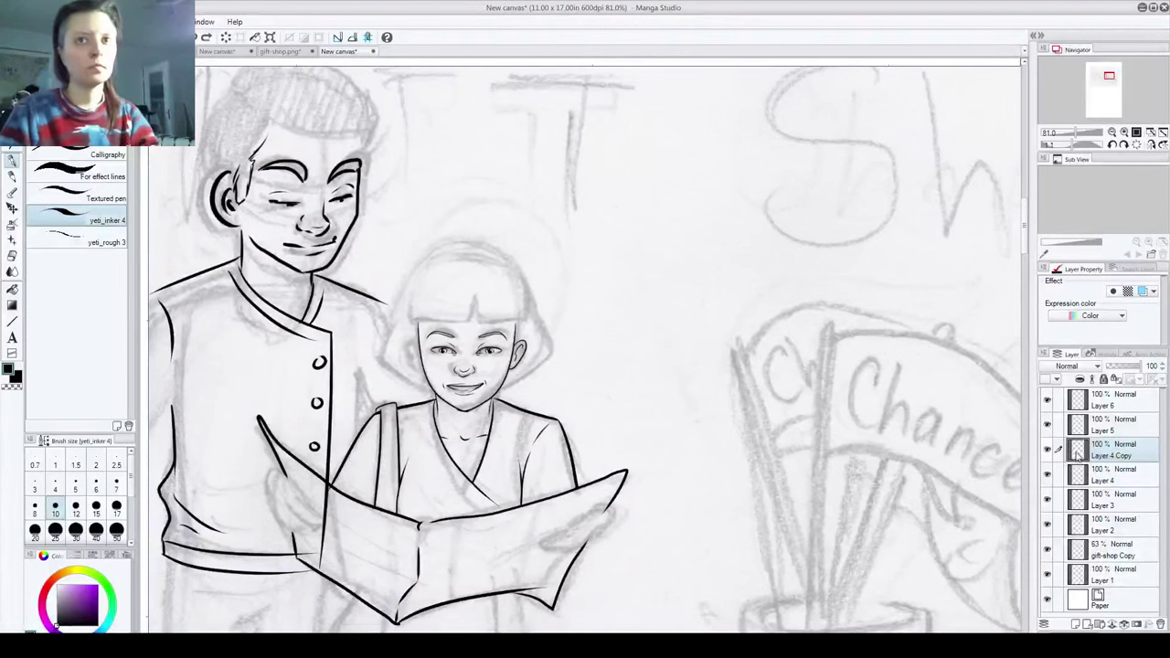
pyautogui.click(1076, 621)
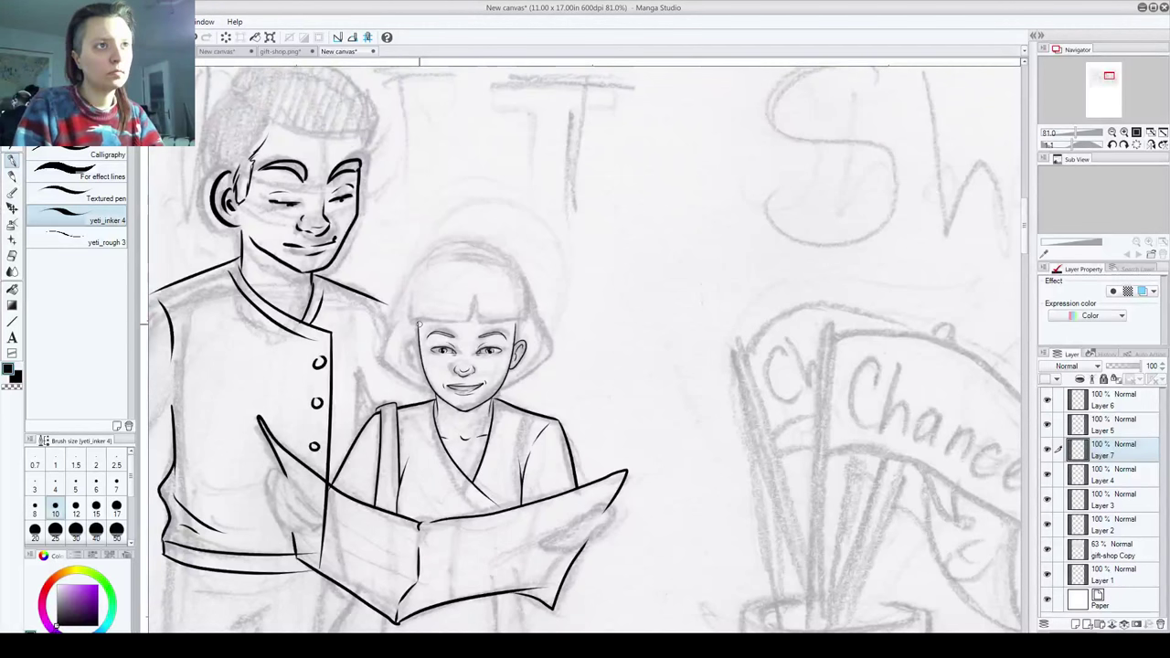
# Step: Set the brush size to 6 and ink the lower edge of the woman's fringe as one shallow curve across her forehead
pyautogui.press('[')
pyautogui.press('[')
pyautogui.press('[')
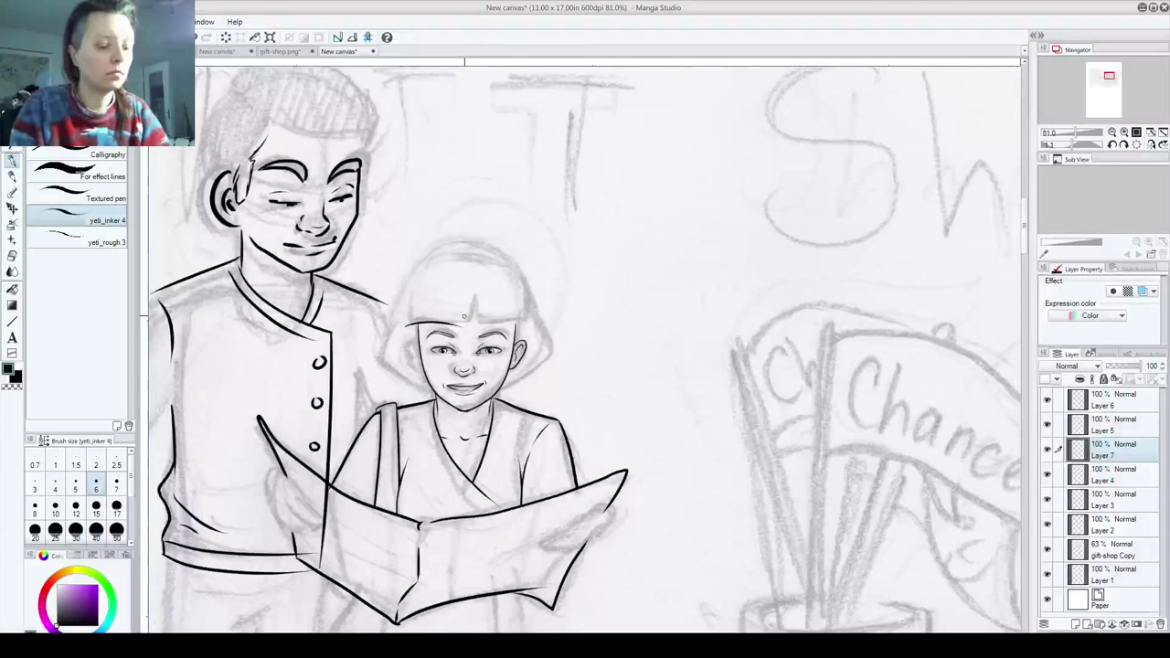
pyautogui.hotkey('ctrl', 'z')
pyautogui.moveTo(407, 320); pyautogui.dragTo(534, 318)
pyautogui.hotkey('ctrl', 'z')
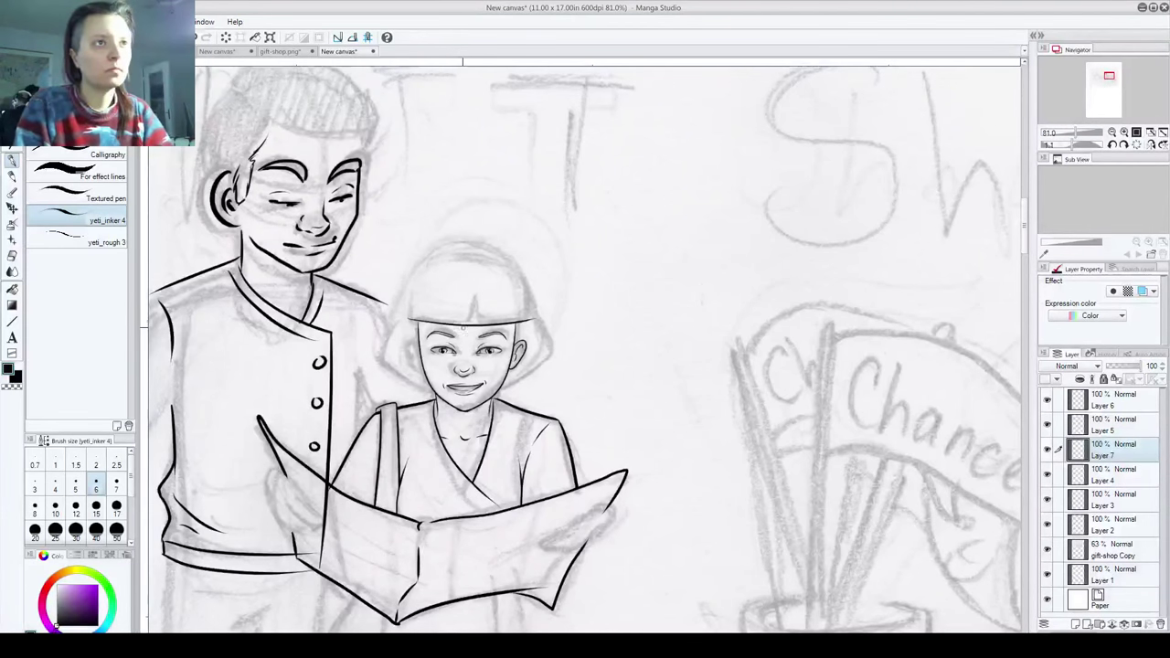
# Step: Ink the thin strands of the fringe's central parting and erase the fringe edge in the gaps between them
pyautogui.moveTo(461, 331)
pyautogui.mouseDown()
pyautogui.moveTo(472, 296)
pyautogui.moveTo(474, 335)
pyautogui.mouseUp()
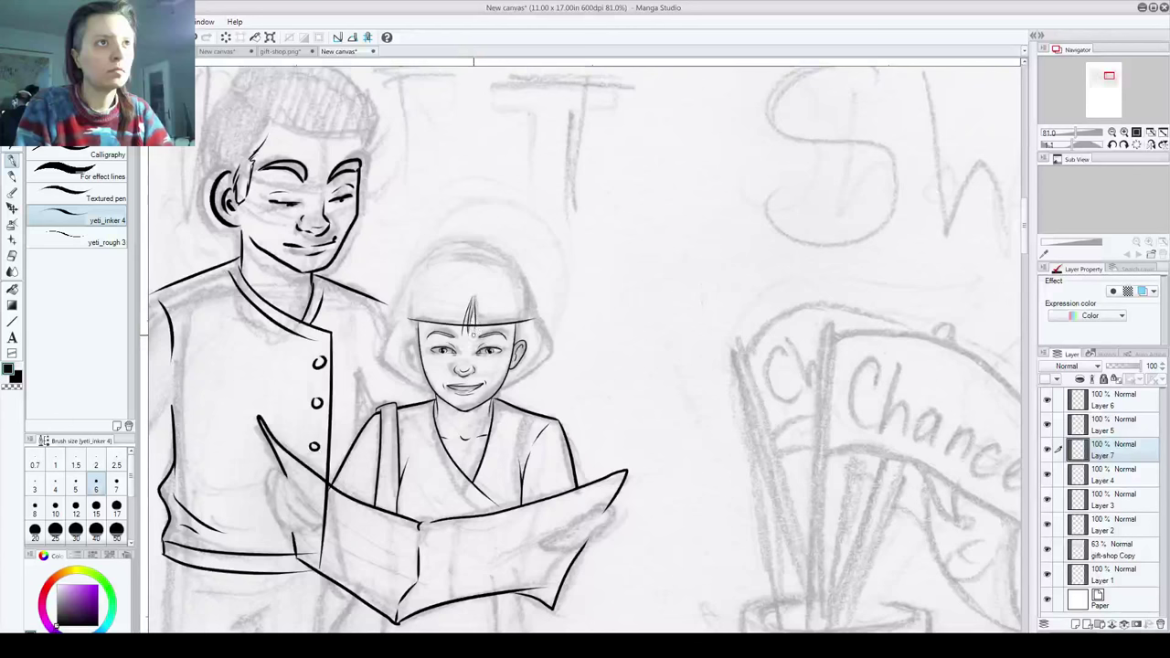
pyautogui.scroll(5, 462, 302)
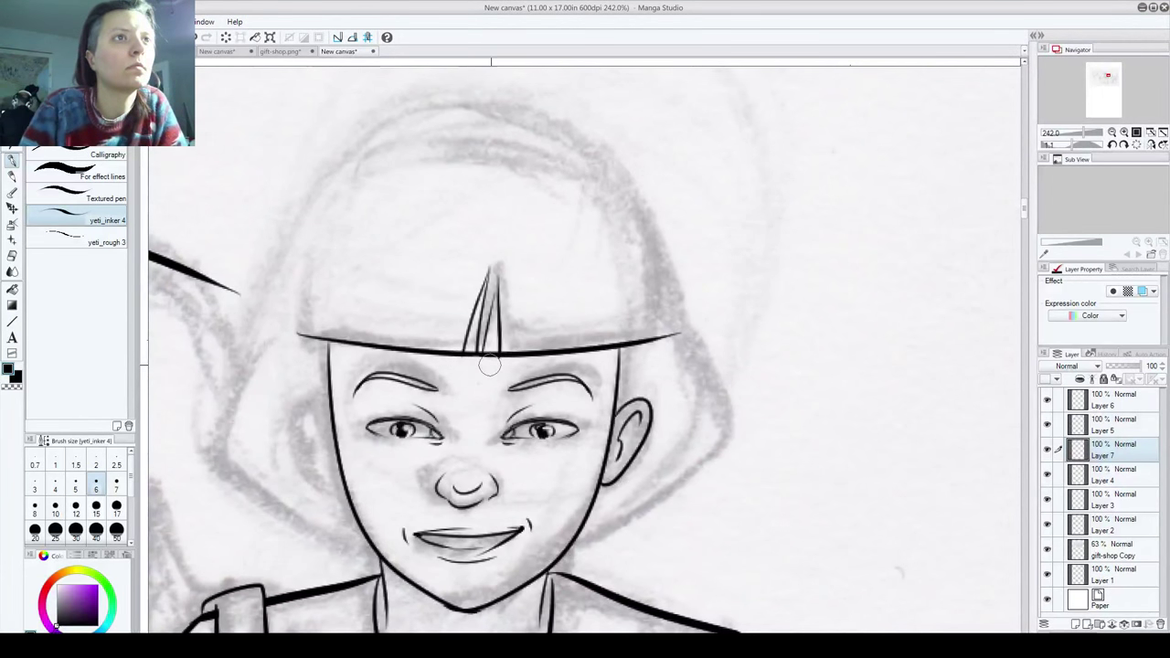
pyautogui.moveTo(472, 360)
pyautogui.mouseDown()
pyautogui.moveTo(468, 349)
pyautogui.moveTo(491, 362)
pyautogui.moveTo(491, 346)
pyautogui.moveTo(489, 363)
pyautogui.moveTo(492, 353)
pyautogui.mouseUp()
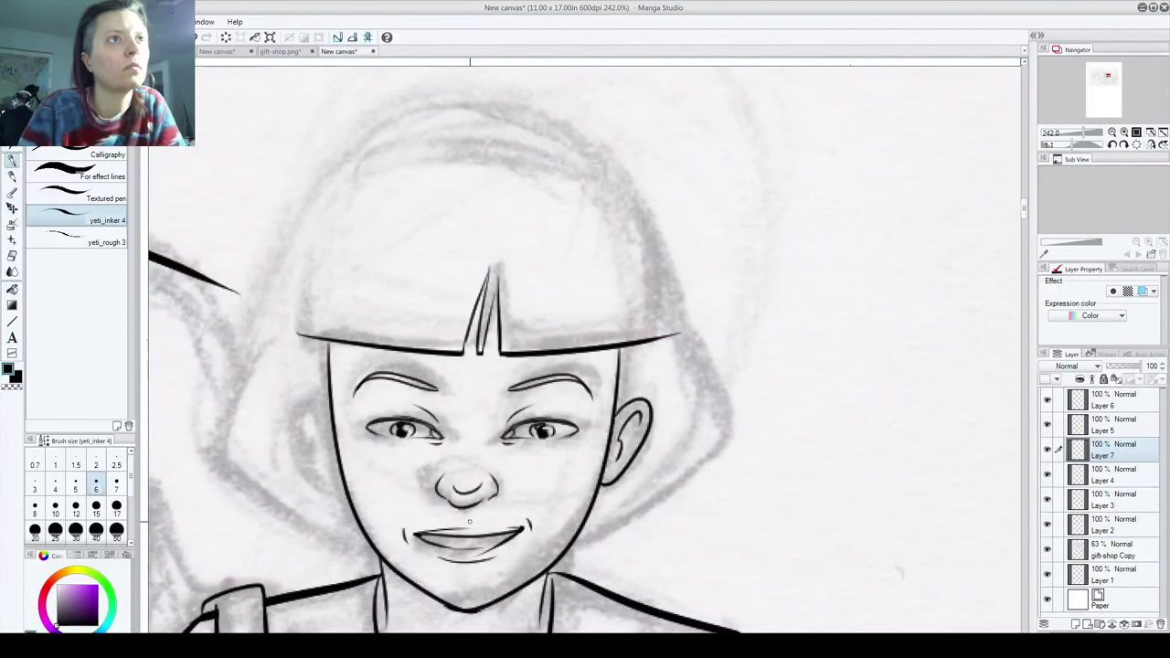
# Step: Set the brush size to 7, ink the fringe's top curve and both side edges, and erase the overshoots at its lower corners
pyautogui.moveTo(312, 355); pyautogui.dragTo(388, 194)
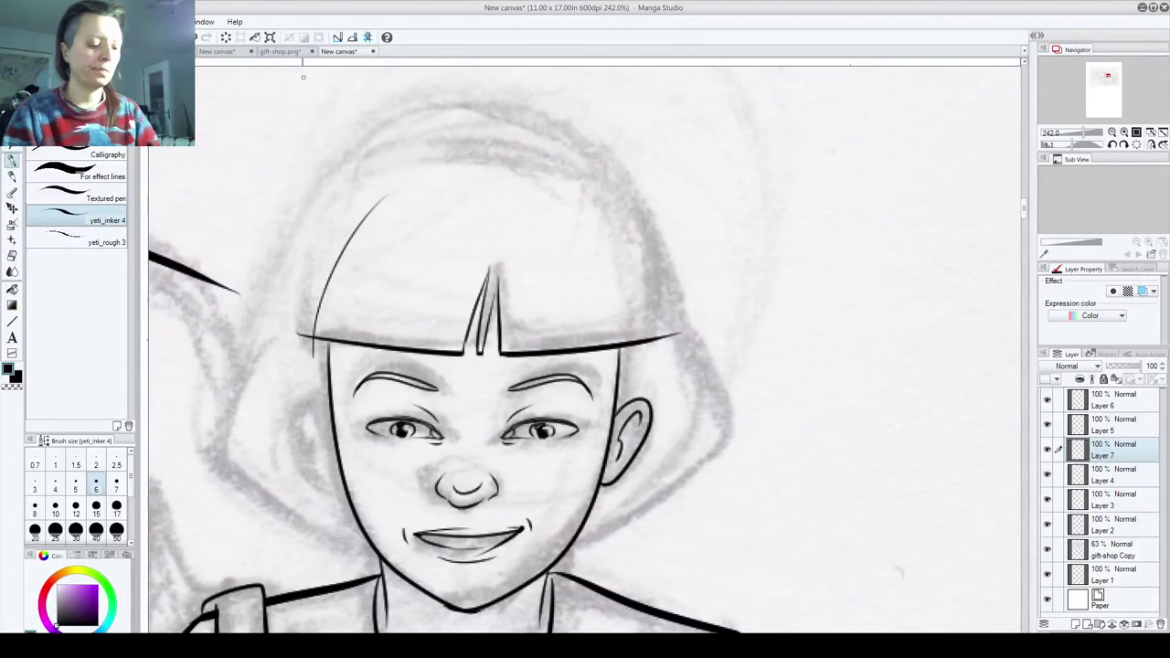
pyautogui.press(']')
pyautogui.hotkey('ctrl', 'z')
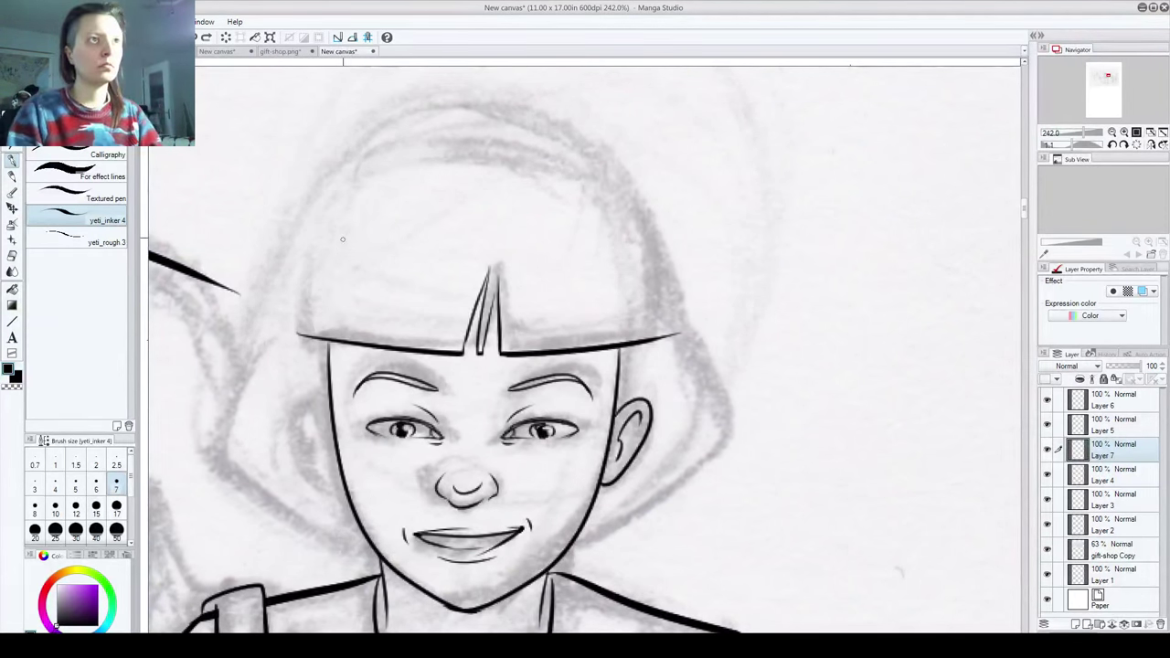
pyautogui.moveTo(395, 169)
pyautogui.mouseDown()
pyautogui.moveTo(612, 183)
pyautogui.moveTo(646, 195)
pyautogui.mouseUp()
pyautogui.hotkey('ctrl', 'z')
pyautogui.moveTo(355, 170)
pyautogui.mouseDown()
pyautogui.moveTo(494, 163)
pyautogui.moveTo(648, 195)
pyautogui.mouseUp()
pyautogui.hotkey('ctrl', 'z')
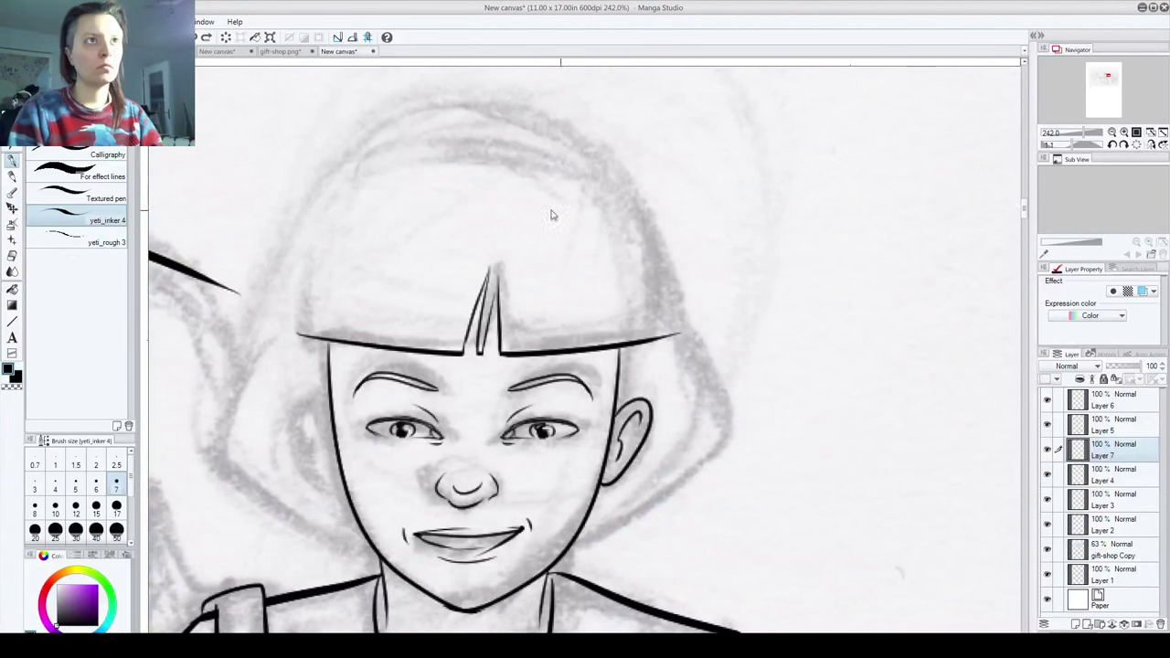
pyautogui.moveTo(372, 184)
pyautogui.mouseDown()
pyautogui.moveTo(604, 194)
pyautogui.moveTo(630, 393)
pyautogui.mouseUp()
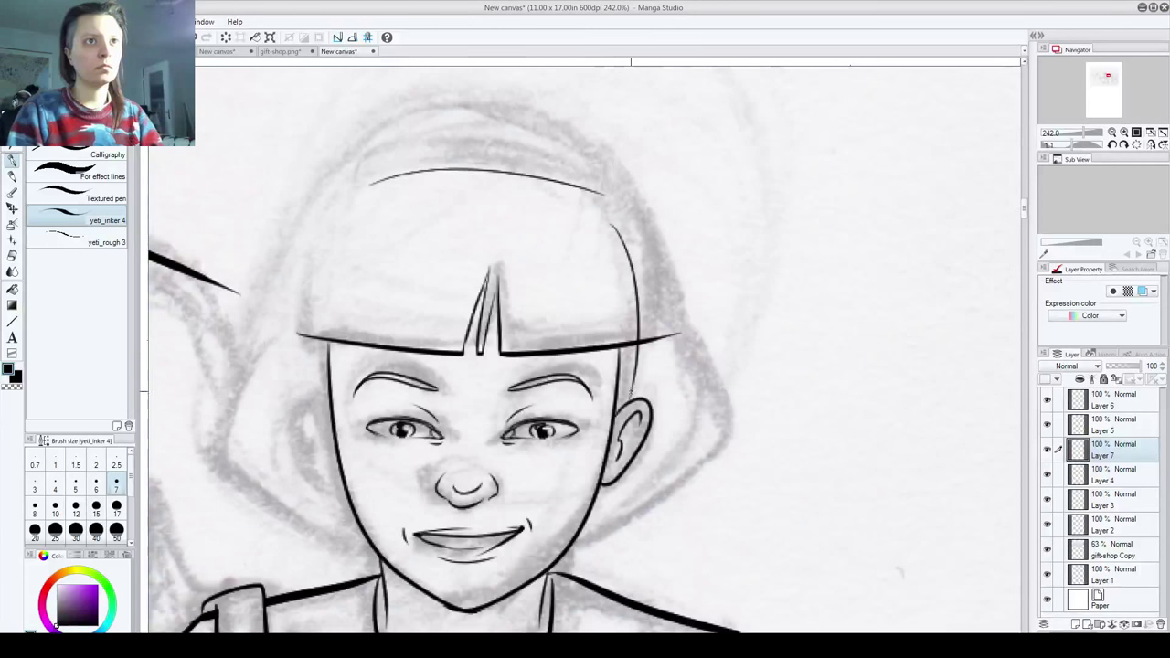
pyautogui.moveTo(335, 223)
pyautogui.mouseDown()
pyautogui.moveTo(317, 278)
pyautogui.moveTo(327, 387)
pyautogui.moveTo(307, 393)
pyautogui.moveTo(301, 352)
pyautogui.mouseUp()
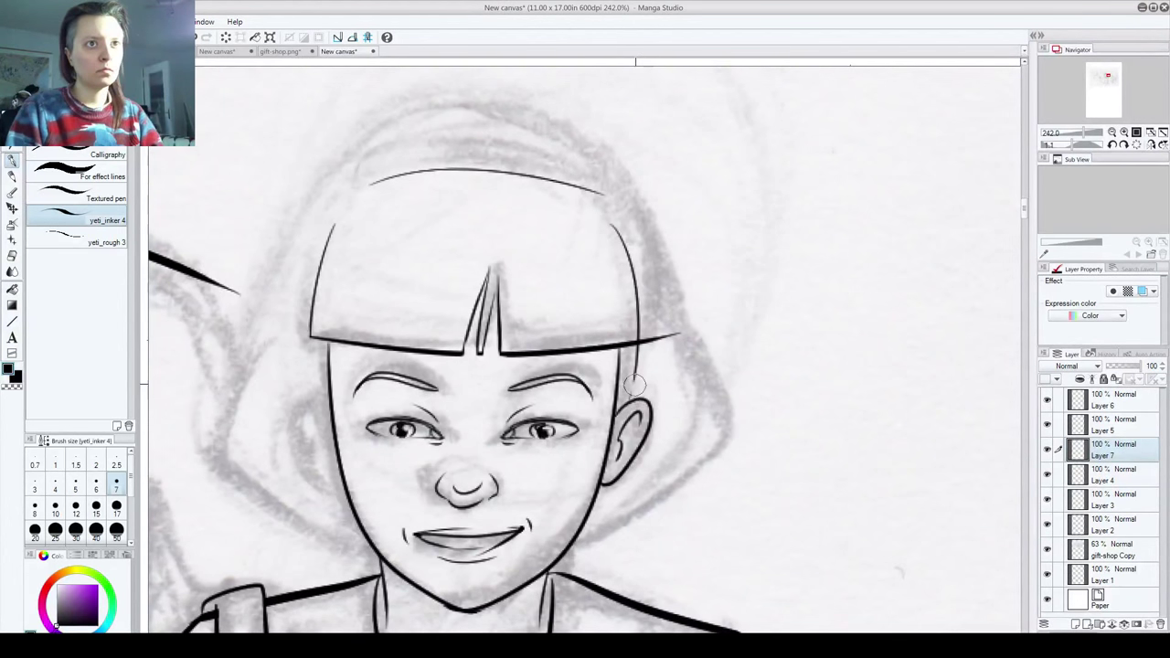
pyautogui.moveTo(633, 384)
pyautogui.mouseDown()
pyautogui.moveTo(644, 352)
pyautogui.moveTo(689, 315)
pyautogui.mouseUp()
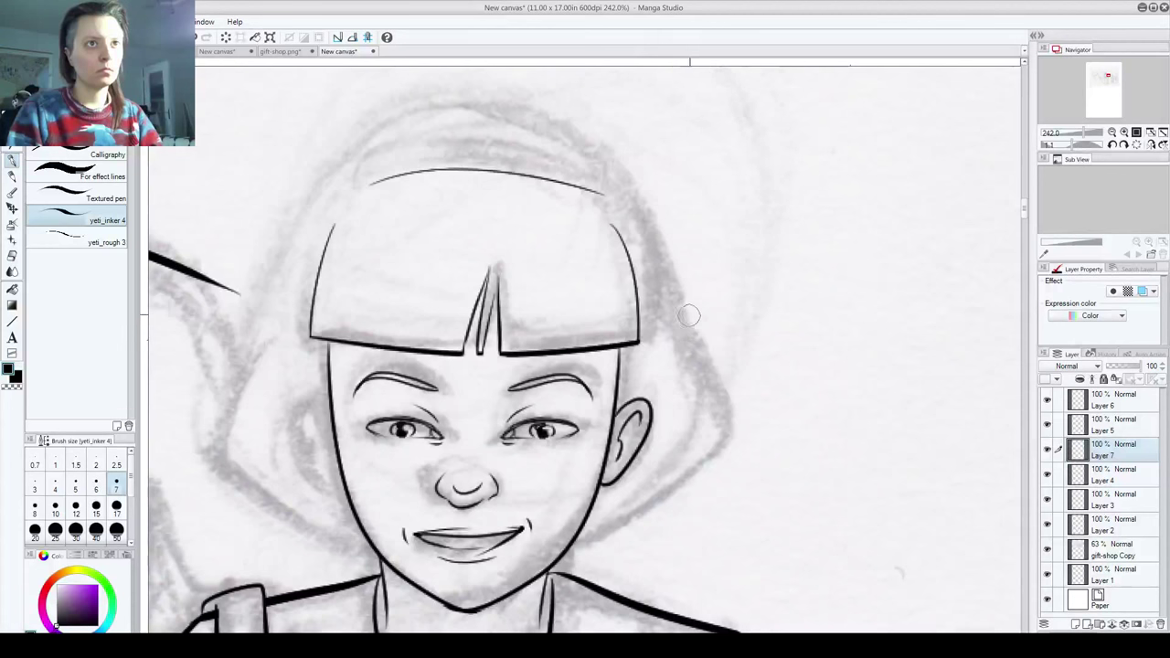
# Step: Ink thin, slightly curved strand lines down the woman's fringe on both sides of the central parting
pyautogui.moveTo(434, 168); pyautogui.dragTo(366, 316)
pyautogui.hotkey('ctrl', 'z')
pyautogui.moveTo(437, 169); pyautogui.dragTo(406, 290)
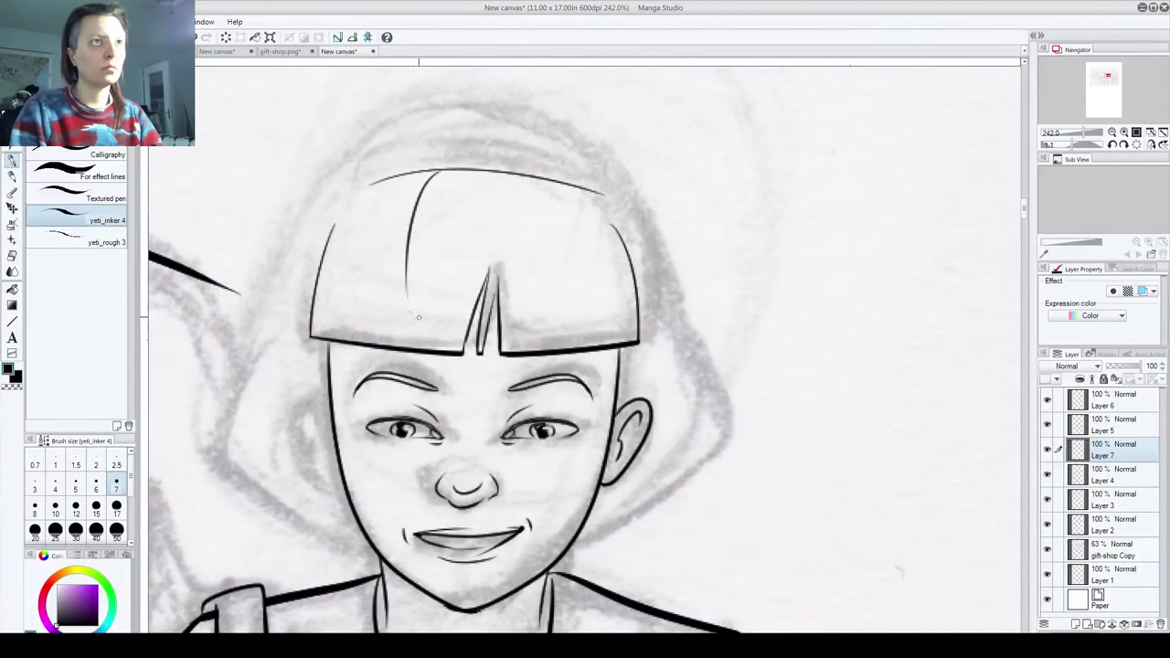
pyautogui.moveTo(365, 219)
pyautogui.mouseDown()
pyautogui.moveTo(338, 340)
pyautogui.moveTo(370, 221)
pyautogui.mouseUp()
pyautogui.hotkey('ctrl', 'z')
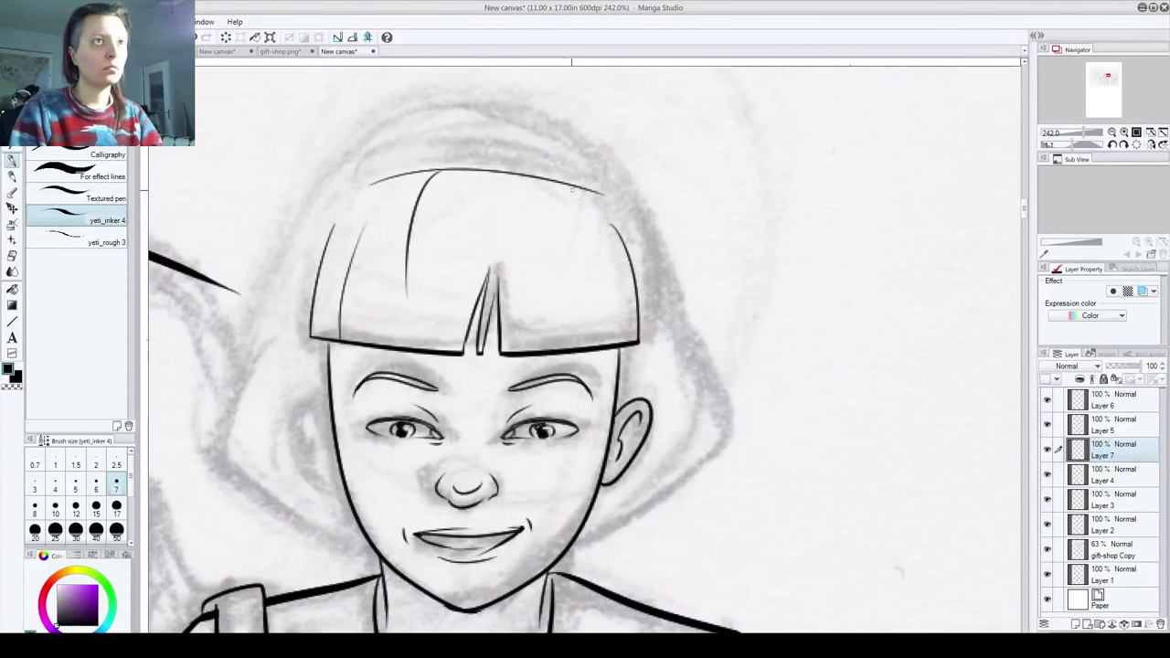
pyautogui.moveTo(547, 179); pyautogui.dragTo(561, 297)
pyautogui.moveTo(535, 353); pyautogui.dragTo(528, 216)
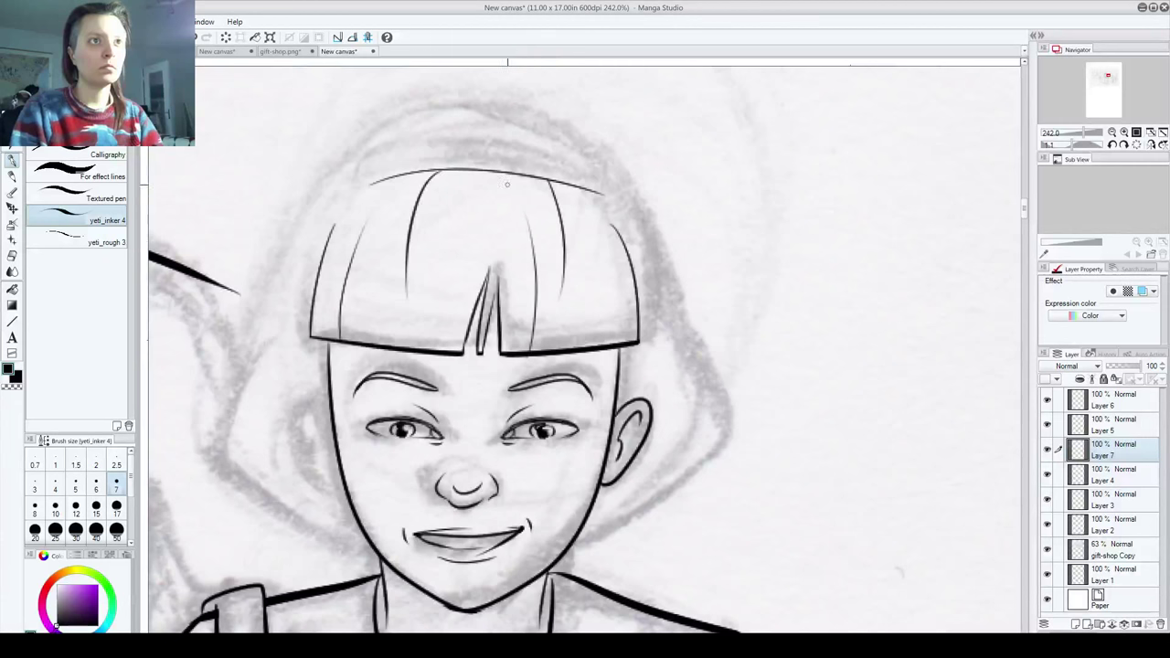
pyautogui.moveTo(609, 340); pyautogui.dragTo(611, 243)
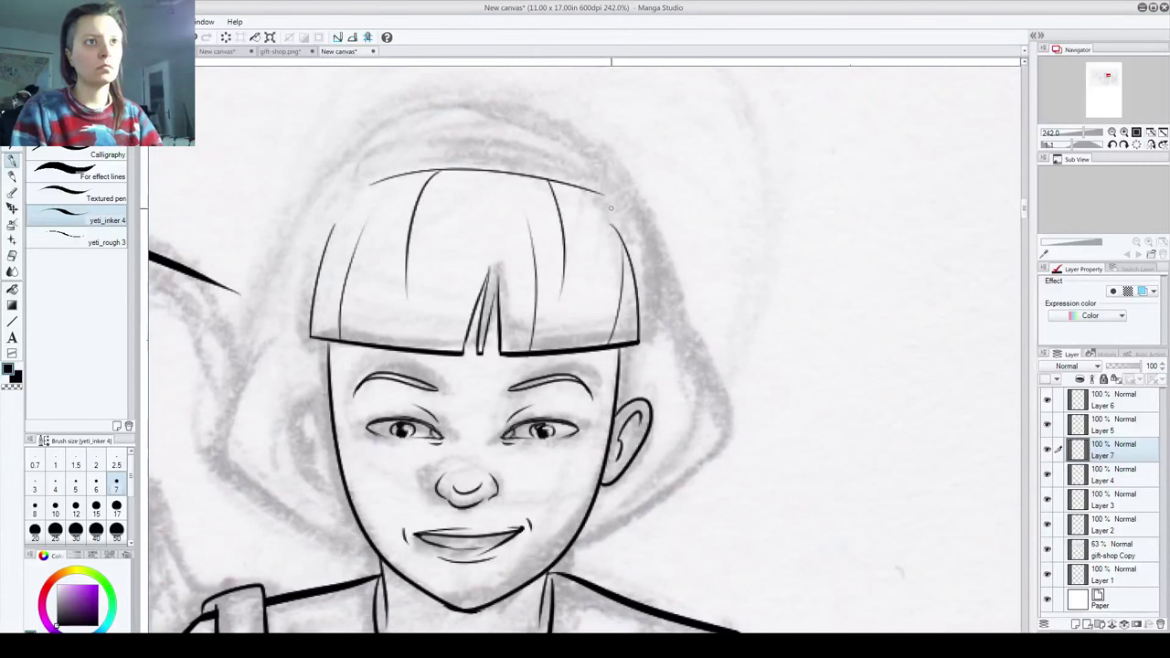
pyautogui.hotkey('ctrl', 'z')
pyautogui.moveTo(614, 346); pyautogui.dragTo(603, 230)
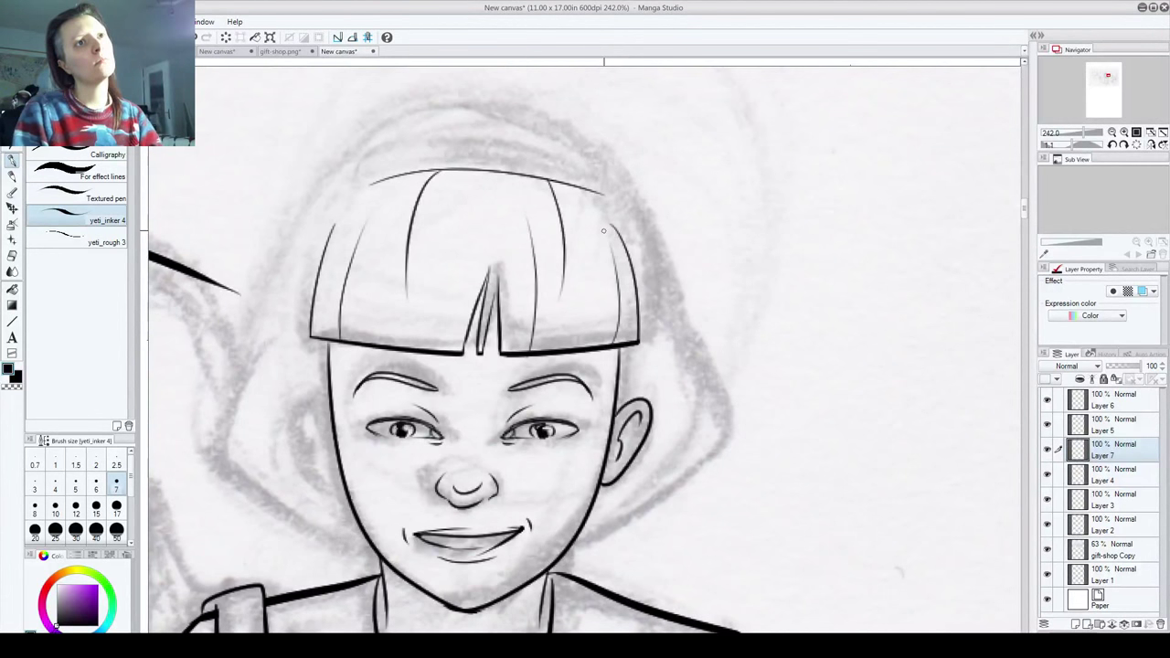
pyautogui.moveTo(435, 351); pyautogui.dragTo(463, 244)
pyautogui.hotkey('ctrl', 'z')
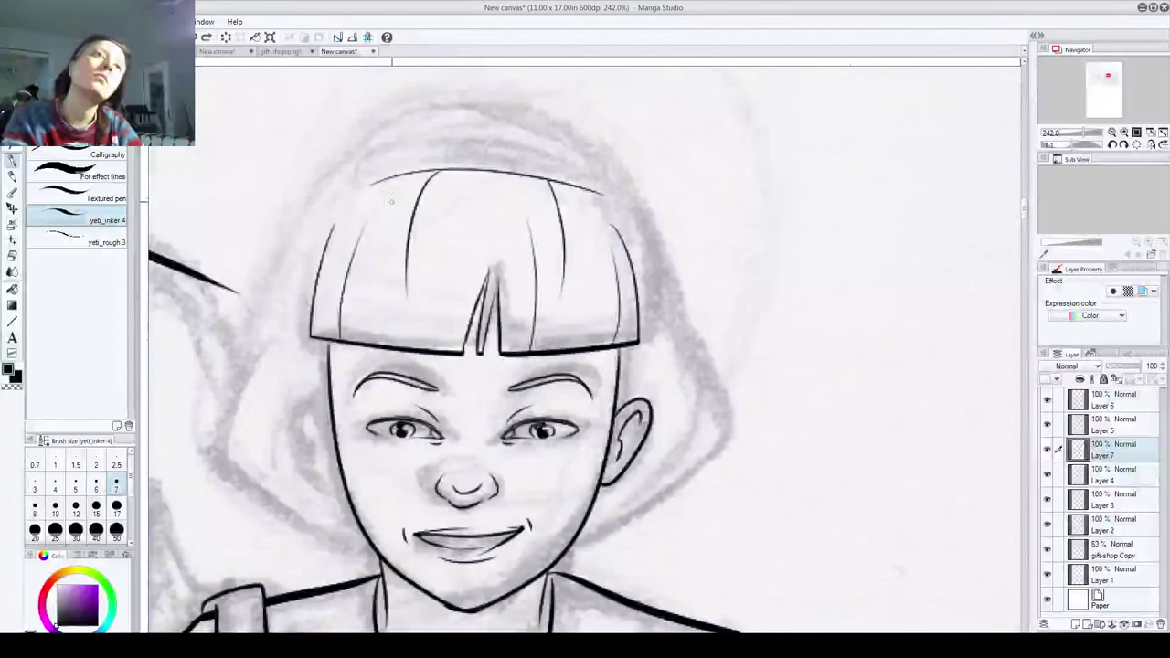
# Step: Set the brush size to 10 and ink the woman's second ear on the side nearer the man
pyautogui.moveTo(398, 380); pyautogui.dragTo(371, 239)
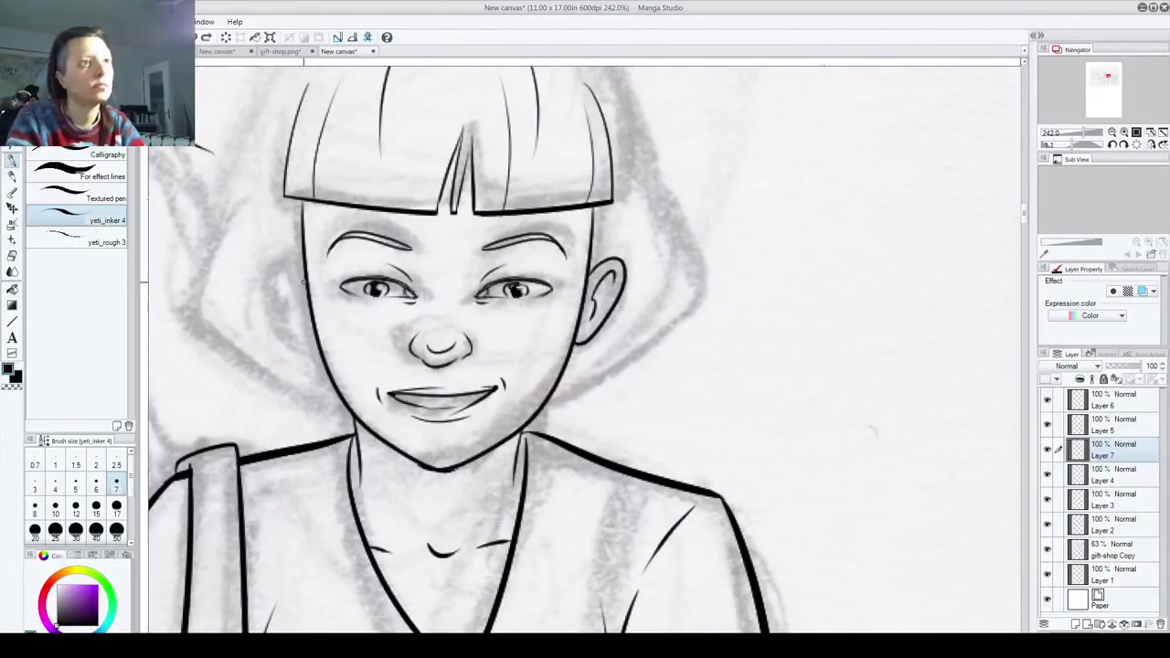
pyautogui.click(55, 508)
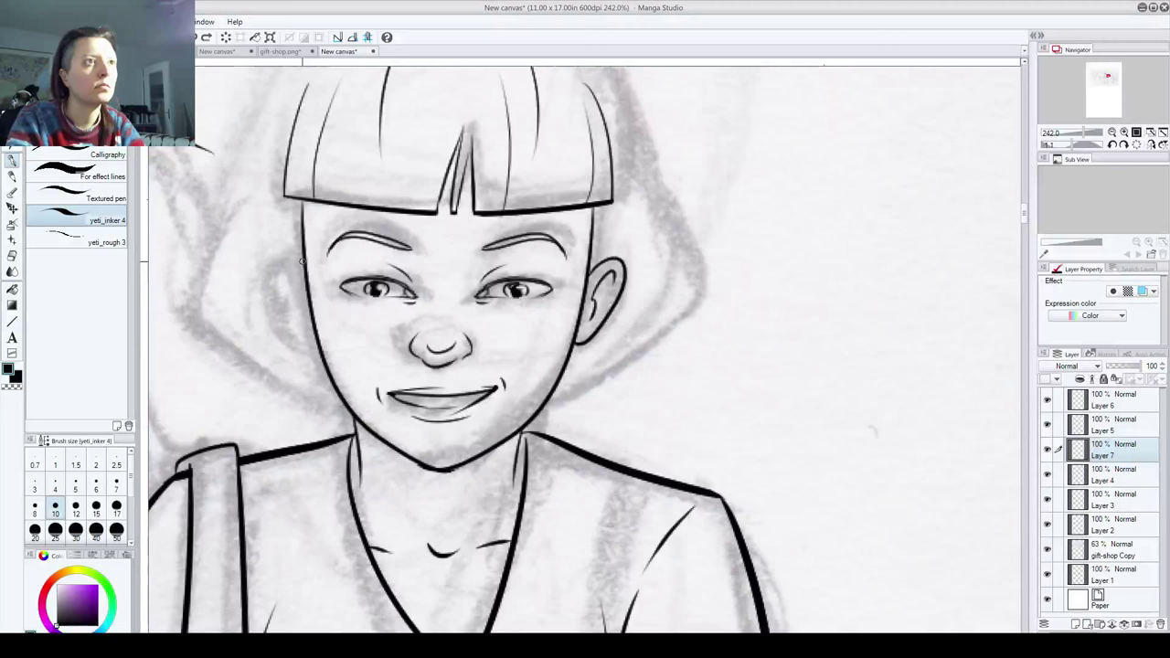
pyautogui.moveTo(283, 258)
pyautogui.mouseDown()
pyautogui.moveTo(273, 290)
pyautogui.moveTo(303, 331)
pyautogui.moveTo(276, 272)
pyautogui.mouseUp()
pyautogui.moveTo(347, 382); pyautogui.dragTo(388, 387)
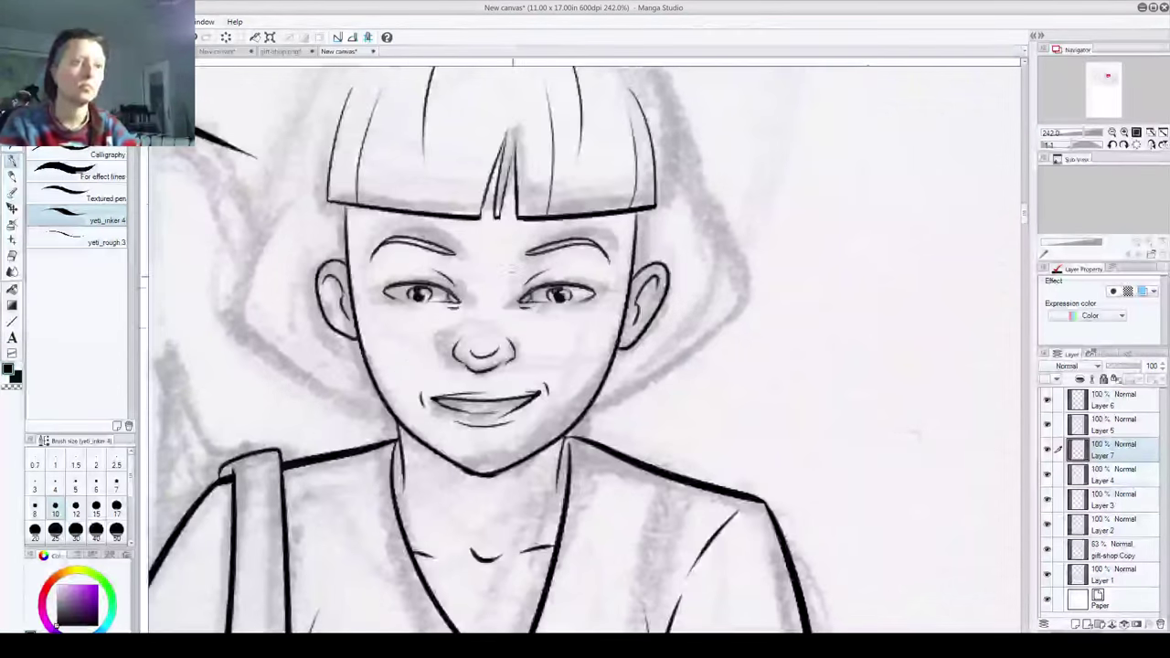
# Step: Review the woman's head against the whole couple and merge the hair layer, Layer 7, into Layer 4
pyautogui.scroll(-5, 481, 403)
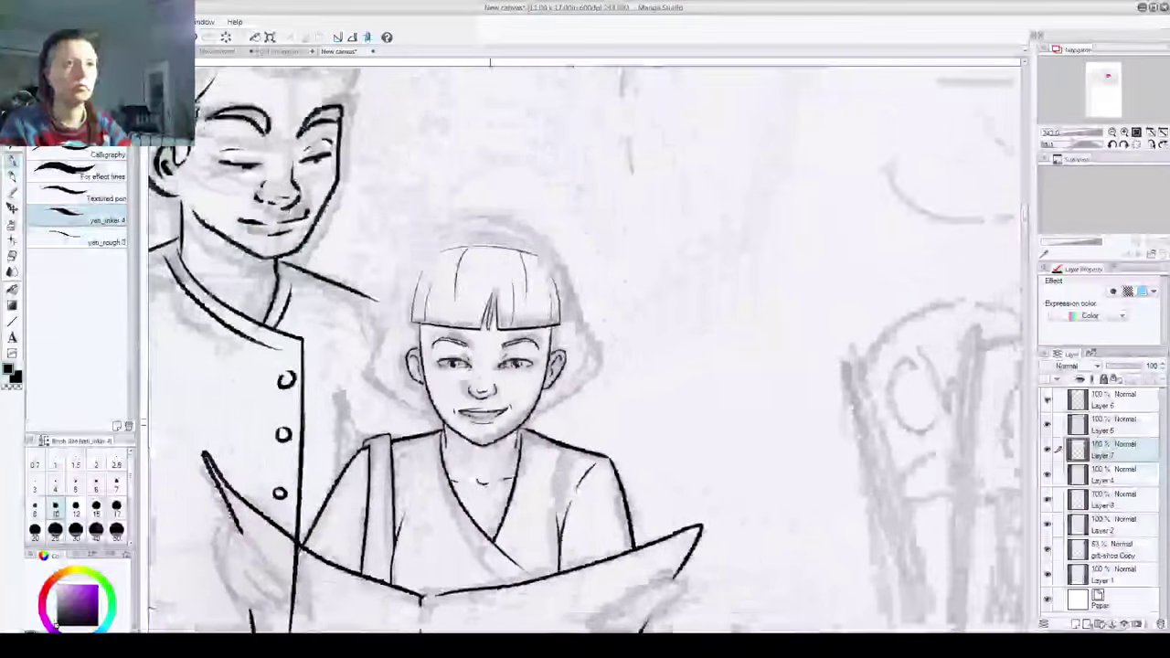
pyautogui.scroll(-1, 464, 517)
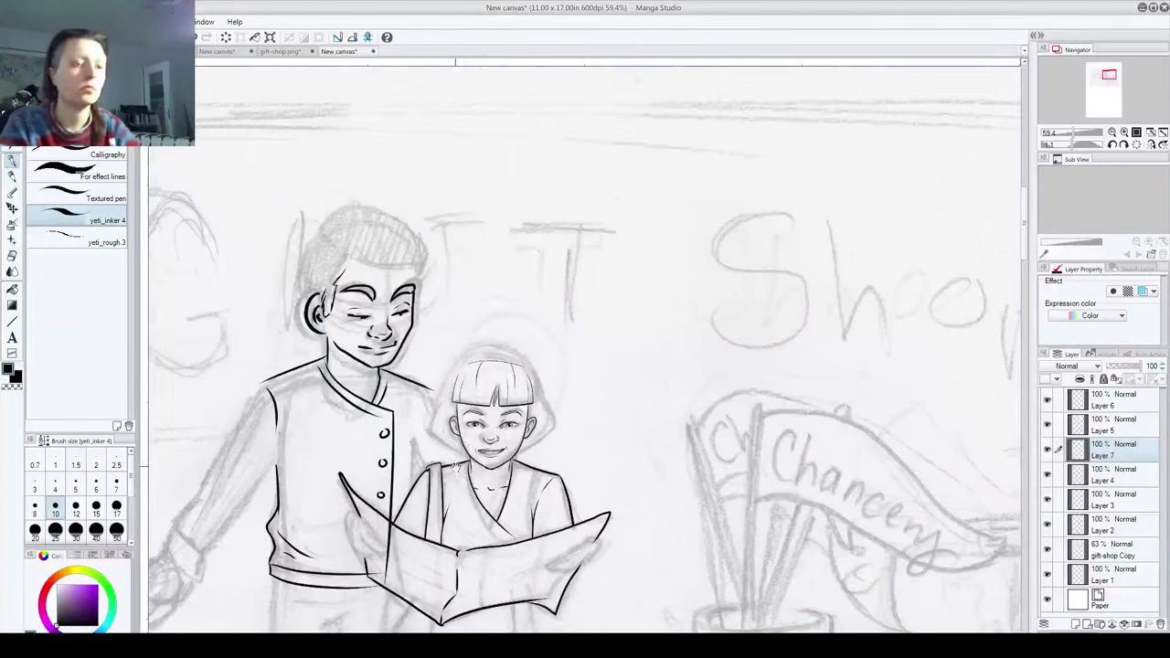
pyautogui.moveTo(454, 466); pyautogui.dragTo(489, 293)
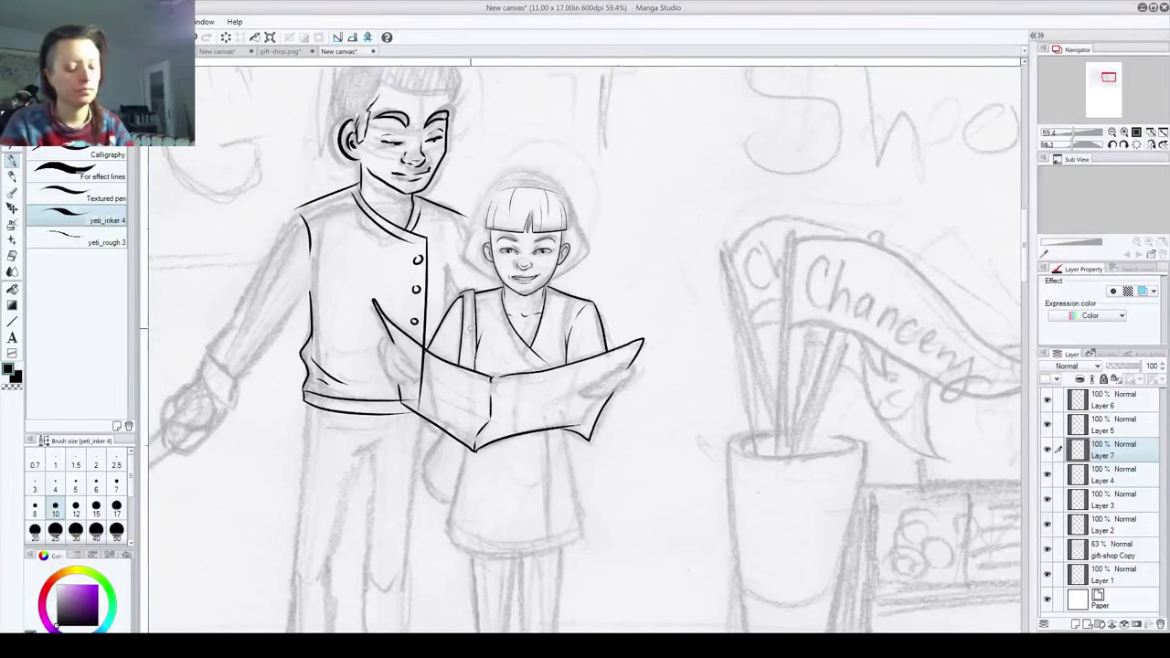
pyautogui.scroll(3, 487, 326)
pyautogui.scroll(-1, 592, 275)
pyautogui.moveTo(554, 274); pyautogui.dragTo(517, 464)
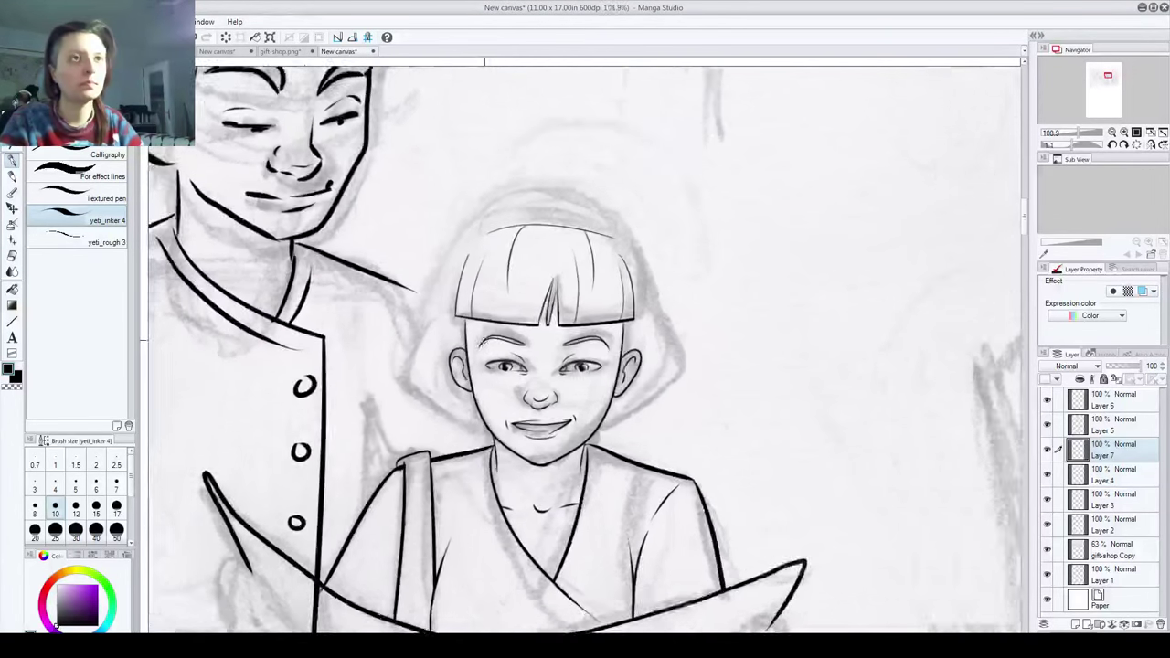
pyautogui.scroll(2, 479, 320)
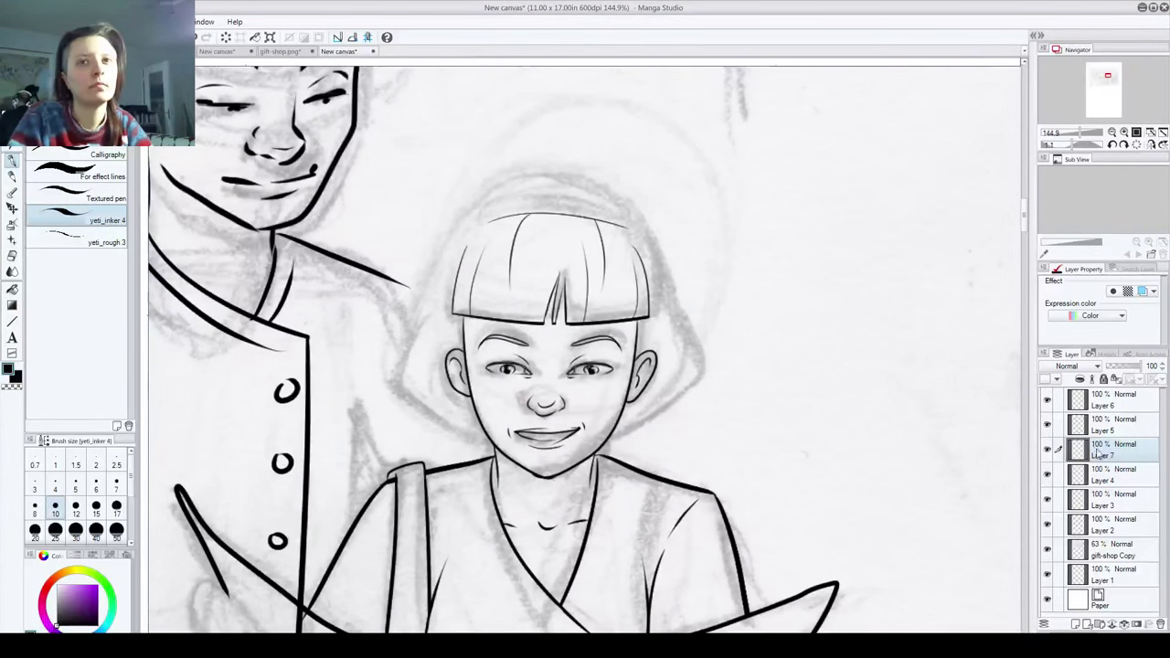
pyautogui.click(1046, 449)
pyautogui.click(1047, 450)
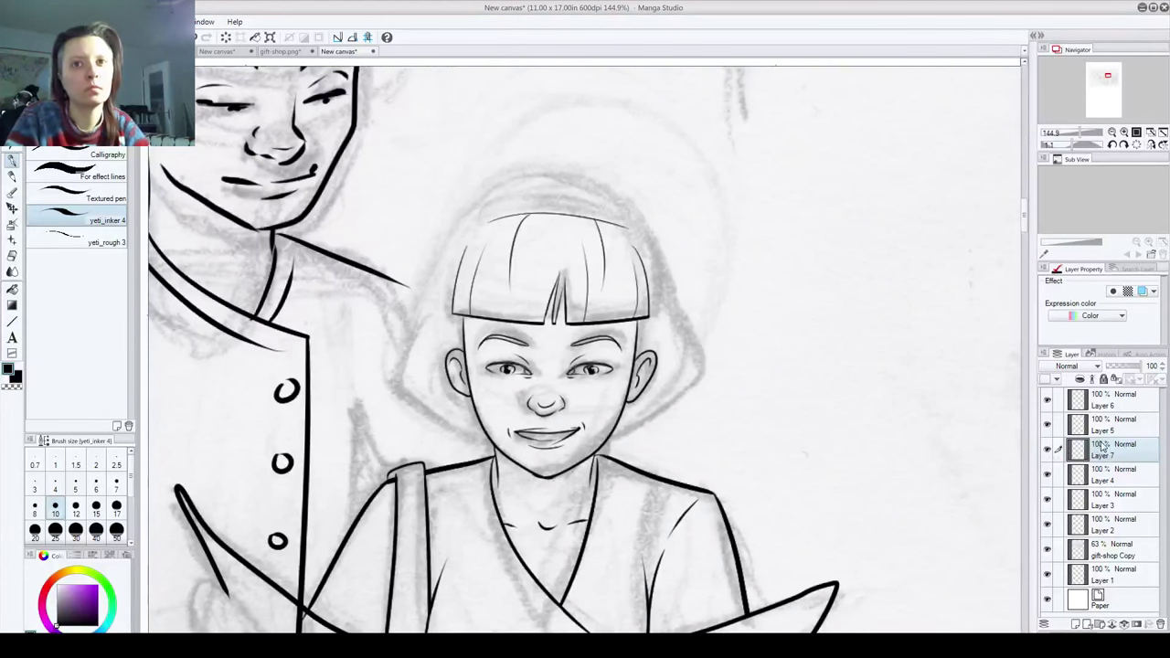
pyautogui.hotkey('ctrl', 'e')
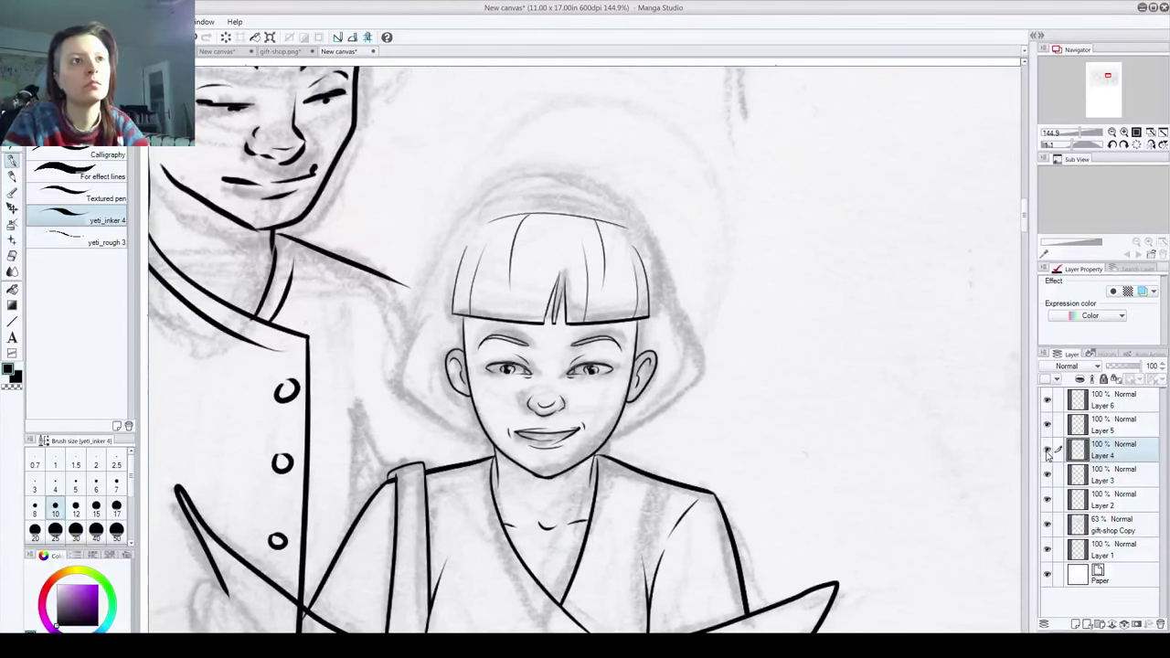
# Step: Merge Layer 4 into Layer 3 and check the merged layer's content by toggling its visibility
pyautogui.click(1047, 451)
pyautogui.click(1047, 452)
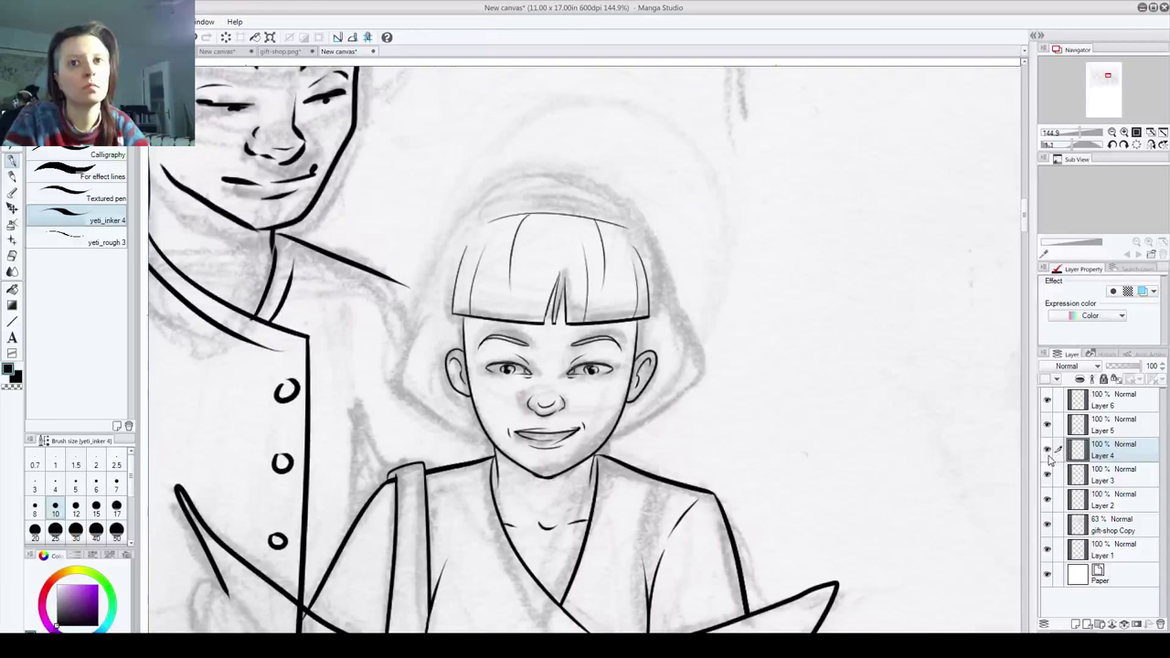
pyautogui.hotkey('ctrl', 'e')
pyautogui.click(1046, 451)
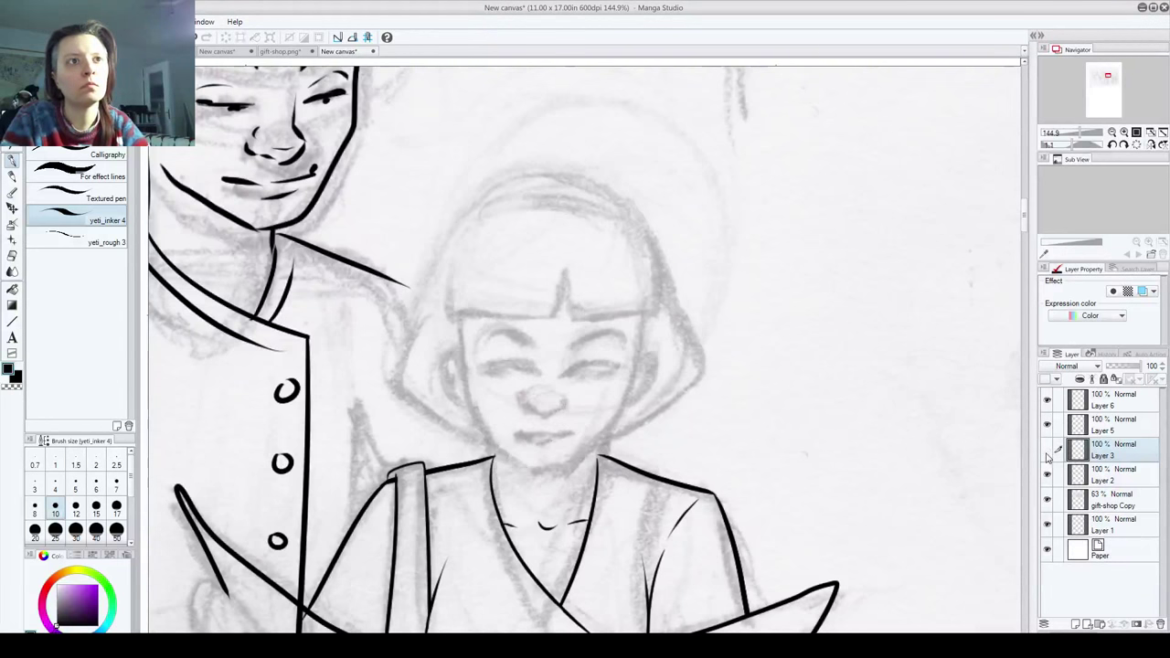
pyautogui.click(1047, 451)
# Step: Add a new layer above Layer 3 and ink the bob's outer outline from the crown down both sides to the jaw
pyautogui.click(1076, 624)
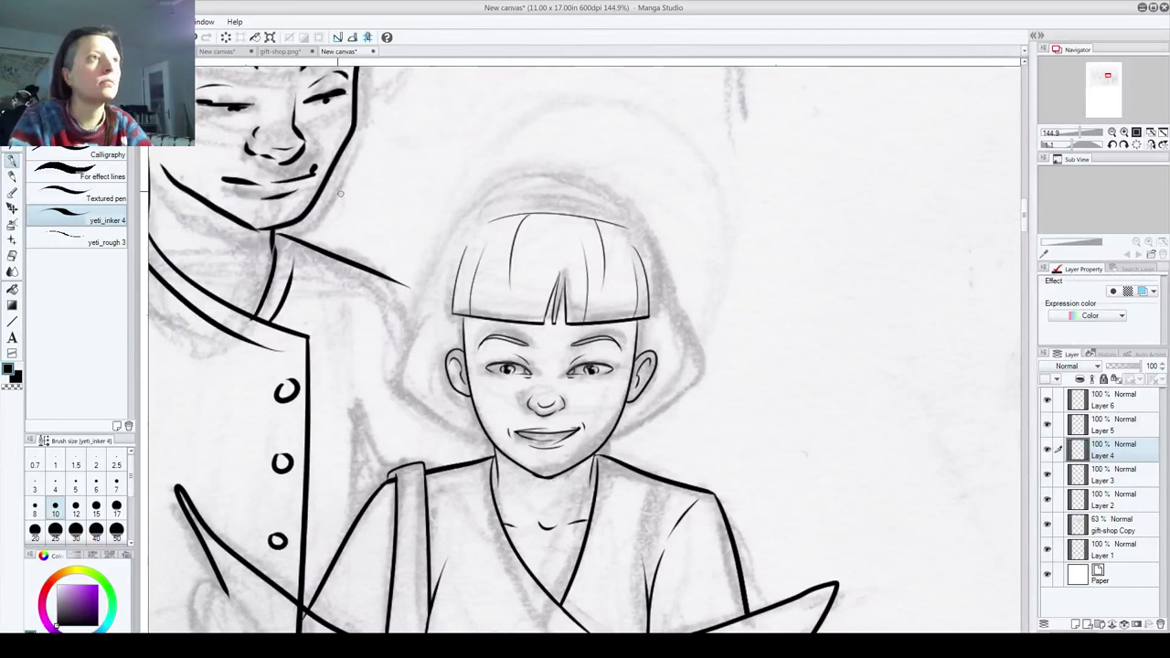
pyautogui.moveTo(499, 202)
pyautogui.mouseDown()
pyautogui.moveTo(470, 220)
pyautogui.moveTo(402, 405)
pyautogui.moveTo(412, 392)
pyautogui.moveTo(476, 444)
pyautogui.mouseUp()
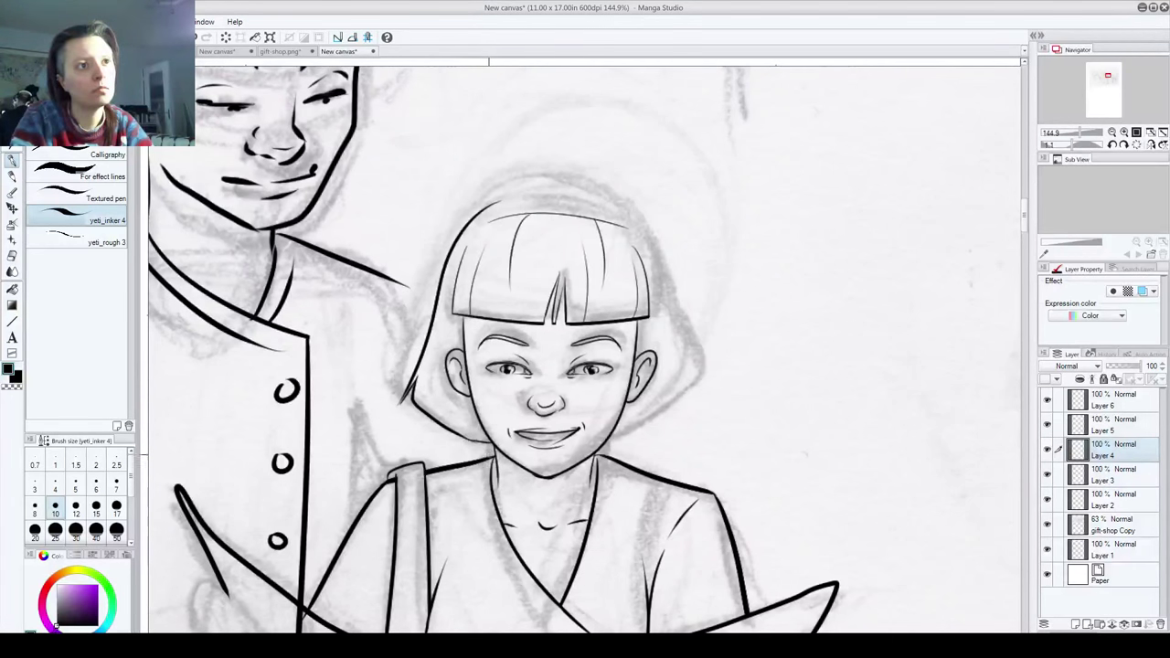
pyautogui.moveTo(483, 208)
pyautogui.mouseDown()
pyautogui.moveTo(522, 196)
pyautogui.moveTo(567, 197)
pyautogui.moveTo(651, 241)
pyautogui.moveTo(699, 377)
pyautogui.moveTo(615, 437)
pyautogui.mouseUp()
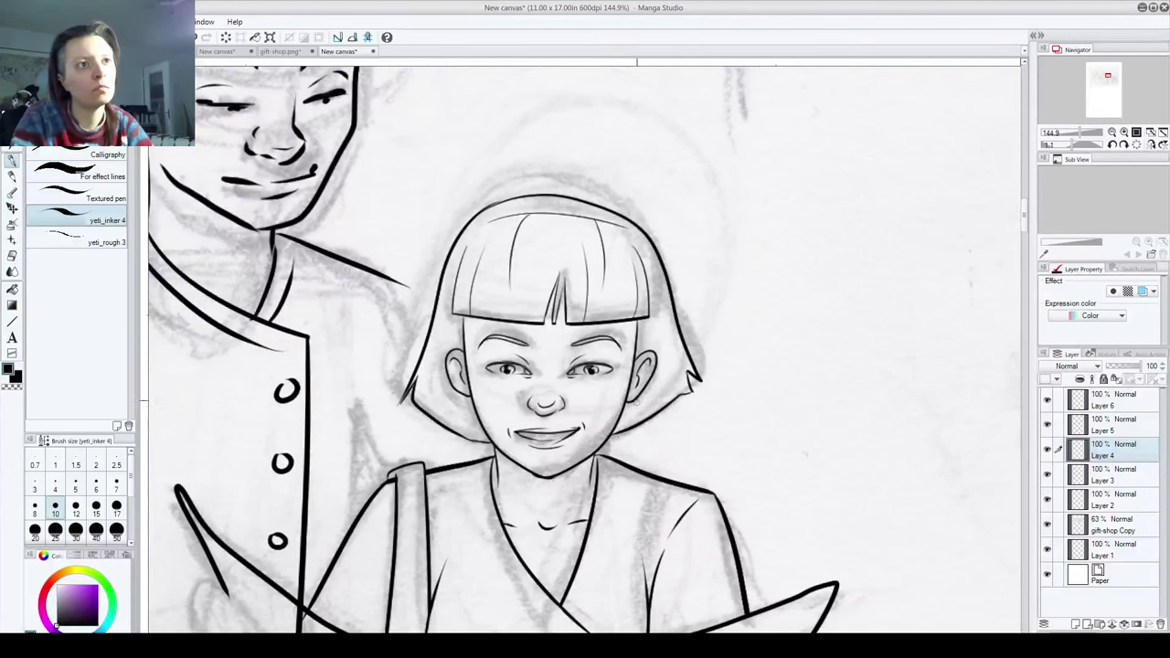
# Step: Ink the two flaring side edges of the woman's skirt below the open sheet the couple is holding
pyautogui.moveTo(514, 405); pyautogui.dragTo(481, 250)
pyautogui.moveTo(496, 446); pyautogui.dragTo(479, 258)
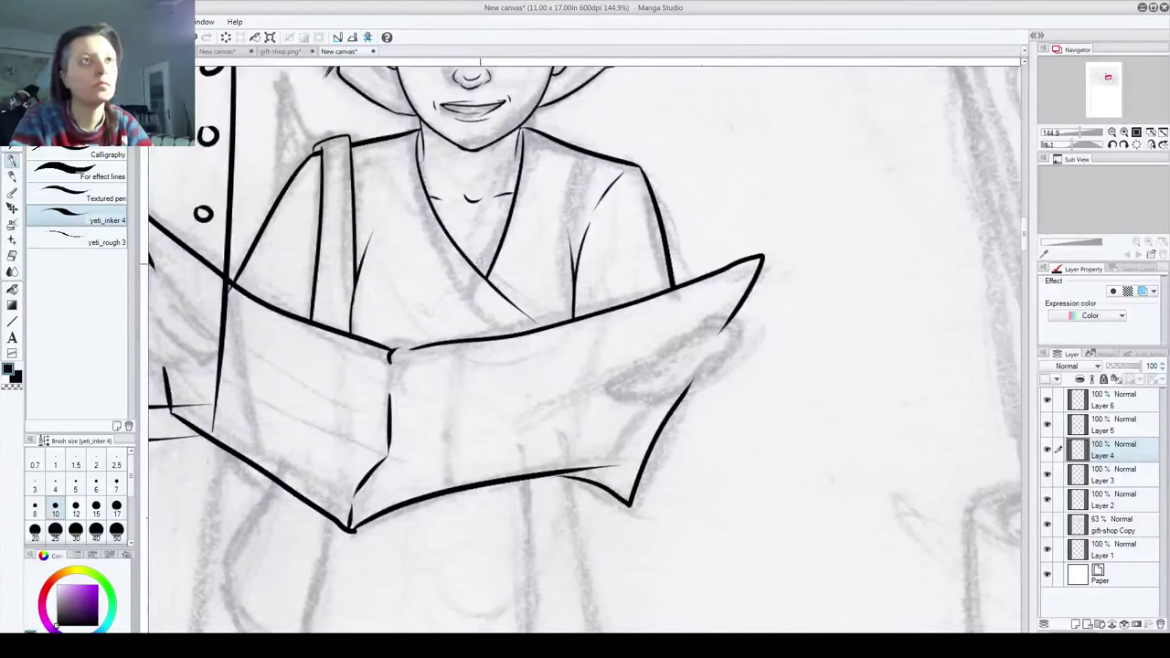
pyautogui.moveTo(507, 451)
pyautogui.mouseDown()
pyautogui.moveTo(543, 287)
pyautogui.moveTo(643, 180)
pyautogui.mouseUp()
pyautogui.moveTo(589, 242)
pyautogui.mouseDown()
pyautogui.moveTo(577, 367)
pyautogui.moveTo(593, 397)
pyautogui.mouseUp()
pyautogui.moveTo(398, 502); pyautogui.dragTo(353, 408)
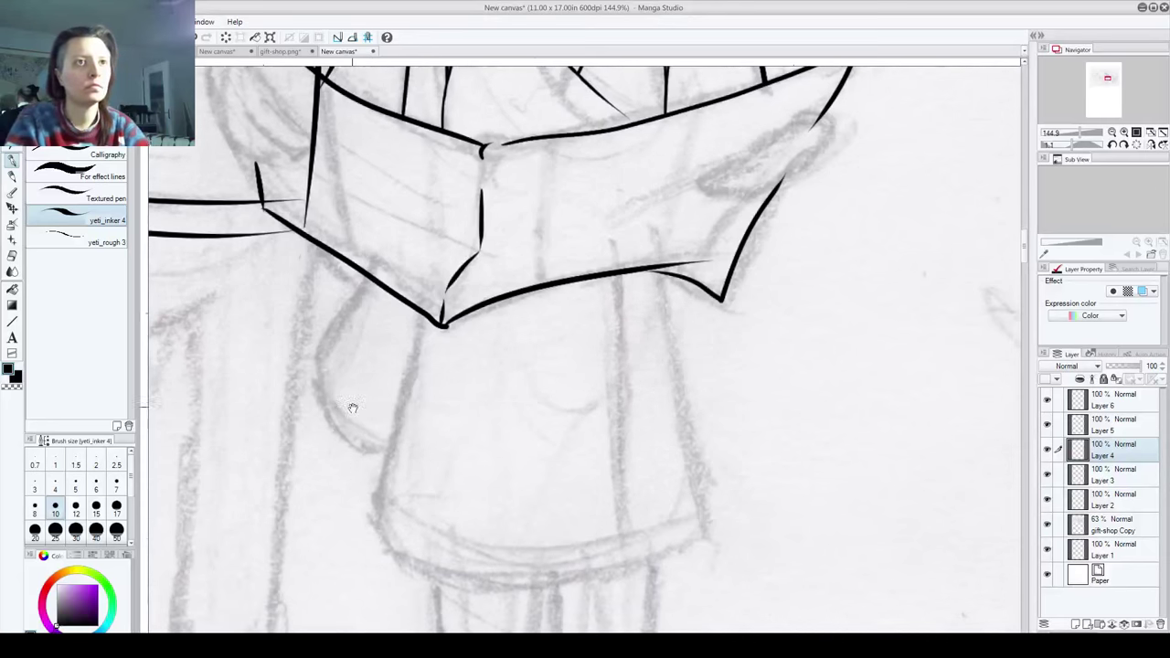
pyautogui.moveTo(418, 308)
pyautogui.mouseDown()
pyautogui.moveTo(393, 413)
pyautogui.moveTo(382, 576)
pyautogui.mouseUp()
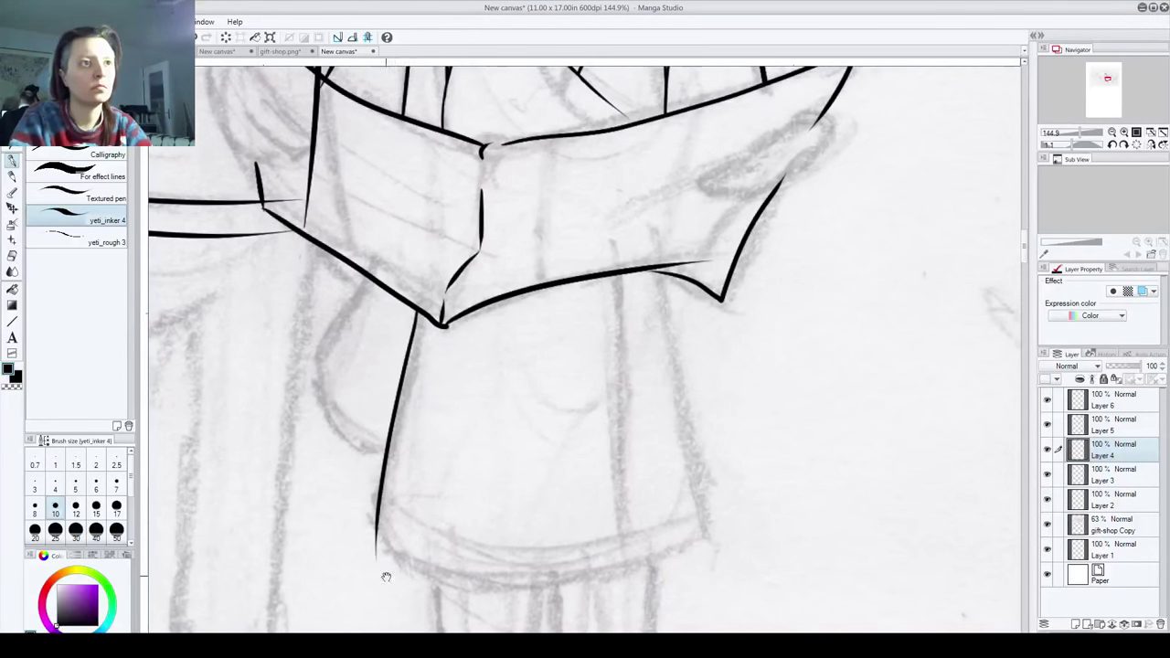
pyautogui.moveTo(670, 329); pyautogui.dragTo(585, 183)
pyautogui.moveTo(580, 125)
pyautogui.mouseDown()
pyautogui.moveTo(631, 377)
pyautogui.moveTo(658, 442)
pyautogui.mouseUp()
# Step: Ink the rounded hem of the skirt's front panel, redrawing it to stop short of the far side edge
pyautogui.moveTo(426, 441); pyautogui.dragTo(654, 377)
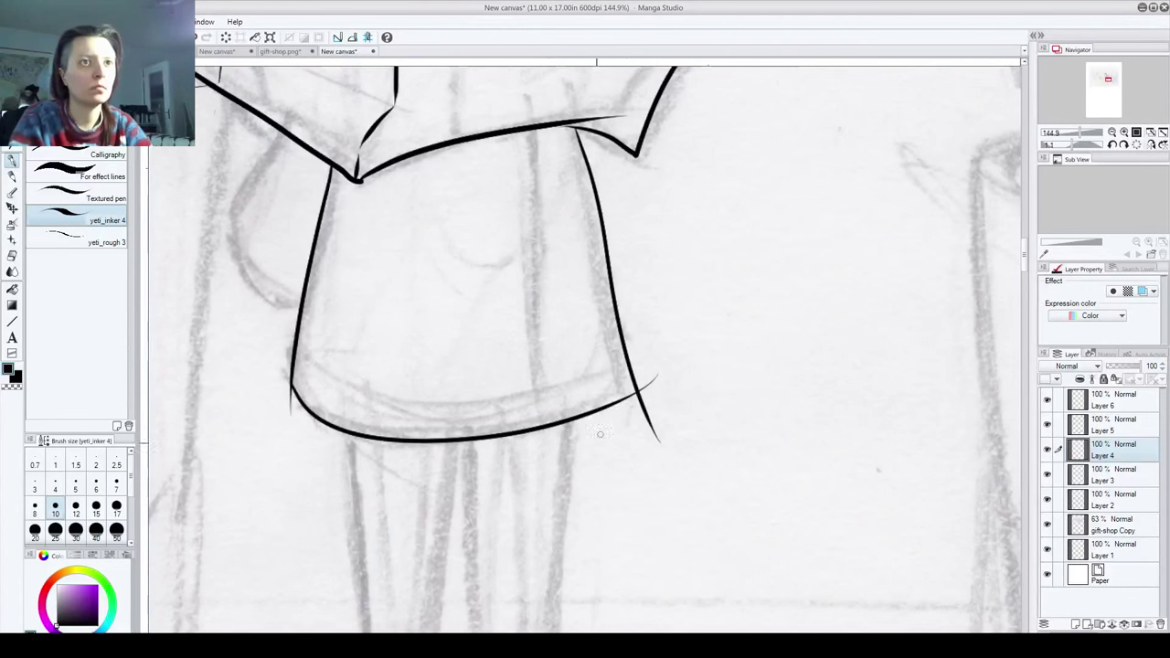
pyautogui.hotkey('ctrl', 'z')
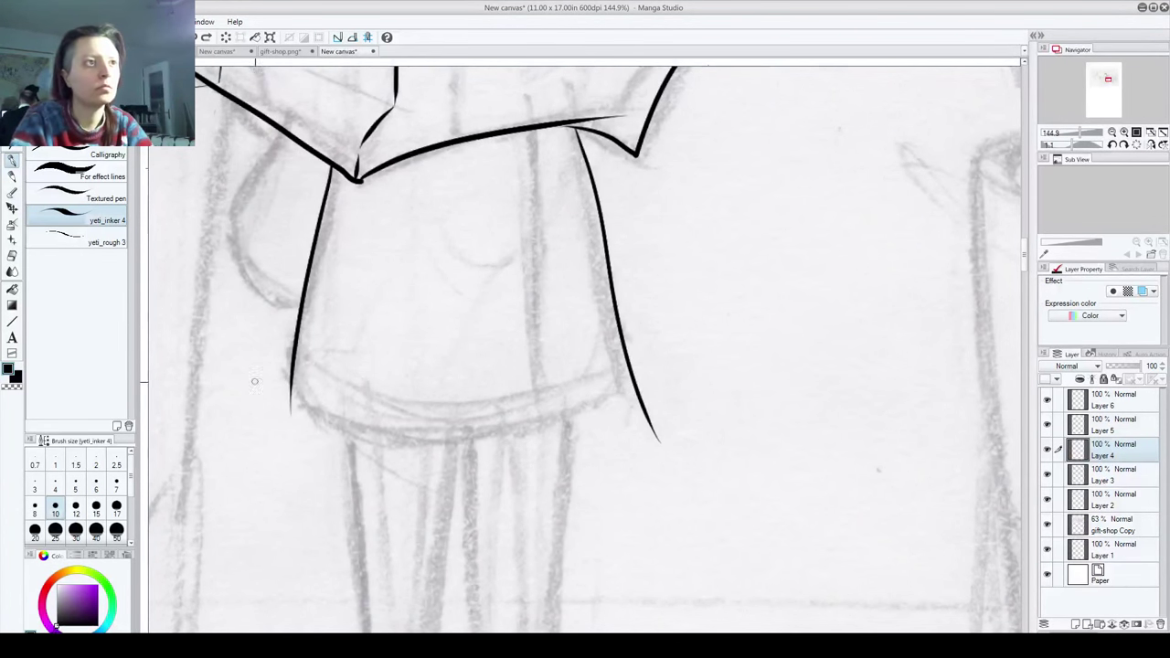
pyautogui.moveTo(290, 379)
pyautogui.mouseDown()
pyautogui.moveTo(347, 432)
pyautogui.moveTo(554, 404)
pyautogui.mouseUp()
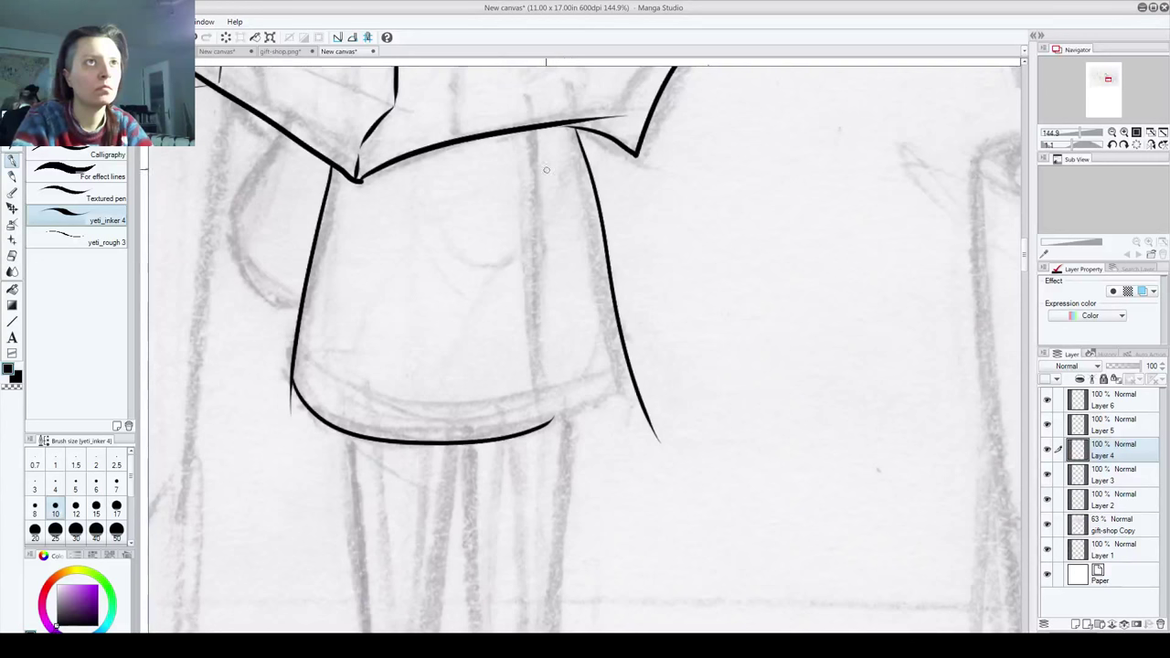
# Step: Ink the front panel's long overlapping edge and the short hem behind it, and erase the overshoots at the skirt's corners
pyautogui.moveTo(537, 126)
pyautogui.mouseDown()
pyautogui.moveTo(550, 419)
pyautogui.moveTo(645, 367)
pyautogui.mouseUp()
pyautogui.hotkey('ctrl', 'z')
pyautogui.moveTo(551, 416)
pyautogui.mouseDown()
pyautogui.moveTo(624, 389)
pyautogui.moveTo(630, 348)
pyautogui.mouseUp()
pyautogui.hotkey('ctrl', 'z')
pyautogui.moveTo(552, 418)
pyautogui.mouseDown()
pyautogui.moveTo(585, 406)
pyautogui.moveTo(628, 348)
pyautogui.mouseUp()
pyautogui.moveTo(688, 458)
pyautogui.mouseDown()
pyautogui.moveTo(642, 409)
pyautogui.moveTo(635, 377)
pyautogui.mouseUp()
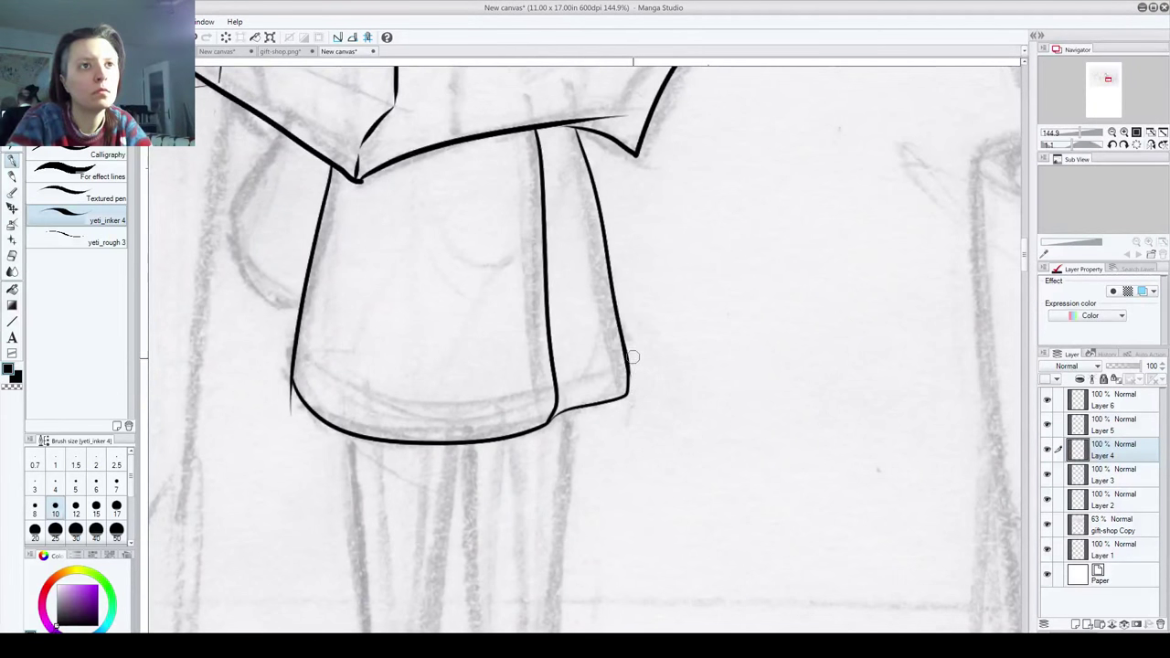
pyautogui.moveTo(282, 445)
pyautogui.mouseDown()
pyautogui.moveTo(296, 426)
pyautogui.moveTo(280, 351)
pyautogui.mouseUp()
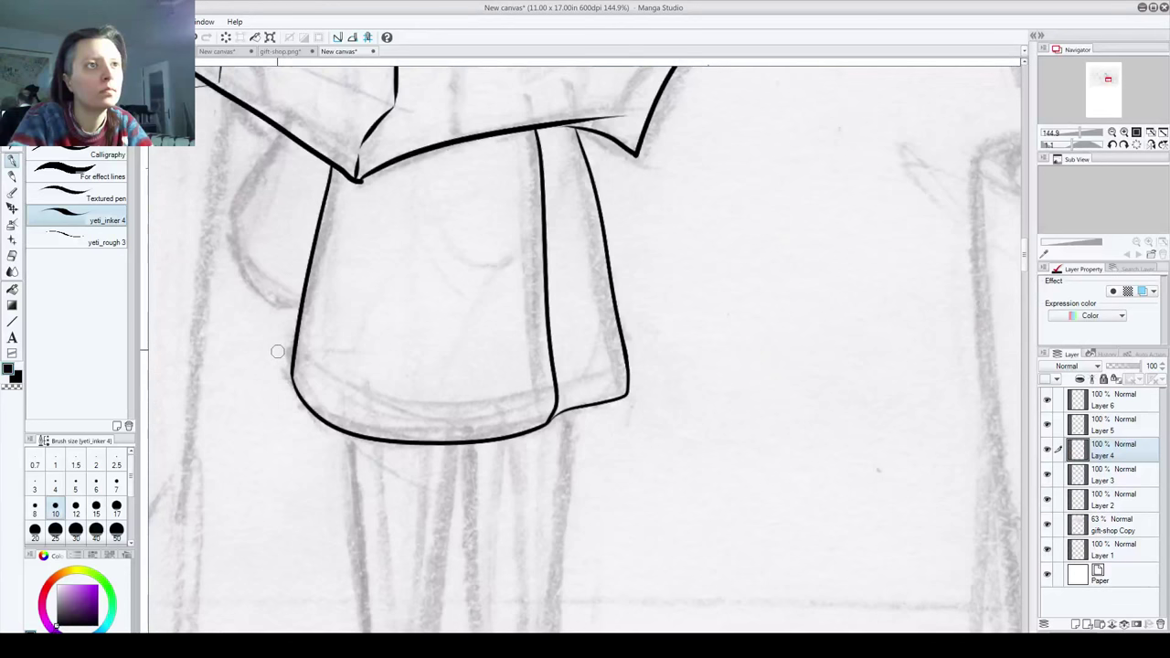
# Step: Set the brush size to 7 and add a new layer directly above Layer 3
pyautogui.moveTo(528, 197); pyautogui.dragTo(467, 141)
pyautogui.moveTo(431, 291); pyautogui.dragTo(509, 274)
pyautogui.scroll(-5, 428, 331)
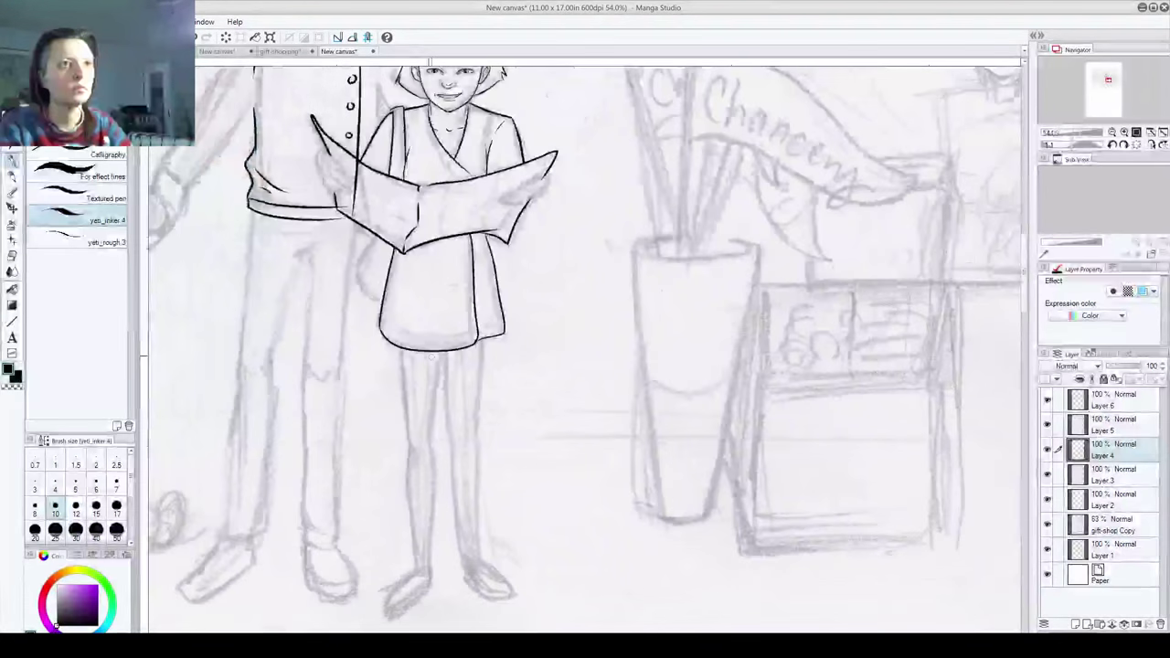
pyautogui.scroll(1, 434, 366)
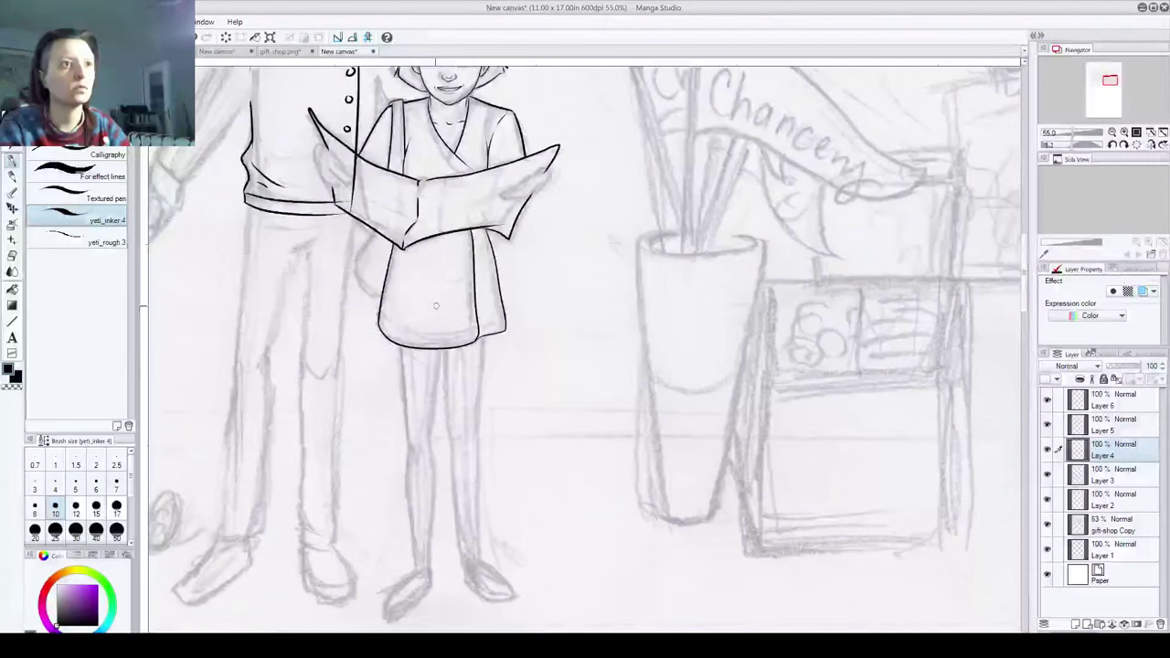
pyautogui.moveTo(442, 411); pyautogui.dragTo(453, 238)
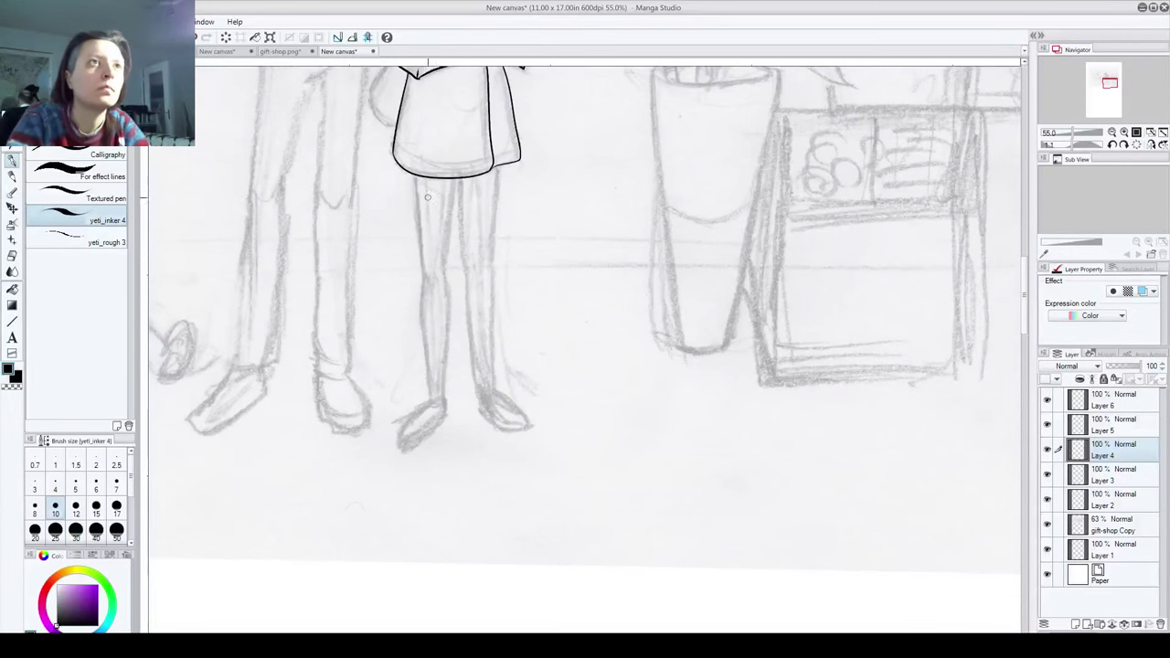
pyautogui.click(117, 485)
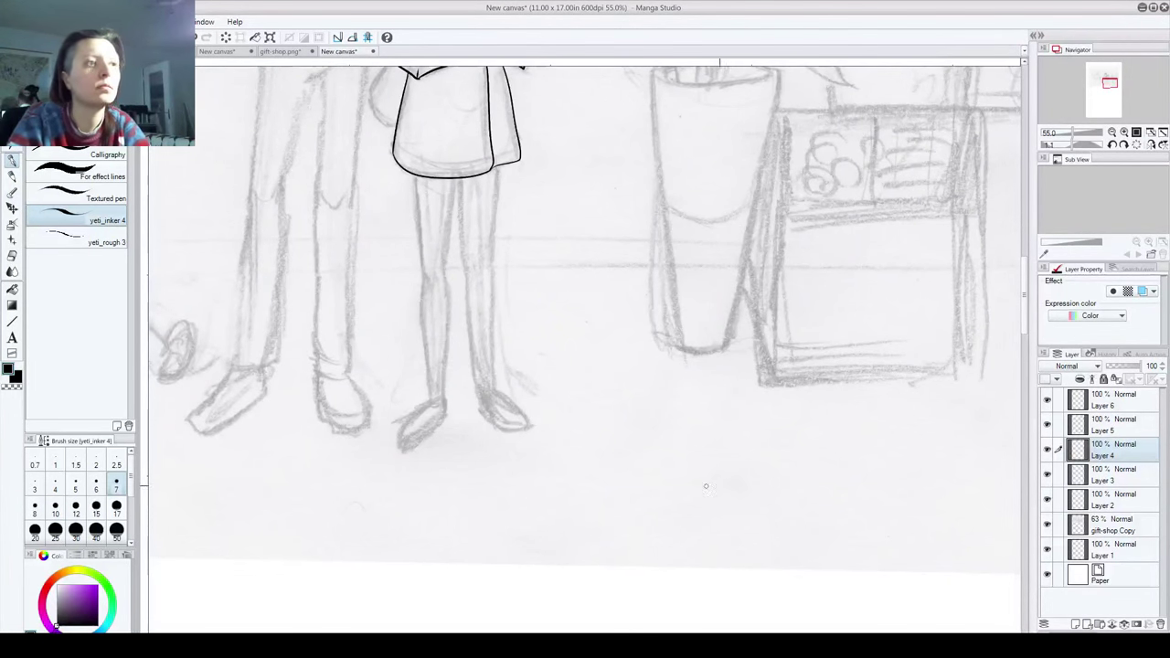
pyautogui.click(1112, 474)
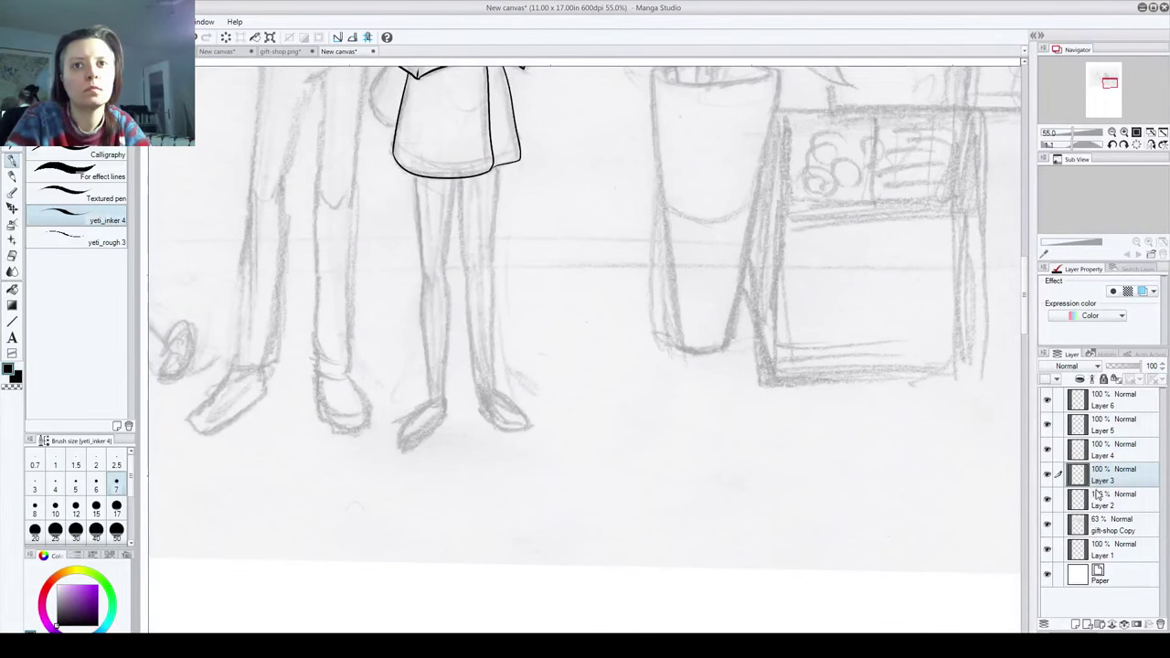
pyautogui.click(1077, 624)
# Step: Try to ink short marks at the woman's knees and the long outer line of one leg
pyautogui.moveTo(421, 255); pyautogui.dragTo(425, 274)
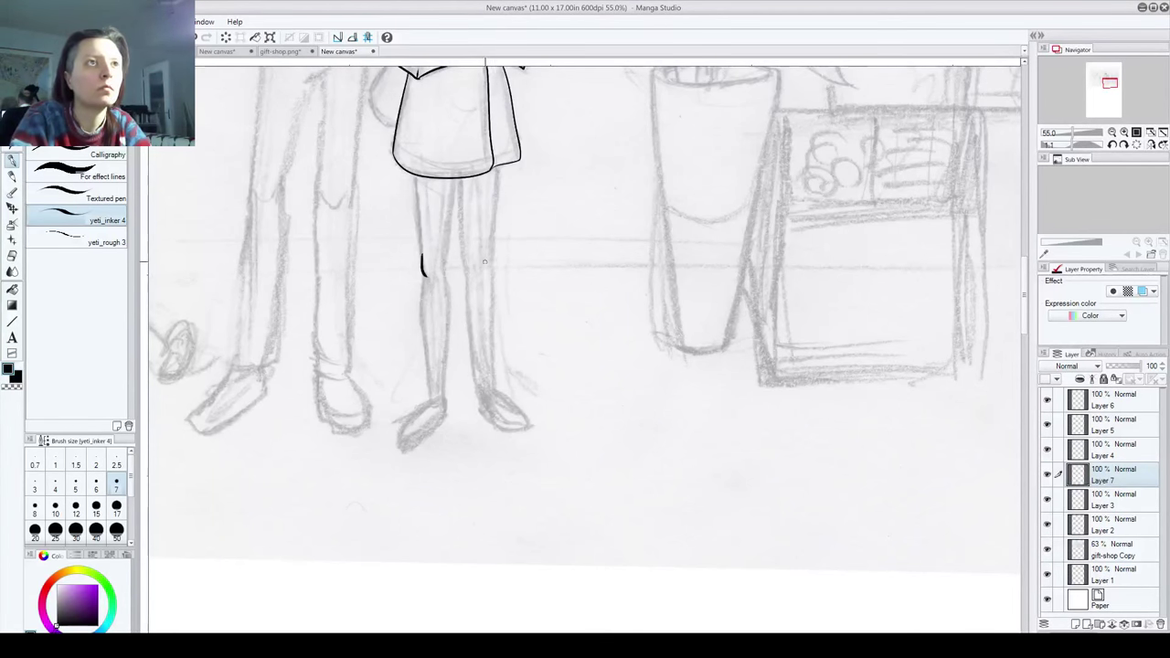
pyautogui.moveTo(488, 247); pyautogui.dragTo(484, 270)
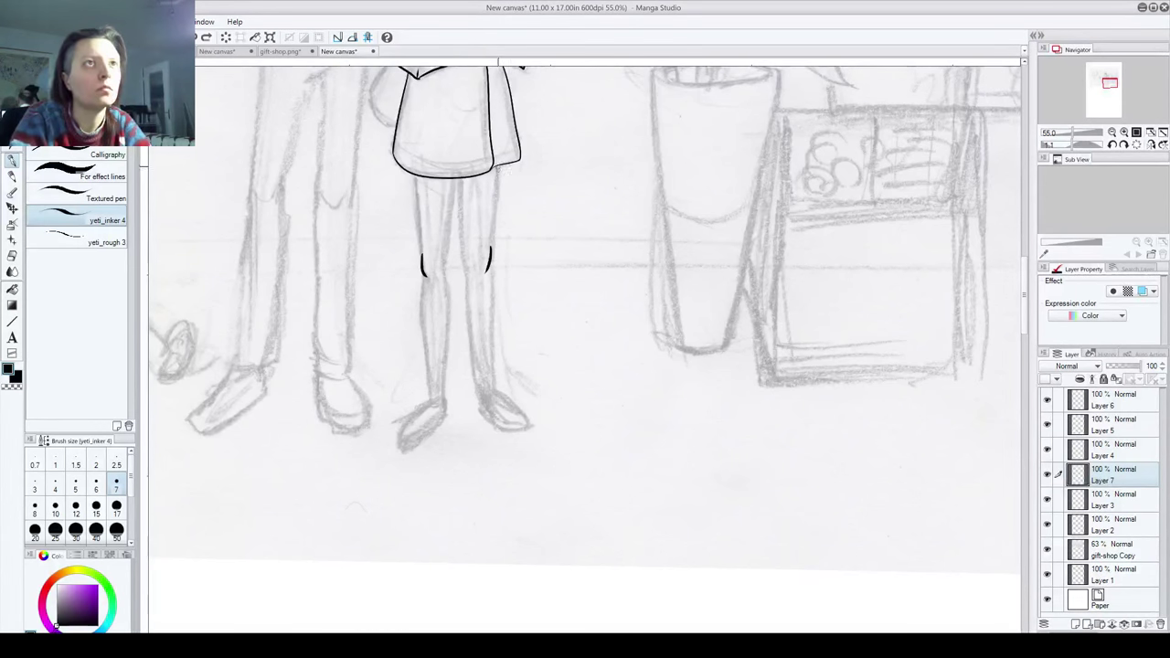
pyautogui.moveTo(496, 174); pyautogui.dragTo(490, 399)
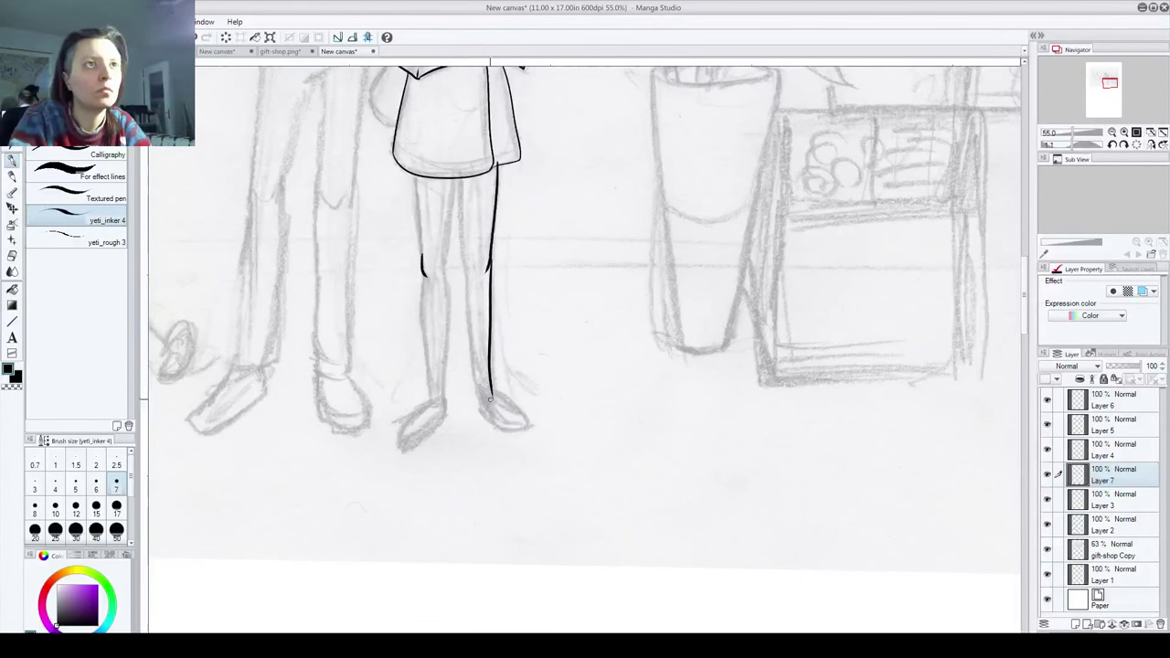
pyautogui.hotkey('ctrl', 'z')
pyautogui.hotkey('ctrl', 'z')
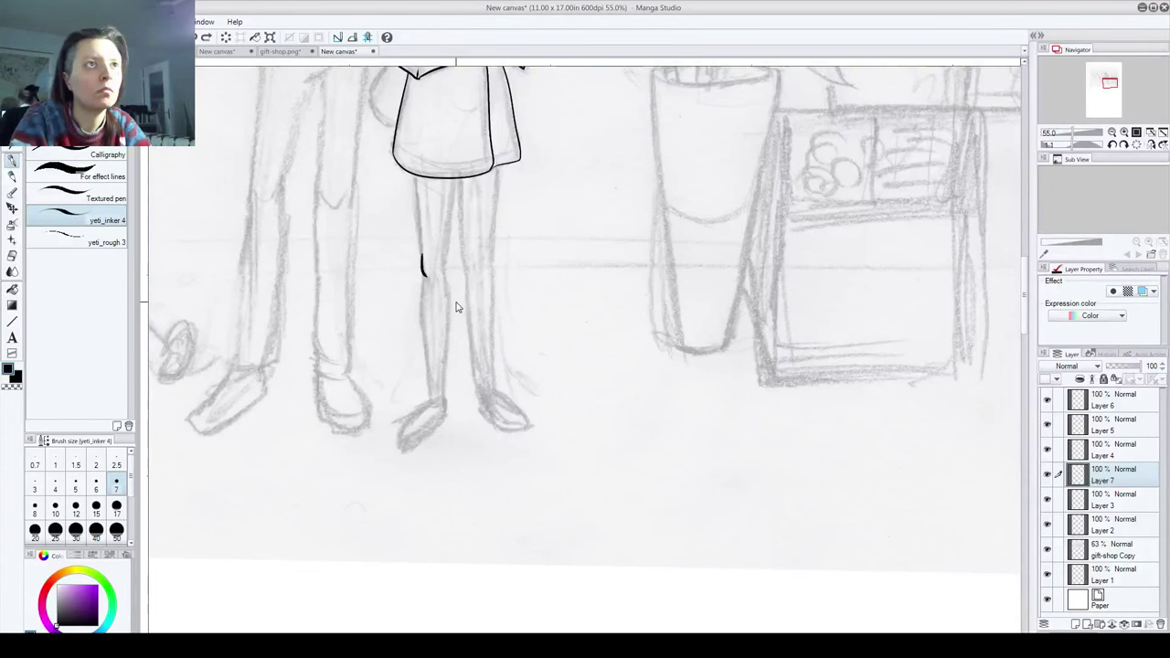
# Step: Ink the rounded bag showing beside the woman's skirt, thickening its outer curve and adding an inner contour line
pyautogui.moveTo(457, 307)
pyautogui.mouseDown()
pyautogui.moveTo(429, 397)
pyautogui.moveTo(458, 497)
pyautogui.mouseUp()
pyautogui.moveTo(390, 346); pyautogui.dragTo(423, 385)
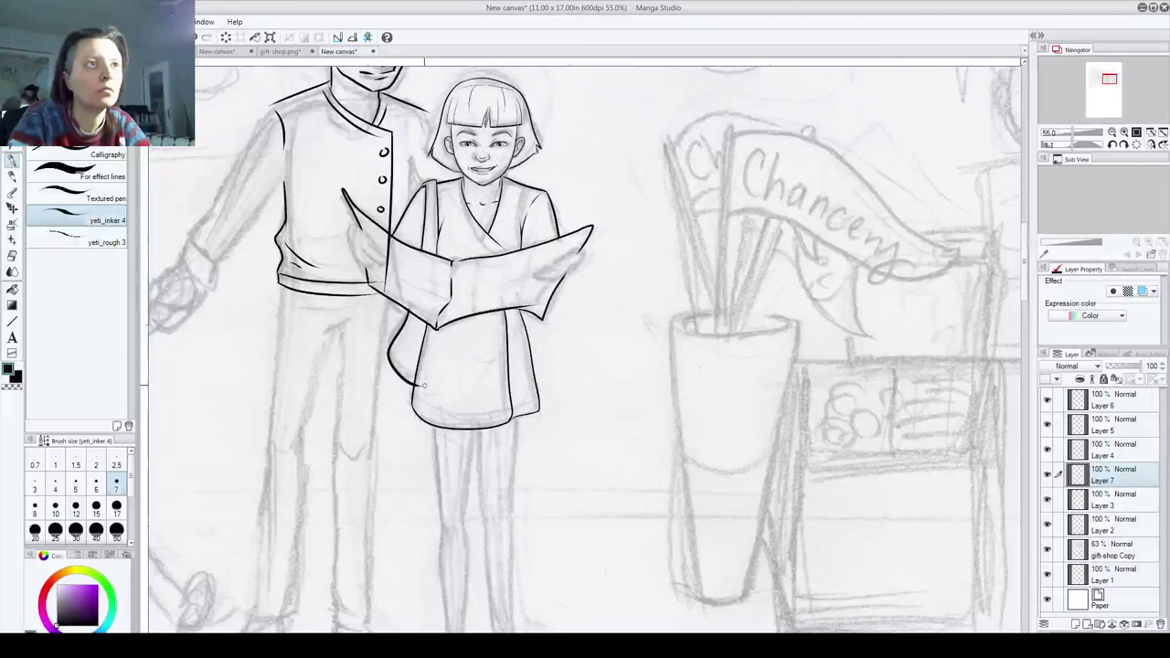
pyautogui.scroll(2, 423, 385)
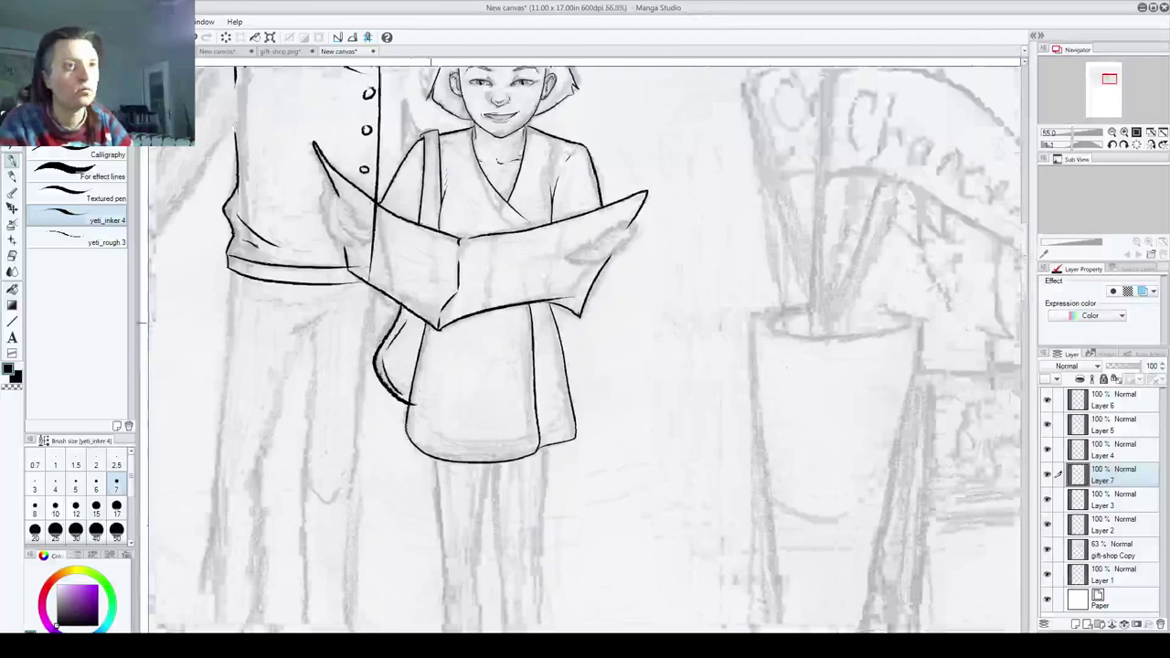
pyautogui.scroll(3, 412, 402)
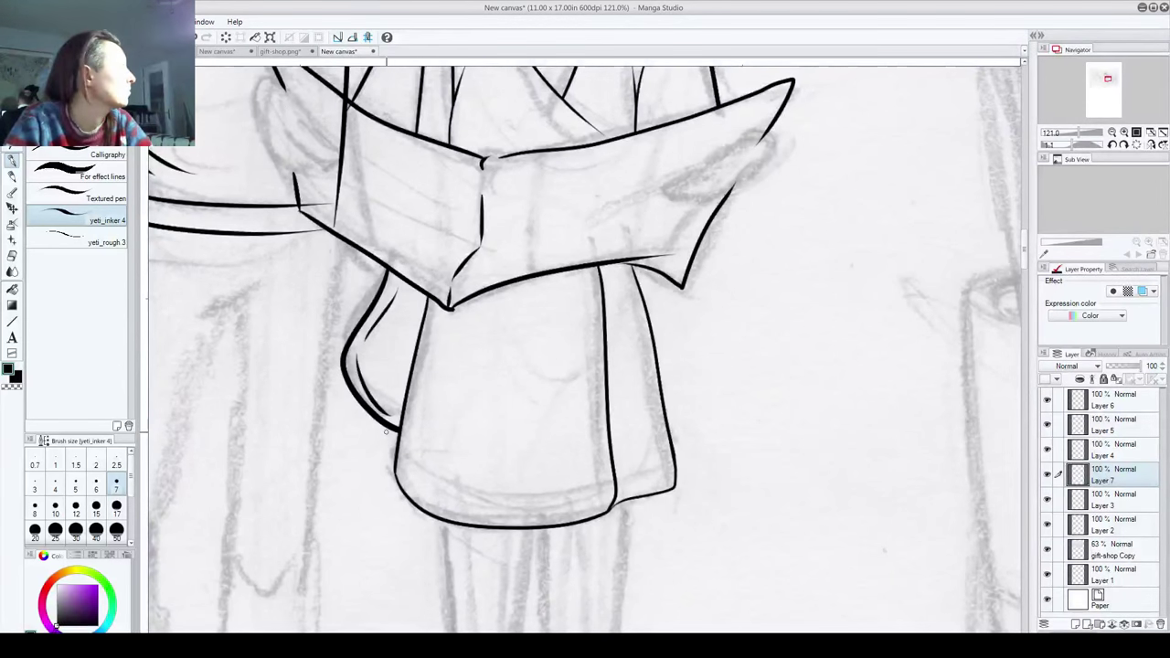
# Step: Toggle Layer 2's visibility to check the man's inking, and make it the active layer
pyautogui.moveTo(395, 208); pyautogui.dragTo(539, 623)
pyautogui.moveTo(485, 468); pyautogui.dragTo(522, 610)
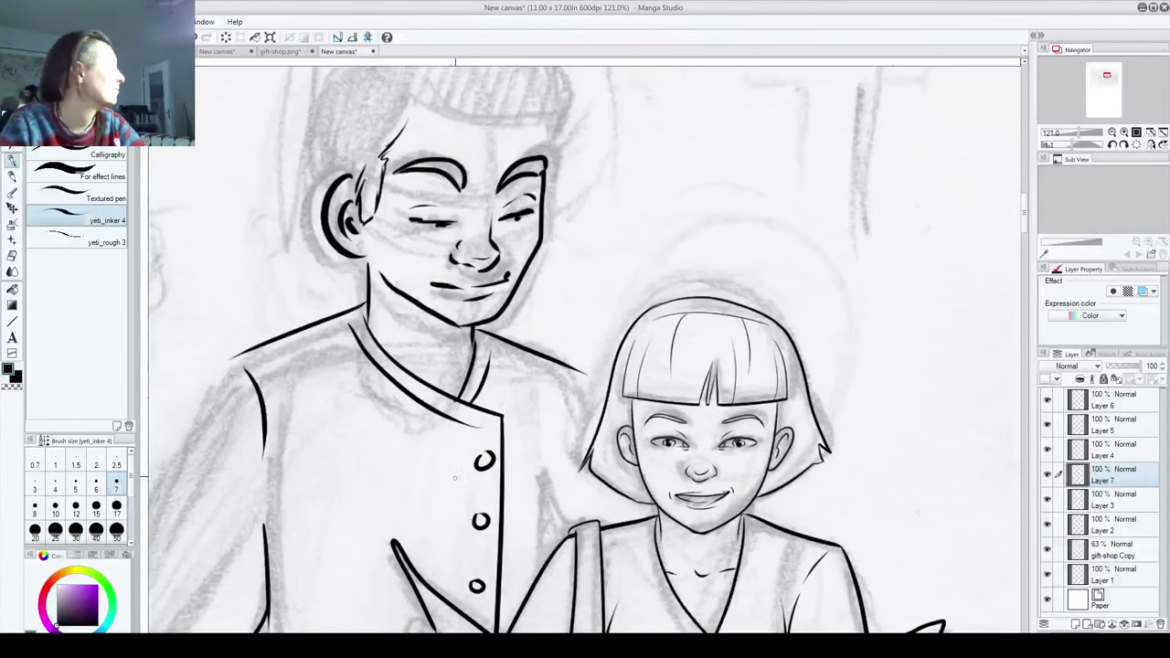
pyautogui.click(1048, 525)
pyautogui.click(1047, 525)
pyautogui.click(1061, 526)
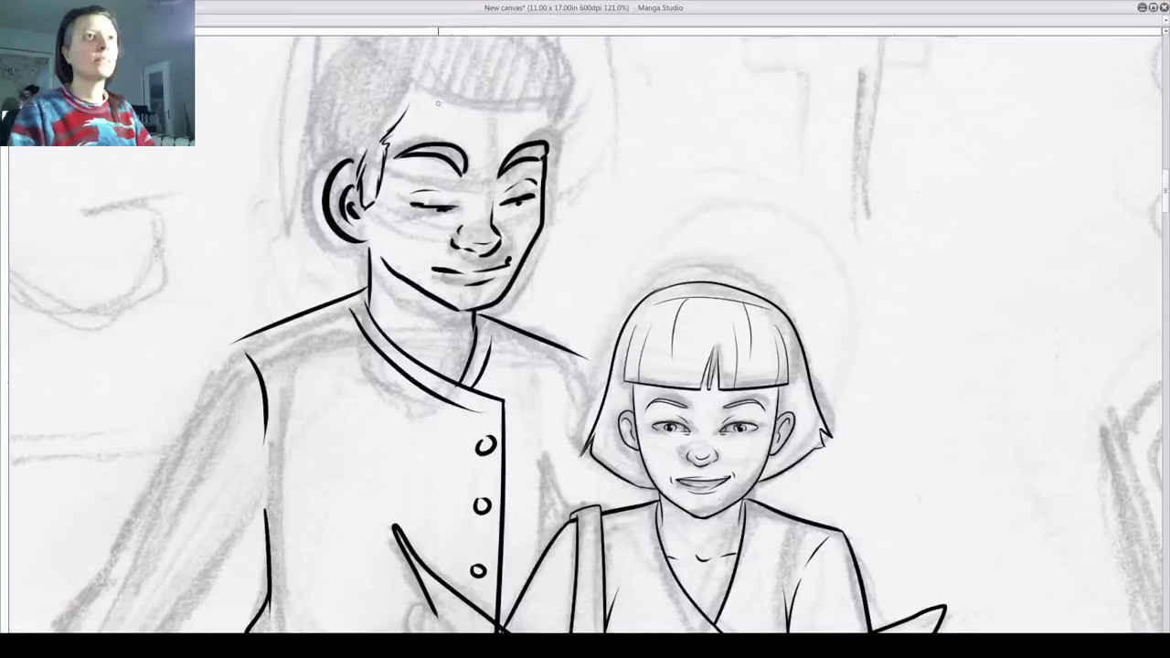
# Step: Minimize the inked canvas as a separate window and close the gift-shop.png document
pyautogui.click(1153, 8)
pyautogui.moveTo(332, 86); pyautogui.dragTo(399, 83)
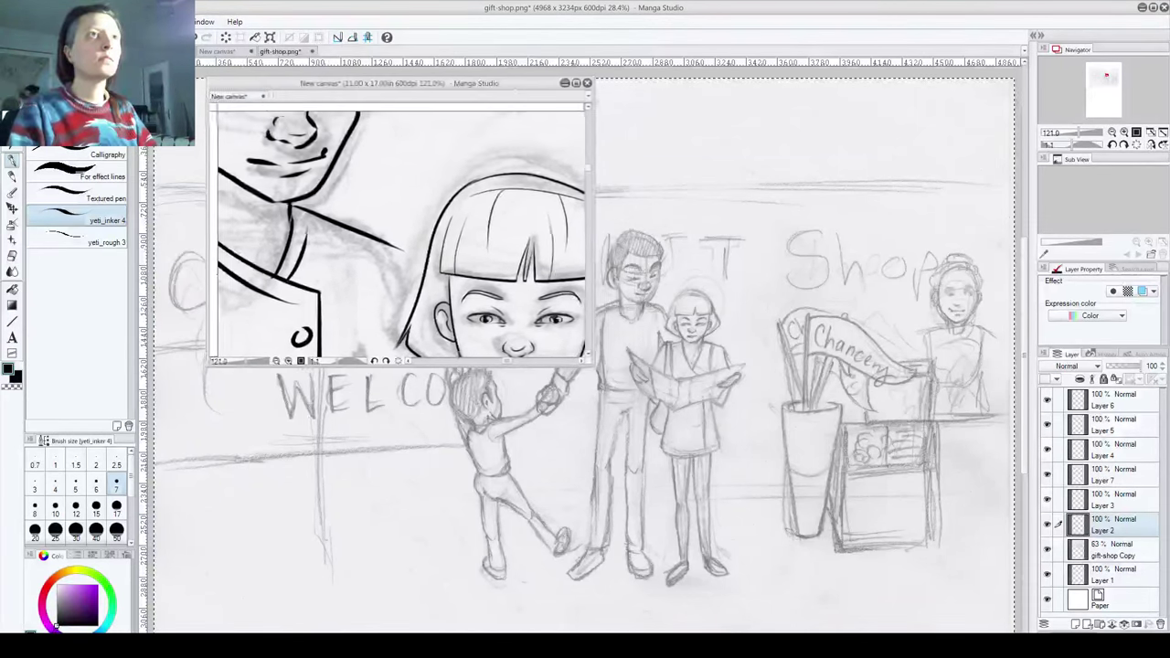
pyautogui.click(564, 82)
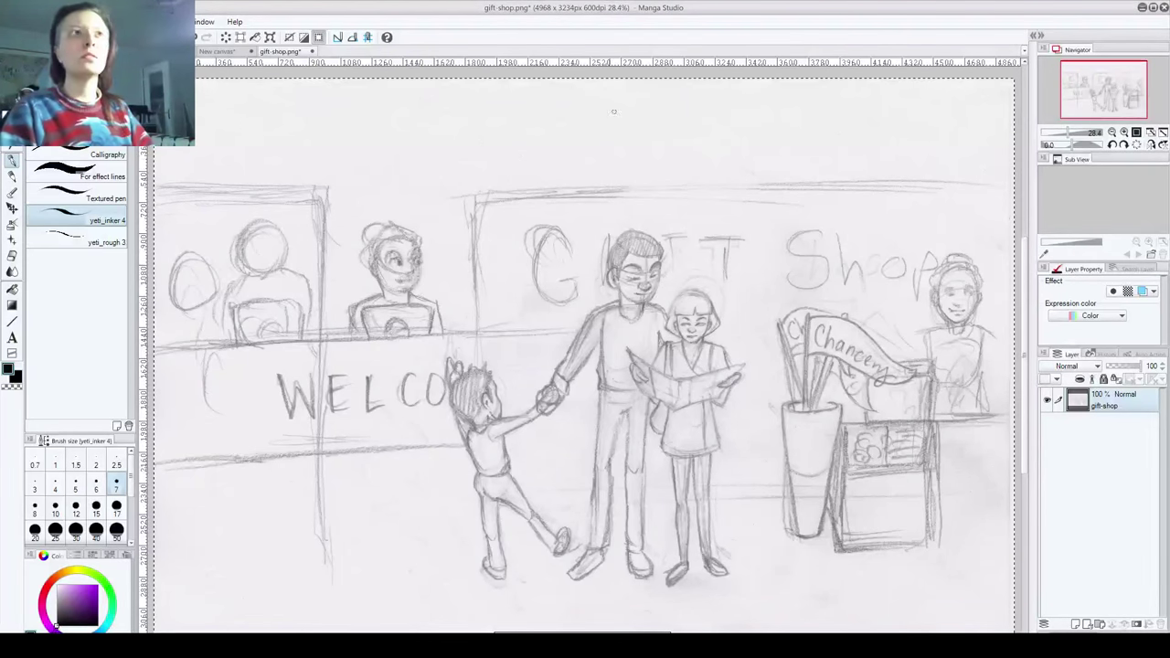
pyautogui.click(310, 52)
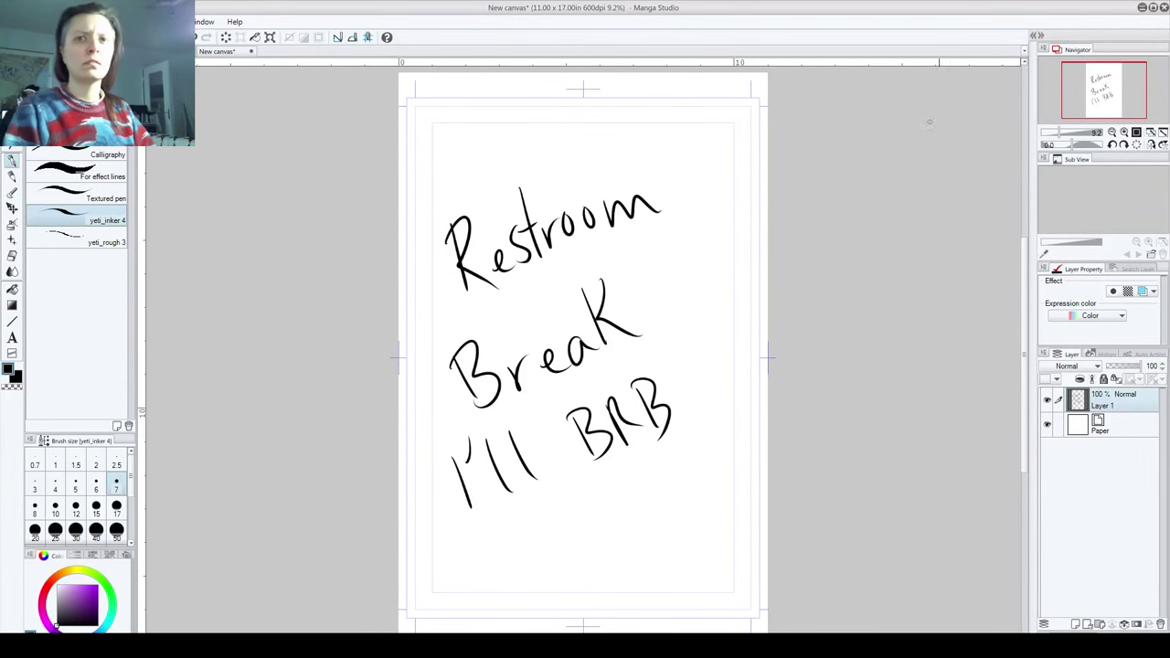
# Step: Close the restroom-break canvas and book00-tochancery.png without saving, and enlarge the inked canvas to fill the workspace
pyautogui.click(1153, 7)
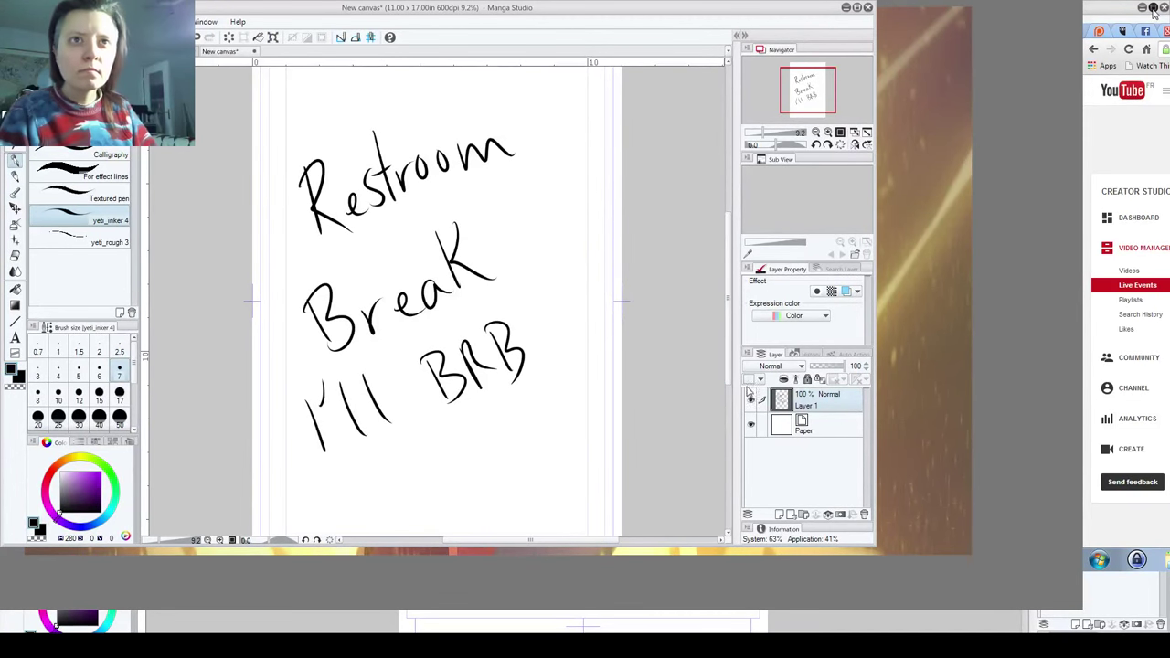
pyautogui.click(255, 53)
pyautogui.press('n')
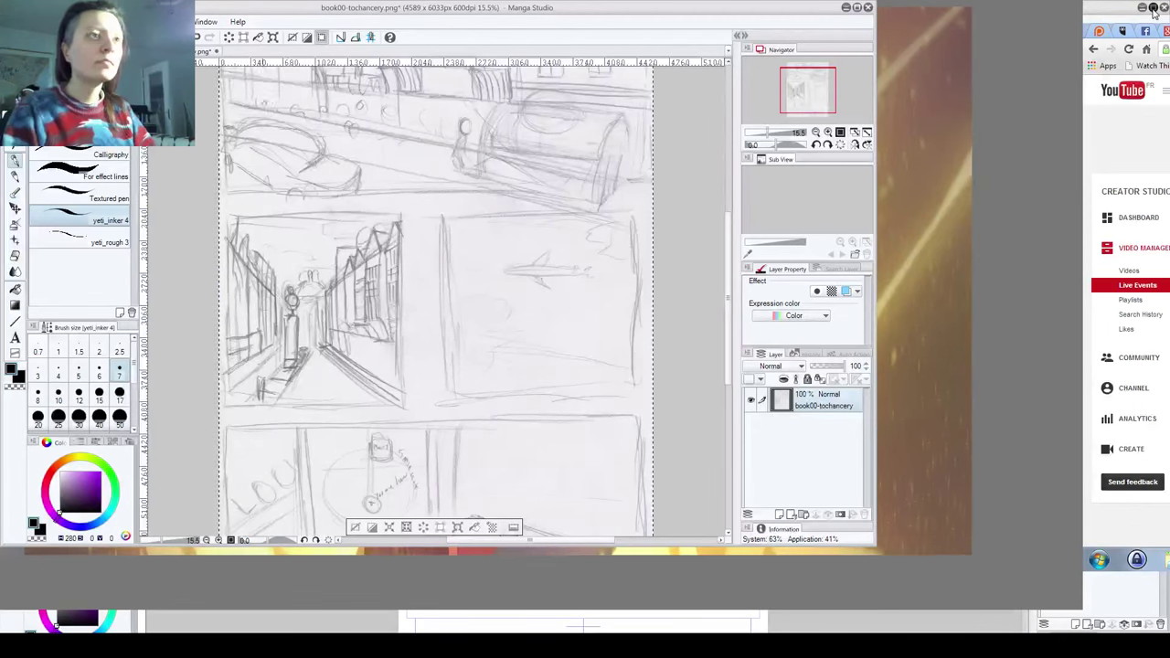
pyautogui.press('n')
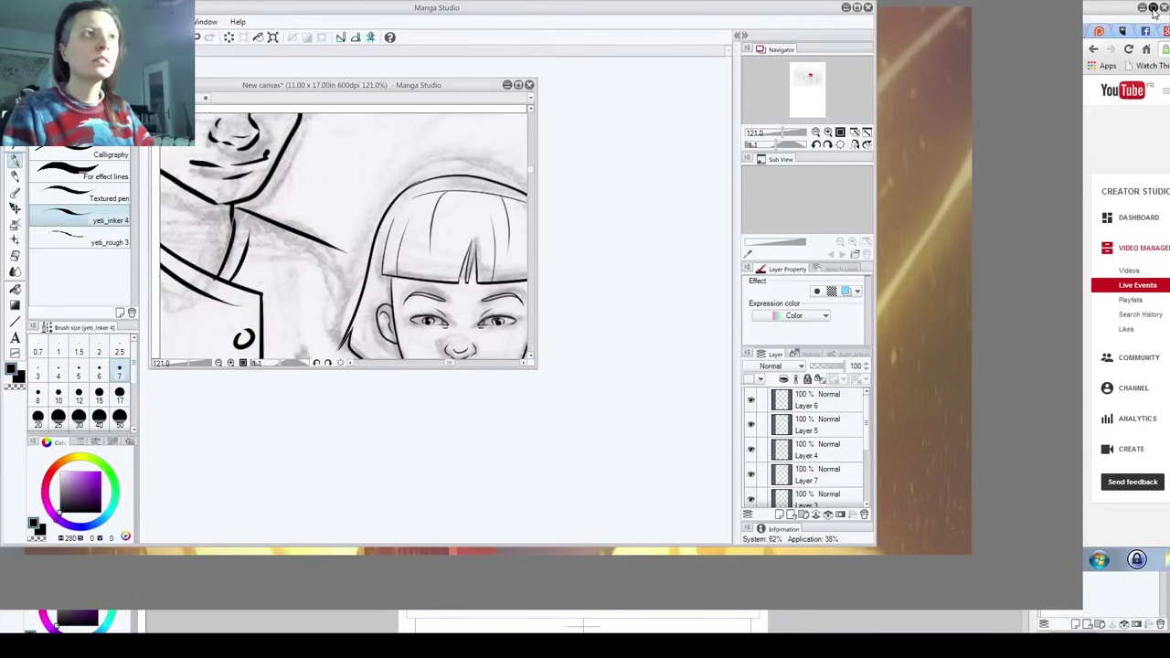
pyautogui.doubleClick(212, 73)
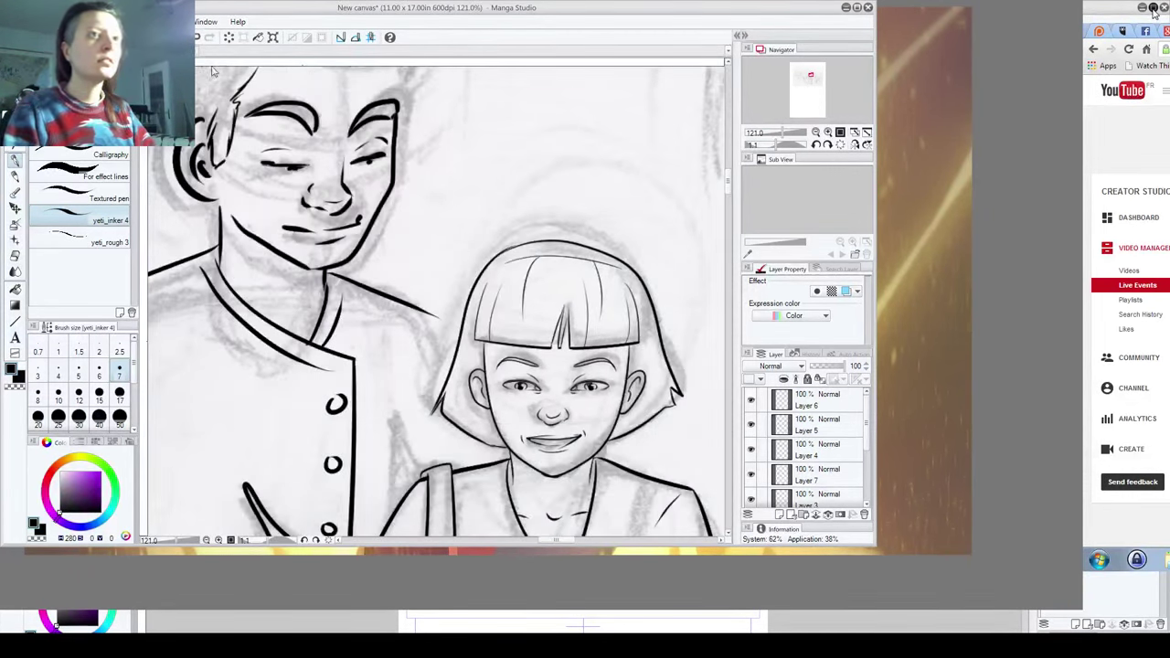
pyautogui.click(856, 7)
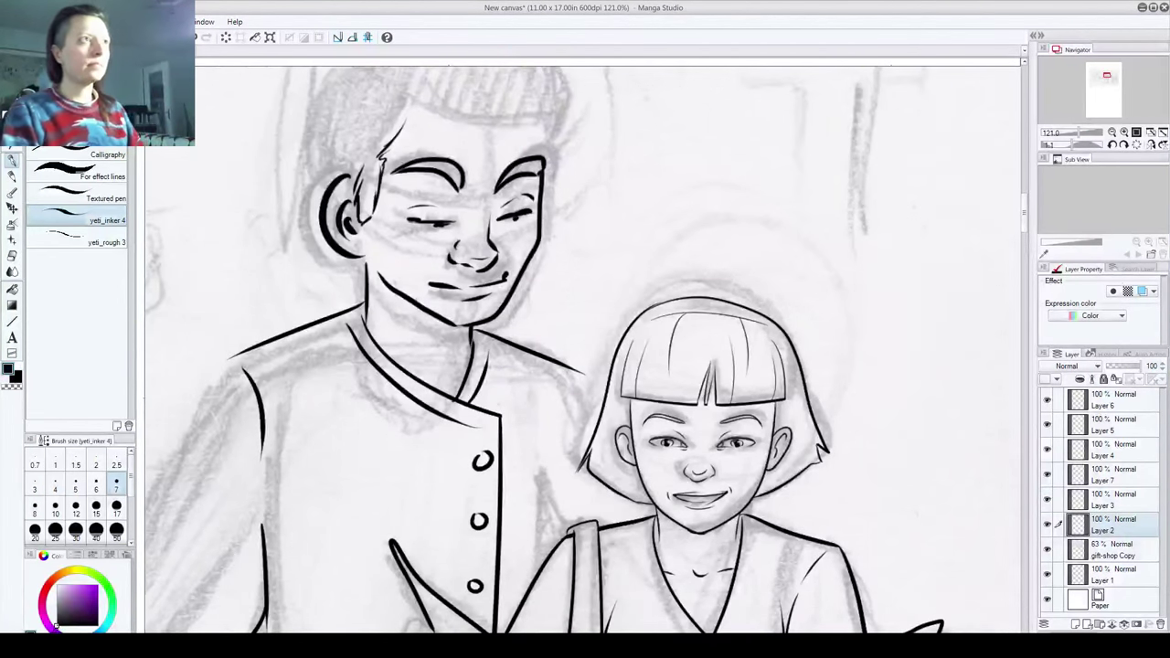
# Step: Save the inked canvas as giftshop-panel in Manga Studio format in the Chancery pages folder
pyautogui.click(15, 21)
pyautogui.hotkey('ctrl', 's')
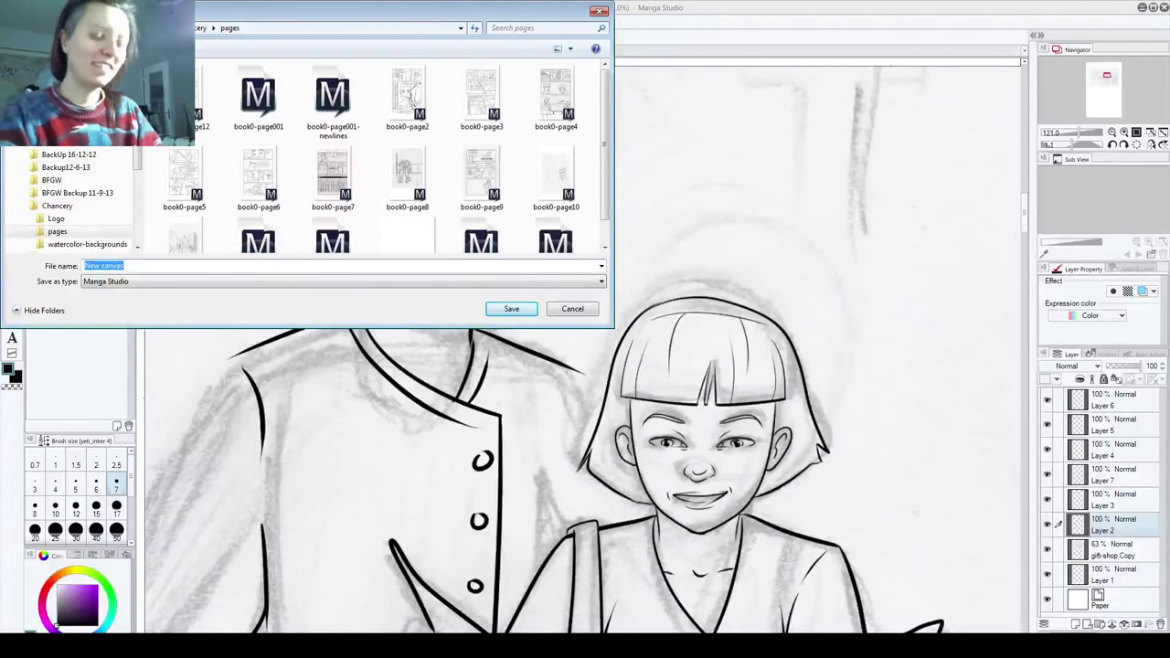
pyautogui.write('giftshop')
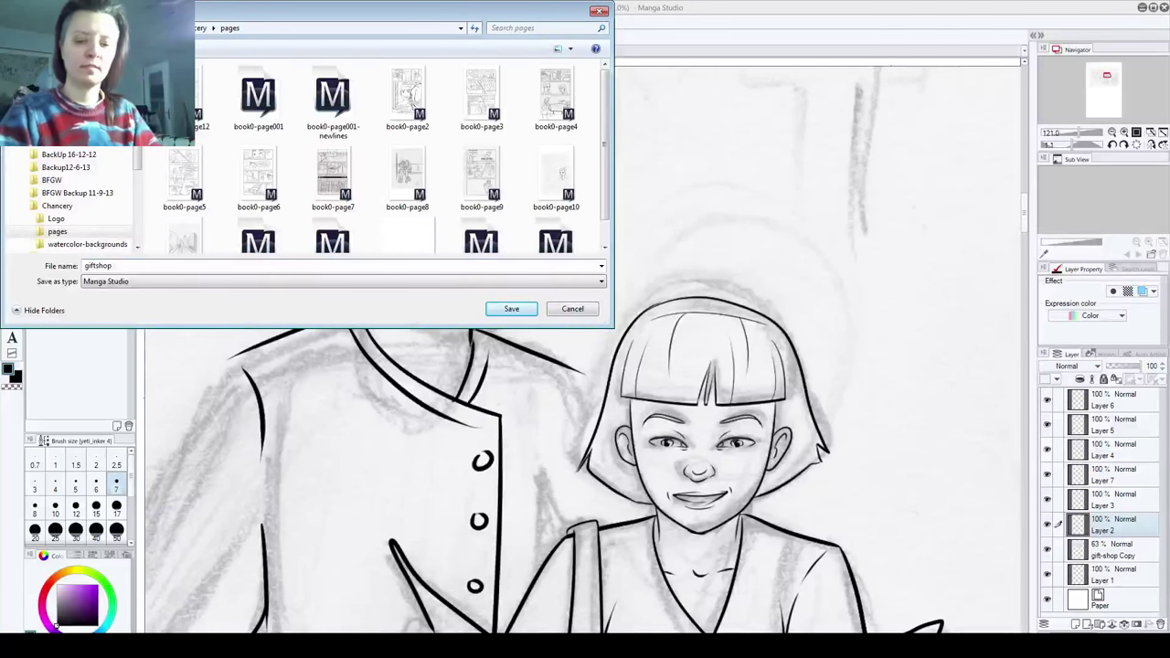
pyautogui.write('-panel')
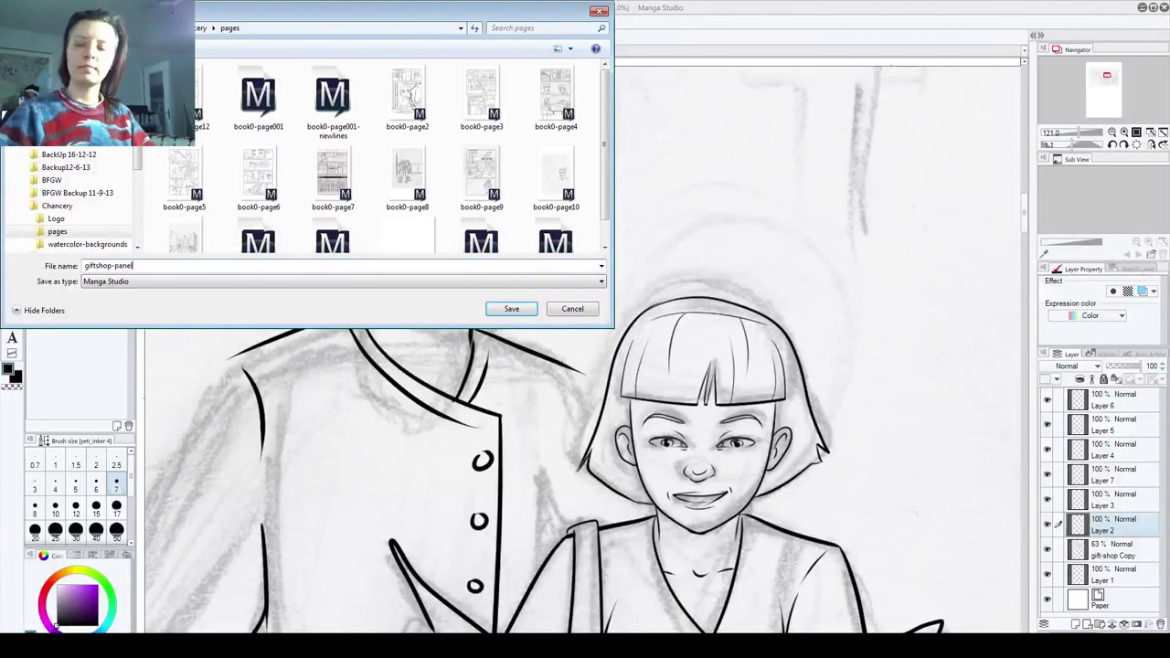
pyautogui.click(493, 311)
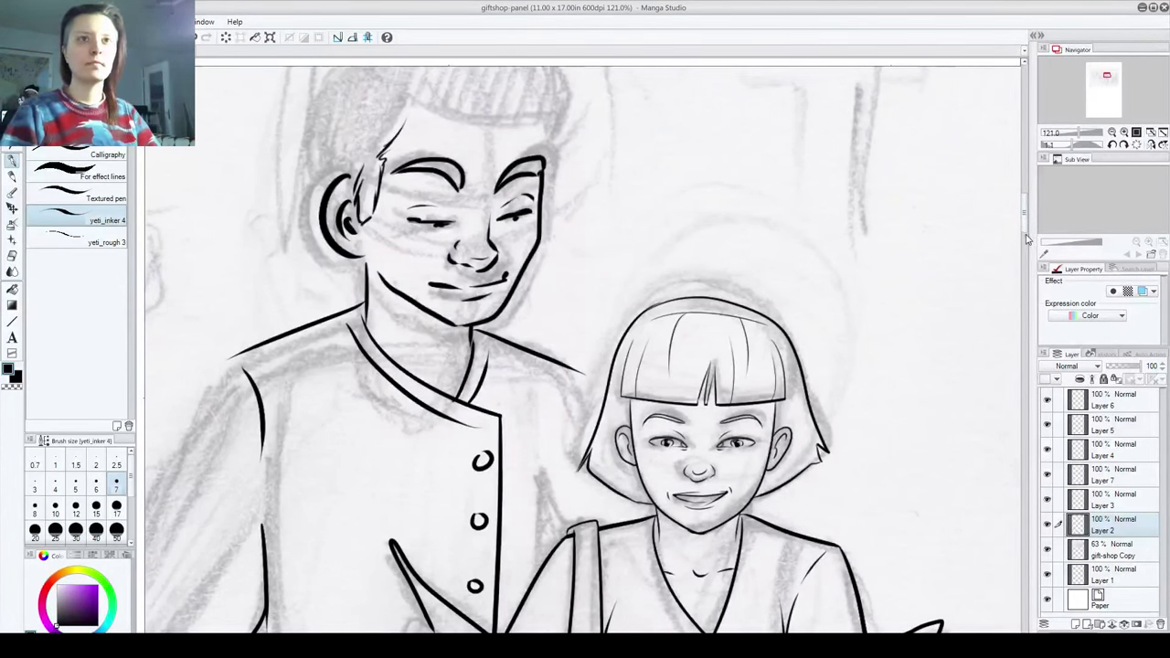
# Step: Add a new layer above Layer 6 and ink the child's ear with its inner curves at brush size 10
pyautogui.moveTo(1023, 223); pyautogui.dragTo(1028, 267)
pyautogui.moveTo(409, 373); pyautogui.dragTo(1034, 381)
pyautogui.moveTo(743, 417); pyautogui.dragTo(748, 529)
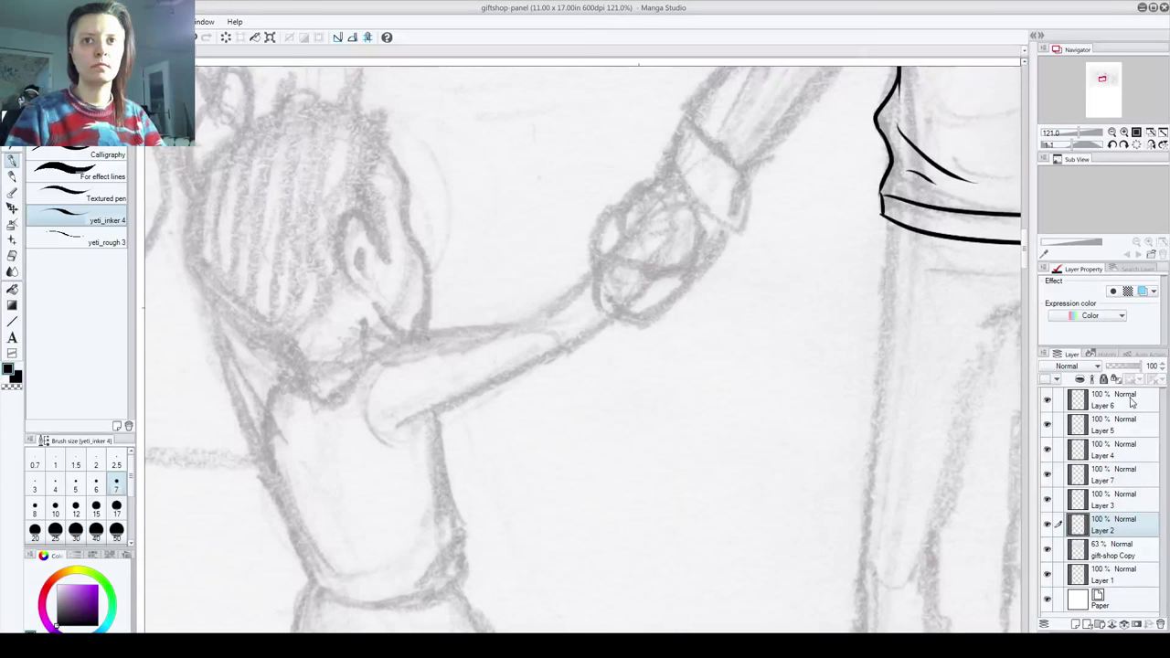
pyautogui.hotkey('ctrl', 'shift', 'n')
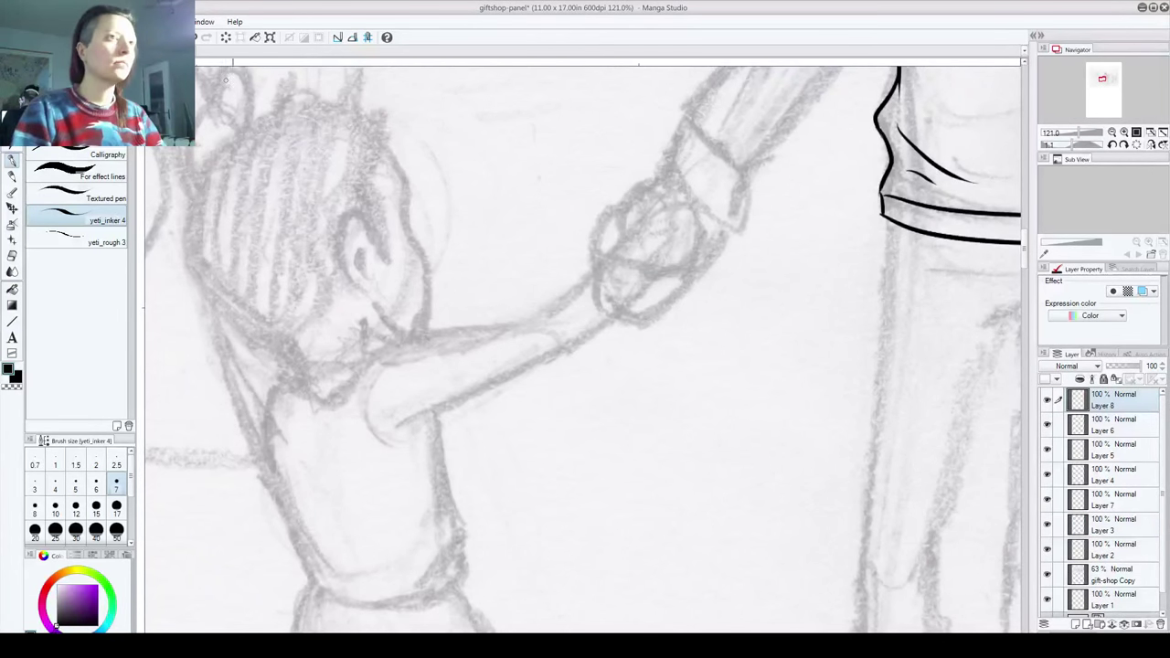
pyautogui.click(55, 508)
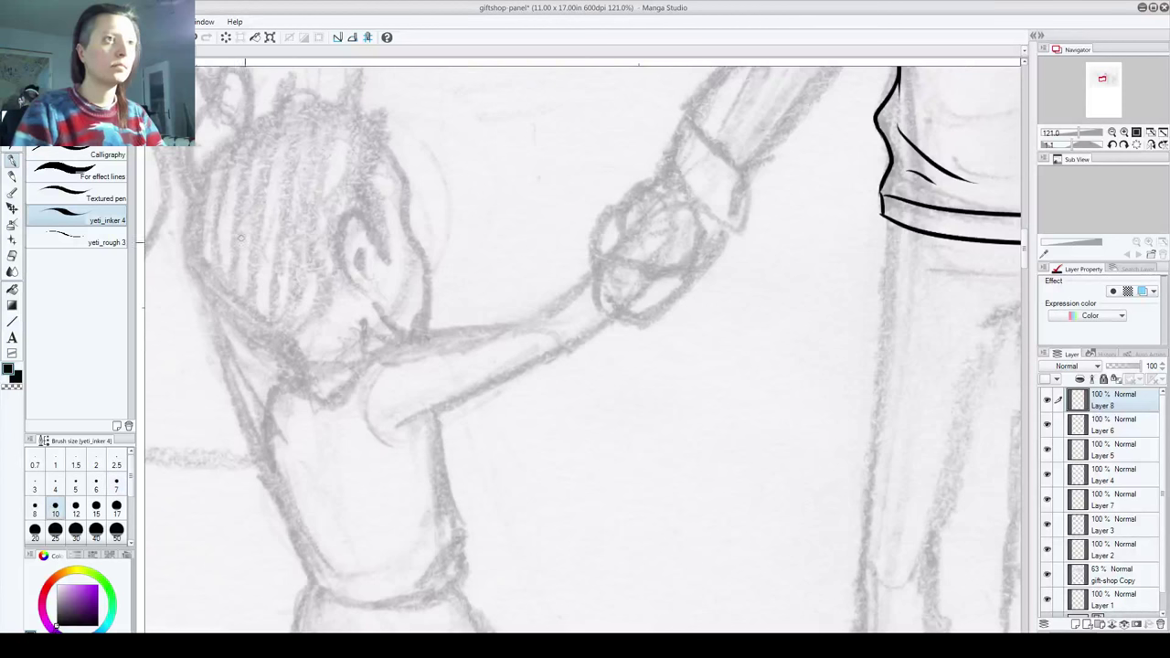
pyautogui.moveTo(366, 237)
pyautogui.mouseDown()
pyautogui.moveTo(350, 280)
pyautogui.moveTo(373, 295)
pyautogui.mouseUp()
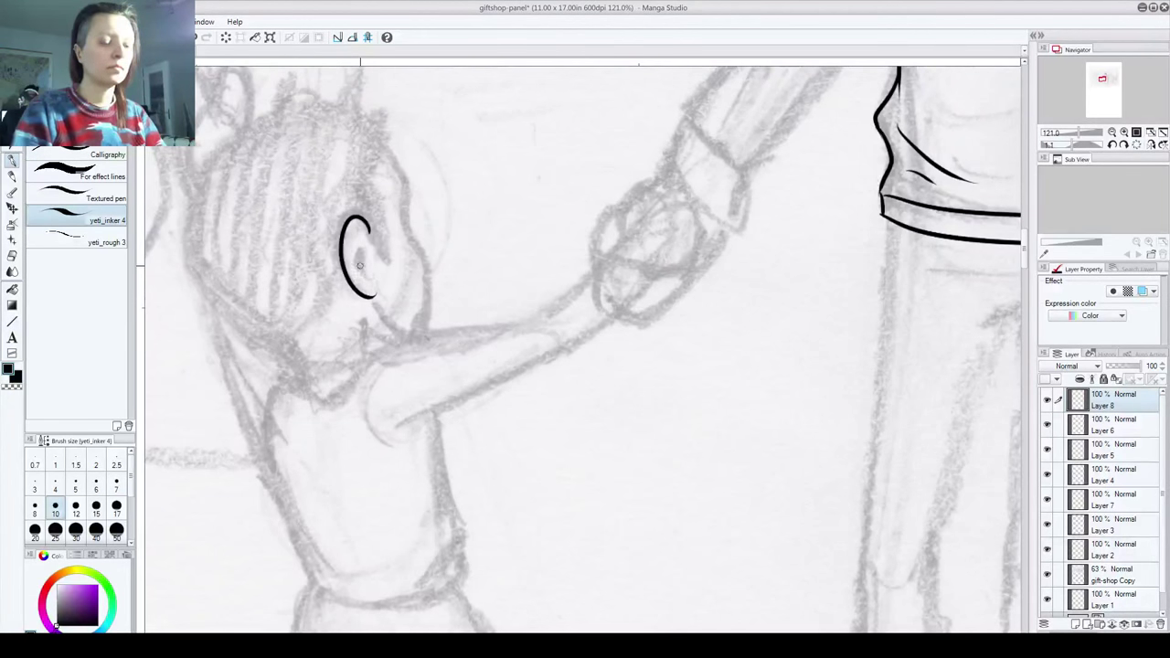
pyautogui.hotkey('ctrl', 'z')
pyautogui.moveTo(368, 224)
pyautogui.mouseDown()
pyautogui.moveTo(344, 256)
pyautogui.moveTo(359, 281)
pyautogui.moveTo(359, 235)
pyautogui.moveTo(368, 276)
pyautogui.mouseUp()
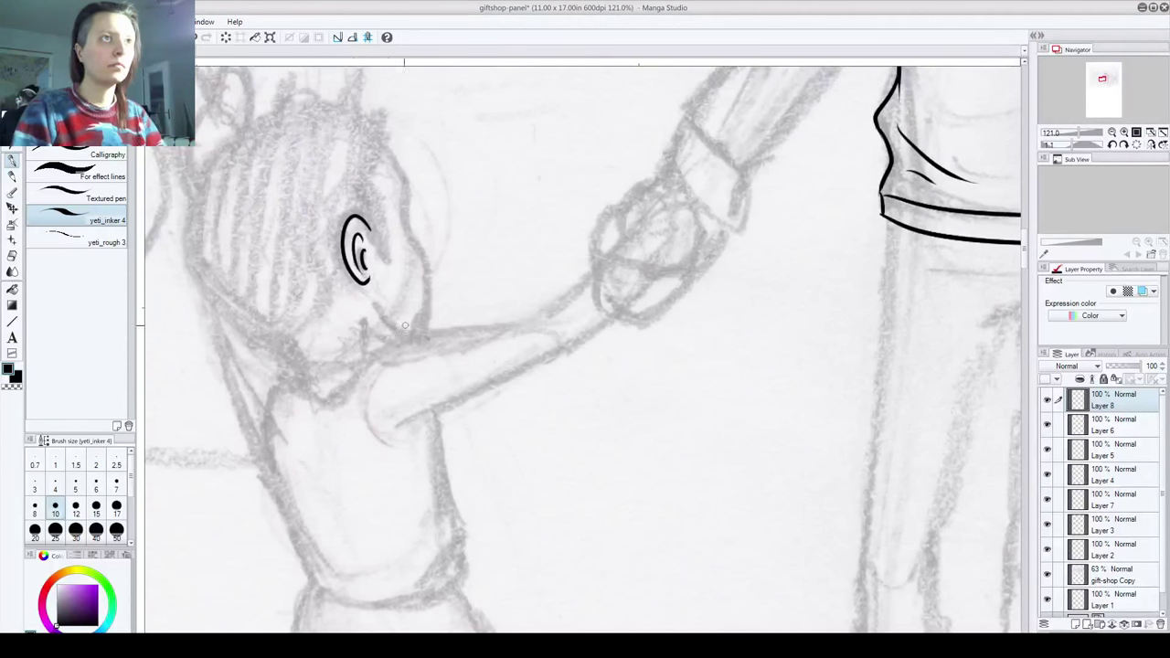
# Step: Ink the child's face contour from forehead to chin, the pointed sideburn by the ear and the spiky front hair tufts
pyautogui.moveTo(402, 192)
pyautogui.mouseDown()
pyautogui.moveTo(430, 287)
pyautogui.moveTo(405, 340)
pyautogui.moveTo(410, 401)
pyautogui.mouseUp()
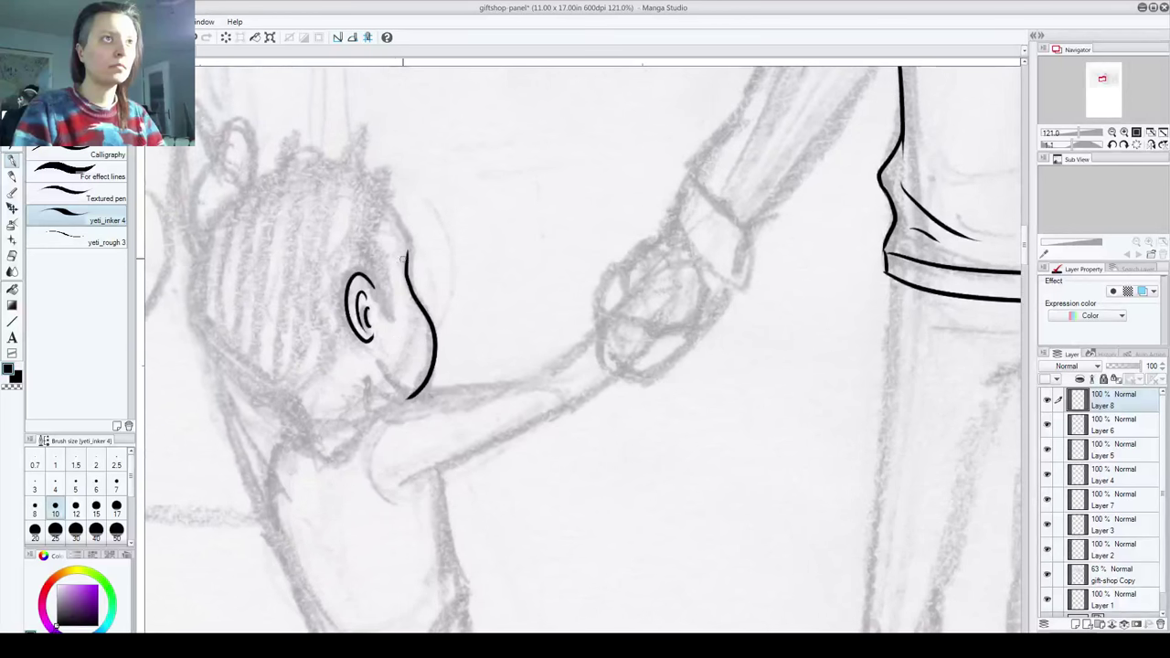
pyautogui.moveTo(405, 254)
pyautogui.mouseDown()
pyautogui.moveTo(409, 238)
pyautogui.moveTo(384, 207)
pyautogui.mouseUp()
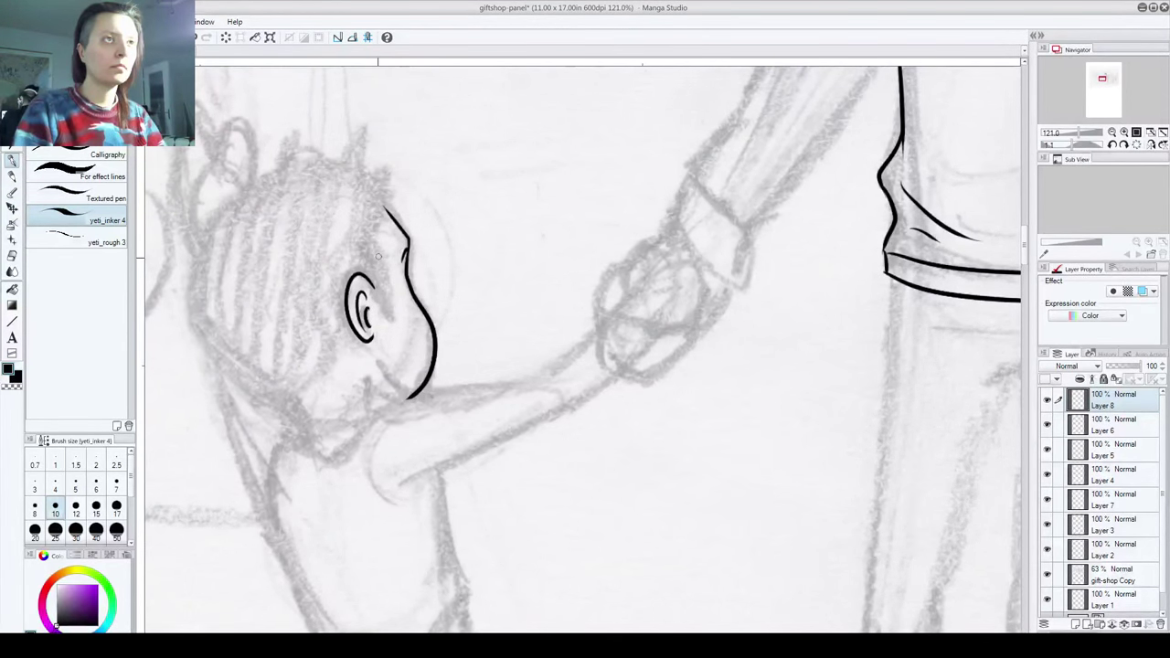
pyautogui.moveTo(378, 257)
pyautogui.mouseDown()
pyautogui.moveTo(393, 324)
pyautogui.moveTo(368, 270)
pyautogui.moveTo(390, 172)
pyautogui.moveTo(371, 159)
pyautogui.mouseUp()
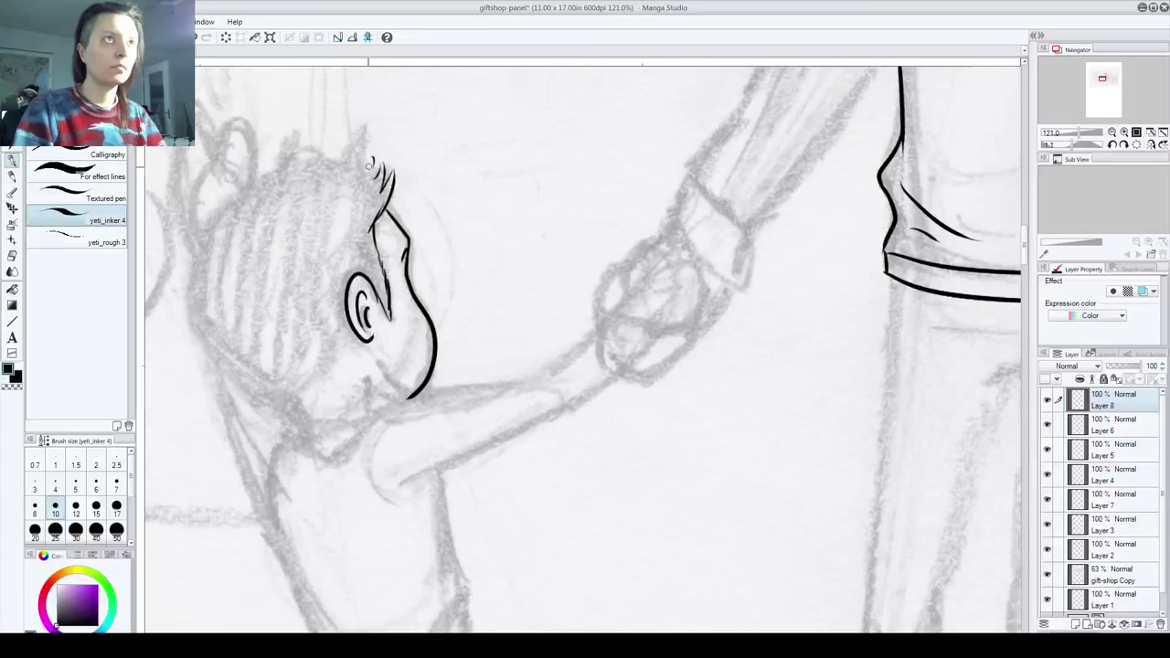
pyautogui.moveTo(677, 360); pyautogui.dragTo(686, 270)
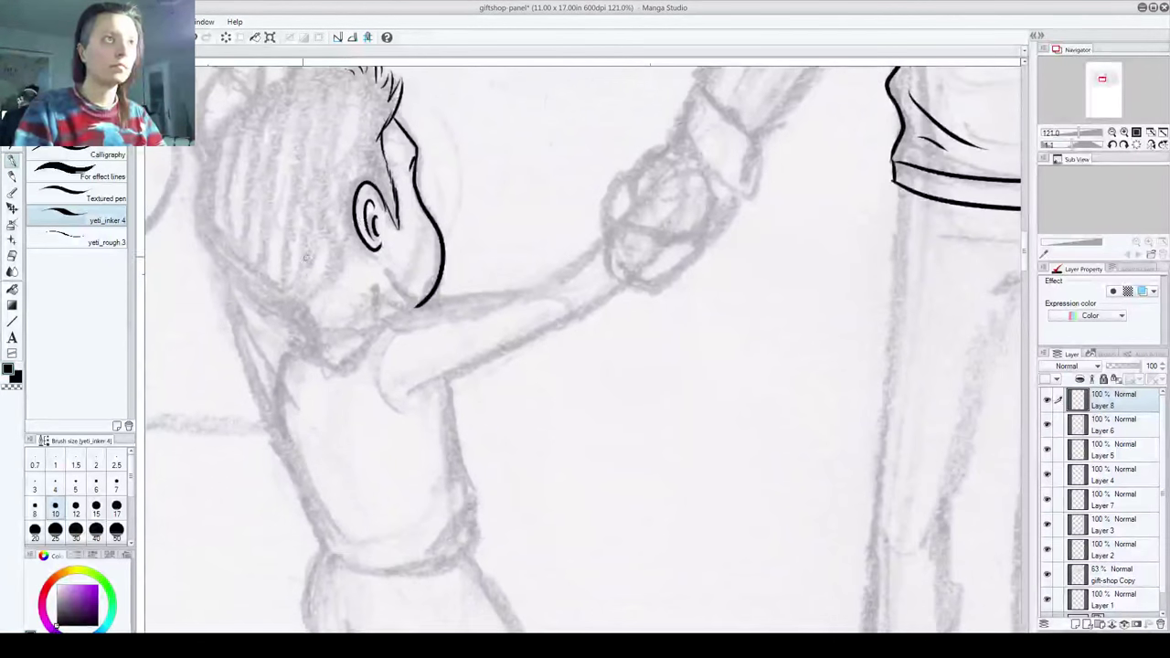
# Step: Ink the nape hairline, the rounded back of the child's head and the spiky tufts along the top
pyautogui.moveTo(206, 213)
pyautogui.mouseDown()
pyautogui.moveTo(252, 274)
pyautogui.moveTo(294, 299)
pyautogui.moveTo(332, 279)
pyautogui.mouseUp()
pyautogui.moveTo(353, 241); pyautogui.dragTo(391, 334)
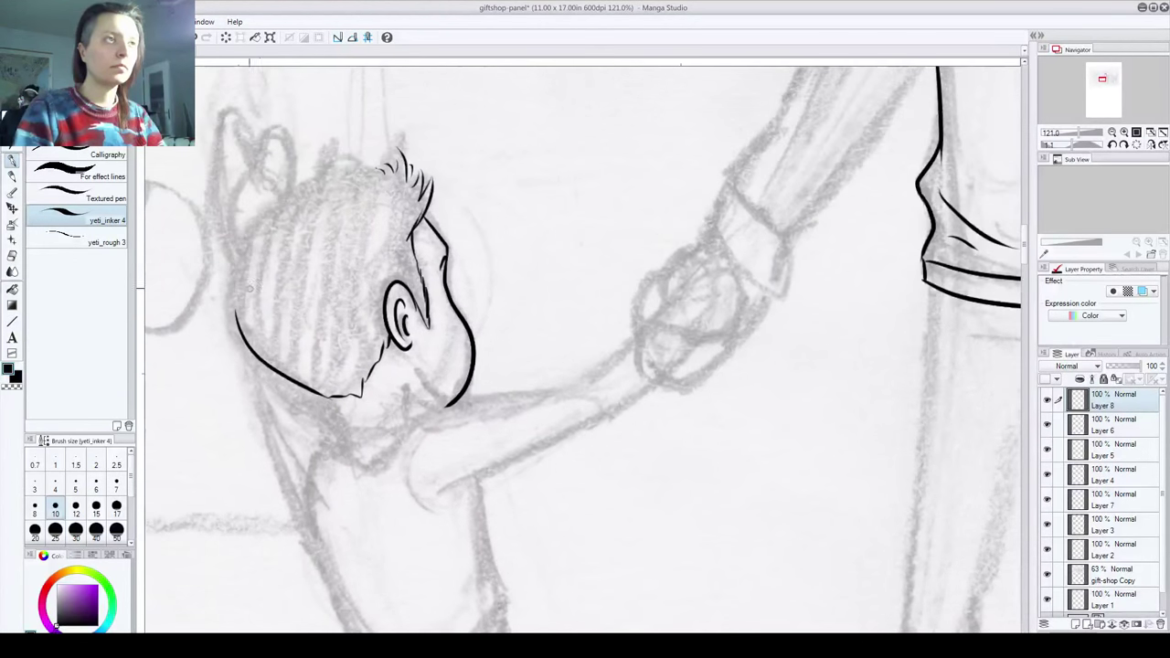
pyautogui.moveTo(237, 313)
pyautogui.mouseDown()
pyautogui.moveTo(265, 187)
pyautogui.moveTo(268, 207)
pyautogui.moveTo(282, 186)
pyautogui.moveTo(345, 153)
pyautogui.moveTo(345, 173)
pyautogui.moveTo(389, 178)
pyautogui.mouseUp()
pyautogui.moveTo(393, 325); pyautogui.dragTo(358, 268)
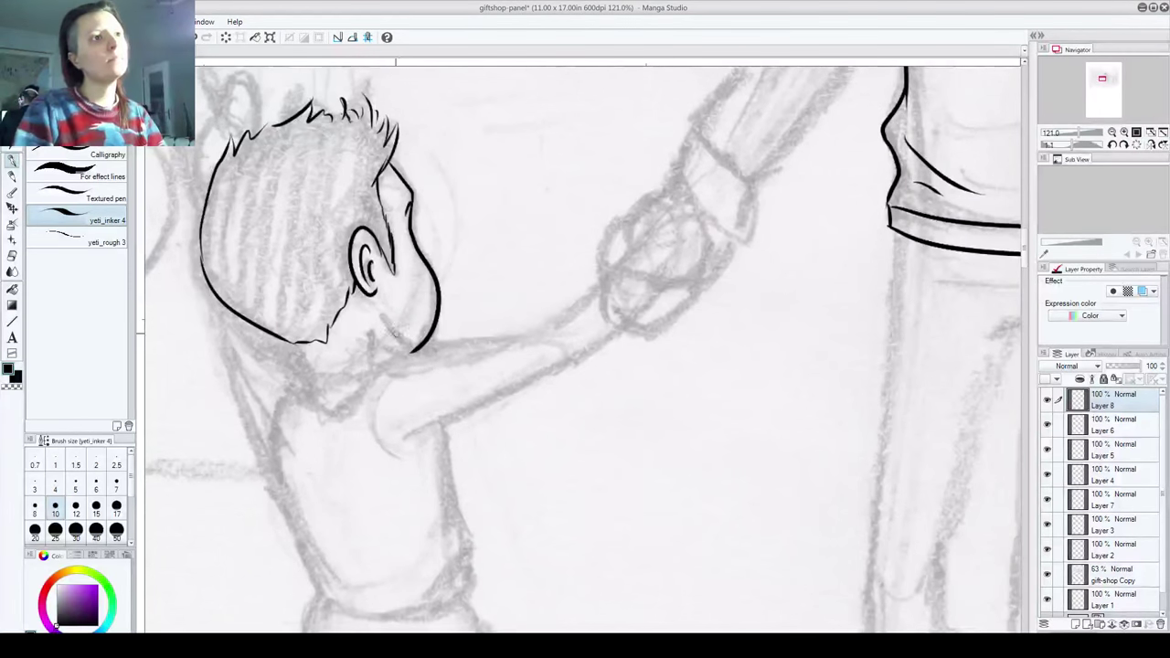
# Step: Ink the child's jaw and neck lines and the shoulder line running along the upper edge of the outstretched arm
pyautogui.moveTo(378, 320); pyautogui.dragTo(395, 355)
pyautogui.moveTo(297, 344)
pyautogui.mouseDown()
pyautogui.moveTo(322, 377)
pyautogui.moveTo(311, 359)
pyautogui.moveTo(315, 370)
pyautogui.mouseUp()
pyautogui.hotkey('ctrl', 'z')
pyautogui.hotkey('ctrl', 'z')
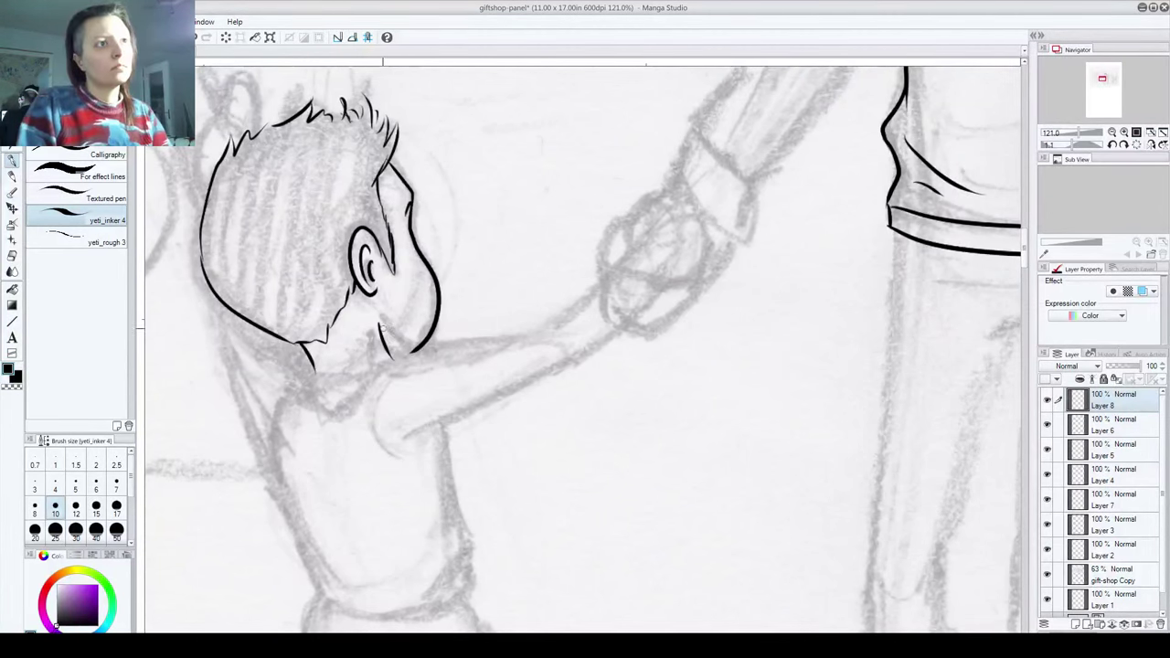
pyautogui.hotkey('ctrl', 'z')
pyautogui.moveTo(381, 313)
pyautogui.mouseDown()
pyautogui.moveTo(411, 339)
pyautogui.moveTo(390, 359)
pyautogui.moveTo(541, 326)
pyautogui.mouseUp()
pyautogui.hotkey('ctrl', 'z')
pyautogui.moveTo(372, 375)
pyautogui.mouseDown()
pyautogui.moveTo(418, 343)
pyautogui.moveTo(538, 342)
pyautogui.mouseUp()
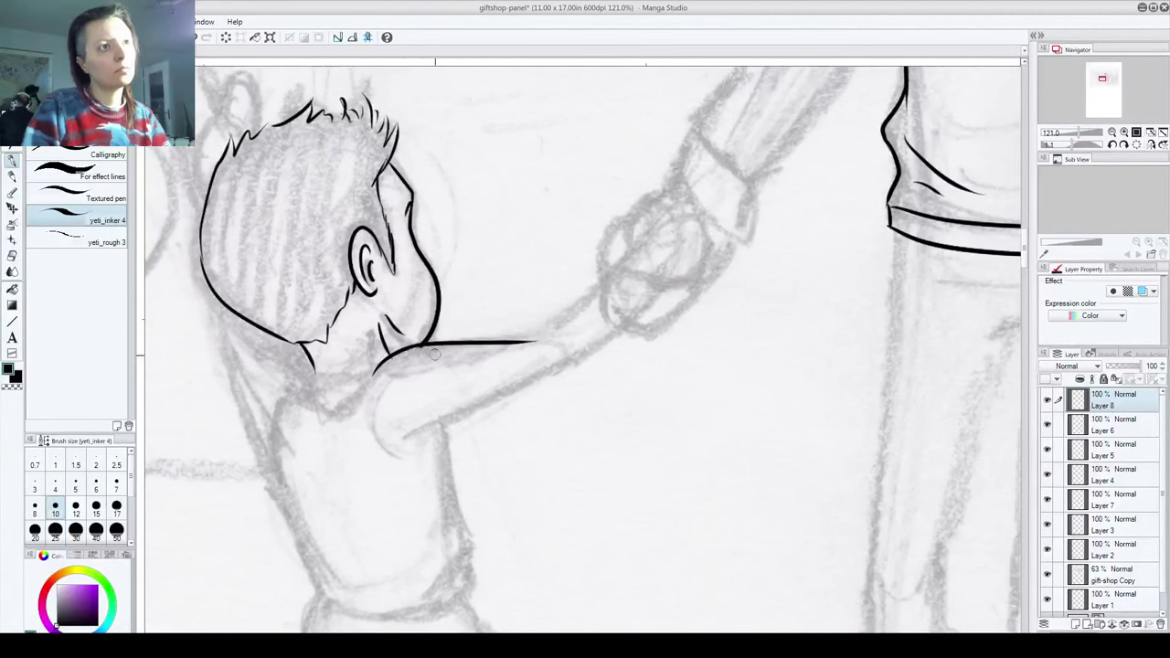
pyautogui.moveTo(462, 373); pyautogui.dragTo(509, 528)
pyautogui.moveTo(245, 297)
pyautogui.mouseDown()
pyautogui.moveTo(243, 209)
pyautogui.moveTo(265, 225)
pyautogui.moveTo(273, 288)
pyautogui.moveTo(274, 261)
pyautogui.moveTo(295, 291)
pyautogui.mouseUp()
pyautogui.moveTo(240, 246)
pyautogui.mouseDown()
pyautogui.moveTo(228, 270)
pyautogui.moveTo(234, 304)
pyautogui.mouseUp()
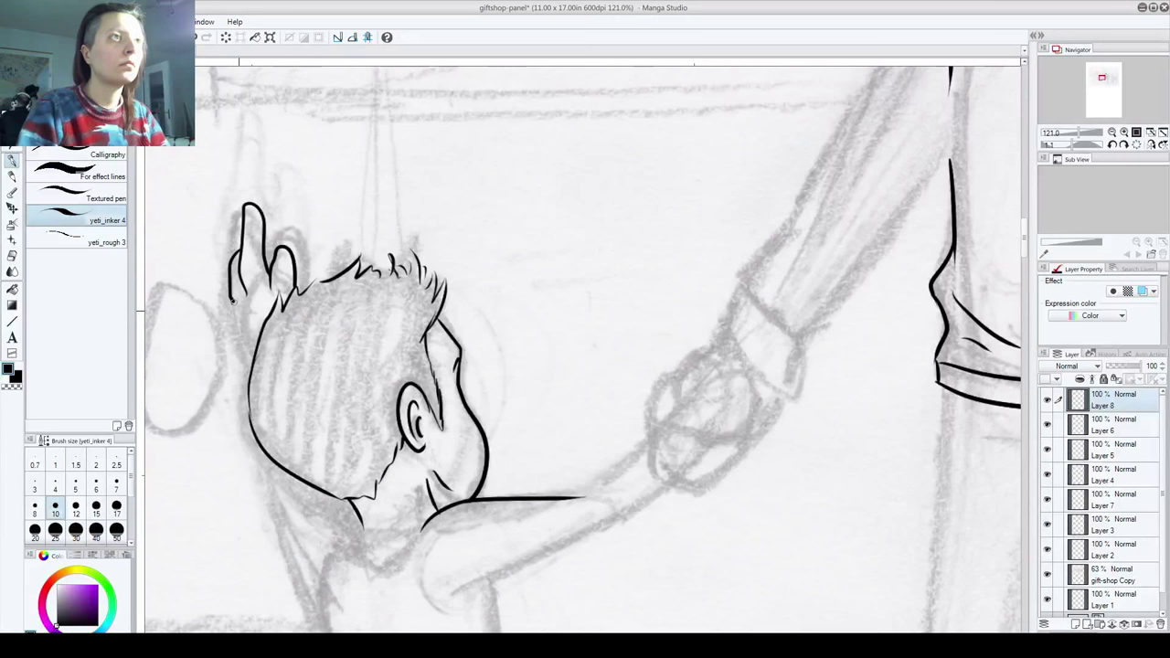
pyautogui.hotkey('ctrl', 'z')
pyautogui.hotkey('ctrl', 'z')
pyautogui.hotkey('ctrl', 'z')
pyautogui.hotkey('ctrl', 'z')
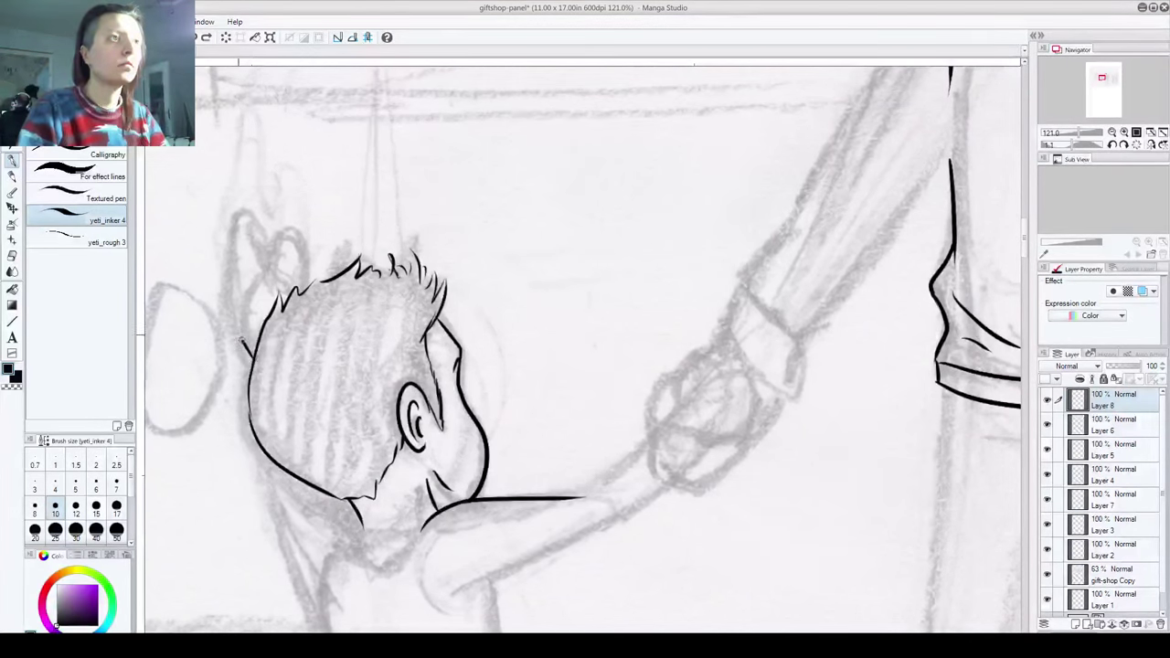
# Step: Ink the child's raised hand with its fingers behind the head, and the shirt neckline below the nape
pyautogui.moveTo(234, 303)
pyautogui.mouseDown()
pyautogui.moveTo(237, 247)
pyautogui.moveTo(252, 243)
pyautogui.moveTo(274, 298)
pyautogui.mouseUp()
pyautogui.hotkey('ctrl', 'z')
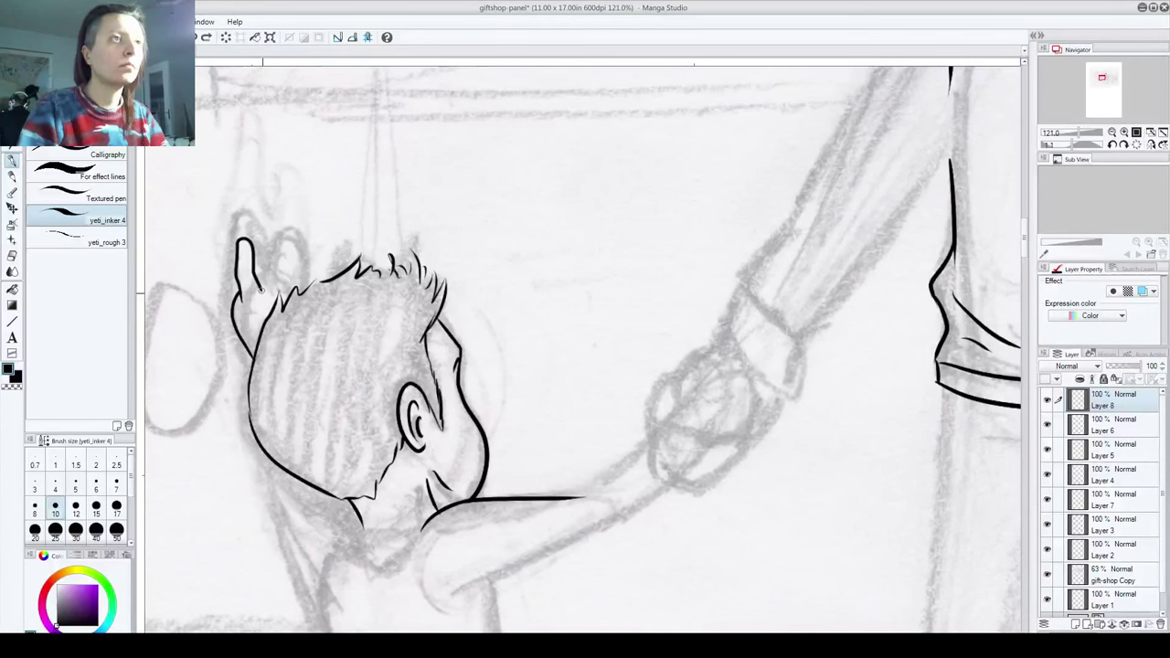
pyautogui.moveTo(264, 307)
pyautogui.mouseDown()
pyautogui.moveTo(270, 274)
pyautogui.moveTo(275, 295)
pyautogui.moveTo(264, 301)
pyautogui.moveTo(266, 287)
pyautogui.moveTo(283, 299)
pyautogui.mouseUp()
pyautogui.hotkey('ctrl', 'z')
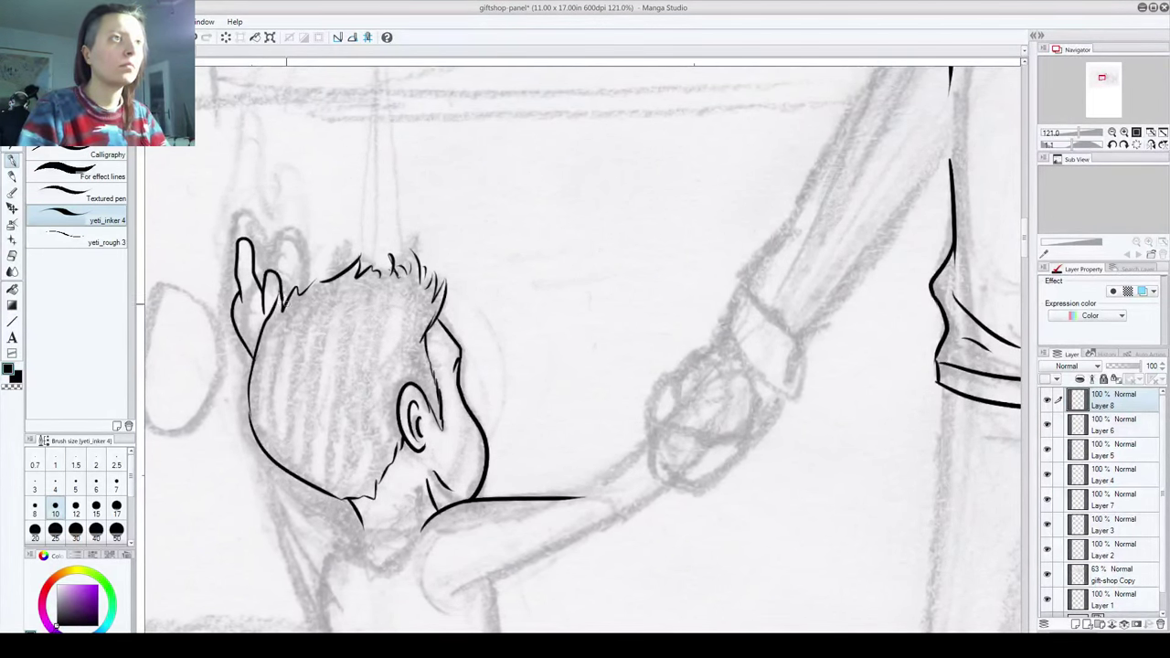
pyautogui.moveTo(298, 497); pyautogui.dragTo(228, 300)
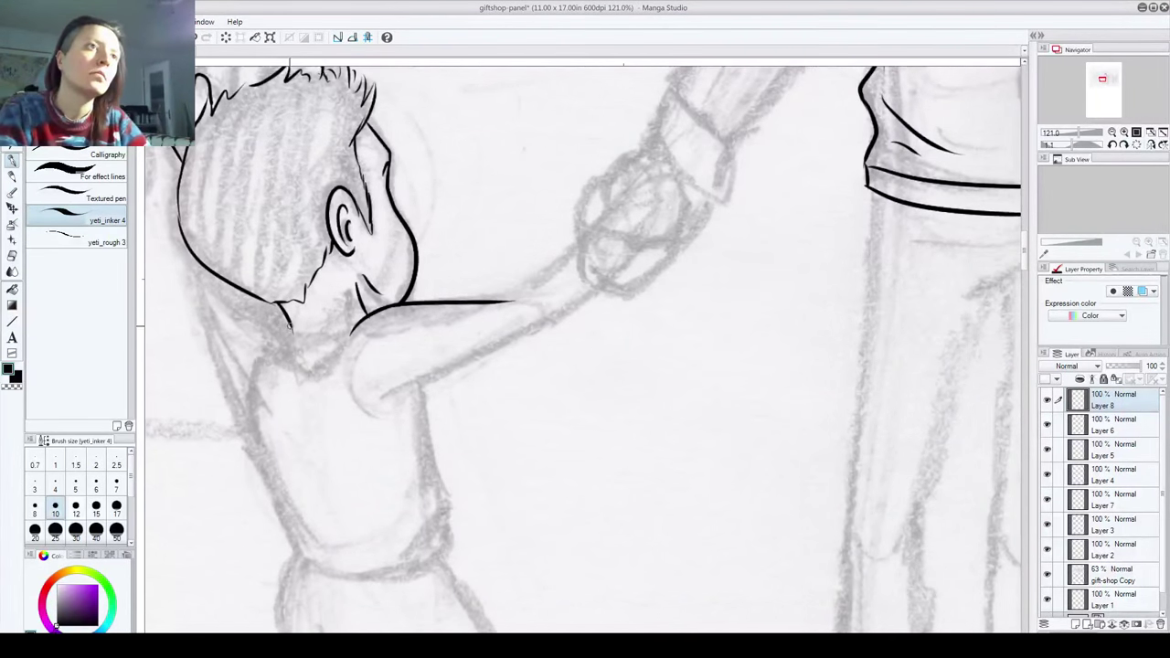
pyautogui.moveTo(289, 331)
pyautogui.mouseDown()
pyautogui.moveTo(350, 338)
pyautogui.moveTo(280, 372)
pyautogui.mouseUp()
pyautogui.moveTo(311, 447)
pyautogui.mouseDown()
pyautogui.moveTo(399, 399)
pyautogui.moveTo(471, 385)
pyautogui.mouseUp()
pyautogui.hotkey('ctrl', 'z')
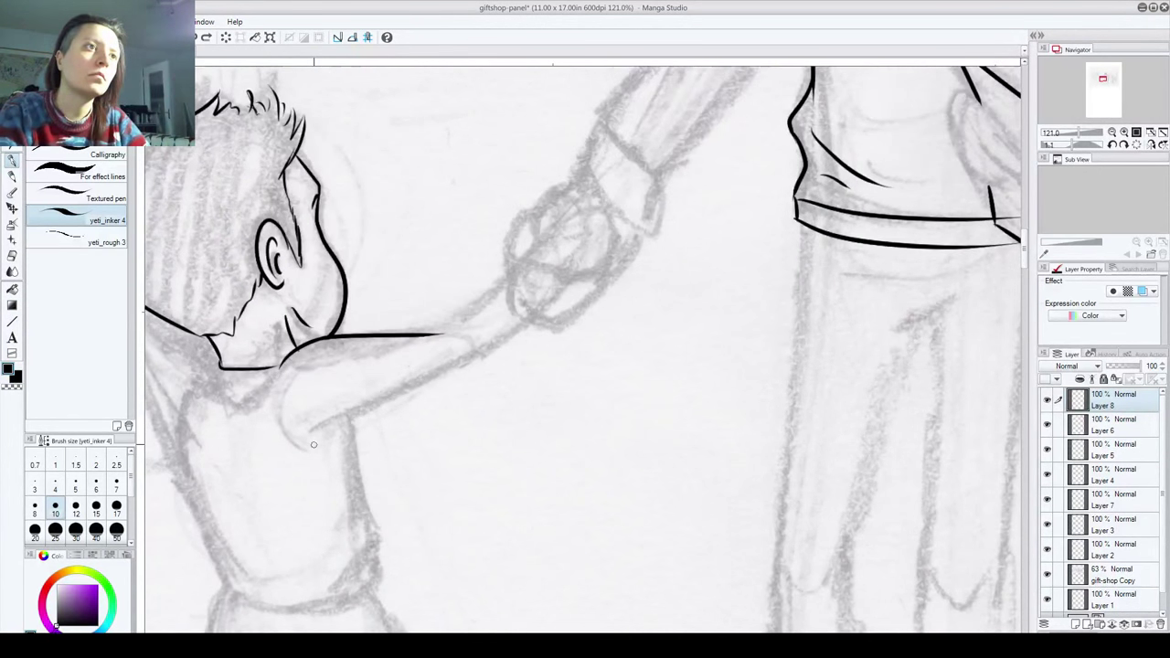
pyautogui.hotkey('ctrl', 'z')
pyautogui.moveTo(313, 445)
pyautogui.mouseDown()
pyautogui.moveTo(376, 422)
pyautogui.moveTo(339, 433)
pyautogui.moveTo(457, 414)
pyautogui.mouseUp()
pyautogui.hotkey('ctrl', 'z')
pyautogui.moveTo(322, 432); pyautogui.dragTo(468, 402)
pyautogui.moveTo(422, 344); pyautogui.dragTo(430, 397)
pyautogui.hotkey('ctrl', 'z')
# Step: Ink both edges of the man's sleeve from shoulder to wrist and add a fold line above the jacket's waistband
pyautogui.moveTo(485, 295)
pyautogui.mouseDown()
pyautogui.moveTo(267, 616)
pyautogui.moveTo(387, 481)
pyautogui.moveTo(392, 363)
pyautogui.mouseUp()
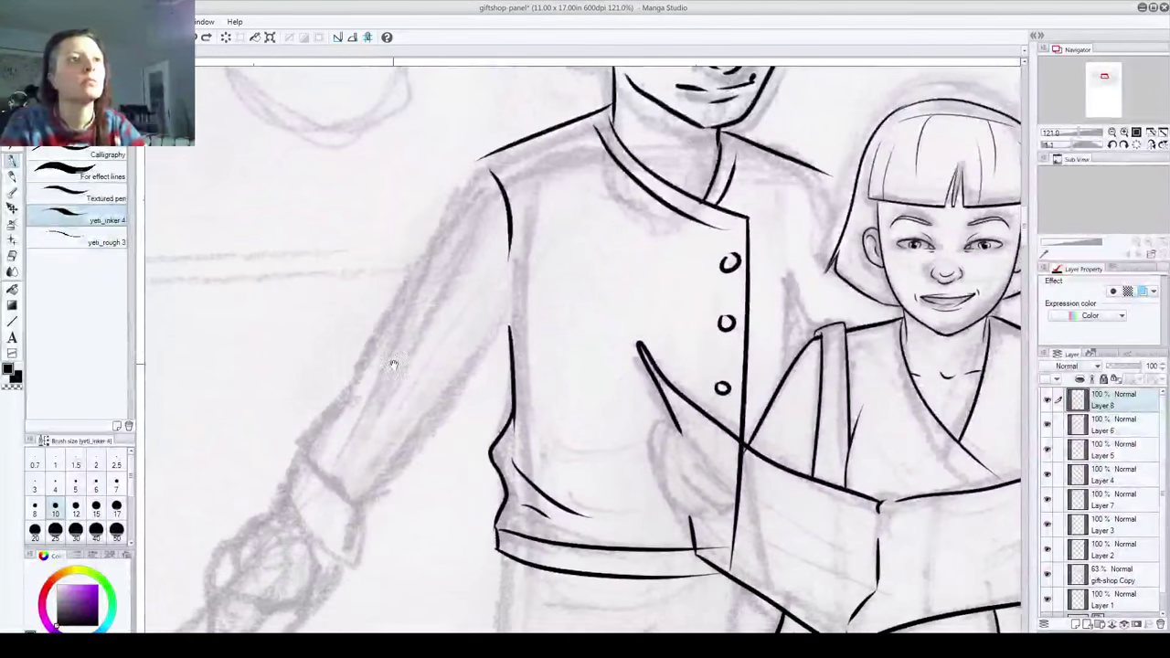
pyautogui.moveTo(282, 499)
pyautogui.mouseDown()
pyautogui.moveTo(325, 419)
pyautogui.moveTo(367, 376)
pyautogui.moveTo(477, 161)
pyautogui.mouseUp()
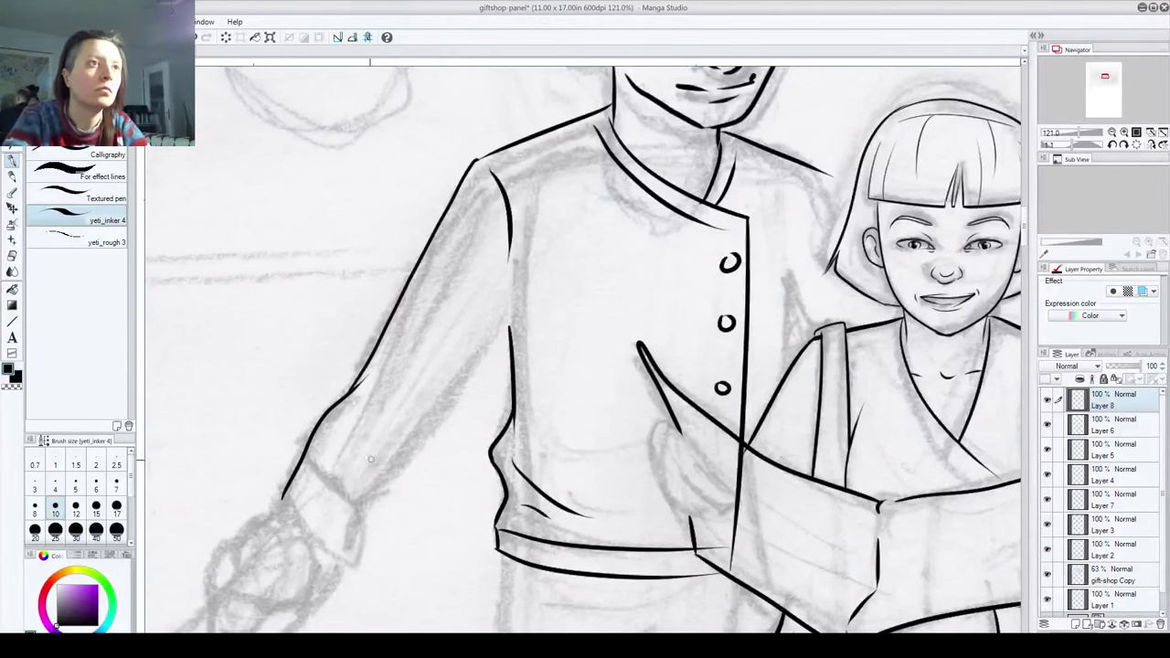
pyautogui.moveTo(337, 567); pyautogui.dragTo(510, 300)
pyautogui.hotkey('ctrl', 'z')
pyautogui.moveTo(332, 567)
pyautogui.mouseDown()
pyautogui.moveTo(511, 326)
pyautogui.moveTo(485, 359)
pyautogui.moveTo(508, 331)
pyautogui.mouseUp()
pyautogui.moveTo(544, 467)
pyautogui.mouseDown()
pyautogui.moveTo(447, 368)
pyautogui.moveTo(503, 366)
pyautogui.mouseUp()
pyautogui.moveTo(375, 495)
pyautogui.mouseDown()
pyautogui.moveTo(418, 545)
pyautogui.moveTo(473, 571)
pyautogui.moveTo(412, 629)
pyautogui.mouseUp()
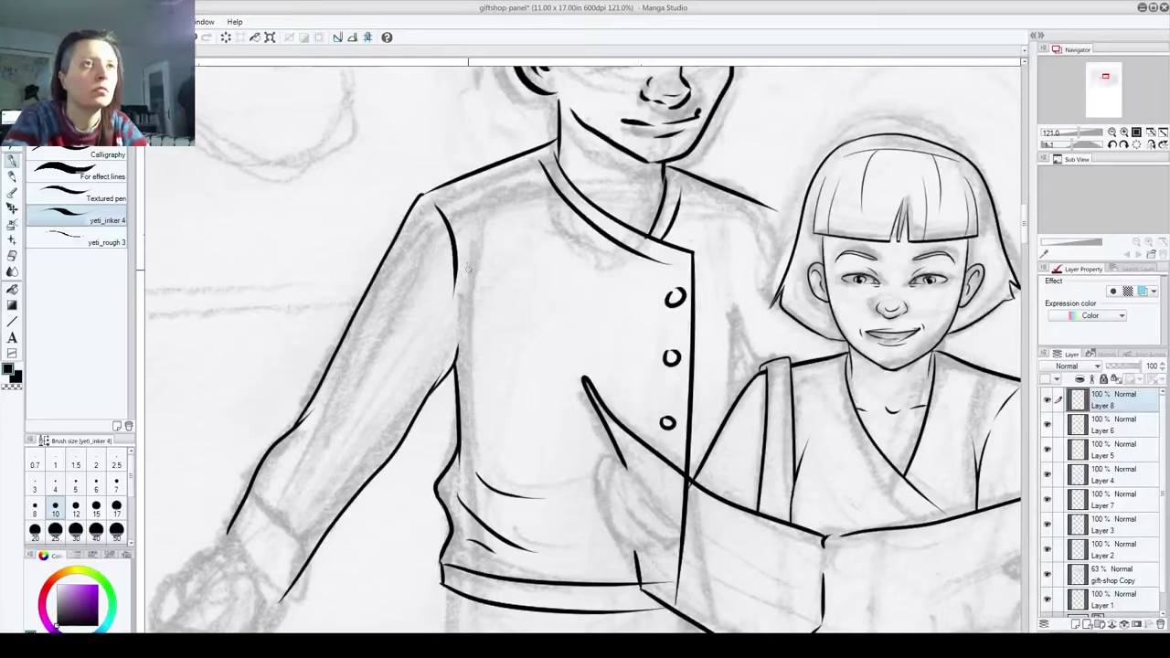
# Step: Ink the man's other shoulder down to the woman's hair, plus the jacket's side line and the armhole seam
pyautogui.moveTo(483, 327); pyautogui.dragTo(261, 461)
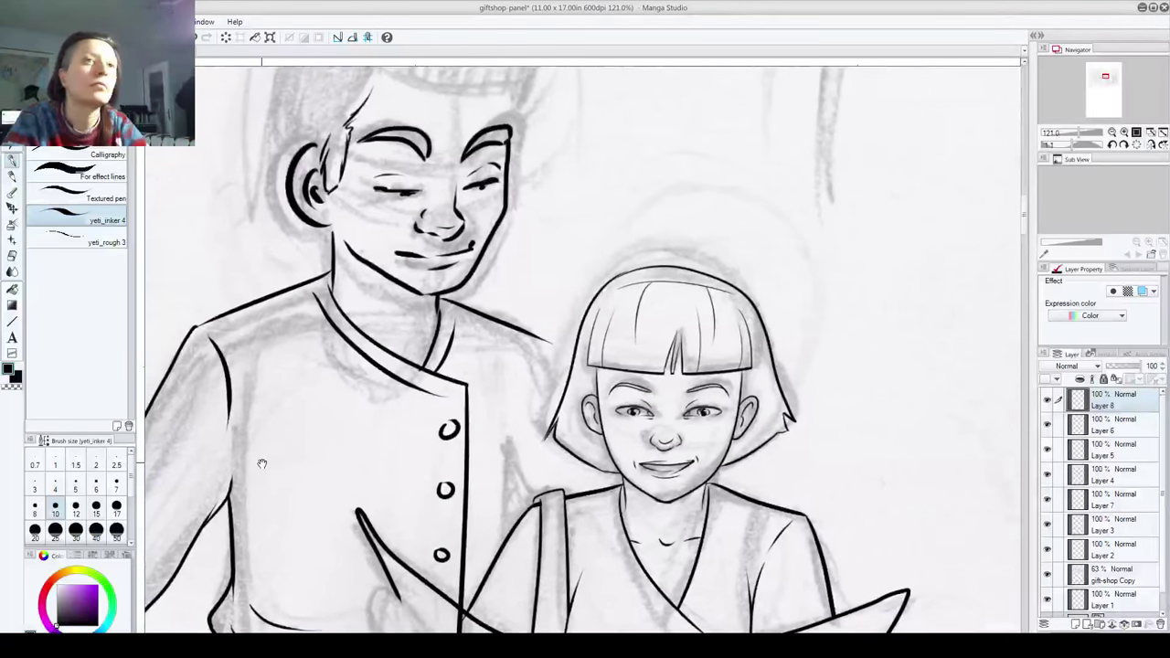
pyautogui.moveTo(539, 370); pyautogui.dragTo(531, 310)
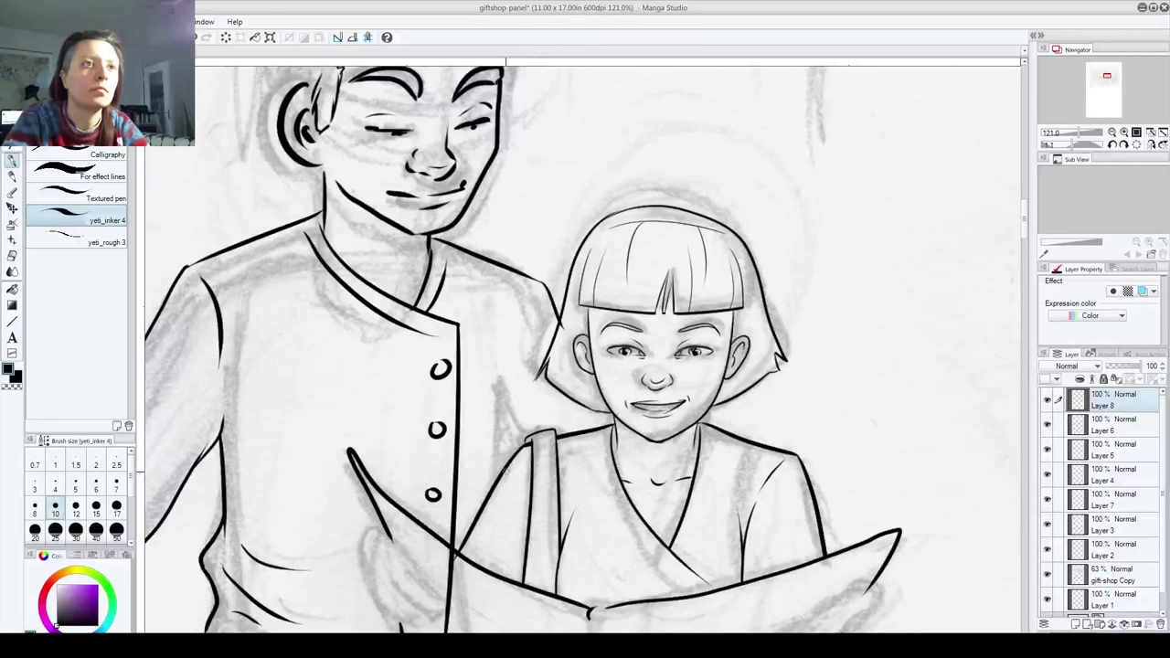
pyautogui.moveTo(517, 453); pyautogui.dragTo(520, 373)
pyautogui.hotkey('ctrl', 'z')
pyautogui.moveTo(519, 448); pyautogui.dragTo(508, 368)
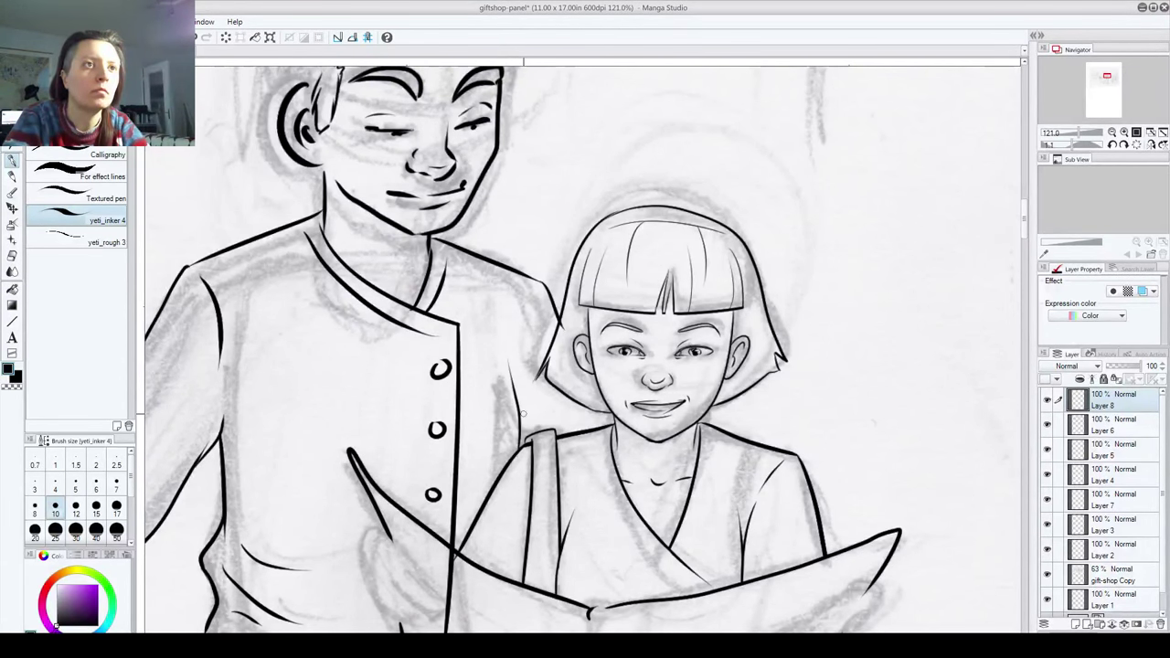
pyautogui.moveTo(536, 285); pyautogui.dragTo(517, 360)
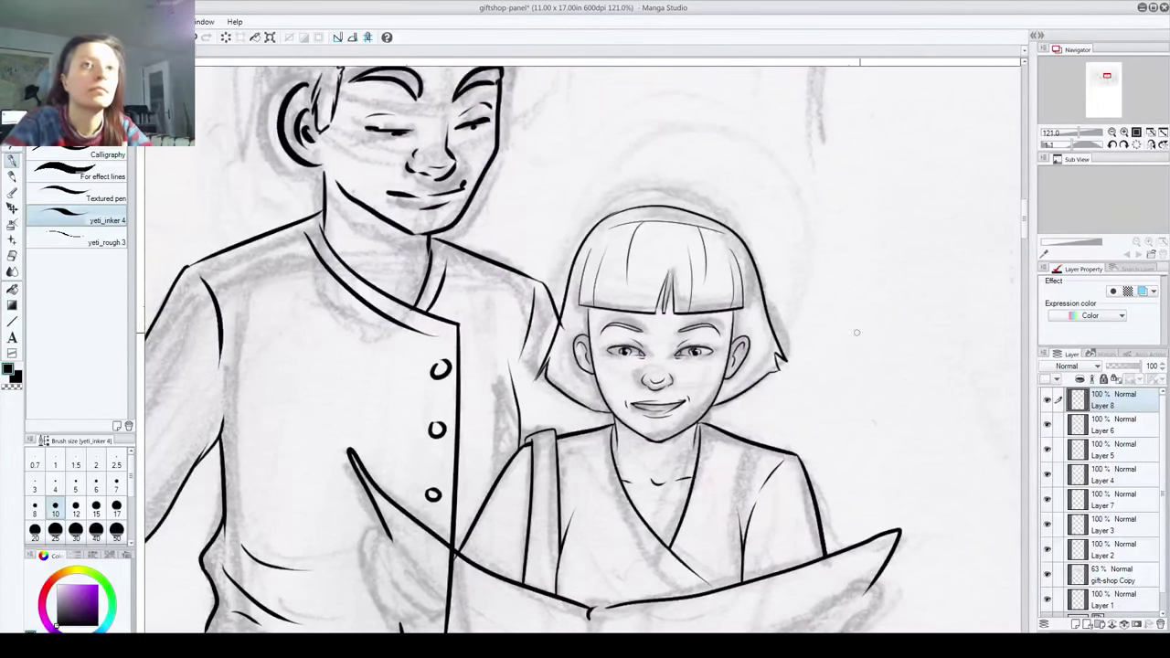
# Step: Move Layer 5 below Layer 7, and on Layer 2 erase the man's jacket edge where it crosses the open map
pyautogui.moveTo(1024, 229); pyautogui.dragTo(1025, 253)
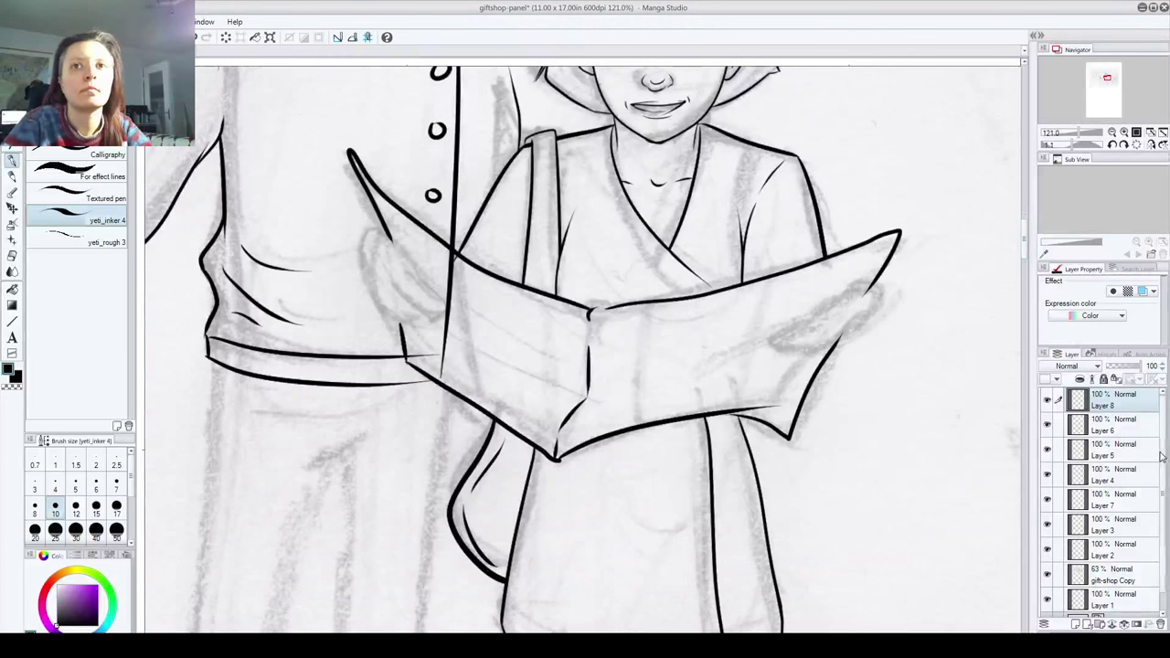
pyautogui.moveTo(1162, 455); pyautogui.dragTo(1079, 507)
pyautogui.click(1048, 530)
pyautogui.click(1048, 531)
pyautogui.click(1106, 530)
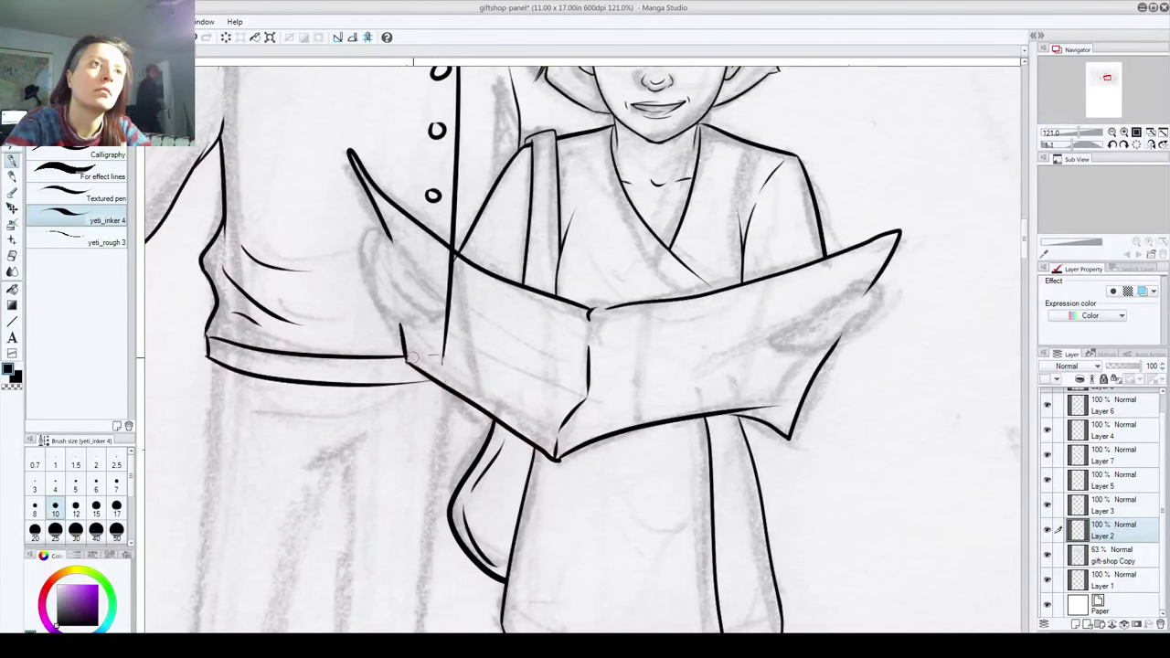
pyautogui.moveTo(412, 358); pyautogui.dragTo(455, 261)
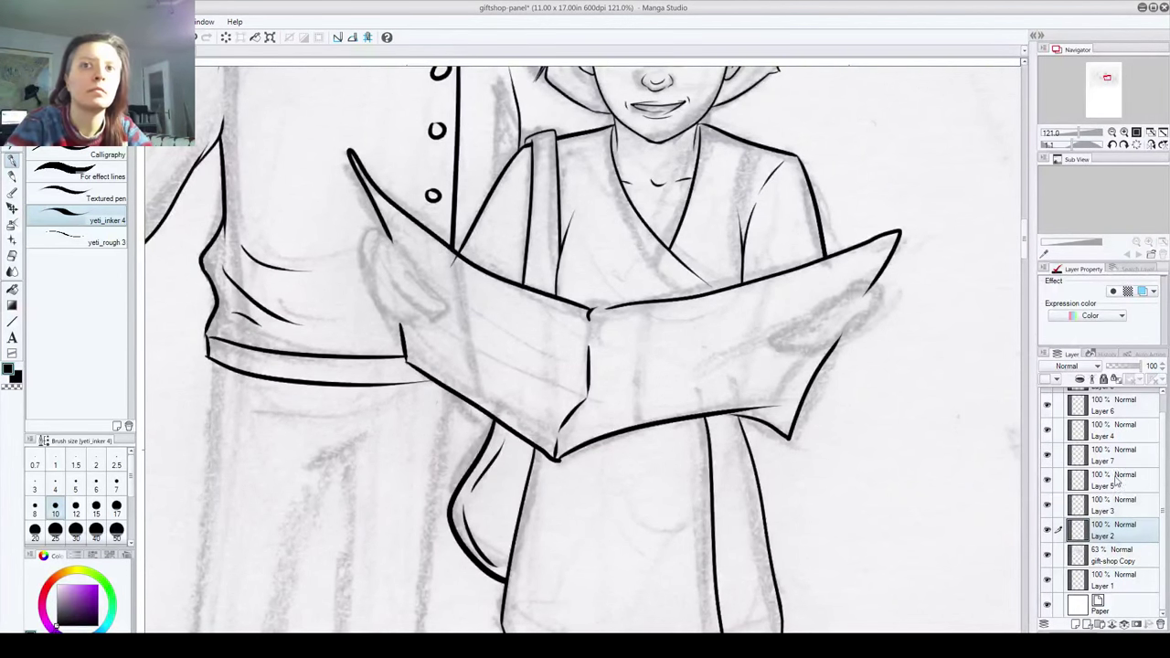
# Step: Toggle the visibility of Layers 3, 5, 7 and 4 in turn to check their contents, and select Layer 6
pyautogui.click(1048, 508)
pyautogui.click(1049, 508)
pyautogui.click(1049, 482)
pyautogui.click(1049, 481)
pyautogui.click(1050, 458)
pyautogui.click(1051, 459)
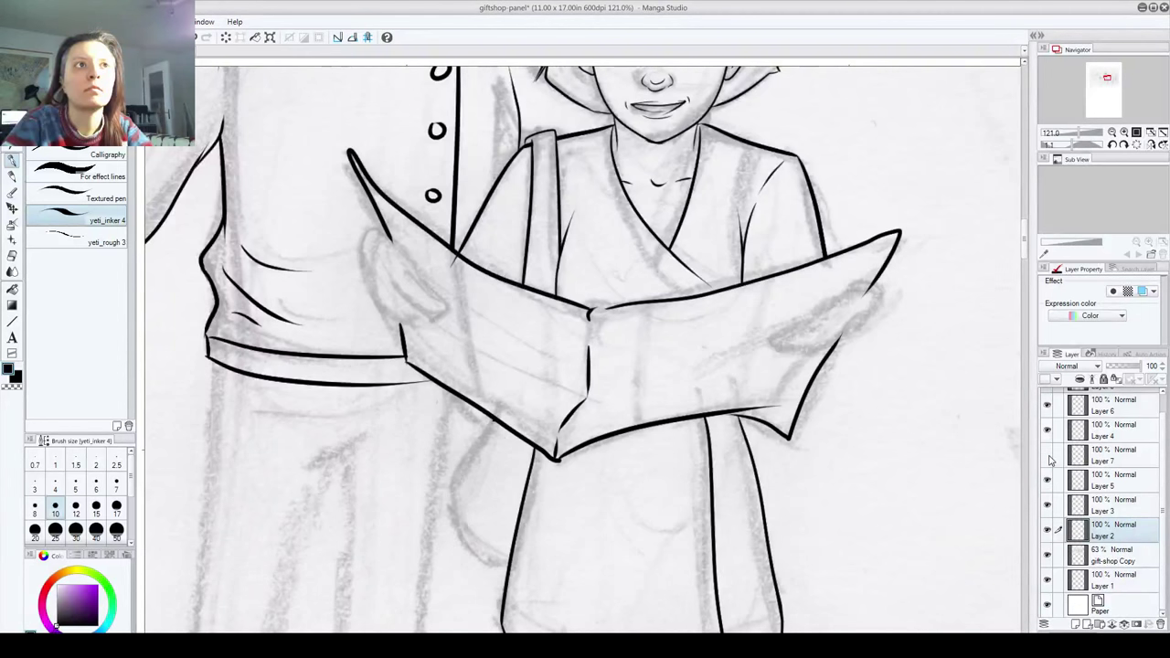
pyautogui.click(1049, 458)
pyautogui.click(1048, 430)
pyautogui.click(1048, 430)
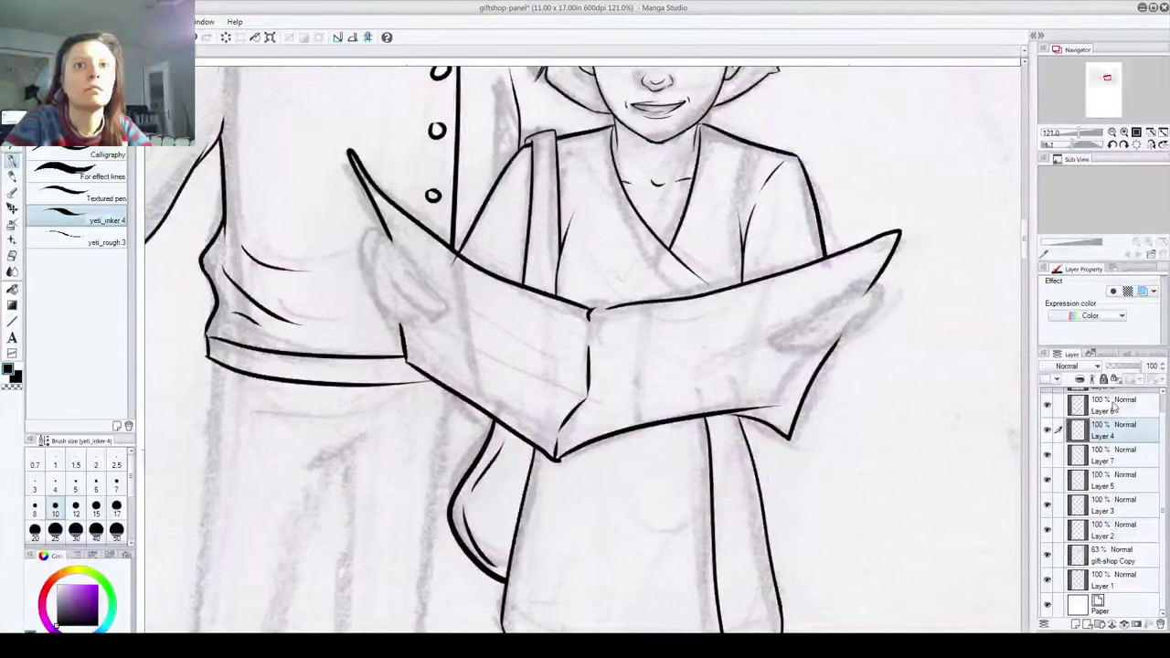
pyautogui.click(1113, 403)
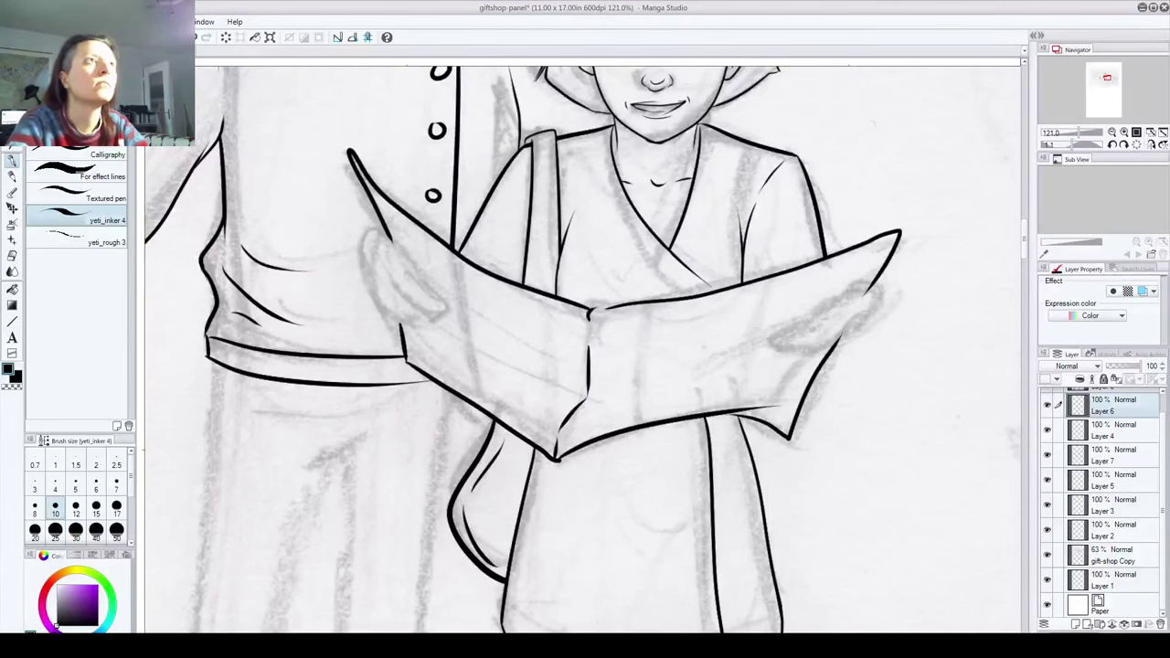
# Step: Save the giftshop-panel canvas and switch to the Mapping pen
pyautogui.click(14, 21)
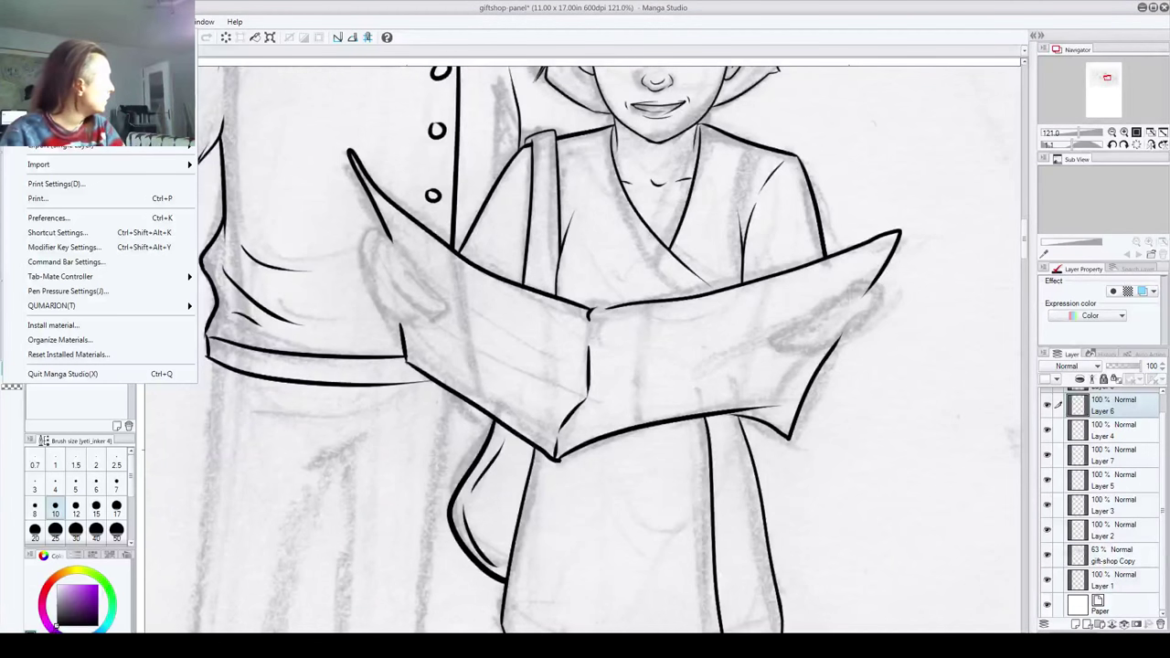
pyautogui.press('Escape')
pyautogui.press('p')
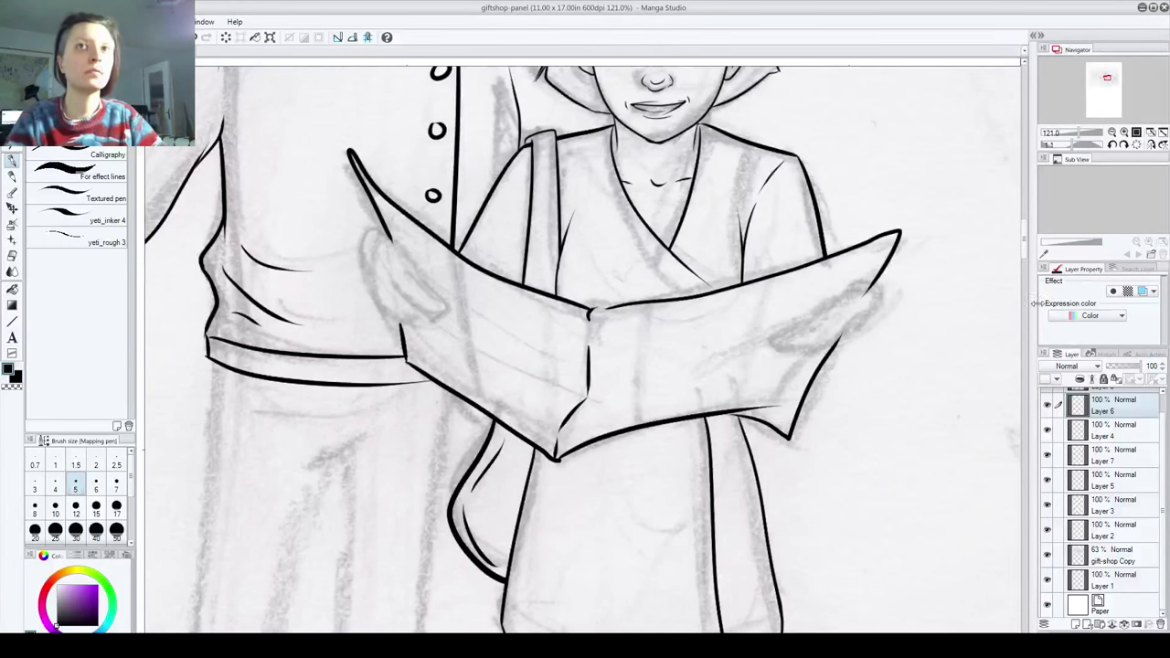
# Step: Return to the child, toggle the visibility of the upper layers to identify the child's inks, and select Layer 8
pyautogui.moveTo(1024, 245)
pyautogui.mouseDown()
pyautogui.moveTo(1029, 280)
pyautogui.moveTo(1026, 259)
pyautogui.mouseUp()
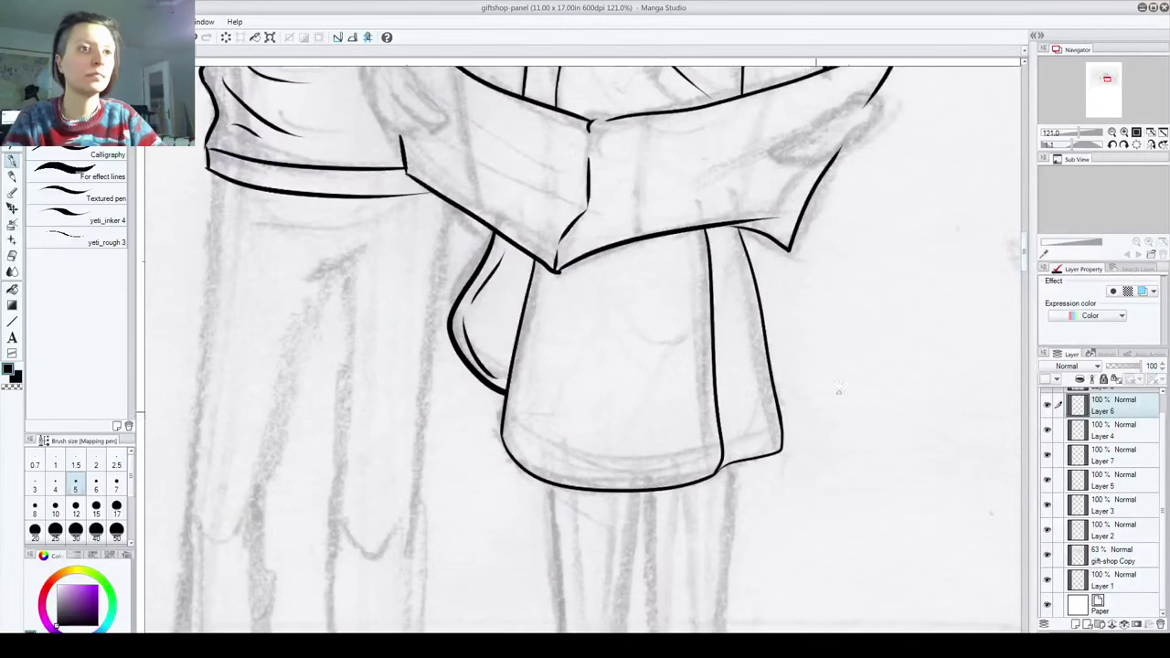
pyautogui.moveTo(627, 637); pyautogui.dragTo(544, 638)
pyautogui.scroll(-5, 686, 346)
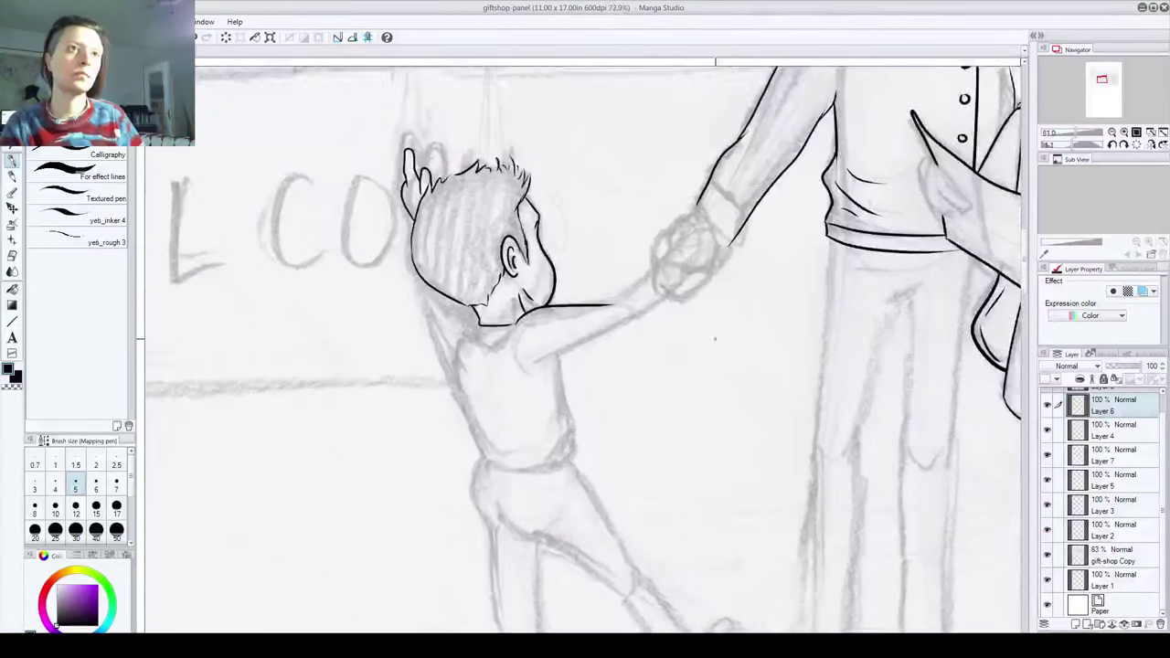
pyautogui.scroll(1, 687, 345)
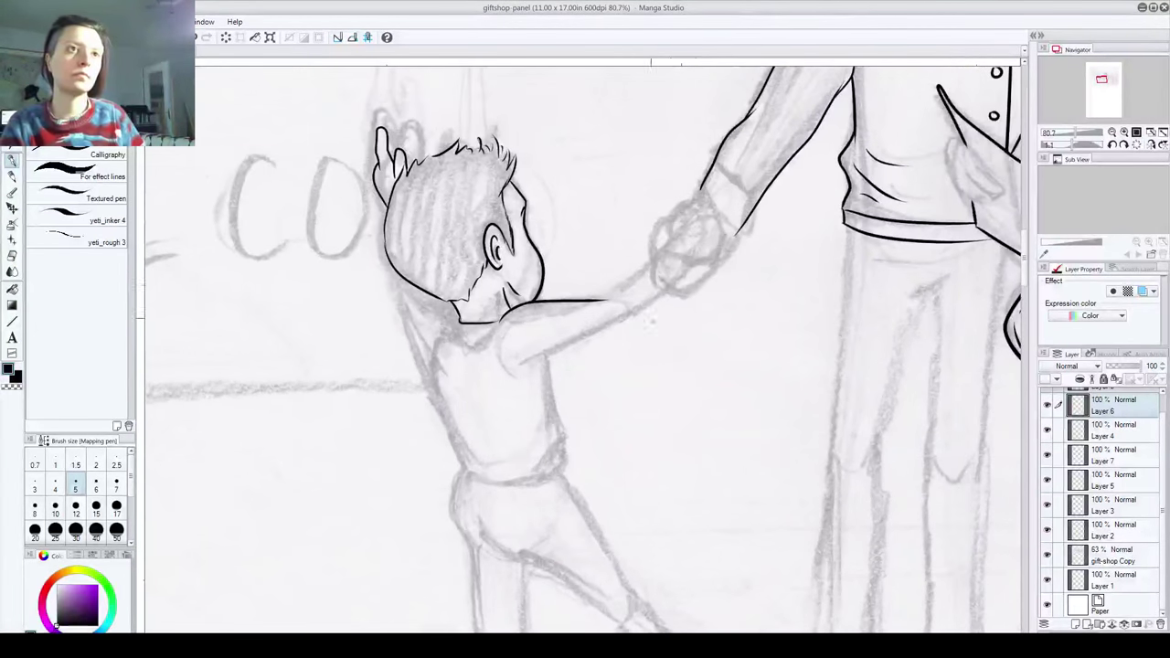
pyautogui.click(1046, 405)
pyautogui.click(1048, 405)
pyautogui.scroll(1, 1053, 408)
pyautogui.click(1048, 404)
pyautogui.click(1048, 400)
pyautogui.click(1102, 402)
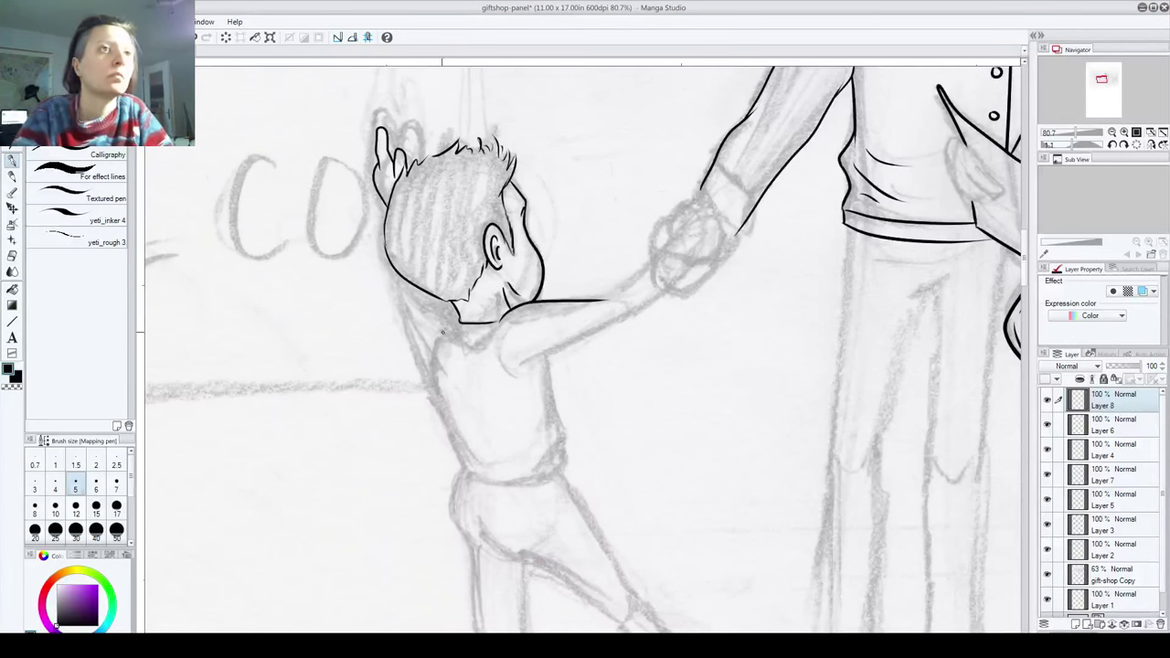
# Step: Ink the sides of the child's torso and the shirt hem with its fold lines at brush size 10
pyautogui.click(55, 509)
pyautogui.moveTo(440, 348)
pyautogui.mouseDown()
pyautogui.moveTo(436, 398)
pyautogui.moveTo(460, 454)
pyautogui.mouseUp()
pyautogui.moveTo(459, 462)
pyautogui.mouseDown()
pyautogui.moveTo(487, 481)
pyautogui.moveTo(544, 479)
pyautogui.moveTo(569, 436)
pyautogui.mouseUp()
pyautogui.hotkey('ctrl', 'z')
pyautogui.hotkey('ctrl', 'z')
pyautogui.moveTo(480, 479)
pyautogui.mouseDown()
pyautogui.moveTo(562, 459)
pyautogui.moveTo(551, 367)
pyautogui.mouseUp()
pyautogui.moveTo(560, 441)
pyautogui.mouseDown()
pyautogui.moveTo(529, 473)
pyautogui.moveTo(560, 442)
pyautogui.mouseUp()
pyautogui.hotkey('ctrl', 'z')
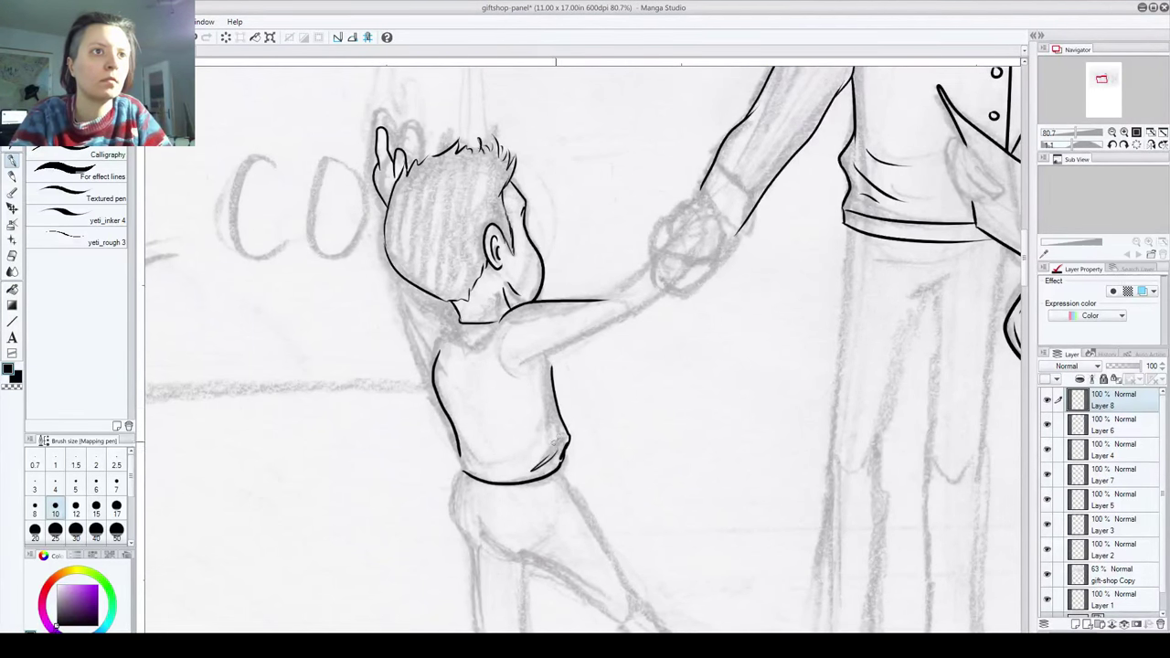
pyautogui.moveTo(457, 448); pyautogui.dragTo(463, 468)
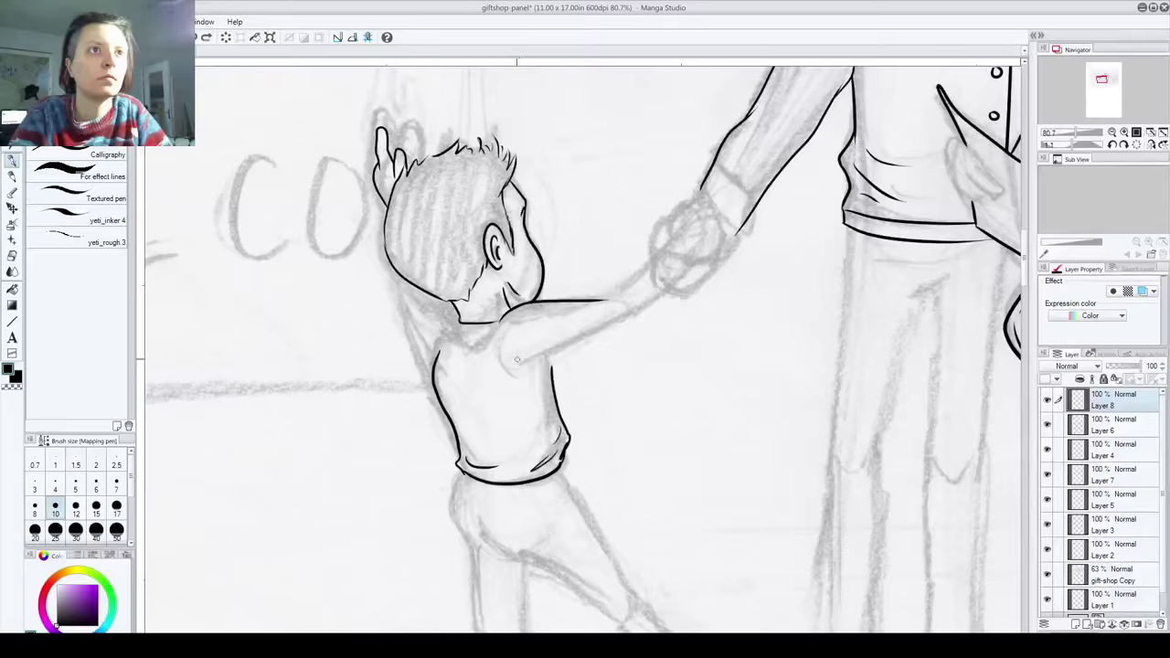
# Step: Ink the armhole curve and the underside of the child's outstretched arm toward the man's hand
pyautogui.hotkey('ctrl', 'z')
pyautogui.moveTo(500, 342)
pyautogui.mouseDown()
pyautogui.moveTo(560, 376)
pyautogui.moveTo(542, 372)
pyautogui.moveTo(574, 342)
pyautogui.moveTo(539, 368)
pyautogui.moveTo(615, 336)
pyautogui.moveTo(672, 291)
pyautogui.mouseUp()
pyautogui.hotkey('ctrl', 'z')
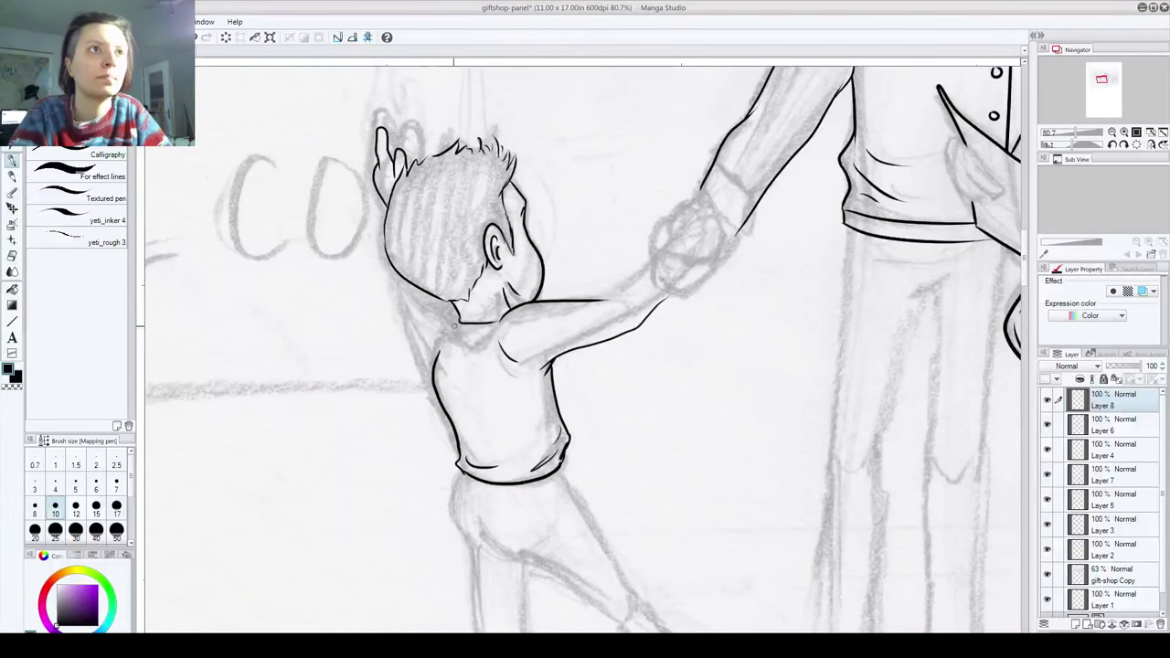
# Step: Rework the upper end of the child's back line and ink the raised arm's outline from the head to the torso
pyautogui.moveTo(393, 265)
pyautogui.mouseDown()
pyautogui.moveTo(432, 378)
pyautogui.moveTo(403, 310)
pyautogui.mouseUp()
pyautogui.hotkey('ctrl', 'z')
pyautogui.hotkey('ctrl', 'z')
pyautogui.moveTo(437, 347)
pyautogui.mouseDown()
pyautogui.moveTo(433, 384)
pyautogui.moveTo(429, 365)
pyautogui.mouseUp()
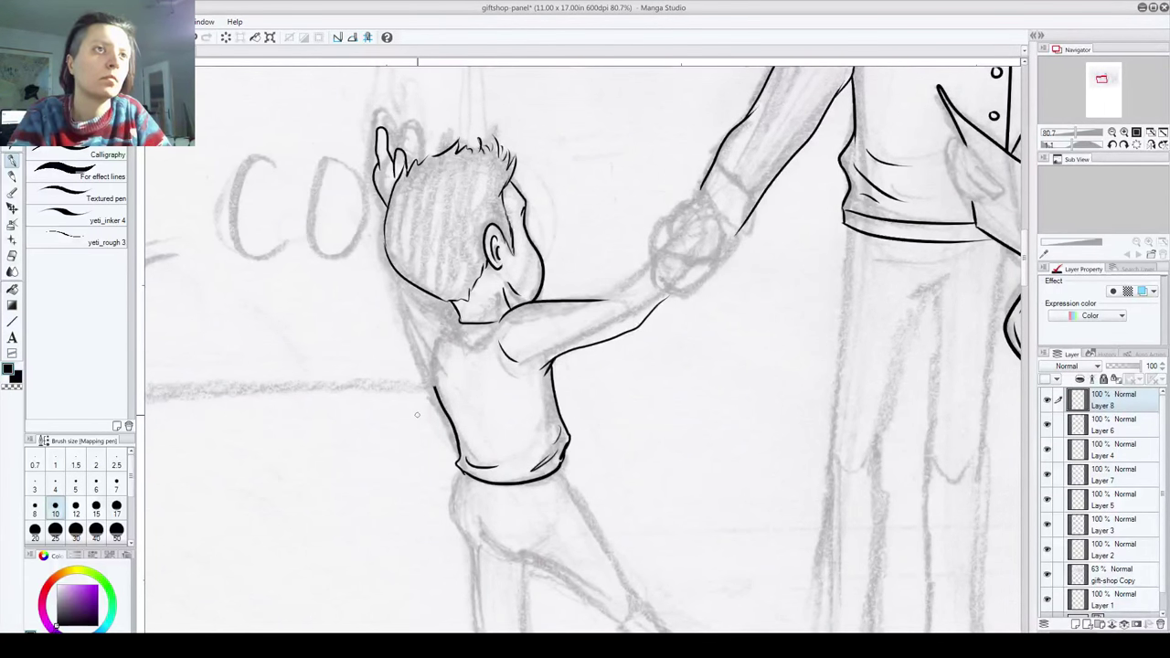
pyautogui.hotkey('ctrl', 'z')
pyautogui.moveTo(435, 386)
pyautogui.mouseDown()
pyautogui.moveTo(431, 367)
pyautogui.moveTo(434, 384)
pyautogui.mouseUp()
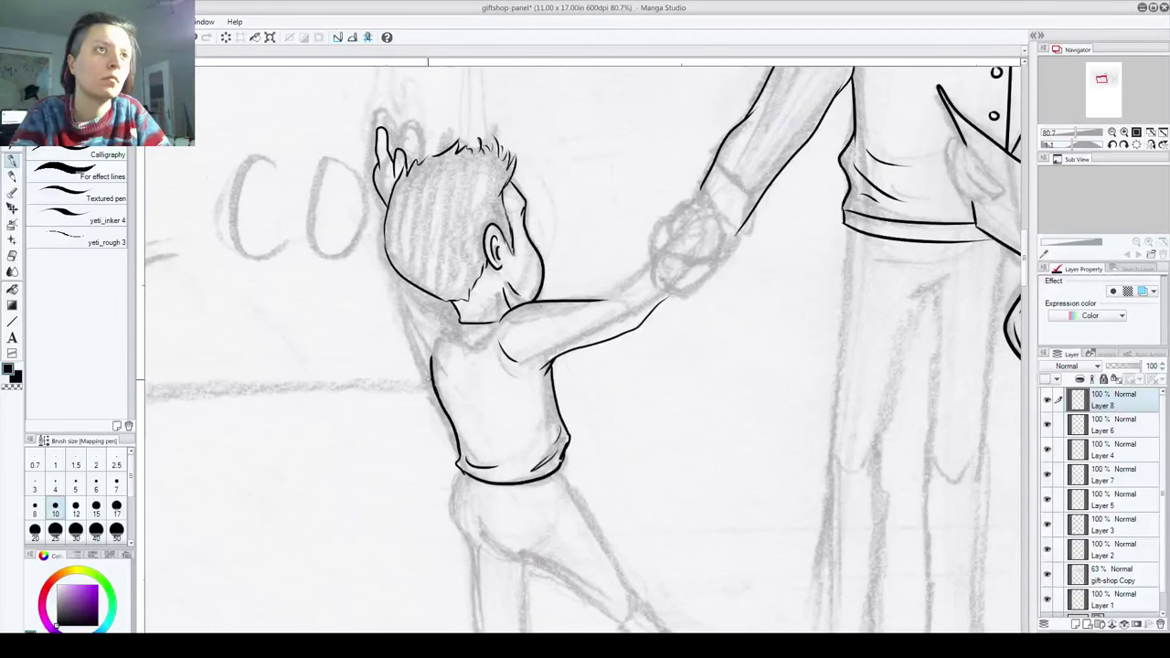
pyautogui.moveTo(397, 271); pyautogui.dragTo(433, 382)
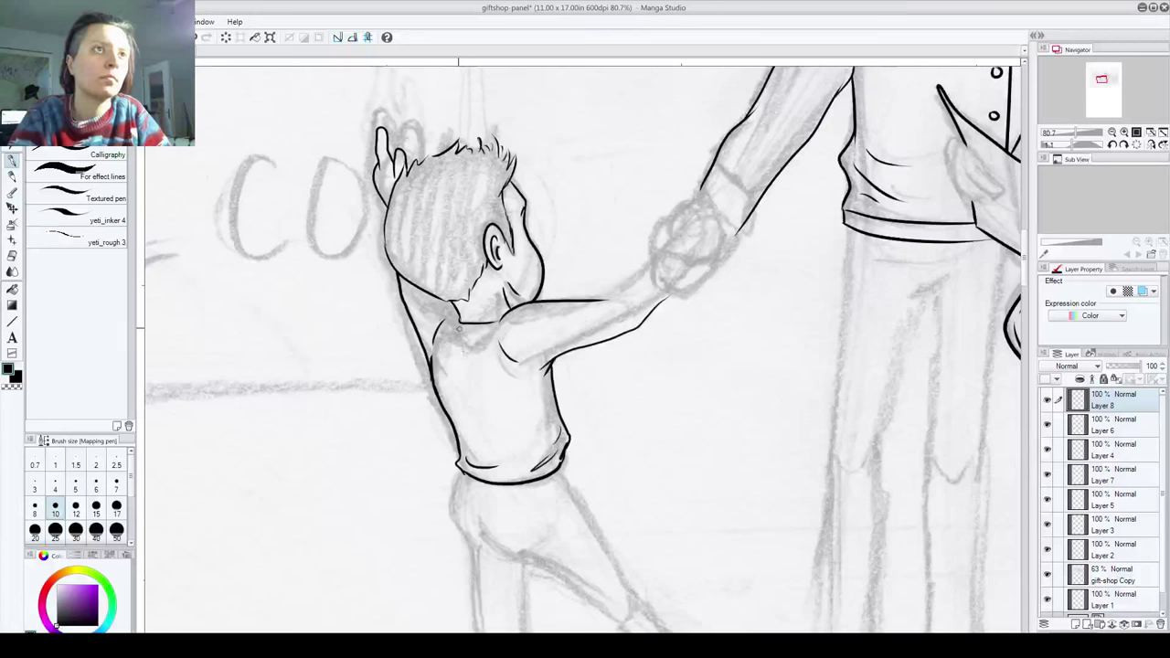
# Step: Ink the seat of the child's trousers, the inner buttock curve and the start of the kicking leg's upper line
pyautogui.moveTo(534, 453)
pyautogui.mouseDown()
pyautogui.moveTo(457, 314)
pyautogui.moveTo(390, 360)
pyautogui.moveTo(419, 416)
pyautogui.mouseUp()
pyautogui.hotkey('ctrl', 'z')
pyautogui.moveTo(403, 337); pyautogui.dragTo(414, 406)
pyautogui.hotkey('ctrl', 'z')
pyautogui.moveTo(403, 335)
pyautogui.mouseDown()
pyautogui.moveTo(400, 398)
pyautogui.moveTo(419, 413)
pyautogui.mouseUp()
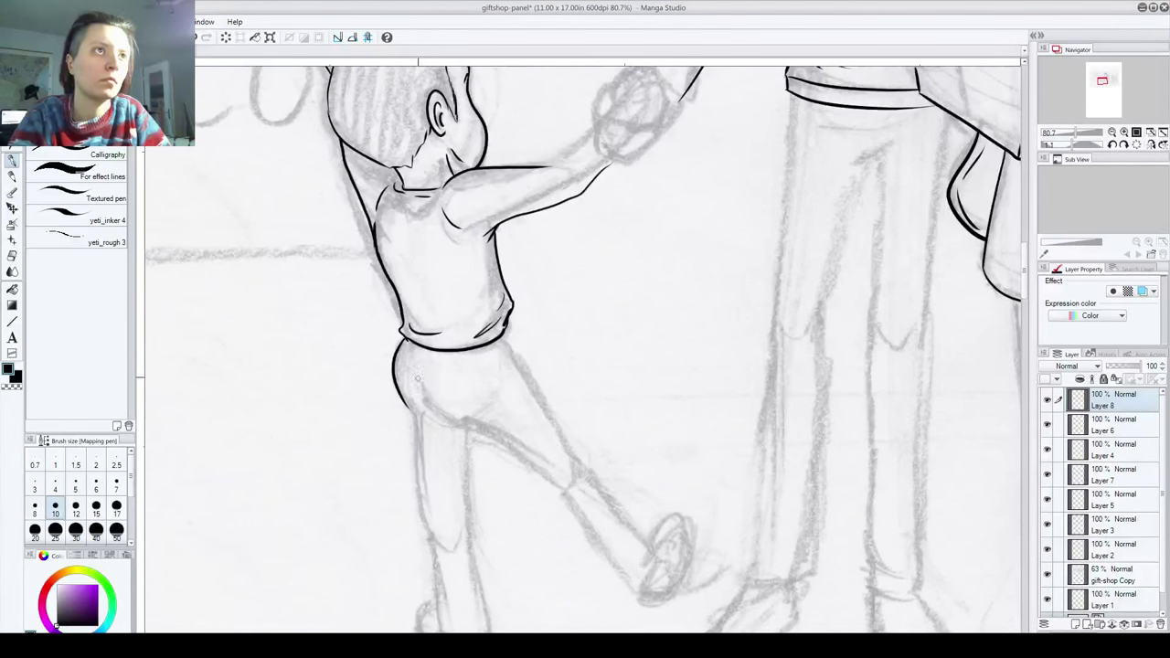
pyautogui.moveTo(426, 369)
pyautogui.mouseDown()
pyautogui.moveTo(429, 395)
pyautogui.moveTo(468, 425)
pyautogui.mouseUp()
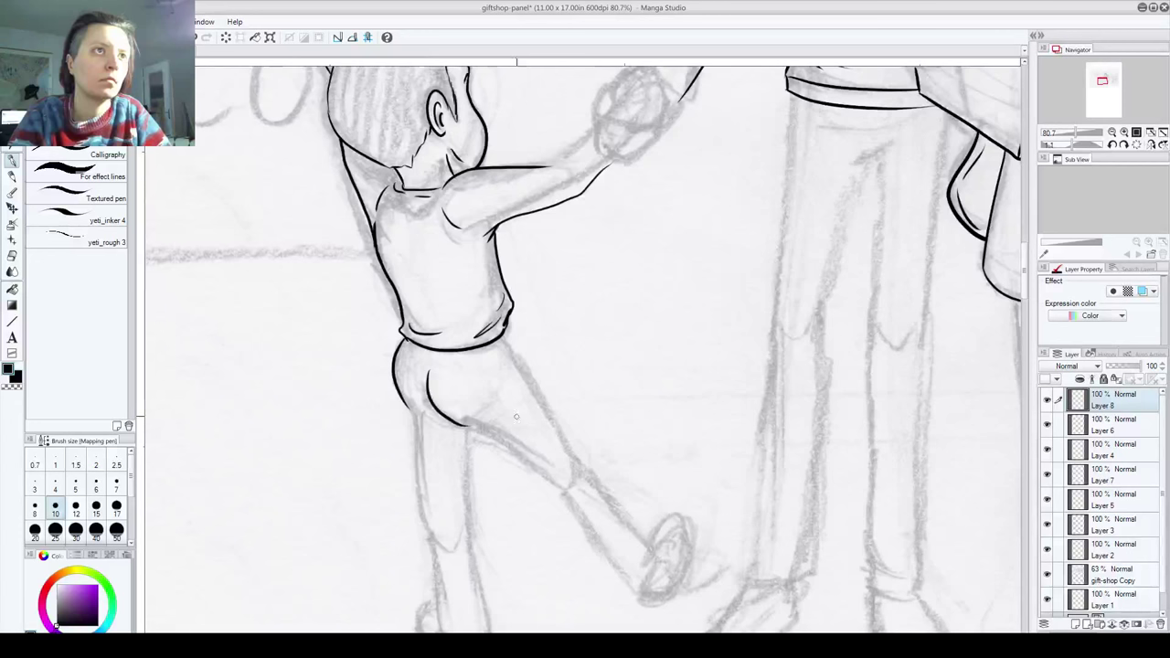
pyautogui.moveTo(502, 329); pyautogui.dragTo(527, 375)
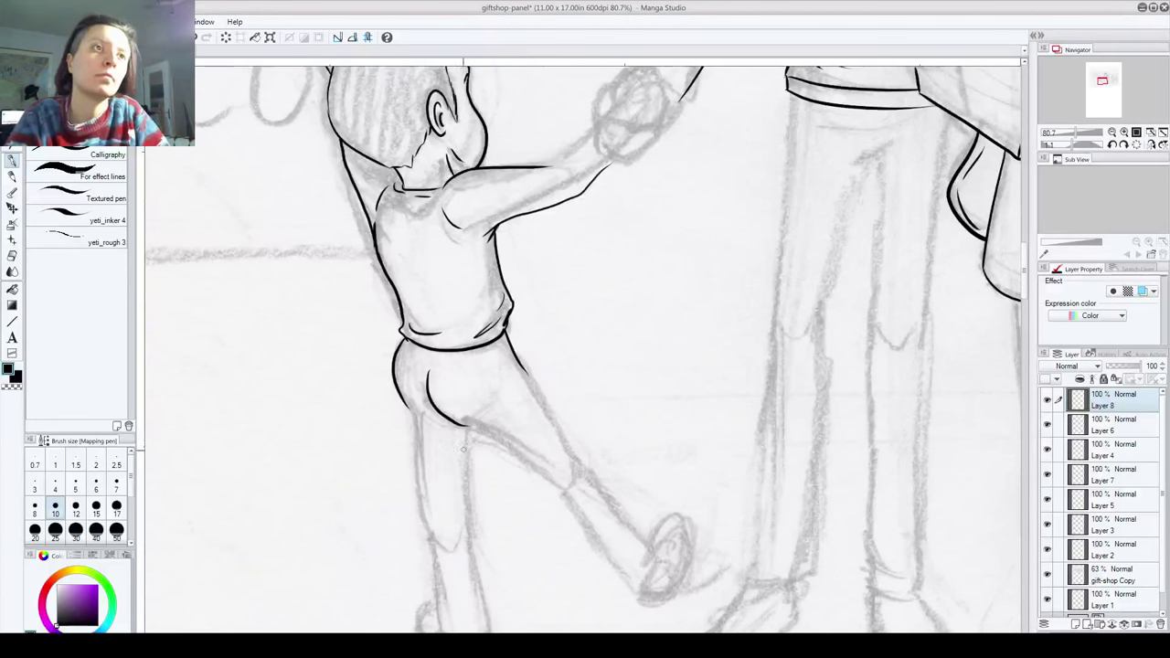
# Step: Ink the back line of the child's standing leg from the seat down to the knee
pyautogui.moveTo(402, 402); pyautogui.dragTo(418, 527)
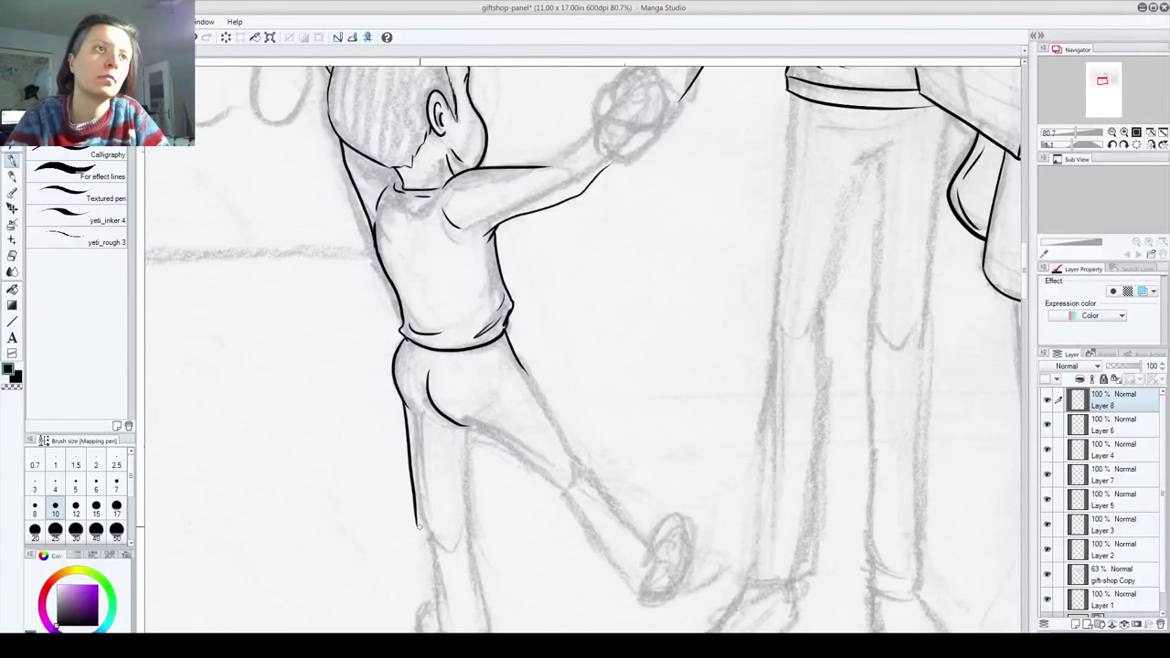
pyautogui.hotkey('ctrl', 'z')
pyautogui.moveTo(399, 391); pyautogui.dragTo(428, 609)
pyautogui.hotkey('ctrl', 'z')
pyautogui.moveTo(398, 394); pyautogui.dragTo(426, 548)
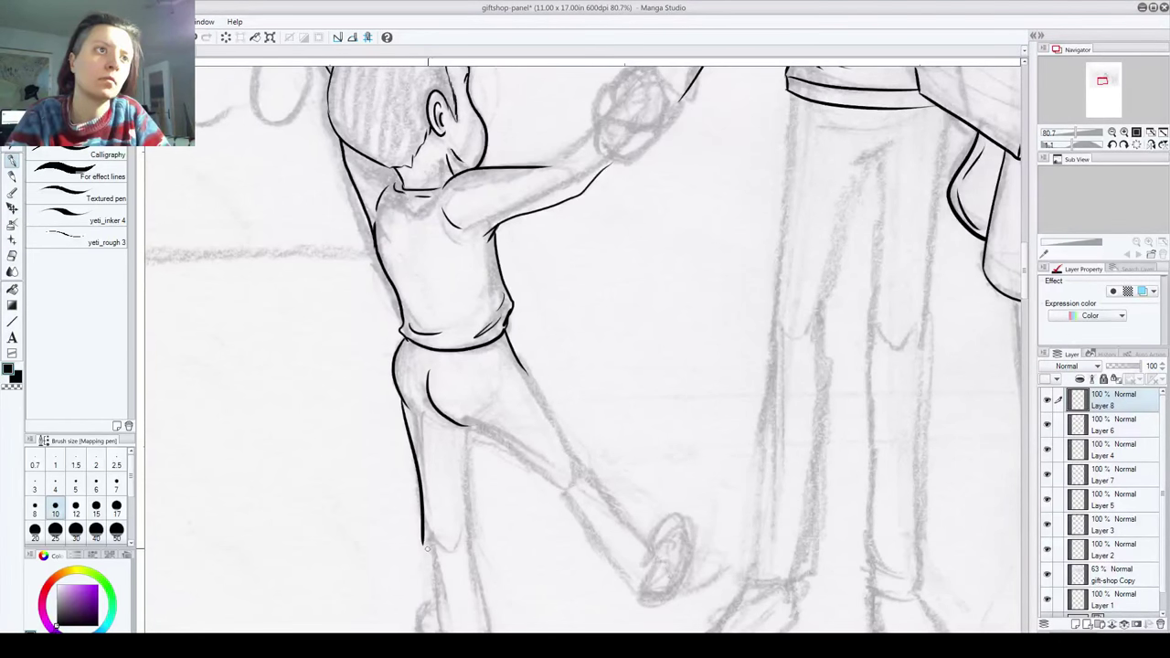
# Step: Ink the inner thigh, lower leg and trouser hem of the child's standing leg, leaving the knee without a crease
pyautogui.moveTo(464, 426); pyautogui.dragTo(471, 548)
pyautogui.moveTo(446, 500); pyautogui.dragTo(425, 365)
pyautogui.moveTo(402, 406)
pyautogui.mouseDown()
pyautogui.moveTo(413, 510)
pyautogui.moveTo(470, 523)
pyautogui.moveTo(475, 501)
pyautogui.mouseUp()
pyautogui.hotkey('ctrl', 'z')
pyautogui.moveTo(403, 408); pyautogui.dragTo(408, 484)
pyautogui.hotkey('ctrl', 'z')
pyautogui.moveTo(402, 408)
pyautogui.mouseDown()
pyautogui.moveTo(411, 481)
pyautogui.moveTo(446, 510)
pyautogui.moveTo(470, 501)
pyautogui.mouseUp()
pyautogui.hotkey('ctrl', 'z')
pyautogui.moveTo(403, 412)
pyautogui.mouseDown()
pyautogui.moveTo(417, 507)
pyautogui.moveTo(469, 499)
pyautogui.moveTo(444, 382)
pyautogui.mouseUp()
pyautogui.hotkey('ctrl', 'z')
pyautogui.moveTo(455, 428); pyautogui.dragTo(440, 374)
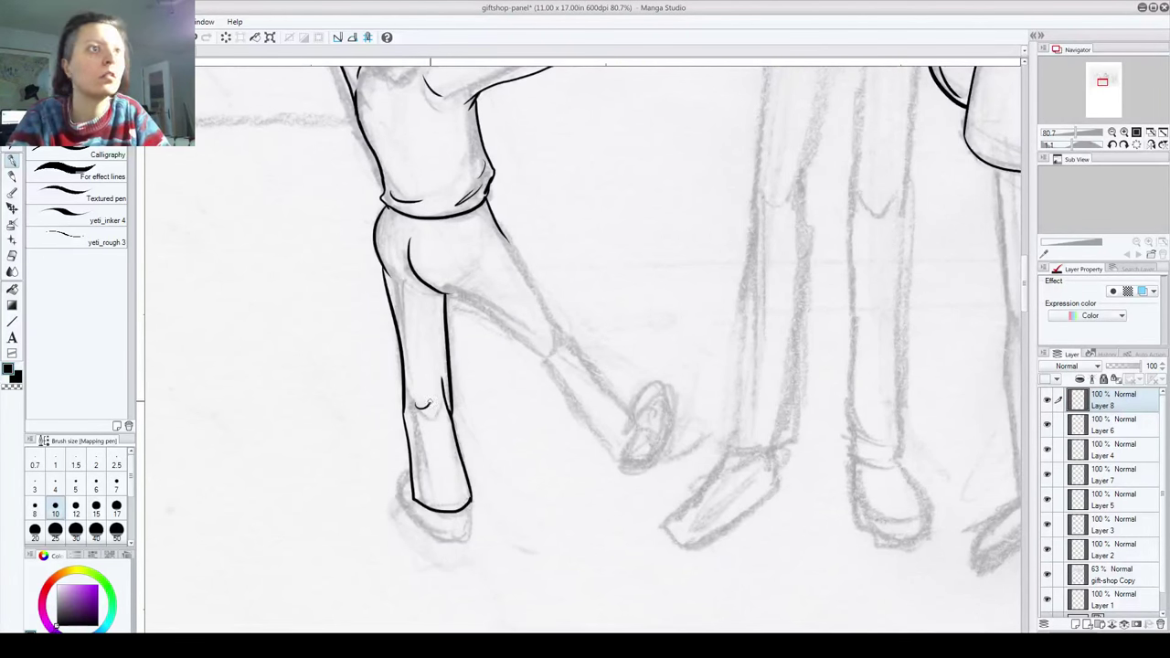
pyautogui.hotkey('ctrl', 'z')
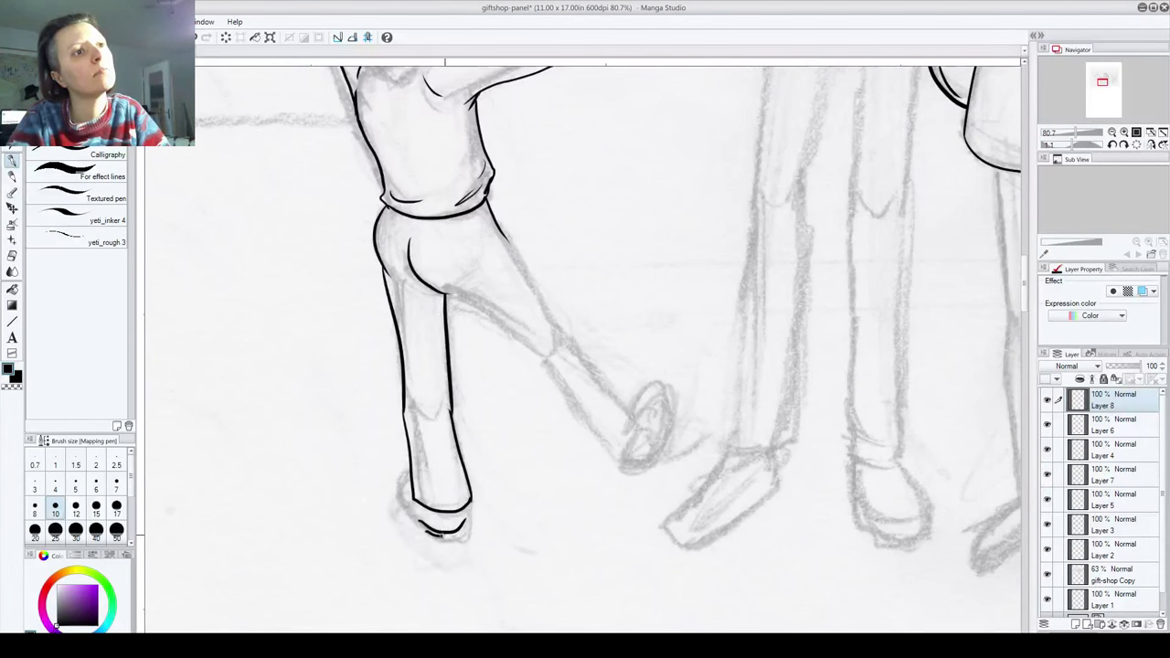
# Step: Ink the shoe of the child's standing leg with its sole line beneath the trouser hem
pyautogui.moveTo(425, 531)
pyautogui.mouseDown()
pyautogui.moveTo(473, 518)
pyautogui.moveTo(451, 540)
pyautogui.moveTo(469, 512)
pyautogui.moveTo(459, 531)
pyautogui.moveTo(423, 529)
pyautogui.moveTo(432, 537)
pyautogui.moveTo(403, 504)
pyautogui.moveTo(404, 480)
pyautogui.moveTo(469, 523)
pyautogui.mouseUp()
pyautogui.hotkey('ctrl', 'z')
pyautogui.hotkey('ctrl', 'z')
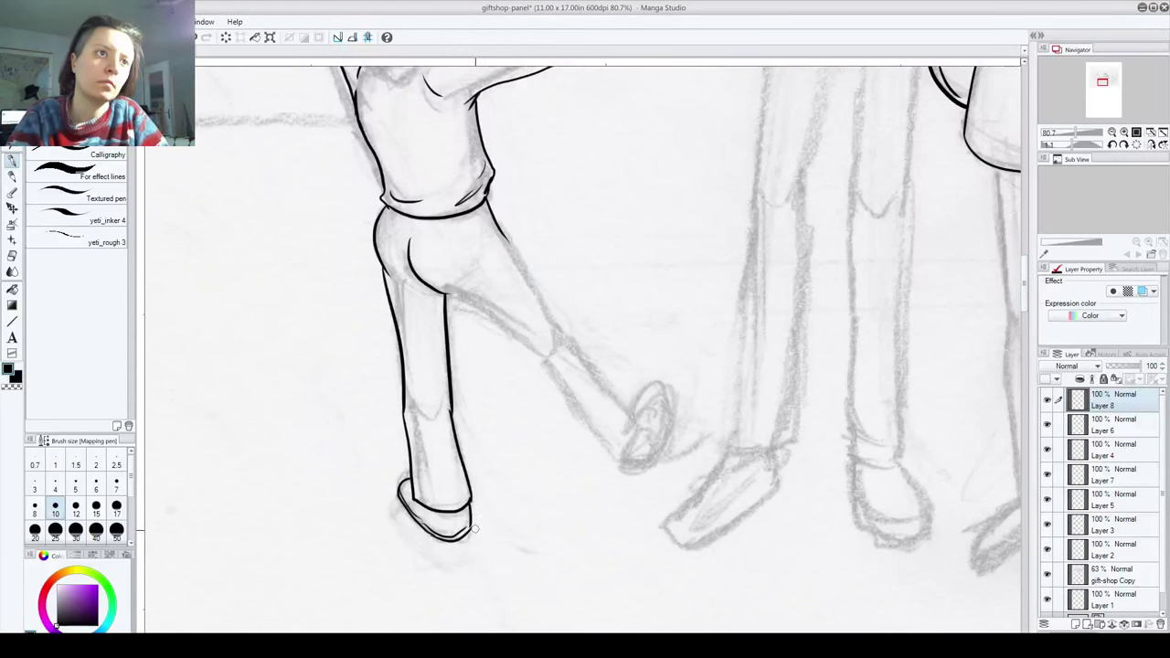
# Step: Ink both outlines and the hem of the child's kicking leg, and add the seam line along its upper side
pyautogui.moveTo(587, 531)
pyautogui.mouseDown()
pyautogui.moveTo(532, 554)
pyautogui.moveTo(507, 657)
pyautogui.mouseUp()
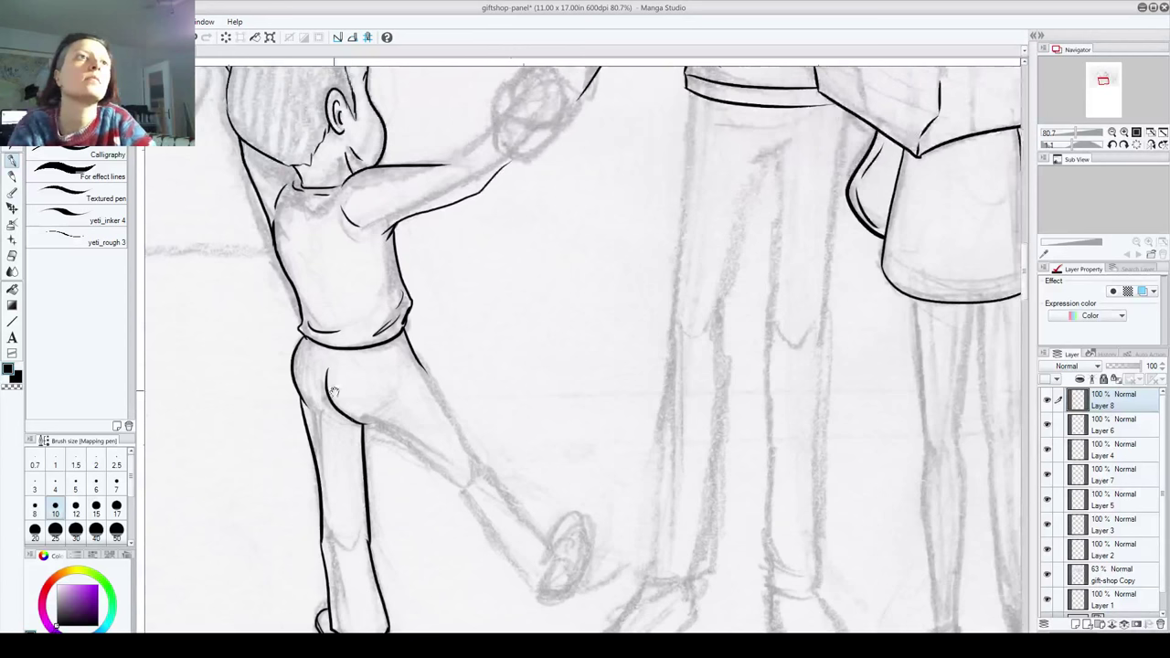
pyautogui.moveTo(362, 423); pyautogui.dragTo(425, 468)
pyautogui.hotkey('ctrl', 'z')
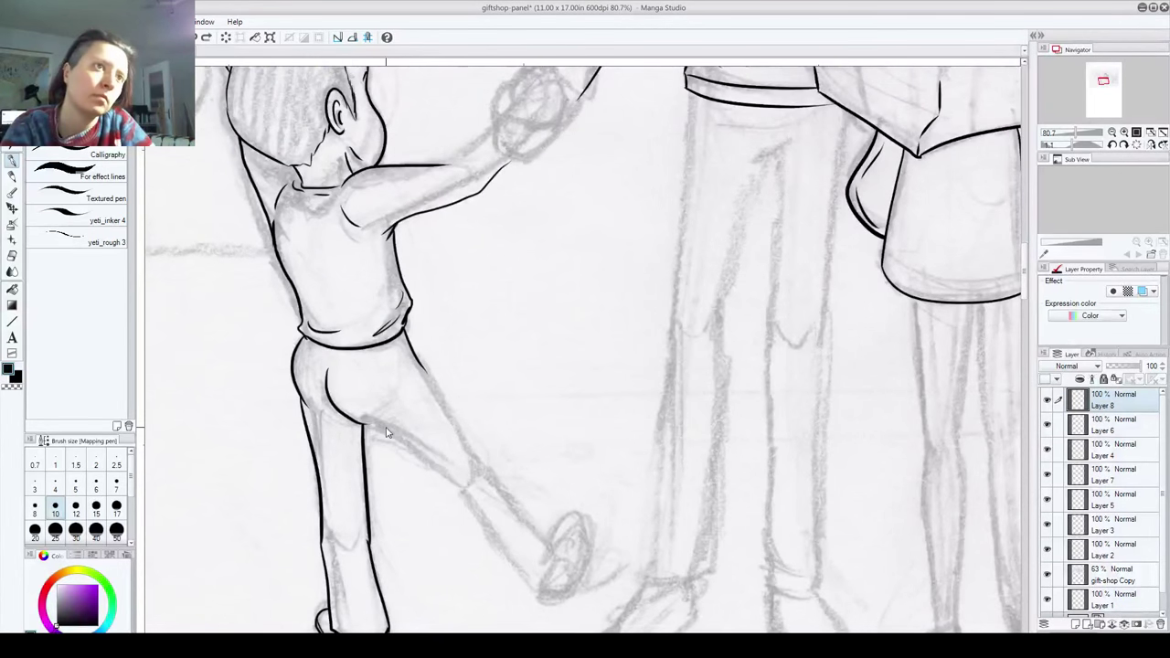
pyautogui.moveTo(362, 423); pyautogui.dragTo(431, 471)
pyautogui.hotkey('ctrl', 'z')
pyautogui.moveTo(359, 421); pyautogui.dragTo(448, 472)
pyautogui.hotkey('ctrl', 'z')
pyautogui.moveTo(364, 425)
pyautogui.mouseDown()
pyautogui.moveTo(460, 491)
pyautogui.moveTo(477, 453)
pyautogui.moveTo(421, 354)
pyautogui.moveTo(453, 484)
pyautogui.moveTo(444, 398)
pyautogui.moveTo(473, 457)
pyautogui.moveTo(465, 437)
pyautogui.moveTo(460, 469)
pyautogui.moveTo(386, 446)
pyautogui.moveTo(472, 499)
pyautogui.moveTo(451, 488)
pyautogui.moveTo(510, 592)
pyautogui.moveTo(563, 561)
pyautogui.mouseUp()
pyautogui.hotkey('ctrl', 'z')
pyautogui.moveTo(473, 452); pyautogui.dragTo(562, 564)
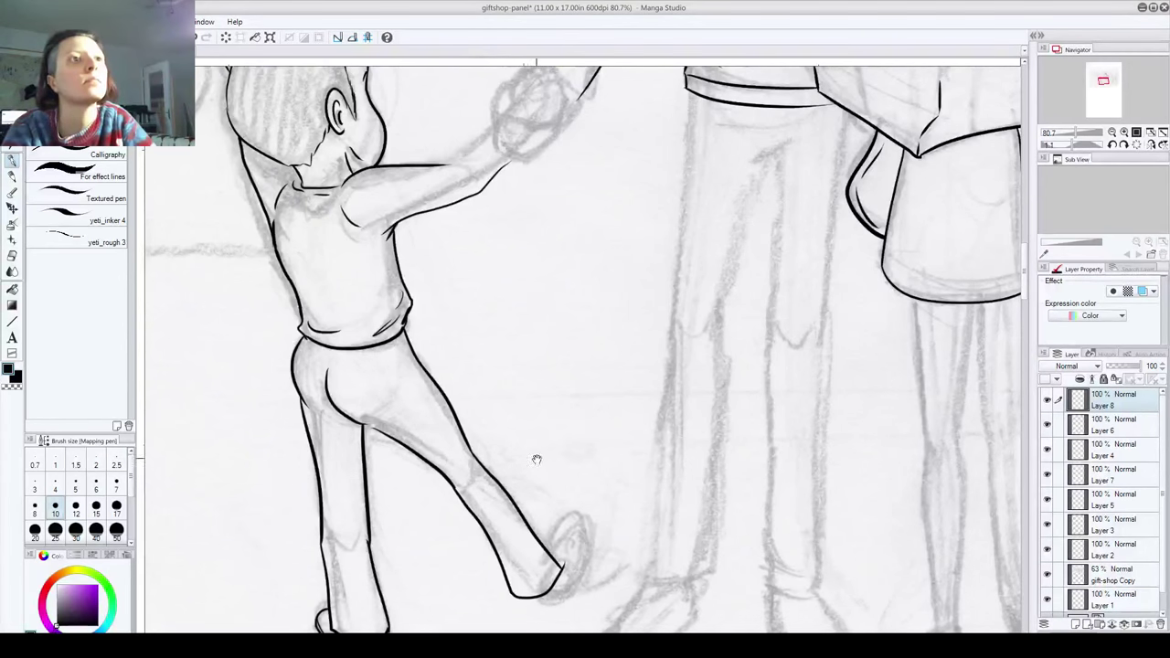
pyautogui.moveTo(536, 458); pyautogui.dragTo(472, 366)
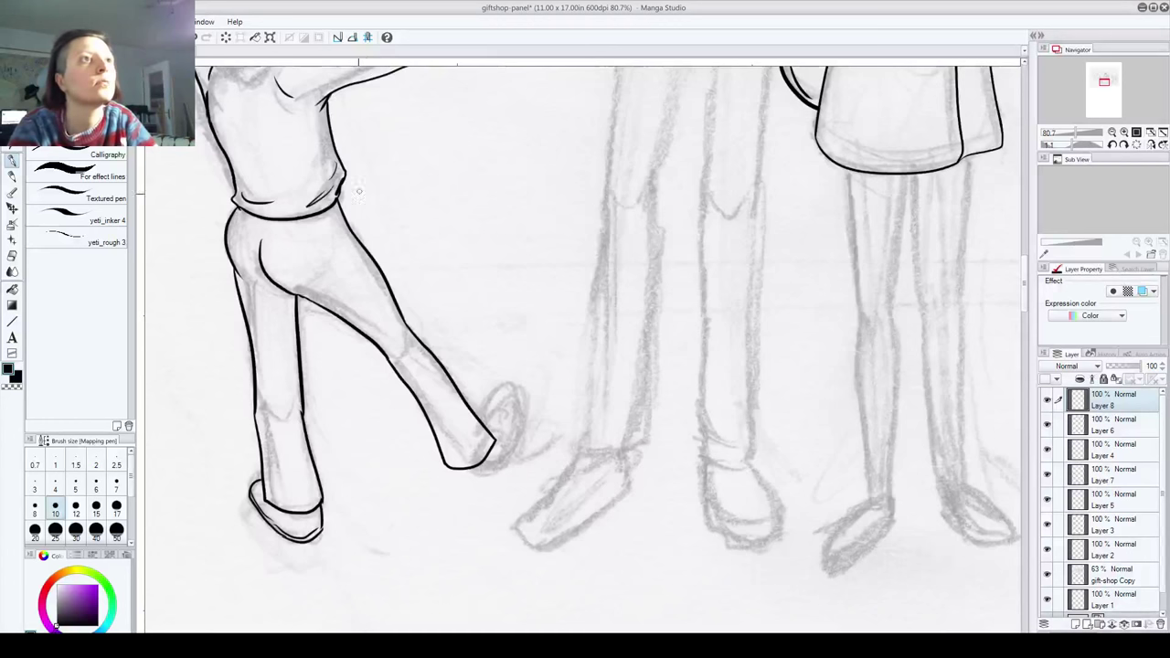
pyautogui.moveTo(327, 208)
pyautogui.mouseDown()
pyautogui.moveTo(340, 245)
pyautogui.moveTo(481, 436)
pyautogui.mouseUp()
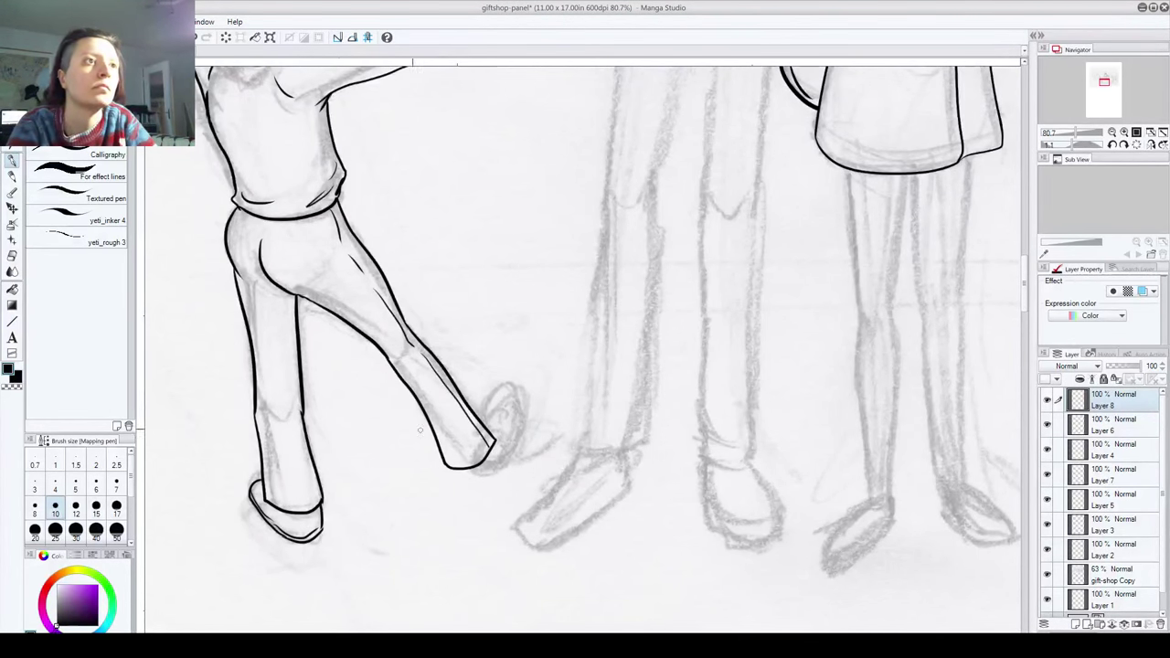
# Step: Ink the shoe on the child's kicking foot with its sole line and lace details
pyautogui.moveTo(385, 395); pyautogui.dragTo(387, 319)
pyautogui.moveTo(395, 378)
pyautogui.mouseDown()
pyautogui.moveTo(419, 391)
pyautogui.moveTo(443, 377)
pyautogui.mouseUp()
pyautogui.hotkey('ctrl', 'z')
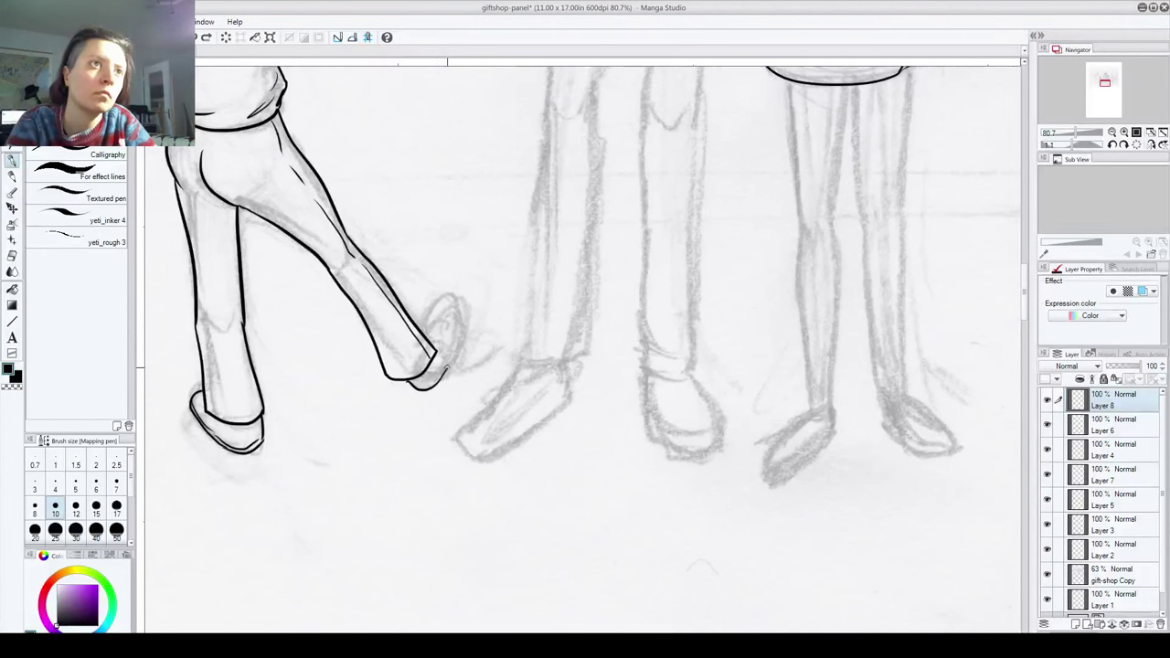
pyautogui.moveTo(405, 379)
pyautogui.mouseDown()
pyautogui.moveTo(417, 392)
pyautogui.moveTo(444, 377)
pyautogui.moveTo(462, 329)
pyautogui.moveTo(445, 310)
pyautogui.moveTo(431, 337)
pyautogui.mouseUp()
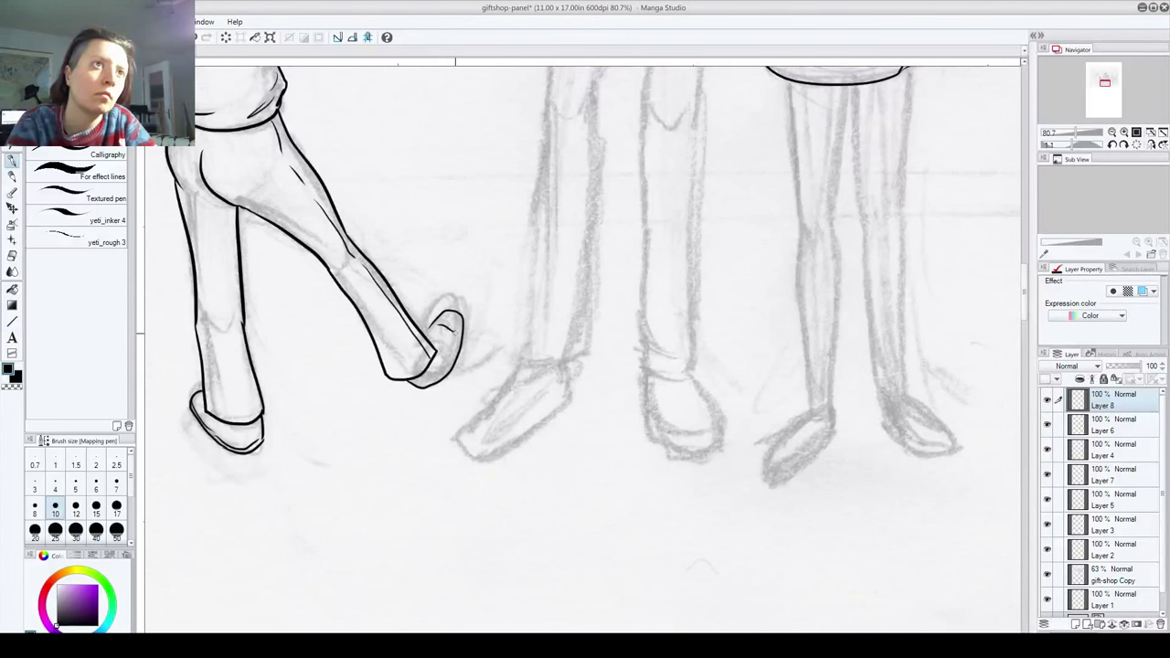
pyautogui.hotkey('ctrl', 'z')
pyautogui.hotkey('ctrl', 'z')
pyautogui.moveTo(446, 365); pyautogui.dragTo(455, 346)
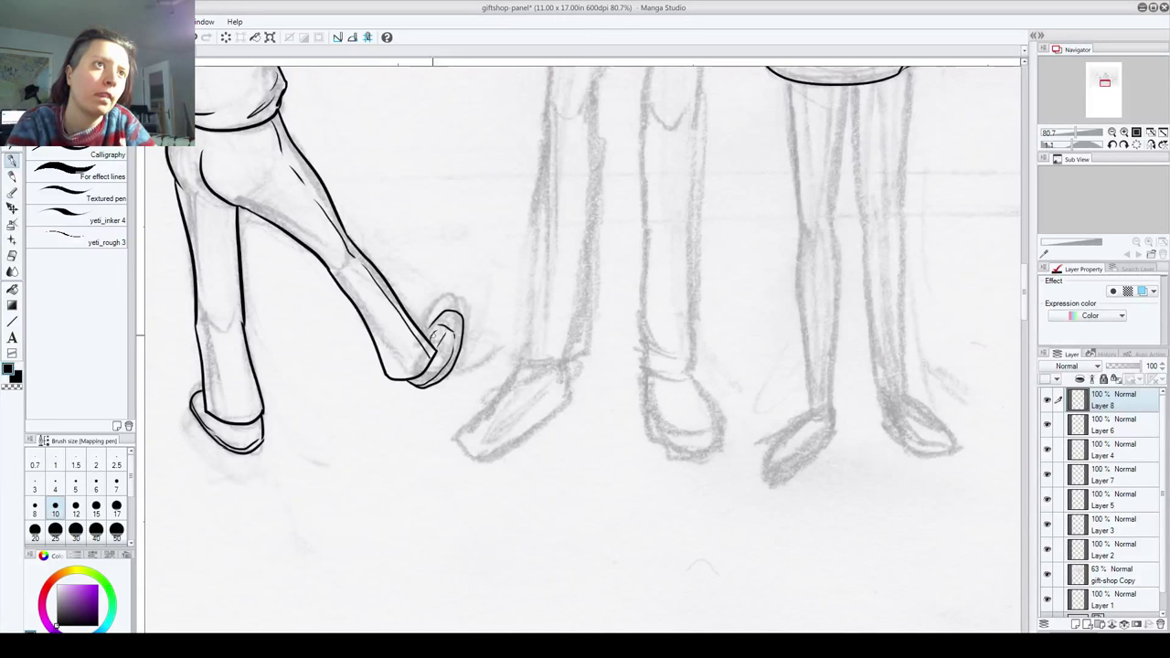
pyautogui.moveTo(442, 329); pyautogui.dragTo(434, 348)
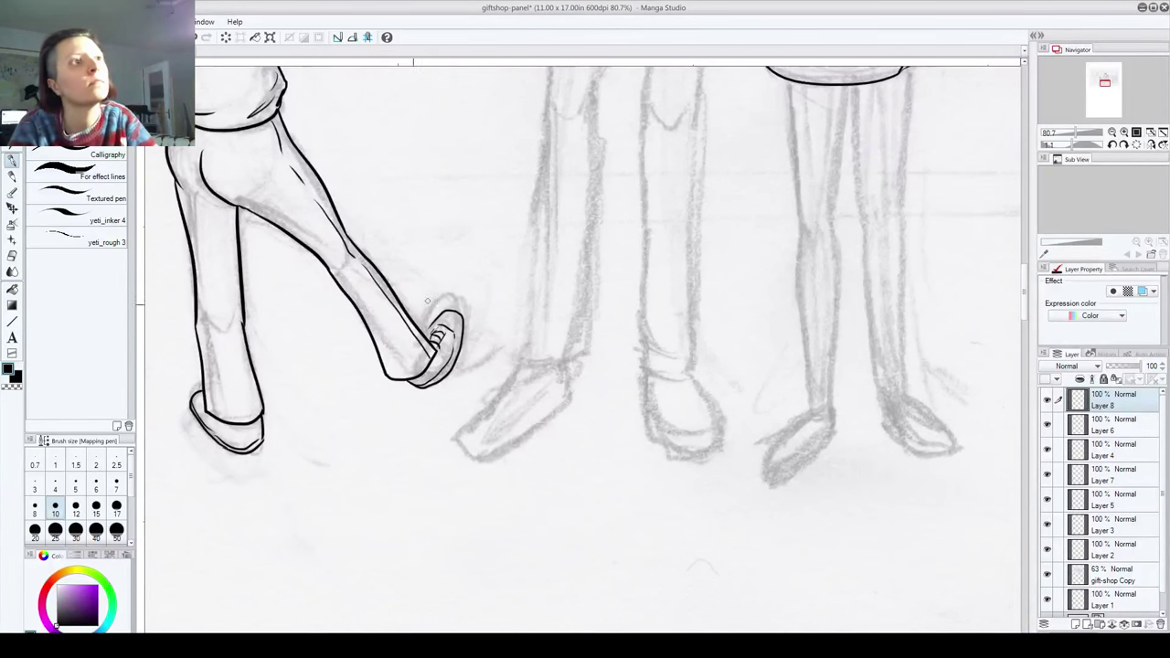
# Step: Add a new layer above the child's inks and set the brush size to 12 for inking the woman at the welcome counter
pyautogui.moveTo(319, 380); pyautogui.dragTo(433, 512)
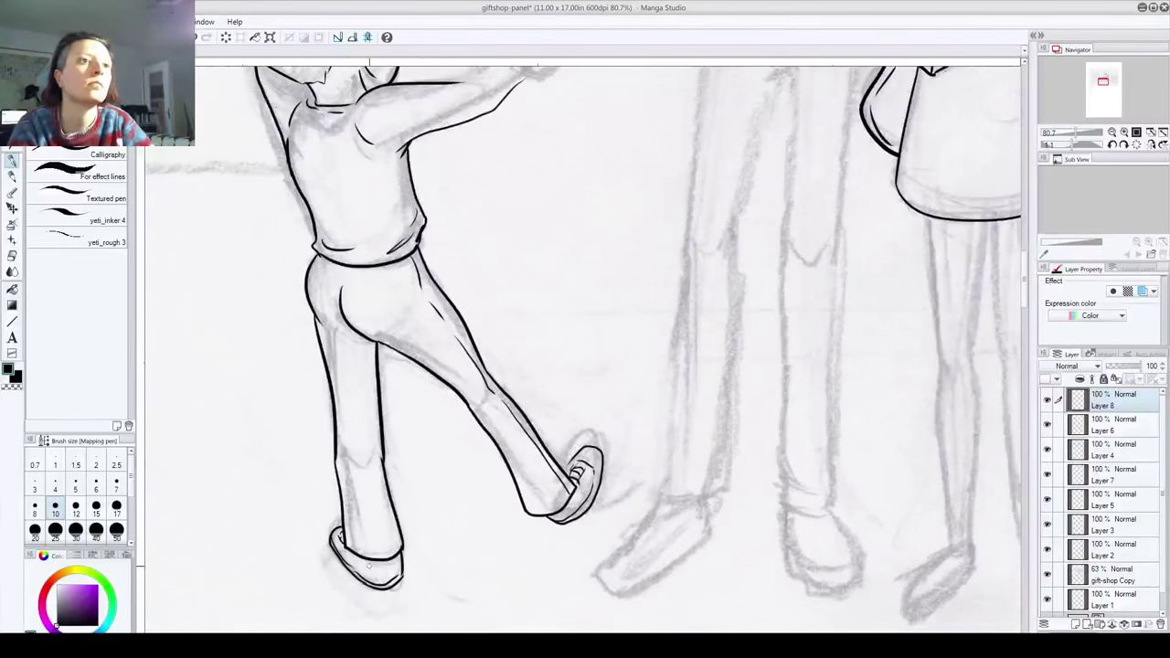
pyautogui.moveTo(572, 509); pyautogui.dragTo(500, 475)
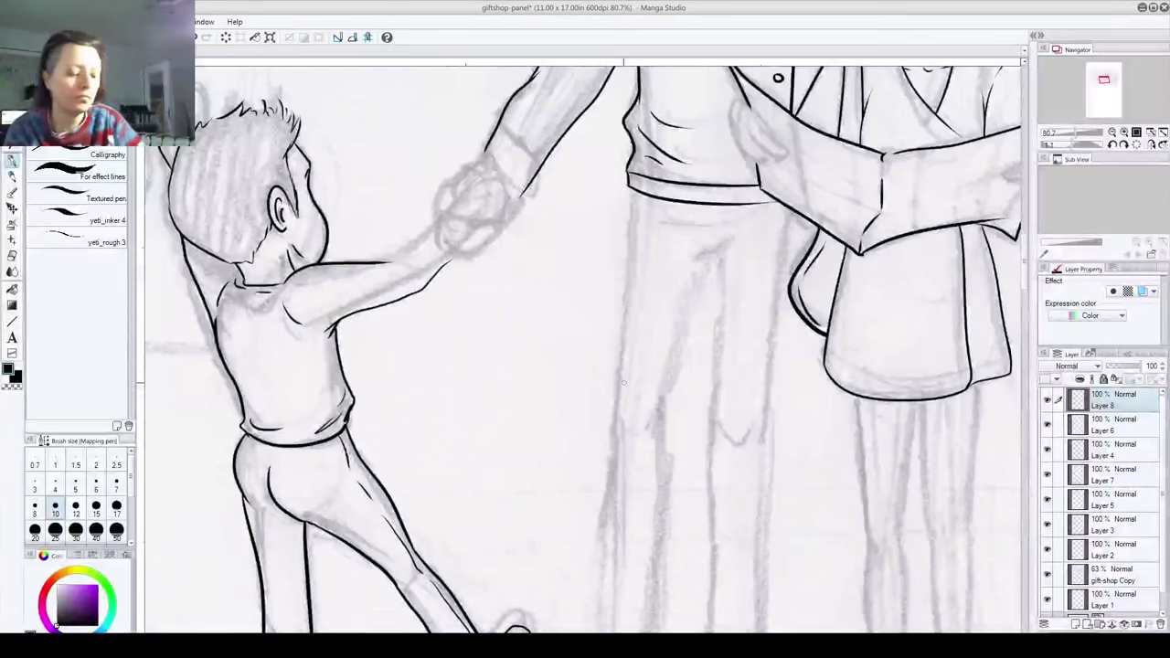
pyautogui.scroll(-6, 678, 599)
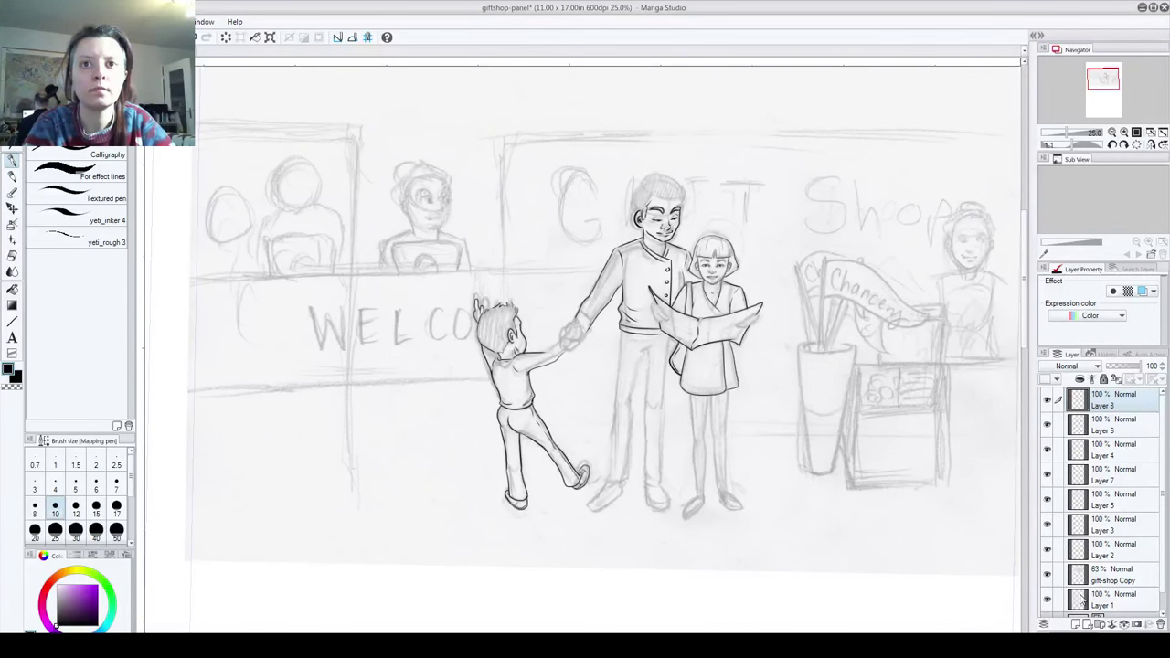
pyautogui.click(1075, 623)
pyautogui.scroll(5, 415, 201)
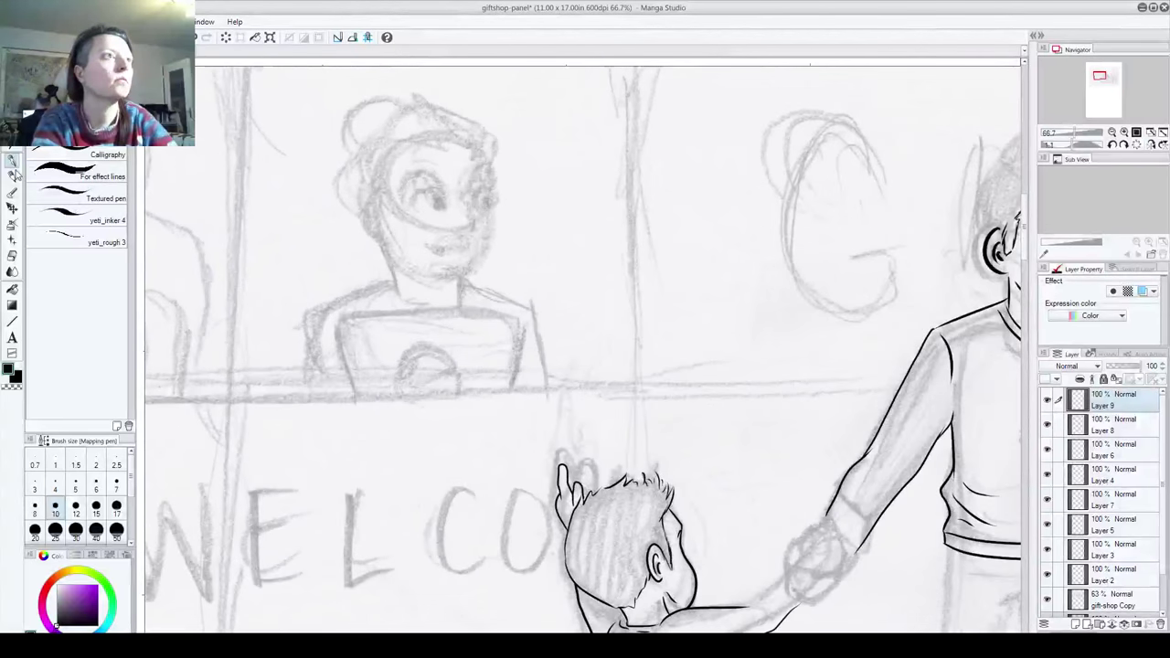
pyautogui.click(76, 506)
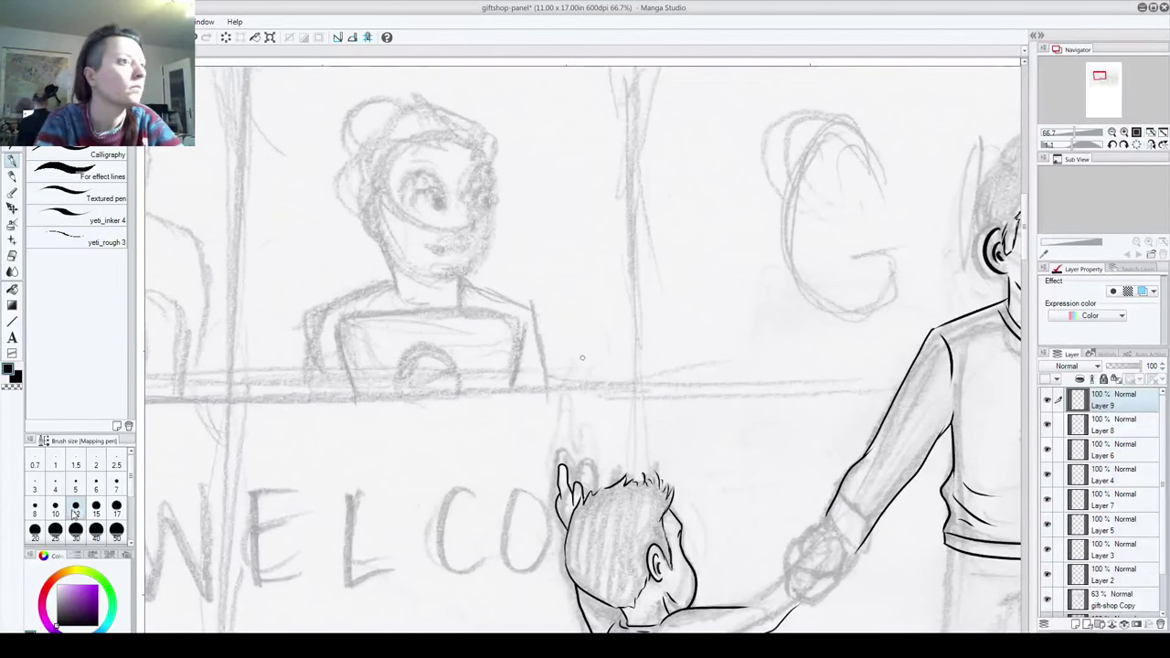
# Step: Ink the woman's chin, jaw and far cheek contour over the pencil sketch with the pen at size 10
pyautogui.click(54, 508)
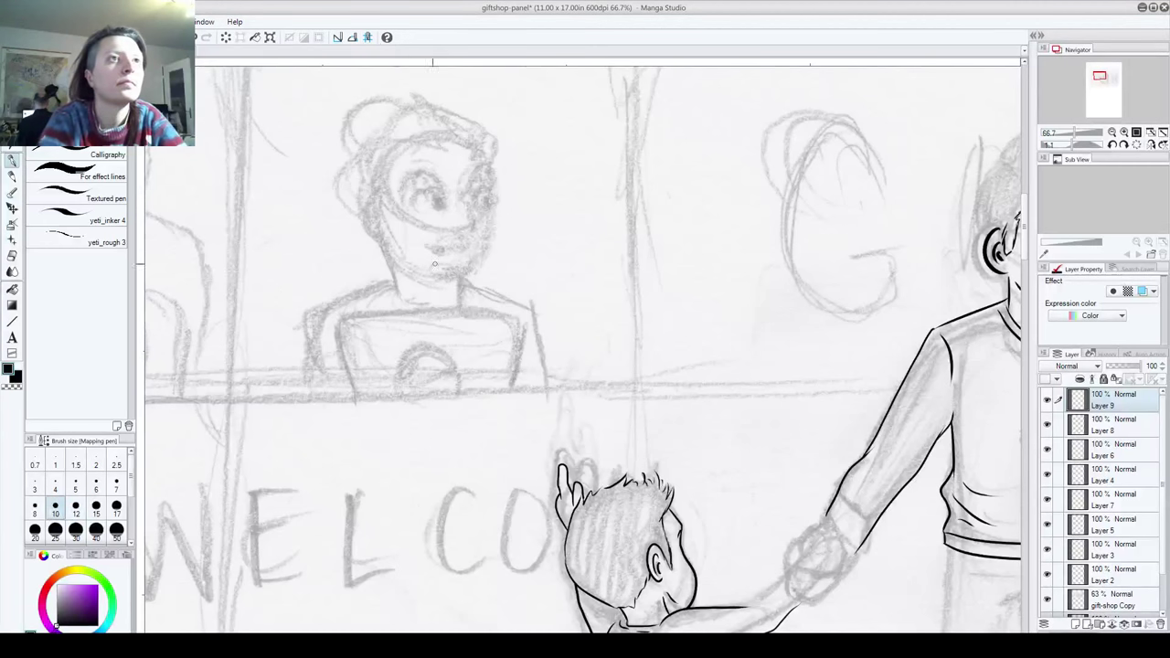
pyautogui.moveTo(404, 268); pyautogui.dragTo(463, 275)
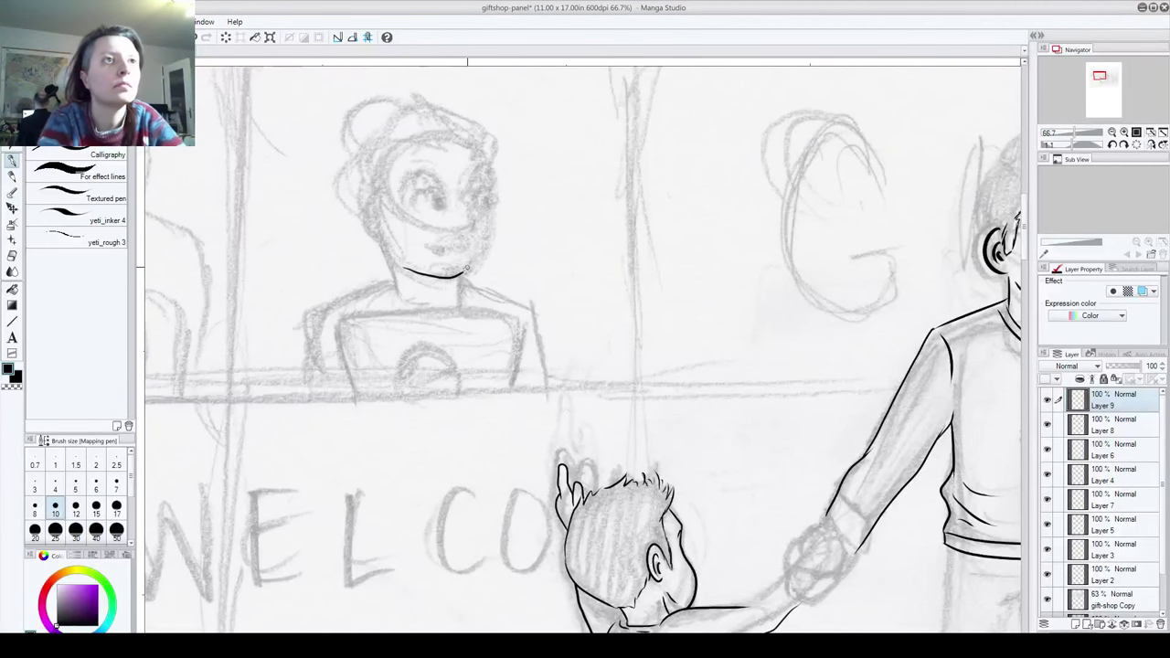
pyautogui.hotkey('ctrl', 'z')
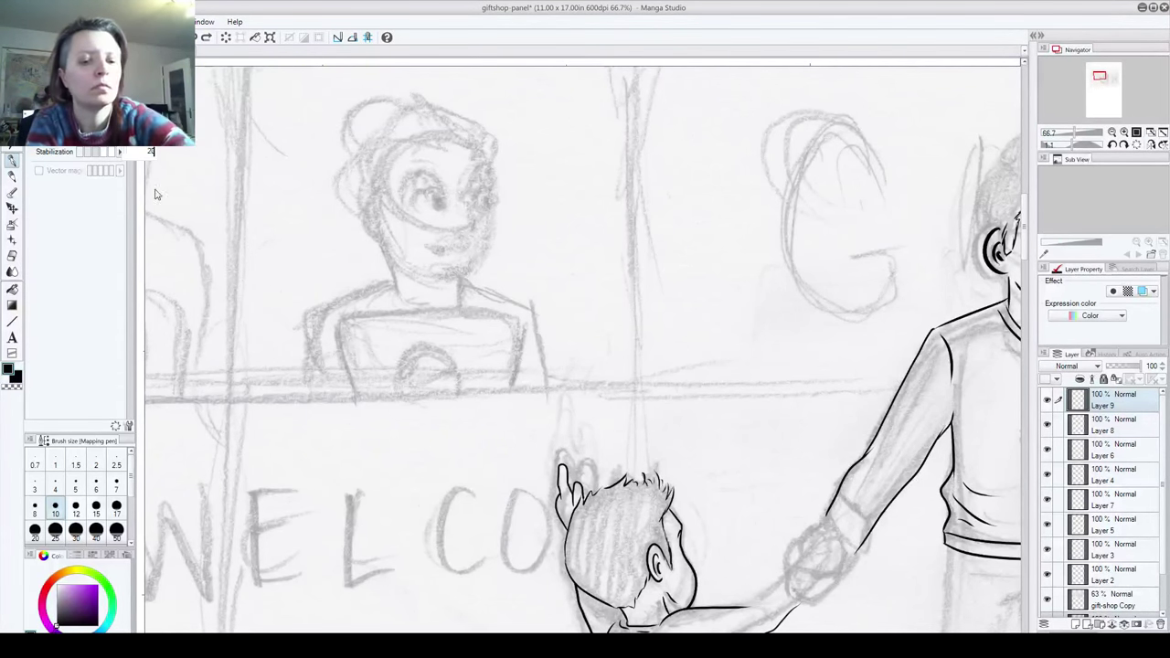
pyautogui.moveTo(398, 263); pyautogui.dragTo(468, 266)
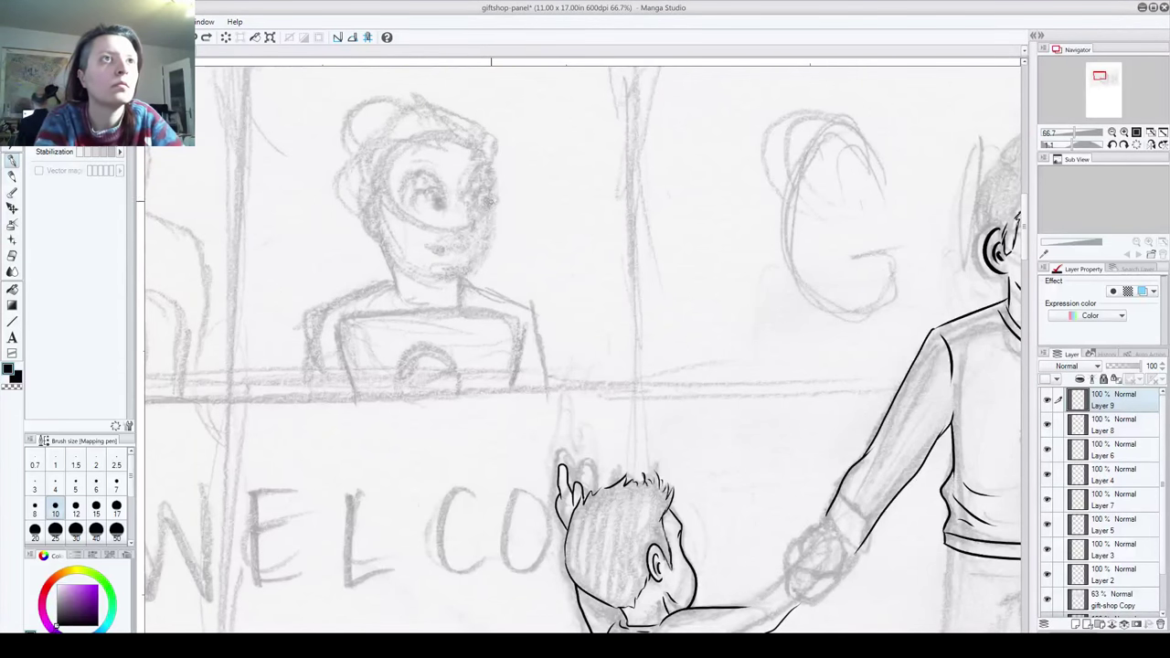
pyautogui.moveTo(484, 153); pyautogui.dragTo(490, 183)
pyautogui.moveTo(459, 276)
pyautogui.mouseDown()
pyautogui.moveTo(398, 224)
pyautogui.moveTo(419, 277)
pyautogui.moveTo(439, 286)
pyautogui.mouseUp()
pyautogui.hotkey('ctrl', 'z')
pyautogui.hotkey('ctrl', 'z')
pyautogui.moveTo(393, 252); pyautogui.dragTo(466, 288)
pyautogui.hotkey('ctrl', 'z')
pyautogui.moveTo(405, 265)
pyautogui.mouseDown()
pyautogui.moveTo(465, 285)
pyautogui.moveTo(490, 260)
pyautogui.moveTo(501, 197)
pyautogui.mouseUp()
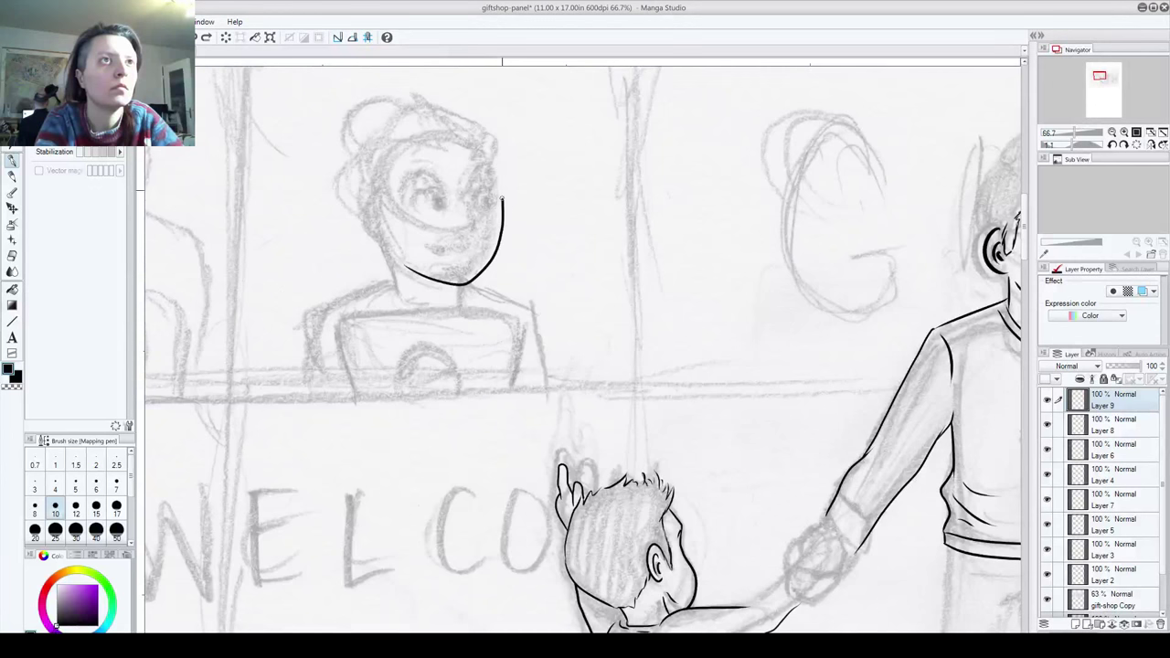
# Step: Extend the far side of the face up to the forehead and ink the nose and smiling mouth
pyautogui.moveTo(458, 232)
pyautogui.mouseDown()
pyautogui.moveTo(477, 233)
pyautogui.moveTo(471, 196)
pyautogui.mouseUp()
pyautogui.hotkey('ctrl', 'z')
pyautogui.hotkey('ctrl', 'z')
pyautogui.hotkey('ctrl', 'z')
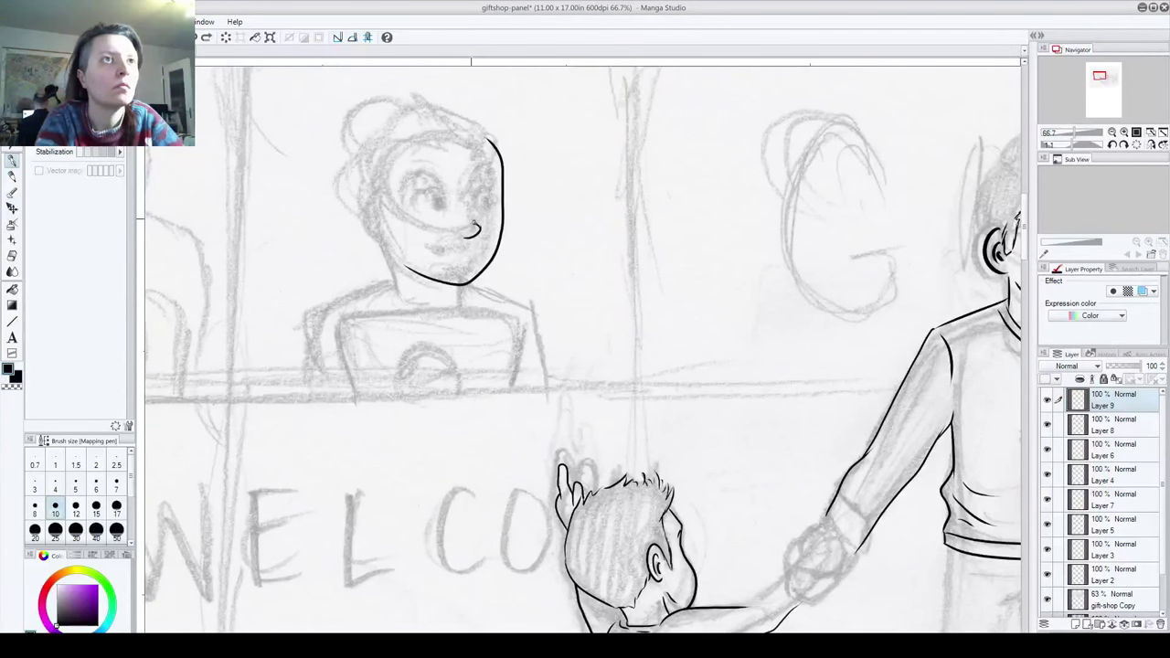
pyautogui.hotkey('ctrl', 'z')
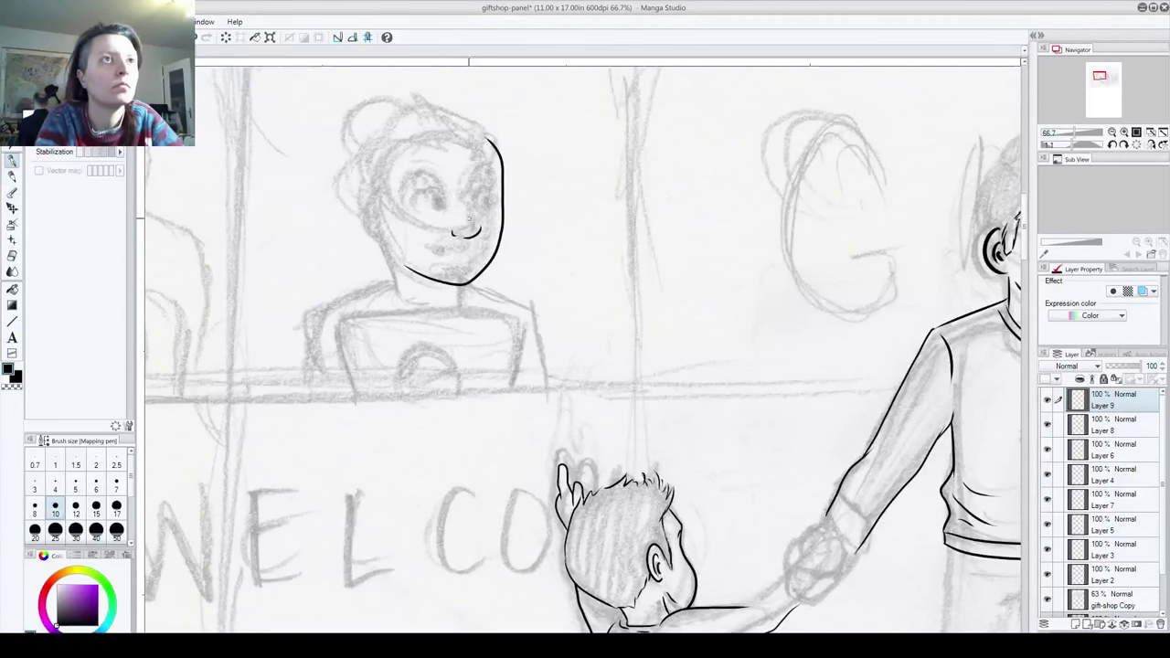
pyautogui.hotkey('ctrl', 'z')
pyautogui.hotkey('ctrl', 'z')
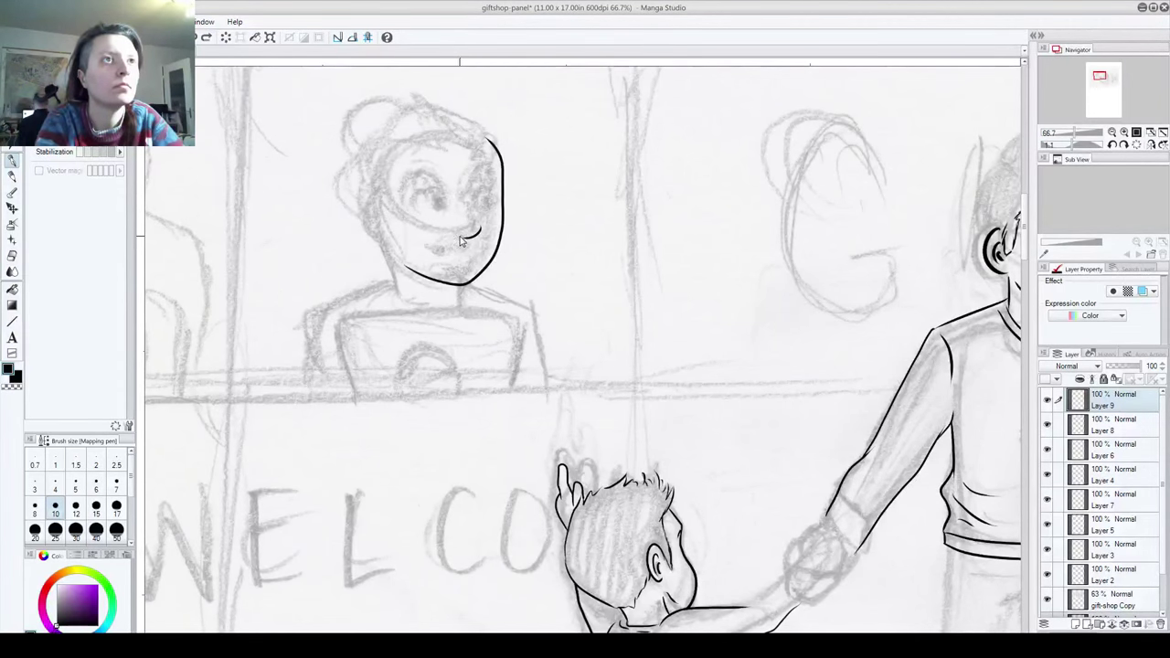
pyautogui.moveTo(461, 234); pyautogui.dragTo(472, 234)
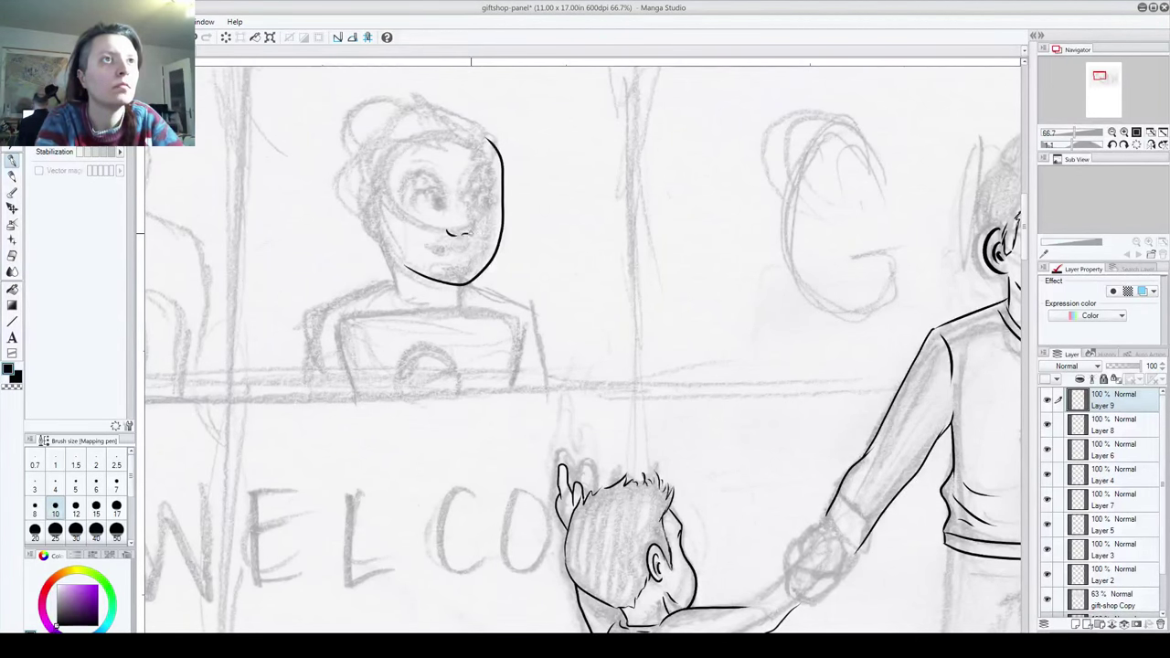
pyautogui.hotkey('ctrl', 'z')
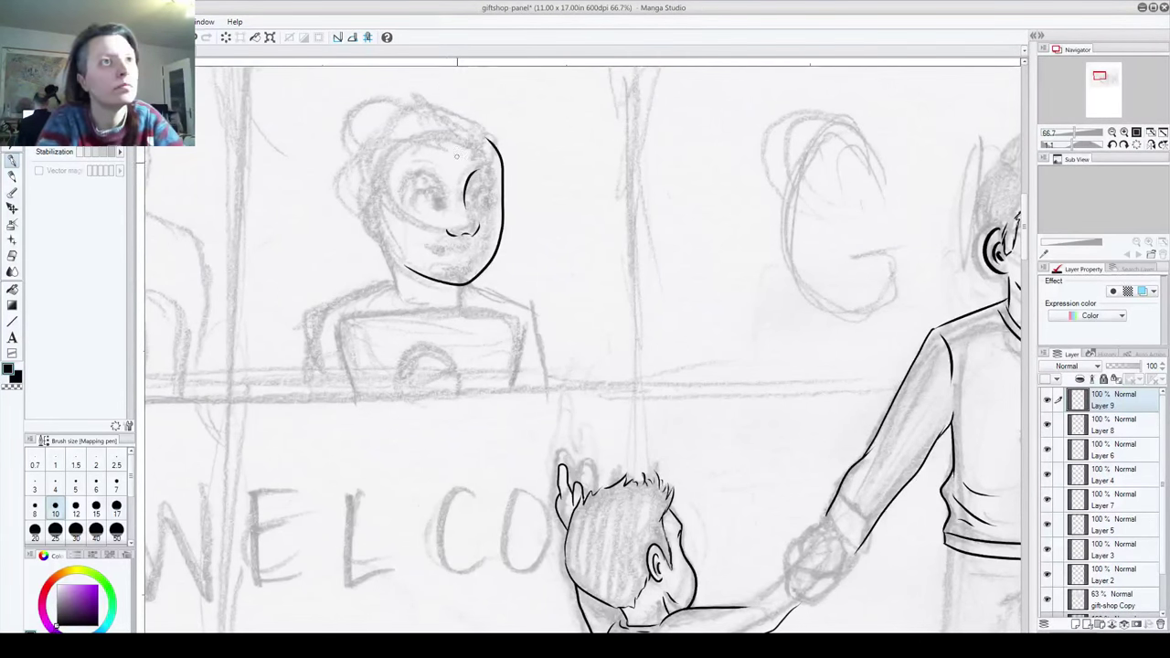
pyautogui.moveTo(433, 255)
pyautogui.mouseDown()
pyautogui.moveTo(482, 251)
pyautogui.moveTo(470, 256)
pyautogui.mouseUp()
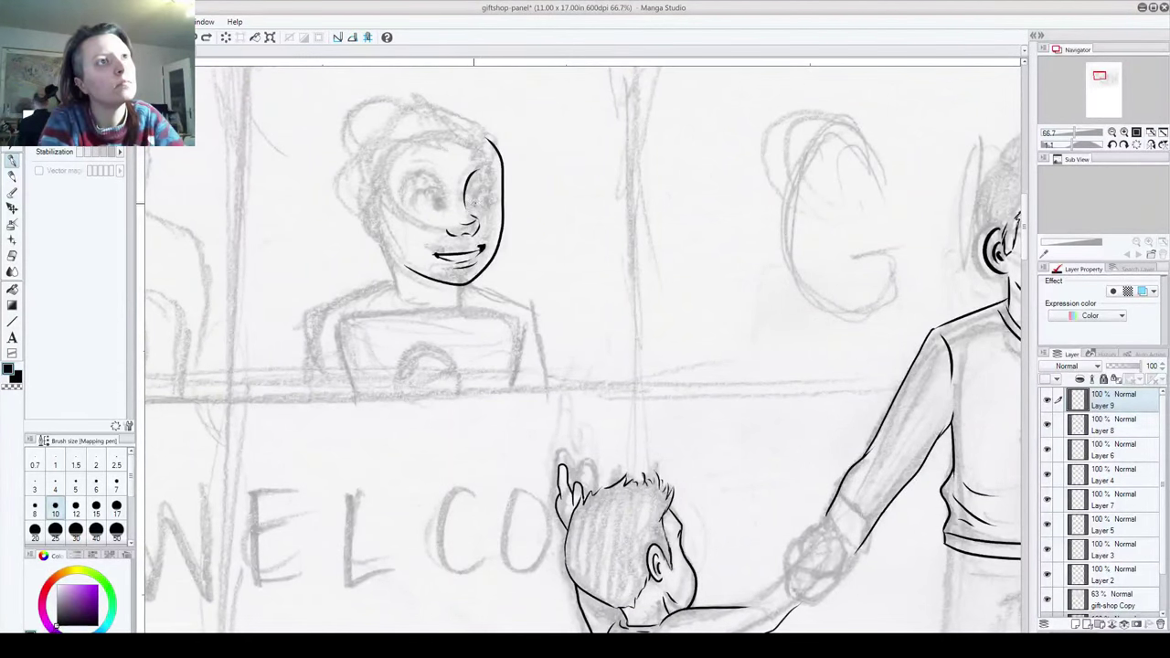
# Step: Ink the far eye with its iris, eyelid and lashes, and outline the eyebrow above it
pyautogui.moveTo(490, 194); pyautogui.dragTo(474, 205)
pyautogui.hotkey('ctrl', 'z')
pyautogui.click(120, 152)
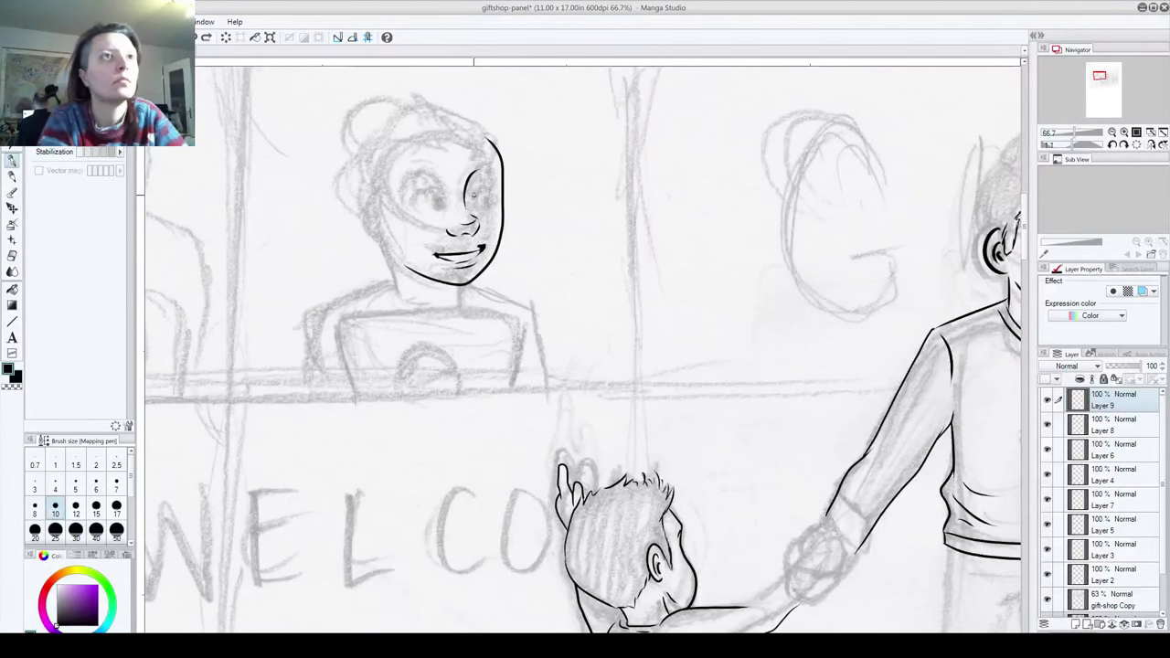
pyautogui.hotkey('ctrl', 'y')
pyautogui.hotkey('ctrl', 'z')
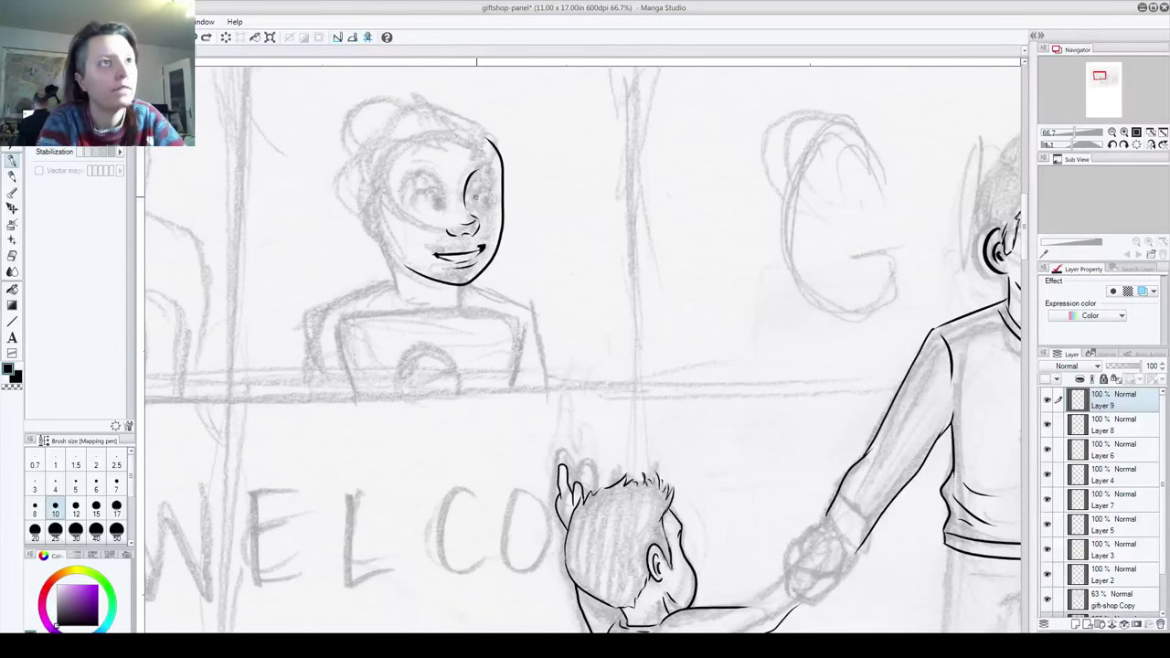
pyautogui.hotkey('ctrl', 'y')
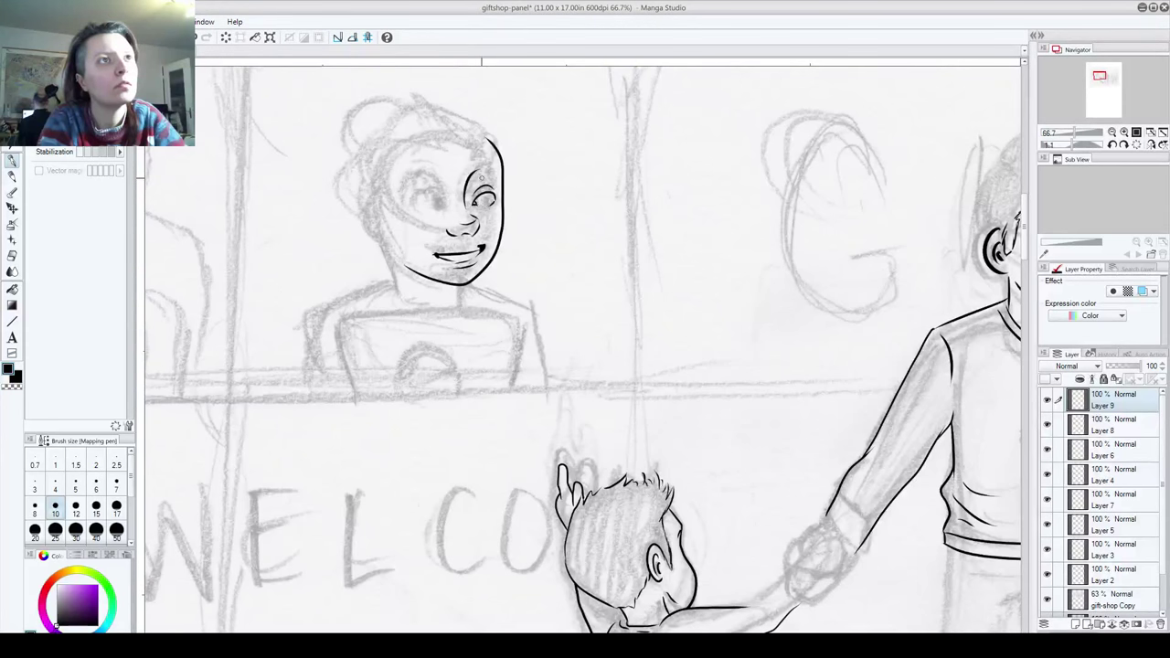
pyautogui.moveTo(496, 174); pyautogui.dragTo(470, 179)
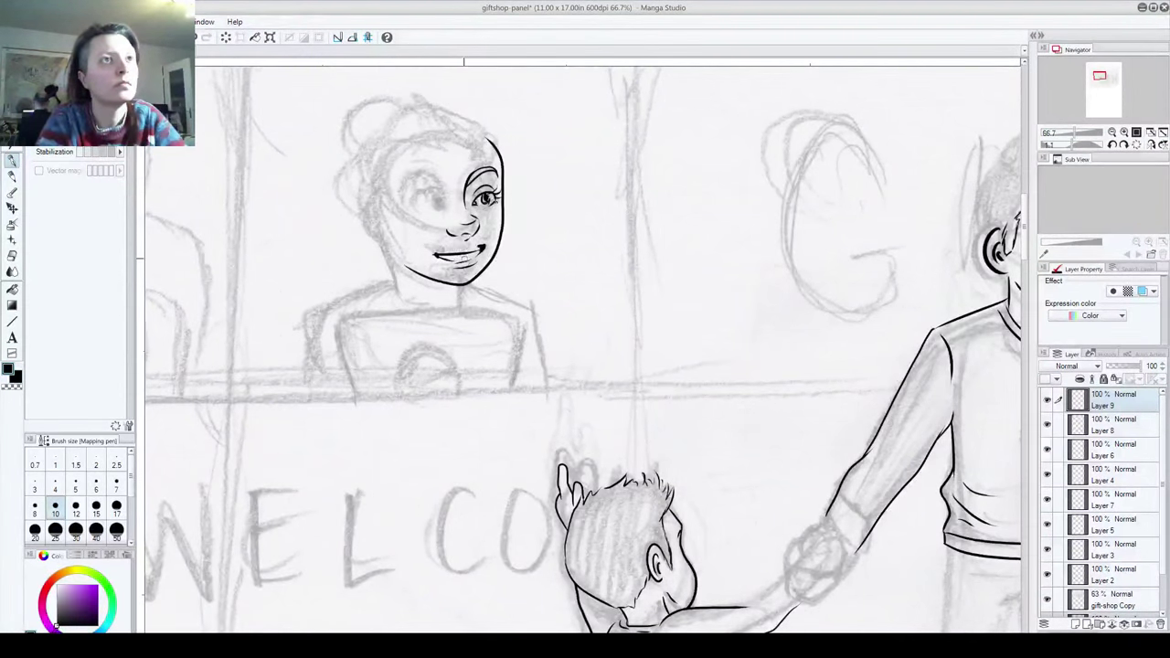
# Step: Replace the nose lines with a new nose tip and nostrils, and accent the near corner of the mouth
pyautogui.hotkey('ctrl', 'z')
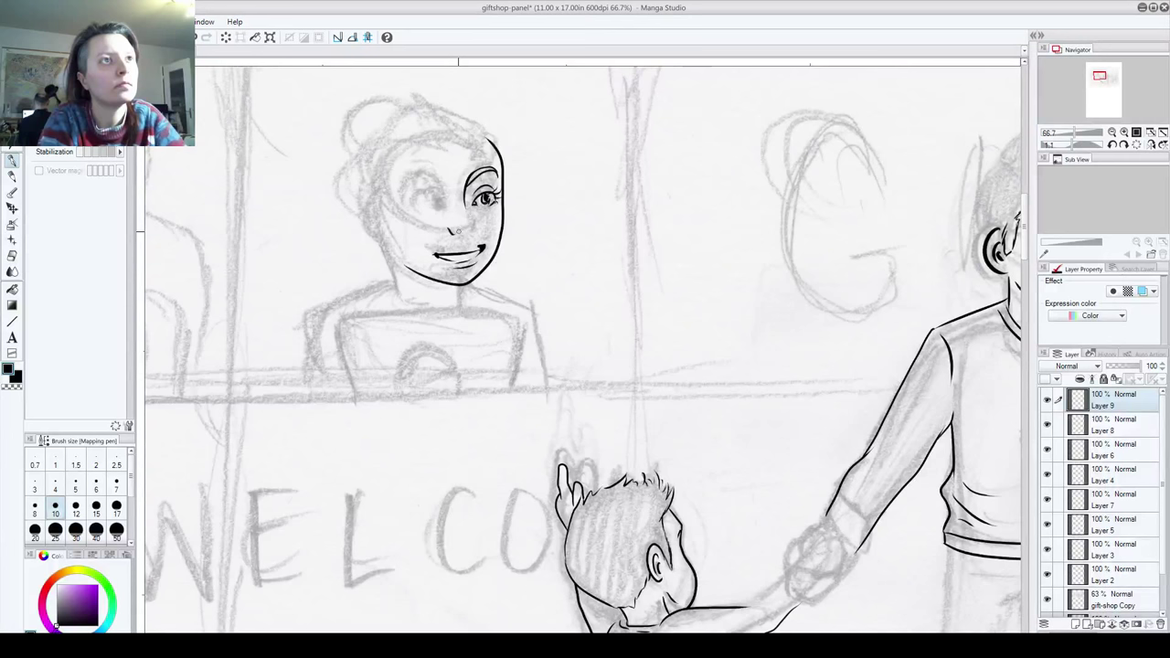
pyautogui.moveTo(447, 220)
pyautogui.mouseDown()
pyautogui.moveTo(455, 234)
pyautogui.moveTo(439, 256)
pyautogui.mouseUp()
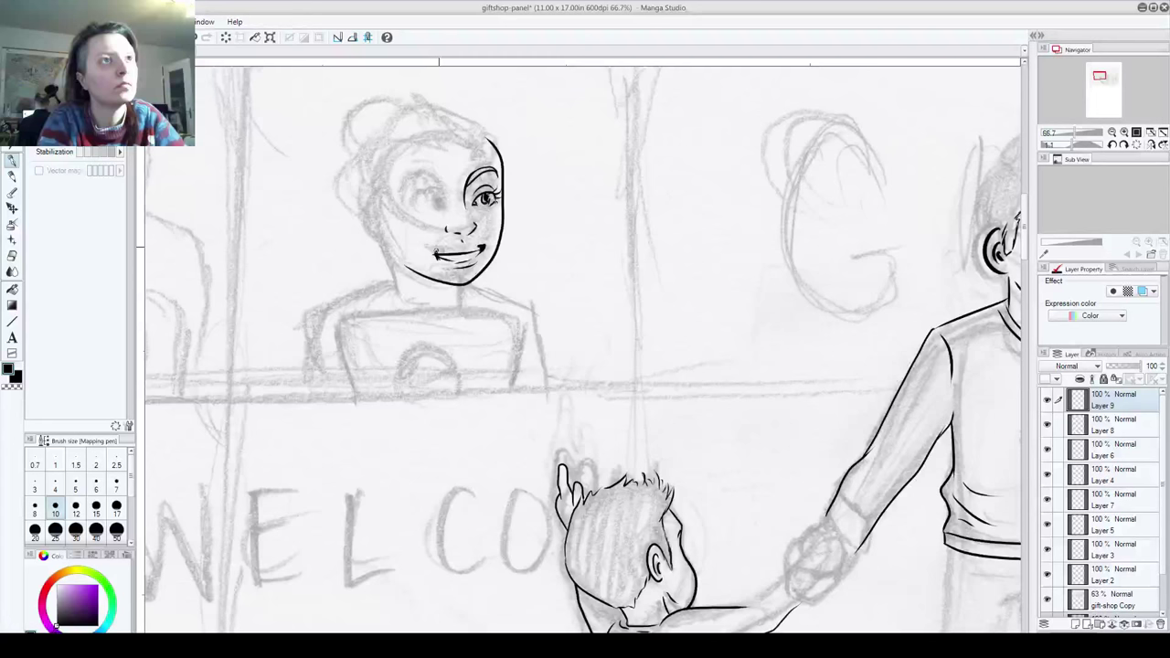
# Step: Try to ink the woman's near eye and the eyebrow above it with the size 10 pen
pyautogui.moveTo(436, 196)
pyautogui.mouseDown()
pyautogui.moveTo(443, 208)
pyautogui.moveTo(437, 200)
pyautogui.mouseUp()
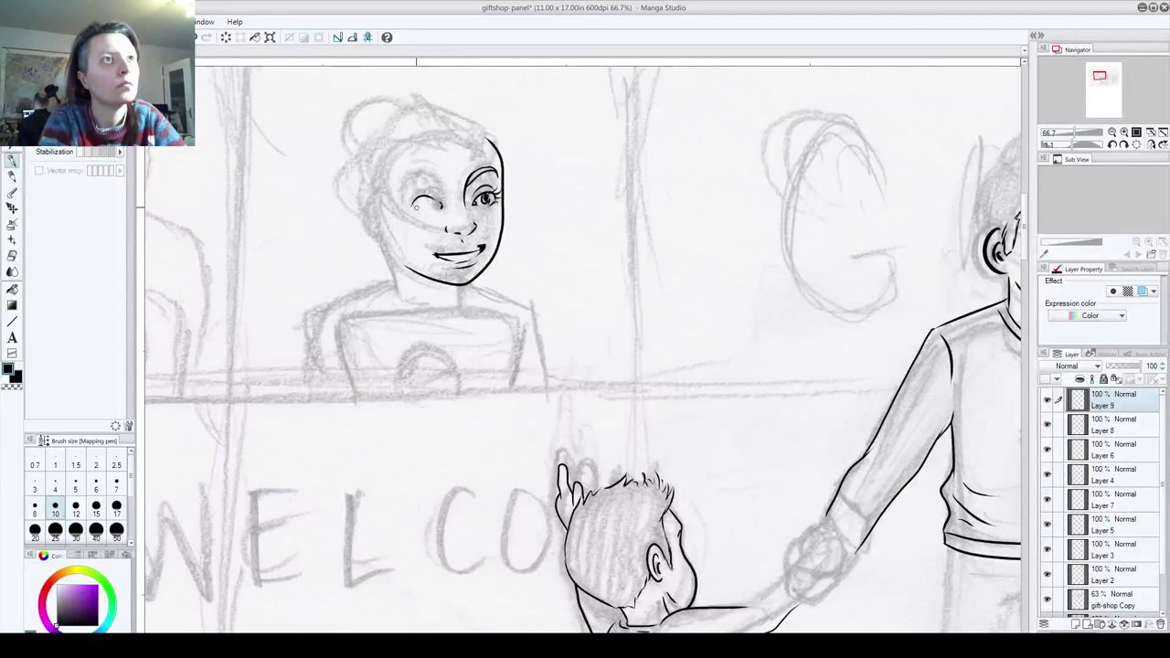
pyautogui.hotkey('ctrl', 'z')
pyautogui.moveTo(415, 204); pyautogui.dragTo(440, 207)
pyautogui.hotkey('ctrl', 'z')
pyautogui.hotkey('ctrl', 'z')
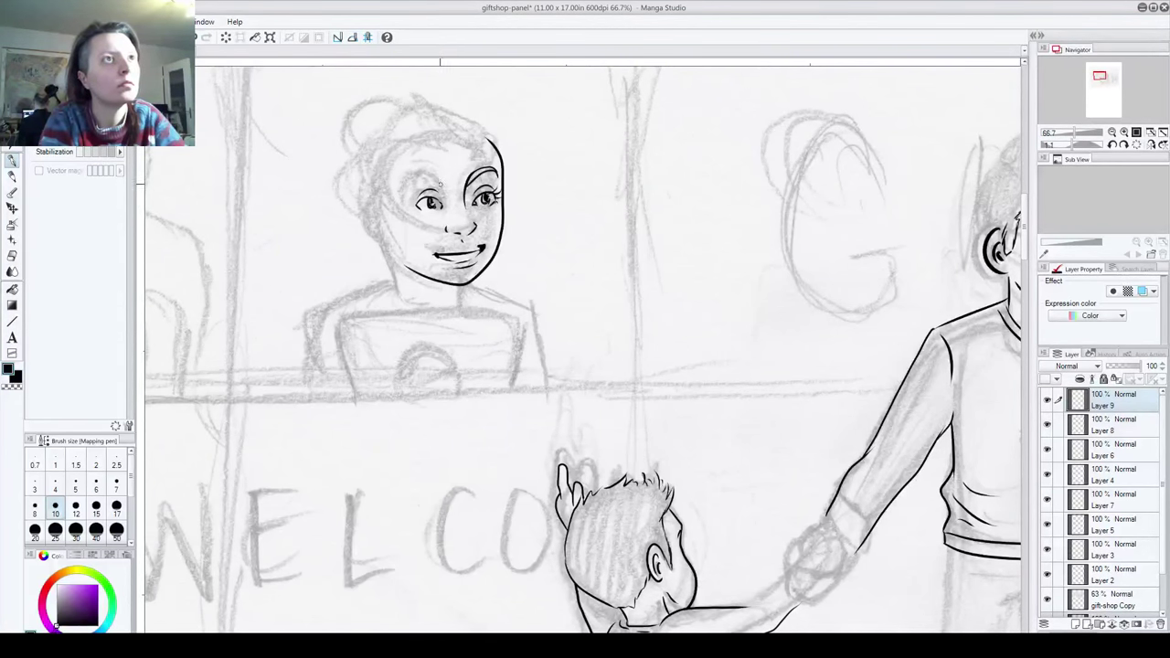
pyautogui.moveTo(408, 191); pyautogui.dragTo(424, 175)
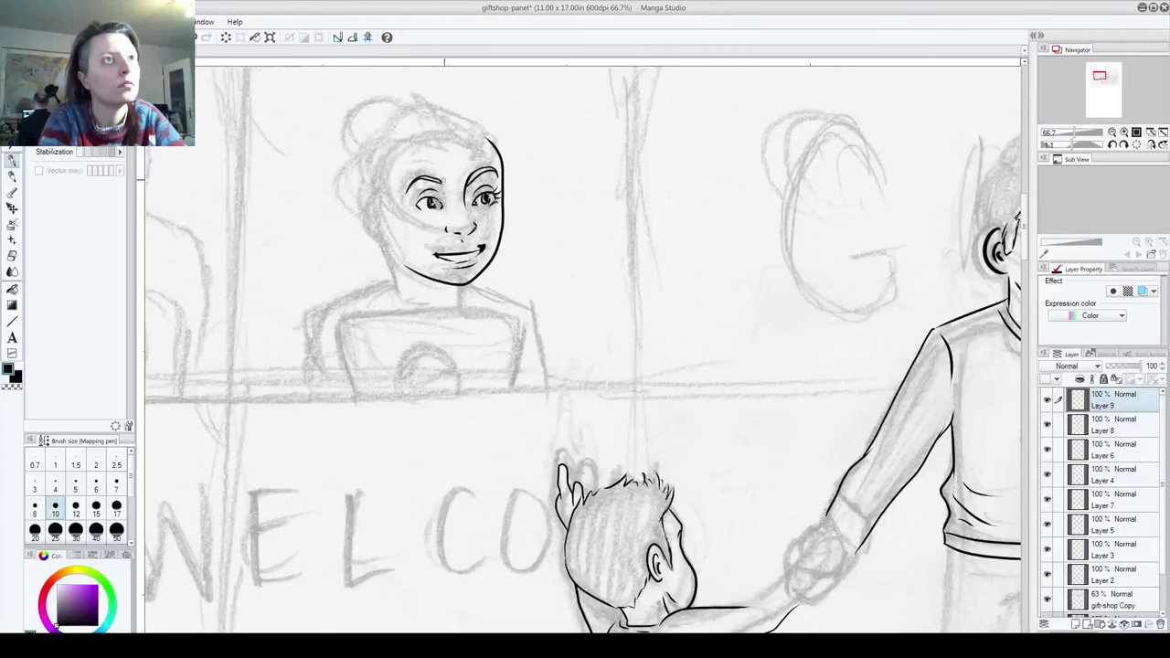
pyautogui.hotkey('ctrl', 'z')
pyautogui.hotkey('ctrl', 'z')
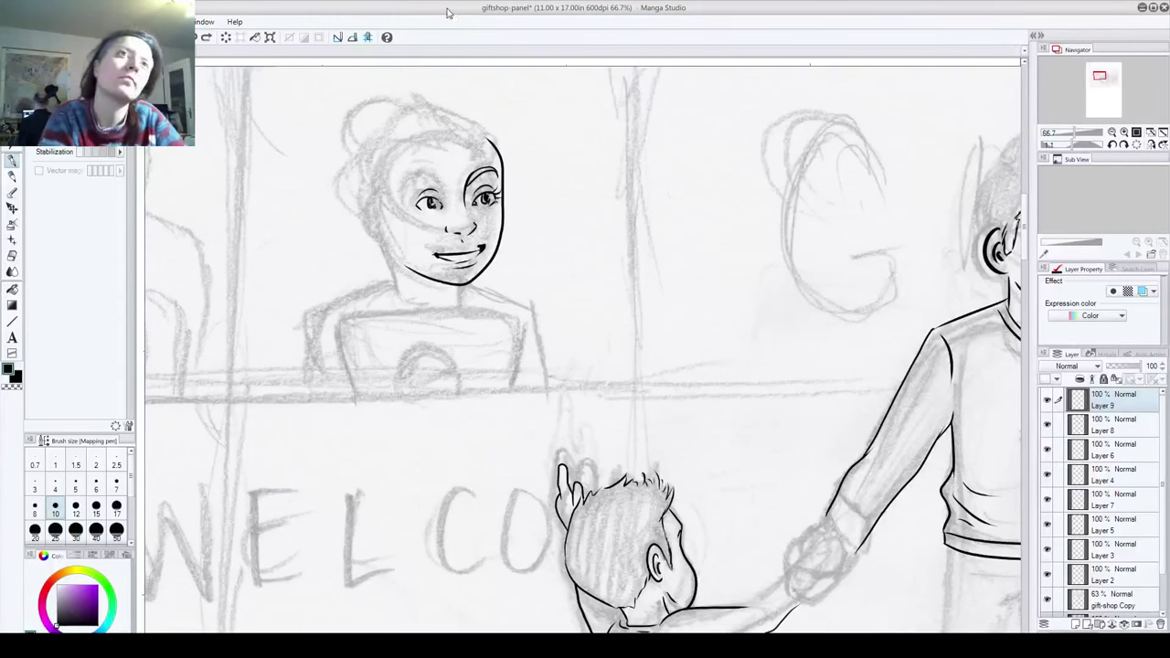
# Step: Ink the near eye's upper lid, crease, inner corner and eyebrow at 150% zoom with the pen at size 6
pyautogui.moveTo(402, 256); pyautogui.dragTo(379, 313)
pyautogui.scroll(-1, 379, 314)
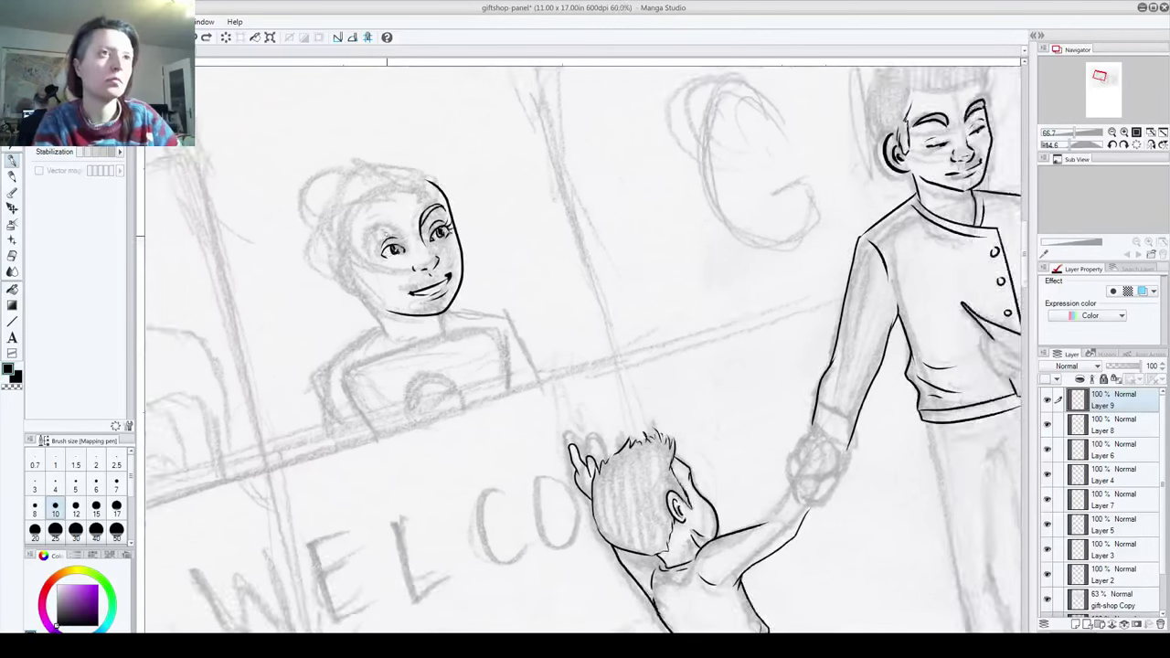
pyautogui.scroll(2, 359, 239)
pyautogui.moveTo(360, 239)
pyautogui.mouseDown()
pyautogui.moveTo(403, 213)
pyautogui.moveTo(420, 238)
pyautogui.moveTo(471, 246)
pyautogui.moveTo(438, 295)
pyautogui.moveTo(469, 229)
pyautogui.moveTo(443, 301)
pyautogui.moveTo(420, 271)
pyautogui.moveTo(428, 239)
pyautogui.moveTo(456, 285)
pyautogui.mouseUp()
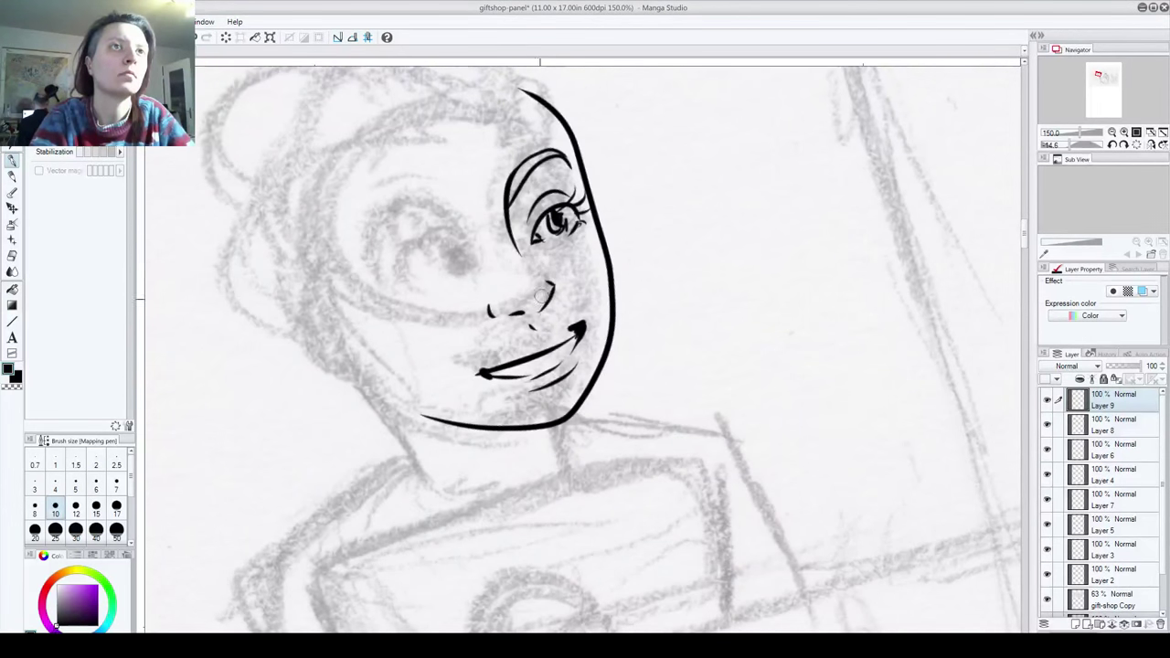
pyautogui.click(96, 489)
pyautogui.moveTo(401, 274); pyautogui.dragTo(456, 245)
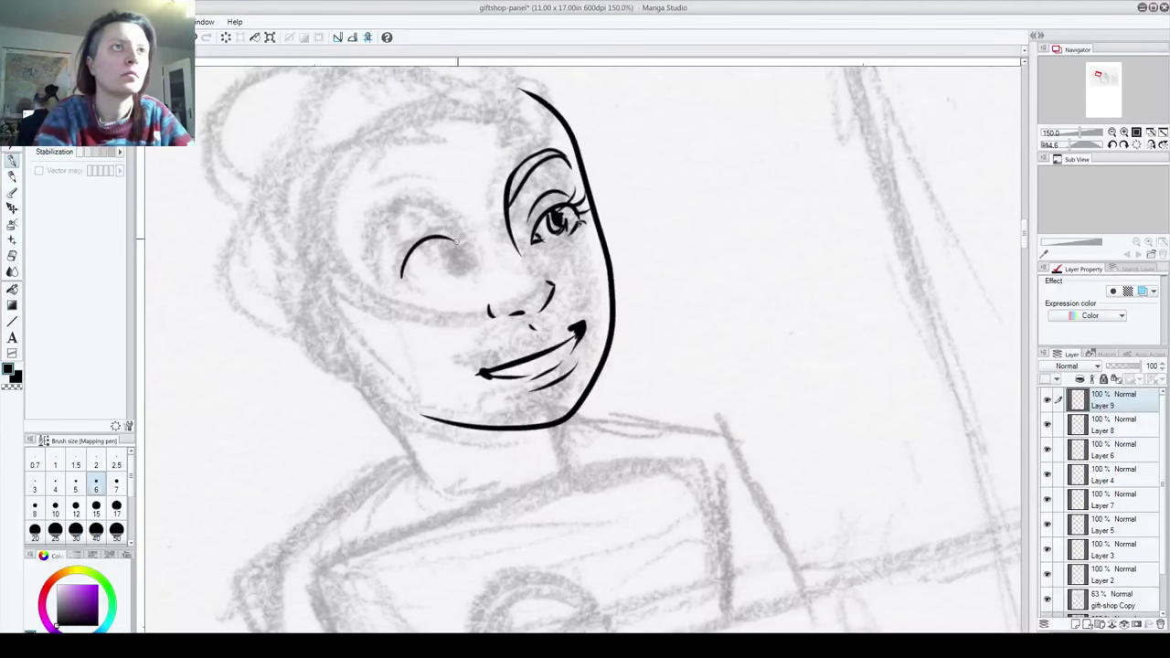
pyautogui.hotkey('ctrl', 'z')
pyautogui.moveTo(404, 277)
pyautogui.mouseDown()
pyautogui.moveTo(431, 241)
pyautogui.moveTo(470, 265)
pyautogui.mouseUp()
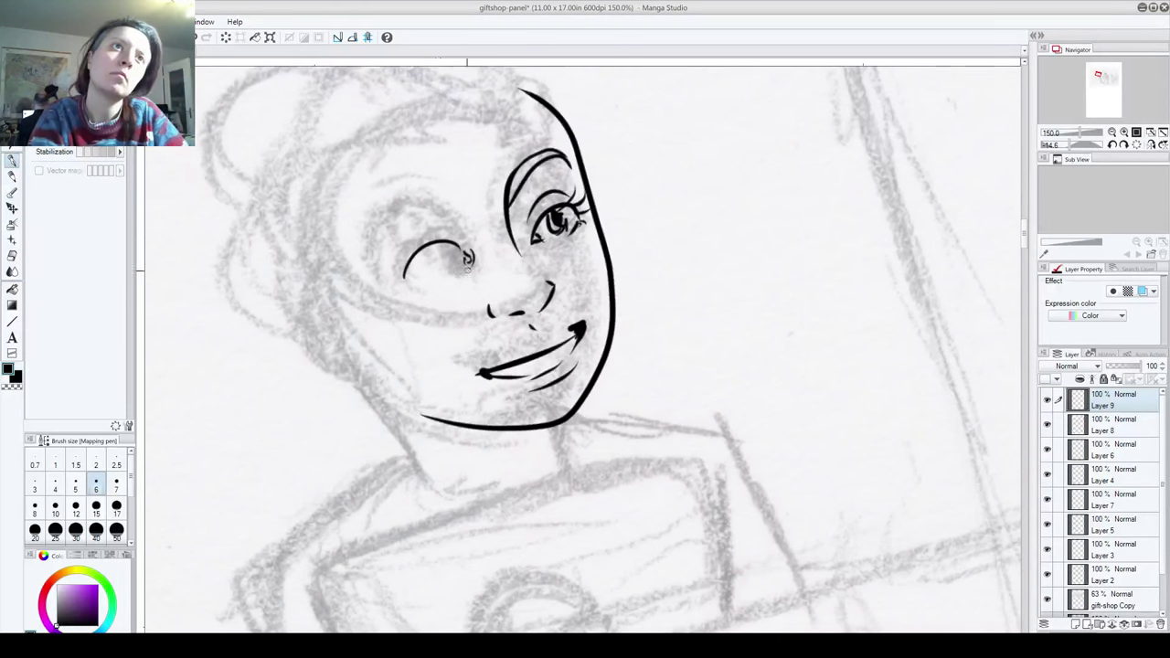
pyautogui.moveTo(453, 199)
pyautogui.mouseDown()
pyautogui.moveTo(419, 197)
pyautogui.moveTo(372, 247)
pyautogui.moveTo(408, 190)
pyautogui.moveTo(452, 199)
pyautogui.mouseUp()
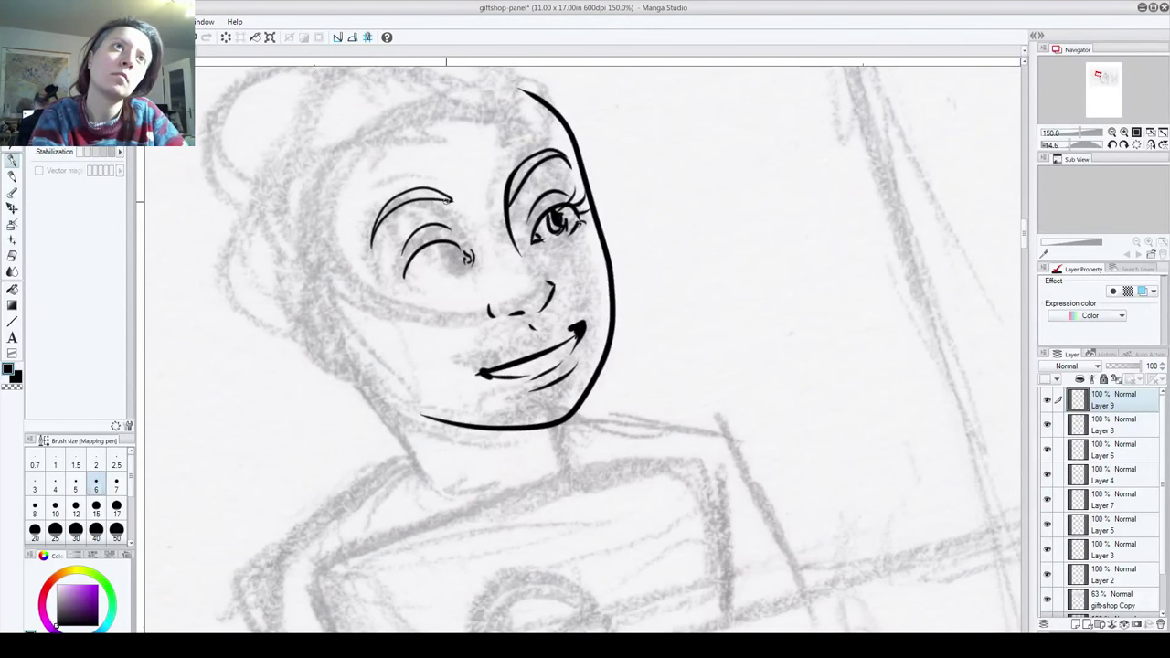
# Step: Add the near eye's lashes, iris and lower lid, and rework the far eye's iris and lashes to match
pyautogui.moveTo(402, 276)
pyautogui.mouseDown()
pyautogui.moveTo(449, 254)
pyautogui.moveTo(375, 273)
pyautogui.moveTo(405, 269)
pyautogui.mouseUp()
pyautogui.moveTo(430, 242); pyautogui.dragTo(411, 264)
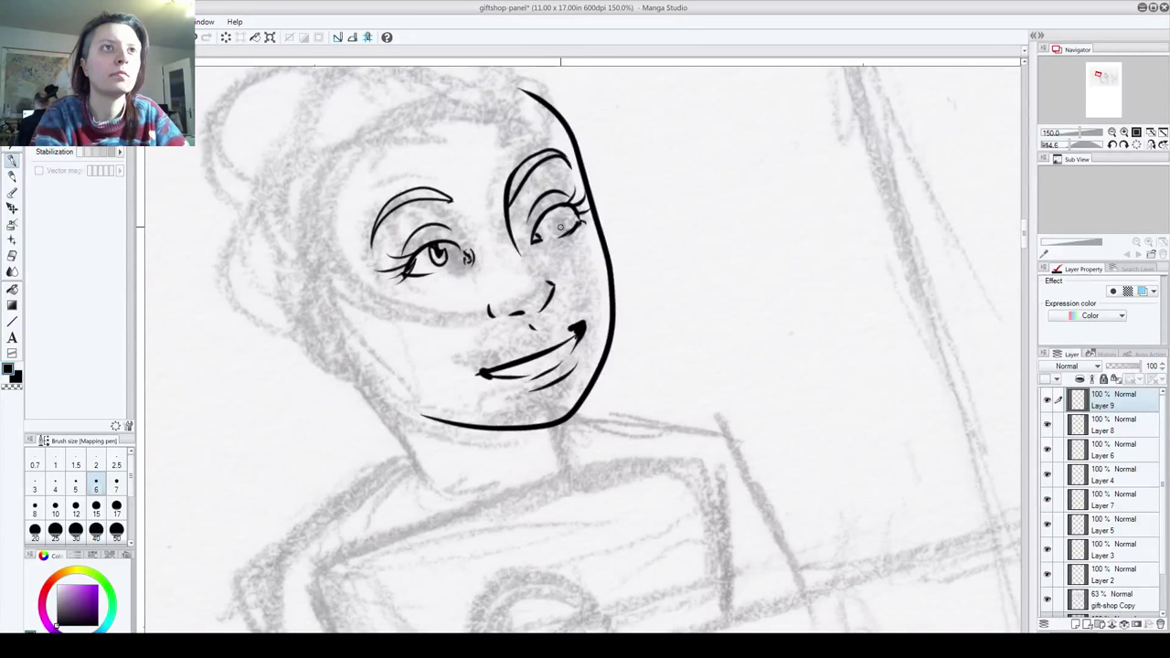
pyautogui.moveTo(561, 227)
pyautogui.mouseDown()
pyautogui.moveTo(552, 211)
pyautogui.moveTo(583, 210)
pyautogui.mouseUp()
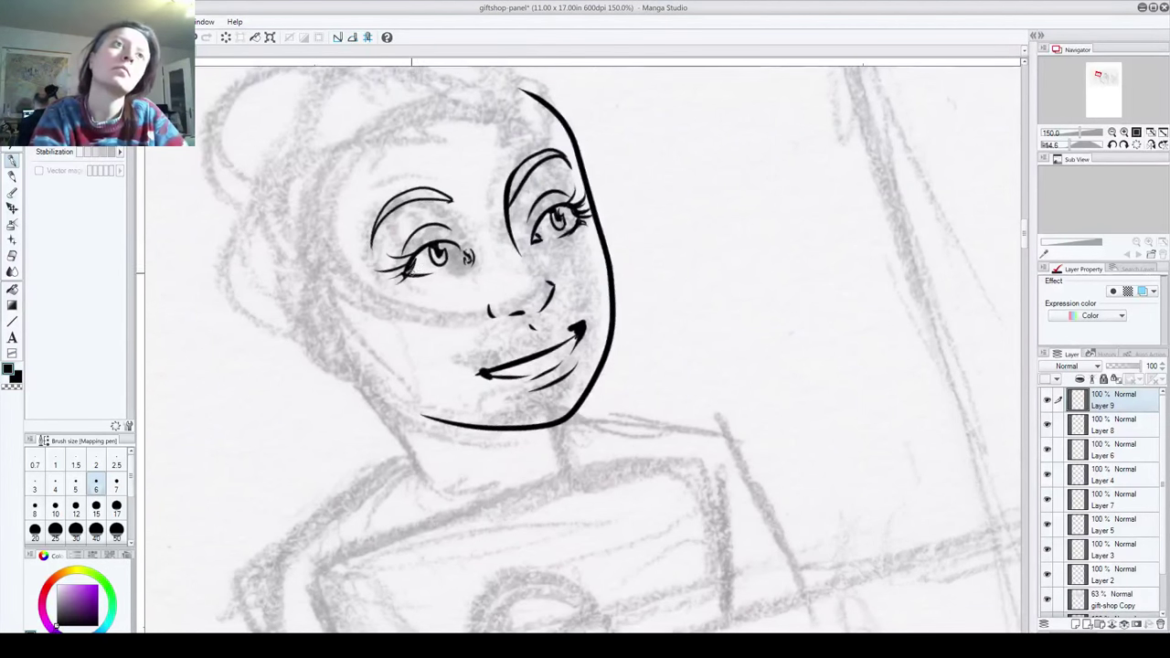
pyautogui.moveTo(415, 273); pyautogui.dragTo(437, 275)
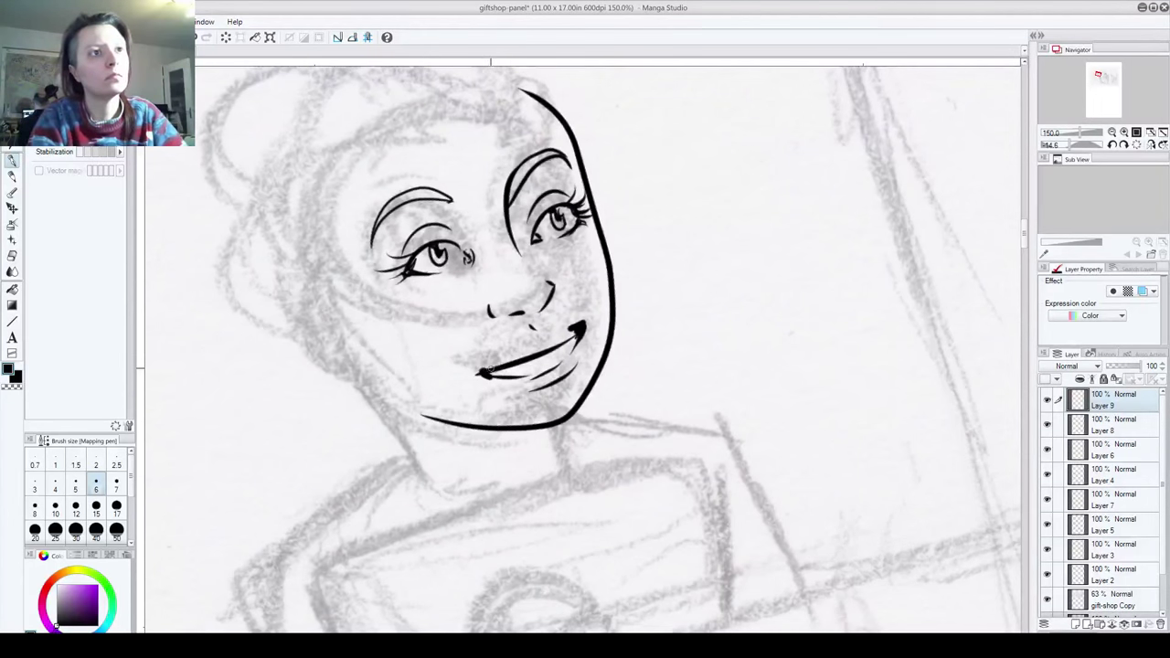
# Step: Try to refine the open smile with an extra curved line between the corners of the mouth
pyautogui.hotkey('ctrl', 'z')
pyautogui.moveTo(486, 373); pyautogui.dragTo(560, 341)
pyautogui.hotkey('ctrl', 'z')
pyautogui.moveTo(485, 371); pyautogui.dragTo(575, 336)
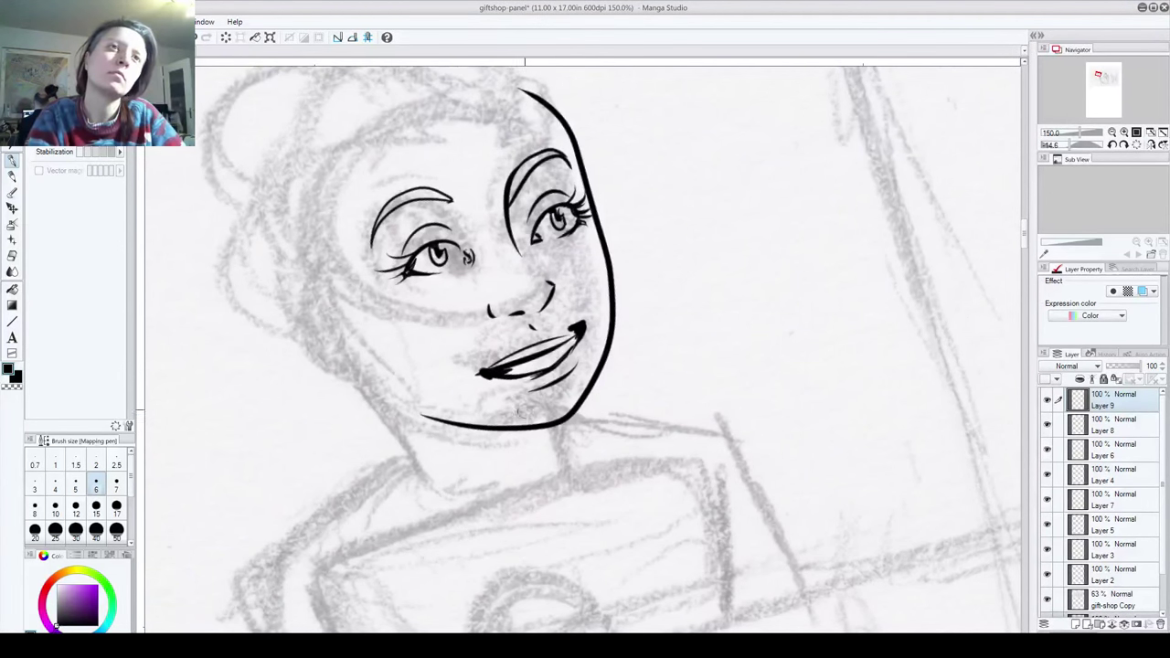
# Step: Clear the inked mouth and lower-lip lines from the woman's face
pyautogui.hotkey('ctrl', 'z')
pyautogui.hotkey('ctrl', 'z')
pyautogui.hotkey('ctrl', 'z')
pyautogui.hotkey('ctrl', 'z')
pyautogui.hotkey('ctrl', 'z')
pyautogui.hotkey('ctrl', 'z')
pyautogui.hotkey('ctrl', 'z')
pyautogui.hotkey('ctrl', 'z')
pyautogui.hotkey('ctrl', 'z')
pyautogui.hotkey('ctrl', 'z')
pyautogui.hotkey('ctrl', 'z')
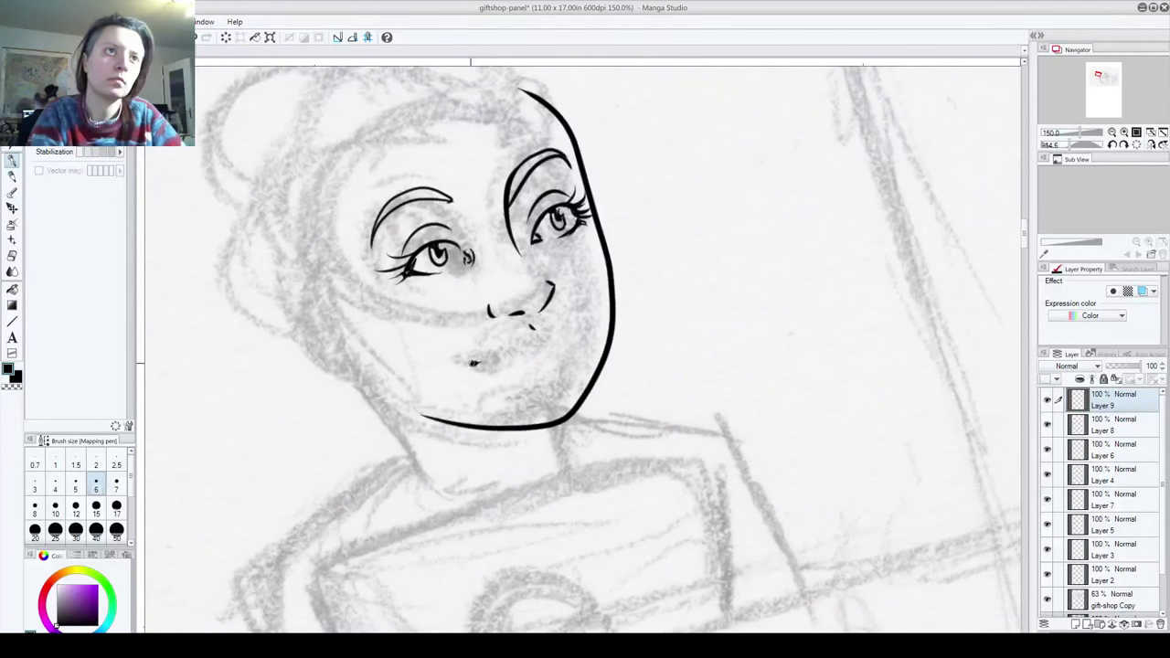
# Step: Ink a new, slightly open smile with a curved mouth line, upper lip and lower-lip shadow line
pyautogui.moveTo(473, 363); pyautogui.dragTo(569, 318)
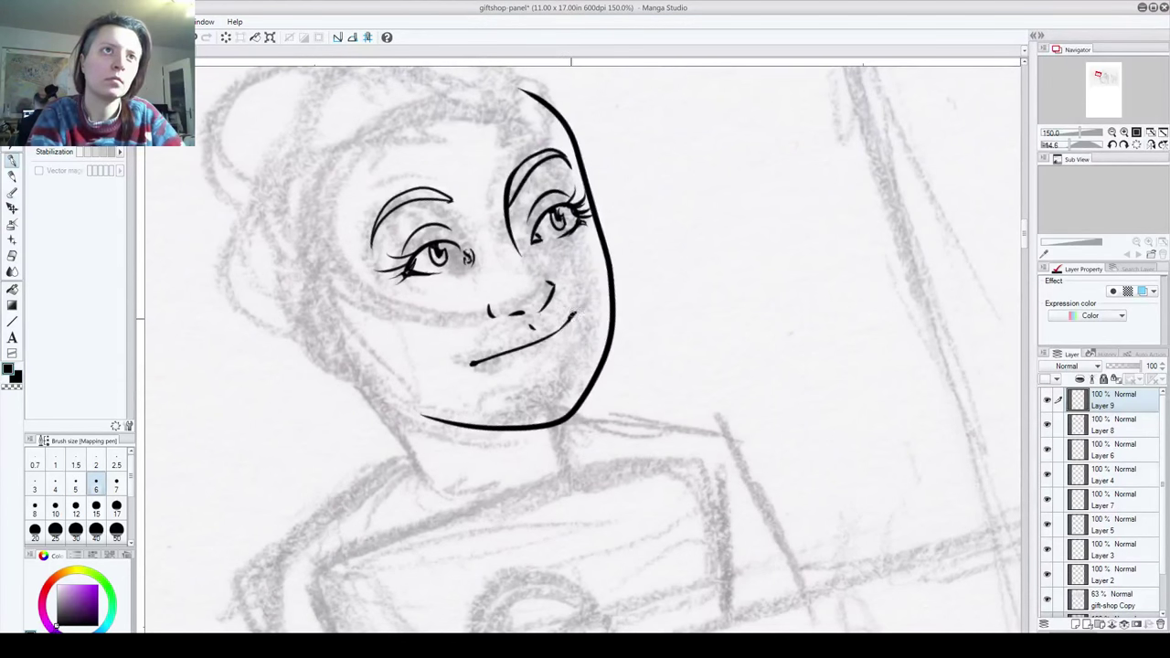
pyautogui.hotkey('ctrl', 'z')
pyautogui.hotkey('ctrl', 'z')
pyautogui.moveTo(471, 364)
pyautogui.mouseDown()
pyautogui.moveTo(559, 343)
pyautogui.moveTo(569, 327)
pyautogui.mouseUp()
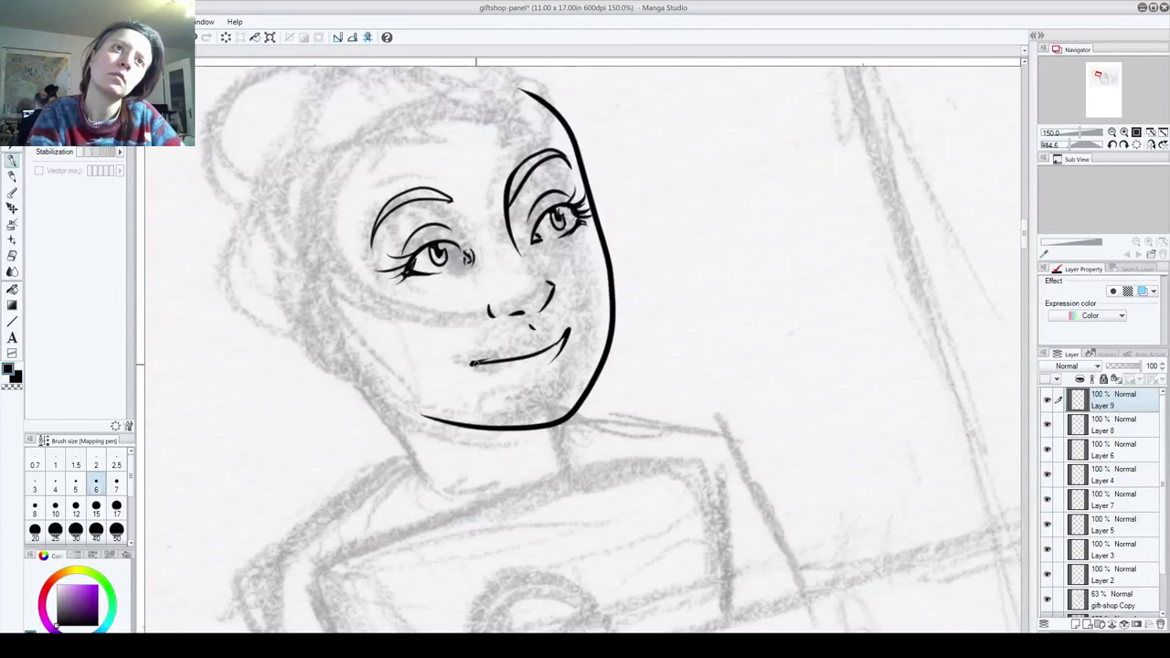
pyautogui.moveTo(510, 388)
pyautogui.mouseDown()
pyautogui.moveTo(562, 369)
pyautogui.moveTo(553, 361)
pyautogui.mouseUp()
pyautogui.hotkey('ctrl', 'z')
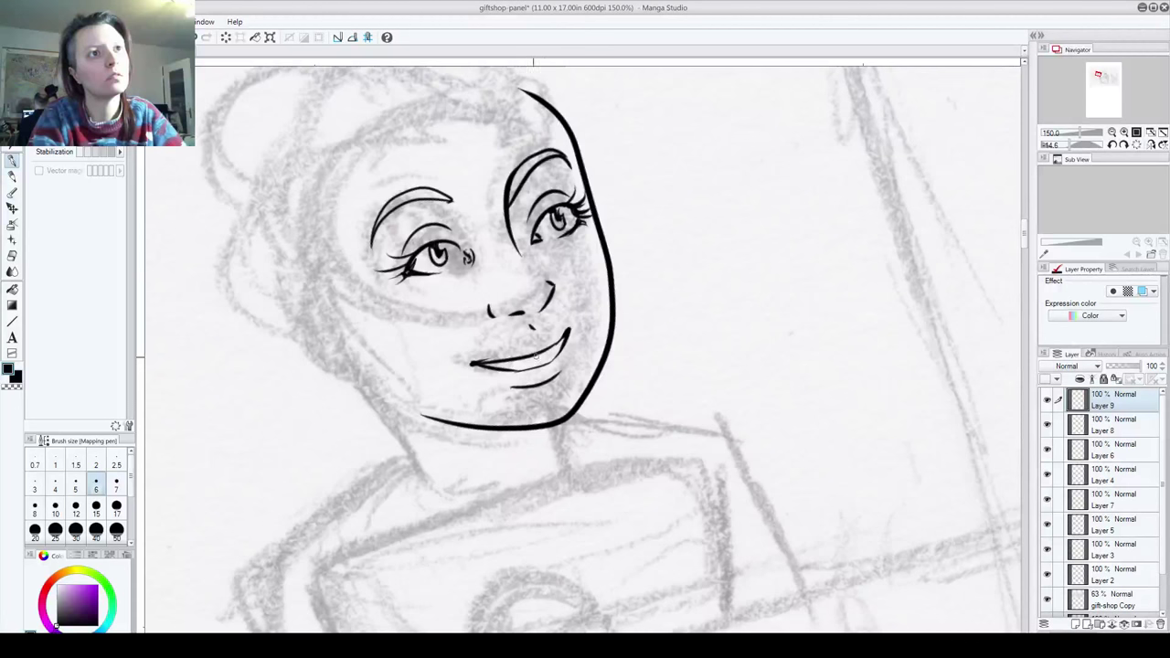
pyautogui.moveTo(474, 363)
pyautogui.mouseDown()
pyautogui.moveTo(573, 330)
pyautogui.moveTo(468, 365)
pyautogui.moveTo(489, 355)
pyautogui.mouseUp()
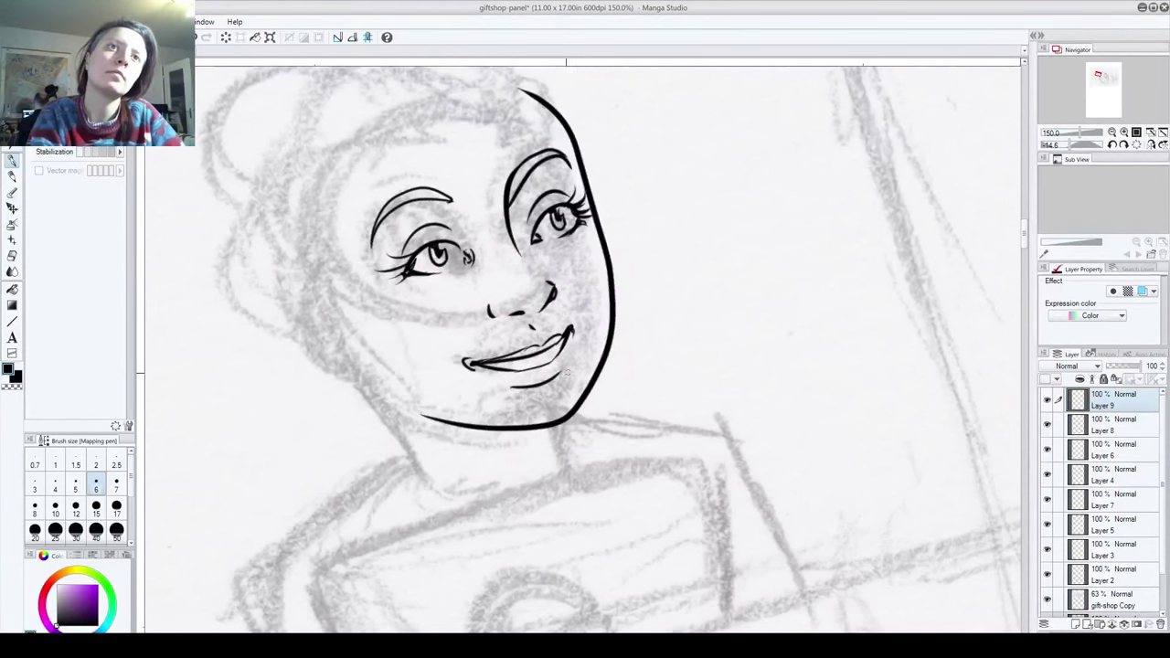
# Step: Thicken the far jaw line beside the chin and ink the woman's near ear with its inner folds
pyautogui.moveTo(574, 413); pyautogui.dragTo(599, 345)
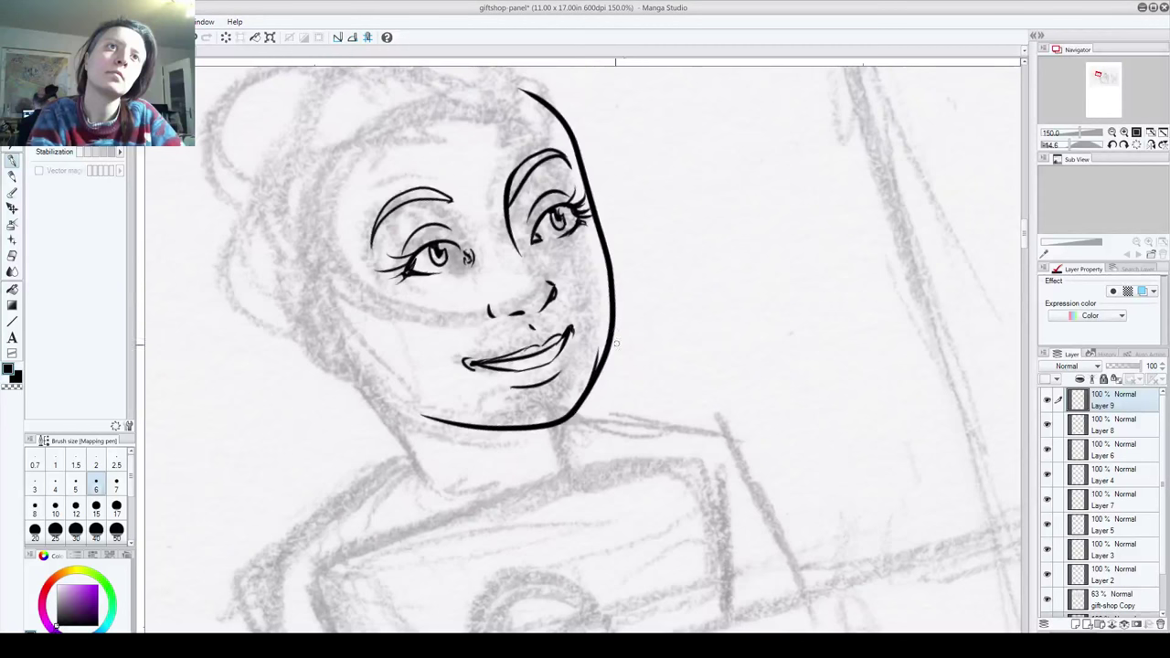
pyautogui.moveTo(552, 259)
pyautogui.mouseDown()
pyautogui.moveTo(608, 328)
pyautogui.moveTo(545, 348)
pyautogui.moveTo(492, 268)
pyautogui.mouseUp()
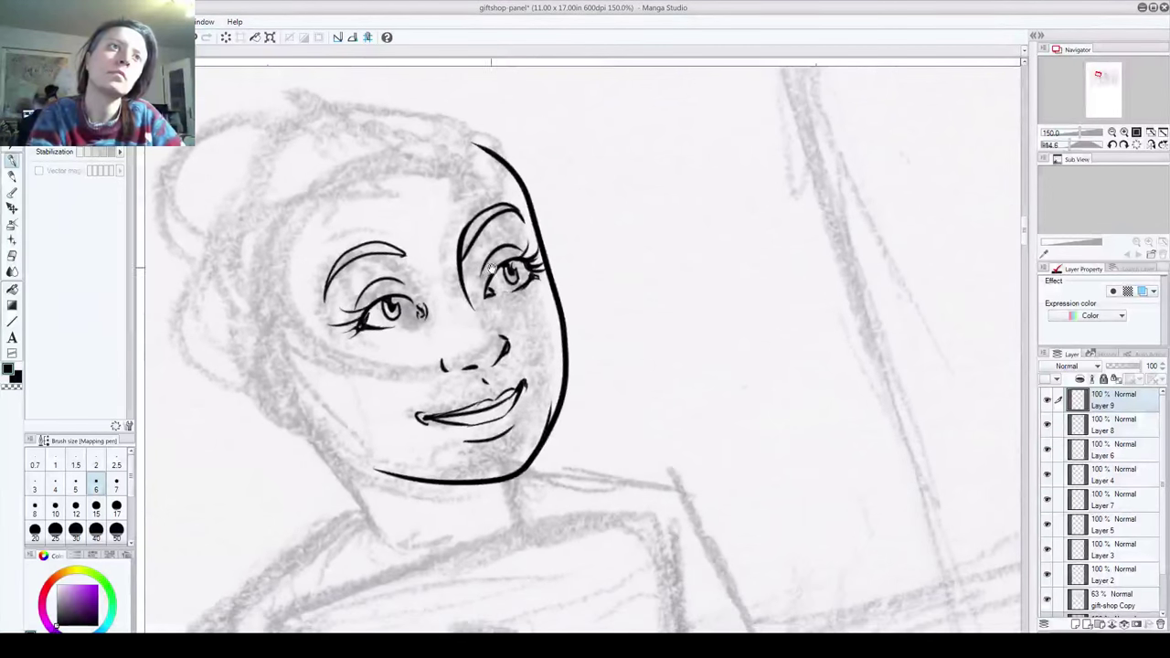
pyautogui.moveTo(325, 422)
pyautogui.mouseDown()
pyautogui.moveTo(366, 461)
pyautogui.moveTo(338, 435)
pyautogui.mouseUp()
pyautogui.hotkey('ctrl', 'z')
pyautogui.hotkey('ctrl', 'z')
pyautogui.hotkey('ctrl', 'z')
pyautogui.moveTo(279, 371)
pyautogui.mouseDown()
pyautogui.moveTo(245, 403)
pyautogui.moveTo(303, 438)
pyautogui.mouseUp()
pyautogui.moveTo(267, 379); pyautogui.dragTo(279, 409)
pyautogui.moveTo(241, 362); pyautogui.dragTo(265, 395)
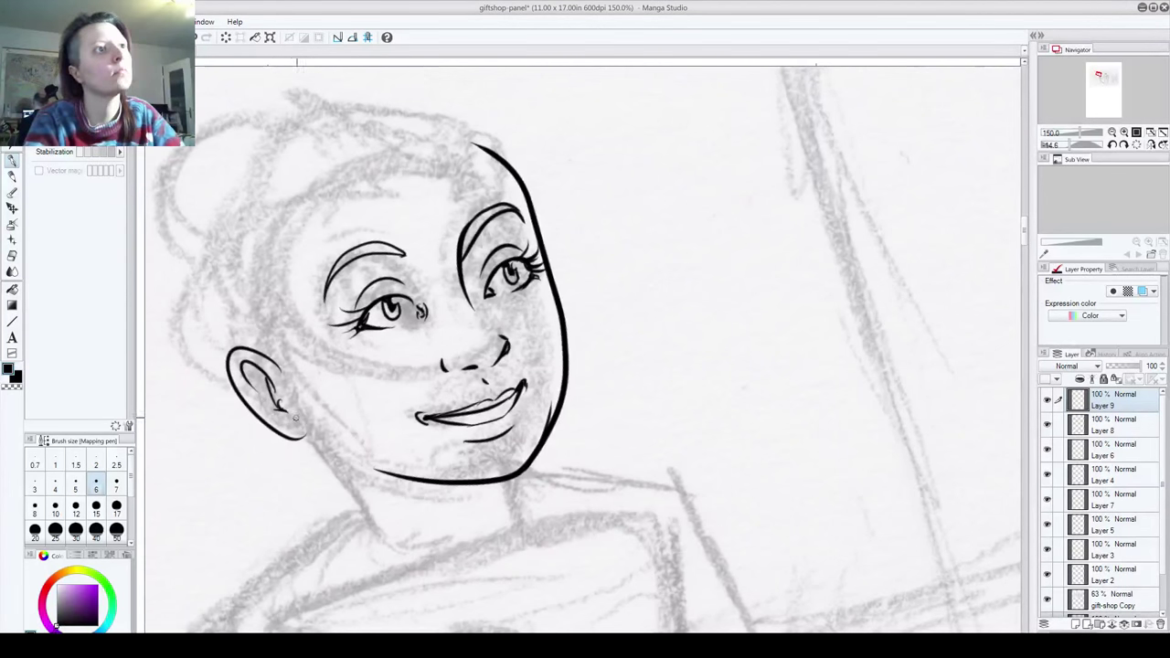
# Step: Ink both sides of the woman's neck and a short jaw line below the ear
pyautogui.moveTo(422, 354); pyautogui.dragTo(468, 245)
pyautogui.moveTo(402, 218)
pyautogui.mouseDown()
pyautogui.moveTo(503, 432)
pyautogui.moveTo(512, 398)
pyautogui.mouseUp()
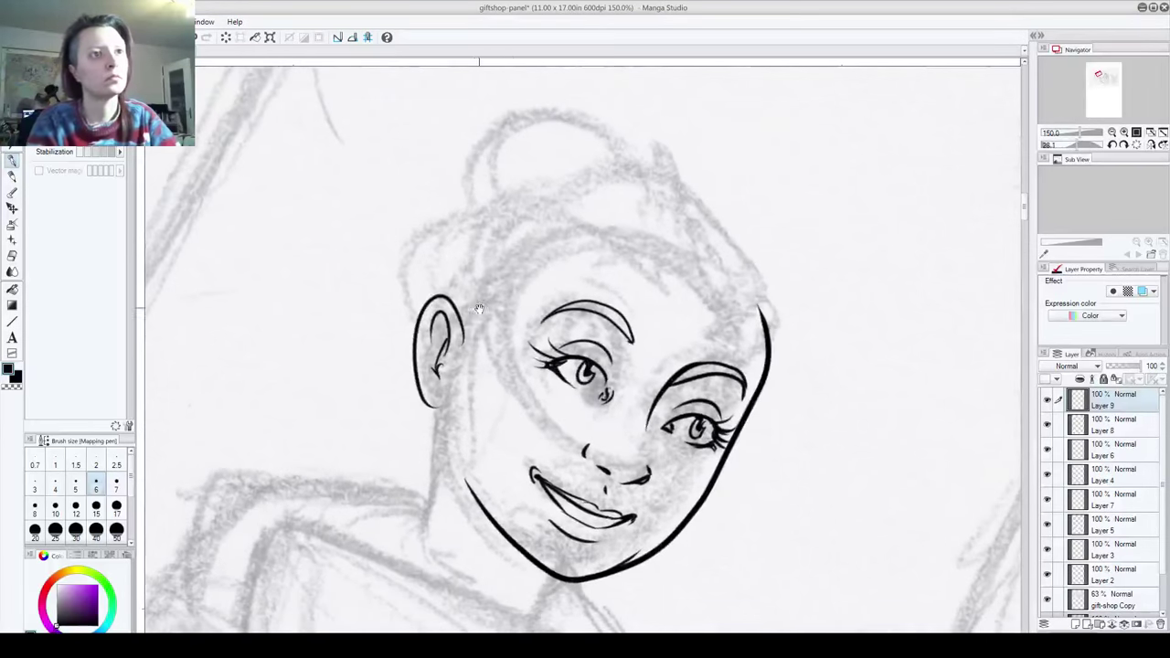
pyautogui.moveTo(442, 437); pyautogui.dragTo(426, 528)
pyautogui.hotkey('ctrl', 'z')
pyautogui.moveTo(442, 442); pyautogui.dragTo(419, 543)
pyautogui.scroll(-3, 531, 407)
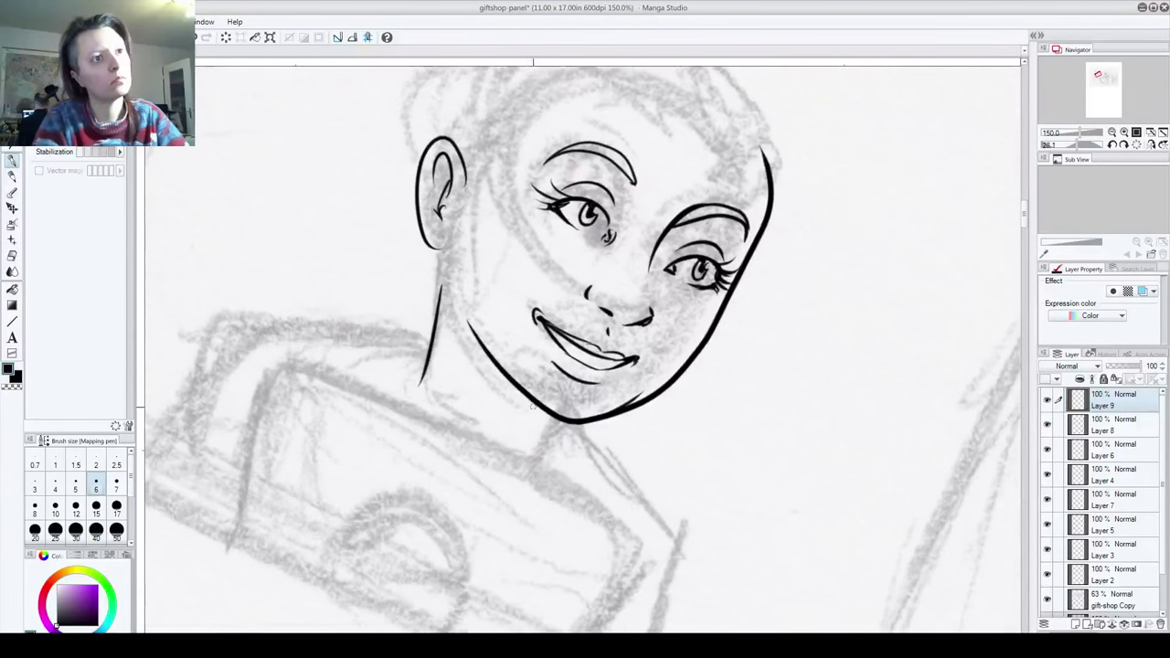
pyautogui.moveTo(509, 396); pyautogui.dragTo(469, 371)
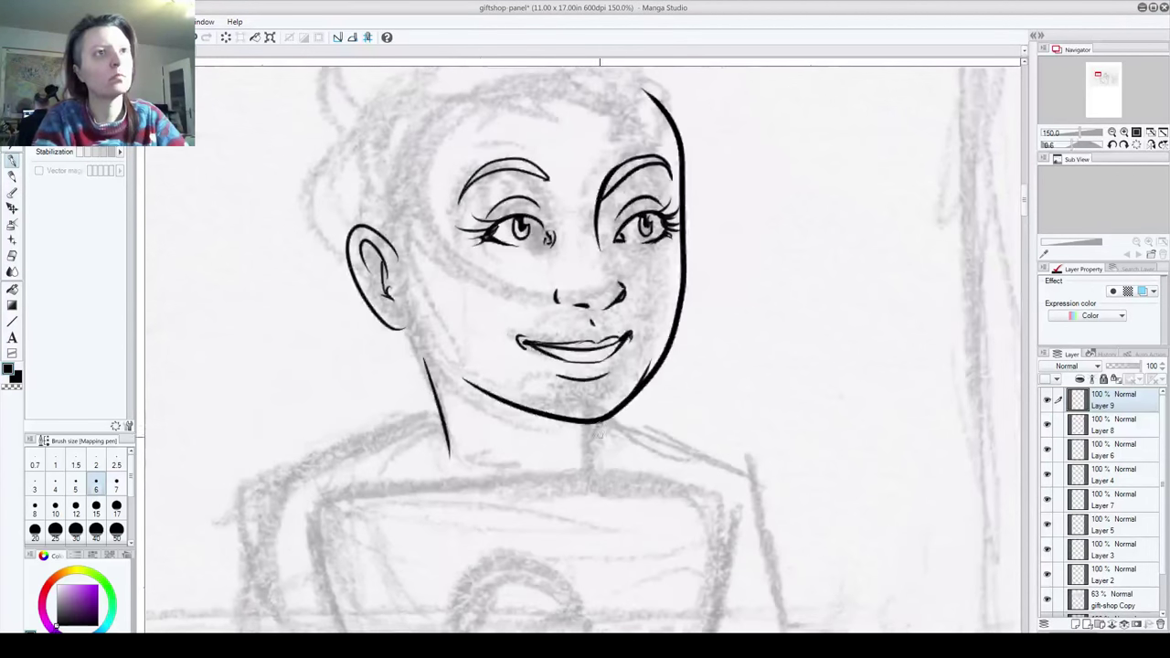
pyautogui.moveTo(589, 423); pyautogui.dragTo(591, 472)
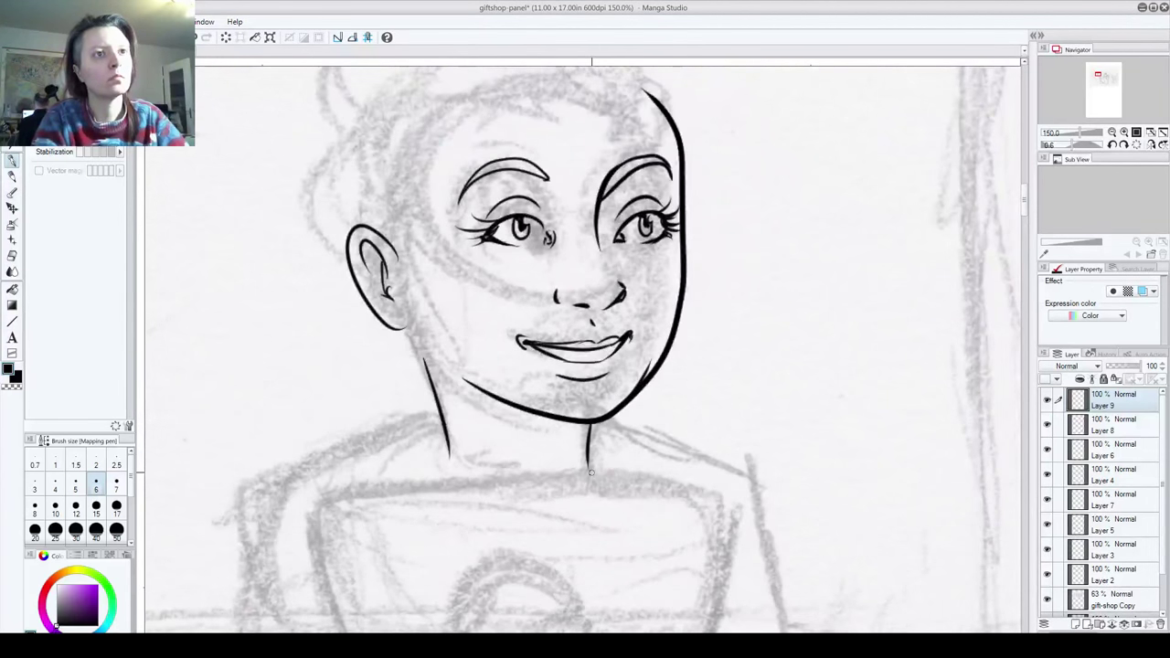
pyautogui.moveTo(418, 313)
pyautogui.mouseDown()
pyautogui.moveTo(437, 356)
pyautogui.moveTo(426, 369)
pyautogui.mouseUp()
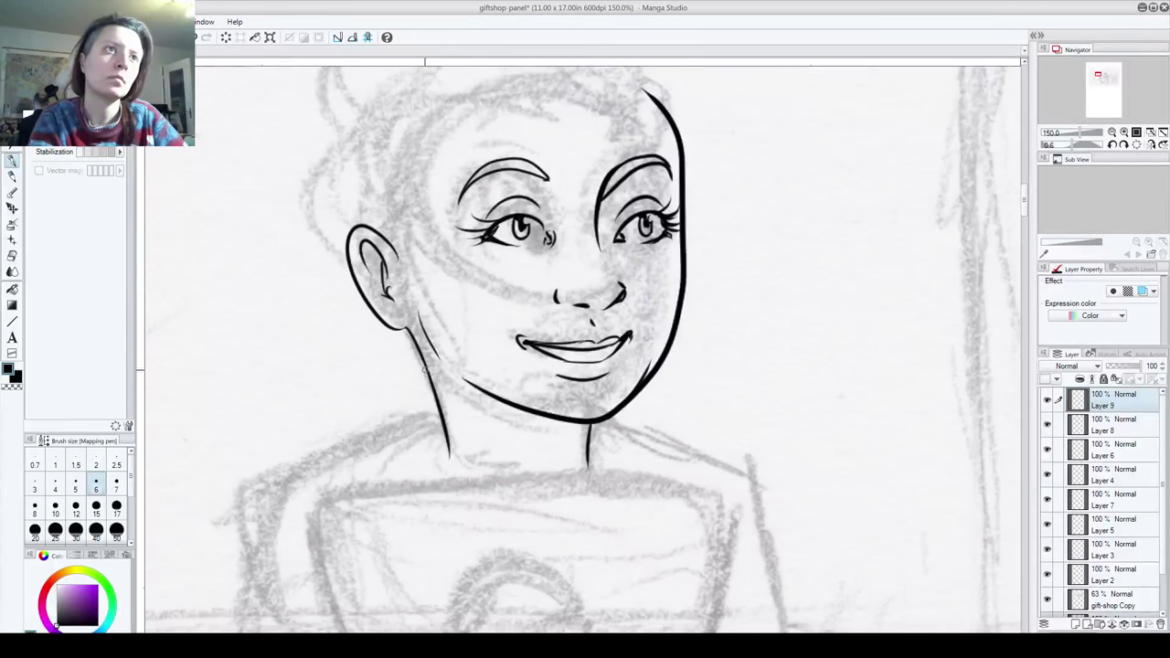
# Step: Ink the near side of the face from the ear past the temple to the start of the forehead hairline
pyautogui.moveTo(424, 276)
pyautogui.mouseDown()
pyautogui.moveTo(434, 338)
pyautogui.moveTo(417, 363)
pyautogui.moveTo(428, 219)
pyautogui.mouseUp()
pyautogui.hotkey('ctrl', 'z')
pyautogui.moveTo(418, 329)
pyautogui.mouseDown()
pyautogui.moveTo(422, 271)
pyautogui.moveTo(448, 204)
pyautogui.moveTo(468, 170)
pyautogui.moveTo(499, 161)
pyautogui.mouseUp()
pyautogui.moveTo(610, 168)
pyautogui.mouseDown()
pyautogui.moveTo(591, 104)
pyautogui.moveTo(573, 95)
pyautogui.mouseUp()
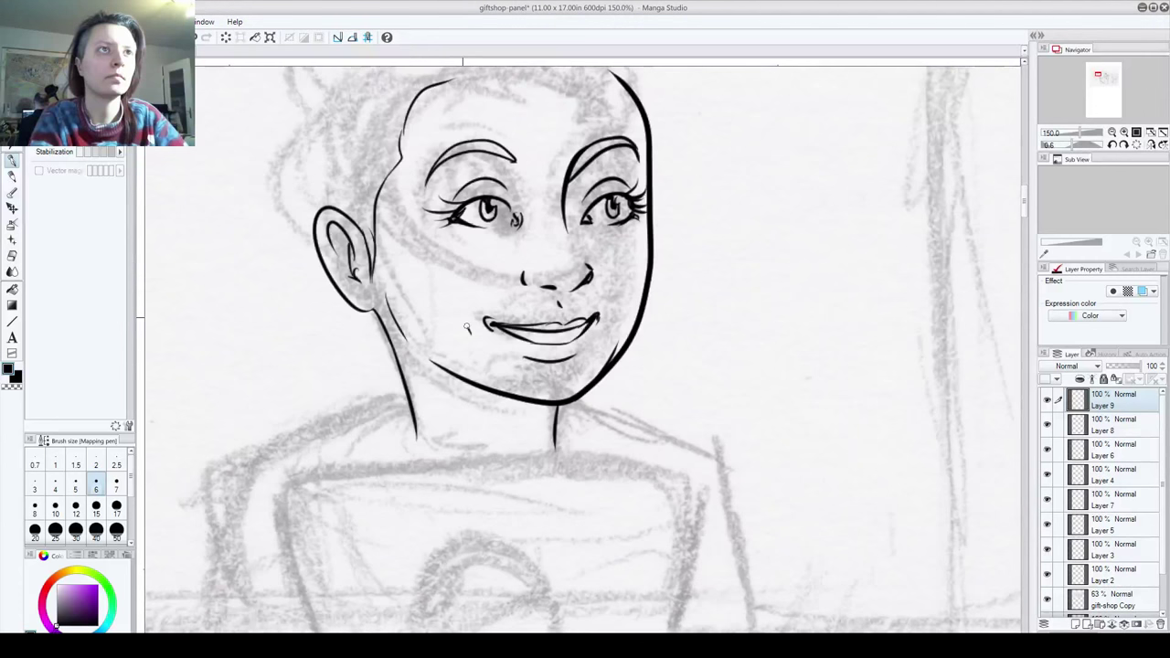
# Step: Add small smile creases on the cheeks at both corners of the mouth
pyautogui.moveTo(466, 326); pyautogui.dragTo(471, 302)
pyautogui.moveTo(607, 292)
pyautogui.mouseDown()
pyautogui.moveTo(616, 316)
pyautogui.moveTo(616, 301)
pyautogui.mouseUp()
pyautogui.hotkey('ctrl', 'z')
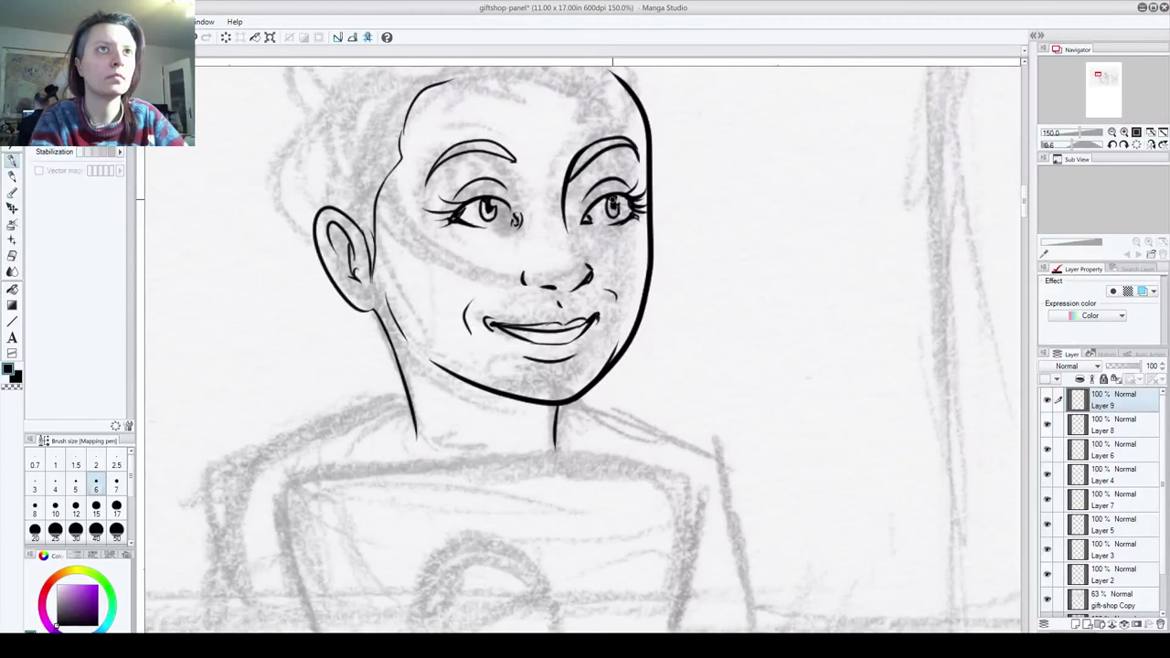
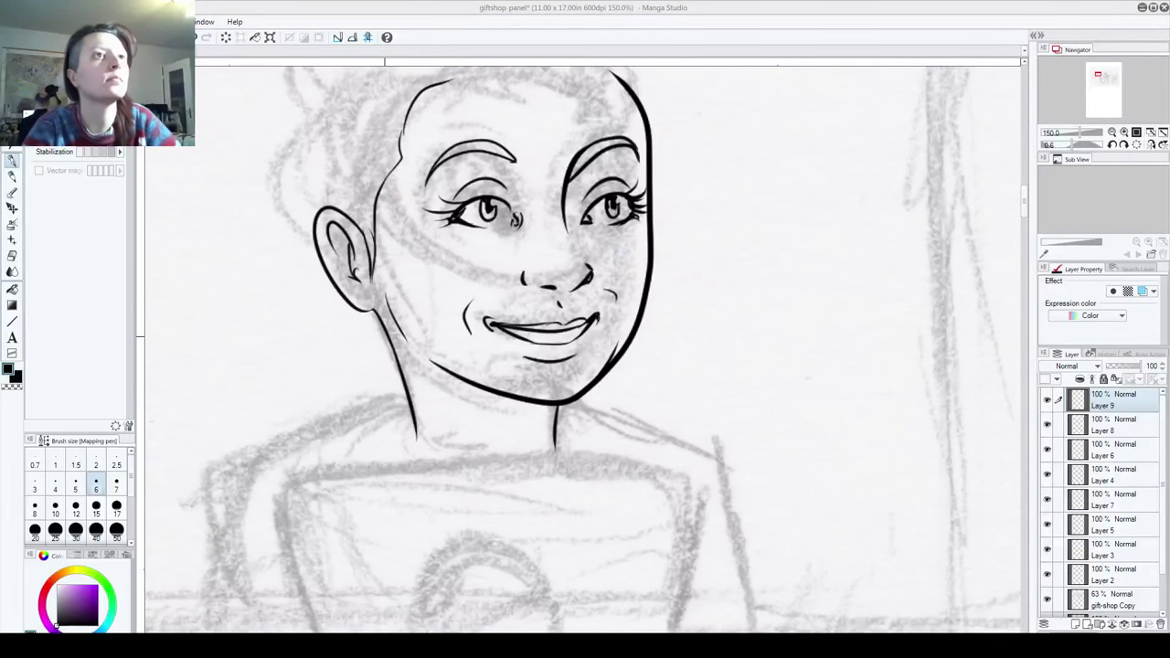
# Step: Erase the inked ear, the temple line beside it, the jaw line below it and the back neck line
pyautogui.moveTo(337, 229); pyautogui.dragTo(321, 394)
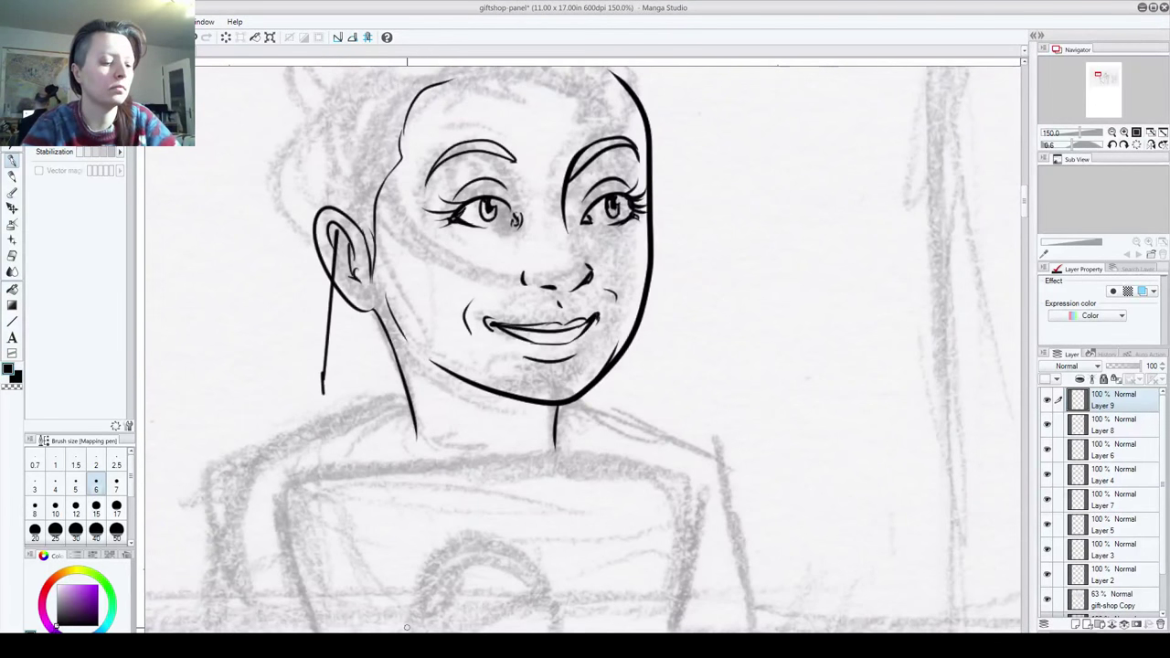
pyautogui.hotkey('ctrl', 'z')
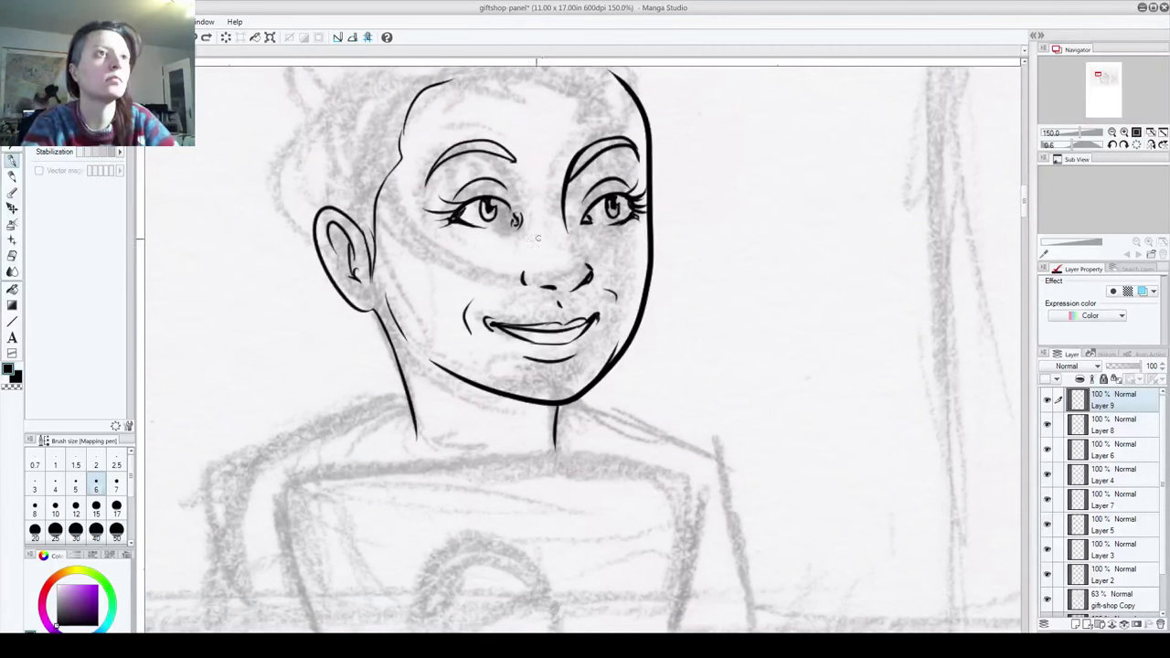
pyautogui.click(12, 256)
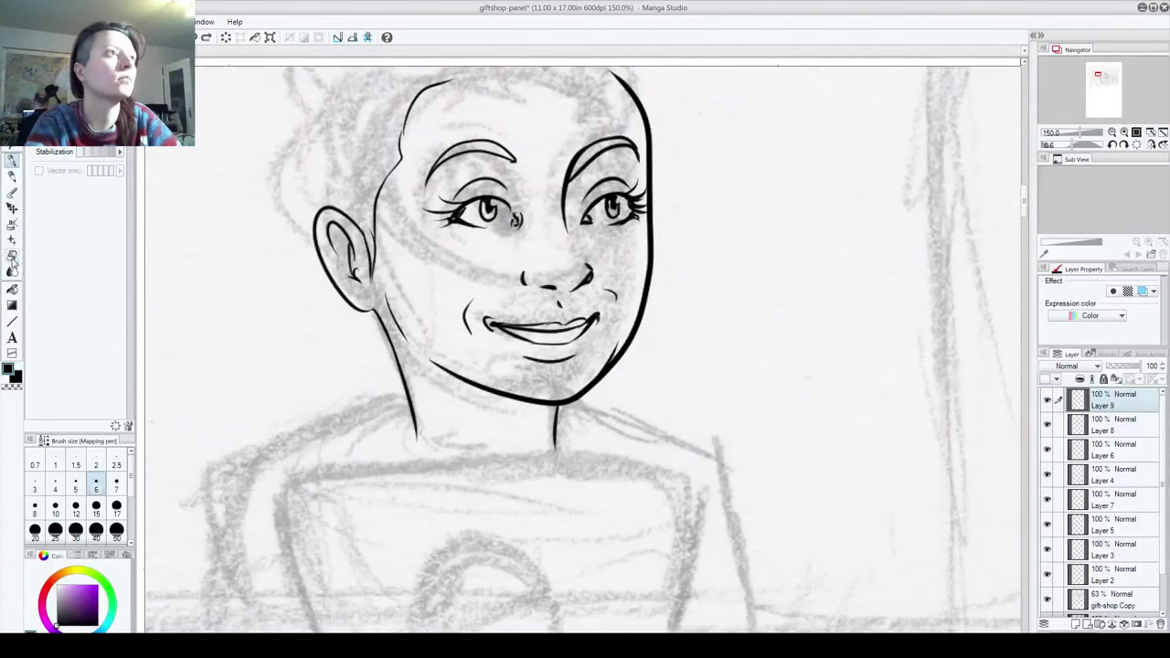
pyautogui.click(96, 532)
pyautogui.moveTo(334, 215); pyautogui.dragTo(419, 459)
pyautogui.moveTo(364, 144); pyautogui.dragTo(377, 178)
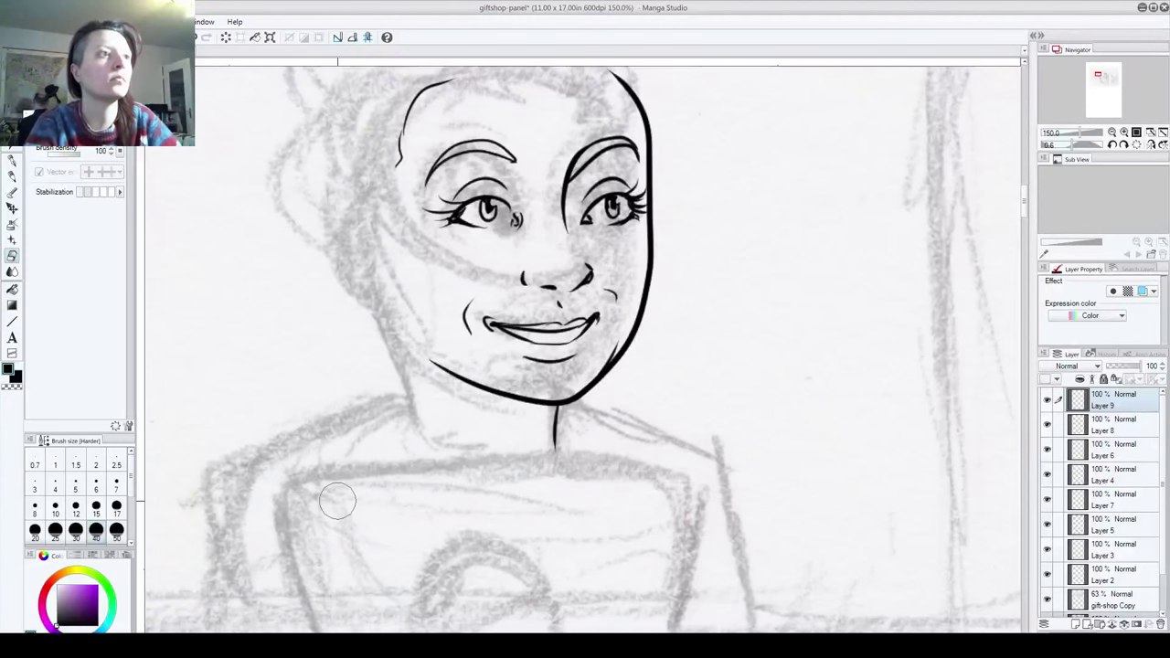
pyautogui.click(11, 160)
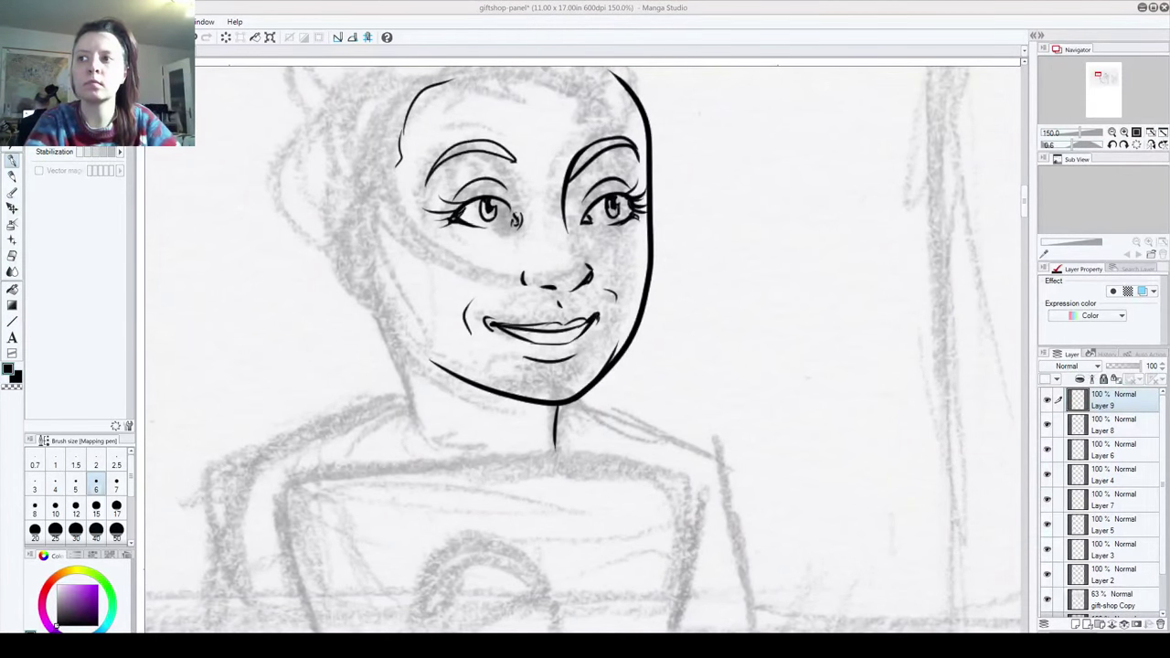
pyautogui.doubleClick(596, 8)
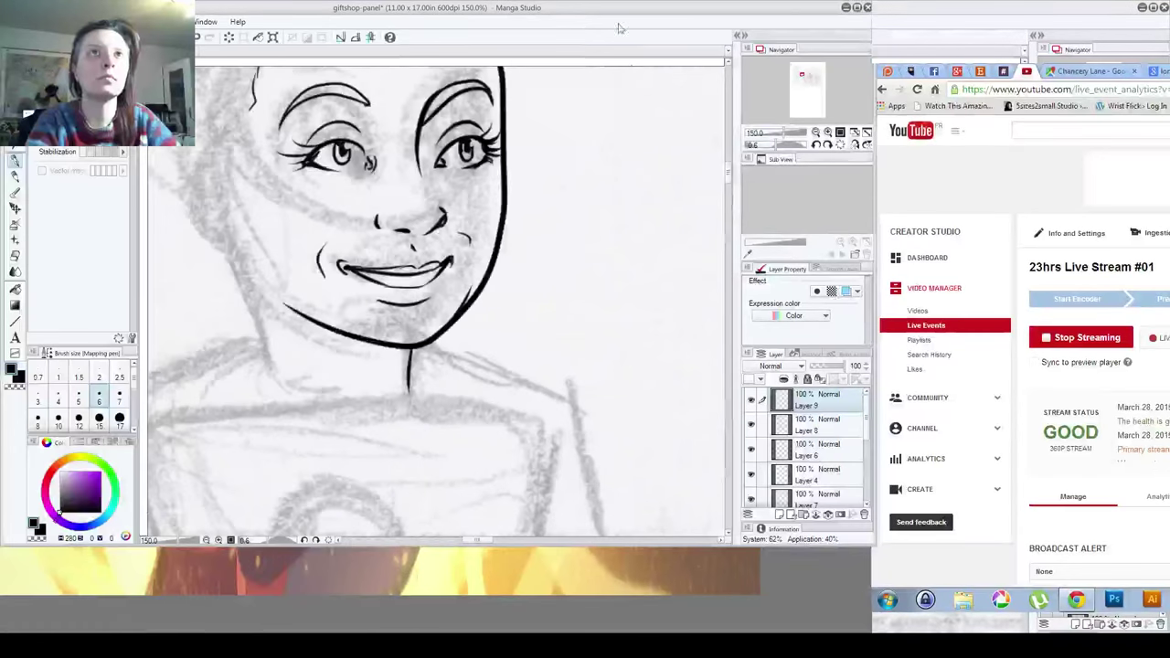
pyautogui.click(858, 8)
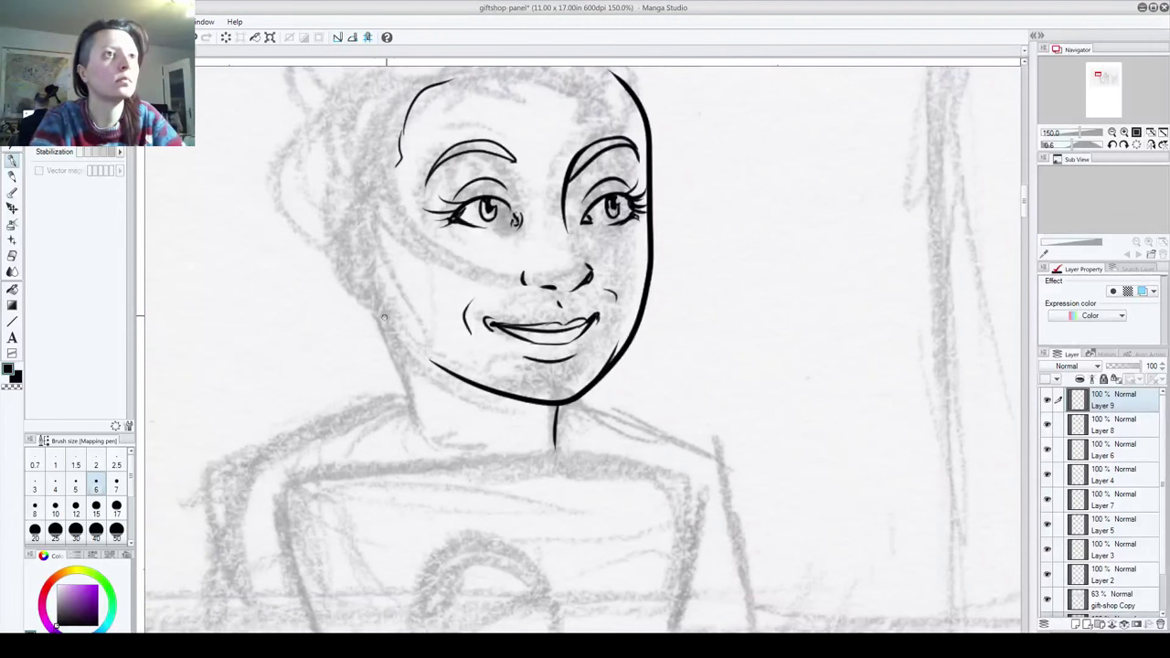
# Step: Re-ink the near temple line, a smaller ear with inner folds, the jaw line below it and the back of the neck
pyautogui.moveTo(399, 292); pyautogui.dragTo(418, 347)
pyautogui.hotkey('ctrl', 'z')
pyautogui.moveTo(381, 248)
pyautogui.mouseDown()
pyautogui.moveTo(363, 214)
pyautogui.moveTo(397, 319)
pyautogui.mouseUp()
pyautogui.hotkey('ctrl', 'z')
pyautogui.moveTo(373, 212)
pyautogui.mouseDown()
pyautogui.moveTo(374, 306)
pyautogui.moveTo(384, 274)
pyautogui.moveTo(369, 228)
pyautogui.moveTo(370, 266)
pyautogui.mouseUp()
pyautogui.moveTo(401, 161); pyautogui.dragTo(399, 287)
pyautogui.moveTo(405, 347)
pyautogui.mouseDown()
pyautogui.moveTo(390, 261)
pyautogui.moveTo(380, 338)
pyautogui.mouseUp()
pyautogui.hotkey('ctrl', 'z')
pyautogui.moveTo(379, 236)
pyautogui.mouseDown()
pyautogui.moveTo(395, 333)
pyautogui.moveTo(378, 397)
pyautogui.mouseUp()
pyautogui.moveTo(486, 170); pyautogui.dragTo(448, 218)
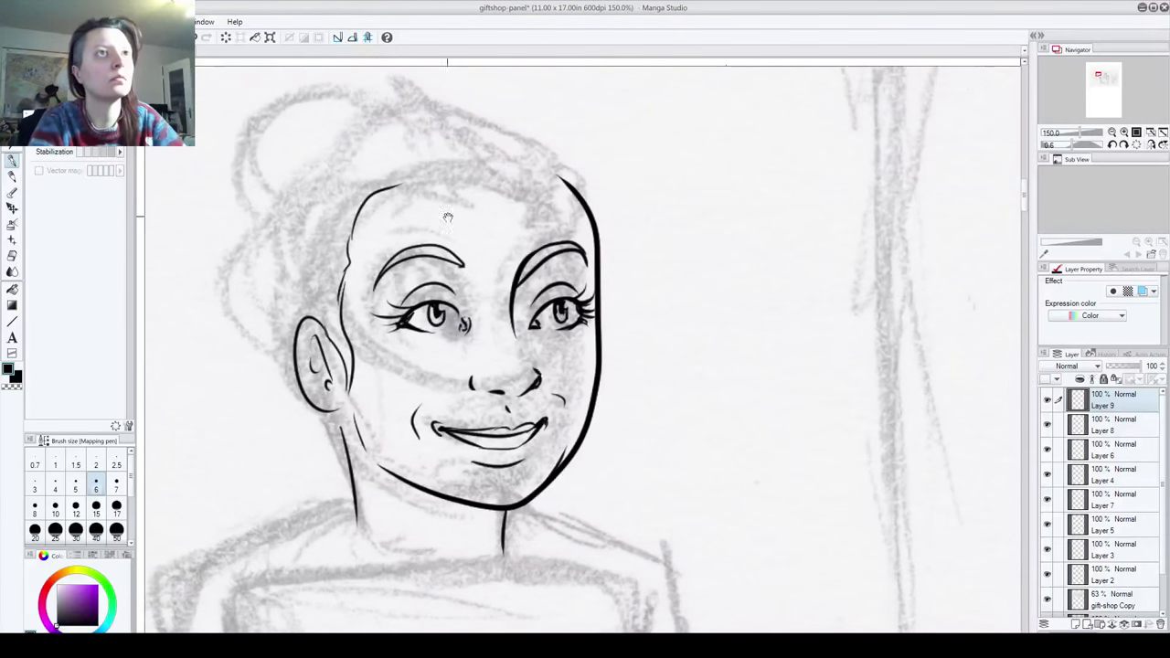
# Step: Ink the forehead hairline, the top outline of the swept hair and the hair section beyond the far temple
pyautogui.moveTo(394, 187)
pyautogui.mouseDown()
pyautogui.moveTo(496, 195)
pyautogui.moveTo(536, 148)
pyautogui.mouseUp()
pyautogui.hotkey('ctrl', 'z')
pyautogui.moveTo(462, 107); pyautogui.dragTo(534, 146)
pyautogui.hotkey('ctrl', 'z')
pyautogui.moveTo(517, 196)
pyautogui.mouseDown()
pyautogui.moveTo(532, 124)
pyautogui.moveTo(375, 106)
pyautogui.mouseUp()
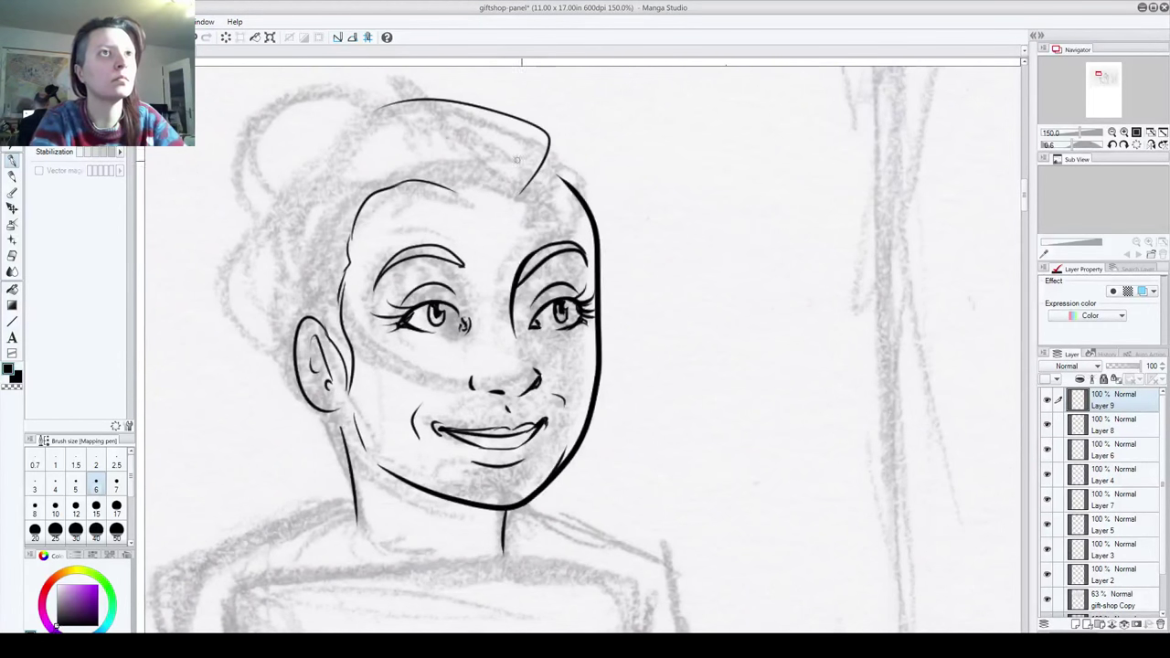
pyautogui.moveTo(527, 188); pyautogui.dragTo(563, 179)
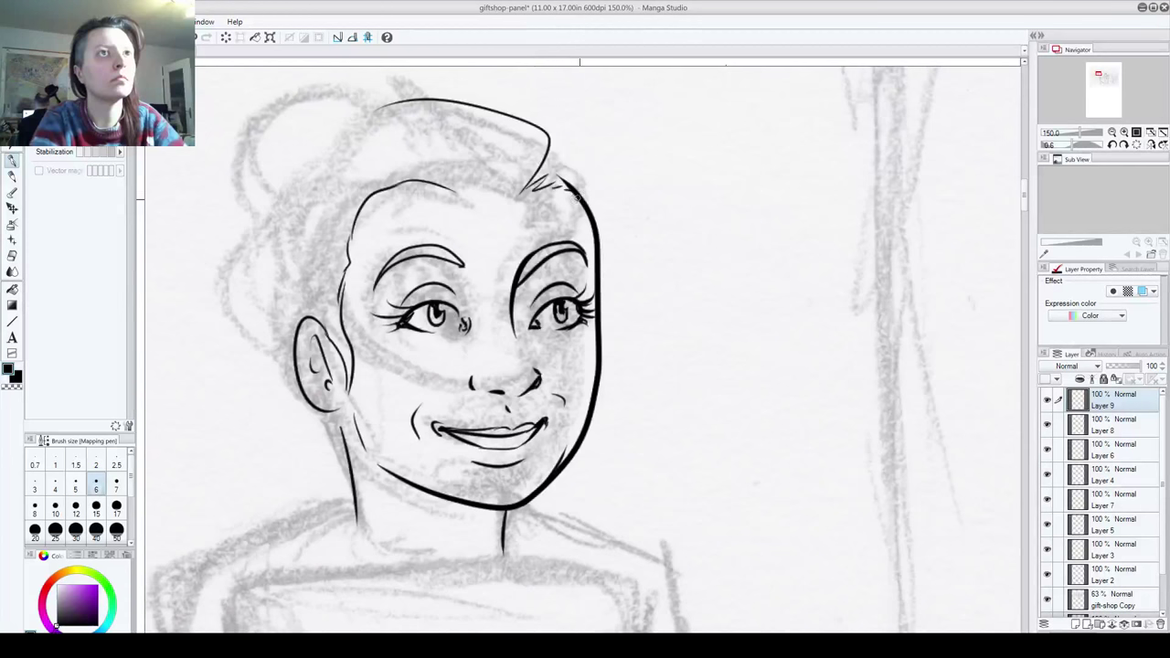
pyautogui.moveTo(593, 216)
pyautogui.mouseDown()
pyautogui.moveTo(590, 166)
pyautogui.moveTo(561, 153)
pyautogui.moveTo(571, 170)
pyautogui.moveTo(549, 135)
pyautogui.mouseUp()
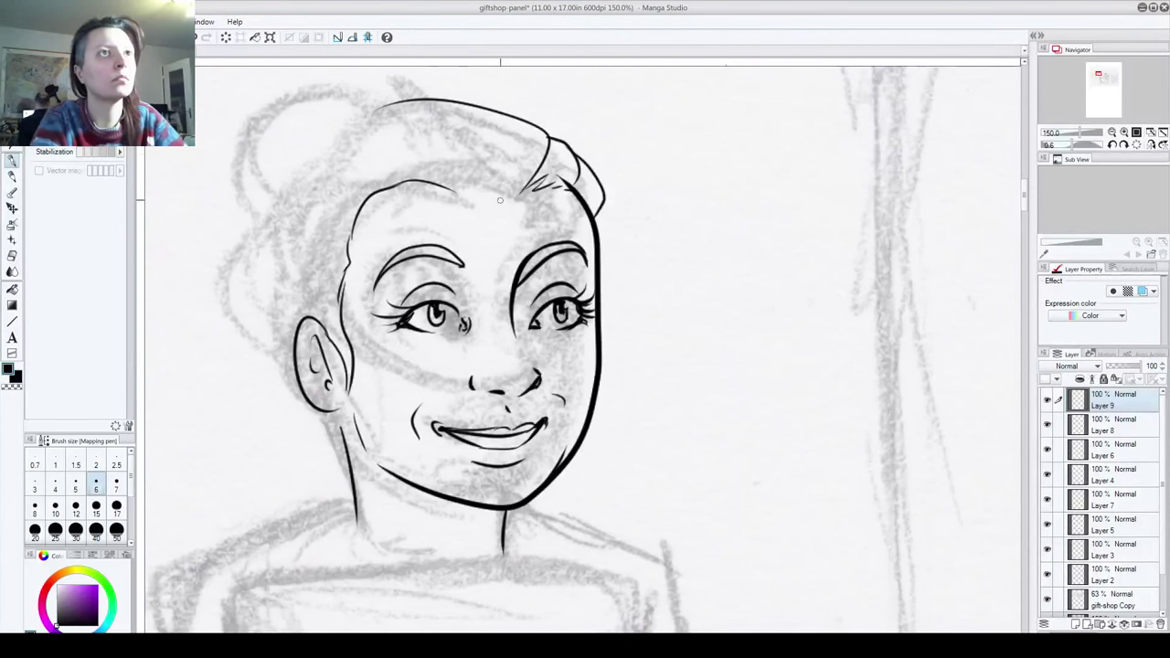
# Step: Add the parting and the swept-back hair strands above the forehead and around the near temple
pyautogui.moveTo(507, 199); pyautogui.dragTo(430, 131)
pyautogui.moveTo(466, 182)
pyautogui.mouseDown()
pyautogui.moveTo(408, 174)
pyautogui.moveTo(352, 203)
pyautogui.moveTo(301, 182)
pyautogui.moveTo(338, 135)
pyautogui.moveTo(384, 104)
pyautogui.mouseUp()
pyautogui.moveTo(296, 360)
pyautogui.mouseDown()
pyautogui.moveTo(249, 312)
pyautogui.moveTo(245, 250)
pyautogui.moveTo(264, 205)
pyautogui.moveTo(309, 170)
pyautogui.mouseUp()
pyautogui.moveTo(307, 174)
pyautogui.mouseDown()
pyautogui.moveTo(276, 239)
pyautogui.moveTo(304, 292)
pyautogui.mouseUp()
pyautogui.moveTo(351, 257)
pyautogui.mouseDown()
pyautogui.moveTo(304, 248)
pyautogui.moveTo(309, 225)
pyautogui.mouseUp()
# Step: Ink the back outline of the hair and the coiled bun with its inner strands
pyautogui.moveTo(300, 323)
pyautogui.mouseDown()
pyautogui.moveTo(228, 152)
pyautogui.moveTo(381, 102)
pyautogui.mouseUp()
pyautogui.moveTo(260, 104)
pyautogui.mouseDown()
pyautogui.moveTo(240, 150)
pyautogui.moveTo(279, 185)
pyautogui.mouseUp()
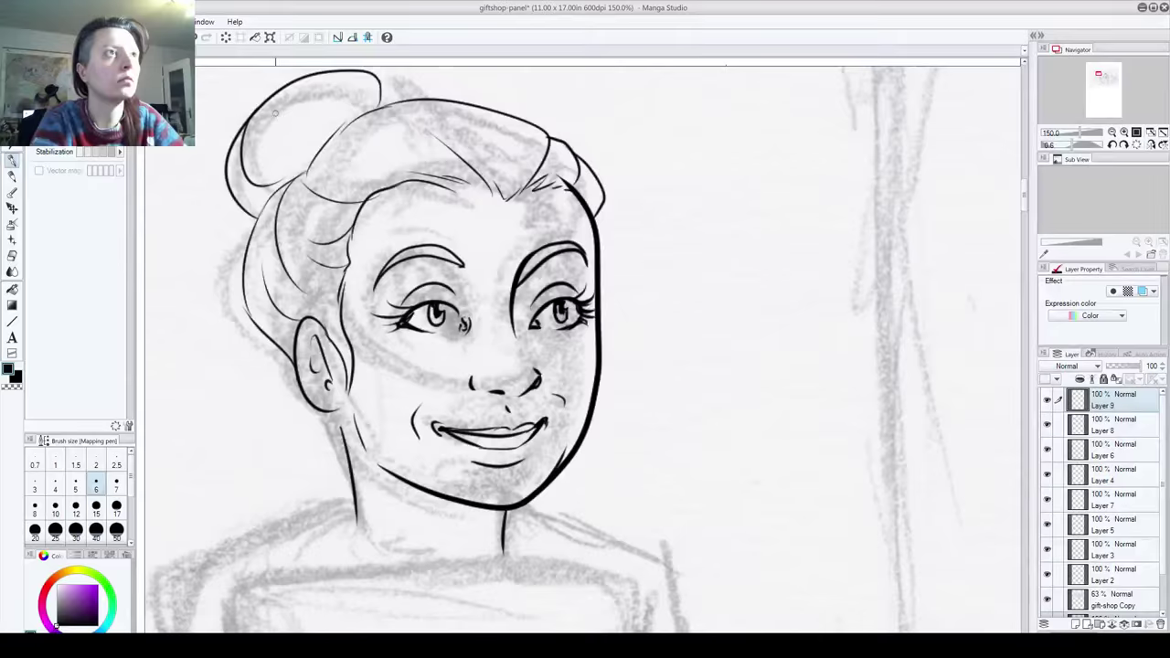
pyautogui.moveTo(316, 73)
pyautogui.mouseDown()
pyautogui.moveTo(335, 112)
pyautogui.moveTo(295, 143)
pyautogui.mouseUp()
pyautogui.moveTo(304, 102); pyautogui.dragTo(346, 193)
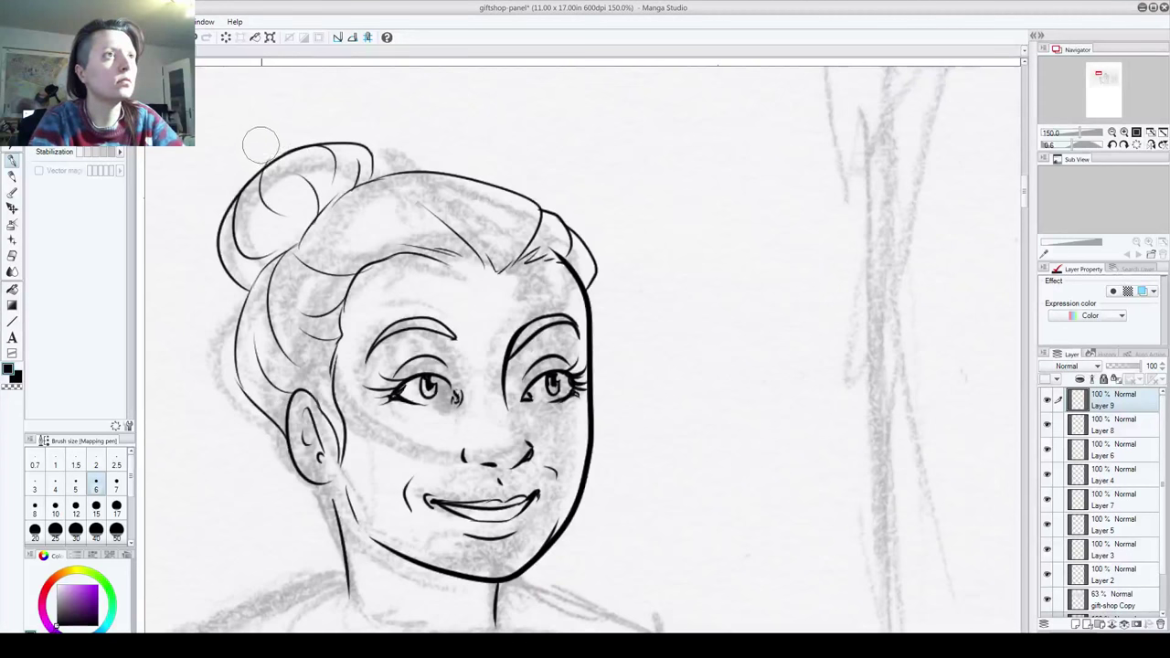
# Step: Clean up the outline of the hair bun with the eraser at size 7
pyautogui.press('e')
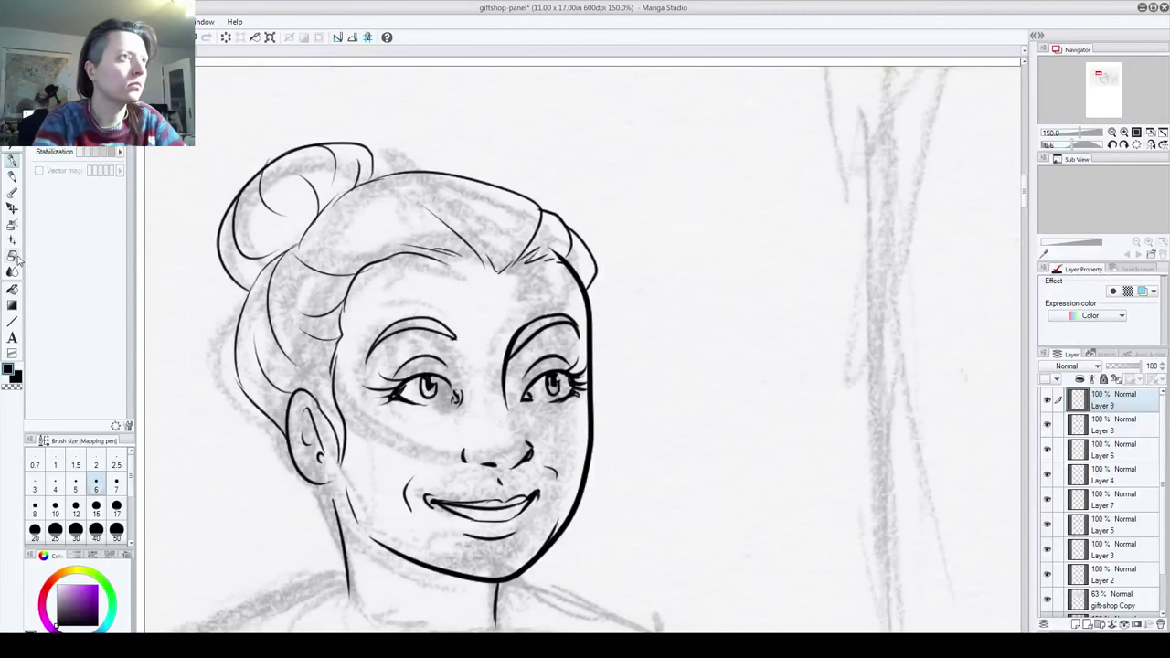
pyautogui.click(116, 484)
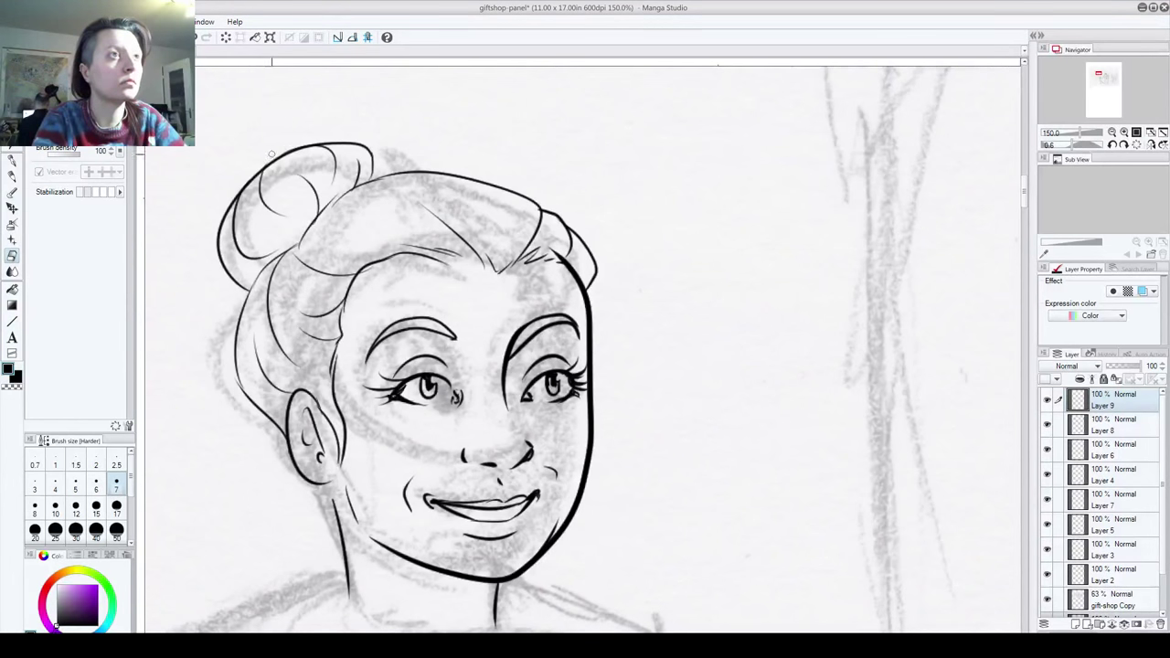
pyautogui.moveTo(450, 287); pyautogui.dragTo(446, 283)
pyautogui.click(11, 161)
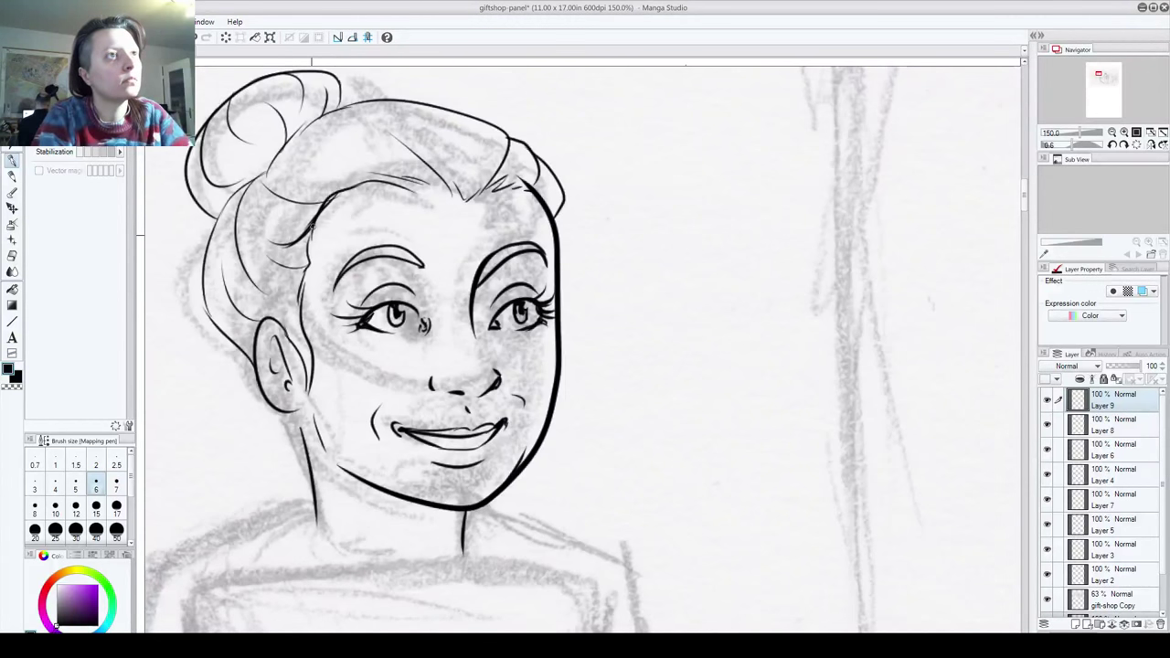
# Step: Strengthen the hairline at the near temple and forehead, and add a small curved line on the nose
pyautogui.moveTo(312, 223); pyautogui.dragTo(285, 333)
pyautogui.moveTo(390, 178)
pyautogui.mouseDown()
pyautogui.moveTo(447, 189)
pyautogui.moveTo(402, 148)
pyautogui.mouseUp()
pyautogui.moveTo(433, 415); pyautogui.dragTo(371, 186)
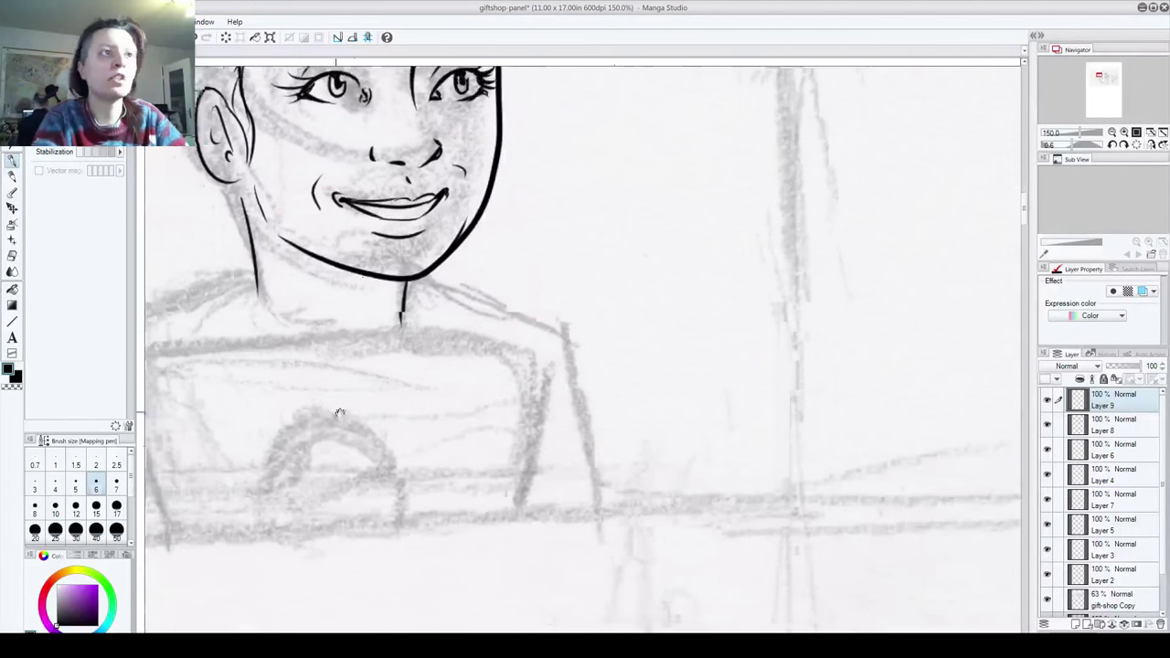
pyautogui.moveTo(338, 412); pyautogui.dragTo(475, 512)
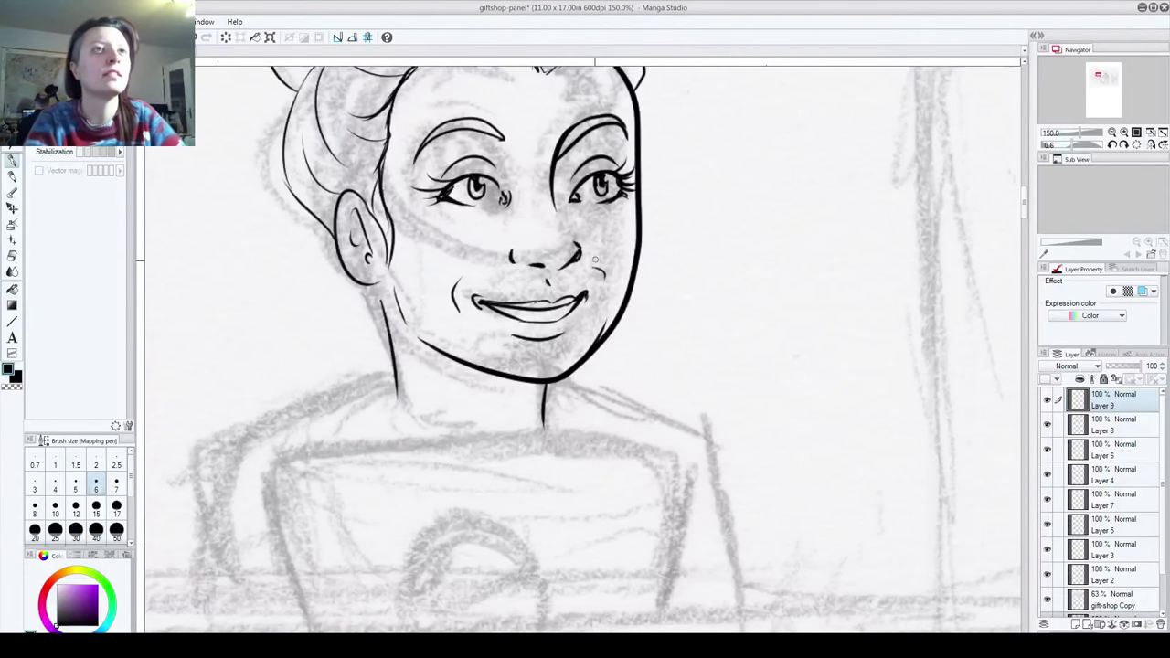
pyautogui.moveTo(547, 247); pyautogui.dragTo(539, 234)
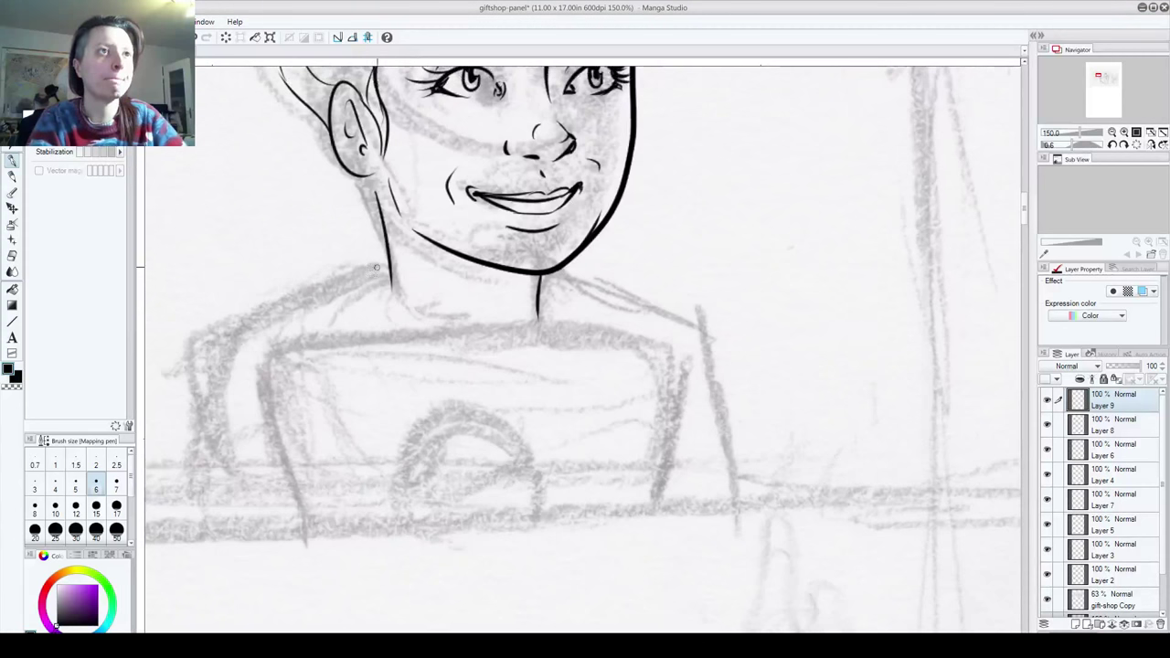
pyautogui.moveTo(387, 261); pyautogui.dragTo(465, 299)
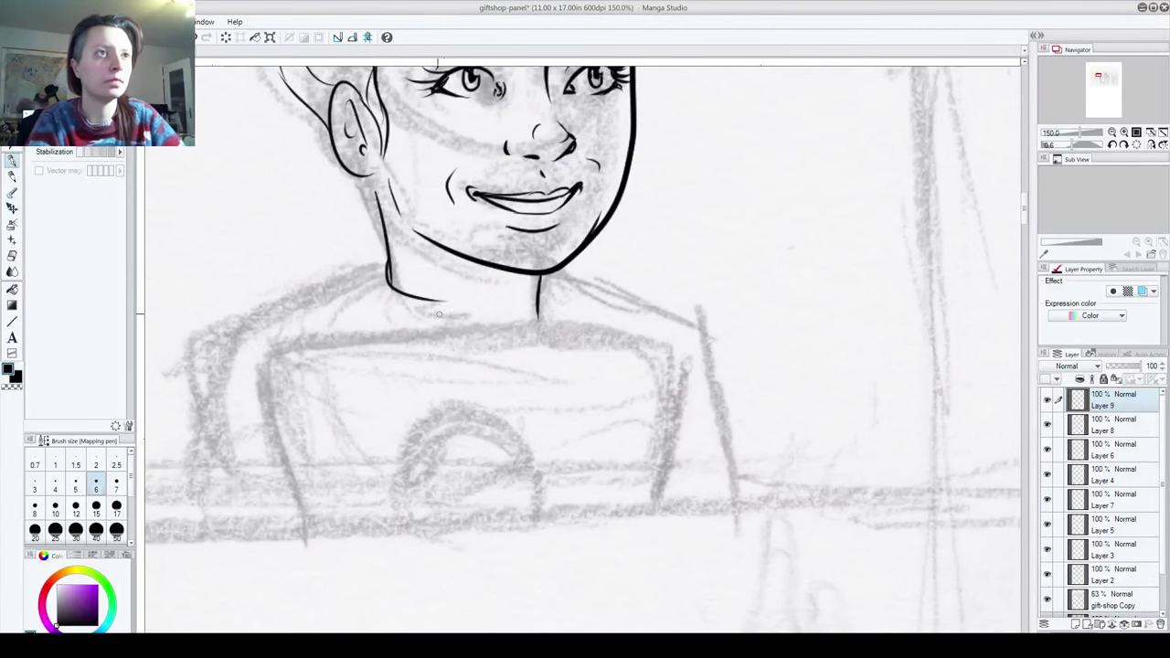
pyautogui.hotkey('ctrl', 'z')
pyautogui.hotkey('ctrl', 'z')
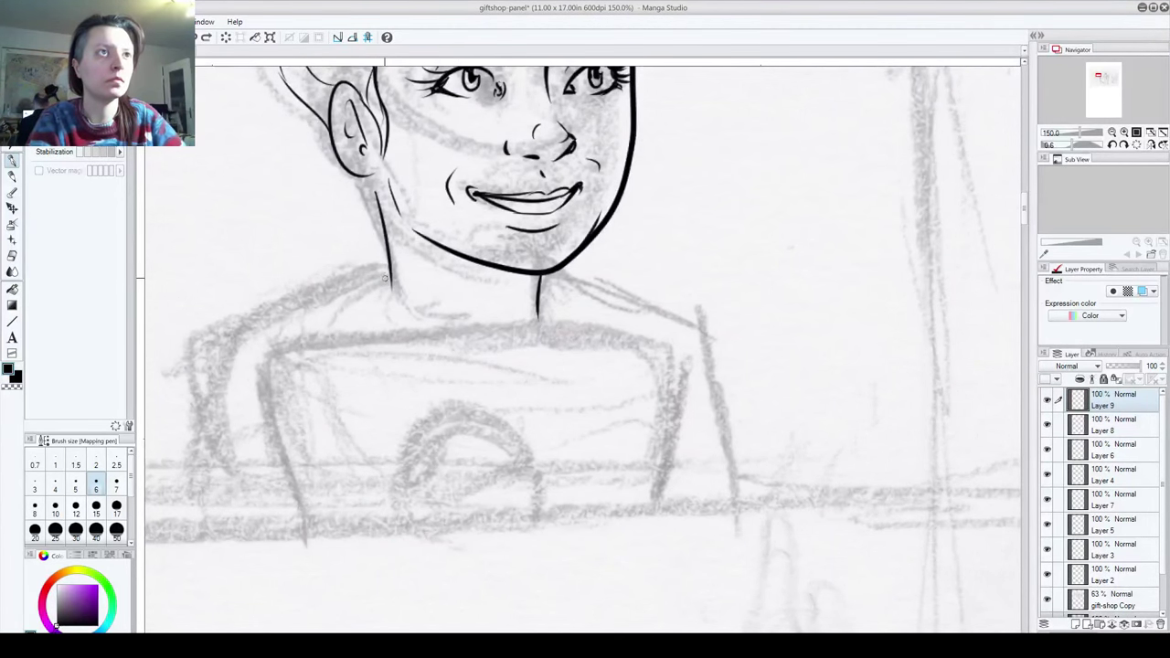
pyautogui.moveTo(327, 281)
pyautogui.mouseDown()
pyautogui.moveTo(404, 365)
pyautogui.moveTo(660, 352)
pyautogui.mouseUp()
pyautogui.hotkey('ctrl', 'z')
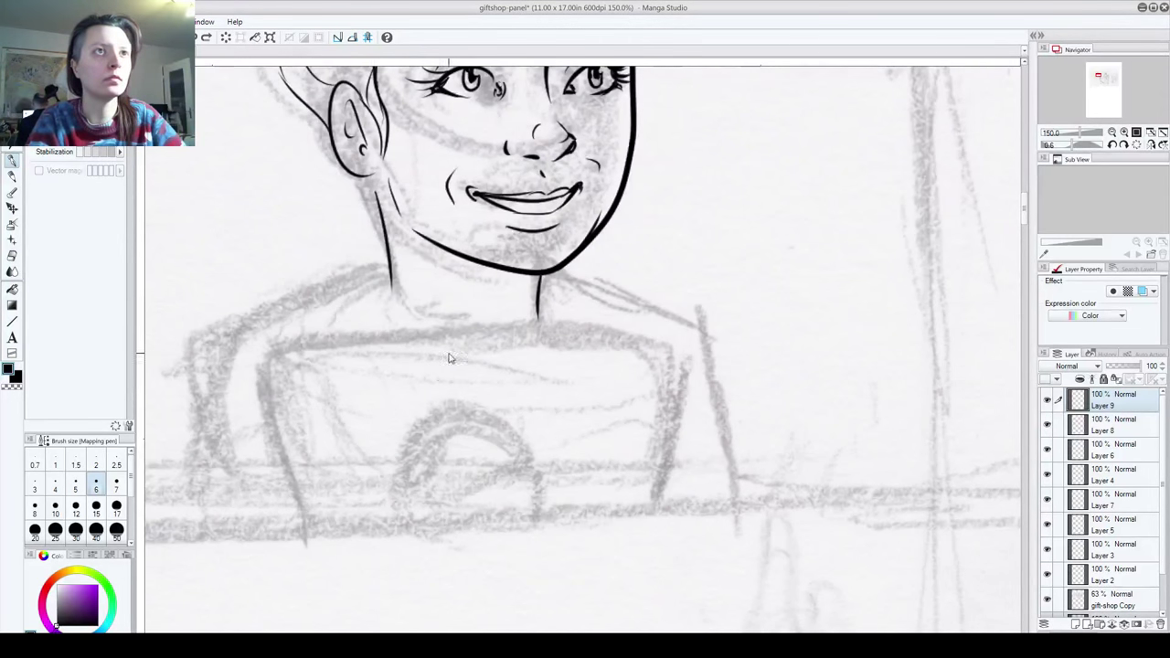
# Step: Ink both shoulder lines out from the neck and continue them down the outer arms to the counter
pyautogui.moveTo(390, 265); pyautogui.dragTo(176, 400)
pyautogui.moveTo(543, 275); pyautogui.dragTo(755, 368)
pyautogui.moveTo(214, 443); pyautogui.dragTo(418, 375)
pyautogui.moveTo(380, 325)
pyautogui.mouseDown()
pyautogui.moveTo(370, 384)
pyautogui.moveTo(373, 498)
pyautogui.mouseUp()
pyautogui.hotkey('ctrl', 'z')
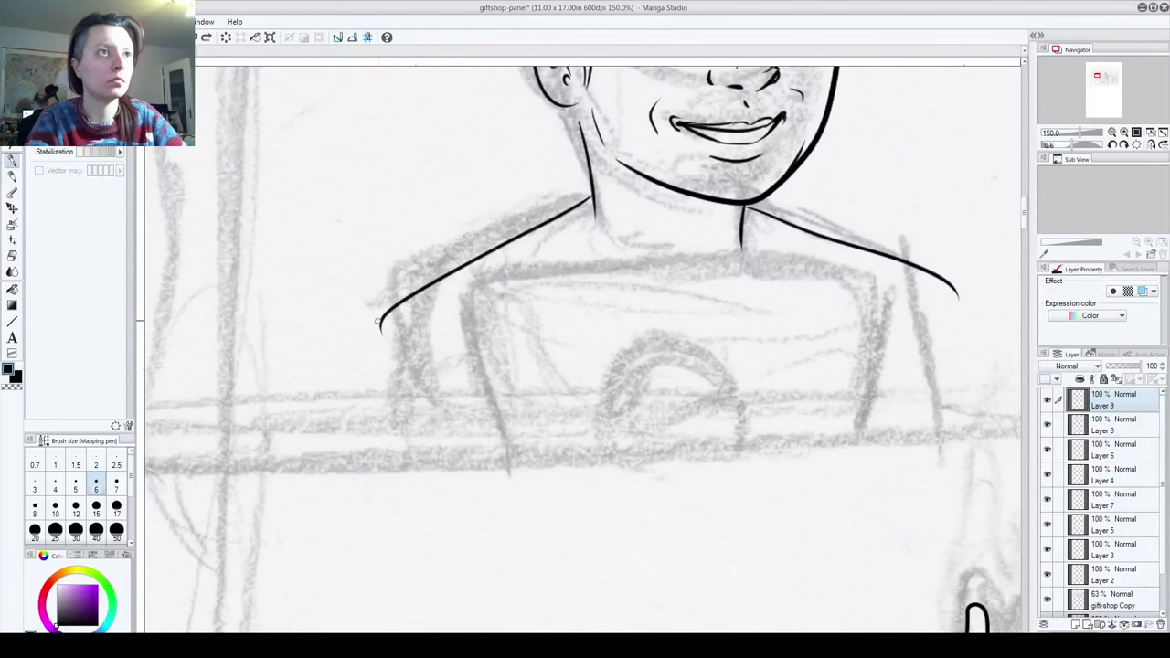
pyautogui.moveTo(950, 295); pyautogui.dragTo(683, 310)
pyautogui.moveTo(684, 298); pyautogui.dragTo(713, 470)
pyautogui.hotkey('ctrl', 'z')
pyautogui.moveTo(685, 299); pyautogui.dragTo(723, 450)
pyautogui.moveTo(660, 371); pyautogui.dragTo(818, 444)
pyautogui.scroll(-3, 754, 428)
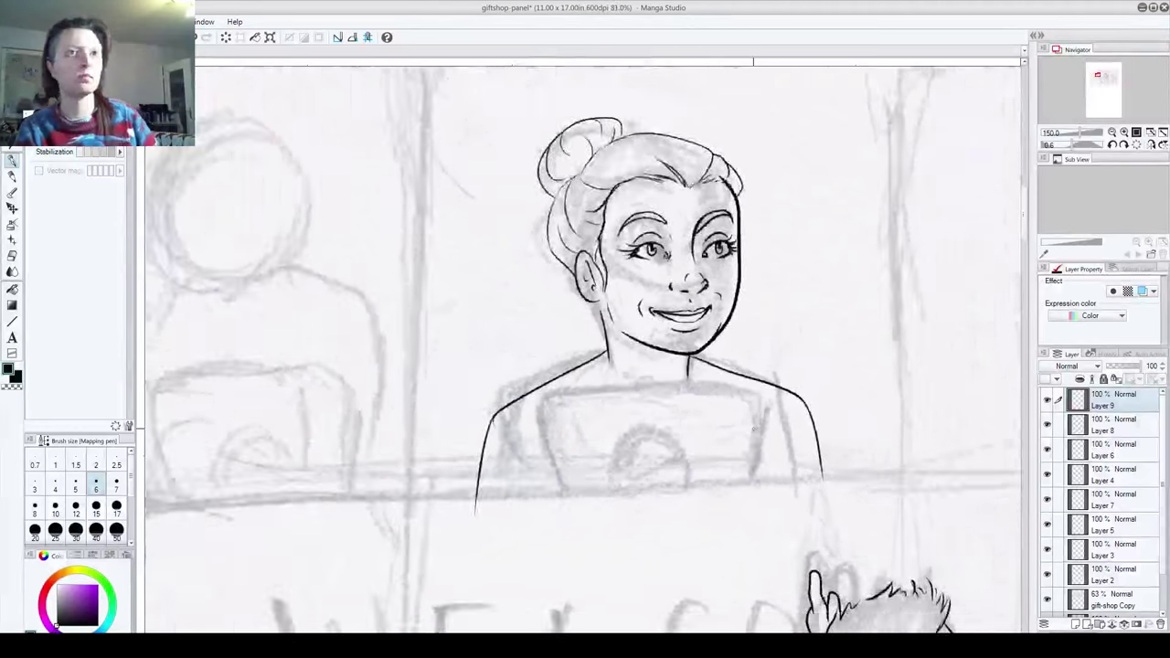
# Step: Add a new layer for the woman's top and set the pen's brush size to 7
pyautogui.scroll(-1, 755, 429)
pyautogui.moveTo(734, 590)
pyautogui.mouseDown()
pyautogui.moveTo(723, 597)
pyautogui.moveTo(655, 567)
pyautogui.mouseUp()
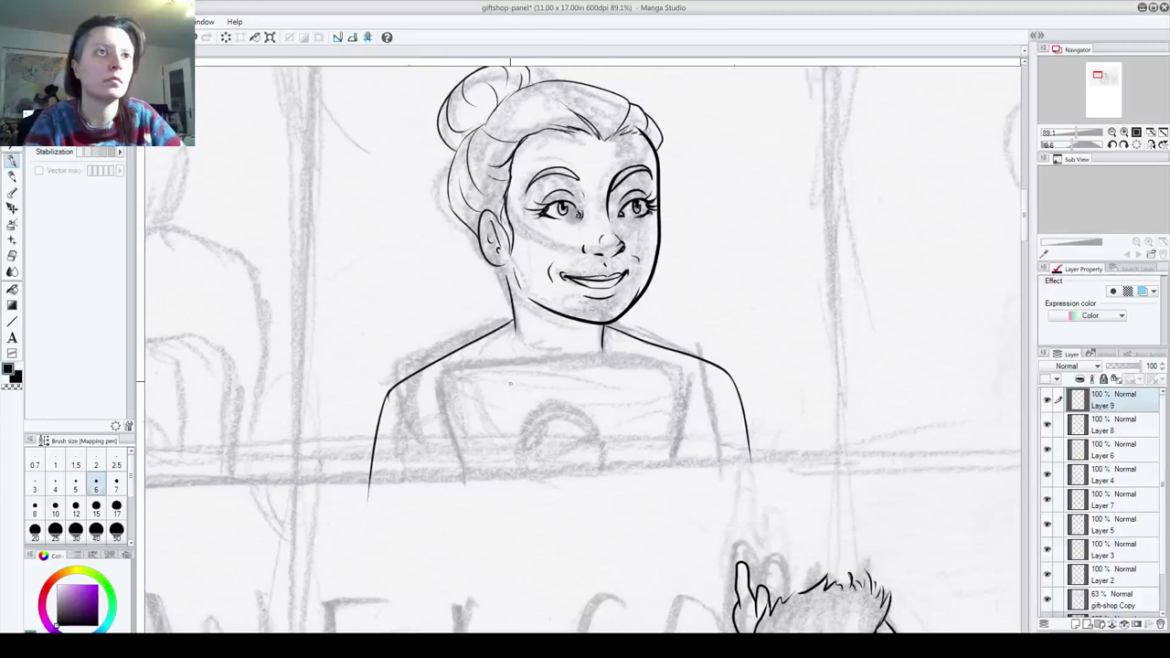
pyautogui.click(1077, 624)
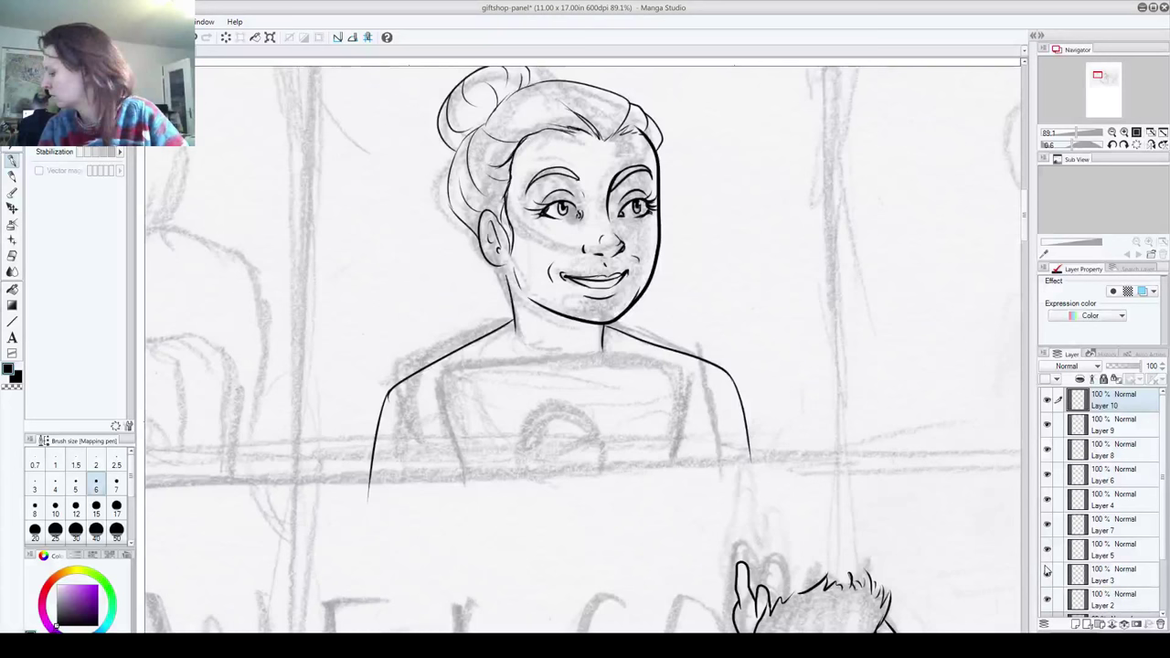
pyautogui.press(']')
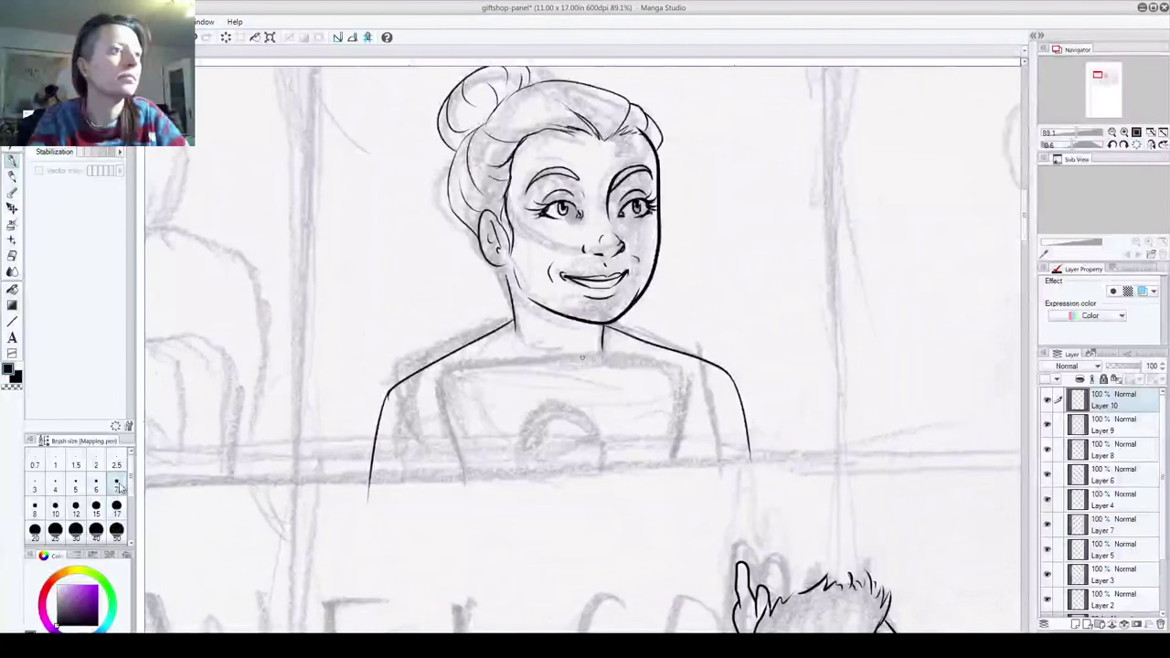
pyautogui.moveTo(488, 331)
pyautogui.mouseDown()
pyautogui.moveTo(641, 379)
pyautogui.moveTo(719, 370)
pyautogui.mouseUp()
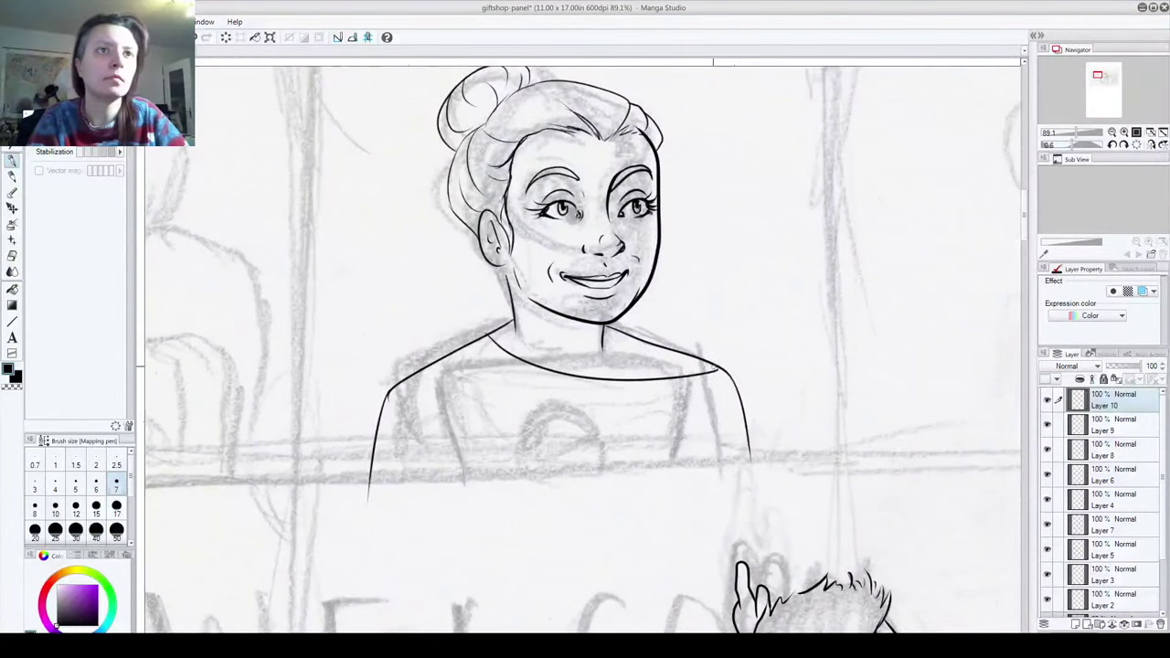
pyautogui.hotkey('ctrl', 'z')
pyautogui.moveTo(470, 338)
pyautogui.mouseDown()
pyautogui.moveTo(671, 342)
pyautogui.moveTo(696, 324)
pyautogui.mouseUp()
pyautogui.hotkey('ctrl', 'z')
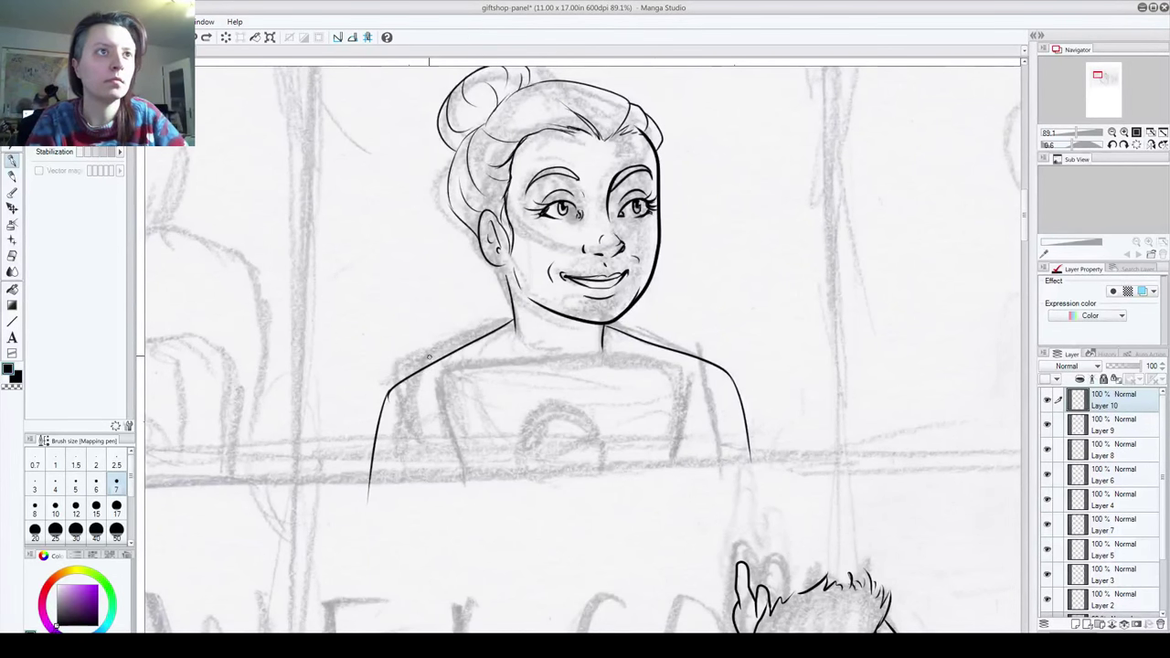
# Step: Ink the curved neckline from shoulder to shoulder and an inner arm line down each side of the torso
pyautogui.moveTo(429, 356); pyautogui.dragTo(732, 340)
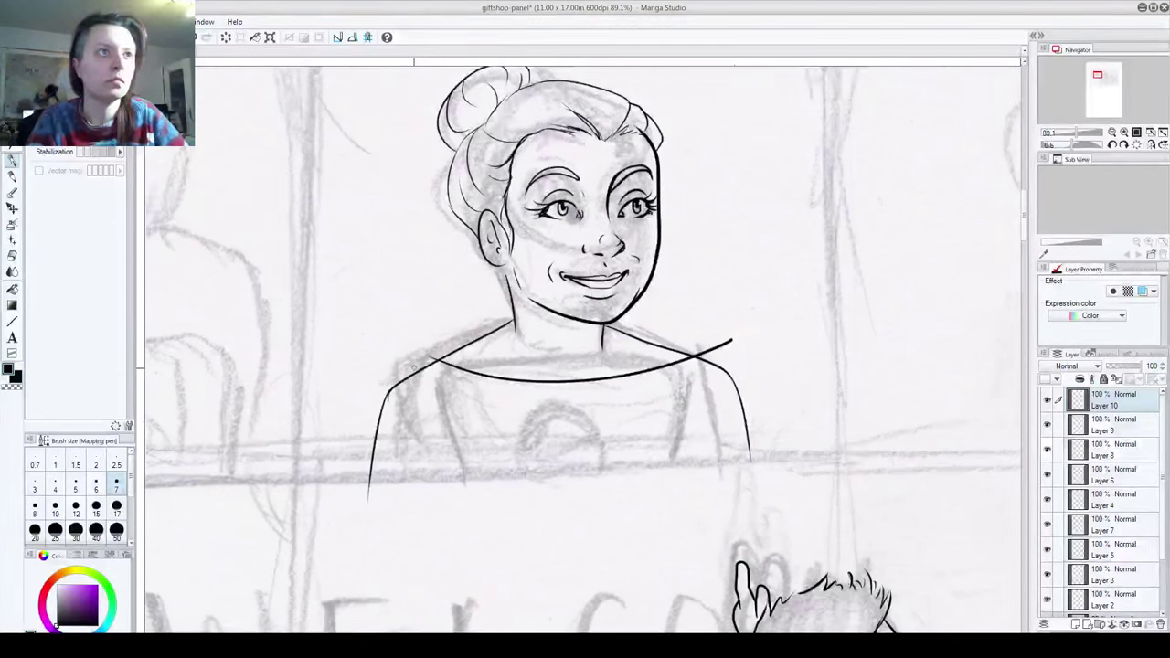
pyautogui.moveTo(416, 366); pyautogui.dragTo(464, 525)
pyautogui.hotkey('ctrl', 'z')
pyautogui.moveTo(422, 366); pyautogui.dragTo(454, 528)
pyautogui.moveTo(701, 356); pyautogui.dragTo(709, 497)
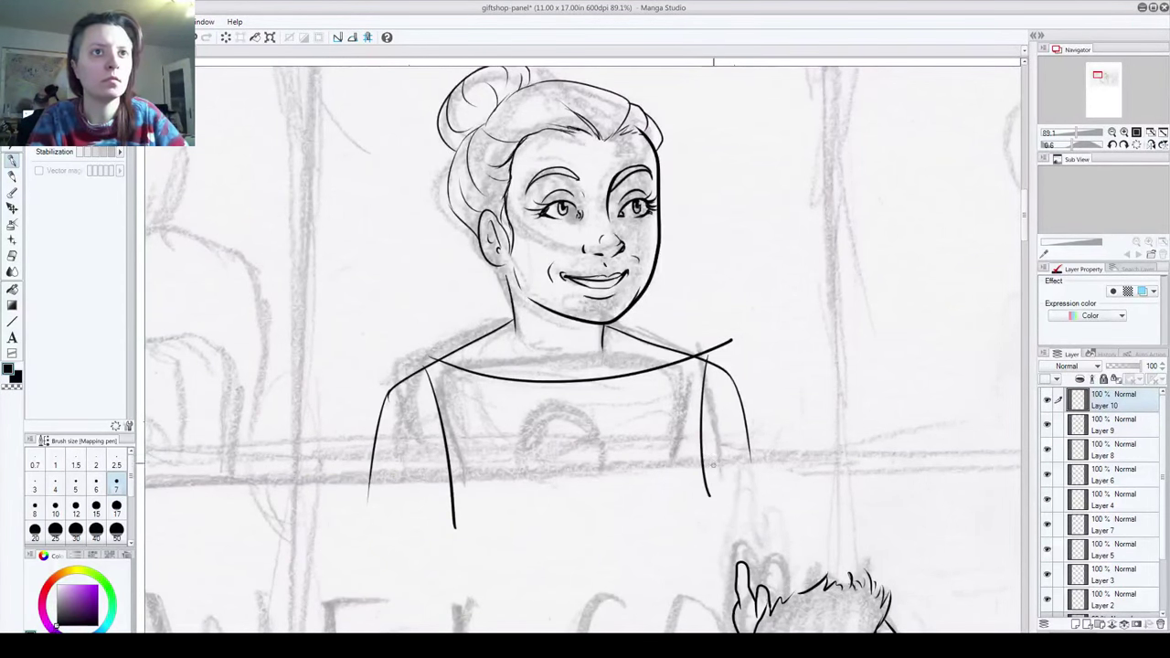
# Step: Erase the neckline ends that overshoot the two shoulder lines
pyautogui.scroll(5, 694, 340)
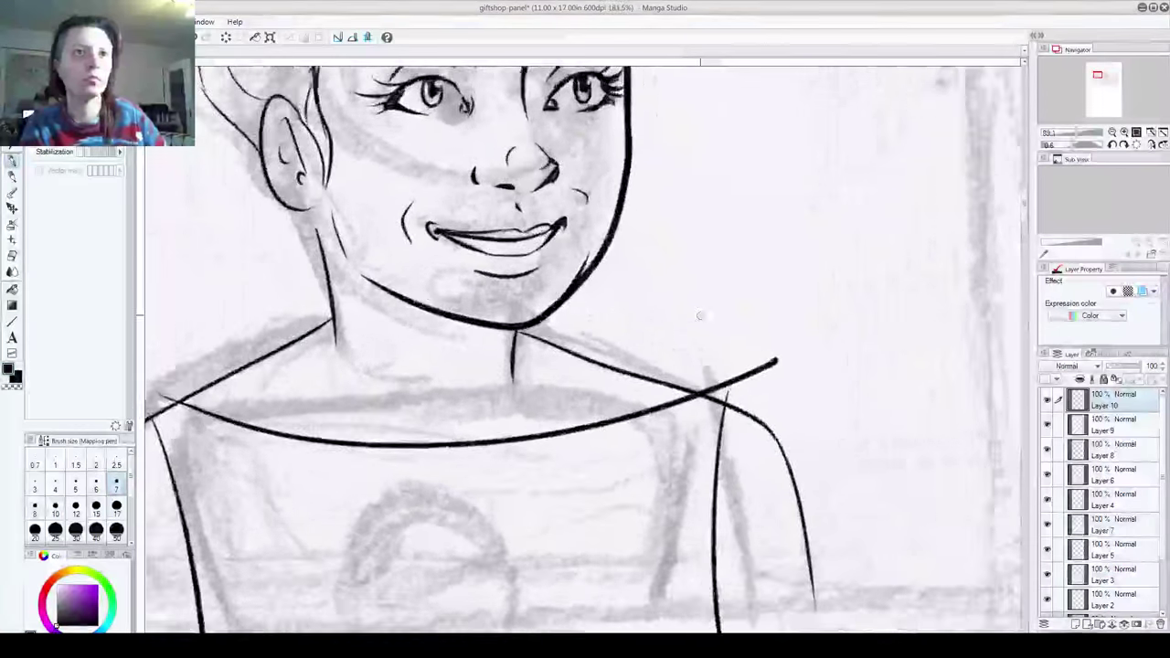
pyautogui.moveTo(781, 354)
pyautogui.mouseDown()
pyautogui.moveTo(760, 368)
pyautogui.moveTo(796, 364)
pyautogui.moveTo(739, 391)
pyautogui.moveTo(737, 414)
pyautogui.moveTo(688, 391)
pyautogui.moveTo(775, 377)
pyautogui.mouseUp()
pyautogui.moveTo(432, 554); pyautogui.dragTo(826, 518)
pyautogui.moveTo(439, 376)
pyautogui.mouseDown()
pyautogui.moveTo(430, 388)
pyautogui.moveTo(456, 375)
pyautogui.mouseUp()
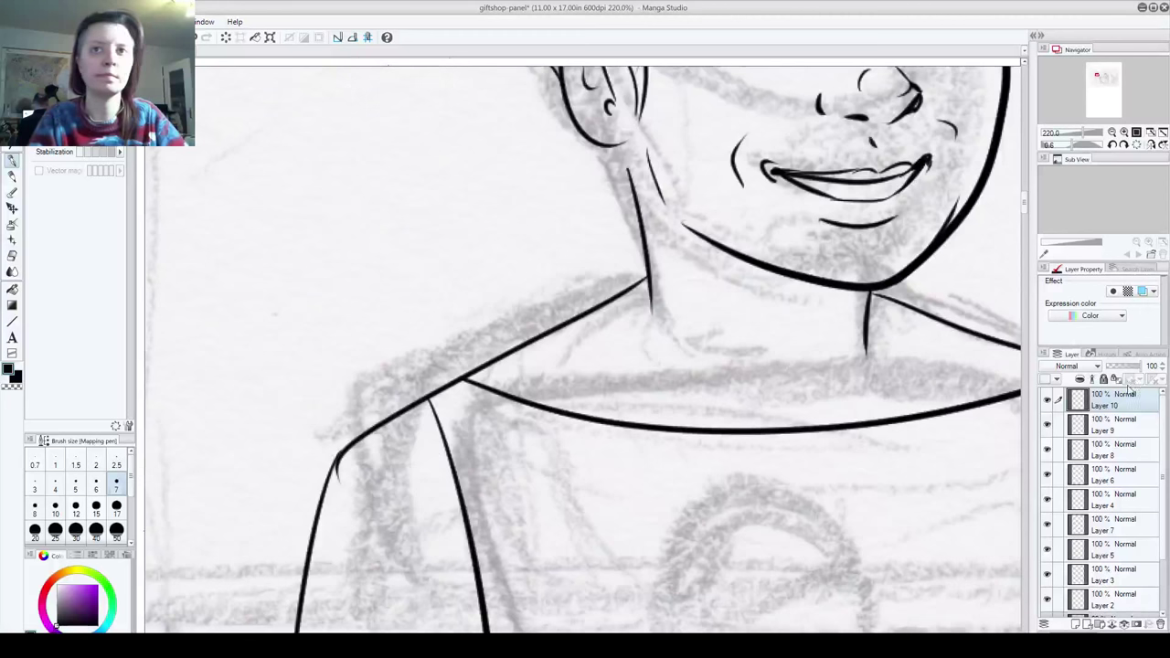
# Step: On Layer 9, ink two short collarbone strokes above the neckline and a small earring below the ear
pyautogui.click(1114, 425)
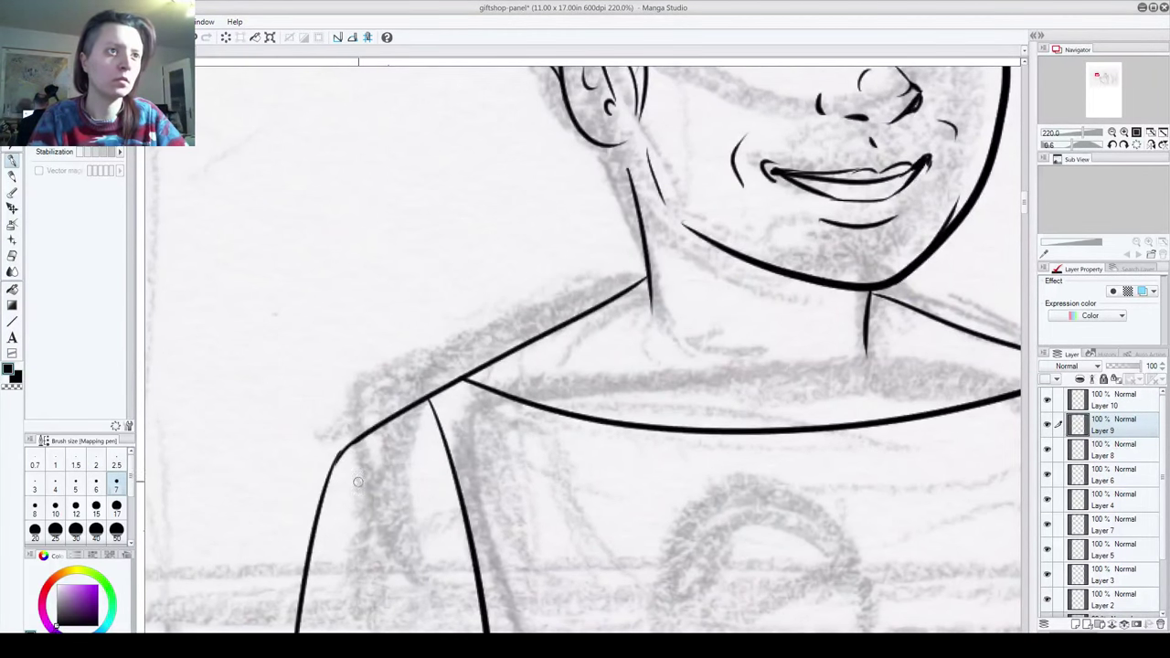
pyautogui.moveTo(814, 444); pyautogui.dragTo(532, 401)
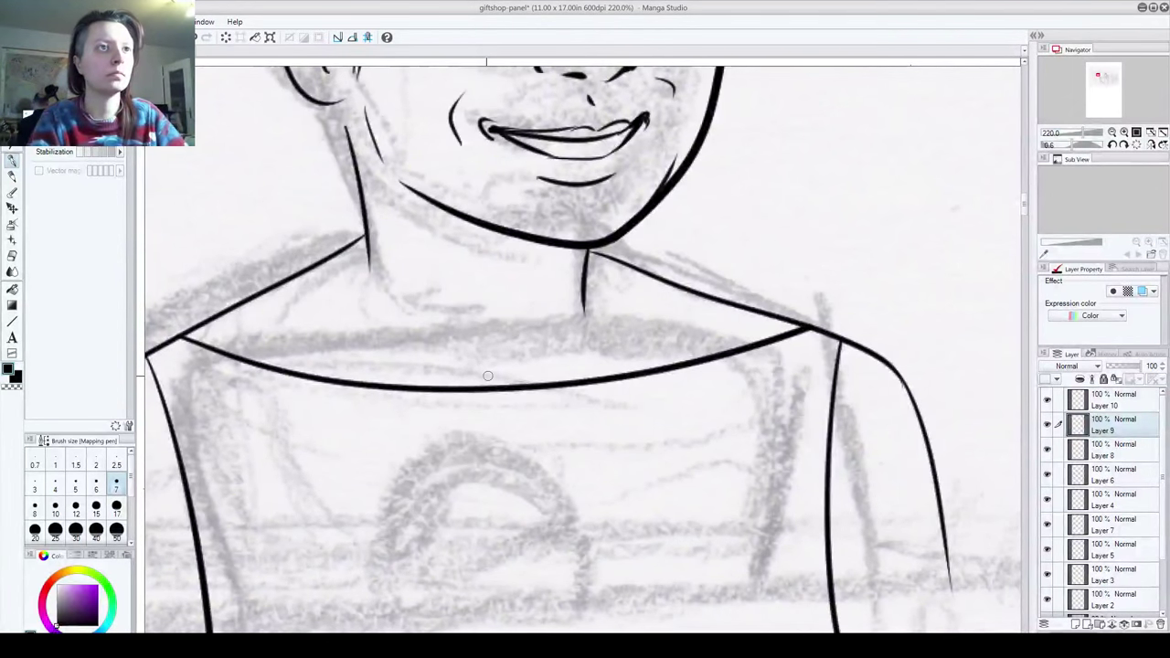
pyautogui.moveTo(343, 361); pyautogui.dragTo(423, 363)
pyautogui.moveTo(562, 357); pyautogui.dragTo(686, 346)
pyautogui.moveTo(601, 443)
pyautogui.mouseDown()
pyautogui.moveTo(629, 535)
pyautogui.moveTo(629, 590)
pyautogui.moveTo(595, 656)
pyautogui.mouseUp()
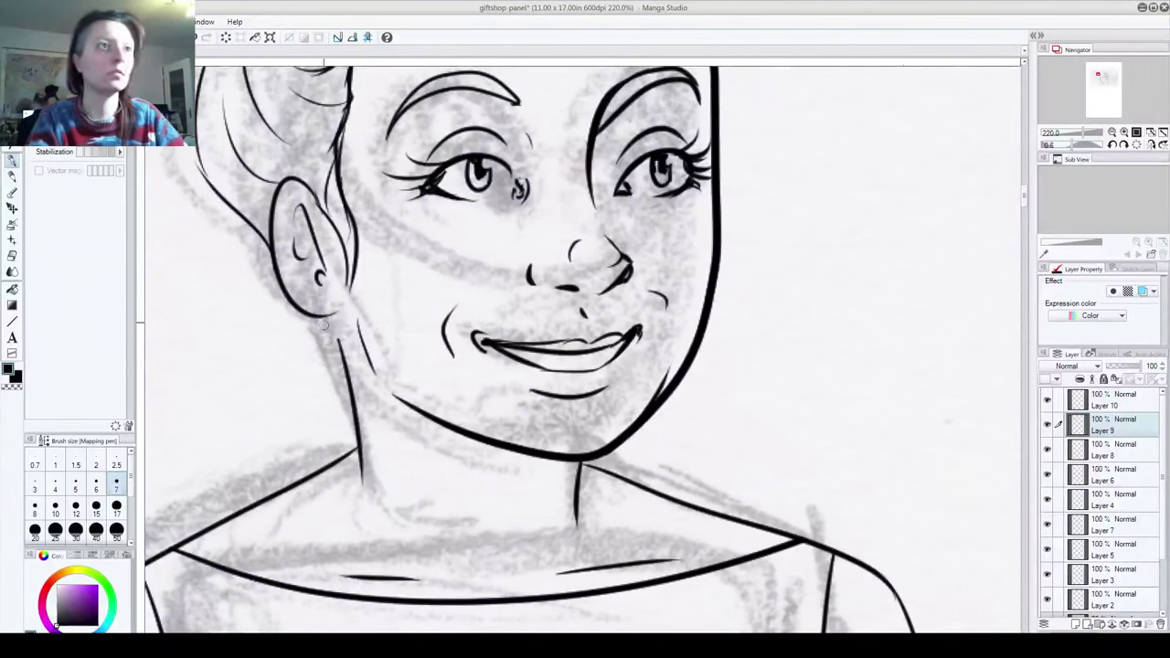
pyautogui.moveTo(331, 318)
pyautogui.mouseDown()
pyautogui.moveTo(342, 353)
pyautogui.moveTo(333, 346)
pyautogui.moveTo(326, 375)
pyautogui.mouseUp()
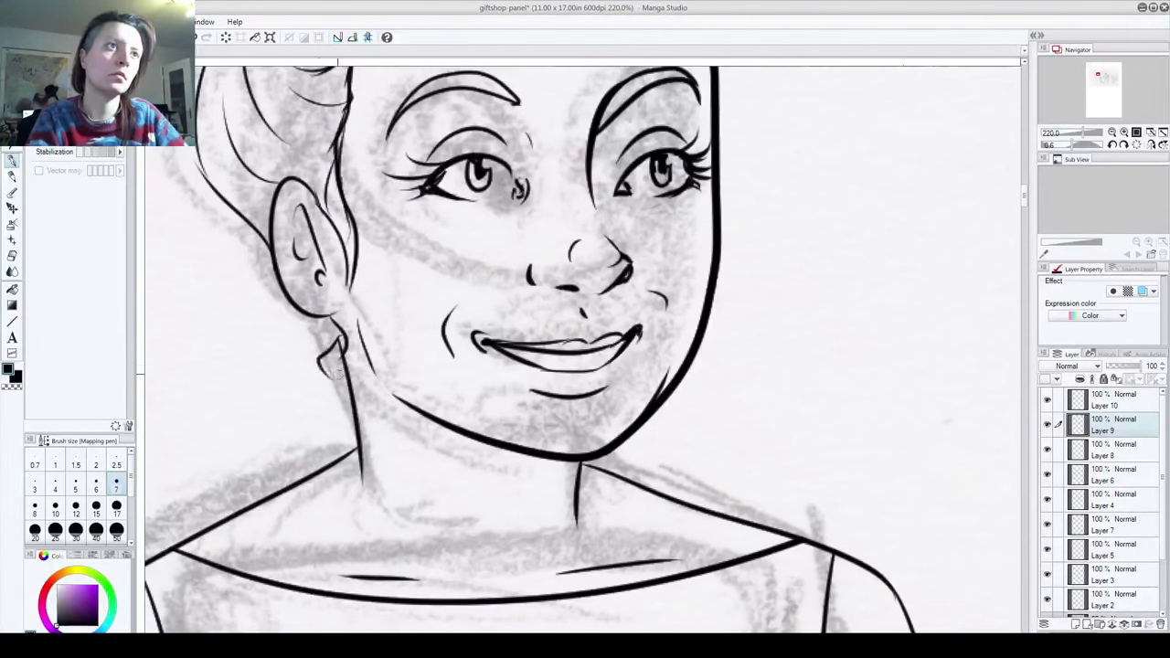
# Step: Redraw the lower edge of the far eyebrow as a thin curve ending at the outer tip
pyautogui.moveTo(437, 282)
pyautogui.mouseDown()
pyautogui.moveTo(454, 384)
pyautogui.moveTo(405, 439)
pyautogui.moveTo(373, 439)
pyautogui.moveTo(356, 419)
pyautogui.mouseUp()
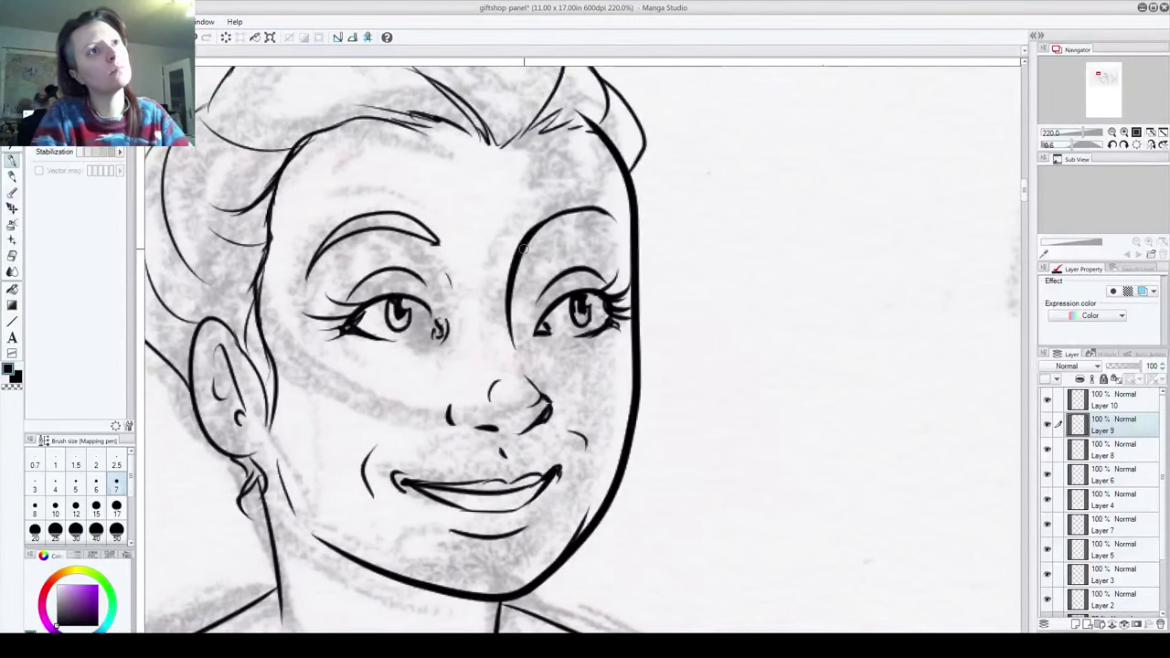
pyautogui.moveTo(521, 247)
pyautogui.mouseDown()
pyautogui.moveTo(590, 232)
pyautogui.moveTo(563, 229)
pyautogui.moveTo(614, 240)
pyautogui.moveTo(606, 212)
pyautogui.moveTo(614, 239)
pyautogui.mouseUp()
pyautogui.hotkey('ctrl', 'z')
pyautogui.hotkey('ctrl', 'z')
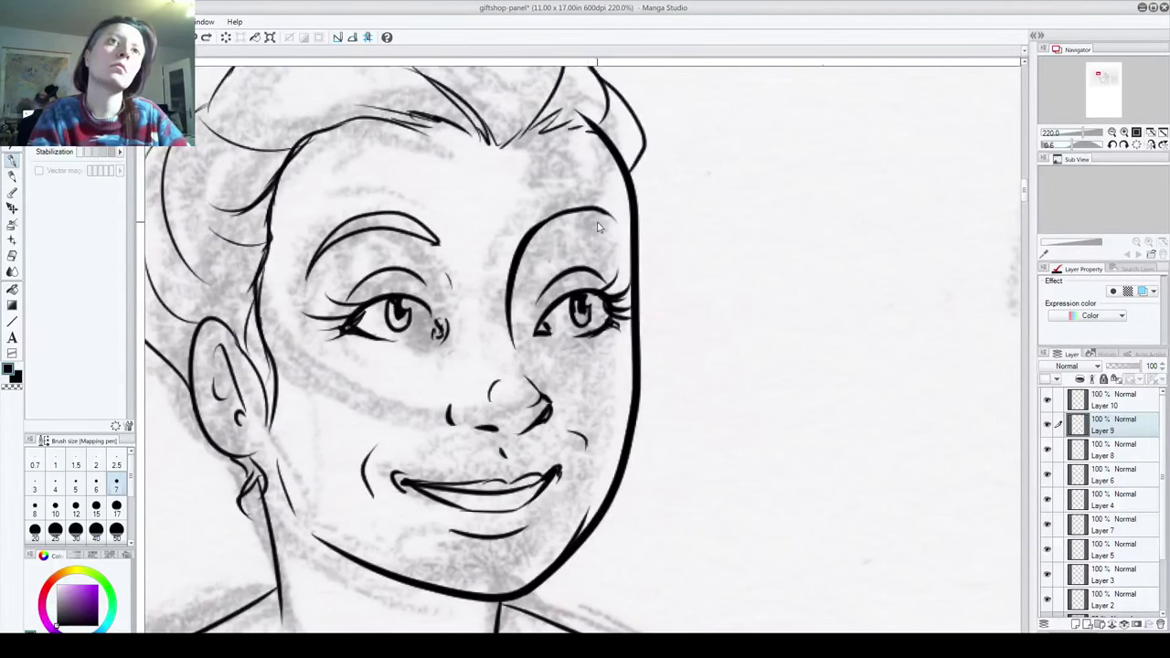
pyautogui.moveTo(517, 250)
pyautogui.mouseDown()
pyautogui.moveTo(579, 228)
pyautogui.moveTo(620, 236)
pyautogui.mouseUp()
pyautogui.hotkey('ctrl', 'z')
pyautogui.moveTo(535, 236)
pyautogui.mouseDown()
pyautogui.moveTo(611, 220)
pyautogui.moveTo(628, 240)
pyautogui.moveTo(618, 222)
pyautogui.mouseUp()
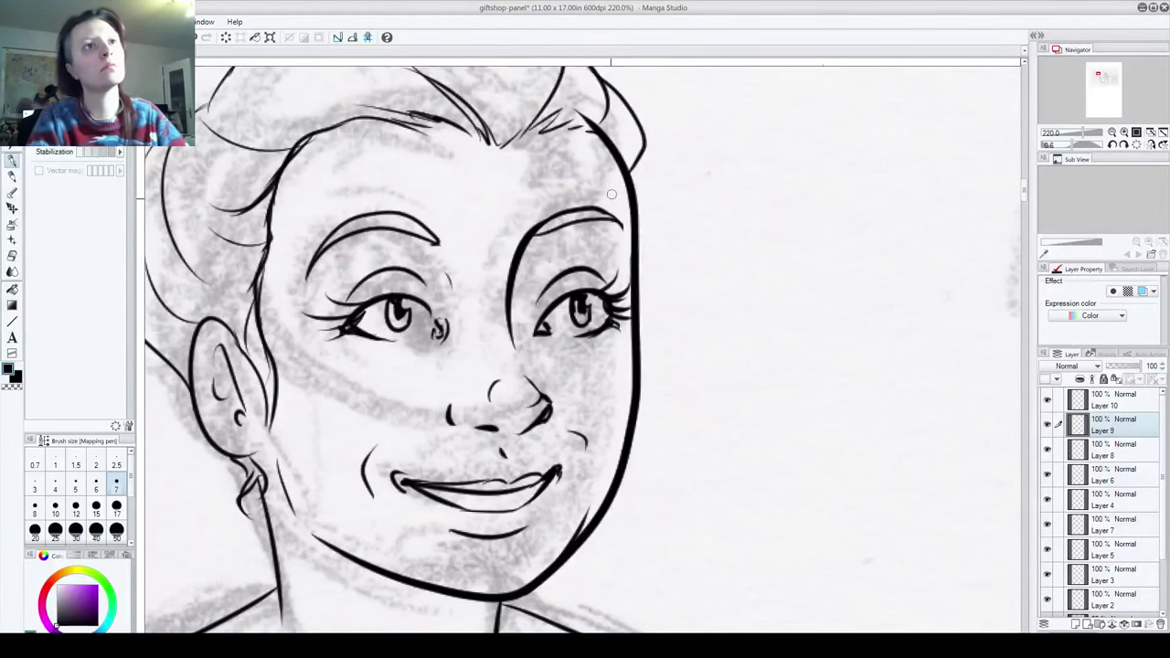
# Step: On a new layer, draw a small circle on the woman's chest with the Ellipse tool at brush size 5
pyautogui.moveTo(502, 544)
pyautogui.mouseDown()
pyautogui.moveTo(526, 401)
pyautogui.moveTo(516, 379)
pyautogui.moveTo(567, 378)
pyautogui.mouseUp()
pyautogui.moveTo(548, 430); pyautogui.dragTo(605, 157)
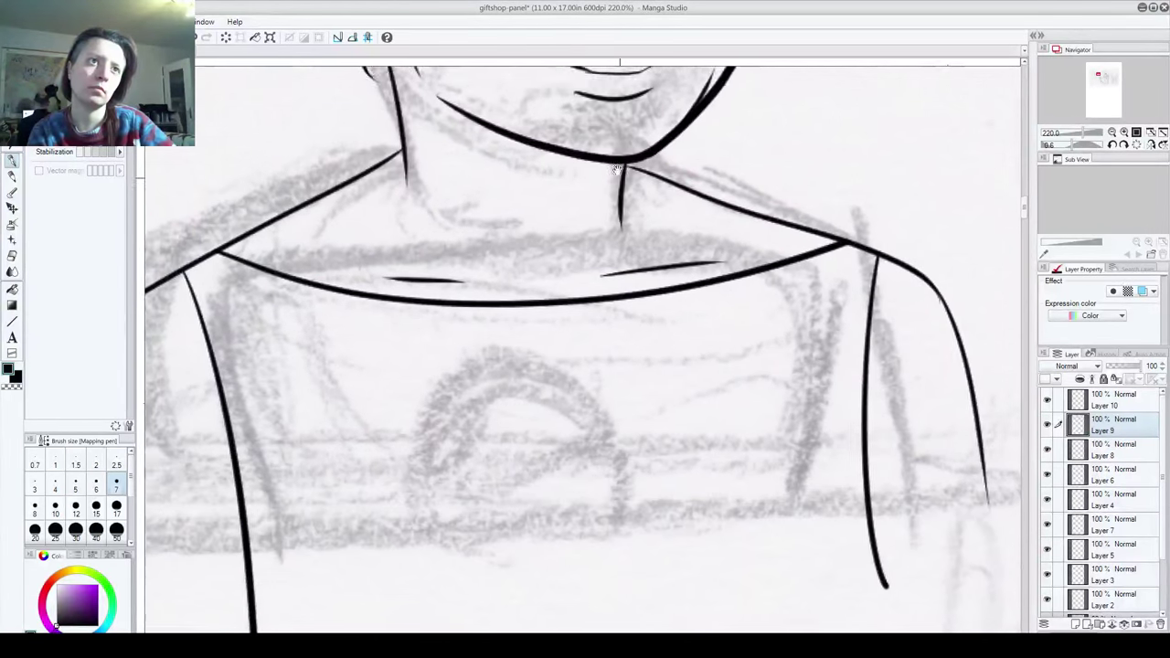
pyautogui.moveTo(548, 554); pyautogui.dragTo(503, 539)
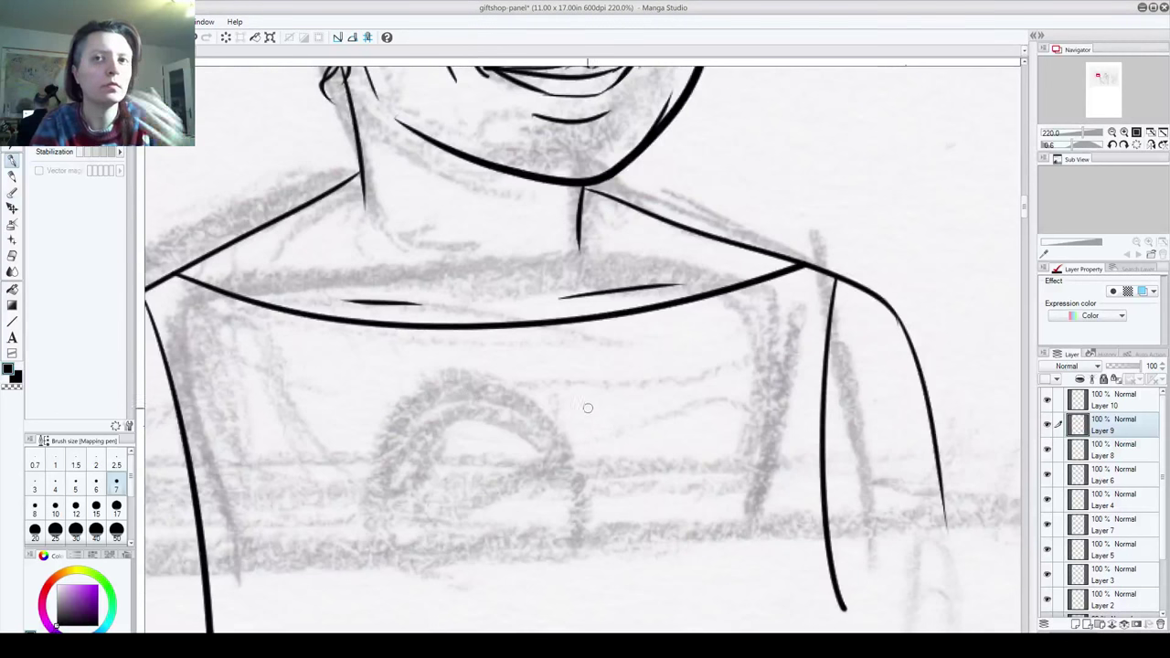
pyautogui.click(1075, 624)
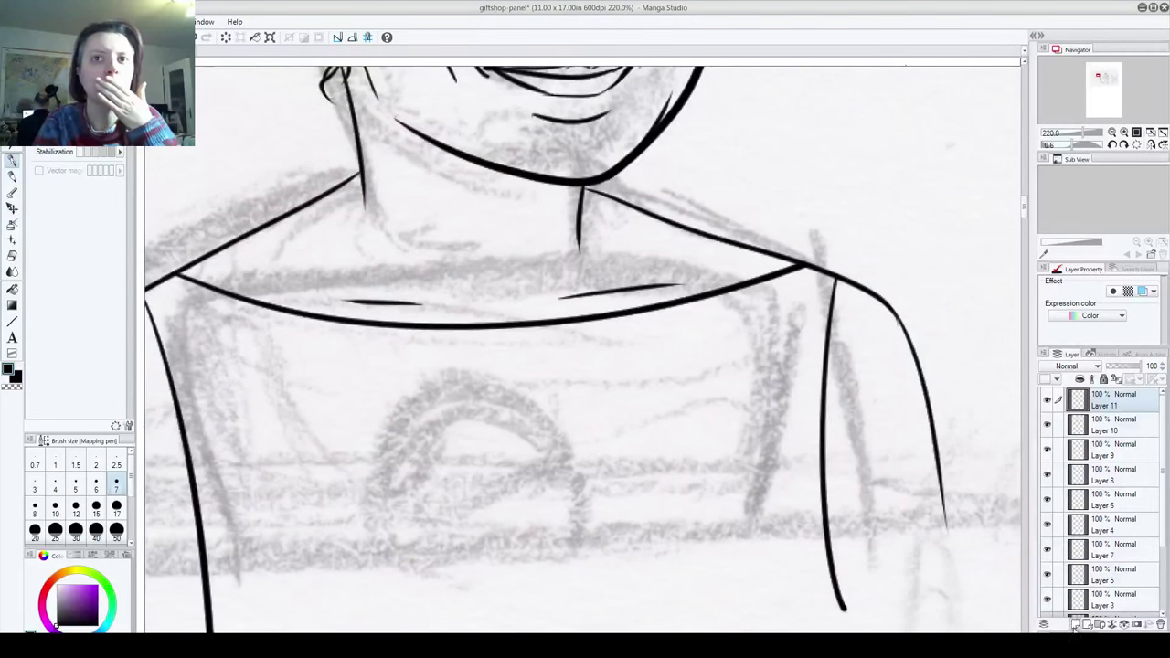
pyautogui.click(12, 321)
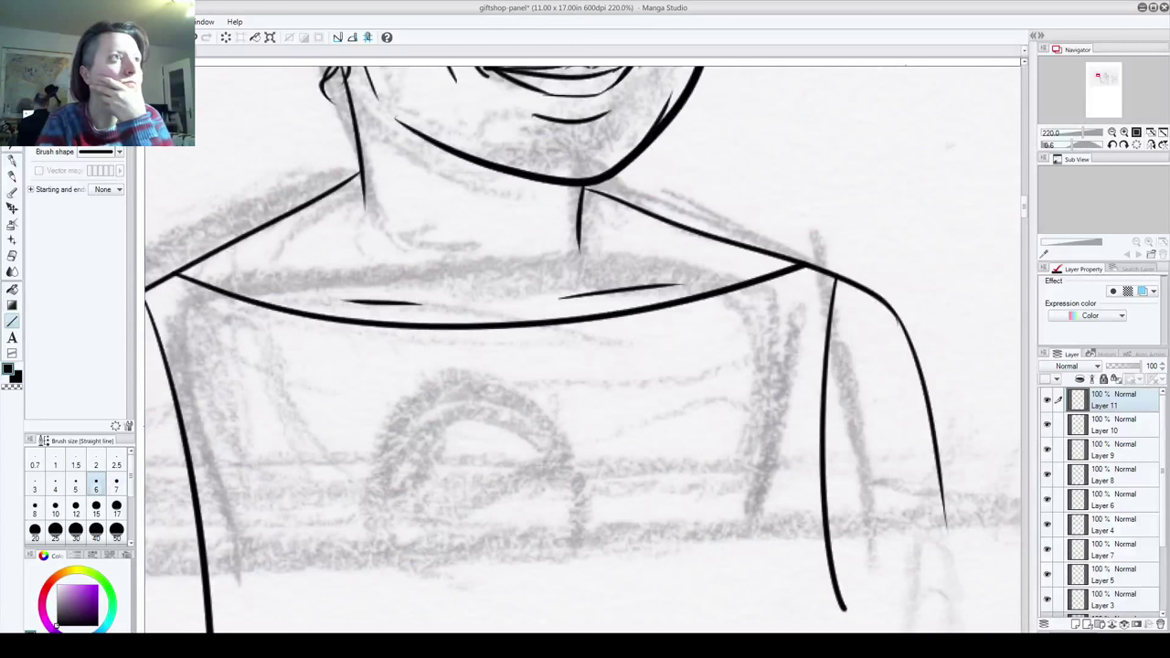
pyautogui.click(77, 228)
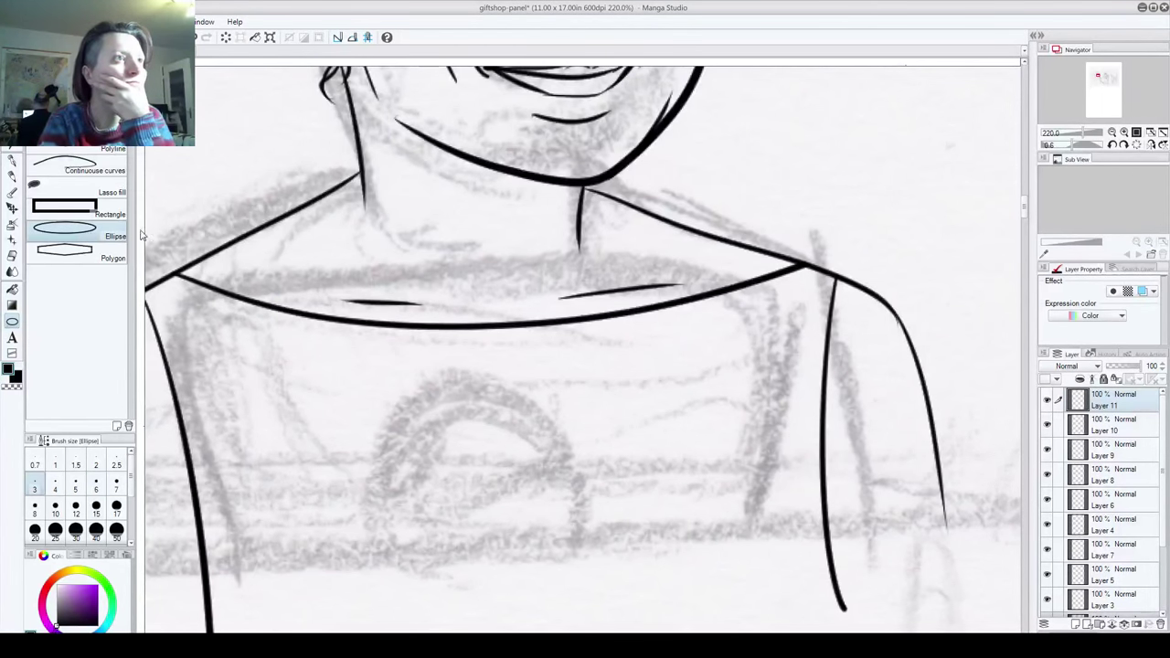
pyautogui.click(76, 506)
pyautogui.moveTo(483, 399); pyautogui.dragTo(485, 403)
pyautogui.hotkey('ctrl', 'z')
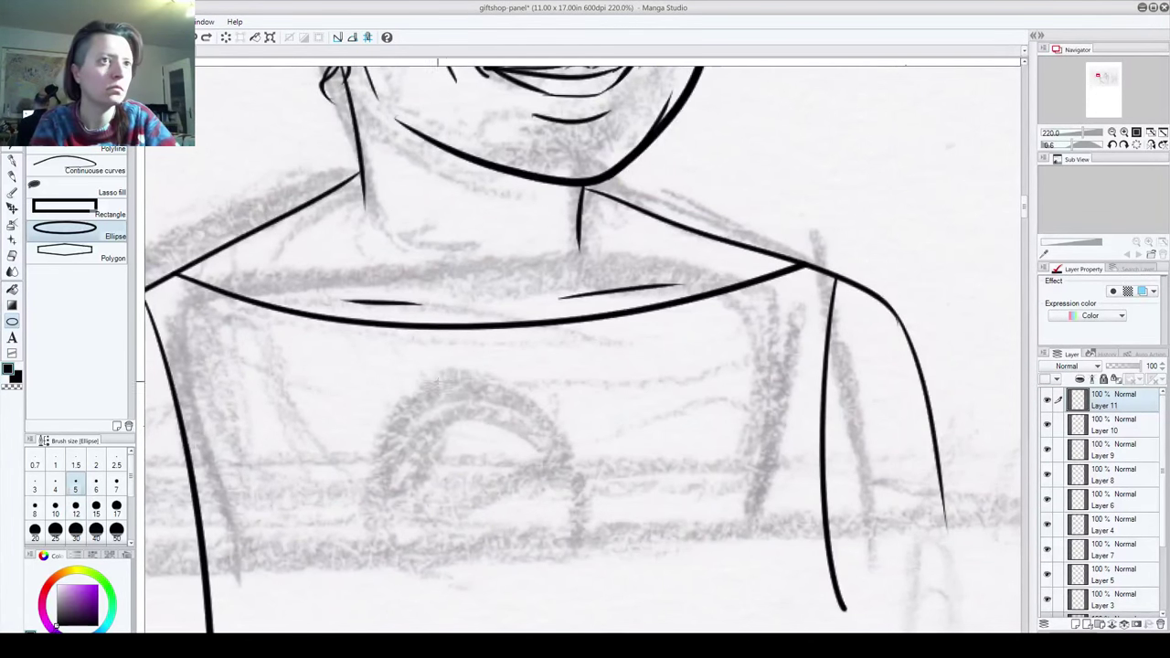
pyautogui.moveTo(504, 422); pyautogui.dragTo(516, 437)
# Step: Draw a smaller concentric circle inside the chest emblem's circle
pyautogui.moveTo(453, 378); pyautogui.dragTo(493, 430)
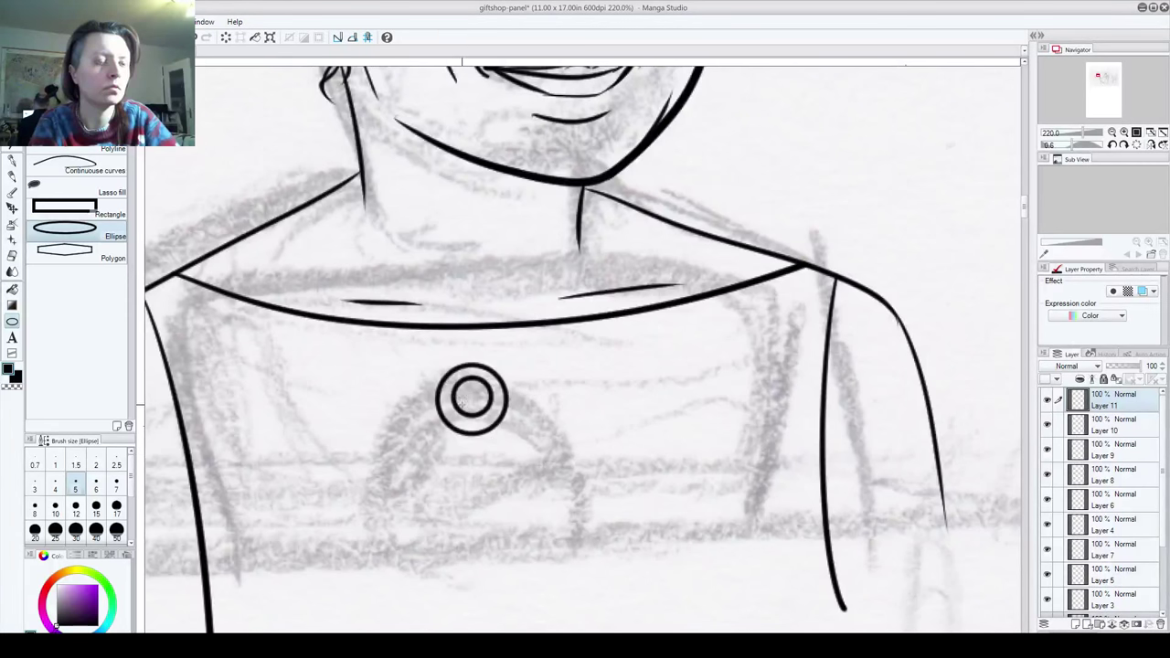
pyautogui.hotkey('ctrl', 'z')
pyautogui.hotkey('ctrl', 'y')
pyautogui.hotkey('ctrl', 'z')
pyautogui.moveTo(454, 379); pyautogui.dragTo(493, 427)
pyautogui.hotkey('ctrl', 'z')
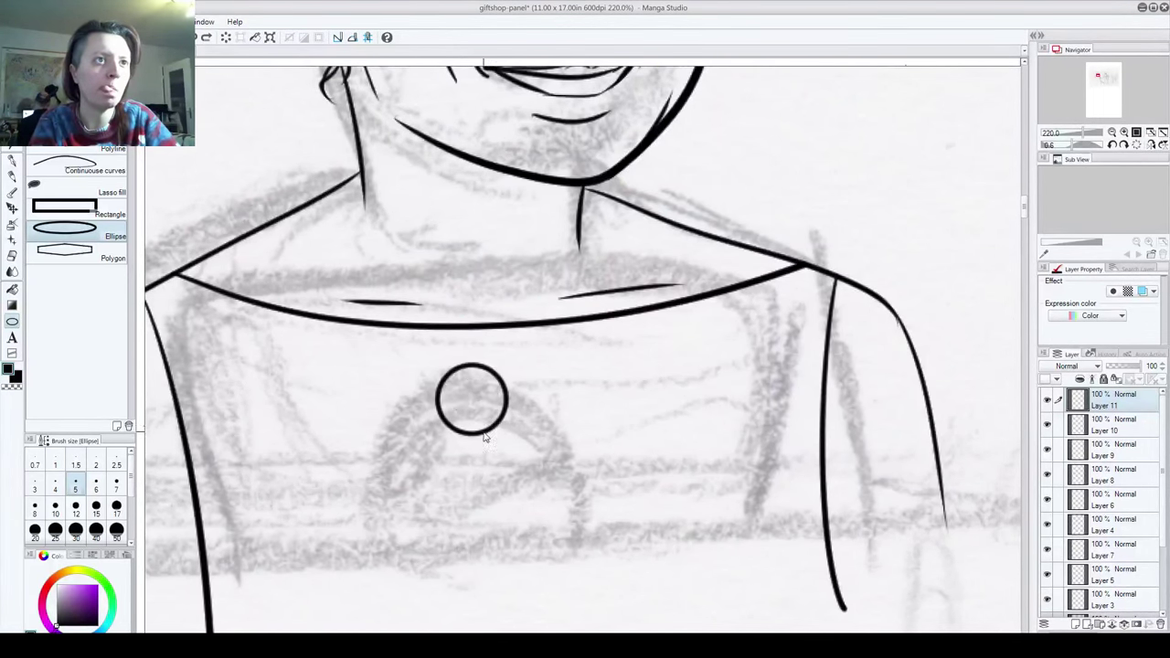
pyautogui.moveTo(451, 382); pyautogui.dragTo(496, 423)
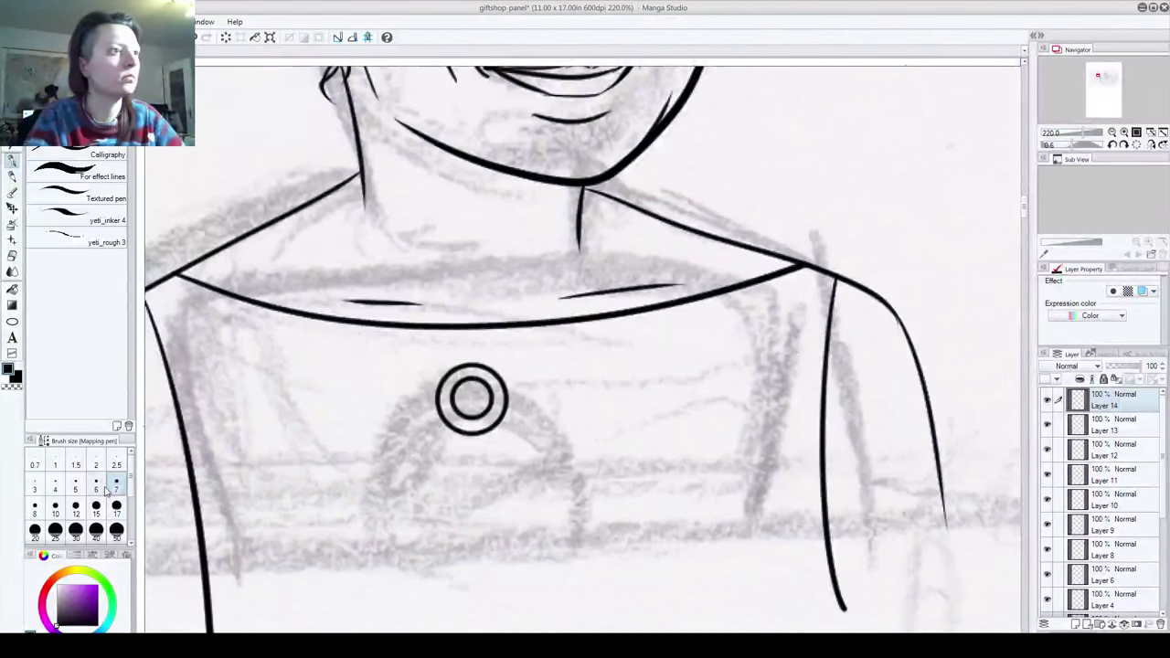
# Step: Ink three narrow curved blade shapes crossing diagonally over the emblem's circles on Layer 14 with the Mapping pen at size 5
pyautogui.moveTo(432, 435)
pyautogui.mouseDown()
pyautogui.moveTo(516, 358)
pyautogui.moveTo(444, 433)
pyautogui.moveTo(510, 362)
pyautogui.mouseUp()
pyautogui.hotkey('ctrl', 'z')
pyautogui.moveTo(433, 425)
pyautogui.mouseDown()
pyautogui.moveTo(507, 380)
pyautogui.moveTo(515, 360)
pyautogui.mouseUp()
pyautogui.moveTo(442, 437)
pyautogui.mouseDown()
pyautogui.moveTo(484, 363)
pyautogui.moveTo(471, 411)
pyautogui.moveTo(445, 439)
pyautogui.moveTo(478, 399)
pyautogui.moveTo(492, 352)
pyautogui.mouseUp()
pyautogui.hotkey('ctrl', 'z')
pyautogui.moveTo(462, 452); pyautogui.dragTo(465, 355)
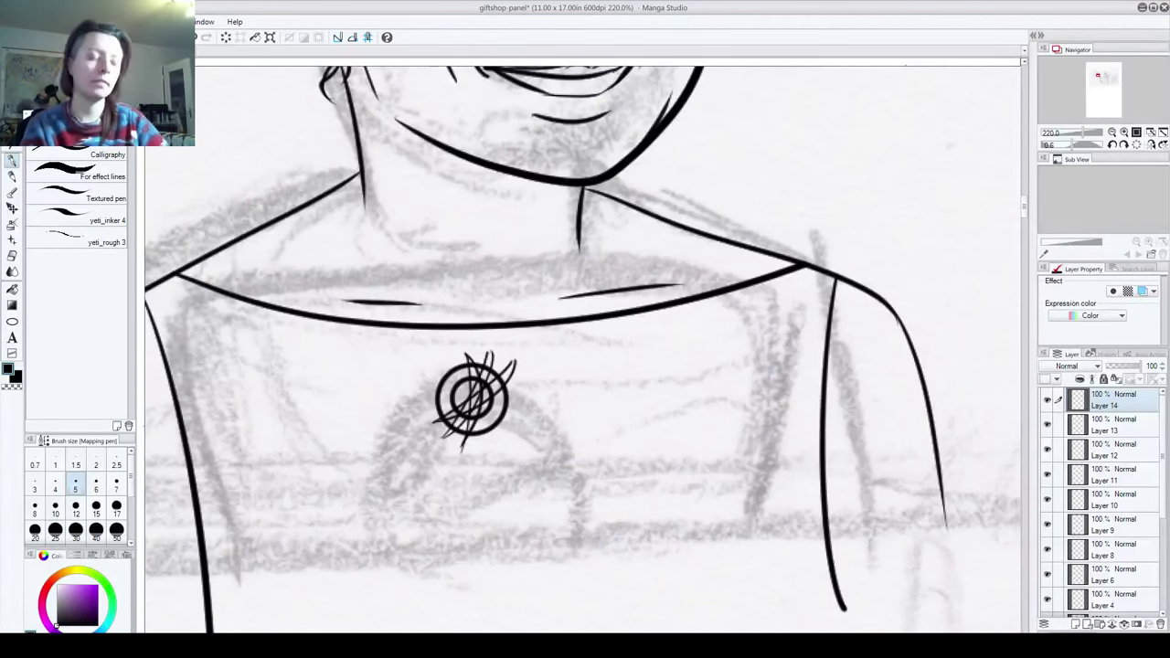
pyautogui.scroll(2, 420, 435)
pyautogui.moveTo(511, 427); pyautogui.dragTo(504, 427)
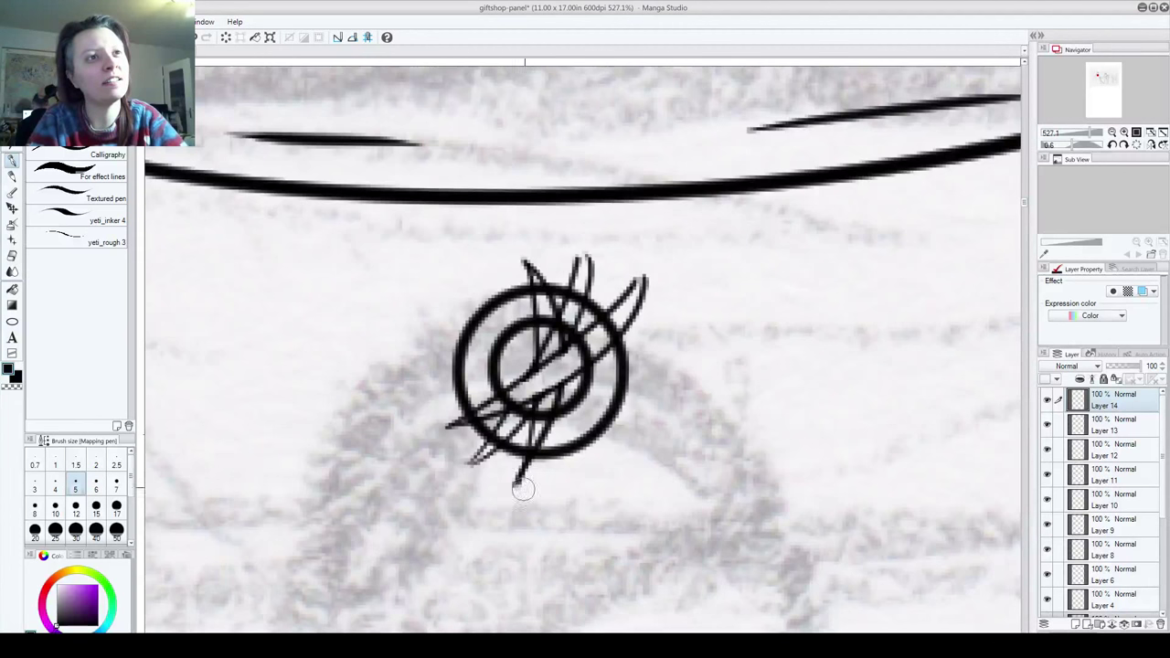
# Step: Erase the circle lines that show through the blade shapes, working on the emblem's circle layers
pyautogui.click(1048, 425)
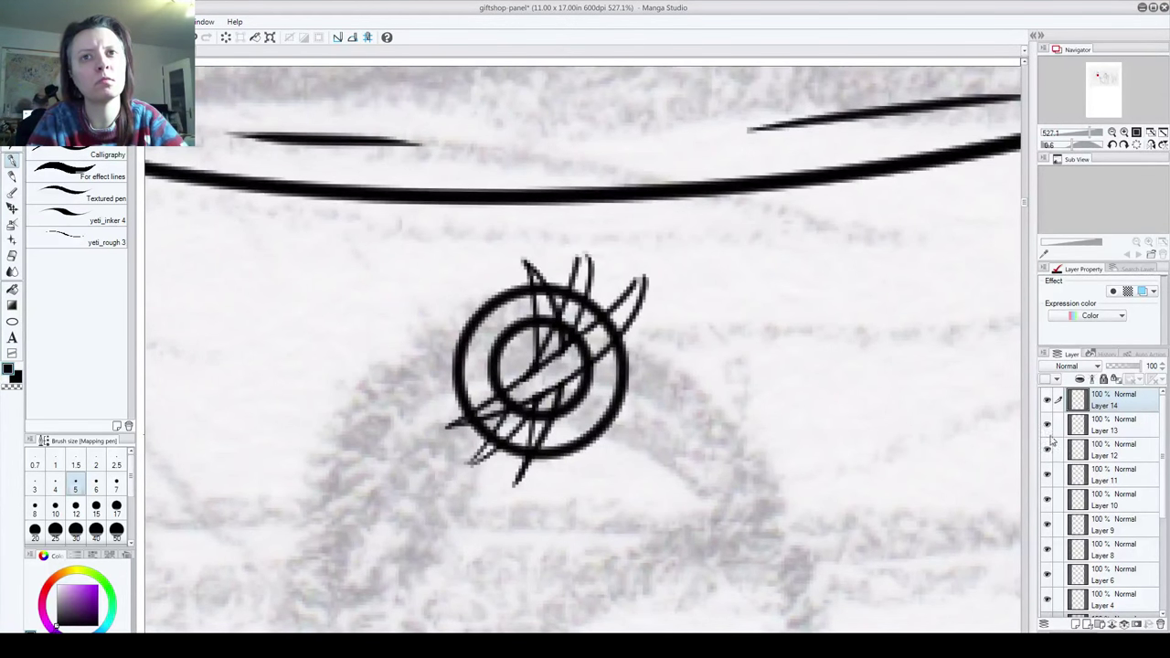
pyautogui.click(1048, 402)
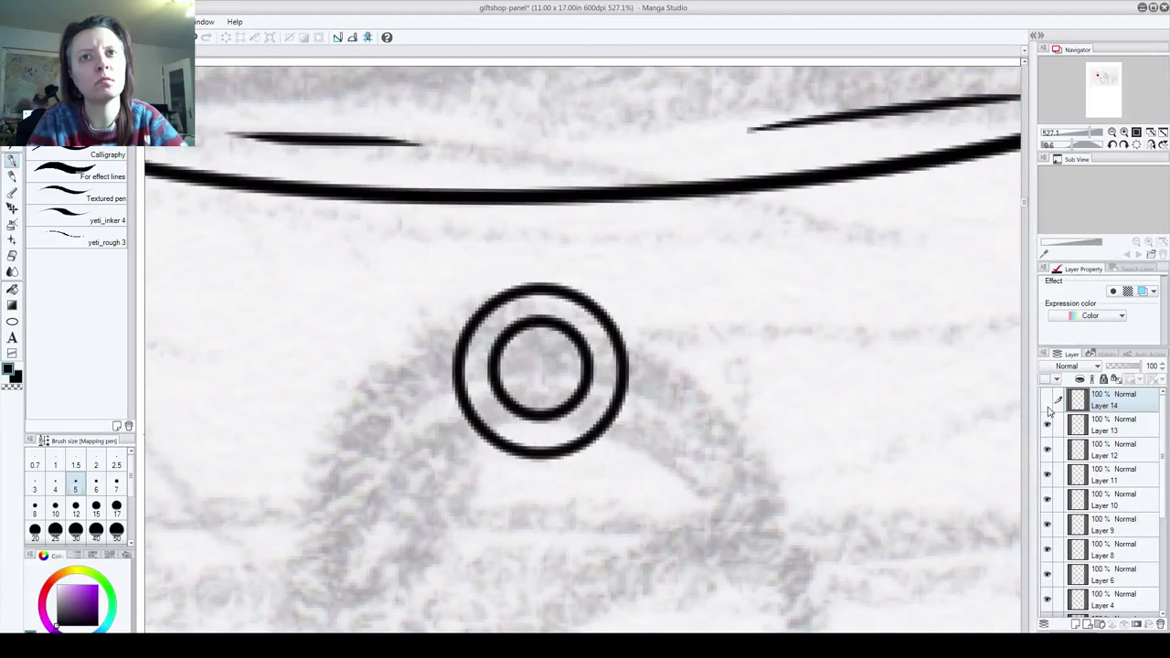
pyautogui.click(1048, 402)
pyautogui.click(1102, 475)
pyautogui.moveTo(584, 348)
pyautogui.mouseDown()
pyautogui.moveTo(561, 358)
pyautogui.moveTo(619, 314)
pyautogui.moveTo(589, 346)
pyautogui.moveTo(615, 331)
pyautogui.moveTo(559, 362)
pyautogui.moveTo(578, 298)
pyautogui.moveTo(545, 350)
pyautogui.moveTo(545, 330)
pyautogui.moveTo(553, 391)
pyautogui.moveTo(530, 384)
pyautogui.moveTo(503, 400)
pyautogui.moveTo(523, 411)
pyautogui.moveTo(514, 418)
pyautogui.moveTo(540, 403)
pyautogui.mouseUp()
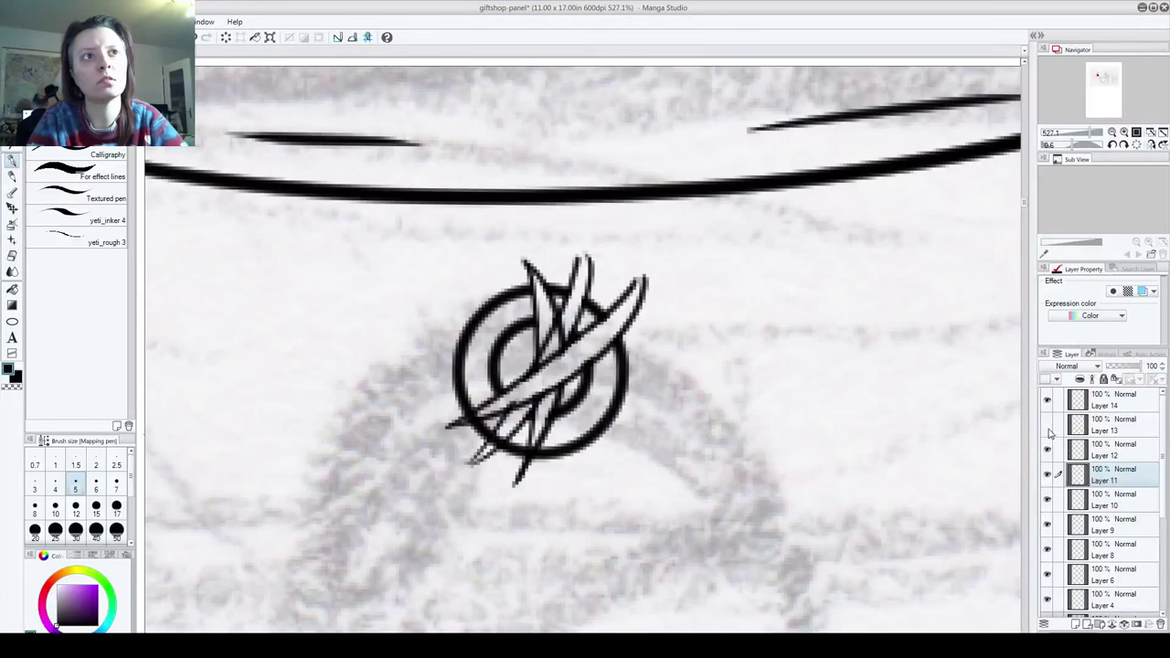
# Step: Clean up the overlapping blade lines on Layer 14 and the leftover ring lines inside the lower blade tips on Layer 11
pyautogui.click(1114, 401)
pyautogui.moveTo(573, 343)
pyautogui.mouseDown()
pyautogui.moveTo(560, 322)
pyautogui.moveTo(559, 340)
pyautogui.mouseUp()
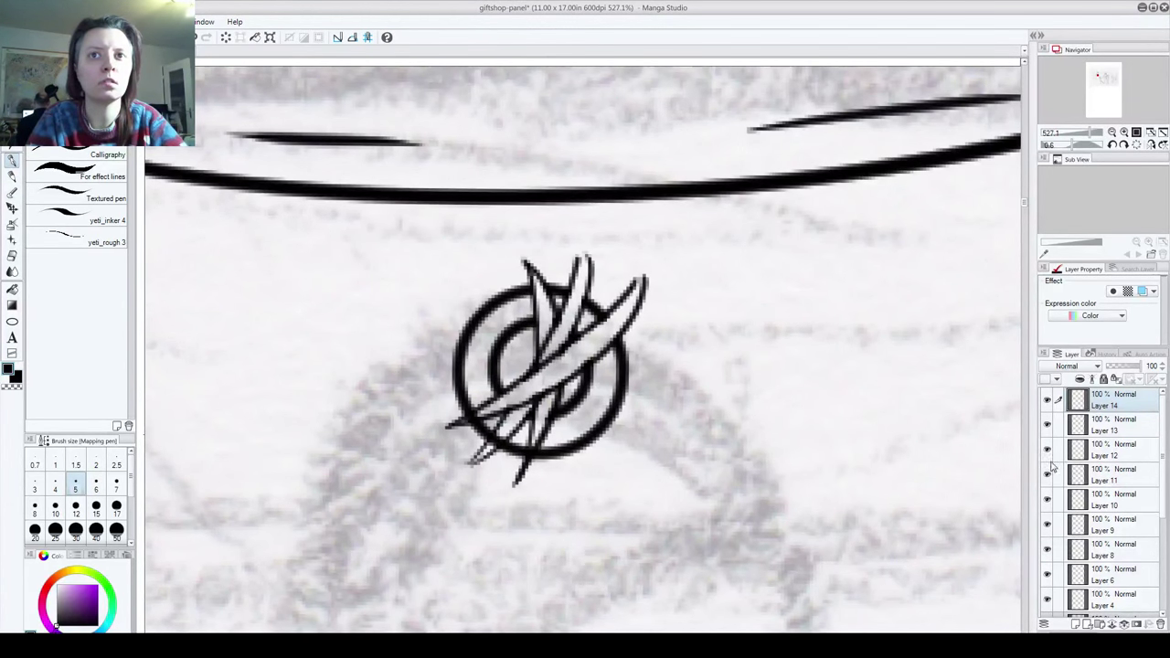
pyautogui.click(1100, 474)
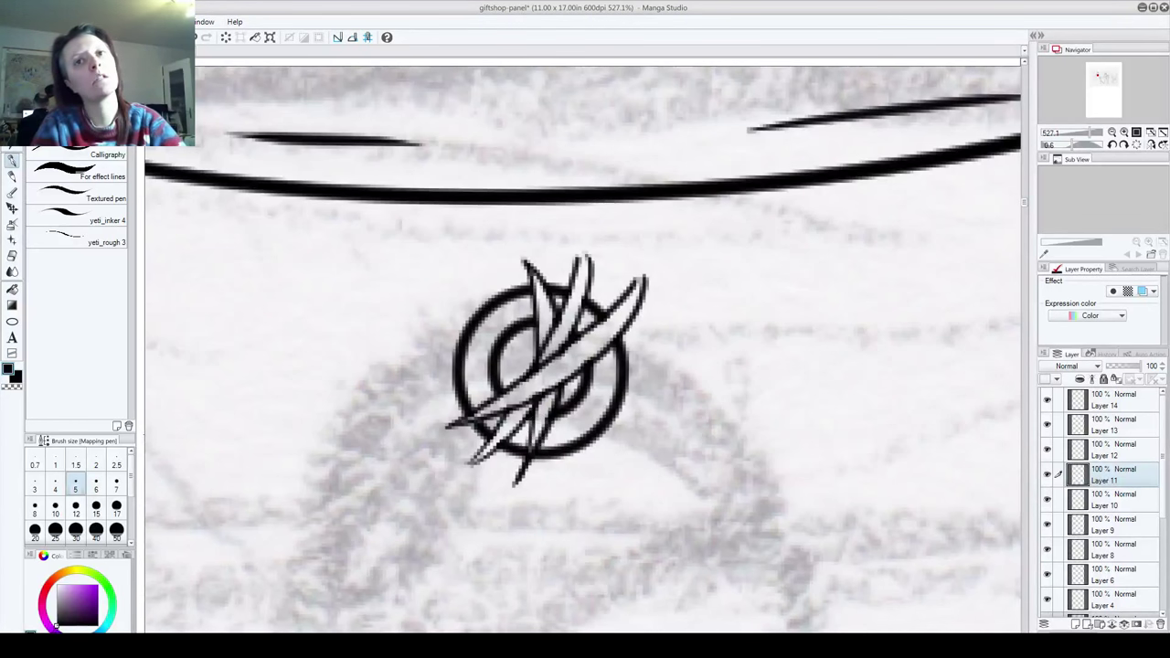
# Step: Merge the emblem's upper layers down into Layer 11 and check the merged layer by toggling its visibility
pyautogui.click(1111, 398)
pyautogui.hotkey('ctrl', 'e')
pyautogui.scroll(-2, 1091, 419)
pyautogui.click(1049, 401)
pyautogui.click(1049, 401)
# Step: Close the upper blade tips into points and add short tick marks around the emblem's ring
pyautogui.moveTo(566, 297)
pyautogui.mouseDown()
pyautogui.moveTo(581, 243)
pyautogui.moveTo(590, 284)
pyautogui.mouseUp()
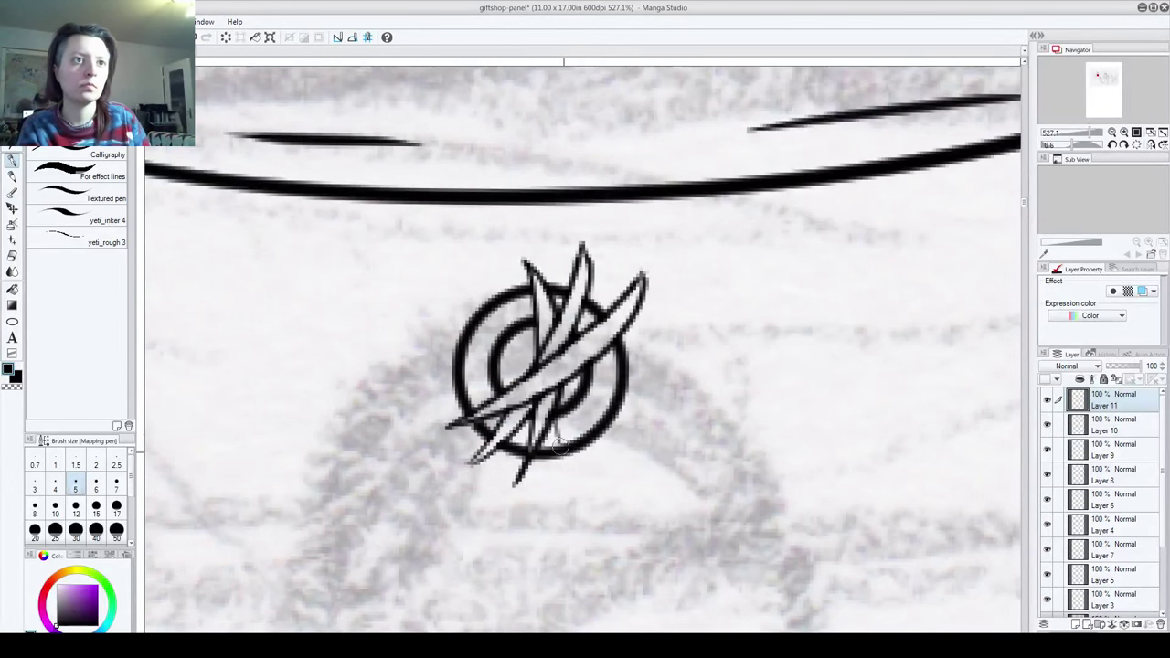
pyautogui.moveTo(595, 375); pyautogui.dragTo(619, 378)
pyautogui.moveTo(470, 349); pyautogui.dragTo(487, 368)
pyautogui.moveTo(518, 298); pyautogui.dragTo(530, 316)
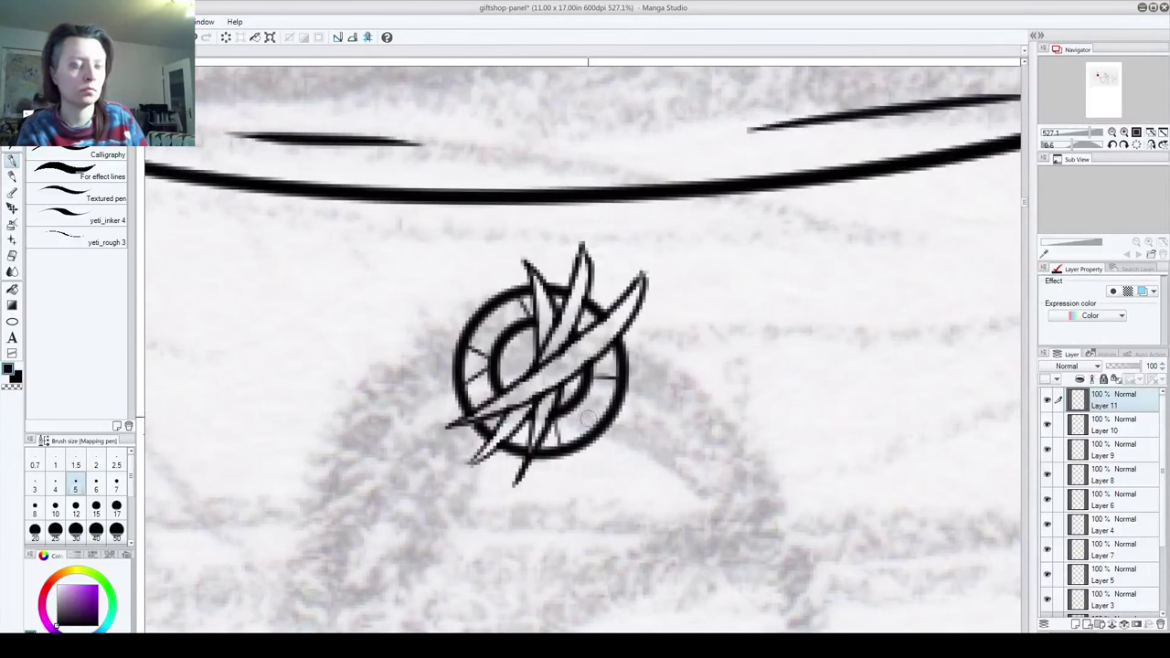
pyautogui.scroll(-6, 580, 395)
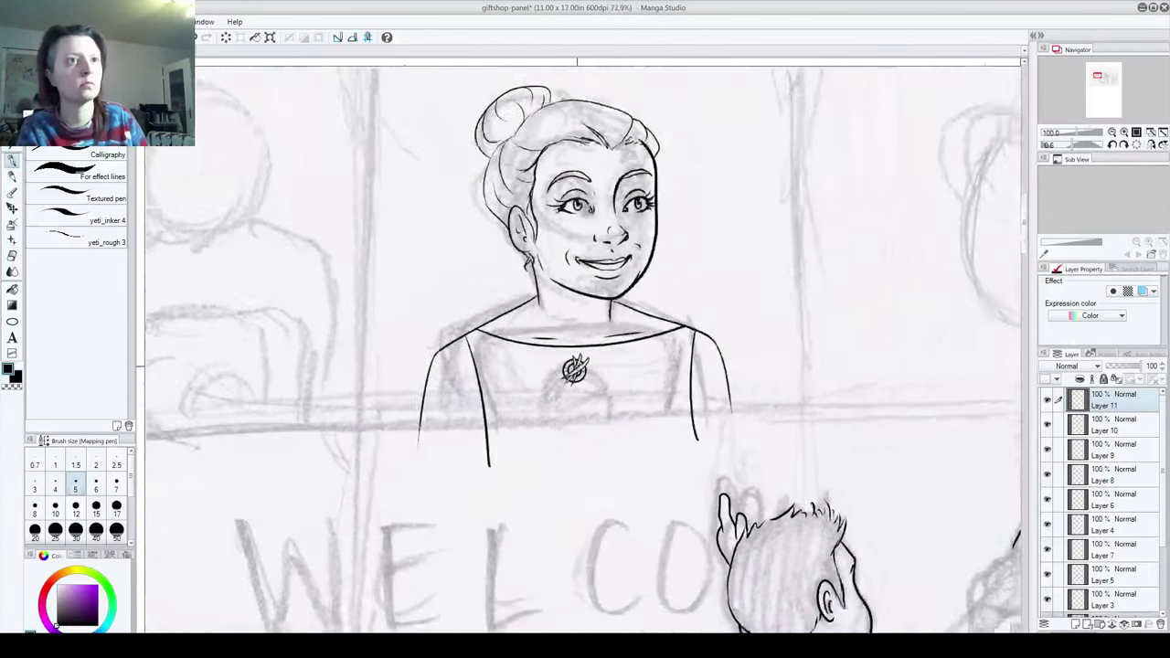
# Step: Toggle Layer 11's visibility to check it holds the chest emblem, and move the emblem slightly toward the middle of the top
pyautogui.moveTo(579, 395)
pyautogui.mouseDown()
pyautogui.moveTo(569, 410)
pyautogui.moveTo(525, 408)
pyautogui.mouseUp()
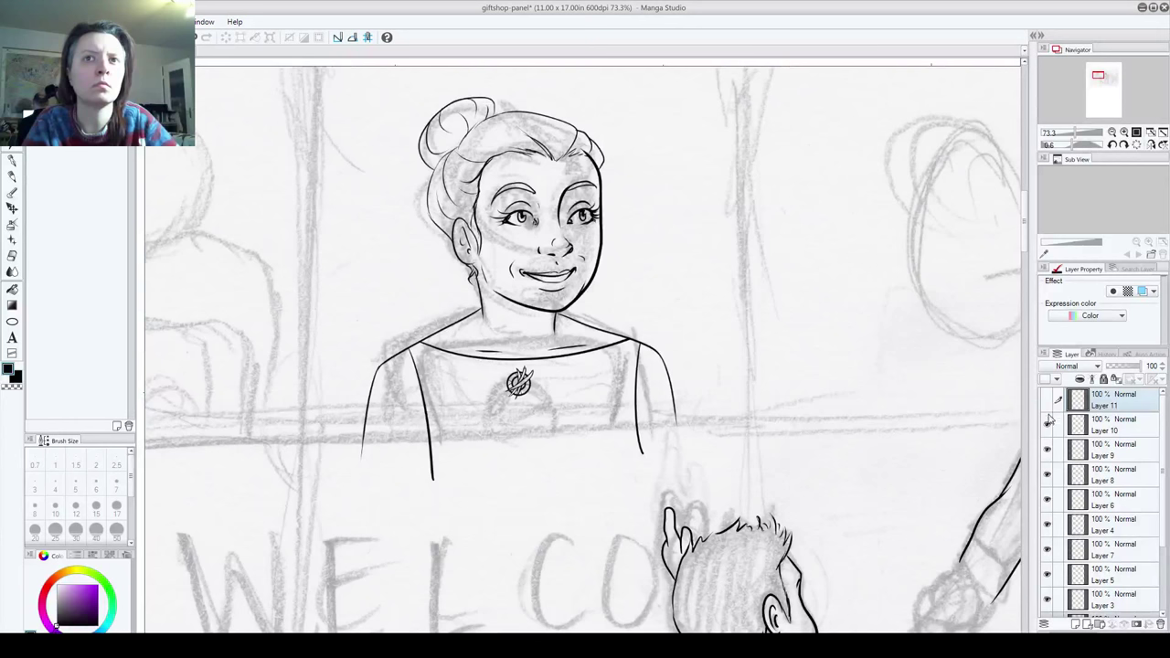
pyautogui.click(1048, 405)
pyautogui.click(1048, 404)
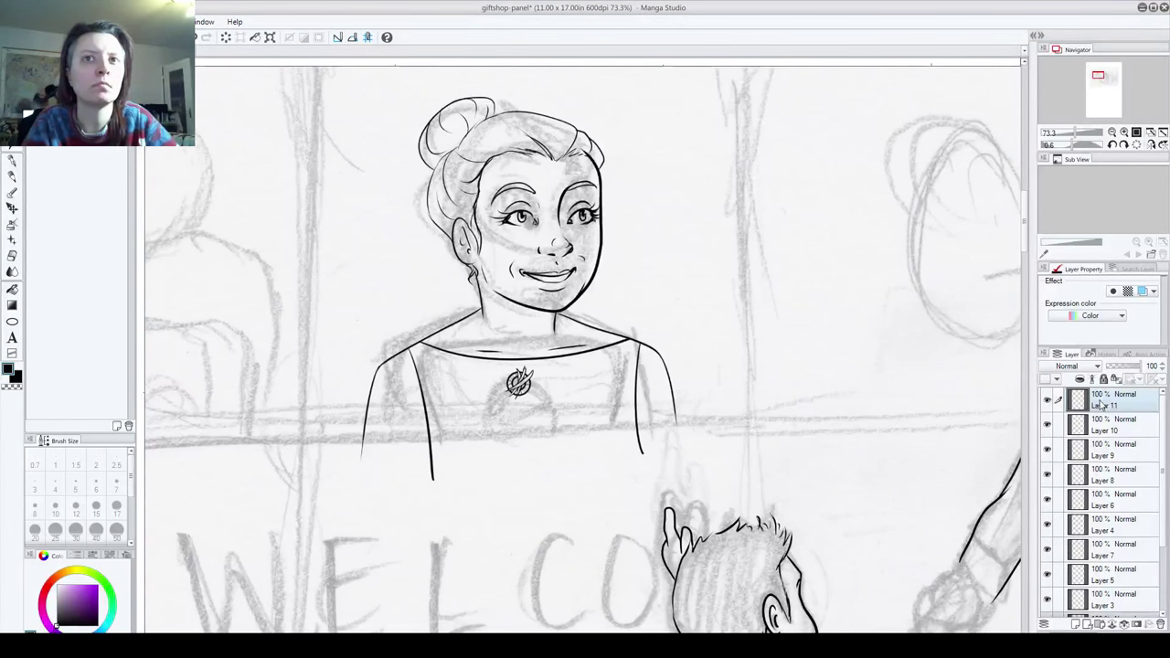
pyautogui.moveTo(520, 338); pyautogui.dragTo(535, 338)
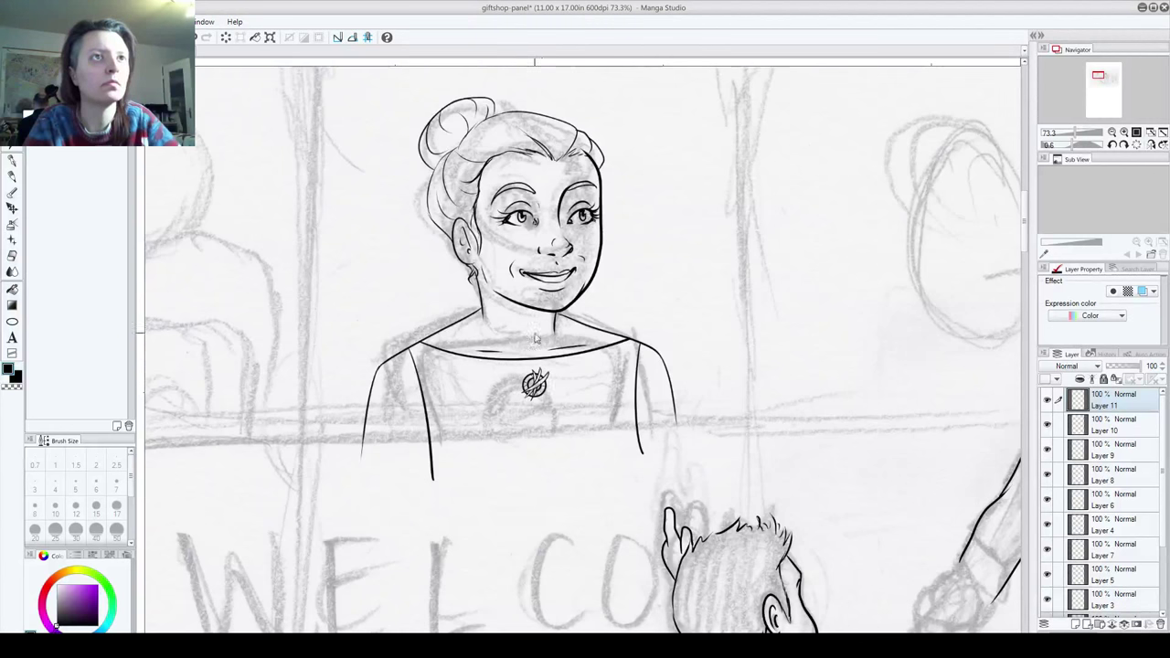
# Step: Ink a thin necklace chain from both sides of the neck down to the emblem with the size 5 Mapping pen
pyautogui.click(11, 162)
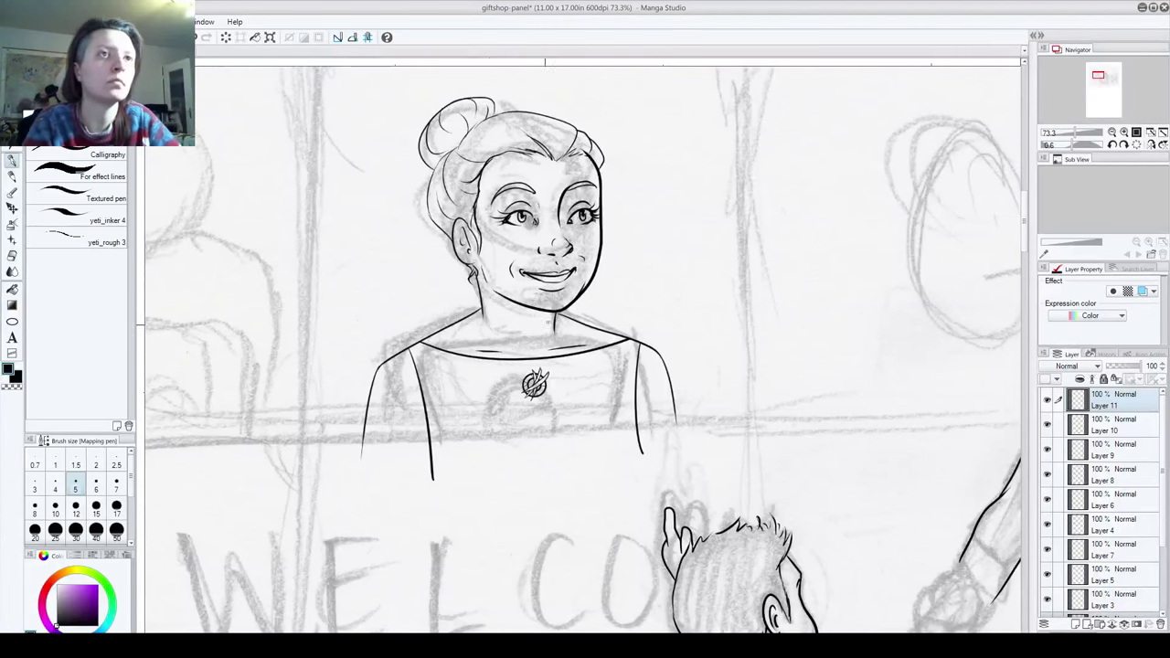
pyautogui.moveTo(477, 309); pyautogui.dragTo(536, 386)
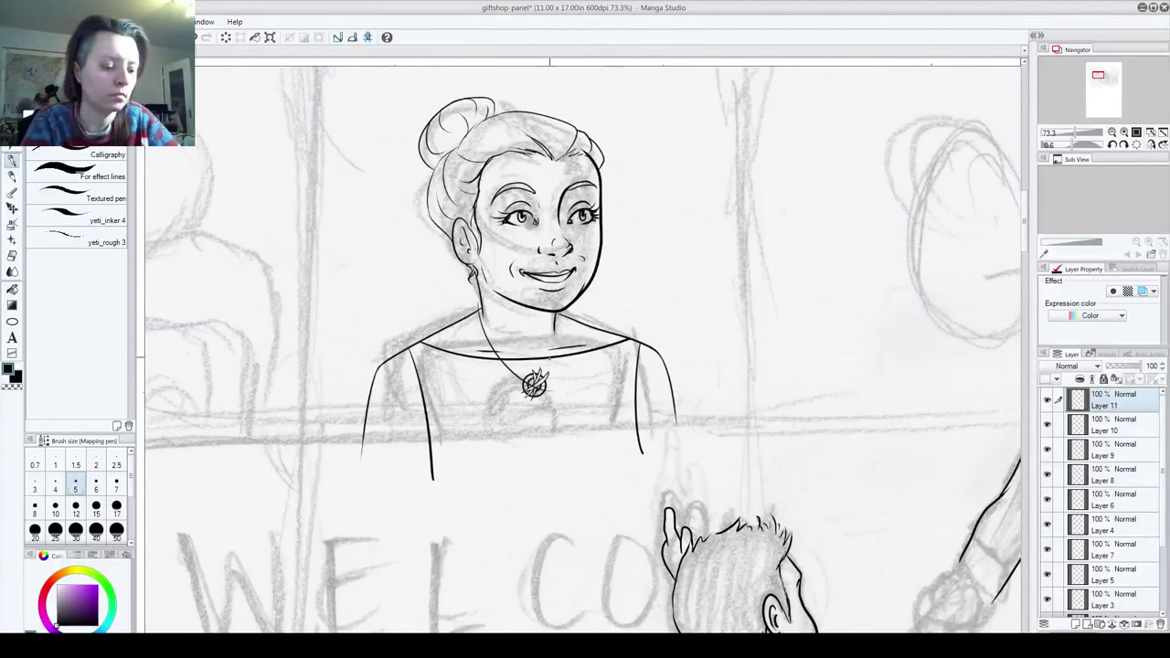
pyautogui.hotkey('ctrl', 'z')
pyautogui.hotkey('ctrl', 'y')
pyautogui.hotkey('ctrl', 'z')
pyautogui.moveTo(477, 309)
pyautogui.mouseDown()
pyautogui.moveTo(478, 325)
pyautogui.moveTo(536, 384)
pyautogui.mouseUp()
pyautogui.moveTo(539, 379); pyautogui.dragTo(573, 313)
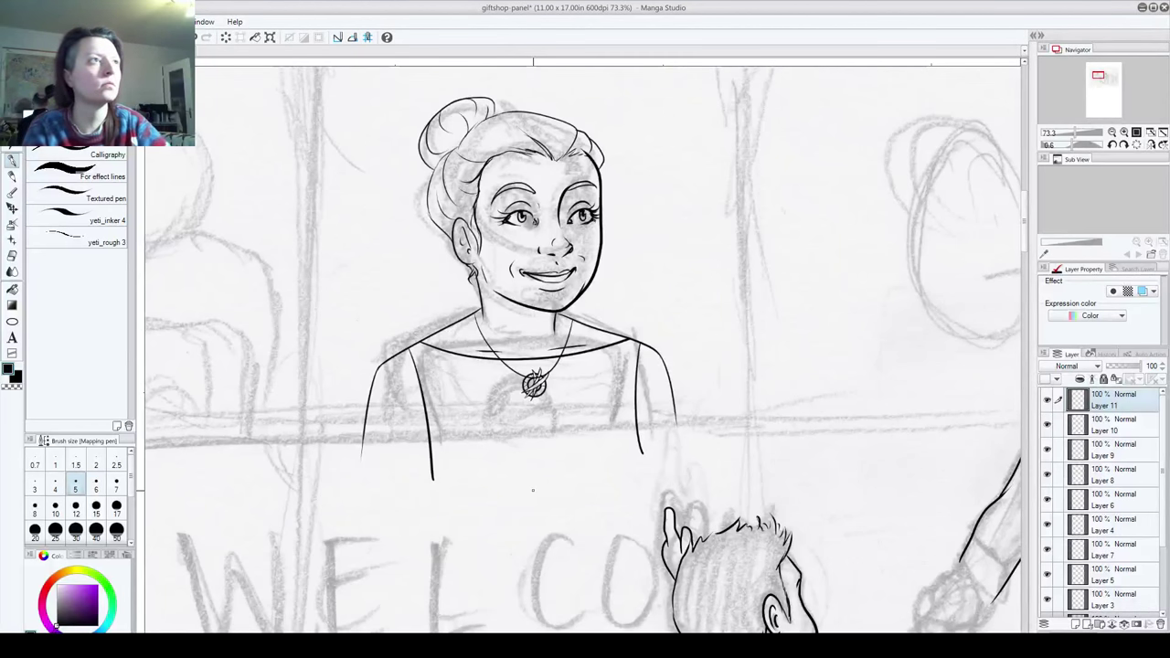
# Step: Examine which layers hold the emblem and the top's lines by selecting artwork on the canvas and toggling Layers 10 and 11
pyautogui.keyDown('ctrl'); pyautogui.keyDown('shift'); pyautogui.click(503, 368); pyautogui.keyUp('shift'); pyautogui.keyUp('ctrl')
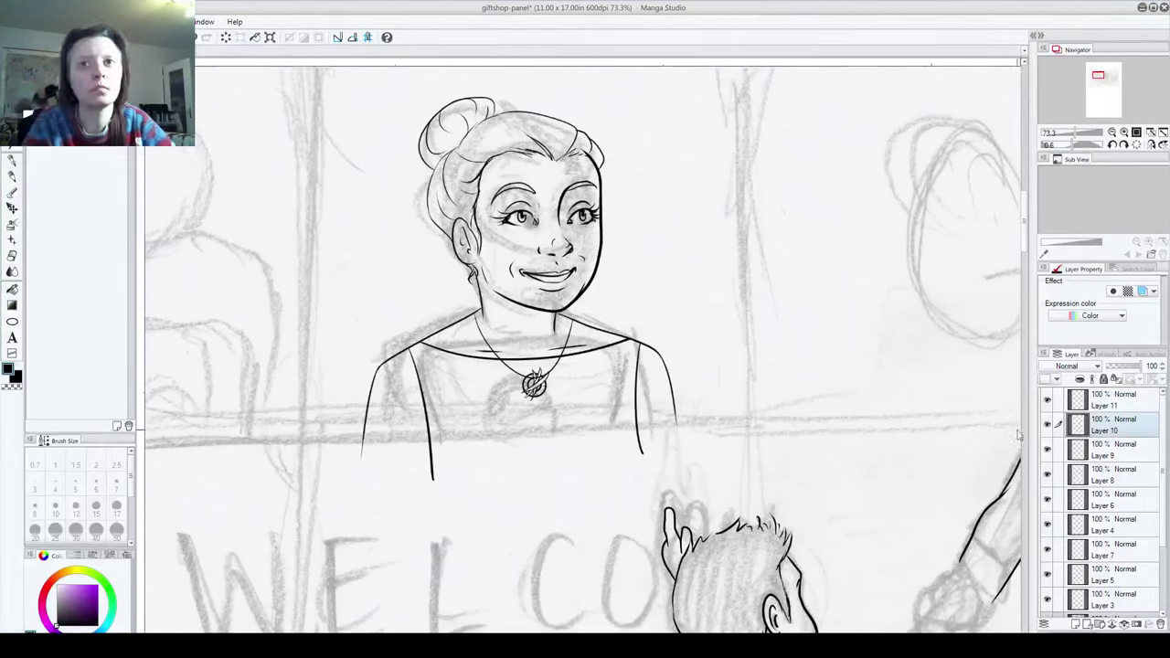
pyautogui.keyDown('ctrl'); pyautogui.keyDown('shift'); pyautogui.click(529, 387); pyautogui.keyUp('shift'); pyautogui.keyUp('ctrl')
pyautogui.keyDown('ctrl'); pyautogui.keyDown('shift'); pyautogui.click(533, 395); pyautogui.keyUp('shift'); pyautogui.keyUp('ctrl')
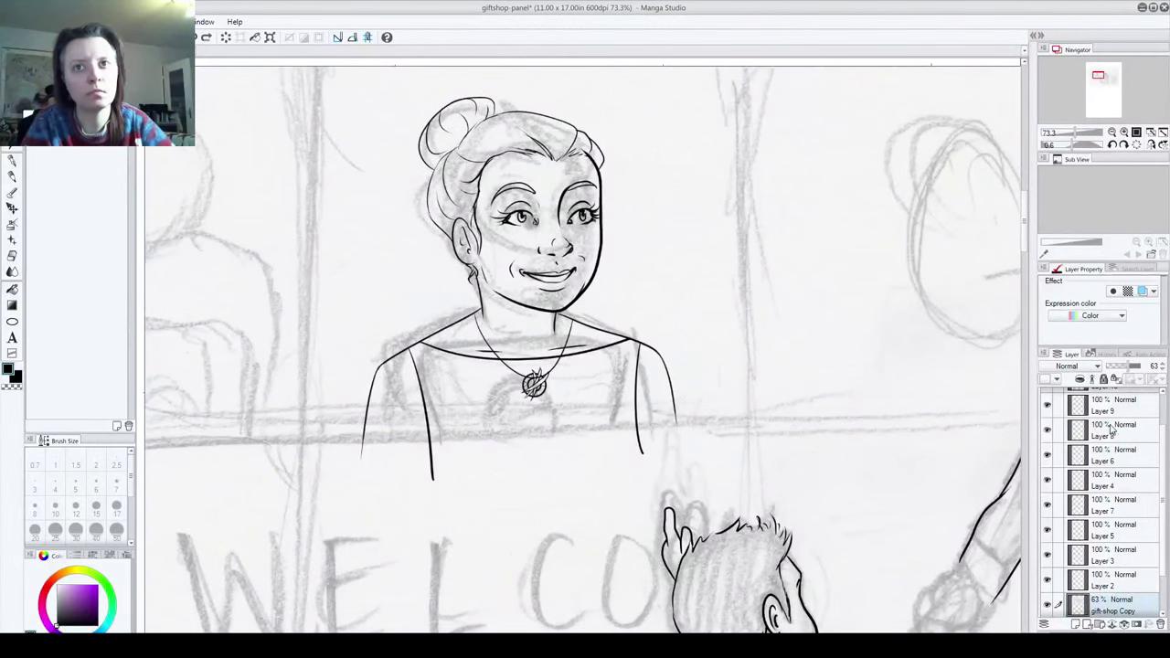
pyautogui.scroll(2, 1051, 419)
pyautogui.click(1048, 425)
pyautogui.click(1048, 425)
pyautogui.click(1048, 402)
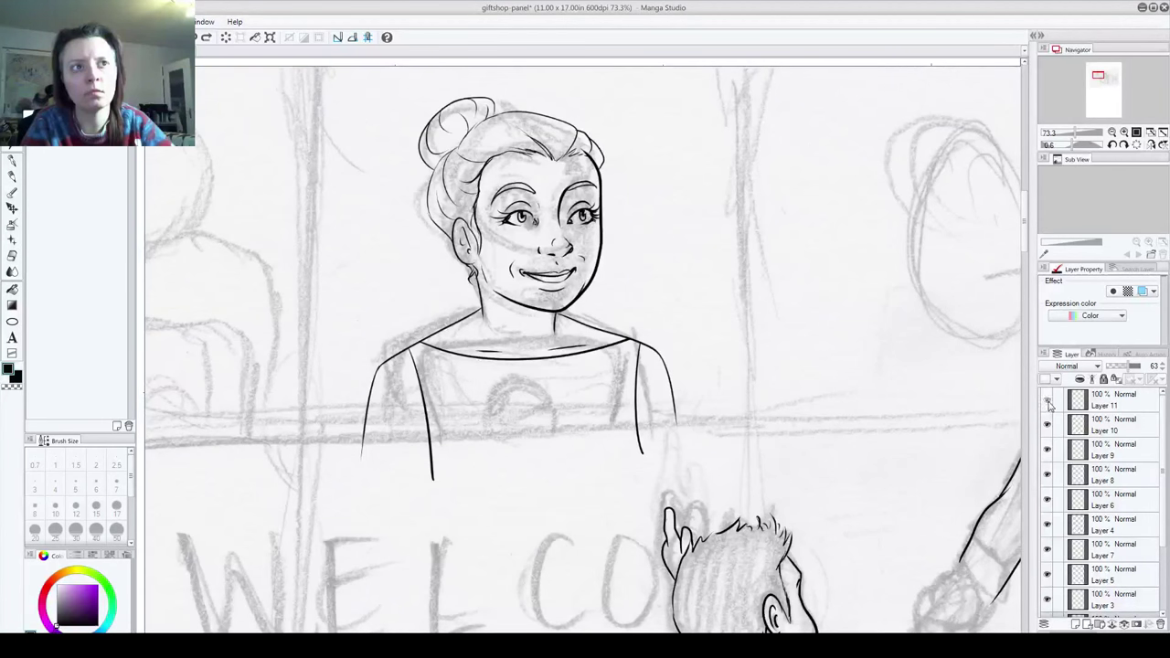
pyautogui.click(1048, 402)
pyautogui.click(1046, 419)
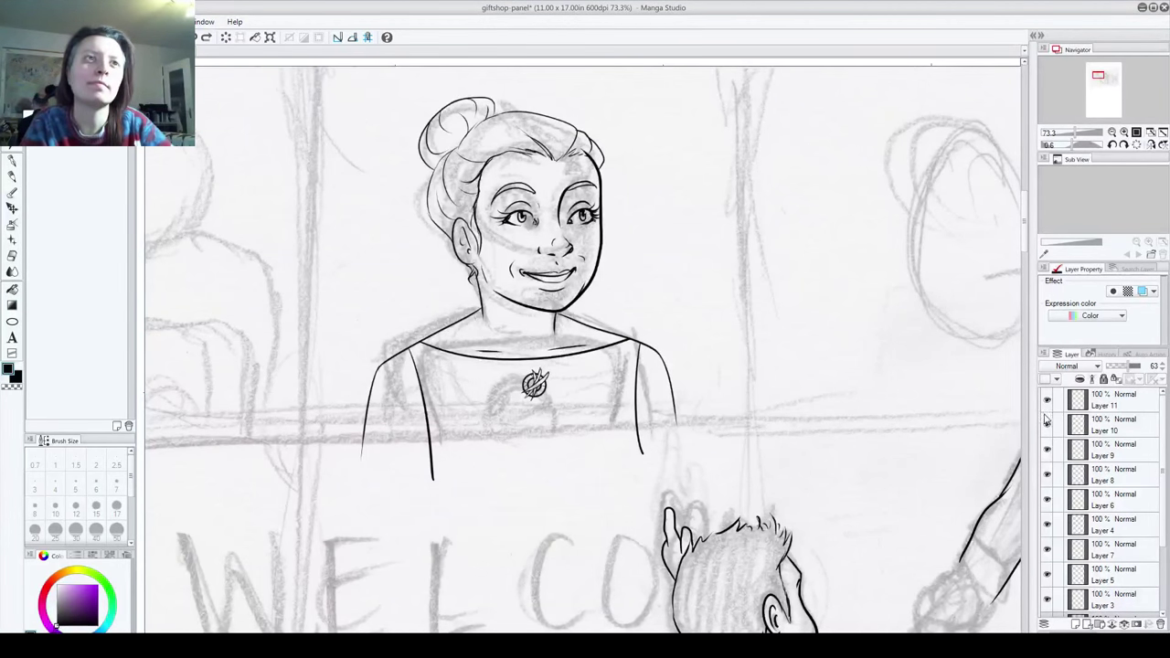
# Step: Add a new layer above Layer 11 and ink a thin necklace chain on it, from both sides of the neck to the emblem
pyautogui.doubleClick(1124, 404)
pyautogui.click(1139, 422)
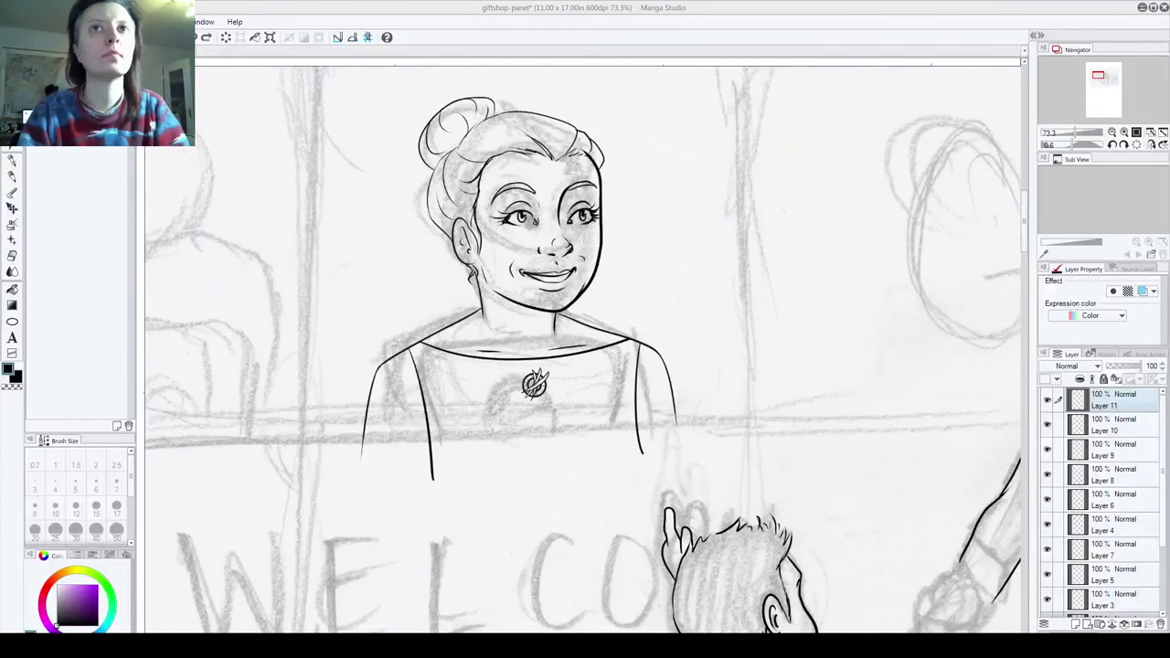
pyautogui.click(1024, 422)
pyautogui.moveTo(1025, 274); pyautogui.dragTo(1026, 209)
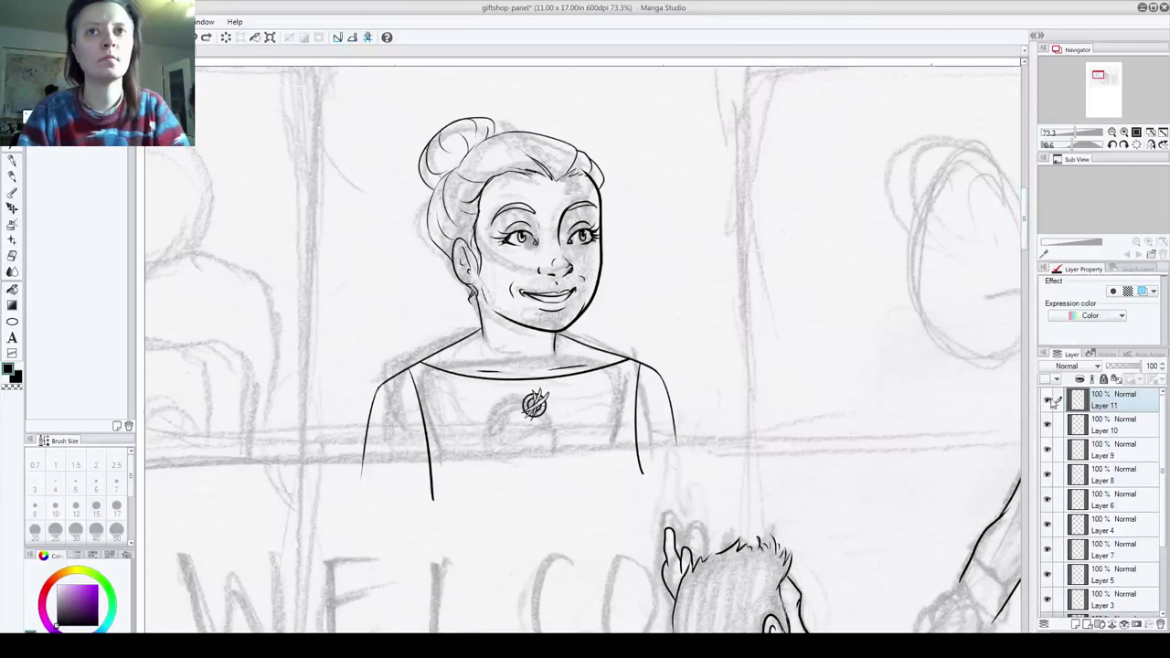
pyautogui.click(1047, 401)
pyautogui.click(1048, 402)
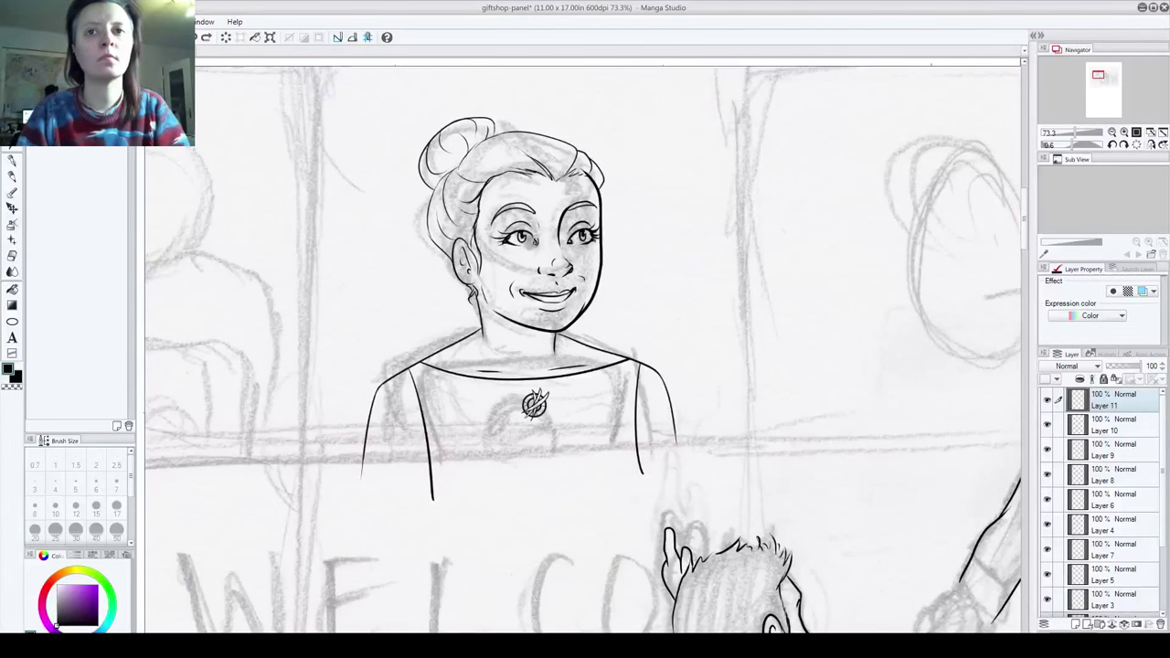
pyautogui.click(1076, 625)
pyautogui.click(10, 162)
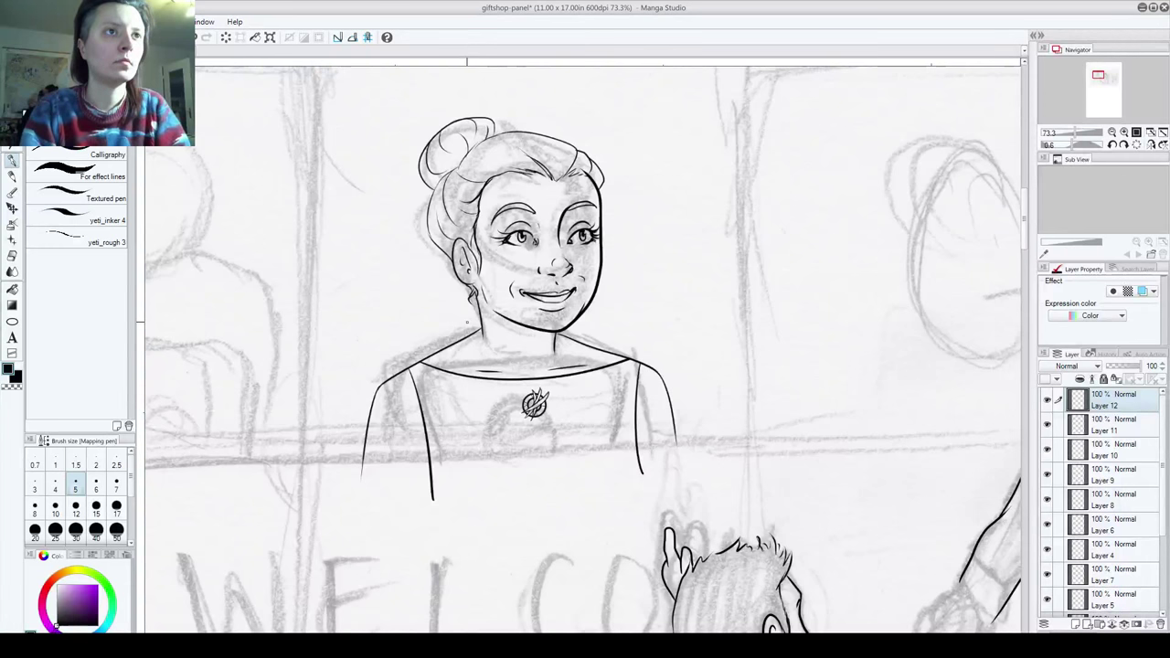
pyautogui.moveTo(467, 321); pyautogui.dragTo(576, 331)
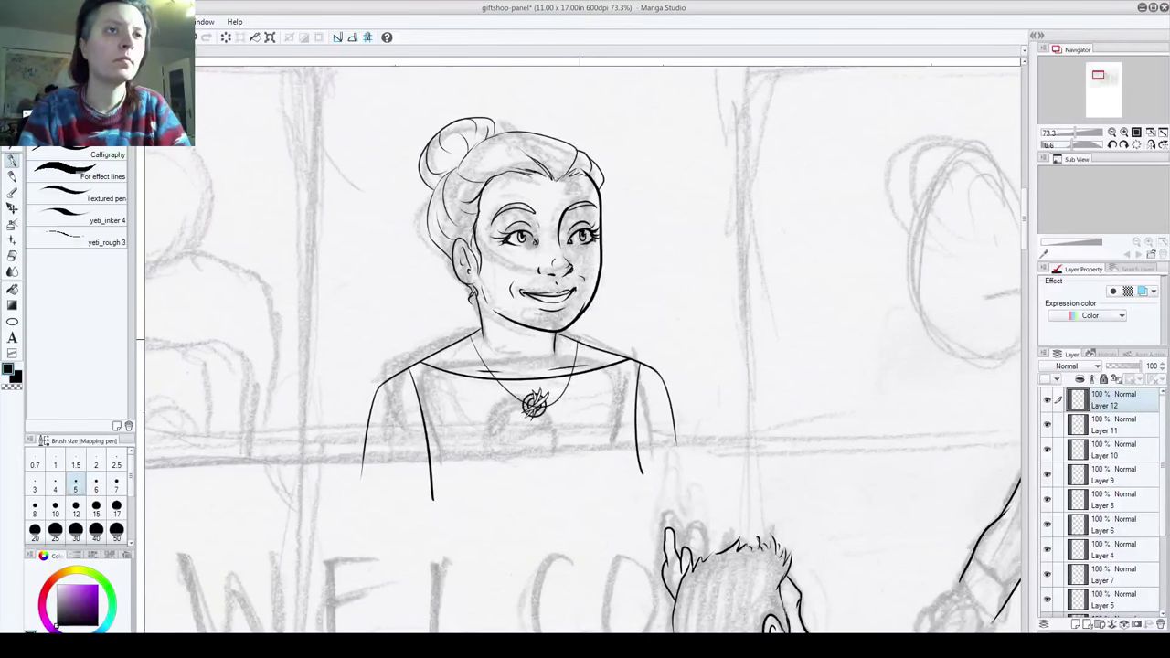
# Step: Move the emblem on Layer 11 down so it hangs as a pendant from the lowest point of the chain
pyautogui.click(1114, 428)
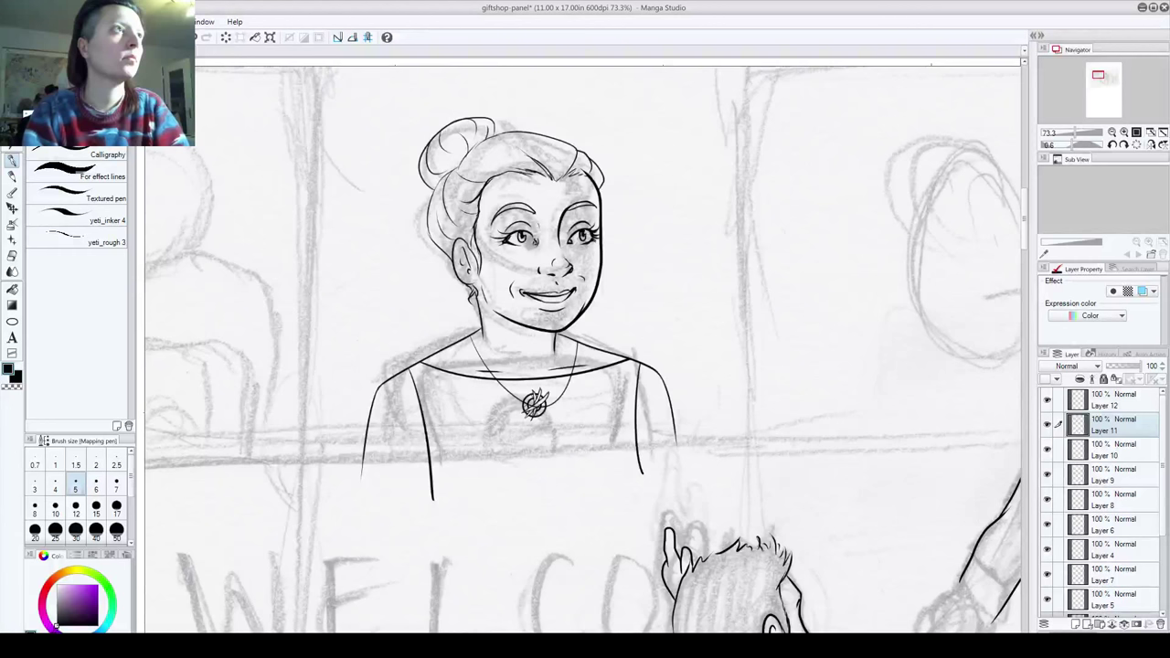
pyautogui.press('k')
pyautogui.moveTo(538, 414); pyautogui.dragTo(549, 428)
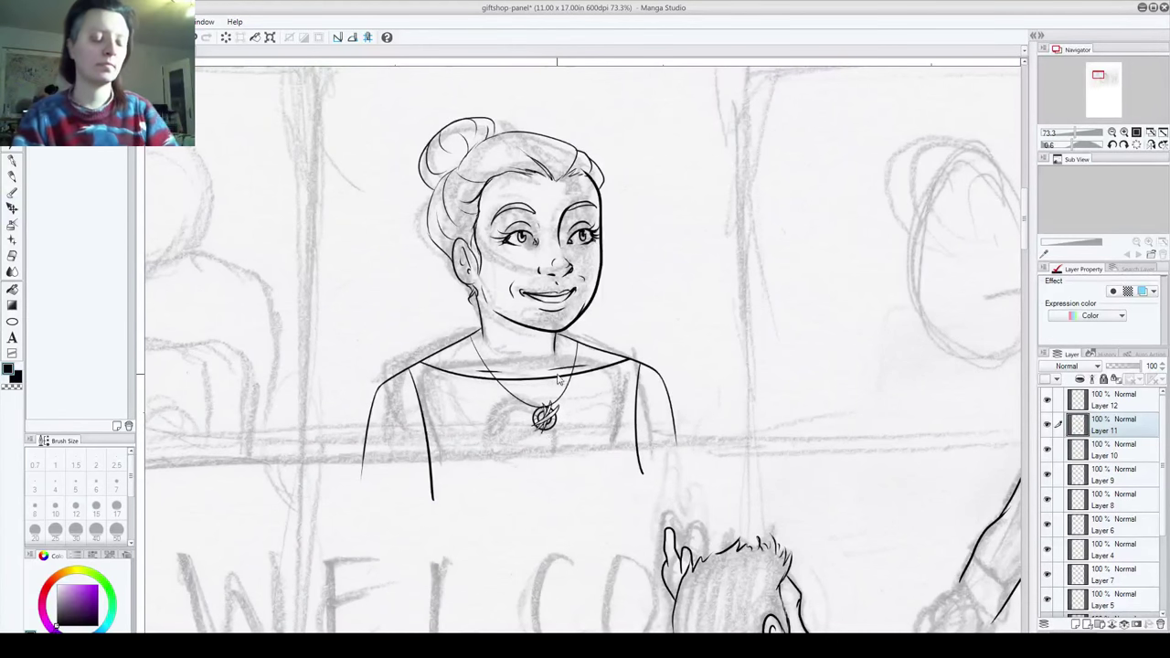
pyautogui.scroll(5, 560, 377)
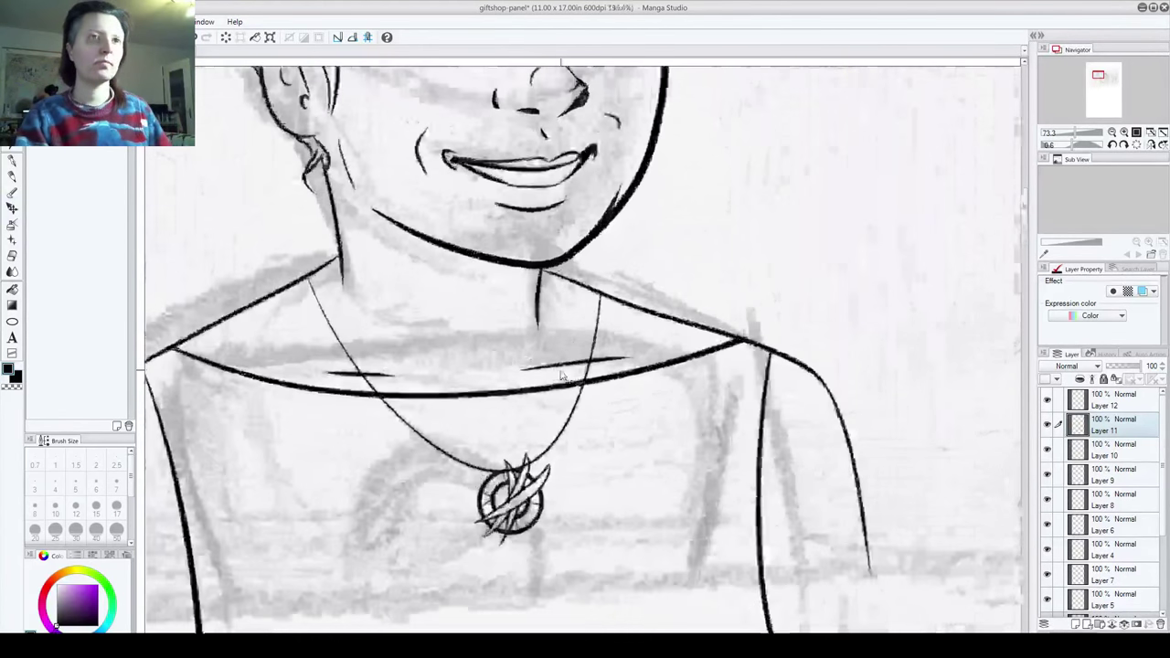
pyautogui.scroll(1, 561, 375)
# Step: Merge the necklace chain and pendant layers down through Layers 11 and 10 into Layer 9, checking the visibility along the way
pyautogui.click(1106, 400)
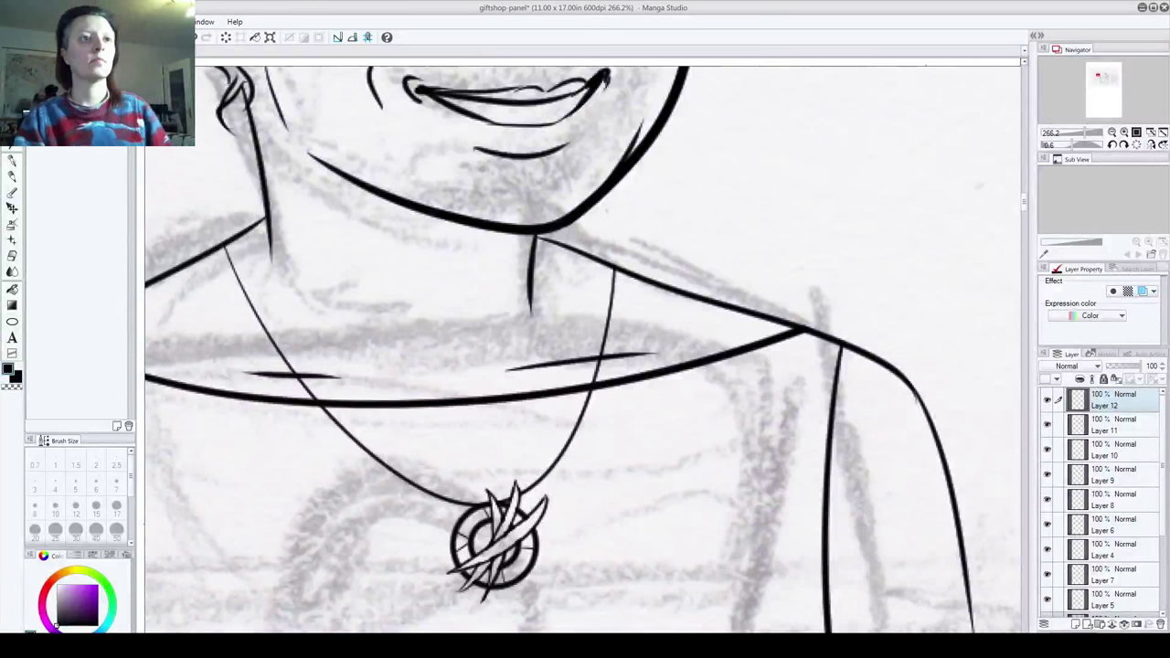
pyautogui.scroll(-8, 494, 517)
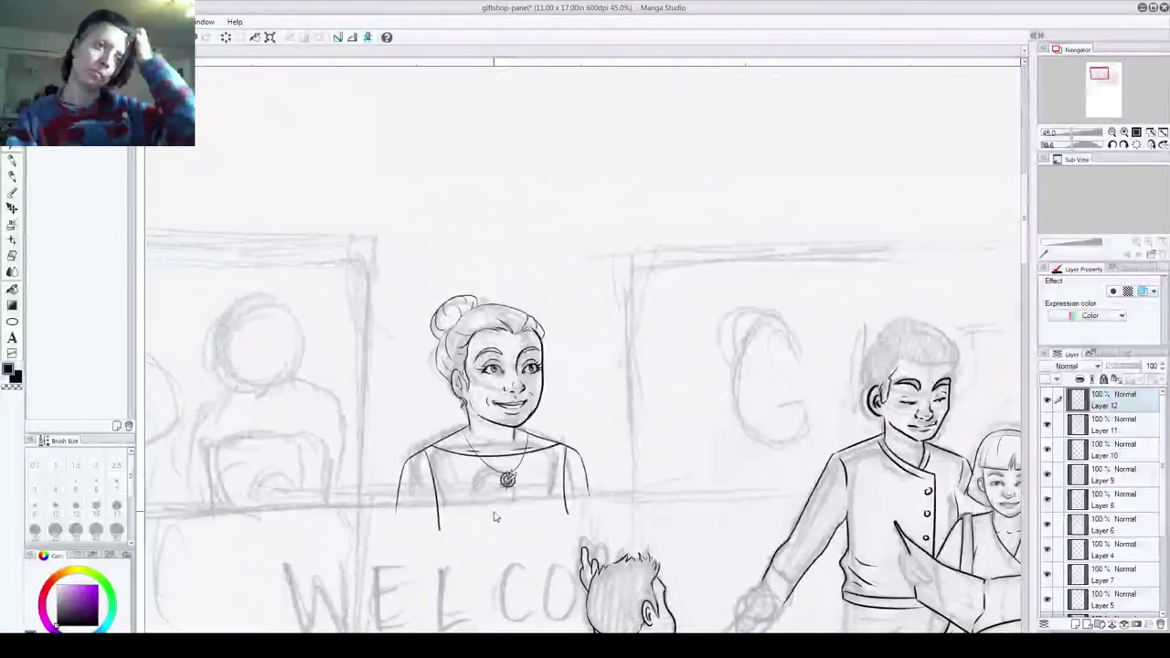
pyautogui.moveTo(596, 613)
pyautogui.mouseDown()
pyautogui.moveTo(600, 434)
pyautogui.moveTo(611, 461)
pyautogui.mouseUp()
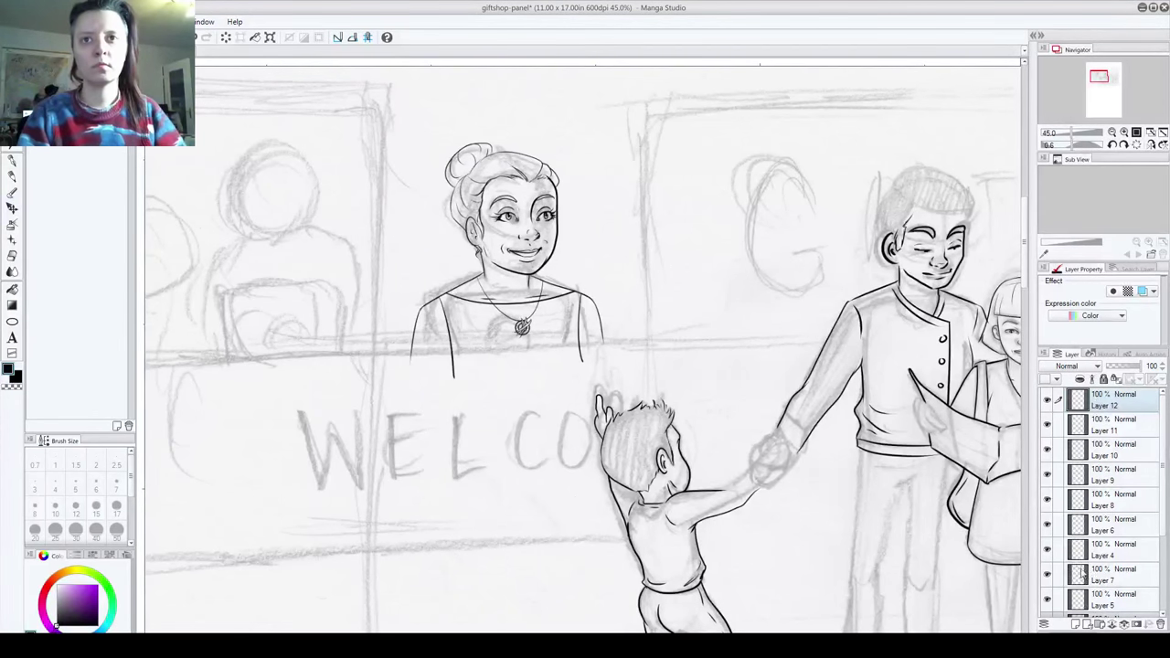
pyautogui.hotkey('ctrl', 'e')
pyautogui.click(1048, 401)
pyautogui.click(1047, 401)
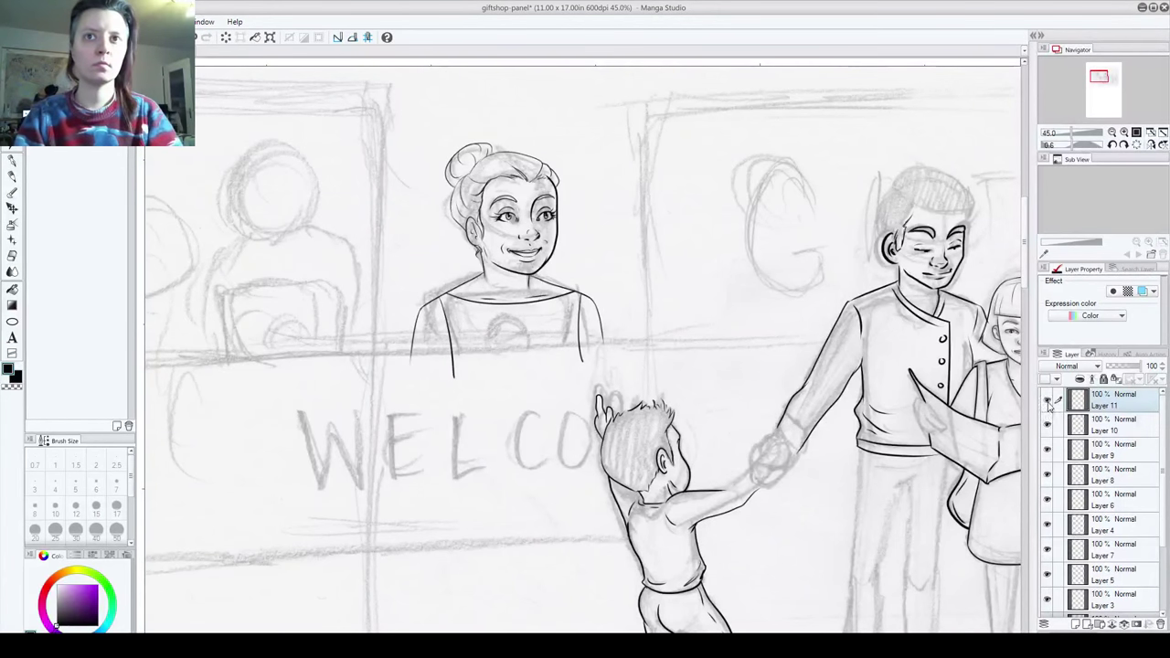
pyautogui.hotkey('ctrl', 'e')
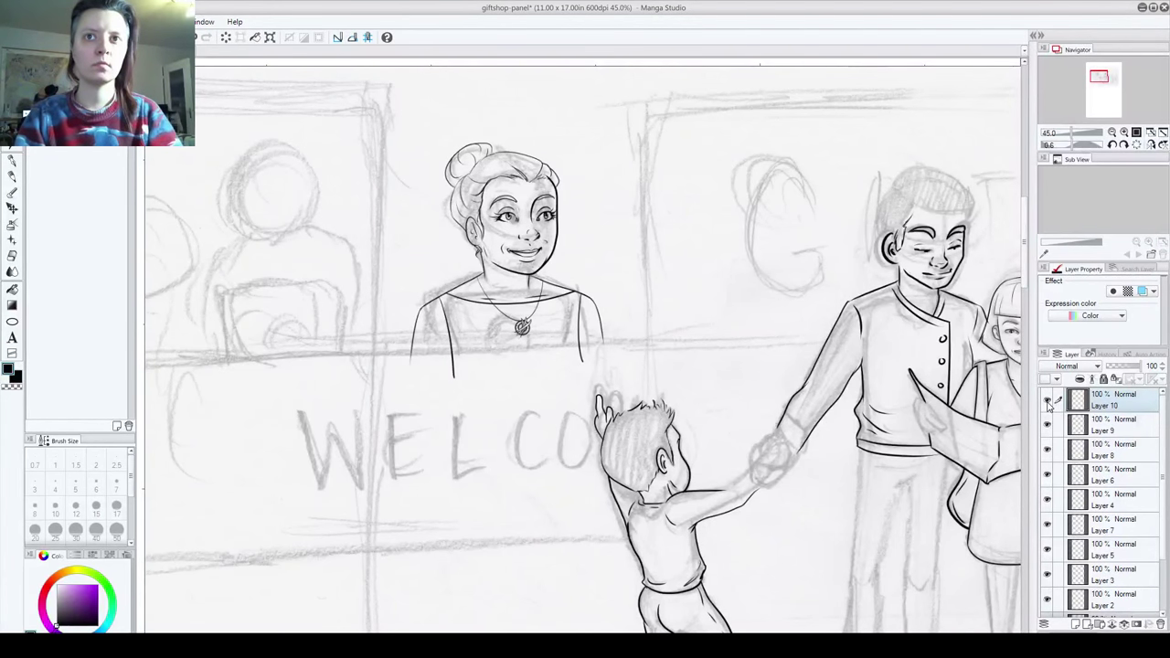
pyautogui.hotkey('ctrl', 'e')
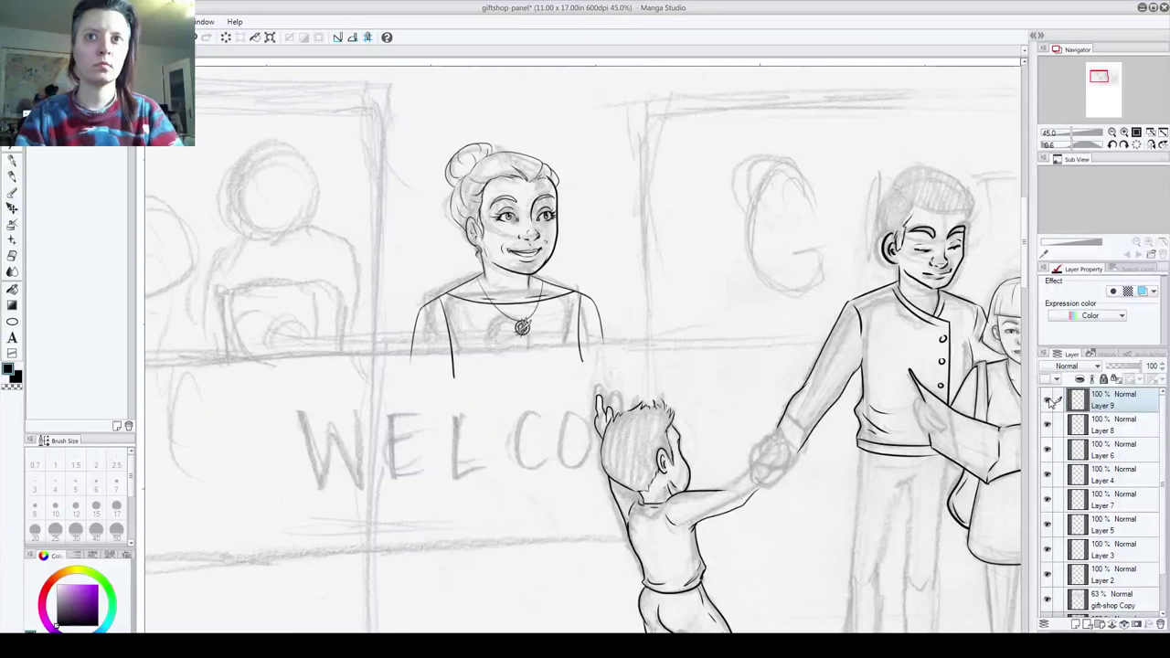
# Step: Add a new layer above Layer 9 and set the Mapping pen size to 10
pyautogui.click(1077, 623)
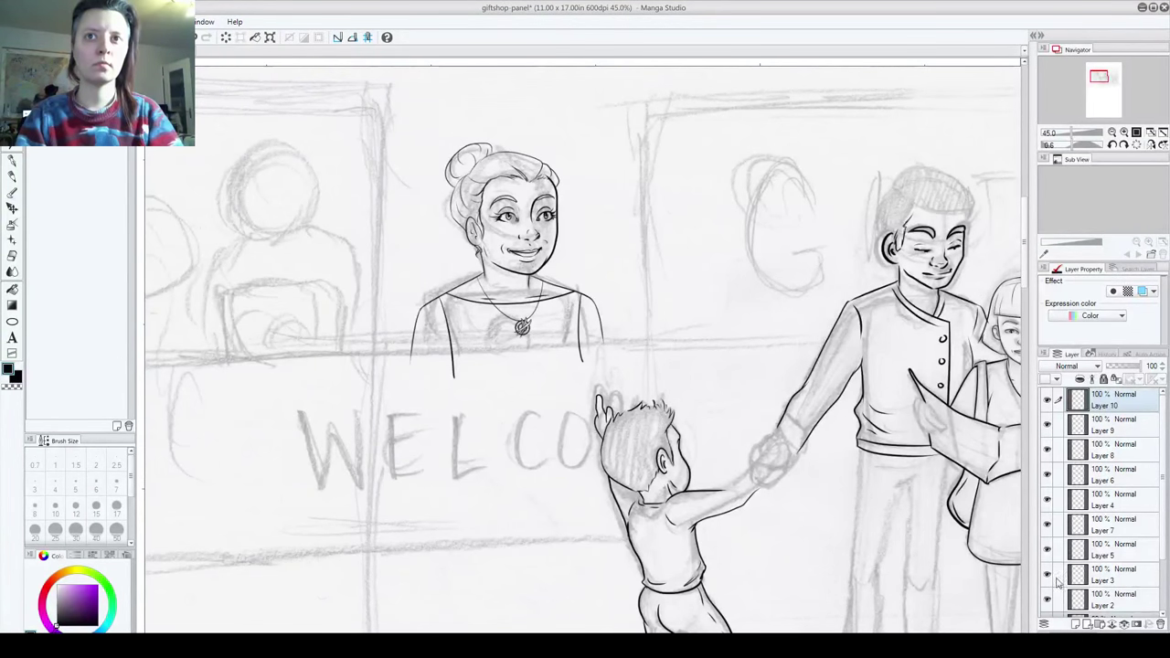
pyautogui.scroll(5, 531, 331)
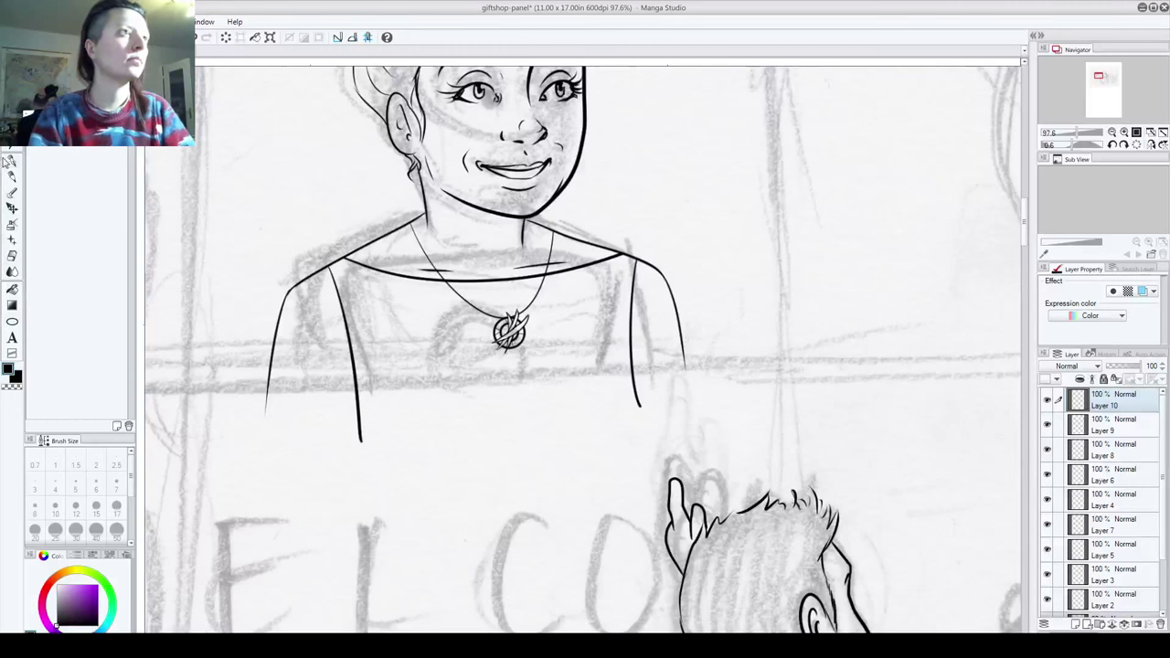
pyautogui.click(11, 161)
pyautogui.click(55, 506)
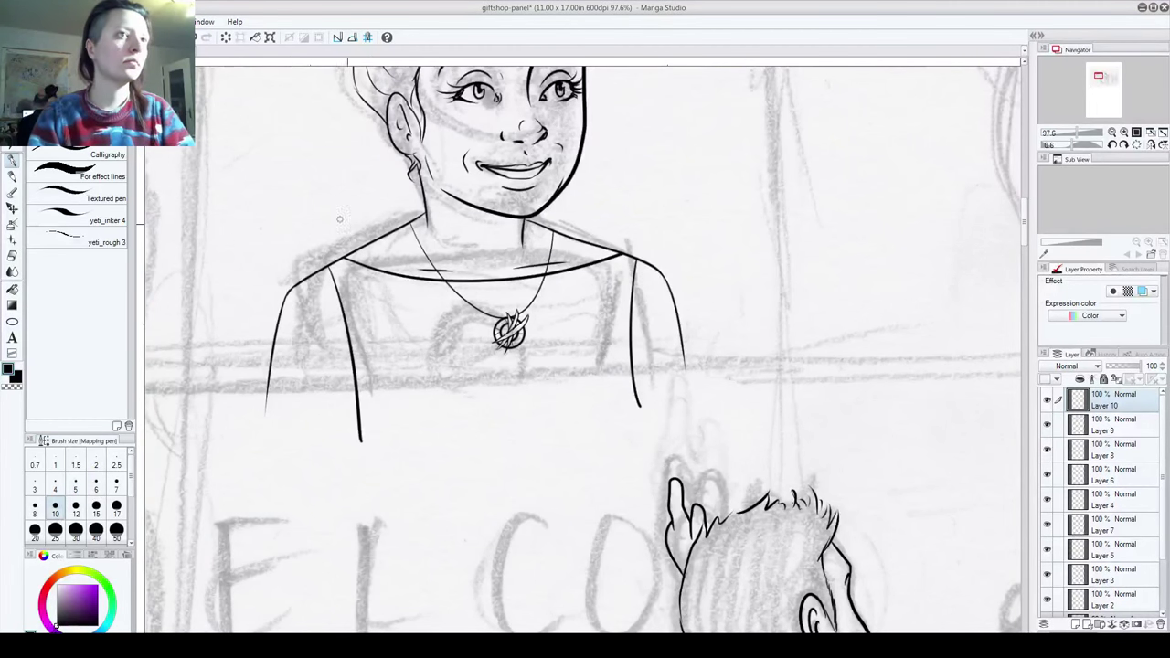
# Step: Ink two inward-slanting lines down the front of the woman's top, redrawing them until the angles suit
pyautogui.moveTo(352, 278); pyautogui.dragTo(391, 429)
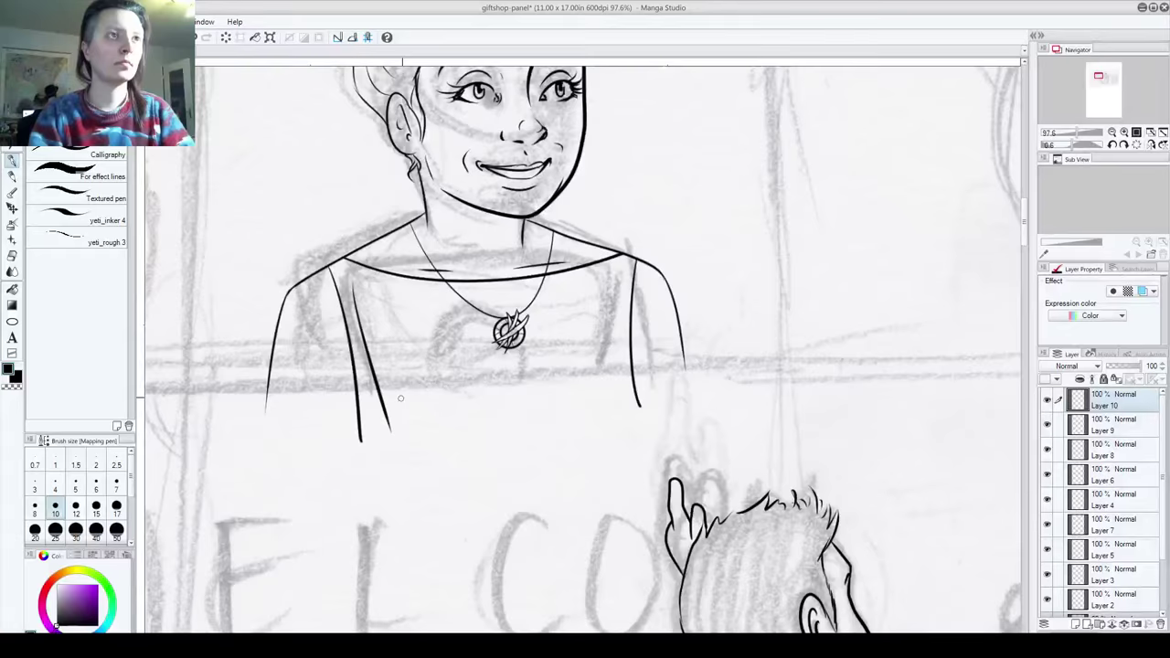
pyautogui.hotkey('ctrl', 'z')
pyautogui.moveTo(613, 289); pyautogui.dragTo(581, 413)
pyautogui.hotkey('ctrl', 'z')
pyautogui.moveTo(353, 285); pyautogui.dragTo(403, 420)
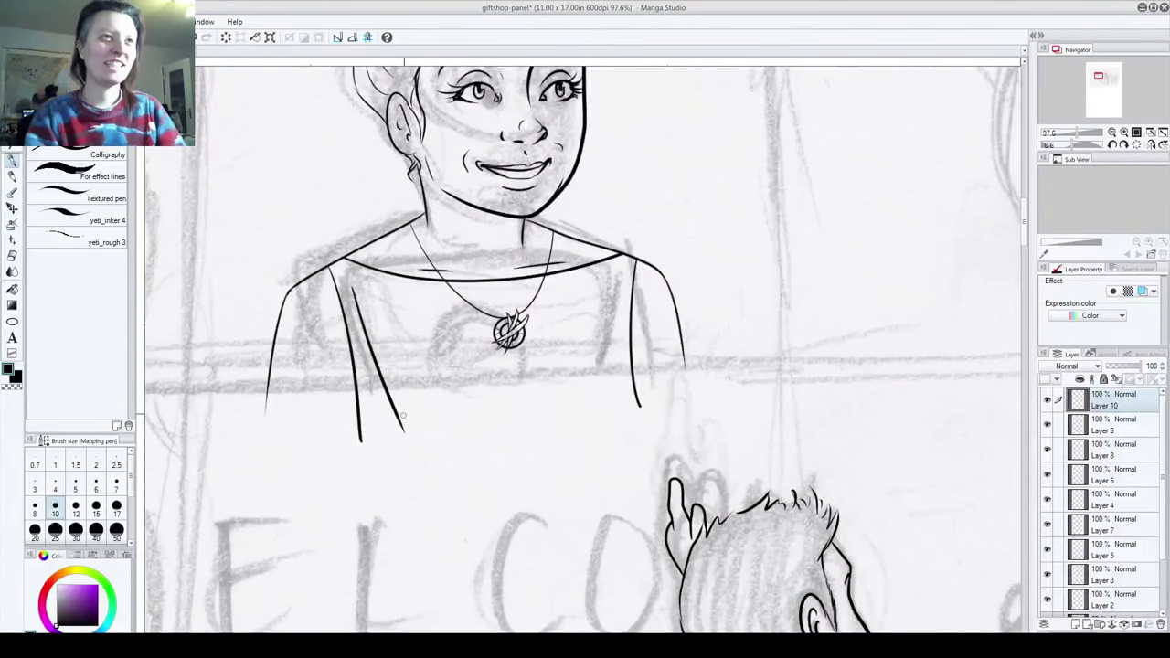
pyautogui.moveTo(617, 276); pyautogui.dragTo(583, 426)
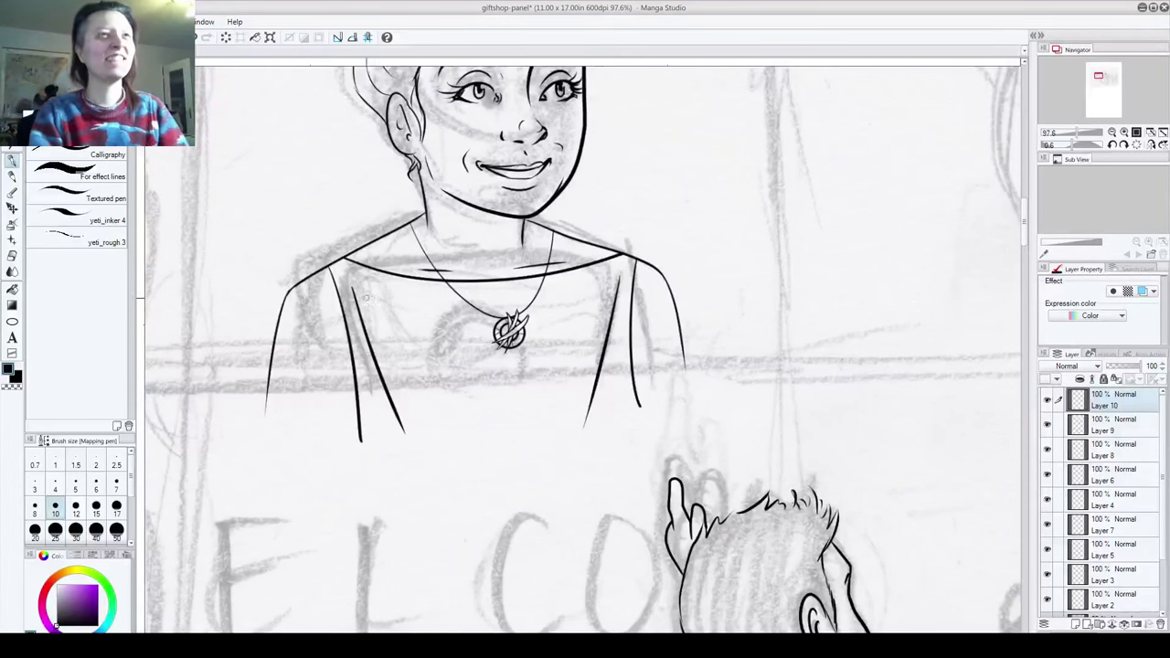
# Step: Try a horizontal line across the chest below the neckline, first on the current layer and again after adding three new layers
pyautogui.moveTo(355, 285)
pyautogui.mouseDown()
pyautogui.moveTo(595, 305)
pyautogui.moveTo(665, 329)
pyautogui.mouseUp()
pyautogui.hotkey('ctrl', 'z')
pyautogui.moveTo(304, 310); pyautogui.dragTo(695, 297)
pyautogui.hotkey('ctrl', 'z')
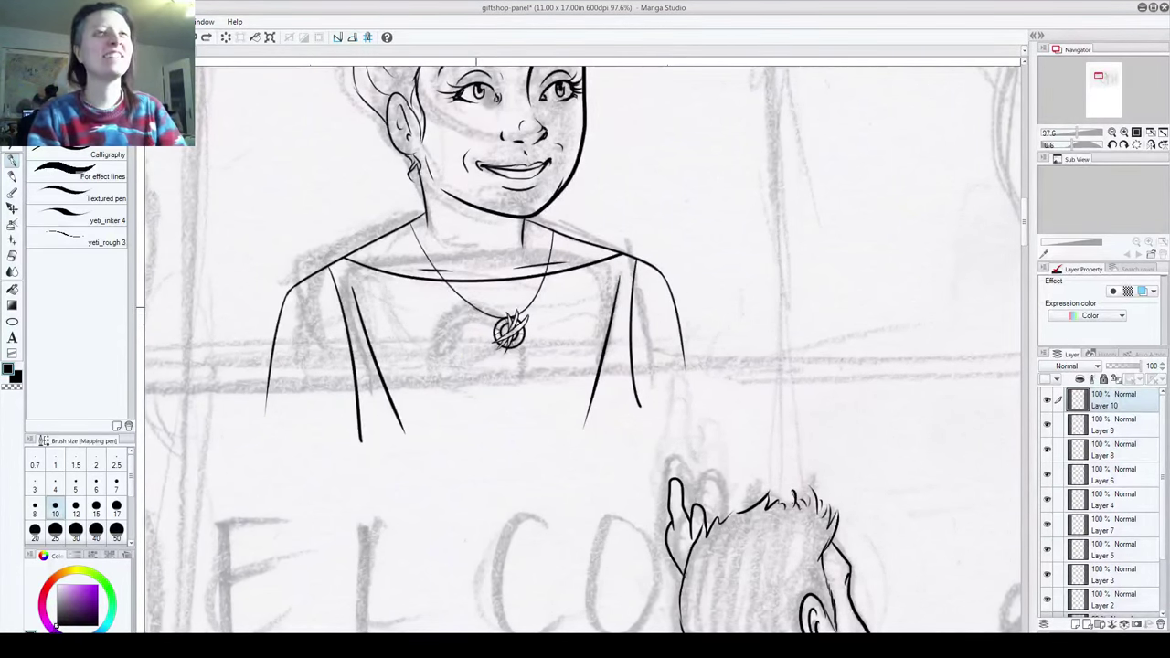
pyautogui.click(1075, 624)
pyautogui.click(1075, 624)
pyautogui.click(1075, 624)
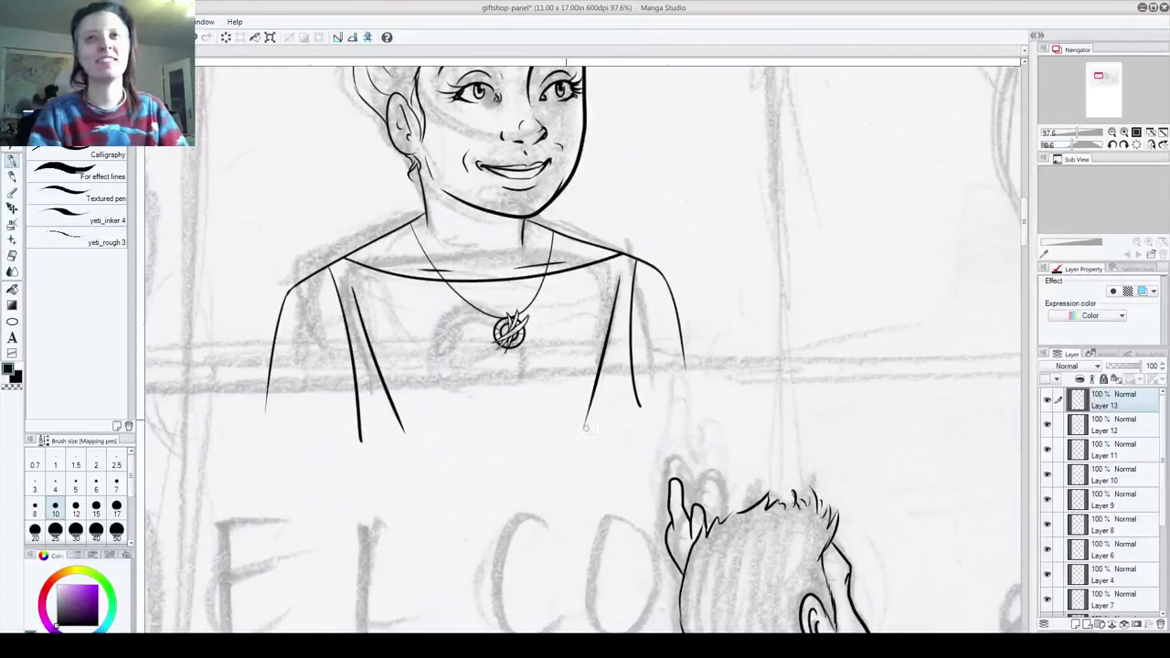
pyautogui.moveTo(331, 305)
pyautogui.mouseDown()
pyautogui.moveTo(682, 267)
pyautogui.moveTo(324, 301)
pyautogui.moveTo(718, 285)
pyautogui.mouseUp()
# Step: Undo the horizontal chest line and the extra layers added for it
pyautogui.hotkey('ctrl', 'z')
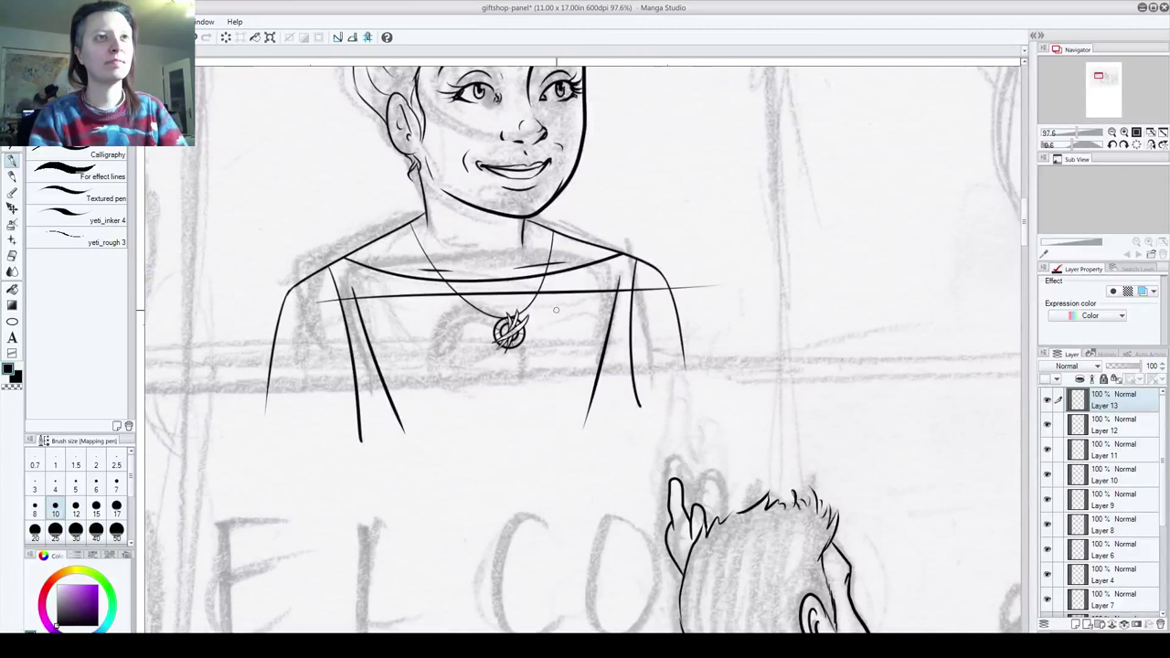
pyautogui.hotkey('ctrl', 'z')
pyautogui.hotkey('ctrl', 'z')
pyautogui.hotkey('ctrl', 'z')
pyautogui.hotkey('ctrl', 'z')
pyautogui.hotkey('ctrl', 'z')
pyautogui.hotkey('ctrl', 'z')
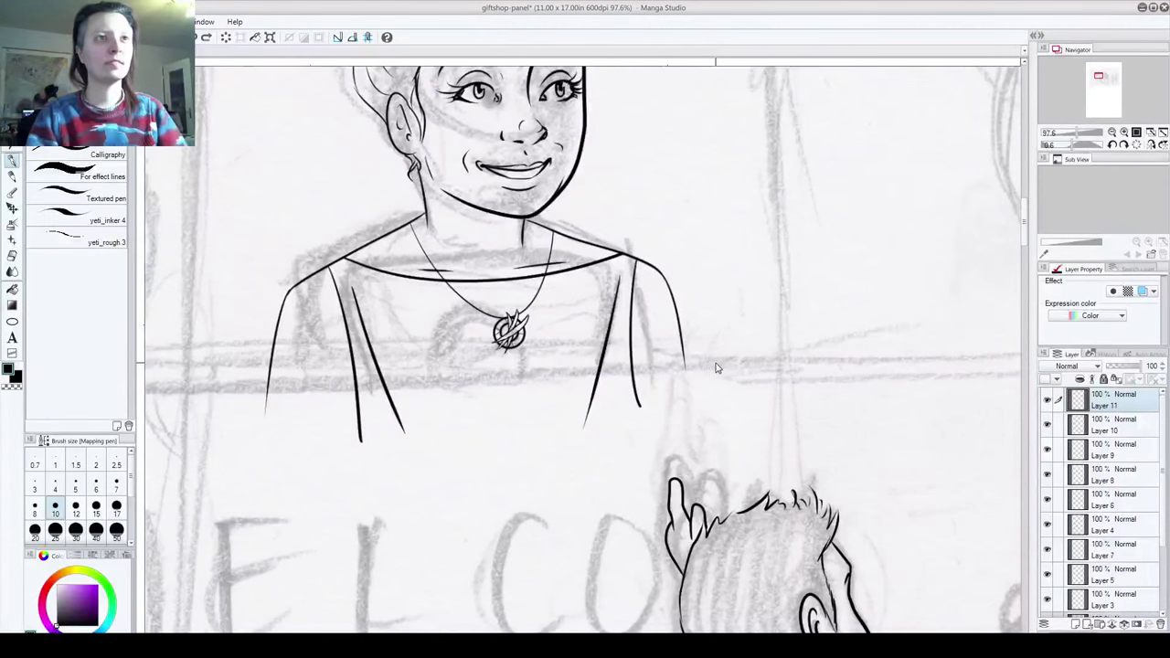
# Step: Try redrawing the slanting line beside the left-hand armhole on a new layer, undoing each attempt
pyautogui.click(1076, 625)
pyautogui.moveTo(342, 284); pyautogui.dragTo(391, 404)
pyautogui.hotkey('ctrl', 'z')
pyautogui.moveTo(345, 289); pyautogui.dragTo(395, 446)
pyautogui.hotkey('ctrl', 'z')
pyautogui.moveTo(340, 287); pyautogui.dragTo(398, 438)
pyautogui.hotkey('ctrl', 'z')
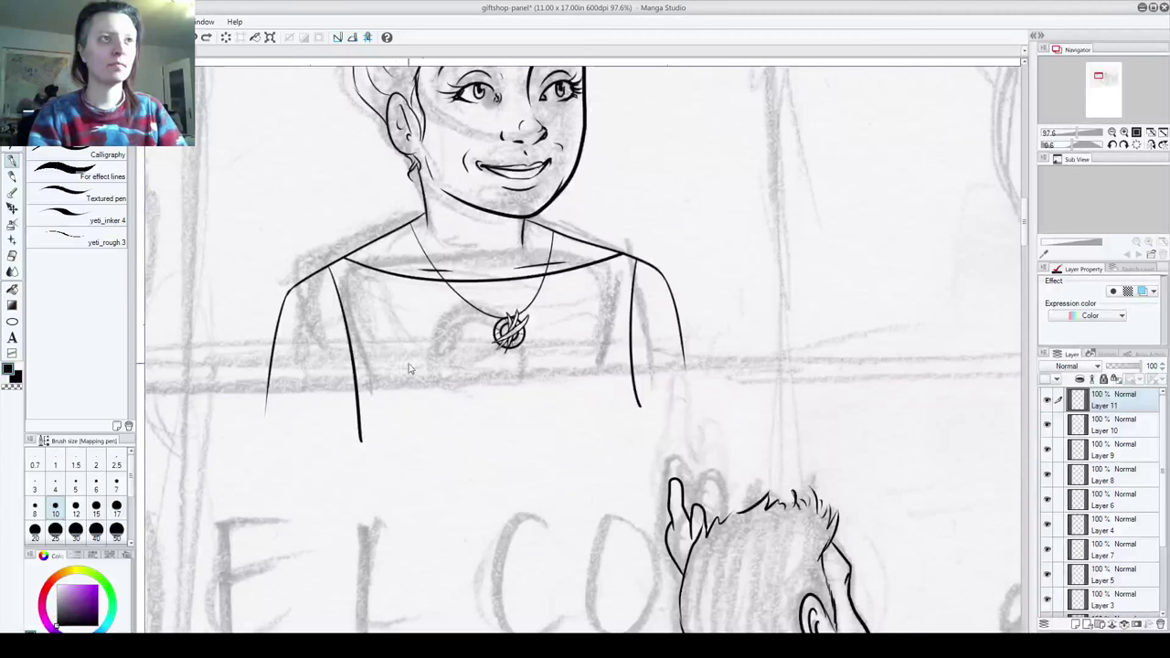
# Step: Ink the two inward-slanting sides of the monitor in front of the woman, redrawing the left side once
pyautogui.moveTo(346, 272); pyautogui.dragTo(409, 440)
pyautogui.hotkey('ctrl', 'z')
pyautogui.moveTo(344, 276); pyautogui.dragTo(396, 450)
pyautogui.moveTo(625, 271); pyautogui.dragTo(592, 428)
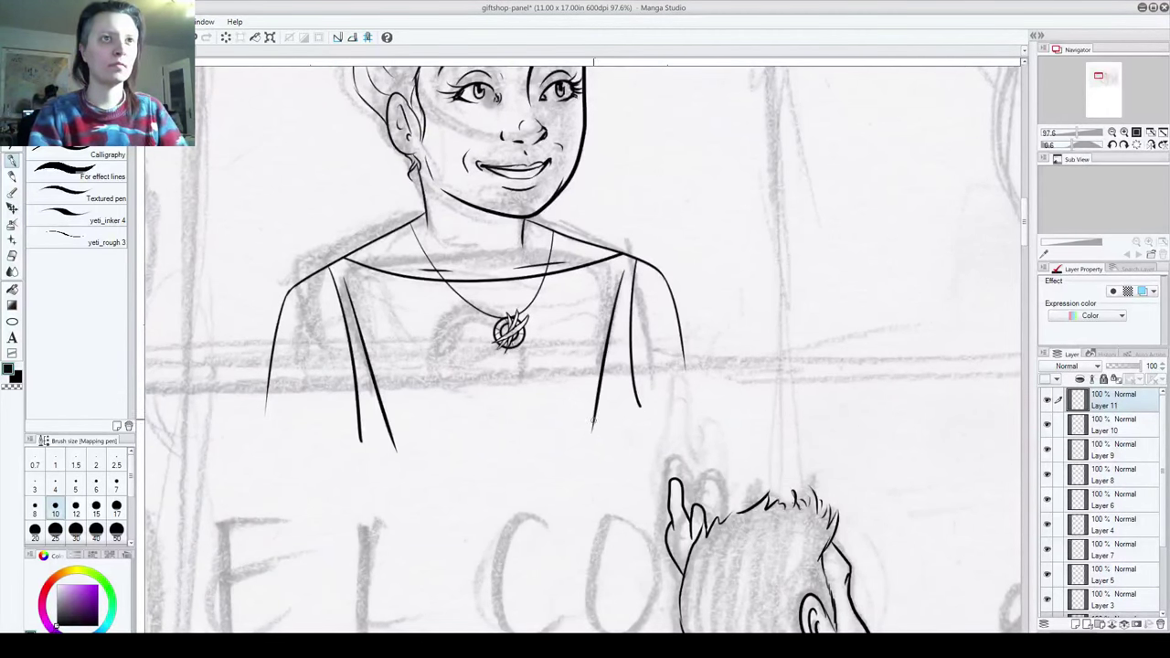
# Step: Add a new layer and ink a long horizontal line across the woman's chest, redrawing it until it runs straight
pyautogui.click(1076, 624)
pyautogui.moveTo(317, 292); pyautogui.dragTo(781, 309)
pyautogui.hotkey('ctrl', 'z')
pyautogui.moveTo(269, 325); pyautogui.dragTo(739, 298)
pyautogui.hotkey('ctrl', 'z')
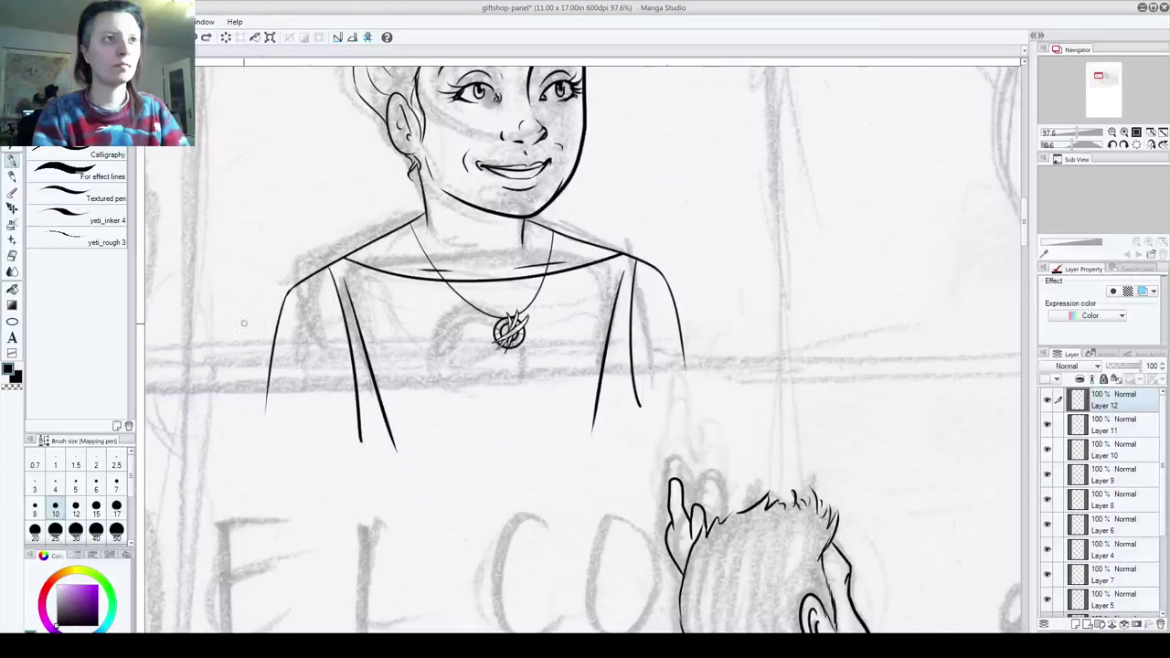
pyautogui.moveTo(263, 323); pyautogui.dragTo(814, 311)
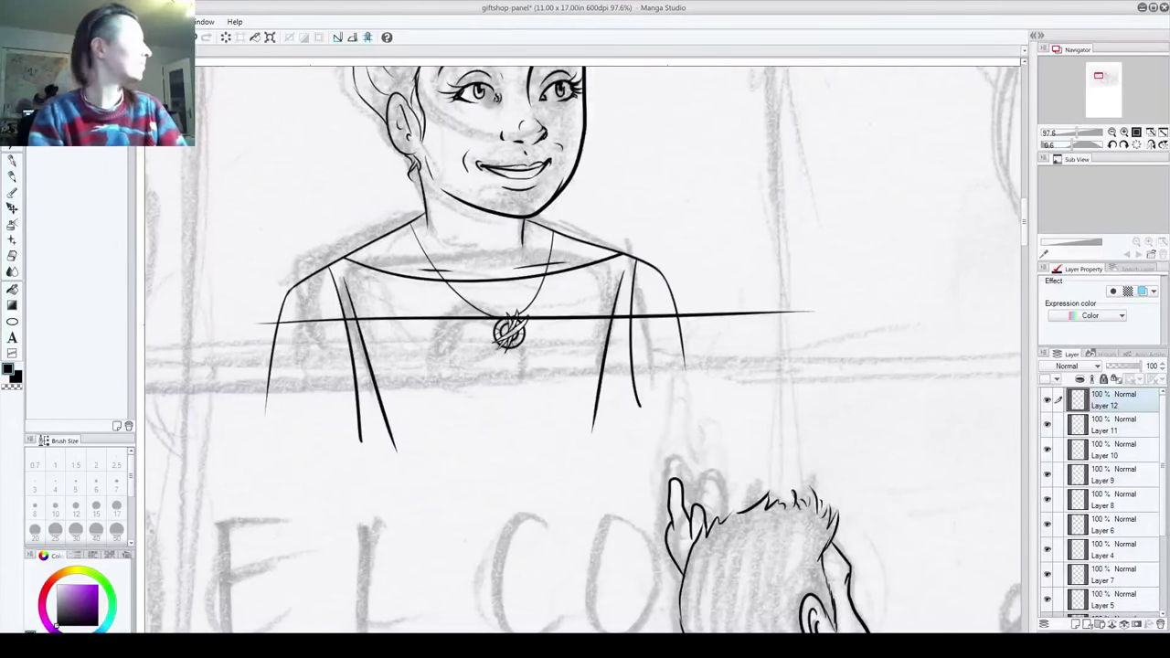
# Step: Move the horizontal line on Layer 12 down to just below the necklace pendant, undoing the misplaced moves
pyautogui.moveTo(404, 319)
pyautogui.mouseDown()
pyautogui.moveTo(406, 293)
pyautogui.moveTo(410, 303)
pyautogui.mouseUp()
pyautogui.hotkey('ctrl', 'z')
pyautogui.click(1113, 410)
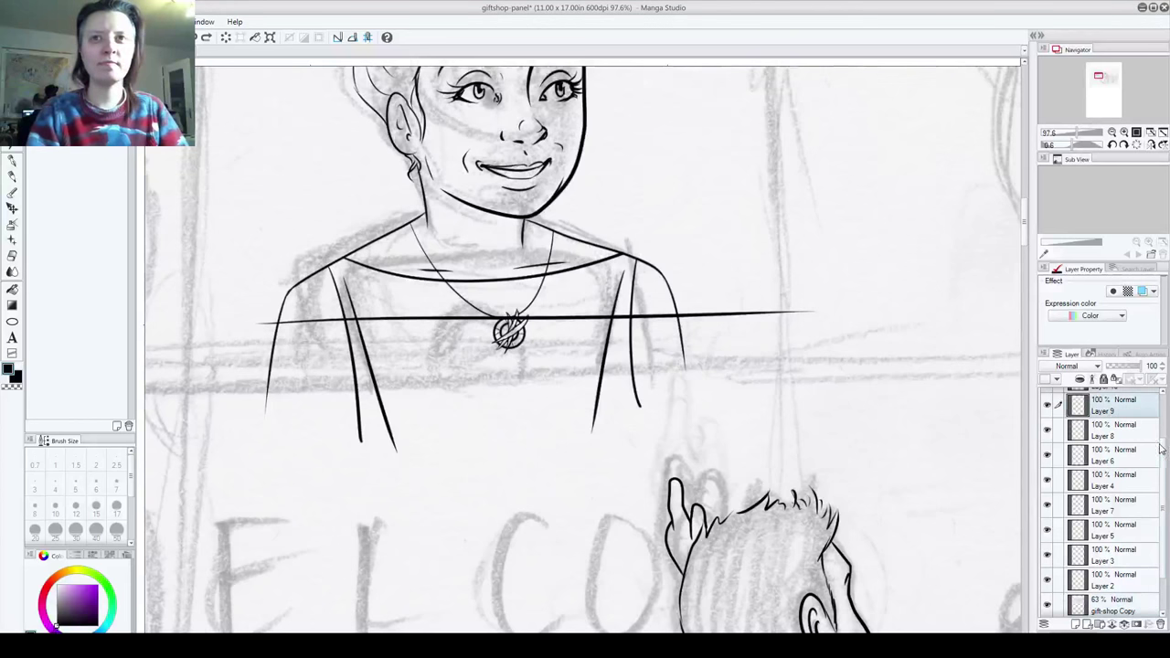
pyautogui.moveTo(1162, 449); pyautogui.dragTo(1167, 405)
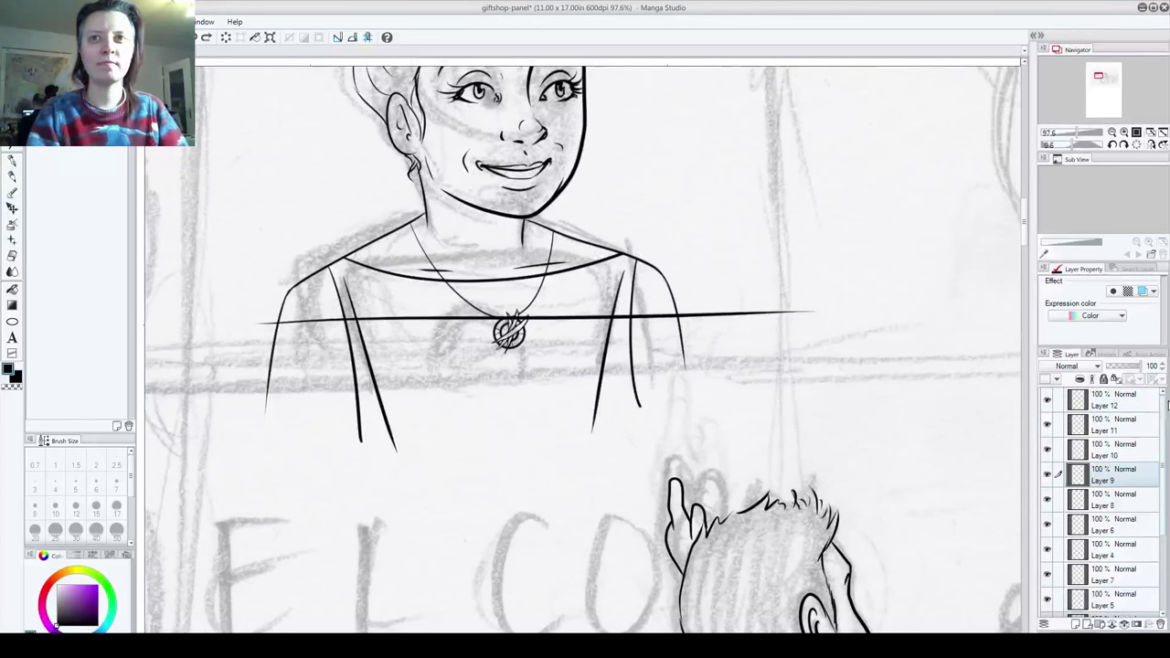
pyautogui.hotkey('ctrl', 'z')
pyautogui.moveTo(578, 319); pyautogui.dragTo(572, 359)
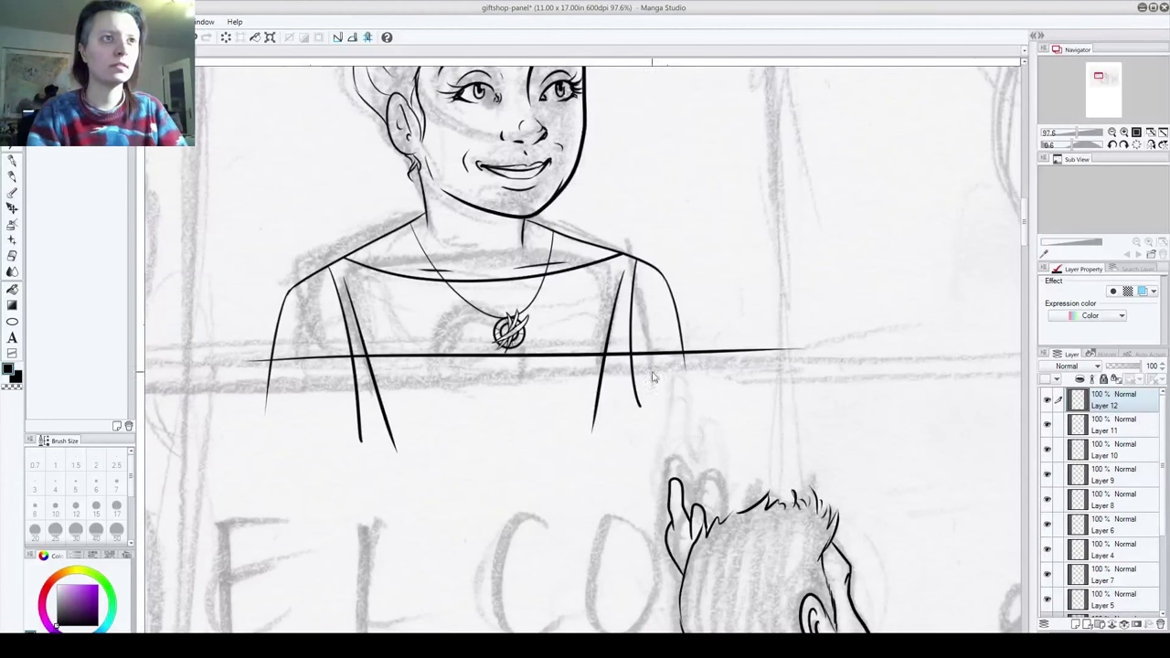
# Step: Shift the slanting lines on Layer 11 down and rework their upper ends into rounded corners meeting the horizontal line
pyautogui.click(1122, 431)
pyautogui.moveTo(600, 383); pyautogui.dragTo(606, 434)
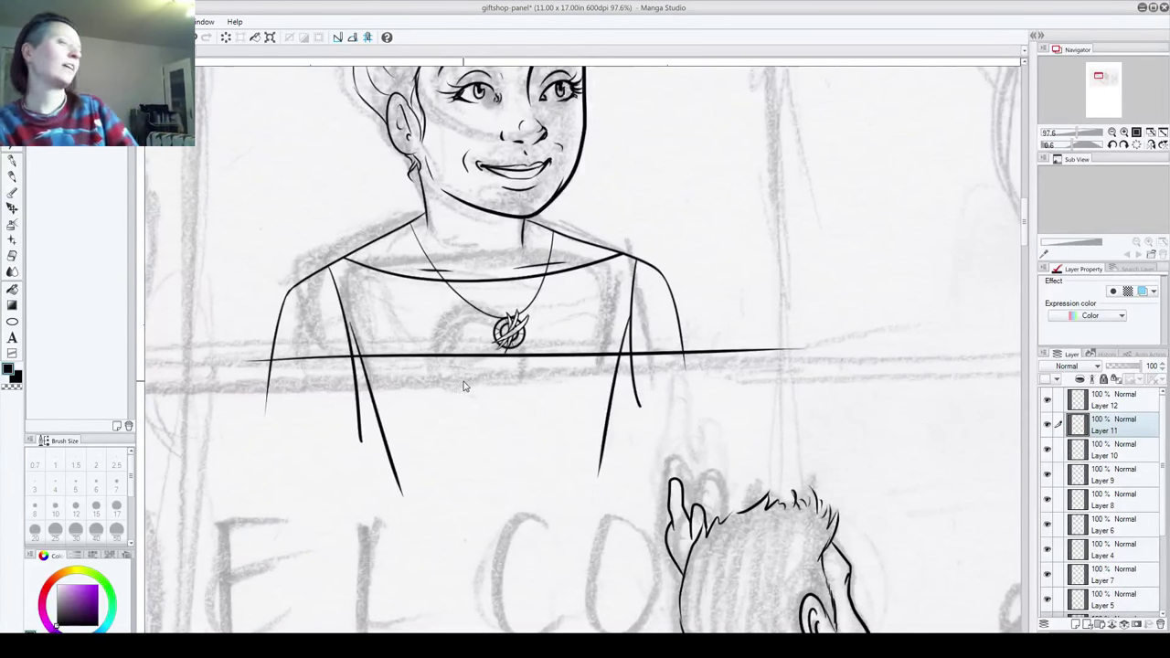
pyautogui.press('p')
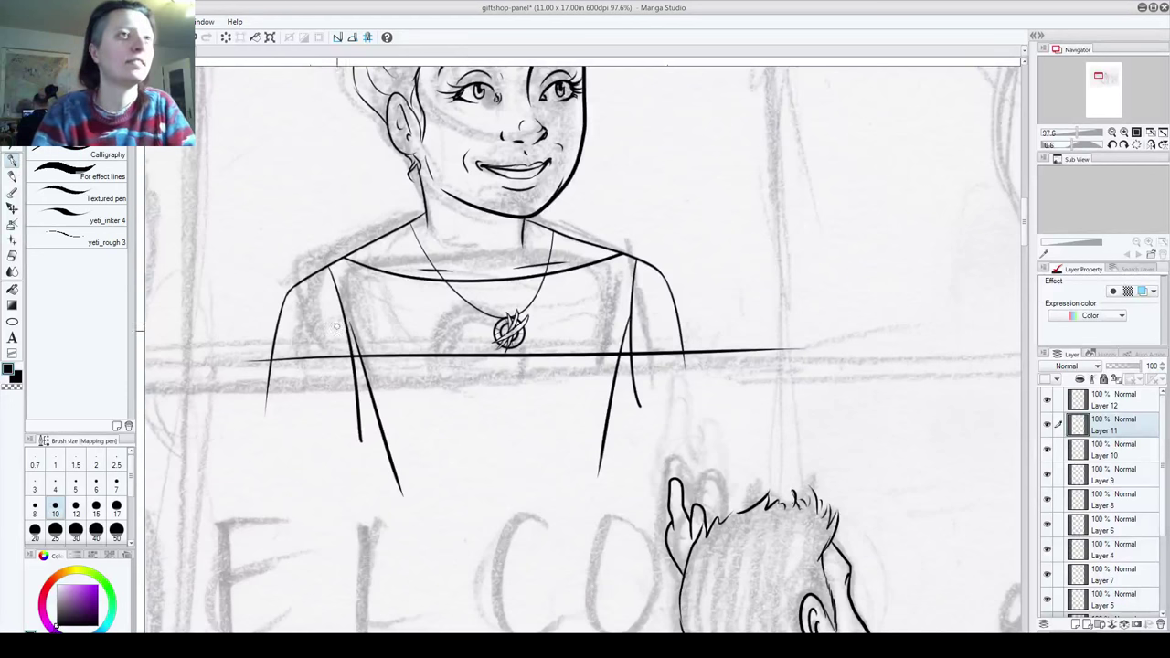
pyautogui.moveTo(367, 394); pyautogui.dragTo(386, 358)
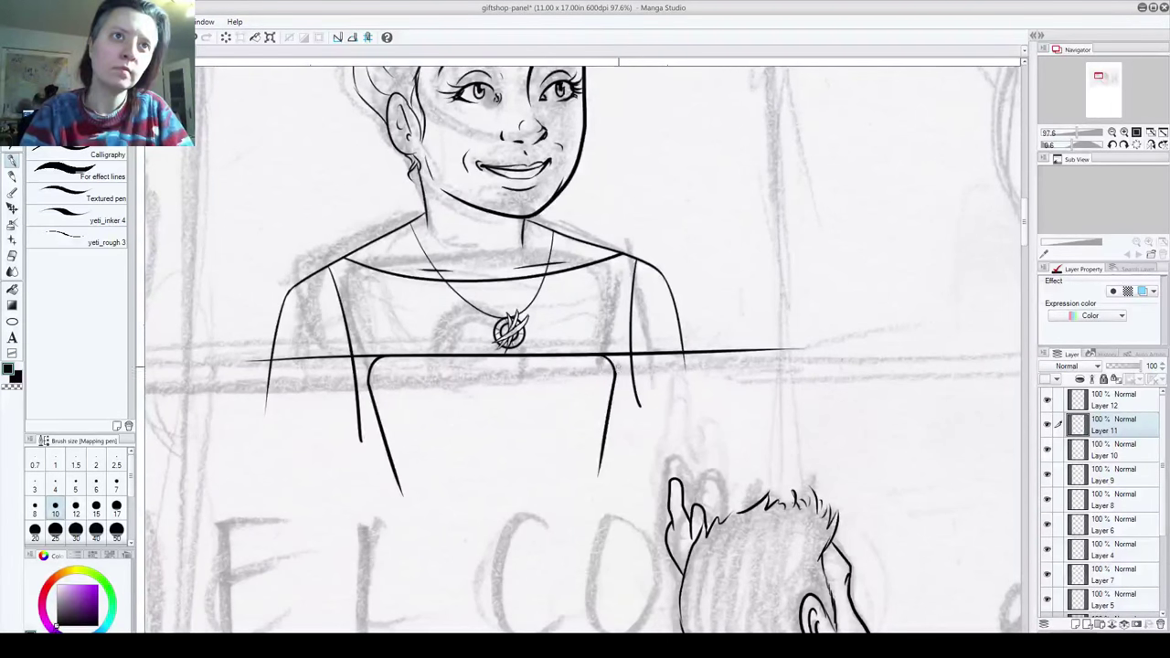
# Step: Erase the ends of the horizontal line on Layer 12 that extend past the monitor's rounded corners
pyautogui.click(1108, 400)
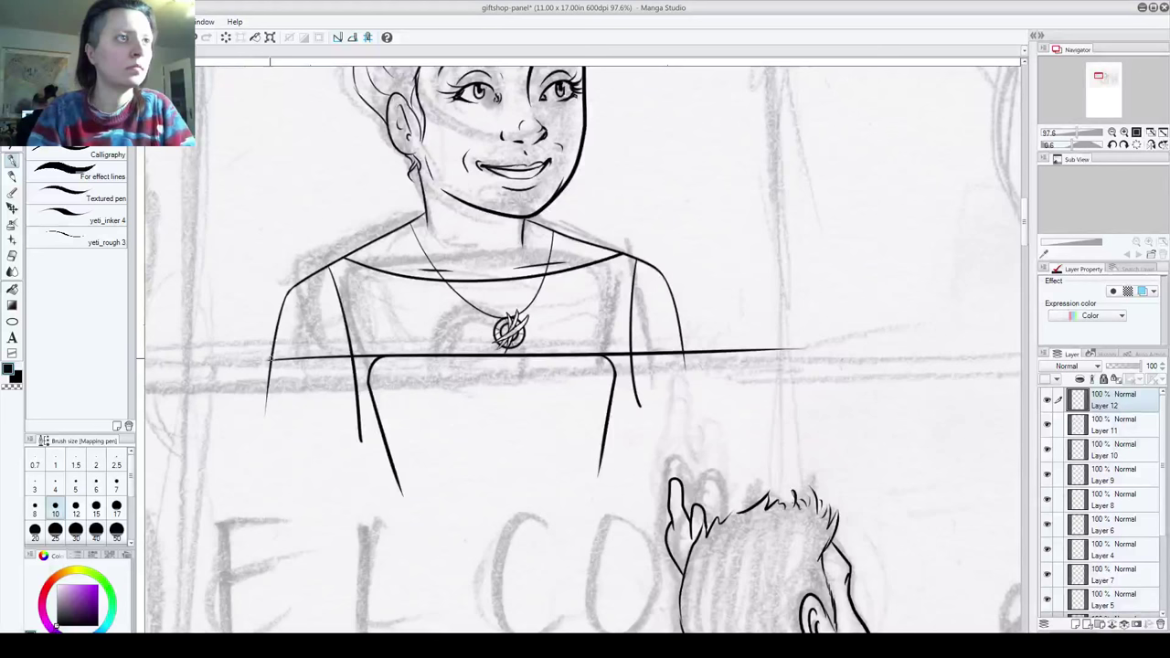
pyautogui.hotkey('ctrl', 'z')
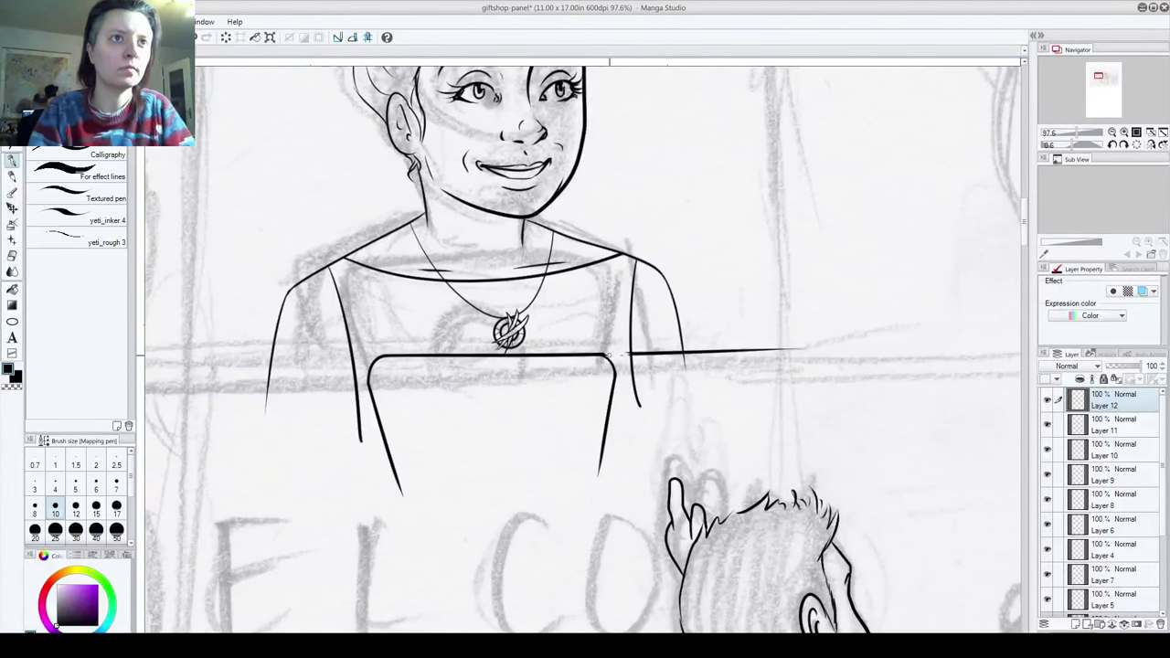
pyautogui.moveTo(618, 352); pyautogui.dragTo(808, 350)
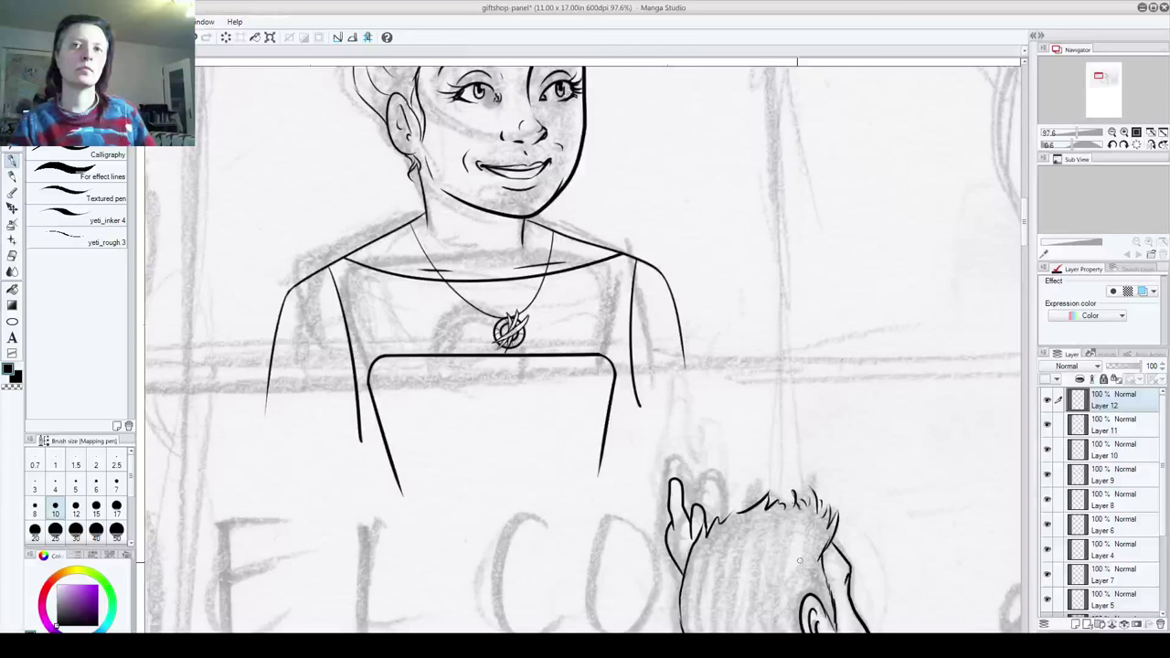
# Step: Find the layer holding the inked woman by toggling layer visibility, and make Layer 9 active
pyautogui.scroll(-3, 485, 497)
pyautogui.scroll(-3, 478, 496)
pyautogui.scroll(1, 478, 496)
pyautogui.moveTo(638, 629); pyautogui.dragTo(591, 439)
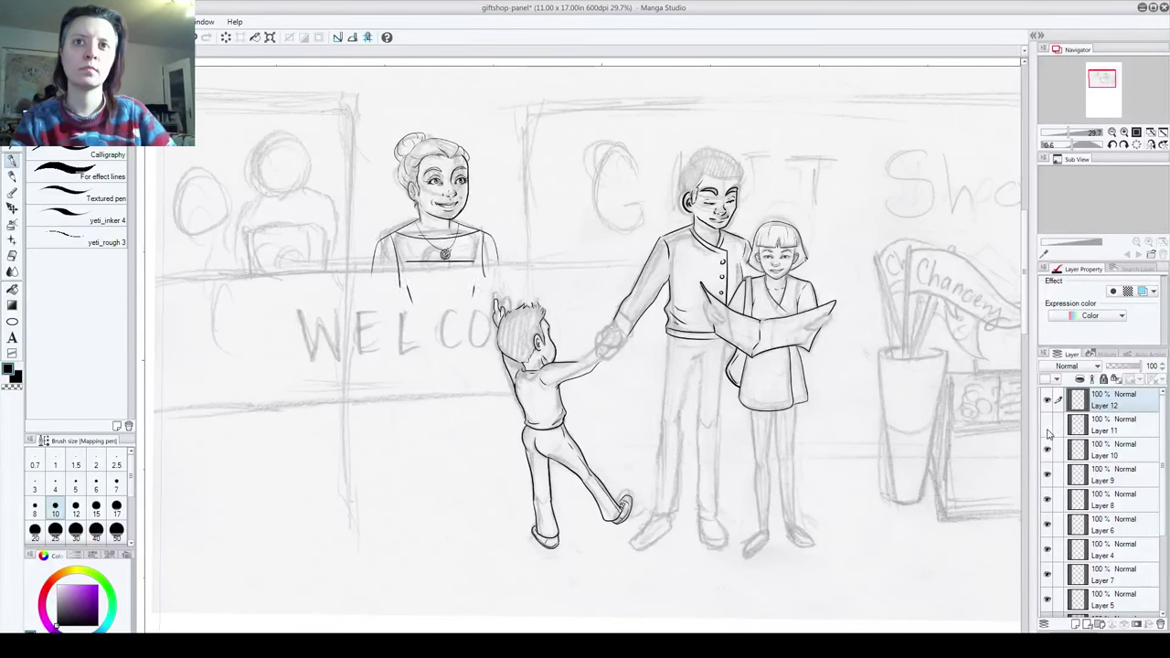
pyautogui.click(1047, 475)
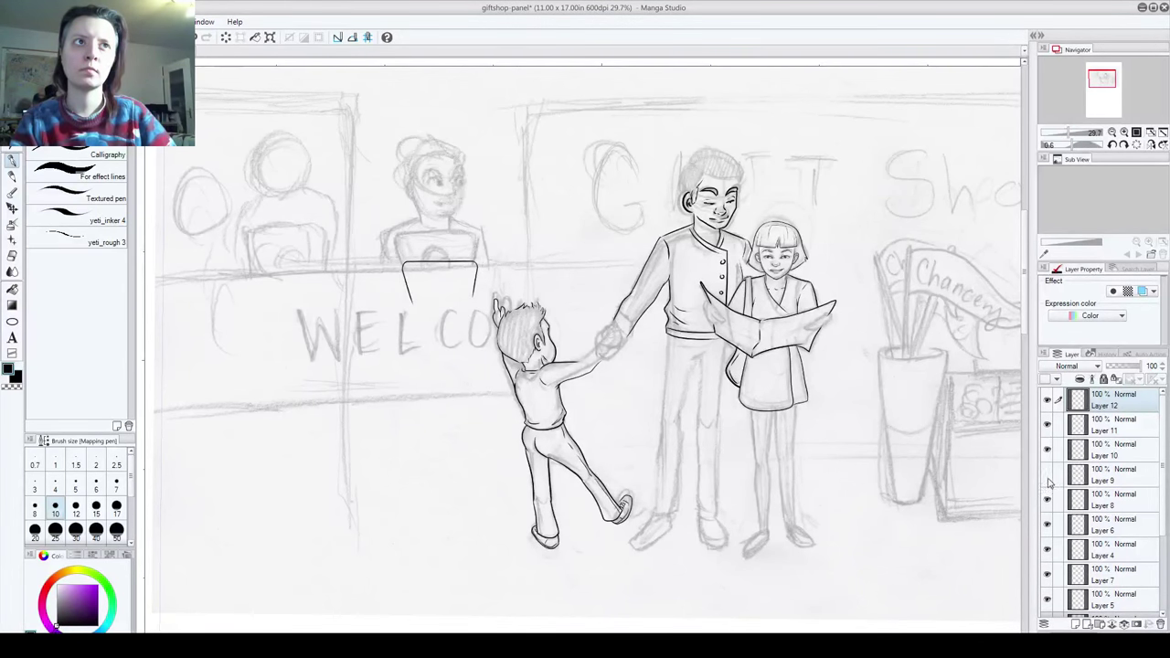
pyautogui.click(1049, 479)
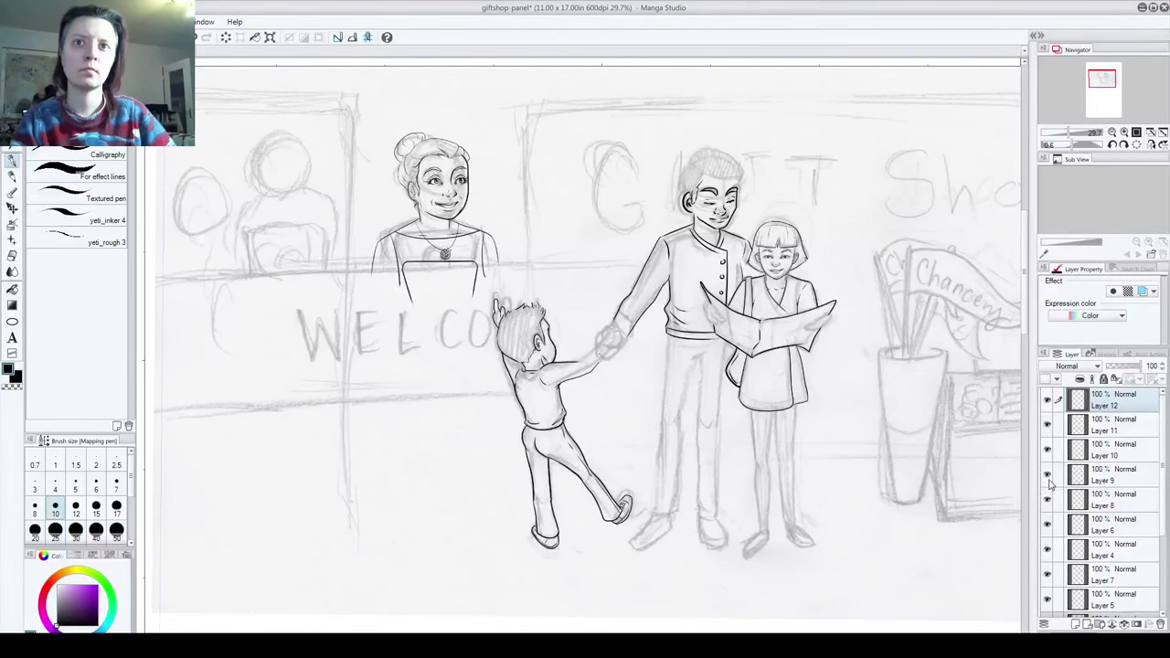
pyautogui.click(1106, 477)
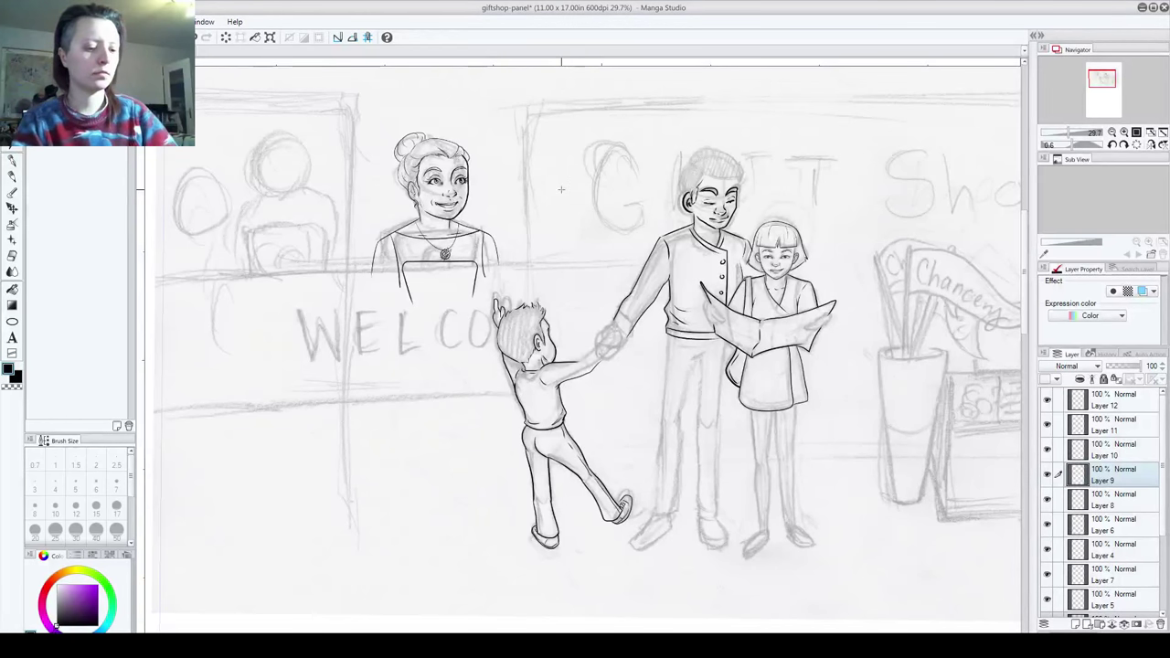
# Step: Scale the inked woman down in two passes, reposition her behind the monitor, and apply the transformation
pyautogui.hotkey('ctrl', 't')
pyautogui.moveTo(498, 135); pyautogui.dragTo(474, 161)
pyautogui.moveTo(432, 259); pyautogui.dragTo(442, 246)
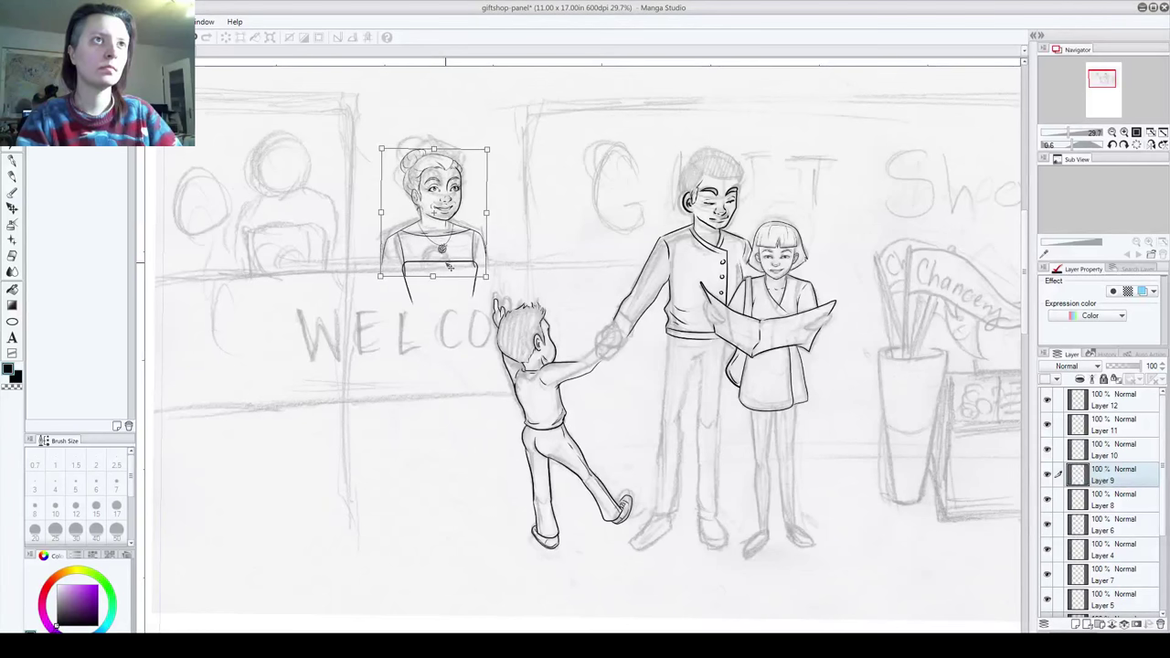
pyautogui.moveTo(486, 150); pyautogui.dragTo(479, 159)
pyautogui.moveTo(447, 244); pyautogui.dragTo(452, 237)
pyautogui.moveTo(1031, 255); pyautogui.dragTo(1127, 257)
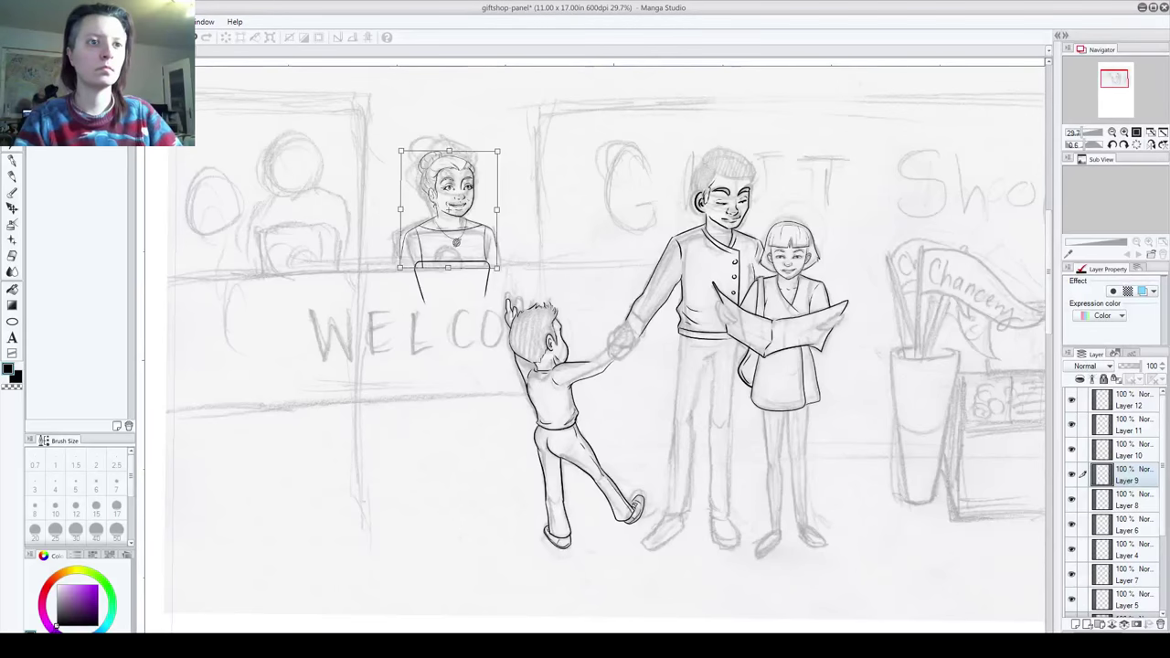
pyautogui.hscroll(3, 594, 344)
pyautogui.hscroll(-3, 594, 343)
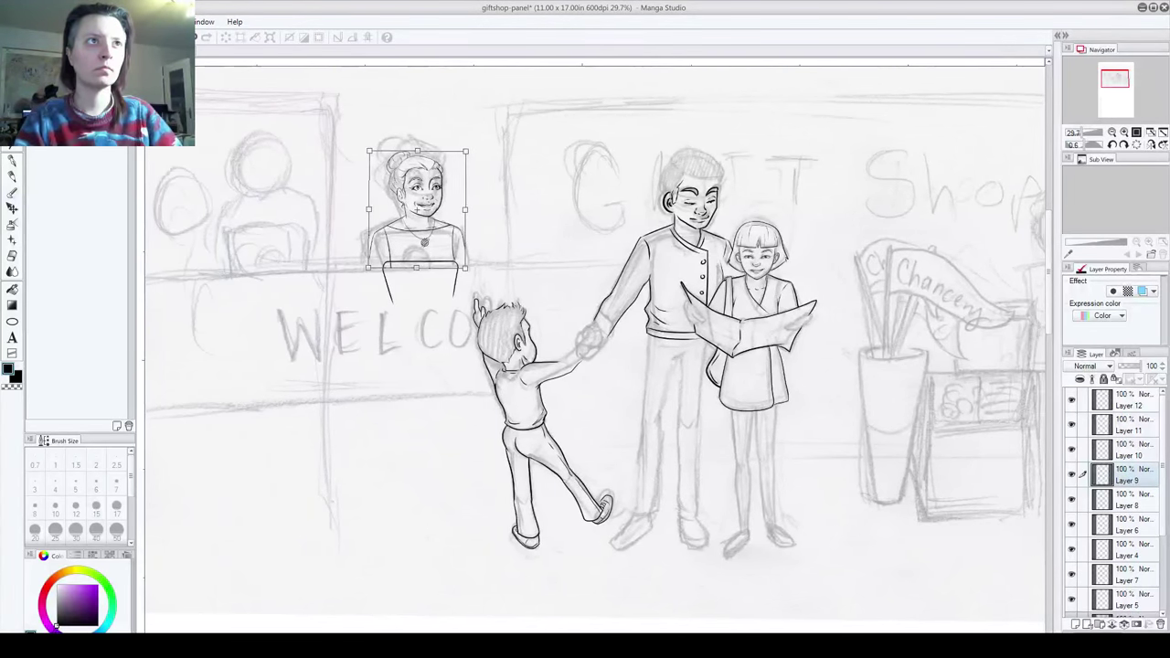
pyautogui.press('p')
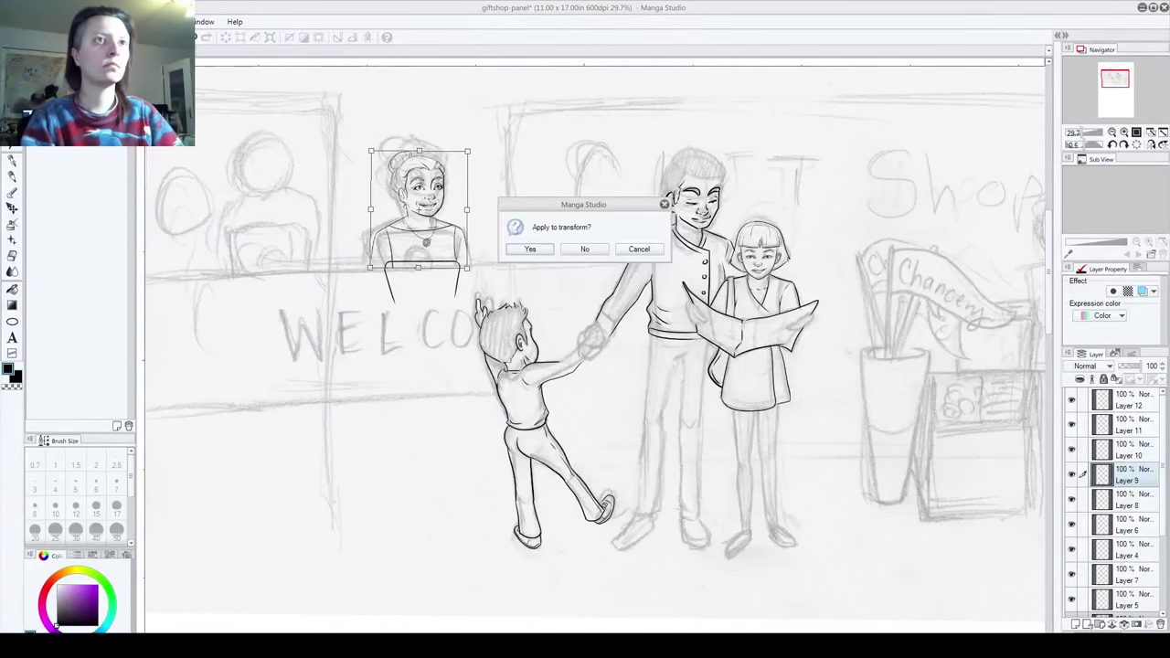
pyautogui.press('Return')
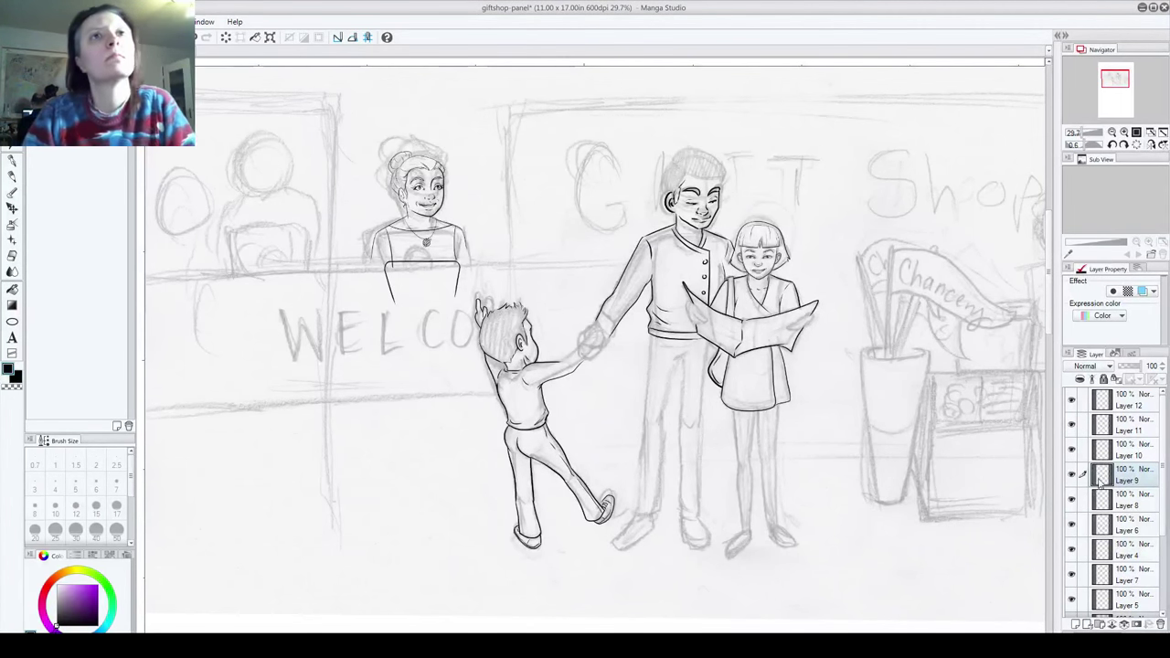
# Step: Draw a straight horizontal line across the scene on Layer 10 for the top edge of the counter
pyautogui.click(1080, 425)
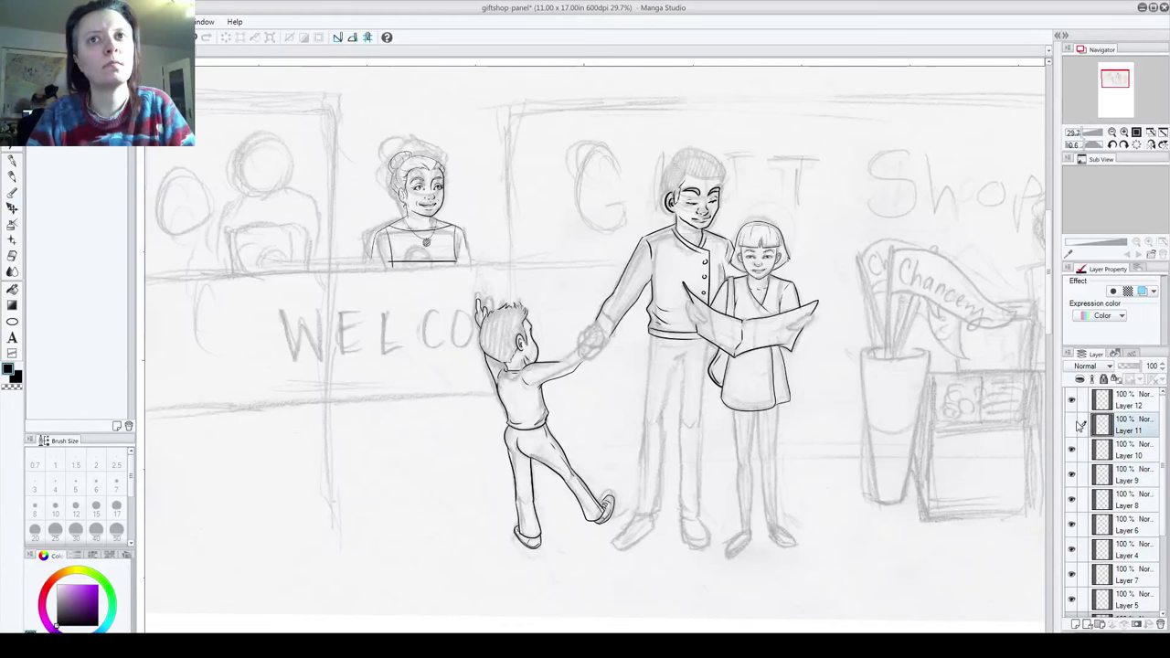
pyautogui.click(1082, 448)
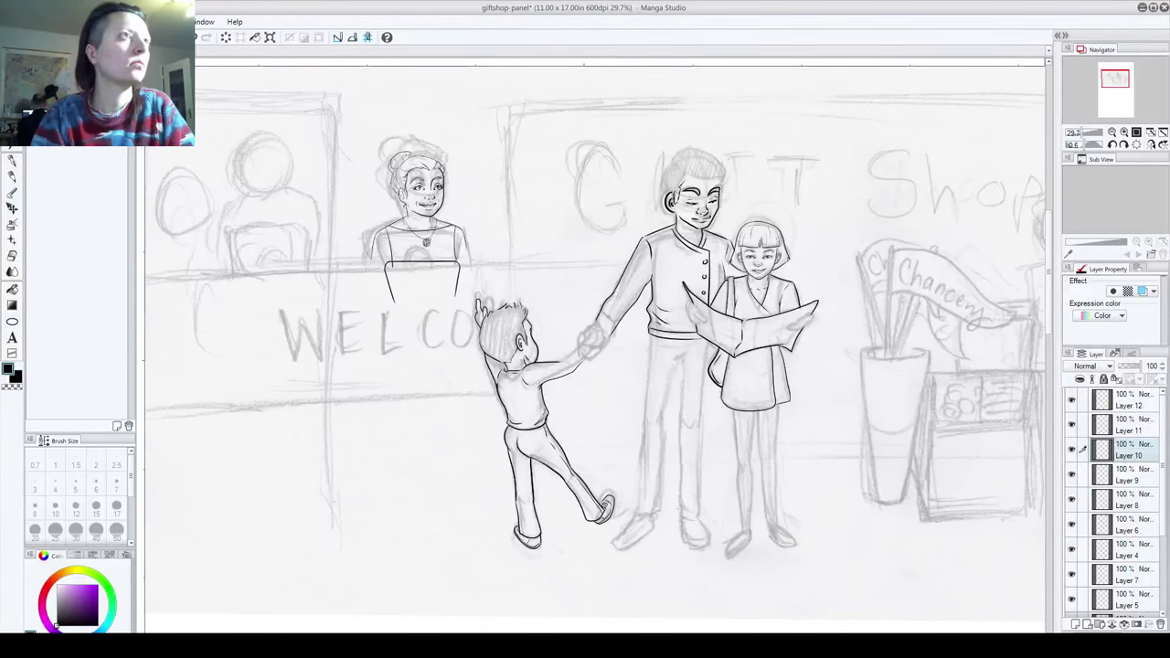
pyautogui.click(12, 321)
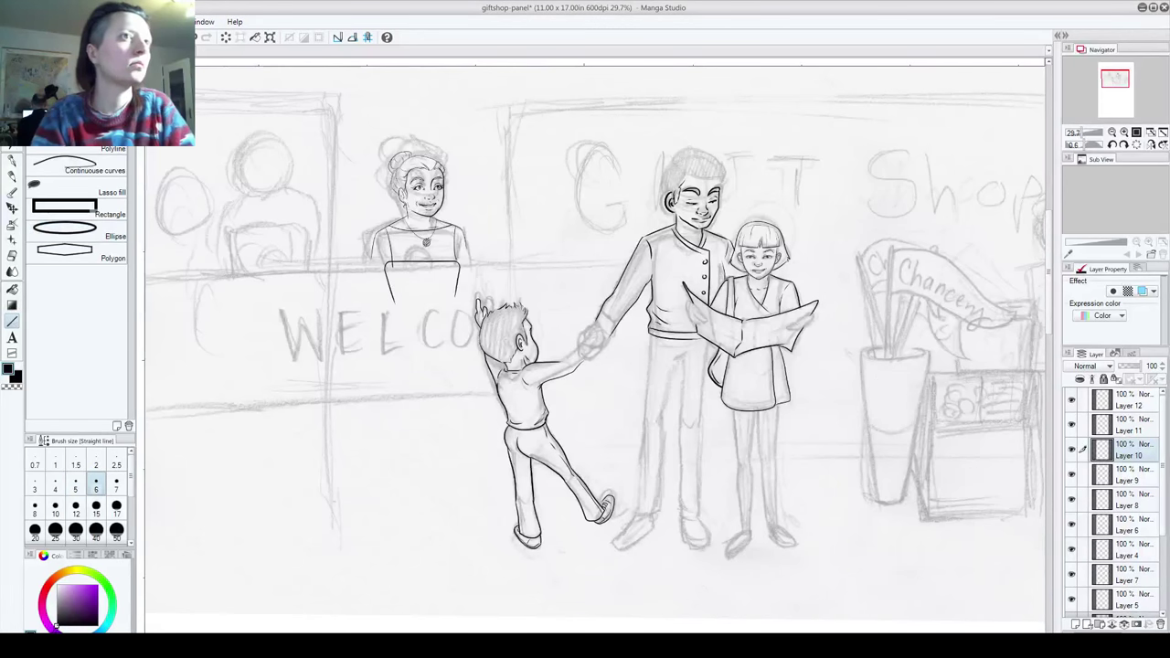
pyautogui.moveTo(568, 521); pyautogui.dragTo(646, 550)
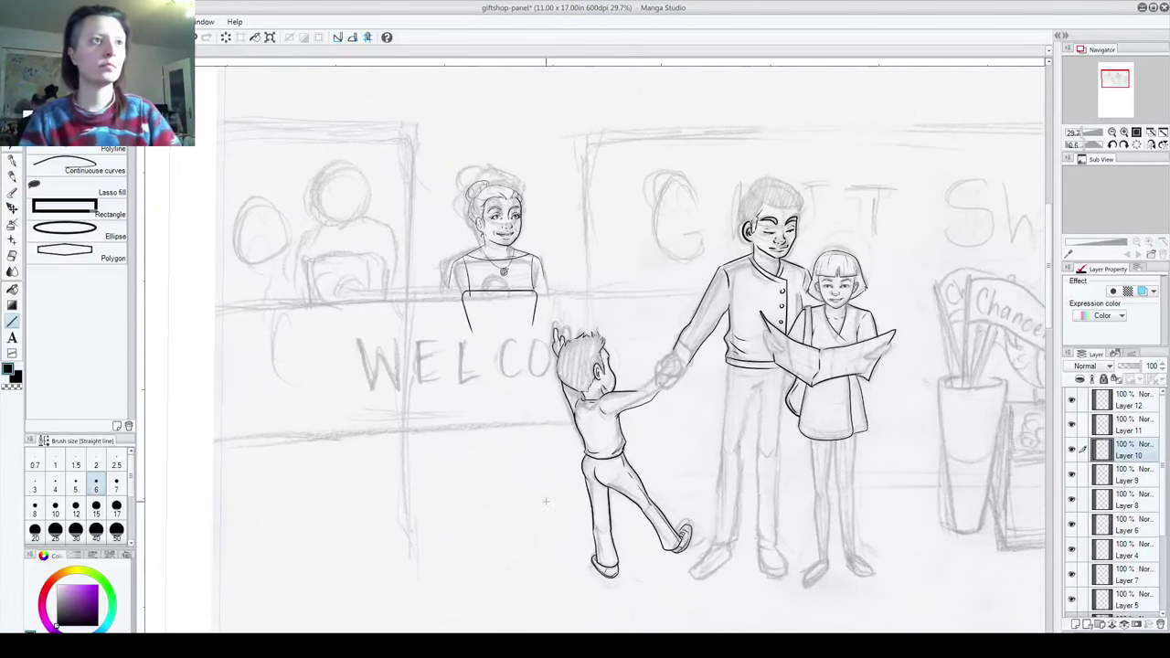
pyautogui.moveTo(190, 315)
pyautogui.mouseDown()
pyautogui.moveTo(887, 361)
pyautogui.moveTo(951, 318)
pyautogui.moveTo(978, 318)
pyautogui.mouseUp()
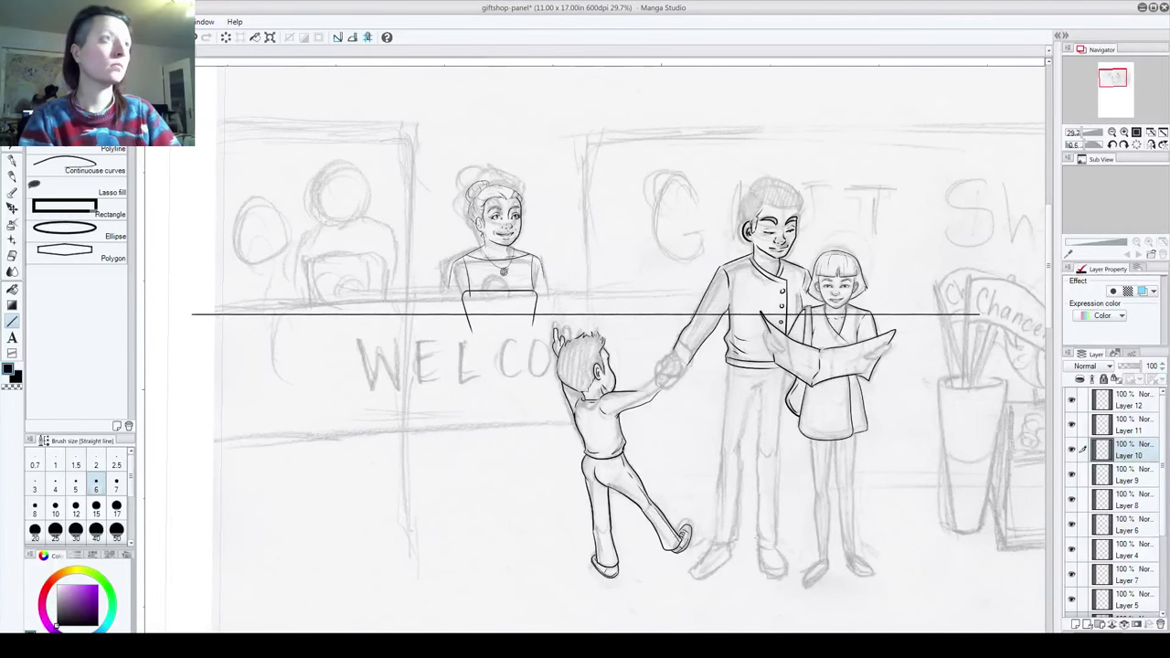
# Step: Nudge the counter line up until it sits on the sketched top edge of the counter
pyautogui.press('o')
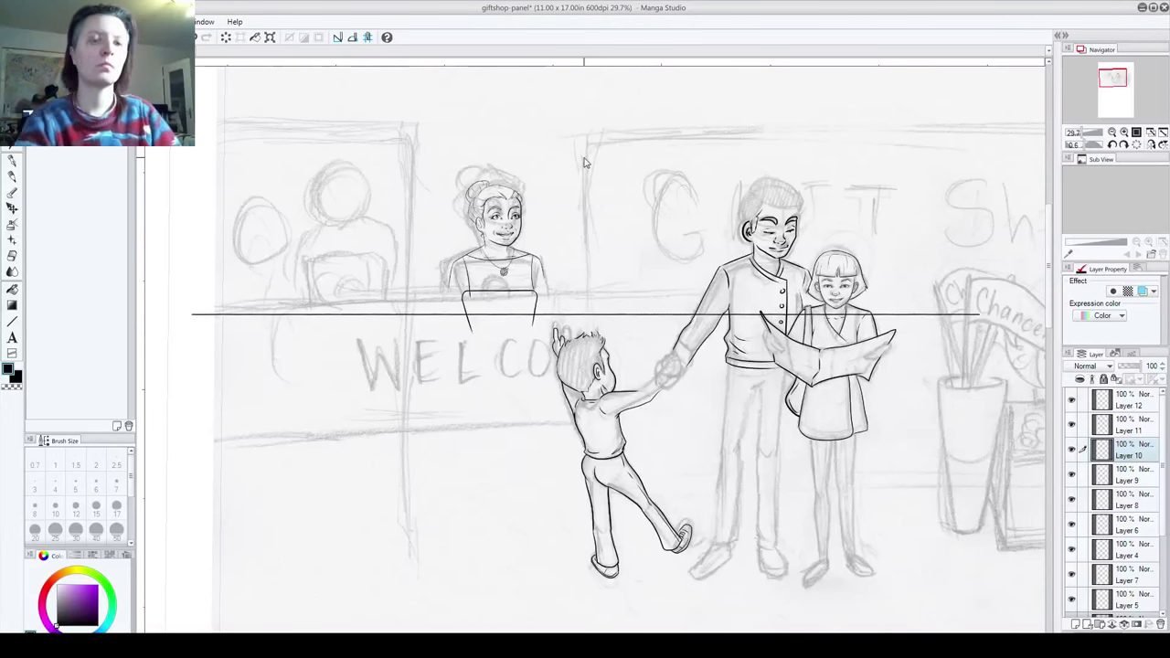
pyautogui.press('Up')
pyautogui.press('Up')
pyautogui.press('Up')
pyautogui.press('Up')
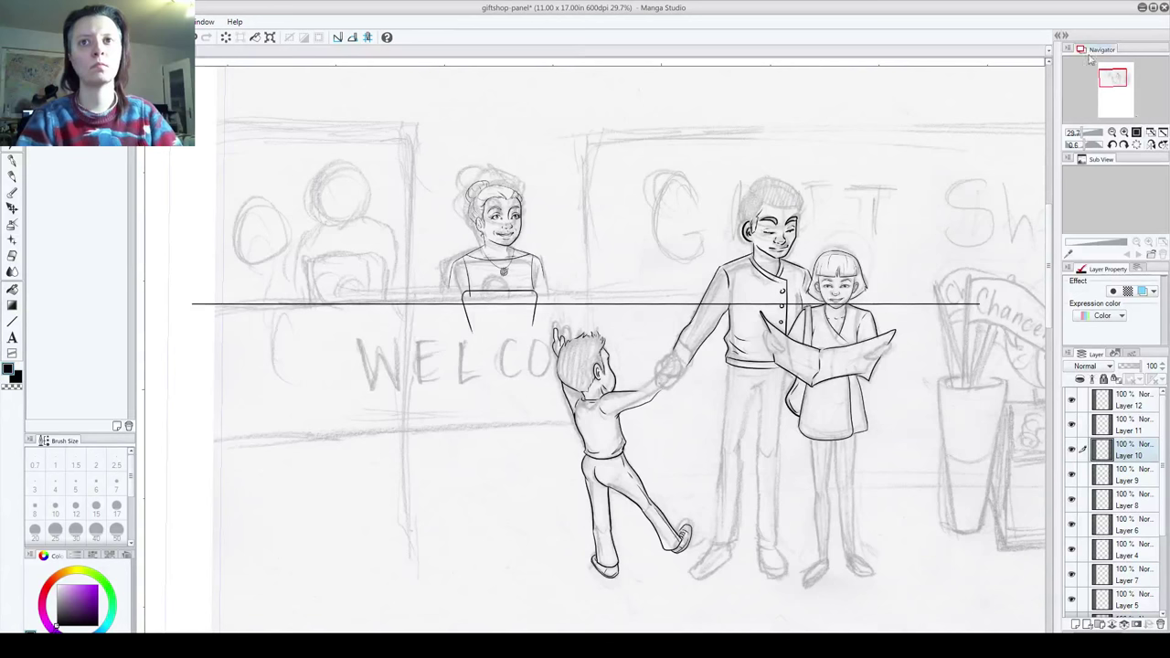
# Step: Duplicate Layer 10 with the counter line and try to move the copy down, undoing the misplaced move
pyautogui.moveTo(1127, 450); pyautogui.dragTo(1079, 623)
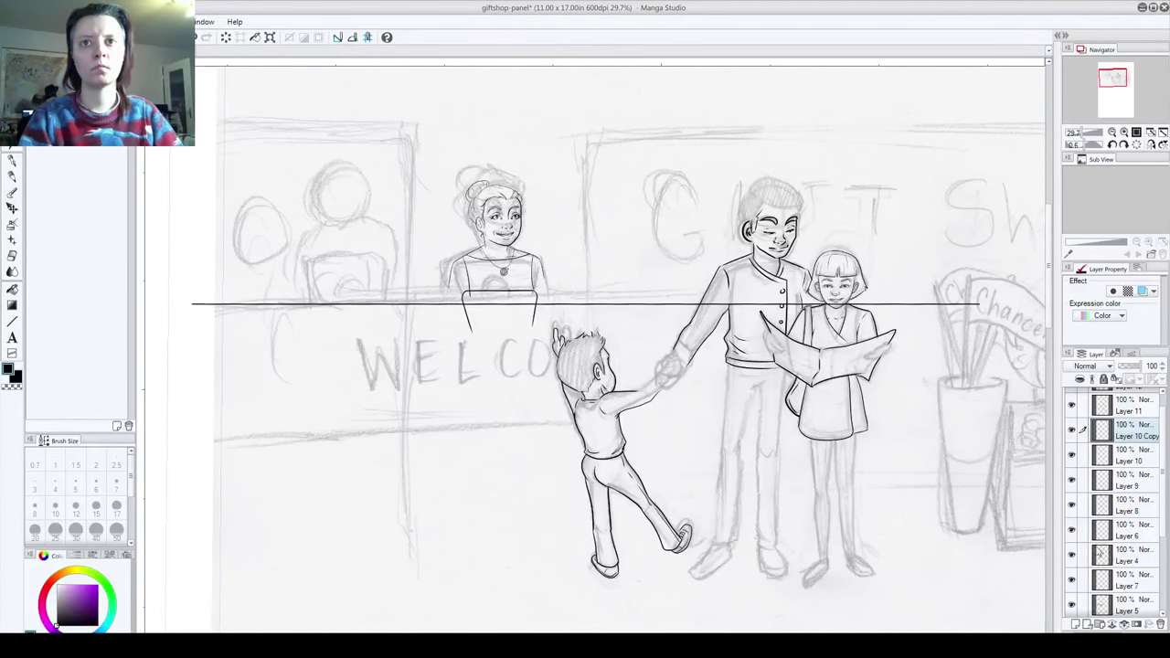
pyautogui.moveTo(365, 308); pyautogui.dragTo(375, 385)
pyautogui.hotkey('ctrl', 'z')
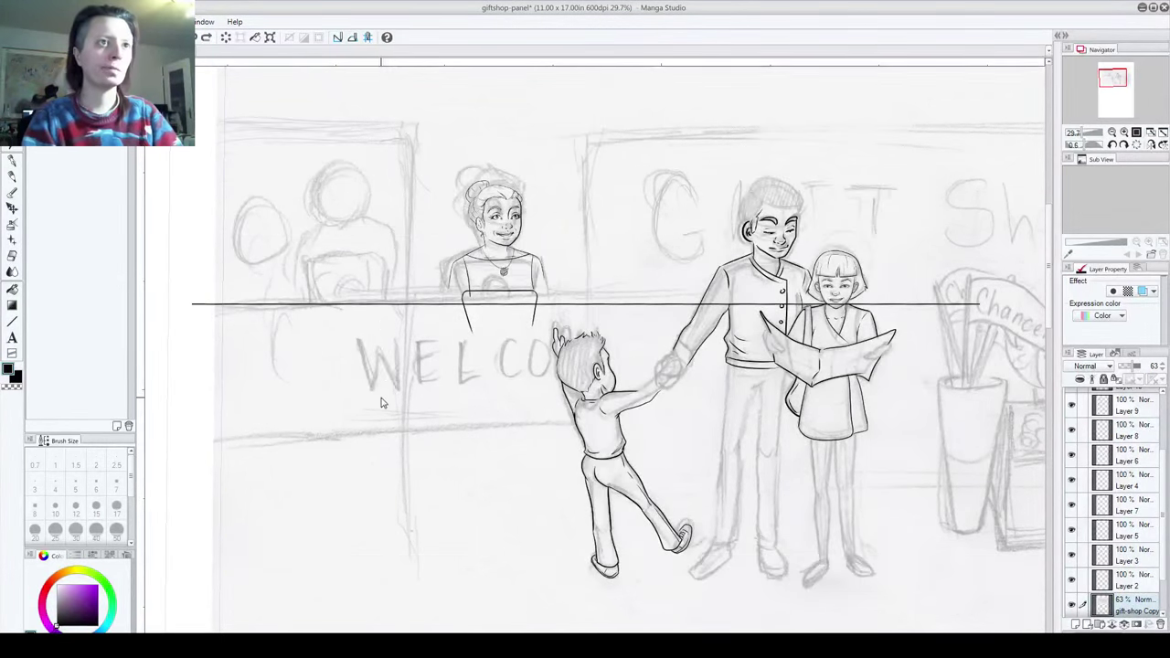
# Step: Move the duplicated line down to the sketched lower edge of the counter and merge its layer into Layer 10
pyautogui.scroll(3, 1162, 466)
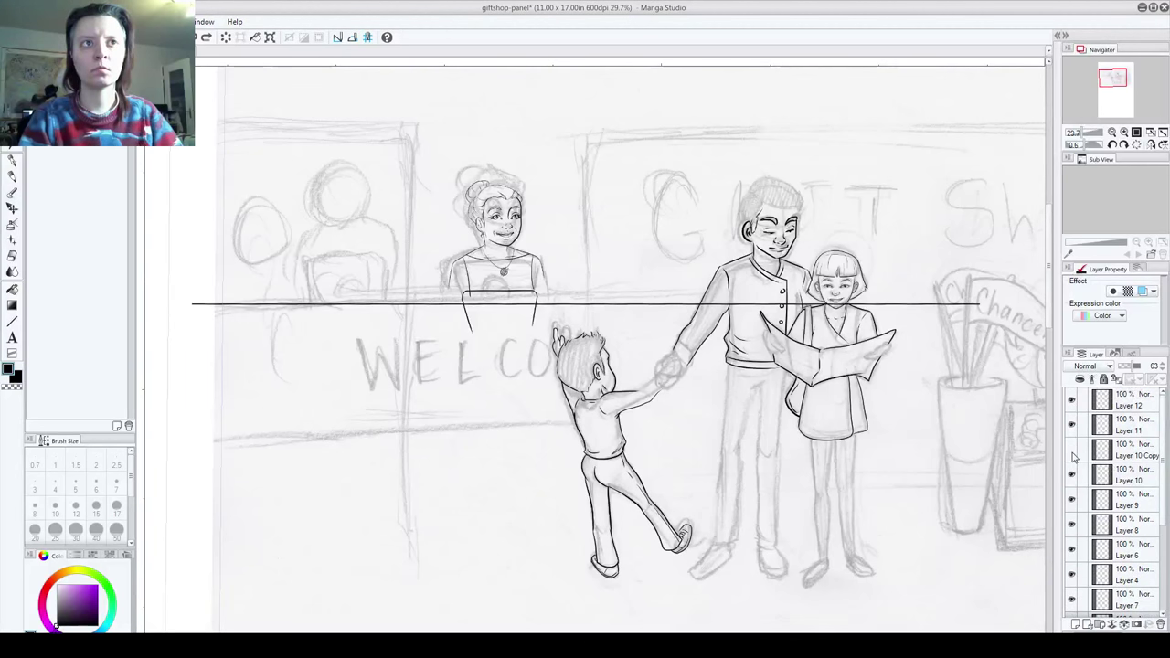
pyautogui.click(1072, 456)
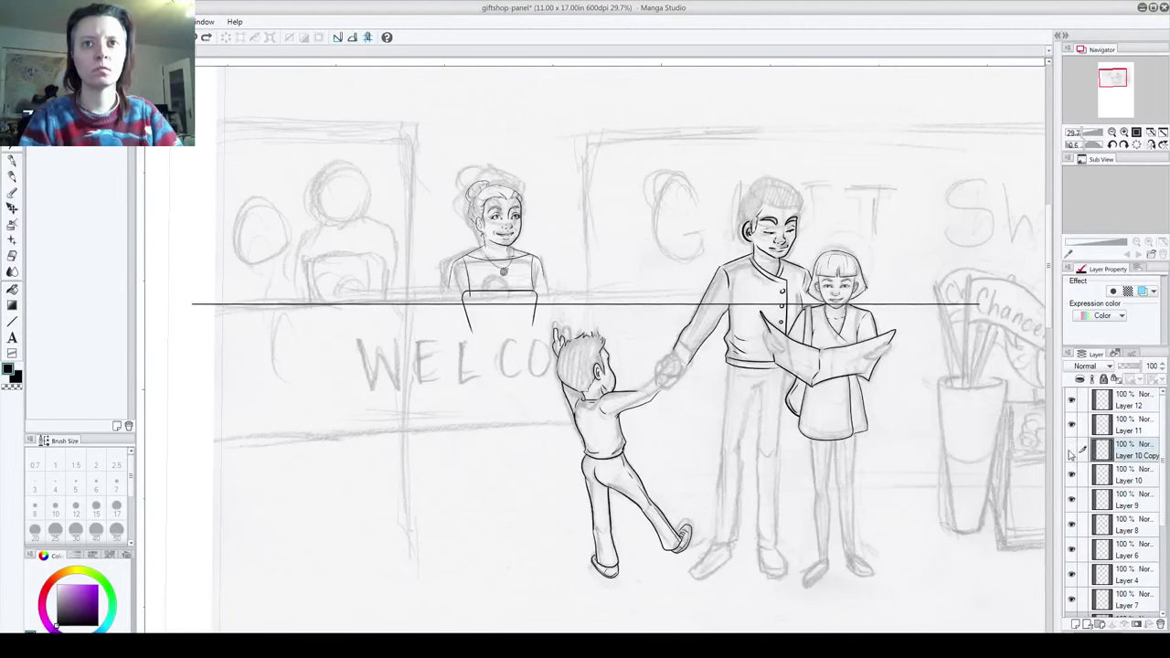
pyautogui.click(1071, 451)
pyautogui.click(1071, 451)
pyautogui.click(1071, 451)
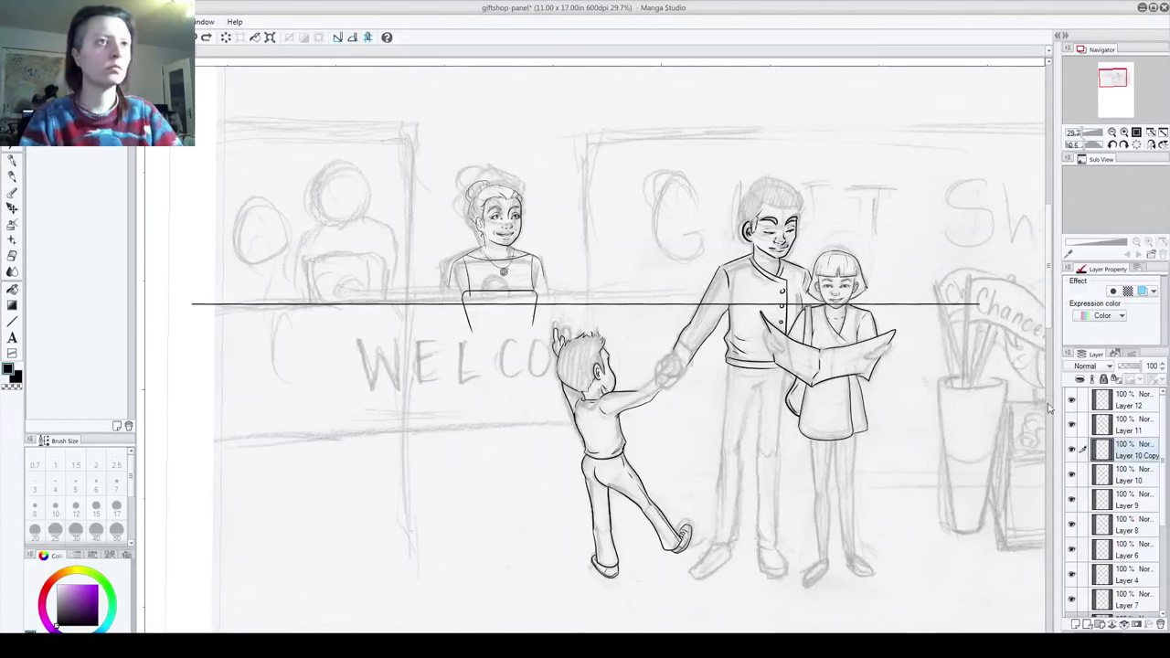
pyautogui.moveTo(633, 304); pyautogui.dragTo(641, 431)
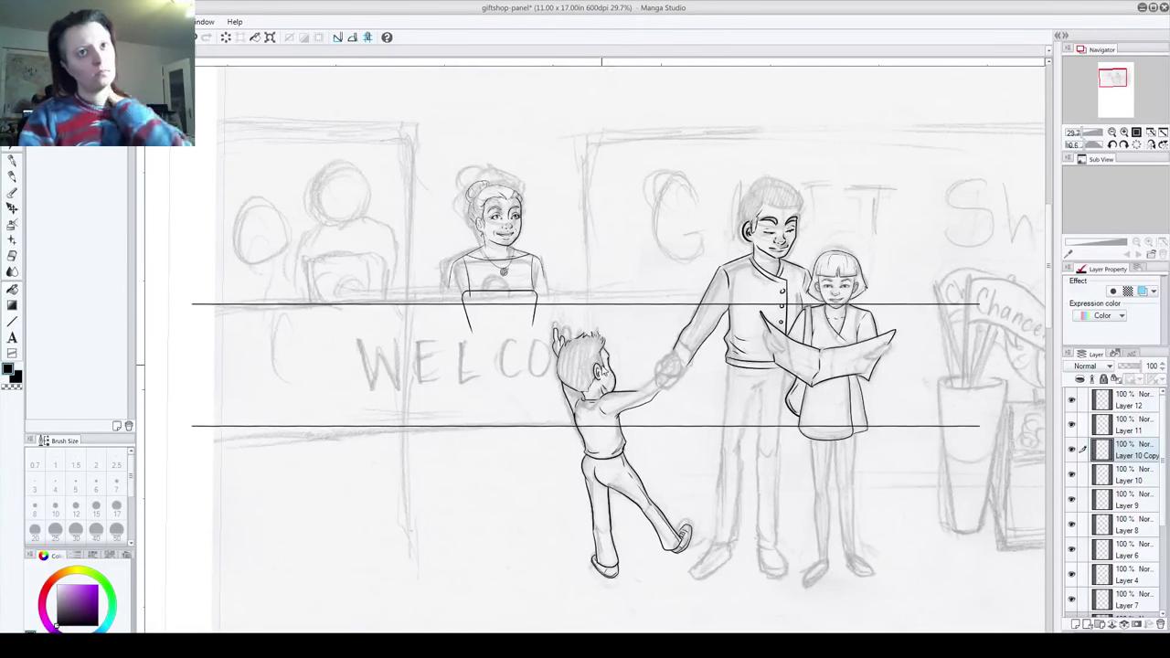
pyautogui.hotkey('ctrl', 'e')
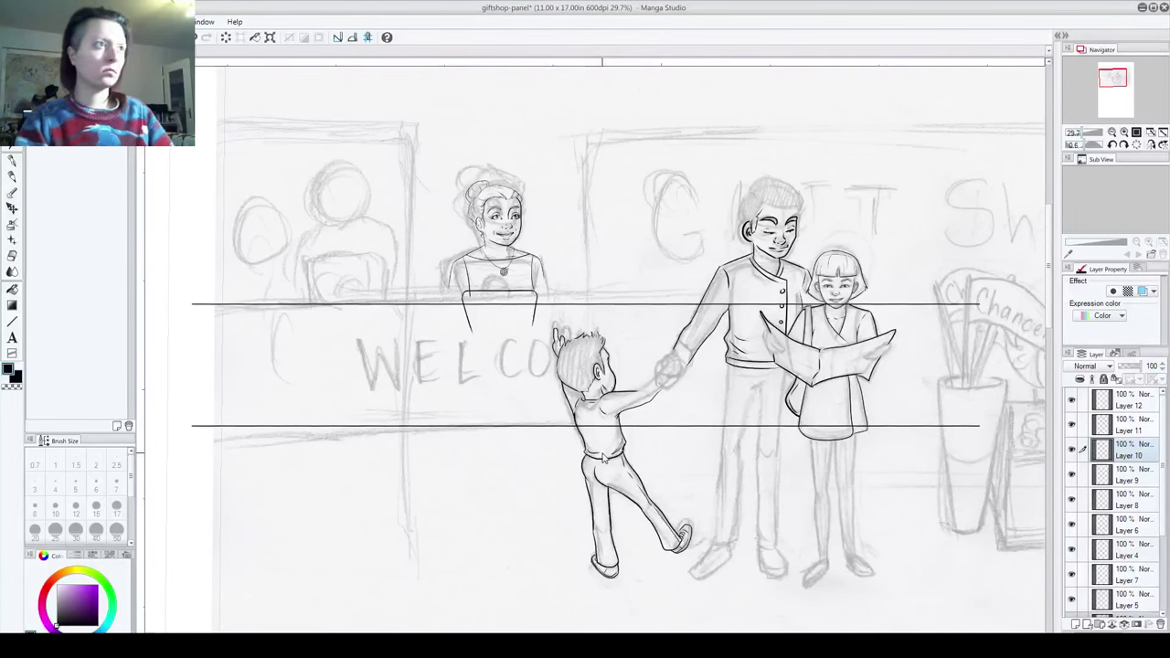
# Step: Erase the parts of the two counter lines that cross the bodies of the boy, the man and the girl
pyautogui.click(12, 258)
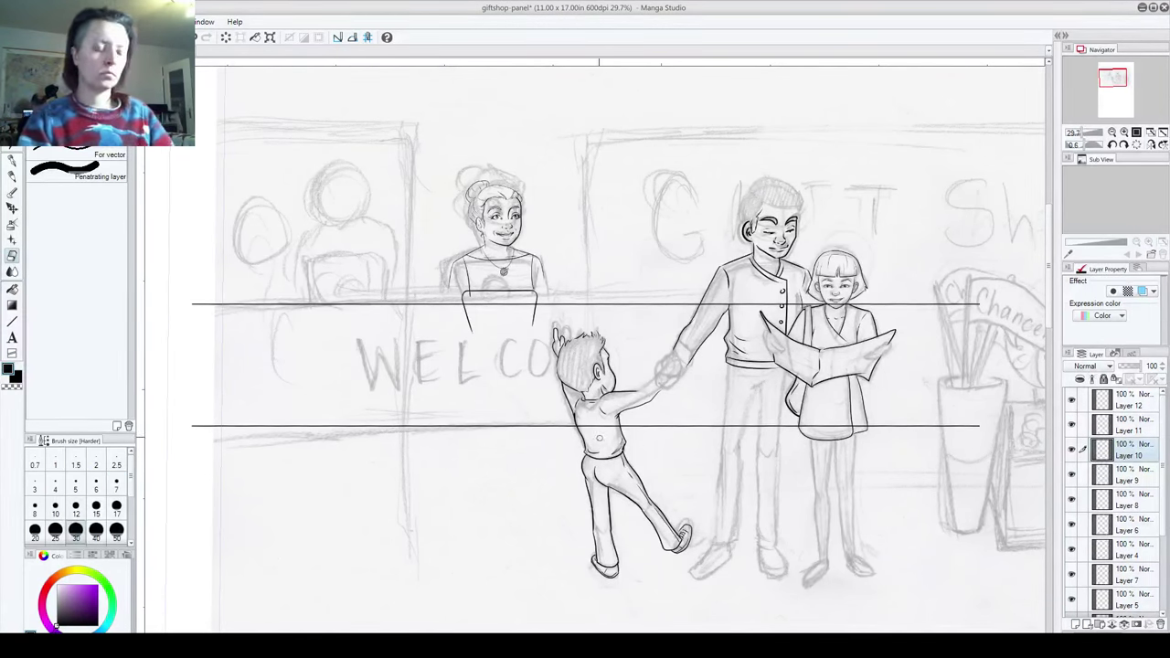
pyautogui.scroll(4, 599, 429)
pyautogui.moveTo(588, 445)
pyautogui.mouseDown()
pyautogui.moveTo(553, 427)
pyautogui.moveTo(641, 437)
pyautogui.mouseUp()
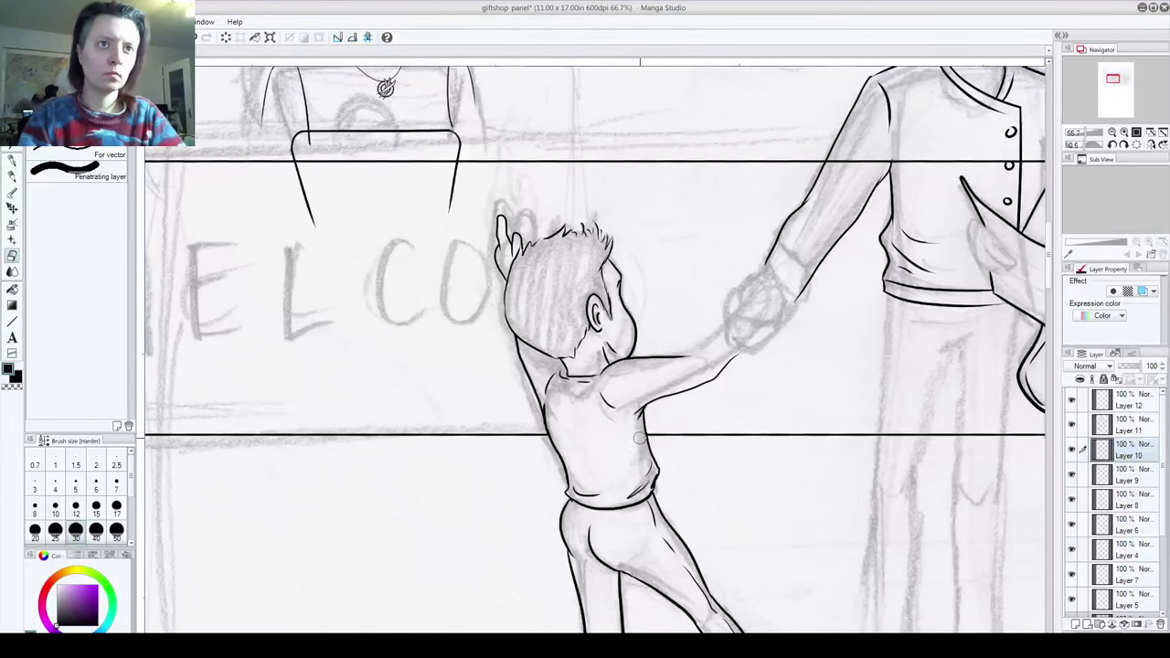
pyautogui.moveTo(445, 299)
pyautogui.mouseDown()
pyautogui.moveTo(738, 408)
pyautogui.moveTo(388, 372)
pyautogui.mouseUp()
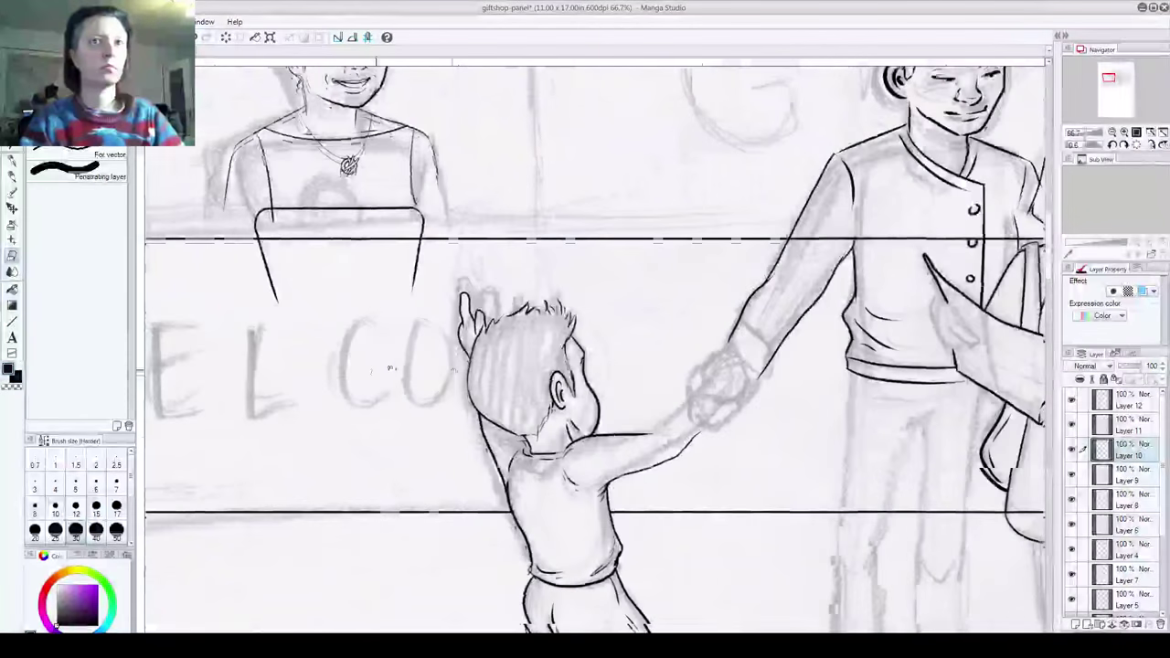
pyautogui.moveTo(777, 286); pyautogui.dragTo(536, 359)
pyautogui.moveTo(567, 312)
pyautogui.mouseDown()
pyautogui.moveTo(549, 314)
pyautogui.moveTo(873, 312)
pyautogui.moveTo(598, 340)
pyautogui.moveTo(610, 334)
pyautogui.mouseUp()
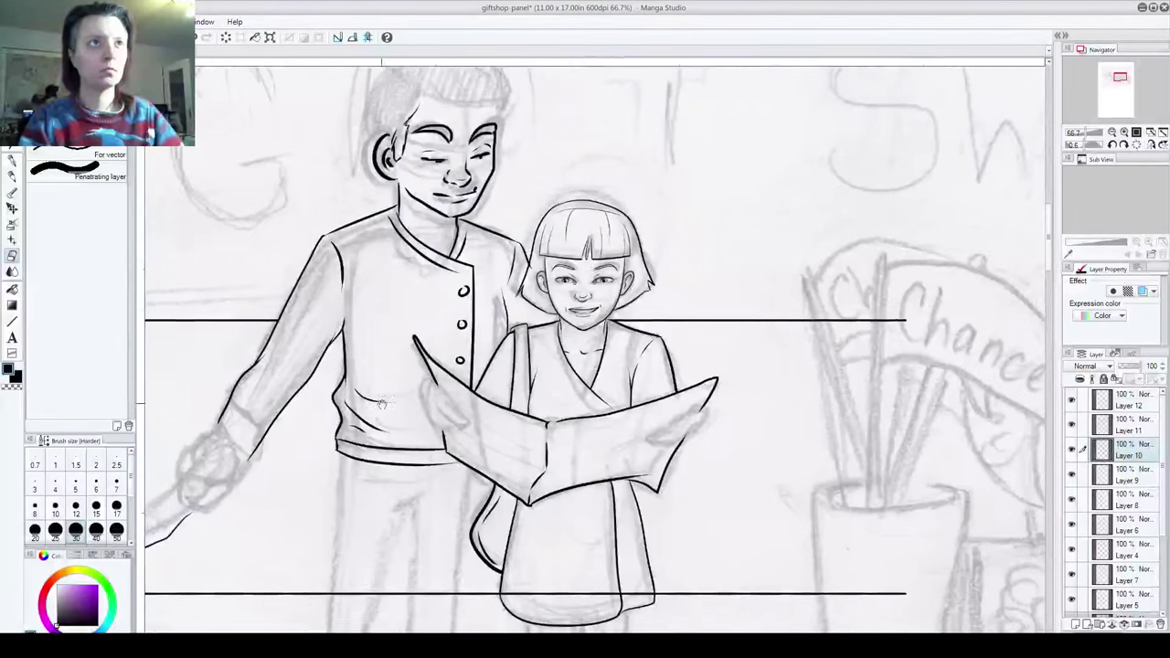
pyautogui.moveTo(383, 404); pyautogui.dragTo(919, 386)
pyautogui.moveTo(680, 312); pyautogui.dragTo(752, 329)
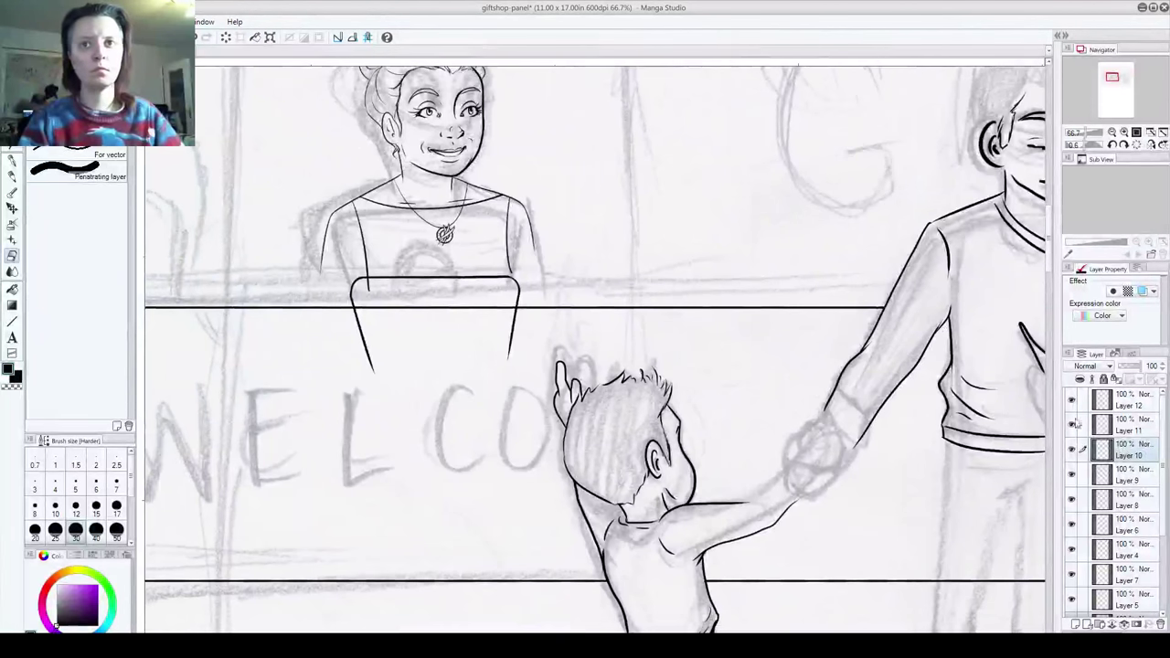
# Step: Erase the sides of the woman's monitor on Layer 11 where they extend below the counter's top edge
pyautogui.click(1134, 427)
pyautogui.moveTo(368, 379); pyautogui.dragTo(354, 313)
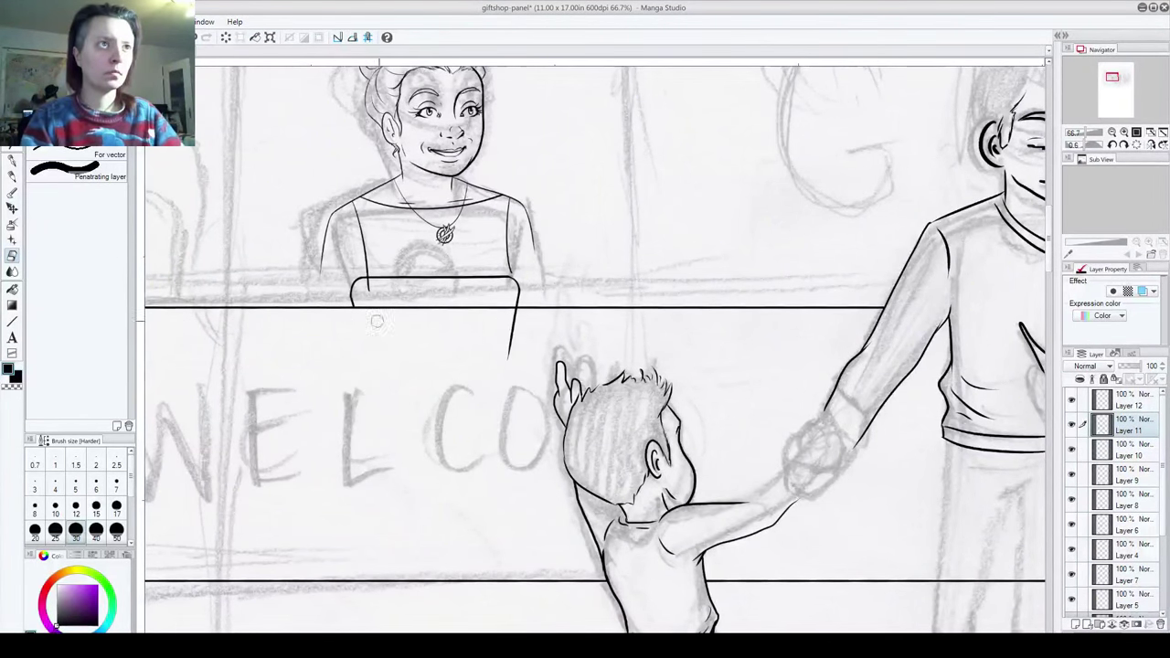
pyautogui.moveTo(504, 360)
pyautogui.mouseDown()
pyautogui.moveTo(515, 313)
pyautogui.moveTo(533, 344)
pyautogui.mouseUp()
# Step: Check the contents of Layers 12 and 11 by toggling their visibility, and merge Layer 12 into Layer 11
pyautogui.click(1071, 401)
pyautogui.click(1072, 403)
pyautogui.click(1072, 426)
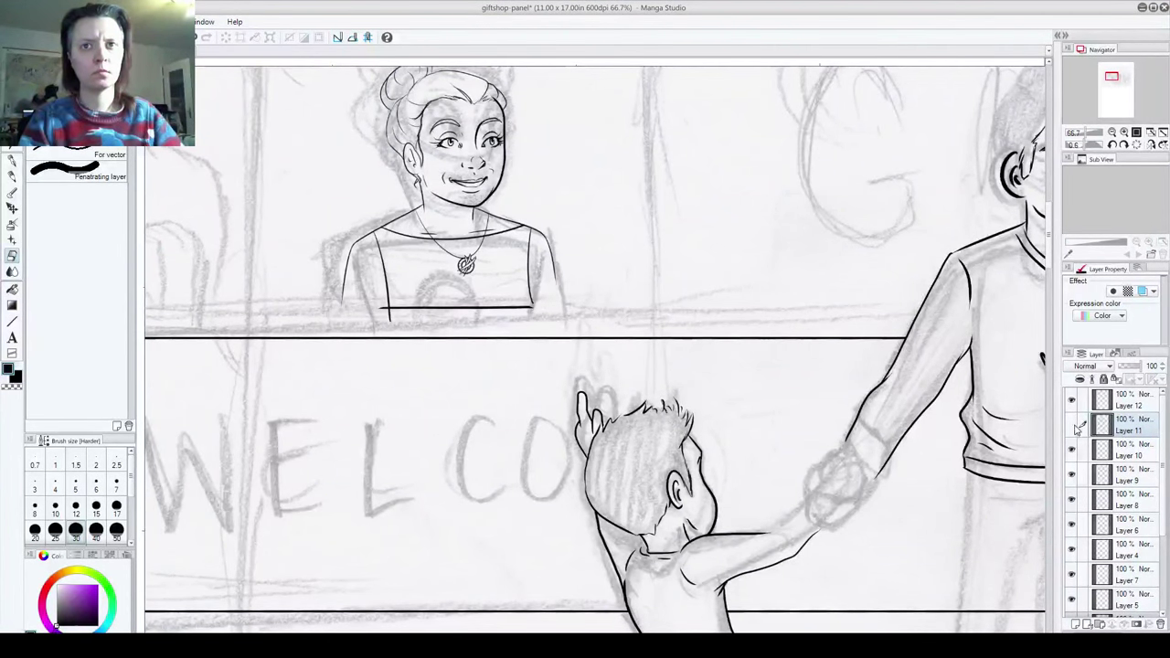
pyautogui.click(1072, 426)
pyautogui.click(1106, 403)
pyautogui.hotkey('ctrl', 'e')
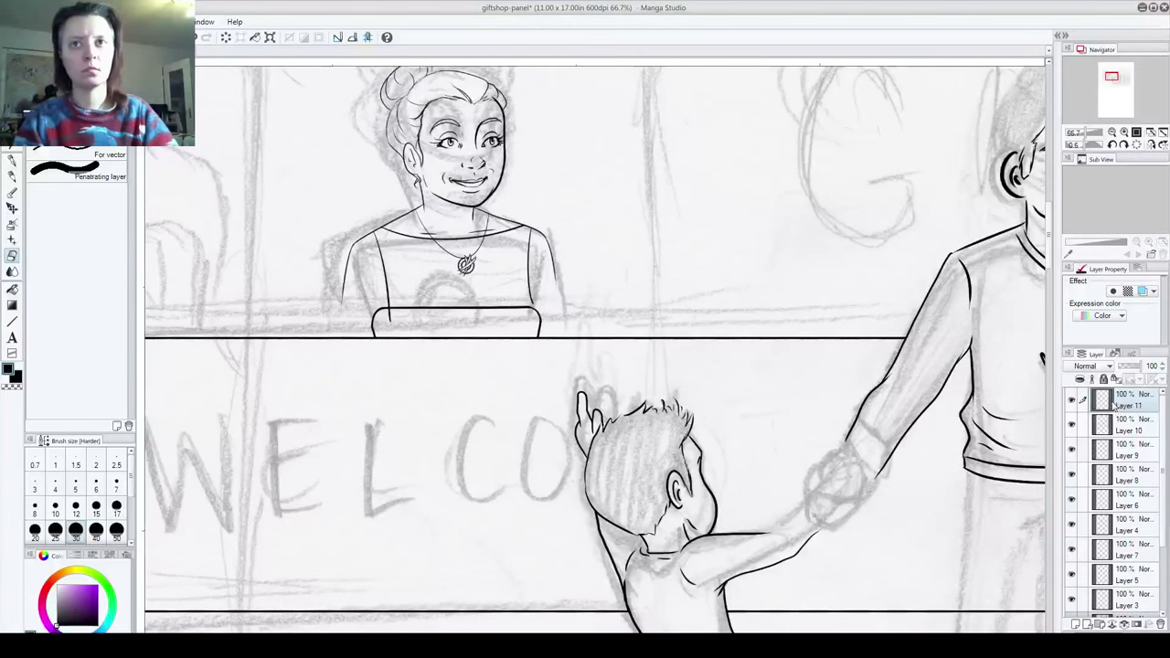
# Step: Toggle the visibility of Layers 10 and 9 to check which drawing each holds, leaving Layer 9 selected
pyautogui.click(1071, 425)
pyautogui.click(1071, 425)
pyautogui.click(1073, 450)
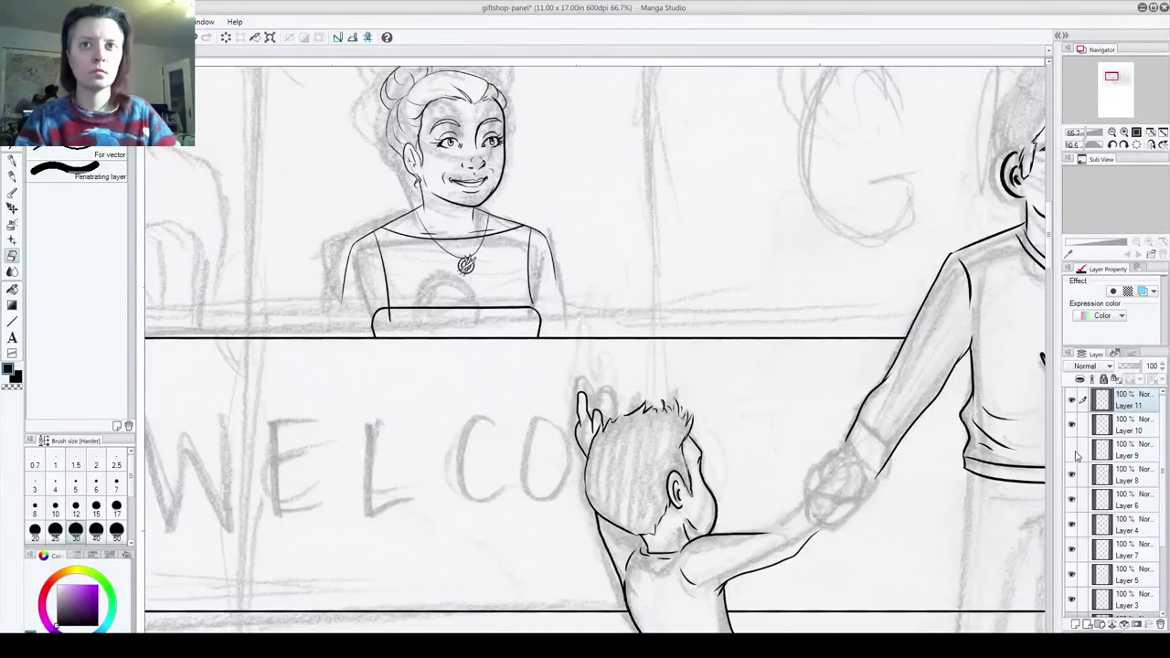
pyautogui.click(1072, 451)
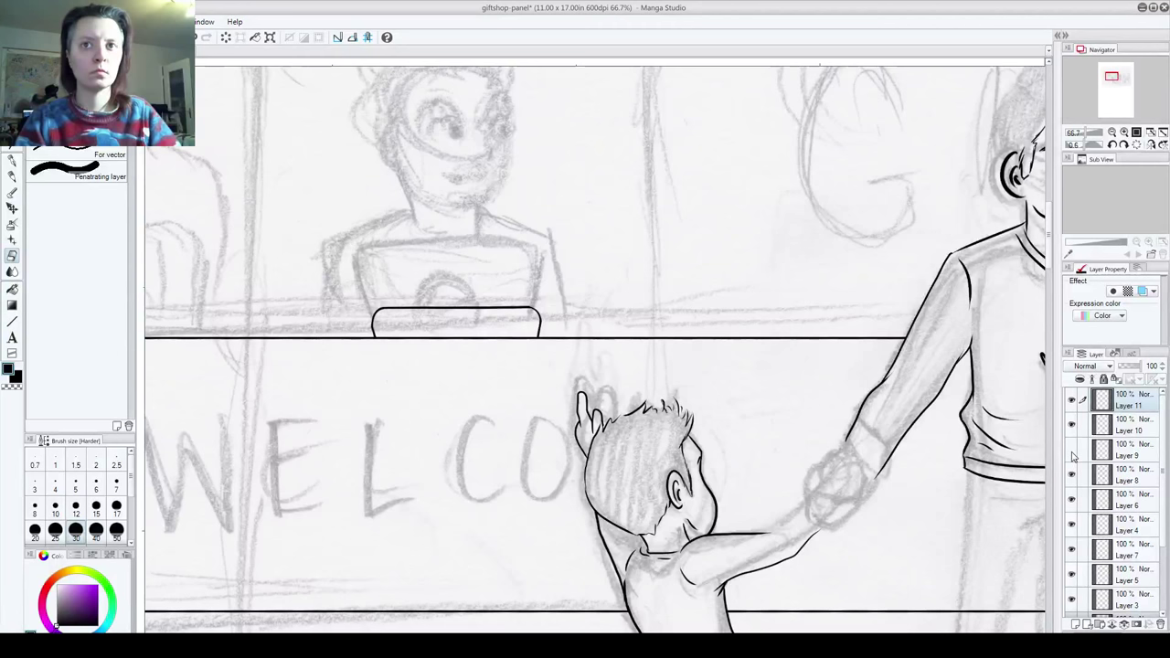
pyautogui.click(1072, 450)
pyautogui.click(1126, 449)
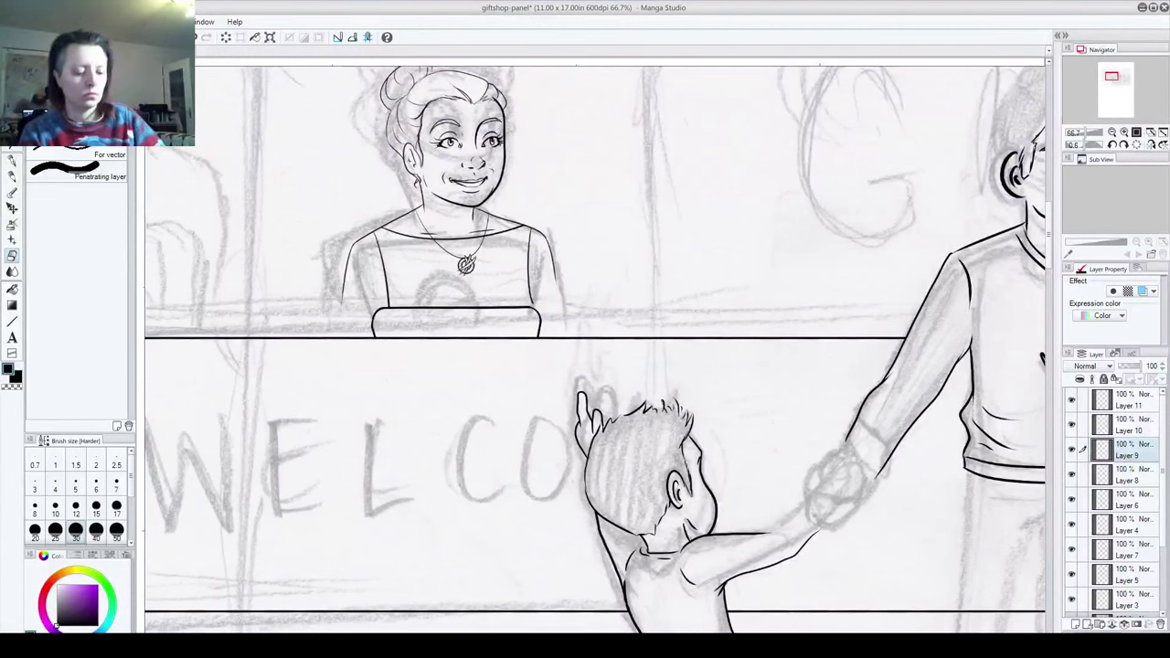
pyautogui.scroll(-3, 917, 512)
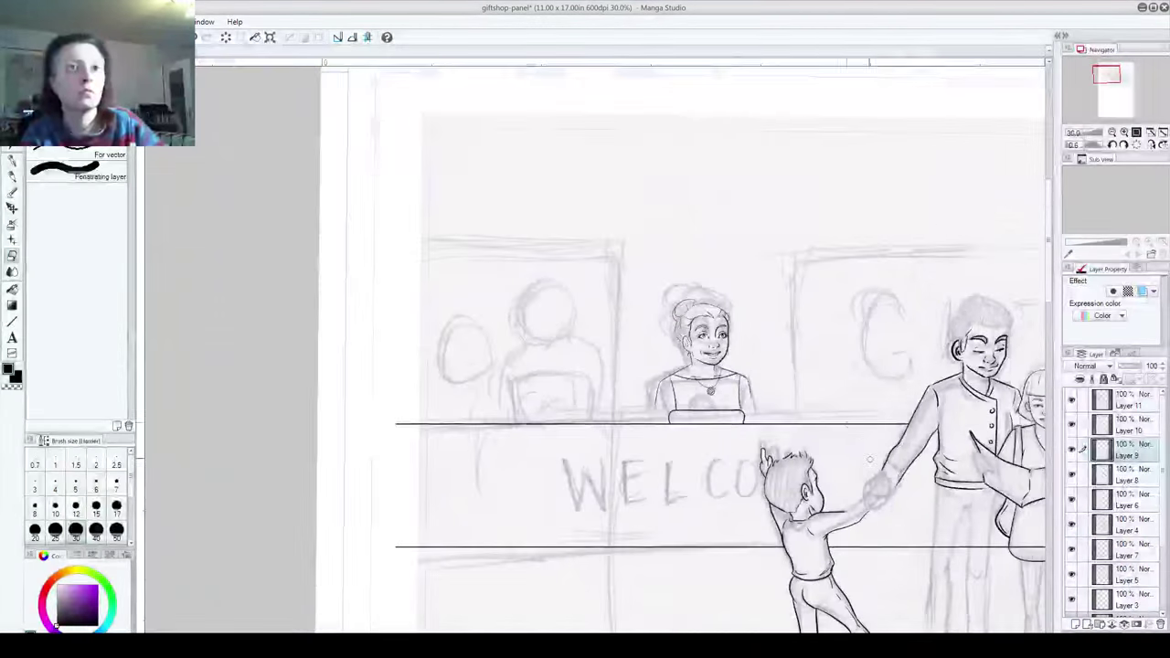
pyautogui.moveTo(719, 576); pyautogui.dragTo(531, 406)
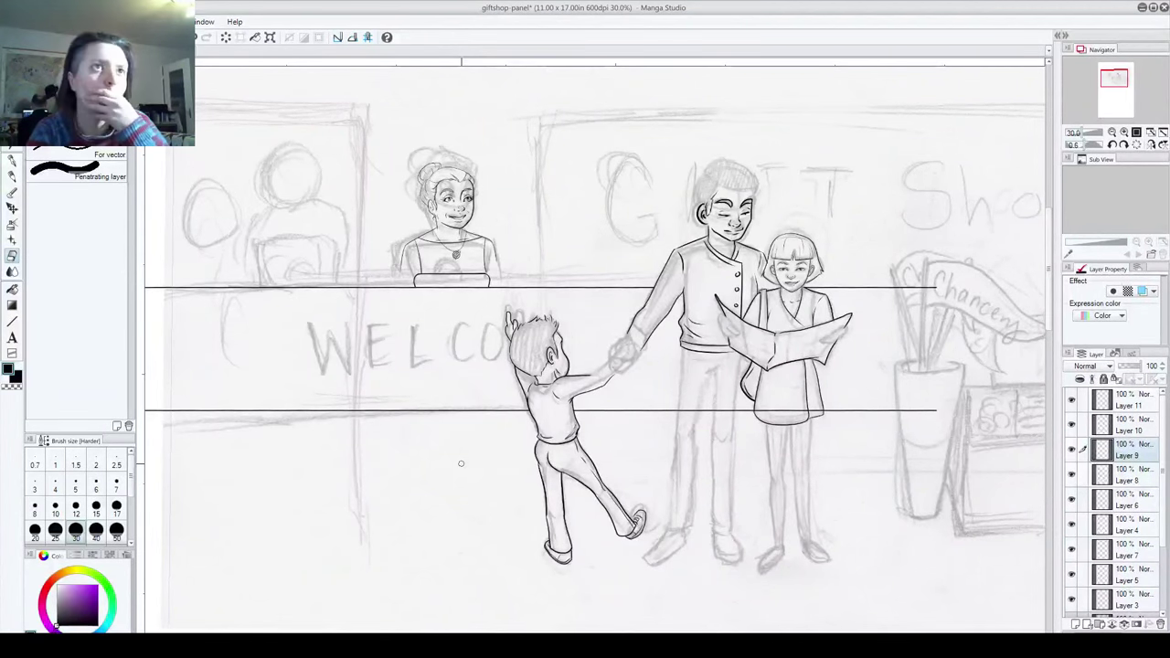
# Step: Lower the opacity of the pencil sketch layer, gift-shop Copy, to 43%
pyautogui.scroll(-1, 1168, 560)
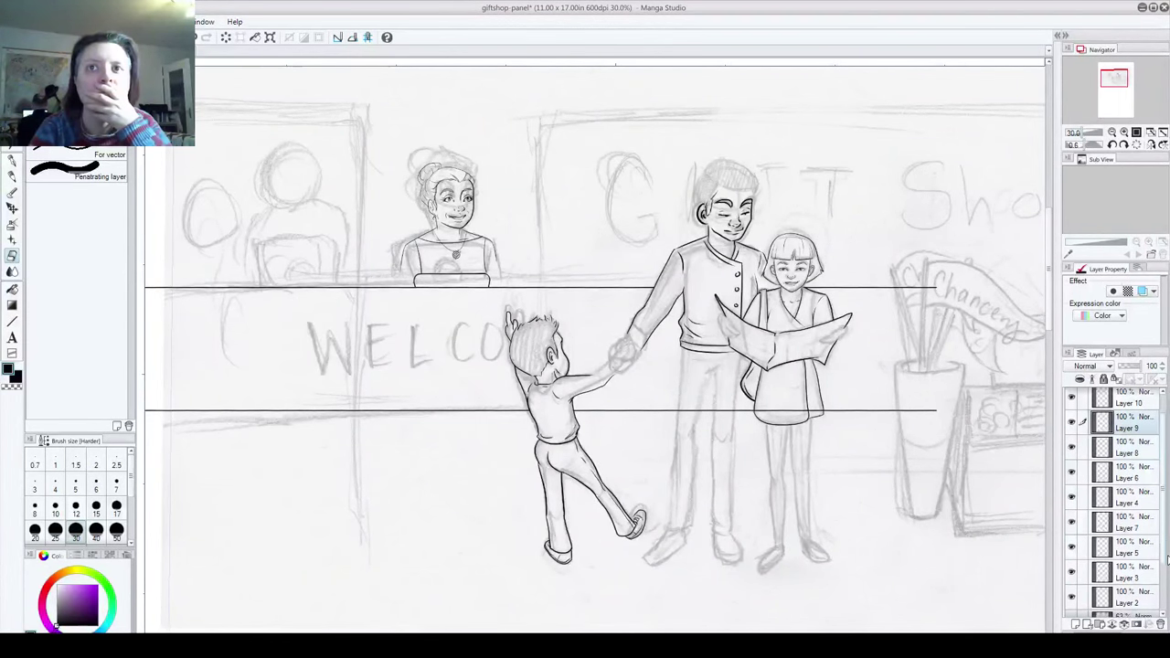
pyautogui.scroll(-3, 1168, 561)
pyautogui.click(1134, 554)
pyautogui.click(1129, 365)
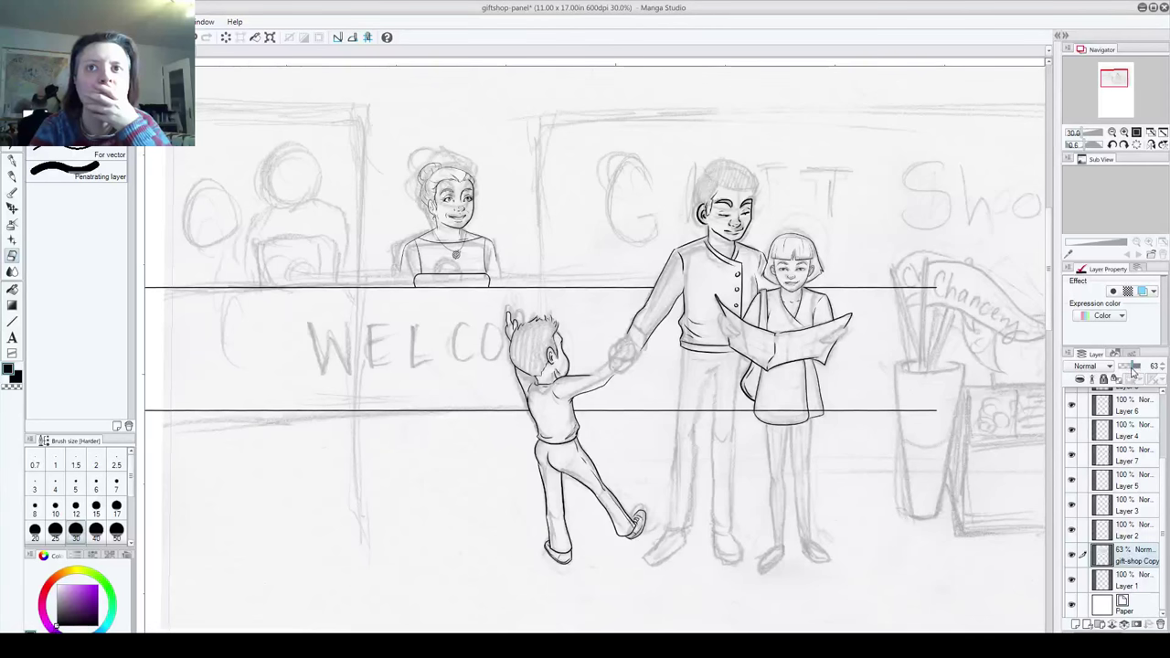
pyautogui.click(1132, 366)
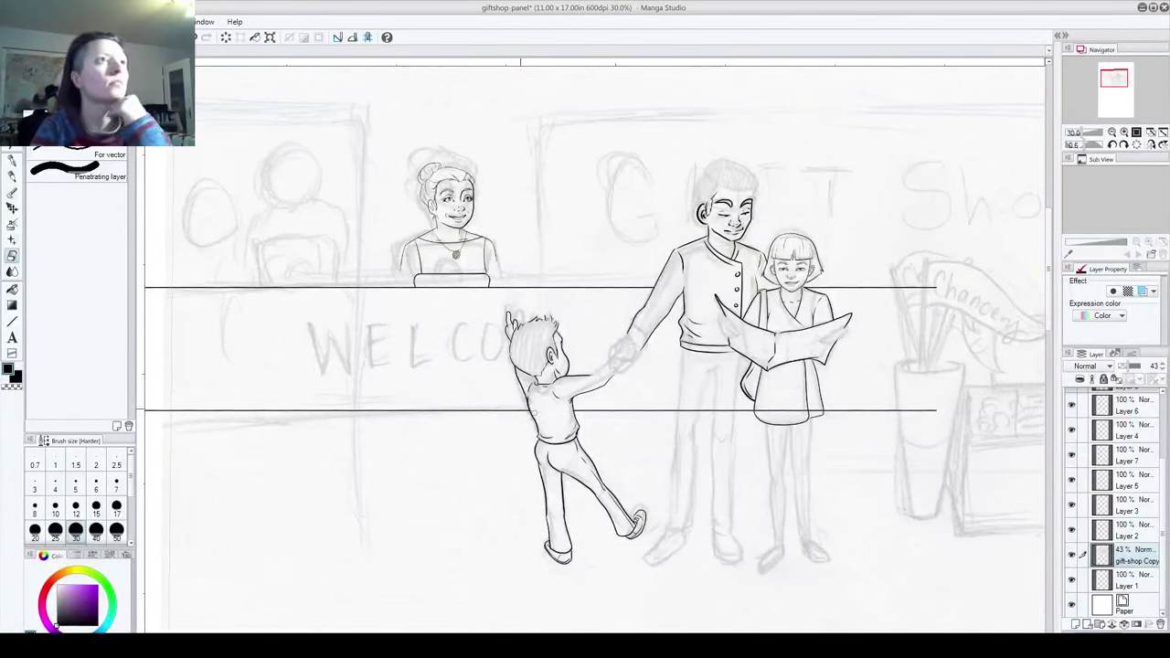
# Step: Save the giftshop-panel file
pyautogui.click(14, 21)
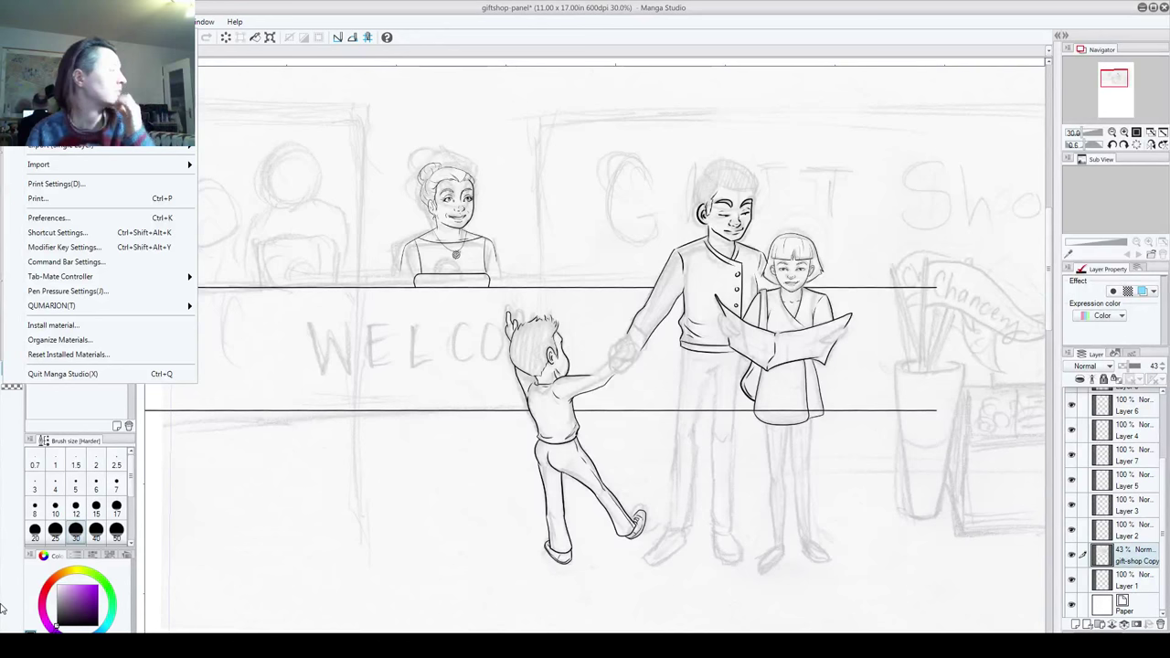
pyautogui.click(55, 100)
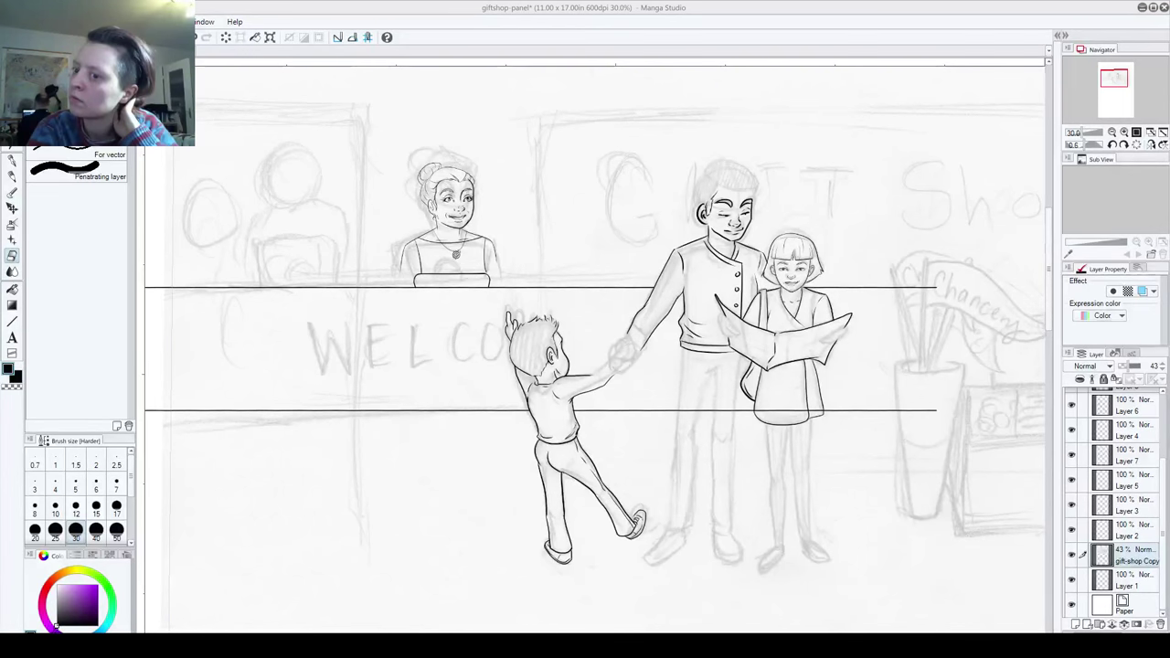
pyautogui.hotkey('ctrl', 's')
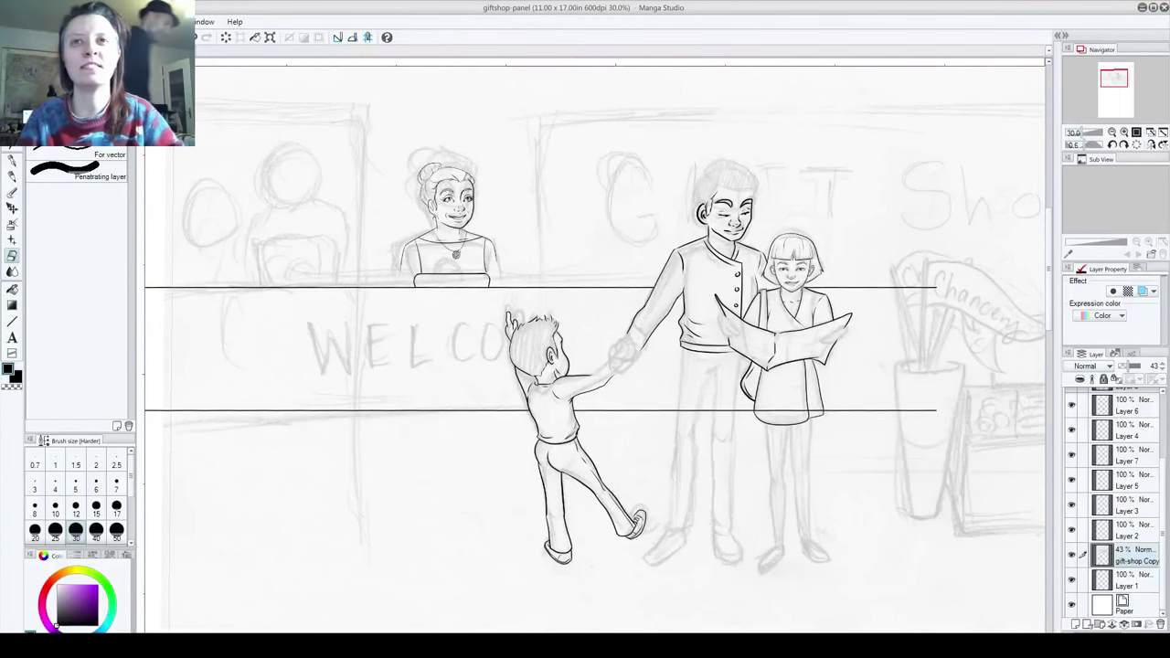
# Step: Check Layers 11 and 10 by toggling their visibility, and add a new layer above Layer 11
pyautogui.scroll(4, 1116, 503)
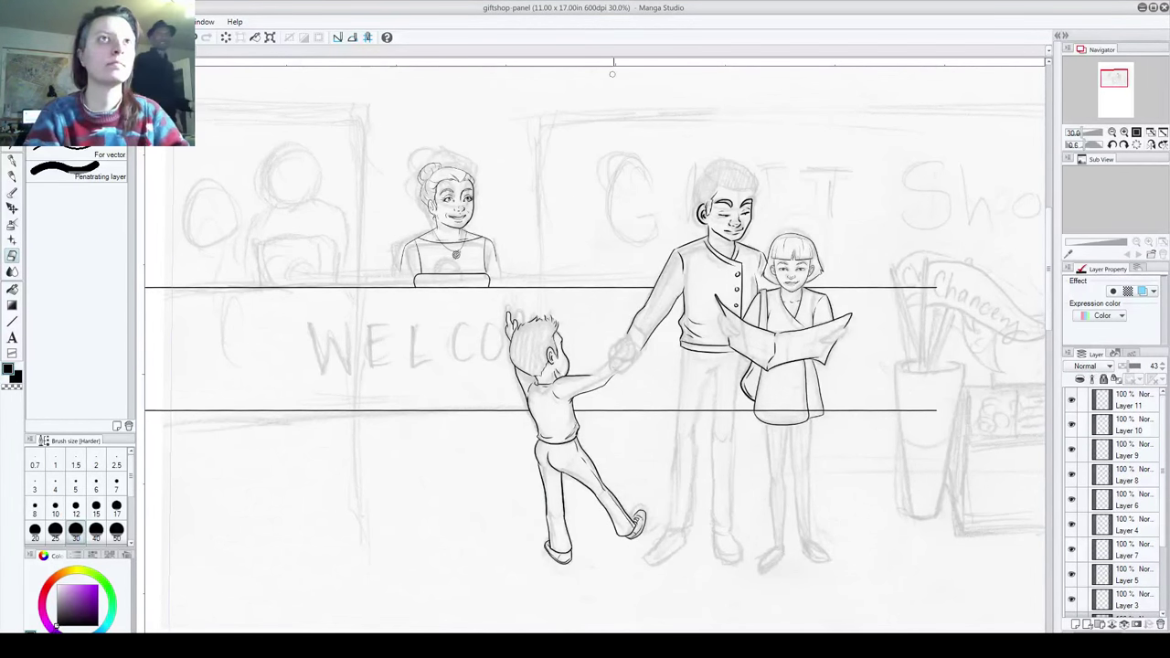
pyautogui.click(1071, 399)
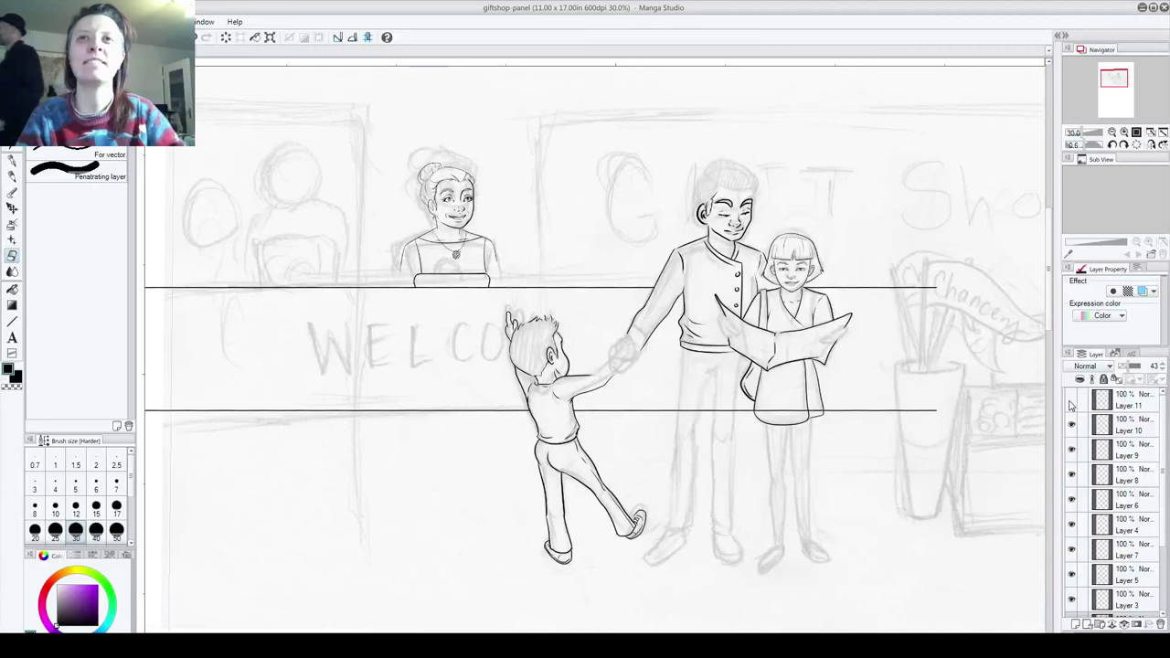
pyautogui.click(1071, 401)
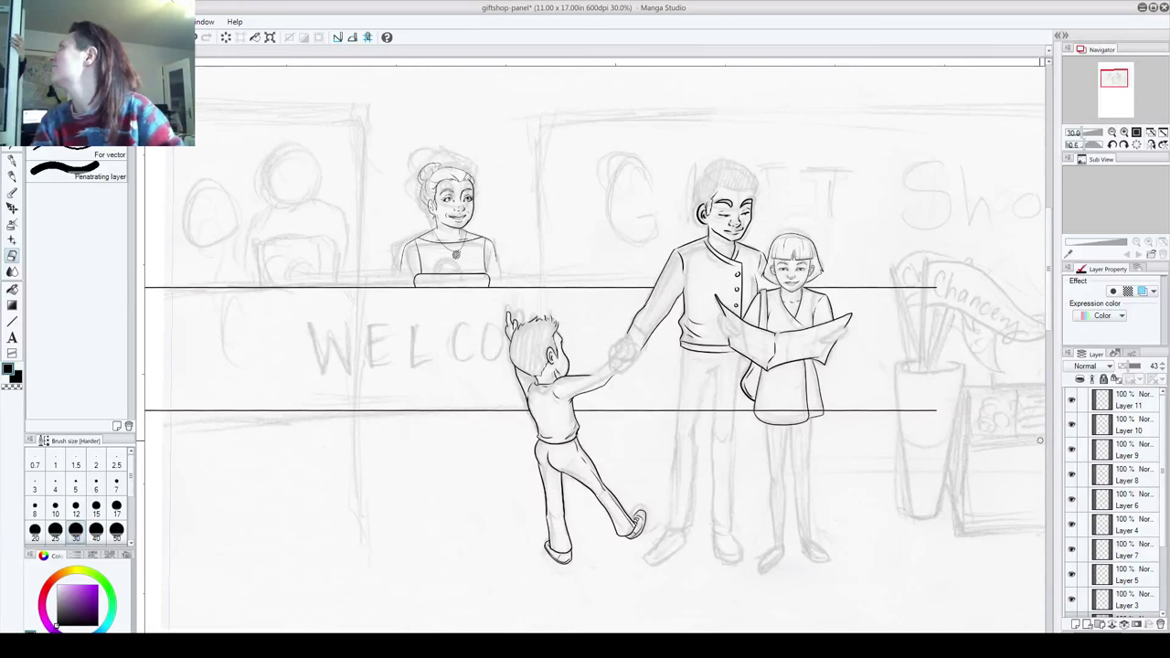
pyautogui.click(1072, 424)
pyautogui.click(1073, 424)
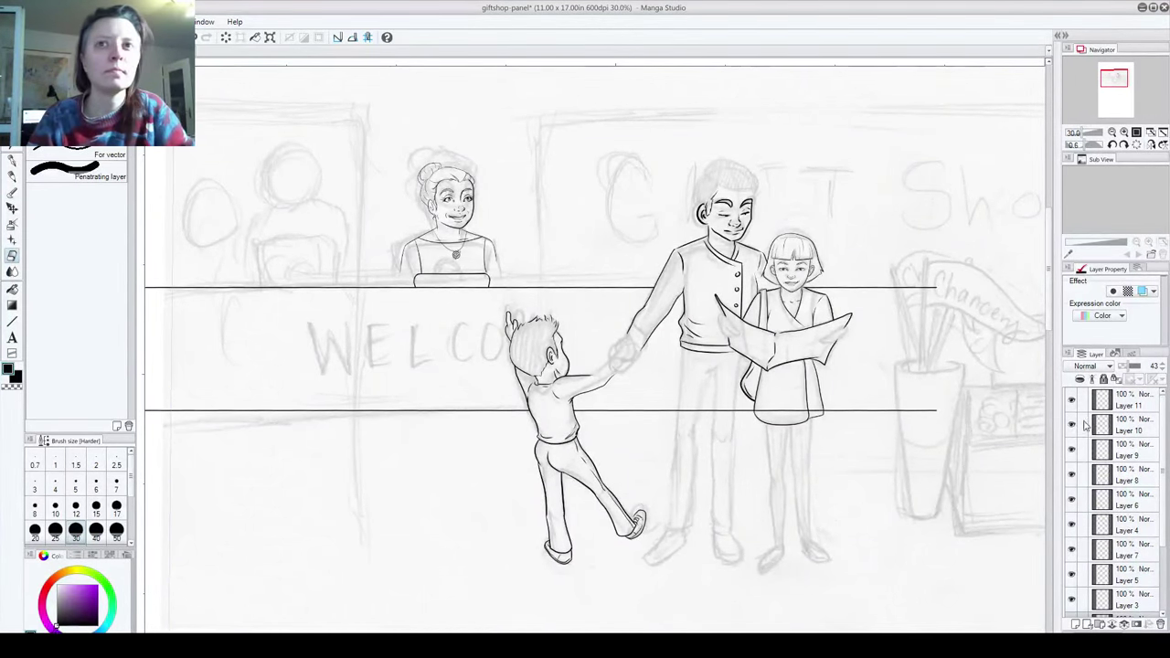
pyautogui.click(1135, 405)
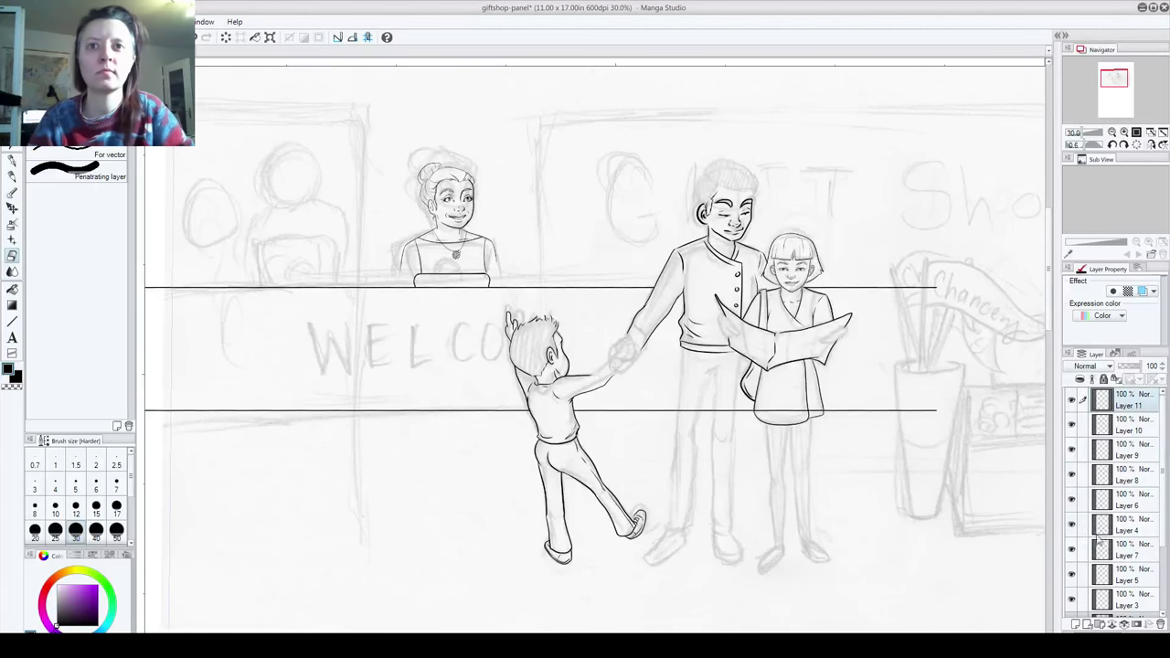
pyautogui.click(1076, 624)
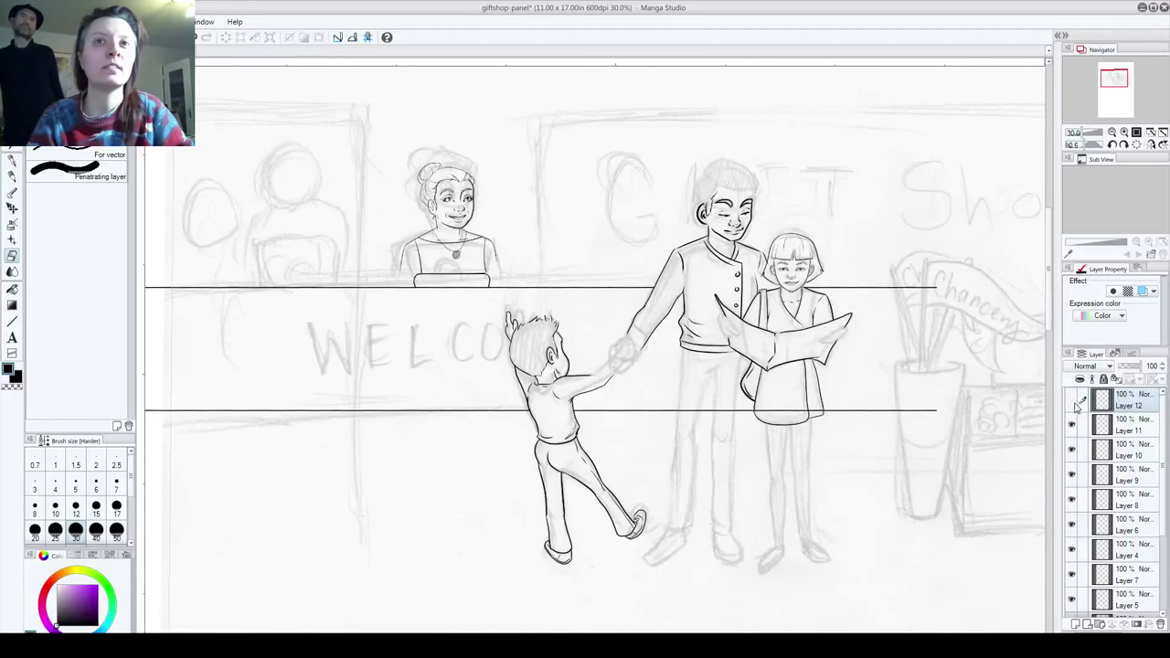
# Step: Ink the face outline of the sketched background figure beside the woman with the size 10 mapping pen, redoing the first stroke
pyautogui.scroll(4, 272, 200)
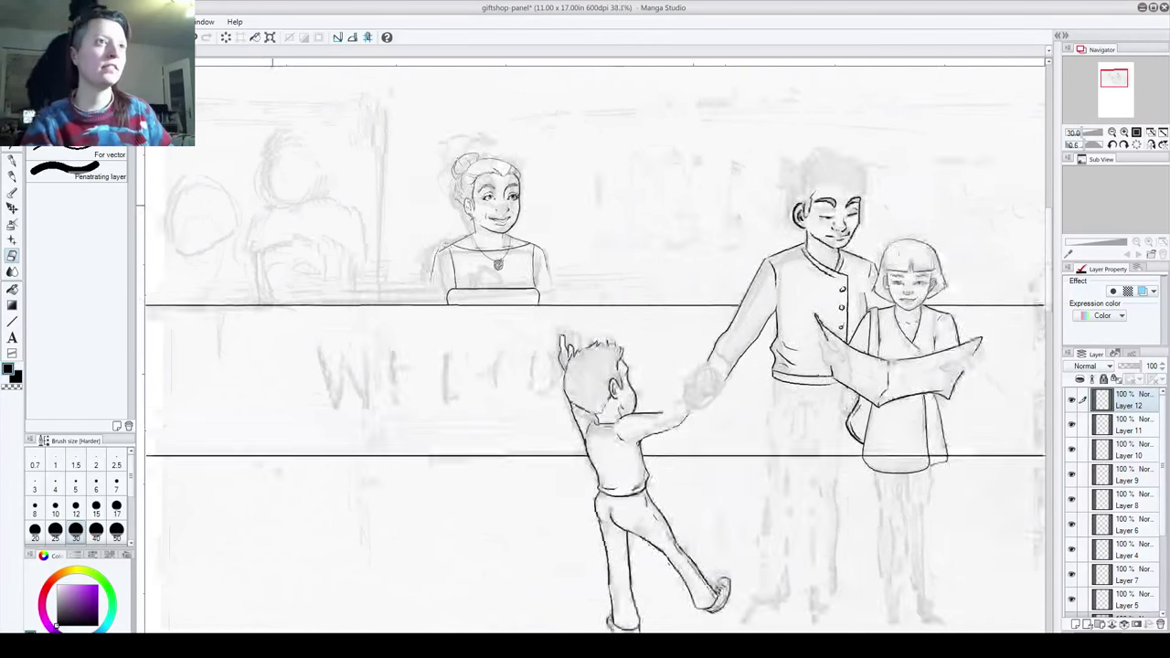
pyautogui.moveTo(445, 454); pyautogui.dragTo(590, 497)
pyautogui.click(12, 163)
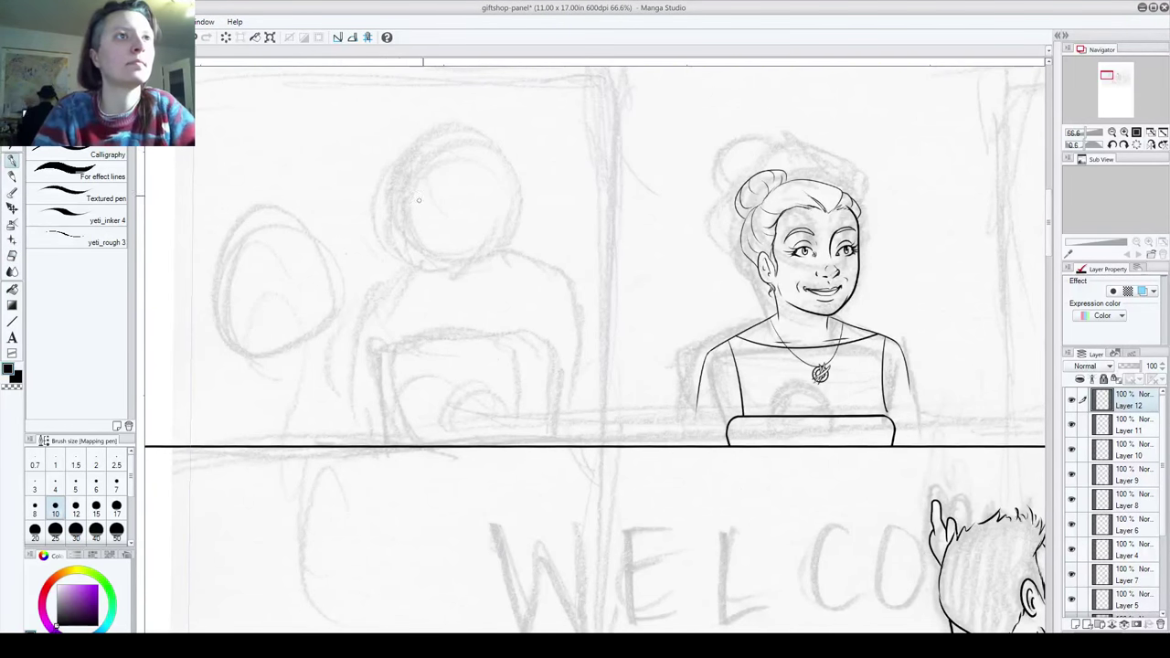
pyautogui.moveTo(422, 139)
pyautogui.mouseDown()
pyautogui.moveTo(397, 213)
pyautogui.moveTo(455, 265)
pyautogui.mouseUp()
pyautogui.hotkey('ctrl', 'z')
pyautogui.moveTo(433, 135)
pyautogui.mouseDown()
pyautogui.moveTo(413, 250)
pyautogui.moveTo(497, 212)
pyautogui.mouseUp()
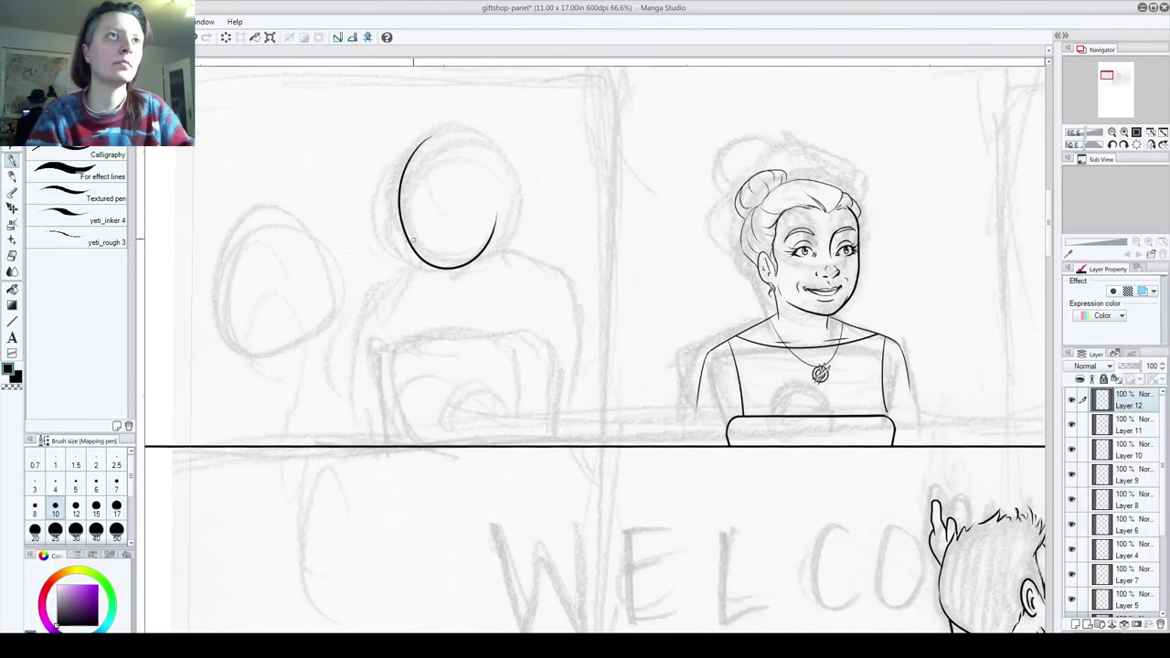
pyautogui.moveTo(404, 236); pyautogui.dragTo(409, 155)
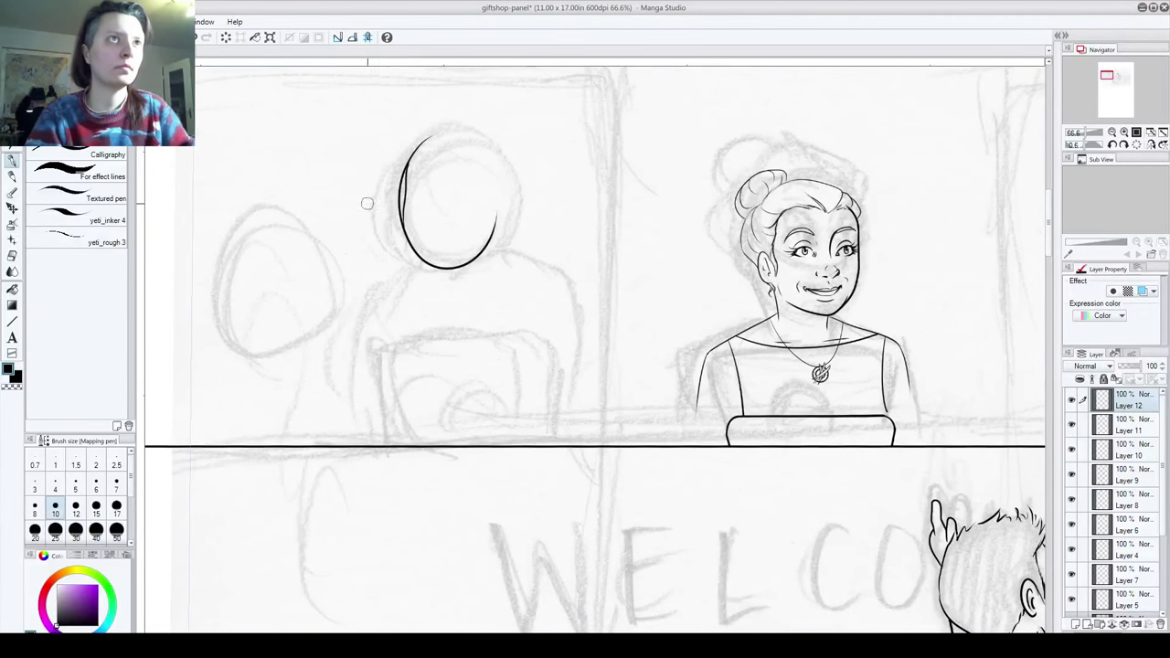
# Step: Erase the overlapping outer stroke along the side of the background figure's face with the eraser at size 12
pyautogui.press('e')
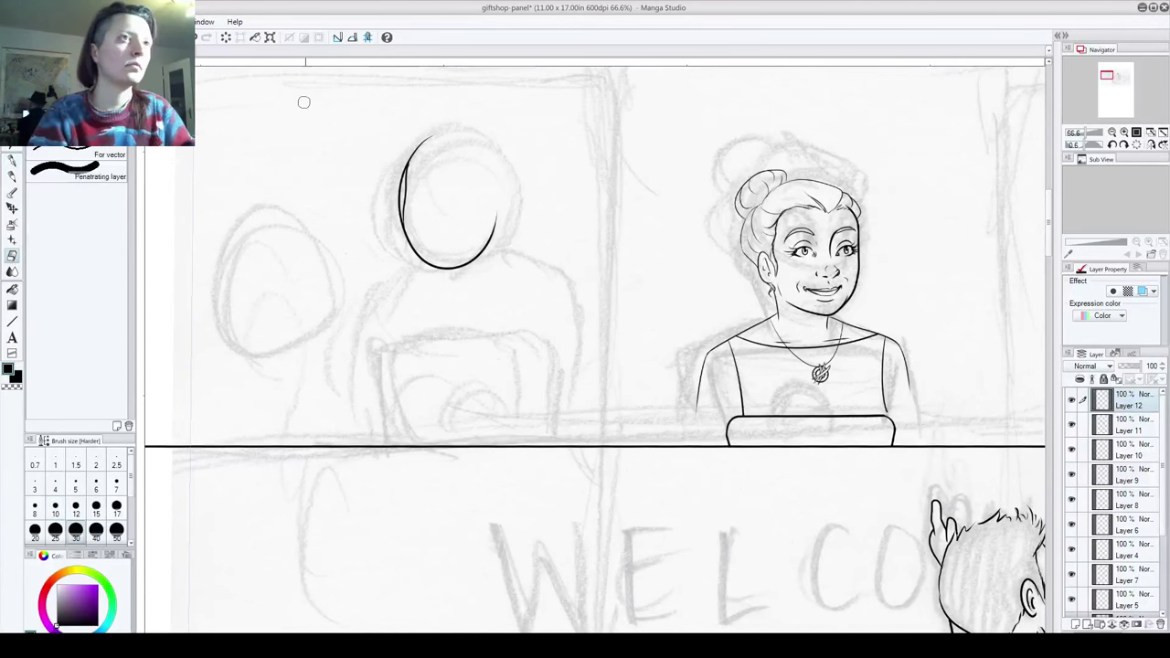
pyautogui.click(75, 506)
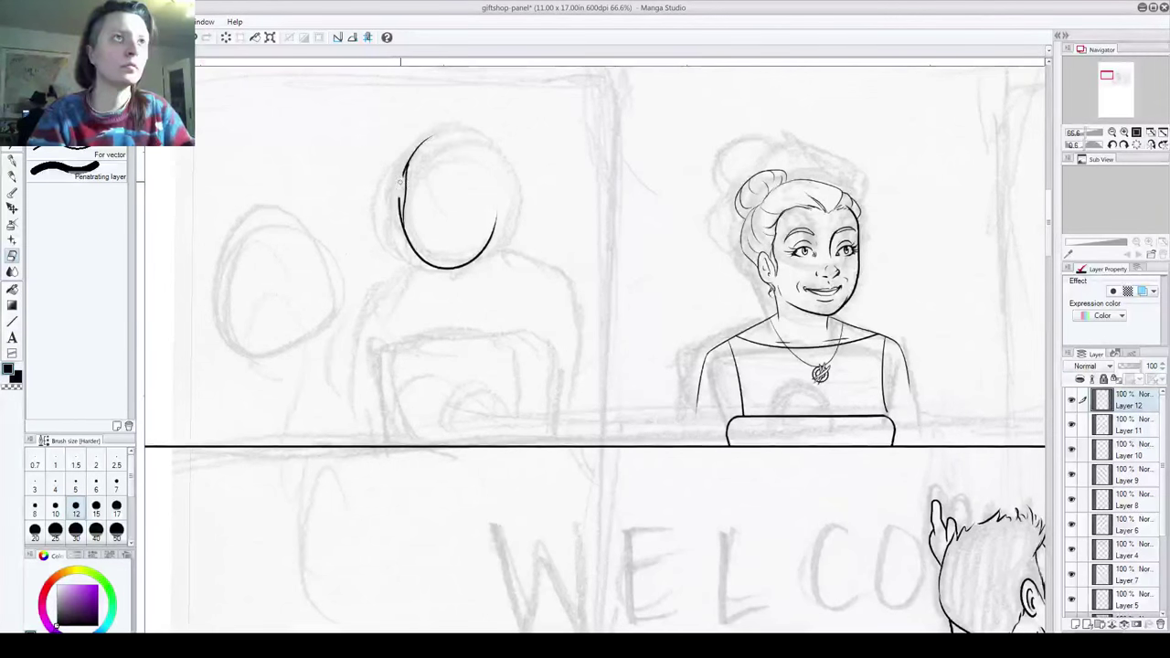
pyautogui.moveTo(402, 180)
pyautogui.mouseDown()
pyautogui.moveTo(404, 166)
pyautogui.moveTo(399, 232)
pyautogui.mouseUp()
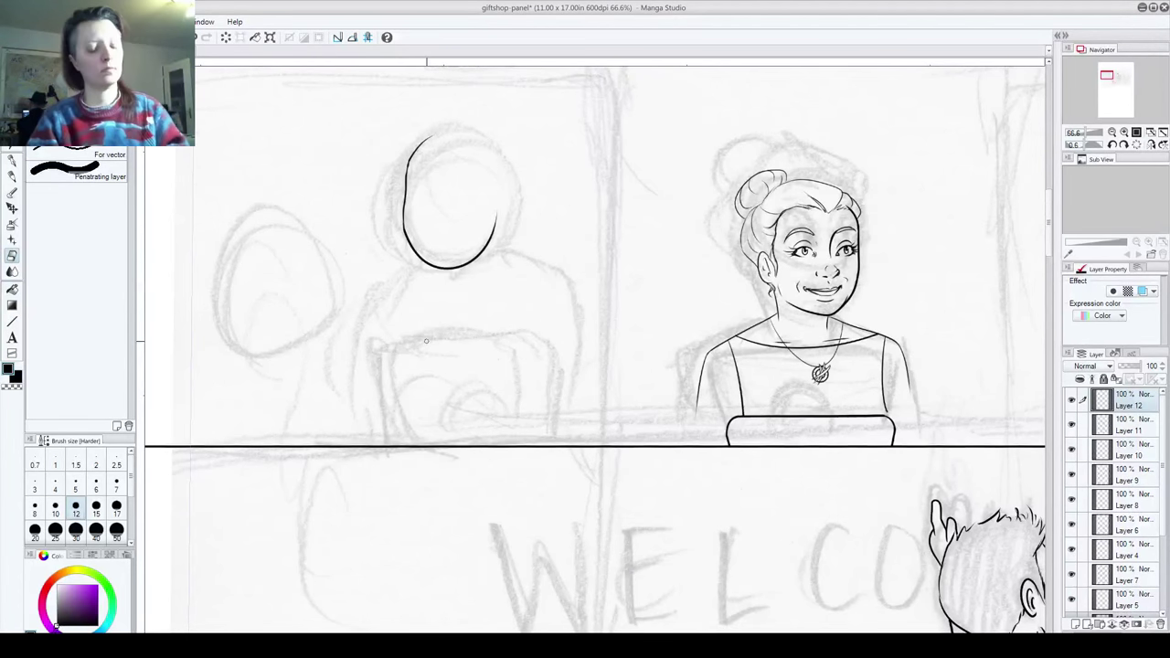
# Step: Switch back to the mapping pen and add a new layer above Layer 12
pyautogui.scroll(3, 430, 329)
pyautogui.moveTo(486, 381); pyautogui.dragTo(440, 434)
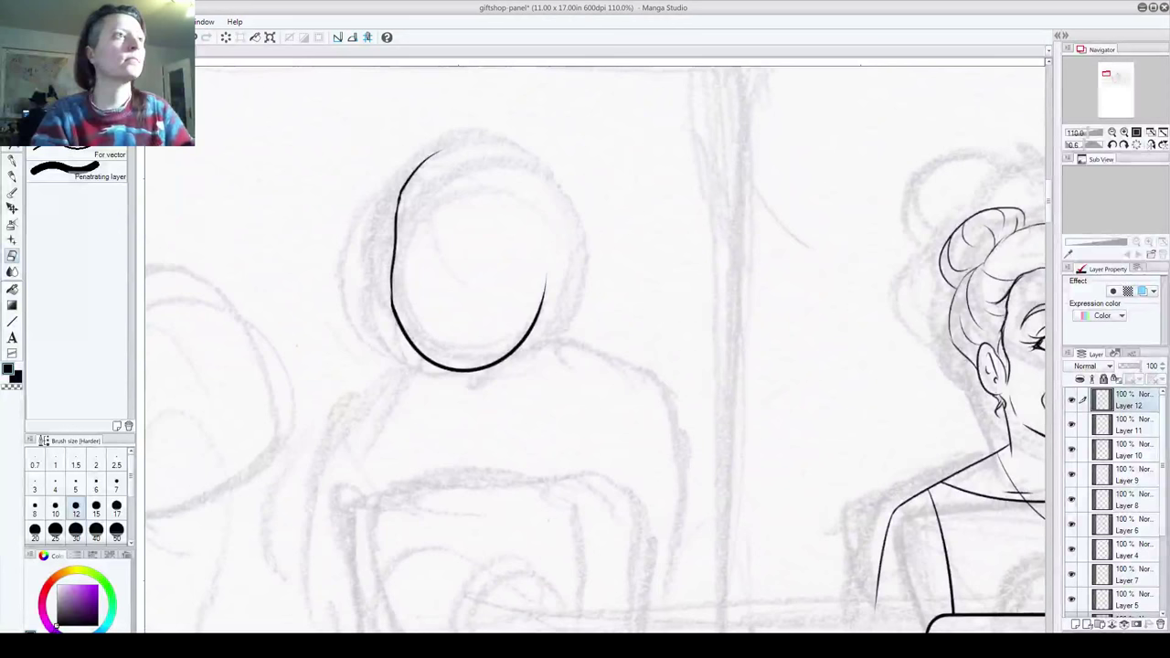
pyautogui.press('p')
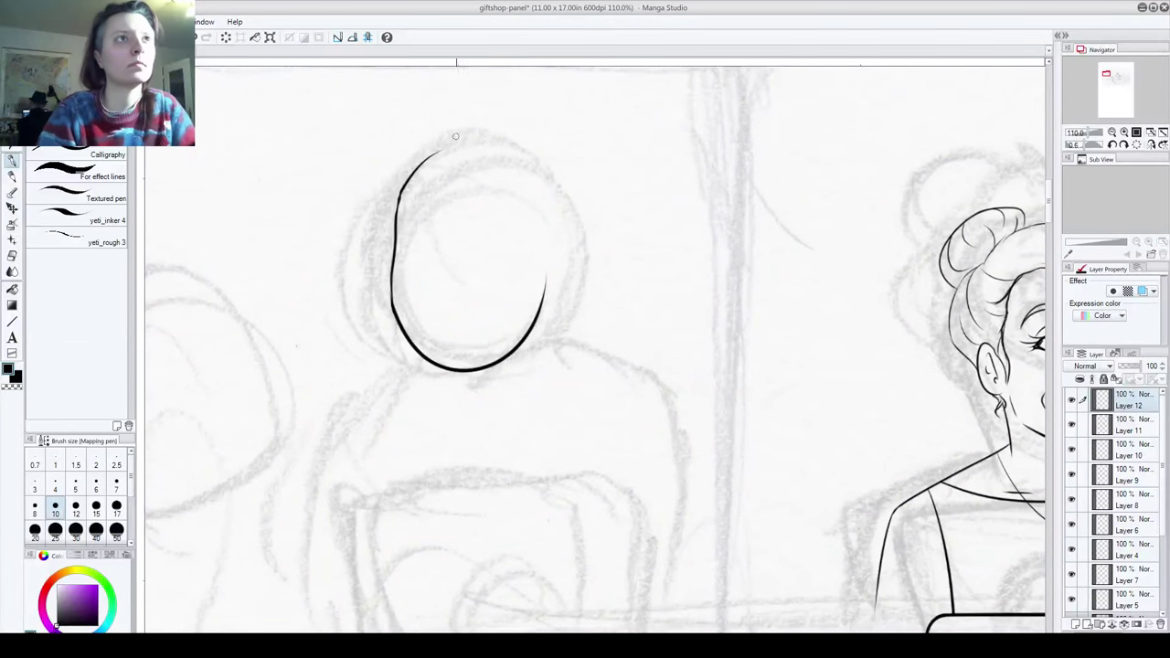
pyautogui.click(1077, 624)
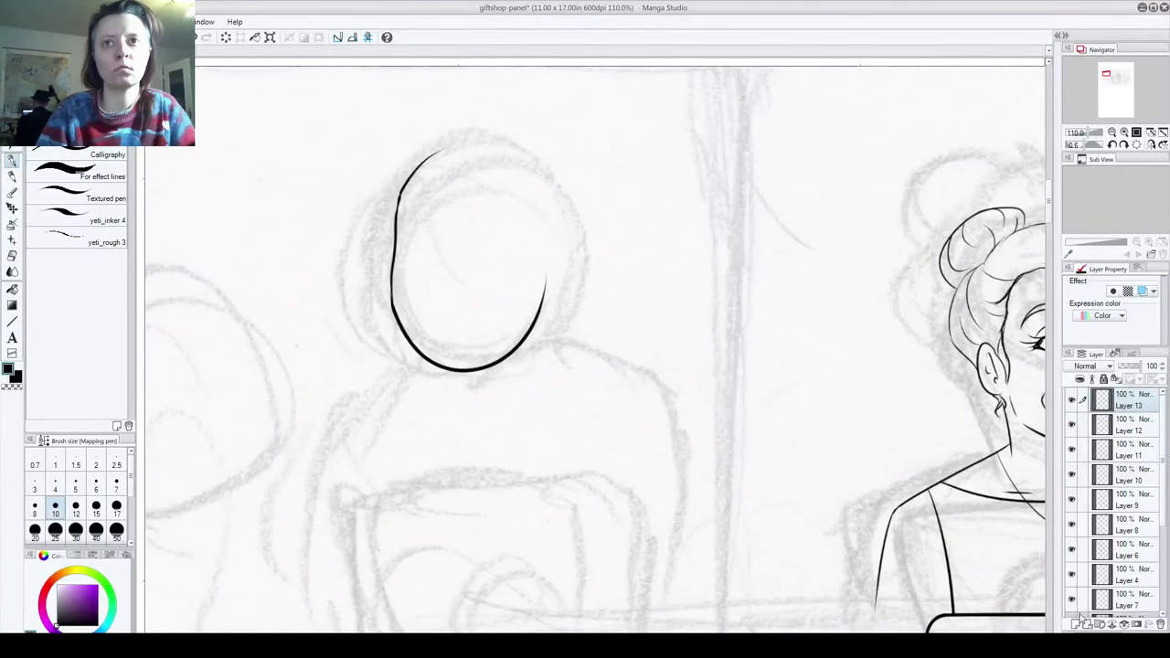
# Step: Move Layer 13 below Layer 12, lower its opacity to 51%, and sketch curved vertical and horizontal facial guidelines across the figure's head
pyautogui.moveTo(1133, 402); pyautogui.dragTo(1133, 437)
pyautogui.moveTo(1141, 367); pyautogui.dragTo(1127, 369)
pyautogui.moveTo(472, 119)
pyautogui.mouseDown()
pyautogui.moveTo(439, 291)
pyautogui.moveTo(454, 448)
pyautogui.mouseUp()
pyautogui.hotkey('ctrl', 'z')
pyautogui.moveTo(472, 118)
pyautogui.mouseDown()
pyautogui.moveTo(456, 422)
pyautogui.moveTo(470, 473)
pyautogui.moveTo(425, 261)
pyautogui.moveTo(436, 423)
pyautogui.moveTo(468, 239)
pyautogui.moveTo(487, 462)
pyautogui.mouseUp()
pyautogui.moveTo(397, 227); pyautogui.dragTo(646, 205)
pyautogui.hotkey('ctrl', 'z')
pyautogui.moveTo(378, 218); pyautogui.dragTo(629, 178)
pyautogui.moveTo(360, 283); pyautogui.dragTo(674, 245)
pyautogui.hotkey('ctrl', 'z')
pyautogui.moveTo(376, 266)
pyautogui.mouseDown()
pyautogui.moveTo(580, 262)
pyautogui.moveTo(619, 240)
pyautogui.mouseUp()
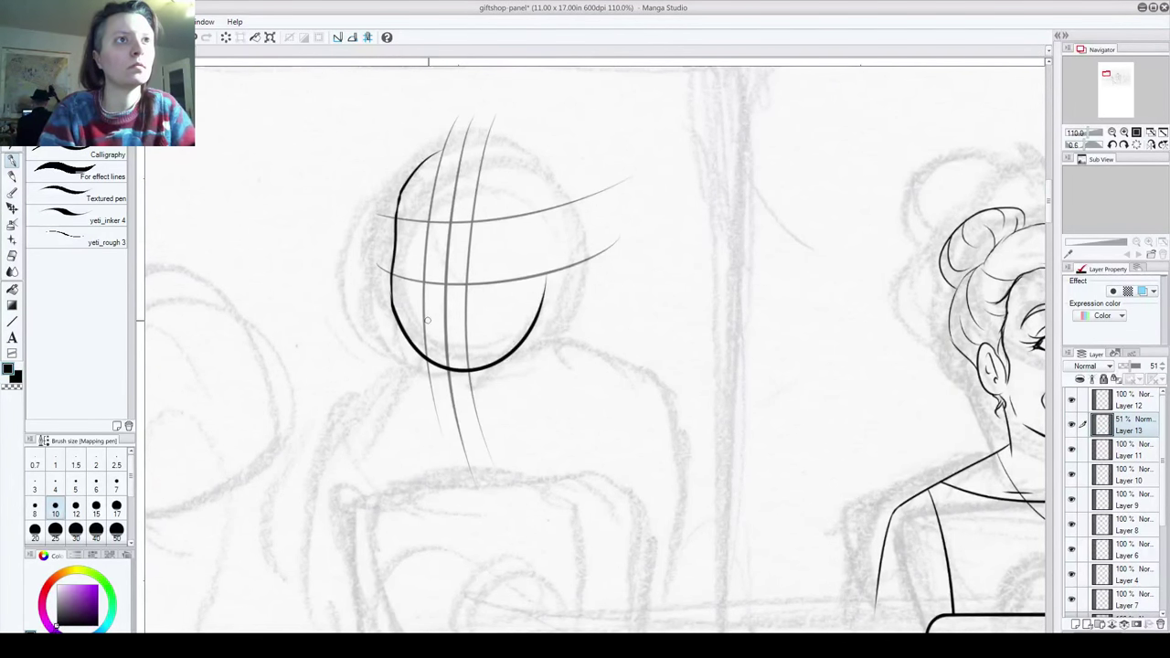
# Step: Sketch the figure's ear, mouth, nose, eyes and eyebrows along the facial guidelines on Layer 13
pyautogui.moveTo(541, 243)
pyautogui.mouseDown()
pyautogui.moveTo(569, 247)
pyautogui.moveTo(555, 277)
pyautogui.mouseUp()
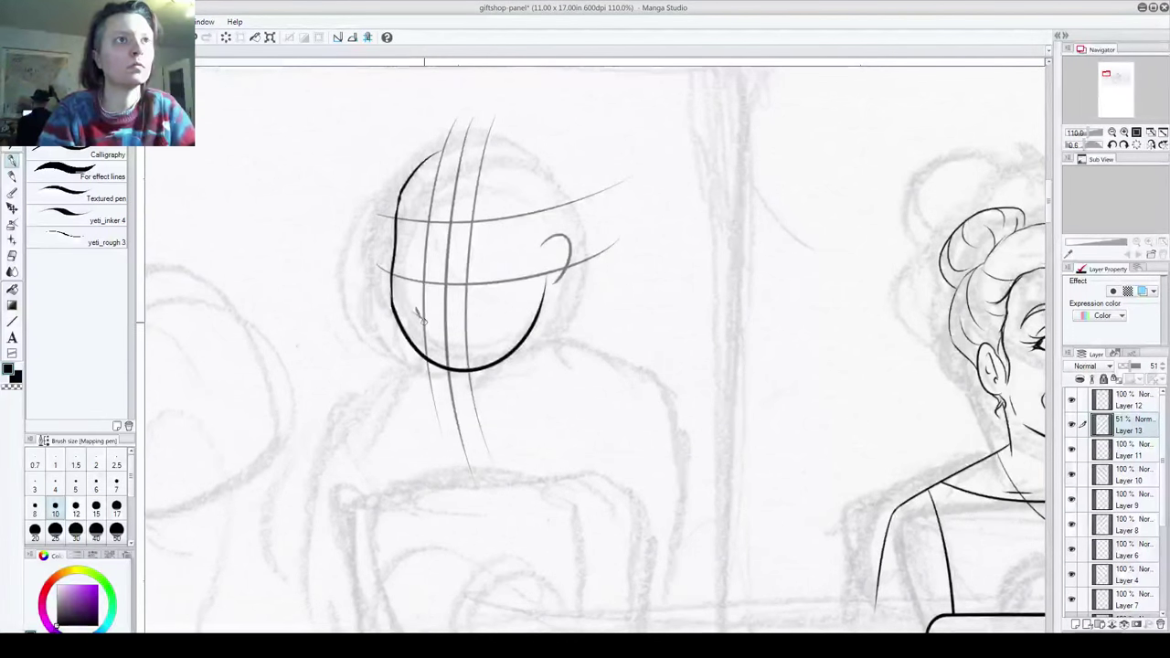
pyautogui.moveTo(423, 317)
pyautogui.mouseDown()
pyautogui.moveTo(488, 316)
pyautogui.moveTo(451, 327)
pyautogui.moveTo(472, 336)
pyautogui.mouseUp()
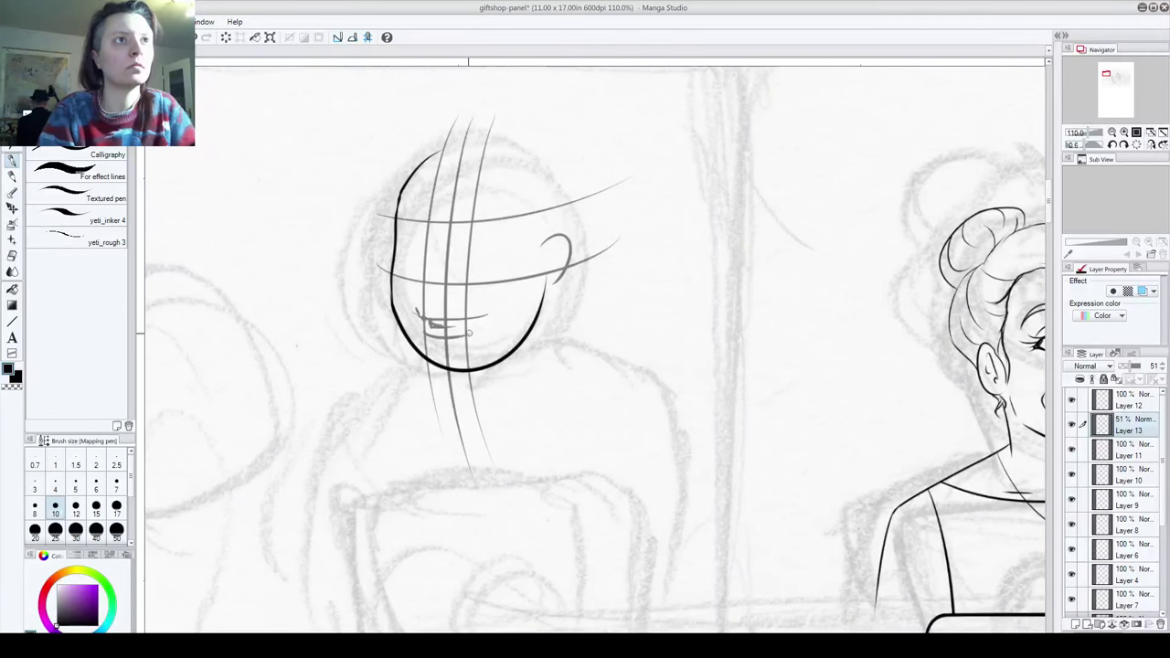
pyautogui.moveTo(429, 280)
pyautogui.mouseDown()
pyautogui.moveTo(437, 291)
pyautogui.moveTo(458, 278)
pyautogui.mouseUp()
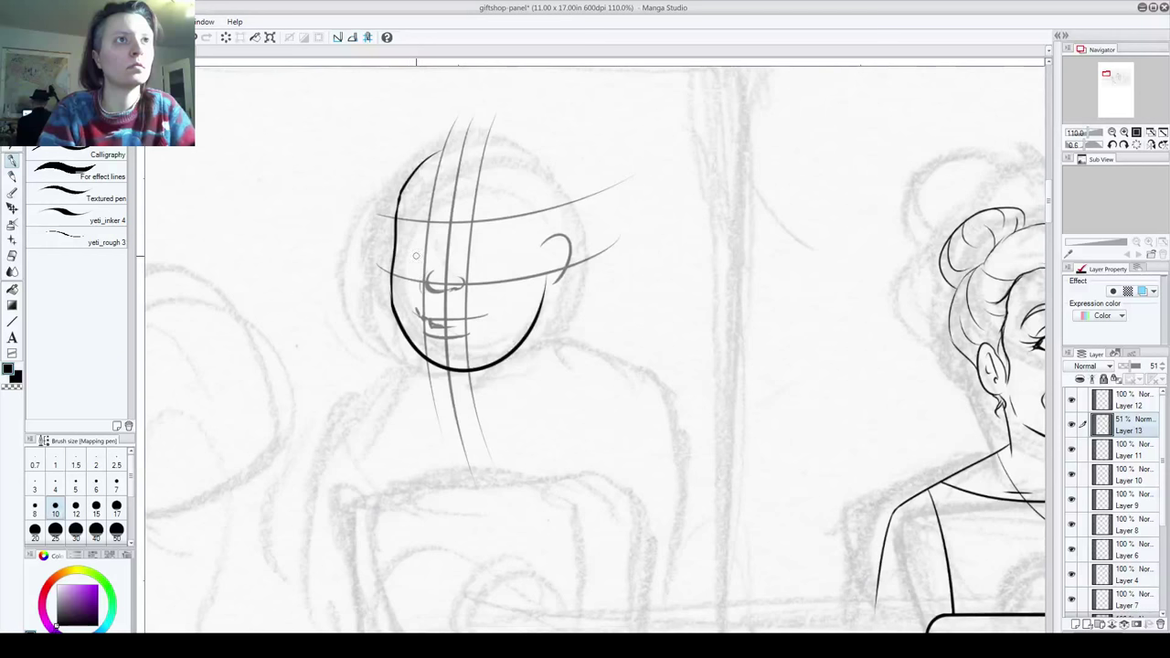
pyautogui.moveTo(416, 235)
pyautogui.mouseDown()
pyautogui.moveTo(402, 259)
pyautogui.moveTo(410, 219)
pyautogui.moveTo(422, 226)
pyautogui.moveTo(397, 213)
pyautogui.moveTo(434, 221)
pyautogui.moveTo(432, 231)
pyautogui.moveTo(493, 219)
pyautogui.moveTo(459, 229)
pyautogui.moveTo(500, 224)
pyautogui.mouseUp()
pyautogui.moveTo(499, 227)
pyautogui.mouseDown()
pyautogui.moveTo(475, 246)
pyautogui.moveTo(495, 252)
pyautogui.moveTo(471, 258)
pyautogui.mouseUp()
pyautogui.moveTo(462, 252); pyautogui.dragTo(490, 245)
pyautogui.moveTo(550, 274)
pyautogui.mouseDown()
pyautogui.moveTo(547, 286)
pyautogui.moveTo(563, 260)
pyautogui.mouseUp()
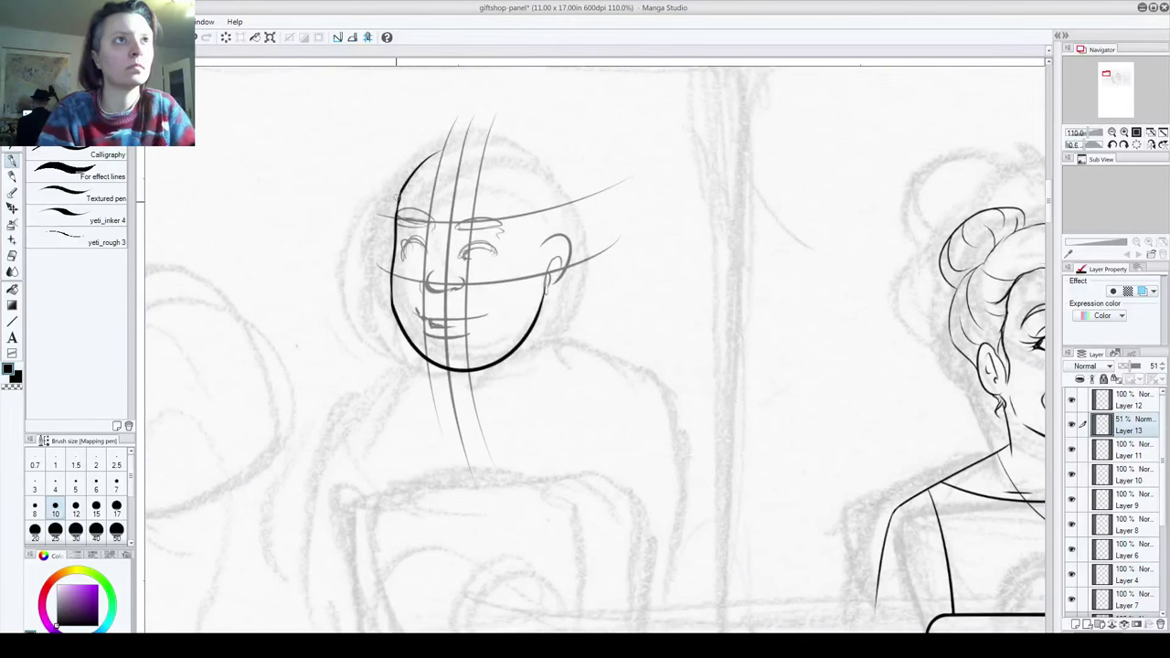
# Step: Sketch the curve of the skull, a narrower cheek and jaw contour, and the crease at the corner of the mouth
pyautogui.moveTo(402, 187)
pyautogui.mouseDown()
pyautogui.moveTo(454, 144)
pyautogui.moveTo(484, 146)
pyautogui.moveTo(559, 215)
pyautogui.mouseUp()
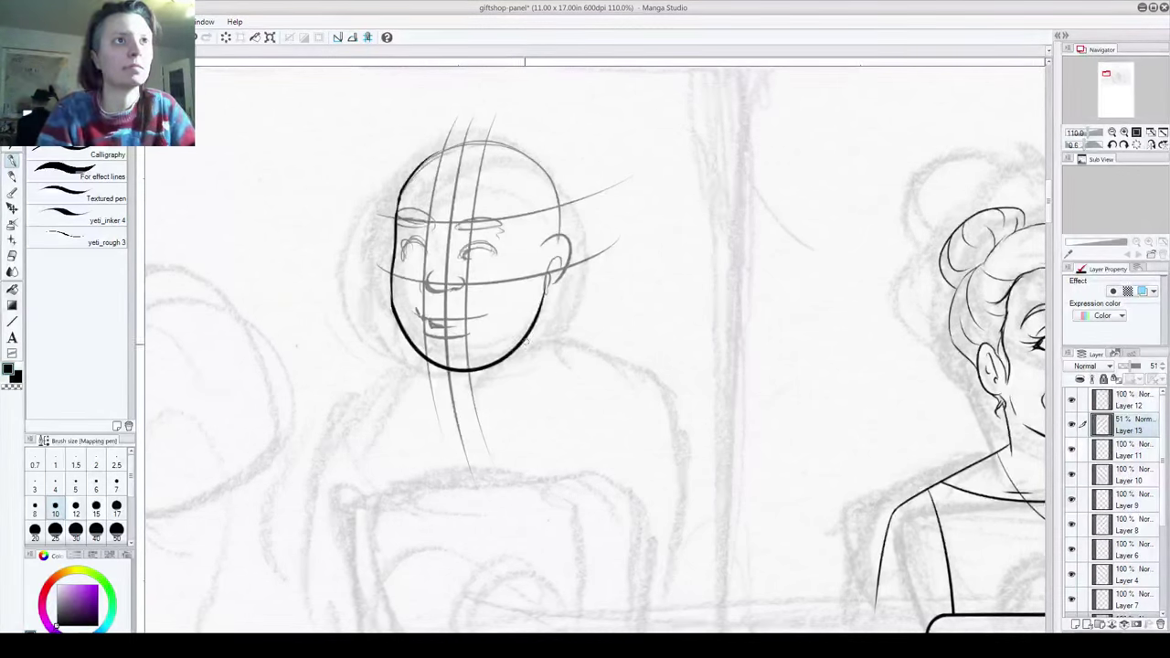
pyautogui.moveTo(426, 364)
pyautogui.mouseDown()
pyautogui.moveTo(393, 280)
pyautogui.moveTo(390, 293)
pyautogui.moveTo(393, 266)
pyautogui.moveTo(429, 364)
pyautogui.moveTo(461, 370)
pyautogui.mouseUp()
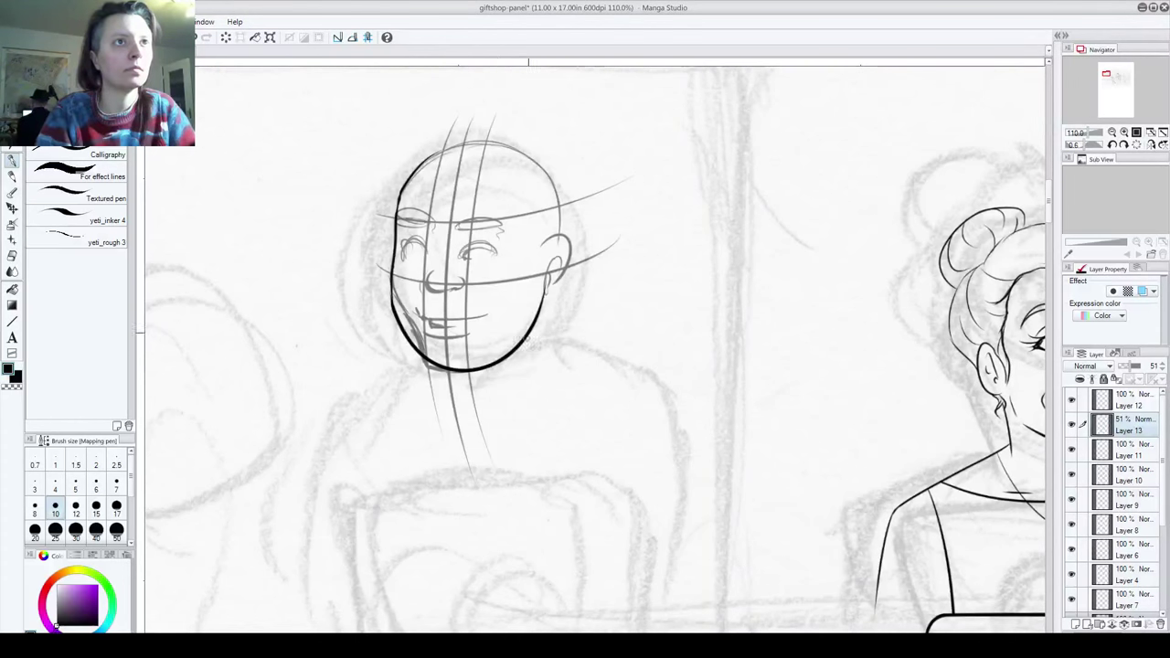
pyautogui.moveTo(392, 281); pyautogui.dragTo(424, 370)
pyautogui.moveTo(484, 313); pyautogui.dragTo(487, 331)
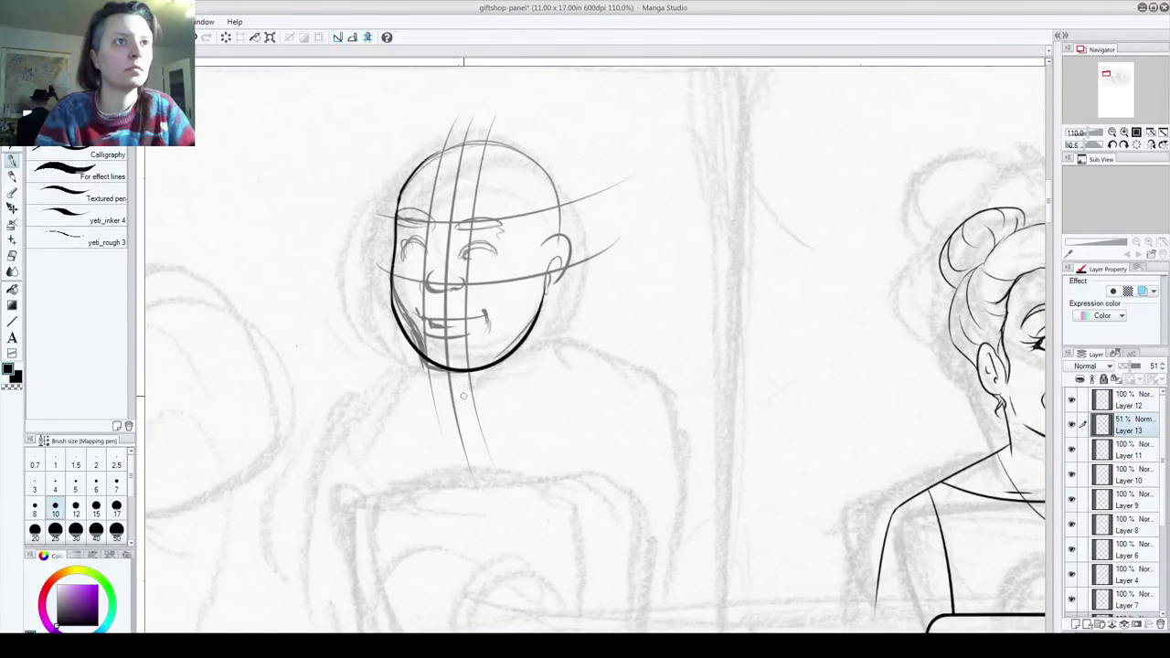
# Step: Lower Layer 13's opacity to 14%, then re-ink the far cheek on Layer 12 with a narrower contour and erase the old outline
pyautogui.moveTo(1121, 366); pyautogui.dragTo(1124, 391)
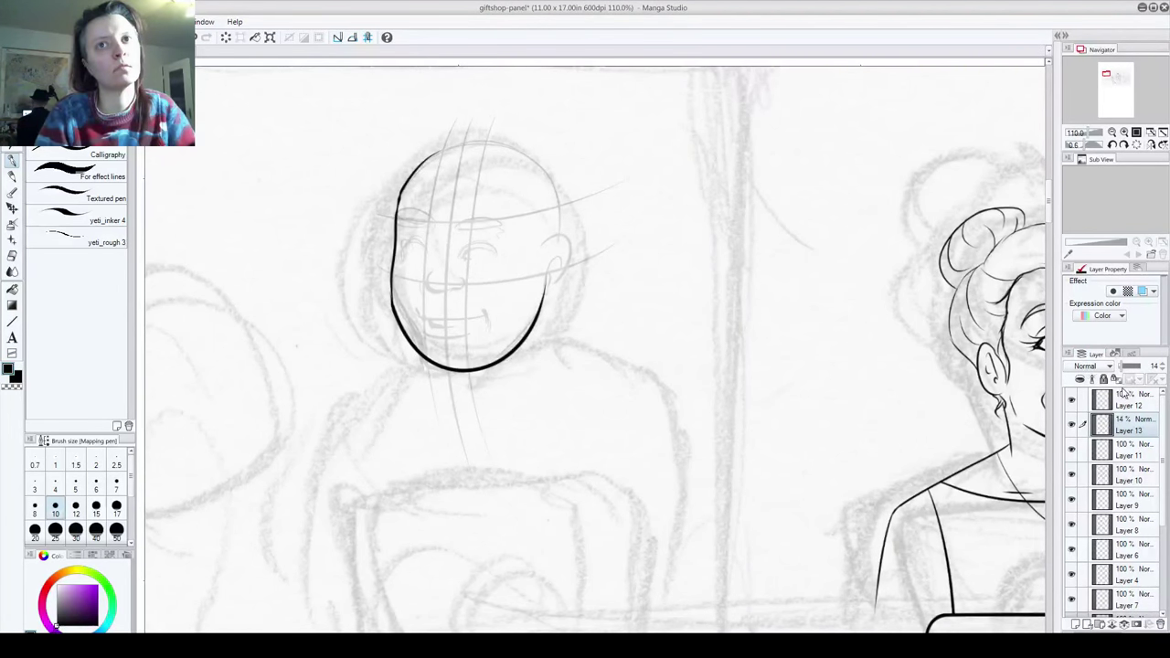
pyautogui.click(1126, 399)
pyautogui.scroll(3, 396, 335)
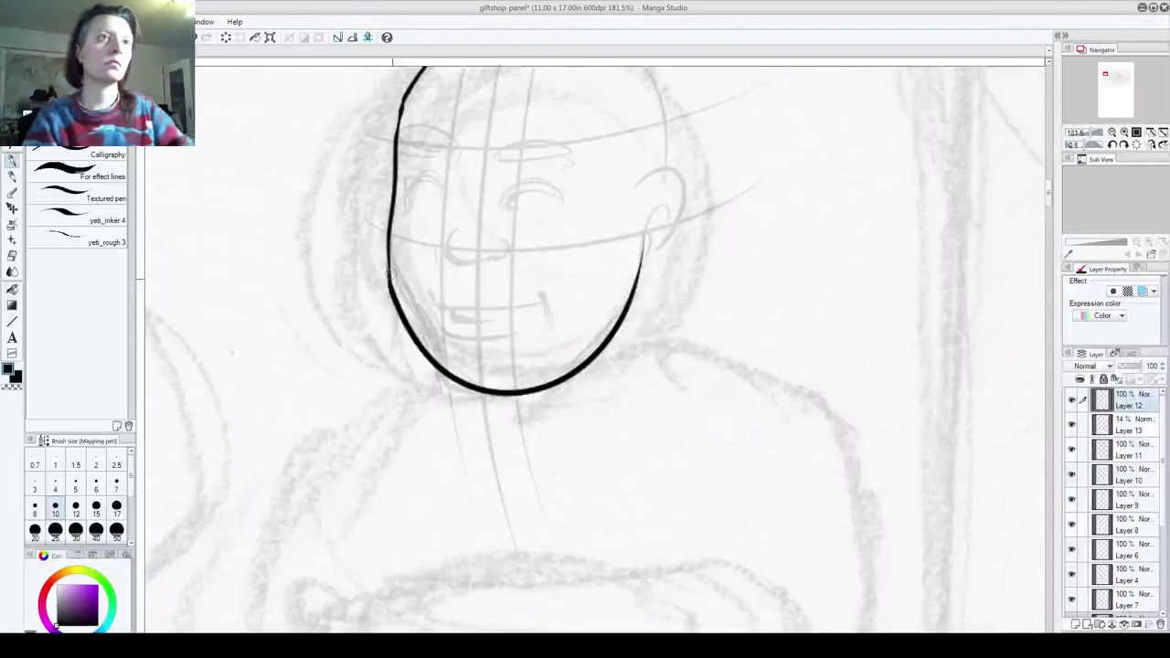
pyautogui.moveTo(392, 210); pyautogui.dragTo(435, 354)
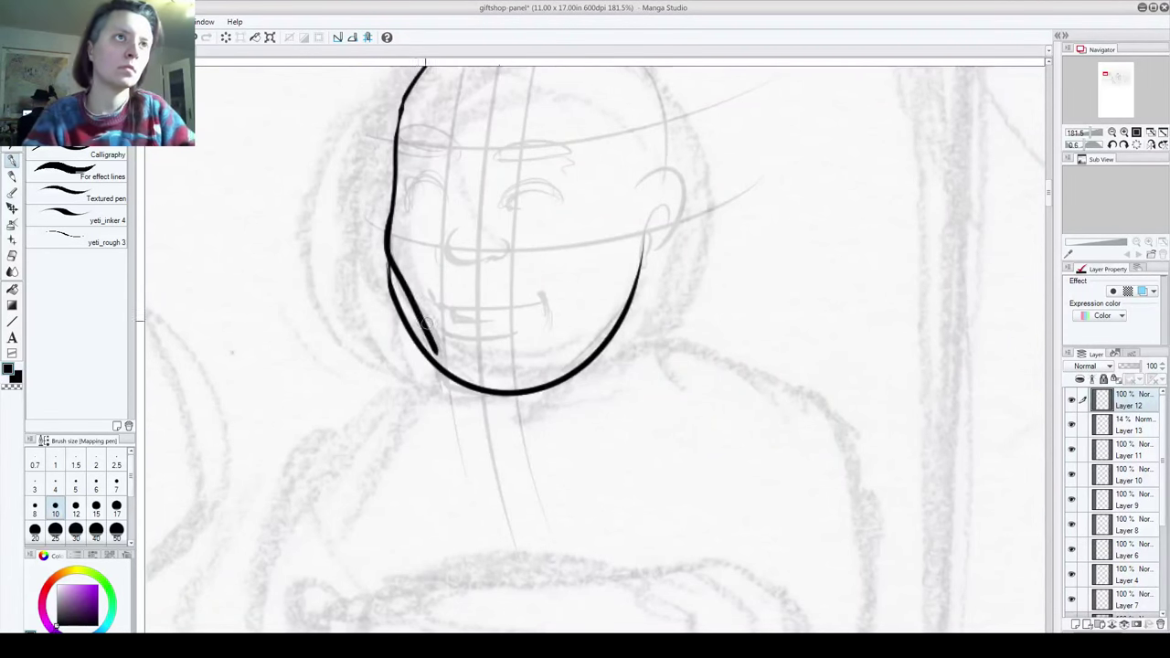
pyautogui.hotkey('ctrl', 'z')
pyautogui.moveTo(387, 218)
pyautogui.mouseDown()
pyautogui.moveTo(391, 254)
pyautogui.moveTo(455, 386)
pyautogui.mouseUp()
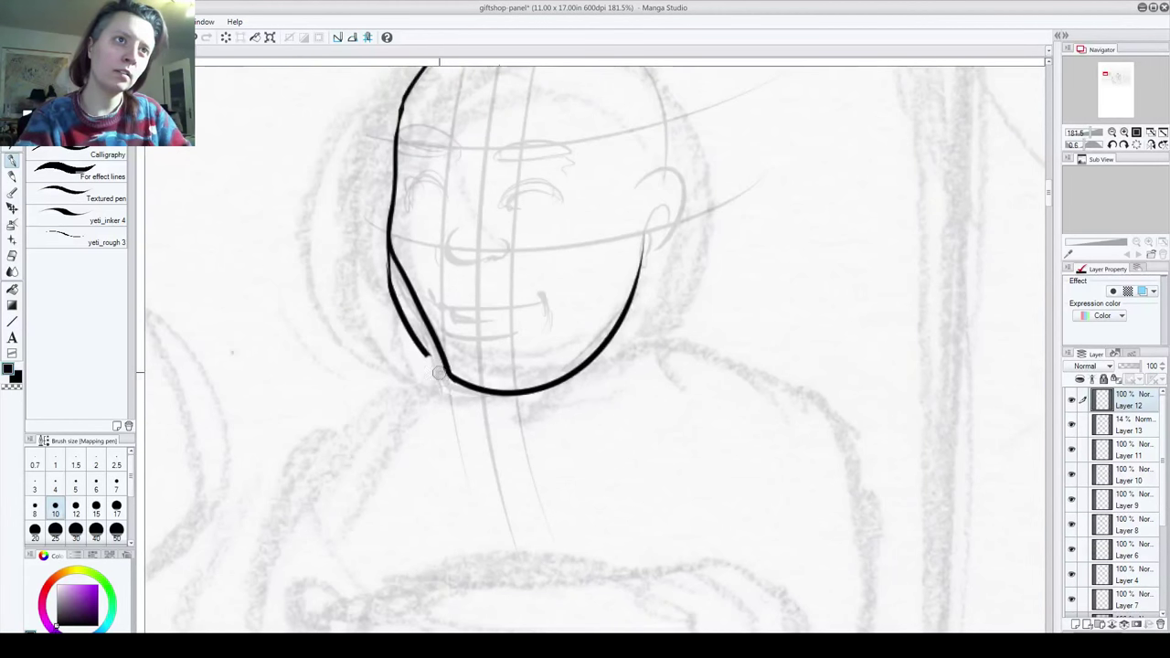
pyautogui.moveTo(430, 356)
pyautogui.mouseDown()
pyautogui.moveTo(400, 334)
pyautogui.moveTo(374, 261)
pyautogui.mouseUp()
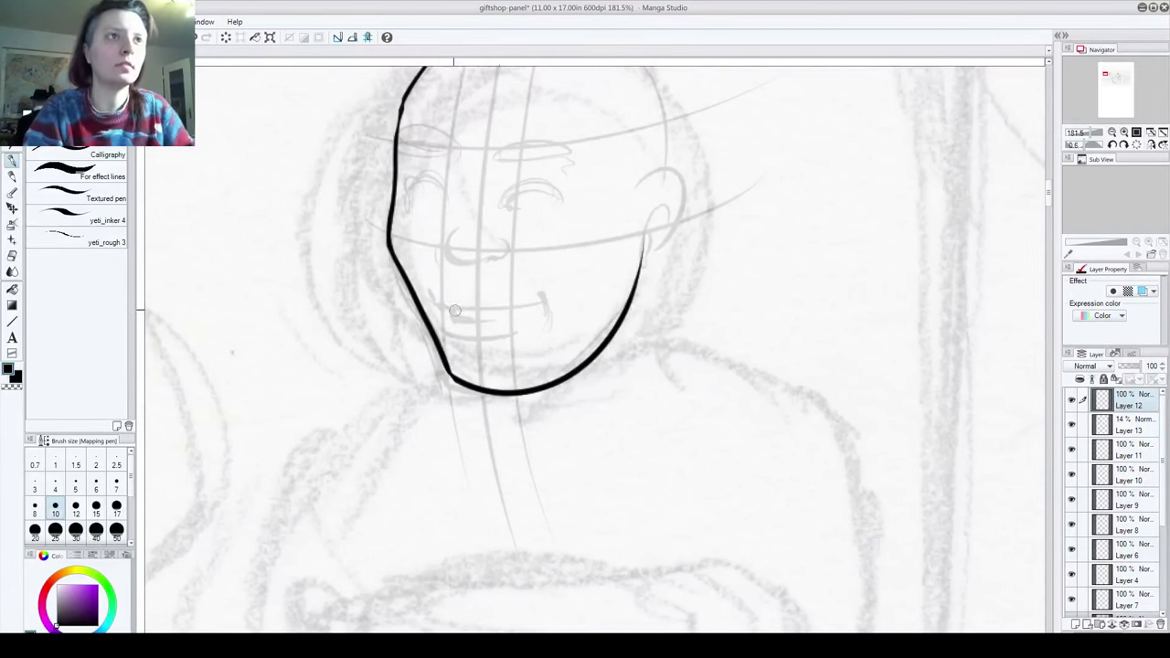
# Step: Ink the figure's smiling mouth and lower lip line over the faded sketch on Layer 12
pyautogui.moveTo(435, 303)
pyautogui.mouseDown()
pyautogui.moveTo(541, 303)
pyautogui.moveTo(534, 313)
pyautogui.mouseUp()
pyautogui.moveTo(444, 313)
pyautogui.mouseDown()
pyautogui.moveTo(467, 325)
pyautogui.moveTo(525, 312)
pyautogui.moveTo(457, 336)
pyautogui.moveTo(524, 333)
pyautogui.mouseUp()
pyautogui.hotkey('ctrl', 'z')
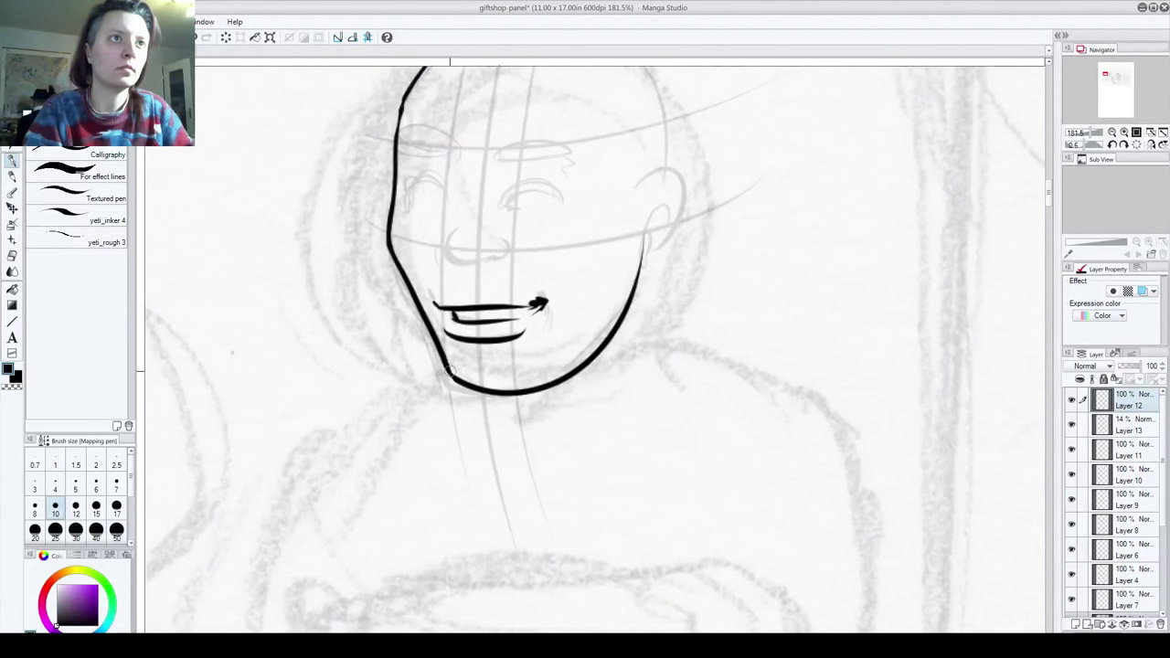
pyautogui.moveTo(458, 272)
pyautogui.mouseDown()
pyautogui.moveTo(504, 270)
pyautogui.moveTo(499, 259)
pyautogui.moveTo(454, 259)
pyautogui.moveTo(459, 238)
pyautogui.mouseUp()
pyautogui.hotkey('ctrl', 'z')
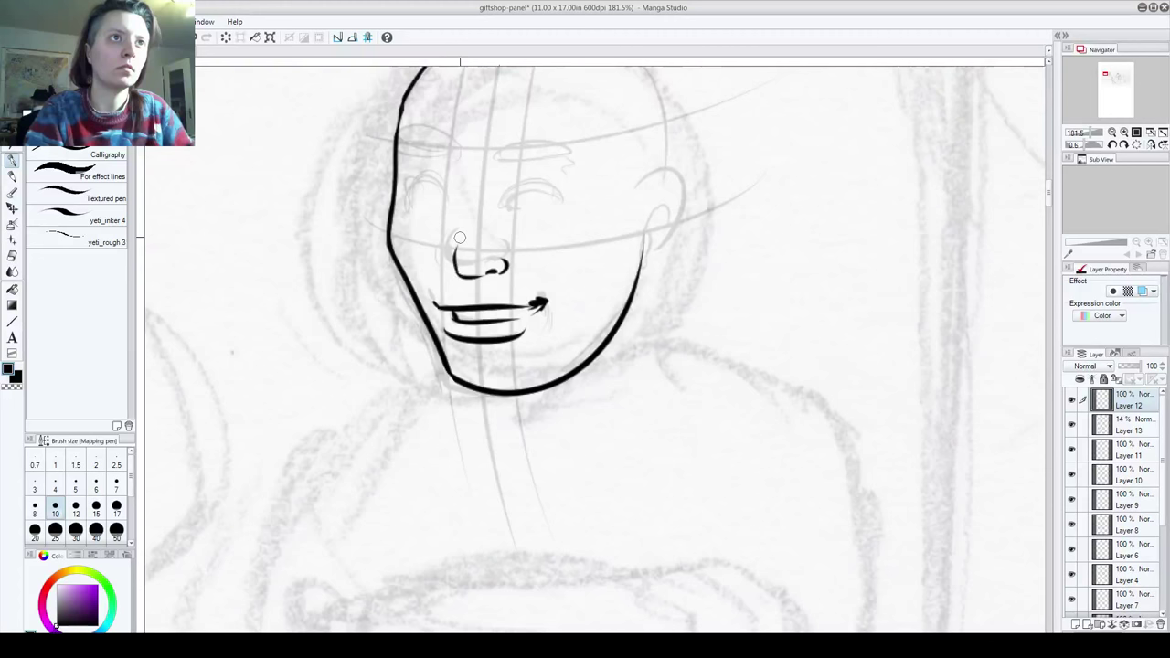
pyautogui.scroll(1, 460, 238)
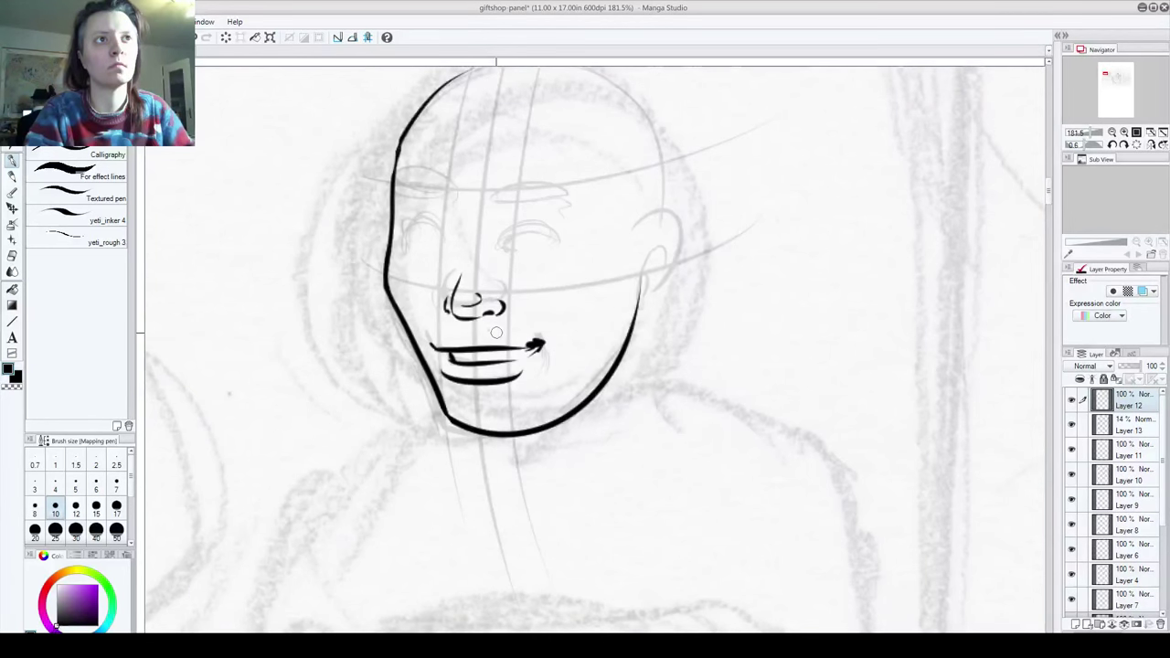
pyautogui.scroll(1, 475, 334)
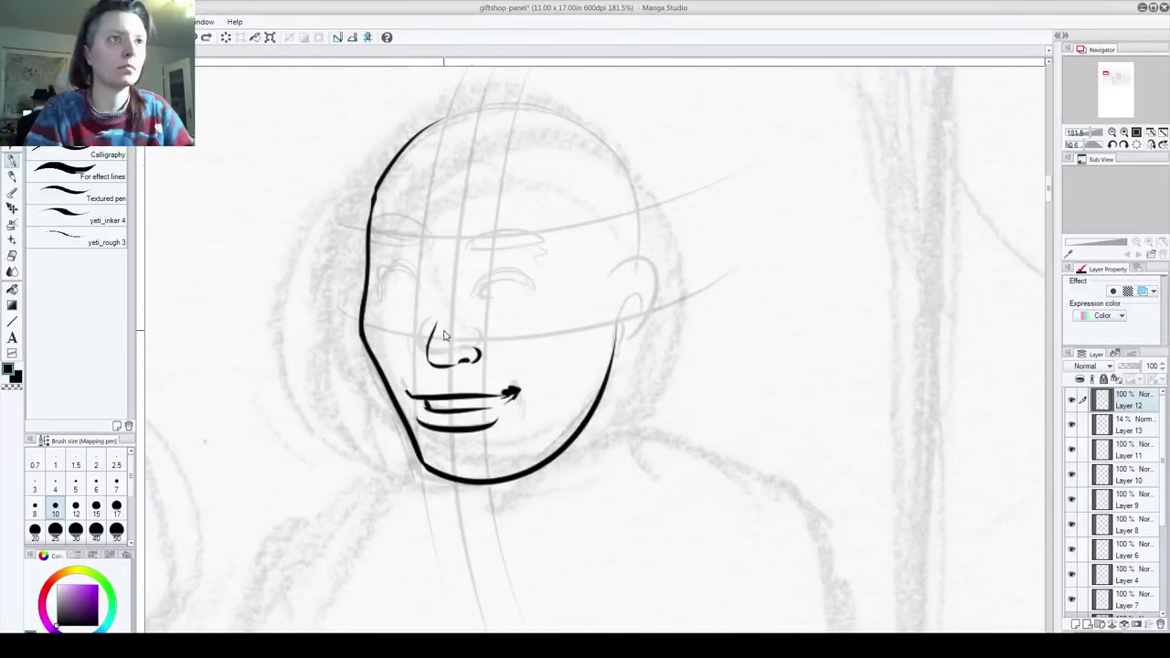
pyautogui.hotkey('ctrl', 'z')
pyautogui.hotkey('ctrl', 'z')
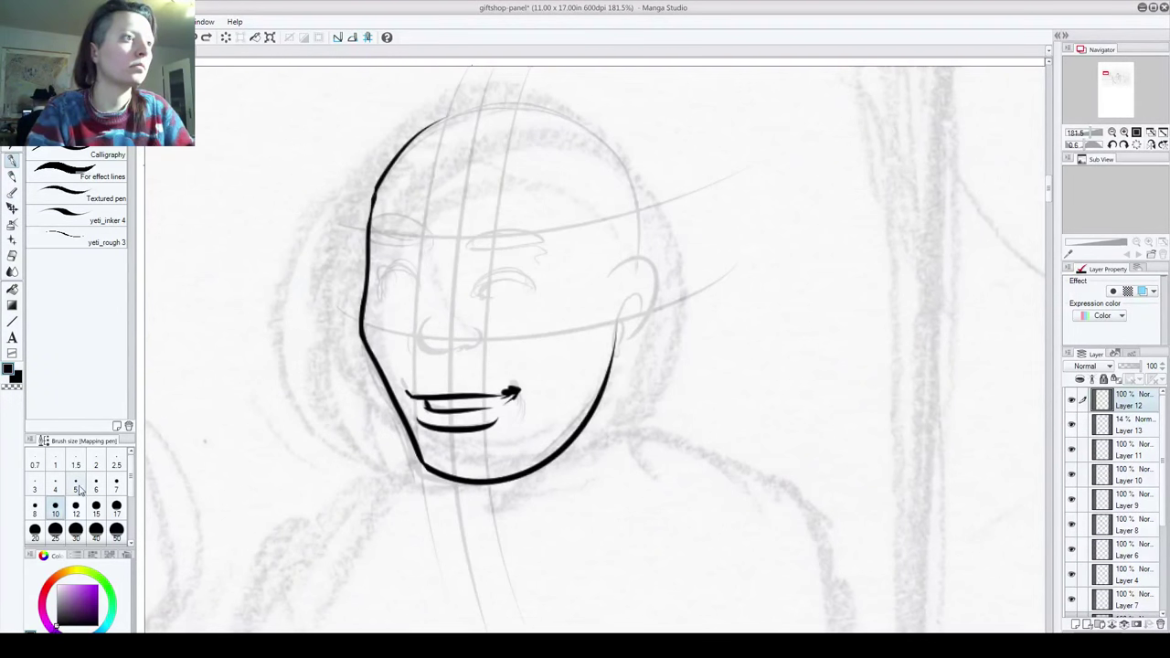
# Step: Set the mapping pen's brush size to 7
pyautogui.click(116, 489)
pyautogui.moveTo(430, 274)
pyautogui.mouseDown()
pyautogui.moveTo(428, 301)
pyautogui.moveTo(439, 306)
pyautogui.moveTo(419, 342)
pyautogui.moveTo(437, 356)
pyautogui.moveTo(475, 344)
pyautogui.mouseUp()
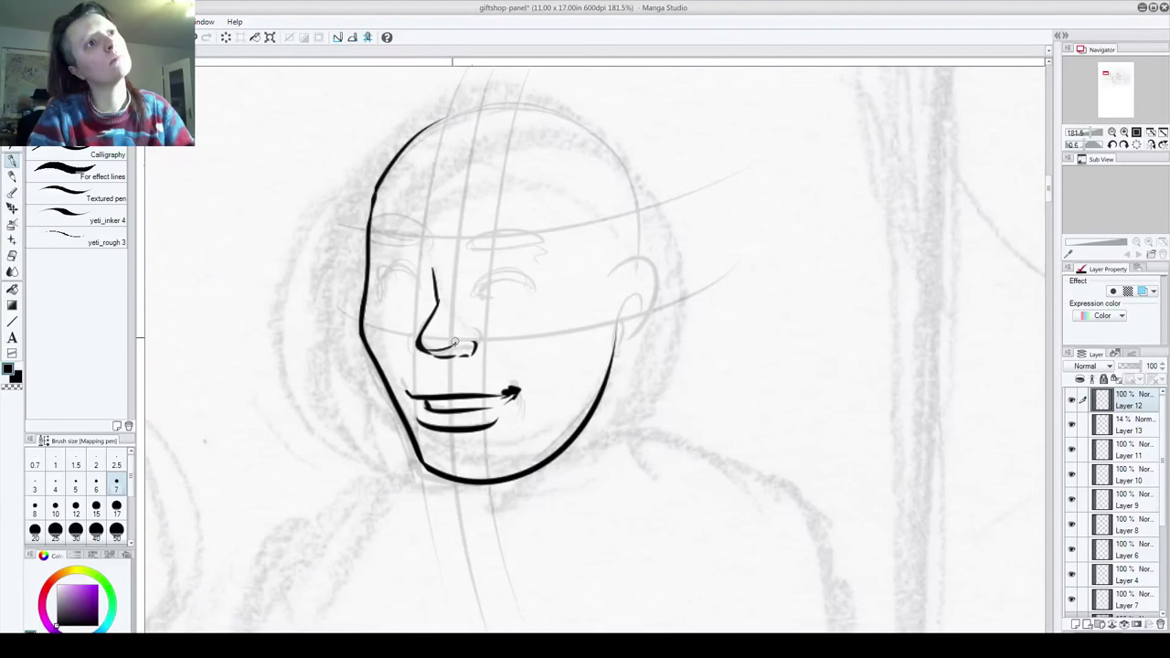
pyautogui.moveTo(473, 297); pyautogui.dragTo(532, 296)
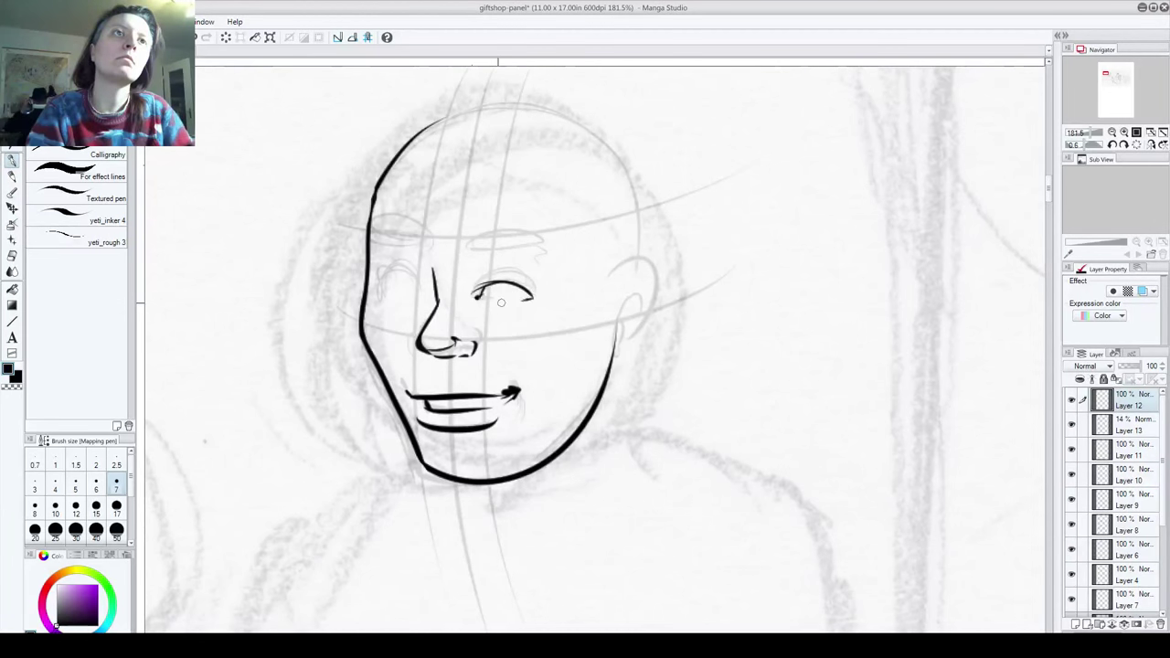
pyautogui.moveTo(494, 294); pyautogui.dragTo(511, 294)
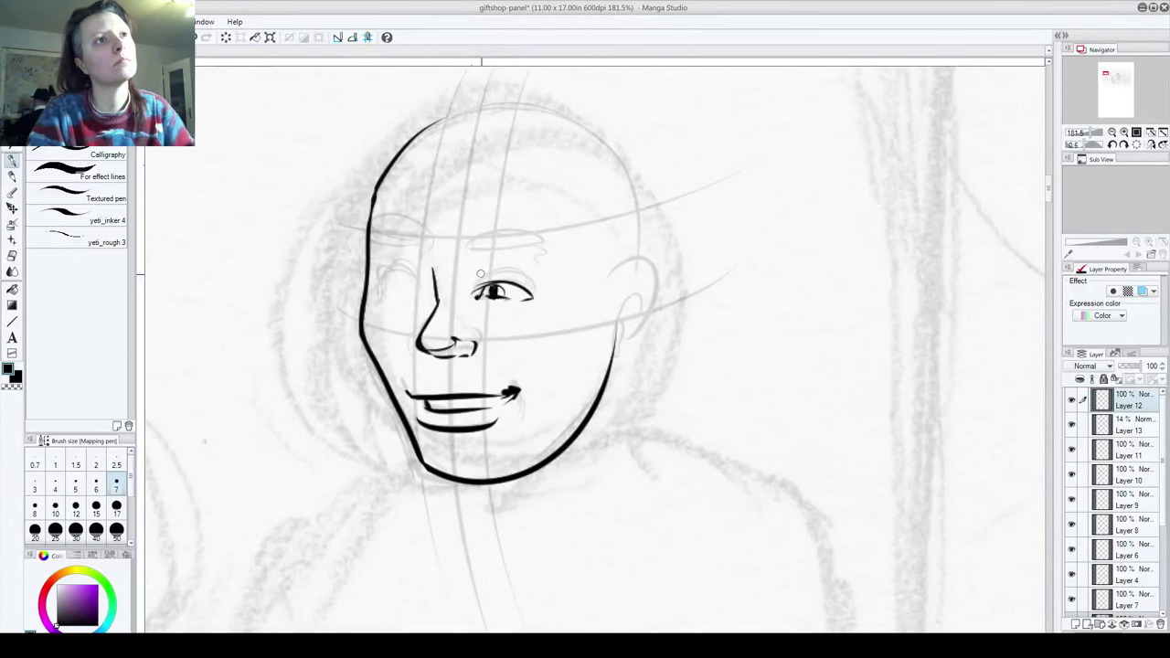
pyautogui.moveTo(471, 254); pyautogui.dragTo(554, 266)
pyautogui.moveTo(468, 252)
pyautogui.mouseDown()
pyautogui.moveTo(517, 236)
pyautogui.moveTo(466, 240)
pyautogui.moveTo(531, 238)
pyautogui.moveTo(551, 264)
pyautogui.mouseUp()
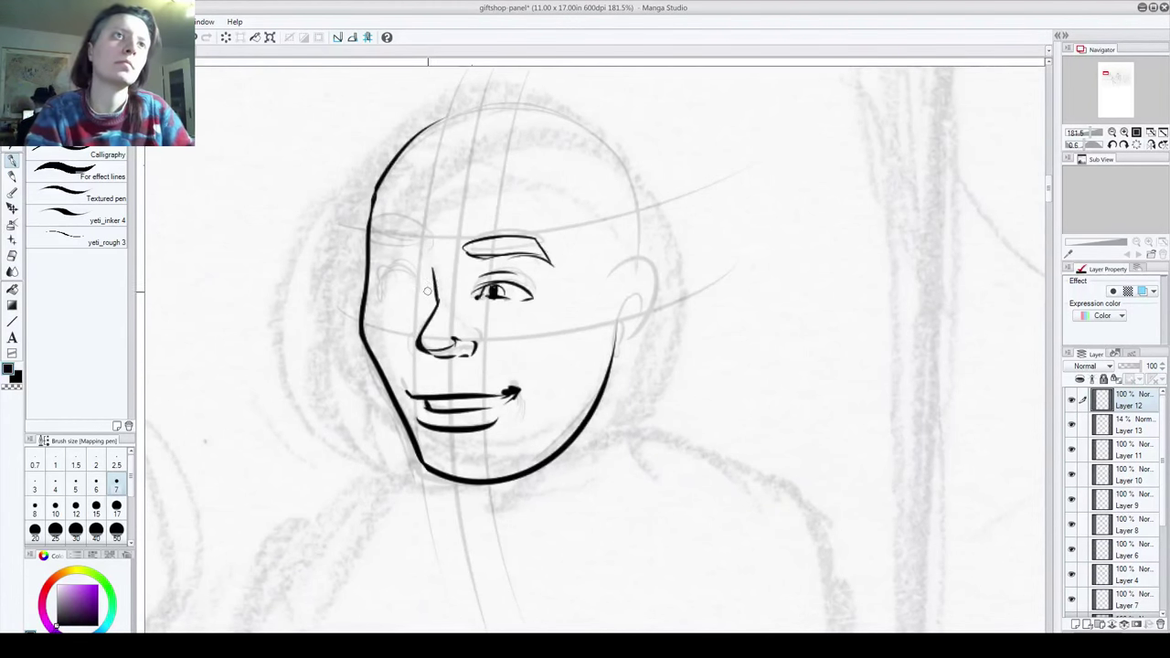
pyautogui.moveTo(426, 296)
pyautogui.mouseDown()
pyautogui.moveTo(400, 273)
pyautogui.moveTo(386, 278)
pyautogui.moveTo(400, 291)
pyautogui.mouseUp()
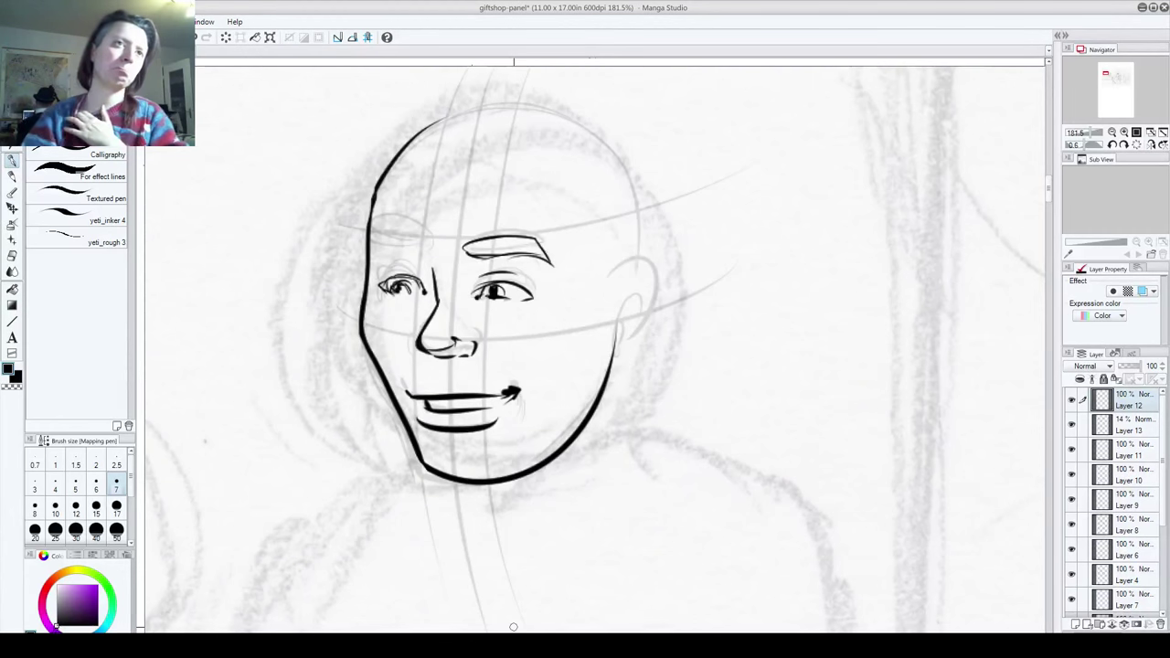
pyautogui.moveTo(385, 304)
pyautogui.mouseDown()
pyautogui.moveTo(378, 269)
pyautogui.moveTo(421, 301)
pyautogui.moveTo(434, 274)
pyautogui.moveTo(436, 291)
pyautogui.moveTo(518, 282)
pyautogui.moveTo(531, 294)
pyautogui.moveTo(482, 278)
pyautogui.moveTo(481, 250)
pyautogui.moveTo(453, 243)
pyautogui.moveTo(521, 239)
pyautogui.mouseUp()
pyautogui.moveTo(436, 311)
pyautogui.mouseDown()
pyautogui.moveTo(439, 345)
pyautogui.moveTo(475, 349)
pyautogui.mouseUp()
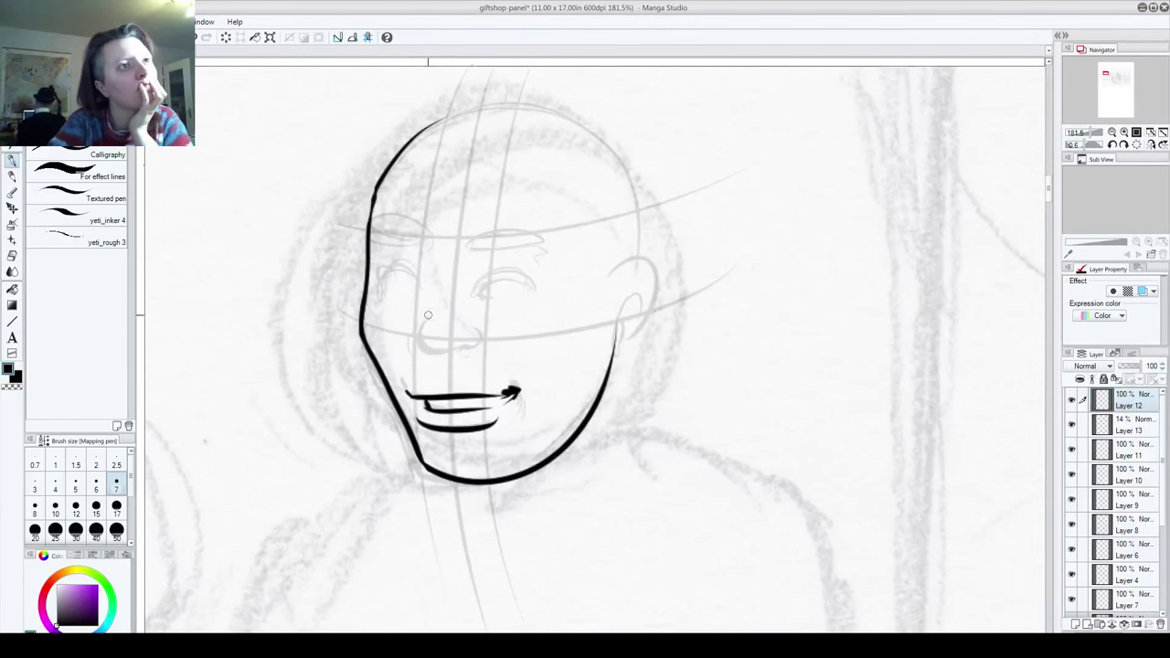
# Step: Ink the nose with its bridge and nostrils, redoing strokes as needed, and outline the eyebrow on the near side of the face
pyautogui.moveTo(425, 258)
pyautogui.mouseDown()
pyautogui.moveTo(431, 361)
pyautogui.moveTo(455, 363)
pyautogui.moveTo(478, 343)
pyautogui.moveTo(415, 359)
pyautogui.moveTo(464, 354)
pyautogui.mouseUp()
pyautogui.hotkey('ctrl', 'z')
pyautogui.hotkey('ctrl', 'z')
pyautogui.hotkey('ctrl', 'z')
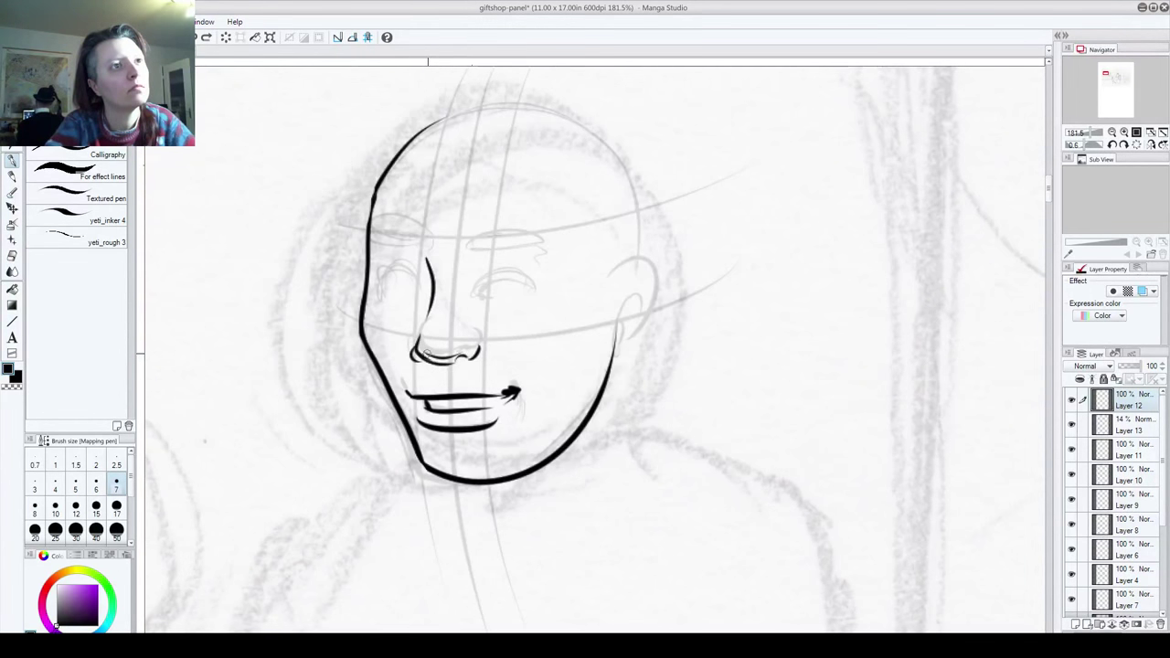
pyautogui.hotkey('ctrl', 'z')
pyautogui.moveTo(424, 353)
pyautogui.mouseDown()
pyautogui.moveTo(460, 346)
pyautogui.moveTo(462, 373)
pyautogui.mouseUp()
pyautogui.moveTo(446, 276); pyautogui.dragTo(529, 286)
pyautogui.moveTo(448, 269)
pyautogui.mouseDown()
pyautogui.moveTo(497, 259)
pyautogui.moveTo(530, 286)
pyautogui.mouseUp()
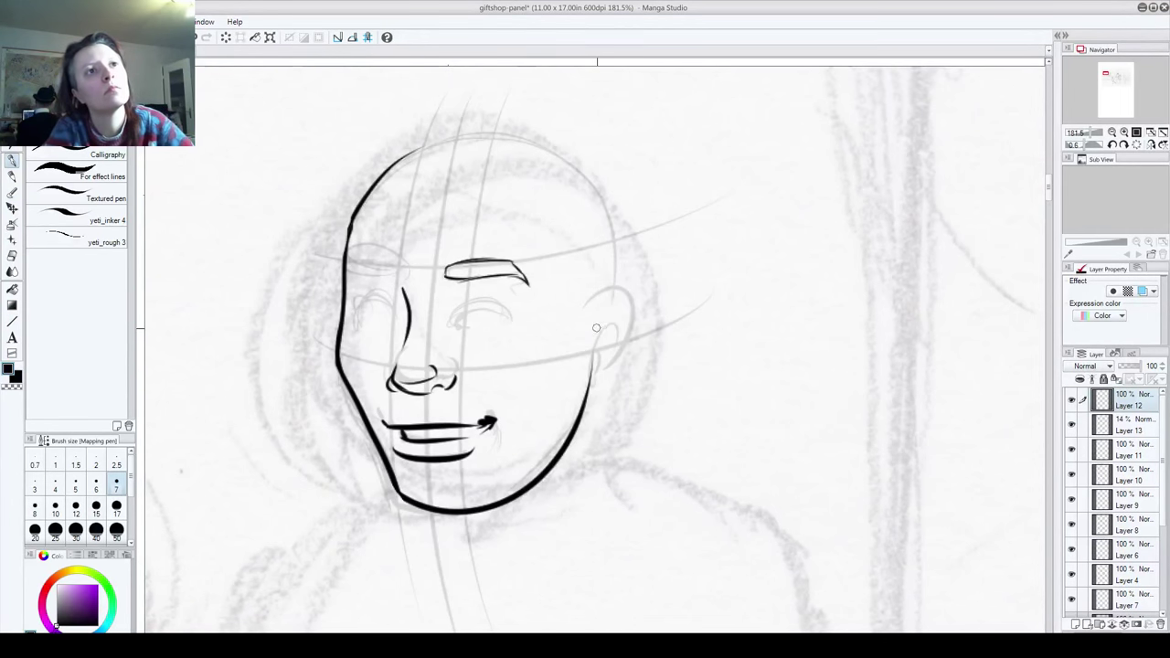
# Step: Ink the figure's ear beside the jaw, including its inner fold lines, slightly lower than sketched
pyautogui.moveTo(598, 327); pyautogui.dragTo(599, 404)
pyautogui.moveTo(605, 364); pyautogui.dragTo(600, 384)
pyautogui.moveTo(609, 342)
pyautogui.mouseDown()
pyautogui.moveTo(623, 329)
pyautogui.moveTo(609, 361)
pyautogui.mouseUp()
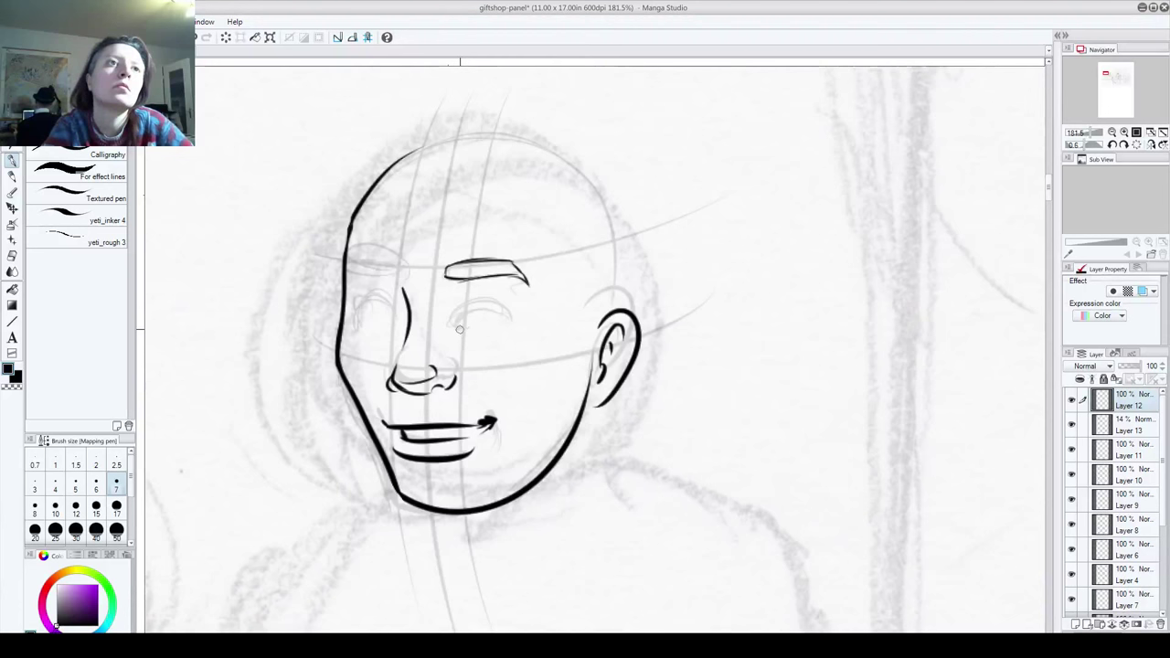
# Step: Ink the near eye's lid lines and add short crease strokes on the cheek and beside the mouth
pyautogui.moveTo(463, 326)
pyautogui.mouseDown()
pyautogui.moveTo(514, 324)
pyautogui.moveTo(480, 327)
pyautogui.moveTo(460, 306)
pyautogui.moveTo(495, 295)
pyautogui.moveTo(520, 318)
pyautogui.mouseUp()
pyautogui.moveTo(575, 351); pyautogui.dragTo(543, 385)
pyautogui.hotkey('ctrl', 'z')
pyautogui.moveTo(558, 345)
pyautogui.mouseDown()
pyautogui.moveTo(529, 378)
pyautogui.moveTo(526, 443)
pyautogui.mouseUp()
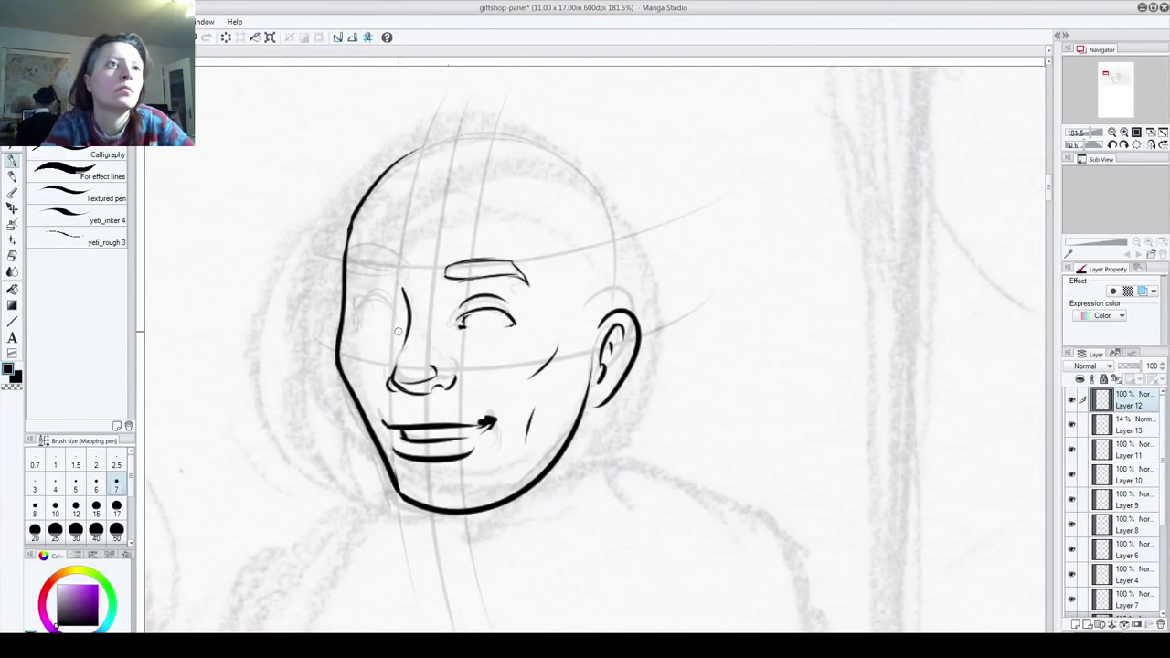
# Step: Ink the far eye and outline the far eyebrow, redoing the eyebrow strokes
pyautogui.moveTo(394, 320)
pyautogui.mouseDown()
pyautogui.moveTo(363, 312)
pyautogui.moveTo(375, 305)
pyautogui.moveTo(357, 320)
pyautogui.moveTo(366, 324)
pyautogui.moveTo(371, 292)
pyautogui.moveTo(392, 300)
pyautogui.moveTo(398, 261)
pyautogui.moveTo(400, 273)
pyautogui.moveTo(347, 269)
pyautogui.mouseUp()
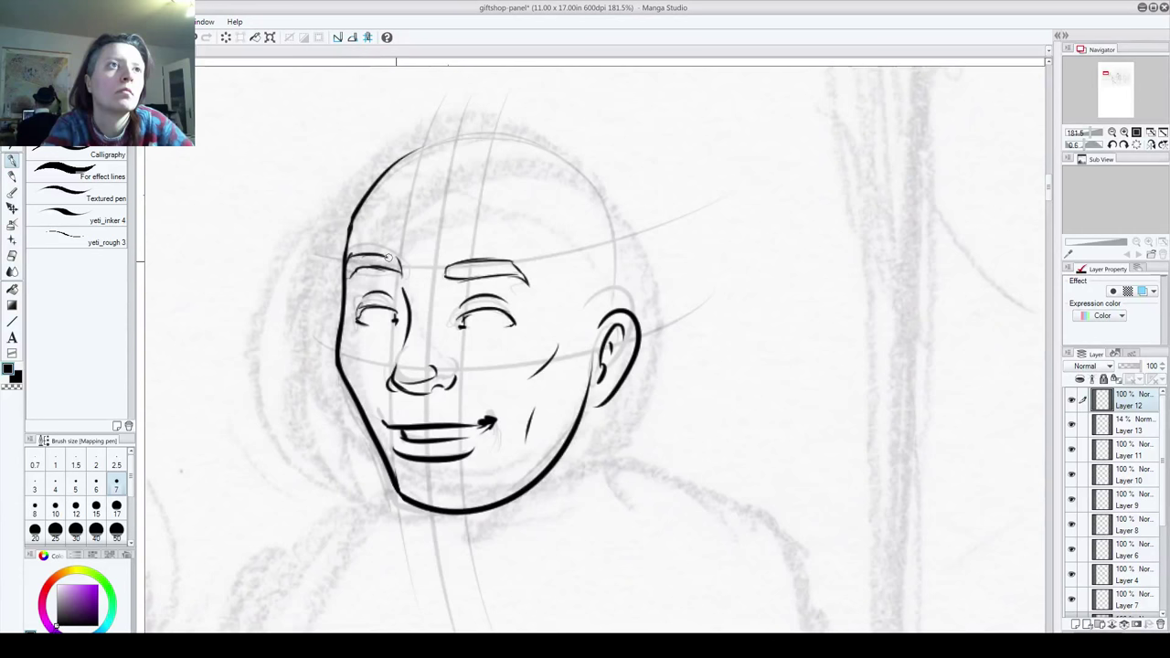
pyautogui.hotkey('ctrl', 'z')
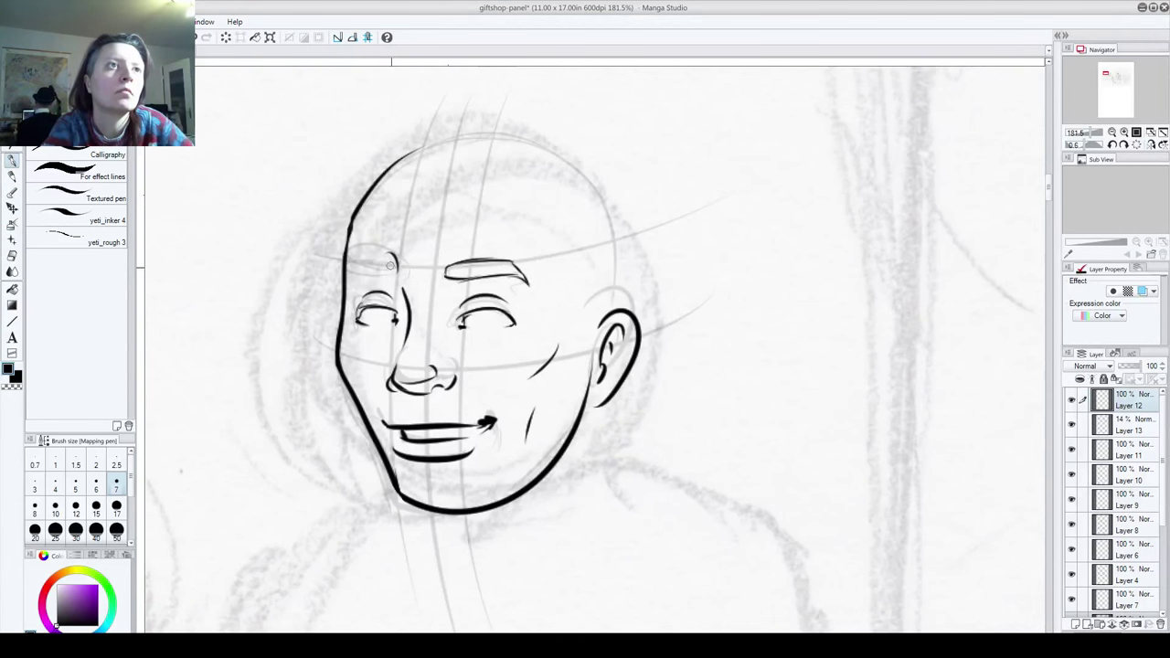
pyautogui.moveTo(346, 268); pyautogui.dragTo(384, 256)
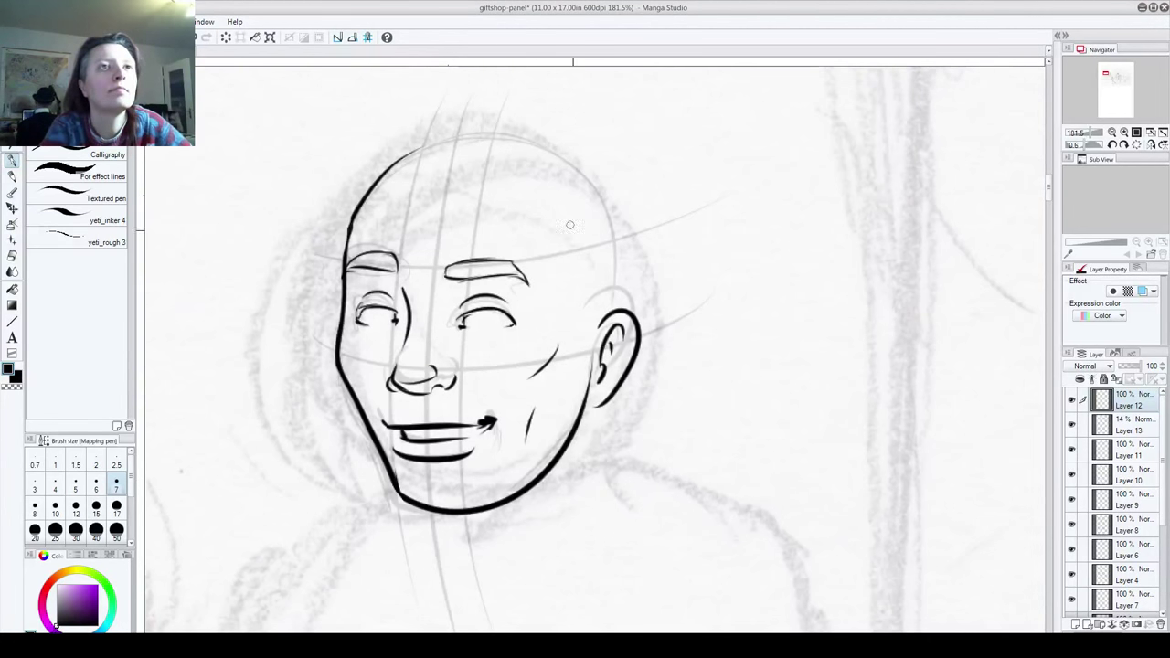
# Step: Ink both sides of the neck below the jaw, with short strokes for the throat hollow and neck muscle
pyautogui.scroll(-3, 429, 395)
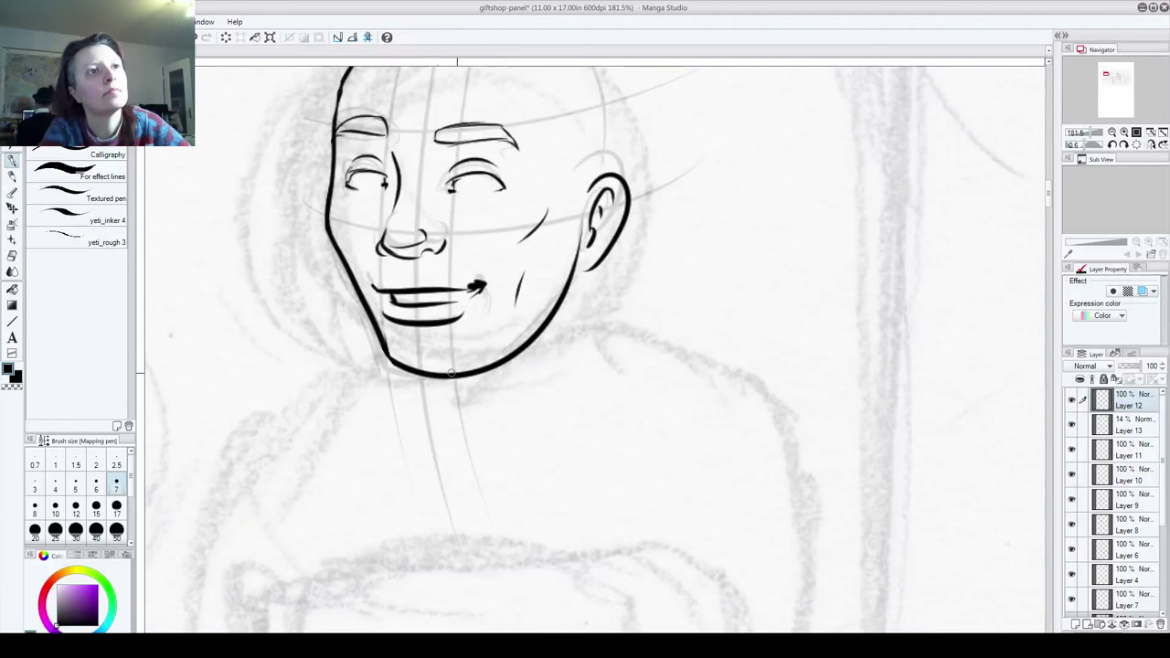
pyautogui.moveTo(574, 279); pyautogui.dragTo(569, 373)
pyautogui.moveTo(424, 379)
pyautogui.mouseDown()
pyautogui.moveTo(434, 408)
pyautogui.moveTo(476, 439)
pyautogui.mouseUp()
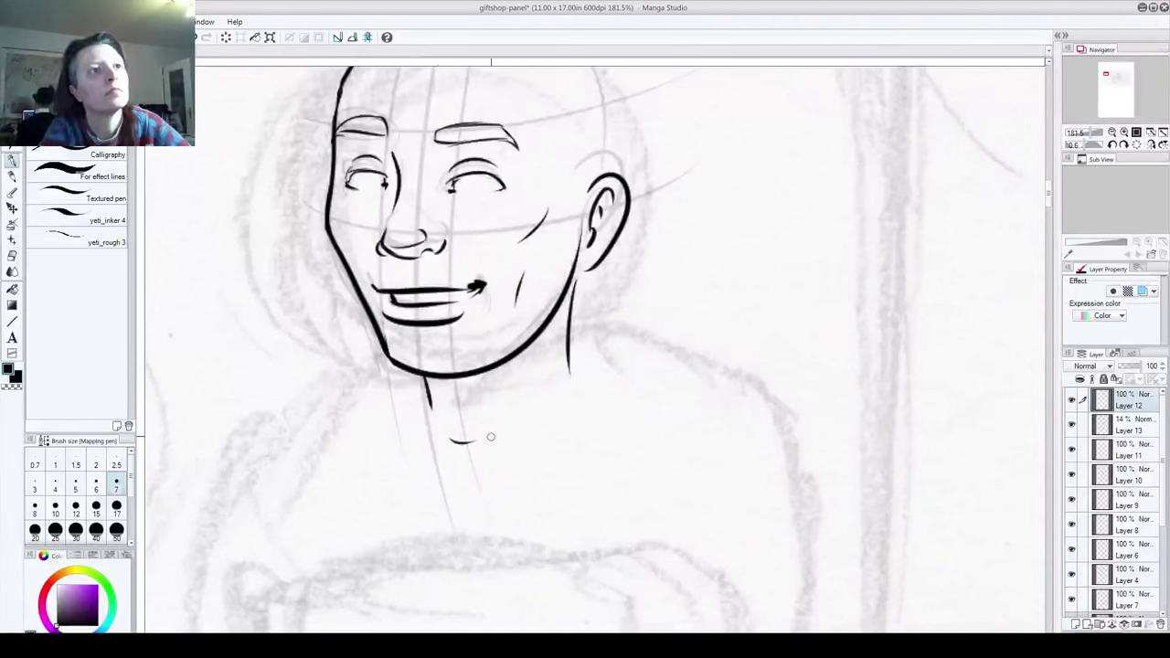
pyautogui.moveTo(539, 401); pyautogui.dragTo(562, 368)
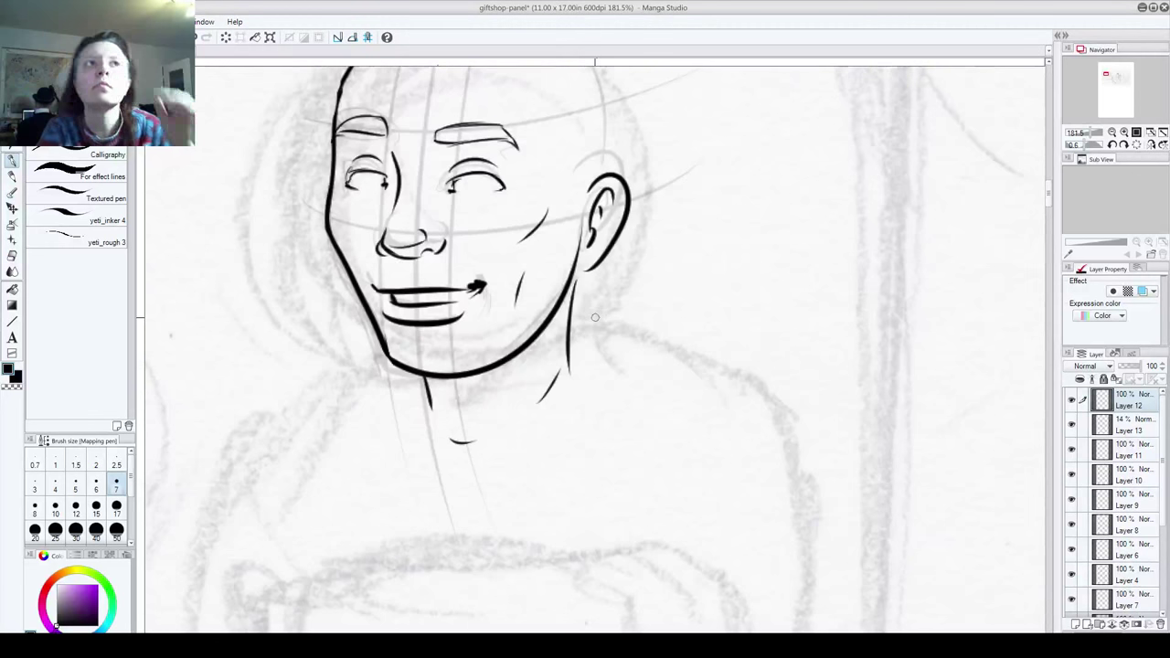
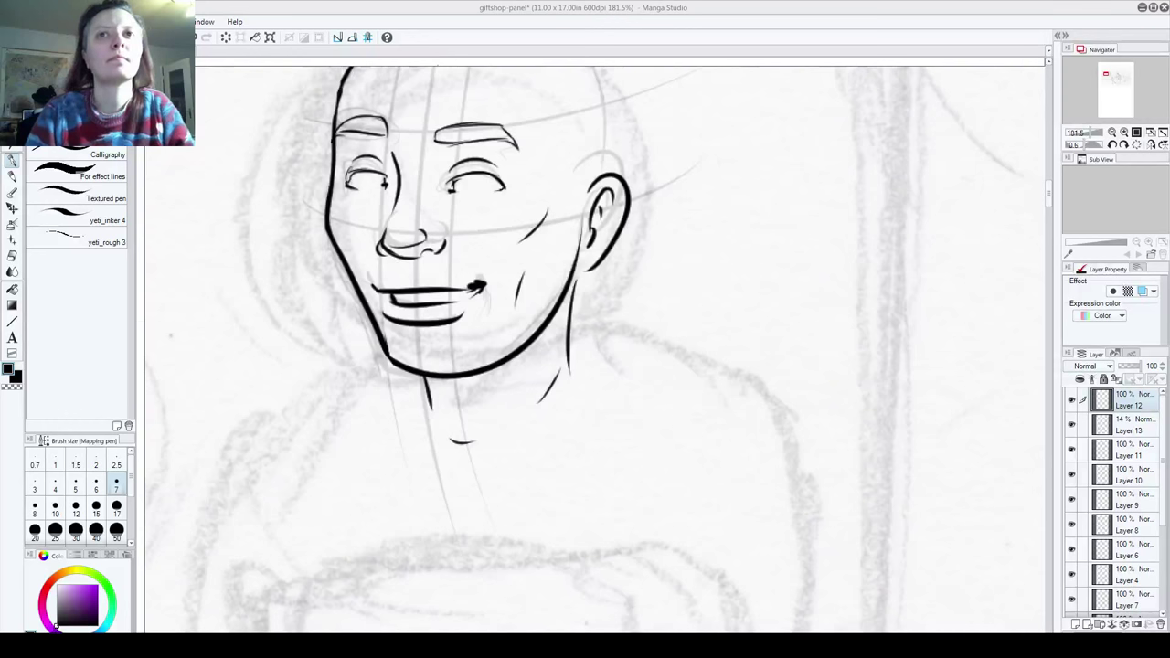
# Step: Ink the iris and pupil inside both of the bald figure's eyes using pen size 5
pyautogui.click(1071, 400)
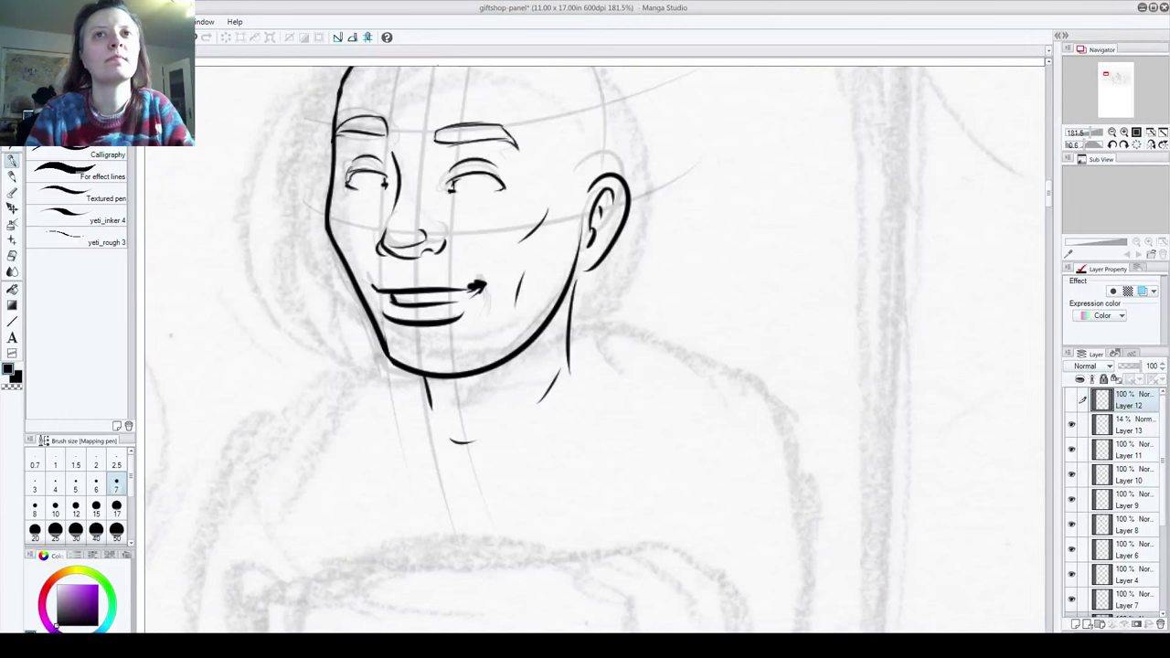
pyautogui.click(1072, 400)
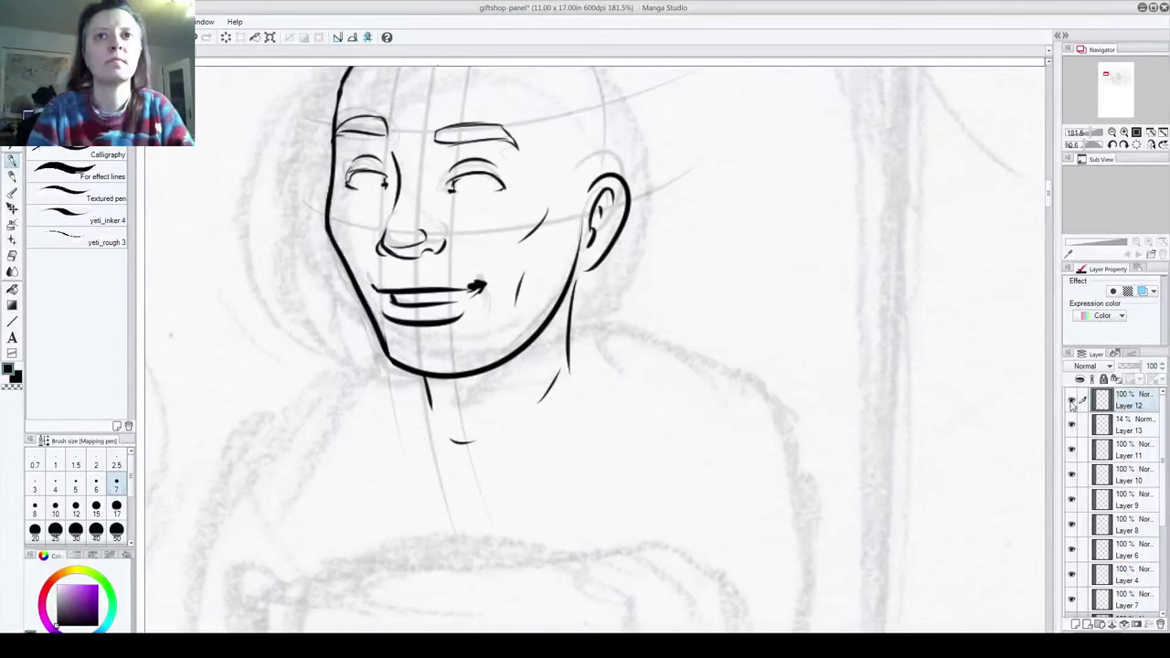
pyautogui.moveTo(233, 253); pyautogui.dragTo(330, 240)
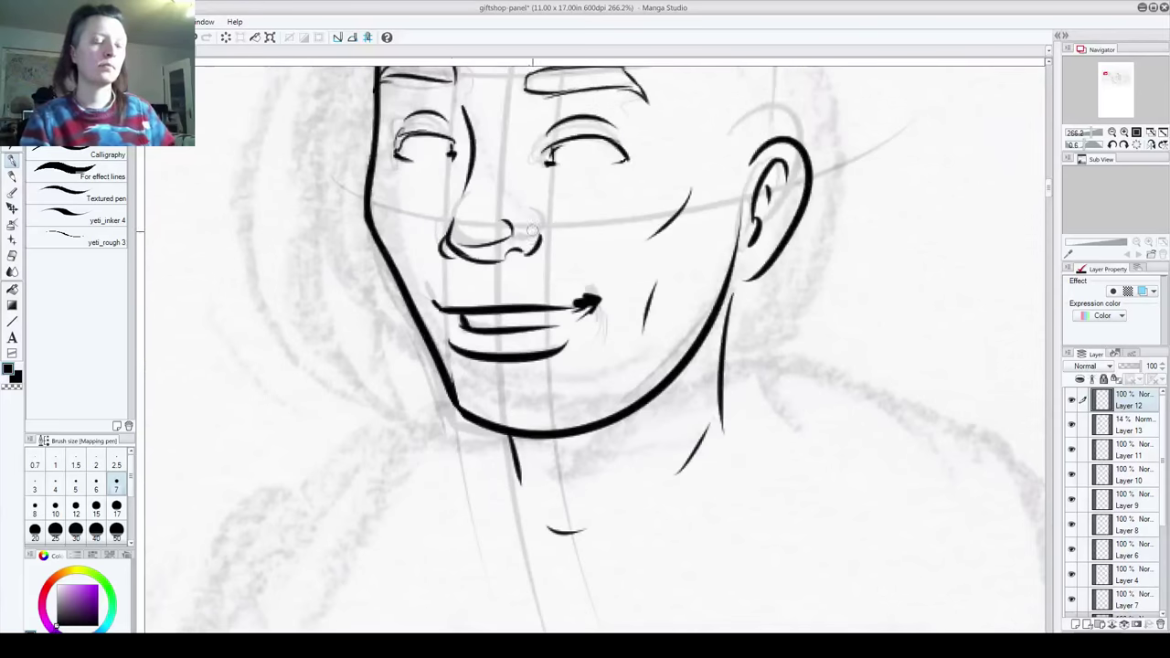
pyautogui.moveTo(465, 294); pyautogui.dragTo(520, 468)
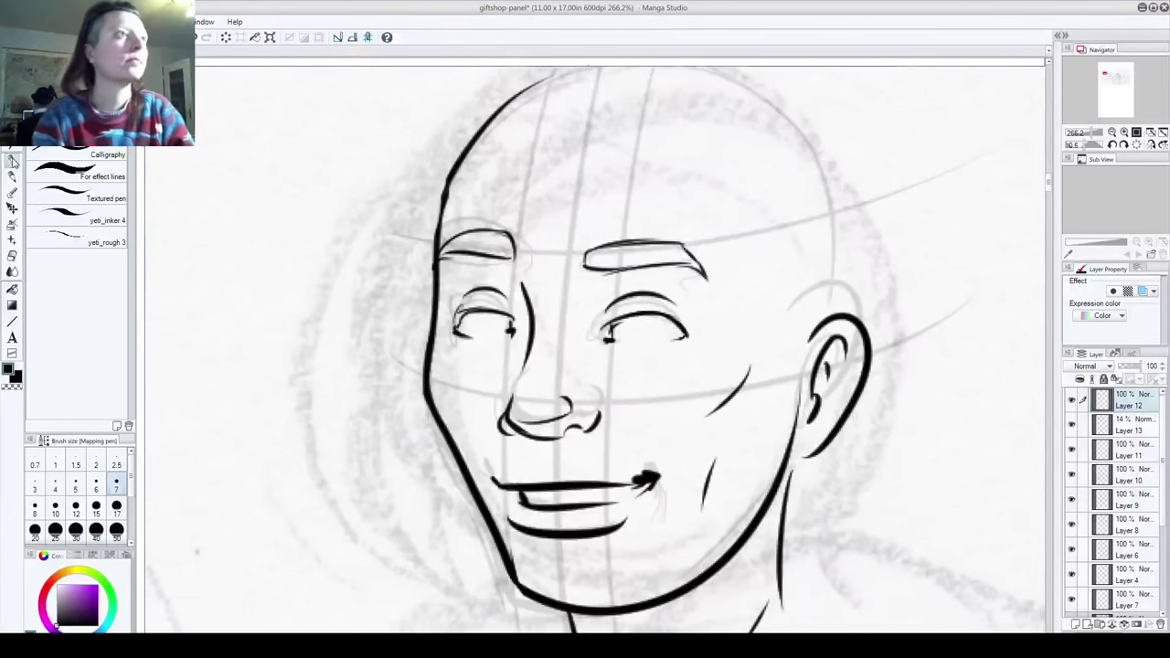
pyautogui.click(75, 489)
pyautogui.moveTo(629, 317)
pyautogui.mouseDown()
pyautogui.moveTo(625, 340)
pyautogui.moveTo(647, 334)
pyautogui.mouseUp()
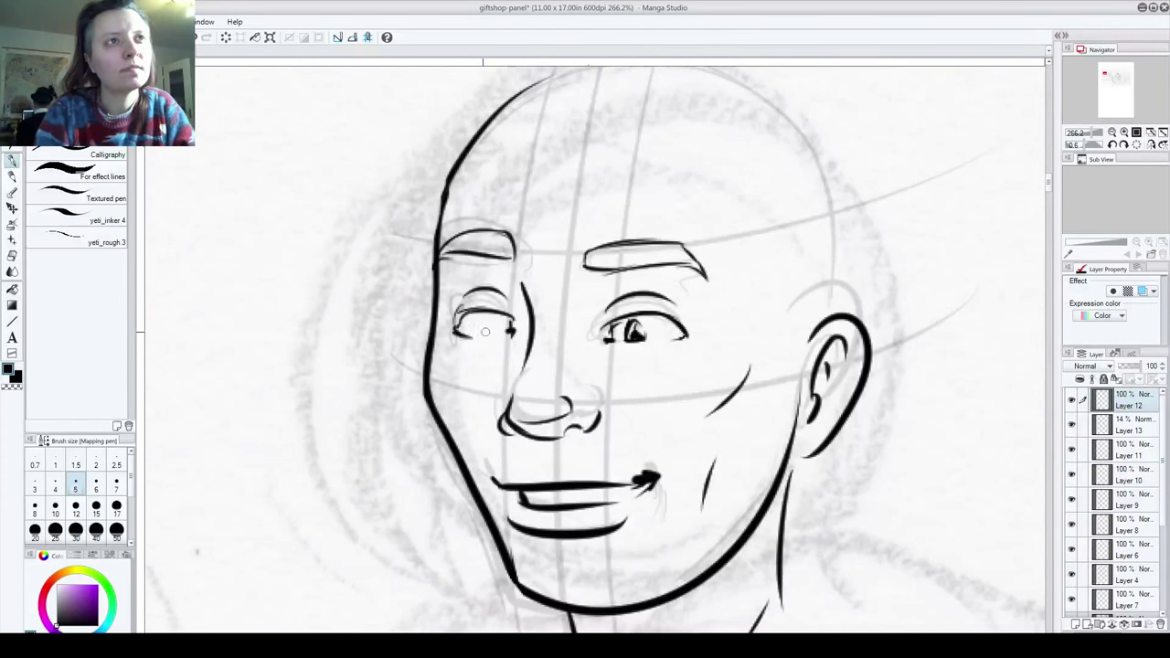
pyautogui.moveTo(474, 331)
pyautogui.mouseDown()
pyautogui.moveTo(485, 317)
pyautogui.moveTo(493, 330)
pyautogui.moveTo(453, 329)
pyautogui.moveTo(460, 311)
pyautogui.moveTo(474, 312)
pyautogui.mouseUp()
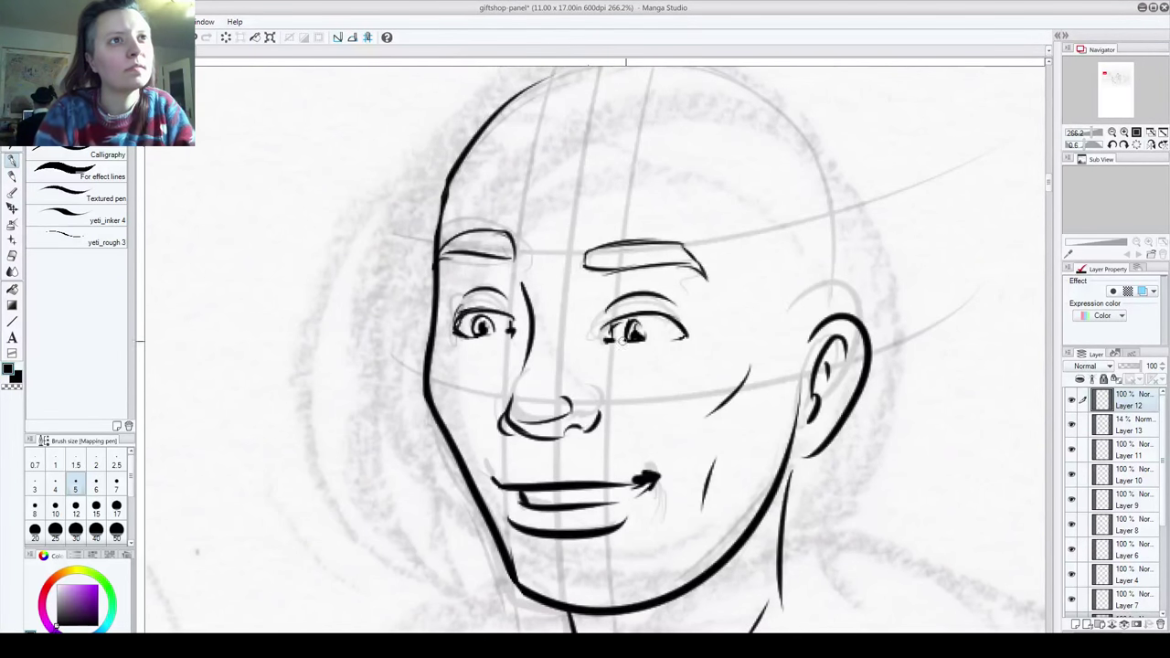
# Step: Reshape the far side of the face with an inward curve beside the eye, and ink the upper lip line and philtrum mark
pyautogui.moveTo(447, 446); pyautogui.dragTo(438, 251)
pyautogui.moveTo(415, 343); pyautogui.dragTo(423, 413)
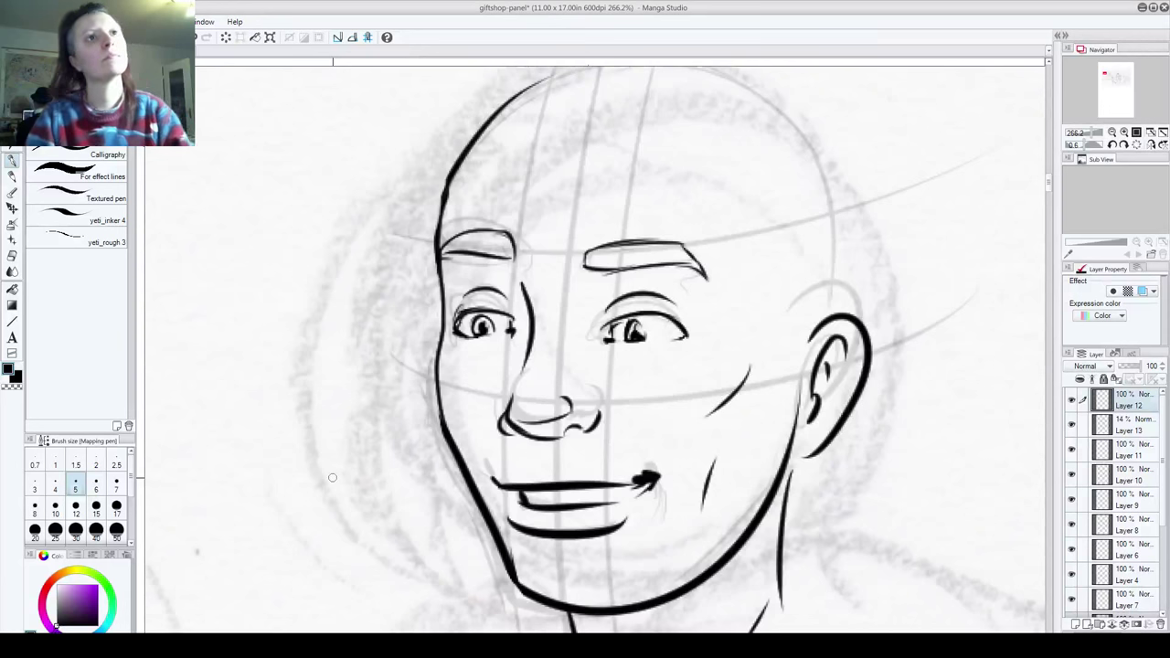
pyautogui.moveTo(629, 548); pyautogui.dragTo(543, 429)
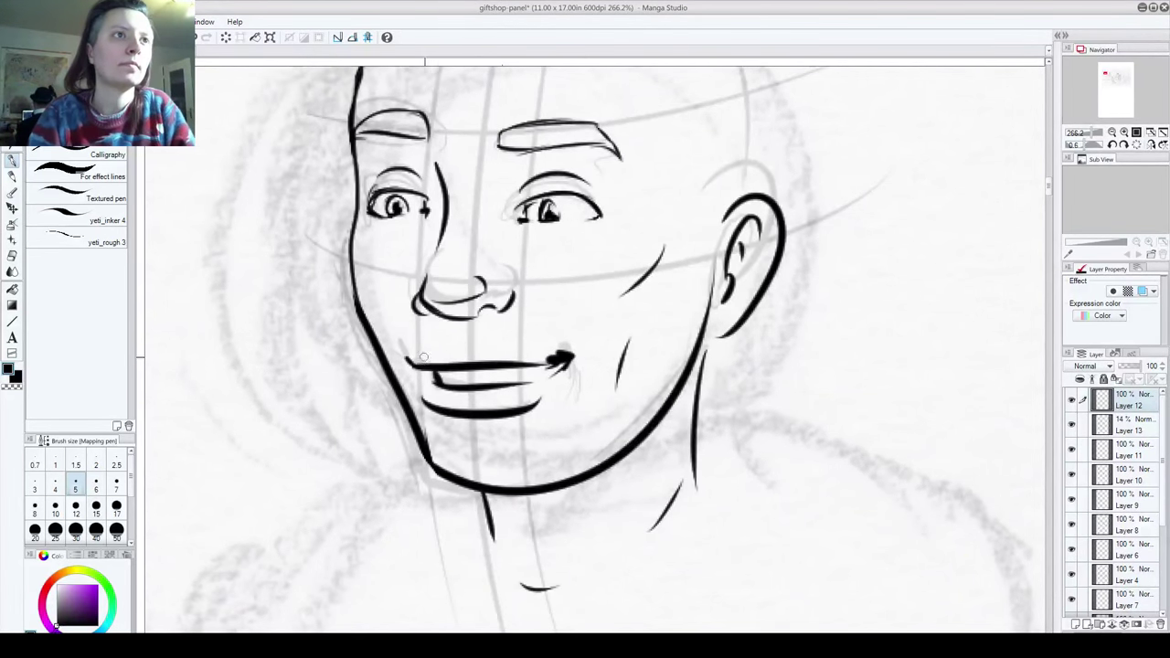
pyautogui.moveTo(416, 354)
pyautogui.mouseDown()
pyautogui.moveTo(464, 339)
pyautogui.moveTo(544, 361)
pyautogui.mouseUp()
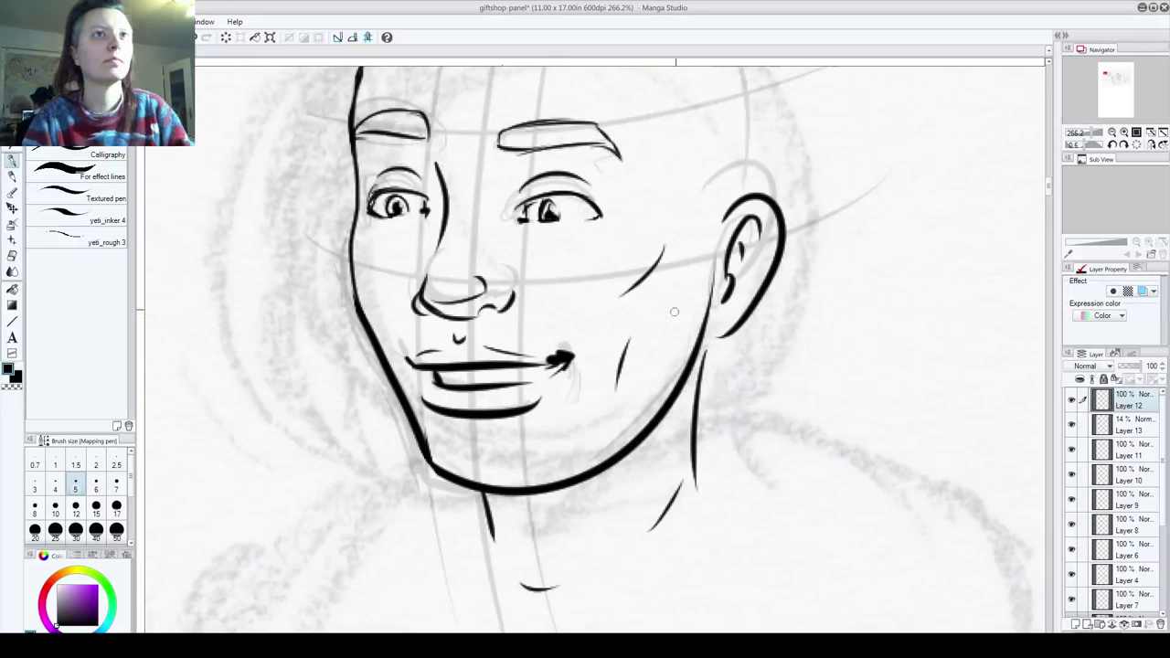
# Step: Fill both outlined eyebrows with slanted hatching strokes
pyautogui.moveTo(639, 315)
pyautogui.mouseDown()
pyautogui.moveTo(627, 434)
pyautogui.moveTo(654, 427)
pyautogui.mouseUp()
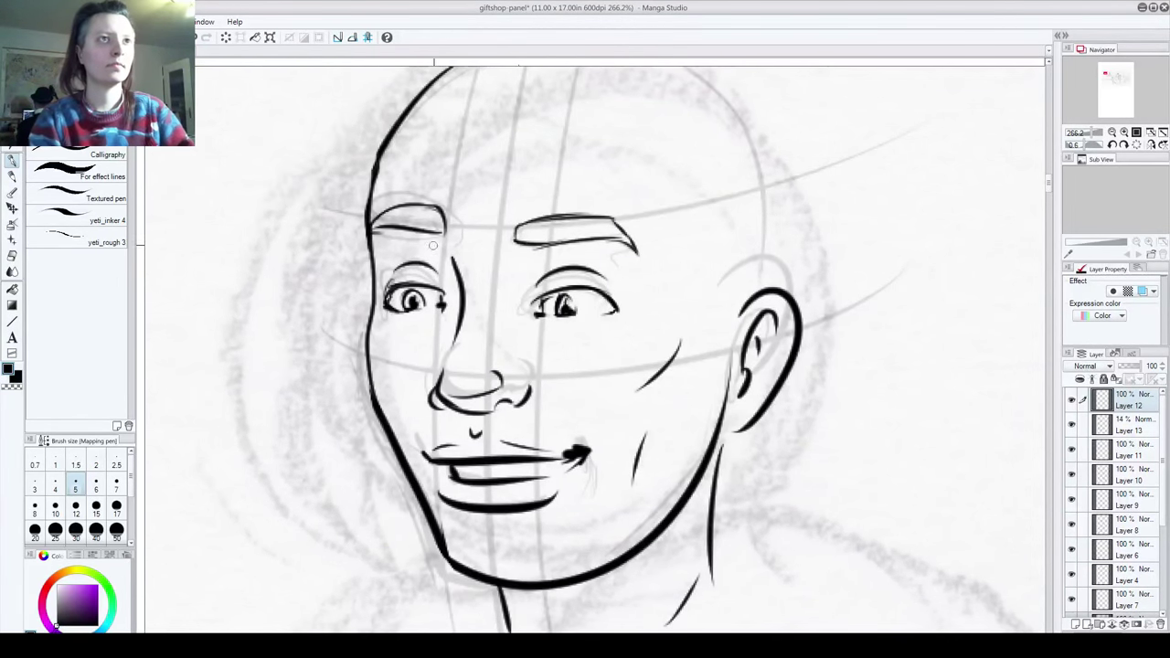
pyautogui.moveTo(517, 239)
pyautogui.mouseDown()
pyautogui.moveTo(543, 219)
pyautogui.moveTo(521, 243)
pyautogui.moveTo(559, 219)
pyautogui.moveTo(535, 228)
pyautogui.moveTo(605, 233)
pyautogui.mouseUp()
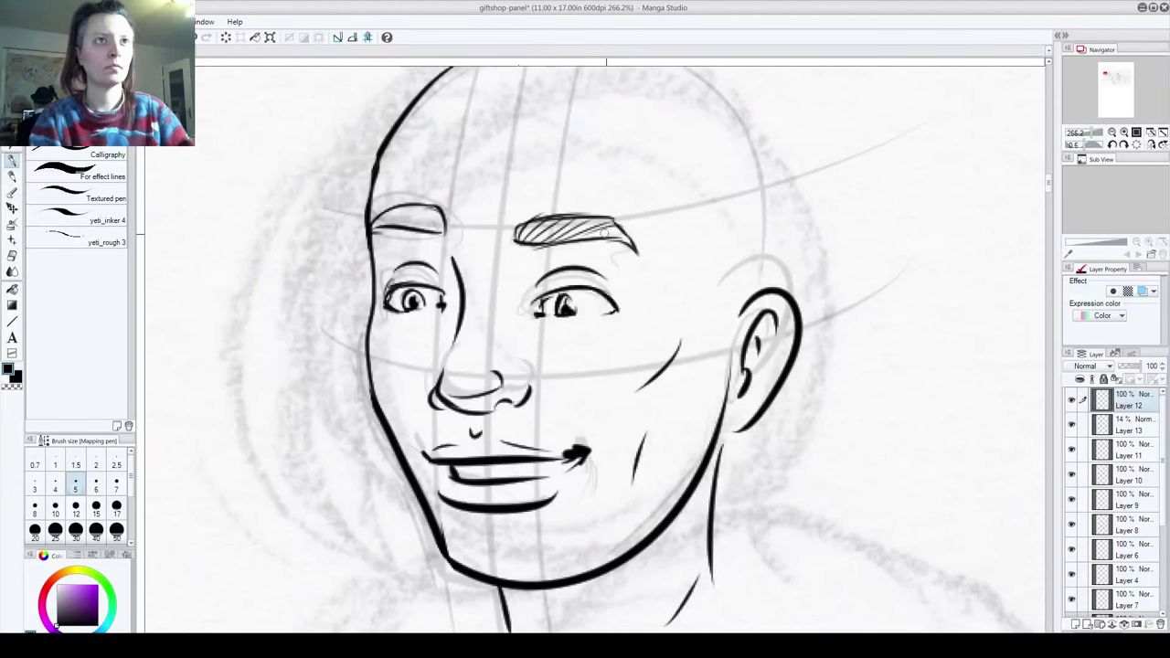
pyautogui.moveTo(441, 227)
pyautogui.mouseDown()
pyautogui.moveTo(386, 222)
pyautogui.moveTo(370, 234)
pyautogui.mouseUp()
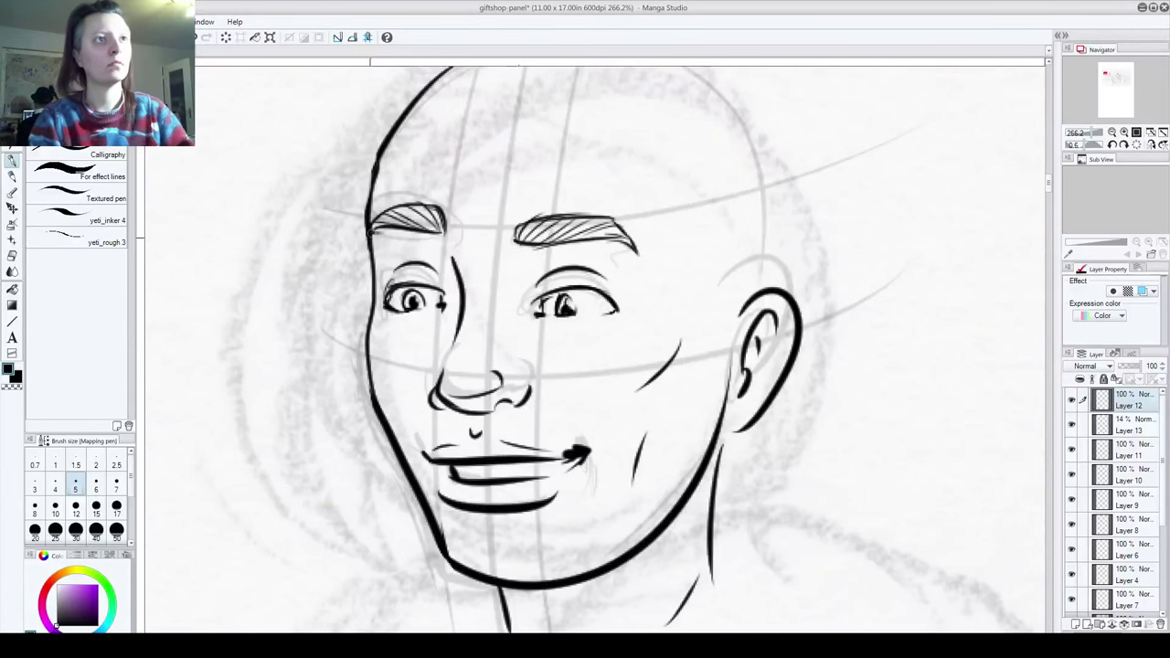
# Step: Add a small crease at the near corner of the mouth and short strokes around the inner corners of both eyes
pyautogui.scroll(-3, 589, 393)
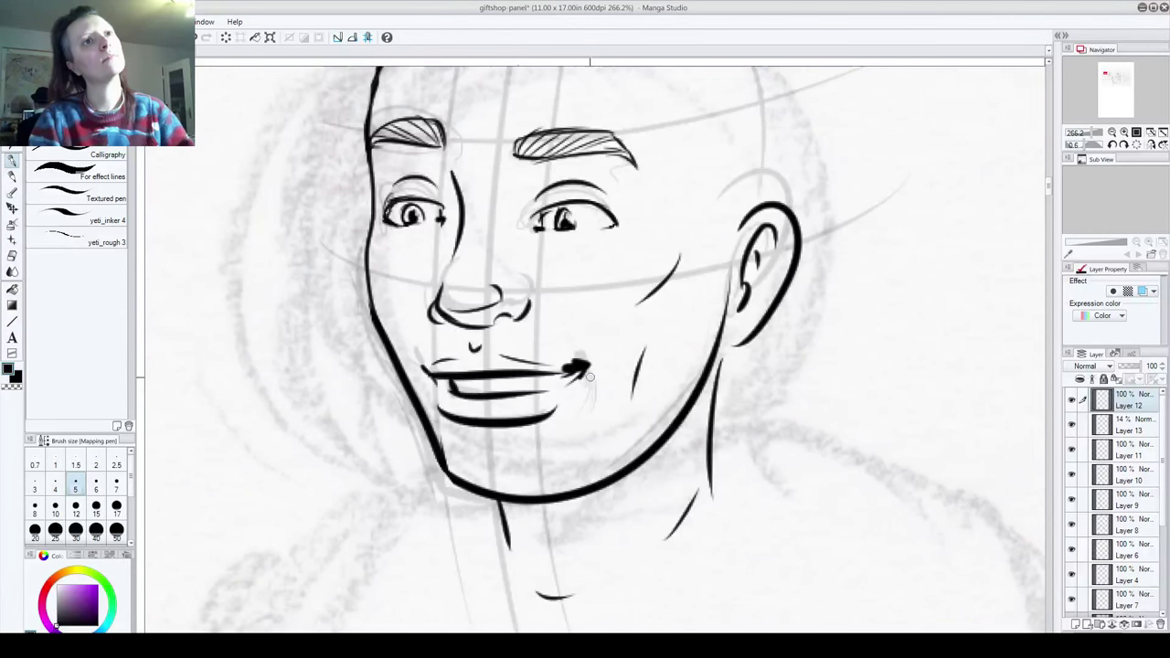
pyautogui.scroll(2, 589, 376)
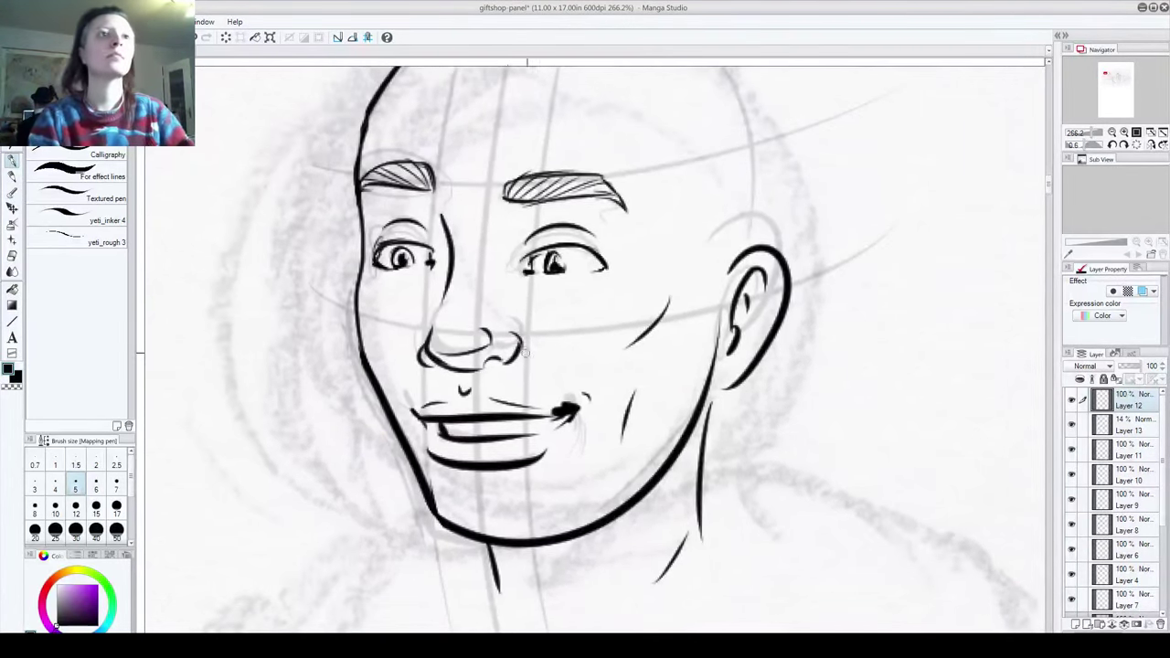
pyautogui.moveTo(615, 326)
pyautogui.mouseDown()
pyautogui.moveTo(601, 350)
pyautogui.moveTo(532, 352)
pyautogui.mouseUp()
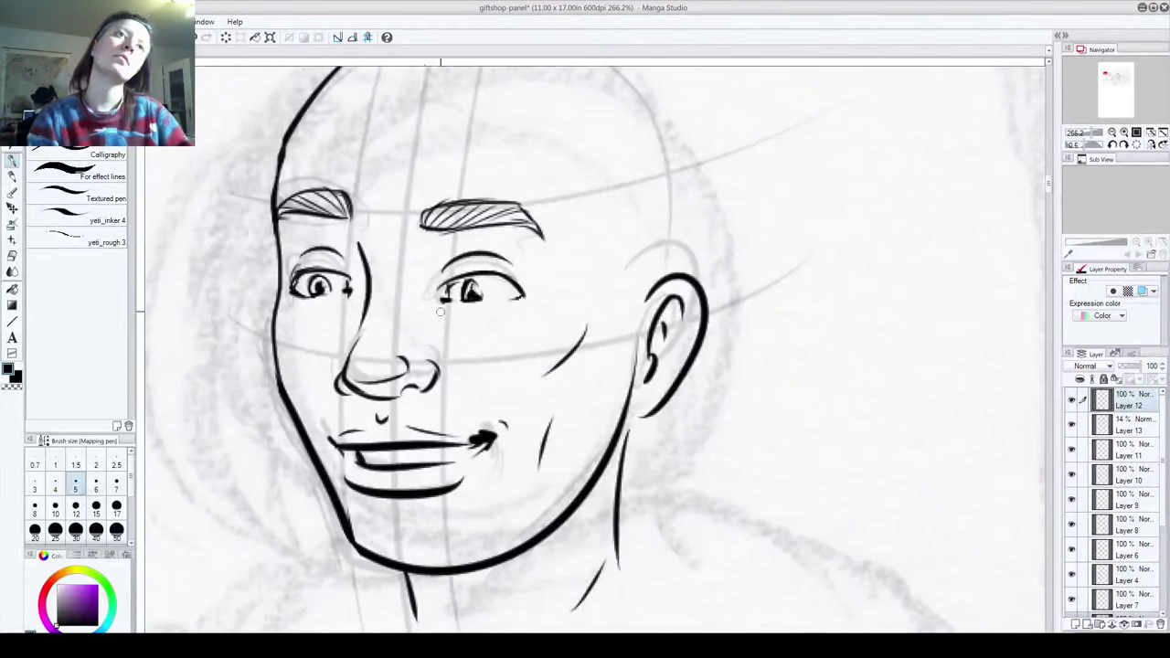
pyautogui.moveTo(347, 300); pyautogui.dragTo(361, 299)
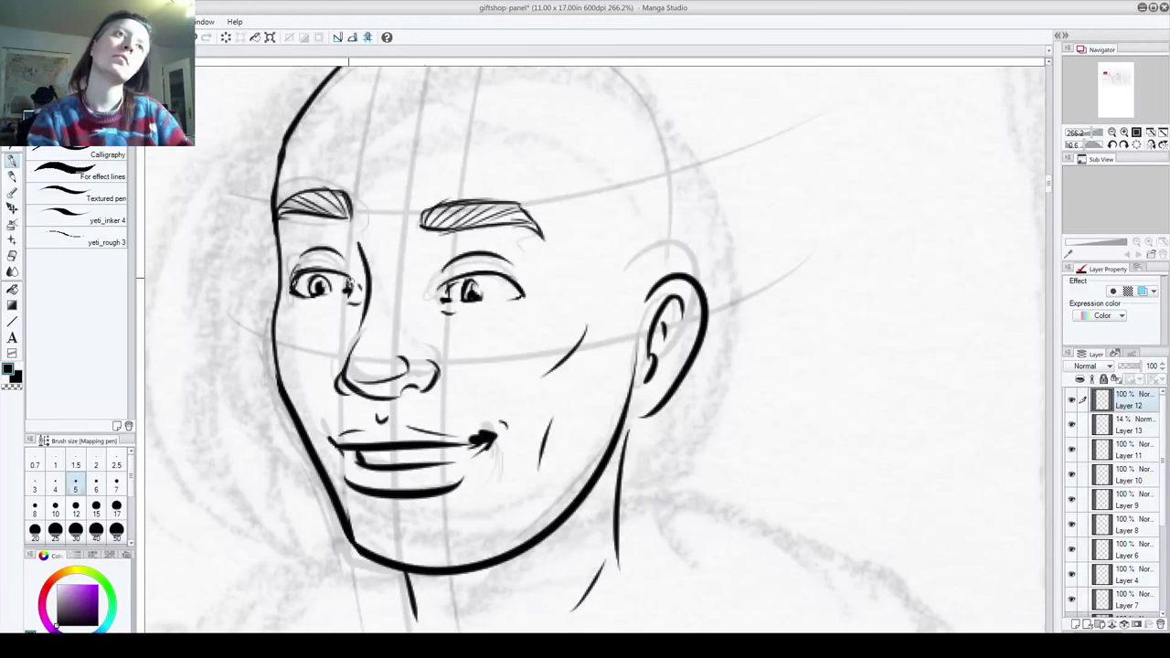
pyautogui.moveTo(652, 313); pyautogui.dragTo(639, 358)
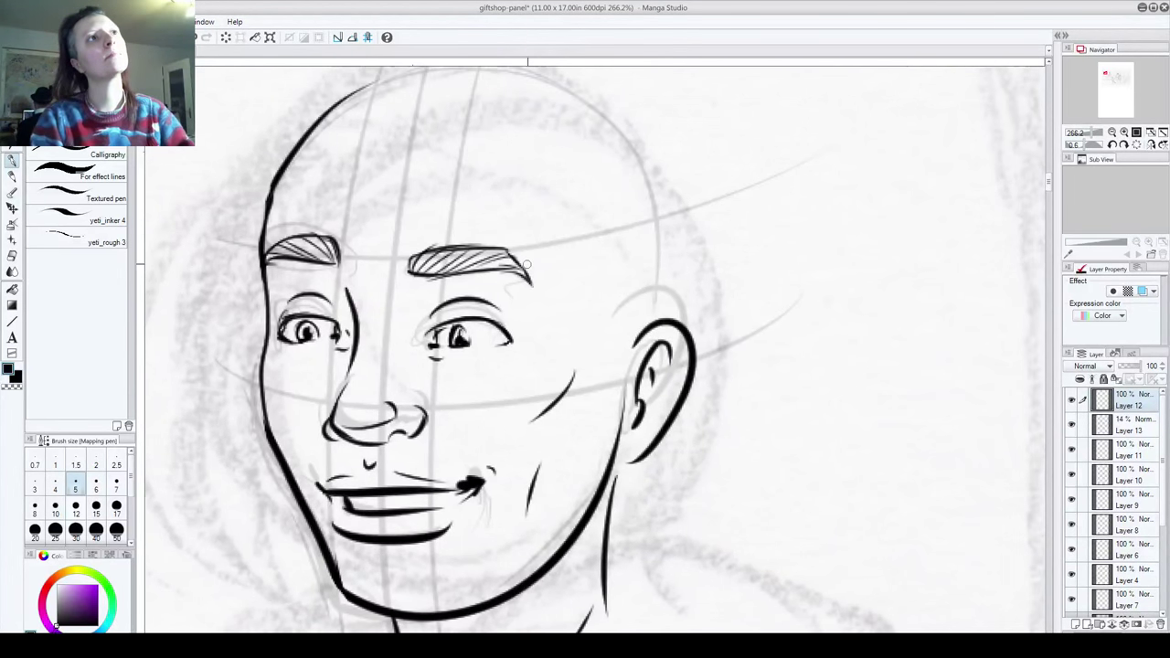
# Step: Create a new layer above Layer 12 and ink the skull outline from the forehead over the crown down to the ear
pyautogui.scroll(-3, 527, 265)
pyautogui.click(1071, 400)
pyautogui.click(1071, 401)
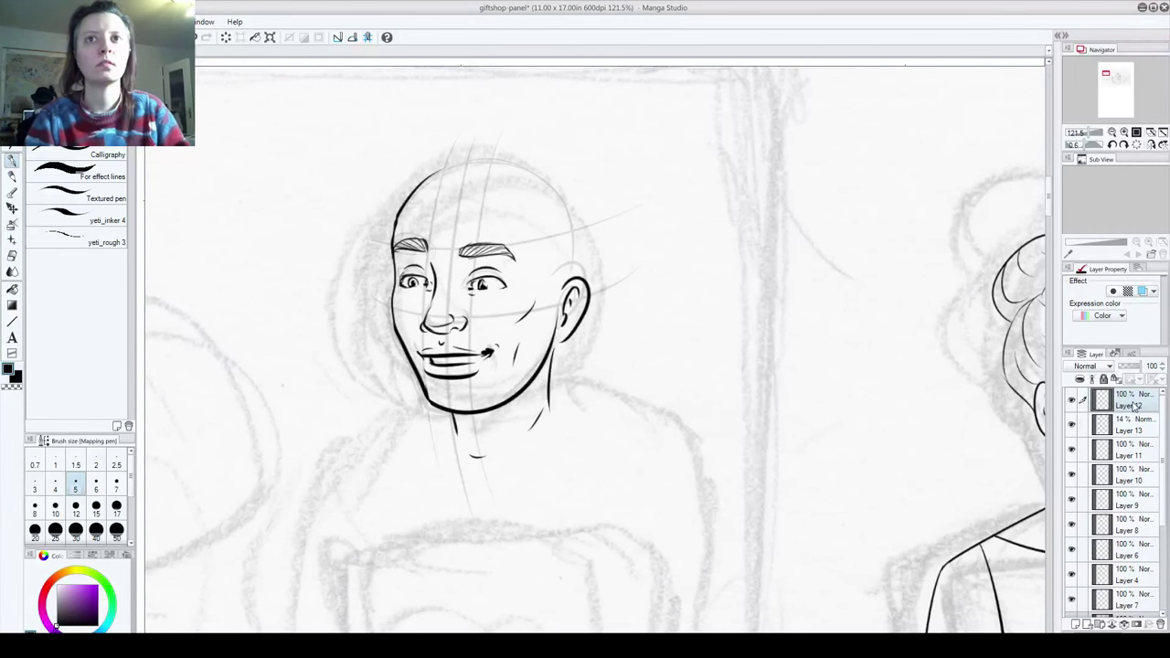
pyautogui.click(1076, 624)
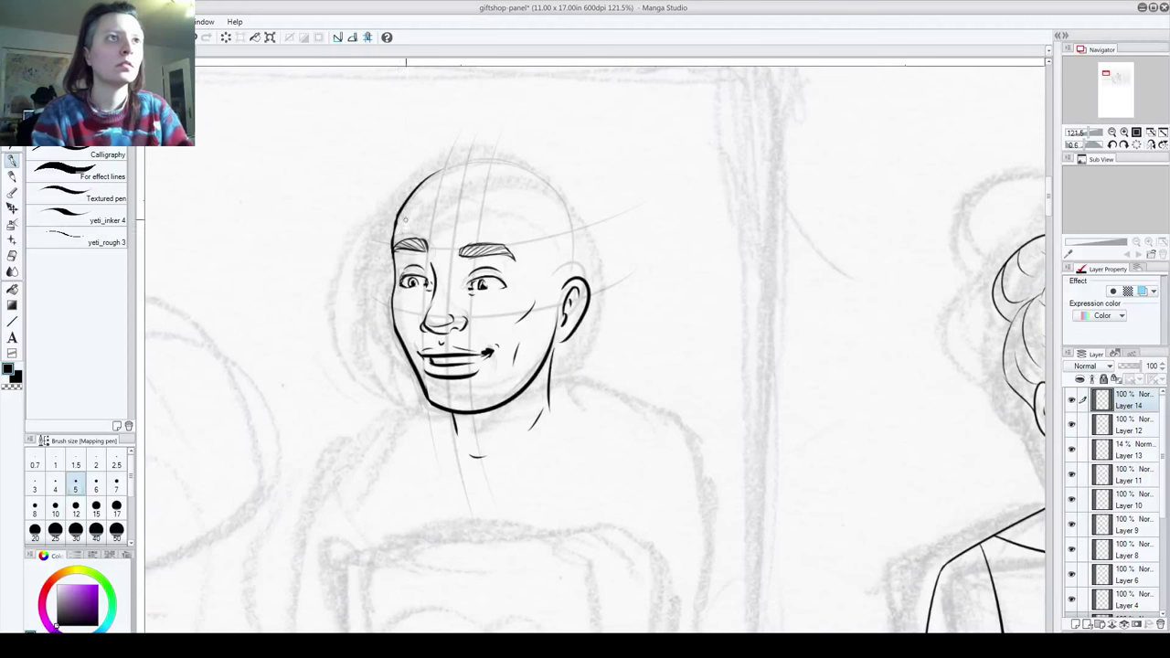
pyautogui.moveTo(393, 239)
pyautogui.mouseDown()
pyautogui.moveTo(418, 180)
pyautogui.moveTo(443, 167)
pyautogui.mouseUp()
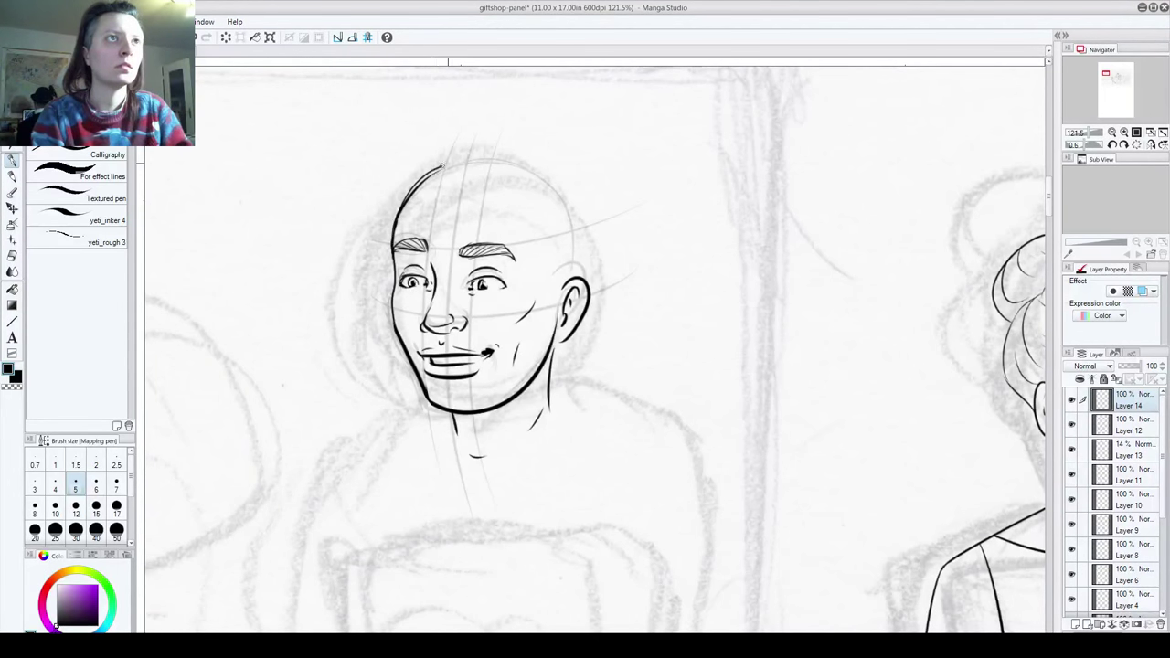
pyautogui.hotkey('ctrl', 'z')
pyautogui.moveTo(393, 245)
pyautogui.mouseDown()
pyautogui.moveTo(399, 219)
pyautogui.moveTo(449, 169)
pyautogui.mouseUp()
pyautogui.moveTo(558, 183)
pyautogui.mouseDown()
pyautogui.moveTo(569, 210)
pyautogui.moveTo(547, 184)
pyautogui.moveTo(485, 166)
pyautogui.moveTo(409, 195)
pyautogui.mouseUp()
pyautogui.hotkey('ctrl', 'z')
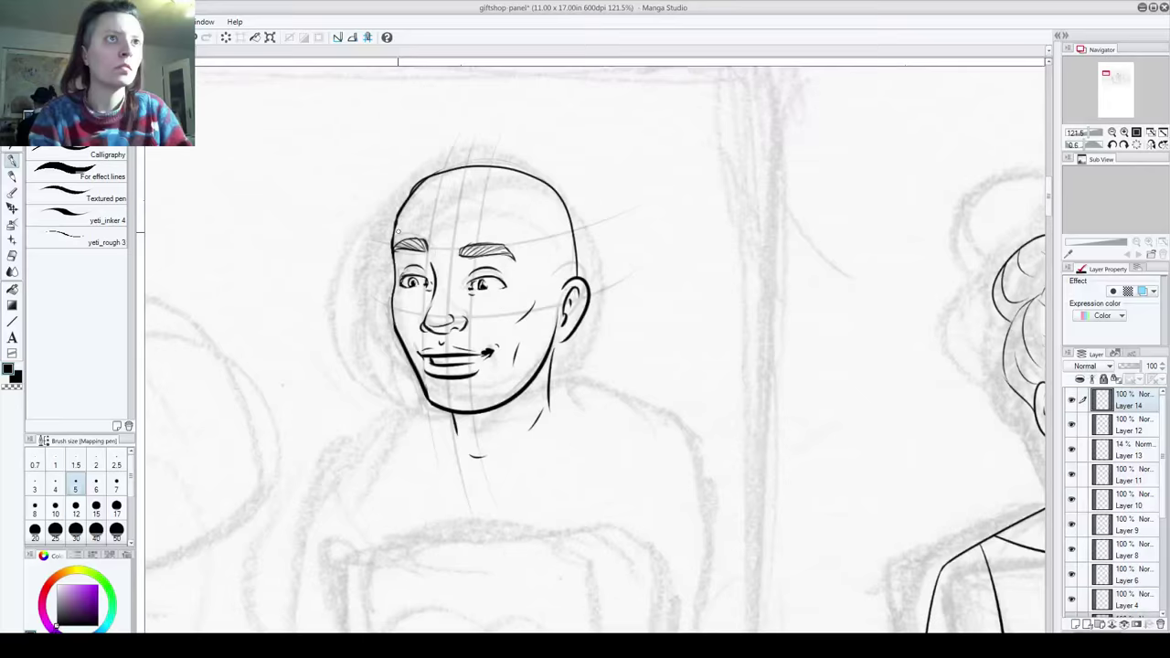
# Step: Clean up the overlapping forehead stroke and redraw the forehead contour on Layer 12 as a smooth curve into the crown
pyautogui.scroll(4, 398, 231)
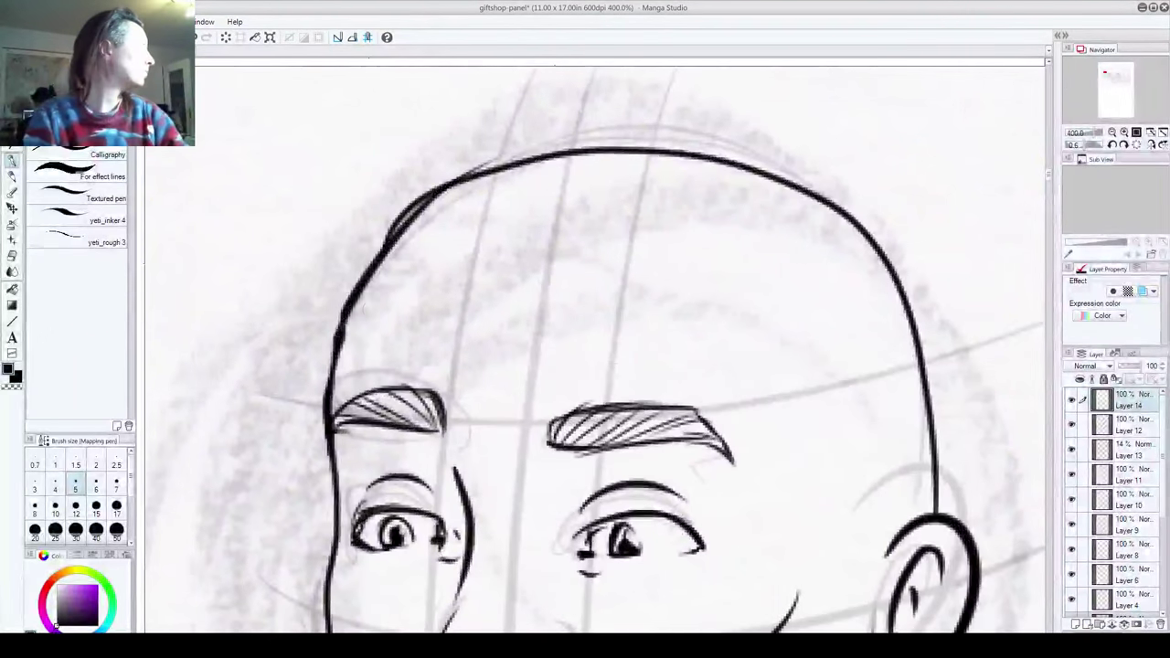
pyautogui.moveTo(366, 253); pyautogui.dragTo(414, 196)
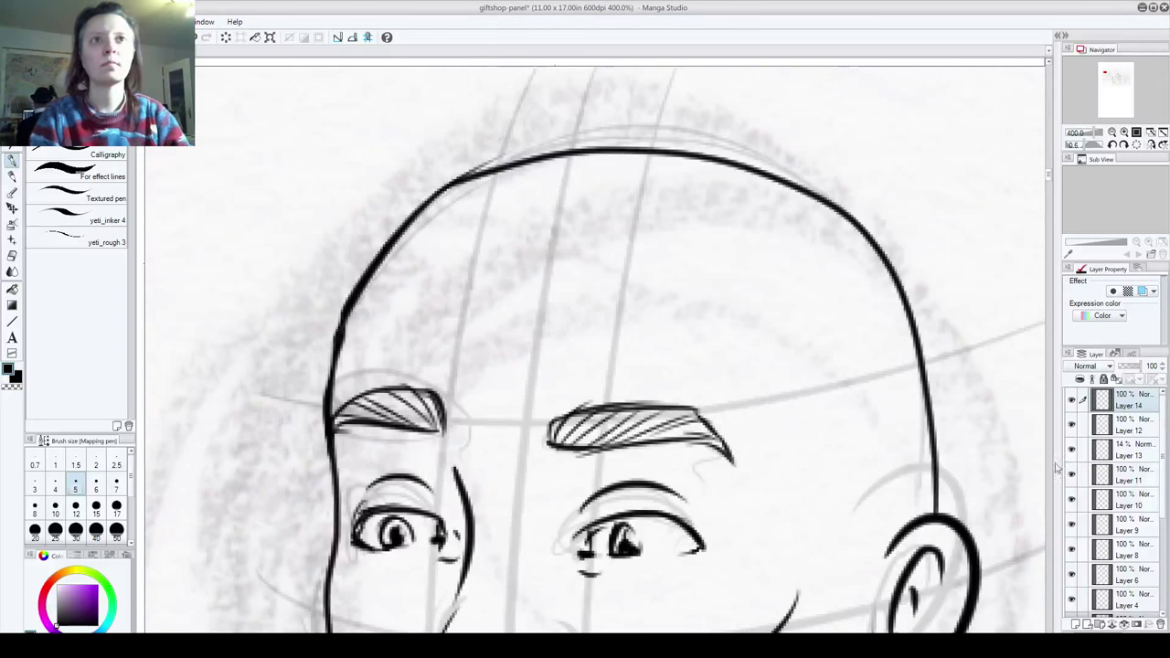
pyautogui.click(1126, 426)
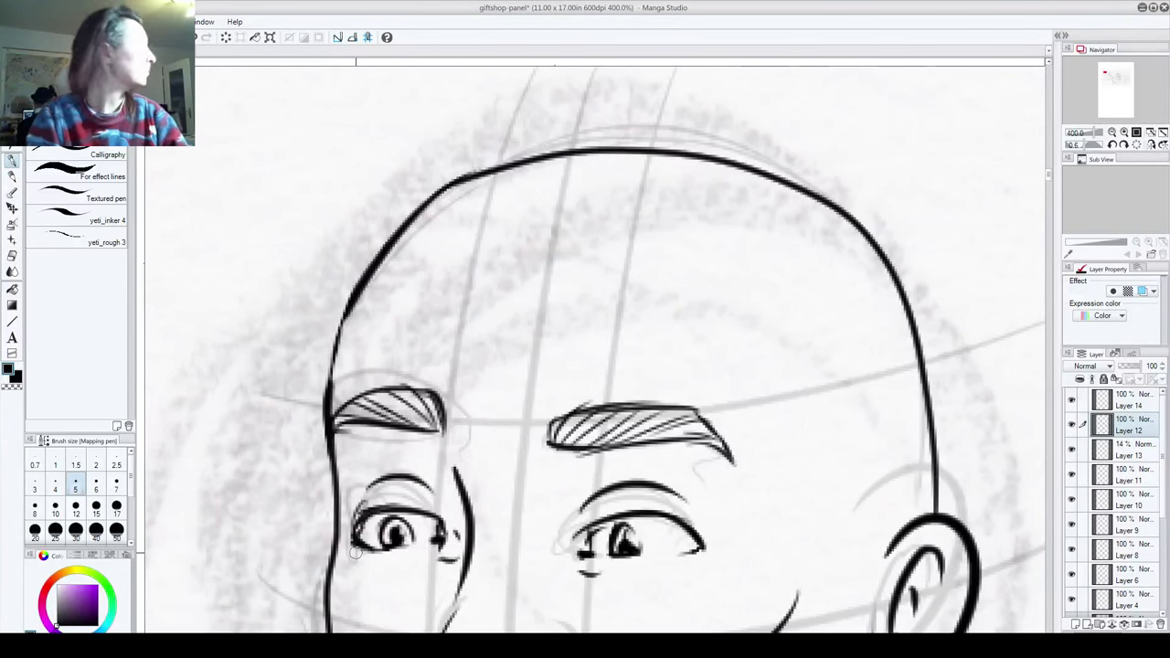
pyautogui.moveTo(337, 349)
pyautogui.mouseDown()
pyautogui.moveTo(442, 185)
pyautogui.moveTo(518, 156)
pyautogui.moveTo(608, 145)
pyautogui.moveTo(555, 150)
pyautogui.moveTo(693, 148)
pyautogui.mouseUp()
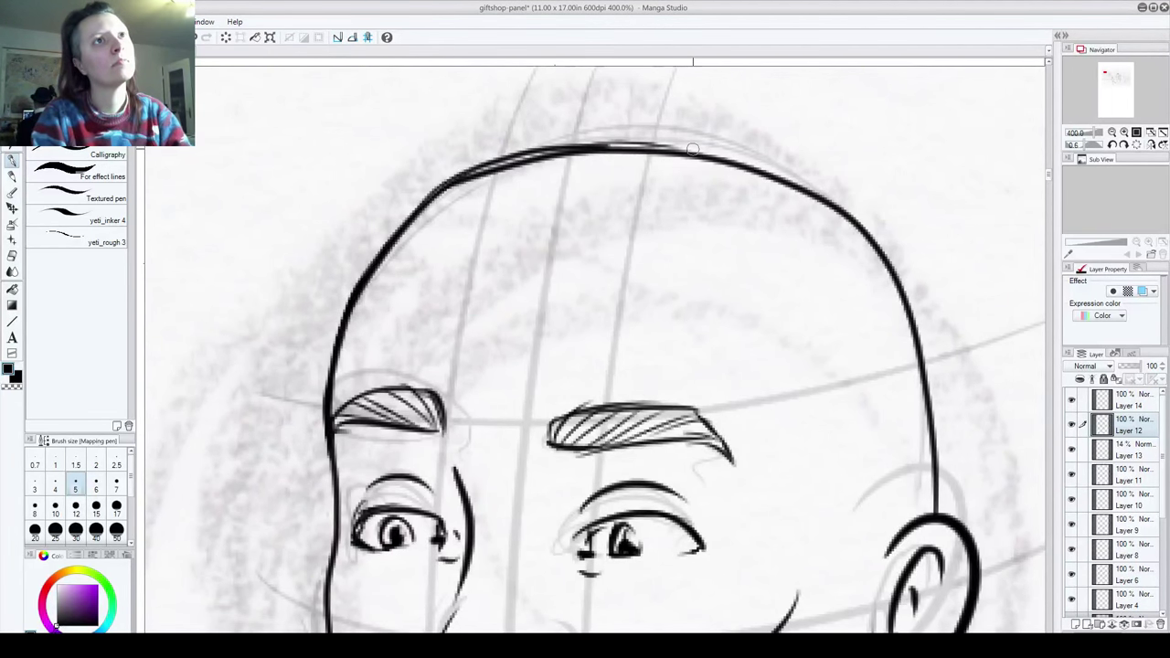
pyautogui.hotkey('ctrl', 'z')
pyautogui.moveTo(565, 149); pyautogui.dragTo(672, 152)
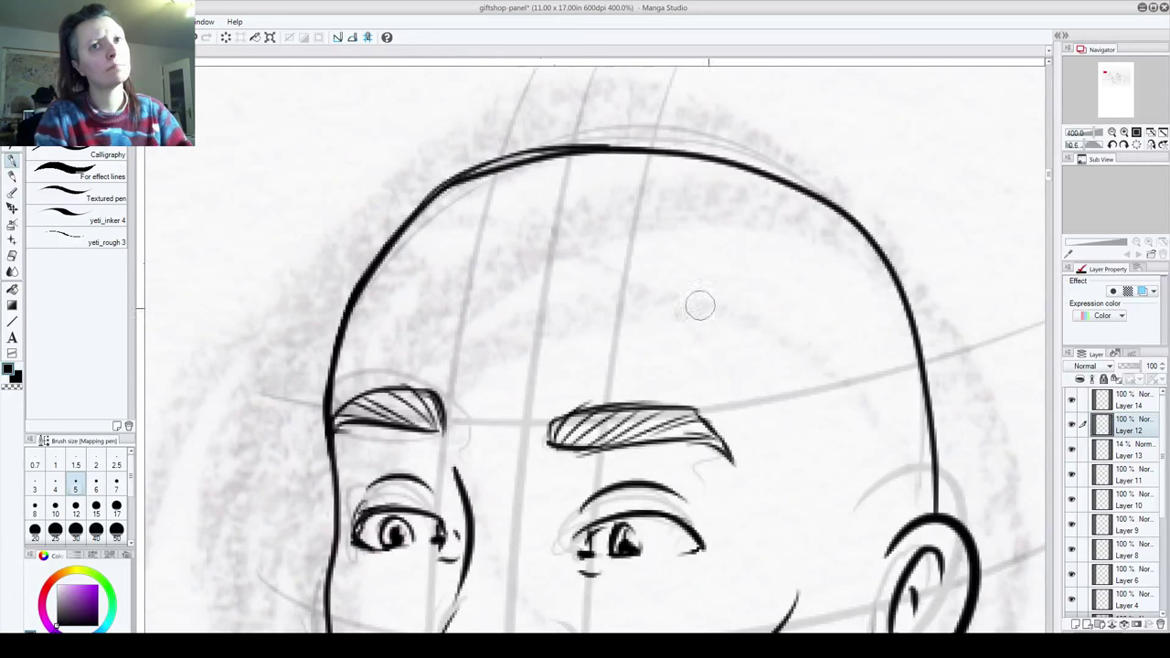
# Step: Trim and blend the doubled lines on Layers 14 and 12 where the forehead contour meets the crown outline
pyautogui.click(1136, 402)
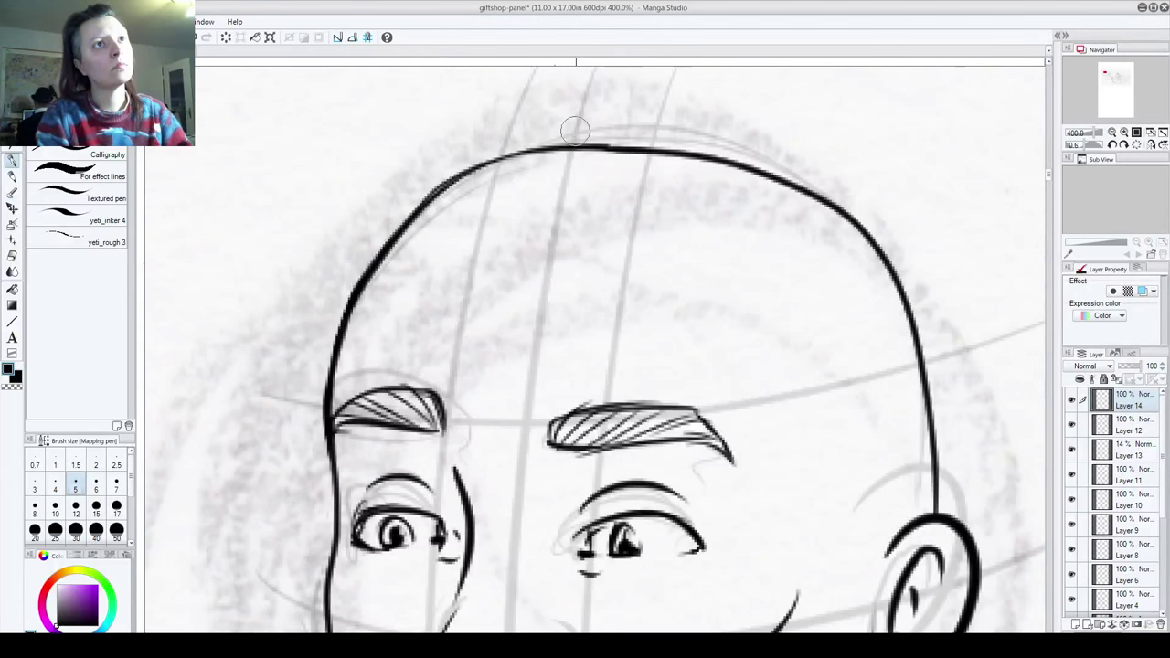
pyautogui.moveTo(353, 290)
pyautogui.mouseDown()
pyautogui.moveTo(431, 205)
pyautogui.moveTo(540, 156)
pyautogui.moveTo(651, 148)
pyautogui.mouseUp()
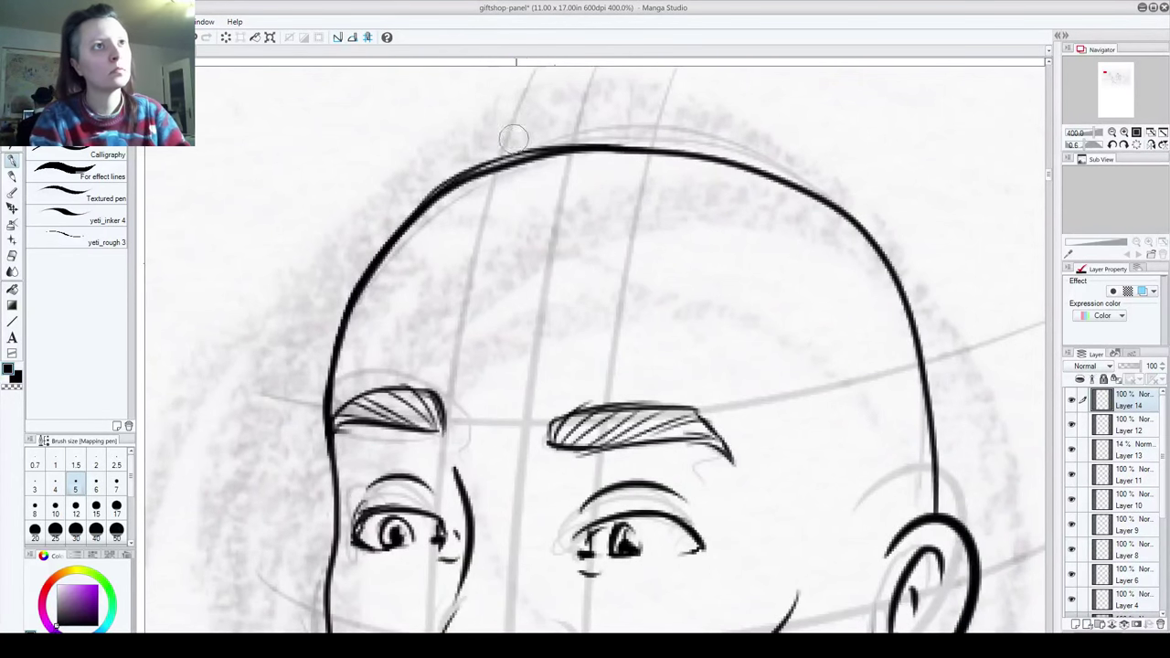
pyautogui.click(1130, 426)
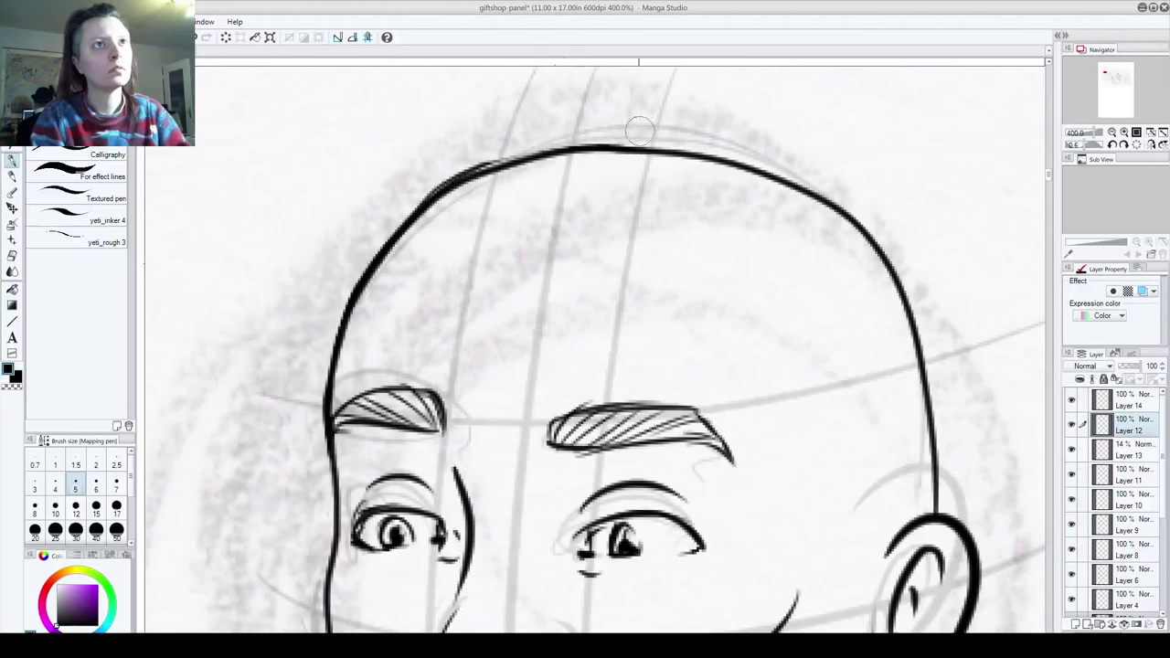
pyautogui.moveTo(444, 165)
pyautogui.mouseDown()
pyautogui.moveTo(501, 147)
pyautogui.moveTo(394, 202)
pyautogui.moveTo(433, 183)
pyautogui.mouseUp()
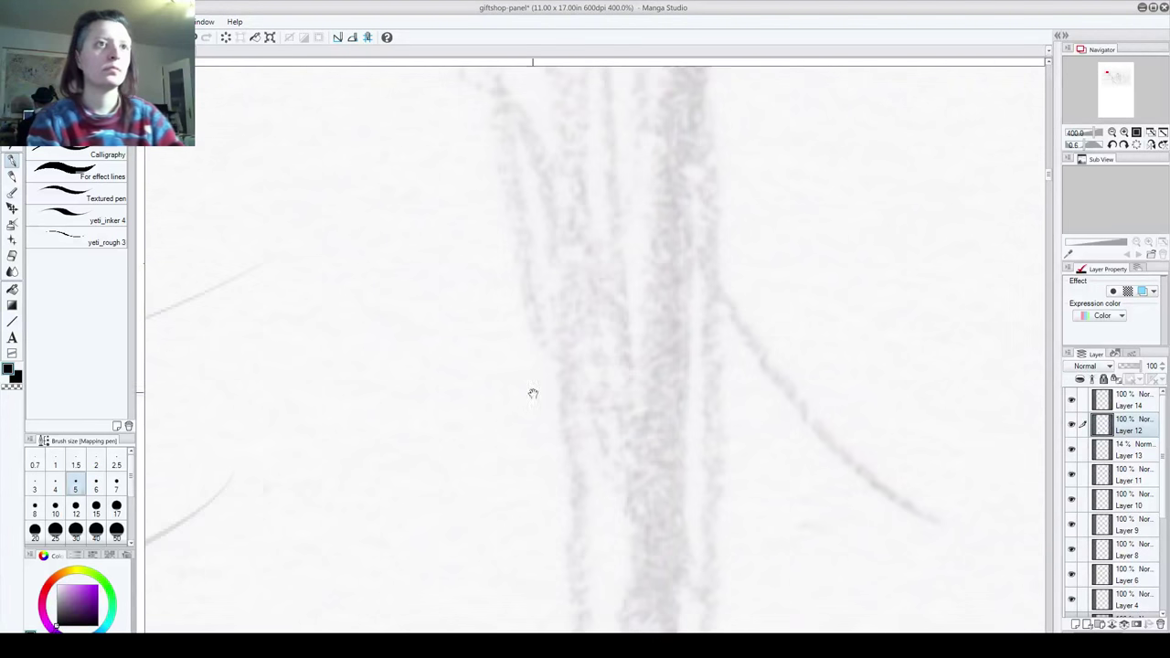
# Step: Examine the inked head up close and at panel scale, comparing it with the sketched body and the woman beside it
pyautogui.scroll(-2, 522, 399)
pyautogui.scroll(-3, 519, 397)
pyautogui.moveTo(464, 526)
pyautogui.mouseDown()
pyautogui.moveTo(815, 279)
pyautogui.moveTo(852, 379)
pyautogui.moveTo(841, 383)
pyautogui.mouseUp()
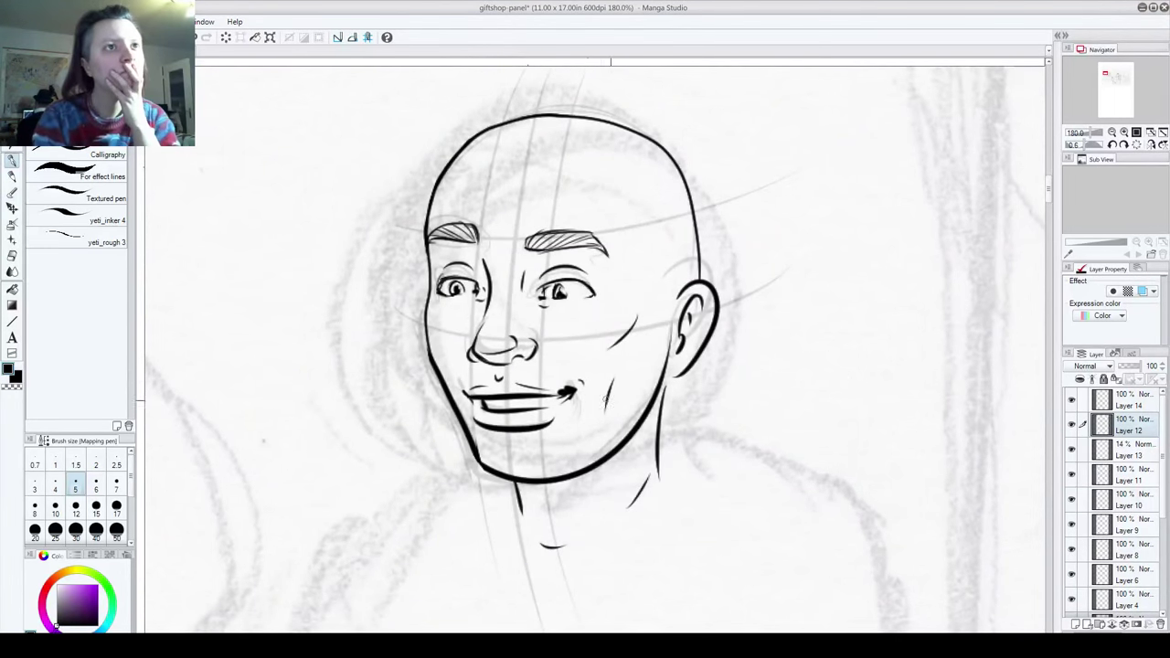
pyautogui.moveTo(627, 576); pyautogui.dragTo(580, 402)
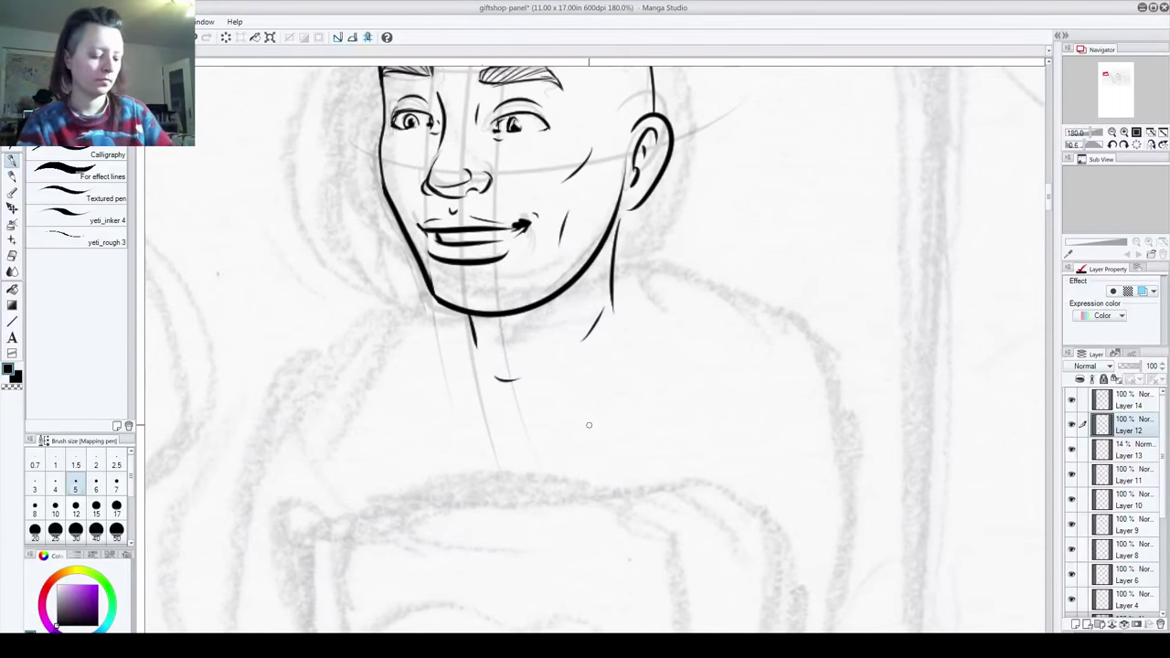
pyautogui.scroll(-3, 581, 430)
pyautogui.scroll(-4, 593, 481)
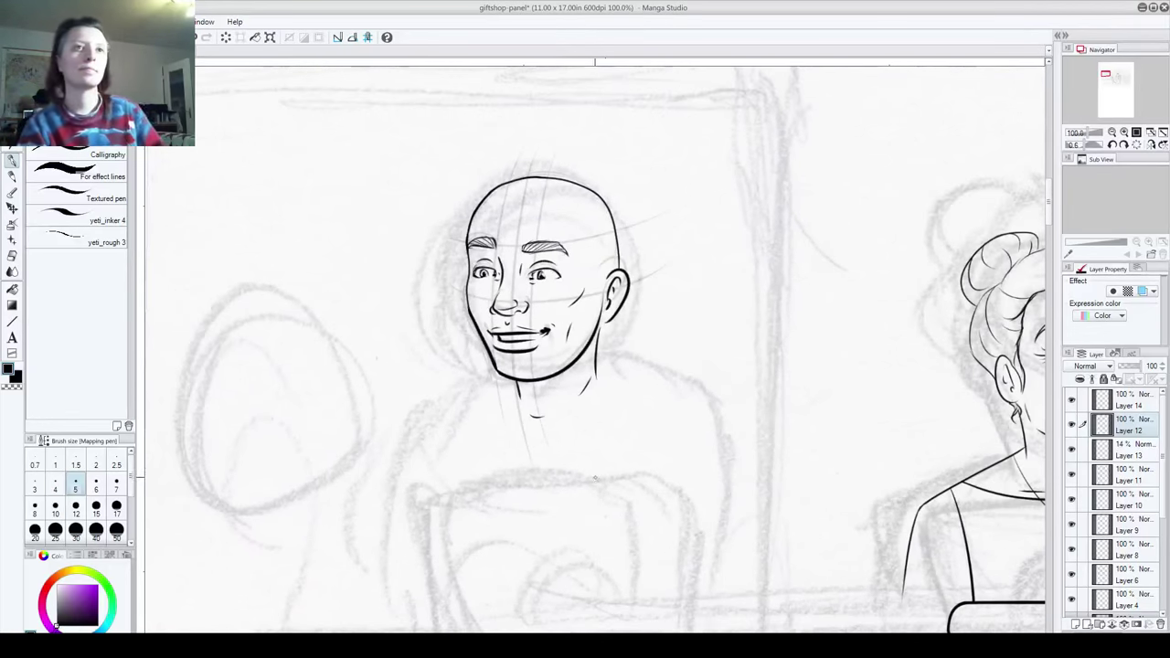
pyautogui.scroll(4, 613, 423)
pyautogui.scroll(-5, 613, 423)
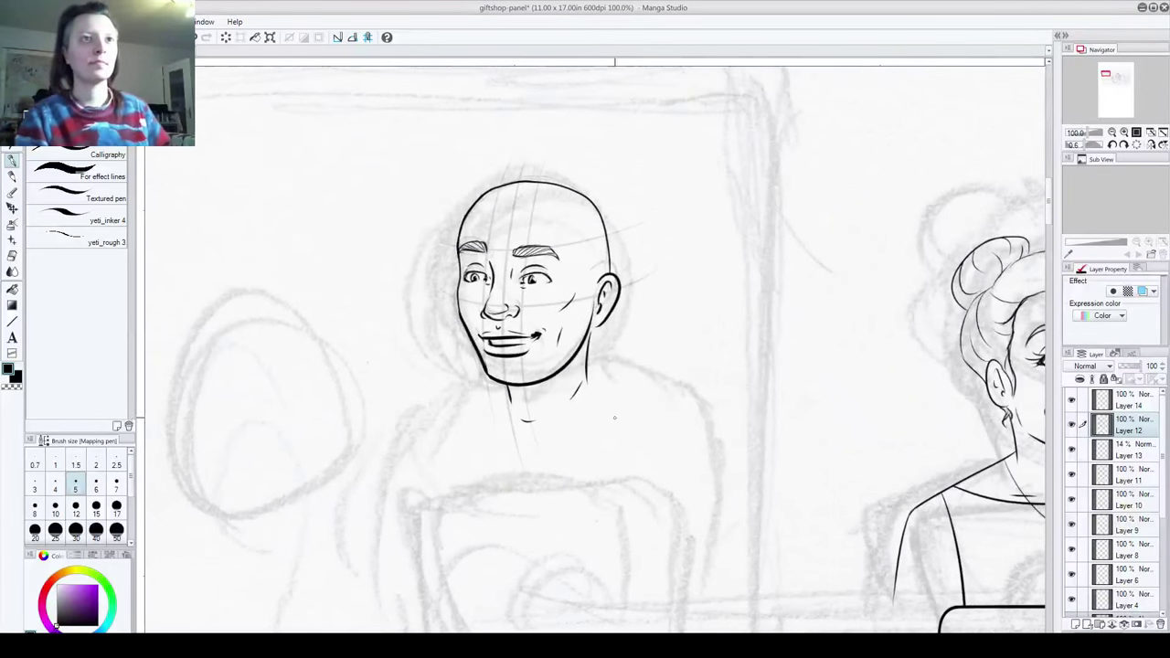
pyautogui.scroll(1, 618, 423)
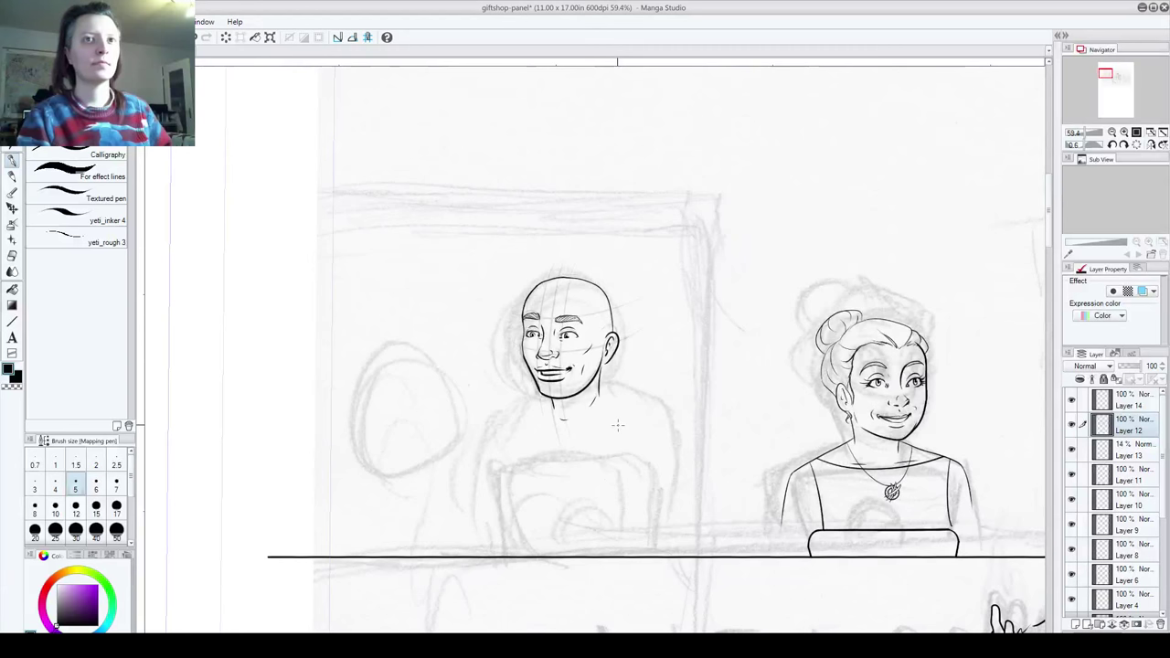
# Step: Merge Layer 14 with the skull outline down into Layer 12
pyautogui.scroll(3, 618, 423)
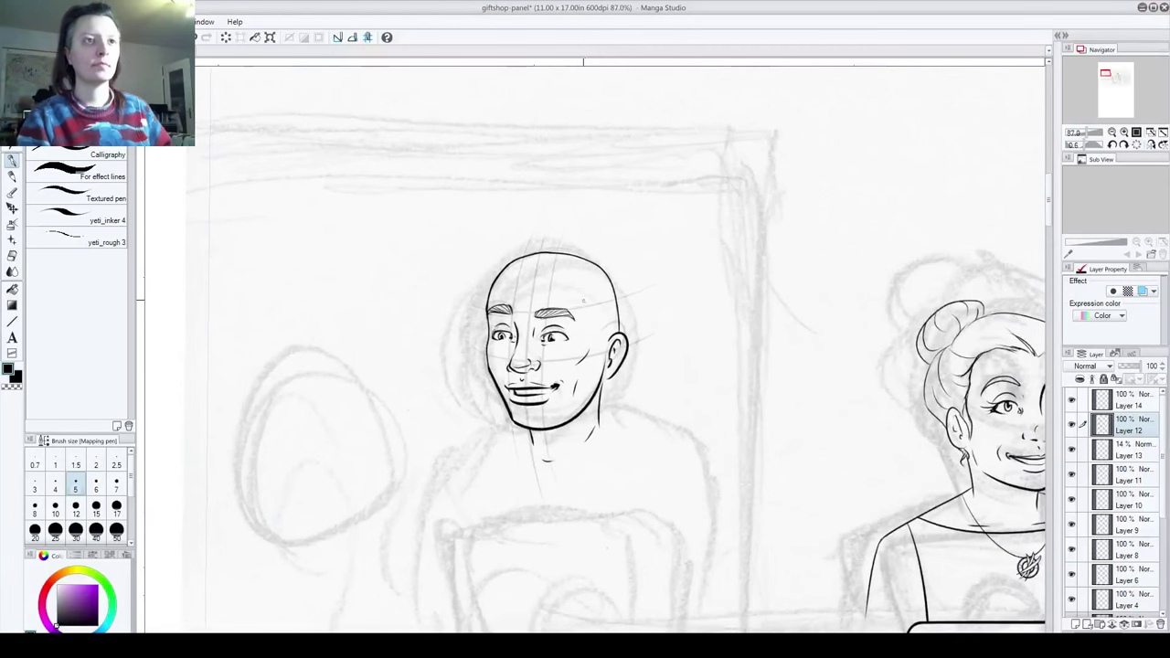
pyautogui.moveTo(603, 616); pyautogui.dragTo(565, 499)
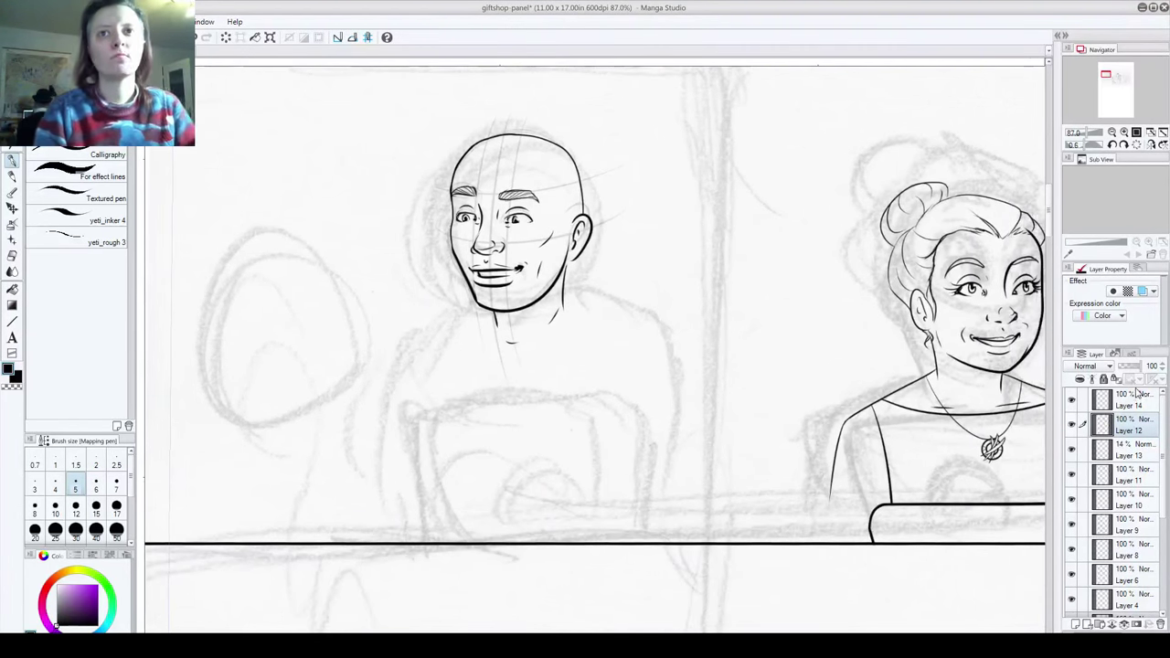
pyautogui.scroll(-1, 1140, 395)
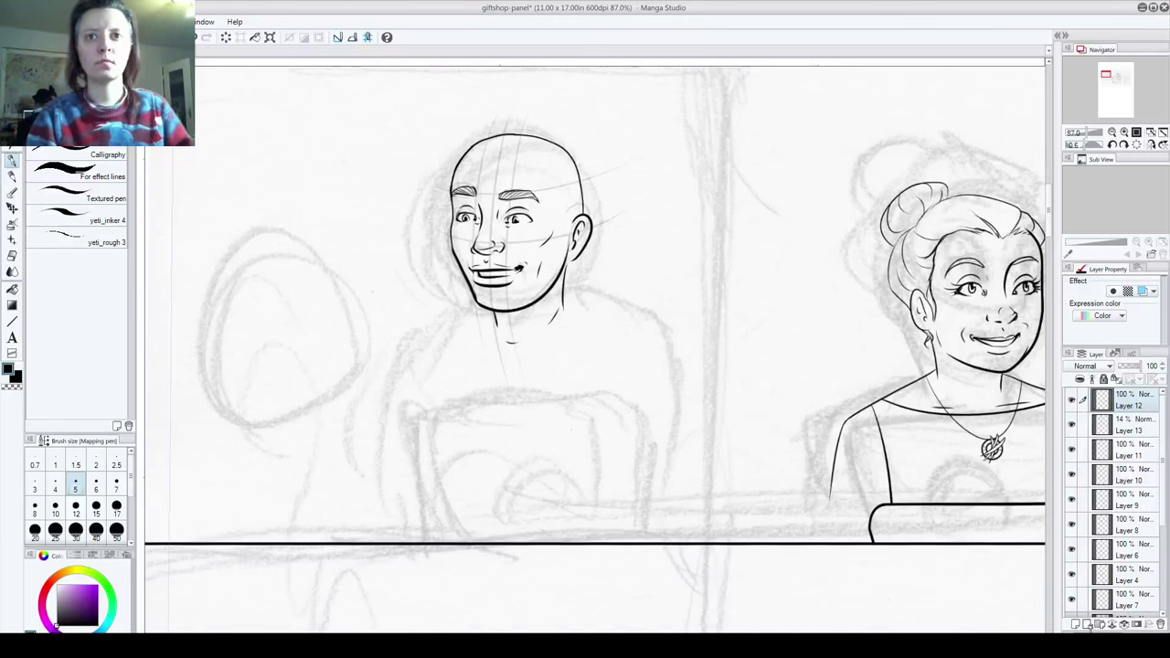
# Step: Create a new layer above Layer 12 and ink a high standing collar with a zipper pull around the bald figure's neck
pyautogui.click(1087, 625)
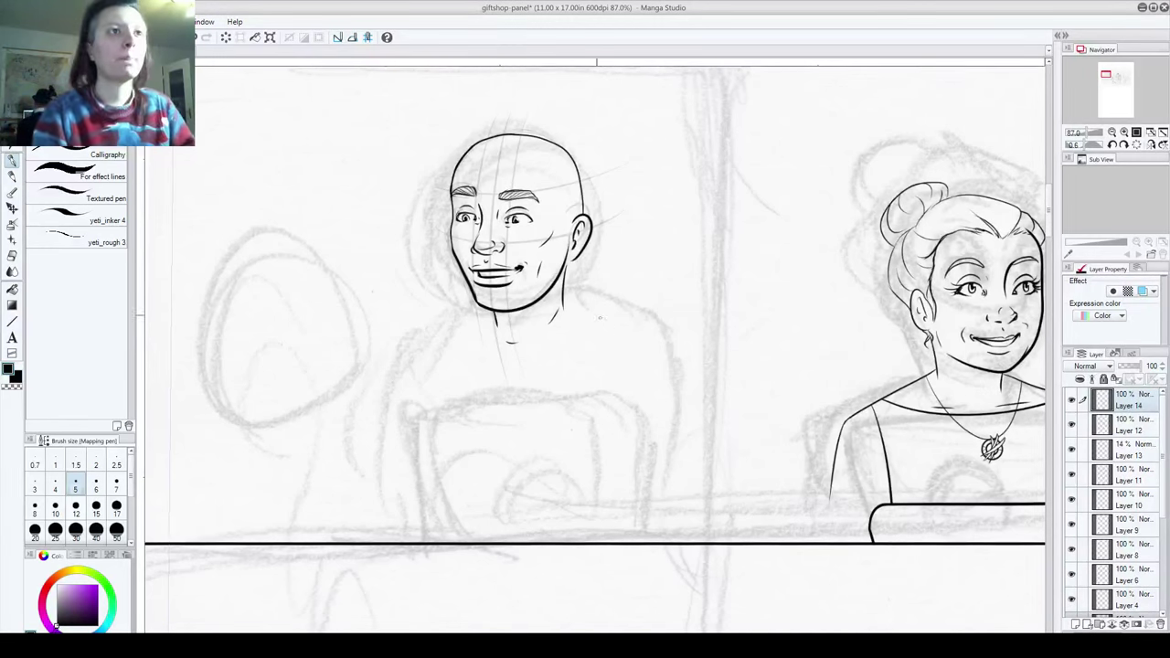
pyautogui.moveTo(524, 337)
pyautogui.mouseDown()
pyautogui.moveTo(526, 326)
pyautogui.moveTo(524, 343)
pyautogui.mouseUp()
pyautogui.hotkey('ctrl', 'z')
pyautogui.moveTo(570, 276); pyautogui.dragTo(576, 318)
pyautogui.moveTo(496, 311)
pyautogui.mouseDown()
pyautogui.moveTo(493, 346)
pyautogui.moveTo(519, 358)
pyautogui.mouseUp()
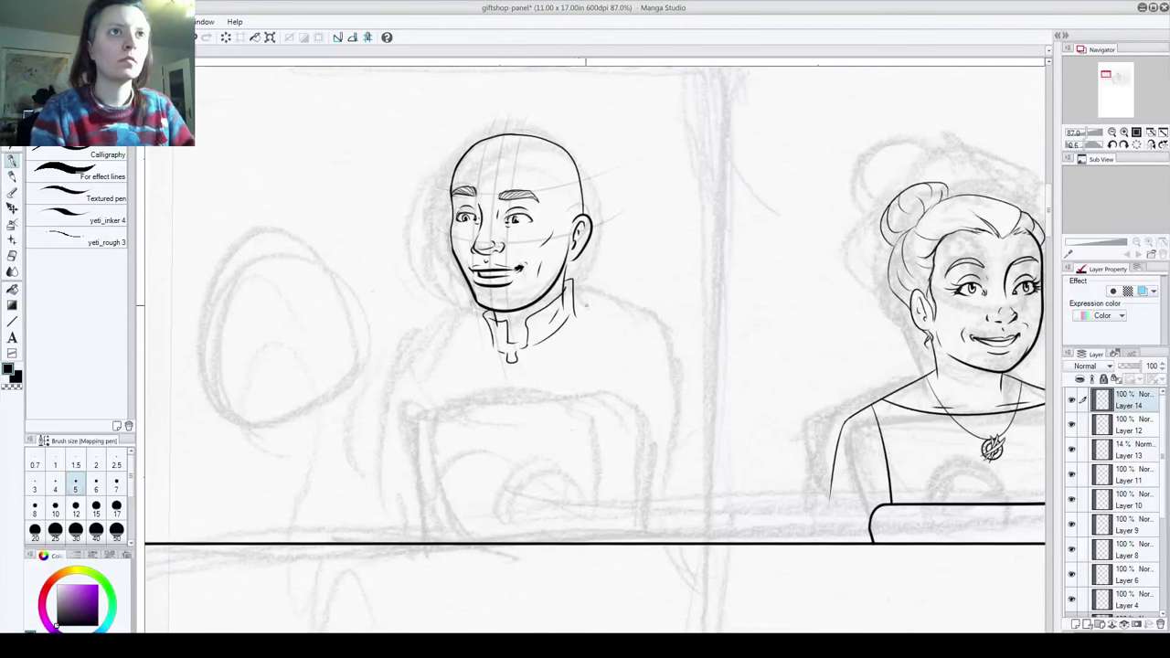
# Step: Ink both shoulder lines of the bald figure, sloping outward from the base of the collar
pyautogui.moveTo(574, 300); pyautogui.dragTo(693, 371)
pyautogui.hotkey('ctrl', 'z')
pyautogui.moveTo(575, 301); pyautogui.dragTo(675, 351)
pyautogui.moveTo(483, 312); pyautogui.dragTo(422, 344)
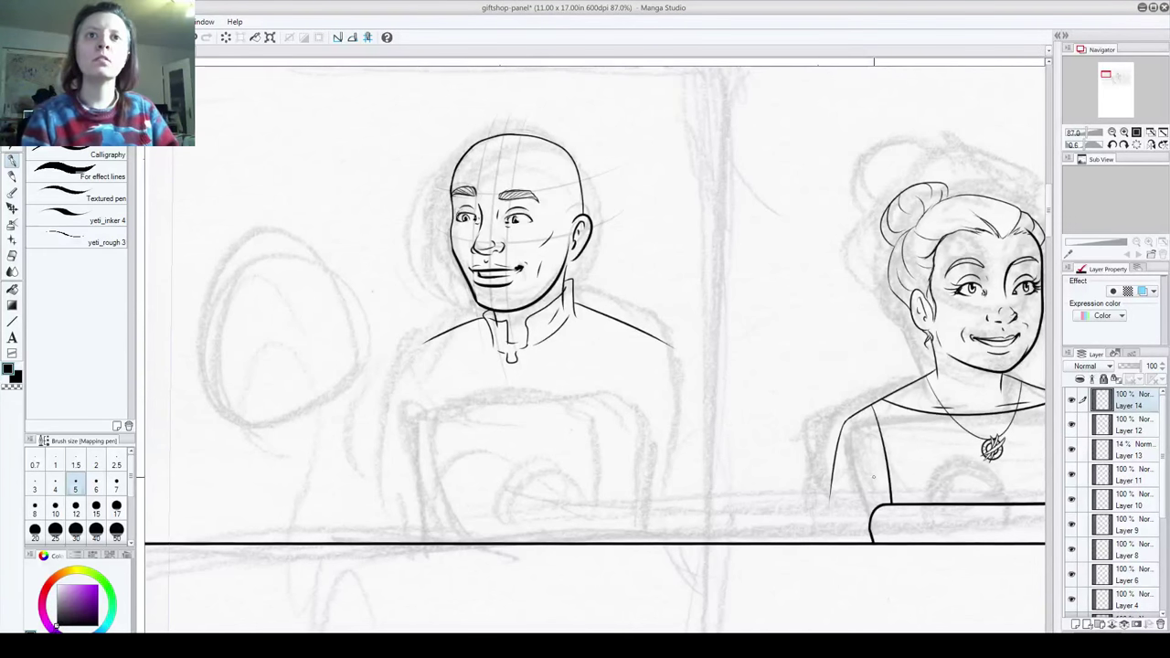
# Step: On Layer 12, add inner edge lines along both sides of the collar opening and connect the neck line to the earlobe
pyautogui.click(1150, 430)
pyautogui.click(1073, 426)
pyautogui.click(1072, 426)
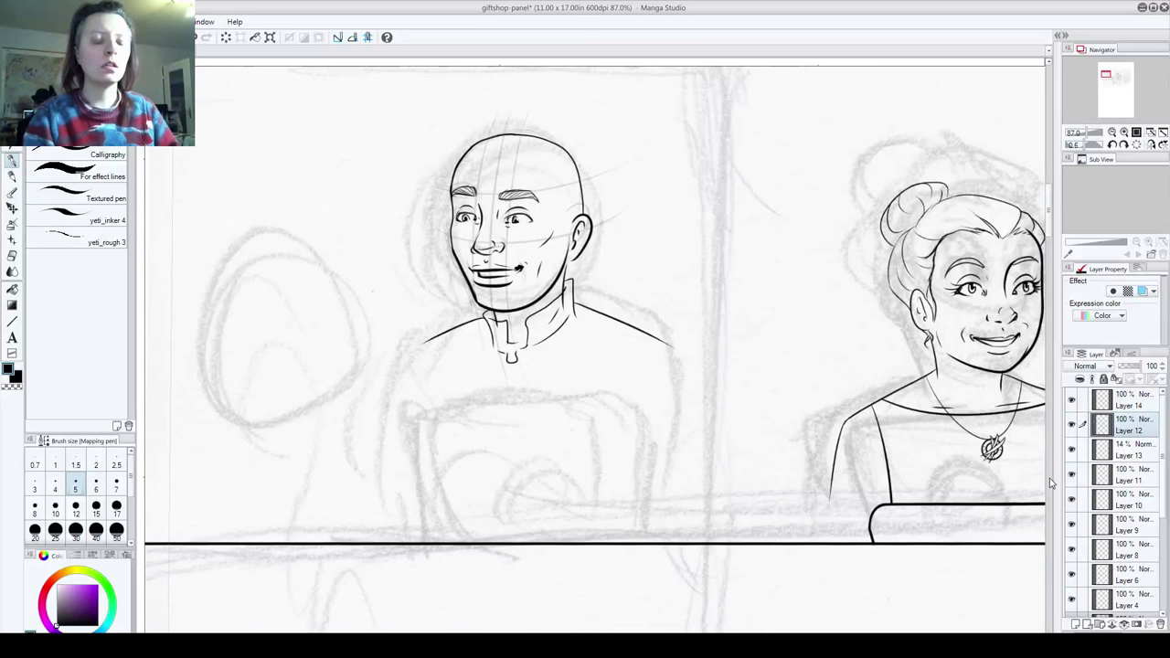
pyautogui.scroll(5, 561, 312)
pyautogui.moveTo(562, 320); pyautogui.dragTo(582, 243)
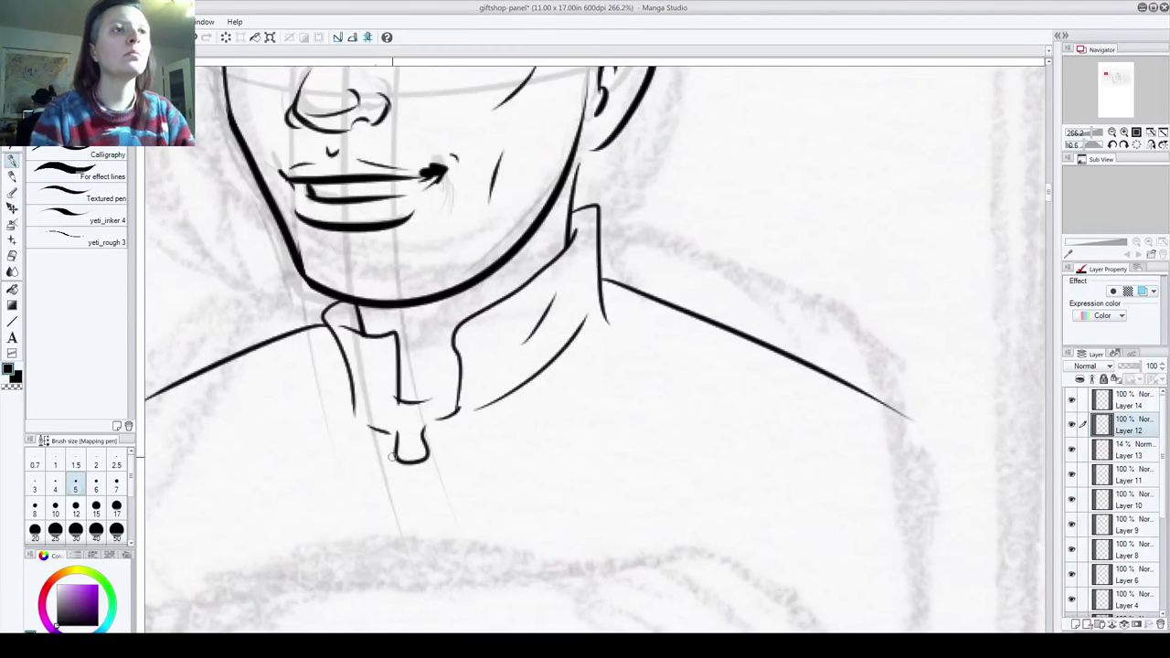
pyautogui.moveTo(458, 411)
pyautogui.mouseDown()
pyautogui.moveTo(480, 320)
pyautogui.moveTo(585, 224)
pyautogui.mouseUp()
pyautogui.moveTo(355, 340)
pyautogui.mouseDown()
pyautogui.moveTo(386, 354)
pyautogui.moveTo(387, 414)
pyautogui.mouseUp()
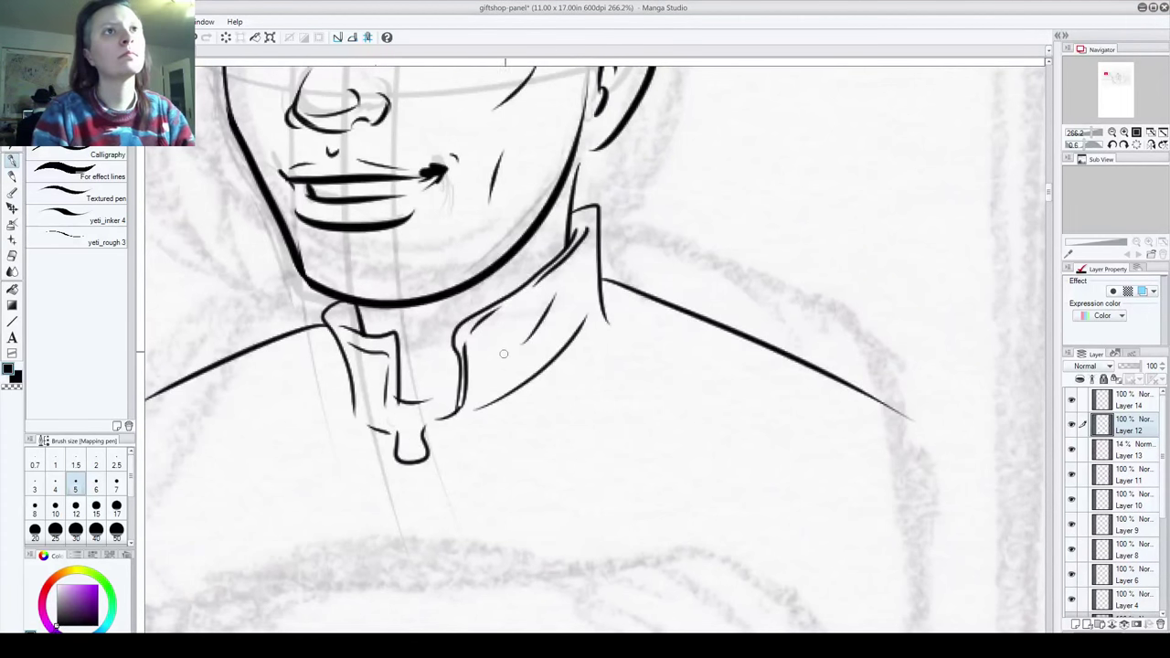
pyautogui.moveTo(576, 170); pyautogui.dragTo(591, 152)
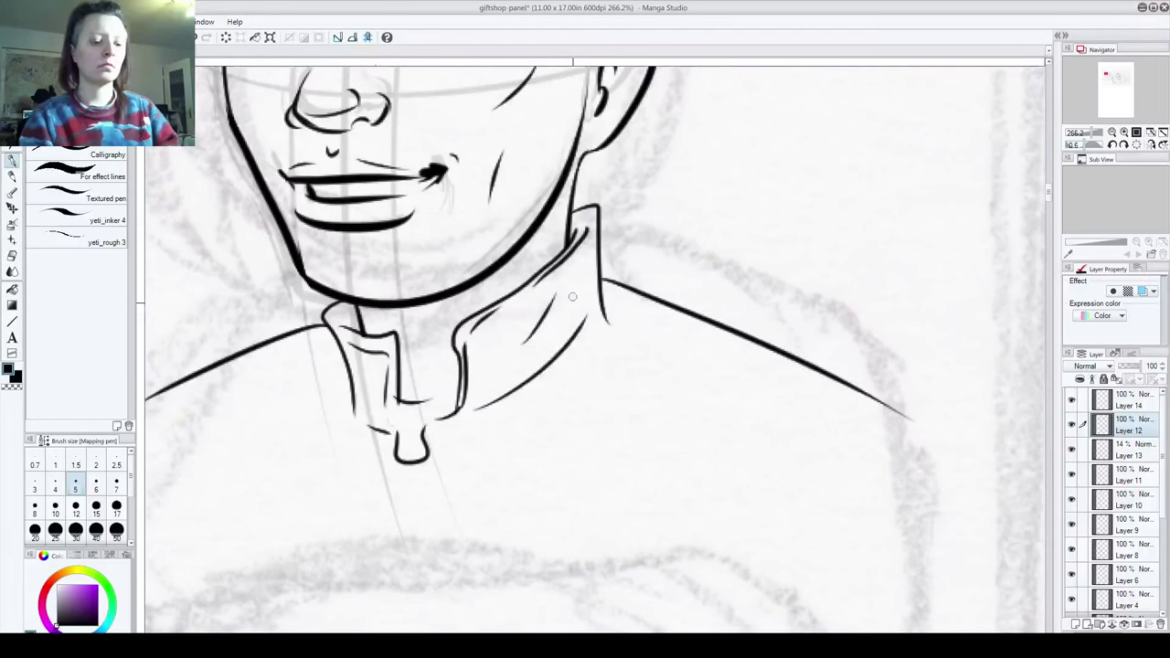
# Step: View the whole gift-shop panel and save the giftshop-panel file
pyautogui.scroll(-4, 572, 296)
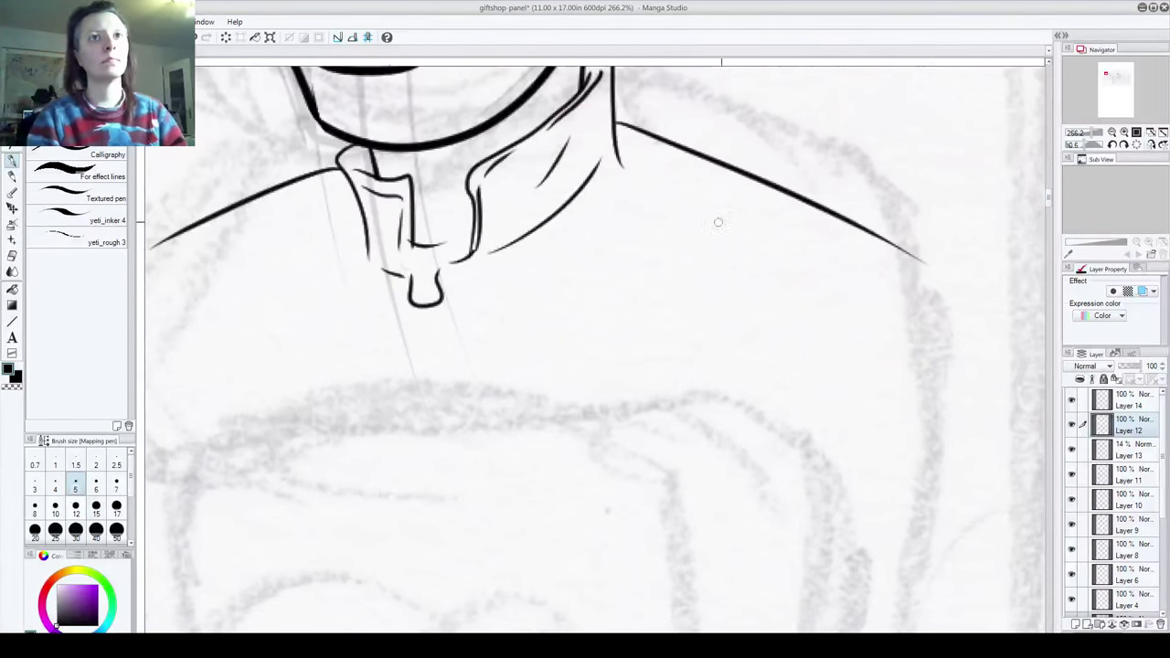
pyautogui.scroll(-8, 721, 240)
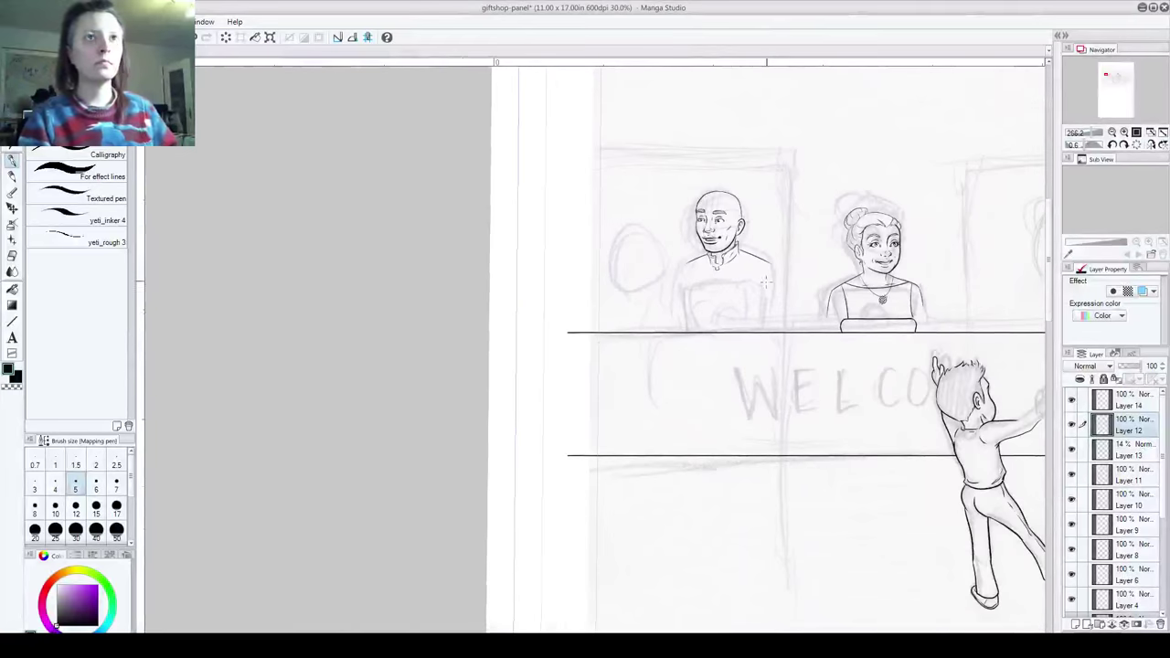
pyautogui.moveTo(856, 380); pyautogui.dragTo(360, 374)
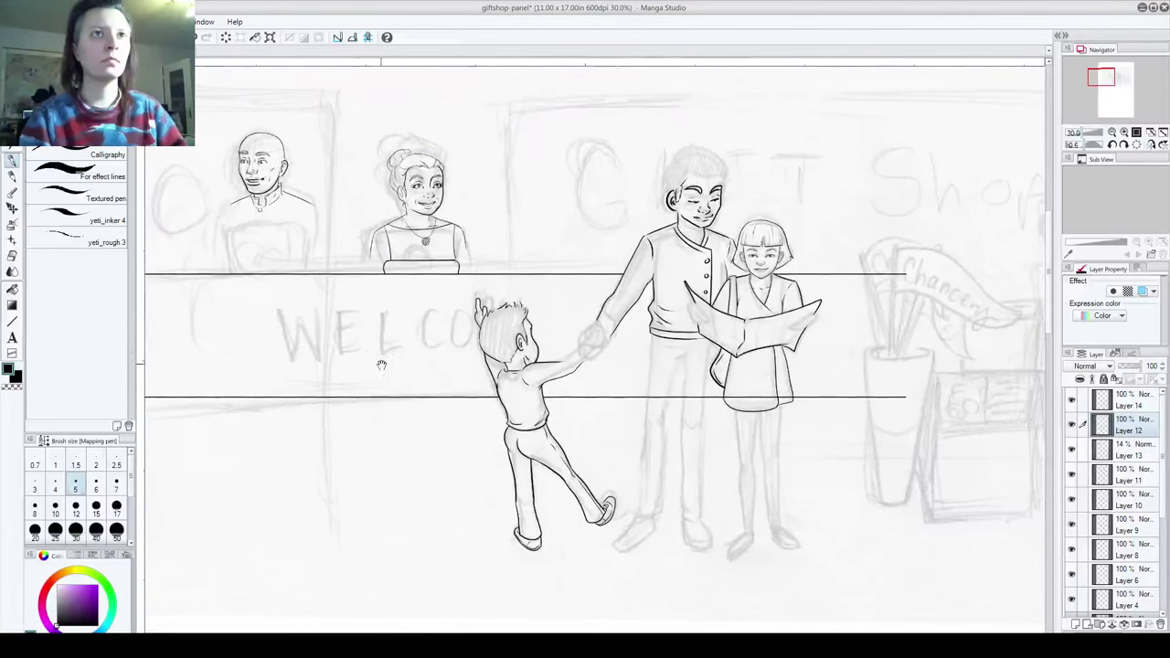
pyautogui.click(16, 22)
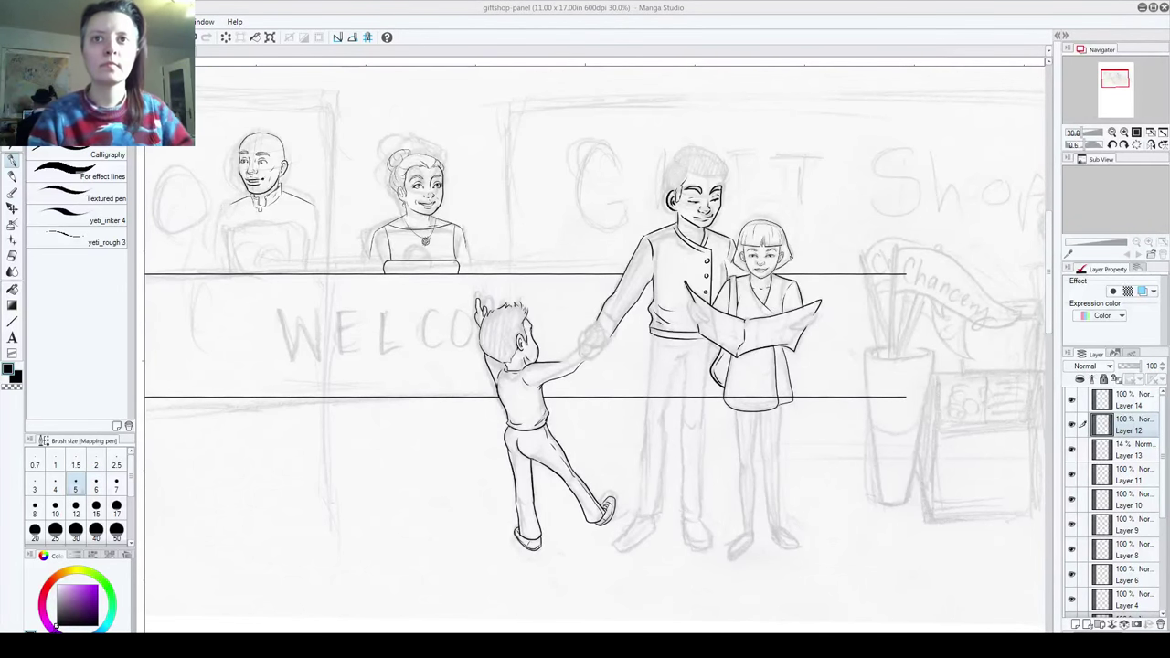
# Step: Activate Layer 14 and ink the outer sleeve lines of both arms from the shoulders to the counter with brush size 10
pyautogui.click(1072, 400)
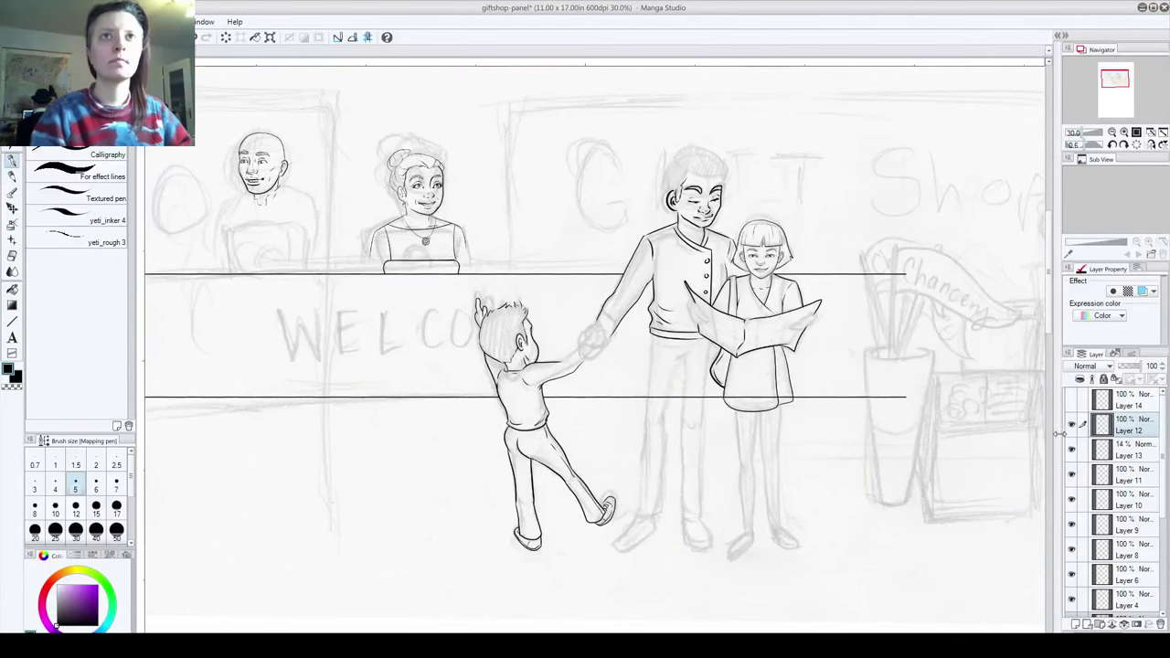
pyautogui.click(1072, 400)
pyautogui.click(1128, 403)
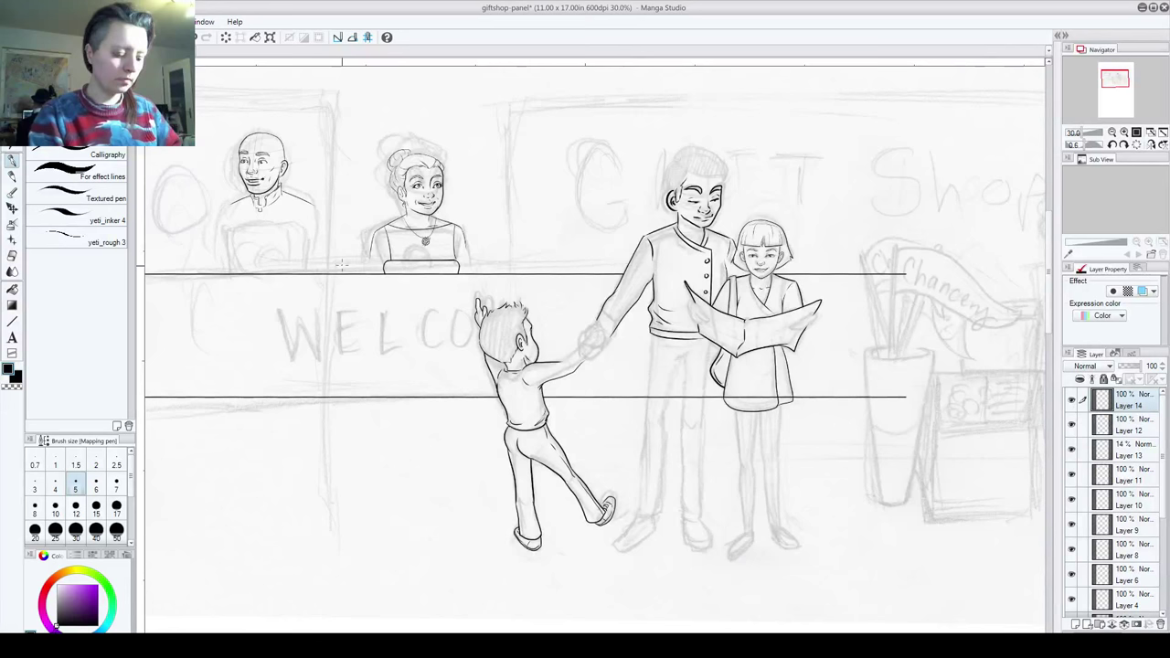
pyautogui.moveTo(228, 201); pyautogui.dragTo(466, 232)
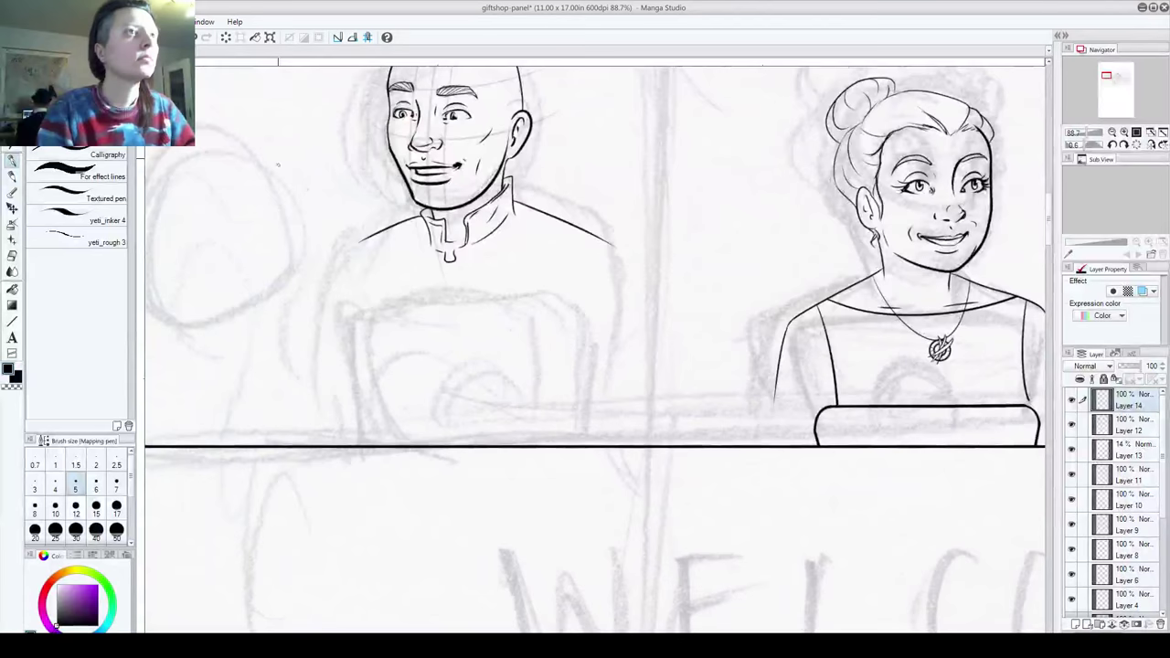
pyautogui.scroll(1, 278, 165)
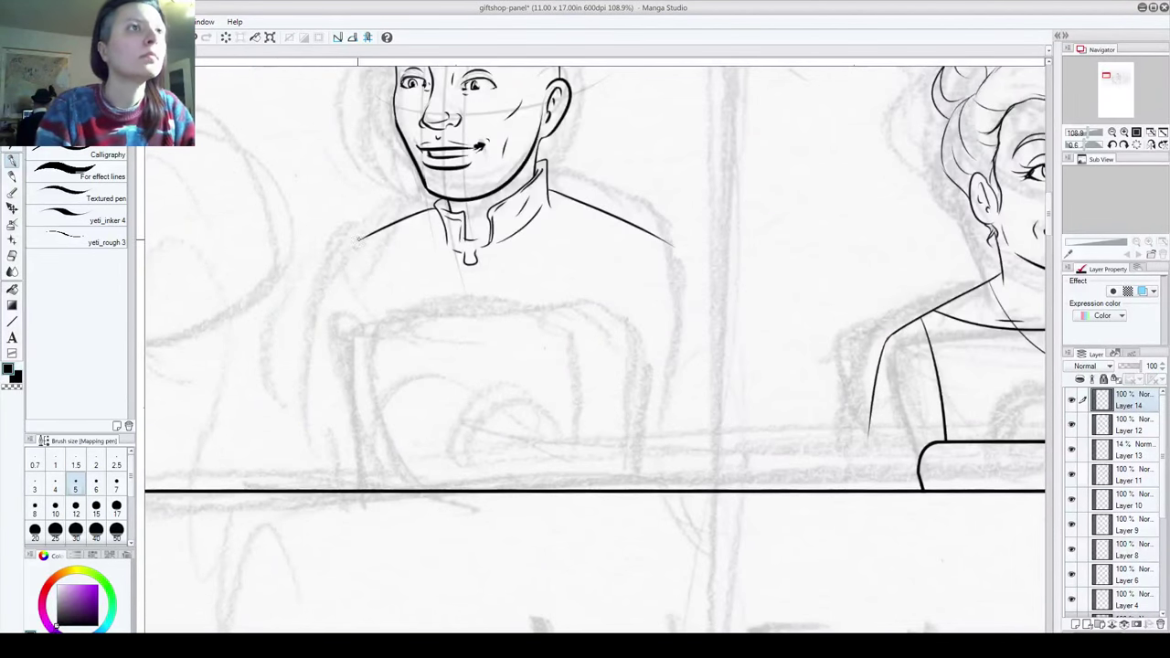
pyautogui.moveTo(355, 241); pyautogui.dragTo(301, 462)
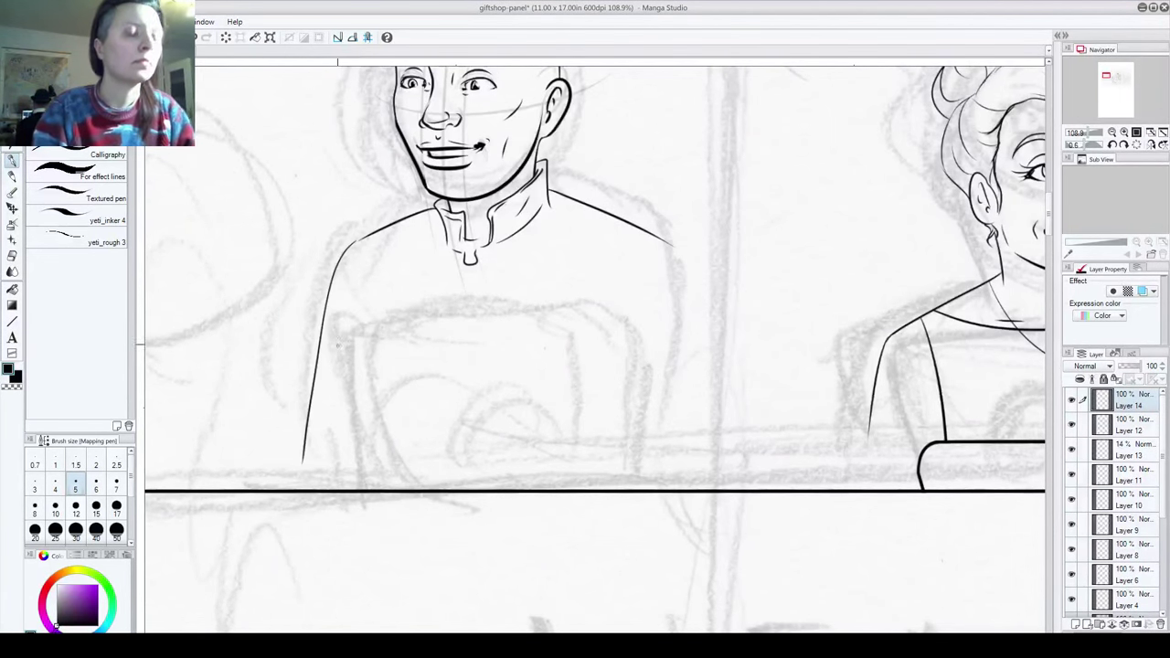
pyautogui.hotkey('ctrl', 'z')
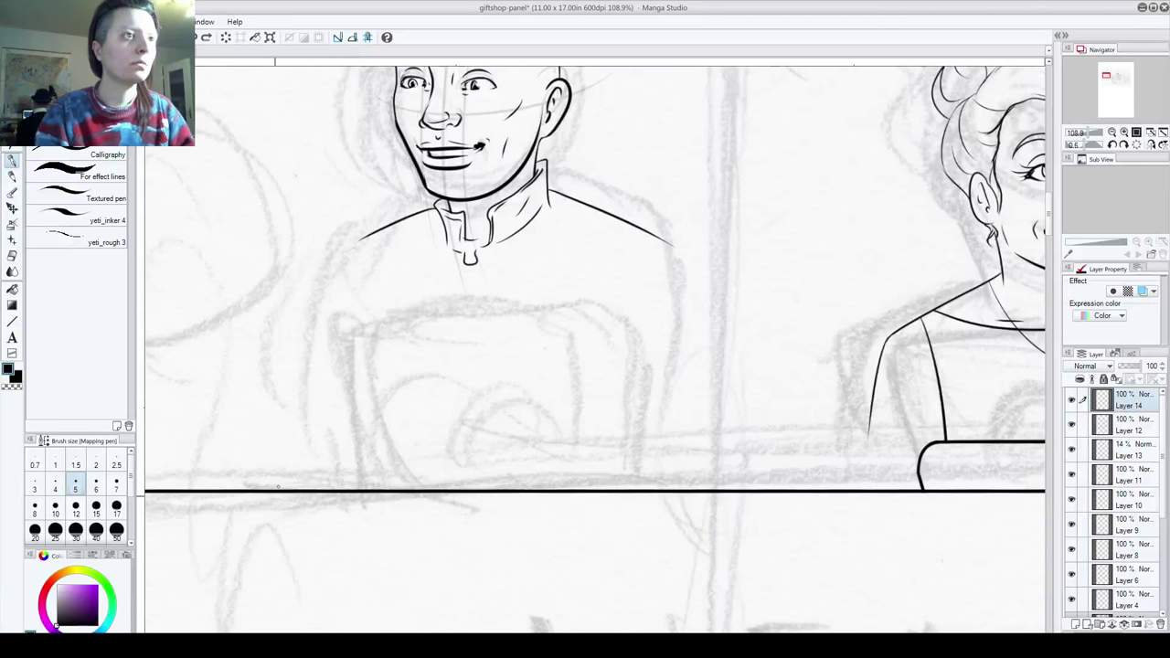
pyautogui.click(96, 507)
pyautogui.click(117, 483)
pyautogui.click(55, 509)
pyautogui.moveTo(355, 240)
pyautogui.mouseDown()
pyautogui.moveTo(334, 256)
pyautogui.moveTo(308, 481)
pyautogui.mouseUp()
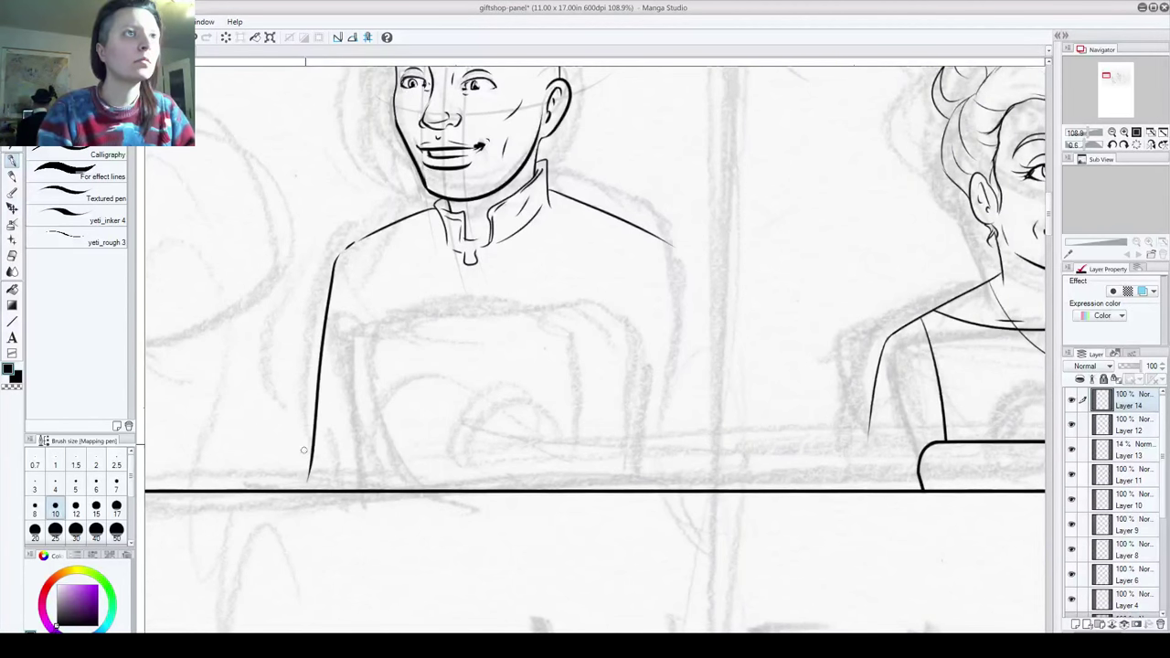
pyautogui.moveTo(677, 248); pyautogui.dragTo(701, 497)
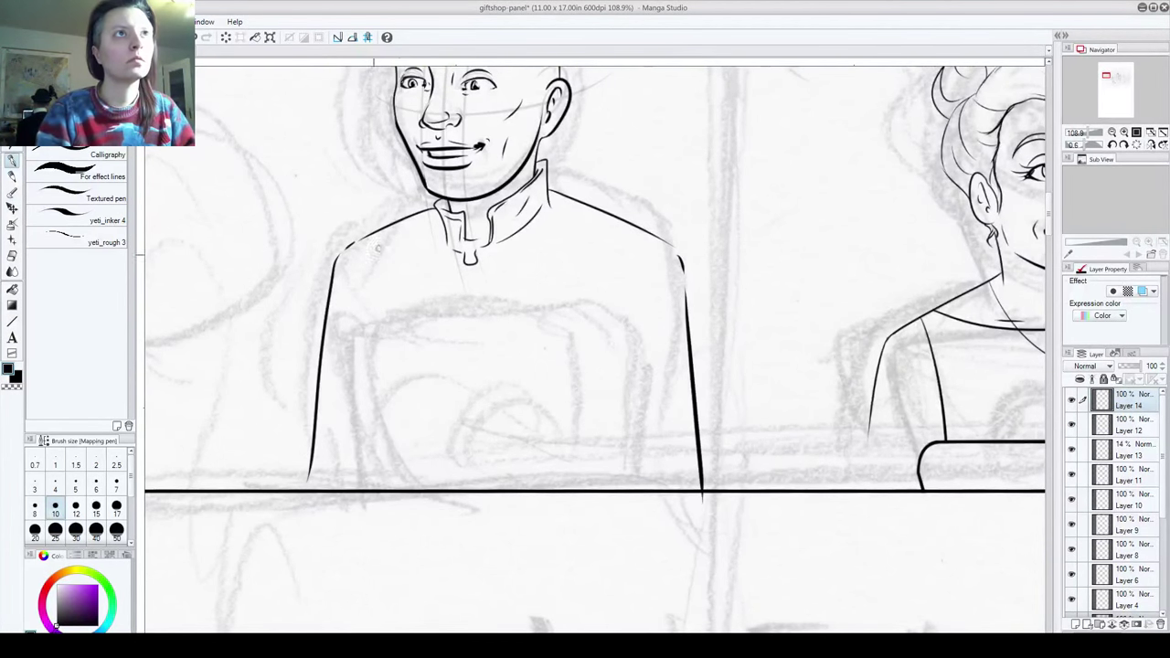
# Step: Ink the inner sleeve creases at both armpits of the bald figure
pyautogui.moveTo(425, 382); pyautogui.dragTo(435, 463)
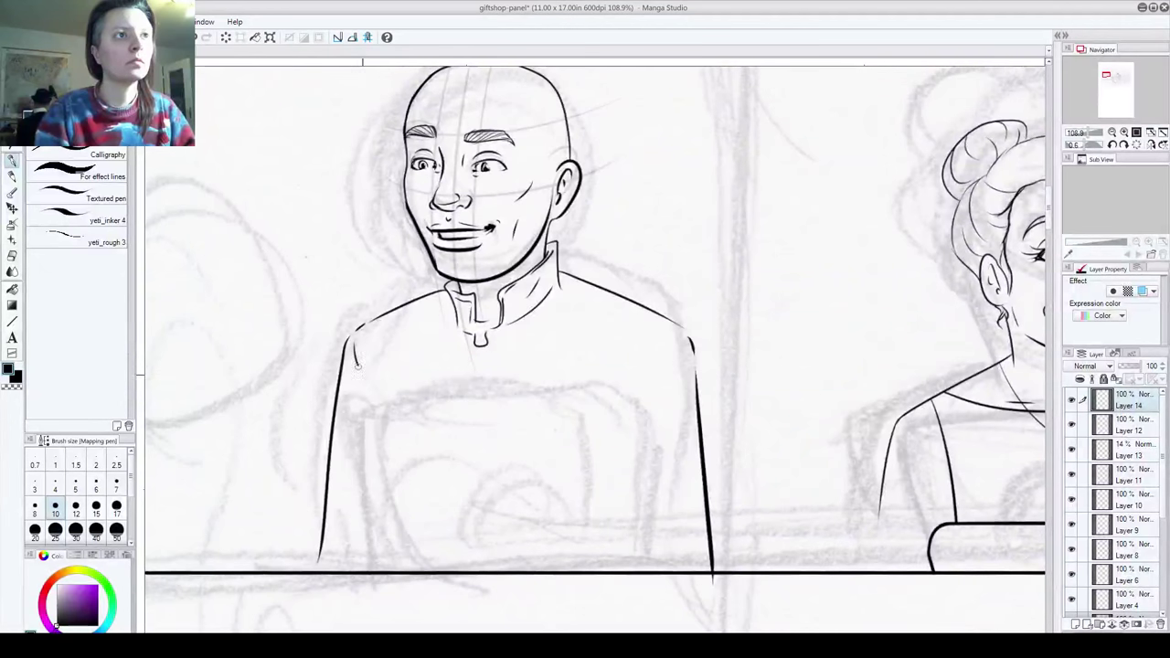
pyautogui.moveTo(670, 335); pyautogui.dragTo(646, 392)
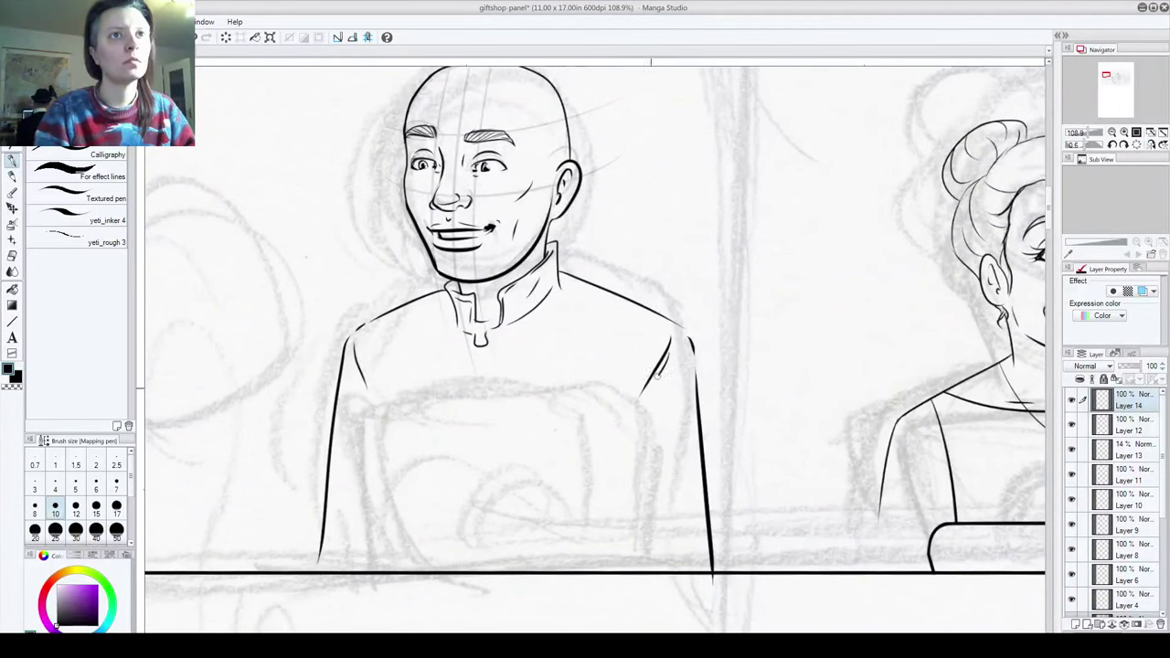
pyautogui.moveTo(483, 420)
pyautogui.mouseDown()
pyautogui.moveTo(488, 392)
pyautogui.moveTo(576, 413)
pyautogui.moveTo(658, 404)
pyautogui.moveTo(608, 347)
pyautogui.moveTo(511, 366)
pyautogui.mouseUp()
pyautogui.moveTo(357, 459); pyautogui.dragTo(661, 472)
# Step: Merge Layer 14 with the clothing down into Layer 12 and delete the 14% opacity construction sketch layer, Layer 13
pyautogui.scroll(-3, 616, 373)
pyautogui.scroll(-1, 615, 373)
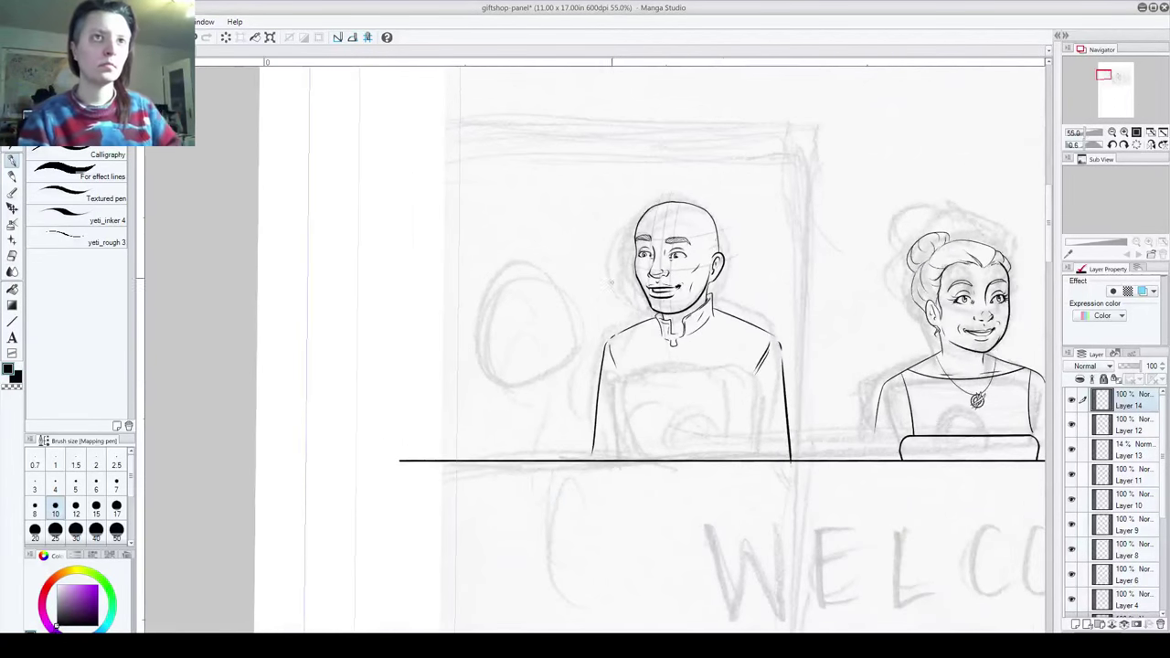
pyautogui.moveTo(746, 477); pyautogui.dragTo(672, 449)
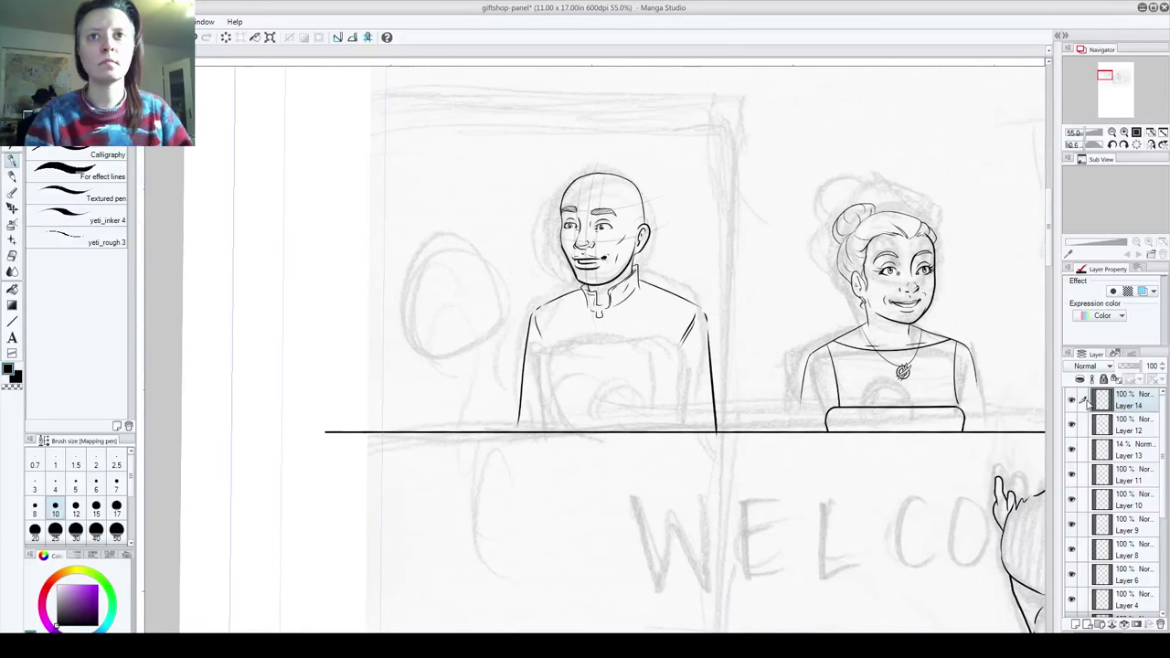
pyautogui.hotkey('ctrl', 'e')
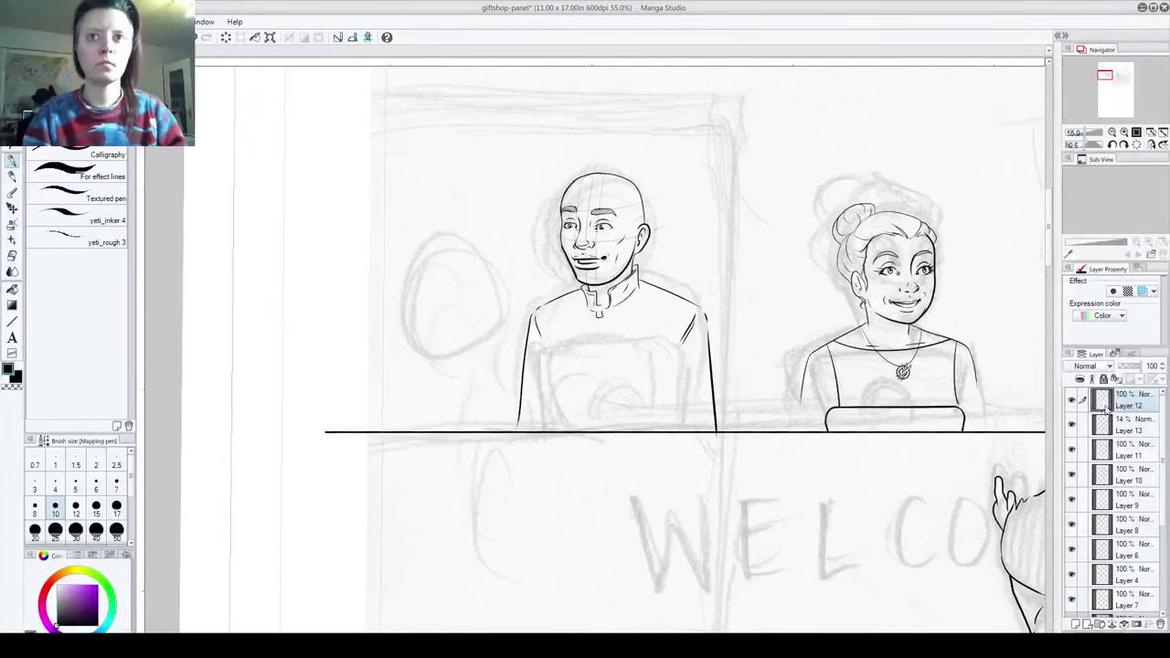
pyautogui.click(1073, 401)
pyautogui.click(1073, 402)
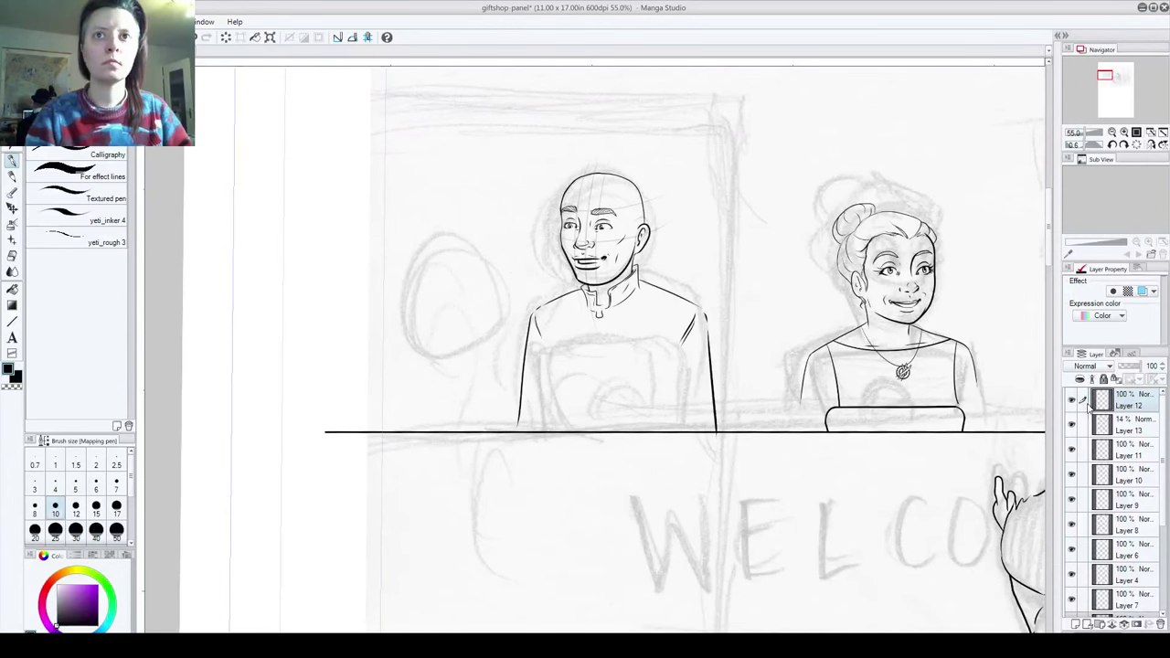
pyautogui.moveTo(1117, 426); pyautogui.dragTo(1160, 625)
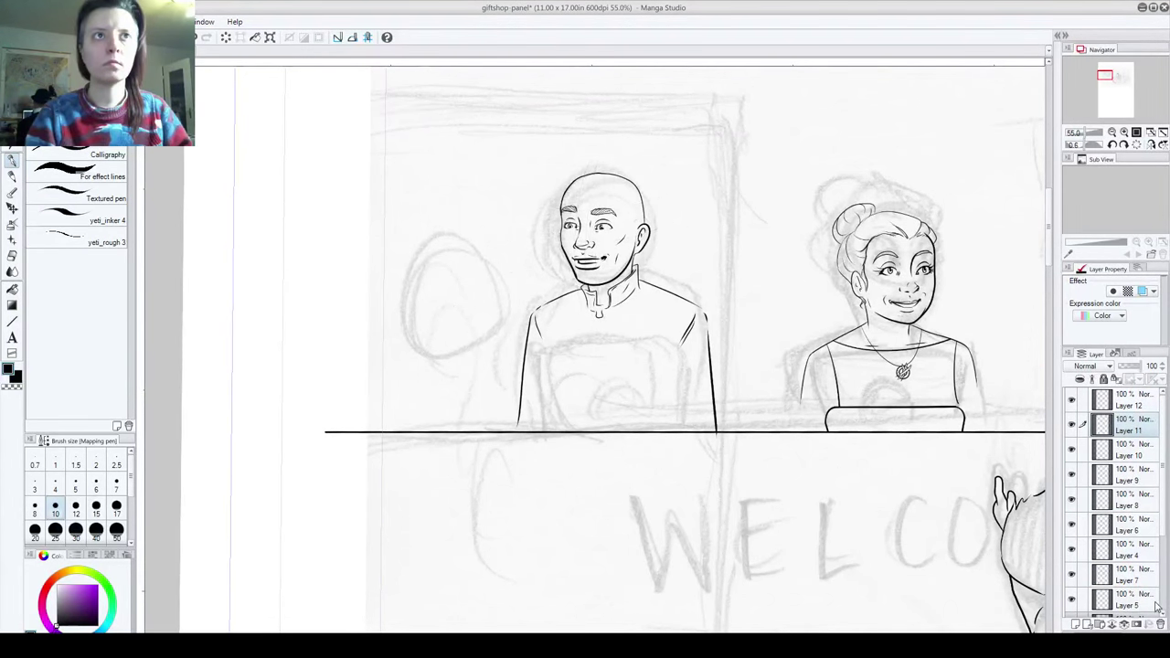
pyautogui.click(1135, 408)
# Step: Create a new layer above Layer 12 and sketch a head oval over the background figure beside the "Shop" lettering
pyautogui.click(1077, 624)
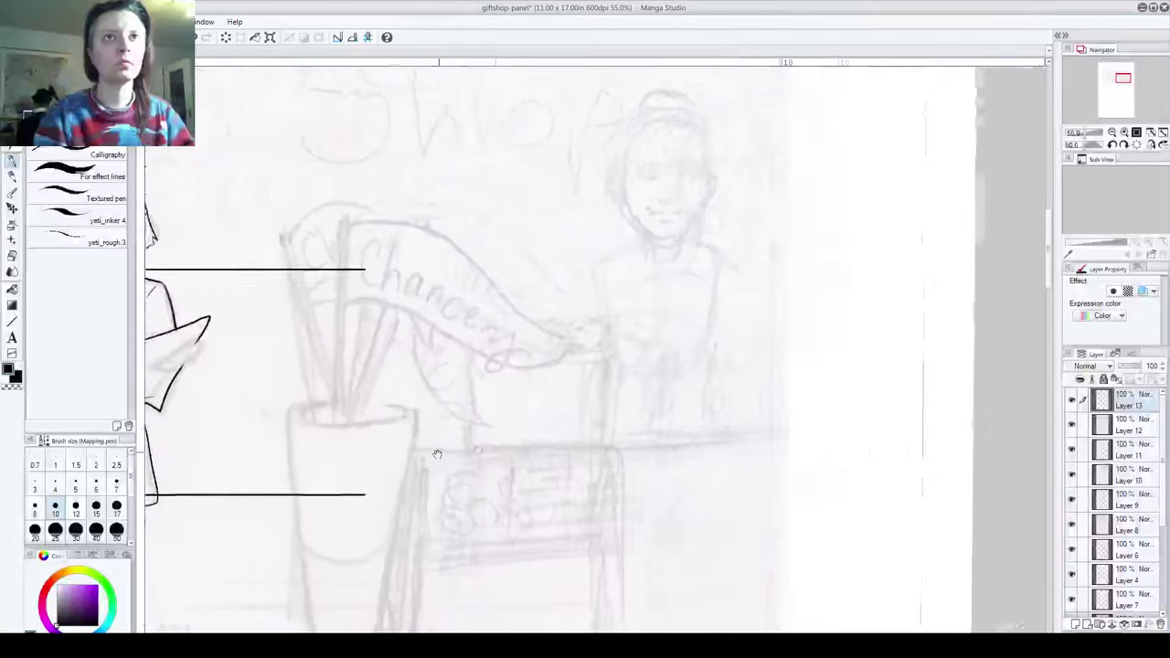
pyautogui.moveTo(562, 180); pyautogui.dragTo(498, 244)
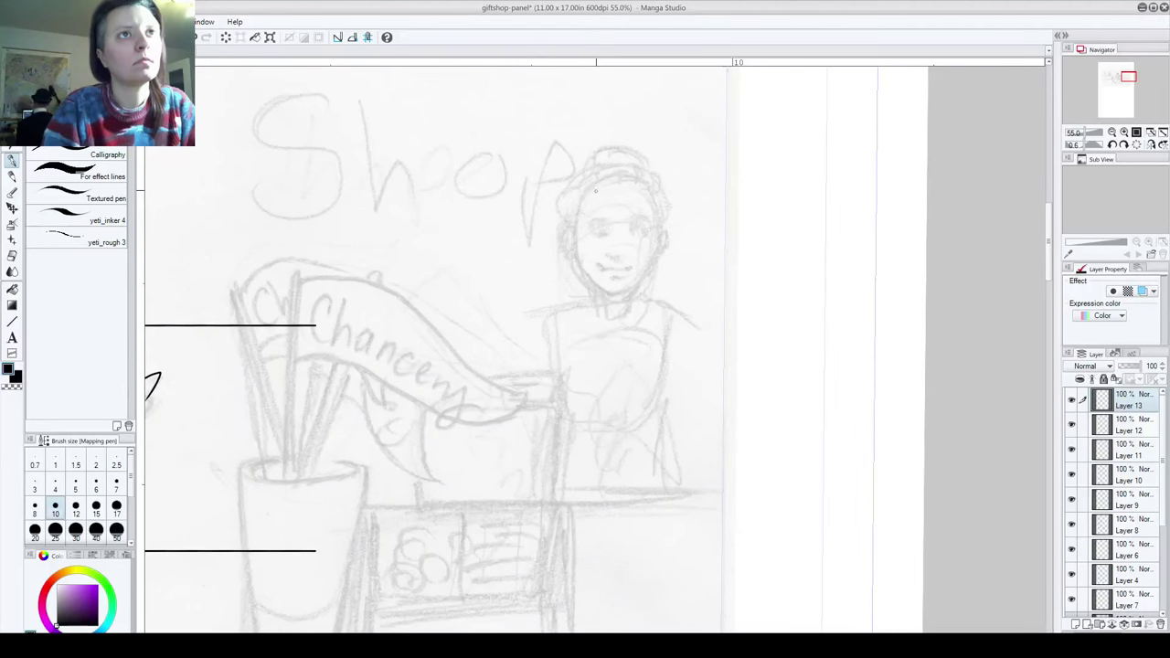
pyautogui.moveTo(596, 176)
pyautogui.mouseDown()
pyautogui.moveTo(565, 237)
pyautogui.moveTo(566, 267)
pyautogui.moveTo(592, 302)
pyautogui.mouseUp()
pyautogui.moveTo(570, 219); pyautogui.dragTo(586, 274)
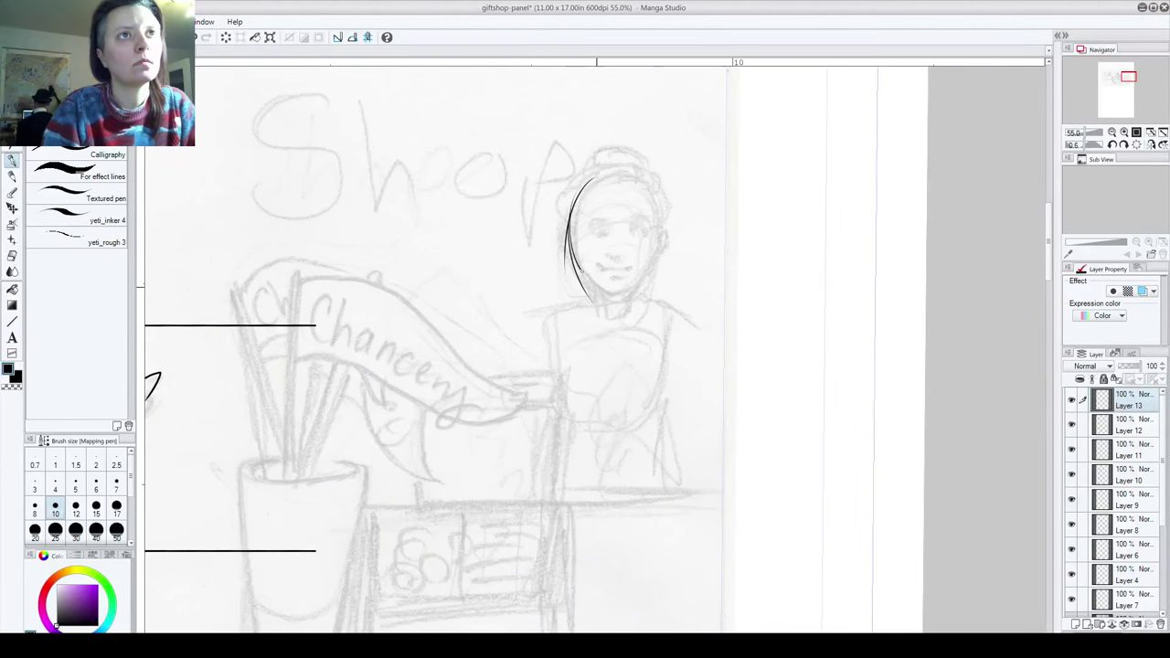
pyautogui.moveTo(594, 178); pyautogui.dragTo(605, 296)
# Step: Draw curved vertical guidelines through the new head oval and add an ear on its outer side
pyautogui.moveTo(630, 172)
pyautogui.mouseDown()
pyautogui.moveTo(658, 196)
pyautogui.moveTo(603, 175)
pyautogui.moveTo(640, 174)
pyautogui.moveTo(619, 338)
pyautogui.mouseUp()
pyautogui.hotkey('ctrl', 'z')
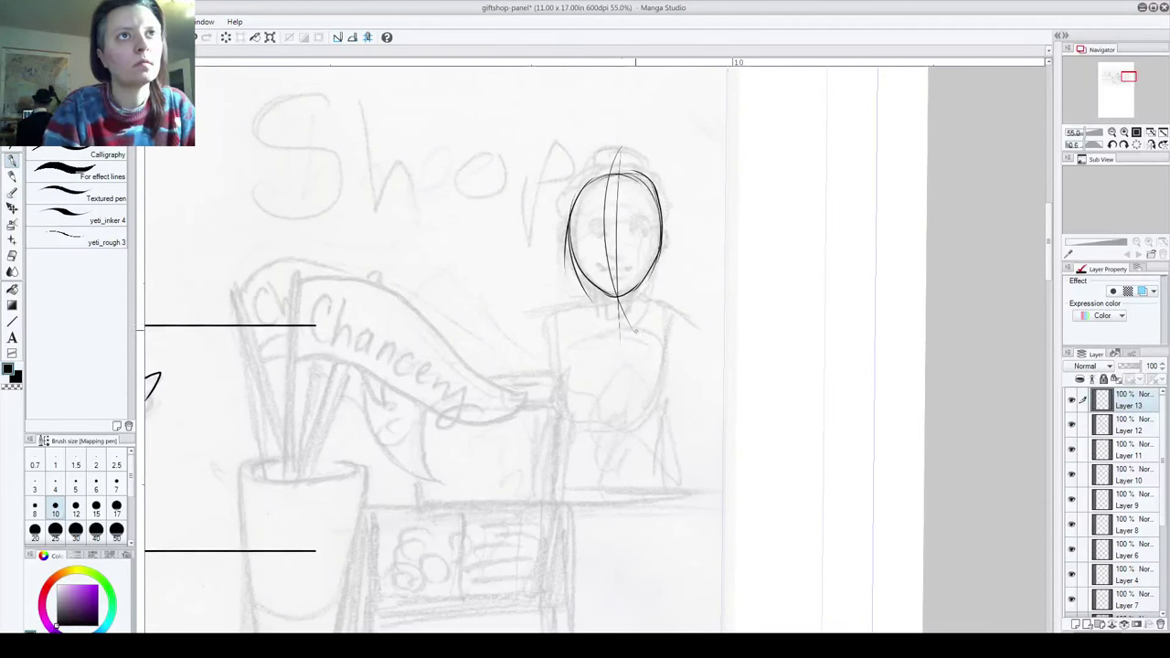
pyautogui.moveTo(620, 142)
pyautogui.mouseDown()
pyautogui.moveTo(610, 260)
pyautogui.moveTo(631, 335)
pyautogui.moveTo(608, 163)
pyautogui.moveTo(631, 353)
pyautogui.mouseUp()
pyautogui.moveTo(640, 143); pyautogui.dragTo(638, 320)
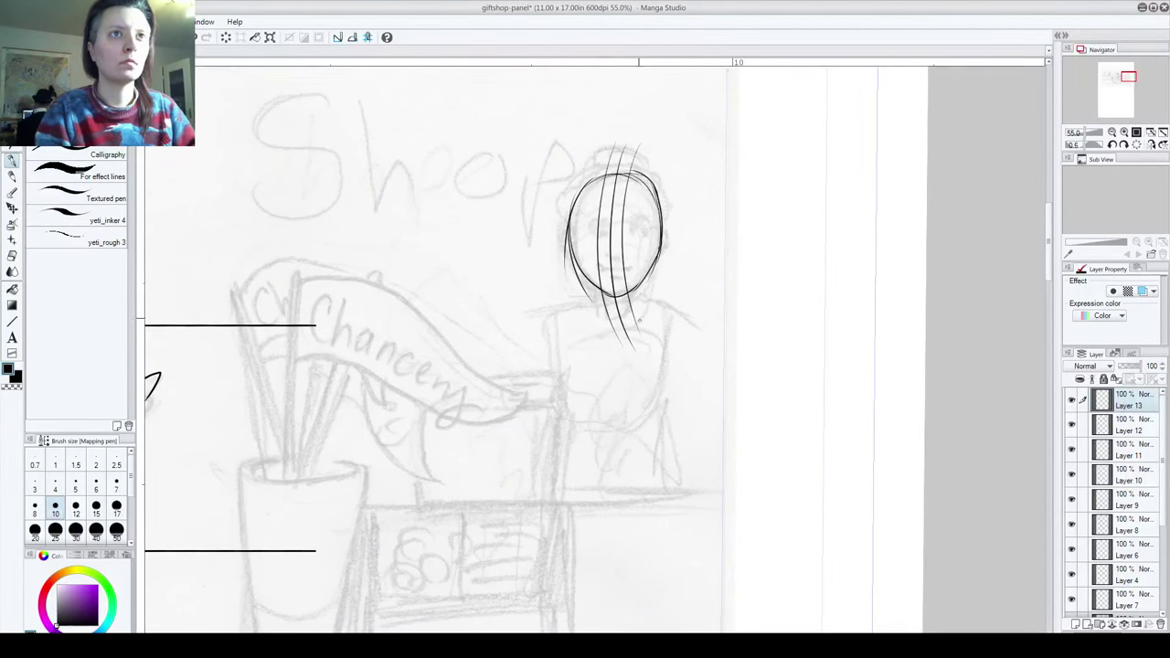
pyautogui.moveTo(662, 227)
pyautogui.mouseDown()
pyautogui.moveTo(674, 240)
pyautogui.moveTo(664, 263)
pyautogui.mouseUp()
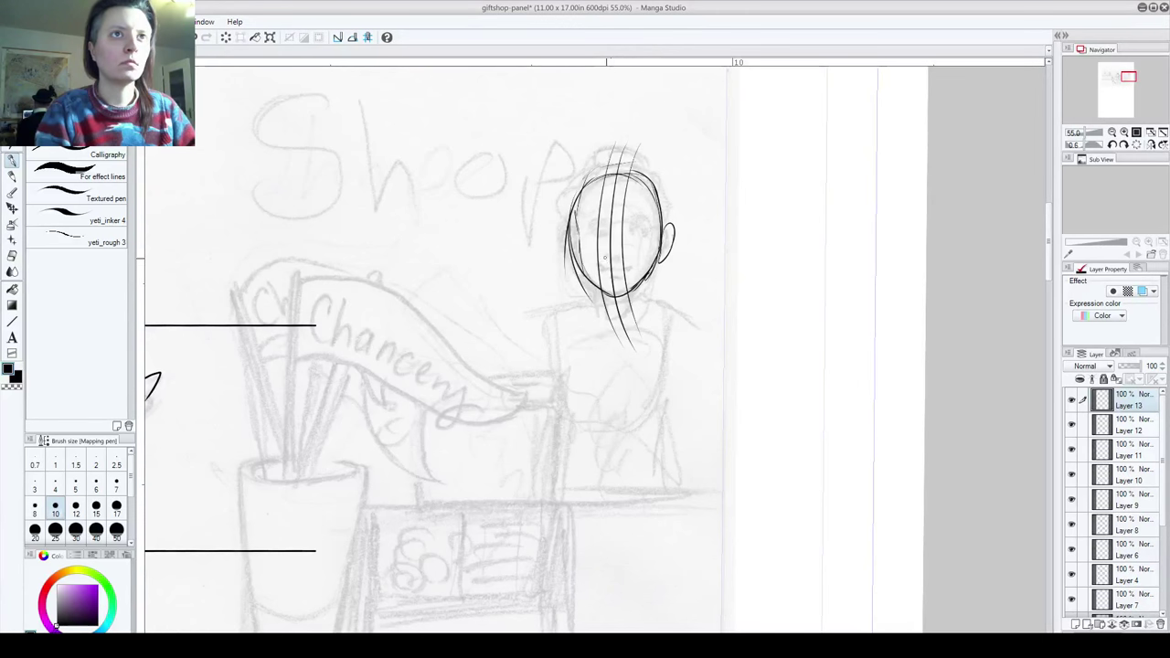
# Step: Sketch the nose, mouth, eyes, brows, pulled-up hair with a top bun and the neck lines on the background figure's head construction
pyautogui.moveTo(599, 266); pyautogui.dragTo(615, 269)
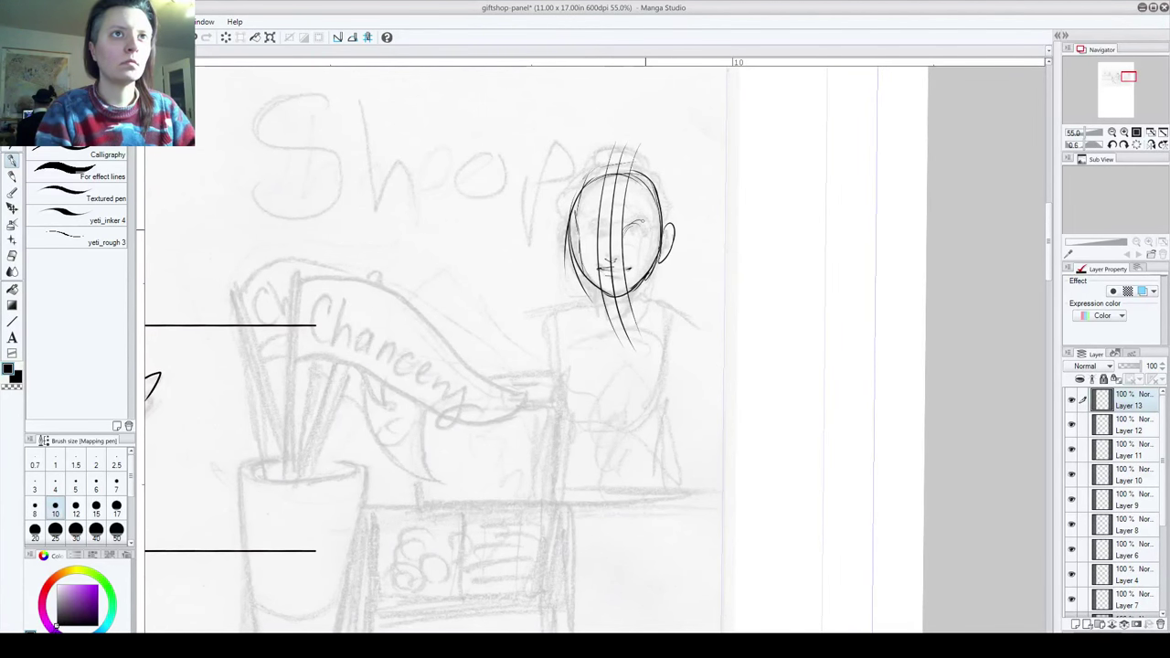
pyautogui.moveTo(583, 220); pyautogui.dragTo(643, 223)
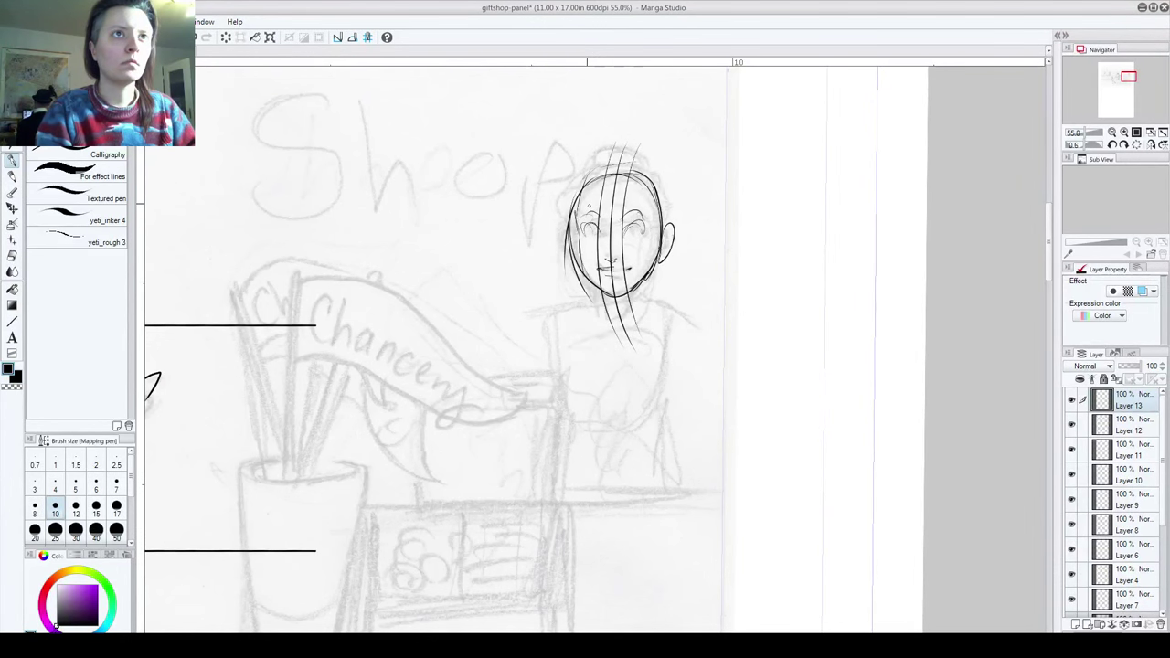
pyautogui.moveTo(593, 193)
pyautogui.mouseDown()
pyautogui.moveTo(654, 186)
pyautogui.moveTo(666, 200)
pyautogui.mouseUp()
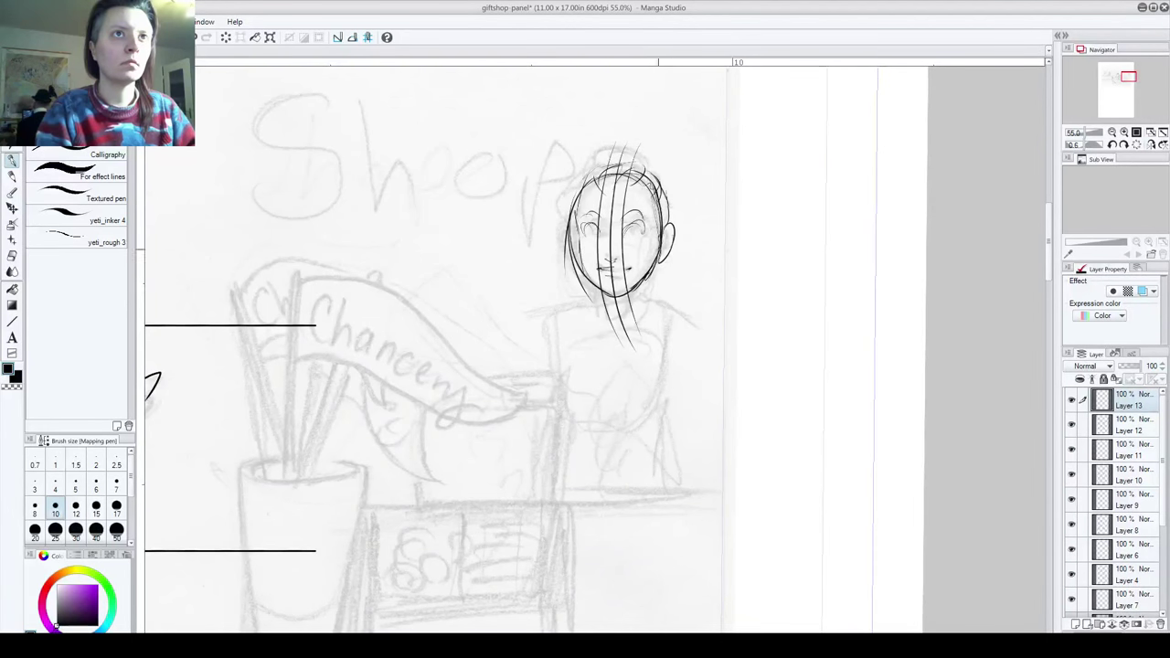
pyautogui.moveTo(574, 192); pyautogui.dragTo(603, 170)
pyautogui.moveTo(594, 284); pyautogui.dragTo(604, 312)
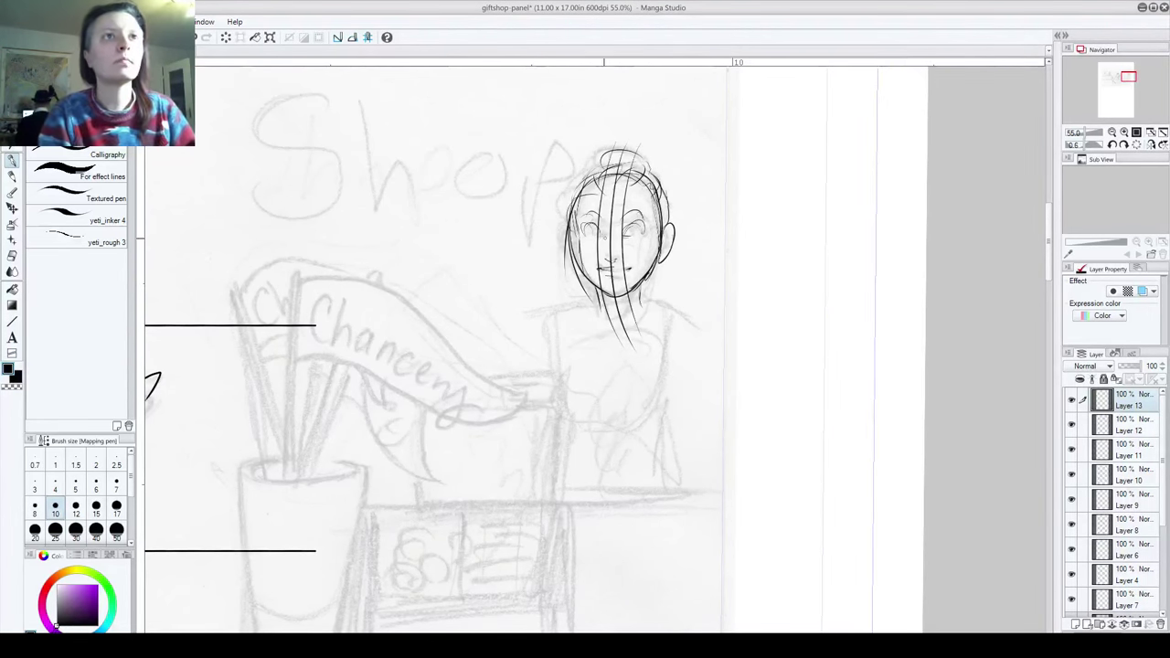
# Step: Lower the head sketch layer, Layer 13, to 38% opacity and create a new layer above it
pyautogui.moveTo(1139, 367); pyautogui.dragTo(1129, 368)
pyautogui.click(1078, 629)
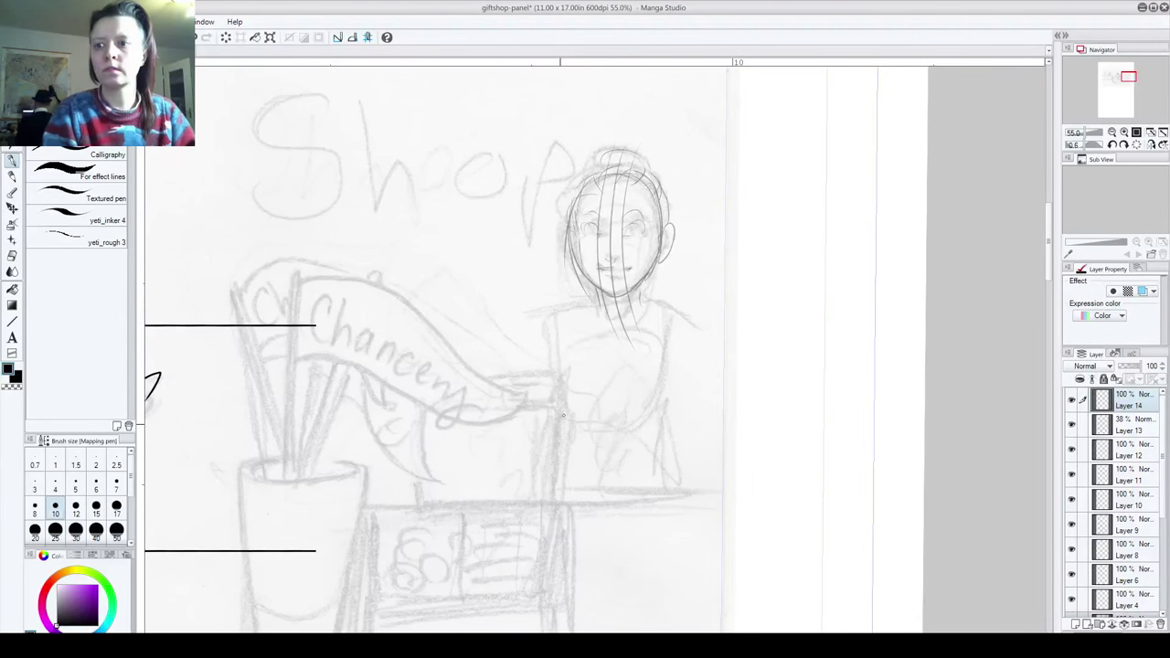
# Step: Ink the background figure's nose and smiling mouth with its lower lip line, using brush size 7
pyautogui.scroll(5, 627, 235)
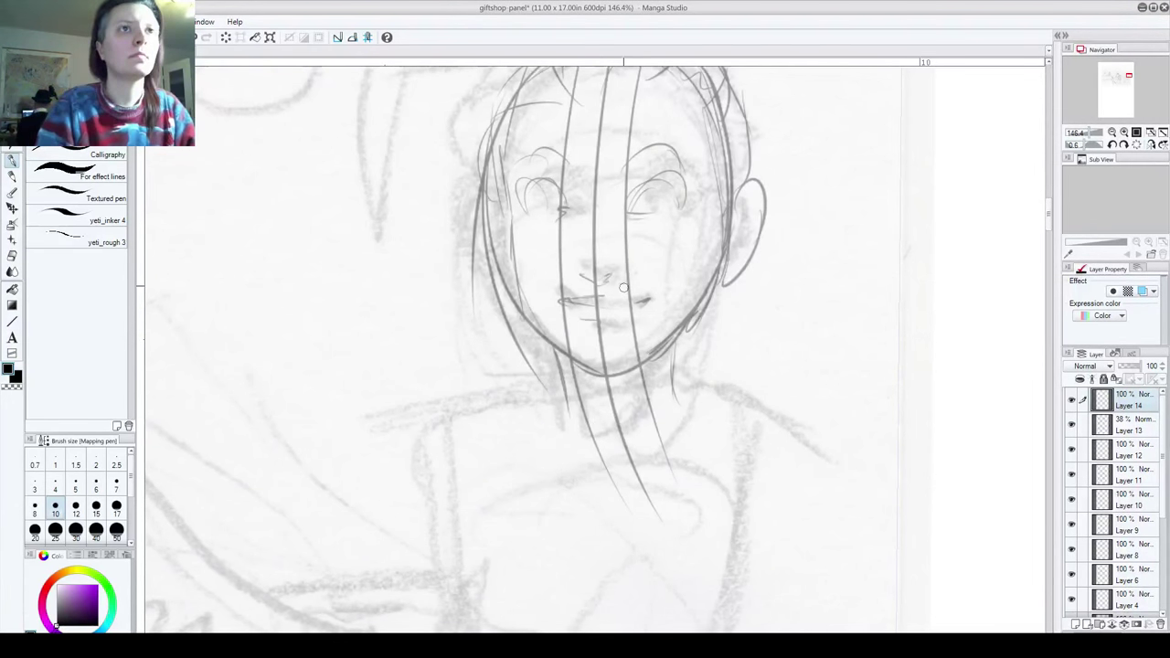
pyautogui.scroll(1, 624, 287)
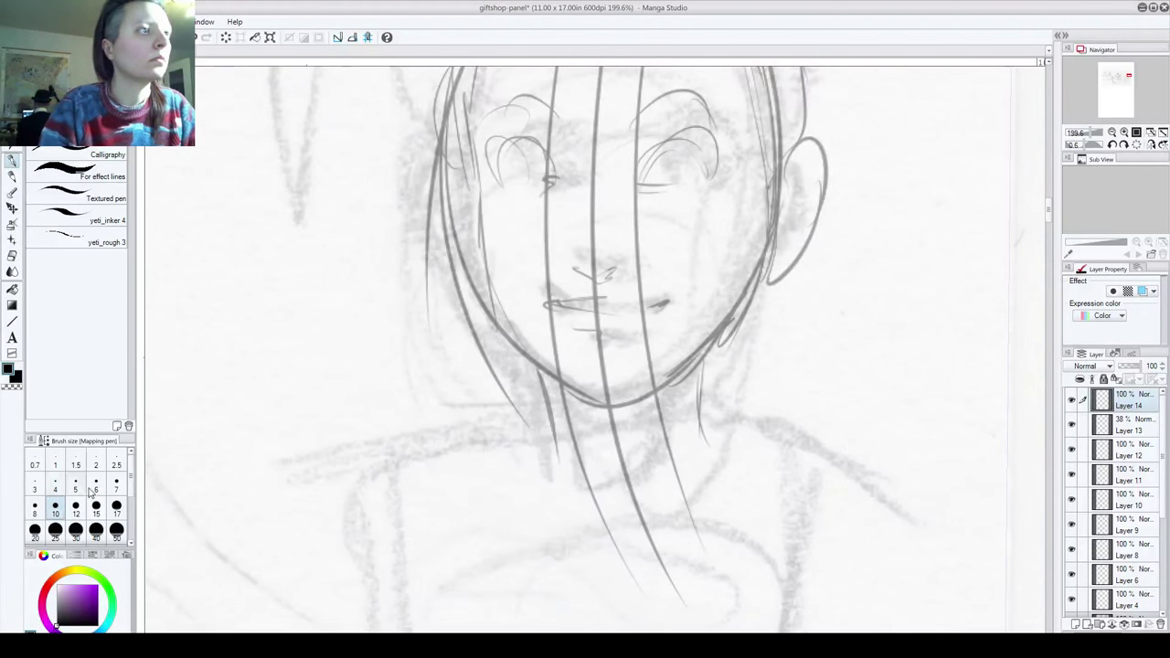
pyautogui.click(116, 490)
pyautogui.moveTo(576, 272)
pyautogui.mouseDown()
pyautogui.moveTo(625, 272)
pyautogui.moveTo(629, 262)
pyautogui.moveTo(607, 280)
pyautogui.moveTo(625, 270)
pyautogui.moveTo(621, 247)
pyautogui.mouseUp()
pyautogui.hotkey('ctrl', 'z')
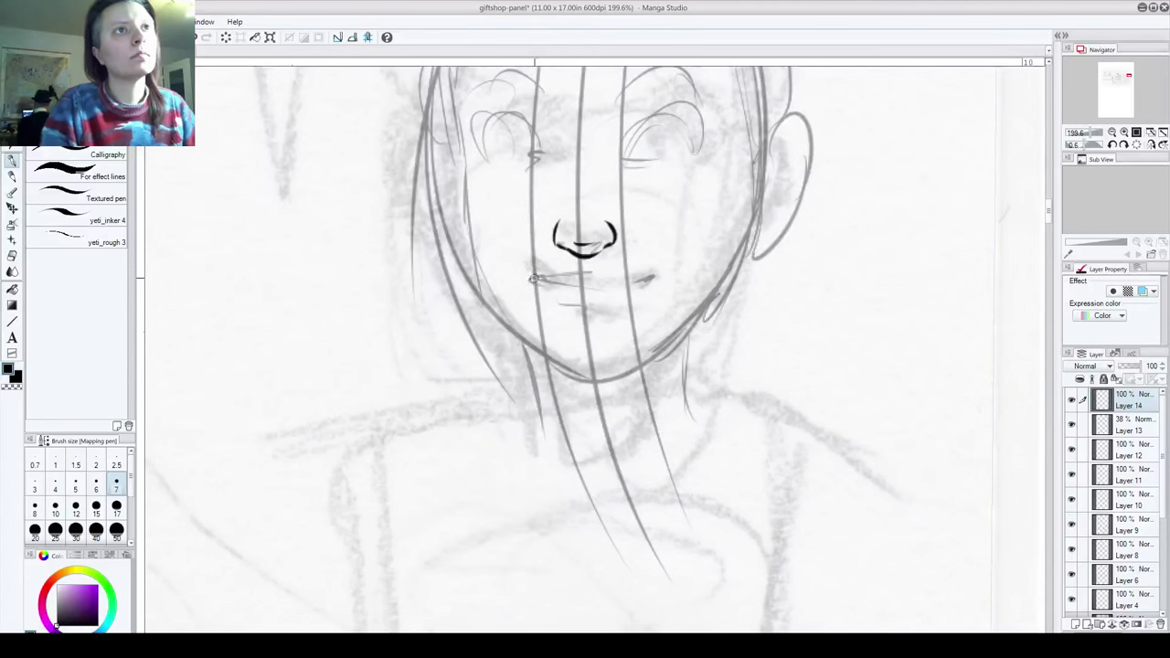
pyautogui.moveTo(536, 274)
pyautogui.mouseDown()
pyautogui.moveTo(653, 265)
pyautogui.moveTo(640, 282)
pyautogui.mouseUp()
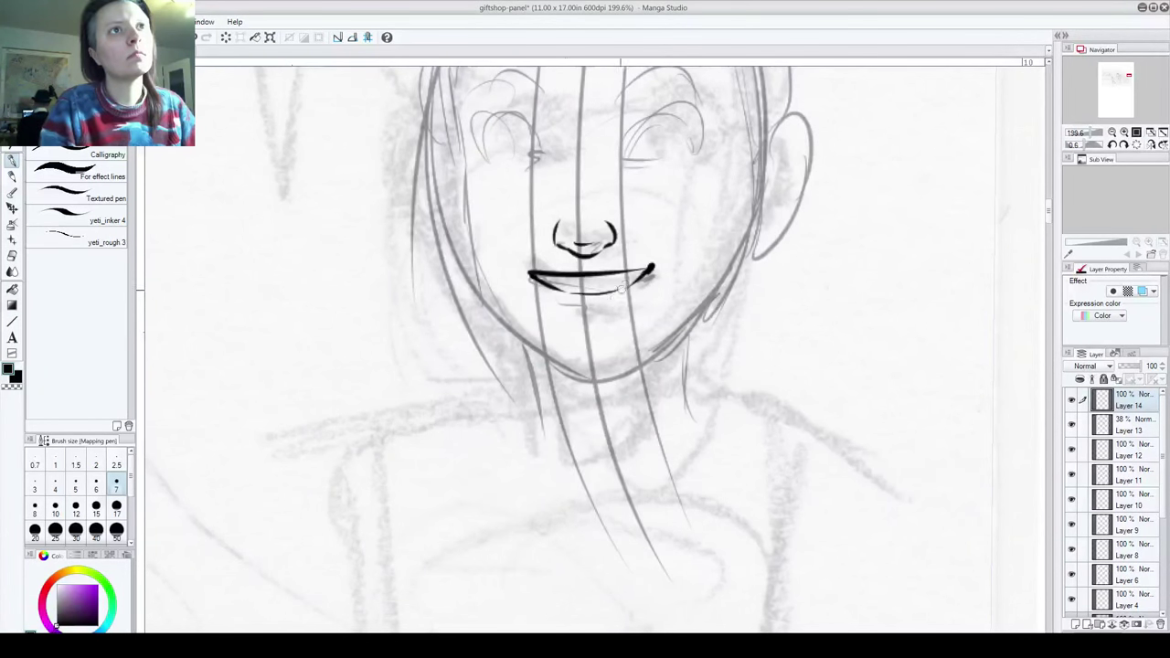
pyautogui.moveTo(559, 304); pyautogui.dragTo(620, 303)
pyautogui.moveTo(531, 272)
pyautogui.mouseDown()
pyautogui.moveTo(644, 268)
pyautogui.moveTo(609, 272)
pyautogui.mouseUp()
# Step: Ink the rounded chin curve of the background figure up to the start of the jaw on both sides
pyautogui.moveTo(562, 356)
pyautogui.mouseDown()
pyautogui.moveTo(537, 401)
pyautogui.moveTo(582, 407)
pyautogui.moveTo(637, 383)
pyautogui.moveTo(706, 299)
pyautogui.mouseUp()
pyautogui.hotkey('ctrl', 'x')
pyautogui.click(635, 249)
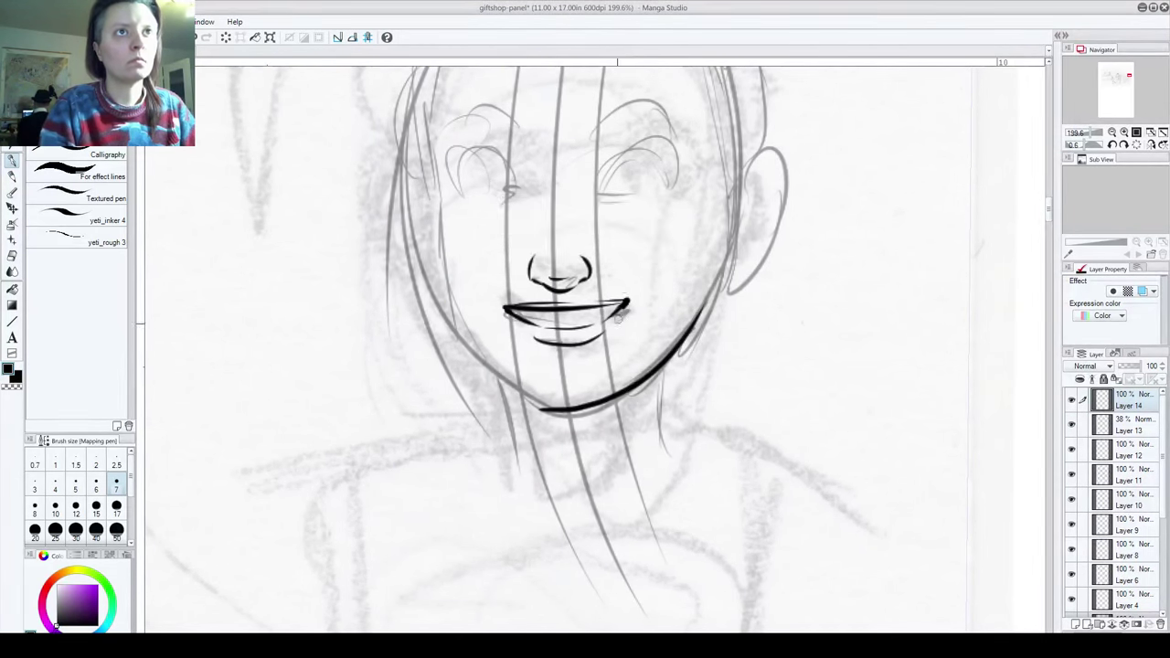
pyautogui.hotkey('ctrl', 'z')
pyautogui.moveTo(552, 413)
pyautogui.mouseDown()
pyautogui.moveTo(624, 393)
pyautogui.moveTo(653, 349)
pyautogui.mouseUp()
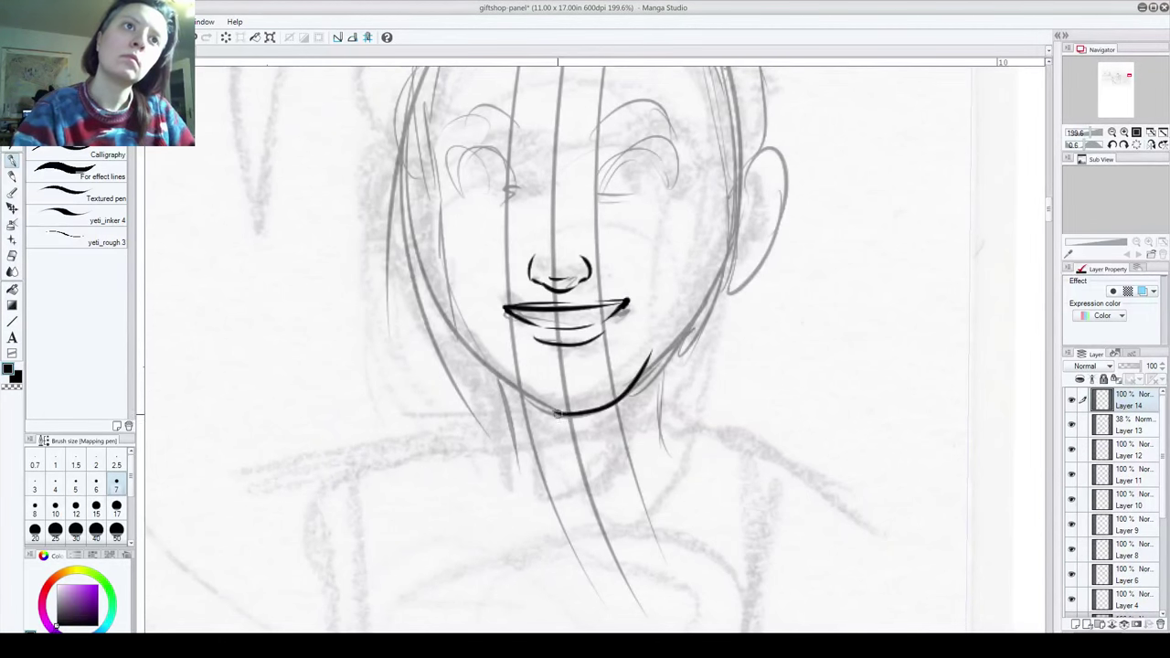
pyautogui.moveTo(542, 409); pyautogui.dragTo(497, 345)
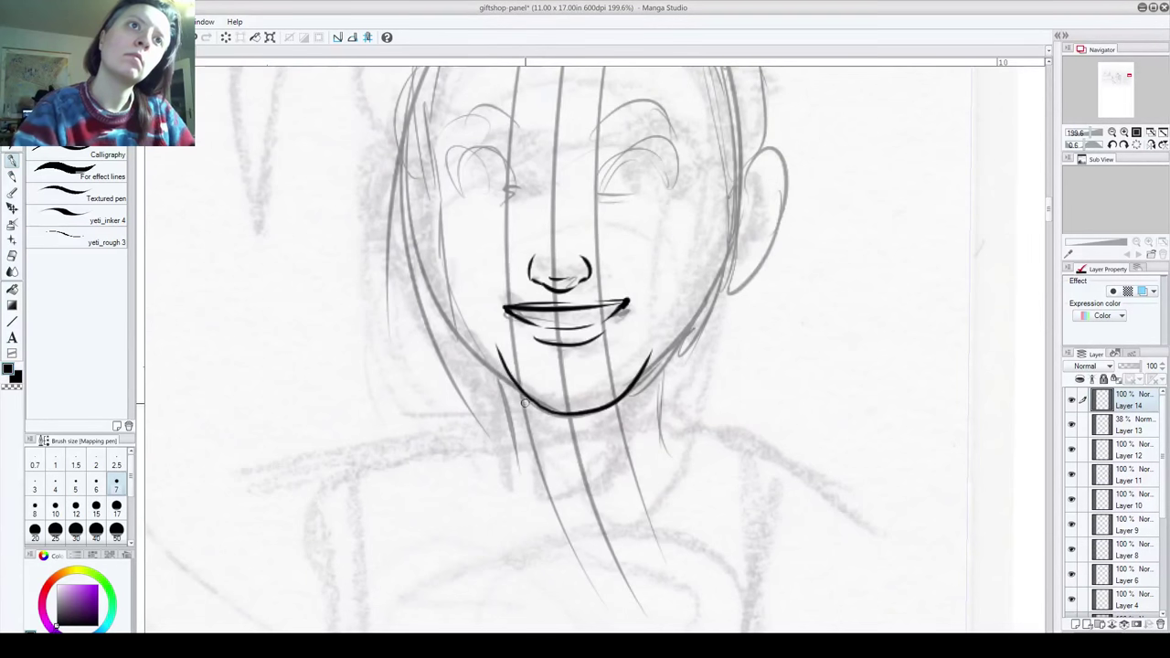
# Step: Ink the face contour on the side without the ear, from the chin over the cheek to the temple
pyautogui.moveTo(529, 400)
pyautogui.mouseDown()
pyautogui.moveTo(457, 316)
pyautogui.moveTo(411, 113)
pyautogui.mouseUp()
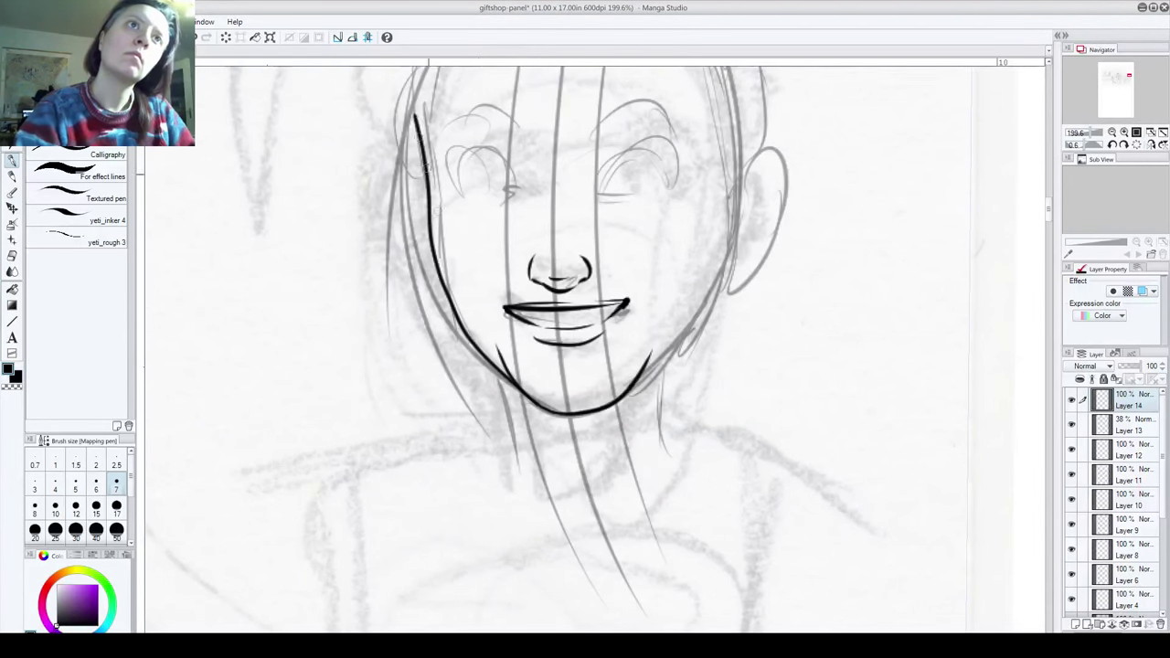
pyautogui.hotkey('ctrl', 'z')
pyautogui.moveTo(524, 394)
pyautogui.mouseDown()
pyautogui.moveTo(453, 309)
pyautogui.moveTo(437, 66)
pyautogui.mouseUp()
pyautogui.moveTo(679, 417); pyautogui.dragTo(678, 488)
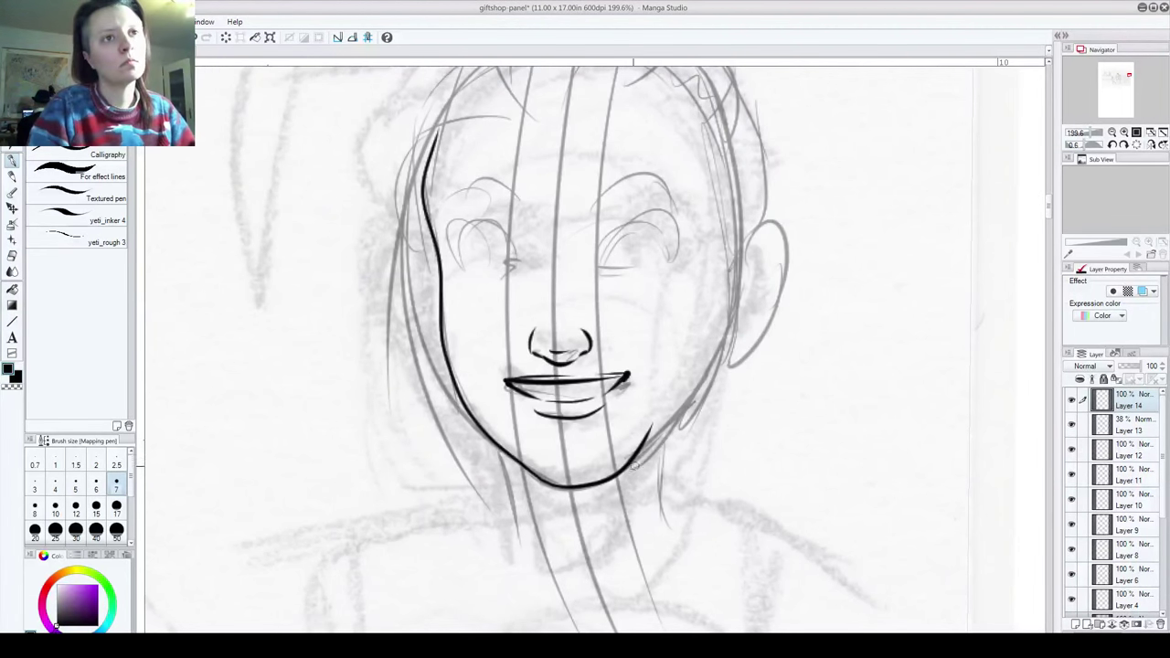
# Step: Ink the jawline from the chin up toward the earlobe
pyautogui.moveTo(617, 475)
pyautogui.mouseDown()
pyautogui.moveTo(683, 416)
pyautogui.moveTo(720, 345)
pyautogui.mouseUp()
pyautogui.hotkey('ctrl', 'z')
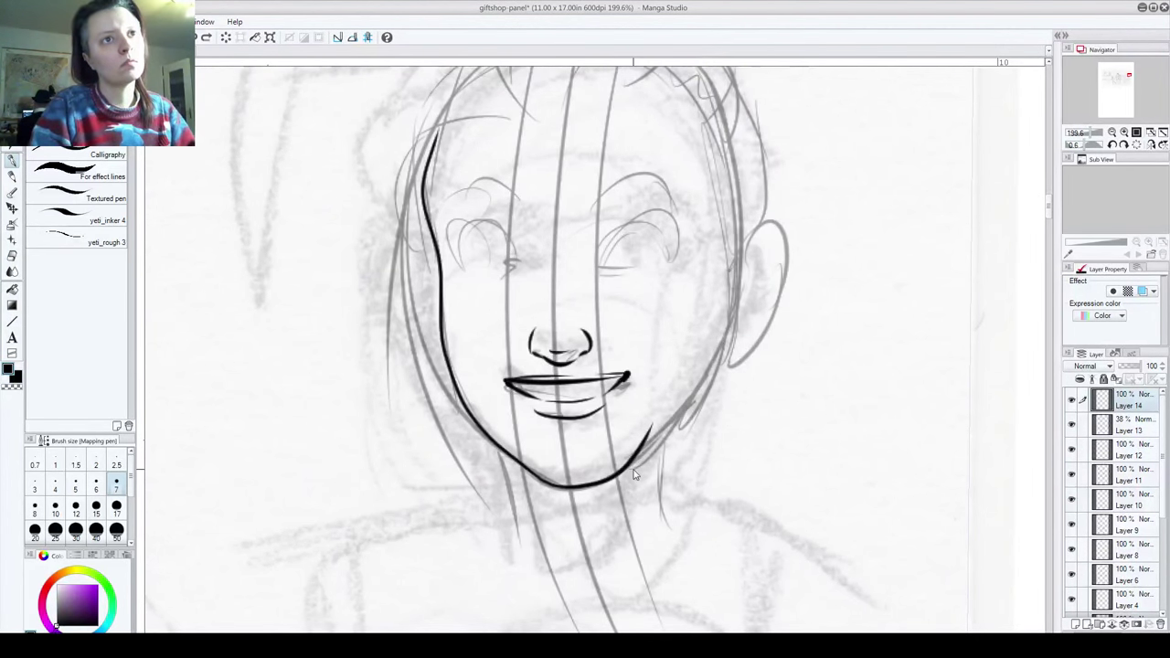
pyautogui.moveTo(616, 475); pyautogui.dragTo(719, 345)
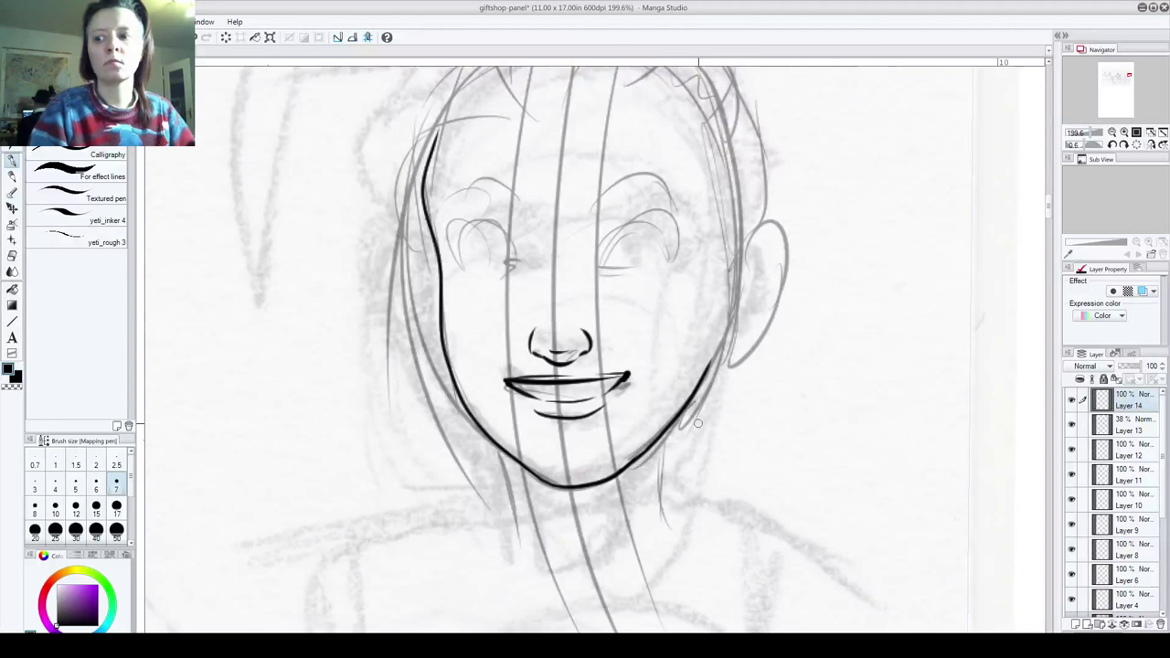
# Step: Extend the jawline along the front of the ear and ink the ear outline with its inner folds
pyautogui.moveTo(699, 381); pyautogui.dragTo(721, 330)
pyautogui.hotkey('ctrl', 'z')
pyautogui.moveTo(697, 385); pyautogui.dragTo(728, 301)
pyautogui.hotkey('ctrl', 'z')
pyautogui.moveTo(691, 400); pyautogui.dragTo(735, 279)
pyautogui.hotkey('ctrl', 'z')
pyautogui.moveTo(692, 408)
pyautogui.mouseDown()
pyautogui.moveTo(732, 272)
pyautogui.moveTo(761, 243)
pyautogui.moveTo(724, 357)
pyautogui.mouseUp()
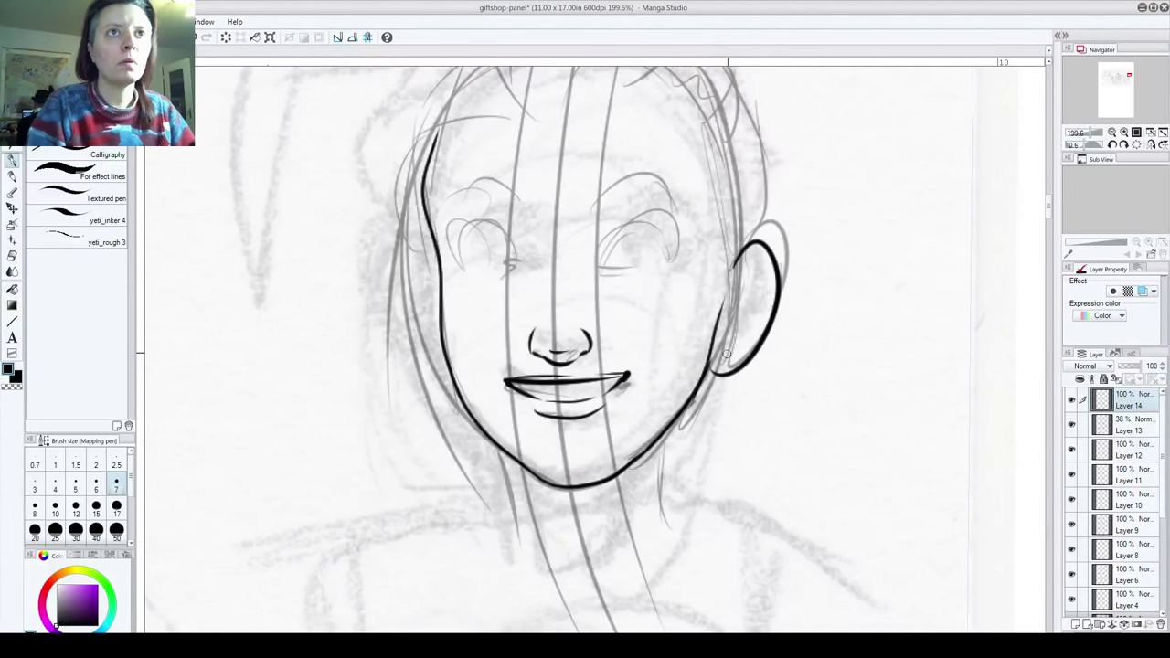
pyautogui.moveTo(746, 273)
pyautogui.mouseDown()
pyautogui.moveTo(727, 346)
pyautogui.moveTo(742, 305)
pyautogui.mouseUp()
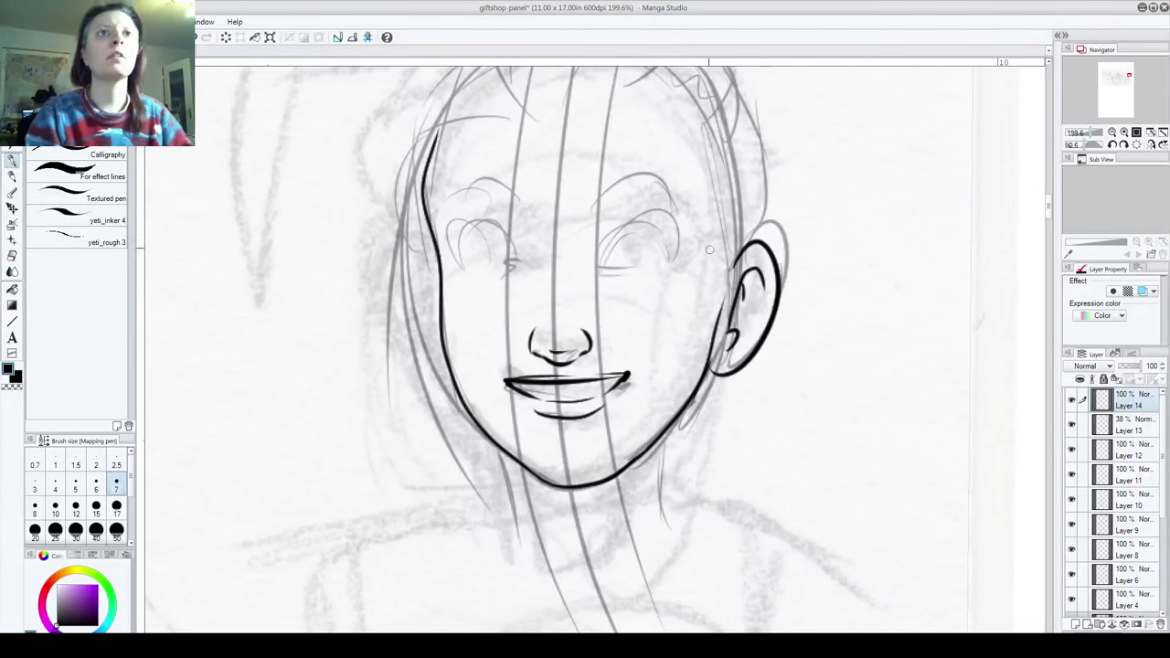
# Step: Ink both tapered eyebrows of the background figure as thin outlined shapes
pyautogui.moveTo(507, 258); pyautogui.dragTo(531, 306)
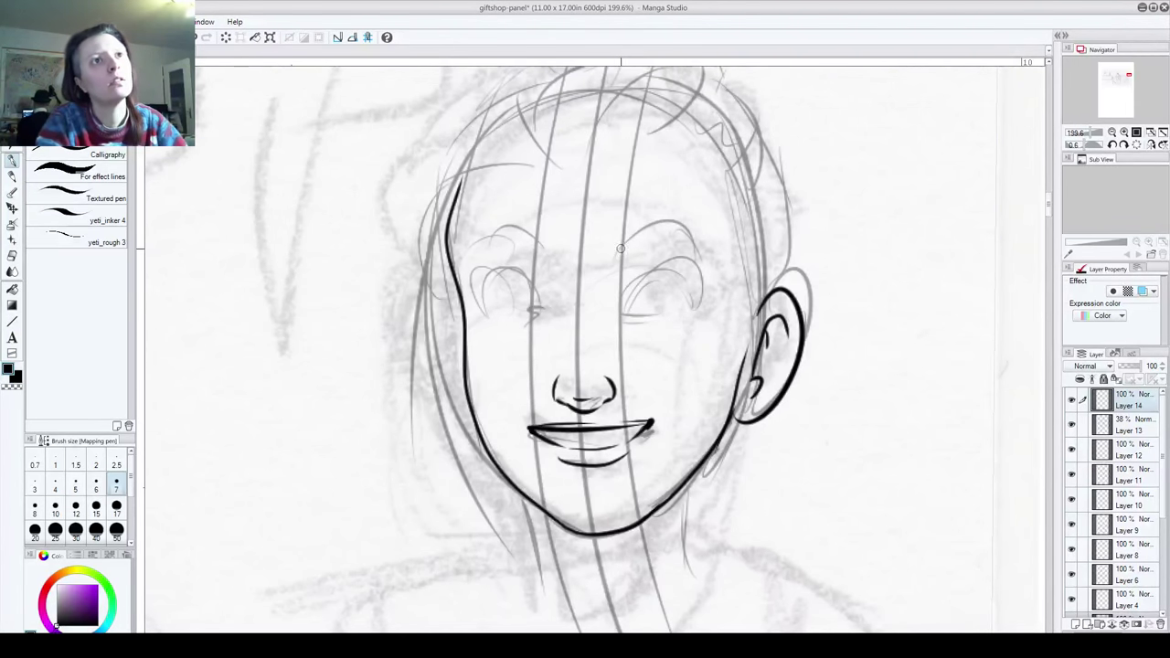
pyautogui.moveTo(622, 252)
pyautogui.mouseDown()
pyautogui.moveTo(702, 260)
pyautogui.moveTo(626, 251)
pyautogui.moveTo(684, 247)
pyautogui.moveTo(705, 263)
pyautogui.mouseUp()
pyautogui.hotkey('ctrl', 'z')
pyautogui.moveTo(625, 246)
pyautogui.mouseDown()
pyautogui.moveTo(678, 239)
pyautogui.moveTo(702, 257)
pyautogui.mouseUp()
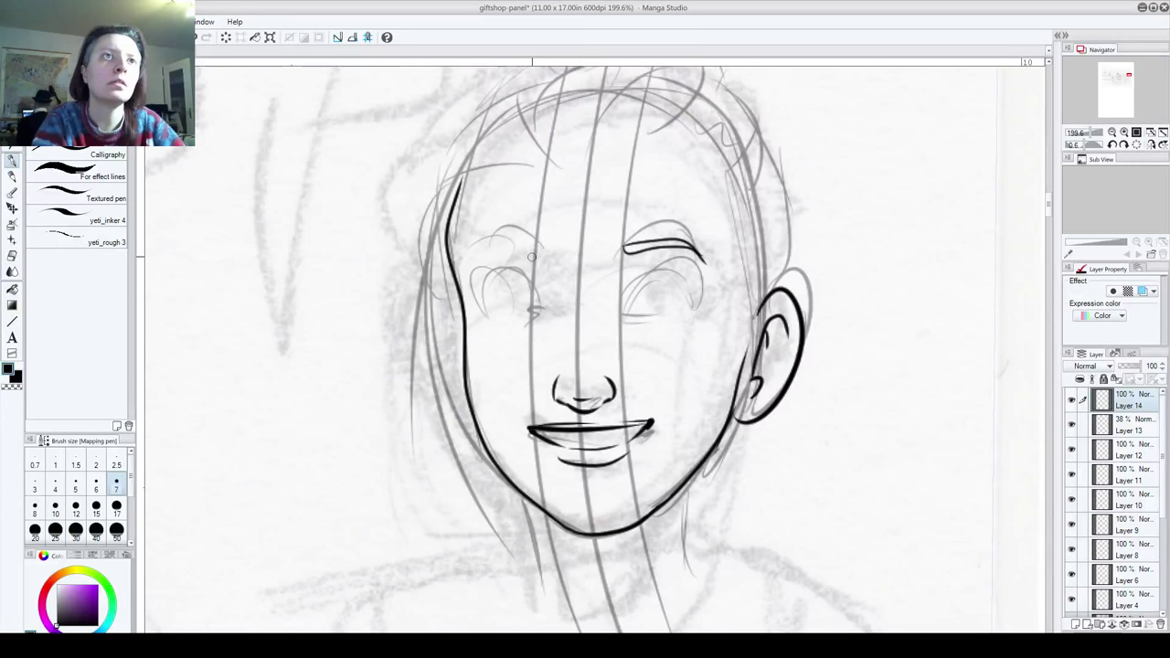
pyautogui.moveTo(532, 257)
pyautogui.mouseDown()
pyautogui.moveTo(464, 264)
pyautogui.moveTo(519, 251)
pyautogui.moveTo(489, 241)
pyautogui.moveTo(460, 263)
pyautogui.moveTo(517, 246)
pyautogui.moveTo(535, 259)
pyautogui.mouseUp()
pyautogui.hotkey('ctrl', 'z')
pyautogui.hotkey('ctrl', 'z')
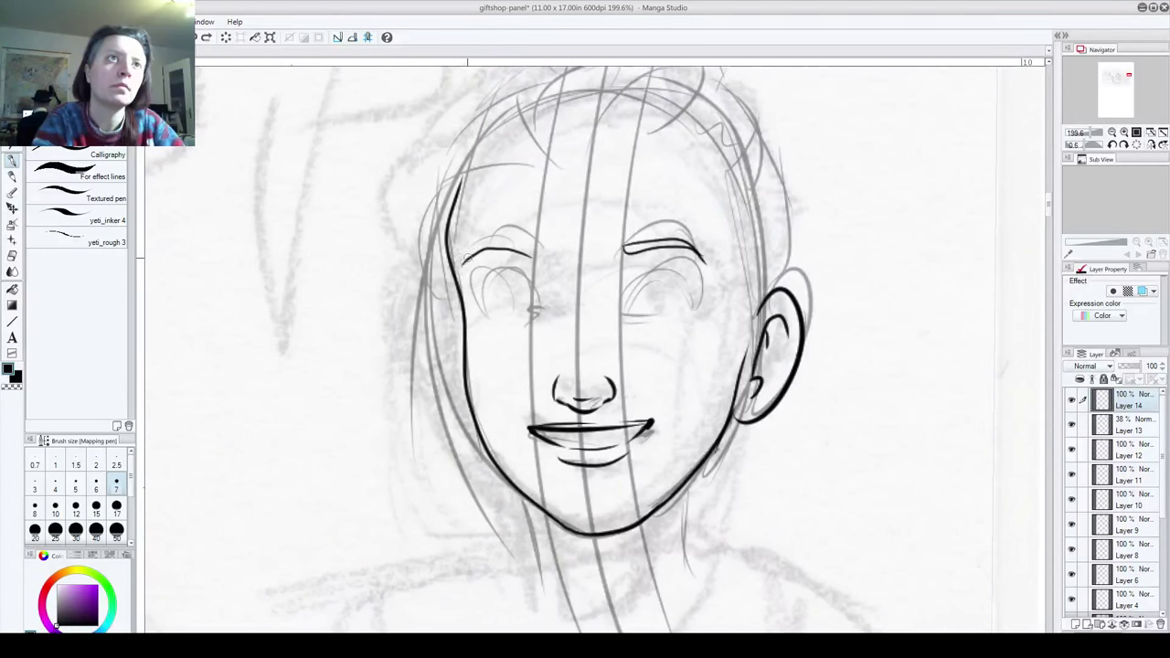
pyautogui.moveTo(465, 261)
pyautogui.mouseDown()
pyautogui.moveTo(523, 239)
pyautogui.moveTo(534, 258)
pyautogui.mouseUp()
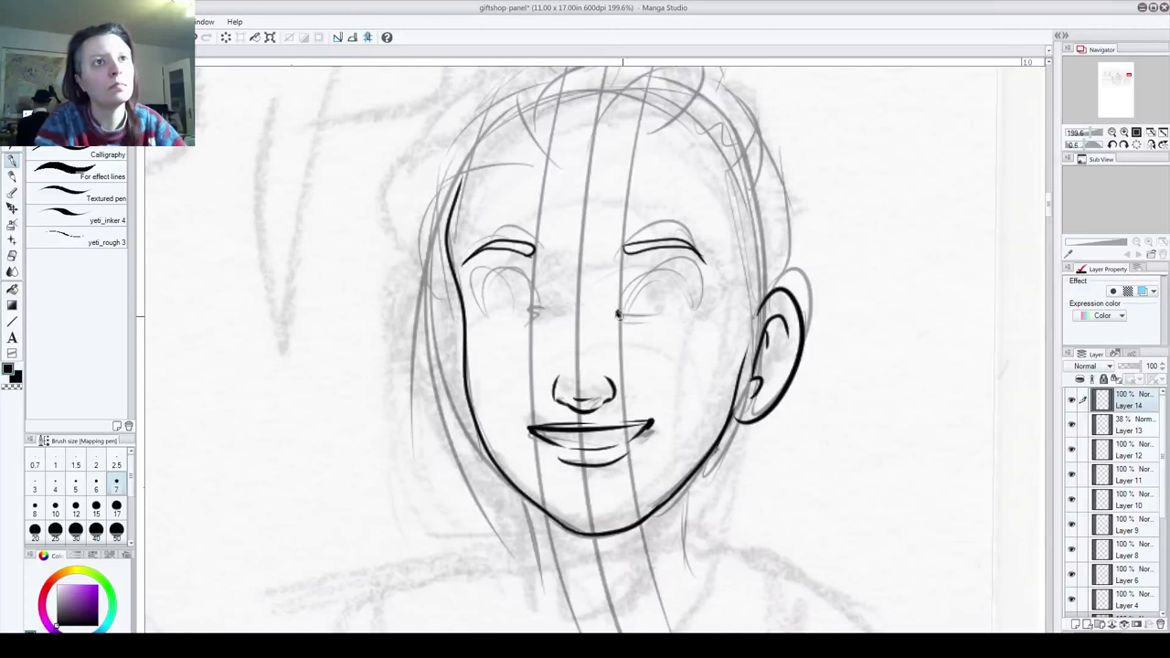
# Step: Ink the eye nearer the ear with its lid crease, lashes and iris, and add small creases at both mouth corners
pyautogui.moveTo(618, 315); pyautogui.dragTo(695, 303)
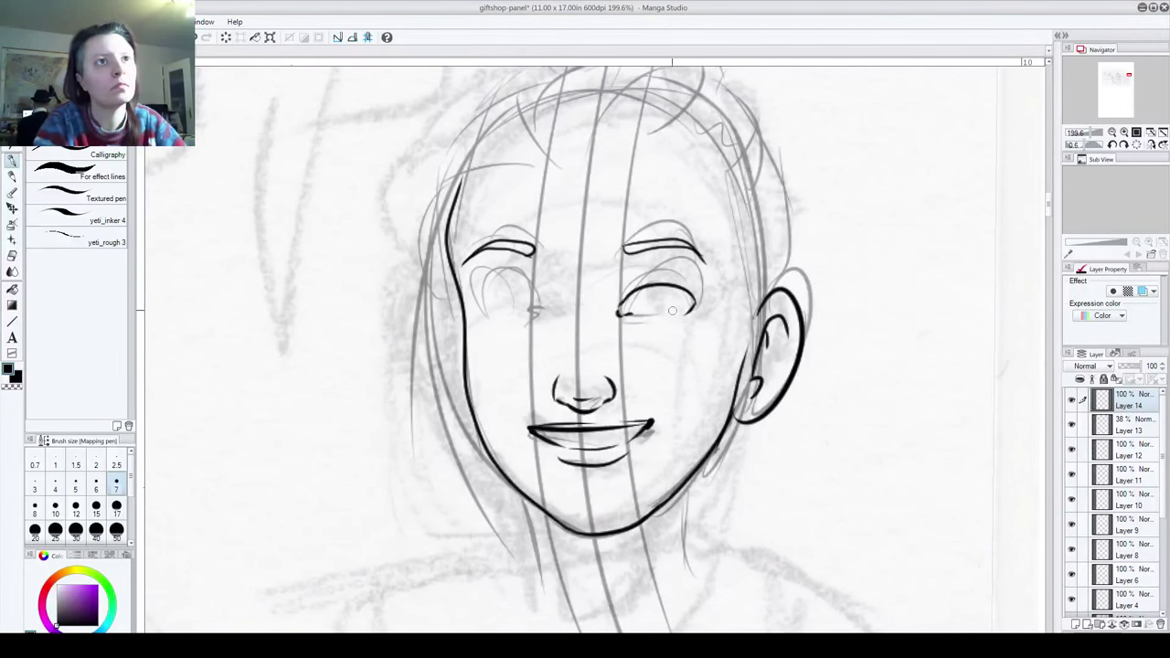
pyautogui.hotkey('ctrl', 'z')
pyautogui.moveTo(629, 287)
pyautogui.mouseDown()
pyautogui.moveTo(679, 273)
pyautogui.moveTo(700, 298)
pyautogui.moveTo(671, 276)
pyautogui.moveTo(690, 295)
pyautogui.moveTo(640, 279)
pyautogui.moveTo(686, 280)
pyautogui.moveTo(714, 301)
pyautogui.moveTo(698, 279)
pyautogui.moveTo(705, 306)
pyautogui.mouseUp()
pyautogui.hotkey('ctrl', 'z')
pyautogui.hotkey('ctrl', 'z')
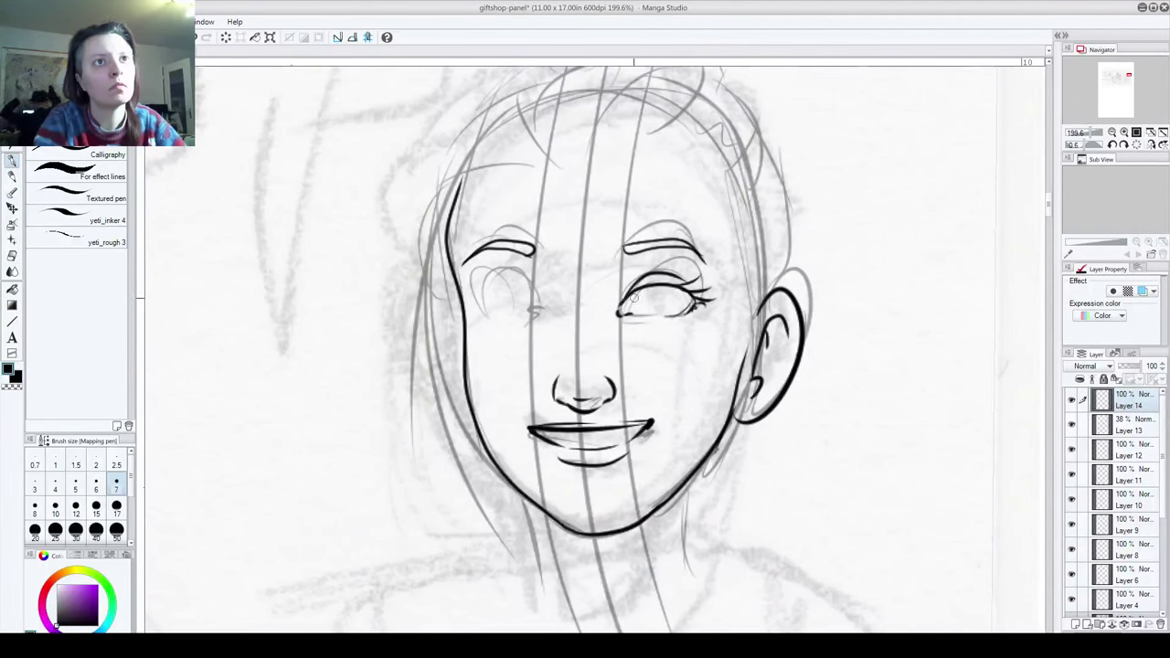
pyautogui.moveTo(638, 309)
pyautogui.mouseDown()
pyautogui.moveTo(640, 290)
pyautogui.moveTo(659, 307)
pyautogui.moveTo(644, 291)
pyautogui.mouseUp()
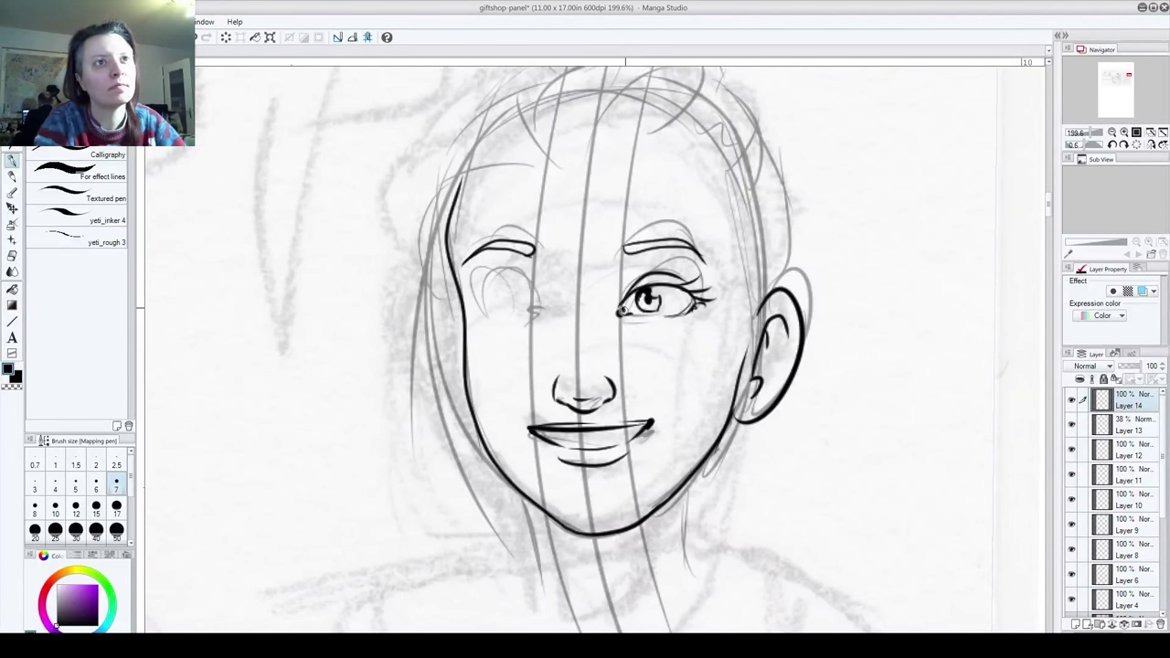
pyautogui.moveTo(649, 424); pyautogui.dragTo(658, 415)
pyautogui.moveTo(518, 437); pyautogui.dragTo(528, 413)
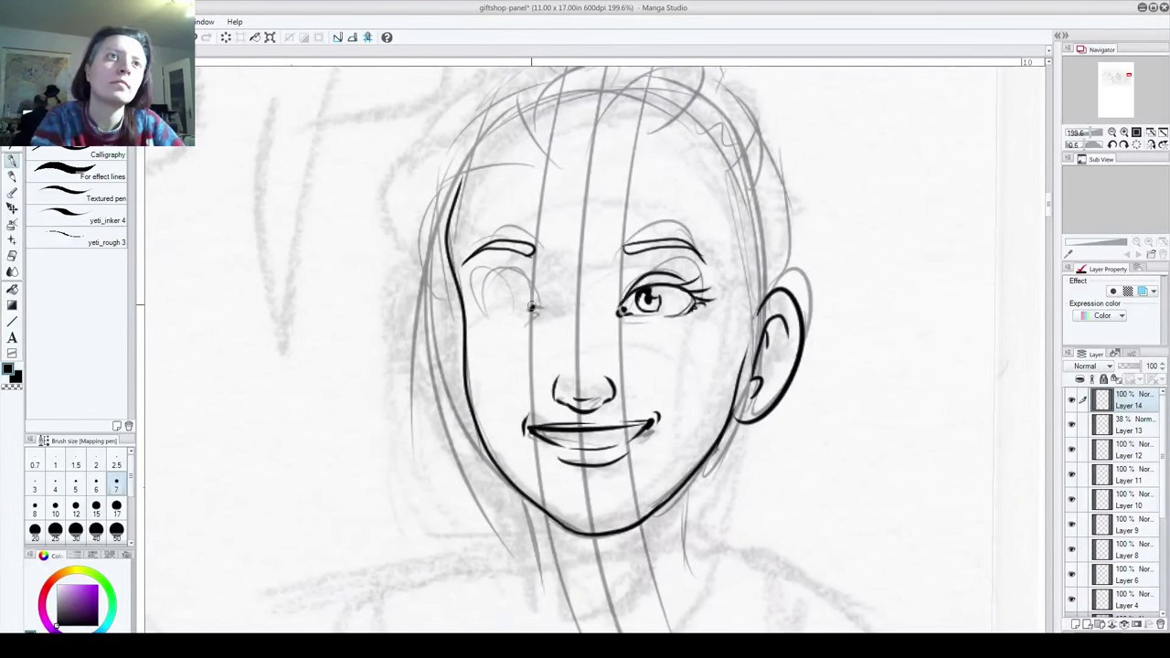
# Step: Ink the eye farther from the ear with its lid lines, iris, pupil and outer lashes
pyautogui.moveTo(532, 308); pyautogui.dragTo(477, 292)
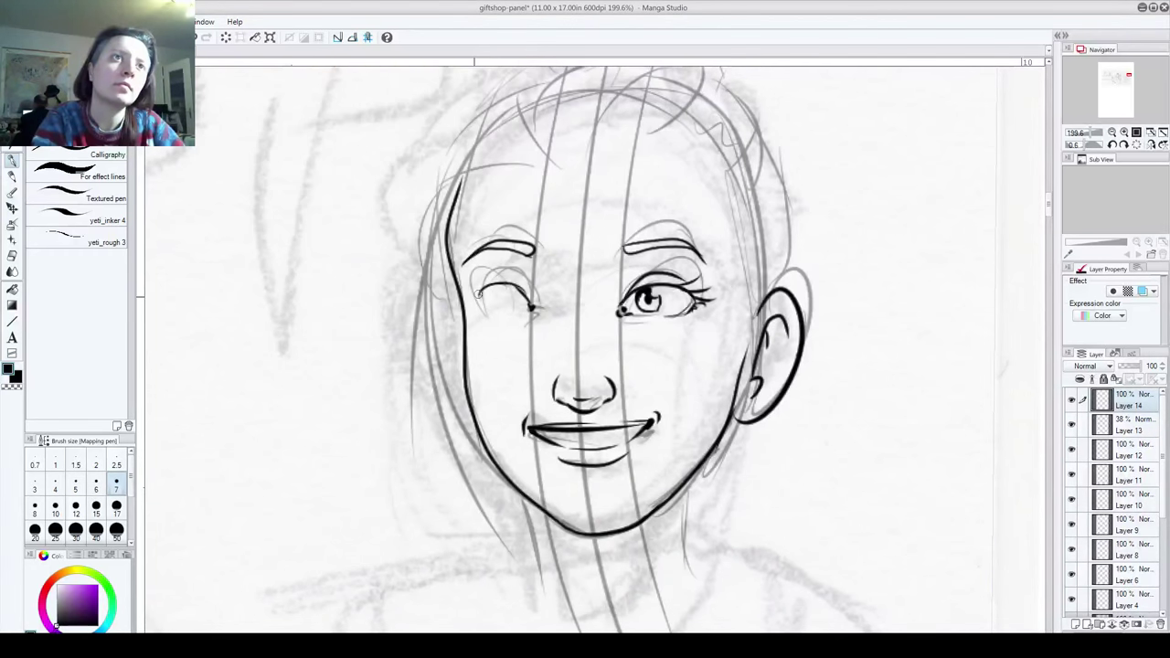
pyautogui.moveTo(477, 293); pyautogui.dragTo(491, 312)
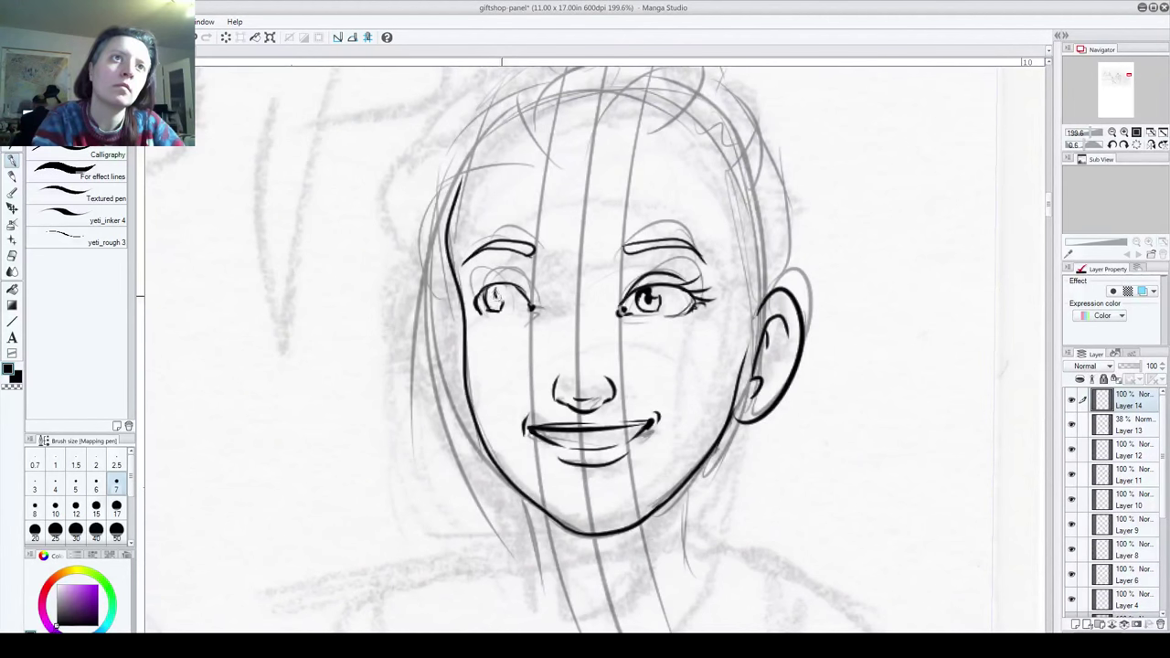
pyautogui.moveTo(501, 307); pyautogui.dragTo(492, 289)
pyautogui.moveTo(484, 291); pyautogui.dragTo(475, 309)
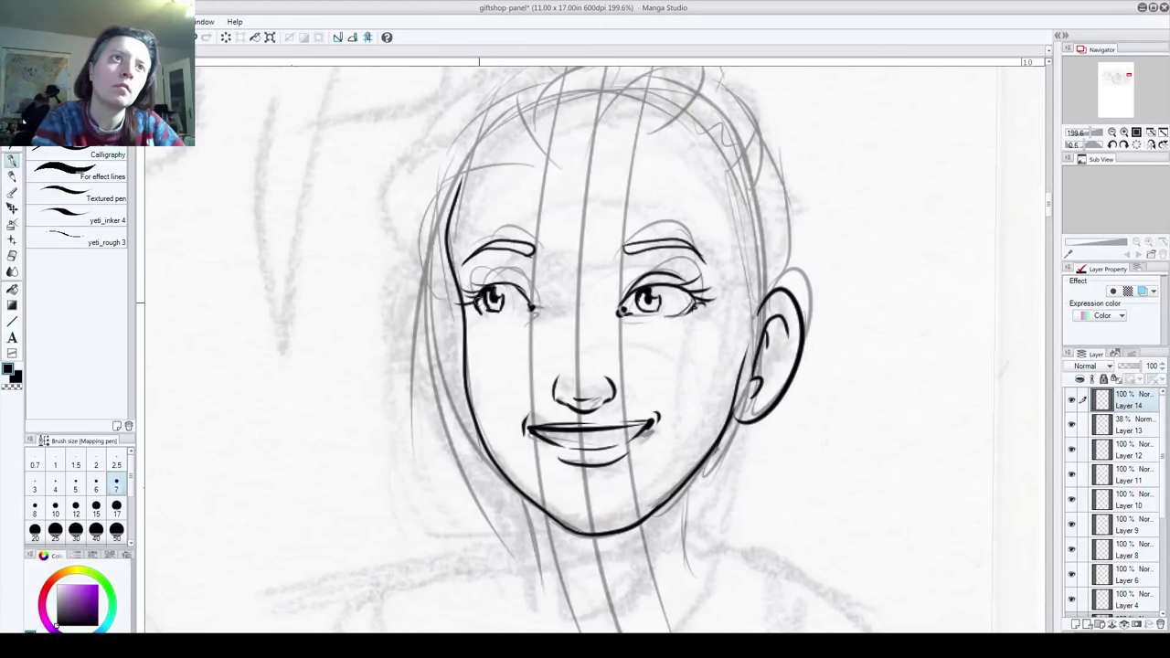
pyautogui.moveTo(475, 300); pyautogui.dragTo(495, 316)
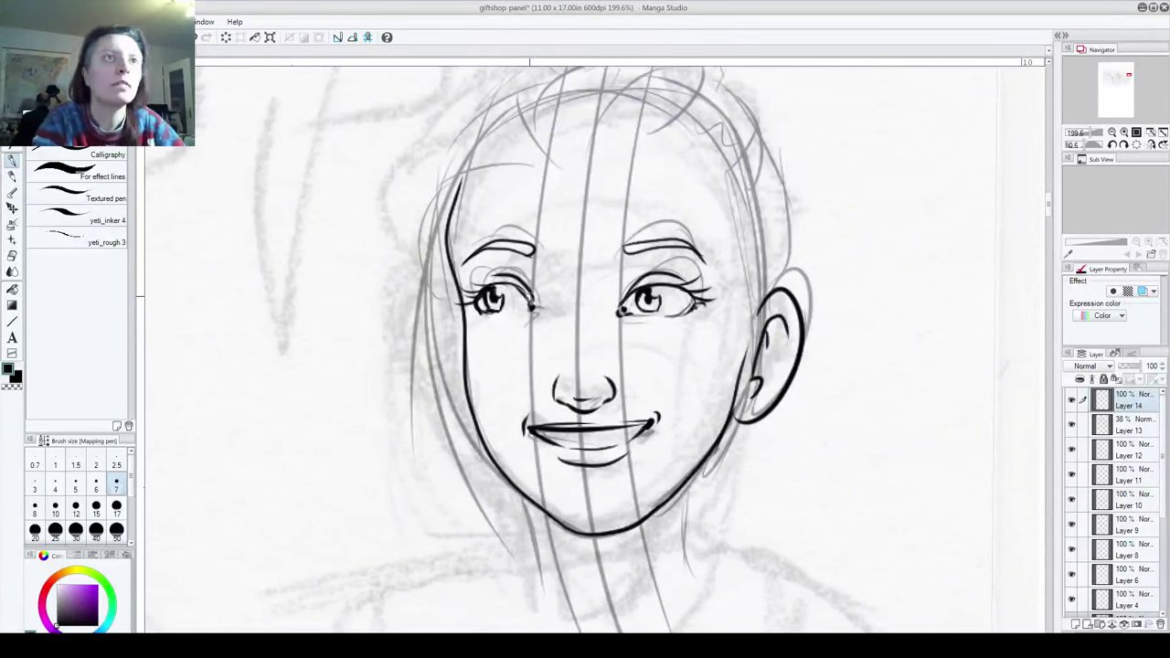
# Step: Try short nose-bridge lines beside the inner corners of both eyes
pyautogui.moveTo(540, 290); pyautogui.dragTo(543, 317)
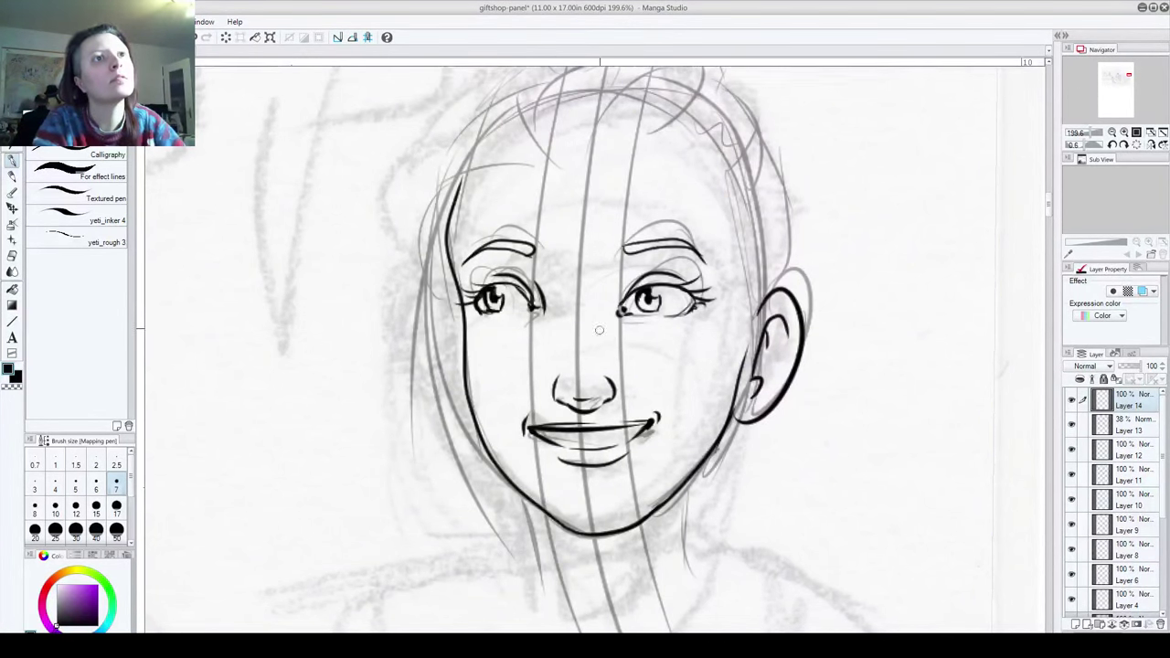
pyautogui.moveTo(612, 282); pyautogui.dragTo(623, 320)
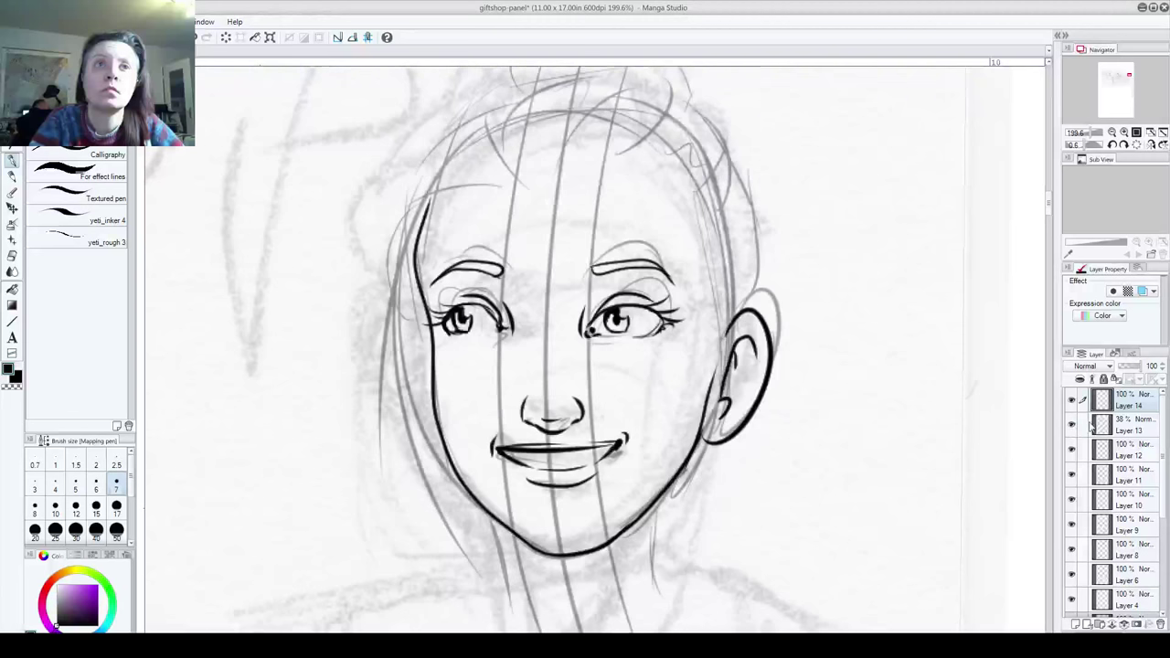
# Step: Delete the 38% opacity head sketch layer, Layer 13, and make Layer 14 active again
pyautogui.click(1134, 430)
pyautogui.moveTo(1143, 429); pyautogui.dragTo(1159, 624)
pyautogui.click(1131, 402)
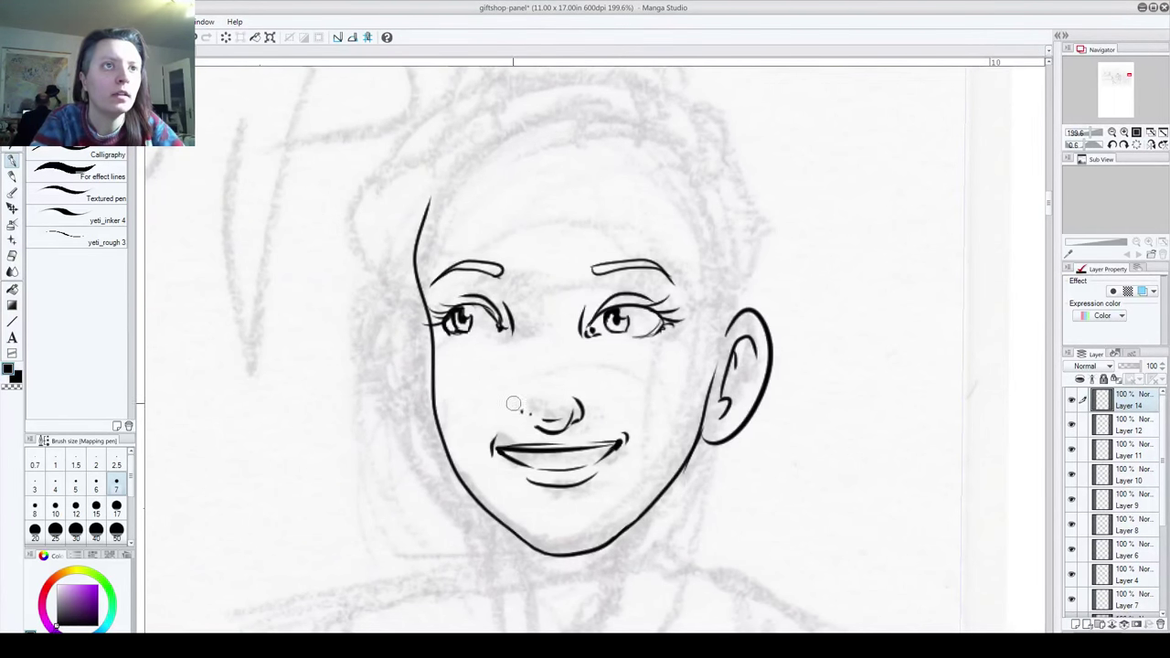
# Step: Erase the inked nose and the short bridge lines beside the inner eye corners
pyautogui.moveTo(521, 402); pyautogui.dragTo(585, 417)
pyautogui.moveTo(585, 416); pyautogui.dragTo(554, 432)
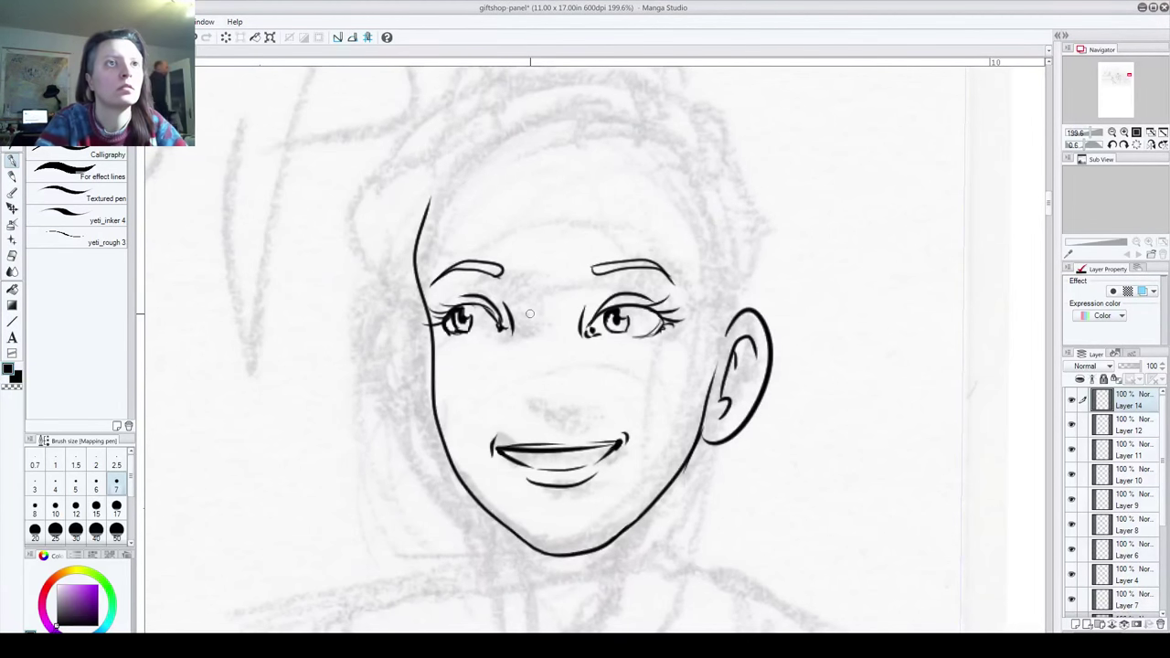
pyautogui.moveTo(557, 302); pyautogui.dragTo(582, 329)
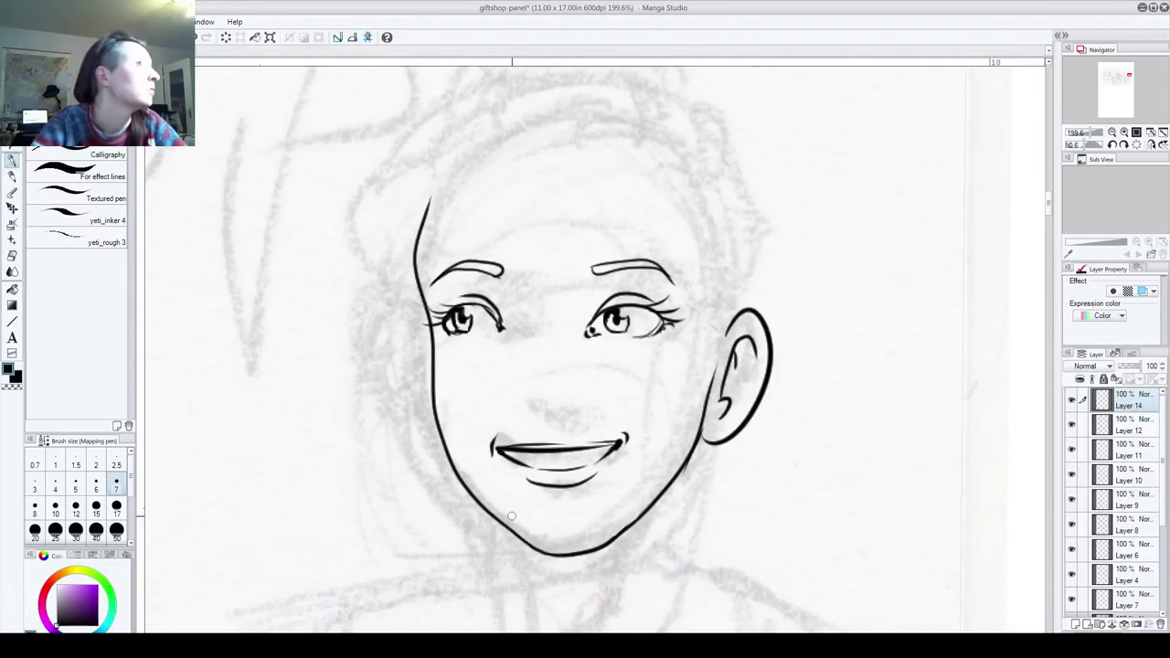
# Step: Select the eye and eyebrow farther from the ear with a polyline selection, shift them slightly inward from the face outline, and deselect
pyautogui.click(12, 115)
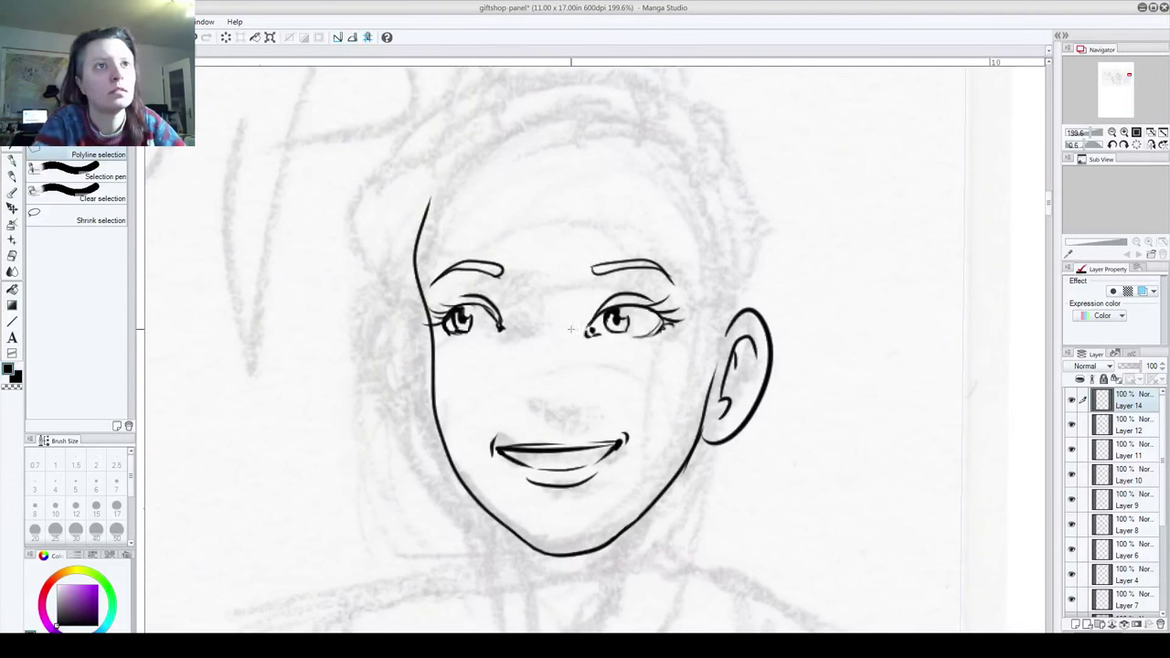
pyautogui.click(522, 266)
pyautogui.click(519, 341)
pyautogui.click(475, 365)
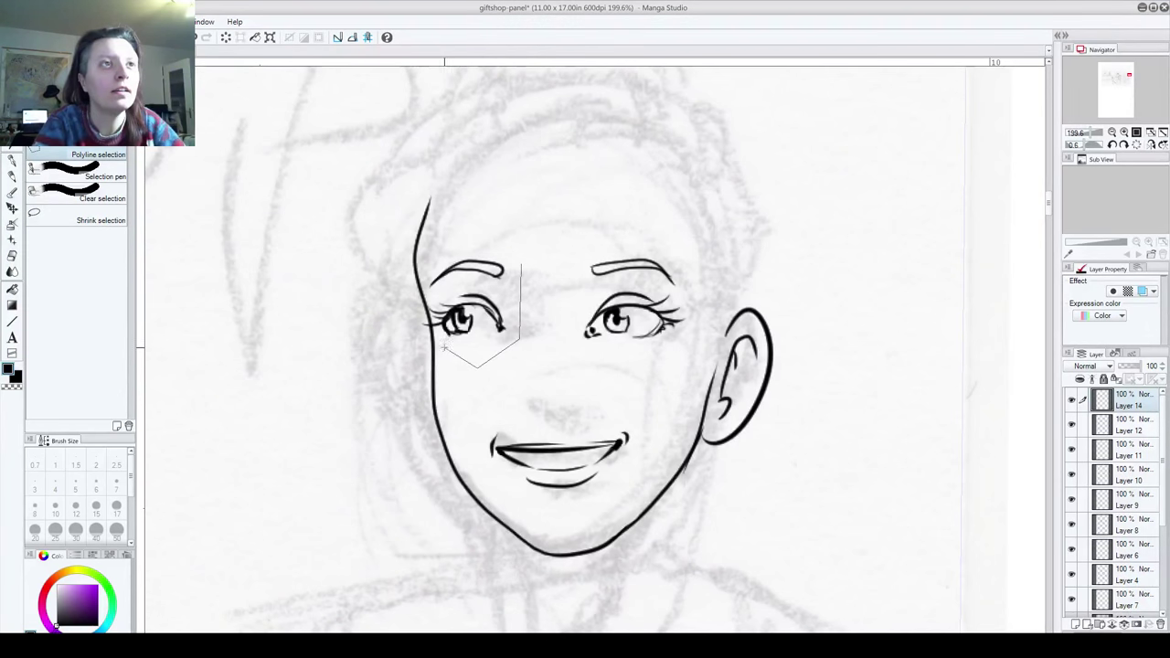
pyautogui.click(431, 331)
pyautogui.click(422, 276)
pyautogui.click(437, 241)
pyautogui.click(485, 234)
pyautogui.click(523, 264)
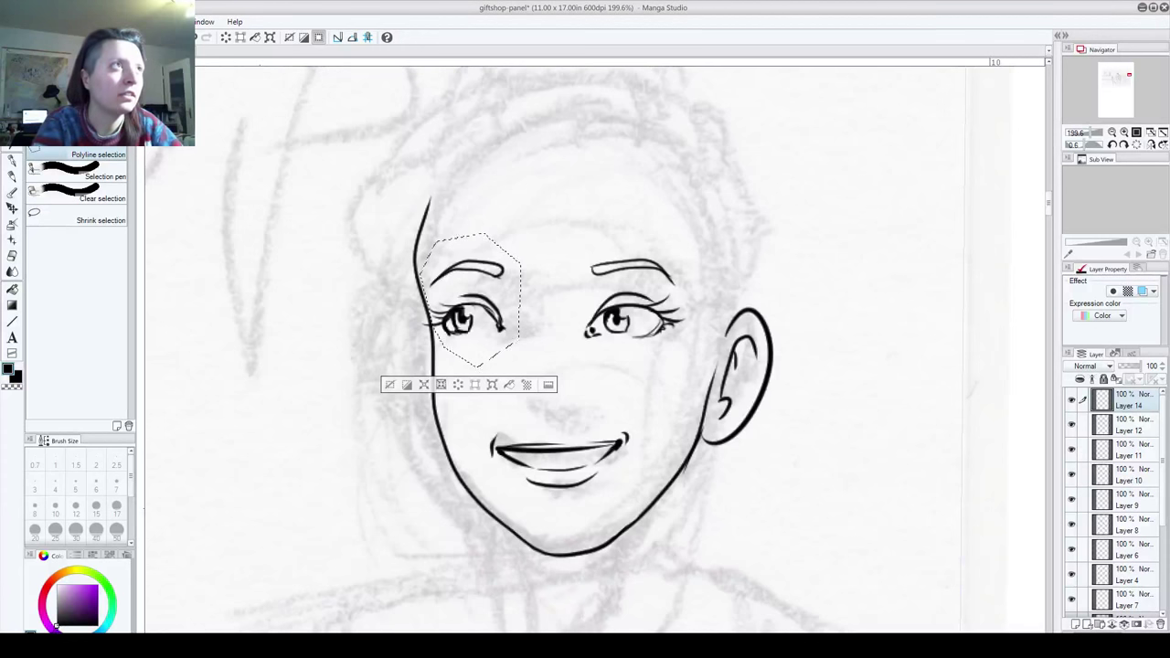
pyautogui.press('k')
pyautogui.moveTo(500, 323); pyautogui.dragTo(501, 317)
pyautogui.hotkey('ctrl', 'd')
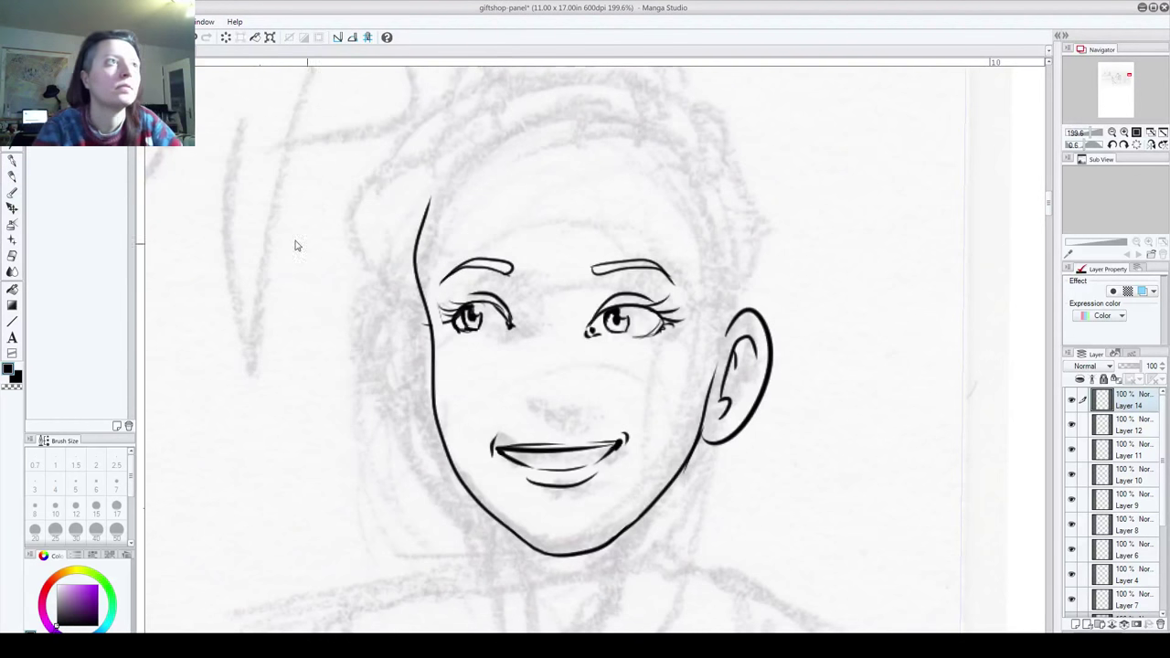
# Step: Refine the upper lid of the eye farther from the ear and the inner corners of both eyes with the pen
pyautogui.click(11, 160)
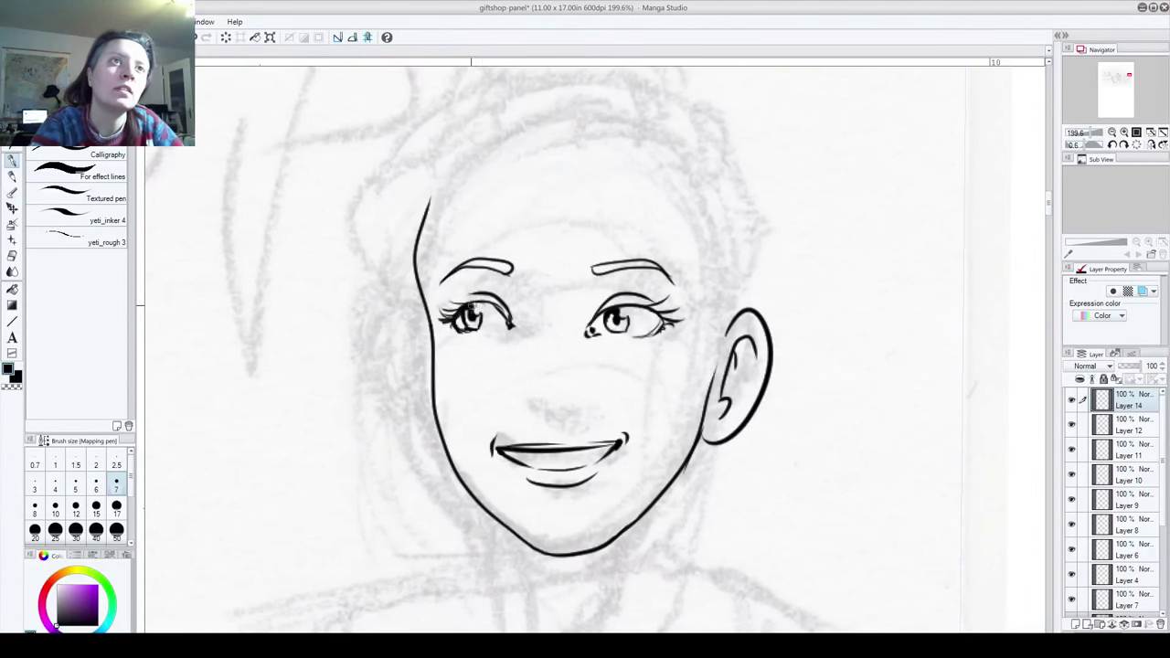
pyautogui.moveTo(462, 298); pyautogui.dragTo(508, 314)
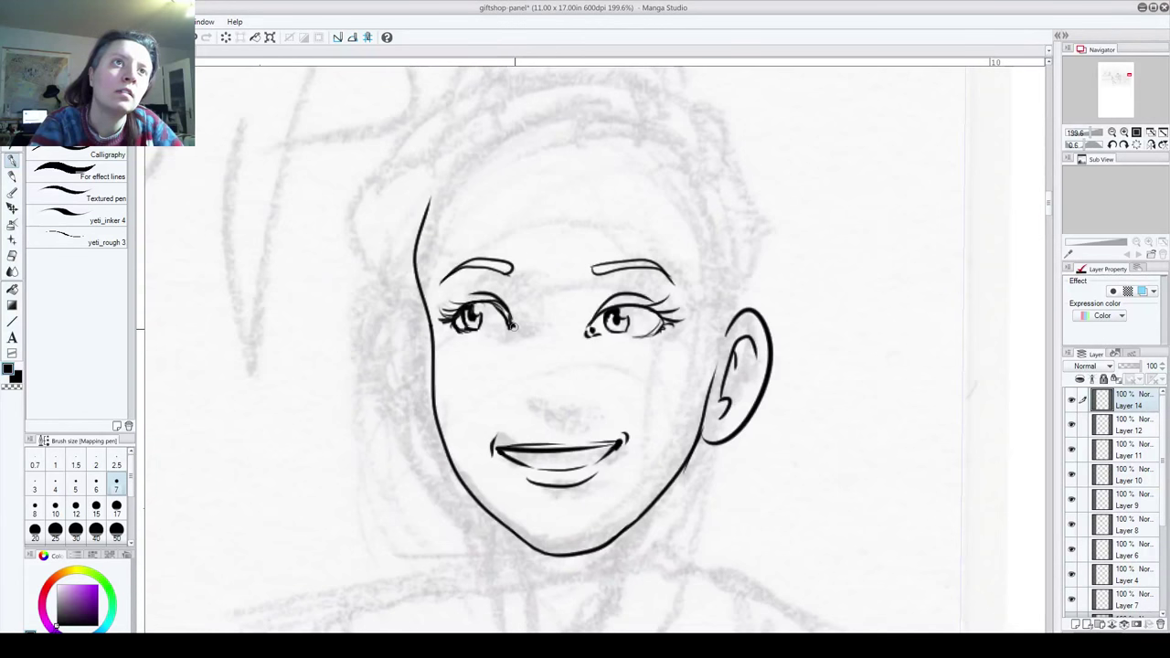
pyautogui.moveTo(508, 310); pyautogui.dragTo(518, 331)
pyautogui.moveTo(586, 320)
pyautogui.mouseDown()
pyautogui.moveTo(579, 334)
pyautogui.moveTo(596, 340)
pyautogui.mouseUp()
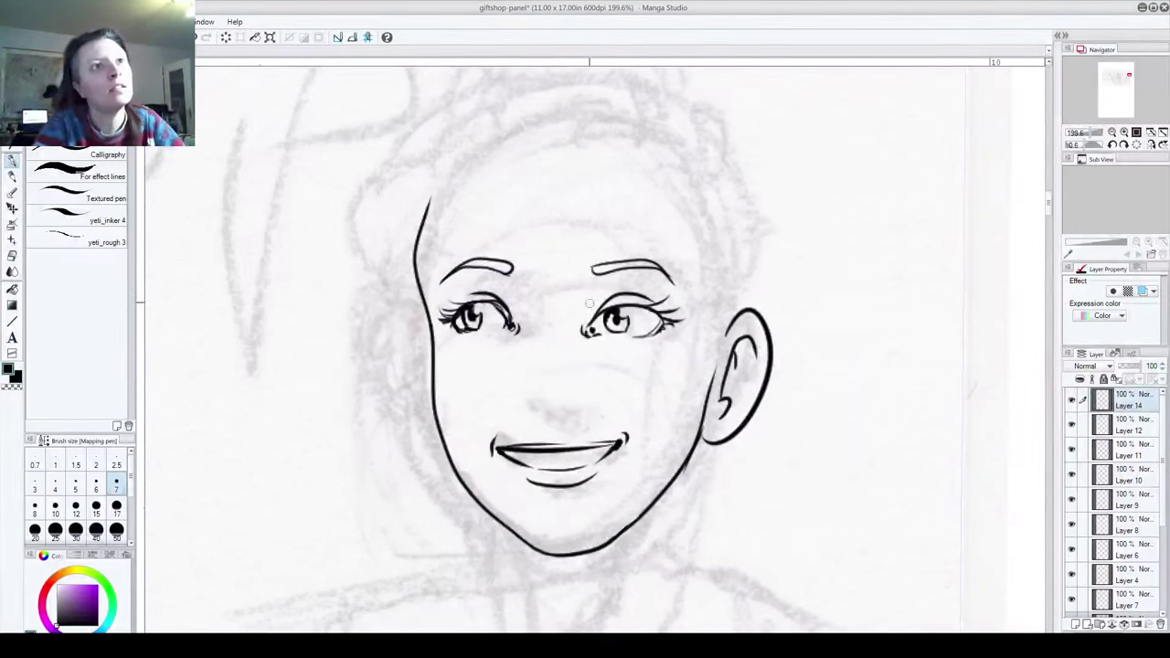
pyautogui.moveTo(541, 409)
pyautogui.mouseDown()
pyautogui.moveTo(579, 405)
pyautogui.moveTo(536, 400)
pyautogui.mouseUp()
pyautogui.hotkey('ctrl', 'z')
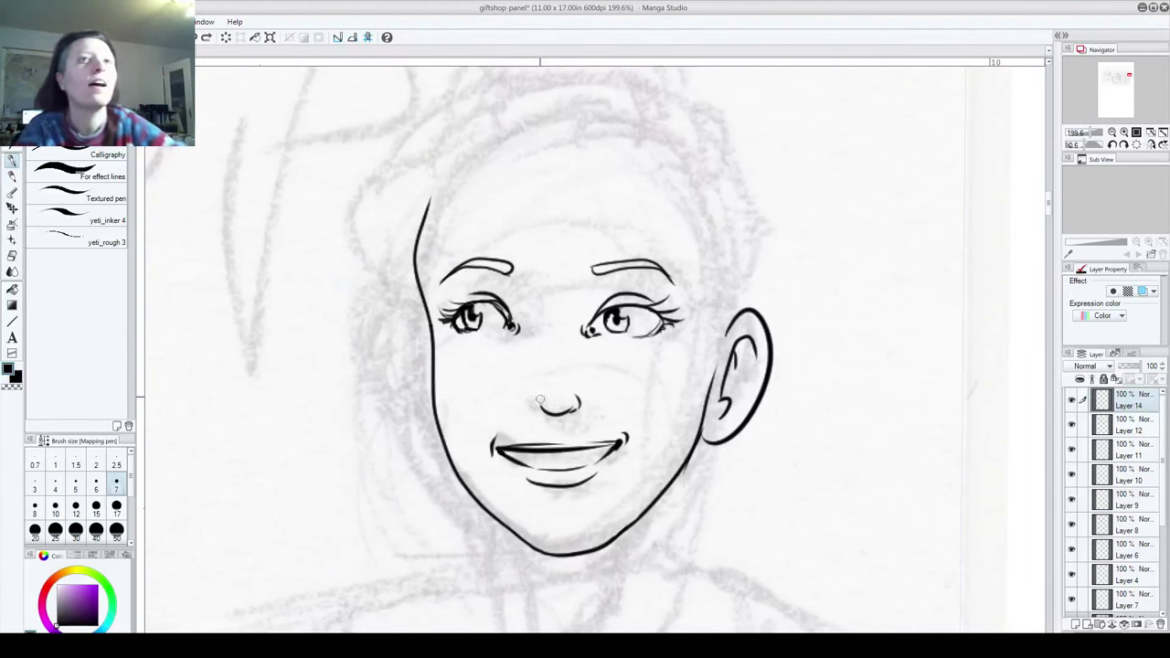
pyautogui.hotkey('ctrl', 'z')
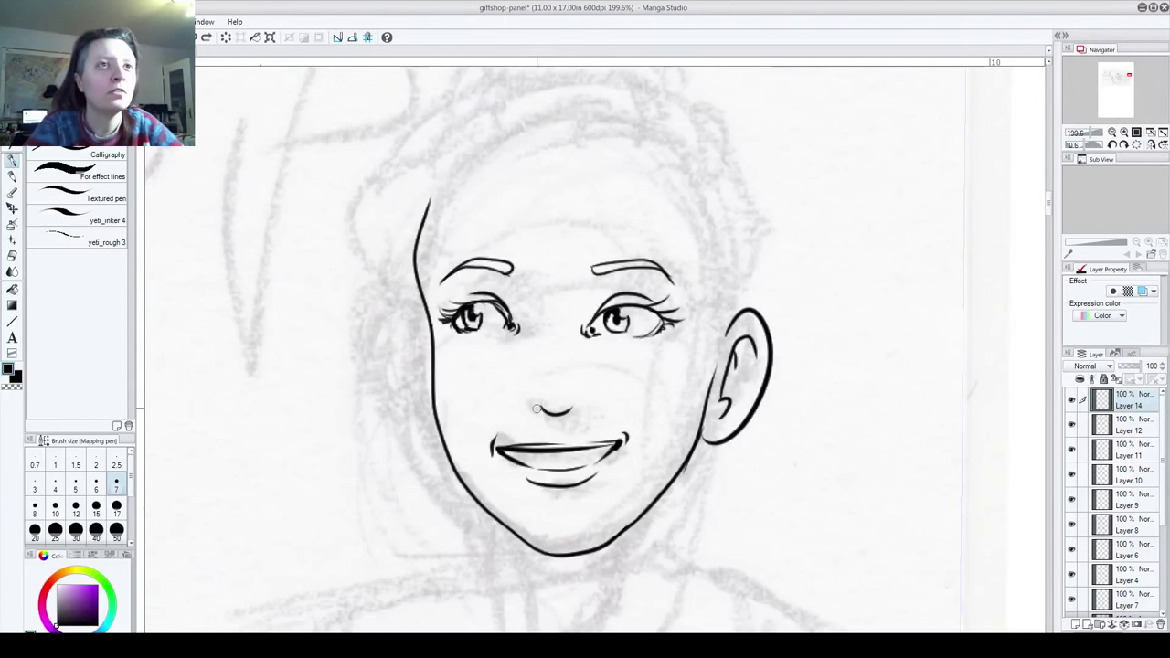
pyautogui.hotkey('ctrl', 'z')
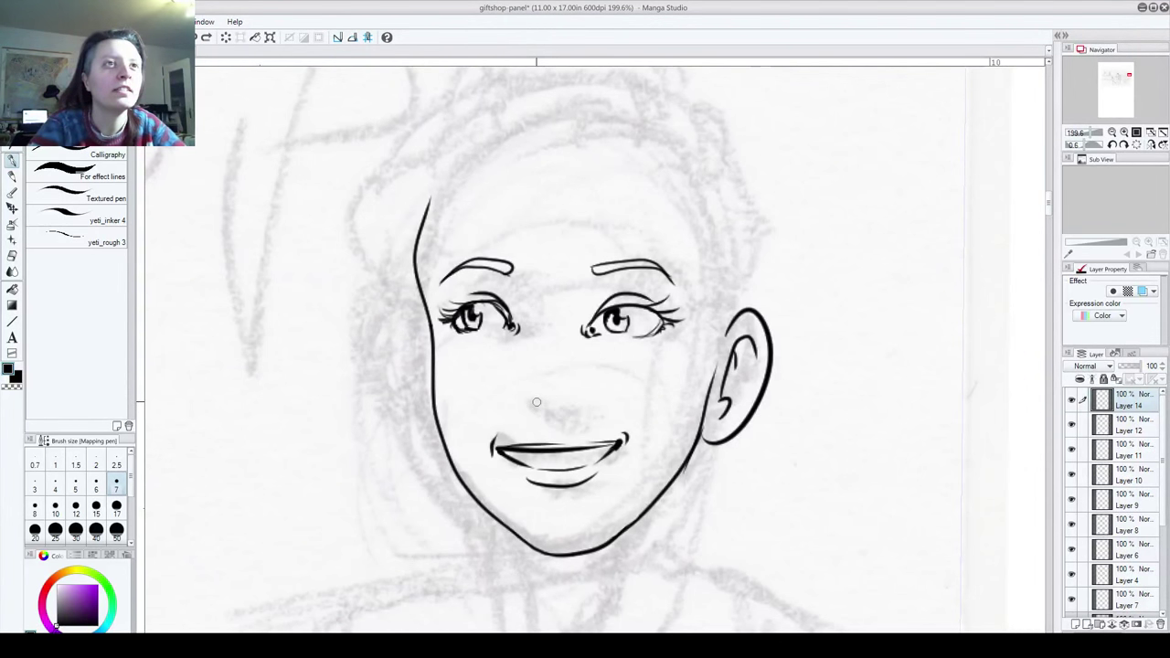
# Step: Ink the nose above the mouth with a curved base and short nostril lines on both sides
pyautogui.moveTo(534, 386)
pyautogui.mouseDown()
pyautogui.moveTo(565, 411)
pyautogui.moveTo(581, 399)
pyautogui.moveTo(537, 409)
pyautogui.mouseUp()
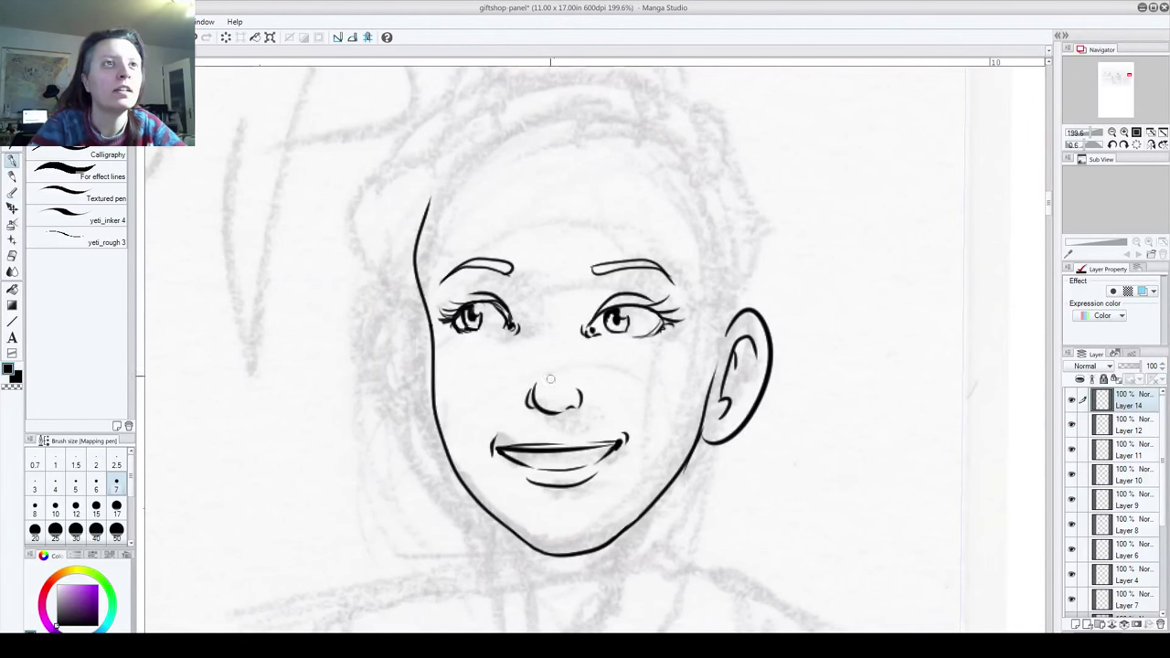
pyautogui.moveTo(540, 315); pyautogui.dragTo(542, 336)
pyautogui.hotkey('ctrl', 'z')
# Step: Redraw the forehead and temple contour farther inward on the side away from the ear, and remove the old outer line
pyautogui.moveTo(603, 419); pyautogui.dragTo(606, 353)
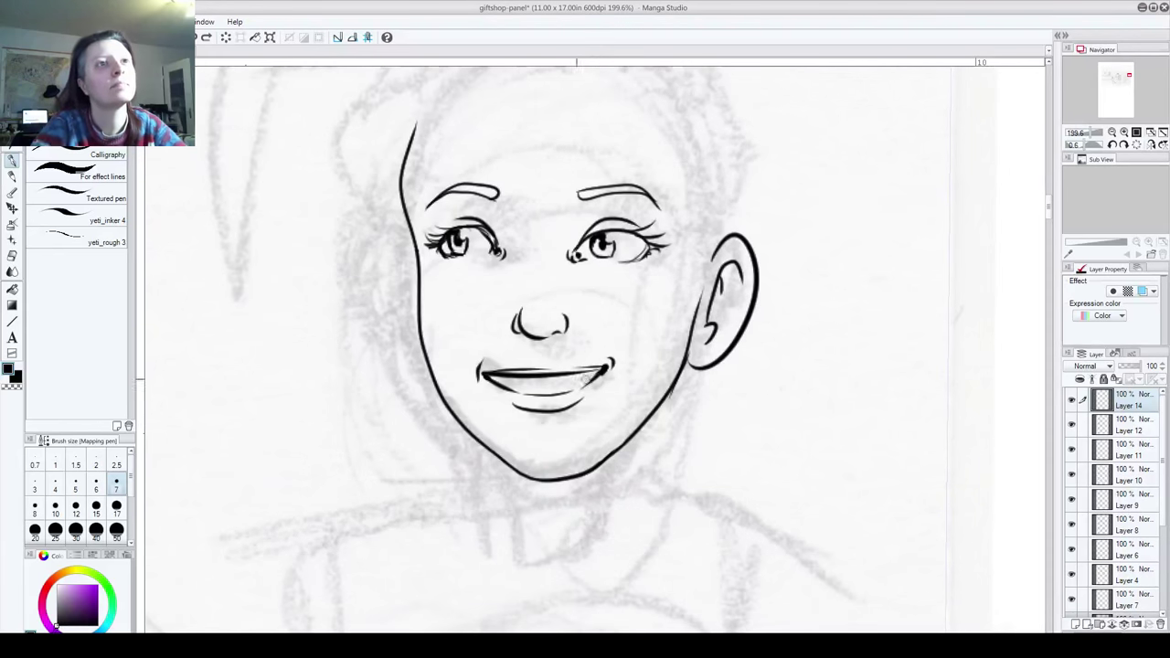
pyautogui.moveTo(516, 398); pyautogui.dragTo(520, 527)
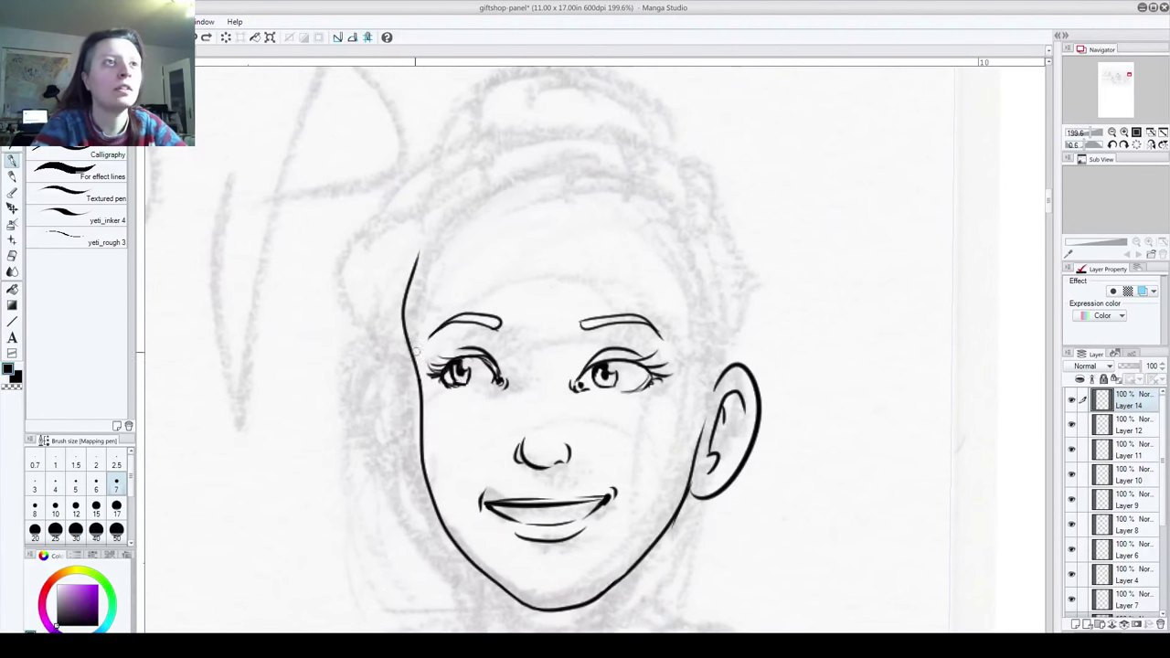
pyautogui.moveTo(415, 364); pyautogui.dragTo(433, 249)
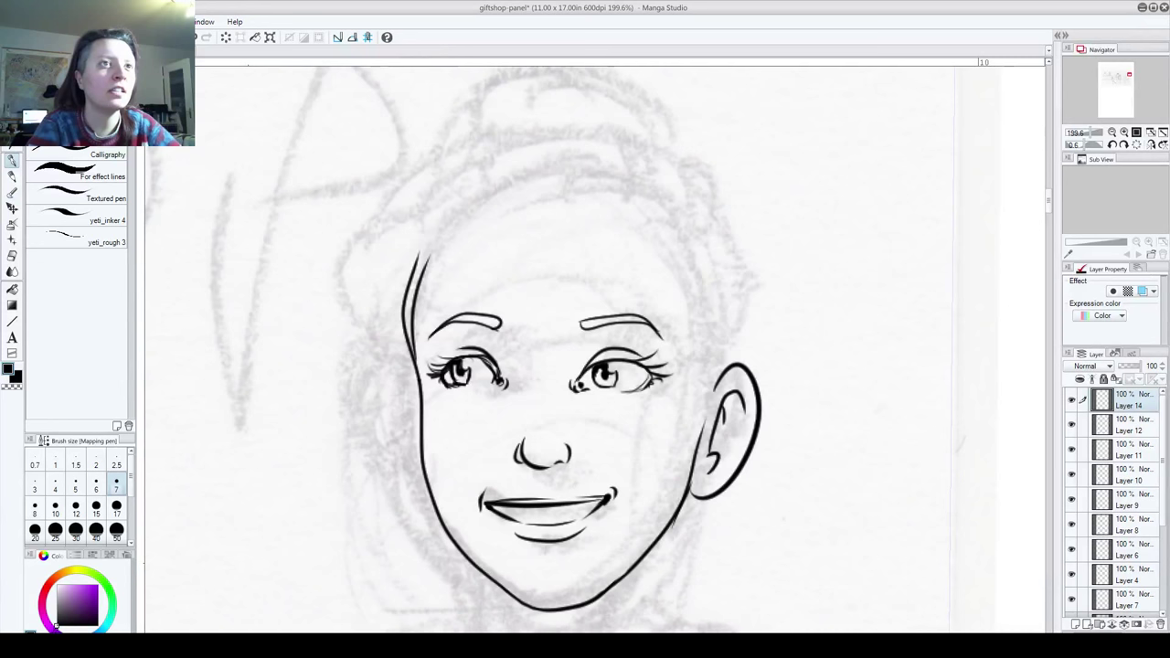
pyautogui.moveTo(417, 258)
pyautogui.mouseDown()
pyautogui.moveTo(398, 320)
pyautogui.moveTo(407, 411)
pyautogui.mouseUp()
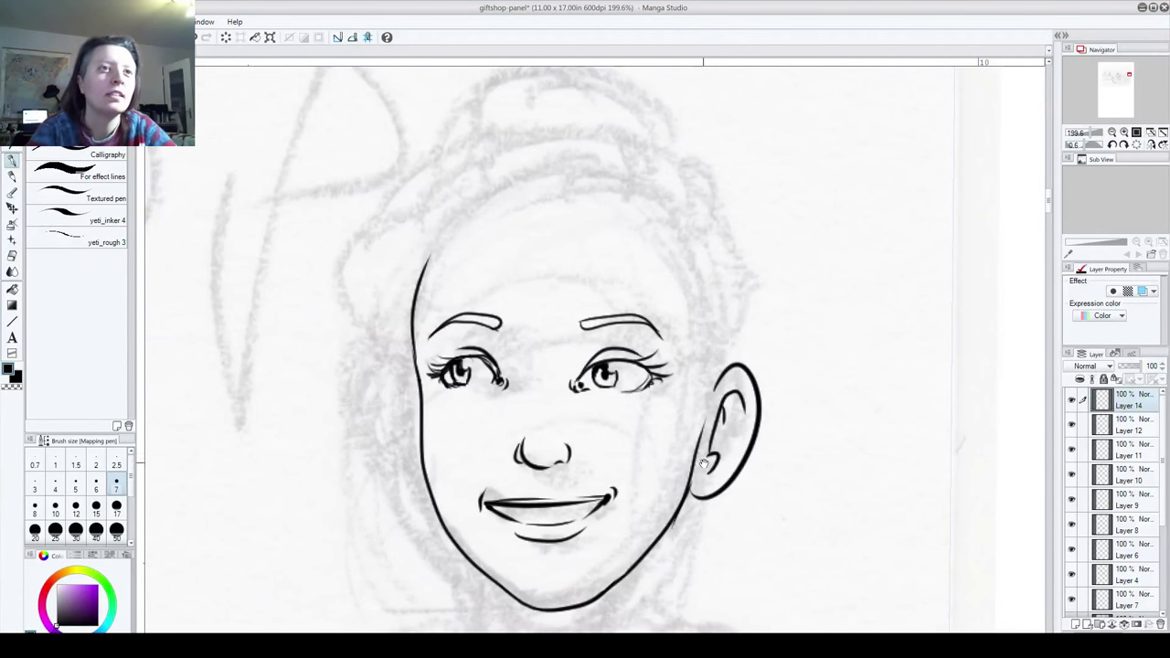
pyautogui.moveTo(703, 464); pyautogui.dragTo(660, 355)
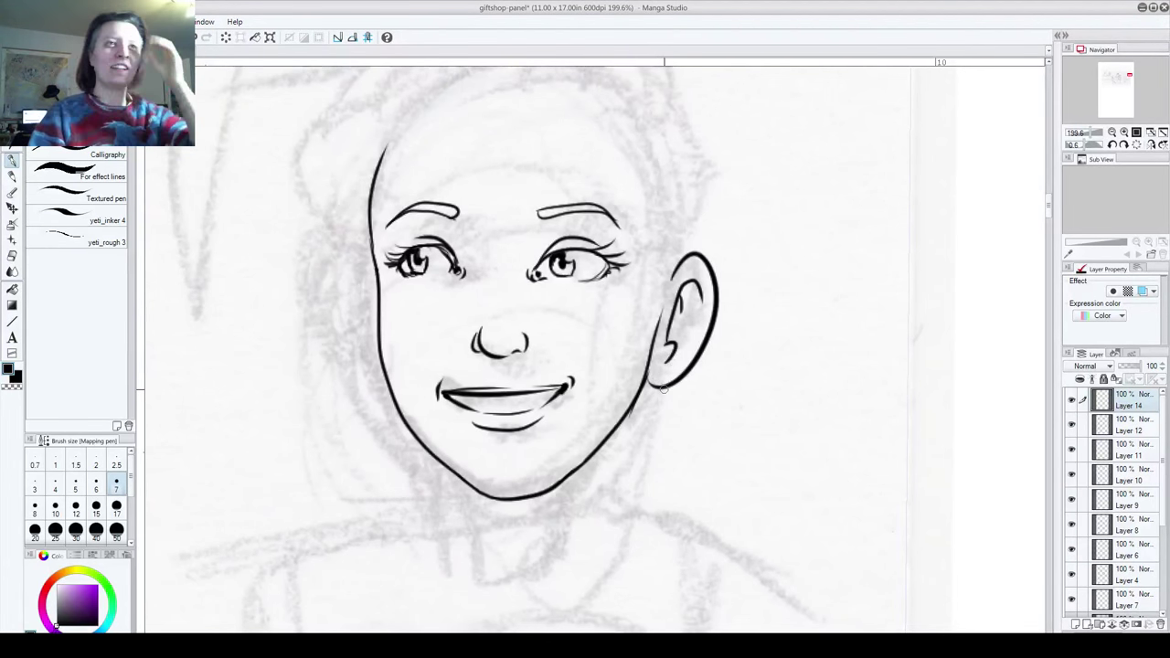
pyautogui.moveTo(584, 597)
pyautogui.mouseDown()
pyautogui.moveTo(567, 601)
pyautogui.moveTo(567, 463)
pyautogui.moveTo(502, 436)
pyautogui.moveTo(460, 440)
pyautogui.mouseUp()
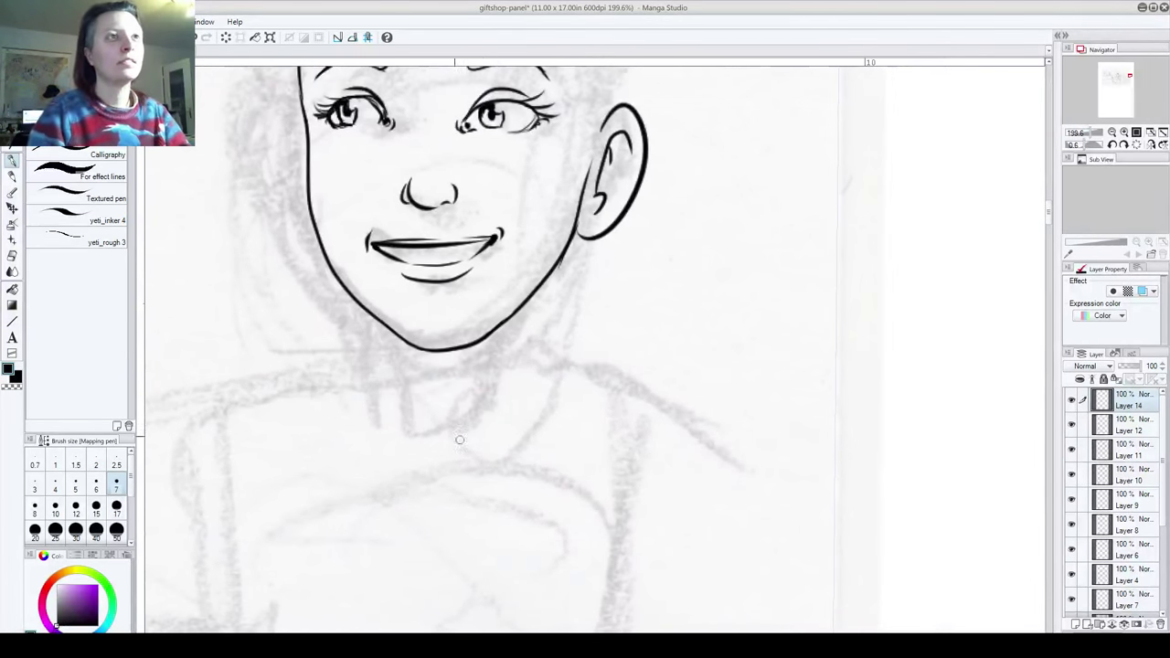
pyautogui.moveTo(577, 240); pyautogui.dragTo(561, 350)
pyautogui.hotkey('ctrl', 'z')
pyautogui.moveTo(577, 236); pyautogui.dragTo(561, 378)
pyautogui.moveTo(501, 413); pyautogui.dragTo(509, 510)
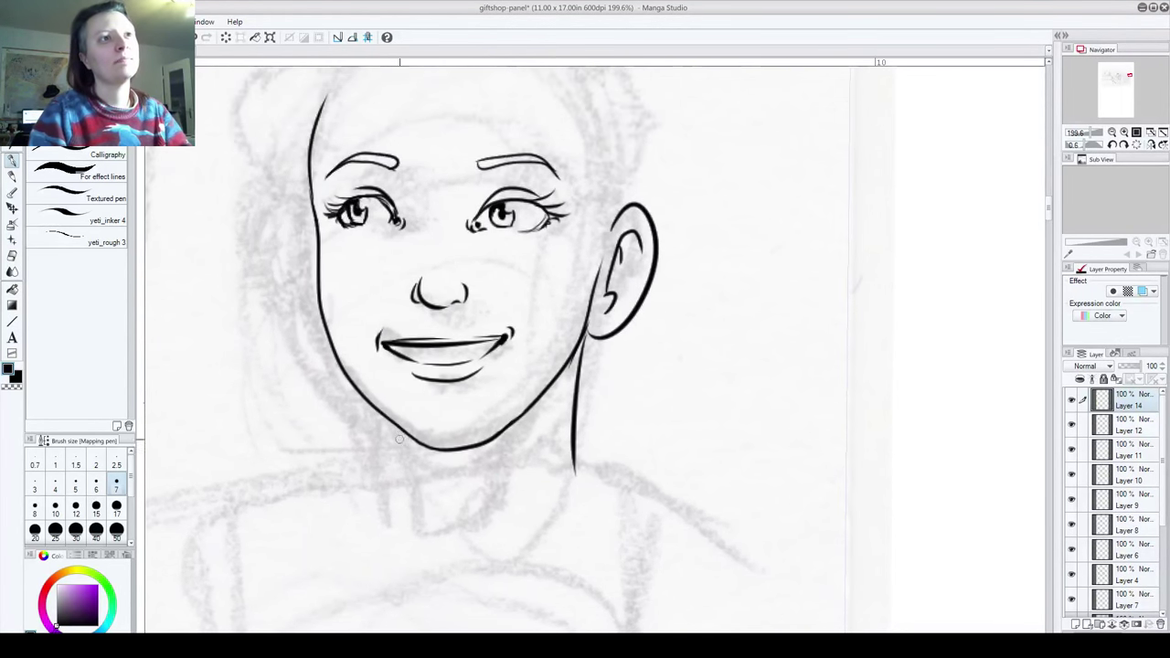
pyautogui.moveTo(406, 439)
pyautogui.mouseDown()
pyautogui.moveTo(434, 507)
pyautogui.moveTo(457, 498)
pyautogui.moveTo(472, 580)
pyautogui.mouseUp()
pyautogui.hotkey('ctrl', 'z')
pyautogui.hotkey('ctrl', 'z')
pyautogui.hotkey('ctrl', 'z')
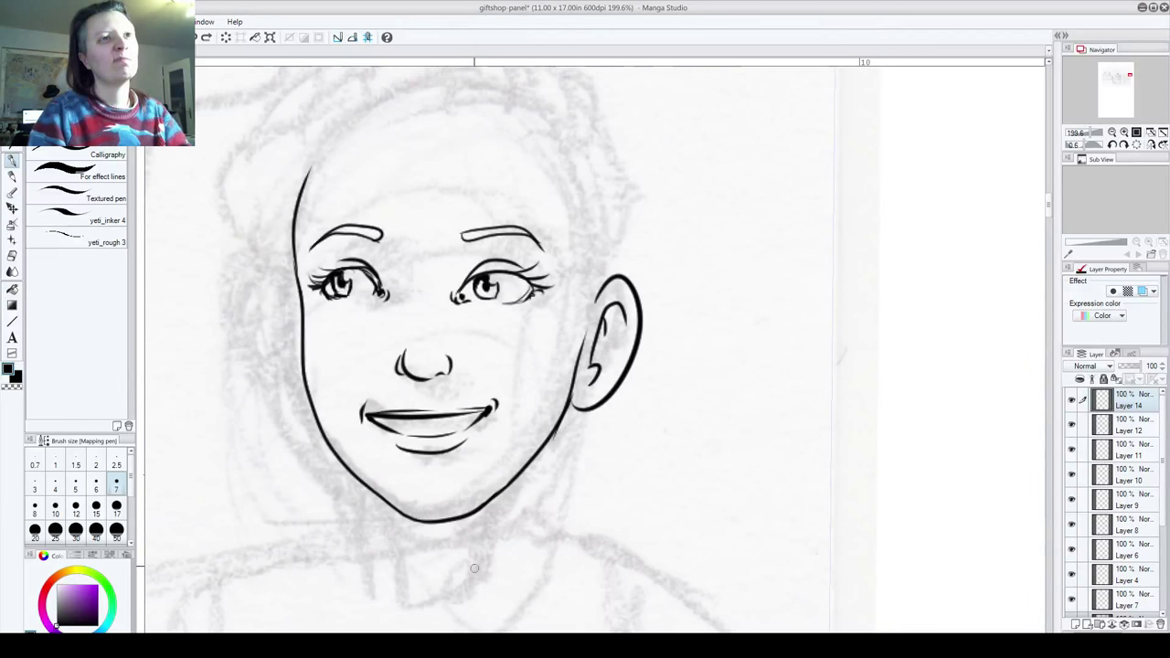
# Step: Ink the woman's hairline peak over the forehead, plus the swept-back hair strands above the near ear
pyautogui.moveTo(475, 568); pyautogui.dragTo(463, 645)
pyautogui.moveTo(570, 416)
pyautogui.mouseDown()
pyautogui.moveTo(573, 342)
pyautogui.moveTo(545, 267)
pyautogui.mouseUp()
pyautogui.moveTo(389, 236); pyautogui.dragTo(345, 202)
pyautogui.moveTo(347, 194); pyautogui.dragTo(421, 116)
pyautogui.moveTo(391, 236)
pyautogui.mouseDown()
pyautogui.moveTo(493, 222)
pyautogui.moveTo(577, 254)
pyautogui.moveTo(558, 298)
pyautogui.moveTo(575, 312)
pyautogui.moveTo(592, 304)
pyautogui.moveTo(567, 320)
pyautogui.moveTo(546, 276)
pyautogui.moveTo(586, 306)
pyautogui.moveTo(541, 271)
pyautogui.moveTo(599, 285)
pyautogui.moveTo(604, 260)
pyautogui.moveTo(611, 337)
pyautogui.moveTo(602, 240)
pyautogui.mouseUp()
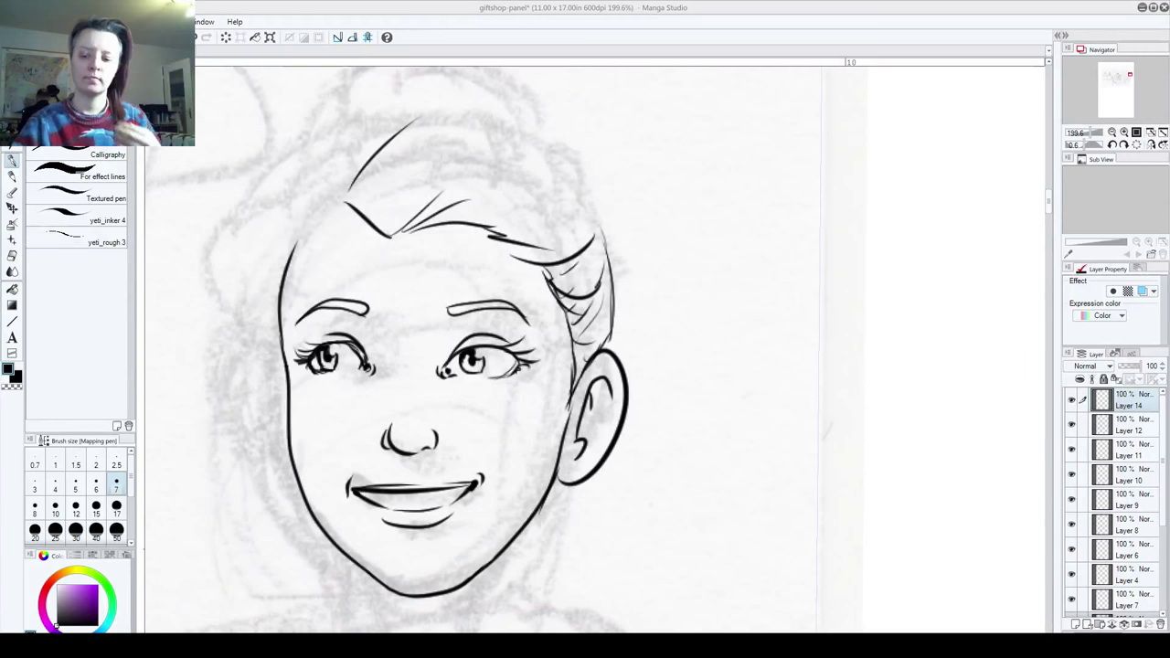
# Step: Create a new 11 × 17 in colour canvas at 600 dpi from the Standard Comic Page preset
pyautogui.hotkey('alt', 'f')
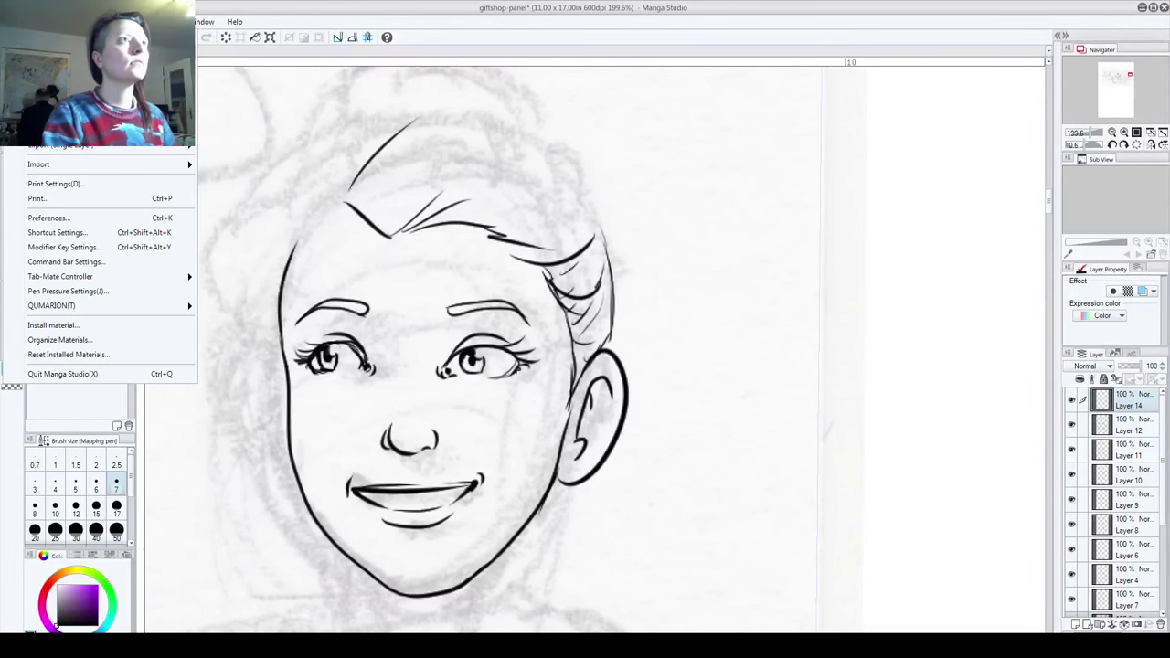
pyautogui.click(37, 35)
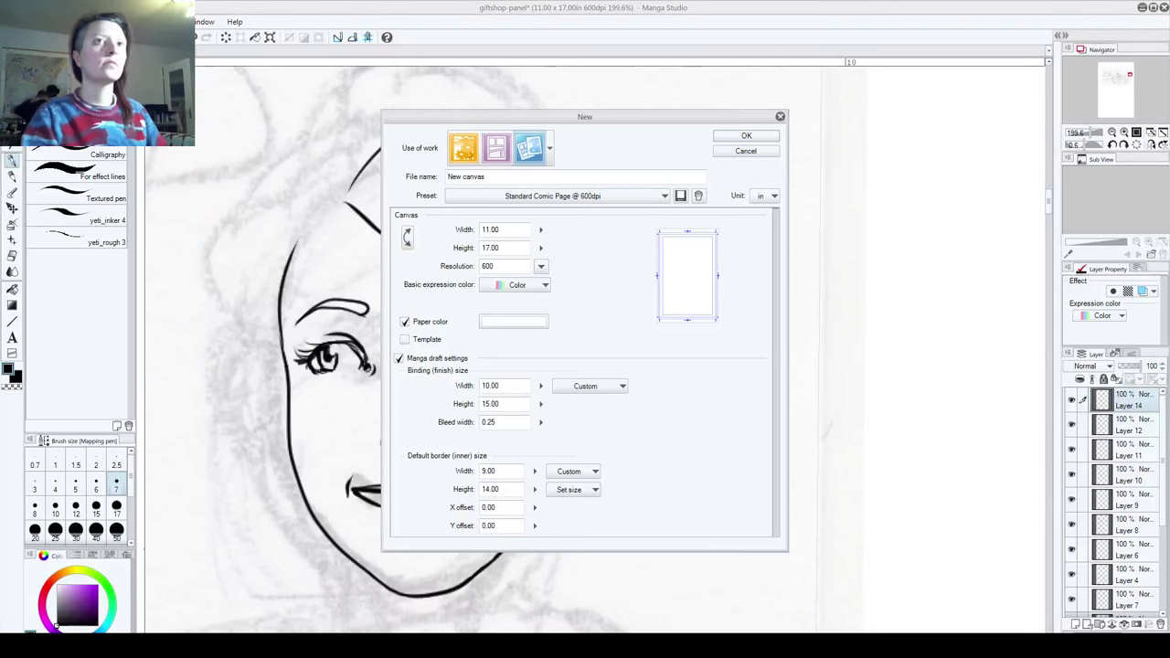
pyautogui.click(746, 136)
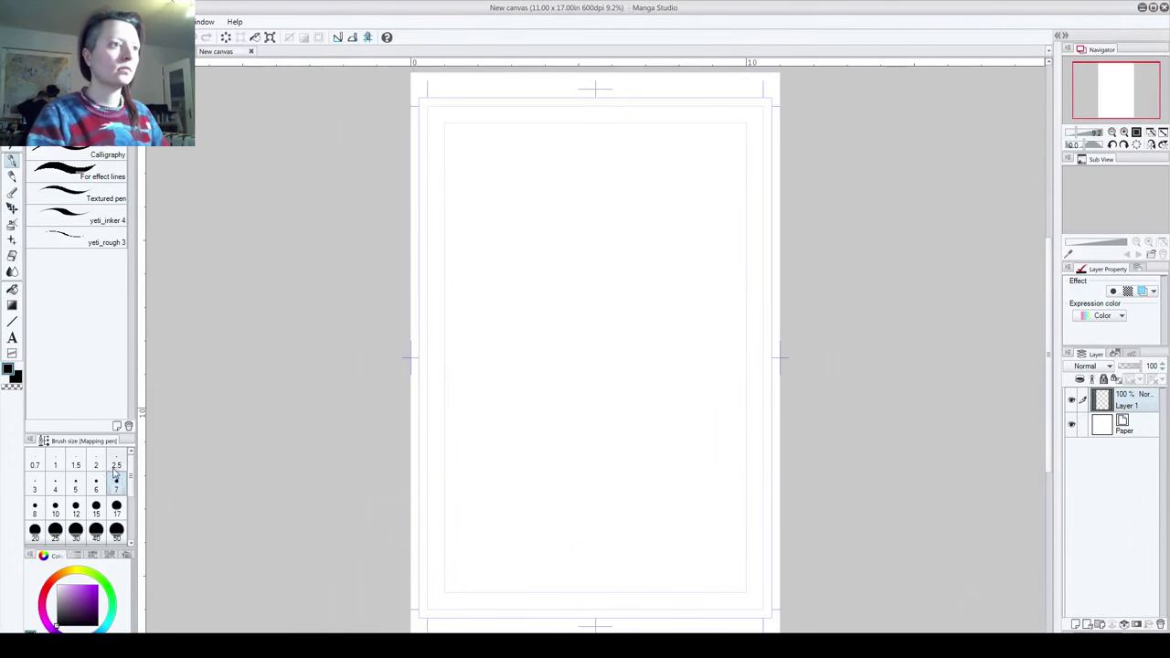
# Step: Sketch freehand strokes across the blank canvas inside the page borders with brush size 40
pyautogui.click(96, 529)
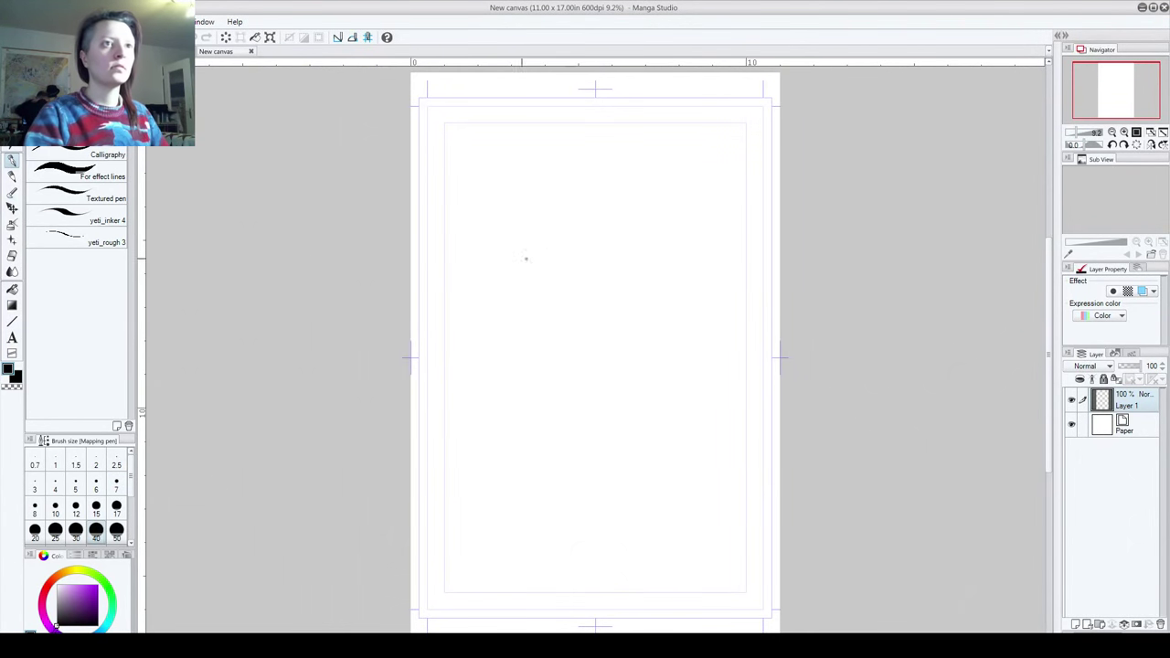
pyautogui.moveTo(463, 201); pyautogui.dragTo(493, 276)
pyautogui.moveTo(464, 199); pyautogui.dragTo(492, 274)
pyautogui.moveTo(517, 199)
pyautogui.mouseDown()
pyautogui.moveTo(540, 246)
pyautogui.moveTo(566, 236)
pyautogui.mouseUp()
pyautogui.moveTo(556, 183)
pyautogui.mouseDown()
pyautogui.moveTo(567, 232)
pyautogui.moveTo(600, 215)
pyautogui.moveTo(571, 234)
pyautogui.mouseUp()
pyautogui.moveTo(459, 355)
pyautogui.mouseDown()
pyautogui.moveTo(475, 423)
pyautogui.moveTo(464, 396)
pyautogui.moveTo(550, 366)
pyautogui.mouseUp()
pyautogui.moveTo(532, 303)
pyautogui.mouseDown()
pyautogui.moveTo(559, 347)
pyautogui.moveTo(714, 264)
pyautogui.mouseUp()
pyautogui.moveTo(514, 455); pyautogui.dragTo(561, 499)
pyautogui.moveTo(576, 479)
pyautogui.mouseDown()
pyautogui.moveTo(599, 435)
pyautogui.moveTo(673, 417)
pyautogui.mouseUp()
pyautogui.moveTo(638, 350); pyautogui.dragTo(665, 391)
pyautogui.moveTo(664, 331)
pyautogui.mouseDown()
pyautogui.moveTo(685, 393)
pyautogui.moveTo(735, 374)
pyautogui.mouseUp()
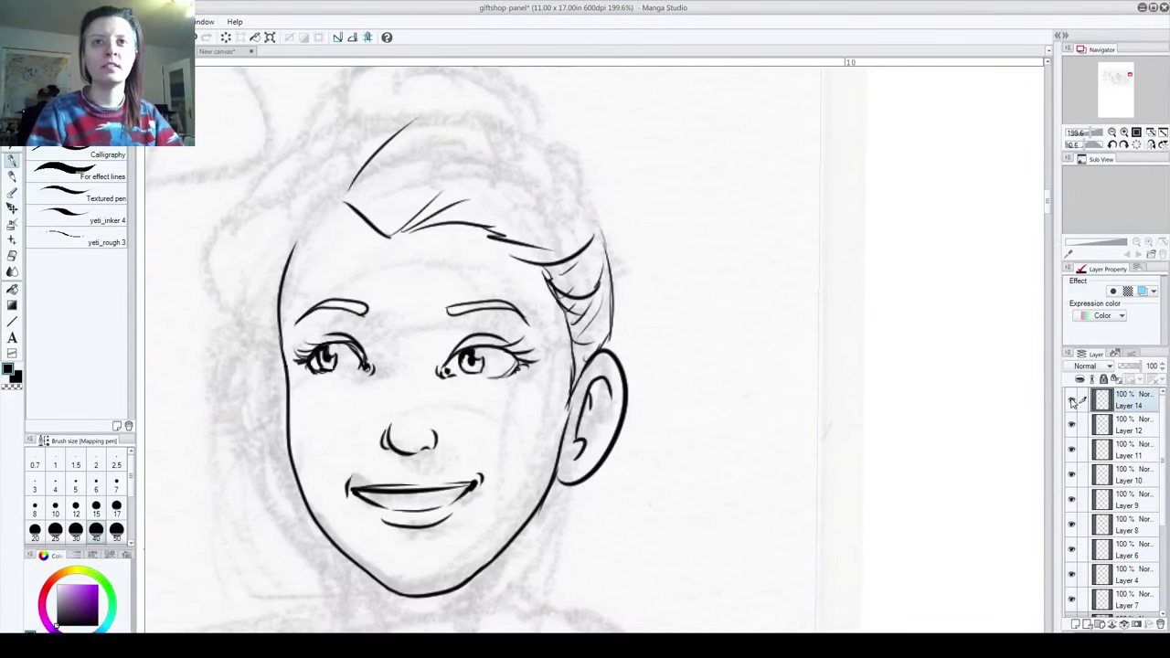
# Step: On the giftshop-panel page, set the brush size to 6 and ink the crown's outline with its inner hair strands
pyautogui.click(1073, 402)
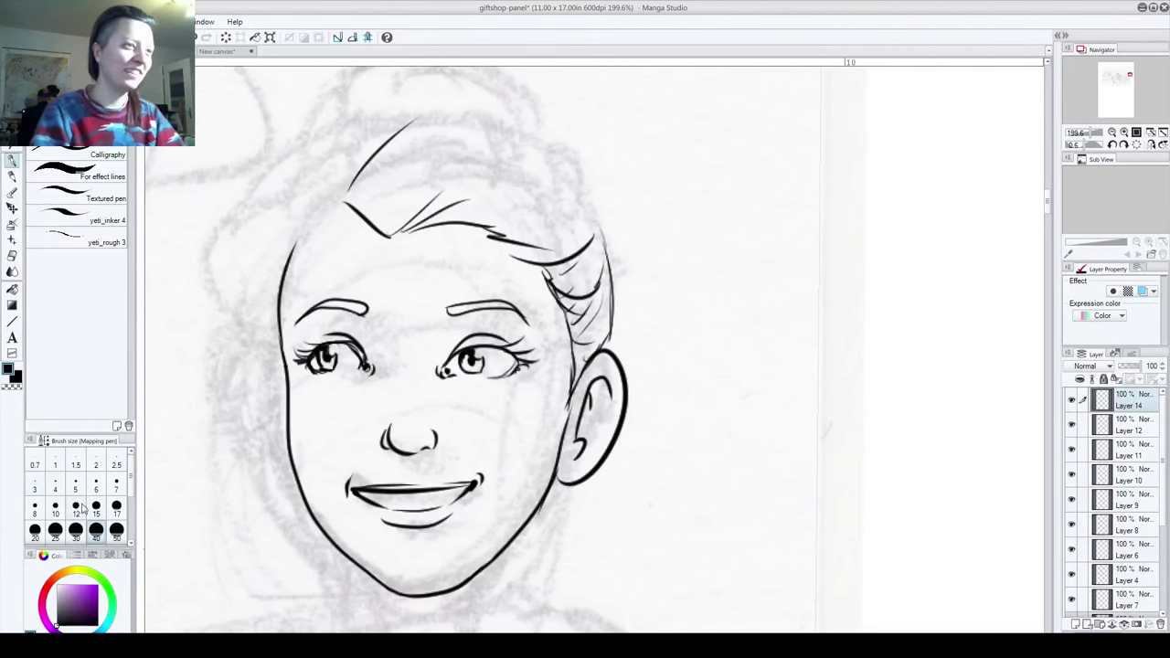
pyautogui.click(76, 508)
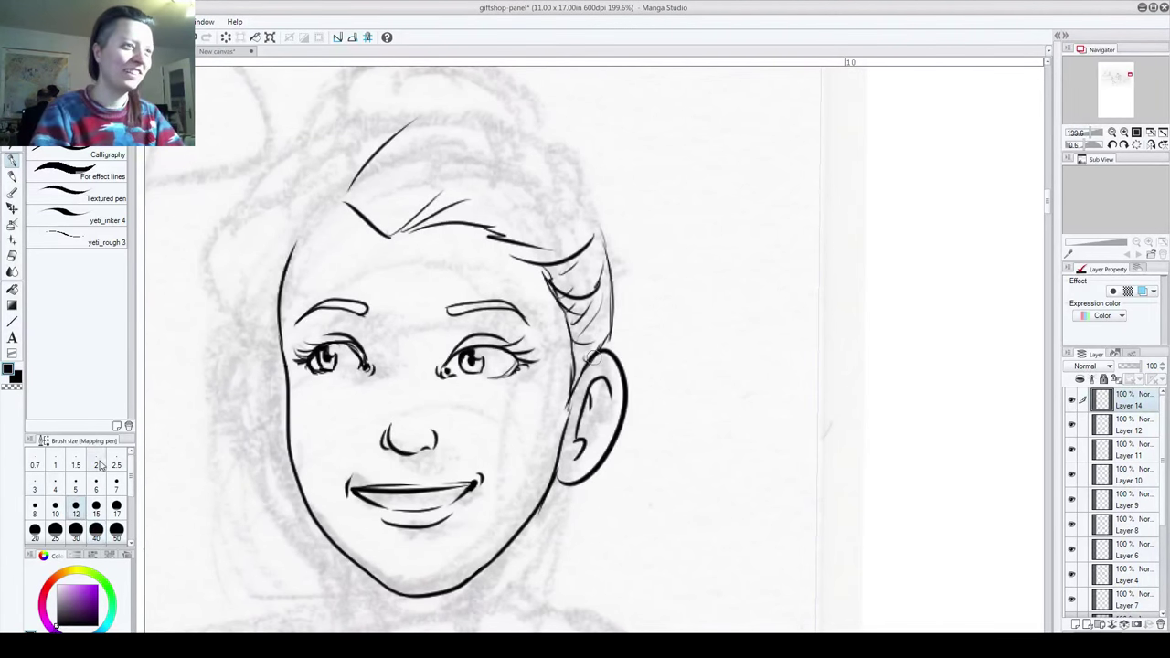
pyautogui.click(97, 483)
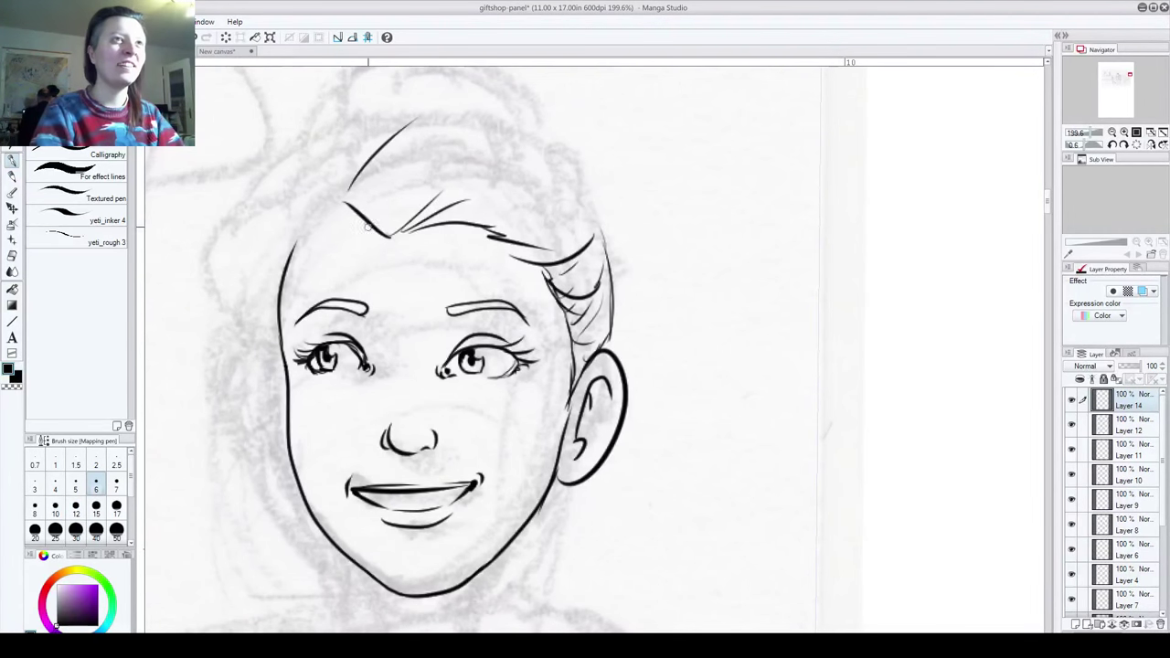
pyautogui.moveTo(326, 219); pyautogui.dragTo(309, 176)
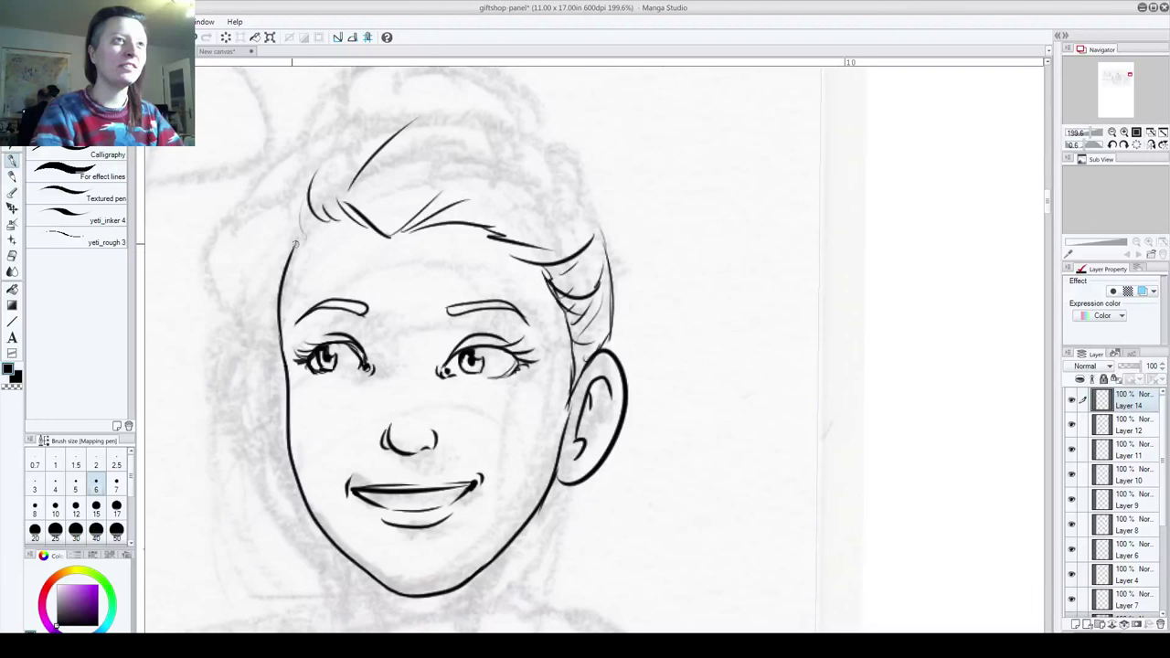
pyautogui.moveTo(290, 221)
pyautogui.mouseDown()
pyautogui.moveTo(271, 281)
pyautogui.moveTo(252, 247)
pyautogui.moveTo(258, 213)
pyautogui.moveTo(319, 146)
pyautogui.moveTo(393, 105)
pyautogui.mouseUp()
pyautogui.moveTo(393, 105)
pyautogui.mouseDown()
pyautogui.moveTo(503, 125)
pyautogui.moveTo(530, 174)
pyautogui.mouseUp()
pyautogui.moveTo(558, 151); pyautogui.dragTo(607, 252)
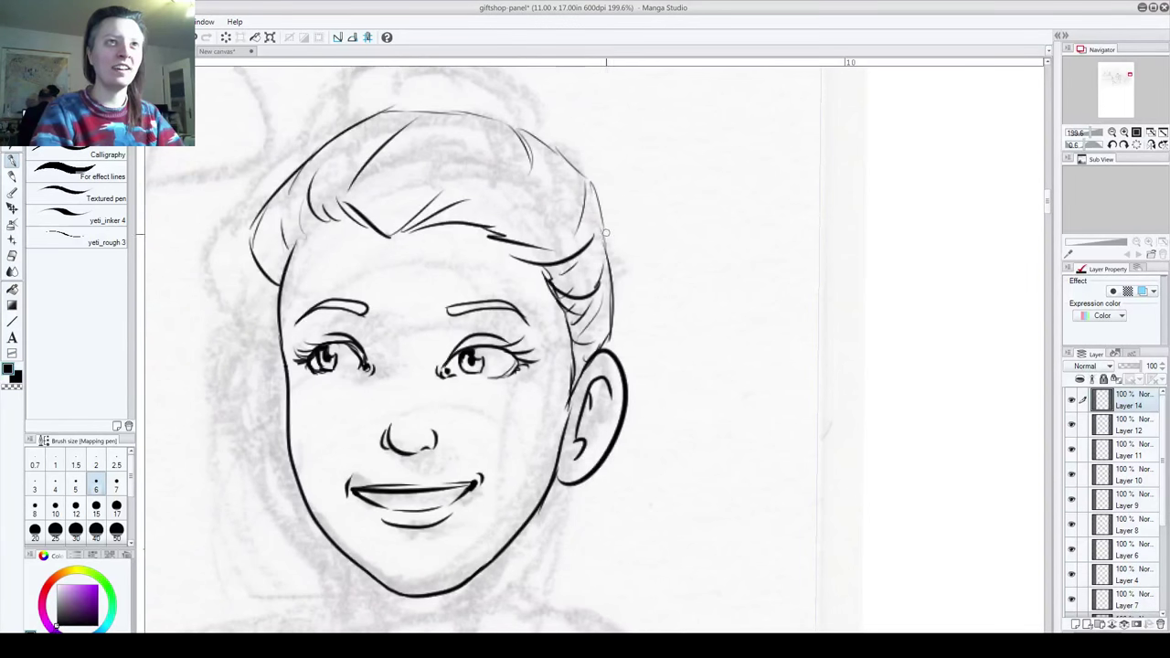
pyautogui.moveTo(471, 233); pyautogui.dragTo(477, 228)
pyautogui.moveTo(477, 228); pyautogui.dragTo(507, 170)
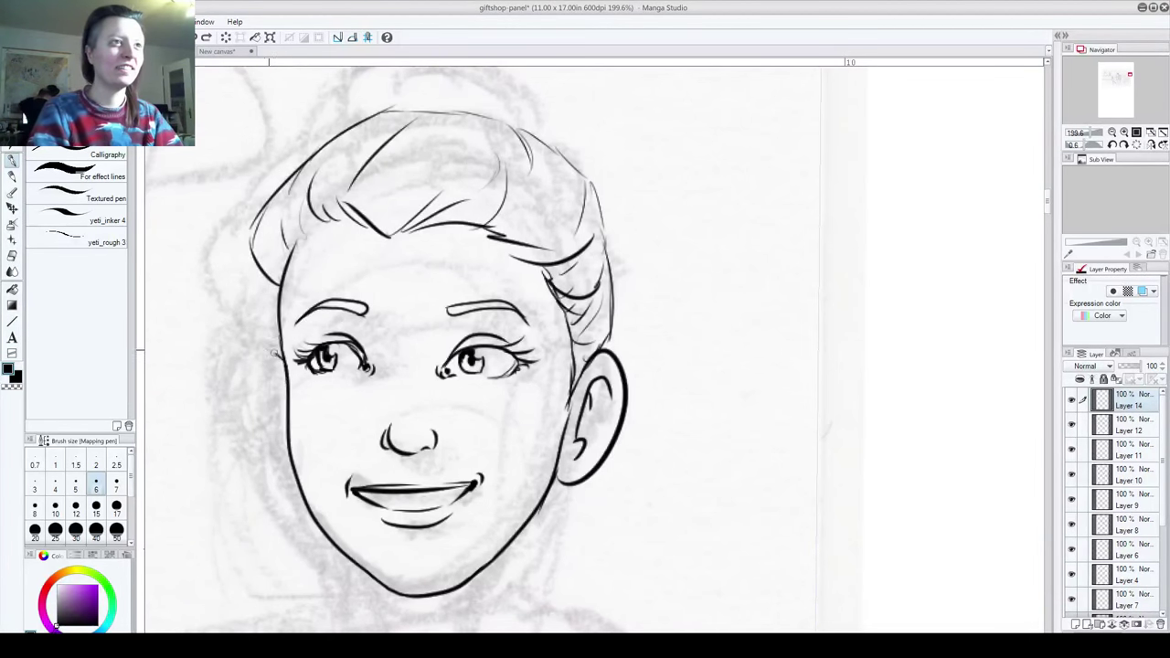
# Step: Ink the far ear beside the cheek and the edge of the hair just above it
pyautogui.moveTo(280, 352); pyautogui.dragTo(285, 440)
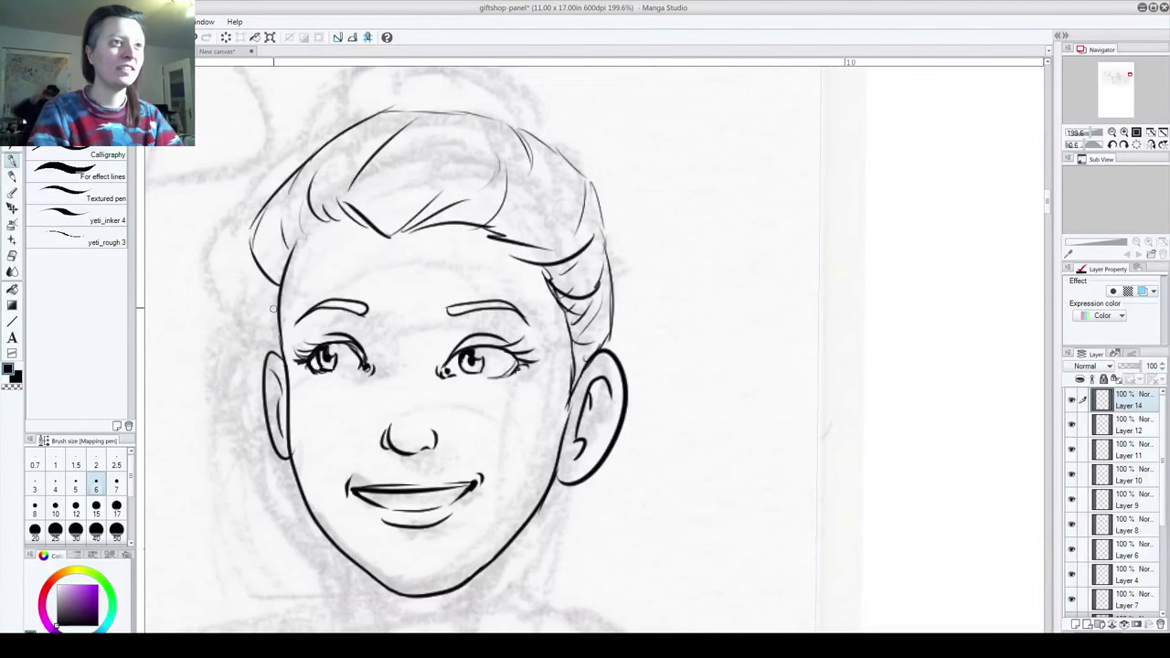
pyautogui.moveTo(248, 253); pyautogui.dragTo(252, 307)
pyautogui.moveTo(259, 311); pyautogui.dragTo(272, 344)
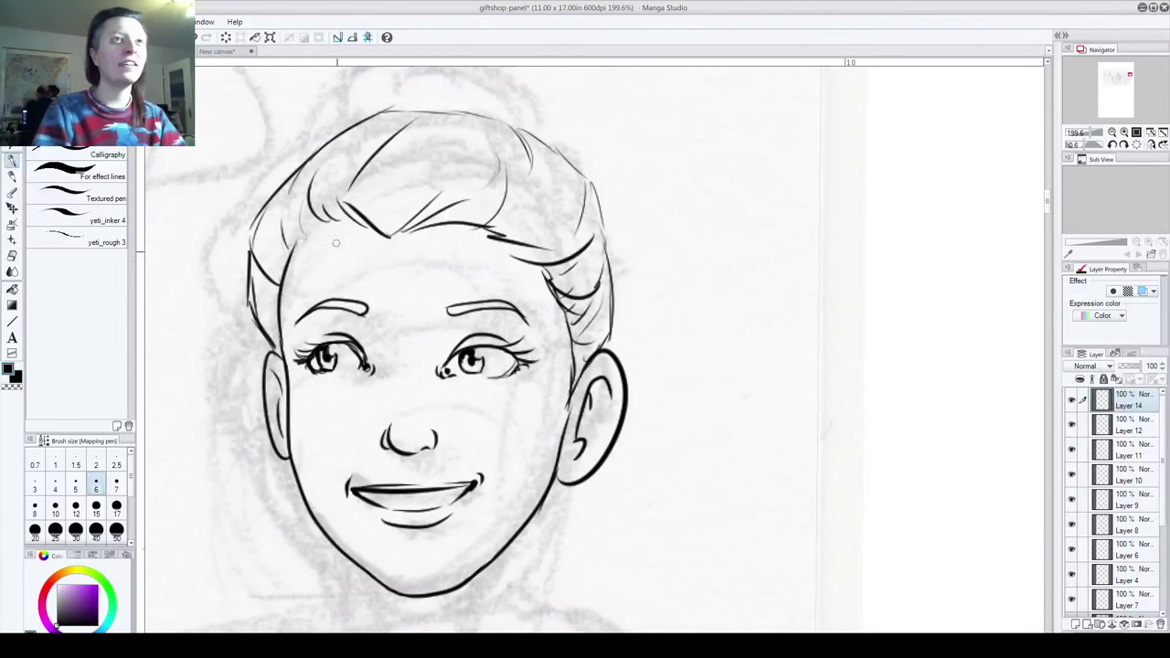
# Step: Ink the hair bun on top of the head and join the hairline strokes at the far temple
pyautogui.moveTo(317, 392); pyautogui.dragTo(291, 565)
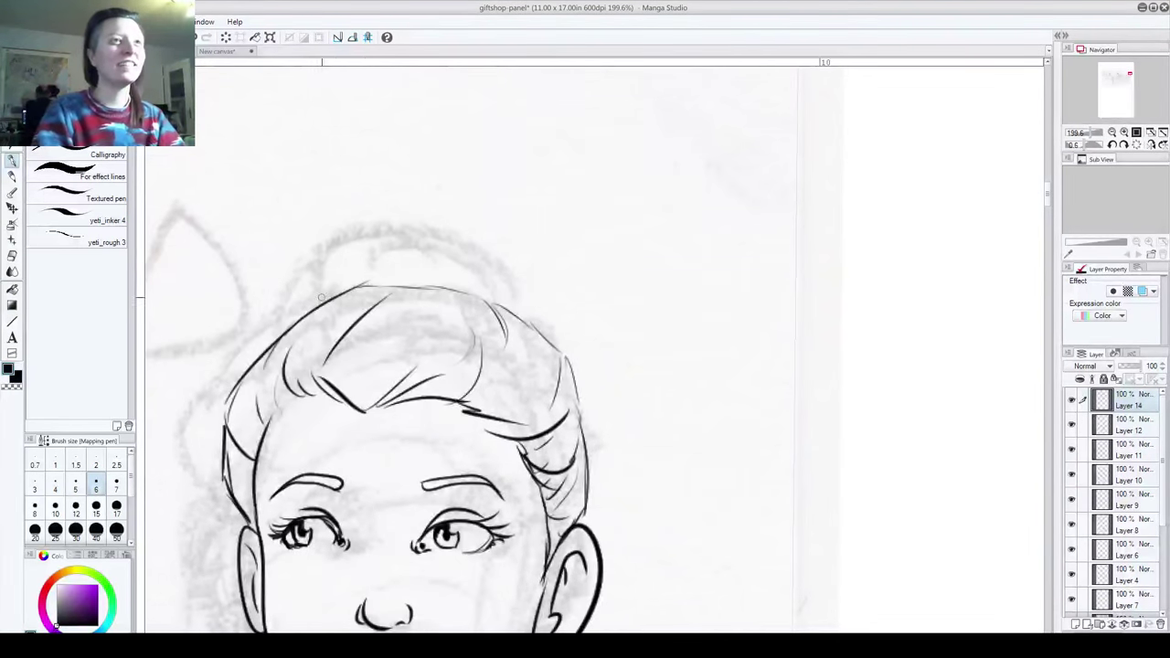
pyautogui.moveTo(290, 325)
pyautogui.mouseDown()
pyautogui.moveTo(342, 265)
pyautogui.moveTo(329, 283)
pyautogui.moveTo(461, 256)
pyautogui.moveTo(495, 285)
pyautogui.moveTo(508, 280)
pyautogui.moveTo(529, 320)
pyautogui.mouseUp()
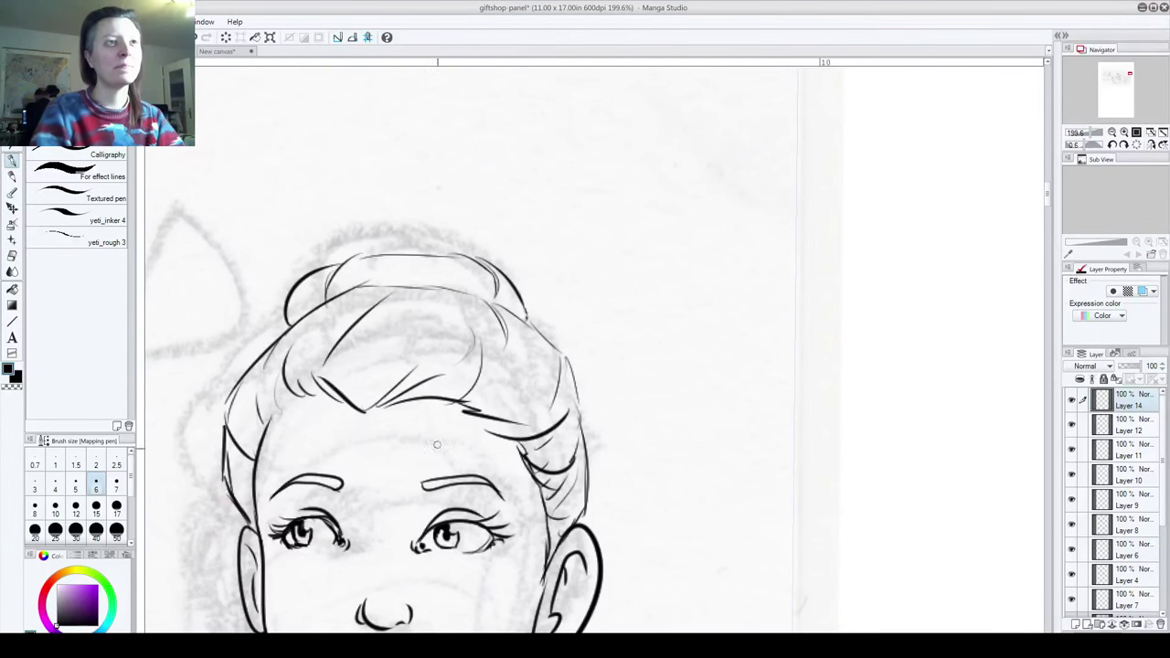
pyautogui.scroll(-3, 315, 274)
pyautogui.moveTo(309, 219)
pyautogui.mouseDown()
pyautogui.moveTo(362, 194)
pyautogui.moveTo(445, 191)
pyautogui.moveTo(526, 219)
pyautogui.moveTo(581, 270)
pyautogui.moveTo(607, 122)
pyautogui.mouseUp()
pyautogui.moveTo(292, 188)
pyautogui.mouseDown()
pyautogui.moveTo(341, 154)
pyautogui.moveTo(370, 153)
pyautogui.mouseUp()
pyautogui.moveTo(407, 413); pyautogui.dragTo(350, 212)
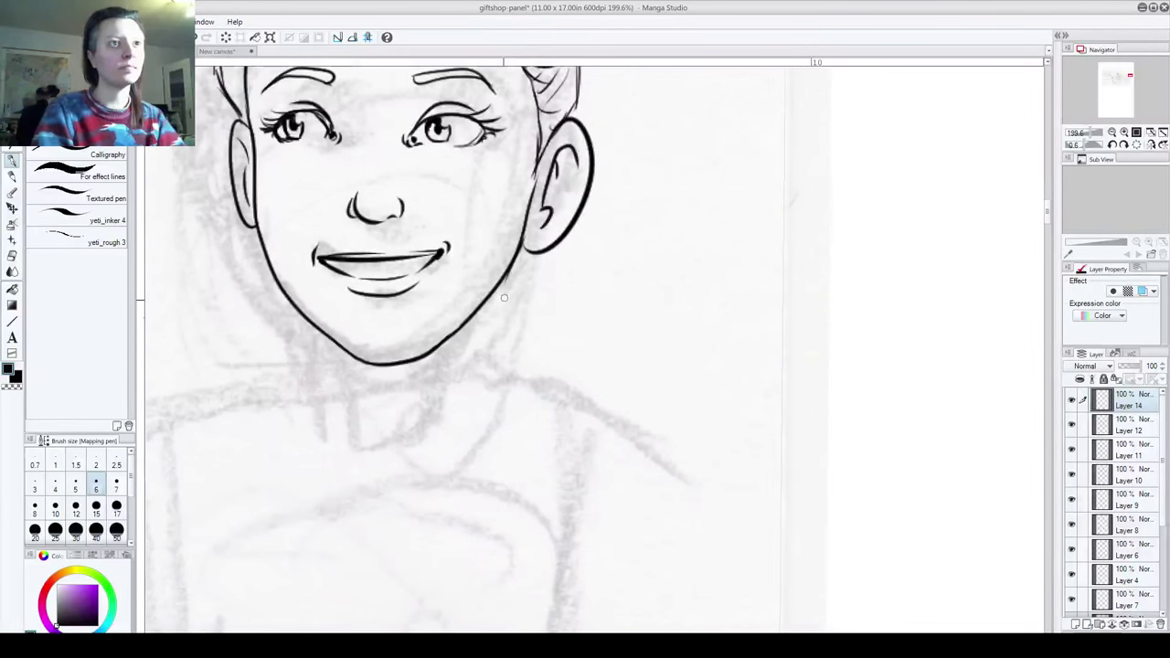
pyautogui.moveTo(521, 248); pyautogui.dragTo(517, 389)
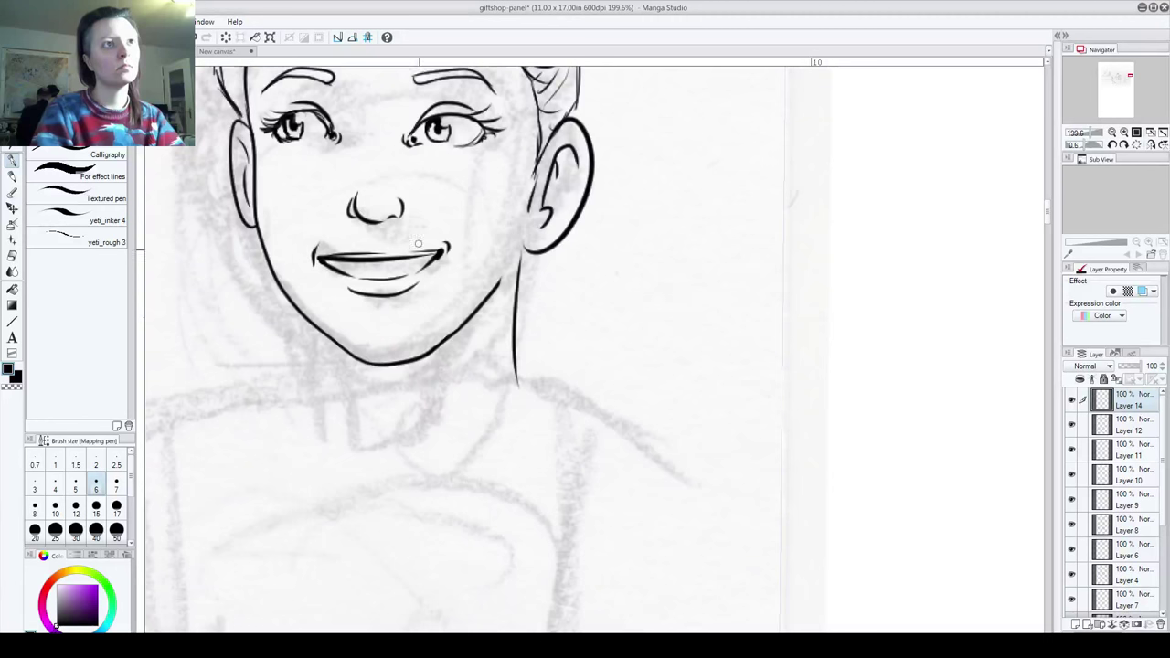
pyautogui.scroll(4, 512, 228)
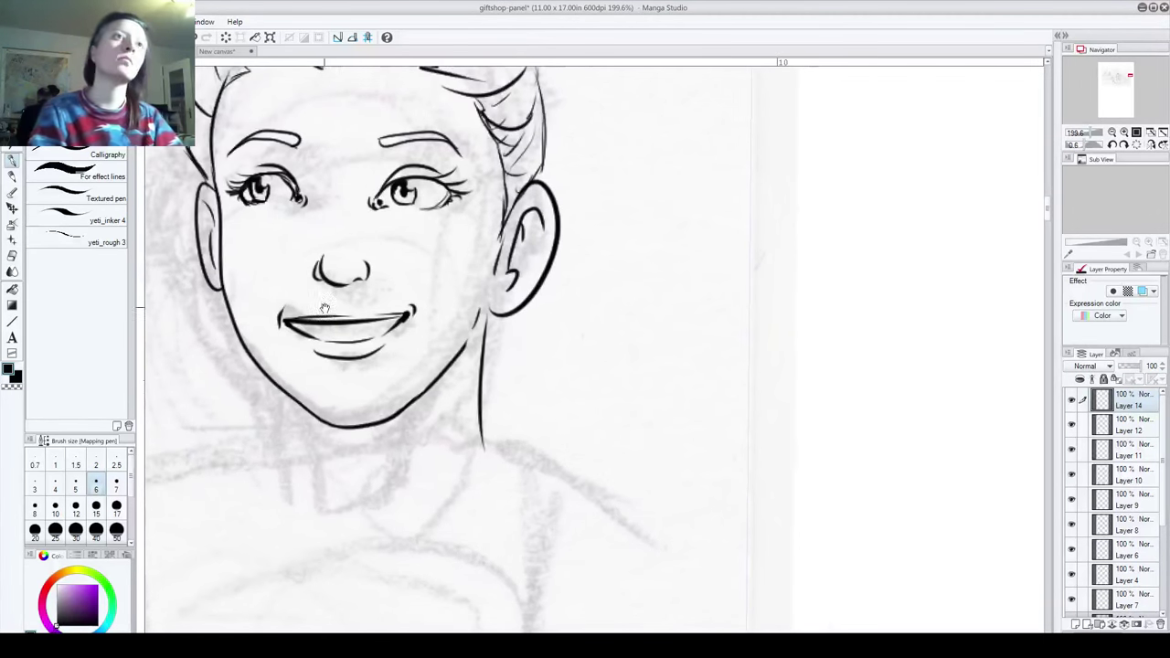
pyautogui.moveTo(373, 462)
pyautogui.mouseDown()
pyautogui.moveTo(349, 454)
pyautogui.moveTo(320, 561)
pyautogui.mouseUp()
pyautogui.hotkey('ctrl', 'z')
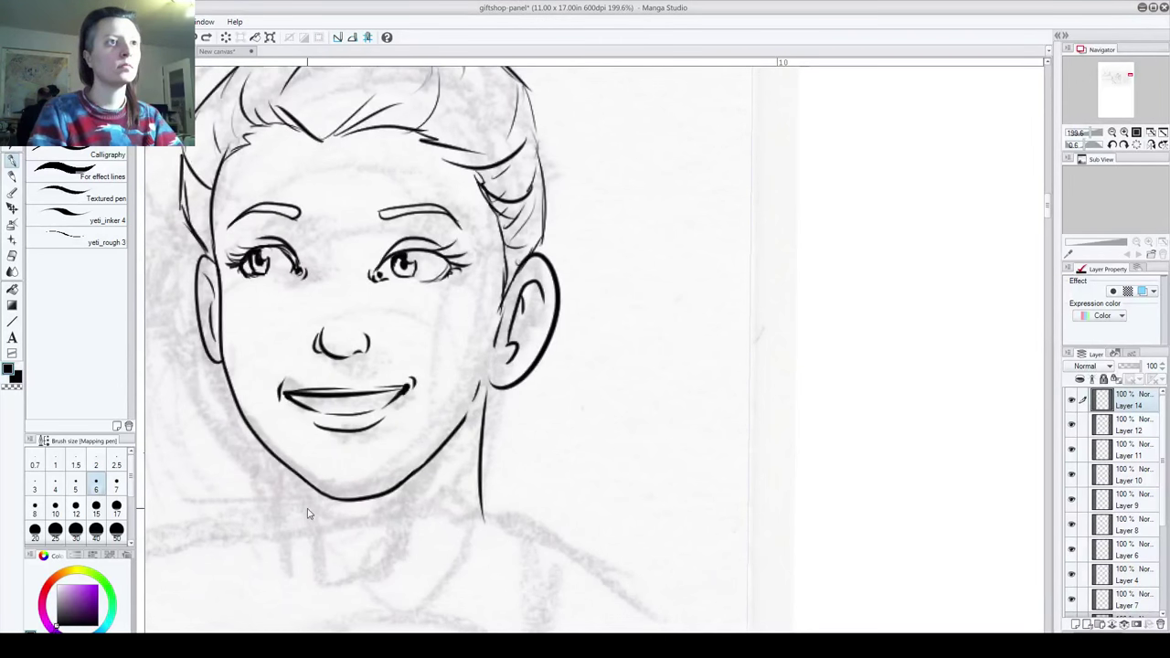
pyautogui.moveTo(294, 472); pyautogui.dragTo(313, 541)
pyautogui.hotkey('ctrl', 'z')
pyautogui.moveTo(305, 483); pyautogui.dragTo(346, 560)
pyautogui.hotkey('ctrl', 'z')
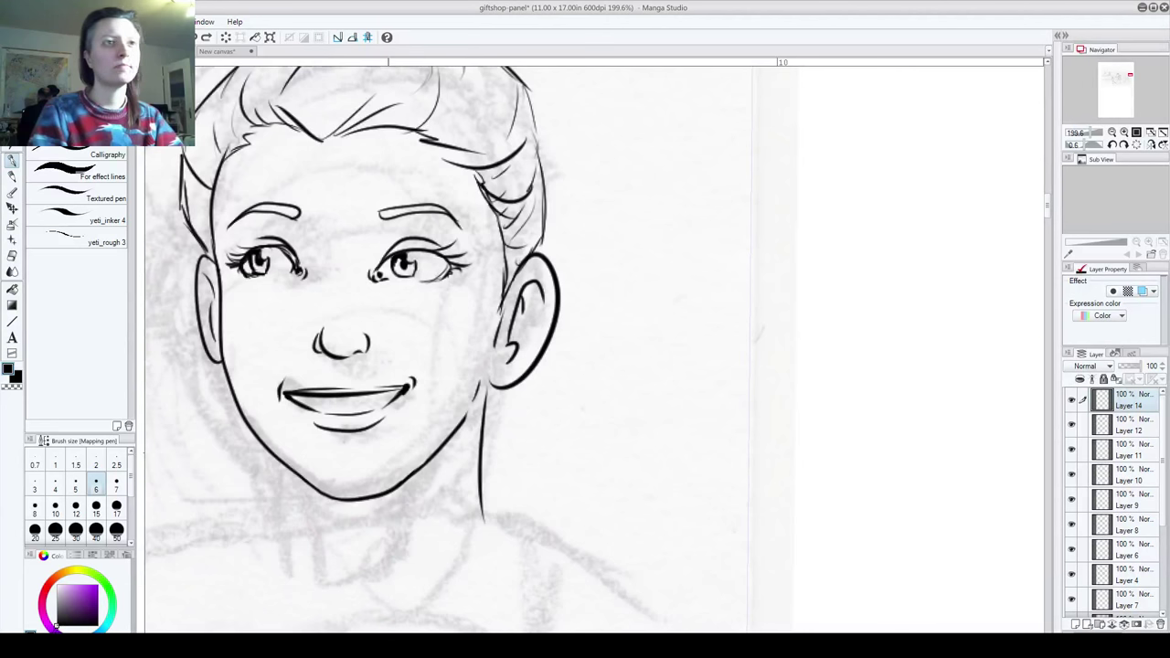
pyautogui.moveTo(468, 521); pyautogui.dragTo(484, 391)
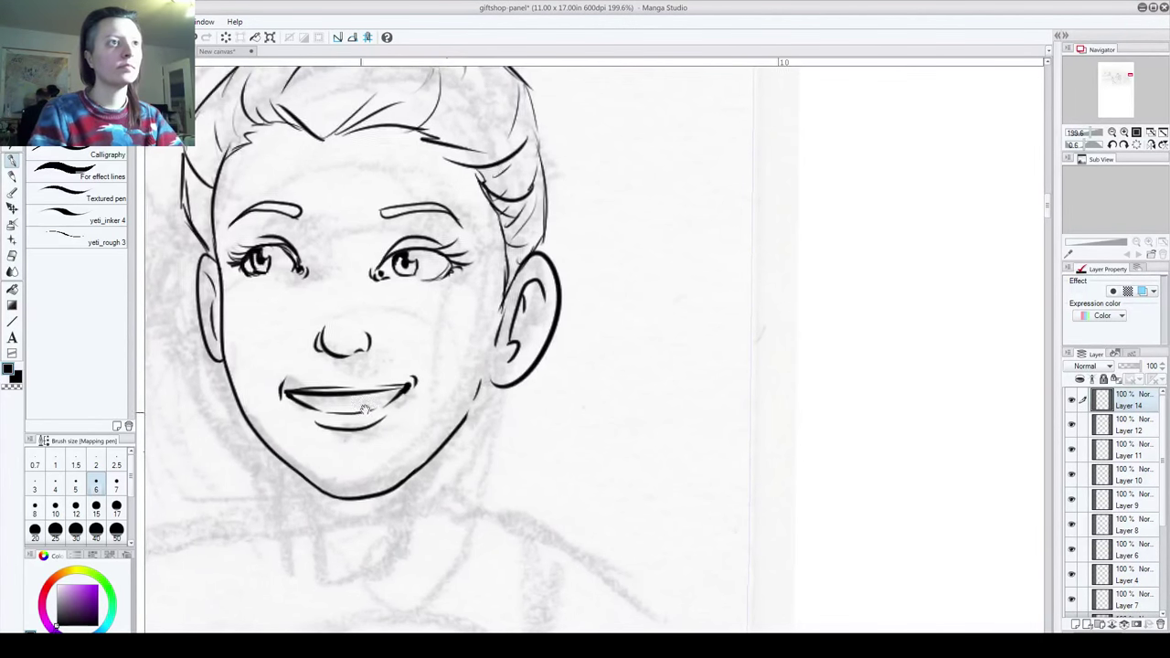
# Step: Ink the neck line descending from the jaw on the far-ear side
pyautogui.moveTo(340, 314); pyautogui.dragTo(491, 112)
pyautogui.moveTo(407, 309); pyautogui.dragTo(394, 335)
pyautogui.moveTo(407, 118); pyautogui.dragTo(395, 149)
pyautogui.moveTo(403, 316)
pyautogui.mouseDown()
pyautogui.moveTo(433, 440)
pyautogui.moveTo(461, 461)
pyautogui.mouseUp()
pyautogui.hotkey('ctrl', 'z')
pyautogui.hotkey('ctrl', 'z')
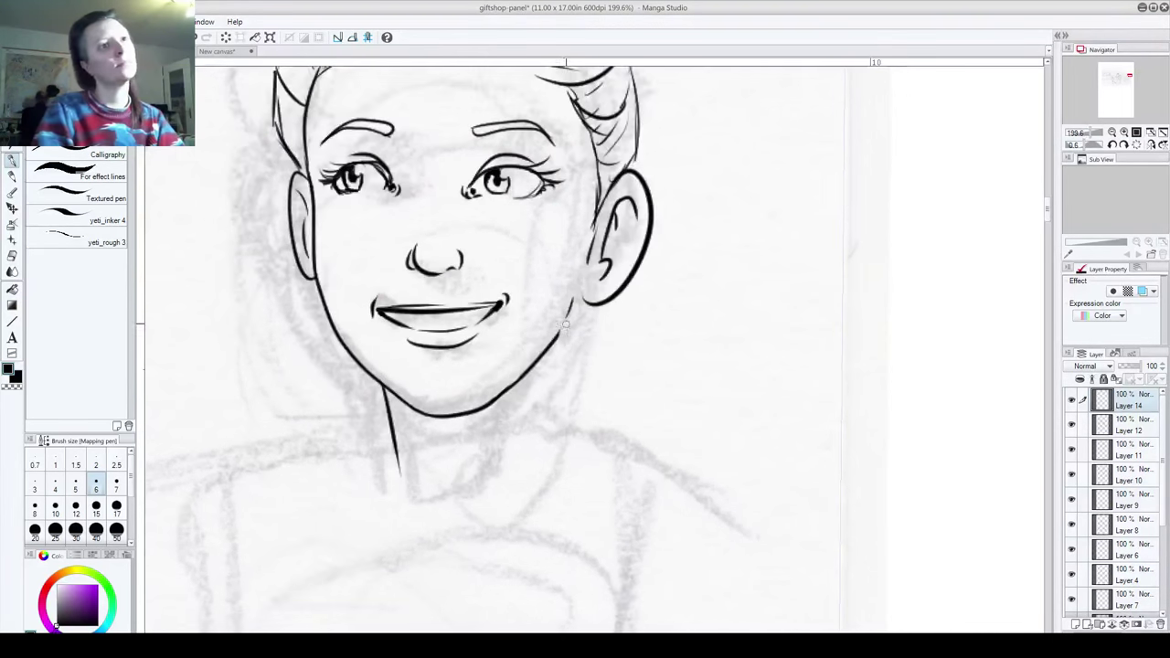
# Step: Ink the opposite neck line descending from beneath the near ear, redoing the stroke until it fits
pyautogui.moveTo(573, 301); pyautogui.dragTo(566, 441)
pyautogui.hotkey('ctrl', 'z')
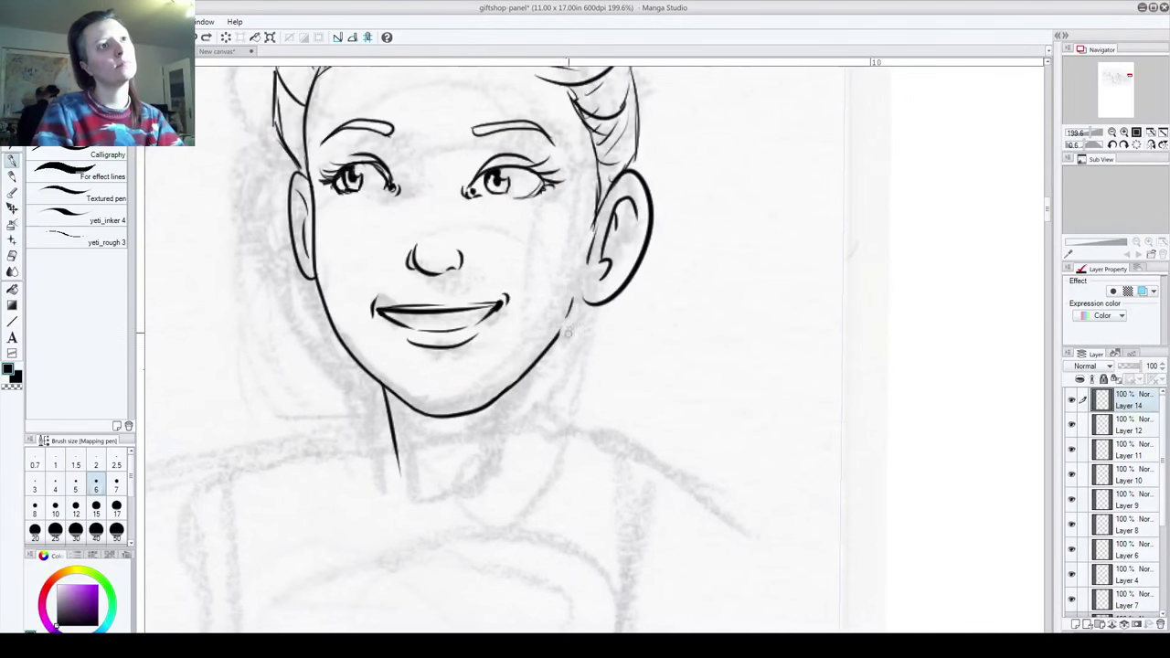
pyautogui.moveTo(579, 297); pyautogui.dragTo(575, 436)
pyautogui.moveTo(590, 350)
pyautogui.mouseDown()
pyautogui.moveTo(560, 438)
pyautogui.moveTo(568, 383)
pyautogui.moveTo(548, 422)
pyautogui.moveTo(533, 481)
pyautogui.mouseUp()
pyautogui.hotkey('ctrl', 'z')
pyautogui.hotkey('ctrl', 'z')
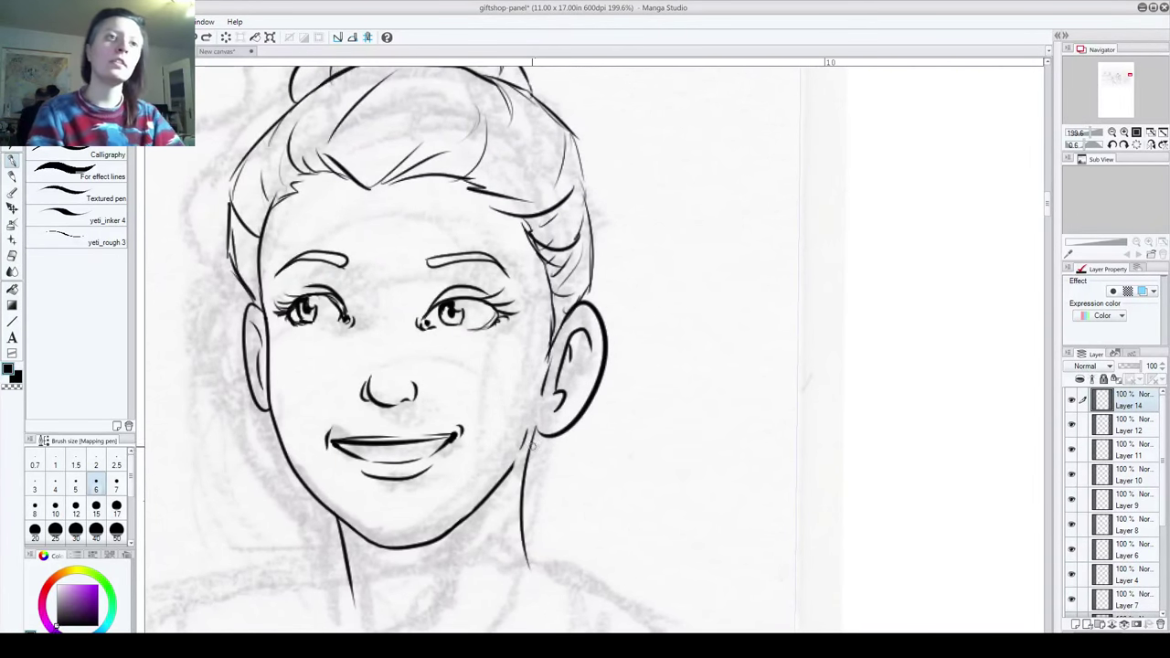
# Step: Ink both collarbones and the small curved notch at the base of the throat
pyautogui.scroll(-5, 548, 382)
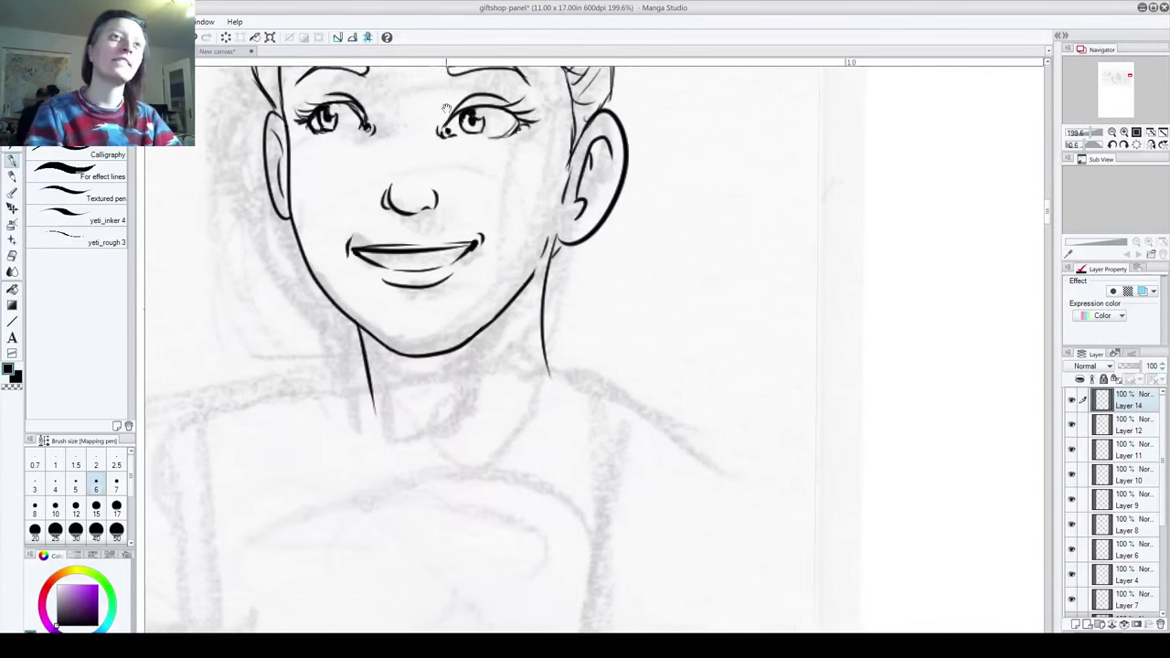
pyautogui.moveTo(413, 448)
pyautogui.mouseDown()
pyautogui.moveTo(462, 455)
pyautogui.moveTo(567, 430)
pyautogui.mouseUp()
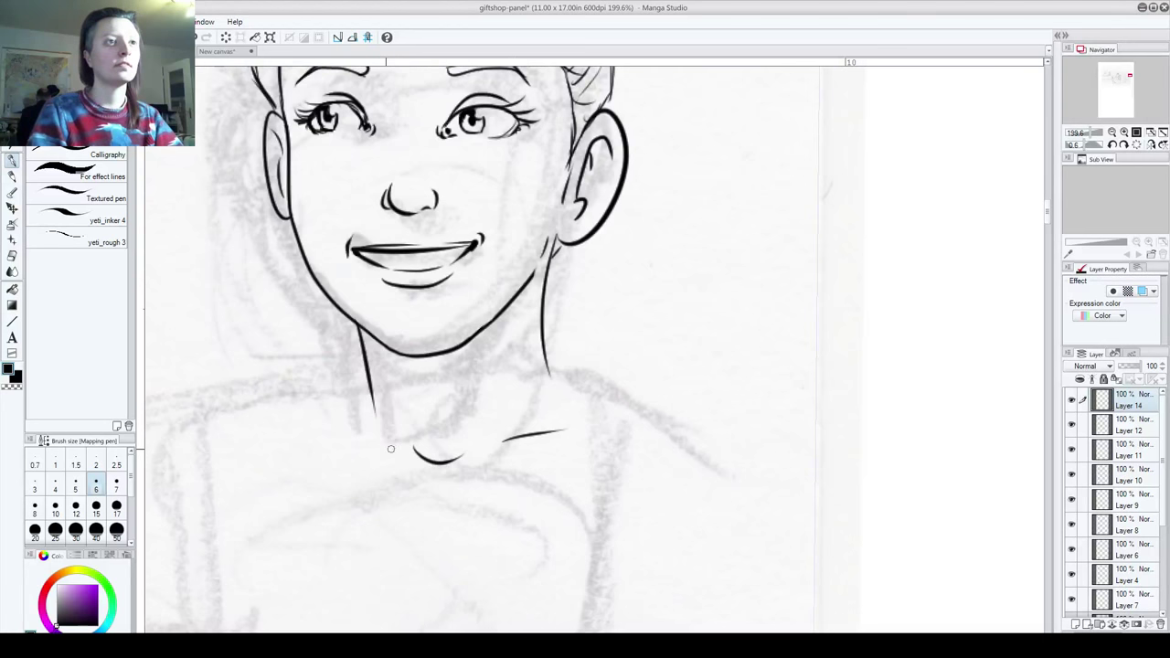
pyautogui.moveTo(391, 448); pyautogui.dragTo(283, 439)
pyautogui.moveTo(420, 470); pyautogui.dragTo(412, 606)
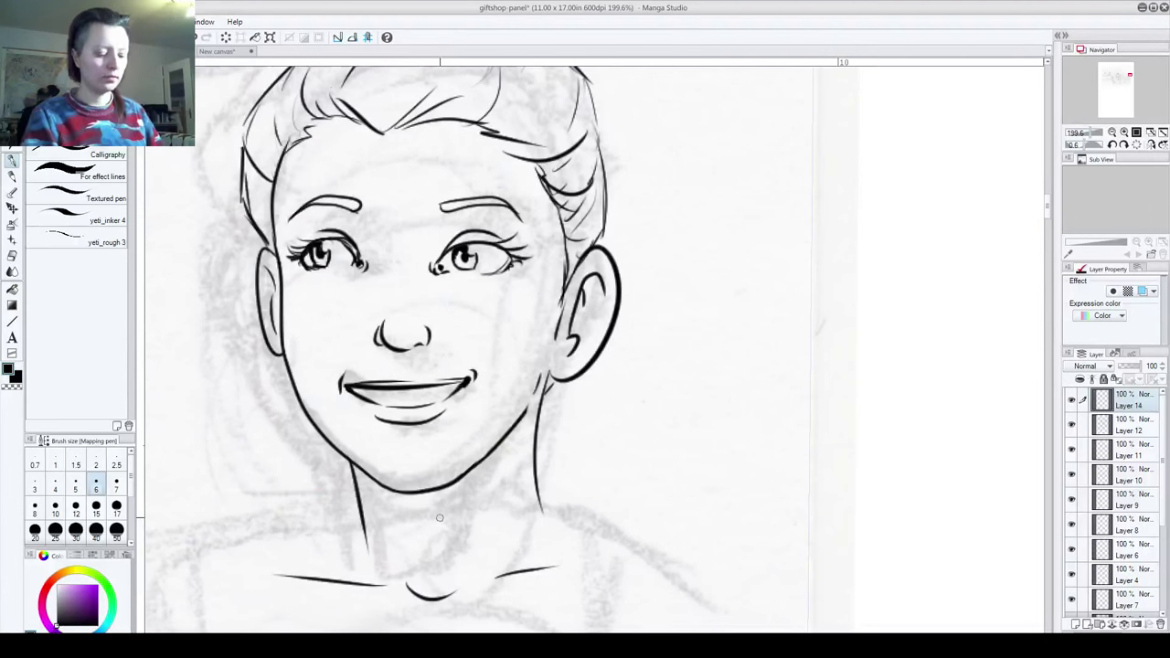
pyautogui.scroll(-3, 447, 503)
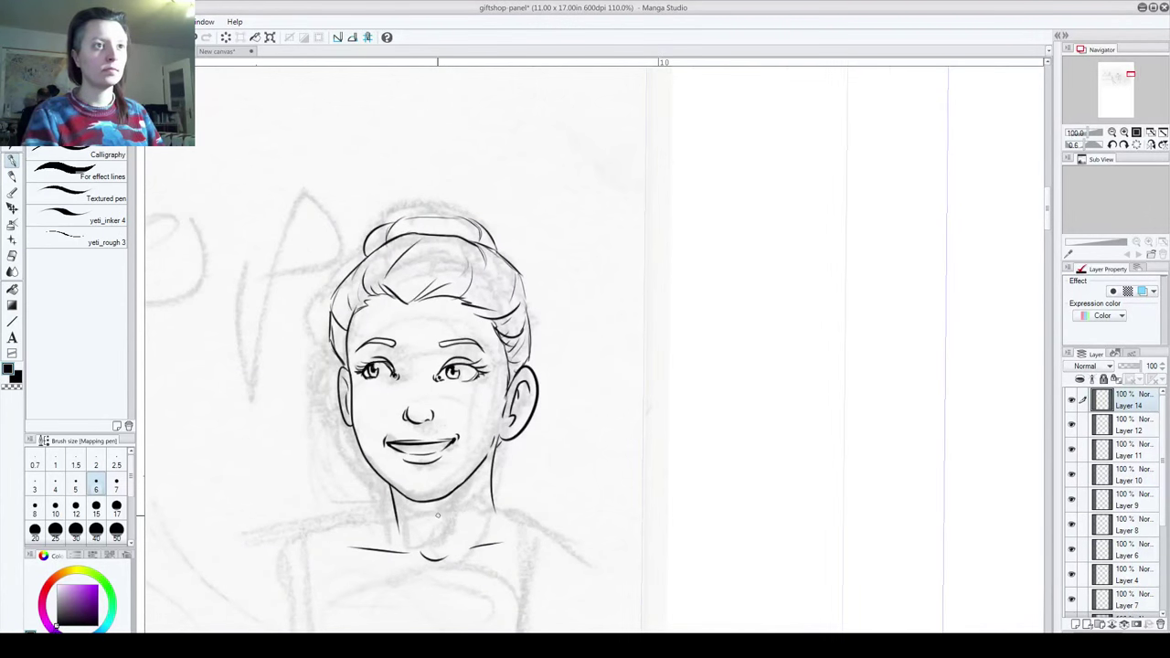
pyautogui.scroll(1, 437, 515)
pyautogui.scroll(1, 437, 517)
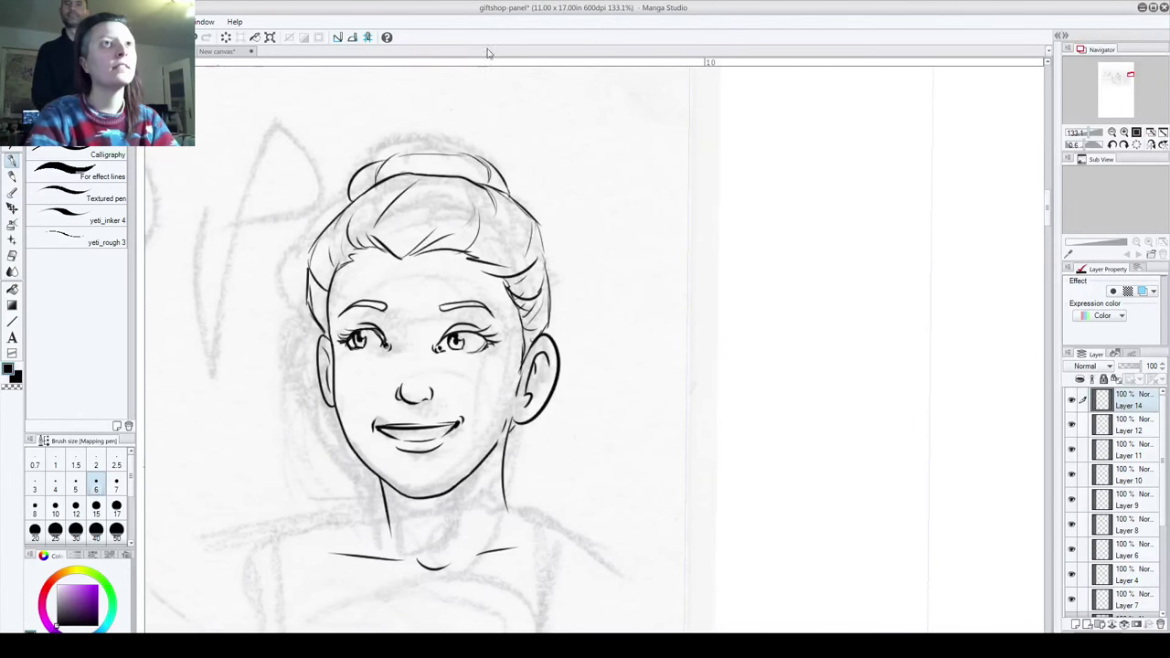
# Step: Add a new layer above the face line art and ink the garment's wide curved neckline below the collarbones
pyautogui.scroll(-3, 943, 390)
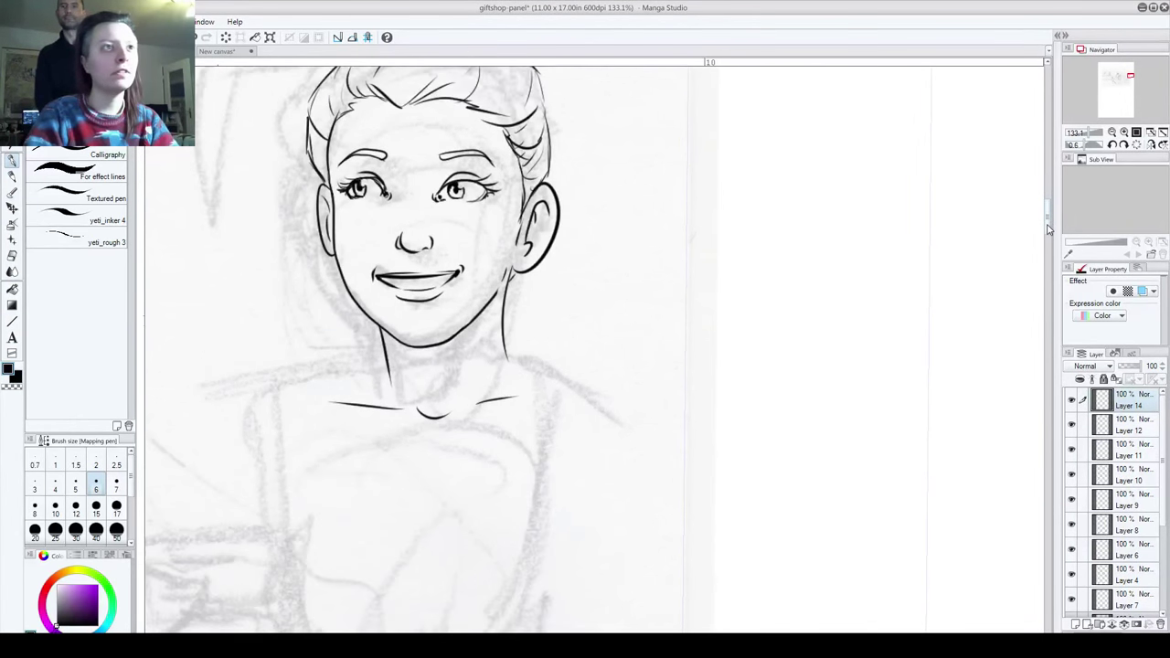
pyautogui.scroll(-2, 759, 461)
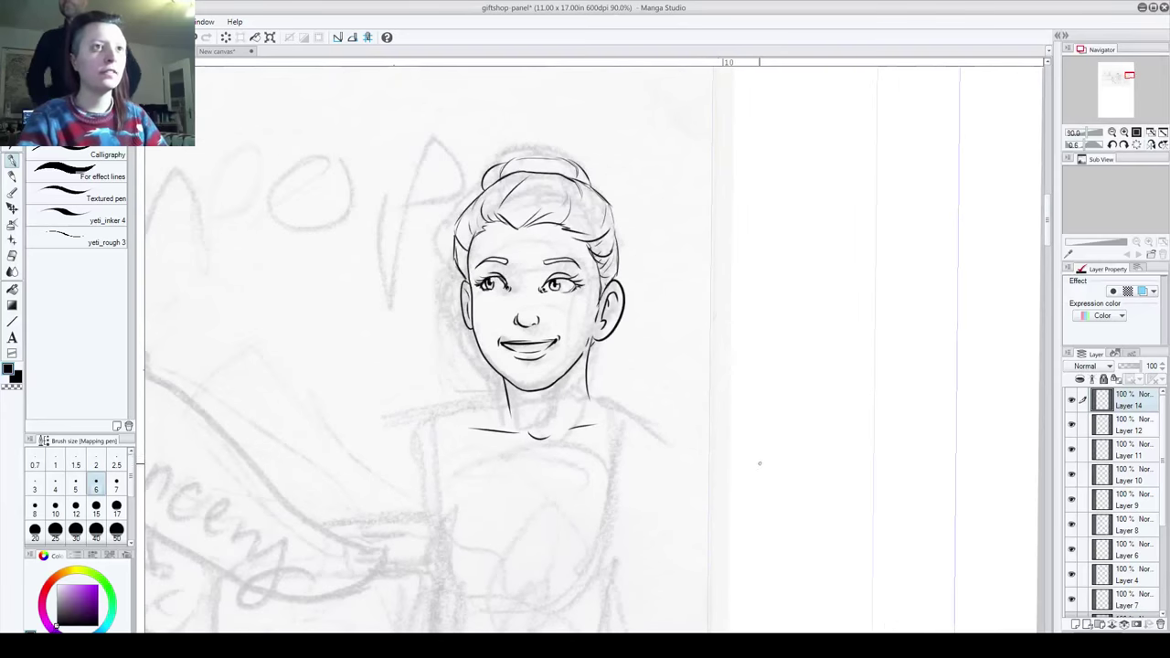
pyautogui.scroll(-2, 744, 451)
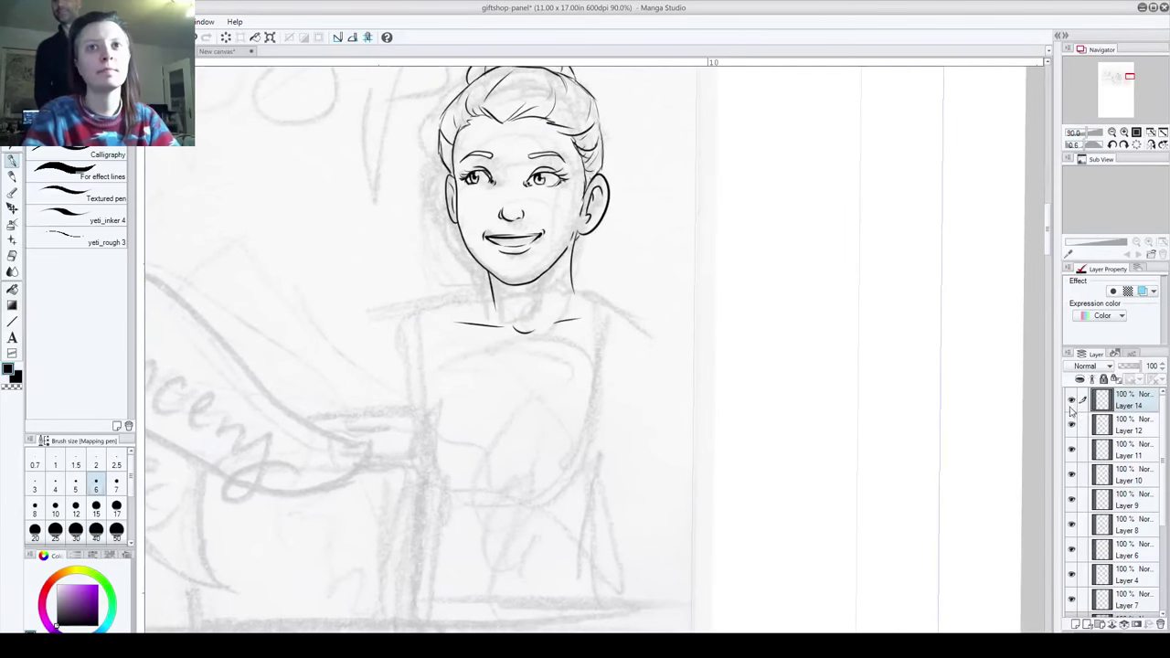
pyautogui.click(1073, 403)
pyautogui.click(1072, 403)
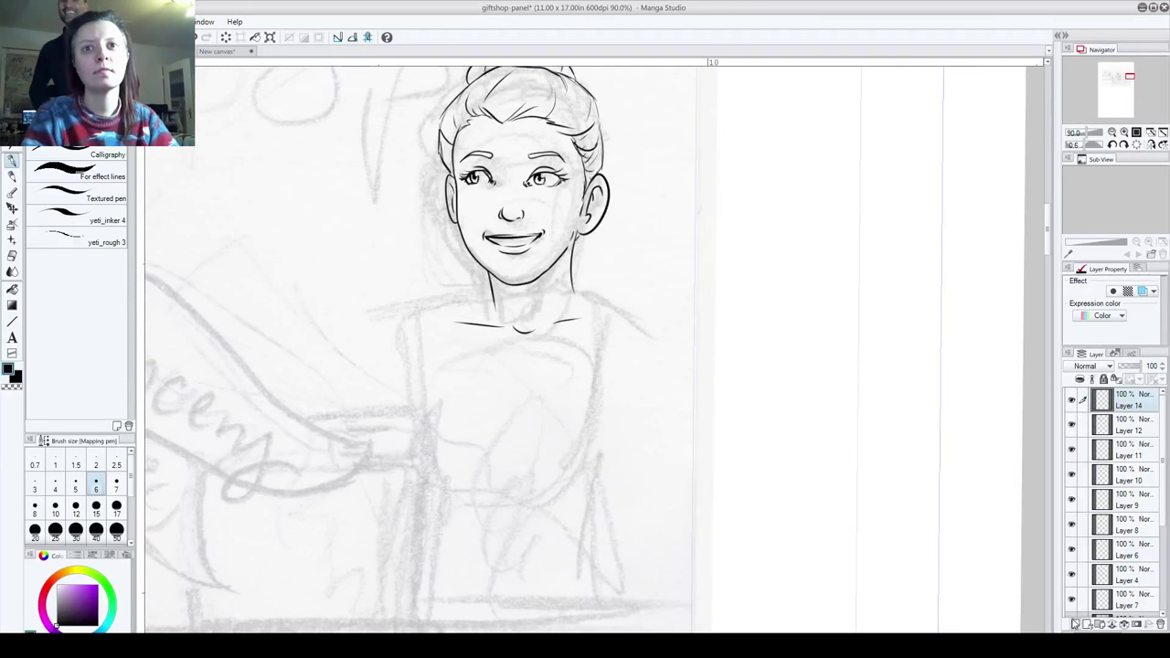
pyautogui.click(1075, 624)
pyautogui.moveTo(430, 312)
pyautogui.mouseDown()
pyautogui.moveTo(471, 346)
pyautogui.moveTo(649, 331)
pyautogui.mouseUp()
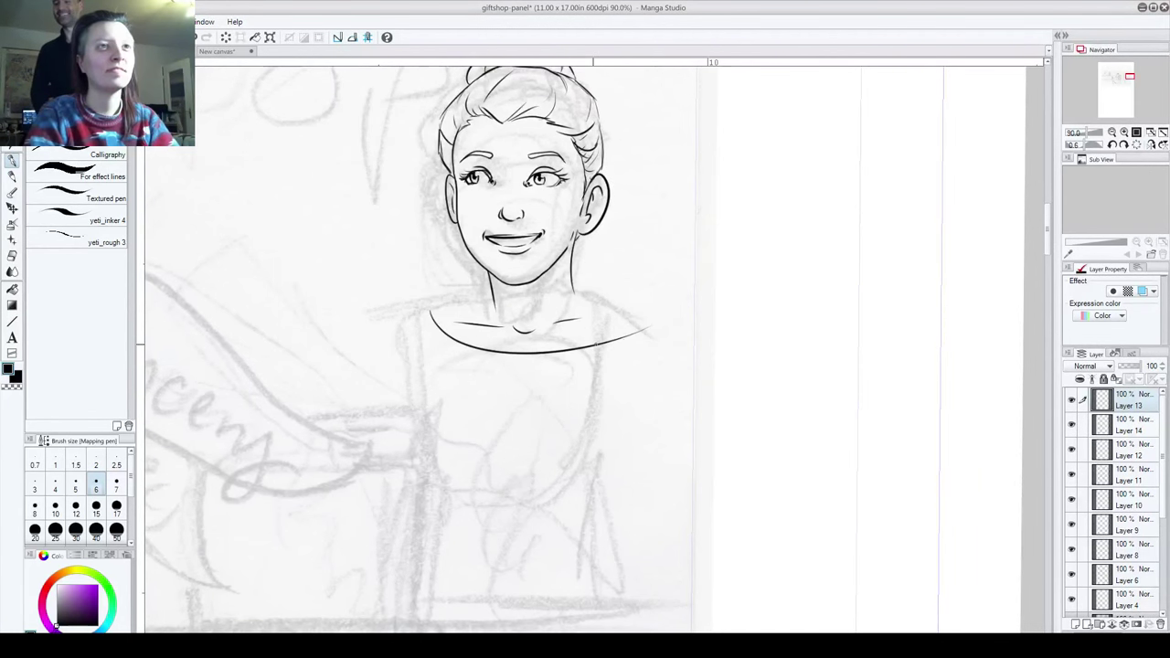
# Step: Ink the woman's two shoulder slopes outward from the base of the neck, past the ends of the neckline
pyautogui.moveTo(489, 287); pyautogui.dragTo(375, 331)
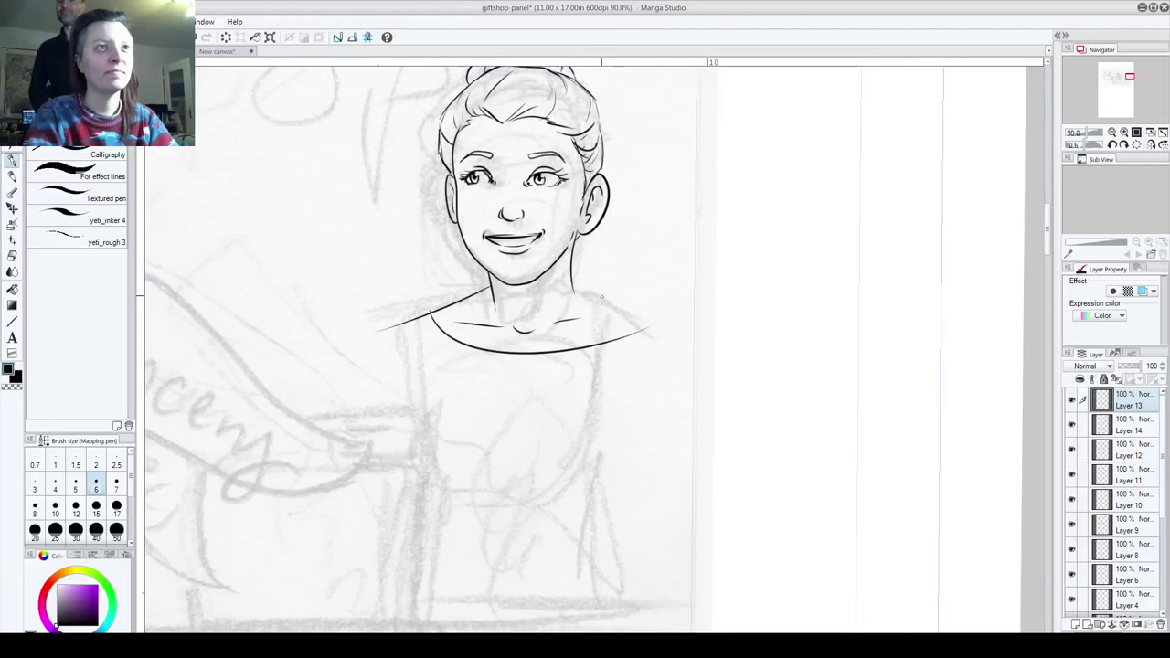
pyautogui.moveTo(572, 280); pyautogui.dragTo(675, 349)
# Step: Ink the curved side lines of the woman's bodice from the neckline down past the bust, redoing strokes that miss
pyautogui.moveTo(556, 438); pyautogui.dragTo(579, 373)
pyautogui.moveTo(442, 284)
pyautogui.mouseDown()
pyautogui.moveTo(436, 406)
pyautogui.moveTo(431, 383)
pyautogui.moveTo(430, 373)
pyautogui.moveTo(457, 425)
pyautogui.mouseUp()
pyautogui.moveTo(612, 408)
pyautogui.mouseDown()
pyautogui.moveTo(641, 312)
pyautogui.moveTo(665, 267)
pyautogui.mouseUp()
pyautogui.moveTo(606, 510); pyautogui.dragTo(615, 433)
pyautogui.moveTo(453, 344); pyautogui.dragTo(429, 468)
pyautogui.moveTo(634, 332)
pyautogui.mouseDown()
pyautogui.moveTo(596, 436)
pyautogui.moveTo(610, 579)
pyautogui.mouseUp()
pyautogui.hotkey('ctrl', 'z')
pyautogui.hotkey('ctrl', 'z')
pyautogui.moveTo(513, 476); pyautogui.dragTo(531, 550)
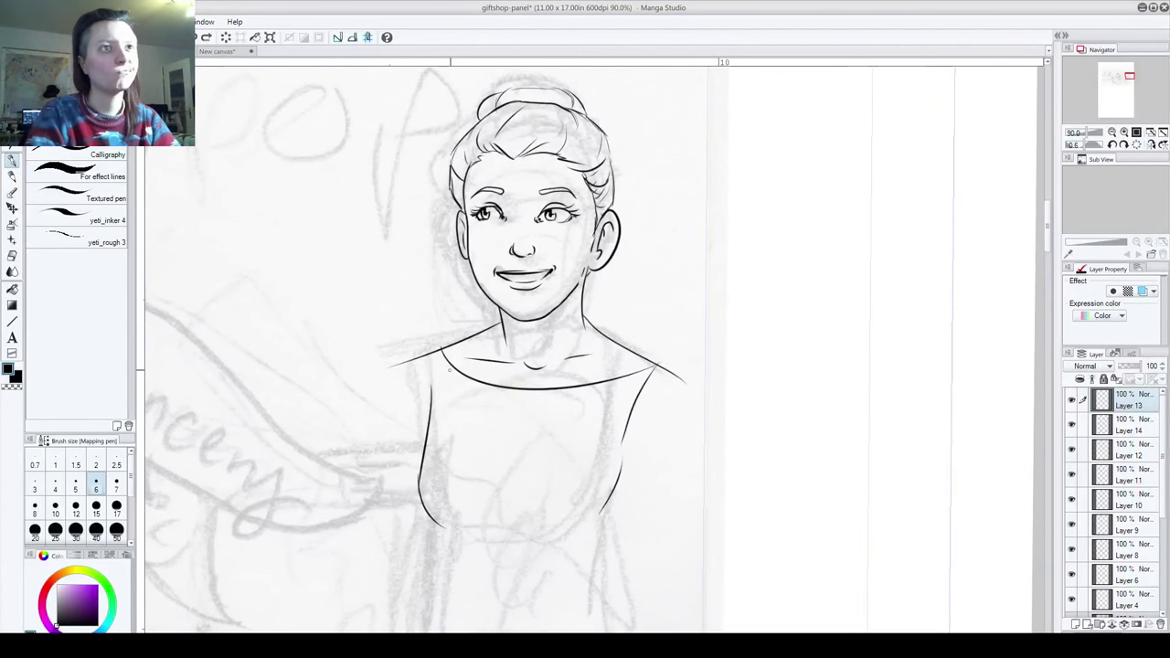
pyautogui.moveTo(431, 399); pyautogui.dragTo(427, 357)
# Step: Ink the rounded outer contours of both upper arms, continuing down from the shoulder ends
pyautogui.moveTo(503, 451); pyautogui.dragTo(524, 399)
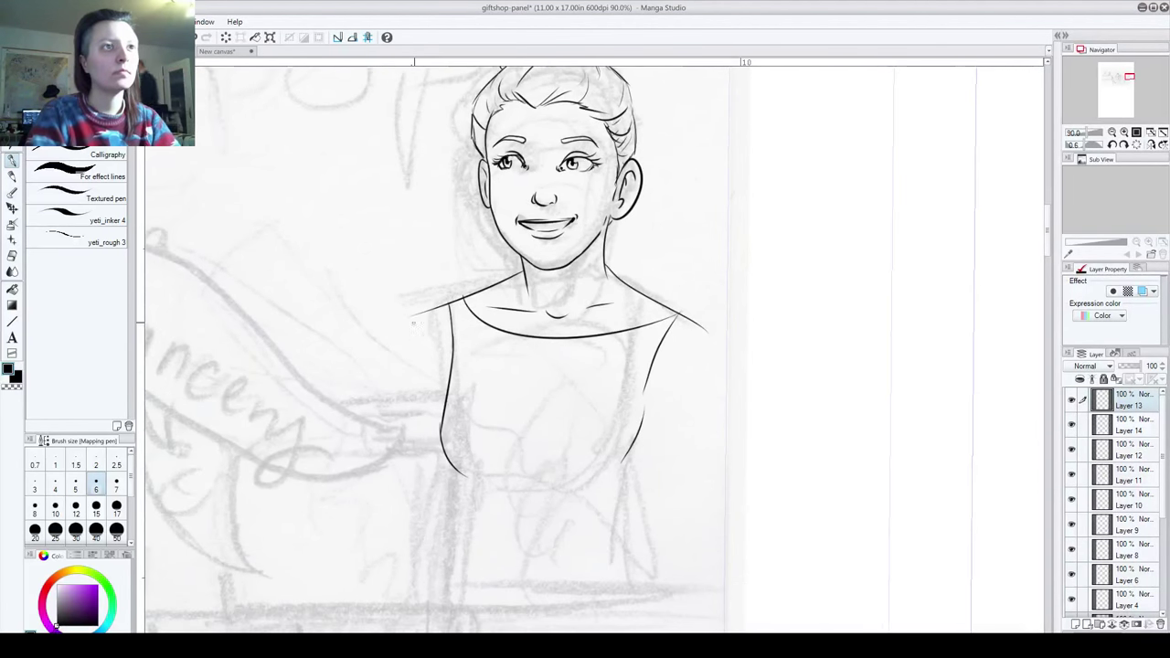
pyautogui.moveTo(426, 313); pyautogui.dragTo(399, 376)
pyautogui.hotkey('ctrl', 'z')
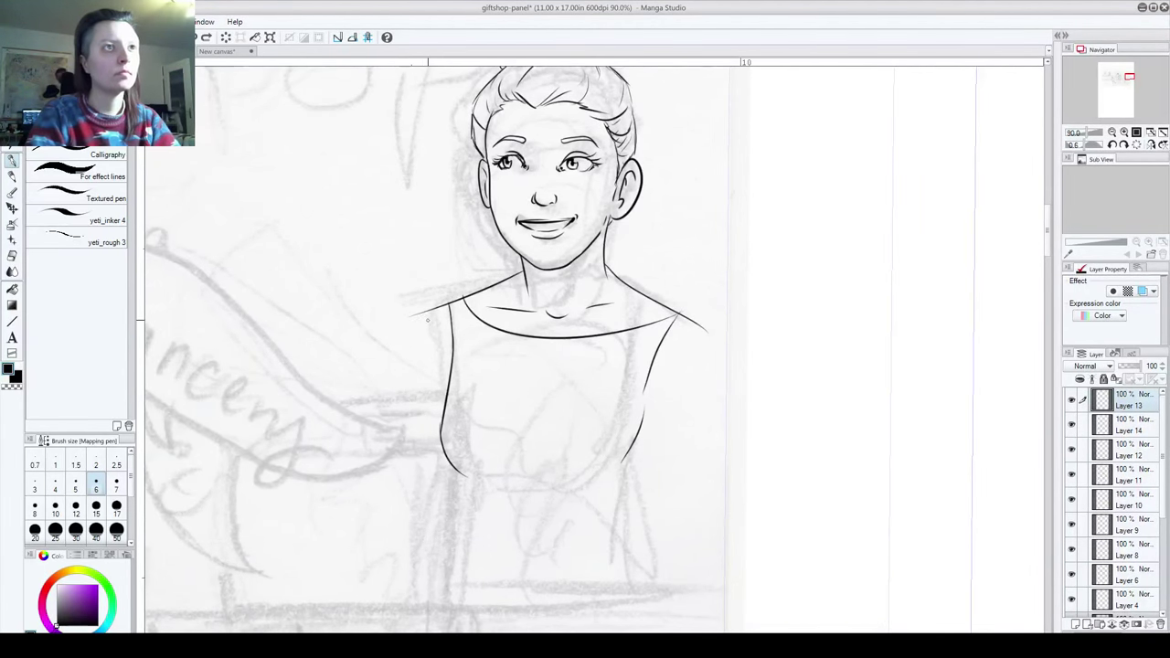
pyautogui.moveTo(430, 318); pyautogui.dragTo(400, 359)
pyautogui.moveTo(711, 413); pyautogui.dragTo(607, 449)
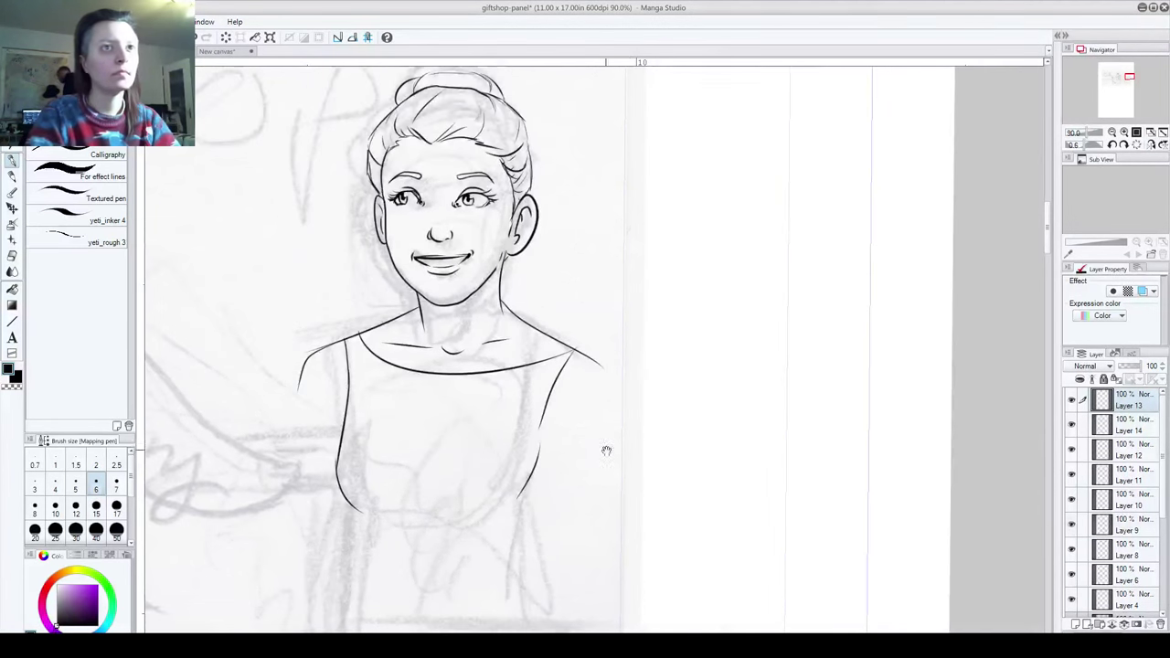
pyautogui.moveTo(602, 367); pyautogui.dragTo(627, 508)
# Step: Examine the inked woman against the rest of the panel and check which strokes belong to Layer 13
pyautogui.moveTo(538, 534); pyautogui.dragTo(536, 551)
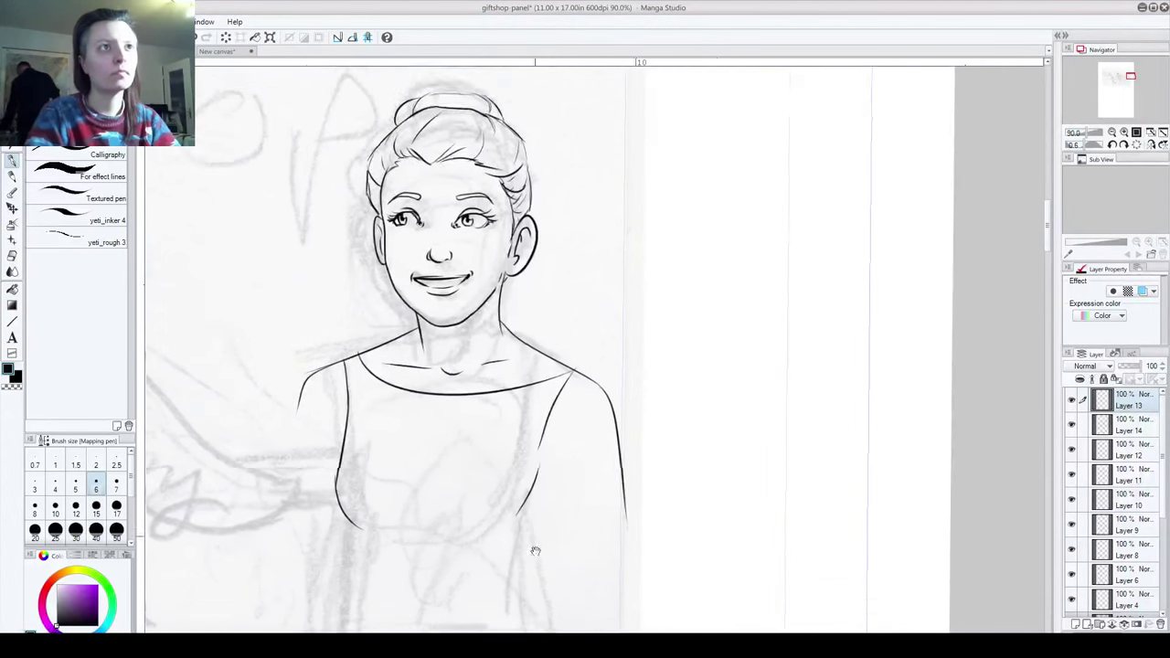
pyautogui.moveTo(502, 406); pyautogui.dragTo(645, 386)
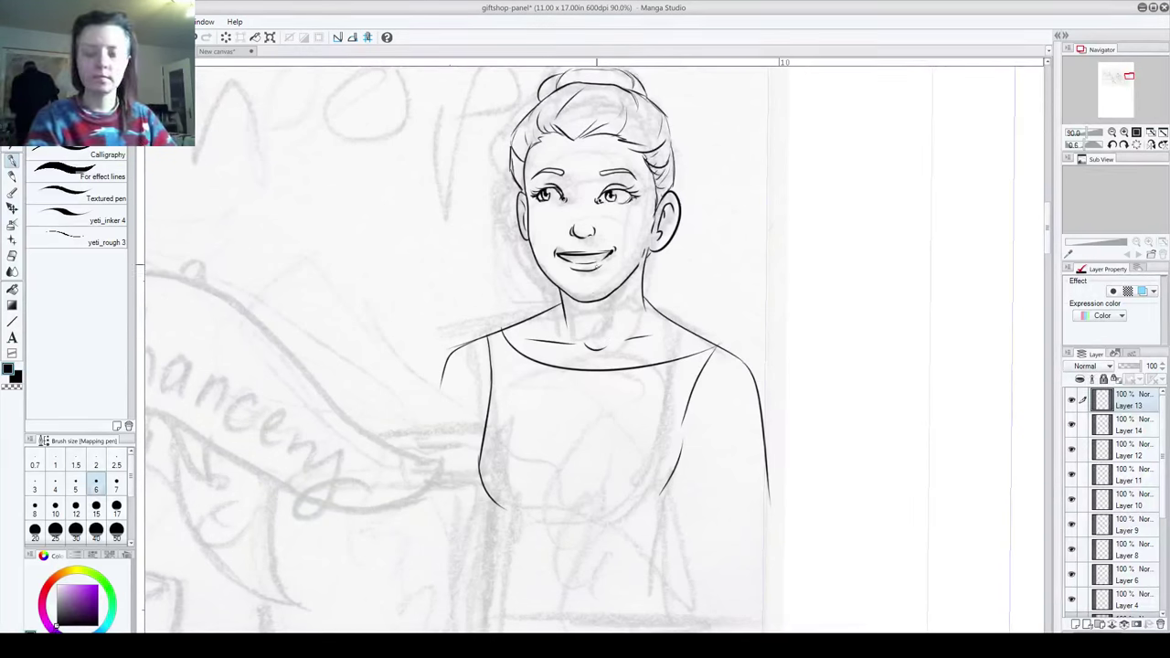
pyautogui.moveTo(668, 497)
pyautogui.mouseDown()
pyautogui.moveTo(654, 469)
pyautogui.moveTo(632, 530)
pyautogui.moveTo(718, 536)
pyautogui.mouseUp()
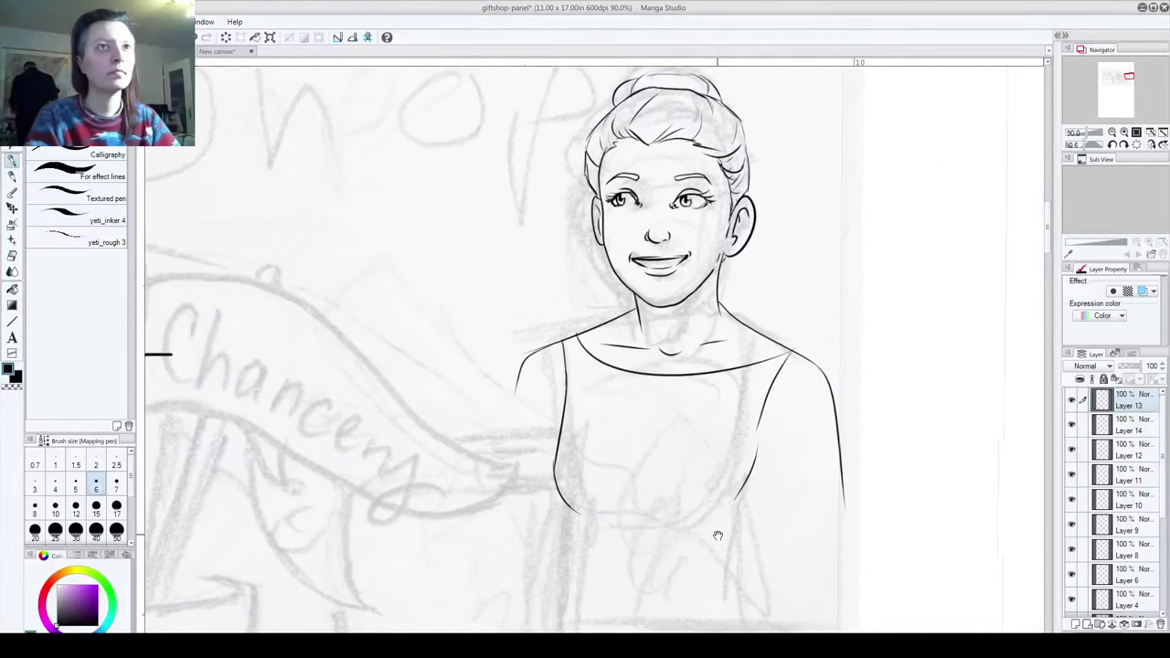
pyautogui.scroll(-5, 329, 391)
pyautogui.moveTo(329, 392)
pyautogui.mouseDown()
pyautogui.moveTo(736, 395)
pyautogui.moveTo(512, 384)
pyautogui.moveTo(447, 401)
pyautogui.mouseUp()
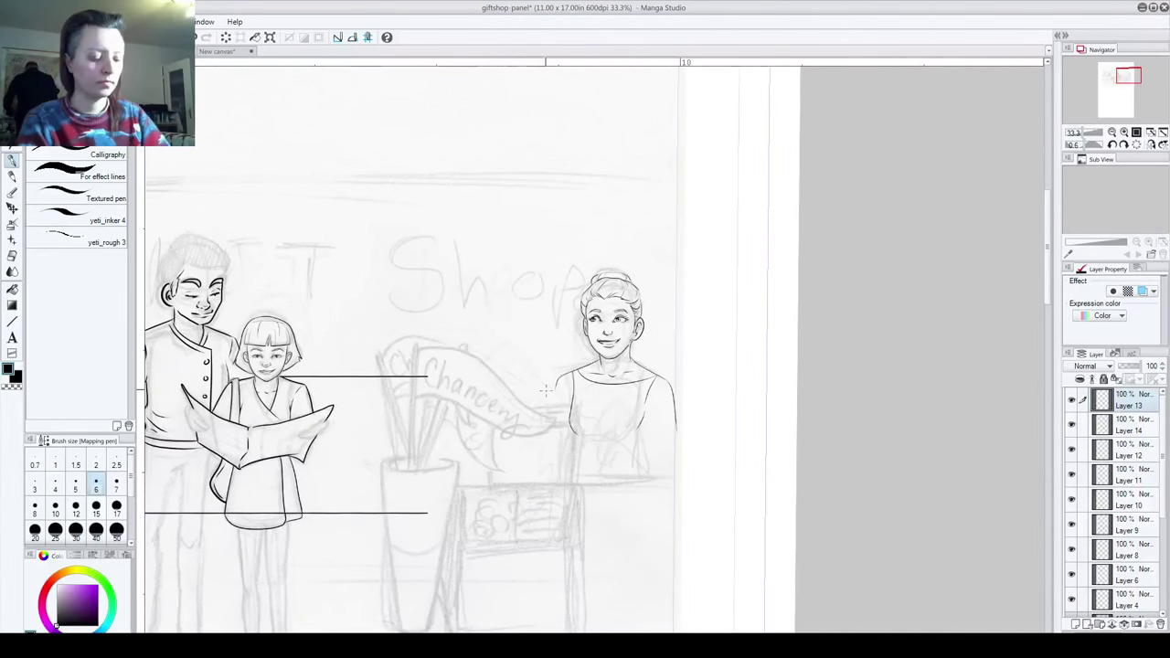
pyautogui.scroll(3, 546, 390)
pyautogui.moveTo(433, 290); pyautogui.dragTo(566, 228)
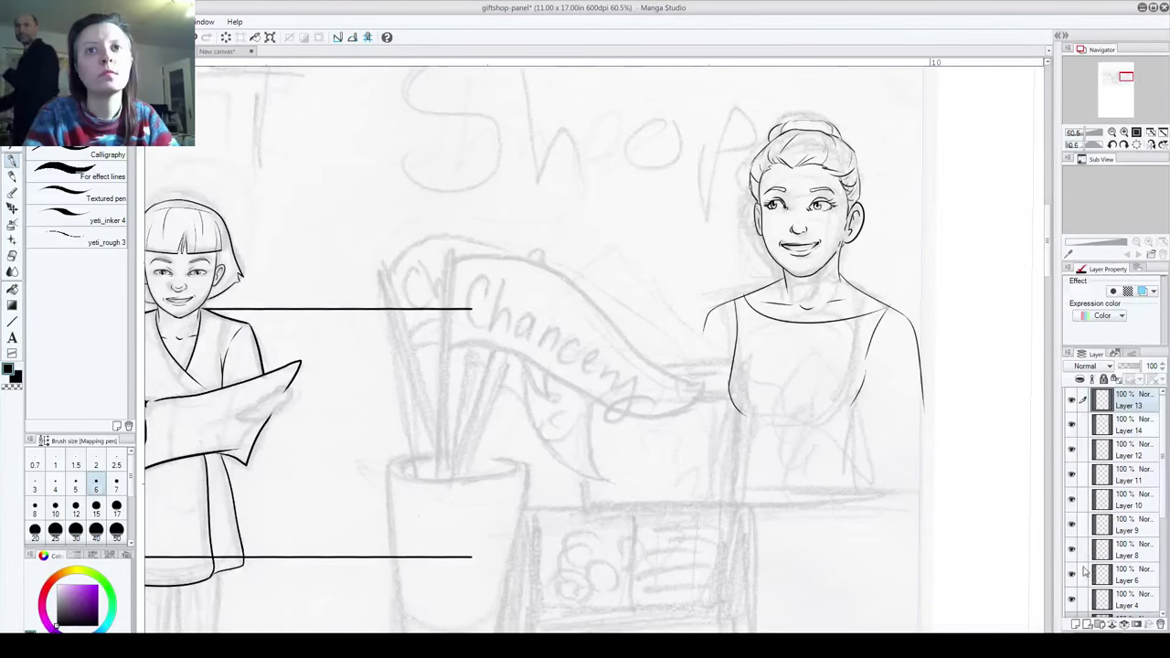
pyautogui.click(1072, 402)
pyautogui.click(1073, 402)
# Step: Add a new layer and draw the middle flagpole's edge as a slightly tilted straight line at brush size 4
pyautogui.click(1076, 624)
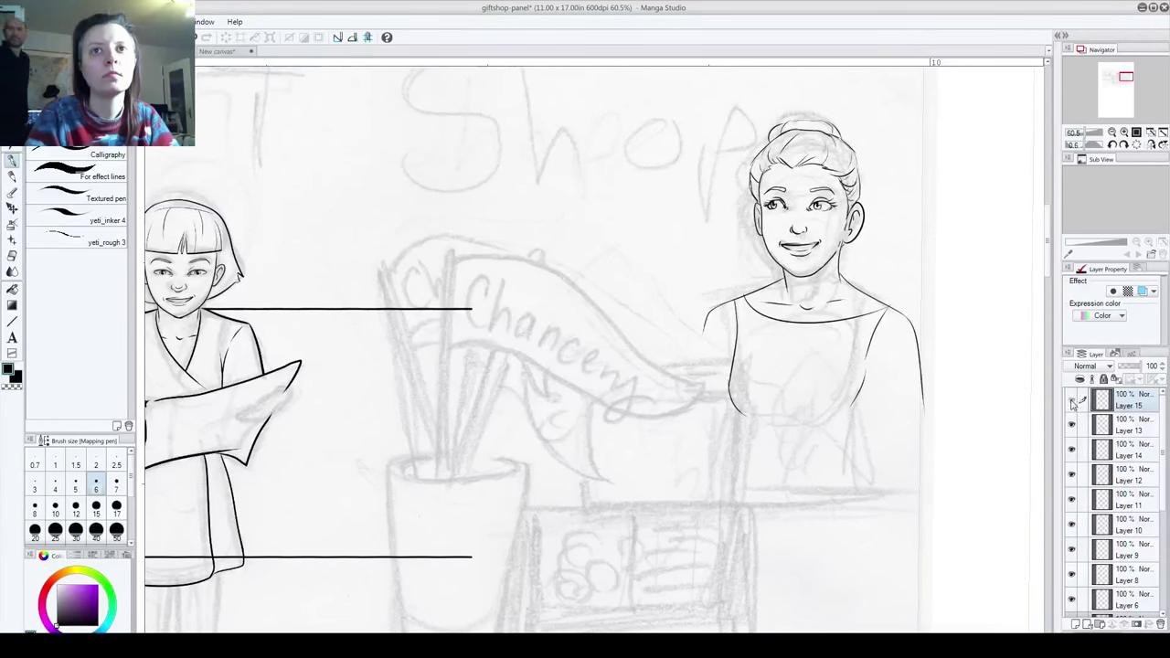
pyautogui.moveTo(348, 407); pyautogui.dragTo(436, 442)
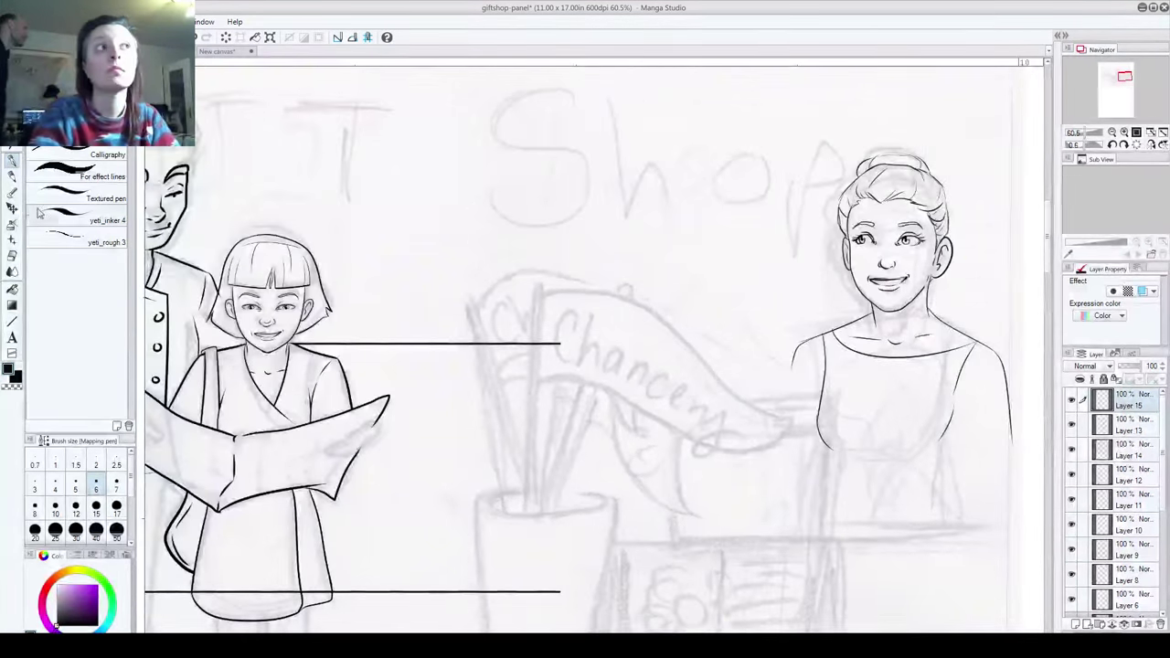
pyautogui.click(13, 320)
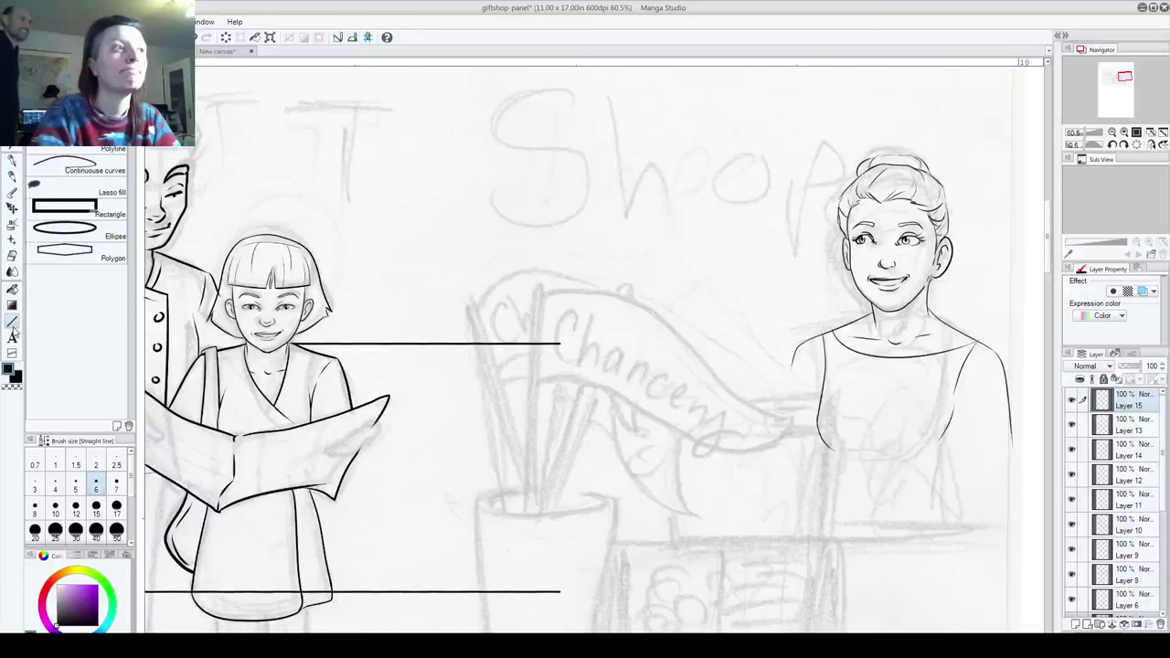
pyautogui.click(55, 486)
pyautogui.moveTo(535, 284)
pyautogui.mouseDown()
pyautogui.moveTo(537, 578)
pyautogui.moveTo(520, 565)
pyautogui.moveTo(525, 522)
pyautogui.moveTo(522, 541)
pyautogui.mouseUp()
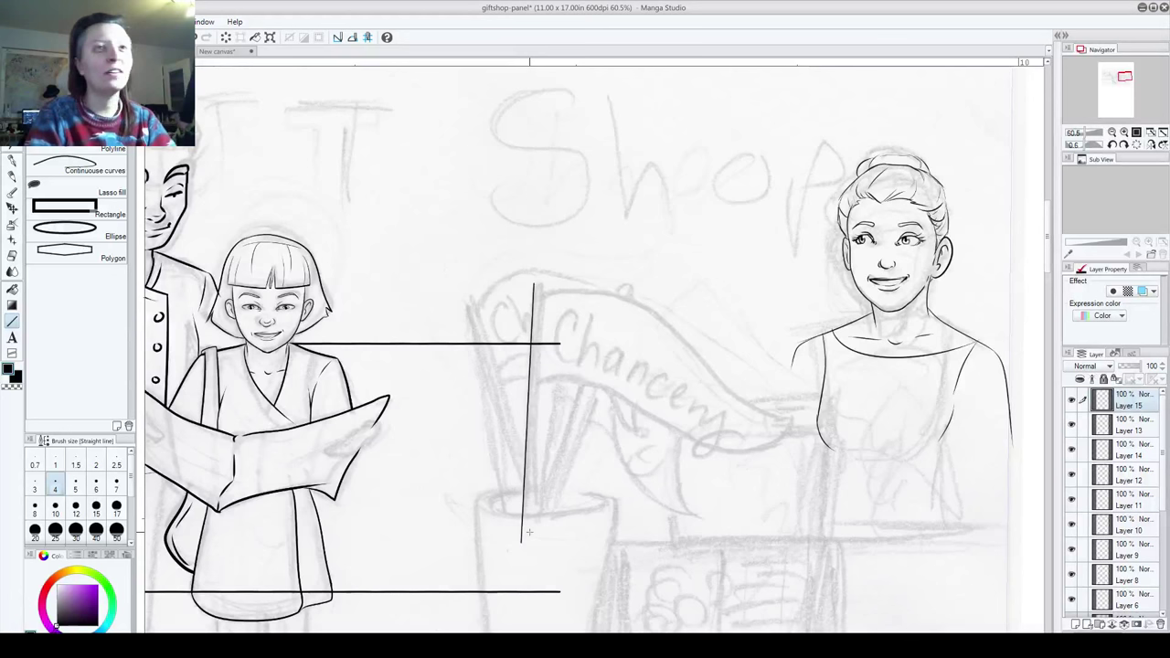
# Step: Duplicate the pole line's layer, offset the copy slightly to form the pole's second edge, and merge it down
pyautogui.moveTo(1131, 404); pyautogui.dragTo(1077, 624)
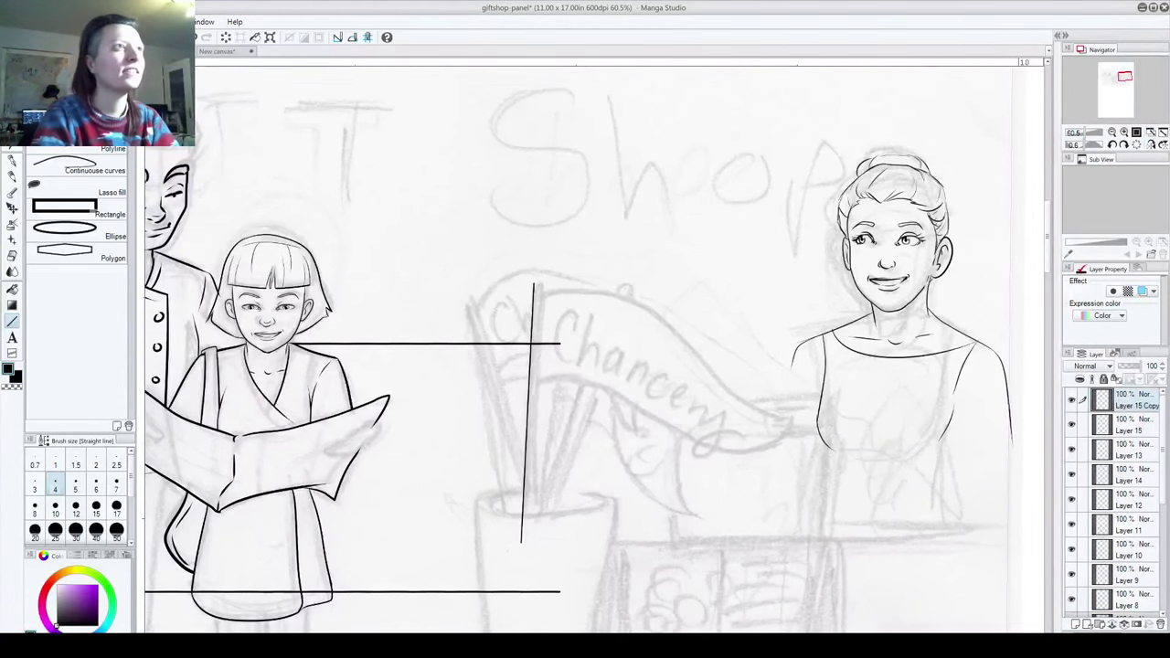
pyautogui.press('k')
pyautogui.moveTo(548, 391); pyautogui.dragTo(555, 391)
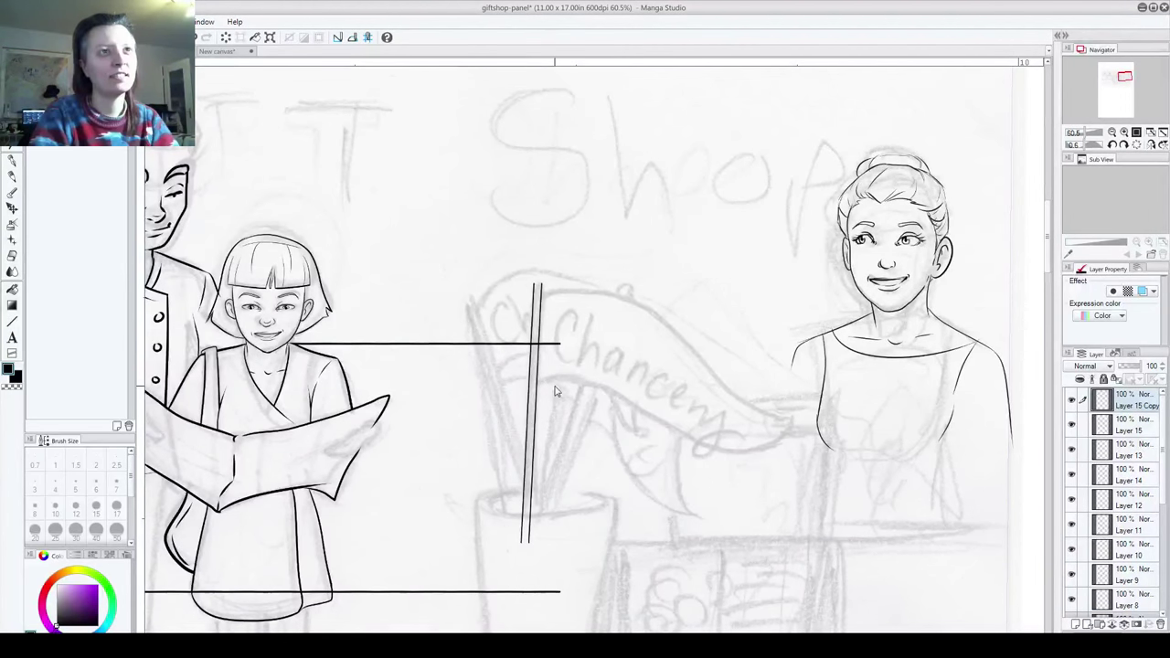
pyautogui.press('Left')
pyautogui.press('Left')
pyautogui.press('Left')
pyautogui.press('Left')
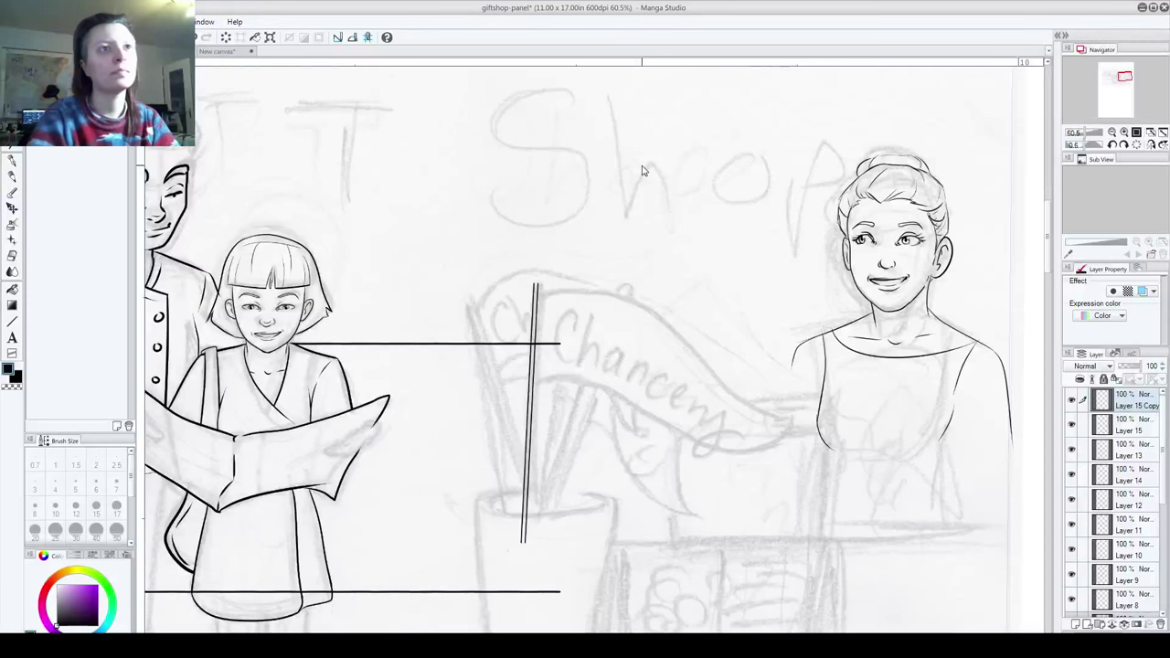
pyautogui.hotkey('ctrl', 'e')
# Step: Duplicate the pole layer and rotate the copy to lean left over the sketched outer pole, meeting the middle pole's base
pyautogui.moveTo(1140, 406); pyautogui.dragTo(1076, 625)
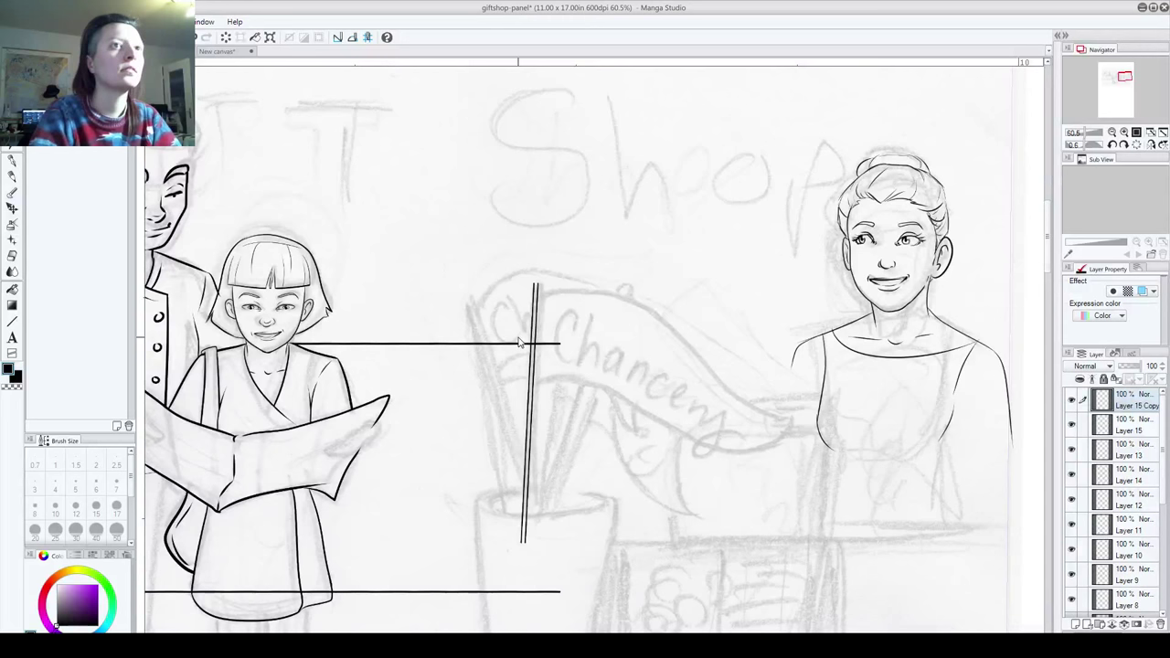
pyautogui.moveTo(519, 342); pyautogui.dragTo(496, 371)
pyautogui.hotkey('ctrl', 't')
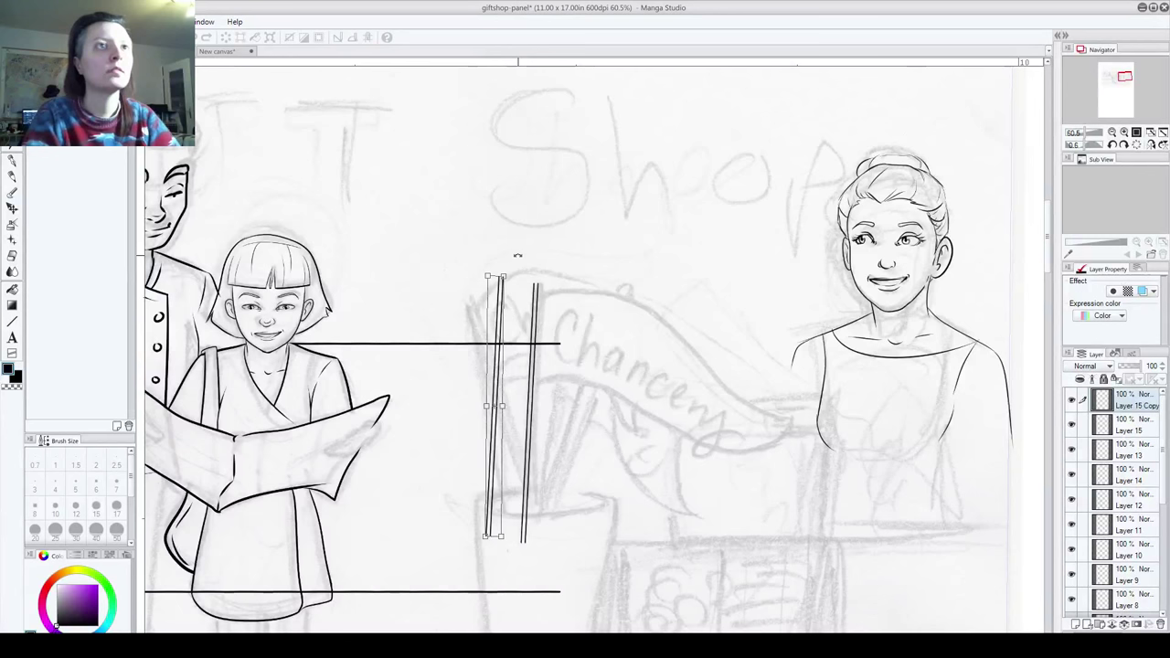
pyautogui.moveTo(517, 256); pyautogui.dragTo(486, 261)
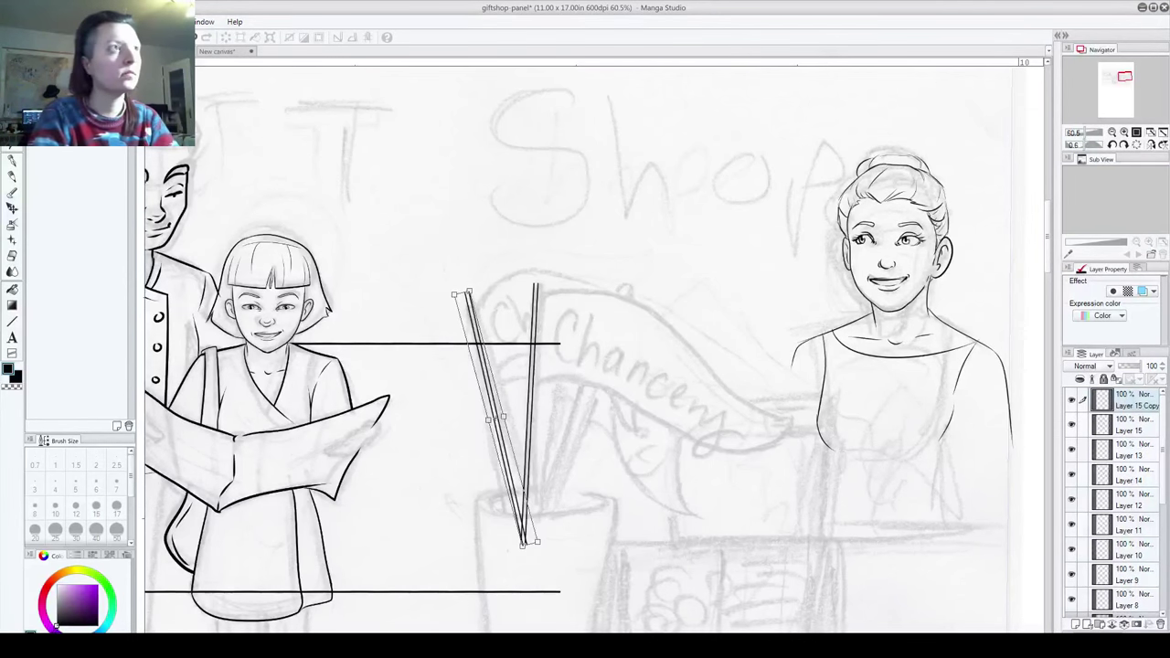
pyautogui.press('p')
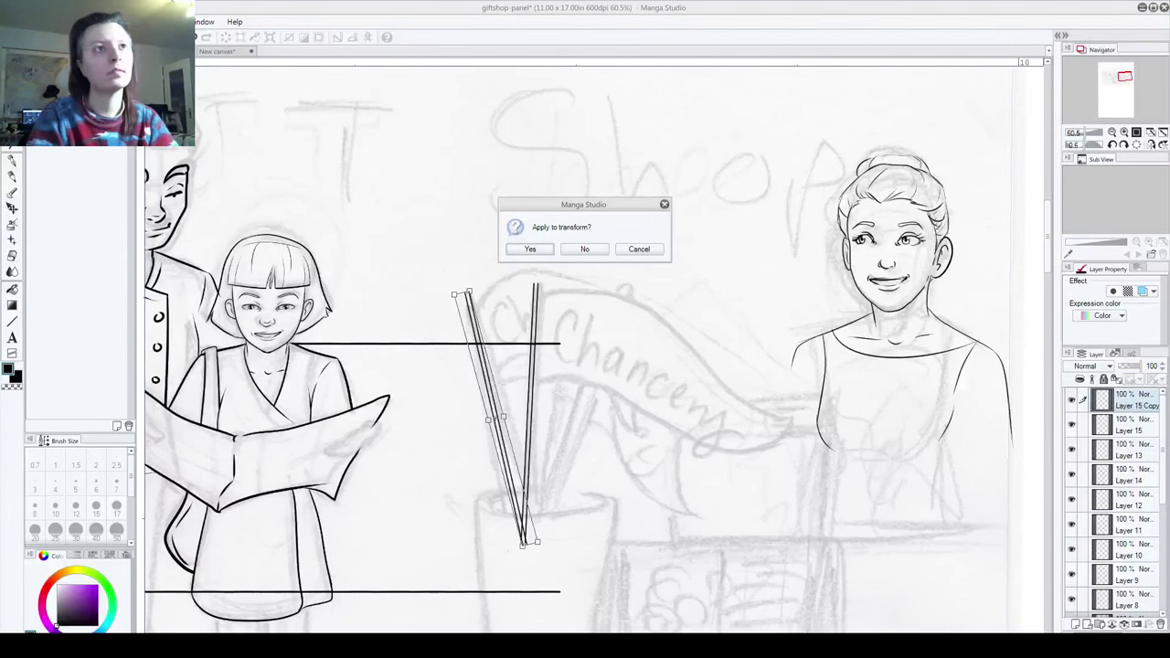
pyautogui.click(536, 251)
# Step: Duplicate the pole again and rotate the copy to lean right, with its base just inside the pot
pyautogui.moveTo(1129, 402); pyautogui.dragTo(1075, 625)
pyautogui.moveTo(489, 344); pyautogui.dragTo(576, 322)
pyautogui.hotkey('ctrl', 't')
pyautogui.moveTo(630, 266); pyautogui.dragTo(594, 363)
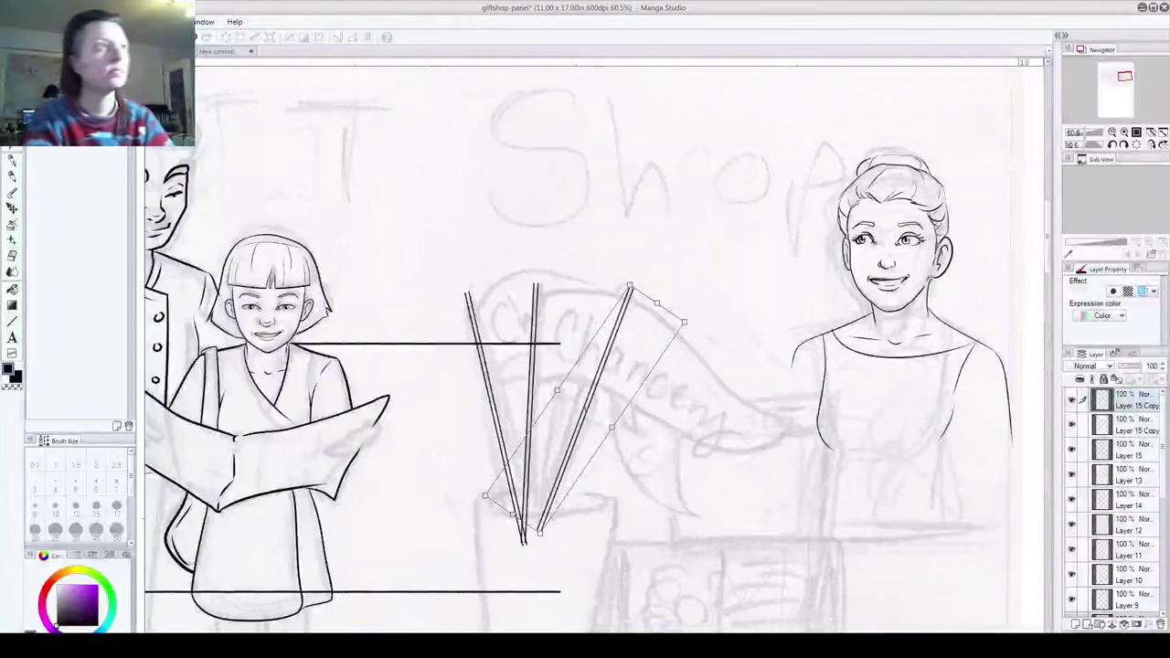
pyautogui.press('p')
pyautogui.press('Return')
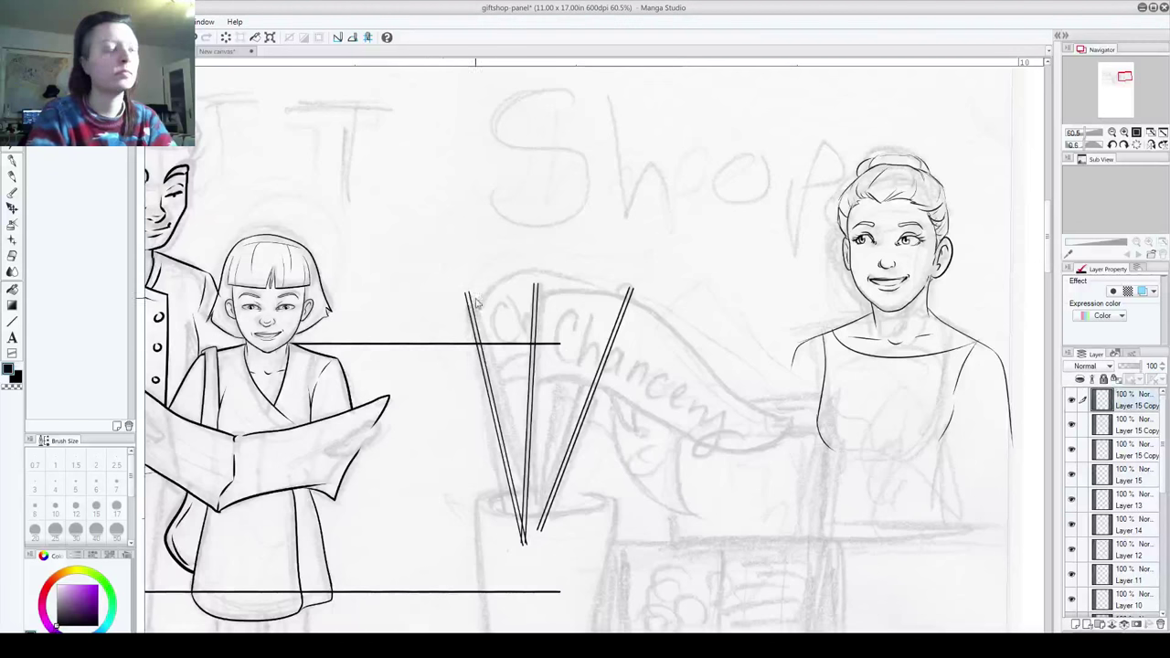
# Step: Transform another pole copy to a gentler rightward lean between the middle pole and the far-right pole
pyautogui.hotkey('ctrl', 't')
pyautogui.moveTo(582, 381); pyautogui.dragTo(560, 373)
pyautogui.moveTo(609, 263); pyautogui.dragTo(579, 260)
pyautogui.moveTo(558, 339); pyautogui.dragTo(556, 363)
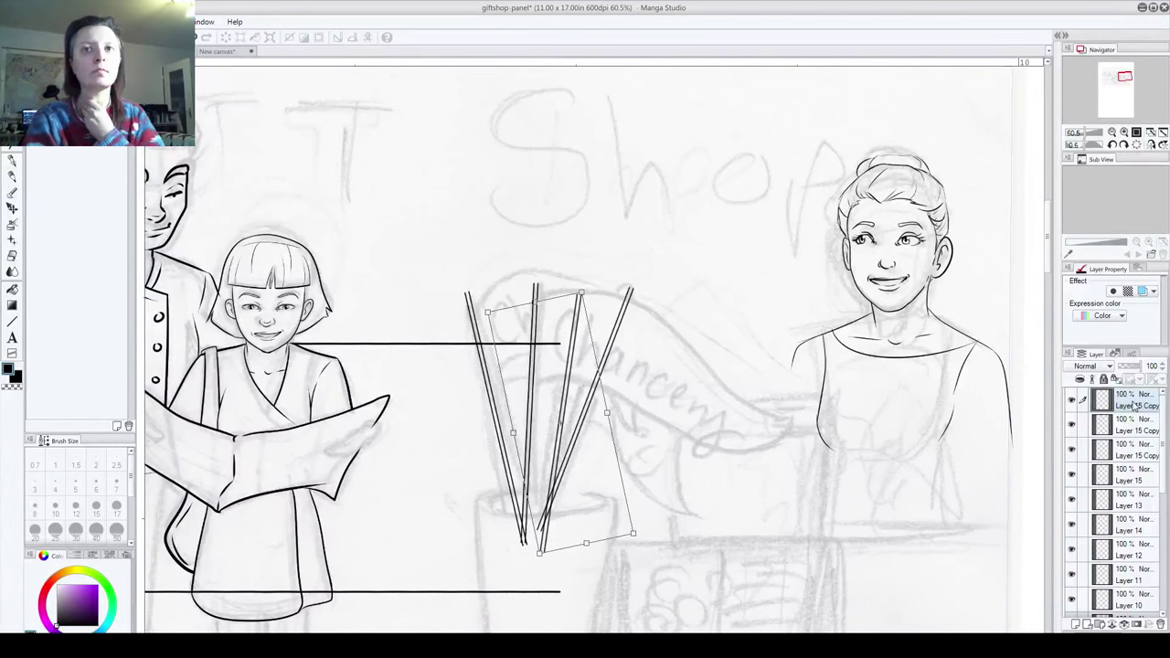
pyautogui.press('Return')
# Step: Hide the three pole copies and ink a cap across the top of the middle pole on Layer 15
pyautogui.moveTo(1073, 449); pyautogui.dragTo(1063, 411)
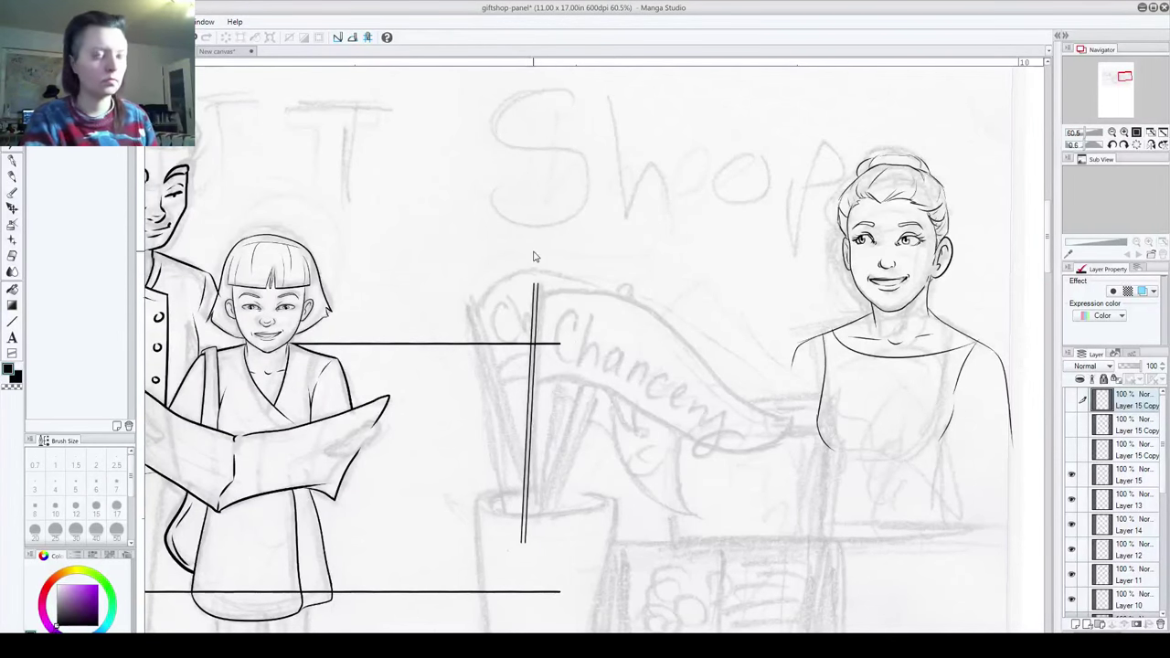
pyautogui.scroll(3, 536, 253)
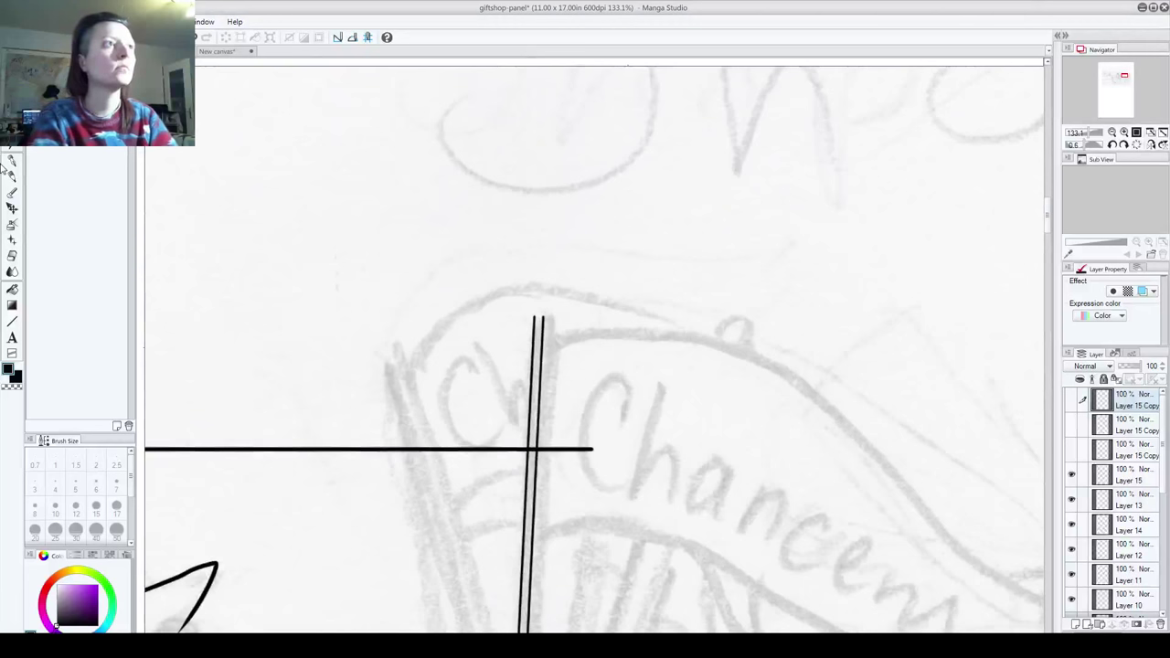
pyautogui.click(11, 161)
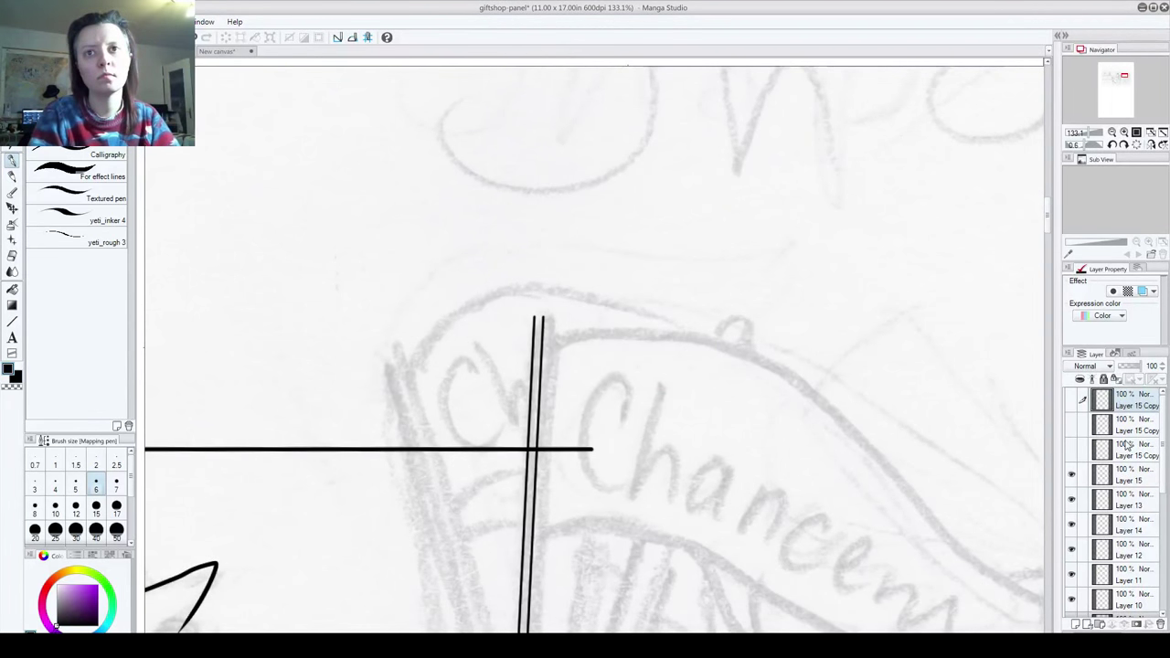
pyautogui.click(1131, 474)
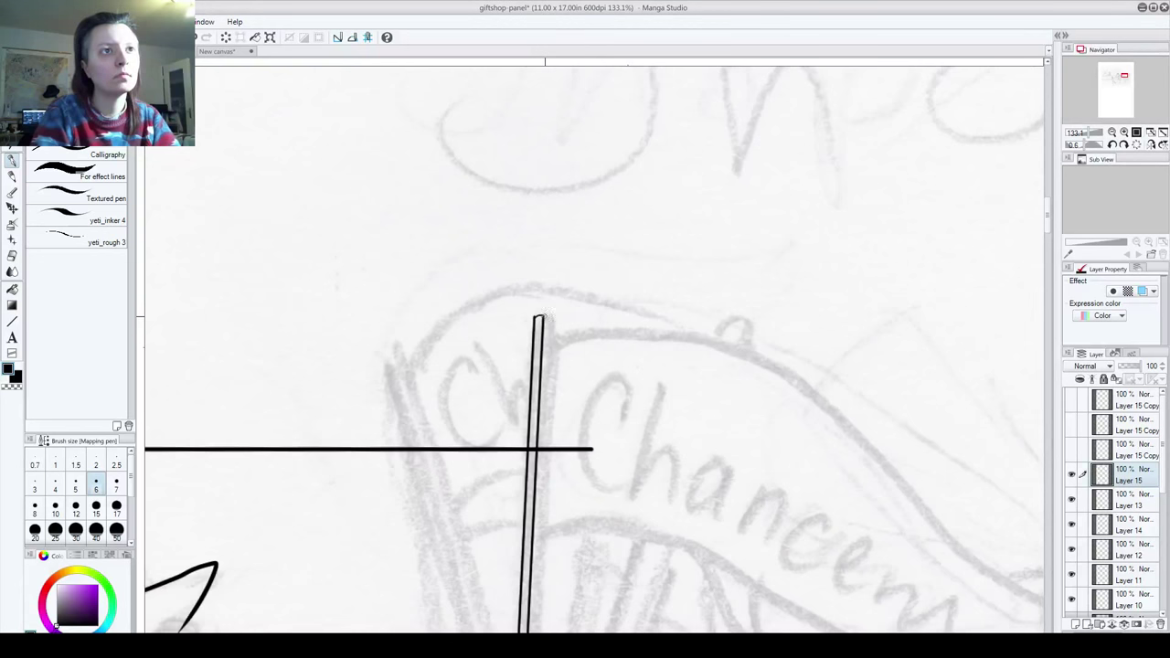
# Step: Ink the first stretches of the flag's upper and lower edges from the middle pole with the pen at size 8
pyautogui.moveTo(781, 548); pyautogui.dragTo(593, 368)
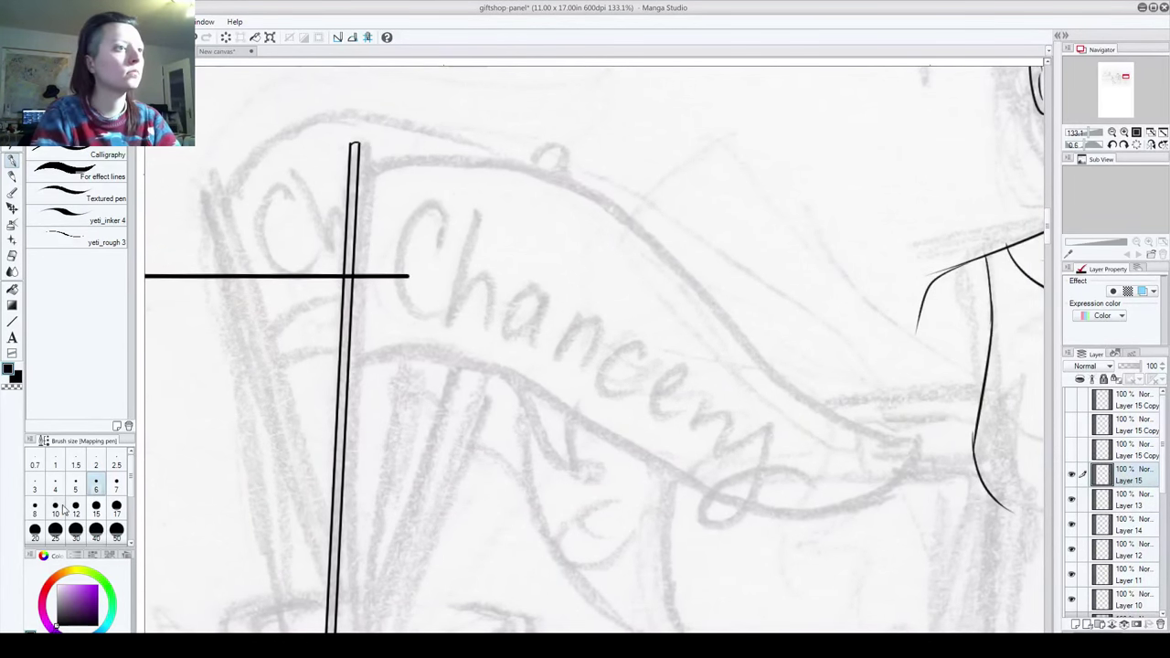
pyautogui.click(36, 508)
pyautogui.moveTo(357, 168)
pyautogui.mouseDown()
pyautogui.moveTo(426, 160)
pyautogui.moveTo(600, 274)
pyautogui.mouseUp()
pyautogui.moveTo(349, 366)
pyautogui.mouseDown()
pyautogui.moveTo(488, 365)
pyautogui.moveTo(658, 501)
pyautogui.mouseUp()
pyautogui.moveTo(599, 267)
pyautogui.mouseDown()
pyautogui.moveTo(644, 314)
pyautogui.moveTo(750, 359)
pyautogui.moveTo(754, 428)
pyautogui.mouseUp()
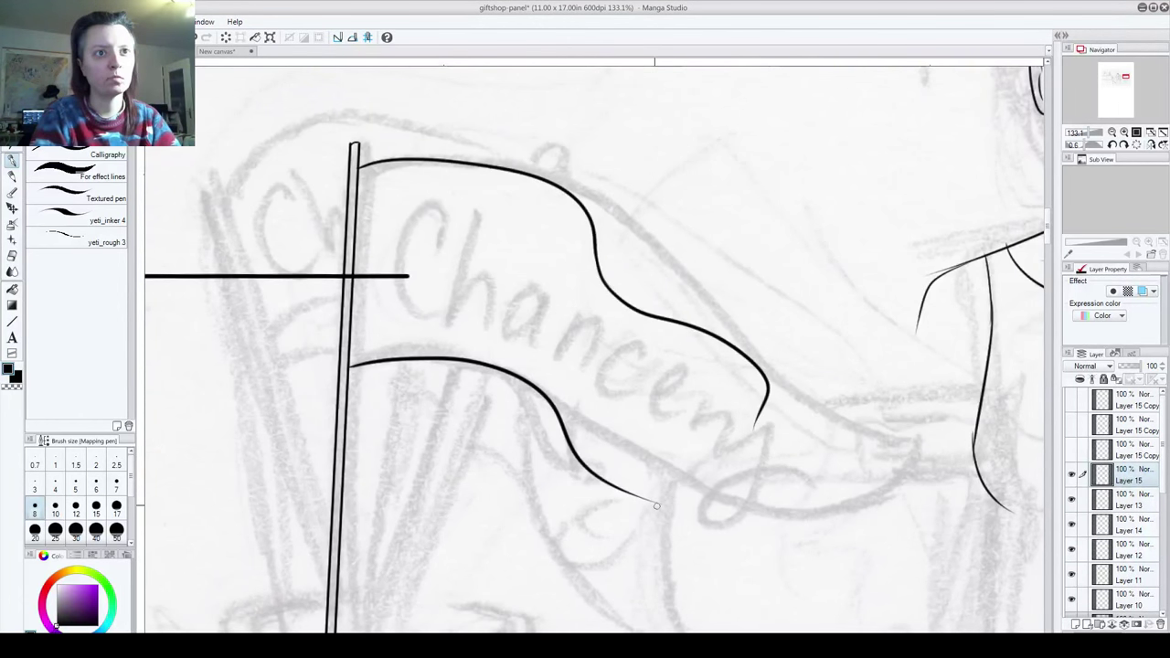
pyautogui.moveTo(567, 443)
pyautogui.mouseDown()
pyautogui.moveTo(675, 479)
pyautogui.moveTo(685, 545)
pyautogui.moveTo(758, 568)
pyautogui.moveTo(722, 501)
pyautogui.moveTo(765, 397)
pyautogui.mouseUp()
pyautogui.hotkey('ctrl', 'z')
pyautogui.hotkey('ctrl', 'z')
pyautogui.hotkey('ctrl', 'z')
pyautogui.hotkey('ctrl', 'z')
pyautogui.hotkey('ctrl', 'z')
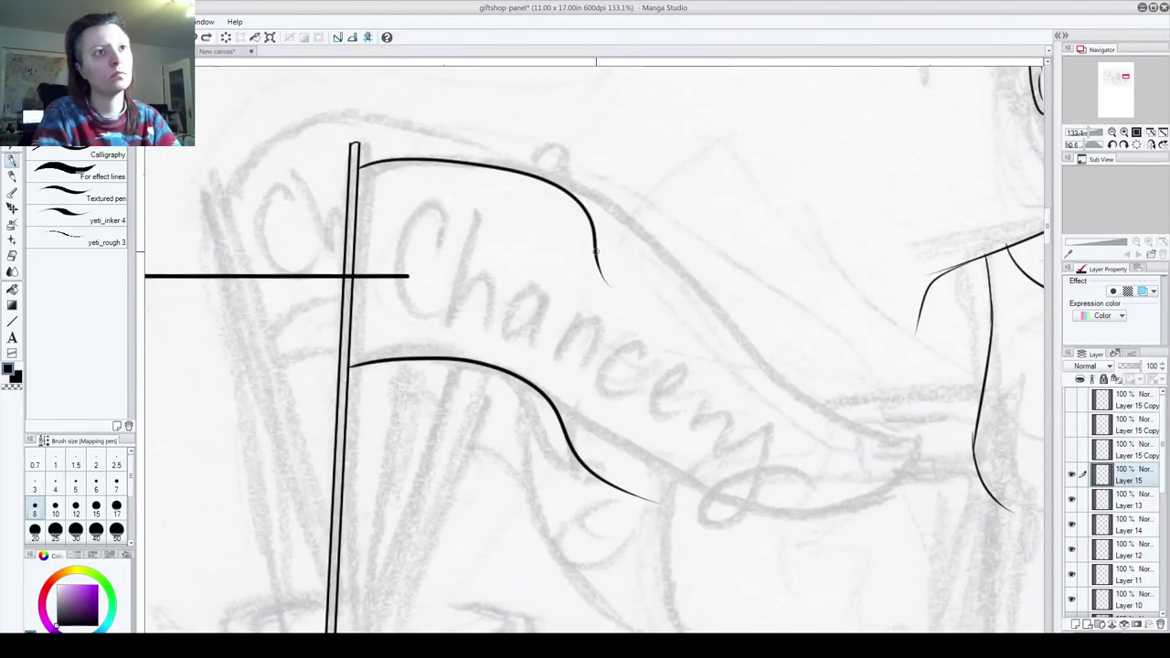
# Step: Ink the flag's wavy upper edge down to a pointed tip and curl the lower edge around to meet it
pyautogui.moveTo(597, 245); pyautogui.dragTo(810, 521)
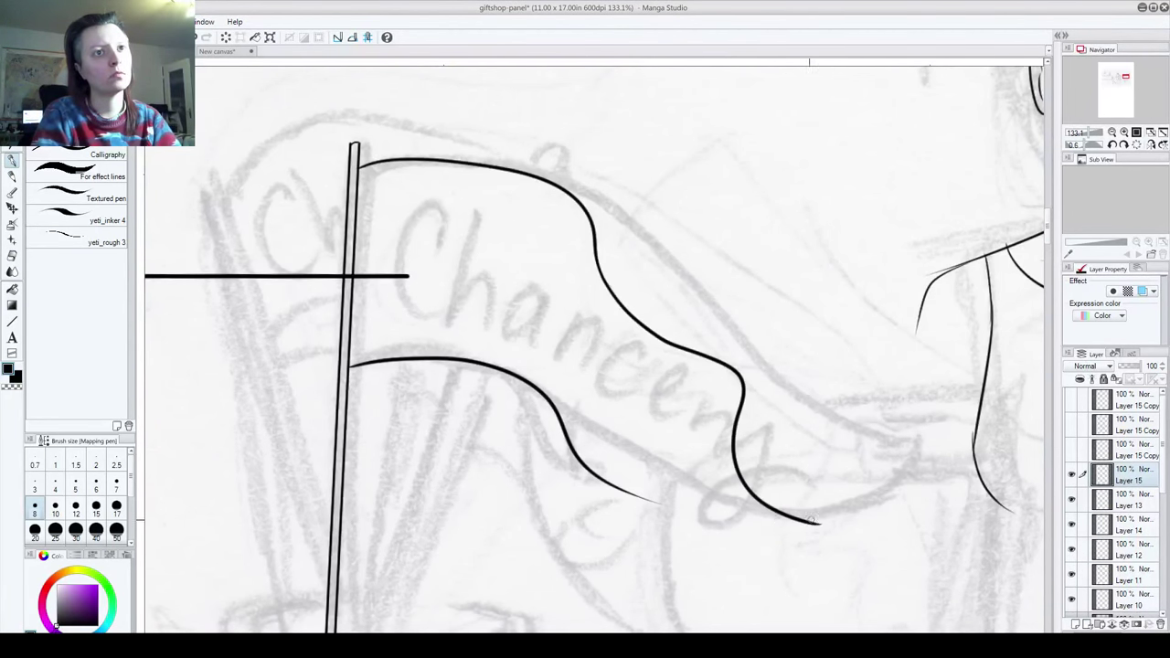
pyautogui.moveTo(640, 494); pyautogui.dragTo(674, 537)
pyautogui.moveTo(674, 537); pyautogui.dragTo(817, 525)
pyautogui.hotkey('ctrl', 'z')
pyautogui.moveTo(672, 535)
pyautogui.mouseDown()
pyautogui.moveTo(701, 549)
pyautogui.moveTo(821, 523)
pyautogui.mouseUp()
pyautogui.hotkey('ctrl', 'z')
pyautogui.moveTo(681, 514)
pyautogui.mouseDown()
pyautogui.moveTo(724, 546)
pyautogui.moveTo(817, 524)
pyautogui.mouseUp()
pyautogui.hotkey('ctrl', 'z')
pyautogui.moveTo(691, 545); pyautogui.dragTo(816, 524)
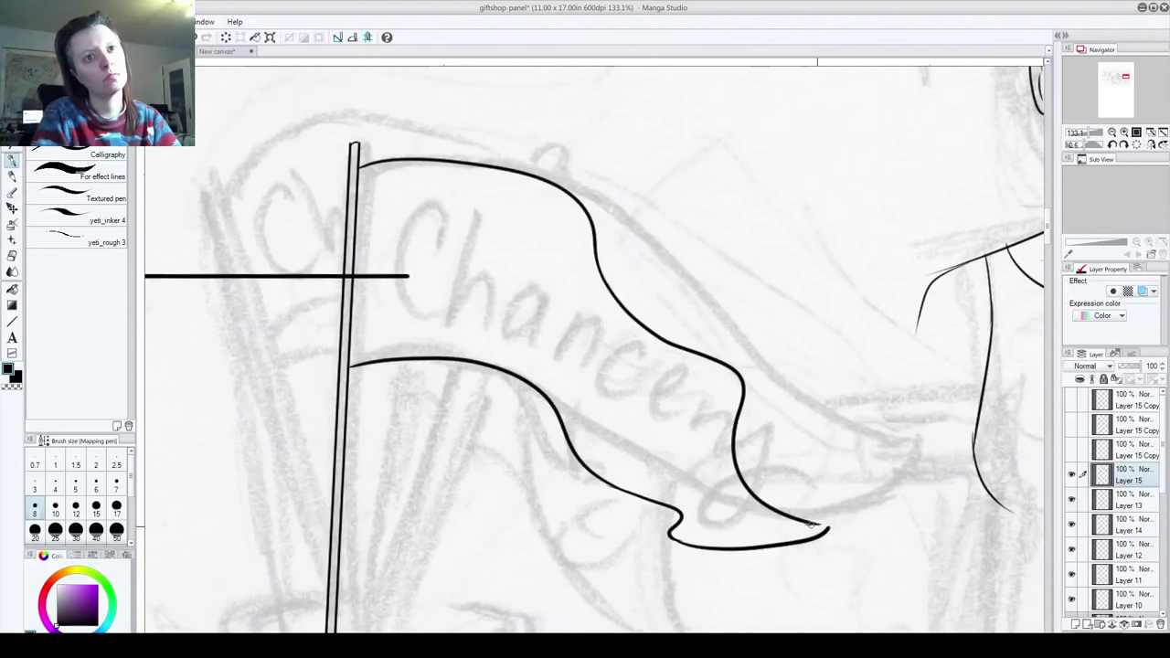
pyautogui.moveTo(810, 523); pyautogui.dragTo(831, 527)
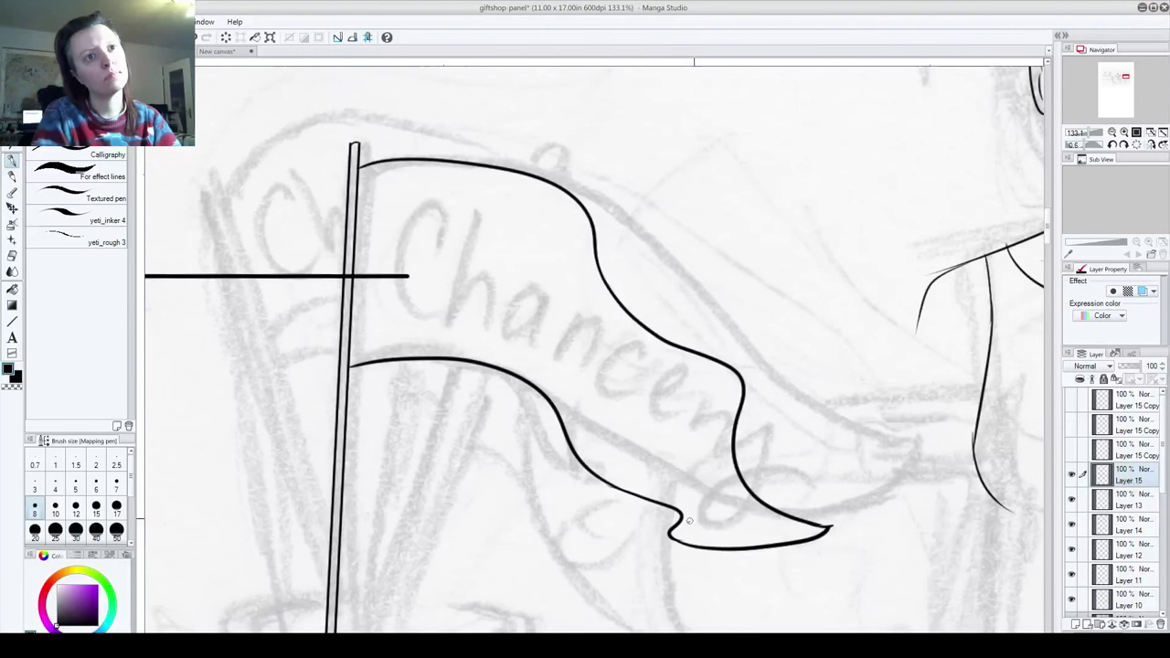
# Step: Ink short curved fold lines inside the flag, near its curled end and across its middle
pyautogui.moveTo(692, 519); pyautogui.dragTo(702, 489)
pyautogui.moveTo(709, 473); pyautogui.dragTo(724, 426)
pyautogui.moveTo(578, 428)
pyautogui.mouseDown()
pyautogui.moveTo(582, 350)
pyautogui.moveTo(596, 311)
pyautogui.mouseUp()
pyautogui.moveTo(550, 355)
pyautogui.mouseDown()
pyautogui.moveTo(556, 391)
pyautogui.moveTo(619, 485)
pyautogui.mouseUp()
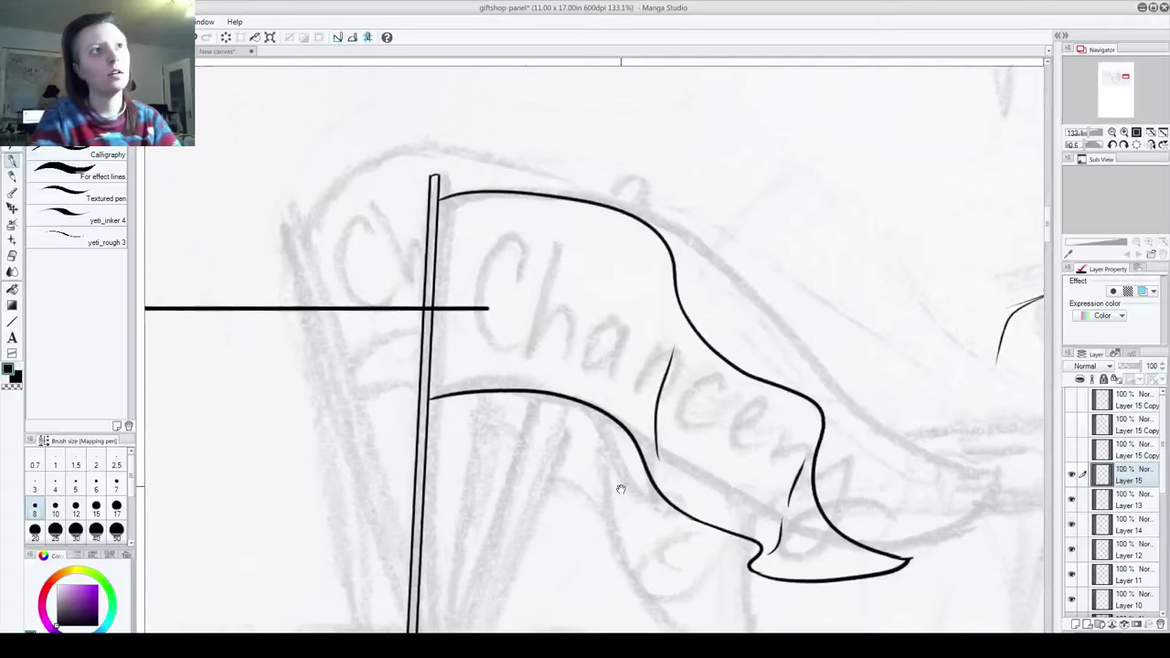
# Step: On Layer 10, erase the part of the horizontal background line that runs through the middle pole and into its flag
pyautogui.moveTo(700, 619); pyautogui.dragTo(555, 512)
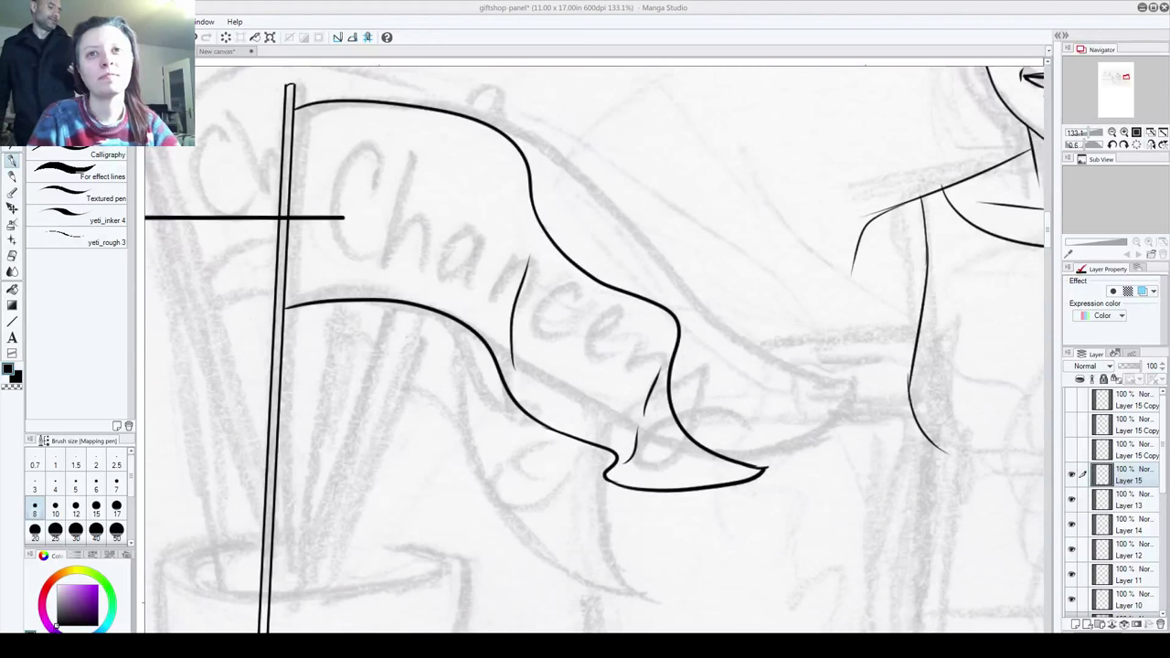
pyautogui.click(1071, 499)
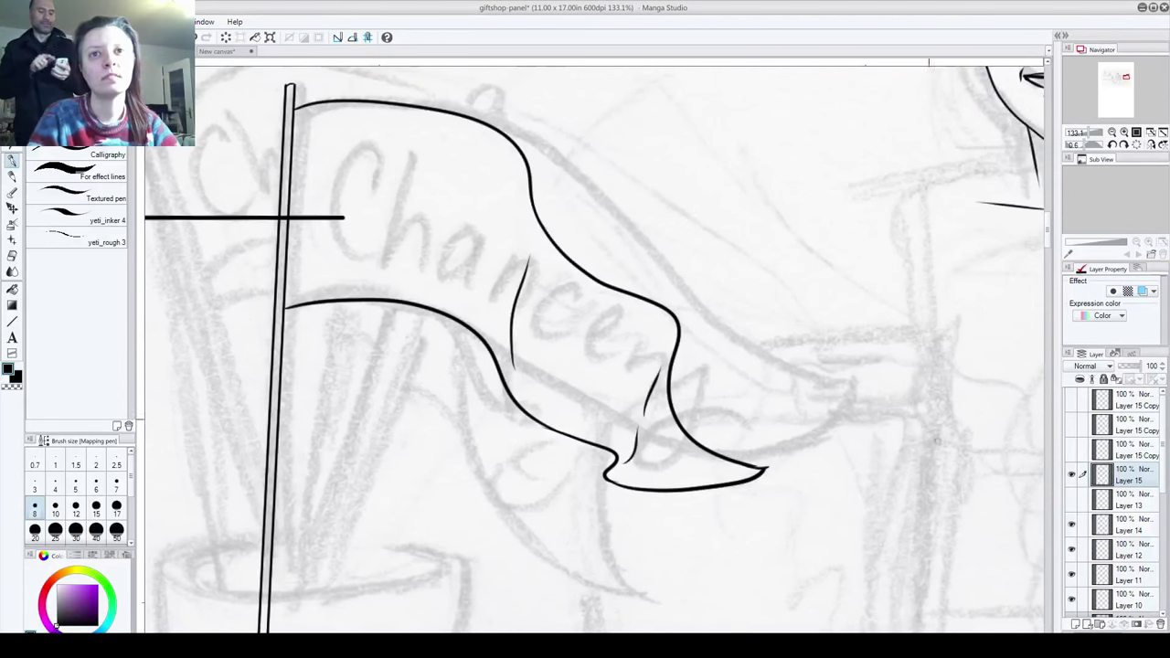
pyautogui.click(1071, 499)
pyautogui.click(1073, 527)
pyautogui.click(1073, 551)
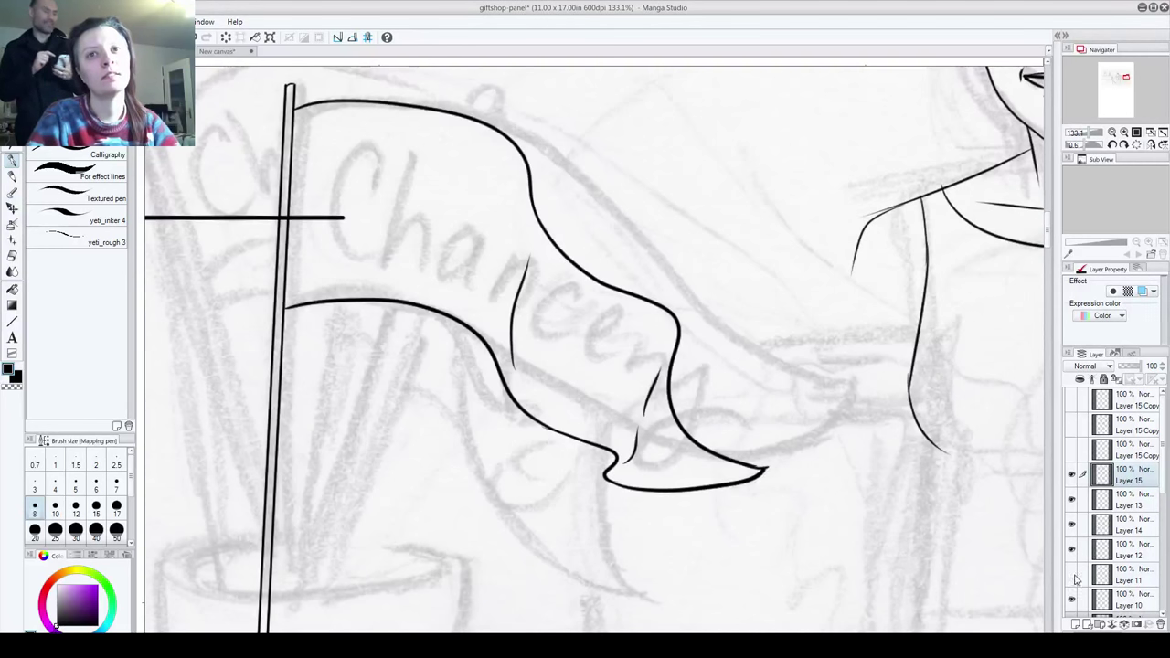
pyautogui.scroll(-3, 1076, 549)
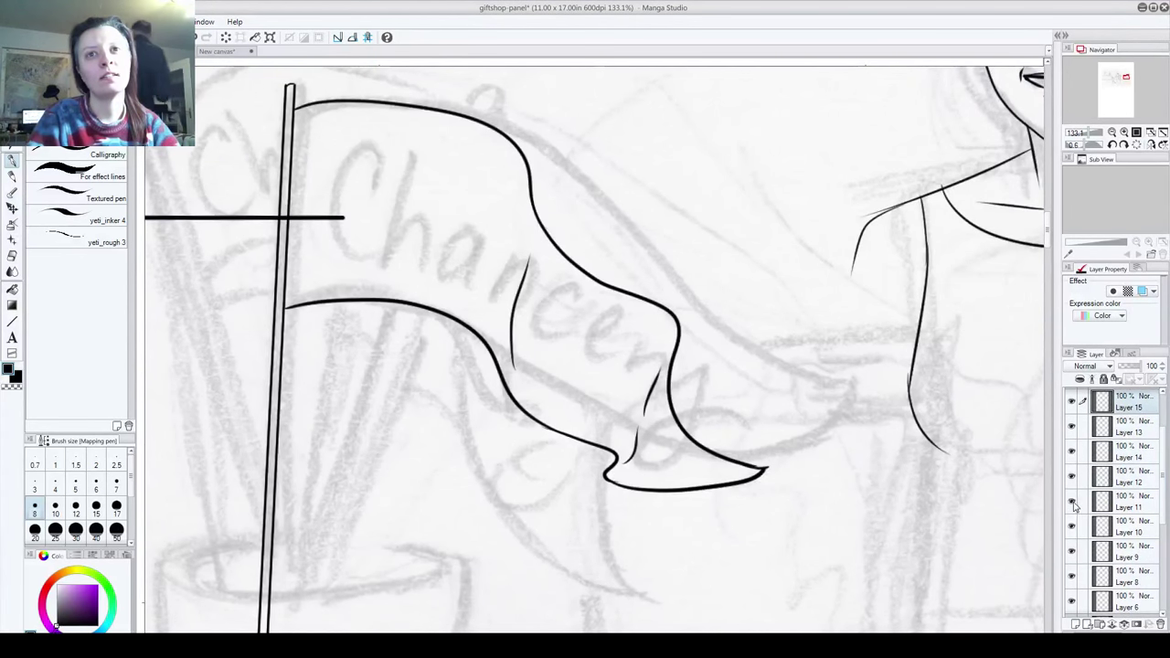
pyautogui.click(1075, 535)
pyautogui.click(1073, 528)
pyautogui.click(1073, 528)
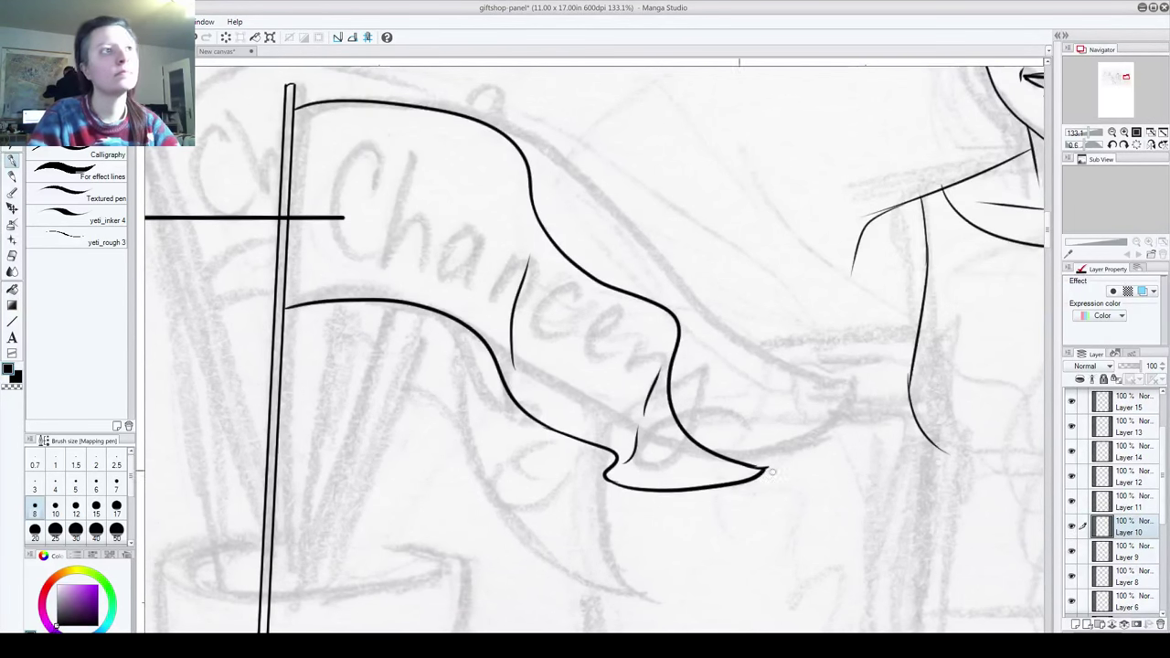
pyautogui.press('e')
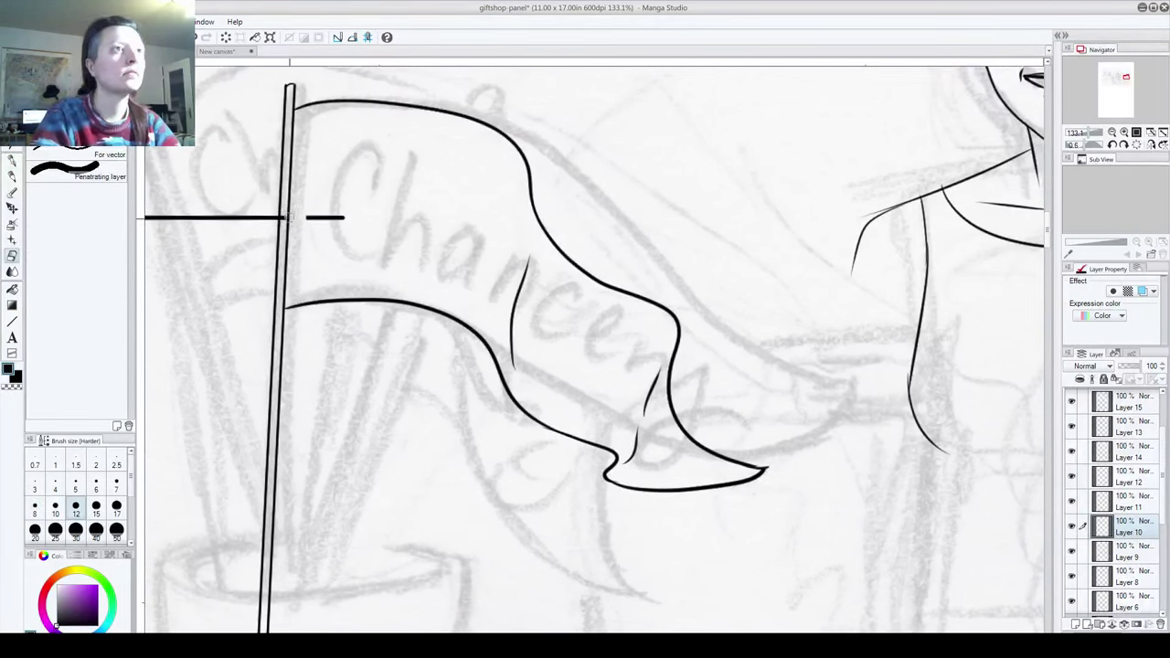
pyautogui.moveTo(291, 216); pyautogui.dragTo(333, 222)
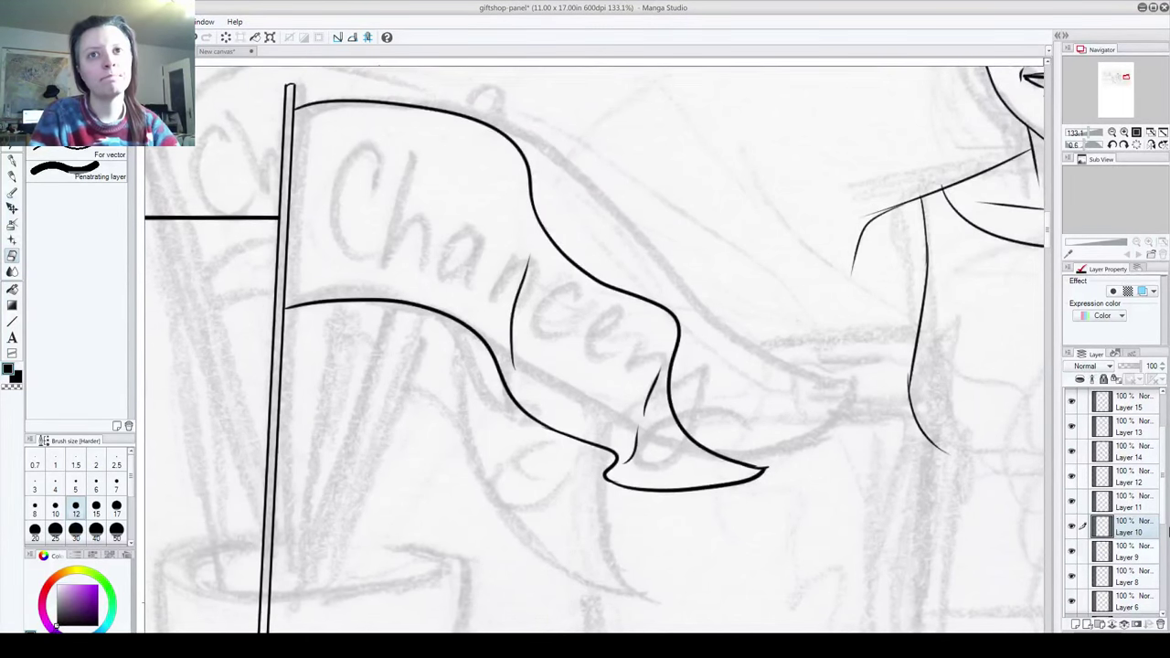
# Step: Show and select the left-leaning pole's Layer 15 Copy and add a new raster layer above it
pyautogui.scroll(3, 1086, 452)
pyautogui.click(1072, 449)
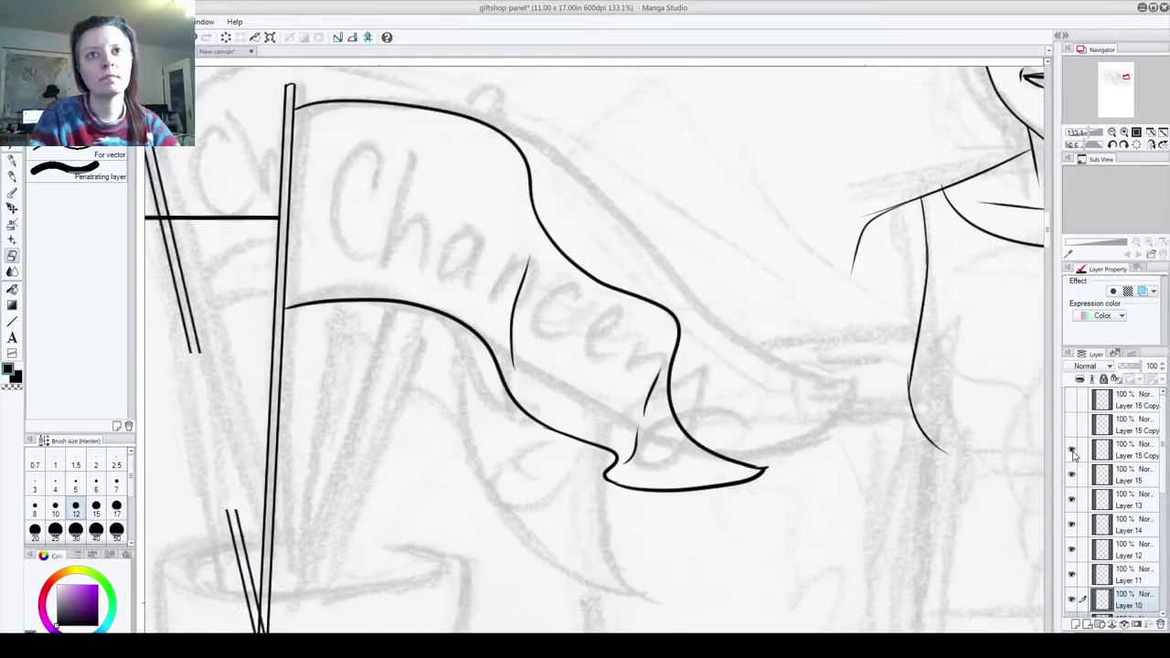
pyautogui.click(1072, 450)
pyautogui.click(1073, 450)
pyautogui.click(1101, 455)
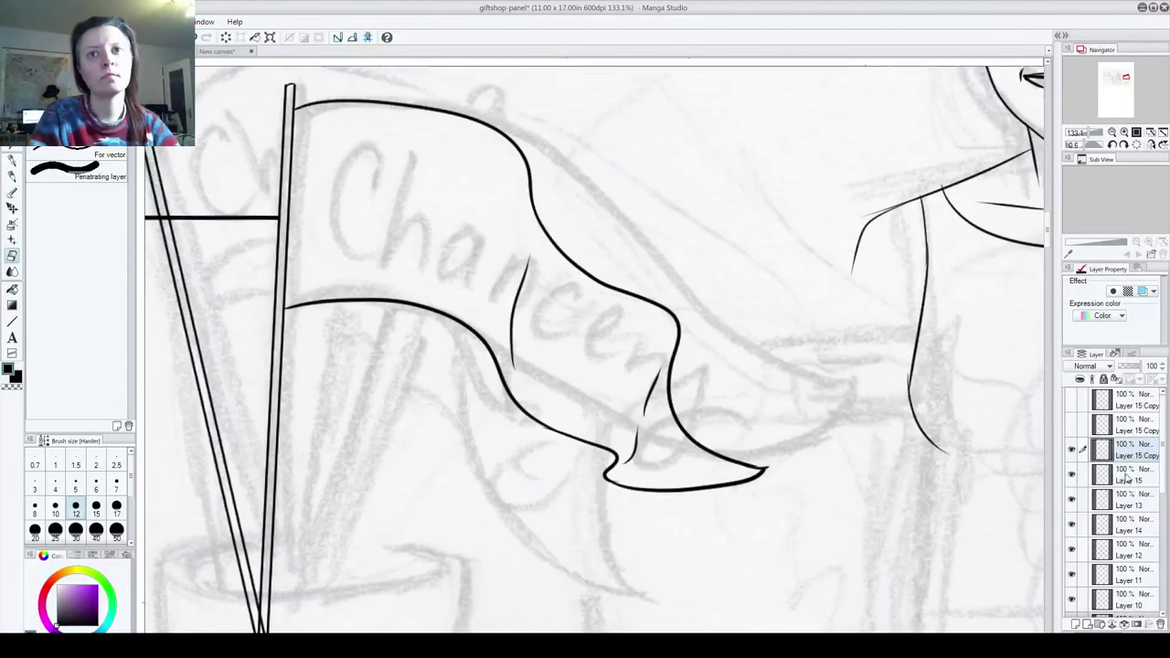
pyautogui.moveTo(206, 225)
pyautogui.mouseDown()
pyautogui.moveTo(339, 365)
pyautogui.moveTo(373, 337)
pyautogui.mouseUp()
pyautogui.click(1076, 625)
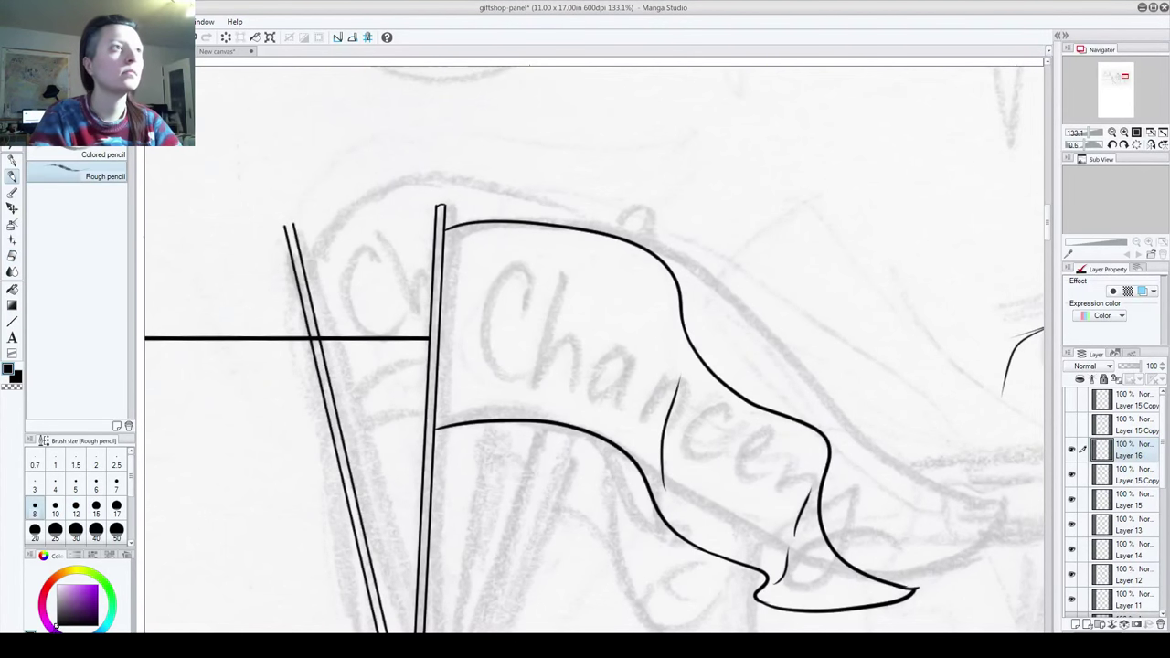
# Step: Cap the left pole and ink its drooping flag's folded upper and lower edges down to a pointed tip on Layer 16
pyautogui.click(12, 160)
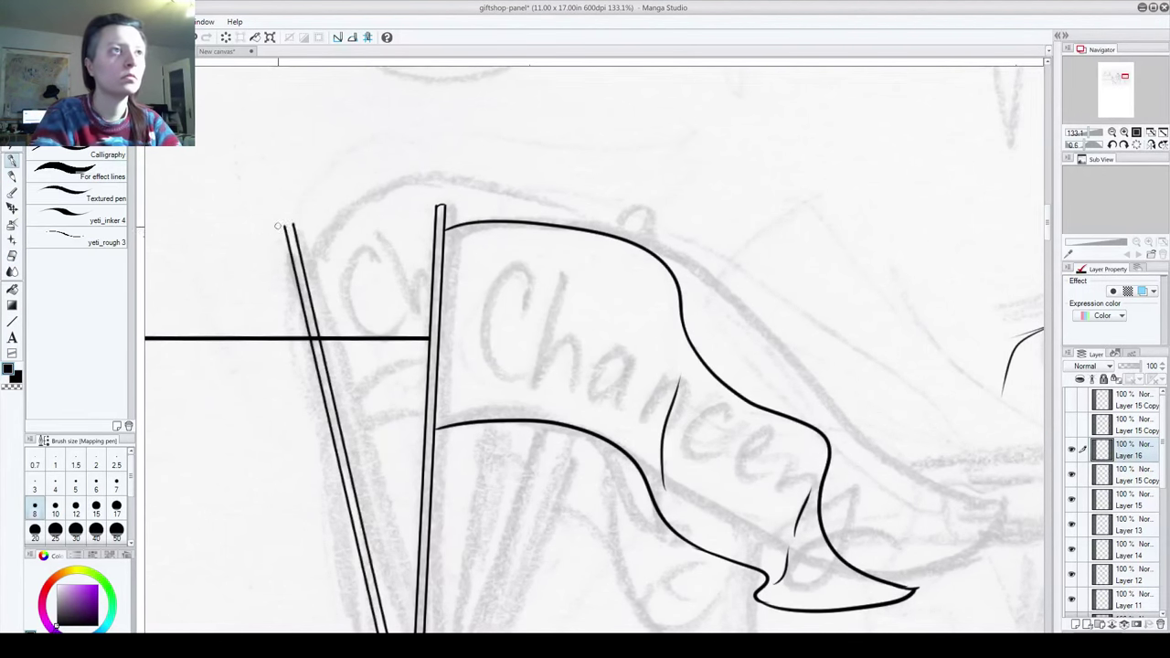
pyautogui.moveTo(285, 226)
pyautogui.mouseDown()
pyautogui.moveTo(367, 188)
pyautogui.moveTo(415, 190)
pyautogui.moveTo(423, 373)
pyautogui.mouseUp()
pyautogui.moveTo(346, 441)
pyautogui.mouseDown()
pyautogui.moveTo(423, 414)
pyautogui.moveTo(408, 448)
pyautogui.moveTo(483, 463)
pyautogui.moveTo(489, 528)
pyautogui.mouseUp()
pyautogui.moveTo(413, 243)
pyautogui.mouseDown()
pyautogui.moveTo(418, 256)
pyautogui.moveTo(490, 272)
pyautogui.moveTo(482, 414)
pyautogui.moveTo(494, 410)
pyautogui.moveTo(505, 480)
pyautogui.moveTo(494, 538)
pyautogui.mouseUp()
pyautogui.hotkey('ctrl', 'z')
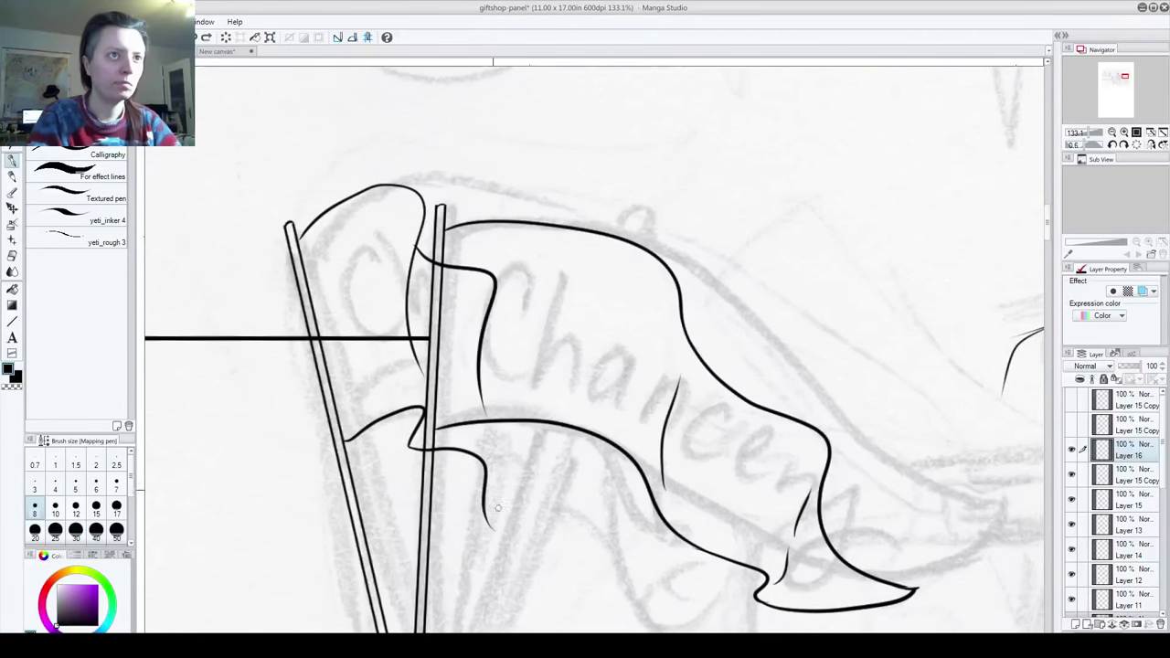
pyautogui.moveTo(477, 389); pyautogui.dragTo(502, 544)
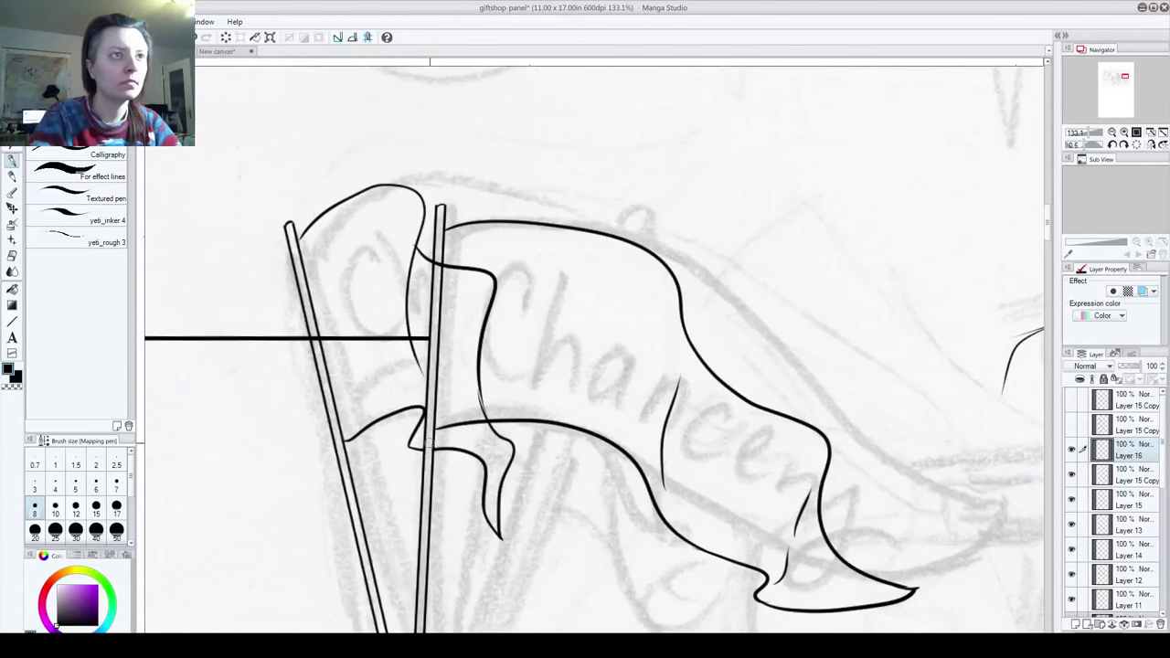
# Step: Erase the left flag's lines where they pass behind the middle flag
pyautogui.moveTo(475, 408)
pyautogui.mouseDown()
pyautogui.moveTo(469, 345)
pyautogui.moveTo(477, 392)
pyautogui.moveTo(494, 282)
pyautogui.mouseUp()
pyautogui.moveTo(486, 368)
pyautogui.mouseDown()
pyautogui.moveTo(484, 281)
pyautogui.moveTo(441, 260)
pyautogui.mouseUp()
pyautogui.click(485, 401)
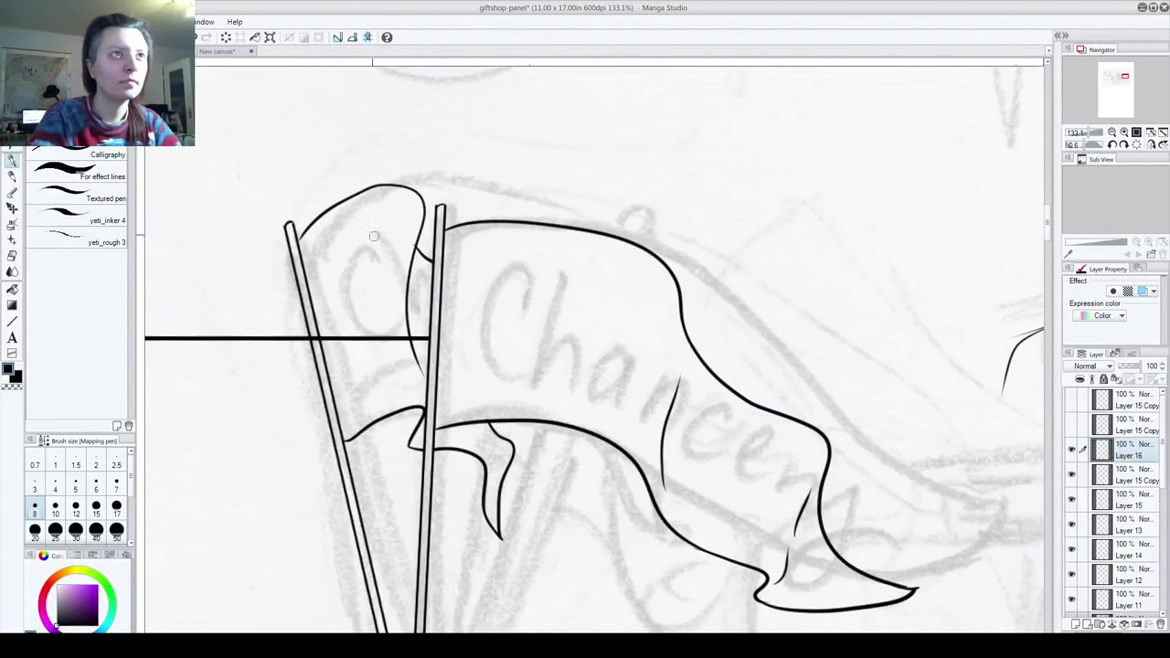
pyautogui.hotkey('ctrl', 'z')
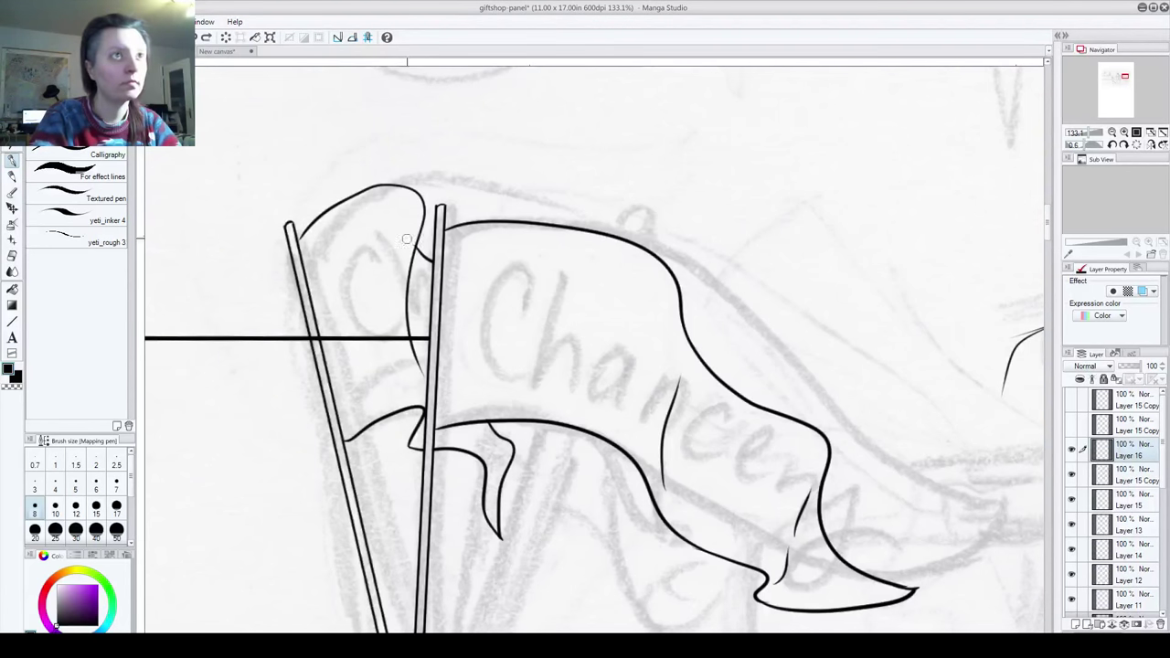
pyautogui.click(412, 245)
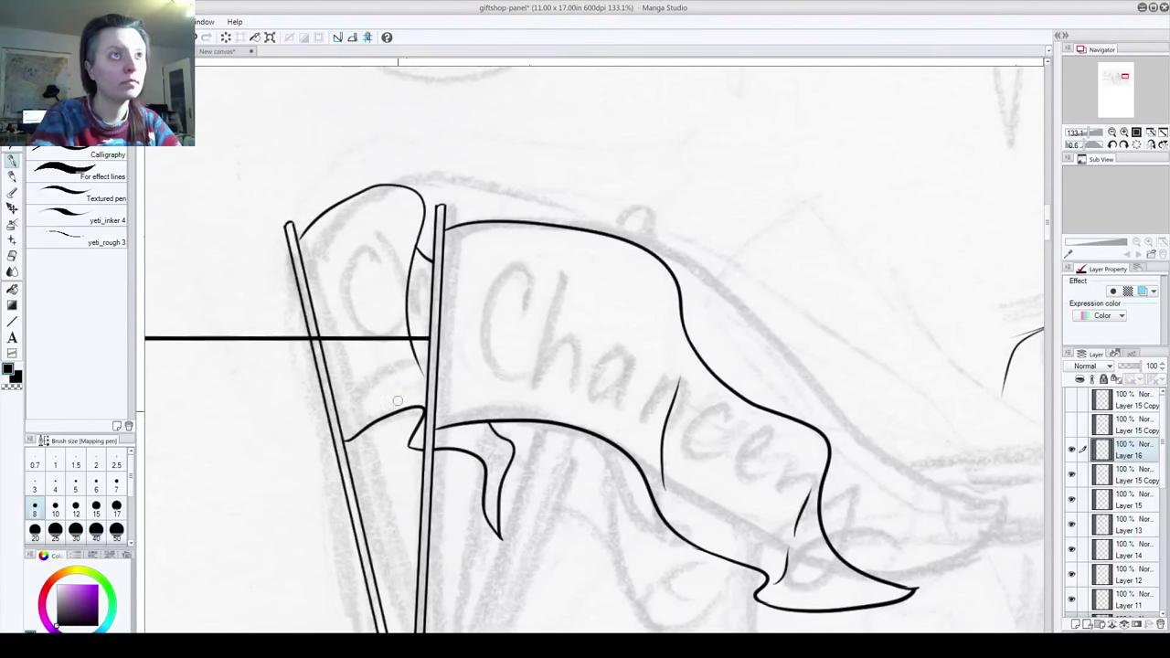
# Step: On Layer 10, erase the horizontal background line where it passes through the left pole's flag
pyautogui.click(1071, 450)
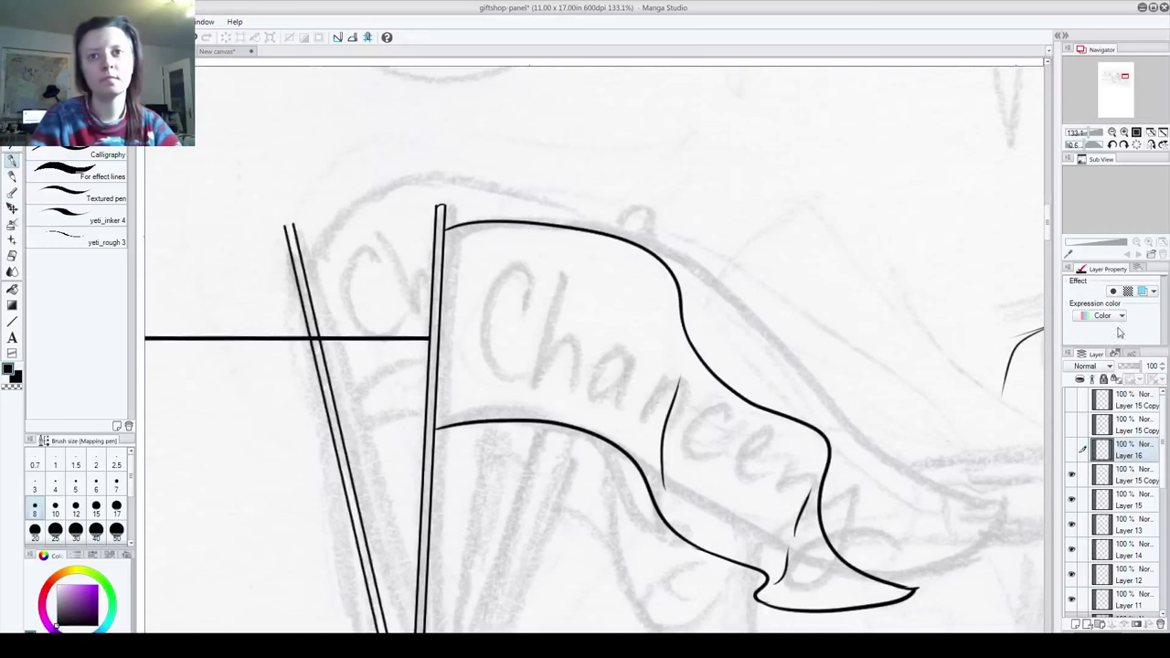
pyautogui.click(1071, 450)
pyautogui.click(1071, 474)
pyautogui.click(1072, 500)
pyautogui.click(1071, 500)
pyautogui.moveTo(1161, 457); pyautogui.dragTo(1162, 479)
pyautogui.scroll(-1, 1163, 482)
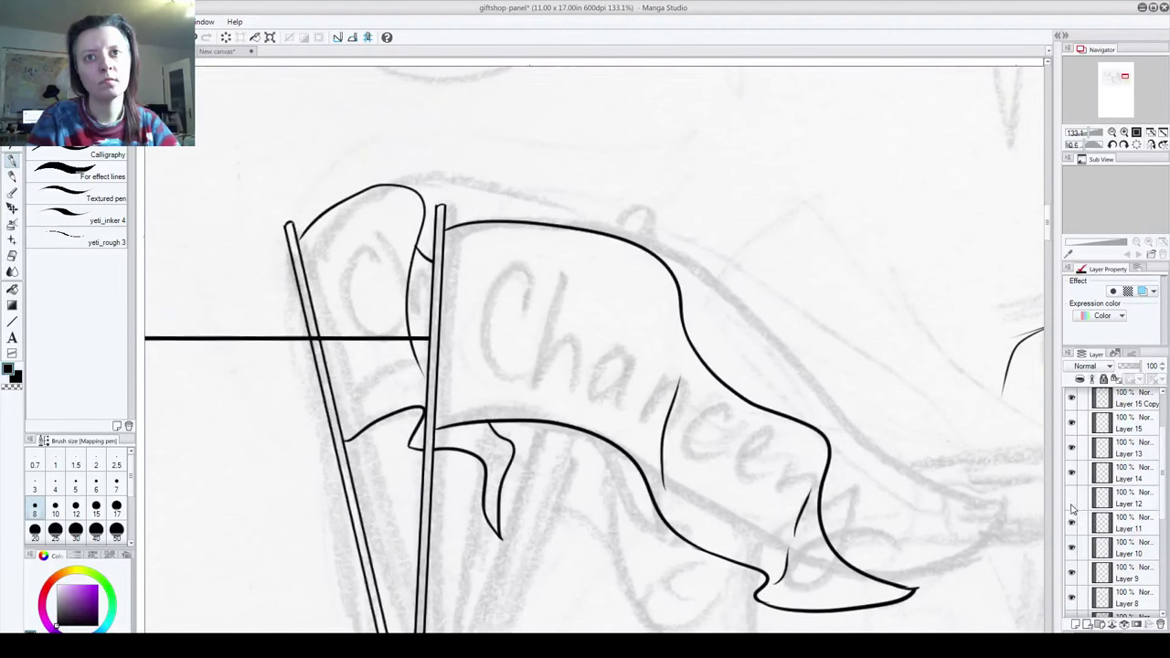
pyautogui.click(1072, 547)
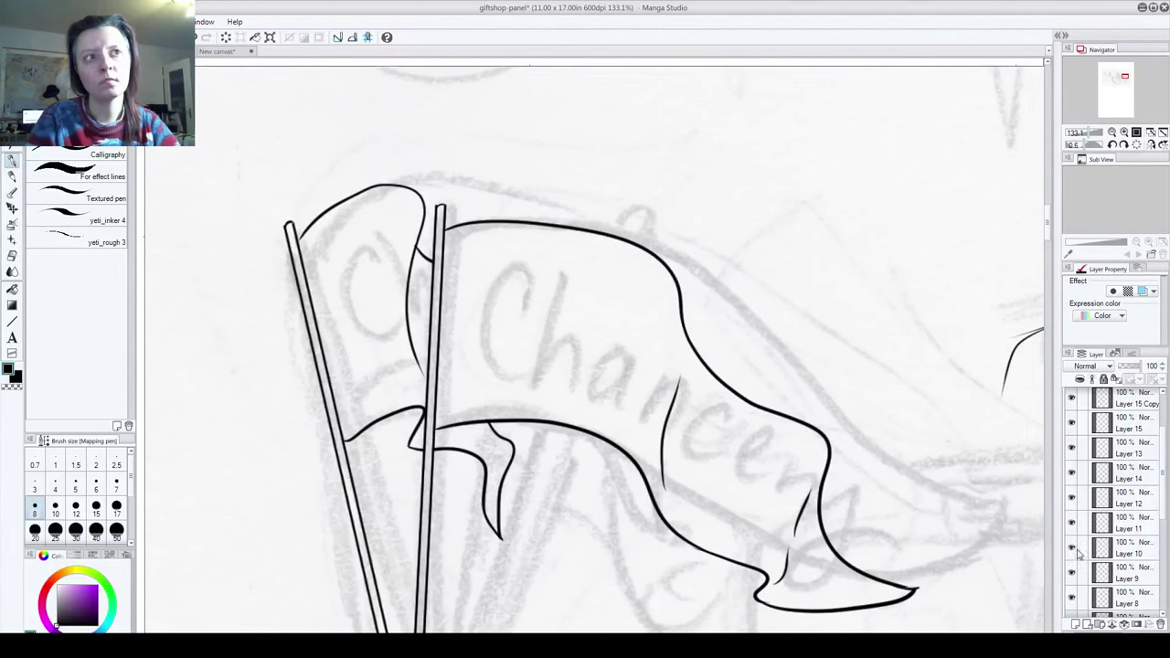
pyautogui.click(1072, 547)
pyautogui.click(1130, 547)
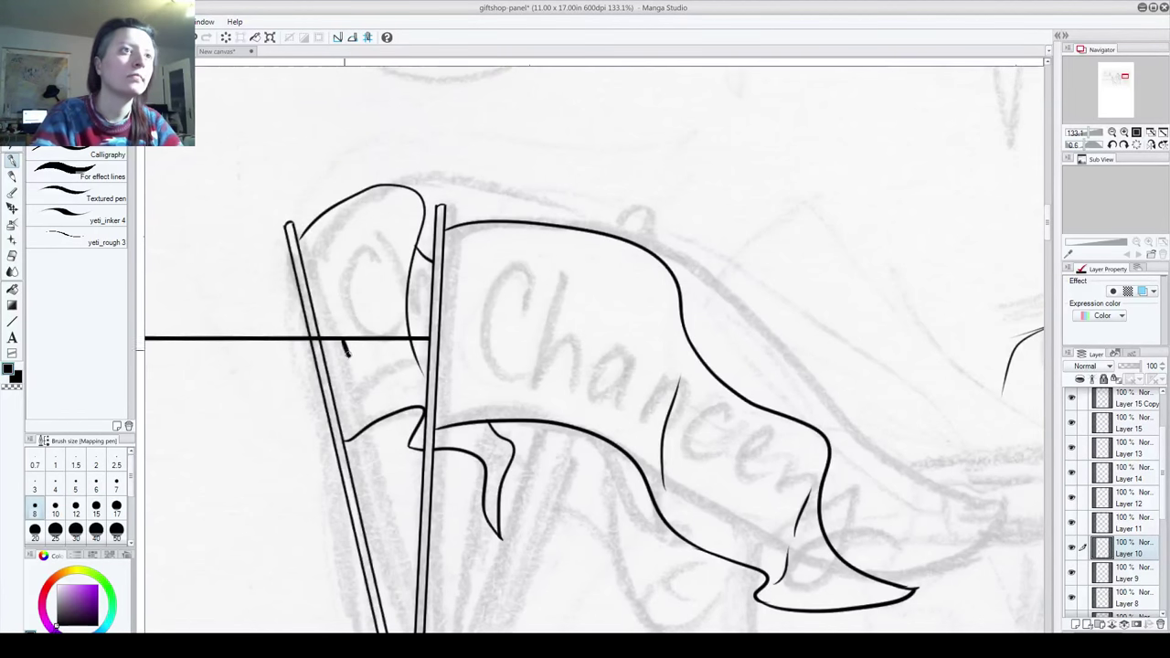
pyautogui.moveTo(344, 342)
pyautogui.mouseDown()
pyautogui.moveTo(313, 340)
pyautogui.moveTo(391, 338)
pyautogui.moveTo(387, 348)
pyautogui.moveTo(430, 339)
pyautogui.mouseUp()
# Step: Show the right-leaning pole's Layer 15 Copy and make it the active layer
pyautogui.moveTo(653, 476); pyautogui.dragTo(523, 365)
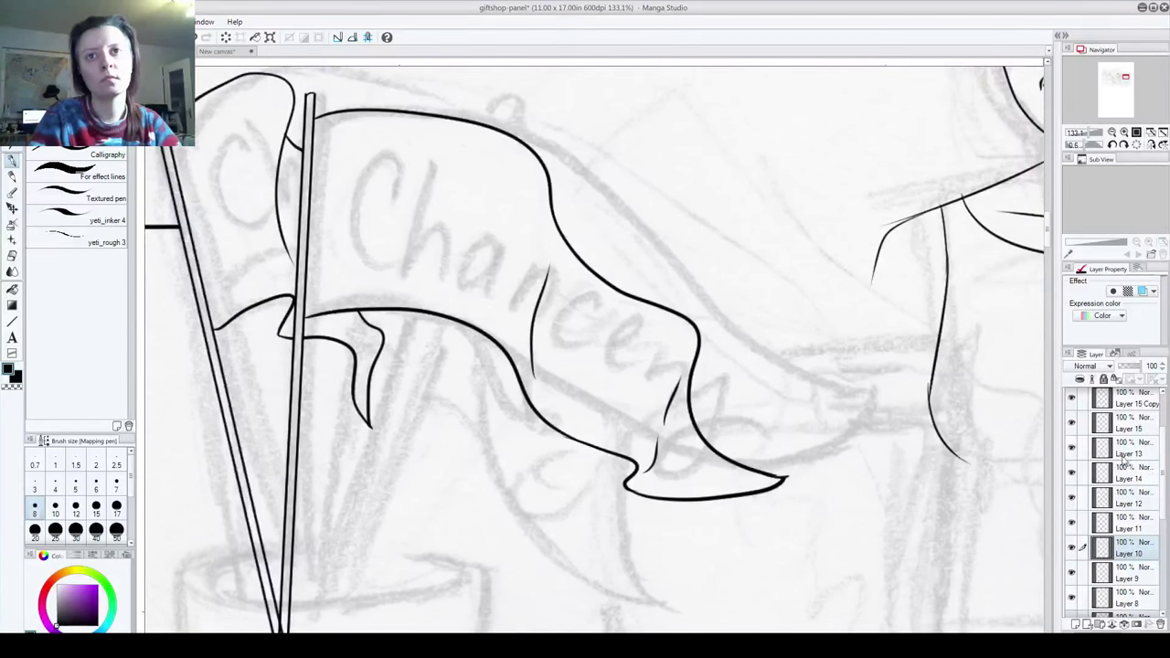
pyautogui.scroll(1, 1154, 430)
pyautogui.click(1072, 452)
pyautogui.click(1072, 452)
pyautogui.click(1072, 427)
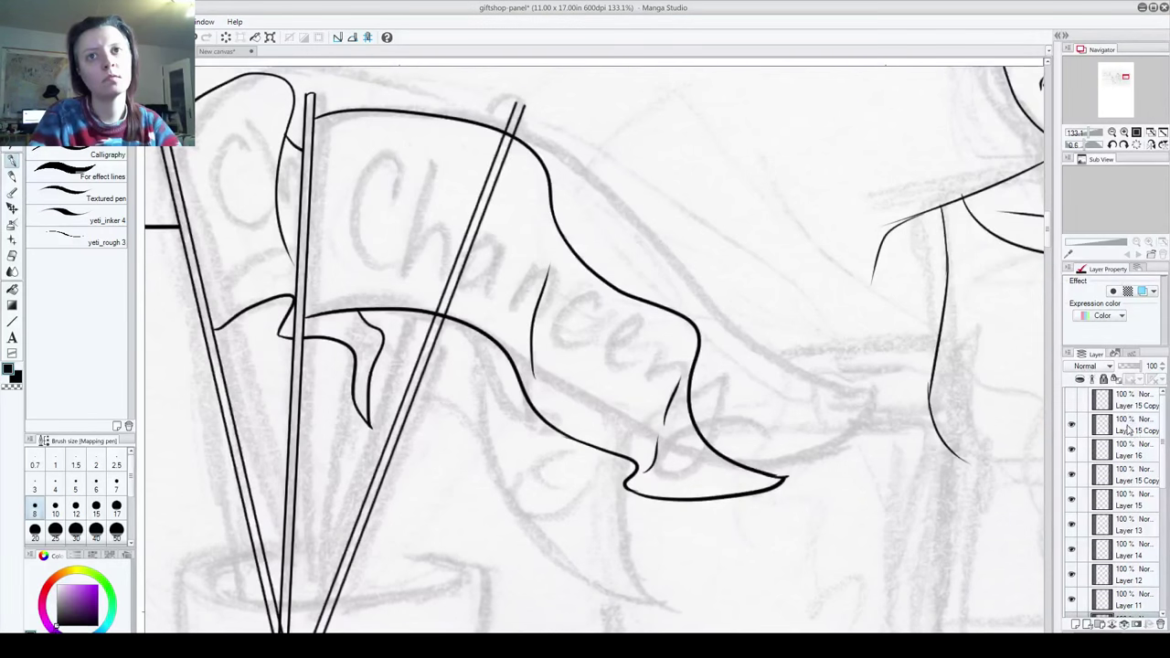
pyautogui.click(1108, 432)
# Step: Cap the right pole and ink its flag's outer edge curving down and folding back, replacing a first overlong stroke
pyautogui.hotkey('ctrl', '+')
pyautogui.moveTo(486, 150)
pyautogui.mouseDown()
pyautogui.moveTo(515, 269)
pyautogui.moveTo(527, 262)
pyautogui.mouseUp()
pyautogui.moveTo(517, 480); pyautogui.dragTo(557, 217)
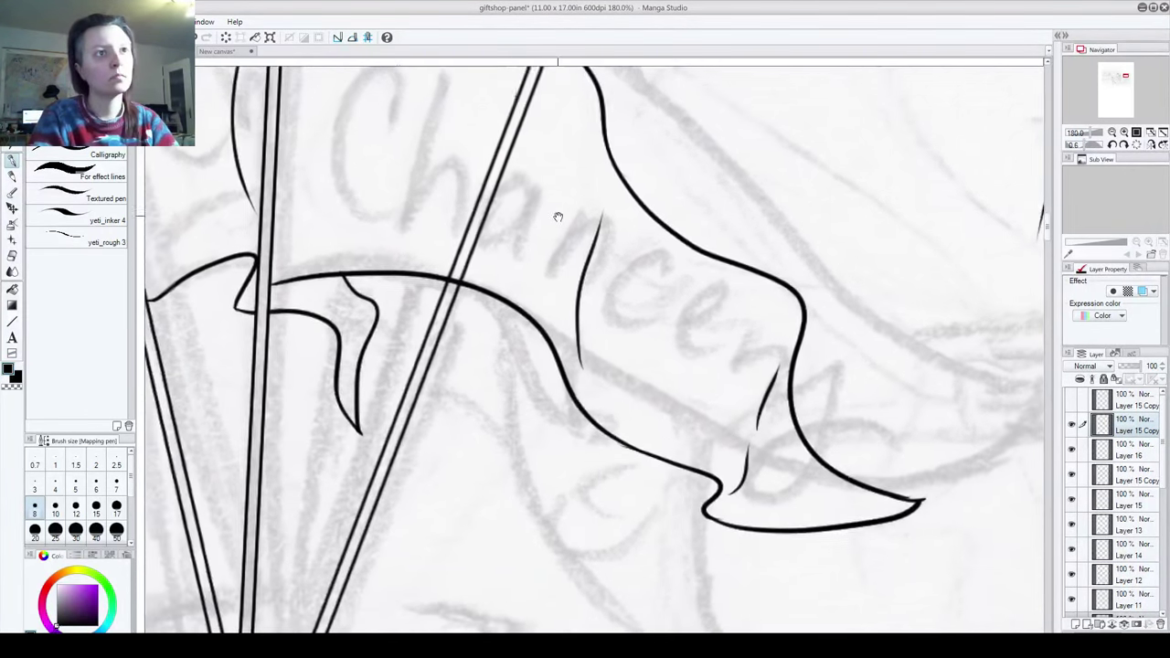
pyautogui.scroll(-1, 556, 275)
pyautogui.scroll(-3, 556, 274)
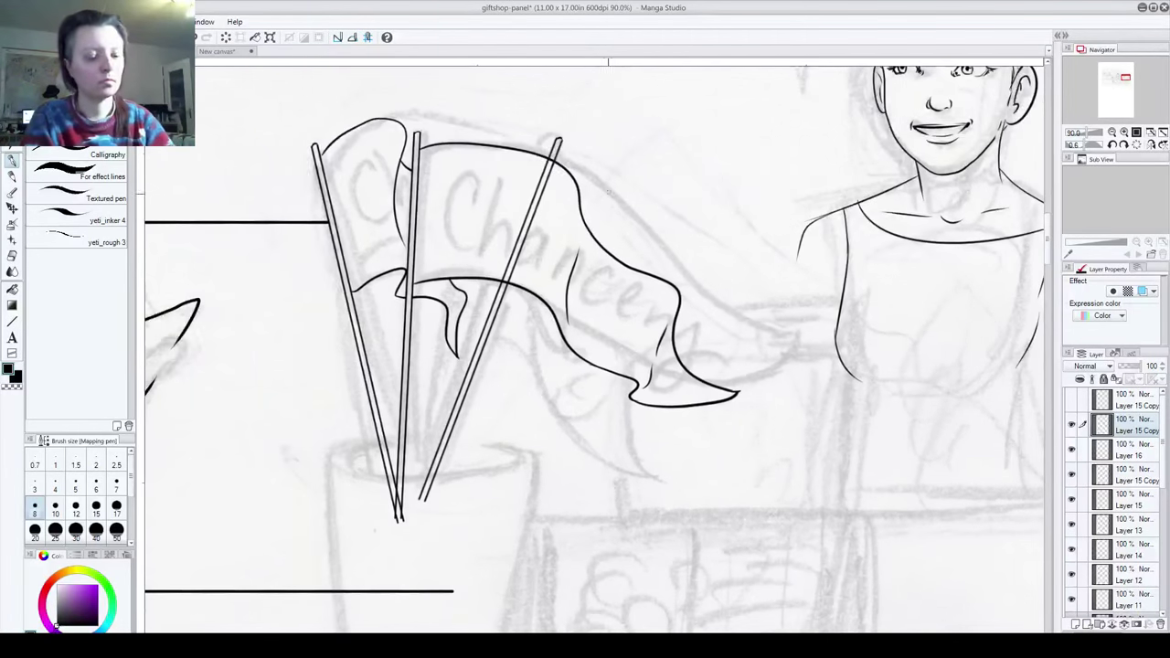
pyautogui.moveTo(600, 309); pyautogui.dragTo(589, 366)
pyautogui.moveTo(546, 201)
pyautogui.mouseDown()
pyautogui.moveTo(585, 247)
pyautogui.moveTo(606, 414)
pyautogui.moveTo(637, 501)
pyautogui.moveTo(689, 603)
pyautogui.mouseUp()
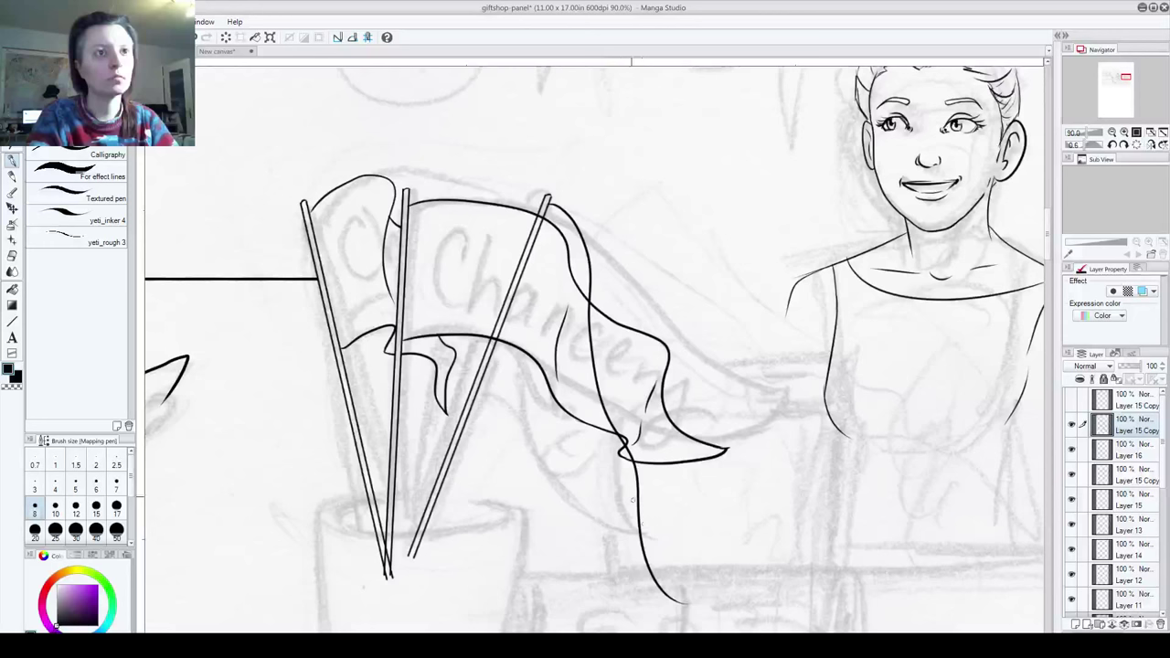
pyautogui.hotkey('ctrl', 'z')
pyautogui.moveTo(548, 197)
pyautogui.mouseDown()
pyautogui.moveTo(592, 294)
pyautogui.moveTo(556, 393)
pyautogui.mouseUp()
pyautogui.moveTo(503, 351)
pyautogui.mouseDown()
pyautogui.moveTo(528, 380)
pyautogui.moveTo(523, 434)
pyautogui.moveTo(581, 539)
pyautogui.moveTo(566, 519)
pyautogui.moveTo(584, 475)
pyautogui.moveTo(577, 430)
pyautogui.mouseUp()
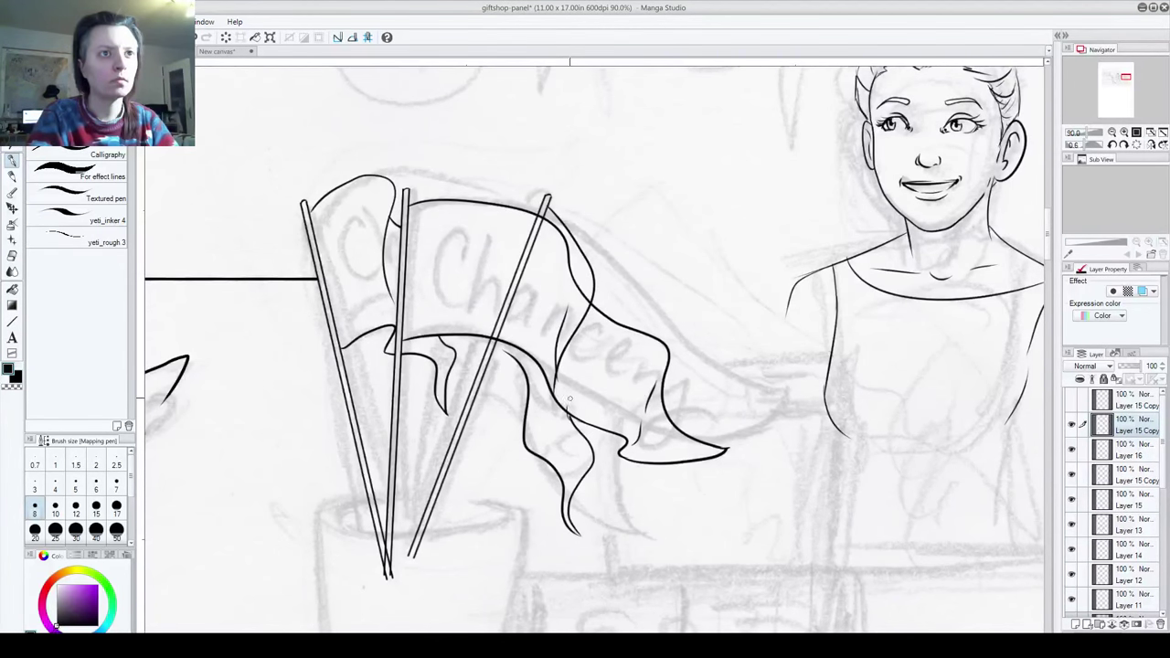
pyautogui.moveTo(574, 421); pyautogui.dragTo(571, 402)
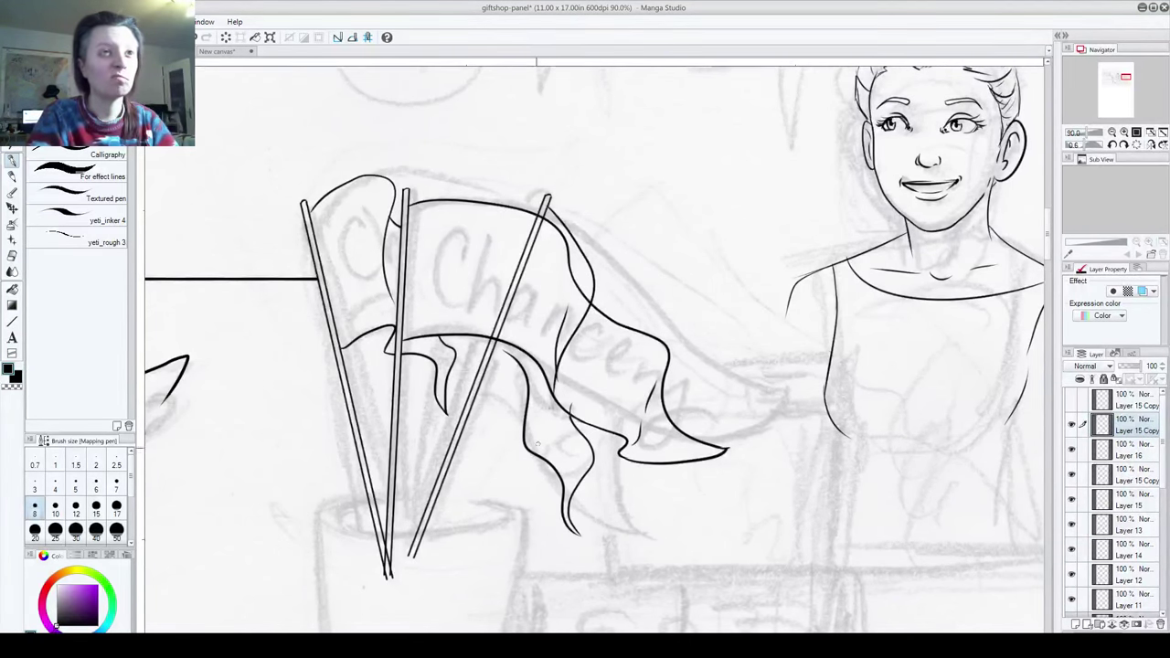
pyautogui.hotkey('ctrl', 'z')
pyautogui.hotkey('ctrl', 'z')
pyautogui.hotkey('ctrl', 'z')
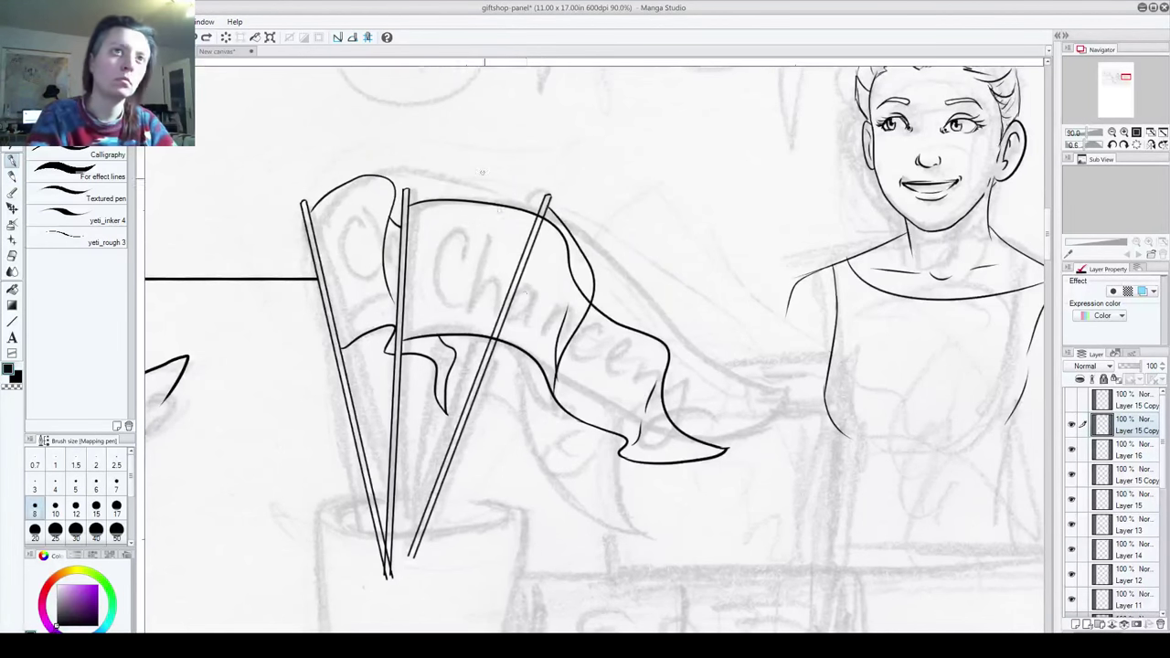
# Step: Ink the right flag's wavy lower edge down to a curled pointed tip, with short fold lines near the end
pyautogui.moveTo(493, 350)
pyautogui.mouseDown()
pyautogui.moveTo(531, 373)
pyautogui.moveTo(565, 476)
pyautogui.moveTo(594, 435)
pyautogui.moveTo(574, 398)
pyautogui.moveTo(554, 417)
pyautogui.mouseUp()
pyautogui.hotkey('ctrl', 'z')
pyautogui.hotkey('ctrl', 'z')
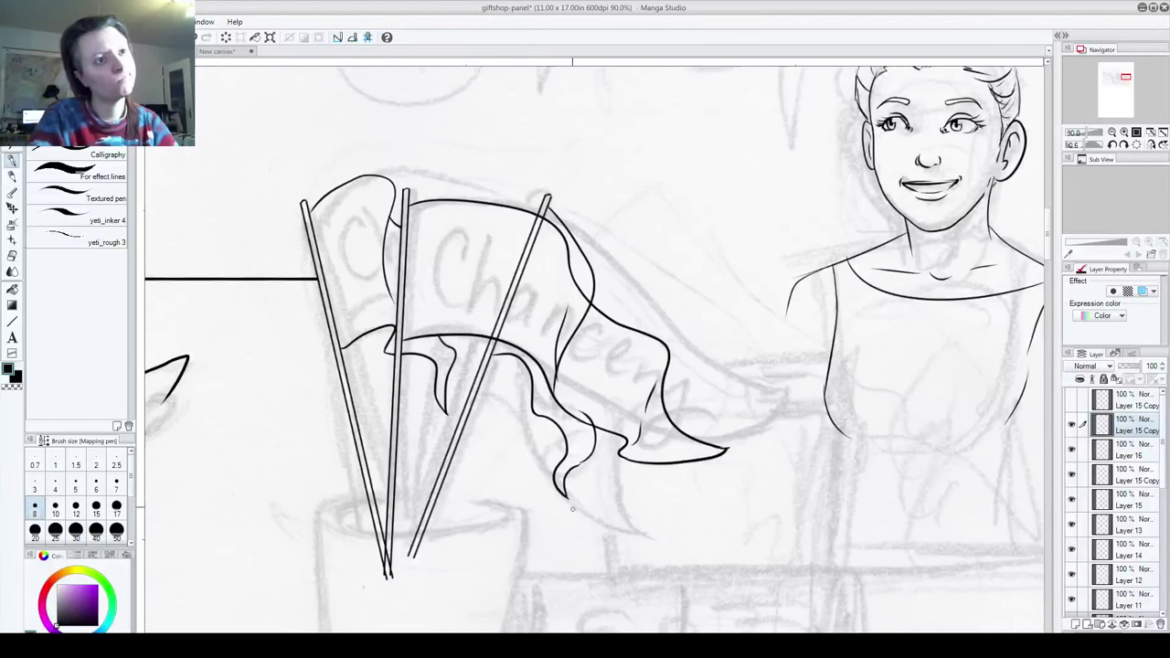
pyautogui.moveTo(563, 479); pyautogui.dragTo(586, 458)
pyautogui.hotkey('ctrl', 'z')
pyautogui.hotkey('ctrl', 'z')
pyautogui.hotkey('ctrl', 'z')
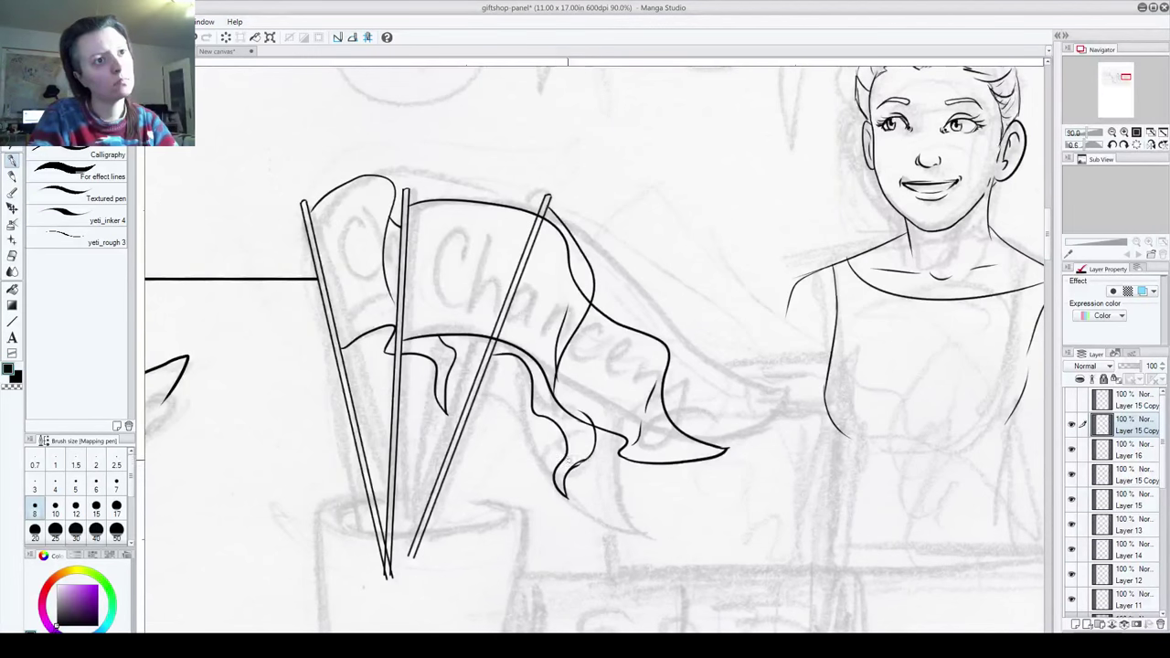
pyautogui.moveTo(554, 413); pyautogui.dragTo(576, 420)
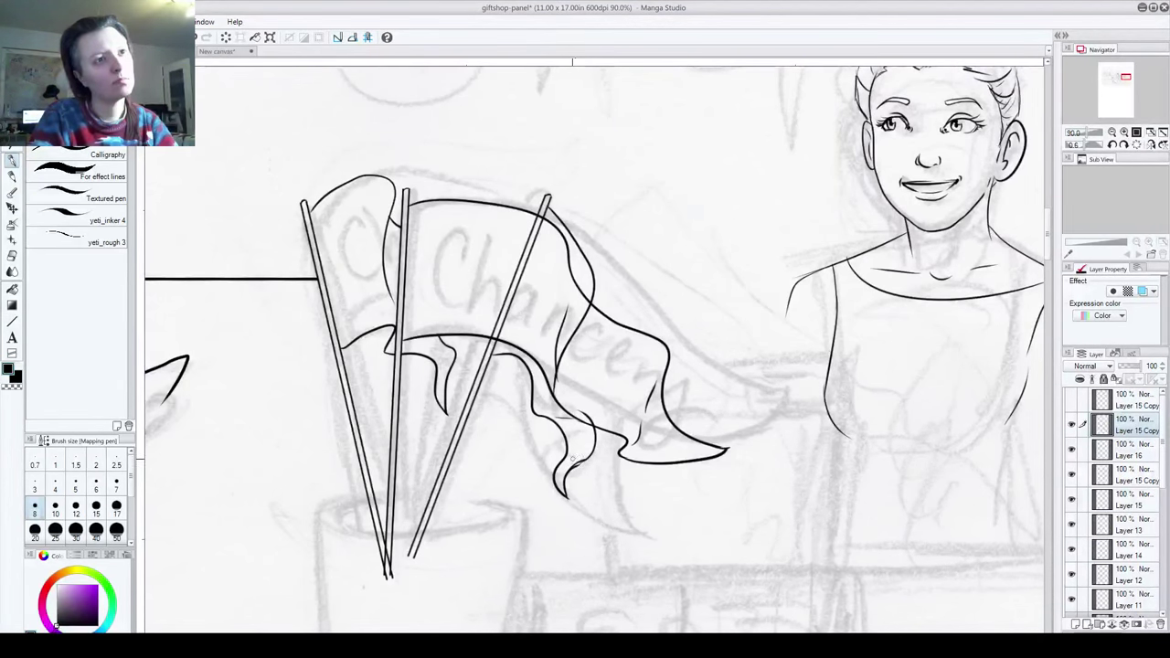
# Step: Erase the right pole's and right flag's lines where they overlap the middle flag
pyautogui.hotkey('ctrl', '+')
pyautogui.hotkey('ctrl', '+')
pyautogui.hotkey('ctrl', '+')
pyautogui.hotkey('ctrl', '+')
pyautogui.hotkey('ctrl', '+')
pyautogui.hotkey('ctrl', '+')
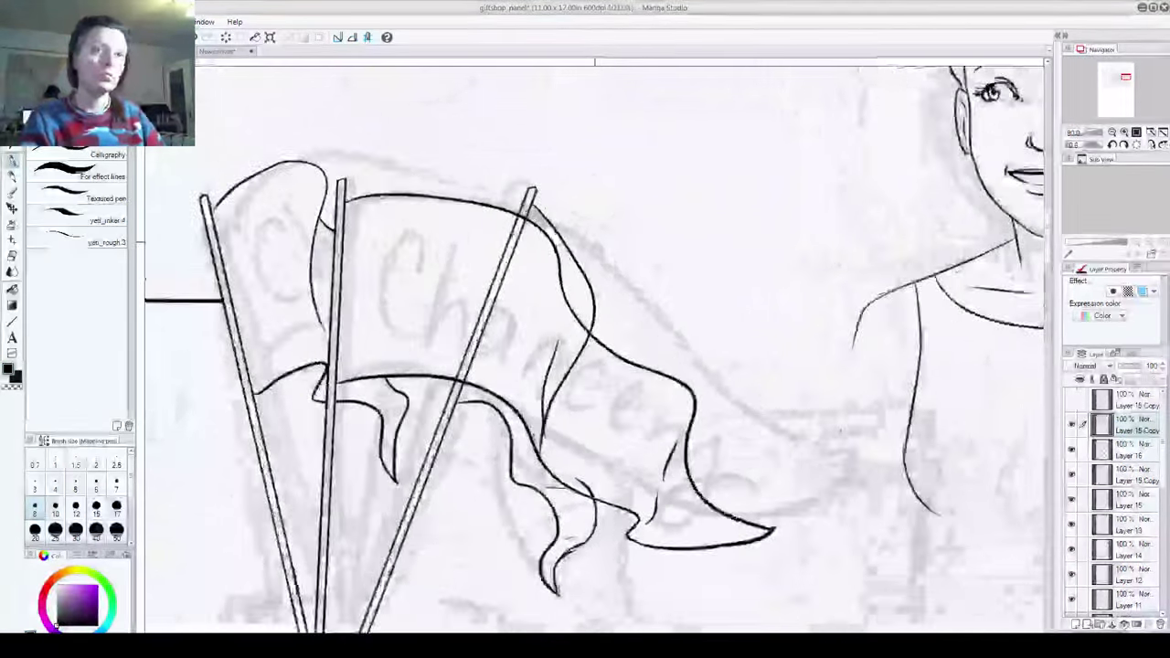
pyautogui.moveTo(586, 516); pyautogui.dragTo(604, 109)
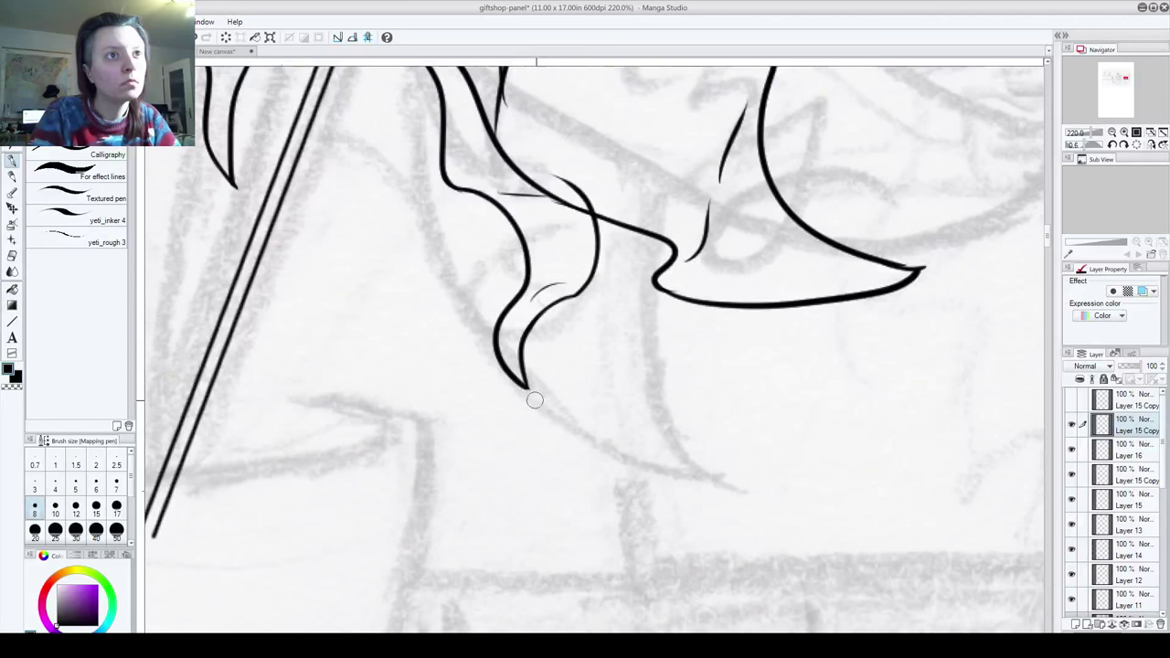
pyautogui.moveTo(563, 169); pyautogui.dragTo(534, 347)
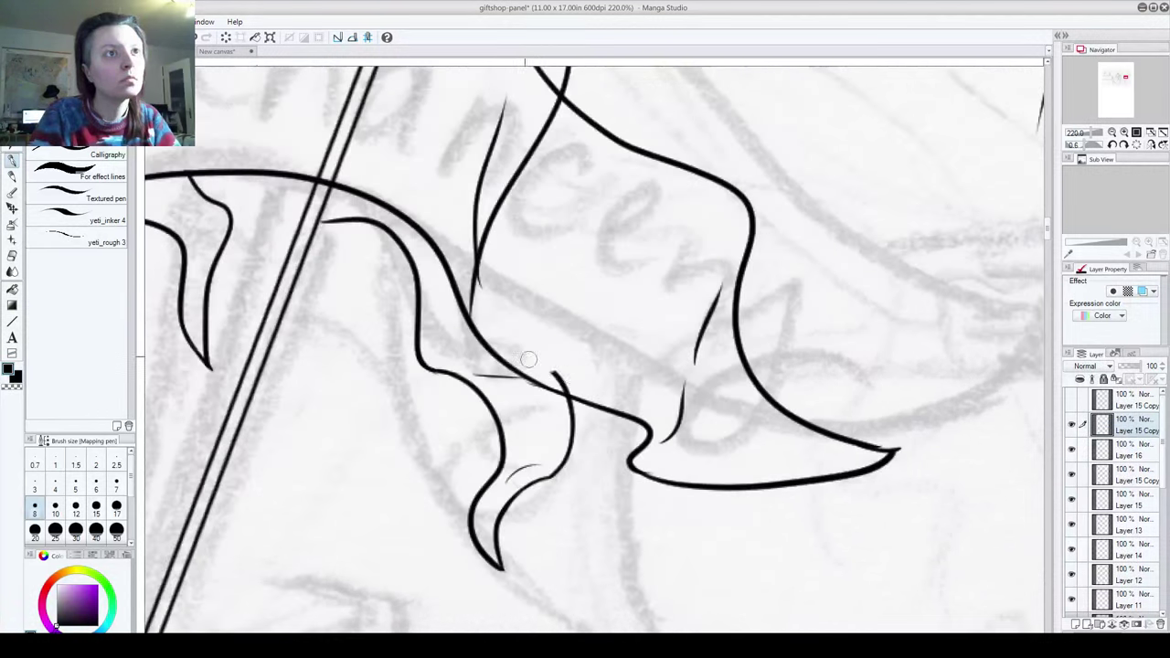
pyautogui.moveTo(528, 234); pyautogui.dragTo(566, 426)
pyautogui.moveTo(519, 426)
pyautogui.mouseDown()
pyautogui.moveTo(518, 345)
pyautogui.moveTo(548, 344)
pyautogui.moveTo(562, 325)
pyautogui.moveTo(578, 335)
pyautogui.moveTo(590, 291)
pyautogui.mouseUp()
pyautogui.moveTo(489, 343)
pyautogui.mouseDown()
pyautogui.moveTo(569, 441)
pyautogui.moveTo(565, 257)
pyautogui.mouseUp()
pyautogui.moveTo(477, 261)
pyautogui.mouseDown()
pyautogui.moveTo(441, 292)
pyautogui.moveTo(453, 295)
pyautogui.moveTo(432, 284)
pyautogui.moveTo(474, 255)
pyautogui.moveTo(478, 194)
pyautogui.moveTo(518, 119)
pyautogui.moveTo(523, 186)
pyautogui.moveTo(489, 360)
pyautogui.moveTo(491, 237)
pyautogui.moveTo(511, 193)
pyautogui.moveTo(533, 211)
pyautogui.moveTo(515, 171)
pyautogui.mouseUp()
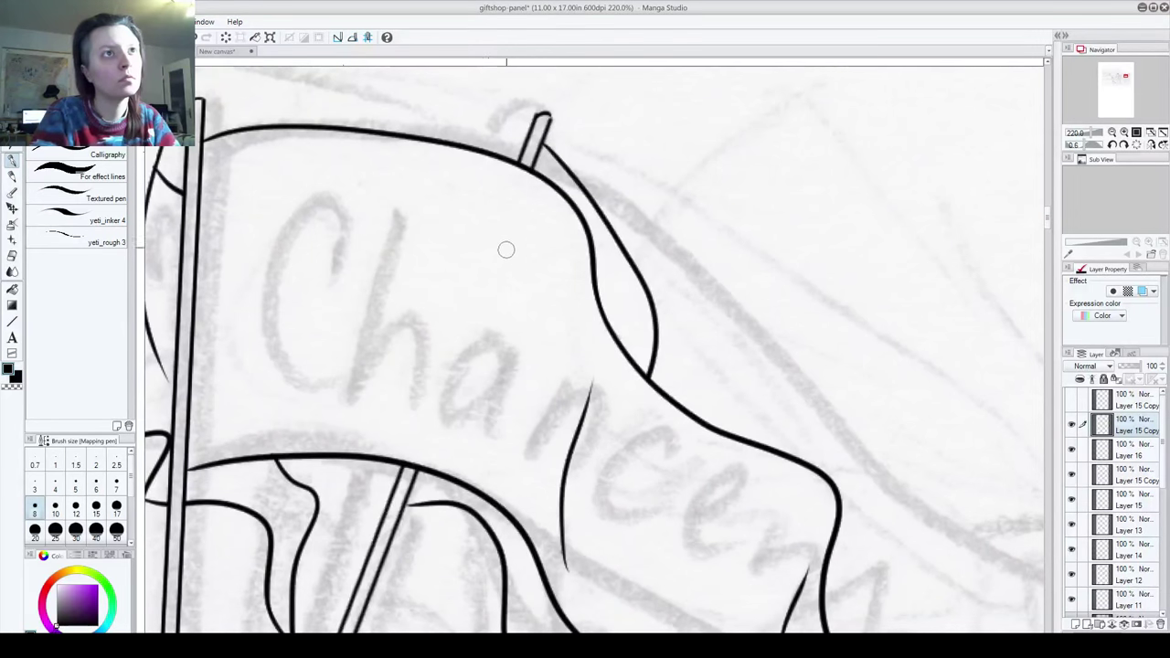
# Step: On the left pole's Layer 15 Copy, erase the pole's lower end where it crosses the middle pole inside the pot sketch
pyautogui.scroll(-8, 507, 248)
pyautogui.moveTo(574, 54)
pyautogui.mouseDown()
pyautogui.moveTo(455, 188)
pyautogui.moveTo(783, 97)
pyautogui.moveTo(776, 6)
pyautogui.mouseUp()
pyautogui.moveTo(548, 419); pyautogui.dragTo(568, 340)
pyautogui.click(1072, 448)
pyautogui.click(1072, 448)
pyautogui.click(1072, 475)
pyautogui.click(1072, 475)
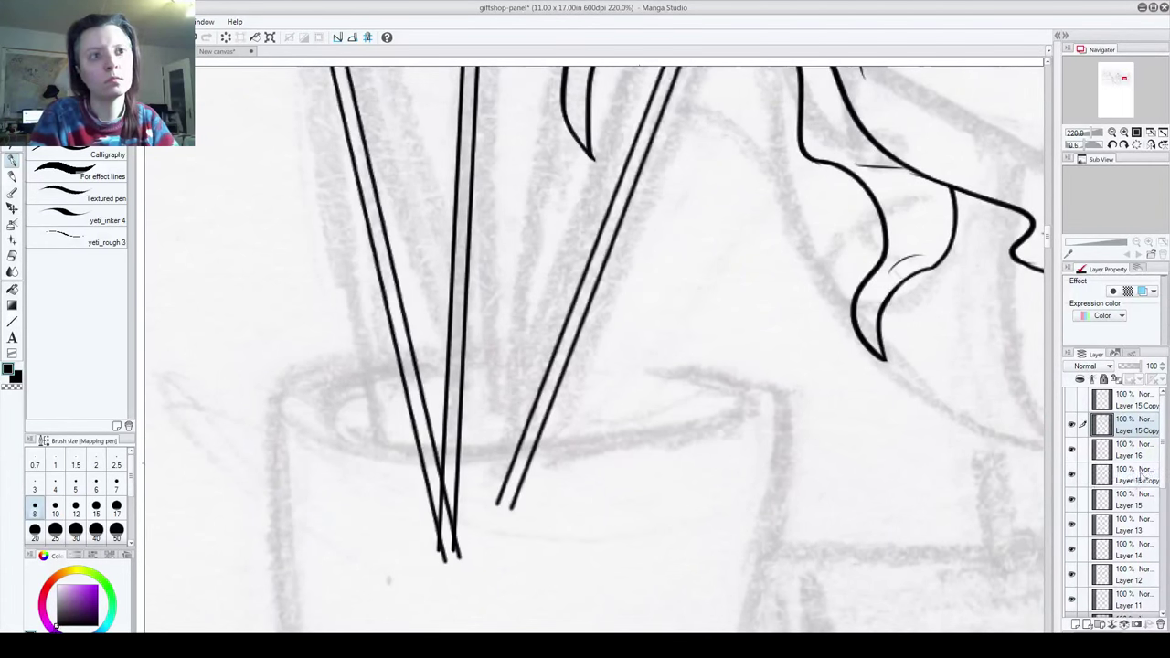
pyautogui.click(1119, 474)
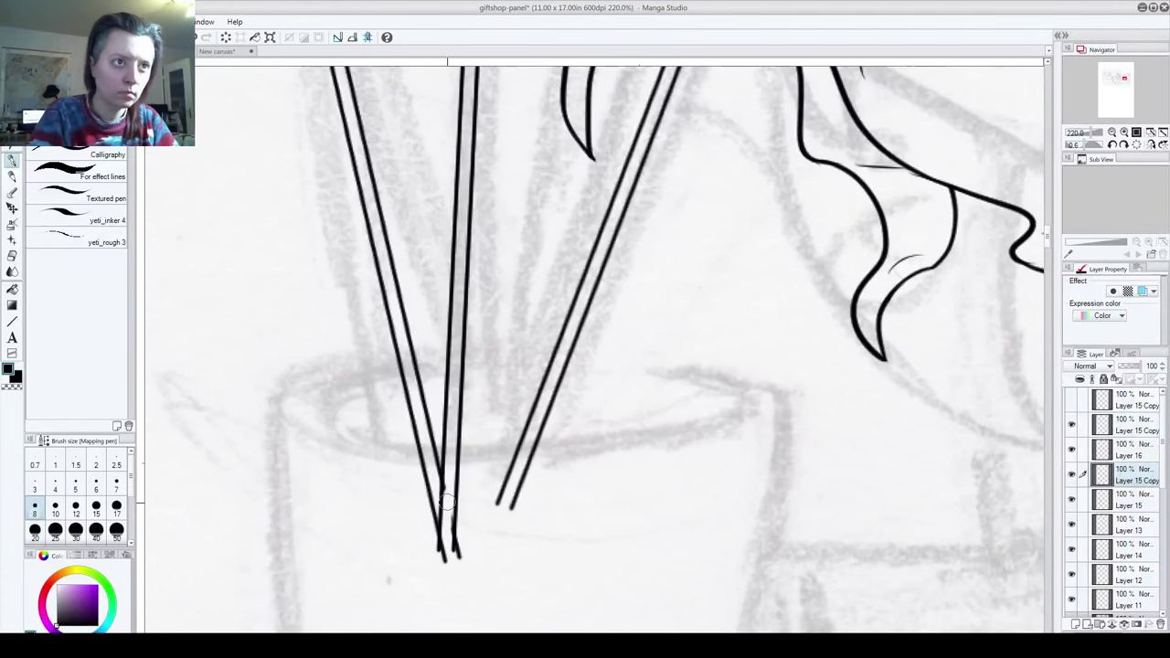
pyautogui.moveTo(447, 502); pyautogui.dragTo(447, 558)
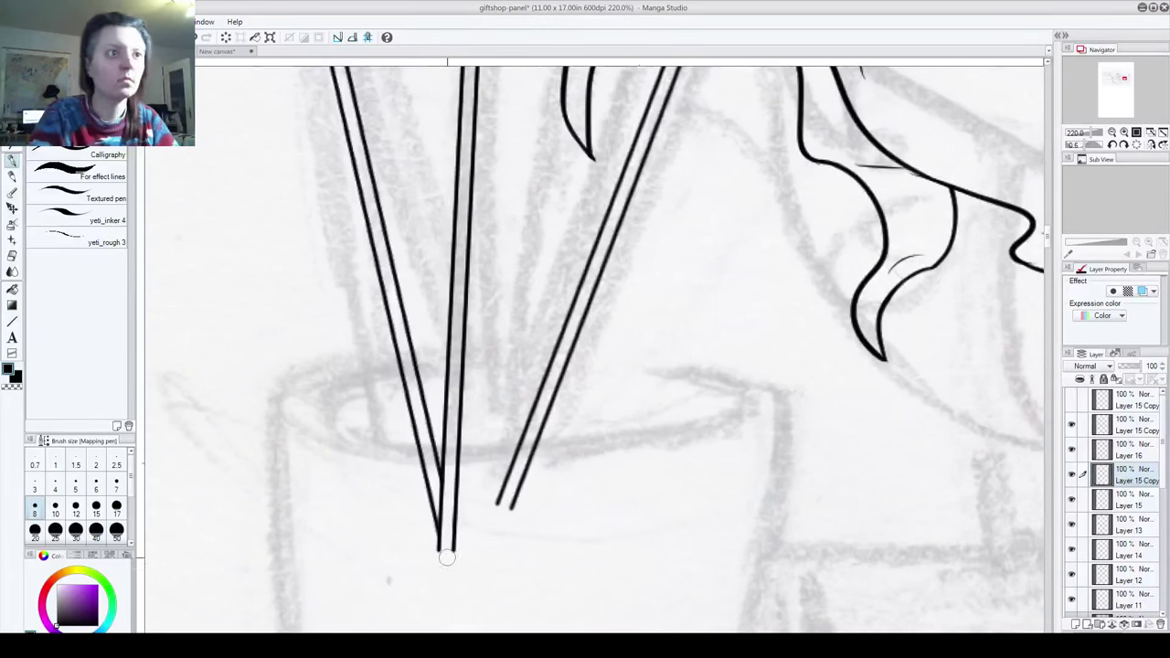
# Step: Show the topmost Layer 15 Copy, which holds the fourth flag pole
pyautogui.scroll(5, 469, 487)
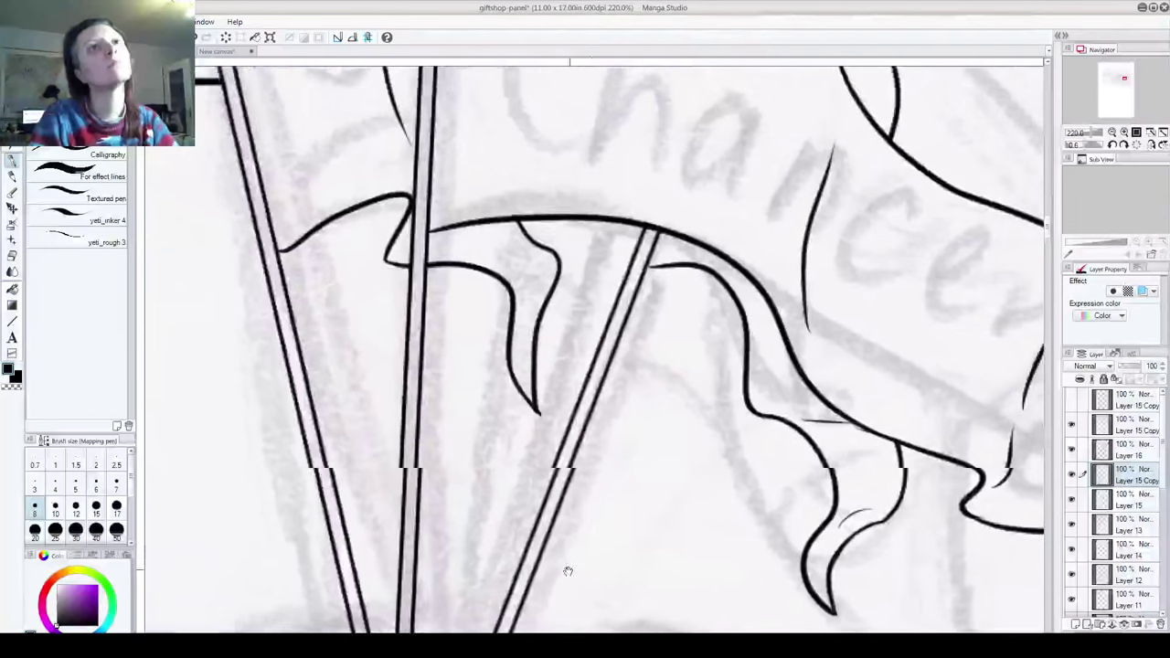
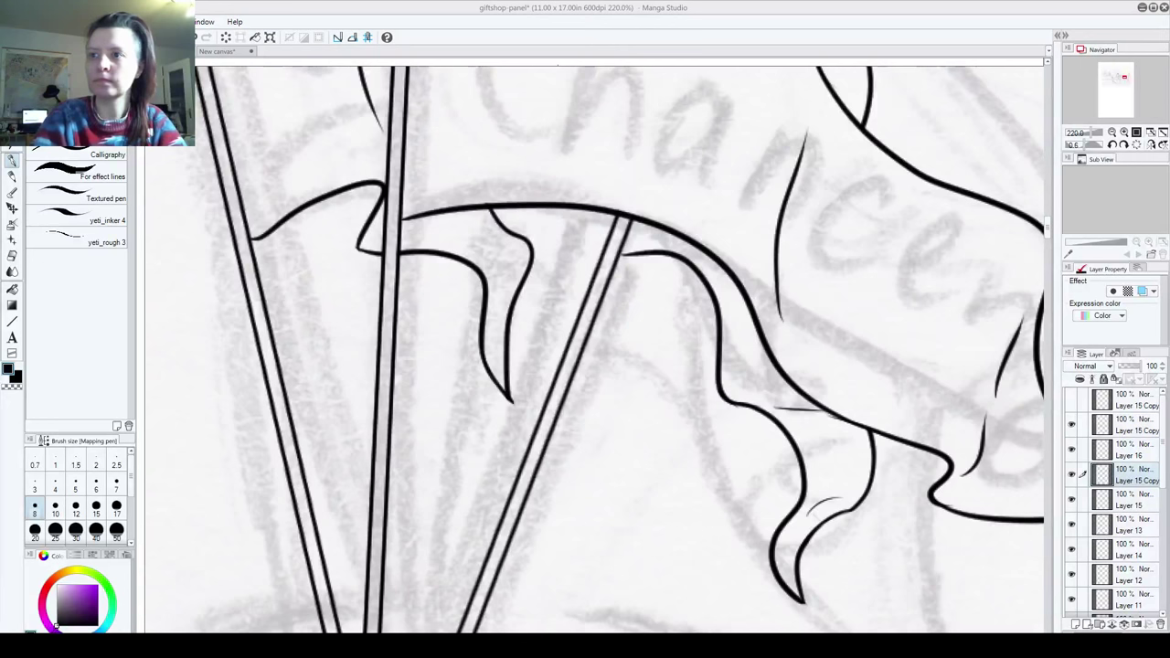
pyautogui.moveTo(1047, 226); pyautogui.dragTo(1040, 472)
pyautogui.hotkey('ctrl', '-')
pyautogui.scroll(-10, 486, 386)
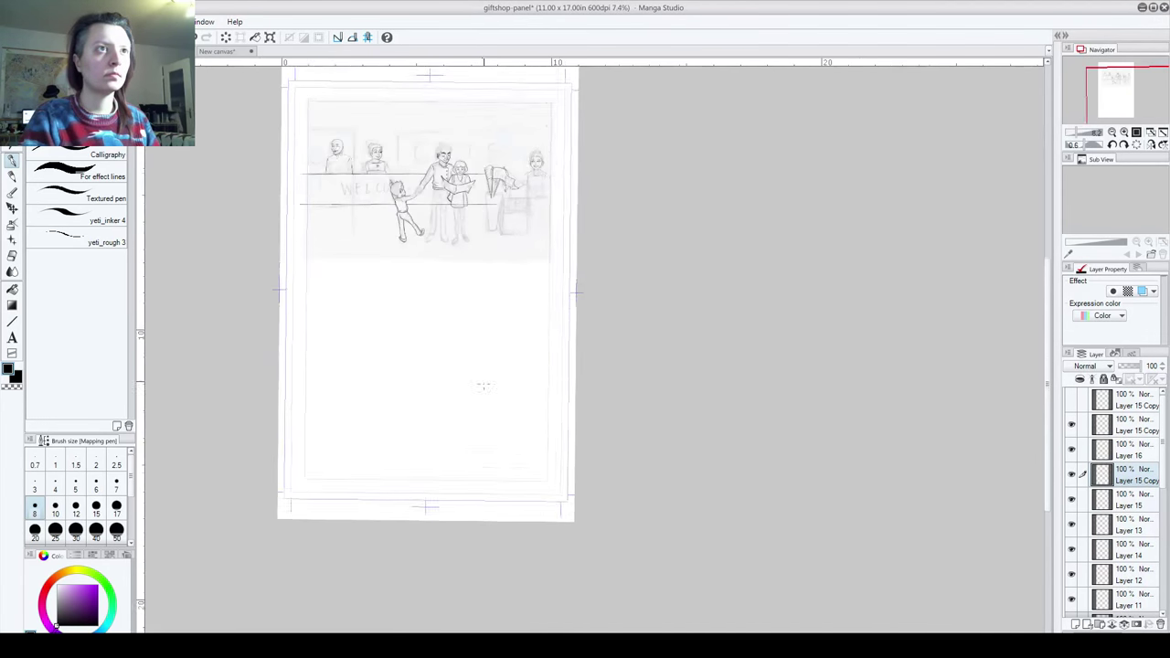
pyautogui.scroll(8, 483, 387)
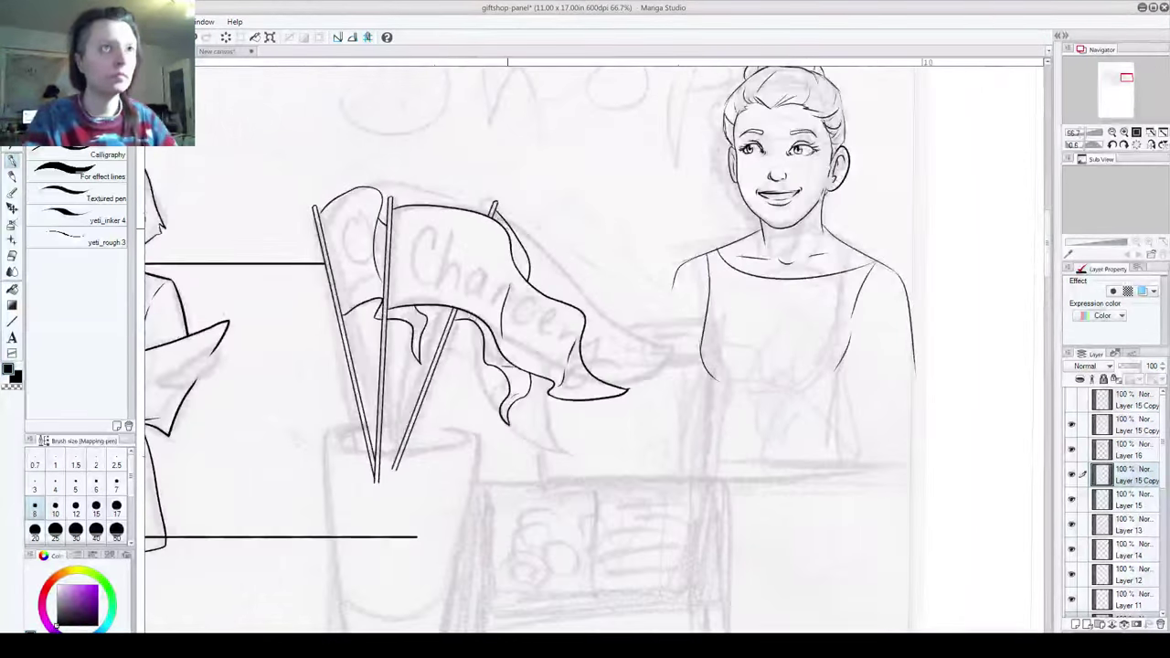
pyautogui.scroll(2, 508, 229)
pyautogui.moveTo(528, 339); pyautogui.dragTo(528, 232)
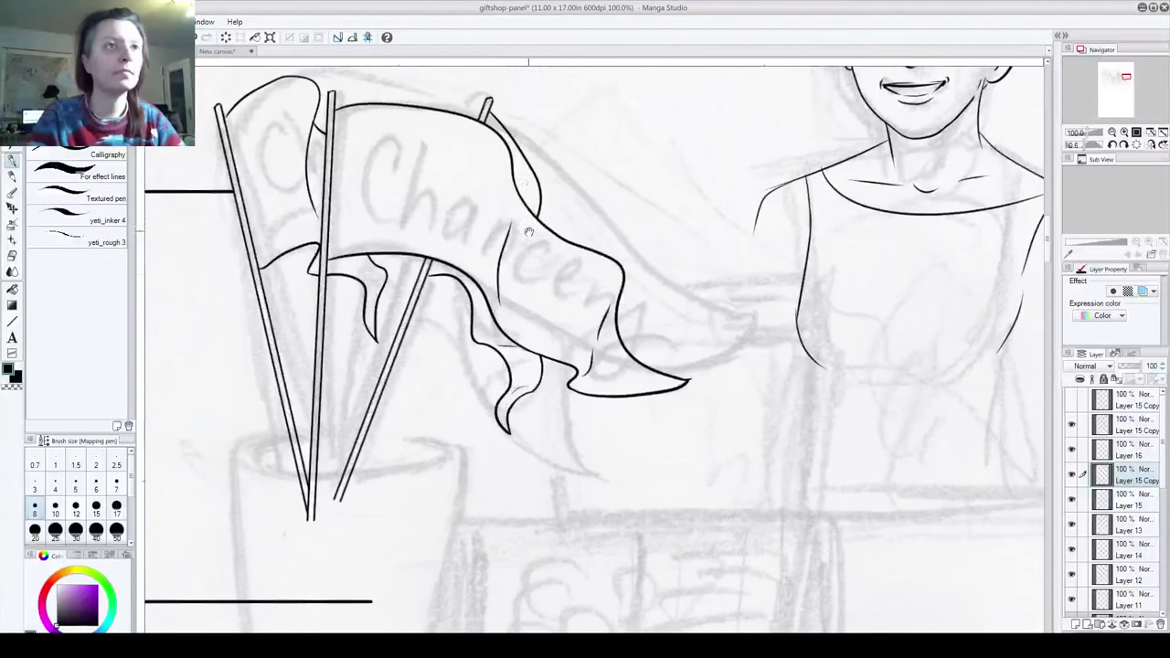
pyautogui.click(1071, 402)
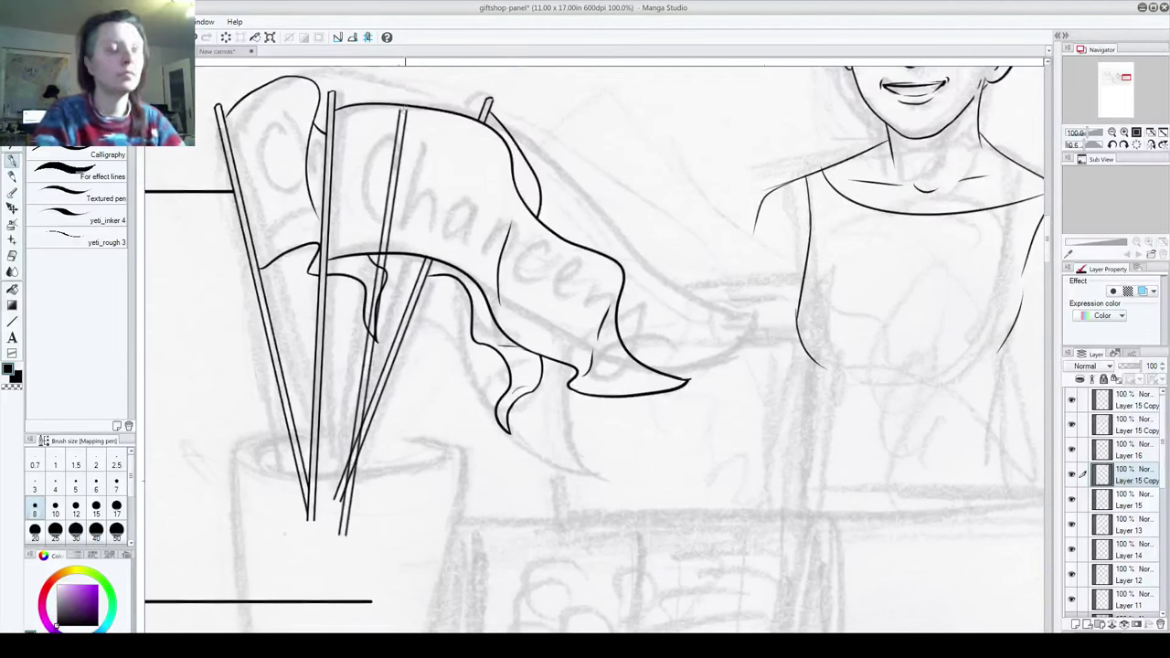
# Step: Ink the fourth flag's wavy hanging tail beneath the right flag, ending in a curled point, replacing a first overlong stroke
pyautogui.moveTo(382, 261)
pyautogui.mouseDown()
pyautogui.moveTo(463, 415)
pyautogui.moveTo(566, 482)
pyautogui.mouseUp()
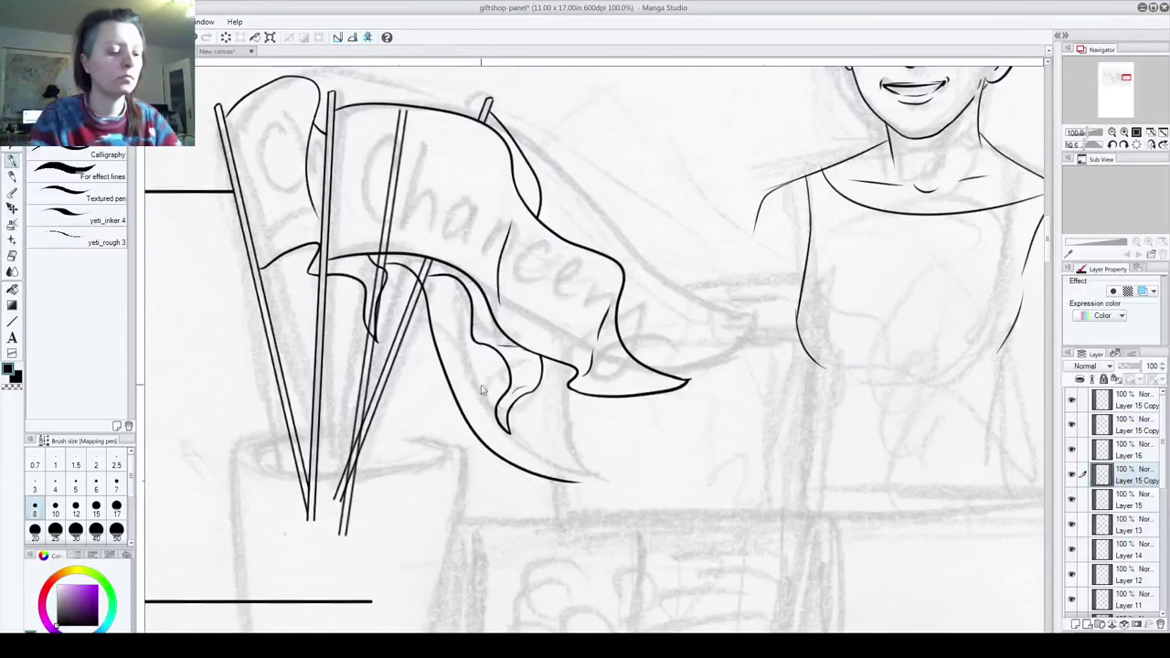
pyautogui.hotkey('ctrl', 'z')
pyautogui.moveTo(396, 272)
pyautogui.mouseDown()
pyautogui.moveTo(452, 297)
pyautogui.moveTo(449, 364)
pyautogui.moveTo(480, 392)
pyautogui.moveTo(507, 445)
pyautogui.moveTo(551, 458)
pyautogui.moveTo(555, 347)
pyautogui.mouseUp()
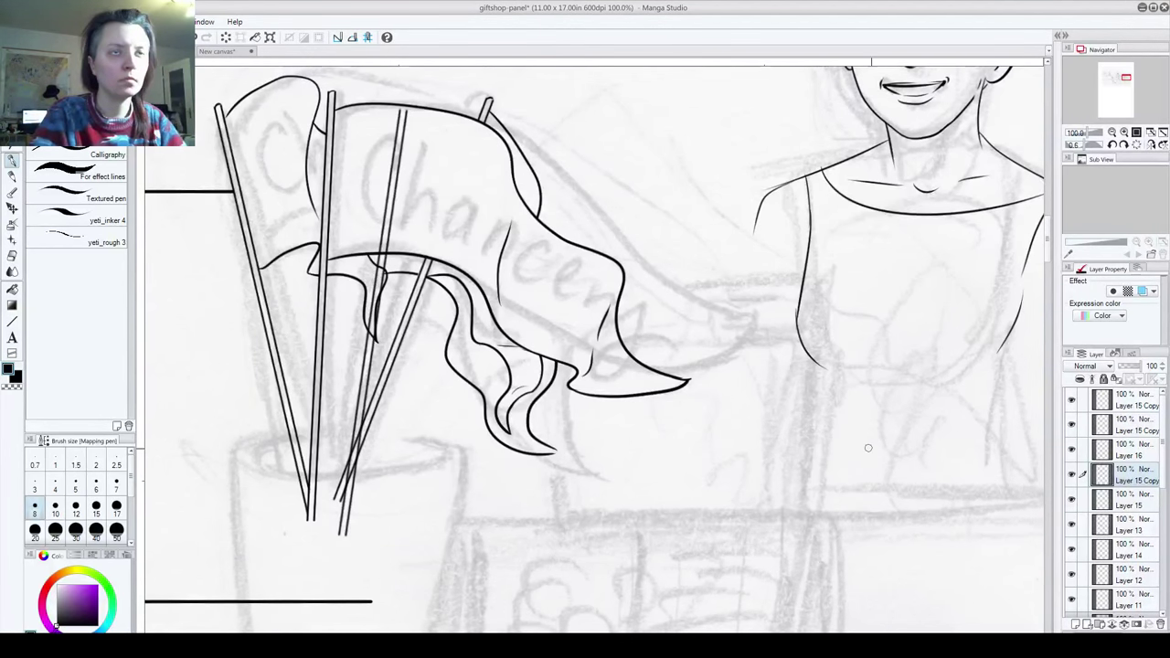
# Step: On the topmost Layer 15 Copy, erase the fourth pole's lines where the middle flag and the right pole cover them
pyautogui.click(1073, 475)
pyautogui.click(1072, 474)
pyautogui.click(1111, 403)
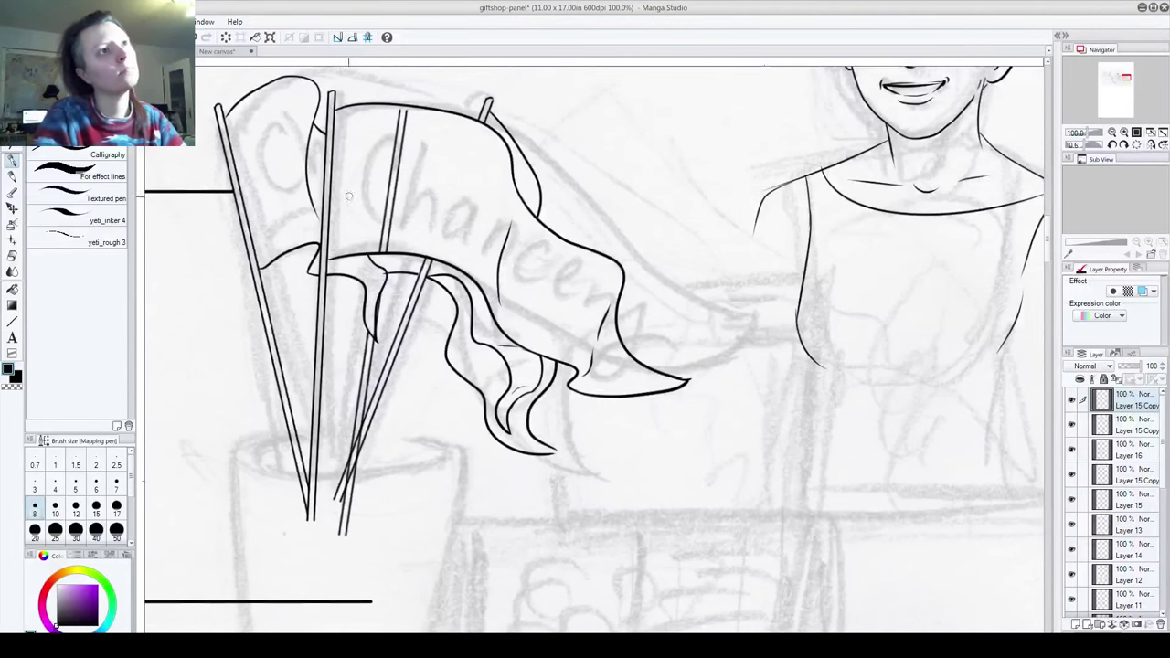
pyautogui.moveTo(384, 250)
pyautogui.mouseDown()
pyautogui.moveTo(394, 119)
pyautogui.moveTo(408, 112)
pyautogui.moveTo(398, 175)
pyautogui.mouseUp()
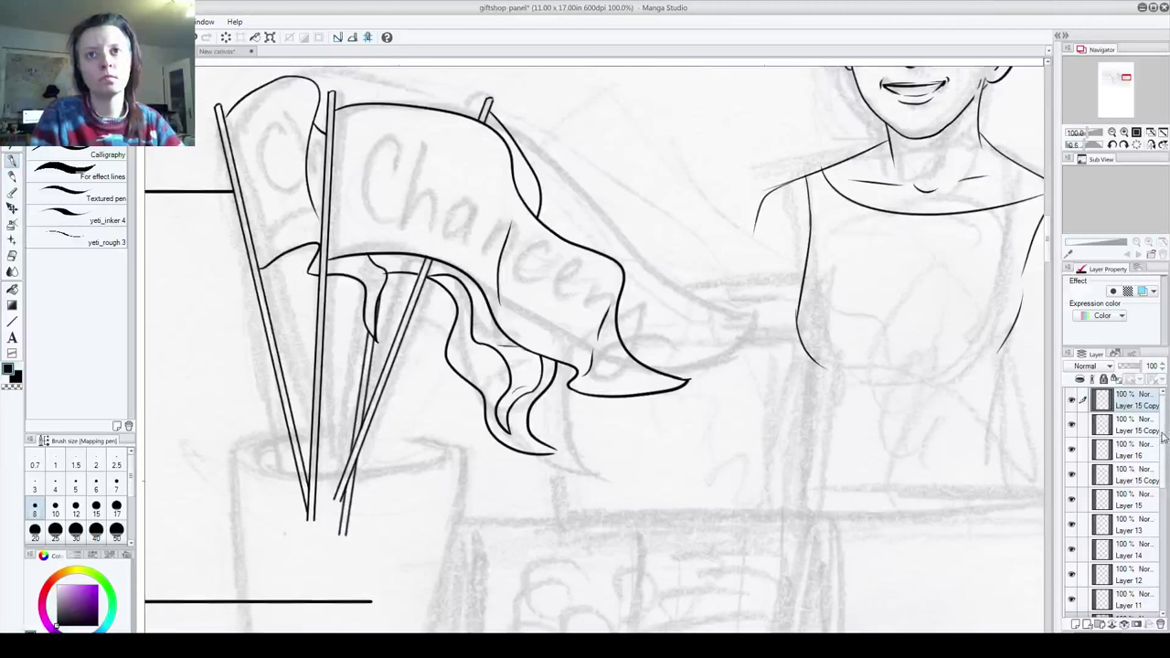
# Step: Merge the three Layer 15 Copy layers and Layer 16 down into Layer 15
pyautogui.hotkey('ctrl', 'e')
pyautogui.hotkey('ctrl', 'e')
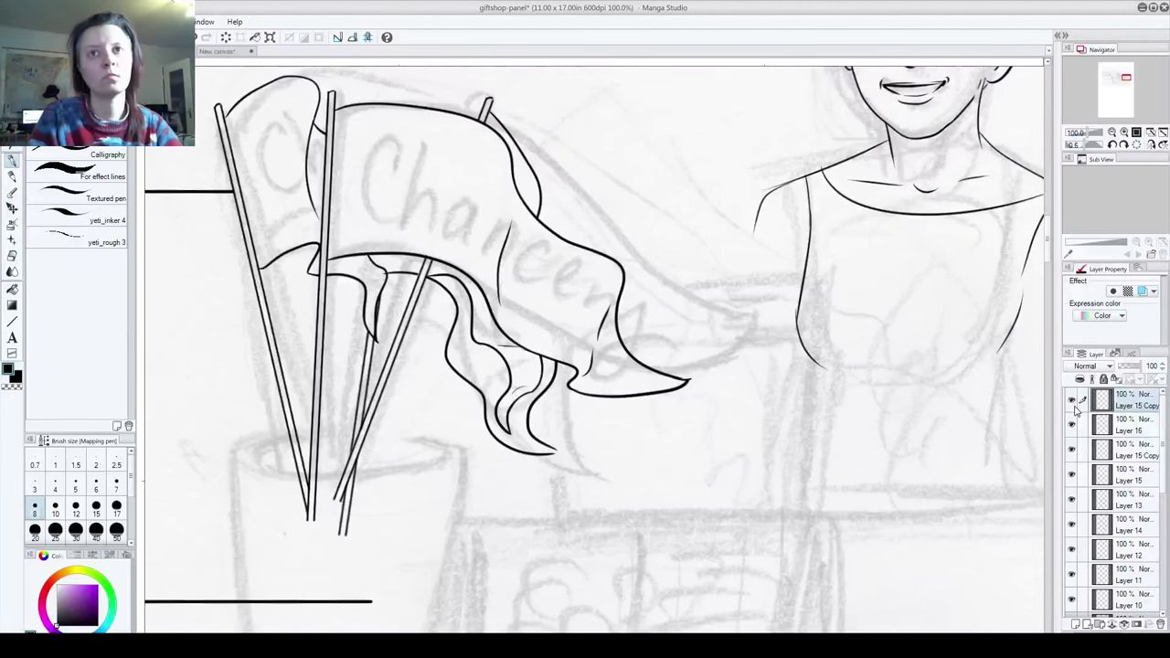
pyautogui.click(1072, 402)
pyautogui.click(1072, 401)
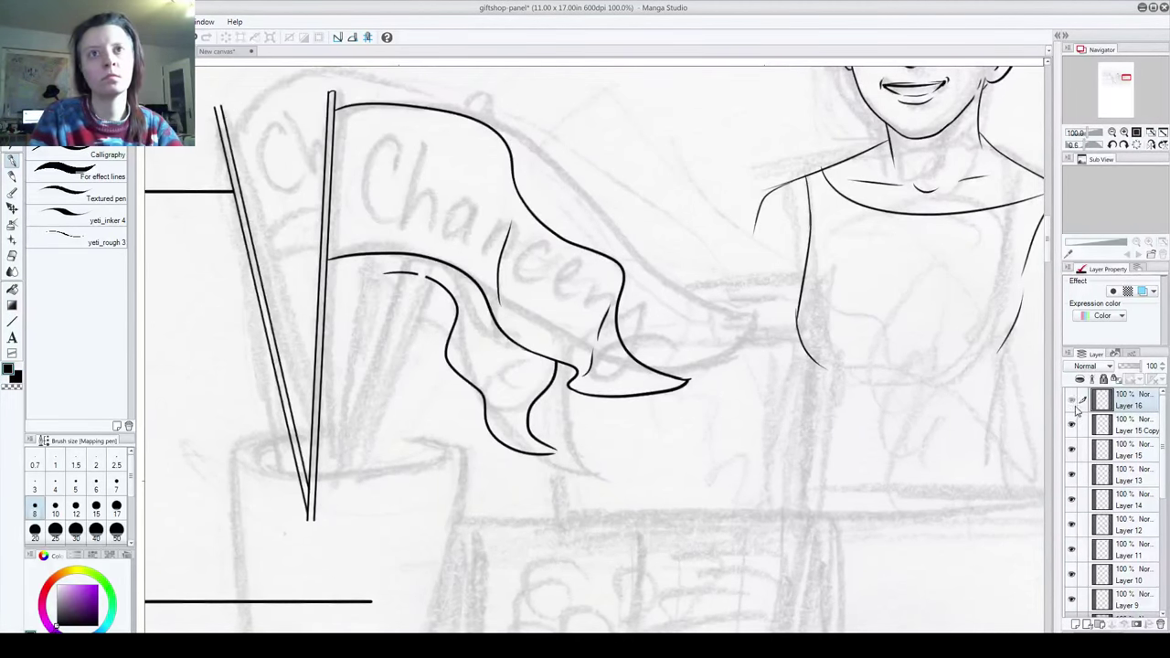
pyautogui.hotkey('ctrl', 'e')
pyautogui.click(1072, 405)
pyautogui.click(1072, 405)
pyautogui.hotkey('ctrl', 'e')
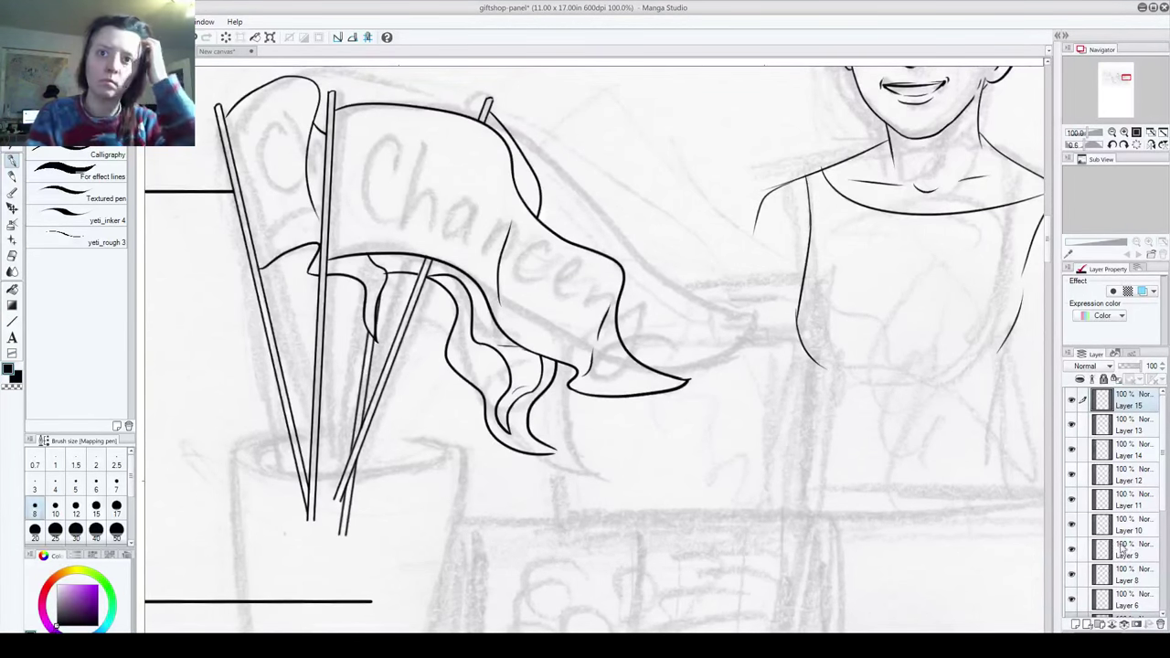
# Step: Create a new layer above Layer 15 and choose the Ellipse tool for the pot's rim
pyautogui.click(1076, 625)
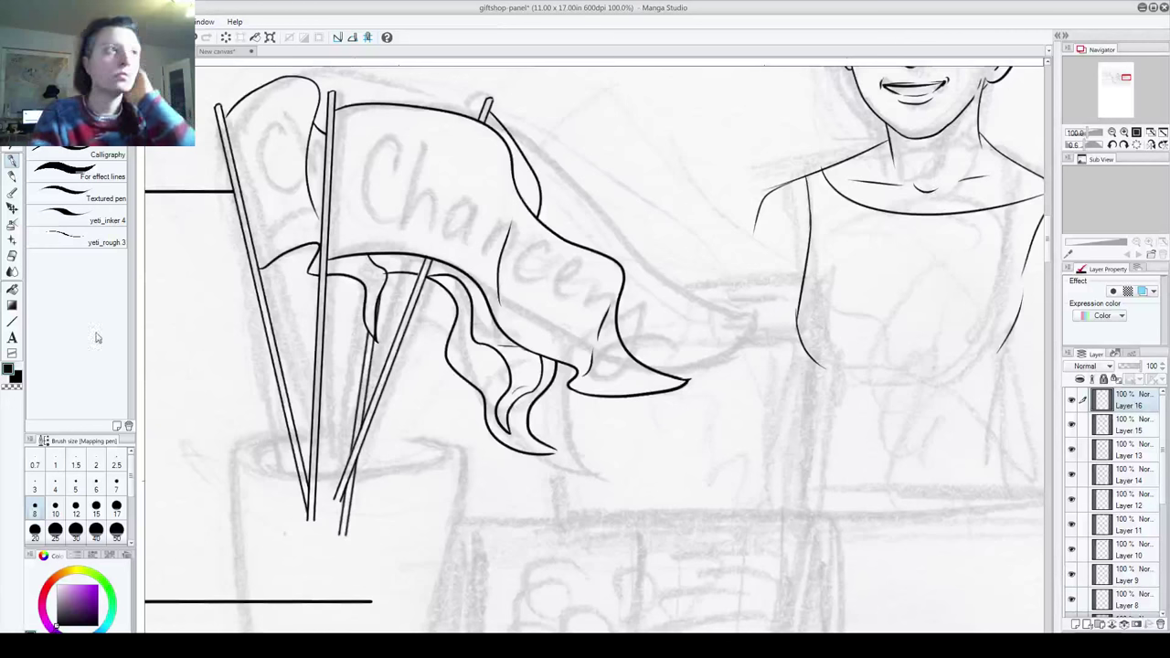
pyautogui.click(12, 322)
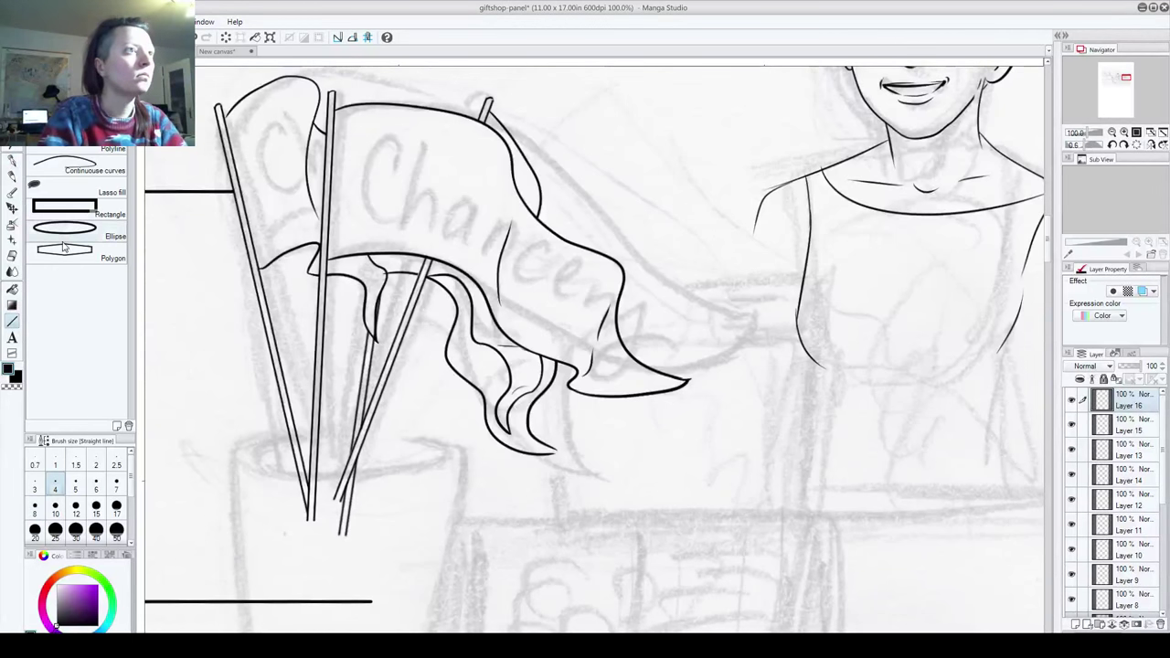
pyautogui.click(64, 229)
pyautogui.moveTo(251, 450); pyautogui.dragTo(448, 479)
pyautogui.moveTo(375, 600)
pyautogui.mouseDown()
pyautogui.moveTo(316, 448)
pyautogui.moveTo(374, 470)
pyautogui.moveTo(478, 400)
pyautogui.mouseUp()
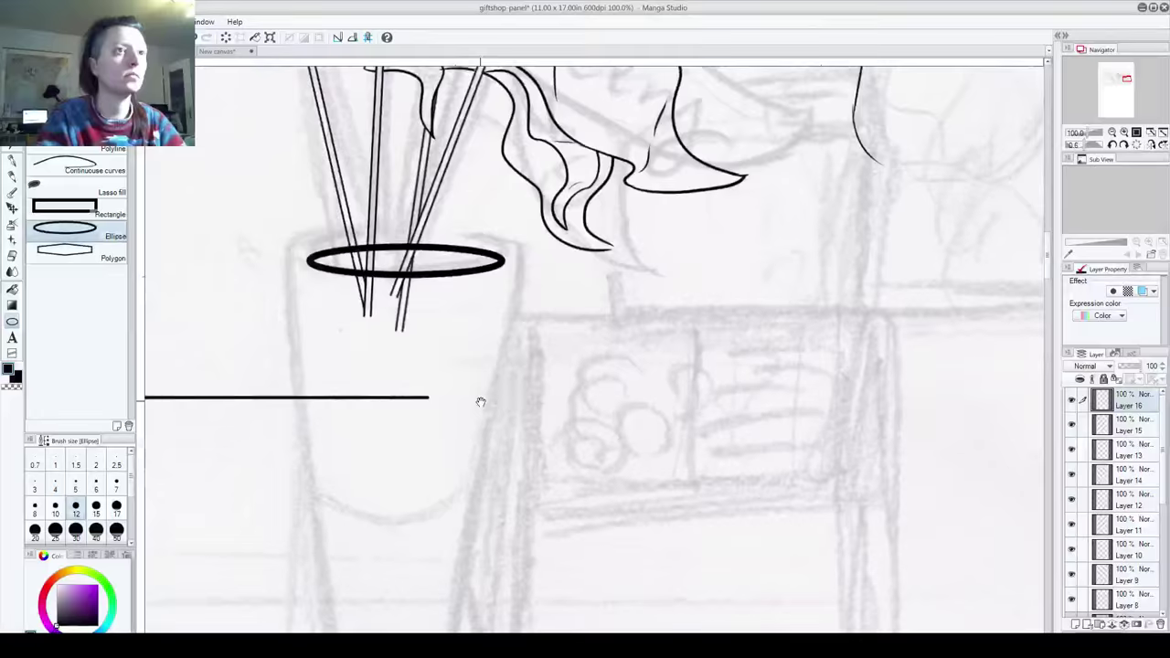
pyautogui.click(35, 507)
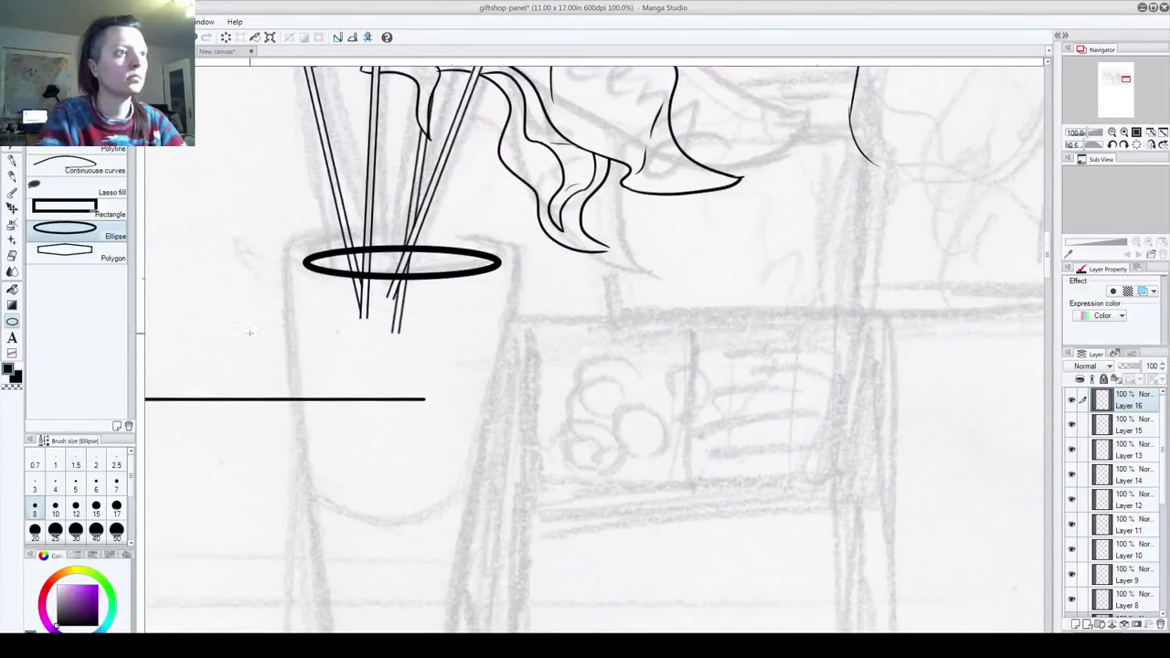
pyautogui.moveTo(290, 241)
pyautogui.mouseDown()
pyautogui.moveTo(453, 249)
pyautogui.moveTo(517, 300)
pyautogui.moveTo(523, 289)
pyautogui.mouseUp()
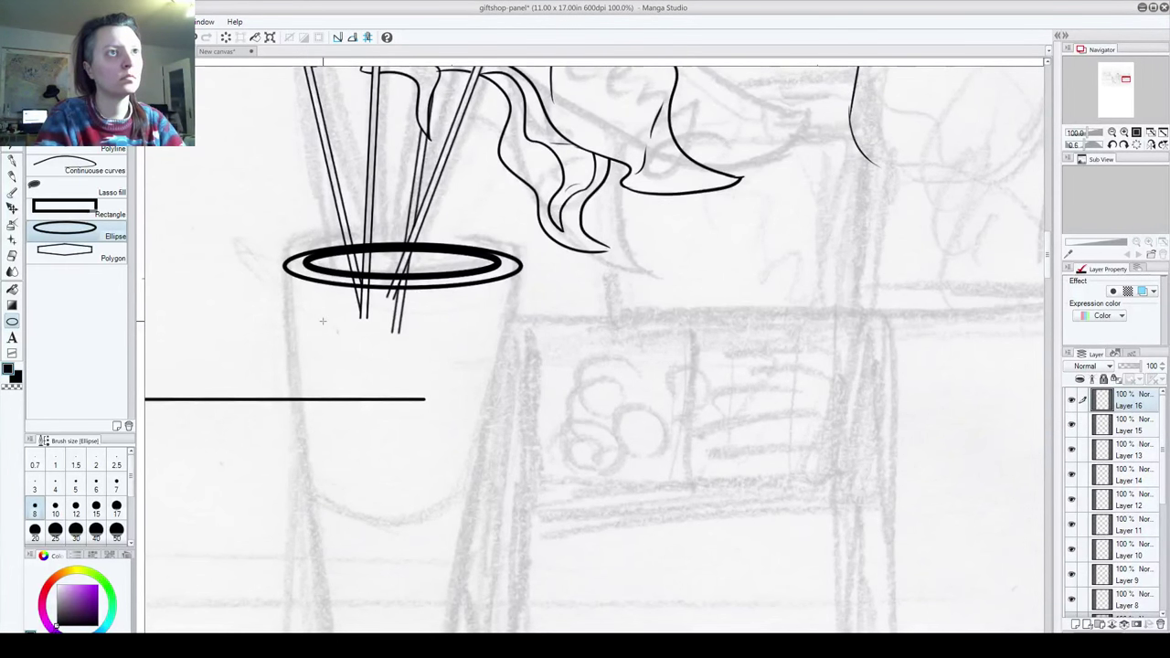
pyautogui.hotkey('ctrl', 'z')
# Step: Draw the pot's rim around the pole ends as a small ellipse inside a wider one, using brush size 10
pyautogui.click(55, 508)
pyautogui.moveTo(329, 254); pyautogui.dragTo(422, 271)
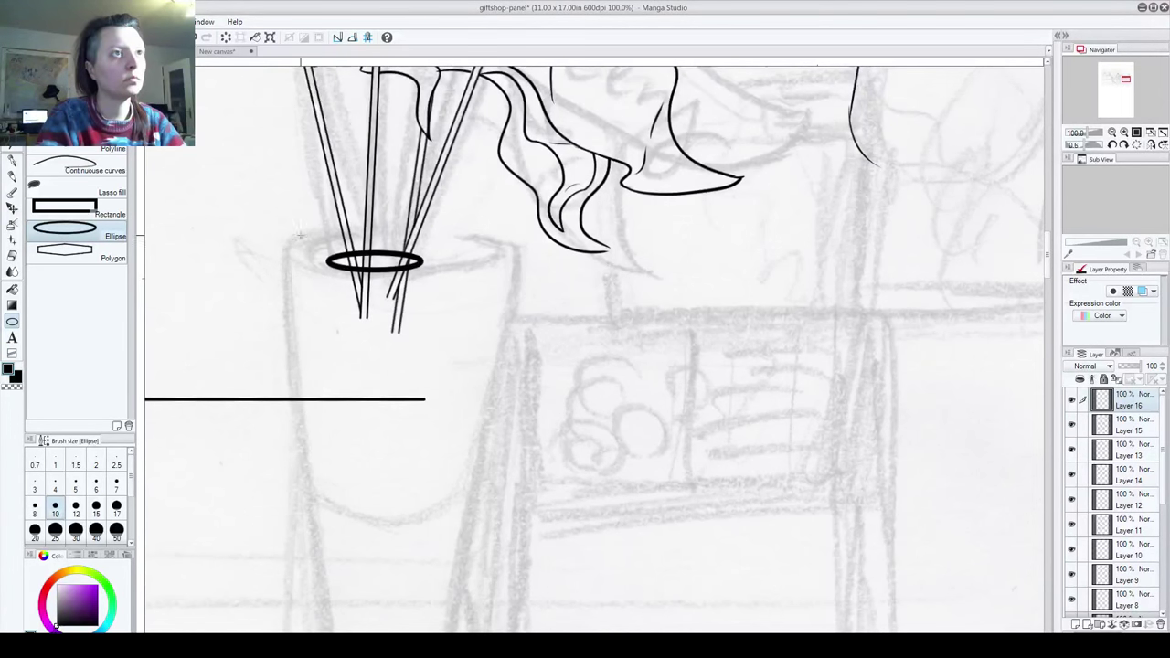
pyautogui.moveTo(302, 244); pyautogui.dragTo(449, 280)
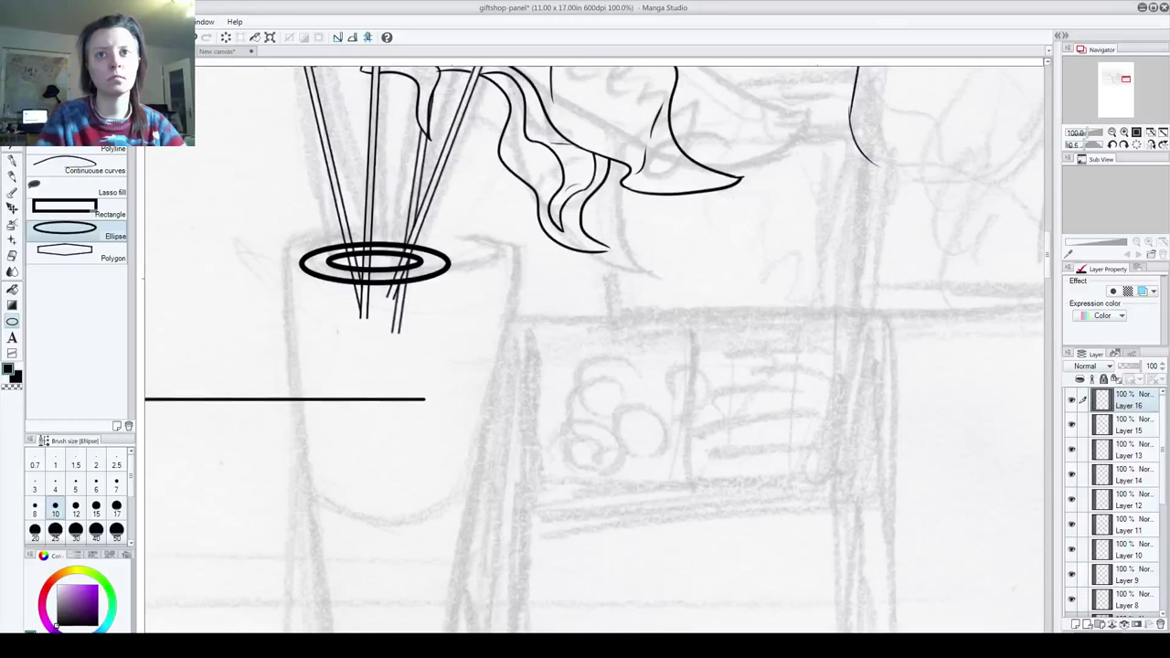
# Step: Erase the pole ends below the inner rim on Layer 15, and the rim lines crossing the poles on Layer 16
pyautogui.click(1137, 427)
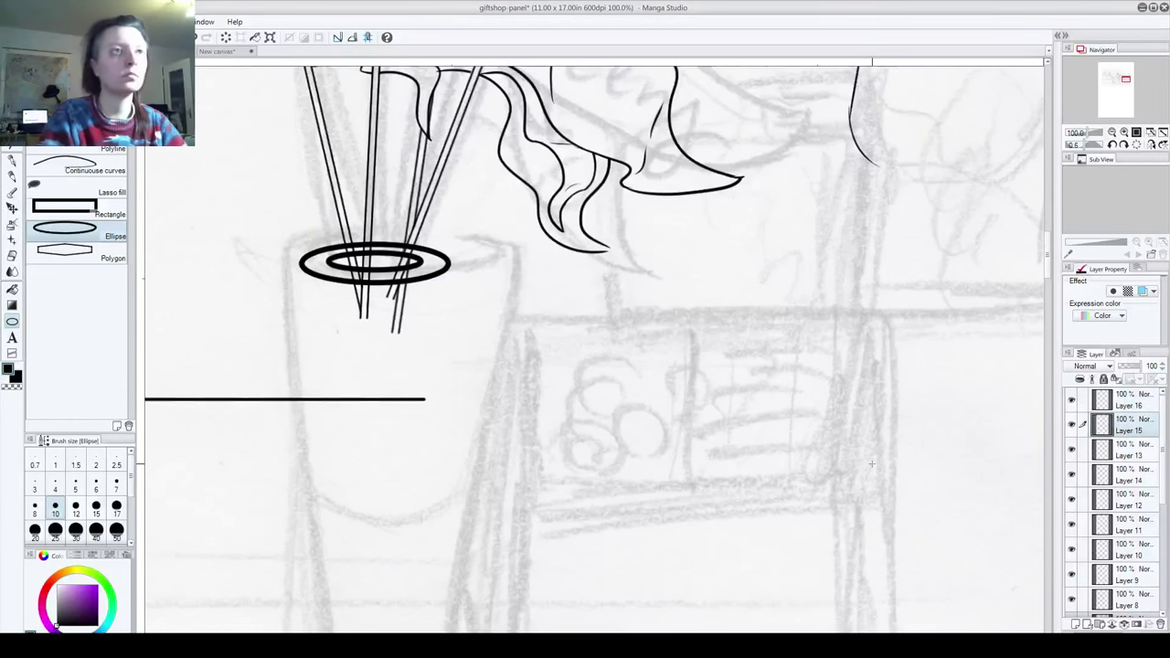
pyautogui.moveTo(370, 320)
pyautogui.mouseDown()
pyautogui.moveTo(354, 272)
pyautogui.moveTo(408, 275)
pyautogui.moveTo(381, 306)
pyautogui.moveTo(399, 325)
pyautogui.mouseUp()
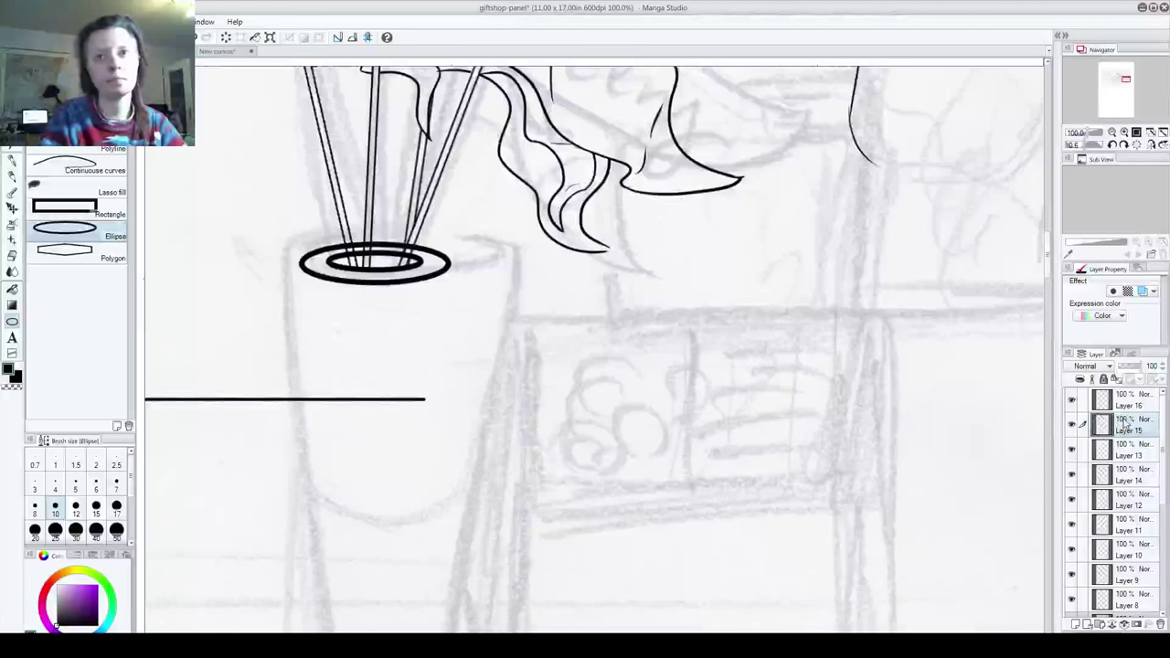
pyautogui.hotkey('alt', ']')
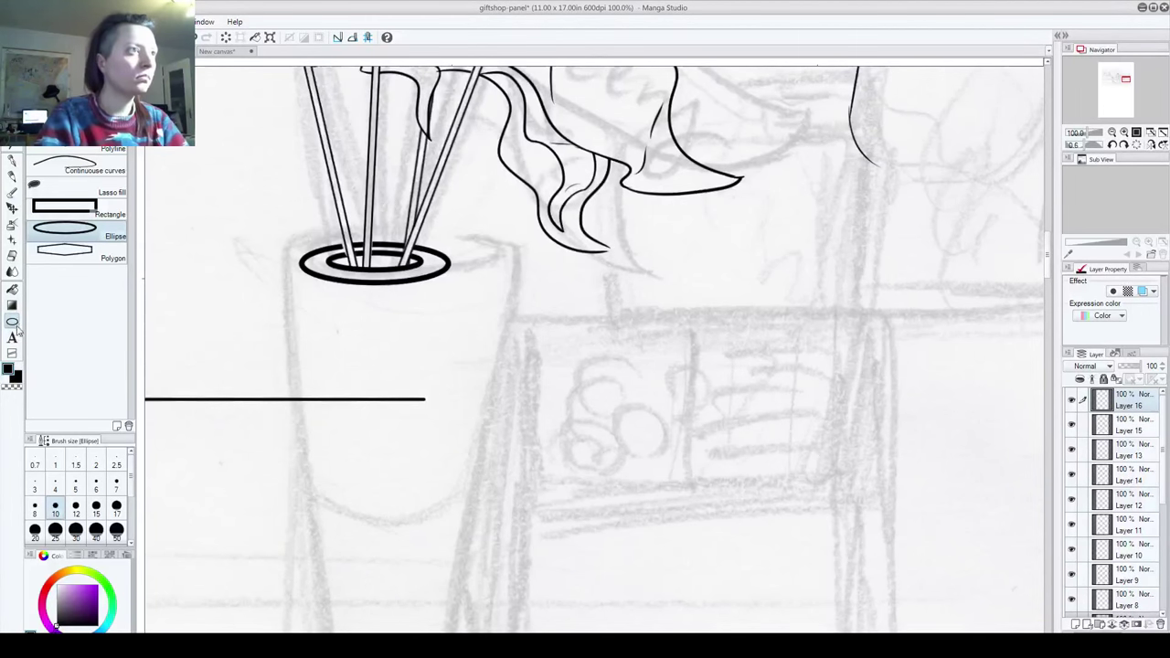
# Step: Draw the pot's two sides as size 6 straight lines tapering down from the outer rim to the sketched base
pyautogui.click(77, 100)
pyautogui.click(99, 486)
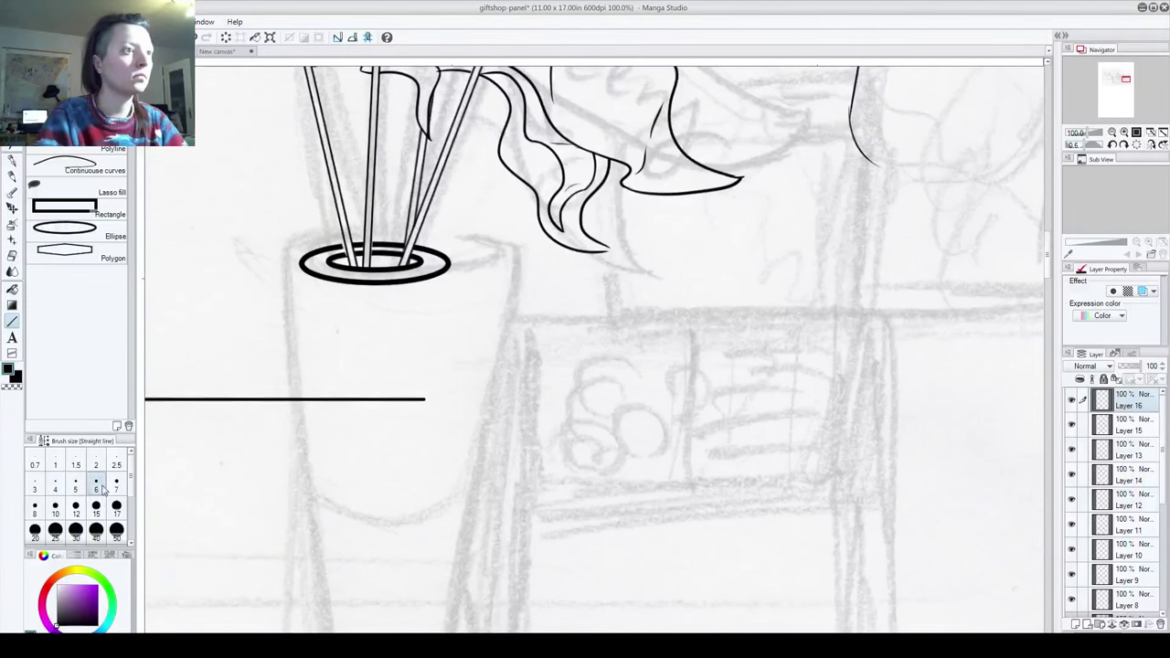
pyautogui.moveTo(302, 263); pyautogui.dragTo(337, 614)
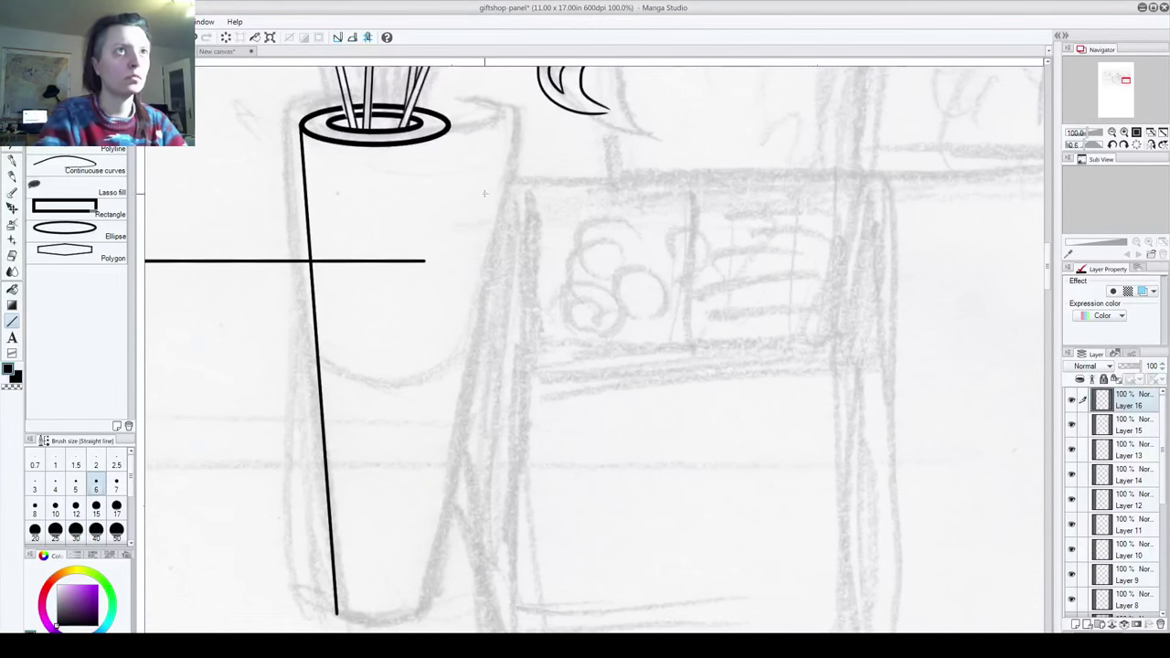
pyautogui.moveTo(449, 171); pyautogui.dragTo(395, 618)
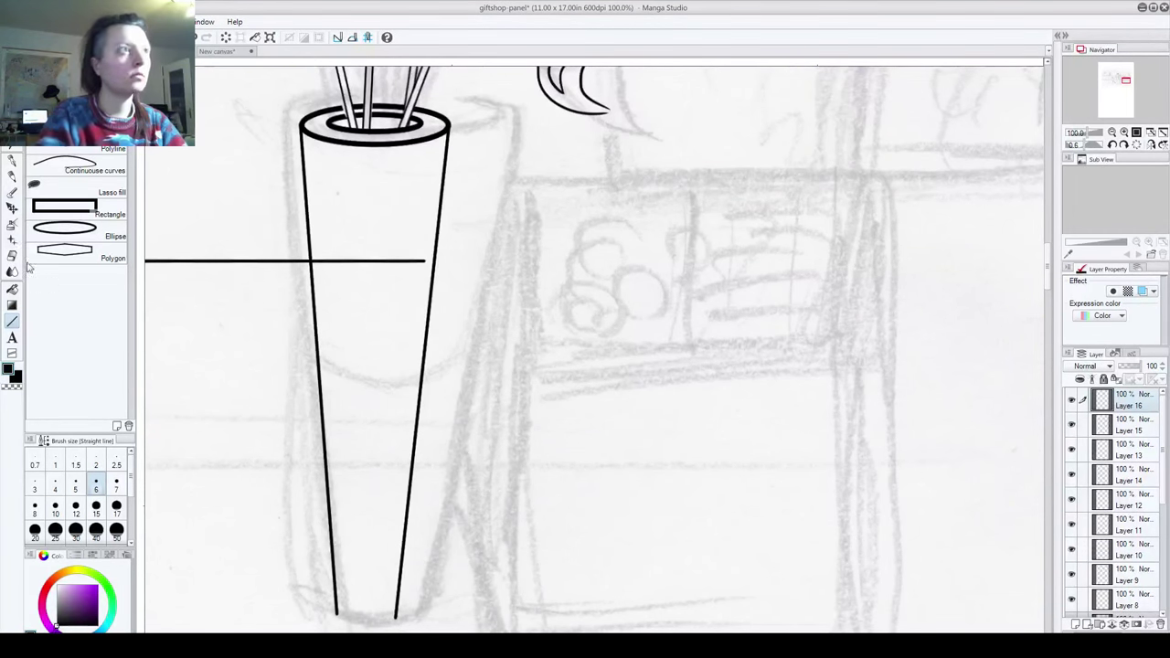
# Step: Ink the pot's curved base between its two sides with the size 8 Mapping pen, replacing the unsatisfactory first strokes
pyautogui.press('p')
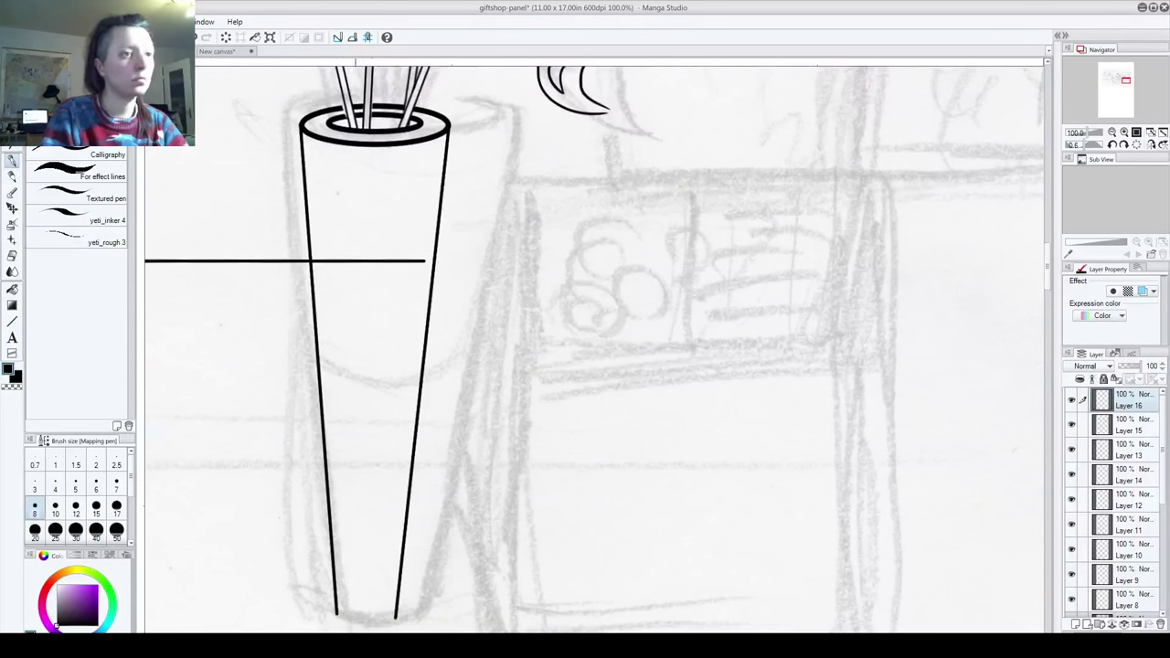
pyautogui.moveTo(357, 621); pyautogui.dragTo(407, 614)
pyautogui.hotkey('ctrl', 'z')
pyautogui.hotkey('ctrl', 'z')
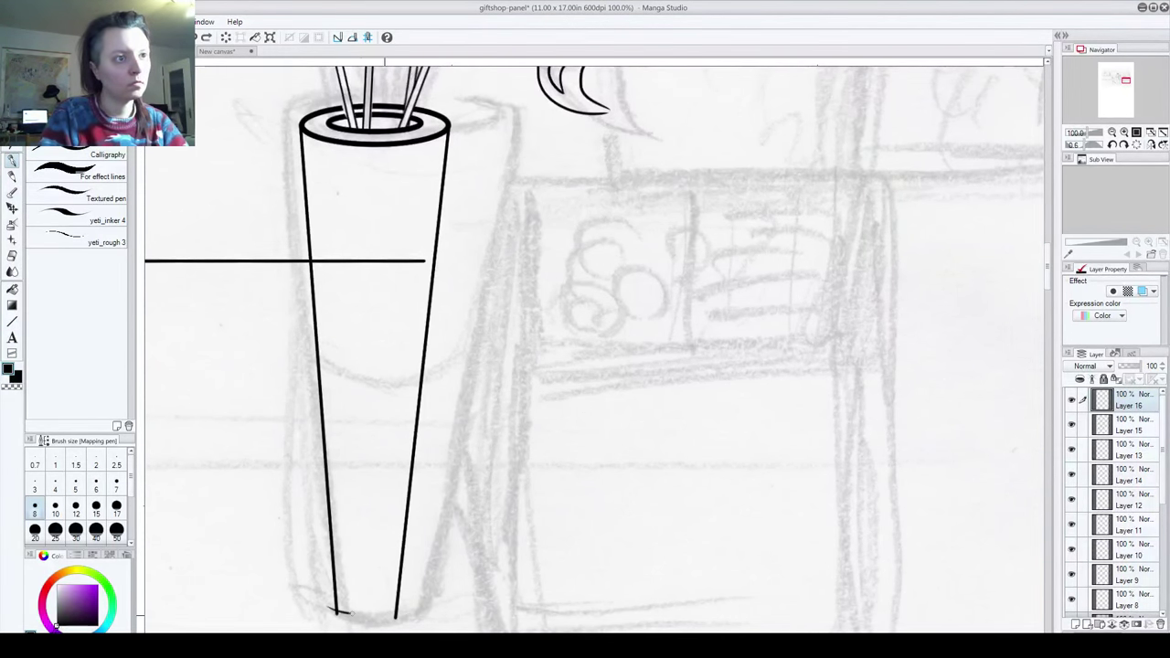
pyautogui.moveTo(337, 613); pyautogui.dragTo(416, 606)
pyautogui.hotkey('ctrl', 'z')
pyautogui.moveTo(332, 610); pyautogui.dragTo(412, 608)
# Step: Erase the ends of the base curve that stick out past the pot's two sides
pyautogui.moveTo(307, 488)
pyautogui.mouseDown()
pyautogui.moveTo(360, 544)
pyautogui.moveTo(335, 174)
pyautogui.mouseUp()
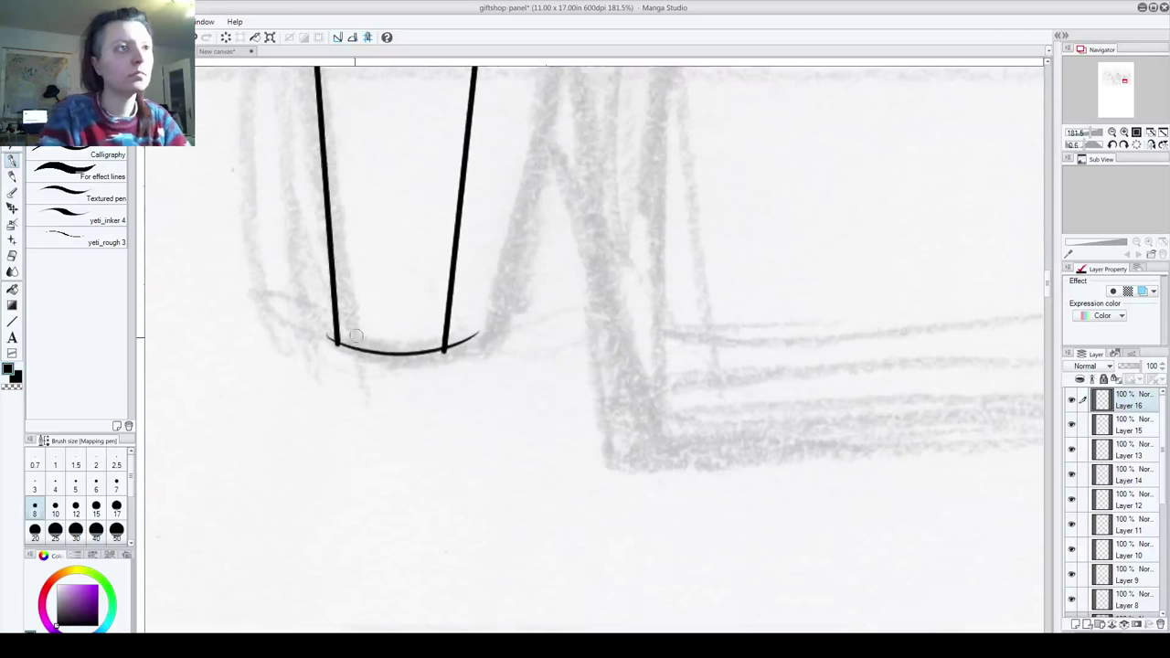
pyautogui.moveTo(325, 331); pyautogui.dragTo(333, 351)
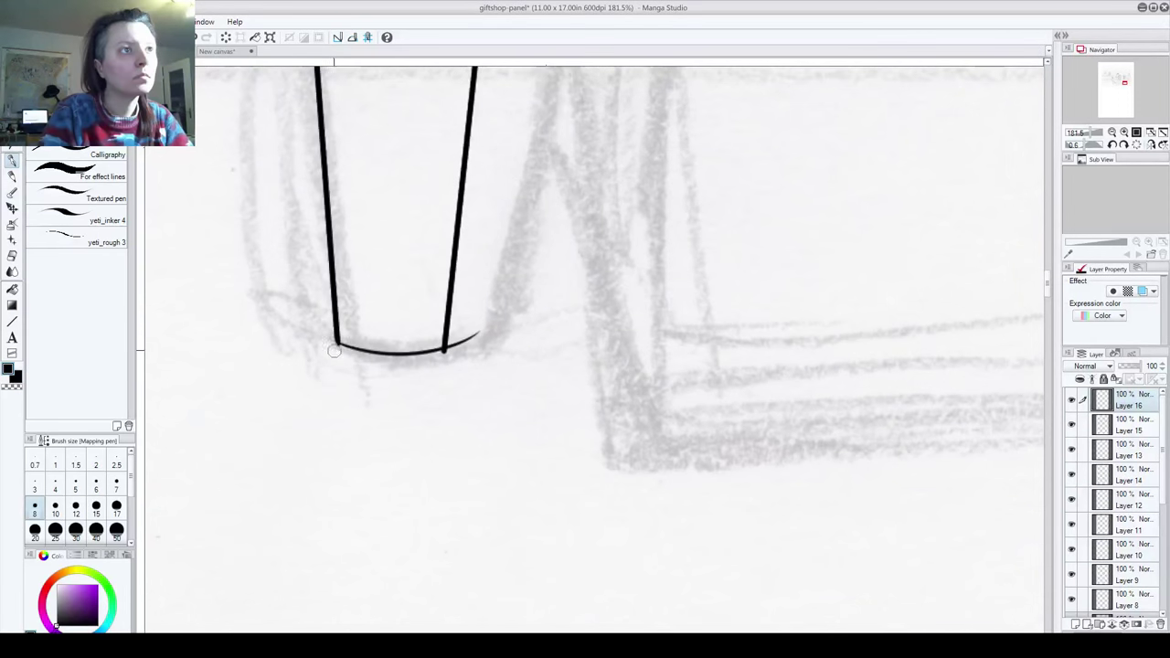
pyautogui.moveTo(440, 360); pyautogui.dragTo(473, 340)
# Step: Erase the part of the horizontal background line that crosses the pot on Layer 10
pyautogui.moveTo(242, 93); pyautogui.dragTo(302, 280)
pyautogui.moveTo(419, 242); pyautogui.dragTo(383, 487)
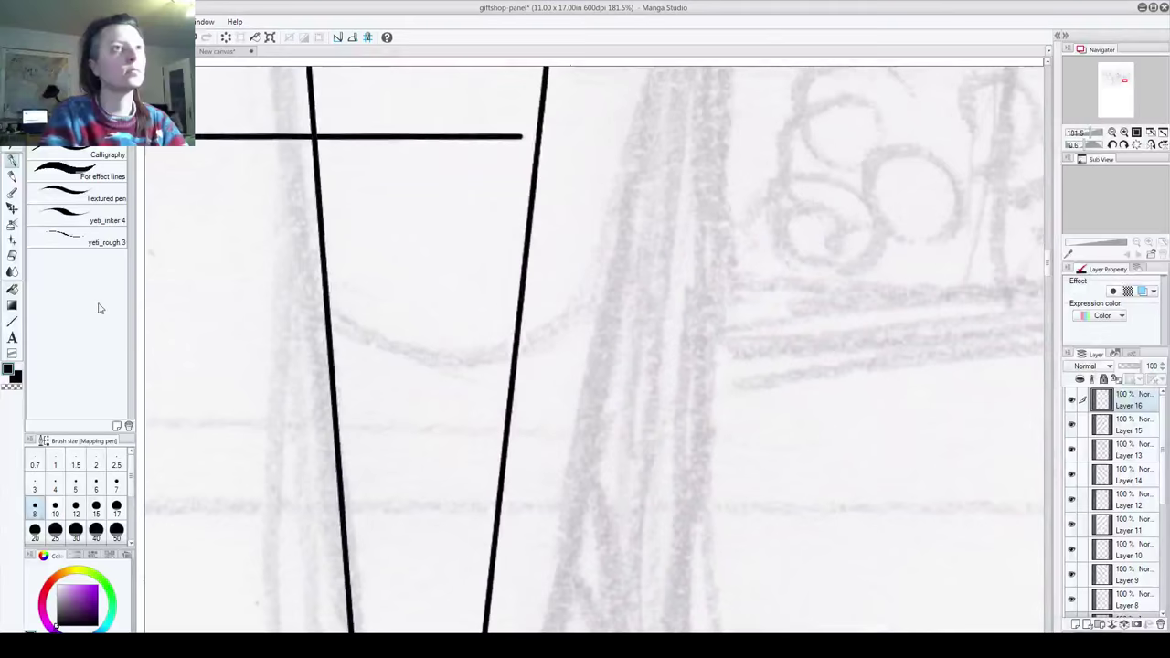
pyautogui.moveTo(366, 306); pyautogui.dragTo(404, 410)
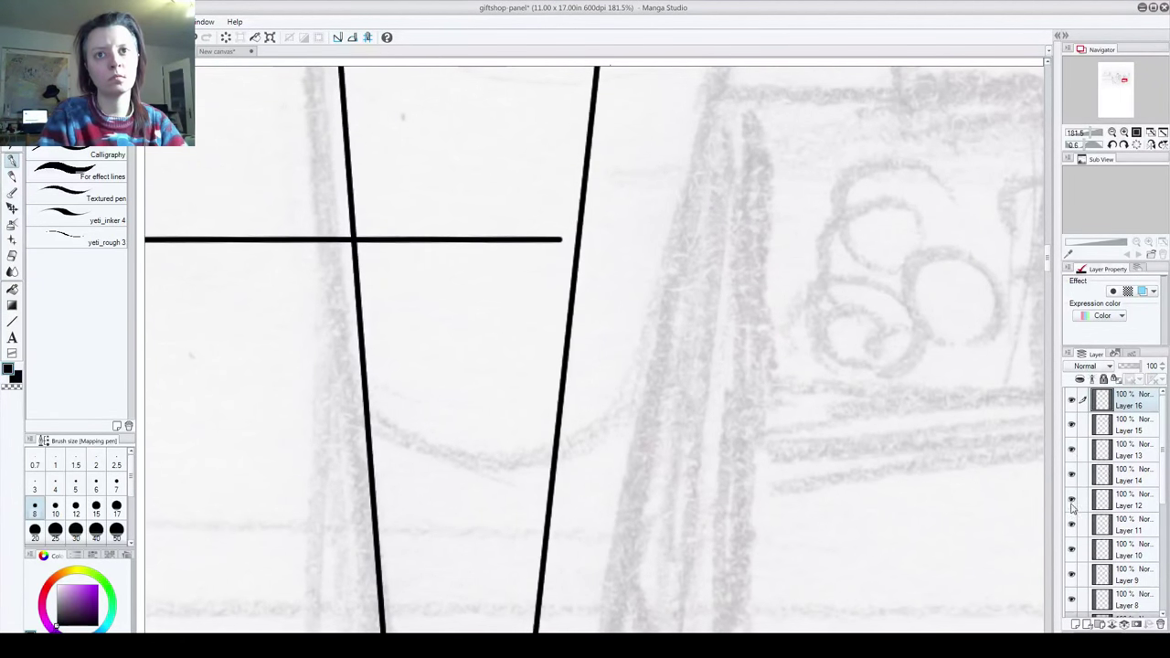
pyautogui.click(1072, 548)
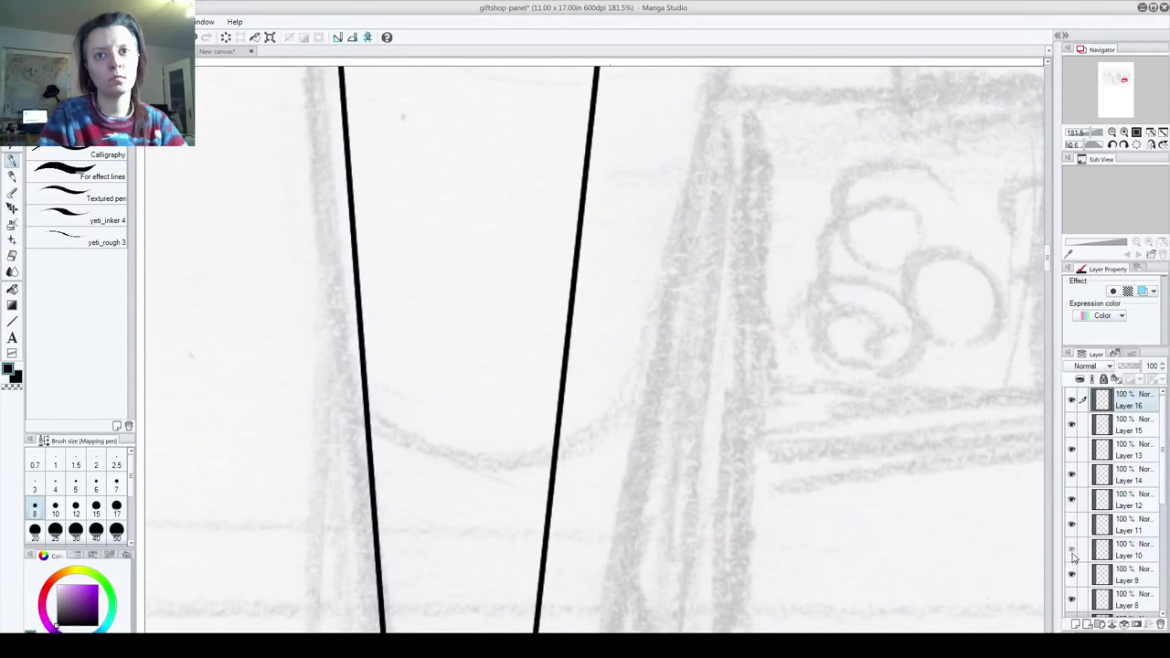
pyautogui.click(1072, 548)
pyautogui.click(1088, 549)
pyautogui.moveTo(496, 243)
pyautogui.mouseDown()
pyautogui.moveTo(461, 234)
pyautogui.moveTo(501, 238)
pyautogui.moveTo(369, 245)
pyautogui.mouseUp()
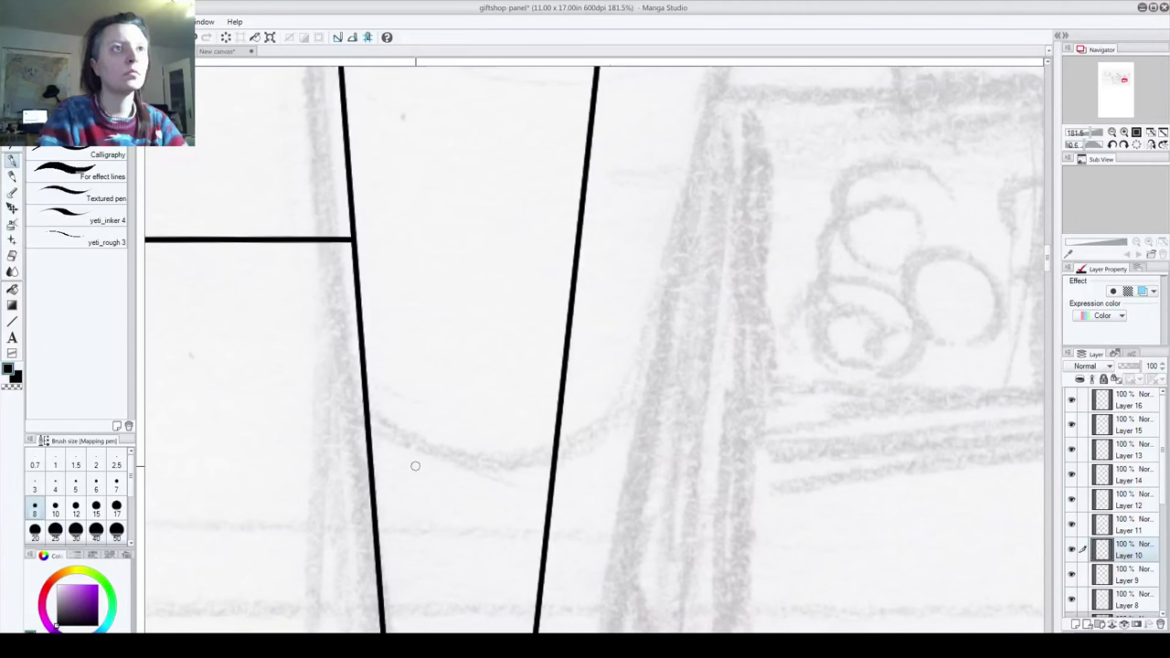
# Step: Add a new layer above Layer 16 and draw a horizontal size 6 straight line from beside the pot past the woman's waist to the page margin
pyautogui.scroll(-8, 415, 466)
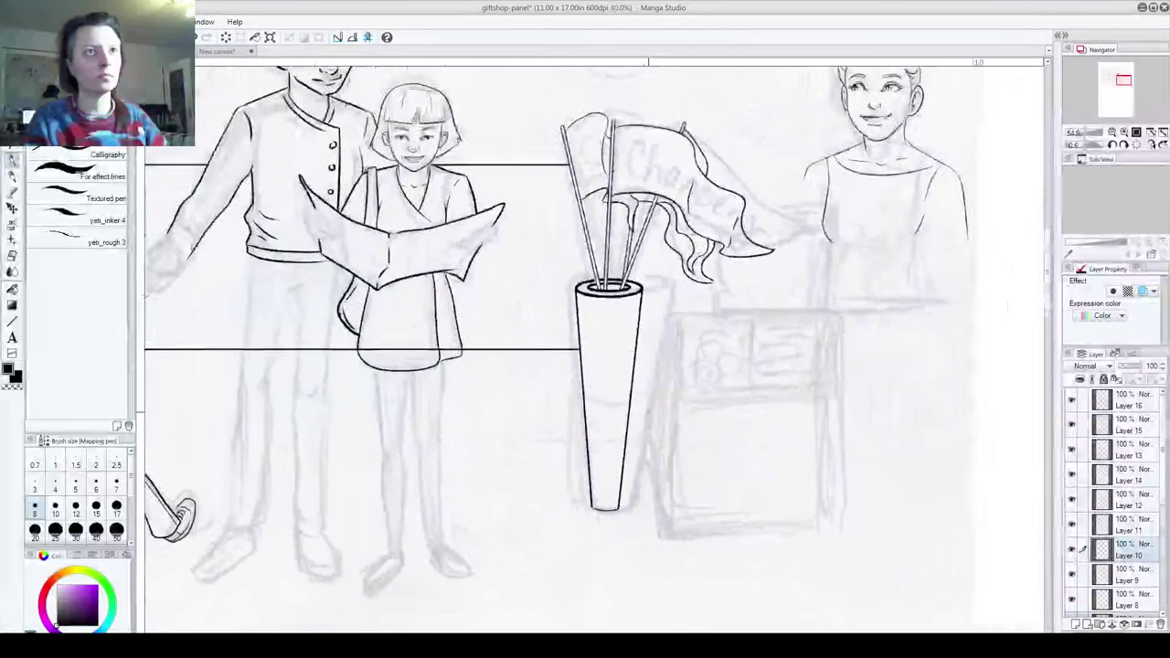
pyautogui.moveTo(624, 404); pyautogui.dragTo(412, 459)
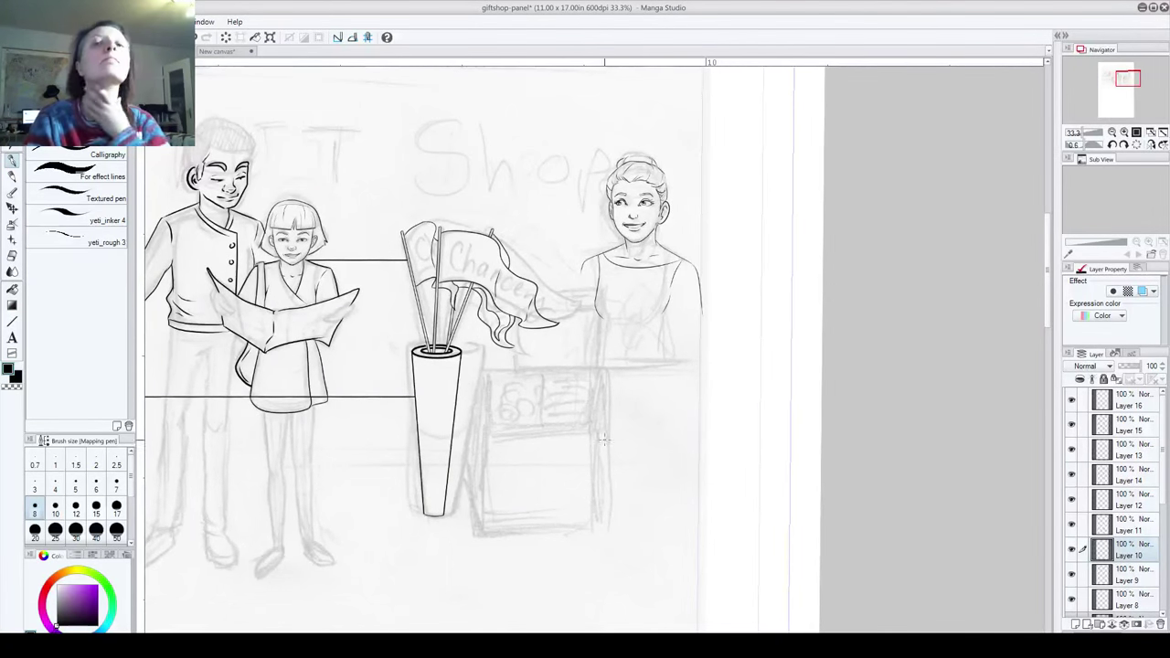
pyautogui.click(1130, 407)
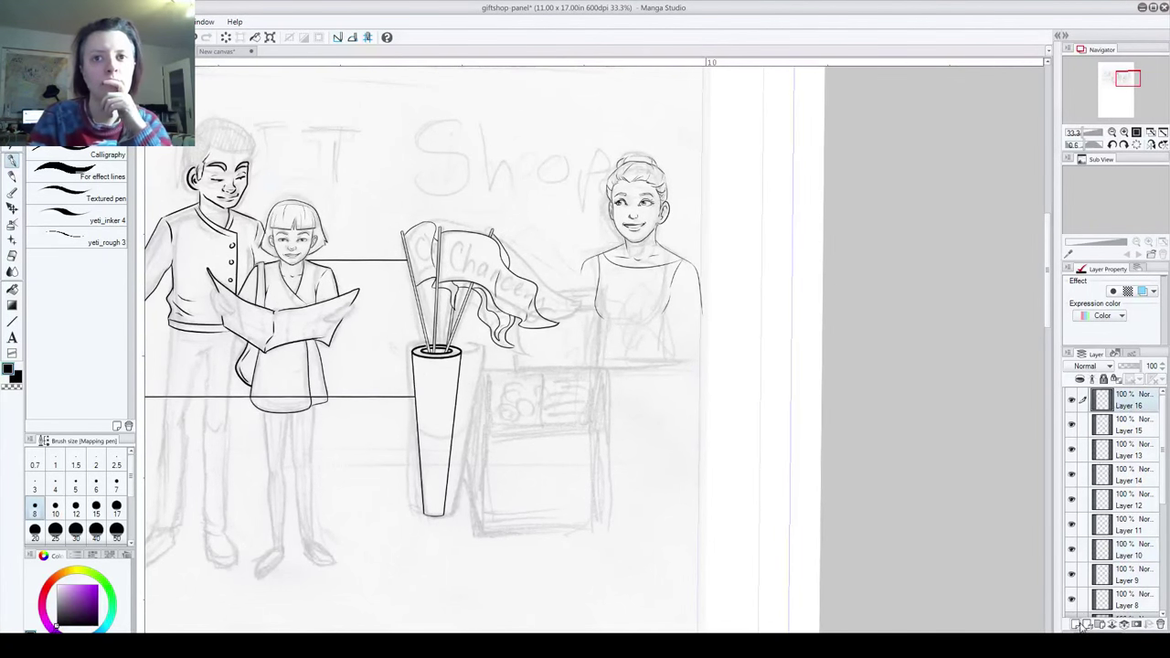
pyautogui.click(13, 321)
pyautogui.moveTo(477, 340); pyautogui.dragTo(798, 339)
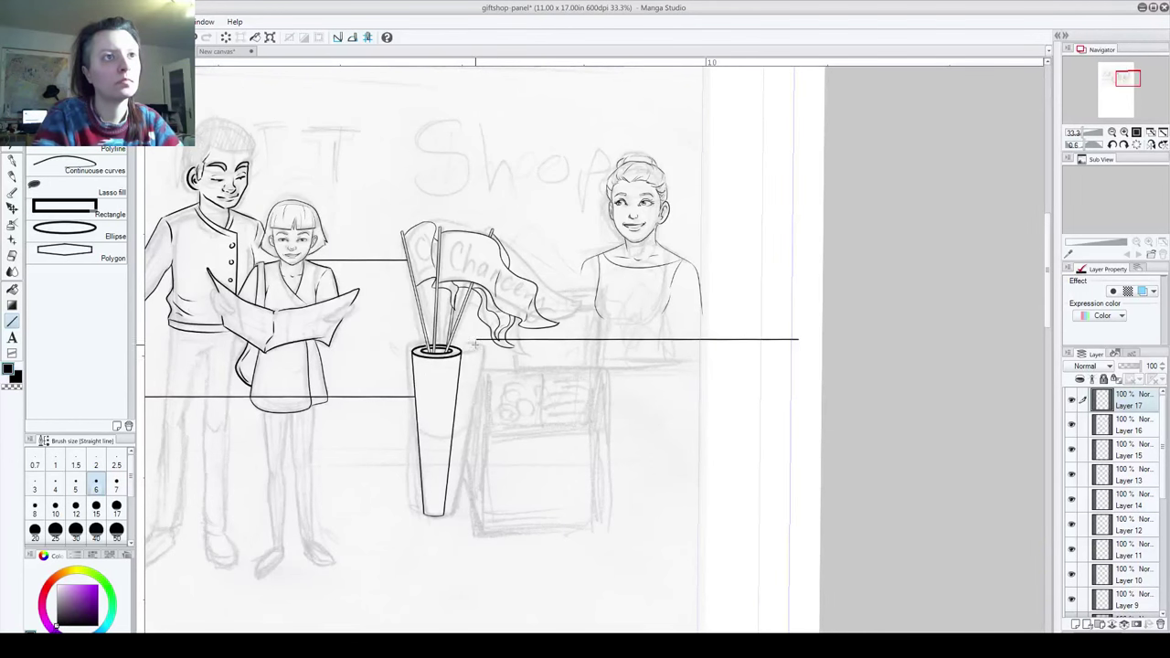
pyautogui.moveTo(481, 358); pyautogui.dragTo(798, 369)
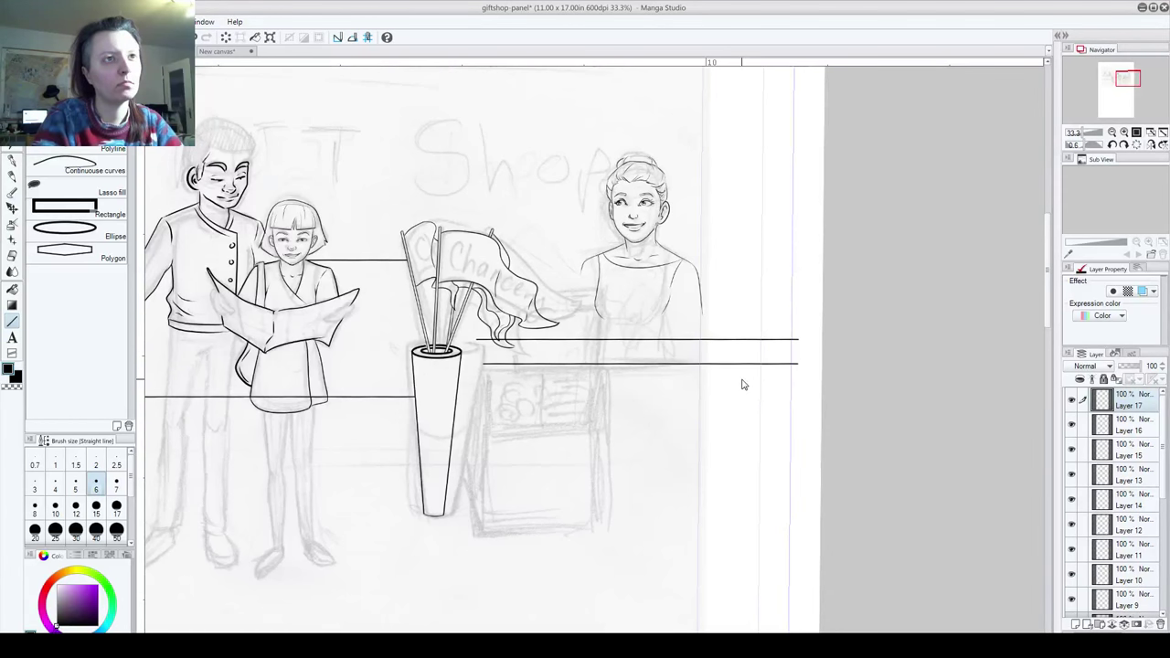
pyautogui.hotkey('ctrl', 'z')
pyautogui.moveTo(477, 344); pyautogui.dragTo(614, 429)
pyautogui.moveTo(582, 343); pyautogui.dragTo(614, 430)
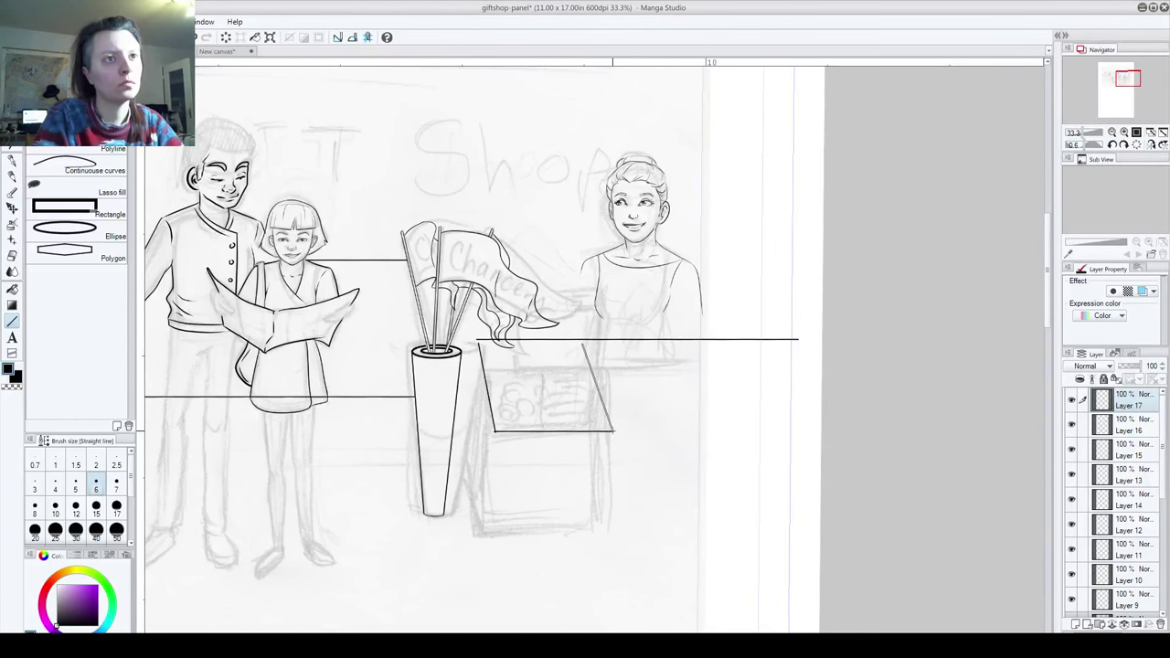
pyautogui.moveTo(494, 431); pyautogui.dragTo(494, 542)
pyautogui.moveTo(614, 430); pyautogui.dragTo(611, 542)
pyautogui.moveTo(492, 540); pyautogui.dragTo(610, 540)
pyautogui.hotkey('ctrl', 'z')
pyautogui.hotkey('ctrl', 'z')
pyautogui.hotkey('ctrl', 'z')
pyautogui.hotkey('ctrl', 'z')
pyautogui.hotkey('ctrl', 'z')
pyautogui.hotkey('ctrl', 'z')
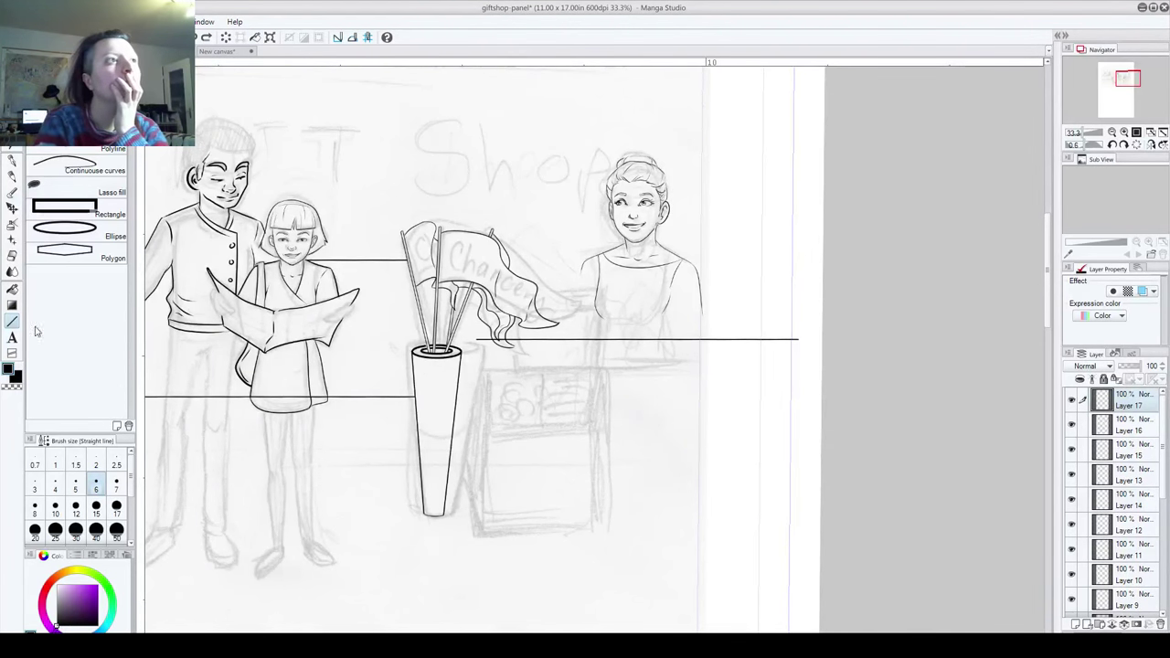
# Step: Draw a slanted size 10 side for the display stand, offset a duplicate of Layer 17 as its parallel right side, and merge the two layers
pyautogui.click(55, 508)
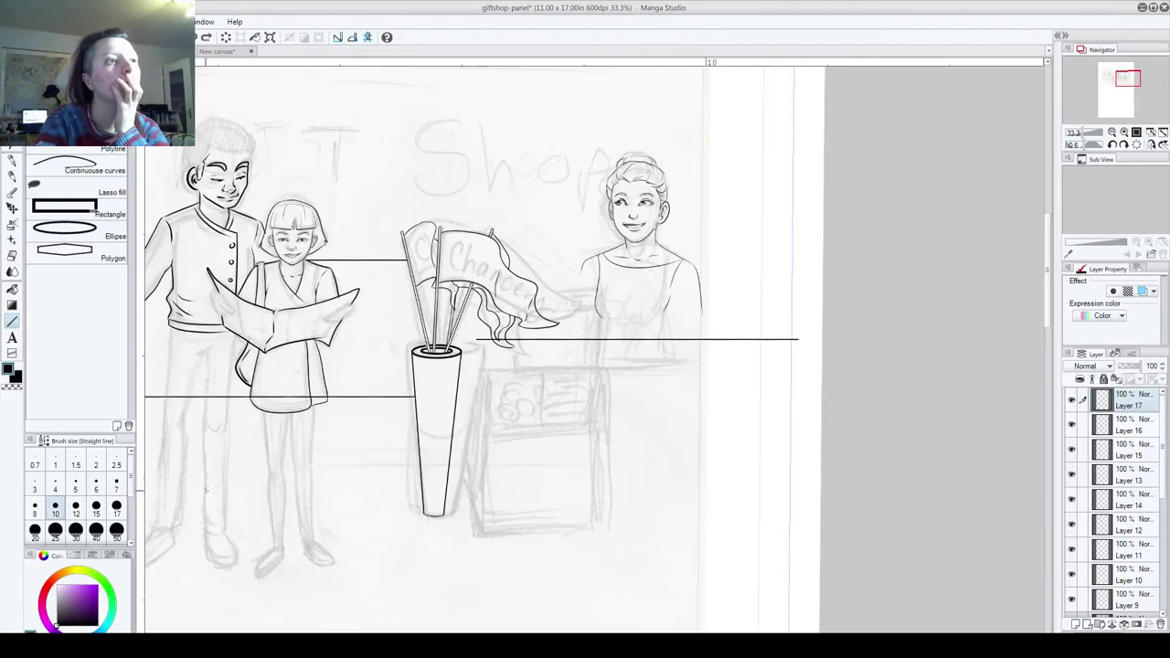
pyautogui.moveTo(479, 350)
pyautogui.mouseDown()
pyautogui.moveTo(509, 437)
pyautogui.moveTo(510, 457)
pyautogui.moveTo(499, 454)
pyautogui.mouseUp()
pyautogui.moveTo(1140, 405)
pyautogui.mouseDown()
pyautogui.moveTo(1140, 611)
pyautogui.moveTo(1076, 624)
pyautogui.mouseUp()
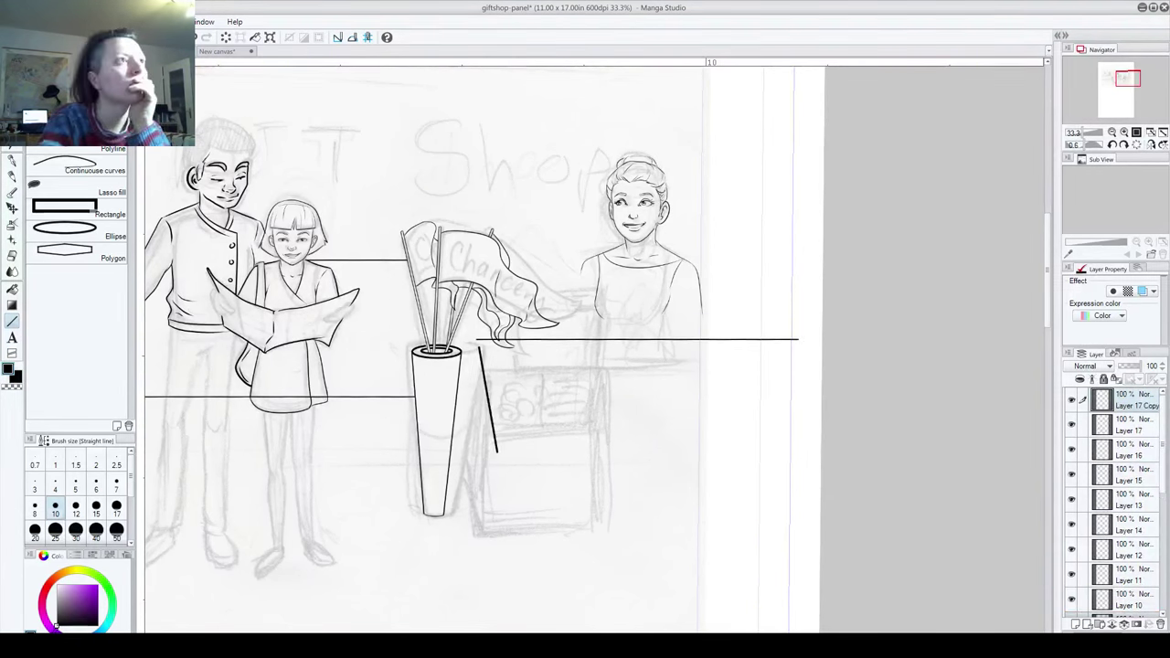
pyautogui.press('k')
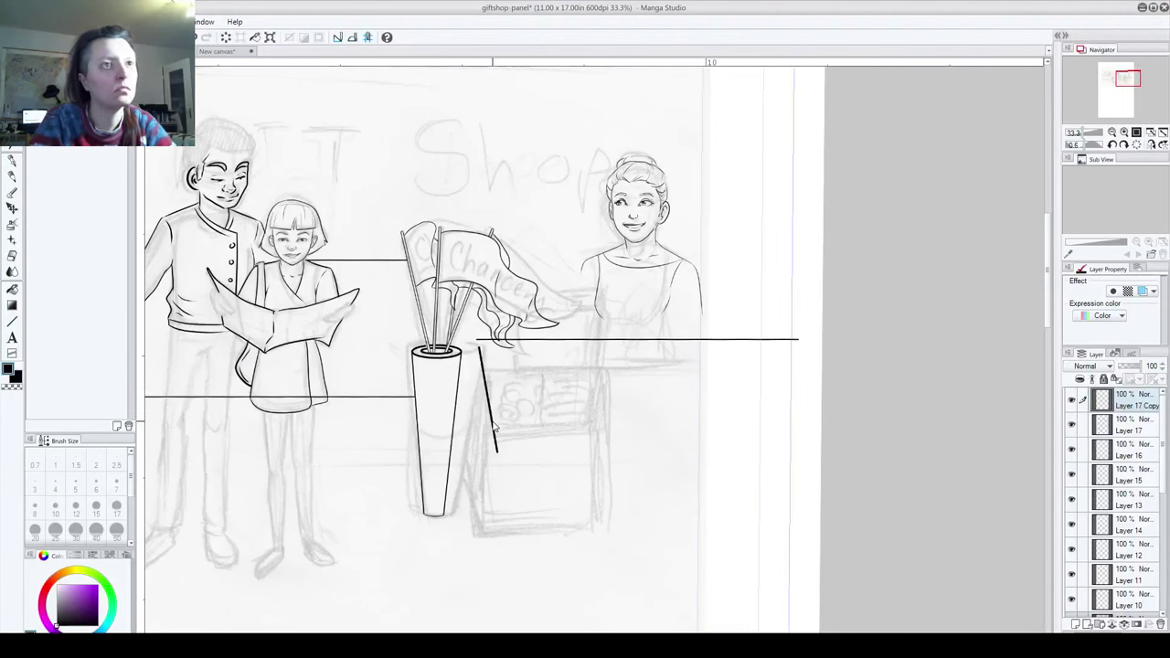
pyautogui.moveTo(494, 426); pyautogui.dragTo(575, 439)
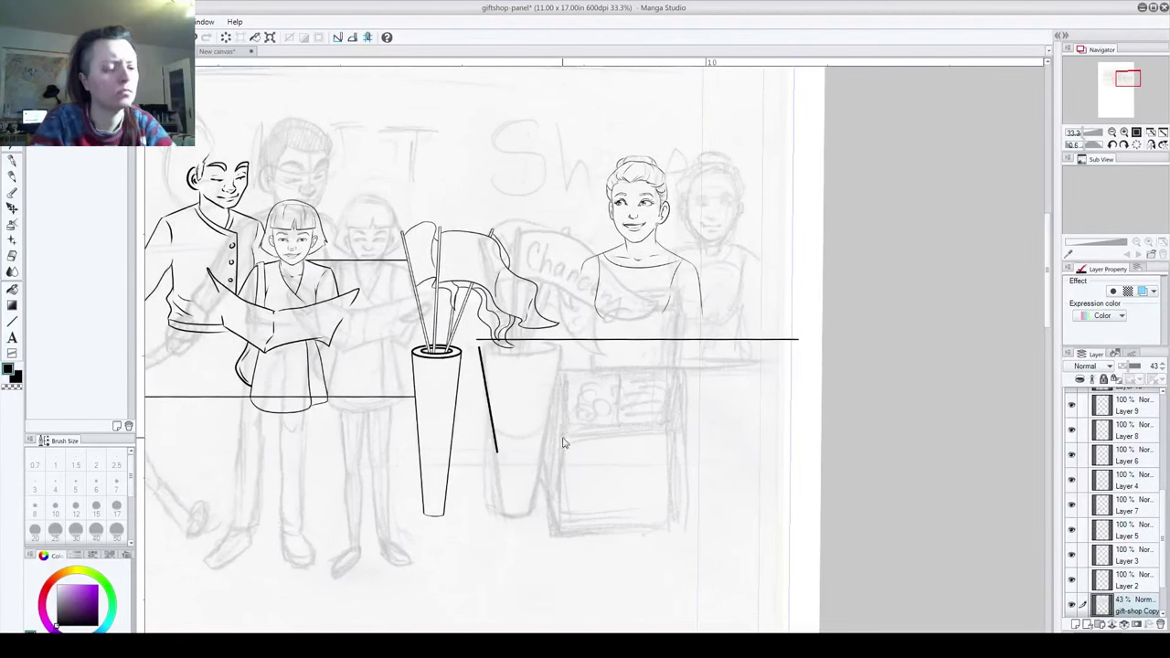
pyautogui.hotkey('ctrl', 'z')
pyautogui.keyDown('ctrl'); pyautogui.keyDown('shift'); pyautogui.click(501, 430); pyautogui.keyUp('shift'); pyautogui.keyUp('ctrl')
pyautogui.moveTo(502, 430); pyautogui.dragTo(606, 438)
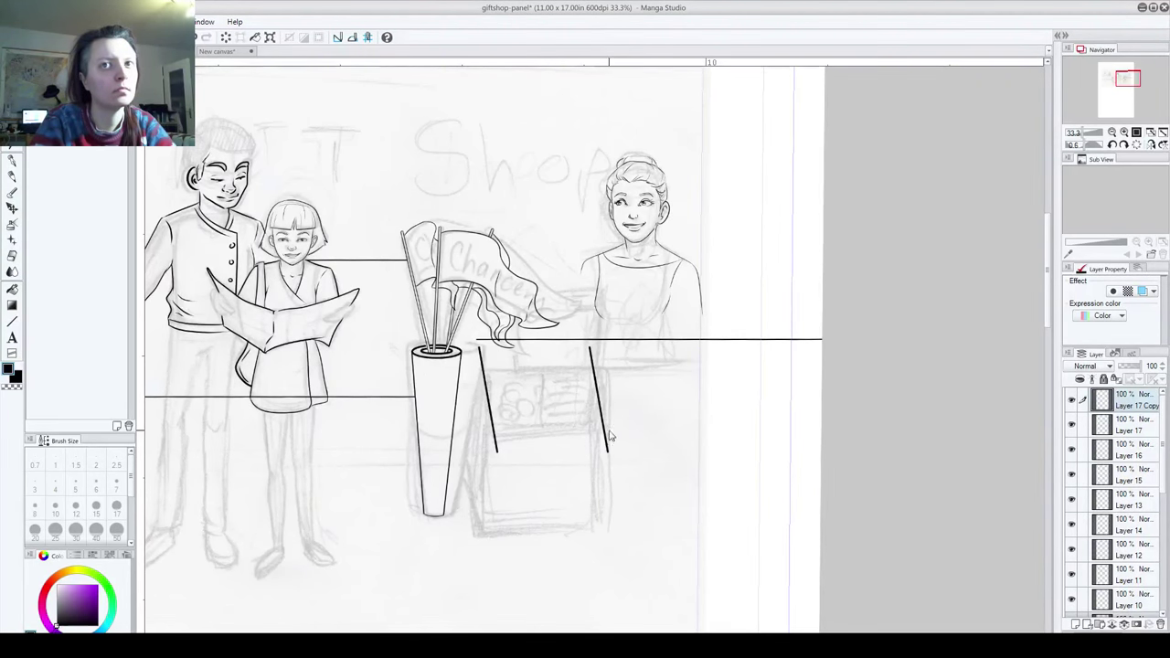
pyautogui.hotkey('ctrl', 'e')
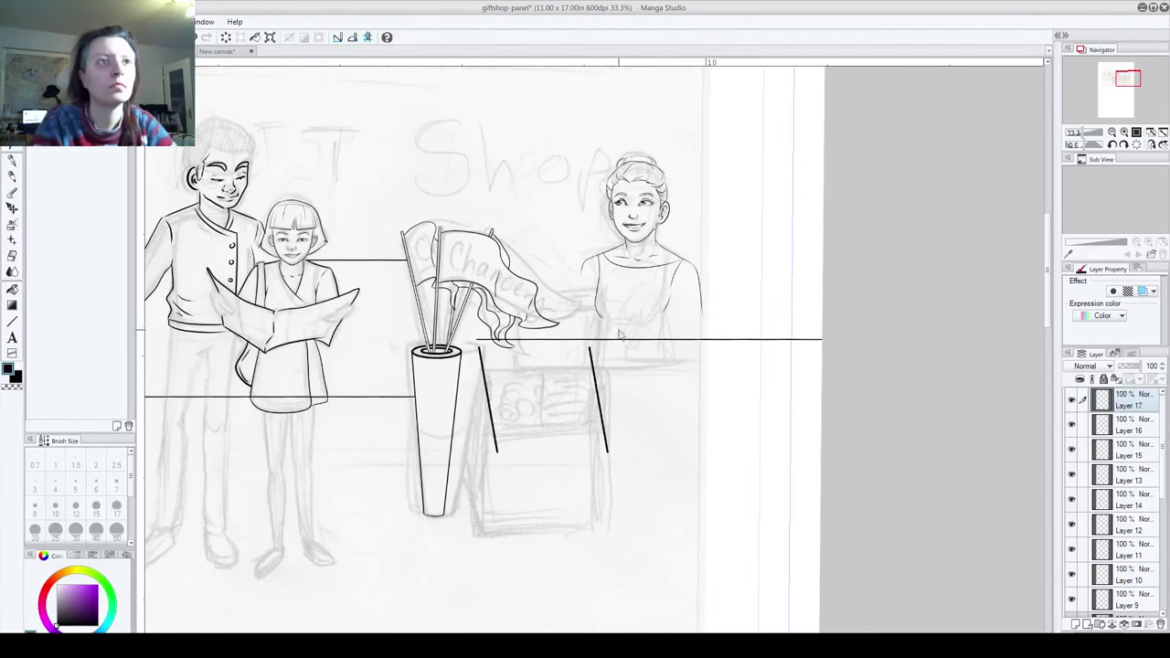
# Step: On a new layer, draw a horizontal size 10 line and move it down to the lower ends of the stand's slanted sides
pyautogui.click(1075, 624)
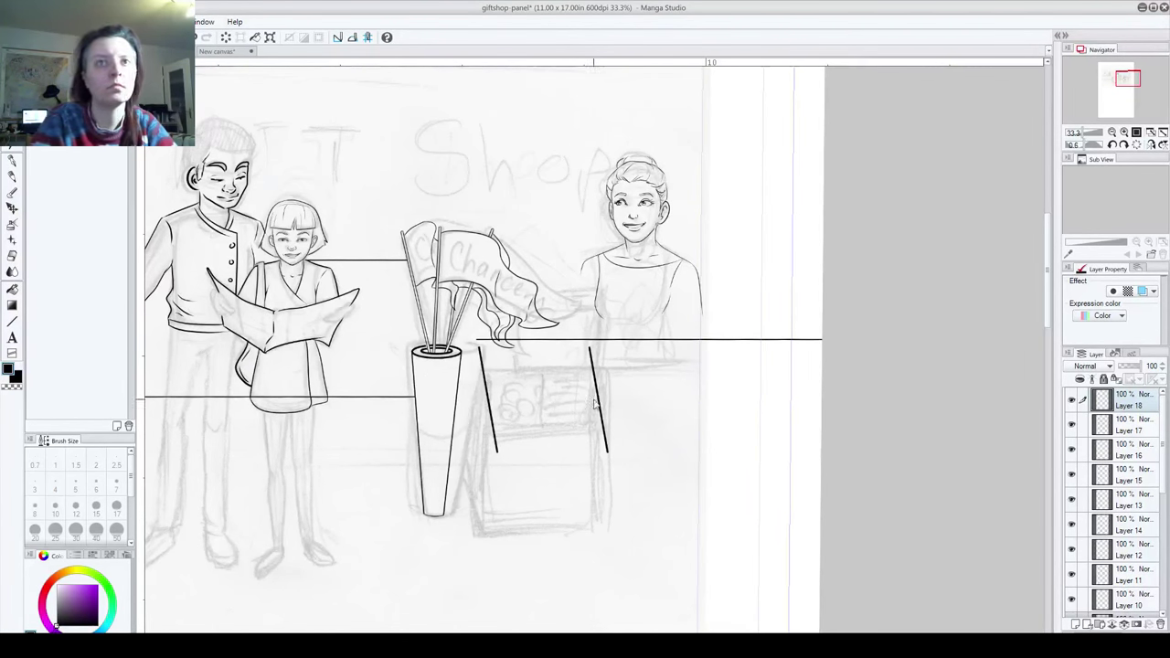
pyautogui.click(14, 321)
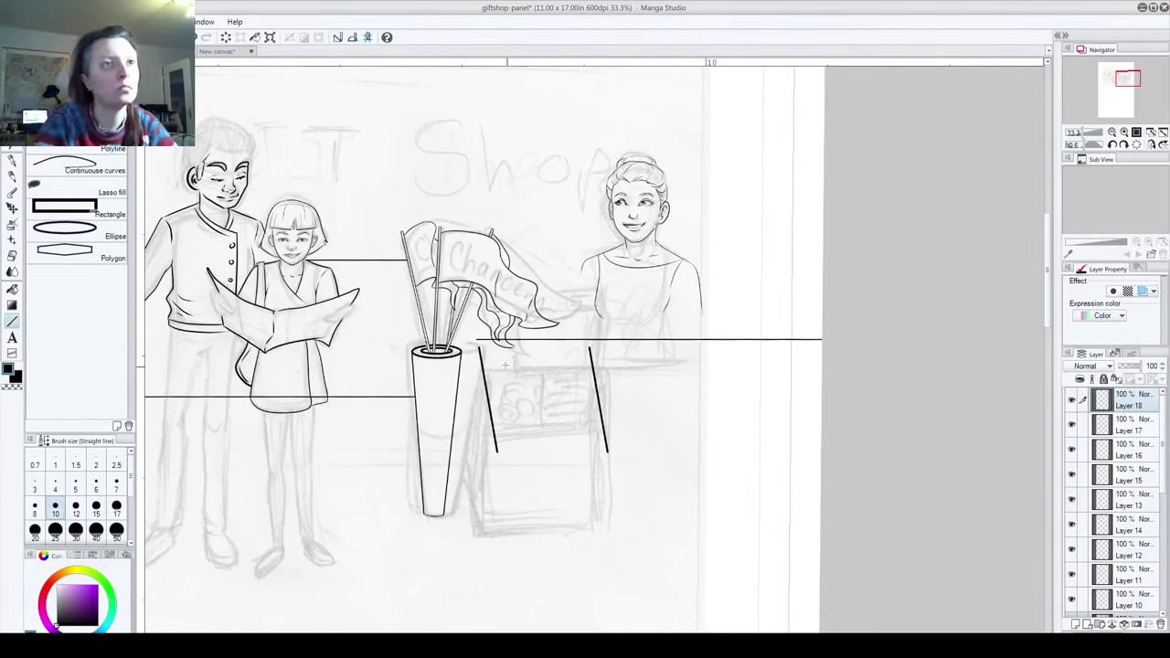
pyautogui.moveTo(477, 349); pyautogui.dragTo(617, 353)
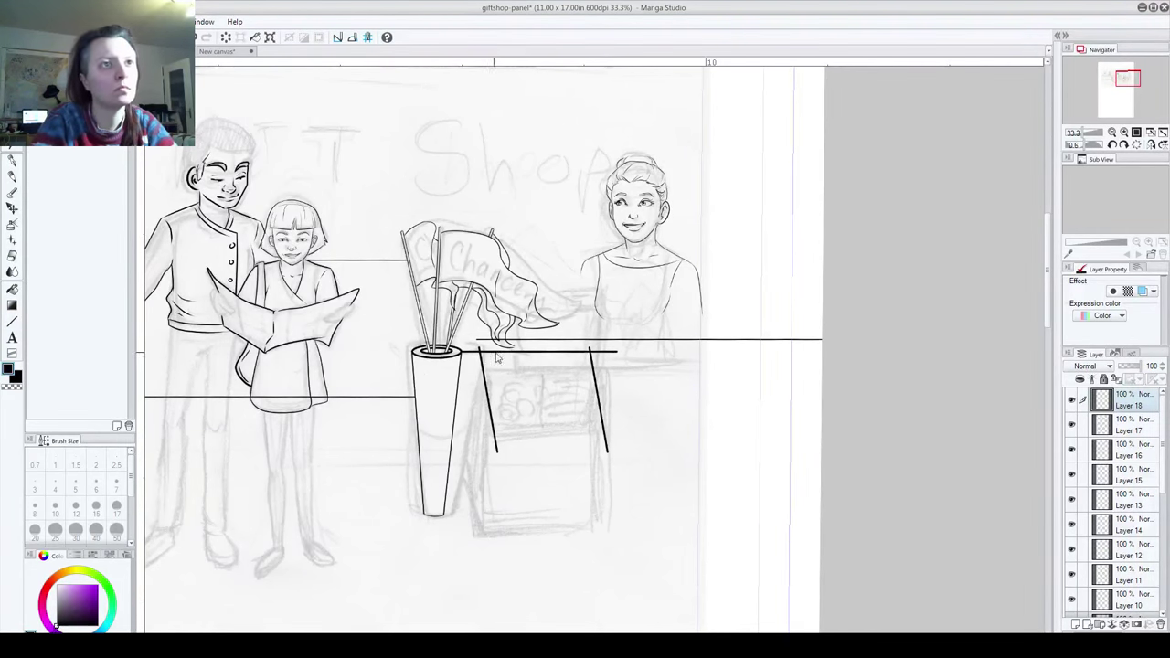
pyautogui.moveTo(518, 357); pyautogui.dragTo(538, 457)
# Step: Duplicate Layer 18 and move the copied horizontal line down to the stand's sketched base
pyautogui.moveTo(1135, 407); pyautogui.dragTo(1076, 622)
pyautogui.click(549, 458)
pyautogui.moveTo(549, 462)
pyautogui.mouseDown()
pyautogui.moveTo(549, 554)
pyautogui.moveTo(562, 549)
pyautogui.mouseUp()
pyautogui.moveTo(553, 503)
pyautogui.mouseDown()
pyautogui.moveTo(548, 450)
pyautogui.moveTo(555, 542)
pyautogui.mouseUp()
# Step: Duplicate the horizontal line once more and move the copy up to join the upper ends of the stand's slanted sides
pyautogui.scroll(2, 571, 491)
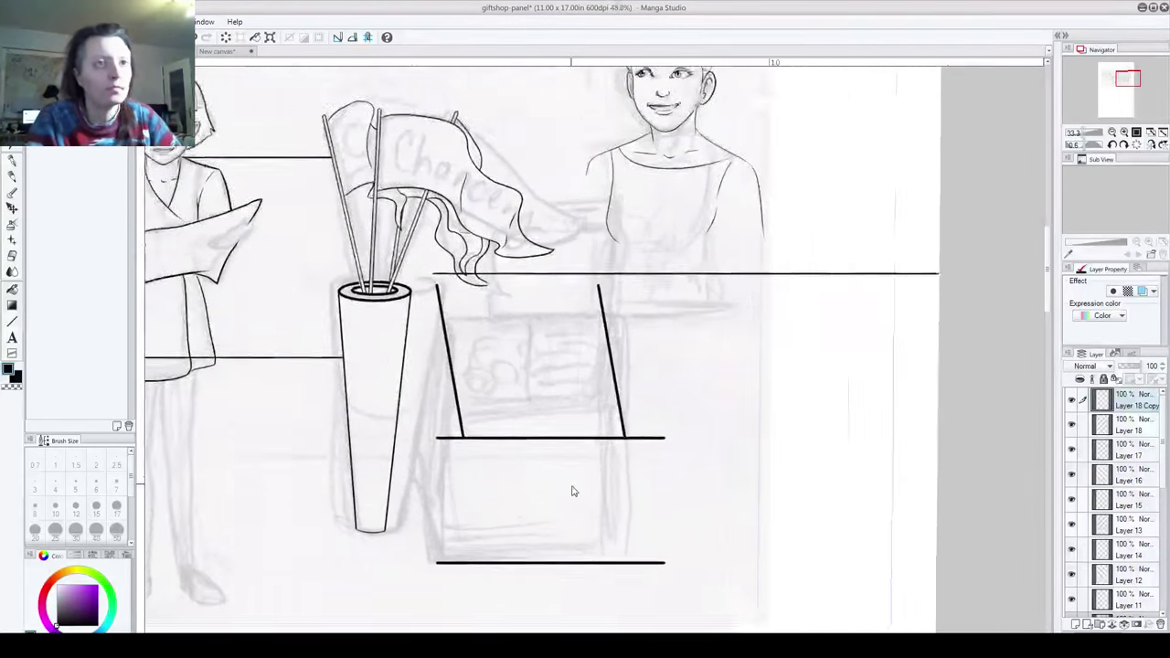
pyautogui.scroll(1, 567, 471)
pyautogui.moveTo(539, 469); pyautogui.dragTo(524, 487)
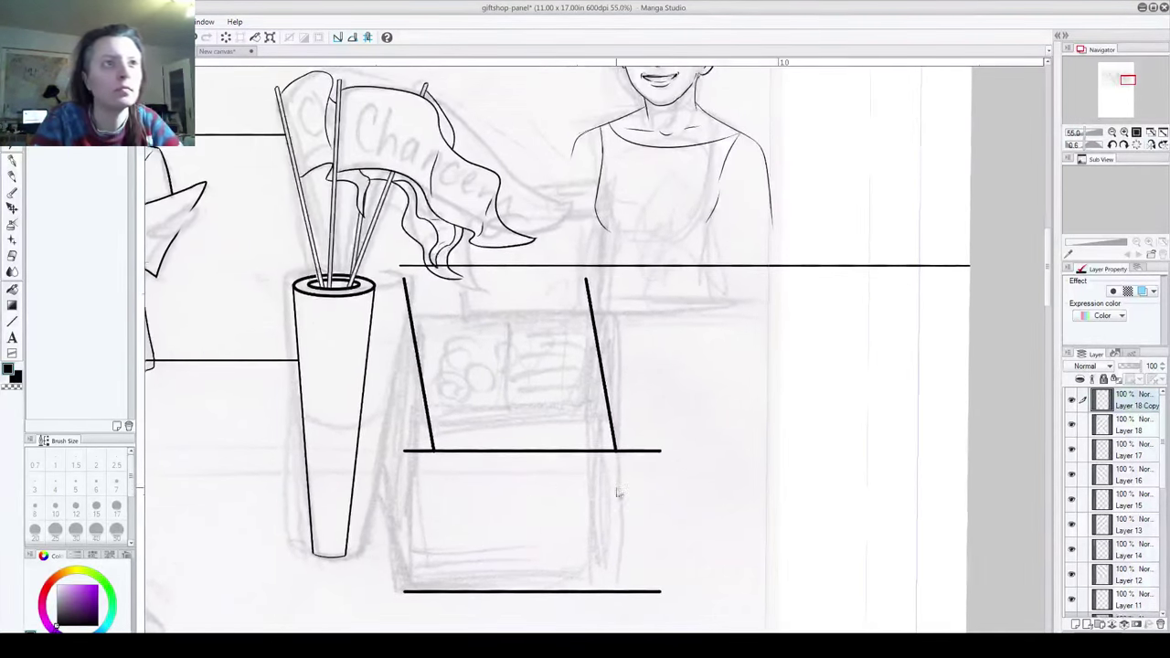
pyautogui.moveTo(1129, 409); pyautogui.dragTo(1036, 591)
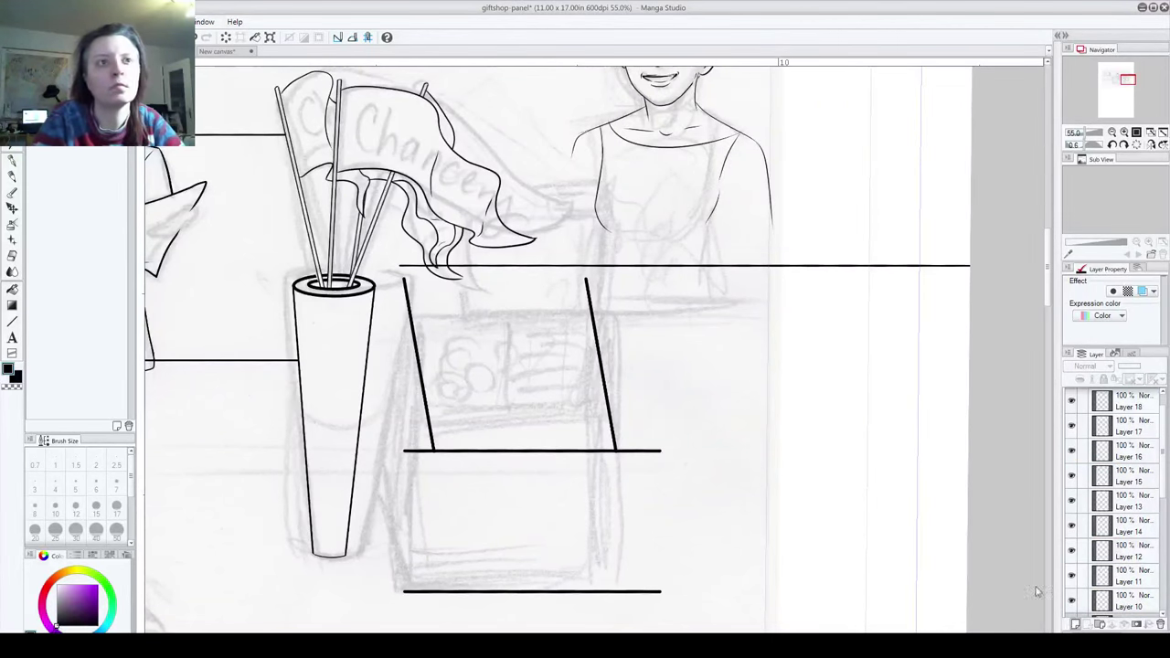
pyautogui.moveTo(534, 421); pyautogui.dragTo(519, 338)
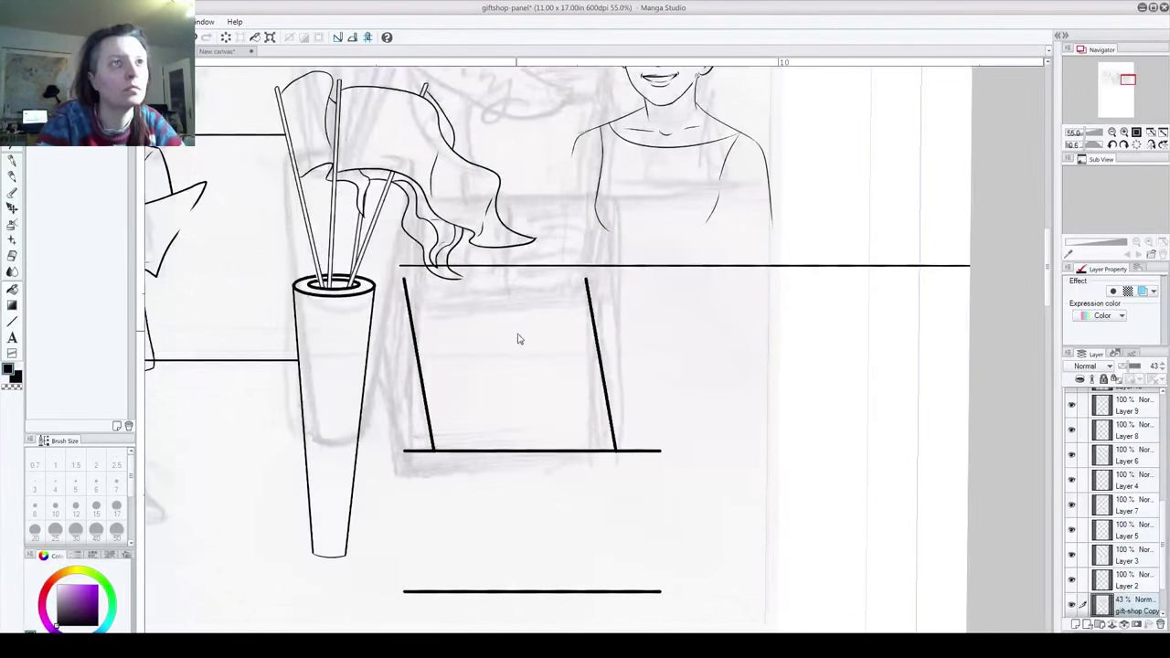
pyautogui.hotkey('ctrl', 'z')
pyautogui.moveTo(531, 596); pyautogui.dragTo(496, 281)
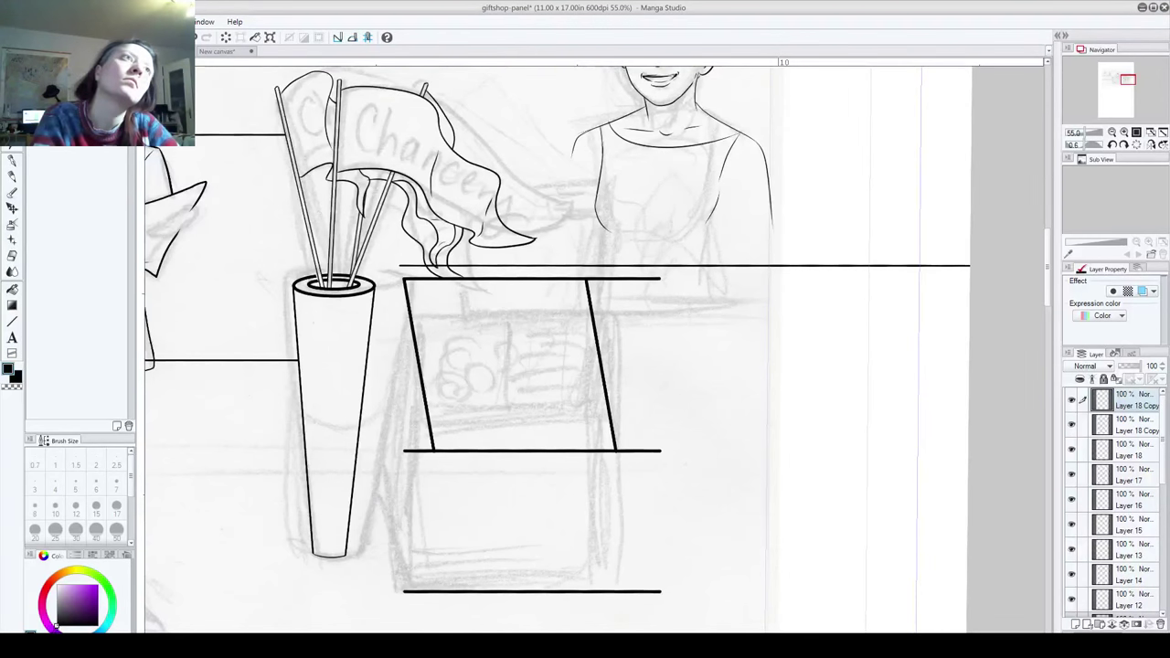
# Step: Erase the end of the stand's upper horizontal line that sticks out past the right slanted side
pyautogui.press('m')
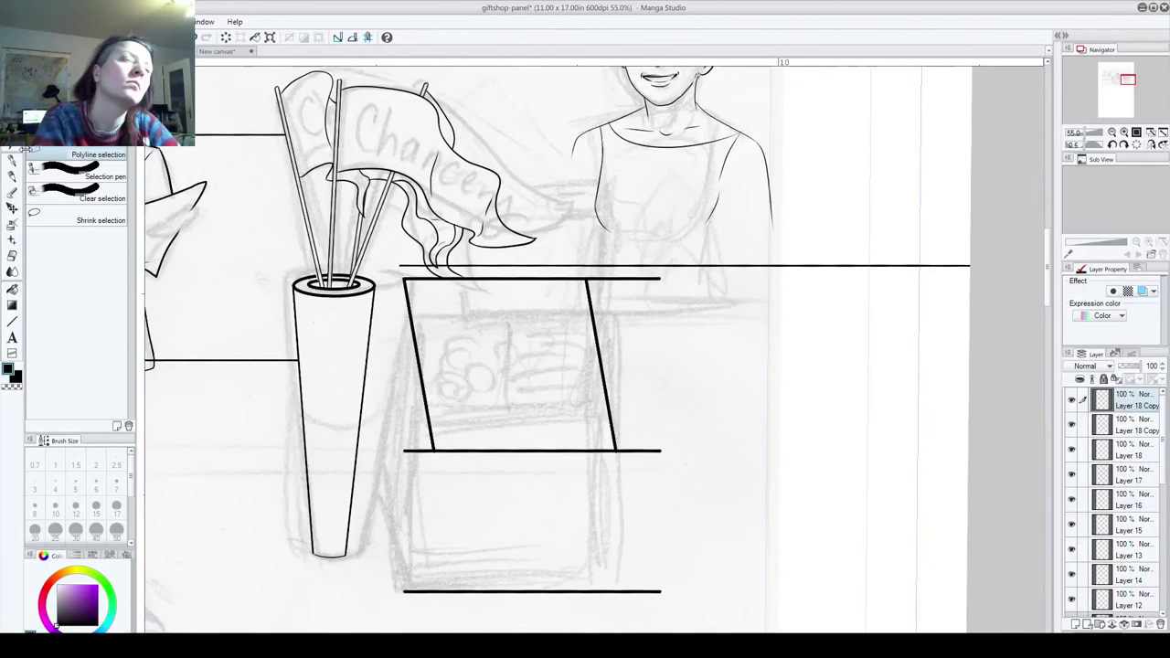
pyautogui.press('e')
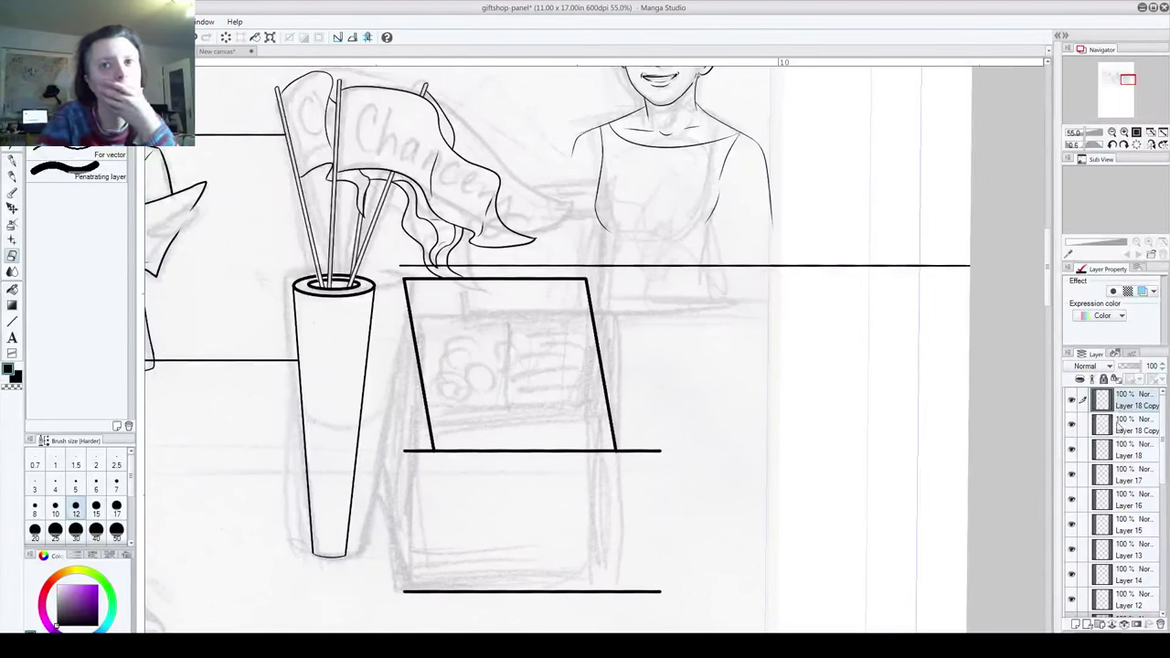
pyautogui.click(1073, 426)
pyautogui.click(1072, 426)
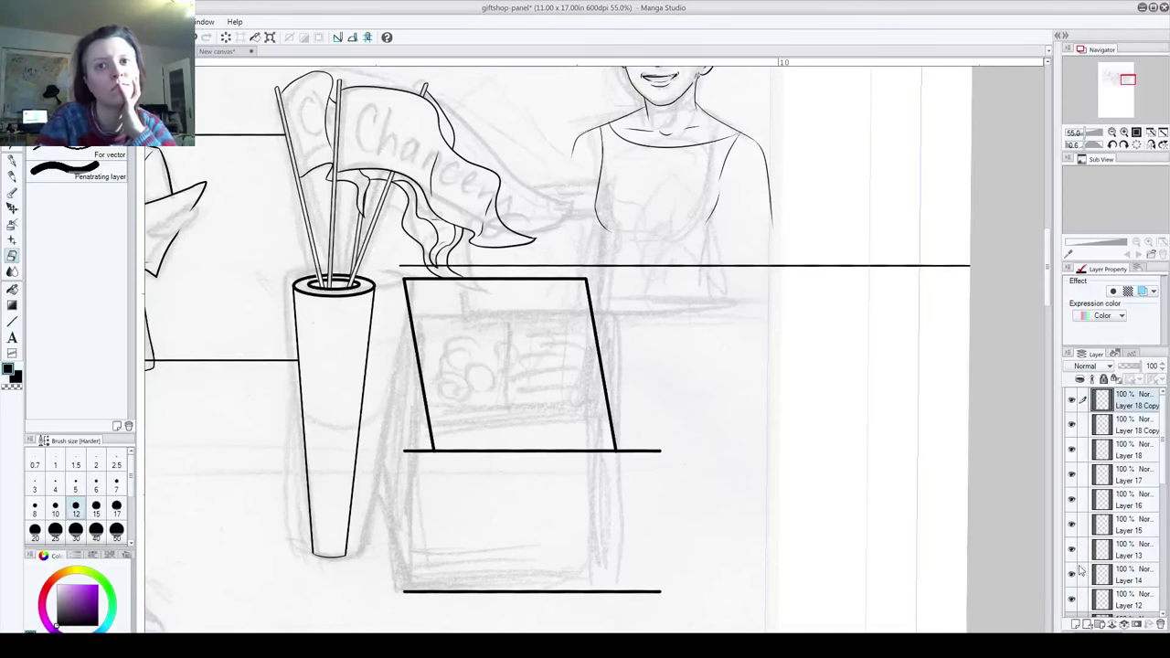
# Step: On a new layer, draw two vertical size 10 lines from the ends of the slanted sides down to the stand's base line
pyautogui.click(1075, 624)
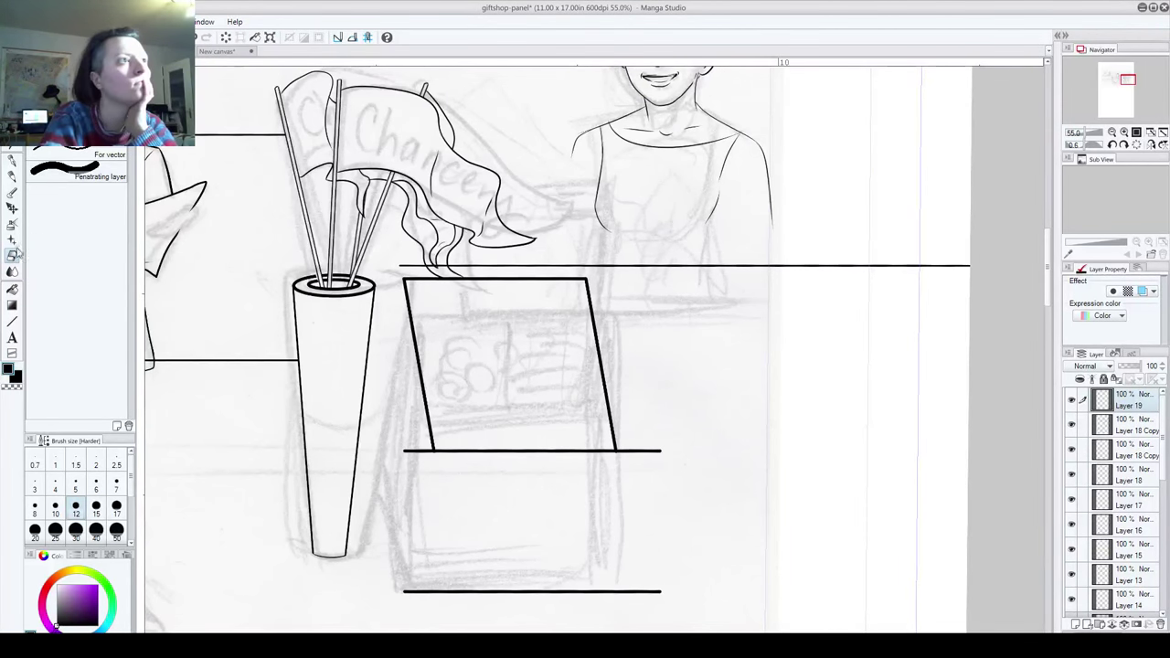
pyautogui.click(12, 321)
pyautogui.moveTo(434, 449); pyautogui.dragTo(434, 593)
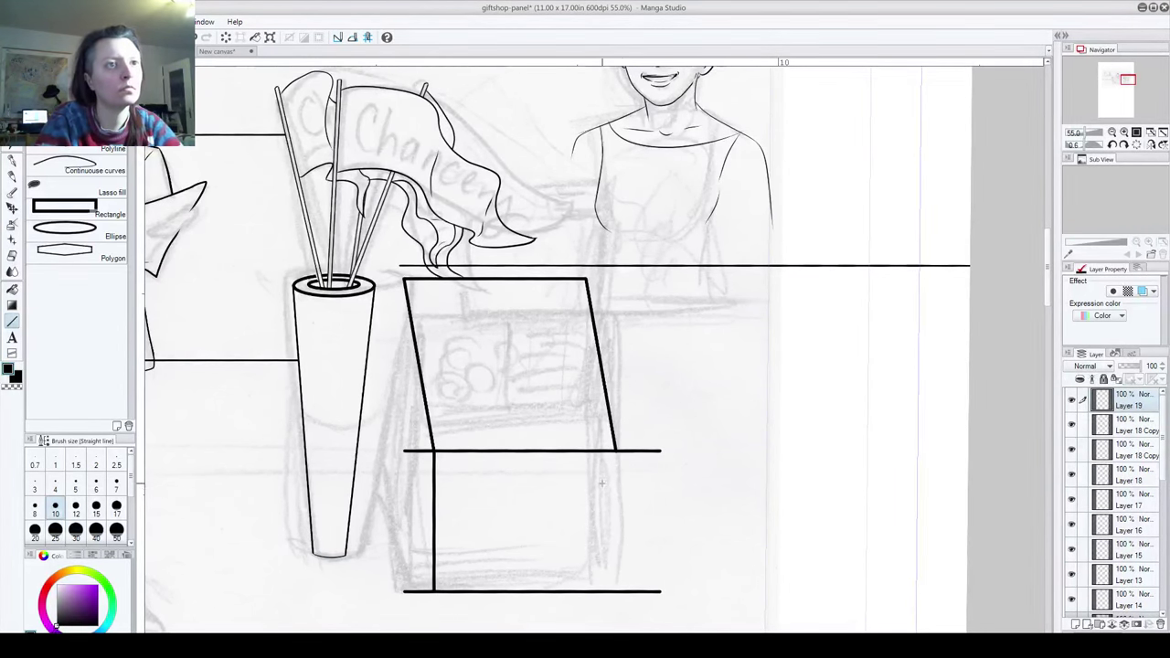
pyautogui.moveTo(617, 451); pyautogui.dragTo(617, 592)
pyautogui.hotkey('ctrl', 'z')
pyautogui.moveTo(616, 449); pyautogui.dragTo(610, 594)
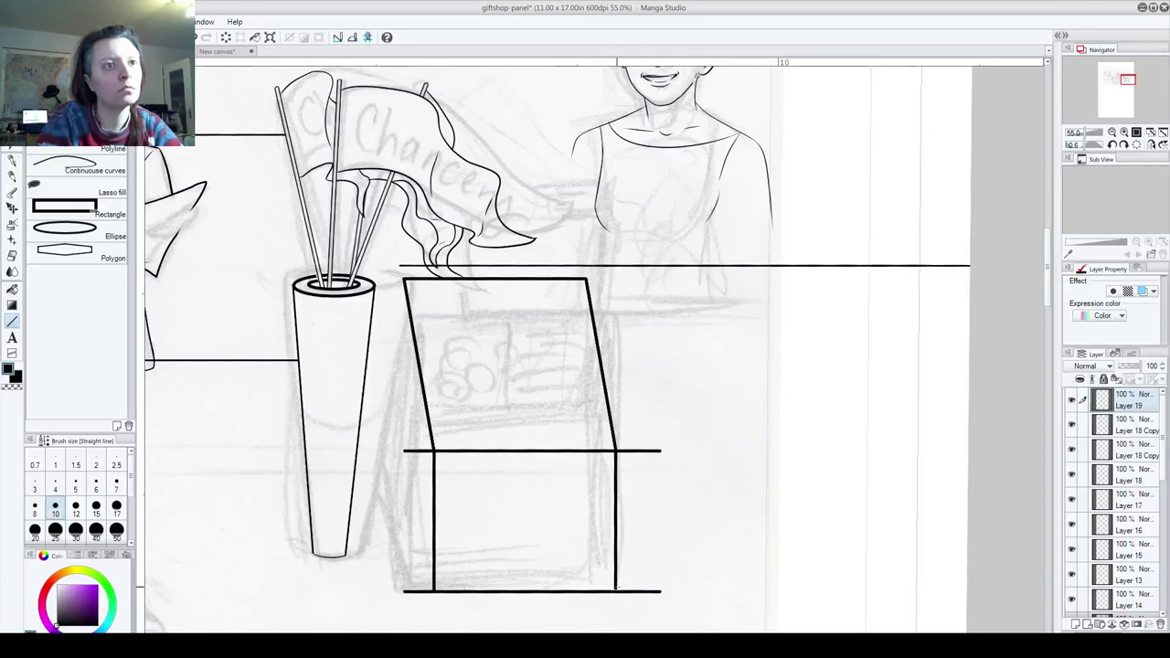
pyautogui.hotkey('ctrl', 'z')
pyautogui.moveTo(616, 450); pyautogui.dragTo(615, 591)
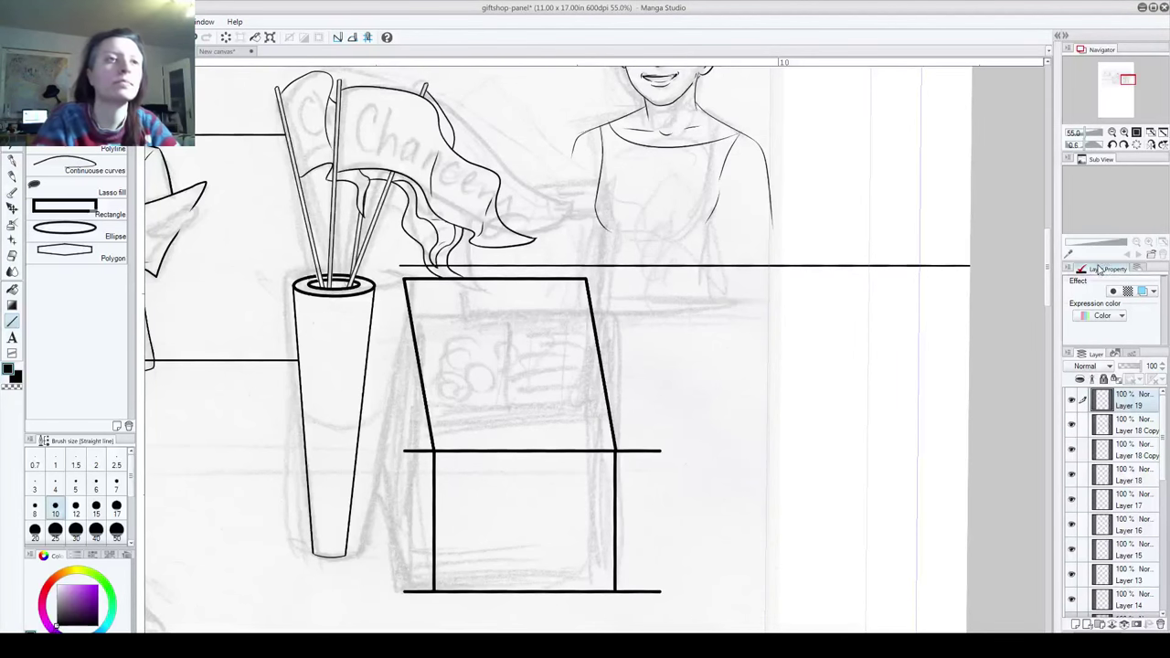
# Step: On the Layer 18 copy with the stand's base line, erase both ends that stick out past the vertical sides
pyautogui.click(1146, 425)
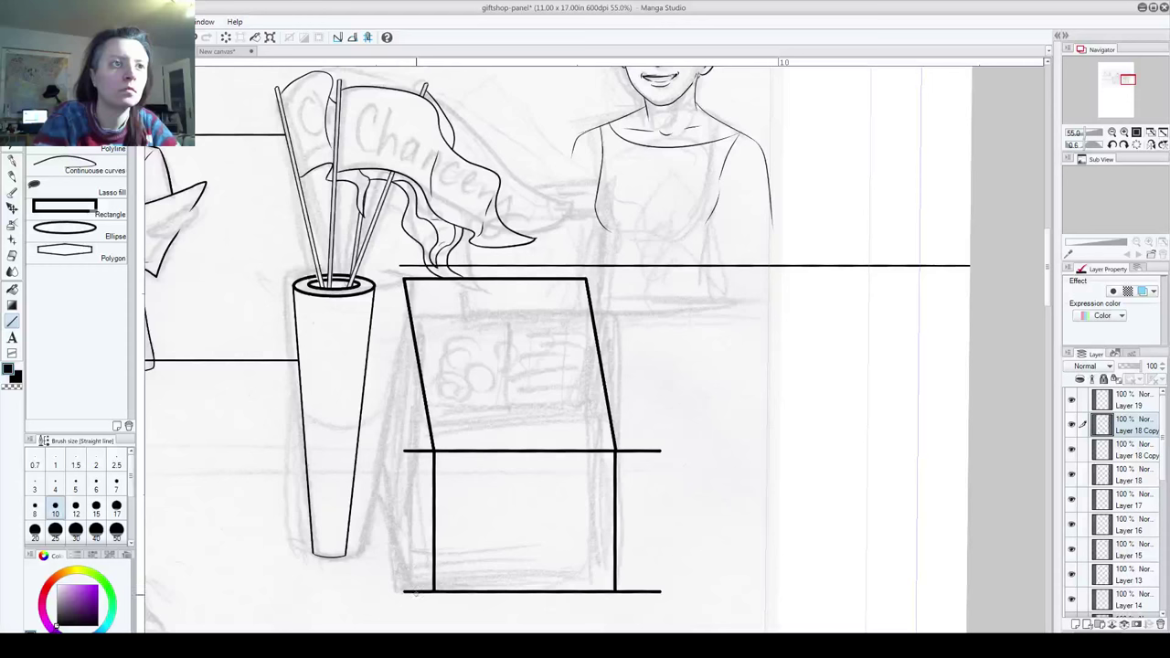
pyautogui.click(1130, 451)
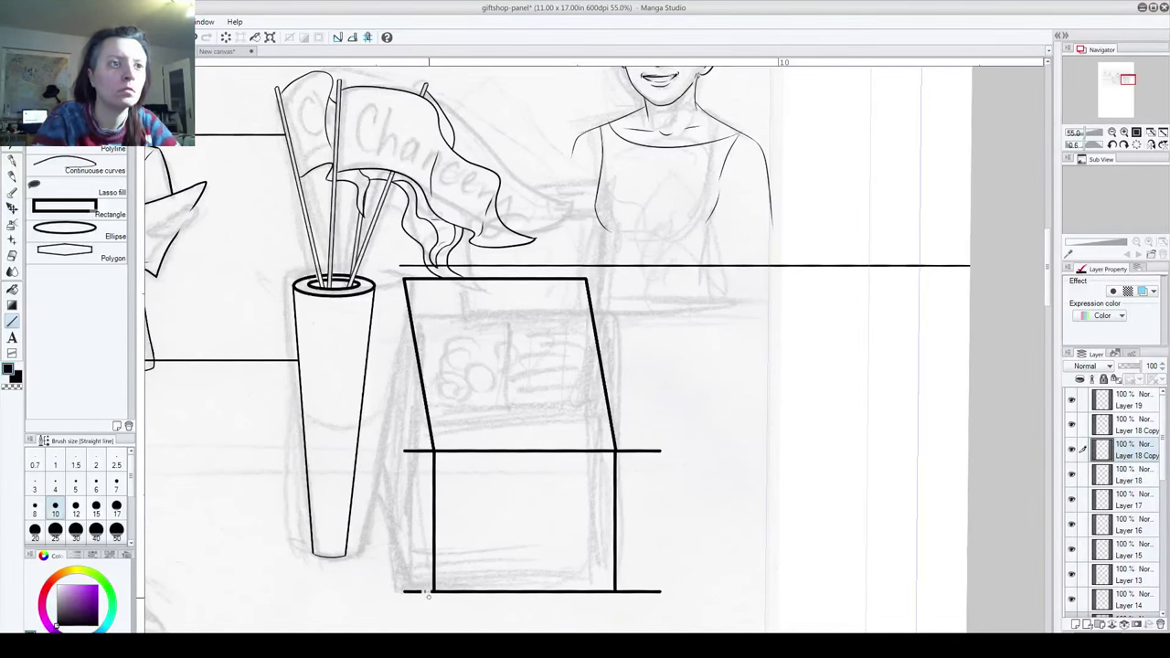
pyautogui.moveTo(425, 593); pyautogui.dragTo(411, 592)
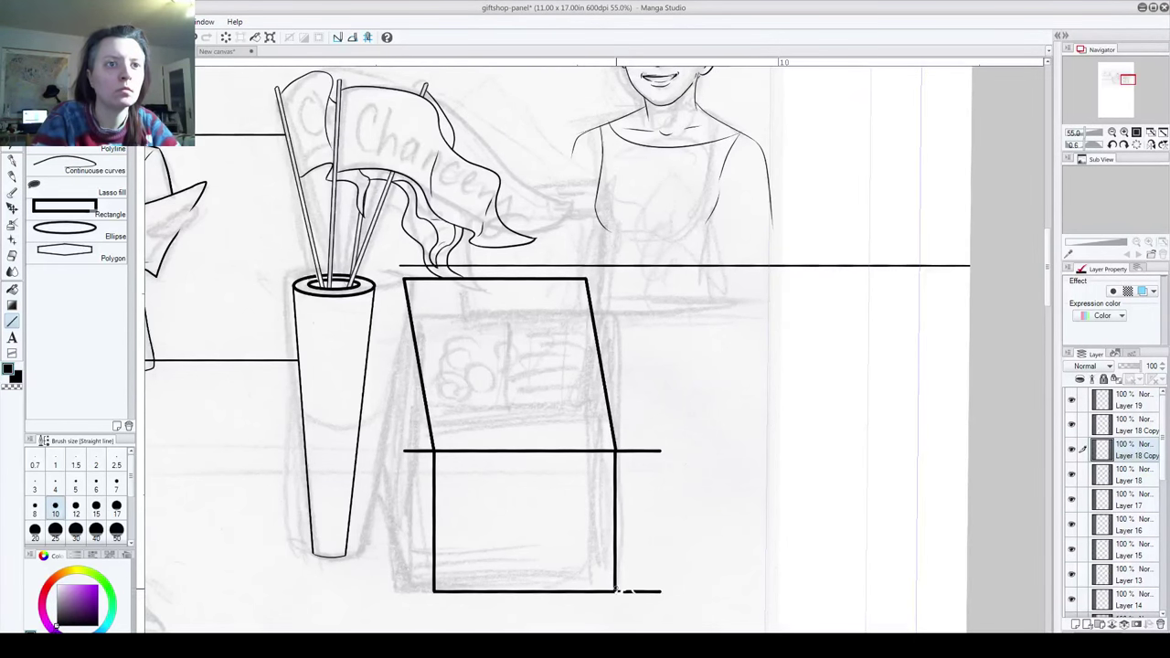
pyautogui.hotkey('ctrl', 'z')
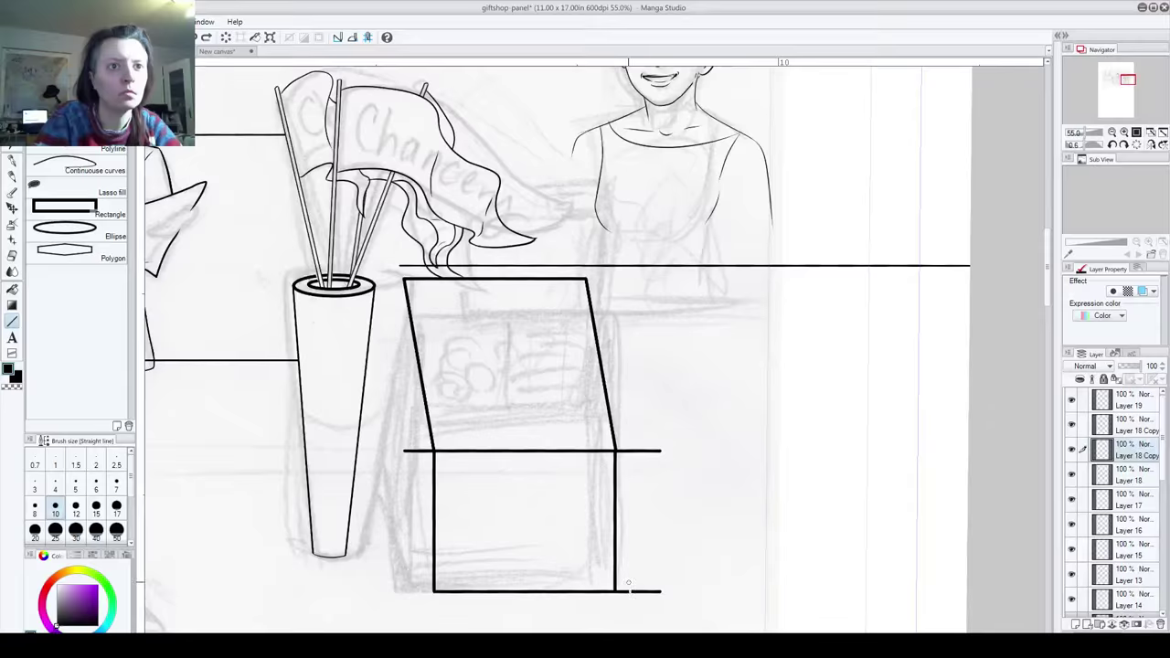
pyautogui.moveTo(625, 592)
pyautogui.mouseDown()
pyautogui.moveTo(644, 592)
pyautogui.moveTo(631, 591)
pyautogui.mouseUp()
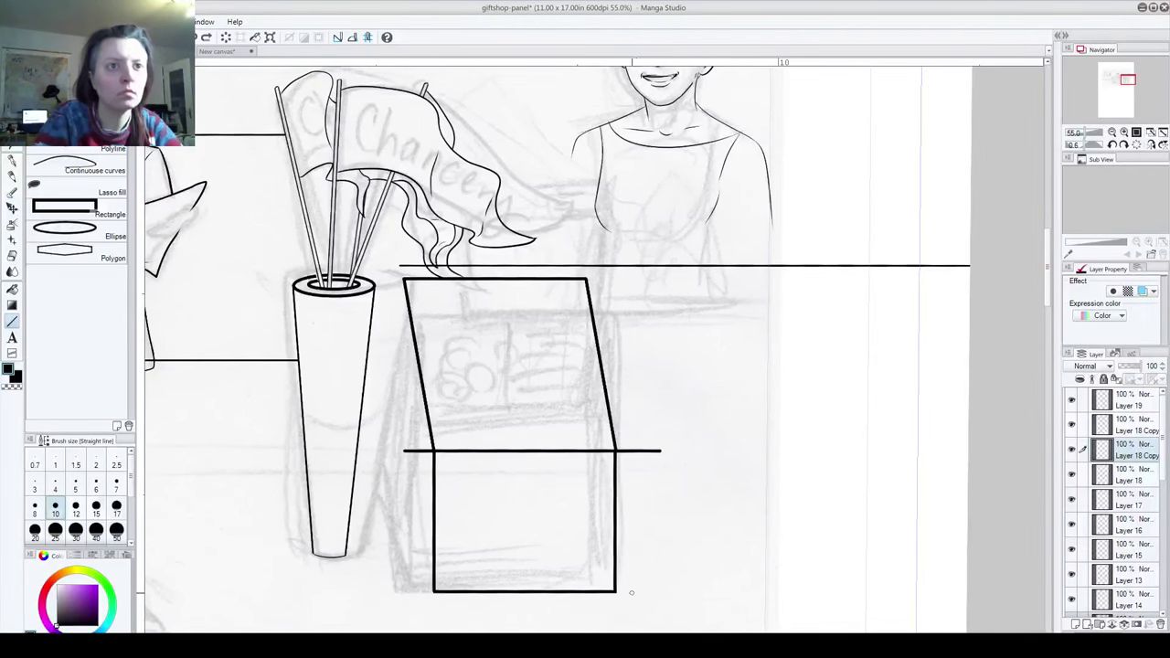
# Step: On Layer 18, erase both ends of the stand's middle horizontal line that stick out past the vertical sides
pyautogui.click(1132, 476)
pyautogui.moveTo(647, 451)
pyautogui.mouseDown()
pyautogui.moveTo(666, 451)
pyautogui.moveTo(618, 448)
pyautogui.mouseUp()
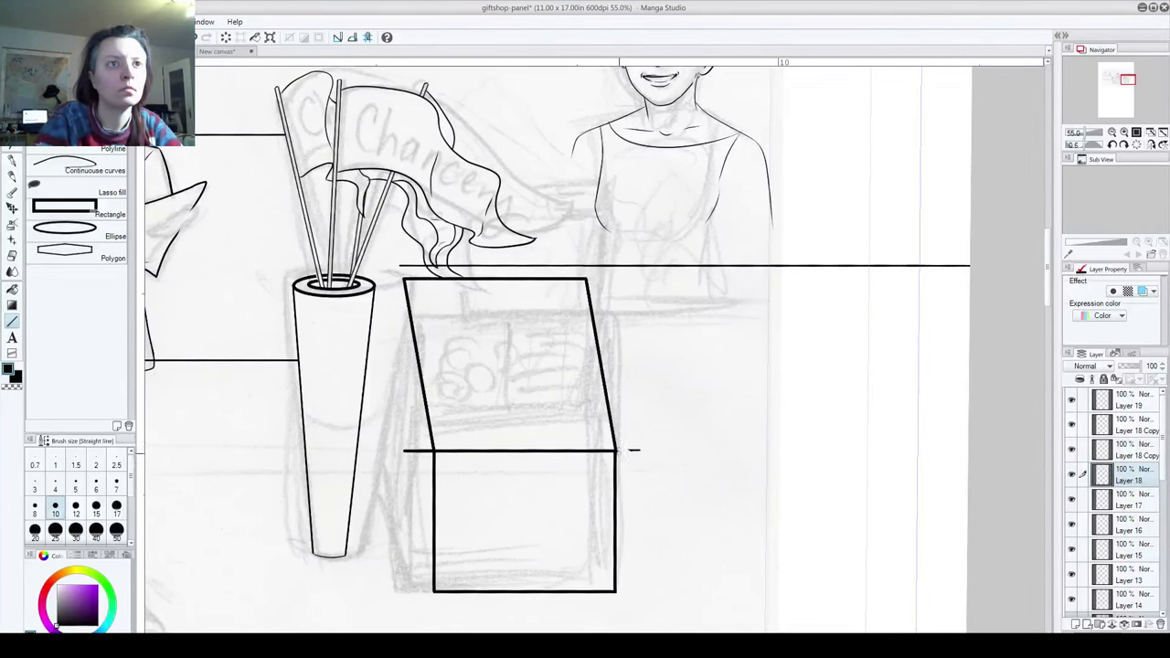
pyautogui.moveTo(627, 451); pyautogui.dragTo(642, 450)
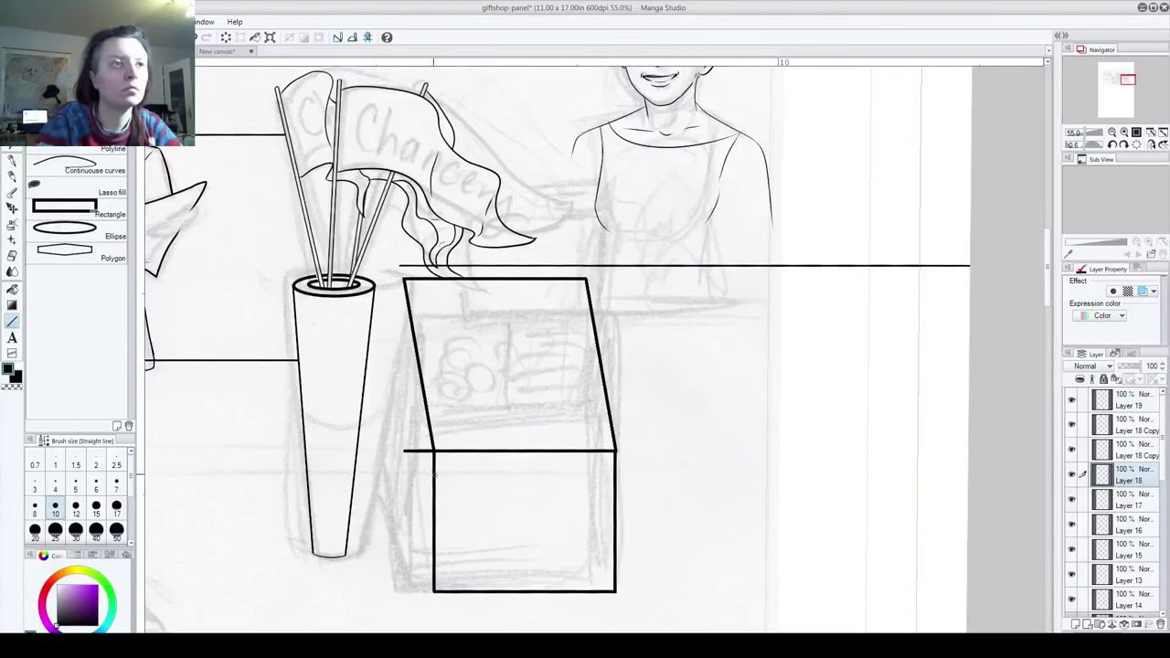
pyautogui.moveTo(421, 450); pyautogui.dragTo(401, 452)
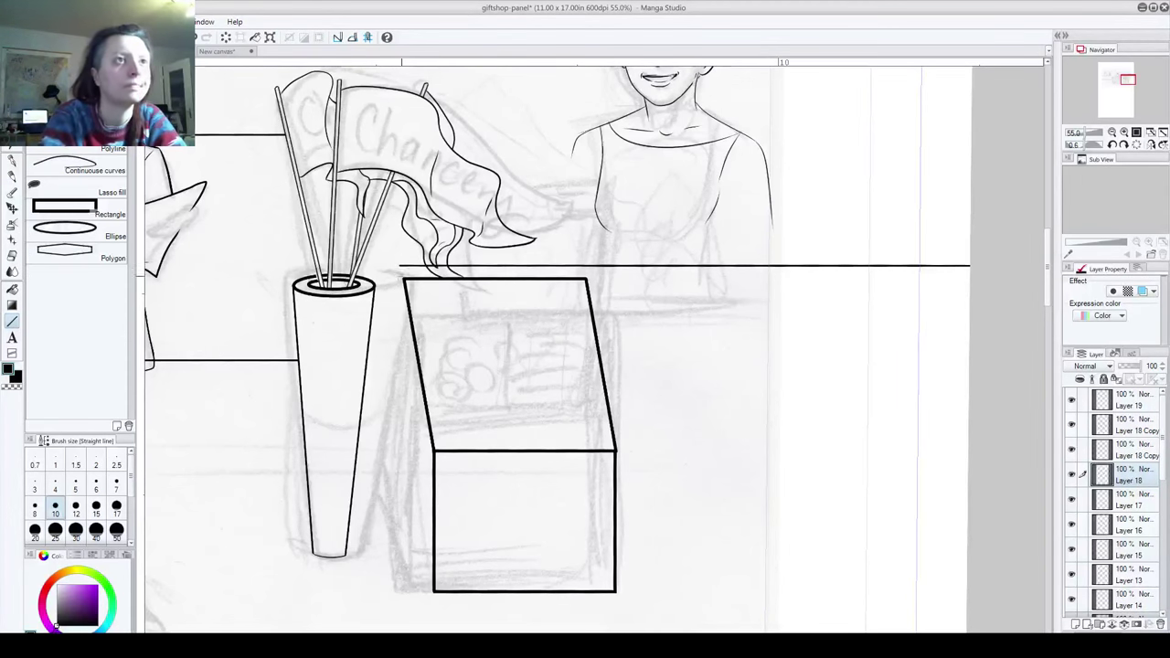
# Step: Draw the stand's side face with a vertical line from its upper back corner and a slanted line to the front base corner
pyautogui.moveTo(403, 279)
pyautogui.mouseDown()
pyautogui.moveTo(403, 594)
pyautogui.moveTo(403, 539)
pyautogui.mouseUp()
pyautogui.hotkey('ctrl', 'z')
pyautogui.moveTo(434, 593); pyautogui.dragTo(403, 548)
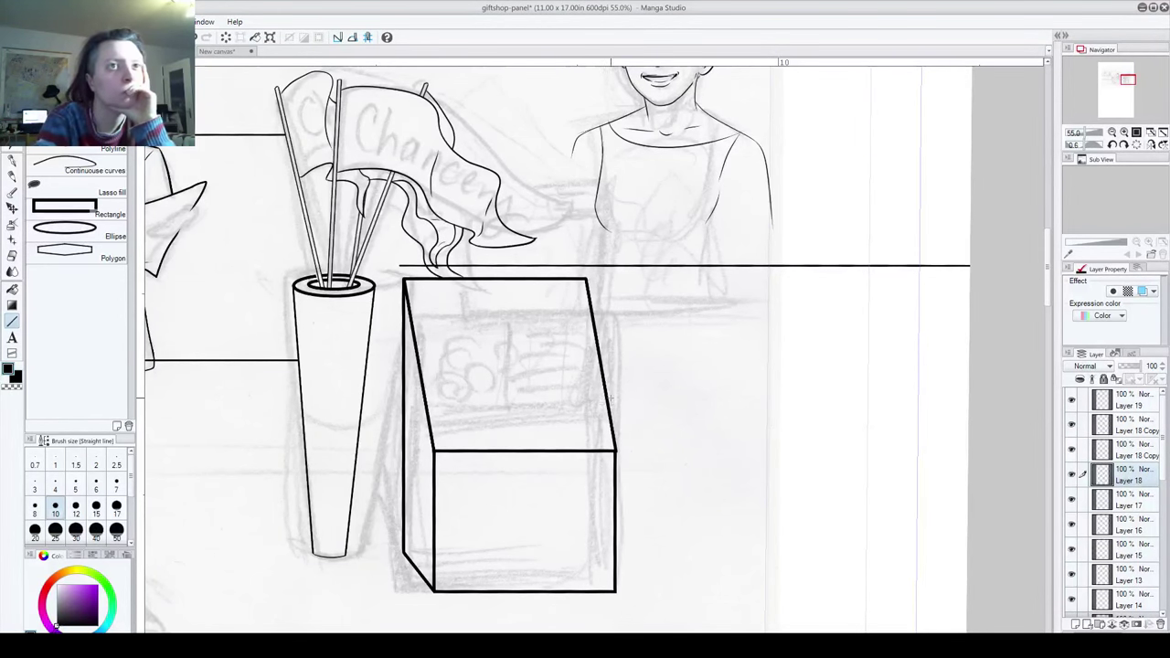
# Step: Draw a horizontal size 5 line for the counter's lower edge, from the stand's slanted side to the page edge
pyautogui.moveTo(560, 319); pyautogui.dragTo(1015, 319)
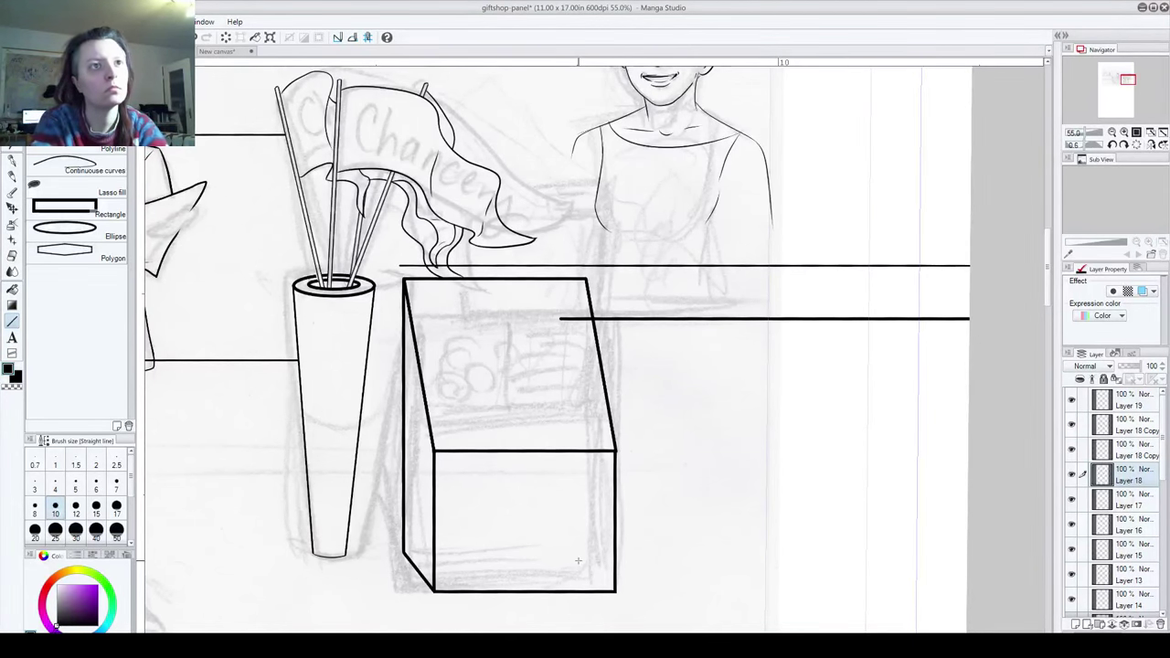
pyautogui.hotkey('ctrl', 'z')
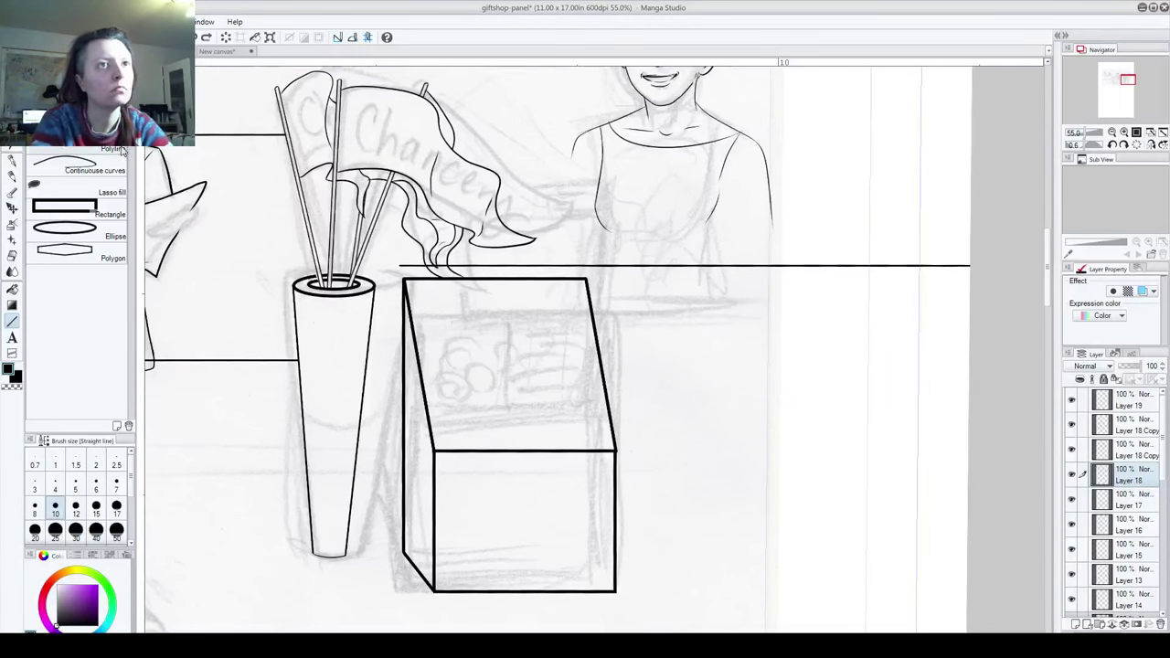
pyautogui.click(75, 483)
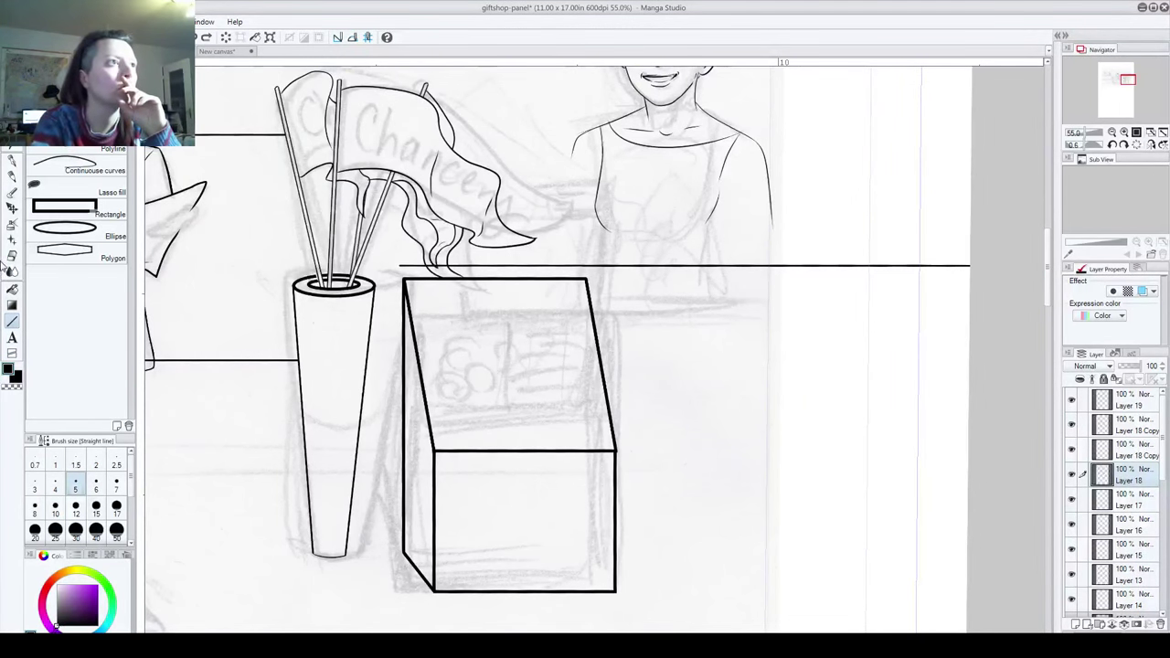
pyautogui.moveTo(590, 309); pyautogui.dragTo(788, 323)
pyautogui.hotkey('ctrl', 'z')
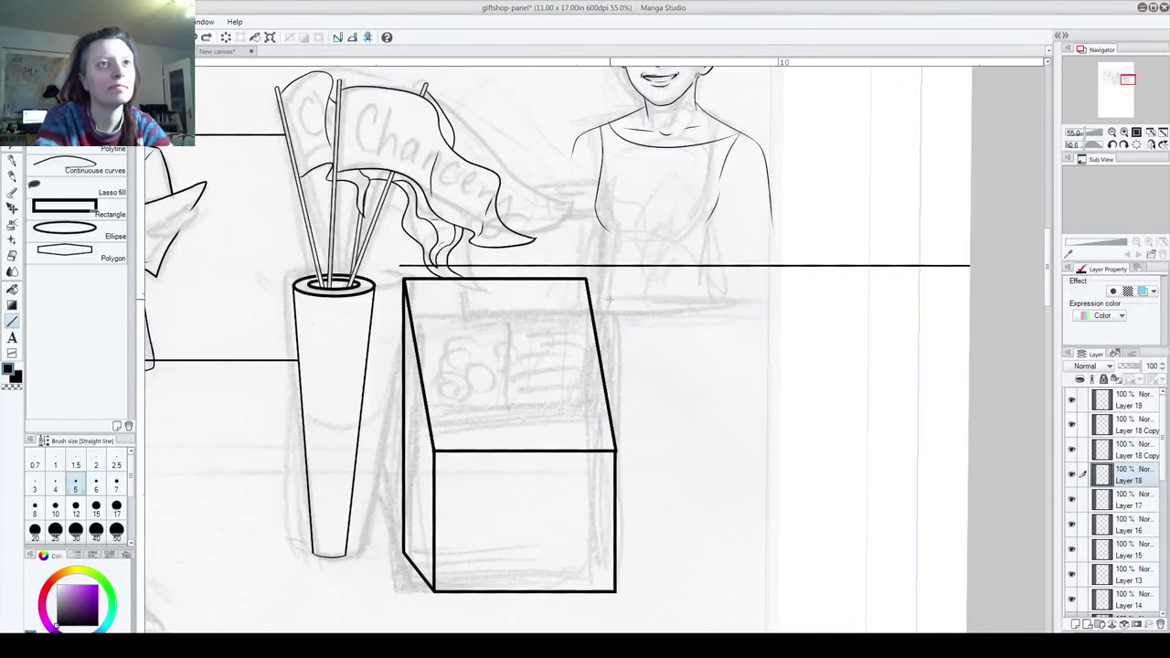
pyautogui.moveTo(592, 316); pyautogui.dragTo(972, 315)
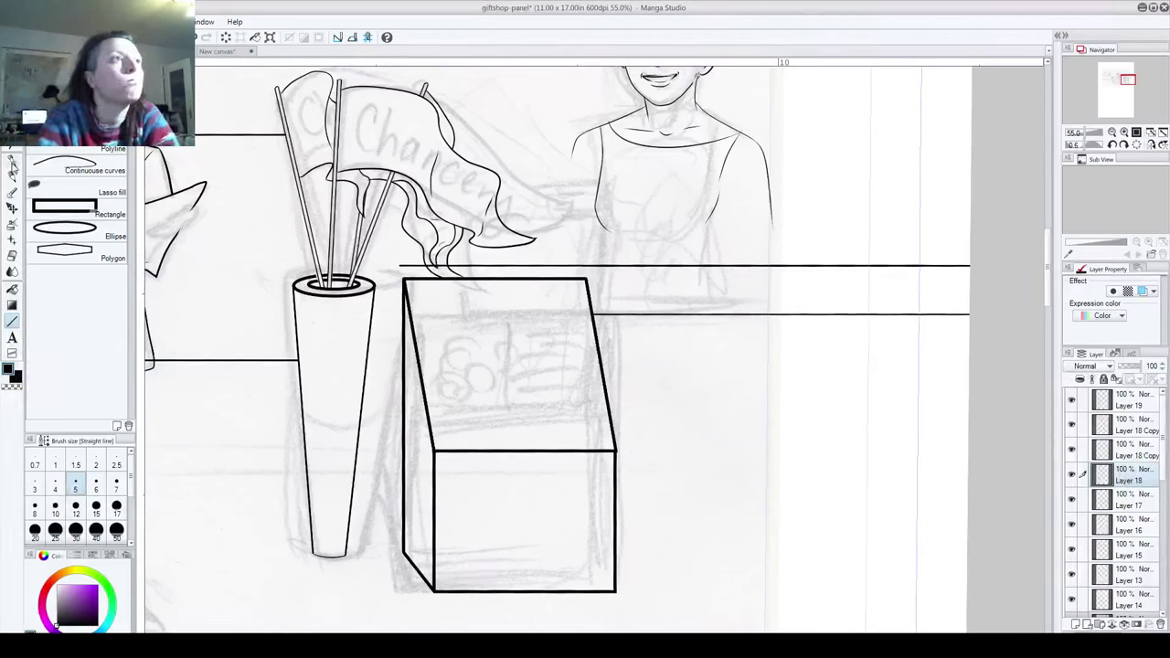
# Step: On a new layer, draw paired size 5 divider lines down and across the stand's sloping face and erase them where they cross
pyautogui.click(1132, 408)
pyautogui.click(1075, 624)
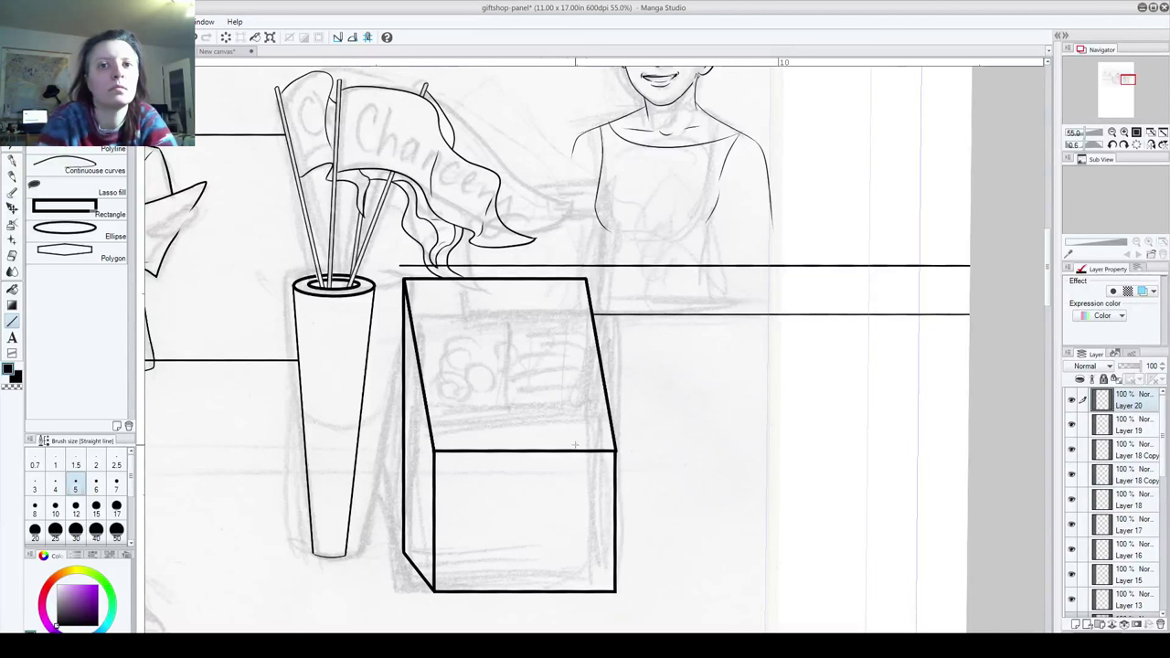
pyautogui.moveTo(482, 279); pyautogui.dragTo(513, 446)
pyautogui.moveTo(494, 281); pyautogui.dragTo(519, 449)
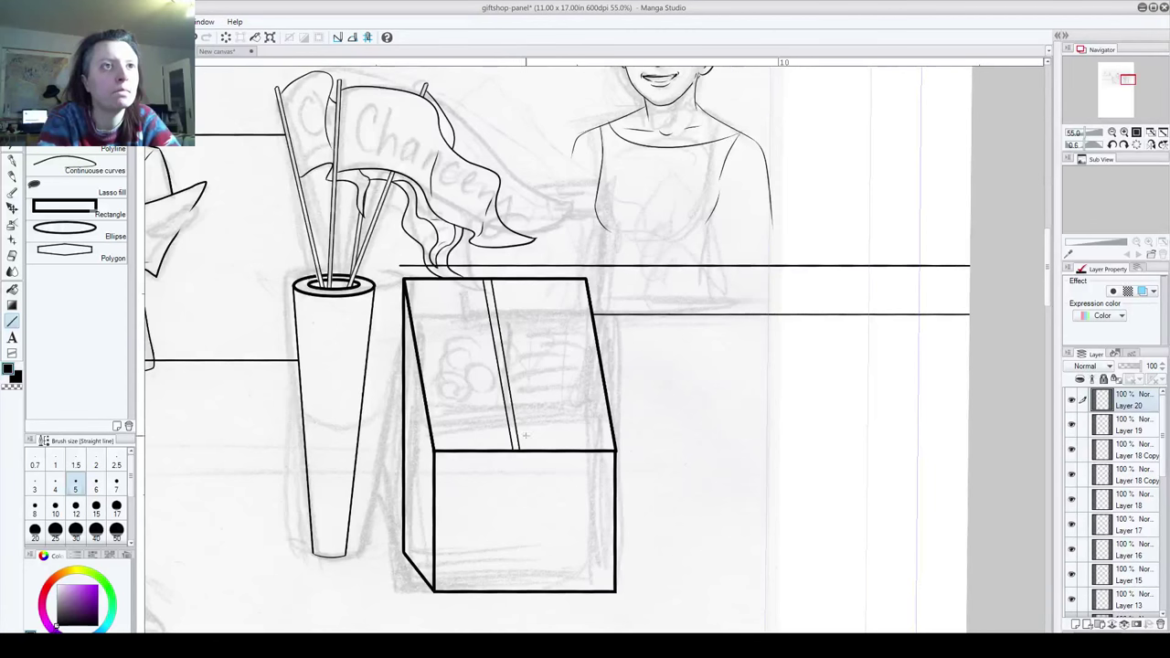
pyautogui.moveTo(417, 354); pyautogui.dragTo(598, 352)
pyautogui.moveTo(416, 348); pyautogui.dragTo(594, 349)
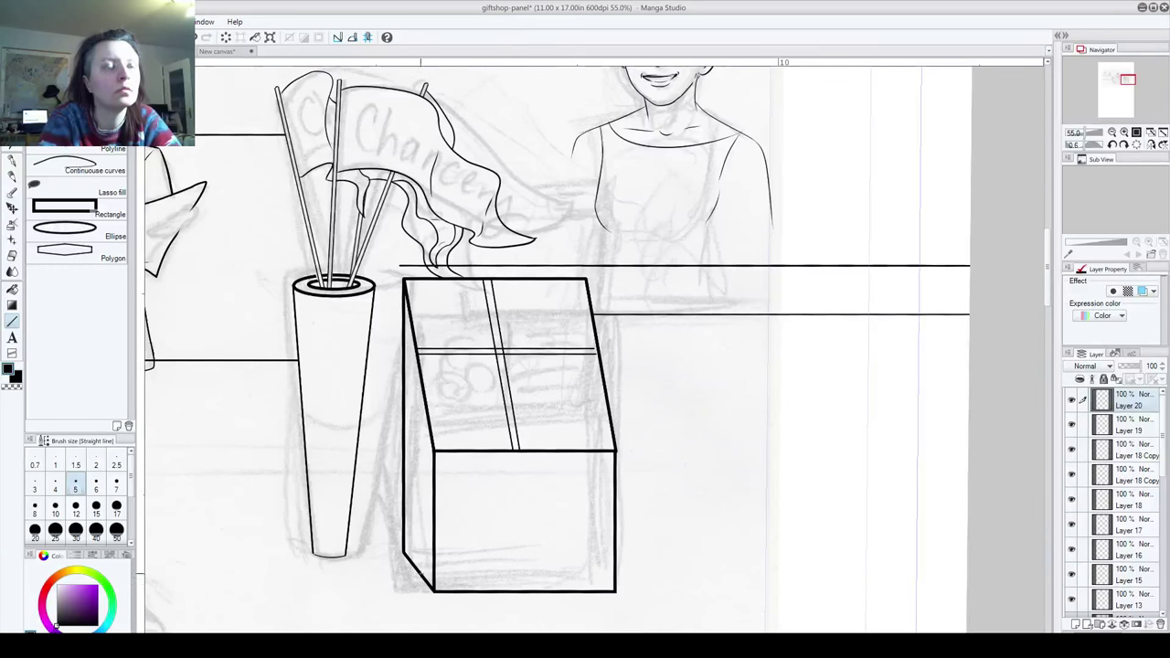
pyautogui.scroll(4, 492, 311)
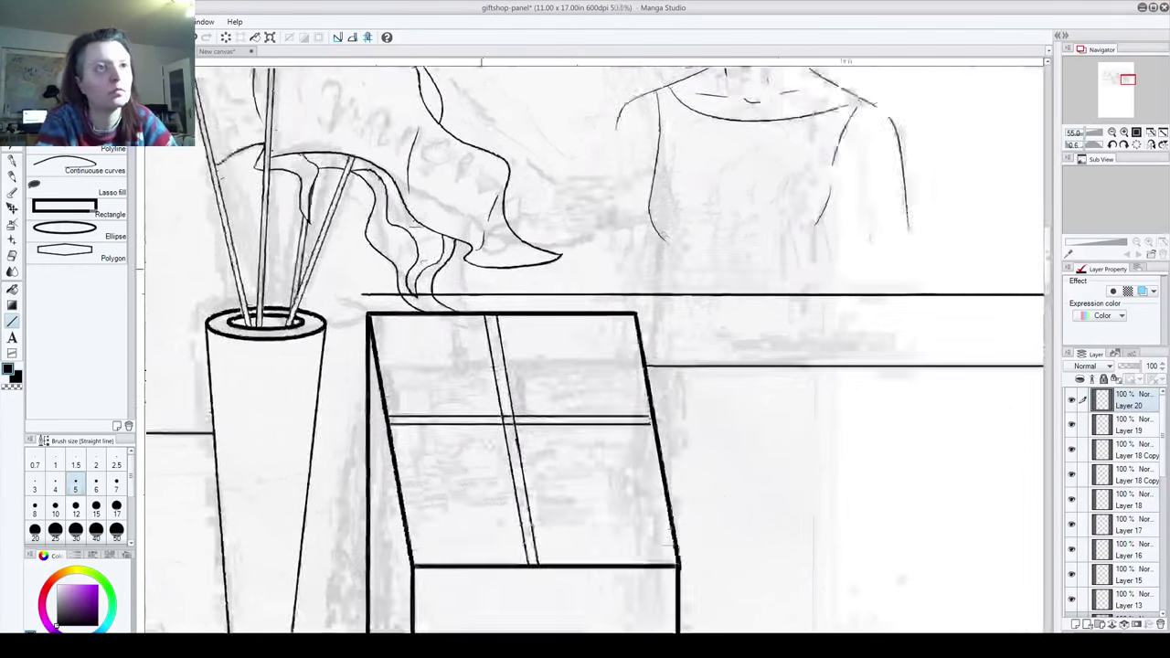
pyautogui.moveTo(518, 446)
pyautogui.mouseDown()
pyautogui.moveTo(514, 416)
pyautogui.moveTo(508, 427)
pyautogui.moveTo(530, 430)
pyautogui.moveTo(521, 416)
pyautogui.moveTo(532, 434)
pyautogui.mouseUp()
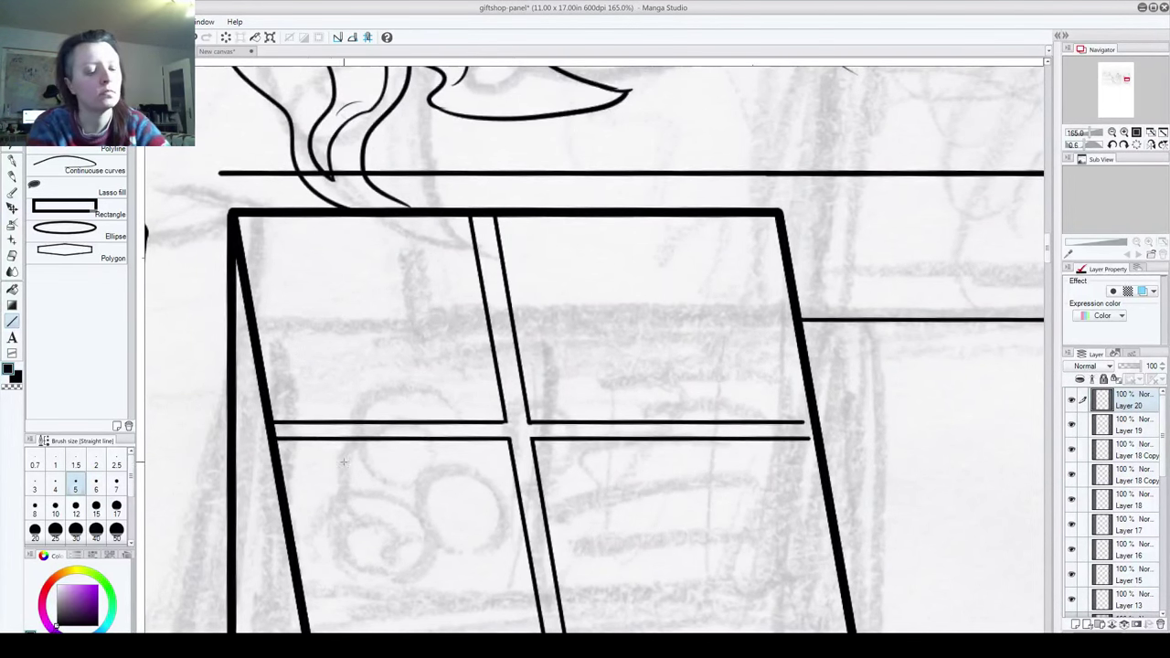
# Step: Draw thin inner border lines parallel to both slanted sides of the stand's sloping face
pyautogui.scroll(-3, 344, 462)
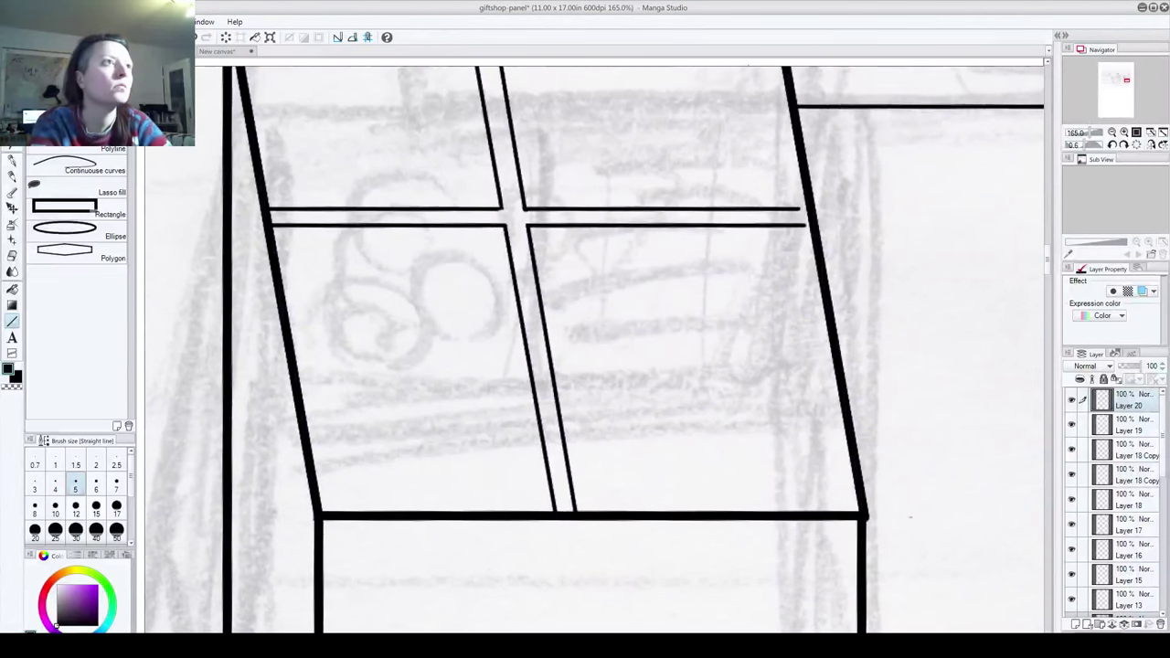
pyautogui.moveTo(291, 212); pyautogui.dragTo(314, 284)
pyautogui.moveTo(265, 73); pyautogui.dragTo(355, 585)
pyautogui.moveTo(783, 73); pyautogui.dragTo(873, 586)
pyautogui.moveTo(340, 573); pyautogui.dragTo(891, 577)
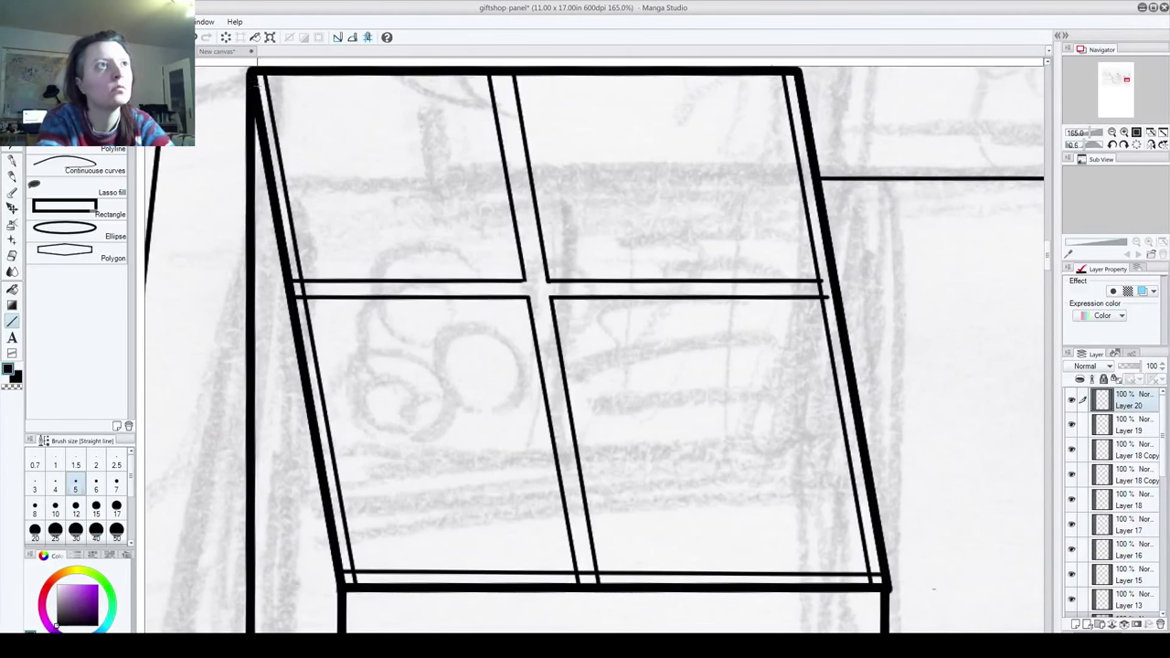
pyautogui.moveTo(262, 79); pyautogui.dragTo(788, 82)
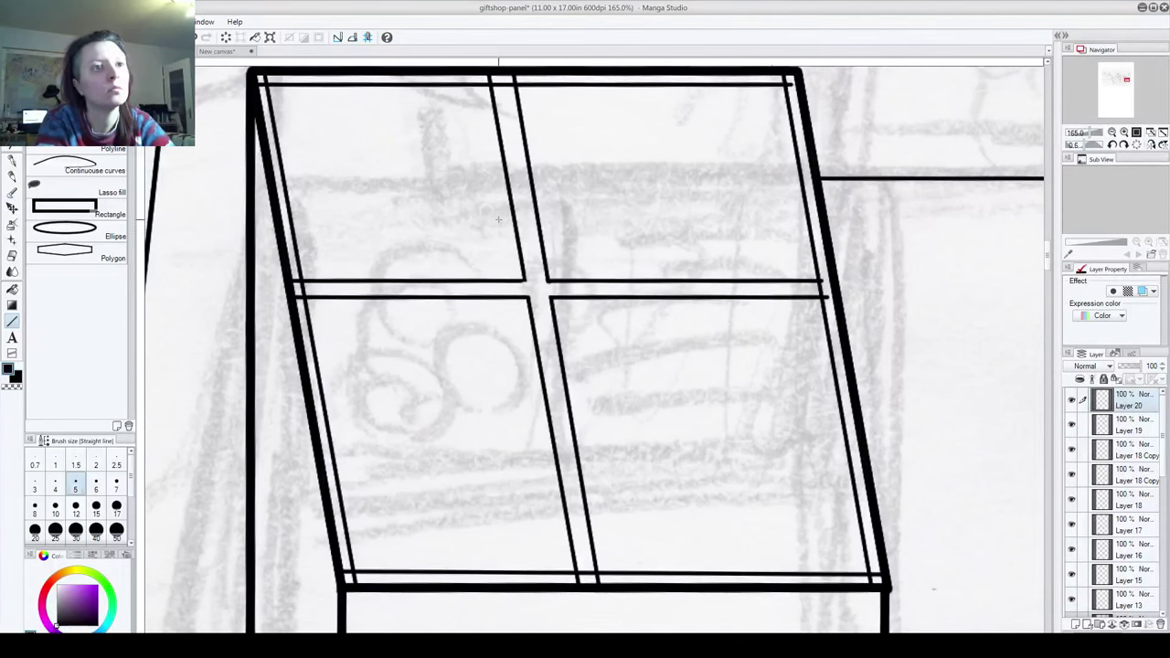
pyautogui.hotkey('ctrl', 'z')
pyautogui.hotkey('ctrl', 'z')
# Step: Draw thin horizontal inner border lines just inside the lower and upper edges of the stand's sloping face
pyautogui.moveTo(340, 571); pyautogui.dragTo(885, 573)
pyautogui.moveTo(258, 78); pyautogui.dragTo(617, 95)
pyautogui.hotkey('ctrl', 'z')
pyautogui.moveTo(257, 80); pyautogui.dragTo(797, 80)
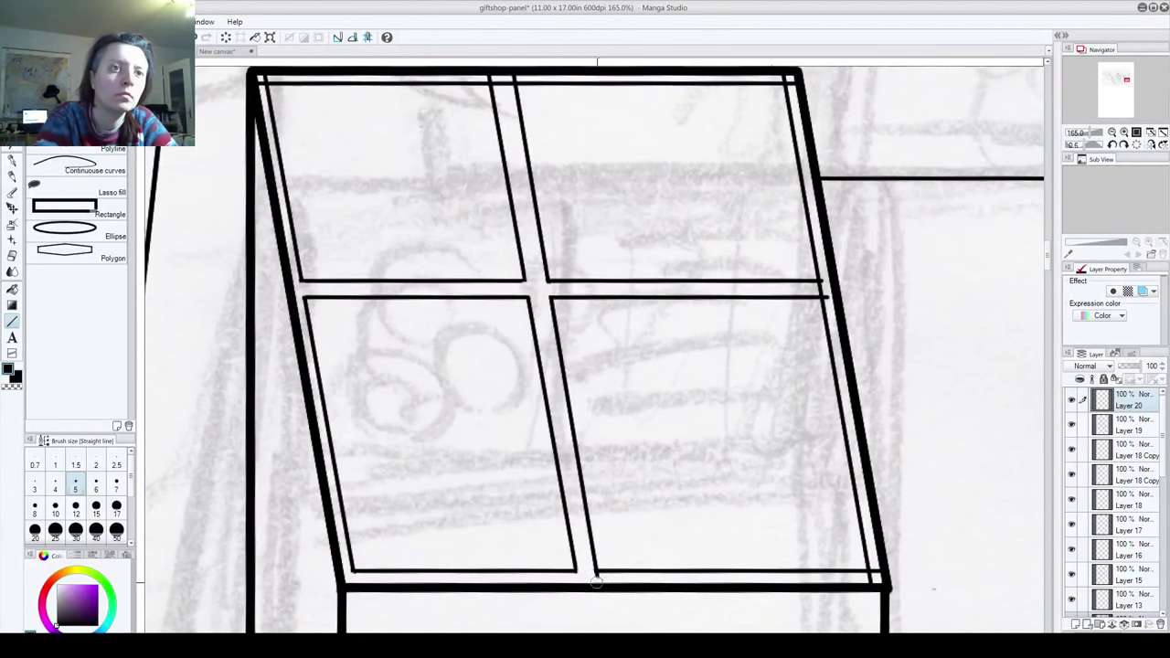
# Step: Erase the overlapping line ends around the inner border so the sloping face has four separate panes
pyautogui.moveTo(876, 587)
pyautogui.mouseDown()
pyautogui.moveTo(648, 601)
pyautogui.moveTo(646, 587)
pyautogui.mouseUp()
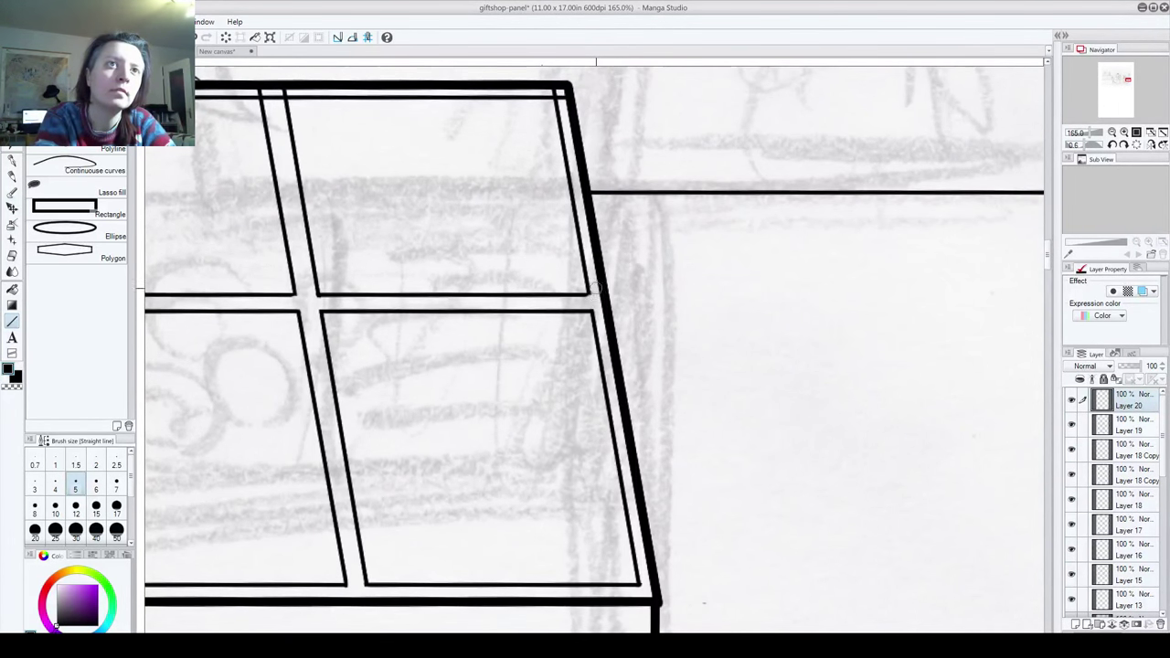
pyautogui.scroll(3, 590, 274)
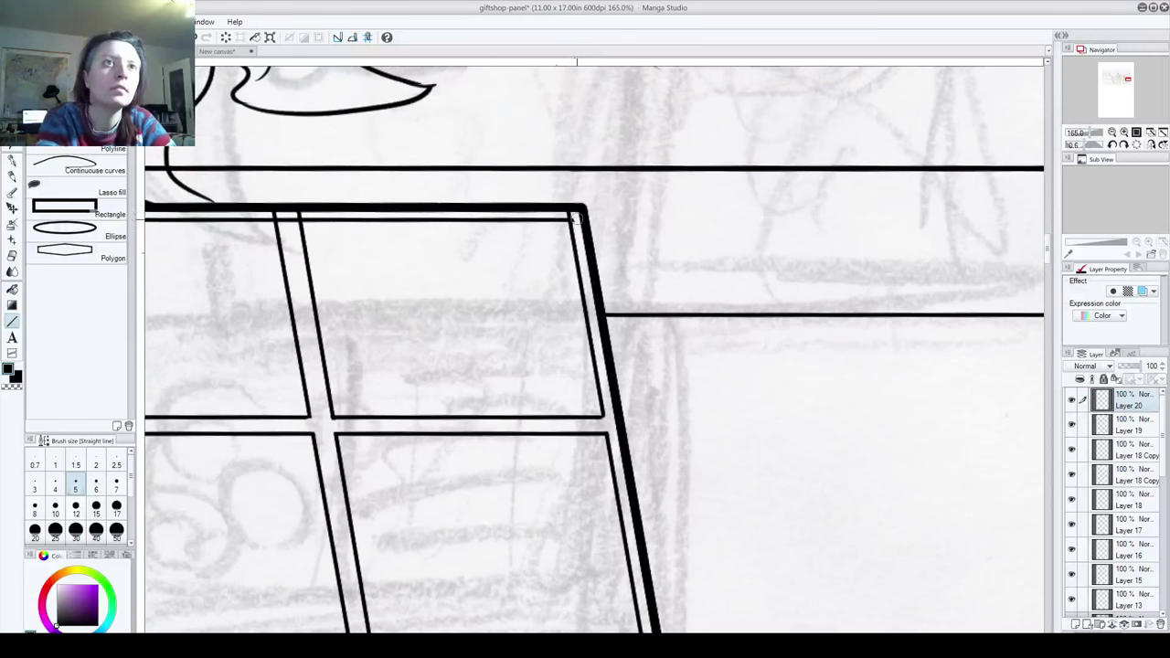
pyautogui.moveTo(428, 269); pyautogui.dragTo(601, 273)
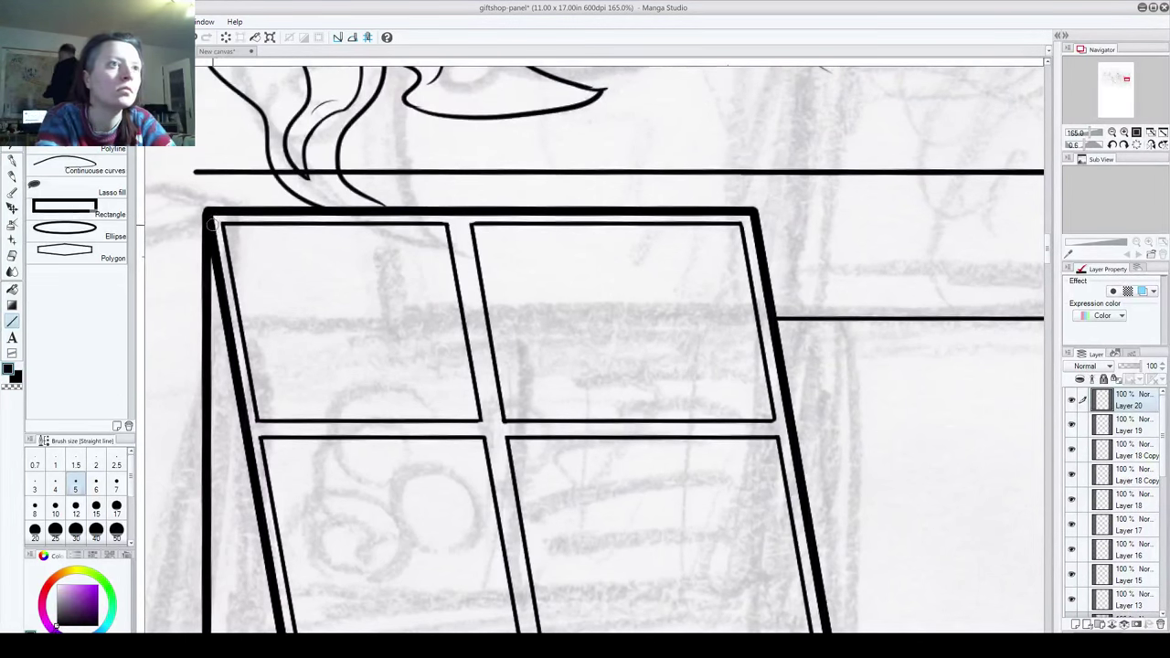
pyautogui.scroll(-3, 590, 536)
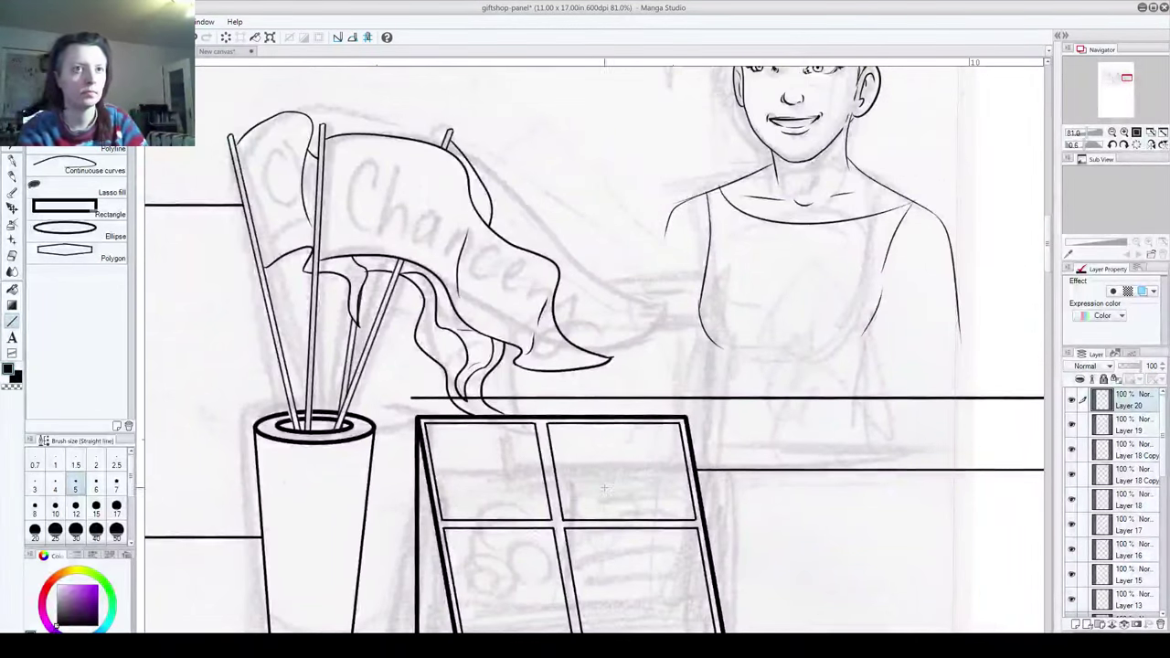
pyautogui.moveTo(518, 503); pyautogui.dragTo(382, 324)
pyautogui.scroll(-5, 505, 420)
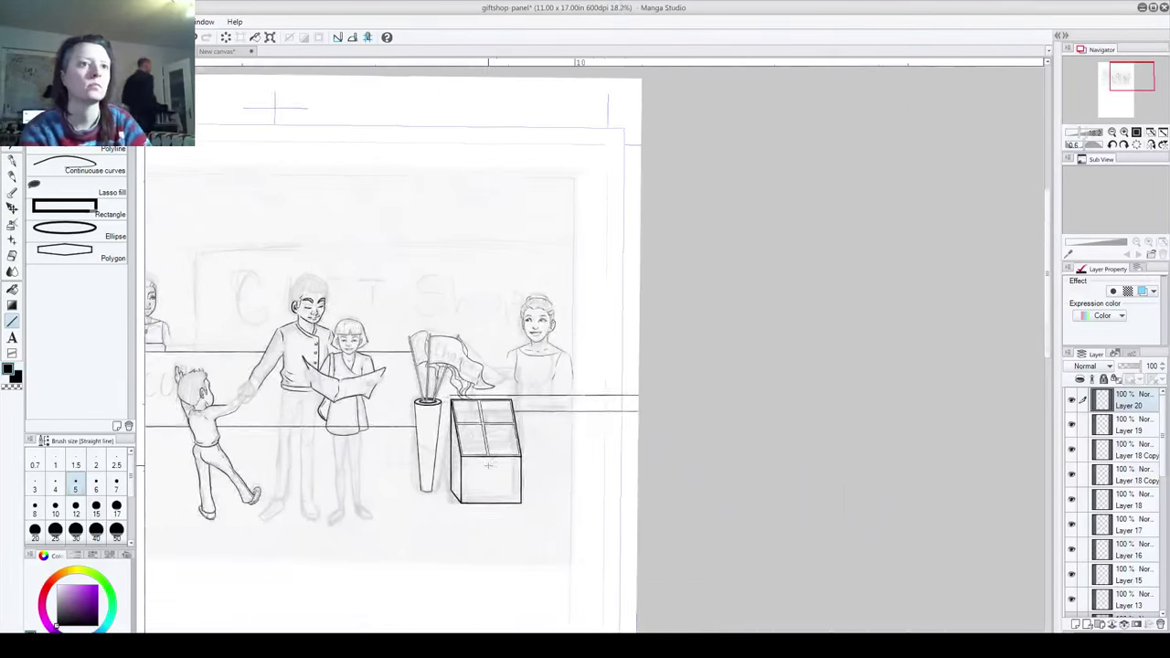
pyautogui.moveTo(382, 504); pyautogui.dragTo(684, 484)
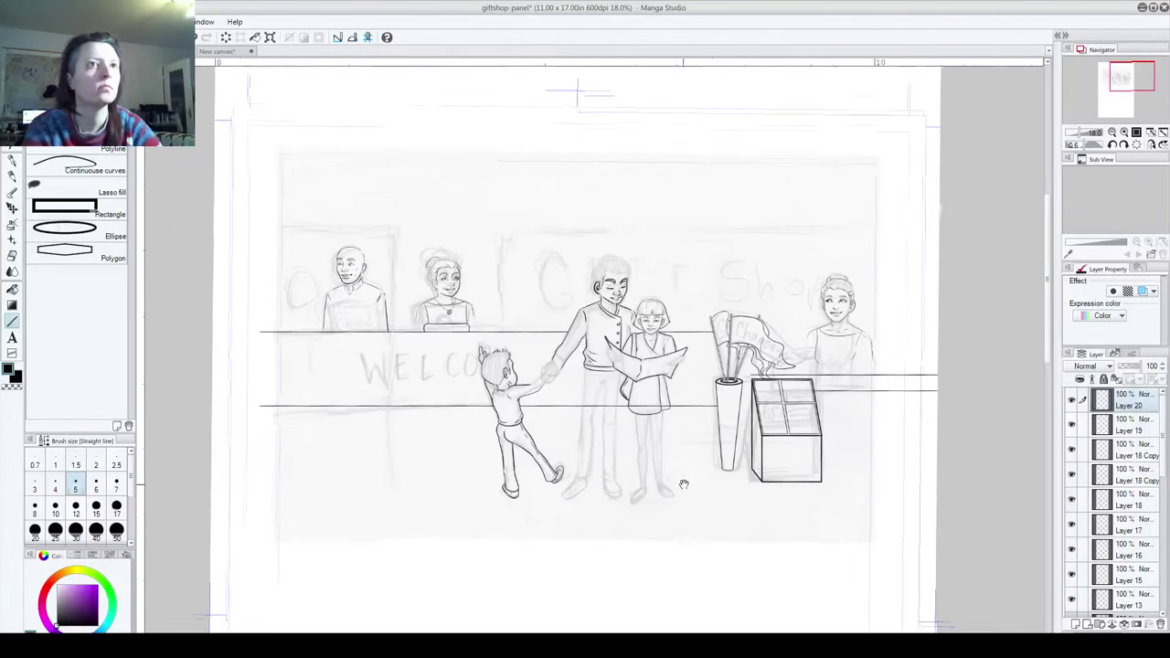
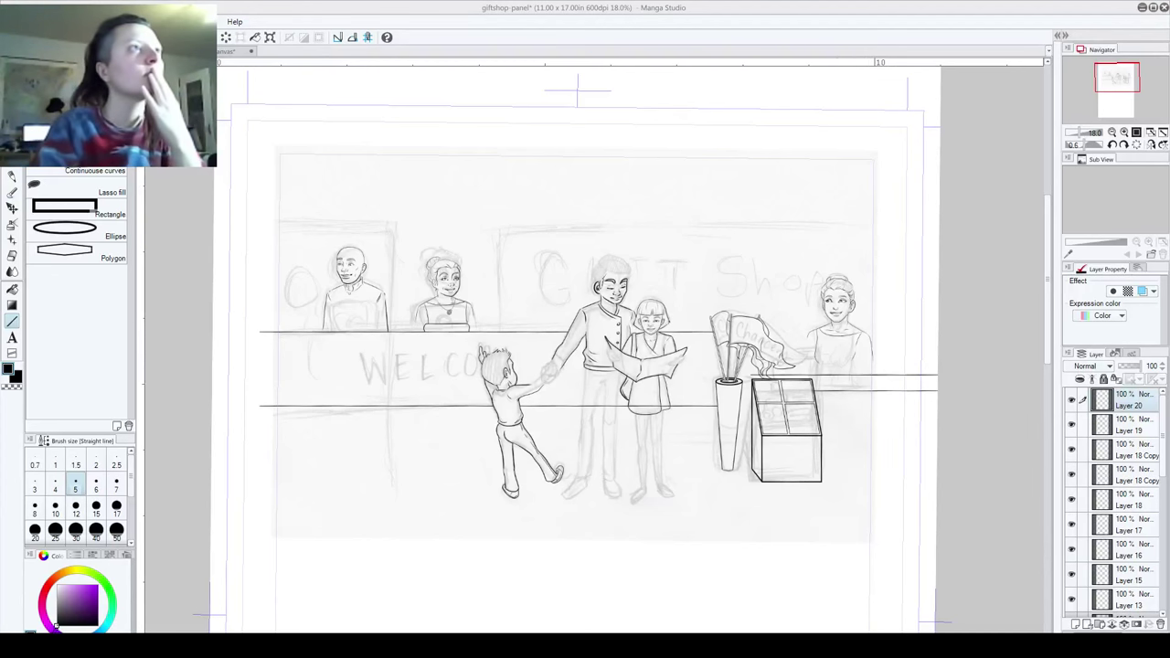
pyautogui.hotkey('ctrl', 'o')
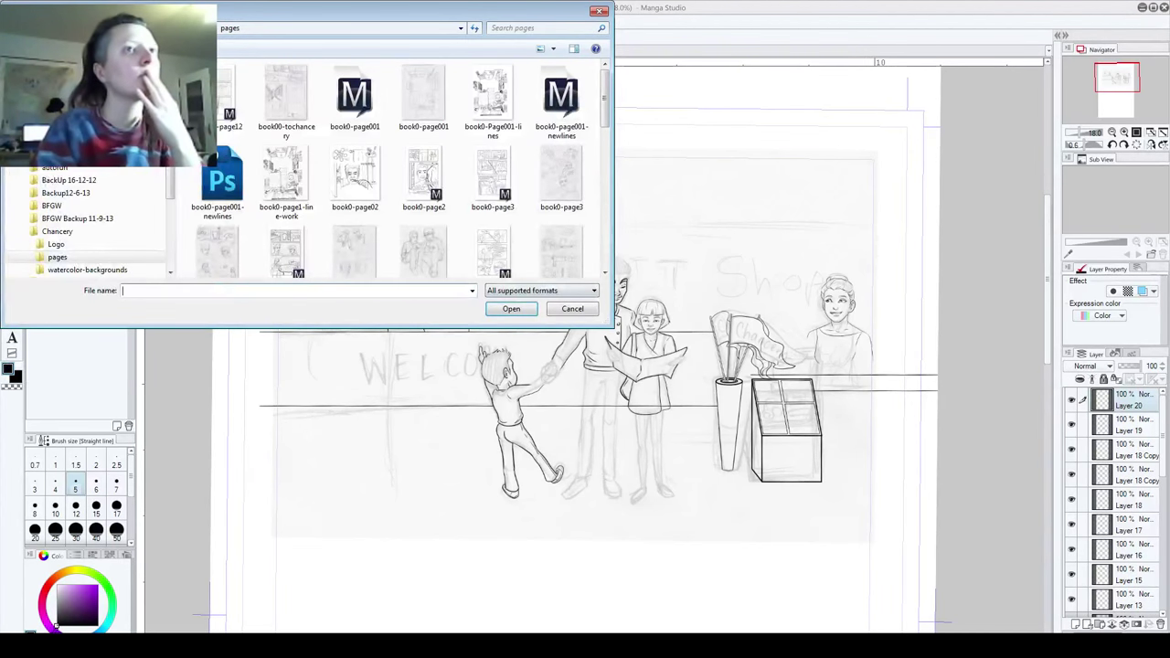
pyautogui.press('Escape')
# Step: Save and close the giftshop-panel page, and close the New canvas document without saving its changes
pyautogui.hotkey('alt', 'f')
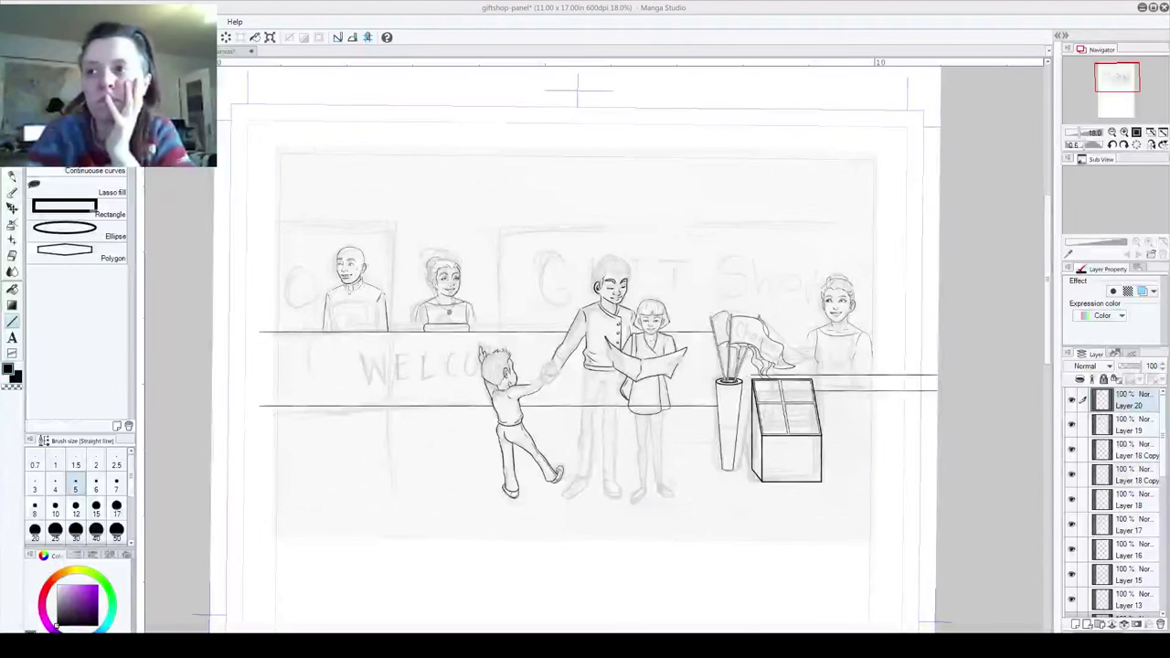
pyautogui.hotkey('ctrl', 's')
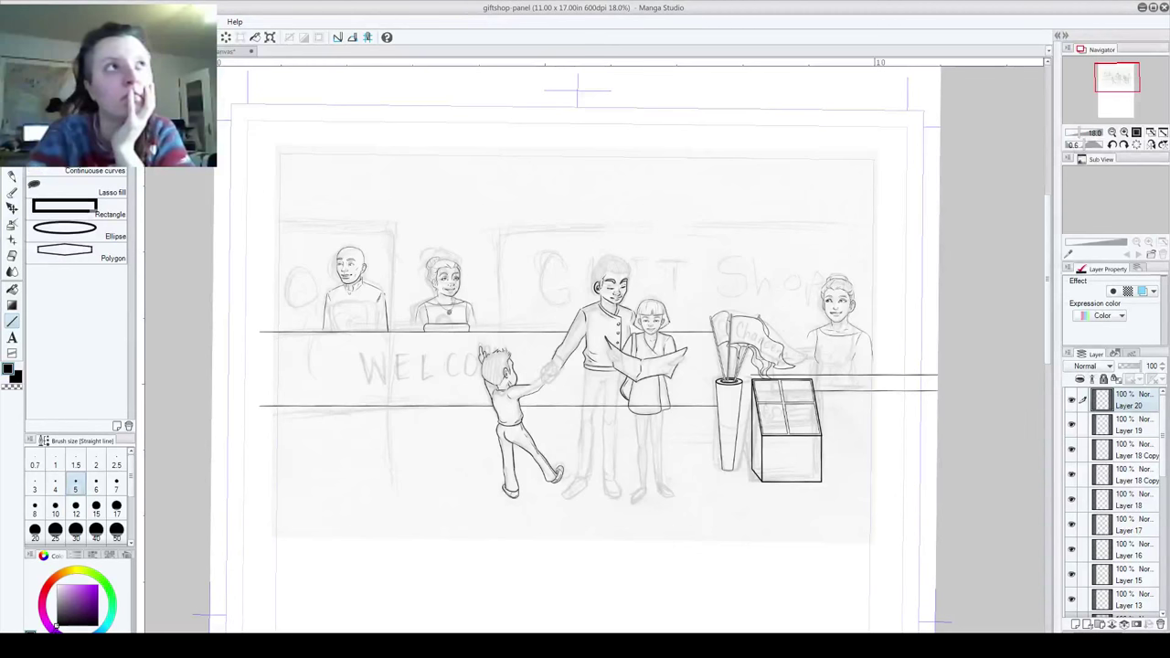
pyautogui.hotkey('ctrl', 'w')
pyautogui.hotkey('ctrl', 'w')
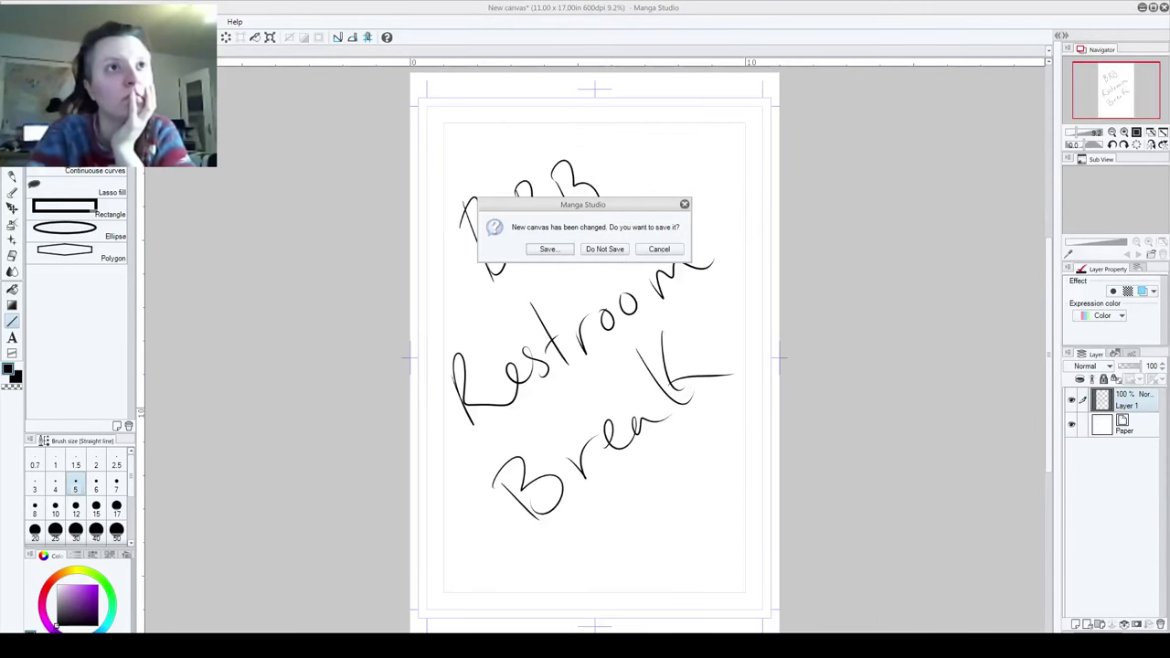
pyautogui.click(604, 248)
pyautogui.click(17, 21)
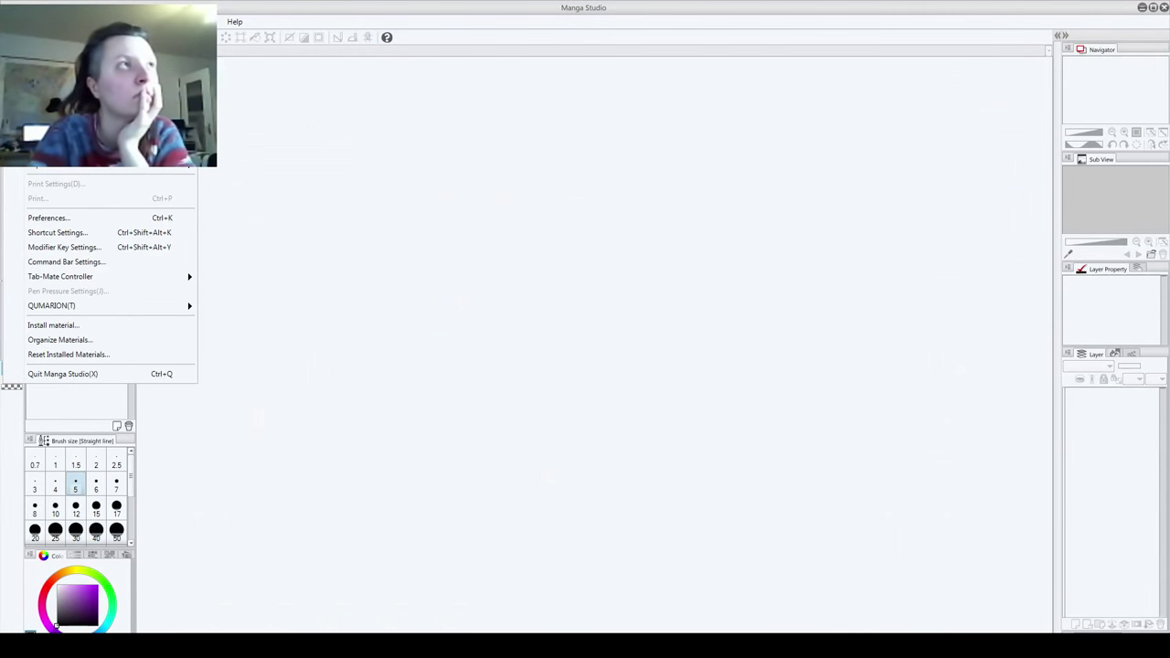
# Step: Open the information-desk sketch image from the pages folder
pyautogui.hotkey('ctrl', 'o')
pyautogui.scroll(-10, 549, 100)
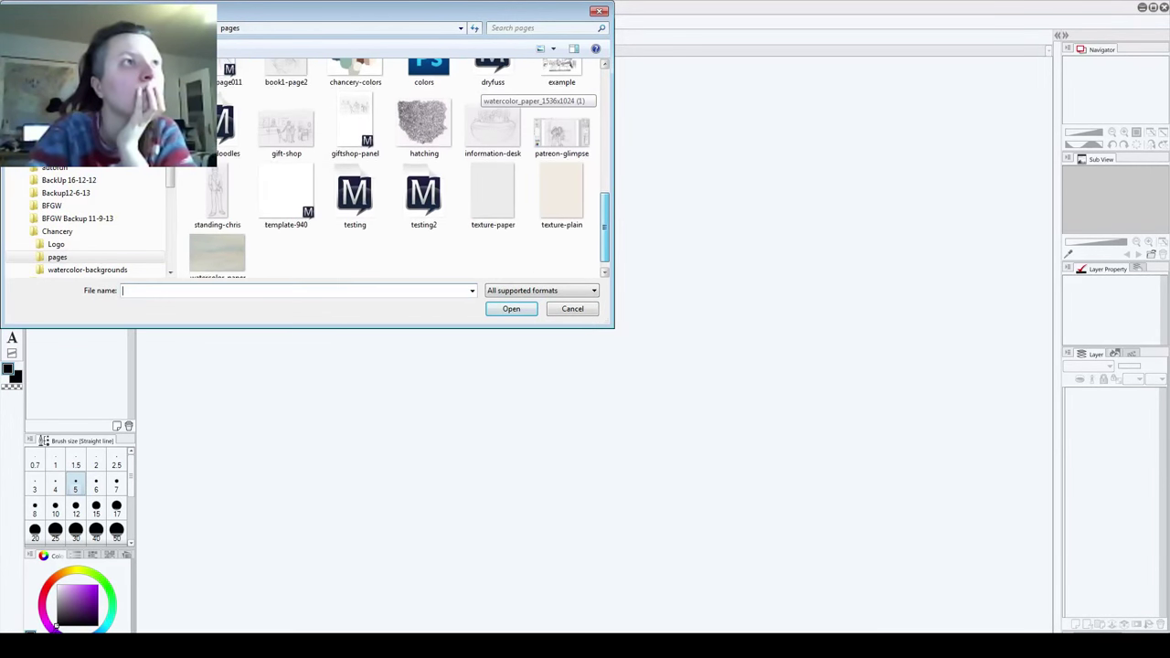
pyautogui.scroll(1, 493, 173)
pyautogui.click(493, 183)
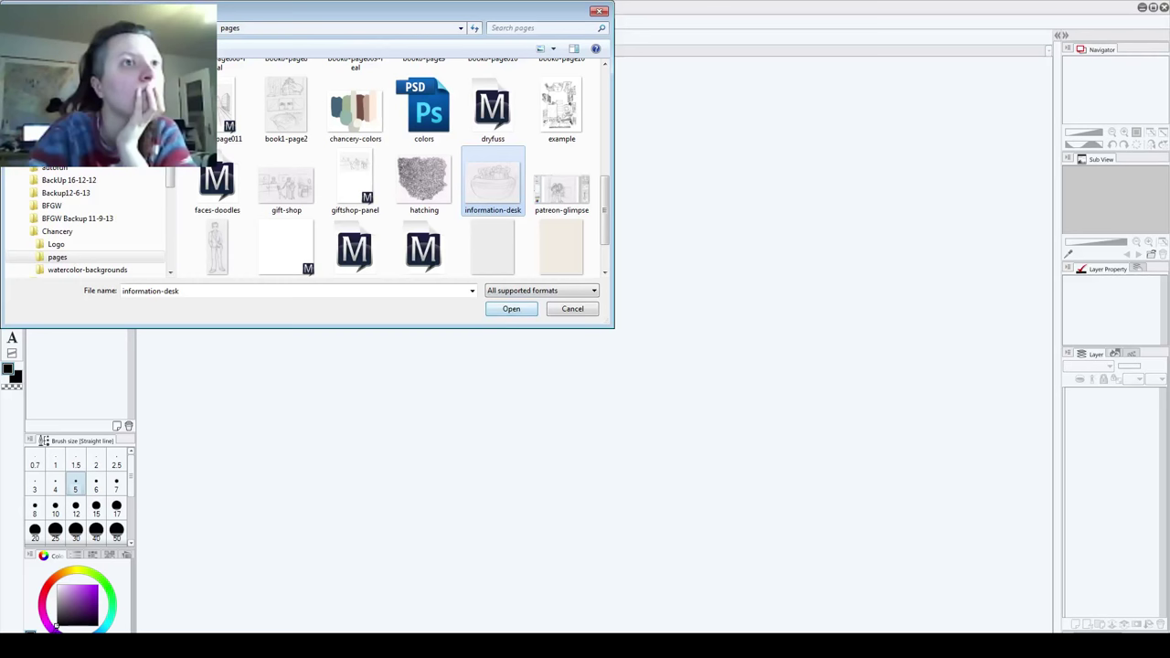
pyautogui.click(529, 308)
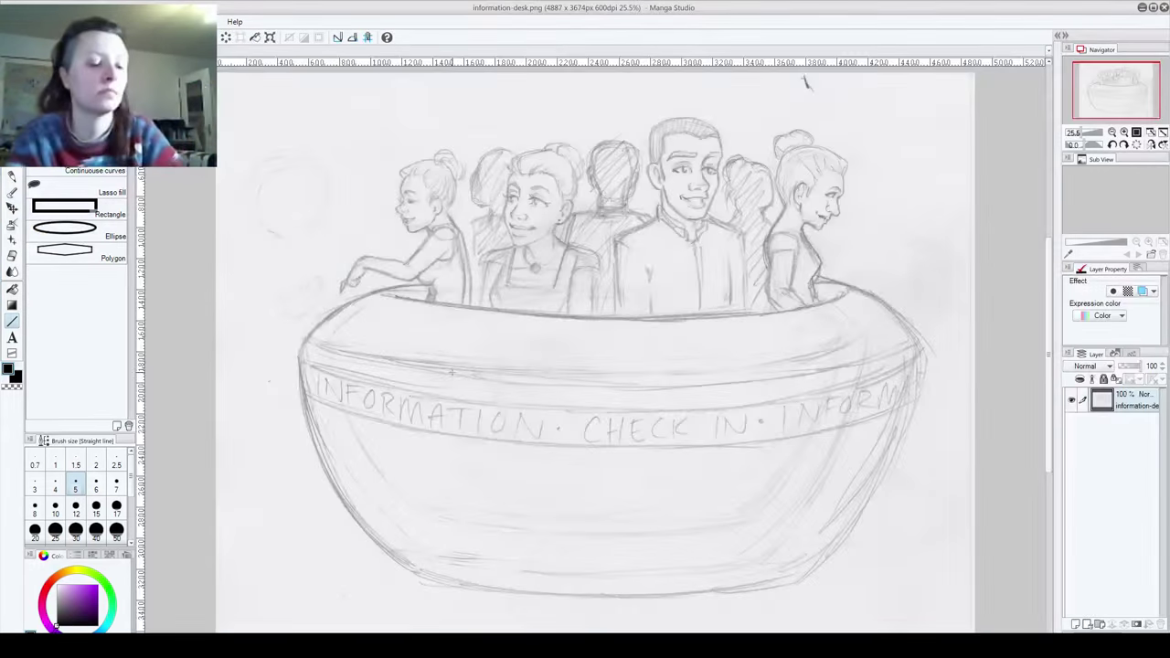
# Step: Create a new 11 x 17 in canvas at 600 dpi
pyautogui.click(16, 21)
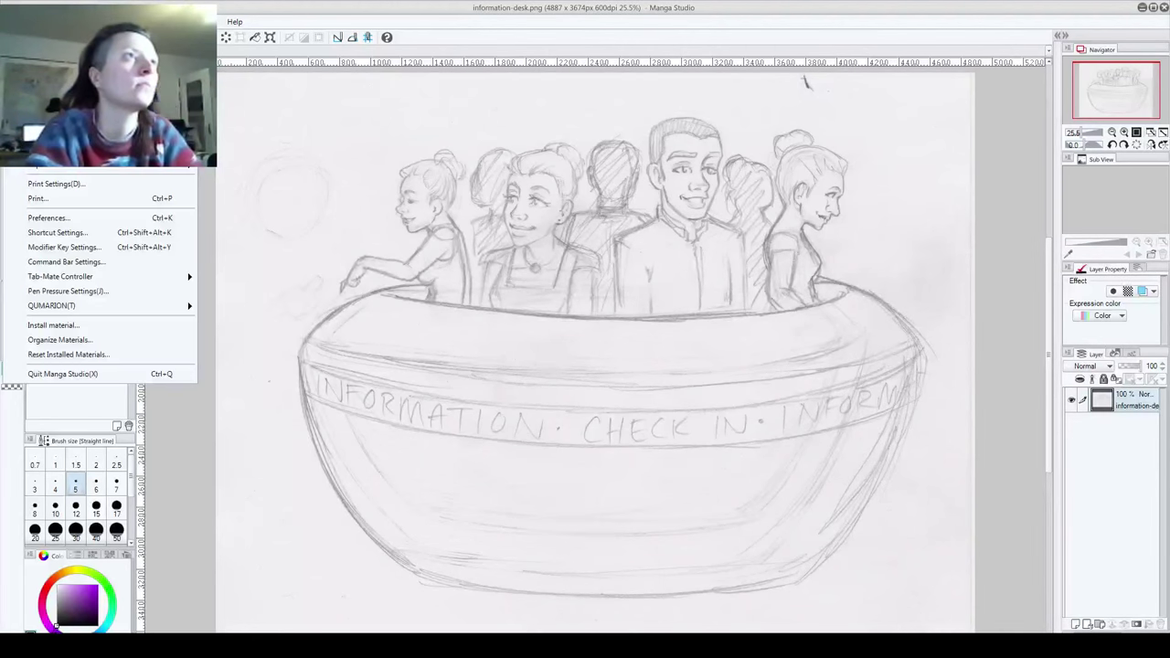
pyautogui.click(27, 36)
pyautogui.press('Return')
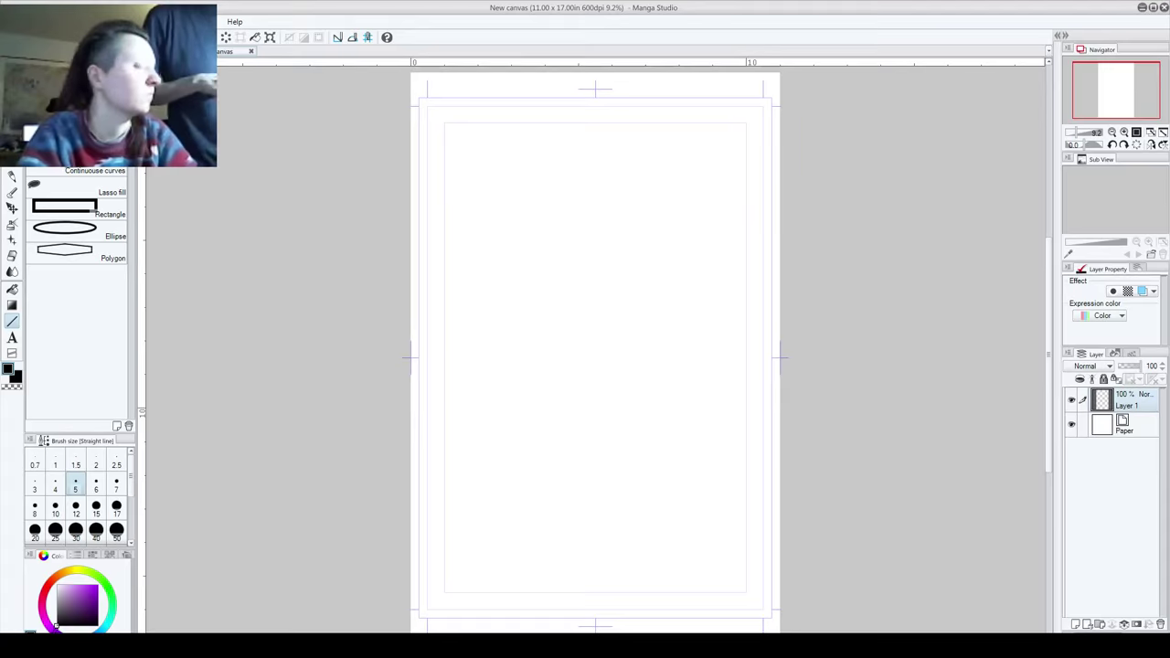
# Step: Copy the whole information-desk sketch and paste it as a layer in the new canvas
pyautogui.click(173, 51)
pyautogui.hotkey('ctrl', 'a')
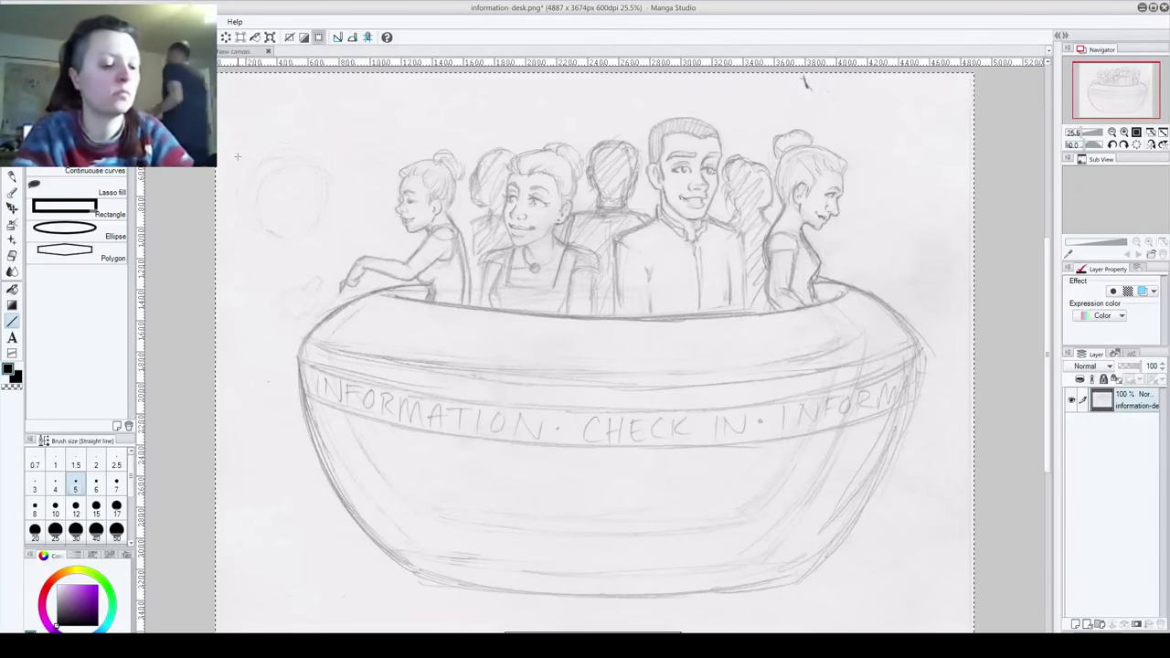
pyautogui.hotkey('ctrl', 'Tab')
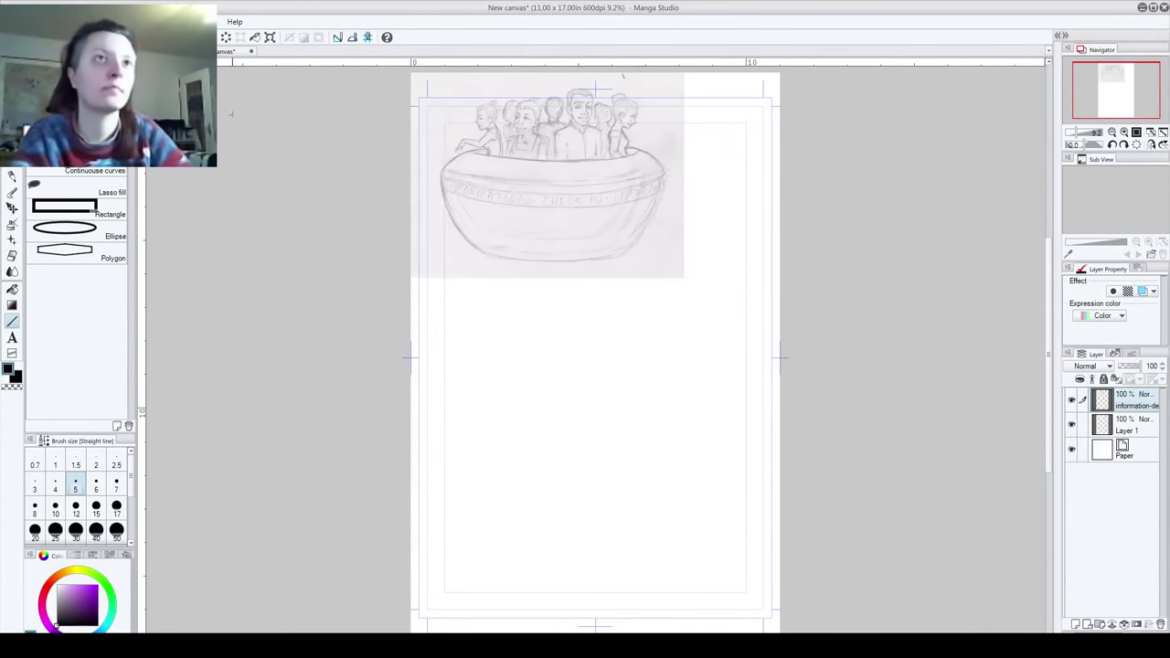
pyautogui.hotkey('ctrl', 'v')
pyautogui.press('k')
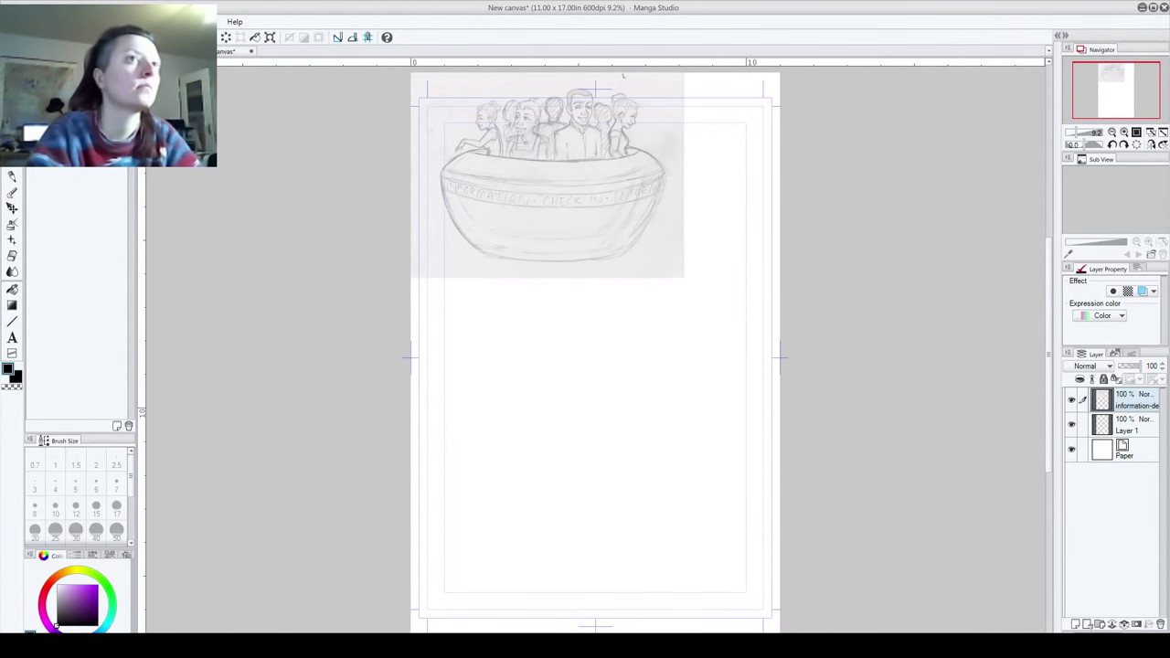
pyautogui.hotkey('ctrl', 't')
pyautogui.moveTo(561, 229); pyautogui.dragTo(580, 360)
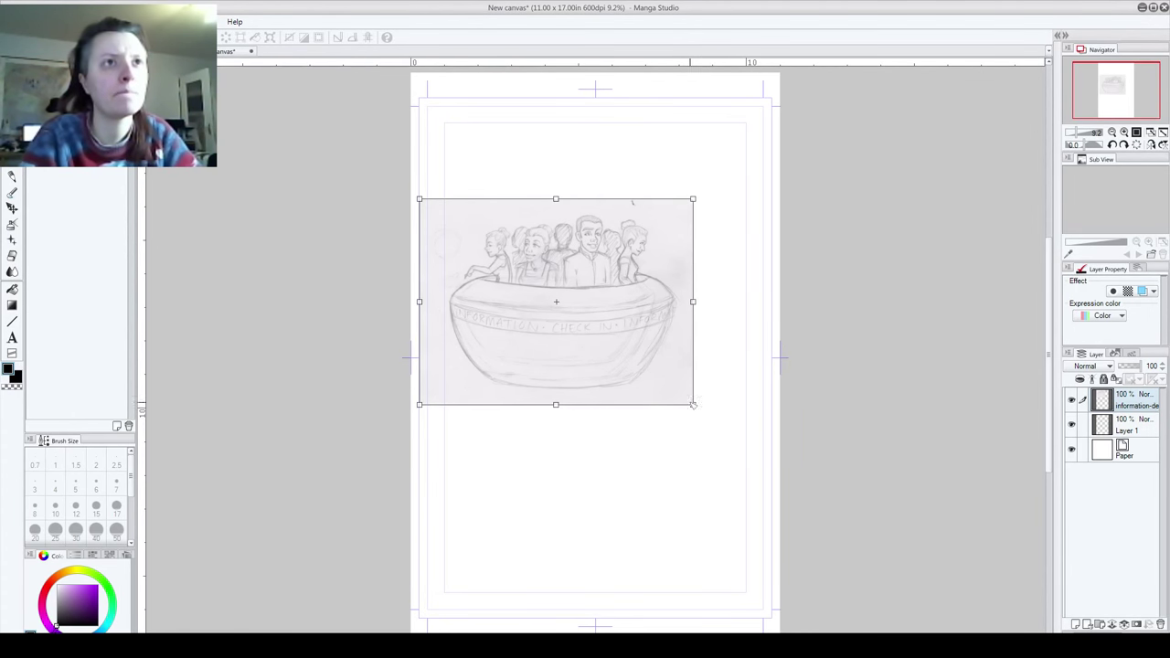
pyautogui.hotkey('ctrl', 'd')
pyautogui.click(585, 248)
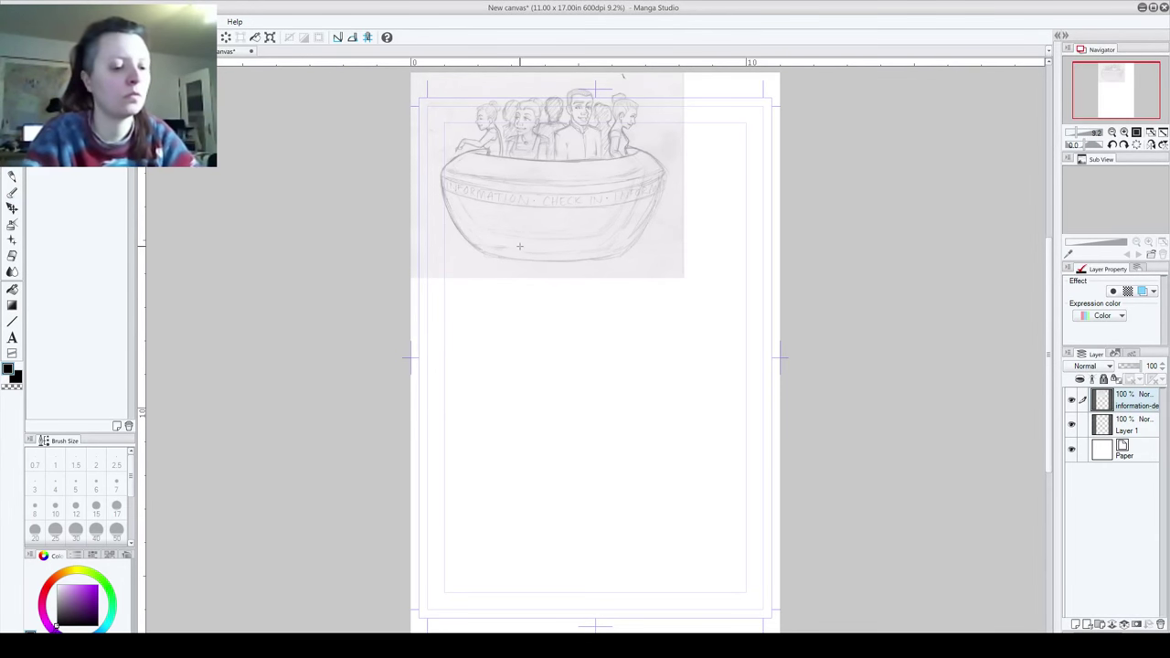
# Step: Enlarge the pasted sketch to nearly the page's inner frame width and move it down into the upper half of the page
pyautogui.hotkey('ctrl', 't')
pyautogui.moveTo(683, 277); pyautogui.dragTo(725, 325)
pyautogui.press('Escape')
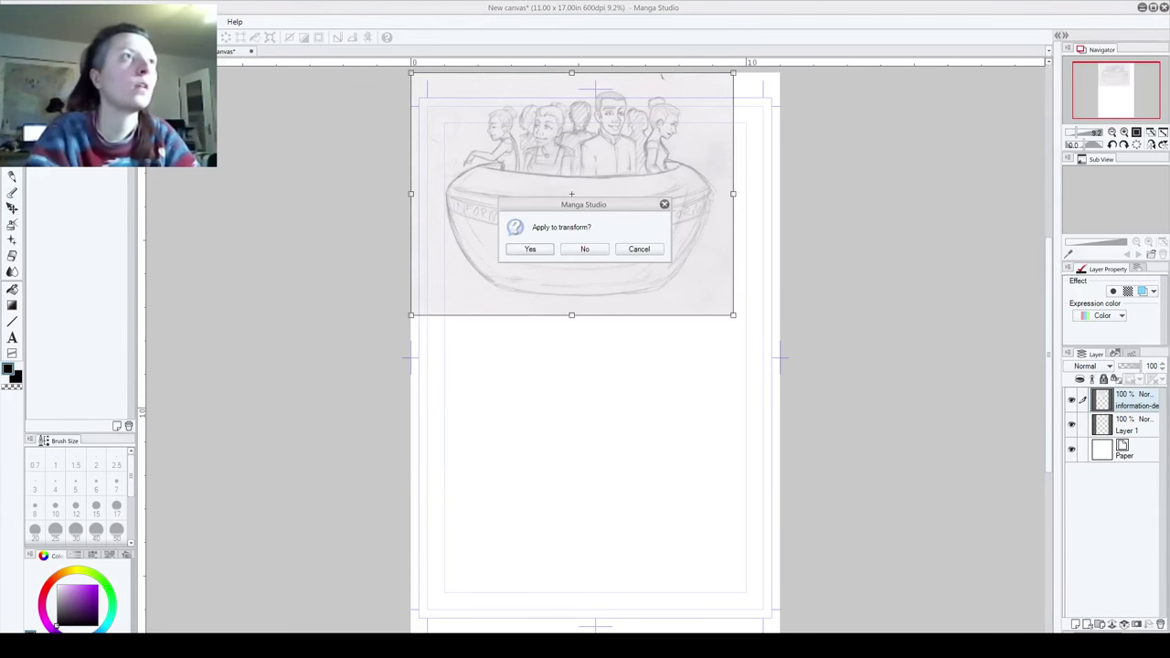
pyautogui.click(528, 249)
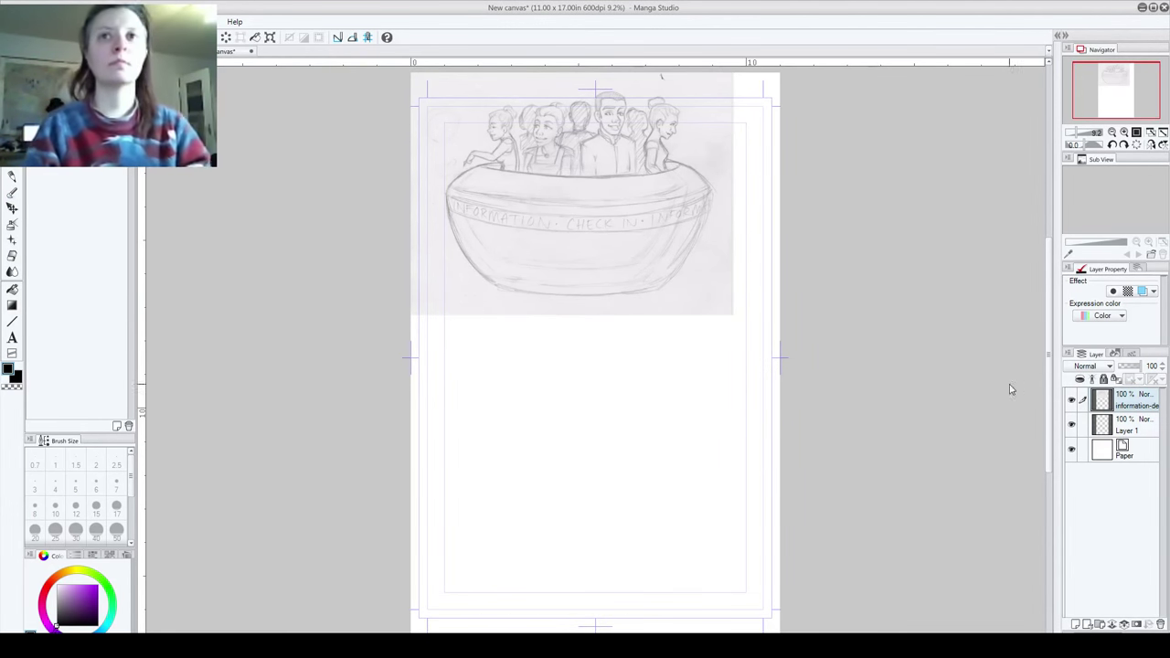
pyautogui.moveTo(591, 224)
pyautogui.mouseDown()
pyautogui.moveTo(601, 325)
pyautogui.moveTo(604, 311)
pyautogui.mouseUp()
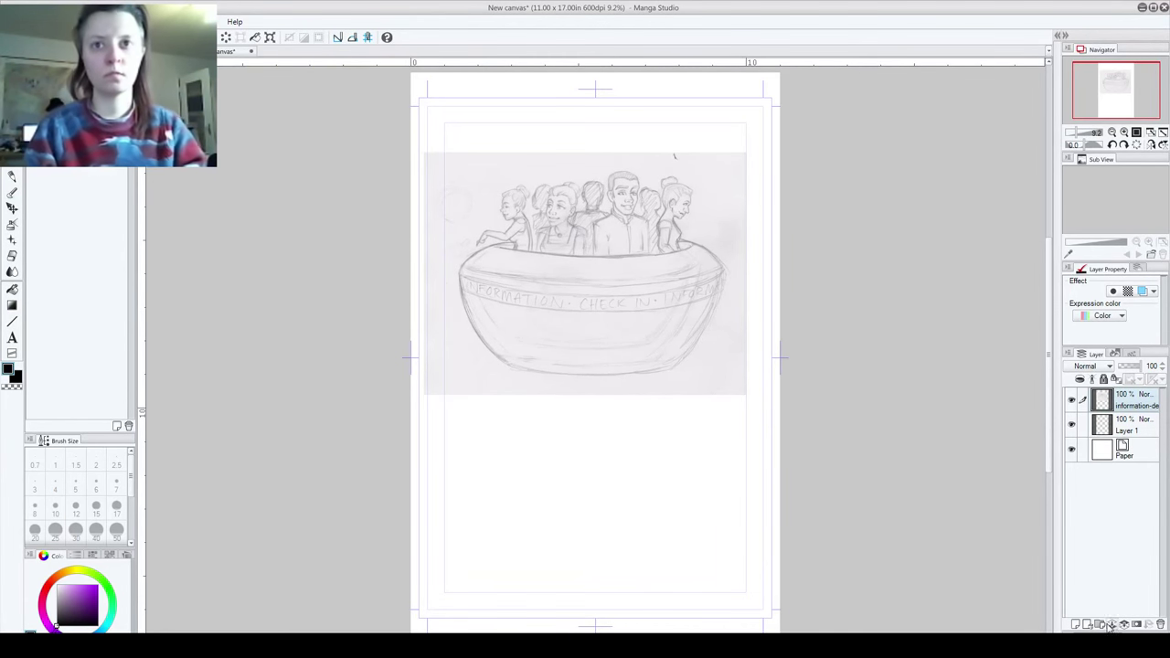
# Step: Add a new layer above the sketch and lower the information-desk layer's opacity to 54%
pyautogui.click(1077, 624)
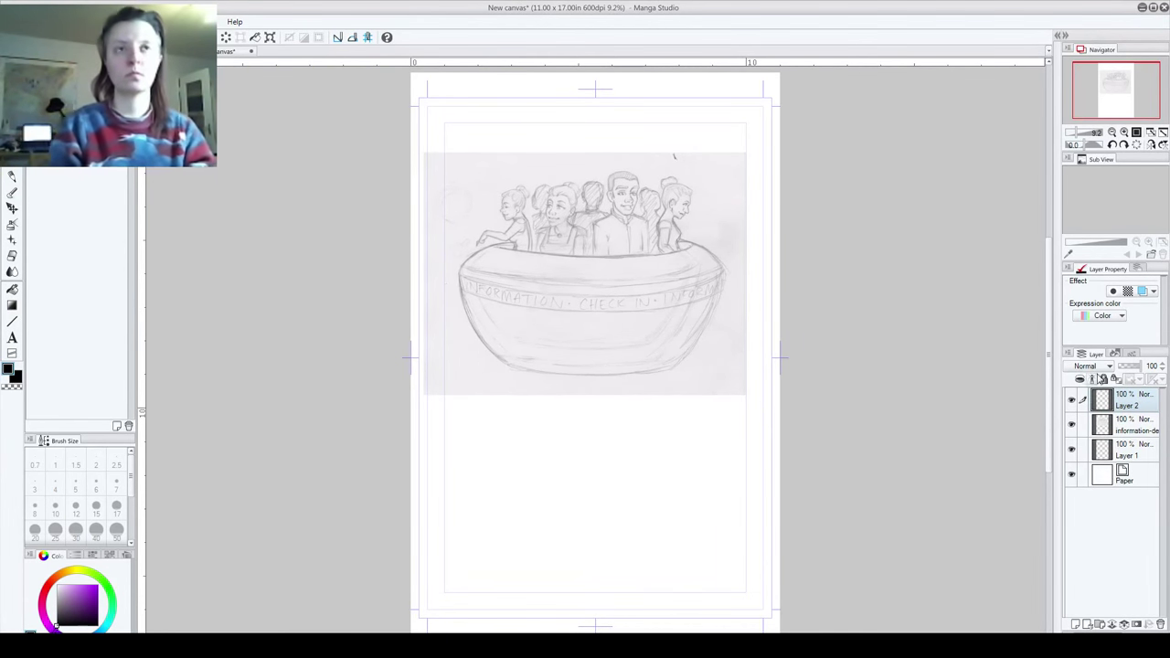
pyautogui.click(1135, 429)
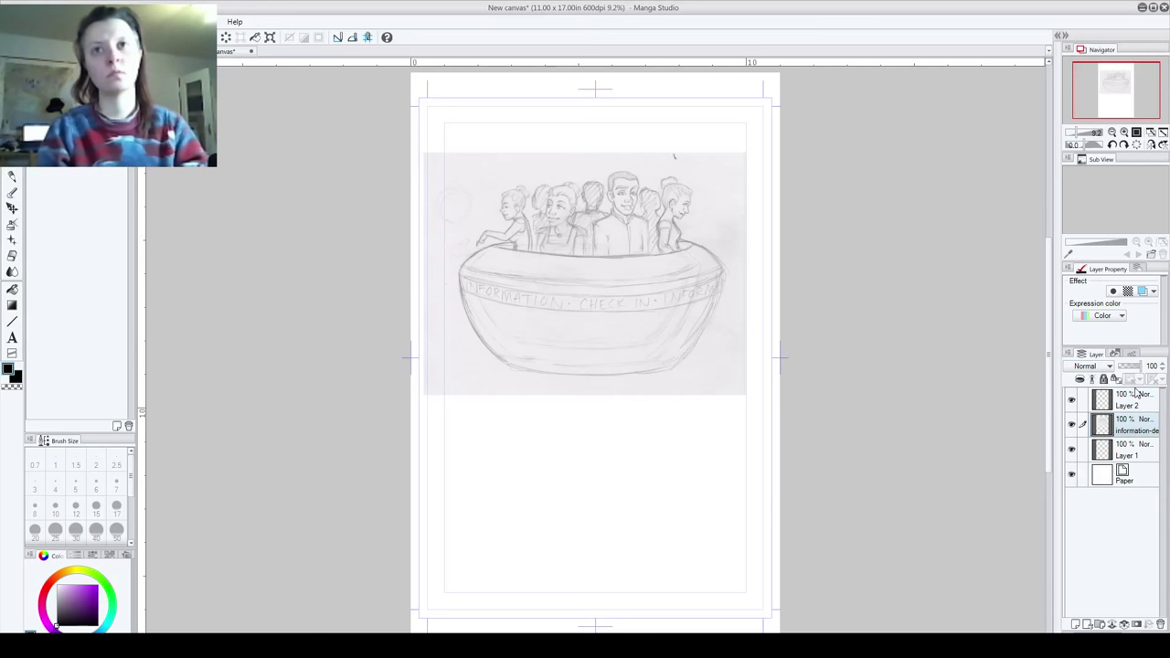
pyautogui.click(1134, 366)
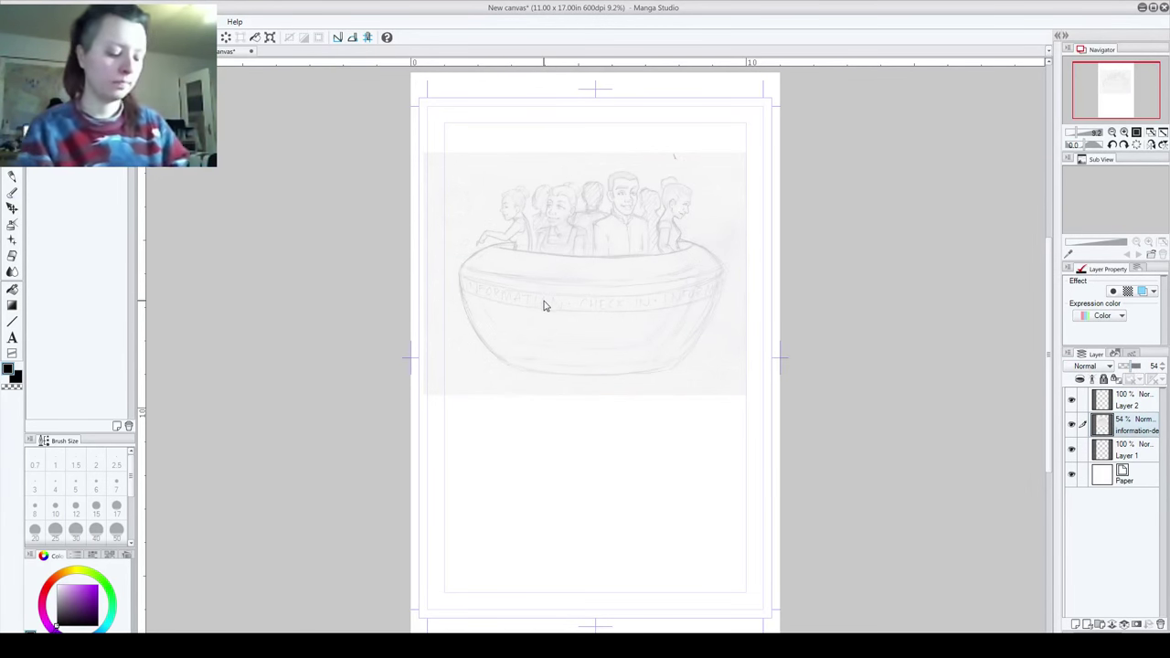
pyautogui.scroll(3, 544, 298)
pyautogui.scroll(-3, 537, 293)
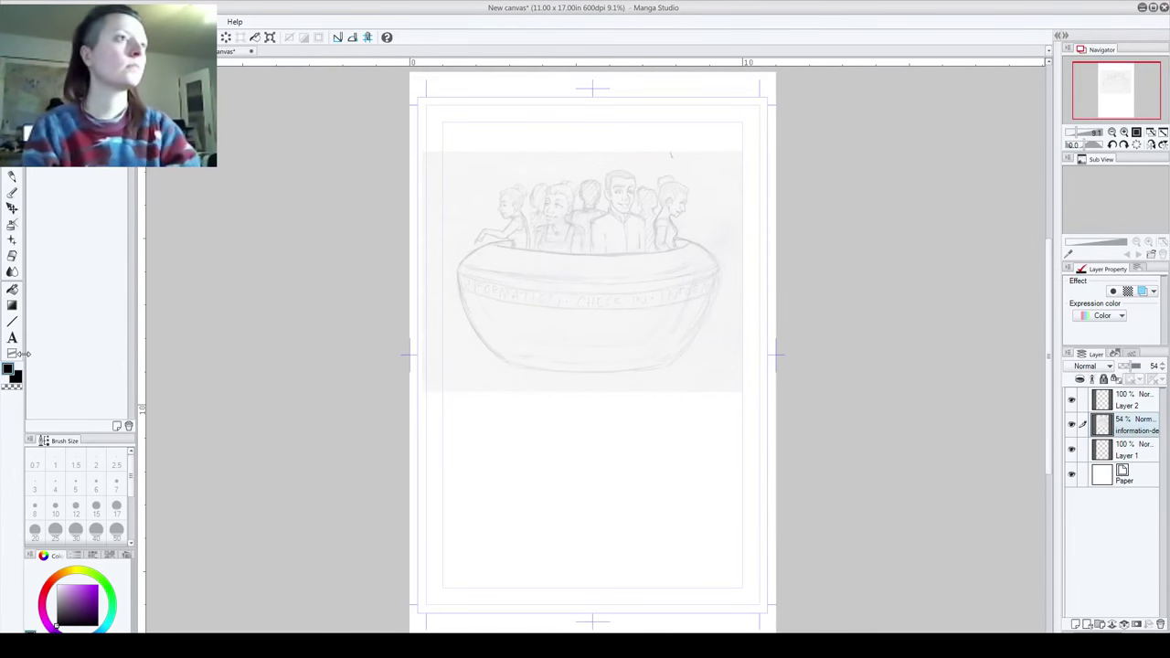
# Step: Draw a wide, flat black ellipse with brush size 20 on Layer 2 across the desk bowl's widest part
pyautogui.click(13, 324)
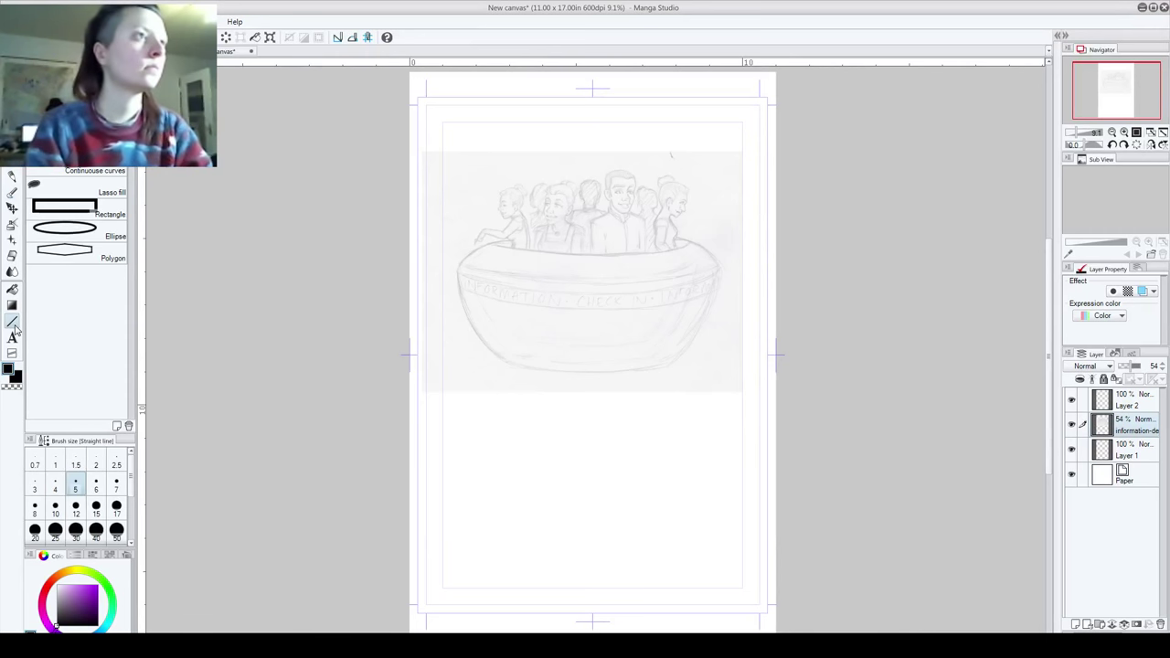
pyautogui.click(64, 229)
pyautogui.moveTo(462, 267); pyautogui.dragTo(736, 283)
pyautogui.hotkey('ctrl', 'z')
pyautogui.click(1116, 404)
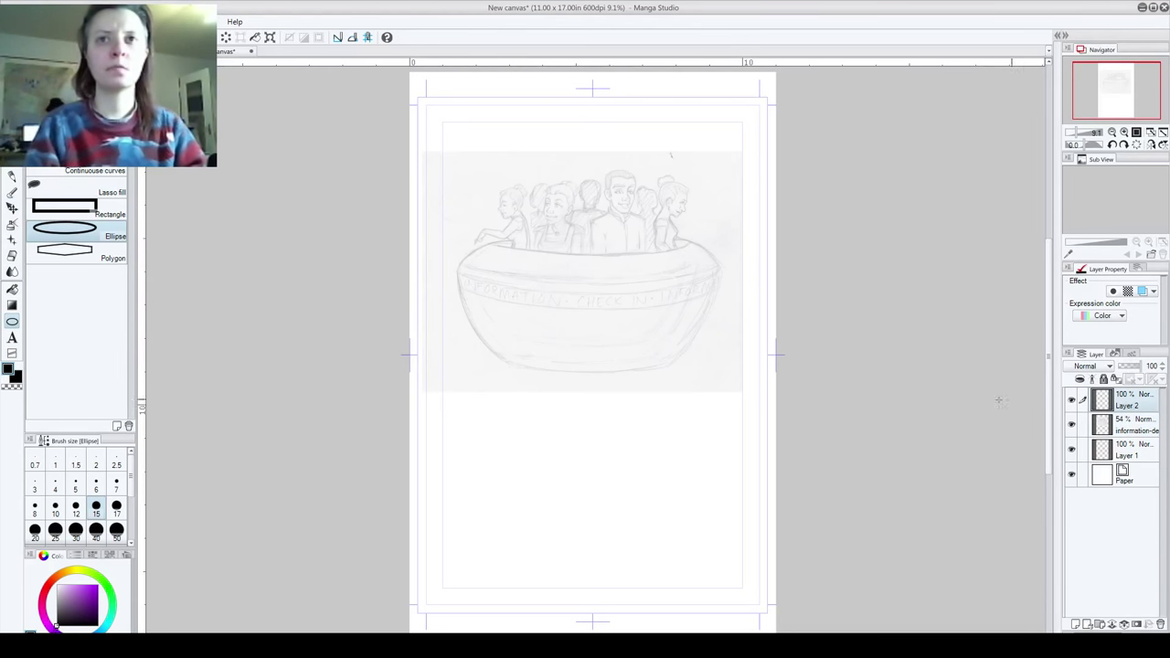
pyautogui.click(37, 532)
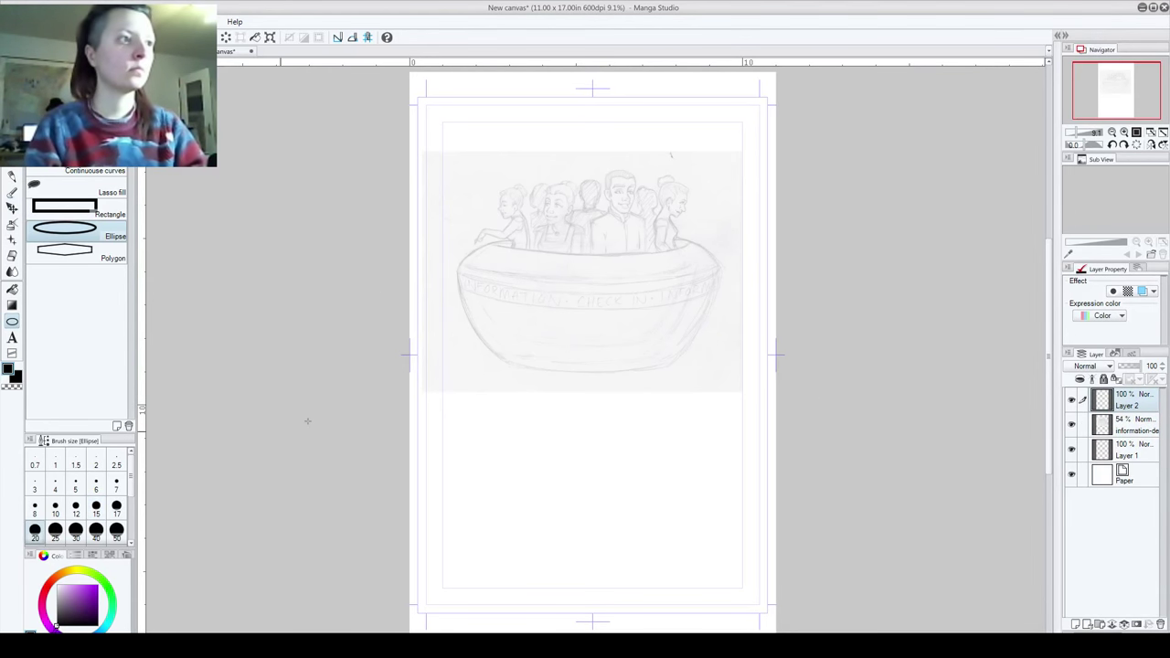
pyautogui.moveTo(456, 265); pyautogui.dragTo(732, 279)
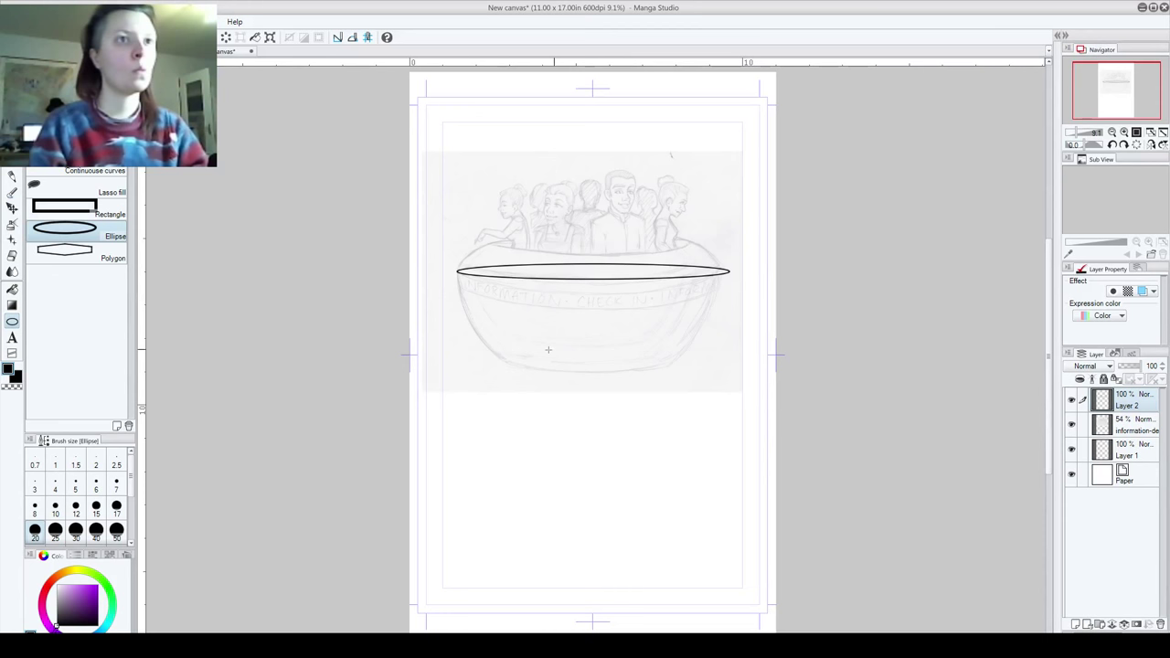
# Step: Draw a narrower flat ellipse along the desk's base on a new layer, and add another empty layer above it
pyautogui.hotkey('ctrl', 'shift', 'n')
pyautogui.moveTo(517, 358); pyautogui.dragTo(682, 368)
pyautogui.hotkey('ctrl', 'z')
pyautogui.moveTo(515, 370); pyautogui.dragTo(675, 367)
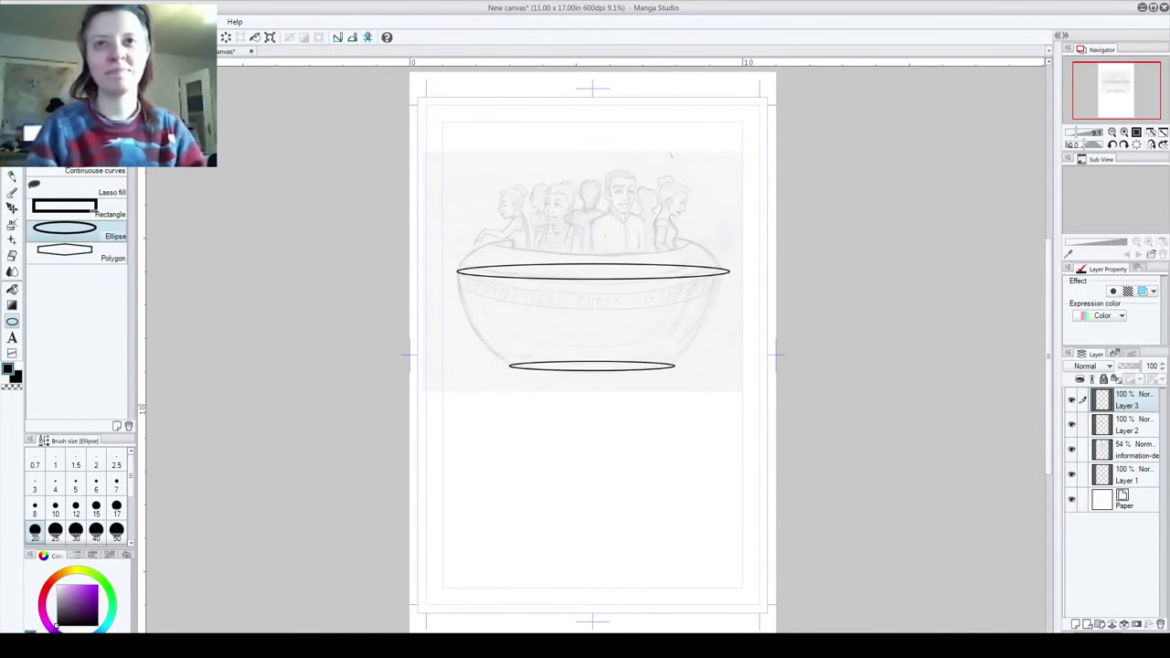
pyautogui.click(1077, 625)
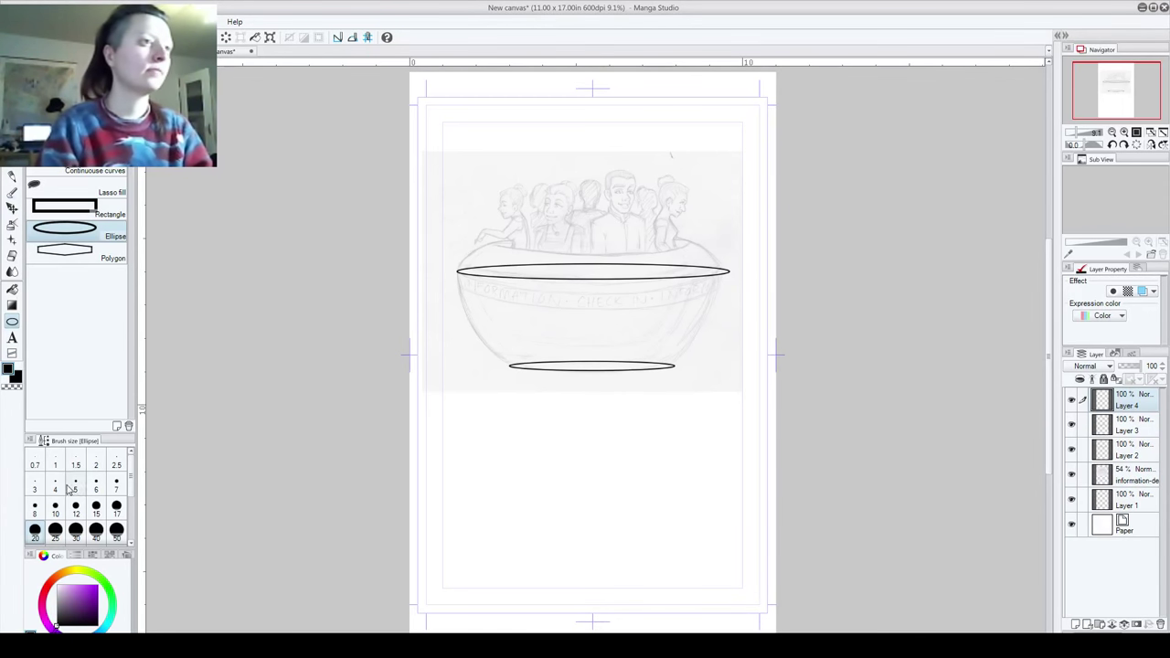
# Step: Try drawing and positioning a large ellipse as a guide for the bowl's right side curve, and undo it
pyautogui.moveTo(608, 209); pyautogui.dragTo(750, 343)
pyautogui.press('k')
pyautogui.moveTo(648, 339); pyautogui.dragTo(626, 368)
pyautogui.hotkey('ctrl', 'z')
pyautogui.hotkey('ctrl', 'z')
pyautogui.hotkey('ctrl', 'z')
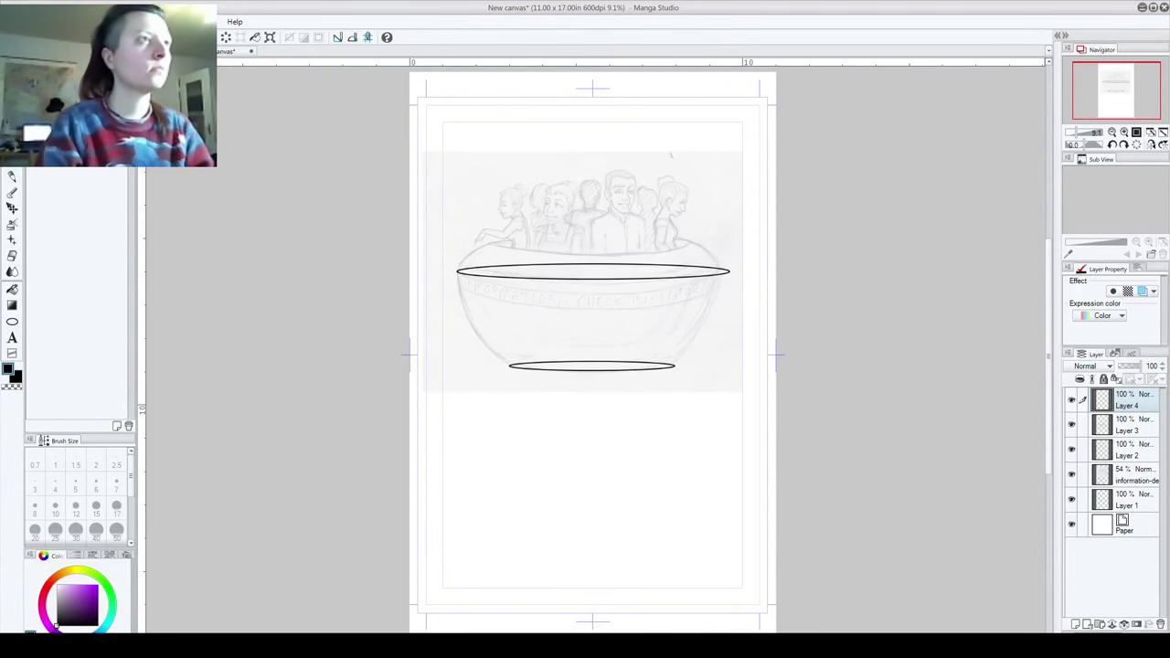
# Step: Try a large ellipse over the bowl's right half with the sketch layer locked, and undo both the ellipse and the lock
pyautogui.press('u')
pyautogui.moveTo(581, 265)
pyautogui.mouseDown()
pyautogui.moveTo(742, 390)
pyautogui.moveTo(674, 374)
pyautogui.moveTo(689, 393)
pyautogui.mouseUp()
pyautogui.press('ctrl')
pyautogui.click(1104, 378)
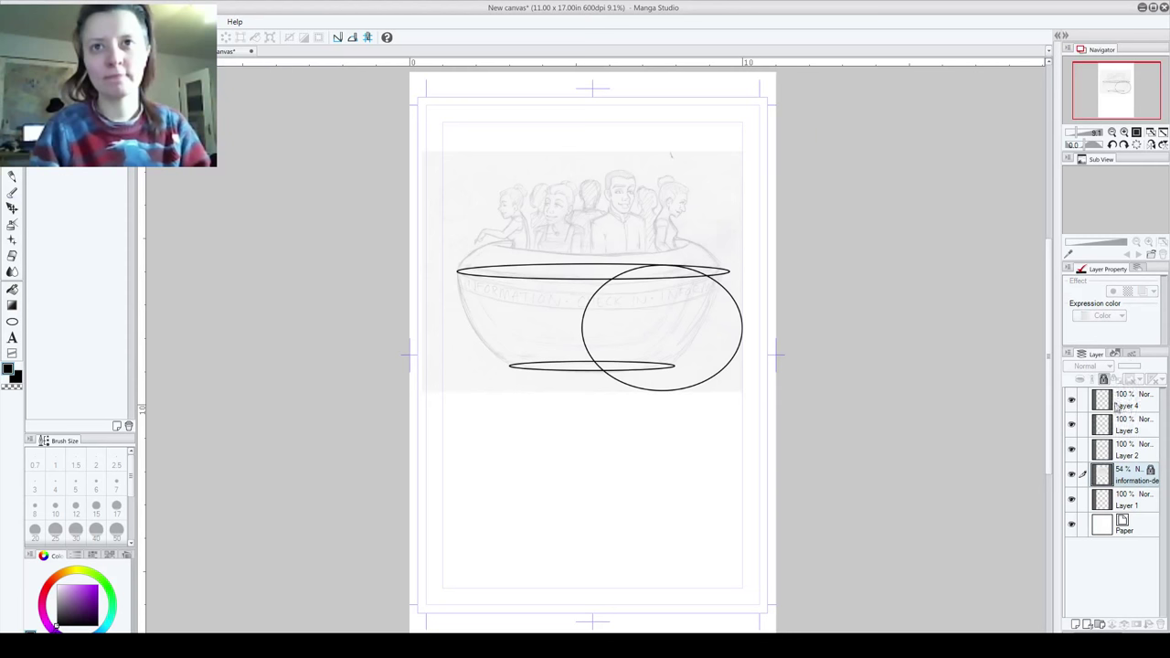
pyautogui.click(1130, 407)
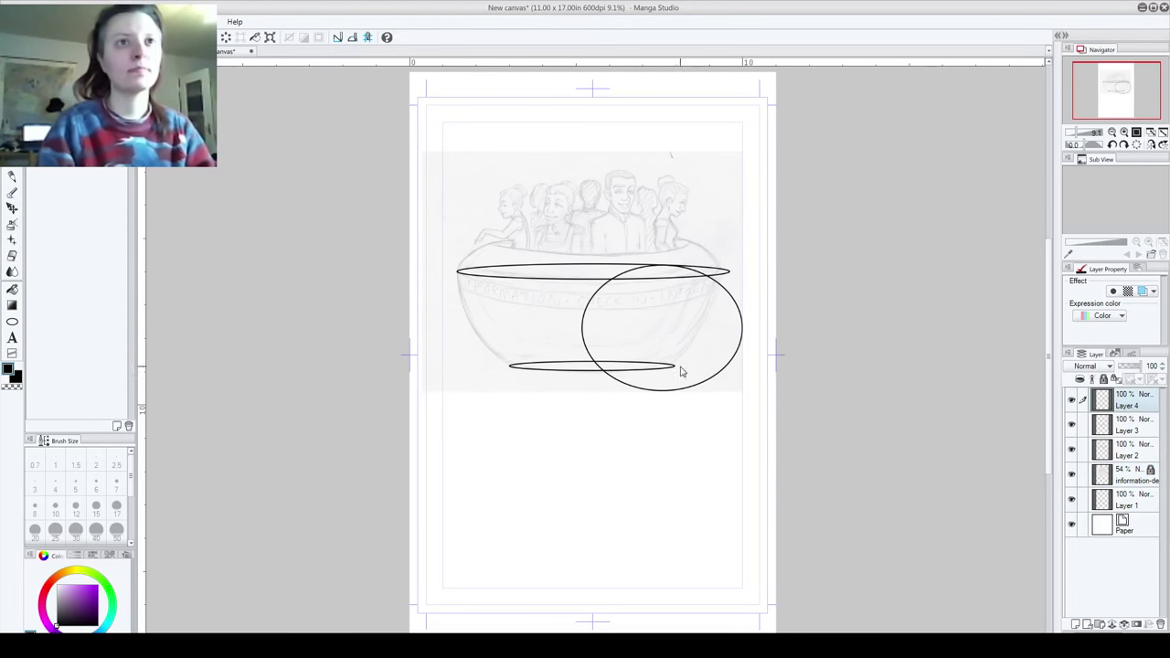
pyautogui.moveTo(677, 391)
pyautogui.mouseDown()
pyautogui.moveTo(671, 368)
pyautogui.moveTo(690, 370)
pyautogui.mouseUp()
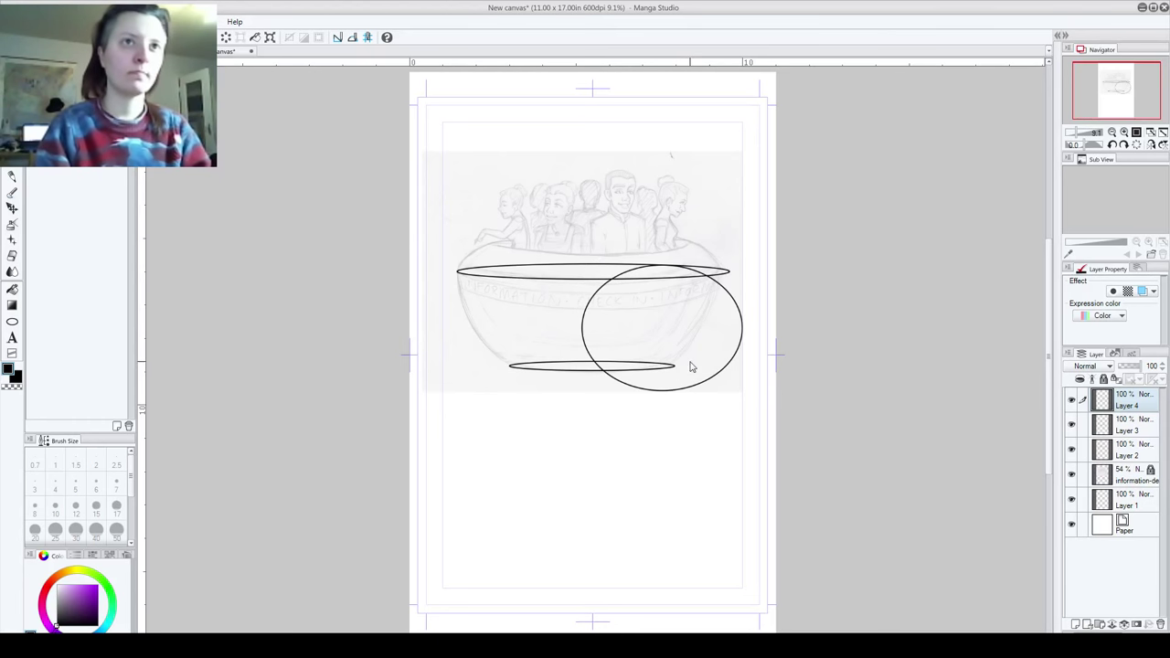
pyautogui.hotkey('ctrl', 'z')
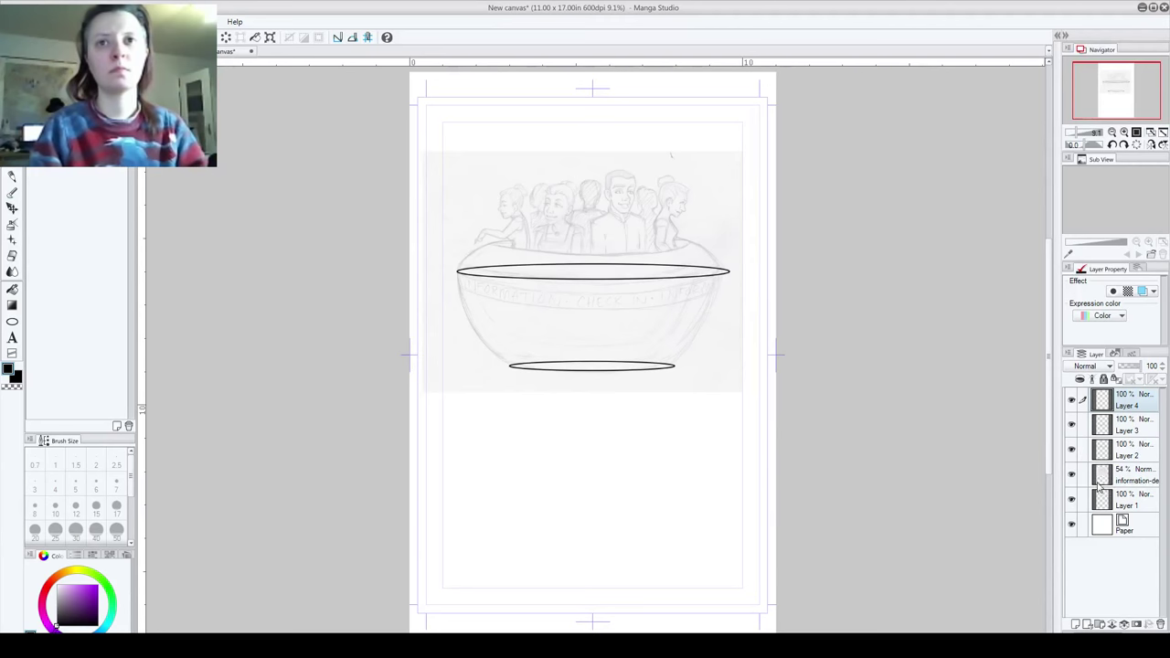
# Step: Lock the information-desk sketch layer and make Layer 4 the active layer
pyautogui.click(1134, 478)
pyautogui.click(1102, 379)
pyautogui.click(1119, 400)
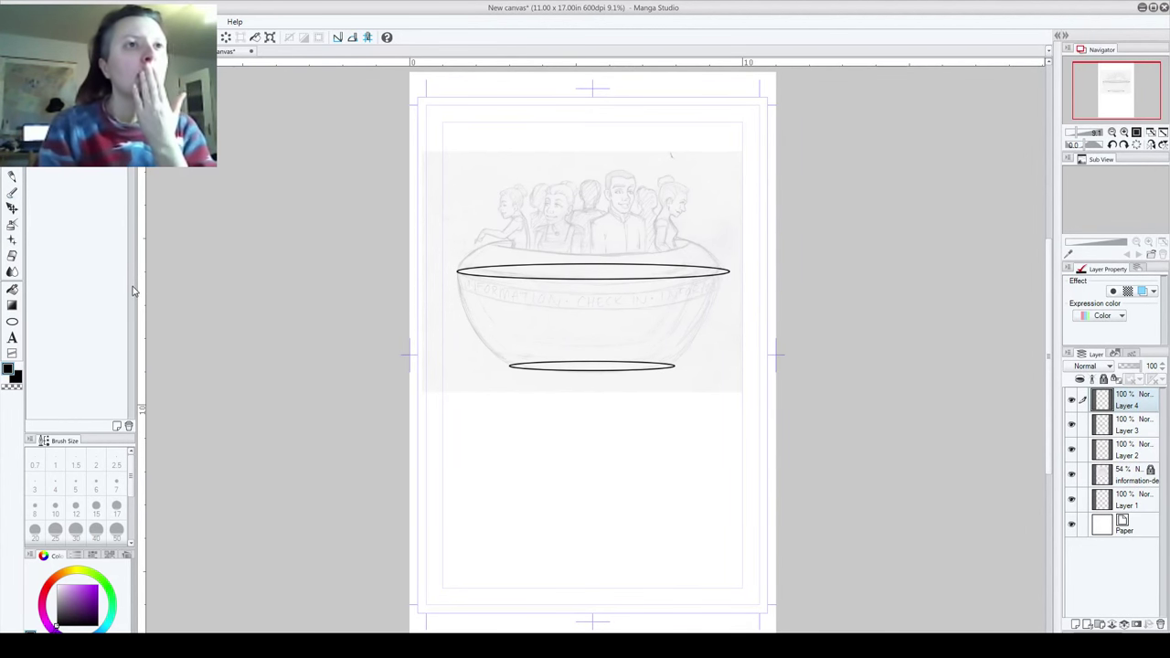
# Step: Draw a large ellipse around the whole bowl on Layer 4 and move it up to meet the rim's left end and the base
pyautogui.click(12, 321)
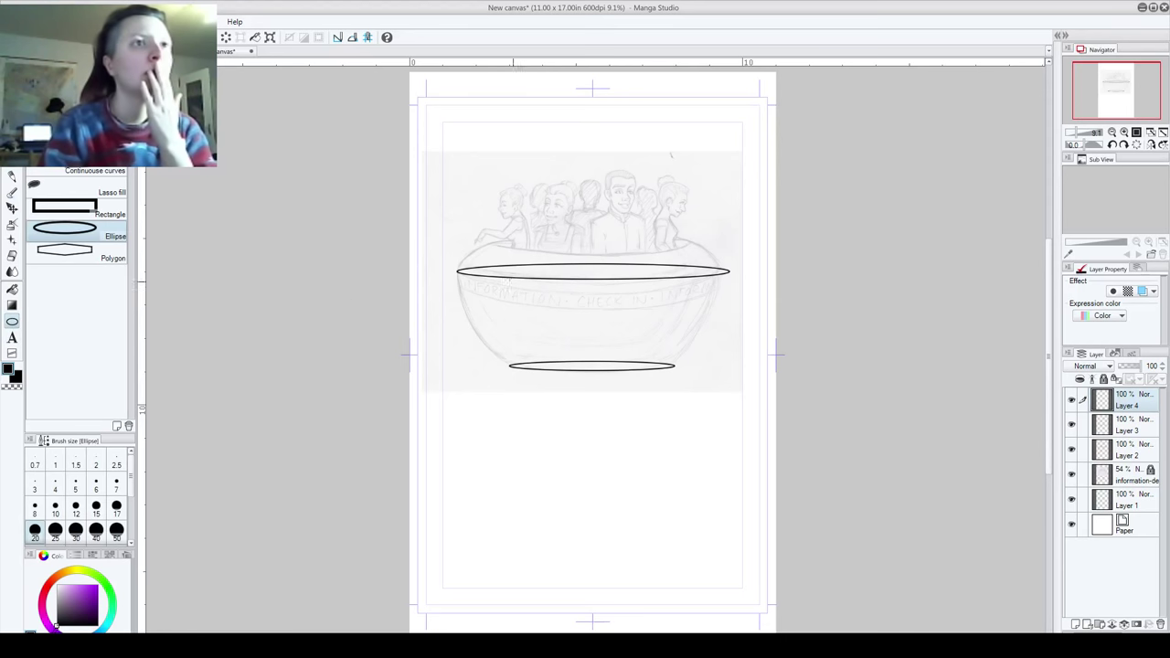
pyautogui.moveTo(458, 219); pyautogui.dragTo(752, 402)
pyautogui.press('ctrl')
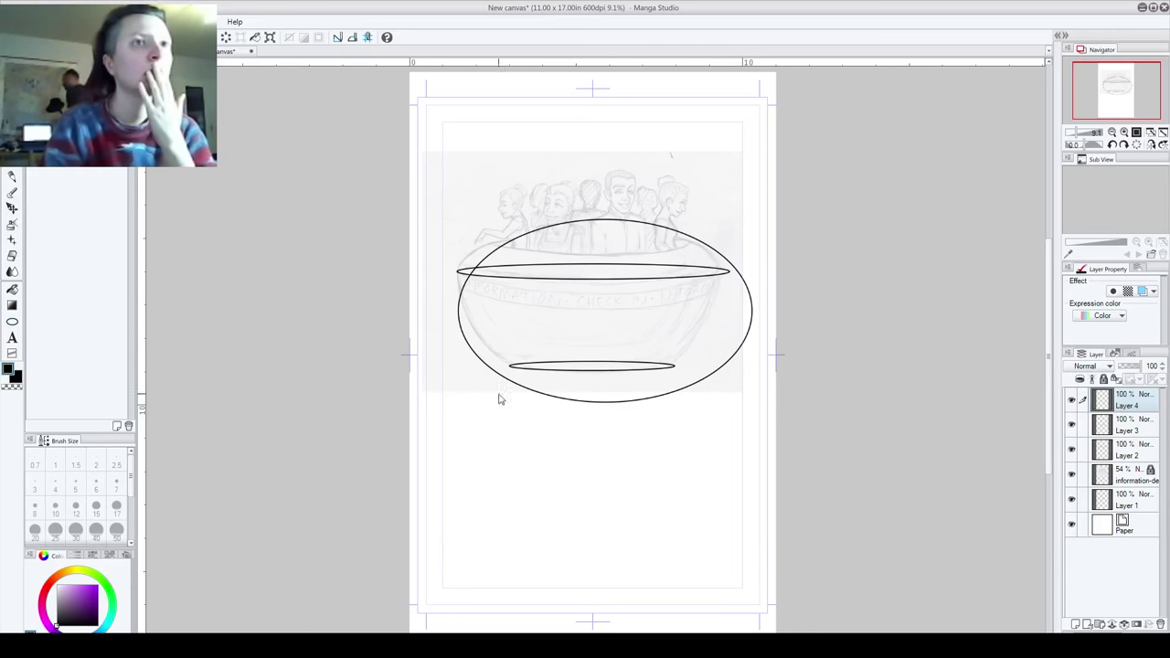
pyautogui.moveTo(591, 407)
pyautogui.mouseDown()
pyautogui.moveTo(577, 381)
pyautogui.moveTo(583, 388)
pyautogui.mouseUp()
pyautogui.moveTo(588, 388); pyautogui.dragTo(586, 387)
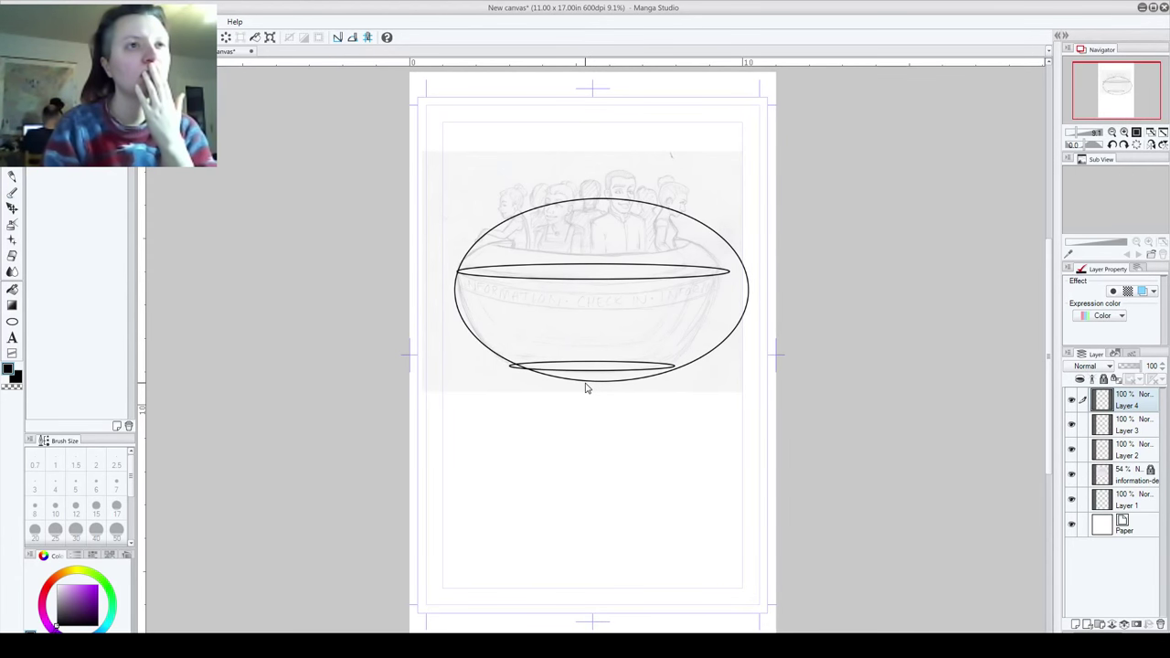
pyautogui.moveTo(586, 389); pyautogui.dragTo(586, 385)
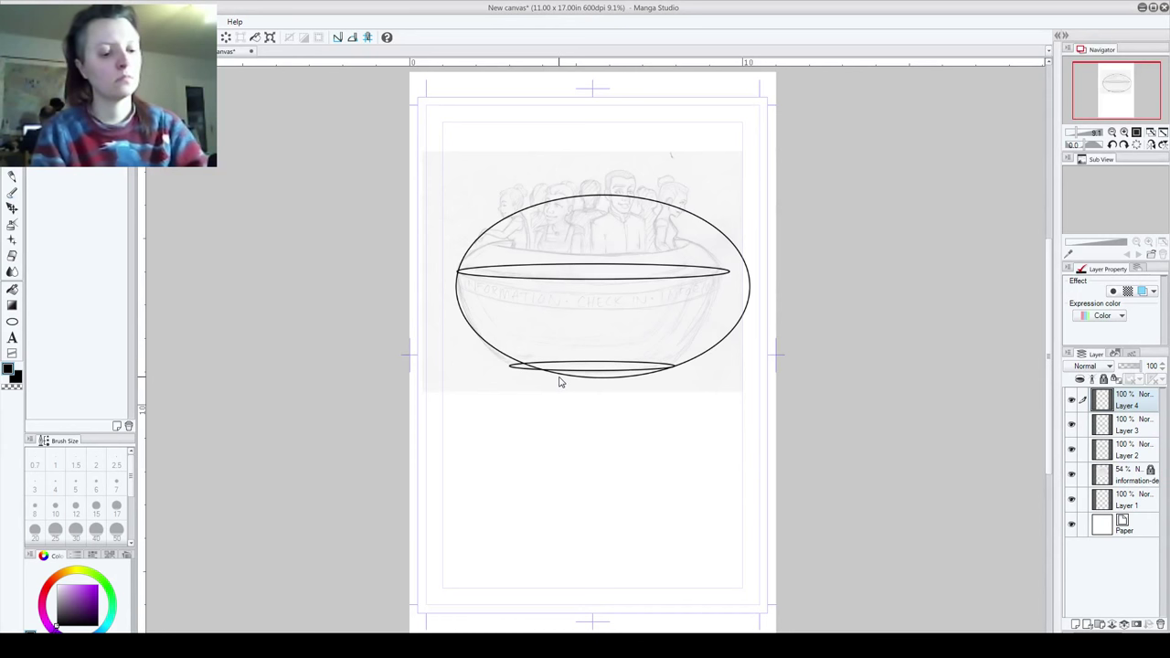
pyautogui.hotkey('ctrl', 't')
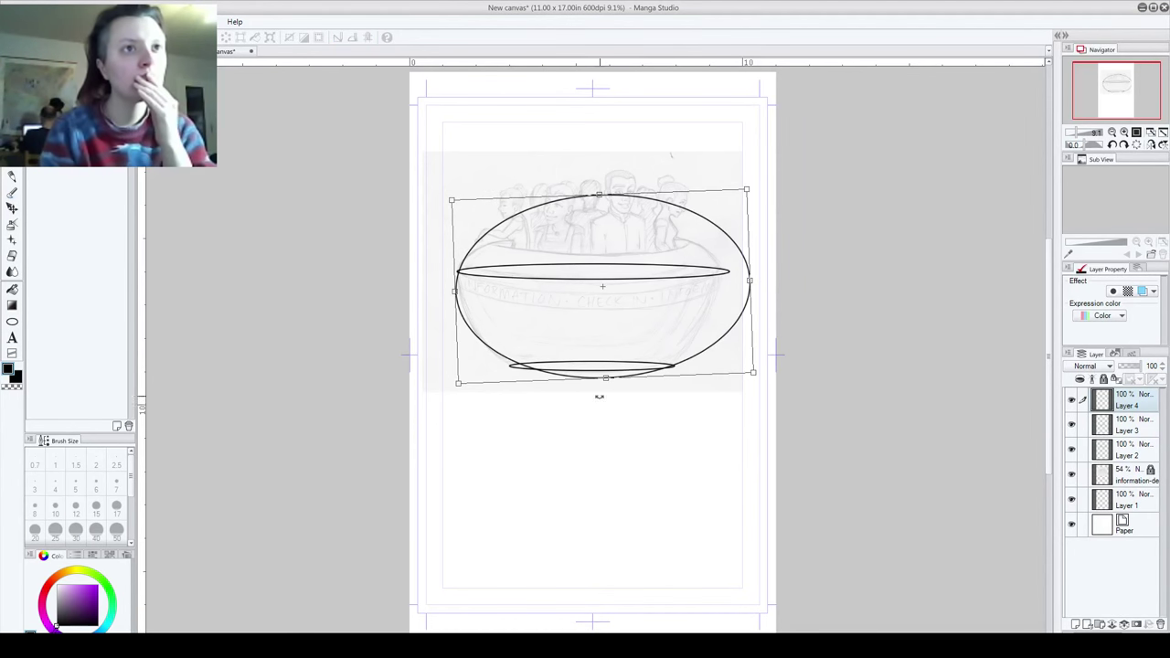
pyautogui.moveTo(693, 363); pyautogui.dragTo(693, 357)
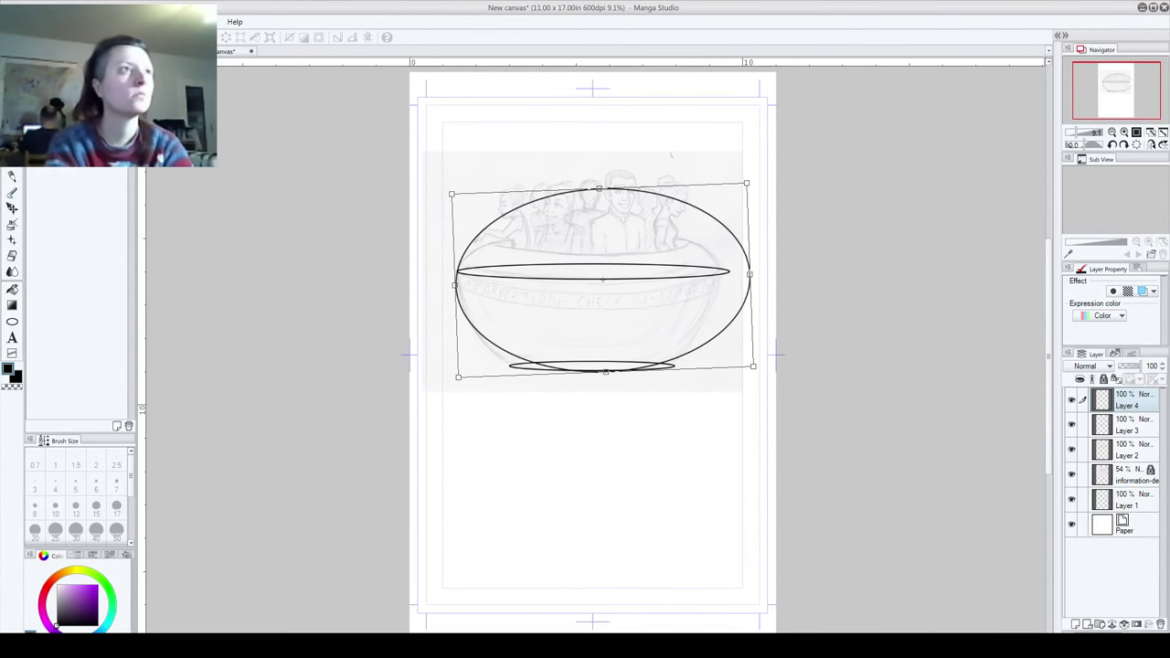
pyautogui.press('u')
pyautogui.click(585, 249)
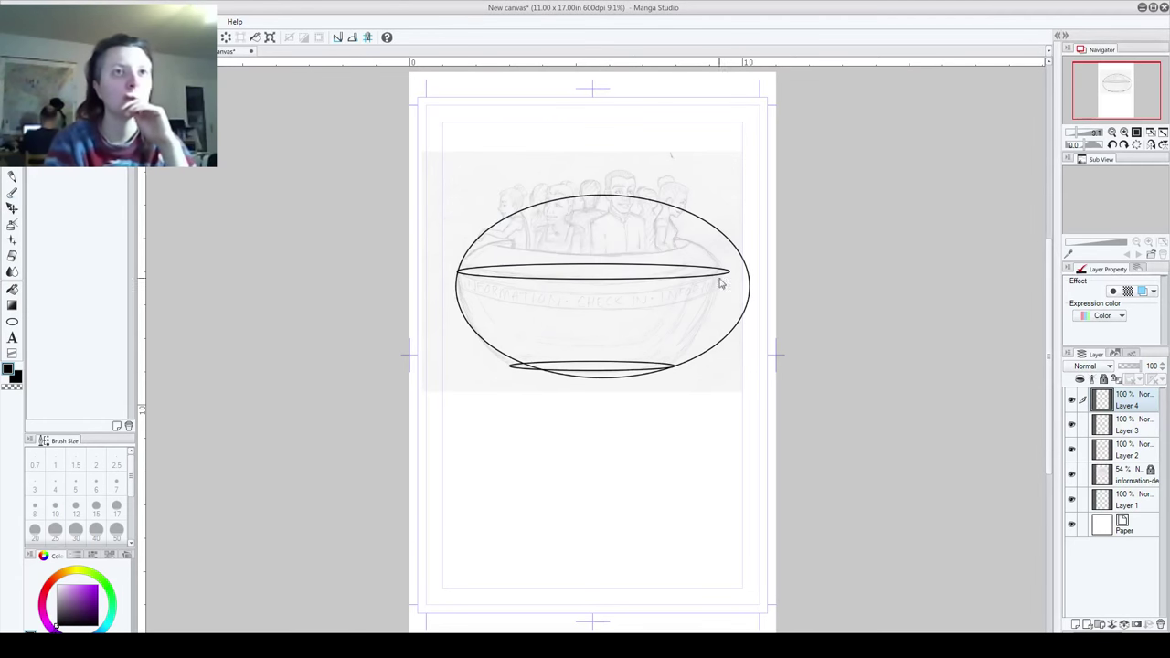
# Step: Delete Layer 4 together with the large ellipse drawn around the whole bowl
pyautogui.click(1160, 624)
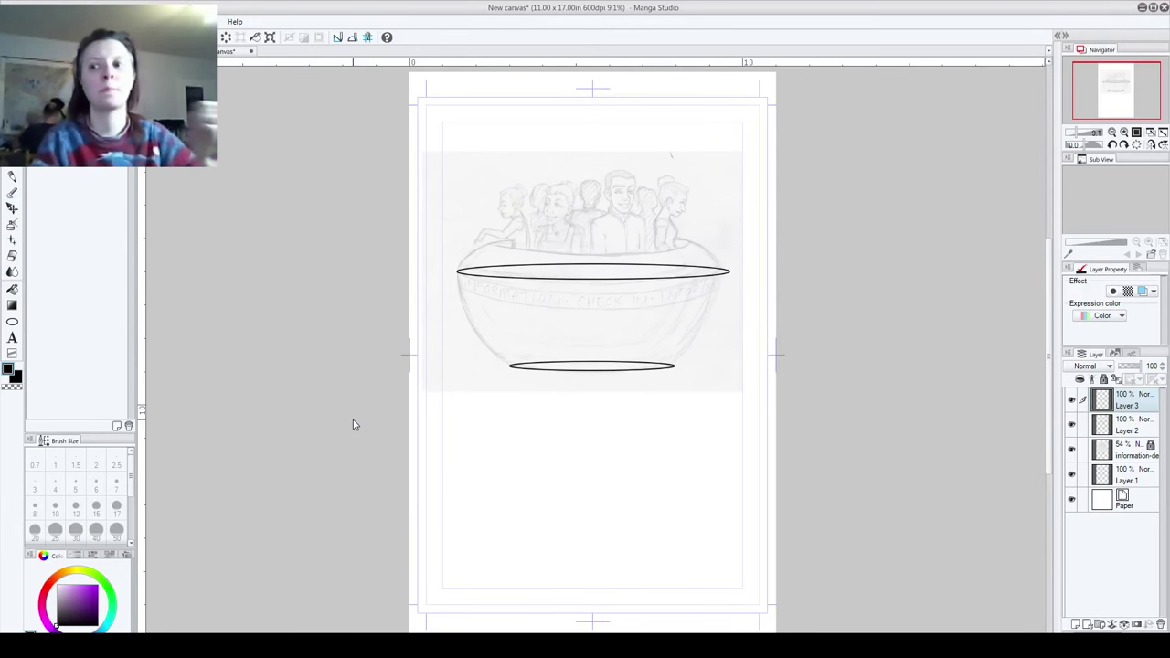
pyautogui.click(12, 321)
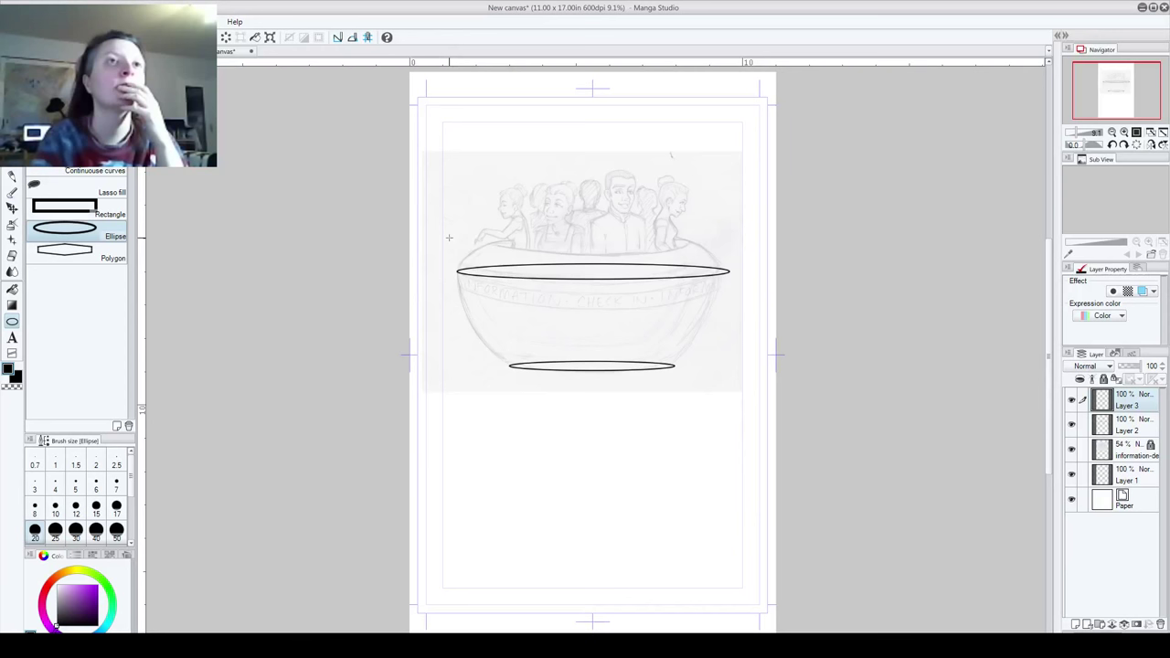
pyautogui.moveTo(457, 225)
pyautogui.mouseDown()
pyautogui.moveTo(653, 378)
pyautogui.moveTo(666, 392)
pyautogui.moveTo(653, 415)
pyautogui.mouseUp()
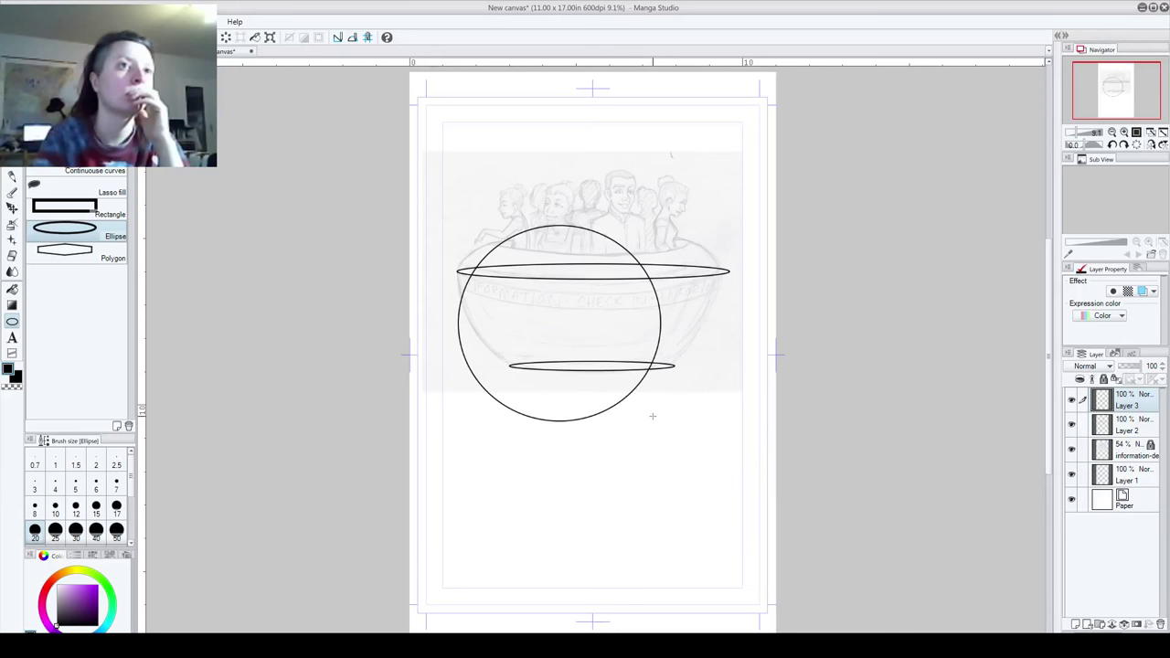
pyautogui.press('o')
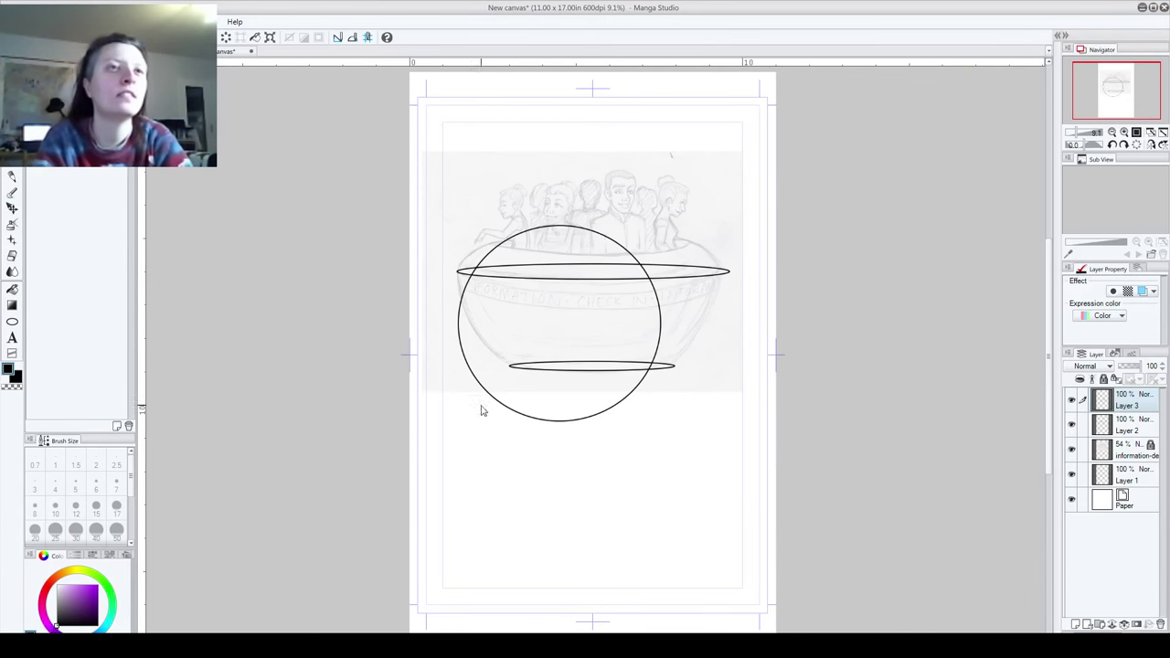
pyautogui.moveTo(510, 411)
pyautogui.mouseDown()
pyautogui.moveTo(522, 412)
pyautogui.moveTo(530, 384)
pyautogui.moveTo(519, 392)
pyautogui.mouseUp()
pyautogui.hotkey('ctrl', 'z')
pyautogui.hotkey('ctrl', 'z')
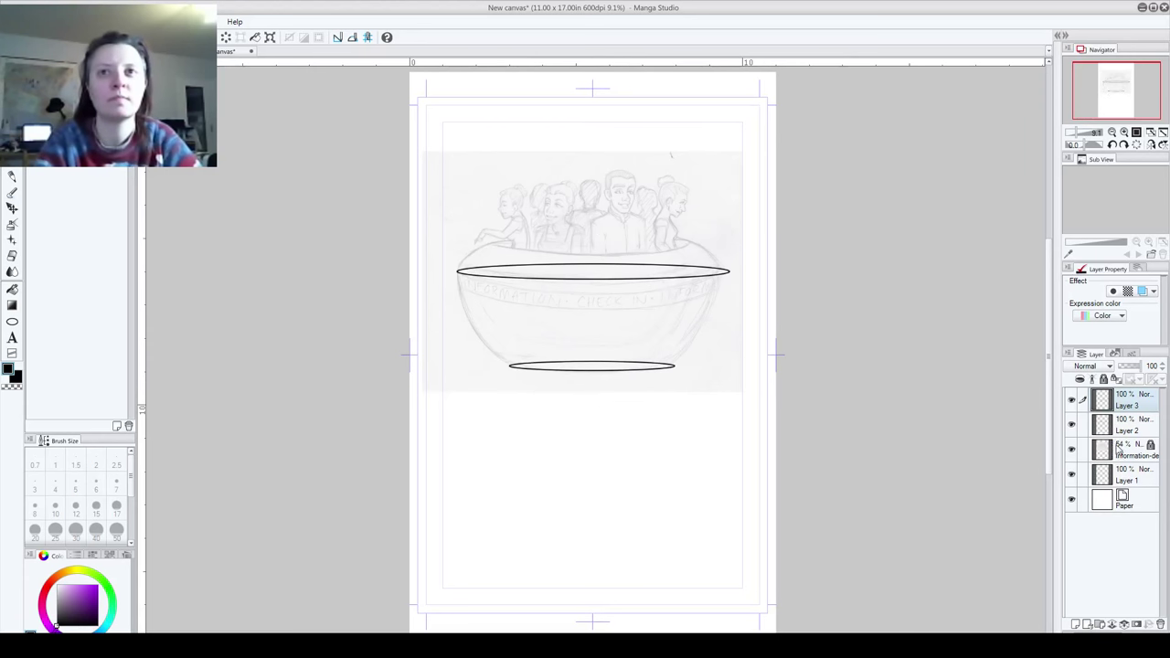
# Step: Draw a large, rounder ellipse on a new layer above Layer 3 and move it to meet the left ends of the rim and base
pyautogui.click(1077, 625)
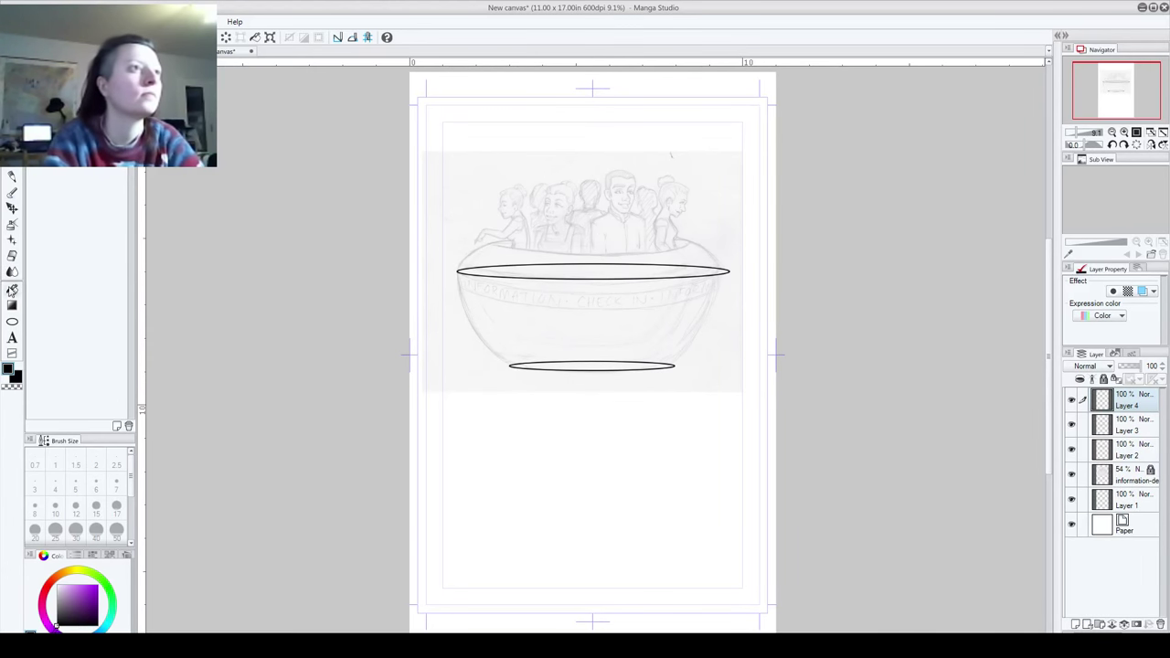
pyautogui.click(12, 321)
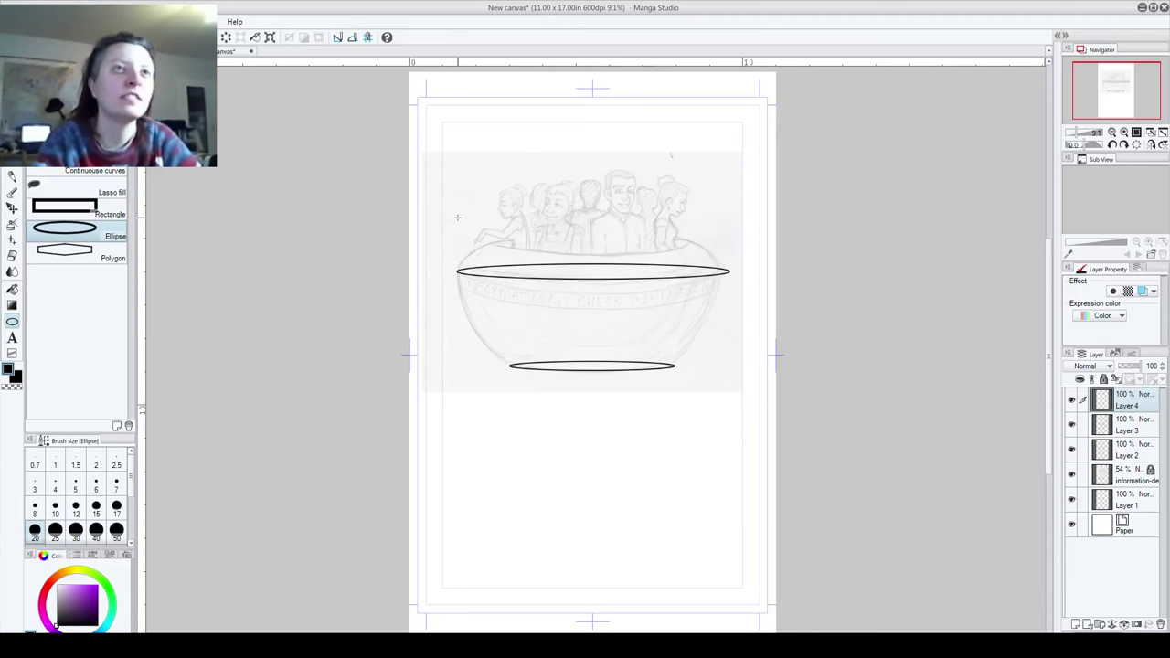
pyautogui.moveTo(457, 217); pyautogui.dragTo(694, 414)
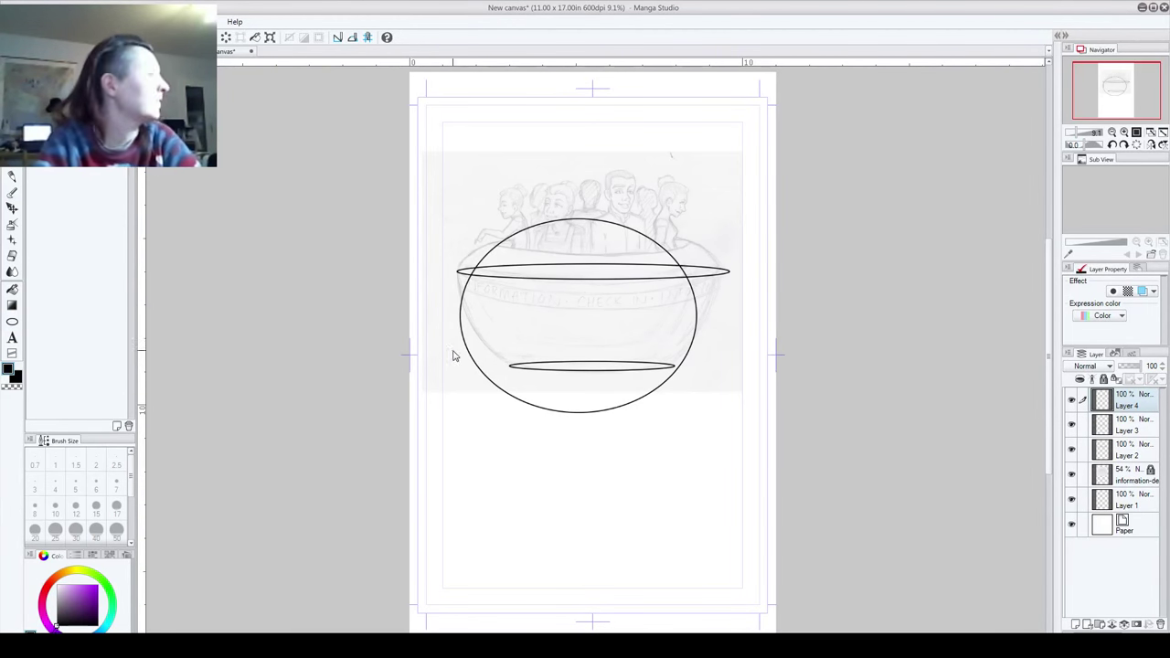
pyautogui.moveTo(536, 391)
pyautogui.mouseDown()
pyautogui.moveTo(535, 405)
pyautogui.moveTo(531, 380)
pyautogui.mouseUp()
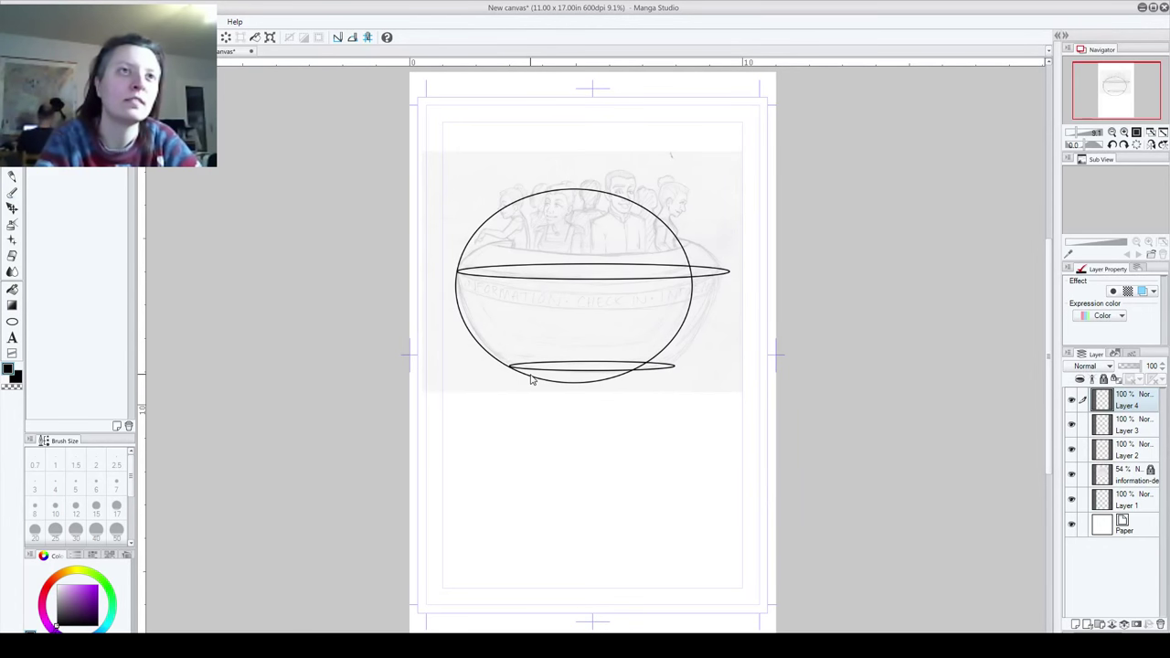
# Step: Erase the large ellipse on Layer 4 except for the left side curve between the rim and the base
pyautogui.scroll(2, 459, 297)
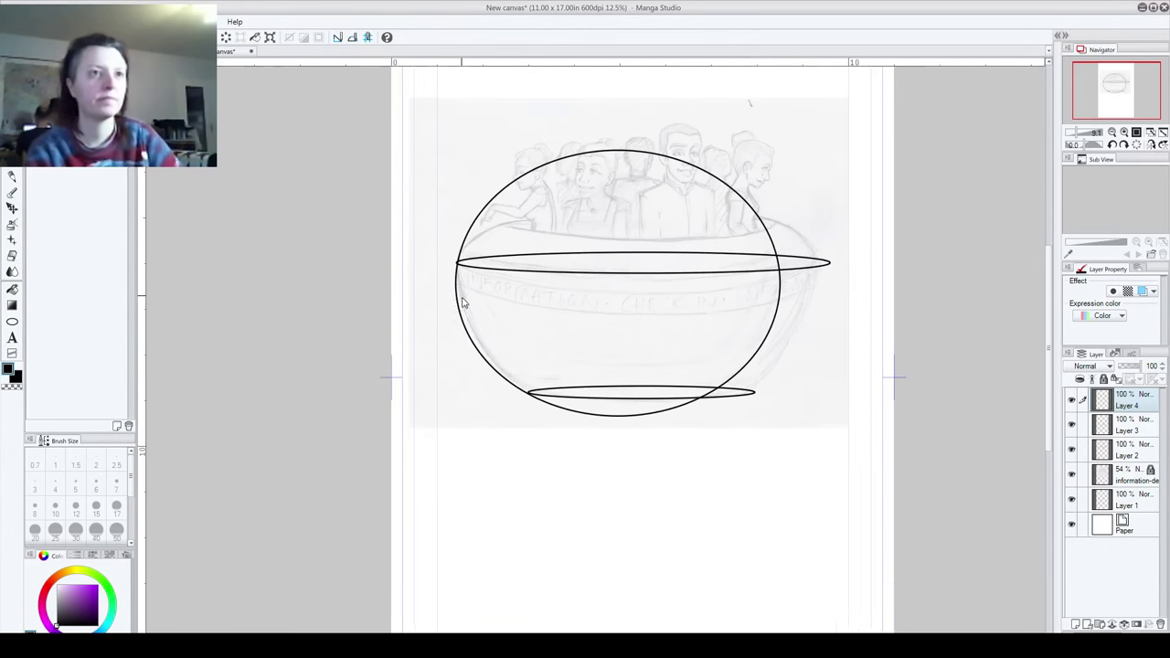
pyautogui.scroll(2, 462, 304)
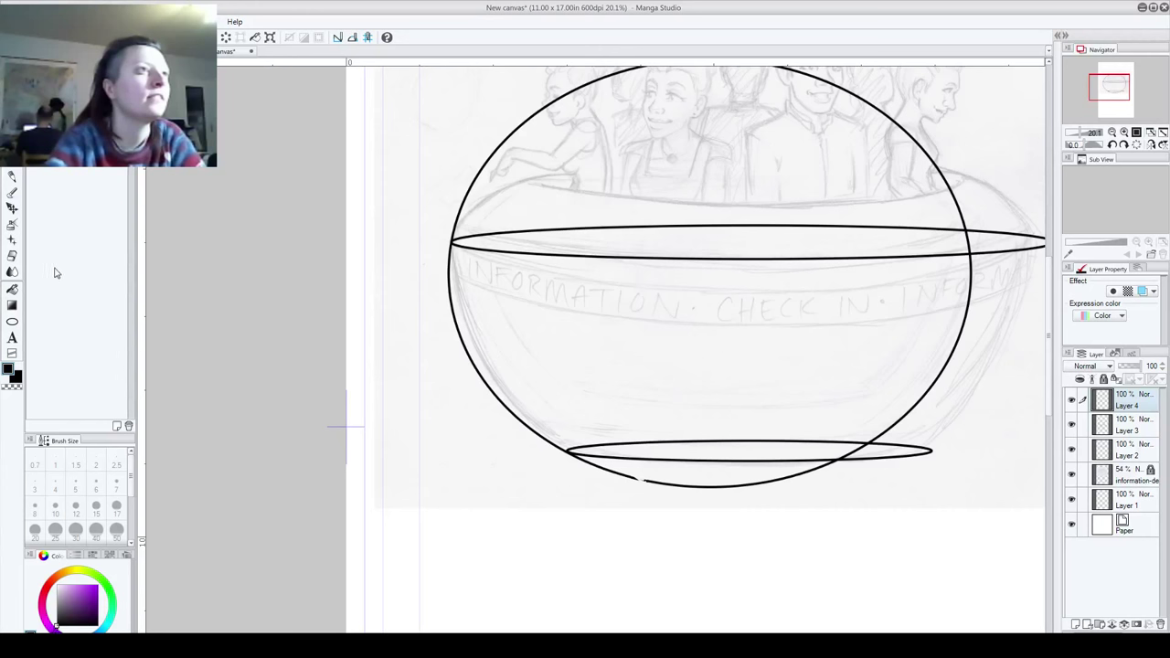
pyautogui.click(12, 257)
pyautogui.click(76, 530)
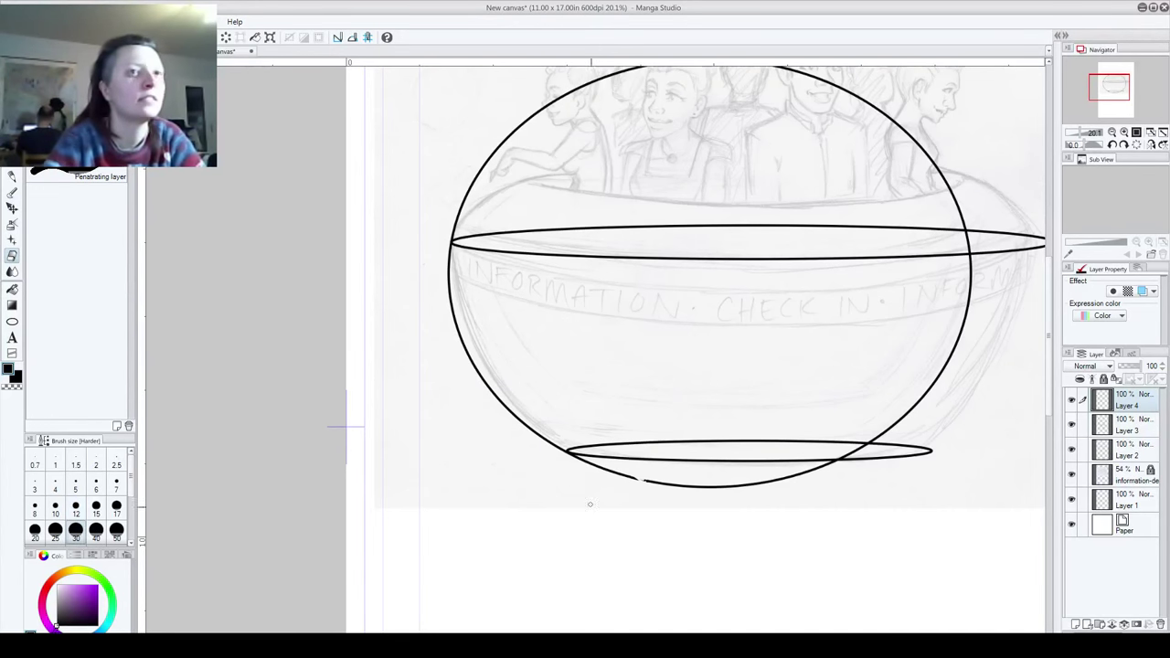
pyautogui.moveTo(637, 480); pyautogui.dragTo(573, 458)
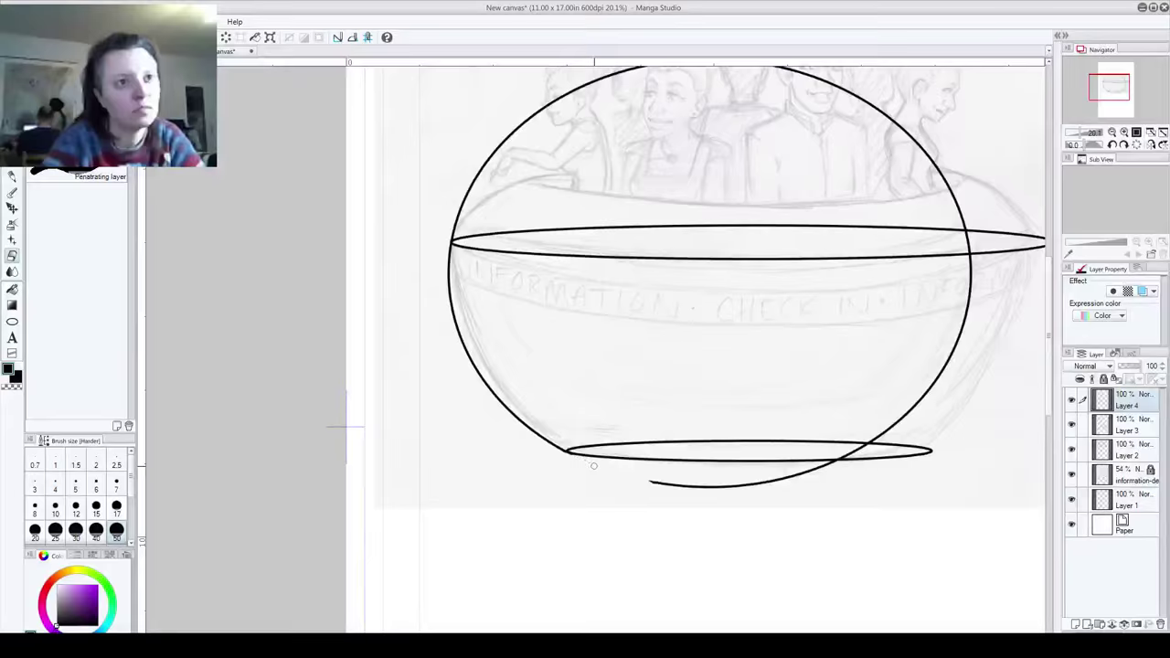
pyautogui.moveTo(651, 483)
pyautogui.mouseDown()
pyautogui.moveTo(815, 485)
pyautogui.moveTo(744, 489)
pyautogui.moveTo(826, 466)
pyautogui.moveTo(763, 489)
pyautogui.moveTo(903, 414)
pyautogui.moveTo(949, 361)
pyautogui.mouseUp()
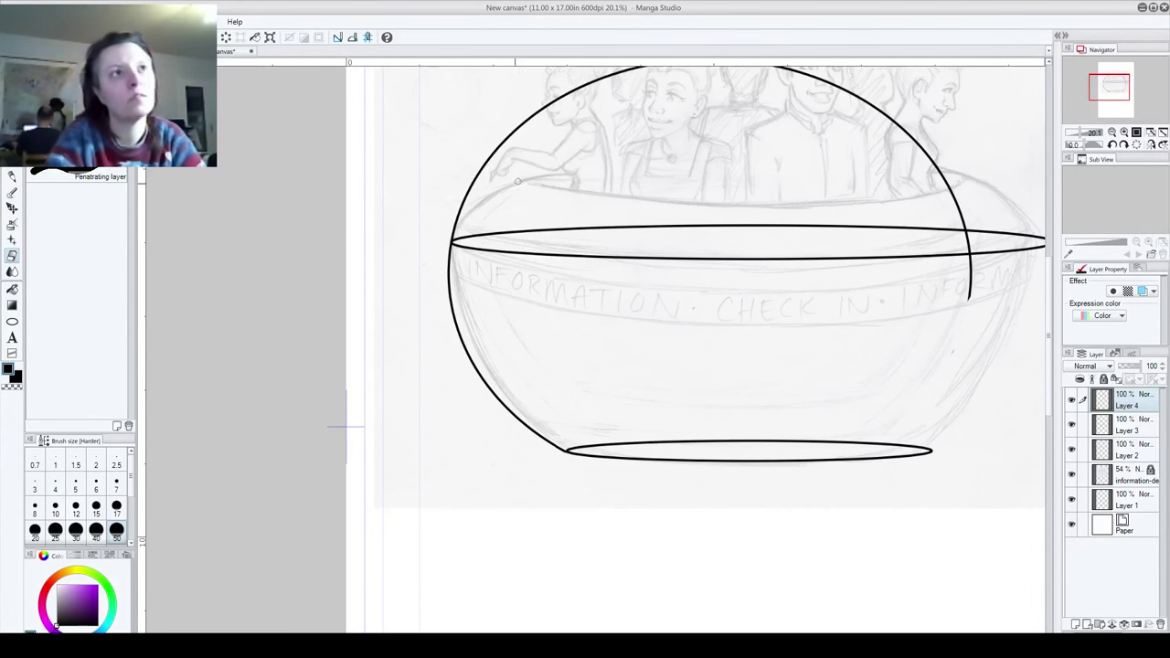
pyautogui.moveTo(458, 216)
pyautogui.mouseDown()
pyautogui.moveTo(454, 231)
pyautogui.moveTo(509, 128)
pyautogui.moveTo(466, 183)
pyautogui.moveTo(562, 97)
pyautogui.moveTo(542, 107)
pyautogui.moveTo(676, 66)
pyautogui.mouseUp()
pyautogui.moveTo(767, 227)
pyautogui.mouseDown()
pyautogui.moveTo(485, 311)
pyautogui.moveTo(485, 301)
pyautogui.mouseUp()
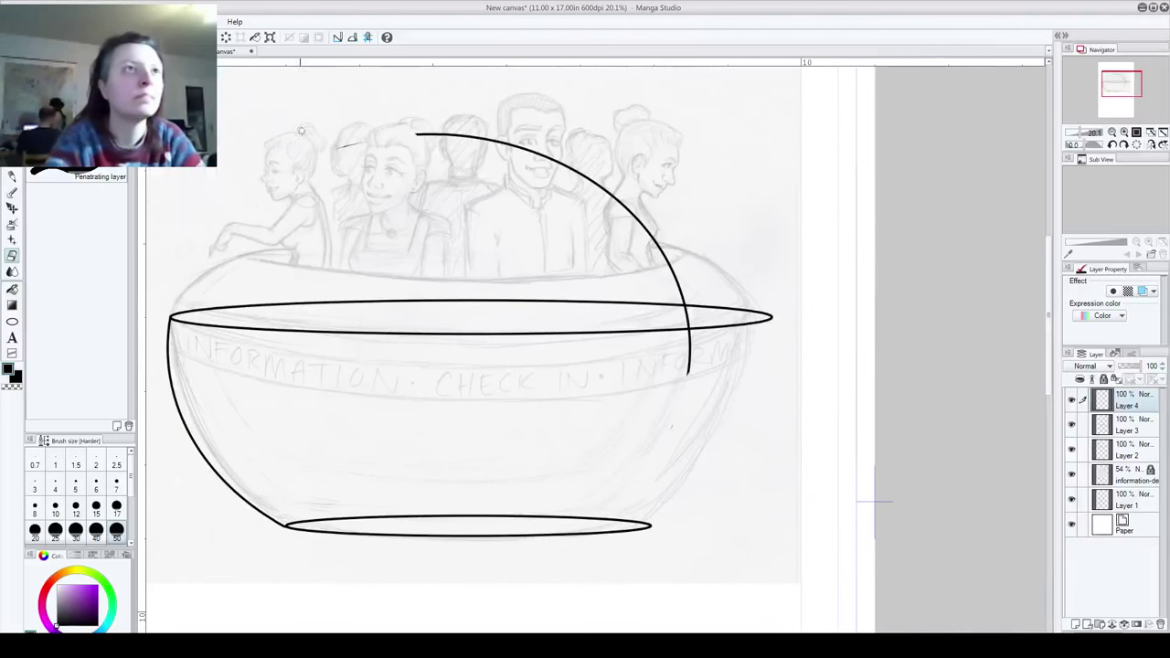
pyautogui.moveTo(431, 134)
pyautogui.mouseDown()
pyautogui.moveTo(551, 157)
pyautogui.moveTo(647, 226)
pyautogui.moveTo(638, 209)
pyautogui.moveTo(673, 264)
pyautogui.moveTo(691, 375)
pyautogui.mouseUp()
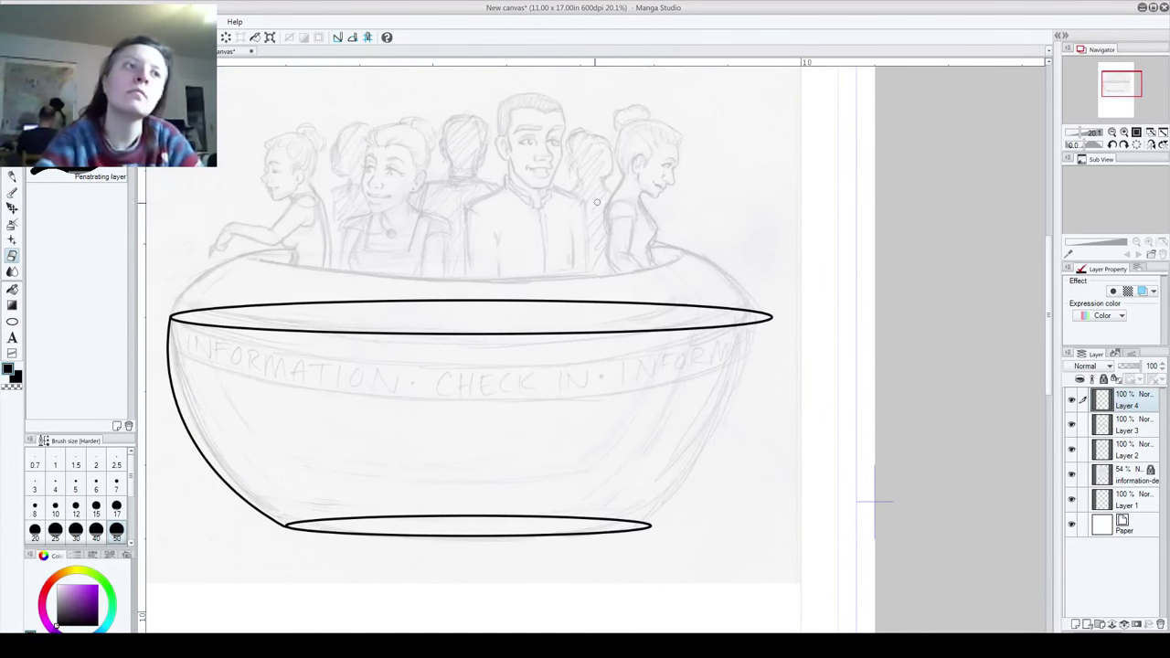
# Step: Erase the back edge of the base ellipse on Layer 3, keeping only its lower front line
pyautogui.click(1072, 425)
pyautogui.click(1072, 425)
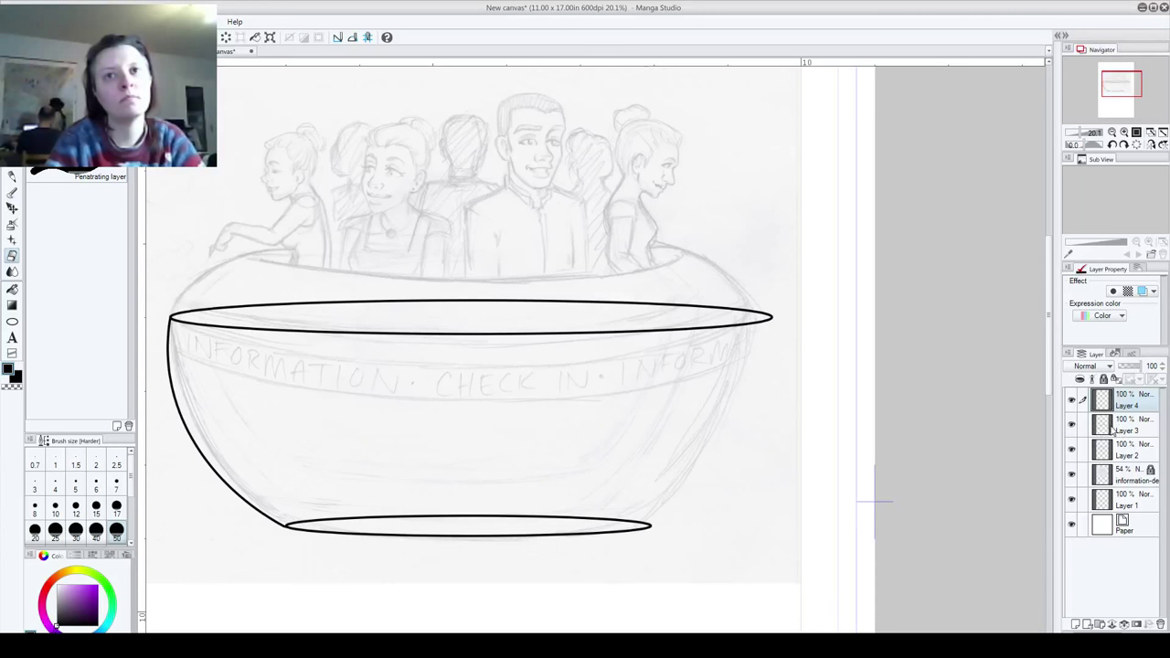
pyautogui.click(1111, 425)
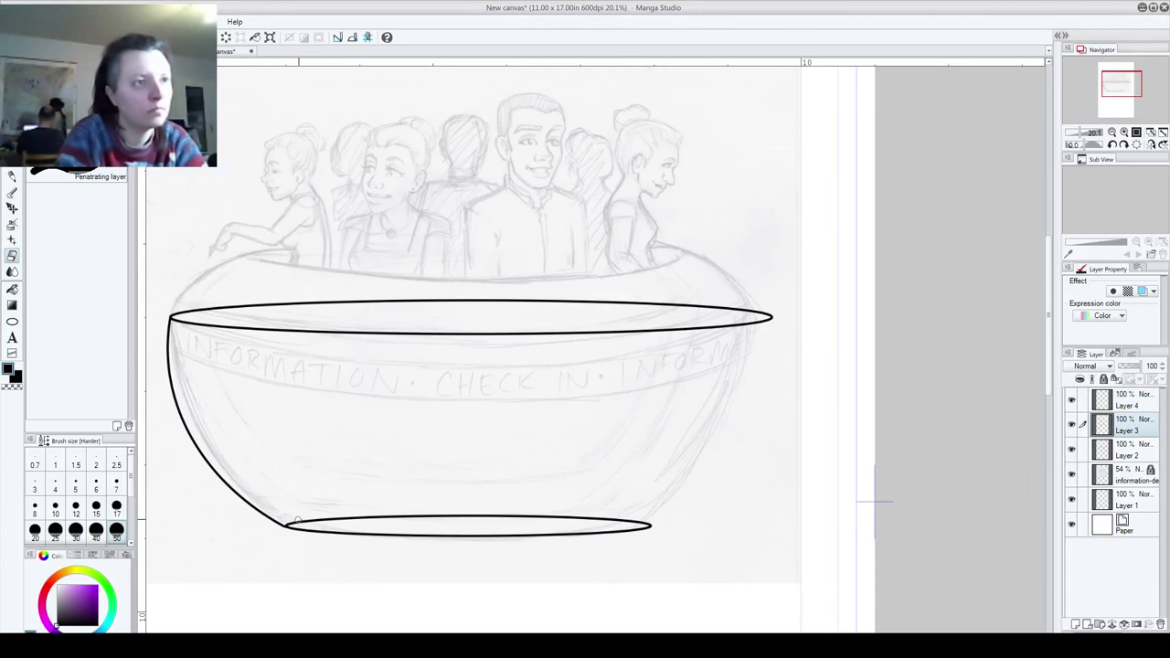
pyautogui.moveTo(298, 519)
pyautogui.mouseDown()
pyautogui.moveTo(626, 521)
pyautogui.moveTo(621, 522)
pyautogui.mouseUp()
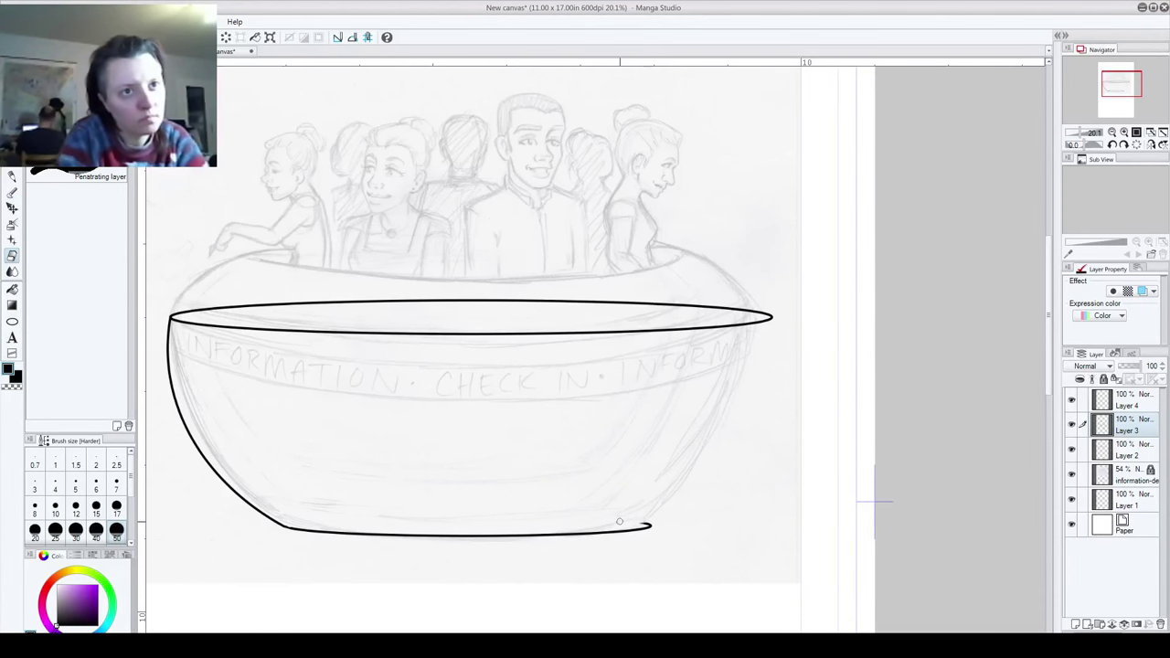
# Step: Duplicate Layer 4 and place the horizontally flipped copy as the bowl's right side, meeting the right ends of the rim and base
pyautogui.moveTo(1150, 409); pyautogui.dragTo(1076, 622)
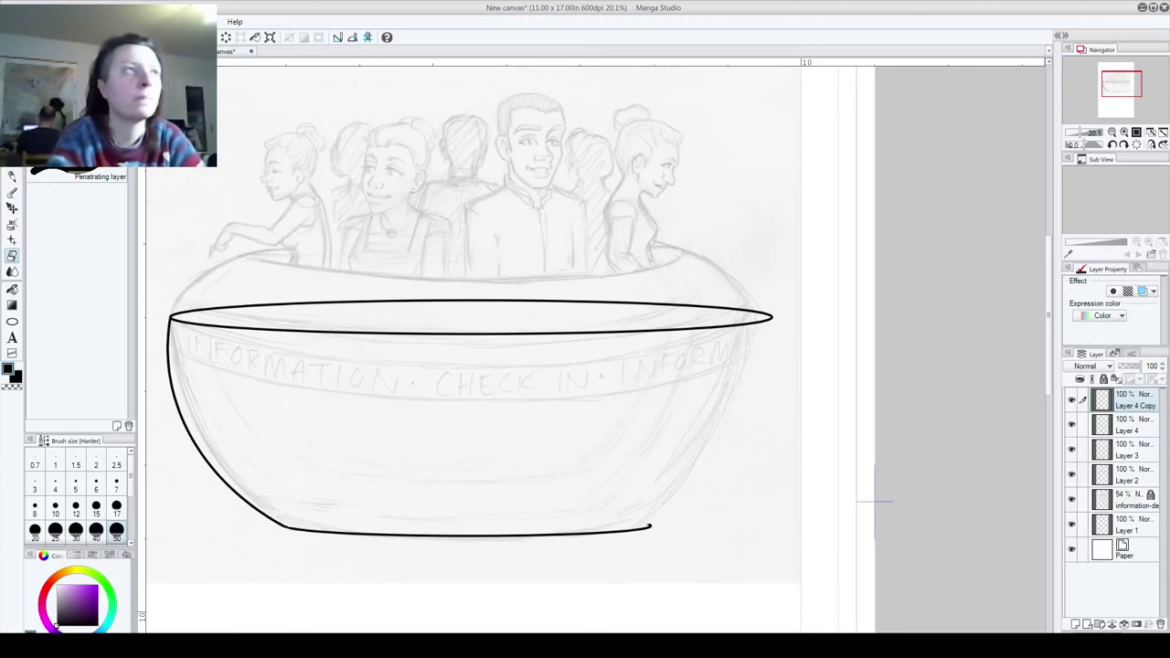
pyautogui.click(36, 21)
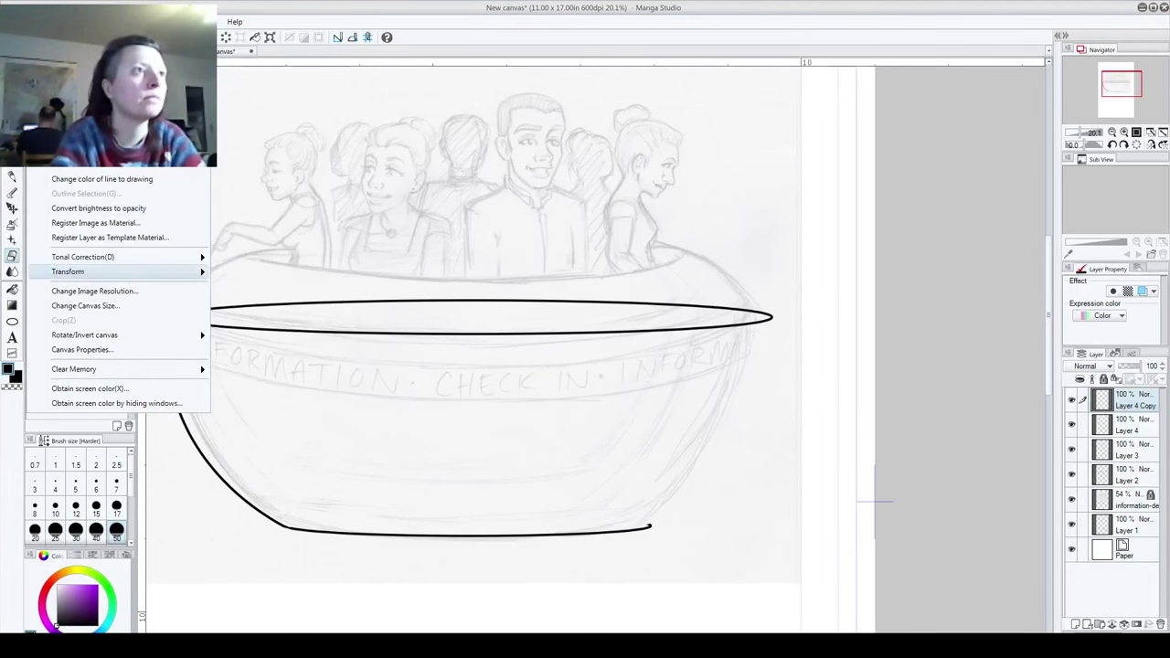
pyautogui.moveTo(117, 272)
pyautogui.click(223, 311)
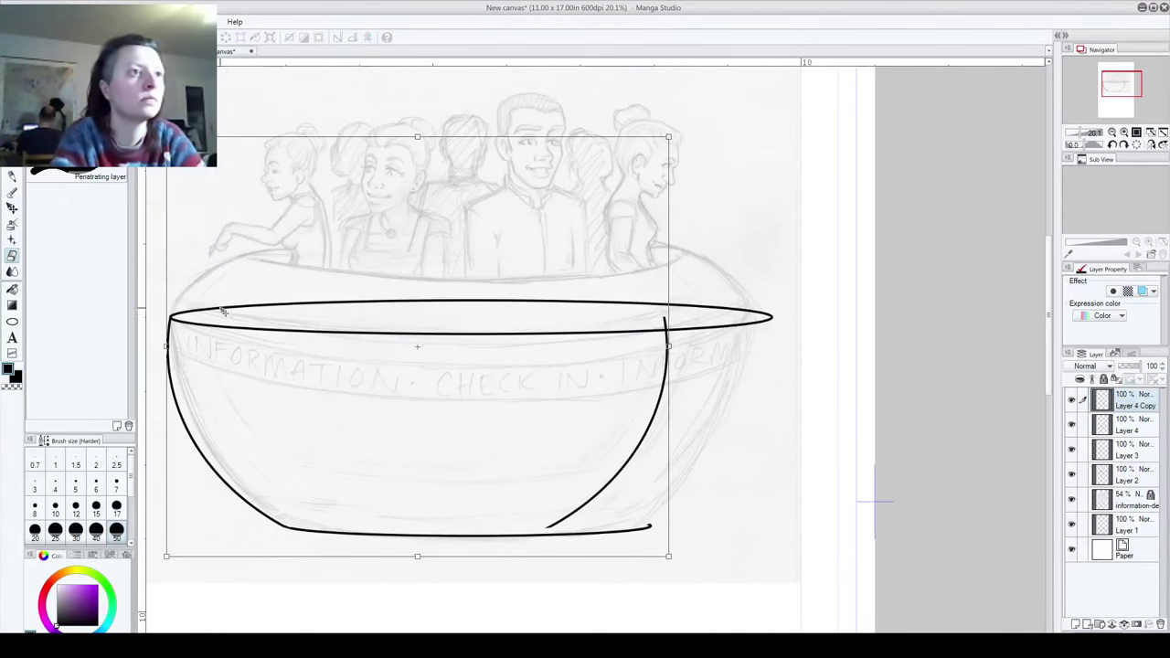
pyautogui.press('k')
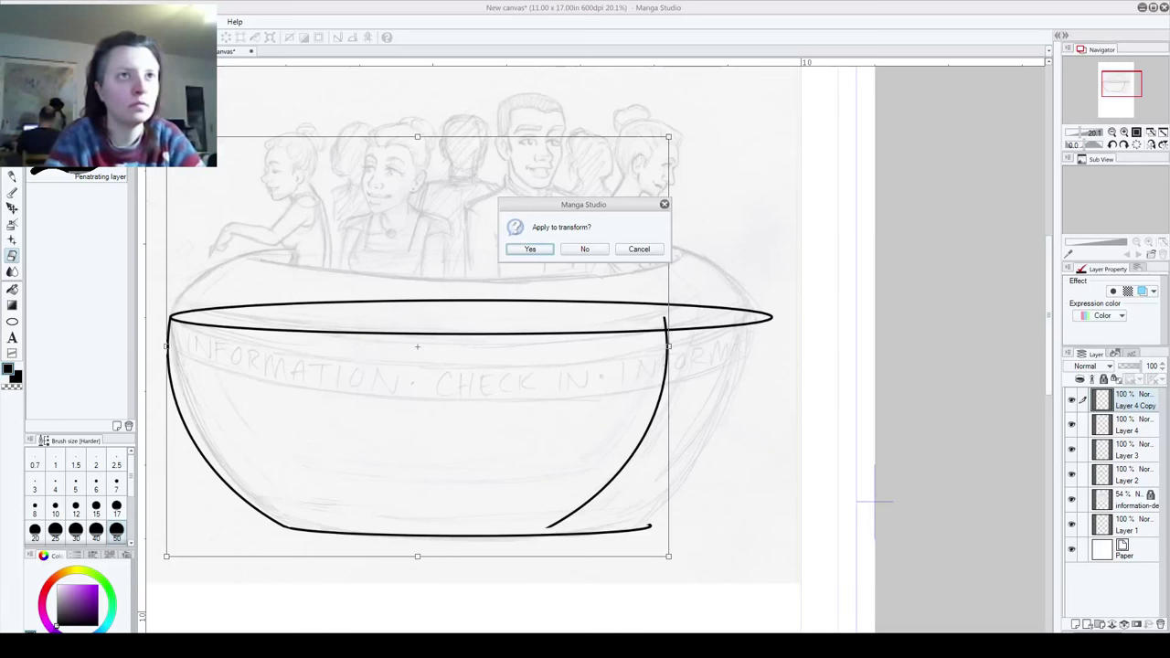
pyautogui.press('Return')
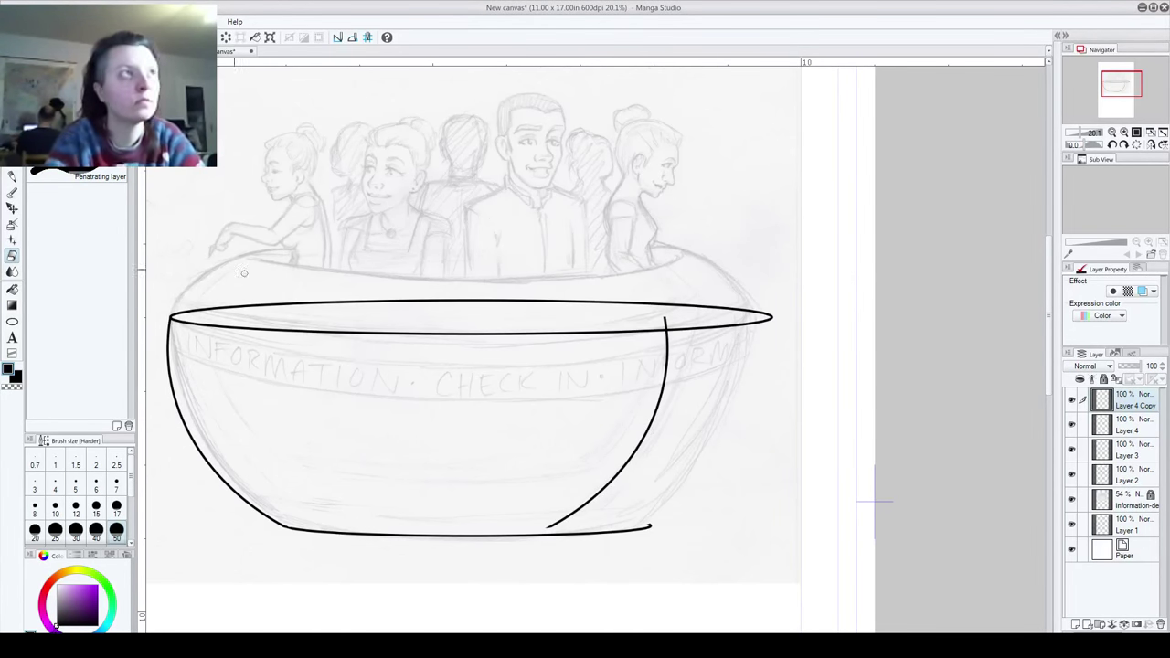
pyautogui.press('k')
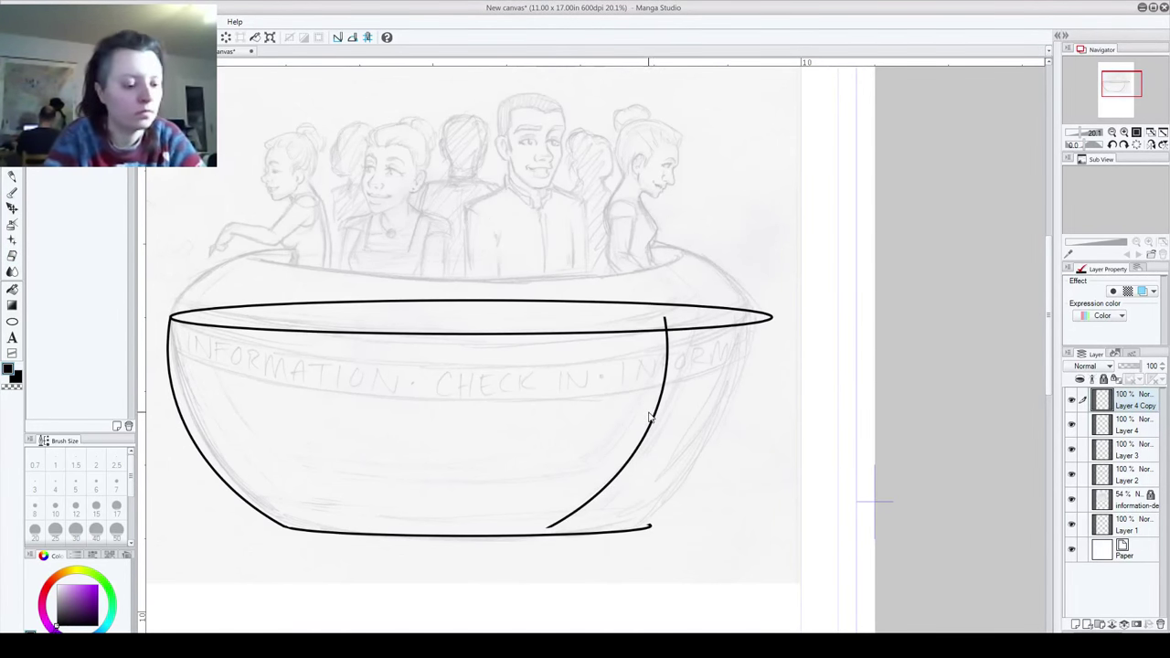
pyautogui.moveTo(653, 422)
pyautogui.mouseDown()
pyautogui.moveTo(760, 426)
pyautogui.moveTo(751, 430)
pyautogui.moveTo(766, 407)
pyautogui.mouseUp()
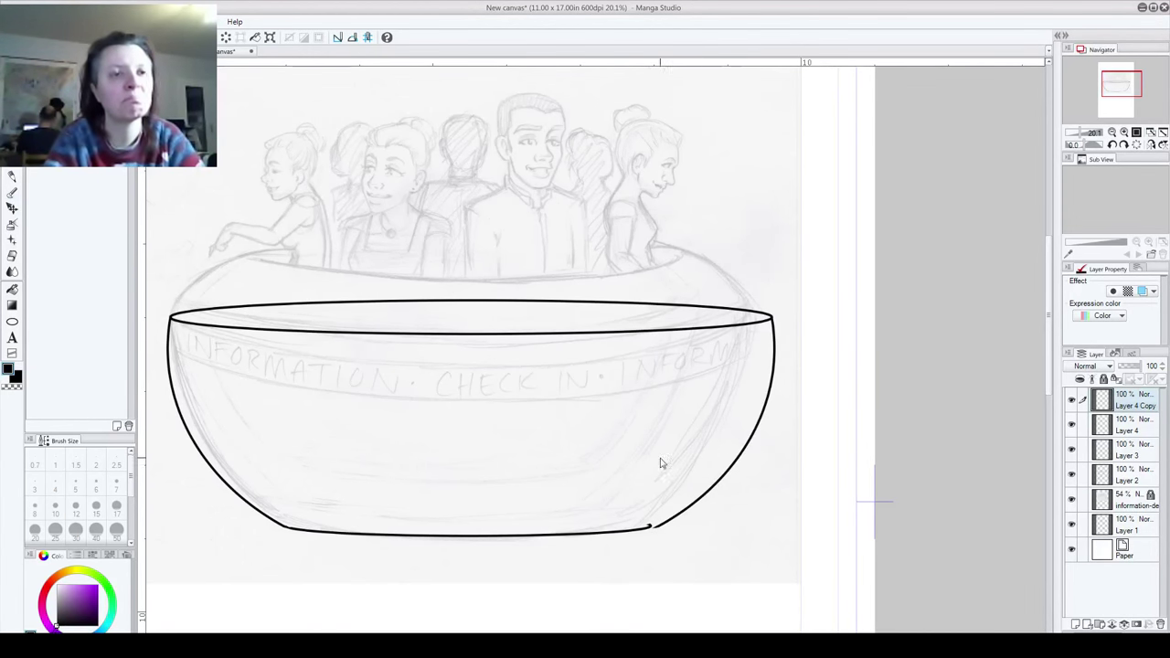
# Step: Close the gap between the base line and the right side curve on Layer 3 using the Mapping pen at size 8
pyautogui.scroll(7, 603, 481)
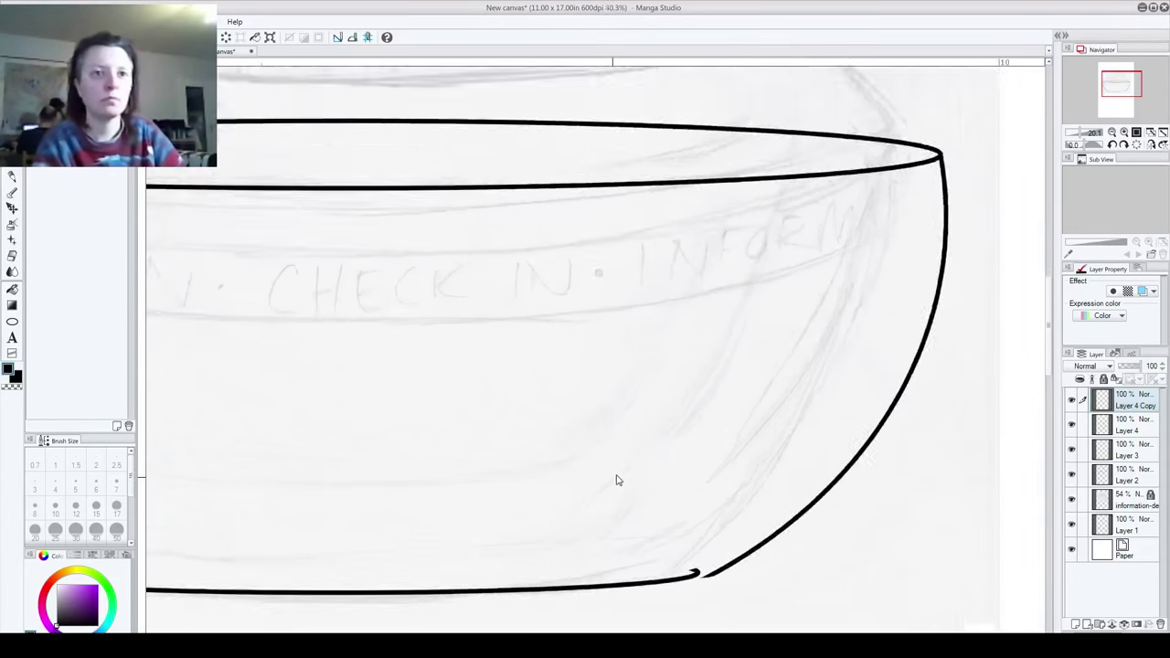
pyautogui.moveTo(813, 498); pyautogui.dragTo(713, 389)
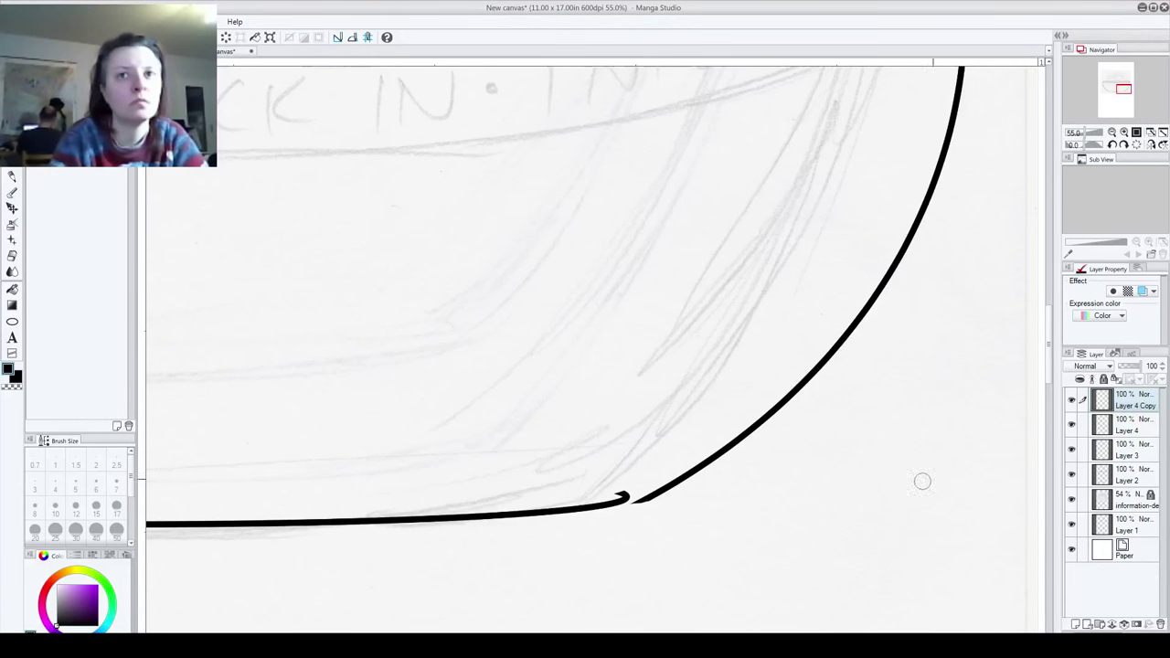
pyautogui.click(1131, 449)
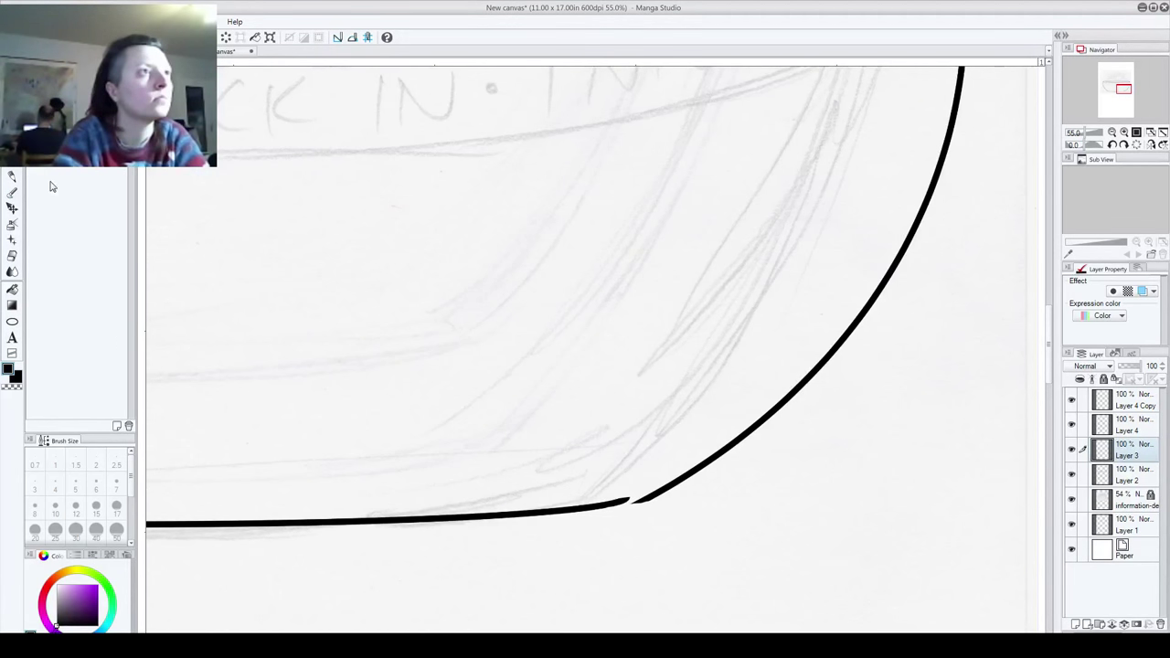
pyautogui.click(13, 174)
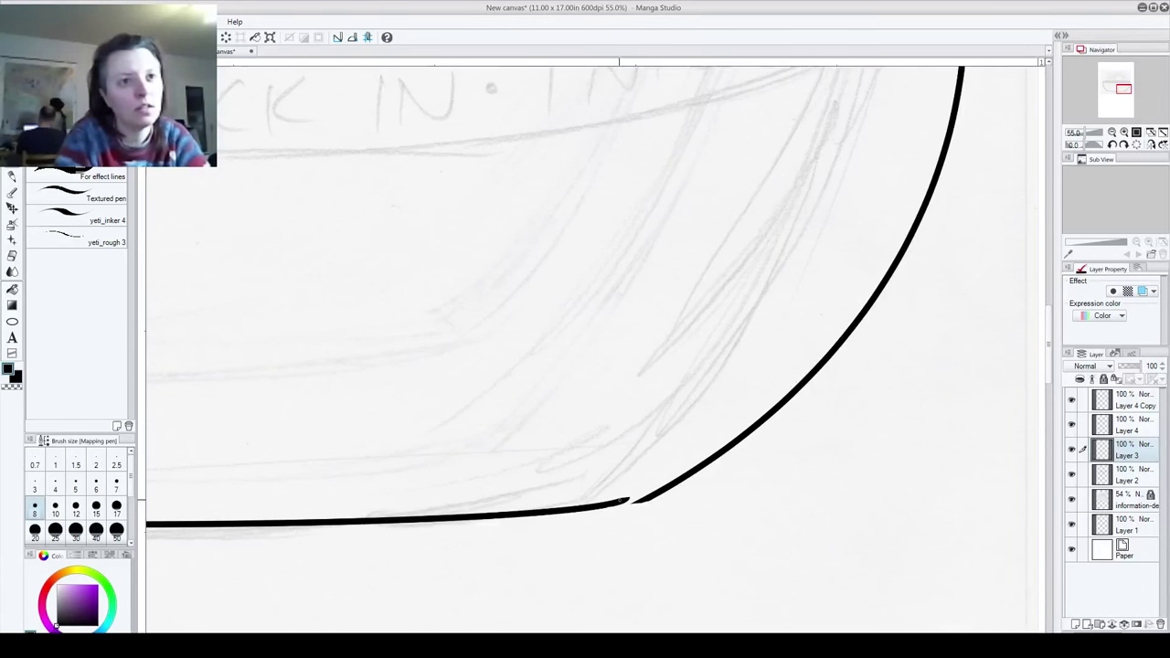
pyautogui.moveTo(653, 494); pyautogui.dragTo(631, 500)
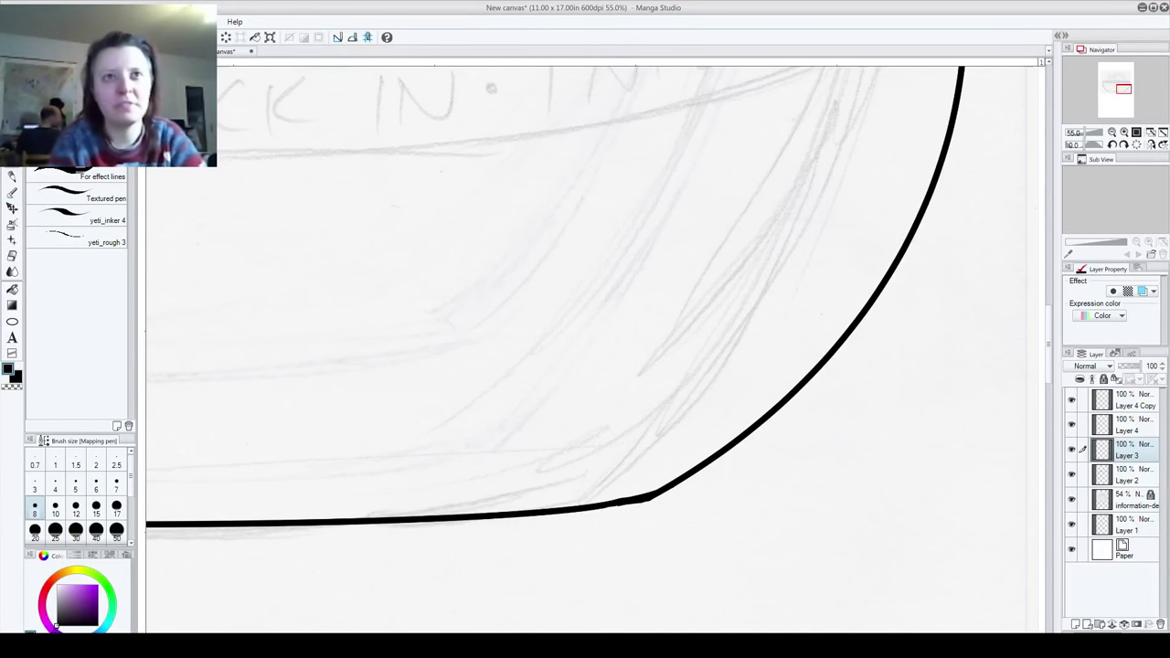
pyautogui.scroll(-8, 452, 361)
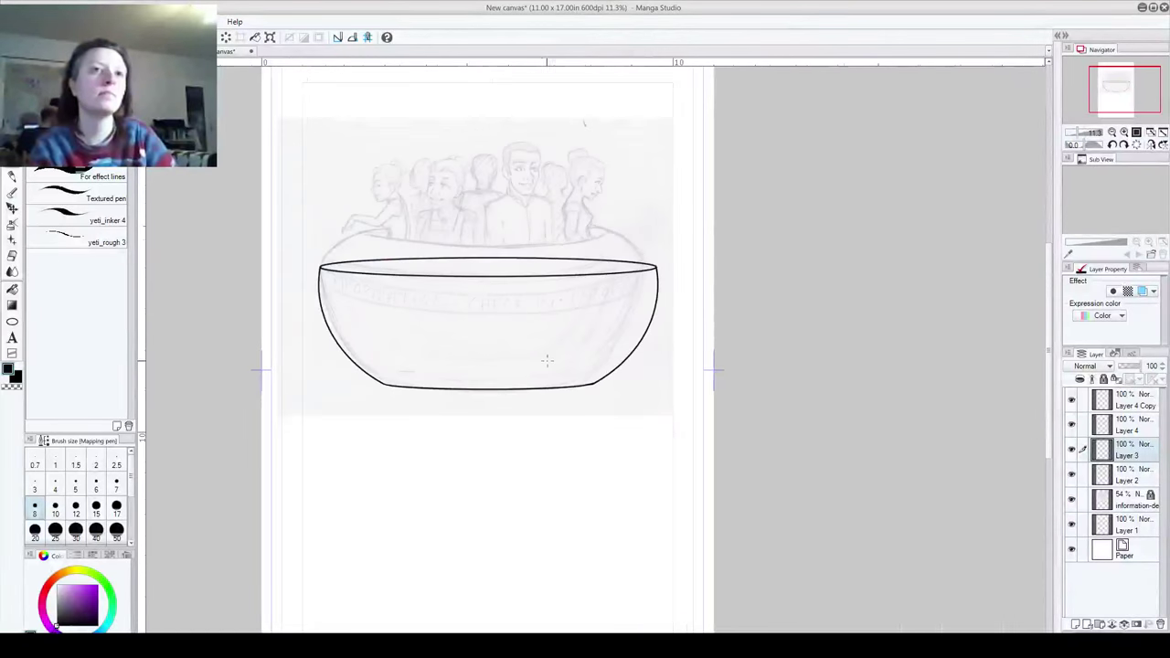
# Step: Merge Layer 4 Copy, Layer 4 and Layer 3 down into Layer 2, and add a new layer above it
pyautogui.scroll(2, 462, 311)
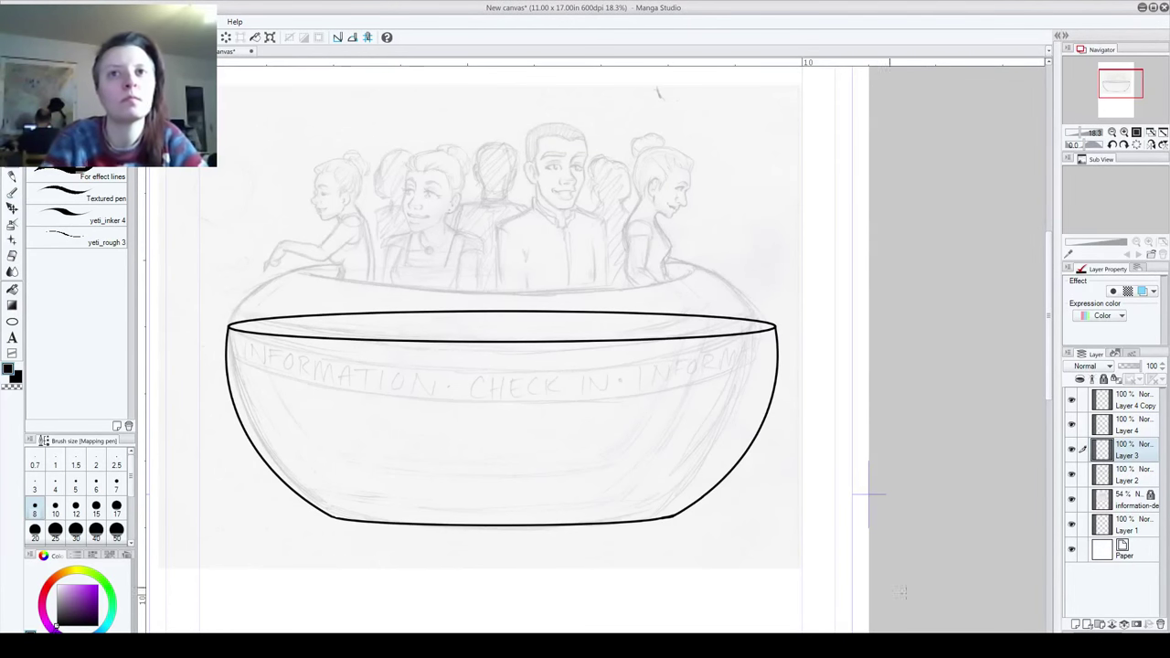
pyautogui.click(1071, 400)
pyautogui.click(1071, 401)
pyautogui.click(1137, 407)
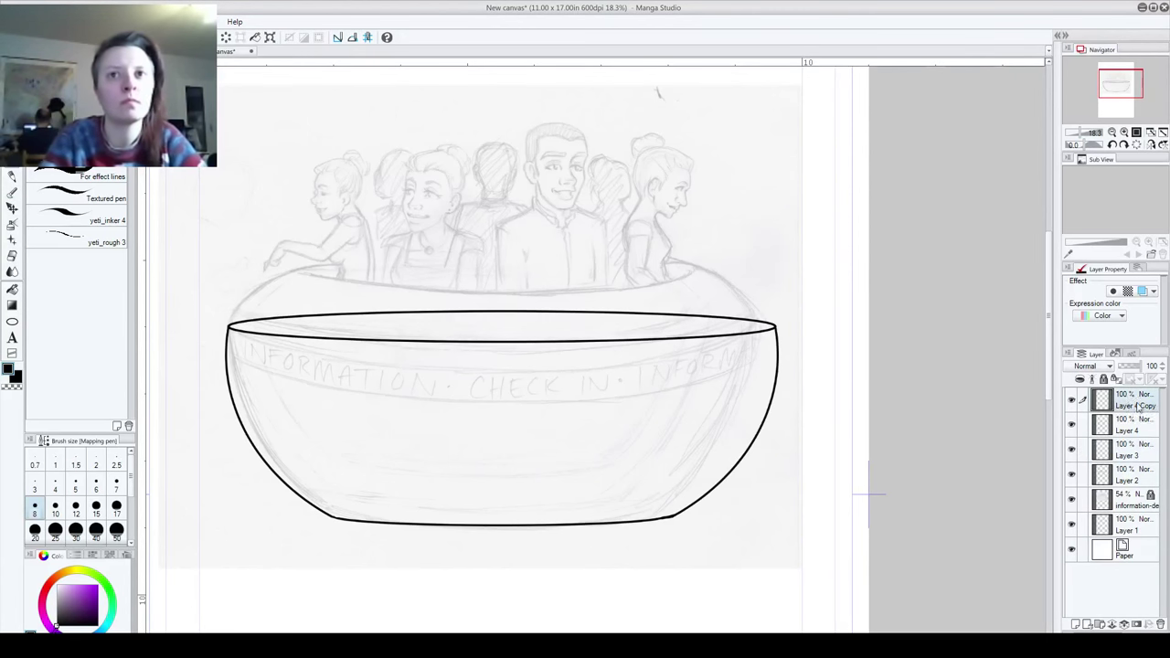
pyautogui.hotkey('ctrl', 'e')
pyautogui.click(1073, 402)
pyautogui.click(1075, 404)
pyautogui.click(1075, 405)
pyautogui.hotkey('ctrl', 'e')
pyautogui.click(1071, 400)
pyautogui.click(1071, 400)
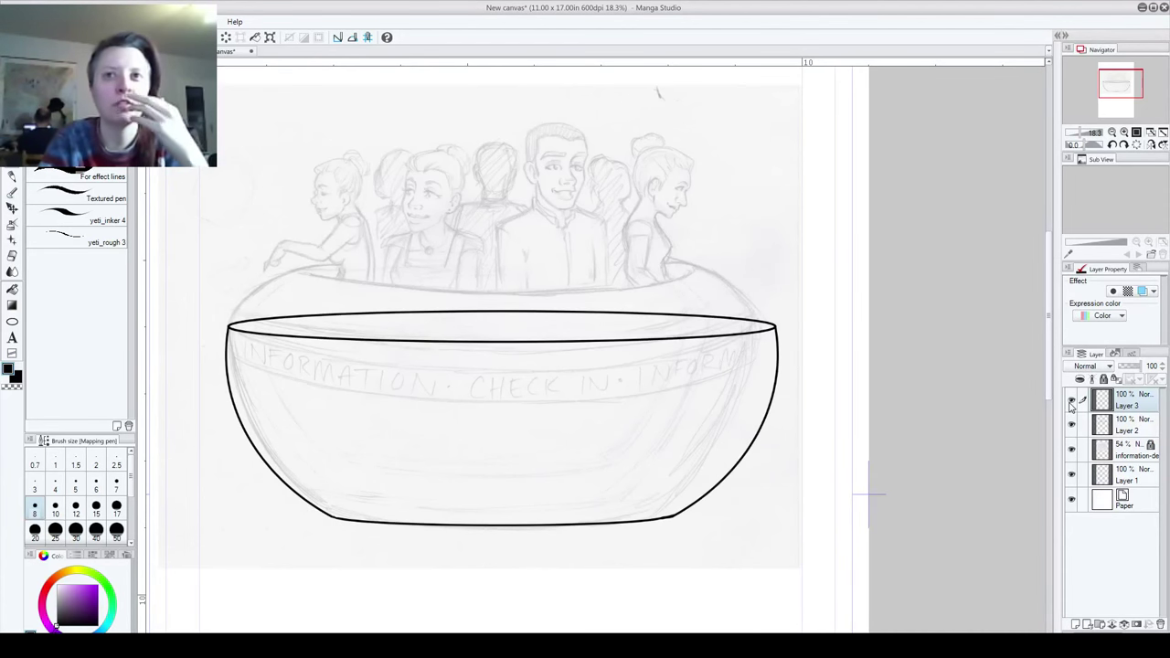
pyautogui.hotkey('ctrl', 'e')
pyautogui.click(1071, 400)
pyautogui.click(1072, 401)
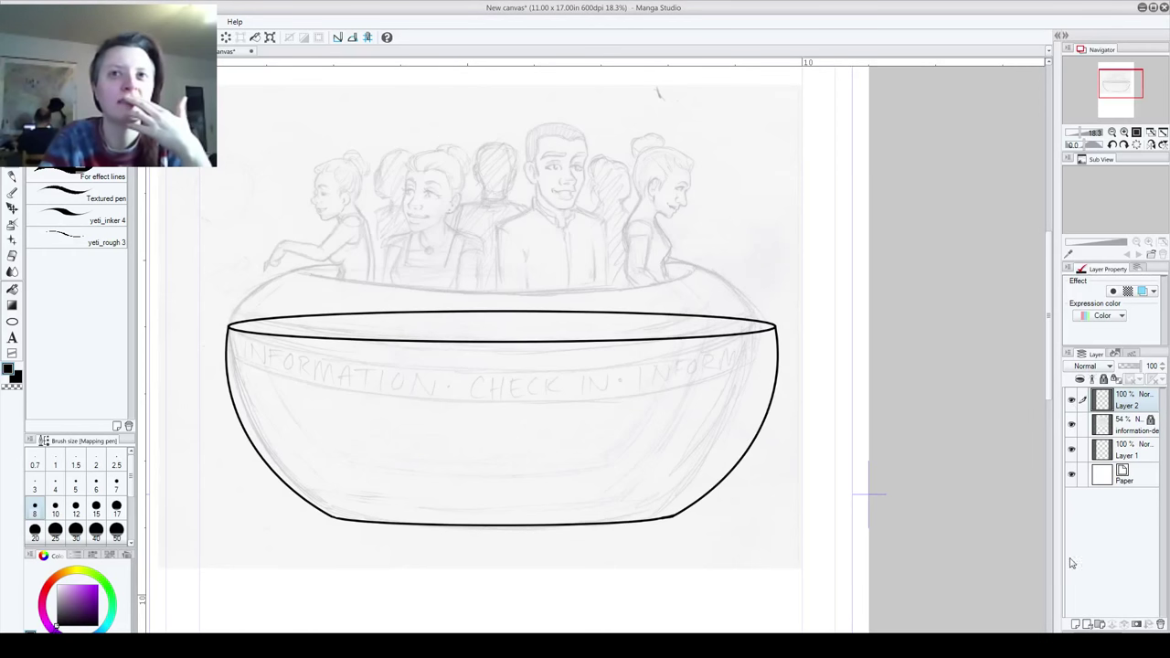
pyautogui.click(1076, 624)
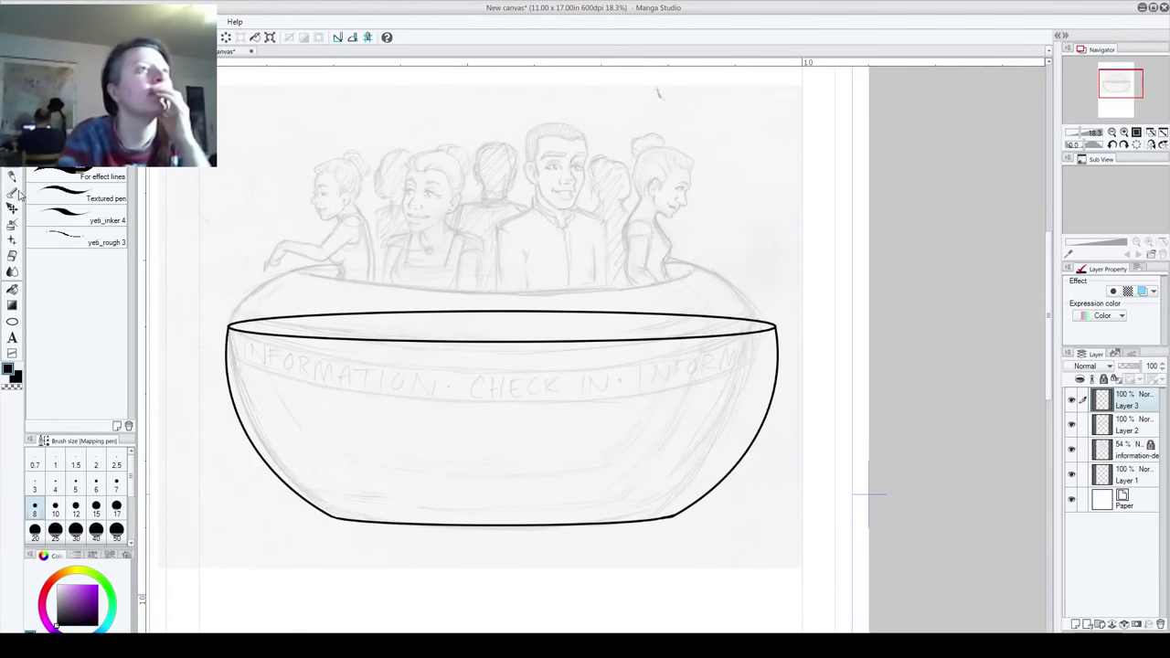
pyautogui.click(12, 322)
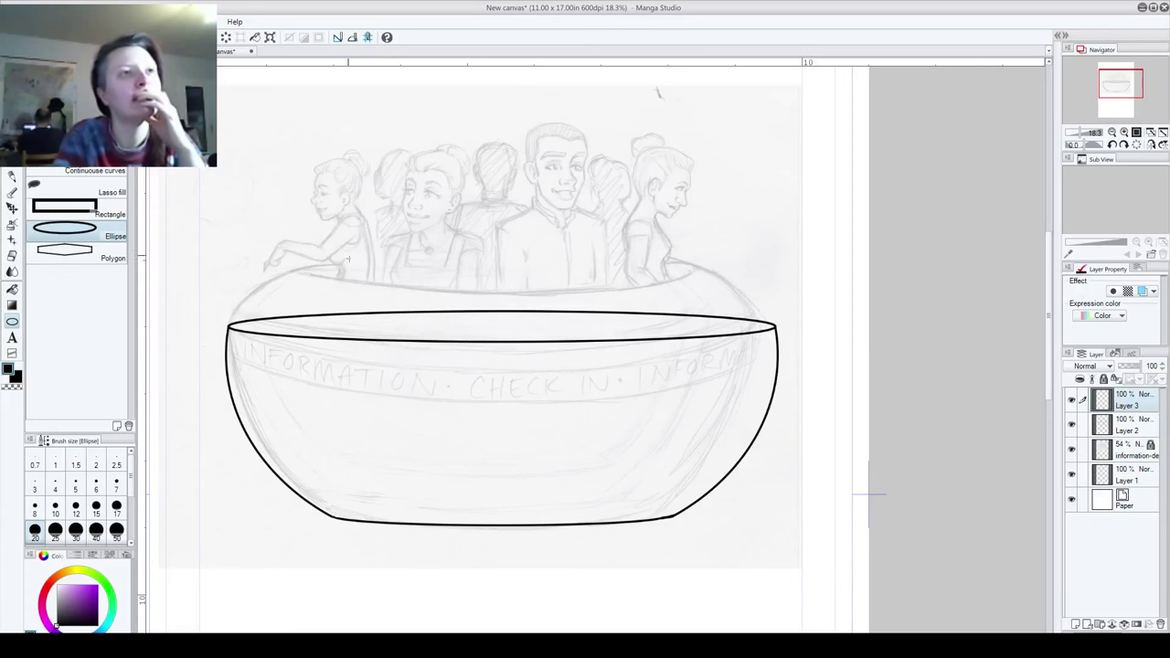
pyautogui.moveTo(307, 267); pyautogui.dragTo(700, 295)
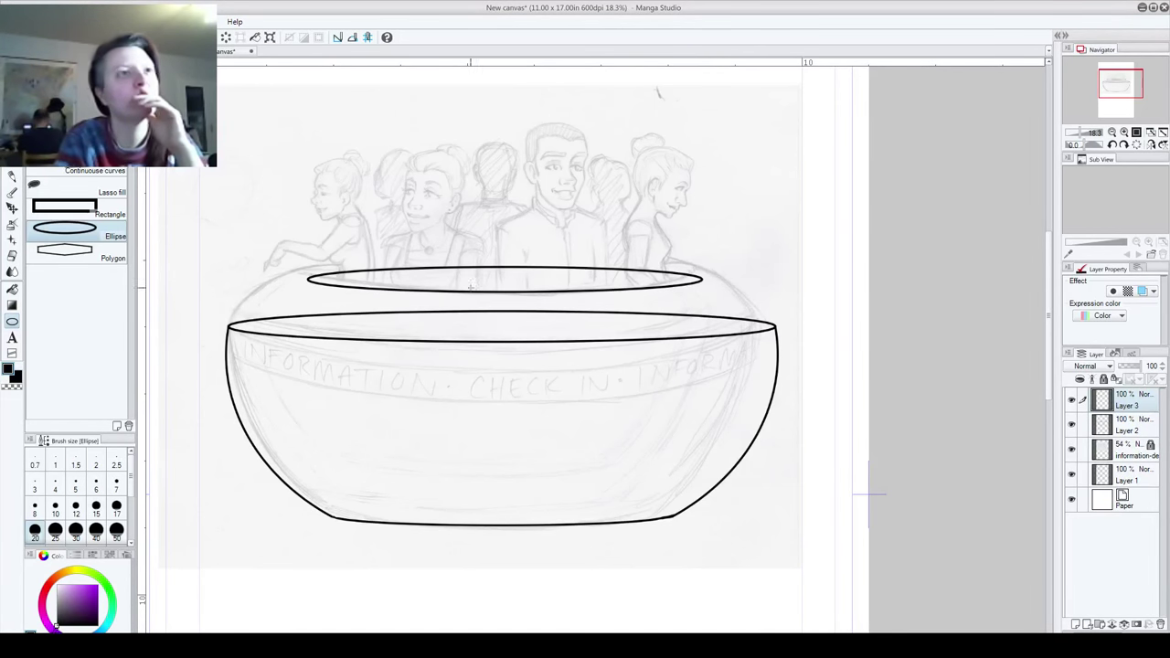
pyautogui.press('o')
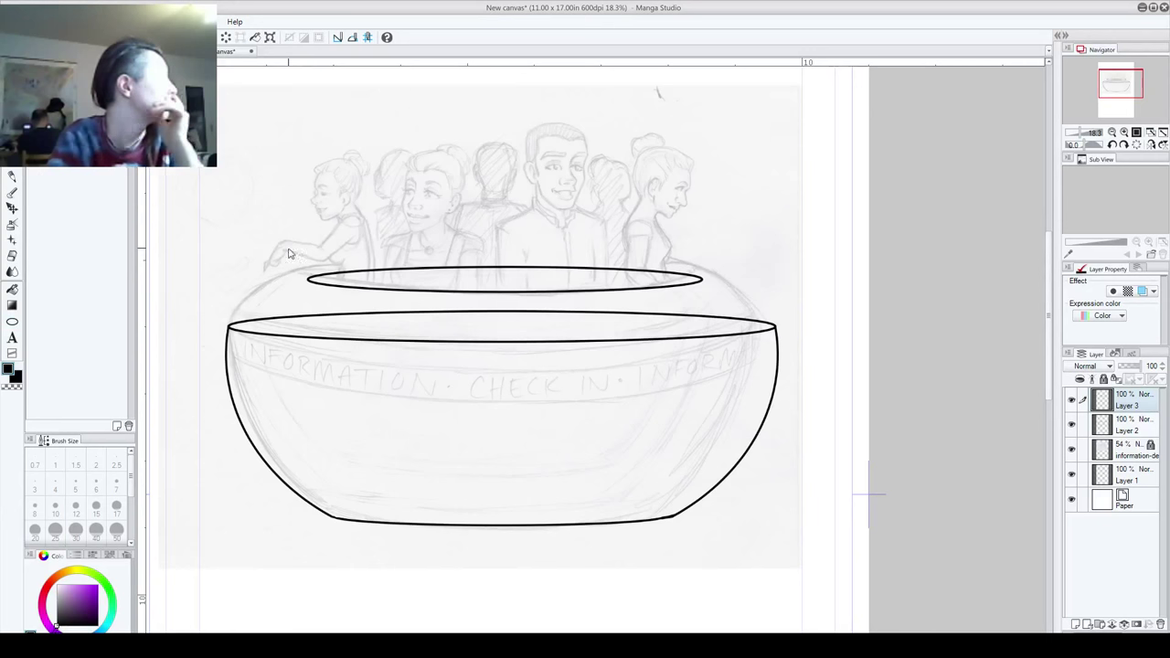
pyautogui.moveTo(443, 297)
pyautogui.mouseDown()
pyautogui.moveTo(444, 283)
pyautogui.moveTo(432, 289)
pyautogui.mouseUp()
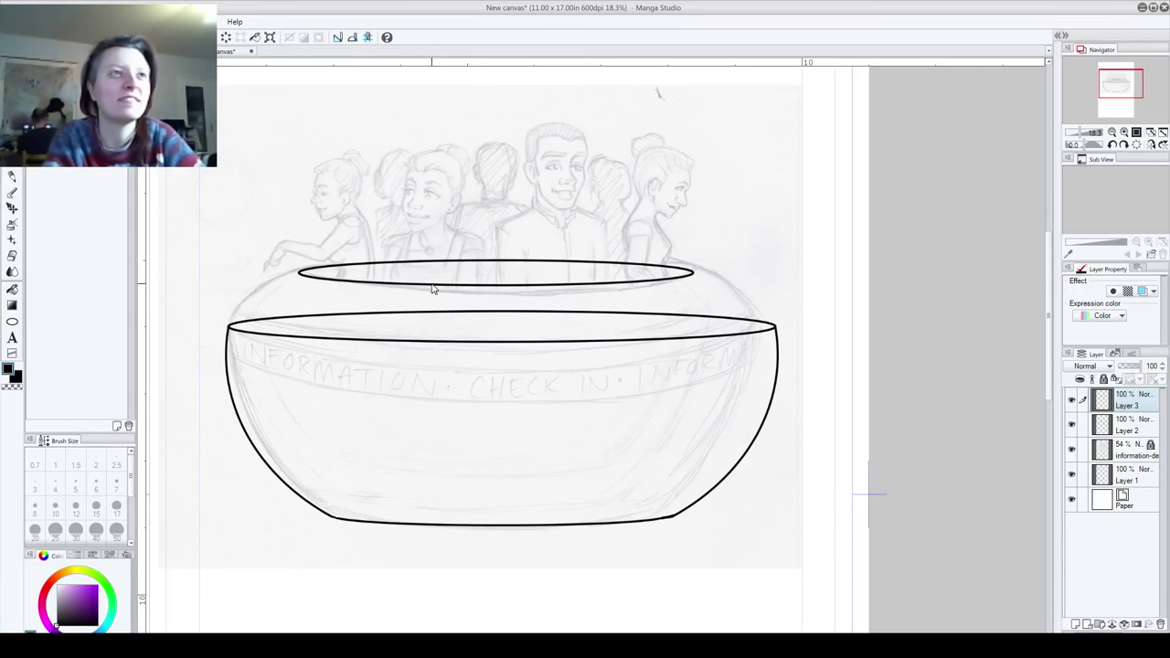
pyautogui.press('Delete')
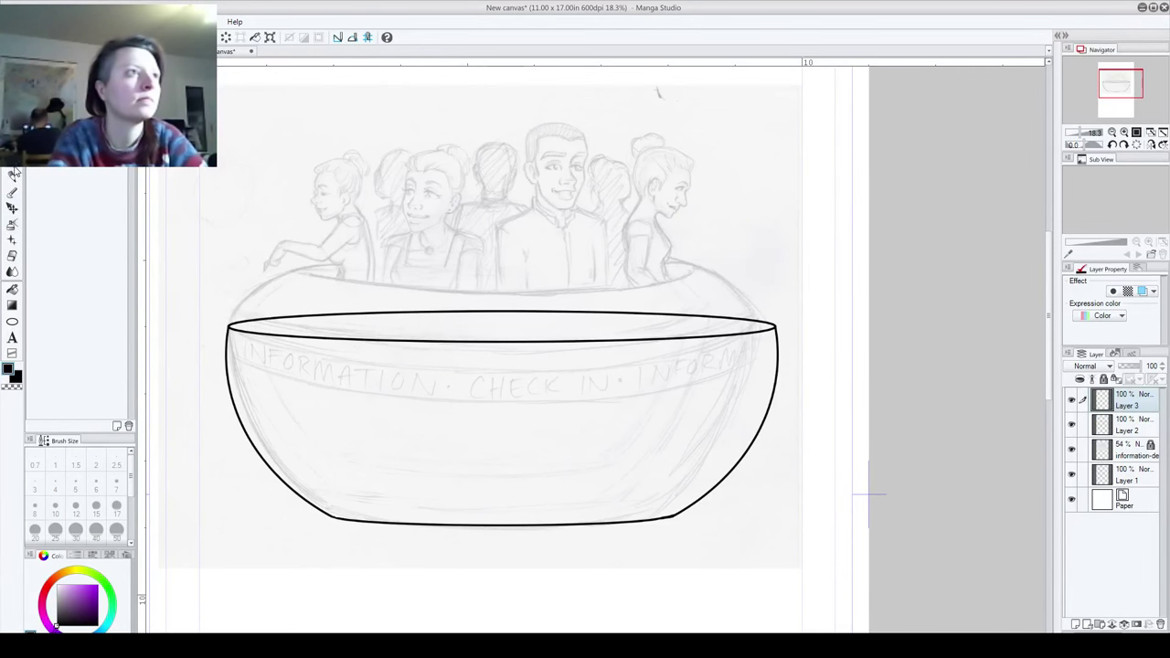
# Step: Draw a wide, flat size-20 ellipse on Layer 3 as the desk's upper opening and nudge it into place over the sketch
pyautogui.click(12, 321)
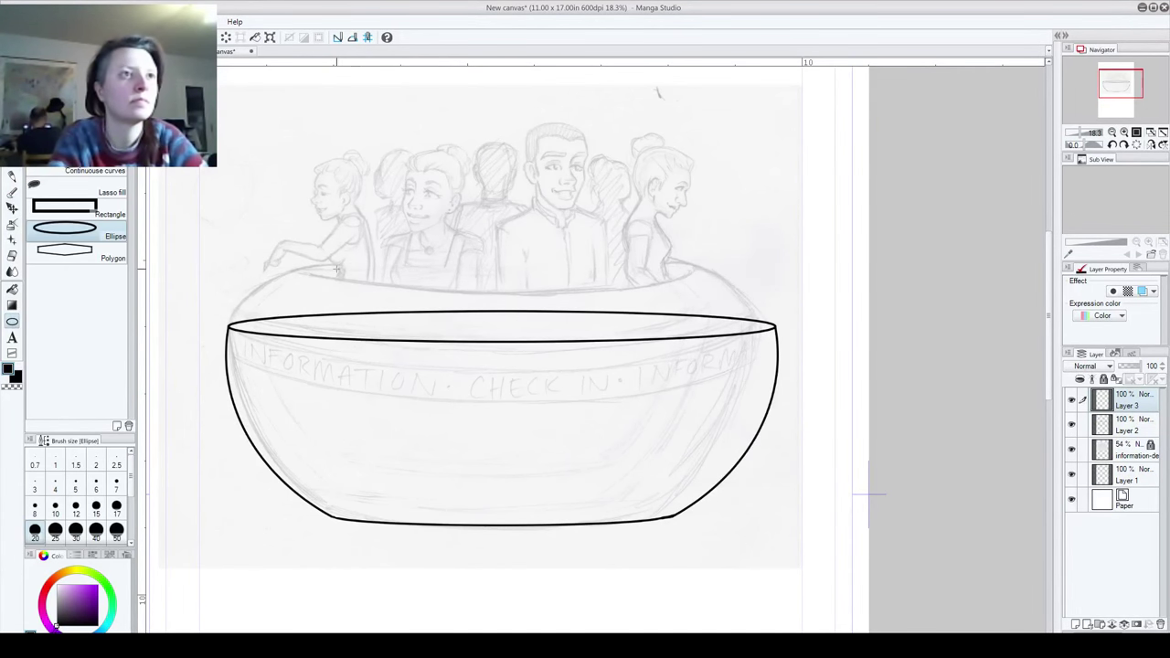
pyautogui.moveTo(299, 274); pyautogui.dragTo(734, 291)
pyautogui.press('k')
pyautogui.moveTo(478, 294); pyautogui.dragTo(470, 300)
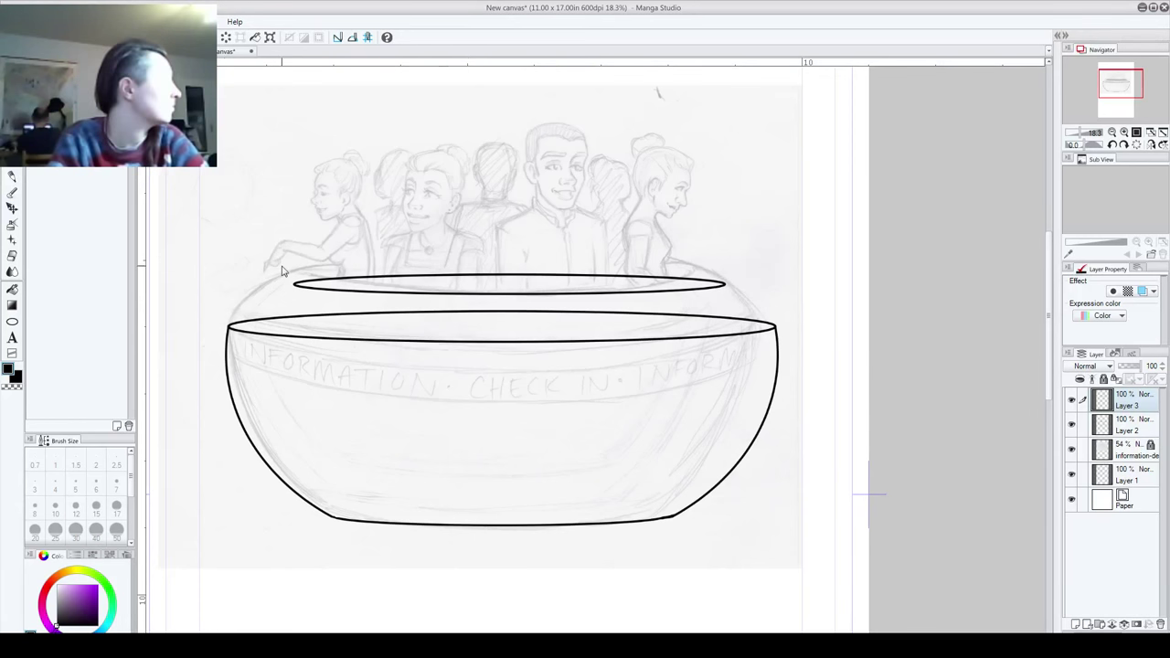
# Step: On a new layer, ink the left and right shoulder curves between the bowl's rim ends and the upper ellipse with the Mapping pen at size 25
pyautogui.press('p')
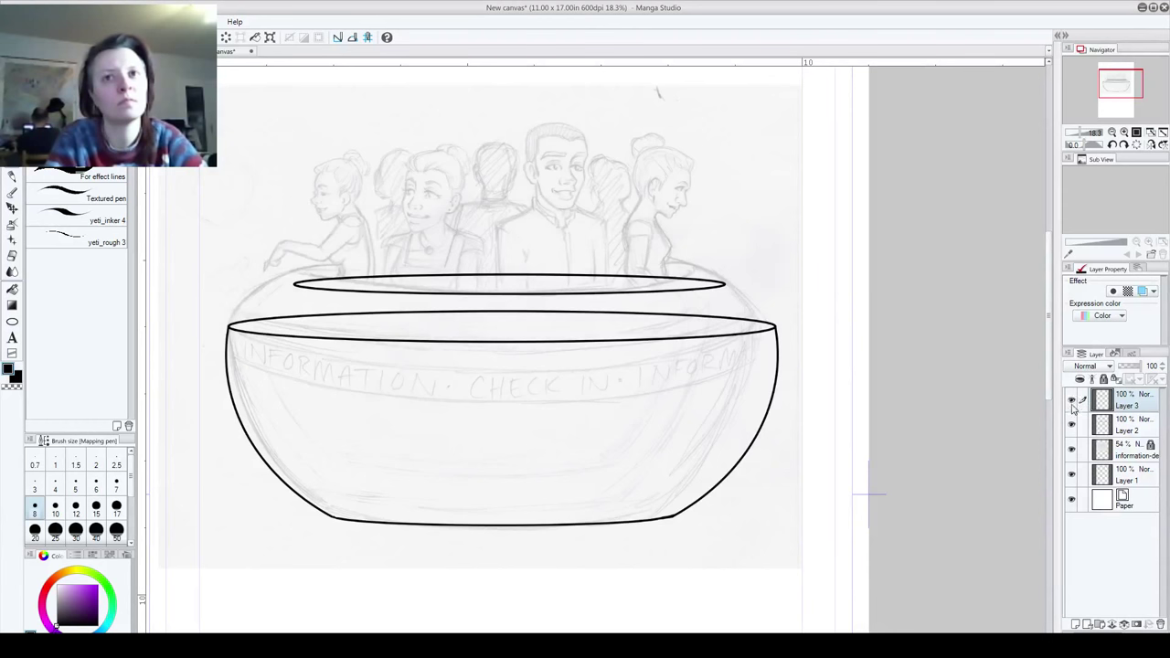
pyautogui.click(1072, 401)
pyautogui.click(1072, 401)
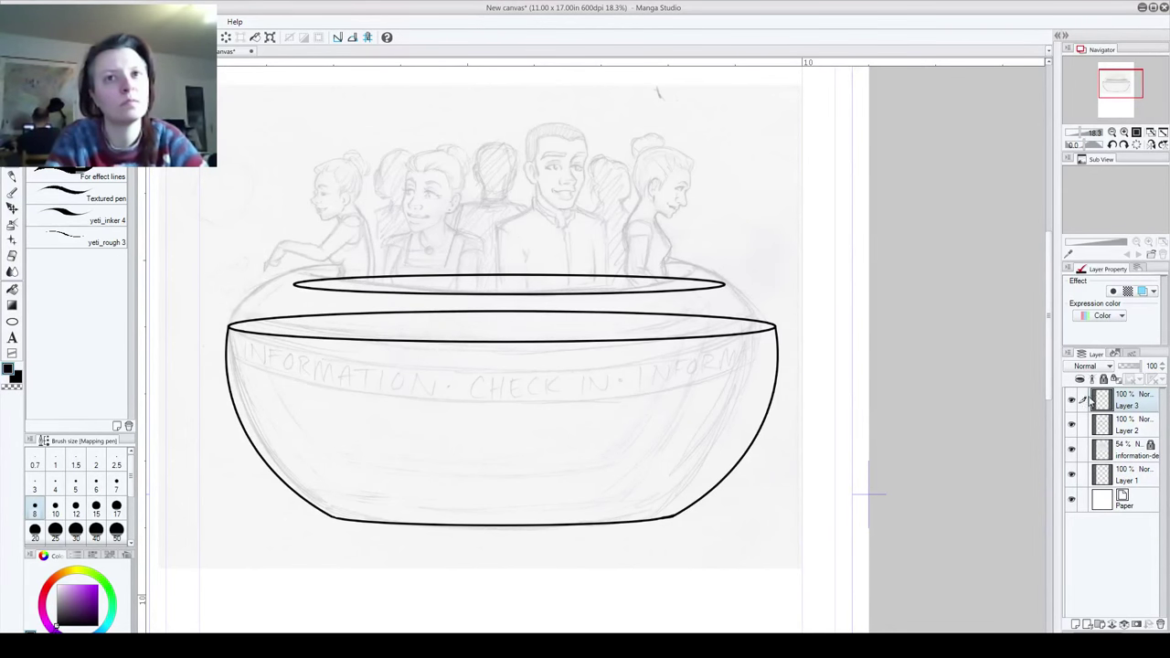
pyautogui.hotkey('ctrl', 'shift', 'n')
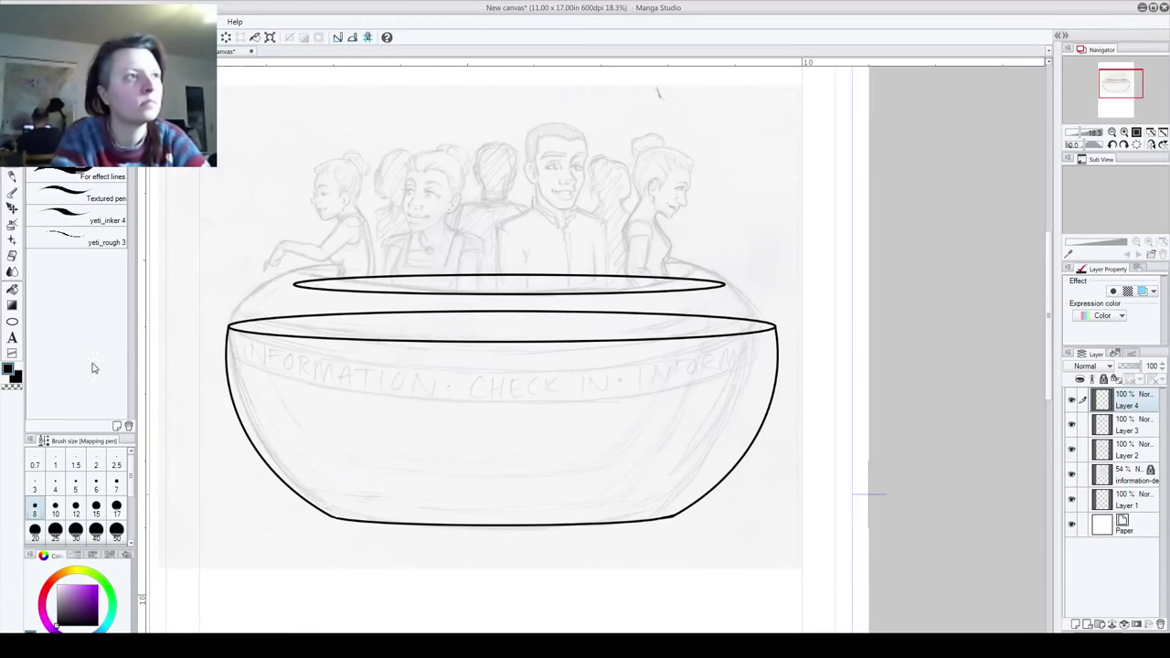
pyautogui.click(114, 510)
pyautogui.click(55, 534)
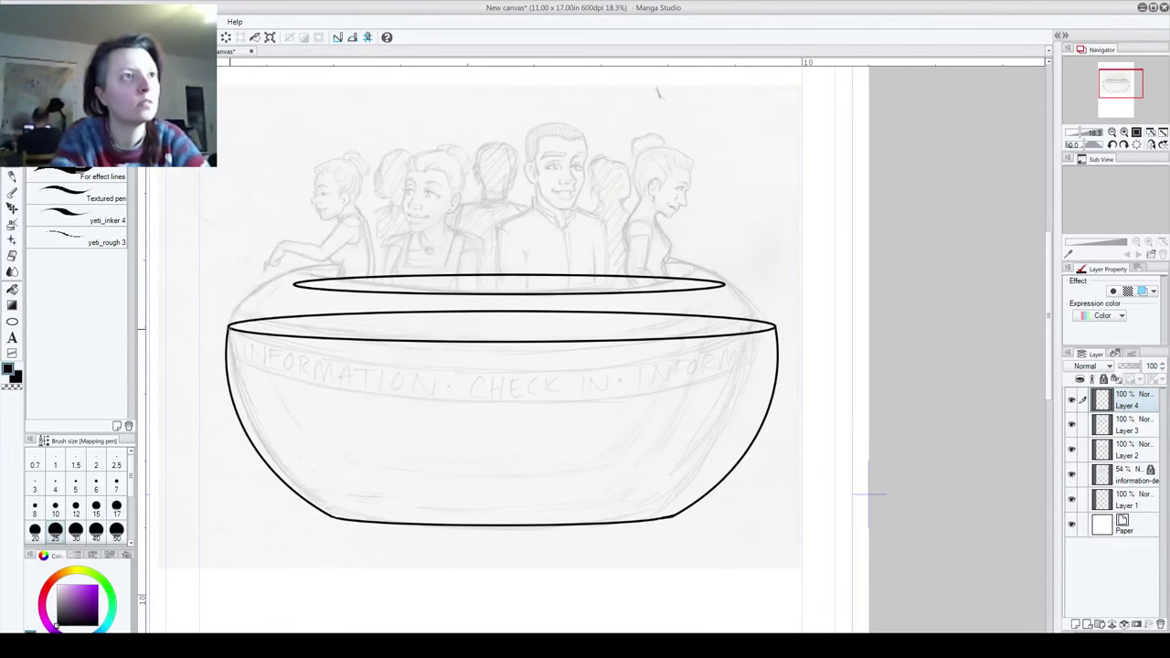
pyautogui.moveTo(228, 326)
pyautogui.mouseDown()
pyautogui.moveTo(245, 302)
pyautogui.moveTo(292, 280)
pyautogui.mouseUp()
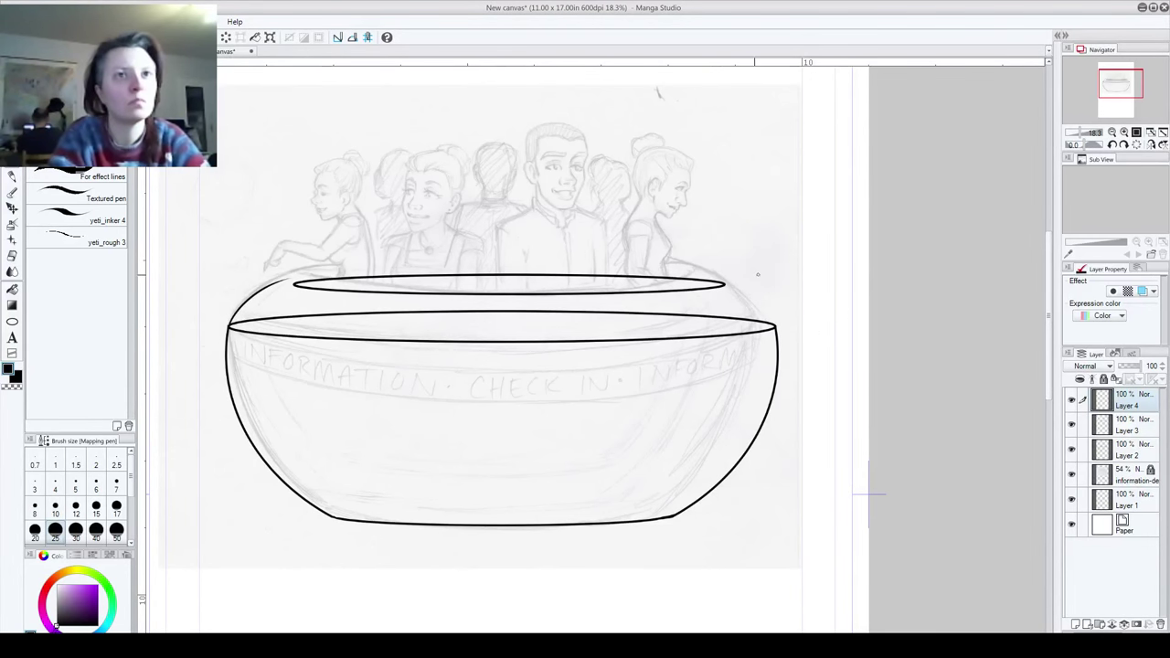
pyautogui.moveTo(720, 276)
pyautogui.mouseDown()
pyautogui.moveTo(781, 328)
pyautogui.moveTo(726, 277)
pyautogui.mouseUp()
pyautogui.hotkey('ctrl', 'z')
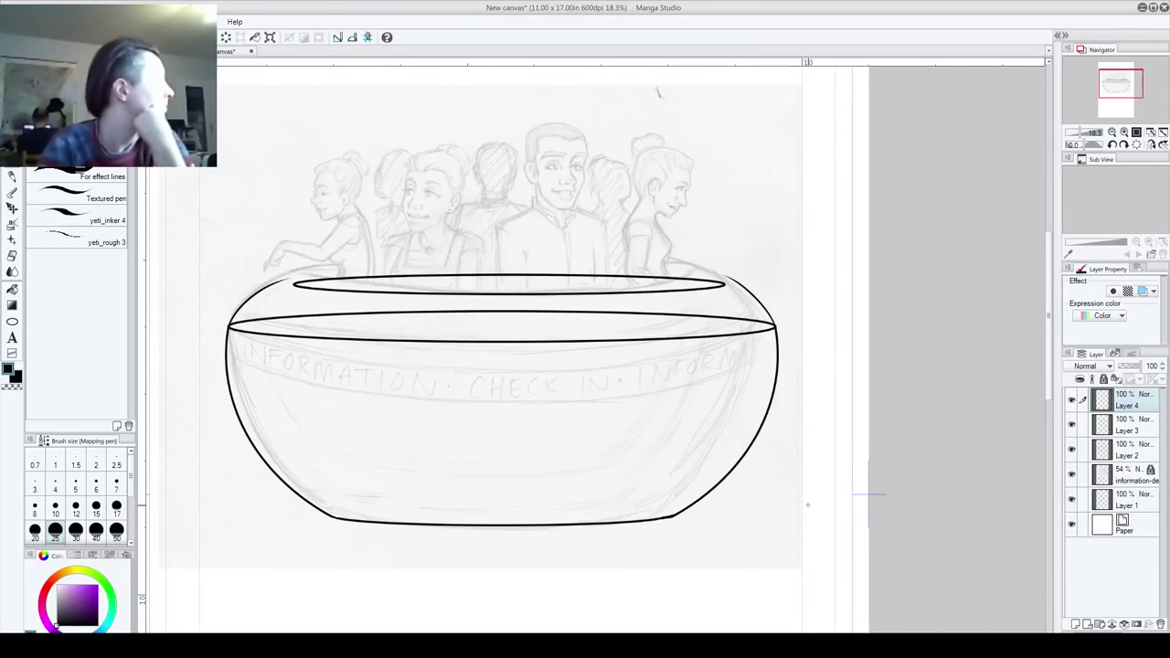
# Step: Erase the back edge of the rim ellipse on Layer 2, keeping only its front line between the two side curves
pyautogui.click(1073, 426)
pyautogui.click(1073, 426)
pyautogui.click(1073, 450)
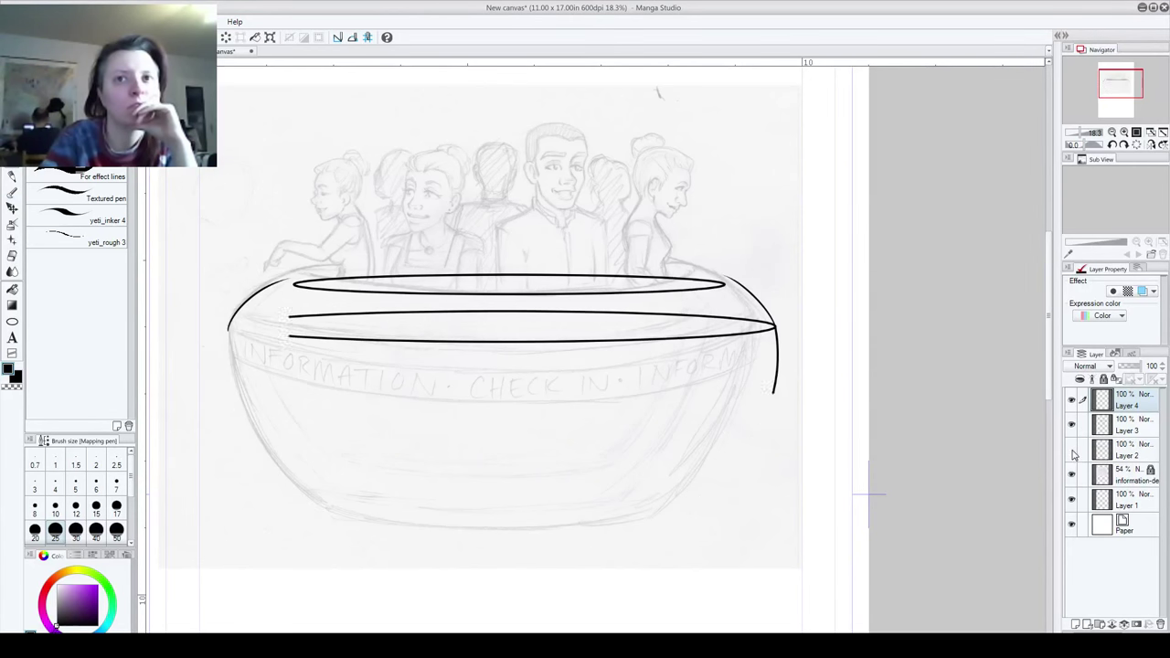
pyautogui.click(1072, 450)
pyautogui.click(1124, 450)
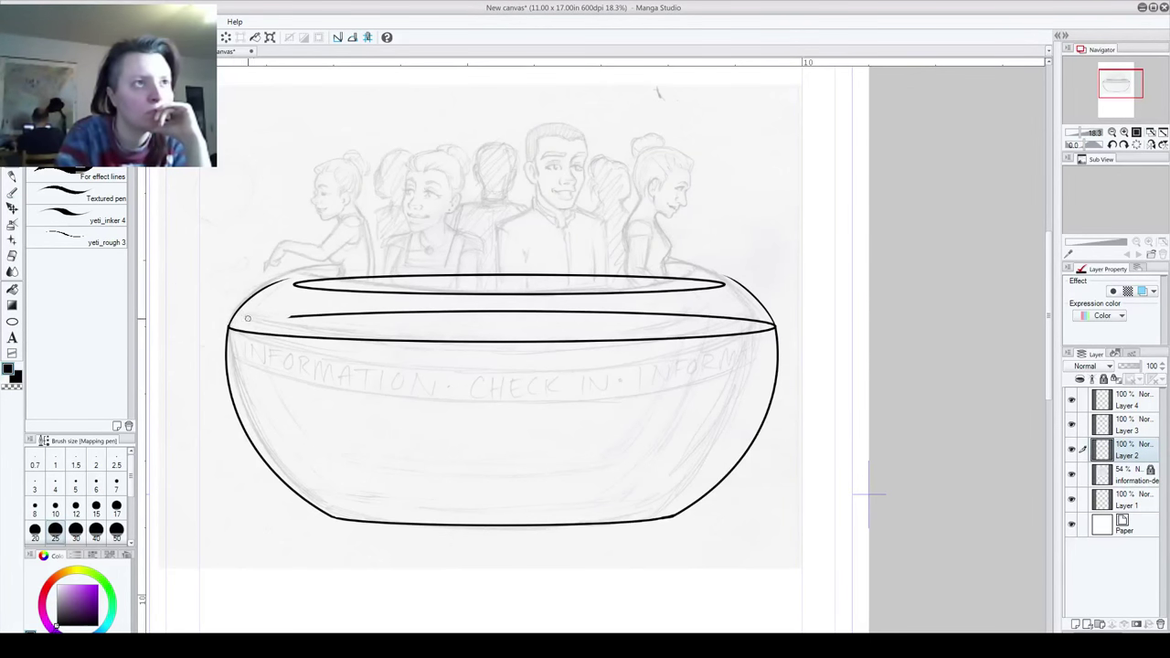
pyautogui.moveTo(280, 318)
pyautogui.mouseDown()
pyautogui.moveTo(547, 316)
pyautogui.moveTo(444, 306)
pyautogui.moveTo(760, 324)
pyautogui.mouseUp()
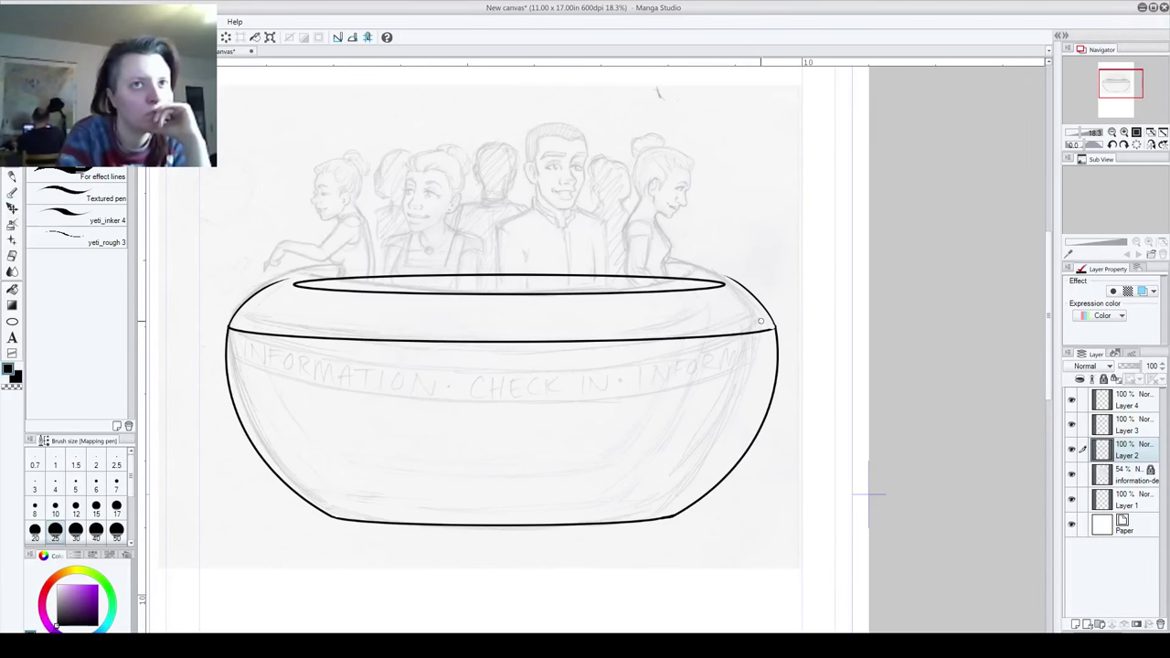
pyautogui.hotkey('ctrl', 'z')
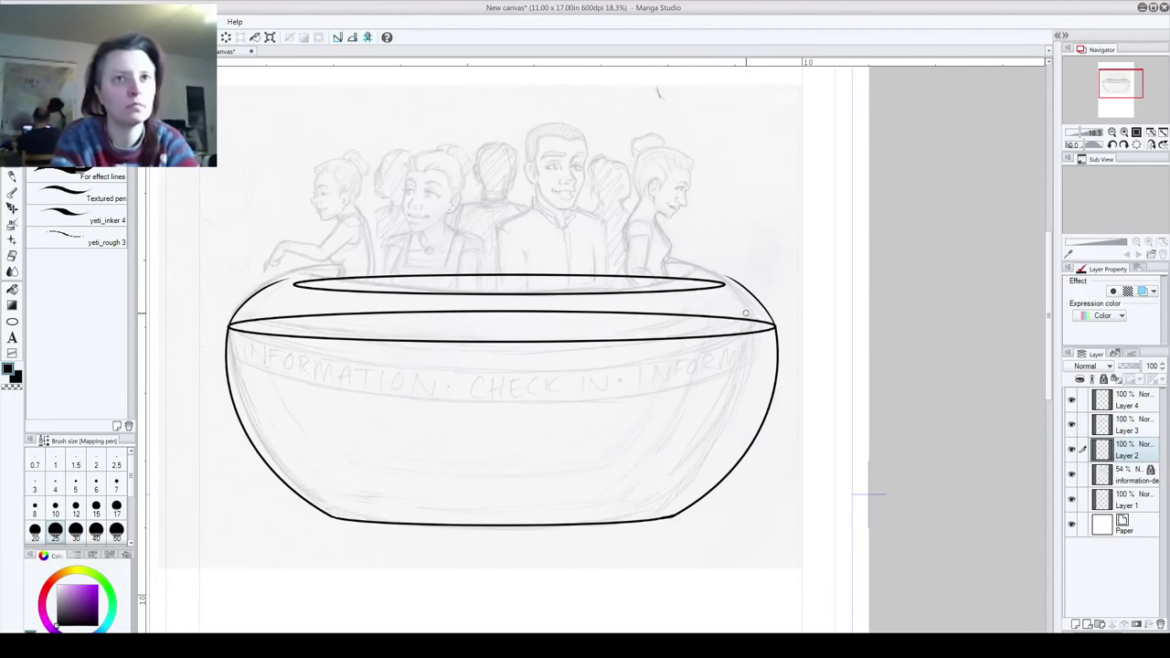
pyautogui.moveTo(755, 320)
pyautogui.mouseDown()
pyautogui.moveTo(597, 306)
pyautogui.moveTo(678, 321)
pyautogui.moveTo(441, 310)
pyautogui.moveTo(245, 320)
pyautogui.mouseUp()
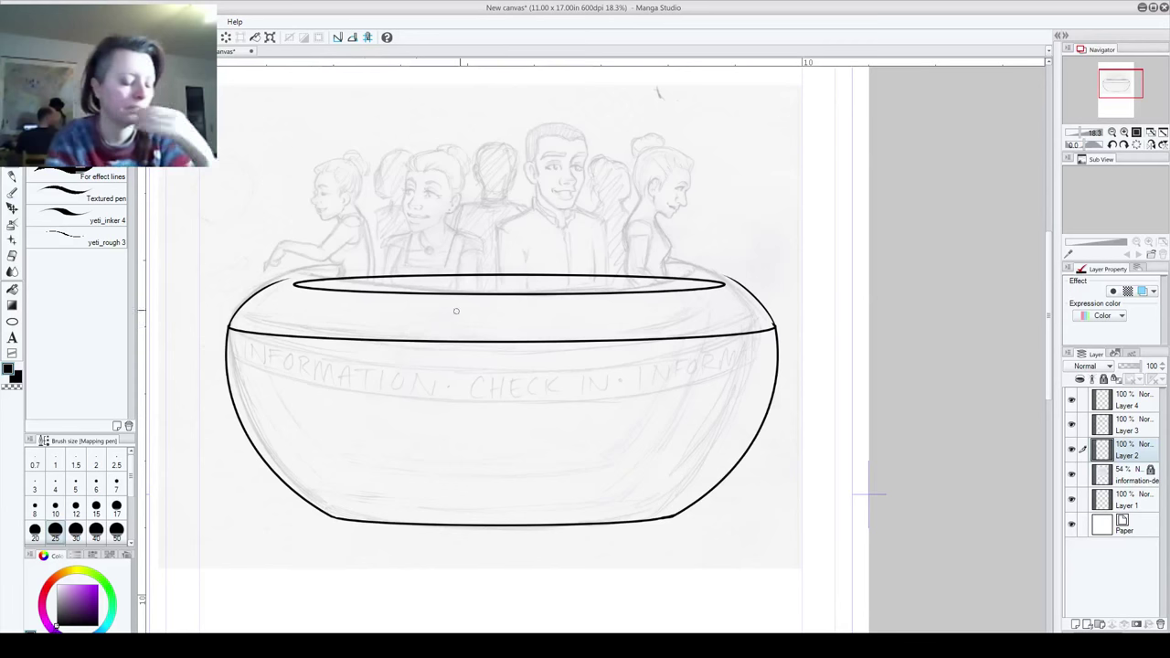
# Step: Erase the leftover stub and bump at the rim's right corner on Layer 2, finishing with the Harder eraser at size 5
pyautogui.scroll(6, 952, 231)
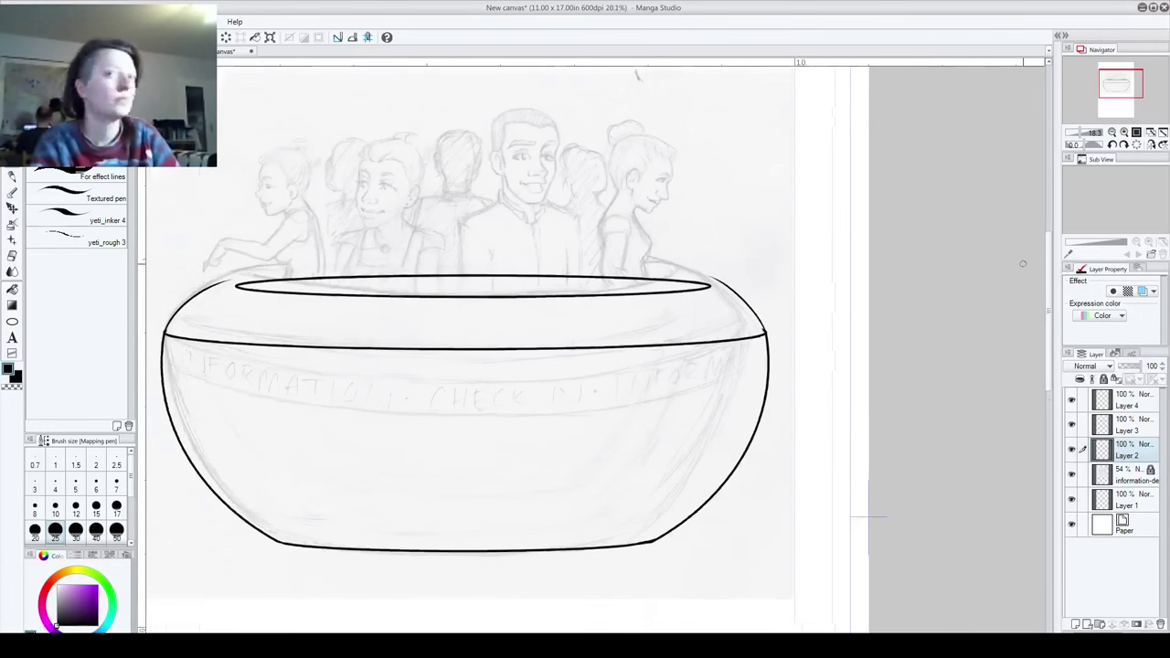
pyautogui.scroll(2, 700, 348)
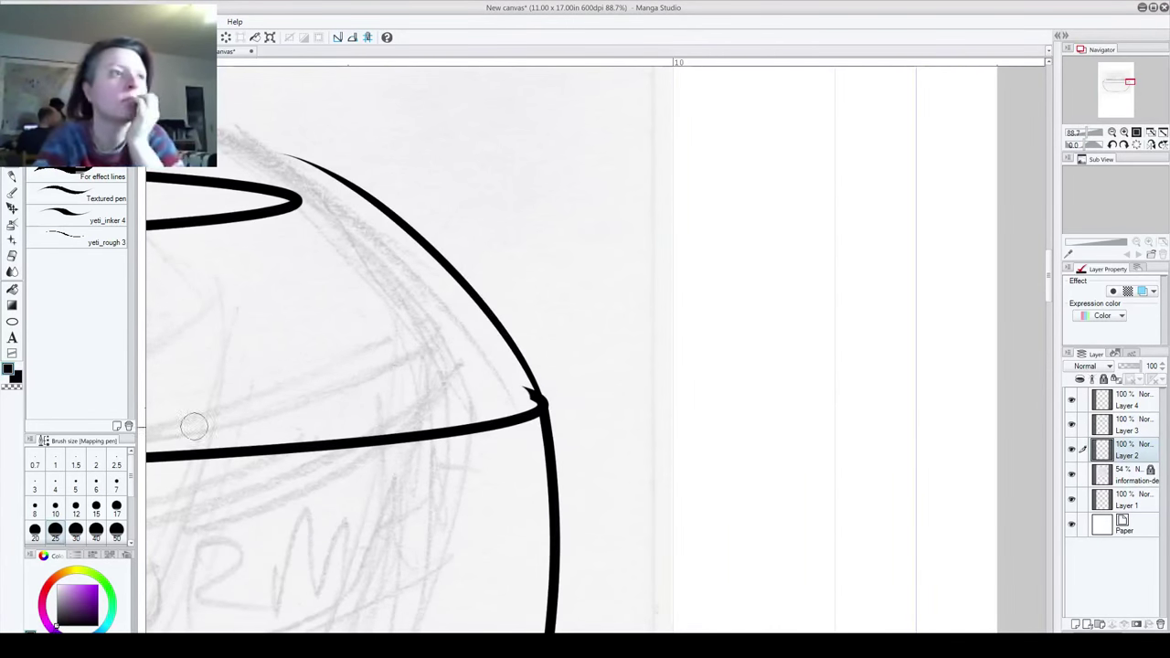
pyautogui.click(78, 508)
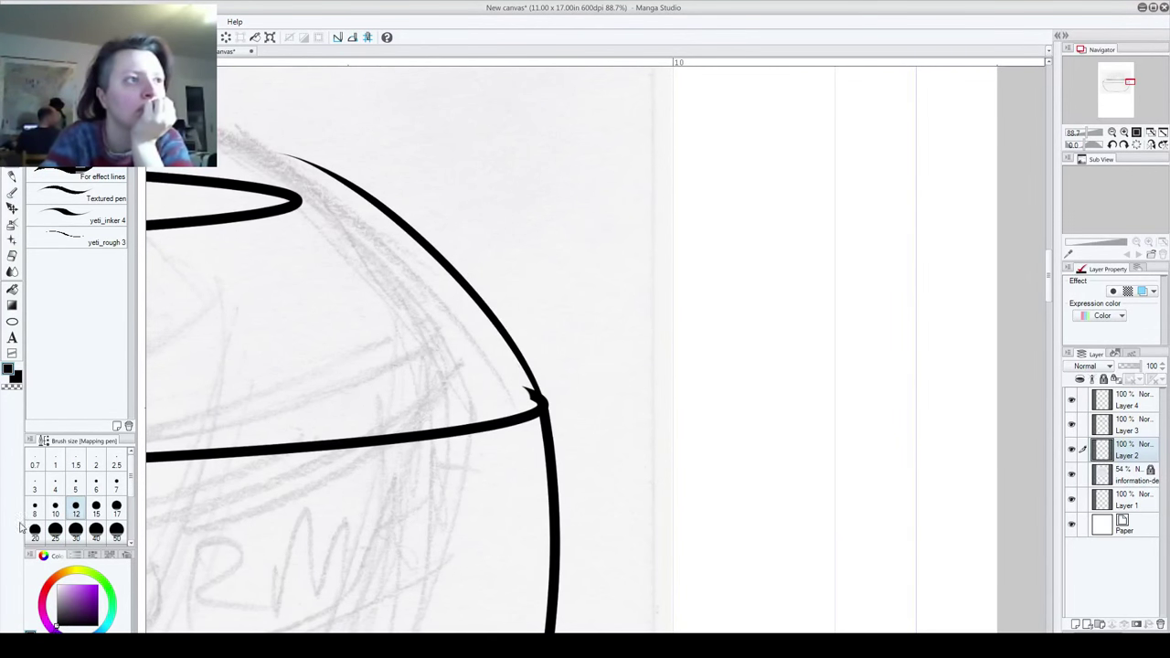
pyautogui.click(117, 484)
pyautogui.moveTo(518, 390); pyautogui.dragTo(525, 392)
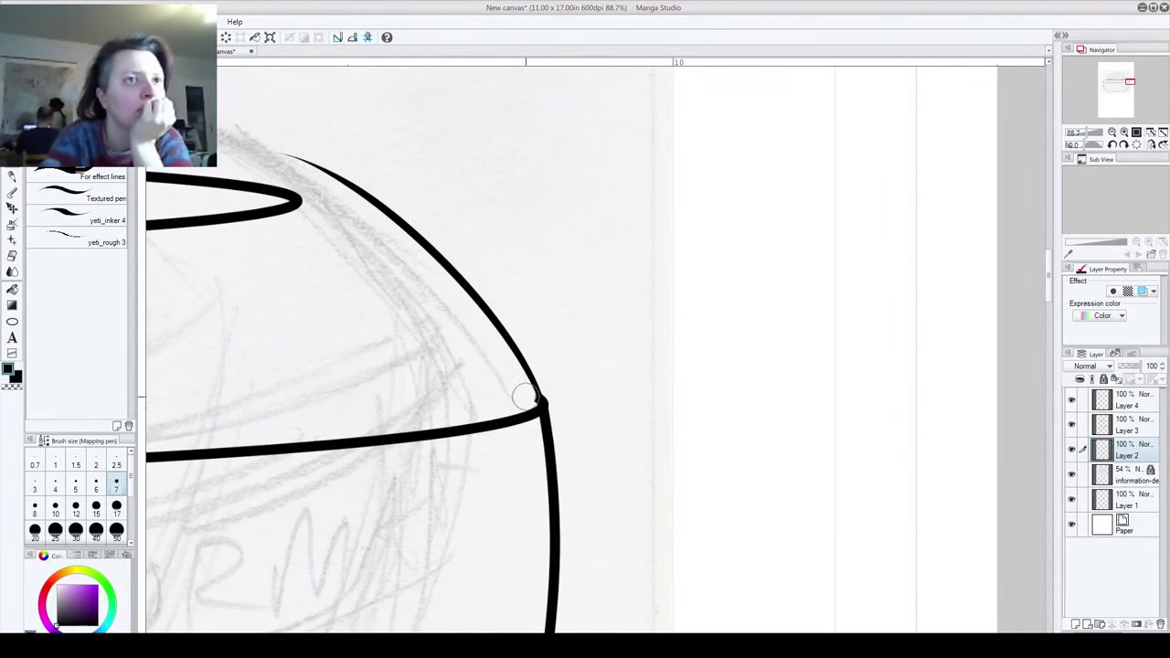
pyautogui.click(115, 464)
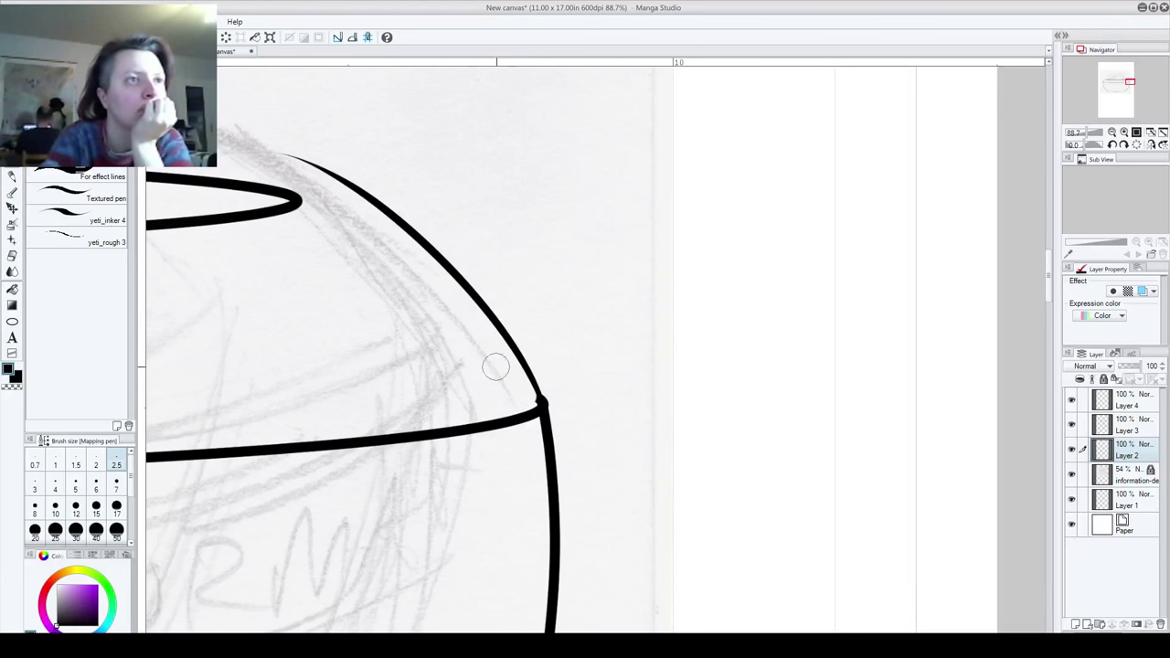
pyautogui.click(12, 256)
pyautogui.click(75, 485)
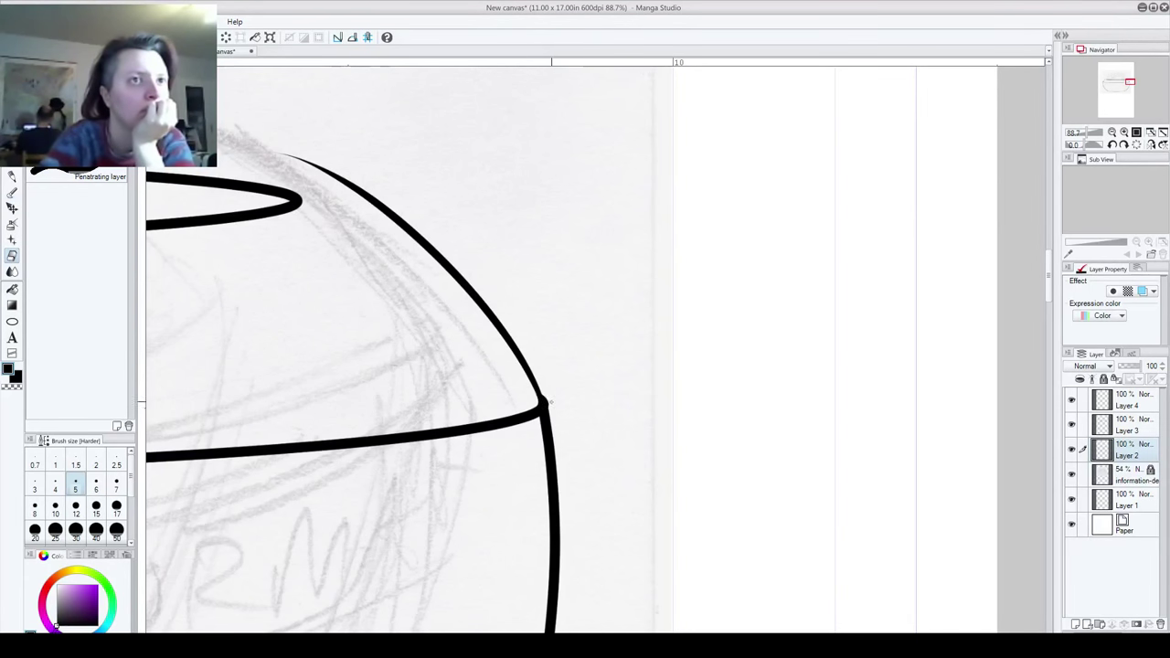
pyautogui.moveTo(543, 392); pyautogui.dragTo(548, 407)
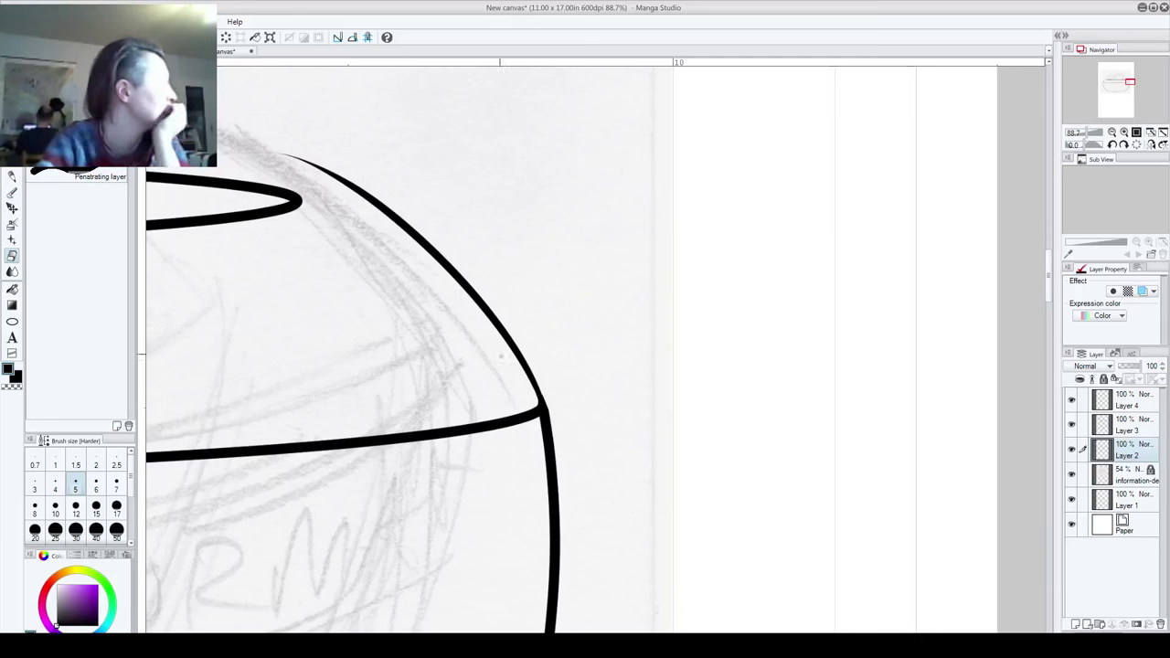
# Step: Examine the junction of the rim and side curves at the bowl's left corner, and the desk as a whole
pyautogui.press('space')
pyautogui.moveTo(239, 373)
pyautogui.mouseDown()
pyautogui.moveTo(478, 302)
pyautogui.moveTo(768, 320)
pyautogui.mouseUp()
pyautogui.moveTo(292, 408)
pyautogui.mouseDown()
pyautogui.moveTo(527, 399)
pyautogui.moveTo(930, 421)
pyautogui.mouseUp()
pyautogui.moveTo(329, 421); pyautogui.dragTo(985, 489)
pyautogui.moveTo(491, 479); pyautogui.dragTo(612, 430)
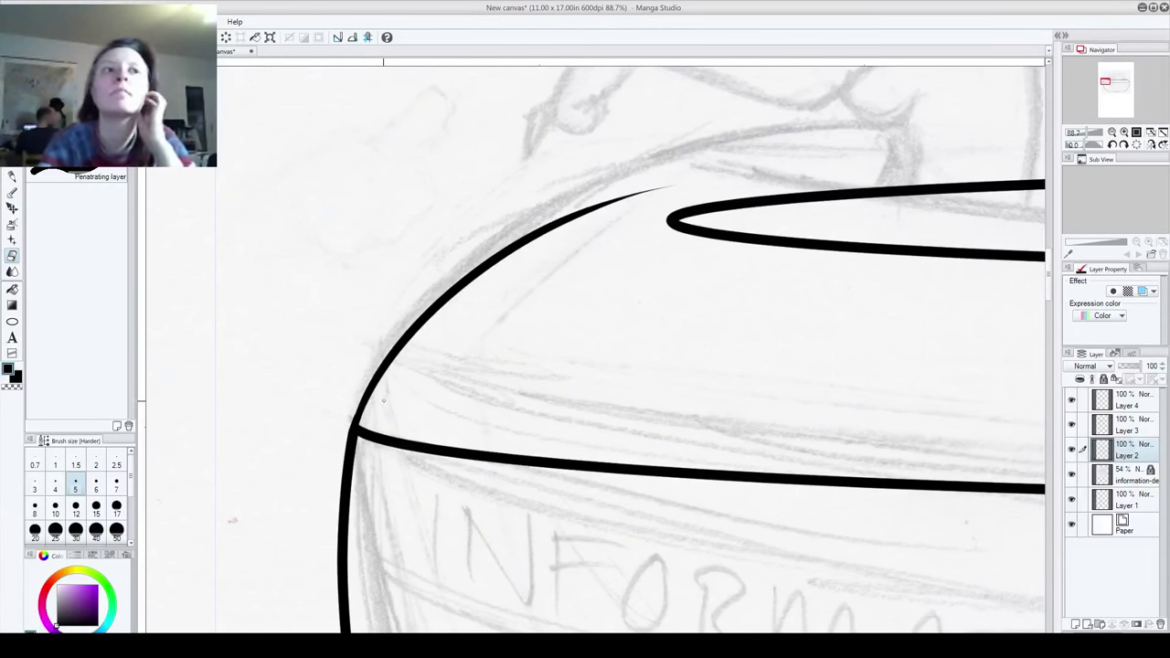
pyautogui.scroll(-3, 613, 300)
pyautogui.moveTo(695, 315); pyautogui.dragTo(474, 253)
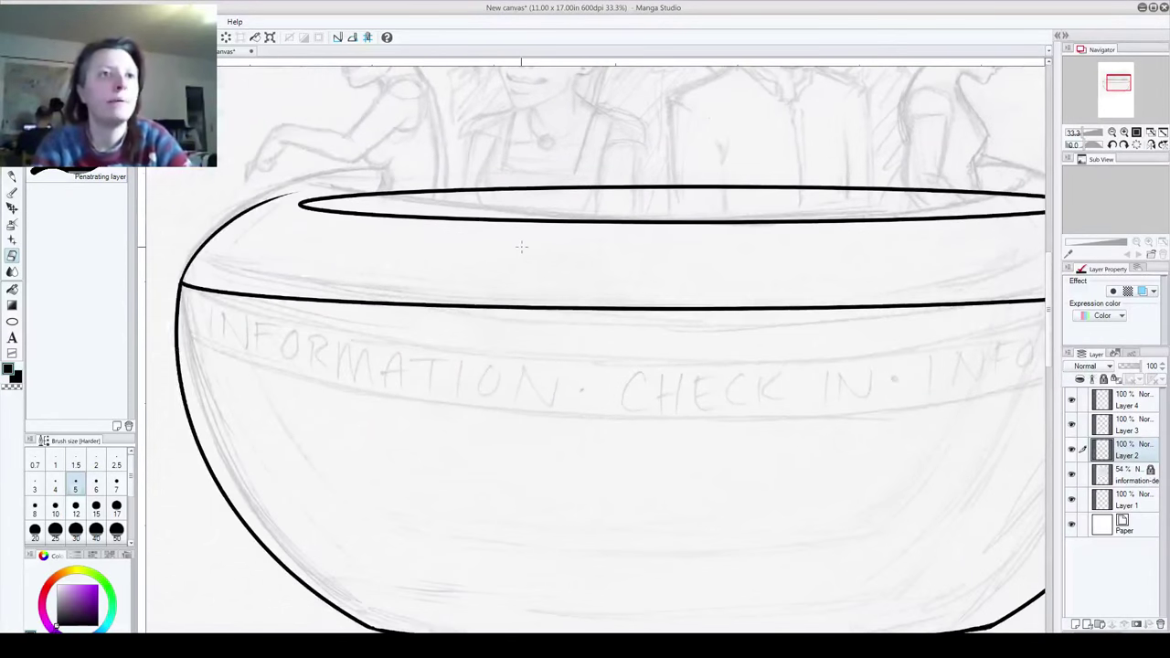
pyautogui.scroll(-4, 444, 278)
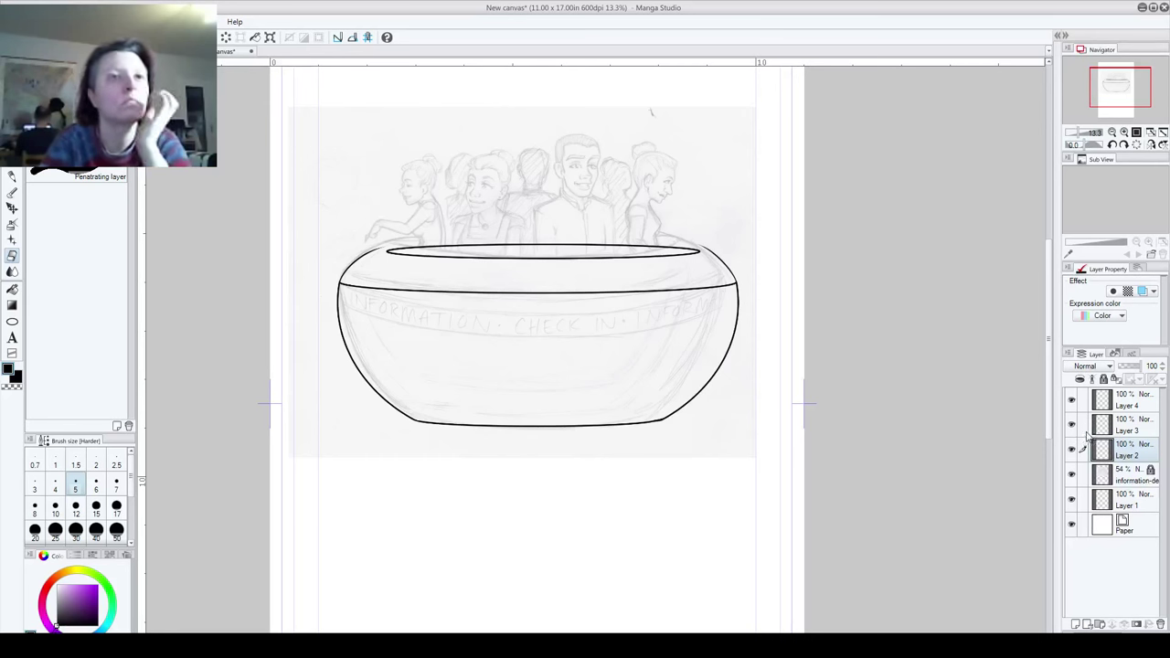
# Step: On a new layer above Layer 2, draw a flat ellipse slightly wider than the bowl across its rim with the Ellipse tool at size 10
pyautogui.click(1076, 626)
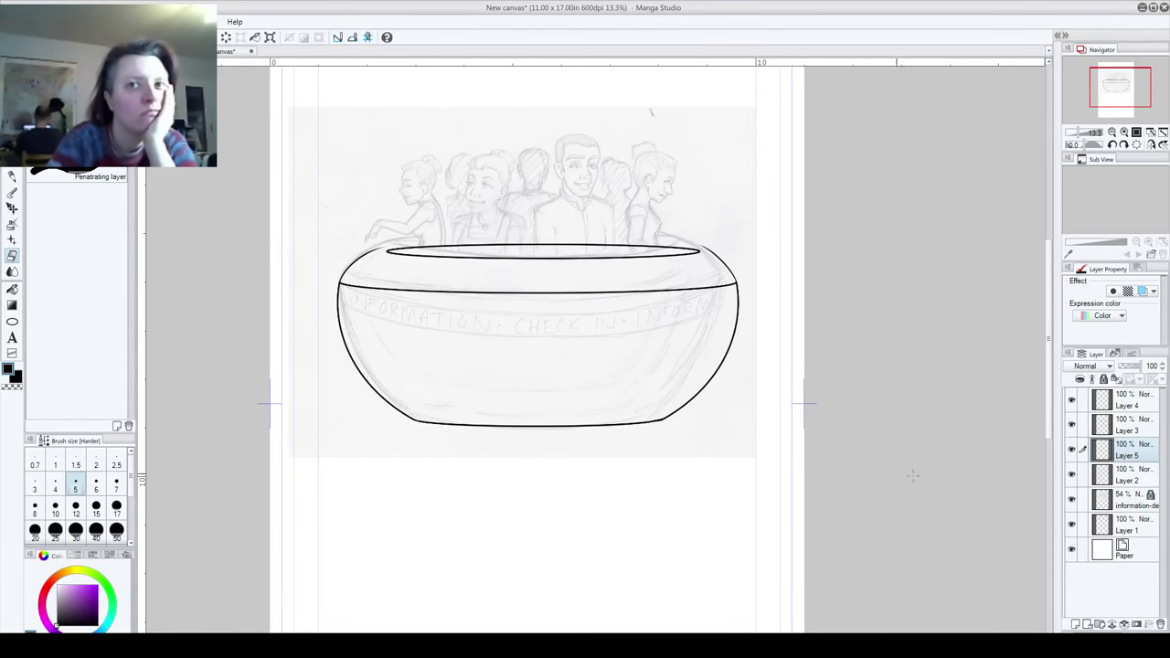
pyautogui.click(12, 322)
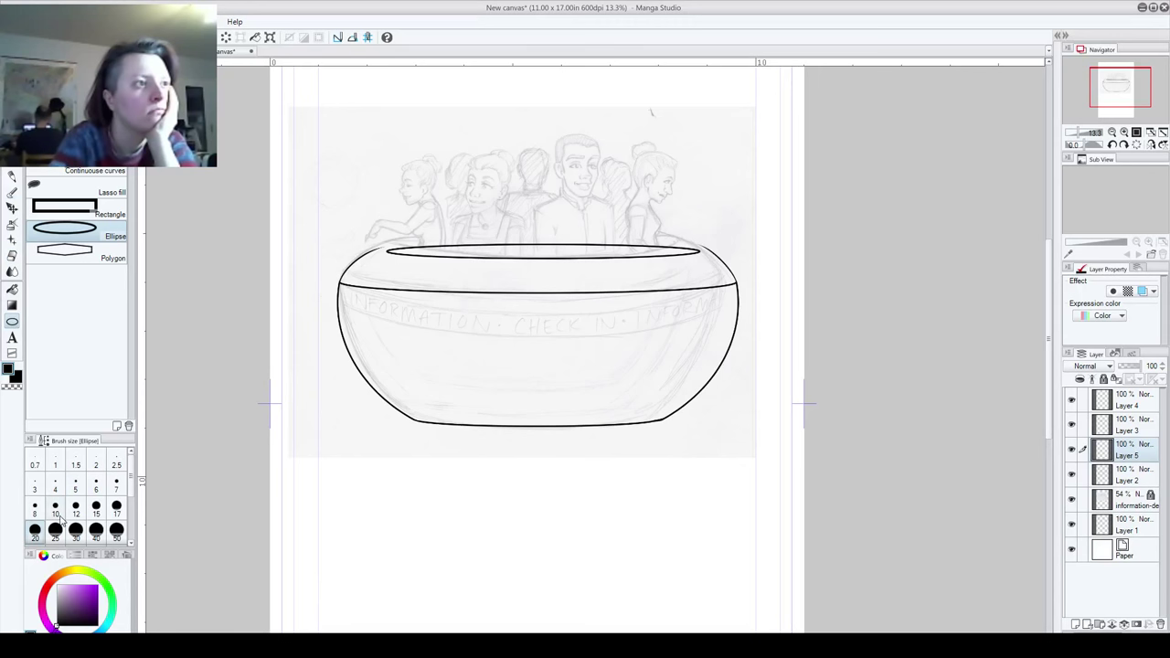
pyautogui.click(117, 484)
pyautogui.moveTo(325, 268); pyautogui.dragTo(791, 315)
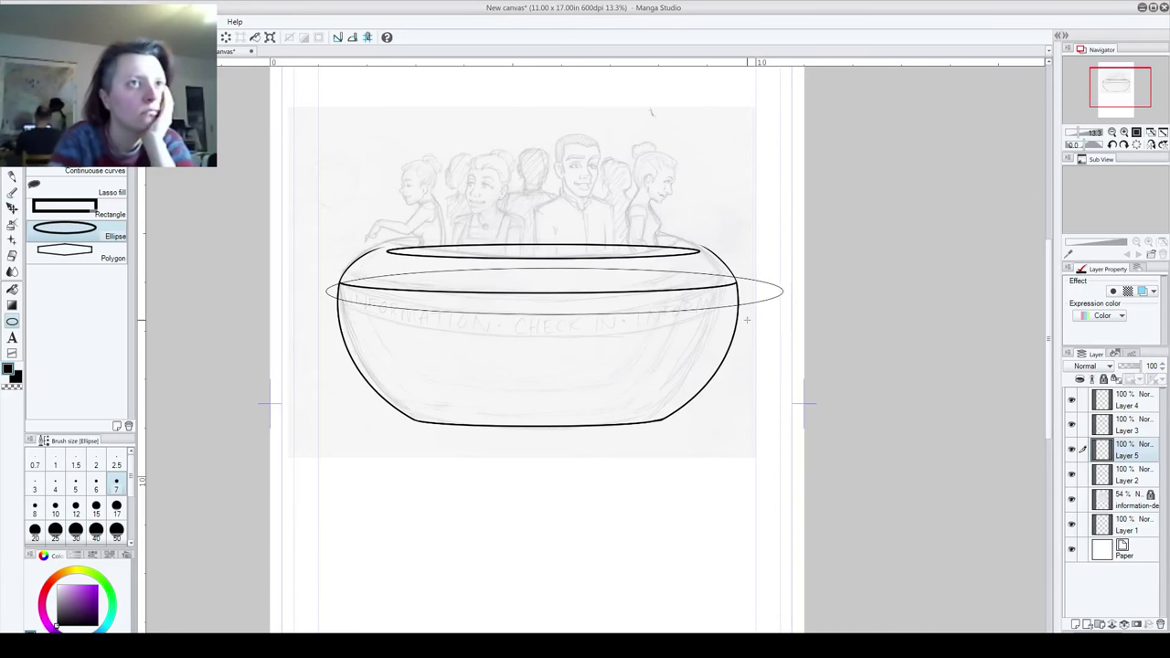
pyautogui.press('Escape')
pyautogui.click(55, 508)
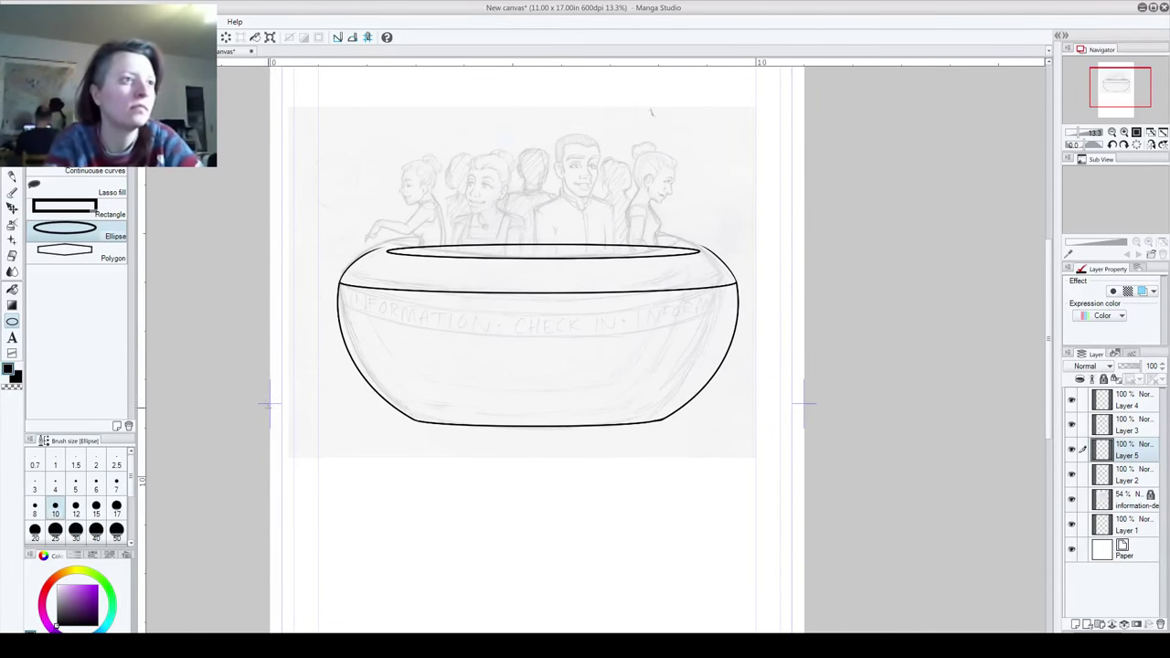
pyautogui.moveTo(321, 267)
pyautogui.mouseDown()
pyautogui.moveTo(521, 314)
pyautogui.moveTo(779, 312)
pyautogui.moveTo(768, 323)
pyautogui.mouseUp()
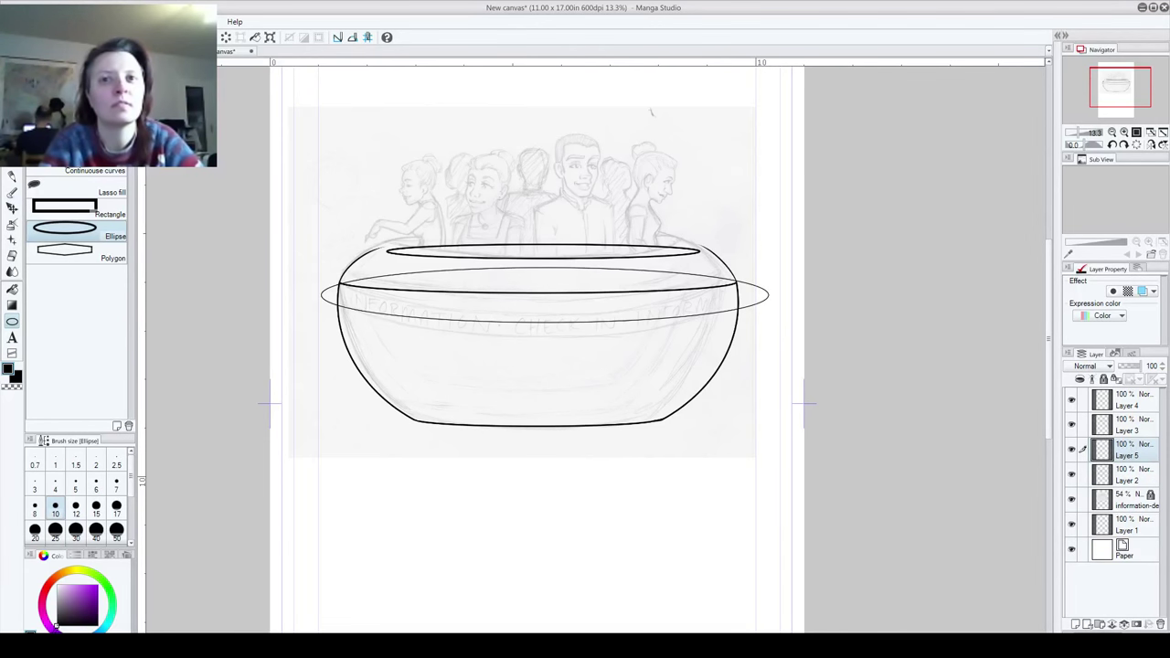
# Step: Duplicate the ellipse layer and move the copy straight down to form the lower edge of the lettering band
pyautogui.hotkey('ctrl', 'v')
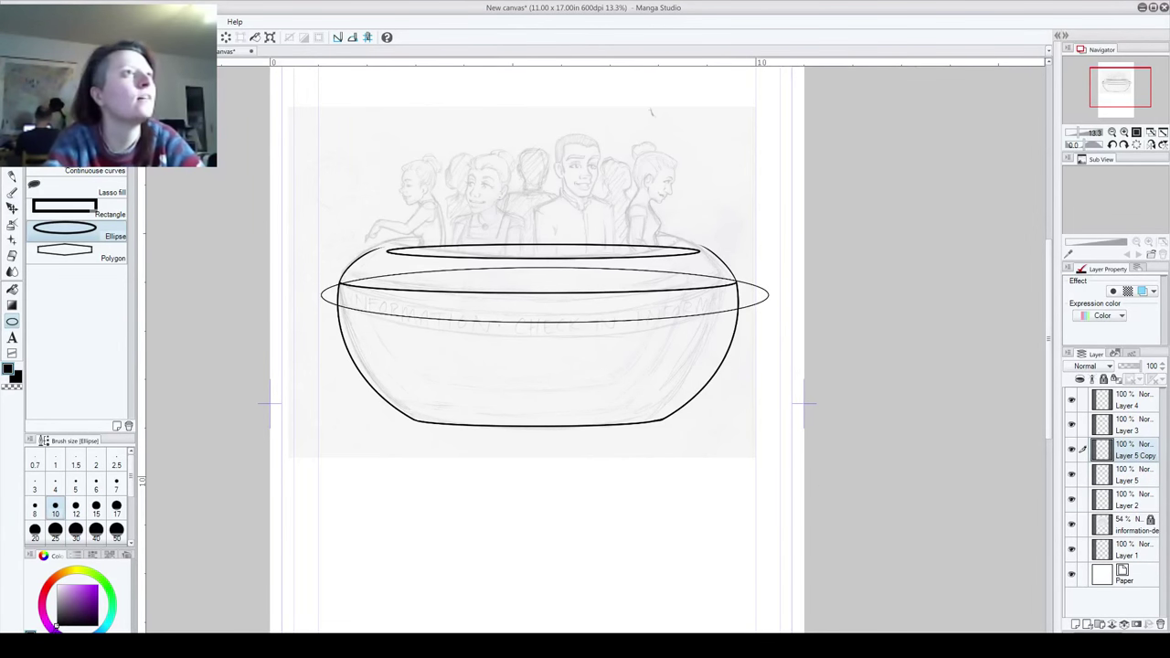
pyautogui.press('k')
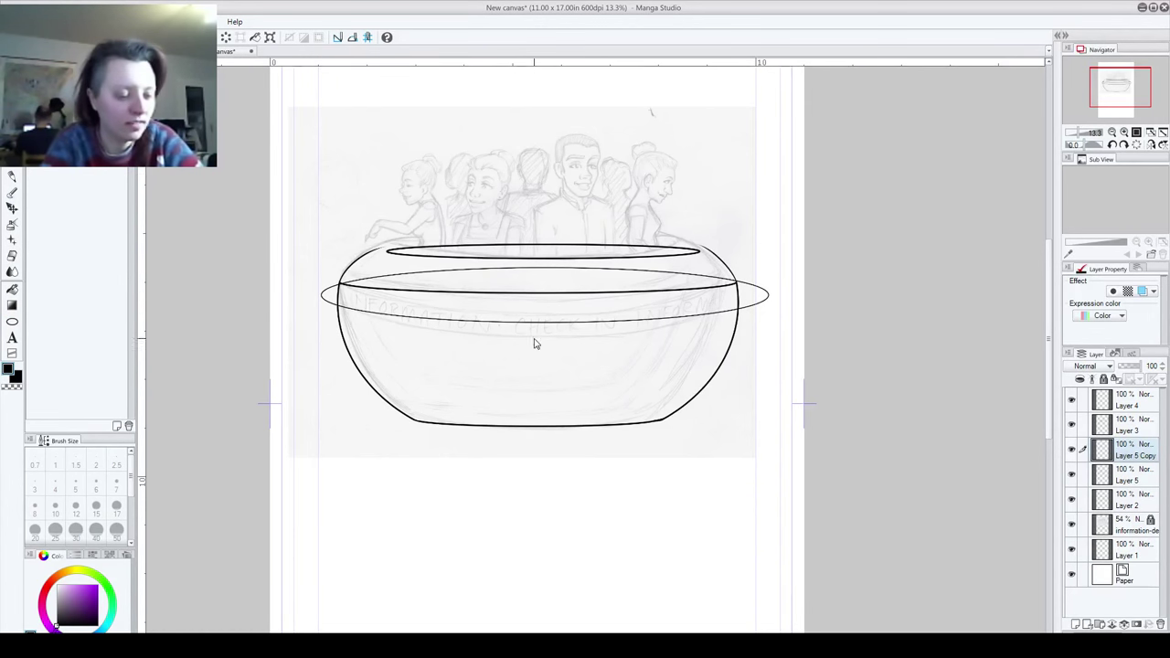
pyautogui.moveTo(533, 321); pyautogui.dragTo(533, 353)
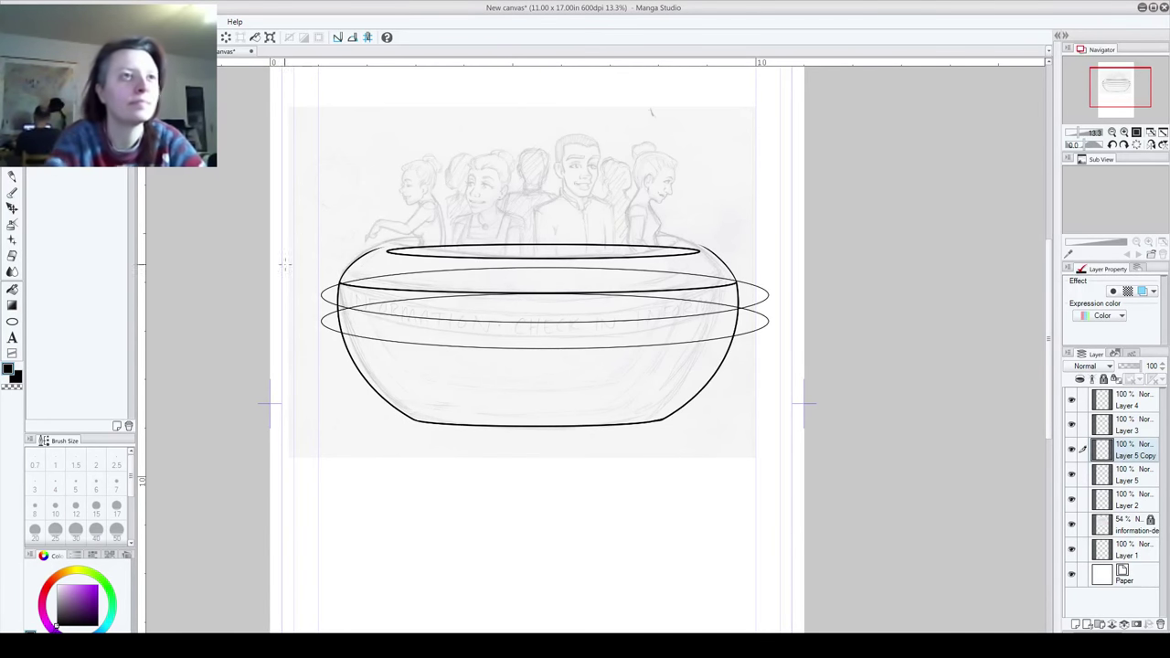
# Step: Erase the lower ellipse's back edge and overhanging ends on Layer 5 Copy with the Harder eraser at size 50, keeping its front line inside the bowl
pyautogui.click(12, 257)
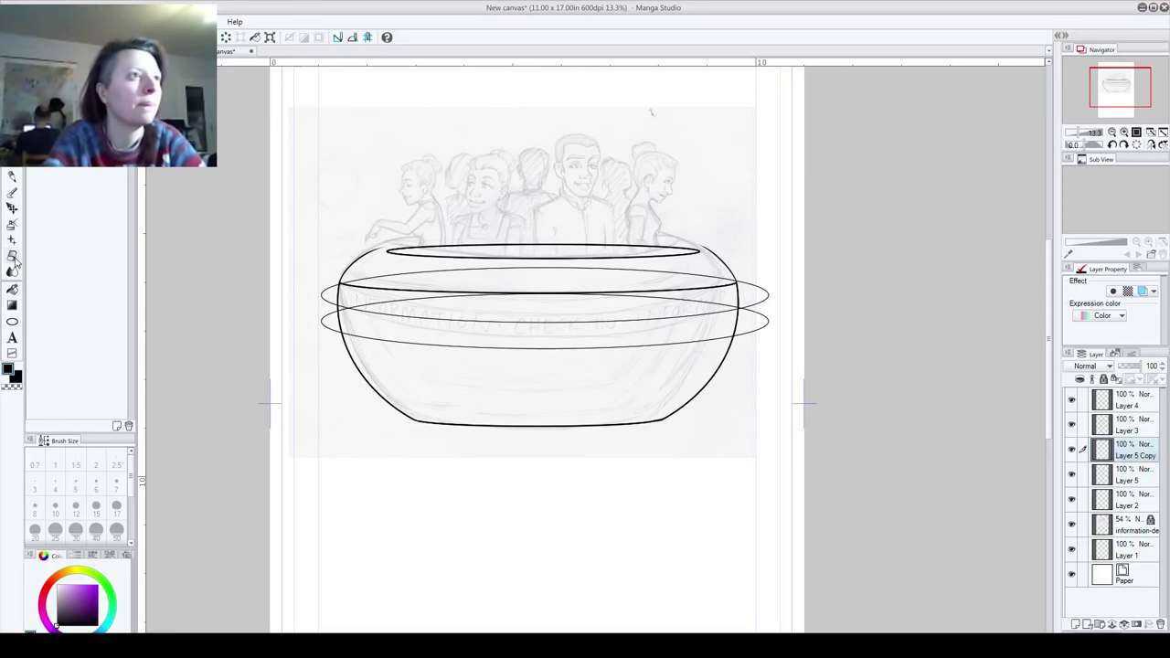
pyautogui.click(117, 535)
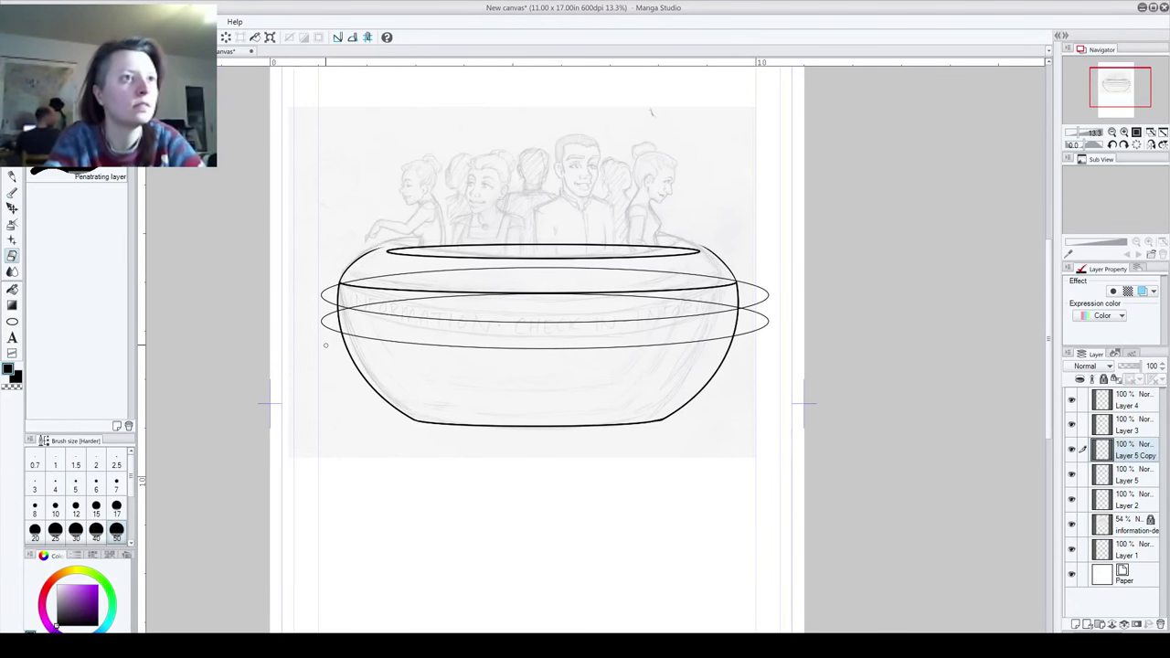
pyautogui.scroll(5, 325, 345)
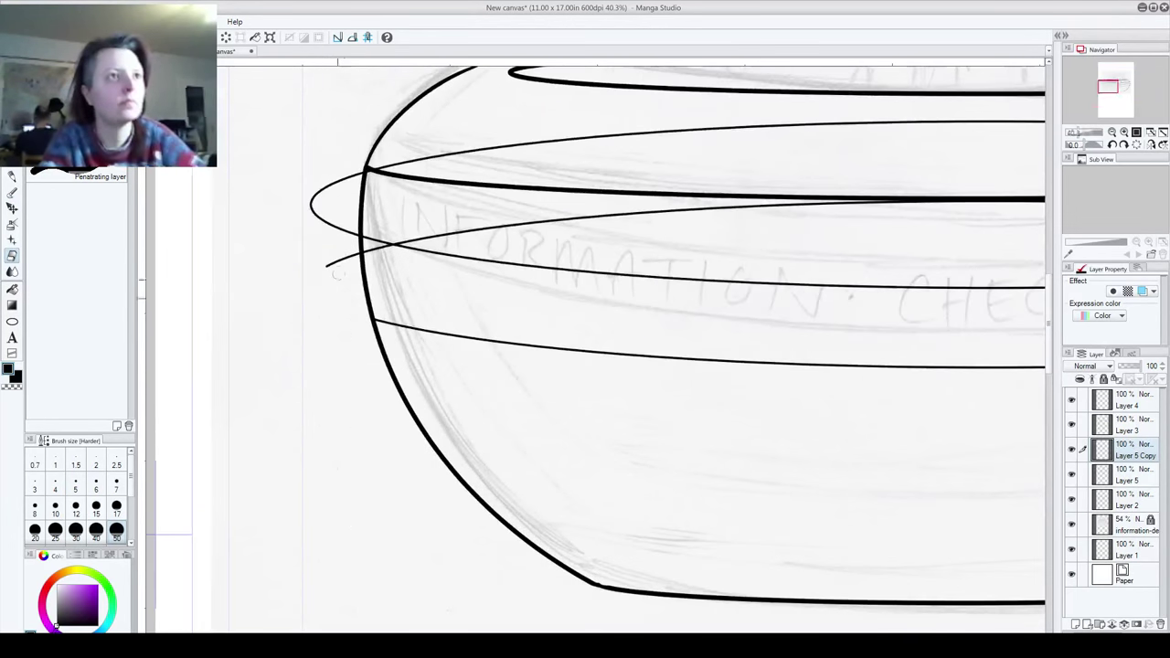
pyautogui.moveTo(338, 273); pyautogui.dragTo(919, 196)
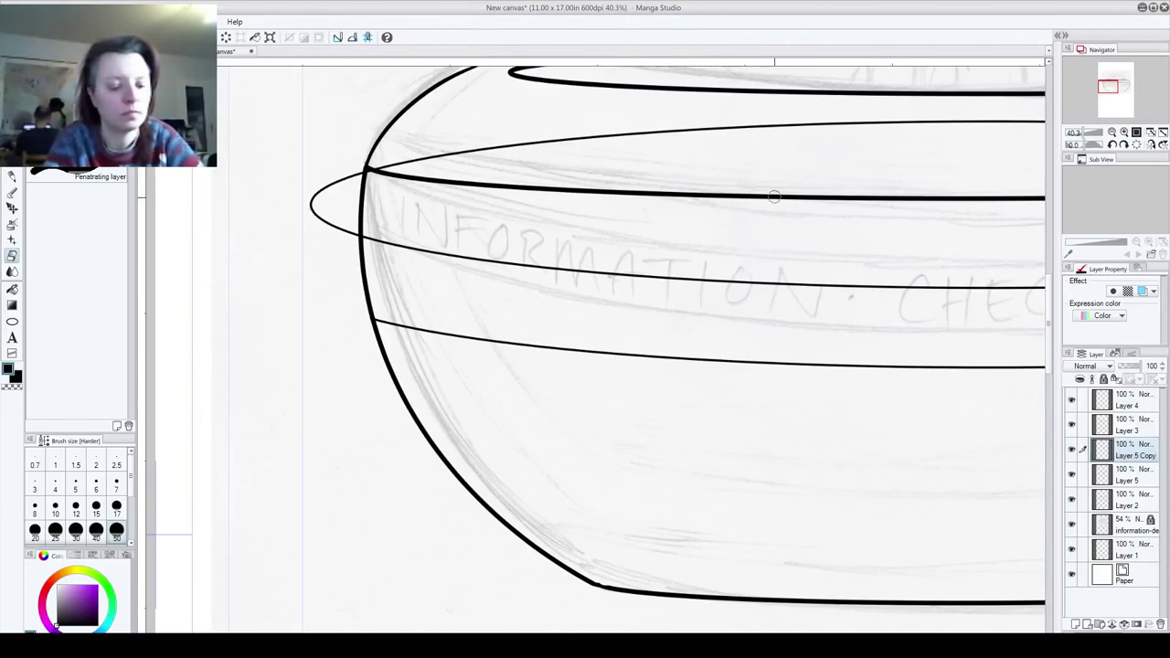
pyautogui.moveTo(774, 197); pyautogui.dragTo(318, 242)
pyautogui.moveTo(624, 248); pyautogui.dragTo(775, 259)
pyautogui.moveTo(691, 252); pyautogui.dragTo(1003, 269)
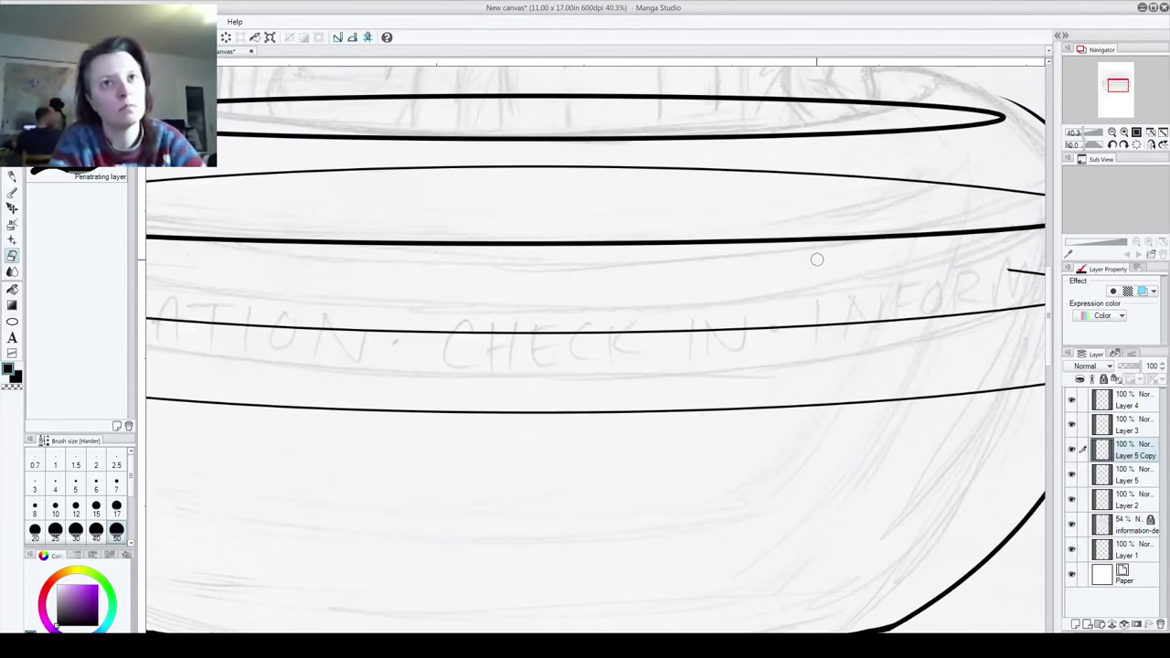
pyautogui.moveTo(816, 259); pyautogui.dragTo(359, 245)
pyautogui.moveTo(528, 254)
pyautogui.mouseDown()
pyautogui.moveTo(759, 305)
pyautogui.moveTo(745, 329)
pyautogui.moveTo(751, 318)
pyautogui.moveTo(652, 359)
pyautogui.mouseUp()
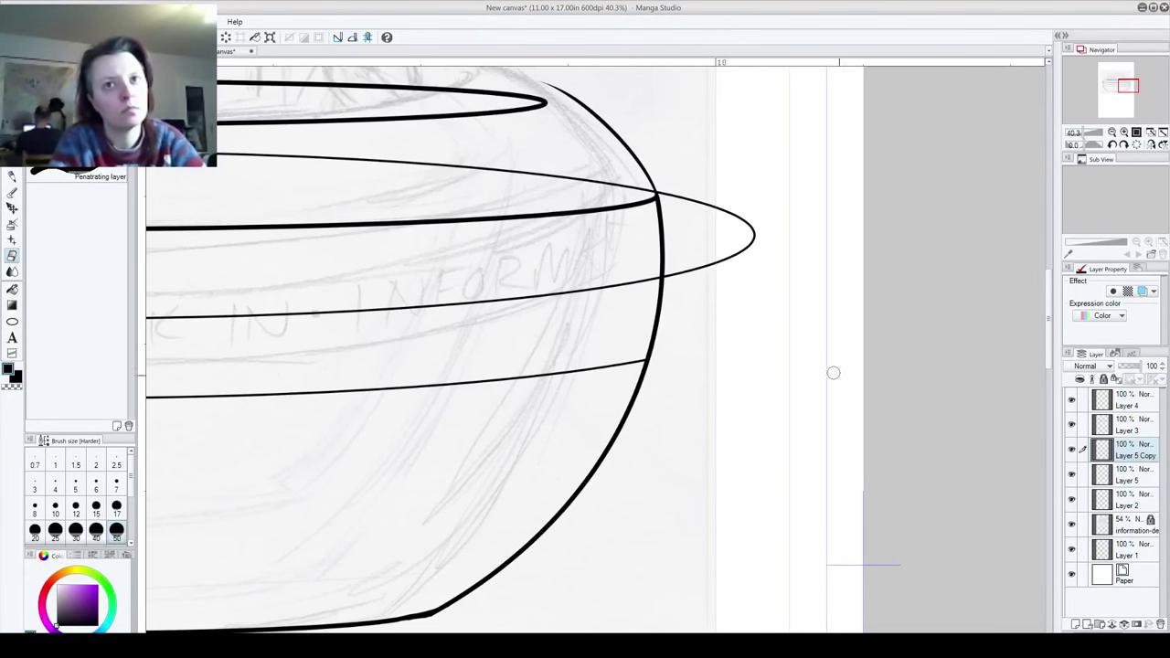
# Step: Erase the upper ellipse's back edge and overhanging ends on Layer 5, keeping only its front line between the bowl's sides
pyautogui.click(1094, 480)
pyautogui.moveTo(667, 279)
pyautogui.mouseDown()
pyautogui.moveTo(743, 250)
pyautogui.moveTo(751, 234)
pyautogui.moveTo(677, 183)
pyautogui.moveTo(595, 180)
pyautogui.moveTo(648, 194)
pyautogui.moveTo(568, 176)
pyautogui.mouseUp()
pyautogui.moveTo(384, 160); pyautogui.dragTo(287, 156)
pyautogui.moveTo(365, 228)
pyautogui.mouseDown()
pyautogui.moveTo(486, 228)
pyautogui.moveTo(871, 313)
pyautogui.mouseUp()
pyautogui.moveTo(775, 243); pyautogui.dragTo(504, 233)
pyautogui.moveTo(715, 245); pyautogui.dragTo(364, 234)
pyautogui.moveTo(470, 229); pyautogui.dragTo(278, 247)
pyautogui.moveTo(320, 280); pyautogui.dragTo(775, 290)
pyautogui.moveTo(530, 272)
pyautogui.mouseDown()
pyautogui.moveTo(757, 258)
pyautogui.moveTo(505, 270)
pyautogui.moveTo(437, 300)
pyautogui.moveTo(561, 277)
pyautogui.moveTo(385, 309)
pyautogui.moveTo(390, 299)
pyautogui.moveTo(350, 344)
pyautogui.moveTo(405, 336)
pyautogui.mouseUp()
pyautogui.moveTo(704, 354); pyautogui.dragTo(276, 328)
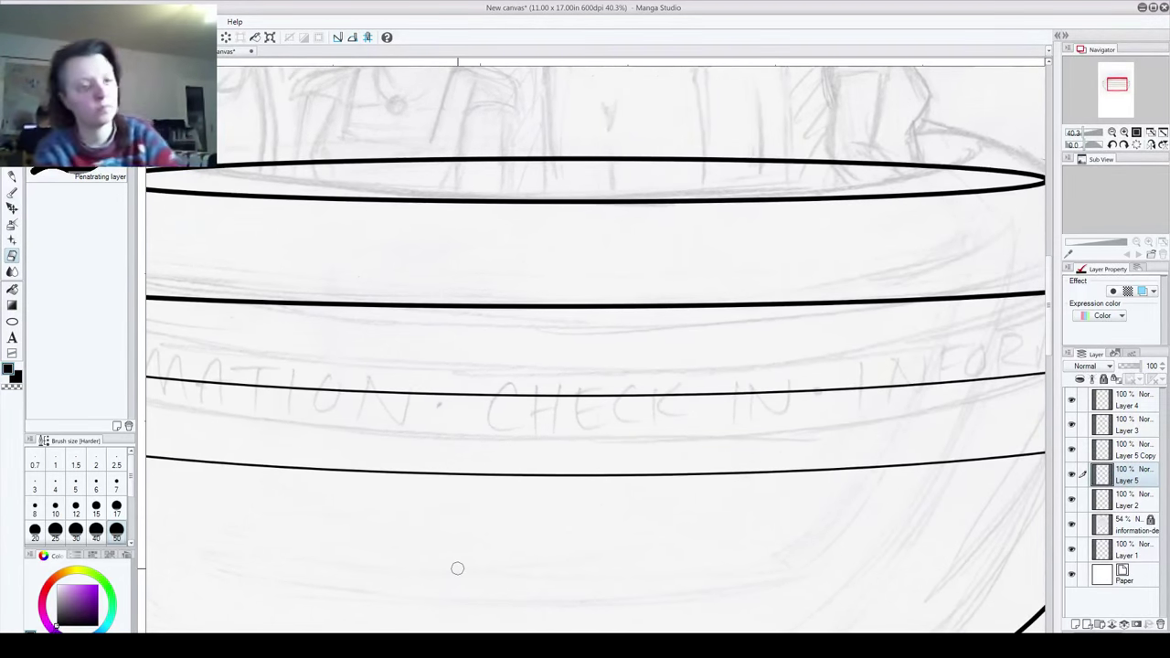
pyautogui.scroll(-5, 457, 567)
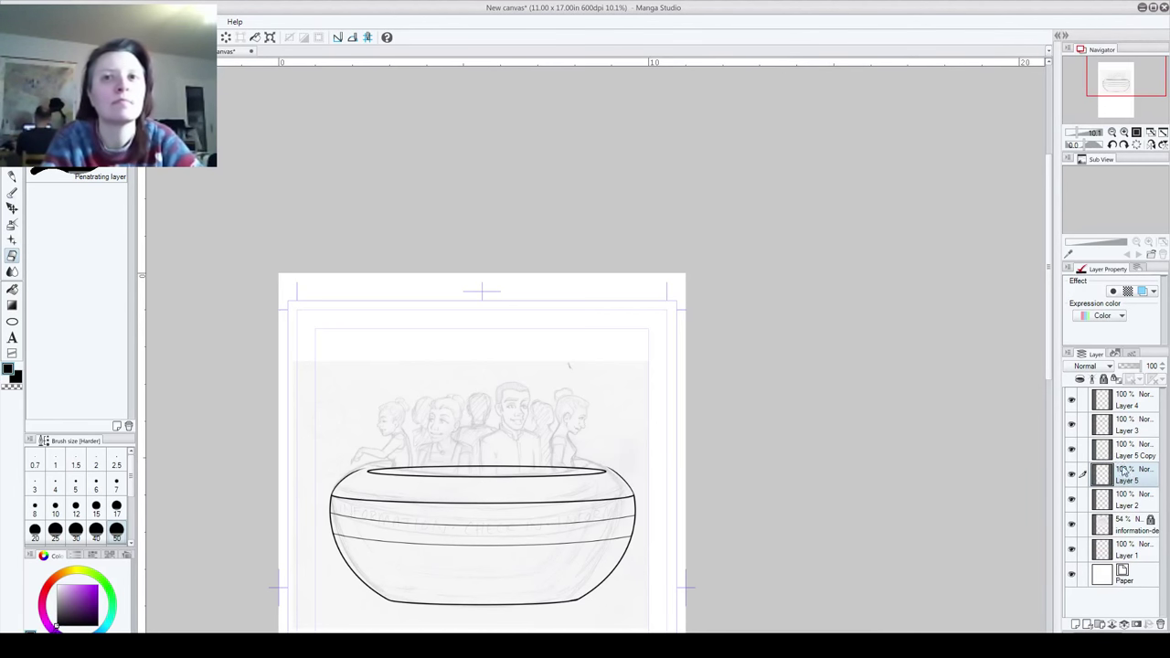
# Step: Check Layer 4's content, merge Layers 4, 3, 5 Copy and 5 down into Layer 2, and check the merged desk's visibility
pyautogui.click(1071, 400)
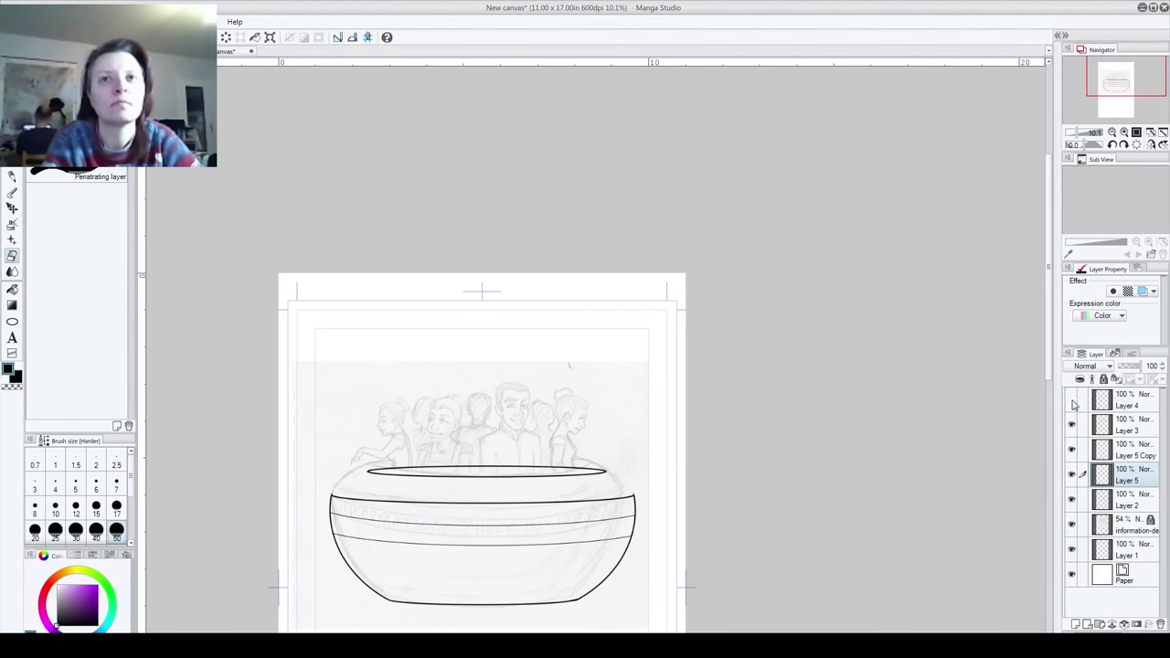
pyautogui.click(1071, 401)
pyautogui.click(1125, 402)
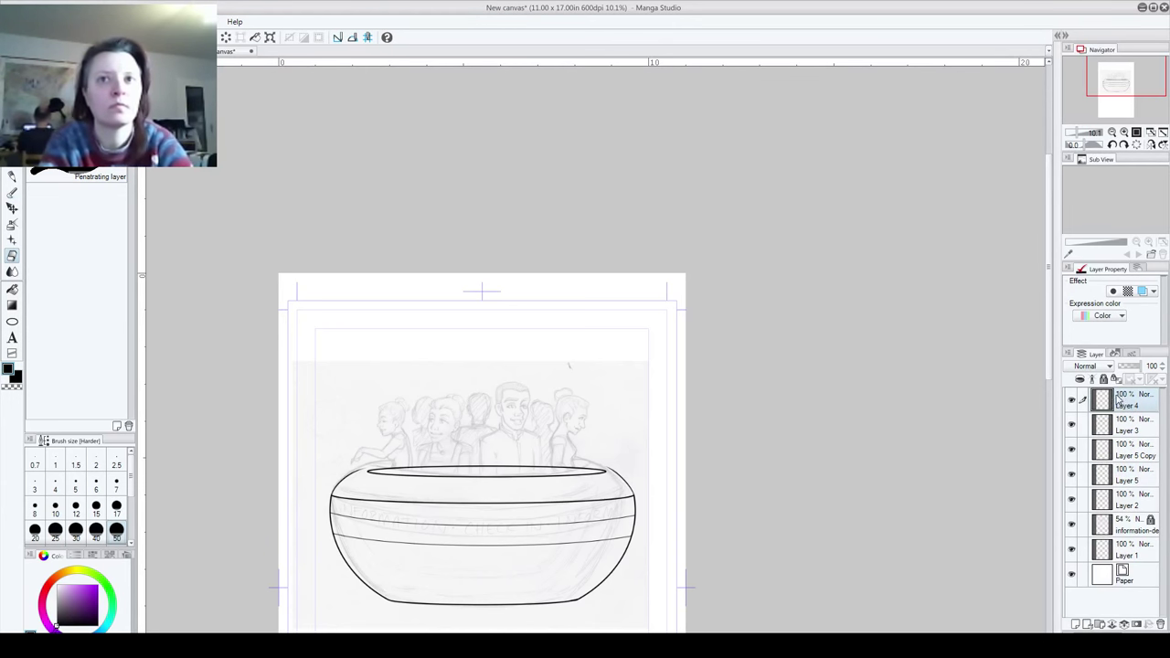
pyautogui.press('Delete')
pyautogui.press('Delete')
pyautogui.press('Delete')
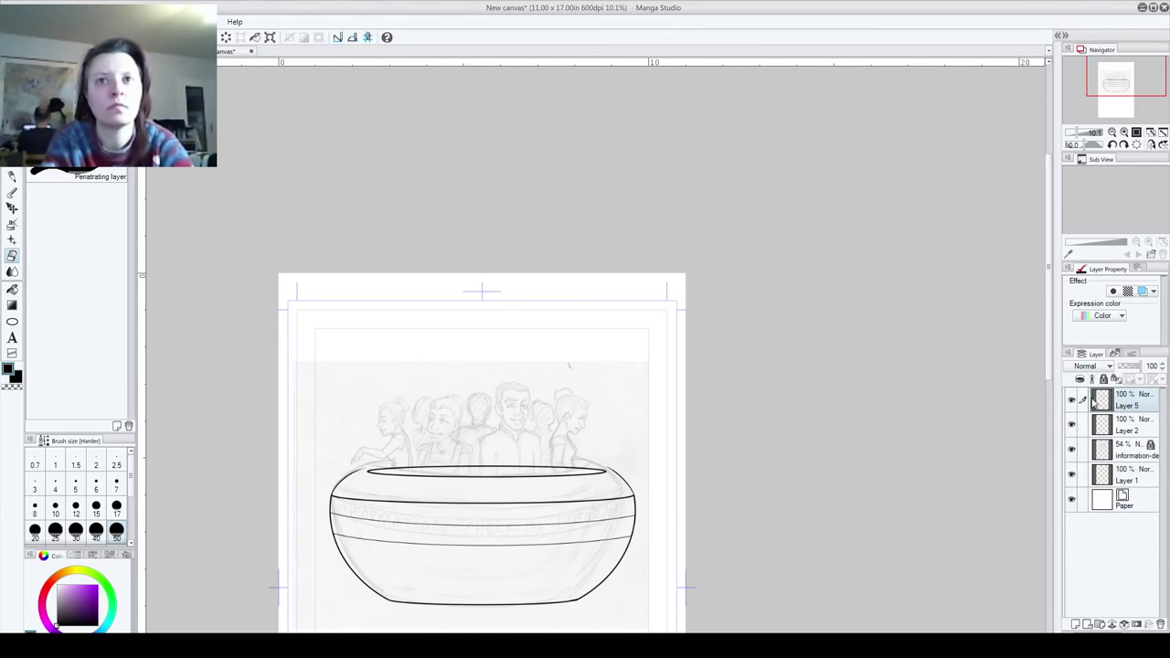
pyautogui.press('Delete')
pyautogui.click(1073, 401)
pyautogui.click(1073, 401)
# Step: On a new layer above the desk, ink the nose and nose bridge of the smiling woman with the bun using the Mapping pen at size 12
pyautogui.click(1076, 623)
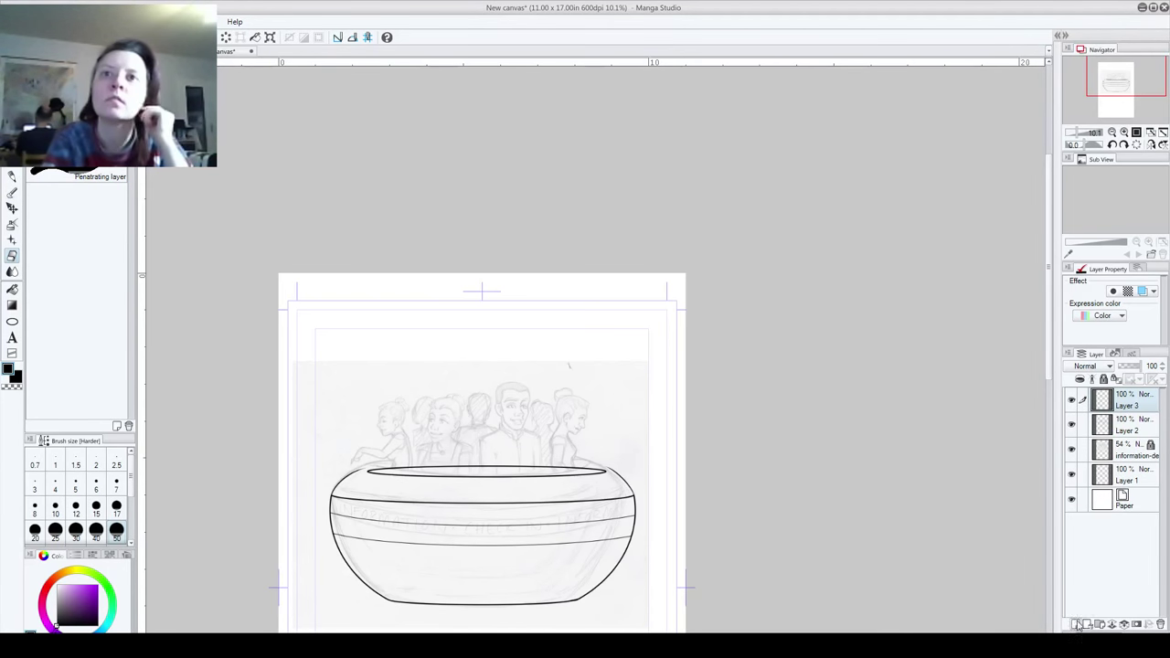
pyautogui.scroll(6, 395, 357)
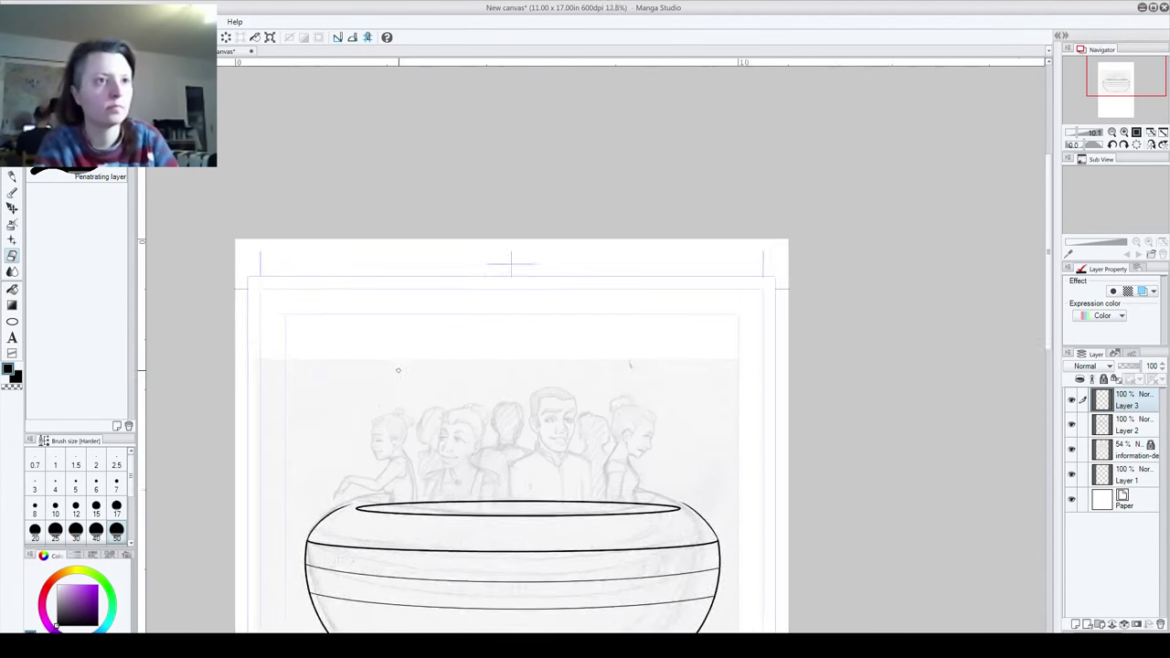
pyautogui.scroll(1, 519, 546)
pyautogui.moveTo(581, 513); pyautogui.dragTo(587, 376)
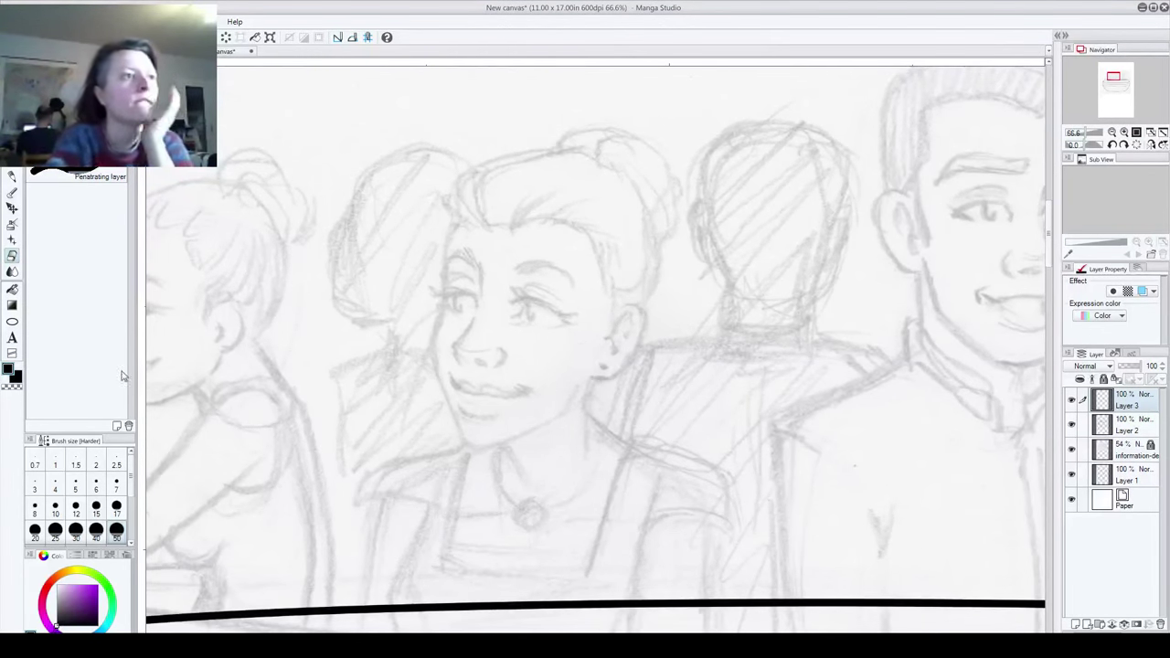
pyautogui.click(76, 508)
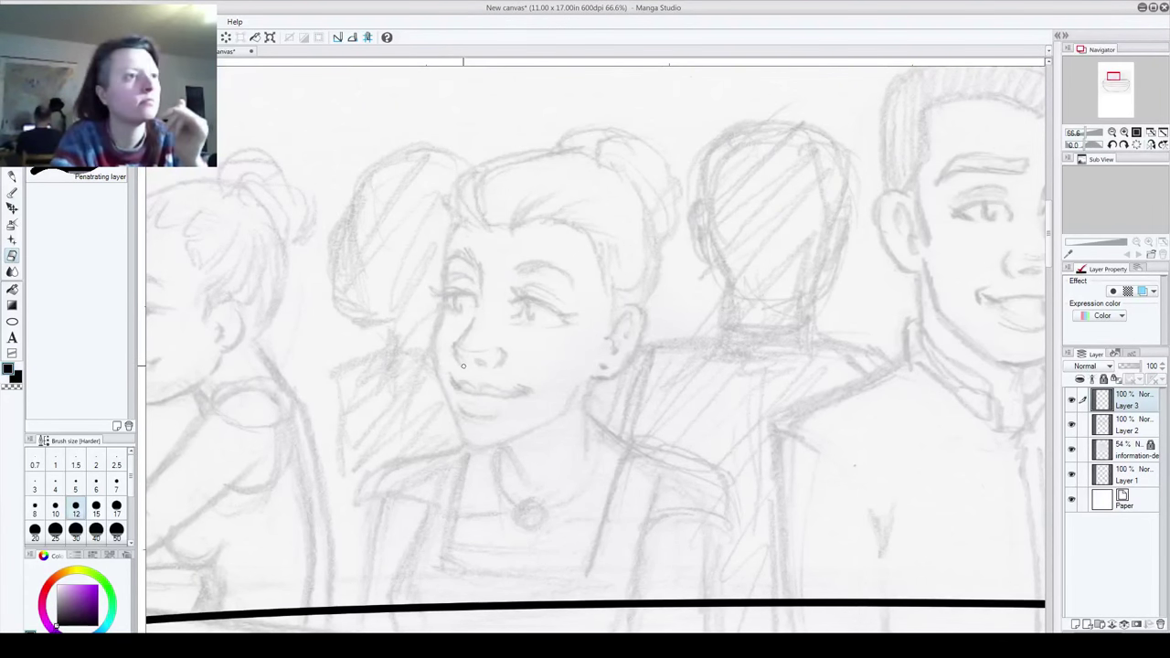
pyautogui.click(12, 163)
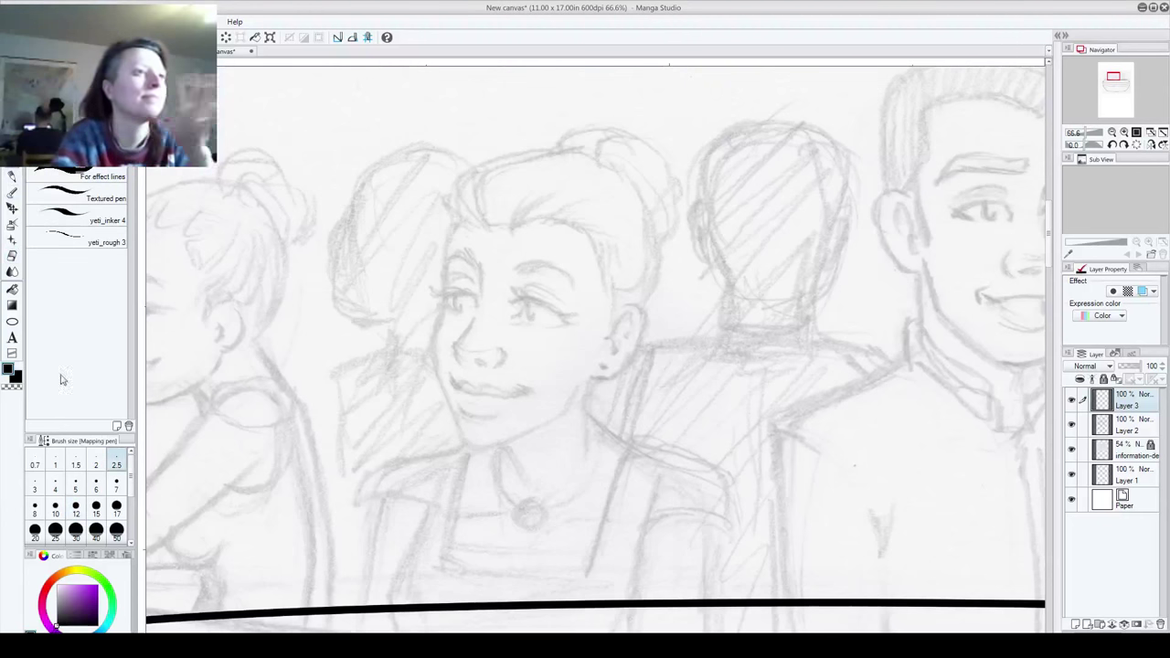
pyautogui.click(73, 506)
pyautogui.click(96, 489)
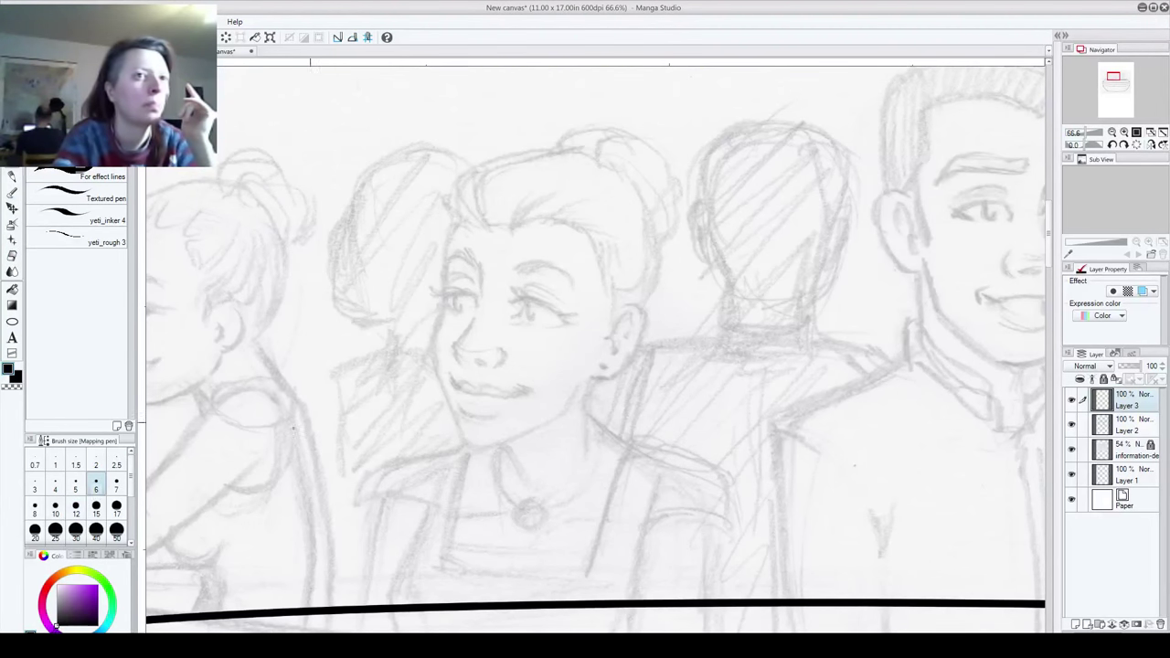
pyautogui.click(76, 509)
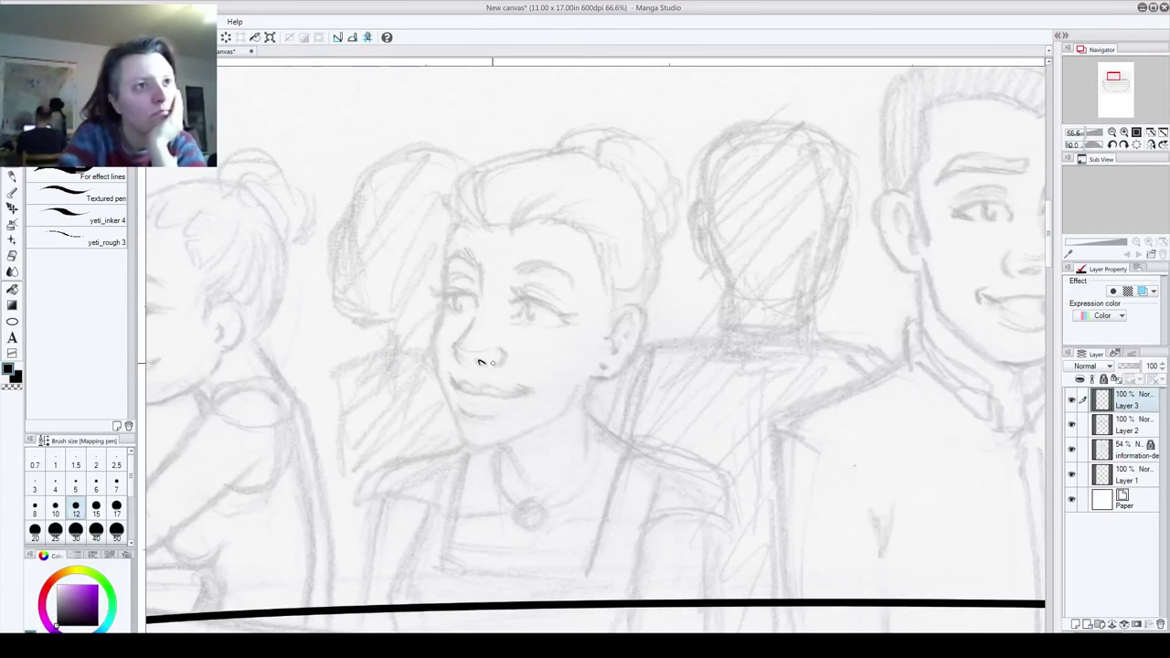
pyautogui.moveTo(491, 367)
pyautogui.mouseDown()
pyautogui.moveTo(503, 354)
pyautogui.moveTo(455, 350)
pyautogui.moveTo(476, 320)
pyautogui.moveTo(457, 360)
pyautogui.mouseUp()
pyautogui.hotkey('ctrl', 'z')
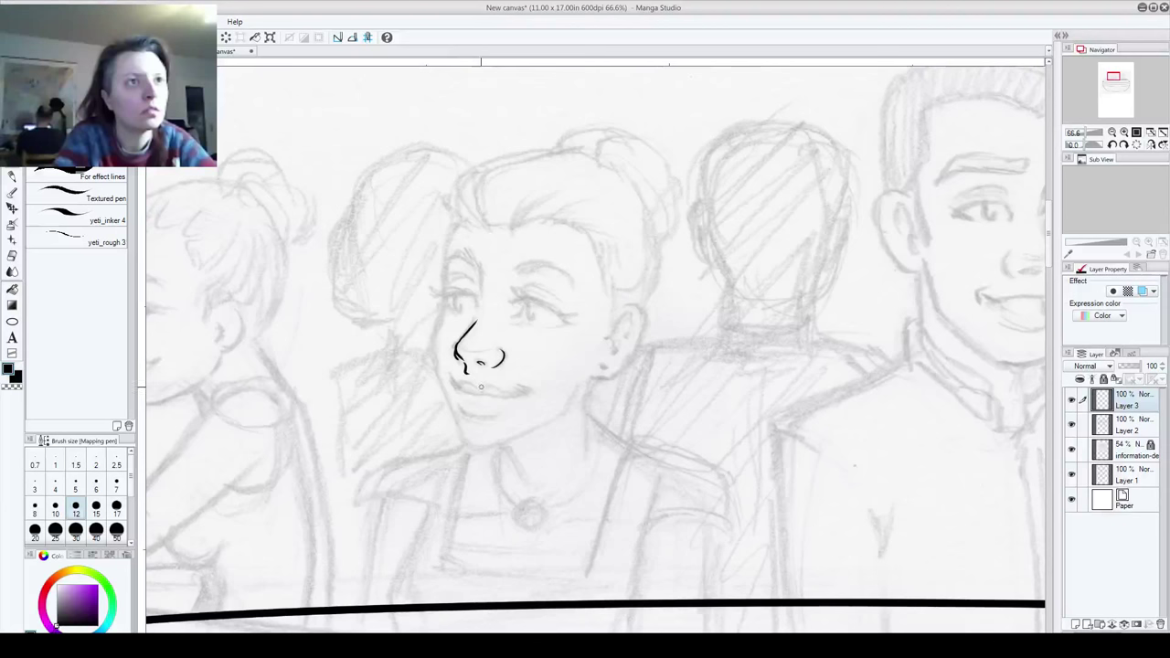
pyautogui.moveTo(462, 354)
pyautogui.mouseDown()
pyautogui.moveTo(462, 348)
pyautogui.moveTo(486, 349)
pyautogui.moveTo(480, 363)
pyautogui.moveTo(472, 308)
pyautogui.mouseUp()
pyautogui.hotkey('ctrl', 'z')
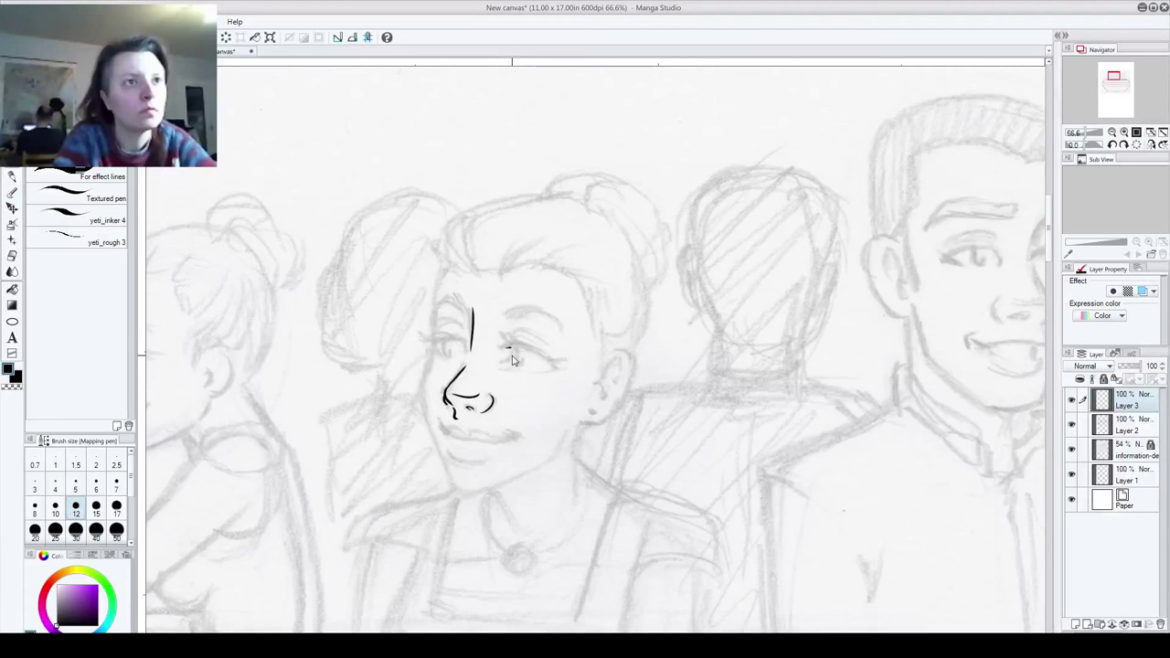
# Step: Ink the inner corner of the woman's nearer eye over the sketch, undoing unsatisfactory strokes
pyautogui.moveTo(502, 362)
pyautogui.mouseDown()
pyautogui.moveTo(515, 366)
pyautogui.moveTo(519, 345)
pyautogui.moveTo(561, 371)
pyautogui.mouseUp()
pyautogui.hotkey('ctrl', 'z')
pyautogui.hotkey('ctrl', 'z')
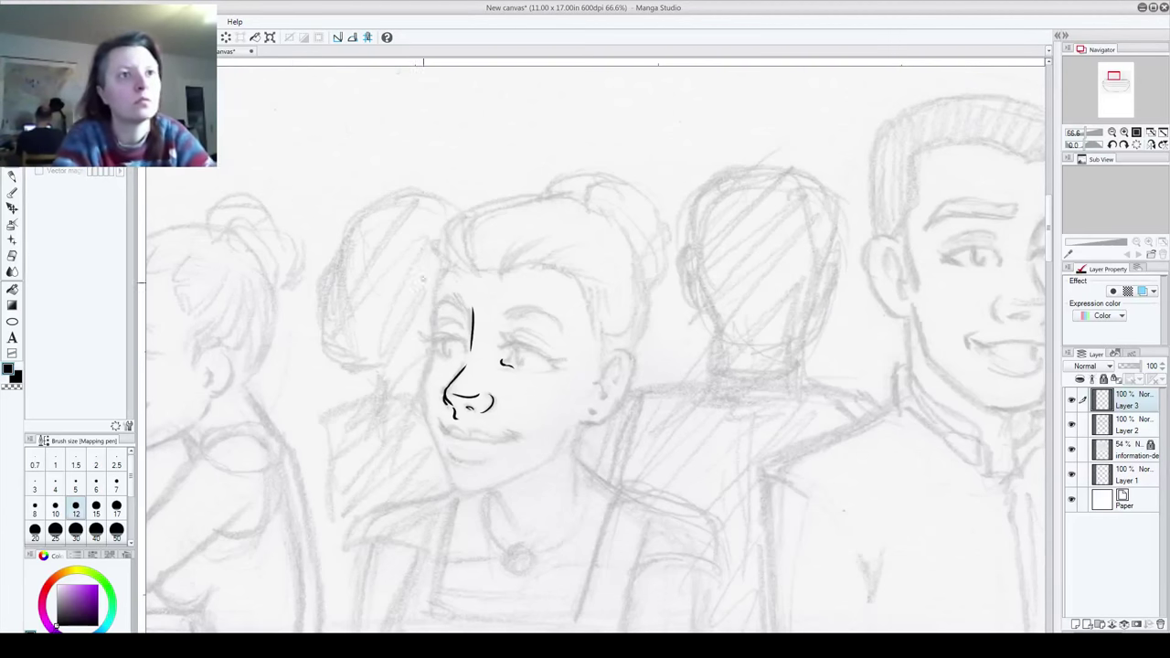
pyautogui.scroll(3, 511, 335)
pyautogui.scroll(1, 511, 334)
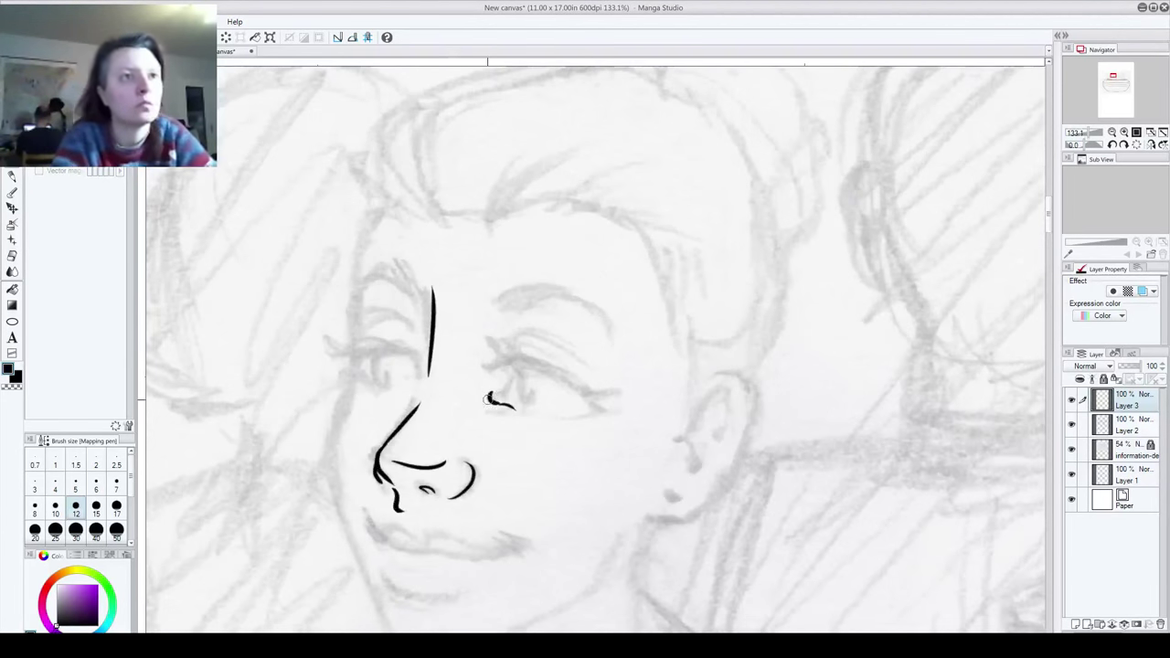
pyautogui.hotkey('ctrl', 'z')
# Step: Ink the nearer eye's lids, crease, outer lashes, iris and pupil with the Mapping pen at size 7
pyautogui.click(116, 487)
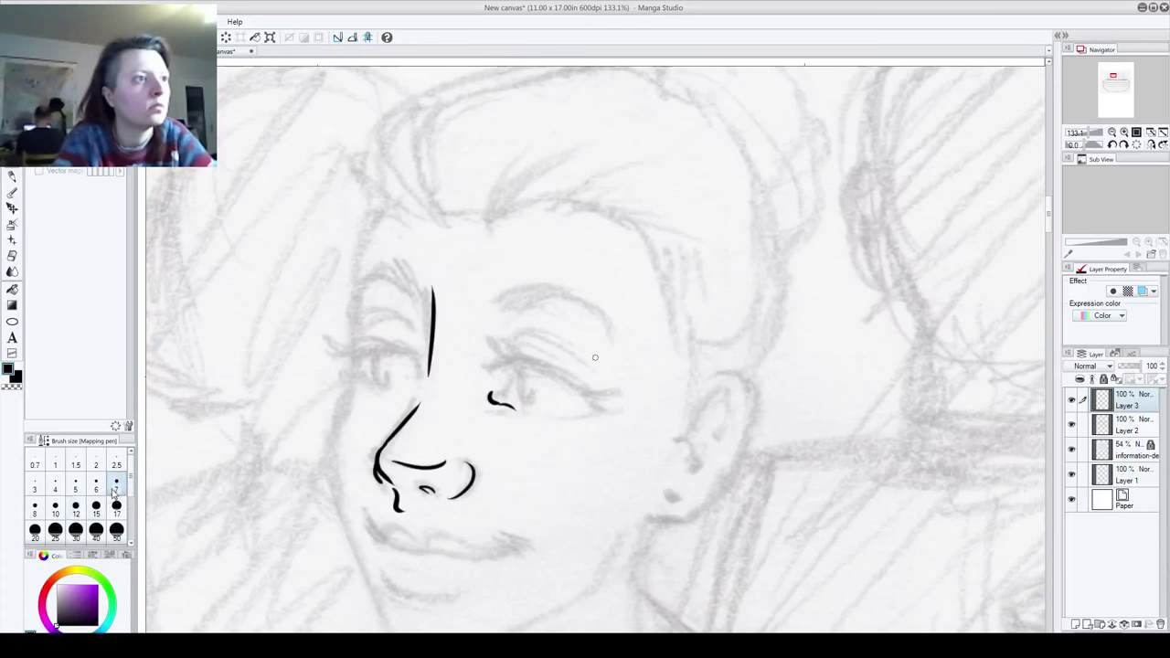
pyautogui.moveTo(489, 398)
pyautogui.mouseDown()
pyautogui.moveTo(539, 370)
pyautogui.moveTo(594, 412)
pyautogui.mouseUp()
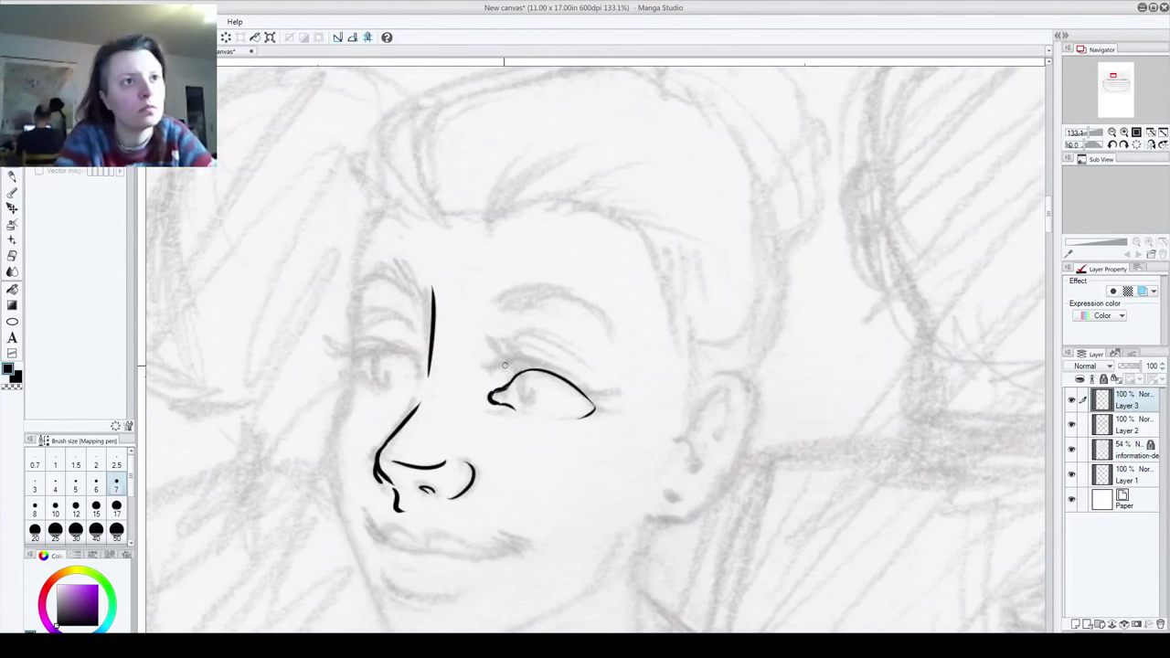
pyautogui.moveTo(500, 369); pyautogui.dragTo(585, 395)
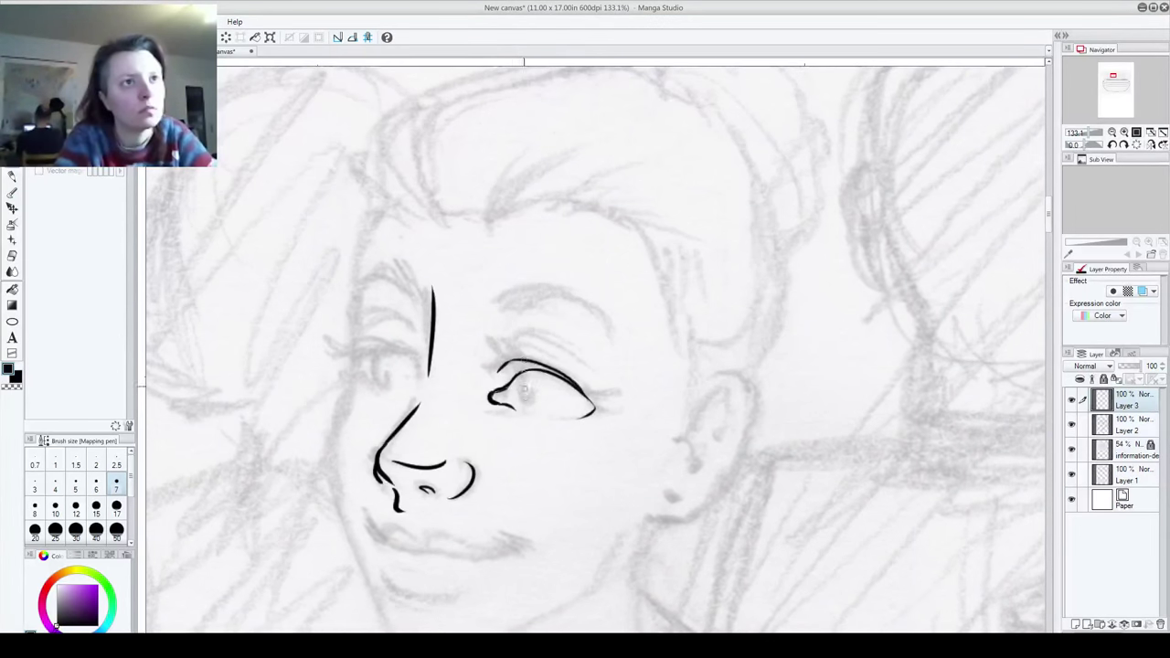
pyautogui.moveTo(576, 388)
pyautogui.mouseDown()
pyautogui.moveTo(627, 394)
pyautogui.moveTo(569, 417)
pyautogui.mouseUp()
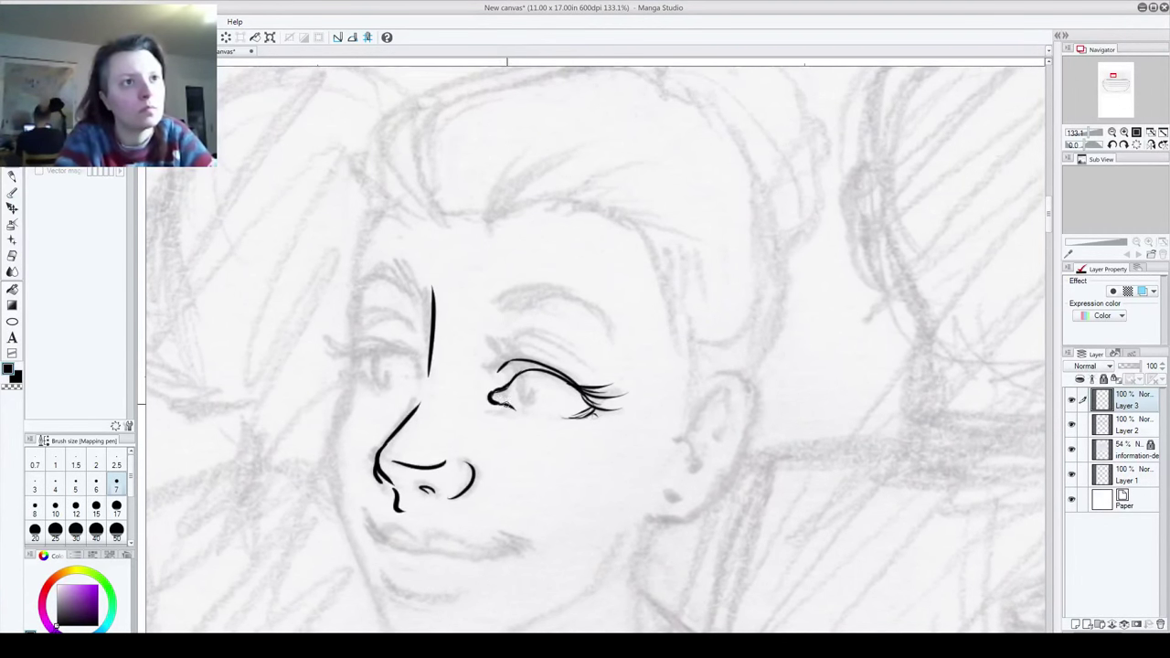
pyautogui.moveTo(521, 373)
pyautogui.mouseDown()
pyautogui.moveTo(528, 402)
pyautogui.moveTo(536, 377)
pyautogui.moveTo(525, 386)
pyautogui.mouseUp()
pyautogui.hotkey('ctrl', 'z')
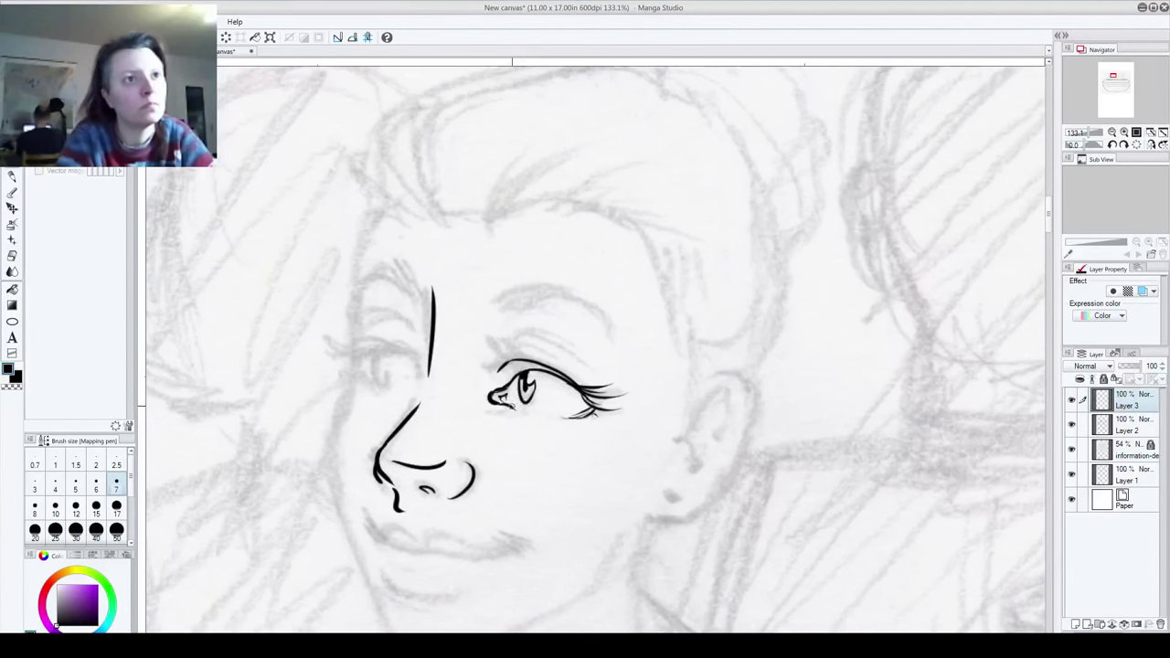
# Step: Ink the tapered, arched outline of the woman's nearer eyebrow over the sketch, redoing unsatisfactory strokes
pyautogui.moveTo(494, 300)
pyautogui.mouseDown()
pyautogui.moveTo(590, 311)
pyautogui.moveTo(635, 346)
pyautogui.mouseUp()
pyautogui.hotkey('ctrl', 'z')
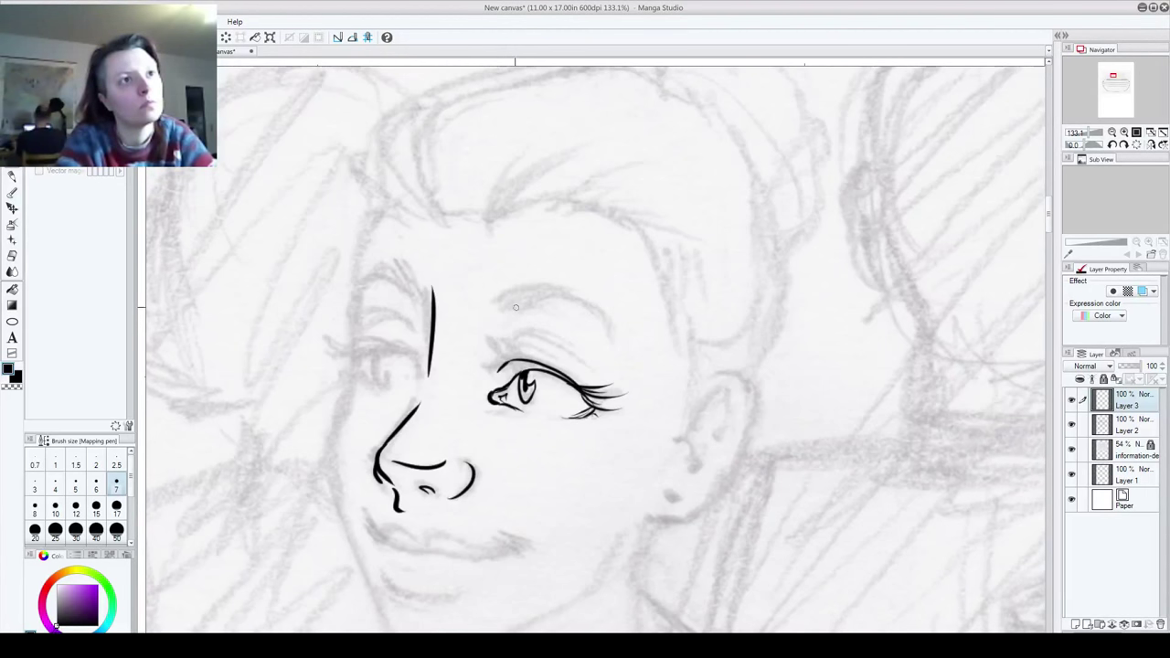
pyautogui.moveTo(611, 344)
pyautogui.mouseDown()
pyautogui.moveTo(530, 295)
pyautogui.moveTo(577, 295)
pyautogui.mouseUp()
pyautogui.hotkey('ctrl', 'z')
pyautogui.moveTo(502, 300); pyautogui.dragTo(595, 315)
pyautogui.hotkey('ctrl', 'z')
pyautogui.moveTo(500, 295)
pyautogui.mouseDown()
pyautogui.moveTo(585, 301)
pyautogui.moveTo(599, 340)
pyautogui.mouseUp()
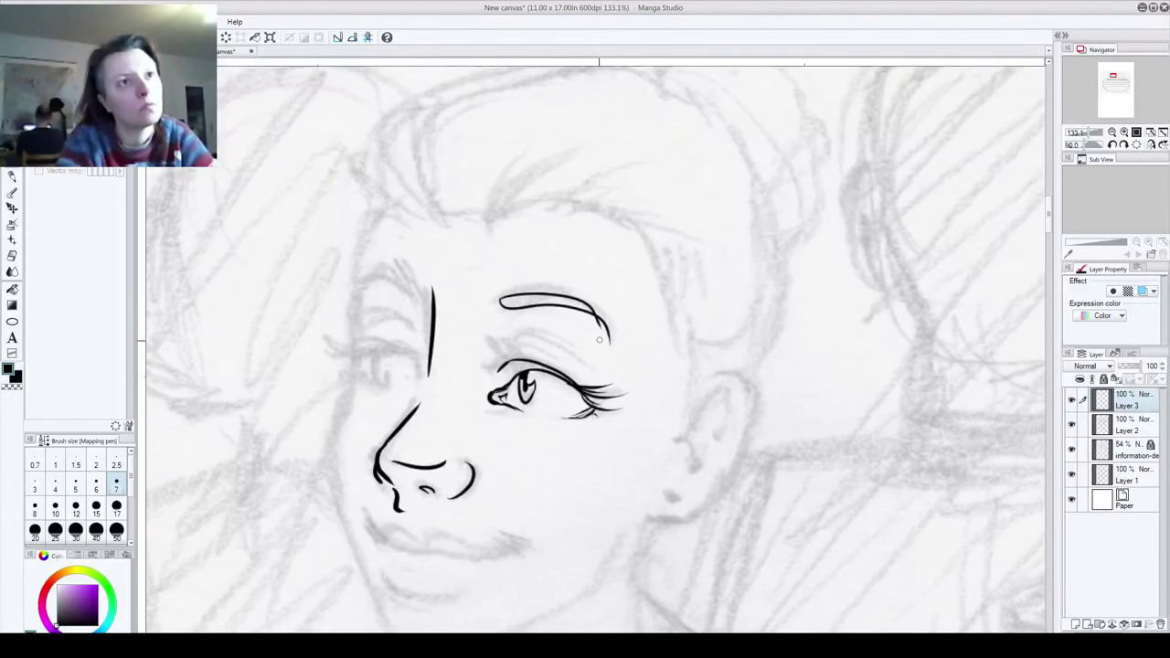
pyautogui.hotkey('ctrl', 'z')
pyautogui.moveTo(500, 298); pyautogui.dragTo(609, 334)
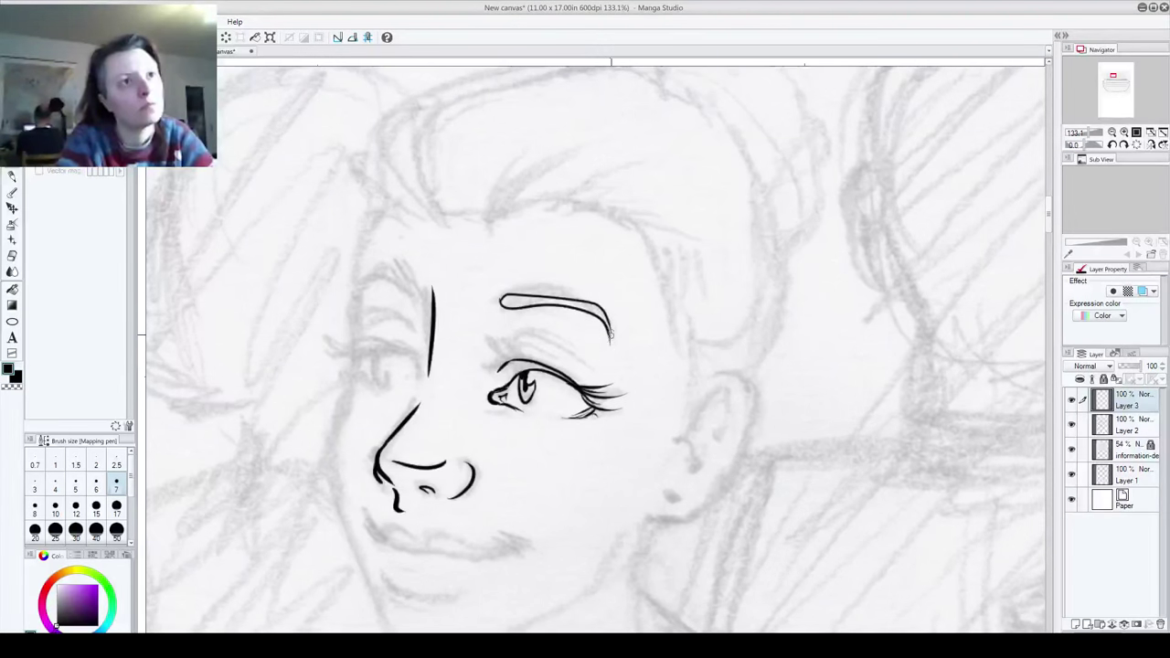
# Step: Ink the woman's farther eye with its lids, iris, pupil and outer lashes, and outline the eyebrow above it
pyautogui.moveTo(457, 433); pyautogui.dragTo(449, 366)
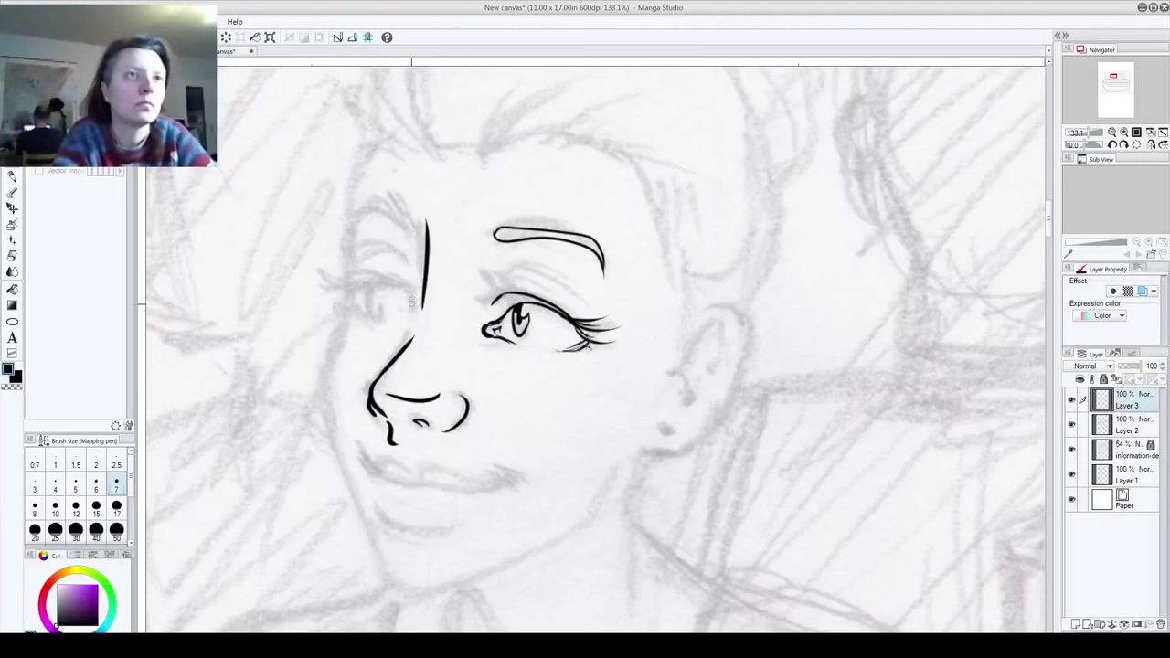
pyautogui.moveTo(416, 314)
pyautogui.mouseDown()
pyautogui.moveTo(365, 277)
pyautogui.moveTo(347, 302)
pyautogui.mouseUp()
pyautogui.hotkey('ctrl', 'z')
pyautogui.moveTo(416, 312)
pyautogui.mouseDown()
pyautogui.moveTo(380, 279)
pyautogui.moveTo(360, 304)
pyautogui.moveTo(413, 319)
pyautogui.mouseUp()
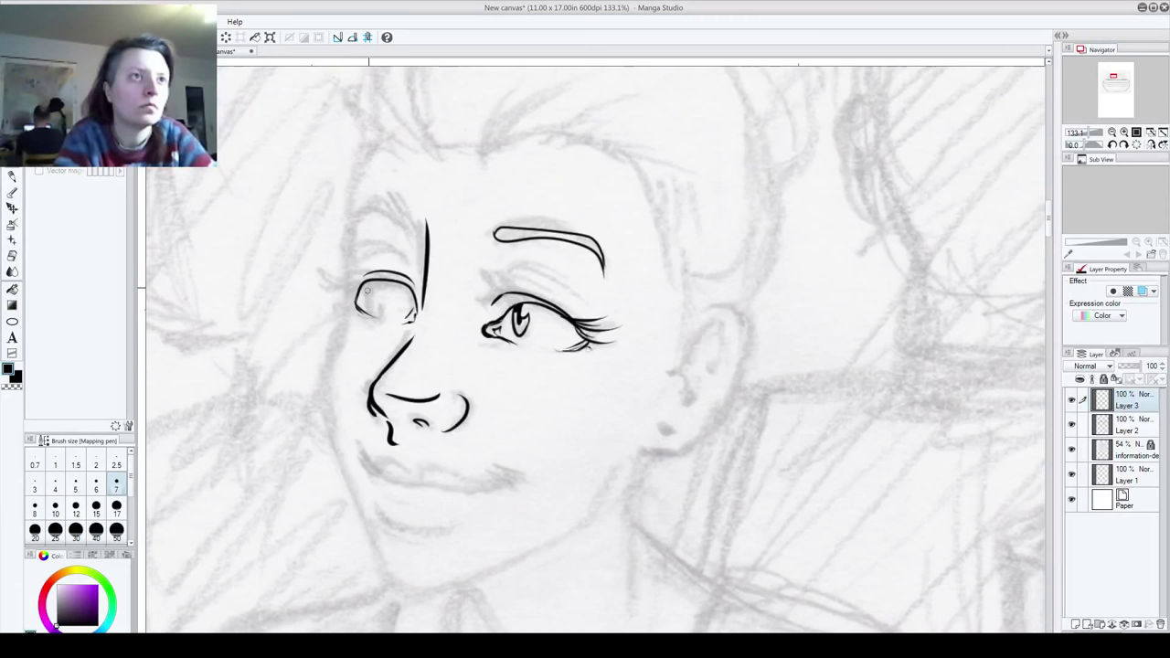
pyautogui.moveTo(377, 285); pyautogui.dragTo(378, 298)
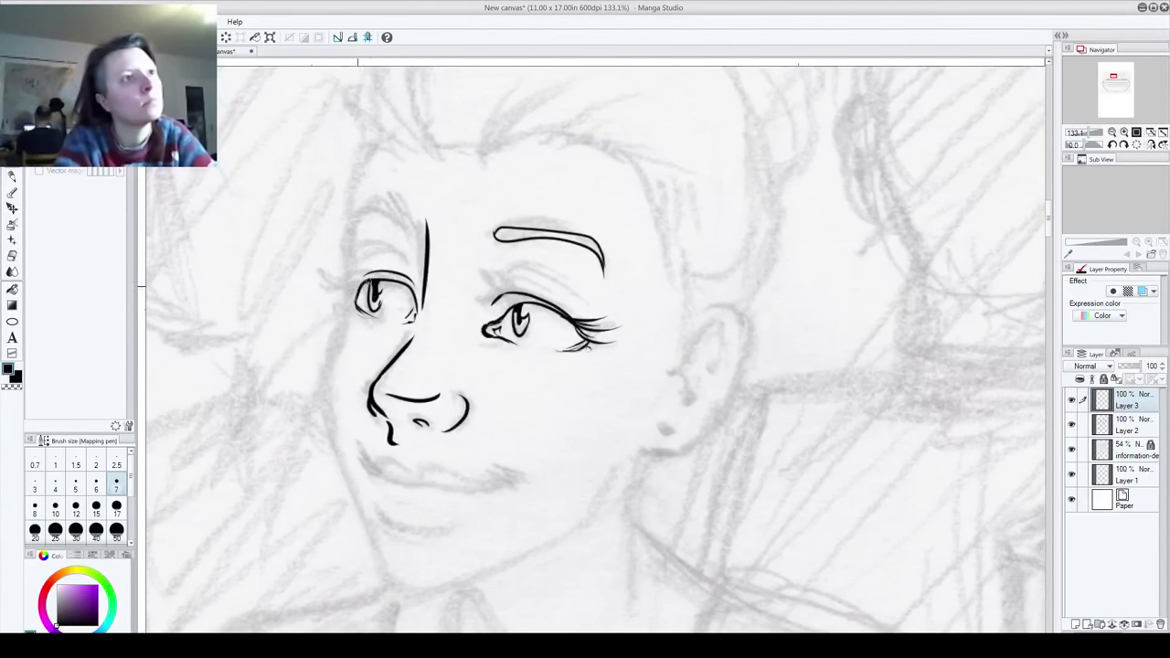
pyautogui.hotkey('ctrl', 'z')
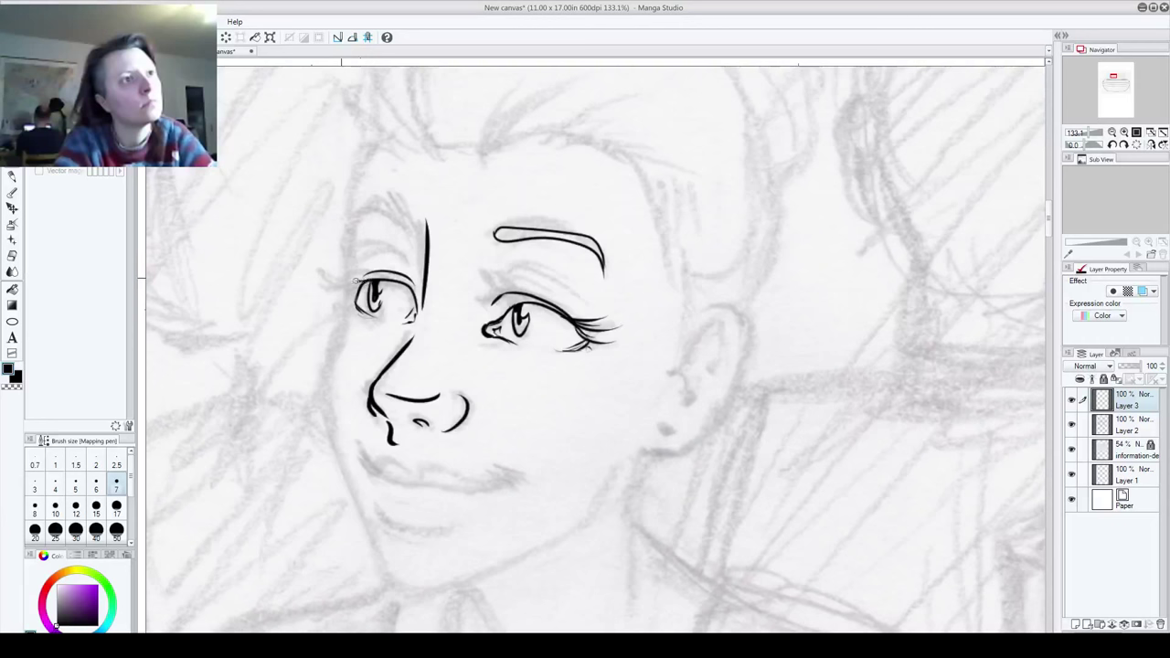
pyautogui.moveTo(358, 290)
pyautogui.mouseDown()
pyautogui.moveTo(338, 300)
pyautogui.moveTo(356, 308)
pyautogui.mouseUp()
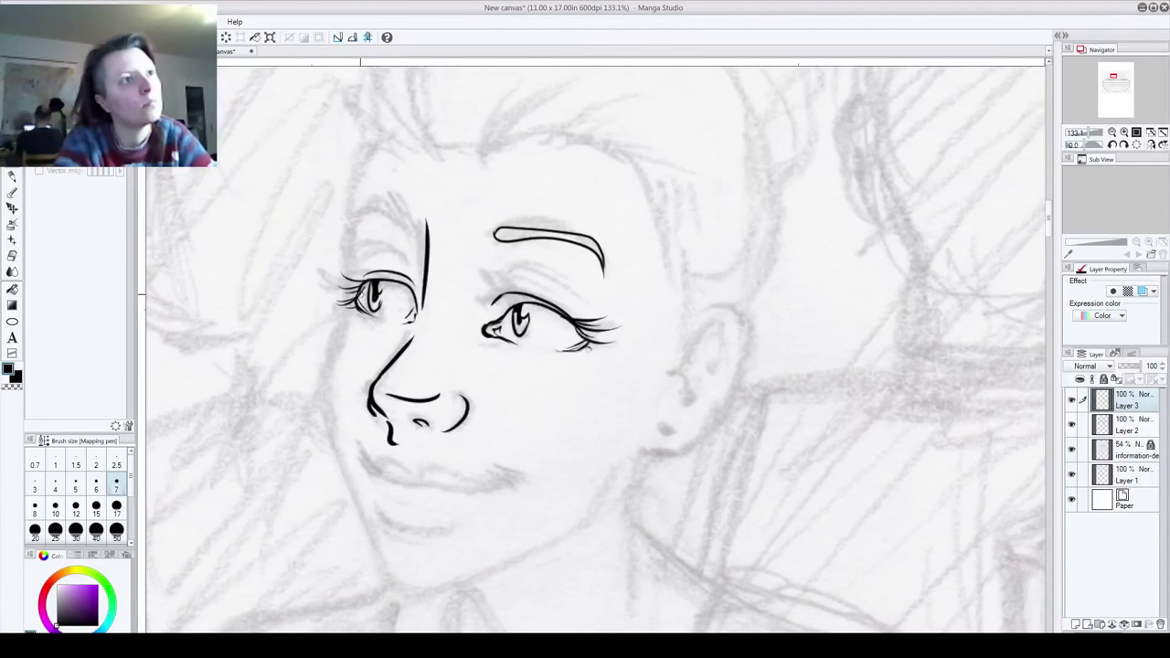
pyautogui.moveTo(417, 229)
pyautogui.mouseDown()
pyautogui.moveTo(390, 216)
pyautogui.moveTo(346, 236)
pyautogui.mouseUp()
pyautogui.moveTo(409, 216); pyautogui.dragTo(348, 240)
# Step: Ink the face contour from the far side of the forehead around the cheek and chin up the near jaw, redoing unsatisfactory strokes
pyautogui.moveTo(394, 369); pyautogui.dragTo(391, 294)
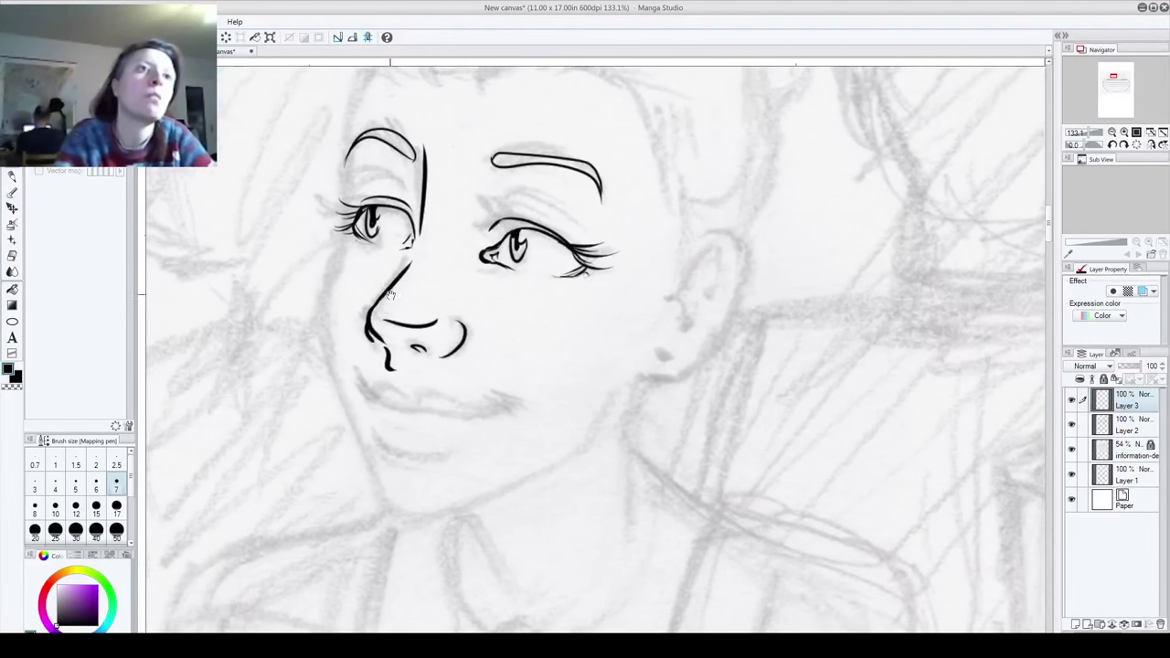
pyautogui.moveTo(345, 166); pyautogui.dragTo(325, 273)
pyautogui.hotkey('ctrl', 'z')
pyautogui.moveTo(346, 166)
pyautogui.mouseDown()
pyautogui.moveTo(343, 217)
pyautogui.moveTo(428, 512)
pyautogui.moveTo(535, 470)
pyautogui.moveTo(633, 368)
pyautogui.mouseUp()
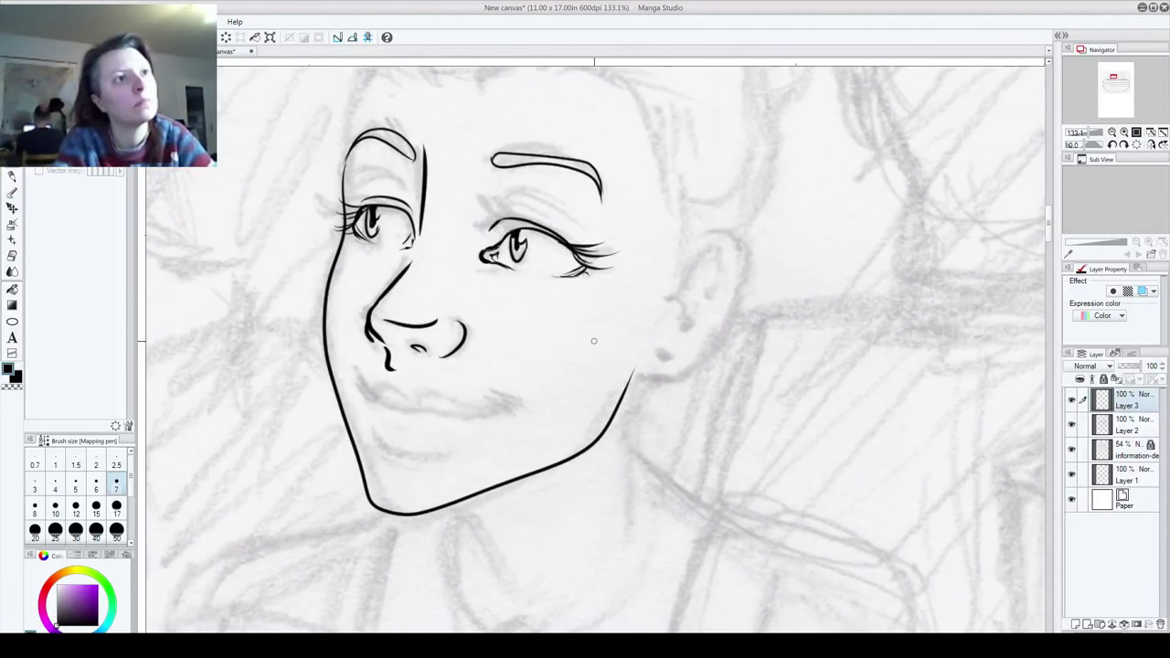
pyautogui.hotkey('ctrl', 'z')
pyautogui.moveTo(347, 148); pyautogui.dragTo(340, 208)
pyautogui.hotkey('ctrl', 'z')
pyautogui.moveTo(358, 85)
pyautogui.mouseDown()
pyautogui.moveTo(321, 322)
pyautogui.moveTo(369, 497)
pyautogui.moveTo(421, 523)
pyautogui.moveTo(552, 474)
pyautogui.moveTo(632, 367)
pyautogui.mouseUp()
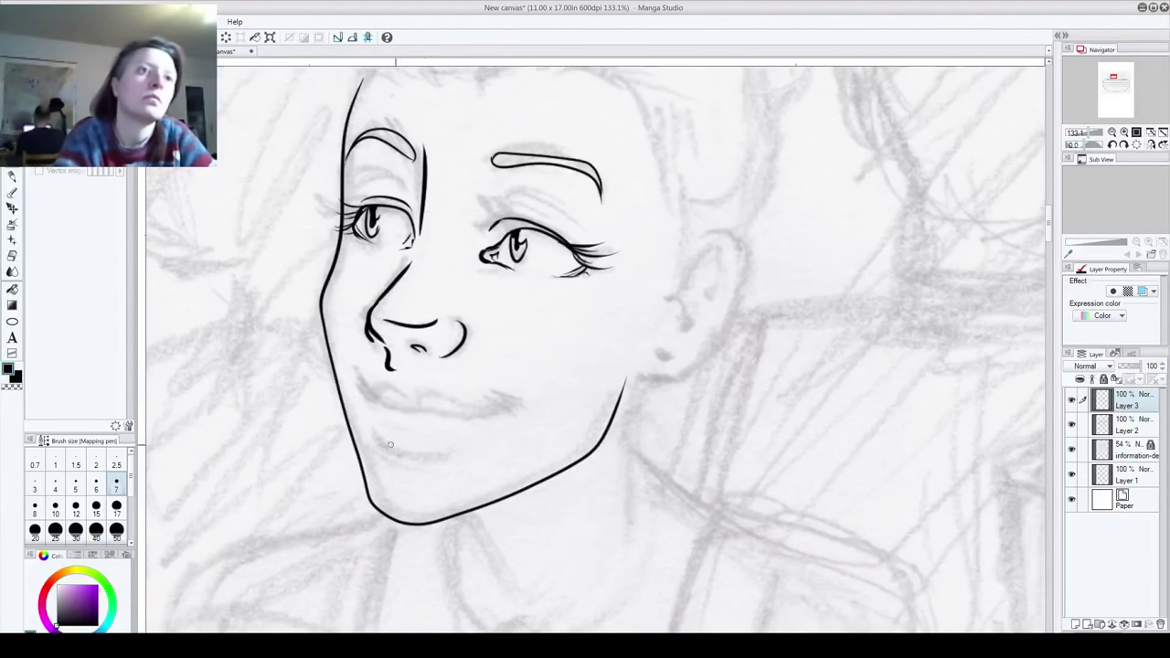
# Step: Ink the smiling mouth with its upper lip and corners, and the curved line under the lower lip
pyautogui.moveTo(358, 384)
pyautogui.mouseDown()
pyautogui.moveTo(403, 409)
pyautogui.moveTo(518, 410)
pyautogui.mouseUp()
pyautogui.moveTo(380, 386)
pyautogui.mouseDown()
pyautogui.moveTo(425, 395)
pyautogui.moveTo(386, 386)
pyautogui.moveTo(481, 413)
pyautogui.mouseUp()
pyautogui.hotkey('ctrl', 'z')
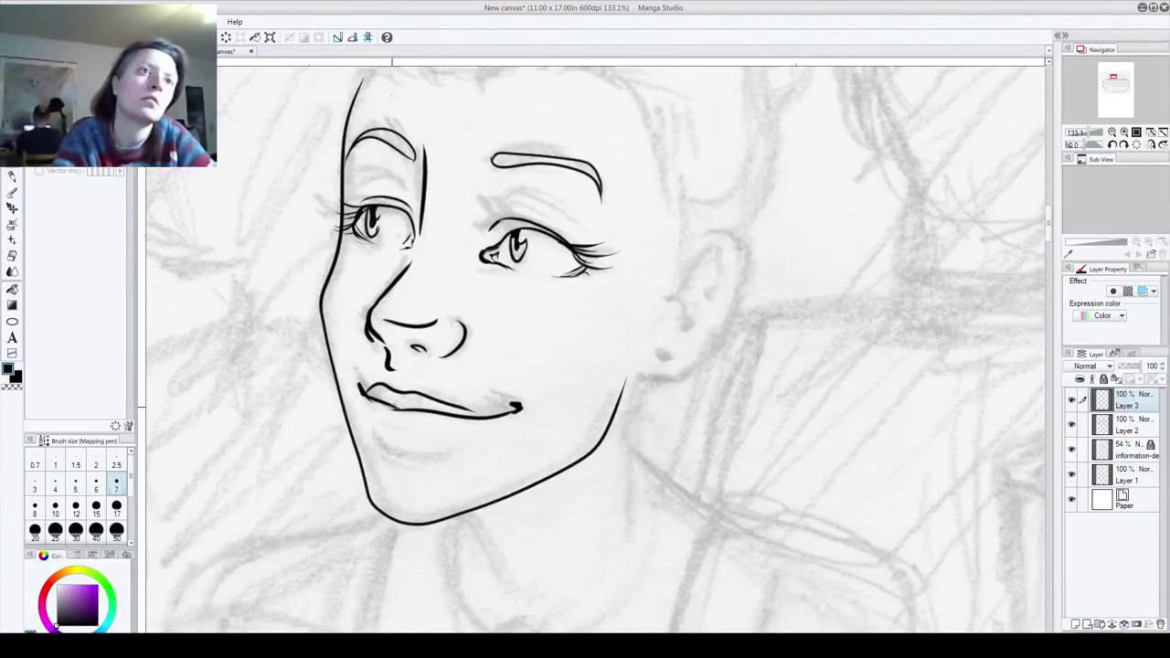
pyautogui.moveTo(372, 419); pyautogui.dragTo(464, 445)
pyautogui.hotkey('ctrl', 'z')
pyautogui.moveTo(371, 420)
pyautogui.mouseDown()
pyautogui.moveTo(381, 442)
pyautogui.moveTo(459, 449)
pyautogui.mouseUp()
# Step: Add a small curved crease beside the inner corner of the nearer eye
pyautogui.moveTo(574, 433); pyautogui.dragTo(576, 524)
pyautogui.moveTo(473, 338); pyautogui.dragTo(472, 355)
pyautogui.moveTo(478, 412); pyautogui.dragTo(409, 395)
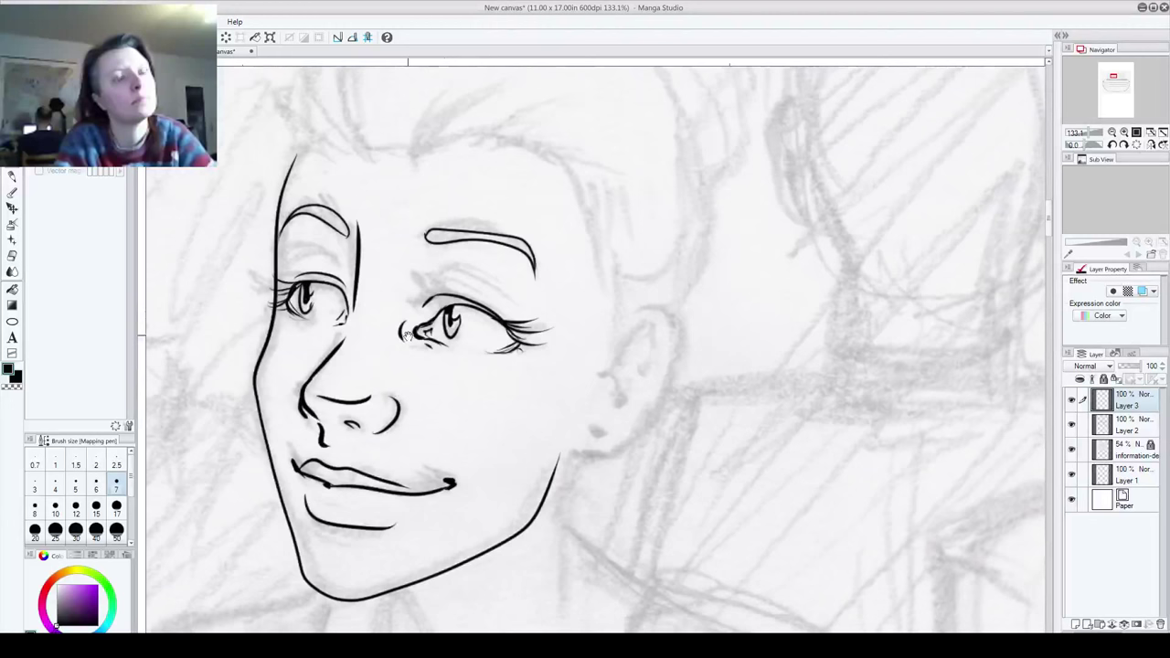
# Step: Ink the woman's ear with its inner folds, and the back and front lines of her neck
pyautogui.moveTo(621, 320)
pyautogui.mouseDown()
pyautogui.moveTo(652, 299)
pyautogui.moveTo(569, 454)
pyautogui.mouseUp()
pyautogui.moveTo(603, 391)
pyautogui.mouseDown()
pyautogui.moveTo(600, 409)
pyautogui.moveTo(630, 359)
pyautogui.moveTo(660, 355)
pyautogui.moveTo(629, 376)
pyautogui.mouseUp()
pyautogui.moveTo(583, 429)
pyautogui.mouseDown()
pyautogui.moveTo(696, 304)
pyautogui.moveTo(680, 480)
pyautogui.mouseUp()
pyautogui.hotkey('ctrl', 'z')
pyautogui.moveTo(689, 329)
pyautogui.mouseDown()
pyautogui.moveTo(677, 392)
pyautogui.moveTo(683, 462)
pyautogui.mouseUp()
pyautogui.moveTo(574, 506); pyautogui.dragTo(587, 416)
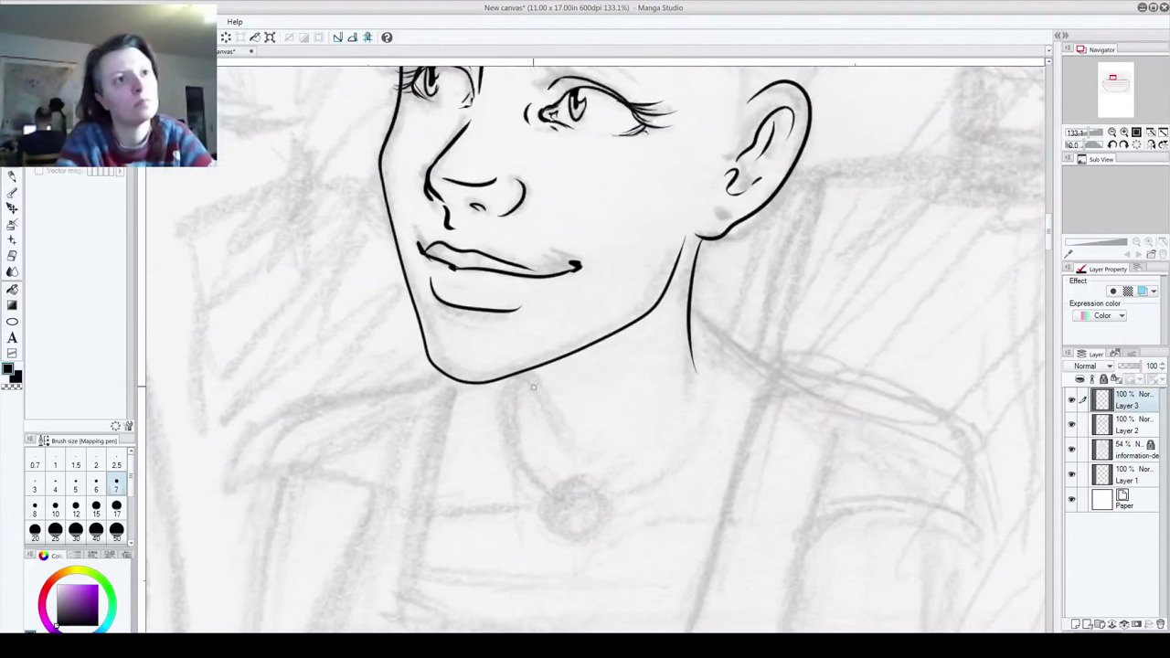
pyautogui.moveTo(515, 376)
pyautogui.mouseDown()
pyautogui.moveTo(593, 567)
pyautogui.moveTo(590, 657)
pyautogui.mouseUp()
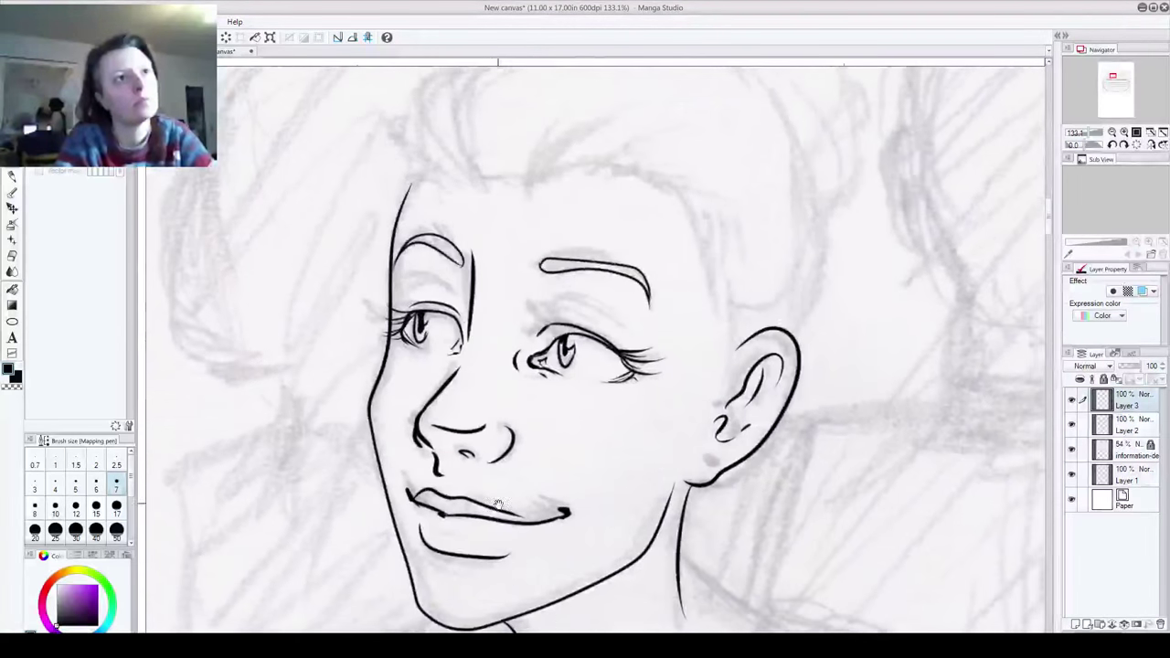
# Step: Ink the swept-up front hair with its top curve, the jagged hairline and the long strands flowing back from the forehead
pyautogui.moveTo(498, 505); pyautogui.dragTo(572, 619)
pyautogui.moveTo(530, 214)
pyautogui.mouseDown()
pyautogui.moveTo(426, 308)
pyautogui.moveTo(449, 162)
pyautogui.moveTo(650, 143)
pyautogui.mouseUp()
pyautogui.moveTo(436, 285)
pyautogui.mouseDown()
pyautogui.moveTo(457, 290)
pyautogui.moveTo(499, 238)
pyautogui.moveTo(585, 194)
pyautogui.moveTo(530, 239)
pyautogui.mouseUp()
pyautogui.moveTo(485, 289); pyautogui.dragTo(690, 227)
pyautogui.moveTo(550, 272)
pyautogui.mouseDown()
pyautogui.moveTo(599, 295)
pyautogui.moveTo(715, 299)
pyautogui.mouseUp()
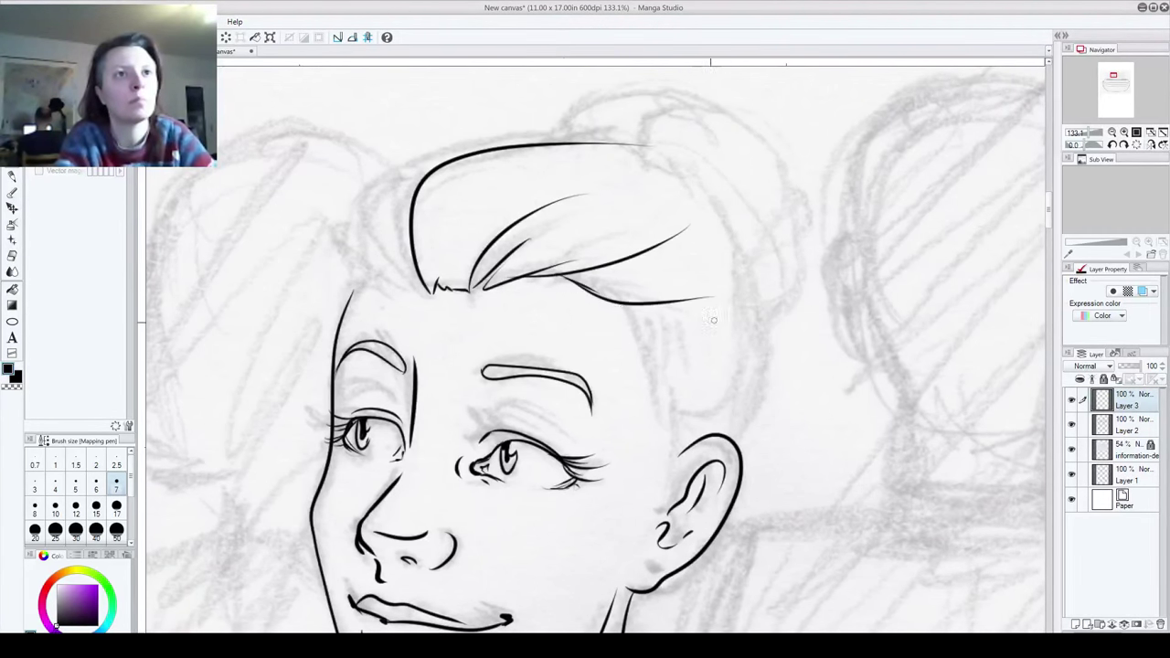
# Step: Ink the temple hairline and strands in front of the ear, and the curved strands on the far side of the forehead
pyautogui.moveTo(628, 321)
pyautogui.mouseDown()
pyautogui.moveTo(736, 350)
pyautogui.moveTo(646, 368)
pyautogui.moveTo(650, 507)
pyautogui.mouseUp()
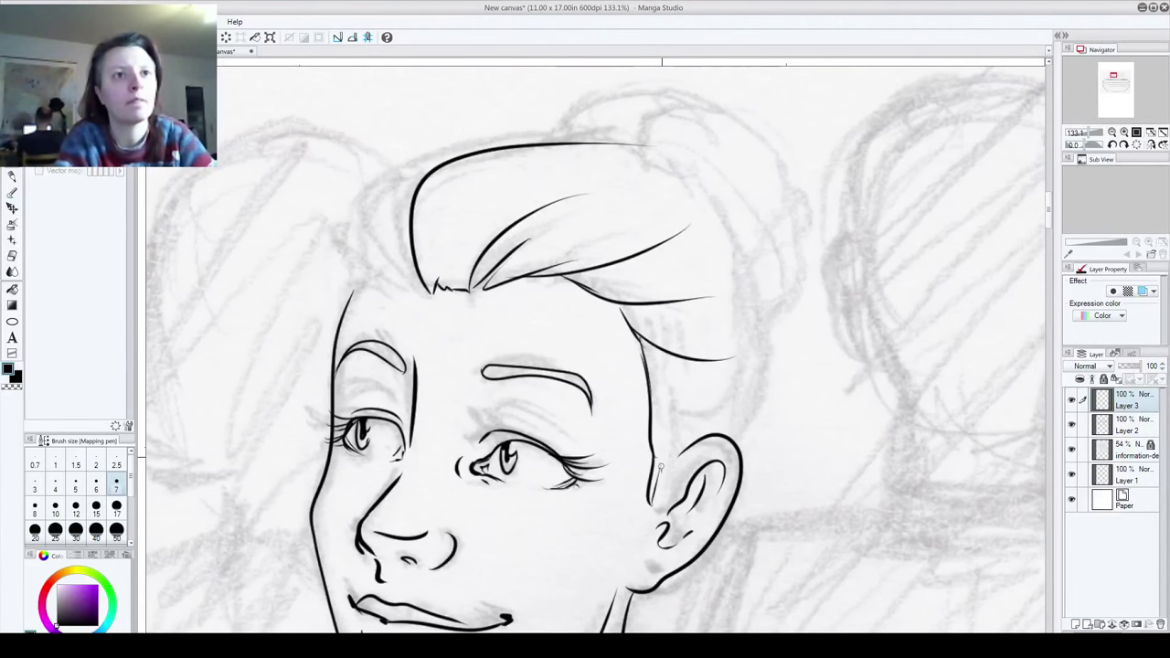
pyautogui.moveTo(652, 408); pyautogui.dragTo(684, 448)
pyautogui.moveTo(659, 393); pyautogui.dragTo(700, 432)
pyautogui.moveTo(425, 291)
pyautogui.mouseDown()
pyautogui.moveTo(361, 227)
pyautogui.moveTo(378, 175)
pyautogui.mouseUp()
pyautogui.moveTo(384, 171)
pyautogui.mouseDown()
pyautogui.moveTo(353, 232)
pyautogui.moveTo(395, 278)
pyautogui.mouseUp()
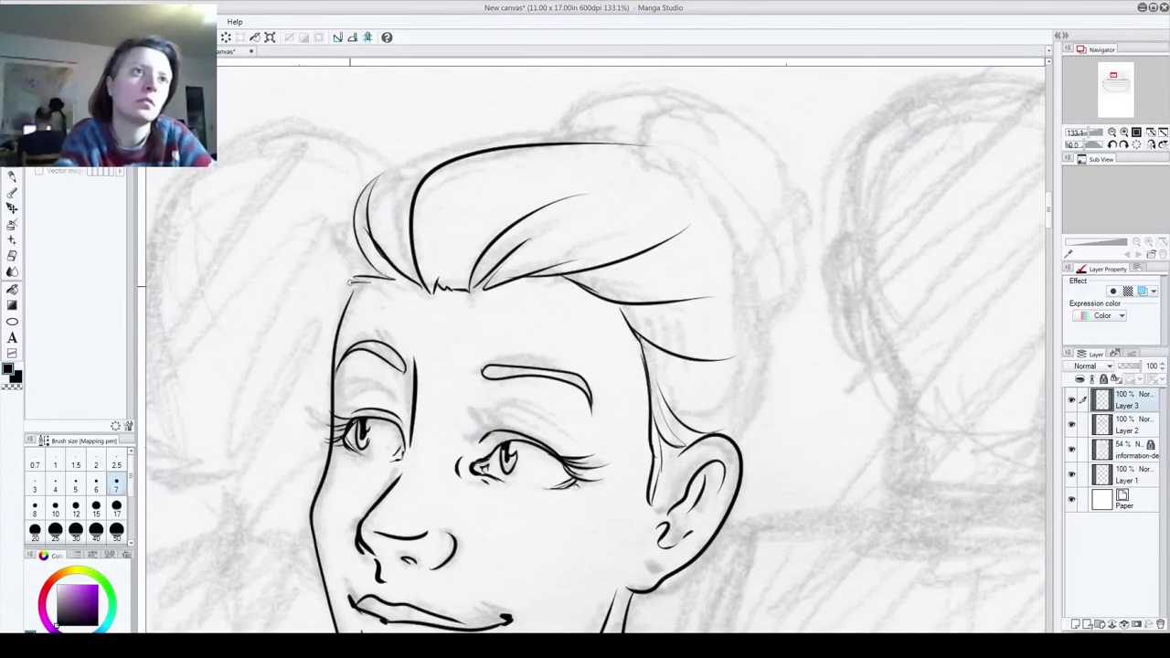
# Step: Ink the outer contour of the hair from the far temple over the crown to the ear, and the bun behind it
pyautogui.moveTo(334, 318)
pyautogui.mouseDown()
pyautogui.moveTo(325, 258)
pyautogui.moveTo(382, 159)
pyautogui.moveTo(370, 257)
pyautogui.moveTo(625, 234)
pyautogui.moveTo(733, 337)
pyautogui.moveTo(746, 505)
pyautogui.moveTo(733, 540)
pyautogui.mouseUp()
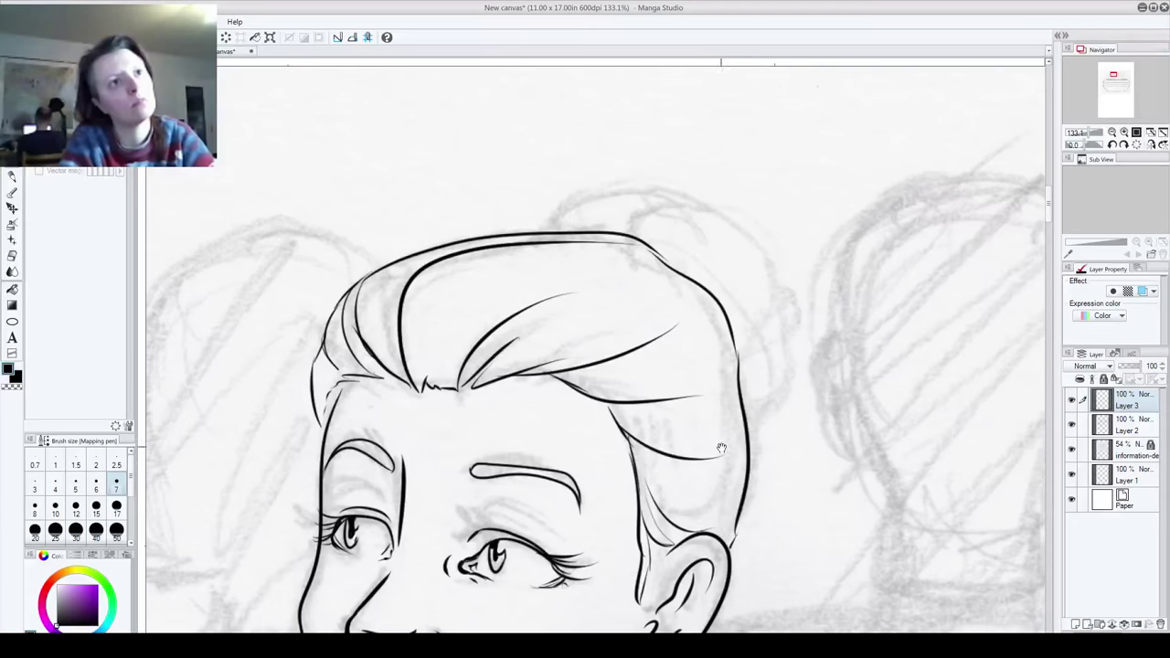
pyautogui.moveTo(721, 448); pyautogui.dragTo(419, 234)
pyautogui.moveTo(363, 207)
pyautogui.mouseDown()
pyautogui.moveTo(416, 164)
pyautogui.moveTo(540, 192)
pyautogui.moveTo(426, 218)
pyautogui.moveTo(464, 180)
pyautogui.moveTo(565, 388)
pyautogui.moveTo(605, 308)
pyautogui.moveTo(565, 220)
pyautogui.moveTo(472, 181)
pyautogui.mouseUp()
pyautogui.moveTo(391, 426); pyautogui.dragTo(573, 245)
# Step: Scale the inked head down to about five sixths of its size, position it over the sketched neck and apply the transform
pyautogui.moveTo(506, 384); pyautogui.dragTo(512, 261)
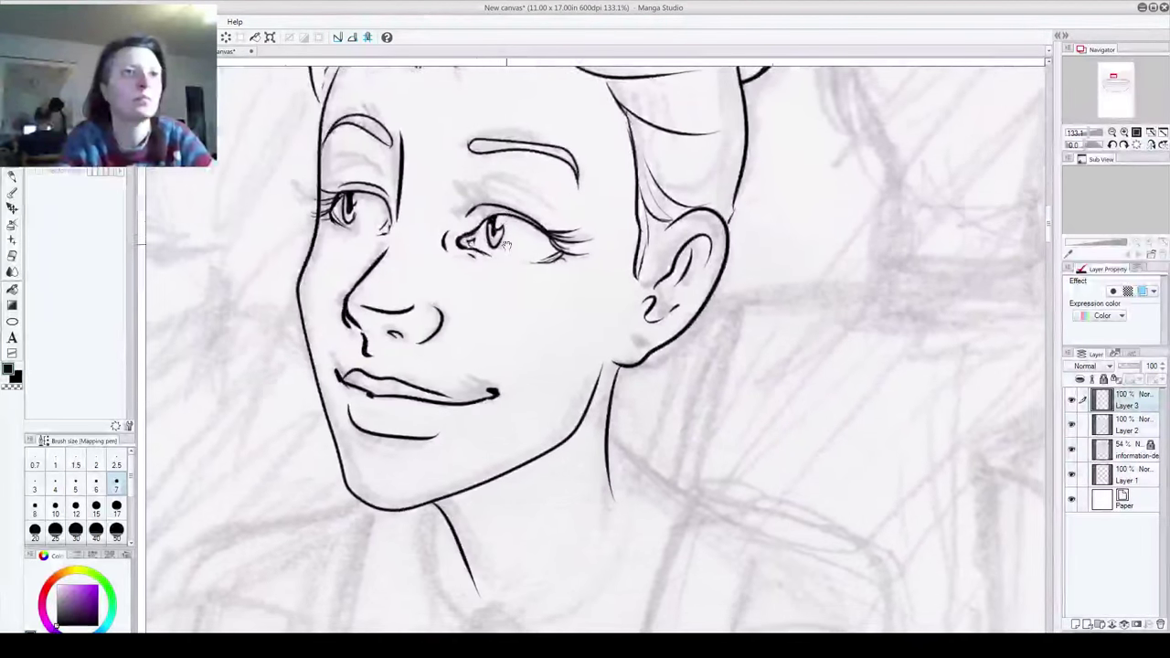
pyautogui.moveTo(476, 408); pyautogui.dragTo(492, 159)
pyautogui.moveTo(465, 322); pyautogui.dragTo(429, 296)
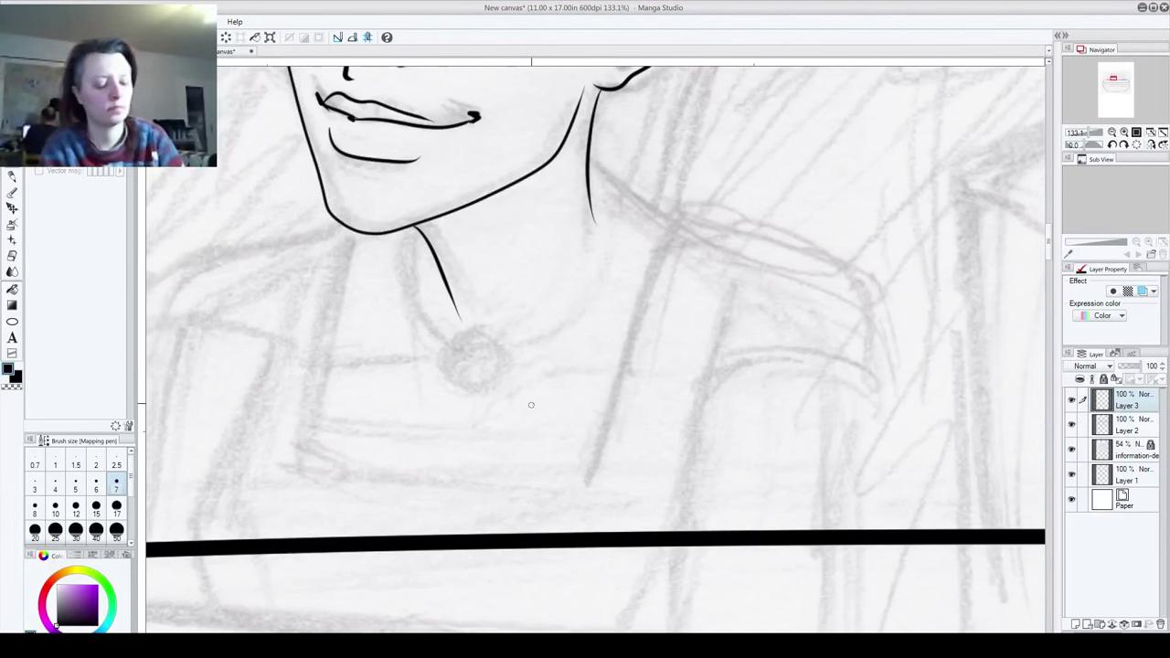
pyautogui.scroll(-5, 532, 373)
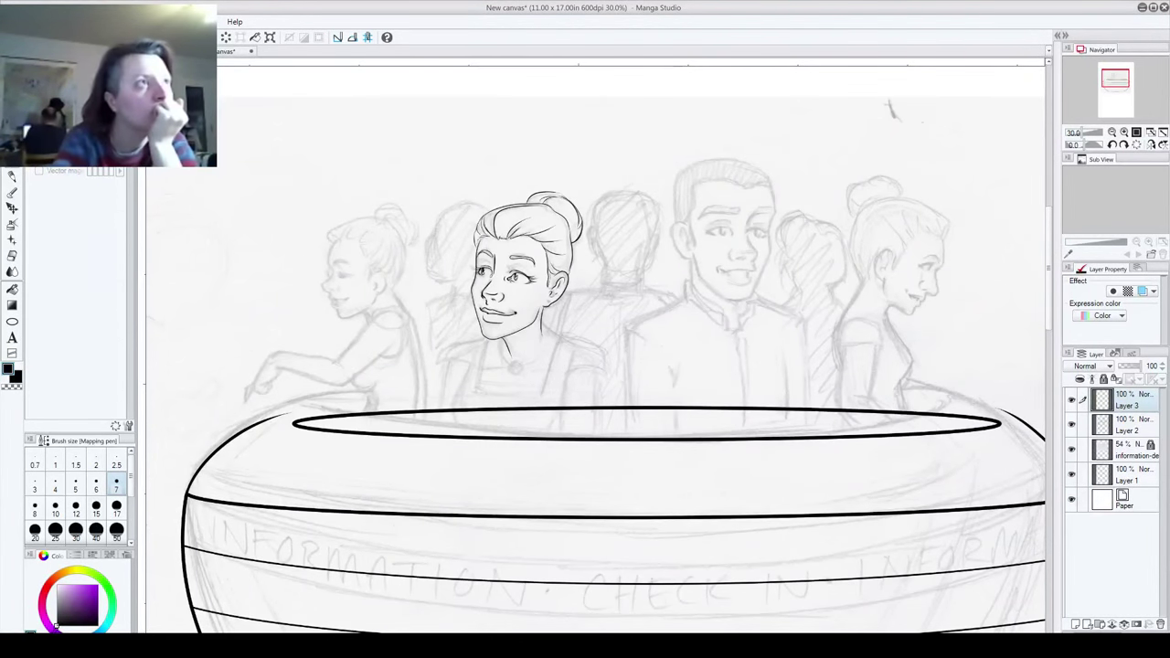
pyautogui.press('o')
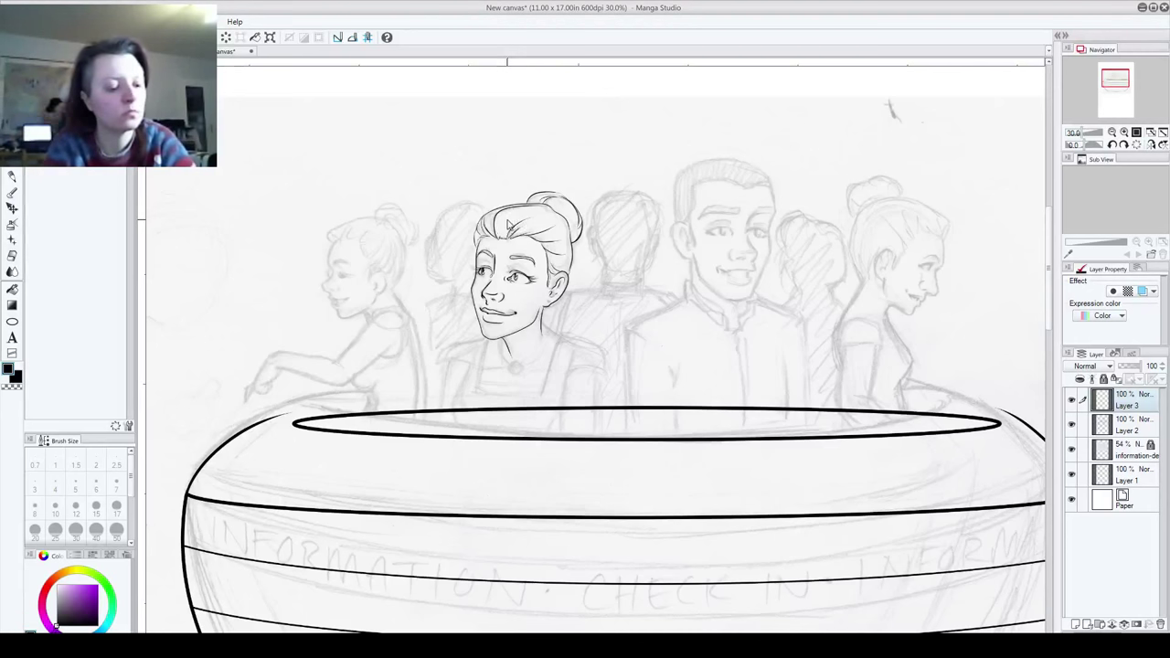
pyautogui.hotkey('ctrl', 't')
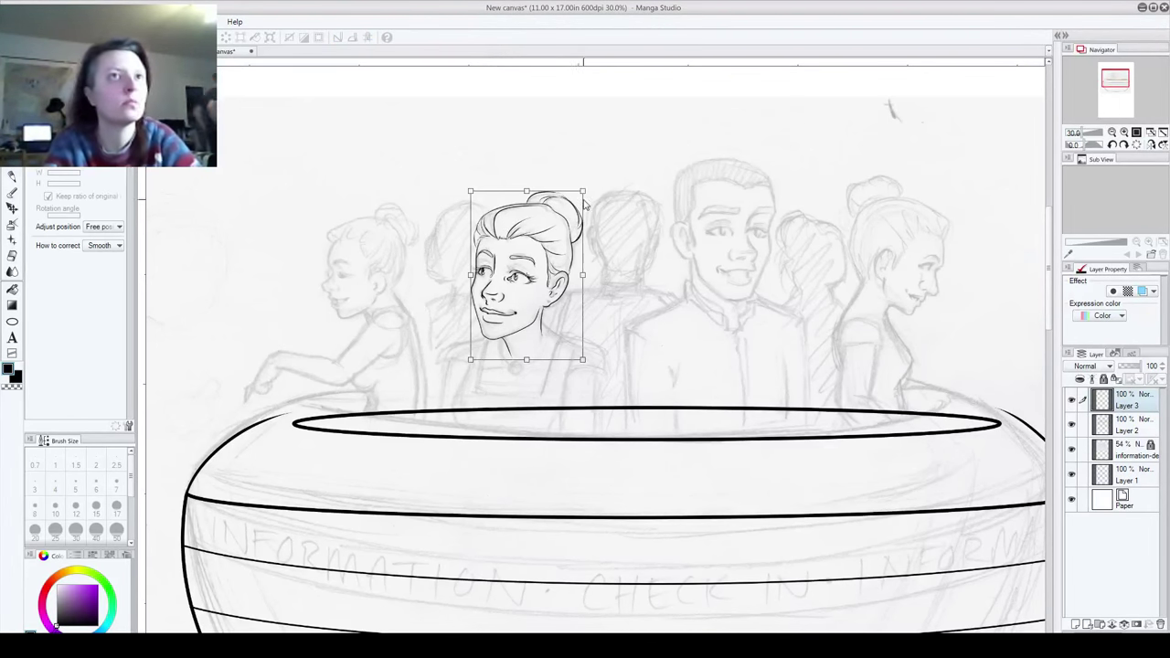
pyautogui.moveTo(580, 196); pyautogui.dragTo(555, 210)
pyautogui.moveTo(538, 319); pyautogui.dragTo(534, 304)
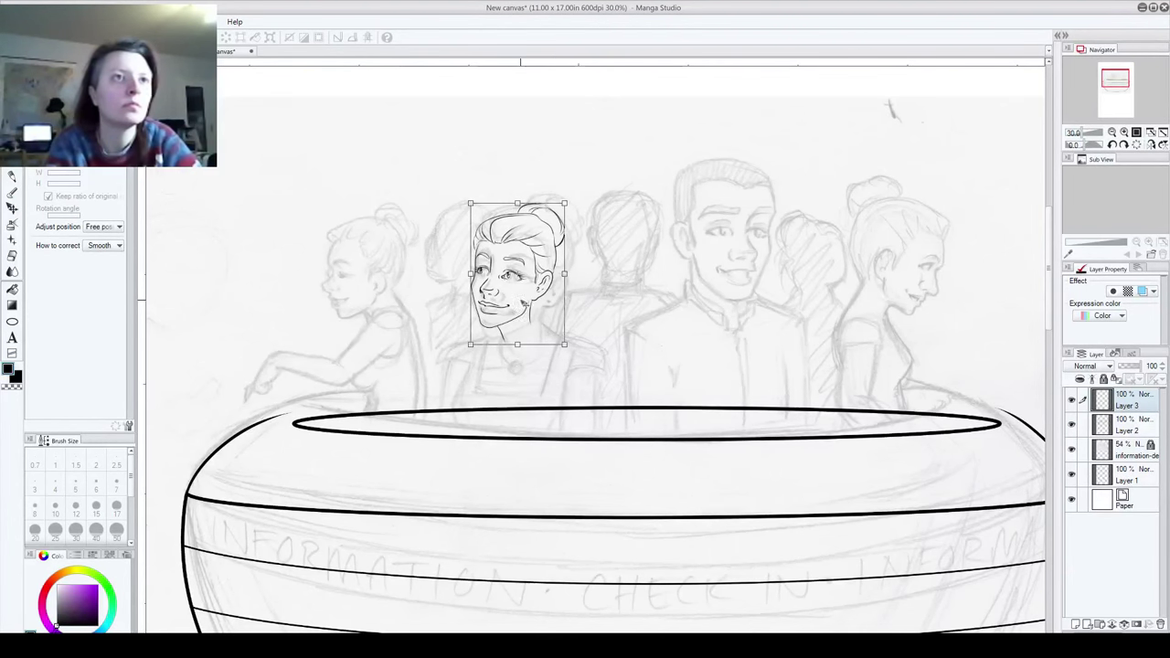
pyautogui.press('p')
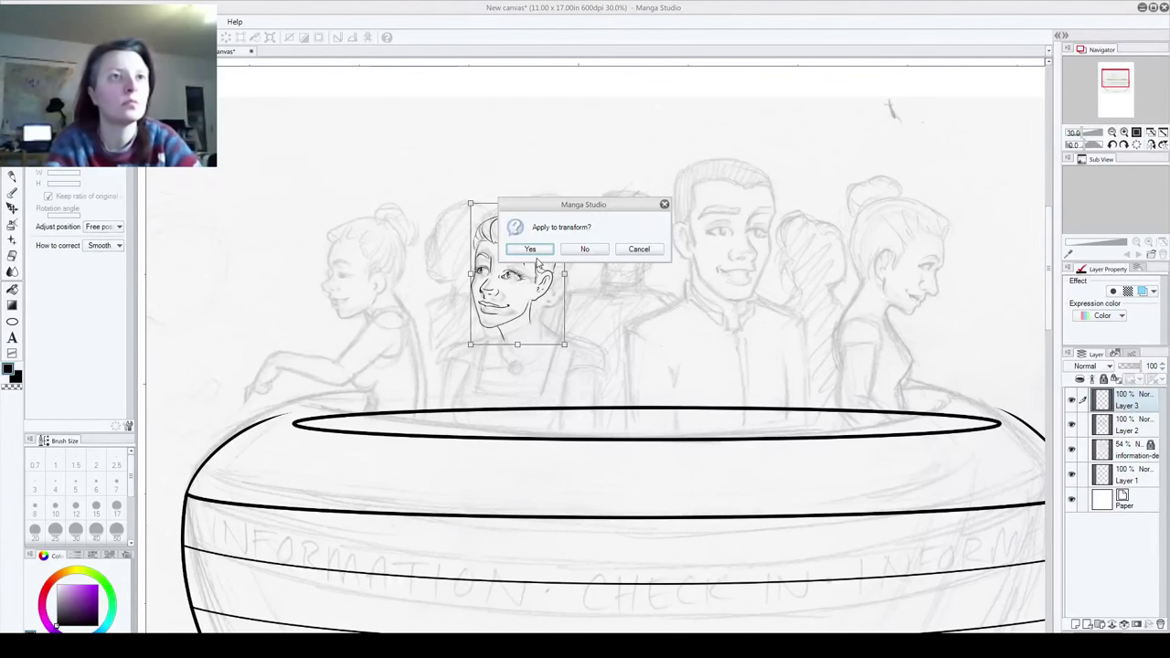
pyautogui.click(531, 249)
# Step: Nudge the reduced head slightly right and down to align it with the sketched shoulders
pyautogui.press('Right')
pyautogui.press('Right')
pyautogui.press('Right')
pyautogui.press('Right')
pyautogui.press('Right')
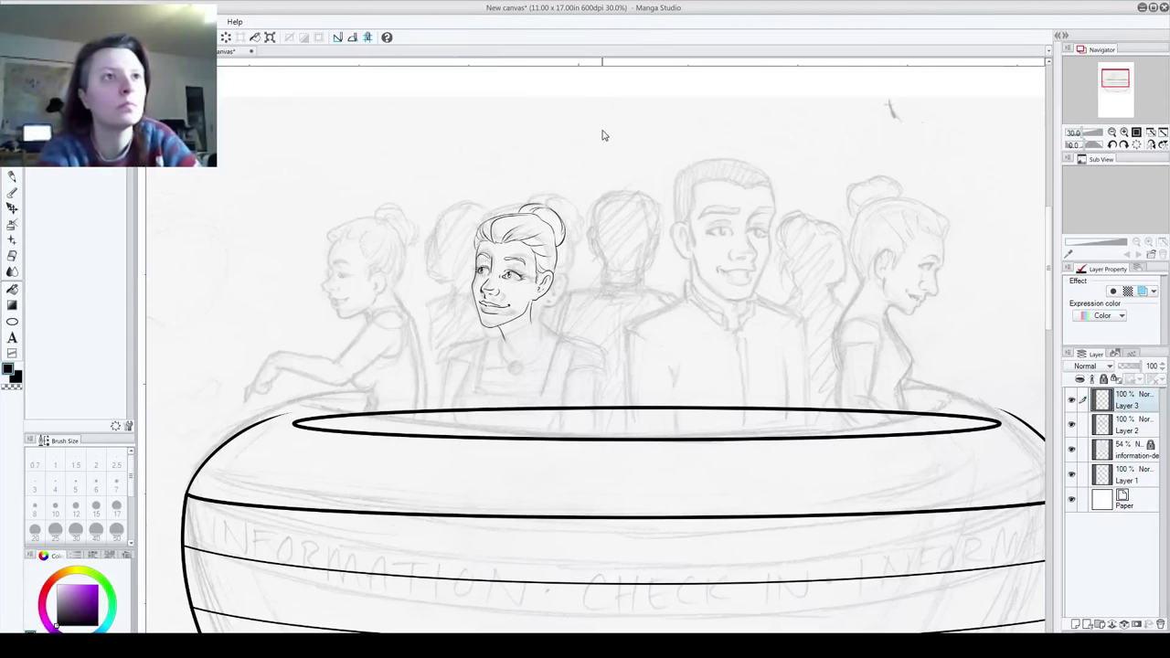
pyautogui.press('Down')
pyautogui.press('Down')
pyautogui.press('Down')
pyautogui.press('Down')
pyautogui.press('Down')
pyautogui.press('Down')
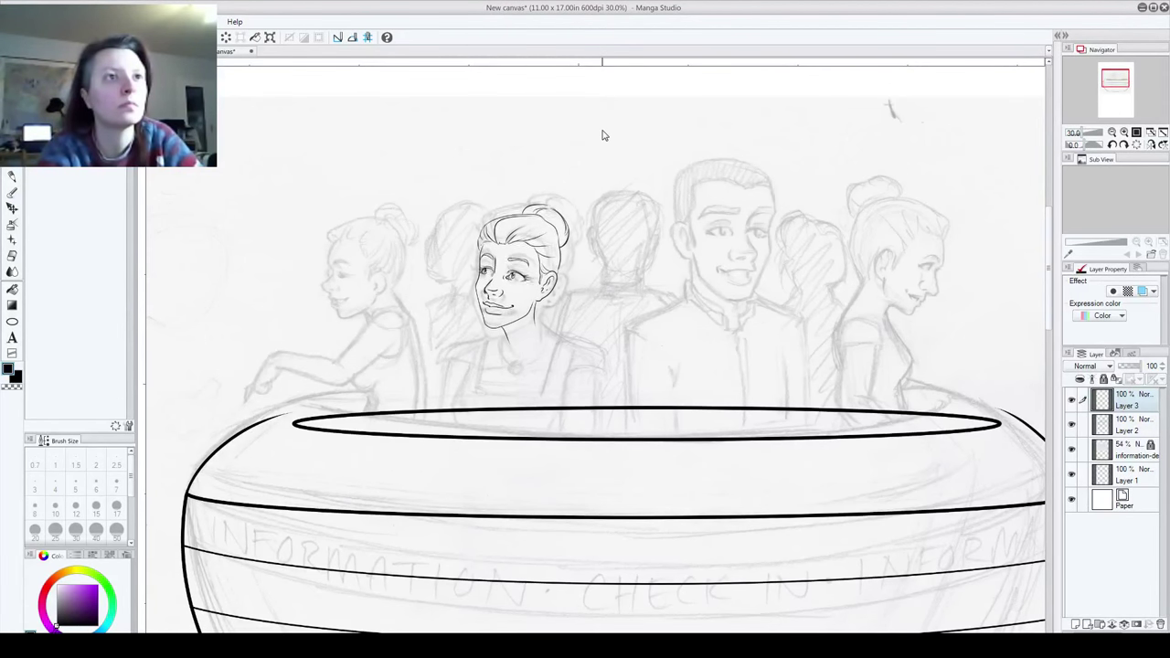
pyautogui.press('Down')
pyautogui.press('Down')
pyautogui.press('Down')
pyautogui.press('Down')
pyautogui.press('Down')
pyautogui.press('Down')
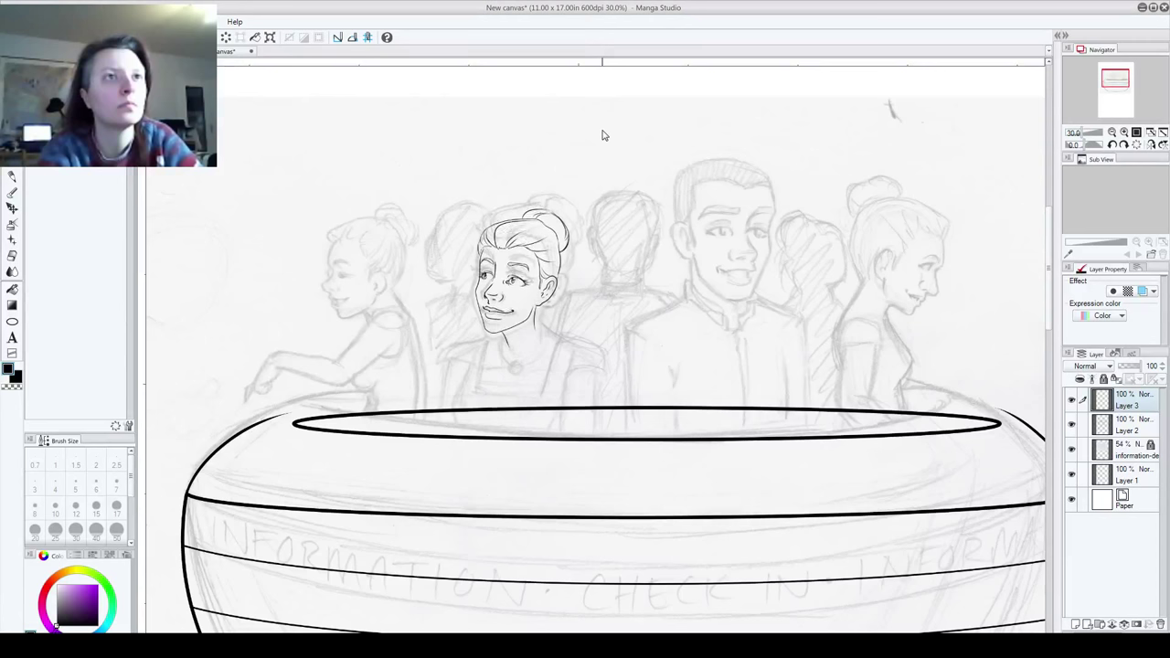
pyautogui.press('Right')
pyautogui.hotkey('ctrl', 'y')
pyautogui.hotkey('ctrl', 'z')
pyautogui.hotkey('ctrl', 'y')
pyautogui.hotkey('ctrl', 'z')
pyautogui.hotkey('ctrl', 'y')
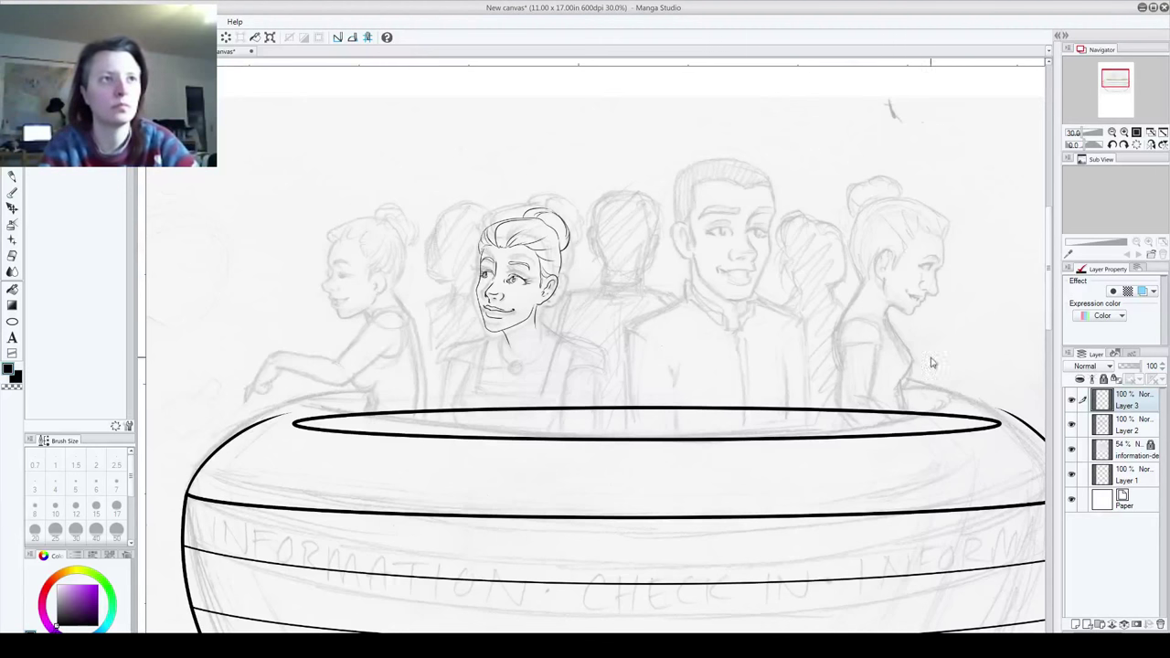
# Step: Add two new layers above Layer 3 and choose the Mapping pen for inking the leftmost woman in the sketch
pyautogui.click(1077, 624)
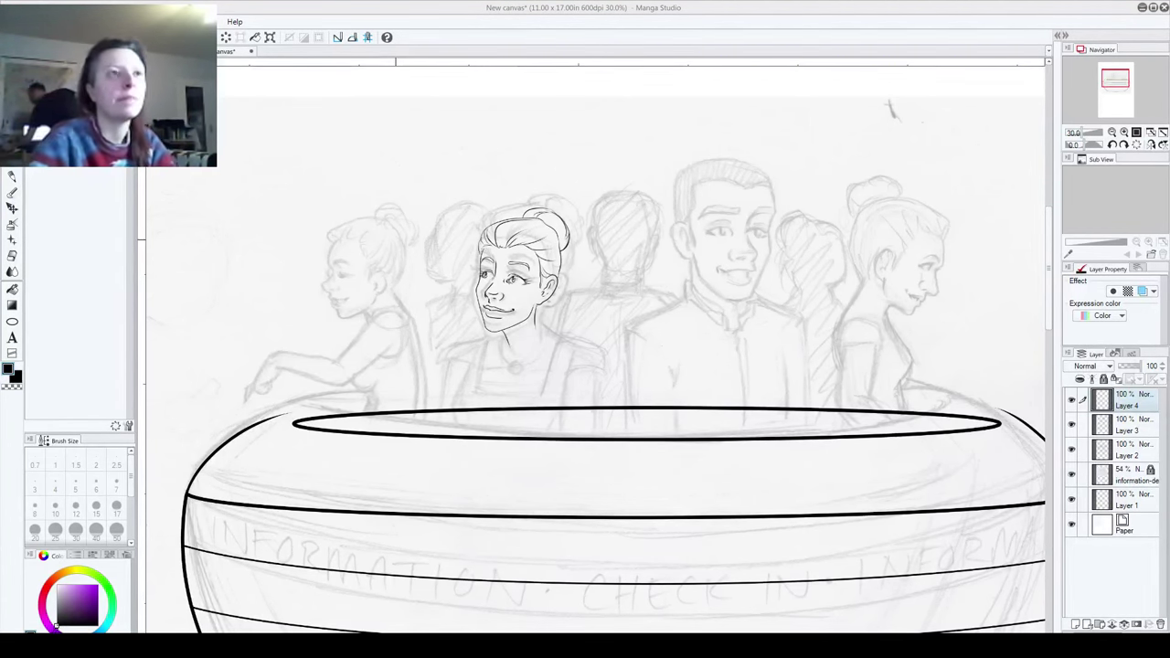
pyautogui.click(12, 193)
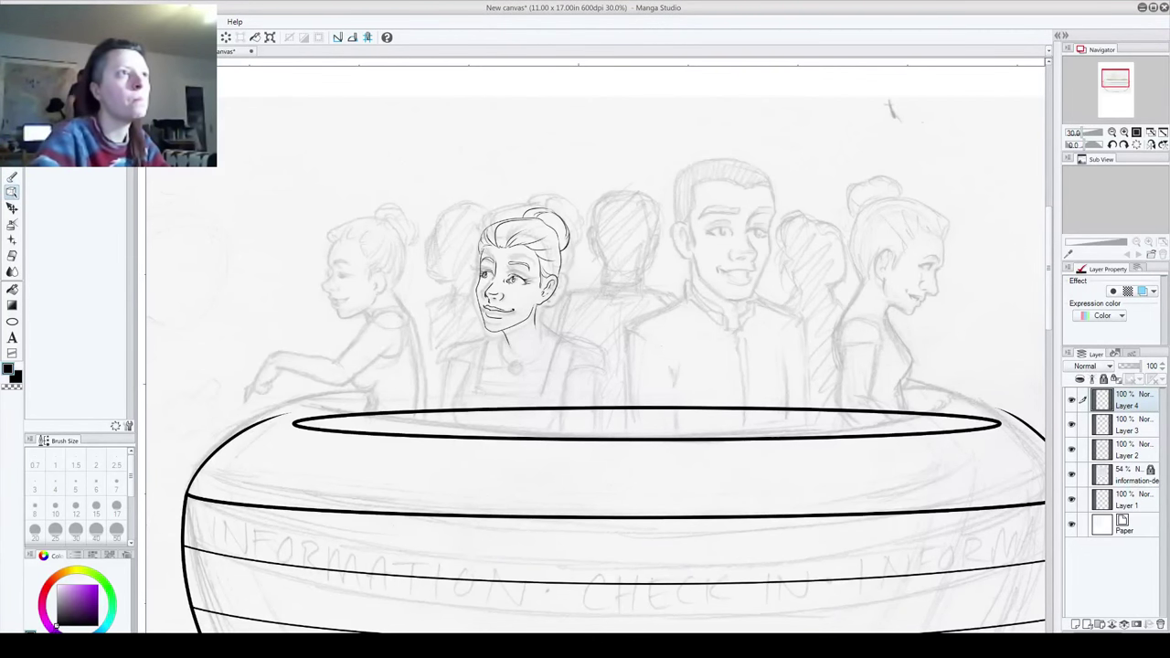
pyautogui.click(341, 260)
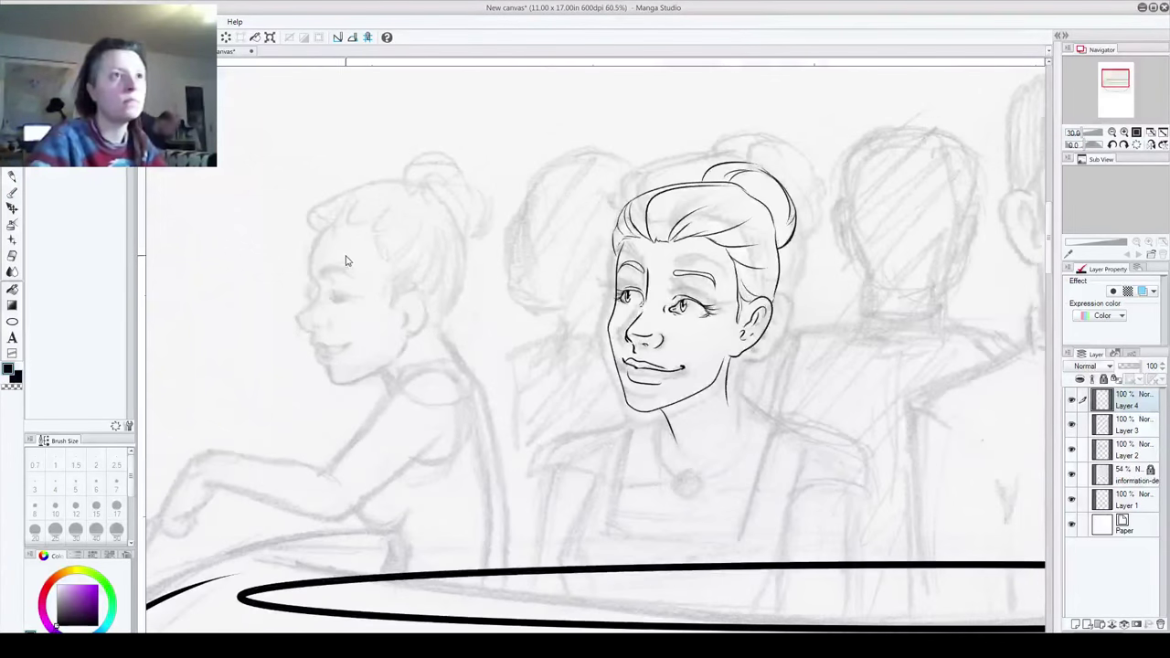
pyautogui.press('p')
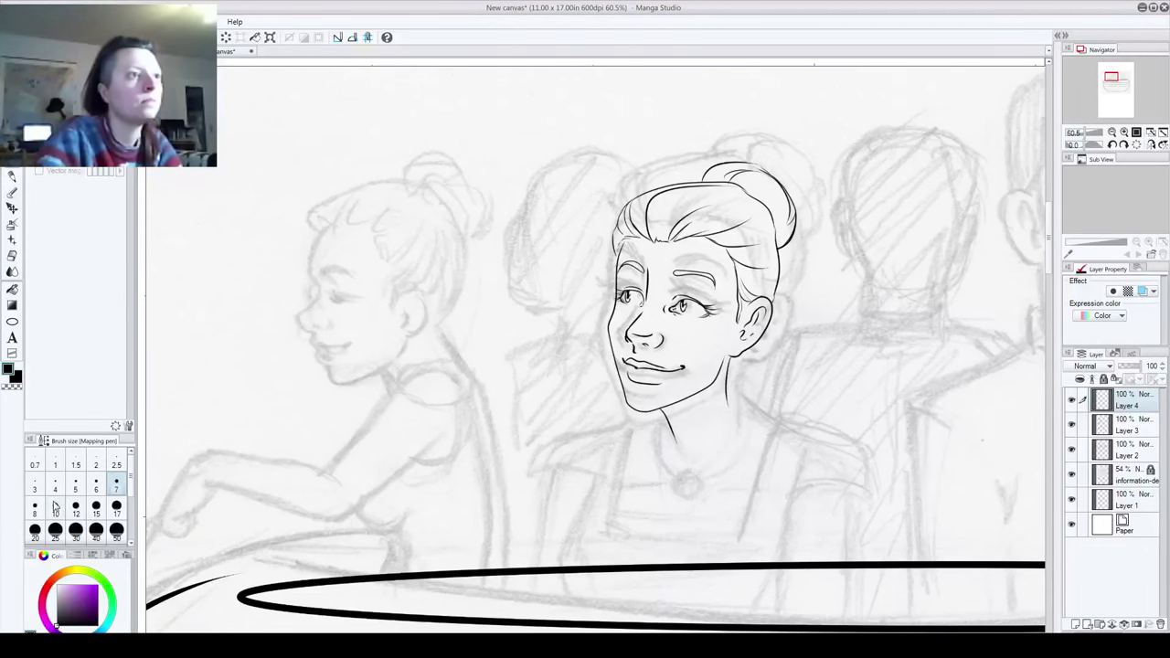
pyautogui.click(1077, 623)
# Step: Ink the leftmost woman's face profile from forehead over nose, lips and chin to the jaw with brush size 8
pyautogui.moveTo(325, 228); pyautogui.dragTo(312, 277)
pyautogui.hotkey('ctrl', 'z')
pyautogui.click(34, 505)
pyautogui.moveTo(327, 228); pyautogui.dragTo(307, 269)
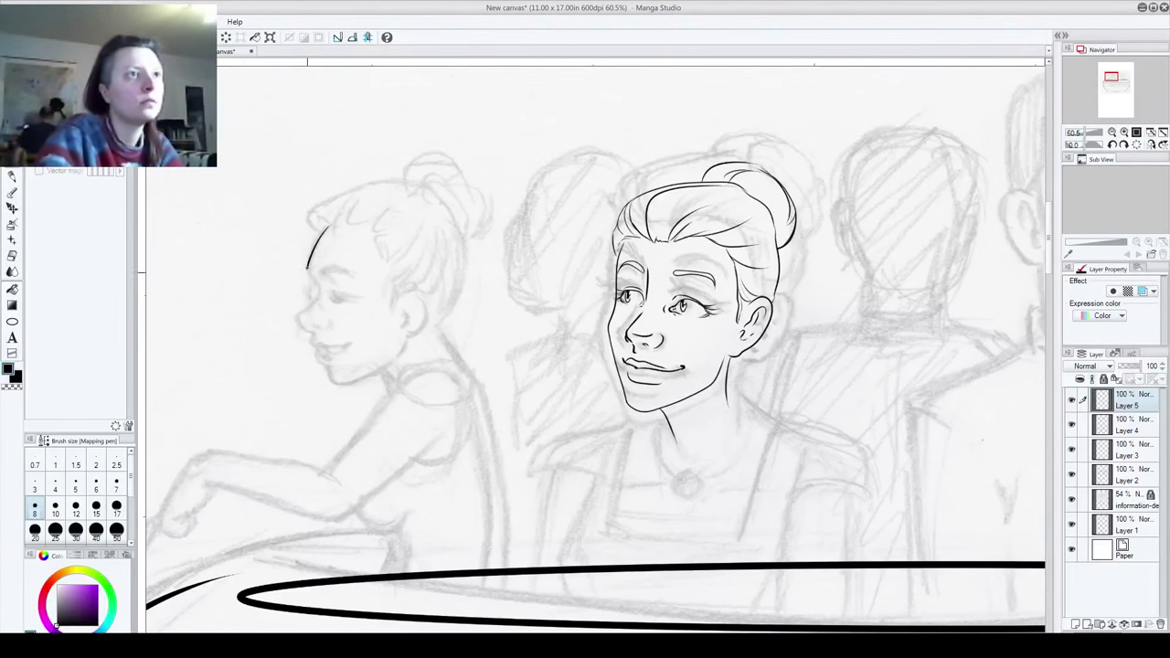
pyautogui.hotkey('ctrl', 'z')
pyautogui.moveTo(326, 224)
pyautogui.mouseDown()
pyautogui.moveTo(314, 293)
pyautogui.moveTo(297, 315)
pyautogui.moveTo(317, 357)
pyautogui.moveTo(348, 385)
pyautogui.moveTo(390, 367)
pyautogui.moveTo(406, 344)
pyautogui.mouseUp()
pyautogui.moveTo(323, 346)
pyautogui.mouseDown()
pyautogui.moveTo(347, 340)
pyautogui.moveTo(334, 351)
pyautogui.mouseUp()
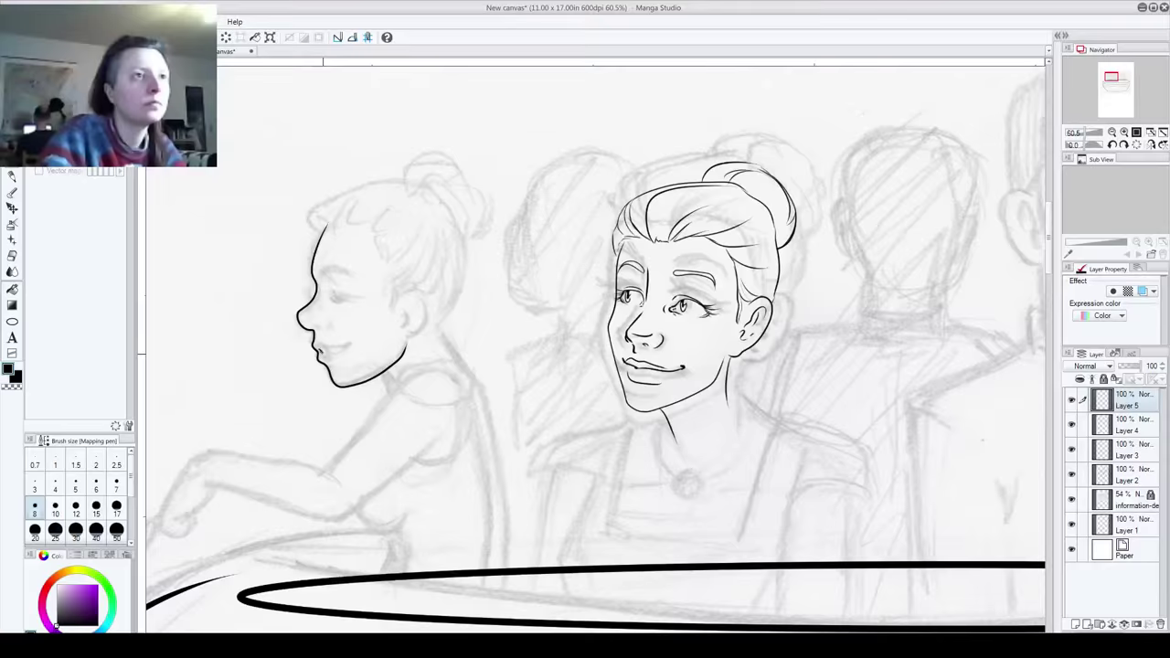
pyautogui.moveTo(322, 350); pyautogui.dragTo(340, 345)
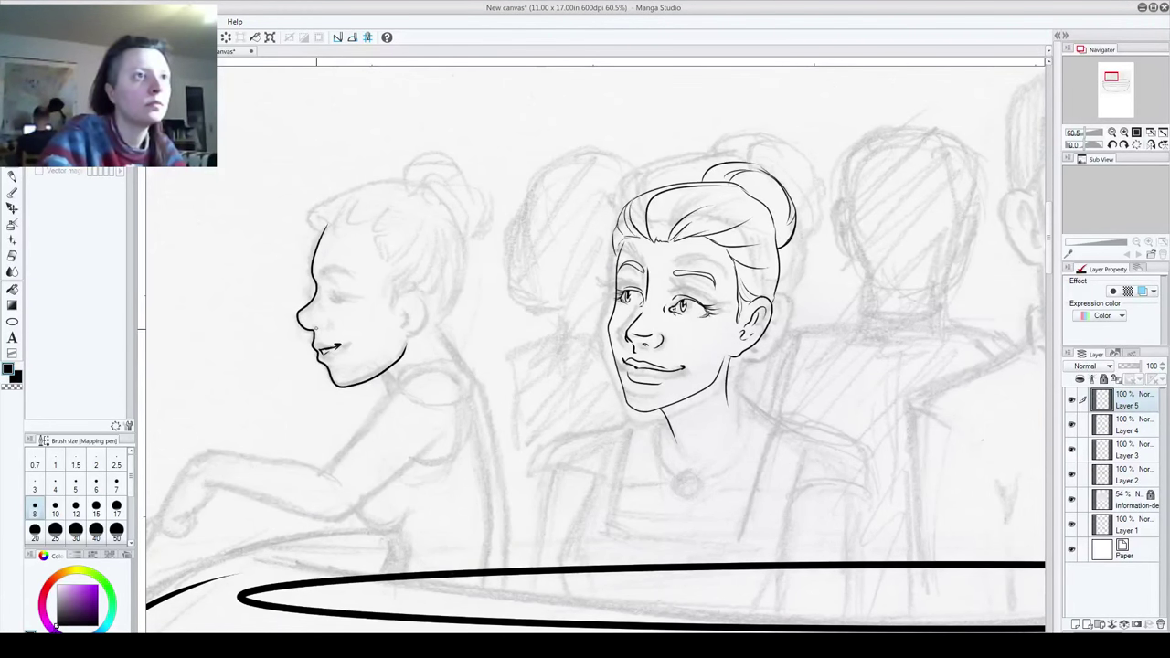
pyautogui.moveTo(323, 331); pyautogui.dragTo(322, 315)
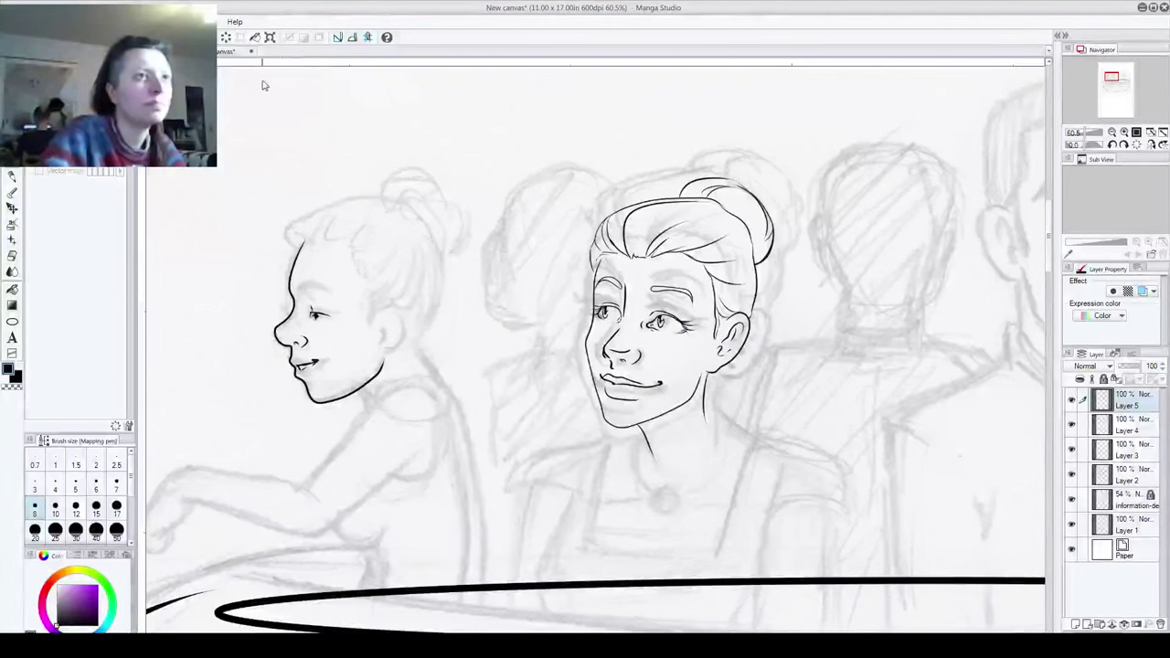
pyautogui.hotkey('ctrl', 'z')
pyautogui.hotkey('ctrl', 'z')
pyautogui.hotkey('ctrl', 'z')
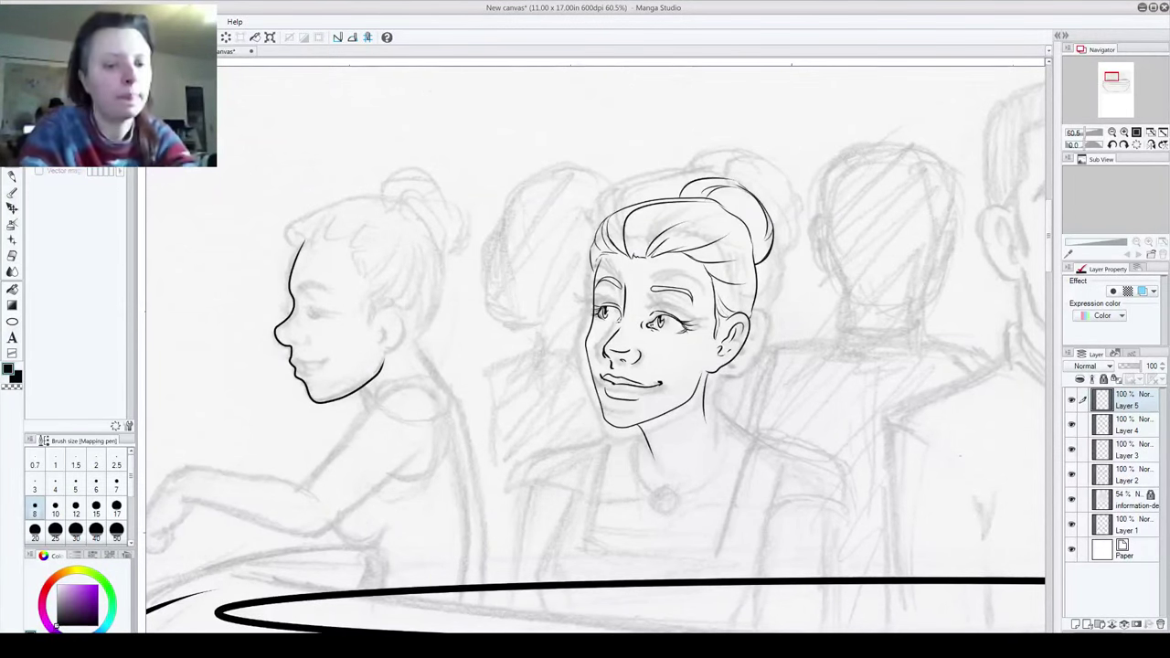
# Step: Ink the eyebrow, eye, nostril, cheek line and smiling mouth inside the leftmost woman's profile
pyautogui.moveTo(296, 293)
pyautogui.mouseDown()
pyautogui.moveTo(329, 290)
pyautogui.moveTo(332, 313)
pyautogui.moveTo(316, 316)
pyautogui.mouseUp()
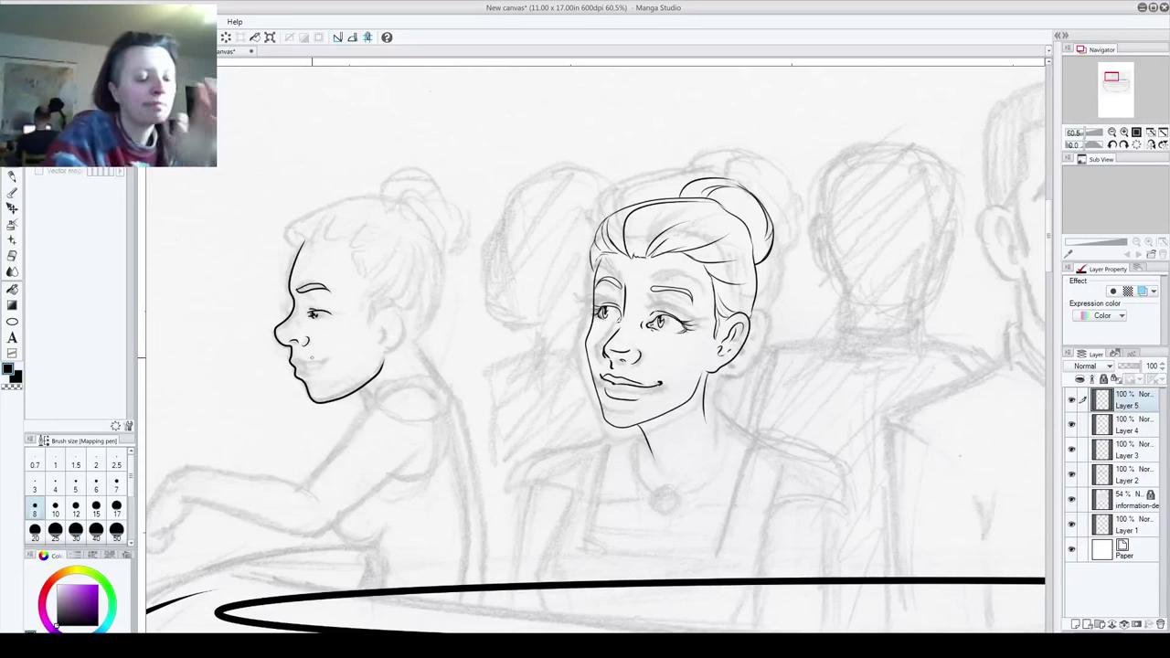
pyautogui.moveTo(304, 345); pyautogui.dragTo(293, 338)
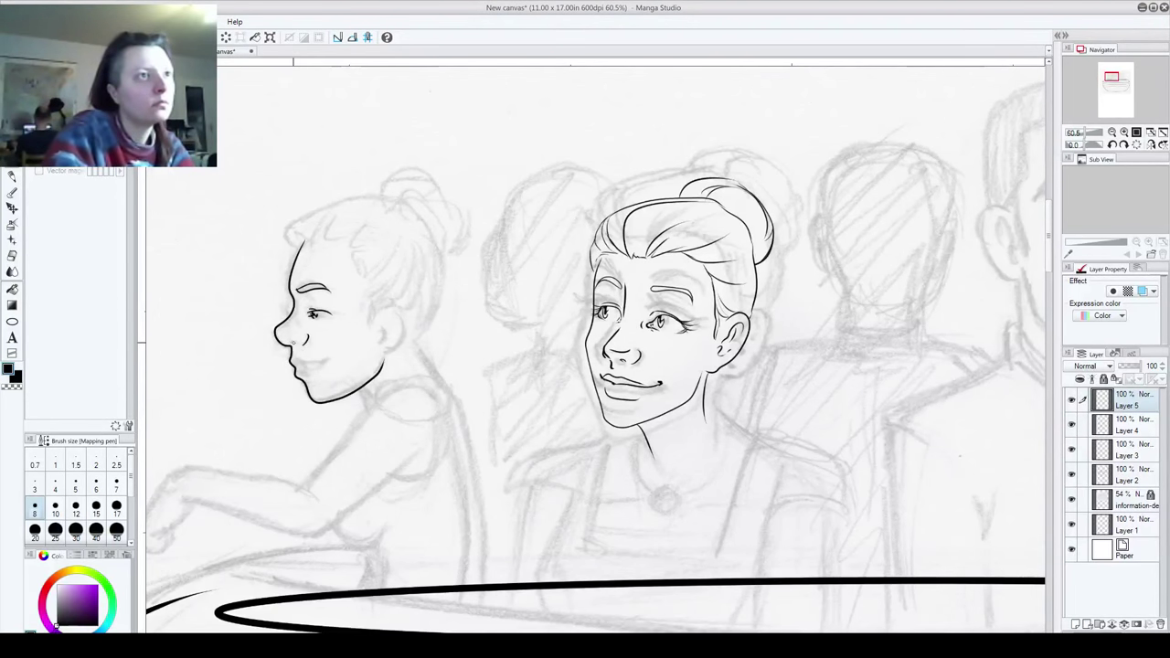
pyautogui.moveTo(283, 329); pyautogui.dragTo(315, 364)
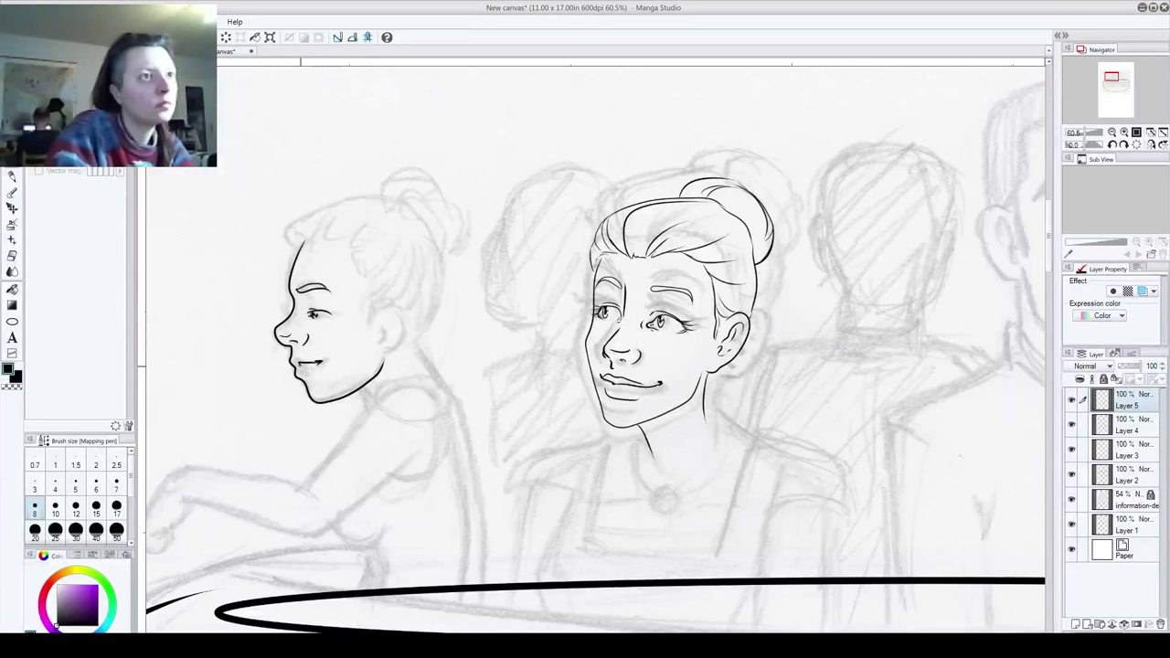
pyautogui.moveTo(300, 380); pyautogui.dragTo(317, 379)
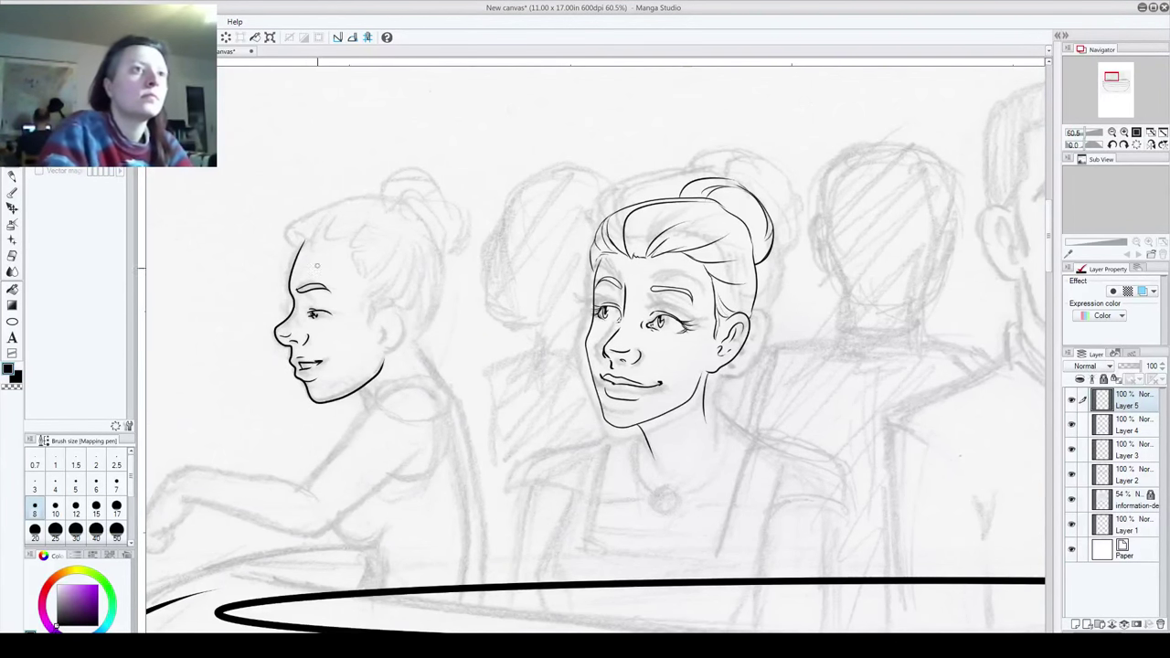
# Step: Redraw the leftmost woman's eye with a dark upper lid, a small pupil and a short lower line
pyautogui.moveTo(310, 314); pyautogui.dragTo(329, 315)
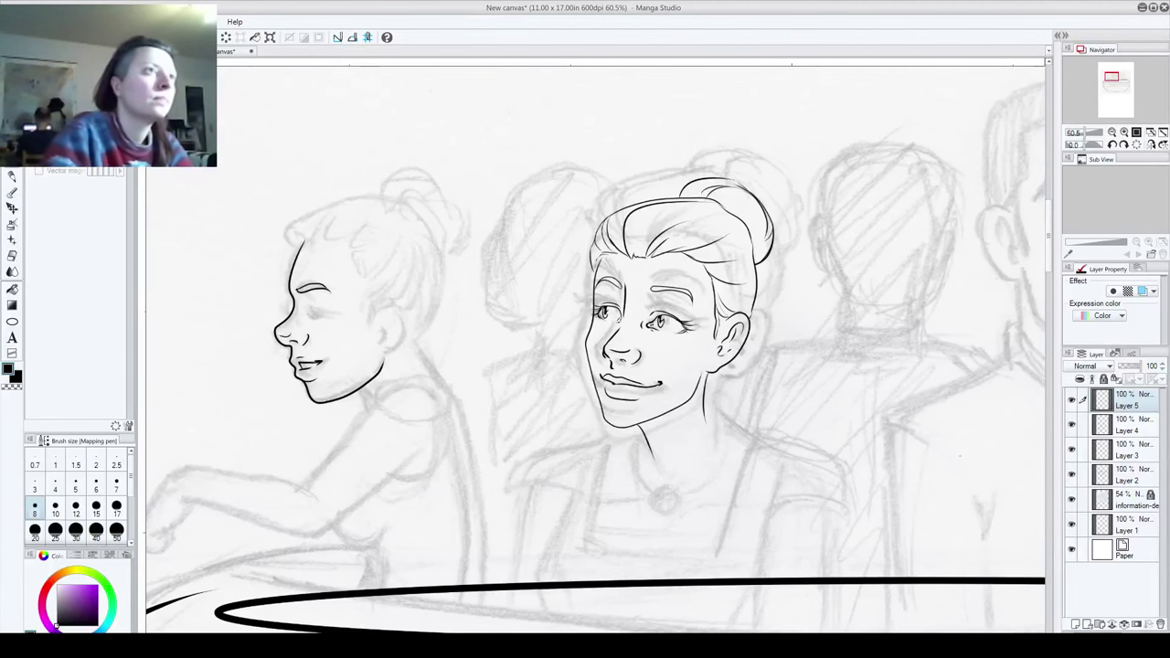
pyautogui.moveTo(309, 312); pyautogui.dragTo(311, 309)
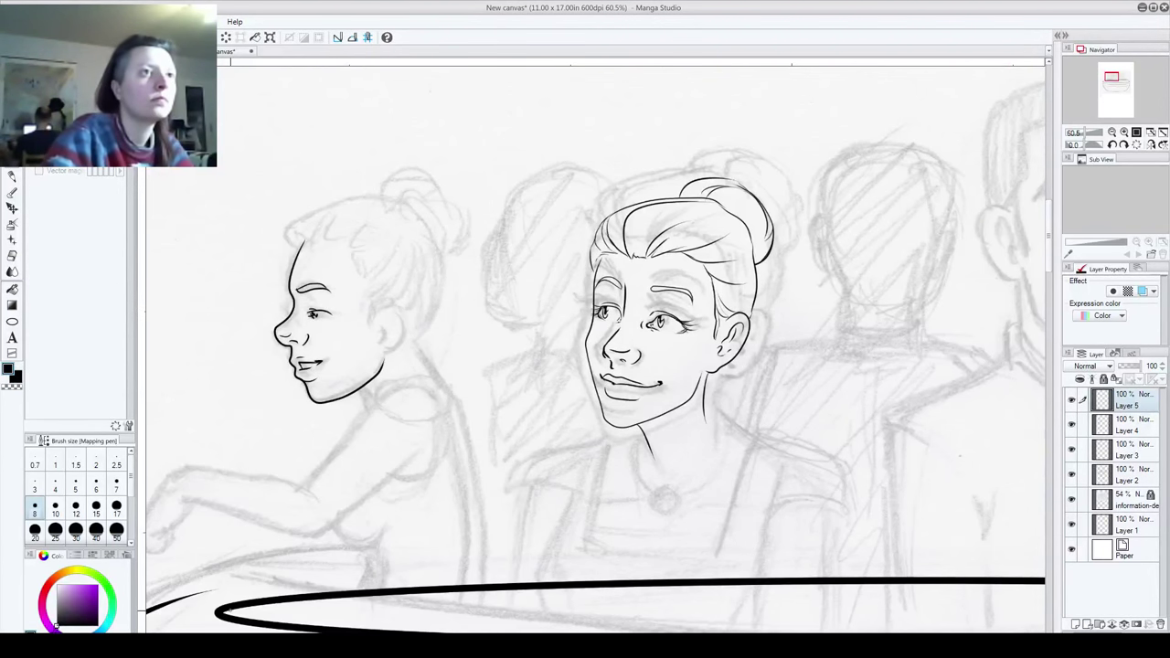
pyautogui.hotkey('ctrl', 'z')
pyautogui.hotkey('ctrl', 'z')
pyautogui.hotkey('ctrl', 'z')
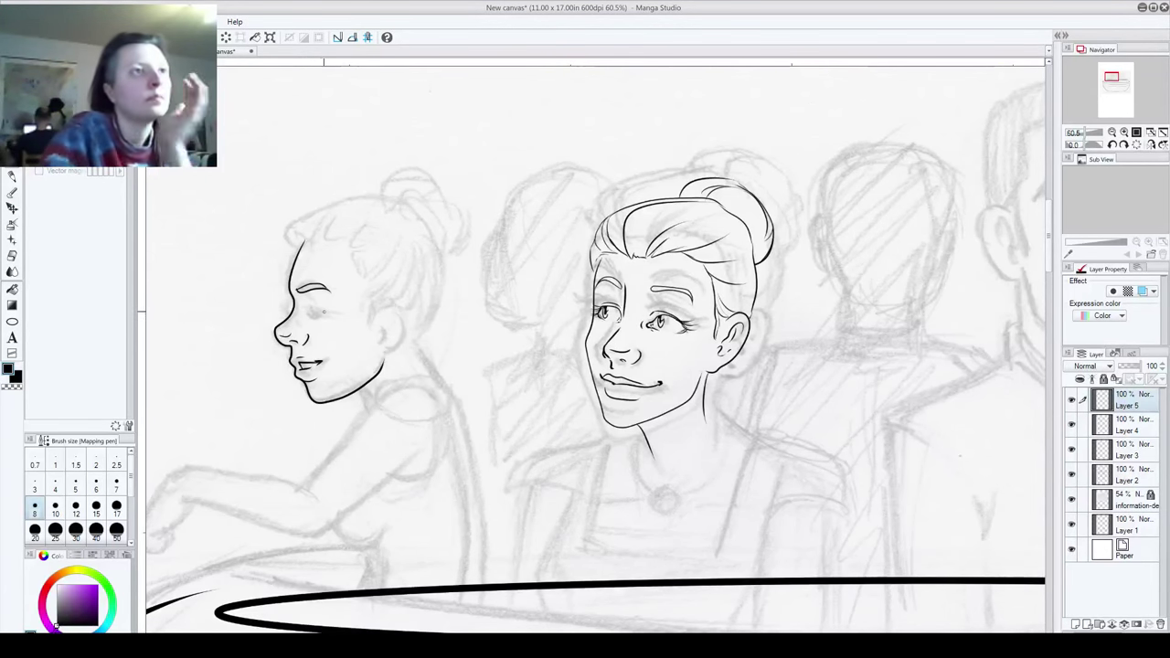
pyautogui.moveTo(312, 309); pyautogui.dragTo(325, 309)
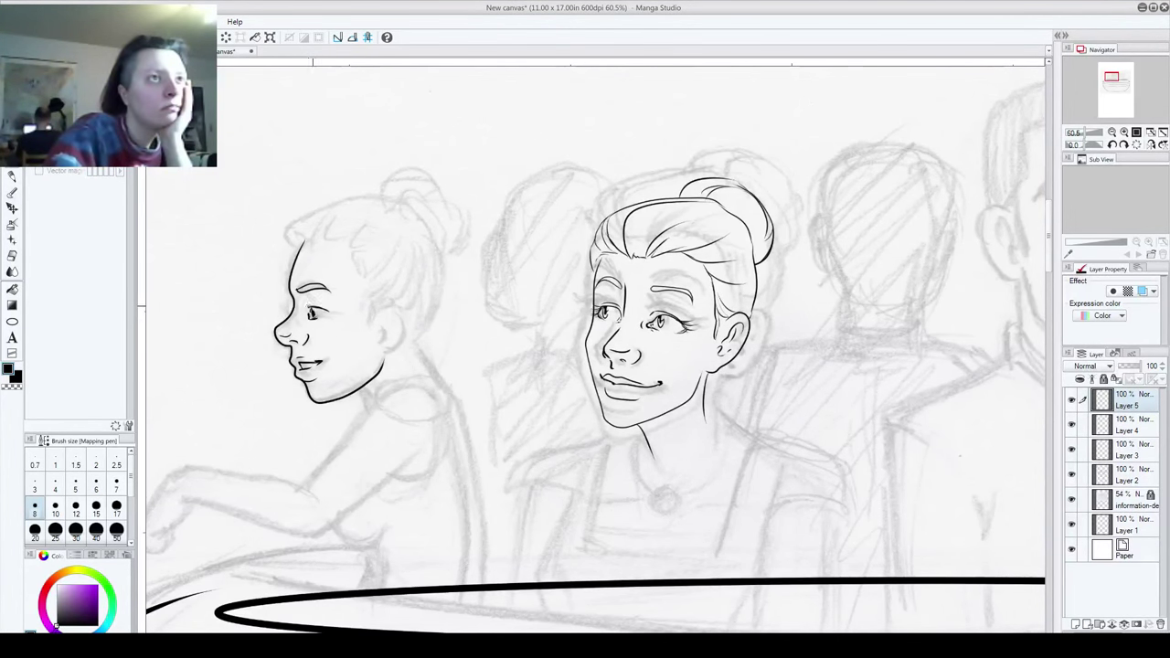
pyautogui.hotkey('ctrl', 'z')
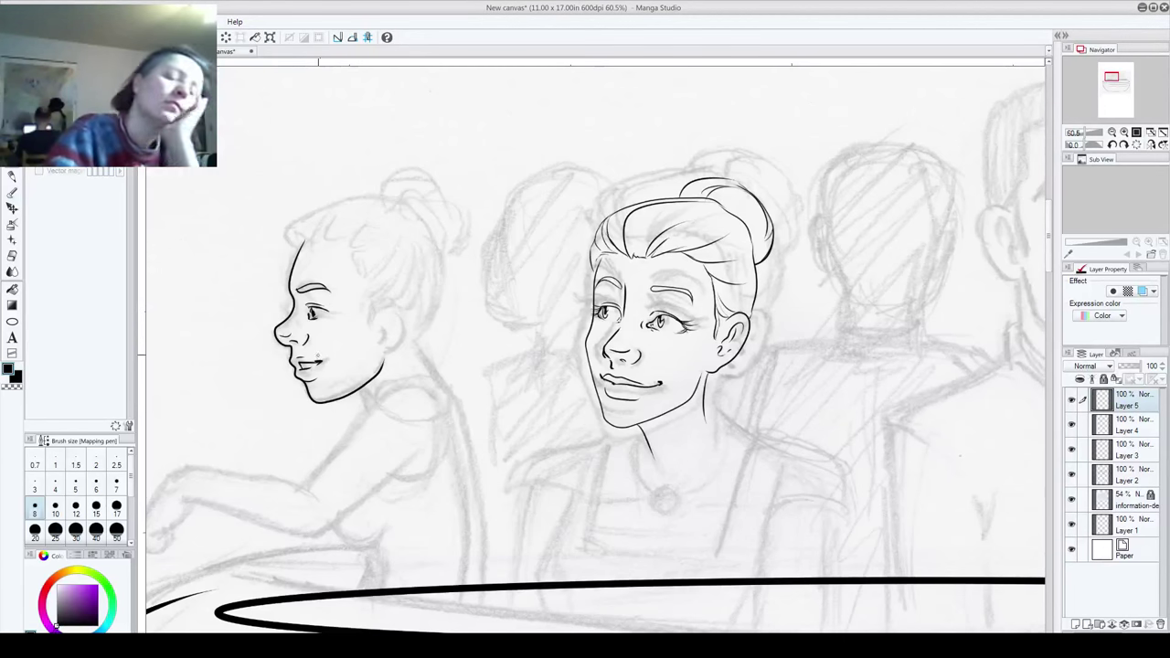
pyautogui.moveTo(307, 313); pyautogui.dragTo(321, 317)
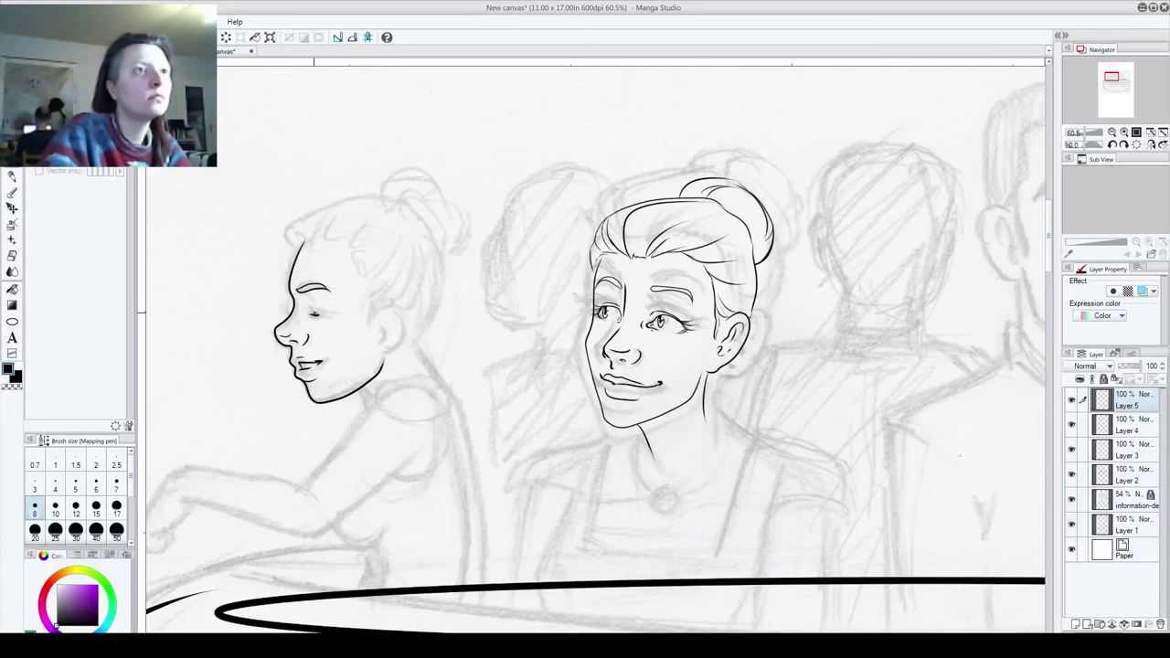
pyautogui.moveTo(313, 313); pyautogui.dragTo(332, 313)
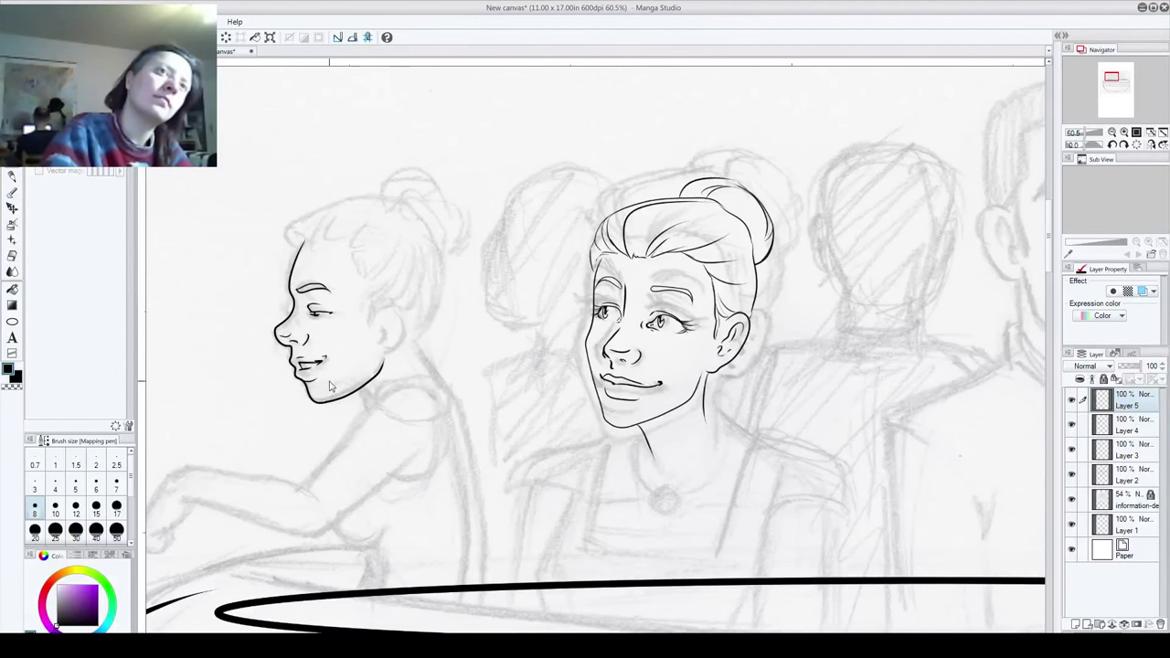
pyautogui.hotkey('ctrl', 'z')
# Step: Ink the leftmost woman's ear in black at the end of the jawline, with its inner fold lines
pyautogui.press('x')
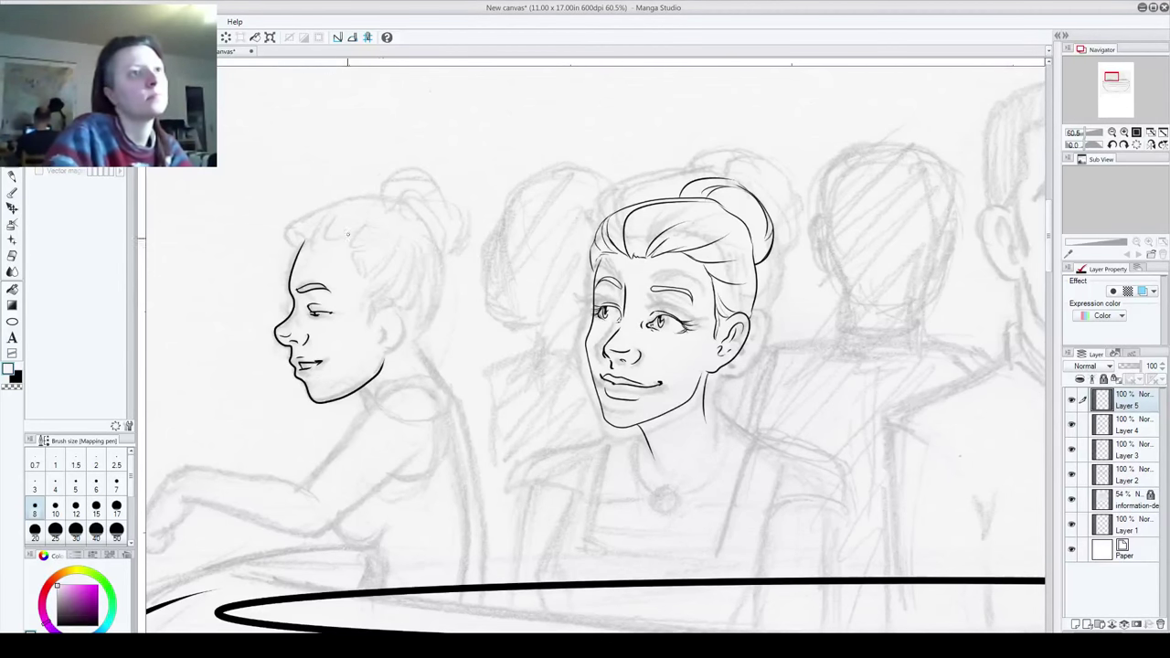
pyautogui.click(56, 624)
pyautogui.moveTo(375, 317)
pyautogui.mouseDown()
pyautogui.moveTo(400, 347)
pyautogui.moveTo(394, 296)
pyautogui.moveTo(412, 332)
pyautogui.moveTo(396, 340)
pyautogui.moveTo(394, 299)
pyautogui.moveTo(388, 348)
pyautogui.mouseUp()
pyautogui.hotkey('ctrl', 'z')
pyautogui.hotkey('ctrl', 'z')
pyautogui.moveTo(383, 330)
pyautogui.mouseDown()
pyautogui.moveTo(402, 304)
pyautogui.moveTo(391, 335)
pyautogui.mouseUp()
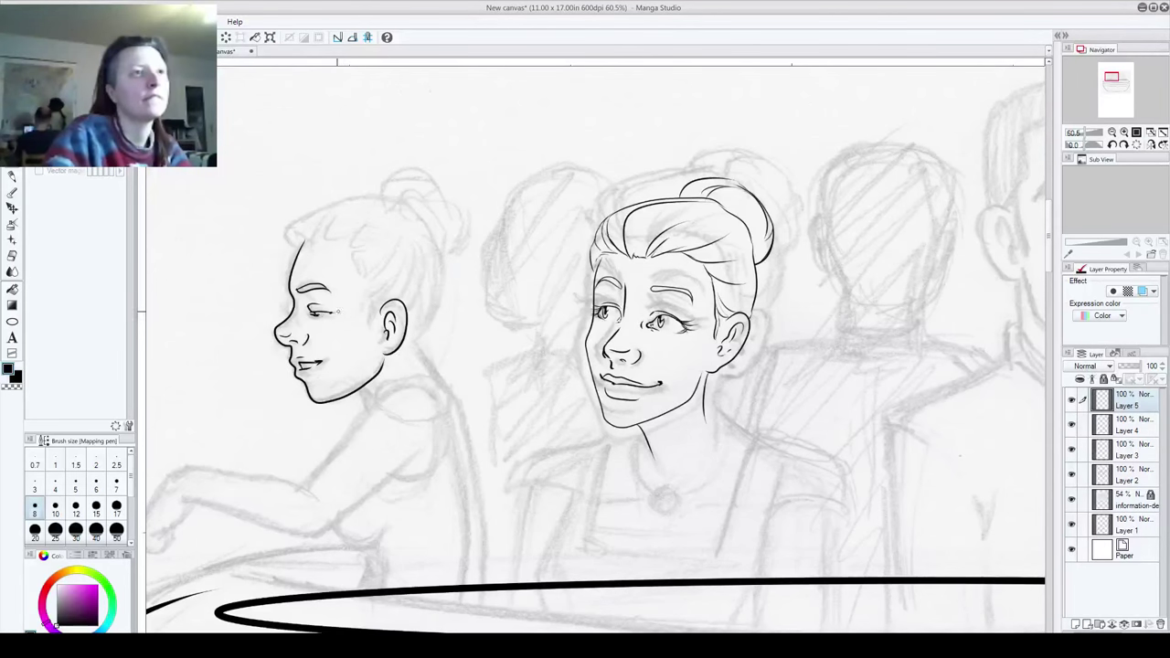
pyautogui.moveTo(271, 421); pyautogui.dragTo(439, 253)
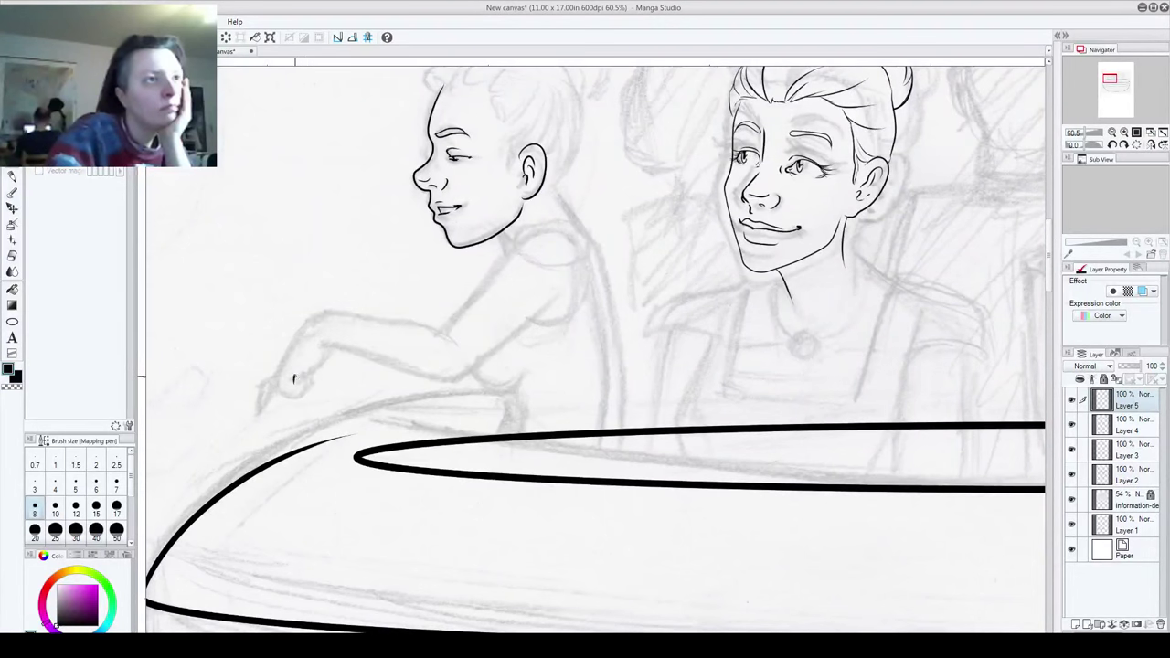
pyautogui.moveTo(307, 382)
pyautogui.mouseDown()
pyautogui.moveTo(296, 397)
pyautogui.moveTo(278, 393)
pyautogui.moveTo(294, 333)
pyautogui.moveTo(331, 311)
pyautogui.moveTo(400, 315)
pyautogui.moveTo(455, 348)
pyautogui.mouseUp()
pyautogui.hotkey('ctrl', 'z')
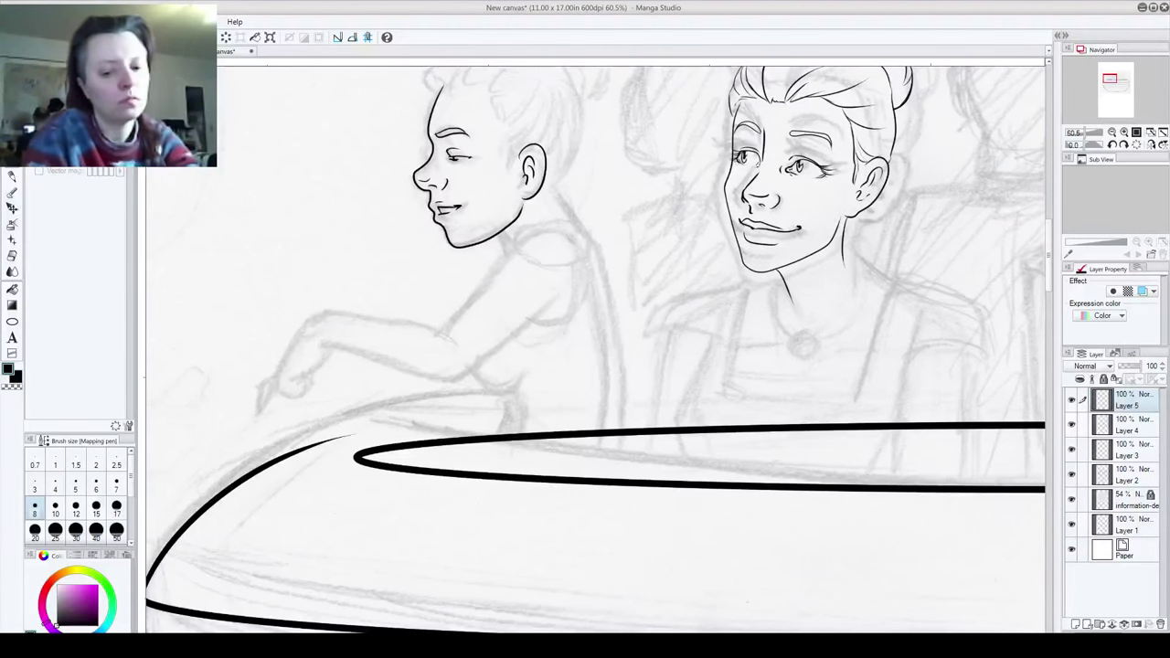
pyautogui.moveTo(293, 382)
pyautogui.mouseDown()
pyautogui.moveTo(299, 368)
pyautogui.moveTo(309, 380)
pyautogui.mouseUp()
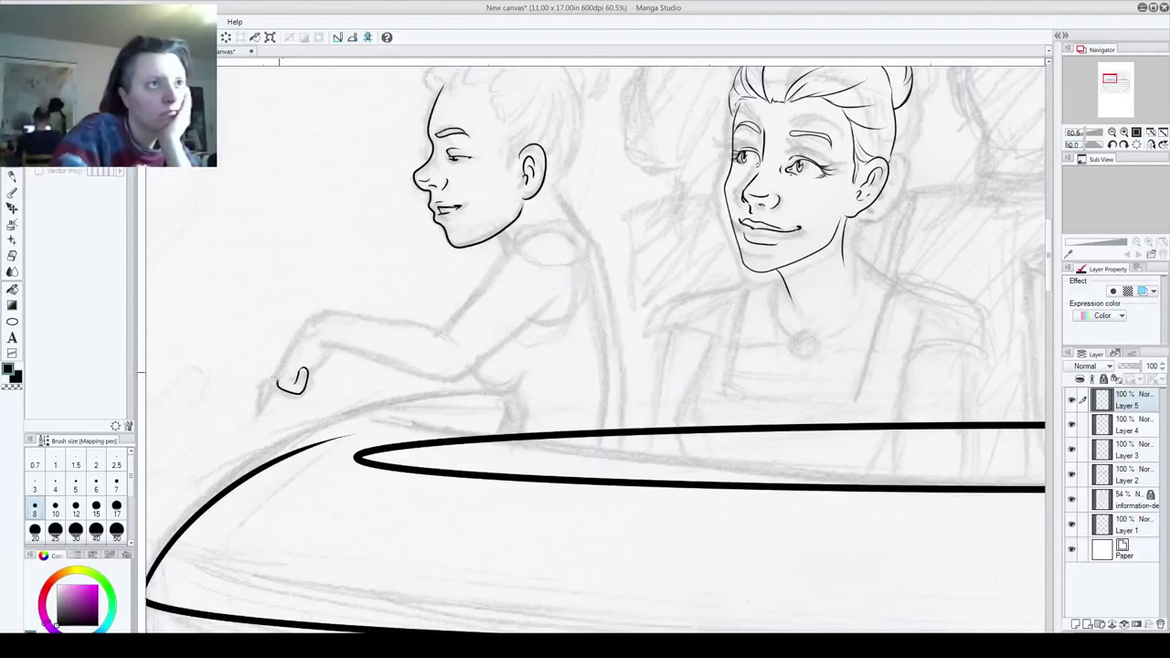
pyautogui.moveTo(315, 320)
pyautogui.mouseDown()
pyautogui.moveTo(396, 320)
pyautogui.moveTo(467, 352)
pyautogui.mouseUp()
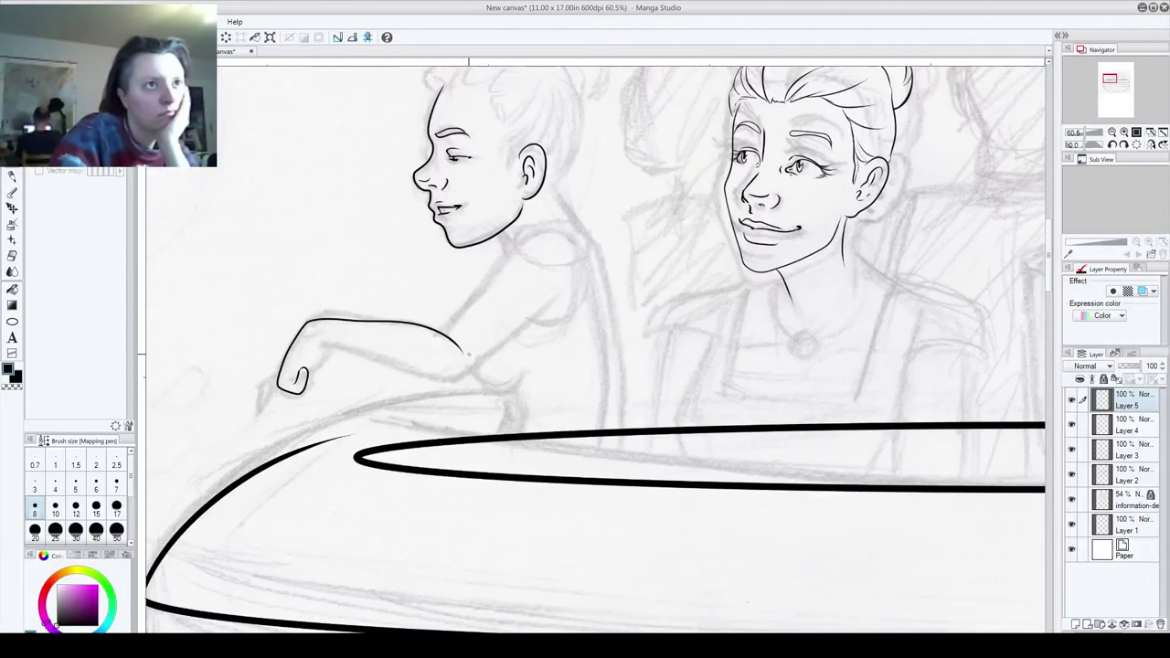
pyautogui.moveTo(308, 371)
pyautogui.mouseDown()
pyautogui.moveTo(326, 341)
pyautogui.moveTo(465, 374)
pyautogui.moveTo(564, 298)
pyautogui.mouseUp()
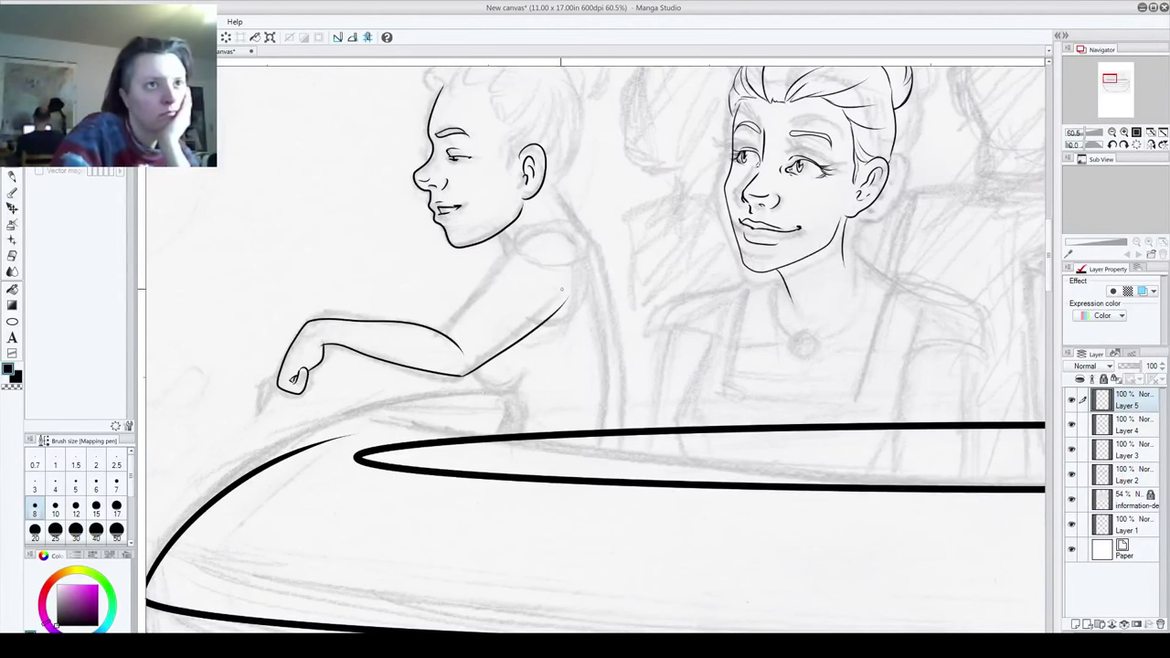
pyautogui.moveTo(448, 336); pyautogui.dragTo(568, 233)
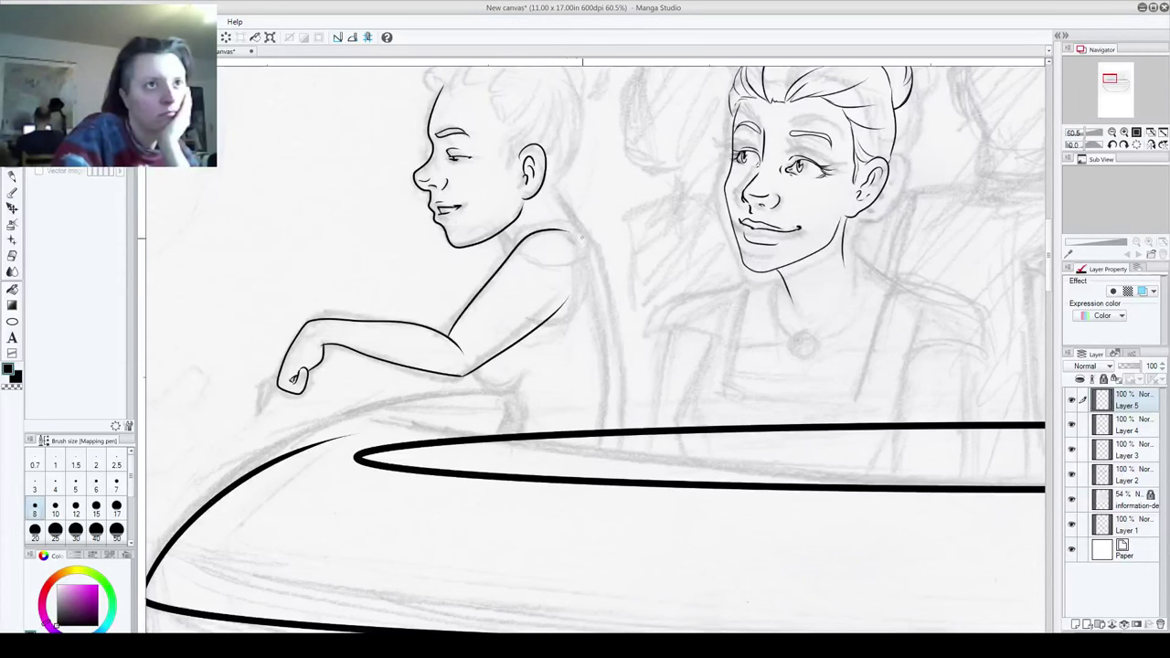
pyautogui.hotkey('ctrl', 'z')
pyautogui.moveTo(448, 336); pyautogui.dragTo(565, 230)
pyautogui.hotkey('ctrl', 'z')
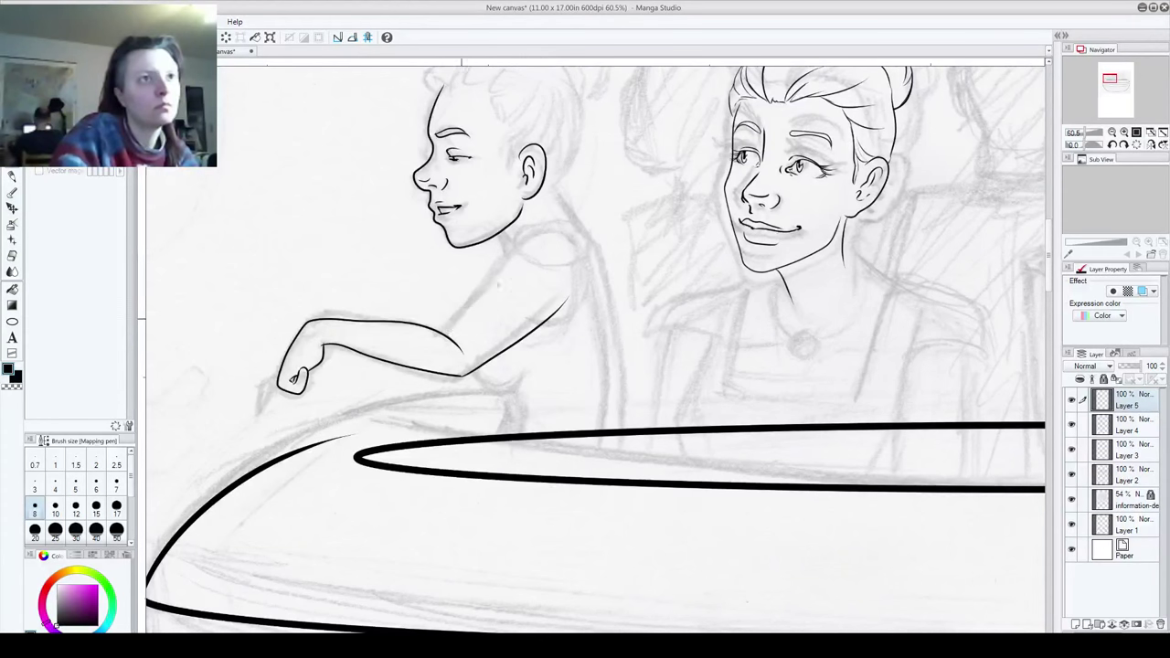
pyautogui.moveTo(448, 337); pyautogui.dragTo(565, 235)
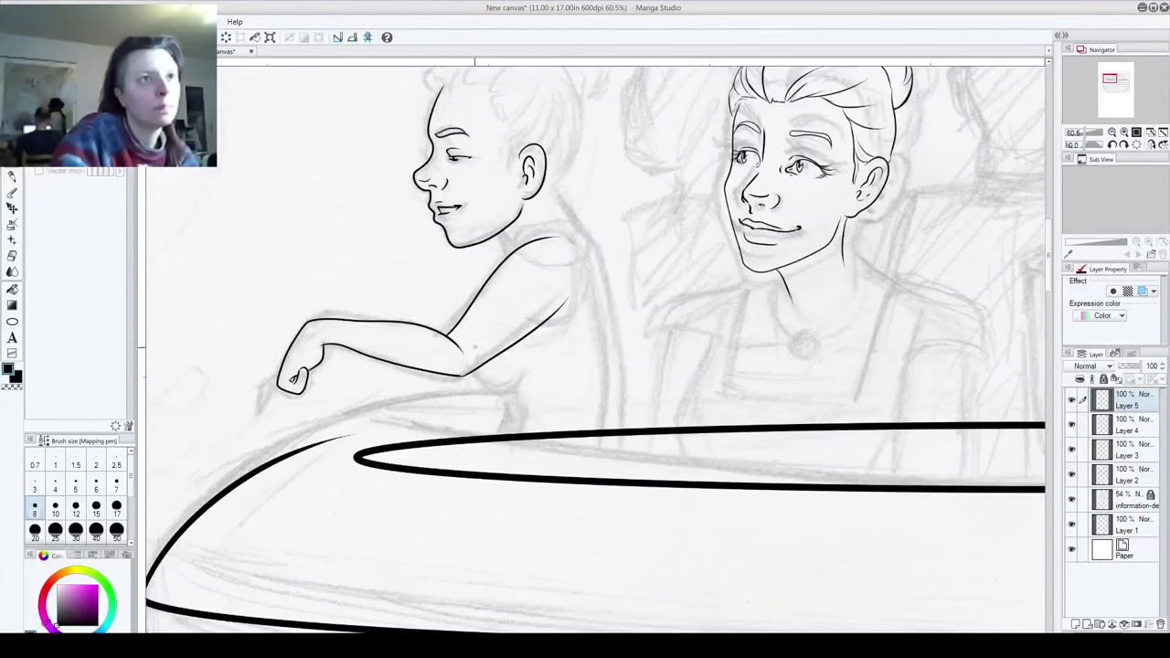
pyautogui.hotkey('ctrl', 'z')
pyautogui.hotkey('ctrl', 'z')
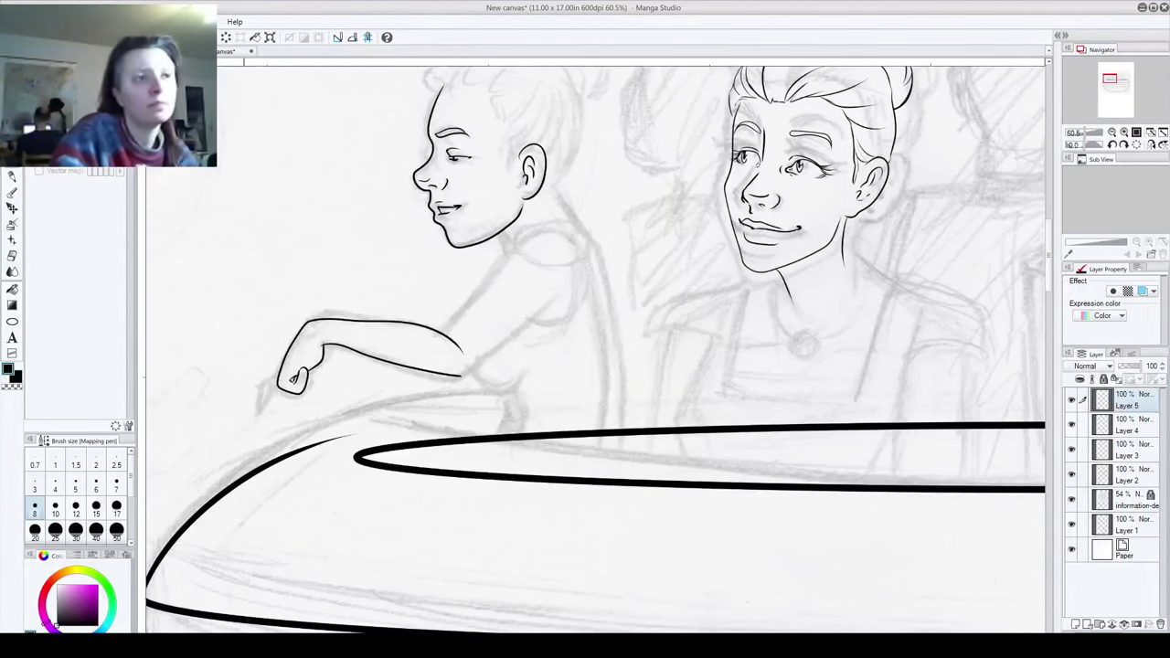
pyautogui.hotkey('ctrl', 'z')
pyautogui.hotkey('ctrl', 'z')
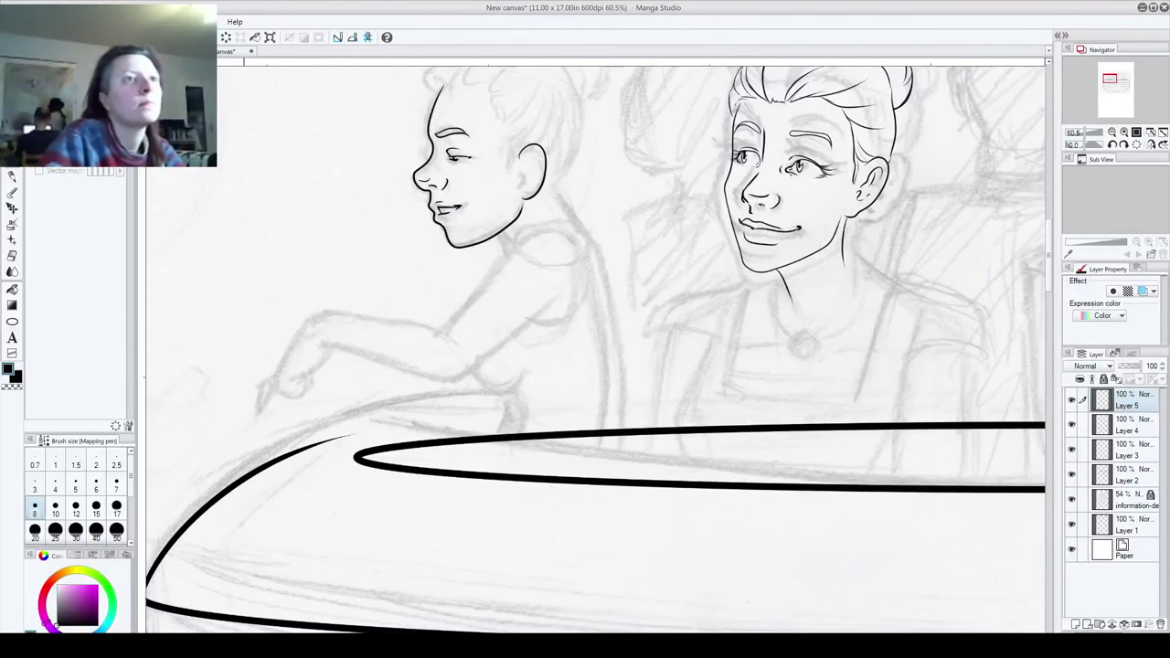
# Step: Ink the leftmost woman's pointing hand with its curled finger and the upper forearm contour as far as the elbow crease
pyautogui.moveTo(281, 363)
pyautogui.mouseDown()
pyautogui.moveTo(254, 406)
pyautogui.moveTo(263, 402)
pyautogui.mouseUp()
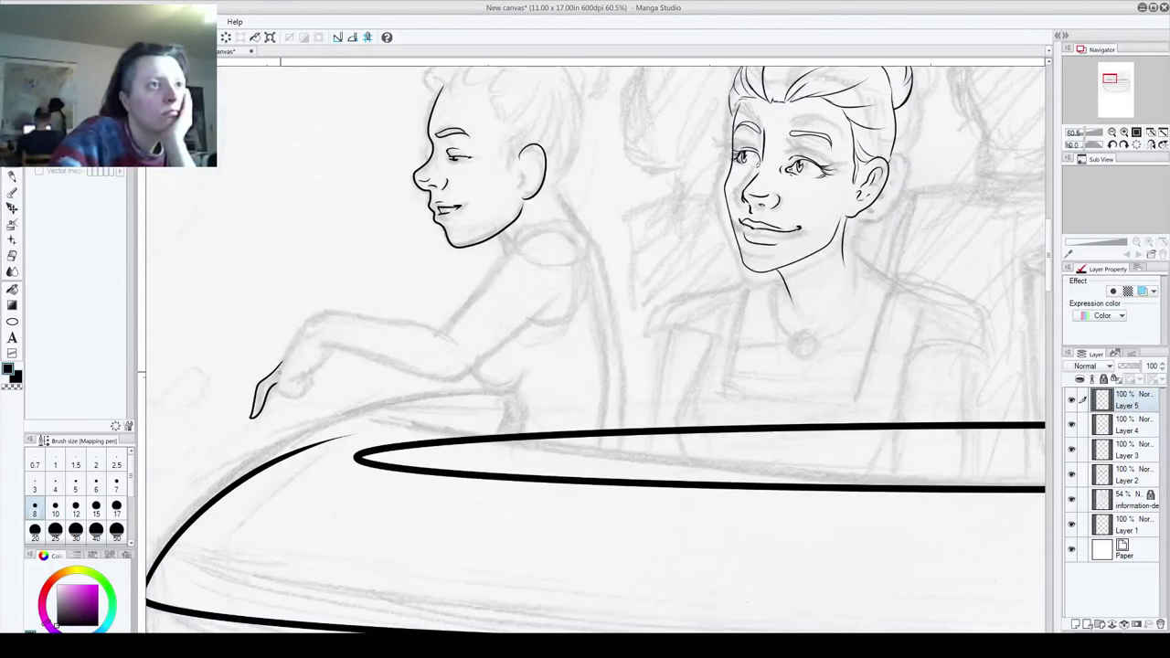
pyautogui.moveTo(278, 371)
pyautogui.mouseDown()
pyautogui.moveTo(278, 392)
pyautogui.moveTo(307, 380)
pyautogui.mouseUp()
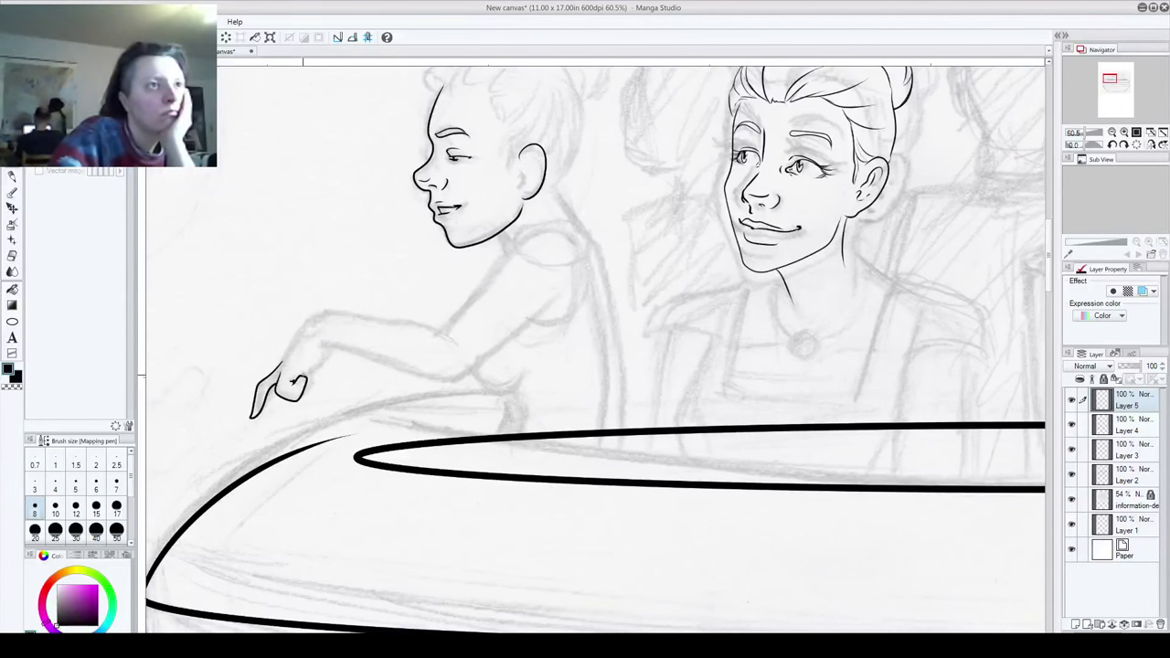
pyautogui.moveTo(280, 366)
pyautogui.mouseDown()
pyautogui.moveTo(325, 313)
pyautogui.moveTo(452, 328)
pyautogui.mouseUp()
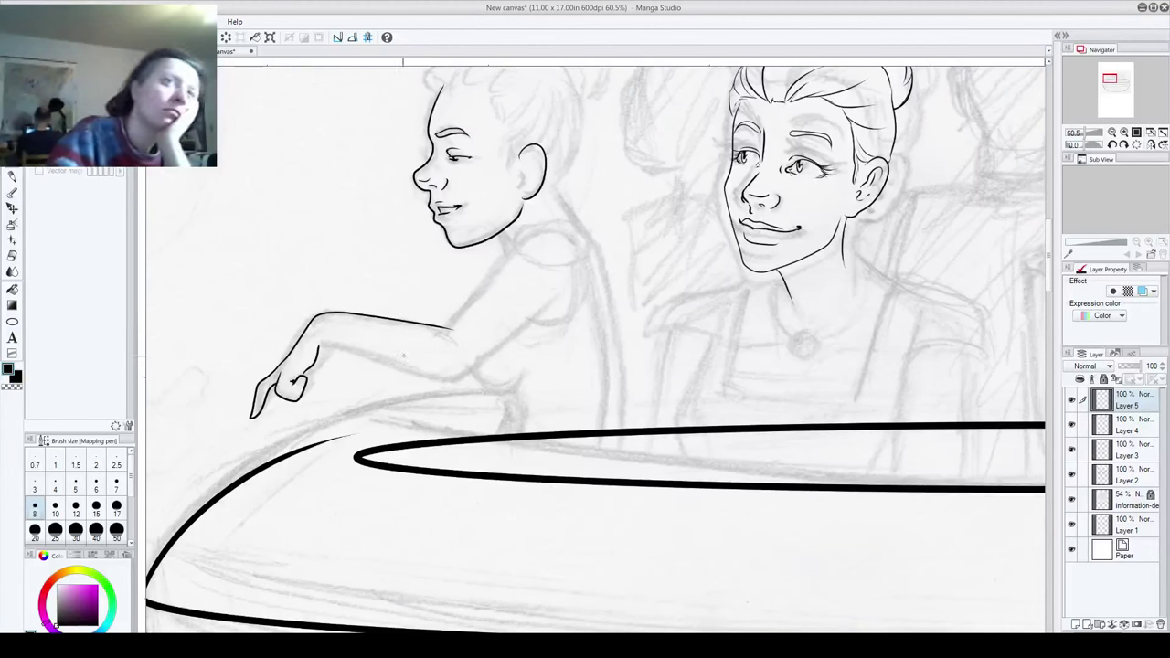
pyautogui.hotkey('ctrl', 'z')
pyautogui.moveTo(280, 366); pyautogui.dragTo(309, 322)
pyautogui.hotkey('ctrl', 'z')
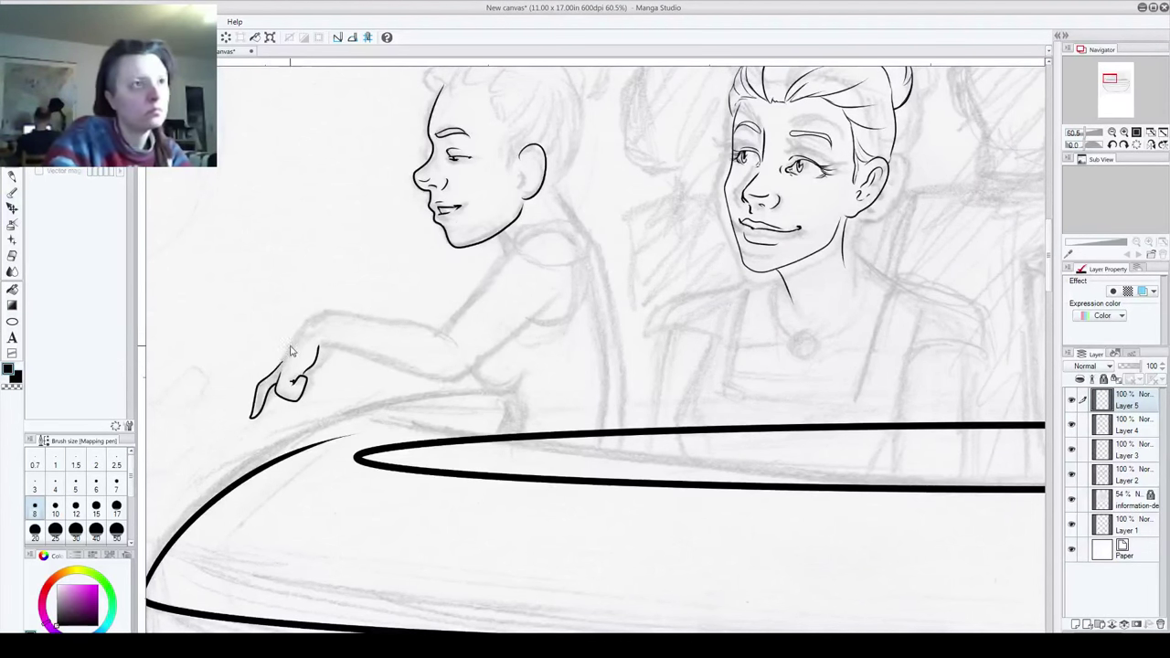
pyautogui.moveTo(279, 367)
pyautogui.mouseDown()
pyautogui.moveTo(325, 316)
pyautogui.moveTo(426, 327)
pyautogui.moveTo(455, 344)
pyautogui.mouseUp()
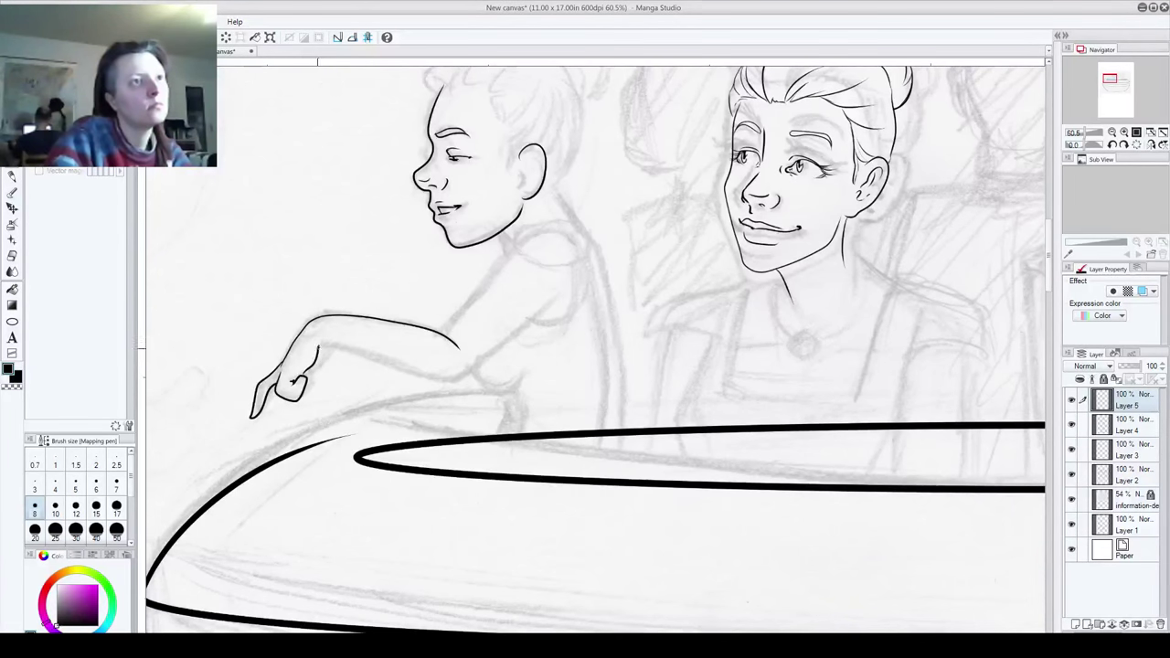
# Step: Ink the underside of the forearm and upper arm, plus the front of the upper arm up over the shoulder
pyautogui.moveTo(322, 340); pyautogui.dragTo(459, 375)
pyautogui.hotkey('ctrl', 'z')
pyautogui.moveTo(322, 344)
pyautogui.mouseDown()
pyautogui.moveTo(468, 384)
pyautogui.moveTo(567, 270)
pyautogui.mouseUp()
pyautogui.hotkey('ctrl', 'z')
pyautogui.moveTo(447, 338); pyautogui.dragTo(476, 301)
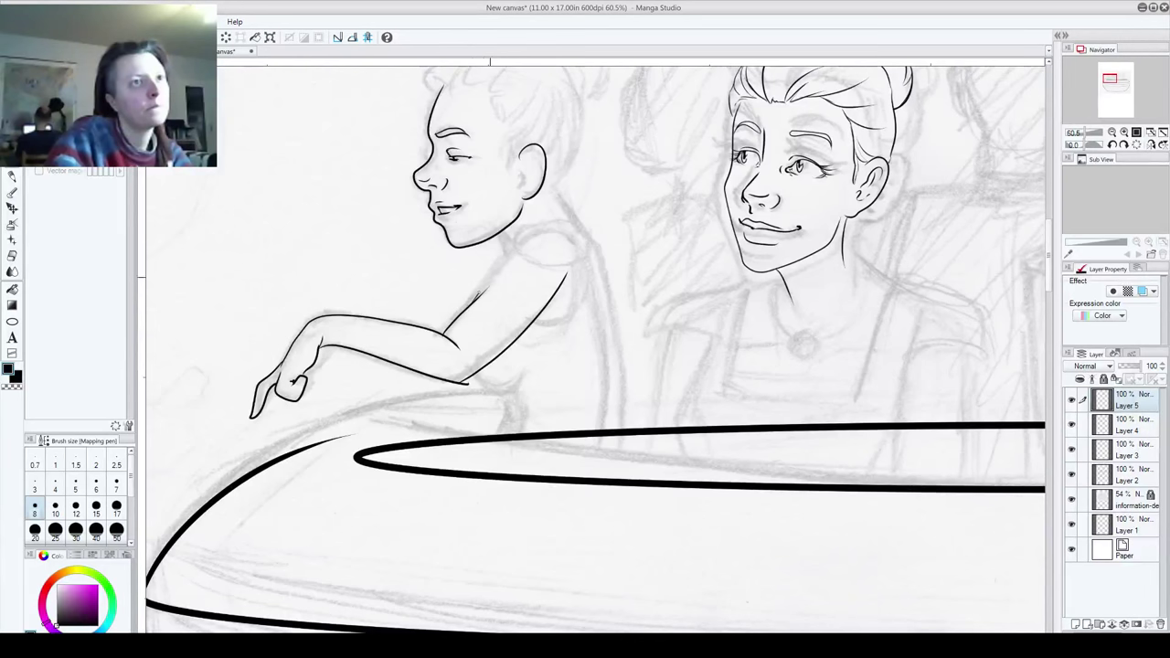
pyautogui.moveTo(476, 295); pyautogui.dragTo(572, 233)
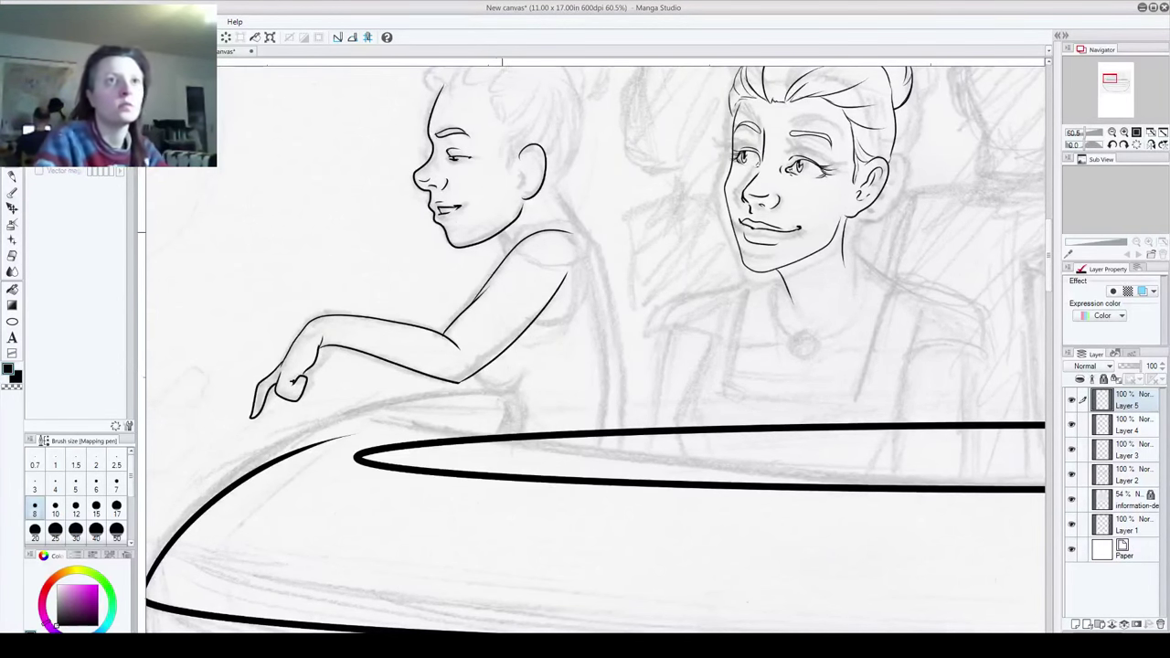
# Step: Ink the short front neck line from under the leftmost woman's jaw to the shoulder
pyautogui.moveTo(500, 234); pyautogui.dragTo(511, 244)
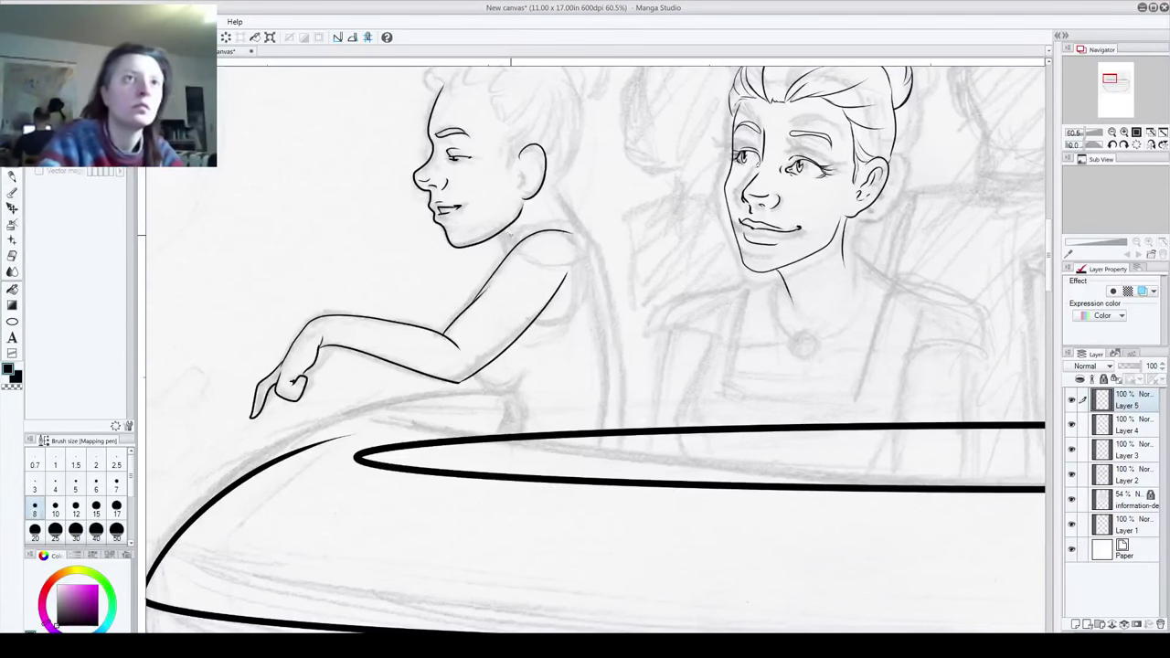
pyautogui.moveTo(491, 239); pyautogui.dragTo(512, 254)
pyautogui.hotkey('ctrl', 'z')
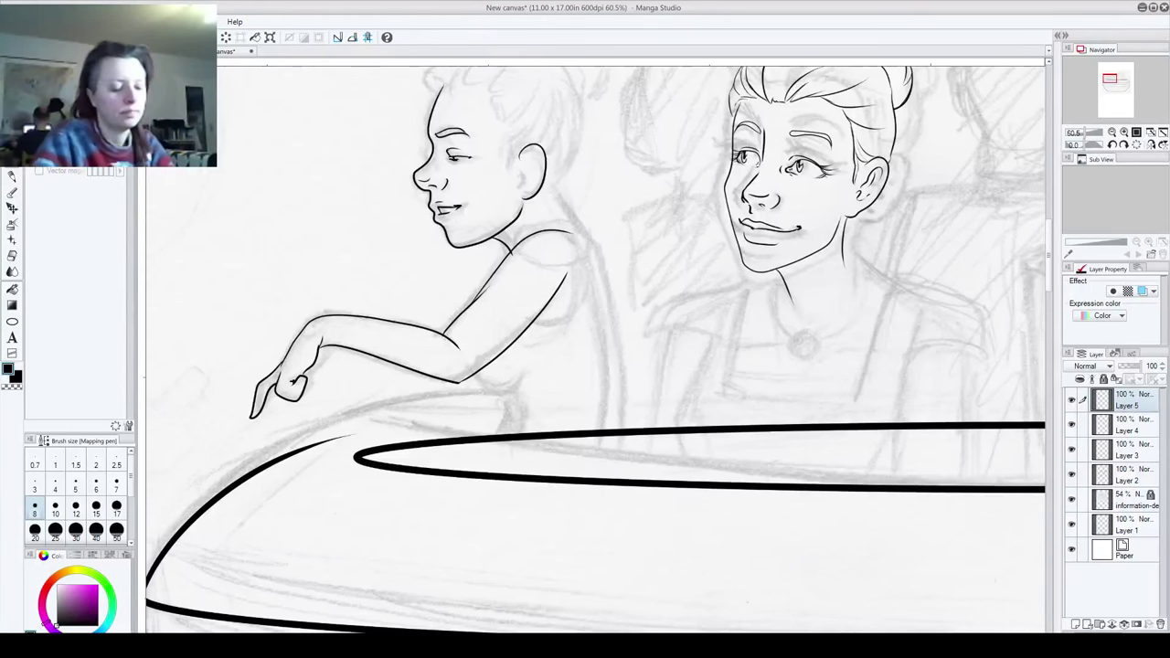
# Step: Add the lower-lip line, eyelashes and inner ear folds to the leftmost woman, and ink the back of her neck
pyautogui.scroll(4, 498, 239)
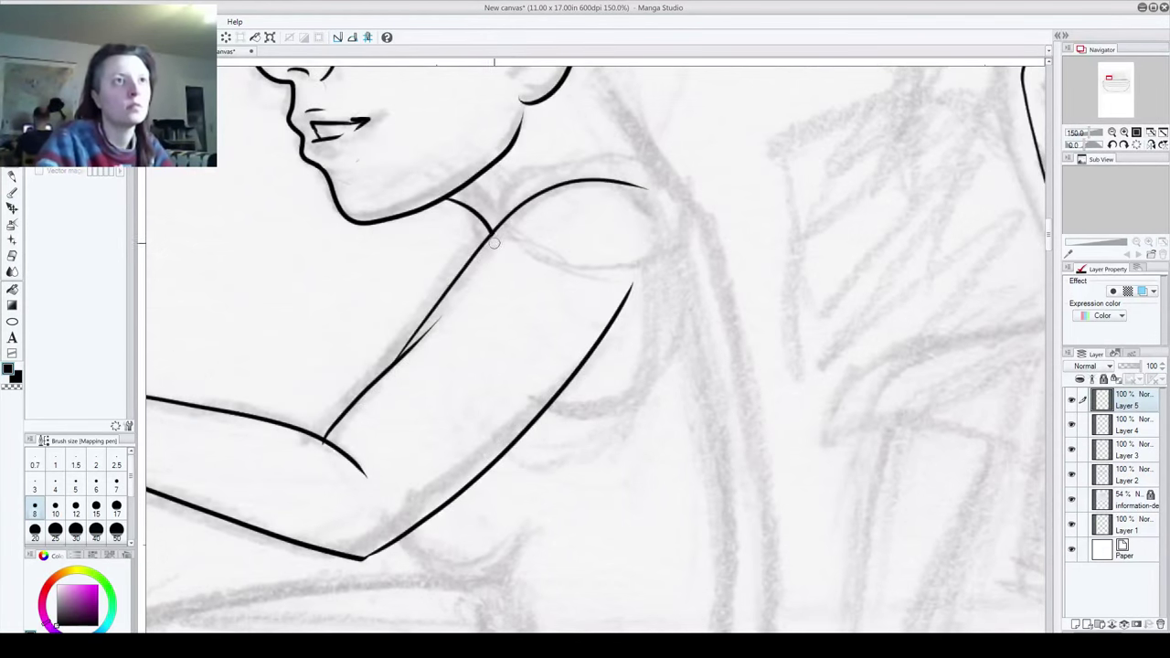
pyautogui.moveTo(310, 280); pyautogui.dragTo(393, 520)
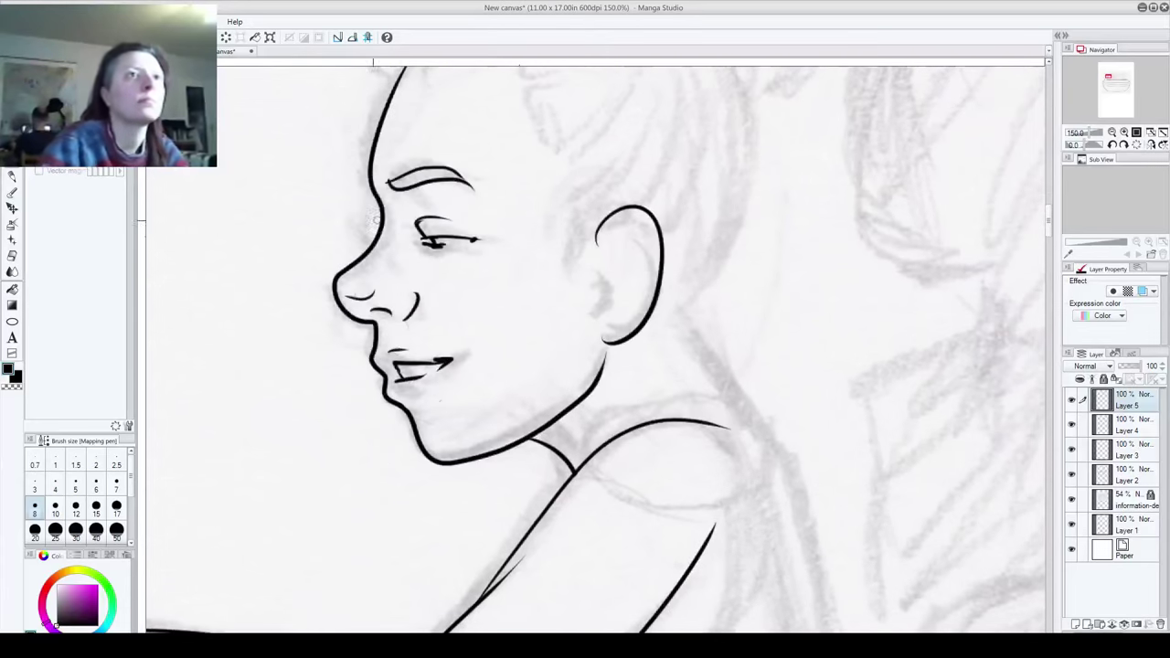
pyautogui.moveTo(406, 399); pyautogui.dragTo(439, 387)
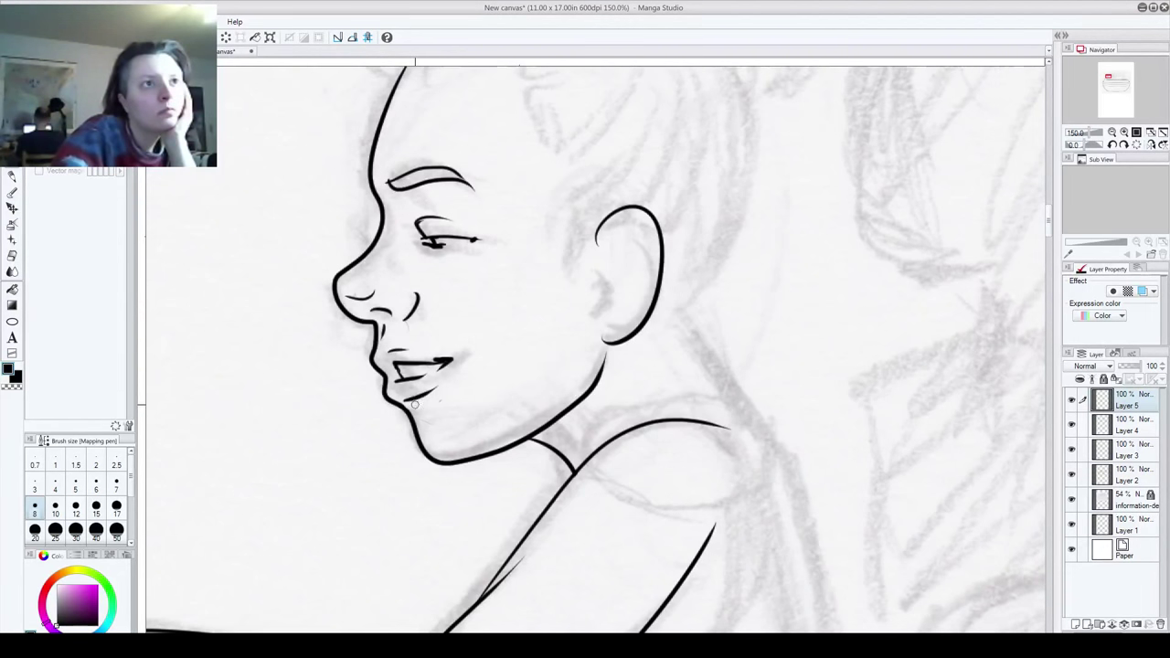
pyautogui.moveTo(434, 239)
pyautogui.mouseDown()
pyautogui.moveTo(436, 249)
pyautogui.moveTo(419, 248)
pyautogui.moveTo(481, 236)
pyautogui.mouseUp()
pyautogui.moveTo(614, 273)
pyautogui.mouseDown()
pyautogui.moveTo(613, 301)
pyautogui.moveTo(632, 248)
pyautogui.moveTo(631, 313)
pyautogui.moveTo(764, 462)
pyautogui.mouseUp()
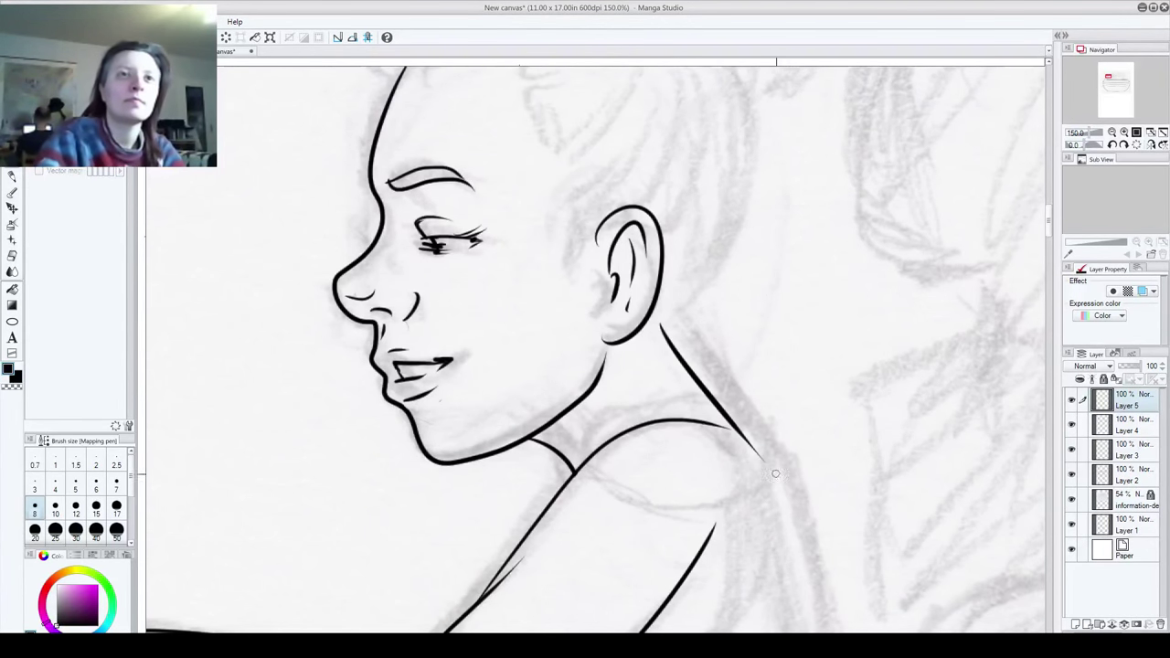
# Step: Shorten the shoulder curve and clean up the overlapping stroke ends along the front of the upper arm
pyautogui.moveTo(727, 409)
pyautogui.mouseDown()
pyautogui.moveTo(682, 182)
pyautogui.moveTo(674, 198)
pyautogui.moveTo(687, 203)
pyautogui.moveTo(583, 203)
pyautogui.mouseUp()
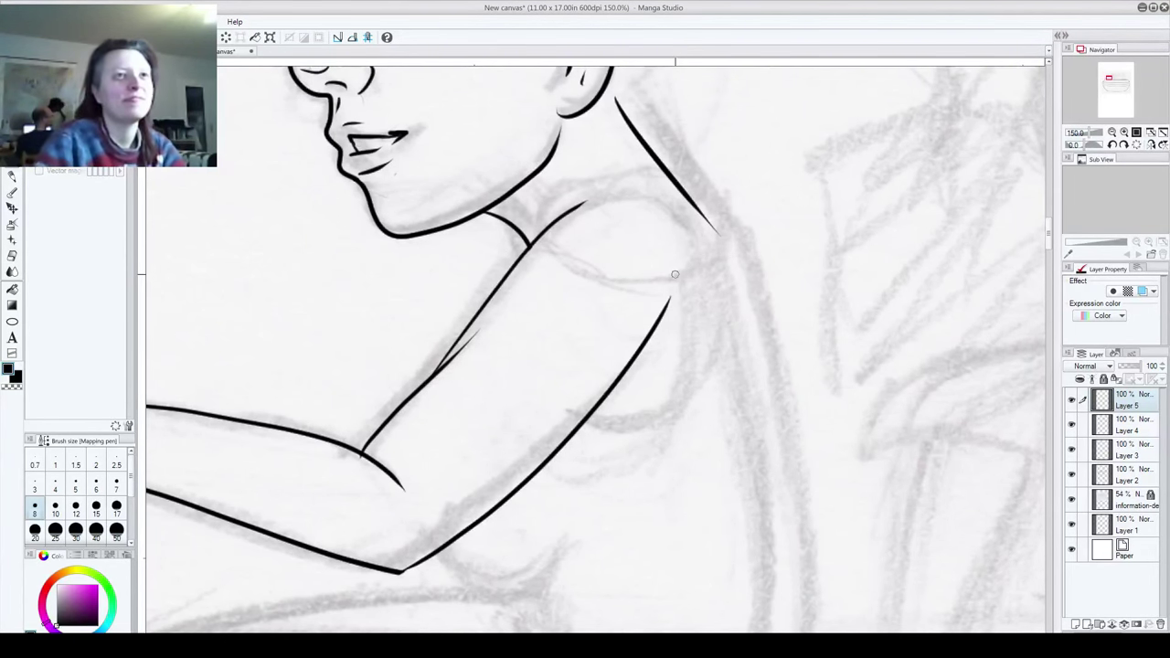
pyautogui.moveTo(480, 353); pyautogui.dragTo(468, 372)
pyautogui.moveTo(482, 326)
pyautogui.mouseDown()
pyautogui.moveTo(464, 359)
pyautogui.moveTo(479, 370)
pyautogui.mouseUp()
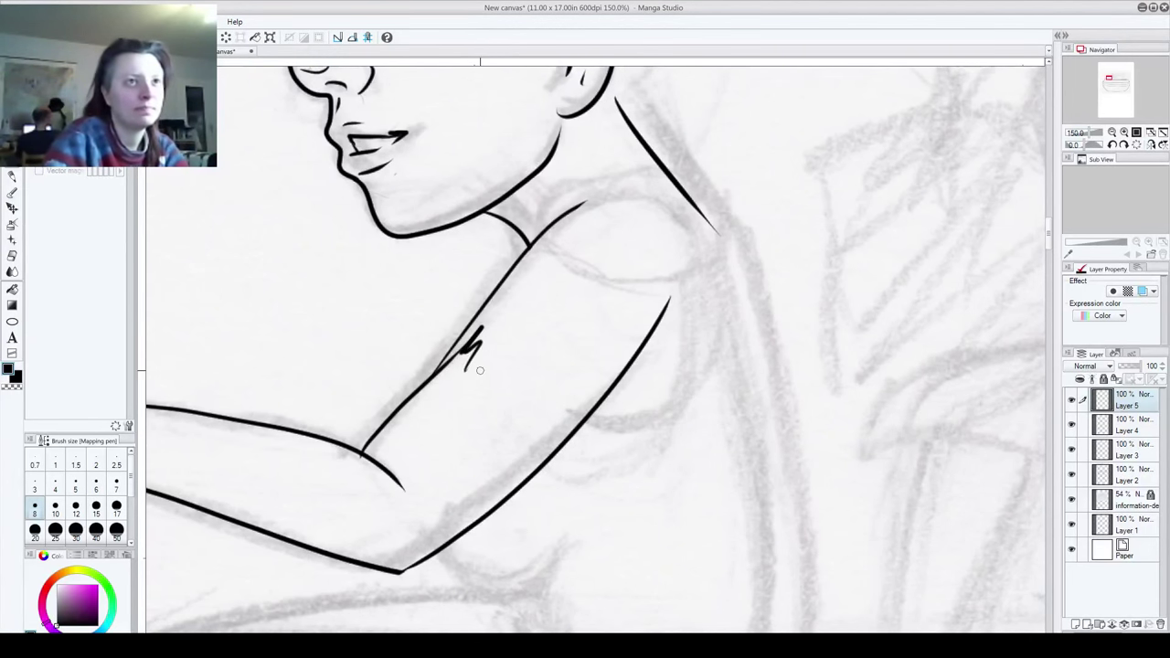
pyautogui.hotkey('ctrl', 'z')
pyautogui.hotkey('ctrl', 'z')
pyautogui.hotkey('ctrl', 'z')
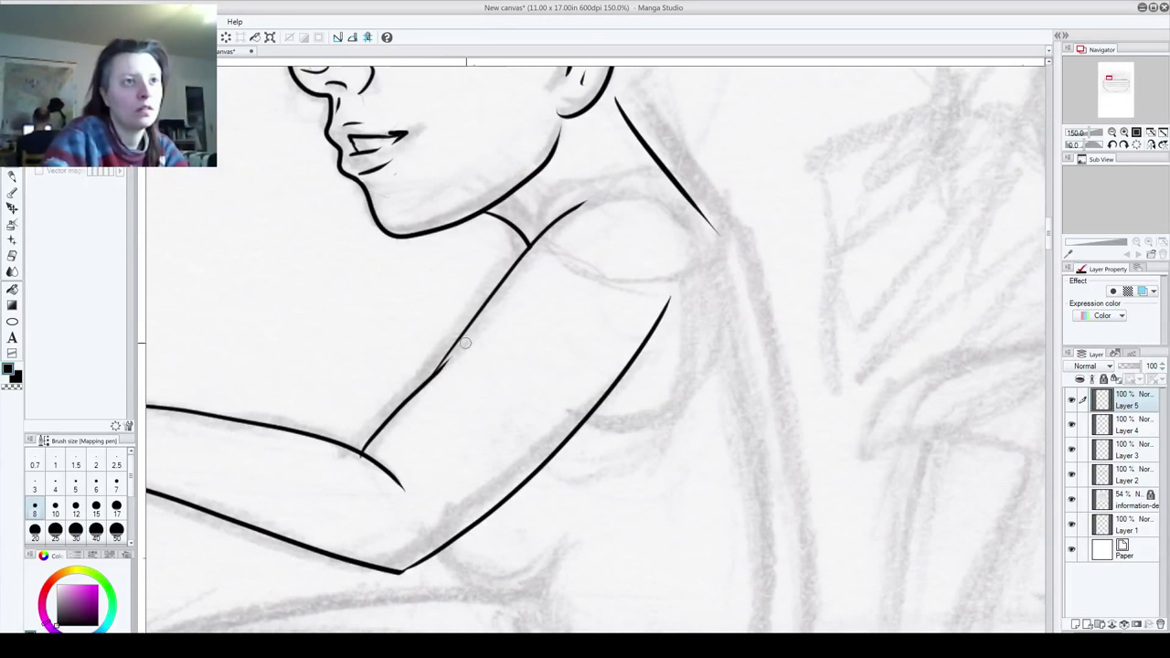
pyautogui.hotkey('ctrl', 'z')
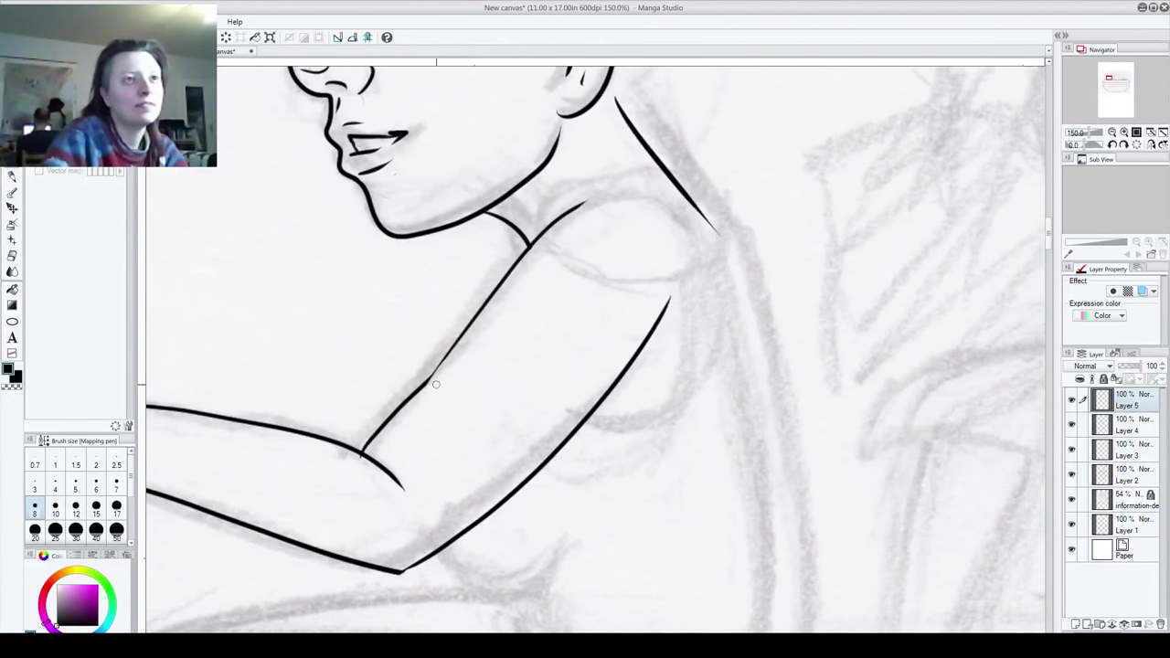
pyautogui.moveTo(423, 385); pyautogui.dragTo(460, 339)
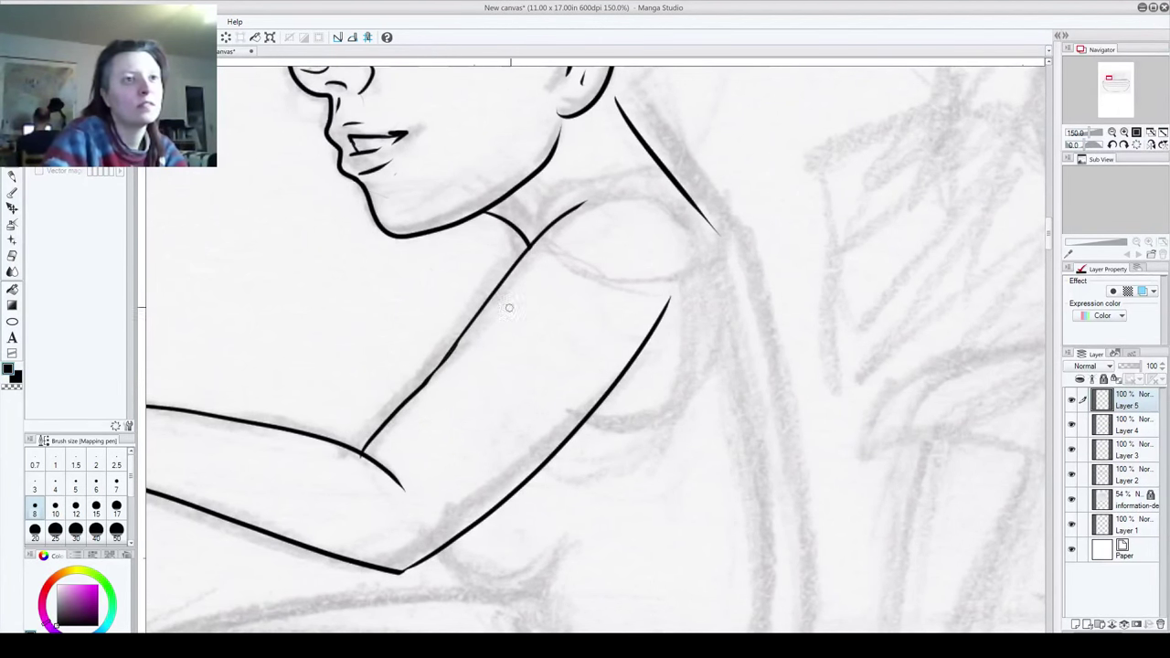
# Step: Ink the leftmost woman's hairline with swept-back strands from in front of the ear up to the forehead
pyautogui.moveTo(566, 332); pyautogui.dragTo(496, 630)
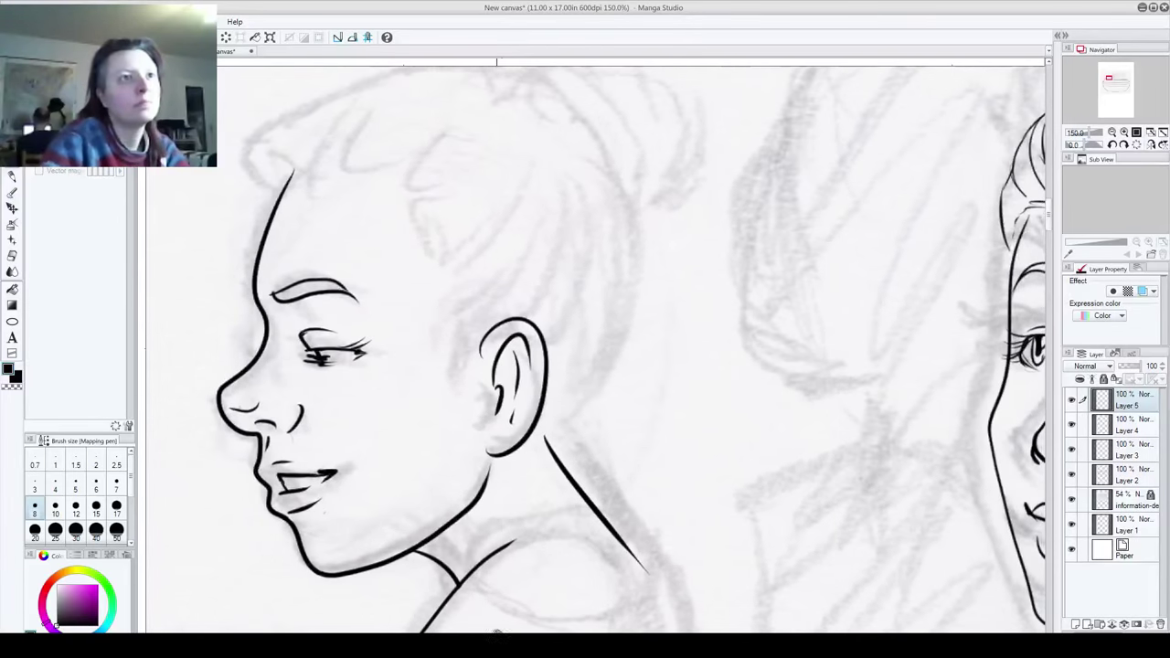
pyautogui.moveTo(472, 331); pyautogui.dragTo(477, 391)
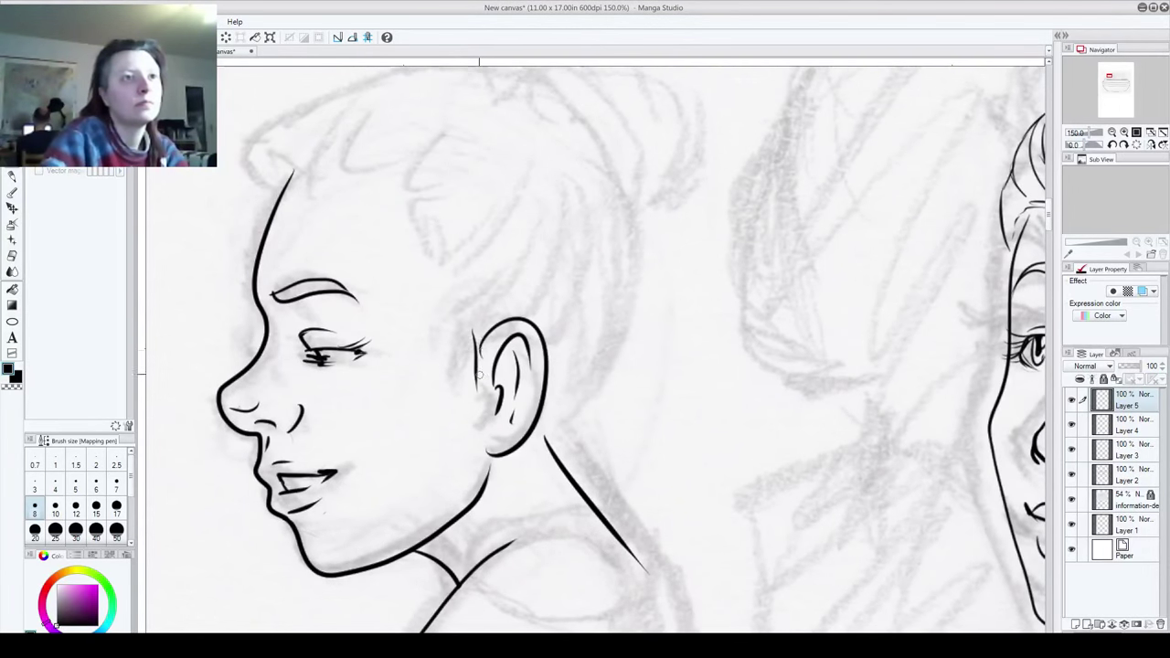
pyautogui.hotkey('ctrl', 'z')
pyautogui.moveTo(464, 324)
pyautogui.mouseDown()
pyautogui.moveTo(462, 391)
pyautogui.moveTo(478, 403)
pyautogui.mouseUp()
pyautogui.moveTo(472, 344)
pyautogui.mouseDown()
pyautogui.moveTo(470, 370)
pyautogui.moveTo(481, 337)
pyautogui.moveTo(455, 314)
pyautogui.moveTo(496, 272)
pyautogui.mouseUp()
pyautogui.moveTo(535, 186)
pyautogui.mouseDown()
pyautogui.moveTo(454, 305)
pyautogui.moveTo(431, 259)
pyautogui.moveTo(481, 205)
pyautogui.mouseUp()
pyautogui.moveTo(501, 166)
pyautogui.mouseDown()
pyautogui.moveTo(421, 229)
pyautogui.moveTo(400, 197)
pyautogui.mouseUp()
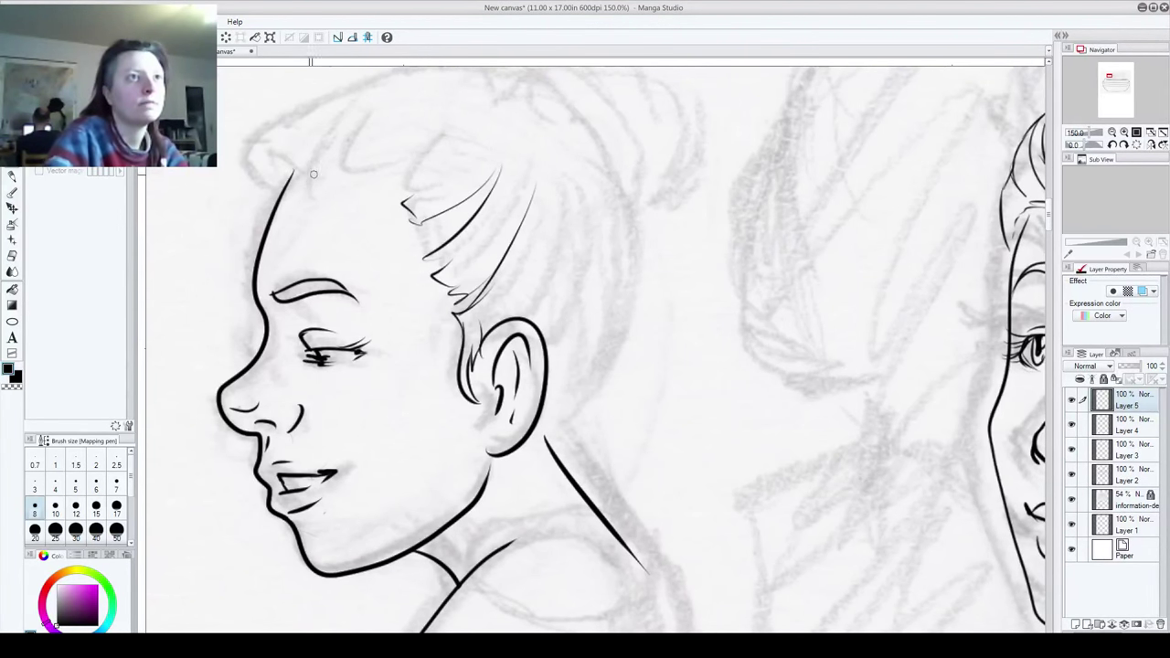
pyautogui.moveTo(292, 179)
pyautogui.mouseDown()
pyautogui.moveTo(320, 128)
pyautogui.moveTo(297, 189)
pyautogui.moveTo(341, 155)
pyautogui.moveTo(448, 115)
pyautogui.moveTo(356, 175)
pyautogui.moveTo(460, 153)
pyautogui.mouseUp()
pyautogui.moveTo(390, 181); pyautogui.dragTo(409, 196)
# Step: Ink the hair outline from the forehead over the crown and down the back of the head to the nape, with inner strands
pyautogui.moveTo(491, 313); pyautogui.dragTo(502, 440)
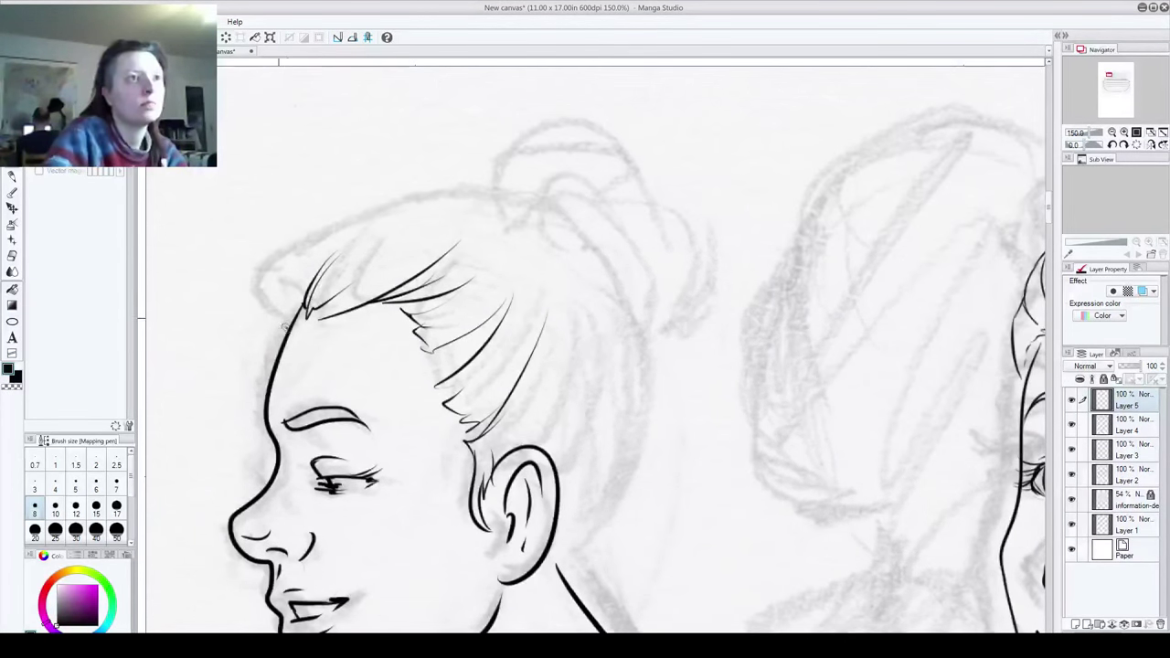
pyautogui.moveTo(286, 326)
pyautogui.mouseDown()
pyautogui.moveTo(267, 260)
pyautogui.moveTo(407, 191)
pyautogui.mouseUp()
pyautogui.moveTo(315, 246)
pyautogui.mouseDown()
pyautogui.moveTo(403, 195)
pyautogui.moveTo(583, 229)
pyautogui.mouseUp()
pyautogui.moveTo(597, 402); pyautogui.dragTo(587, 299)
pyautogui.moveTo(557, 445)
pyautogui.mouseDown()
pyautogui.moveTo(569, 485)
pyautogui.moveTo(558, 437)
pyautogui.moveTo(599, 160)
pyautogui.moveTo(615, 183)
pyautogui.moveTo(597, 382)
pyautogui.moveTo(586, 143)
pyautogui.moveTo(561, 339)
pyautogui.mouseUp()
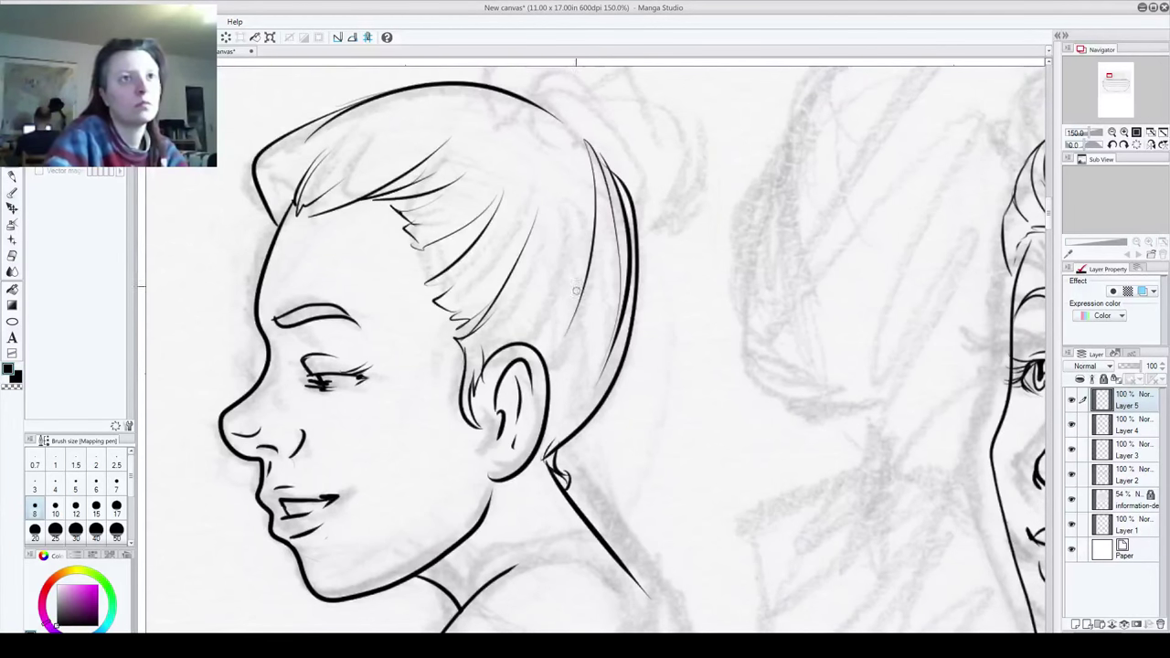
# Step: Ink the hair bun at the back of the leftmost woman's head with its loose ends and inner strands
pyautogui.scroll(3, 576, 290)
pyautogui.moveTo(457, 208)
pyautogui.mouseDown()
pyautogui.moveTo(590, 234)
pyautogui.moveTo(601, 227)
pyautogui.moveTo(547, 261)
pyautogui.mouseUp()
pyautogui.moveTo(508, 174)
pyautogui.mouseDown()
pyautogui.moveTo(605, 106)
pyautogui.moveTo(579, 102)
pyautogui.moveTo(635, 126)
pyautogui.moveTo(690, 203)
pyautogui.mouseUp()
pyautogui.moveTo(687, 200); pyautogui.dragTo(661, 297)
pyautogui.moveTo(574, 203); pyautogui.dragTo(603, 122)
pyautogui.moveTo(552, 170)
pyautogui.mouseDown()
pyautogui.moveTo(601, 122)
pyautogui.moveTo(549, 159)
pyautogui.moveTo(585, 107)
pyautogui.mouseUp()
pyautogui.moveTo(648, 143); pyautogui.dragTo(601, 225)
pyautogui.moveTo(659, 163)
pyautogui.mouseDown()
pyautogui.moveTo(668, 188)
pyautogui.moveTo(643, 258)
pyautogui.mouseUp()
pyautogui.moveTo(645, 262)
pyautogui.mouseDown()
pyautogui.moveTo(675, 247)
pyautogui.moveTo(680, 223)
pyautogui.mouseUp()
# Step: Ink the contour of the leftmost woman's back from the neck down to the edge of the desk
pyautogui.moveTo(582, 475); pyautogui.dragTo(505, 158)
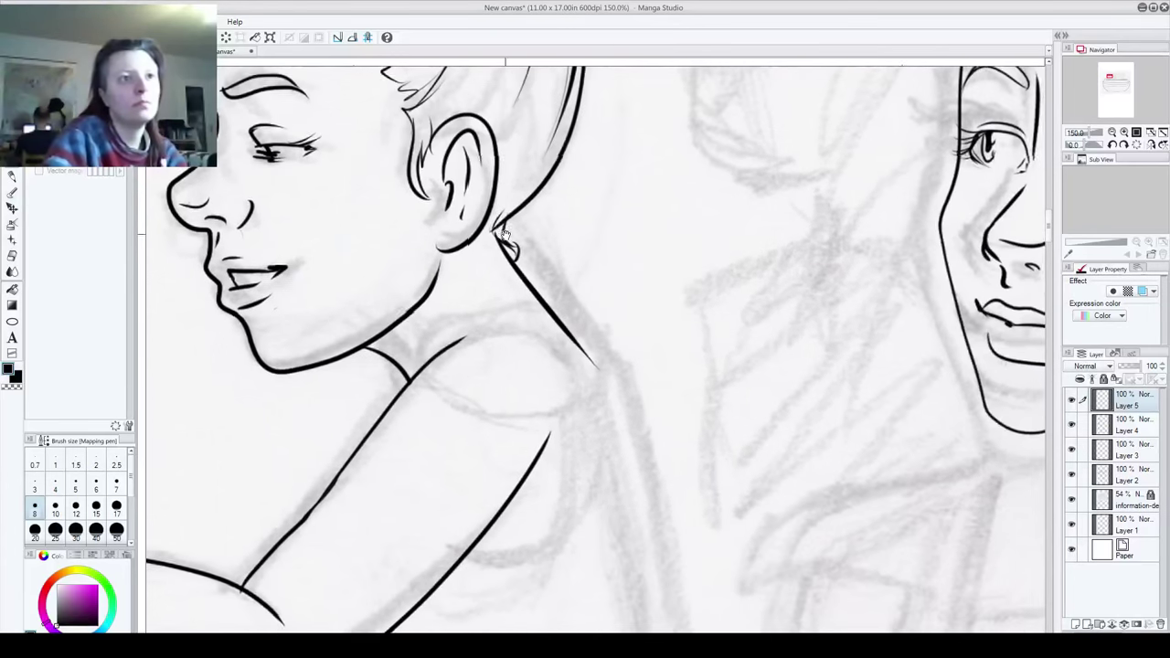
pyautogui.moveTo(527, 327); pyautogui.dragTo(512, 240)
pyautogui.moveTo(480, 302); pyautogui.dragTo(535, 171)
pyautogui.moveTo(492, 106)
pyautogui.mouseDown()
pyautogui.moveTo(537, 153)
pyautogui.moveTo(596, 395)
pyautogui.moveTo(606, 633)
pyautogui.mouseUp()
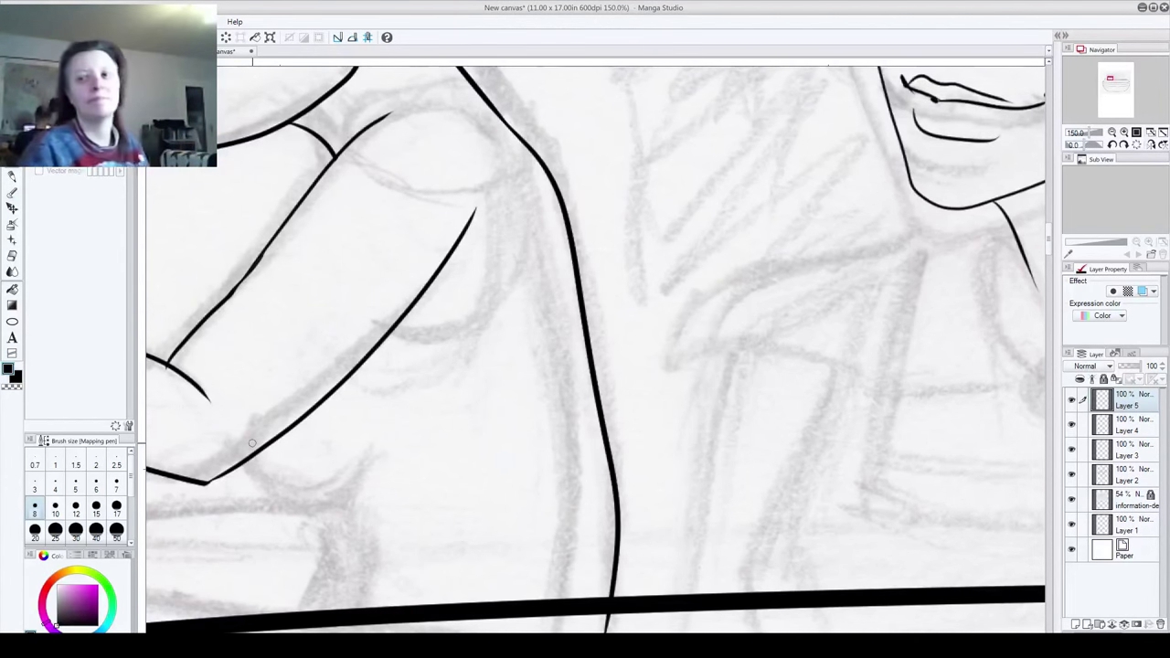
# Step: Try to ink another curled finger behind the front one and the hand edge down from the wrist
pyautogui.moveTo(604, 551)
pyautogui.mouseDown()
pyautogui.moveTo(661, 431)
pyautogui.moveTo(698, 456)
pyautogui.mouseUp()
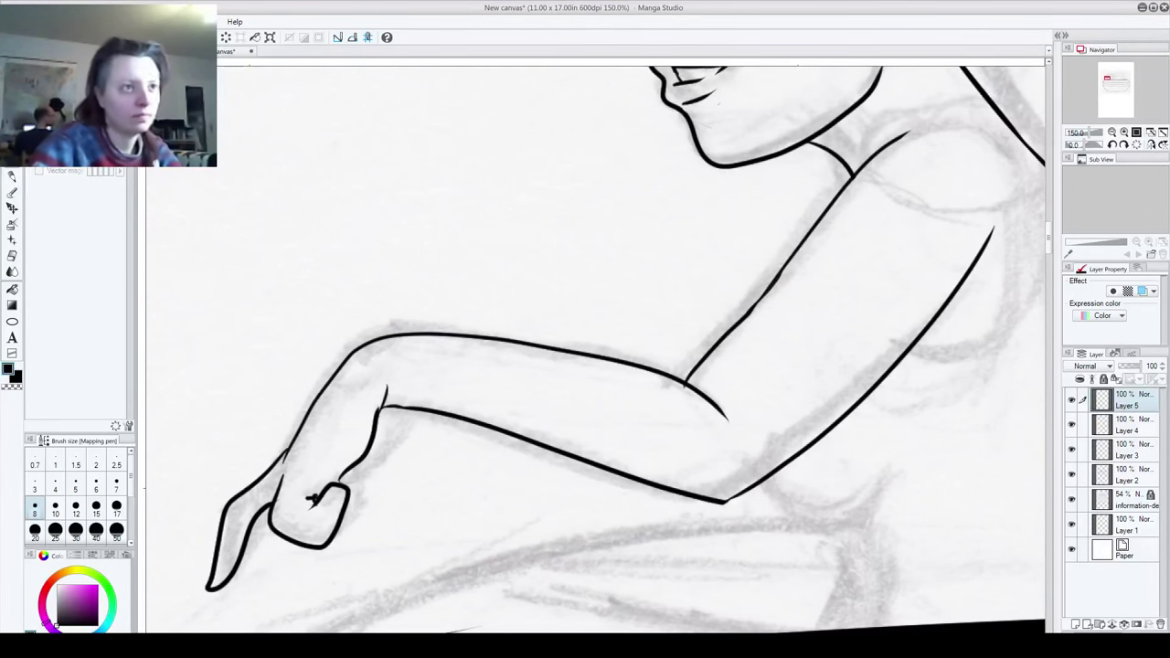
pyautogui.moveTo(211, 319); pyautogui.dragTo(271, 290)
pyautogui.moveTo(365, 459)
pyautogui.mouseDown()
pyautogui.moveTo(382, 468)
pyautogui.moveTo(381, 452)
pyautogui.moveTo(408, 472)
pyautogui.moveTo(421, 441)
pyautogui.moveTo(412, 428)
pyautogui.mouseUp()
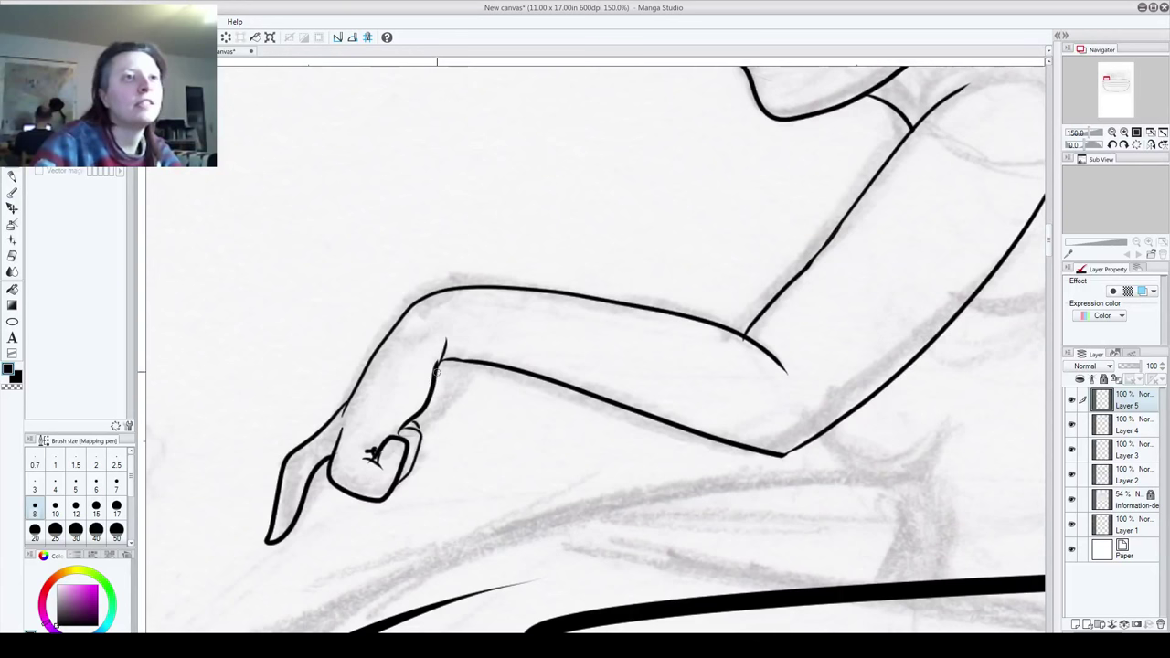
pyautogui.moveTo(437, 372); pyautogui.dragTo(421, 468)
pyautogui.hotkey('ctrl', 'z')
pyautogui.hotkey('ctrl', 'z')
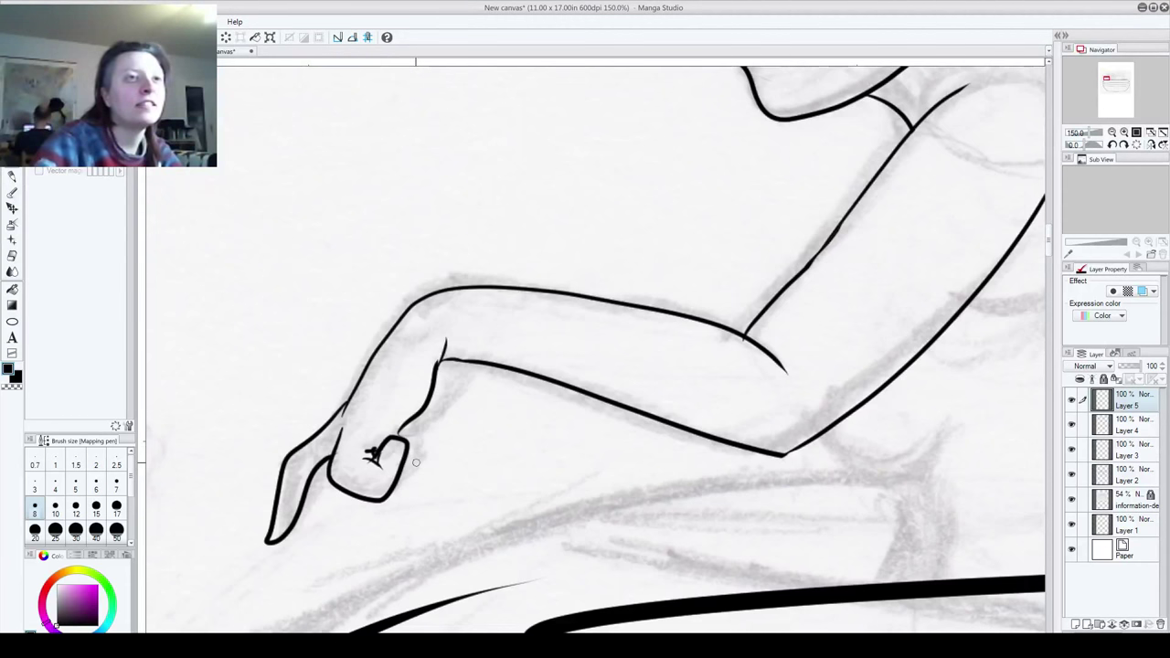
# Step: Try to ink a rounded palm edge from the wrist and the remaining curled fingers below it
pyautogui.moveTo(420, 436); pyautogui.dragTo(410, 464)
pyautogui.moveTo(413, 468)
pyautogui.mouseDown()
pyautogui.moveTo(443, 435)
pyautogui.moveTo(437, 375)
pyautogui.mouseUp()
pyautogui.hotkey('ctrl', 'z')
pyautogui.moveTo(412, 464)
pyautogui.mouseDown()
pyautogui.moveTo(451, 424)
pyautogui.moveTo(445, 369)
pyautogui.mouseUp()
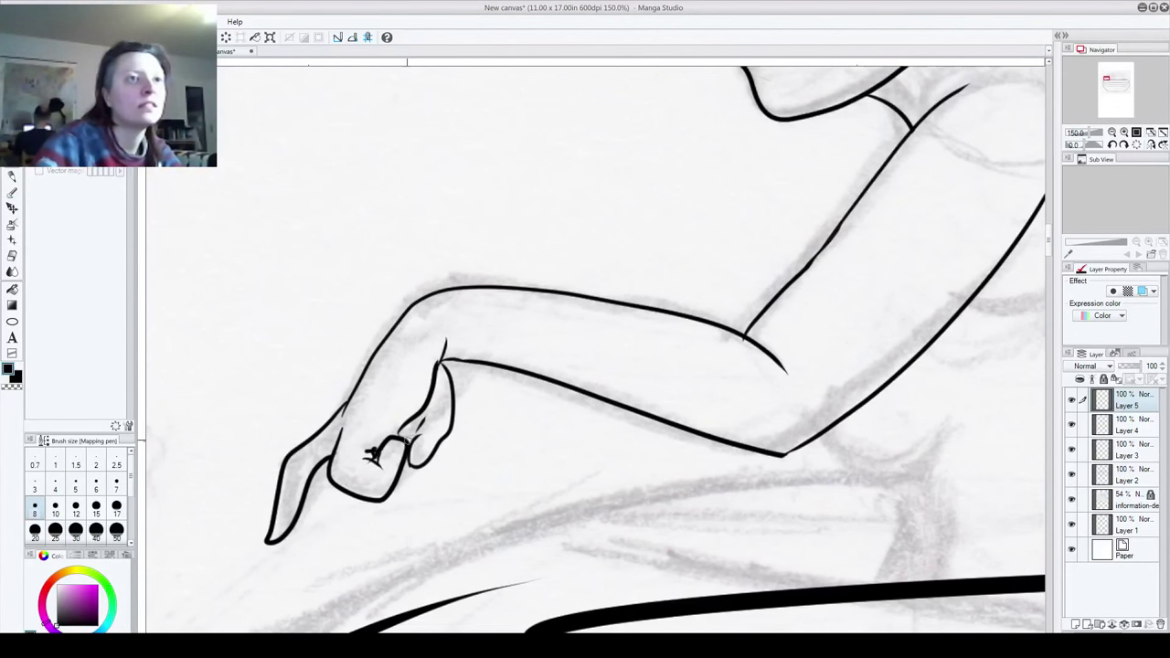
pyautogui.moveTo(388, 495); pyautogui.dragTo(416, 466)
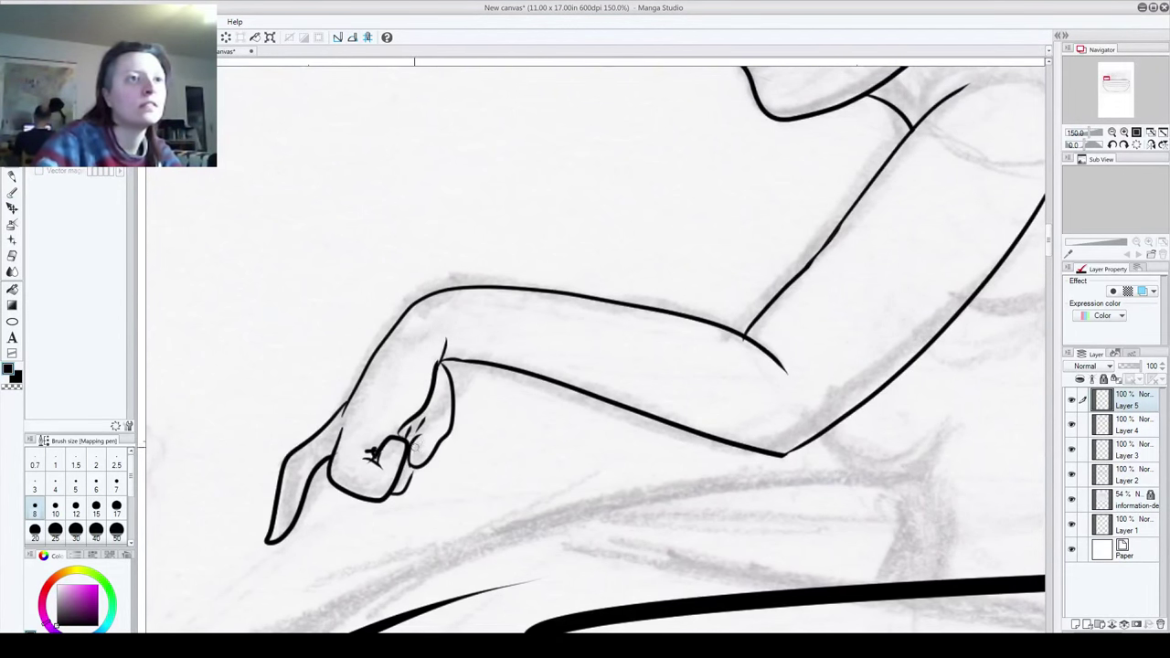
pyautogui.moveTo(508, 437)
pyautogui.mouseDown()
pyautogui.moveTo(497, 488)
pyautogui.moveTo(567, 632)
pyautogui.moveTo(533, 478)
pyautogui.mouseUp()
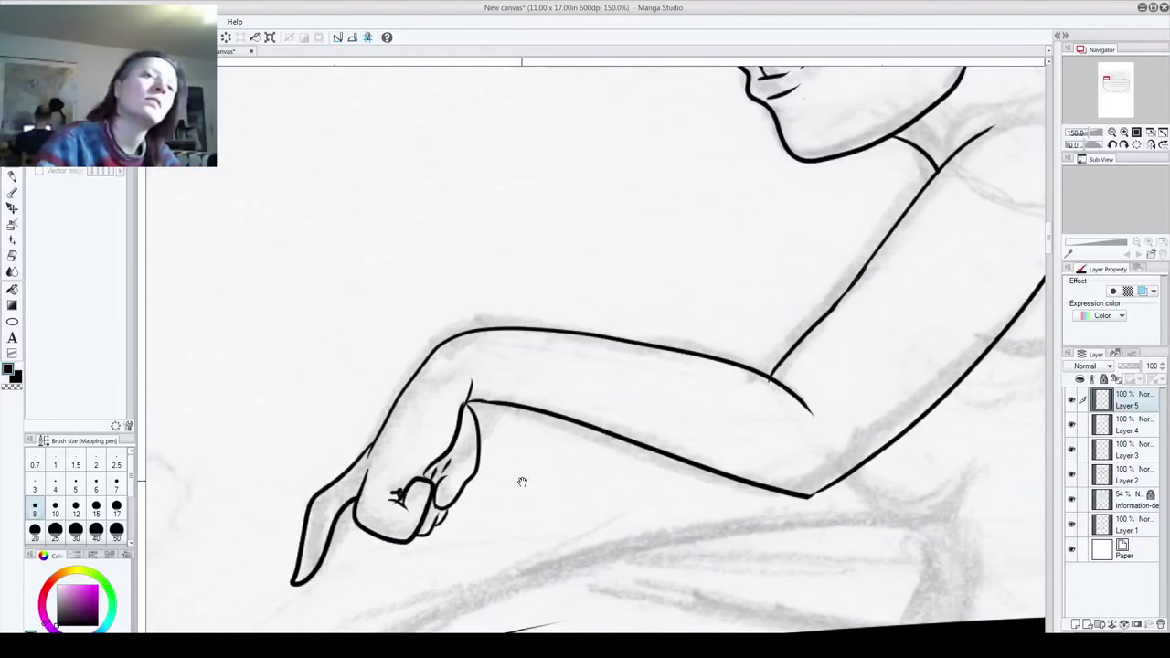
pyautogui.hotkey('ctrl', 'z')
pyautogui.hotkey('ctrl', 'z')
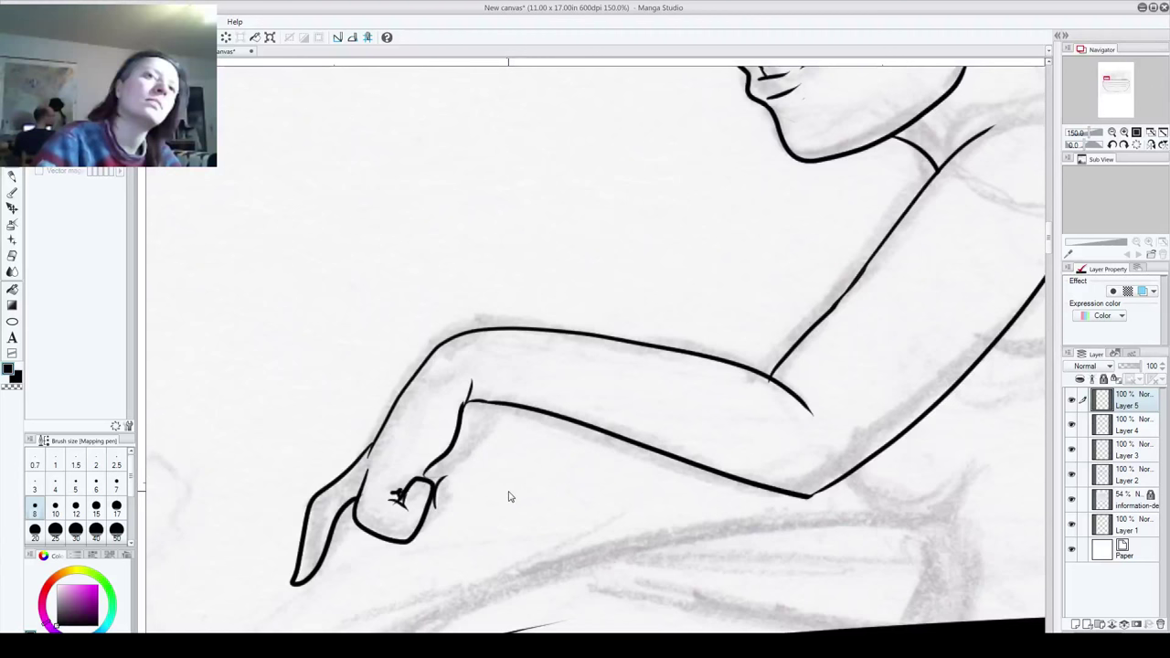
# Step: Ink the curled fingers behind the front one on the leftmost woman's hand and the rounded palm edge below her wrist
pyautogui.moveTo(420, 532)
pyautogui.mouseDown()
pyautogui.moveTo(442, 478)
pyautogui.moveTo(432, 473)
pyautogui.moveTo(438, 500)
pyautogui.moveTo(448, 457)
pyautogui.mouseUp()
pyautogui.moveTo(464, 402); pyautogui.dragTo(456, 462)
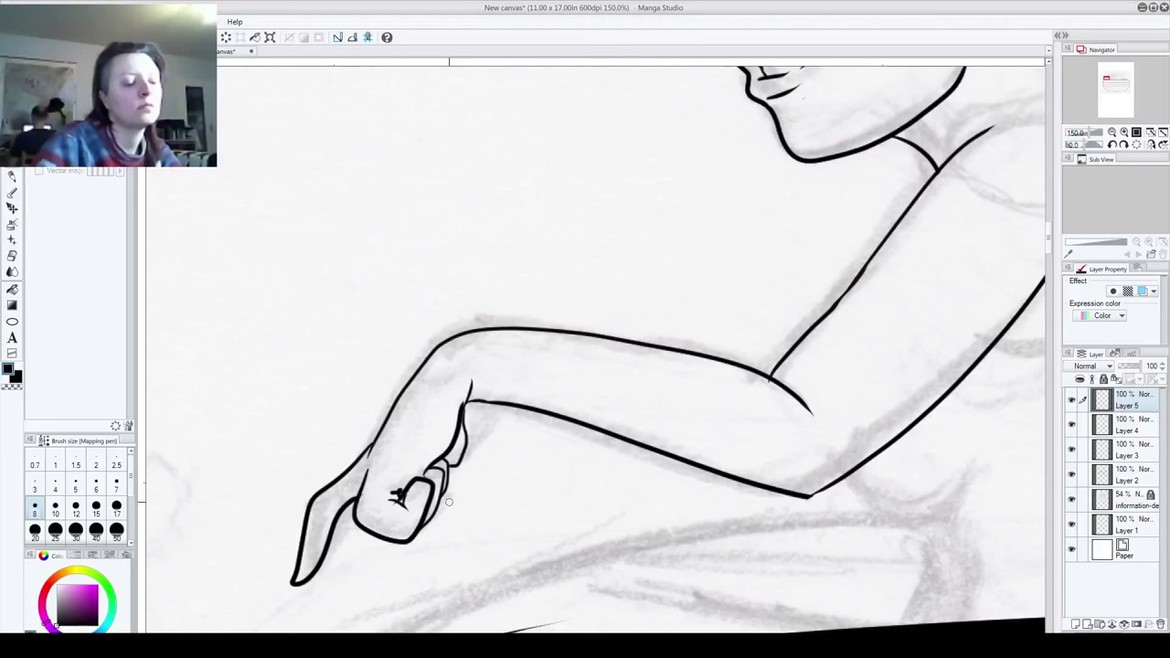
pyautogui.hotkey('ctrl', 'z')
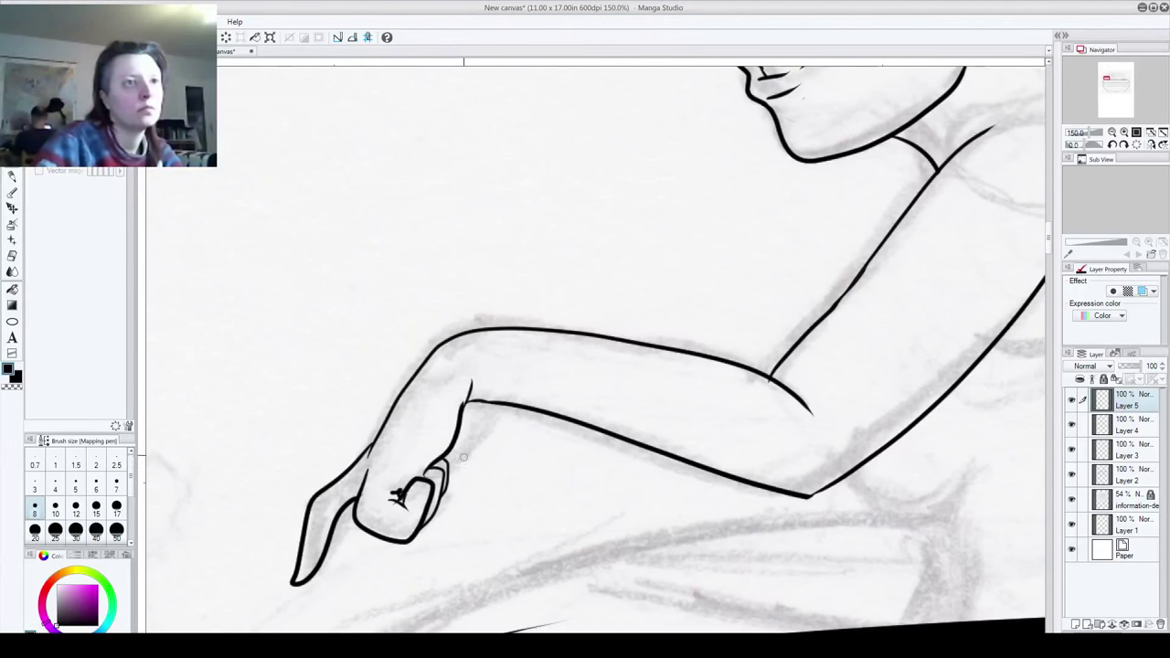
pyautogui.moveTo(462, 405)
pyautogui.mouseDown()
pyautogui.moveTo(477, 463)
pyautogui.moveTo(458, 473)
pyautogui.moveTo(468, 479)
pyautogui.moveTo(462, 411)
pyautogui.mouseUp()
pyautogui.hotkey('ctrl', 'z')
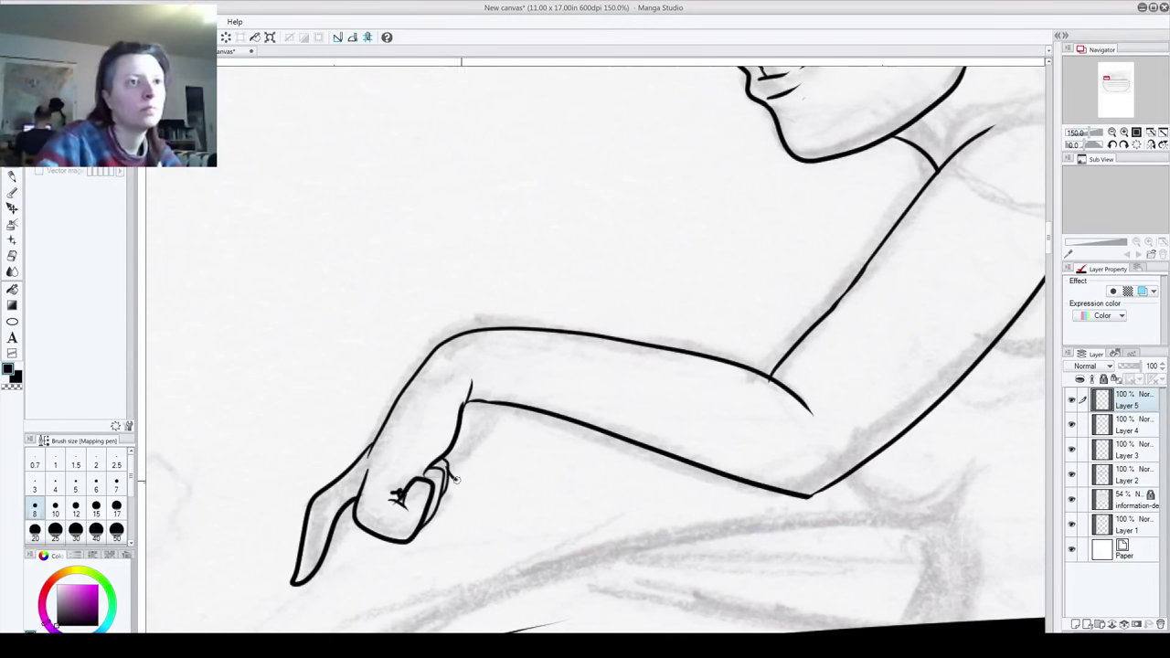
pyautogui.moveTo(480, 473); pyautogui.dragTo(465, 405)
# Step: Ink a short line branching from the back of the leftmost woman's upper arm just below the armpit
pyautogui.press('space')
pyautogui.moveTo(416, 240)
pyautogui.mouseDown()
pyautogui.moveTo(433, 335)
pyautogui.moveTo(283, 285)
pyautogui.mouseUp()
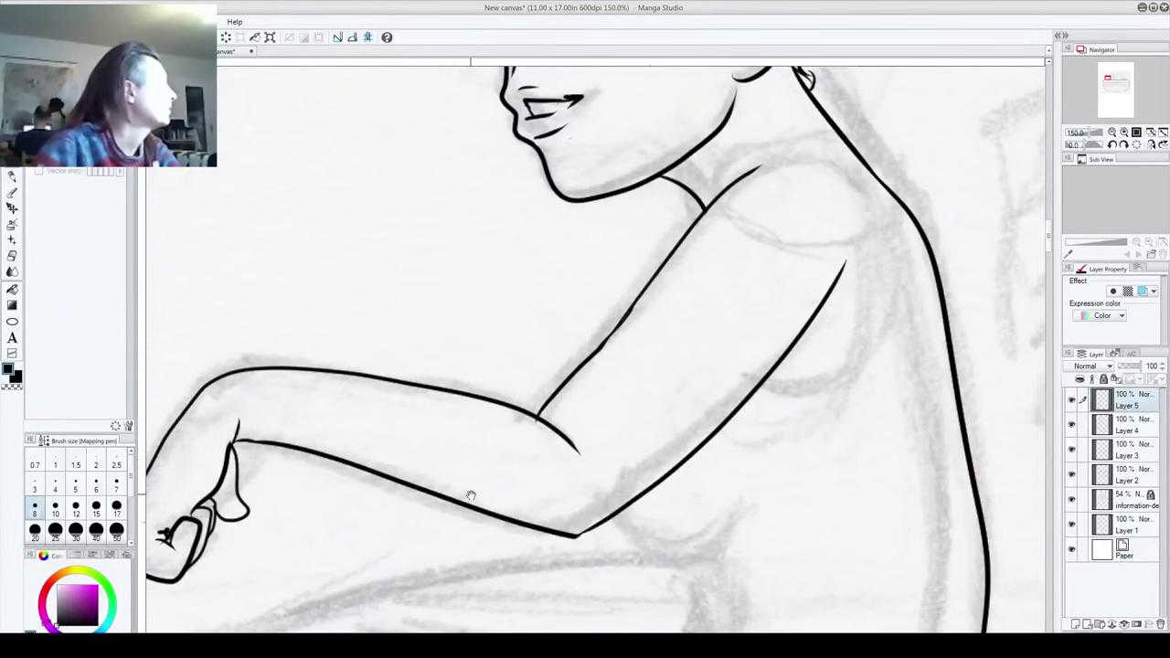
pyautogui.moveTo(507, 528); pyautogui.dragTo(376, 439)
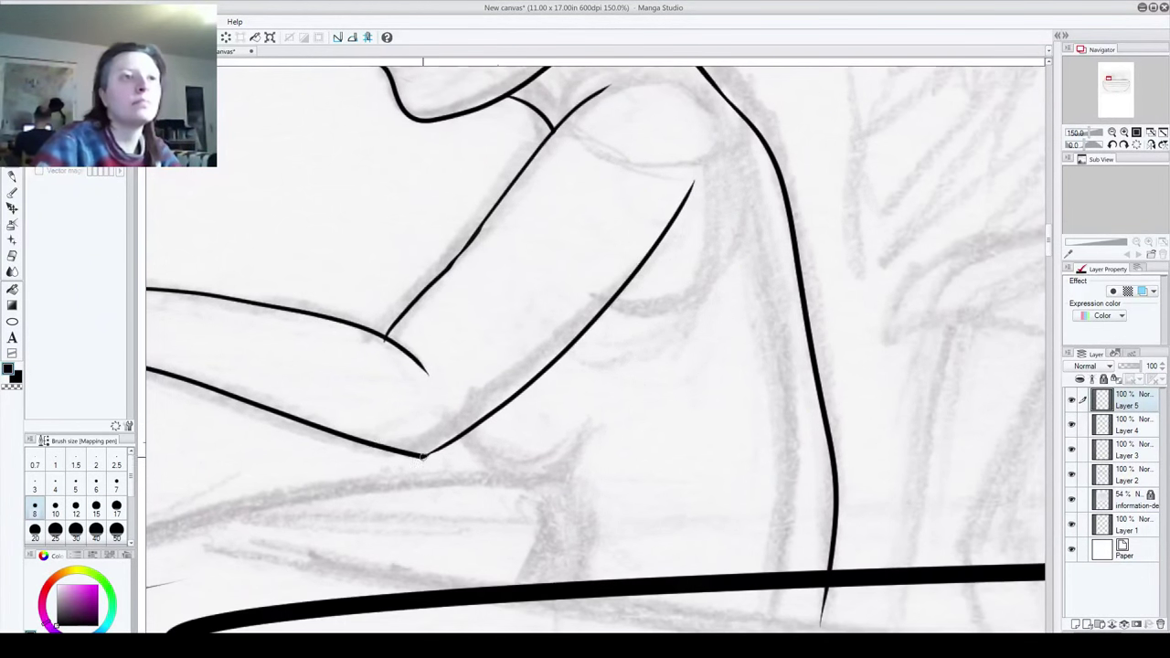
pyautogui.moveTo(588, 386); pyautogui.dragTo(515, 418)
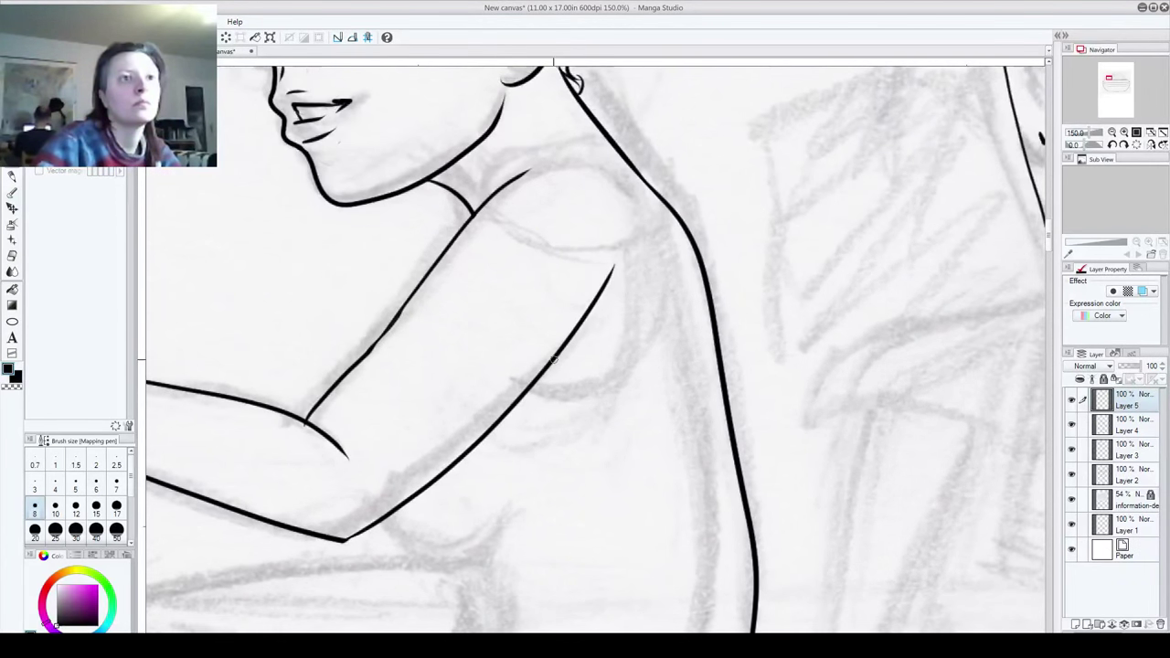
pyautogui.moveTo(553, 360); pyautogui.dragTo(514, 562)
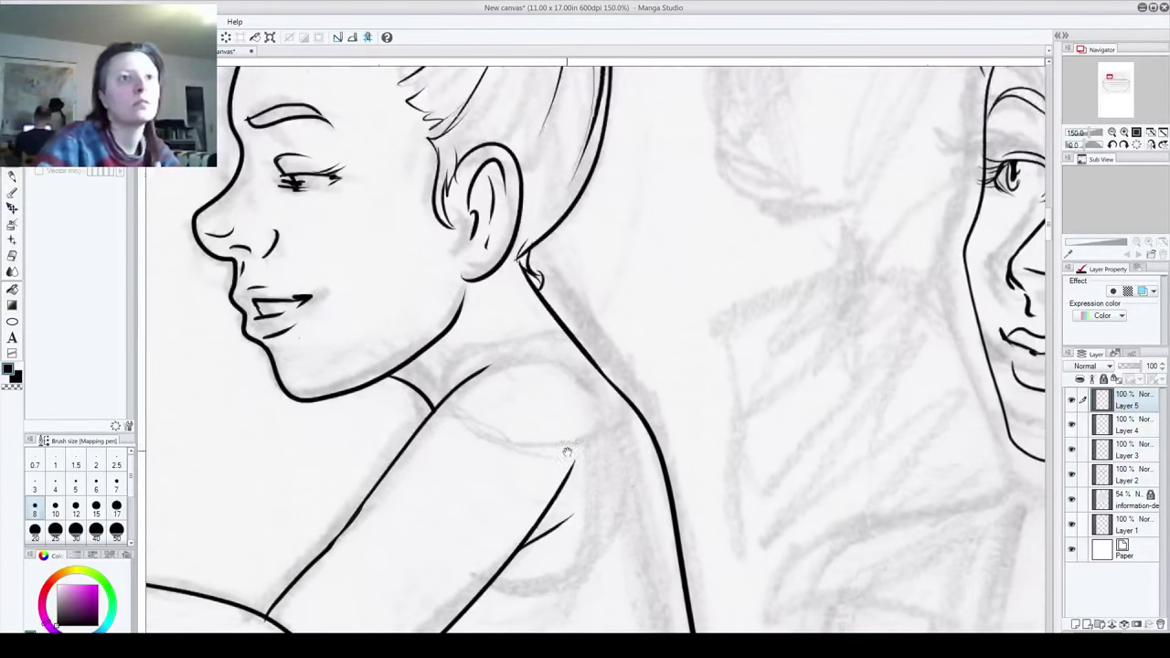
pyautogui.moveTo(648, 503)
pyautogui.mouseDown()
pyautogui.moveTo(576, 449)
pyautogui.moveTo(522, 347)
pyautogui.mouseUp()
pyautogui.moveTo(534, 443)
pyautogui.mouseDown()
pyautogui.moveTo(588, 290)
pyautogui.moveTo(630, 328)
pyautogui.moveTo(573, 299)
pyautogui.moveTo(542, 300)
pyautogui.mouseUp()
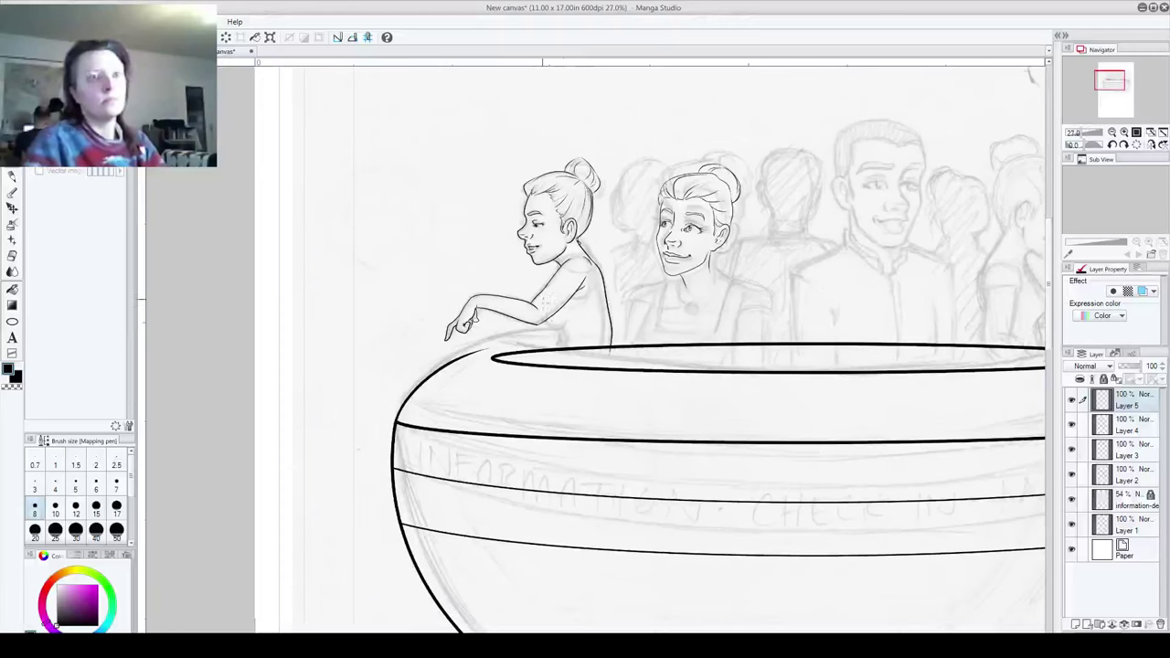
# Step: Add a new layer above the others for inking the rightmost woman in profile
pyautogui.moveTo(641, 412)
pyautogui.mouseDown()
pyautogui.moveTo(311, 517)
pyautogui.moveTo(214, 465)
pyautogui.moveTo(211, 475)
pyautogui.mouseUp()
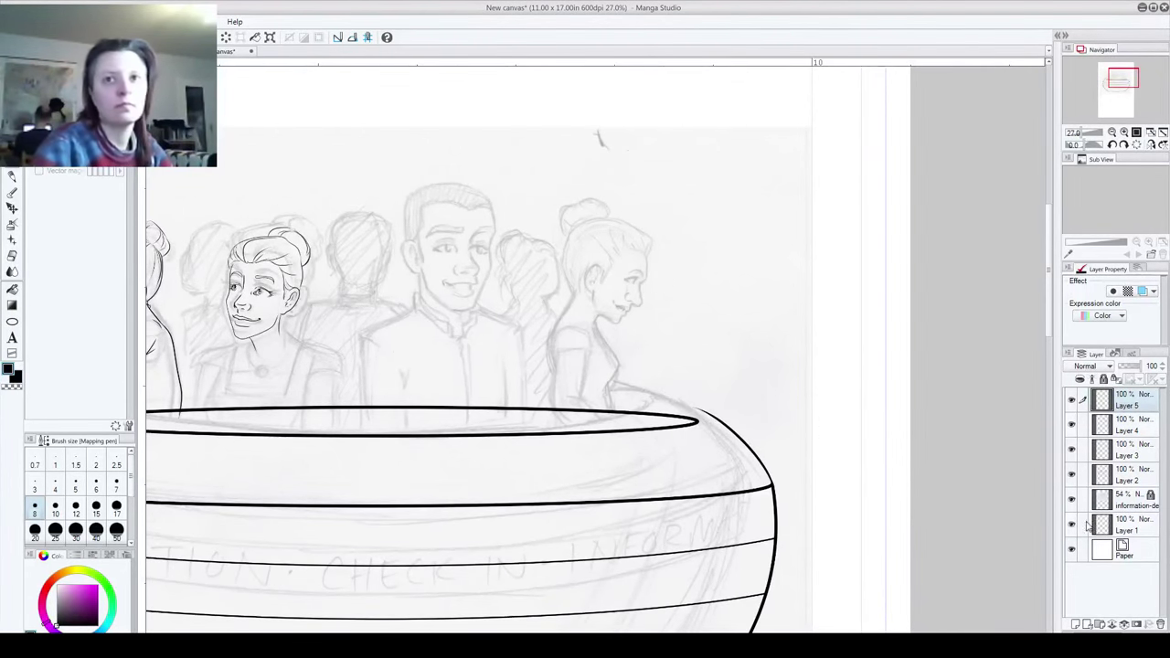
pyautogui.click(1076, 624)
pyautogui.moveTo(706, 310); pyautogui.dragTo(684, 298)
pyautogui.moveTo(452, 366); pyautogui.dragTo(537, 541)
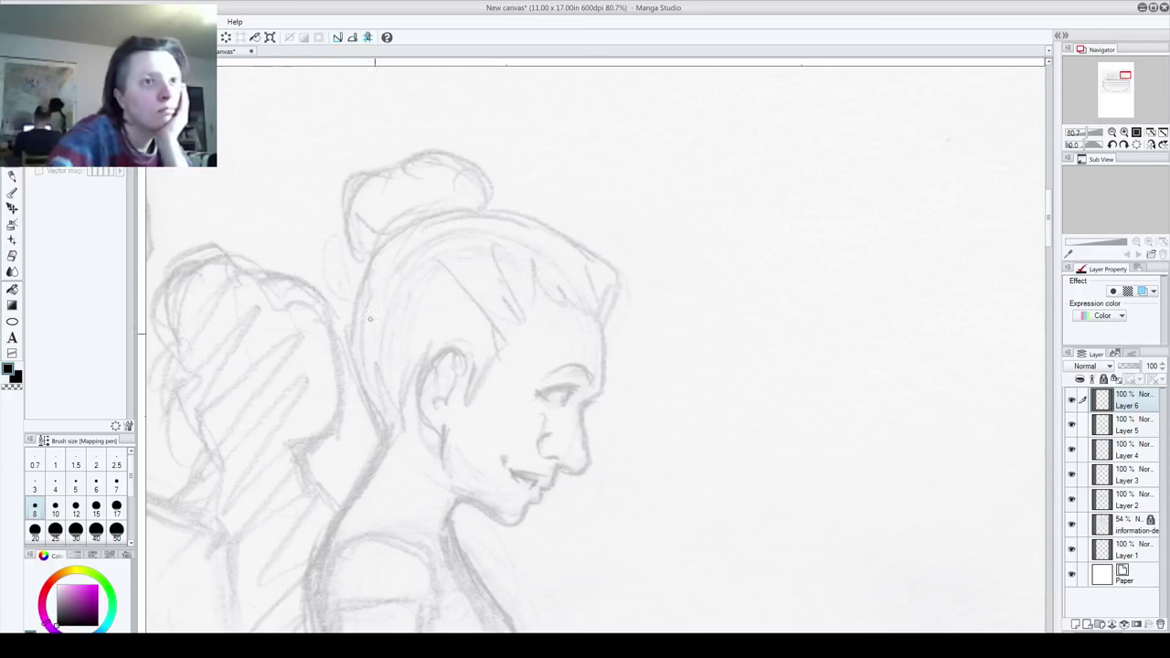
# Step: Try to ink the rightmost woman's forehead and the line running down to the underside of her nose
pyautogui.moveTo(593, 316); pyautogui.dragTo(596, 338)
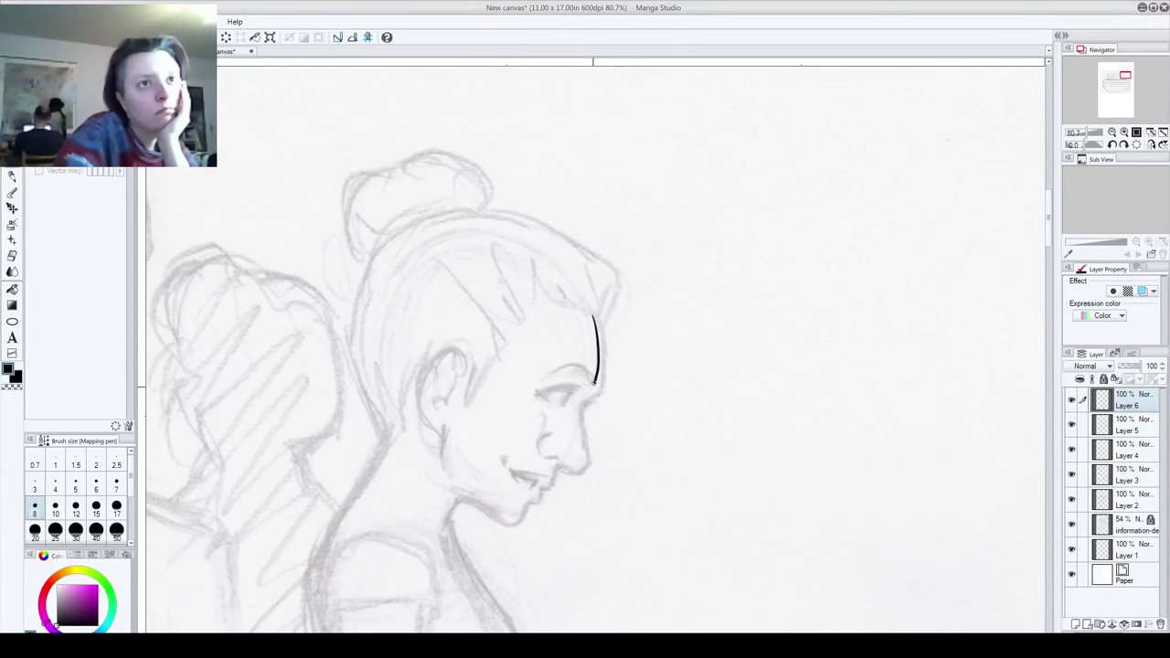
pyautogui.moveTo(579, 413)
pyautogui.mouseDown()
pyautogui.moveTo(578, 464)
pyautogui.moveTo(556, 471)
pyautogui.moveTo(511, 531)
pyautogui.moveTo(463, 492)
pyautogui.moveTo(445, 445)
pyautogui.mouseUp()
pyautogui.hotkey('ctrl', 'z')
pyautogui.moveTo(599, 330); pyautogui.dragTo(582, 404)
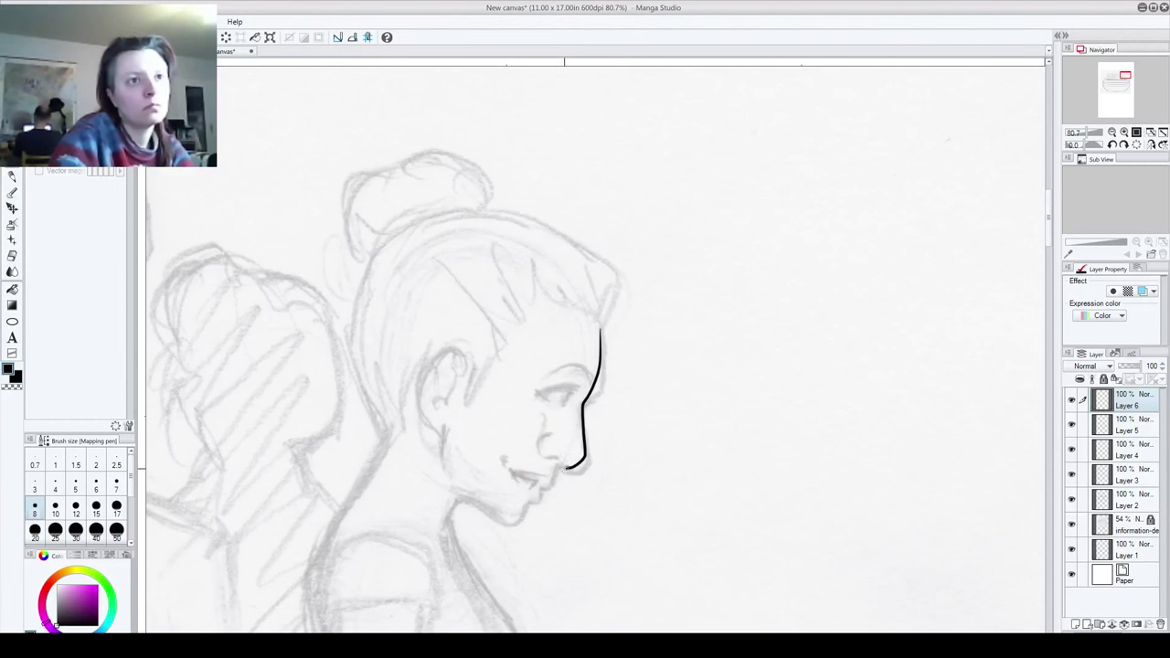
pyautogui.hotkey('ctrl', 'z')
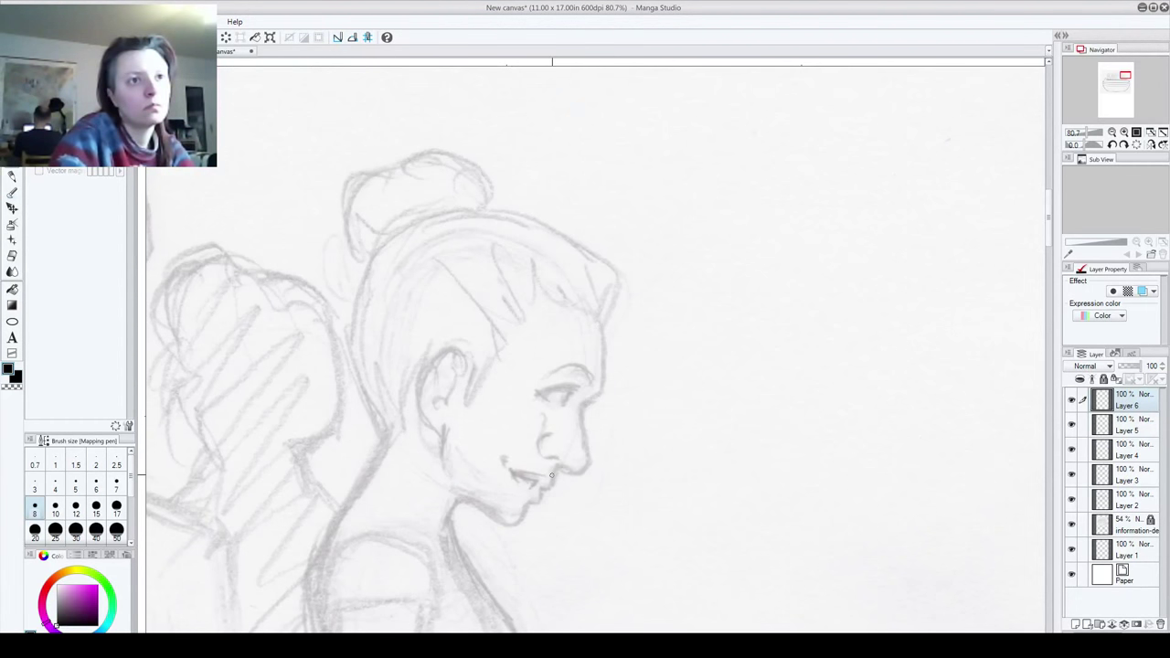
# Step: Ink the rightmost woman's profile from forehead over nose, lips and chin to the neck, plus her jaw line below the ear
pyautogui.moveTo(551, 475)
pyautogui.mouseDown()
pyautogui.moveTo(602, 397)
pyautogui.moveTo(605, 313)
pyautogui.mouseUp()
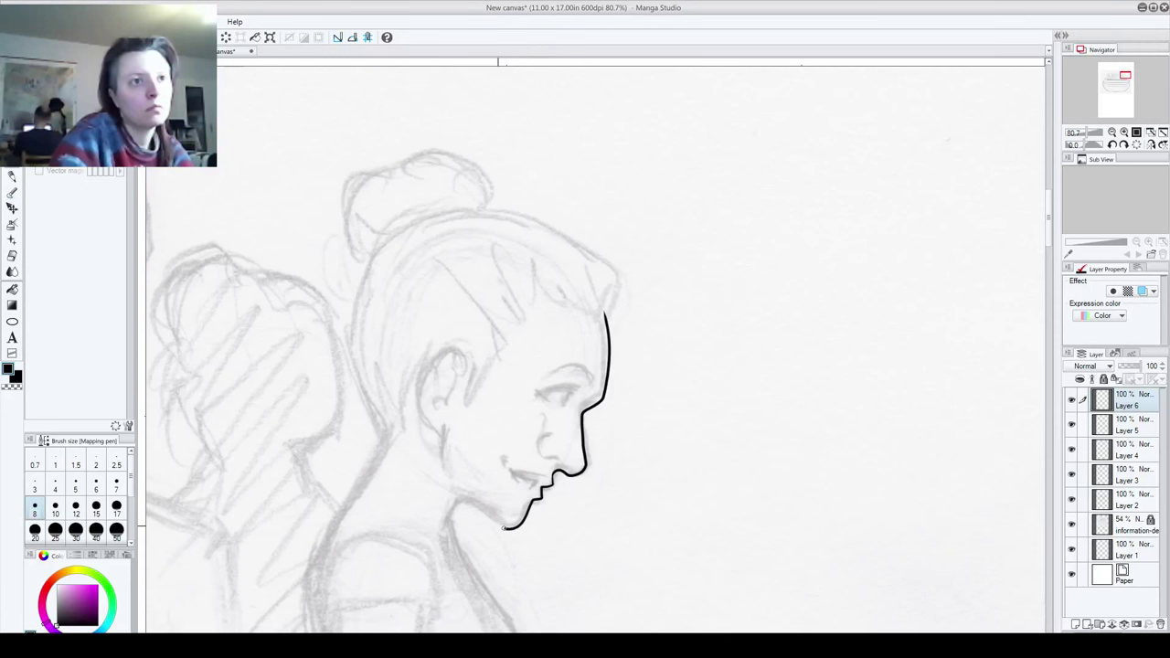
pyautogui.hotkey('ctrl', 'z')
pyautogui.moveTo(448, 403); pyautogui.dragTo(449, 445)
pyautogui.hotkey('ctrl', 'z')
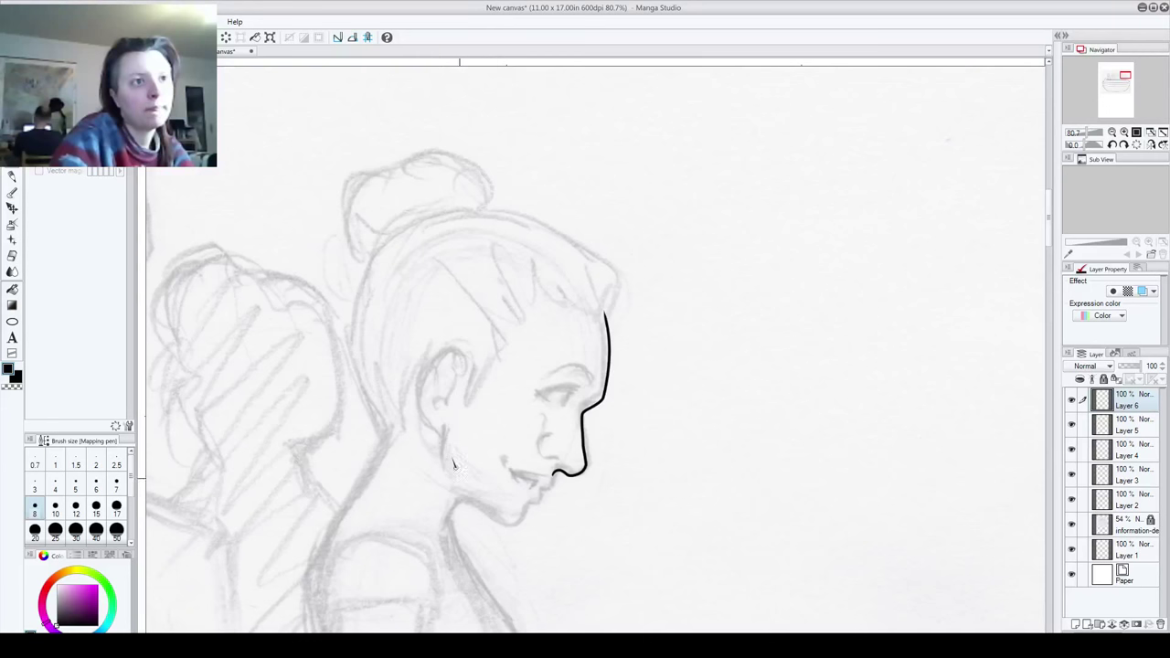
pyautogui.moveTo(450, 519)
pyautogui.mouseDown()
pyautogui.moveTo(519, 530)
pyautogui.moveTo(546, 499)
pyautogui.mouseUp()
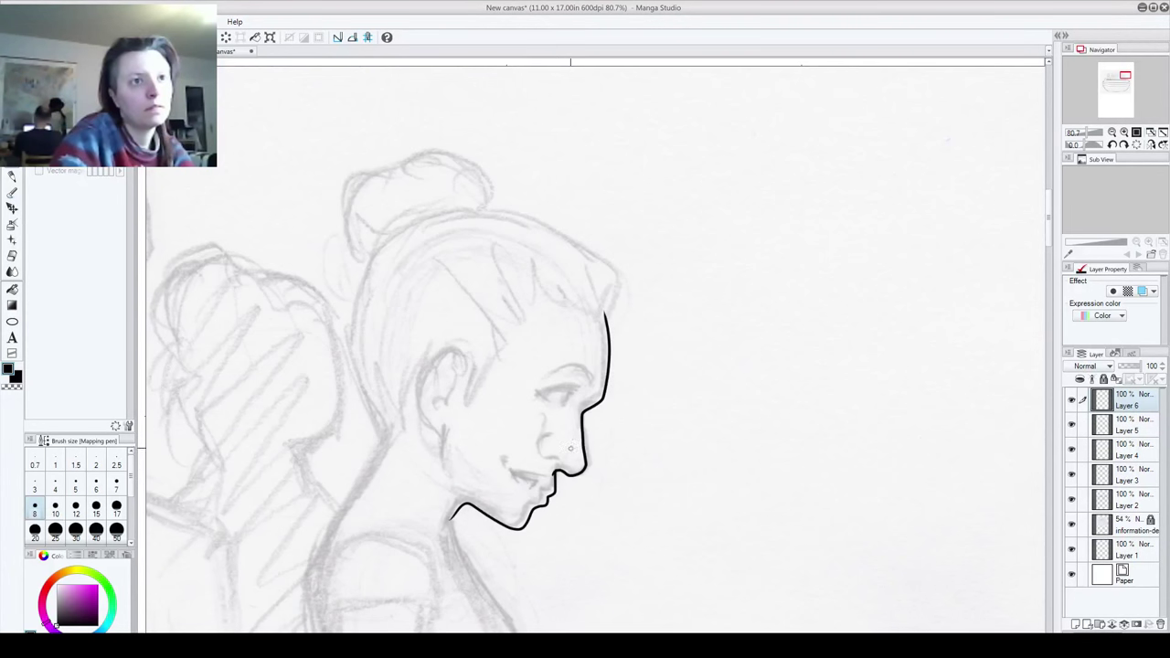
pyautogui.hotkey('ctrl', 'z')
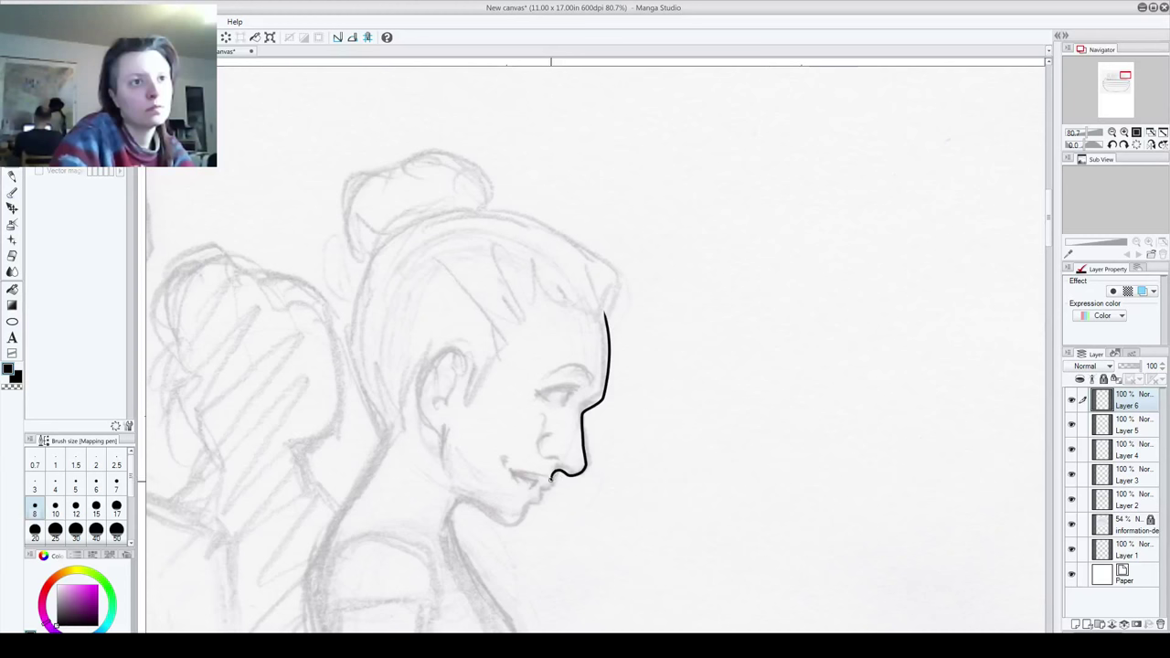
pyautogui.moveTo(545, 487); pyautogui.dragTo(477, 510)
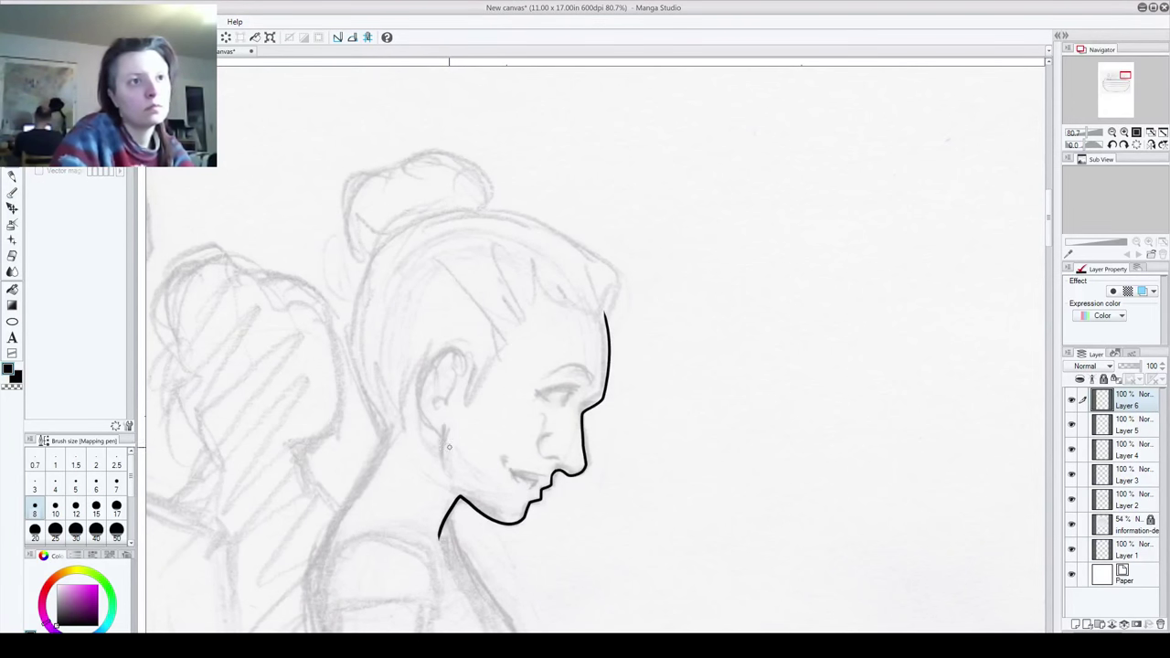
pyautogui.moveTo(451, 420); pyautogui.dragTo(457, 463)
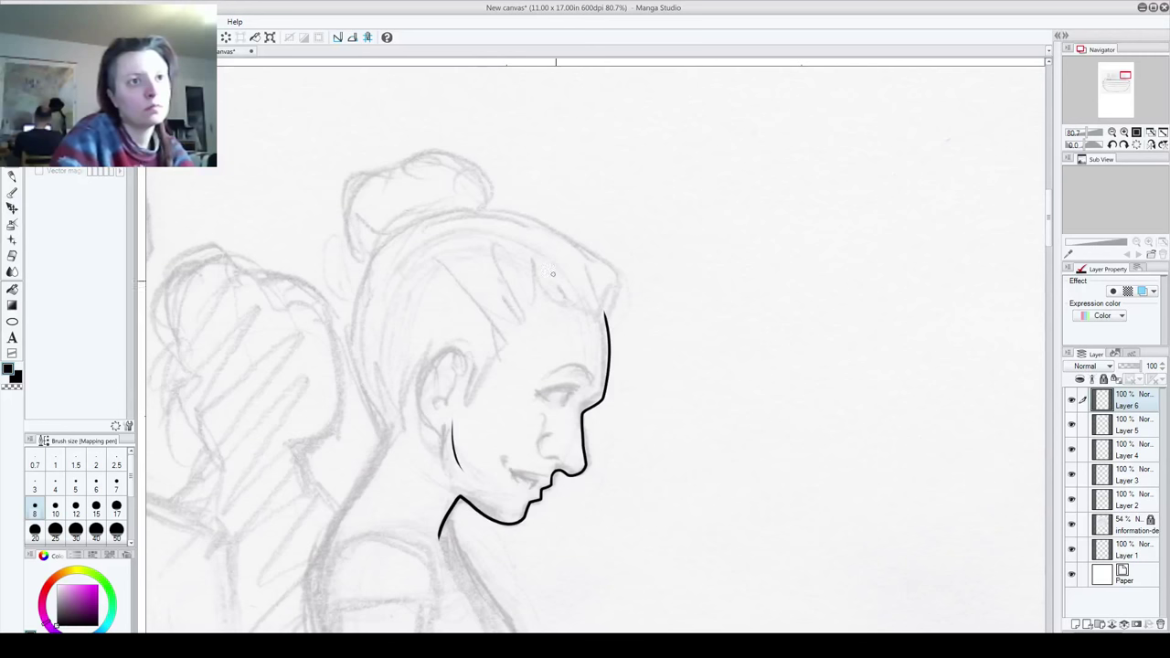
# Step: Ink the rightmost woman's nostril and the parting line and edges of her lips
pyautogui.moveTo(405, 269); pyautogui.dragTo(415, 450)
pyautogui.scroll(3, 602, 414)
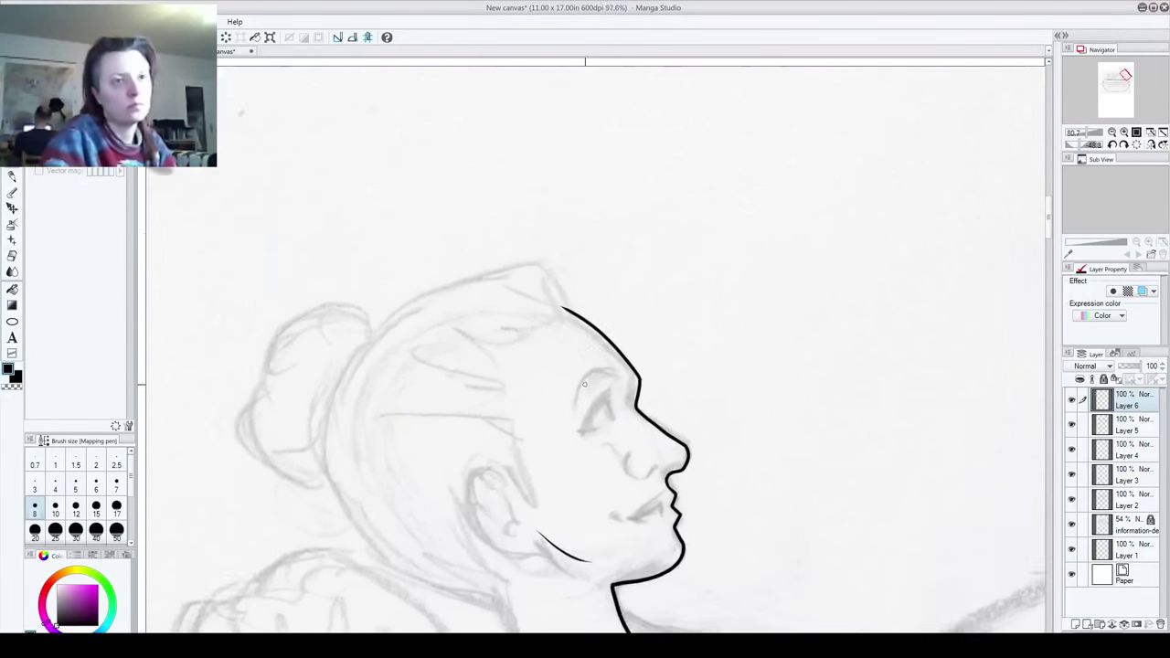
pyautogui.moveTo(571, 471); pyautogui.dragTo(454, 306)
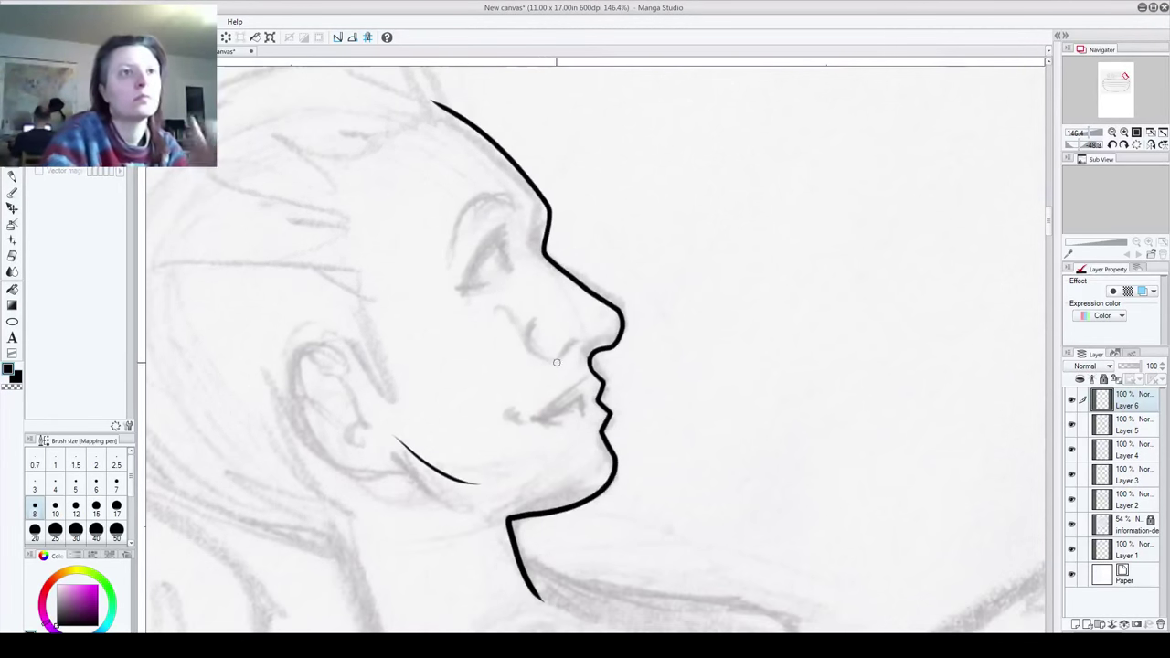
pyautogui.moveTo(550, 327)
pyautogui.mouseDown()
pyautogui.moveTo(552, 347)
pyautogui.moveTo(593, 337)
pyautogui.mouseUp()
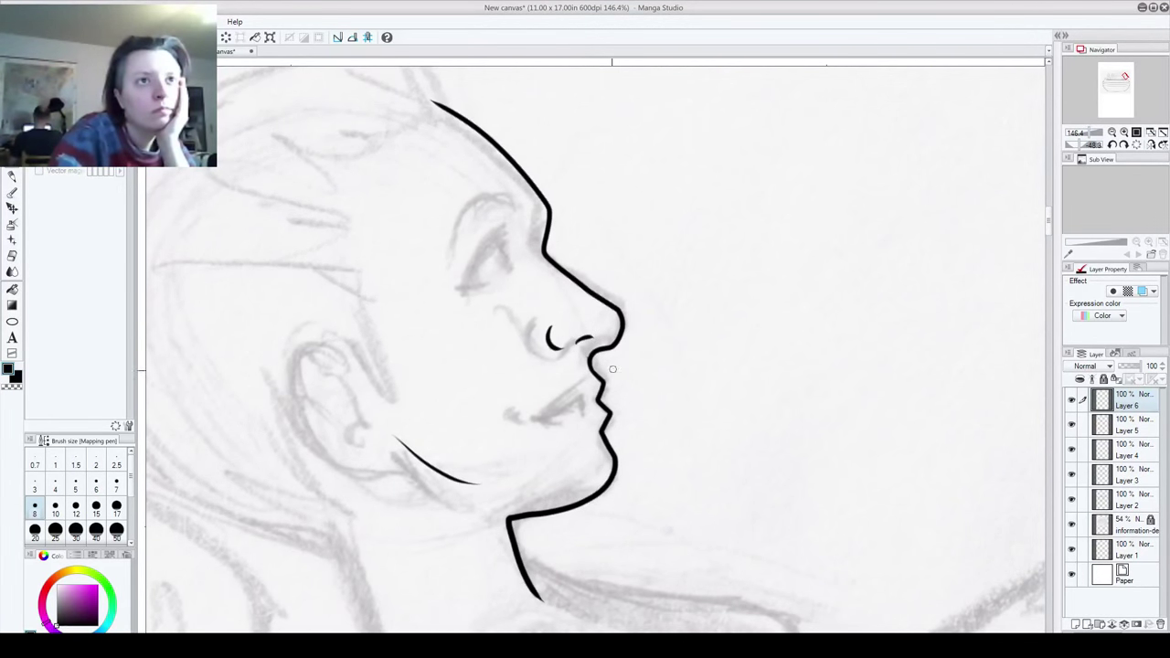
pyautogui.moveTo(549, 419)
pyautogui.mouseDown()
pyautogui.moveTo(587, 396)
pyautogui.moveTo(583, 411)
pyautogui.moveTo(594, 404)
pyautogui.moveTo(535, 415)
pyautogui.moveTo(596, 424)
pyautogui.mouseUp()
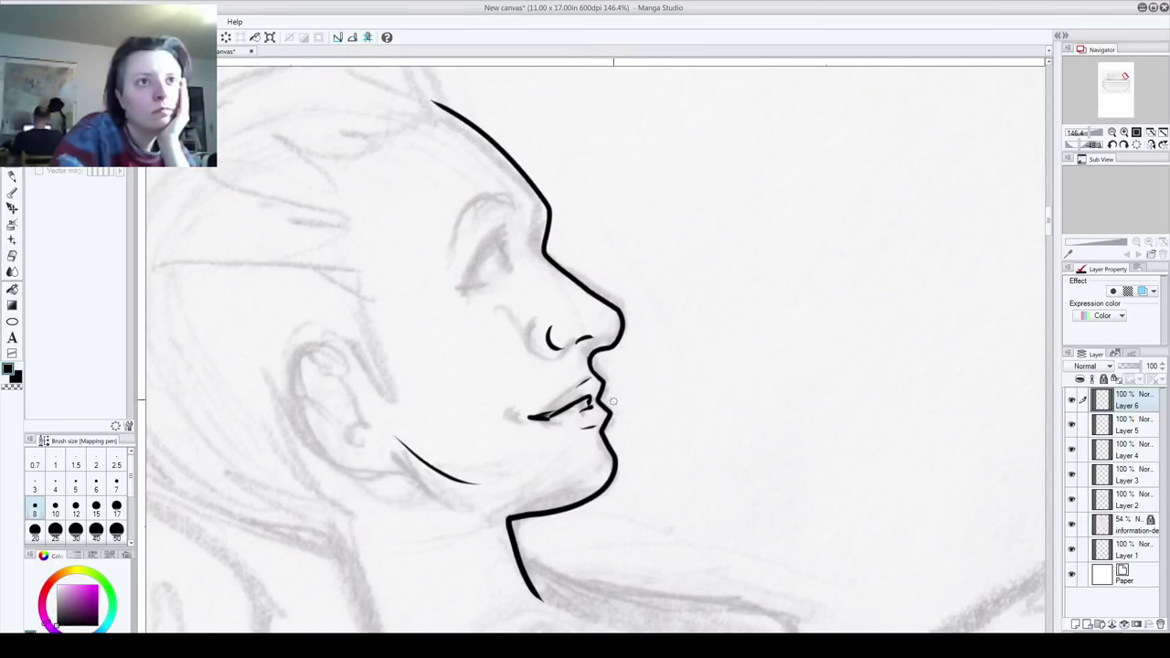
# Step: Ink the rightmost woman's eye with its iris and upper lid crease, and outline her arched eyebrow
pyautogui.moveTo(509, 244)
pyautogui.mouseDown()
pyautogui.moveTo(469, 285)
pyautogui.moveTo(494, 282)
pyautogui.moveTo(499, 256)
pyautogui.moveTo(514, 261)
pyautogui.moveTo(505, 243)
pyautogui.mouseUp()
pyautogui.moveTo(505, 243); pyautogui.dragTo(511, 258)
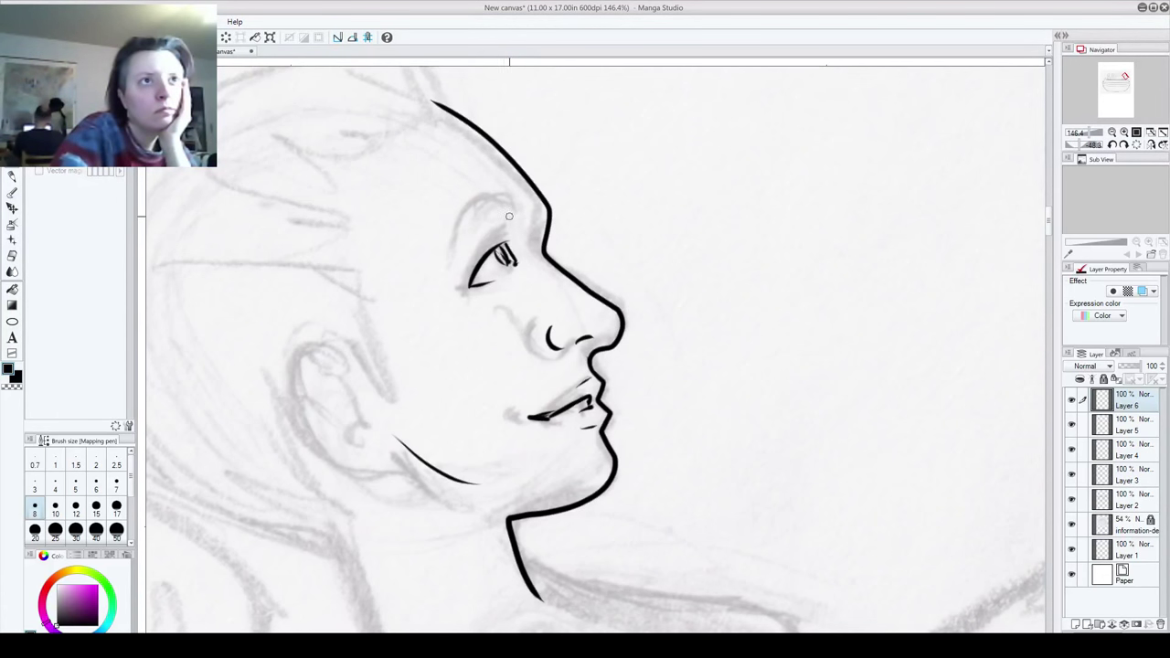
pyautogui.moveTo(465, 274)
pyautogui.mouseDown()
pyautogui.moveTo(512, 221)
pyautogui.moveTo(461, 223)
pyautogui.moveTo(449, 262)
pyautogui.moveTo(488, 192)
pyautogui.moveTo(514, 201)
pyautogui.mouseUp()
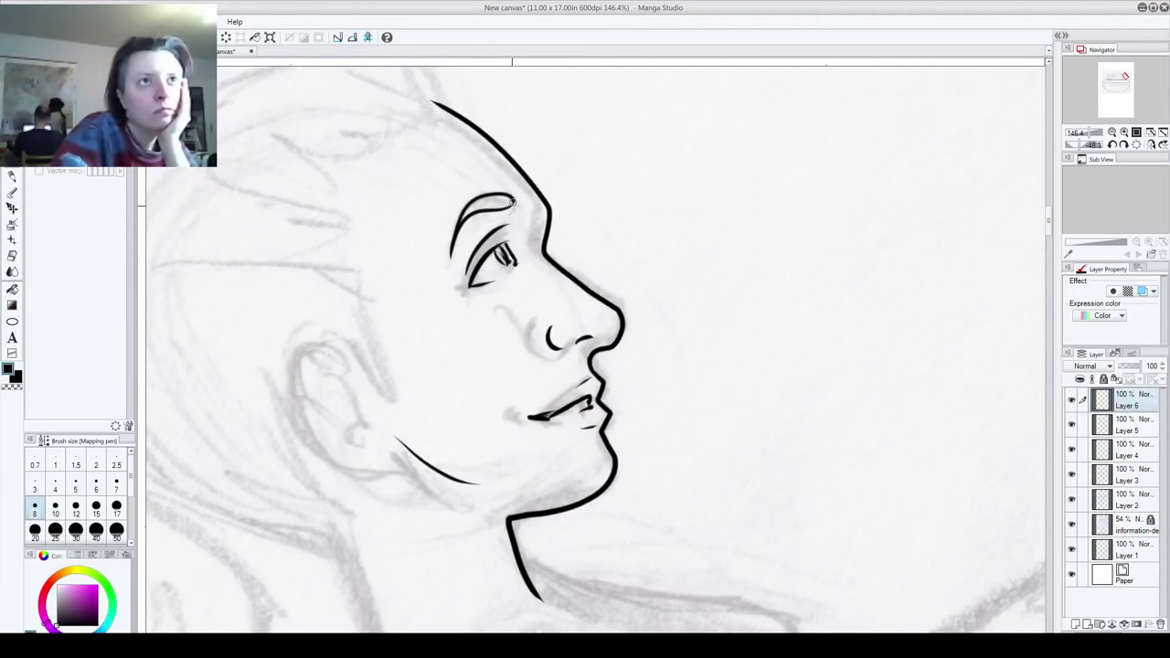
# Step: Flatten the rightmost woman's brow contour above the nose bridge and add lashes and inner corner marks to her eye
pyautogui.moveTo(546, 250)
pyautogui.mouseDown()
pyautogui.moveTo(535, 190)
pyautogui.moveTo(546, 253)
pyautogui.moveTo(521, 166)
pyautogui.mouseUp()
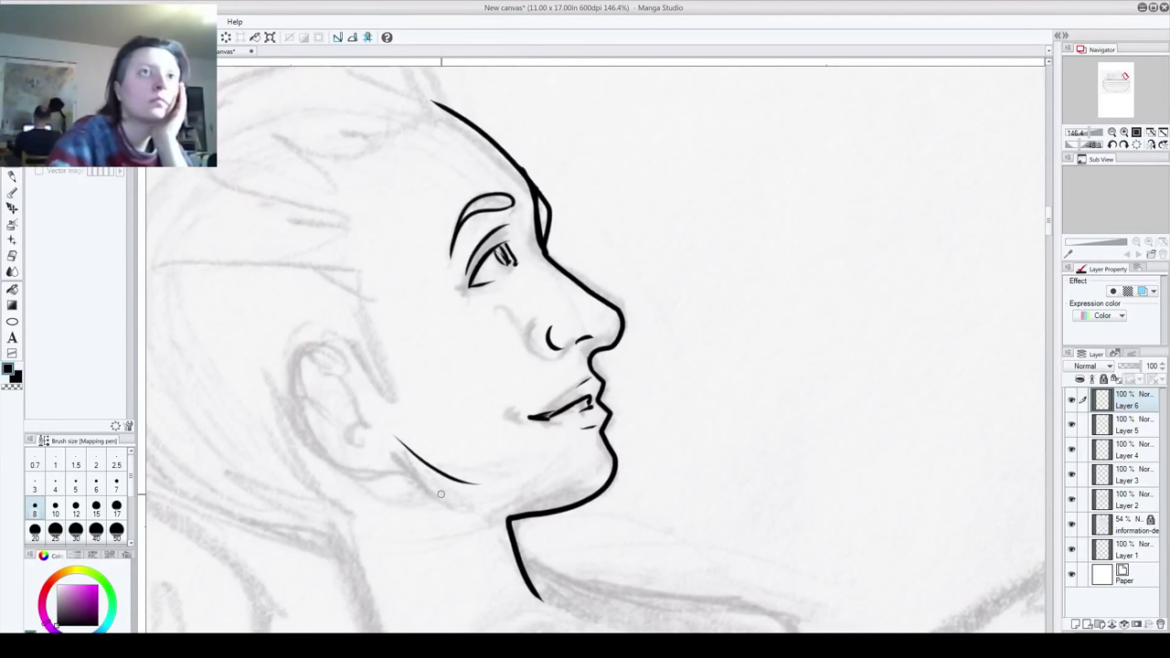
pyautogui.moveTo(791, 167)
pyautogui.mouseDown()
pyautogui.moveTo(514, 317)
pyautogui.moveTo(443, 393)
pyautogui.moveTo(444, 331)
pyautogui.mouseUp()
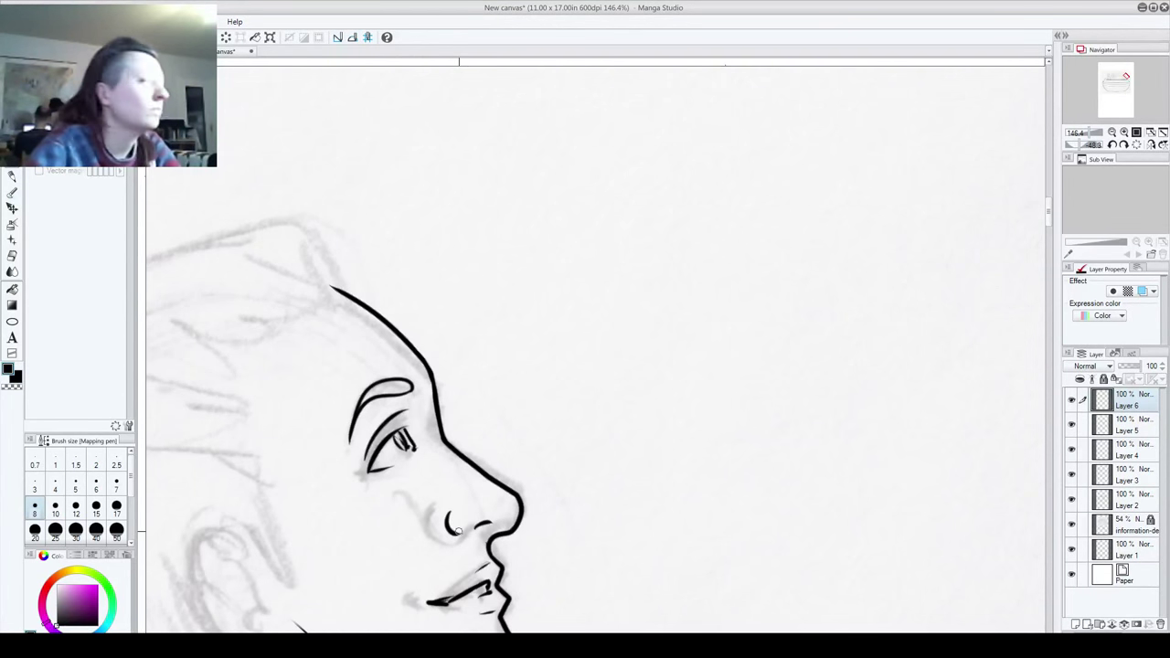
pyautogui.scroll(-4, 484, 387)
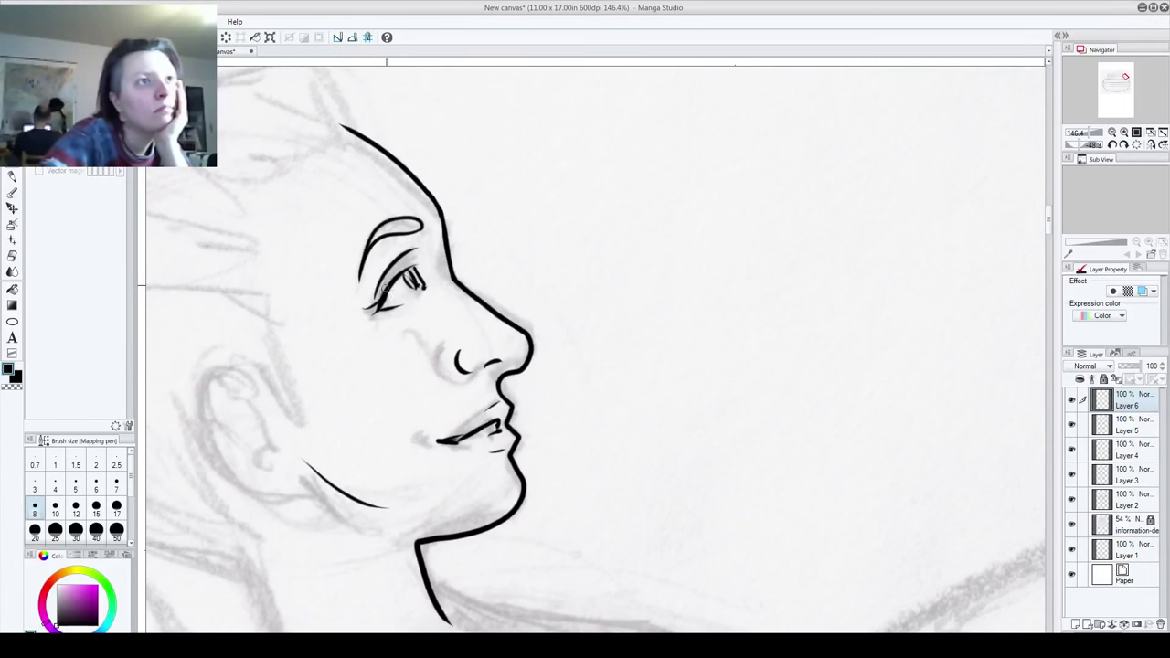
pyautogui.moveTo(392, 311); pyautogui.dragTo(418, 294)
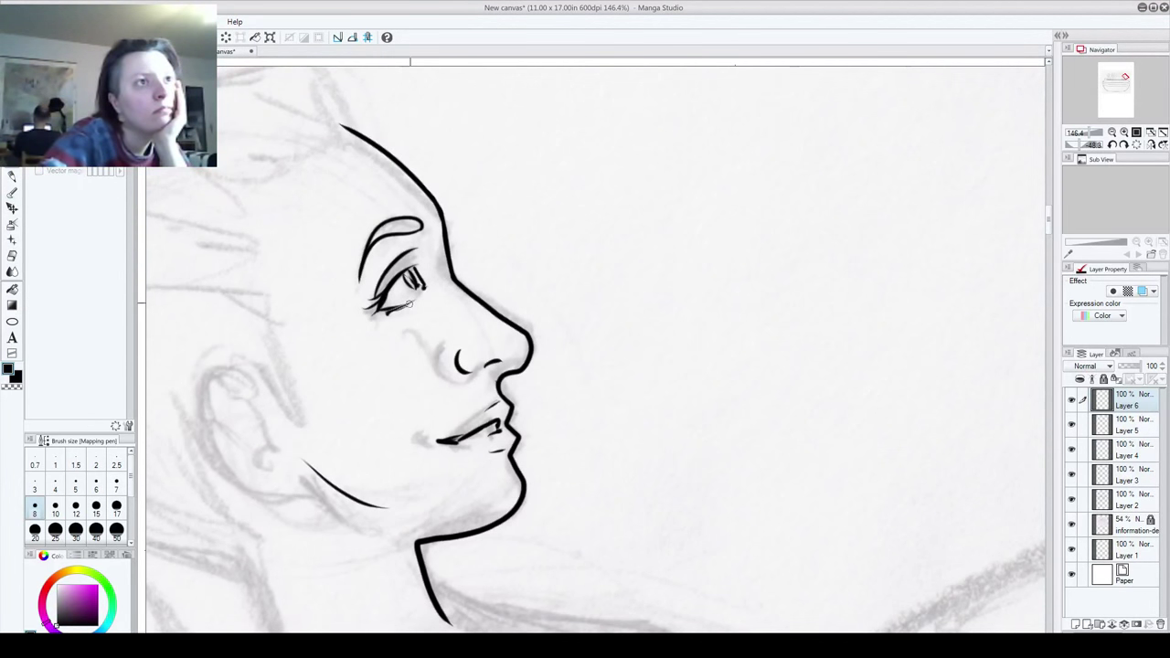
pyautogui.moveTo(428, 279); pyautogui.dragTo(433, 286)
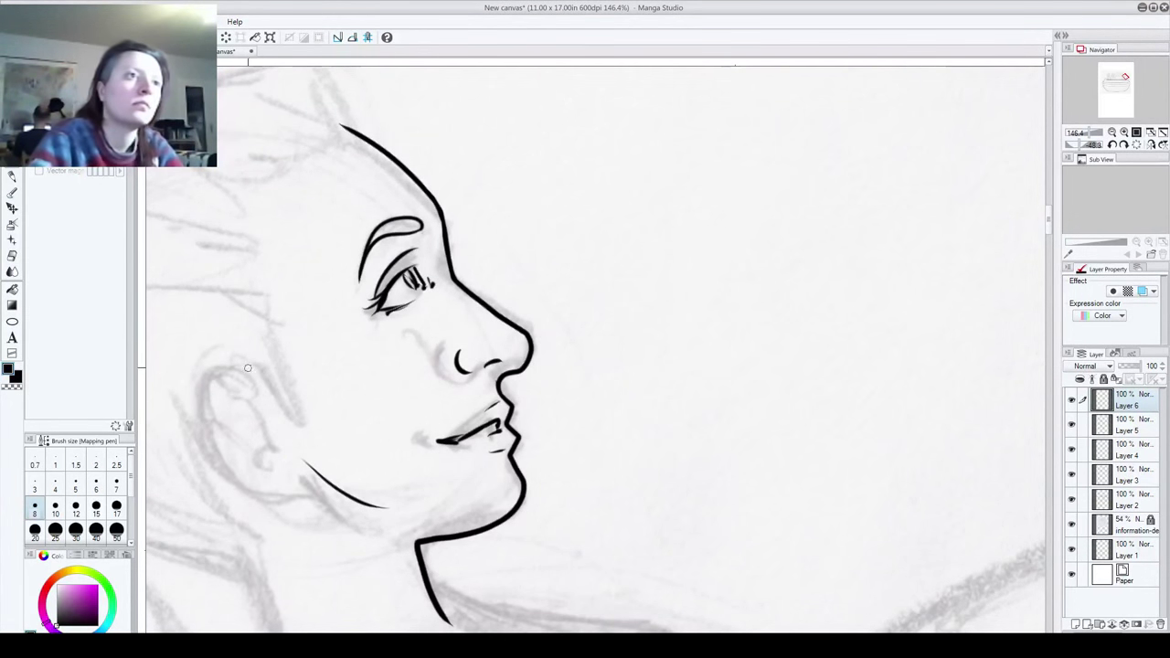
# Step: Ink the rightmost woman's ear with its outer rim and inner folds
pyautogui.moveTo(250, 369)
pyautogui.mouseDown()
pyautogui.moveTo(211, 366)
pyautogui.moveTo(218, 448)
pyautogui.moveTo(261, 471)
pyautogui.moveTo(287, 468)
pyautogui.moveTo(245, 388)
pyautogui.moveTo(247, 435)
pyautogui.moveTo(437, 420)
pyautogui.moveTo(459, 477)
pyautogui.mouseUp()
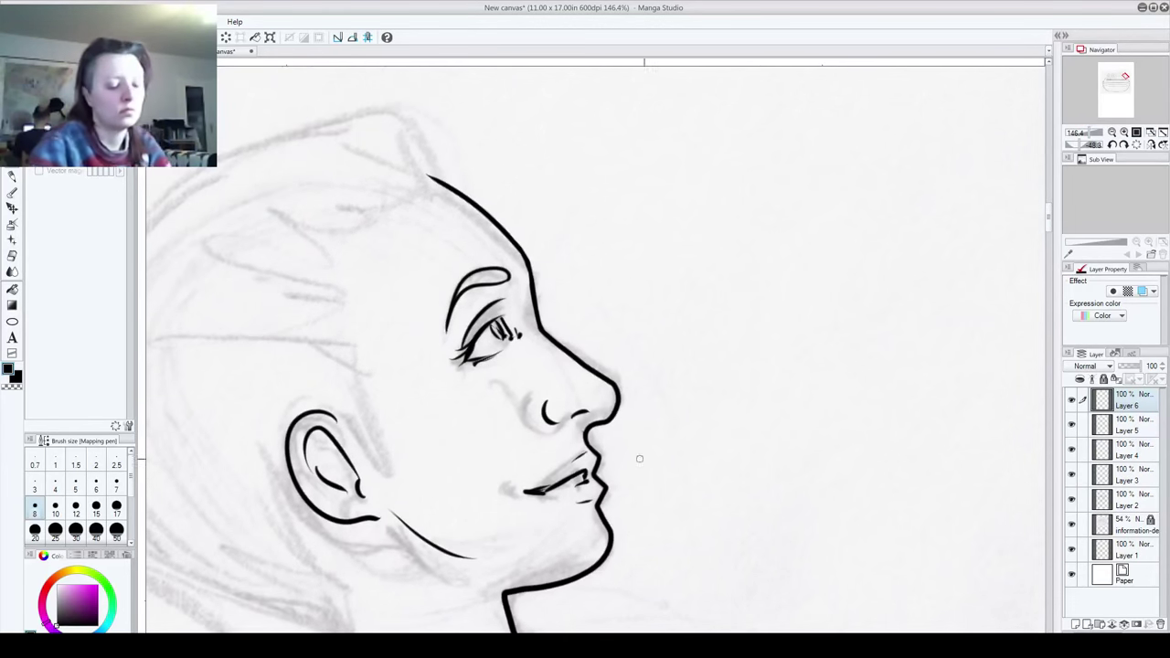
pyautogui.scroll(2, 700, 454)
pyautogui.scroll(-1, 700, 442)
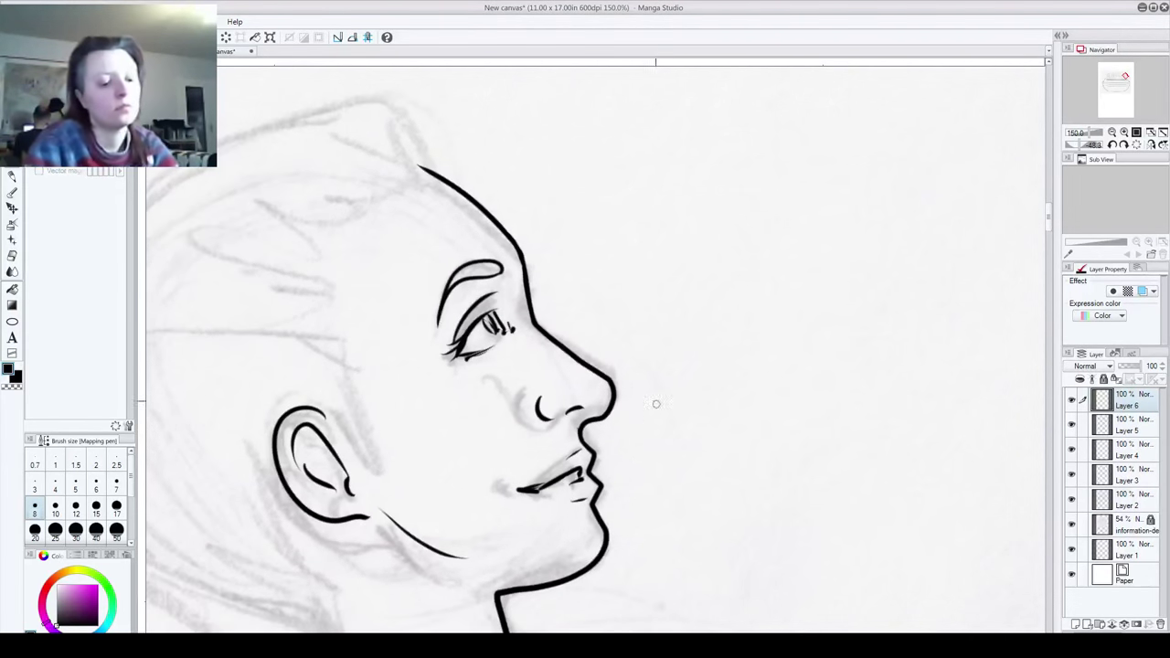
pyautogui.moveTo(621, 304); pyautogui.dragTo(627, 305)
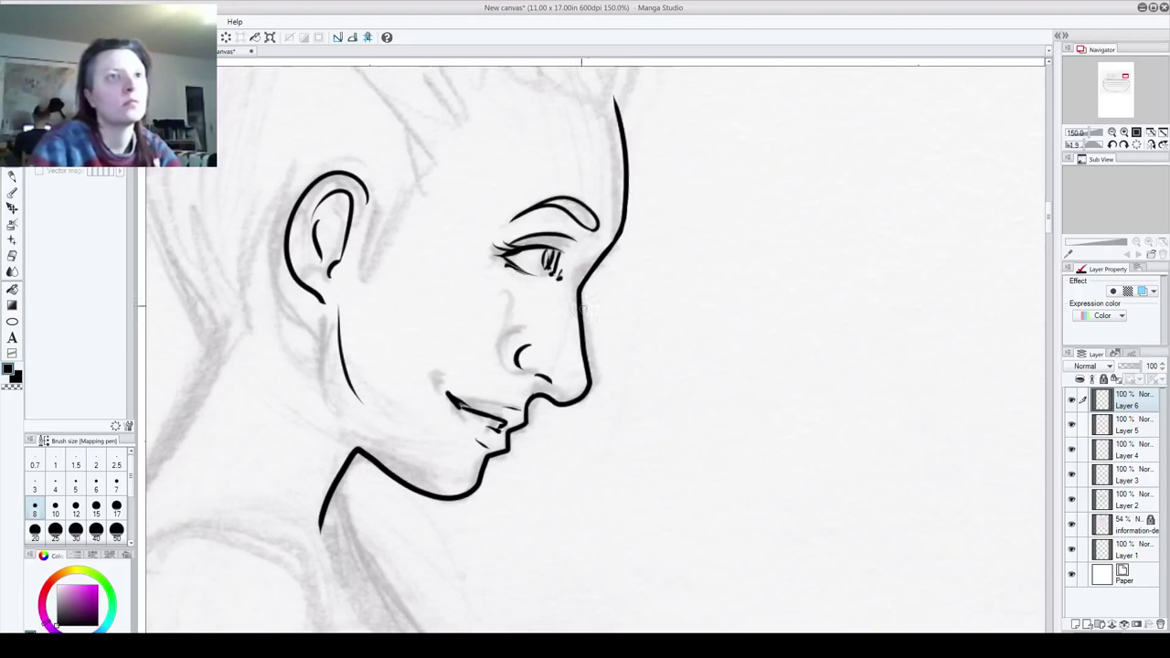
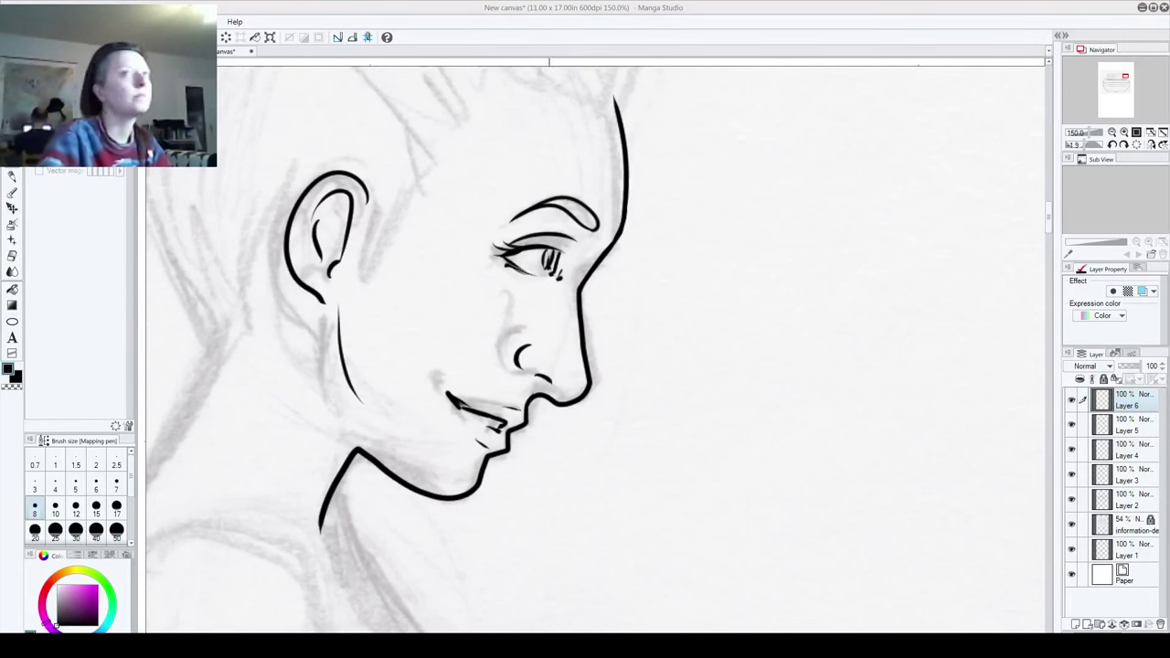
pyautogui.scroll(-5, 467, 335)
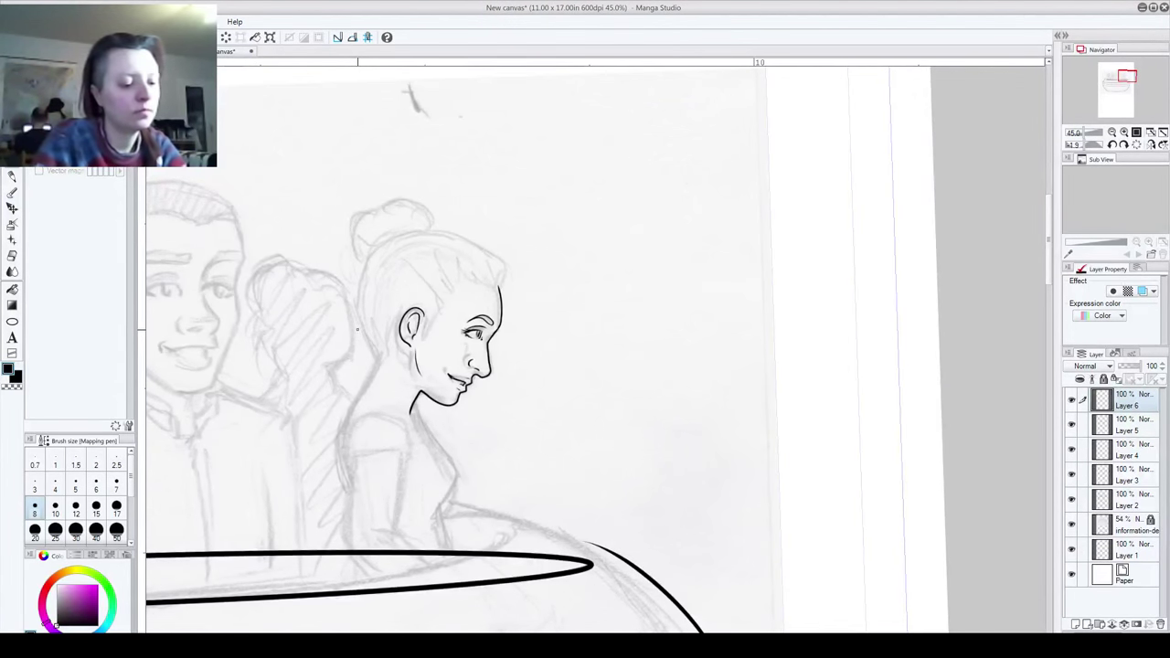
# Step: Examine the inked heads against the whole row of sketched people behind the desk
pyautogui.hotkey('shift', 'space')
pyautogui.moveTo(354, 309); pyautogui.dragTo(344, 296)
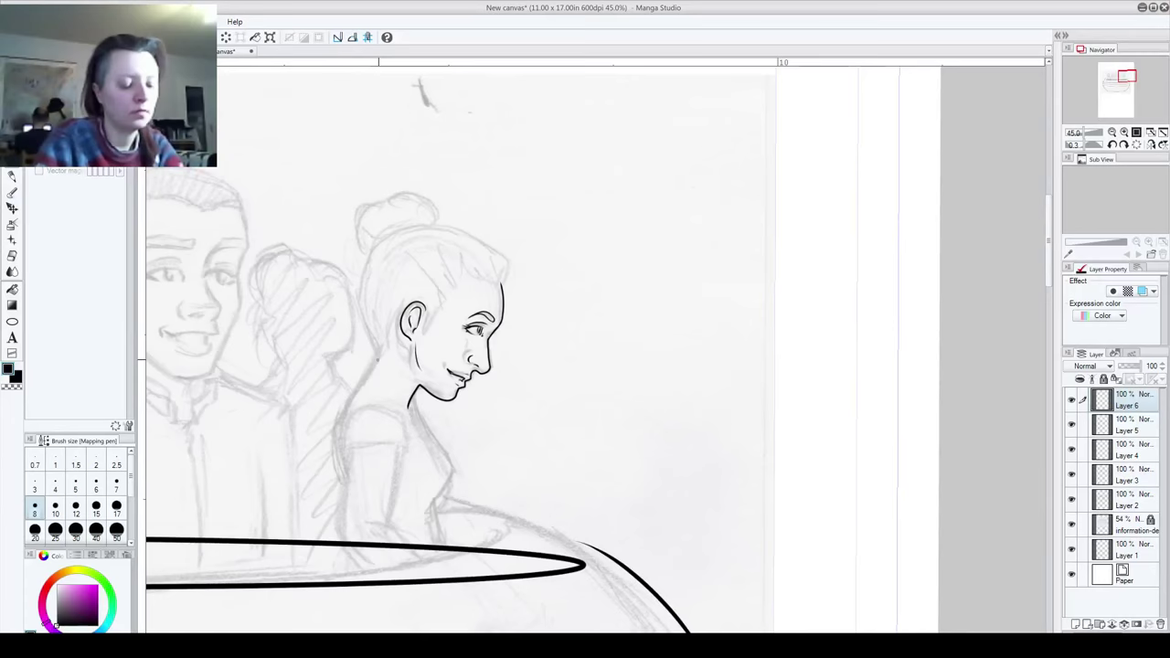
pyautogui.scroll(-5, 344, 295)
pyautogui.scroll(-1, 338, 375)
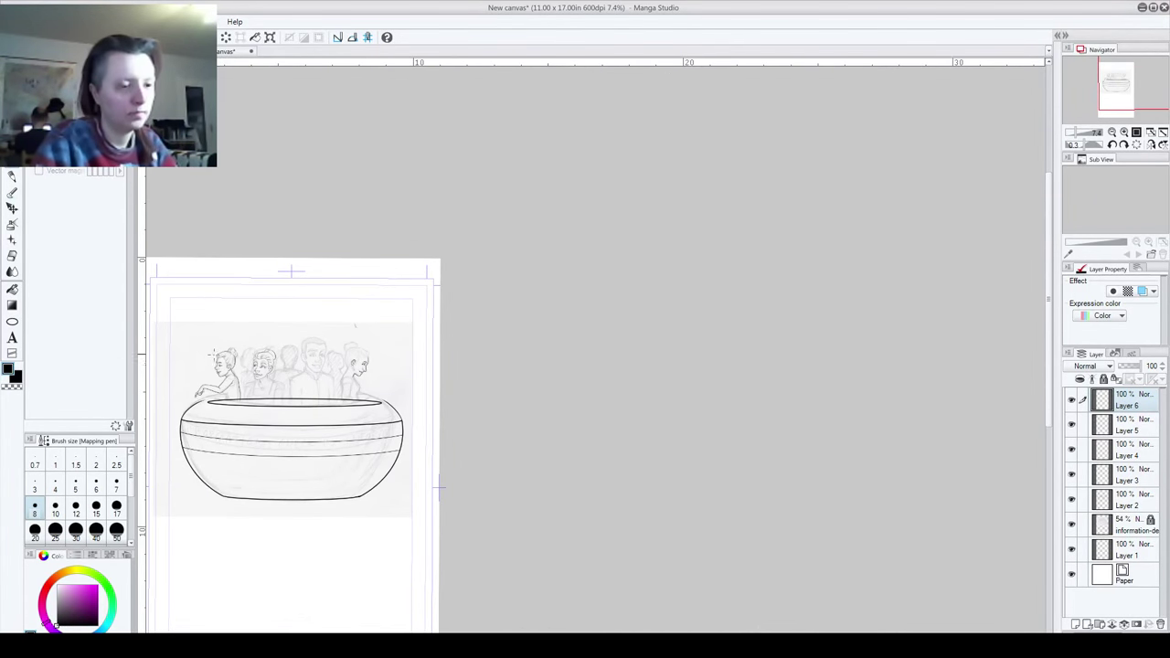
pyautogui.moveTo(308, 475)
pyautogui.mouseDown()
pyautogui.moveTo(507, 392)
pyautogui.moveTo(507, 409)
pyautogui.mouseUp()
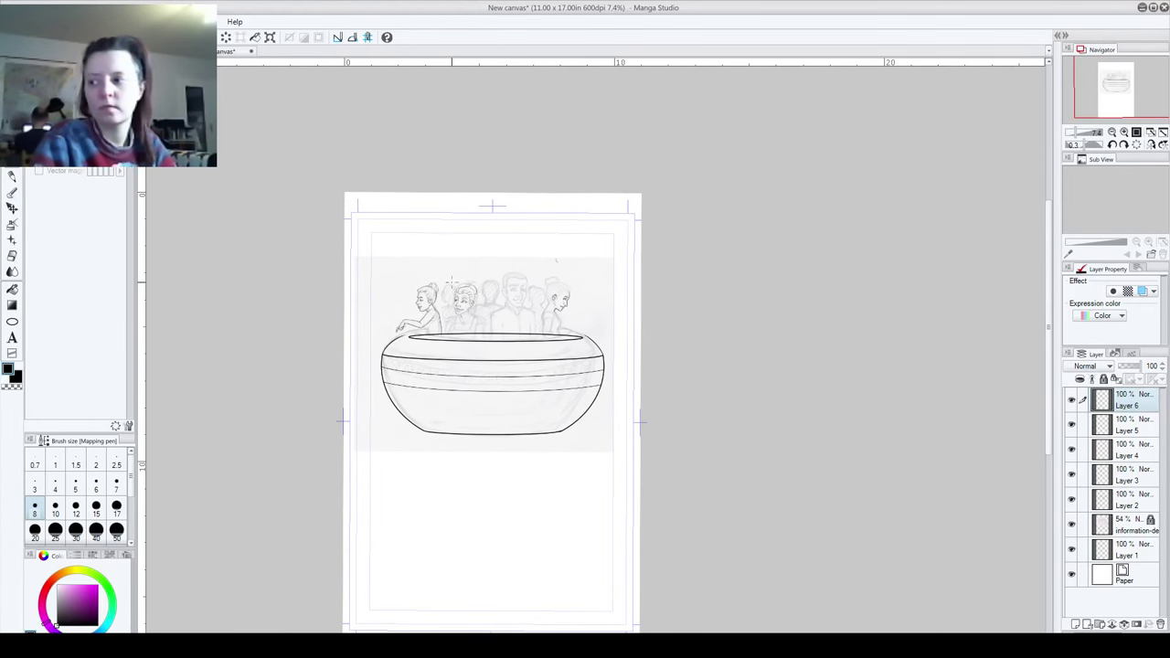
pyautogui.scroll(2, 452, 283)
pyautogui.scroll(4, 468, 268)
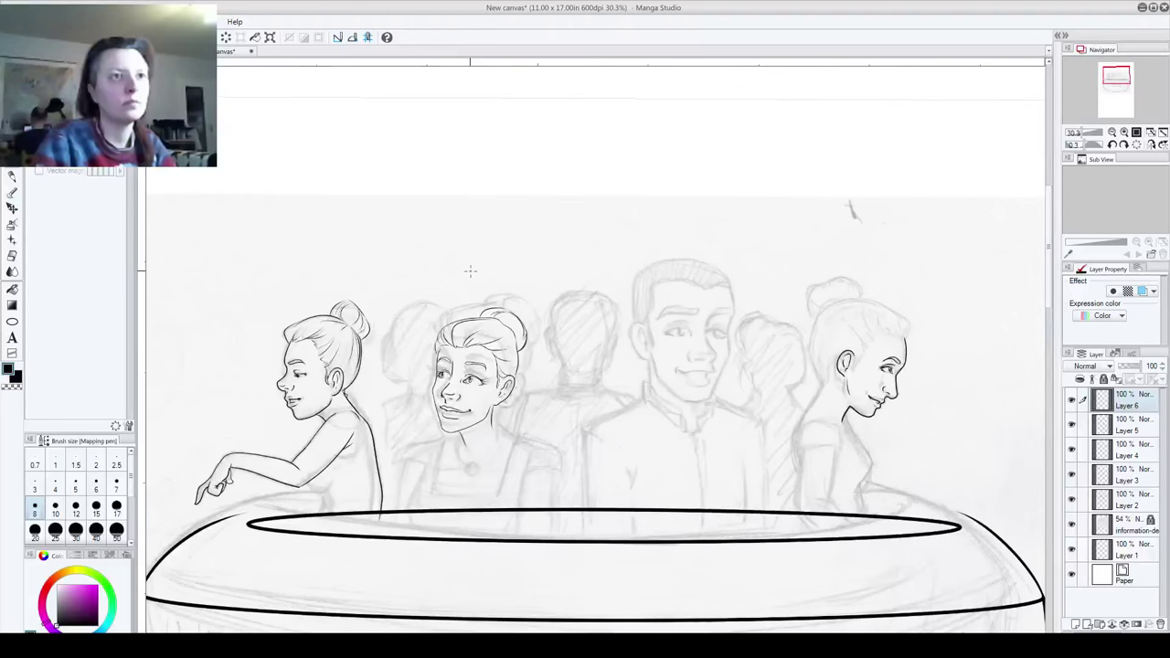
pyautogui.scroll(-3, 687, 407)
pyautogui.scroll(1, 686, 416)
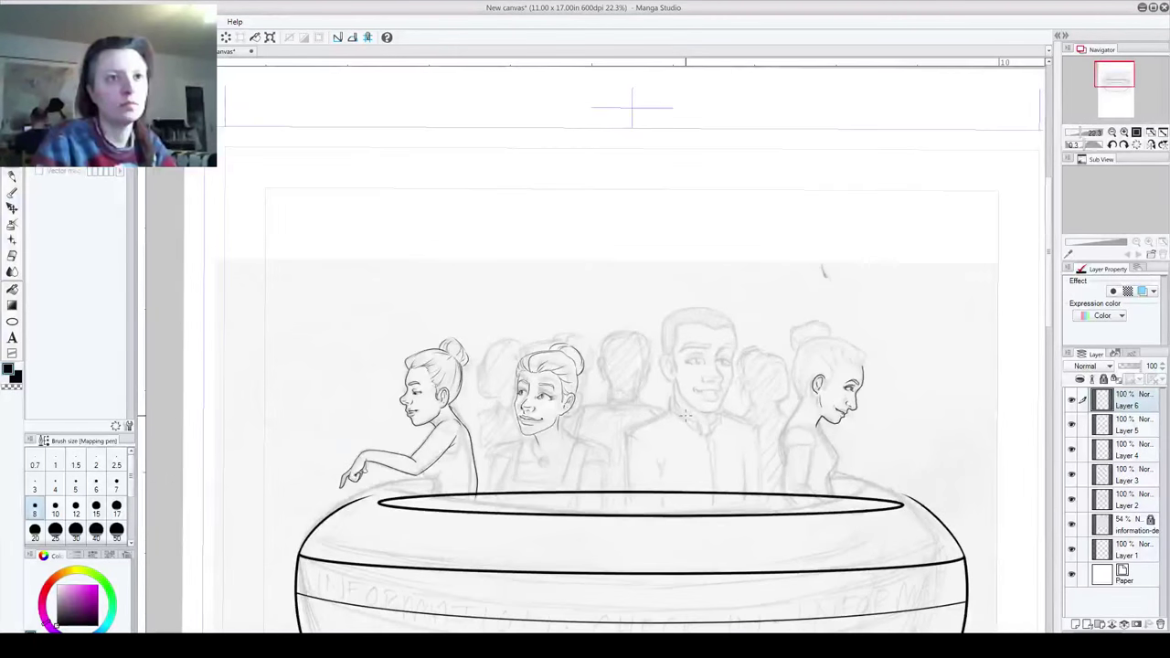
pyautogui.scroll(2, 685, 416)
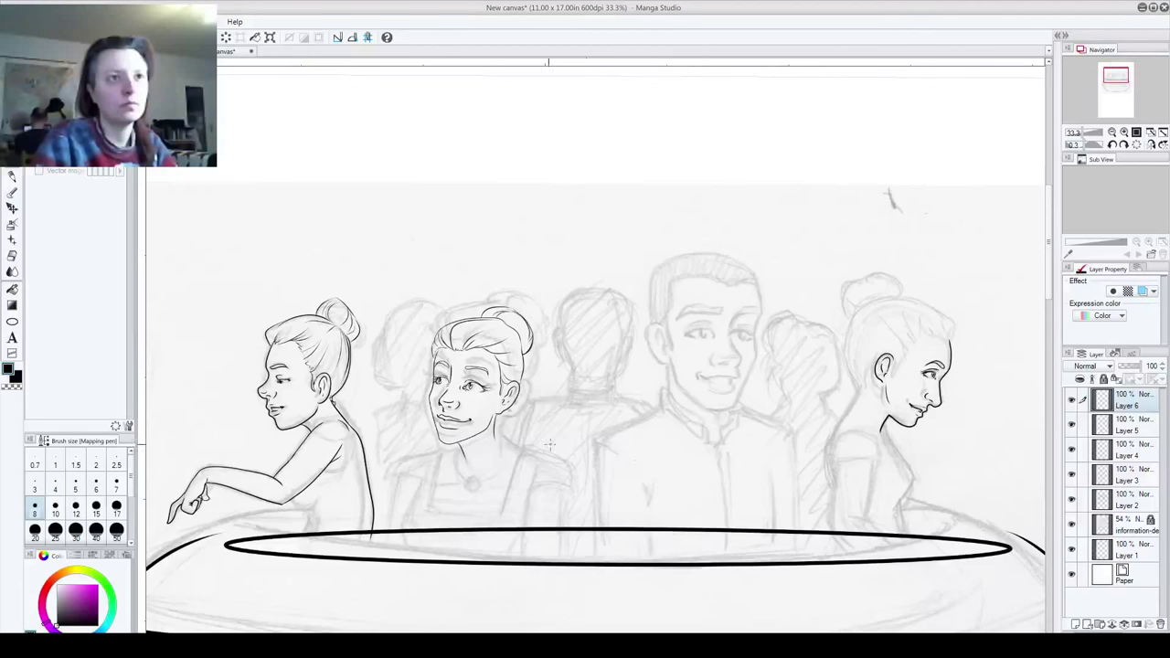
pyautogui.scroll(2, 537, 452)
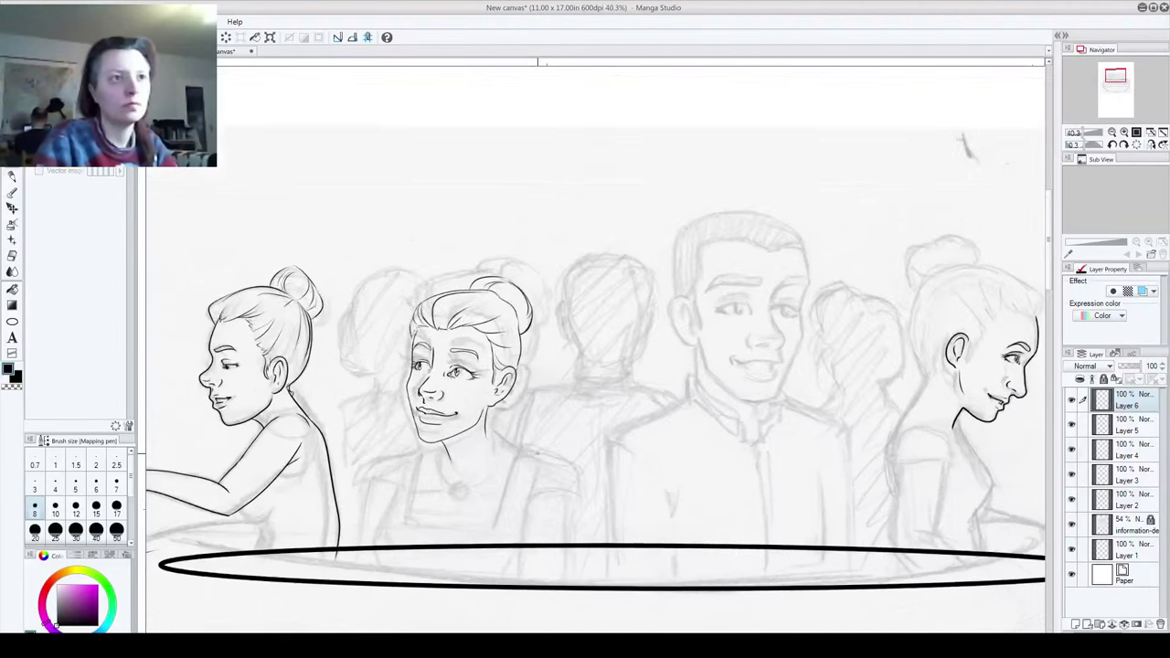
pyautogui.scroll(-1, 540, 454)
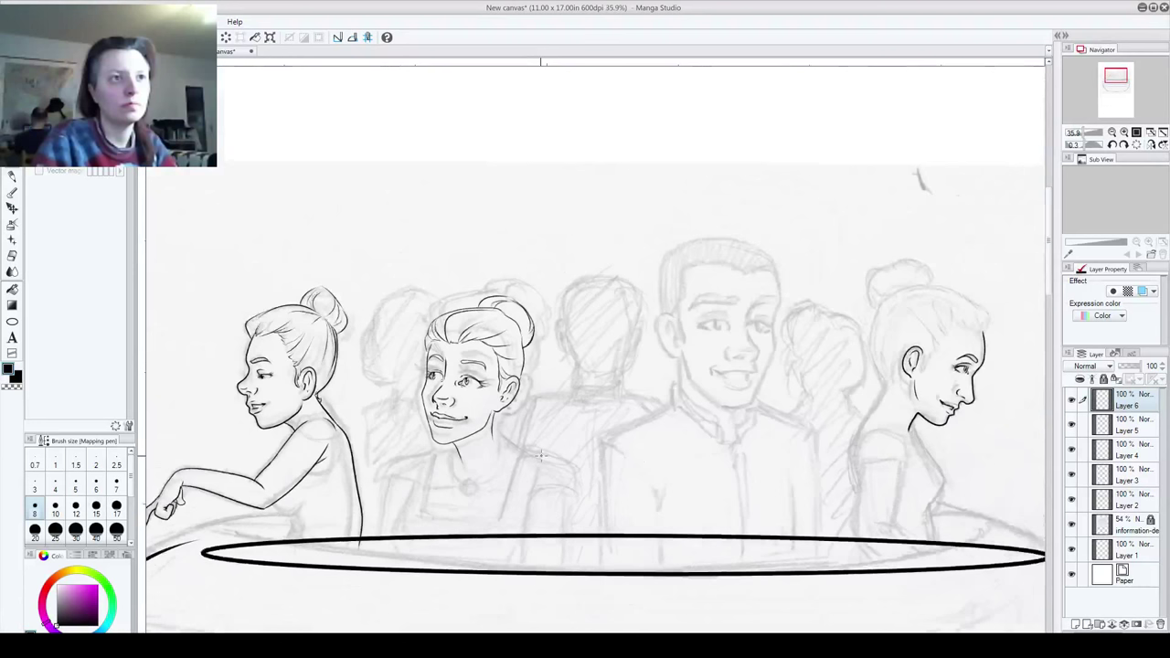
pyautogui.scroll(-2, 540, 455)
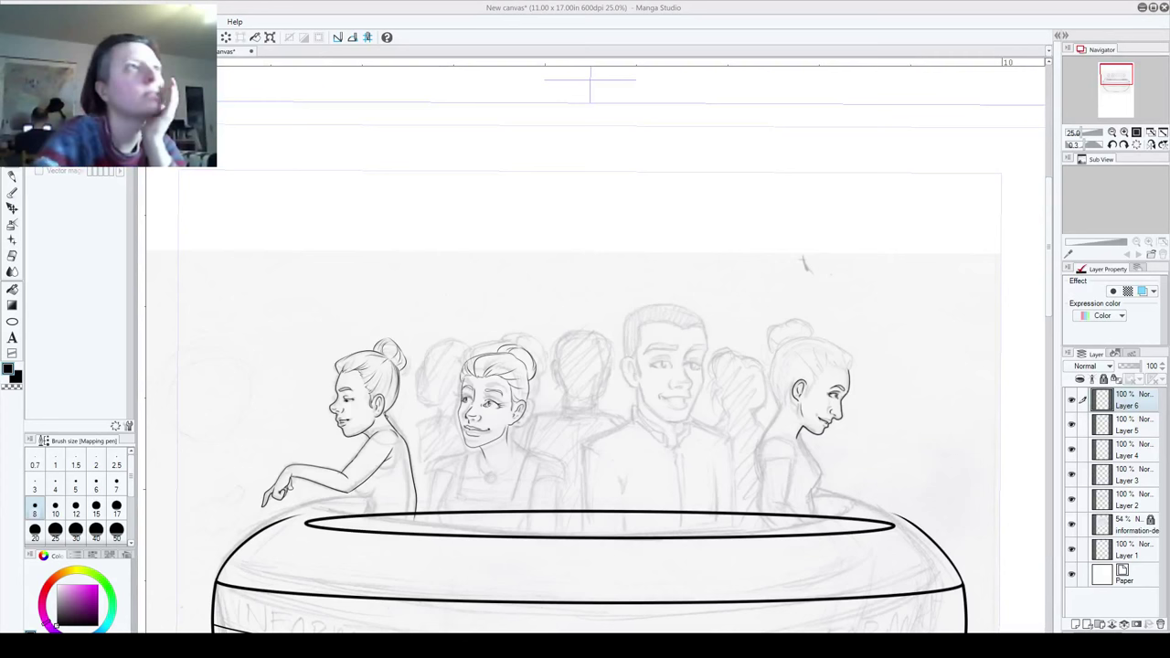
# Step: Identify the layer holding the second woman's inked head and move that Layer 3 artwork right, over the figure seen from behind
pyautogui.click(1071, 425)
pyautogui.click(1071, 425)
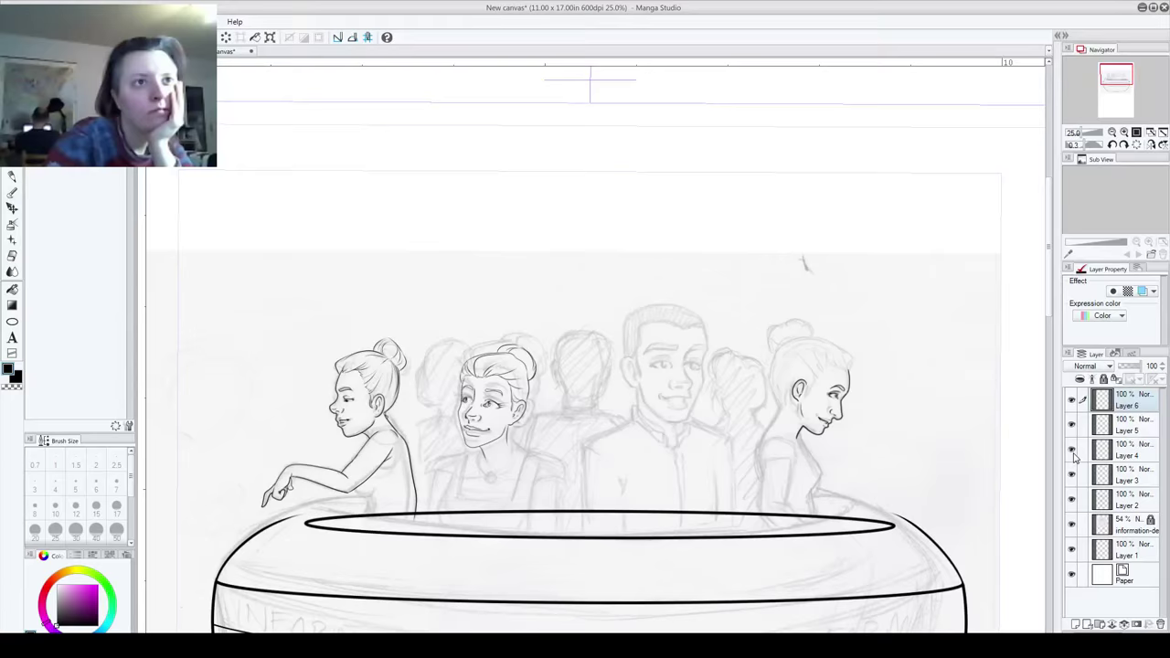
pyautogui.click(1072, 474)
pyautogui.click(1072, 474)
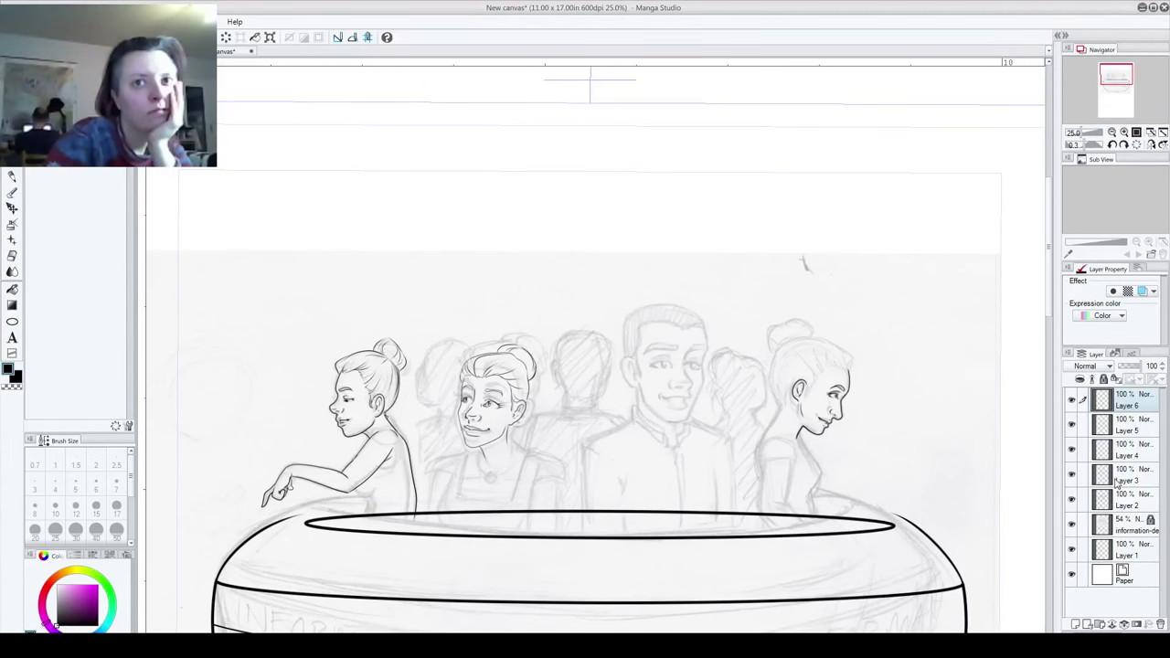
pyautogui.click(1118, 482)
pyautogui.moveTo(514, 434); pyautogui.dragTo(599, 409)
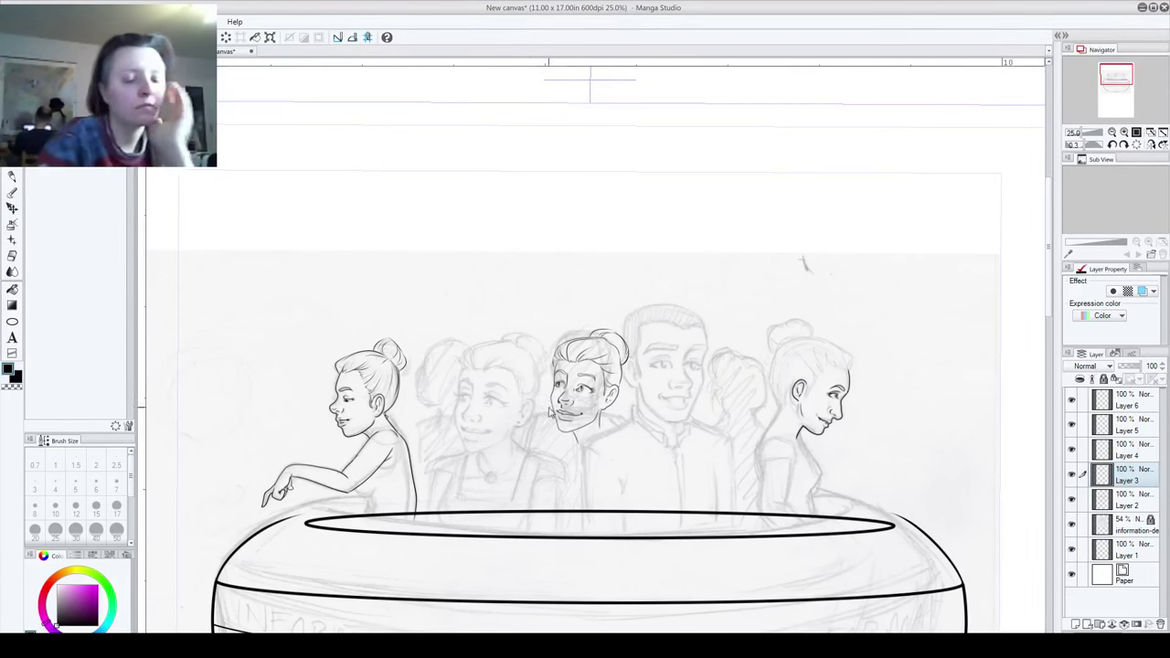
# Step: Unlock the pencil sketch layer and try to shift the sketch right beneath the second woman's inked head
pyautogui.moveTo(543, 483); pyautogui.dragTo(452, 399)
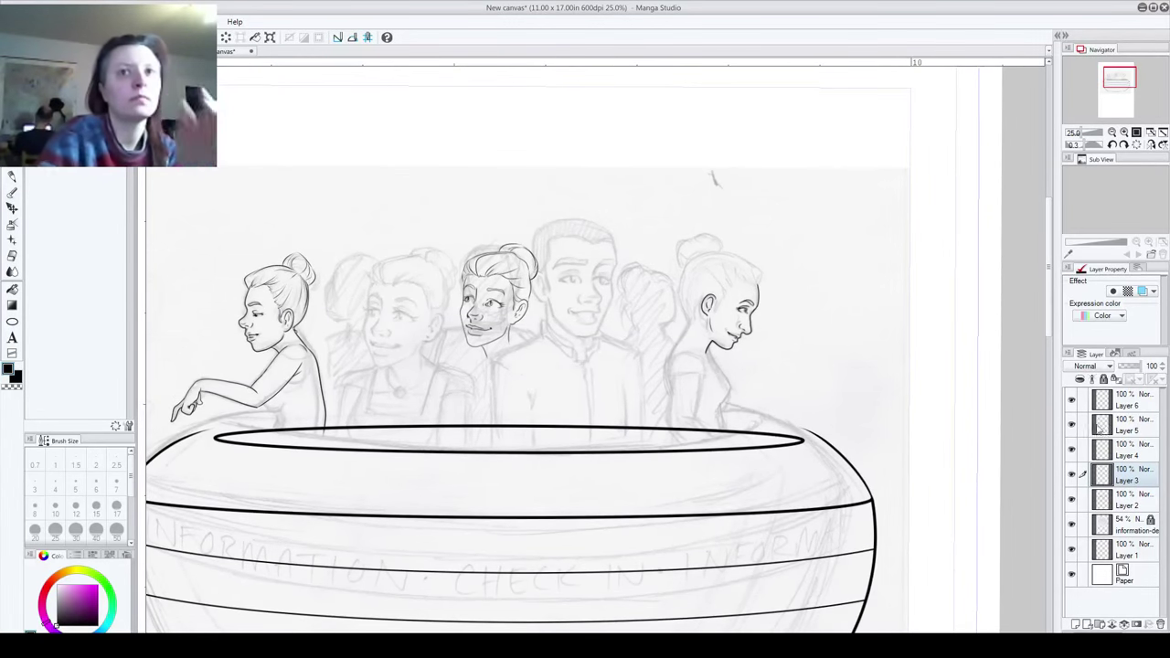
pyautogui.click(1122, 522)
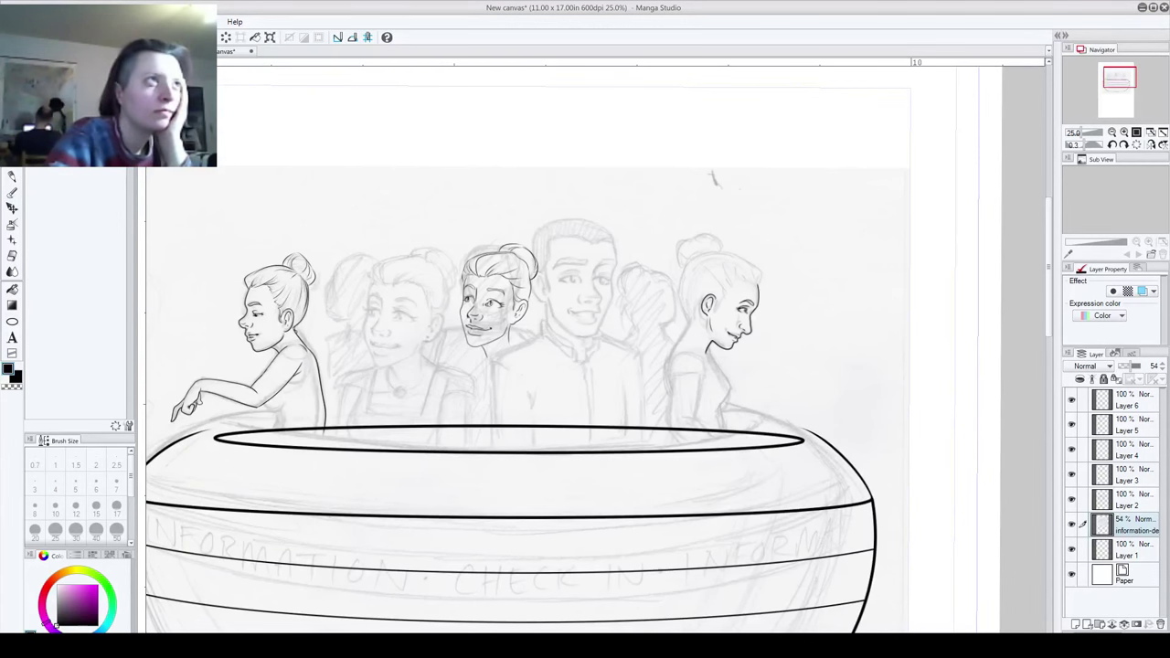
pyautogui.moveTo(421, 369)
pyautogui.mouseDown()
pyautogui.moveTo(517, 375)
pyautogui.moveTo(511, 388)
pyautogui.mouseUp()
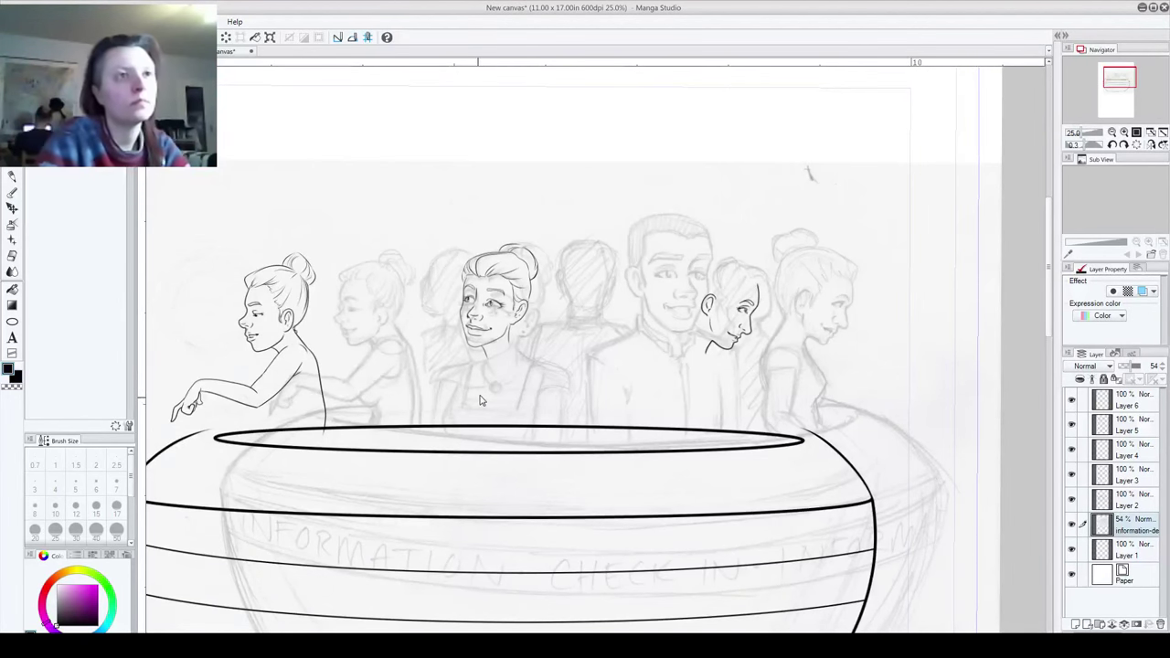
pyautogui.hotkey('ctrl', 'z')
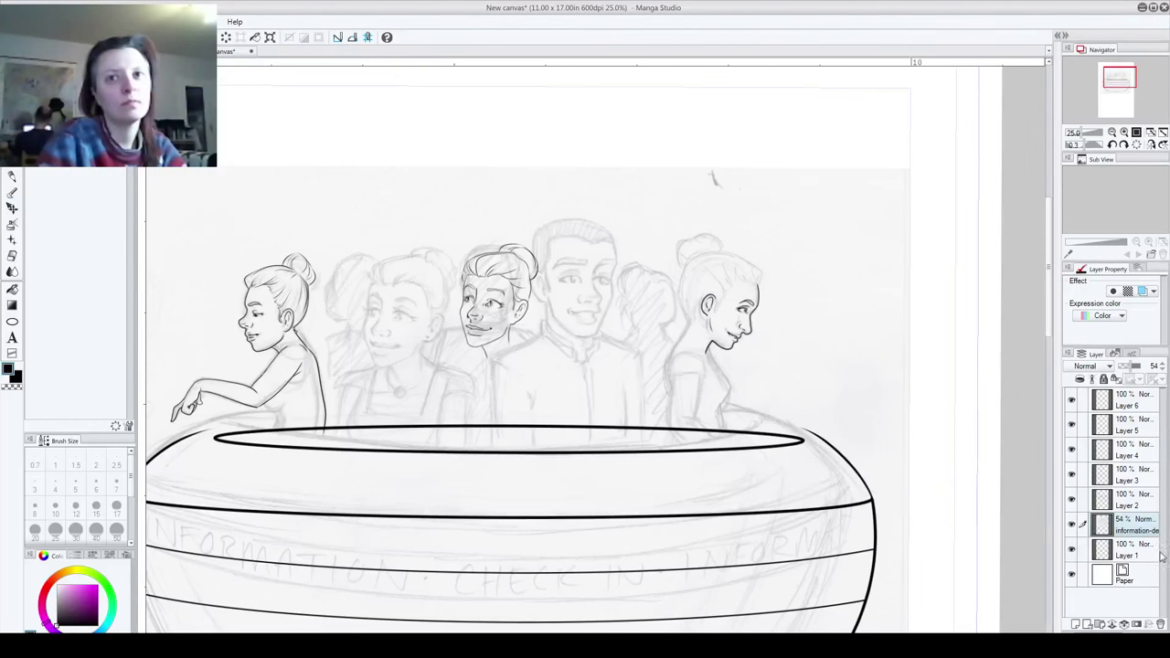
# Step: Make Layer 6 the active layer for inking the rightmost woman's body
pyautogui.click(1134, 405)
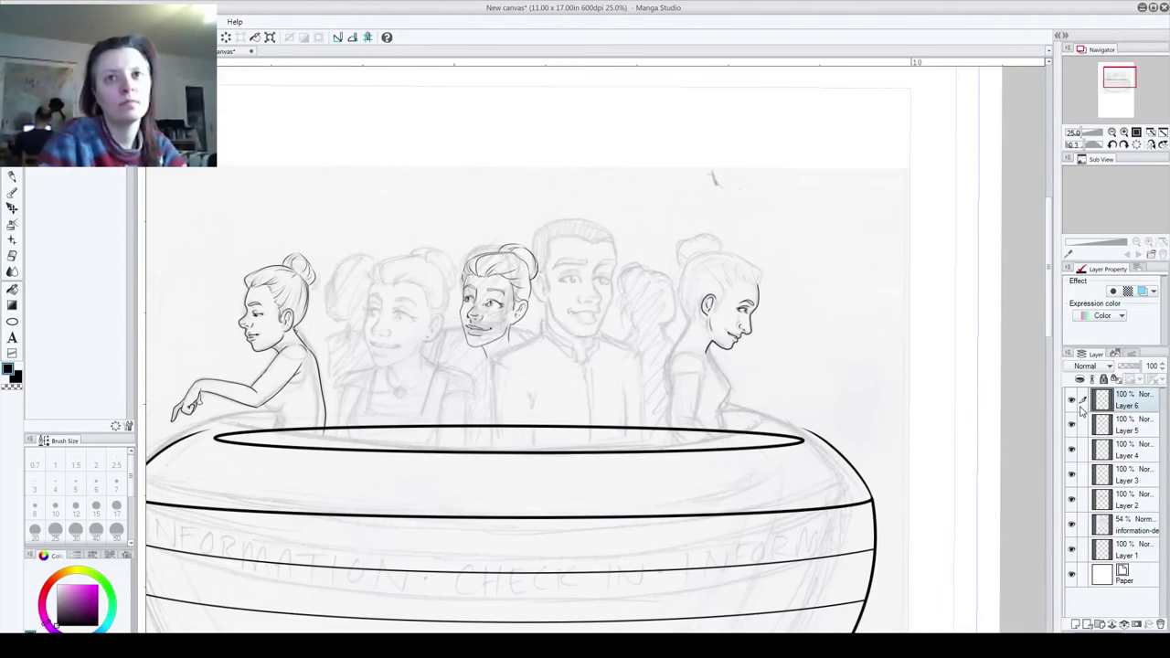
pyautogui.scroll(1, 674, 308)
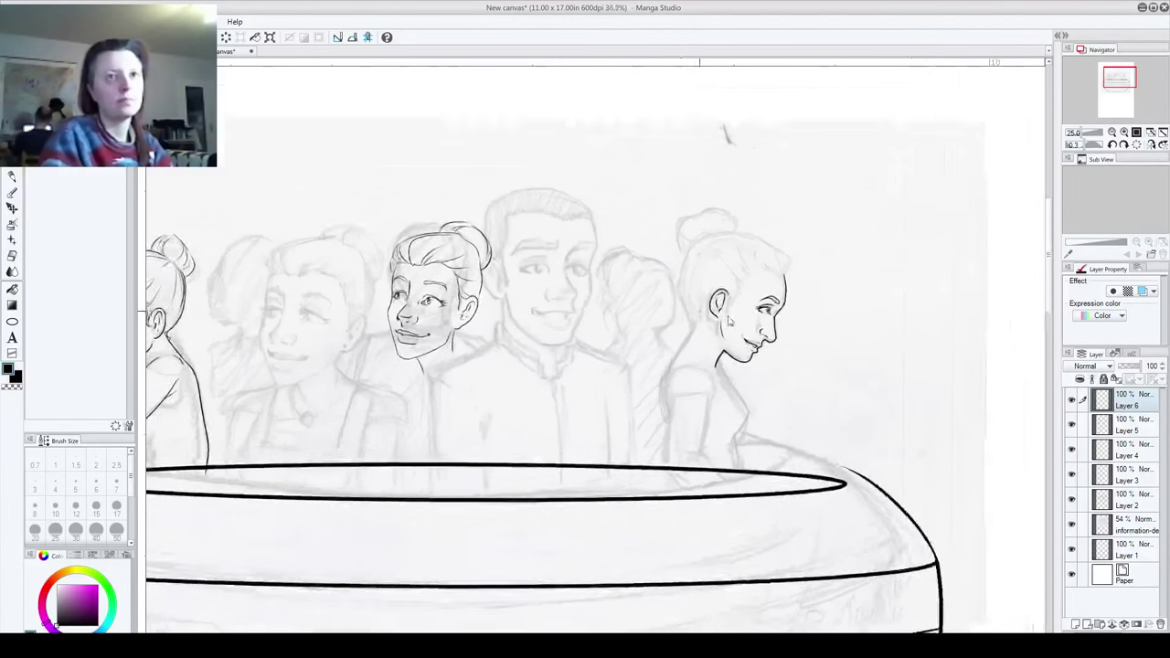
pyautogui.scroll(4, 728, 320)
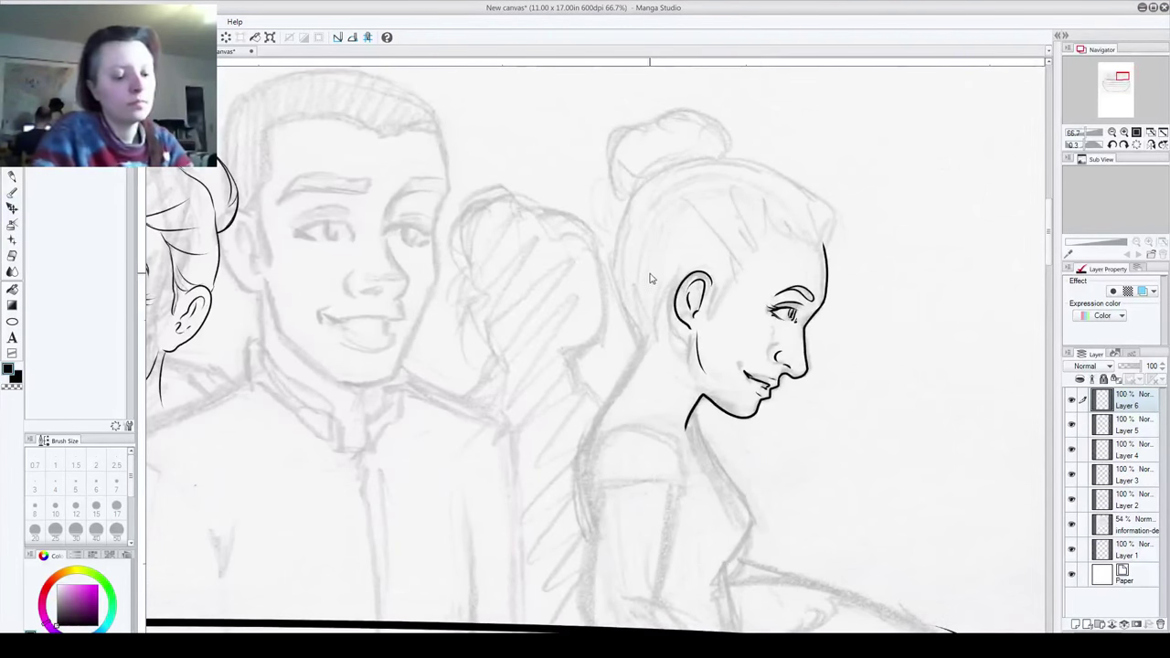
pyautogui.moveTo(588, 262); pyautogui.dragTo(527, 295)
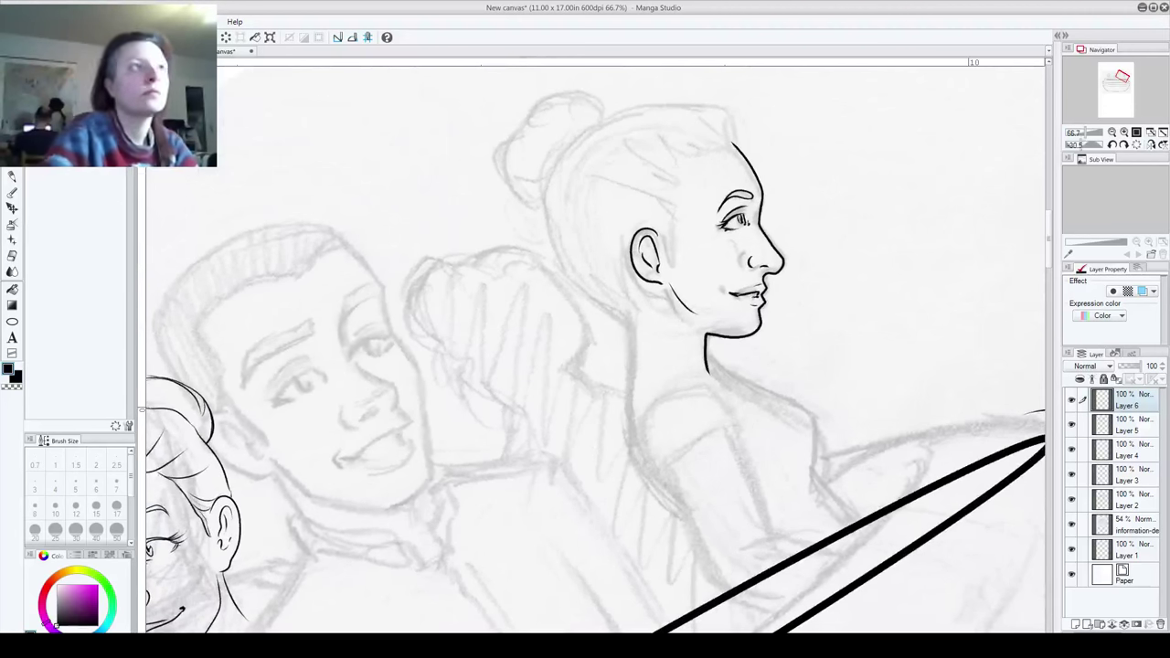
pyautogui.moveTo(762, 472); pyautogui.dragTo(591, 410)
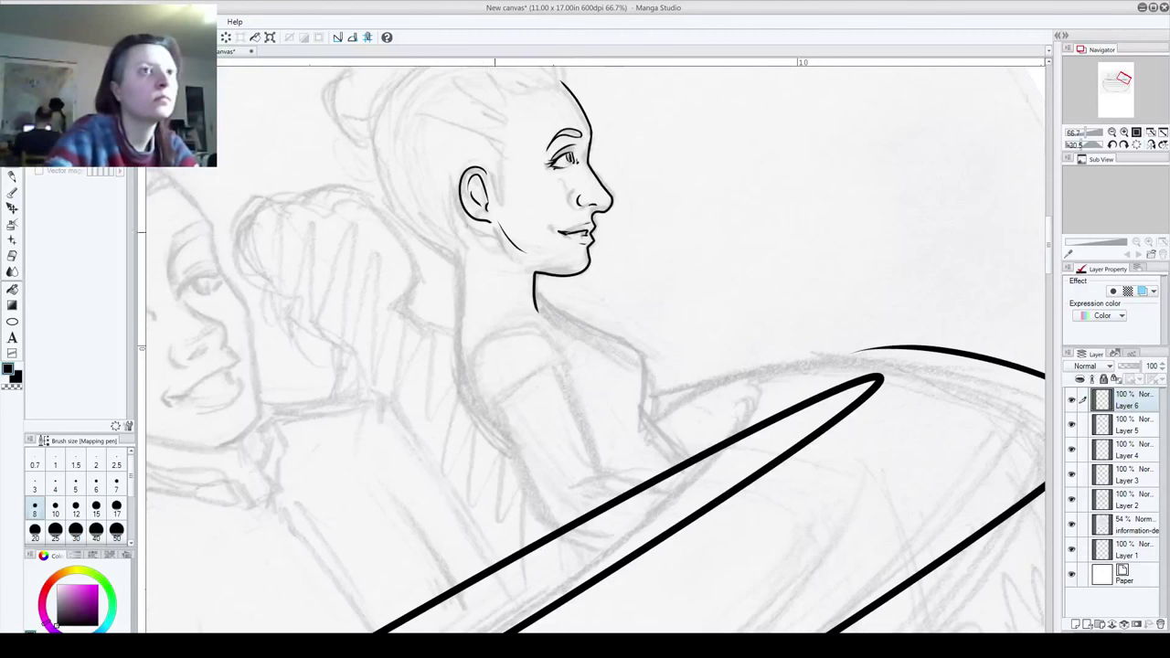
# Step: Try to ink the rightmost woman's chest contour and the line of her back
pyautogui.moveTo(535, 308)
pyautogui.mouseDown()
pyautogui.moveTo(647, 362)
pyautogui.moveTo(640, 402)
pyautogui.mouseUp()
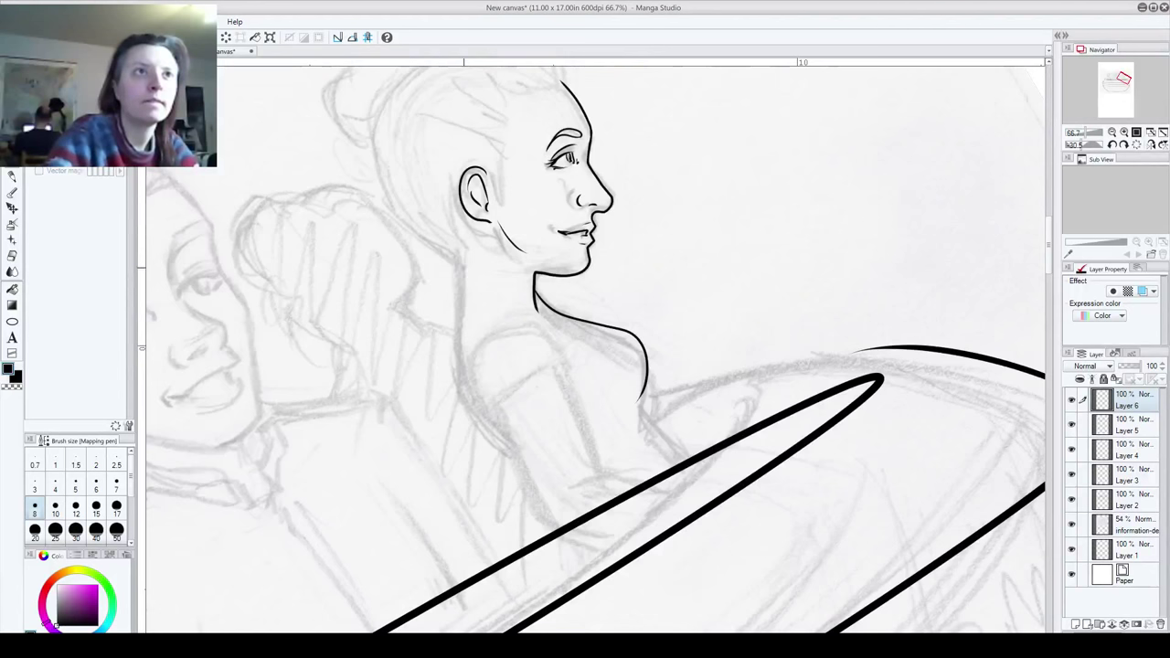
pyautogui.moveTo(462, 256)
pyautogui.mouseDown()
pyautogui.moveTo(462, 377)
pyautogui.moveTo(574, 521)
pyautogui.mouseUp()
pyautogui.moveTo(537, 439); pyautogui.dragTo(392, 494)
pyautogui.hotkey('ctrl', 'z')
# Step: Ink the rightmost woman's back in one long curve from the nape down past the desk's rim
pyautogui.moveTo(262, 336)
pyautogui.mouseDown()
pyautogui.moveTo(294, 280)
pyautogui.moveTo(371, 262)
pyautogui.moveTo(352, 250)
pyautogui.mouseUp()
pyautogui.moveTo(406, 210)
pyautogui.mouseDown()
pyautogui.moveTo(370, 320)
pyautogui.moveTo(375, 384)
pyautogui.moveTo(440, 509)
pyautogui.mouseUp()
pyautogui.moveTo(386, 317)
pyautogui.mouseDown()
pyautogui.moveTo(409, 288)
pyautogui.moveTo(450, 295)
pyautogui.mouseUp()
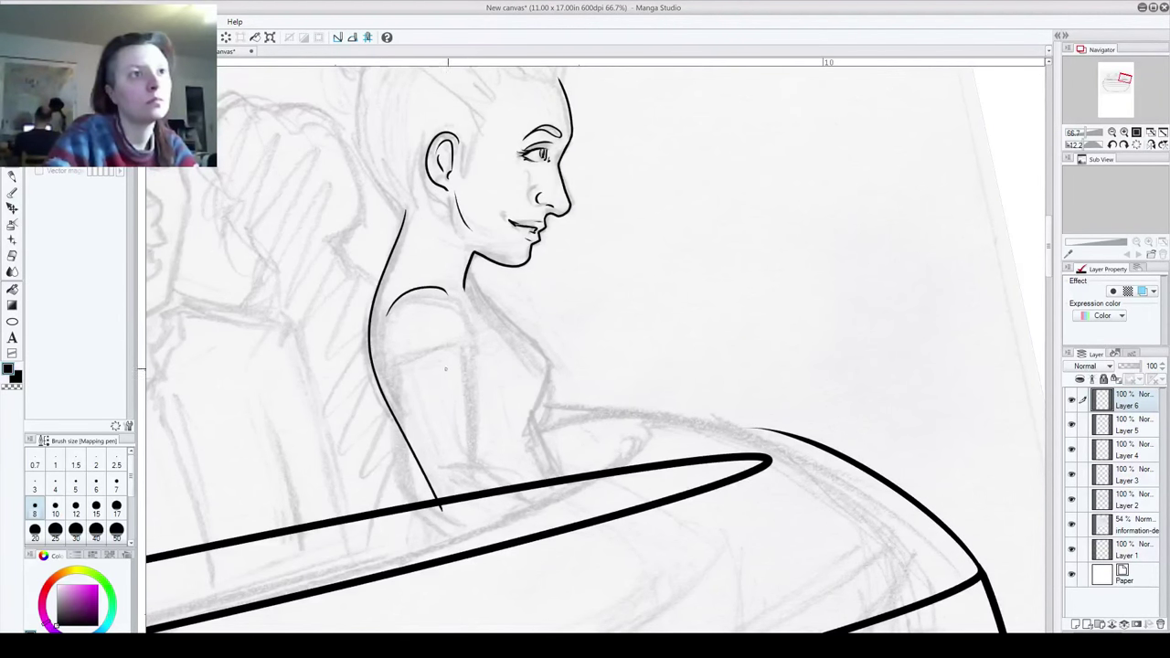
pyautogui.hotkey('ctrl', 'z')
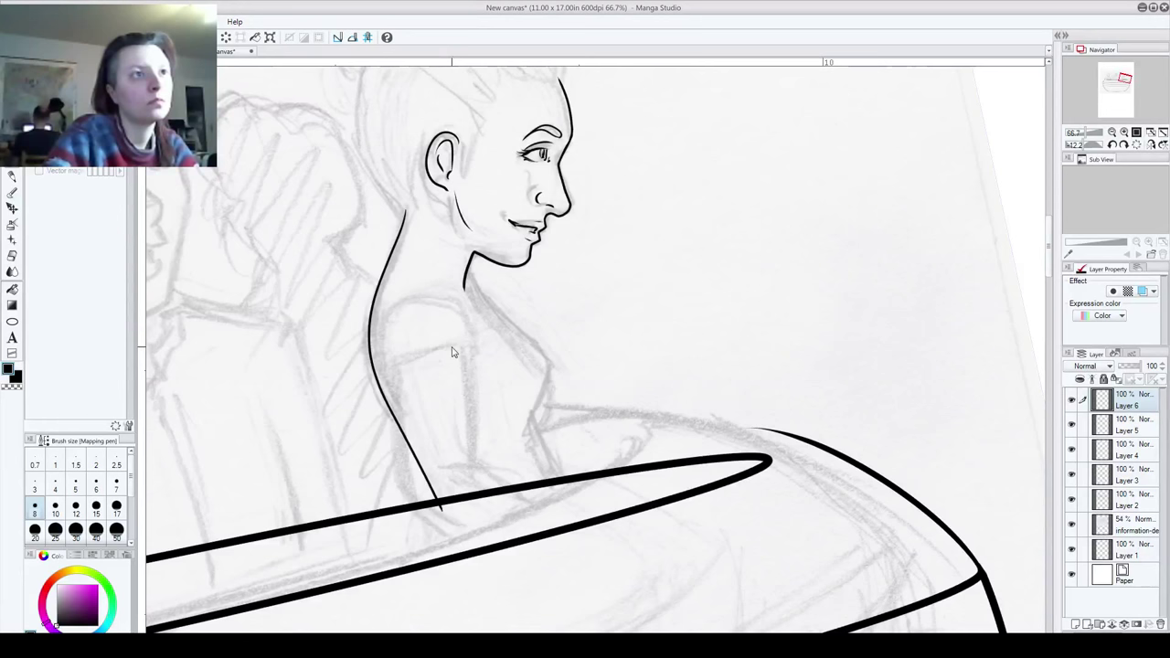
pyautogui.hotkey('ctrl', 'z')
pyautogui.moveTo(399, 201)
pyautogui.mouseDown()
pyautogui.moveTo(368, 348)
pyautogui.moveTo(439, 522)
pyautogui.mouseUp()
# Step: Ink the rounded front curve of the rightmost woman's shoulder
pyautogui.press('space')
pyautogui.moveTo(490, 431); pyautogui.dragTo(461, 456)
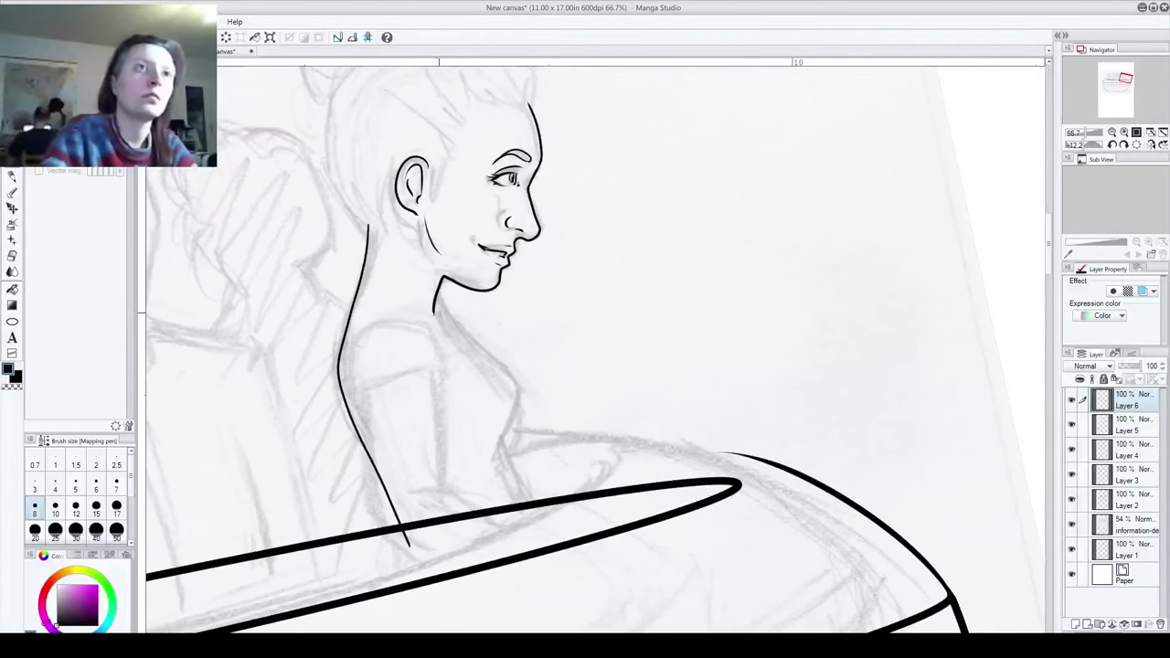
pyautogui.moveTo(438, 315)
pyautogui.mouseDown()
pyautogui.moveTo(511, 403)
pyautogui.moveTo(501, 454)
pyautogui.mouseUp()
pyautogui.hotkey('ctrl', 'z')
pyautogui.moveTo(369, 343)
pyautogui.mouseDown()
pyautogui.moveTo(391, 329)
pyautogui.moveTo(436, 339)
pyautogui.moveTo(446, 382)
pyautogui.mouseUp()
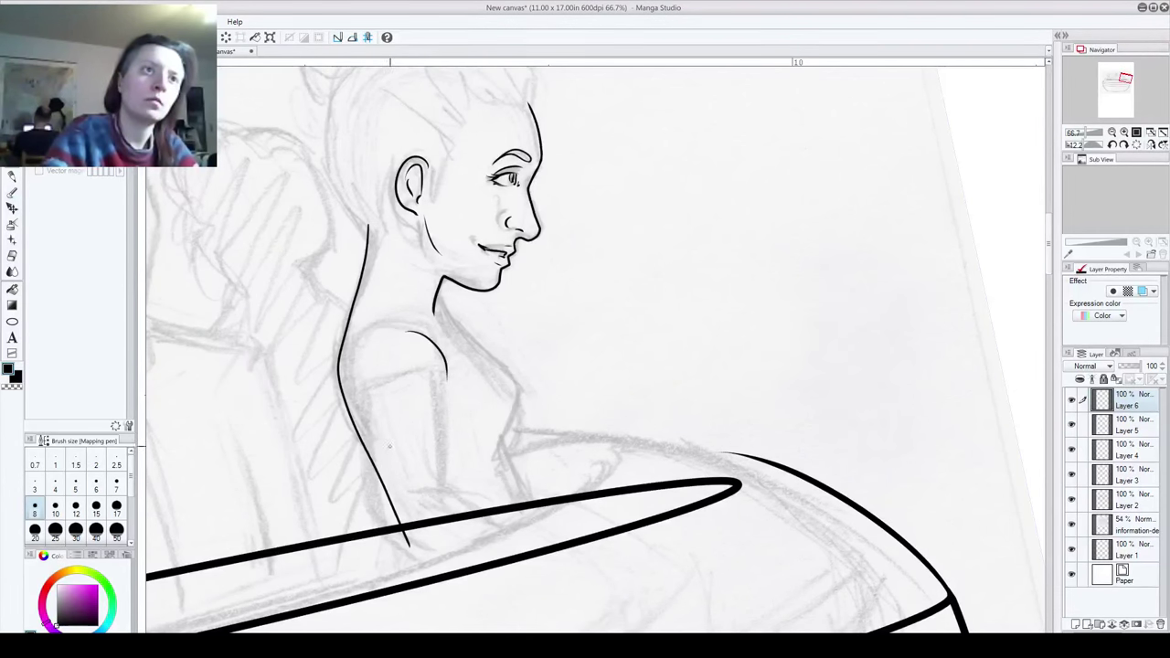
# Step: Ink the back and front edges of the rightmost woman's arm down past the desk's rim
pyautogui.moveTo(360, 395); pyautogui.dragTo(418, 554)
pyautogui.hotkey('ctrl', 'z')
pyautogui.moveTo(360, 393); pyautogui.dragTo(369, 450)
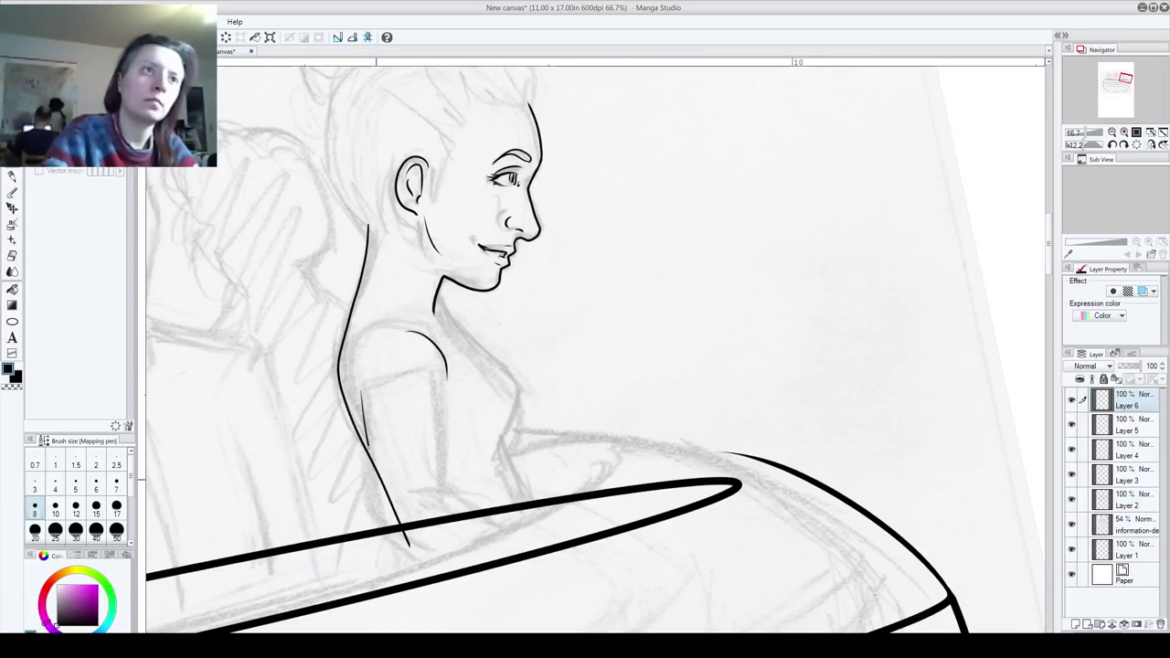
pyautogui.moveTo(347, 376); pyautogui.dragTo(411, 580)
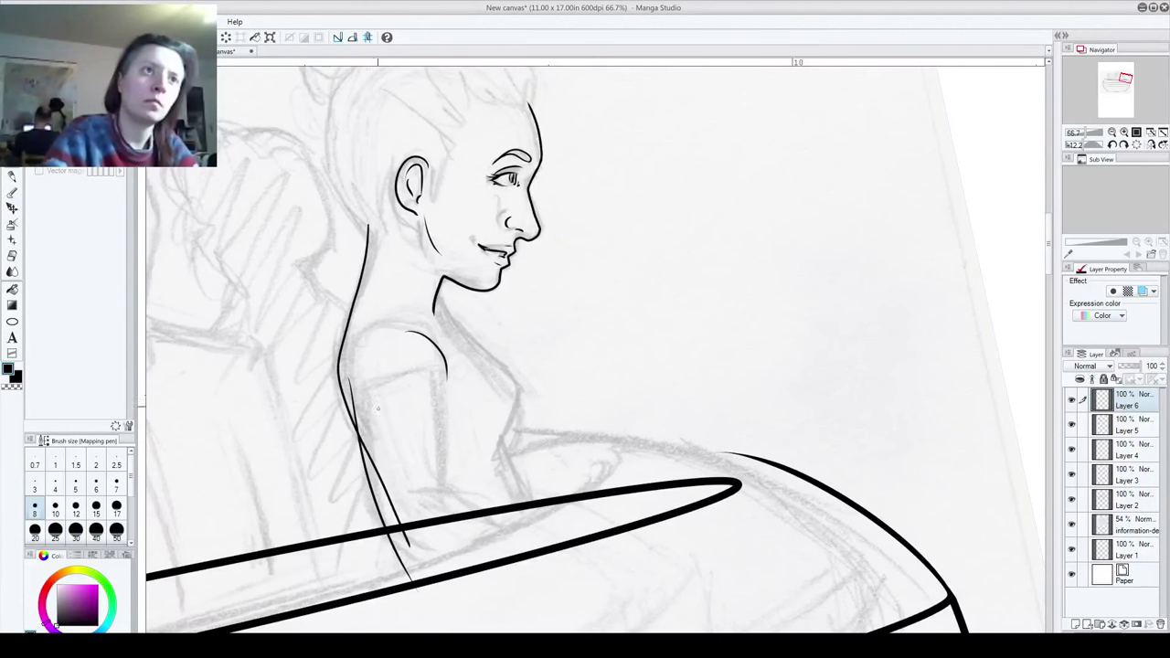
pyautogui.moveTo(438, 410); pyautogui.dragTo(473, 554)
# Step: Ink the rightmost woman's chest contour and continue it along her stomach past the desk's rim
pyautogui.moveTo(438, 302)
pyautogui.mouseDown()
pyautogui.moveTo(512, 375)
pyautogui.moveTo(521, 445)
pyautogui.mouseUp()
pyautogui.hotkey('ctrl', 'z')
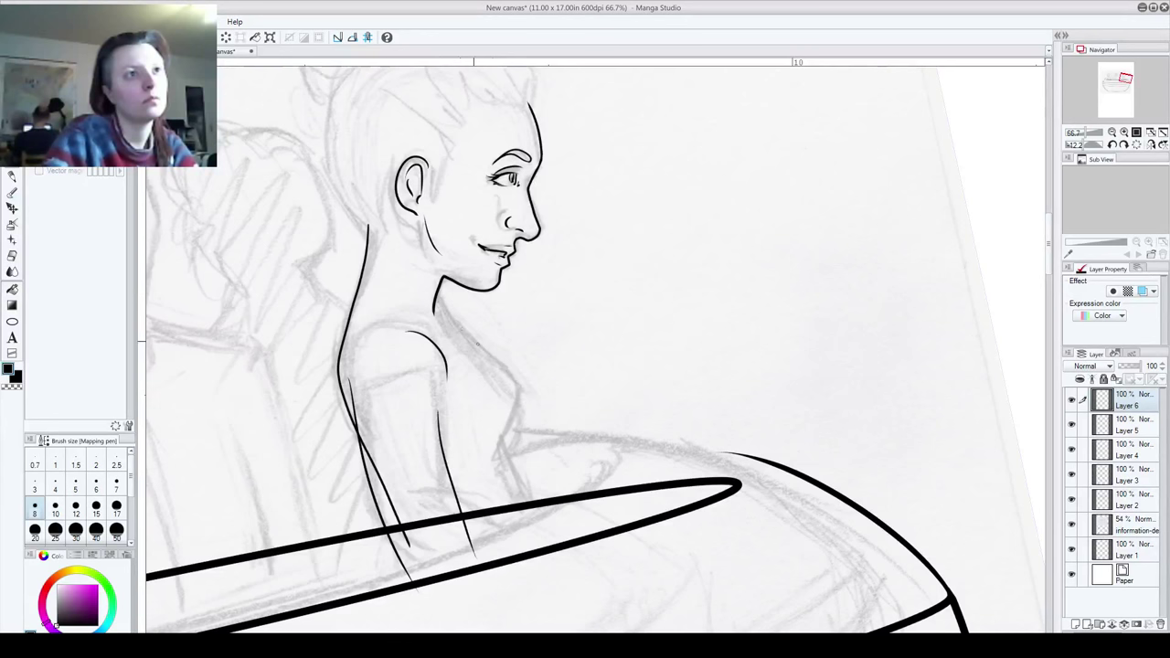
pyautogui.moveTo(516, 457)
pyautogui.mouseDown()
pyautogui.moveTo(533, 415)
pyautogui.moveTo(462, 334)
pyautogui.mouseUp()
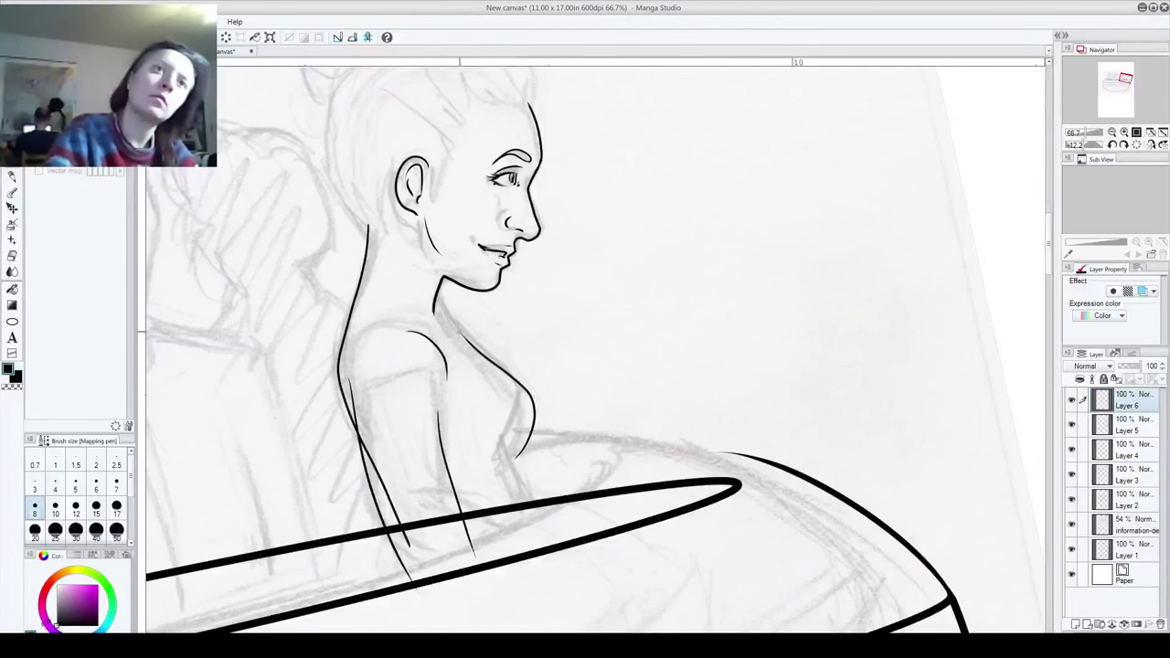
pyautogui.moveTo(517, 457); pyautogui.dragTo(550, 546)
pyautogui.hotkey('ctrl', 'z')
pyautogui.moveTo(519, 456)
pyautogui.mouseDown()
pyautogui.moveTo(531, 533)
pyautogui.moveTo(551, 560)
pyautogui.mouseUp()
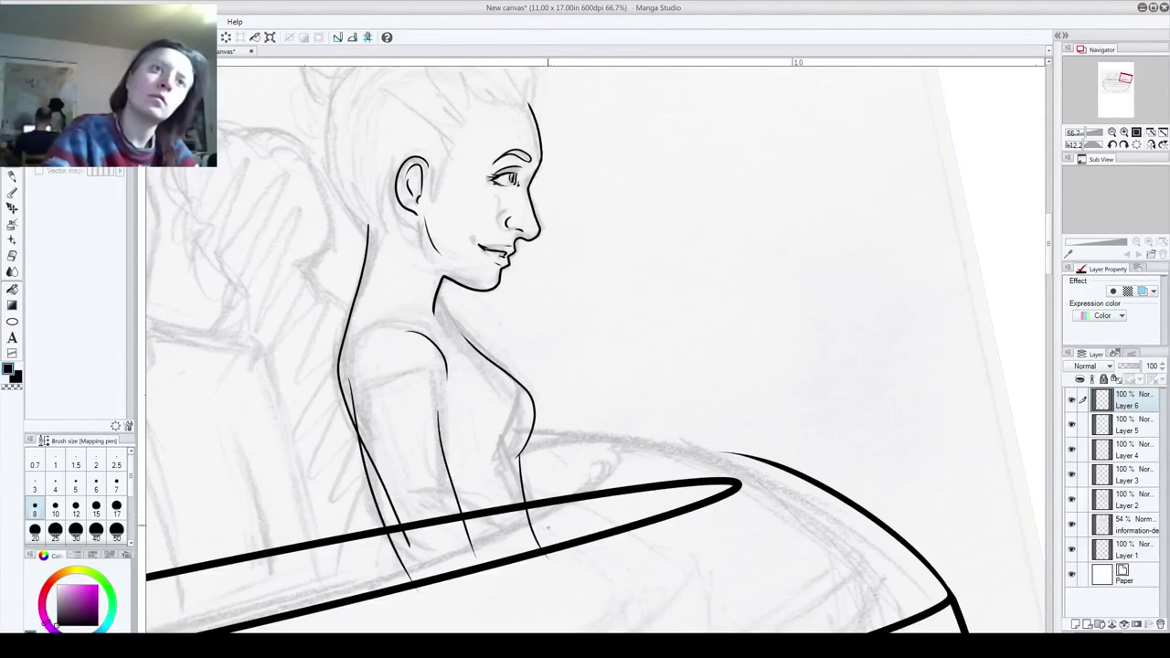
# Step: Remove the part of the back line crossing the rightmost woman's arm, and check Layer 6 by hiding and showing it
pyautogui.moveTo(466, 326); pyautogui.dragTo(424, 334)
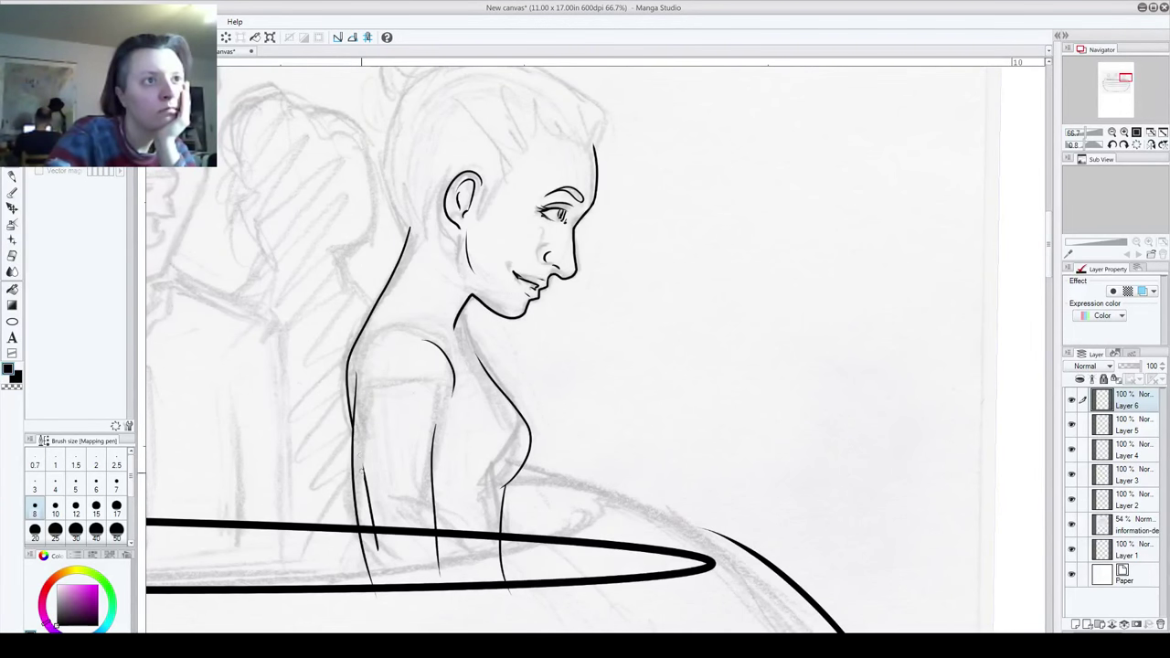
pyautogui.hotkey('ctrl', 'z')
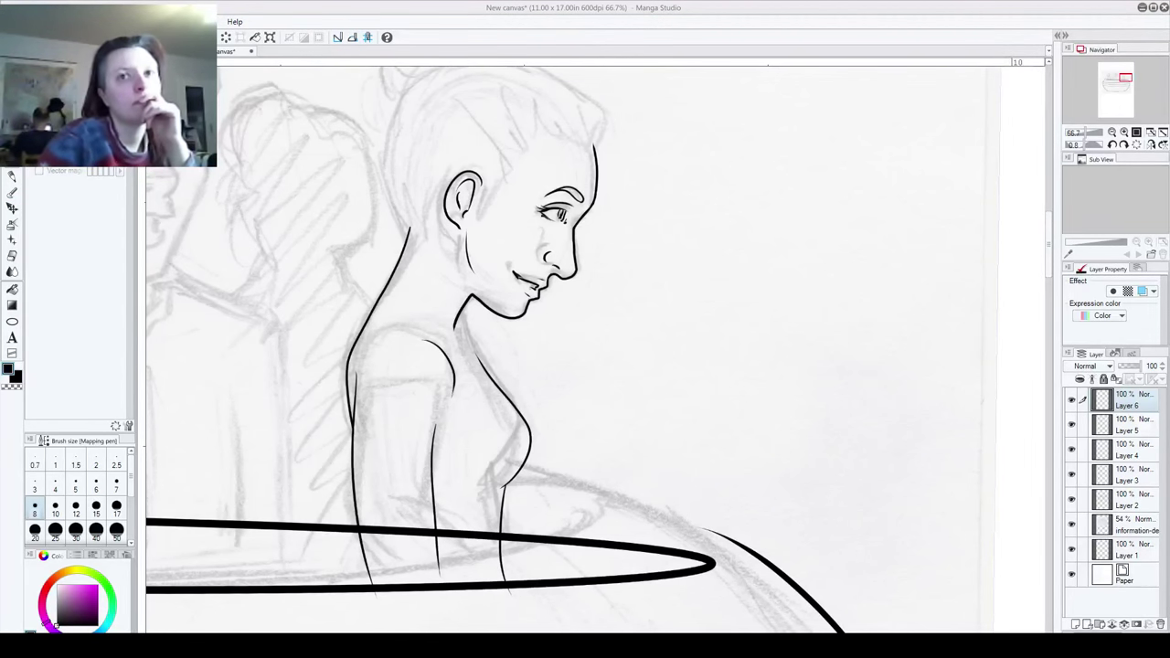
pyautogui.click(1071, 399)
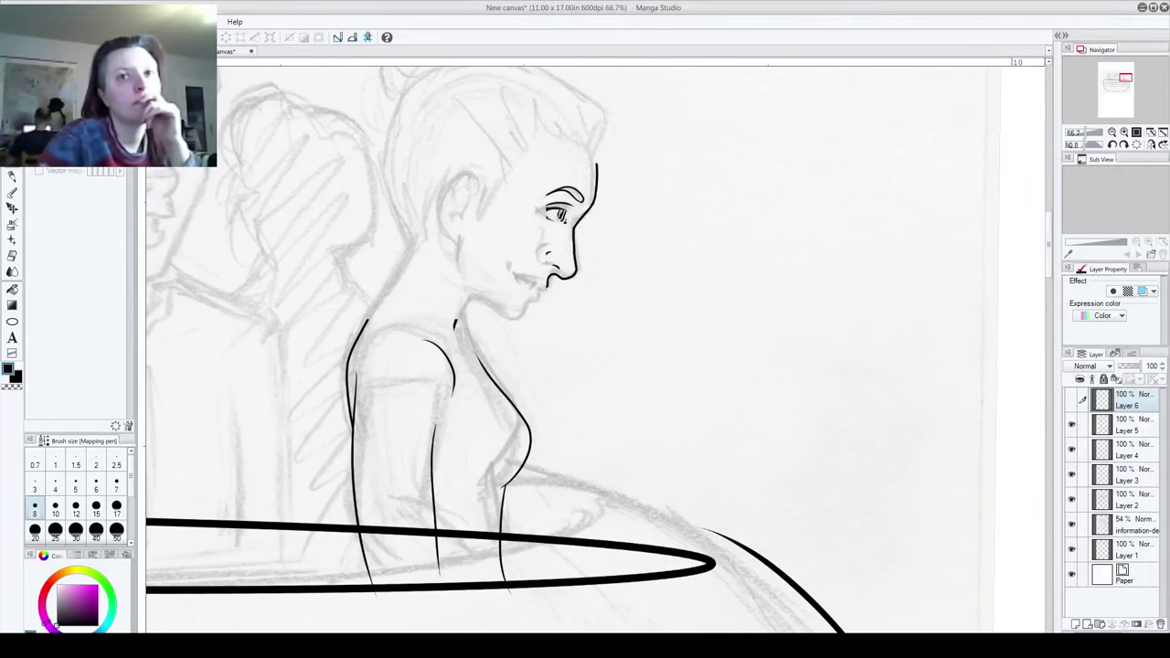
pyautogui.click(1071, 400)
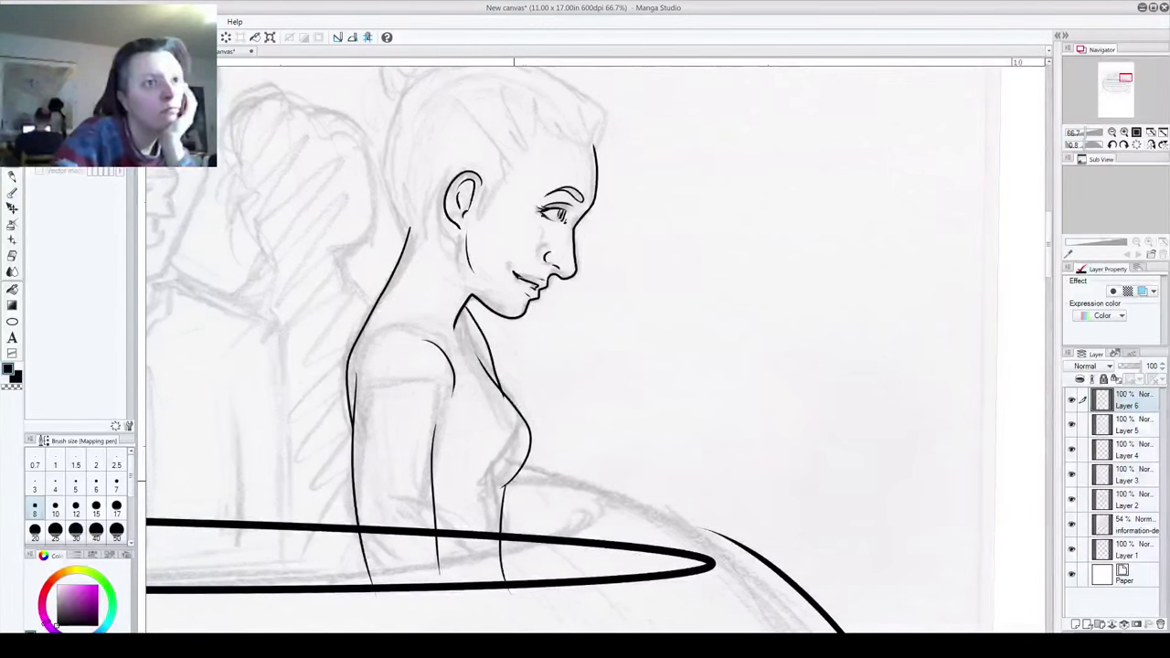
# Step: Ink a slanting line from beneath the rightmost woman's chest down past the desk's rim, in front of her stomach line
pyautogui.moveTo(514, 475); pyautogui.dragTo(552, 577)
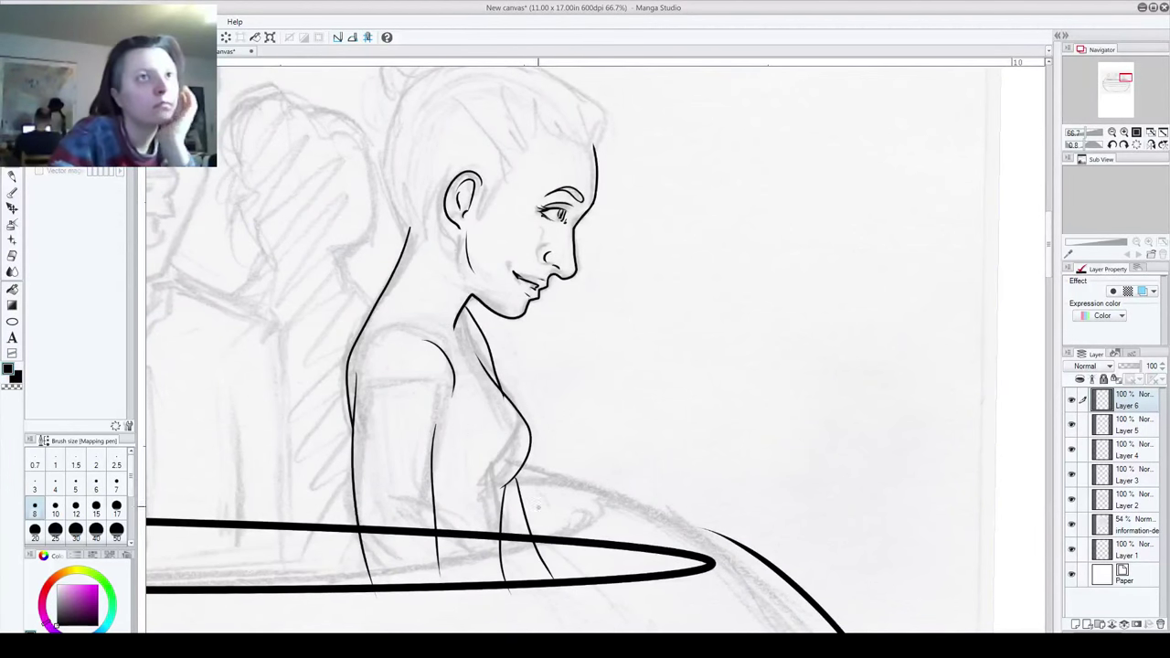
pyautogui.moveTo(512, 474); pyautogui.dragTo(555, 600)
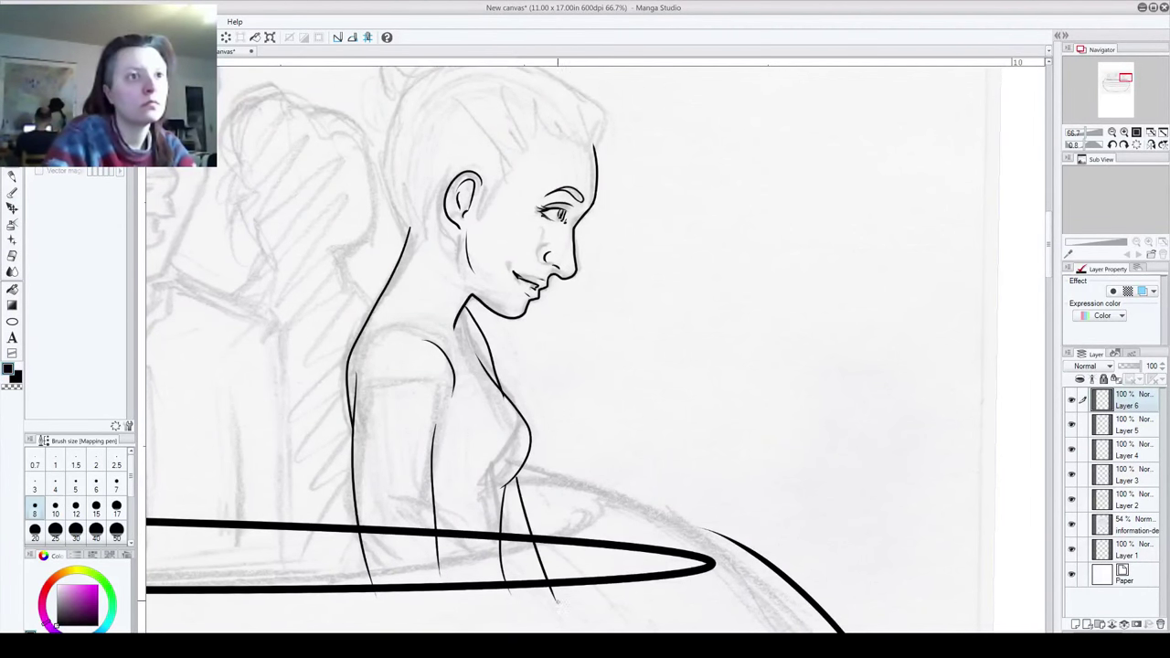
pyautogui.hotkey('ctrl', 'z')
pyautogui.moveTo(511, 474); pyautogui.dragTo(555, 600)
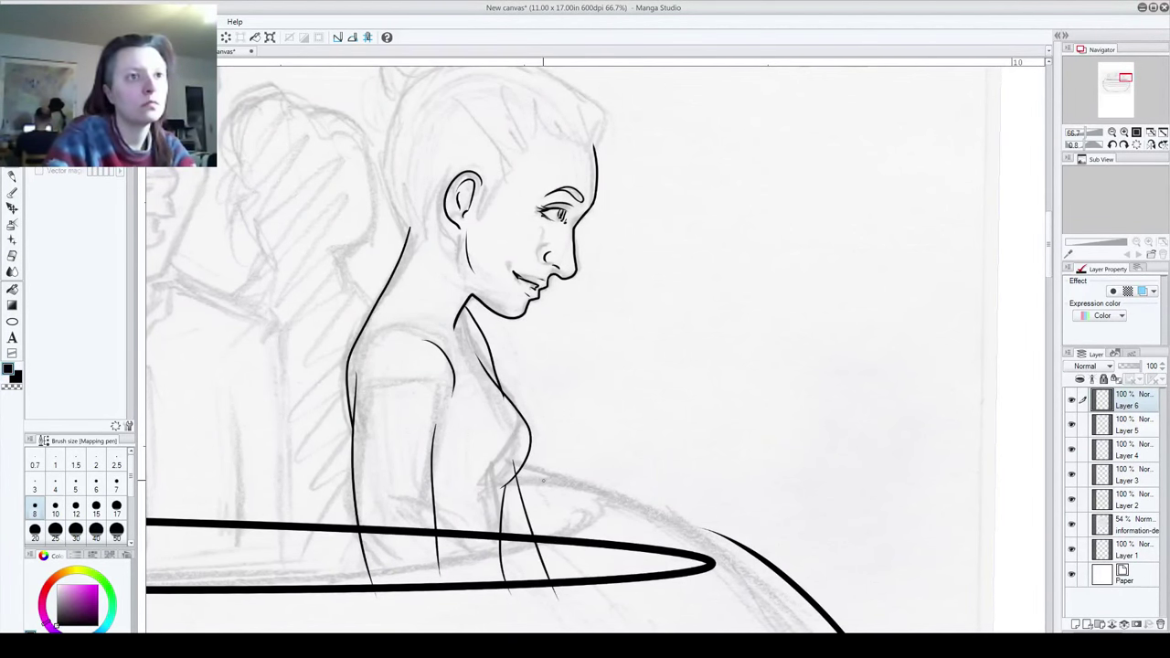
pyautogui.scroll(5, 495, 571)
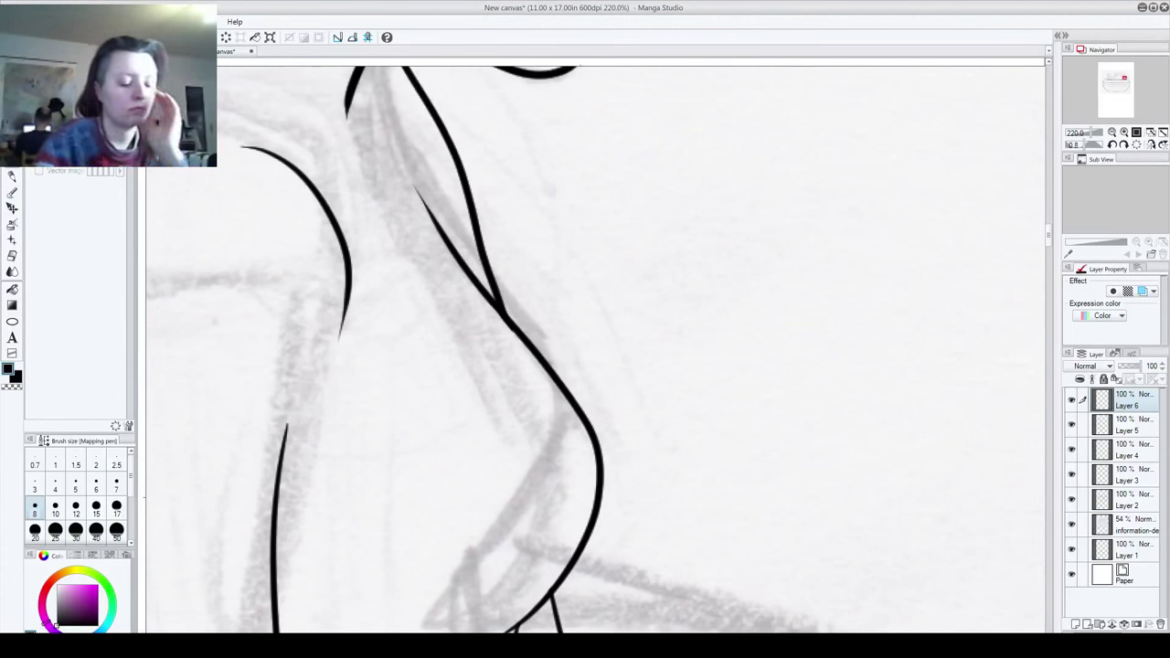
pyautogui.scroll(-3, 394, 264)
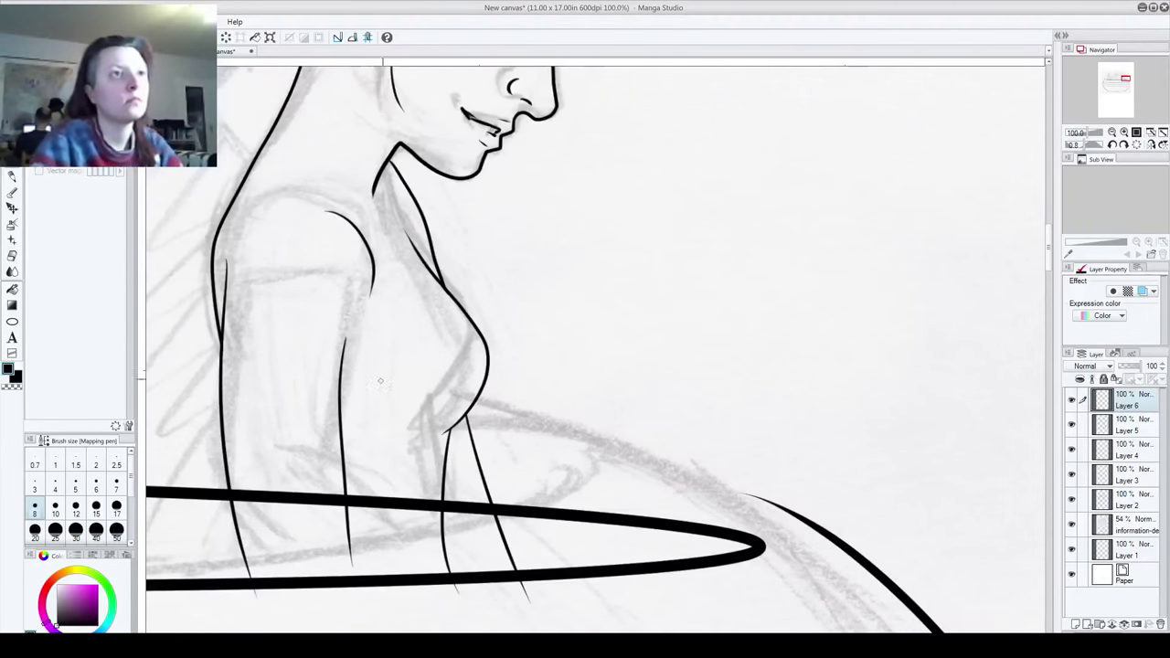
# Step: Ink the hair edge in front of the rightmost woman's ear and the rounded curve of hair above her forehead
pyautogui.moveTo(416, 358)
pyautogui.mouseDown()
pyautogui.moveTo(420, 509)
pyautogui.moveTo(440, 420)
pyautogui.moveTo(490, 483)
pyautogui.moveTo(439, 549)
pyautogui.moveTo(353, 554)
pyautogui.mouseUp()
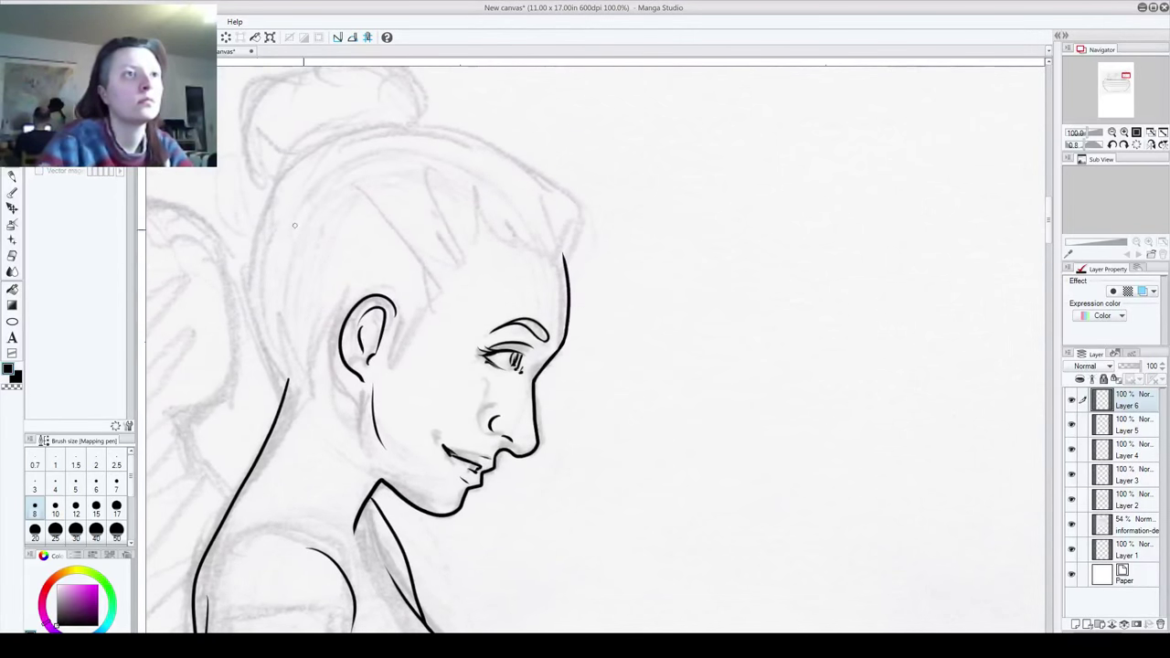
pyautogui.moveTo(440, 290); pyautogui.dragTo(388, 376)
pyautogui.moveTo(407, 309); pyautogui.dragTo(392, 365)
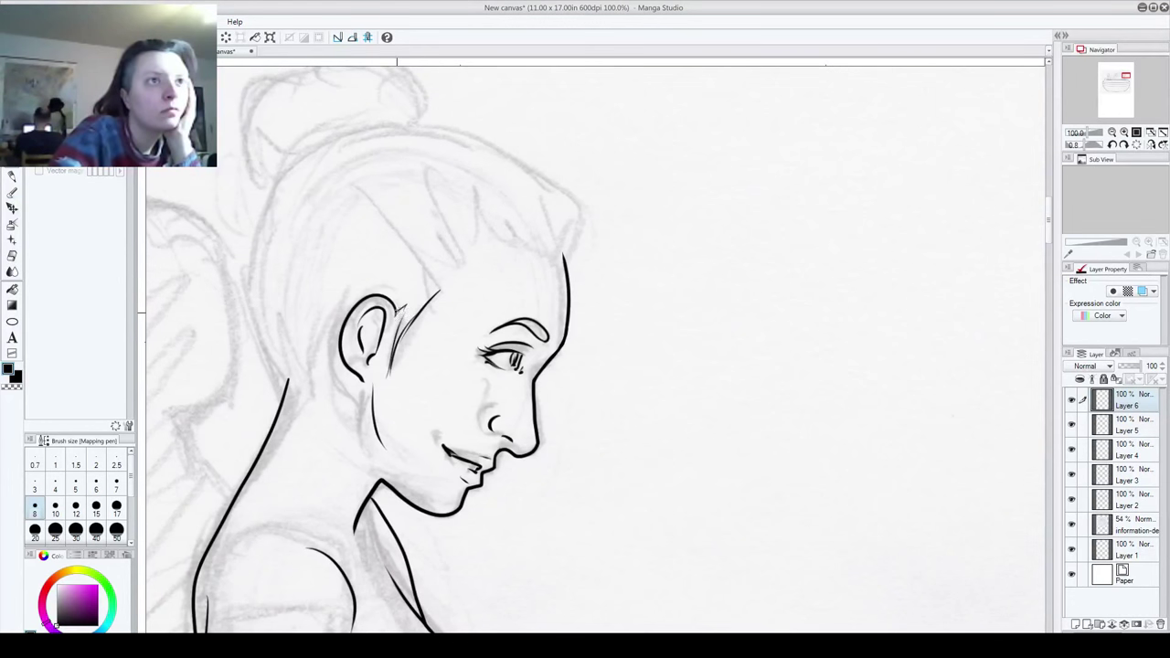
pyautogui.moveTo(565, 274)
pyautogui.mouseDown()
pyautogui.moveTo(585, 254)
pyautogui.moveTo(552, 168)
pyautogui.mouseUp()
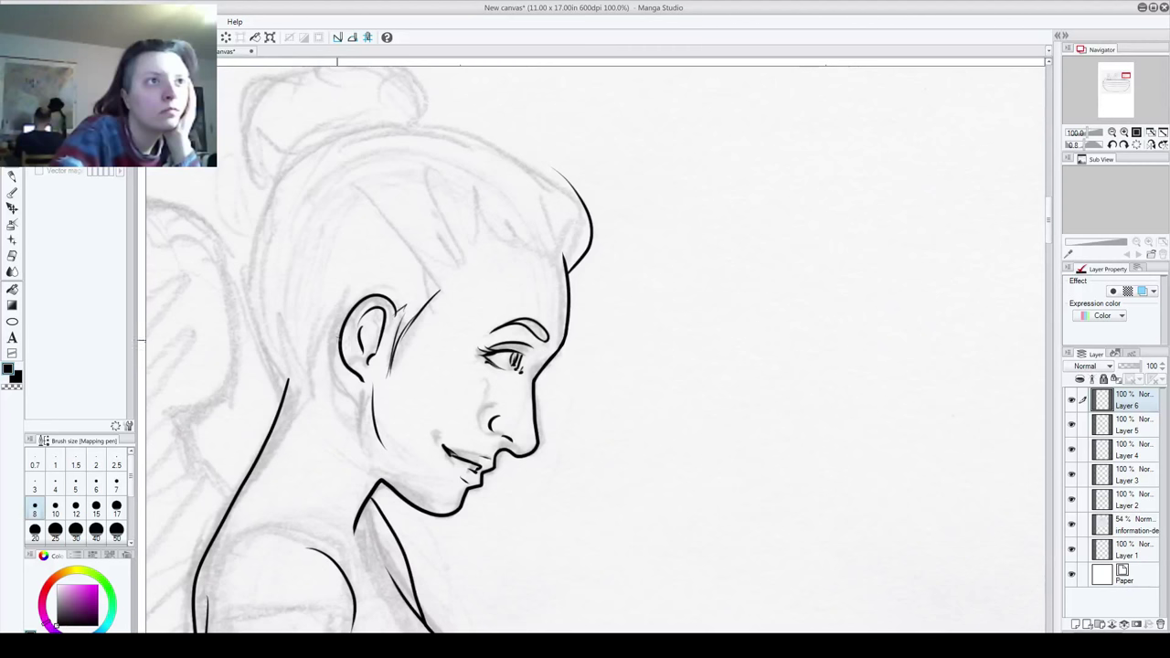
# Step: Ink the pointed strands at the rightmost woman's nape and the back and top outline of her hair
pyautogui.moveTo(328, 327); pyautogui.dragTo(307, 395)
pyautogui.moveTo(274, 260)
pyautogui.mouseDown()
pyautogui.moveTo(294, 384)
pyautogui.moveTo(250, 315)
pyautogui.moveTo(283, 155)
pyautogui.moveTo(386, 126)
pyautogui.moveTo(567, 177)
pyautogui.mouseUp()
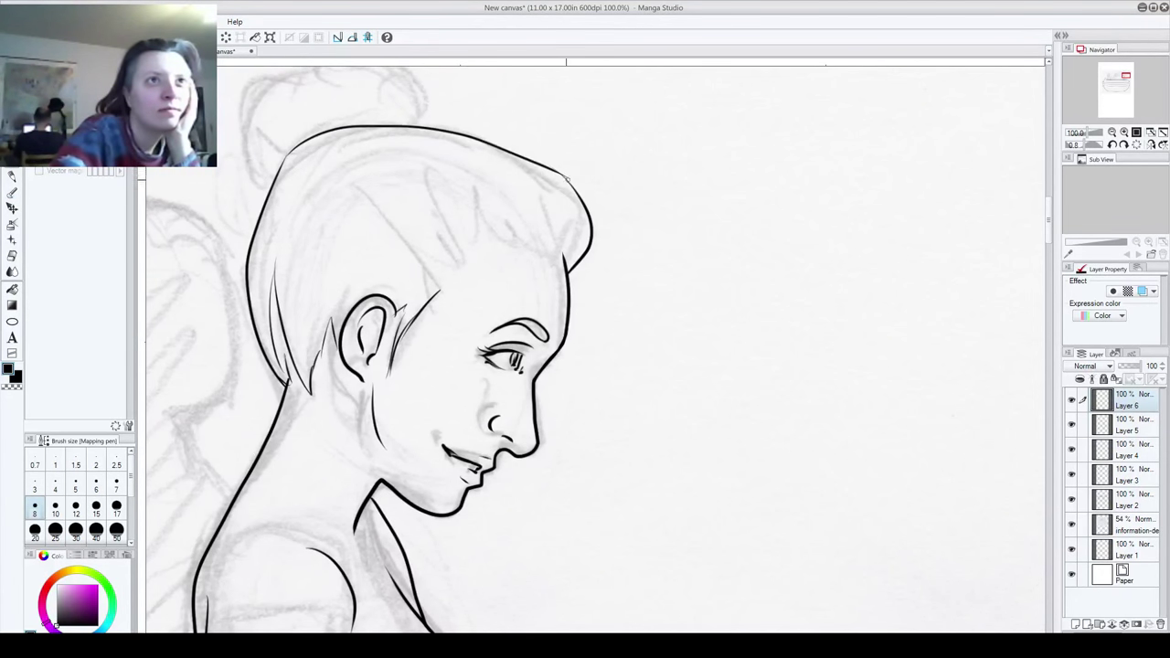
pyautogui.hotkey('ctrl', 'z')
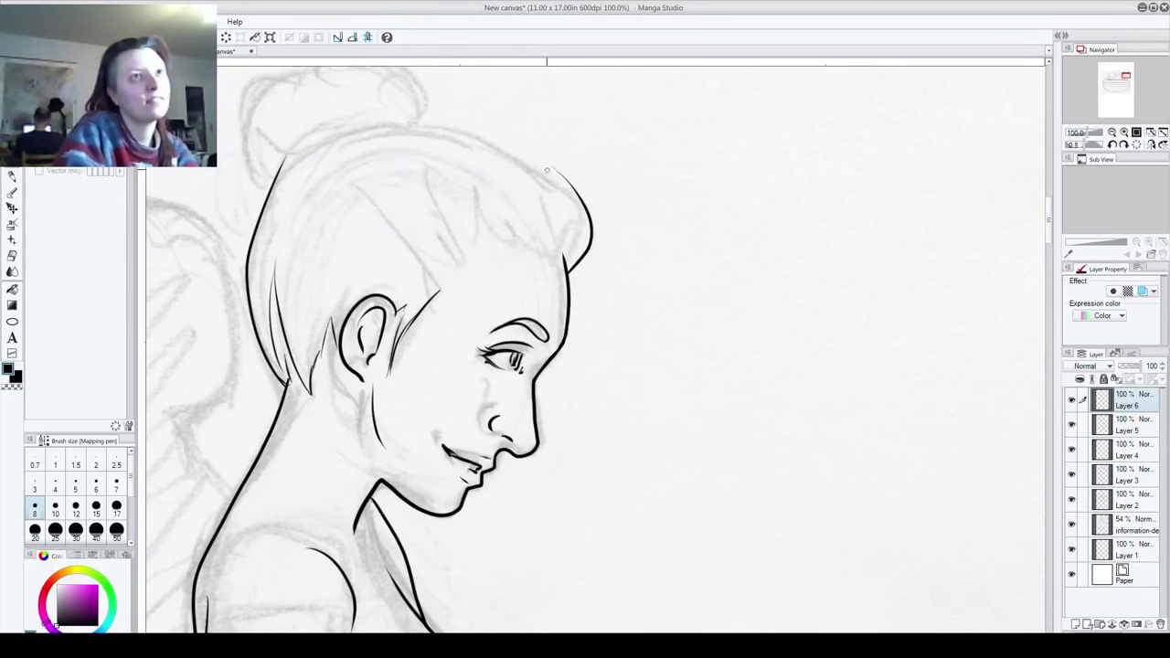
pyautogui.moveTo(529, 157)
pyautogui.mouseDown()
pyautogui.moveTo(460, 130)
pyautogui.moveTo(378, 121)
pyautogui.moveTo(284, 149)
pyautogui.moveTo(286, 217)
pyautogui.mouseUp()
# Step: Ink the jagged hairline along the rightmost woman's forehead and the swept-back strands inside her hair
pyautogui.moveTo(295, 145)
pyautogui.mouseDown()
pyautogui.moveTo(297, 200)
pyautogui.moveTo(346, 285)
pyautogui.mouseUp()
pyautogui.moveTo(278, 186); pyautogui.dragTo(287, 280)
pyautogui.moveTo(440, 289); pyautogui.dragTo(400, 249)
pyautogui.moveTo(461, 274); pyautogui.dragTo(488, 233)
pyautogui.moveTo(457, 147); pyautogui.dragTo(516, 240)
pyautogui.moveTo(523, 242)
pyautogui.mouseDown()
pyautogui.moveTo(550, 249)
pyautogui.moveTo(580, 210)
pyautogui.mouseUp()
pyautogui.moveTo(568, 264); pyautogui.dragTo(563, 182)
pyautogui.moveTo(575, 227)
pyautogui.mouseDown()
pyautogui.moveTo(532, 167)
pyautogui.moveTo(491, 152)
pyautogui.mouseUp()
pyautogui.moveTo(343, 128); pyautogui.dragTo(443, 192)
pyautogui.moveTo(459, 269)
pyautogui.mouseDown()
pyautogui.moveTo(361, 214)
pyautogui.moveTo(321, 147)
pyautogui.mouseUp()
# Step: Ink the rightmost woman's hair bun with its inner strands, and add a fine strand to the hair below it
pyautogui.moveTo(342, 198); pyautogui.dragTo(377, 295)
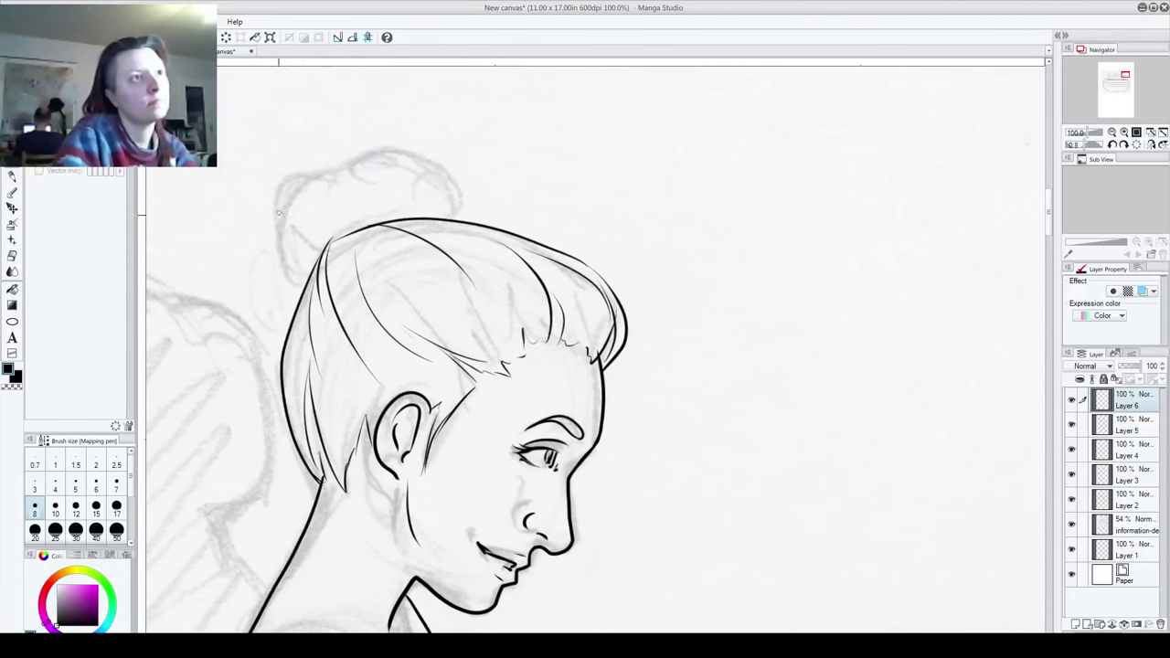
pyautogui.moveTo(300, 285); pyautogui.dragTo(289, 182)
pyautogui.moveTo(282, 224); pyautogui.dragTo(294, 261)
pyautogui.moveTo(300, 183)
pyautogui.mouseDown()
pyautogui.moveTo(298, 210)
pyautogui.moveTo(320, 248)
pyautogui.mouseUp()
pyautogui.moveTo(297, 174)
pyautogui.mouseDown()
pyautogui.moveTo(381, 147)
pyautogui.moveTo(438, 171)
pyautogui.moveTo(442, 207)
pyautogui.mouseUp()
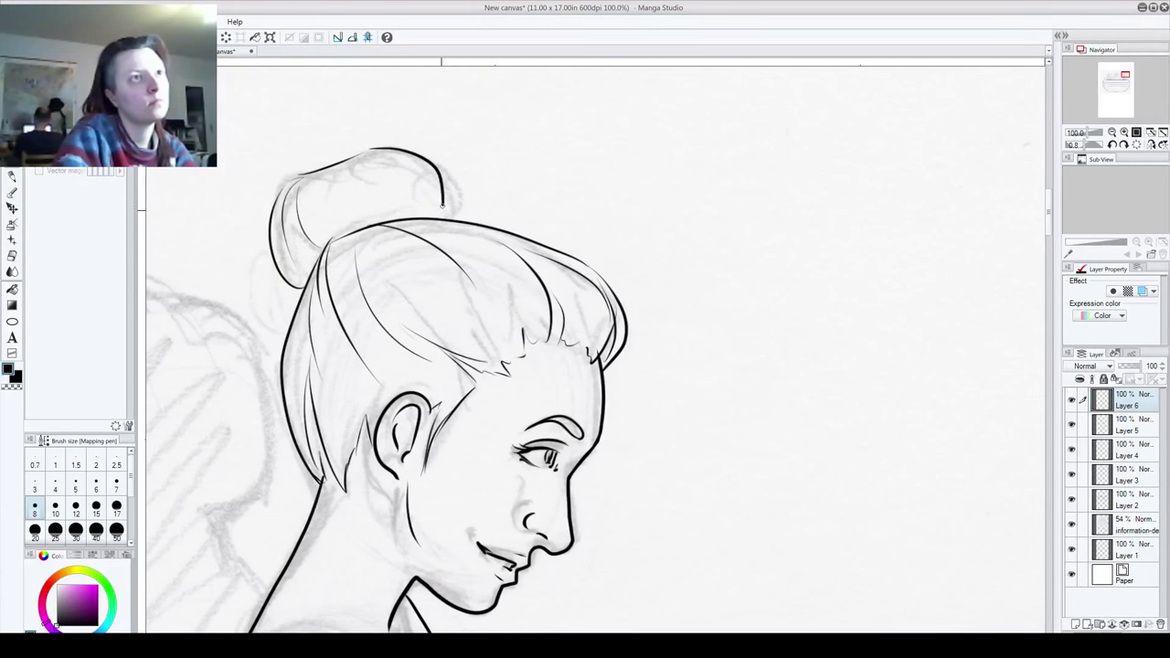
pyautogui.moveTo(431, 156); pyautogui.dragTo(398, 218)
pyautogui.moveTo(405, 165)
pyautogui.mouseDown()
pyautogui.moveTo(375, 166)
pyautogui.moveTo(385, 213)
pyautogui.moveTo(360, 225)
pyautogui.moveTo(336, 216)
pyautogui.moveTo(342, 162)
pyautogui.mouseUp()
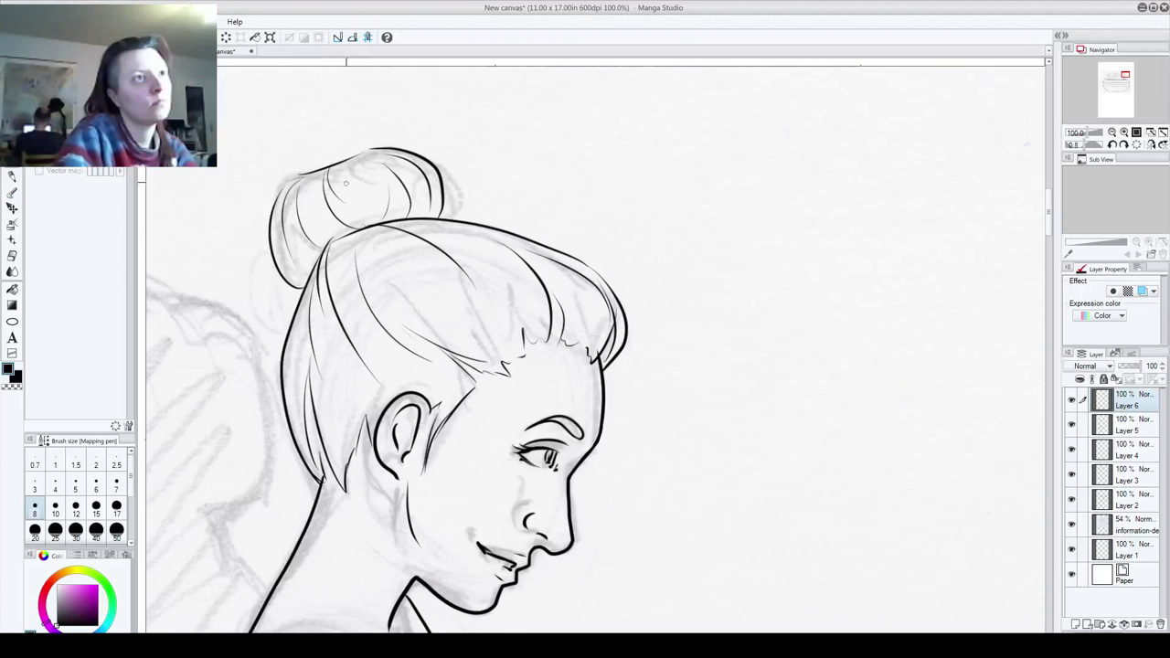
pyautogui.moveTo(404, 230); pyautogui.dragTo(388, 175)
pyautogui.moveTo(320, 186); pyautogui.dragTo(375, 294)
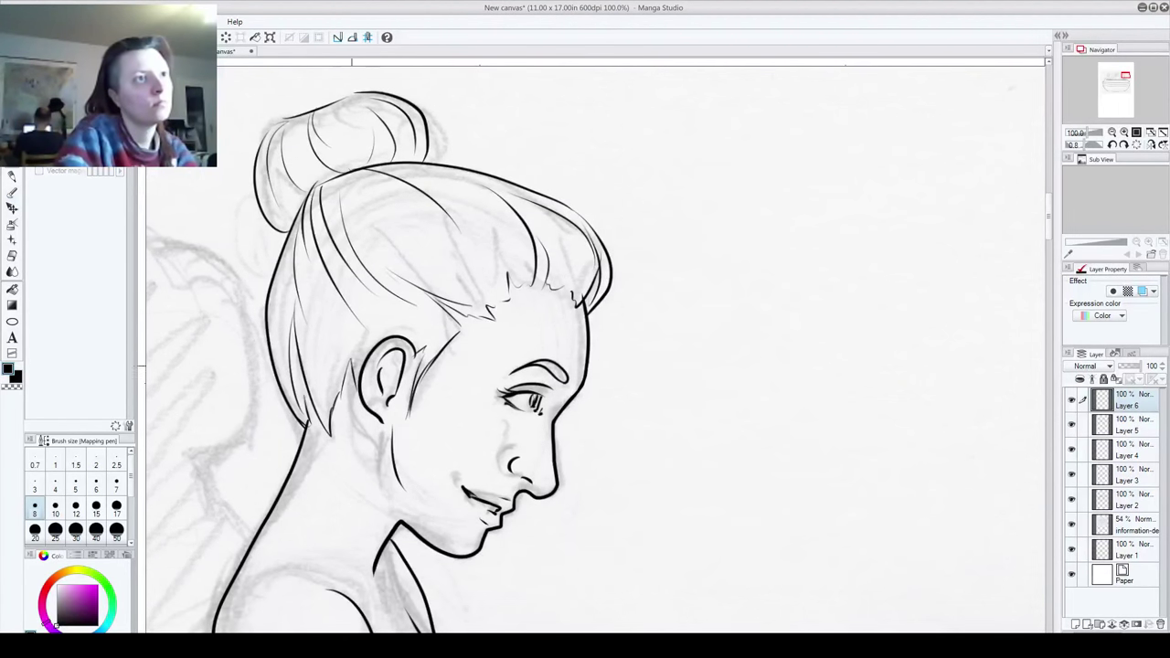
pyautogui.moveTo(342, 382); pyautogui.dragTo(322, 302)
pyautogui.moveTo(351, 435); pyautogui.dragTo(262, 256)
pyautogui.moveTo(277, 310); pyautogui.dragTo(271, 233)
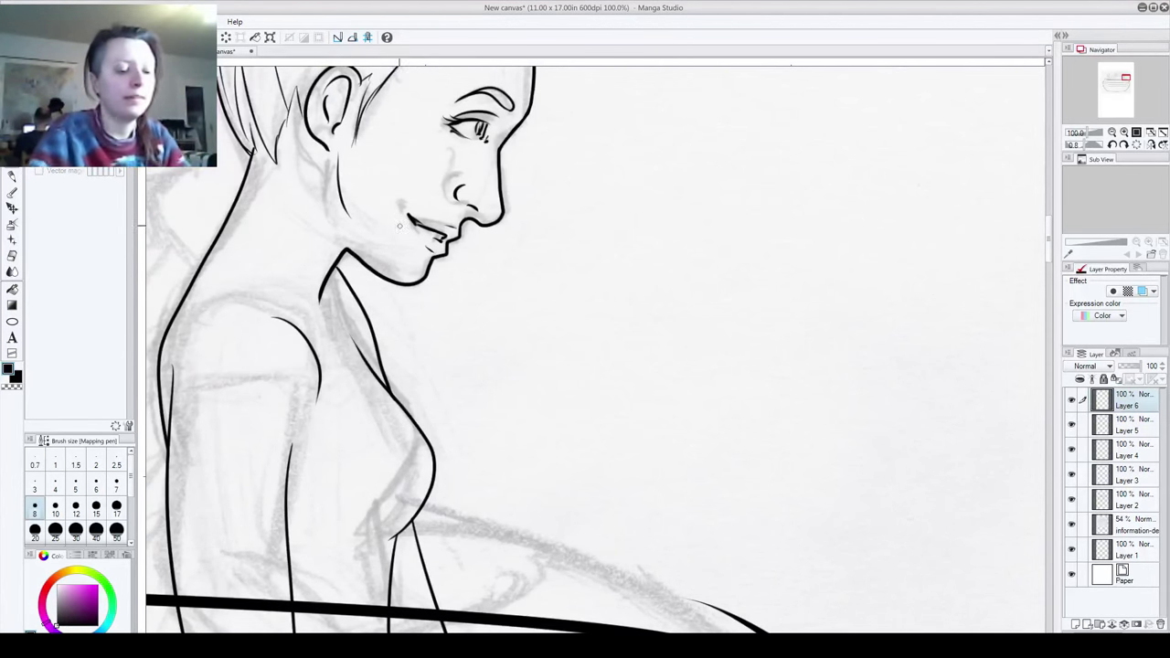
# Step: Add a new raster layer above Layer 6 and ink the shirt's neckline from the rightmost woman's upper back over her shoulder to her neck
pyautogui.moveTo(497, 434)
pyautogui.mouseDown()
pyautogui.moveTo(593, 652)
pyautogui.moveTo(578, 299)
pyautogui.mouseUp()
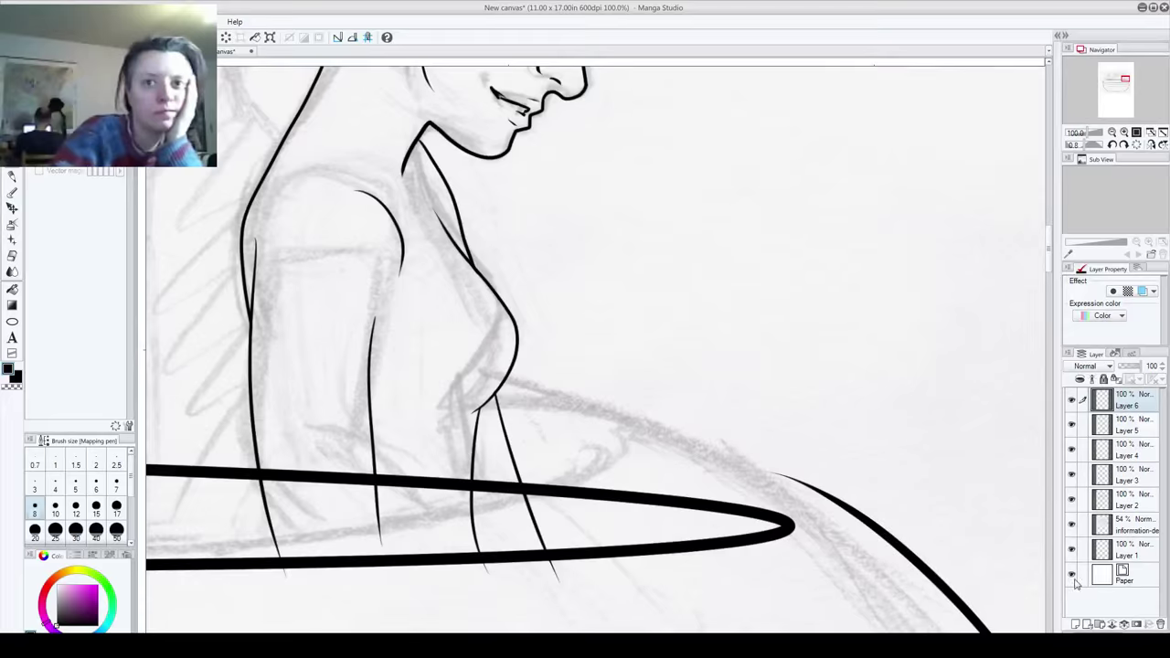
pyautogui.click(1076, 624)
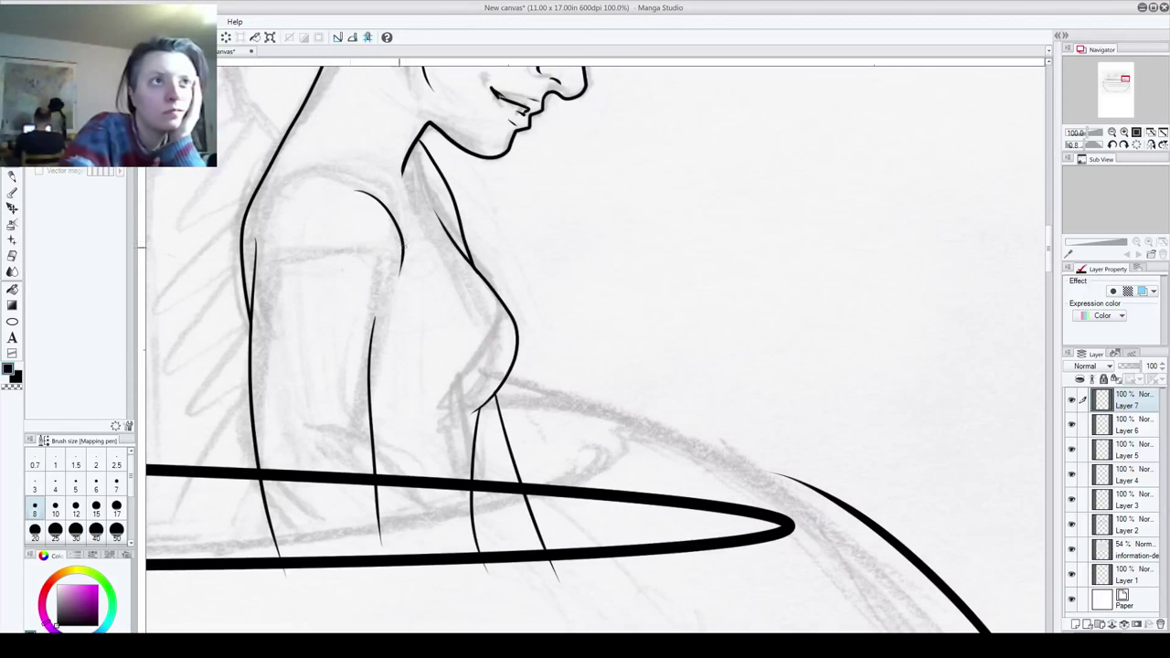
pyautogui.moveTo(260, 183)
pyautogui.mouseDown()
pyautogui.moveTo(346, 172)
pyautogui.moveTo(411, 209)
pyautogui.mouseUp()
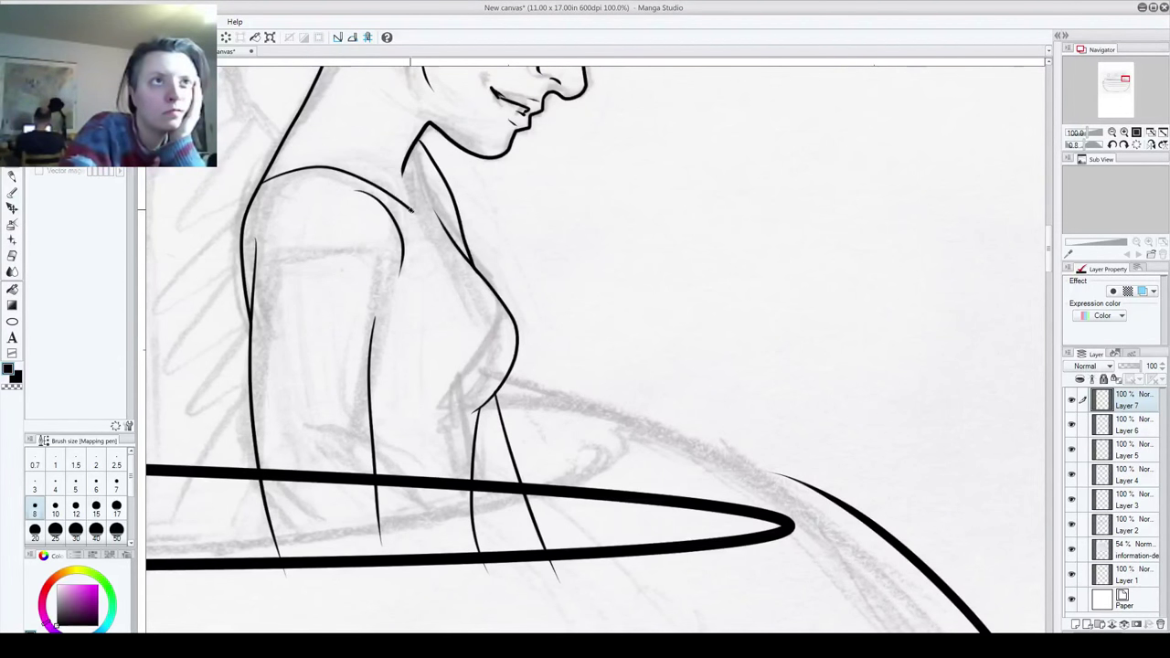
pyautogui.hotkey('ctrl', 'z')
pyautogui.moveTo(233, 212)
pyautogui.mouseDown()
pyautogui.moveTo(282, 175)
pyautogui.moveTo(345, 171)
pyautogui.moveTo(427, 229)
pyautogui.moveTo(436, 151)
pyautogui.mouseUp()
pyautogui.hotkey('ctrl', 'z')
pyautogui.moveTo(256, 195)
pyautogui.mouseDown()
pyautogui.moveTo(283, 183)
pyautogui.moveTo(344, 169)
pyautogui.moveTo(416, 196)
pyautogui.moveTo(430, 137)
pyautogui.mouseUp()
pyautogui.hotkey('ctrl', 'z')
pyautogui.moveTo(243, 221)
pyautogui.mouseDown()
pyautogui.moveTo(302, 173)
pyautogui.moveTo(416, 218)
pyautogui.moveTo(430, 138)
pyautogui.mouseUp()
pyautogui.moveTo(243, 231)
pyautogui.mouseDown()
pyautogui.moveTo(265, 200)
pyautogui.moveTo(308, 183)
pyautogui.moveTo(379, 194)
pyautogui.moveTo(409, 236)
pyautogui.moveTo(409, 315)
pyautogui.moveTo(383, 358)
pyautogui.moveTo(411, 265)
pyautogui.moveTo(375, 212)
pyautogui.mouseUp()
pyautogui.hotkey('ctrl', 'z')
pyautogui.hotkey('ctrl', 'z')
pyautogui.moveTo(238, 274)
pyautogui.mouseDown()
pyautogui.moveTo(245, 222)
pyautogui.moveTo(273, 206)
pyautogui.moveTo(310, 188)
pyautogui.moveTo(380, 198)
pyautogui.mouseUp()
pyautogui.hotkey('ctrl', 'z')
pyautogui.moveTo(239, 234)
pyautogui.mouseDown()
pyautogui.moveTo(334, 186)
pyautogui.moveTo(384, 210)
pyautogui.mouseUp()
pyautogui.moveTo(372, 377)
pyautogui.mouseDown()
pyautogui.moveTo(396, 346)
pyautogui.moveTo(400, 258)
pyautogui.mouseUp()
pyautogui.hotkey('ctrl', 'z')
pyautogui.hotkey('ctrl', 'z')
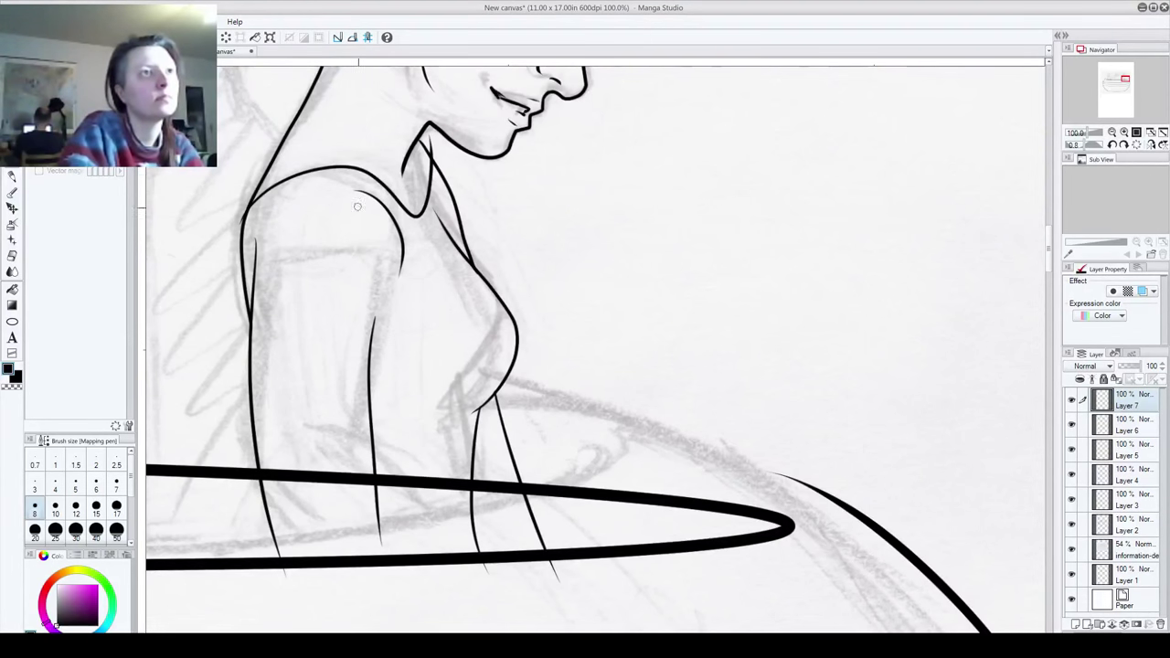
# Step: Erase the rightmost woman's front shoulder curve on Layer 6
pyautogui.click(1125, 426)
pyautogui.moveTo(362, 197)
pyautogui.mouseDown()
pyautogui.moveTo(389, 214)
pyautogui.moveTo(401, 265)
pyautogui.mouseUp()
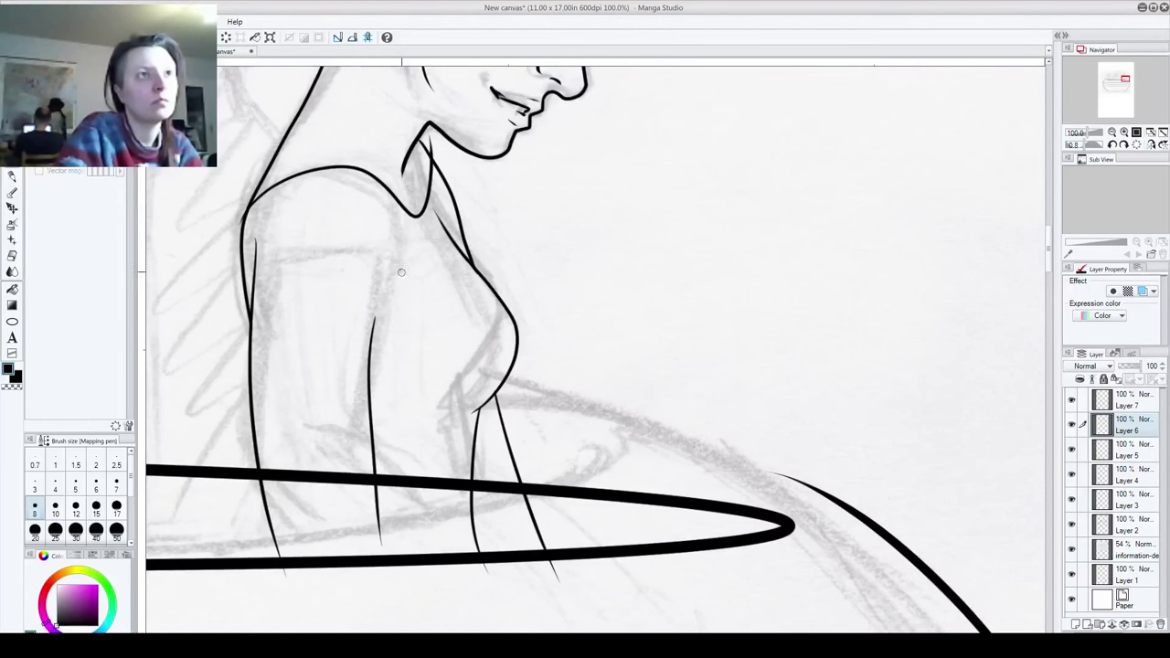
pyautogui.click(1123, 401)
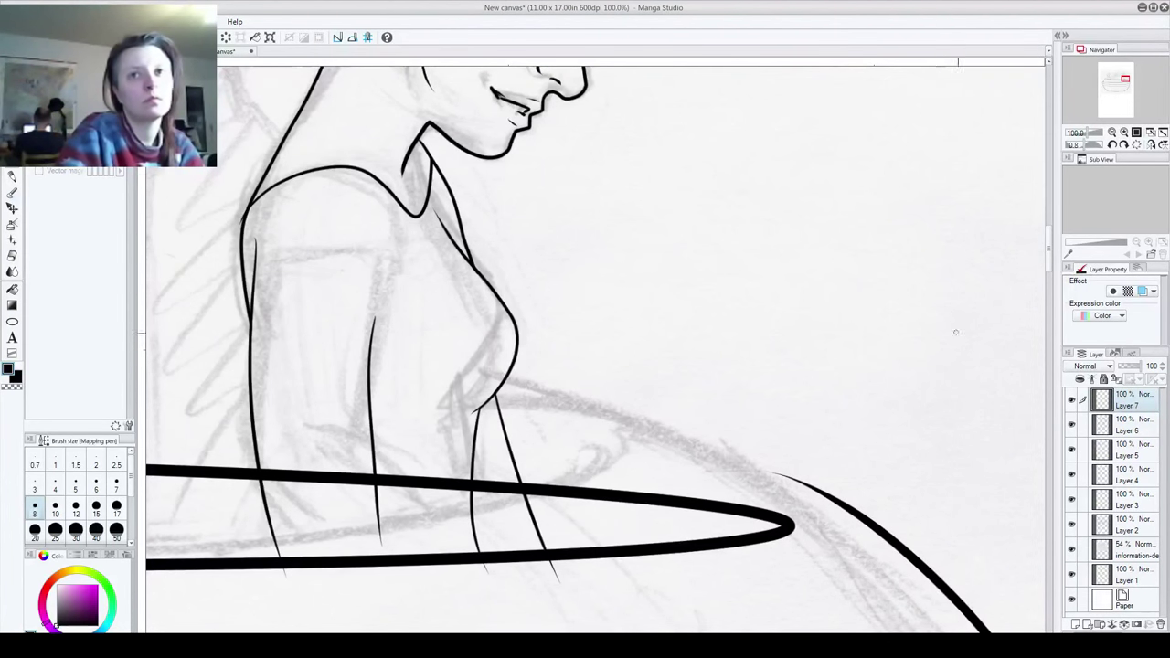
# Step: Ink a new rounded shoulder curve on Layer 6 and join it to the front edge of the rightmost woman's arm
pyautogui.click(1131, 430)
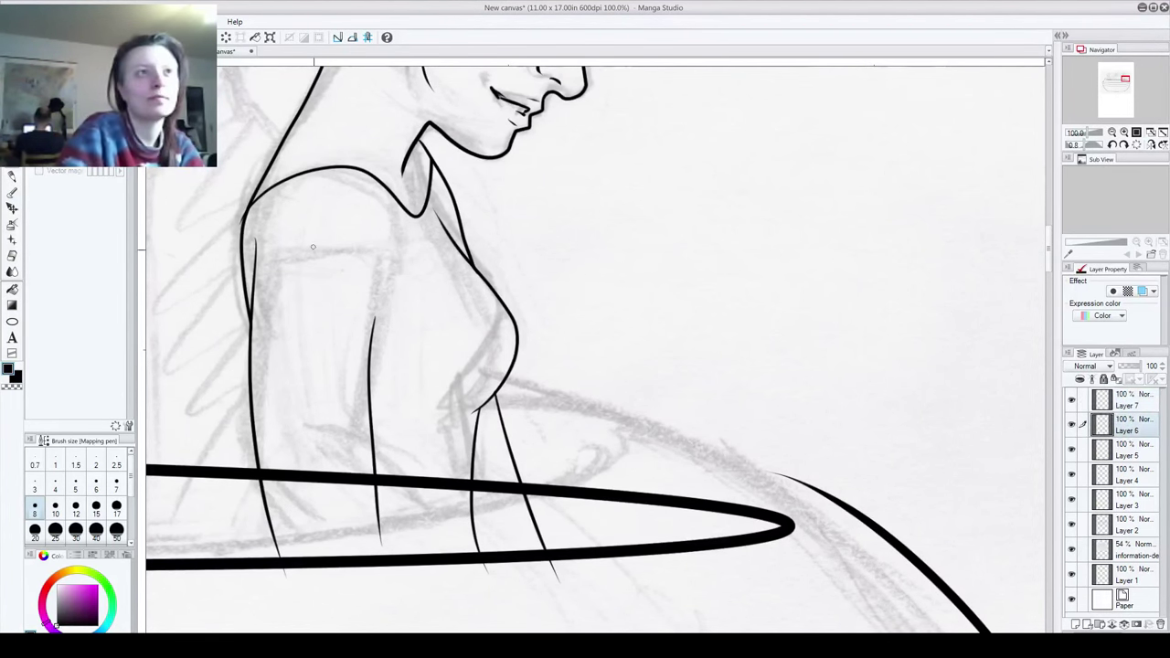
pyautogui.moveTo(311, 195)
pyautogui.mouseDown()
pyautogui.moveTo(361, 194)
pyautogui.moveTo(386, 262)
pyautogui.moveTo(375, 337)
pyautogui.moveTo(389, 239)
pyautogui.mouseUp()
pyautogui.hotkey('ctrl', 'z')
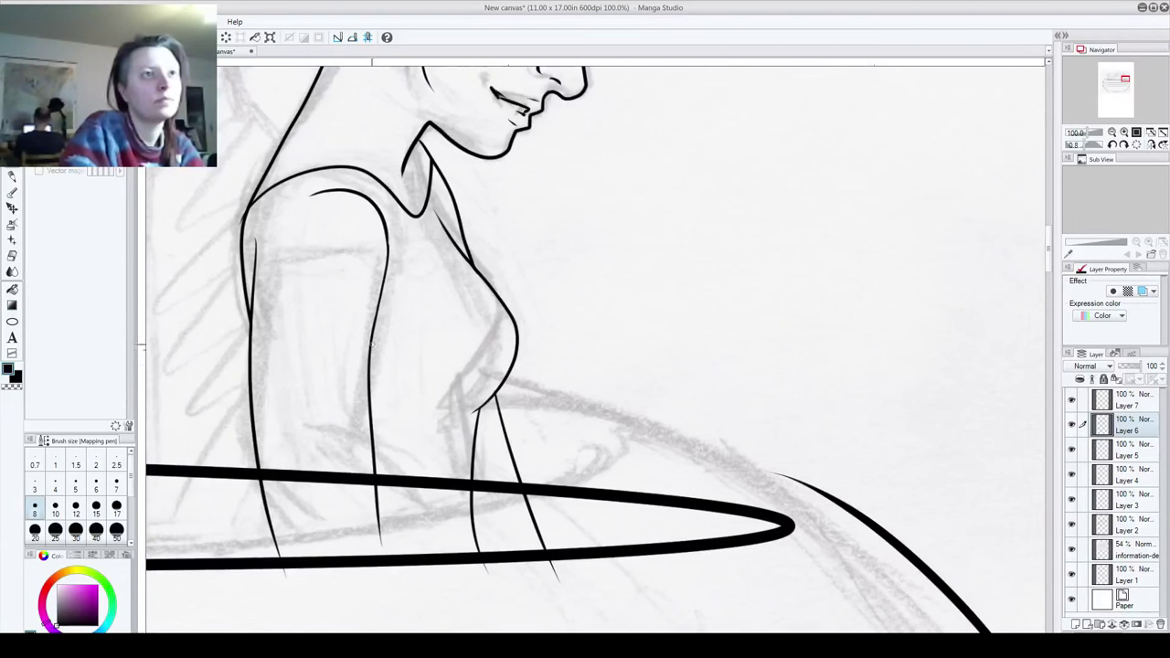
pyautogui.moveTo(370, 362)
pyautogui.mouseDown()
pyautogui.moveTo(394, 297)
pyautogui.moveTo(388, 239)
pyautogui.mouseUp()
pyautogui.hotkey('ctrl', 'z')
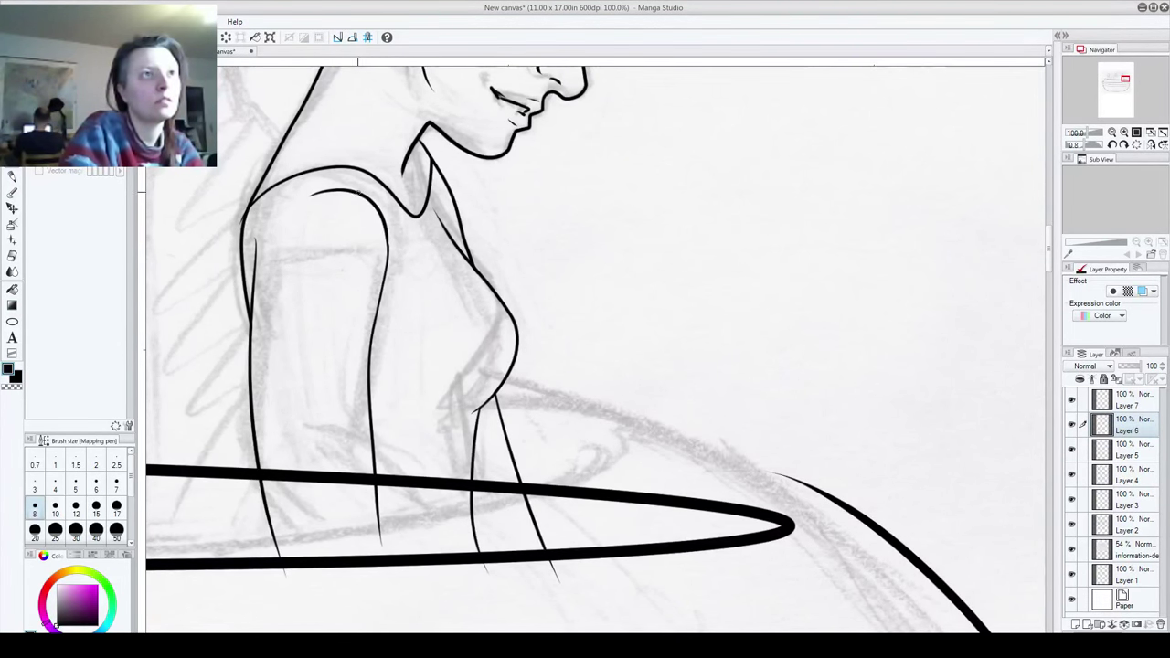
# Step: Ink the front edge and curved hem of the rightmost woman's short sleeve, and erase the arm lines inside it
pyautogui.moveTo(370, 197)
pyautogui.mouseDown()
pyautogui.moveTo(408, 279)
pyautogui.moveTo(362, 366)
pyautogui.mouseUp()
pyautogui.hotkey('ctrl', 'z')
pyautogui.moveTo(375, 203)
pyautogui.mouseDown()
pyautogui.moveTo(395, 302)
pyautogui.moveTo(362, 355)
pyautogui.mouseUp()
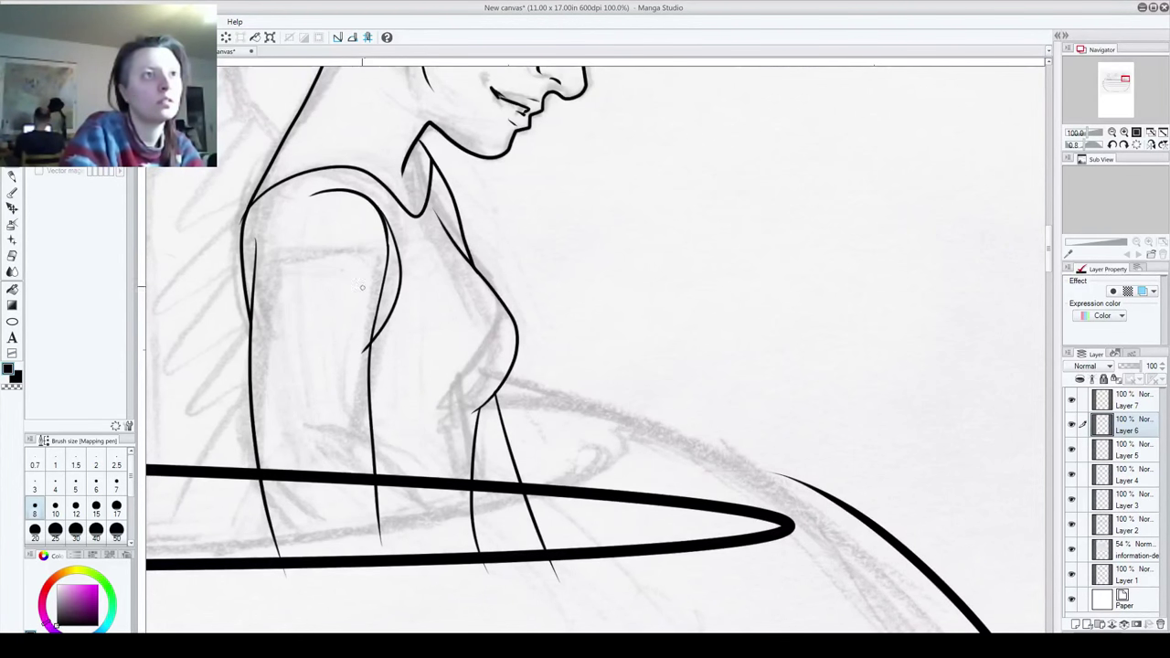
pyautogui.hotkey('ctrl', 'z')
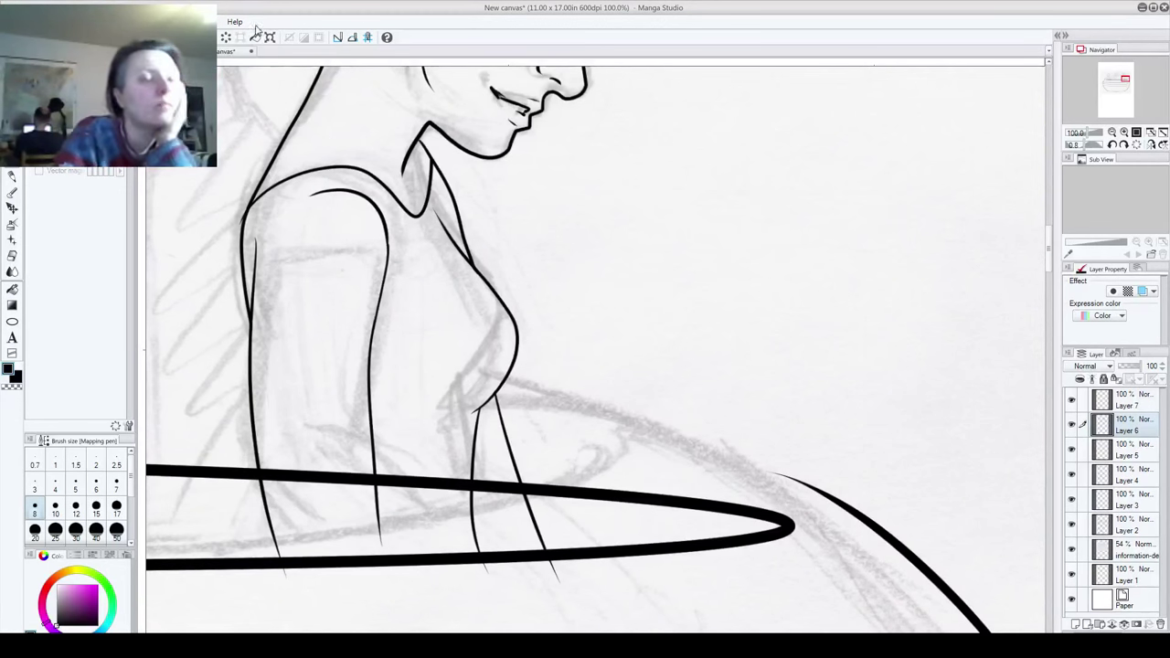
pyautogui.moveTo(245, 279)
pyautogui.mouseDown()
pyautogui.moveTo(295, 269)
pyautogui.moveTo(392, 287)
pyautogui.moveTo(377, 205)
pyautogui.mouseUp()
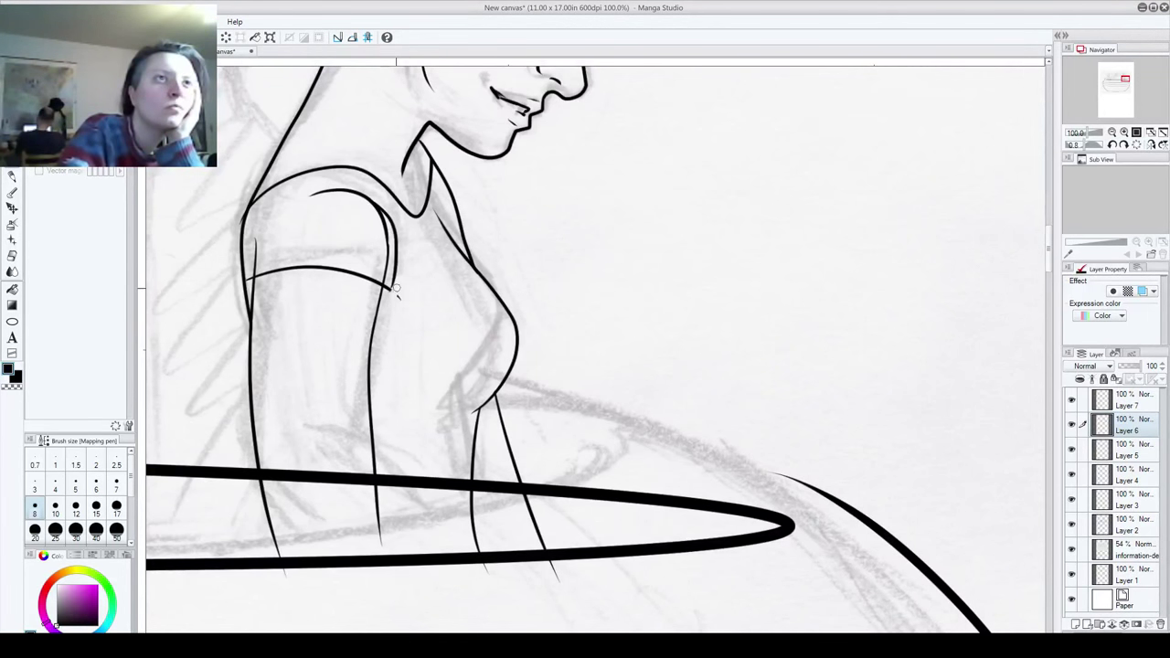
pyautogui.moveTo(391, 281); pyautogui.dragTo(382, 225)
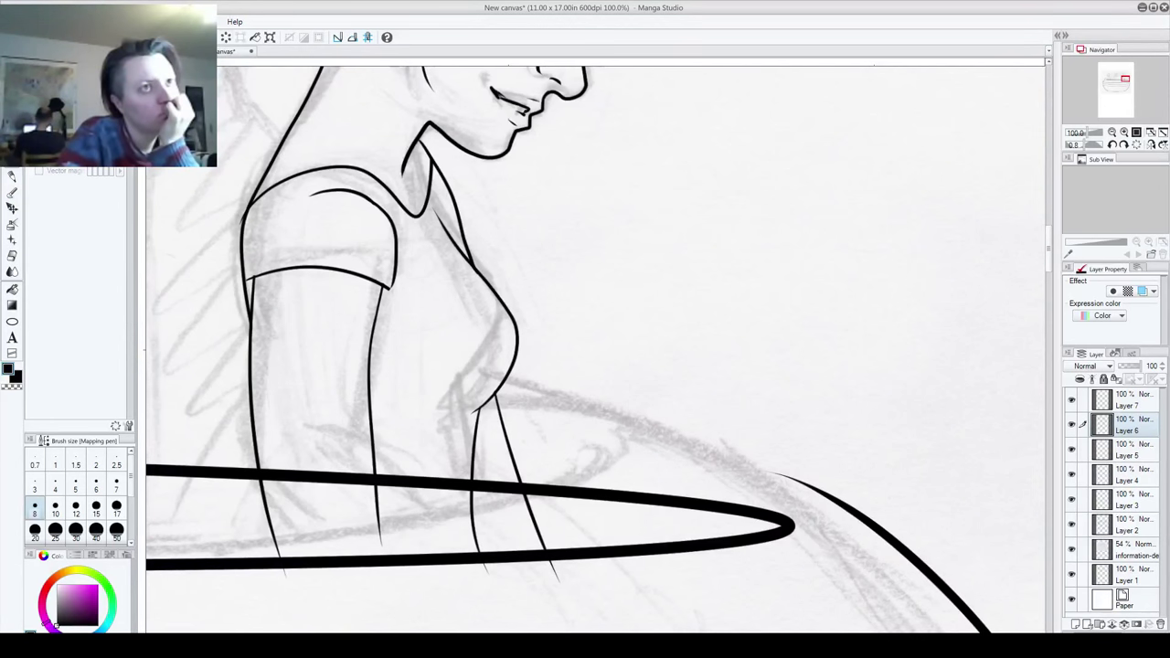
# Step: Ink a short curved contour just inside the front of the rightmost woman's chest
pyautogui.moveTo(483, 290)
pyautogui.mouseDown()
pyautogui.moveTo(492, 338)
pyautogui.moveTo(462, 421)
pyautogui.mouseUp()
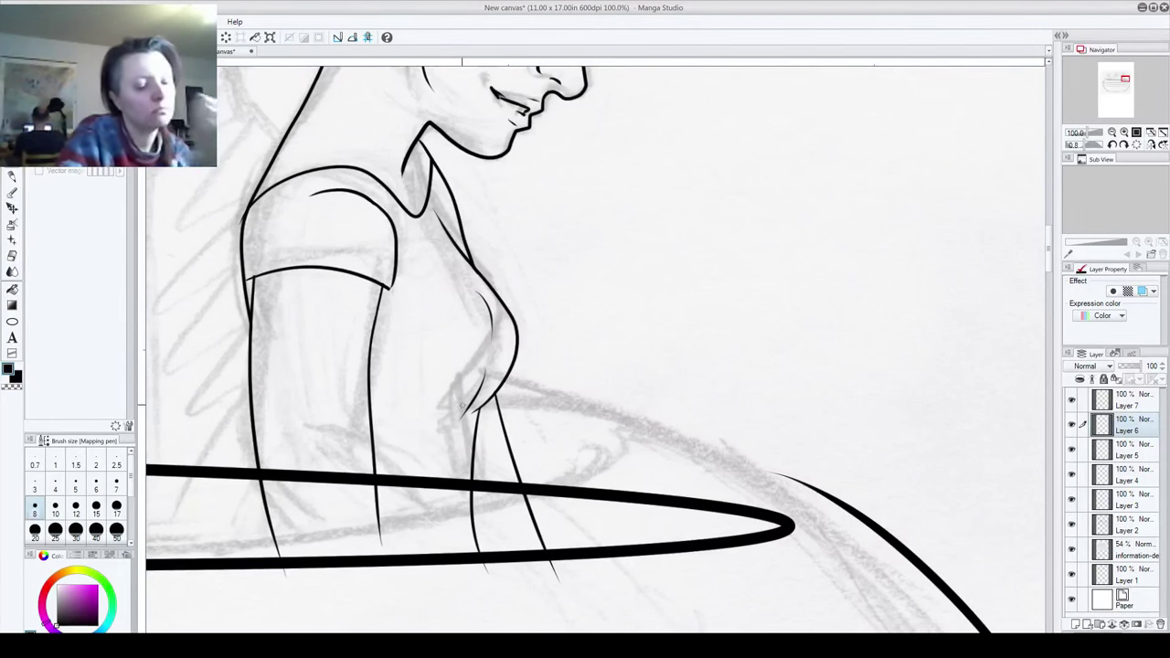
pyautogui.hotkey('ctrl', 'z')
pyautogui.hotkey('ctrl', 'z')
pyautogui.moveTo(494, 355); pyautogui.dragTo(446, 435)
pyautogui.hotkey('ctrl', 'z')
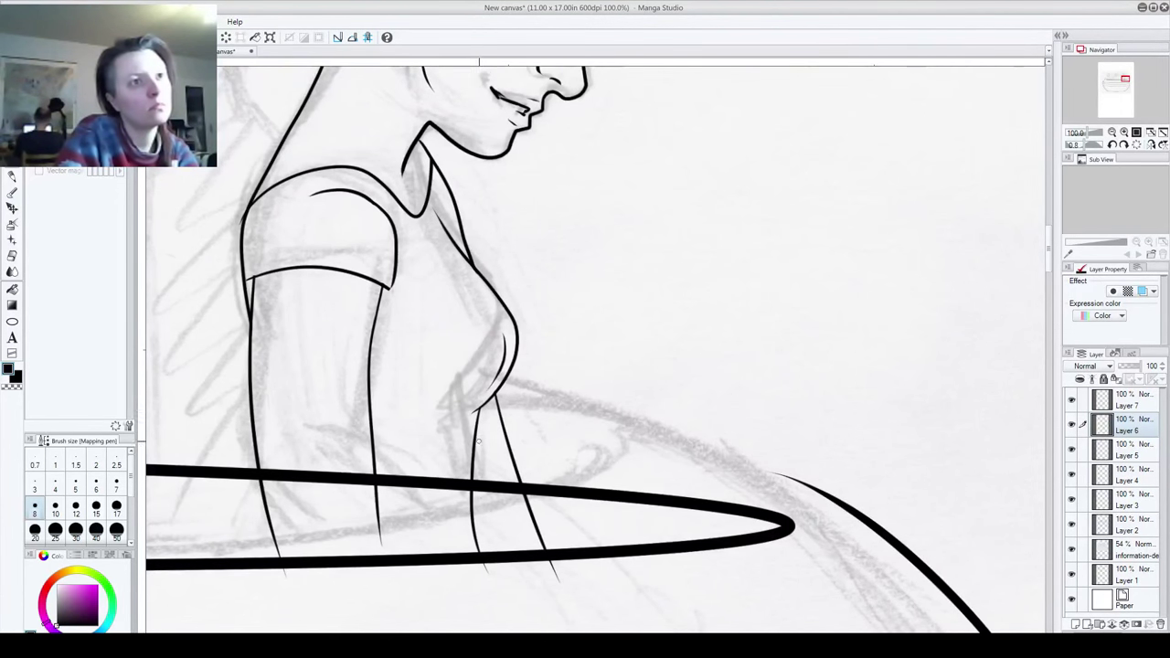
pyautogui.moveTo(419, 341)
pyautogui.mouseDown()
pyautogui.moveTo(318, 455)
pyautogui.moveTo(298, 430)
pyautogui.mouseUp()
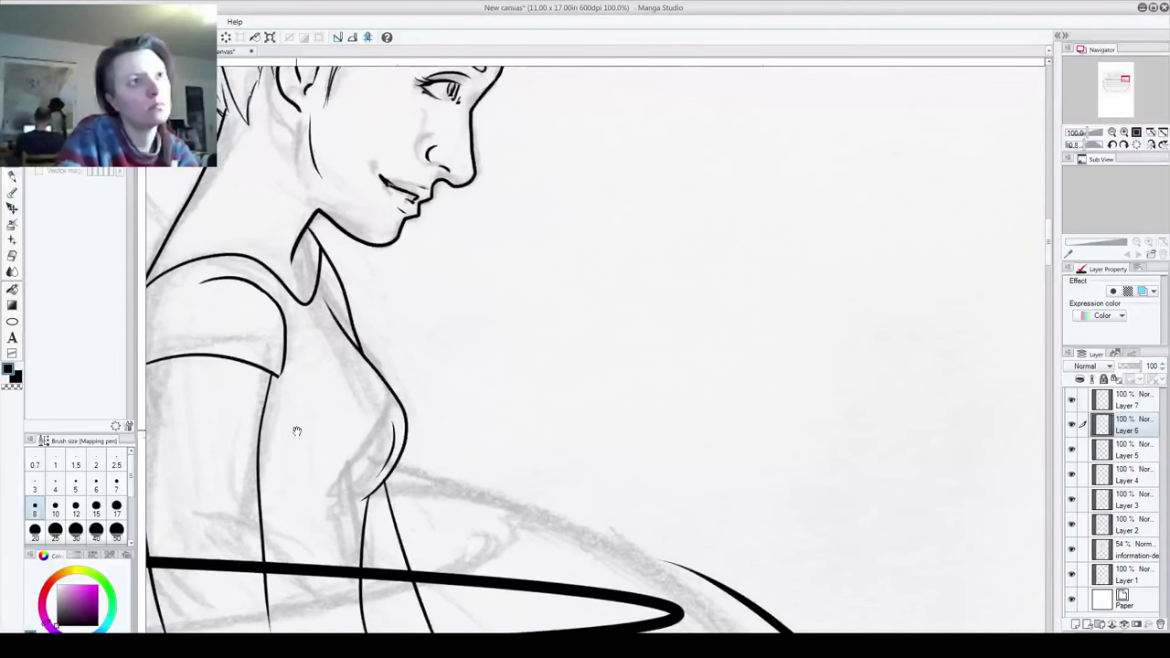
pyautogui.moveTo(283, 370); pyautogui.dragTo(262, 450)
pyautogui.hotkey('ctrl', 'z')
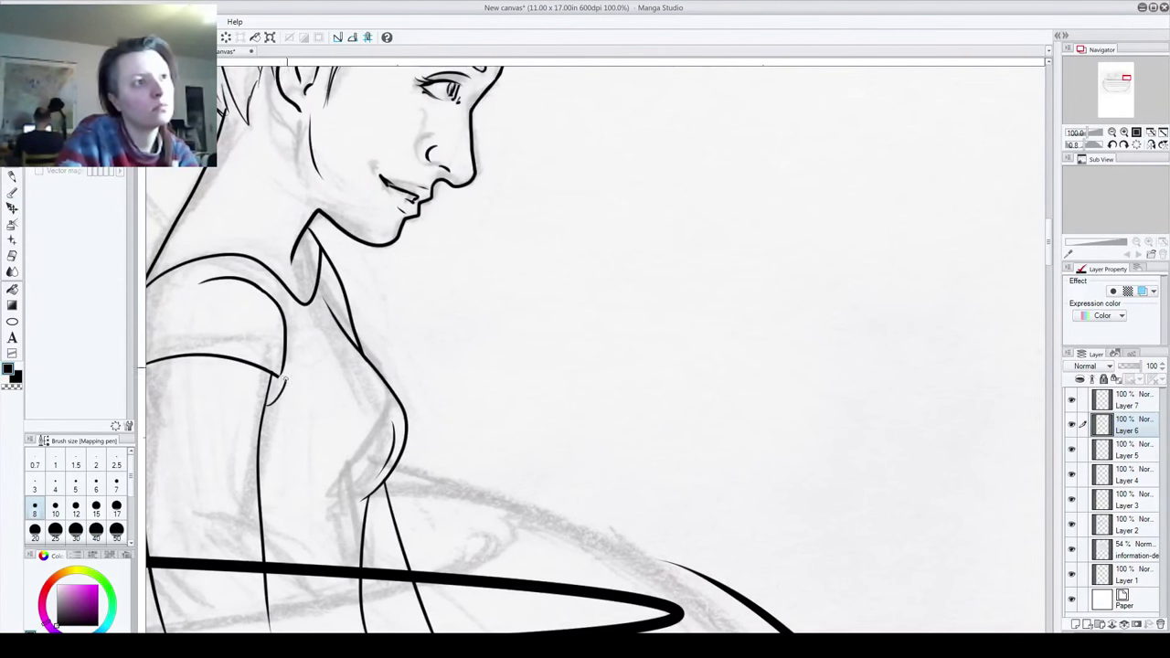
# Step: Select the pencil sketch layer and shift the sketch sideways toward the page's right edge, behind the inked figures
pyautogui.moveTo(309, 445)
pyautogui.mouseDown()
pyautogui.moveTo(366, 539)
pyautogui.moveTo(356, 544)
pyautogui.moveTo(448, 549)
pyautogui.moveTo(612, 385)
pyautogui.moveTo(618, 346)
pyautogui.mouseUp()
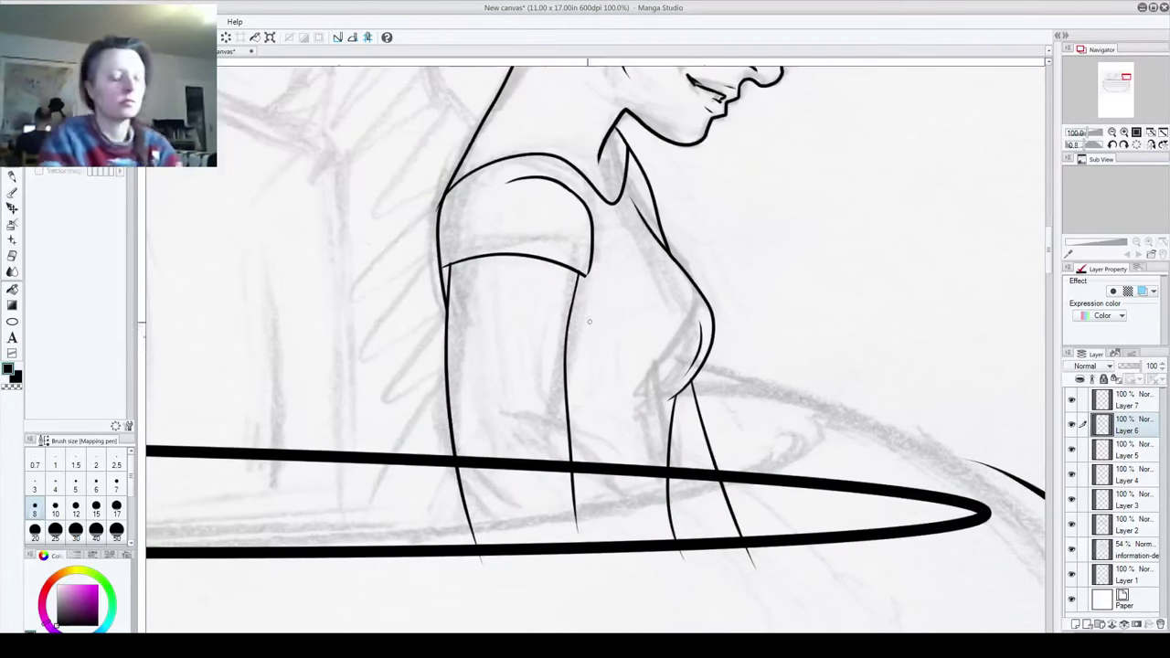
pyautogui.scroll(-5, 549, 294)
pyautogui.scroll(-2, 556, 120)
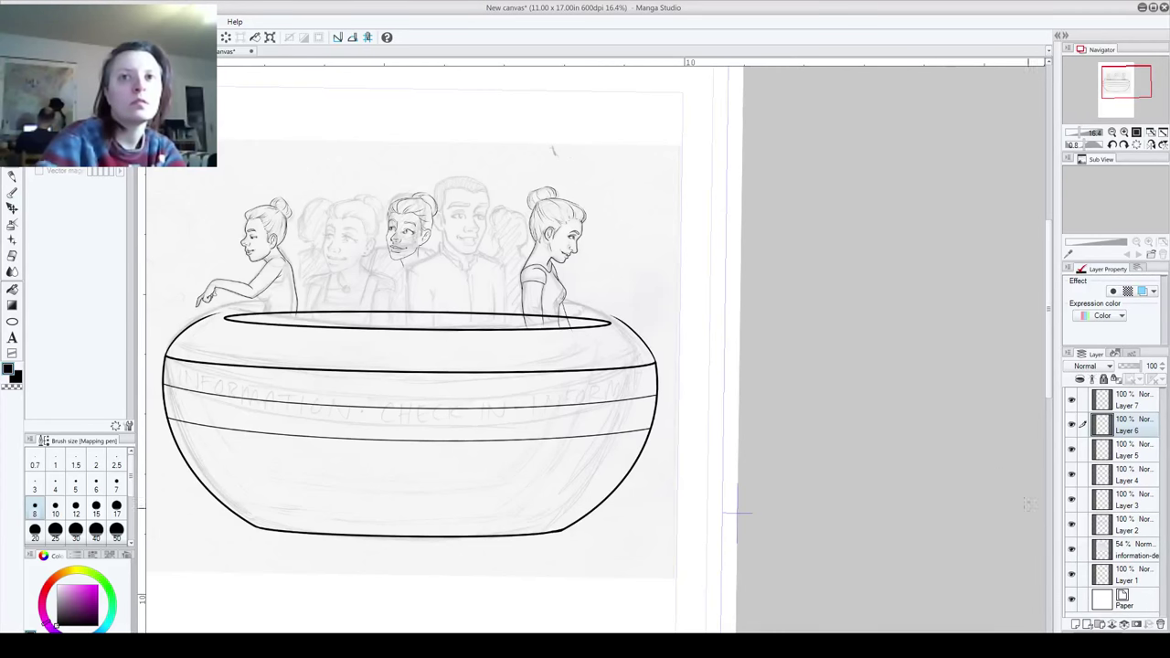
pyautogui.click(1106, 550)
pyautogui.moveTo(400, 476)
pyautogui.mouseDown()
pyautogui.moveTo(412, 465)
pyautogui.moveTo(463, 481)
pyautogui.mouseUp()
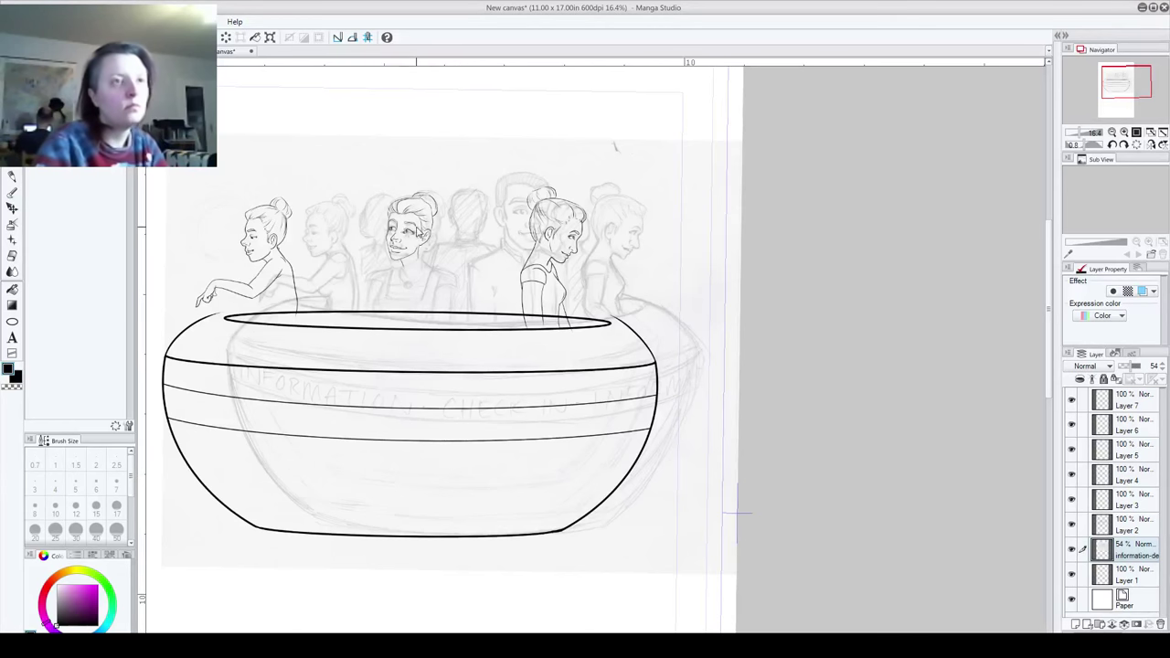
# Step: Check which figure lines Layers 7 and 6 hold, and merge Layer 7 down into Layer 6
pyautogui.scroll(4, 419, 240)
pyautogui.scroll(3, 614, 282)
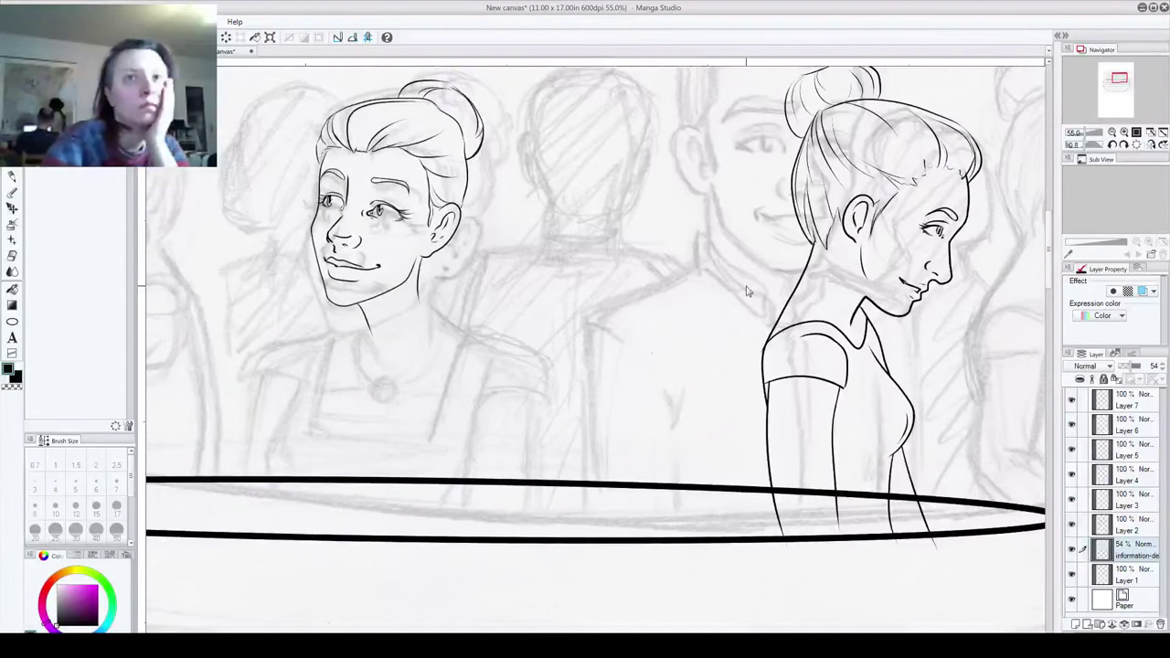
pyautogui.click(1075, 404)
pyautogui.click(1072, 401)
pyautogui.click(1073, 401)
pyautogui.click(1074, 400)
pyautogui.click(1074, 403)
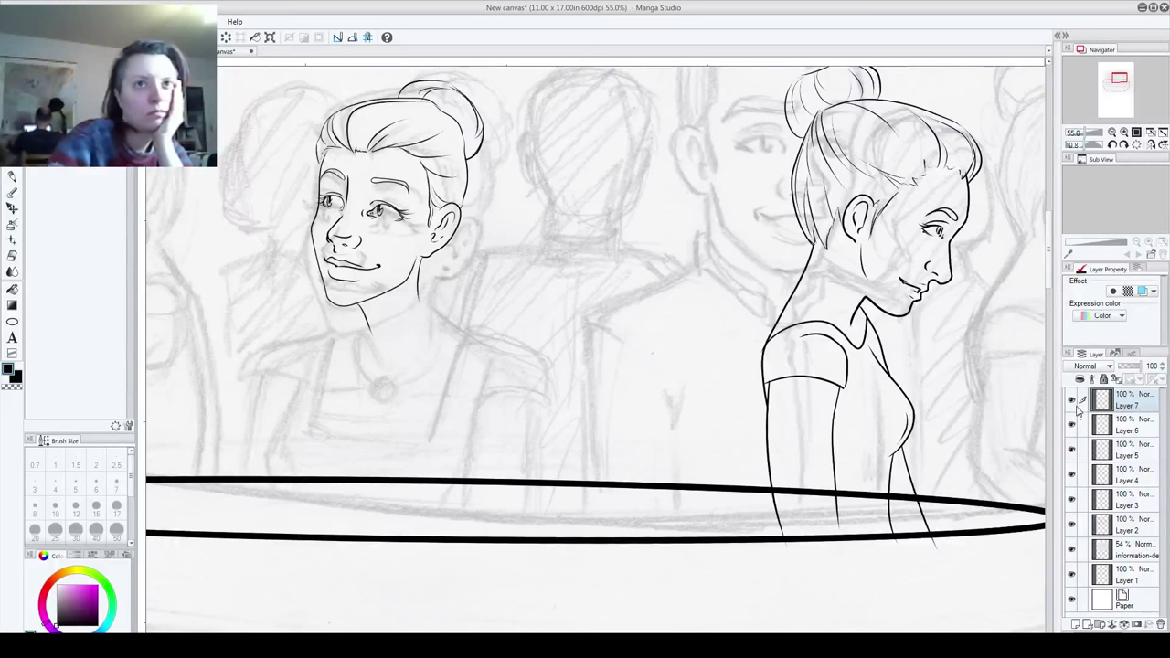
pyautogui.click(1072, 424)
pyautogui.click(1072, 425)
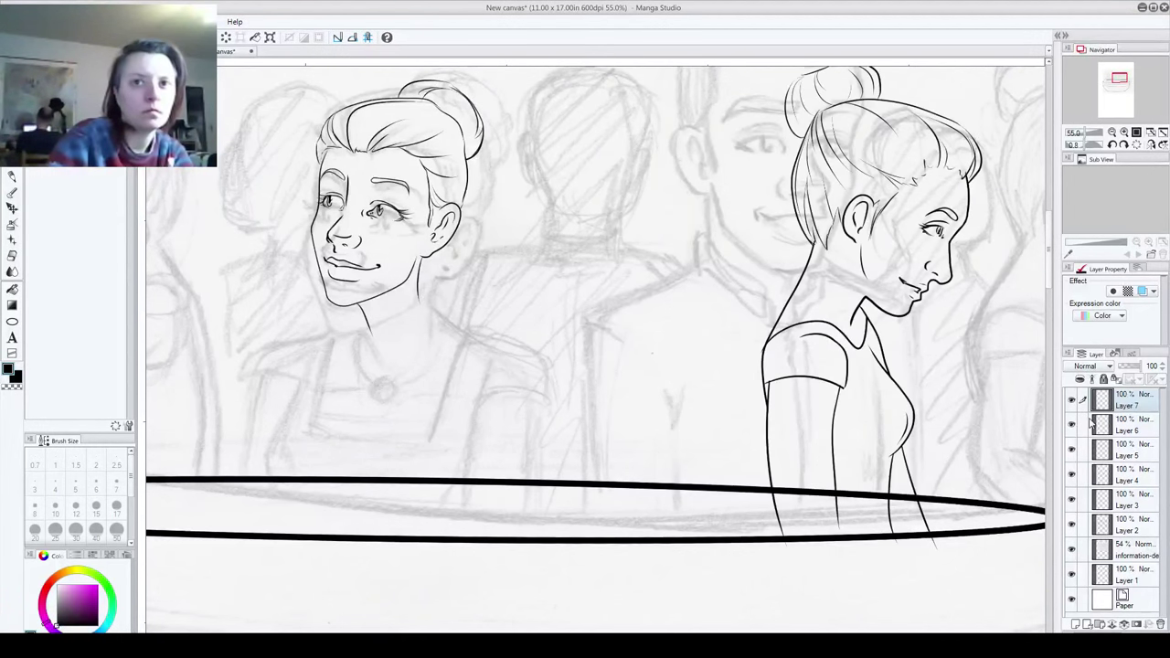
pyautogui.hotkey('ctrl', 'e')
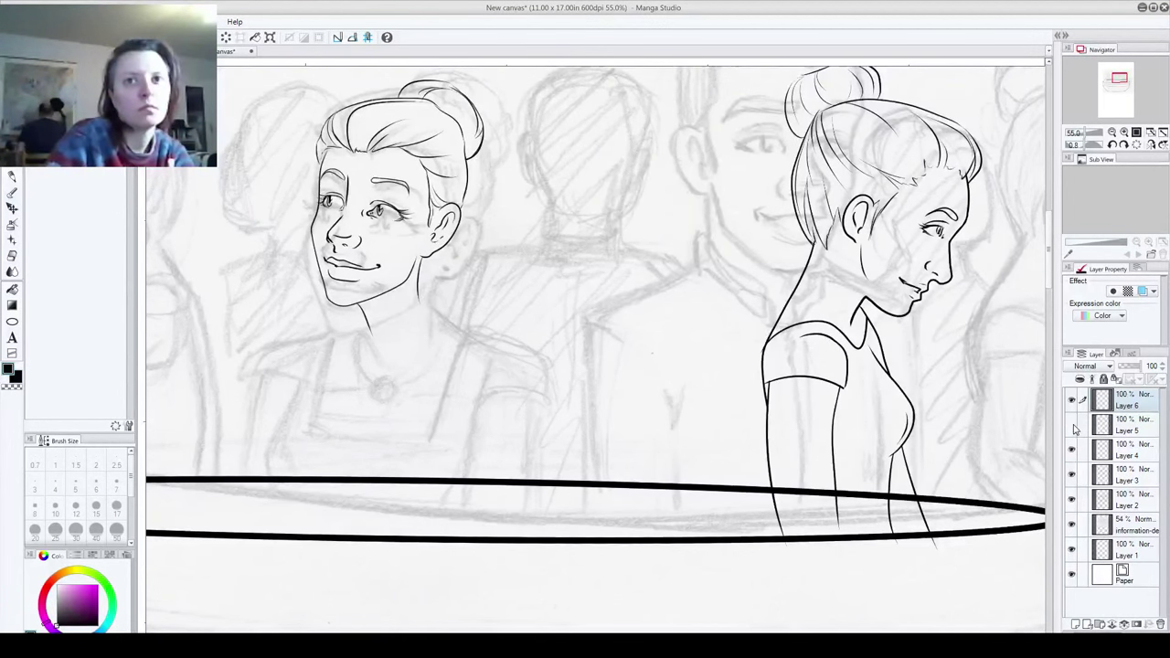
# Step: Find the layer holding the three-quarter-view woman's head, select Layer 3, and add a new raster layer directly above it
pyautogui.click(1072, 449)
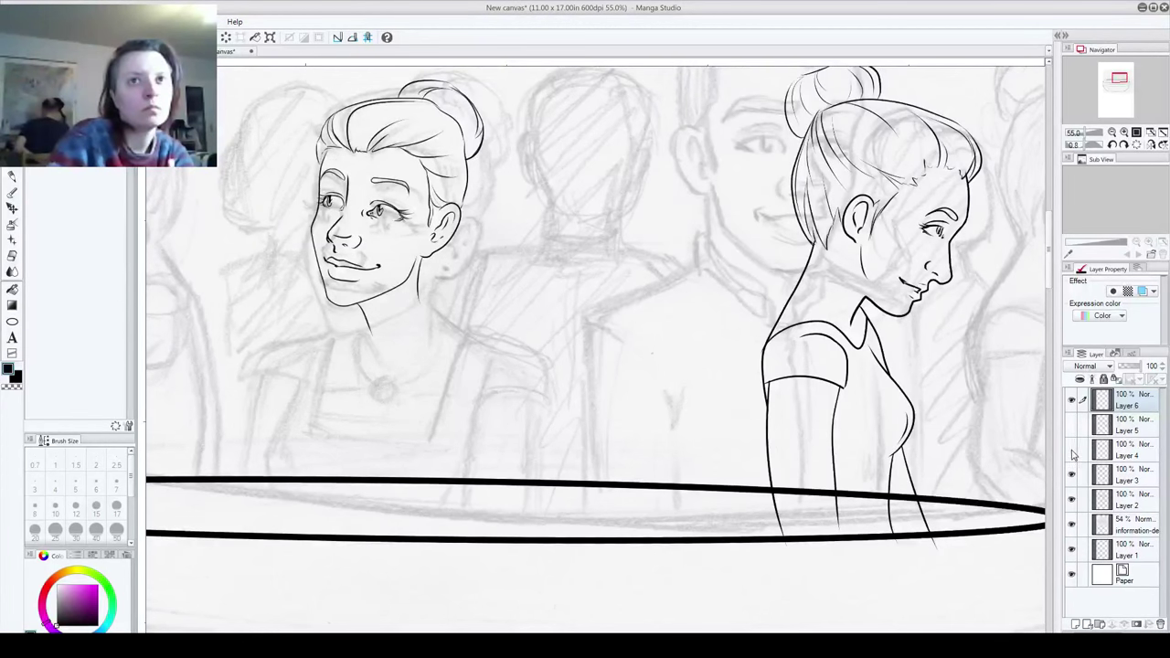
pyautogui.click(1072, 474)
pyautogui.click(1071, 450)
pyautogui.click(1071, 424)
pyautogui.click(1072, 474)
pyautogui.click(1120, 475)
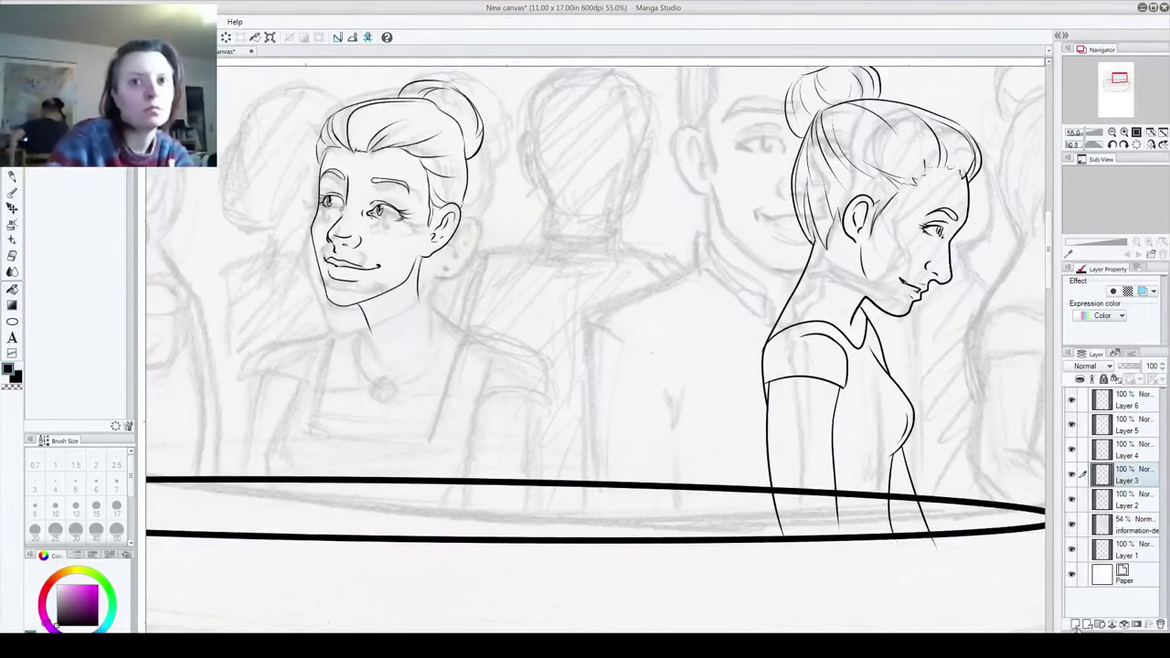
pyautogui.hotkey('ctrl', 'shift', 'n')
# Step: With the Mapping pen at size 8, ink the three-quarter-view woman's neck, shoulder and outer arm on the side of her visible ear
pyautogui.scroll(2, 424, 288)
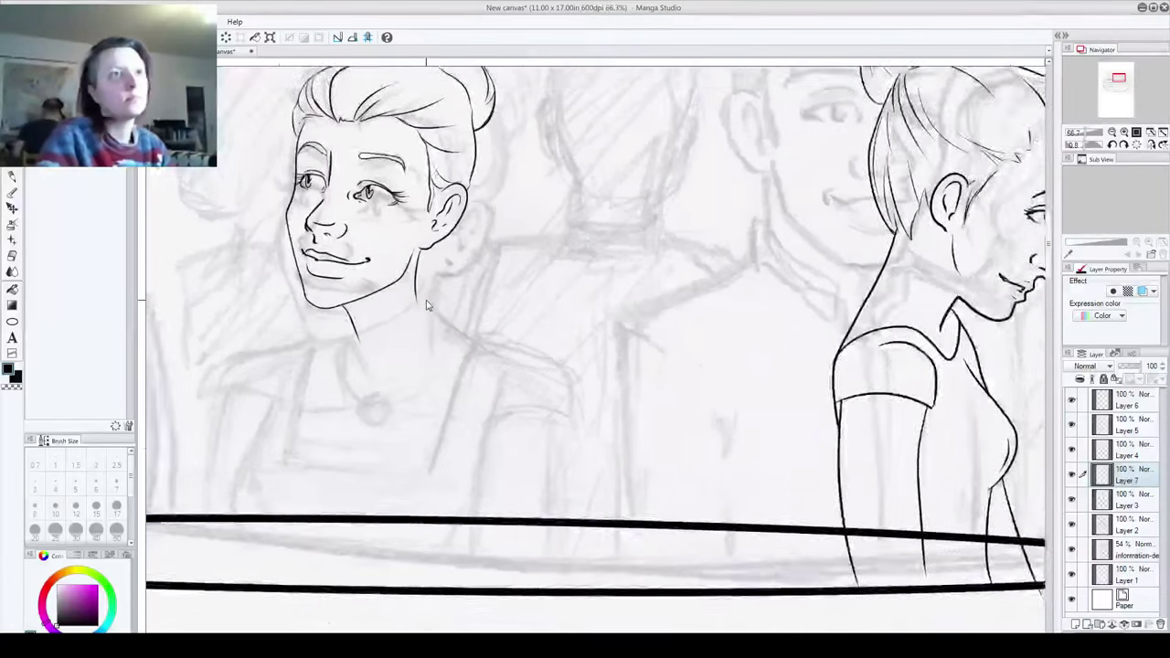
pyautogui.moveTo(423, 357); pyautogui.dragTo(519, 437)
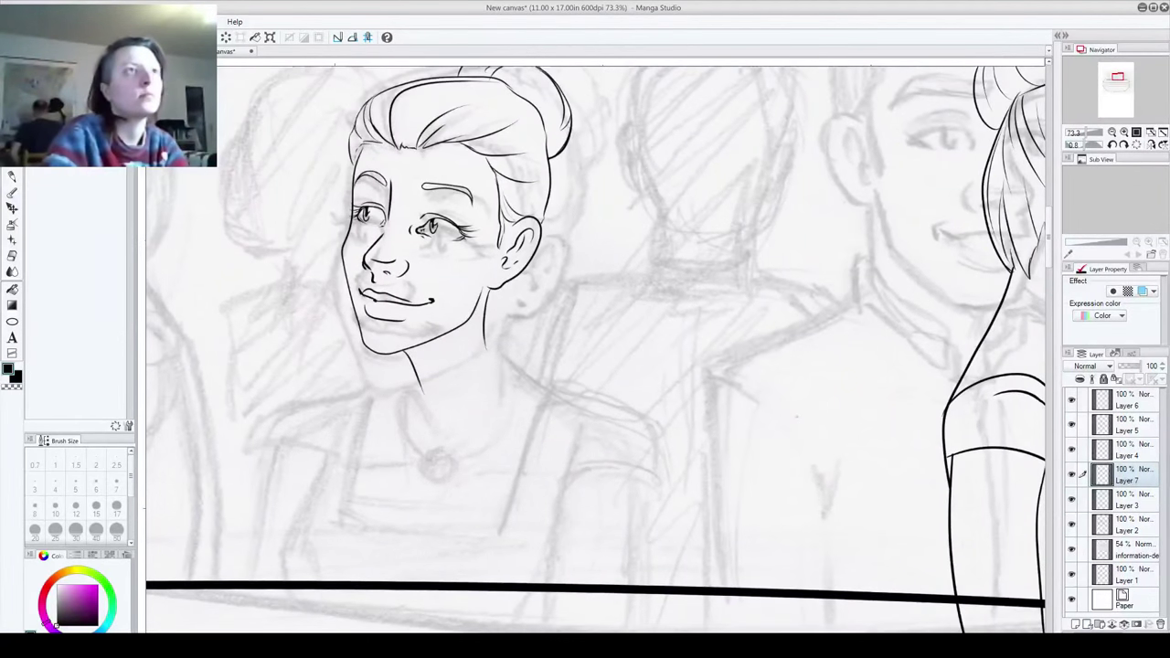
pyautogui.press('p')
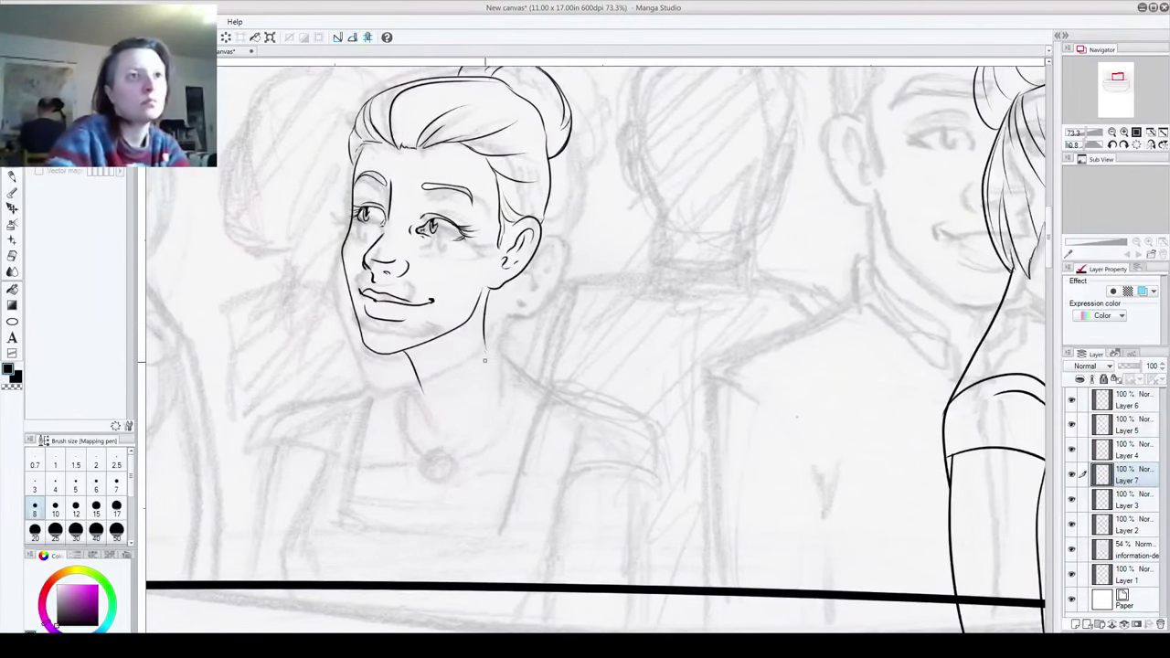
pyautogui.moveTo(485, 318); pyautogui.dragTo(552, 387)
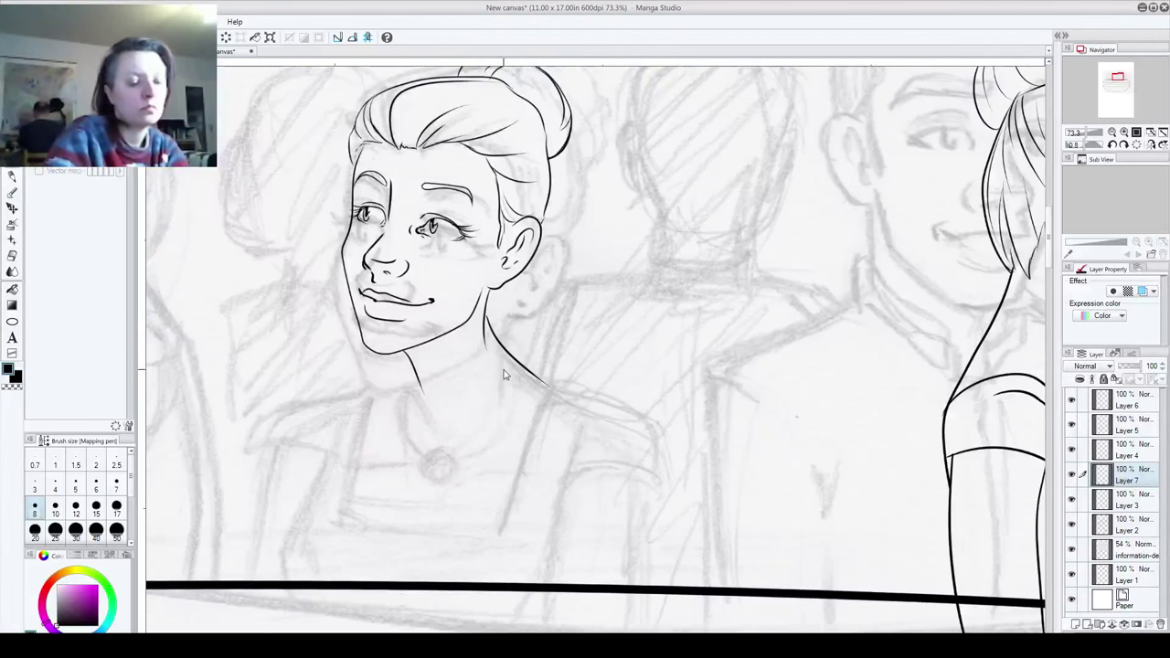
pyautogui.hotkey('ctrl', 'z')
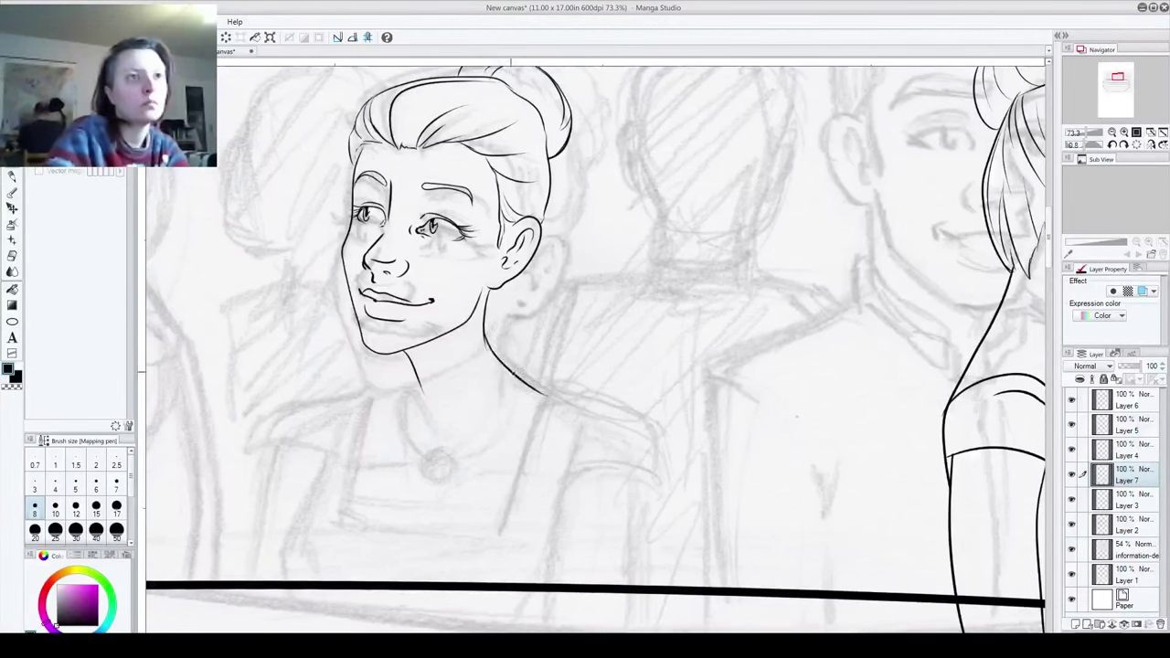
pyautogui.moveTo(482, 322)
pyautogui.mouseDown()
pyautogui.moveTo(528, 373)
pyautogui.moveTo(638, 429)
pyautogui.moveTo(652, 626)
pyautogui.mouseUp()
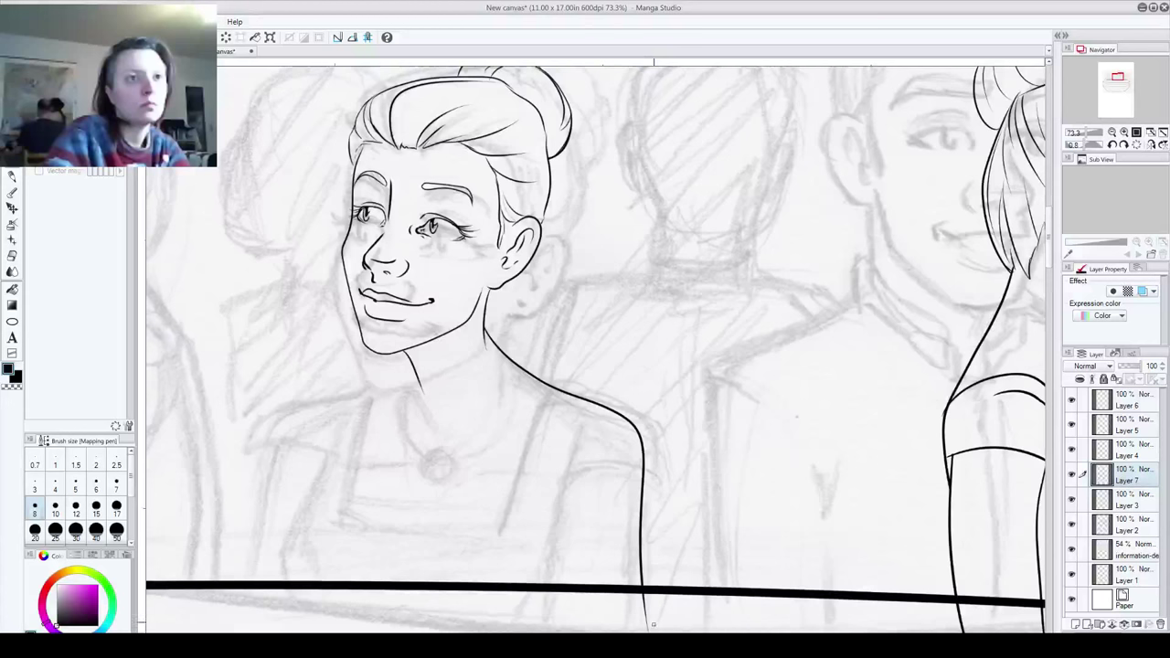
# Step: Ink the woman's opposite shoulder and arm as one curve from under her chin down past the desk rim
pyautogui.moveTo(407, 360)
pyautogui.mouseDown()
pyautogui.moveTo(294, 423)
pyautogui.moveTo(212, 632)
pyautogui.mouseUp()
pyautogui.hotkey('ctrl', 'z')
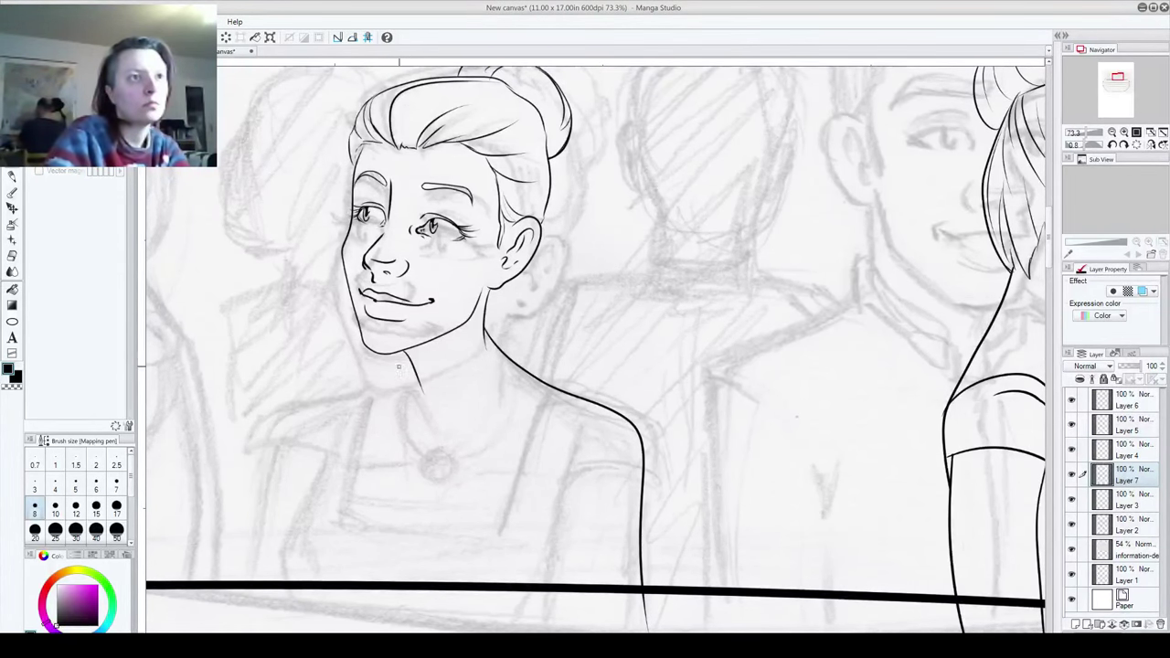
pyautogui.moveTo(411, 359)
pyautogui.mouseDown()
pyautogui.moveTo(276, 464)
pyautogui.moveTo(241, 633)
pyautogui.mouseUp()
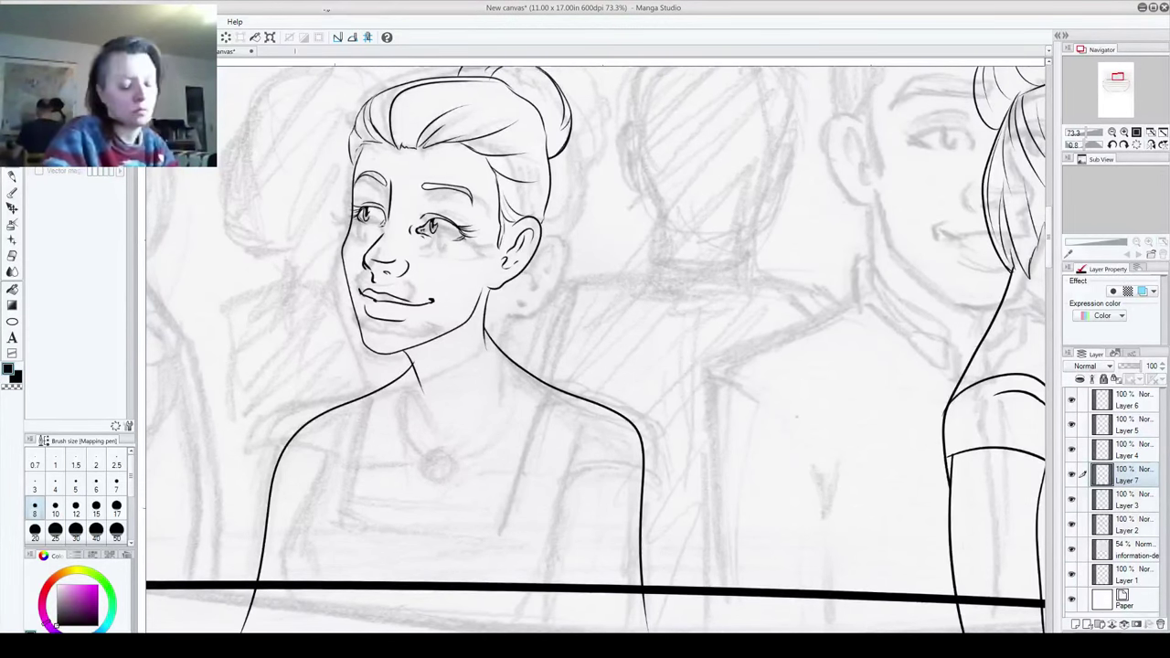
# Step: Ink the collarbone lines and the small curved notch at the base of the woman's throat
pyautogui.scroll(3, 356, 155)
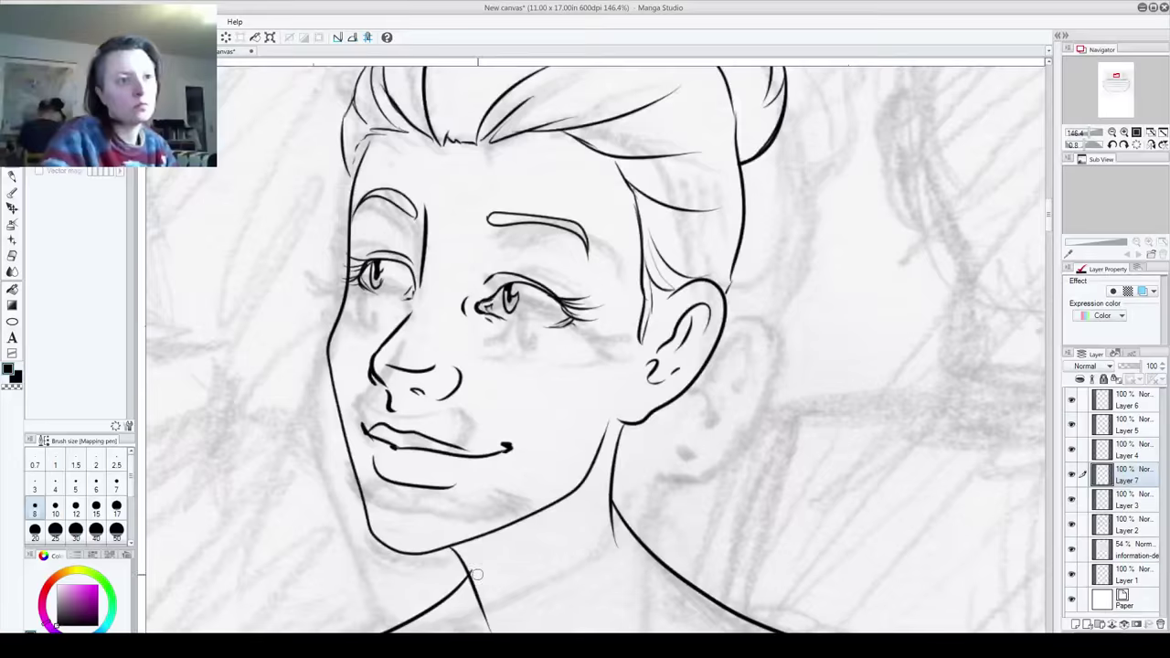
pyautogui.scroll(-3, 473, 571)
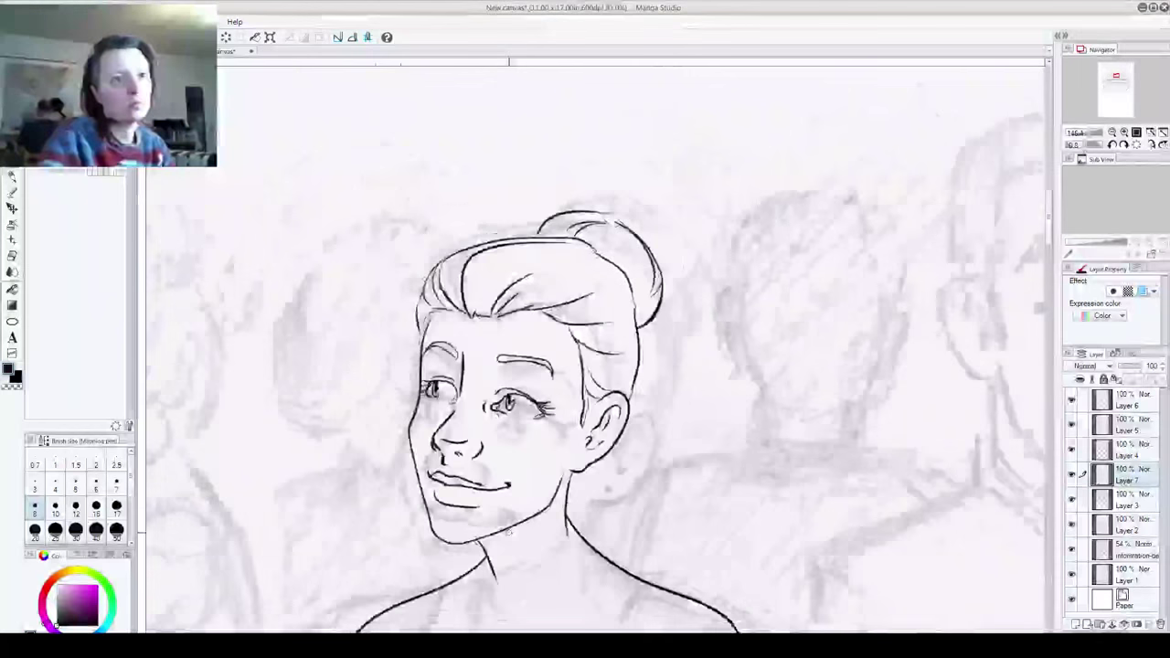
pyautogui.moveTo(459, 630); pyautogui.dragTo(430, 469)
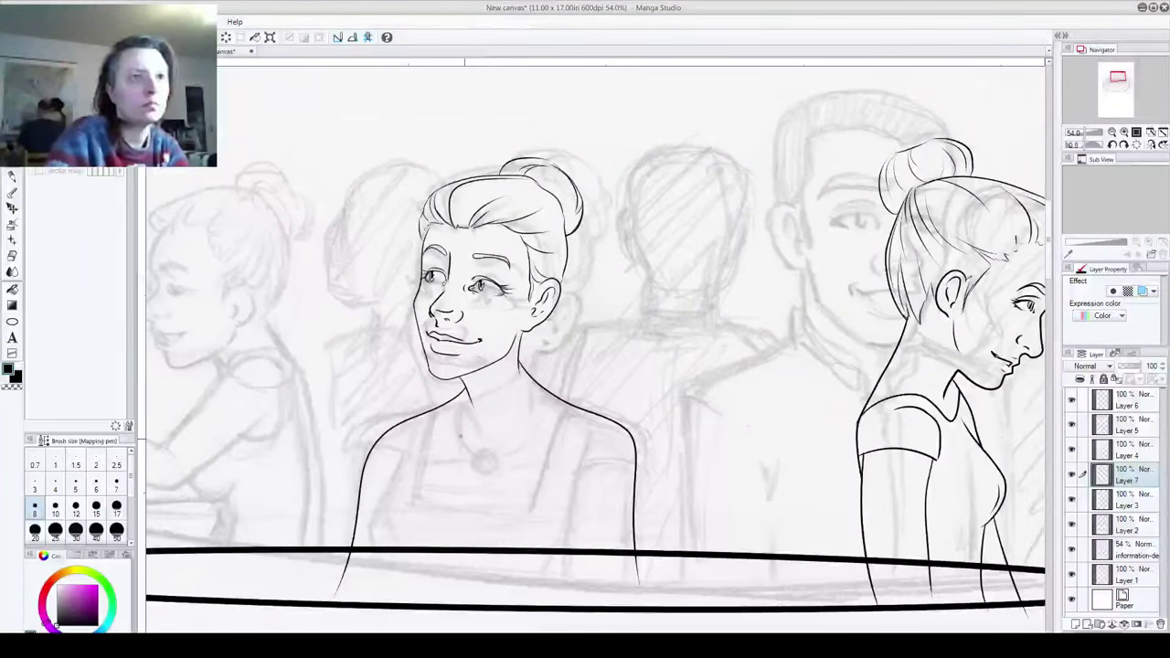
pyautogui.moveTo(483, 422); pyautogui.dragTo(499, 420)
pyautogui.moveTo(522, 417); pyautogui.dragTo(554, 414)
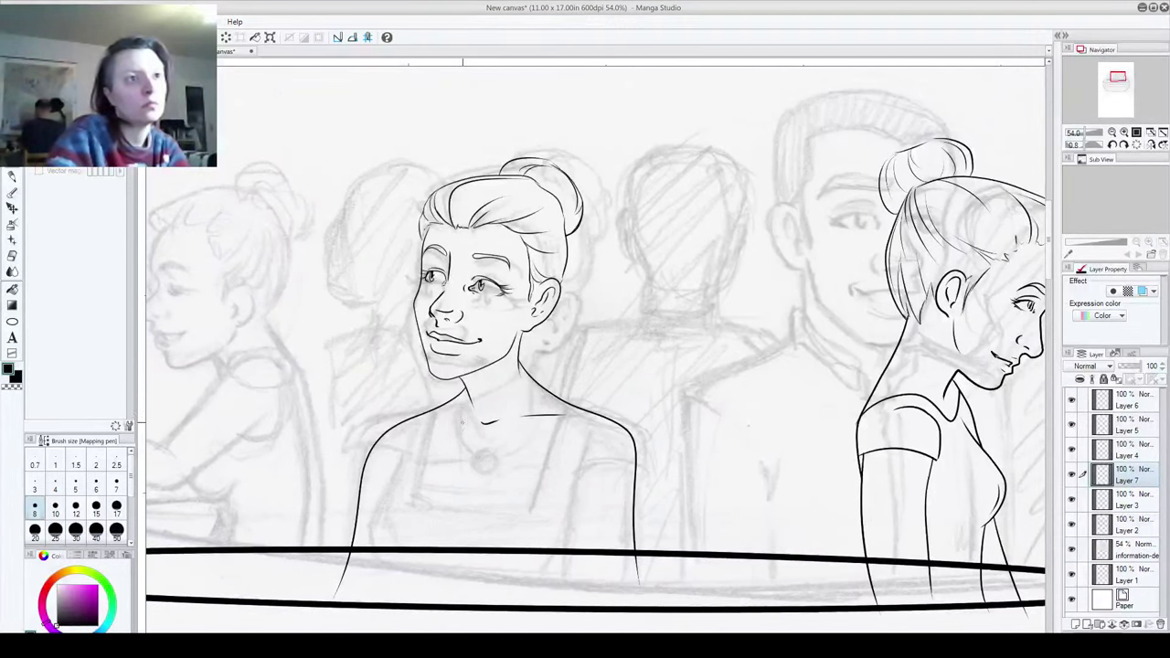
# Step: Ink a flared cap sleeve over the woman's left-hand shoulder in the drawing, and try a matching one on the other
pyautogui.moveTo(465, 479); pyautogui.dragTo(415, 427)
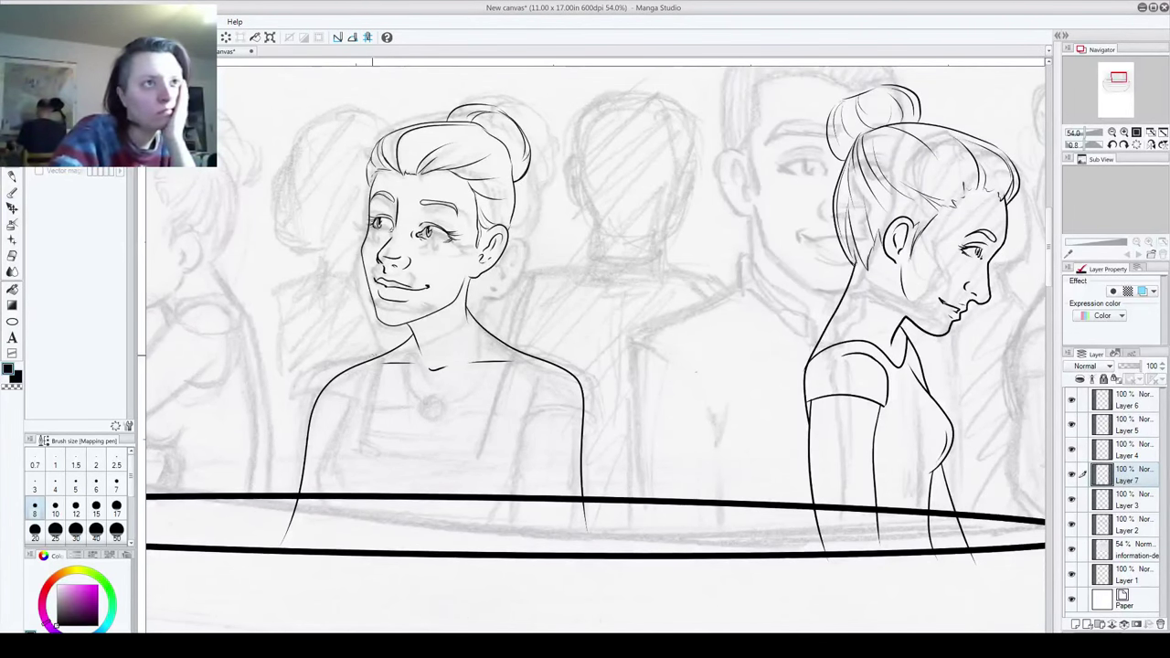
pyautogui.moveTo(372, 360)
pyautogui.mouseDown()
pyautogui.moveTo(291, 402)
pyautogui.moveTo(354, 404)
pyautogui.mouseUp()
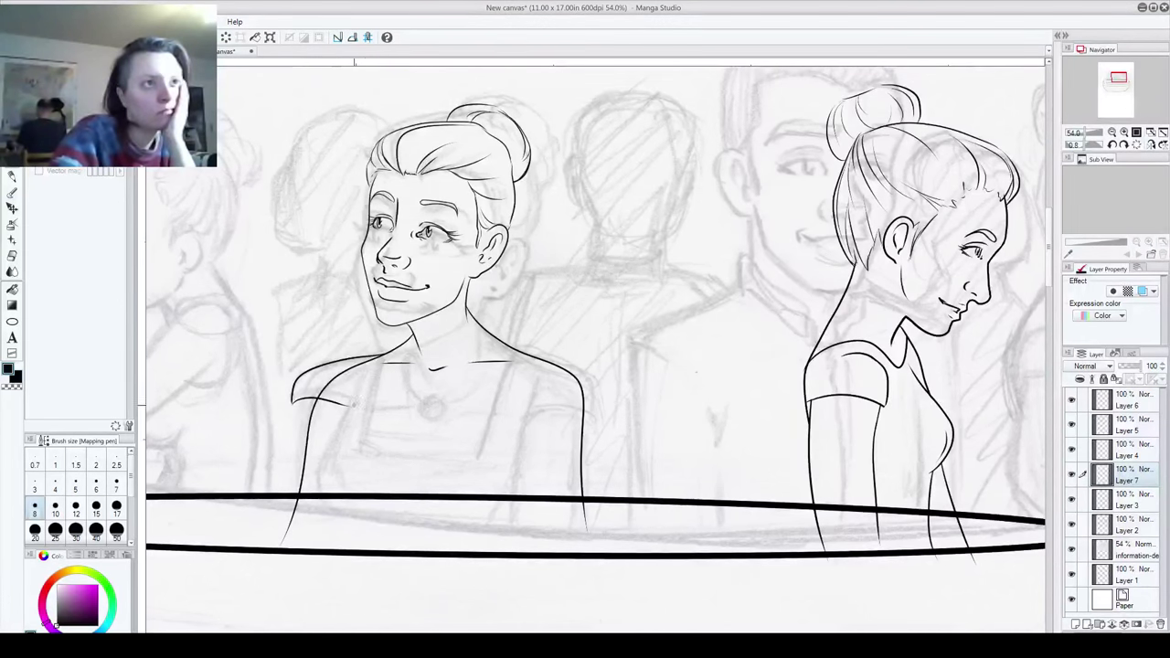
pyautogui.moveTo(529, 356)
pyautogui.mouseDown()
pyautogui.moveTo(564, 363)
pyautogui.moveTo(600, 419)
pyautogui.mouseUp()
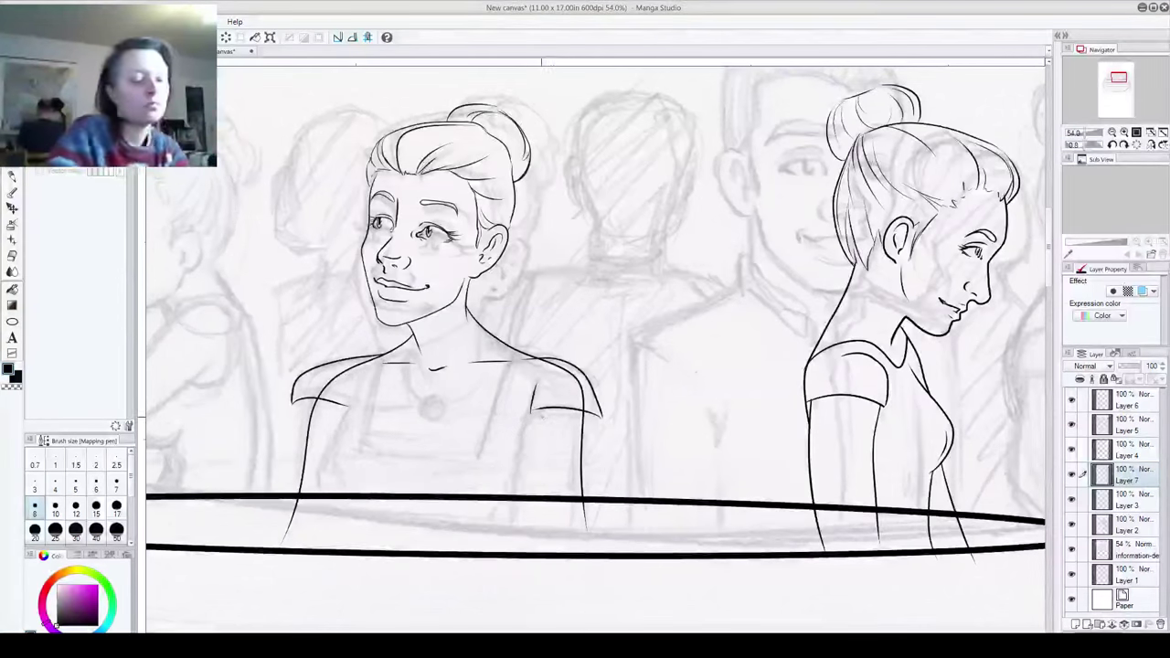
pyautogui.hotkey('ctrl', 'z')
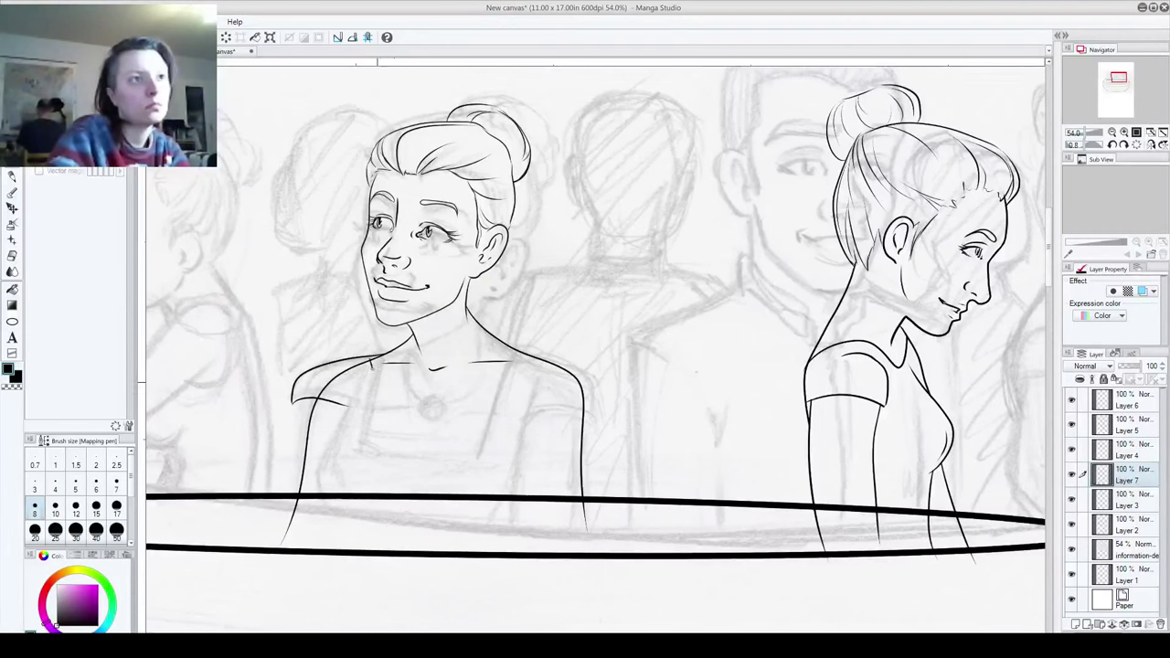
# Step: Ink a deep rounded neckline between the woman's shoulders and a flared cap sleeve over her right-hand shoulder in the drawing
pyautogui.moveTo(369, 358); pyautogui.dragTo(506, 393)
pyautogui.hotkey('ctrl', 'z')
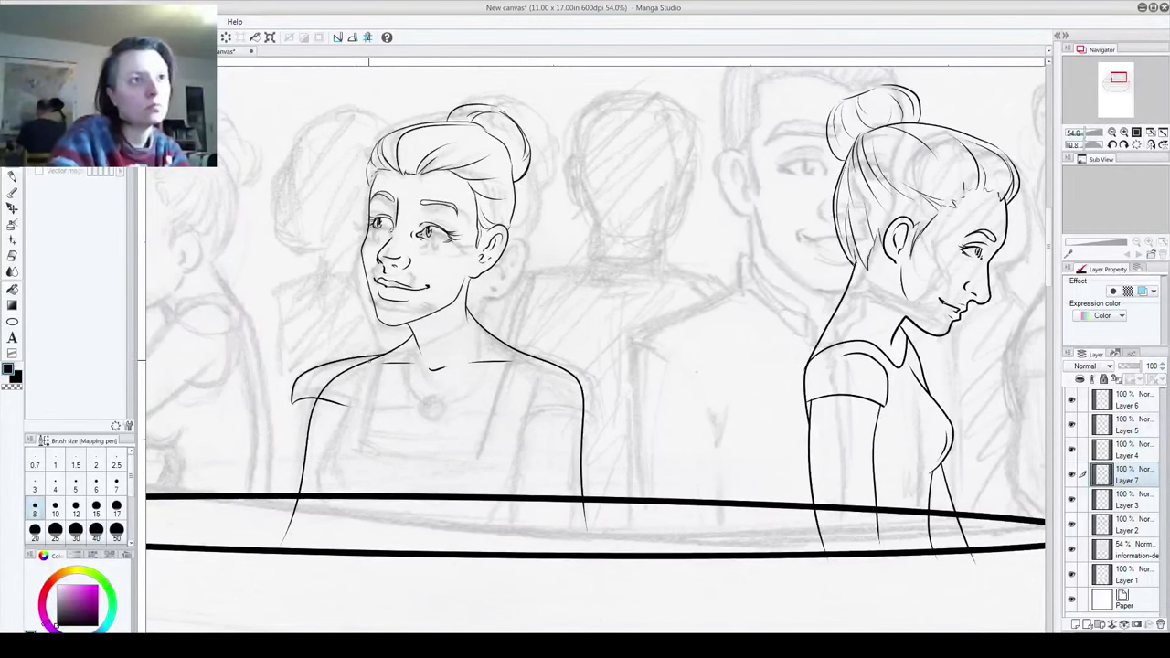
pyautogui.moveTo(371, 357)
pyautogui.mouseDown()
pyautogui.moveTo(570, 364)
pyautogui.moveTo(596, 419)
pyautogui.mouseUp()
pyautogui.hotkey('ctrl', 'z')
pyautogui.moveTo(521, 355); pyautogui.dragTo(605, 416)
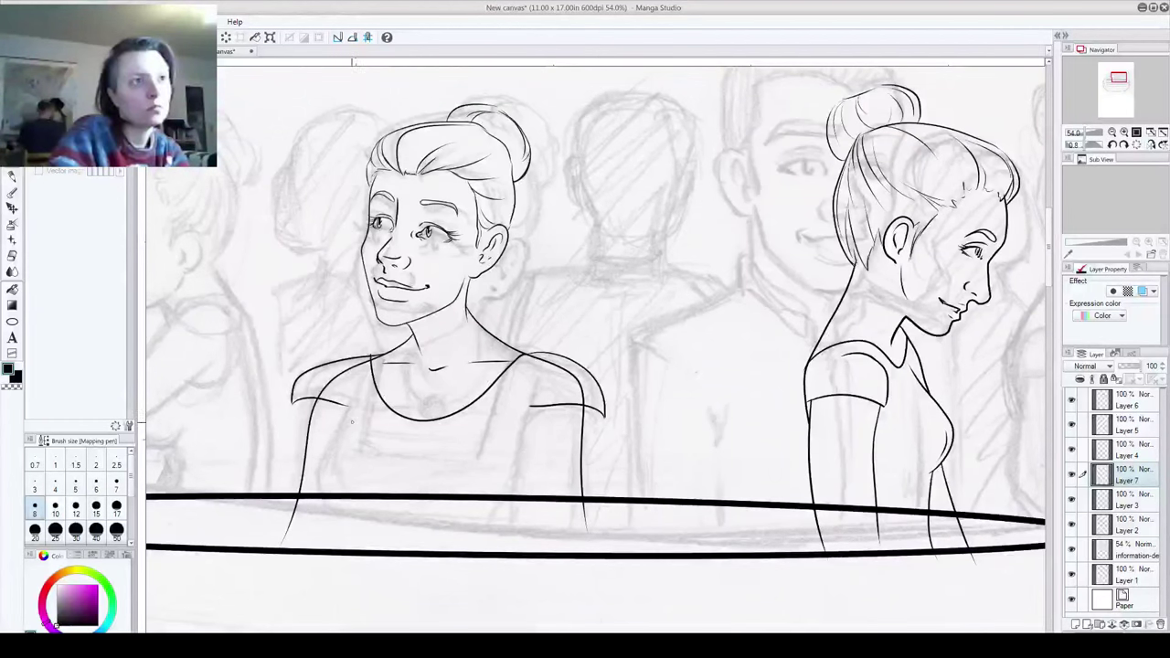
# Step: Ink the curved side of the woman's torso below the left-hand sleeve, and try the opposite side contour
pyautogui.moveTo(355, 395); pyautogui.dragTo(346, 539)
pyautogui.moveTo(399, 489); pyautogui.dragTo(485, 540)
pyautogui.hotkey('ctrl', 'z')
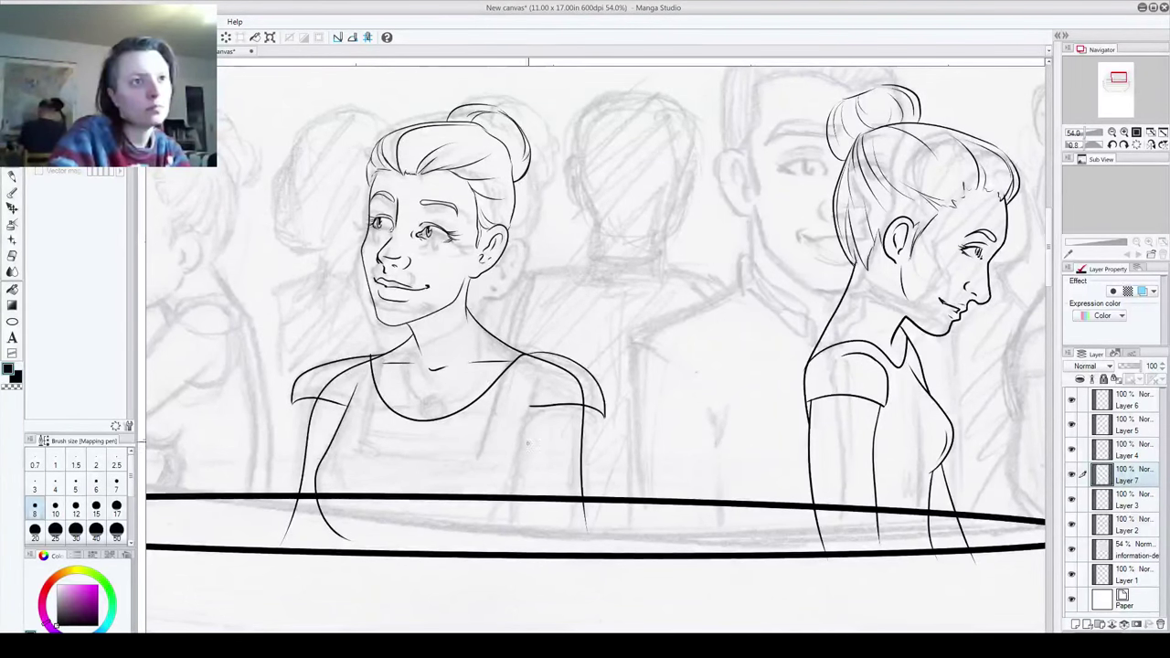
pyautogui.moveTo(536, 393); pyautogui.dragTo(509, 495)
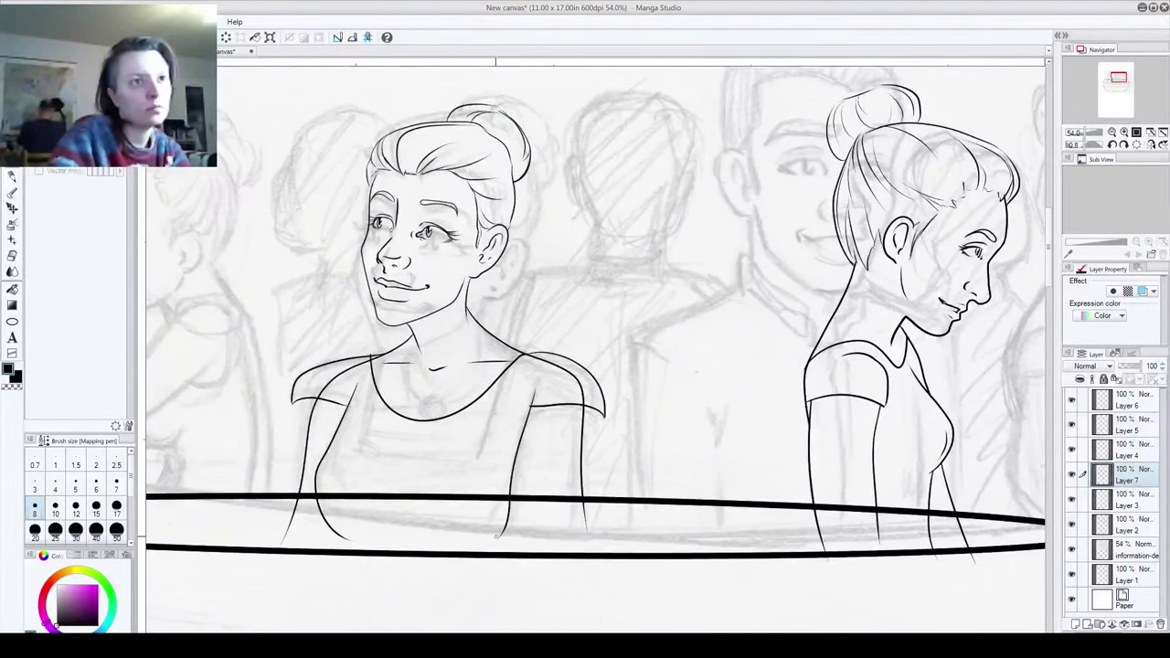
pyautogui.hotkey('ctrl', 'z')
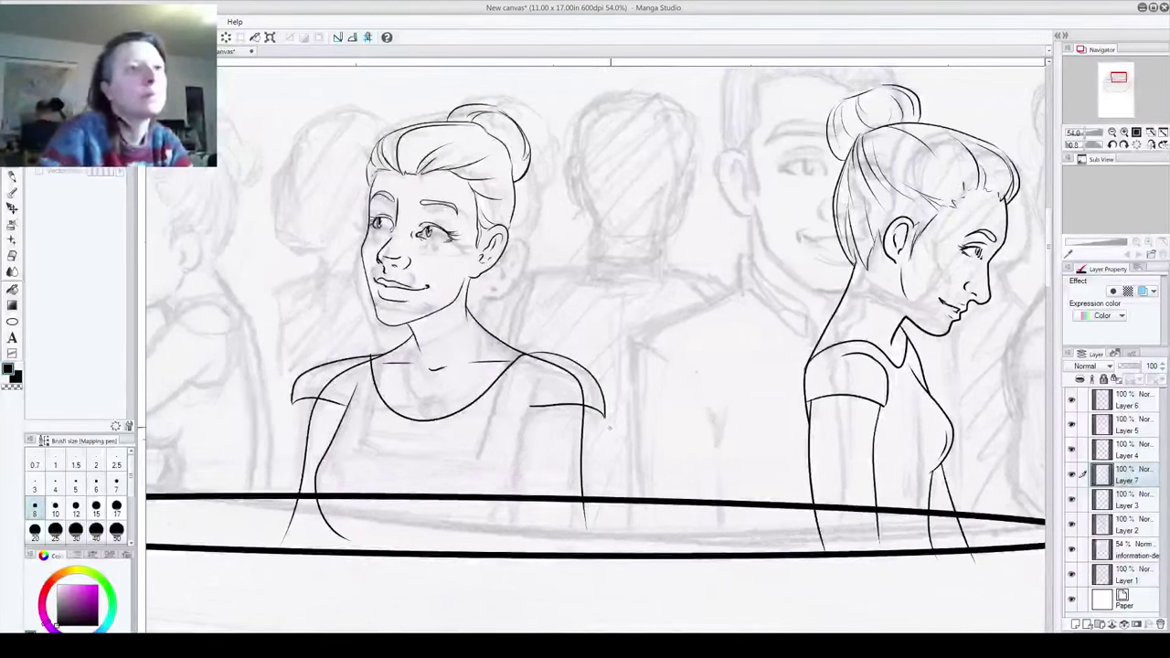
# Step: Erase the shoulder outline inside the left-hand cap sleeve, trim the overlaps, and add a short inner line beneath the sleeve hem
pyautogui.moveTo(461, 497)
pyautogui.mouseDown()
pyautogui.moveTo(595, 514)
pyautogui.moveTo(715, 491)
pyautogui.moveTo(723, 464)
pyautogui.moveTo(582, 444)
pyautogui.moveTo(789, 417)
pyautogui.moveTo(784, 448)
pyautogui.moveTo(711, 467)
pyautogui.moveTo(588, 457)
pyautogui.moveTo(512, 472)
pyautogui.mouseUp()
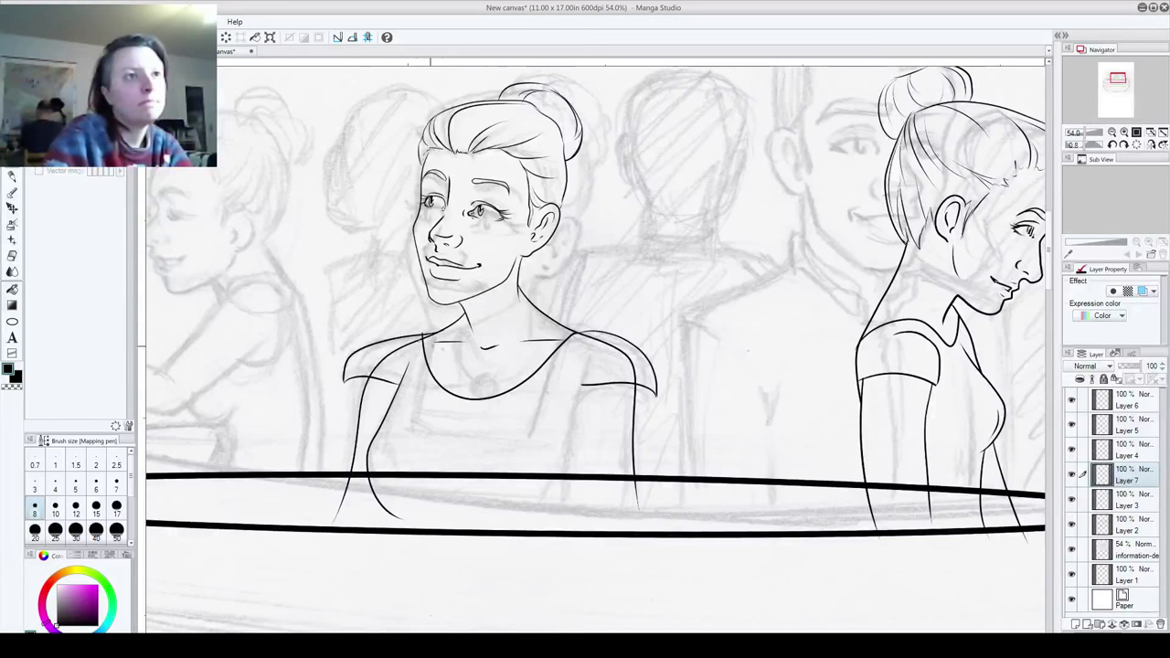
pyautogui.scroll(3, 411, 338)
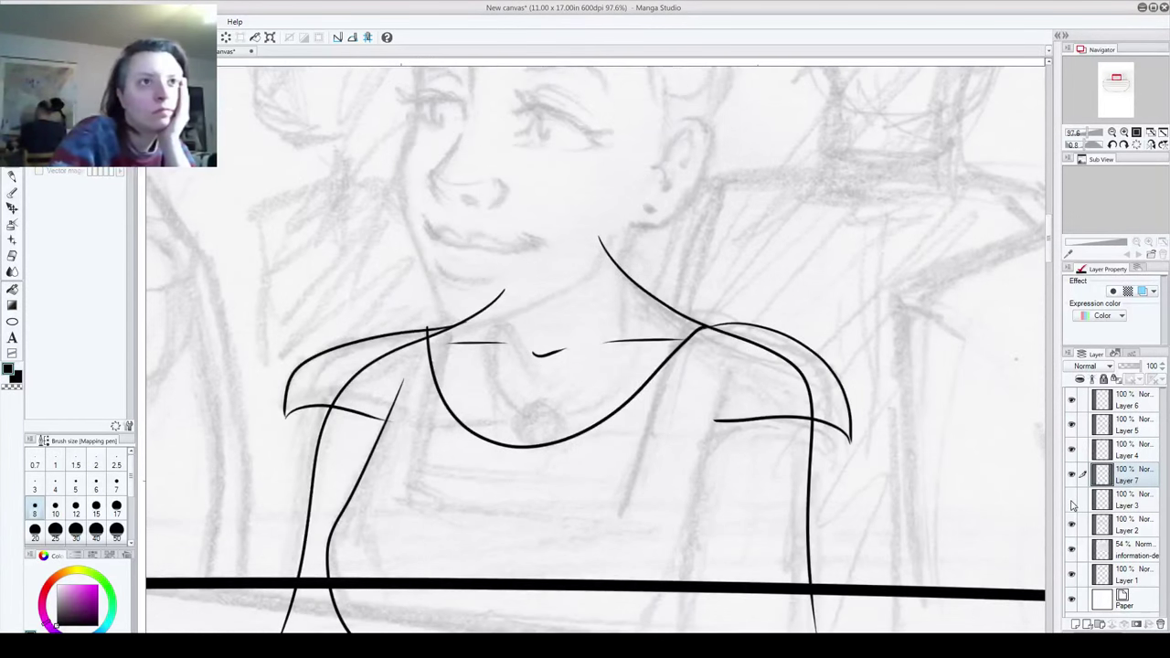
pyautogui.click(1072, 475)
pyautogui.click(1072, 475)
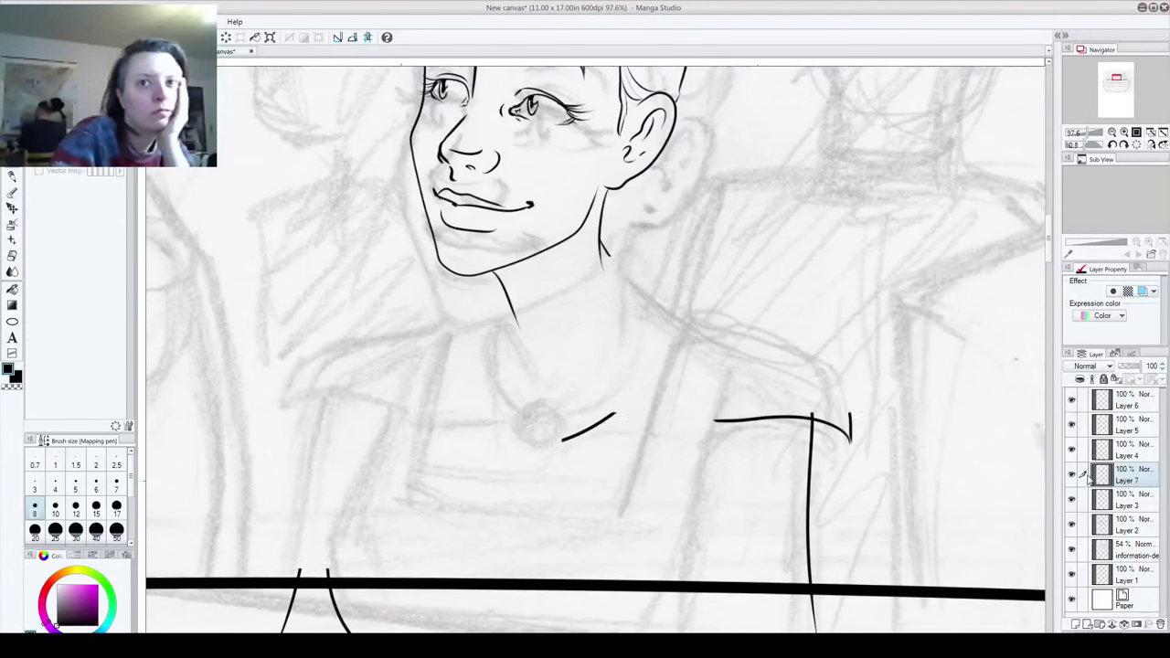
pyautogui.scroll(3, 283, 418)
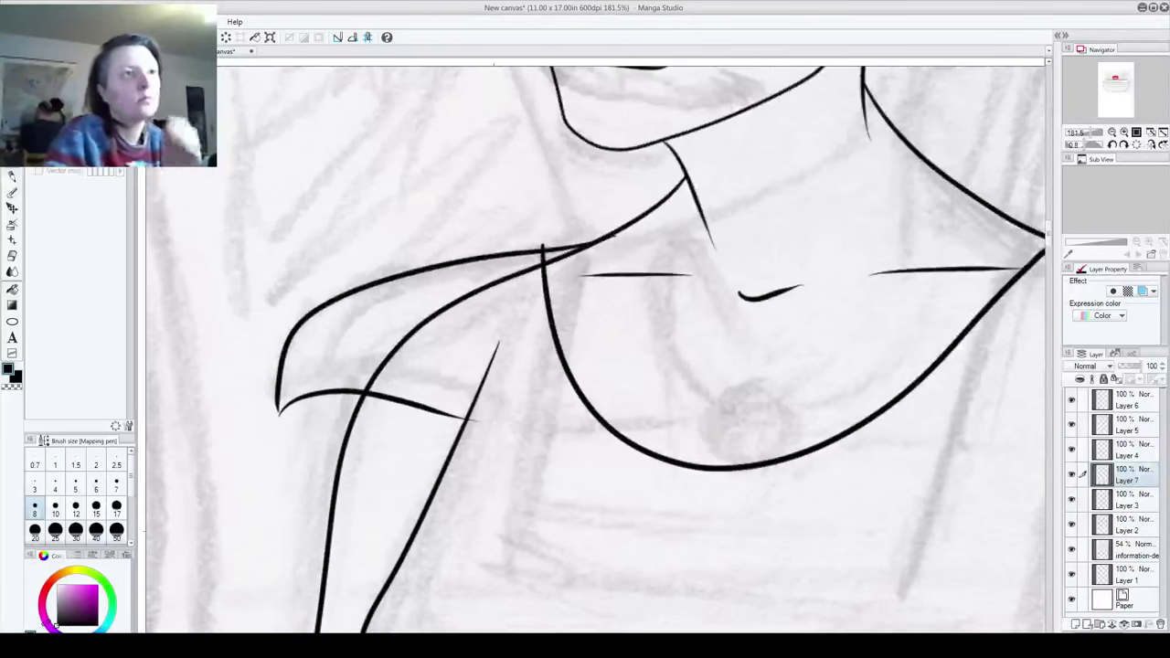
pyautogui.moveTo(388, 366)
pyautogui.mouseDown()
pyautogui.moveTo(373, 384)
pyautogui.moveTo(388, 342)
pyautogui.moveTo(530, 268)
pyautogui.mouseUp()
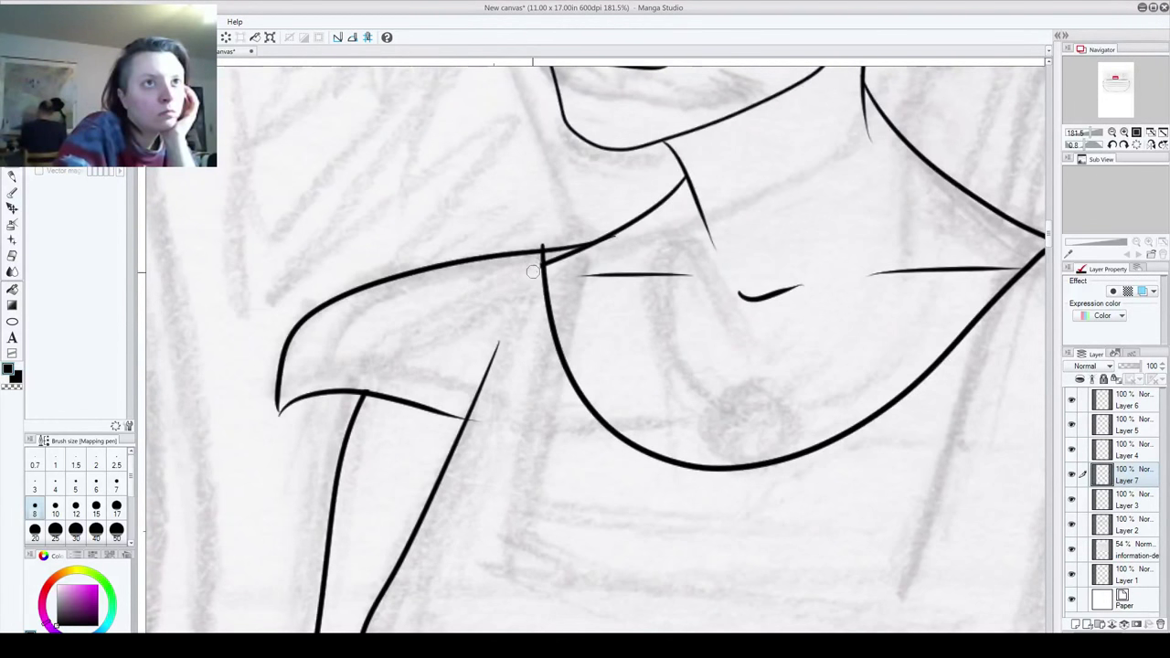
pyautogui.moveTo(532, 271)
pyautogui.mouseDown()
pyautogui.moveTo(545, 242)
pyautogui.moveTo(552, 267)
pyautogui.moveTo(626, 234)
pyautogui.mouseUp()
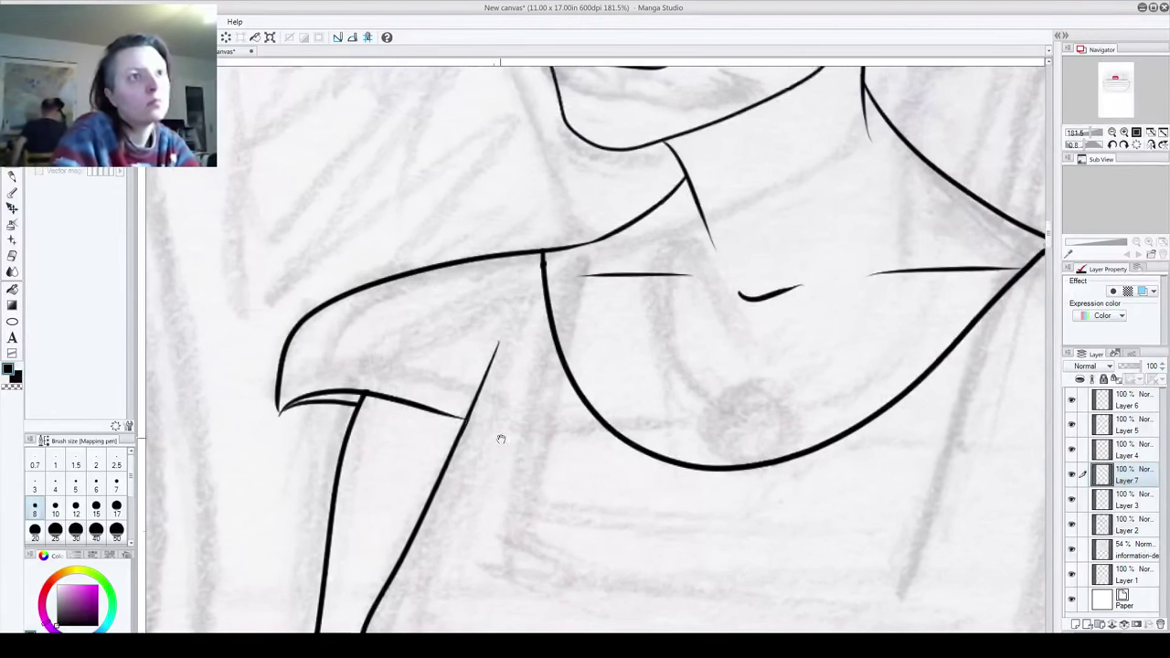
# Step: Erase the shoulder and arm outline inside the woman's right-hand cap sleeve, leaving the arm below the hem
pyautogui.moveTo(499, 436); pyautogui.dragTo(321, 507)
pyautogui.moveTo(561, 586)
pyautogui.mouseDown()
pyautogui.moveTo(405, 521)
pyautogui.moveTo(348, 590)
pyautogui.moveTo(313, 606)
pyautogui.moveTo(78, 464)
pyautogui.moveTo(55, 419)
pyautogui.mouseUp()
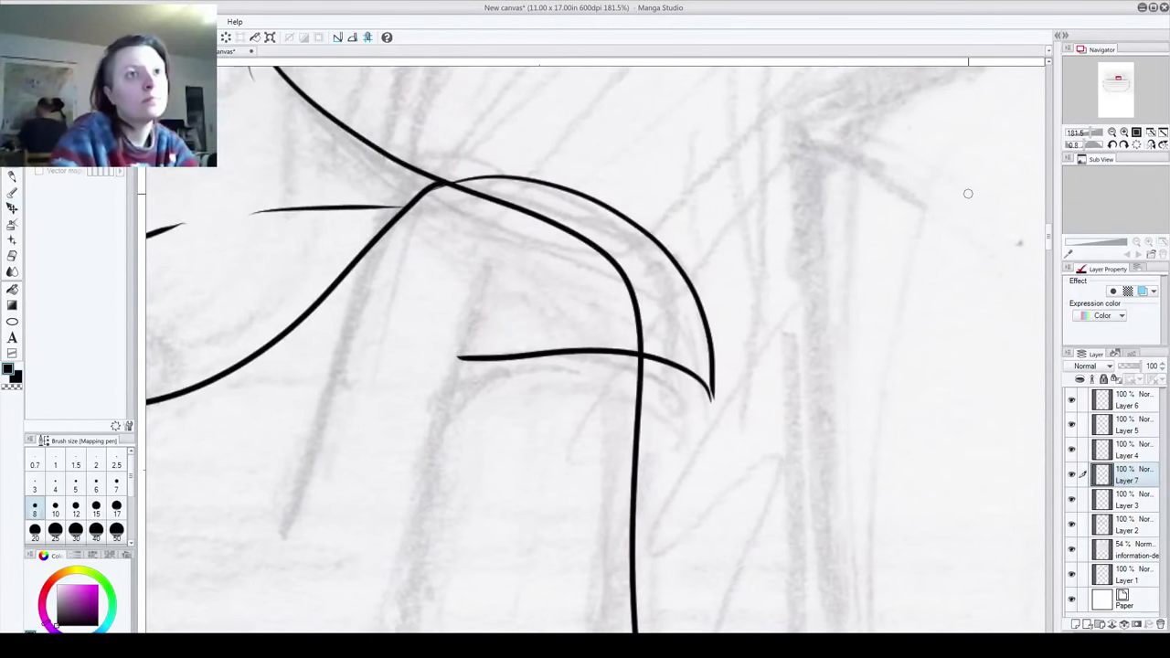
pyautogui.moveTo(490, 197)
pyautogui.mouseDown()
pyautogui.moveTo(447, 191)
pyautogui.moveTo(531, 208)
pyautogui.moveTo(516, 215)
pyautogui.moveTo(591, 245)
pyautogui.moveTo(632, 336)
pyautogui.mouseUp()
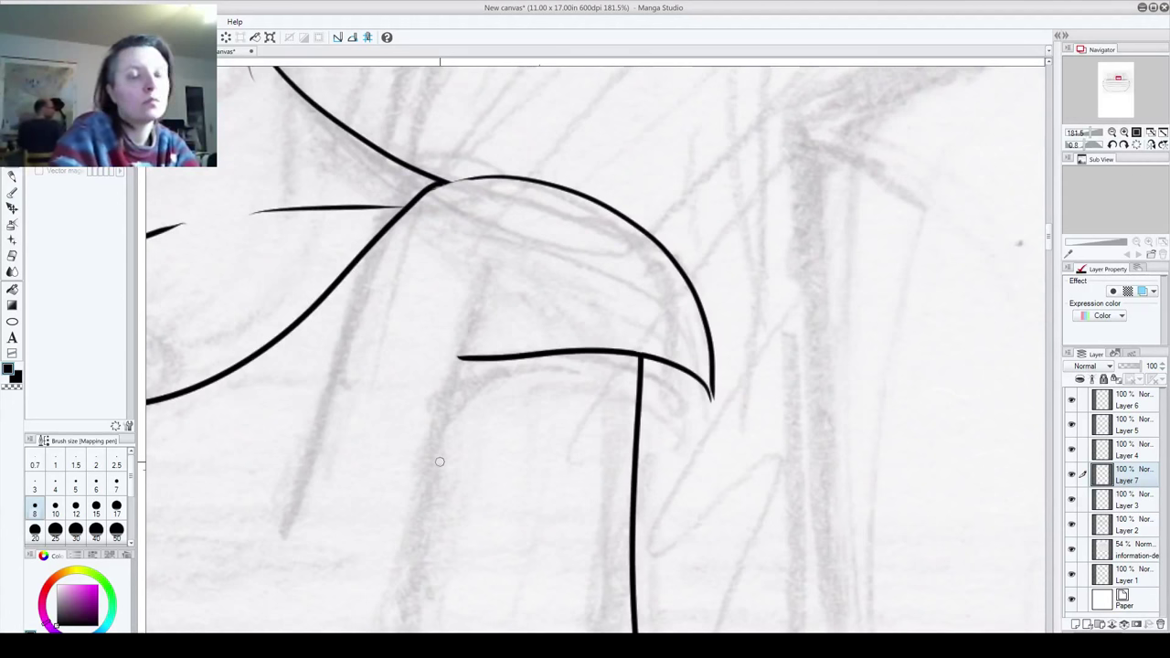
# Step: Ink a short inner line beneath the hem of the woman's right-hand cap sleeve, meeting the sleeve's outer tip
pyautogui.moveTo(711, 398)
pyautogui.mouseDown()
pyautogui.moveTo(652, 393)
pyautogui.moveTo(691, 379)
pyautogui.moveTo(711, 399)
pyautogui.mouseUp()
pyautogui.hotkey('ctrl', 'z')
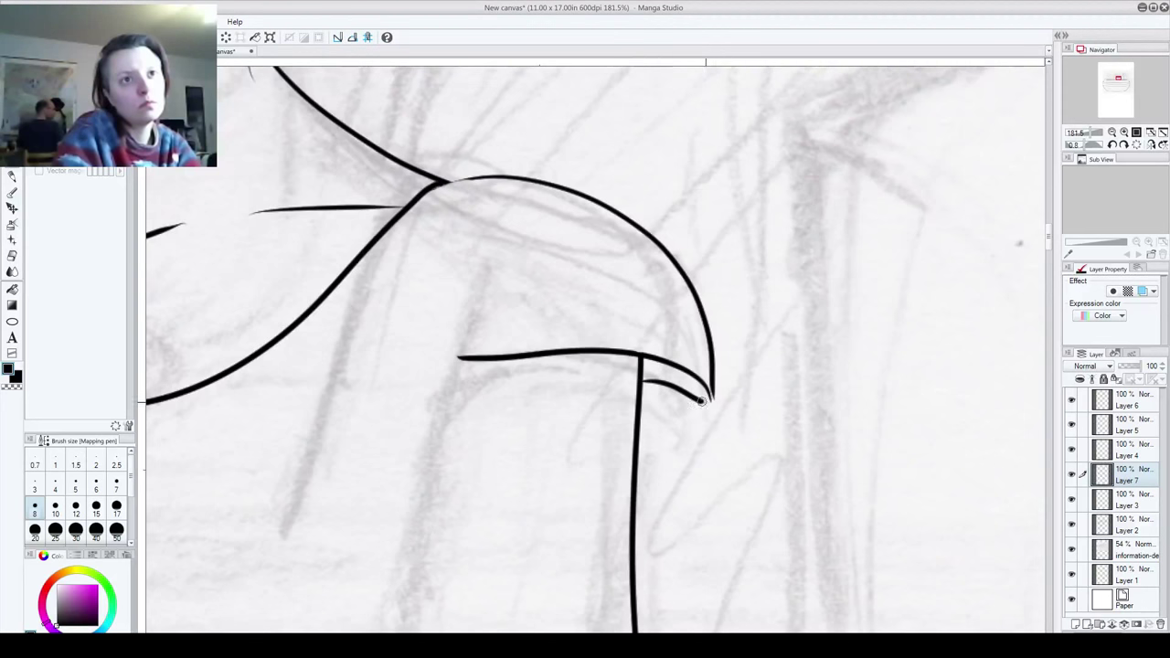
pyautogui.moveTo(518, 273)
pyautogui.mouseDown()
pyautogui.moveTo(554, 382)
pyautogui.moveTo(622, 487)
pyautogui.mouseUp()
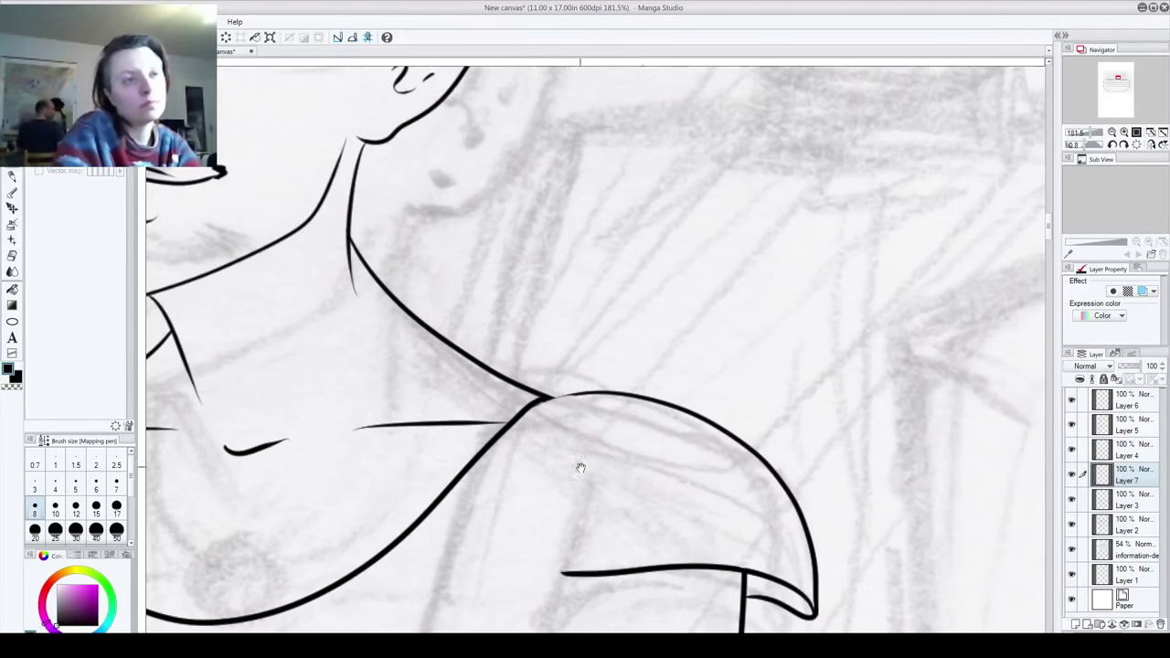
pyautogui.moveTo(512, 488); pyautogui.dragTo(622, 329)
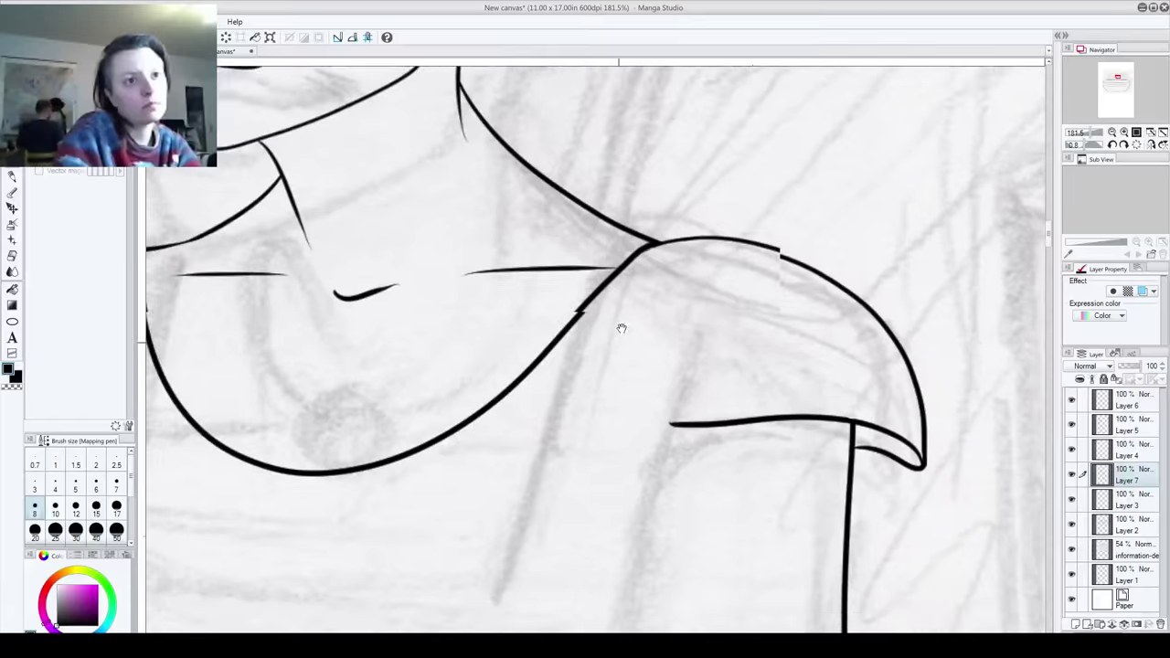
pyautogui.moveTo(368, 405); pyautogui.dragTo(630, 475)
pyautogui.moveTo(585, 521)
pyautogui.mouseDown()
pyautogui.moveTo(580, 608)
pyautogui.moveTo(540, 585)
pyautogui.moveTo(525, 557)
pyautogui.moveTo(524, 588)
pyautogui.moveTo(524, 569)
pyautogui.mouseUp()
pyautogui.moveTo(514, 524); pyautogui.dragTo(546, 558)
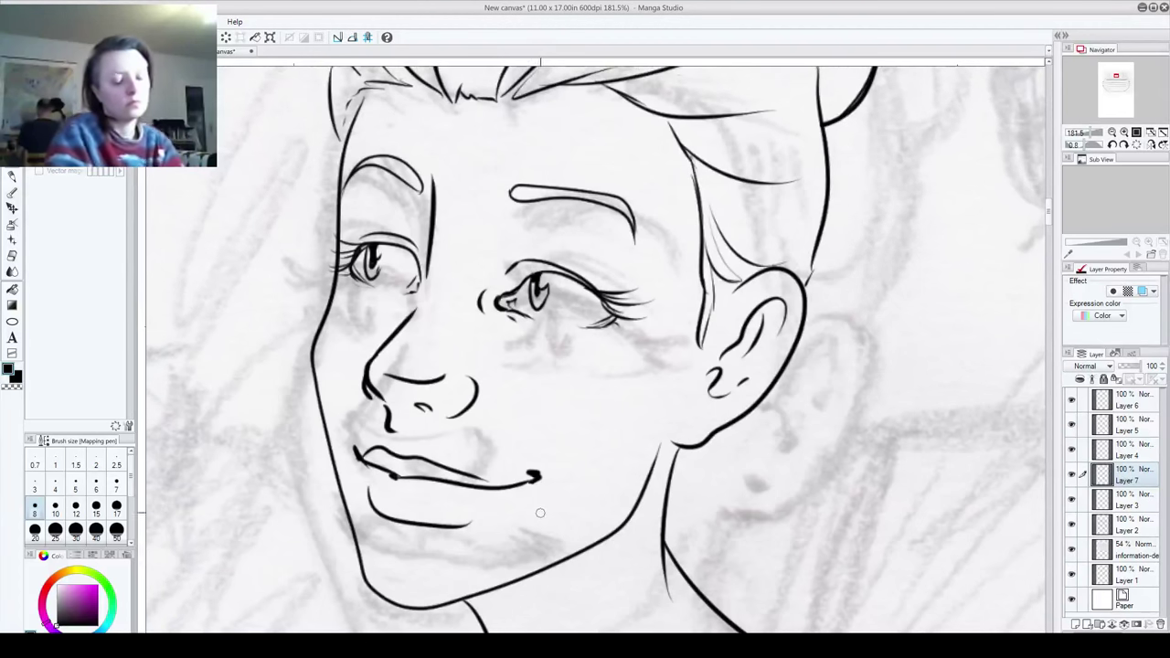
pyautogui.scroll(-6, 545, 558)
pyautogui.moveTo(530, 573); pyautogui.dragTo(478, 201)
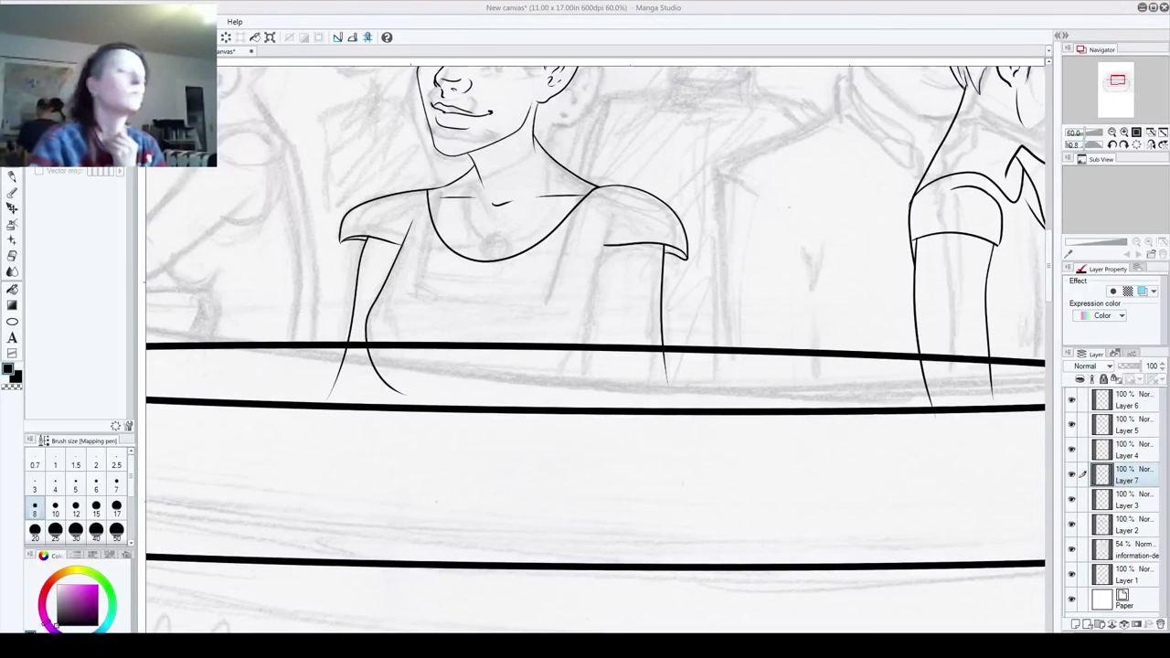
pyautogui.moveTo(497, 315); pyautogui.dragTo(468, 631)
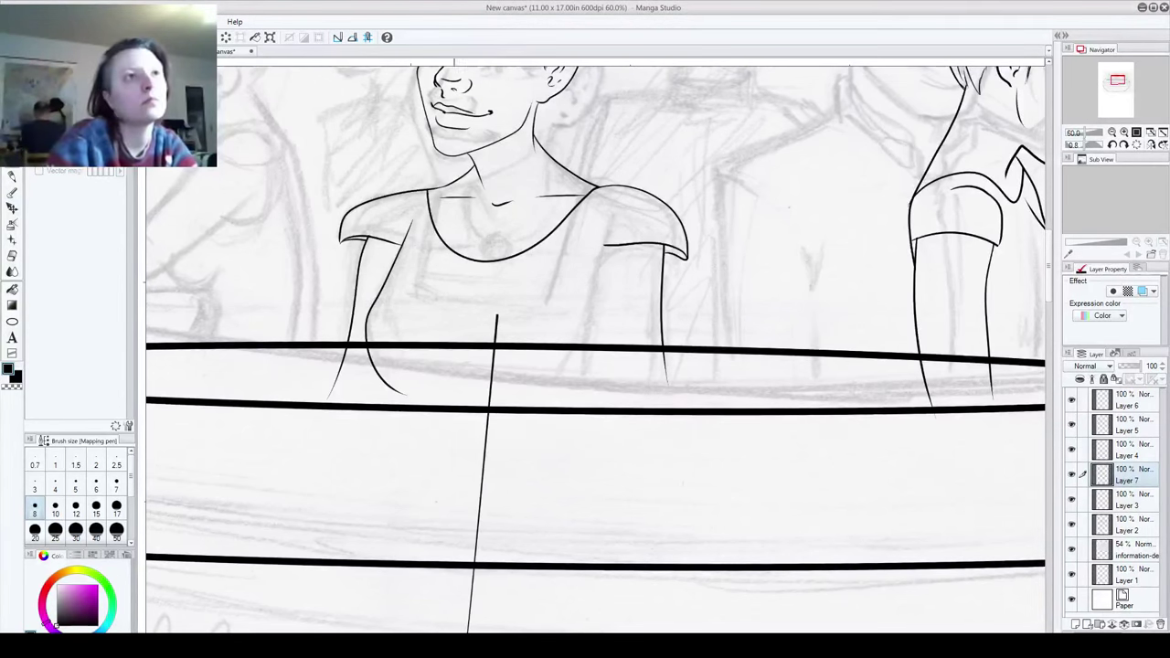
pyautogui.hotkey('ctrl', 'z')
# Step: Ink a slanted contour between torso and arm, running from inside the right-hand sleeve down toward the desk's inner rim
pyautogui.moveTo(561, 360); pyautogui.dragTo(498, 416)
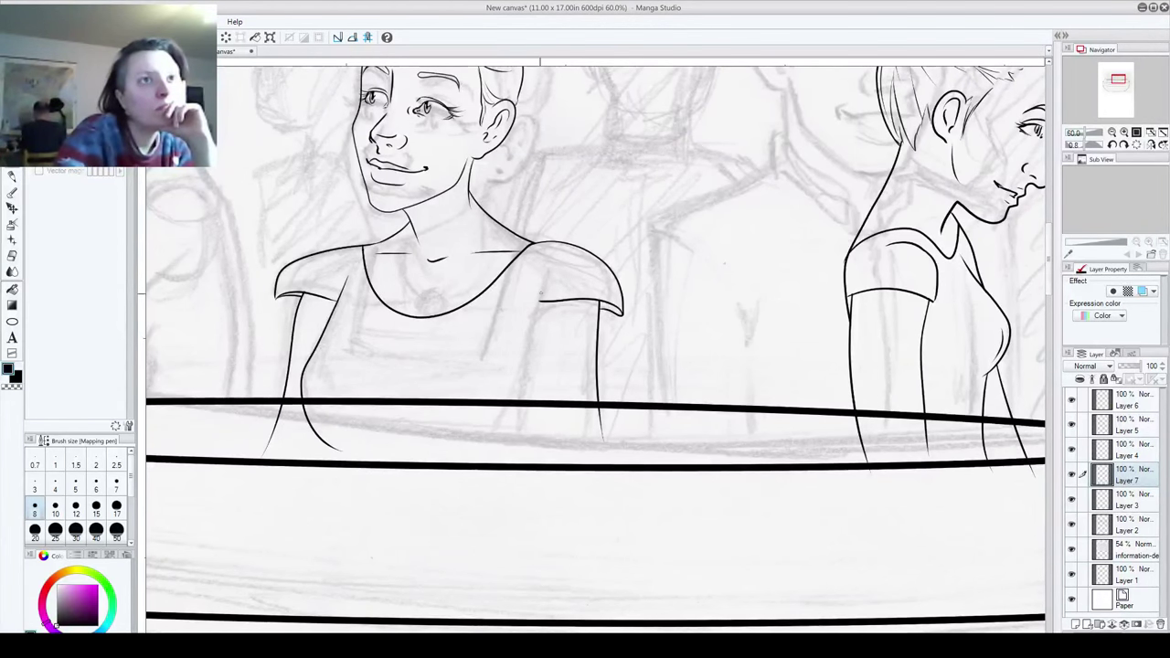
pyautogui.moveTo(544, 280); pyautogui.dragTo(518, 374)
pyautogui.hotkey('ctrl', 'z')
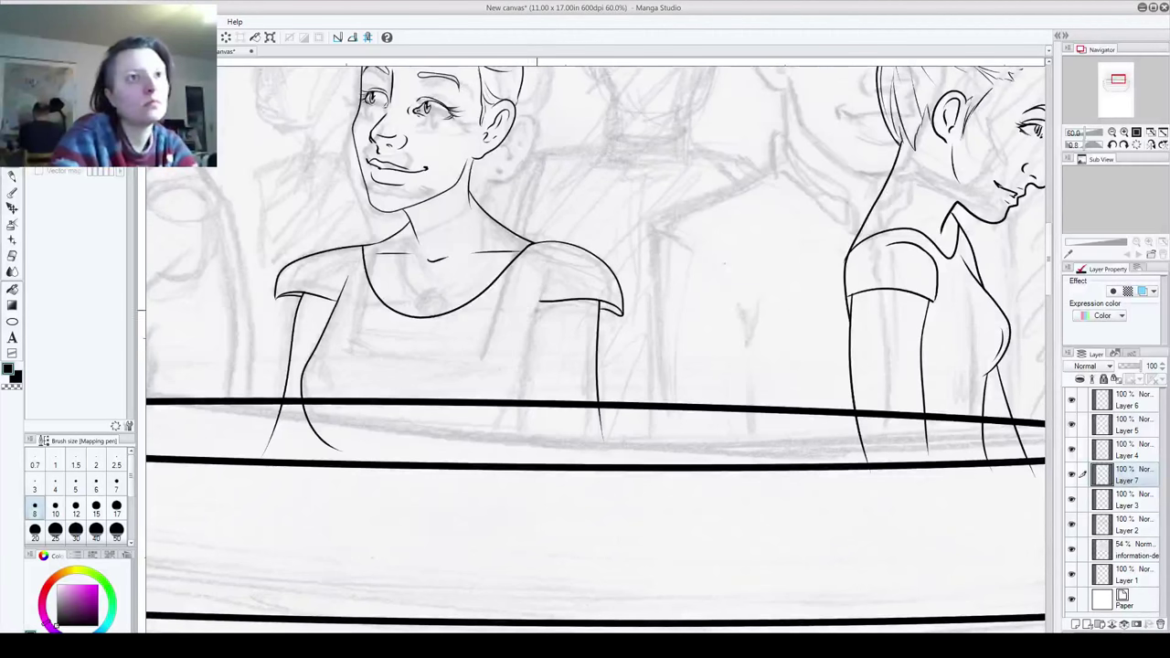
pyautogui.moveTo(546, 278); pyautogui.dragTo(512, 398)
pyautogui.moveTo(530, 334); pyautogui.dragTo(516, 460)
pyautogui.hotkey('ctrl', 'z')
pyautogui.moveTo(602, 302); pyautogui.dragTo(590, 376)
pyautogui.hotkey('ctrl', 'z')
pyautogui.moveTo(599, 300); pyautogui.dragTo(571, 462)
pyautogui.hotkey('ctrl', 'z')
pyautogui.moveTo(600, 300)
pyautogui.mouseDown()
pyautogui.moveTo(569, 499)
pyautogui.moveTo(580, 356)
pyautogui.mouseUp()
pyautogui.hotkey('ctrl', 'z')
pyautogui.hotkey('ctrl', 'z')
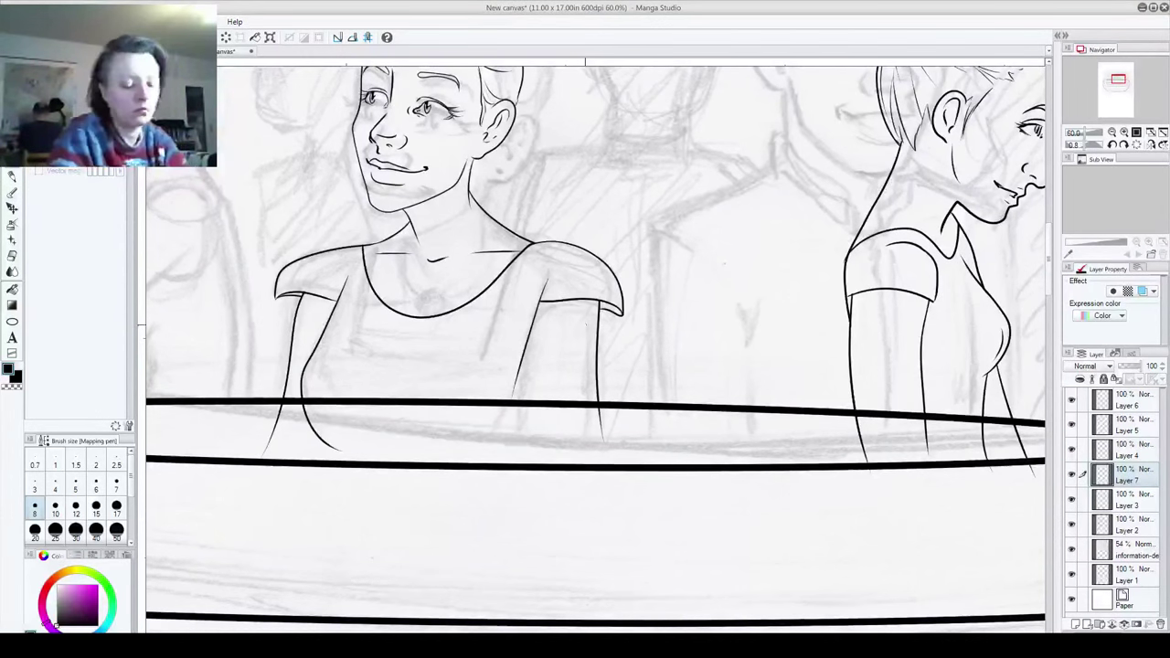
# Step: Erase the outer line of the right-hand arm and redraw it slanting inward from the sleeve hem past the desk rim
pyautogui.scroll(4, 585, 403)
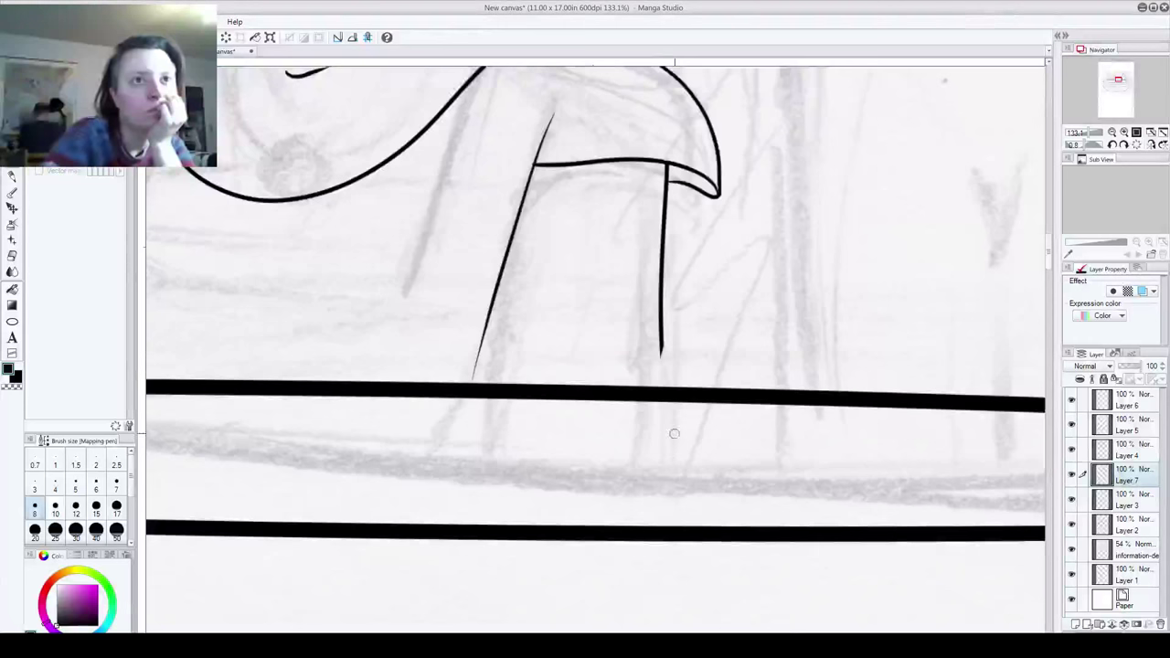
pyautogui.moveTo(665, 407); pyautogui.dragTo(663, 168)
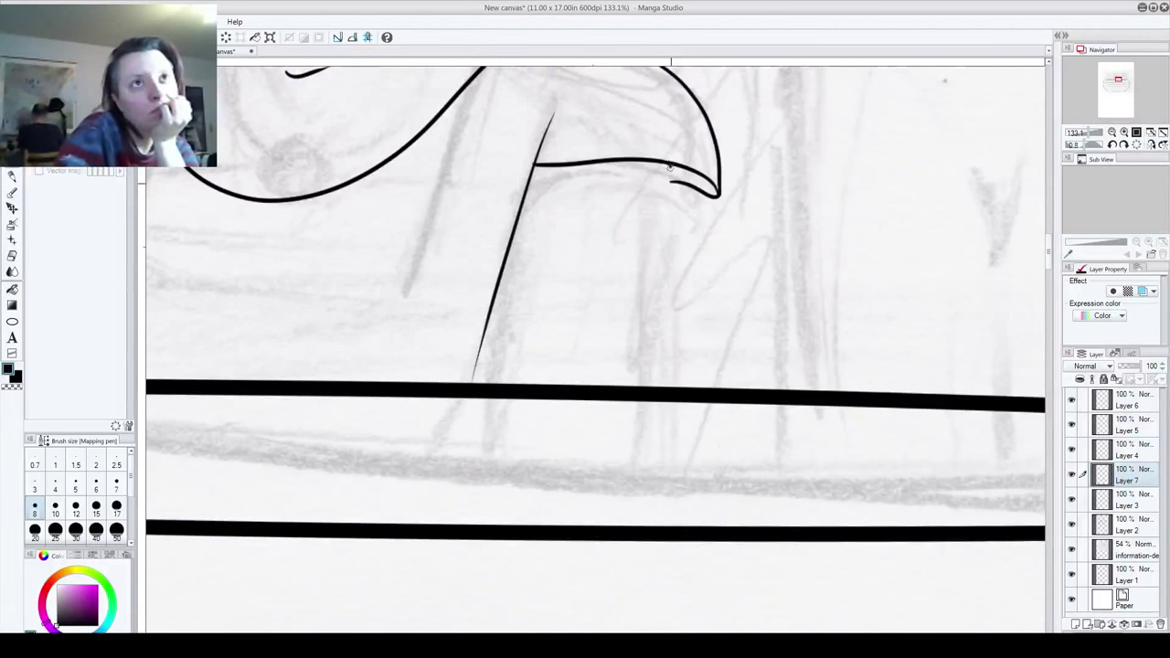
pyautogui.moveTo(670, 167)
pyautogui.mouseDown()
pyautogui.moveTo(631, 384)
pyautogui.moveTo(621, 553)
pyautogui.mouseUp()
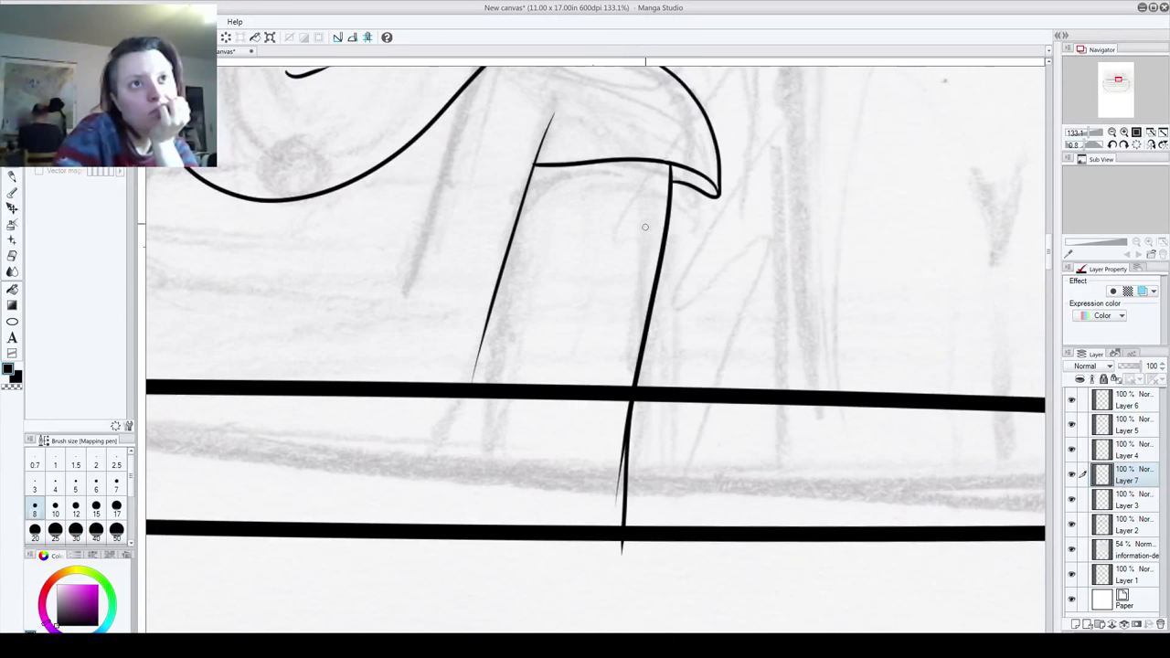
# Step: Redraw the lower outer contour of the left-hand arm down to the front rim and add a small crease at the elbow
pyautogui.moveTo(319, 405); pyautogui.dragTo(737, 506)
pyautogui.moveTo(457, 507)
pyautogui.mouseDown()
pyautogui.moveTo(472, 395)
pyautogui.moveTo(472, 412)
pyautogui.mouseUp()
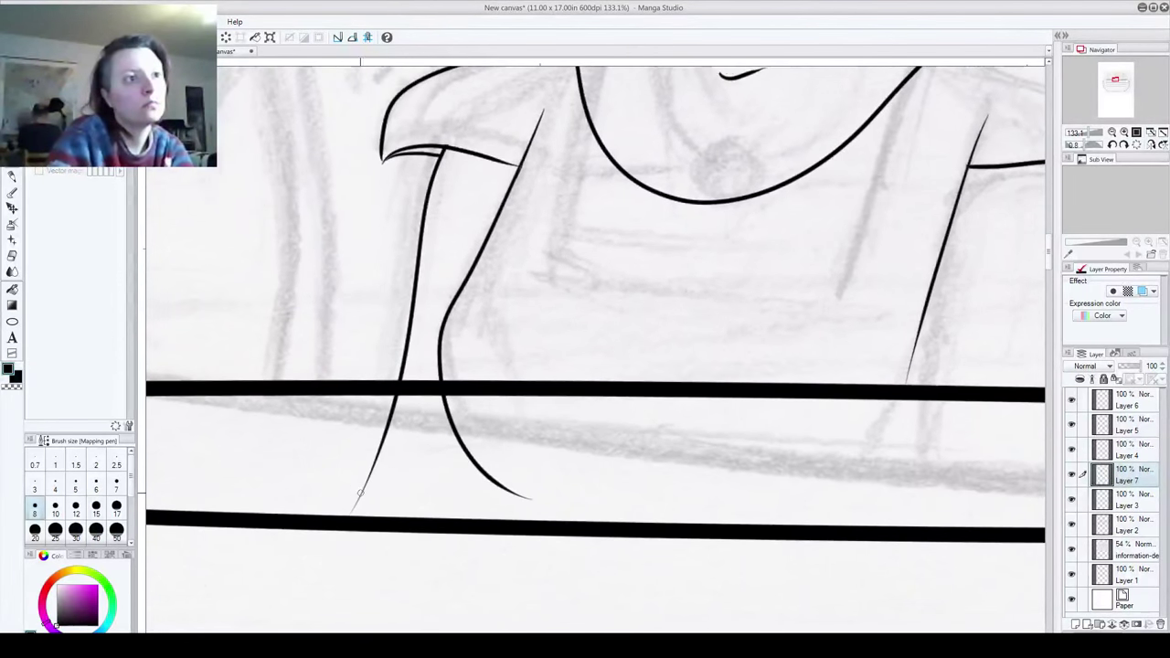
pyautogui.moveTo(348, 513); pyautogui.dragTo(411, 405)
pyautogui.hotkey('ctrl', 'z')
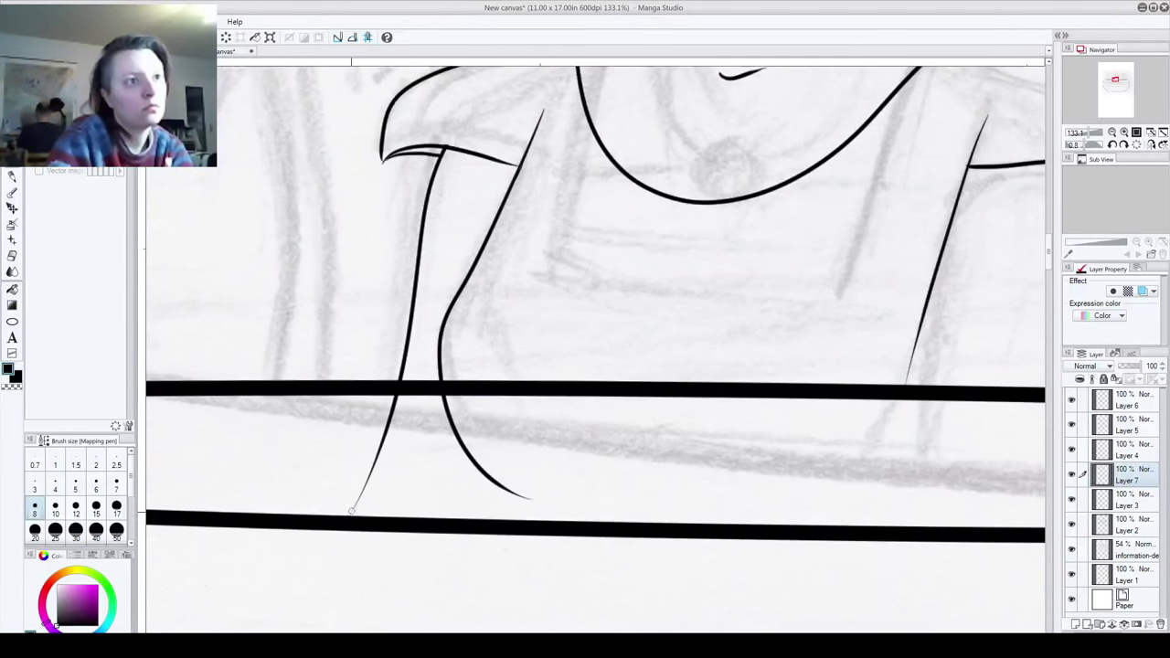
pyautogui.moveTo(345, 518); pyautogui.dragTo(402, 431)
pyautogui.hotkey('ctrl', 'z')
pyautogui.moveTo(346, 518)
pyautogui.mouseDown()
pyautogui.moveTo(406, 417)
pyautogui.moveTo(445, 464)
pyautogui.mouseUp()
pyautogui.moveTo(578, 376)
pyautogui.mouseDown()
pyautogui.moveTo(360, 538)
pyautogui.moveTo(417, 313)
pyautogui.mouseUp()
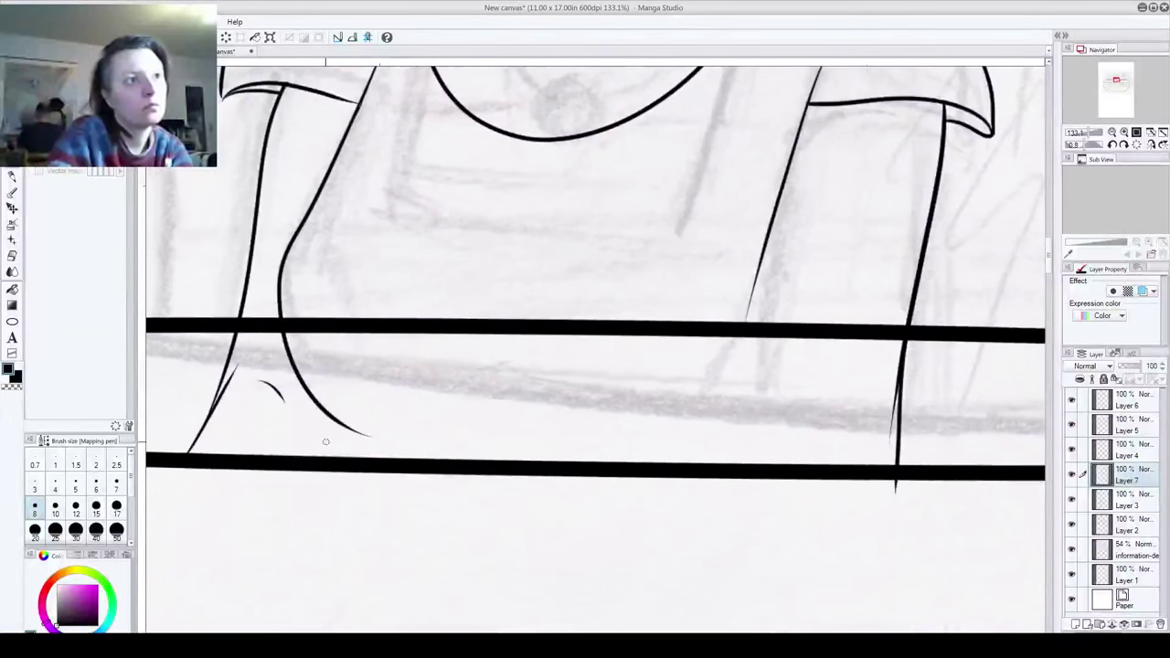
# Step: Ink a short waist line under the left-hand torso curve, the opposite bust curve, and the right-hand inner contour down to the rim
pyautogui.moveTo(331, 418); pyautogui.dragTo(335, 496)
pyautogui.moveTo(614, 444); pyautogui.dragTo(545, 521)
pyautogui.moveTo(470, 513)
pyautogui.mouseDown()
pyautogui.moveTo(501, 511)
pyautogui.moveTo(659, 406)
pyautogui.mouseUp()
pyautogui.moveTo(662, 544)
pyautogui.mouseDown()
pyautogui.moveTo(602, 522)
pyautogui.moveTo(605, 443)
pyautogui.moveTo(640, 285)
pyautogui.mouseUp()
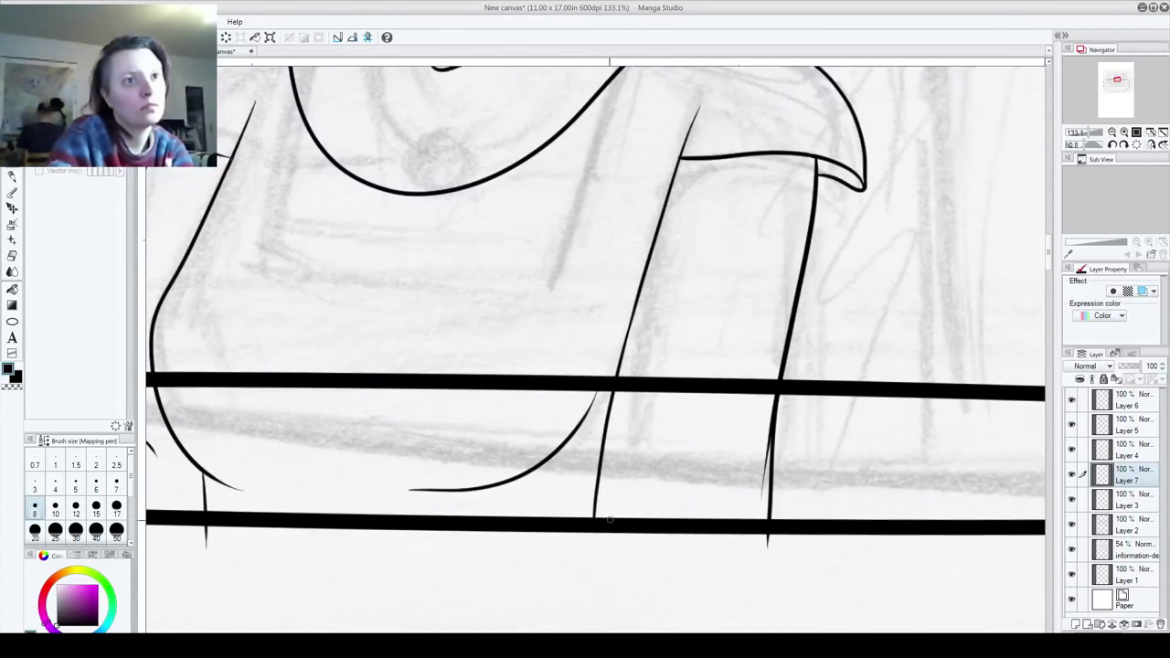
# Step: Add a waist line and elbow crease beside the right-hand arm, and a bust side line branching off the inner arm contour
pyautogui.moveTo(606, 523); pyautogui.dragTo(610, 448)
pyautogui.moveTo(605, 492); pyautogui.dragTo(616, 391)
pyautogui.moveTo(623, 444)
pyautogui.mouseDown()
pyautogui.moveTo(637, 488)
pyautogui.moveTo(614, 476)
pyautogui.moveTo(603, 559)
pyautogui.moveTo(630, 556)
pyautogui.moveTo(676, 439)
pyautogui.moveTo(641, 516)
pyautogui.mouseUp()
pyautogui.moveTo(677, 321); pyautogui.dragTo(618, 442)
pyautogui.moveTo(656, 384); pyautogui.dragTo(604, 494)
pyautogui.moveTo(622, 438); pyautogui.dragTo(643, 397)
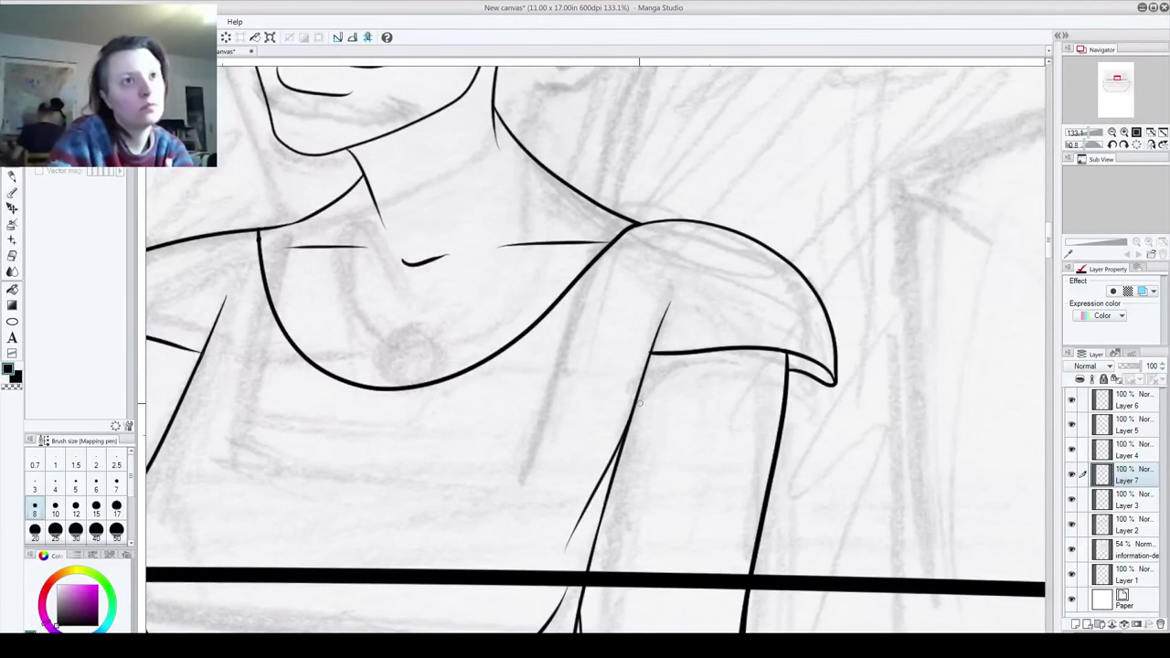
pyautogui.moveTo(641, 404); pyautogui.dragTo(629, 435)
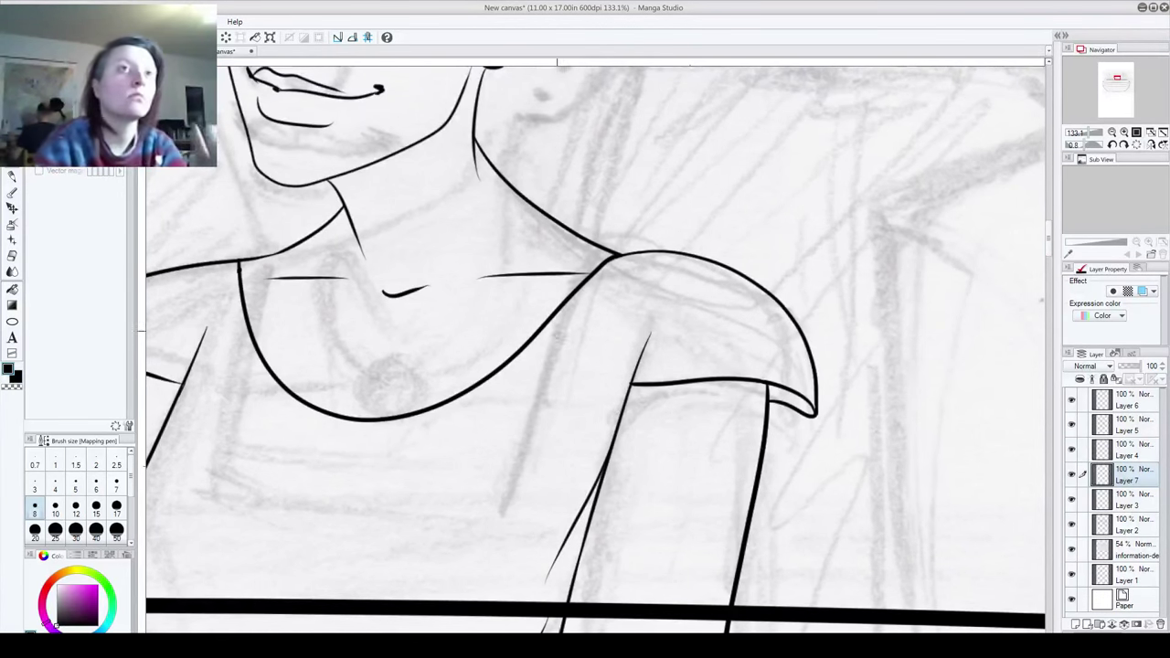
# Step: Identify the woman's head and neck layer, switch to Layer 3, and erase the neck line's tail overlapping the shoulder
pyautogui.moveTo(462, 224)
pyautogui.mouseDown()
pyautogui.moveTo(478, 481)
pyautogui.moveTo(552, 472)
pyautogui.mouseUp()
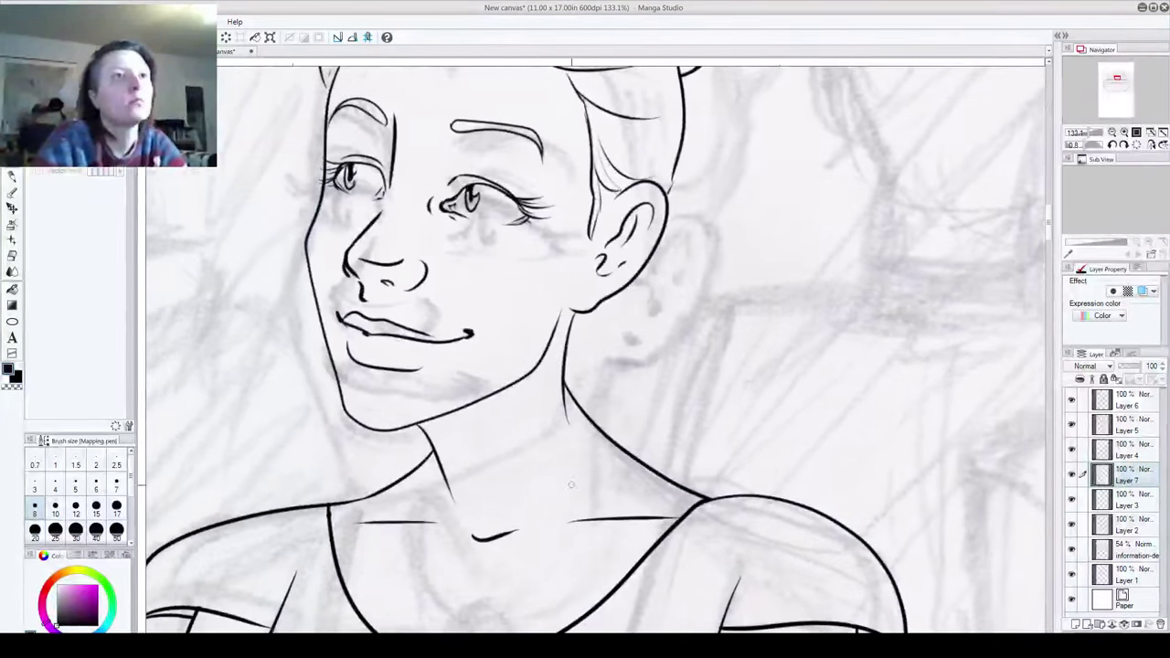
pyautogui.click(1072, 500)
pyautogui.click(1072, 500)
pyautogui.click(1125, 503)
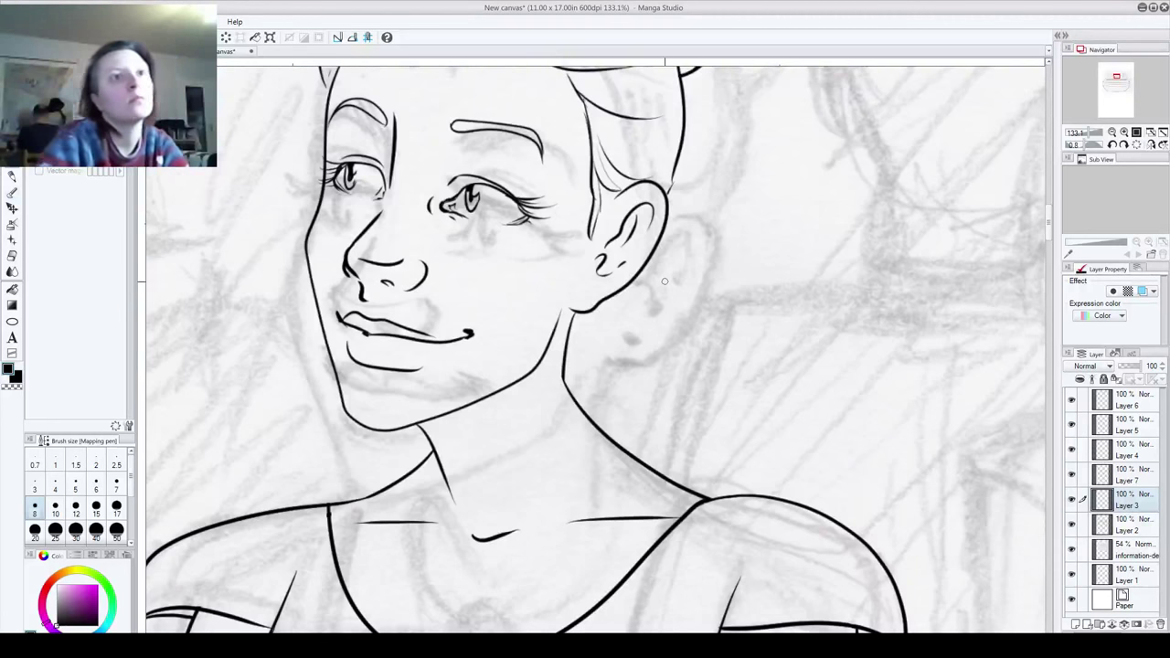
pyautogui.moveTo(490, 606); pyautogui.dragTo(371, 152)
pyautogui.moveTo(161, 235); pyautogui.dragTo(593, 123)
pyautogui.moveTo(519, 373); pyautogui.dragTo(399, 375)
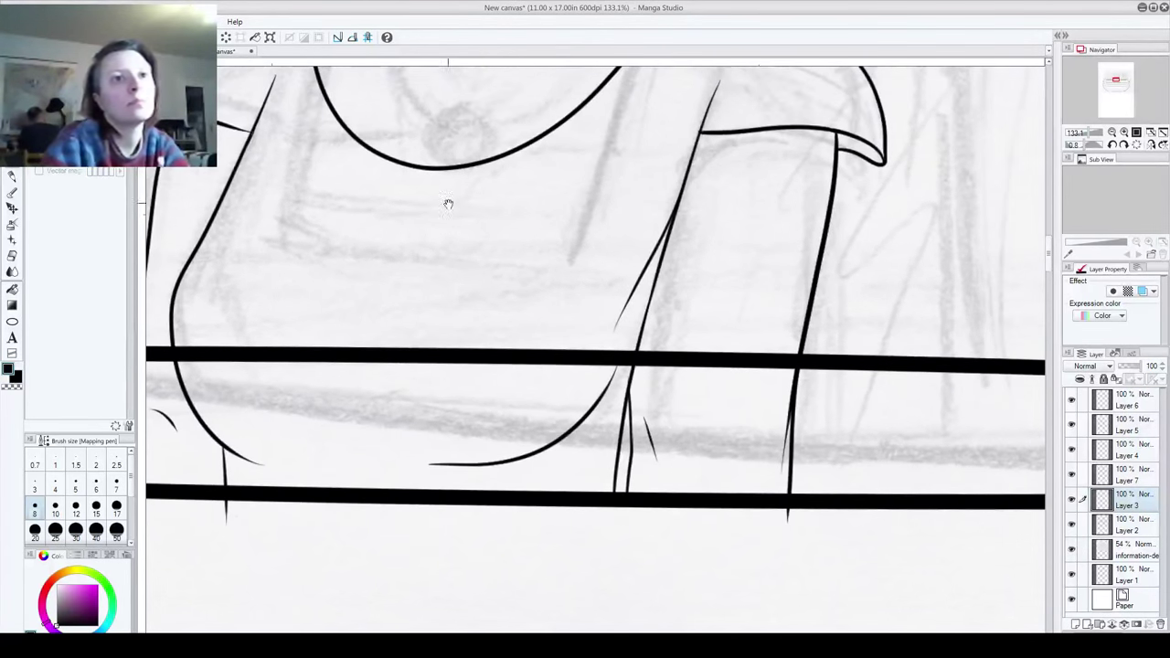
pyautogui.moveTo(631, 359); pyautogui.dragTo(649, 548)
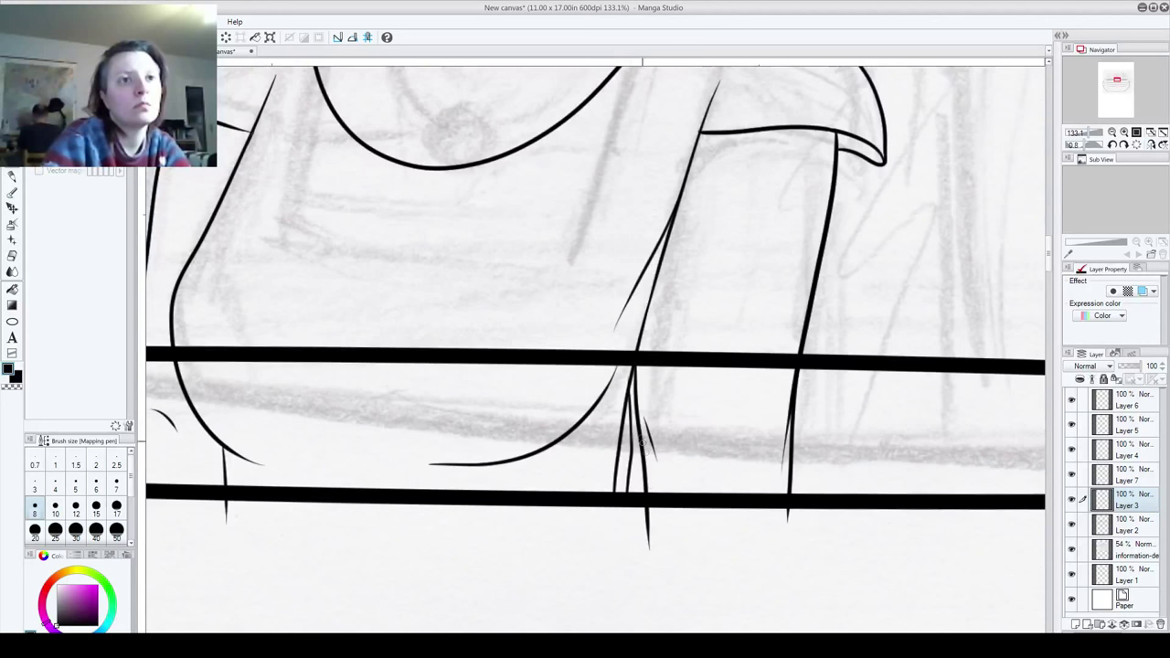
pyautogui.hotkey('ctrl', 'z')
# Step: Switch back to Layer 7, check its contents, and erase the short waist line and crease beside the right-hand arm
pyautogui.click(1084, 475)
pyautogui.click(1073, 476)
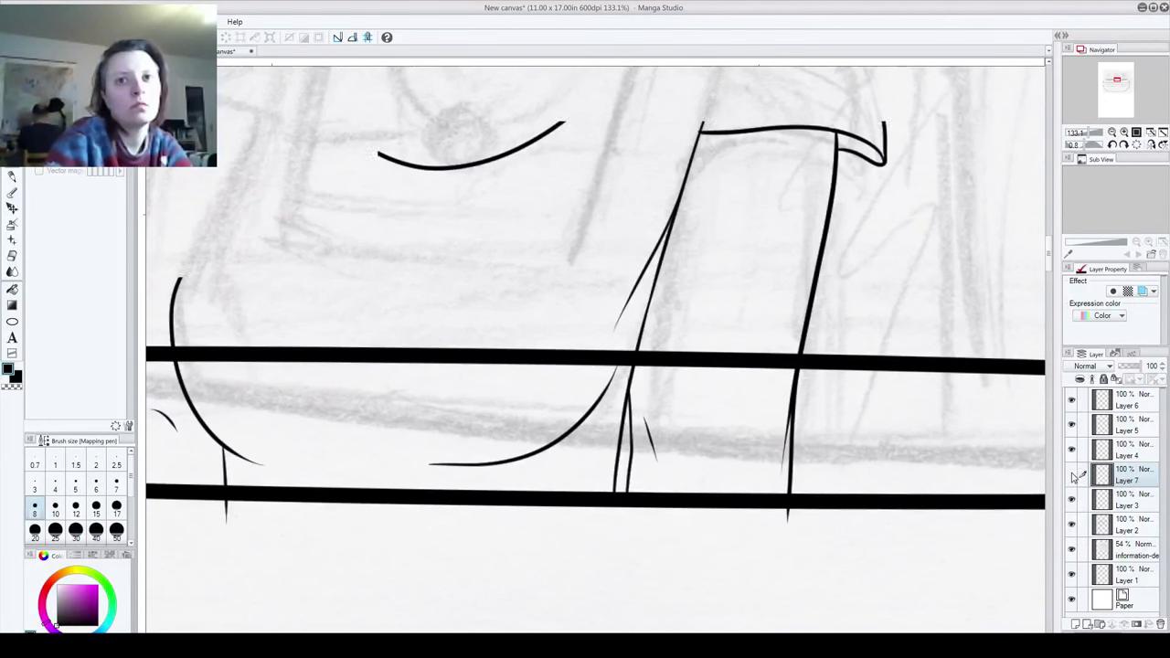
pyautogui.click(1073, 475)
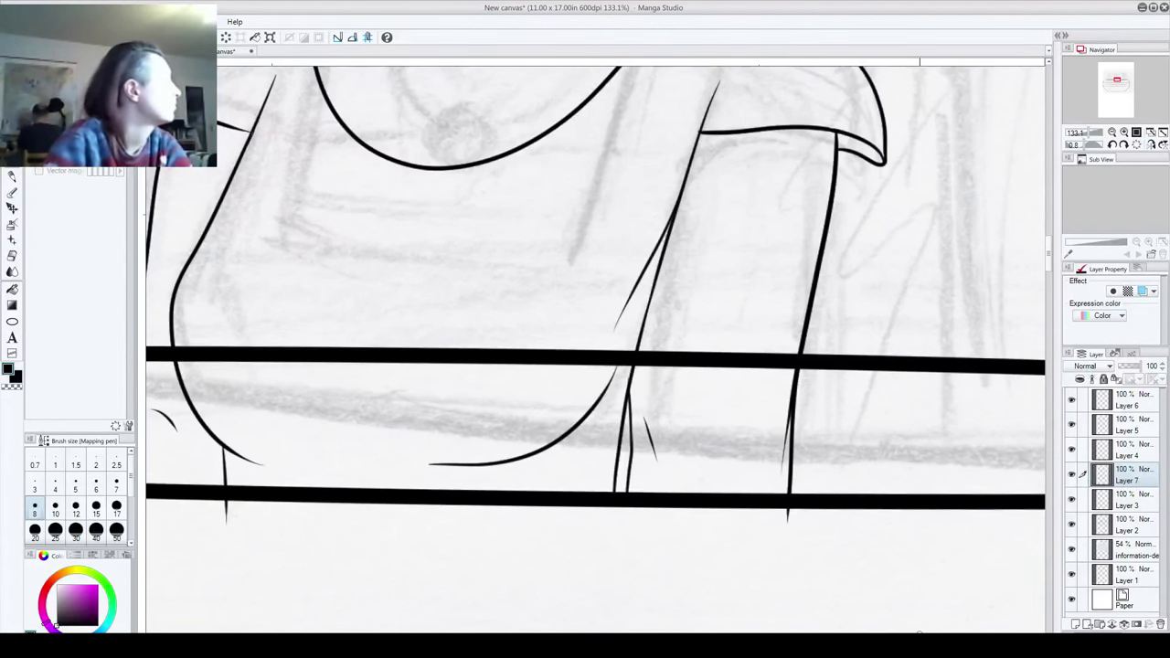
pyautogui.moveTo(628, 511)
pyautogui.mouseDown()
pyautogui.moveTo(634, 409)
pyautogui.moveTo(654, 453)
pyautogui.mouseUp()
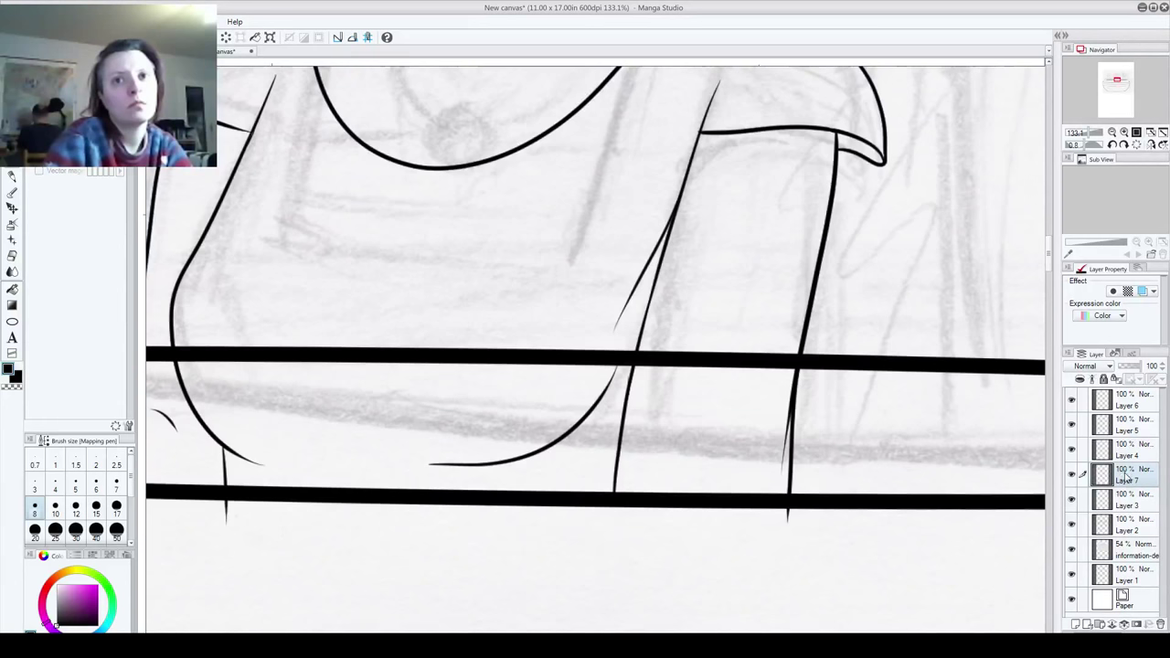
# Step: Ink a new inner line for the right-hand arm, branching off the torso contour down past the rim, with a short elbow crease
pyautogui.moveTo(651, 288)
pyautogui.mouseDown()
pyautogui.moveTo(639, 535)
pyautogui.moveTo(657, 264)
pyautogui.mouseUp()
pyautogui.hotkey('ctrl', 'z')
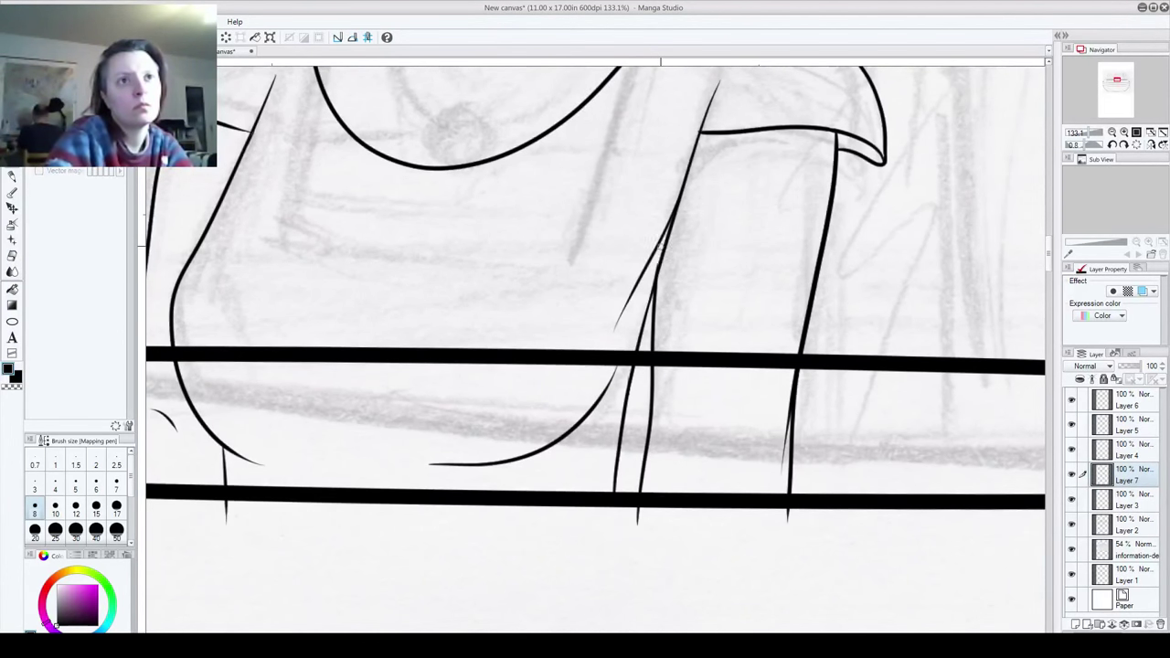
pyautogui.moveTo(678, 408); pyautogui.dragTo(681, 466)
pyautogui.moveTo(731, 365); pyautogui.dragTo(861, 403)
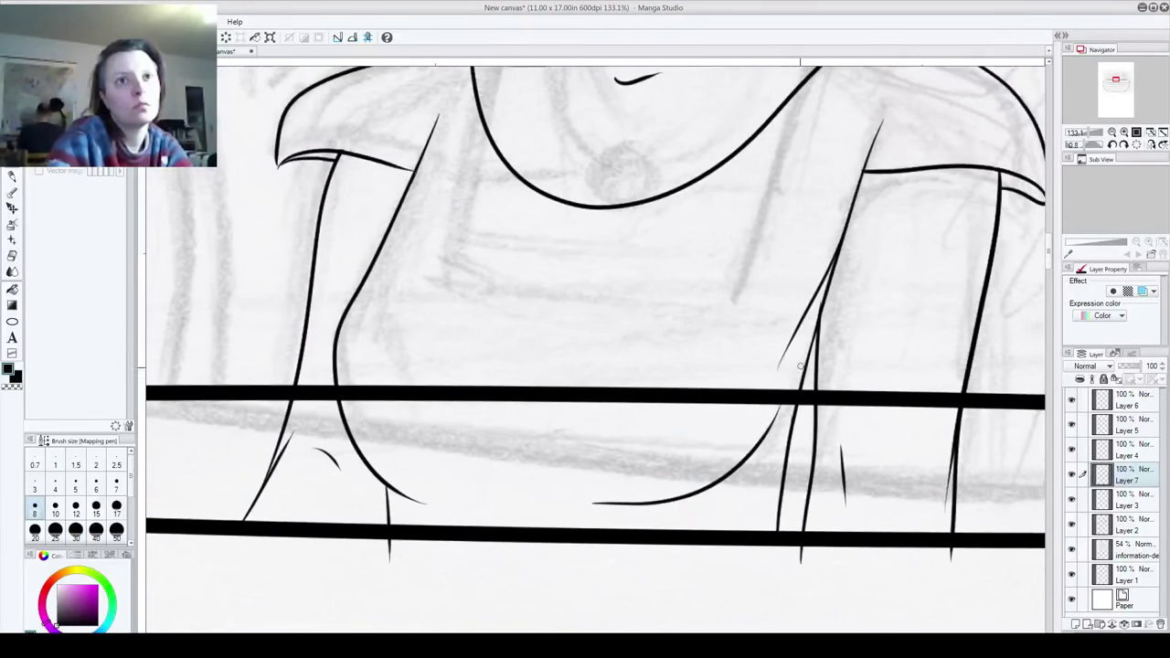
# Step: Redraw the lower end of the right-hand torso contour angling toward the arm, and erase the line ends extending below the front rim
pyautogui.moveTo(784, 461); pyautogui.dragTo(801, 534)
pyautogui.hotkey('ctrl', 'z')
pyautogui.moveTo(782, 485); pyautogui.dragTo(800, 564)
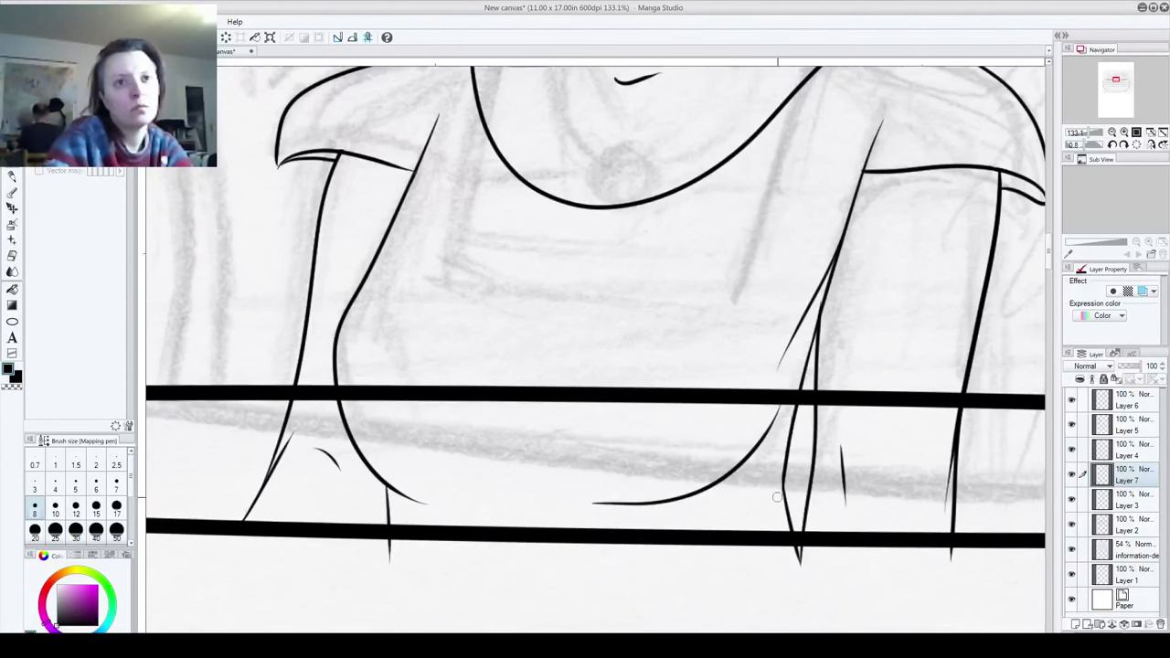
pyautogui.moveTo(795, 573); pyautogui.dragTo(786, 555)
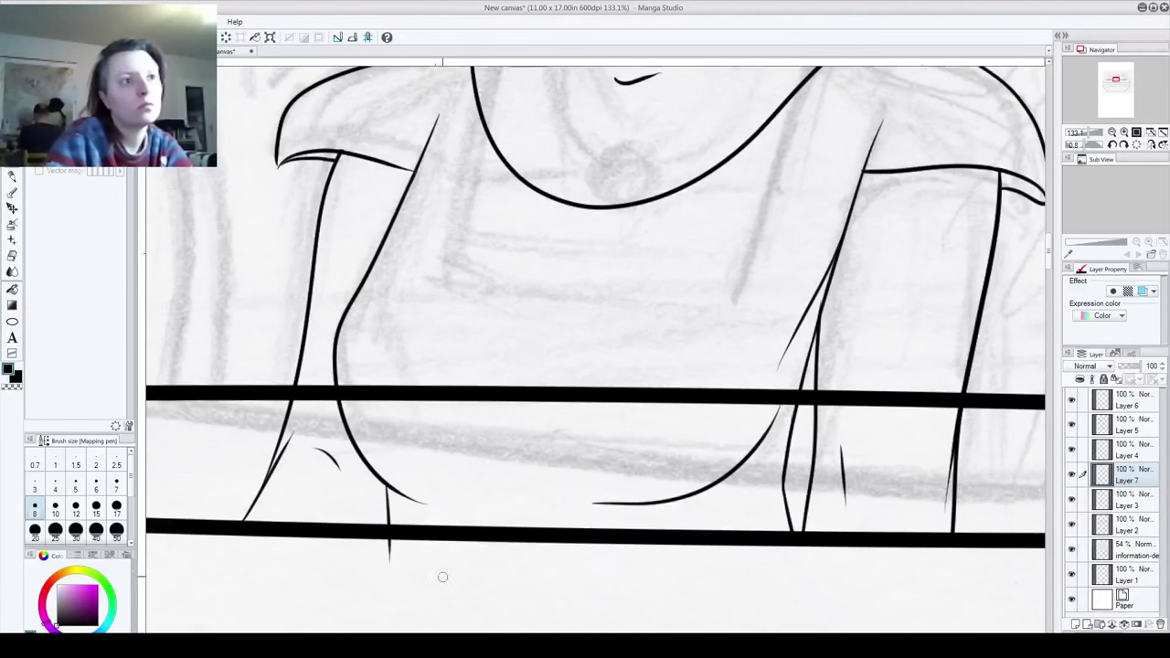
pyautogui.moveTo(393, 547); pyautogui.dragTo(392, 541)
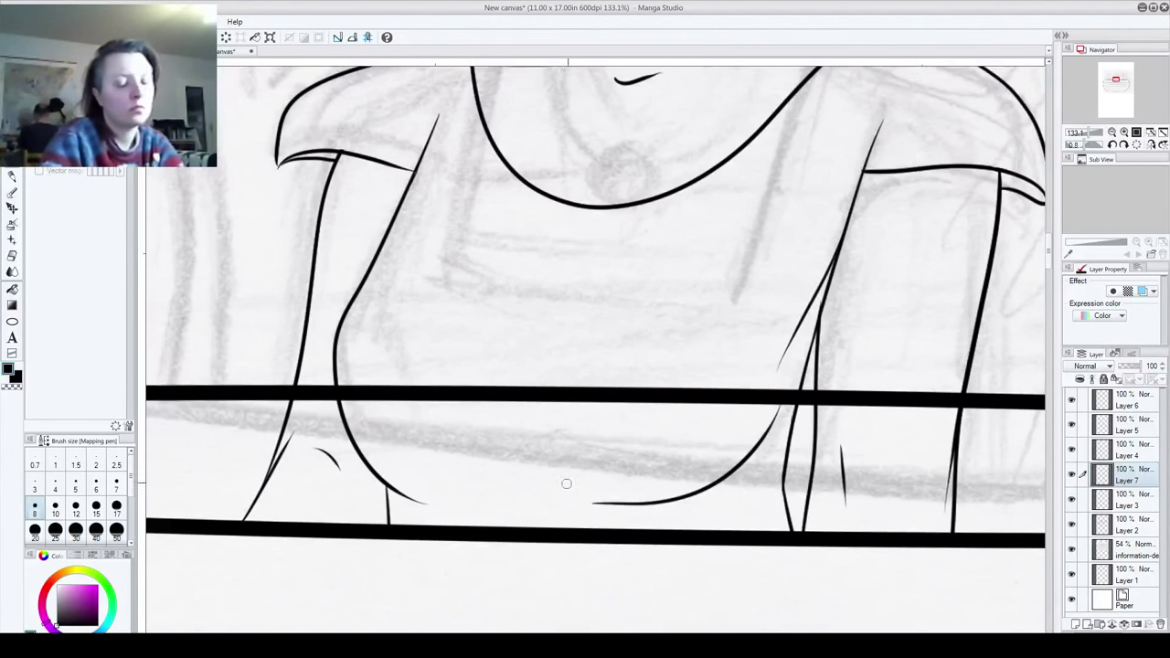
# Step: Check what Layers 4 and 5 hold, and add a new layer directly above Layer 5 for the profile woman with the outstretched arm
pyautogui.scroll(-6, 567, 469)
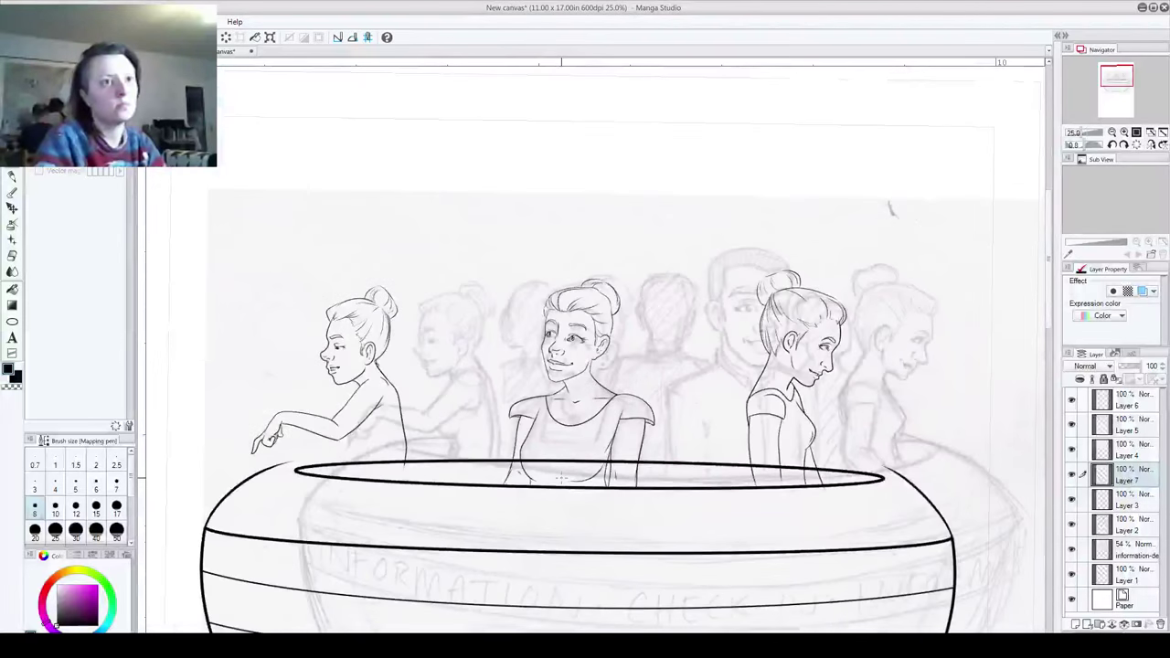
pyautogui.scroll(1, 561, 479)
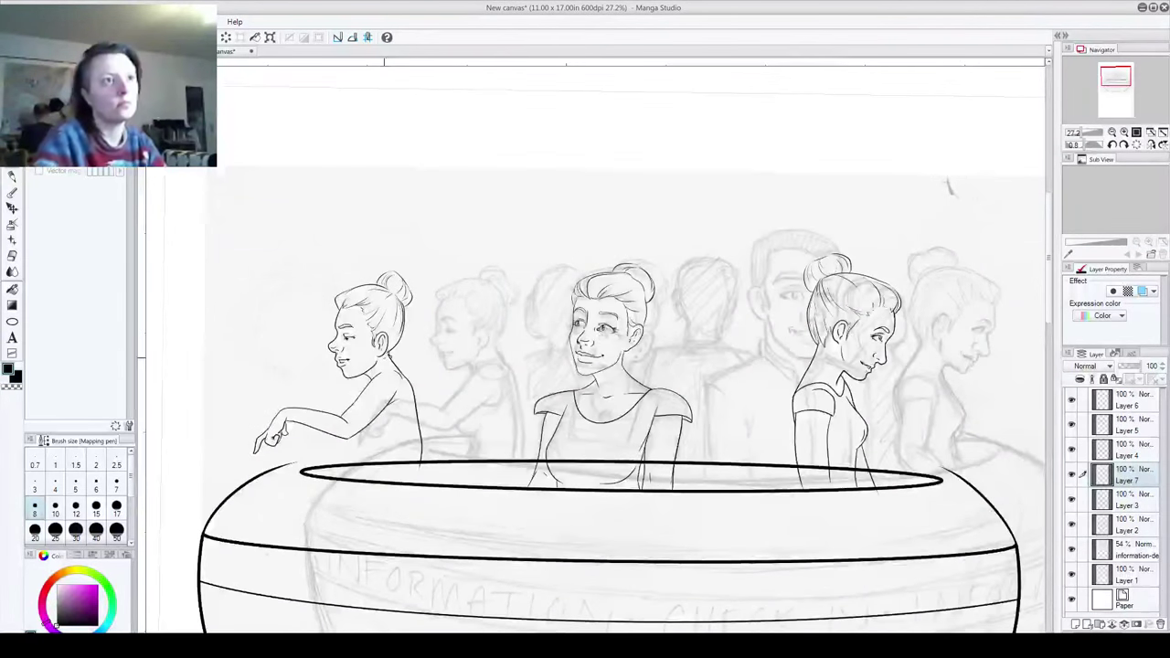
pyautogui.scroll(4, 347, 450)
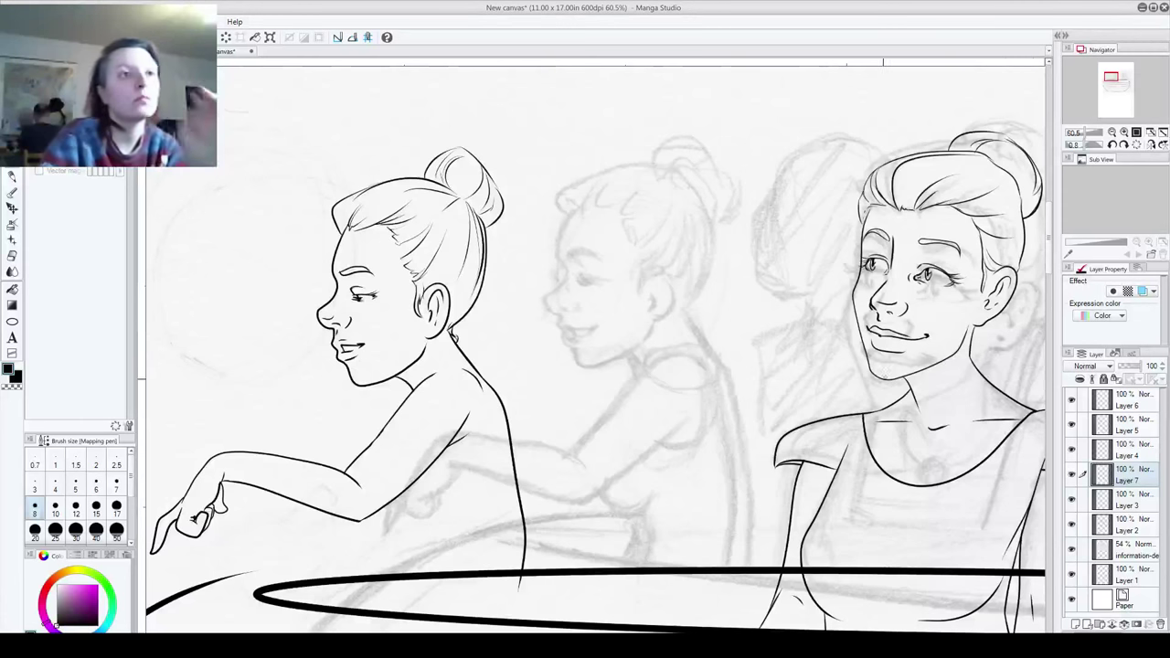
pyautogui.click(1072, 449)
pyautogui.click(1072, 449)
pyautogui.click(1072, 425)
pyautogui.click(1073, 425)
pyautogui.click(1100, 431)
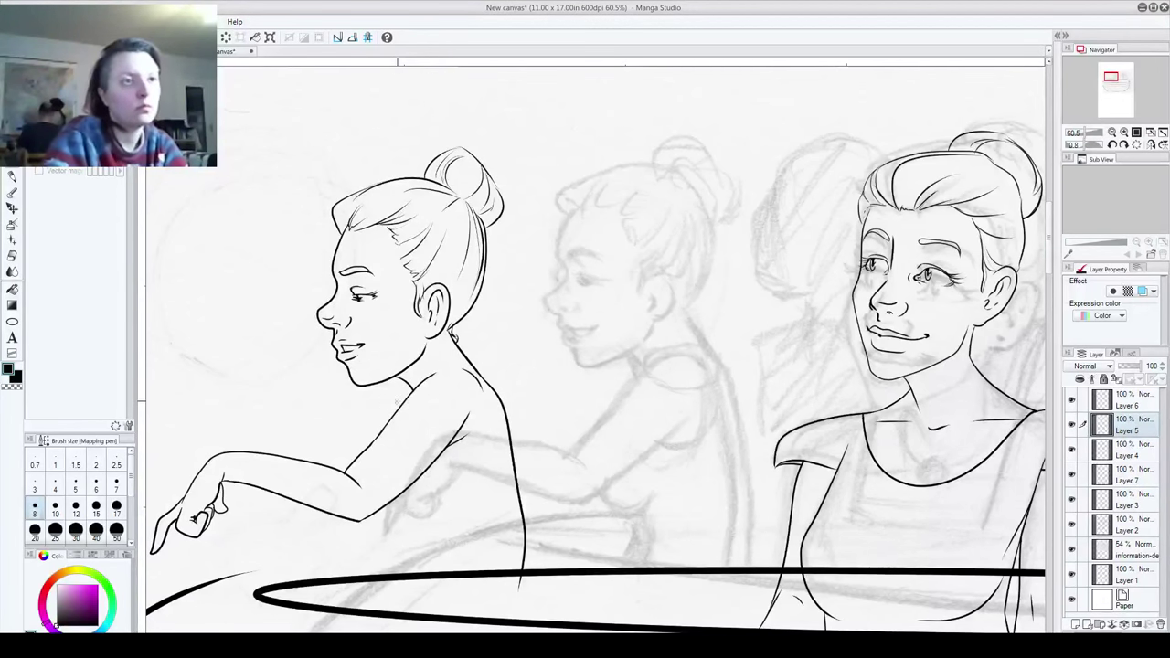
pyautogui.click(1075, 625)
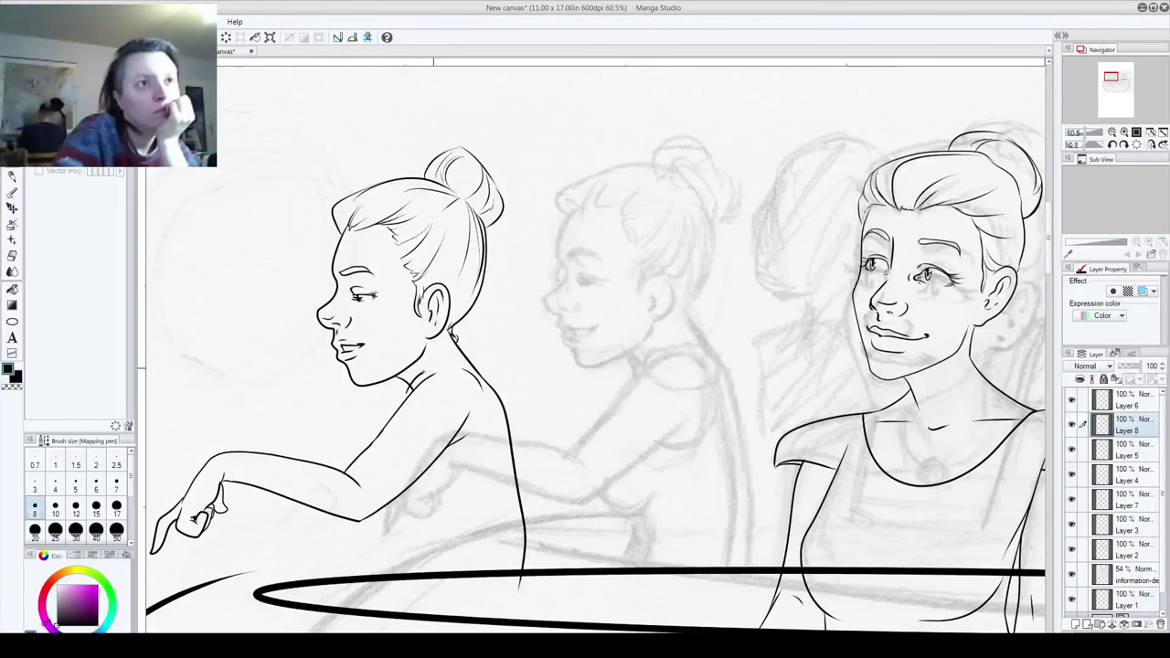
# Step: Ink the scalloped cap sleeve over the profile woman's near shoulder and the curved sleeve opening beneath the upper arm on Layer 8
pyautogui.moveTo(419, 371); pyautogui.dragTo(477, 375)
pyautogui.moveTo(408, 392); pyautogui.dragTo(432, 424)
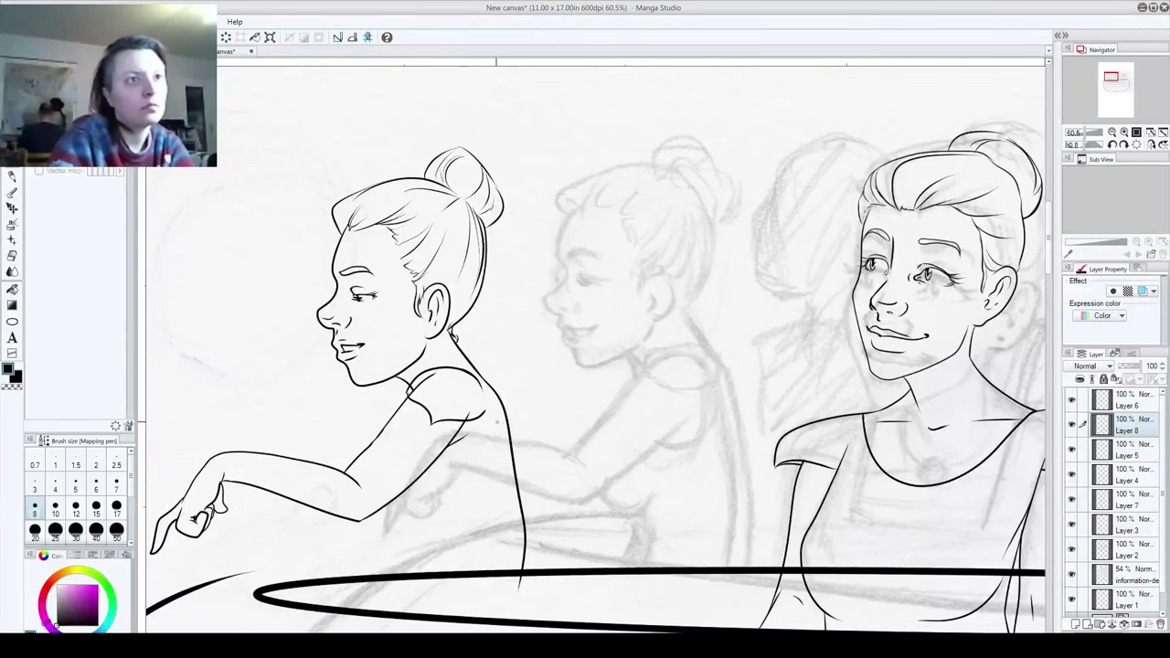
pyautogui.moveTo(436, 462); pyautogui.dragTo(477, 426)
pyautogui.hotkey('ctrl', 'z')
pyautogui.moveTo(436, 461); pyautogui.dragTo(477, 428)
pyautogui.scroll(-3, 393, 433)
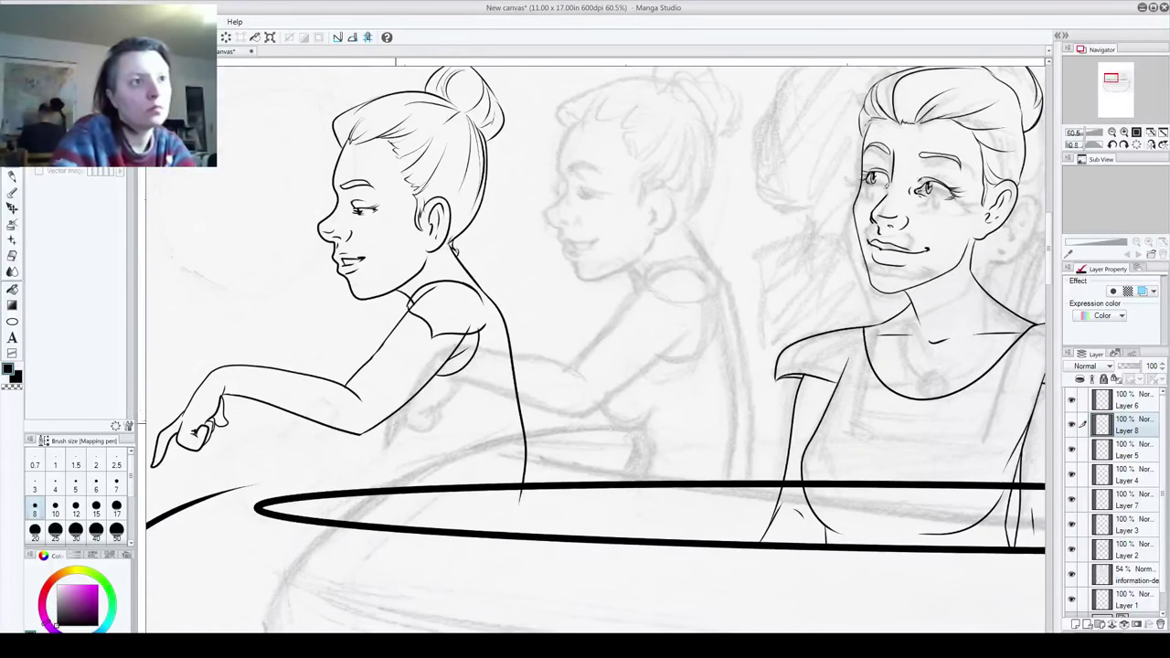
pyautogui.moveTo(379, 406)
pyautogui.mouseDown()
pyautogui.moveTo(415, 467)
pyautogui.moveTo(403, 451)
pyautogui.moveTo(396, 525)
pyautogui.mouseUp()
pyautogui.hotkey('ctrl', 'z')
pyautogui.hotkey('ctrl', 'z')
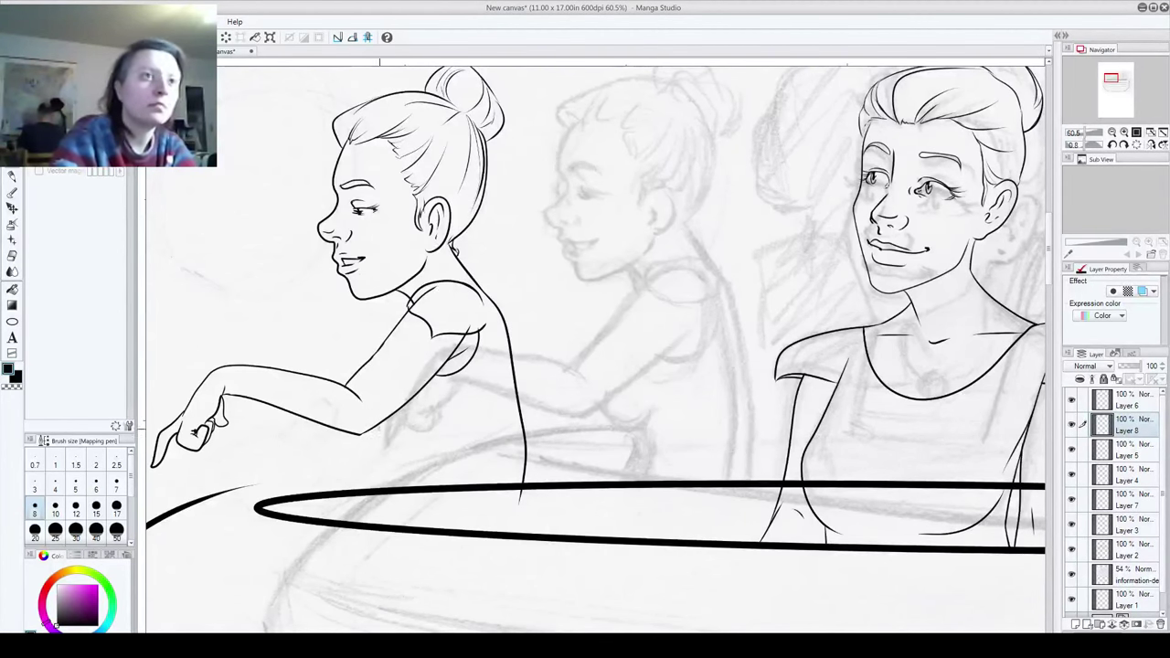
pyautogui.moveTo(384, 377); pyautogui.dragTo(390, 418)
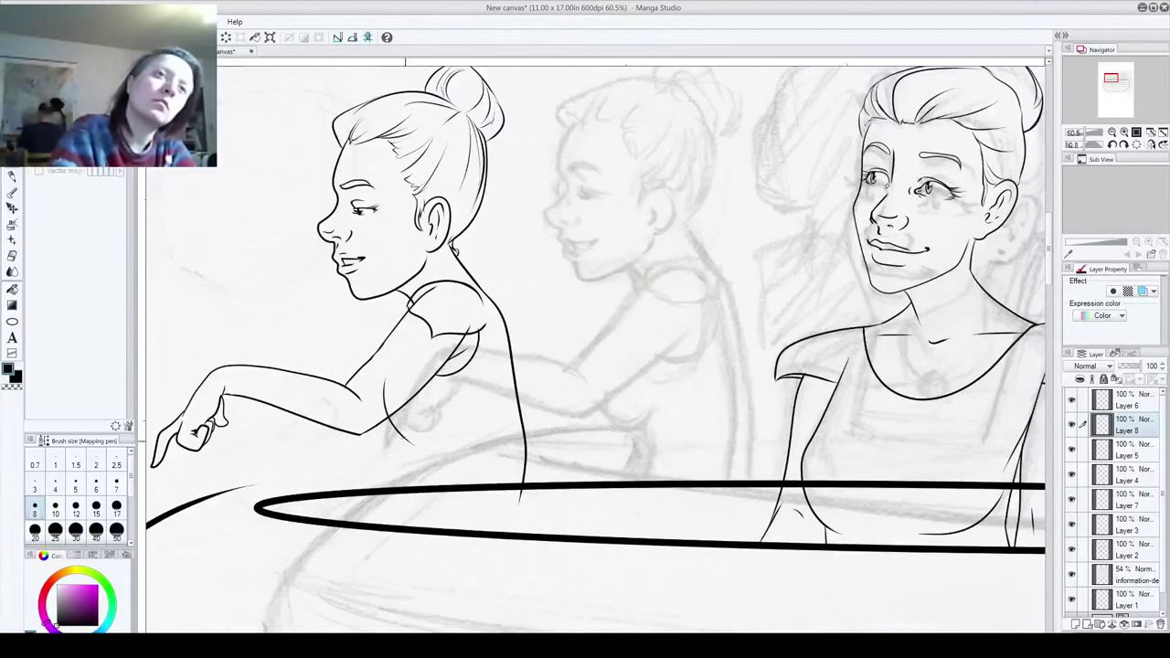
pyautogui.hotkey('ctrl', 'z')
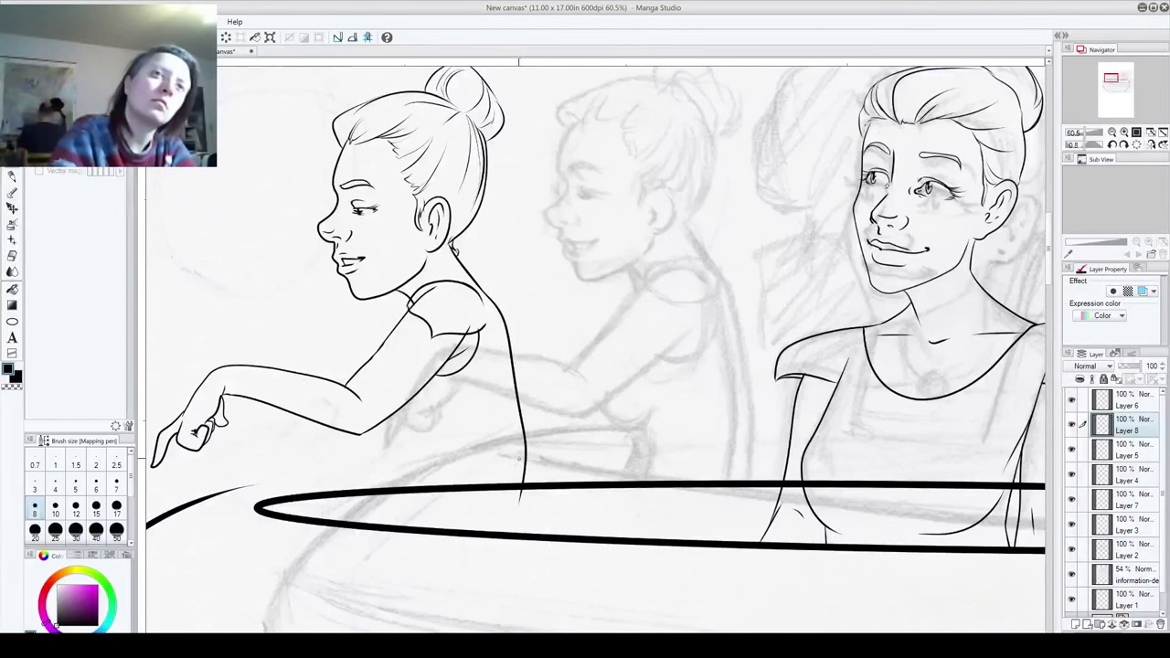
pyautogui.moveTo(523, 488); pyautogui.dragTo(502, 558)
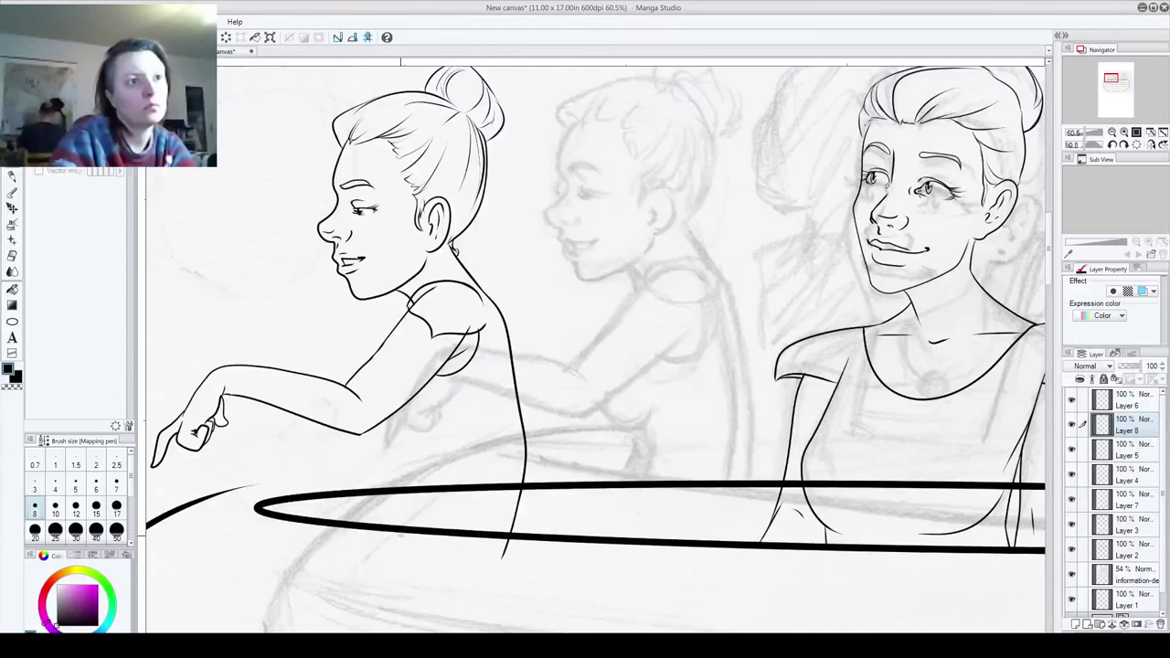
pyautogui.hotkey('ctrl', 'z')
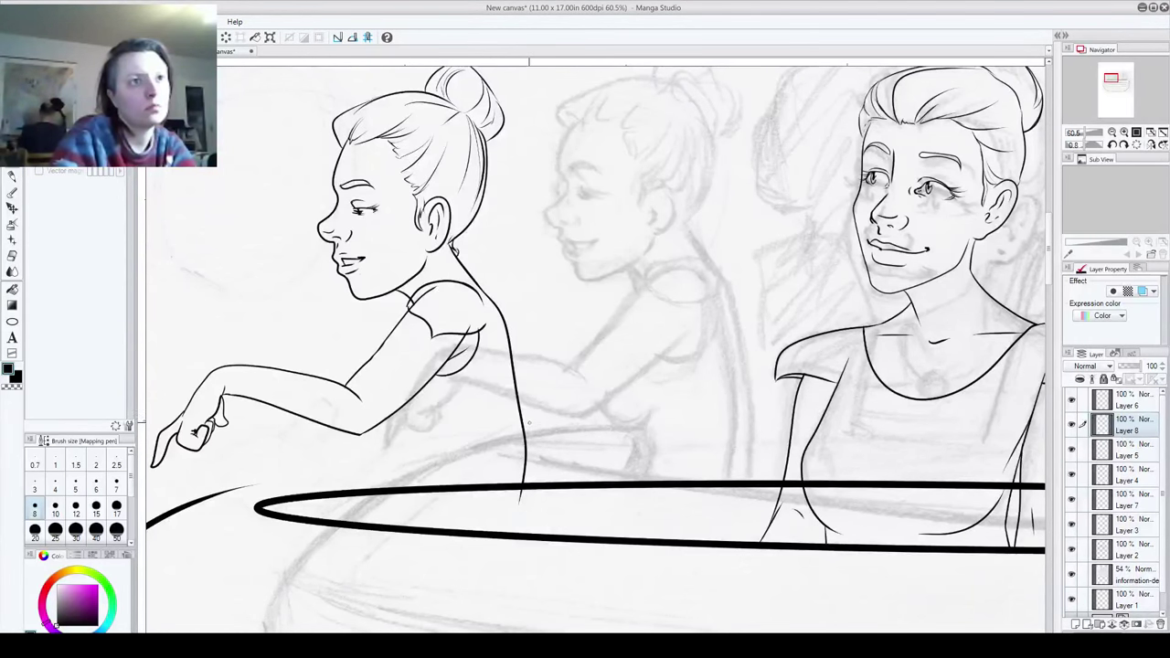
# Step: Re-ink the curved sleeve opening behind the upper arm, and clear the body lines inside the cap sleeve on Layer 5
pyautogui.hotkey('ctrl', 'z')
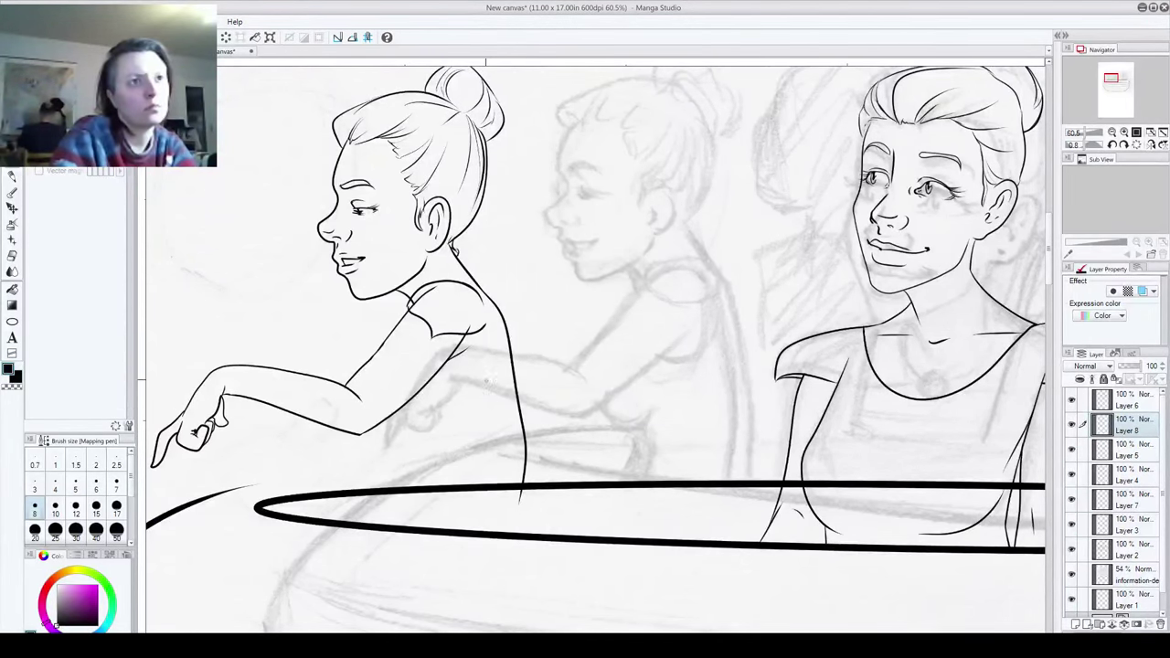
pyautogui.moveTo(432, 367)
pyautogui.mouseDown()
pyautogui.moveTo(438, 379)
pyautogui.moveTo(481, 332)
pyautogui.mouseUp()
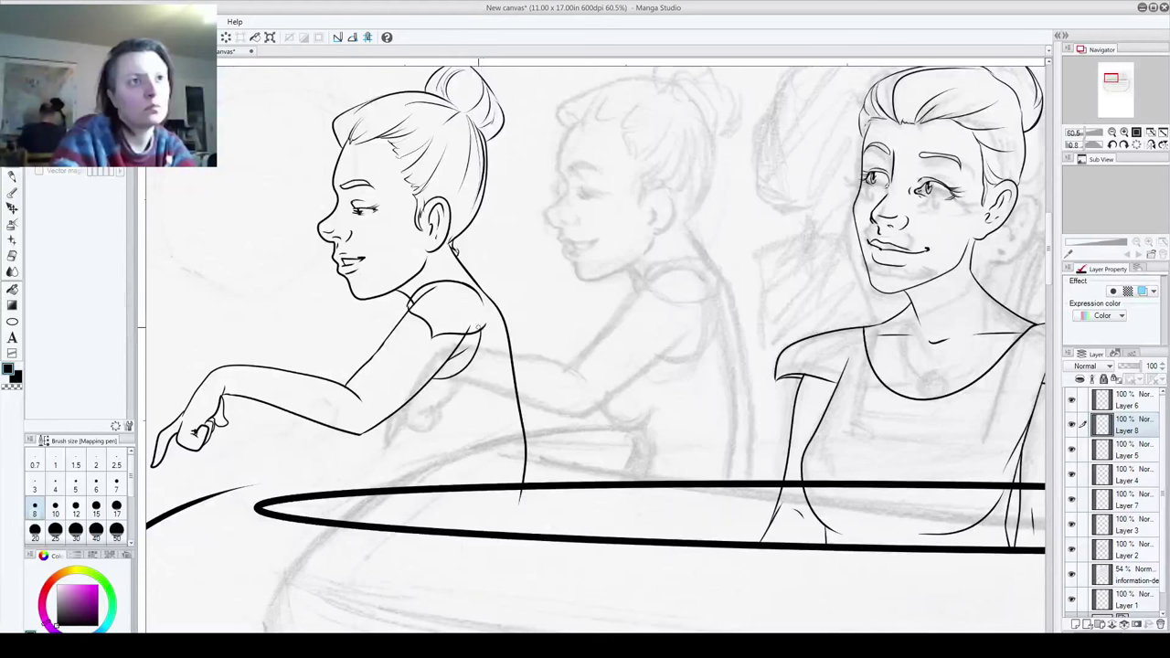
pyautogui.click(1136, 449)
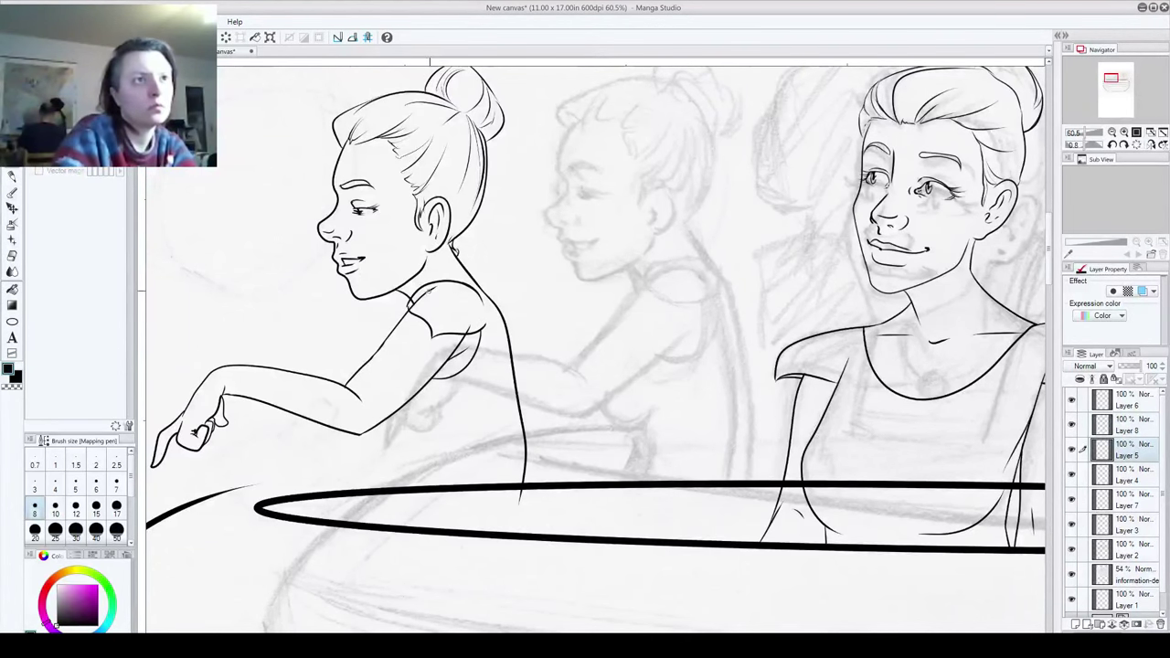
pyautogui.scroll(3, 415, 311)
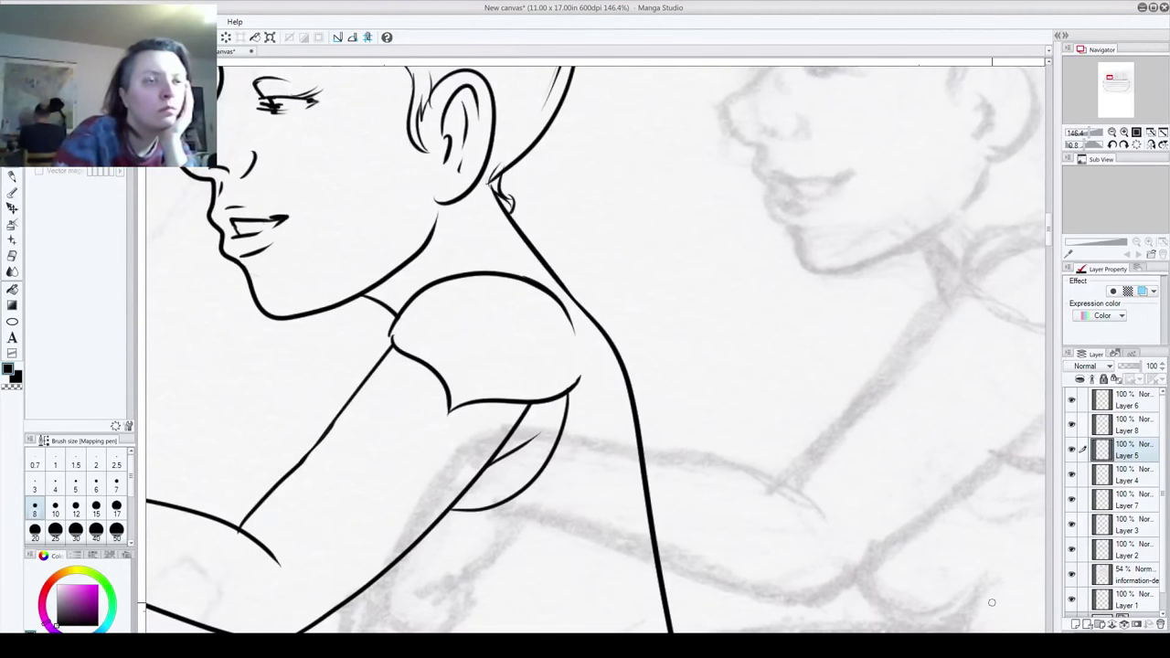
pyautogui.click(1126, 425)
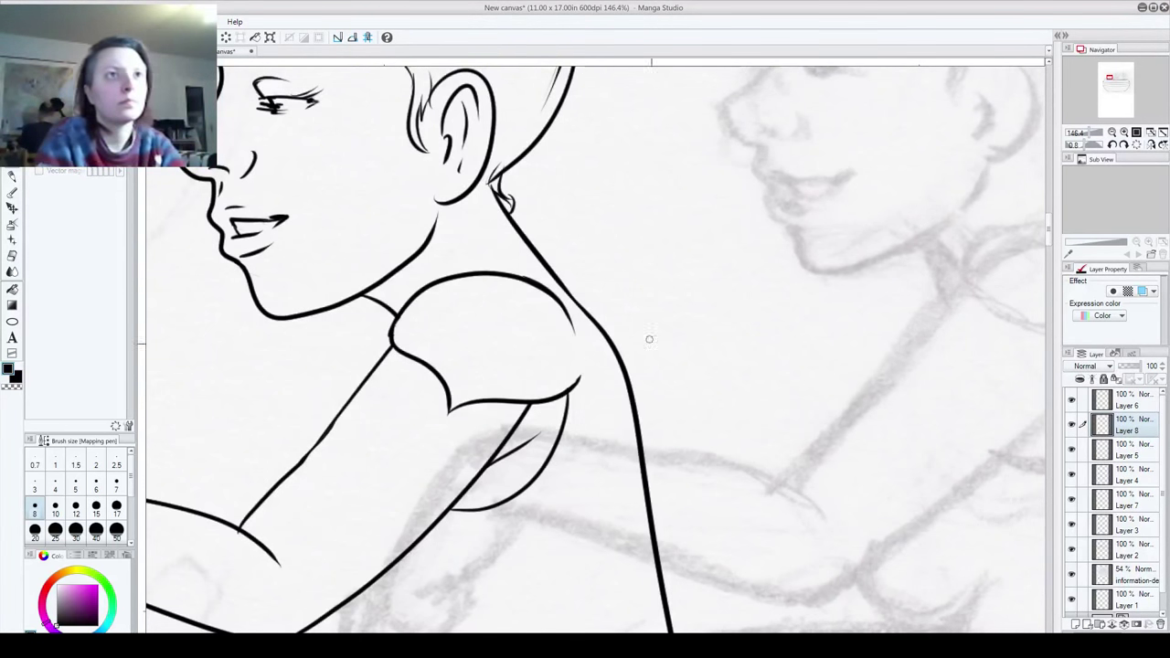
pyautogui.click(1129, 452)
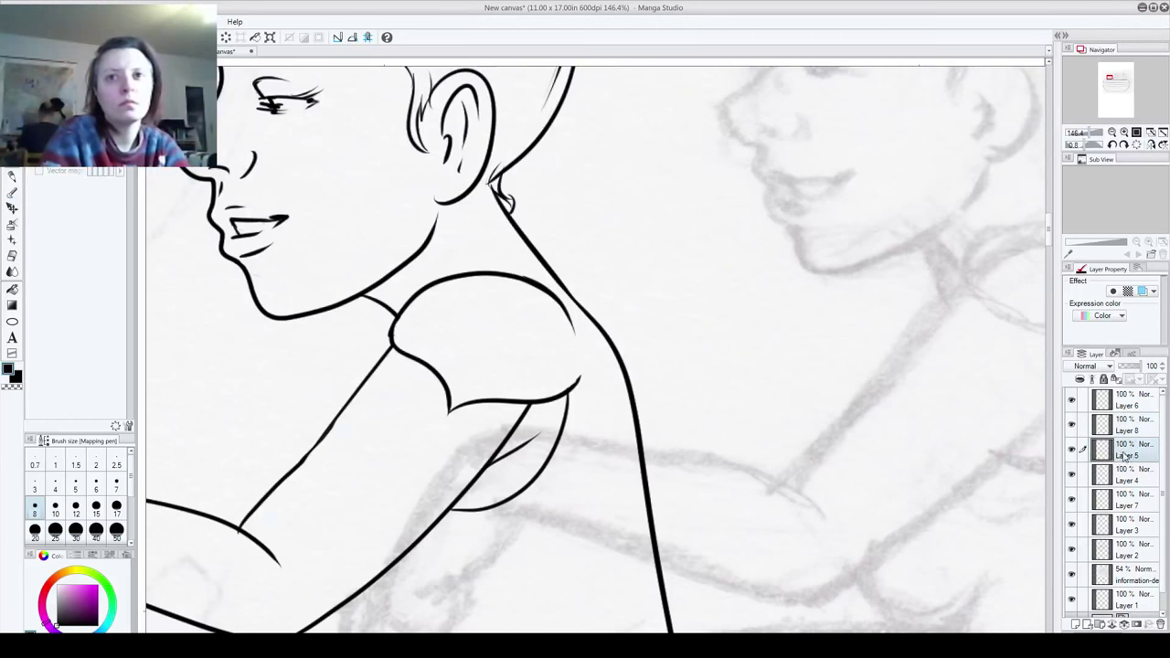
# Step: Erase the profile woman's back contour from the shoulder down on Layer 5
pyautogui.moveTo(749, 522); pyautogui.dragTo(715, 403)
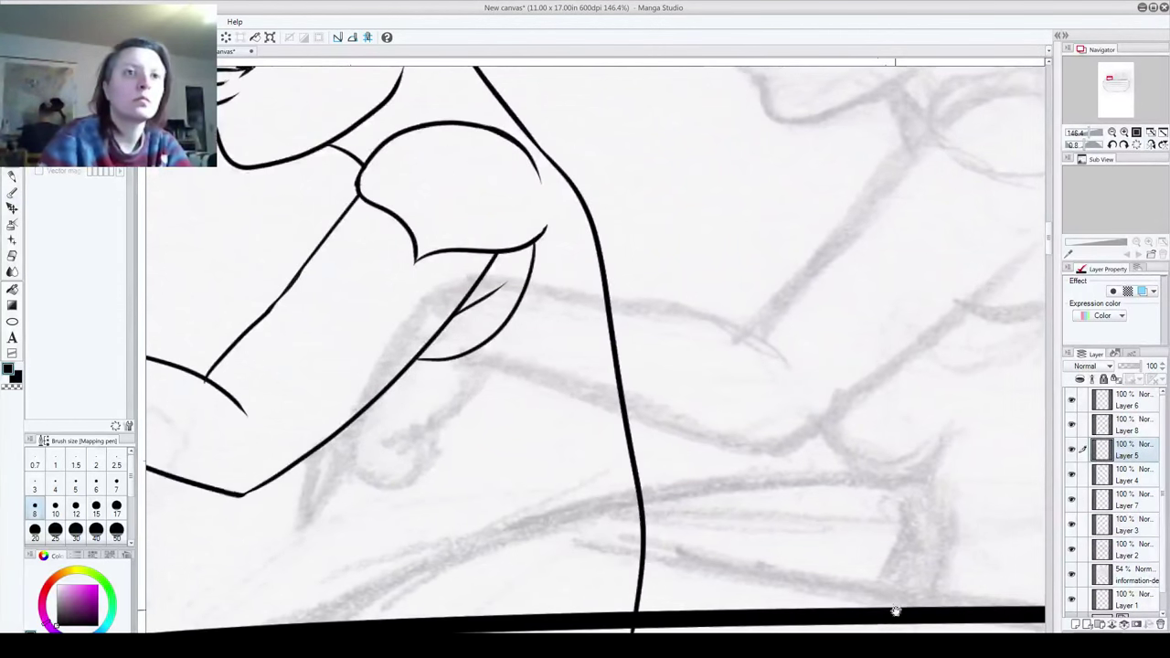
pyautogui.moveTo(893, 611); pyautogui.dragTo(771, 404)
pyautogui.moveTo(533, 457)
pyautogui.mouseDown()
pyautogui.moveTo(510, 105)
pyautogui.moveTo(554, 555)
pyautogui.mouseUp()
pyautogui.moveTo(527, 352)
pyautogui.mouseDown()
pyautogui.moveTo(512, 290)
pyautogui.moveTo(474, 237)
pyautogui.mouseUp()
pyautogui.moveTo(519, 300); pyautogui.dragTo(537, 362)
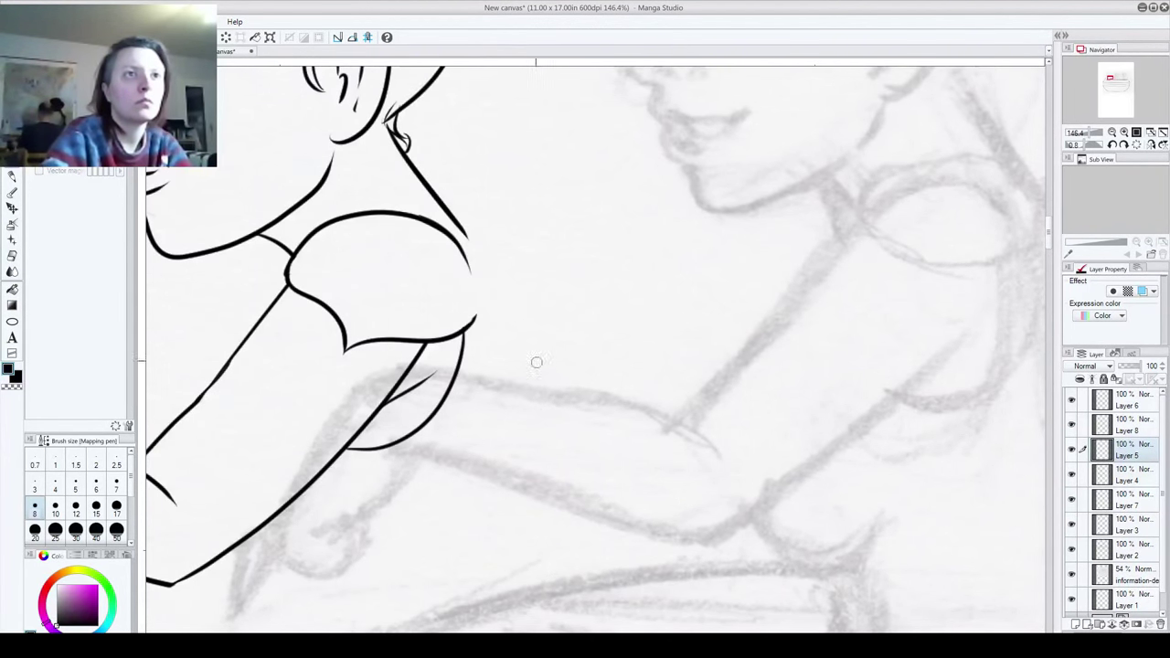
# Step: Ink a new, smoothly curved back contour for the profile woman from the shoulder down past the desk's front rim
pyautogui.scroll(-4, 427, 403)
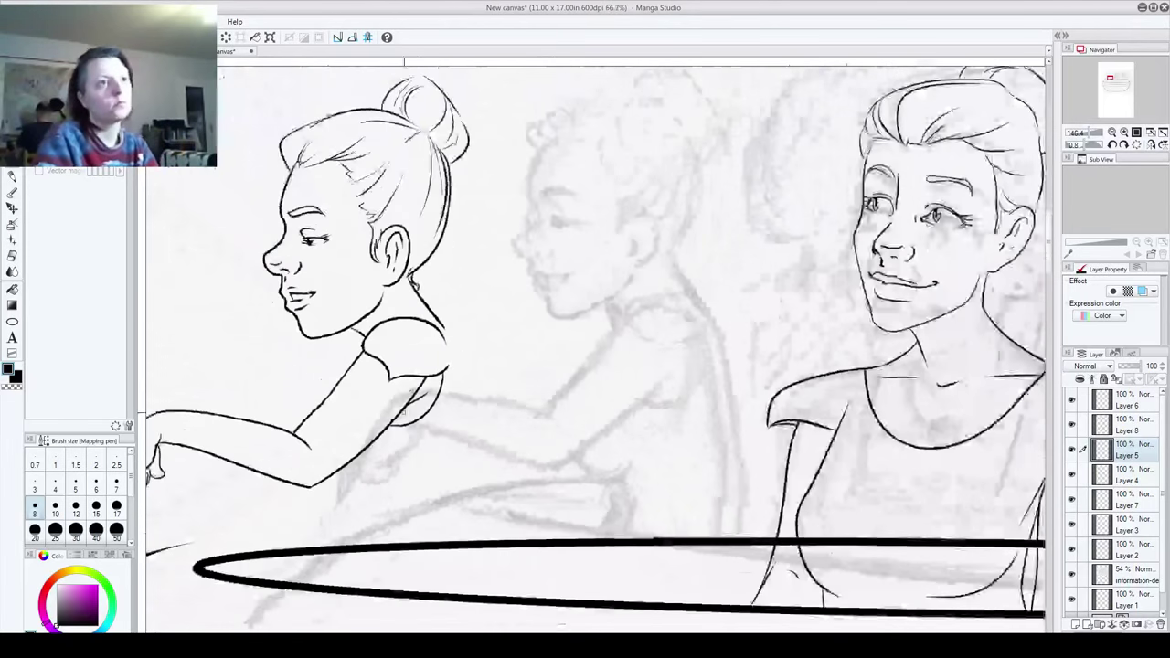
pyautogui.scroll(-1, 404, 412)
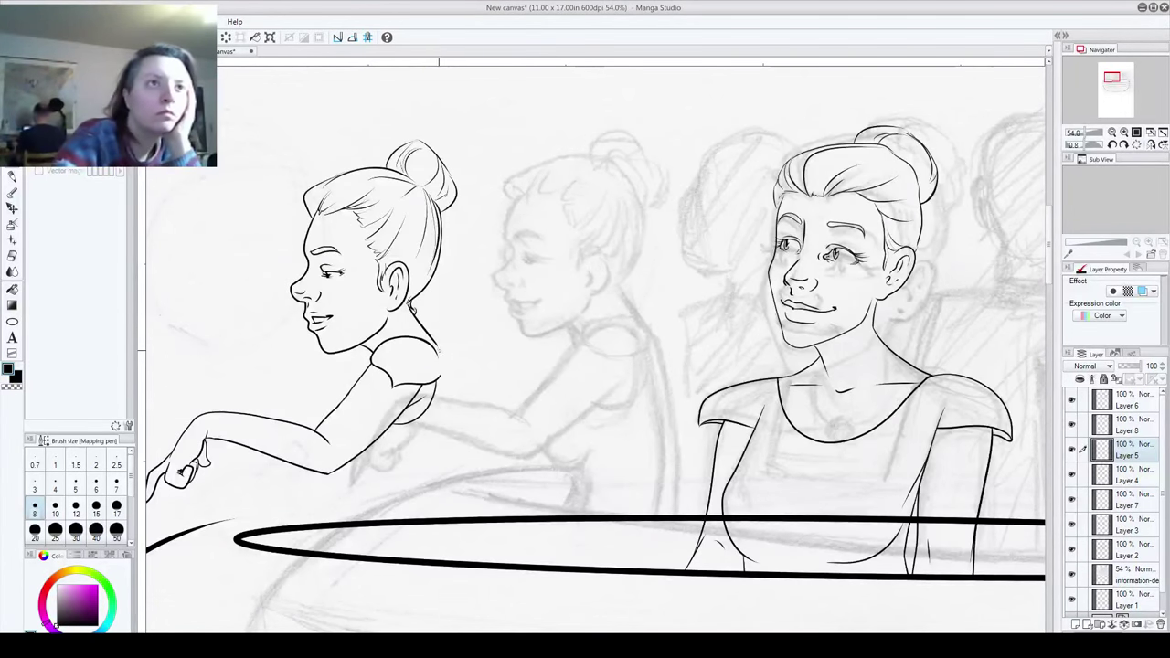
pyautogui.moveTo(435, 342); pyautogui.dragTo(472, 457)
pyautogui.hotkey('ctrl', 'z')
pyautogui.moveTo(434, 339); pyautogui.dragTo(455, 385)
pyautogui.hotkey('ctrl', 'z')
pyautogui.moveTo(435, 341)
pyautogui.mouseDown()
pyautogui.moveTo(461, 388)
pyautogui.moveTo(469, 513)
pyautogui.mouseUp()
pyautogui.hotkey('ctrl', 'z')
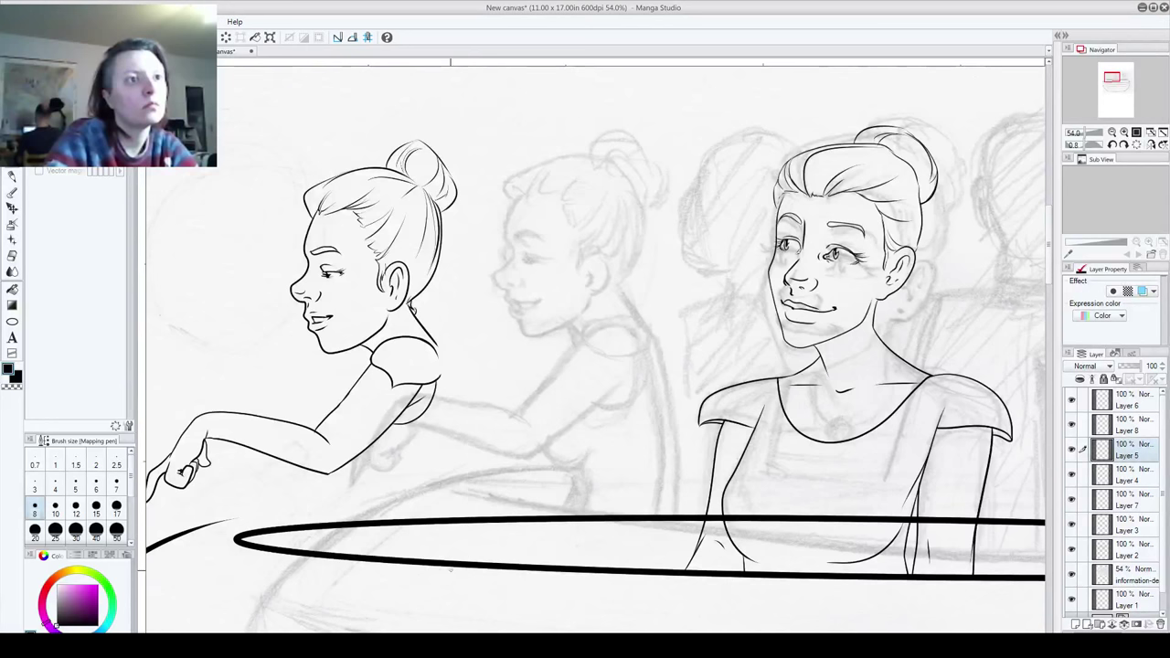
pyautogui.moveTo(447, 566); pyautogui.dragTo(463, 382)
pyautogui.hotkey('ctrl', 'z')
pyautogui.moveTo(429, 333)
pyautogui.mouseDown()
pyautogui.moveTo(457, 383)
pyautogui.moveTo(459, 604)
pyautogui.mouseUp()
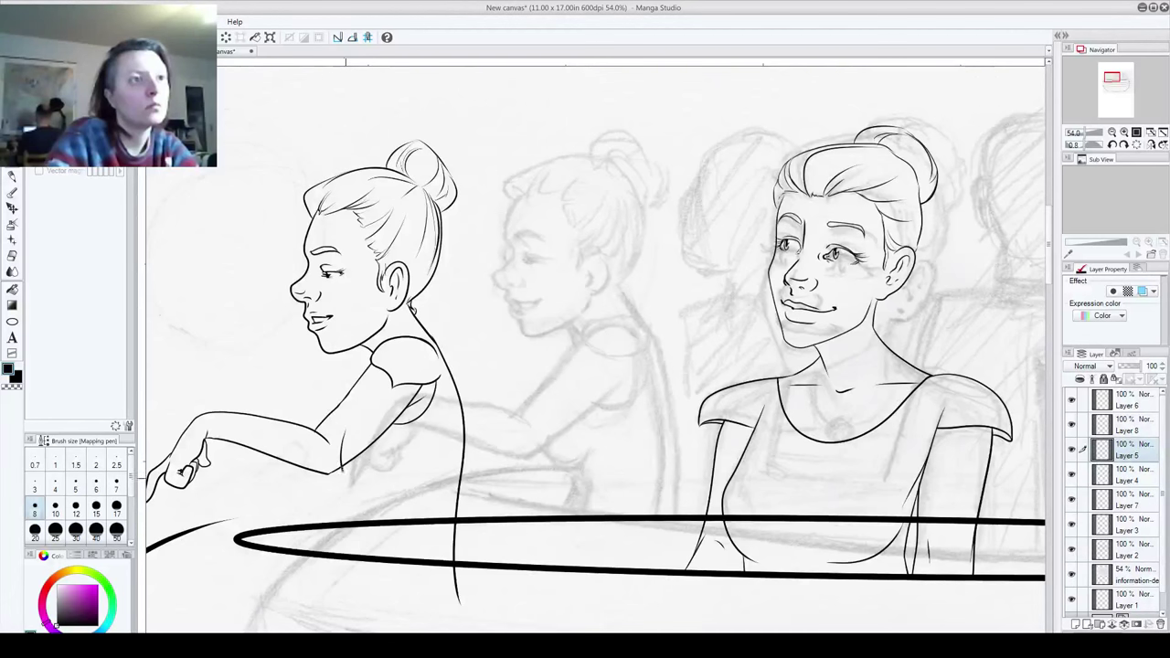
# Step: Ink the profile woman's front contour, with a chest line above the arm and a torso line below it running past the rim
pyautogui.moveTo(358, 603); pyautogui.dragTo(365, 499)
pyautogui.hotkey('ctrl', 'z')
pyautogui.moveTo(346, 578)
pyautogui.mouseDown()
pyautogui.moveTo(361, 508)
pyautogui.moveTo(356, 426)
pyautogui.moveTo(357, 556)
pyautogui.mouseUp()
pyautogui.hotkey('ctrl', 'z')
pyautogui.hotkey('ctrl', 'z')
pyautogui.moveTo(345, 433)
pyautogui.mouseDown()
pyautogui.moveTo(358, 491)
pyautogui.moveTo(353, 526)
pyautogui.mouseUp()
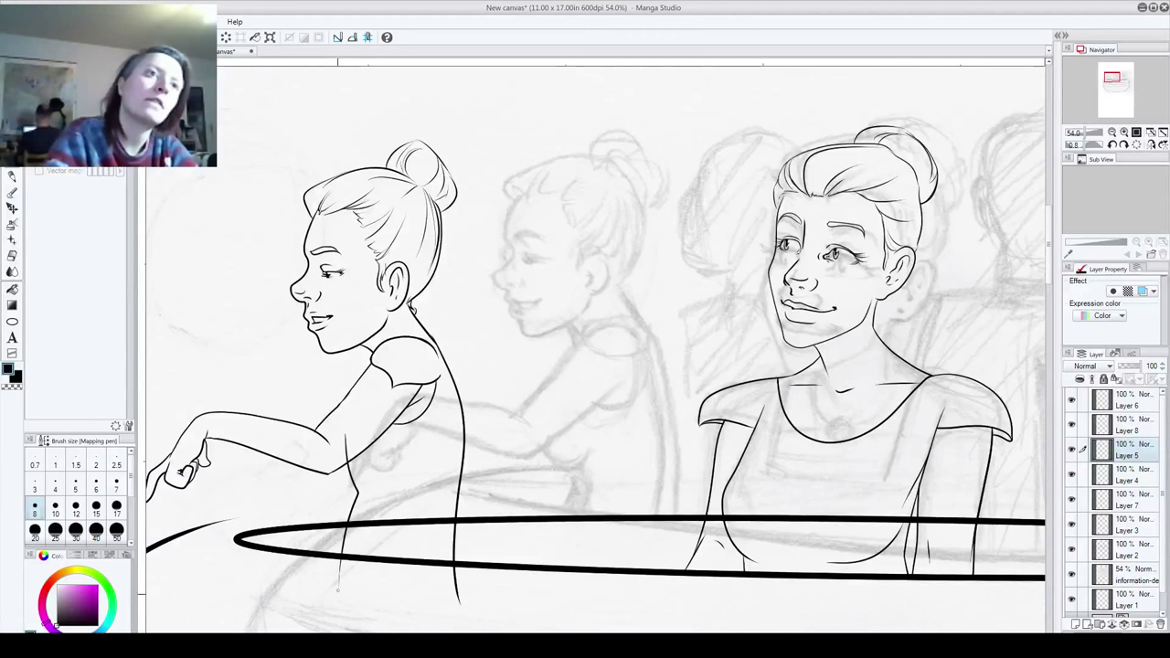
pyautogui.hotkey('ctrl', 'z')
pyautogui.moveTo(338, 590)
pyautogui.mouseDown()
pyautogui.moveTo(360, 486)
pyautogui.moveTo(355, 399)
pyautogui.mouseUp()
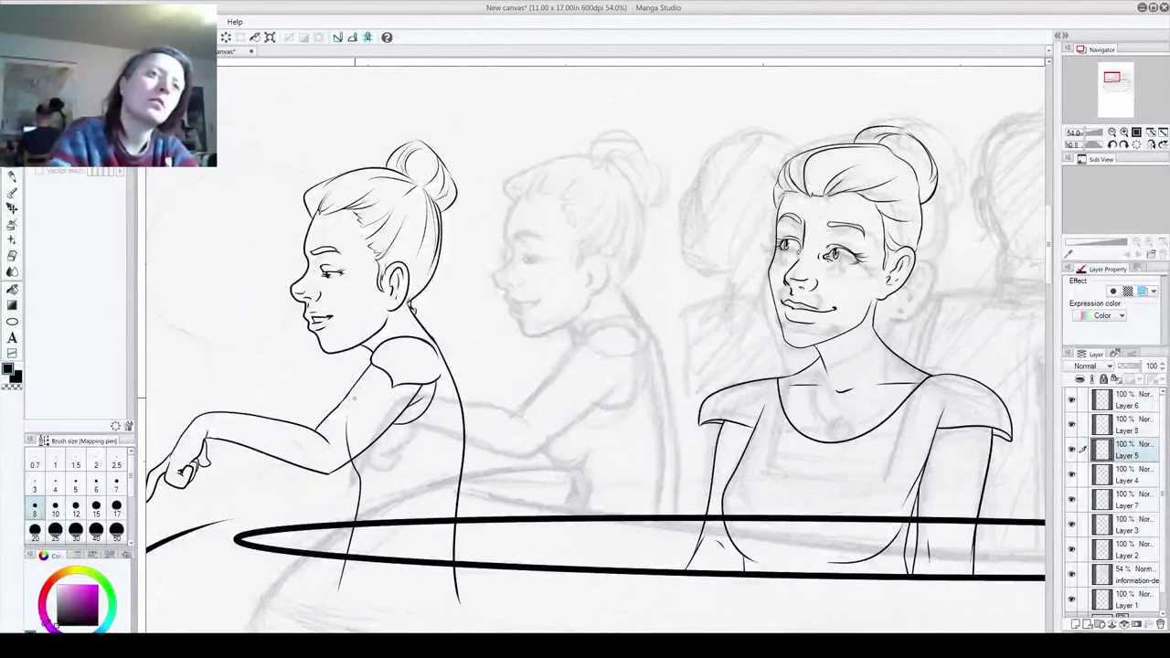
pyautogui.hotkey('ctrl', 'z')
pyautogui.moveTo(346, 435)
pyautogui.mouseDown()
pyautogui.moveTo(359, 493)
pyautogui.moveTo(357, 482)
pyautogui.moveTo(373, 486)
pyautogui.moveTo(360, 510)
pyautogui.mouseUp()
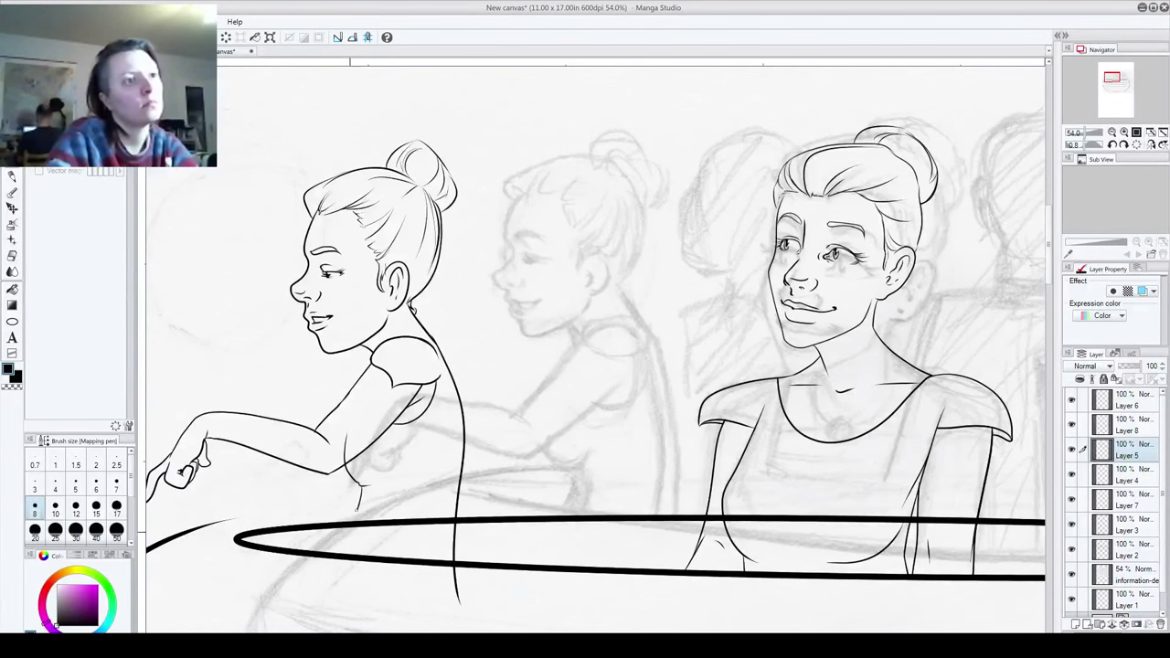
pyautogui.hotkey('ctrl', 'z')
pyautogui.moveTo(360, 486); pyautogui.dragTo(368, 613)
pyautogui.hotkey('ctrl', 'z')
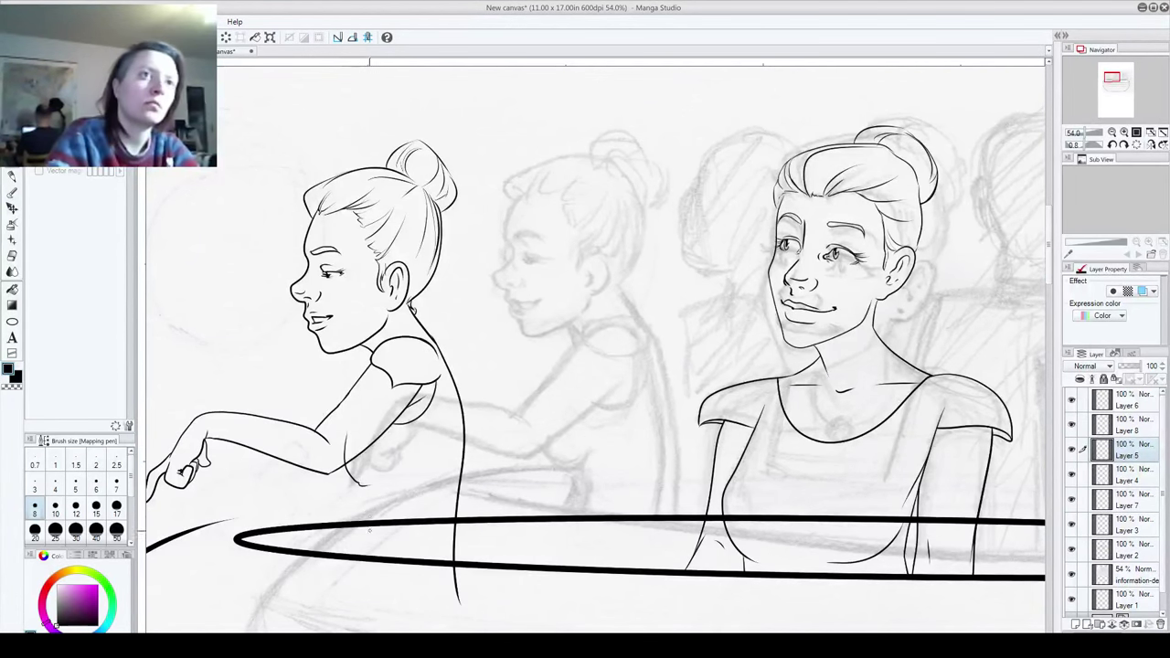
pyautogui.hotkey('ctrl', 'z')
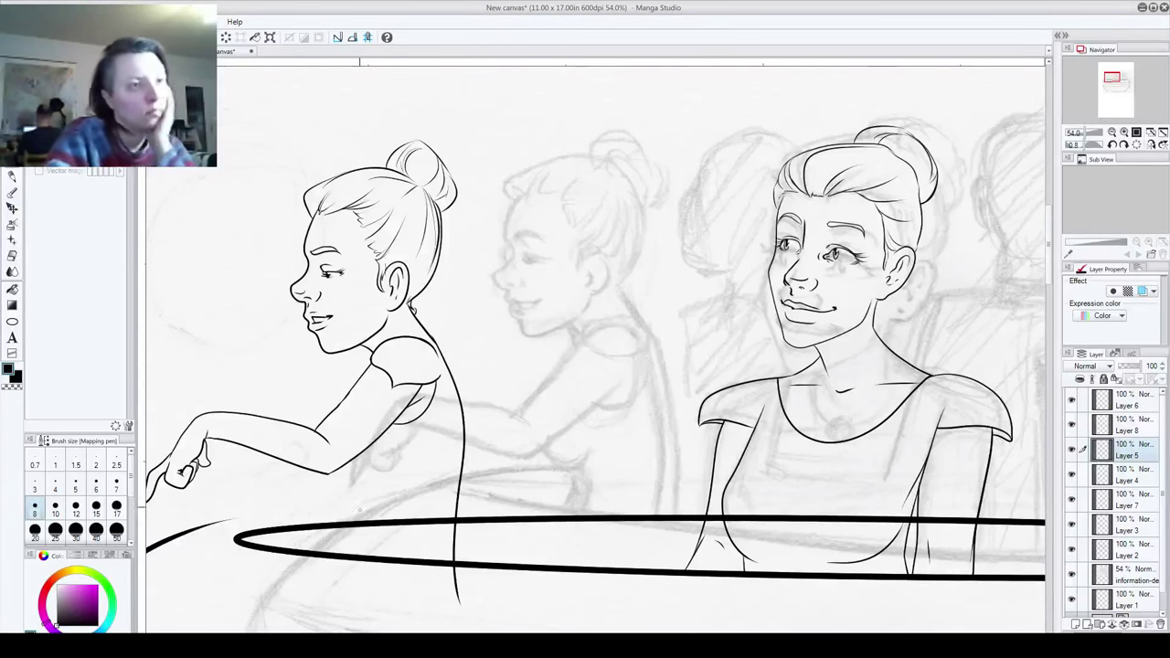
pyautogui.moveTo(359, 490); pyautogui.dragTo(361, 510)
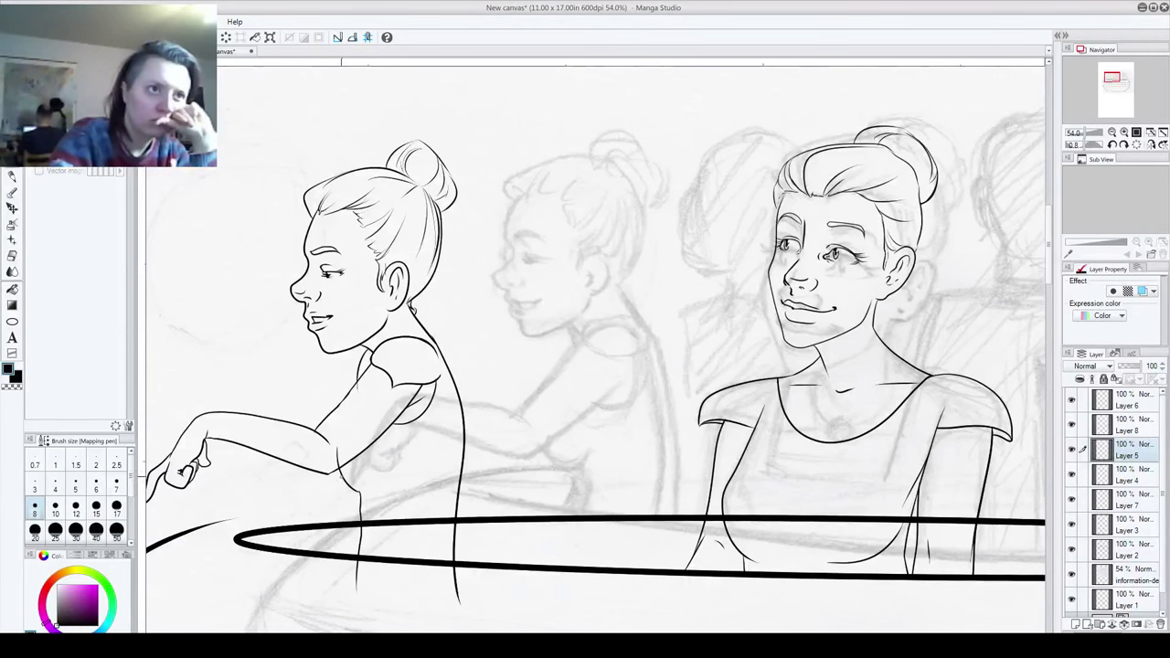
pyautogui.moveTo(338, 448); pyautogui.dragTo(327, 523)
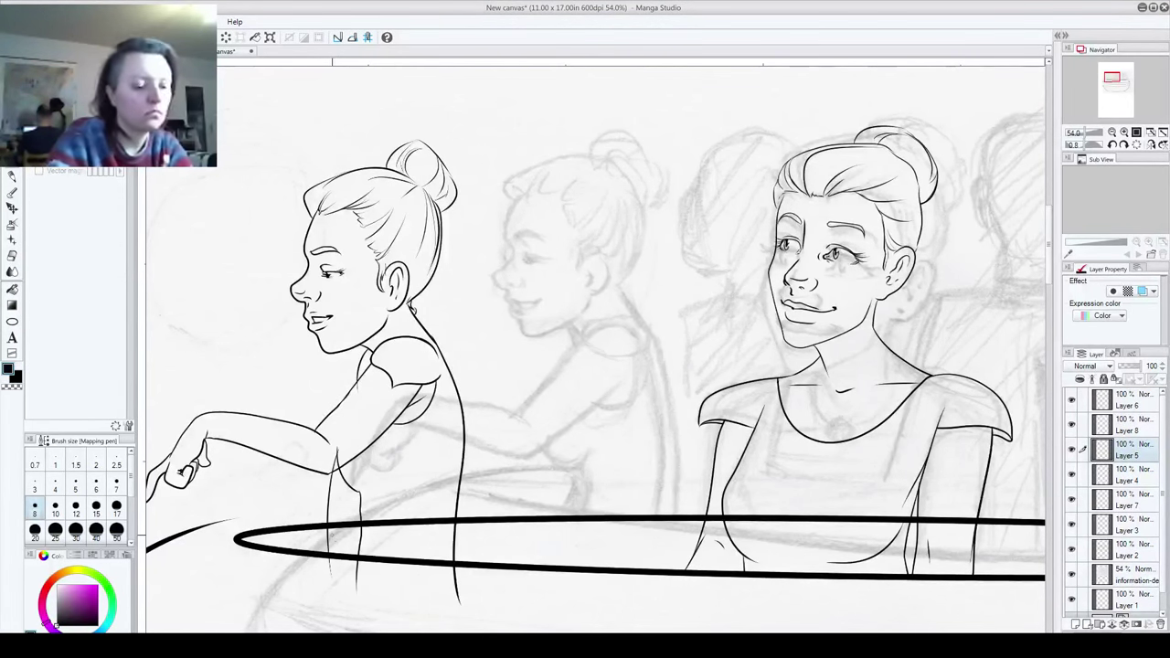
pyautogui.hotkey('ctrl', 'z')
pyautogui.moveTo(326, 519); pyautogui.dragTo(337, 468)
pyautogui.hotkey('ctrl', 'z')
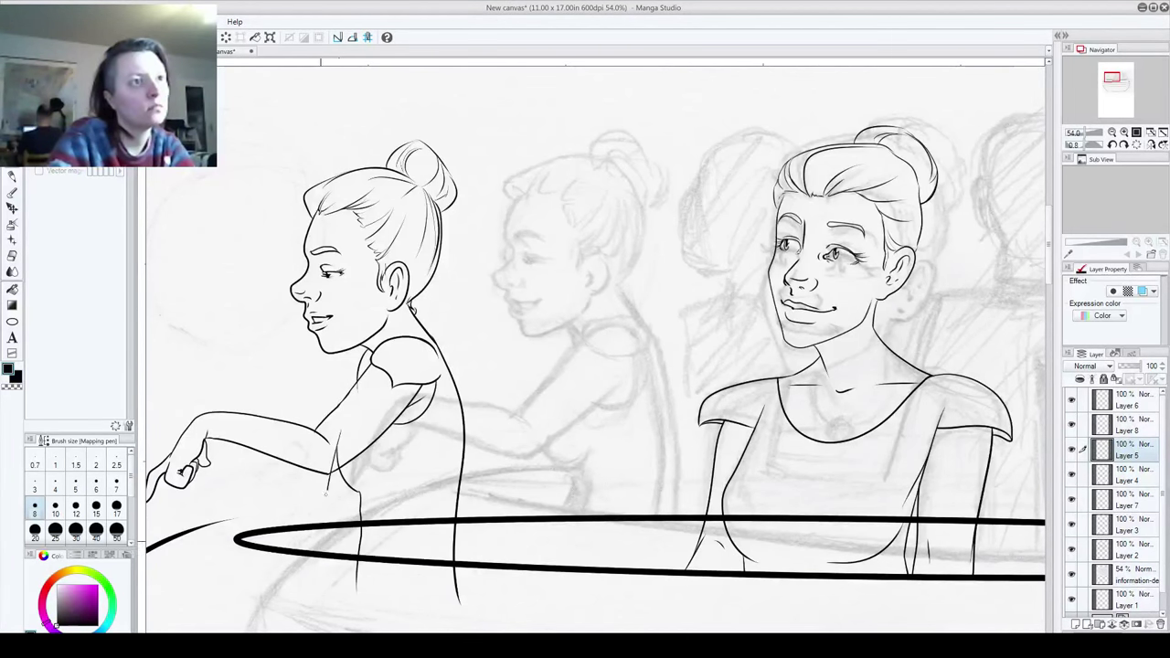
pyautogui.hotkey('ctrl', 'z')
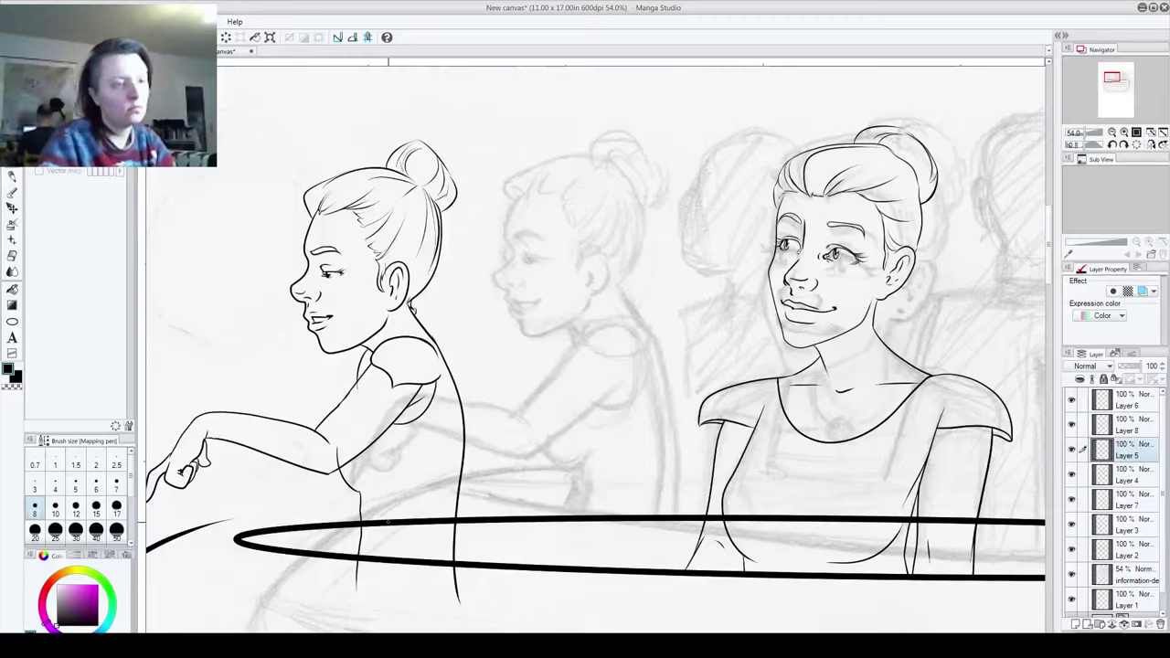
# Step: Erase the end of the profile woman's upper chest line where it crosses into the near arm
pyautogui.scroll(3, 289, 278)
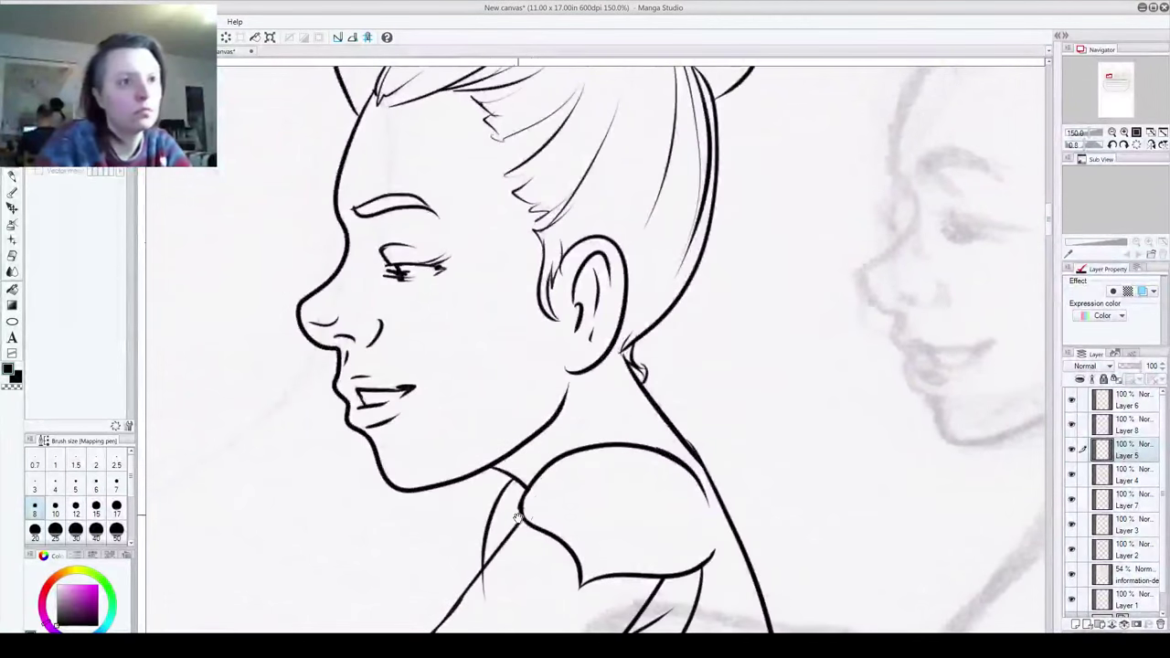
pyautogui.moveTo(519, 517); pyautogui.dragTo(567, 362)
pyautogui.moveTo(529, 455); pyautogui.dragTo(534, 426)
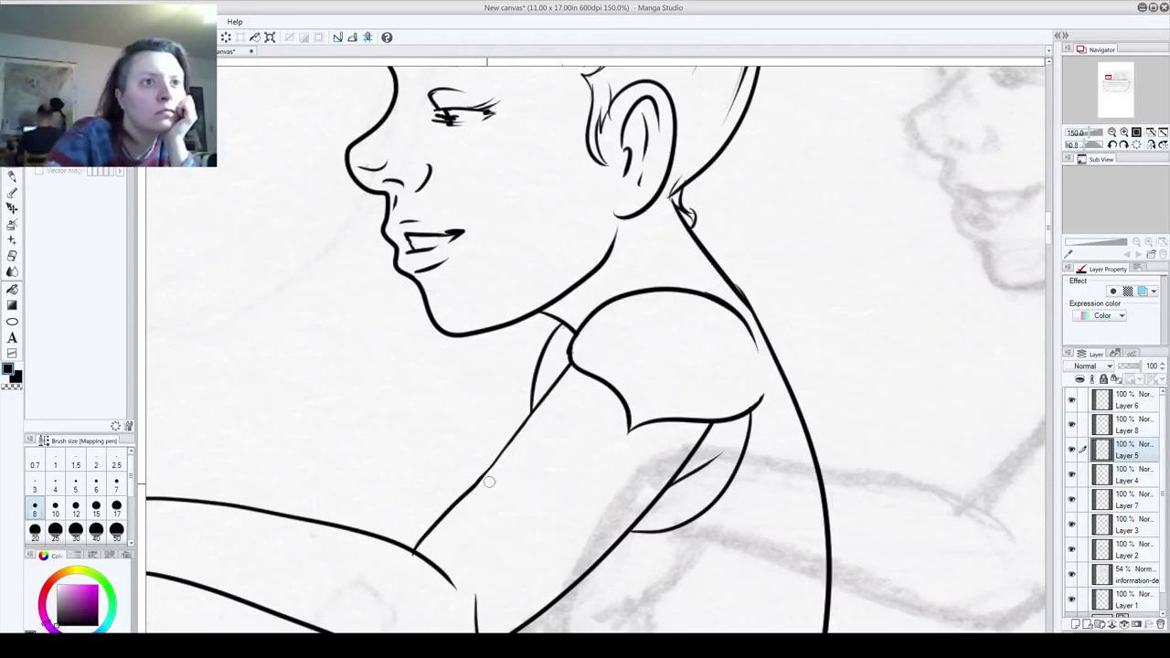
# Step: Ink the small far-side cap sleeve below the profile woman's chin, in front of the near shoulder
pyautogui.moveTo(545, 328)
pyautogui.mouseDown()
pyautogui.moveTo(507, 376)
pyautogui.moveTo(550, 367)
pyautogui.mouseUp()
pyautogui.hotkey('ctrl', 'z')
pyautogui.hotkey('ctrl', 'z')
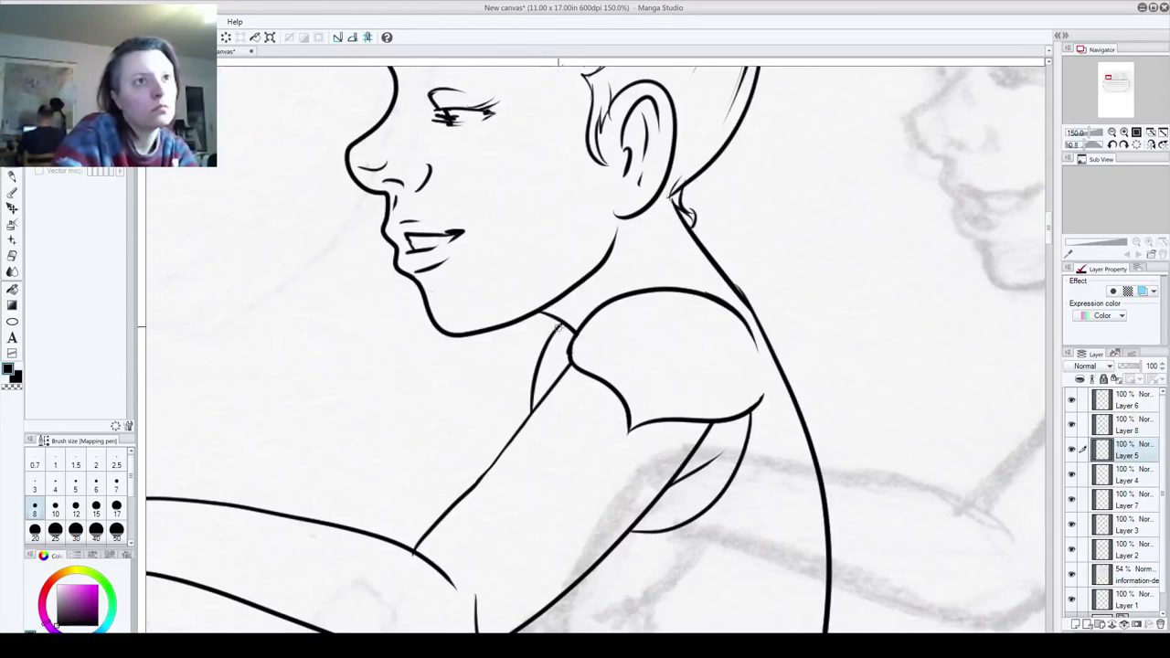
pyautogui.moveTo(550, 324); pyautogui.dragTo(514, 366)
pyautogui.hotkey('ctrl', 'z')
pyautogui.moveTo(564, 322)
pyautogui.mouseDown()
pyautogui.moveTo(505, 383)
pyautogui.moveTo(552, 384)
pyautogui.mouseUp()
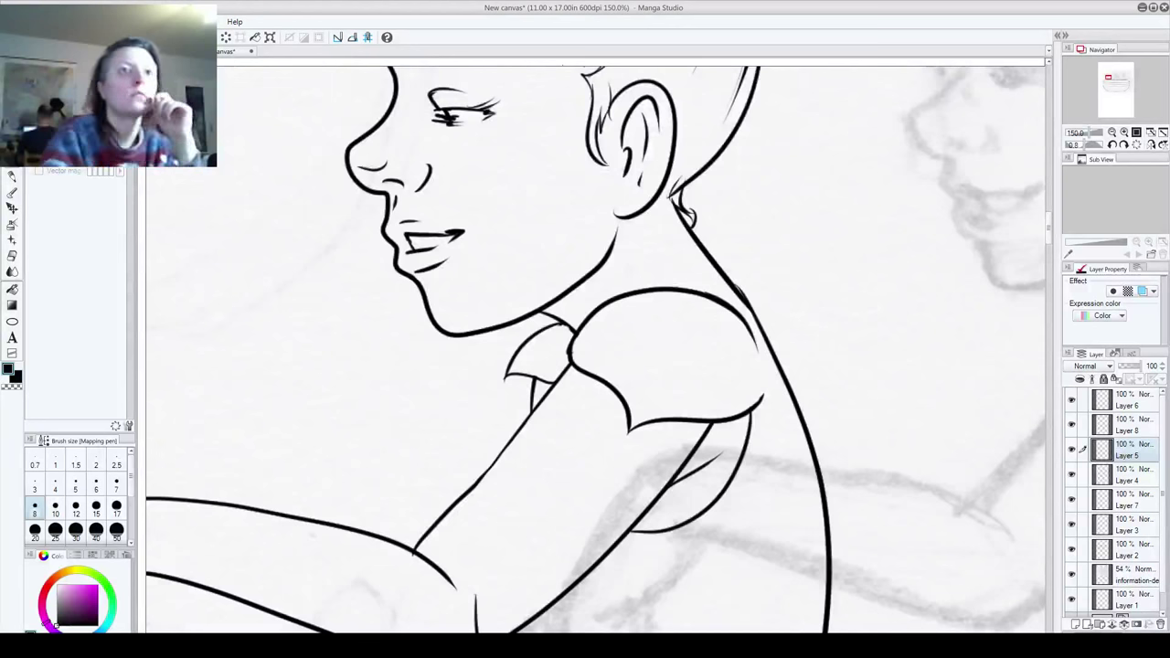
# Step: Erase the part of the front torso line that overlaps the arm near the elbow, and clean up its corner above the rim
pyautogui.moveTo(543, 611); pyautogui.dragTo(393, 227)
pyautogui.moveTo(415, 404); pyautogui.dragTo(437, 428)
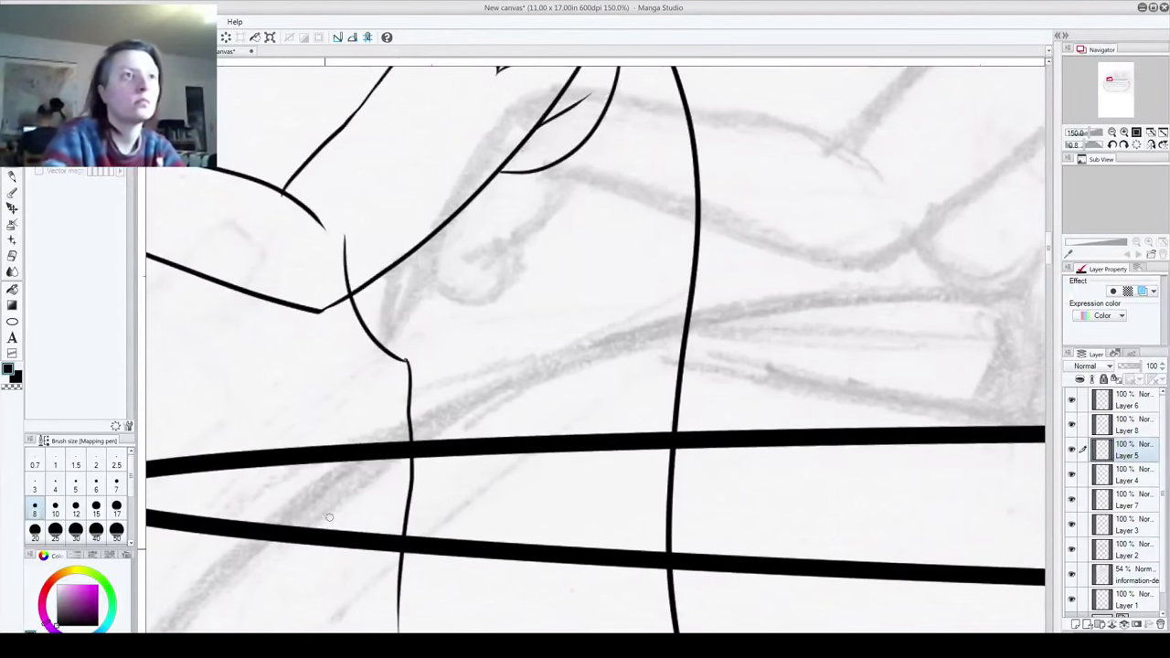
pyautogui.moveTo(340, 228)
pyautogui.mouseDown()
pyautogui.moveTo(340, 289)
pyautogui.moveTo(343, 257)
pyautogui.mouseUp()
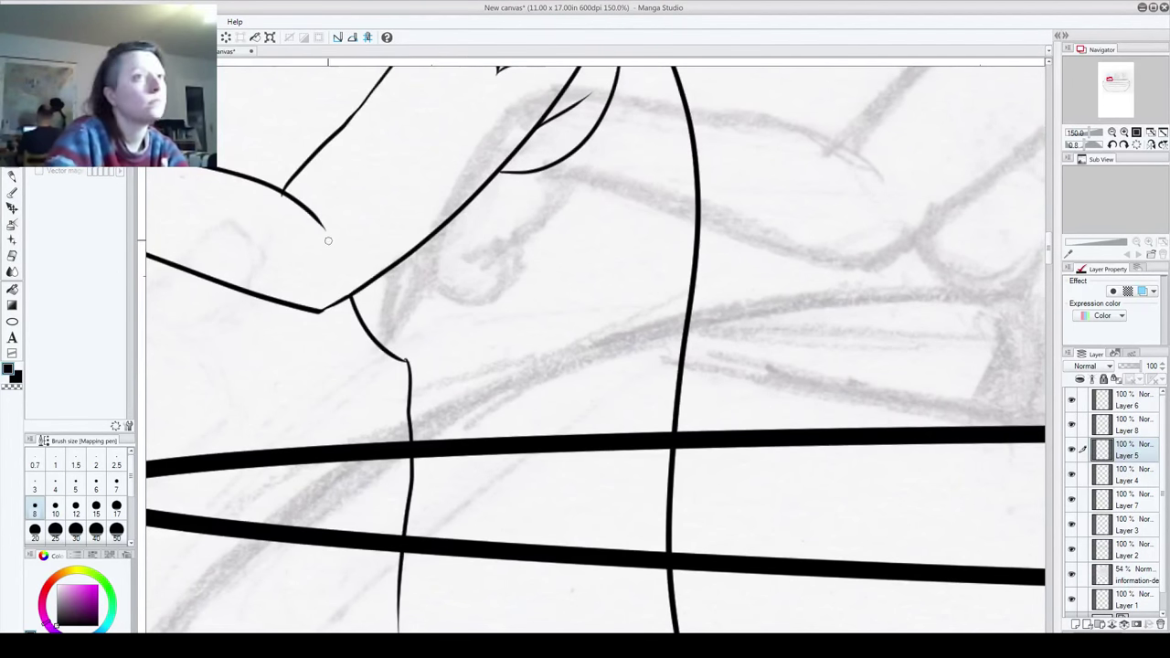
pyautogui.moveTo(416, 361); pyautogui.dragTo(431, 355)
pyautogui.moveTo(452, 466); pyautogui.dragTo(502, 272)
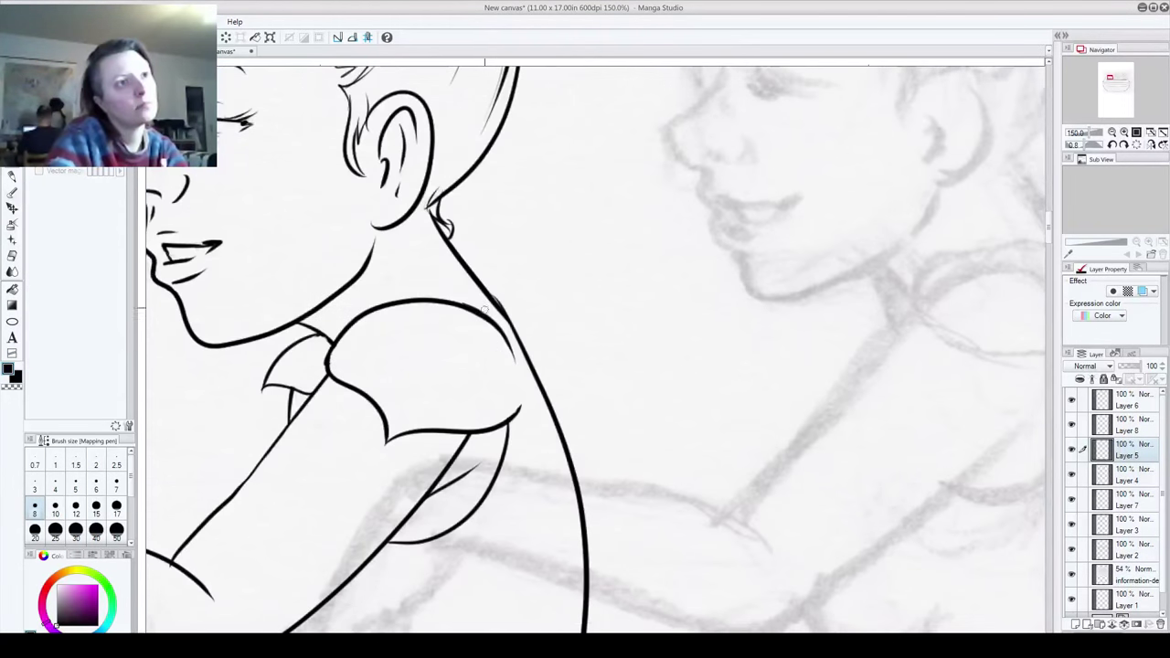
# Step: Ink a short line joining the profile woman's near sleeve to her back neckline, and add fine hair wisps at the nape below the ear
pyautogui.moveTo(484, 292); pyautogui.dragTo(495, 323)
pyautogui.hotkey('ctrl', 'z')
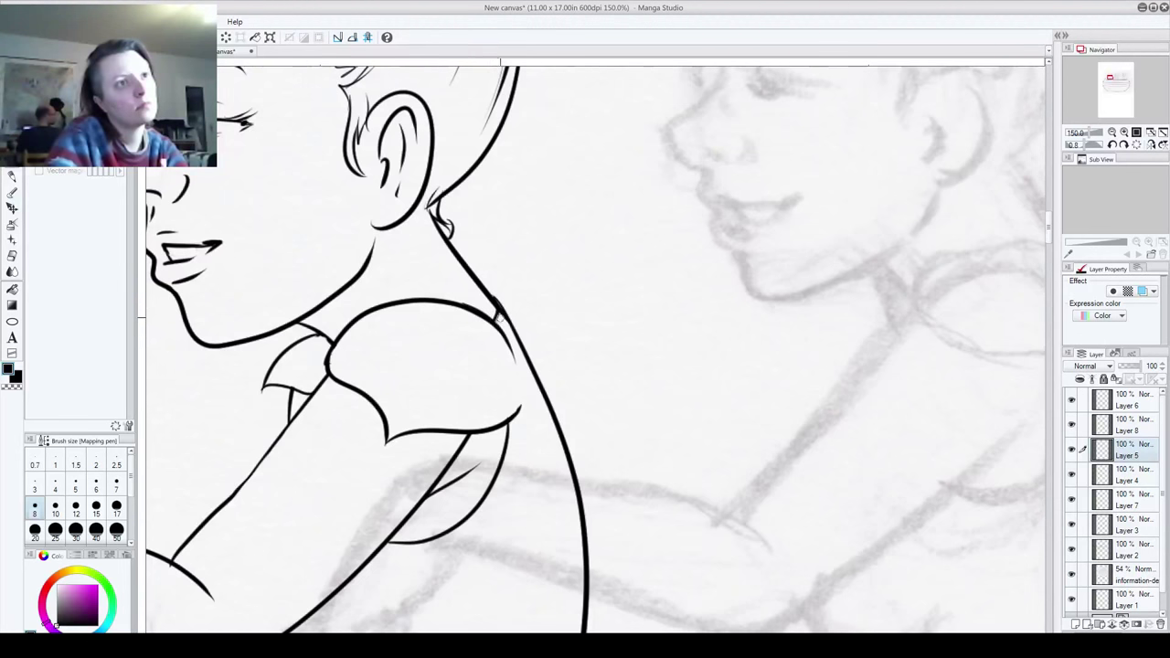
pyautogui.moveTo(455, 472)
pyautogui.mouseDown()
pyautogui.moveTo(497, 472)
pyautogui.moveTo(583, 512)
pyautogui.moveTo(578, 569)
pyautogui.moveTo(496, 617)
pyautogui.mouseUp()
pyautogui.moveTo(469, 352); pyautogui.dragTo(476, 331)
pyautogui.moveTo(471, 352); pyautogui.dragTo(484, 331)
pyautogui.moveTo(476, 349); pyautogui.dragTo(490, 329)
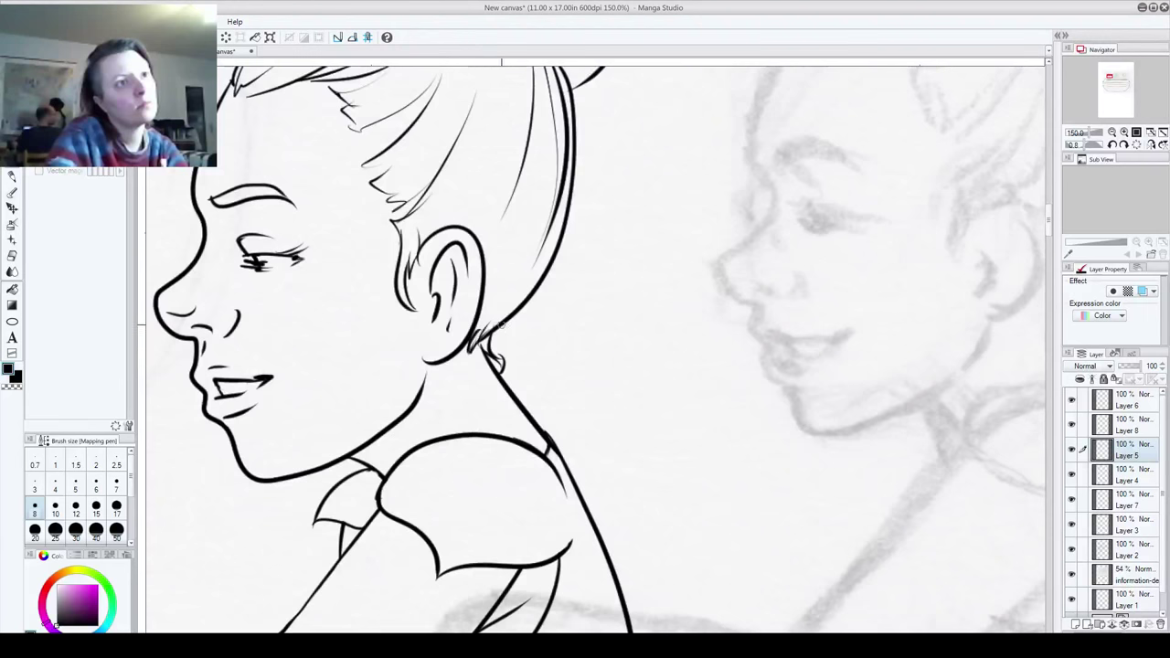
# Step: Ink a small fold mark at the profile woman's waist, and erase the ends of her torso lines that run below the desk's front rim
pyautogui.moveTo(475, 445); pyautogui.dragTo(669, 451)
pyautogui.moveTo(568, 461)
pyautogui.mouseDown()
pyautogui.moveTo(658, 279)
pyautogui.moveTo(575, 189)
pyautogui.moveTo(439, 396)
pyautogui.moveTo(440, 275)
pyautogui.moveTo(475, 315)
pyautogui.moveTo(424, 501)
pyautogui.mouseUp()
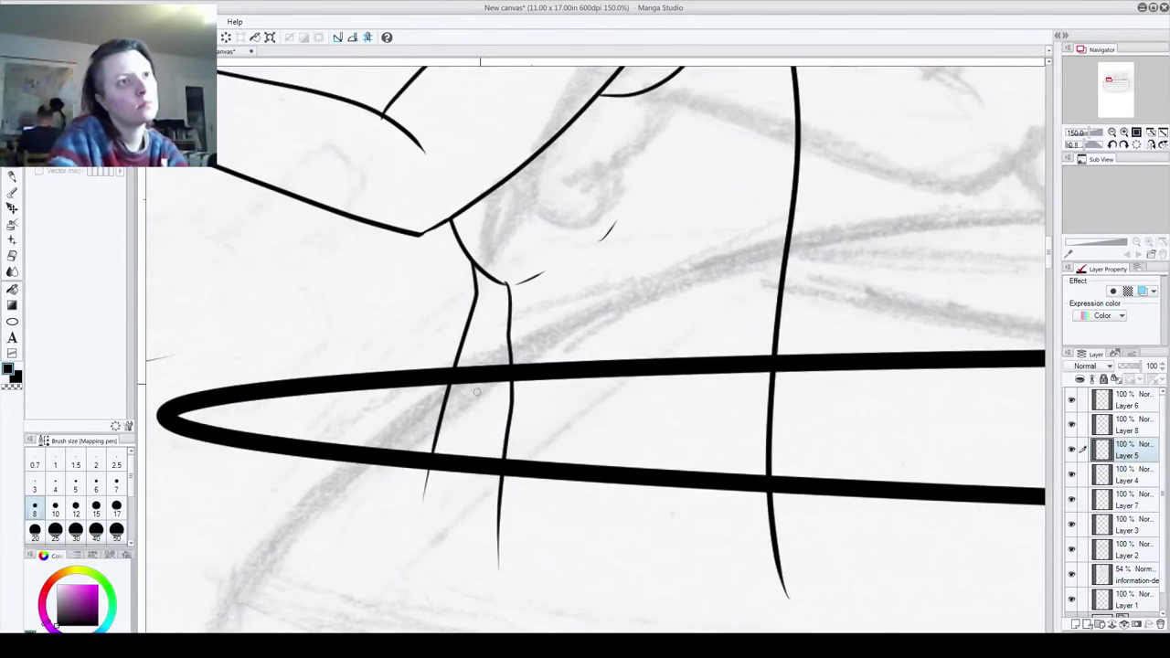
pyautogui.moveTo(487, 312); pyautogui.dragTo(483, 330)
pyautogui.moveTo(599, 319)
pyautogui.mouseDown()
pyautogui.moveTo(467, 597)
pyautogui.moveTo(591, 238)
pyautogui.mouseUp()
pyautogui.moveTo(484, 402)
pyautogui.mouseDown()
pyautogui.moveTo(479, 464)
pyautogui.moveTo(493, 504)
pyautogui.mouseUp()
pyautogui.moveTo(755, 418)
pyautogui.mouseDown()
pyautogui.moveTo(768, 503)
pyautogui.moveTo(757, 473)
pyautogui.mouseUp()
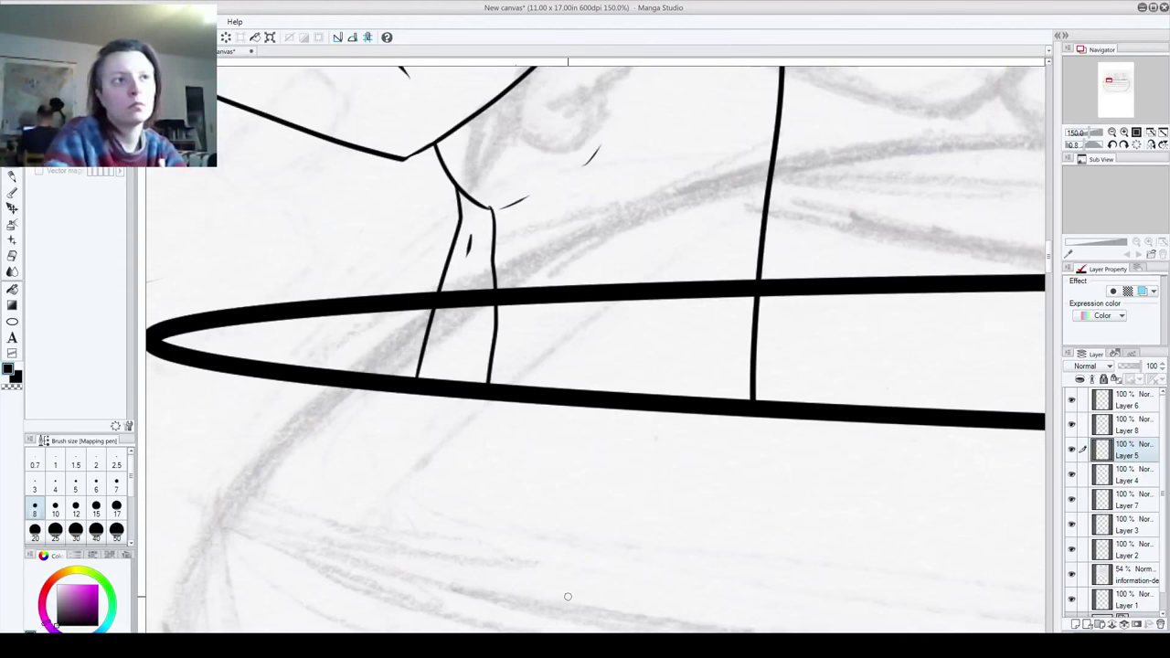
pyautogui.moveTo(609, 159); pyautogui.dragTo(492, 145)
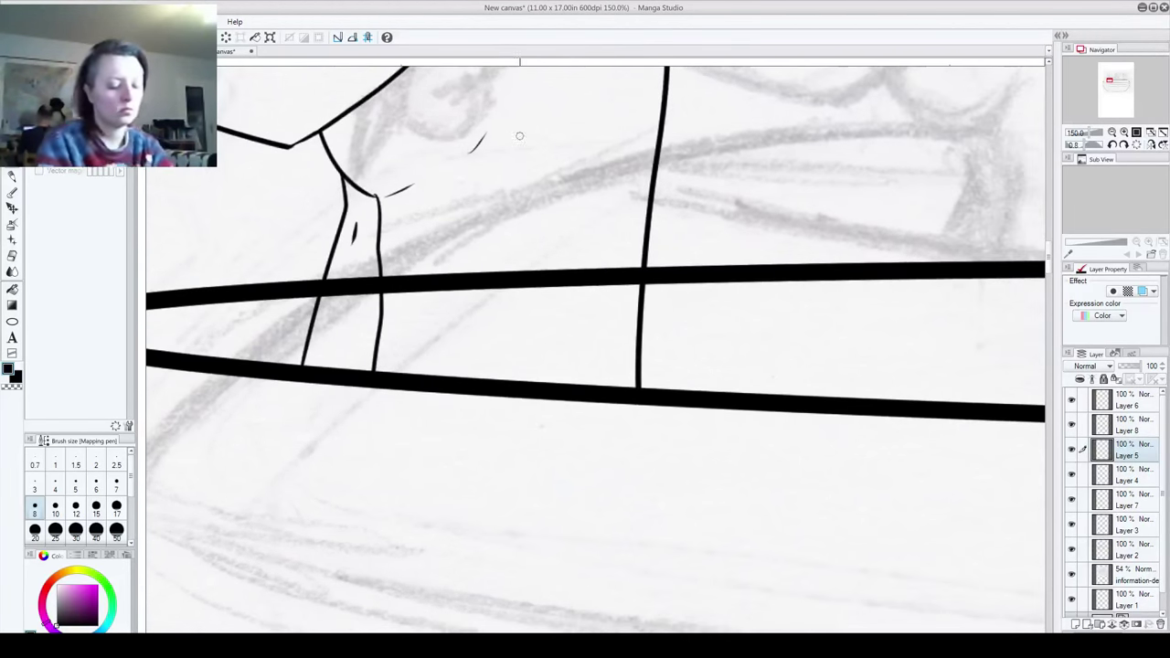
pyautogui.scroll(-8, 516, 133)
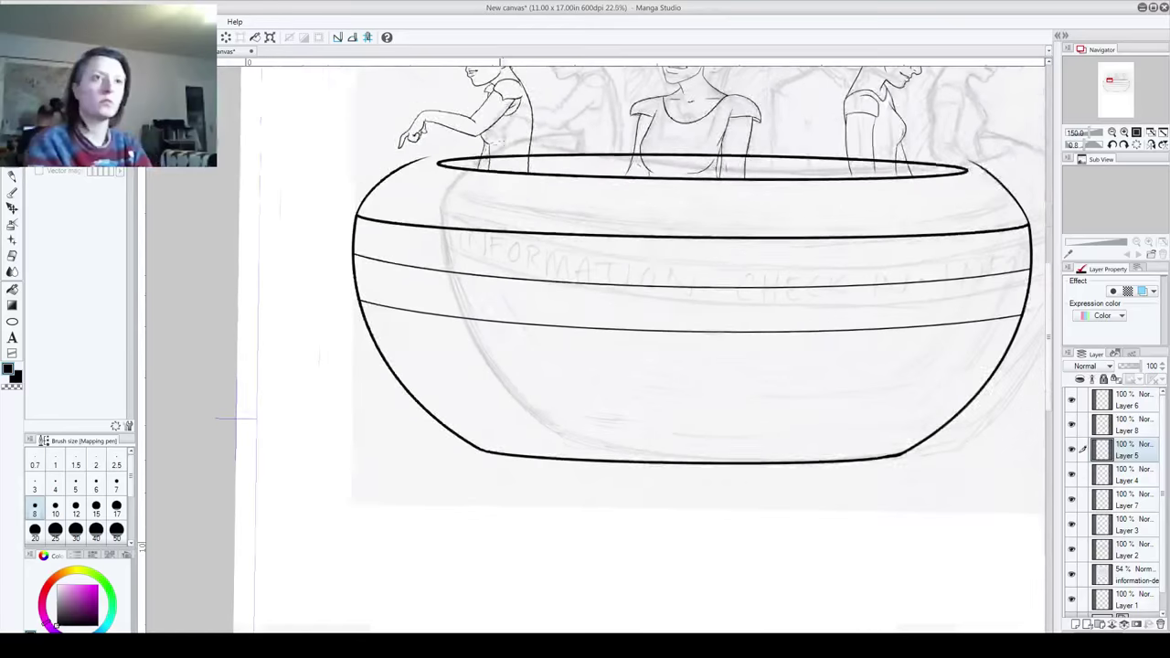
pyautogui.moveTo(651, 345); pyautogui.dragTo(454, 541)
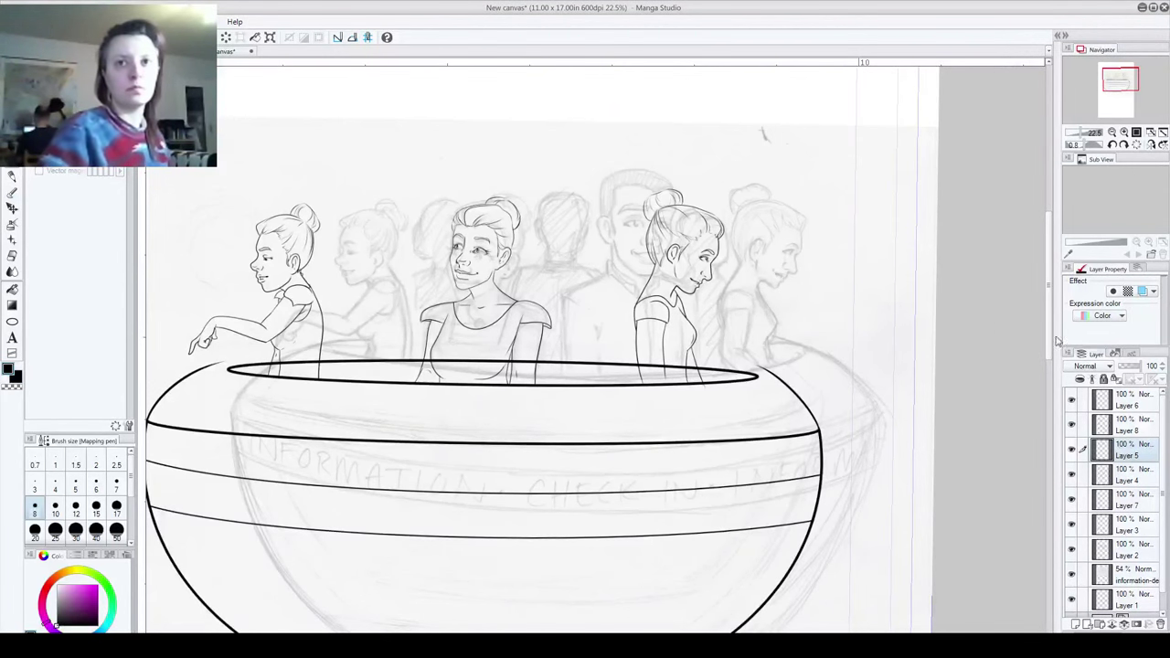
# Step: Add a new layer above Layer 6, and set the mapping pen to size 70 with a purple colour
pyautogui.click(1133, 401)
pyautogui.click(1075, 624)
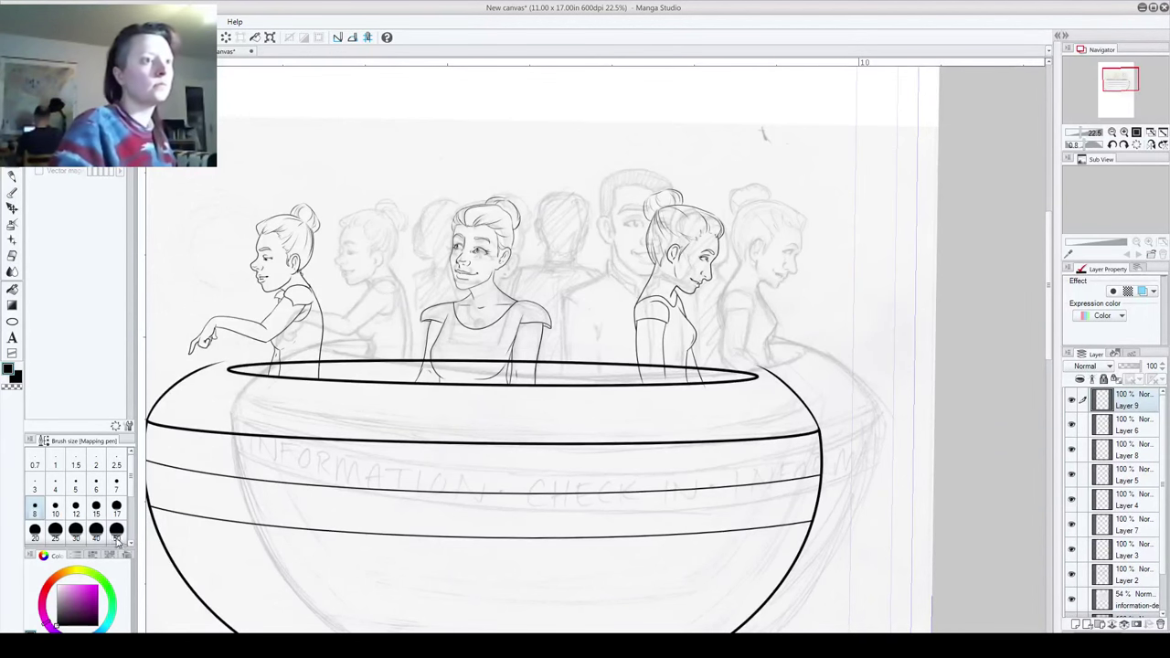
pyautogui.scroll(-1, 123, 541)
pyautogui.click(54, 535)
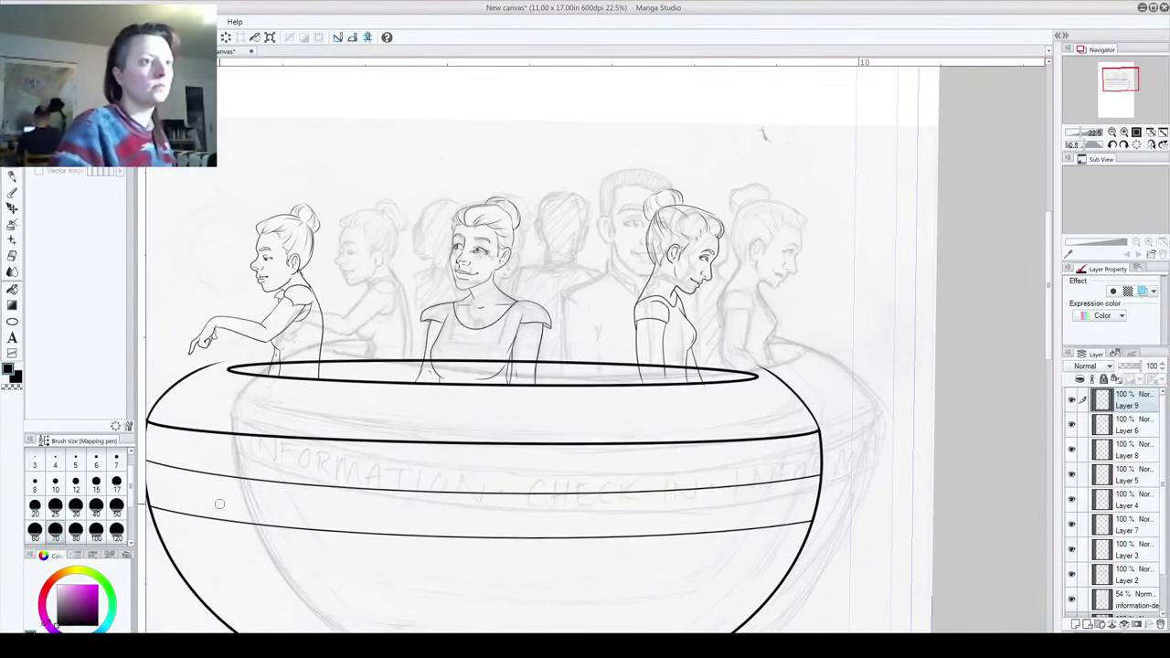
pyautogui.click(86, 597)
pyautogui.moveTo(85, 595); pyautogui.dragTo(83, 601)
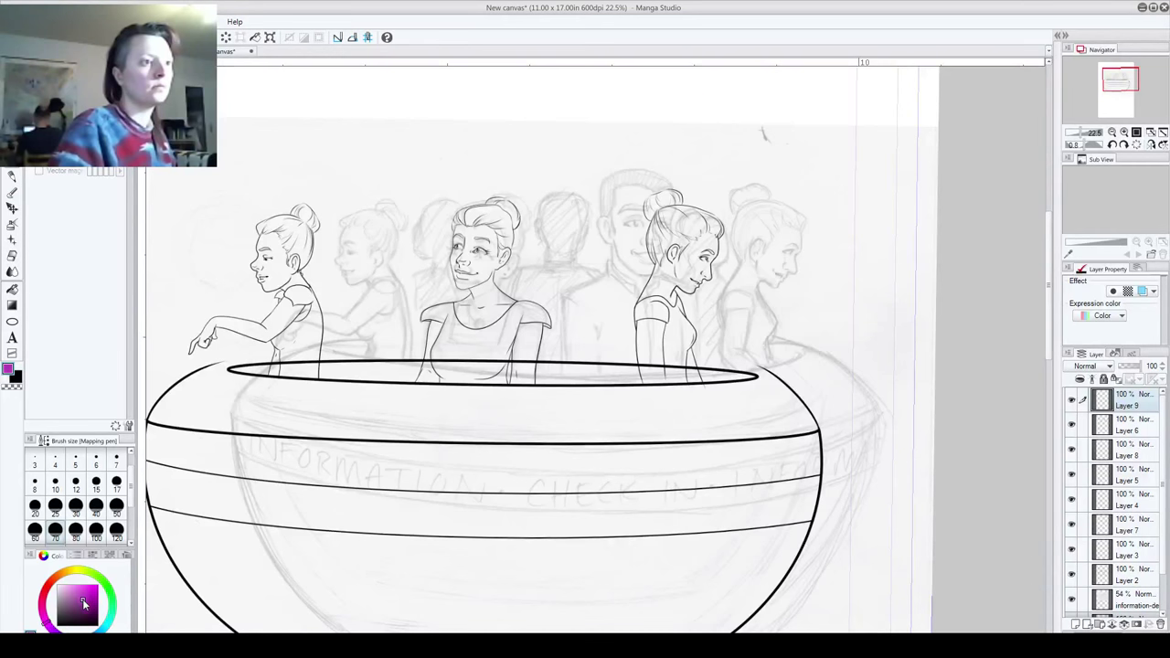
# Step: Handwrite "BRB Restroom Break" in large purple letters across the figures and the desk
pyautogui.moveTo(178, 205); pyautogui.dragTo(229, 343)
pyautogui.moveTo(175, 219)
pyautogui.mouseDown()
pyautogui.moveTo(245, 255)
pyautogui.moveTo(222, 350)
pyautogui.mouseUp()
pyautogui.moveTo(278, 194); pyautogui.dragTo(315, 284)
pyautogui.moveTo(288, 218)
pyautogui.mouseDown()
pyautogui.moveTo(316, 285)
pyautogui.moveTo(310, 183)
pyautogui.moveTo(388, 256)
pyautogui.mouseUp()
pyautogui.moveTo(371, 164); pyautogui.dragTo(417, 245)
pyautogui.moveTo(361, 169)
pyautogui.mouseDown()
pyautogui.moveTo(412, 188)
pyautogui.moveTo(451, 228)
pyautogui.moveTo(402, 249)
pyautogui.mouseUp()
pyautogui.moveTo(218, 414); pyautogui.dragTo(265, 521)
pyautogui.moveTo(205, 448)
pyautogui.mouseDown()
pyautogui.moveTo(224, 402)
pyautogui.moveTo(318, 493)
pyautogui.moveTo(377, 370)
pyautogui.moveTo(487, 290)
pyautogui.moveTo(531, 298)
pyautogui.moveTo(594, 270)
pyautogui.mouseUp()
pyautogui.moveTo(430, 440)
pyautogui.mouseDown()
pyautogui.moveTo(486, 514)
pyautogui.moveTo(512, 476)
pyautogui.moveTo(489, 512)
pyautogui.mouseUp()
pyautogui.moveTo(565, 470)
pyautogui.mouseDown()
pyautogui.moveTo(557, 429)
pyautogui.moveTo(660, 366)
pyautogui.moveTo(731, 358)
pyautogui.mouseUp()
pyautogui.moveTo(727, 257); pyautogui.dragTo(808, 344)
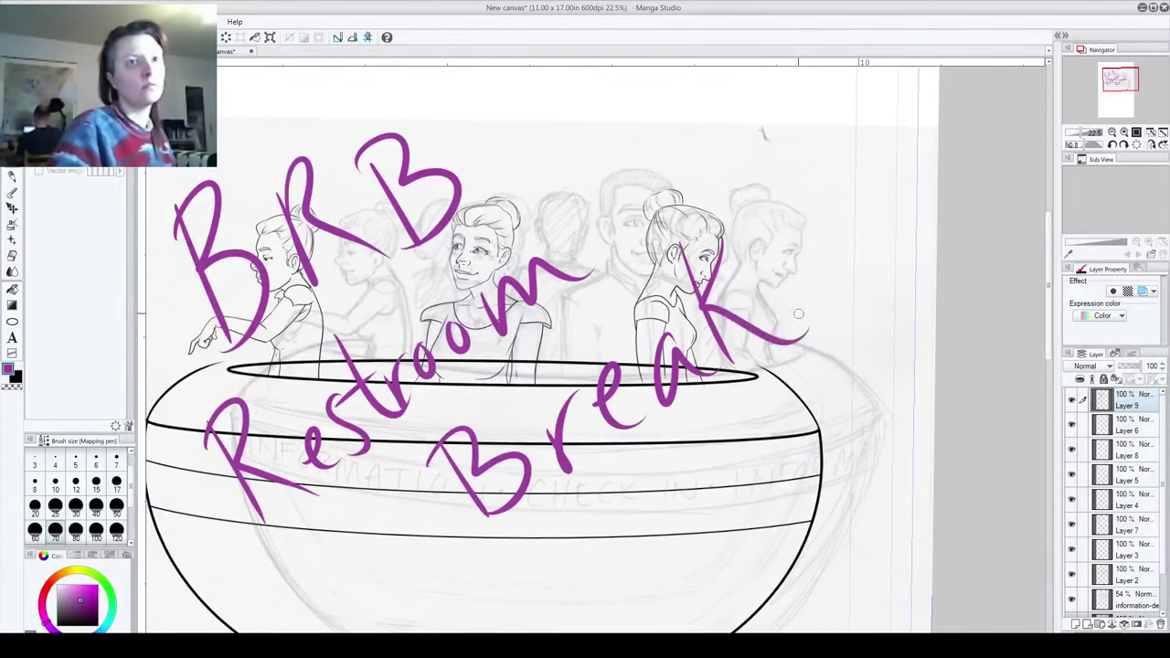
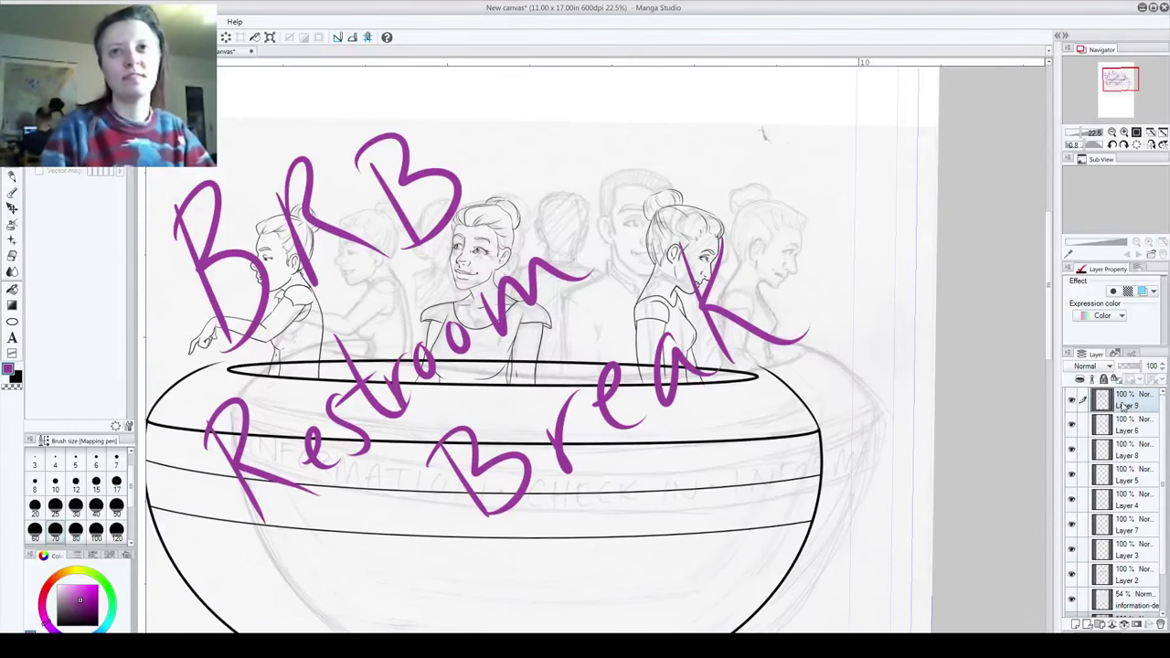
# Step: Hide the layer holding the purple break note, and add a new layer above Layer 6
pyautogui.click(1073, 400)
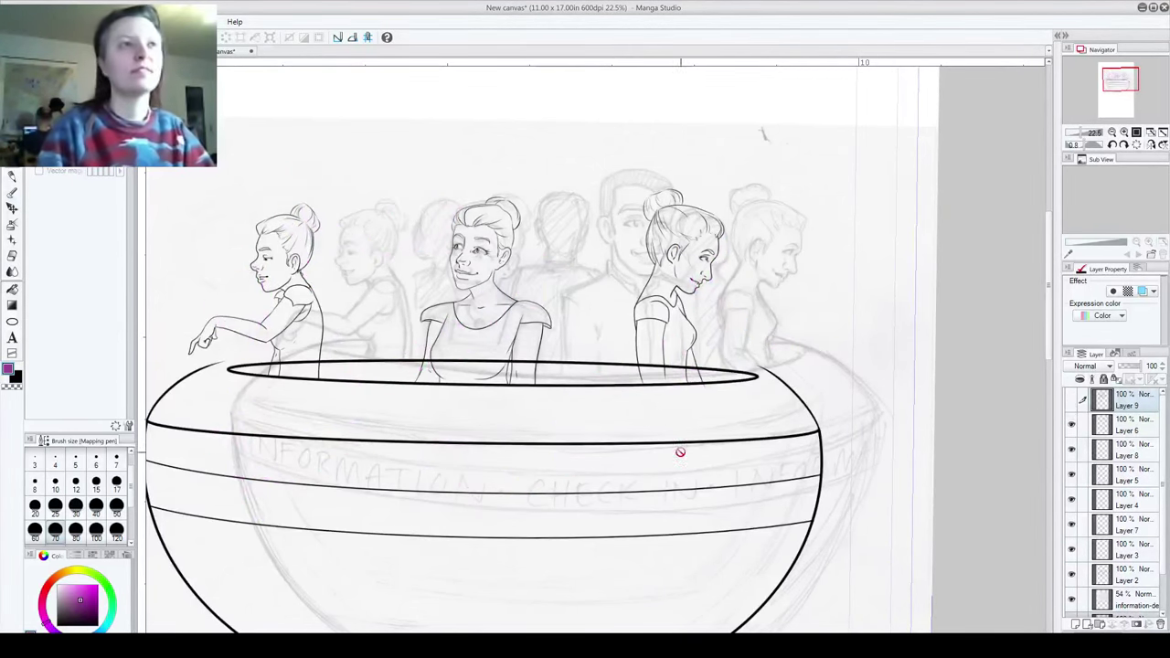
pyautogui.moveTo(343, 475); pyautogui.dragTo(410, 439)
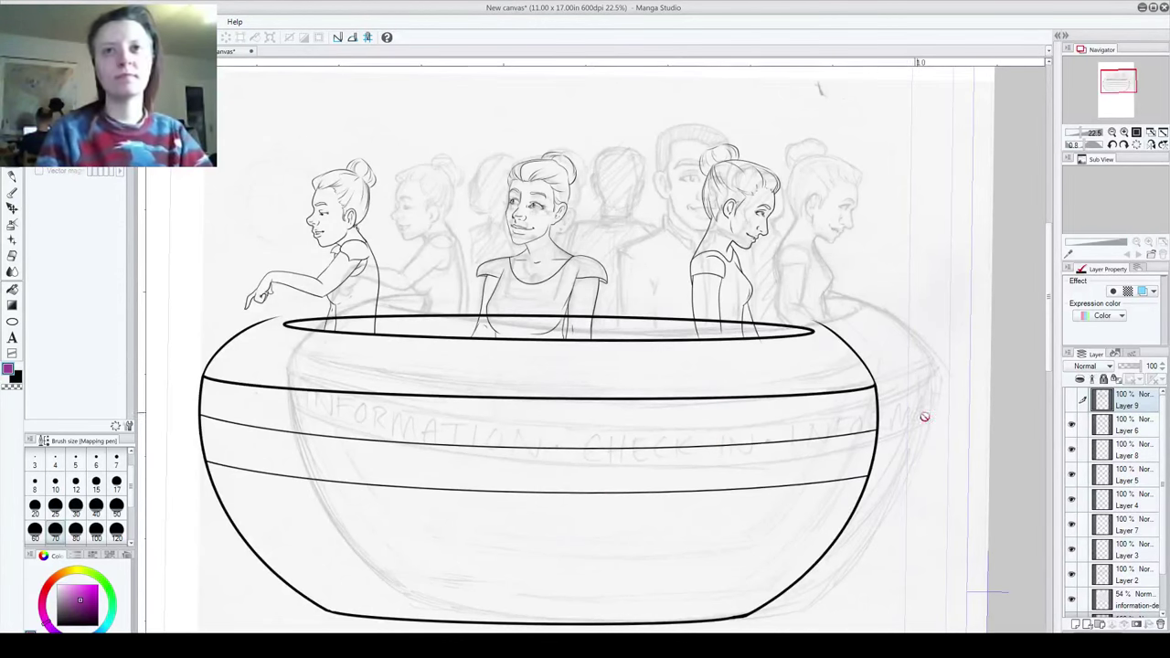
pyautogui.click(1071, 425)
pyautogui.click(1072, 425)
pyautogui.click(1120, 427)
pyautogui.click(1076, 624)
# Step: Check what Layers 6, 8, 5 and 7 contain by switching their visibility off and on, and select Layer 7
pyautogui.scroll(3, 617, 209)
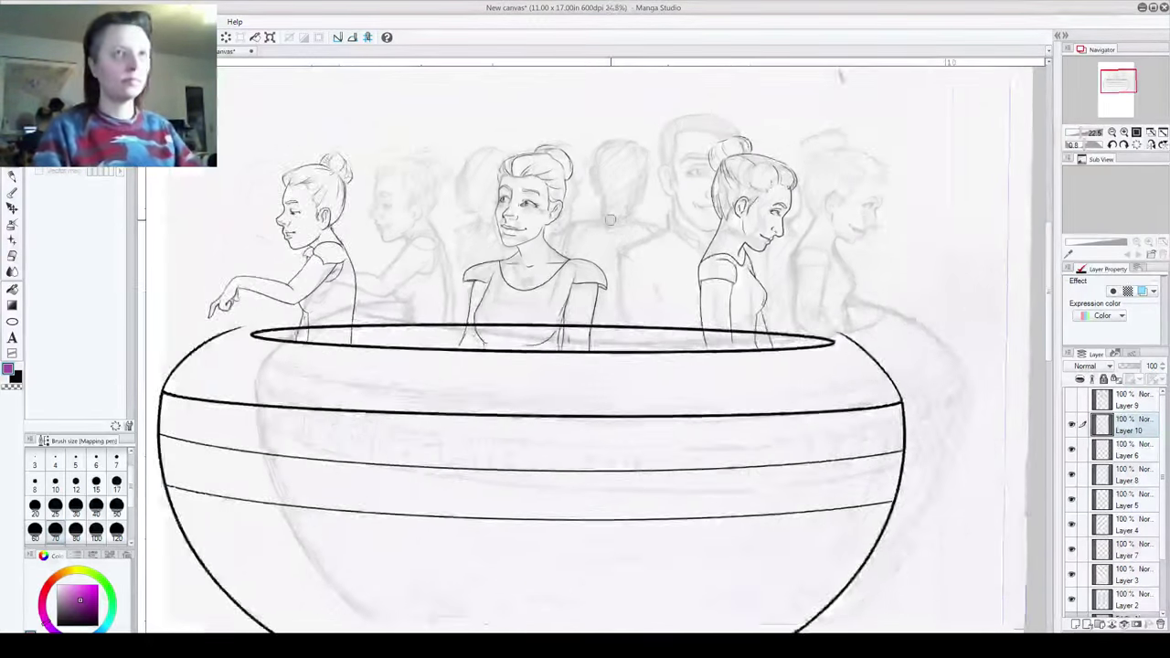
pyautogui.press('o')
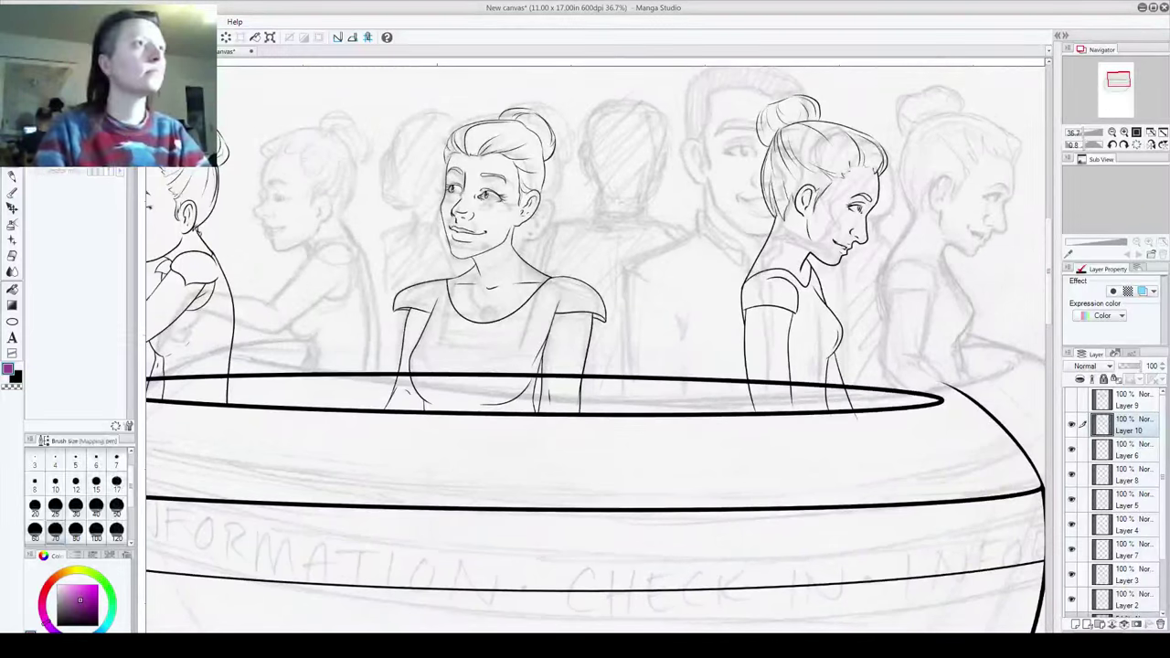
pyautogui.moveTo(500, 403)
pyautogui.mouseDown()
pyautogui.moveTo(690, 293)
pyautogui.moveTo(590, 320)
pyautogui.mouseUp()
pyautogui.click(1072, 451)
pyautogui.click(1073, 451)
pyautogui.click(1072, 476)
pyautogui.click(1073, 477)
pyautogui.click(1081, 500)
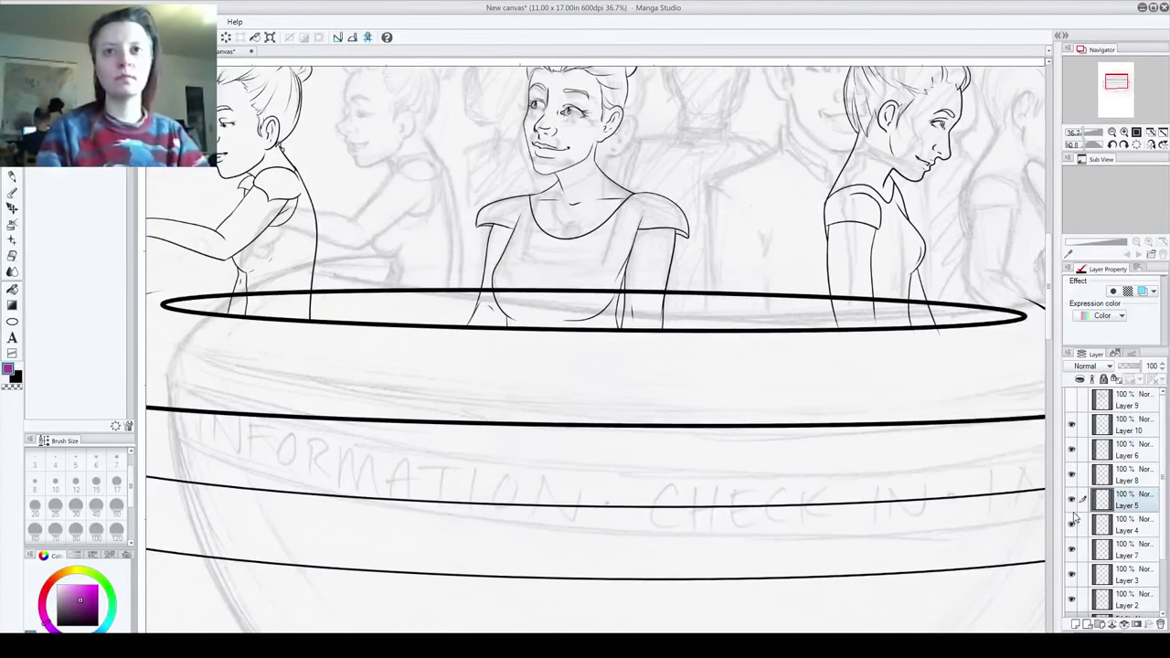
pyautogui.click(1072, 502)
pyautogui.click(1072, 500)
pyautogui.click(1072, 550)
pyautogui.click(1072, 549)
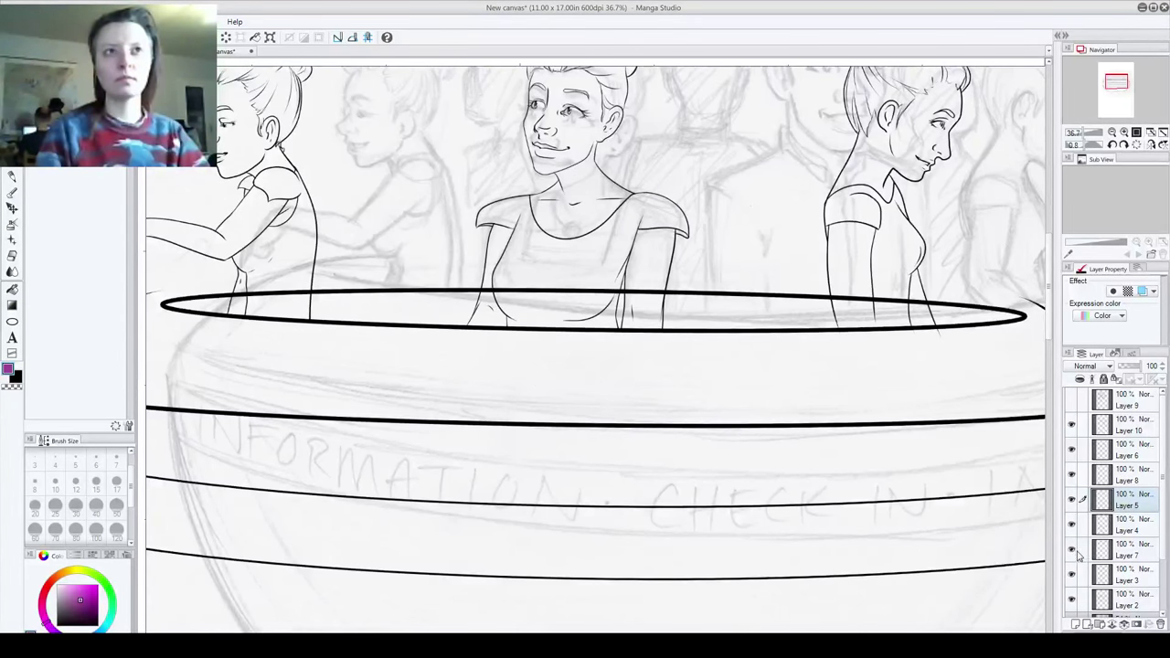
pyautogui.click(1124, 551)
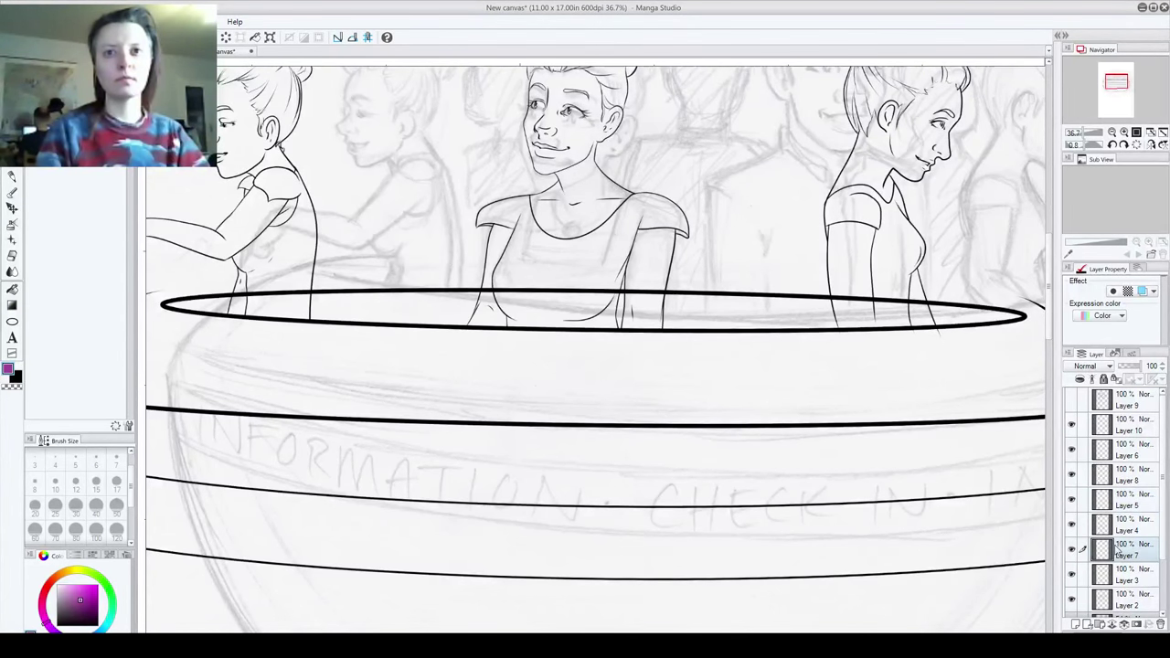
# Step: Check that Layer 7 holds the middle woman's clothing by briefly hiding it, and add a new layer above it
pyautogui.scroll(5, 502, 196)
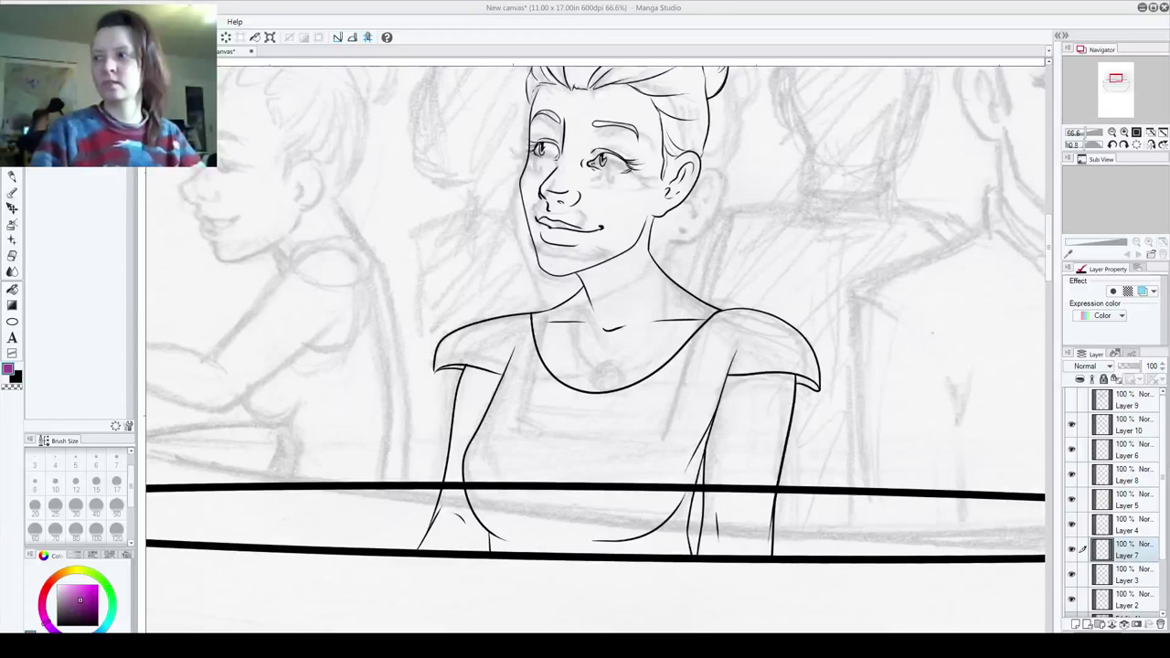
pyautogui.moveTo(1048, 266)
pyautogui.mouseDown()
pyautogui.moveTo(1049, 309)
pyautogui.moveTo(1050, 256)
pyautogui.mouseUp()
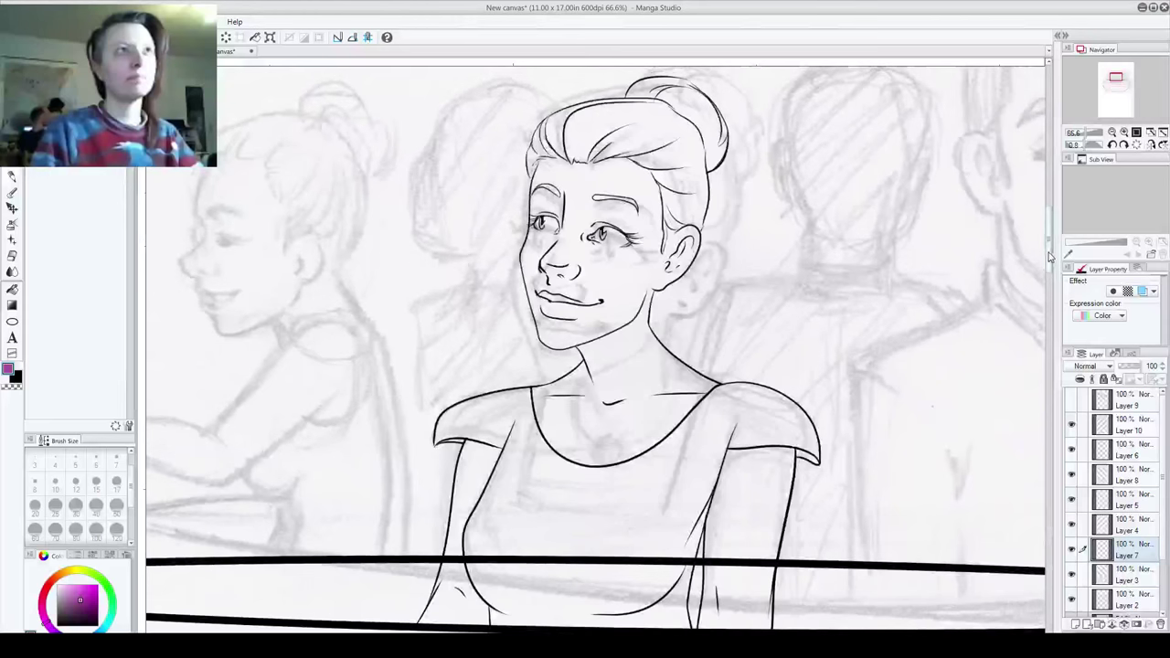
pyautogui.scroll(-4, 677, 349)
pyautogui.moveTo(677, 348); pyautogui.dragTo(533, 217)
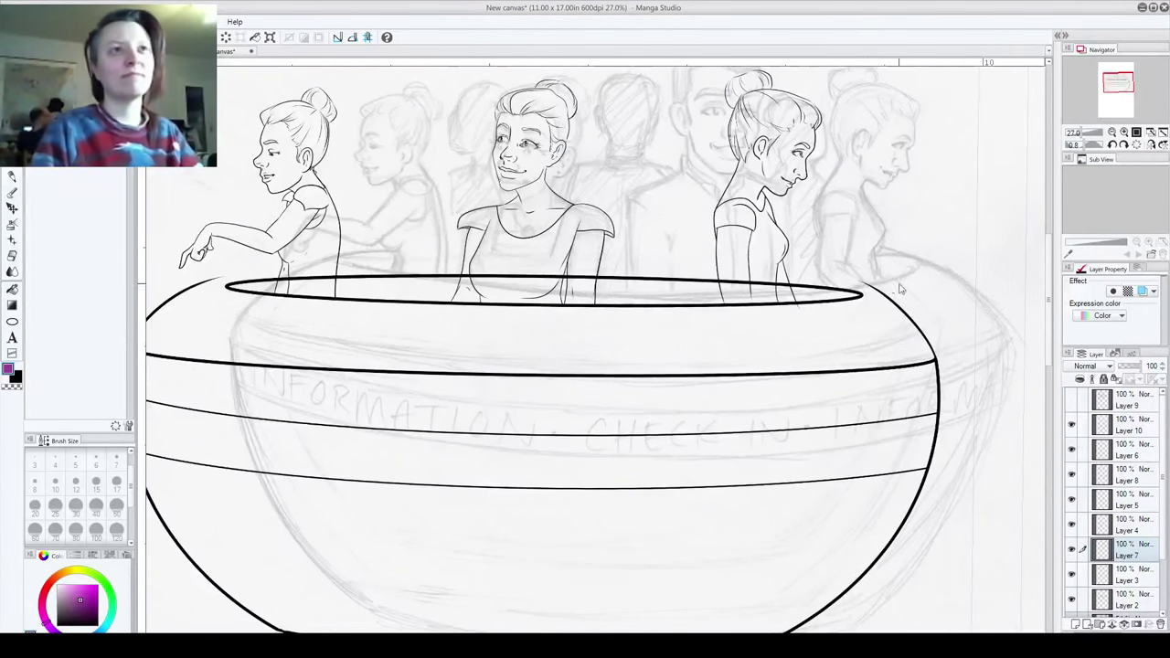
pyautogui.scroll(2, 1049, 287)
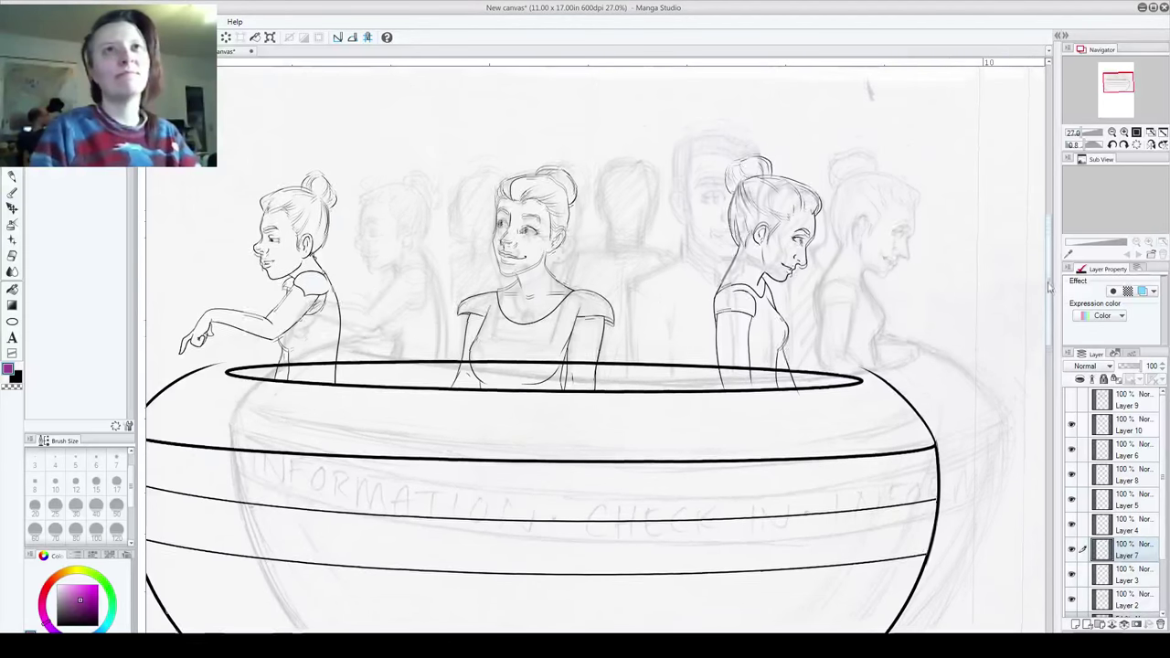
pyautogui.scroll(1, 1050, 287)
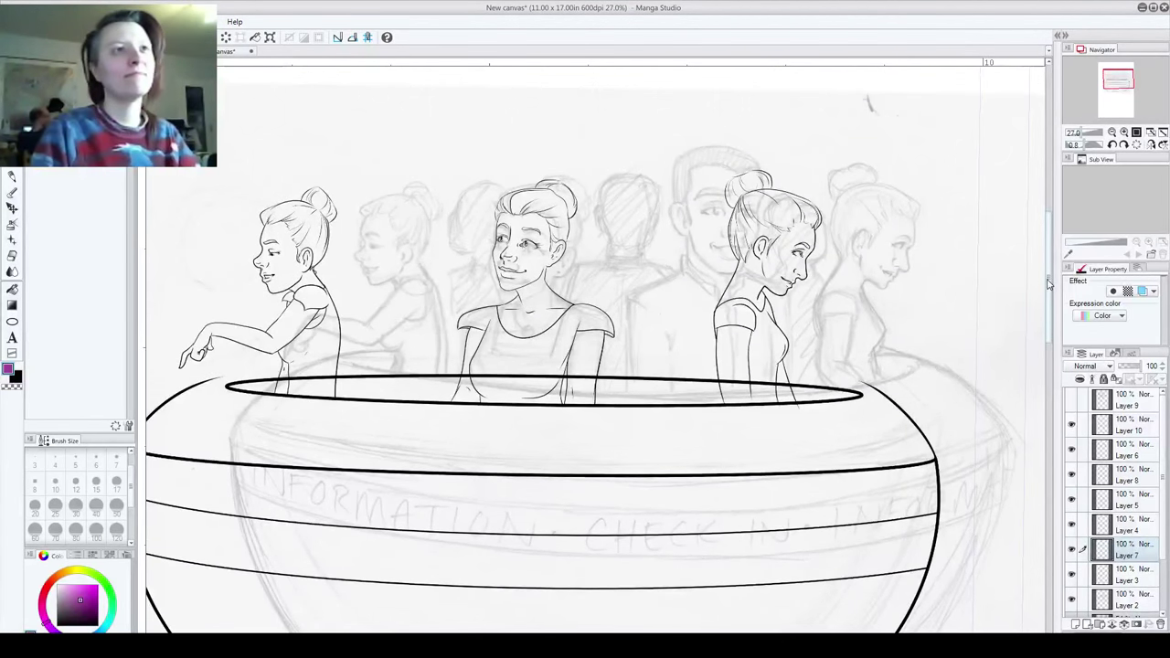
pyautogui.scroll(-1, 1050, 287)
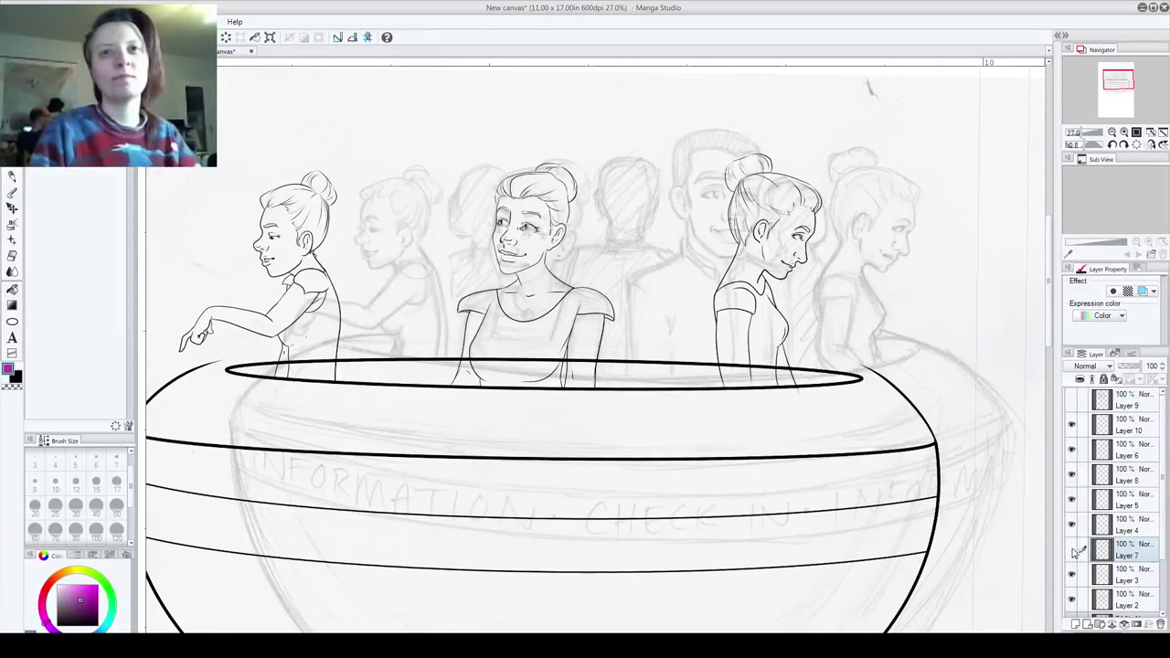
pyautogui.click(1073, 550)
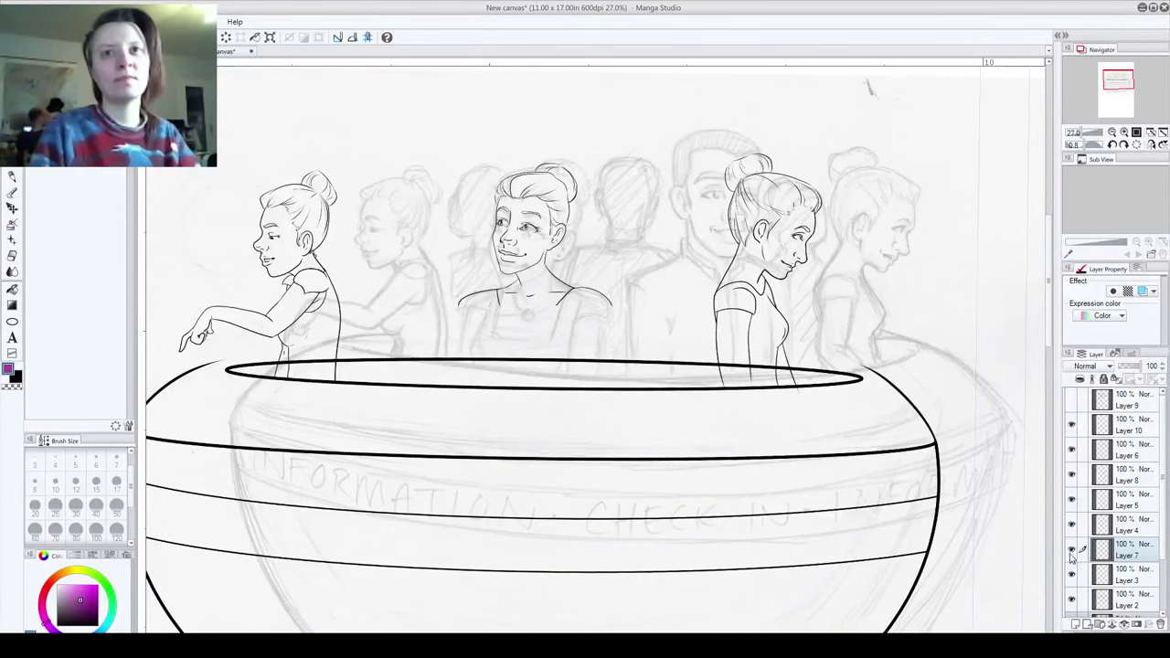
pyautogui.click(1072, 550)
pyautogui.click(1075, 624)
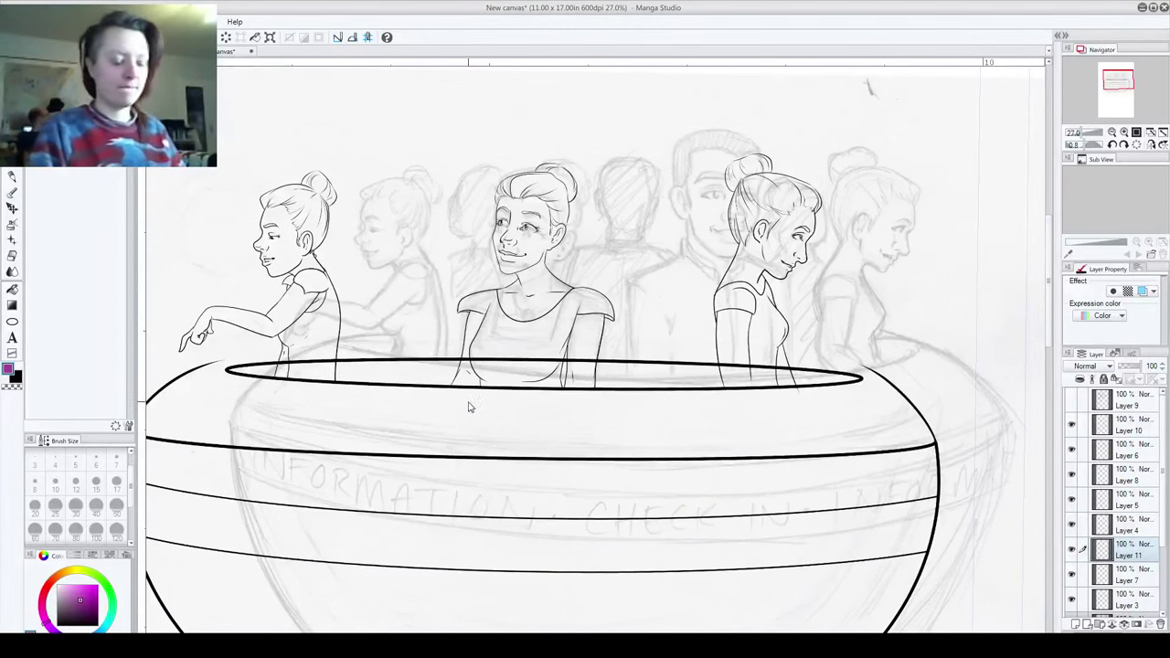
# Step: Draw a small black circle with the Ellipse tool at brush size 7 over the lowest part of the middle woman's neckline
pyautogui.scroll(5, 468, 406)
pyautogui.moveTo(578, 289); pyautogui.dragTo(558, 353)
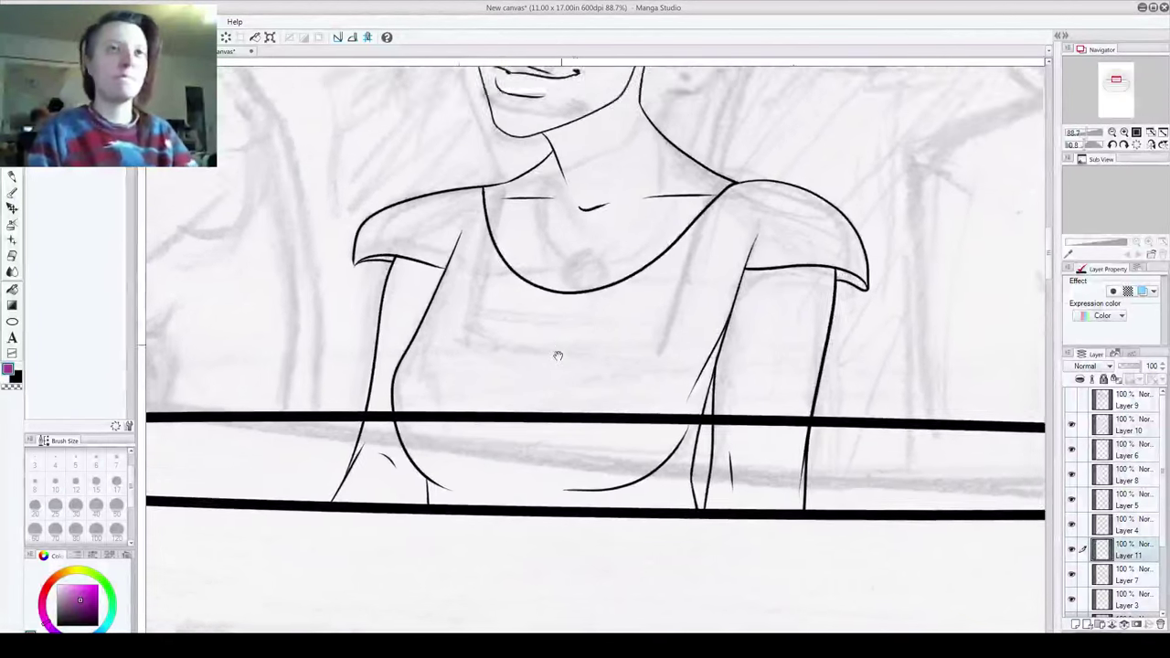
pyautogui.scroll(2, 557, 353)
pyautogui.click(12, 322)
pyautogui.moveTo(497, 281); pyautogui.dragTo(581, 357)
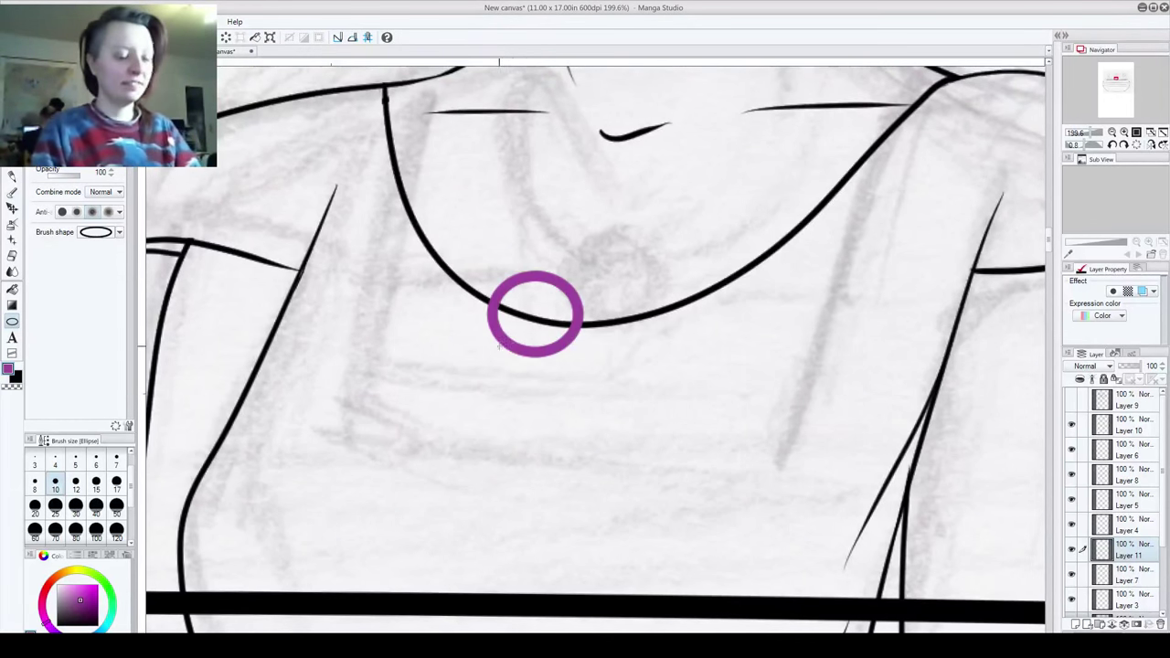
pyautogui.hotkey('ctrl', 'z')
pyautogui.click(64, 616)
pyautogui.click(116, 459)
pyautogui.moveTo(516, 281); pyautogui.dragTo(601, 368)
# Step: Draw a smaller concentric circle inside the neckline brooch with the ellipse brush at size 5
pyautogui.moveTo(540, 310); pyautogui.dragTo(579, 351)
pyautogui.hotkey('ctrl', 'z')
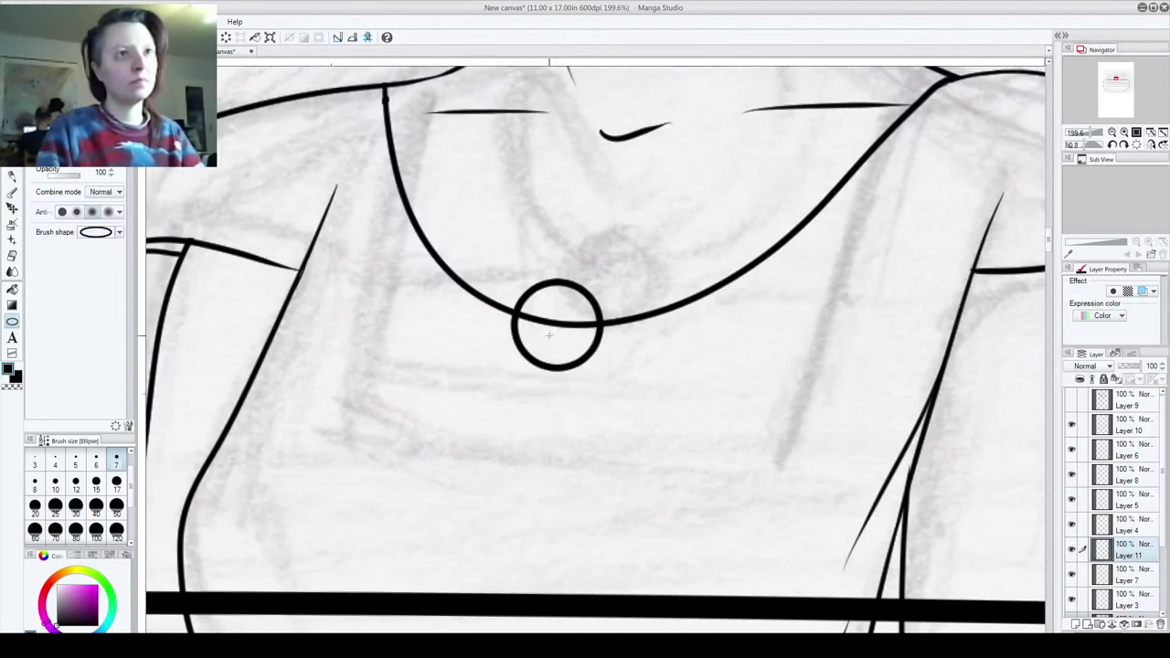
pyautogui.press('[')
pyautogui.press('[')
pyautogui.moveTo(531, 307); pyautogui.dragTo(574, 348)
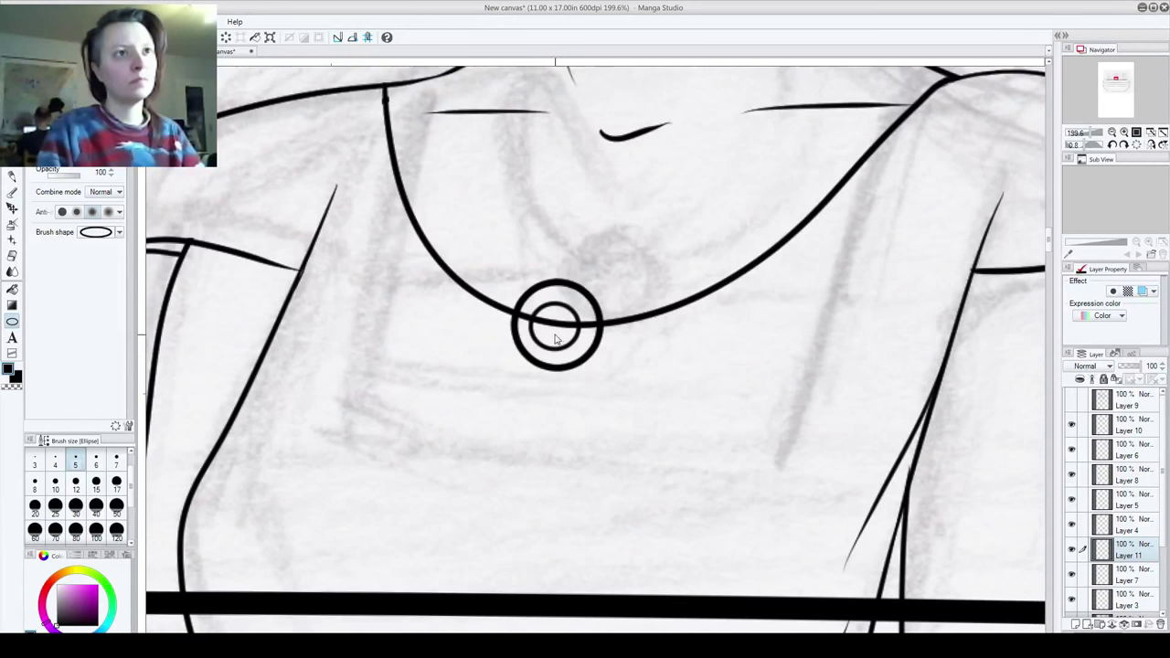
pyautogui.hotkey('ctrl', 'z')
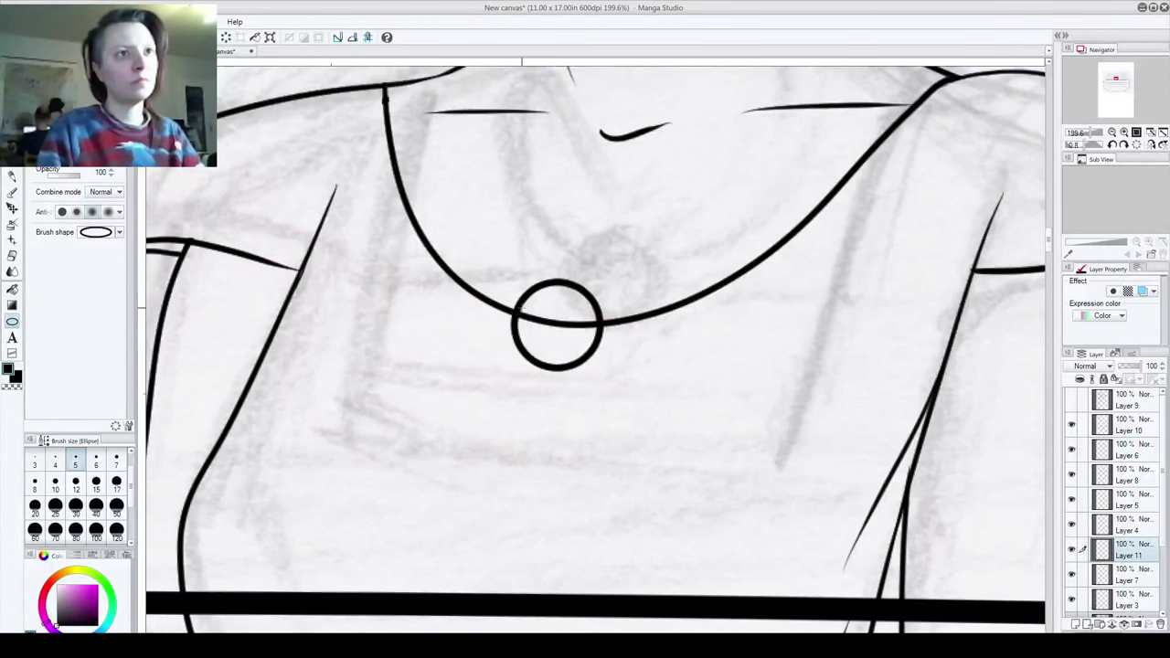
pyautogui.hotkey('ctrl', 'y')
# Step: Ink short radial marks between the brooch's two circles with the mapping pen at size 5
pyautogui.press('p')
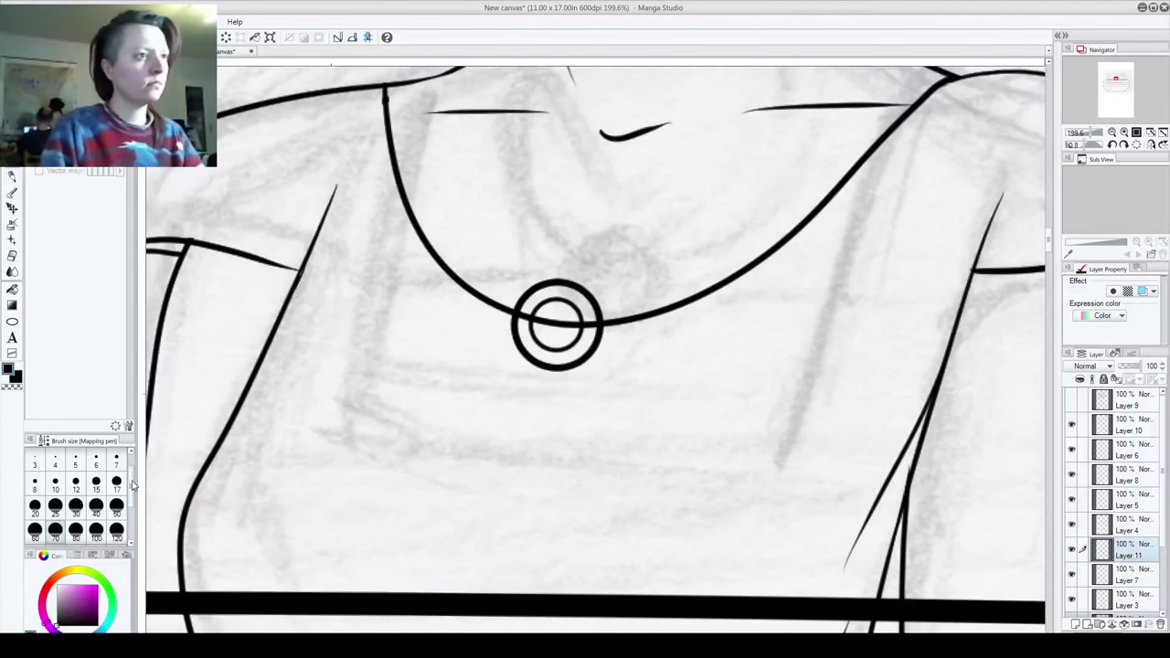
pyautogui.scroll(1, 117, 492)
pyautogui.click(76, 485)
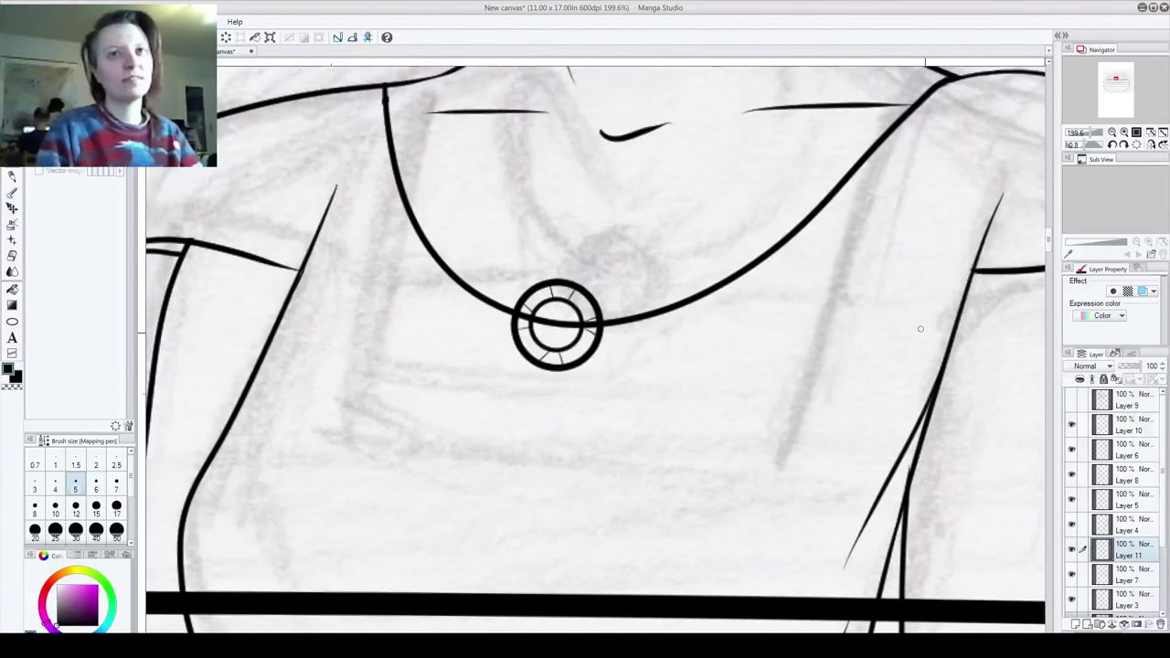
# Step: Add a new layer above the brooch layer and ink thin, elongated spikes diagonally across the brooch with the mapping pen at size 5
pyautogui.click(1075, 624)
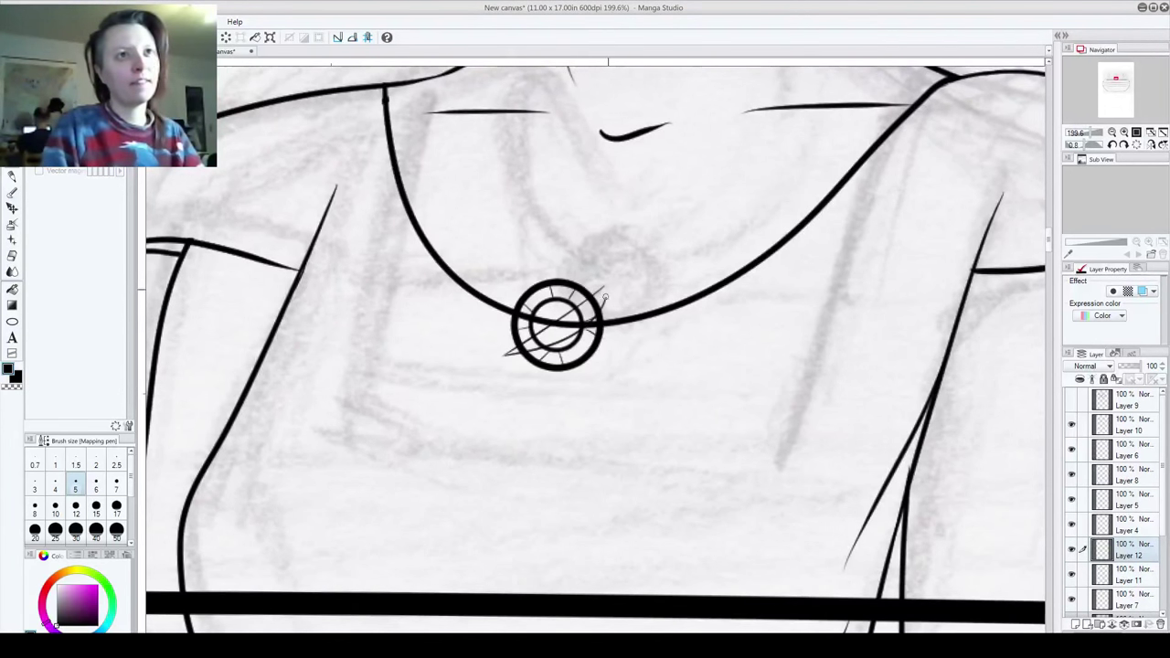
pyautogui.moveTo(501, 356); pyautogui.dragTo(592, 314)
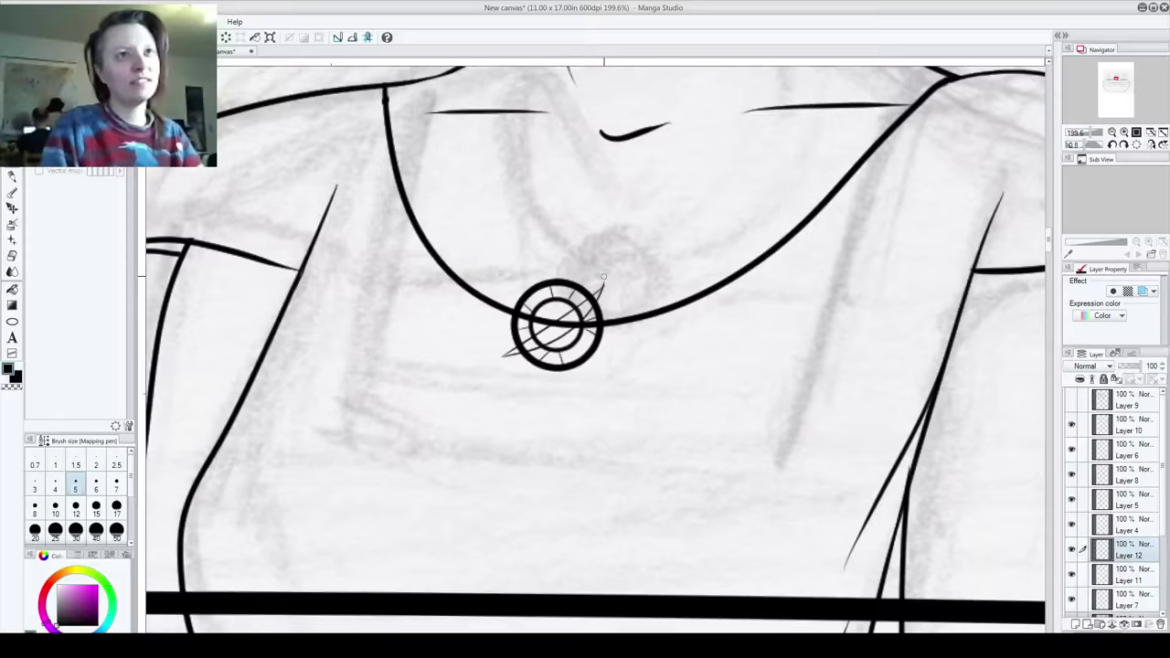
pyautogui.hotkey('ctrl', 'z')
pyautogui.moveTo(553, 338); pyautogui.dragTo(602, 291)
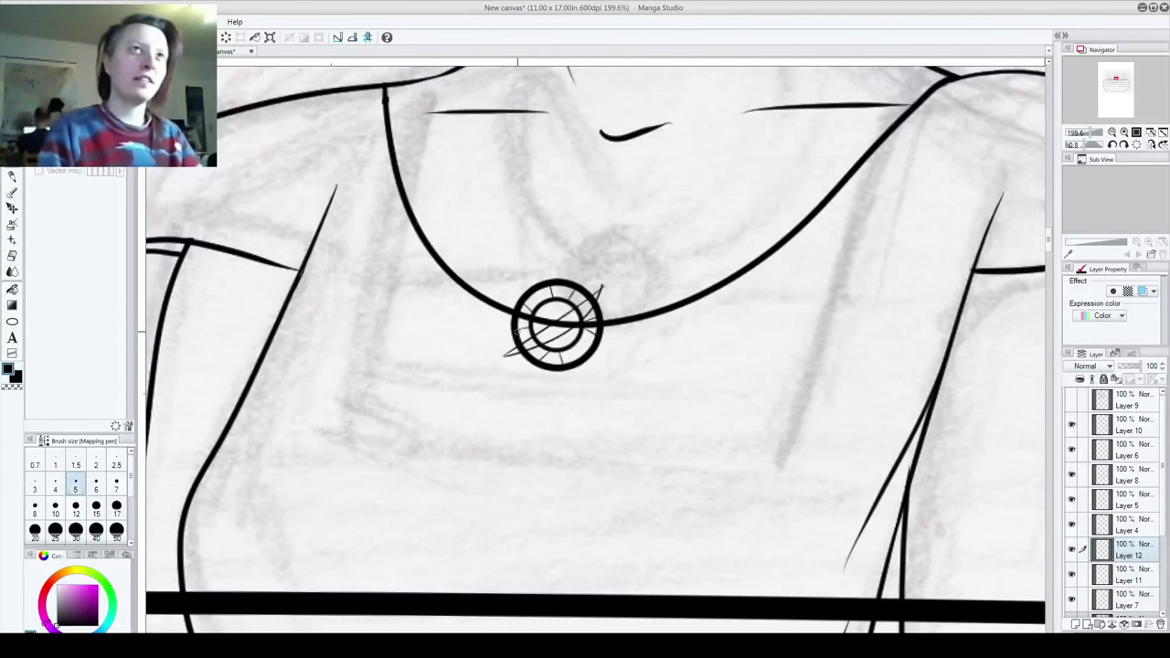
pyautogui.hotkey('ctrl', 'z')
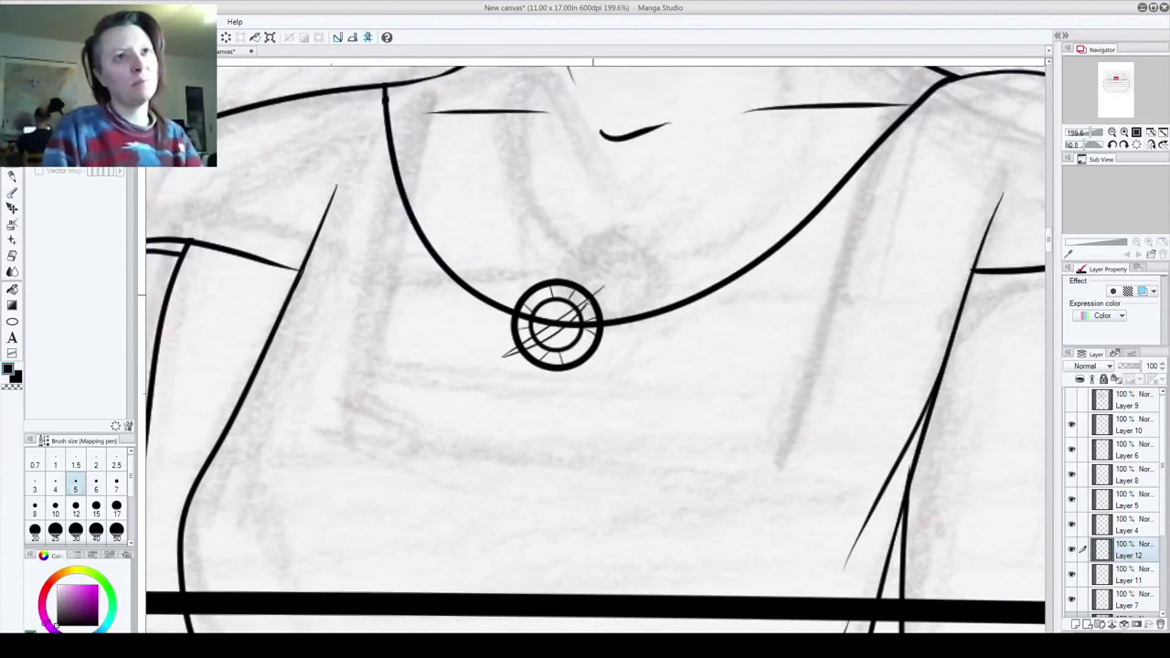
pyautogui.hotkey('ctrl', 'z')
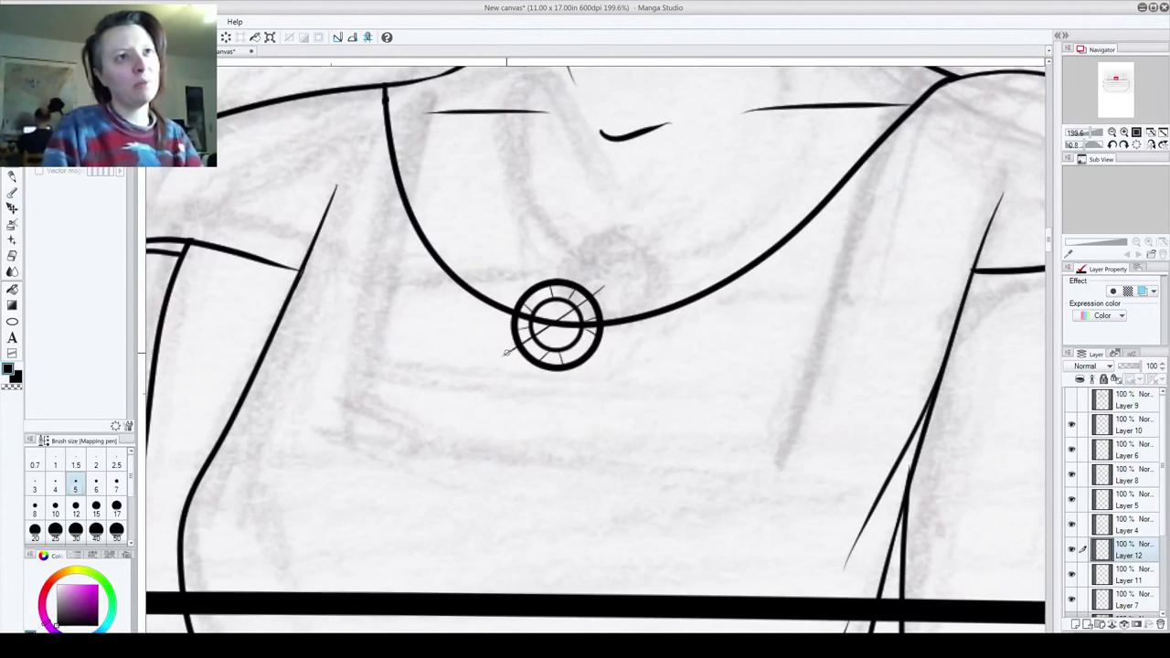
pyautogui.moveTo(505, 352)
pyautogui.mouseDown()
pyautogui.moveTo(591, 268)
pyautogui.moveTo(577, 271)
pyautogui.moveTo(509, 368)
pyautogui.mouseUp()
pyautogui.hotkey('ctrl', 'z')
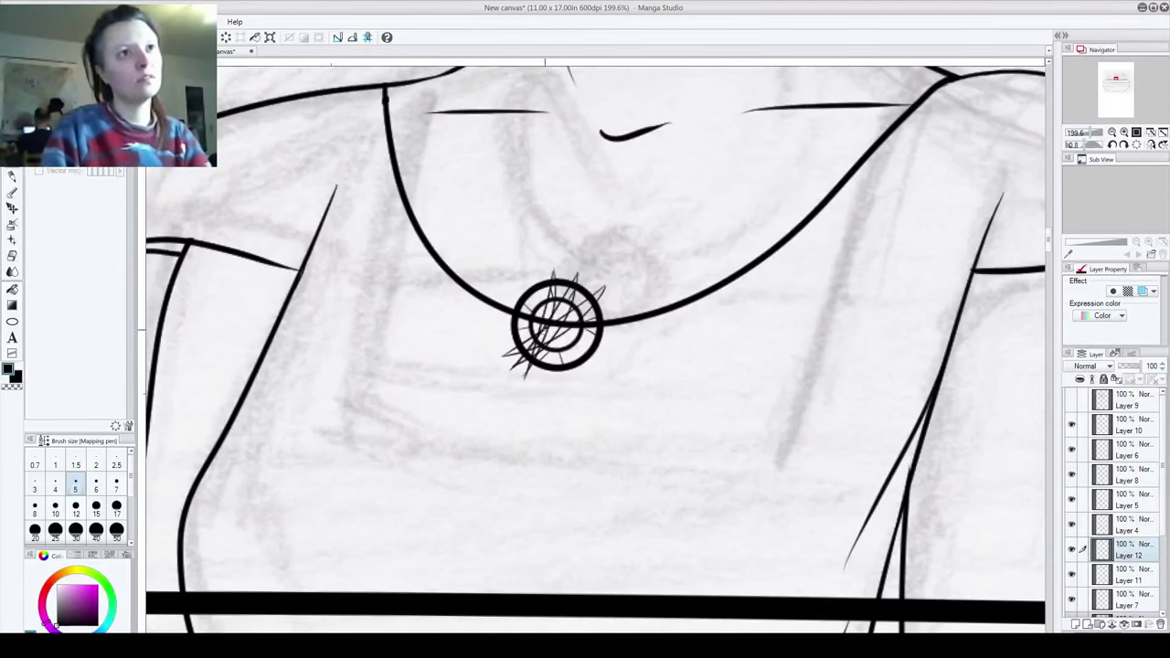
# Step: Isolate the spikes on Layer 12 by hiding Layers 11 and 7, and erase the lines crossing inside the shape
pyautogui.scroll(6, 563, 315)
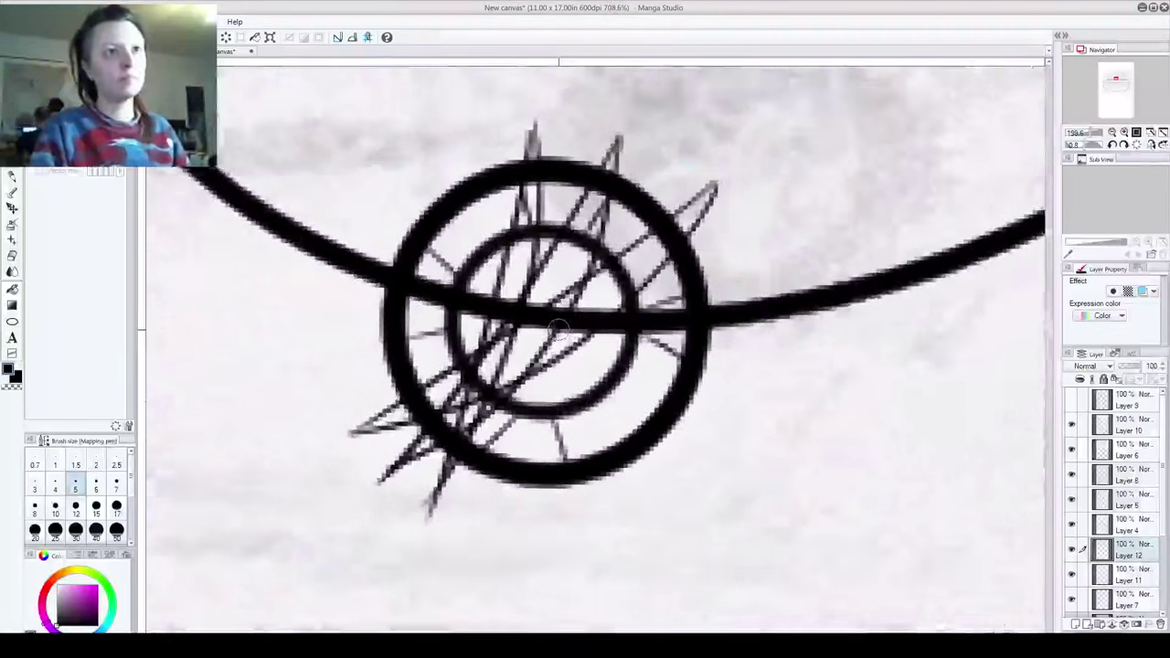
pyautogui.click(1071, 573)
pyautogui.click(1071, 573)
pyautogui.click(1073, 549)
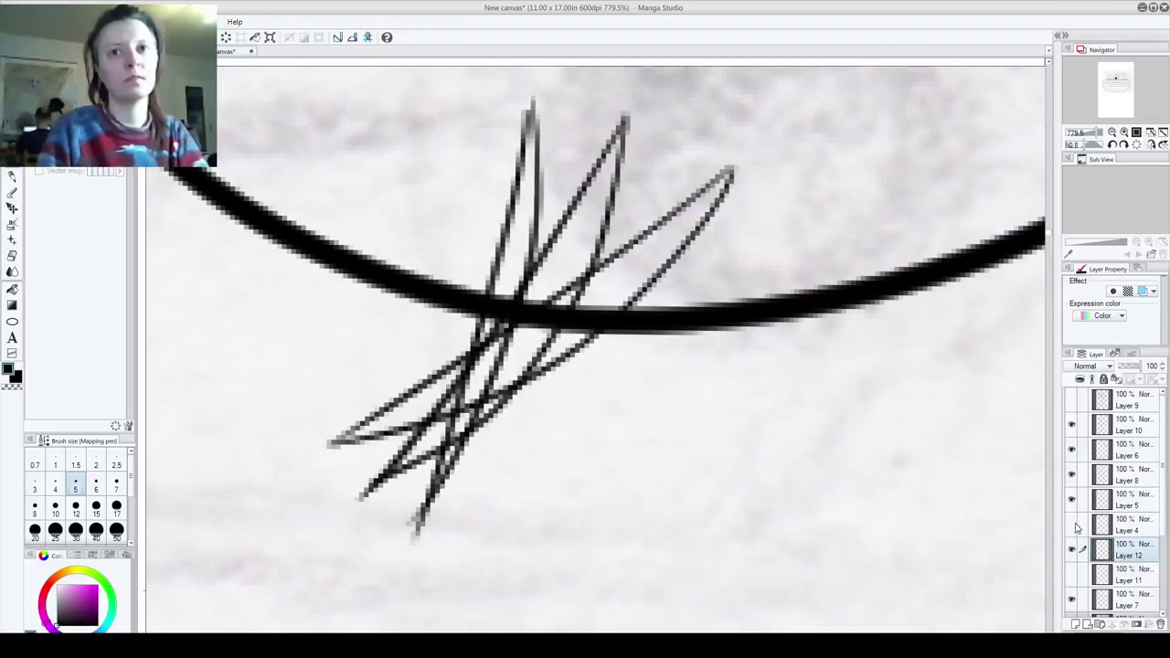
pyautogui.click(1071, 549)
pyautogui.click(1071, 549)
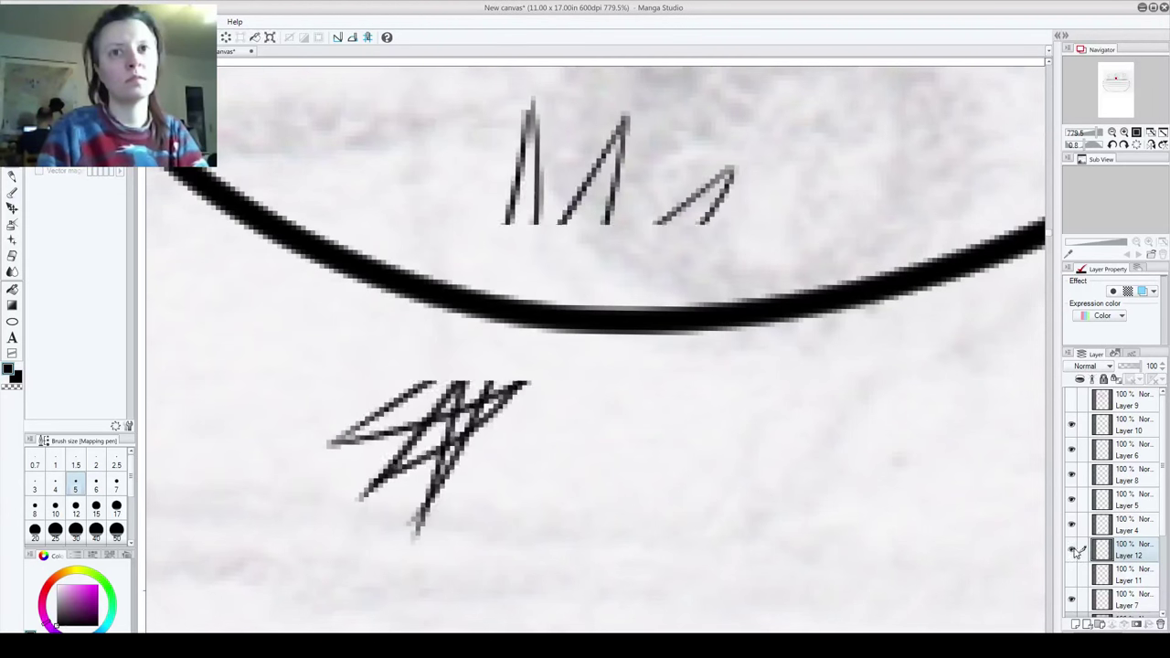
pyautogui.click(1073, 604)
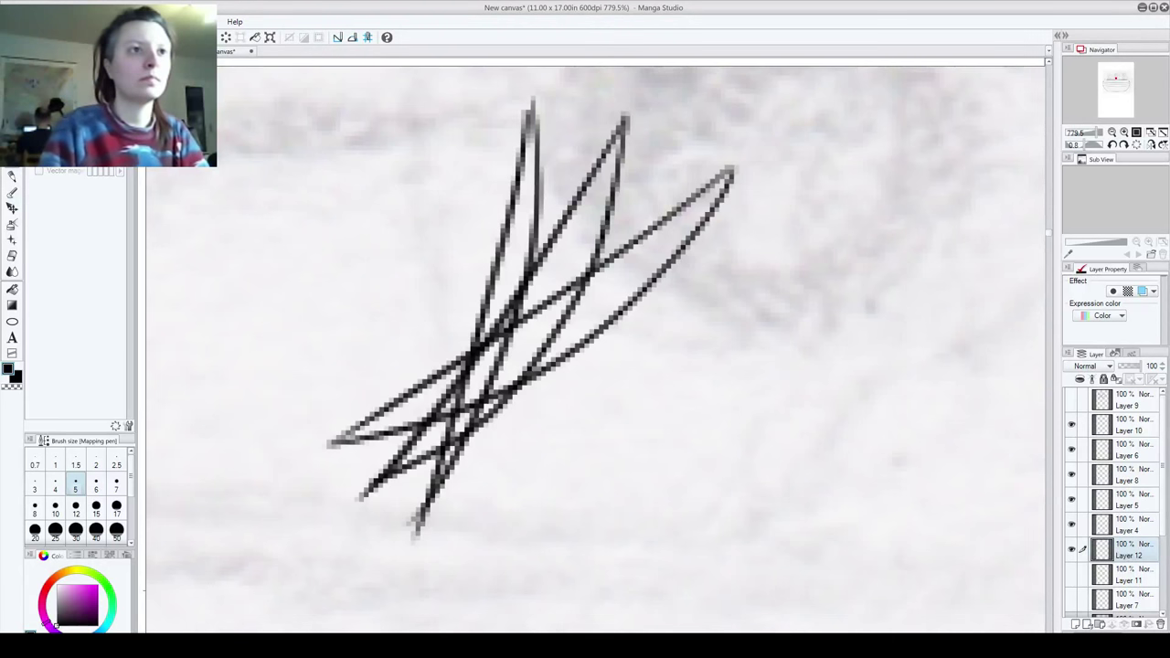
pyautogui.moveTo(464, 378)
pyautogui.mouseDown()
pyautogui.moveTo(495, 365)
pyautogui.moveTo(432, 403)
pyautogui.moveTo(508, 366)
pyautogui.mouseUp()
pyautogui.hotkey('ctrl', 'z')
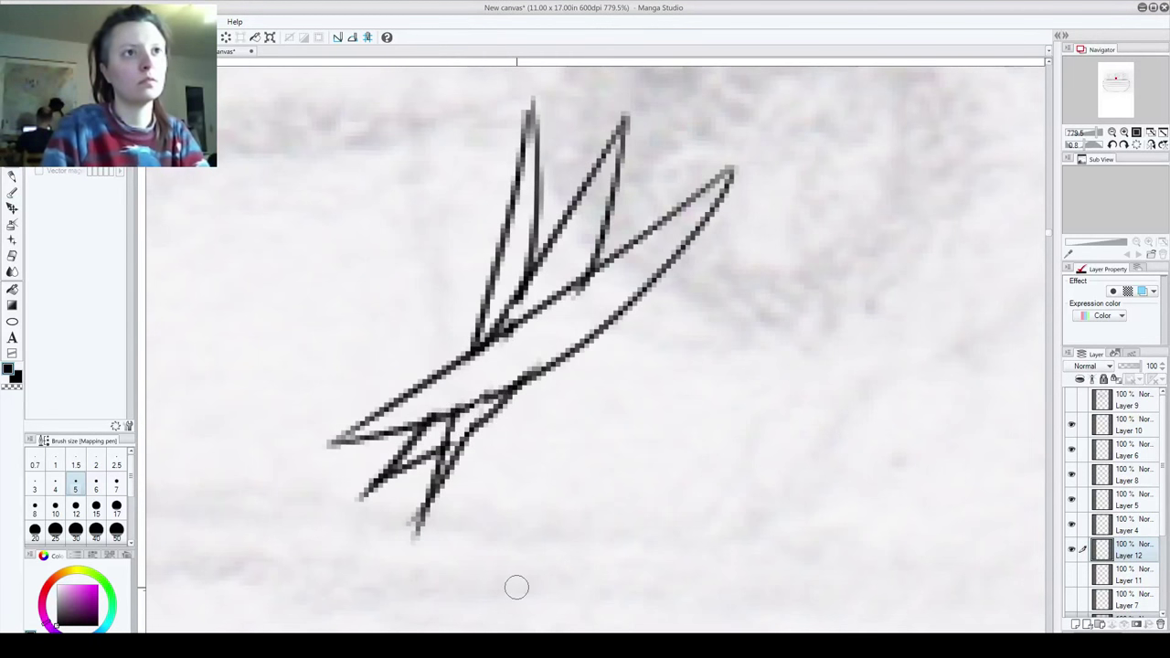
# Step: Thicken the outline of the spiked emblem by retracing its upper and lower points and long edges with the mapping pen
pyautogui.moveTo(445, 471); pyautogui.dragTo(491, 384)
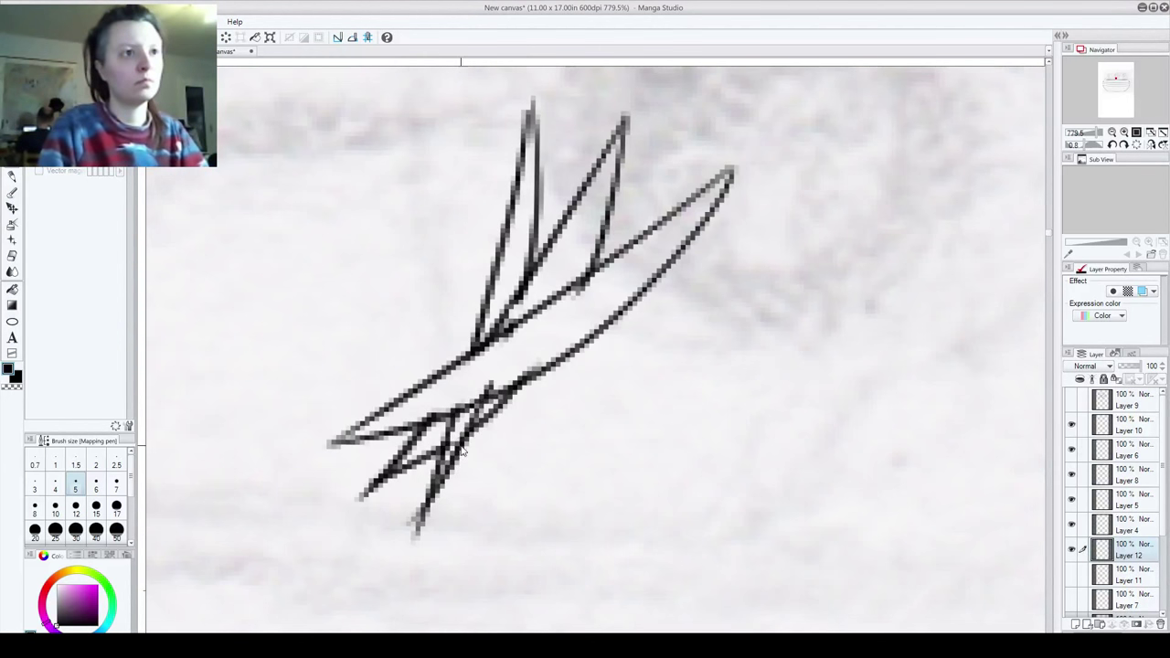
pyautogui.moveTo(411, 537); pyautogui.dragTo(501, 388)
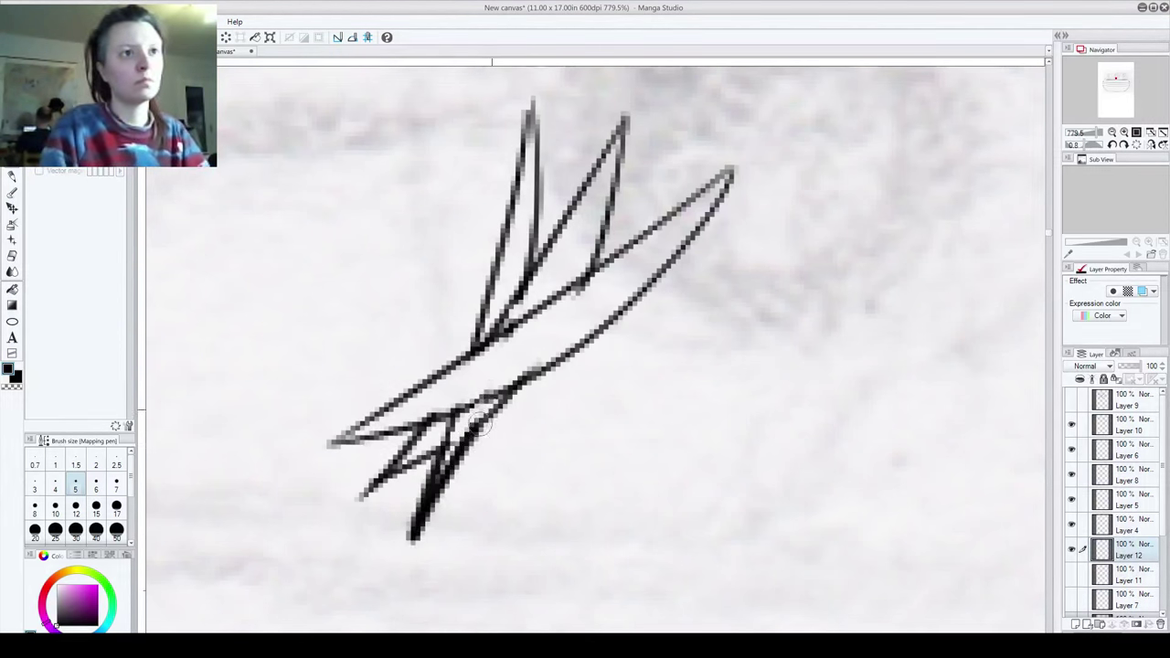
pyautogui.moveTo(441, 452)
pyautogui.mouseDown()
pyautogui.moveTo(366, 492)
pyautogui.moveTo(428, 420)
pyautogui.moveTo(334, 439)
pyautogui.moveTo(466, 340)
pyautogui.moveTo(534, 87)
pyautogui.moveTo(548, 254)
pyautogui.moveTo(624, 108)
pyautogui.moveTo(610, 233)
pyautogui.moveTo(595, 283)
pyautogui.moveTo(498, 402)
pyautogui.moveTo(608, 327)
pyautogui.moveTo(718, 188)
pyautogui.moveTo(599, 254)
pyautogui.mouseUp()
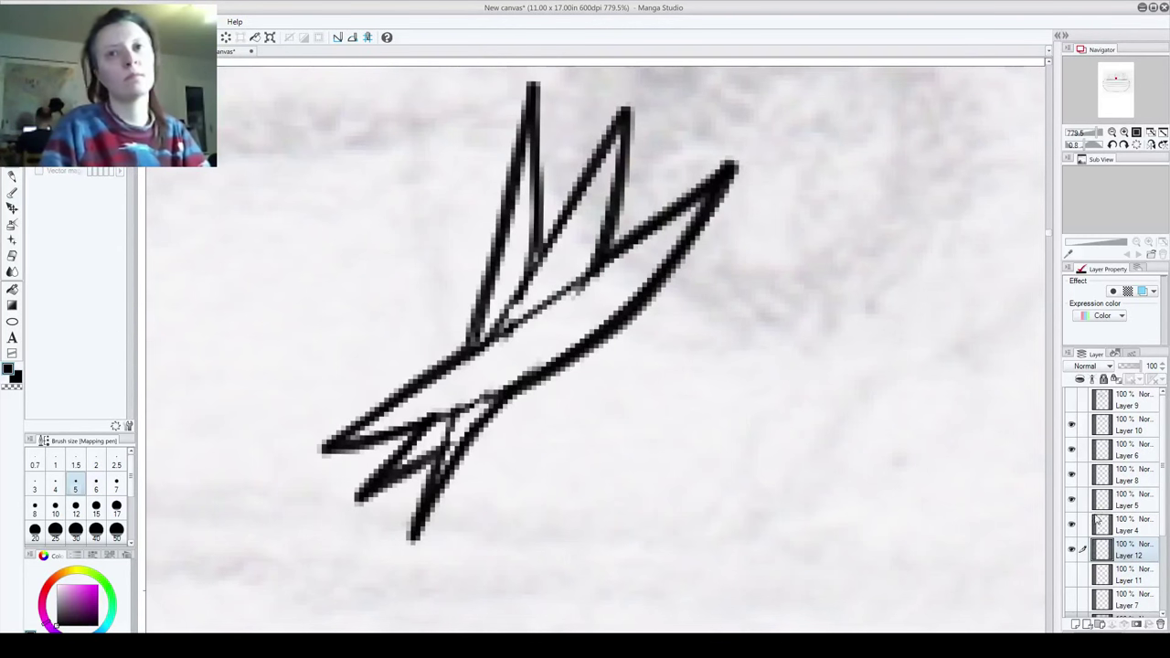
# Step: Show Layers 11 and 7 again and erase the neckline on Layer 7 where it runs through the brooch
pyautogui.click(1071, 574)
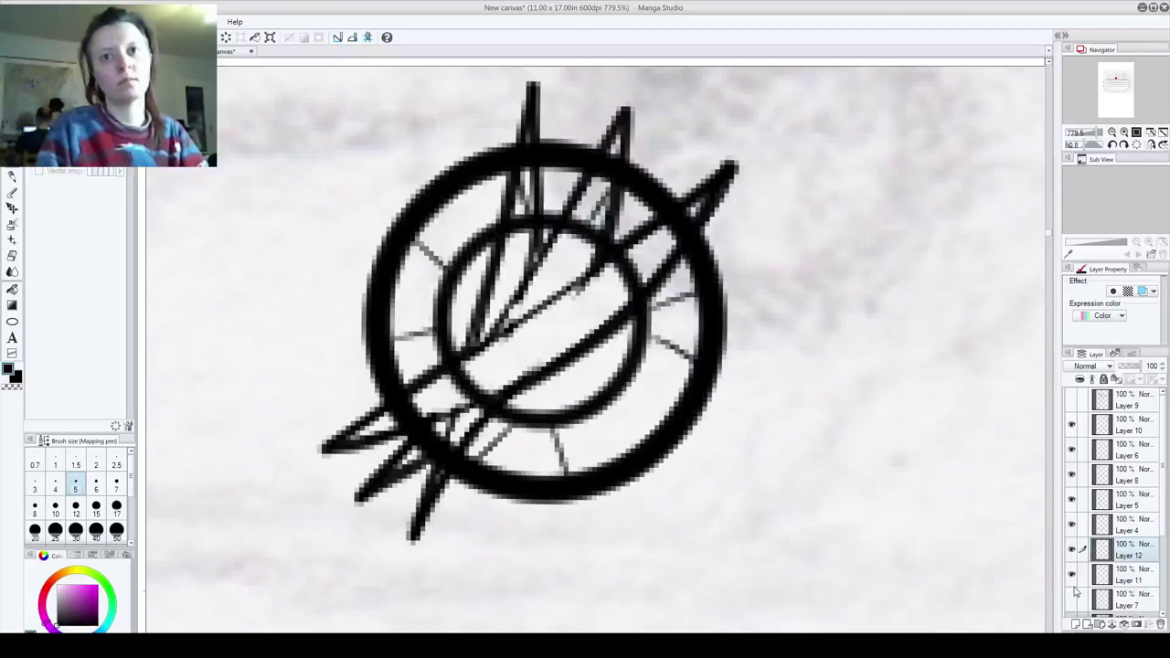
pyautogui.click(1072, 598)
pyautogui.click(1134, 593)
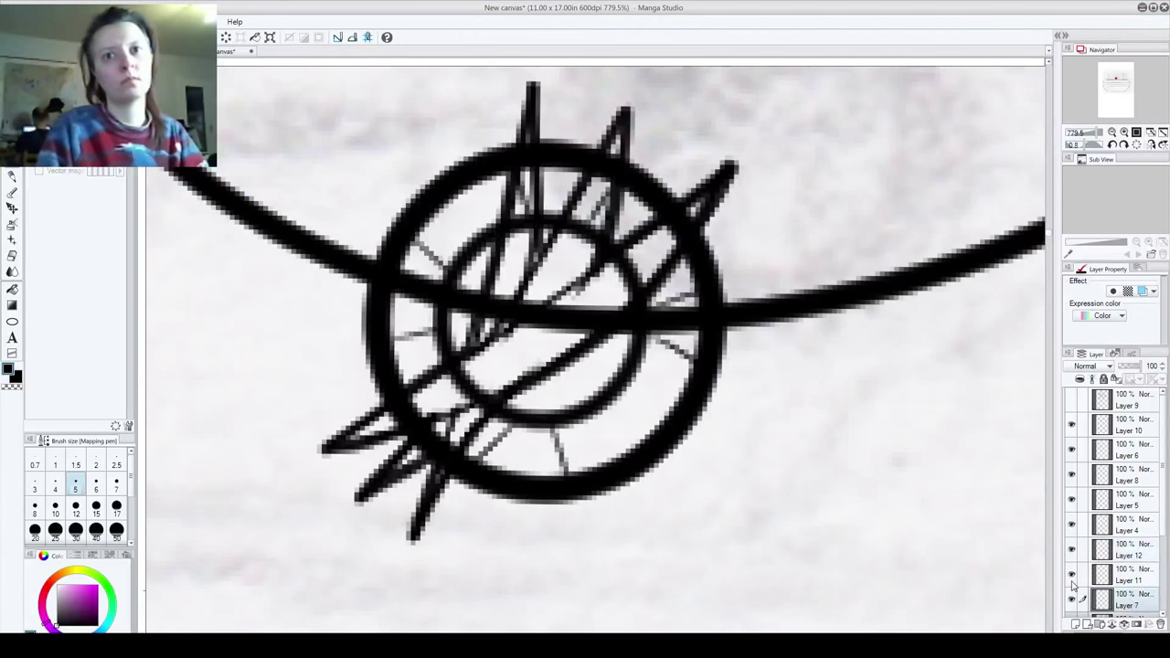
pyautogui.moveTo(419, 285); pyautogui.dragTo(418, 258)
pyautogui.moveTo(530, 343)
pyautogui.mouseDown()
pyautogui.moveTo(500, 325)
pyautogui.moveTo(556, 303)
pyautogui.moveTo(613, 292)
pyautogui.moveTo(601, 301)
pyautogui.moveTo(686, 346)
pyautogui.moveTo(637, 212)
pyautogui.mouseUp()
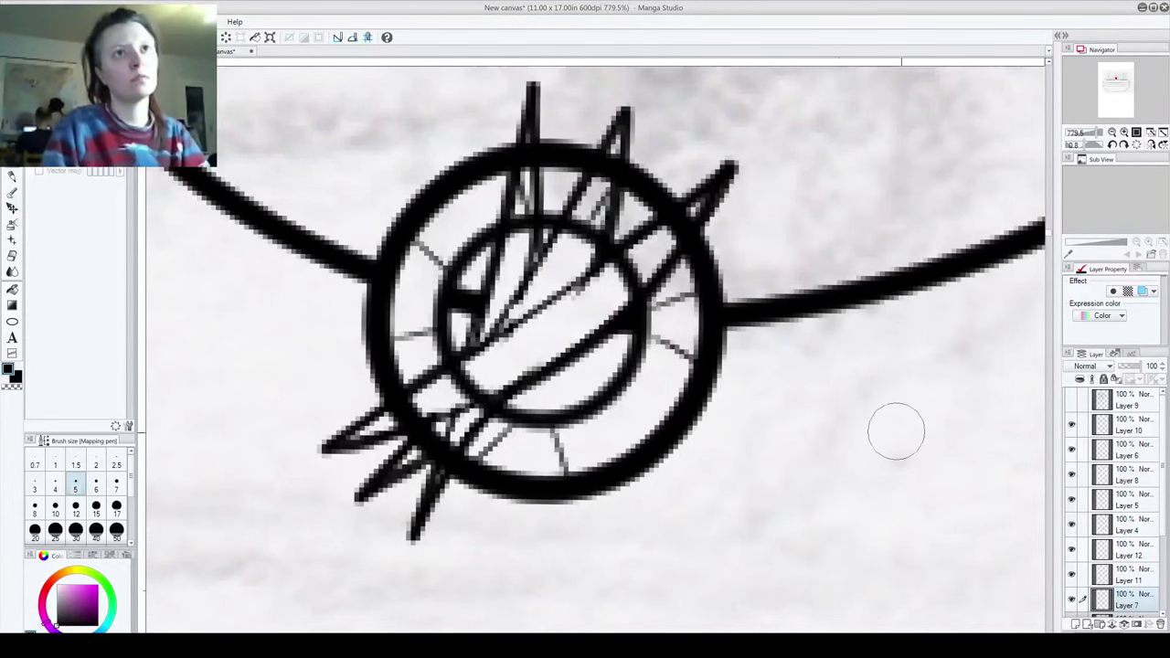
# Step: Erase the parts of the brooch's rings on Layer 11 that pass through the inside of the spikes
pyautogui.click(1073, 574)
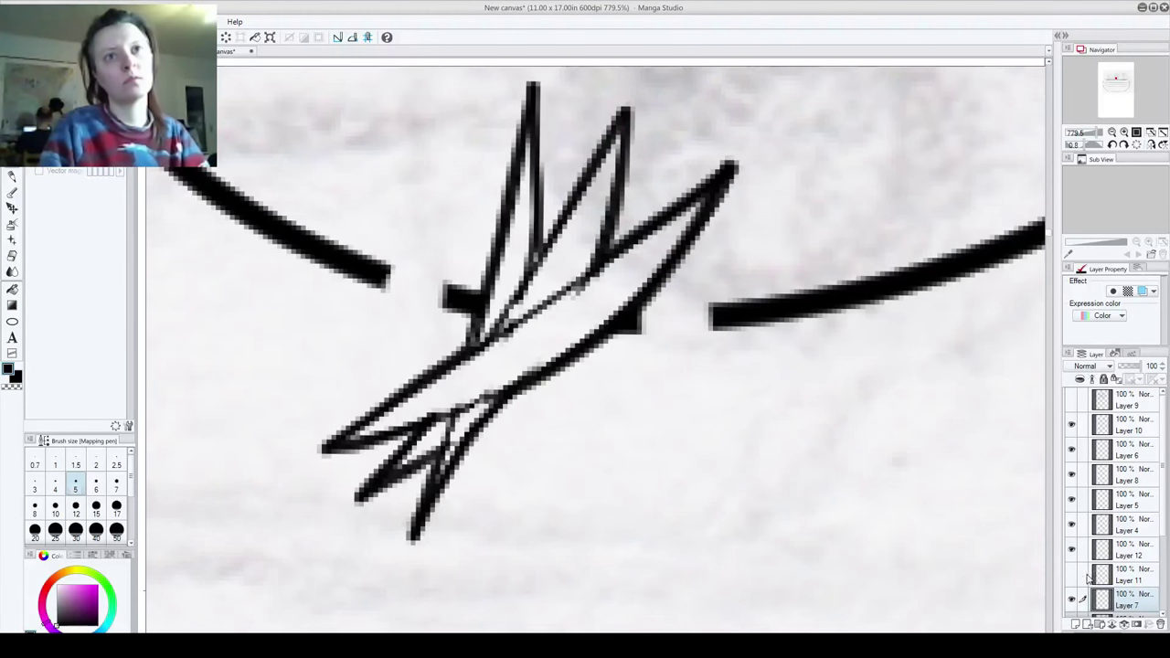
pyautogui.click(1072, 575)
pyautogui.click(1136, 580)
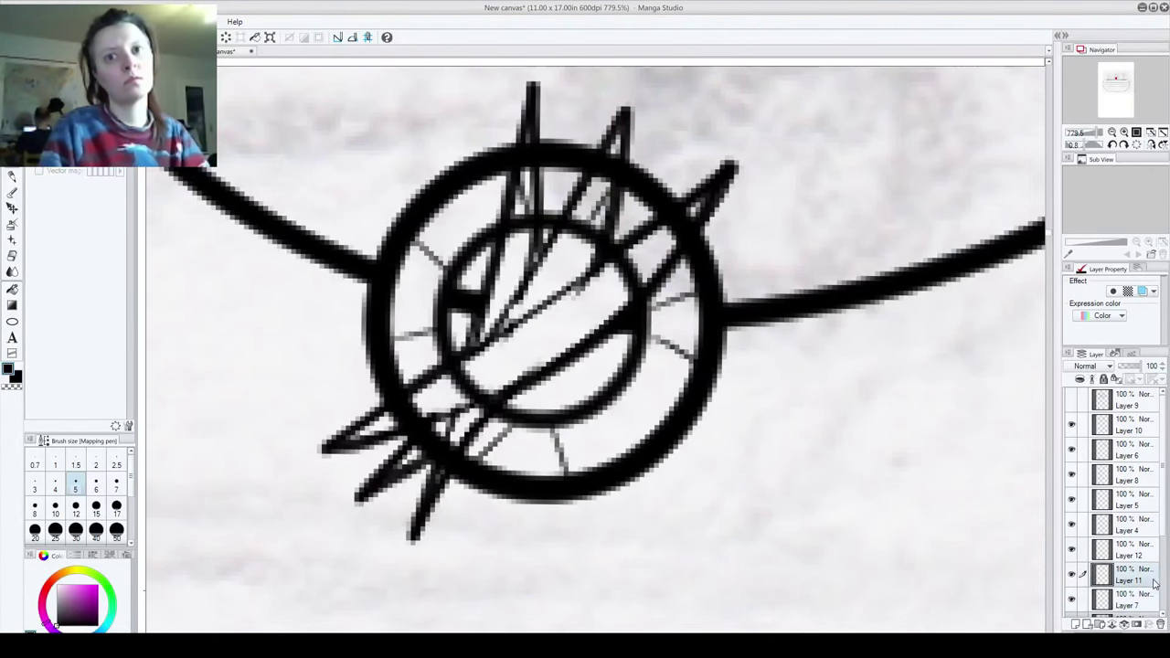
pyautogui.moveTo(645, 270)
pyautogui.mouseDown()
pyautogui.moveTo(609, 280)
pyautogui.moveTo(676, 227)
pyautogui.moveTo(592, 176)
pyautogui.moveTo(555, 268)
pyautogui.moveTo(579, 260)
pyautogui.moveTo(608, 140)
pyautogui.moveTo(583, 253)
pyautogui.moveTo(609, 144)
pyautogui.moveTo(525, 176)
pyautogui.moveTo(517, 251)
pyautogui.moveTo(521, 152)
pyautogui.moveTo(514, 233)
pyautogui.moveTo(524, 163)
pyautogui.mouseUp()
pyautogui.moveTo(437, 400)
pyautogui.mouseDown()
pyautogui.moveTo(407, 417)
pyautogui.moveTo(481, 374)
pyautogui.moveTo(430, 430)
pyautogui.moveTo(490, 377)
pyautogui.moveTo(437, 459)
pyautogui.mouseUp()
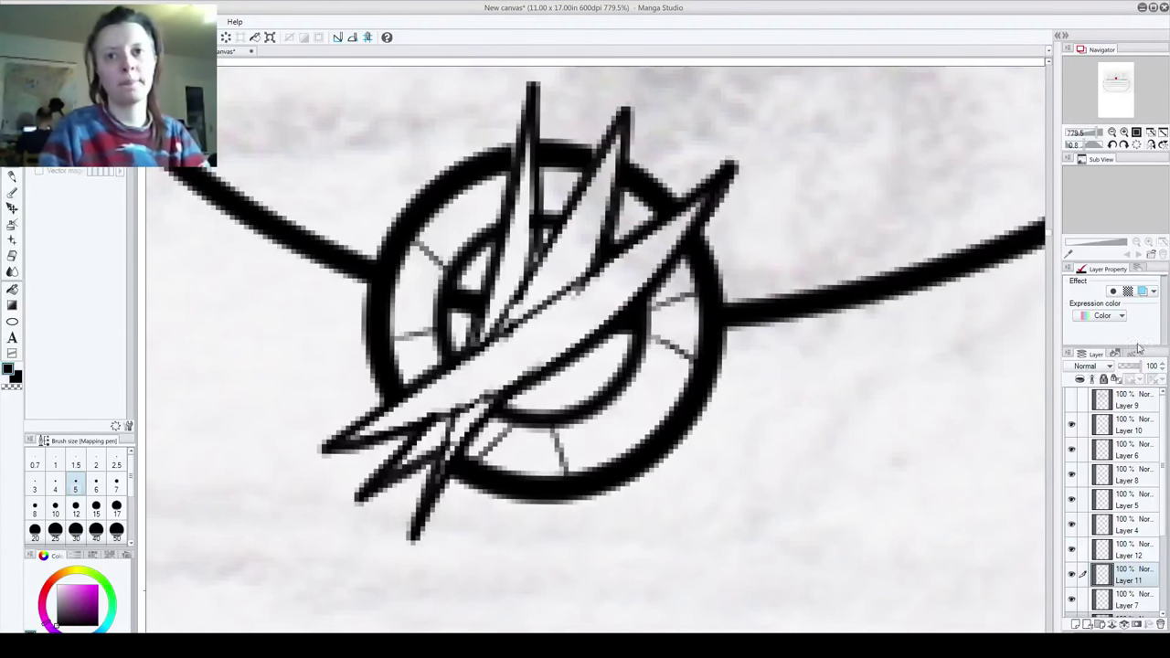
# Step: Select Layer 12 and compare the brooch with and without its spikes by toggling the layer's visibility at full-figure view
pyautogui.click(1134, 550)
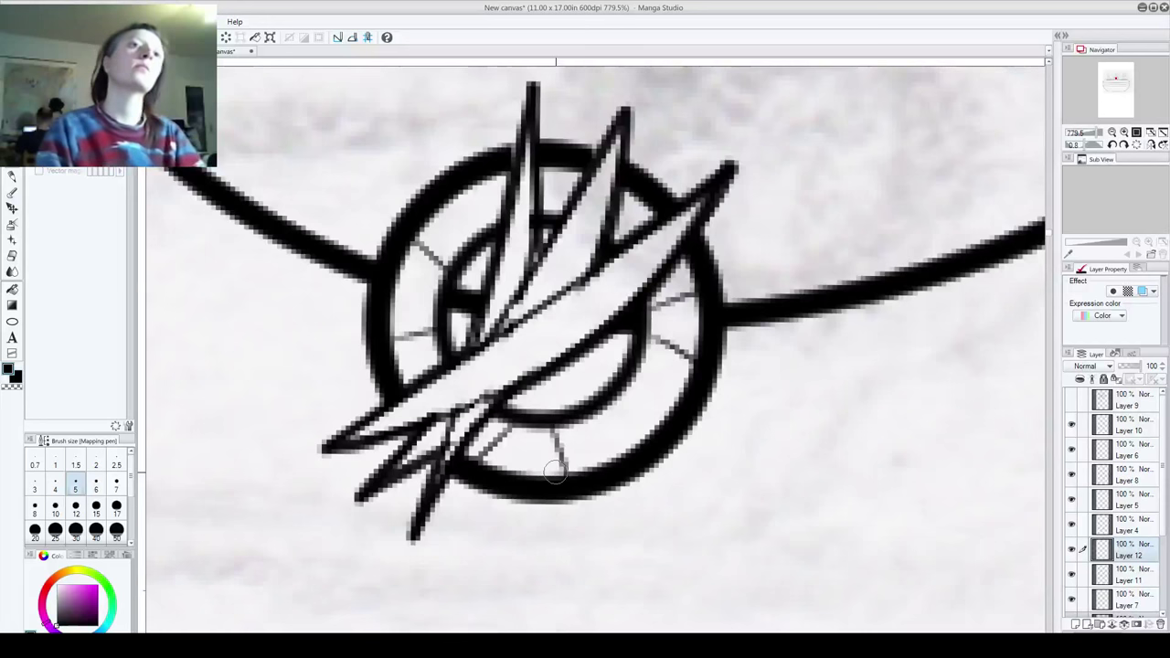
pyautogui.scroll(-10, 600, 372)
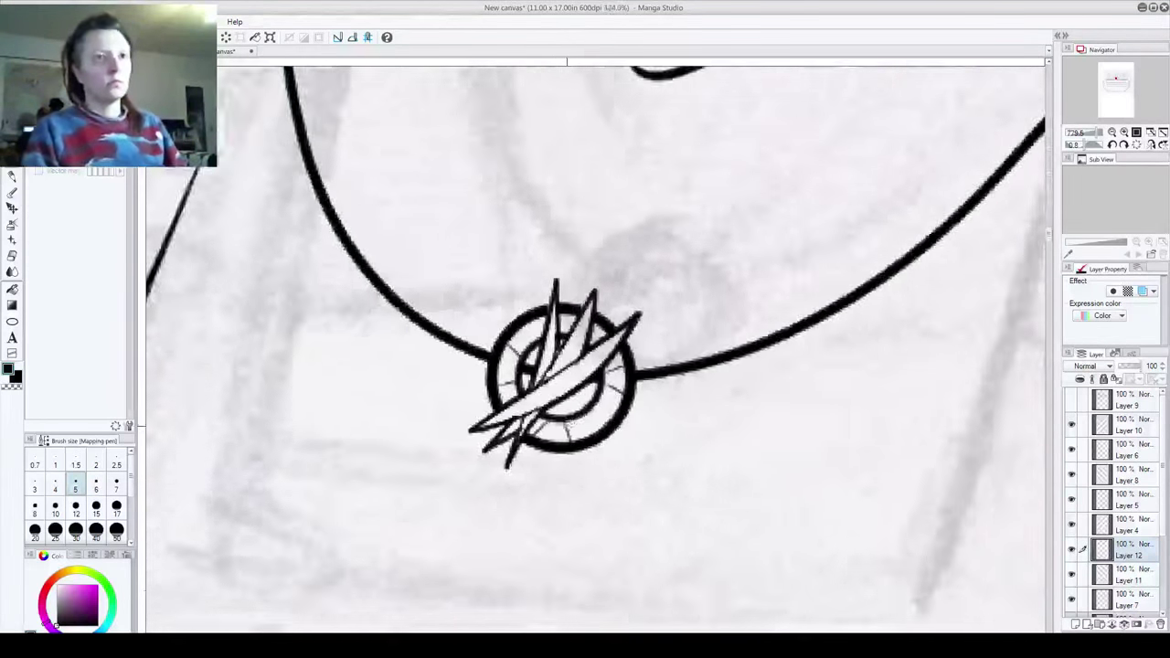
pyautogui.scroll(-4, 565, 416)
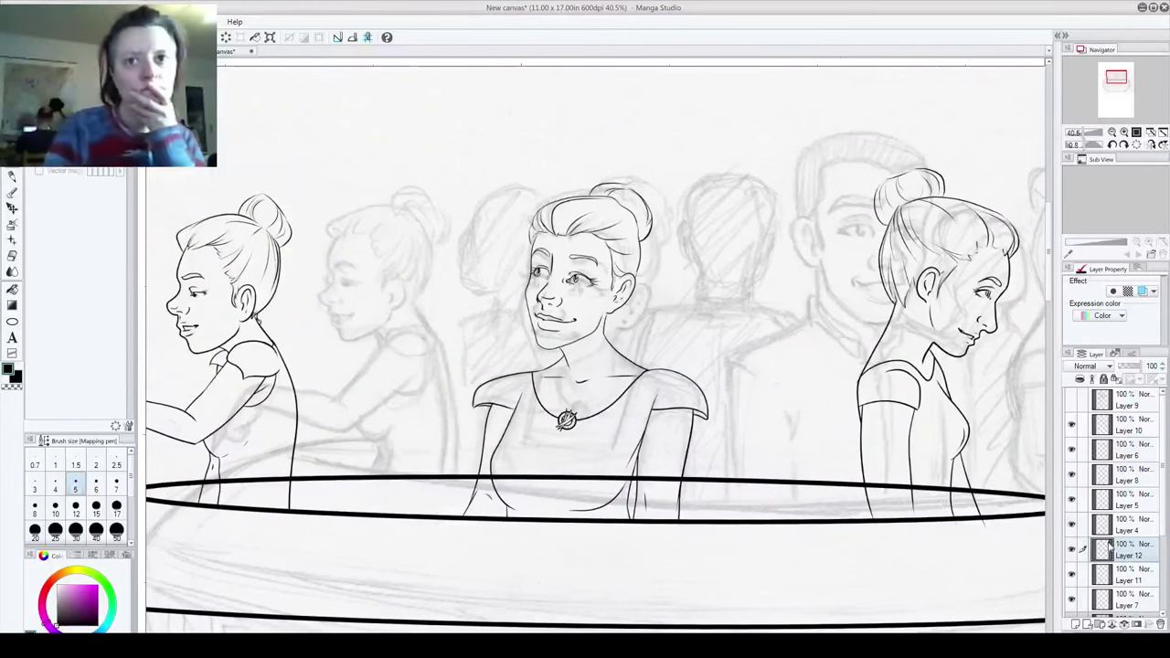
pyautogui.click(1073, 550)
pyautogui.click(1072, 550)
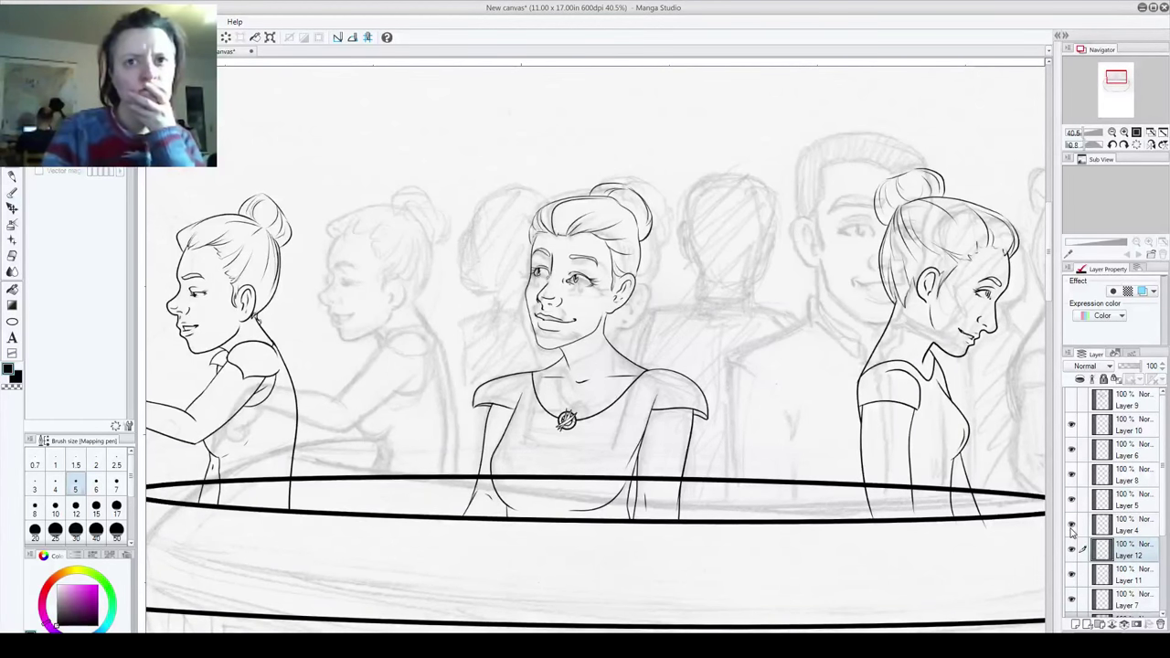
pyautogui.click(1073, 550)
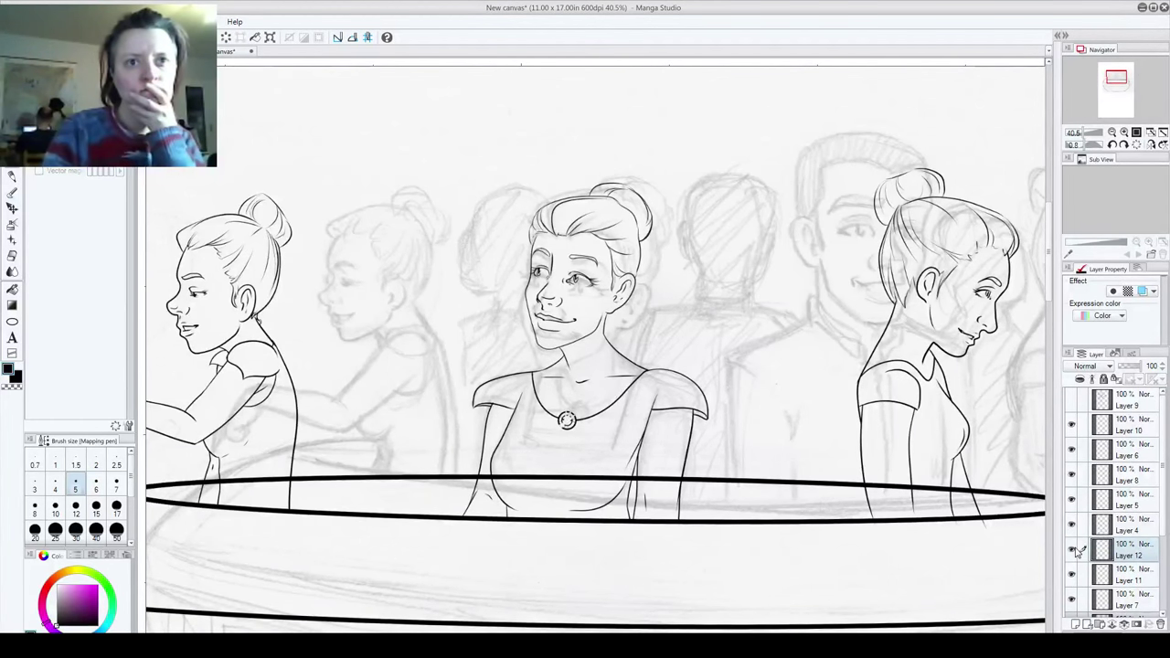
# Step: Try merging the spikes on Layer 12 down into the brooch rings on Layer 11
pyautogui.hotkey('ctrl', 'e')
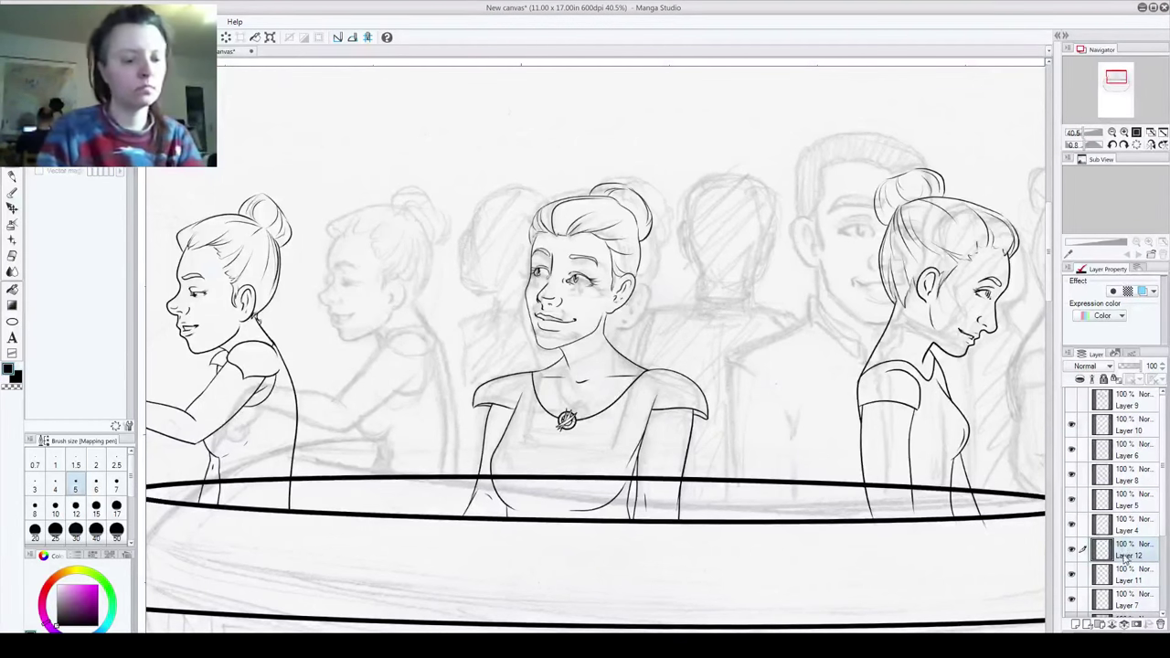
pyautogui.click(1073, 551)
pyautogui.click(1073, 552)
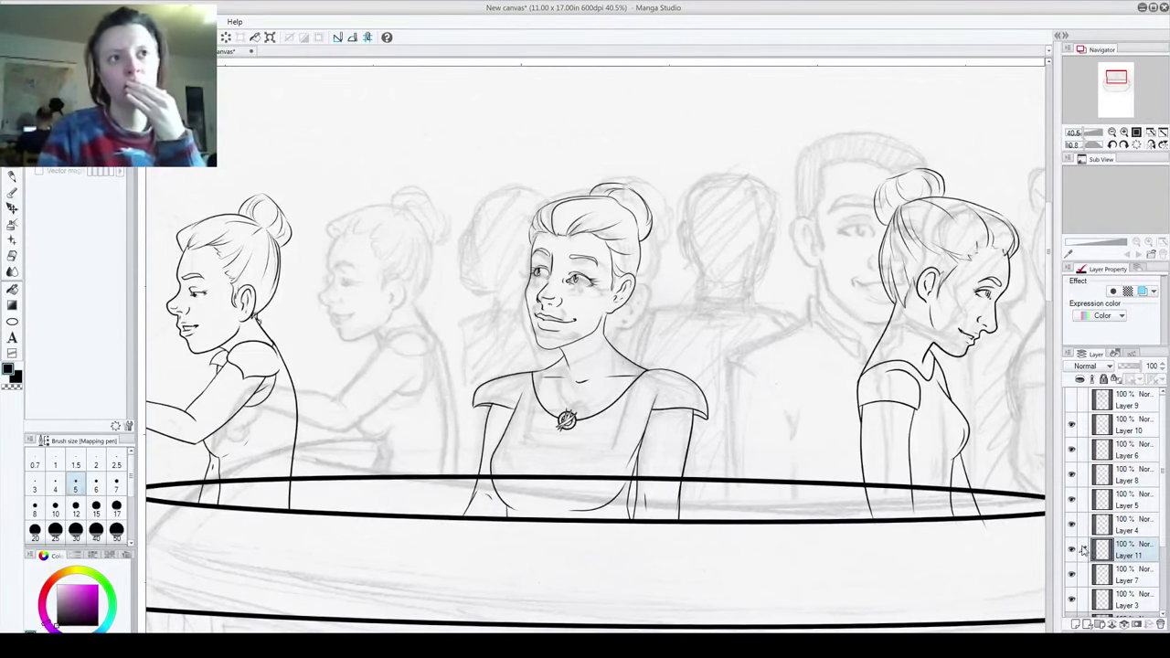
pyautogui.hotkey('ctrl', 'z')
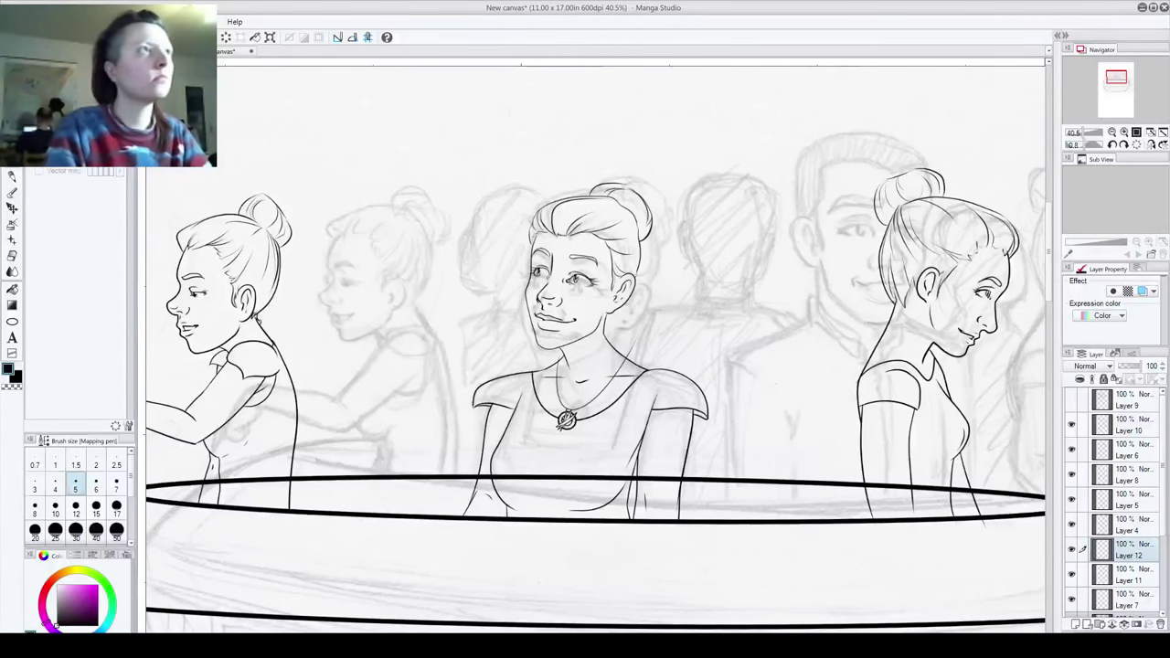
# Step: Set the mapping pen to brush size 7, check Layer 2's desk outline by briefly hiding it, and make Layer 12 active
pyautogui.press('ctrl')
pyautogui.keyDown('ctrl'); pyautogui.keyDown('shift'); pyautogui.click(577, 407); pyautogui.keyUp('shift'); pyautogui.keyUp('ctrl')
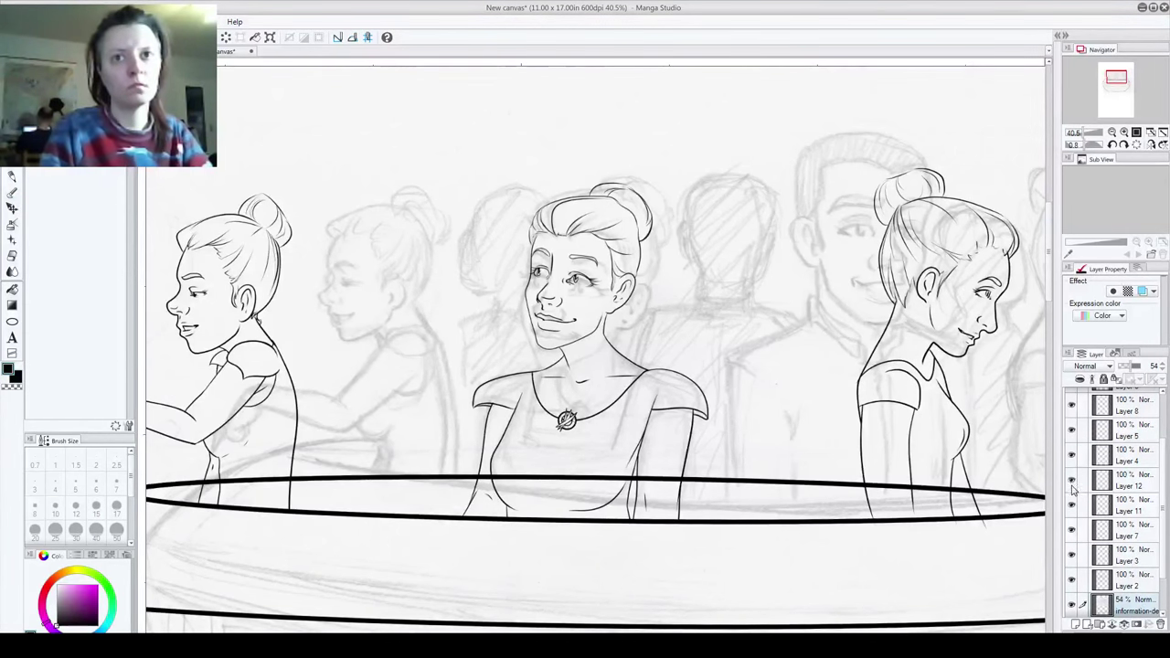
pyautogui.press('p')
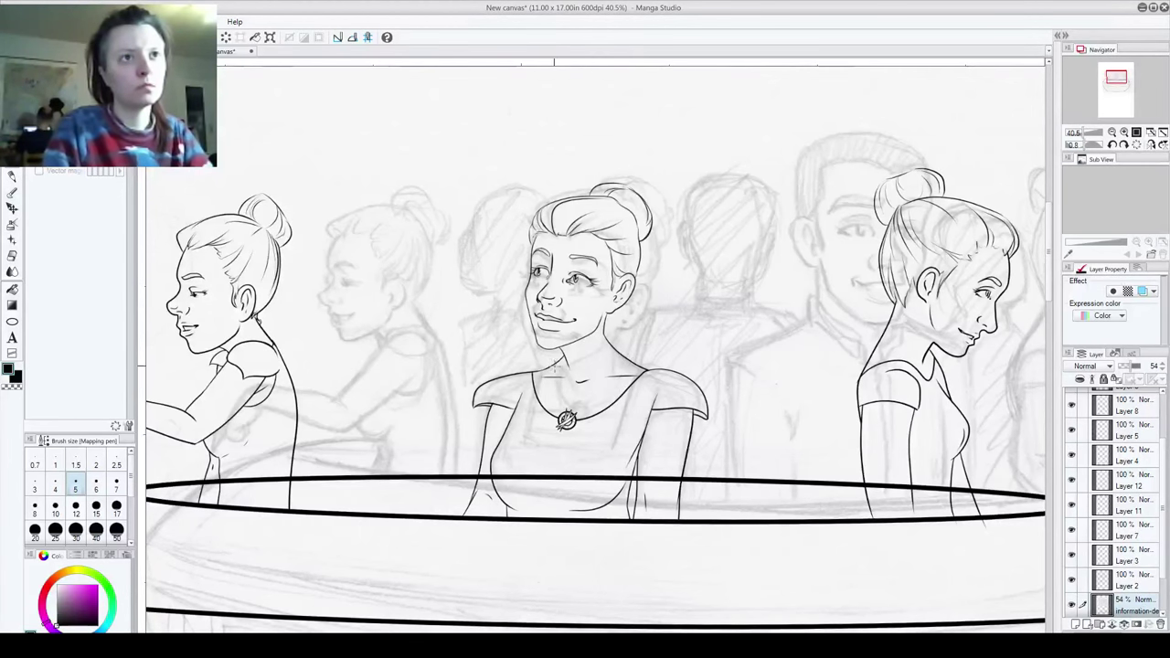
pyautogui.click(116, 485)
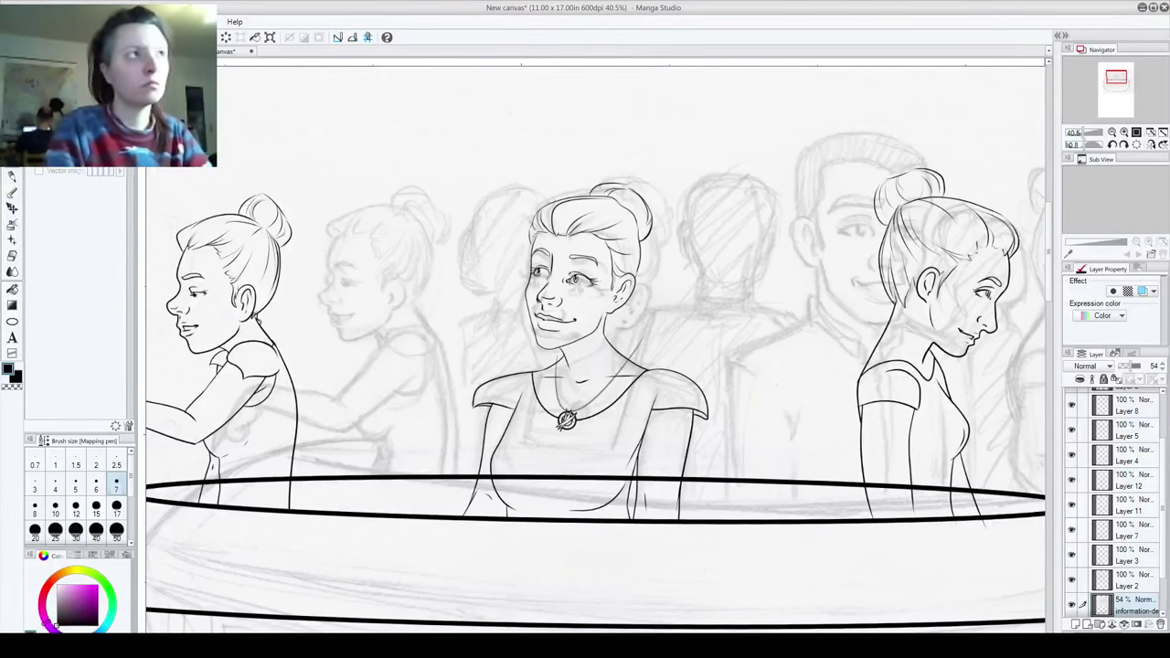
pyautogui.press('ctrl')
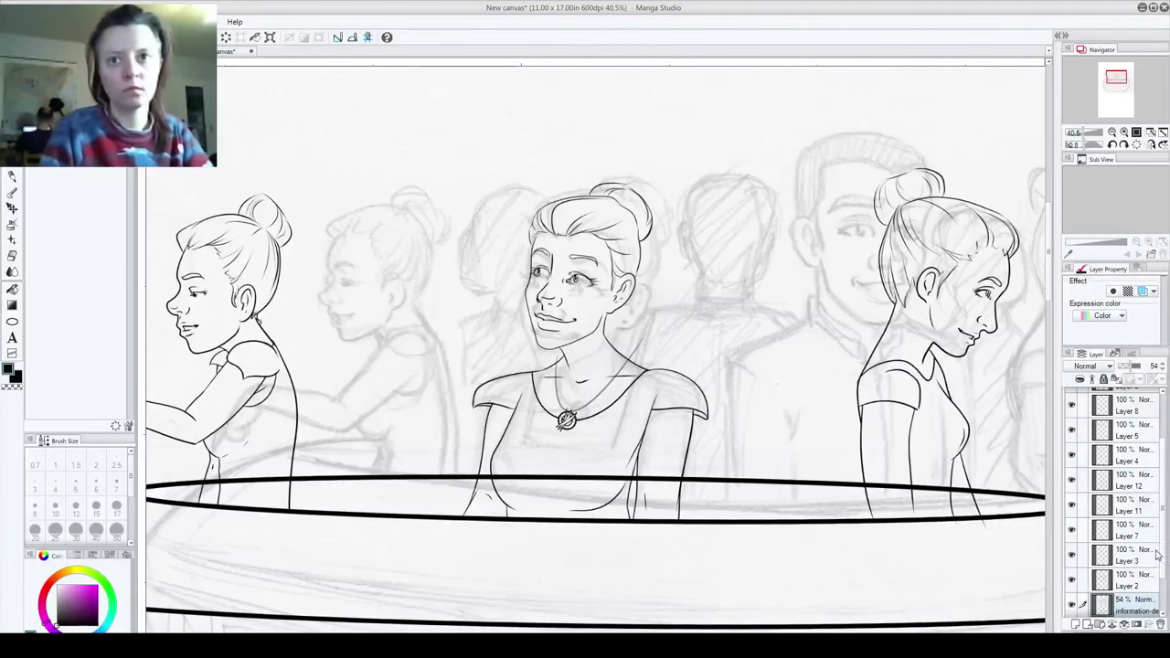
pyautogui.click(1072, 579)
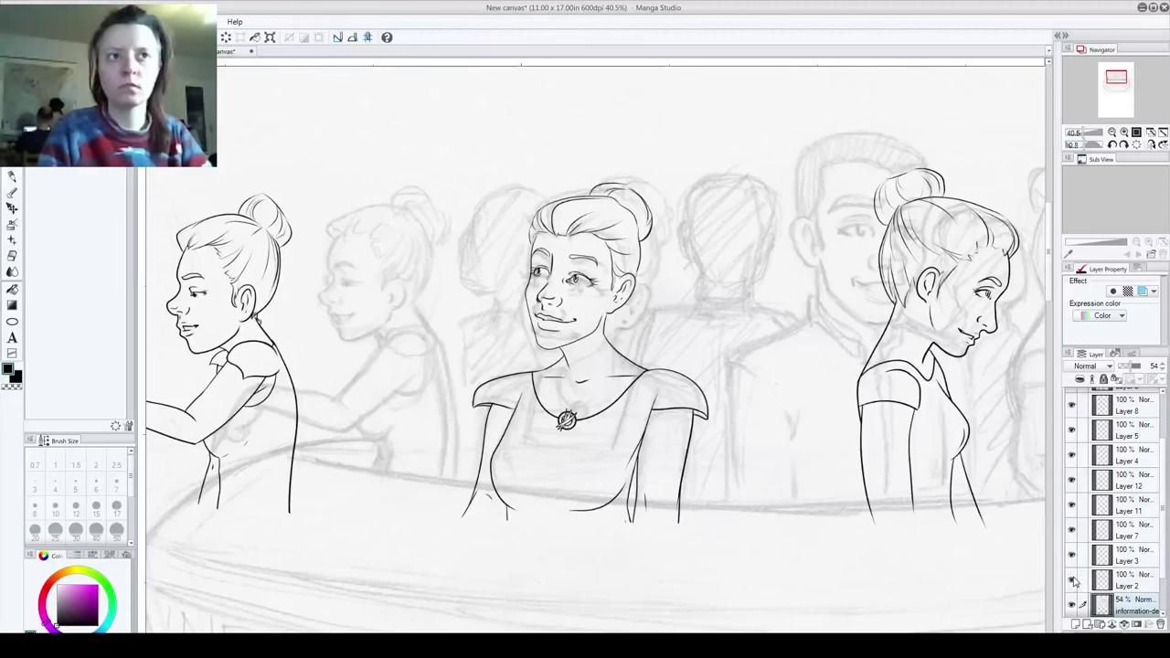
pyautogui.click(1072, 579)
pyautogui.click(1102, 480)
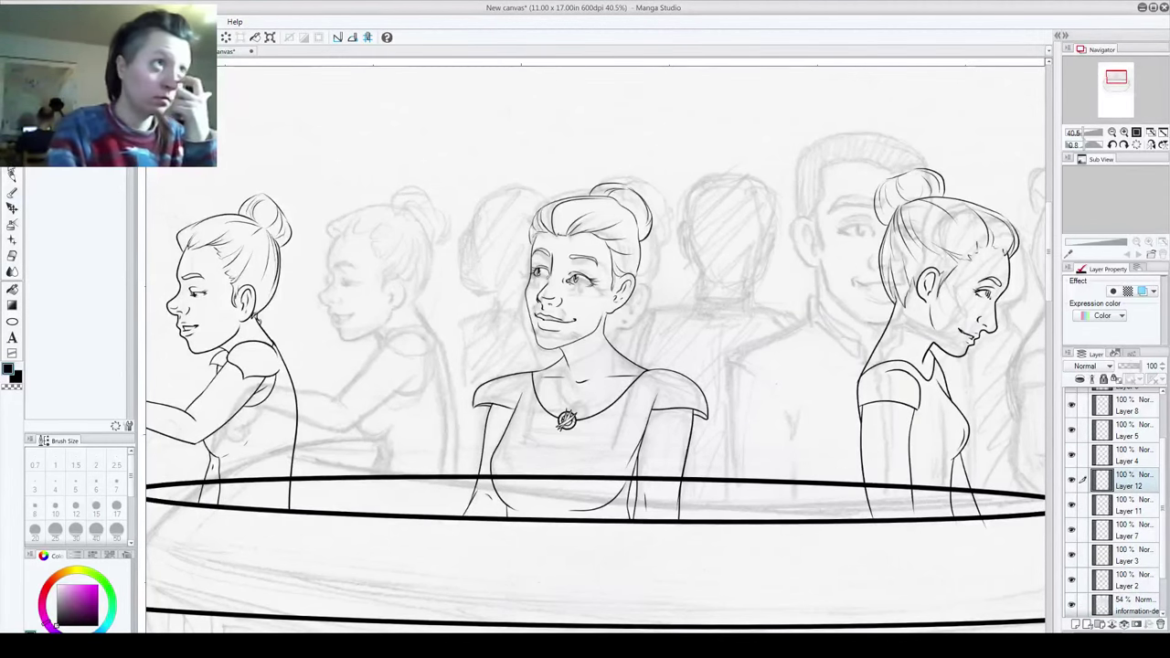
pyautogui.press('p')
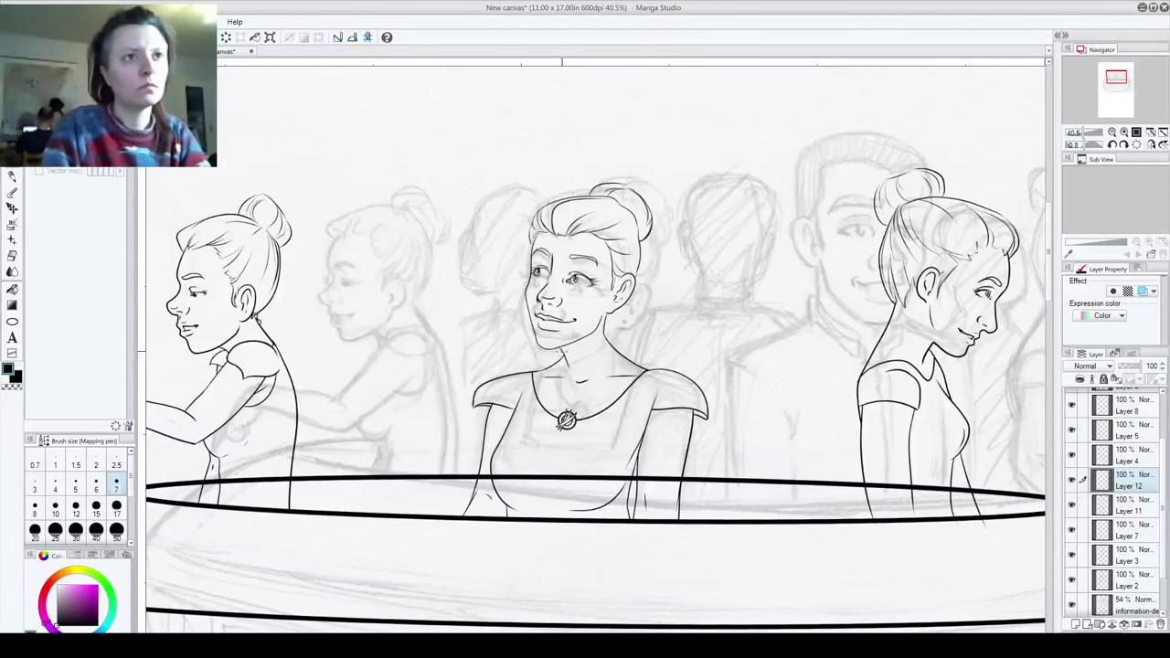
# Step: Undo the last stroke and ink the inner curved necklace line from the middle woman's neck down to the brooch
pyautogui.hotkey('ctrl', 'z')
pyautogui.moveTo(555, 364)
pyautogui.mouseDown()
pyautogui.moveTo(593, 394)
pyautogui.moveTo(627, 342)
pyautogui.mouseUp()
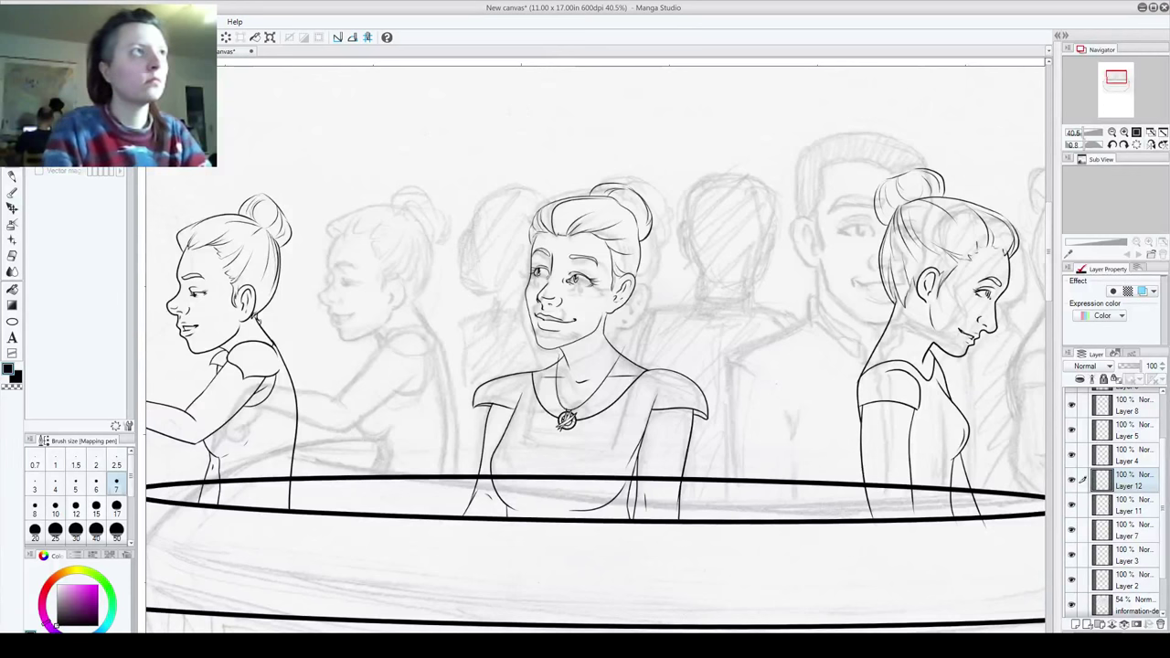
# Step: Lock the information-desk sketch layer and make Layer 12 active again
pyautogui.click(1121, 608)
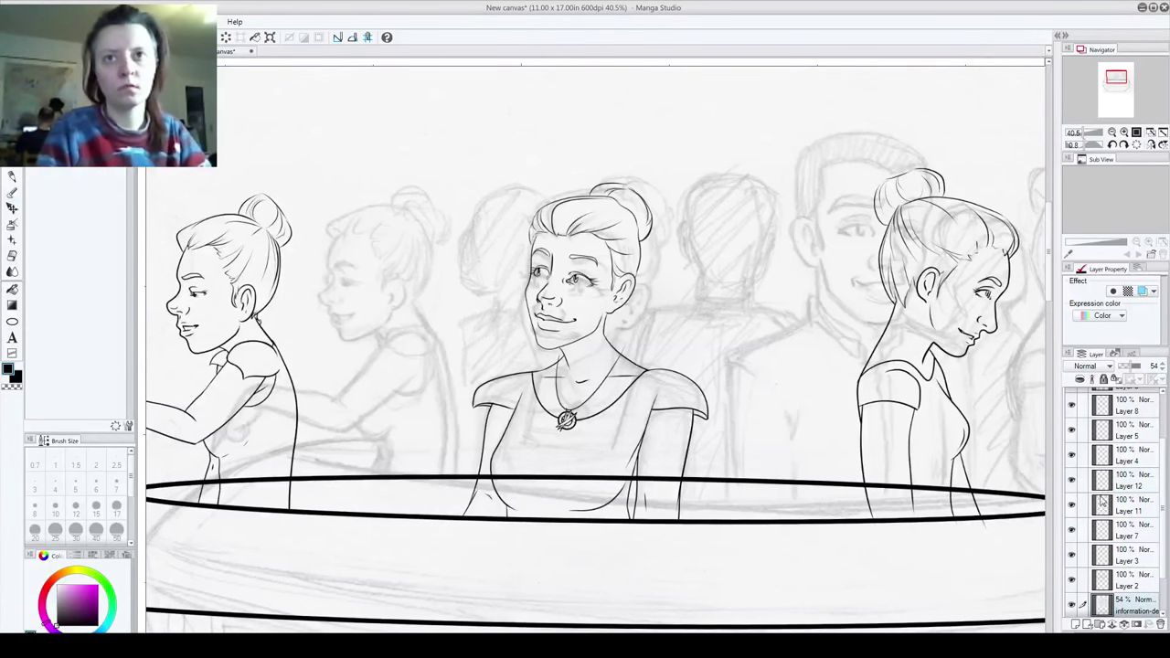
pyautogui.click(1104, 378)
pyautogui.click(1130, 482)
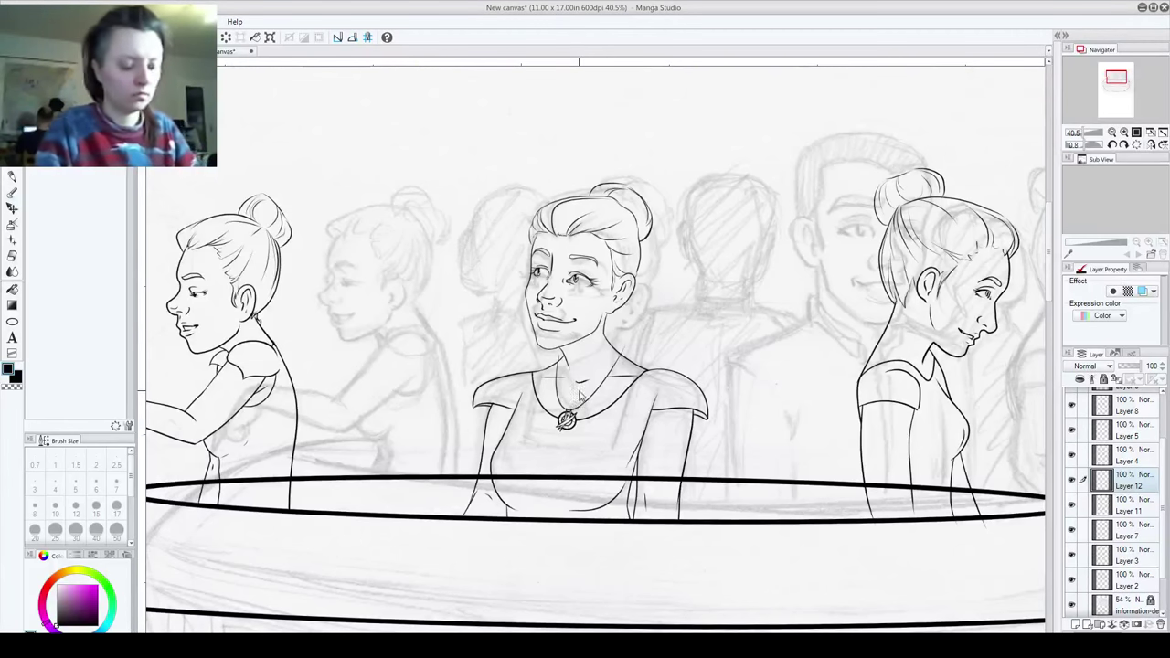
# Step: Examine up close where the necklace line meets the brooch spikes, switching between Layer 11 and Layer 12
pyautogui.scroll(6, 581, 402)
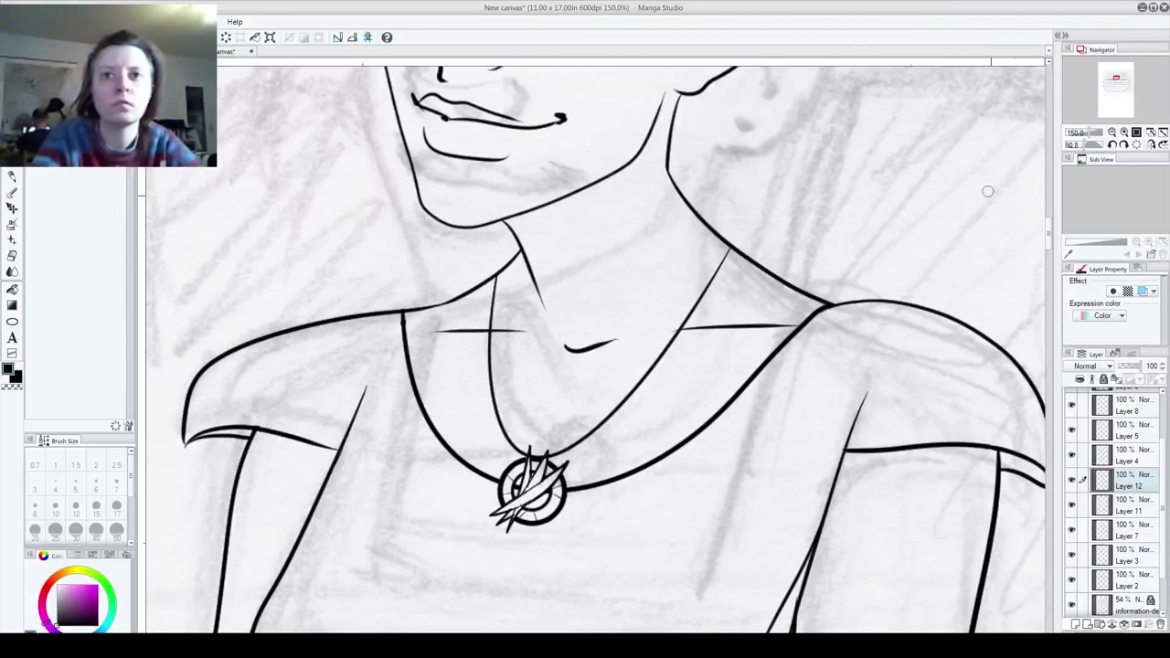
pyautogui.click(1131, 512)
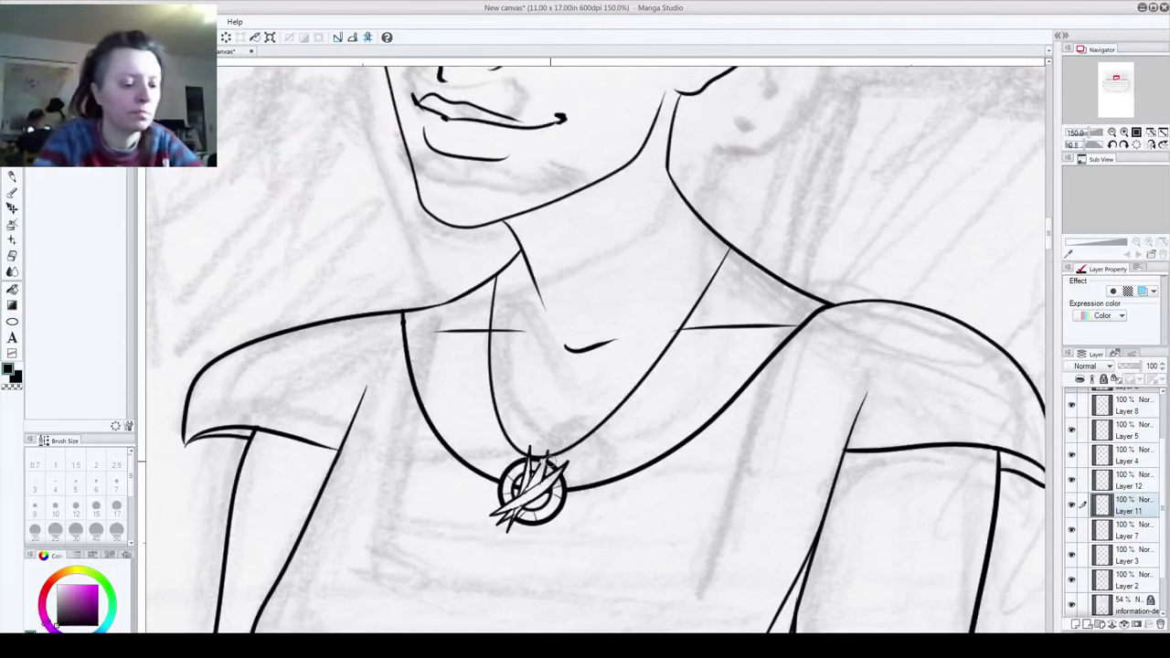
pyautogui.scroll(5, 551, 467)
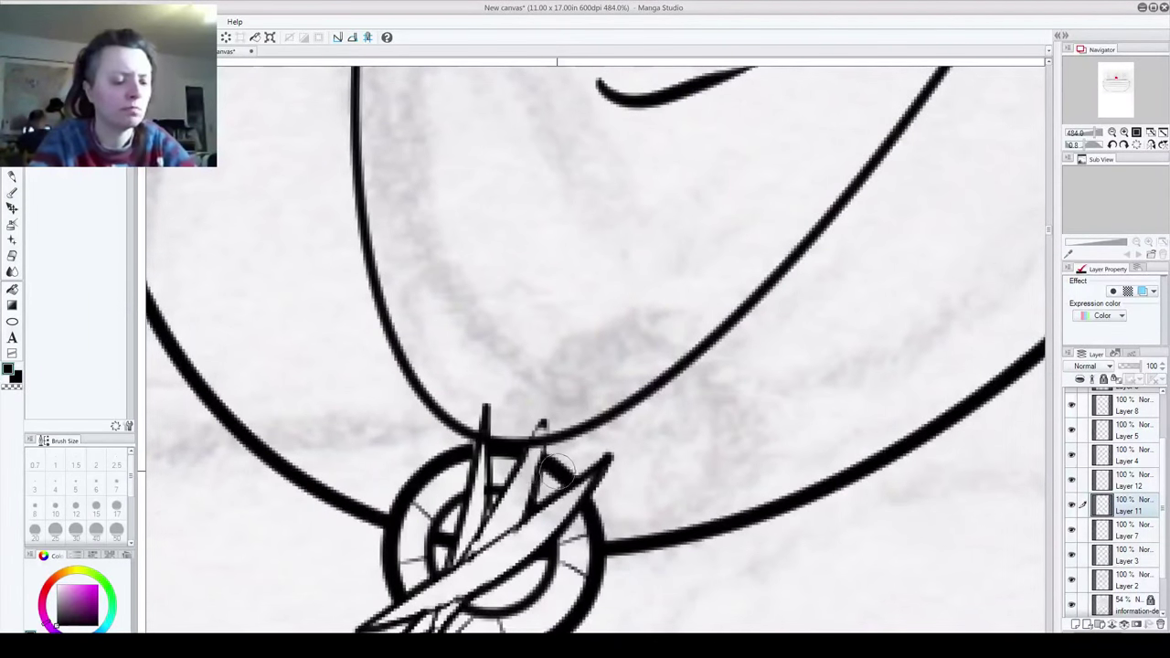
pyautogui.click(1130, 482)
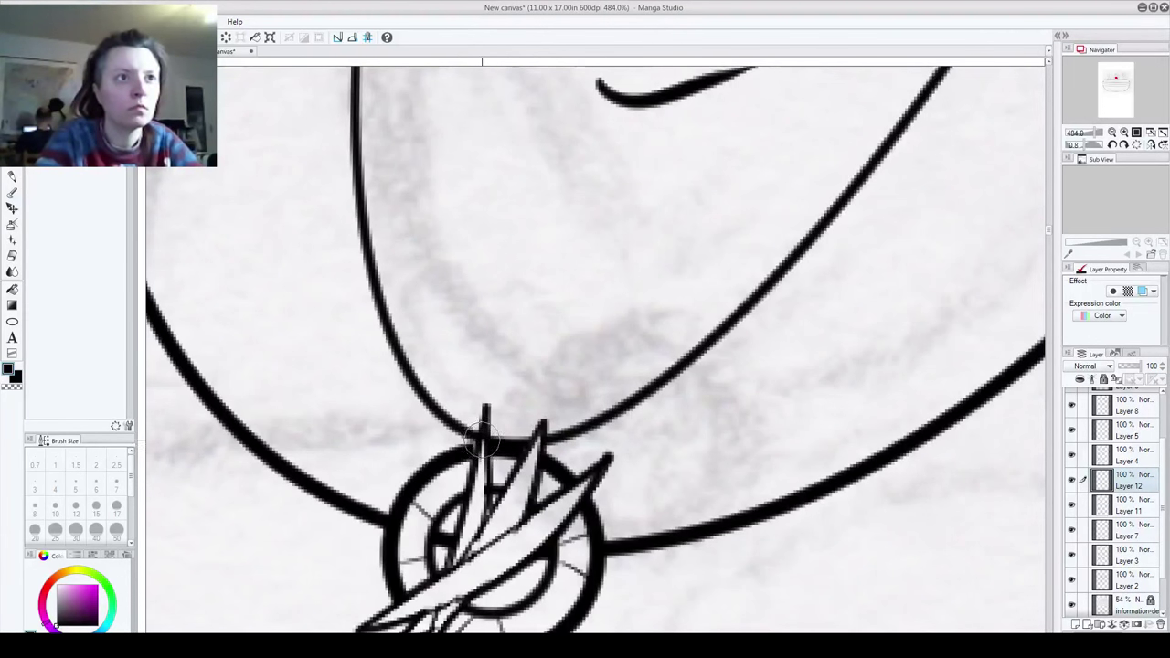
pyautogui.scroll(-10, 509, 352)
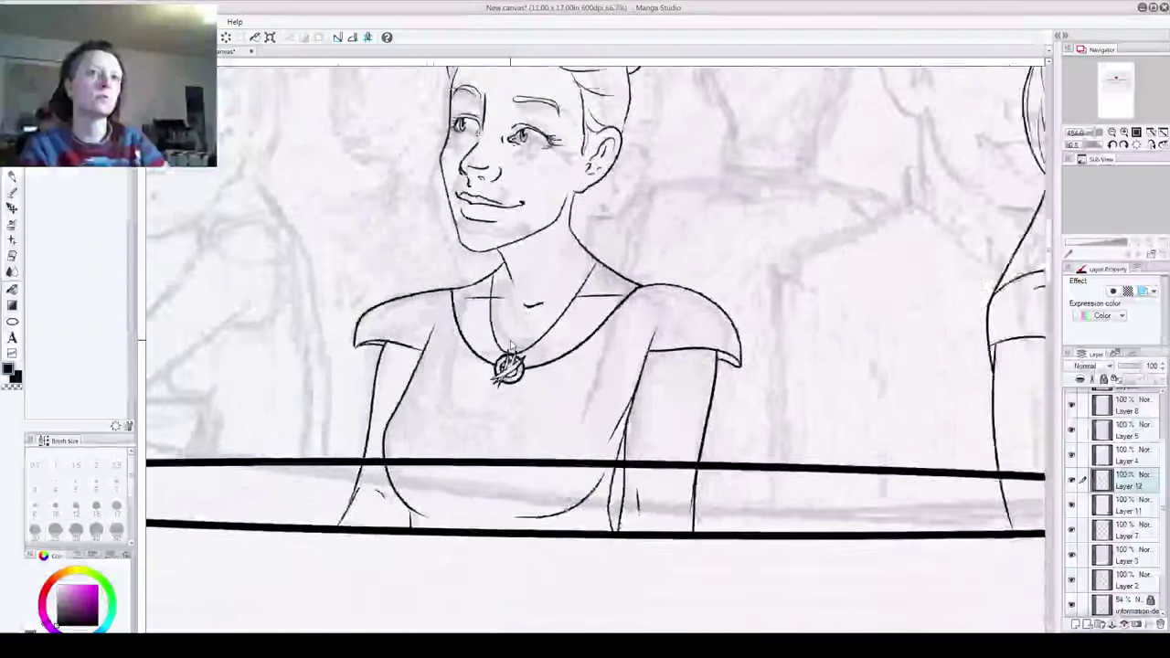
pyautogui.scroll(-4, 508, 353)
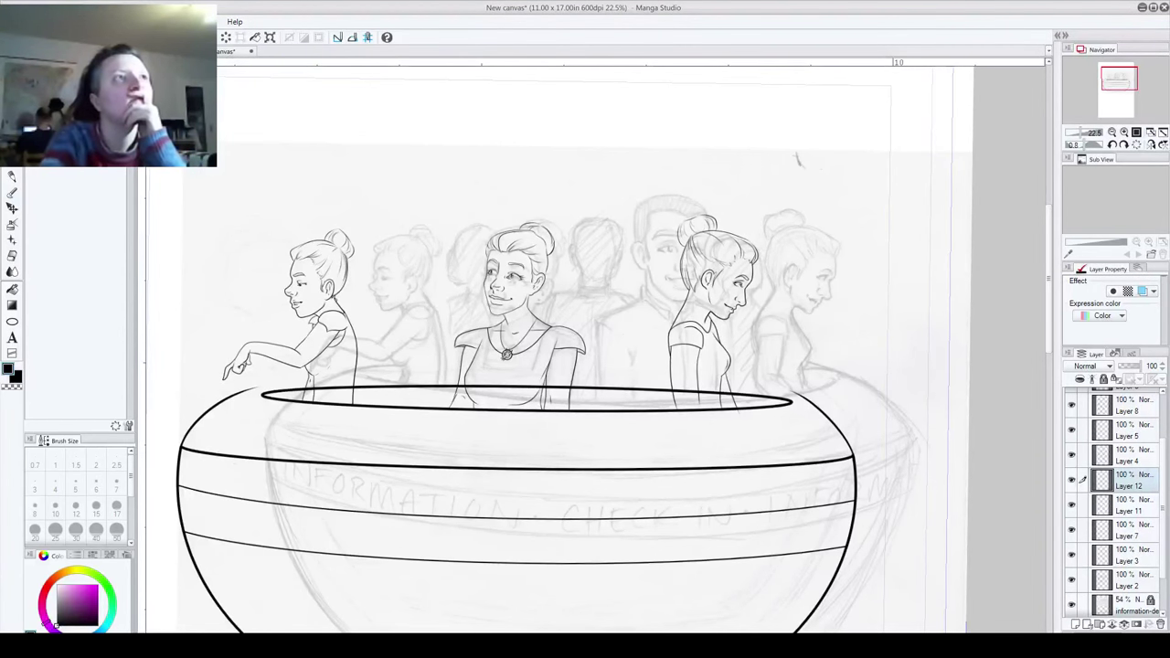
# Step: Save the canvas as information-desk in Manga Studio format in the pages folder
pyautogui.click(14, 21)
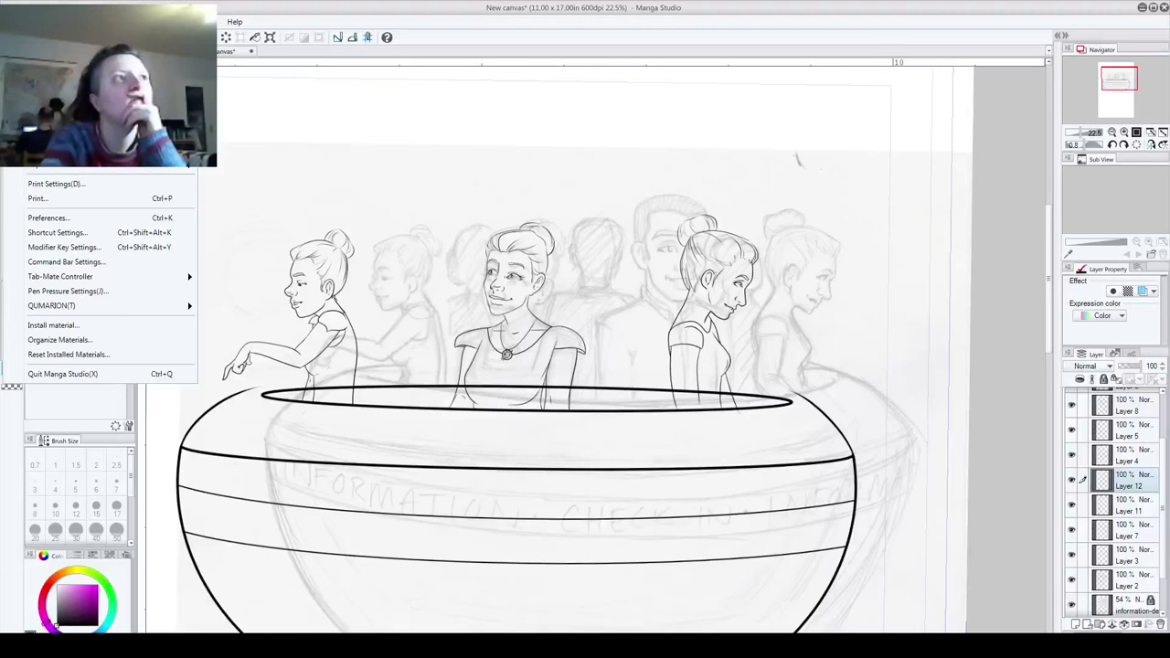
pyautogui.click(37, 92)
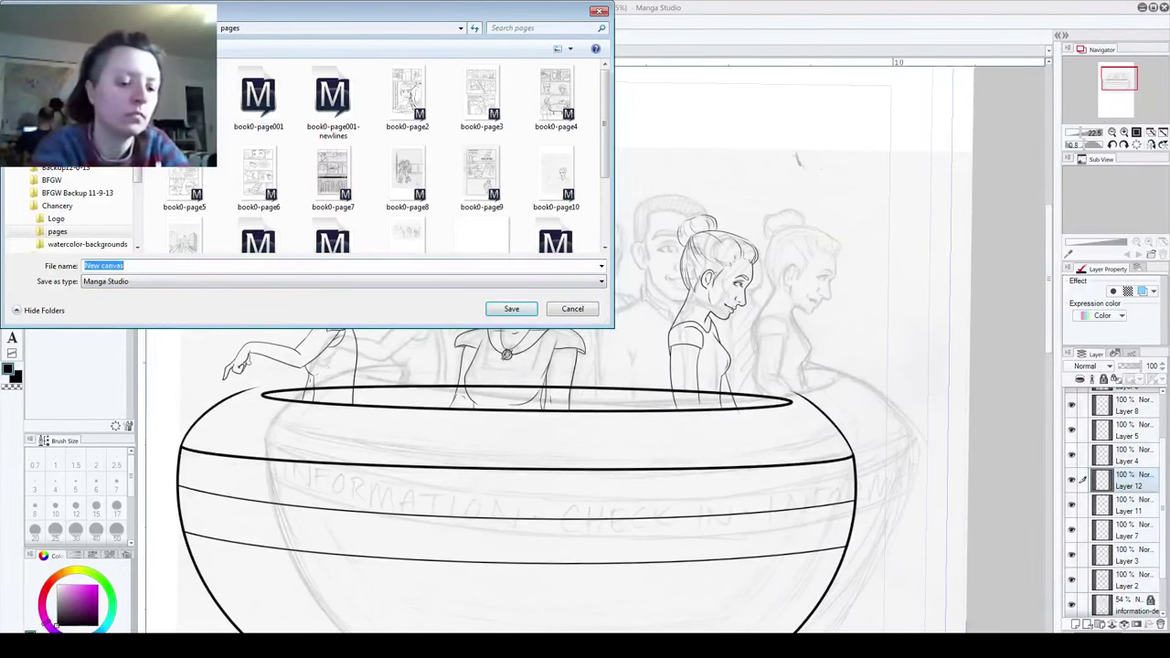
pyautogui.write('informa')
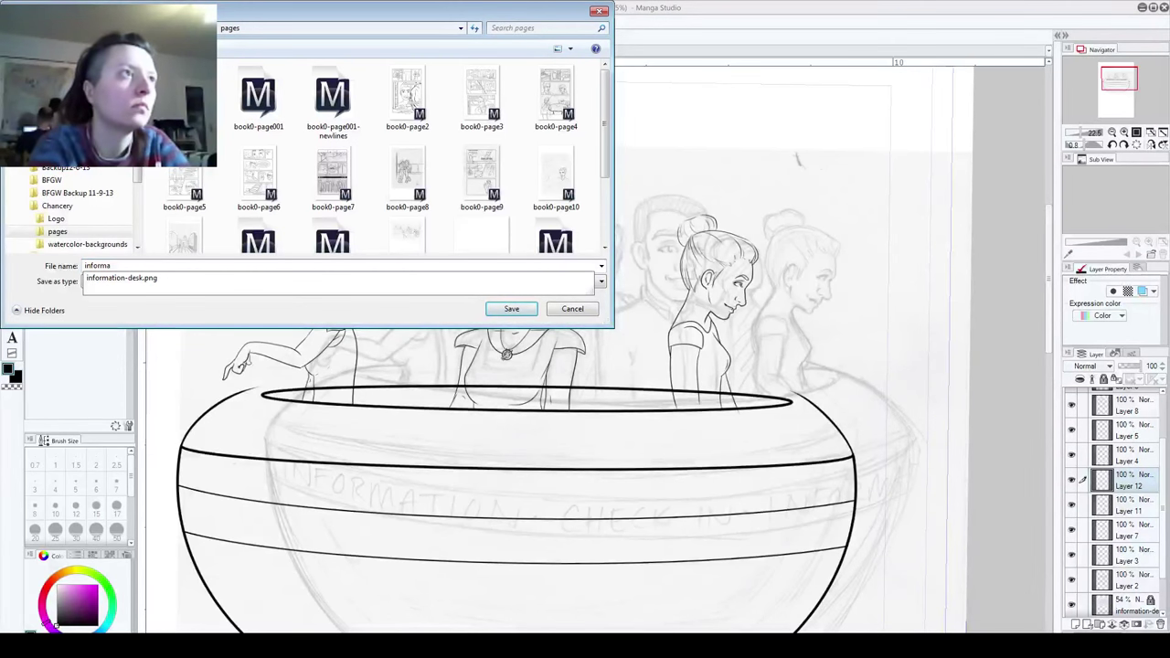
pyautogui.write('tion-desk')
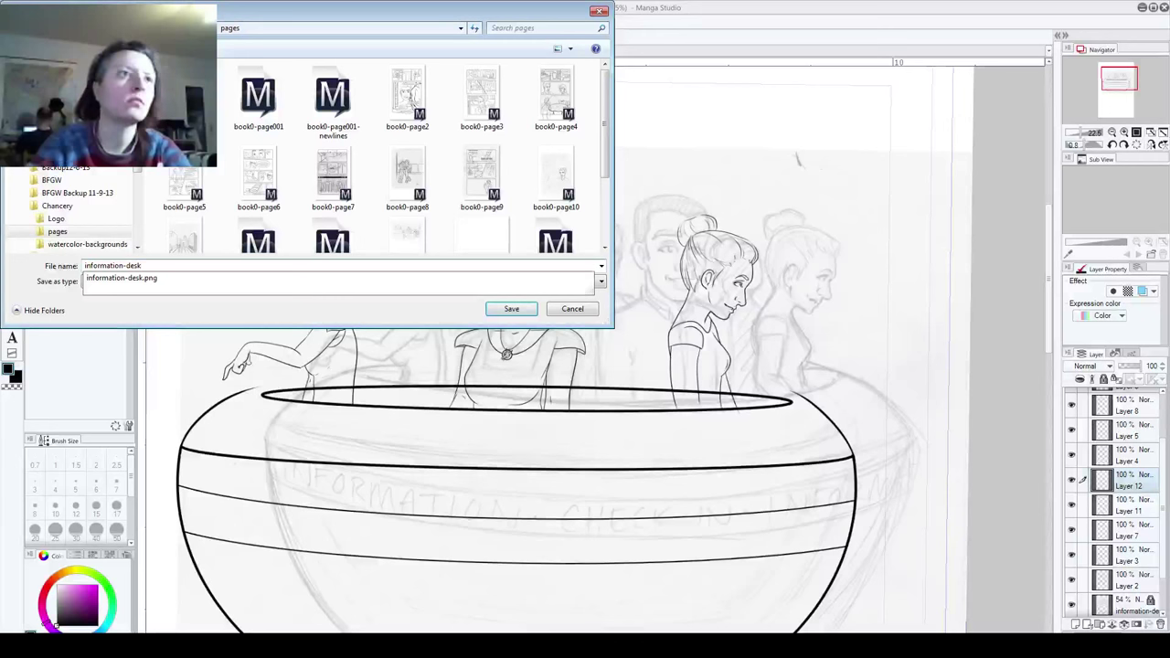
pyautogui.press('Escape')
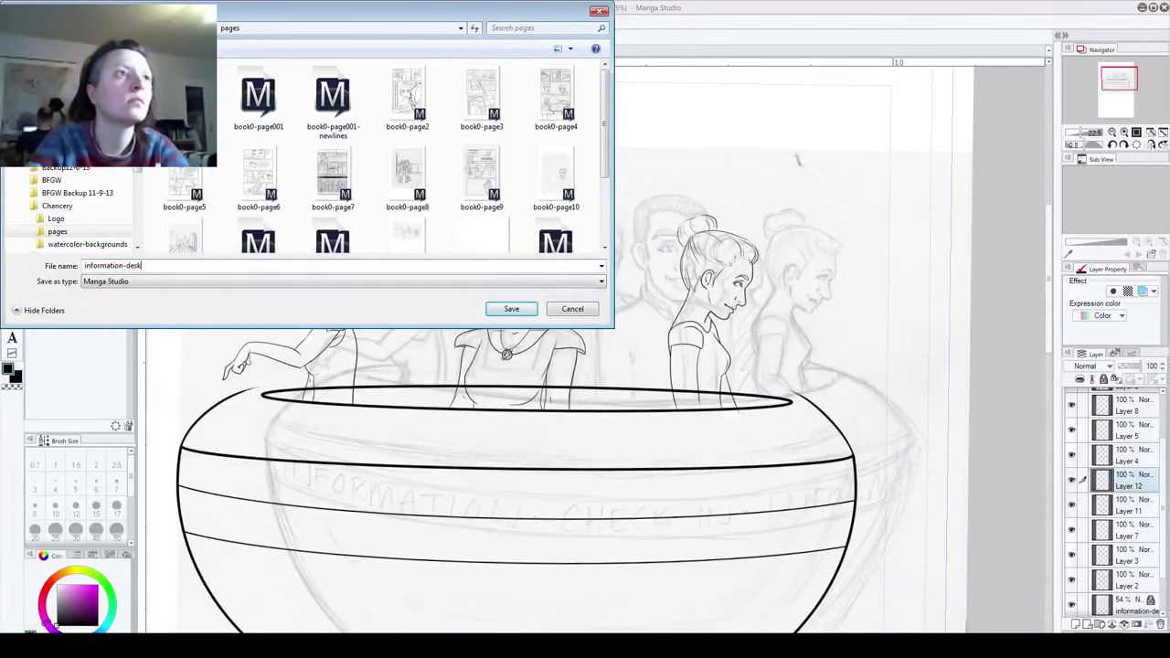
pyautogui.click(511, 309)
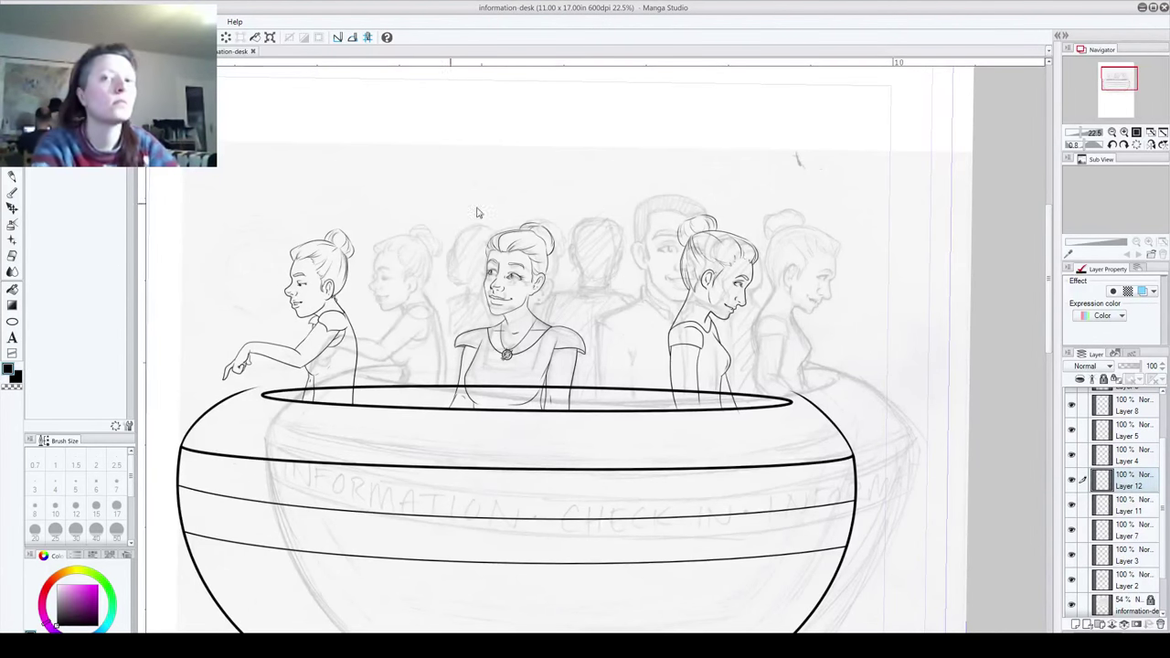
# Step: Close the information-desk canvas and close the information-desk.png scan without saving its changes
pyautogui.moveTo(1049, 321)
pyautogui.mouseDown()
pyautogui.moveTo(1052, 368)
pyautogui.moveTo(1053, 333)
pyautogui.mouseUp()
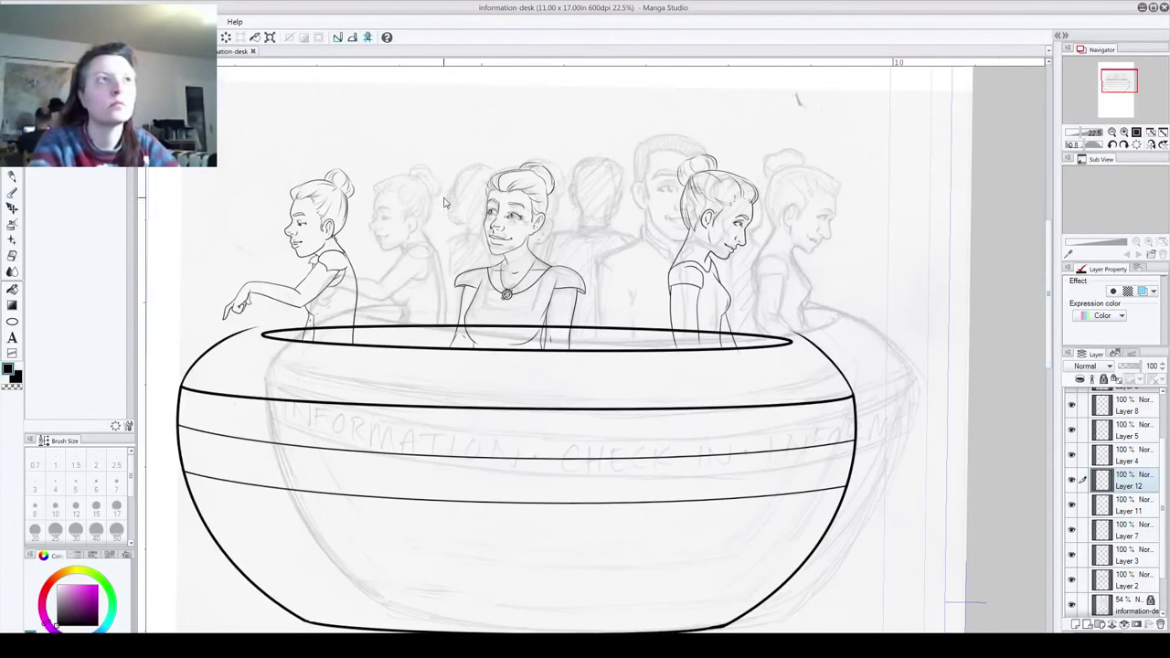
pyautogui.click(254, 52)
pyautogui.click(189, 51)
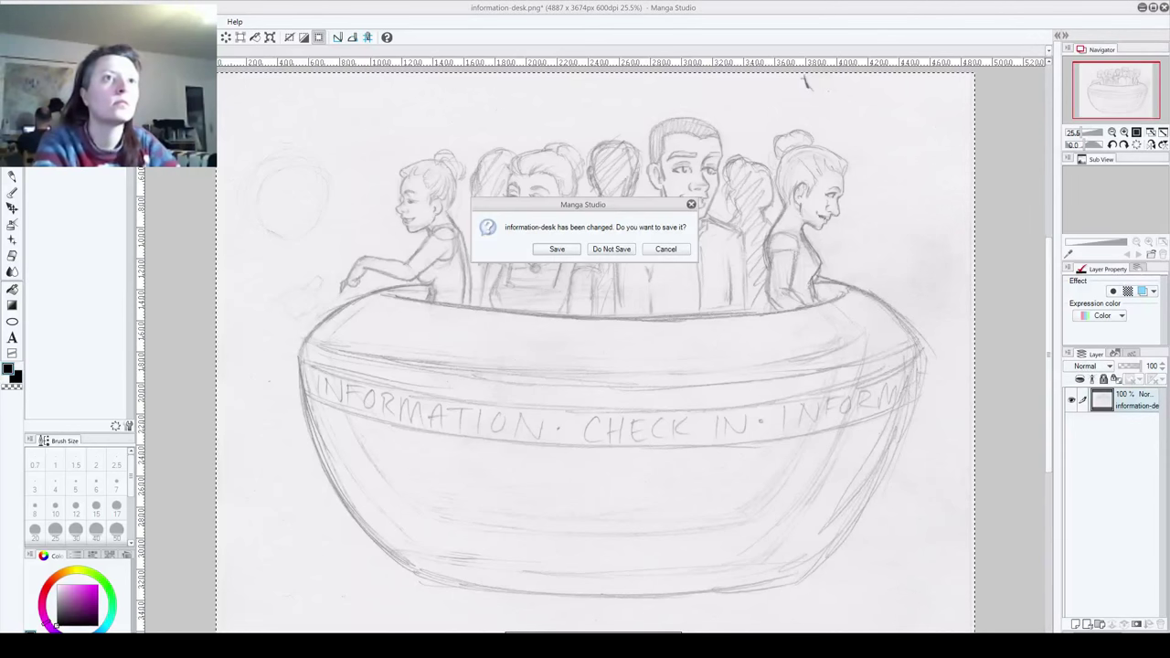
pyautogui.click(626, 251)
# Step: Open the giftshop-panel file from the pages folder
pyautogui.click(14, 21)
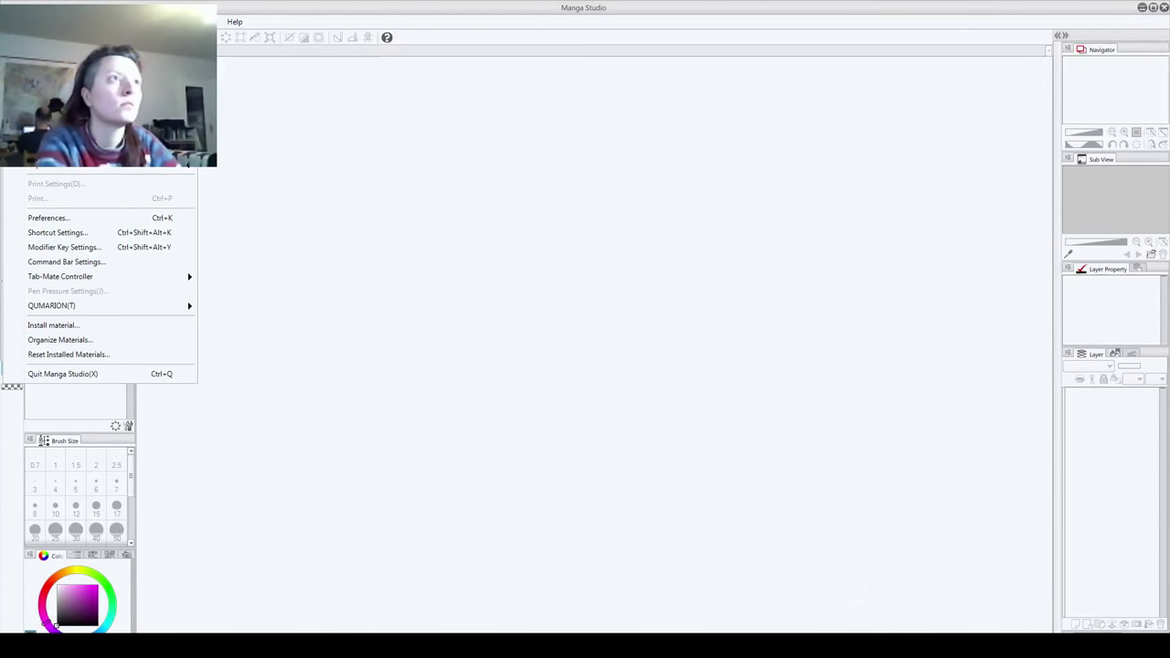
pyautogui.hotkey('ctrl', 'o')
pyautogui.scroll(-3, 483, 107)
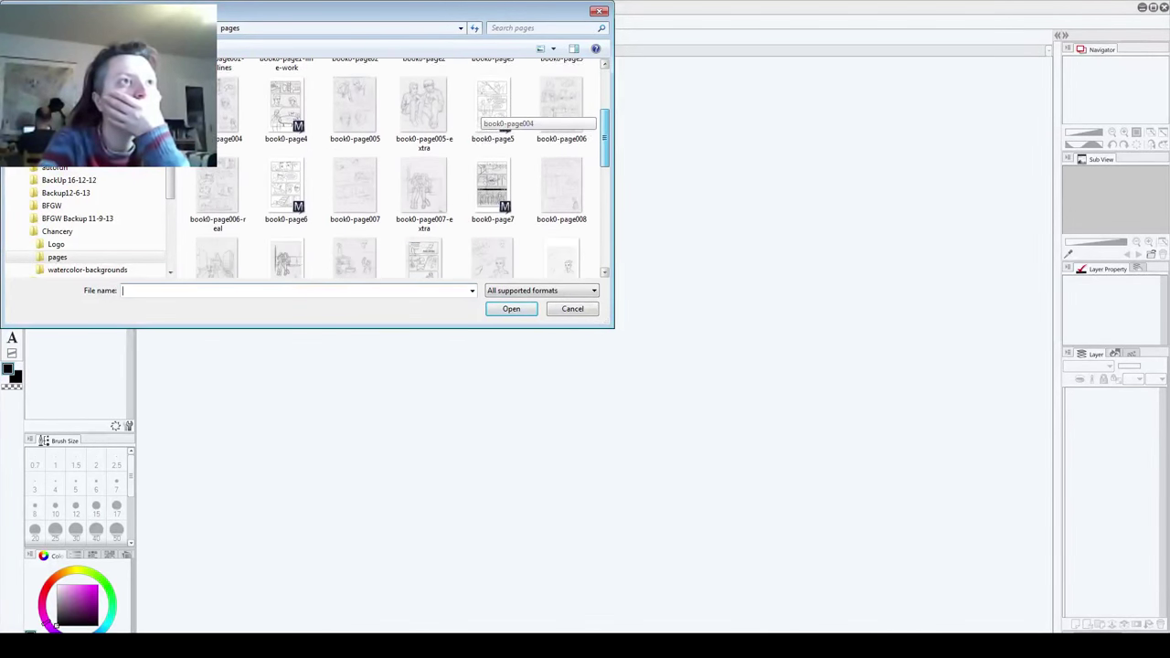
pyautogui.scroll(-1, 479, 119)
pyautogui.scroll(-2, 479, 119)
pyautogui.moveTo(604, 178); pyautogui.dragTo(604, 183)
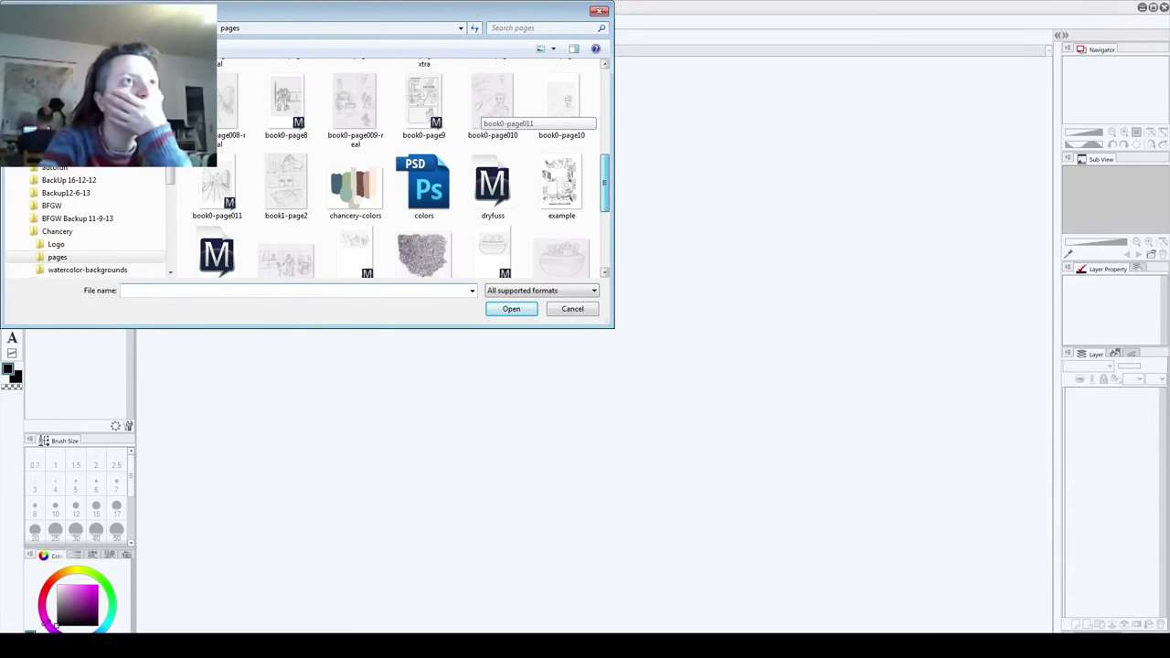
pyautogui.scroll(-1, 479, 119)
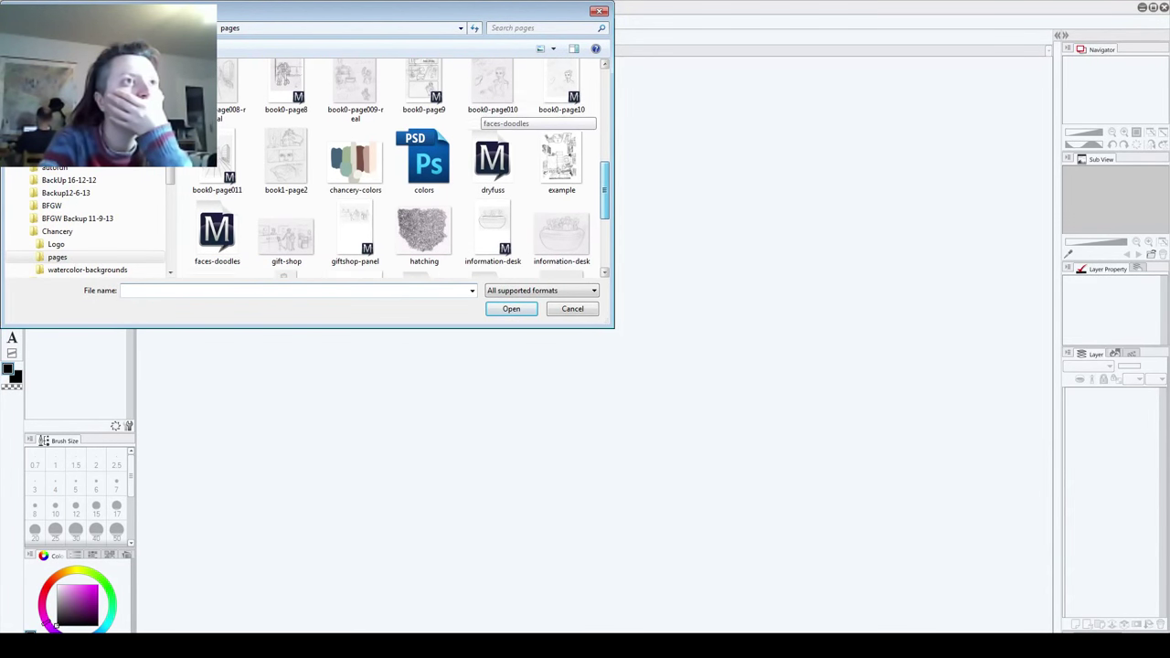
pyautogui.scroll(-3, 479, 119)
pyautogui.scroll(-1, 479, 119)
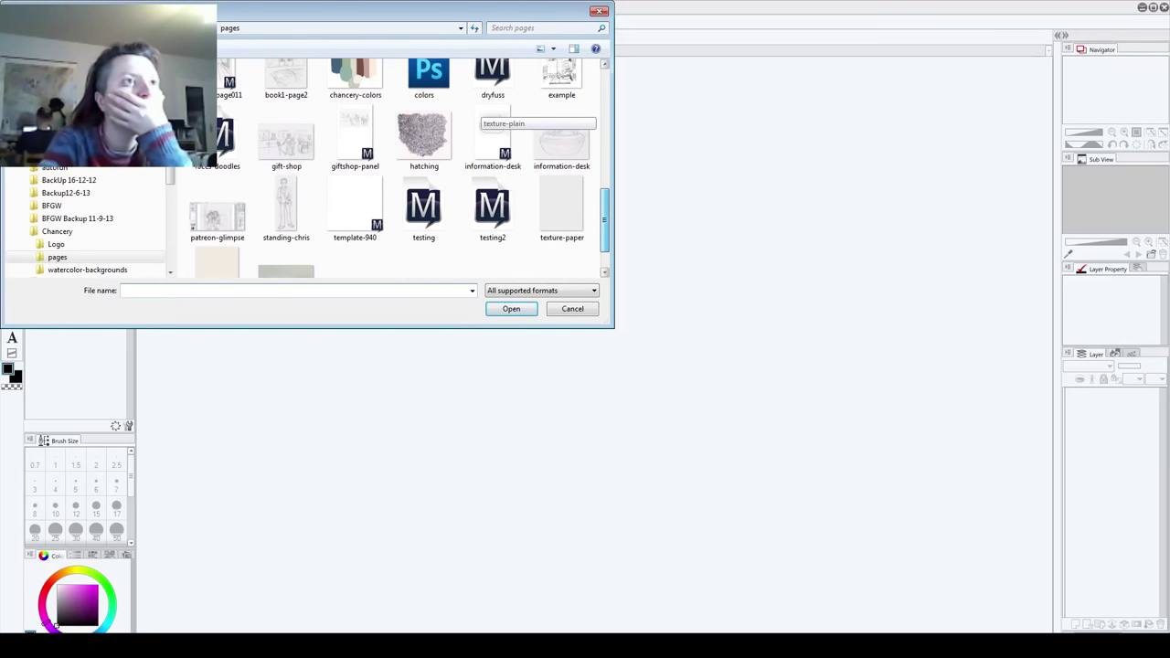
pyautogui.scroll(-1, 479, 119)
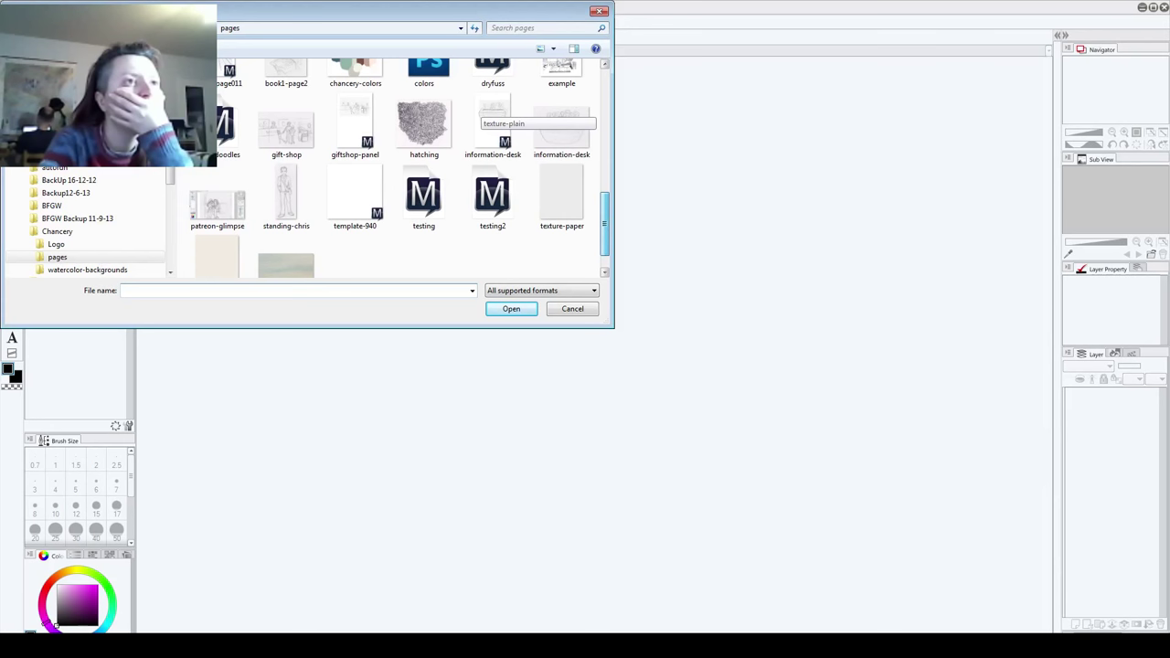
pyautogui.click(355, 126)
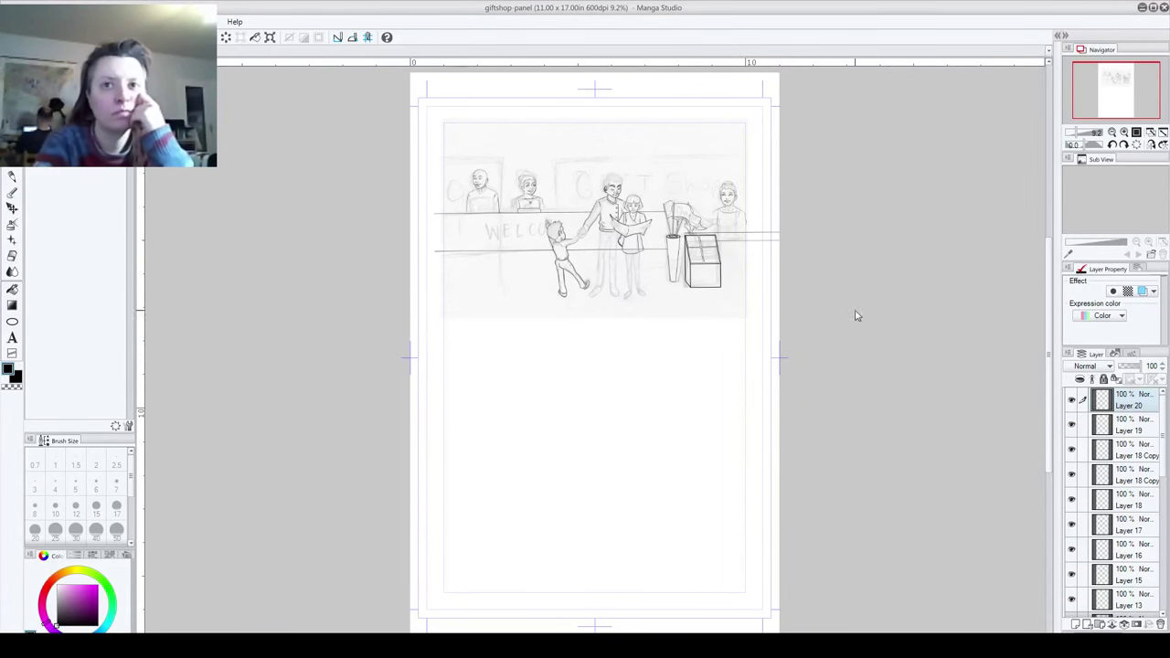
# Step: Toggle Layer 20's visibility in the gift-shop panel to check what it contains
pyautogui.click(1072, 405)
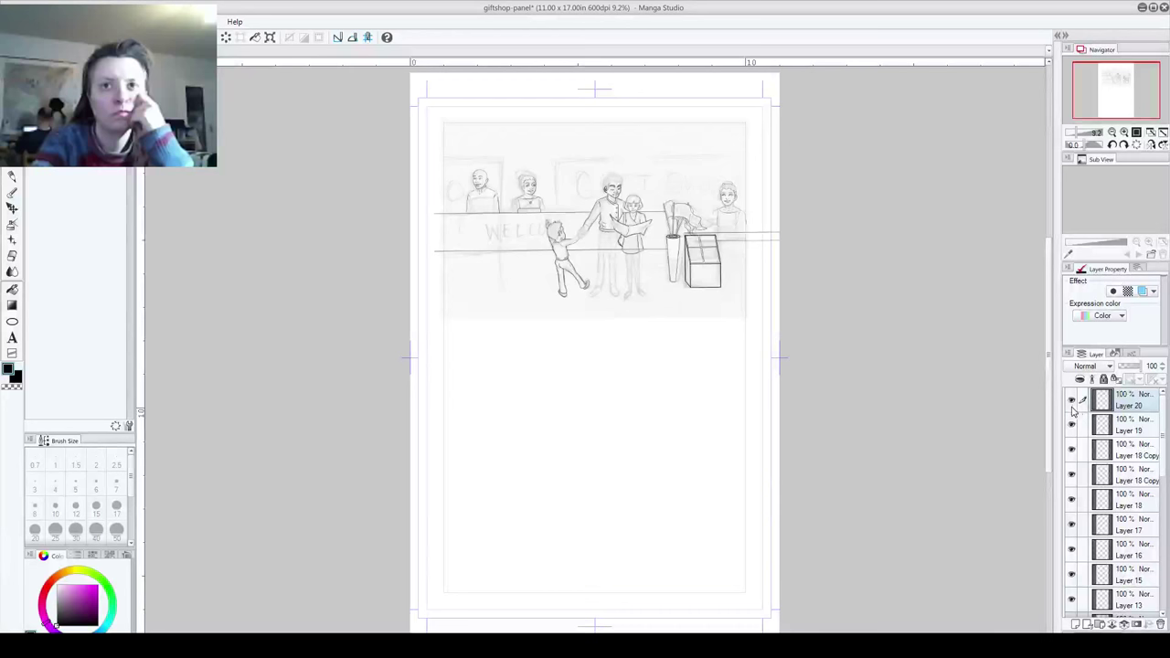
# Step: Add a new layer at the top of the layer stack and activate the Mapping pen over the display box
pyautogui.click(1076, 625)
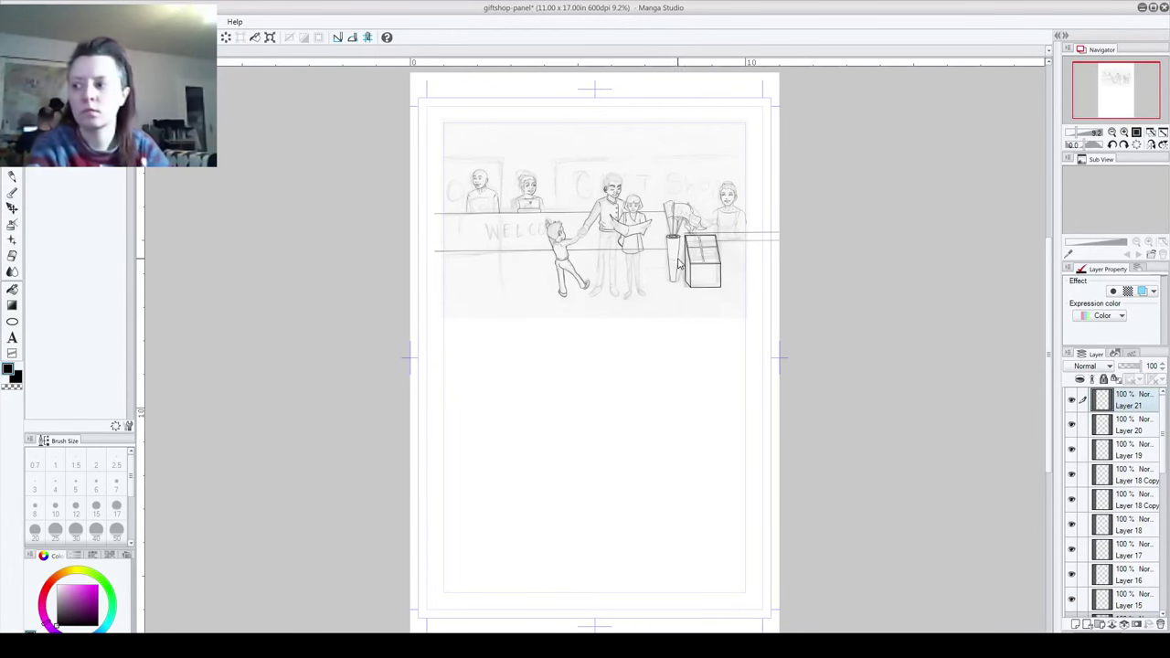
pyautogui.scroll(6, 679, 264)
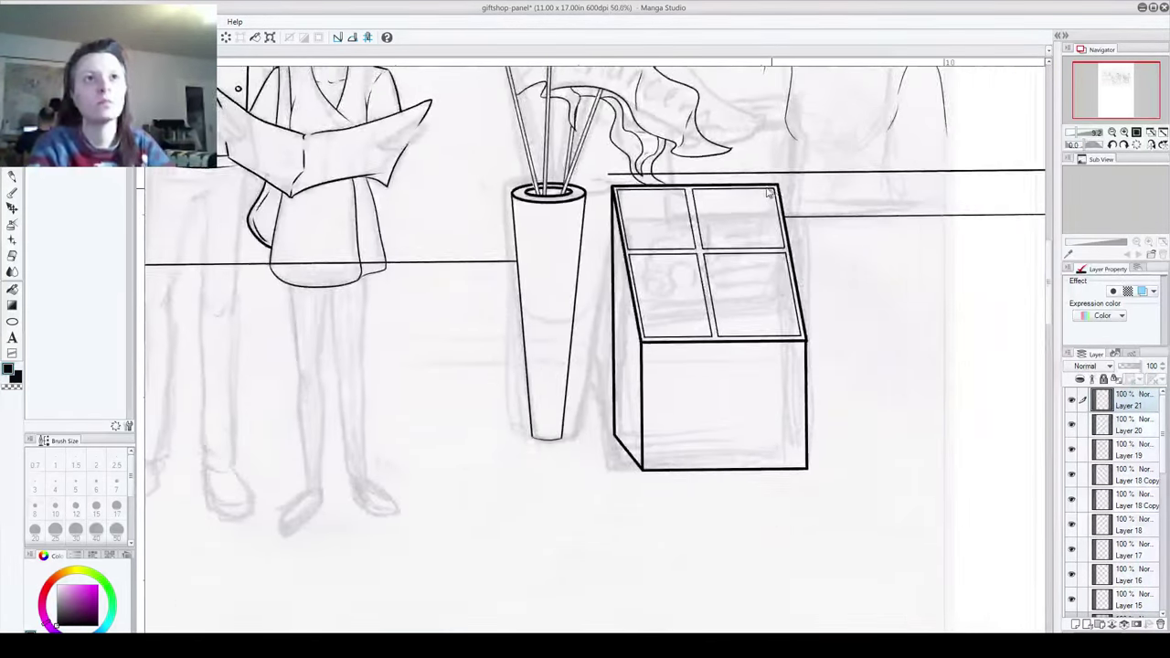
pyautogui.scroll(2, 769, 194)
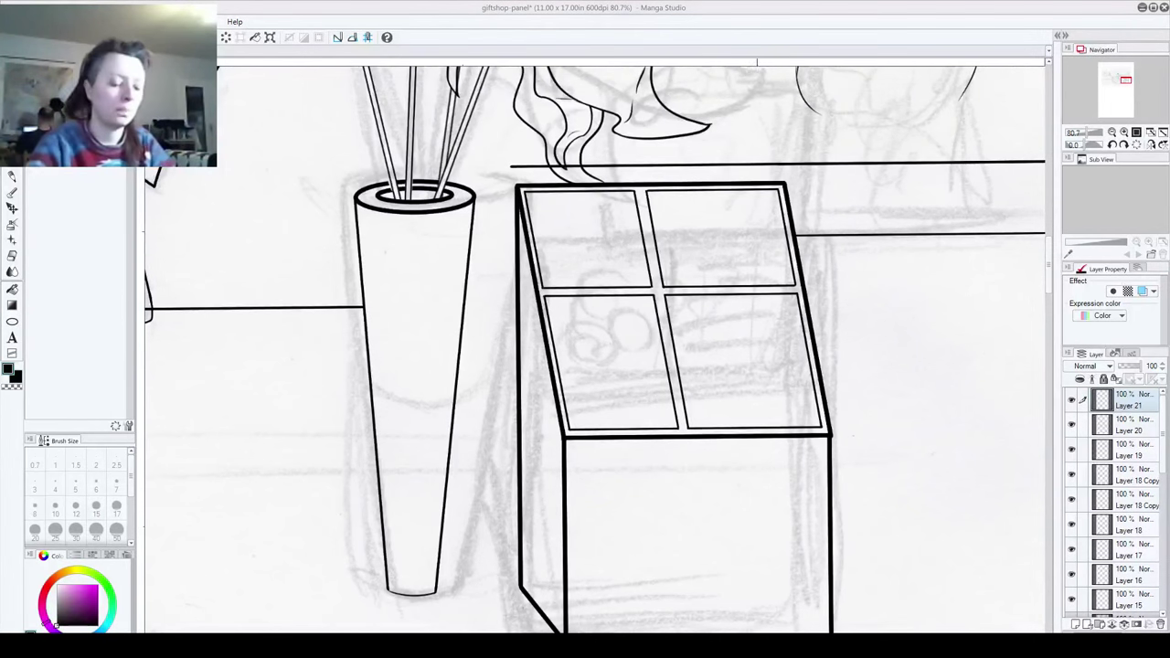
pyautogui.moveTo(1048, 283)
pyautogui.mouseDown()
pyautogui.moveTo(1047, 553)
pyautogui.moveTo(1043, 281)
pyautogui.mouseUp()
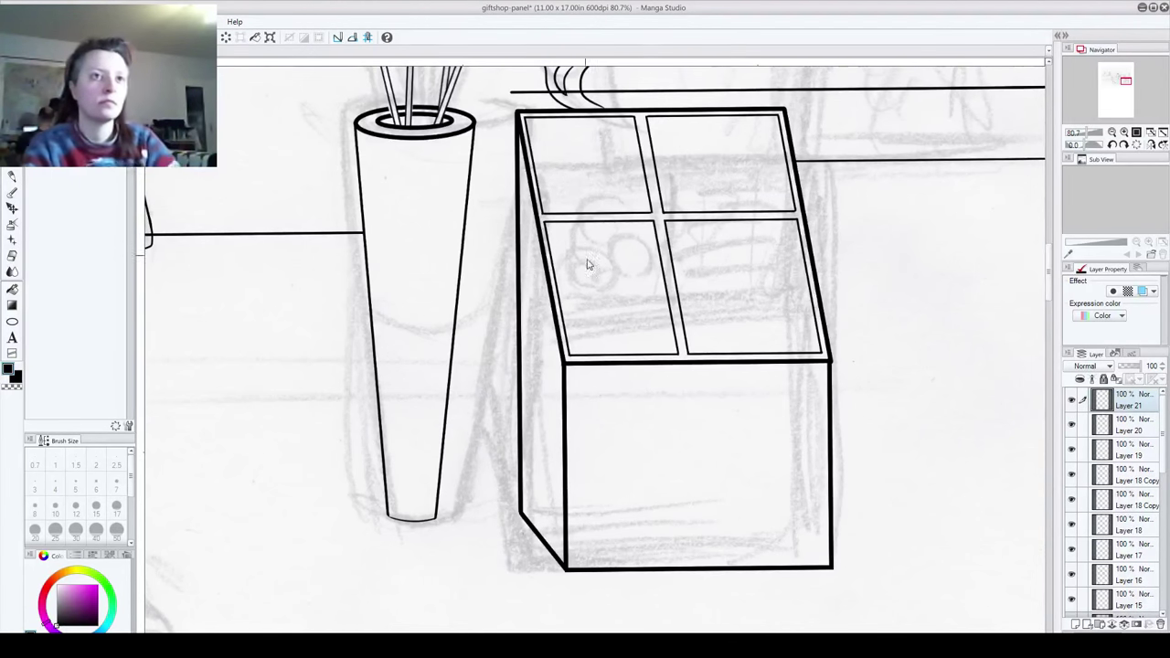
pyautogui.scroll(4, 657, 326)
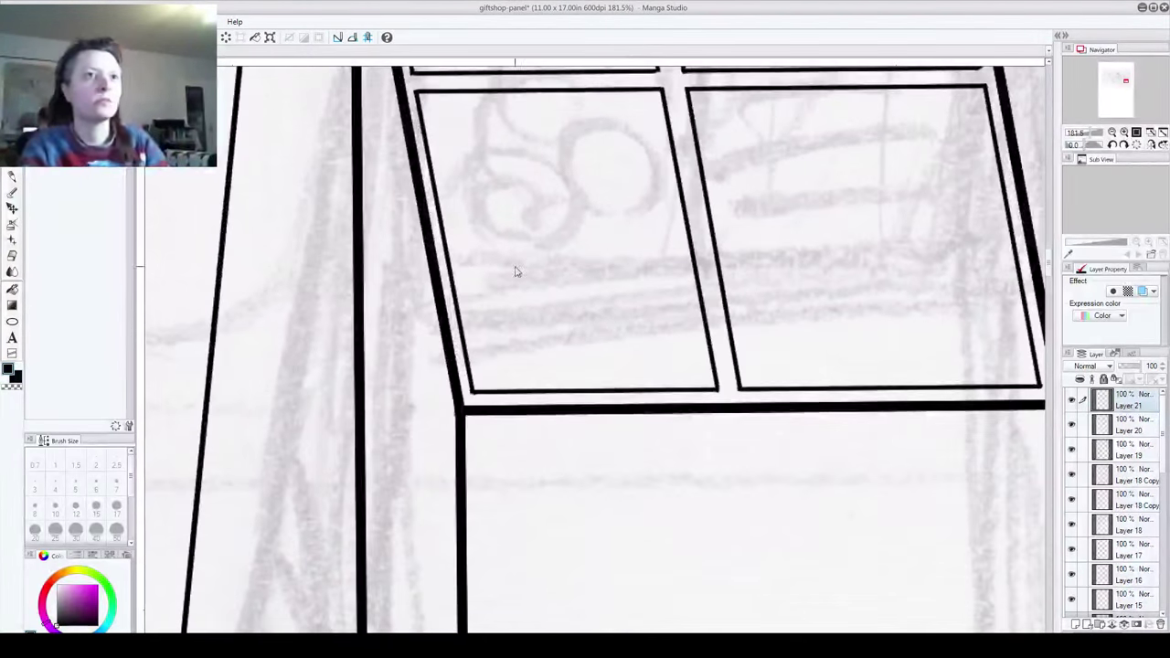
pyautogui.click(12, 162)
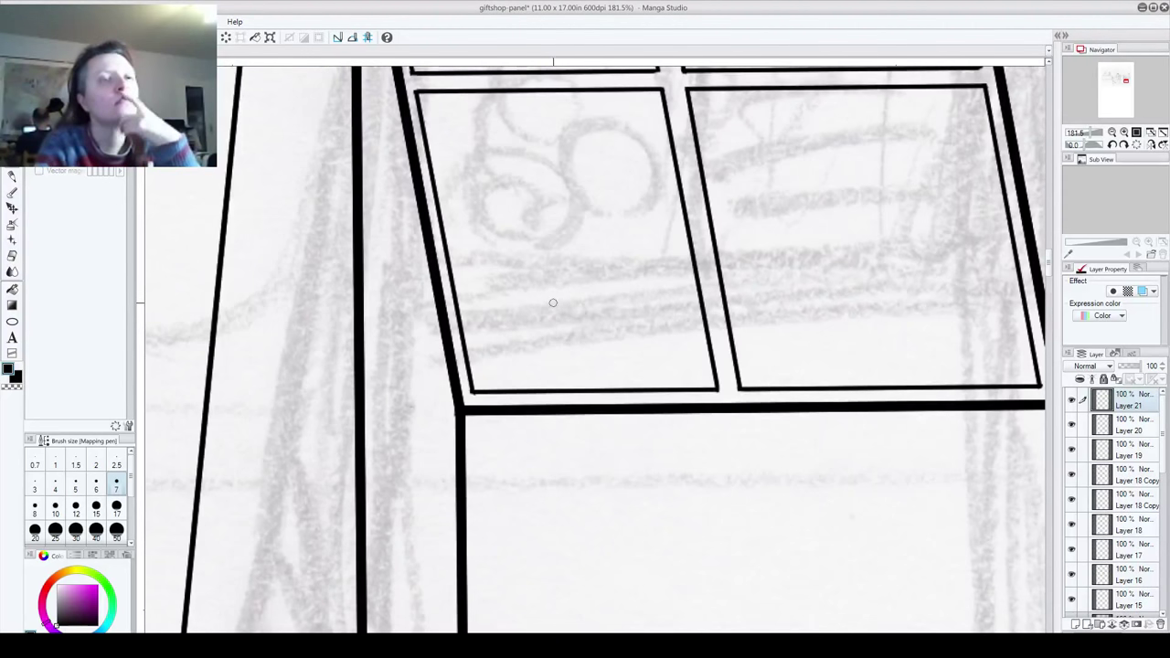
pyautogui.moveTo(553, 302)
pyautogui.mouseDown()
pyautogui.moveTo(653, 344)
pyautogui.moveTo(598, 514)
pyautogui.moveTo(600, 573)
pyautogui.moveTo(494, 655)
pyautogui.mouseUp()
pyautogui.moveTo(567, 403); pyautogui.dragTo(609, 591)
pyautogui.moveTo(505, 494)
pyautogui.mouseDown()
pyautogui.moveTo(705, 570)
pyautogui.moveTo(750, 530)
pyautogui.moveTo(766, 549)
pyautogui.moveTo(893, 513)
pyautogui.mouseUp()
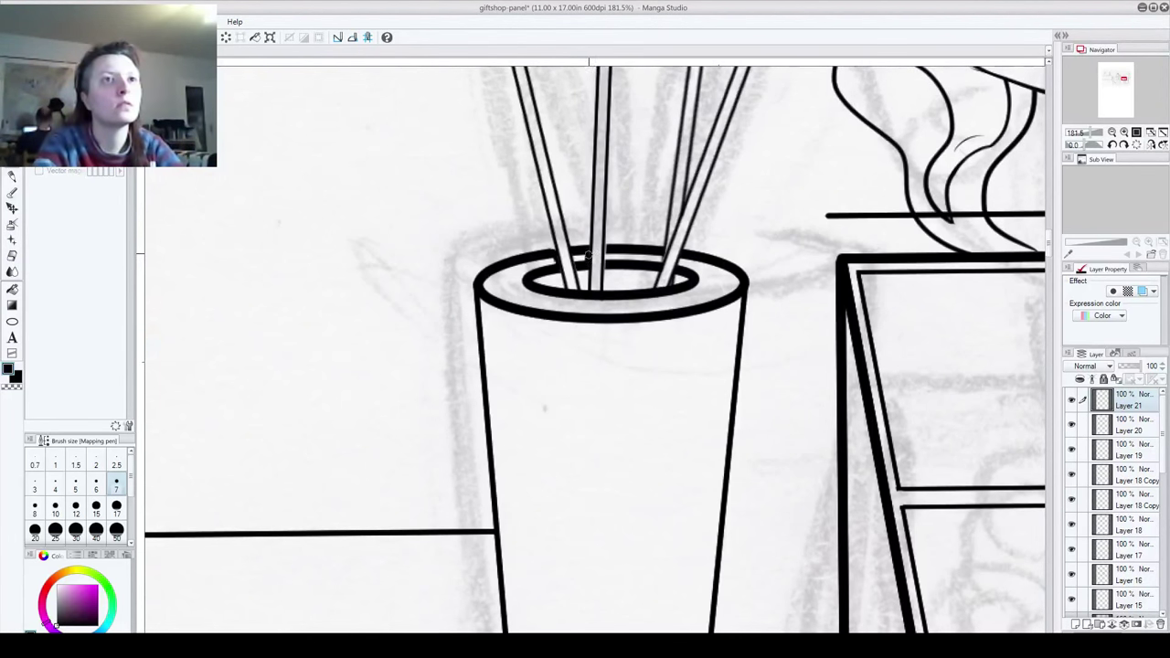
pyautogui.moveTo(668, 433); pyautogui.dragTo(292, 417)
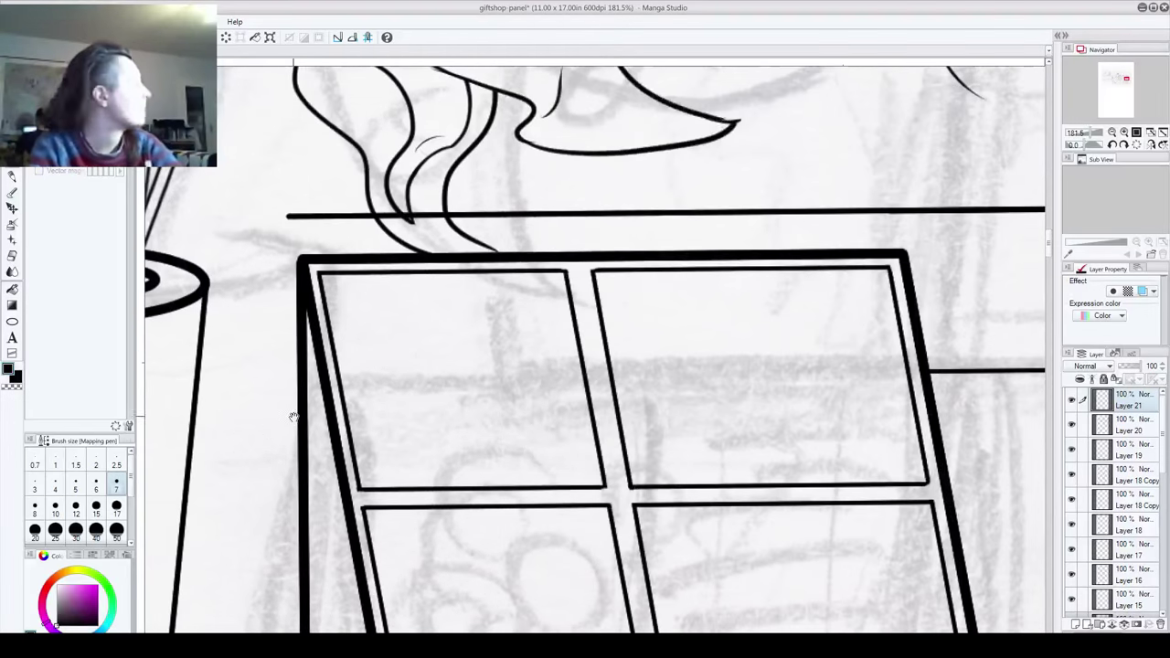
pyautogui.moveTo(435, 427); pyautogui.dragTo(349, 326)
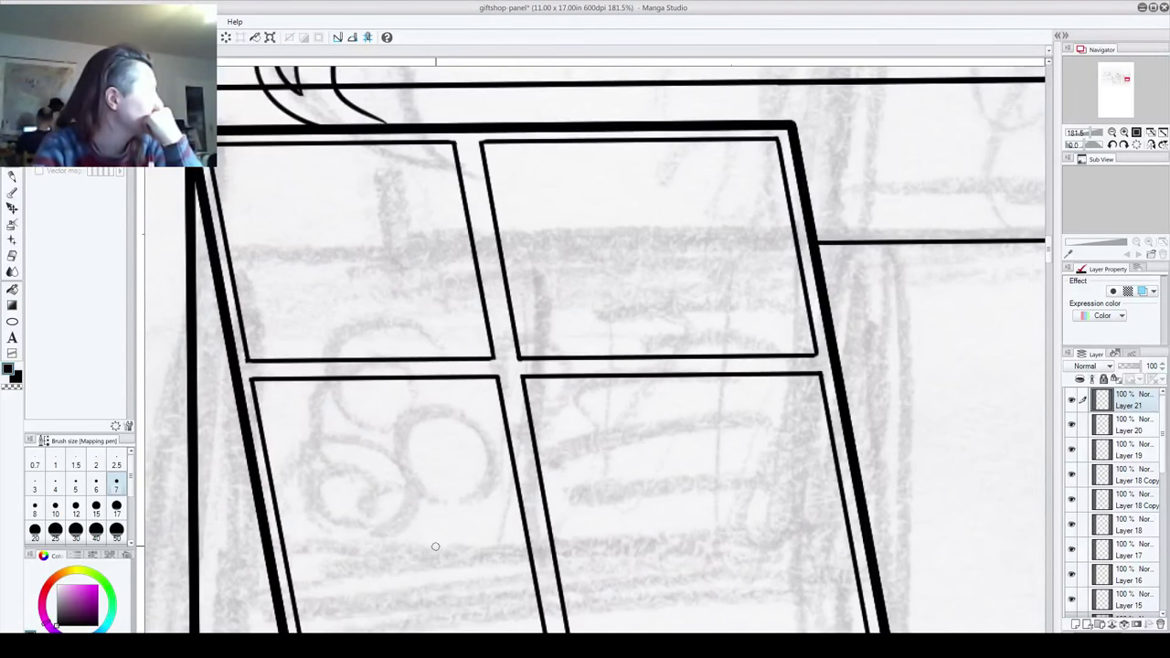
pyautogui.moveTo(517, 506); pyautogui.dragTo(561, 593)
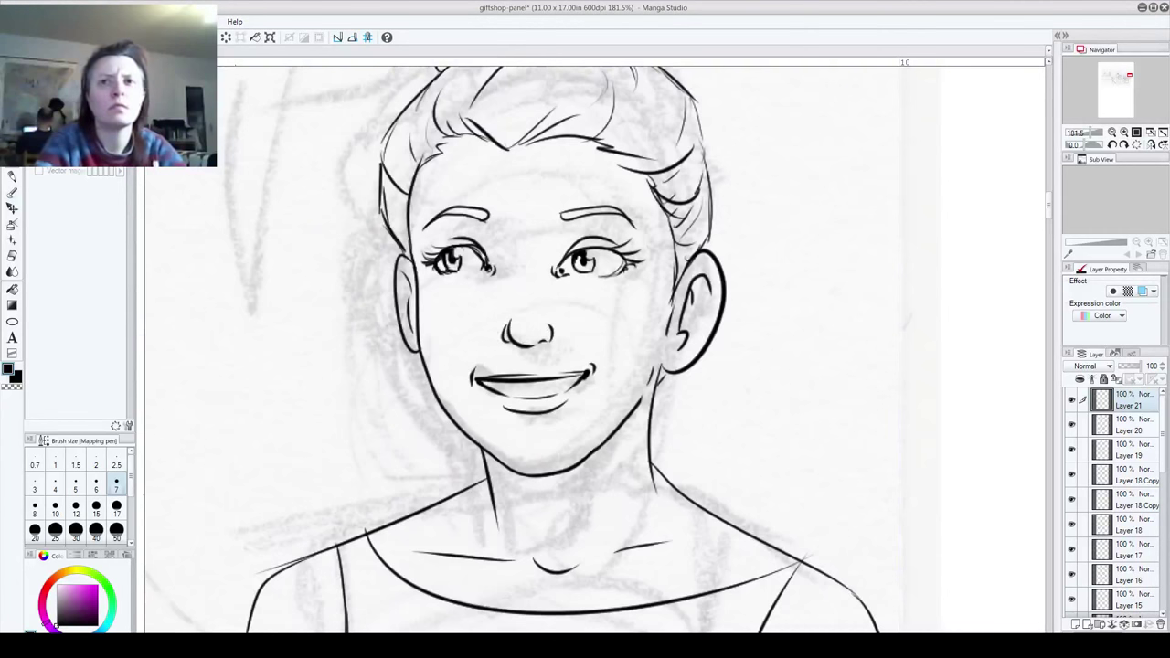
# Step: Toggle the visibility of Layers 13 and 14 to identify the shop woman's face lines, and make Layer 14 active
pyautogui.moveTo(1075, 429); pyautogui.dragTo(1071, 501)
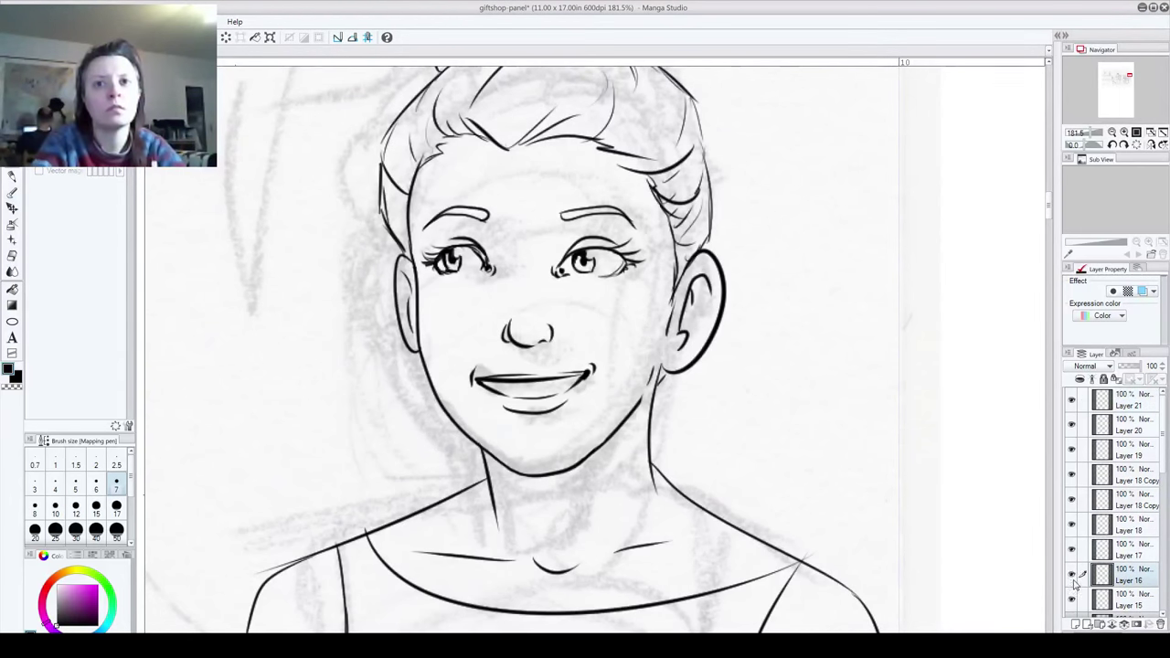
pyautogui.scroll(-4, 1124, 521)
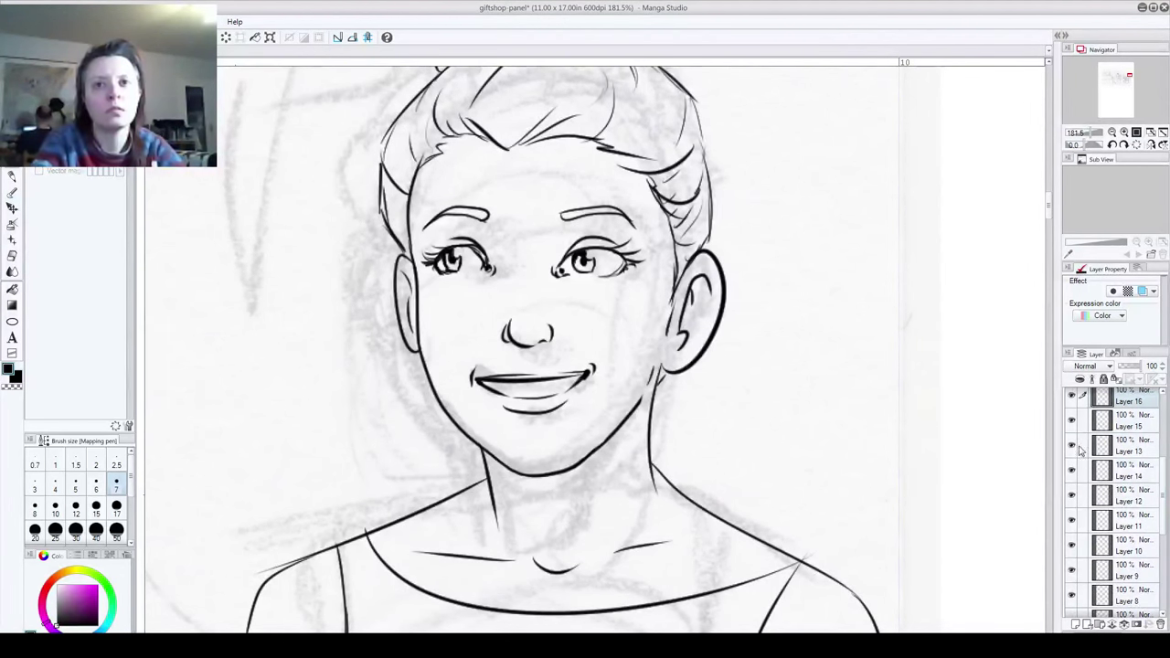
pyautogui.click(1073, 447)
pyautogui.click(1080, 467)
pyautogui.click(1073, 469)
pyautogui.click(1072, 448)
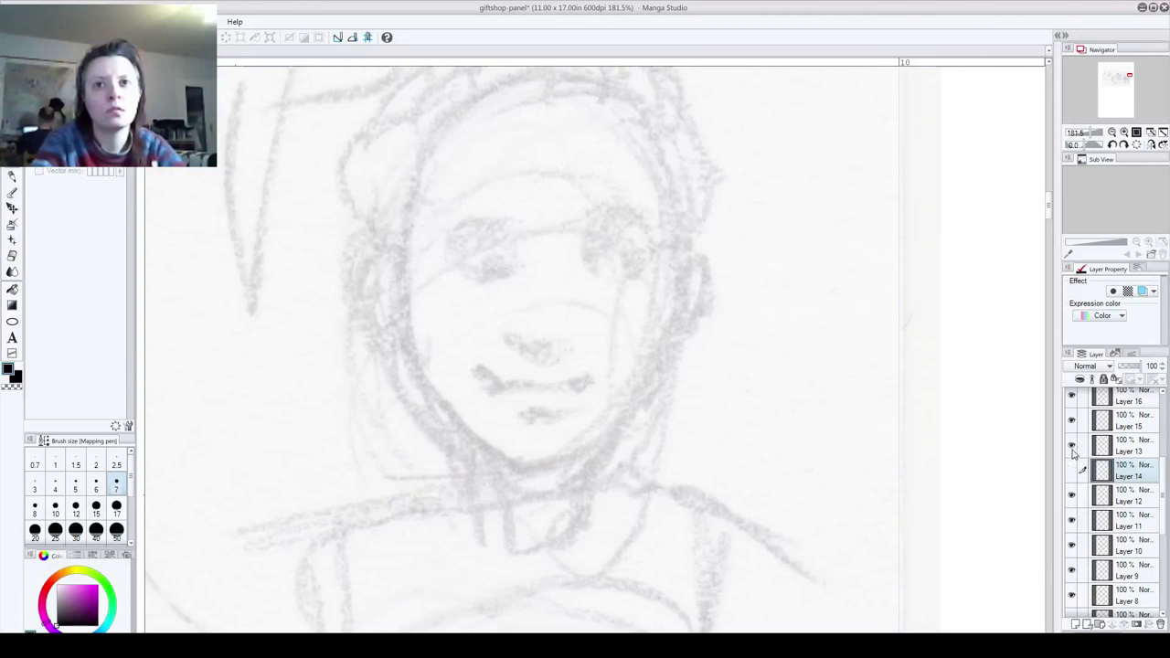
pyautogui.click(1071, 470)
pyautogui.click(1072, 445)
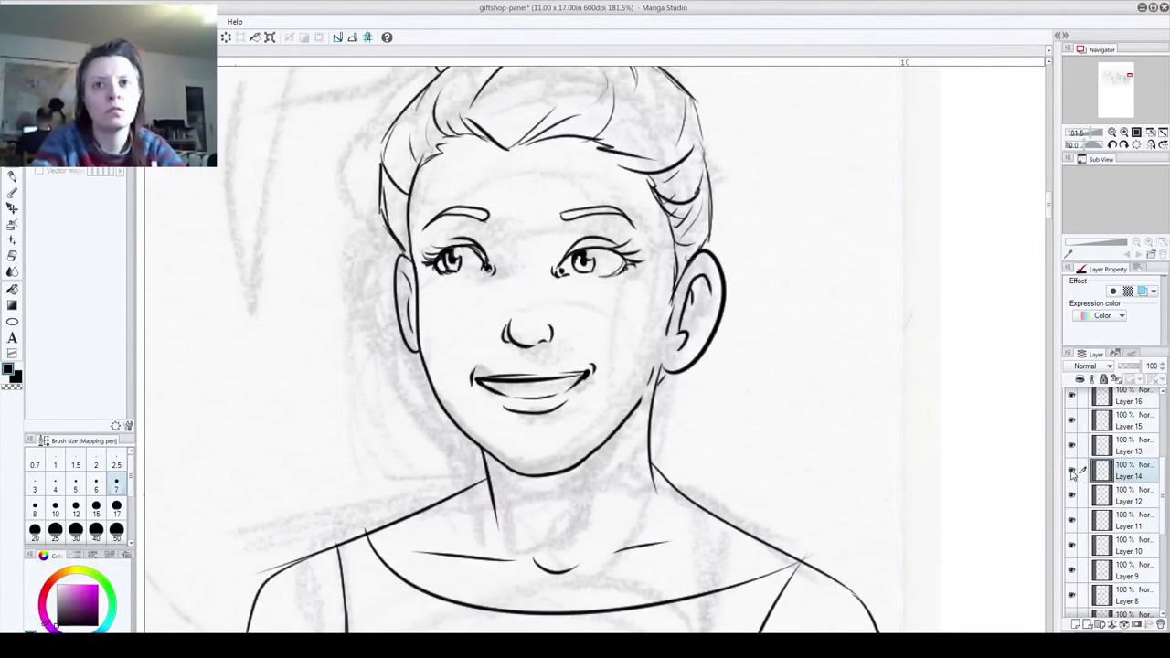
pyautogui.click(1071, 470)
pyautogui.click(1071, 470)
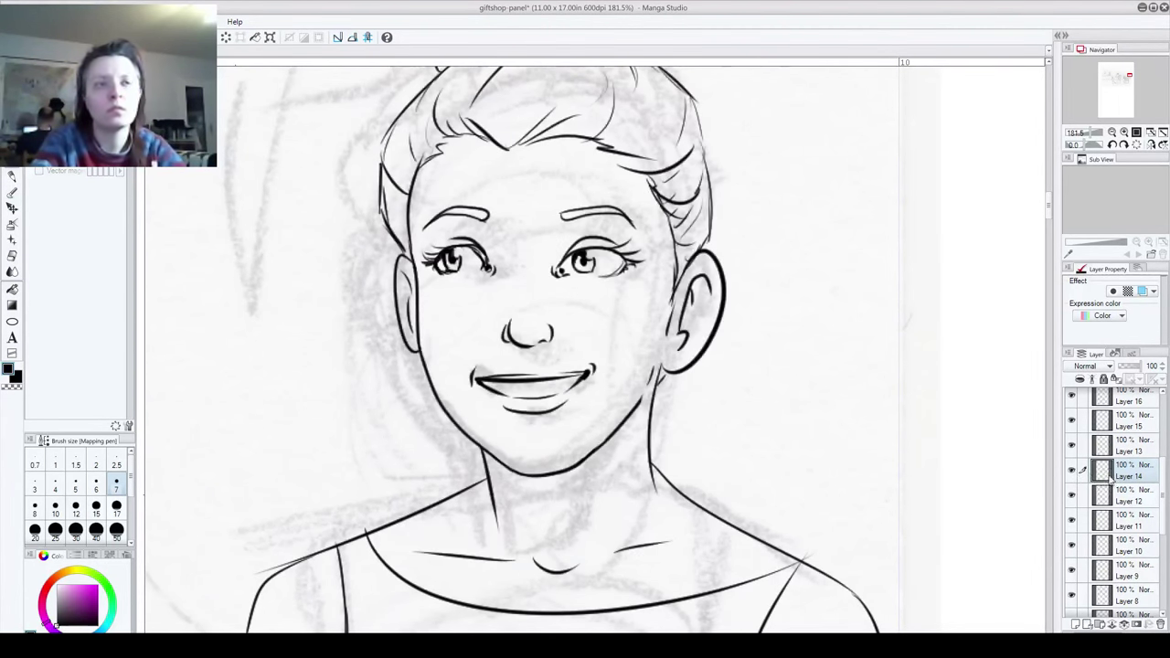
# Step: Erase the woman's nose lines on Layer 14 and set the Mapping pen's brush size to 6
pyautogui.moveTo(504, 322)
pyautogui.mouseDown()
pyautogui.moveTo(512, 343)
pyautogui.moveTo(561, 329)
pyautogui.mouseUp()
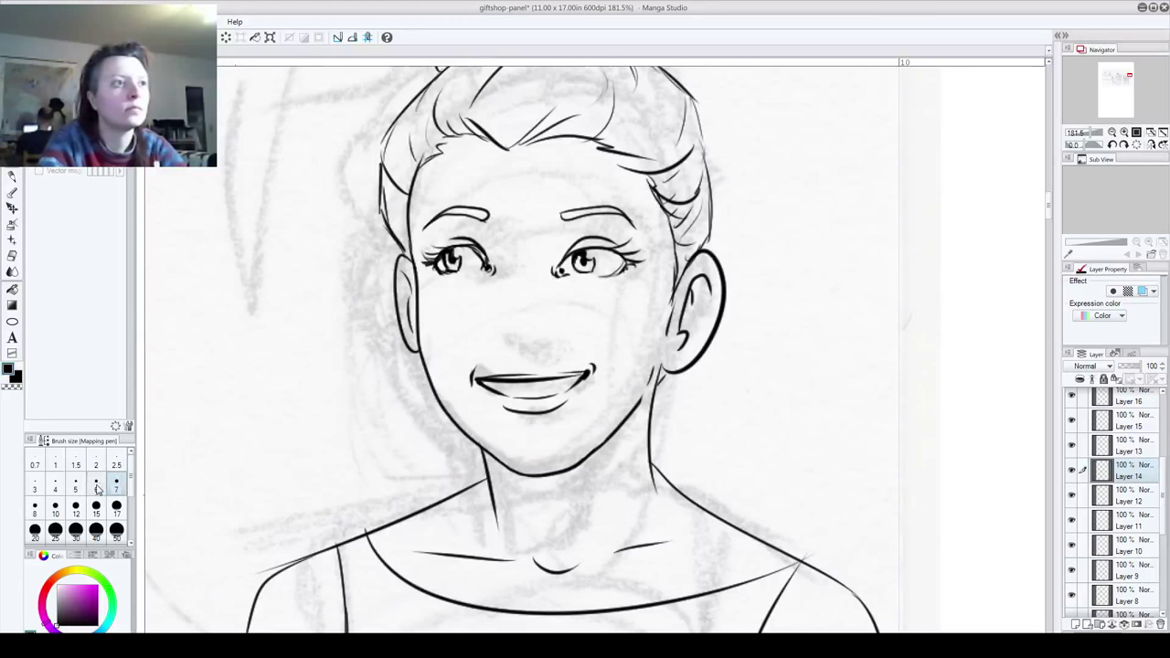
pyautogui.click(96, 487)
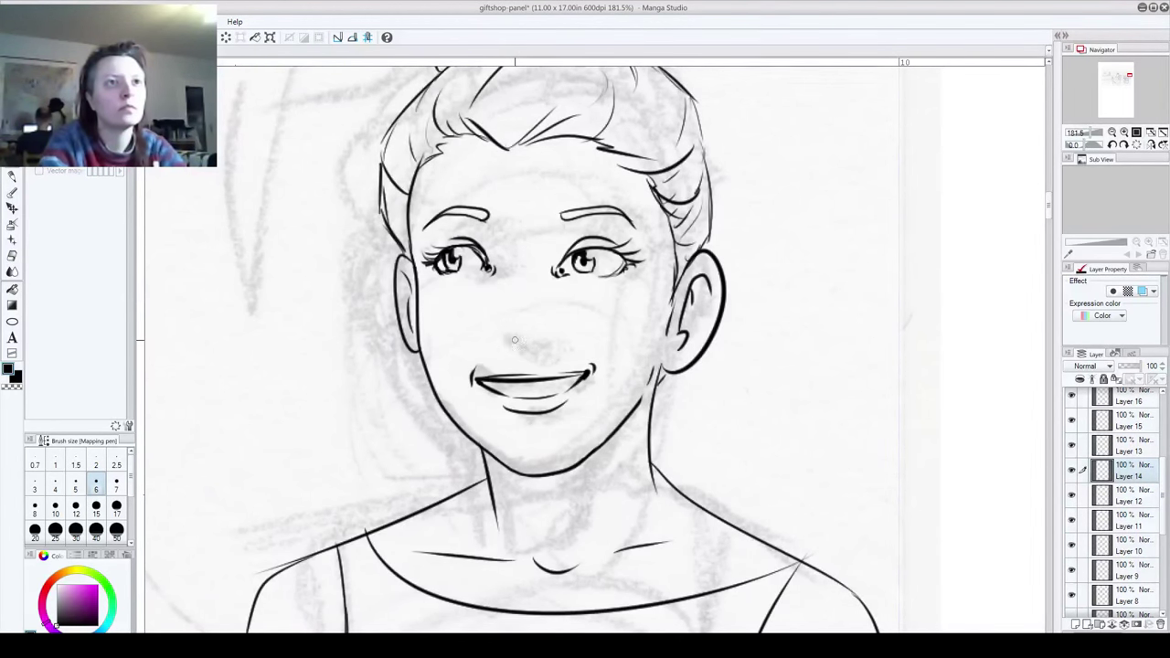
pyautogui.moveTo(514, 345); pyautogui.dragTo(549, 350)
pyautogui.moveTo(548, 349); pyautogui.dragTo(553, 326)
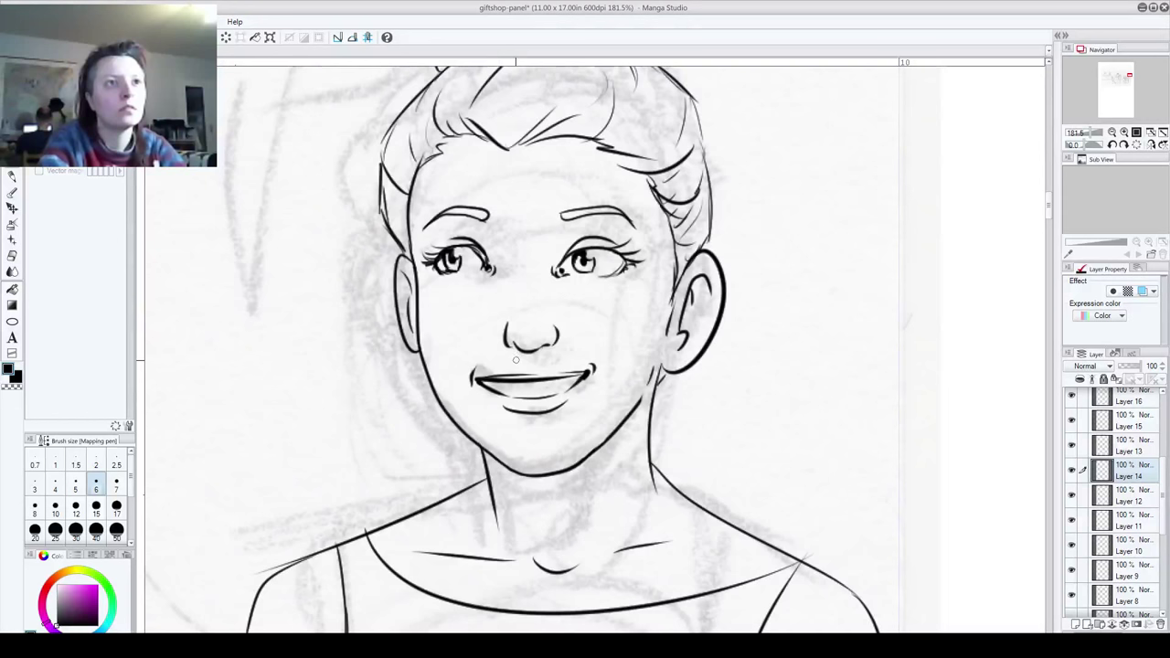
pyautogui.hotkey('ctrl', 'z')
pyautogui.hotkey('ctrl', 'z')
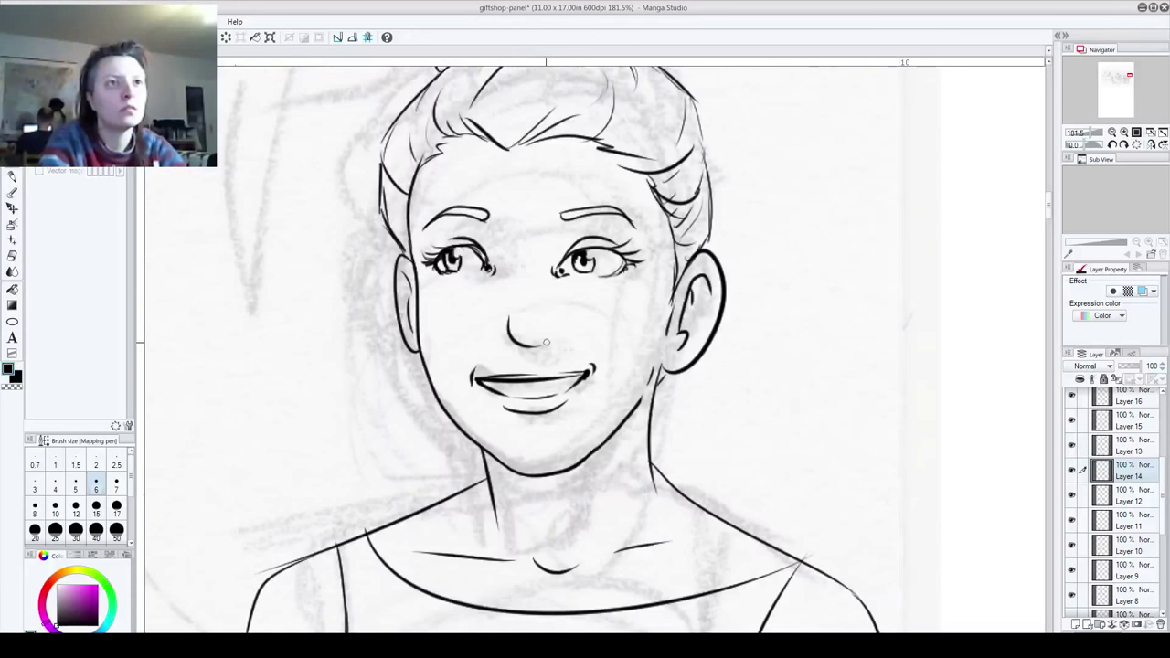
pyautogui.moveTo(509, 335); pyautogui.dragTo(546, 339)
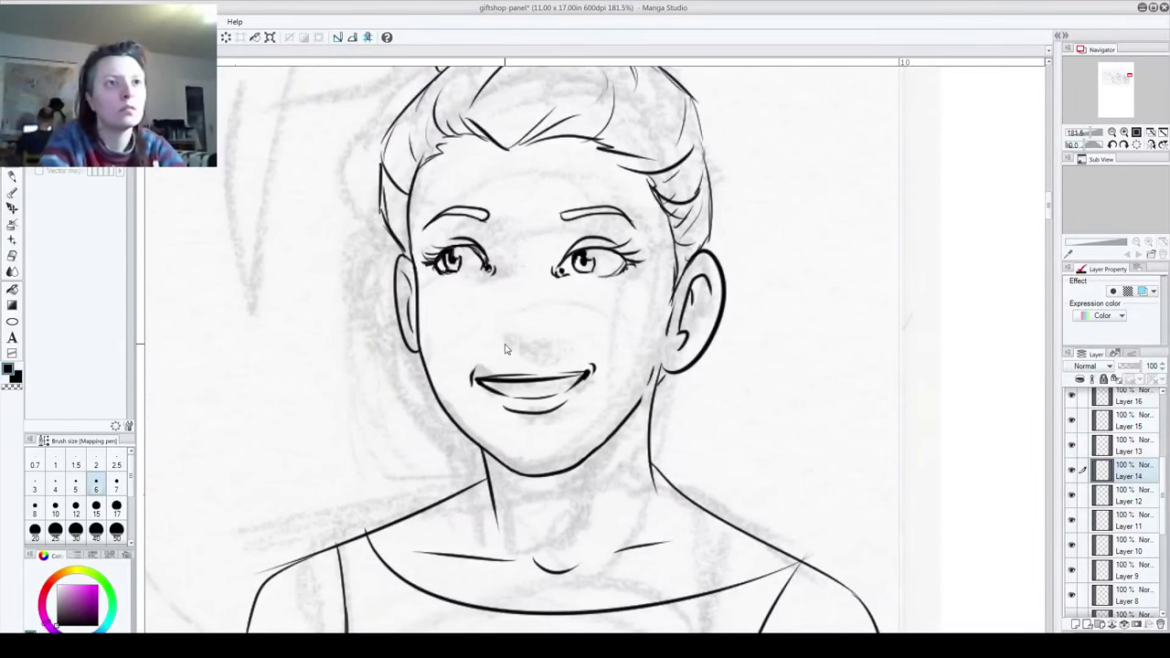
# Step: Redraw the woman's nose with a curved base and two nostril lines, plus a short near-vertical bridge line between the eyes
pyautogui.moveTo(524, 346)
pyautogui.mouseDown()
pyautogui.moveTo(561, 326)
pyautogui.moveTo(505, 340)
pyautogui.mouseUp()
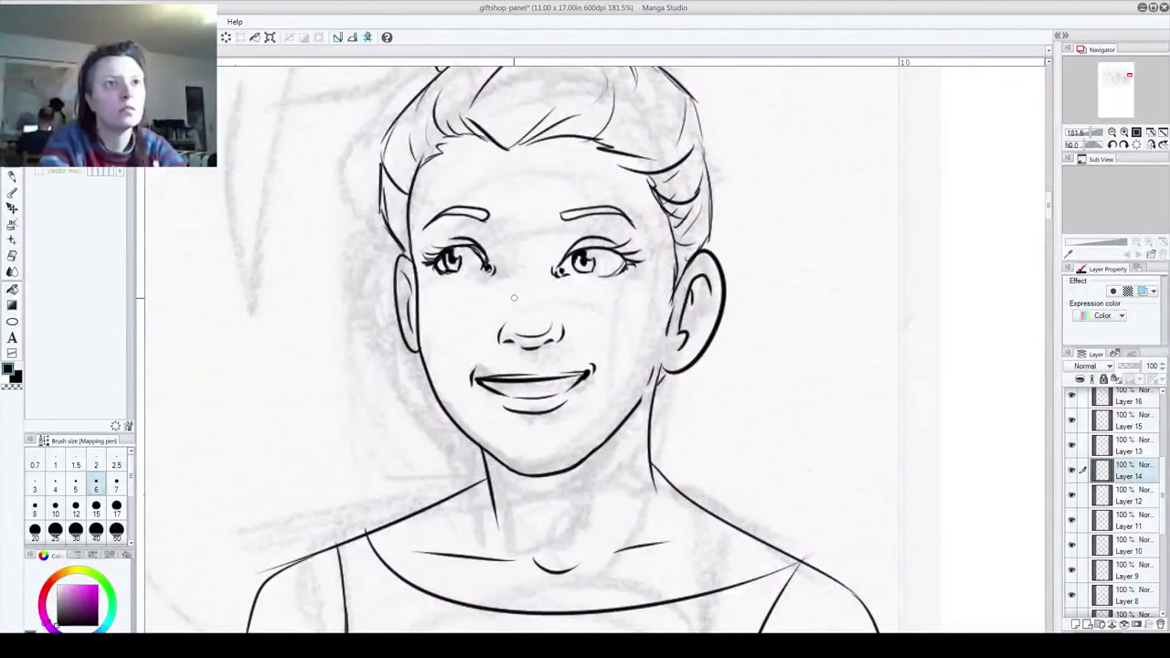
pyautogui.moveTo(522, 287)
pyautogui.mouseDown()
pyautogui.moveTo(512, 315)
pyautogui.moveTo(518, 285)
pyautogui.mouseUp()
pyautogui.hotkey('ctrl', 'z')
pyautogui.hotkey('ctrl', 'z')
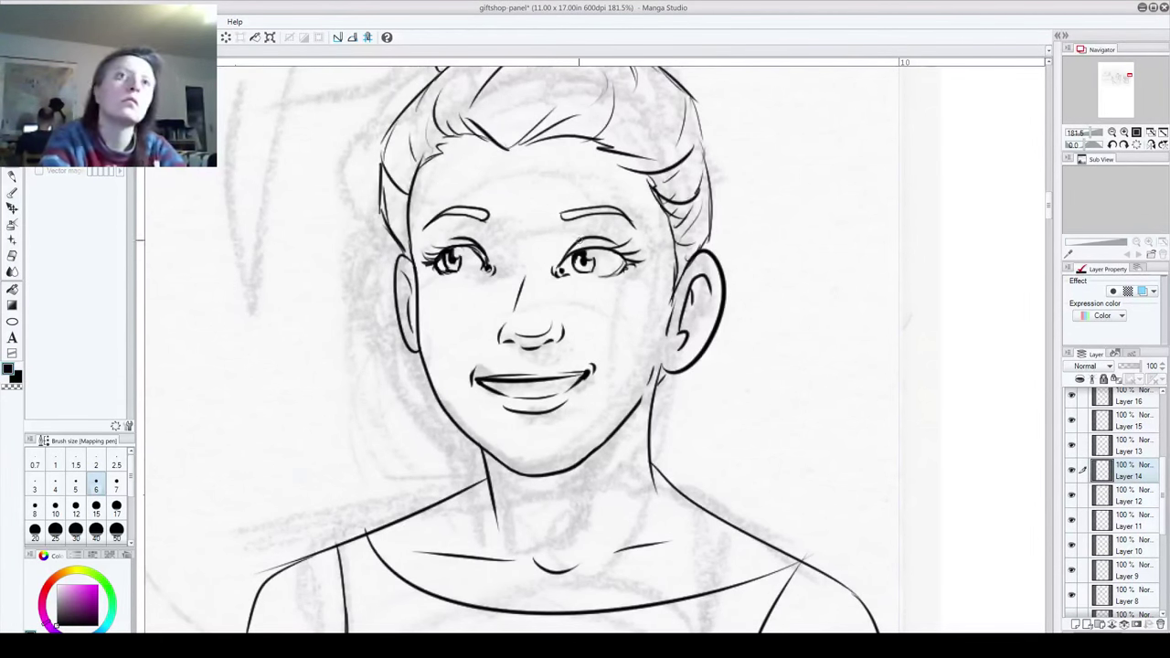
pyautogui.hotkey('ctrl', 'z')
pyautogui.moveTo(513, 307); pyautogui.dragTo(513, 260)
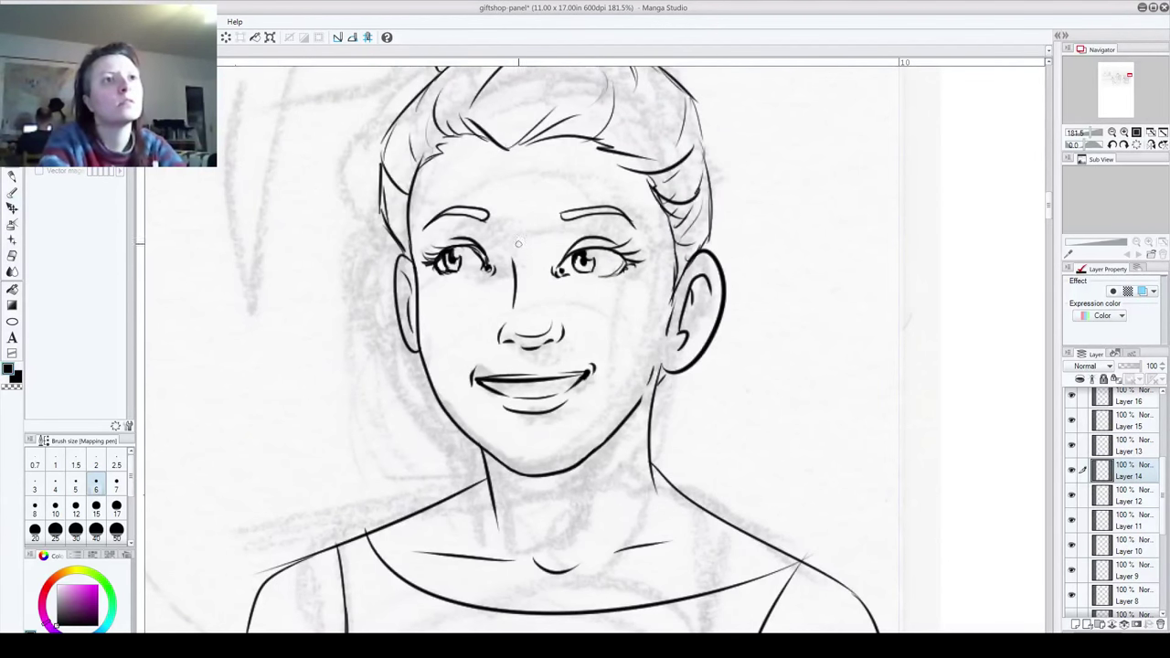
# Step: Ink a flared cap sleeve with a curved upper edge and wavy hem over the woman's shoulder nearest the flags on Layer 14
pyautogui.moveTo(514, 185)
pyautogui.mouseDown()
pyautogui.moveTo(527, 166)
pyautogui.moveTo(515, 236)
pyautogui.moveTo(481, 261)
pyautogui.moveTo(426, 355)
pyautogui.moveTo(481, 137)
pyautogui.moveTo(515, 229)
pyautogui.moveTo(509, 339)
pyautogui.moveTo(377, 134)
pyautogui.mouseUp()
pyautogui.moveTo(421, 317); pyautogui.dragTo(468, 321)
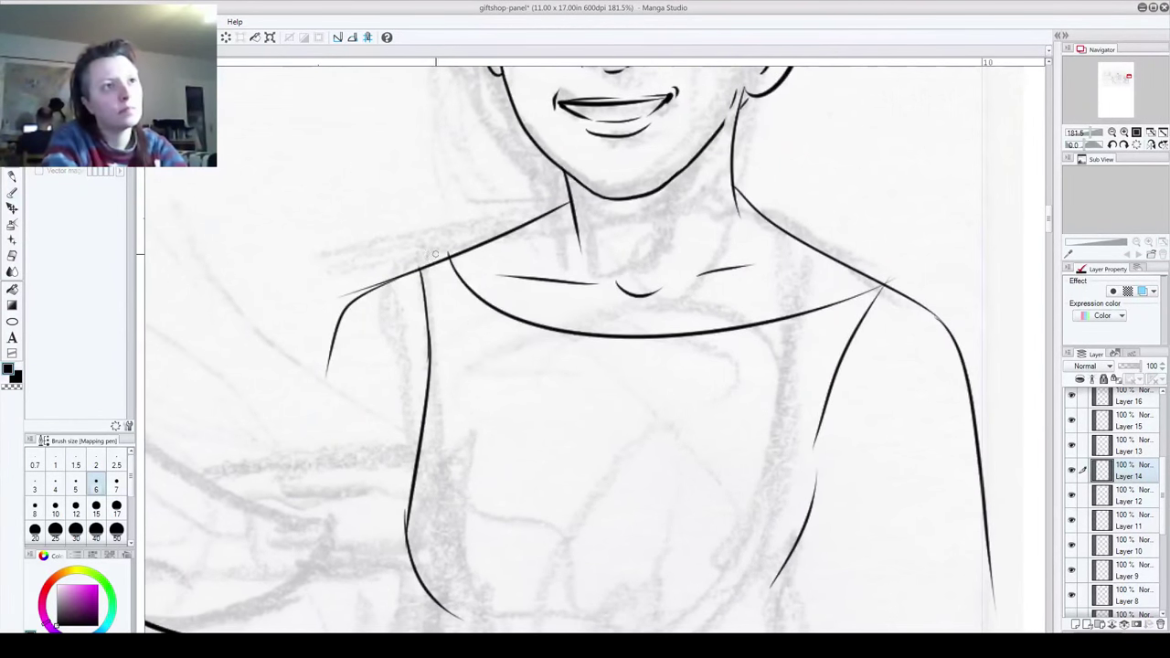
pyautogui.moveTo(450, 256)
pyautogui.mouseDown()
pyautogui.moveTo(298, 318)
pyautogui.moveTo(289, 354)
pyautogui.mouseUp()
pyautogui.hotkey('ctrl', 'z')
pyautogui.moveTo(448, 258)
pyautogui.mouseDown()
pyautogui.moveTo(400, 269)
pyautogui.moveTo(292, 342)
pyautogui.moveTo(300, 357)
pyautogui.moveTo(387, 351)
pyautogui.moveTo(427, 321)
pyautogui.mouseUp()
pyautogui.hotkey('ctrl', 'z')
pyautogui.moveTo(284, 360); pyautogui.dragTo(437, 362)
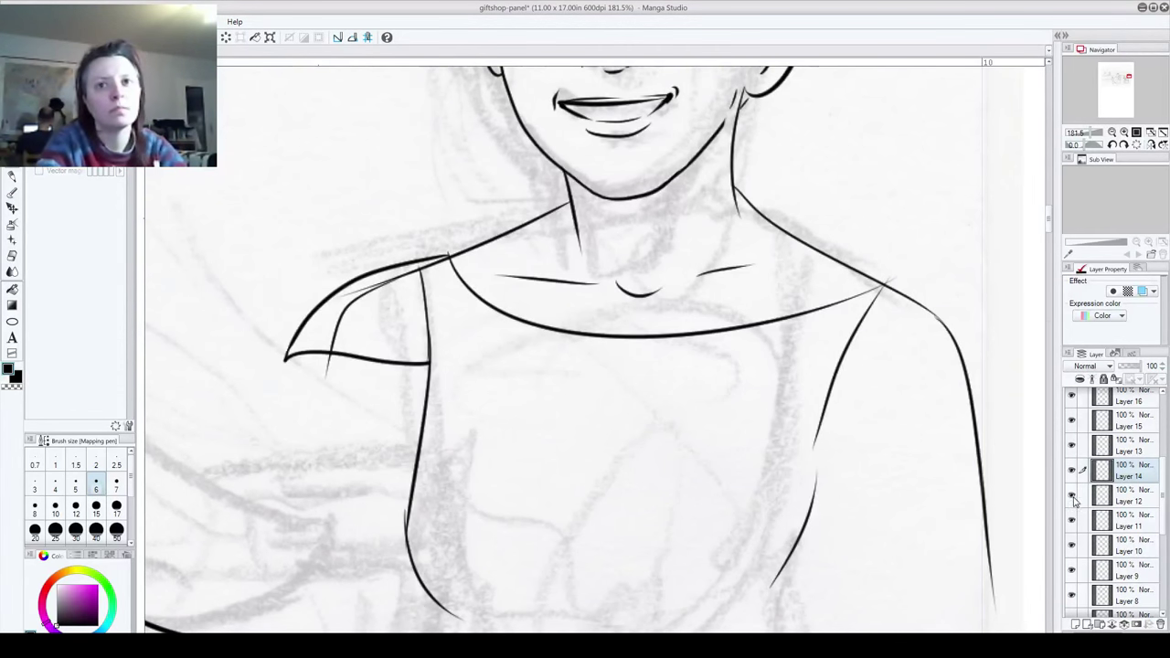
# Step: Erase the old shoulder, arm and upper armhole lines inside the new cap sleeve on Layer 13
pyautogui.click(1071, 446)
pyautogui.click(1071, 446)
pyautogui.click(1129, 446)
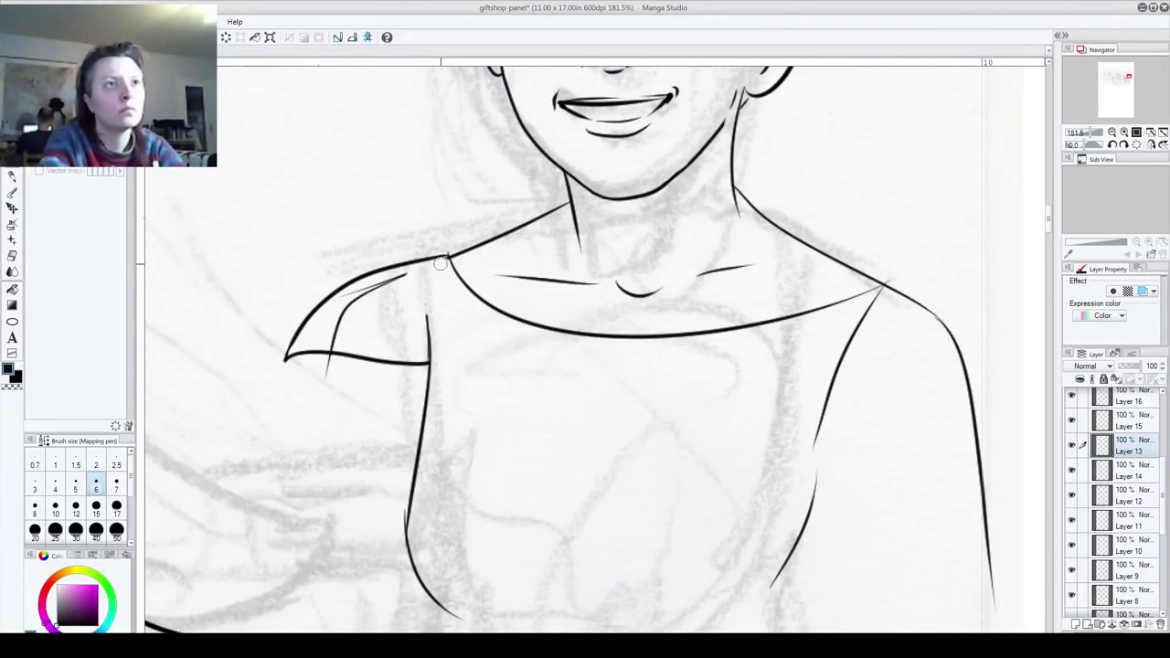
pyautogui.click(399, 284)
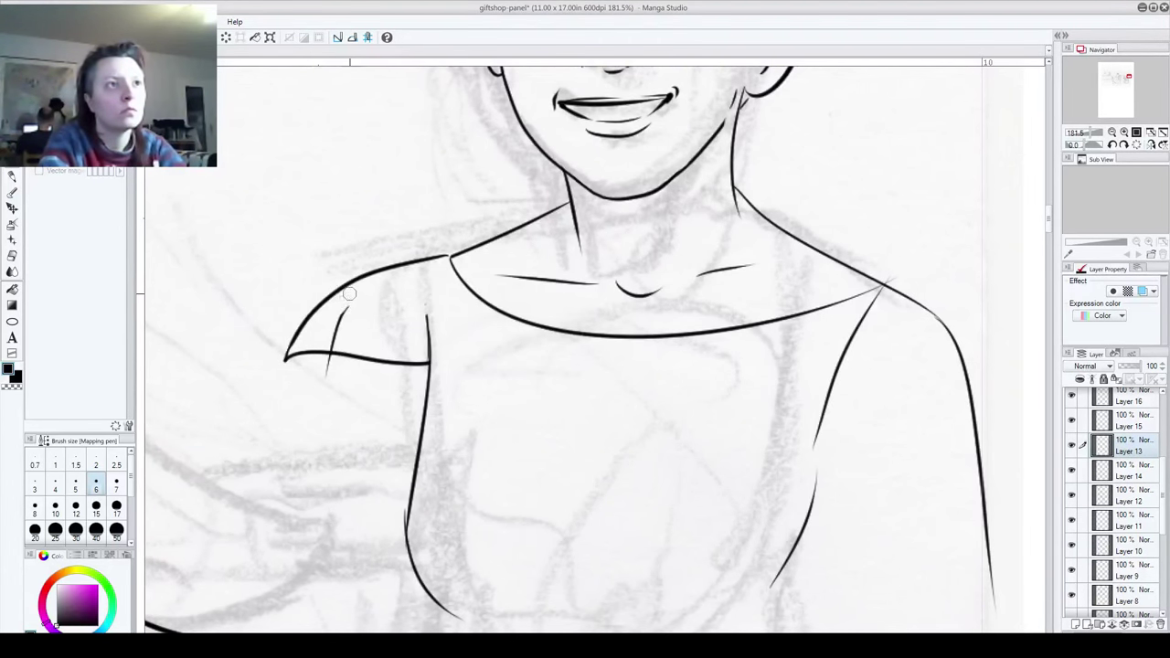
pyautogui.moveTo(353, 304); pyautogui.dragTo(334, 338)
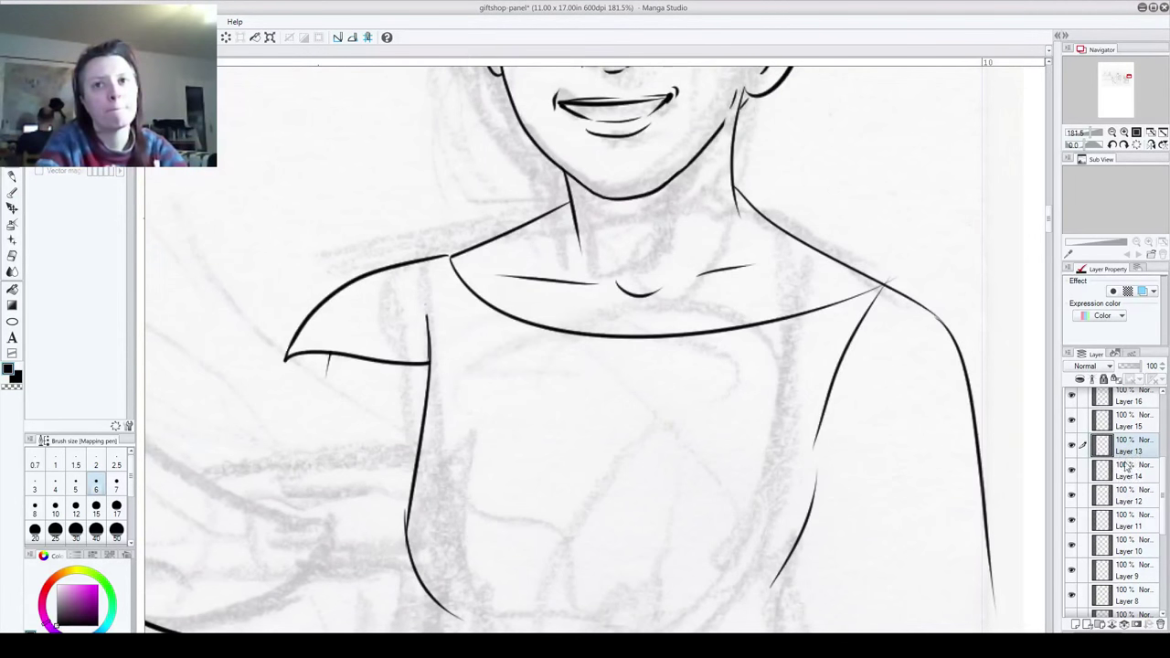
# Step: Ink a matching cap sleeve with a wavy hem over the woman's other shoulder, near the page edge, on Layer 14
pyautogui.click(1071, 470)
pyautogui.click(1071, 469)
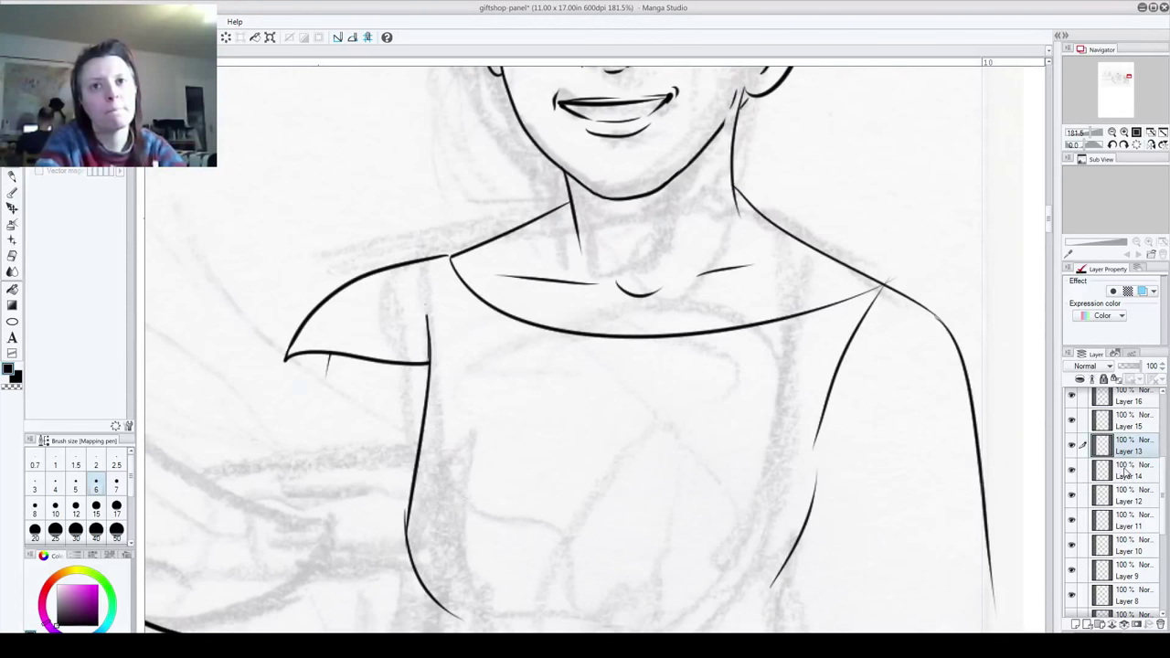
pyautogui.click(1126, 470)
pyautogui.moveTo(745, 409); pyautogui.dragTo(389, 366)
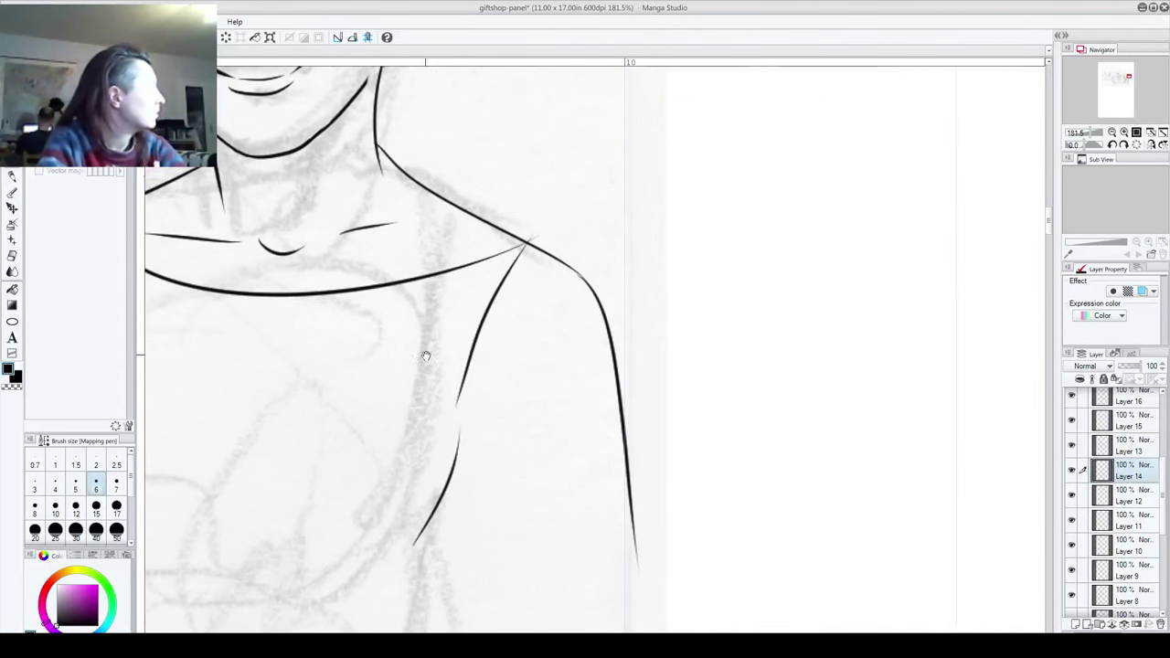
pyautogui.moveTo(526, 240); pyautogui.dragTo(678, 384)
pyautogui.hotkey('ctrl', 'z')
pyautogui.moveTo(530, 241)
pyautogui.mouseDown()
pyautogui.moveTo(589, 266)
pyautogui.moveTo(665, 348)
pyautogui.mouseUp()
pyautogui.hotkey('ctrl', 'z')
pyautogui.moveTo(472, 348)
pyautogui.mouseDown()
pyautogui.moveTo(505, 342)
pyautogui.moveTo(610, 363)
pyautogui.moveTo(658, 342)
pyautogui.mouseUp()
pyautogui.moveTo(527, 240)
pyautogui.mouseDown()
pyautogui.moveTo(599, 264)
pyautogui.moveTo(663, 338)
pyautogui.mouseUp()
pyautogui.hotkey('ctrl', 'z')
pyautogui.moveTo(527, 240)
pyautogui.mouseDown()
pyautogui.moveTo(636, 304)
pyautogui.moveTo(671, 362)
pyautogui.mouseUp()
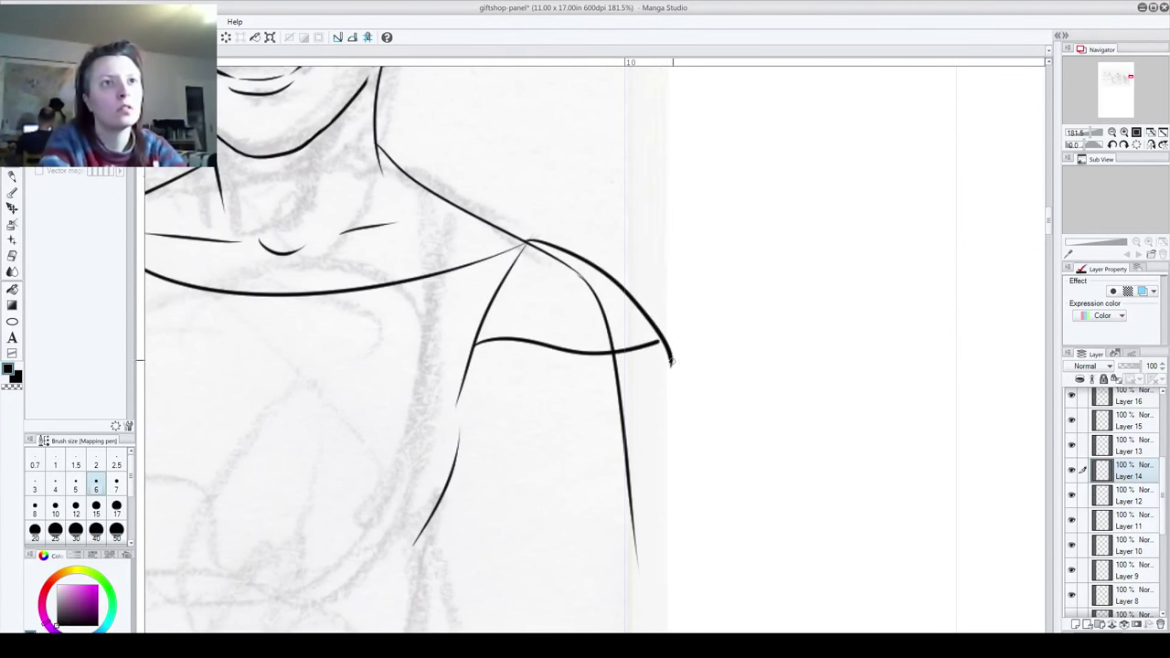
pyautogui.hotkey('ctrl', 'z')
pyautogui.moveTo(528, 240)
pyautogui.mouseDown()
pyautogui.moveTo(653, 339)
pyautogui.moveTo(659, 380)
pyautogui.moveTo(658, 355)
pyautogui.mouseUp()
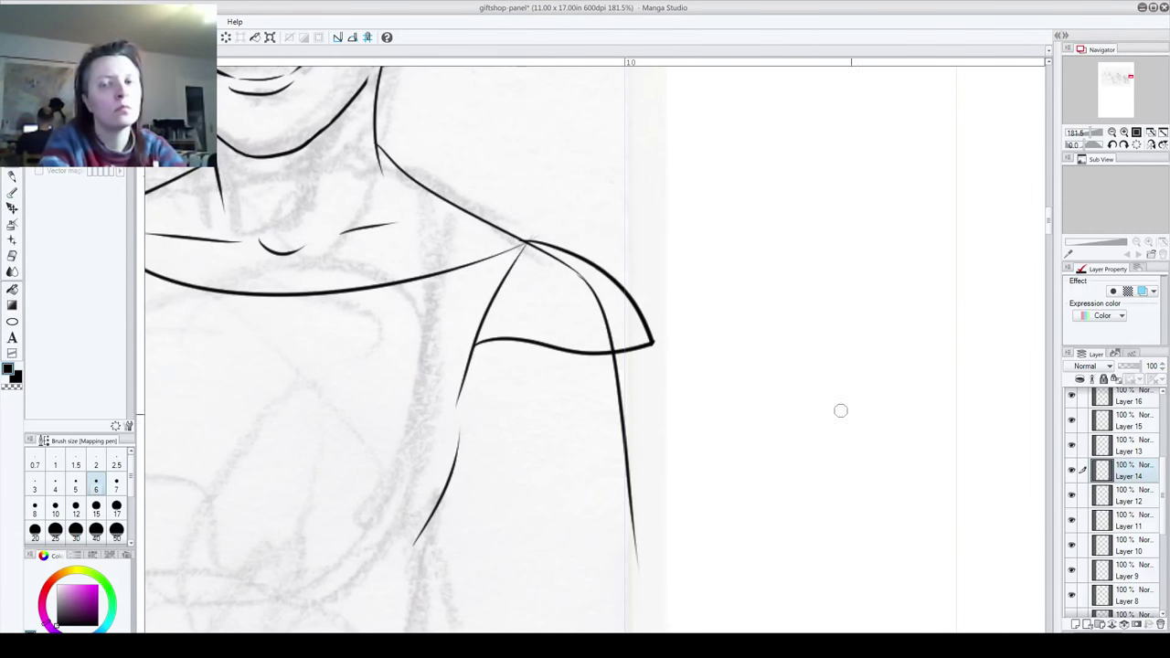
# Step: Erase the old shoulder, arm and upper armhole lines inside the second cap sleeve on Layer 13
pyautogui.click(1123, 496)
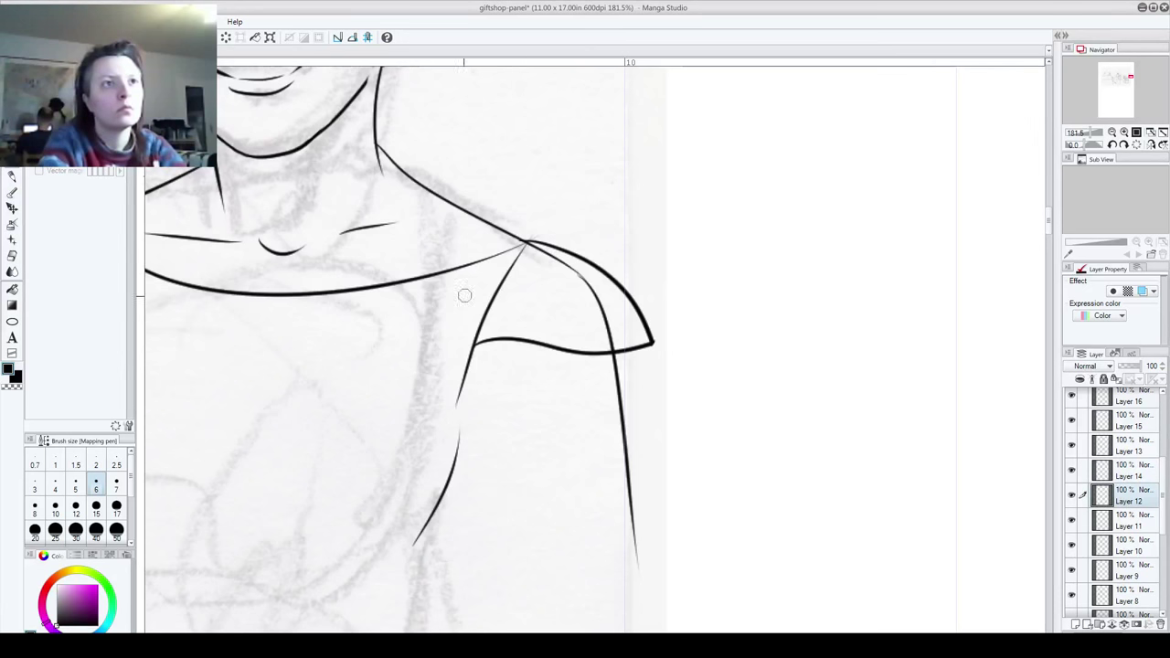
pyautogui.hotkey('alt', ']')
pyautogui.hotkey('alt', ']')
pyautogui.moveTo(578, 288)
pyautogui.mouseDown()
pyautogui.moveTo(600, 308)
pyautogui.moveTo(598, 332)
pyautogui.moveTo(614, 351)
pyautogui.mouseUp()
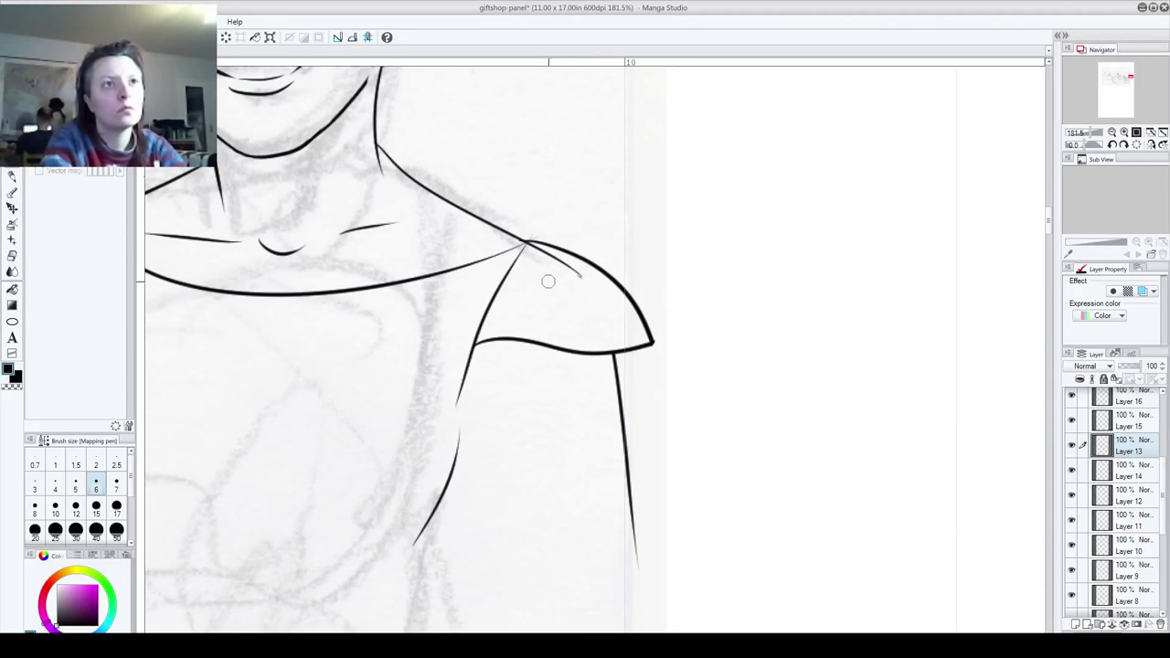
pyautogui.moveTo(552, 264)
pyautogui.mouseDown()
pyautogui.moveTo(542, 222)
pyautogui.moveTo(531, 247)
pyautogui.moveTo(565, 263)
pyautogui.moveTo(525, 261)
pyautogui.moveTo(525, 249)
pyautogui.moveTo(510, 267)
pyautogui.moveTo(331, 341)
pyautogui.moveTo(471, 432)
pyautogui.moveTo(705, 509)
pyautogui.moveTo(841, 483)
pyautogui.moveTo(555, 540)
pyautogui.moveTo(520, 427)
pyautogui.moveTo(542, 500)
pyautogui.moveTo(544, 468)
pyautogui.mouseUp()
pyautogui.moveTo(373, 374); pyautogui.dragTo(404, 123)
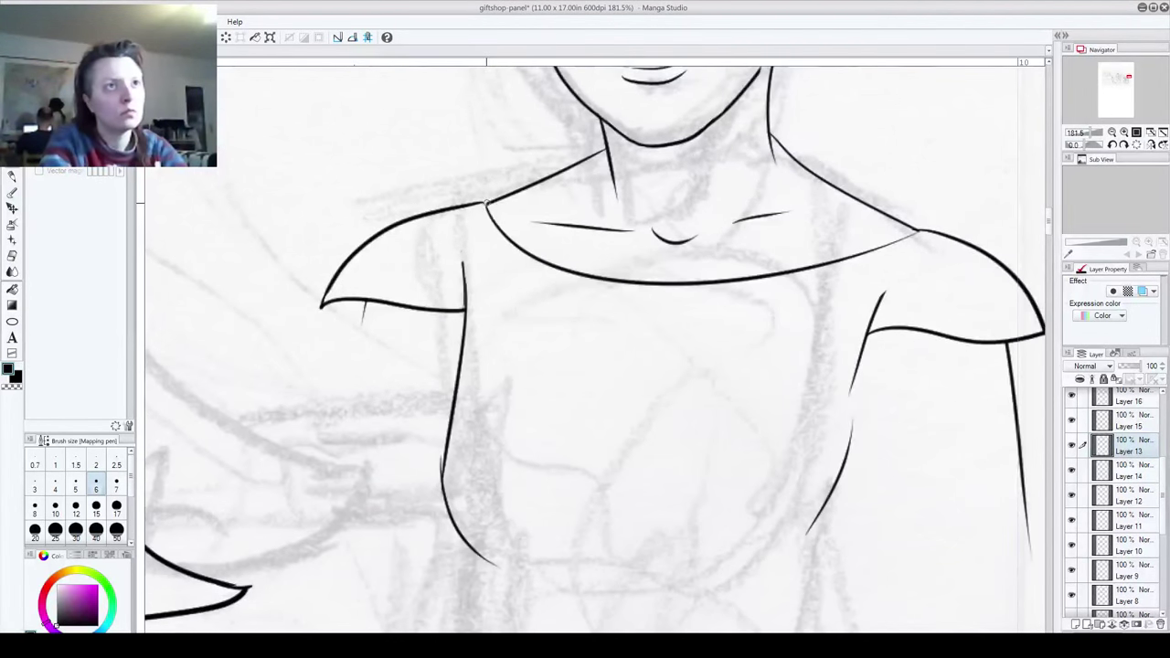
# Step: Try to ink the sketched fingers gripping the edge of the unfolded map beside the gathered top on Layer 13
pyautogui.moveTo(579, 462); pyautogui.dragTo(554, 387)
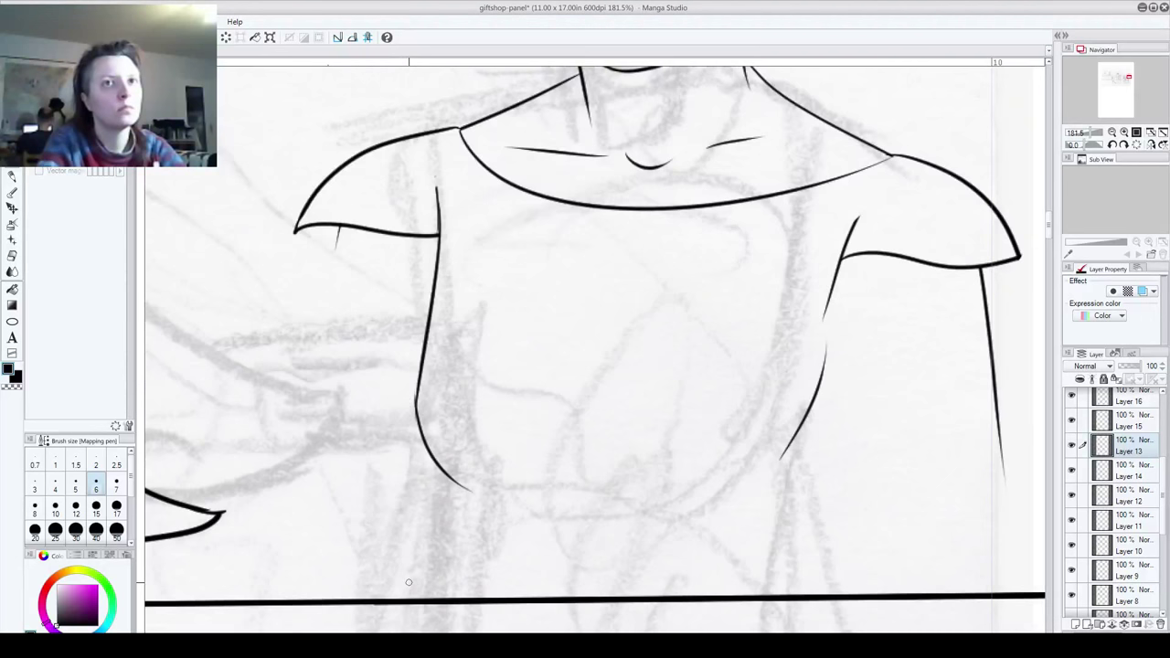
pyautogui.moveTo(505, 318); pyautogui.dragTo(205, 407)
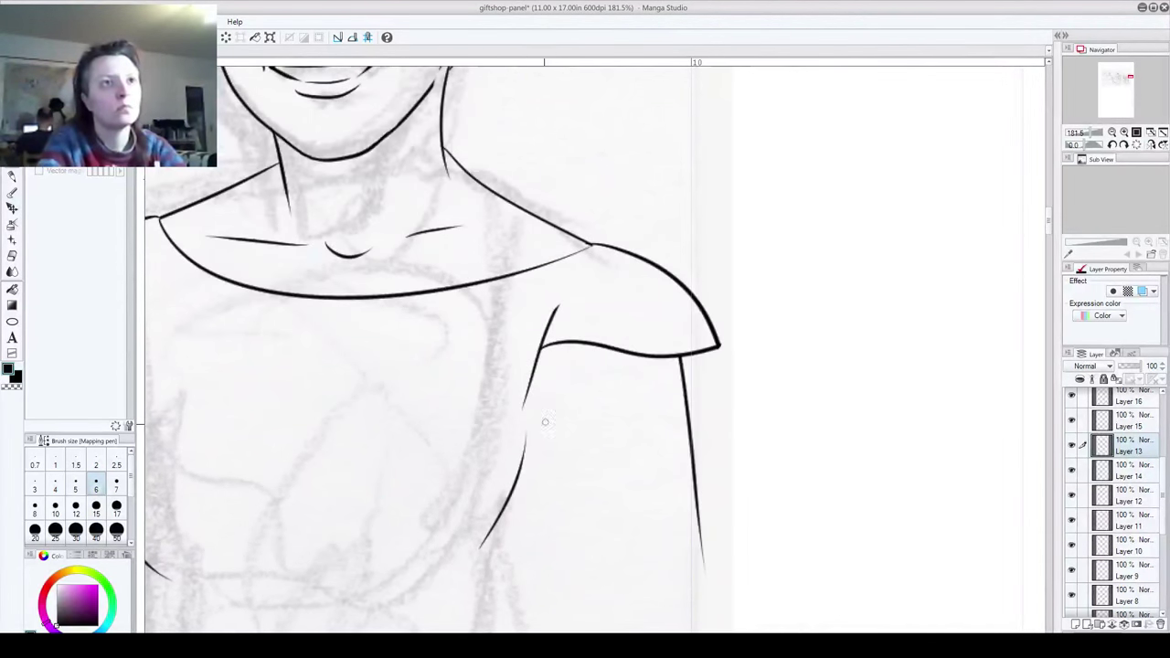
pyautogui.moveTo(491, 399); pyautogui.dragTo(594, 619)
pyautogui.moveTo(514, 524); pyautogui.dragTo(573, 620)
pyautogui.moveTo(365, 512); pyautogui.dragTo(703, 384)
pyautogui.moveTo(366, 462); pyautogui.dragTo(731, 429)
pyautogui.moveTo(454, 454); pyautogui.dragTo(706, 292)
pyautogui.moveTo(586, 289); pyautogui.dragTo(728, 445)
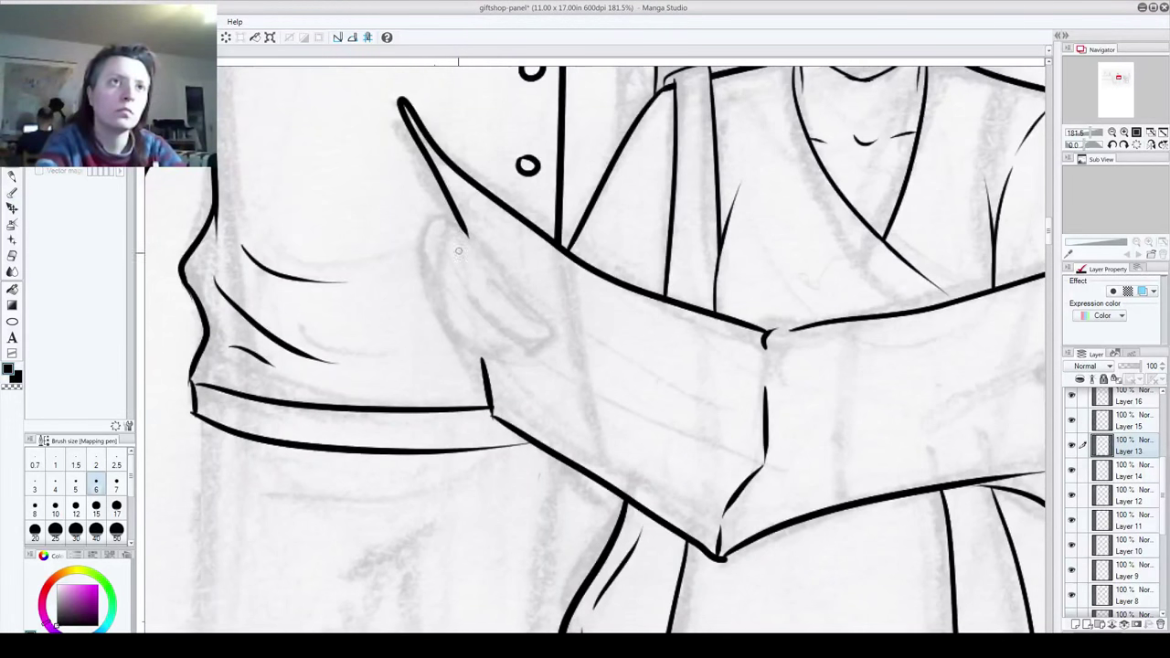
pyautogui.moveTo(460, 277)
pyautogui.mouseDown()
pyautogui.moveTo(474, 310)
pyautogui.moveTo(539, 356)
pyautogui.mouseUp()
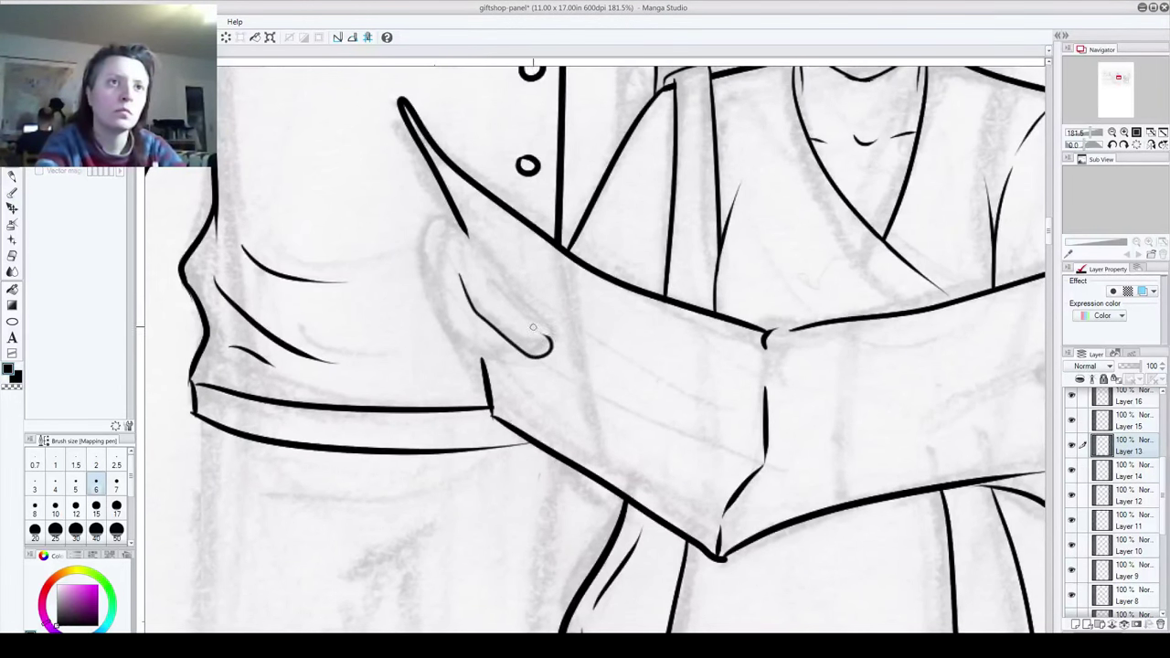
pyautogui.hotkey('ctrl', 'z')
pyautogui.moveTo(462, 272)
pyautogui.mouseDown()
pyautogui.moveTo(516, 339)
pyautogui.moveTo(546, 330)
pyautogui.moveTo(461, 225)
pyautogui.moveTo(486, 254)
pyautogui.mouseUp()
pyautogui.hotkey('ctrl', 'z')
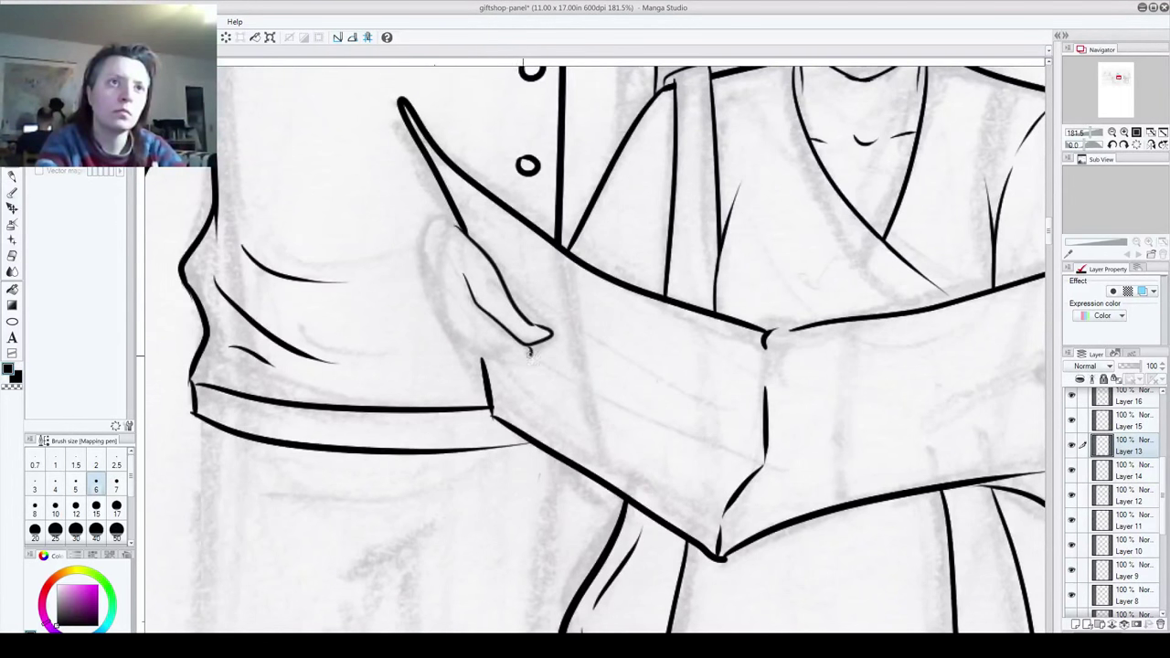
pyautogui.moveTo(493, 348); pyautogui.dragTo(458, 293)
pyautogui.moveTo(500, 352)
pyautogui.mouseDown()
pyautogui.moveTo(468, 345)
pyautogui.moveTo(445, 313)
pyautogui.moveTo(450, 324)
pyautogui.moveTo(417, 256)
pyautogui.moveTo(417, 227)
pyautogui.moveTo(440, 209)
pyautogui.mouseUp()
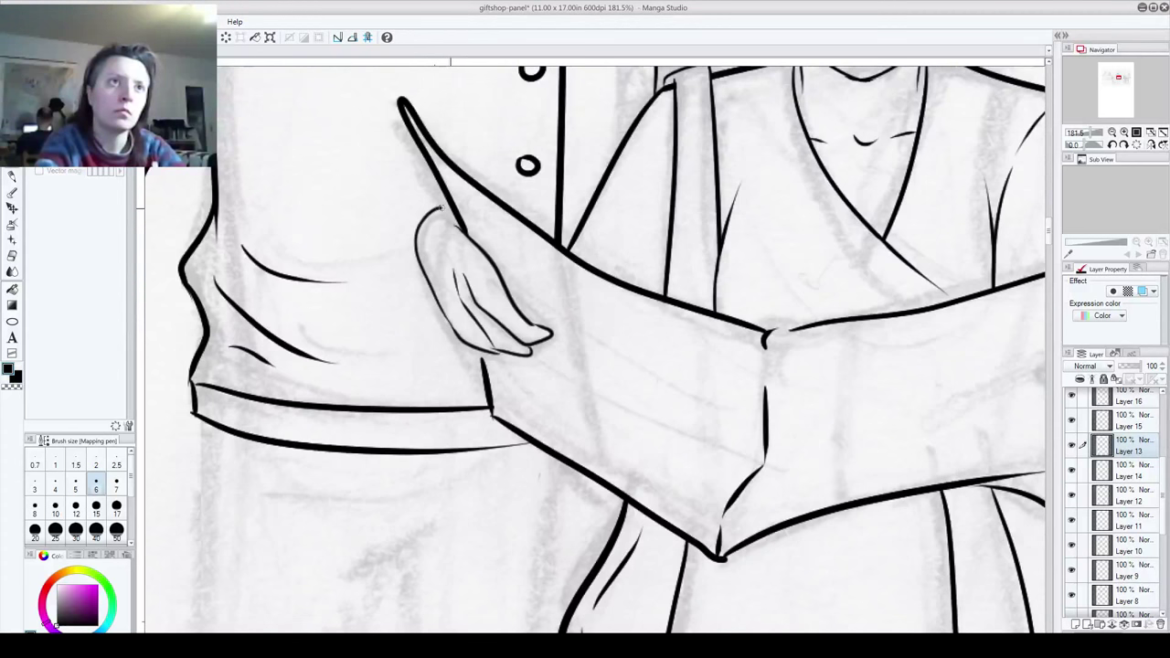
pyautogui.hotkey('ctrl', 'z')
pyautogui.hotkey('ctrl', 'z')
pyautogui.hotkey('ctrl', 'z')
pyautogui.hotkey('ctrl', 'z')
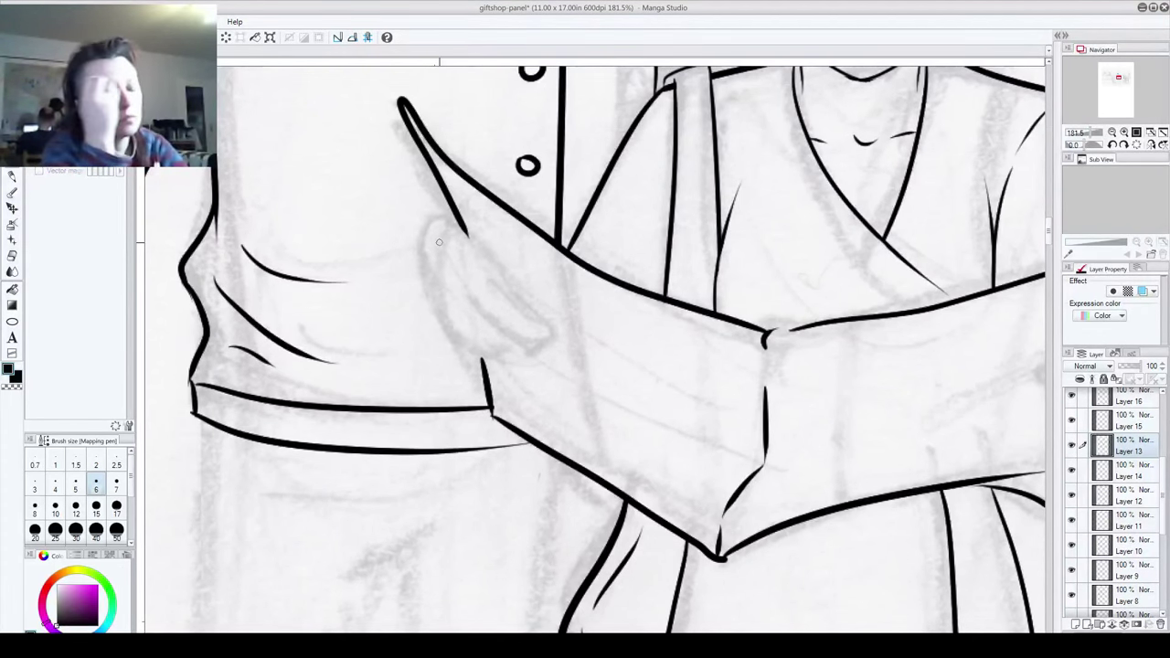
# Step: Ink closely spaced vertical ribbing lines across the full hem band of the gathered top beside the map on Layer 13
pyautogui.moveTo(357, 402)
pyautogui.mouseDown()
pyautogui.moveTo(590, 311)
pyautogui.moveTo(558, 299)
pyautogui.mouseUp()
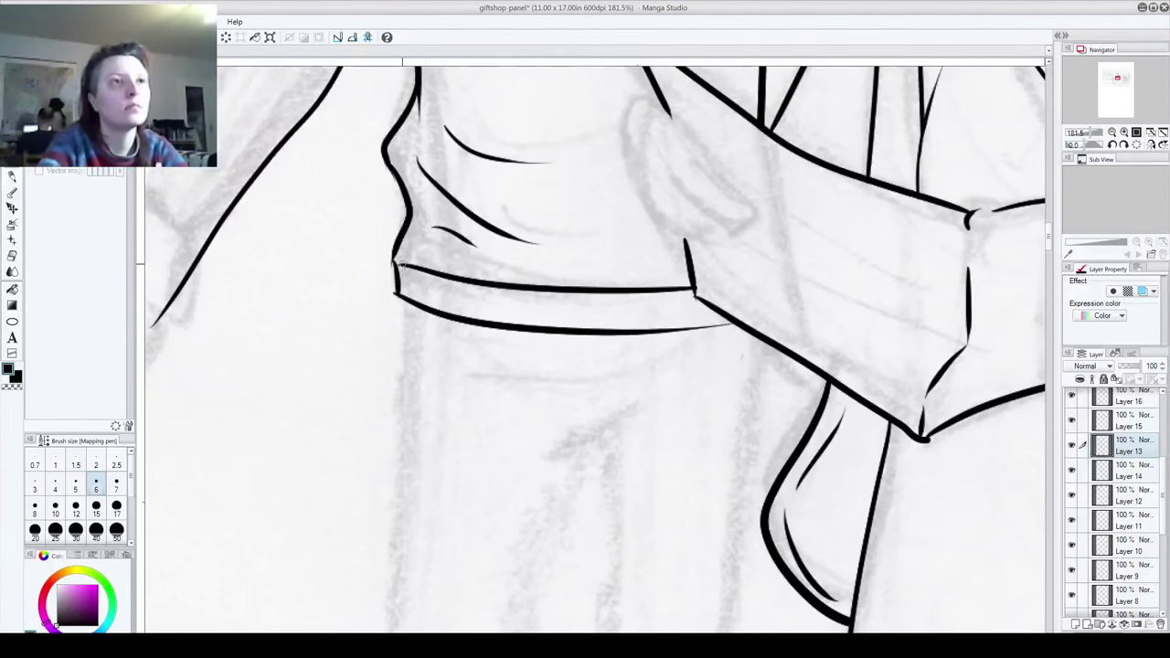
pyautogui.moveTo(413, 265)
pyautogui.mouseDown()
pyautogui.moveTo(421, 300)
pyautogui.moveTo(430, 277)
pyautogui.moveTo(445, 294)
pyautogui.moveTo(445, 273)
pyautogui.moveTo(455, 306)
pyautogui.moveTo(468, 286)
pyautogui.moveTo(462, 317)
pyautogui.mouseUp()
pyautogui.moveTo(474, 284)
pyautogui.mouseDown()
pyautogui.moveTo(475, 319)
pyautogui.moveTo(515, 321)
pyautogui.mouseUp()
pyautogui.moveTo(524, 287)
pyautogui.mouseDown()
pyautogui.moveTo(526, 323)
pyautogui.moveTo(538, 324)
pyautogui.mouseUp()
pyautogui.moveTo(549, 288)
pyautogui.mouseDown()
pyautogui.moveTo(550, 325)
pyautogui.moveTo(561, 325)
pyautogui.mouseUp()
pyautogui.moveTo(571, 290); pyautogui.dragTo(572, 319)
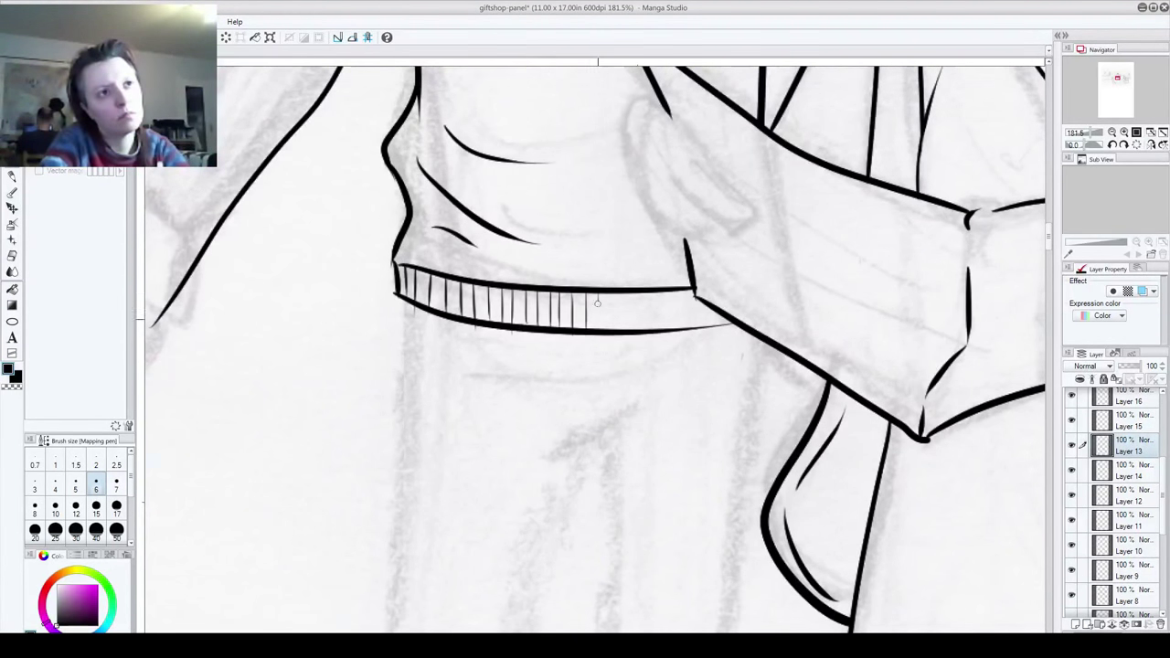
pyautogui.moveTo(621, 290); pyautogui.dragTo(623, 327)
pyautogui.moveTo(635, 291)
pyautogui.mouseDown()
pyautogui.moveTo(635, 328)
pyautogui.moveTo(647, 329)
pyautogui.mouseUp()
pyautogui.moveTo(658, 291); pyautogui.dragTo(659, 328)
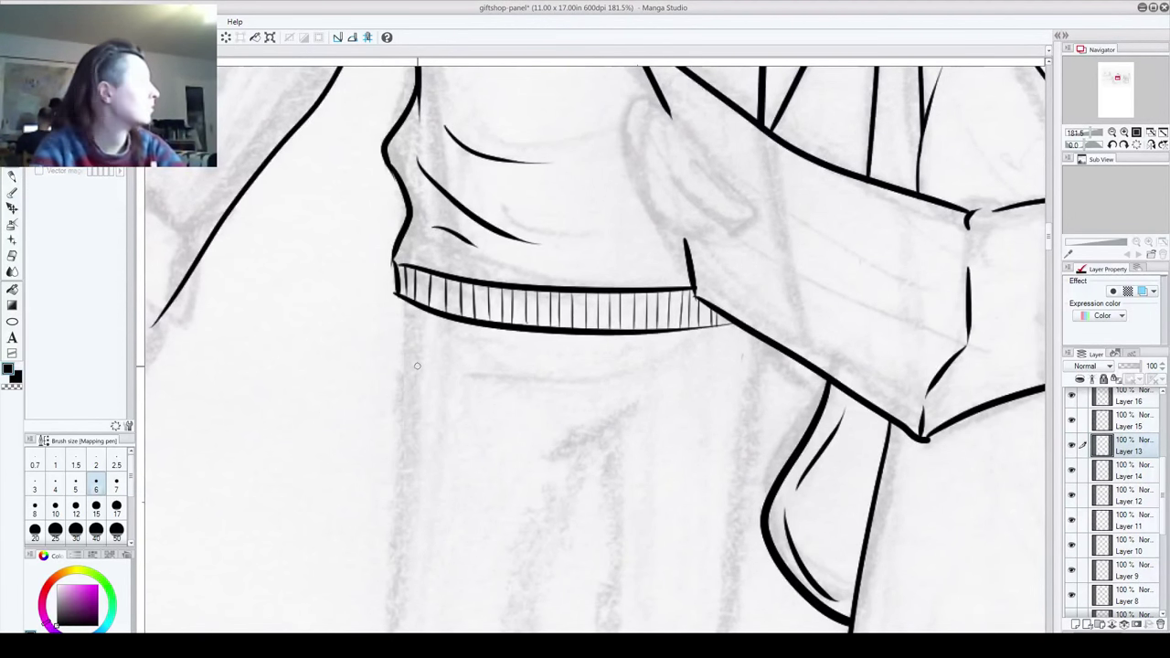
# Step: Ink the upper contour of the short-haired figure's outstretched forearm from elbow to hand, with an elbow crease, on Layer 13
pyautogui.moveTo(329, 163)
pyautogui.mouseDown()
pyautogui.moveTo(470, 364)
pyautogui.moveTo(618, 358)
pyautogui.moveTo(723, 237)
pyautogui.mouseUp()
pyautogui.moveTo(393, 326)
pyautogui.mouseDown()
pyautogui.moveTo(729, 301)
pyautogui.moveTo(601, 392)
pyautogui.moveTo(619, 266)
pyautogui.mouseUp()
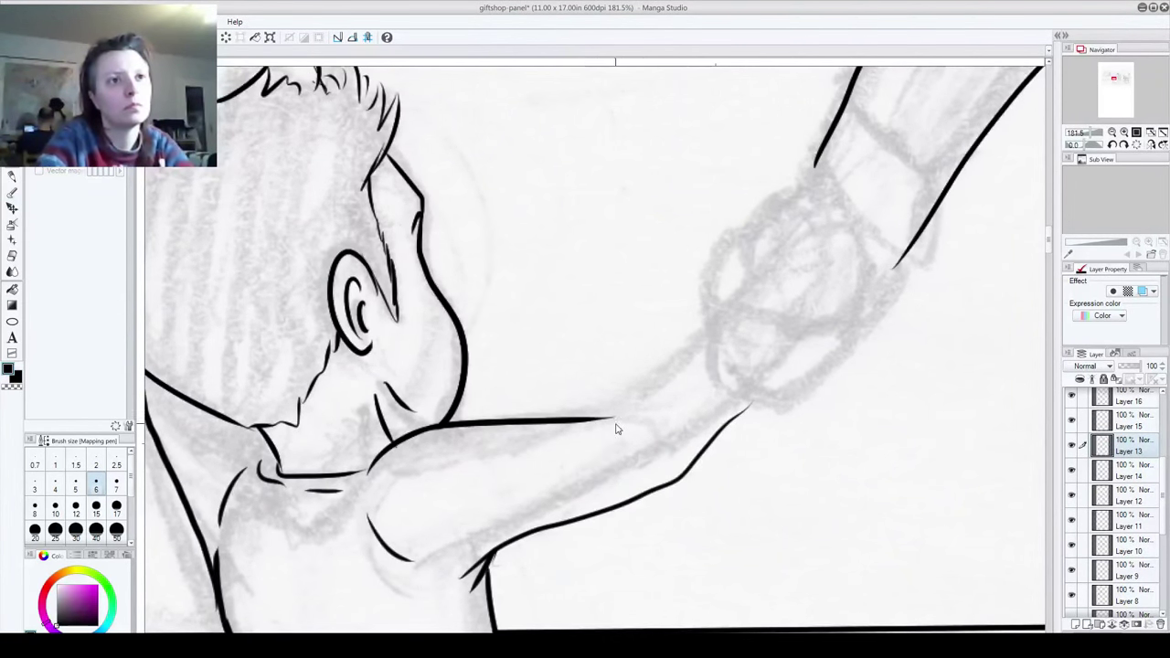
pyautogui.moveTo(605, 419)
pyautogui.mouseDown()
pyautogui.moveTo(651, 423)
pyautogui.moveTo(636, 418)
pyautogui.moveTo(646, 377)
pyautogui.moveTo(726, 302)
pyautogui.mouseUp()
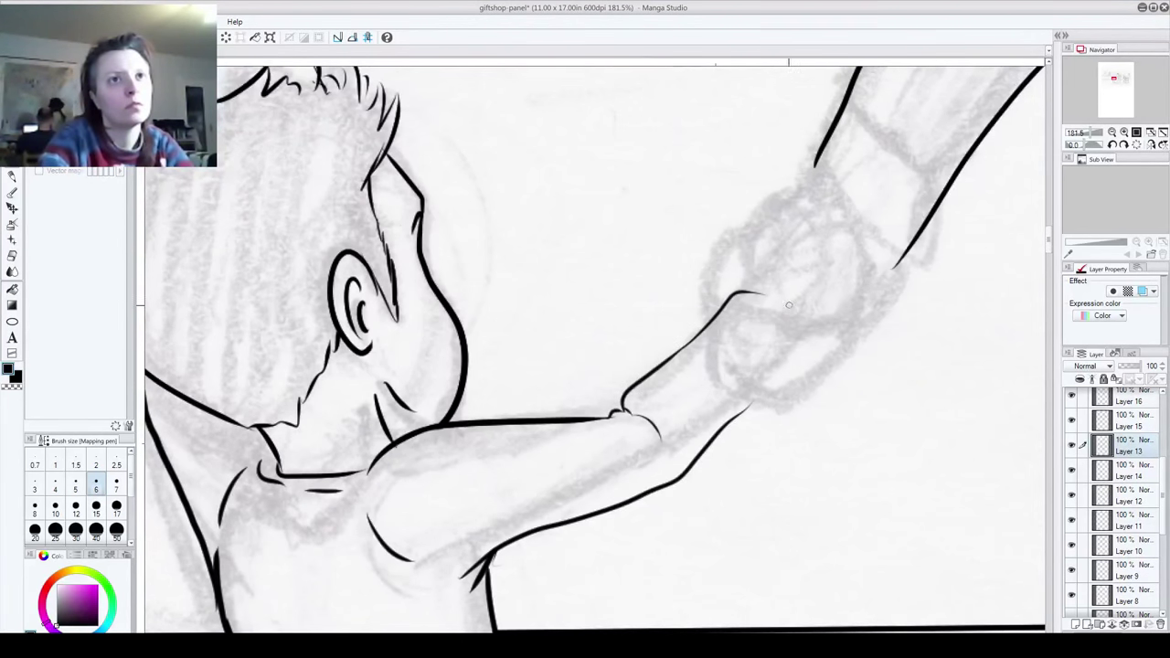
# Step: Toggle layer visibility to find the layer holding the raised leg and shoe, and select Layer 8
pyautogui.moveTo(750, 423); pyautogui.dragTo(912, 284)
pyautogui.moveTo(812, 390); pyautogui.dragTo(838, 256)
pyautogui.moveTo(805, 416)
pyautogui.mouseDown()
pyautogui.moveTo(786, 352)
pyautogui.moveTo(807, 287)
pyautogui.moveTo(816, 297)
pyautogui.mouseUp()
pyautogui.moveTo(631, 517); pyautogui.dragTo(352, 388)
pyautogui.moveTo(498, 524); pyautogui.dragTo(385, 306)
pyautogui.moveTo(513, 437); pyautogui.dragTo(391, 248)
pyautogui.moveTo(628, 423); pyautogui.dragTo(576, 453)
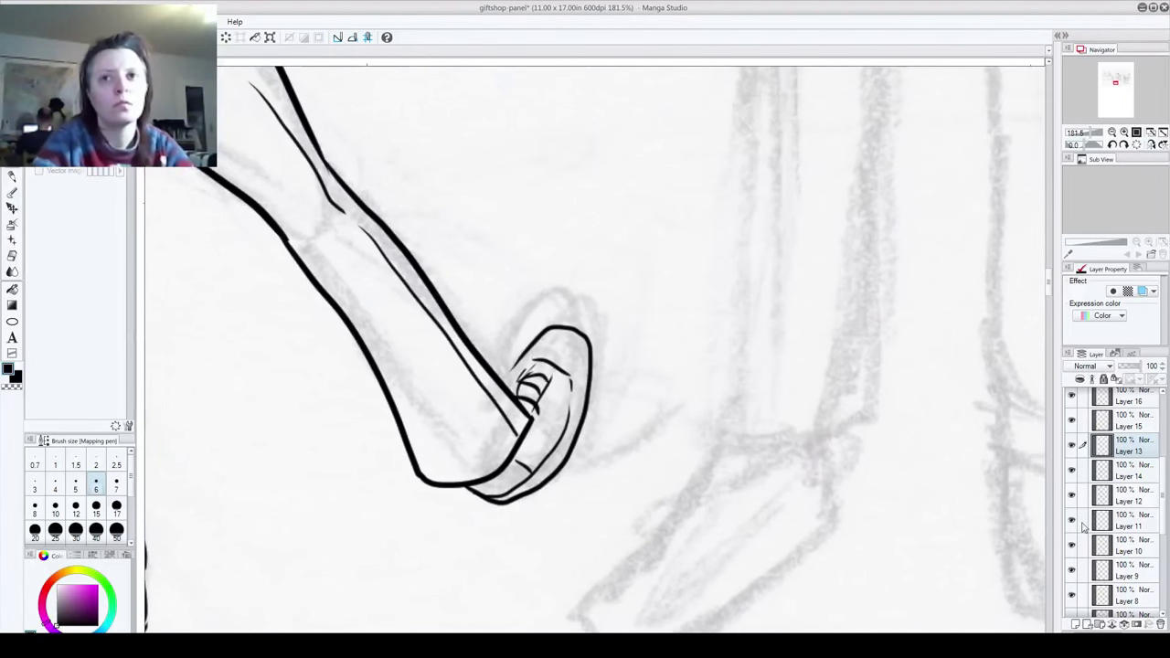
pyautogui.click(1072, 495)
pyautogui.click(1072, 520)
pyautogui.click(1071, 545)
pyautogui.click(1080, 567)
pyautogui.click(1071, 570)
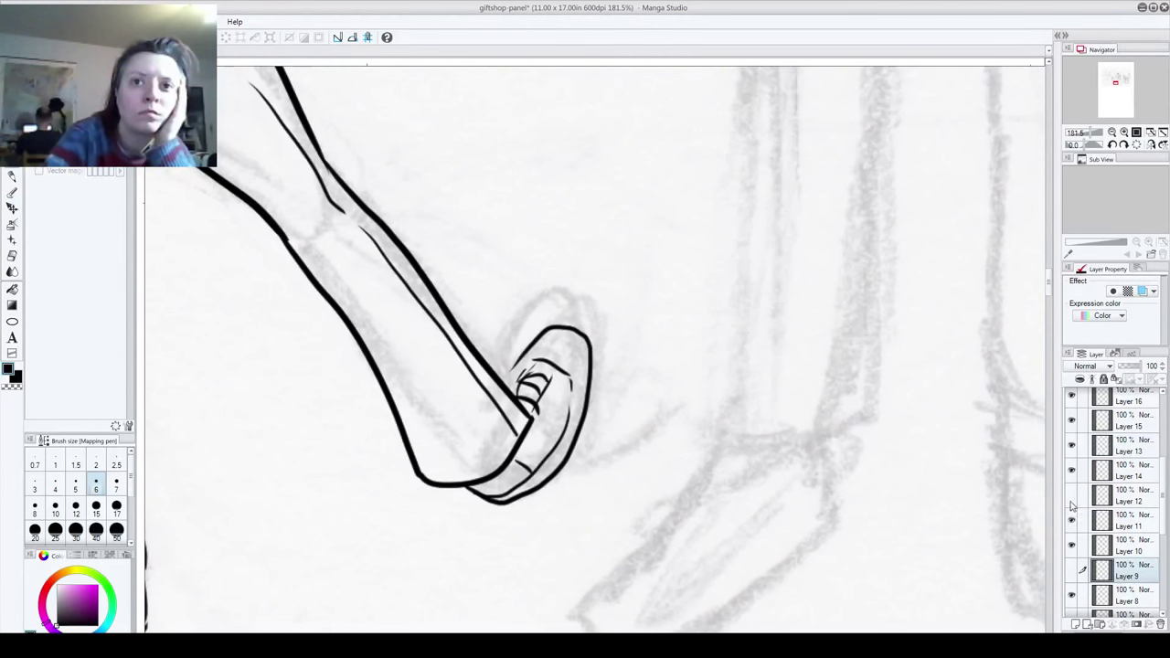
pyautogui.click(1071, 520)
pyautogui.click(1071, 570)
pyautogui.scroll(-2, 1078, 549)
pyautogui.click(1071, 496)
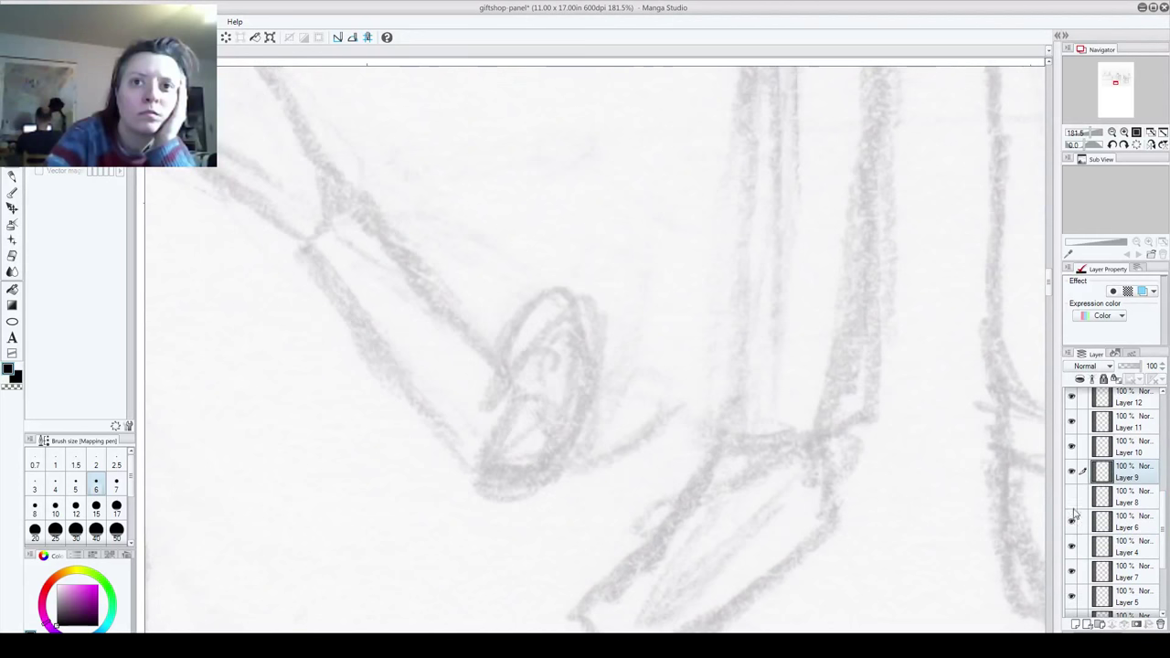
pyautogui.click(1072, 499)
pyautogui.click(1073, 499)
pyautogui.click(1072, 499)
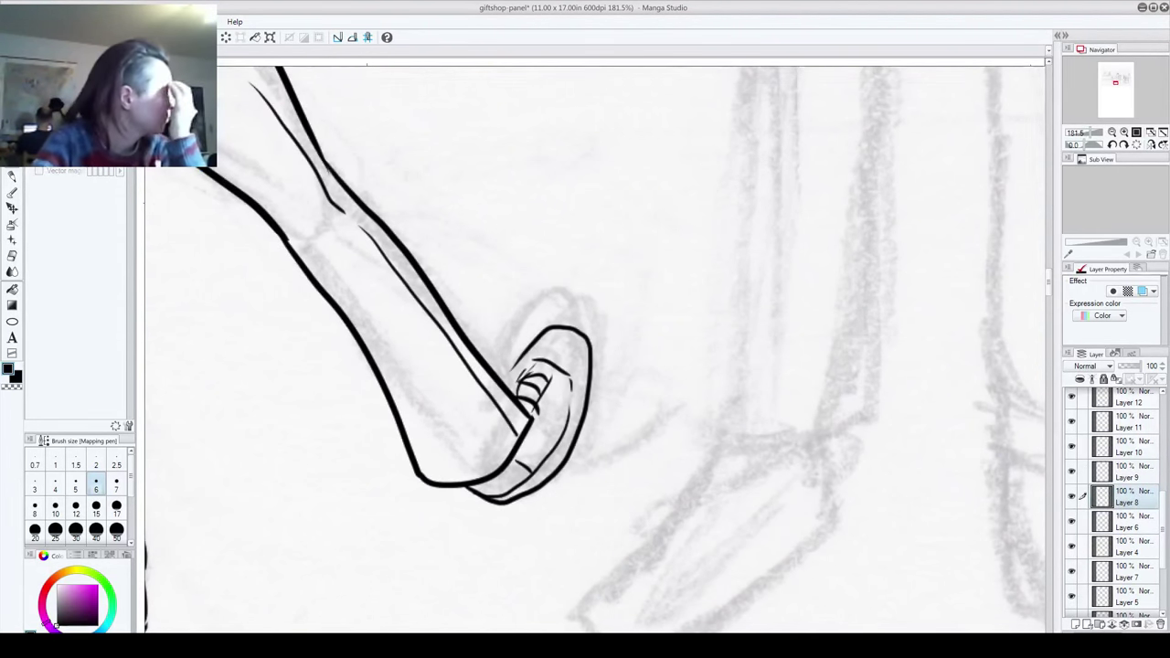
# Step: Erase the raised shoe's sole lines and re-ink a smooth outer sole edge with a parallel inner line on Layer 8
pyautogui.moveTo(490, 507)
pyautogui.mouseDown()
pyautogui.moveTo(532, 468)
pyautogui.moveTo(587, 374)
pyautogui.mouseUp()
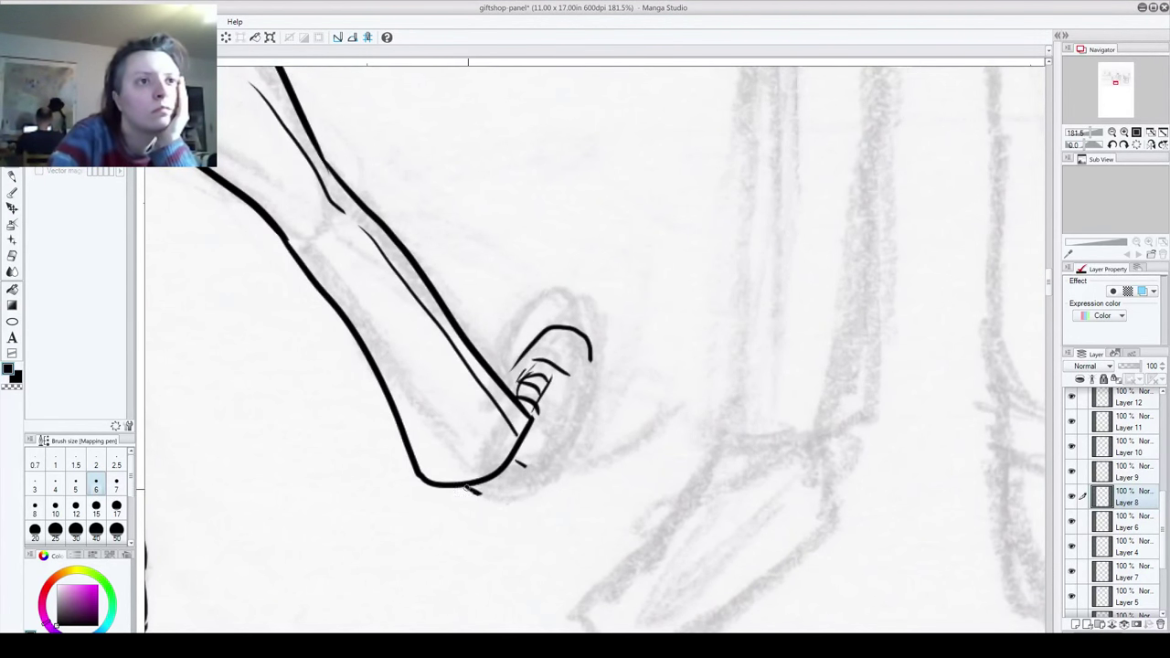
pyautogui.moveTo(475, 494)
pyautogui.mouseDown()
pyautogui.moveTo(559, 451)
pyautogui.moveTo(580, 391)
pyautogui.mouseUp()
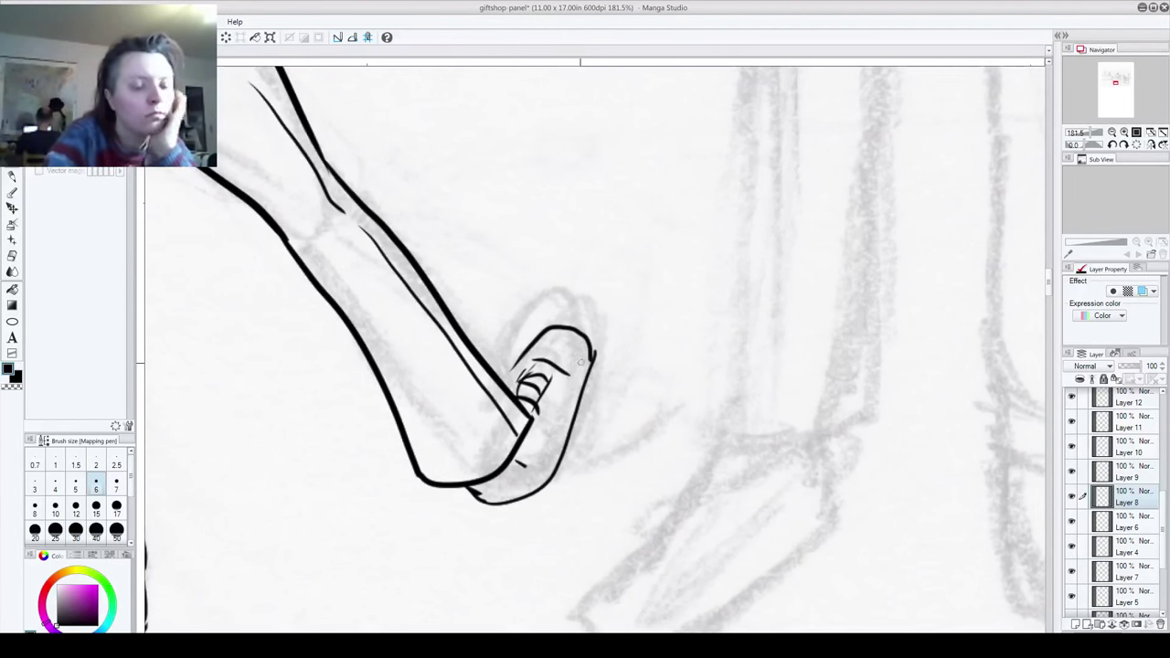
pyautogui.hotkey('ctrl', 'z')
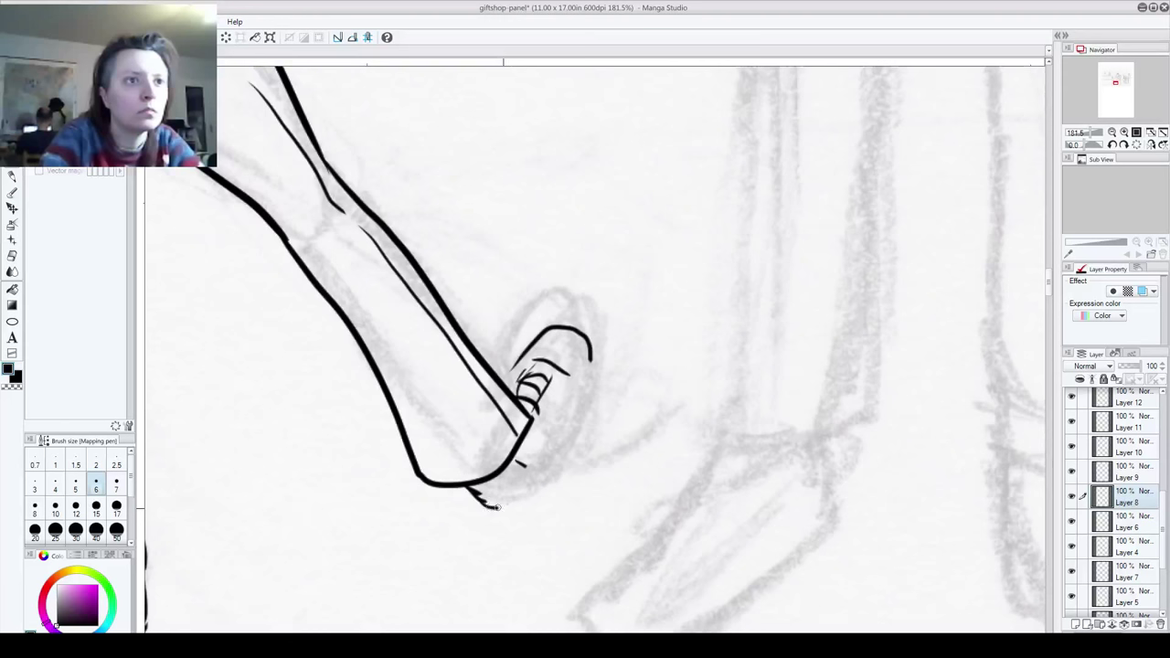
pyautogui.moveTo(479, 497)
pyautogui.mouseDown()
pyautogui.moveTo(562, 452)
pyautogui.moveTo(590, 353)
pyautogui.mouseUp()
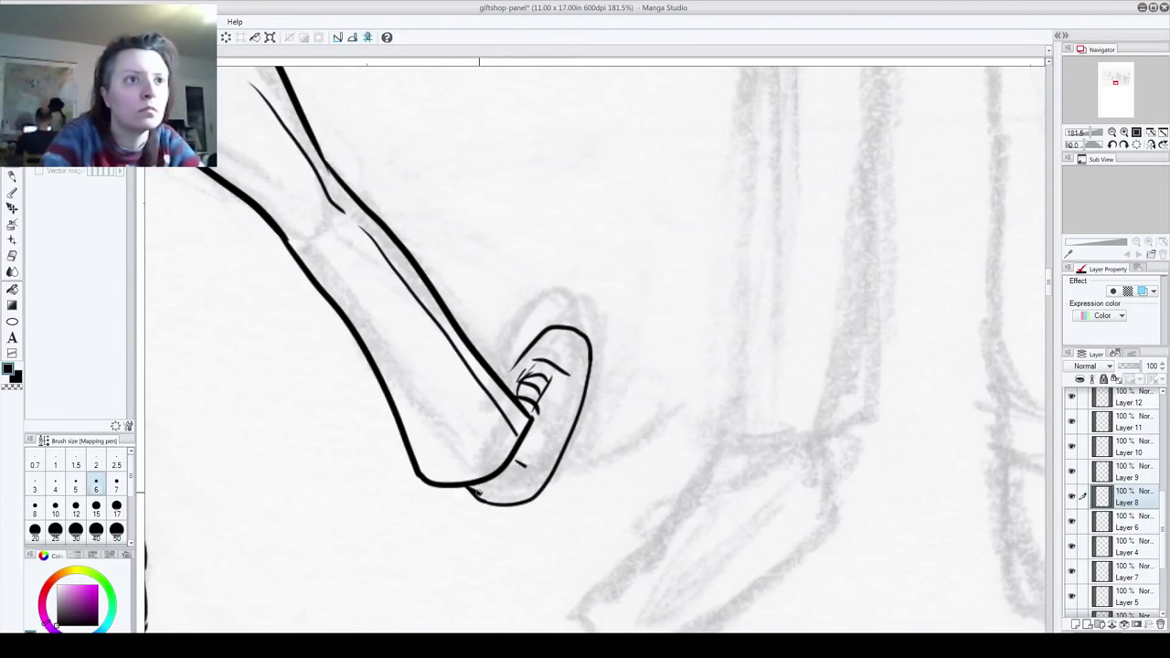
pyautogui.moveTo(475, 496)
pyautogui.mouseDown()
pyautogui.moveTo(538, 486)
pyautogui.moveTo(573, 395)
pyautogui.mouseUp()
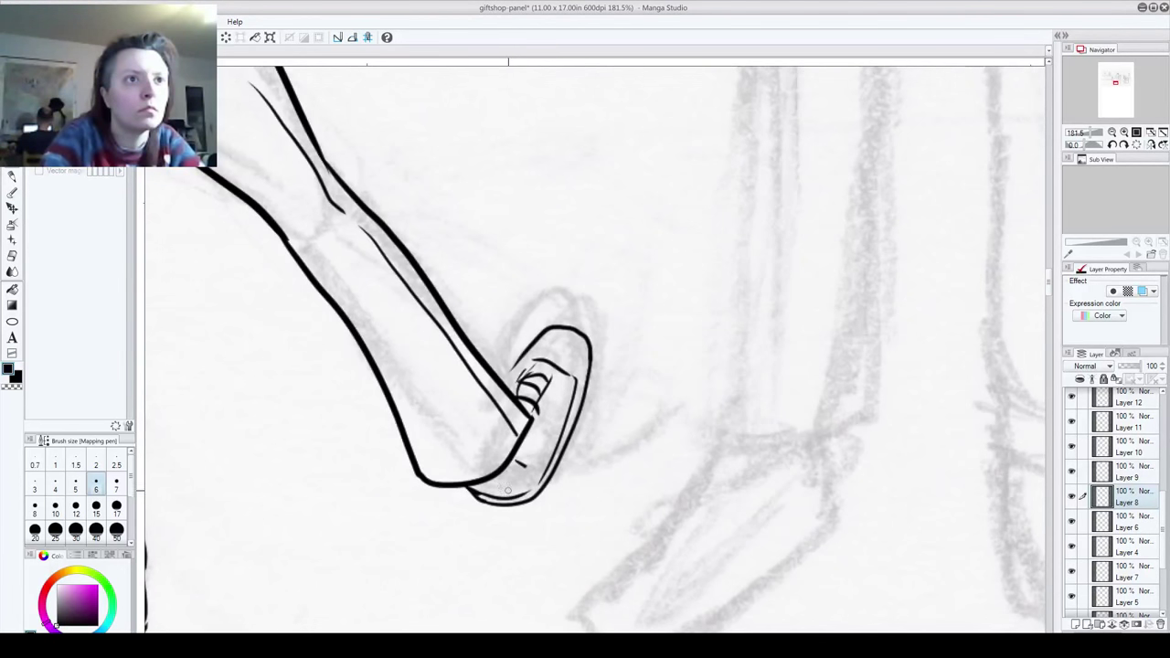
pyautogui.moveTo(519, 467); pyautogui.dragTo(530, 480)
pyautogui.moveTo(507, 382); pyautogui.dragTo(532, 353)
# Step: Examine the inked panel from the walking figure's shoes and legs past the map holder to the flags and display case
pyautogui.moveTo(454, 454); pyautogui.dragTo(763, 389)
pyautogui.moveTo(480, 492); pyautogui.dragTo(516, 482)
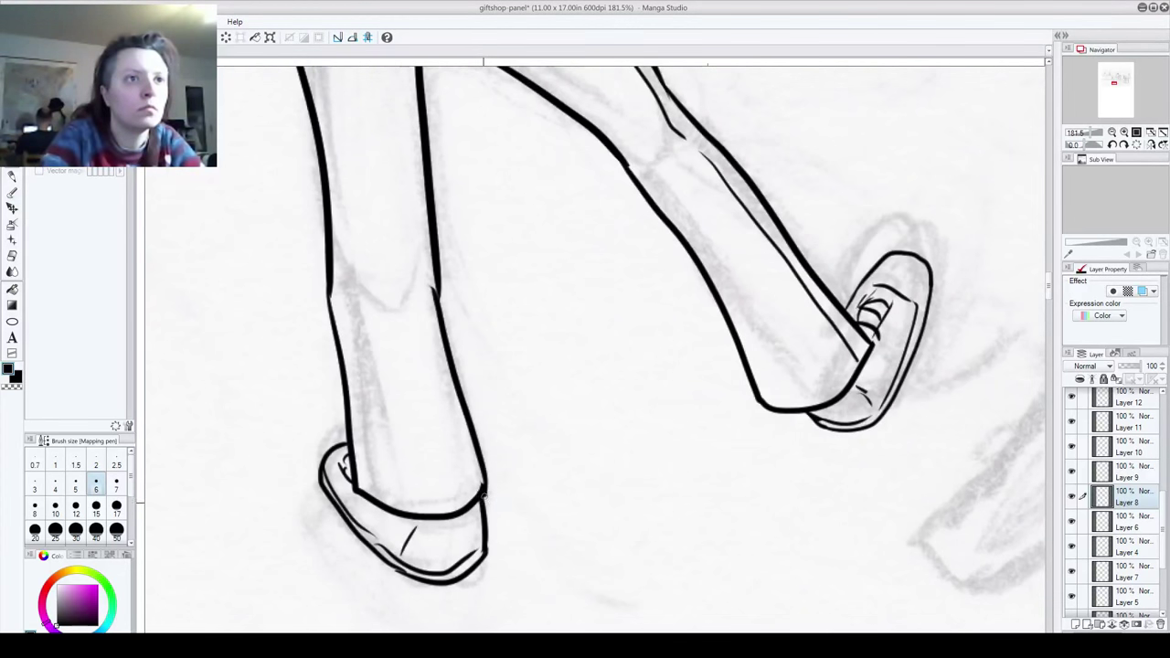
pyautogui.moveTo(498, 324); pyautogui.dragTo(489, 535)
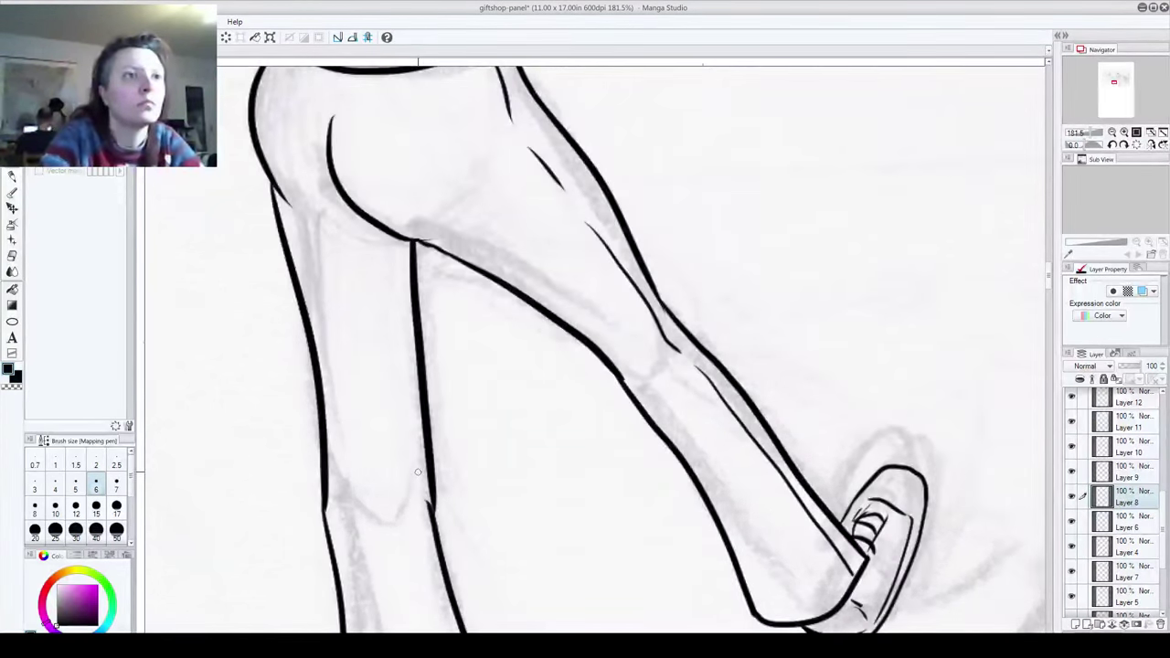
pyautogui.moveTo(417, 510); pyautogui.dragTo(409, 452)
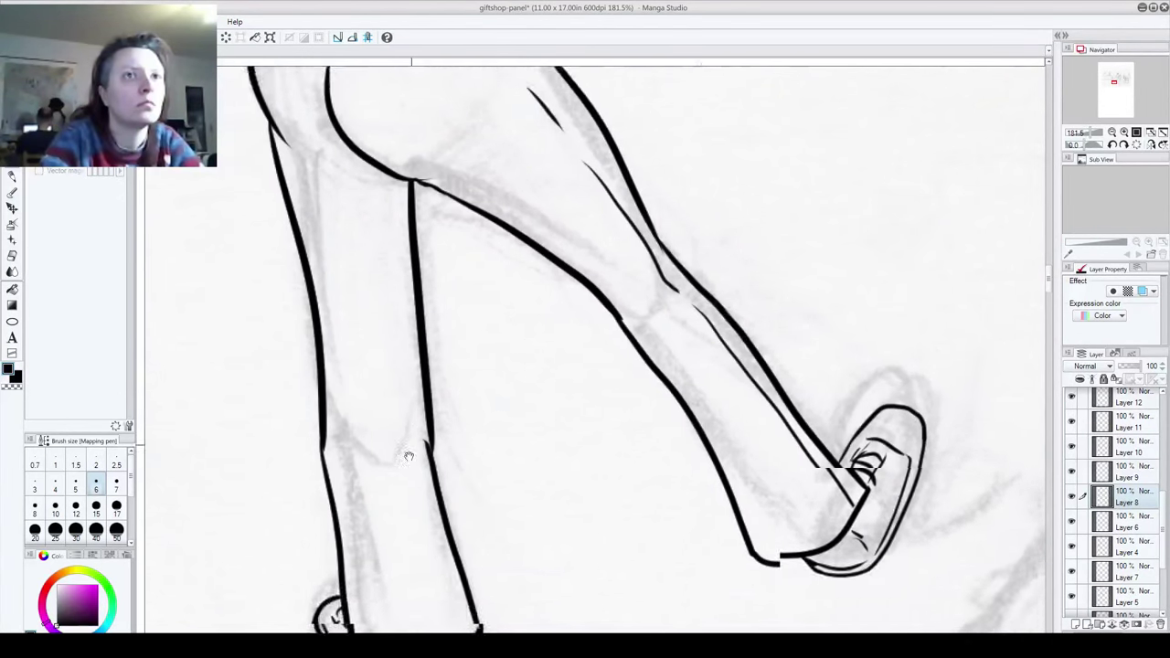
pyautogui.moveTo(429, 221); pyautogui.dragTo(417, 631)
pyautogui.scroll(8, 464, 528)
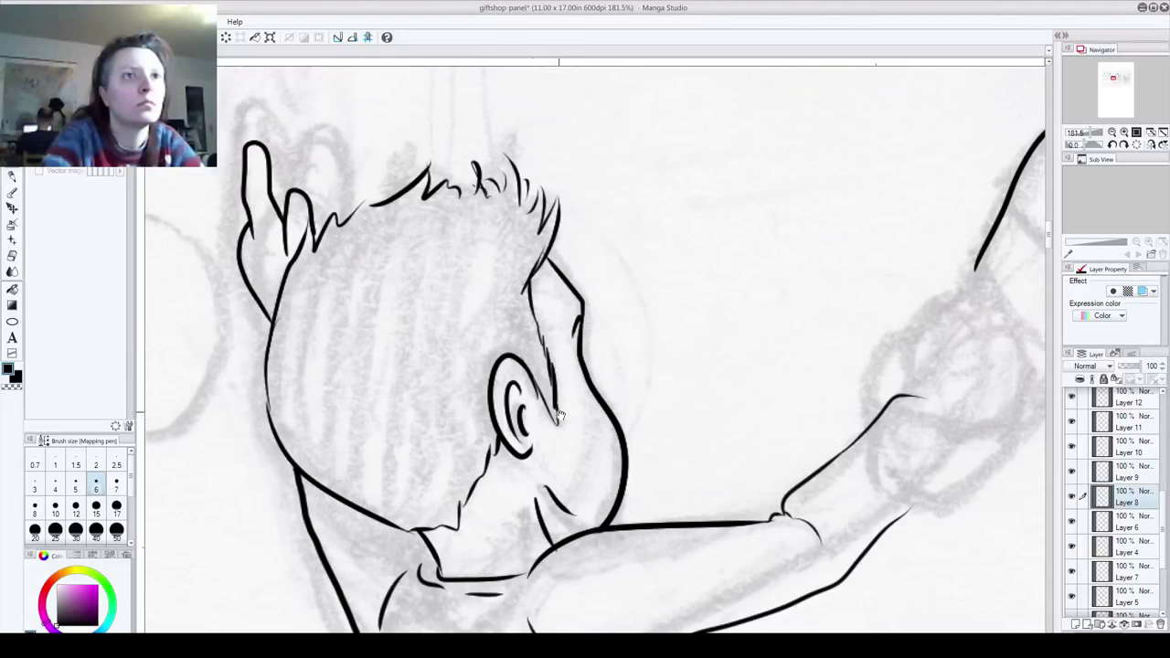
pyautogui.moveTo(567, 430); pyautogui.dragTo(247, 375)
pyautogui.moveTo(562, 373); pyautogui.dragTo(408, 420)
pyautogui.moveTo(693, 314); pyautogui.dragTo(494, 313)
pyautogui.moveTo(715, 348); pyautogui.dragTo(397, 355)
pyautogui.moveTo(750, 355)
pyautogui.mouseDown()
pyautogui.moveTo(303, 402)
pyautogui.moveTo(259, 384)
pyautogui.moveTo(290, 256)
pyautogui.mouseUp()
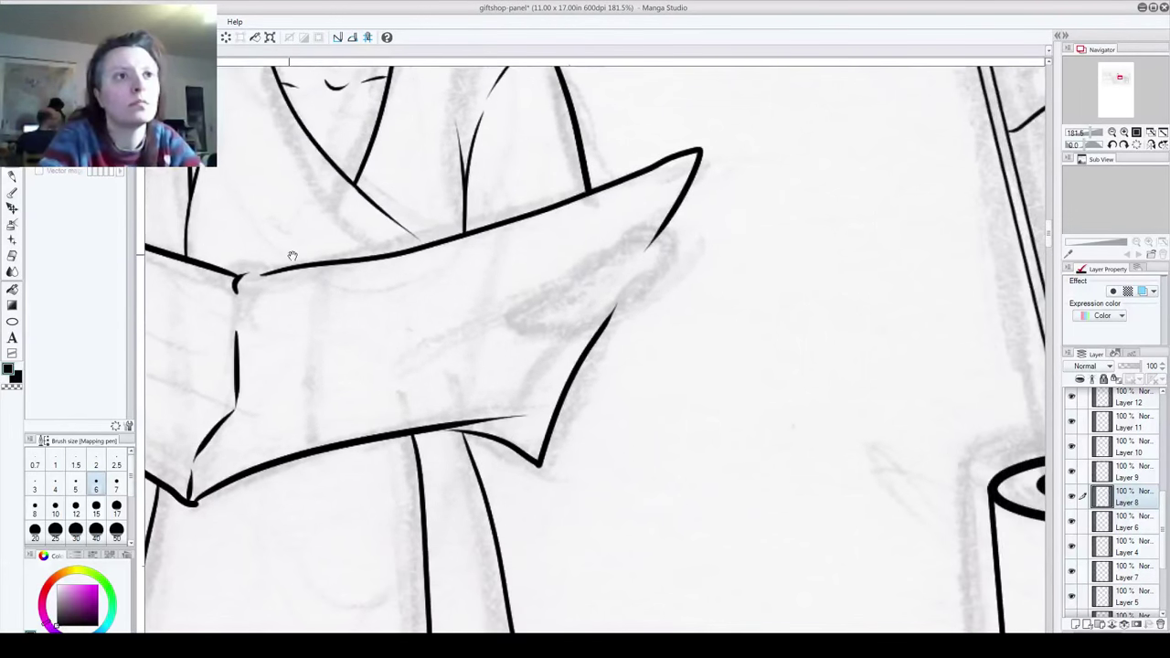
pyautogui.moveTo(384, 339); pyautogui.dragTo(589, 365)
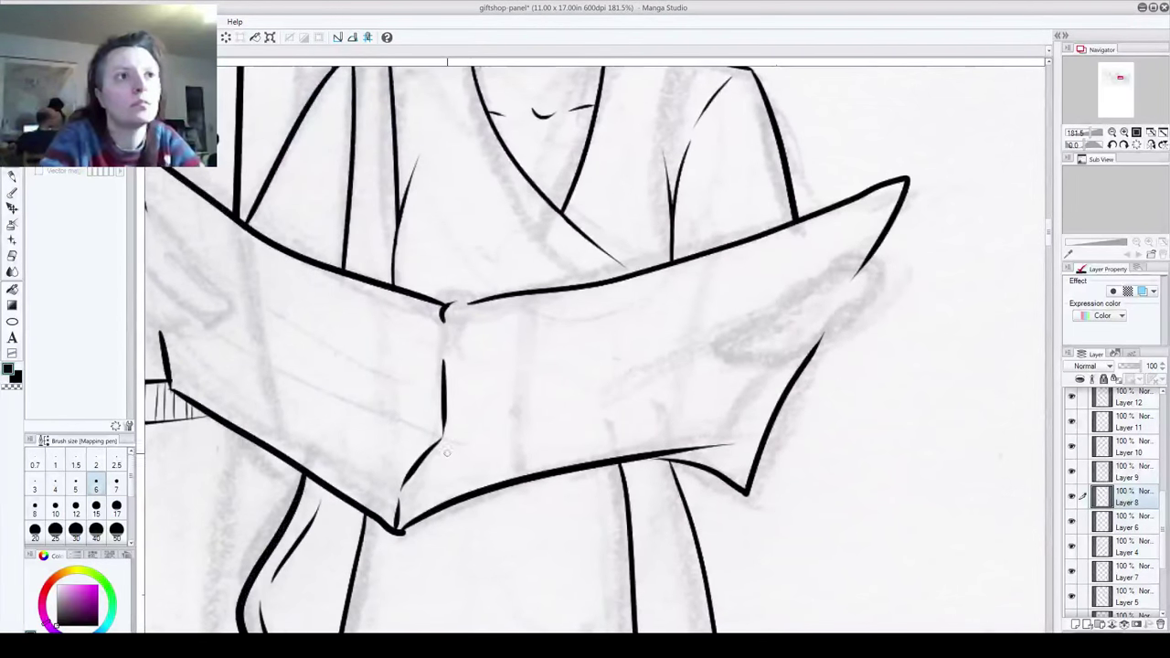
pyautogui.moveTo(471, 446); pyautogui.dragTo(384, 598)
pyautogui.moveTo(490, 371); pyautogui.dragTo(446, 545)
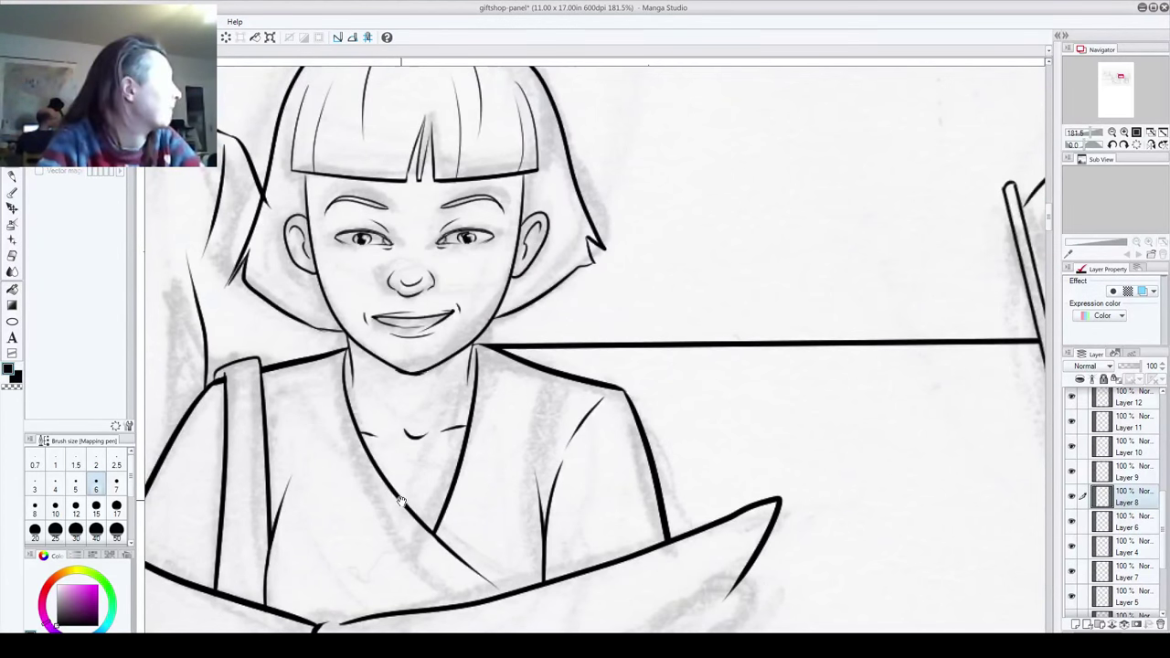
pyautogui.moveTo(792, 421); pyautogui.dragTo(399, 362)
pyautogui.moveTo(681, 511); pyautogui.dragTo(542, 289)
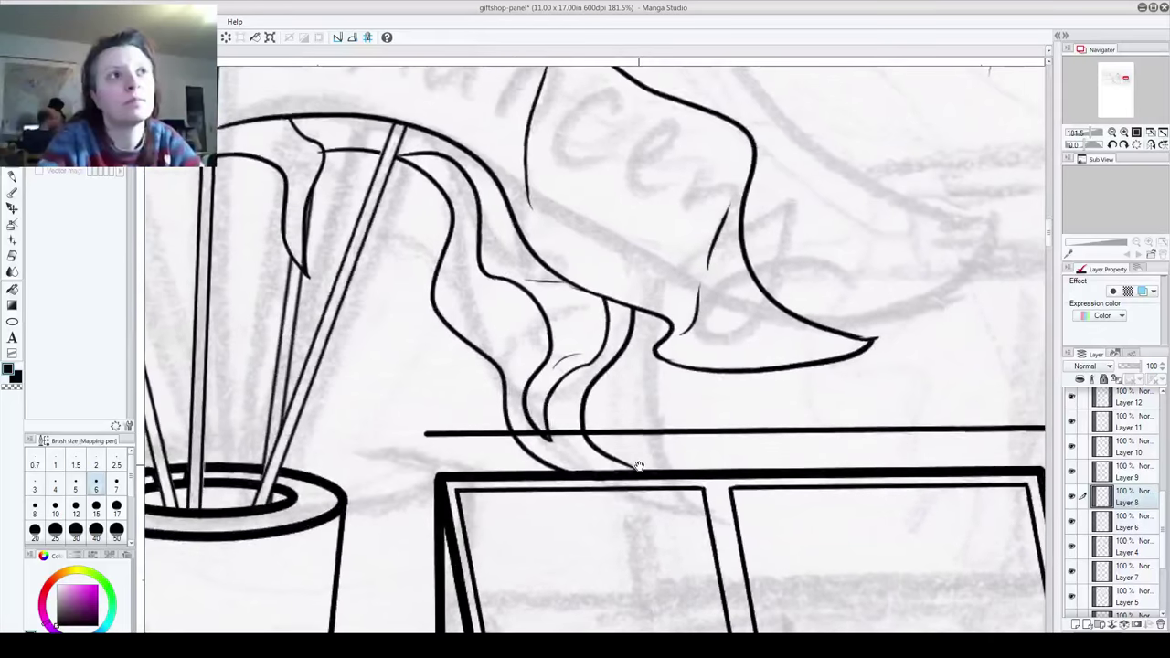
pyautogui.moveTo(639, 466); pyautogui.dragTo(695, 654)
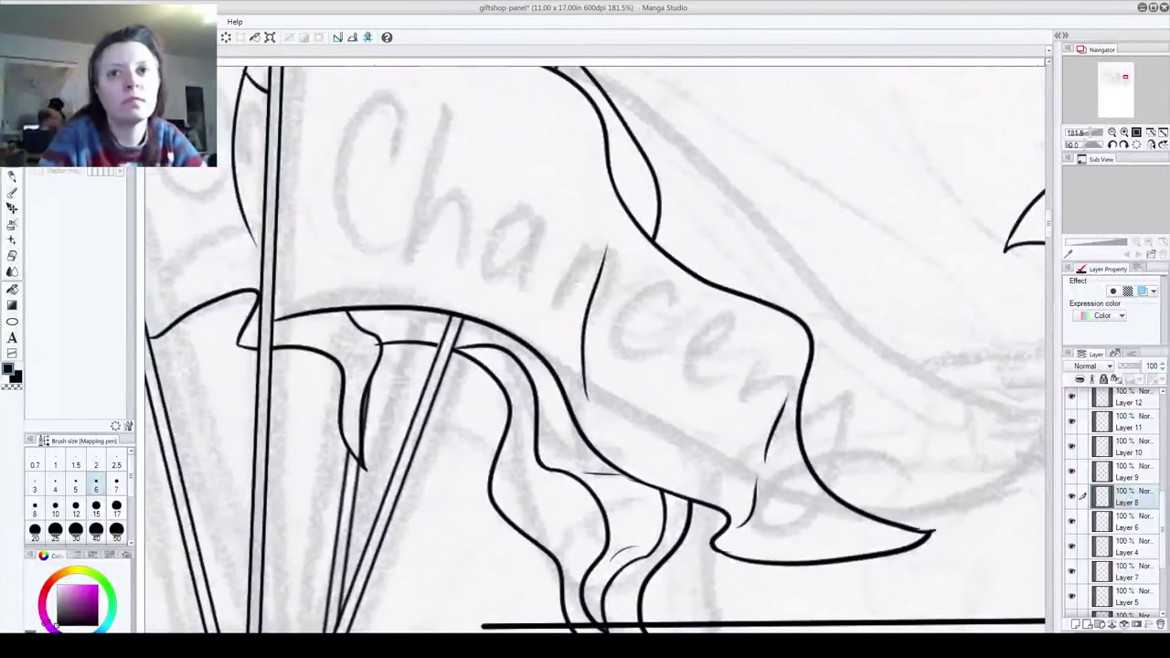
# Step: Toggle layer visibility to find the flag linework, select Layer 15, and try to touch up the flag fold's corner near the thin pole
pyautogui.scroll(5, 1074, 408)
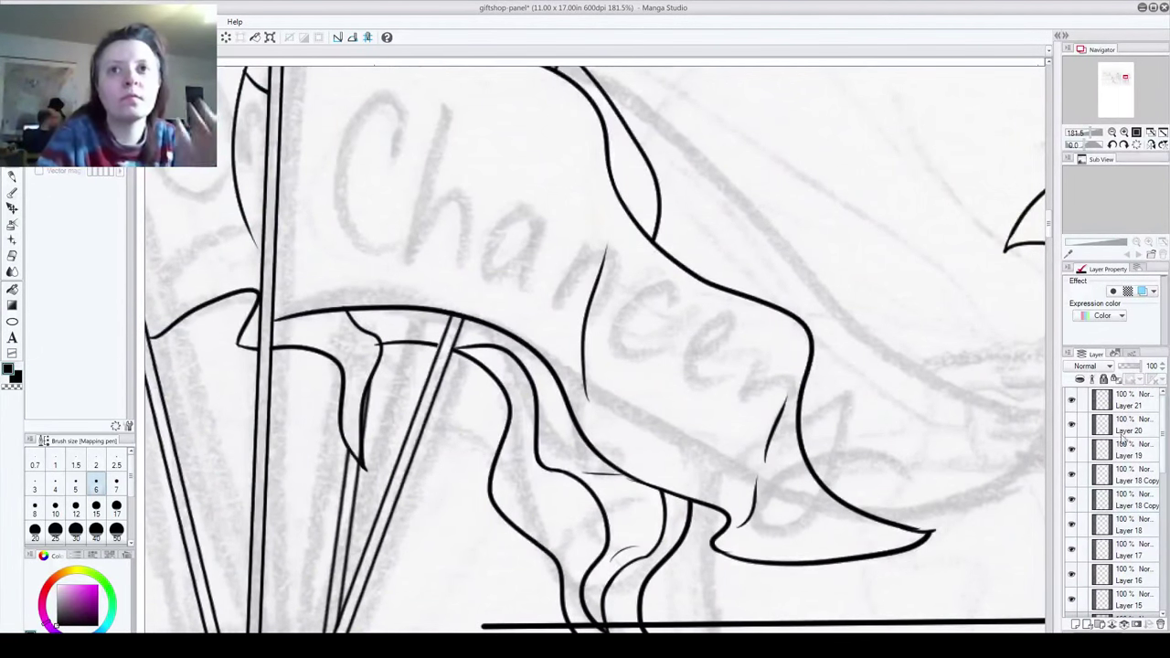
pyautogui.click(1072, 449)
pyautogui.click(1072, 474)
pyautogui.click(1072, 451)
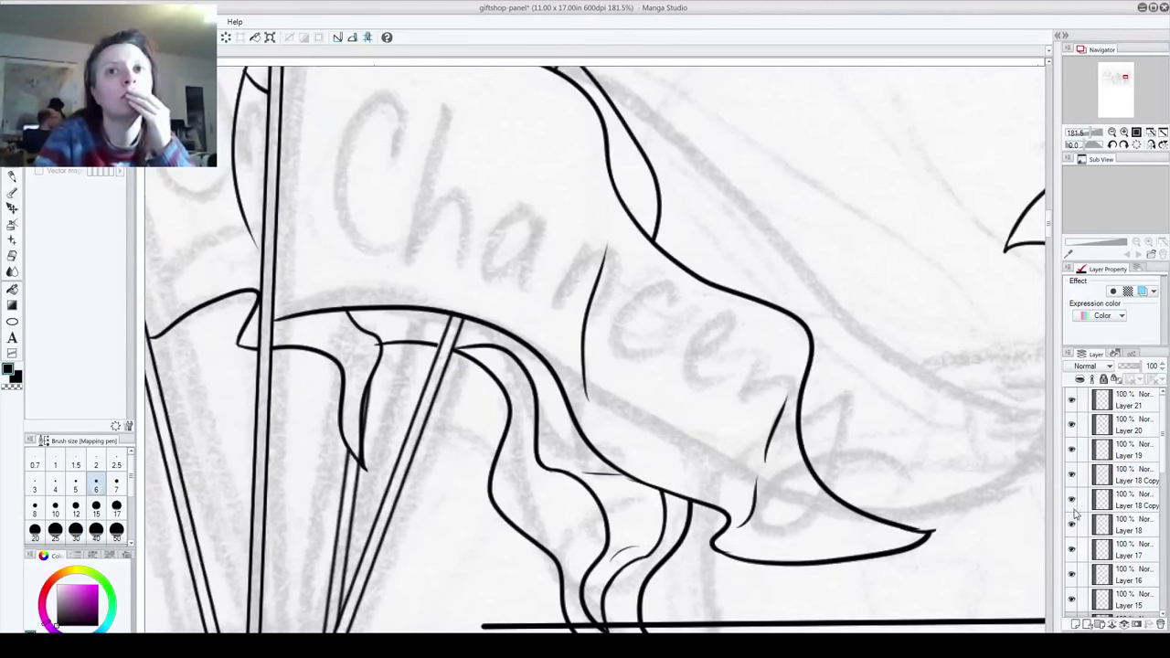
pyautogui.click(1073, 553)
pyautogui.click(1073, 552)
pyautogui.click(1074, 594)
pyautogui.click(1072, 599)
pyautogui.click(1123, 601)
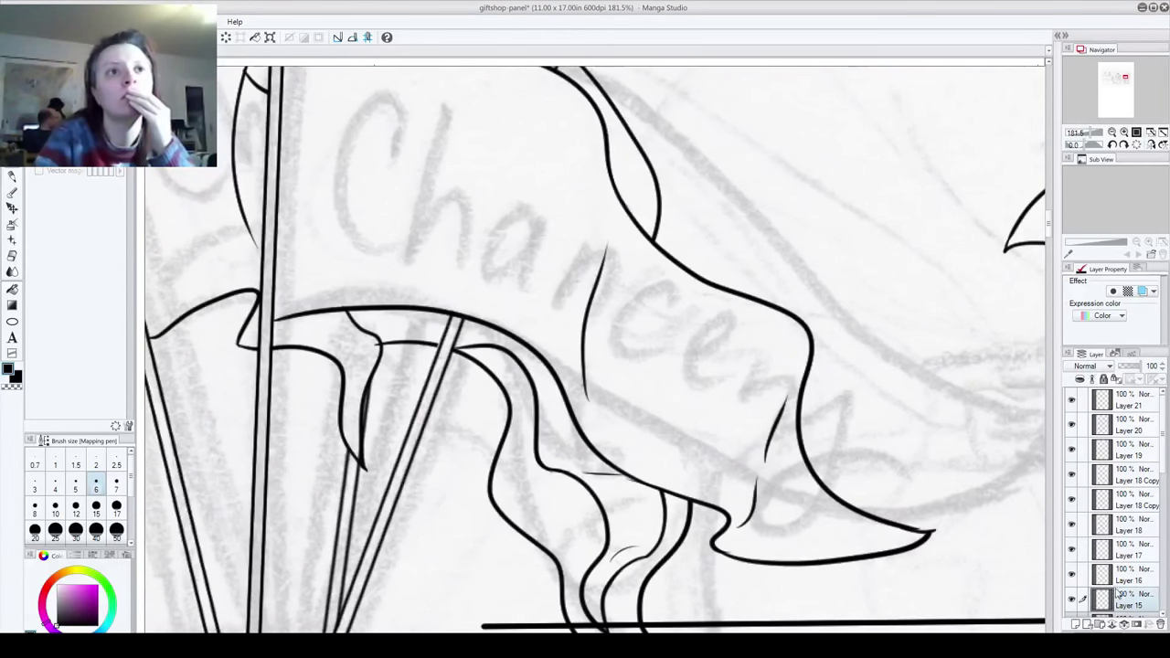
pyautogui.moveTo(369, 354); pyautogui.dragTo(377, 344)
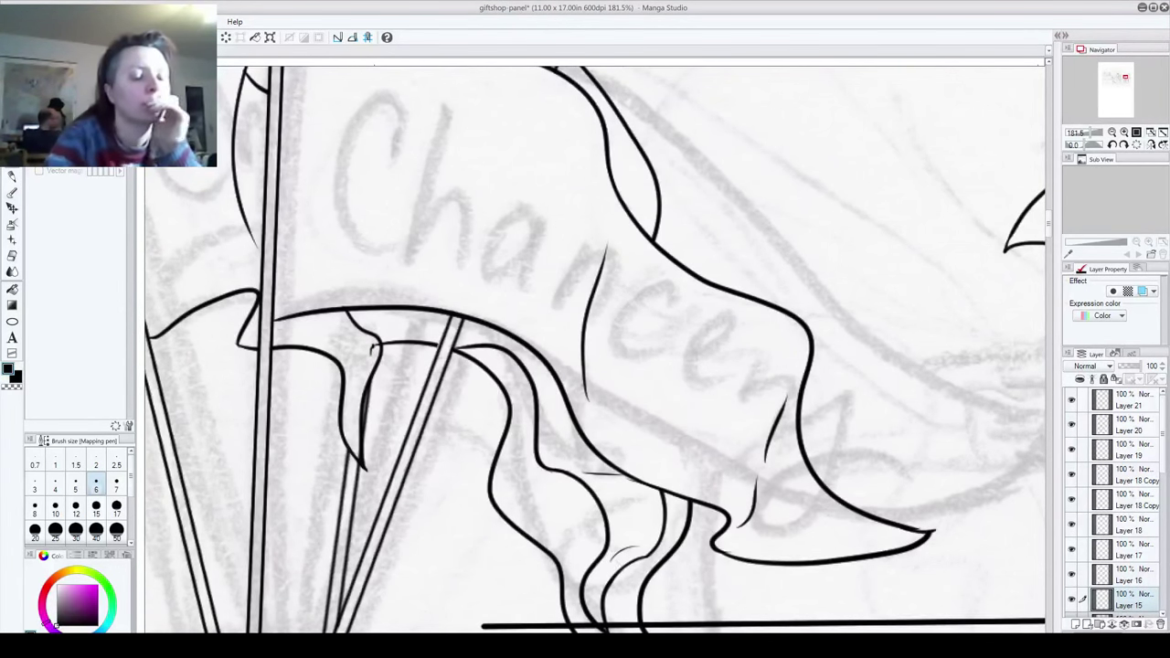
pyautogui.hotkey('ctrl', 'z')
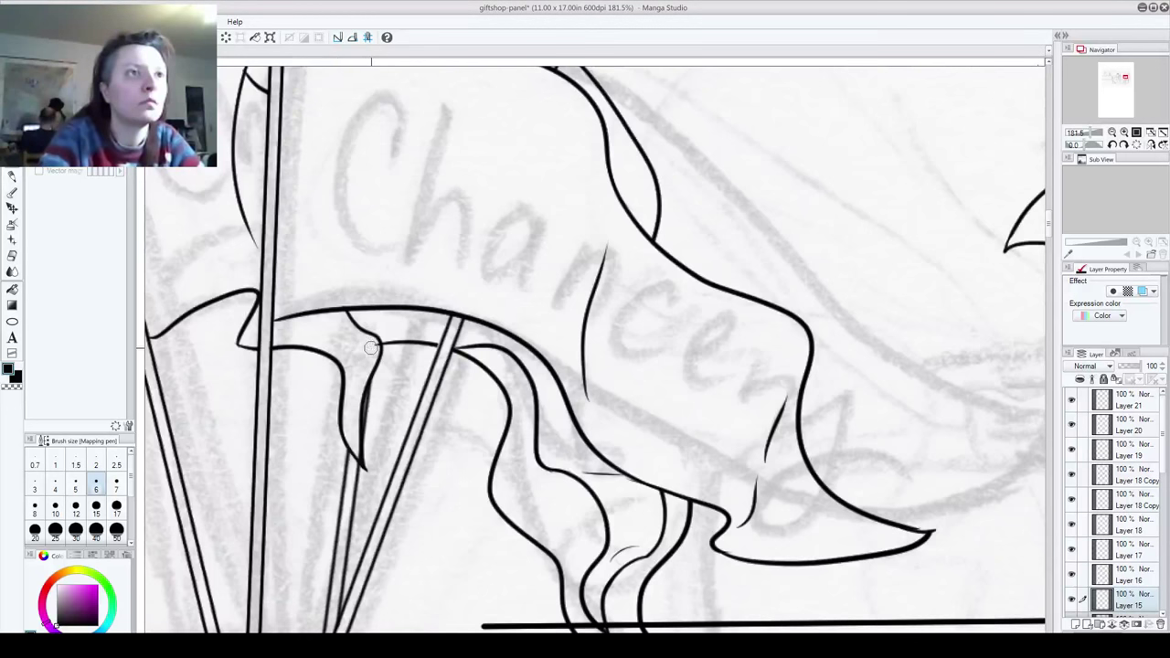
# Step: Save the gift shop panel file
pyautogui.moveTo(564, 459); pyautogui.dragTo(378, 264)
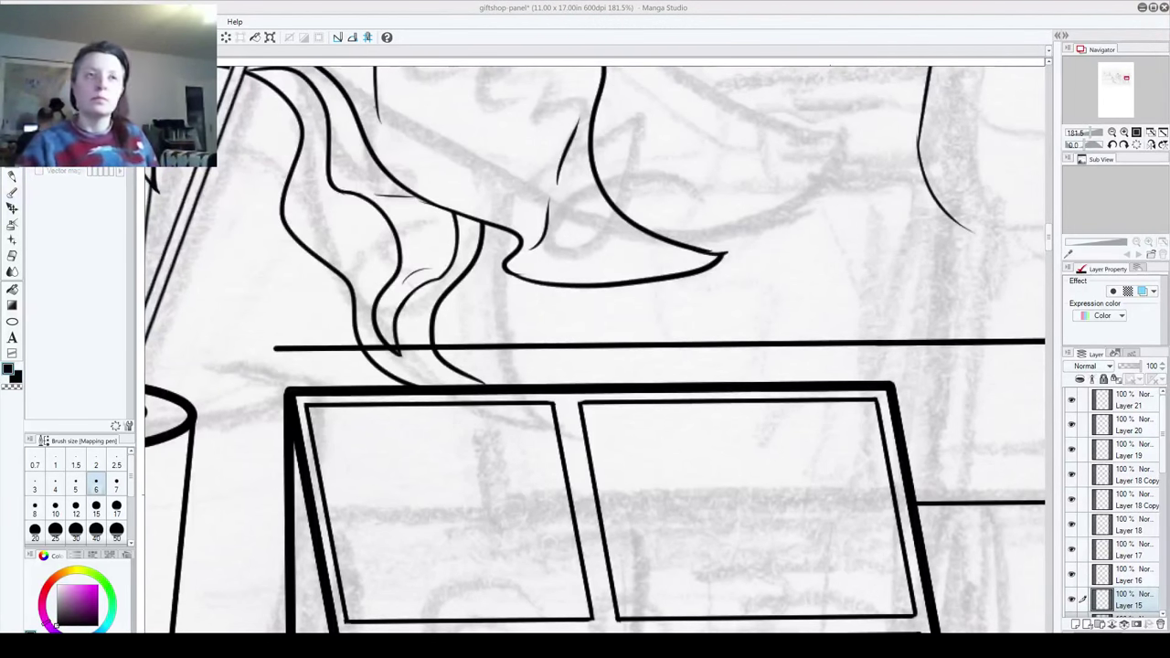
pyautogui.hotkey('alt', 'f')
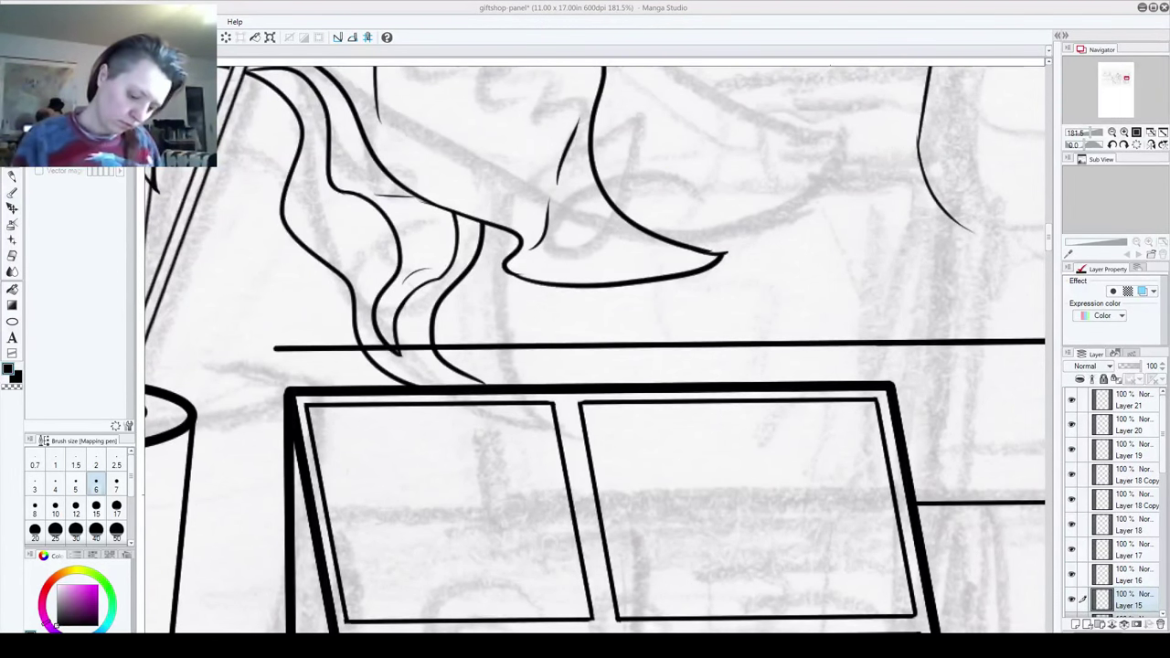
pyautogui.hotkey('ctrl', 's')
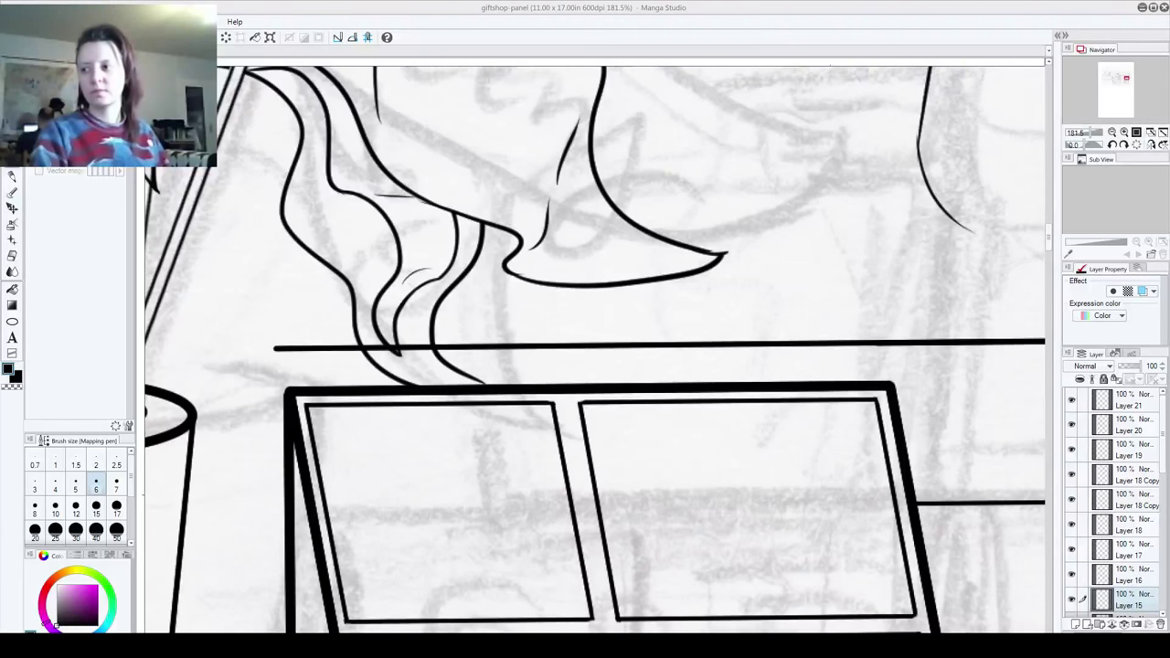
# Step: Switch to Photoshop Elements, and preview and scan the framed-portrait sketch with the Canon MG5300 series network scanner
pyautogui.hotkey('alt', 'Tab')
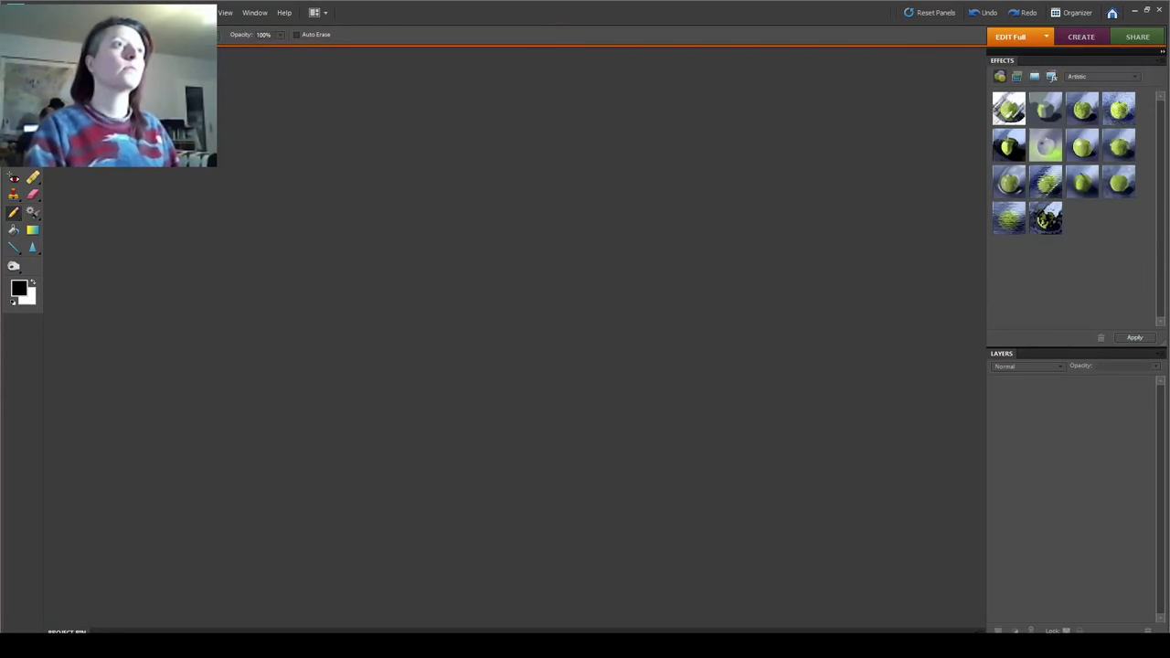
pyautogui.click(44, 13)
pyautogui.moveTo(73, 209)
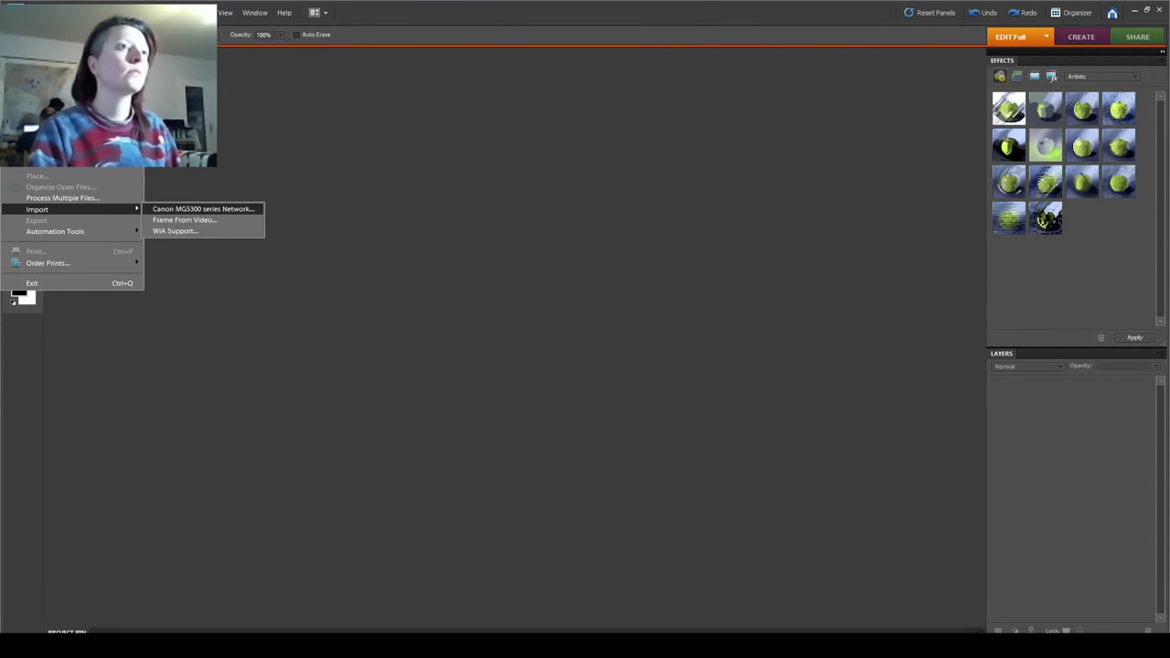
pyautogui.click(201, 210)
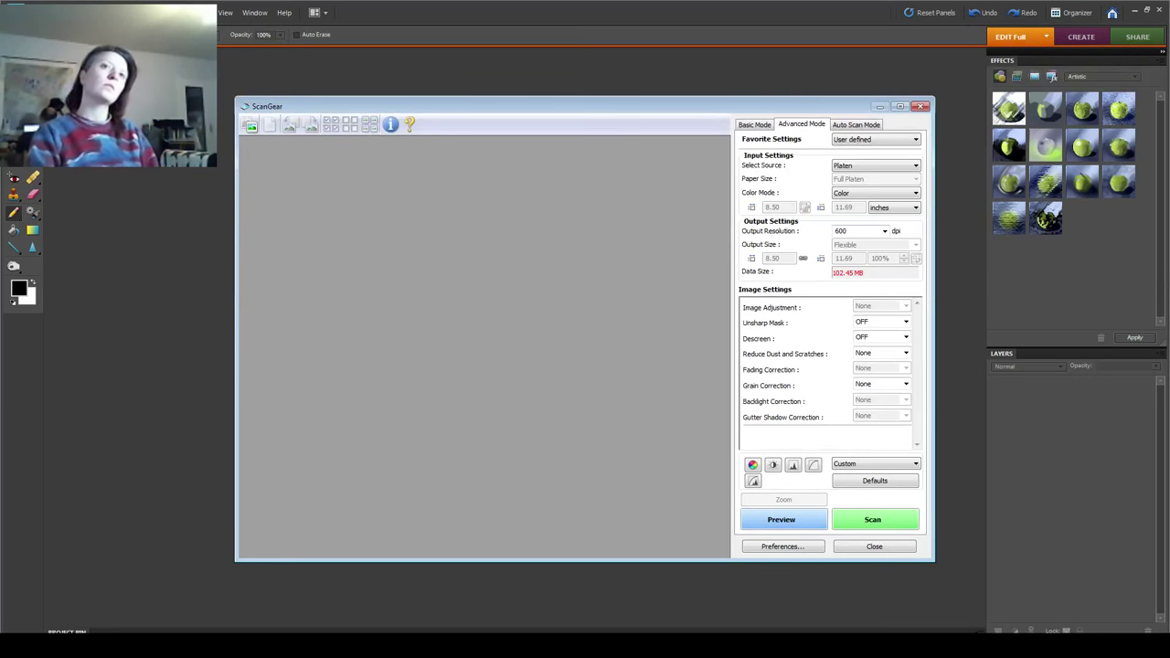
pyautogui.click(783, 519)
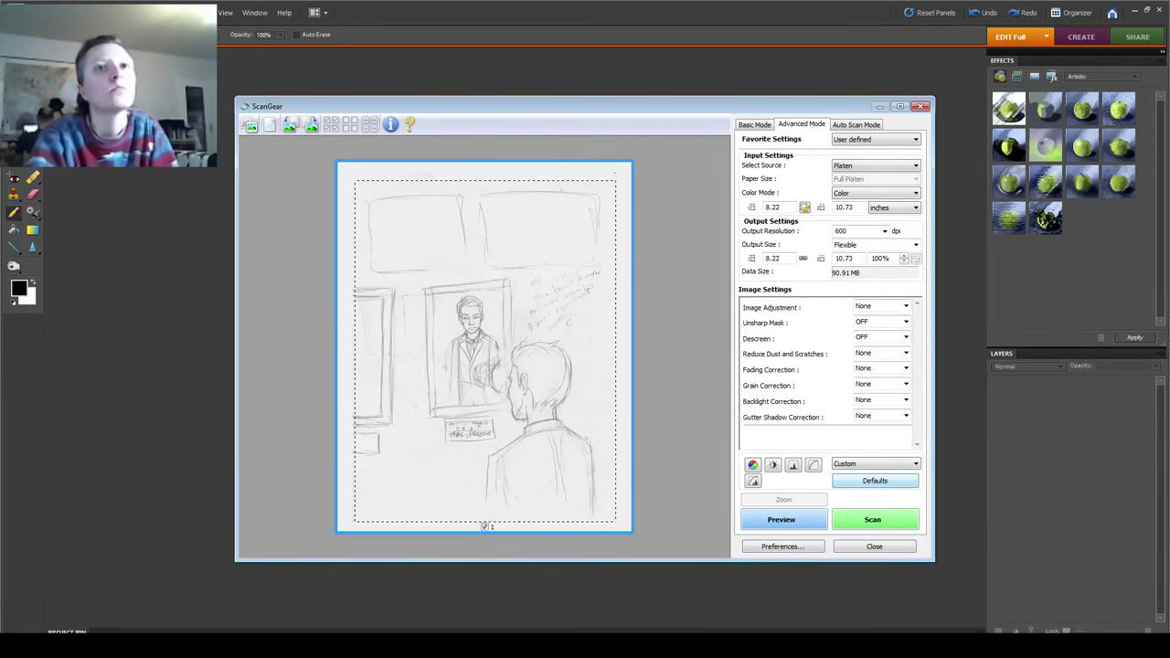
pyautogui.click(873, 519)
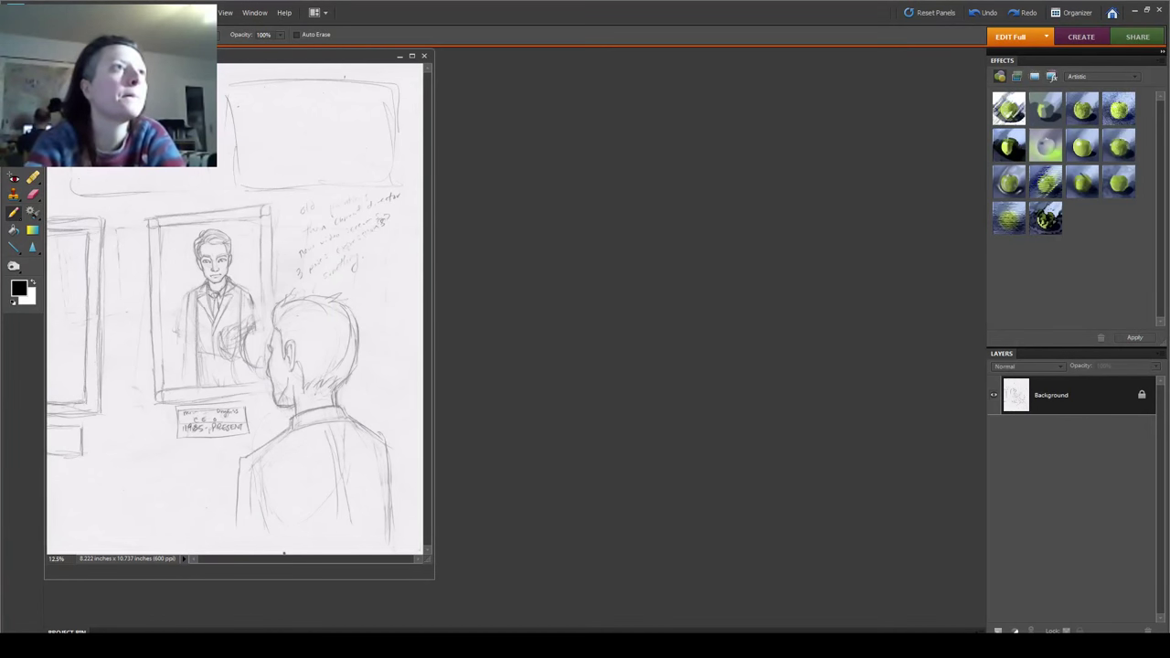
# Step: Save the scanned portrait sketch as a non-interlaced PNG named founding-fathers-page in the pages folder, and close the image
pyautogui.hotkey('alt', 'f')
pyautogui.hotkey('ctrl', 'shift', 's')
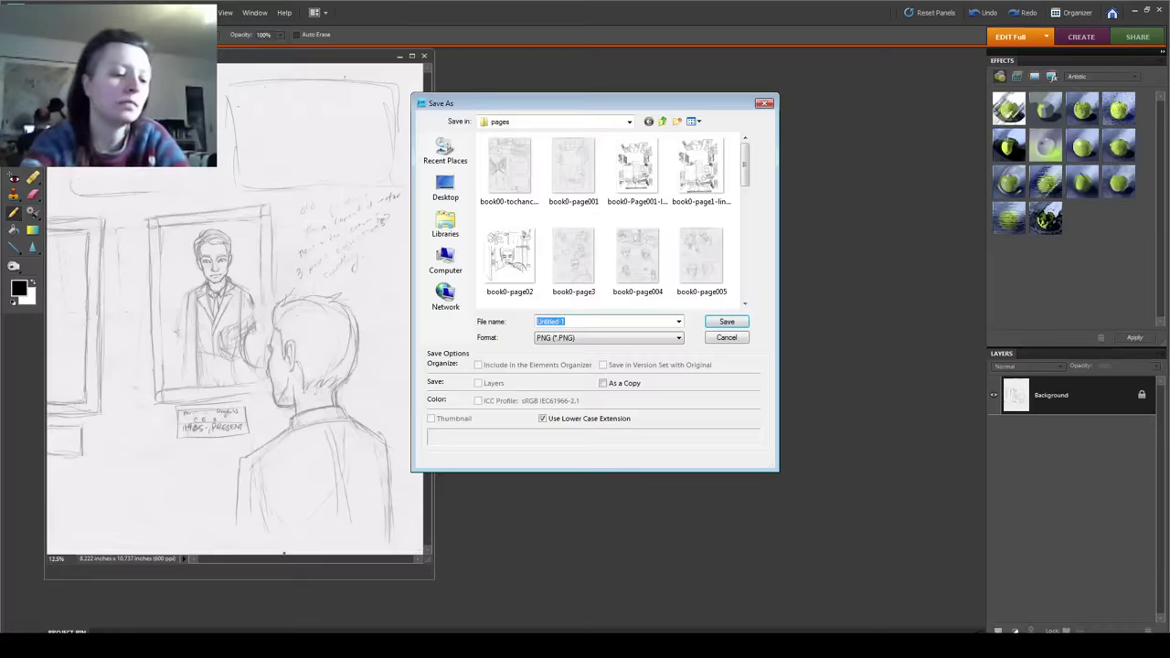
pyautogui.write('founding-fathers')
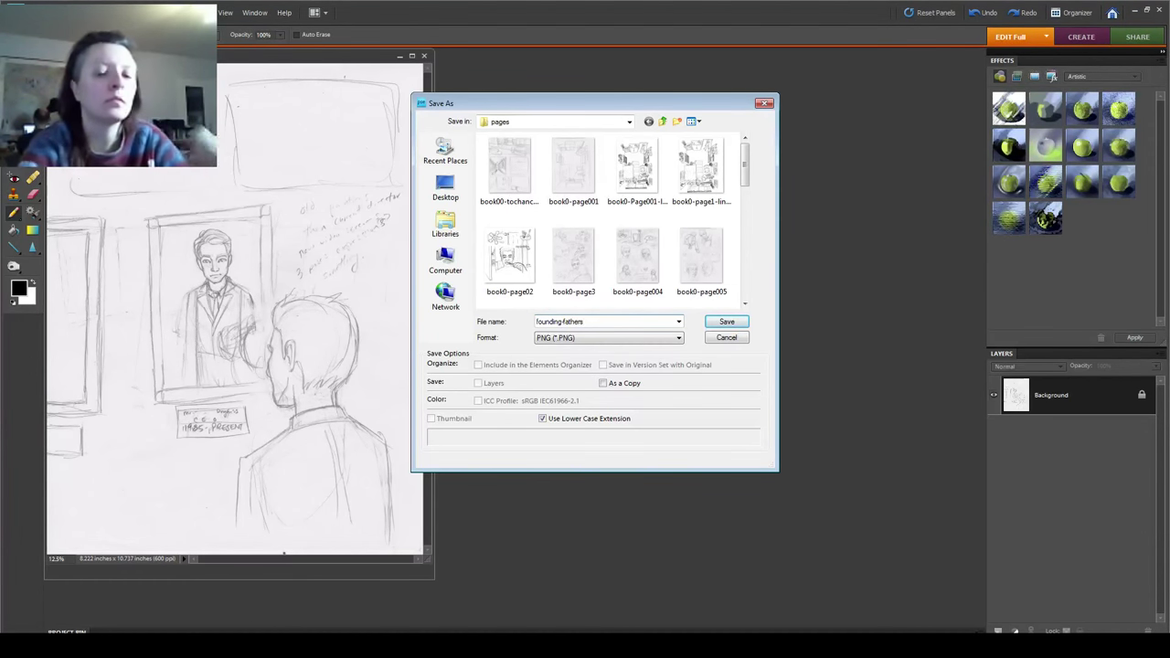
pyautogui.write('-page')
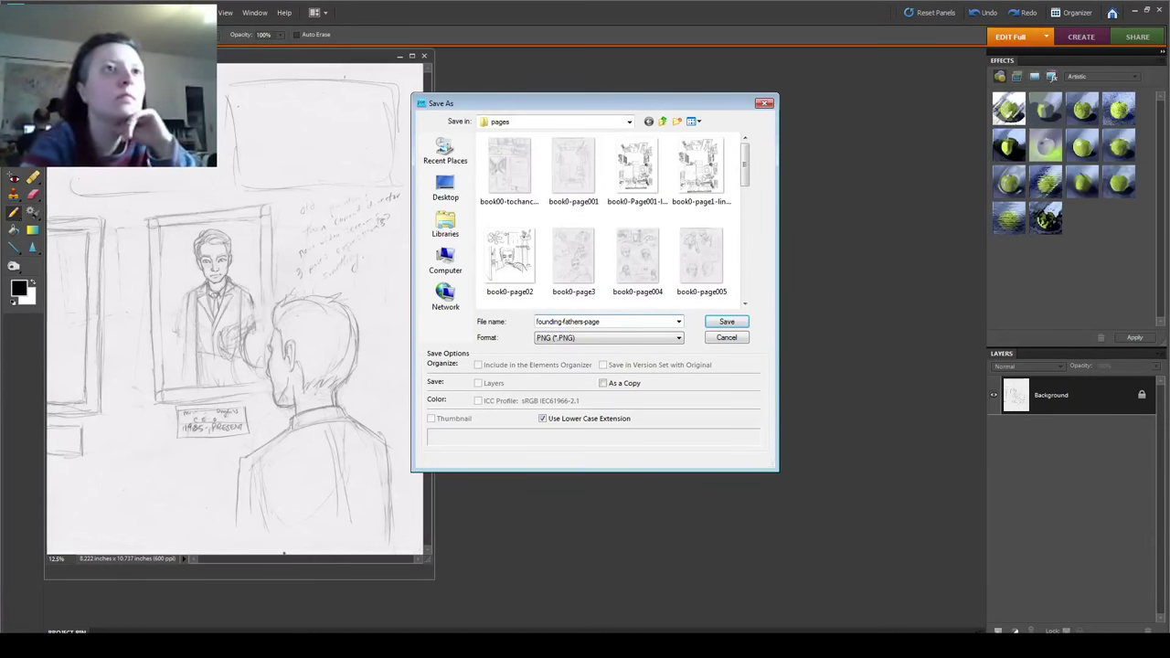
pyautogui.press('Return')
pyautogui.press('Return')
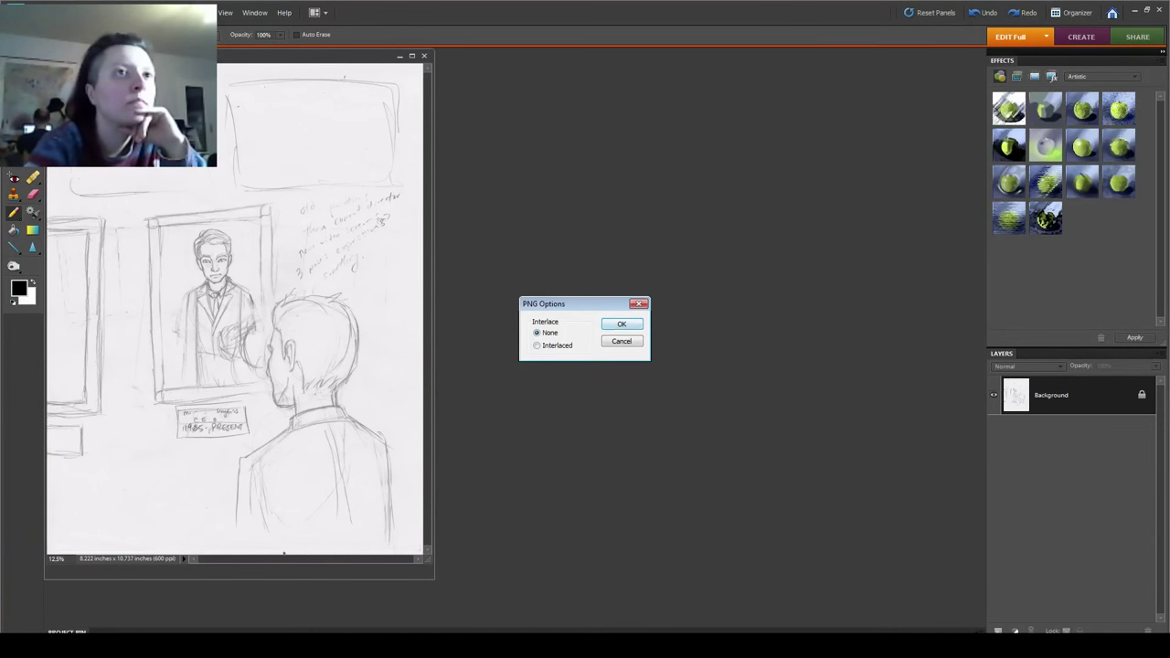
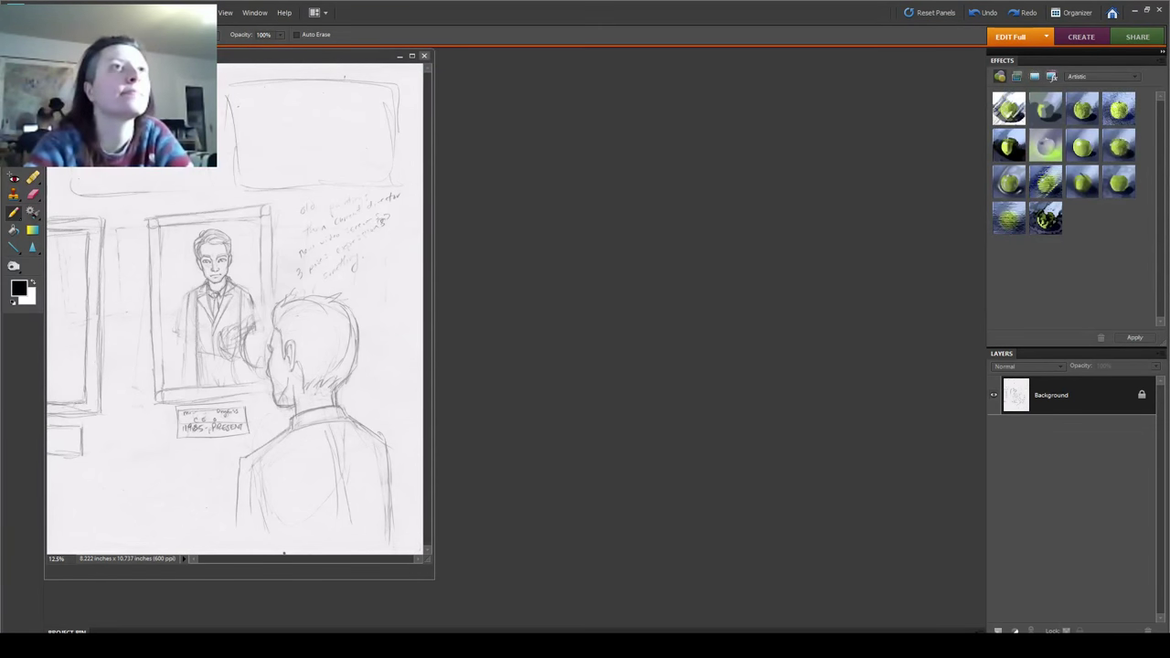
pyautogui.click(423, 56)
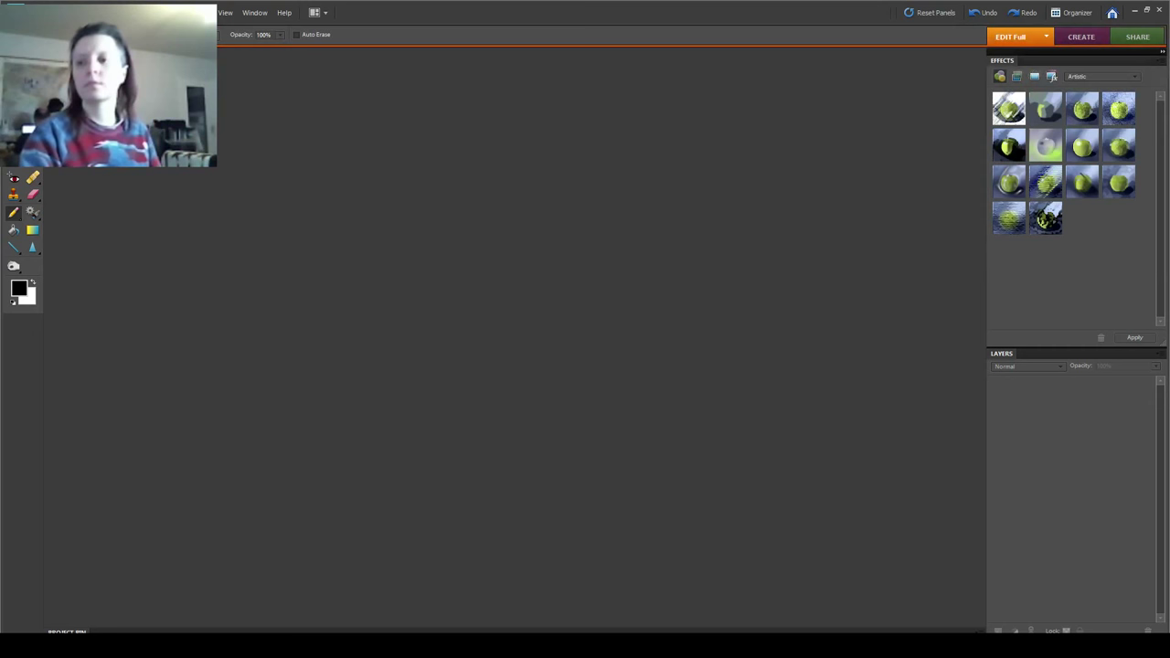
# Step: Preview the statue sketch with the Canon scanner, crop the scan area to about 7.06 by 8.81 inches around the drawing, and scan it
pyautogui.hotkey('alt', 'f')
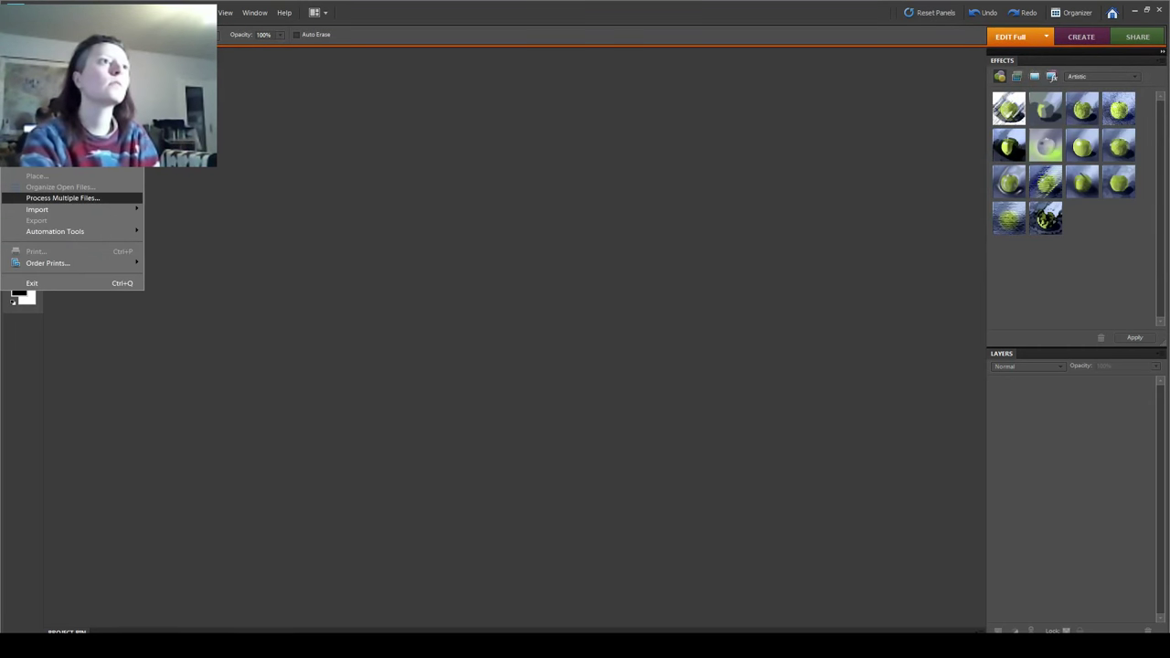
pyautogui.moveTo(71, 210)
pyautogui.click(201, 210)
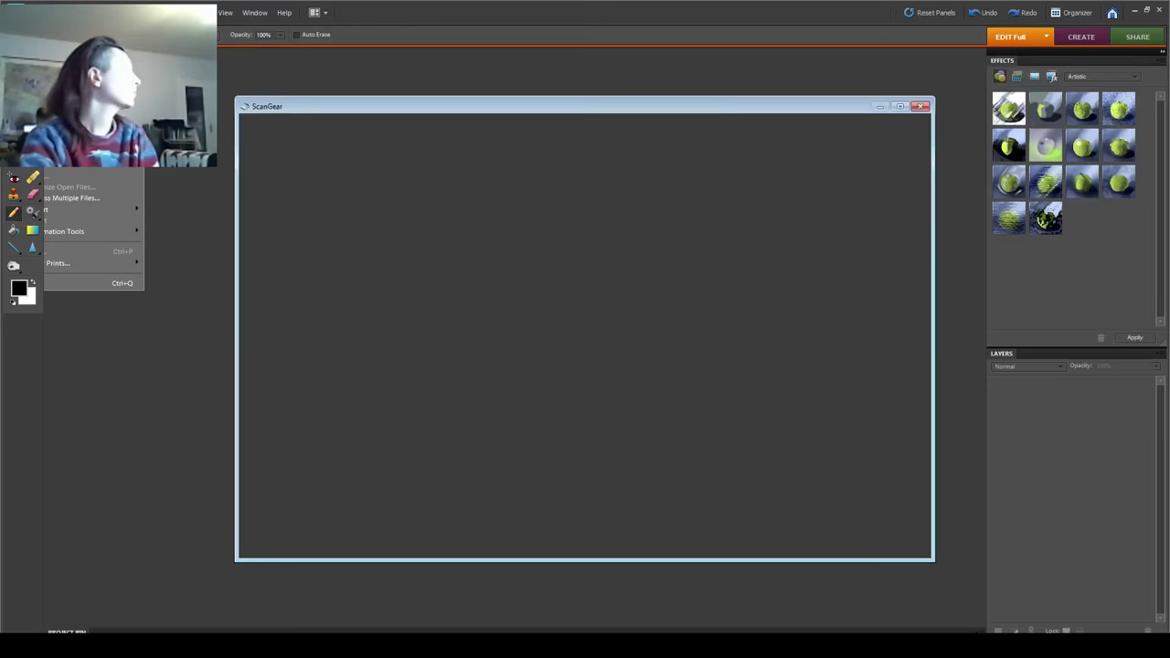
pyautogui.click(782, 519)
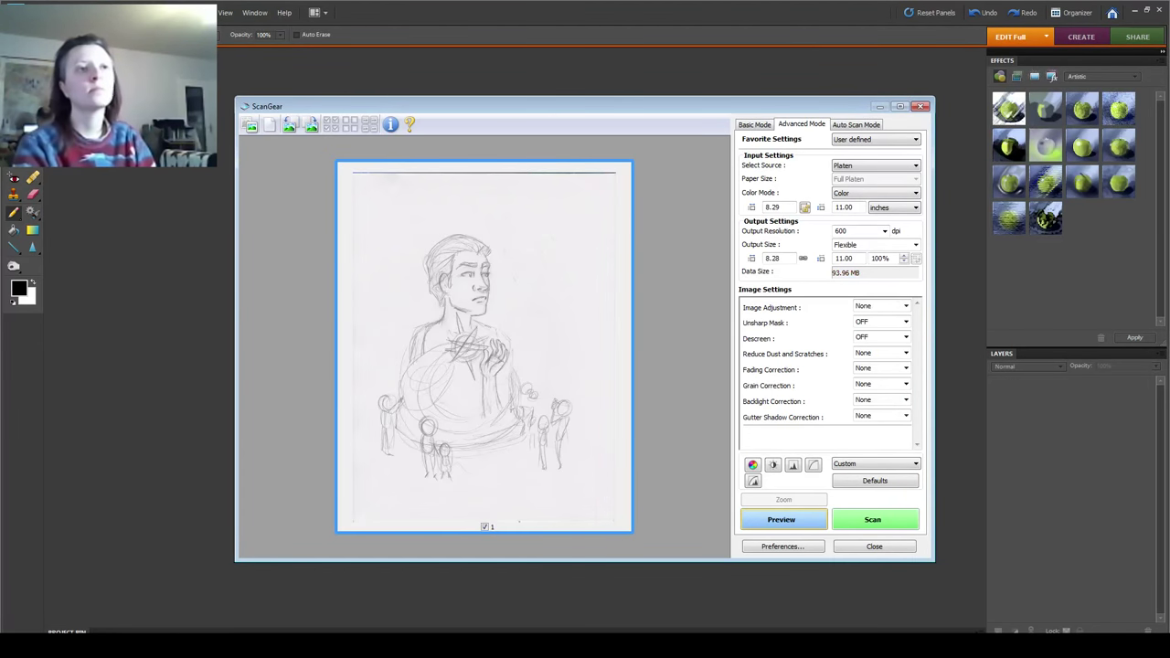
pyautogui.moveTo(362, 212); pyautogui.dragTo(587, 493)
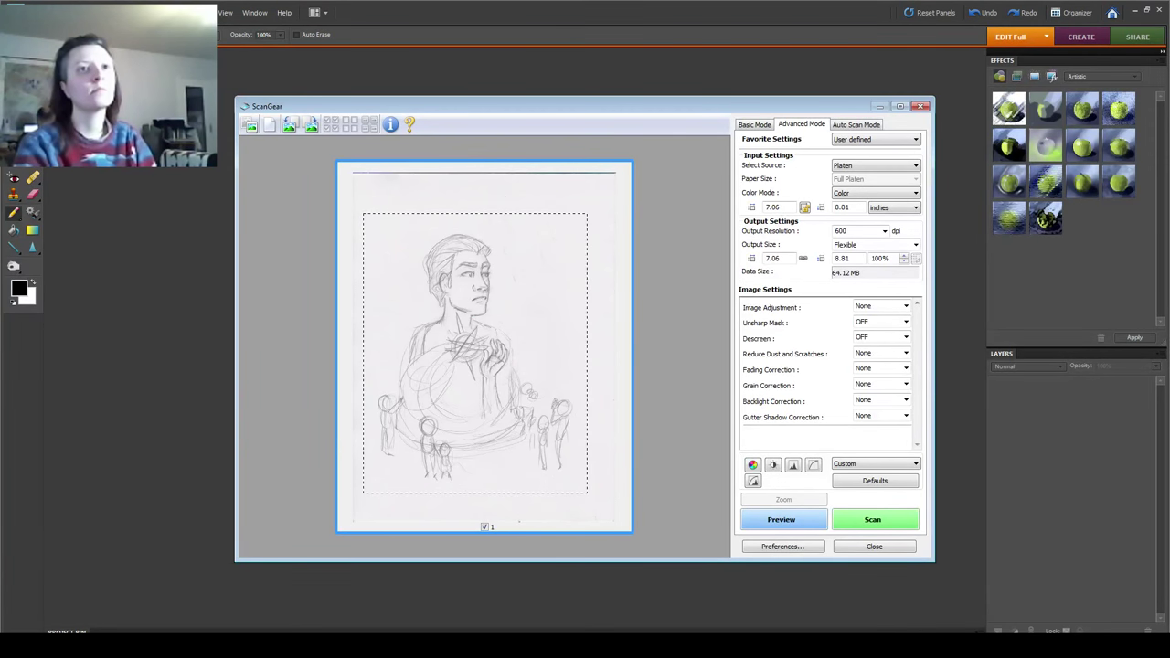
pyautogui.click(873, 520)
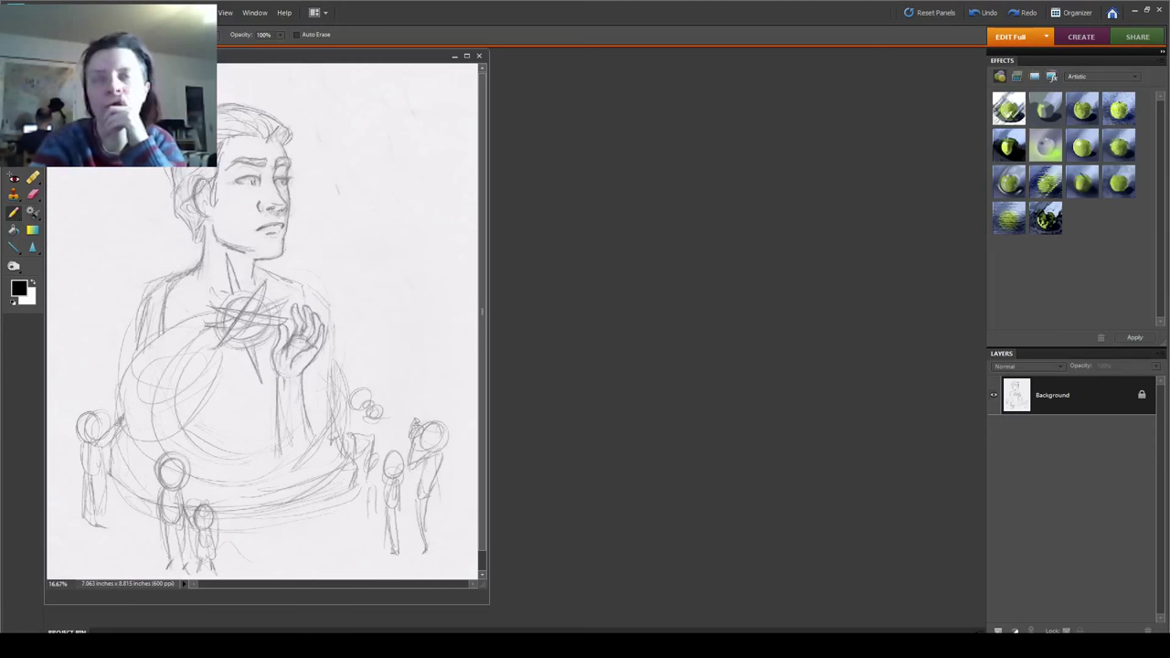
# Step: Save the scanned sketch as a non-interlaced PNG named statue in the pages folder, then close the image and Photoshop Elements
pyautogui.hotkey('alt', 'f')
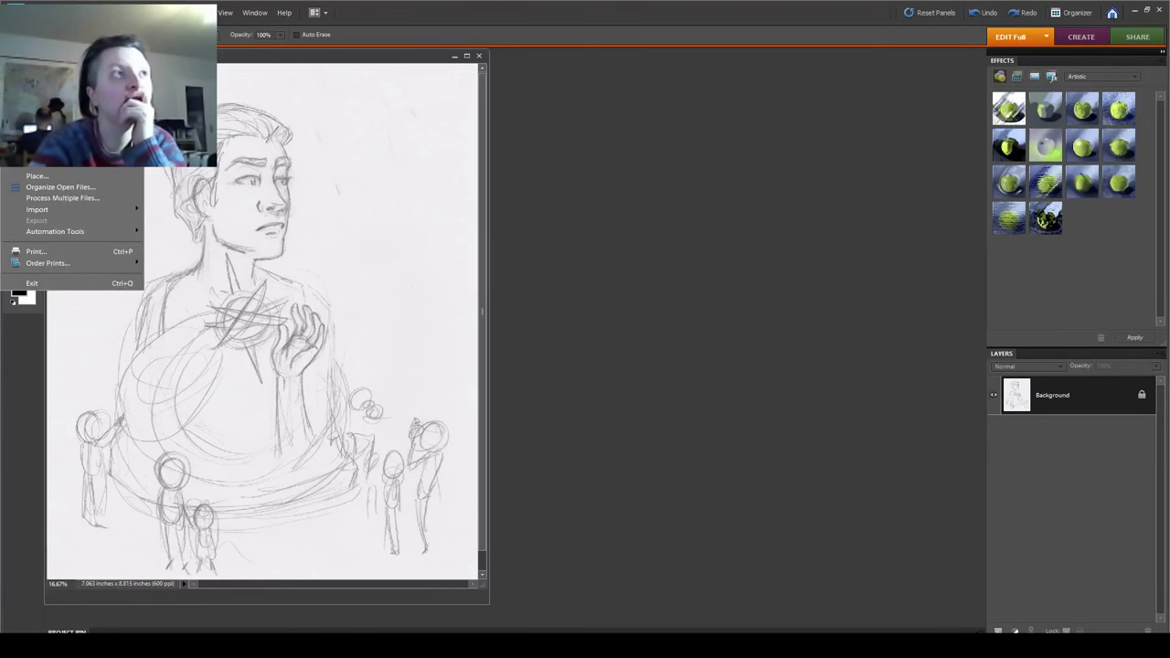
pyautogui.hotkey('ctrl', 'shift', 's')
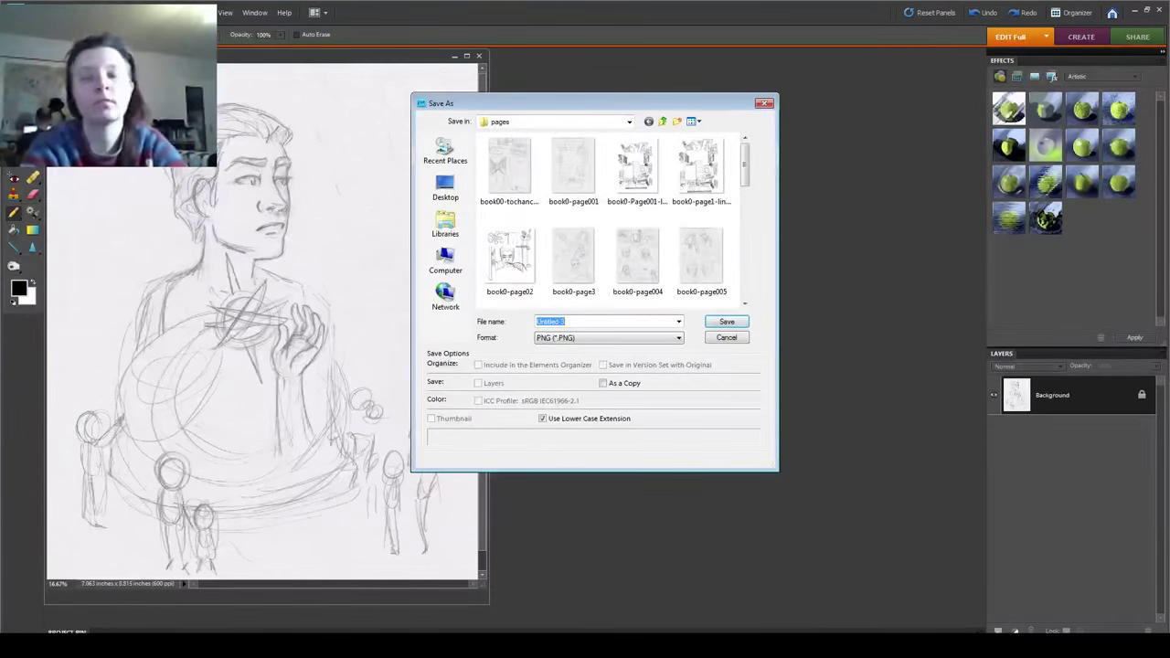
pyautogui.write('statue')
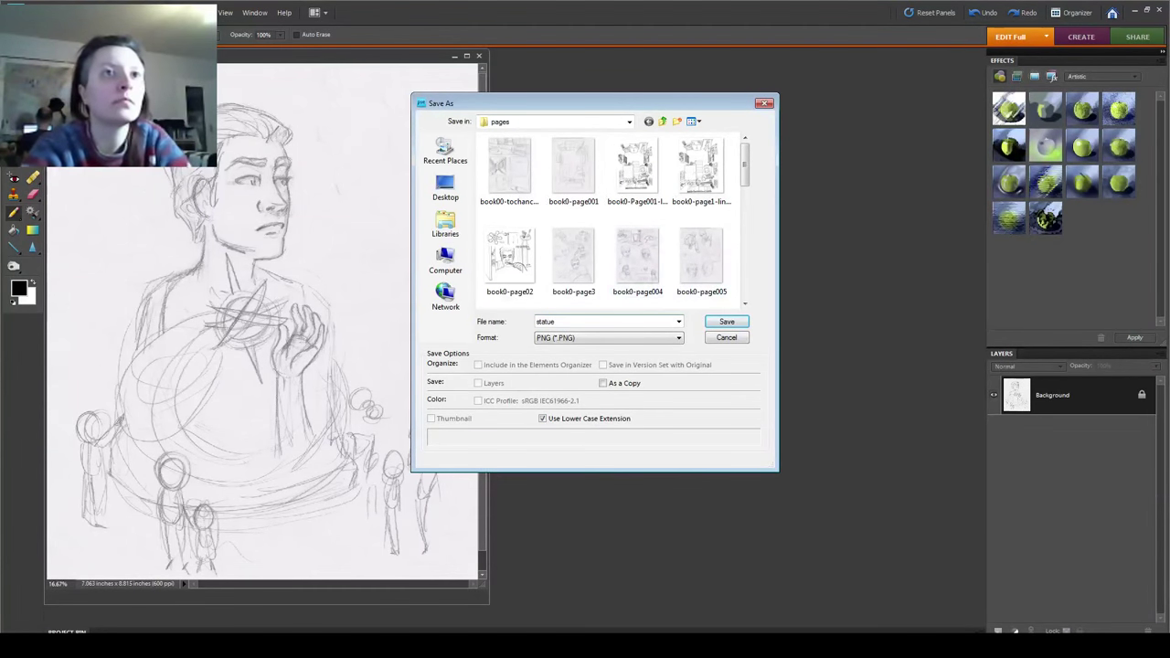
pyautogui.press('Return')
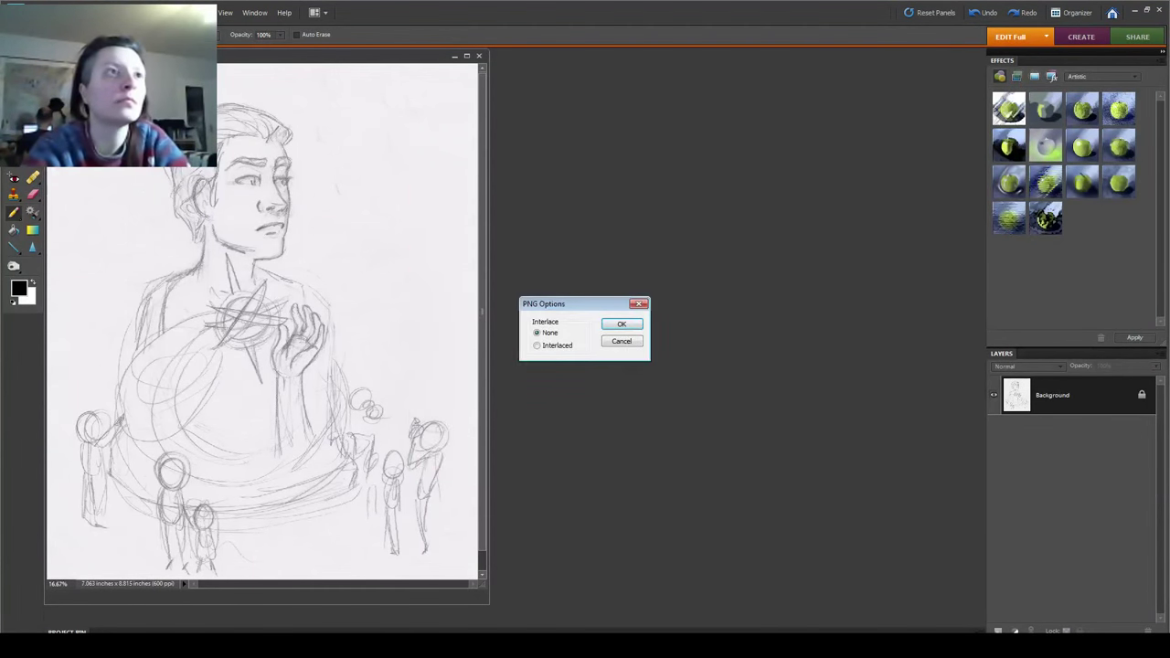
pyautogui.press('Return')
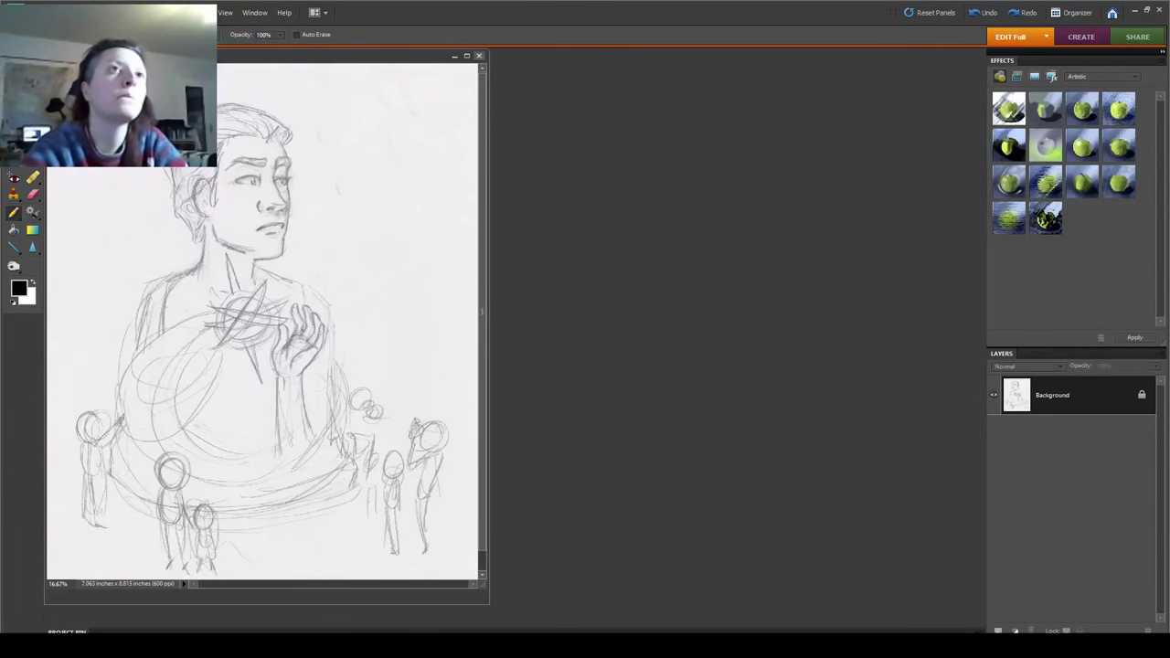
pyautogui.click(478, 56)
pyautogui.click(1159, 10)
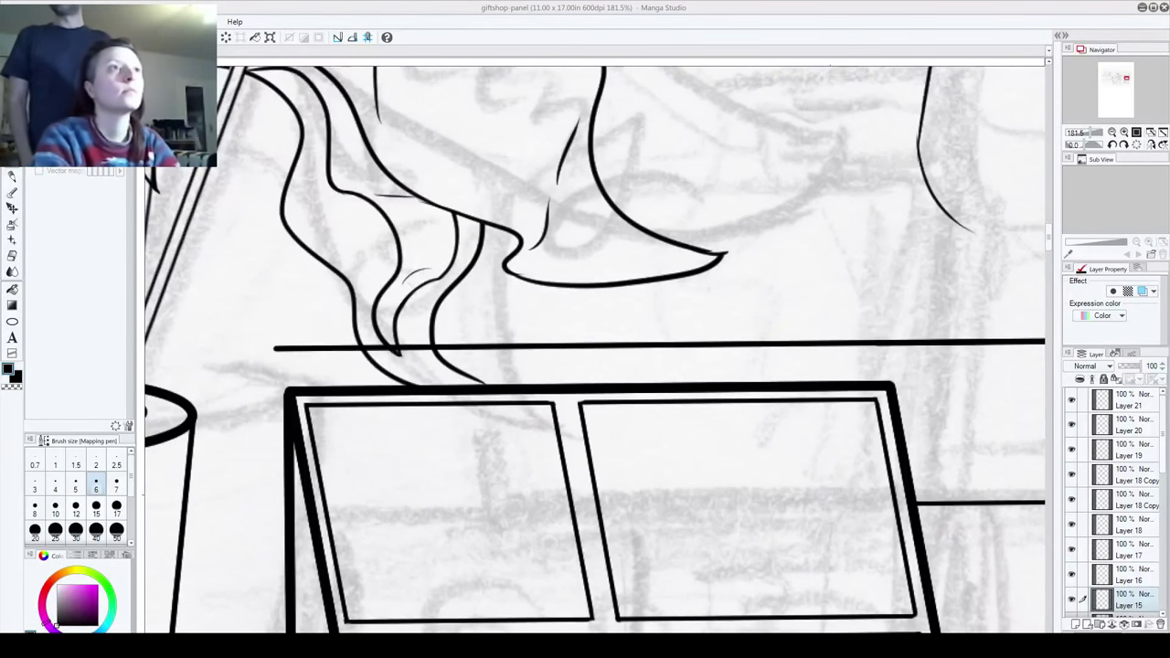
# Step: Close the gift shop panel and create a new 11 by 17 inch canvas with the Standard Comic Page @ 600dpi preset
pyautogui.hotkey('ctrl', 'w')
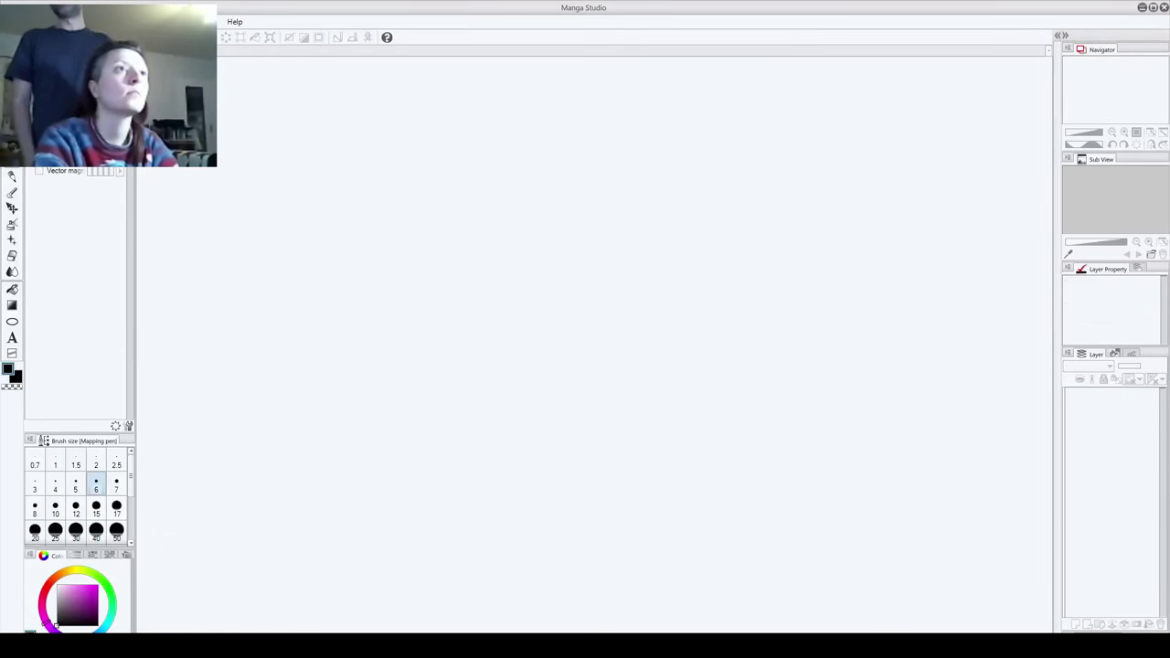
pyautogui.hotkey('alt', 'f')
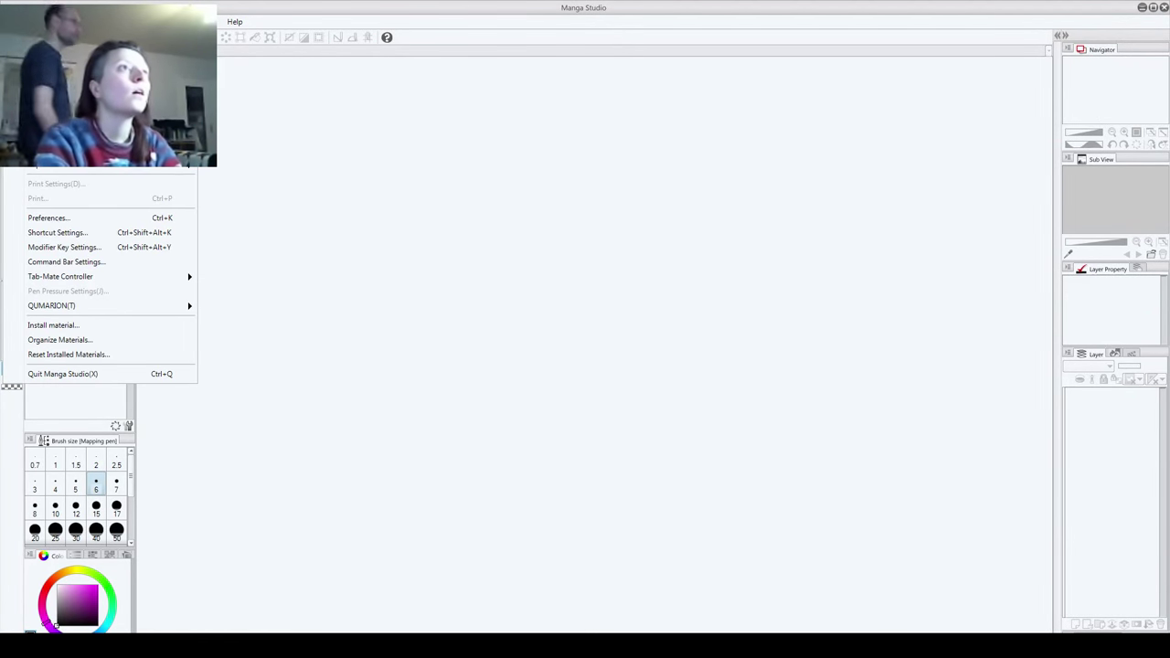
pyautogui.press('n')
pyautogui.press('Return')
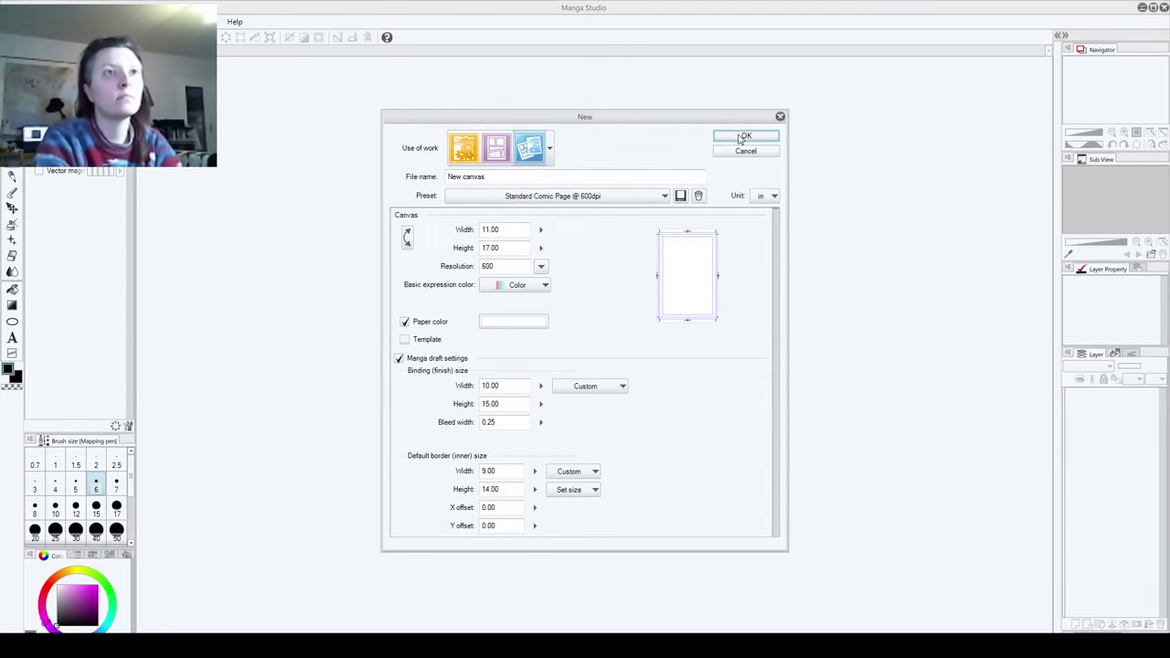
# Step: Open the statue PNG from the pages folder and paste a copy of the whole sketch onto the new comic page canvas
pyautogui.hotkey('alt', 'f')
pyautogui.press('o')
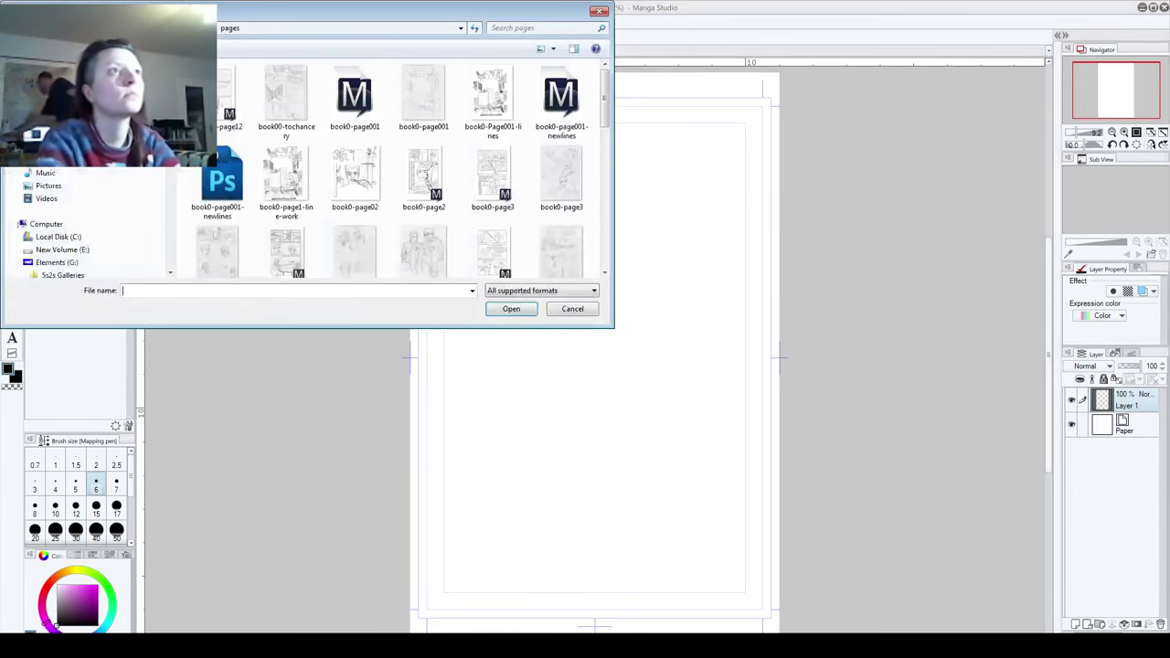
pyautogui.scroll(-5, 499, 86)
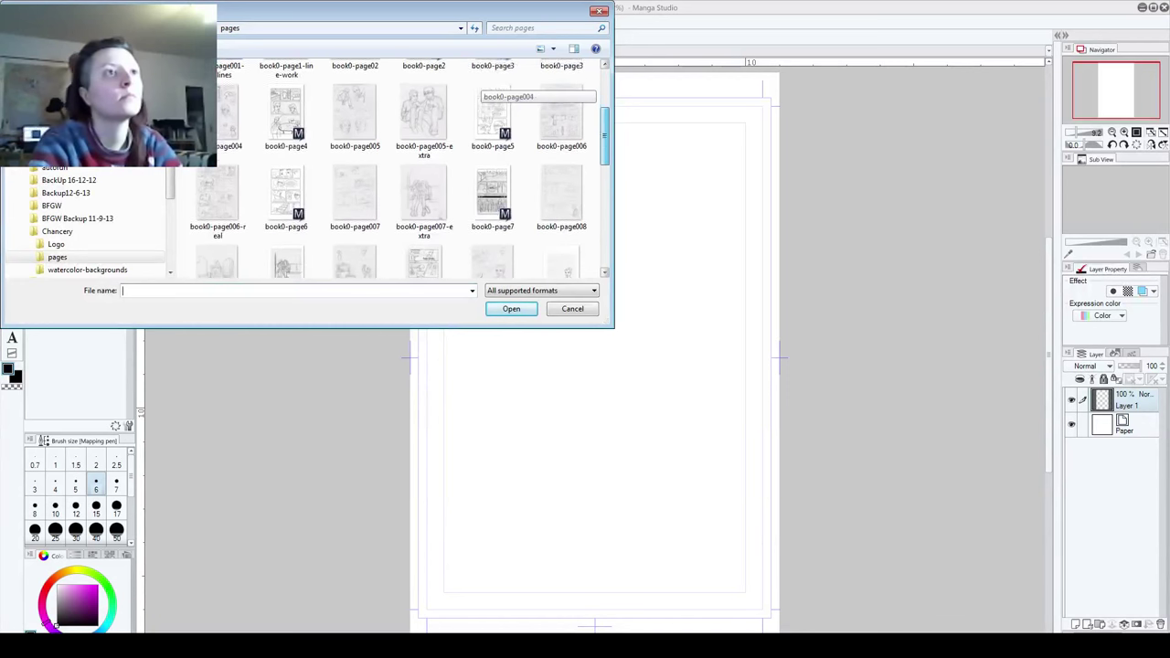
pyautogui.scroll(-3, 498, 87)
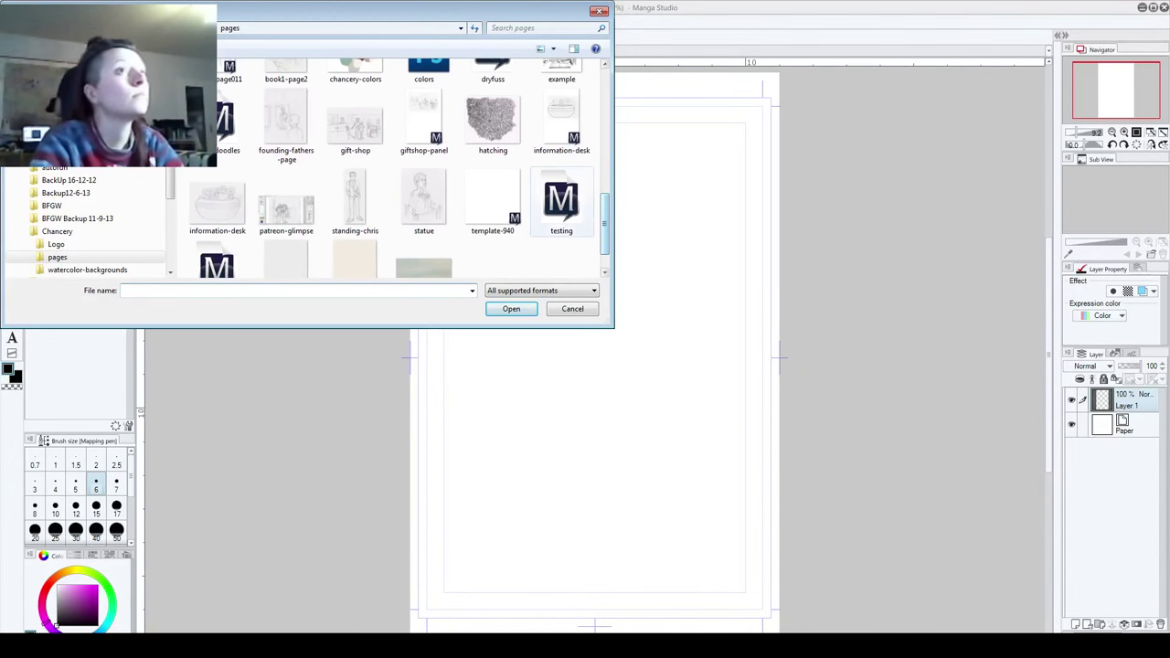
pyautogui.click(423, 197)
pyautogui.click(511, 309)
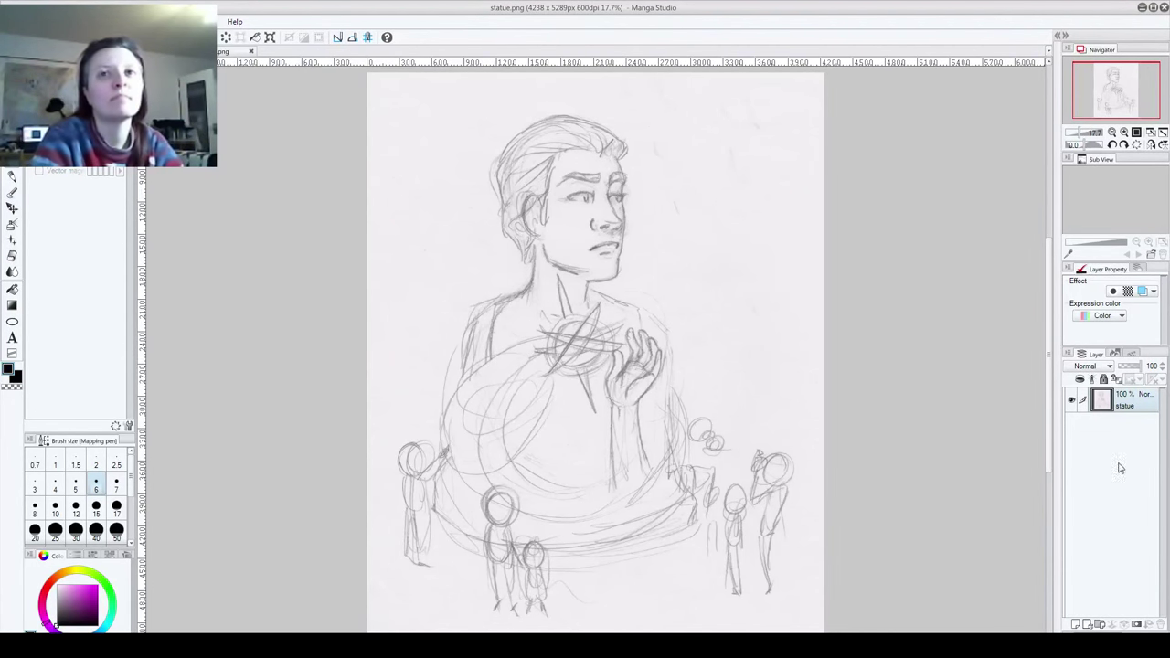
pyautogui.hotkey('ctrl', 'a')
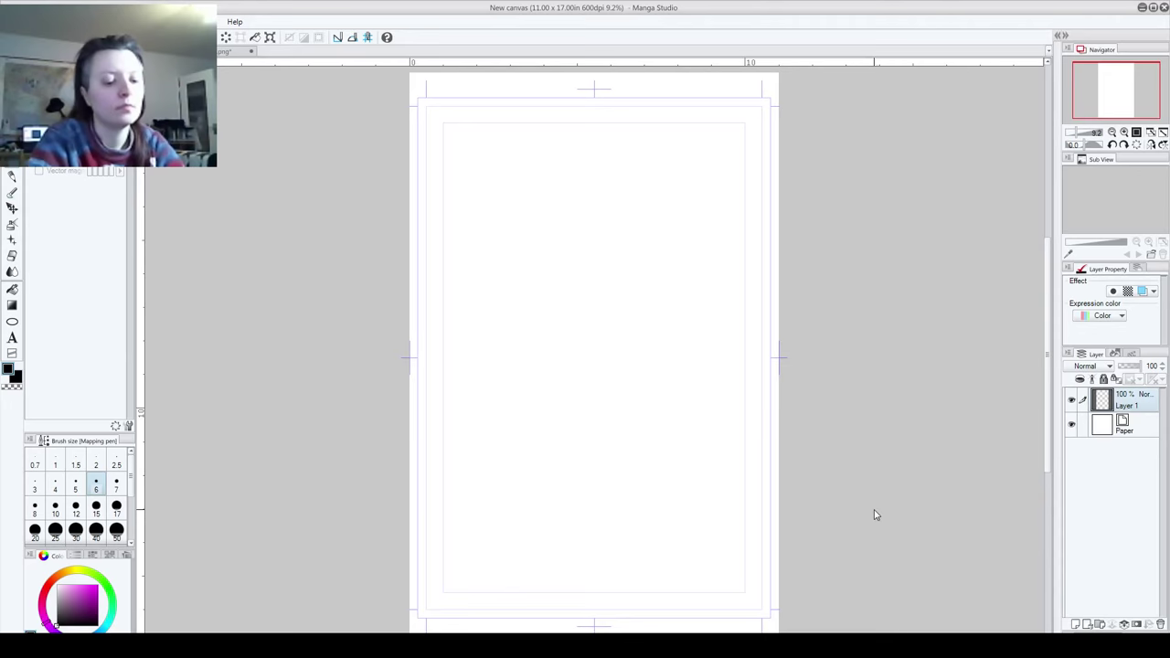
pyautogui.hotkey('ctrl', 'v')
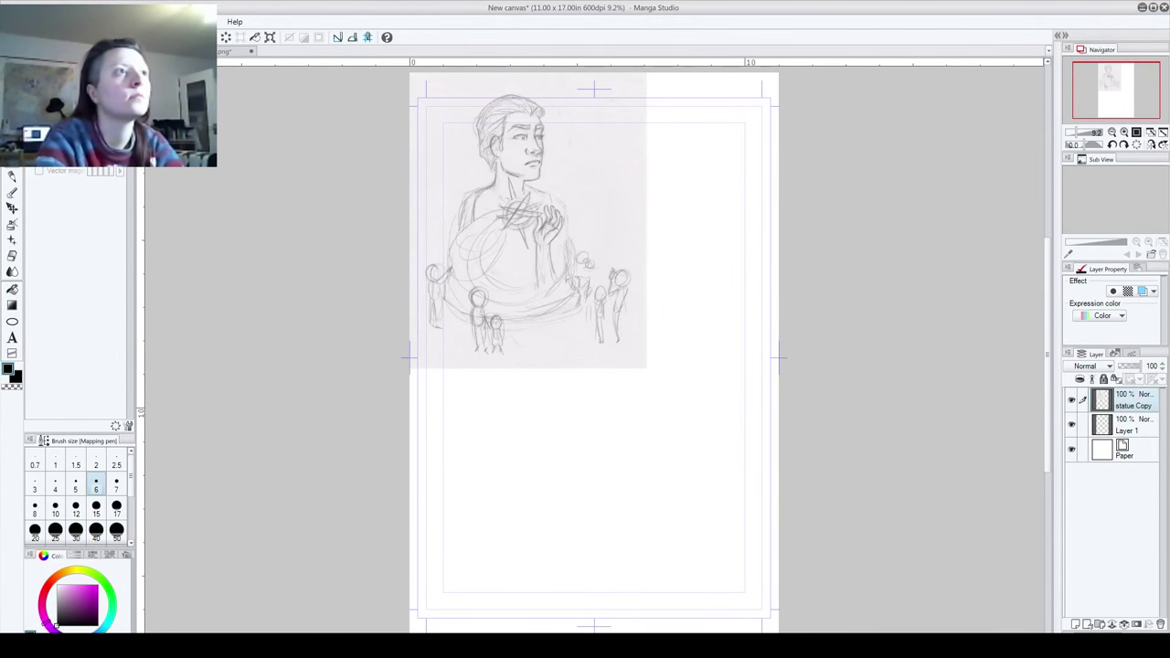
# Step: Scale up the pasted statue sketch proportionally to nearly the full page width, place it in the upper page area, and apply the transform
pyautogui.hotkey('ctrl', 't')
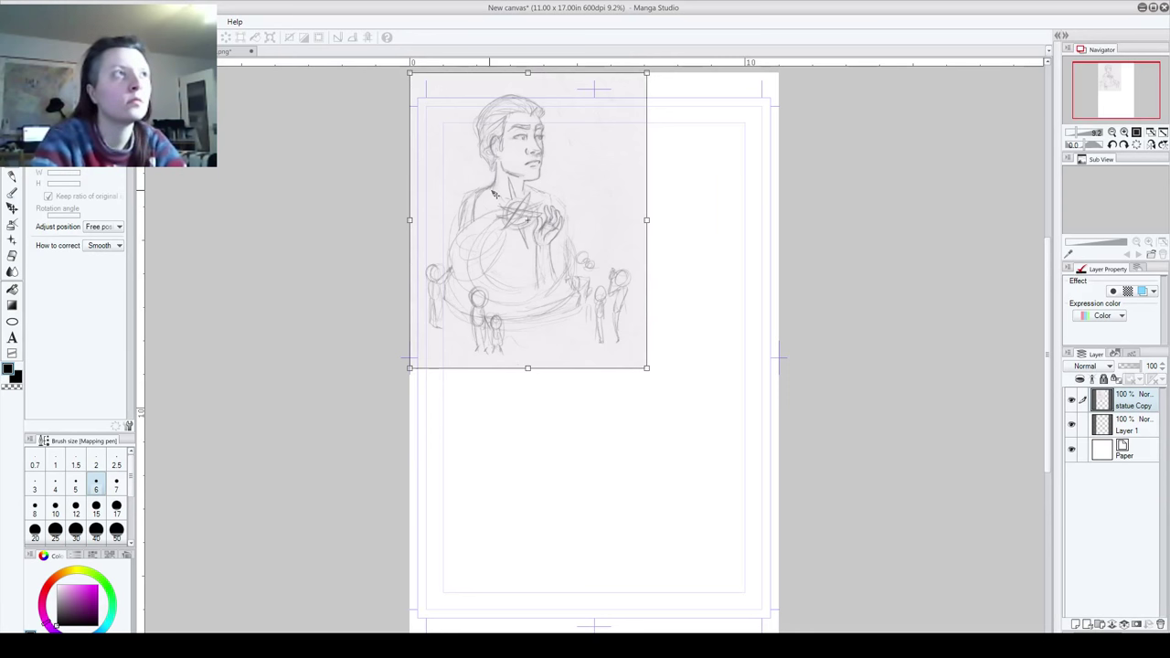
pyautogui.moveTo(494, 194); pyautogui.dragTo(507, 194)
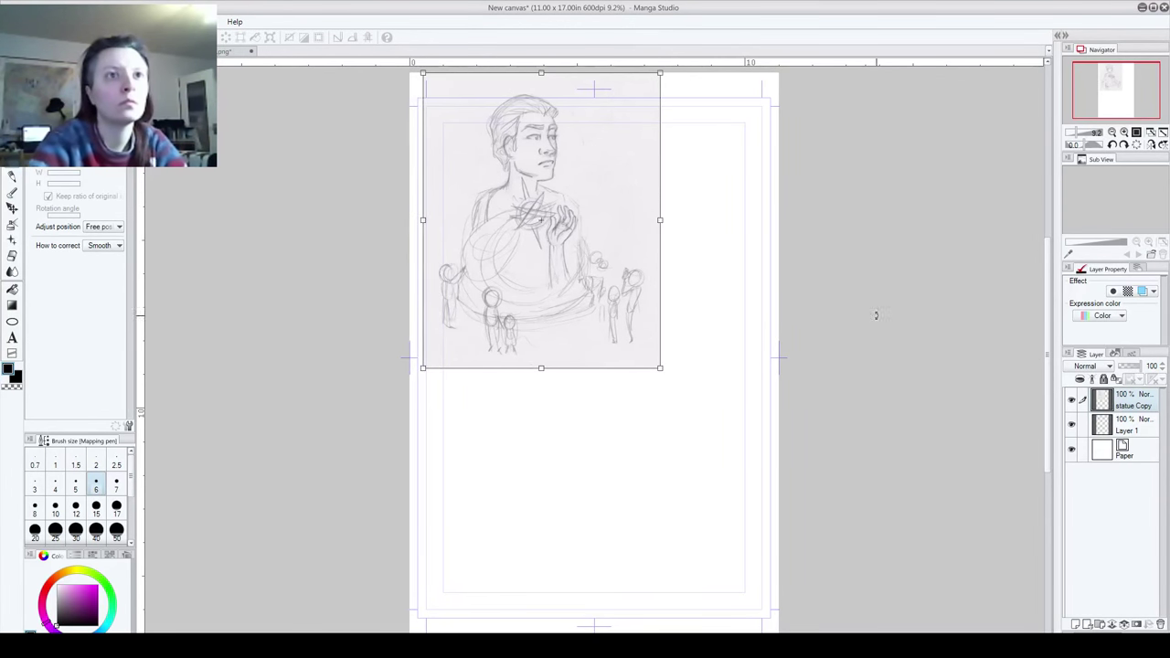
pyautogui.moveTo(660, 369)
pyautogui.mouseDown()
pyautogui.moveTo(724, 474)
pyautogui.moveTo(702, 450)
pyautogui.mouseUp()
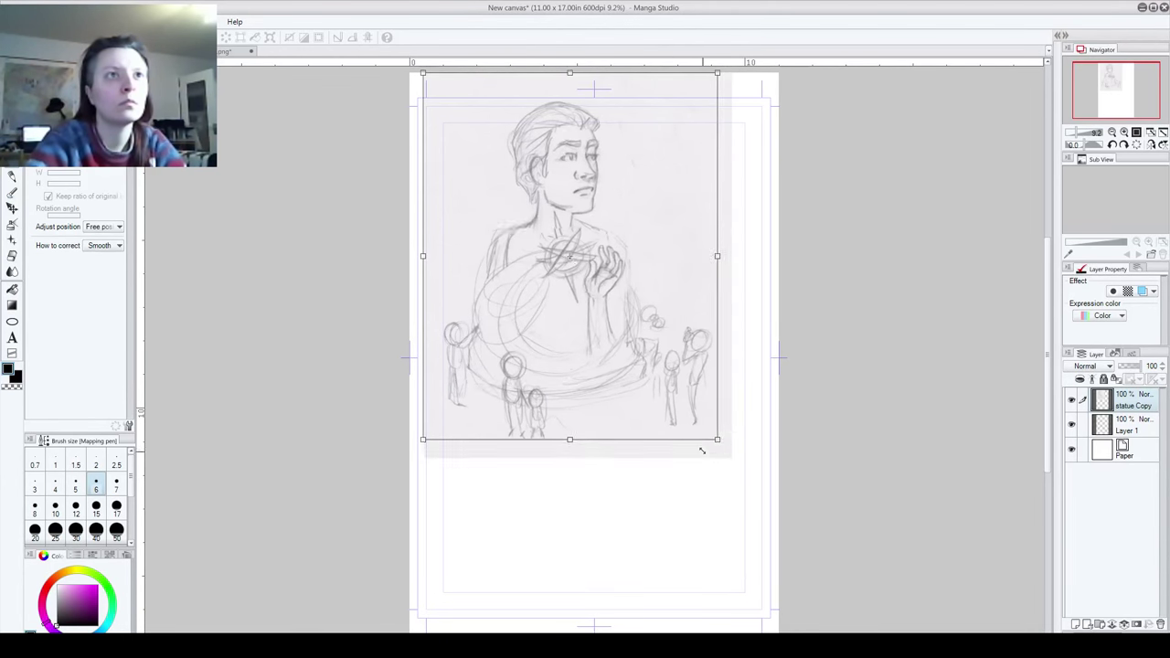
pyautogui.moveTo(556, 320)
pyautogui.mouseDown()
pyautogui.moveTo(574, 386)
pyautogui.moveTo(567, 402)
pyautogui.moveTo(556, 363)
pyautogui.mouseUp()
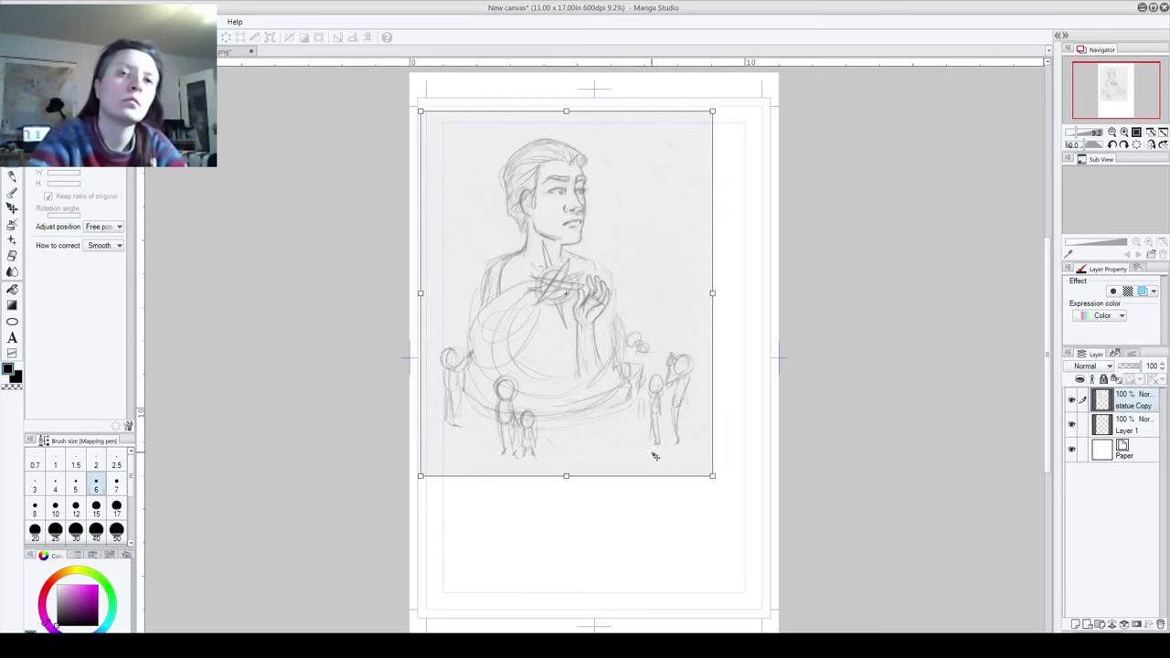
pyautogui.moveTo(712, 476); pyautogui.dragTo(757, 531)
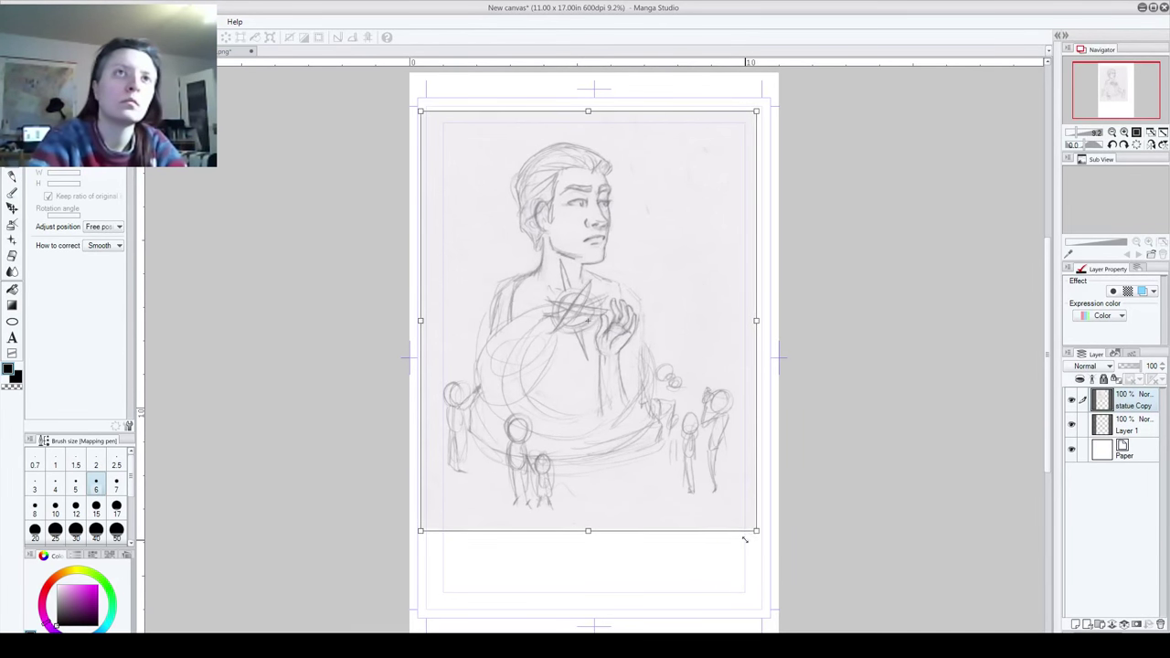
pyautogui.press('p')
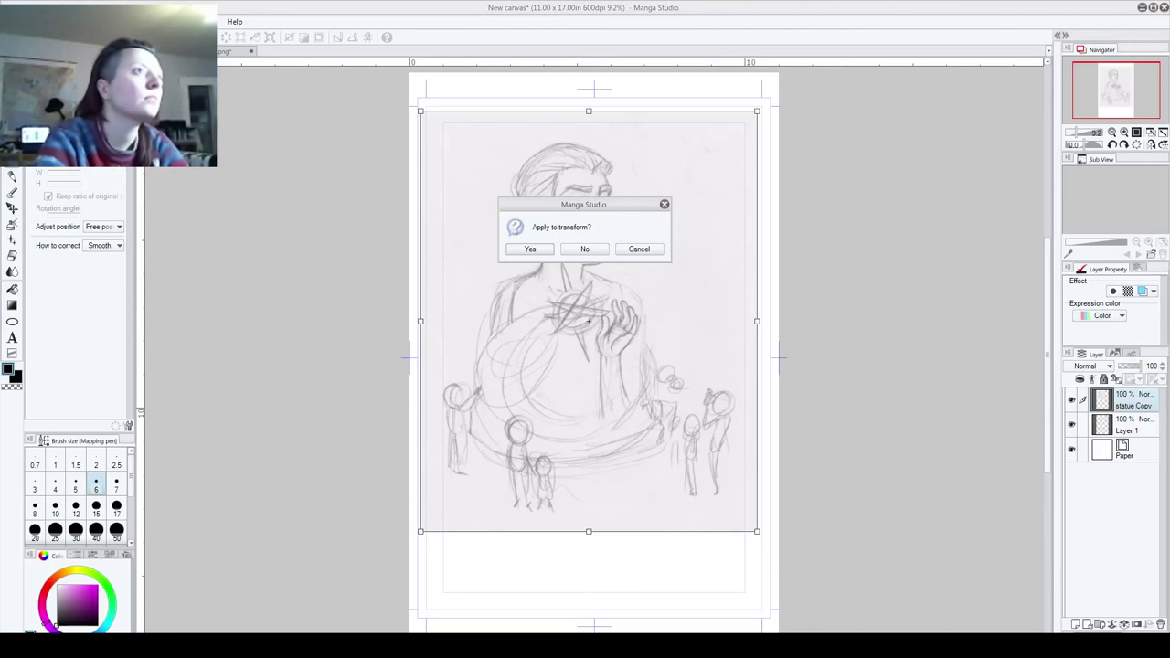
pyautogui.click(542, 252)
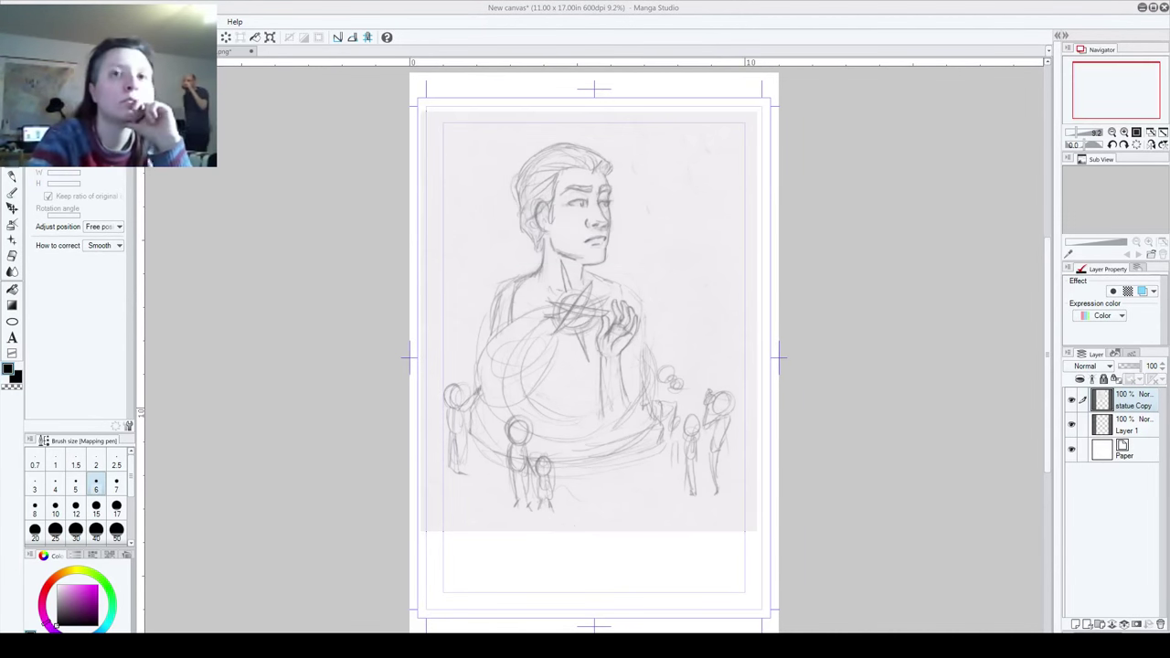
# Step: Lower the statue sketch layer's opacity to 54% and add a new layer above it
pyautogui.click(1132, 365)
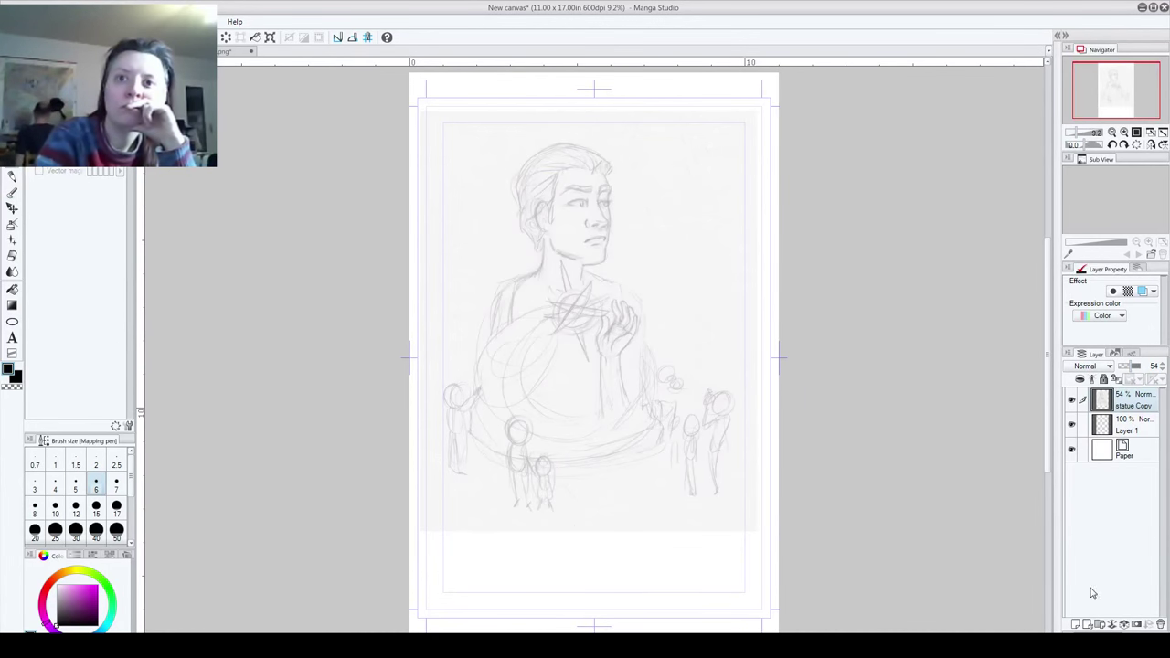
pyautogui.click(1075, 624)
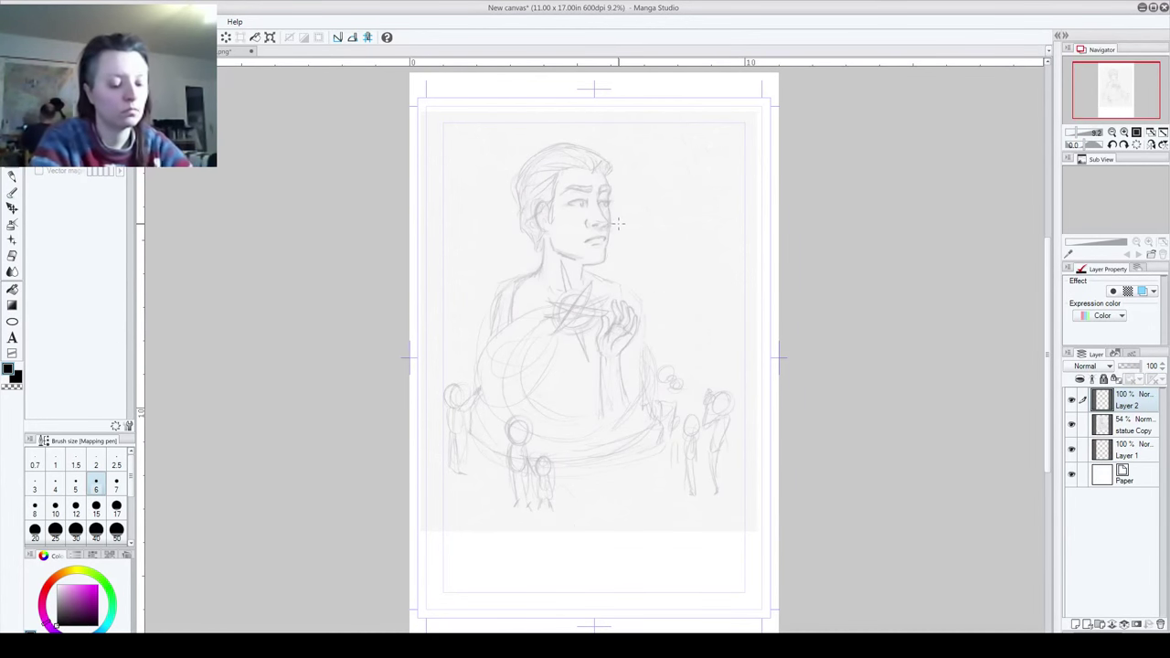
# Step: Ink the statue's nose bridge, tip and nostrils over the sketch with the Mapping pen at brush size 25
pyautogui.scroll(6, 620, 221)
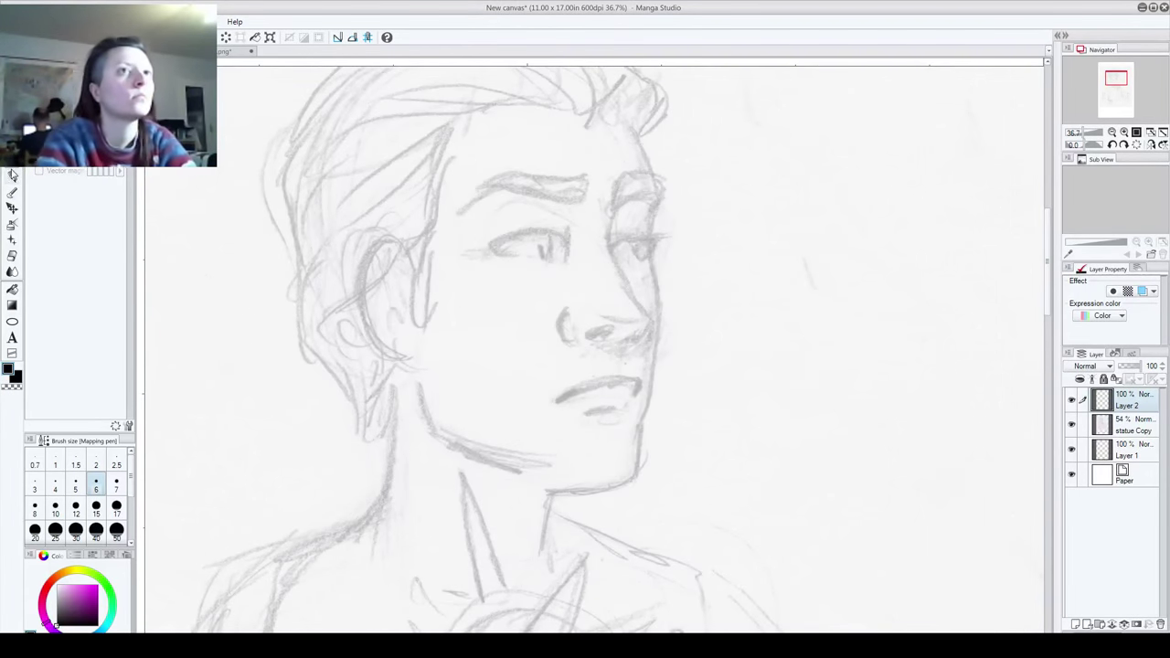
pyautogui.click(76, 509)
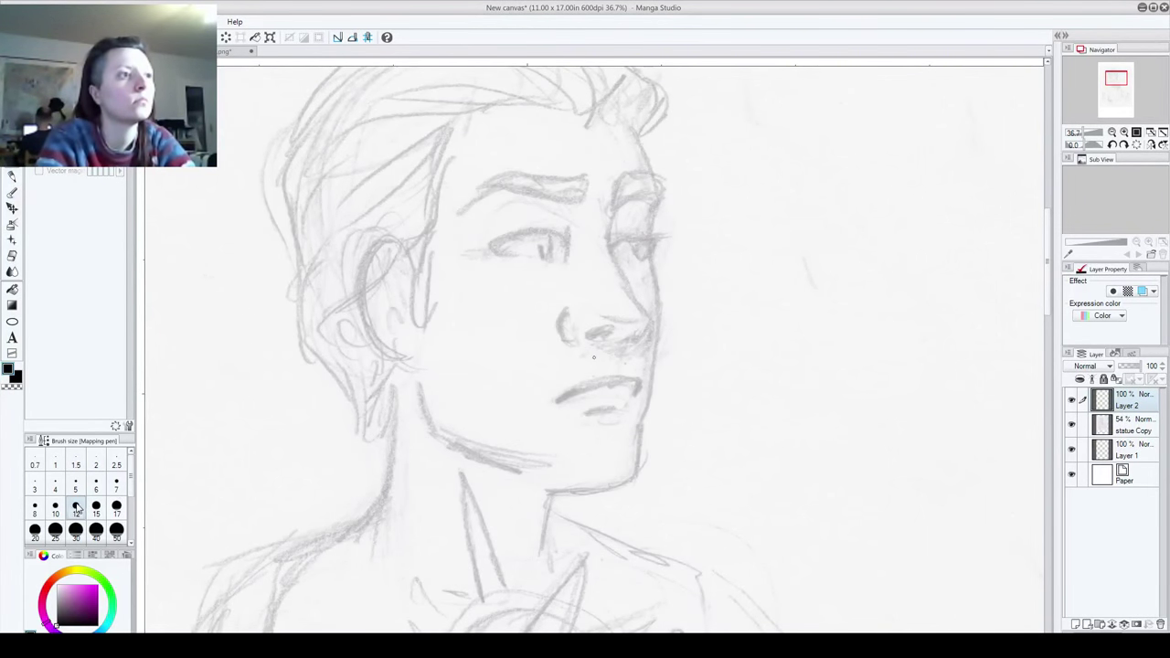
pyautogui.click(55, 530)
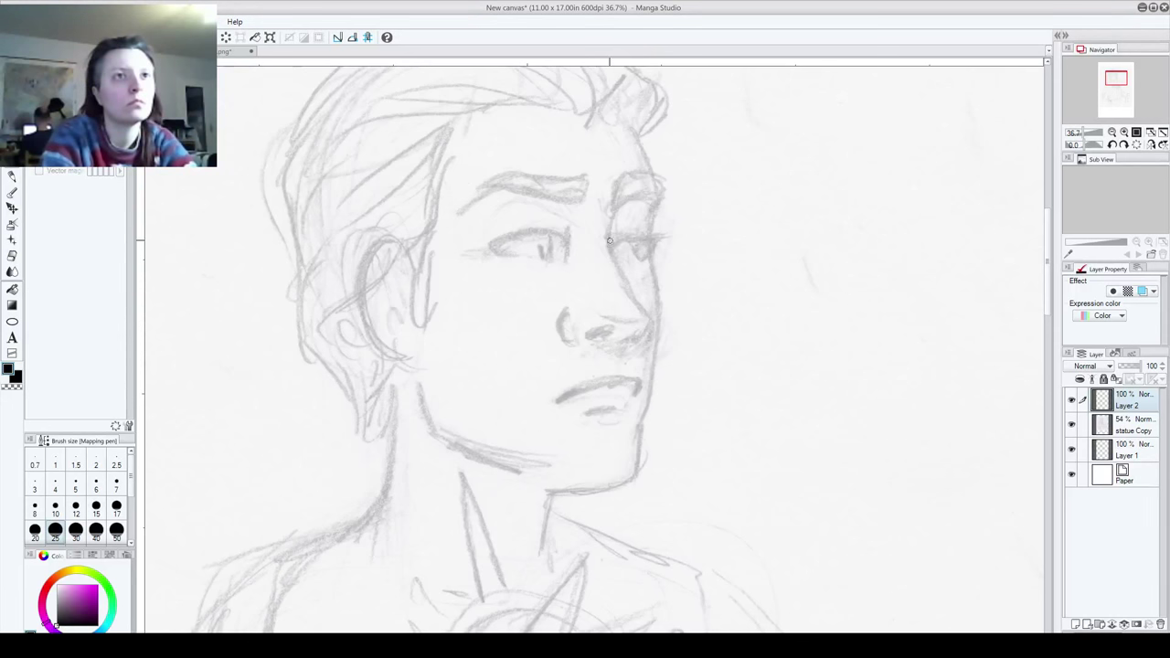
pyautogui.moveTo(610, 240)
pyautogui.mouseDown()
pyautogui.moveTo(650, 323)
pyautogui.moveTo(629, 345)
pyautogui.mouseUp()
pyautogui.moveTo(561, 319); pyautogui.dragTo(578, 341)
pyautogui.moveTo(589, 338); pyautogui.dragTo(613, 331)
pyautogui.moveTo(651, 321); pyautogui.dragTo(639, 346)
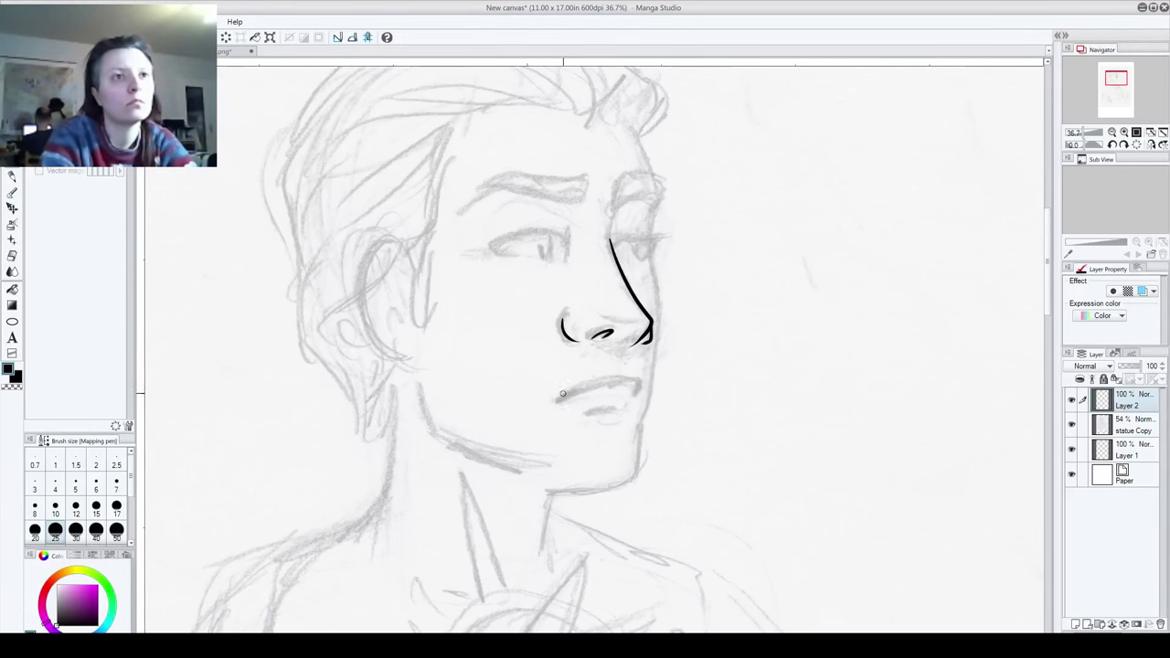
# Step: Ink the statue's mouth line and the short lower lip mark, redoing the mouth stroke until it follows the sketch
pyautogui.moveTo(559, 396); pyautogui.dragTo(651, 379)
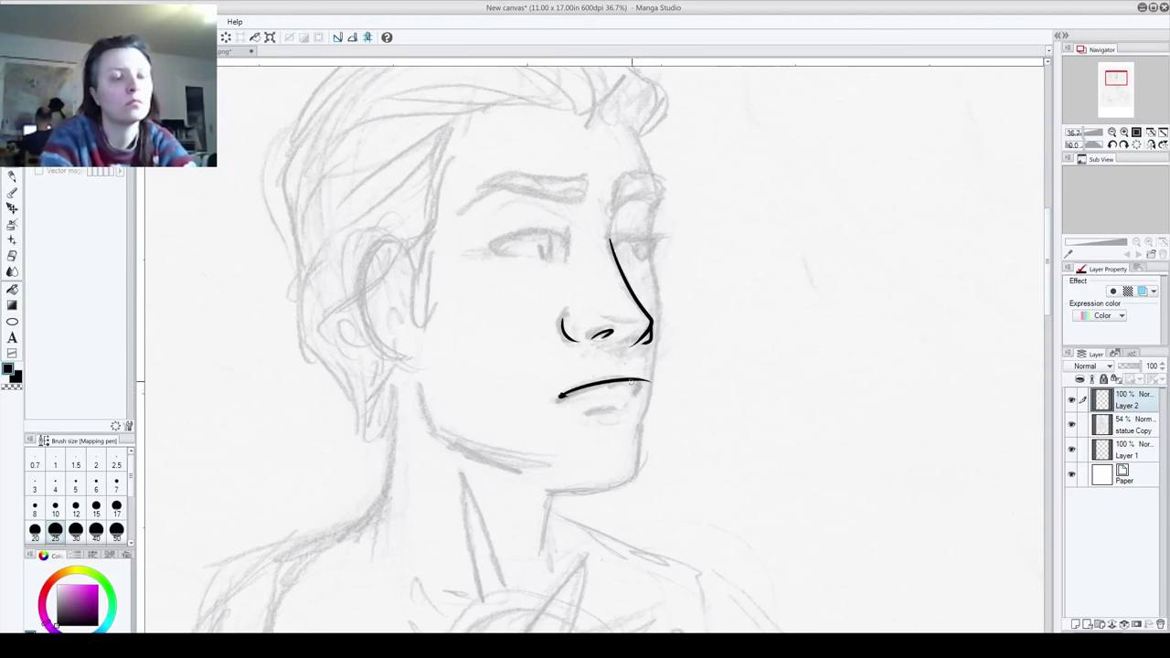
pyautogui.hotkey('ctrl', 'z')
pyautogui.moveTo(560, 396); pyautogui.dragTo(637, 387)
pyautogui.hotkey('ctrl', 'z')
pyautogui.click(562, 395)
pyautogui.moveTo(559, 396)
pyautogui.mouseDown()
pyautogui.moveTo(643, 388)
pyautogui.moveTo(628, 403)
pyautogui.mouseUp()
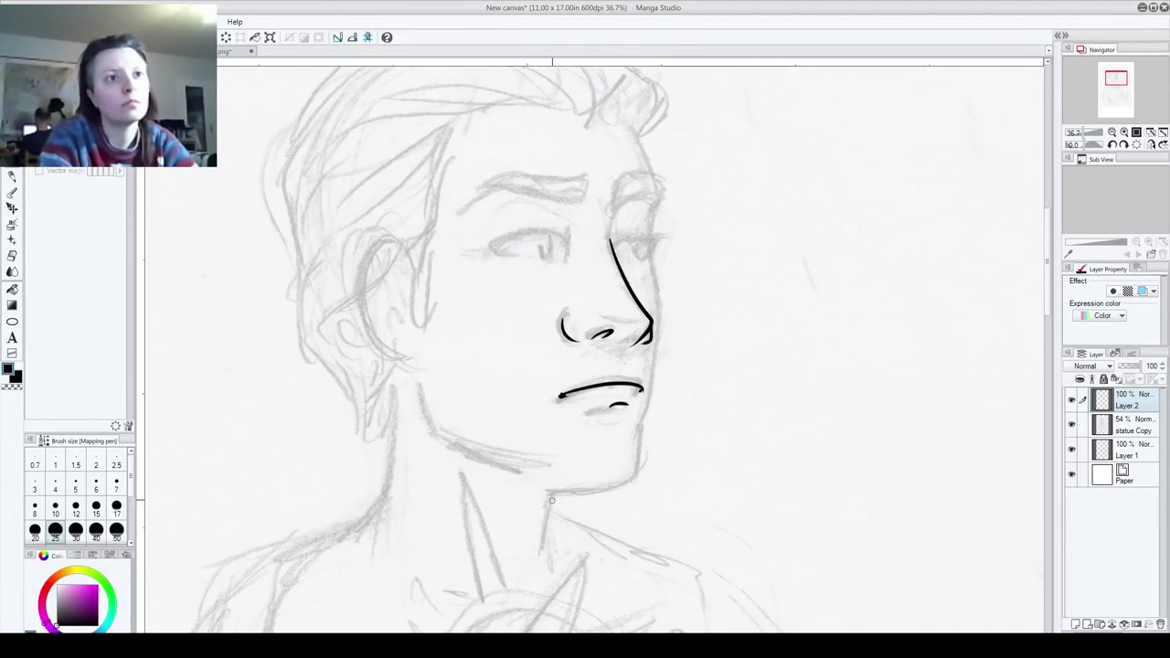
# Step: Ink the front of the neck, the chin, the far side of the face up to the brow, and the near jawline
pyautogui.moveTo(553, 492); pyautogui.dragTo(542, 574)
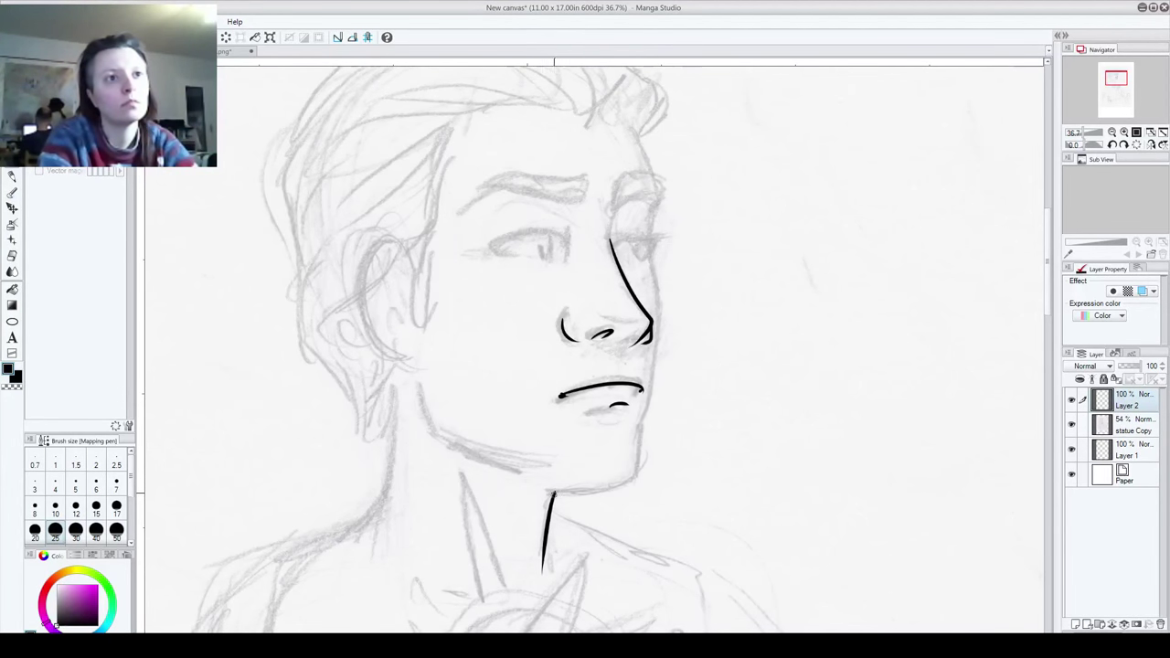
pyautogui.moveTo(553, 492); pyautogui.dragTo(640, 466)
pyautogui.moveTo(642, 463); pyautogui.dragTo(656, 303)
pyautogui.moveTo(656, 303); pyautogui.dragTo(652, 256)
pyautogui.moveTo(652, 255); pyautogui.dragTo(663, 203)
pyautogui.moveTo(423, 384); pyautogui.dragTo(439, 430)
pyautogui.moveTo(439, 430); pyautogui.dragTo(526, 459)
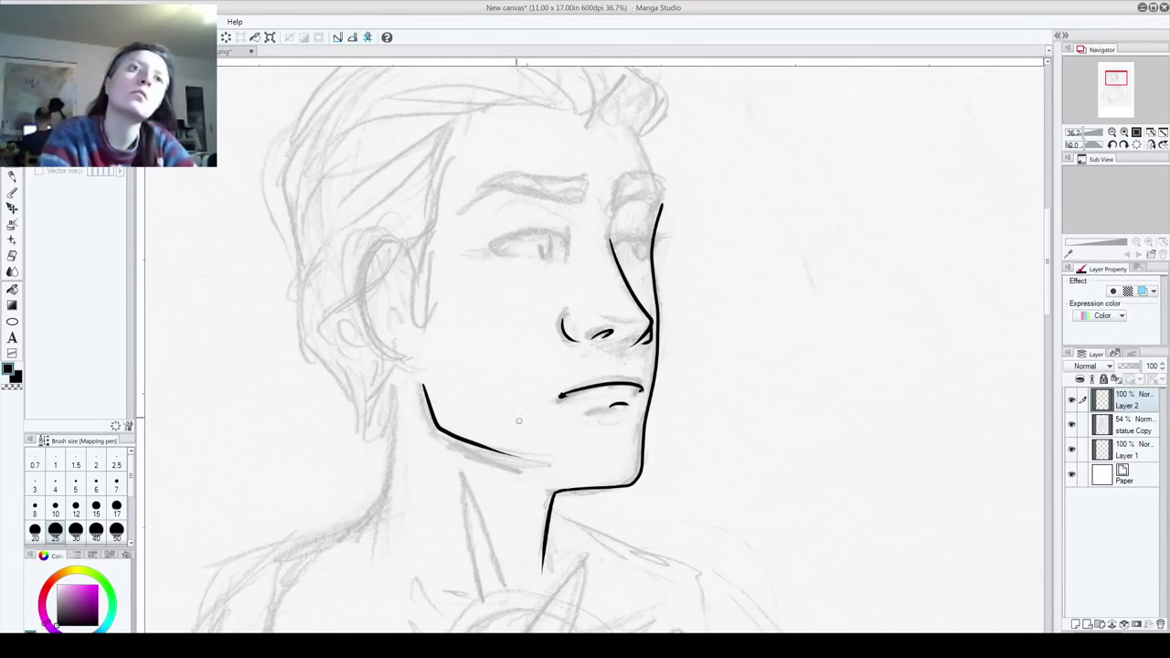
# Step: Ink the statue's ear with its outer rim and inner folds
pyautogui.moveTo(477, 364); pyautogui.dragTo(515, 399)
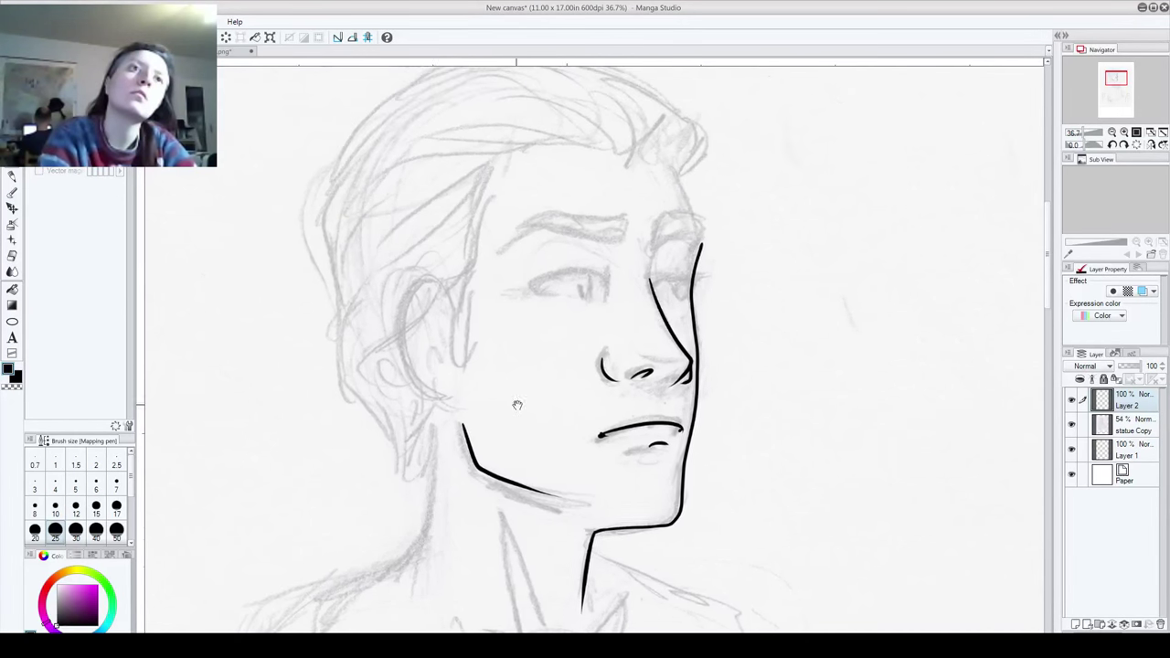
pyautogui.moveTo(452, 302)
pyautogui.mouseDown()
pyautogui.moveTo(431, 266)
pyautogui.moveTo(388, 329)
pyautogui.moveTo(389, 361)
pyautogui.mouseUp()
pyautogui.hotkey('ctrl', 'z')
pyautogui.moveTo(455, 300)
pyautogui.mouseDown()
pyautogui.moveTo(393, 267)
pyautogui.moveTo(391, 357)
pyautogui.moveTo(445, 387)
pyautogui.moveTo(442, 313)
pyautogui.moveTo(406, 328)
pyautogui.moveTo(423, 357)
pyautogui.mouseUp()
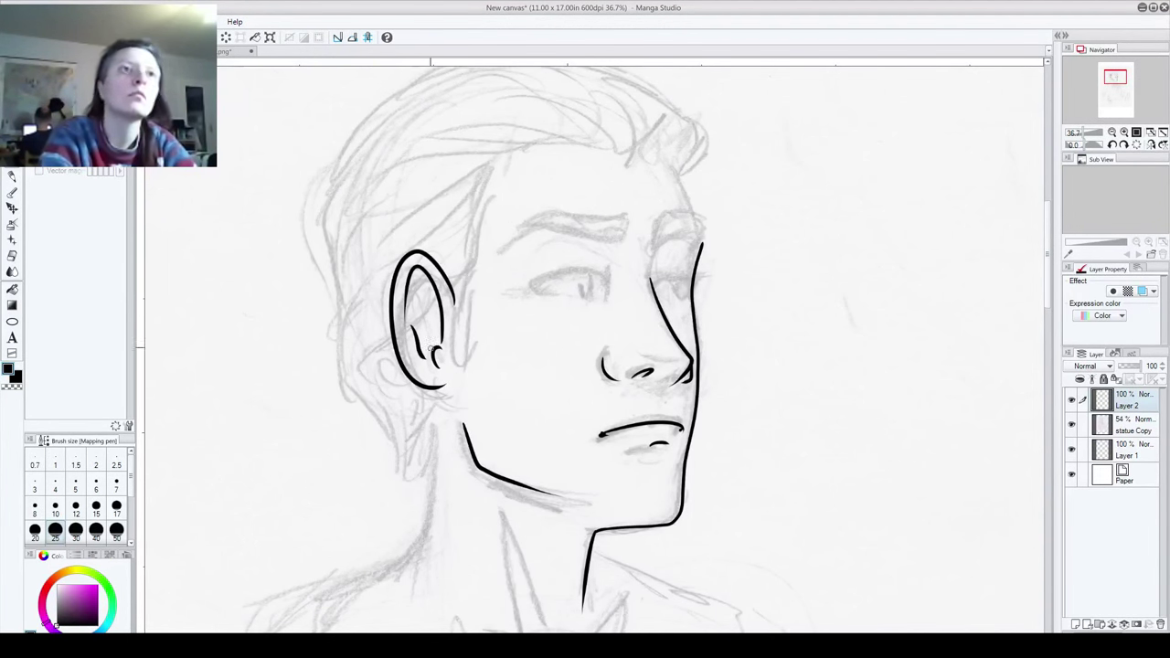
pyautogui.moveTo(429, 314); pyautogui.dragTo(421, 330)
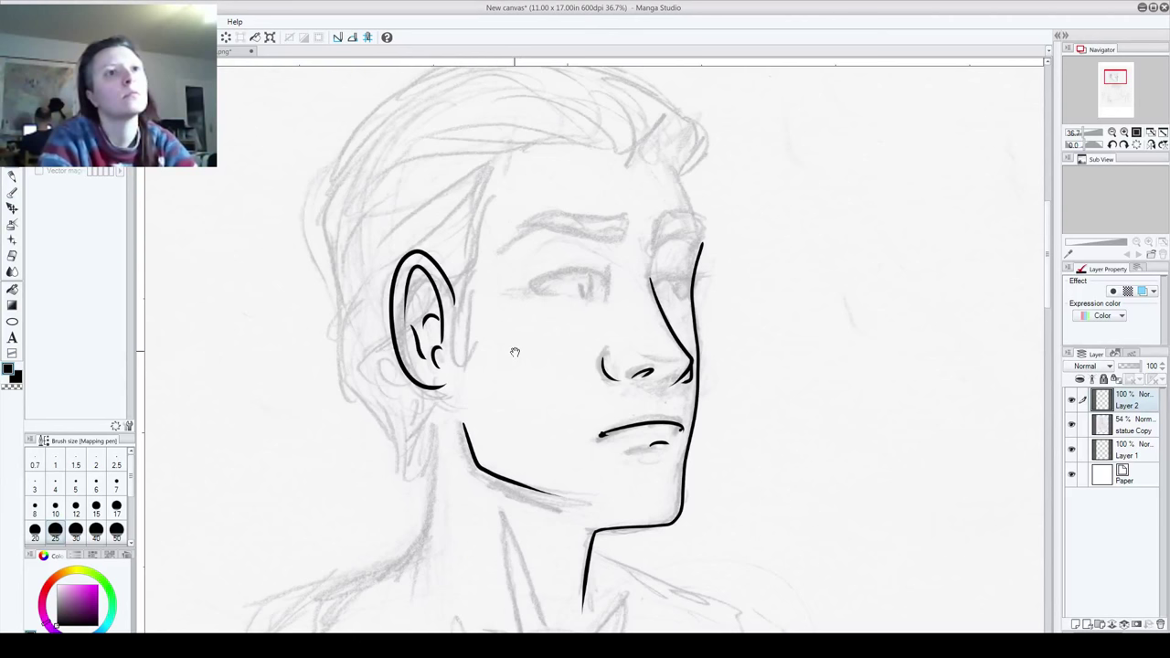
# Step: Ink the far brow and eye socket contour, and outline the near eyebrow
pyautogui.moveTo(515, 352); pyautogui.dragTo(420, 393)
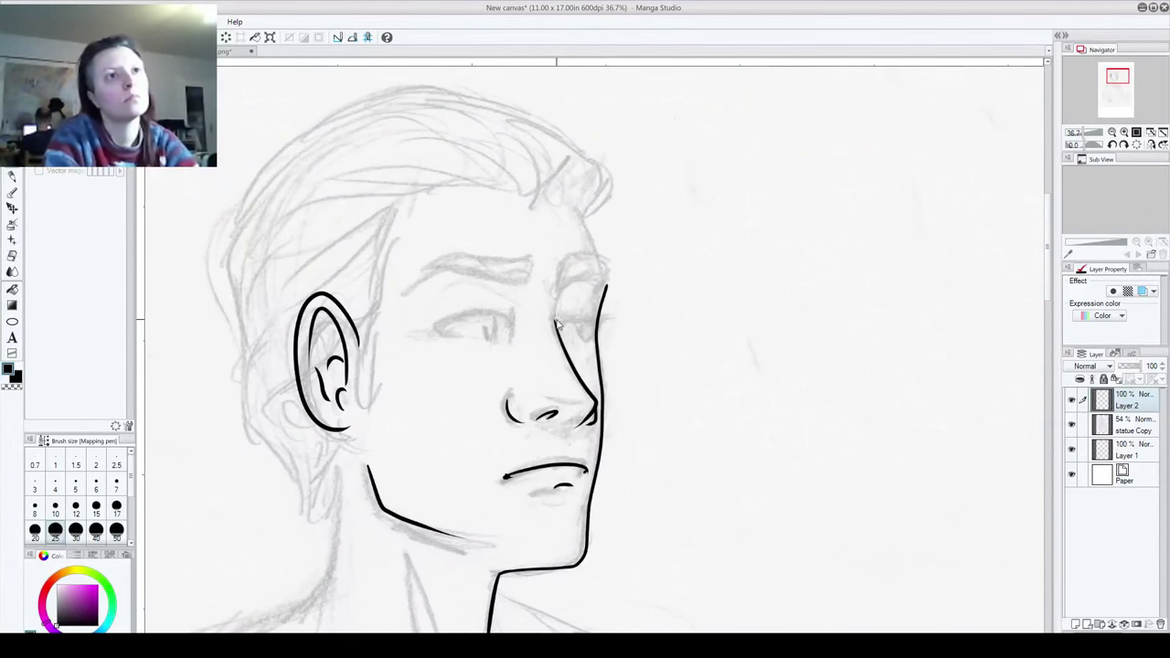
pyautogui.moveTo(555, 319)
pyautogui.mouseDown()
pyautogui.moveTo(568, 258)
pyautogui.moveTo(595, 280)
pyautogui.mouseUp()
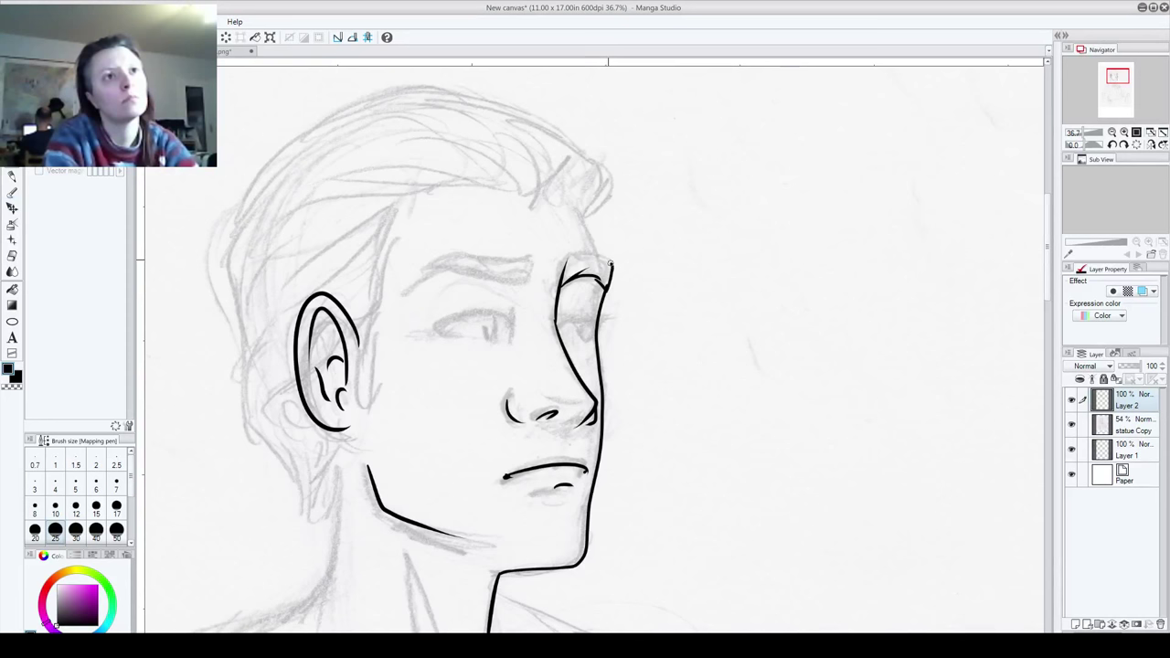
pyautogui.moveTo(610, 267)
pyautogui.mouseDown()
pyautogui.moveTo(521, 283)
pyautogui.moveTo(446, 266)
pyautogui.moveTo(417, 285)
pyautogui.mouseUp()
pyautogui.hotkey('ctrl', 'z')
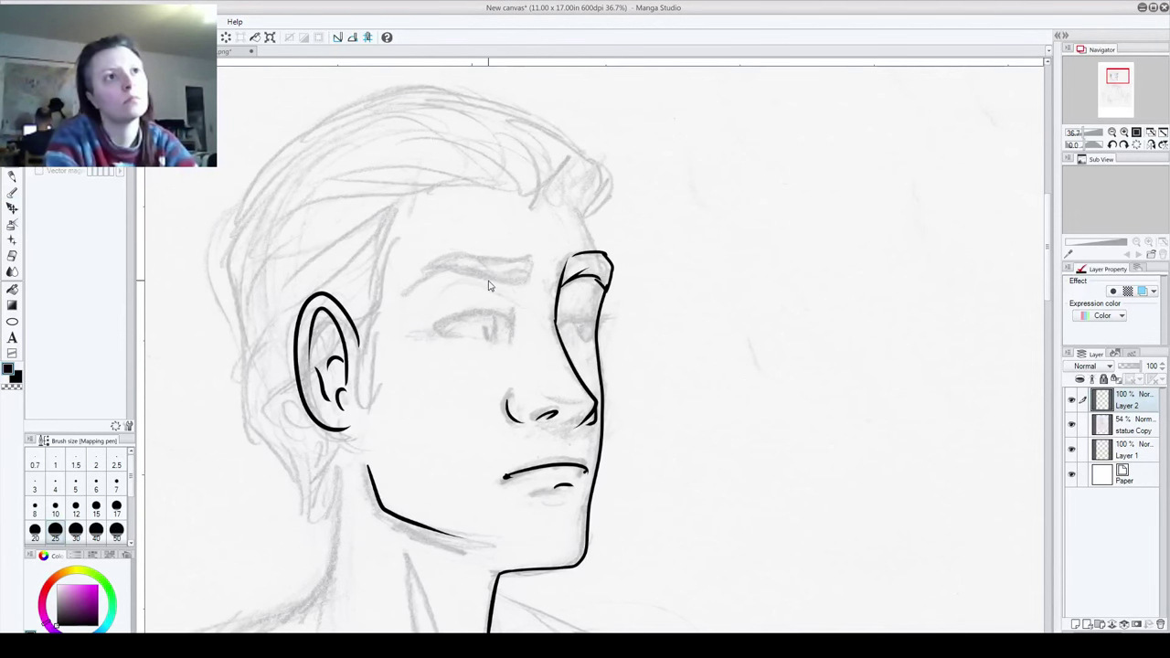
pyautogui.moveTo(526, 278)
pyautogui.mouseDown()
pyautogui.moveTo(439, 272)
pyautogui.moveTo(412, 286)
pyautogui.moveTo(464, 257)
pyautogui.moveTo(511, 259)
pyautogui.mouseUp()
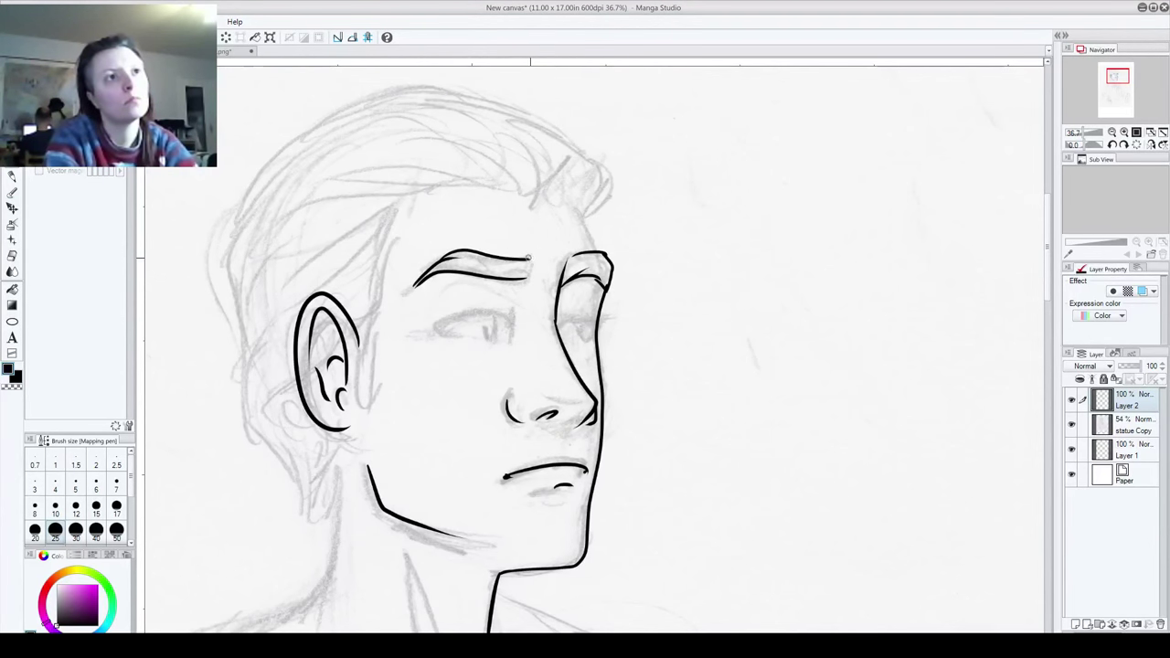
# Step: Ink the far eye's upper lid and iris beside the nose bridge, undoing and redrawing strokes that miss the sketch
pyautogui.moveTo(534, 329); pyautogui.dragTo(426, 225)
pyautogui.moveTo(448, 384)
pyautogui.mouseDown()
pyautogui.moveTo(521, 331)
pyautogui.moveTo(557, 370)
pyautogui.moveTo(638, 252)
pyautogui.moveTo(542, 446)
pyautogui.moveTo(538, 479)
pyautogui.mouseUp()
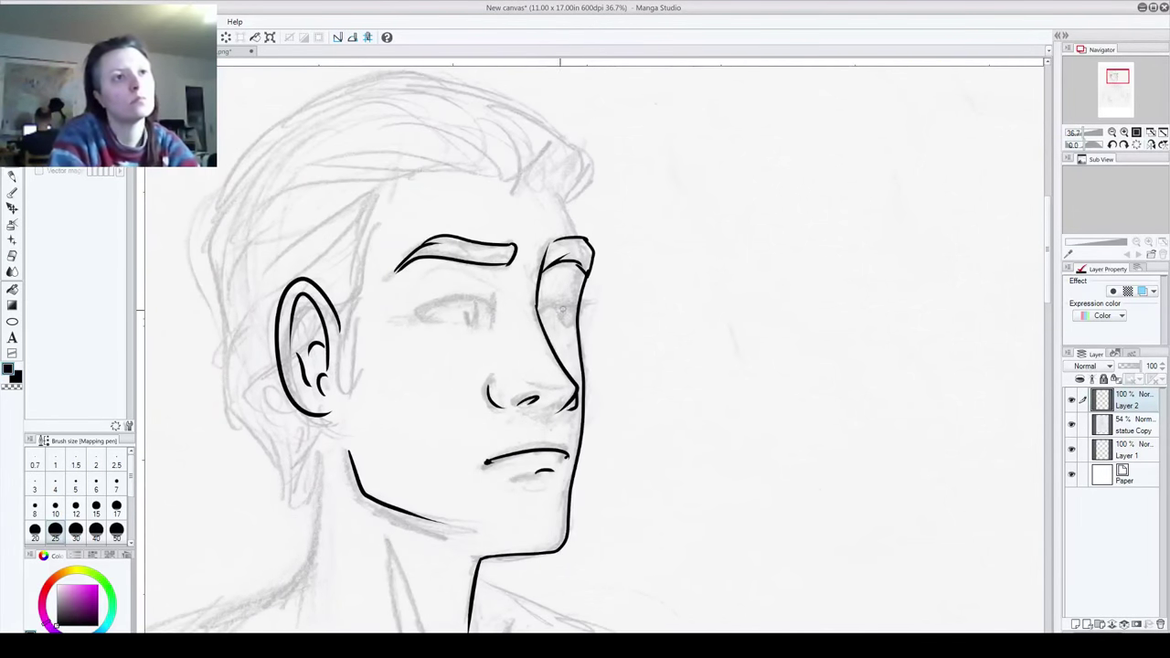
pyautogui.moveTo(542, 312); pyautogui.dragTo(581, 314)
pyautogui.hotkey('ctrl', 'z')
pyautogui.hotkey('ctrl', 'z')
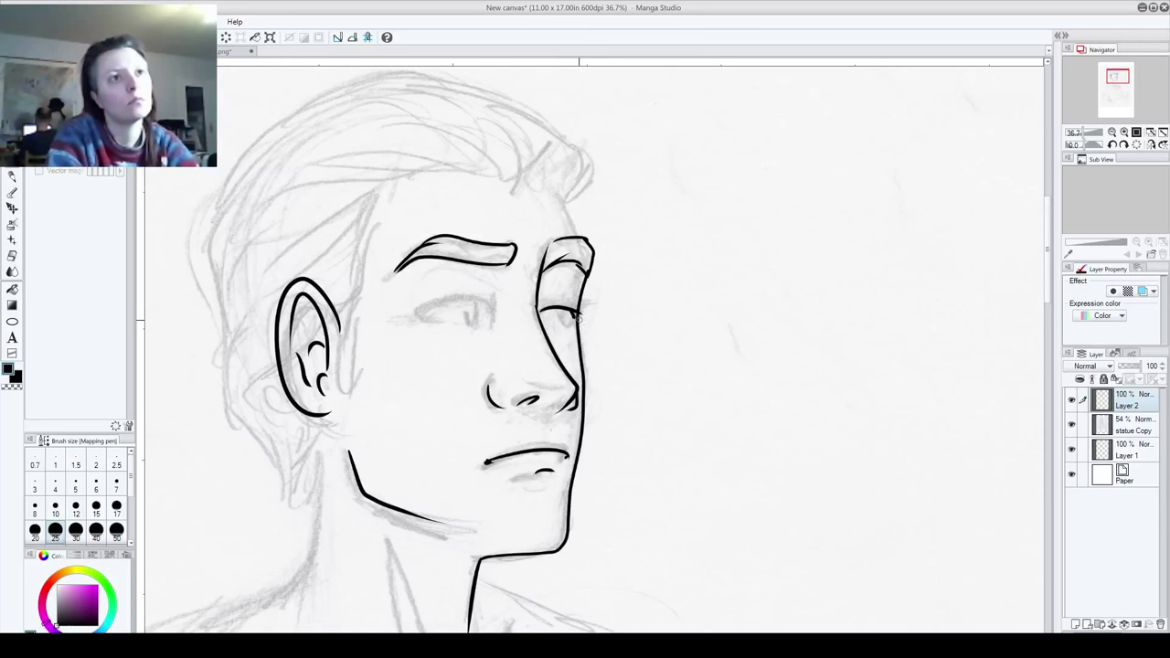
pyautogui.hotkey('ctrl', 'z')
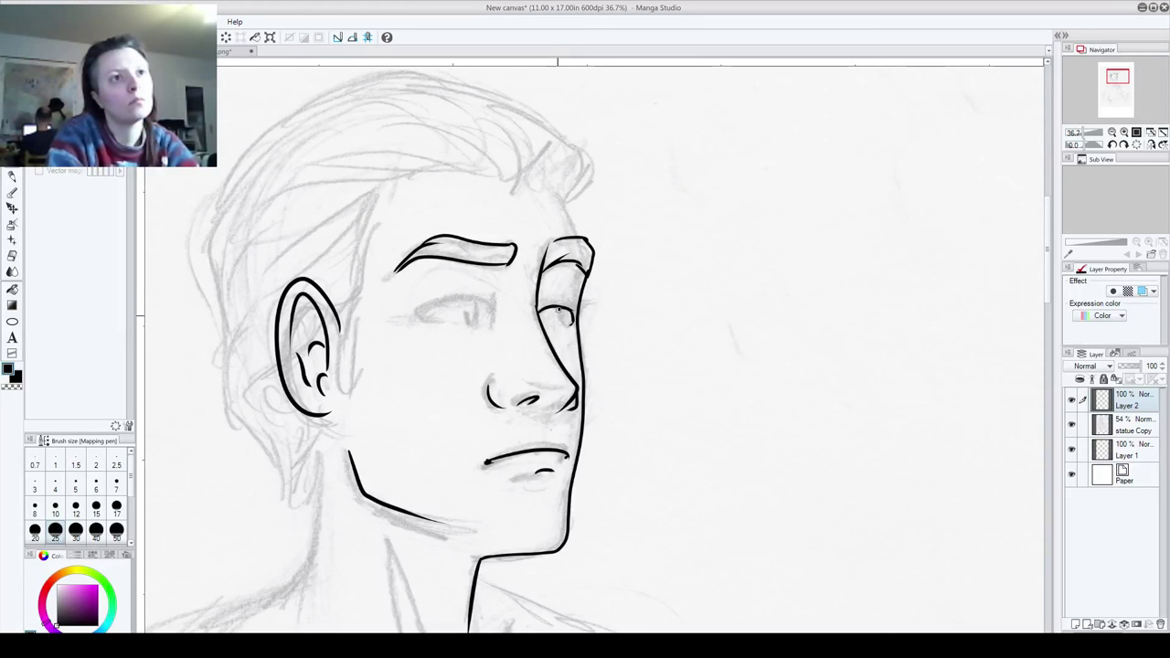
pyautogui.moveTo(558, 311)
pyautogui.mouseDown()
pyautogui.moveTo(566, 319)
pyautogui.moveTo(580, 305)
pyautogui.moveTo(562, 305)
pyautogui.moveTo(576, 307)
pyautogui.mouseUp()
pyautogui.hotkey('ctrl', 'z')
pyautogui.hotkey('ctrl', 'z')
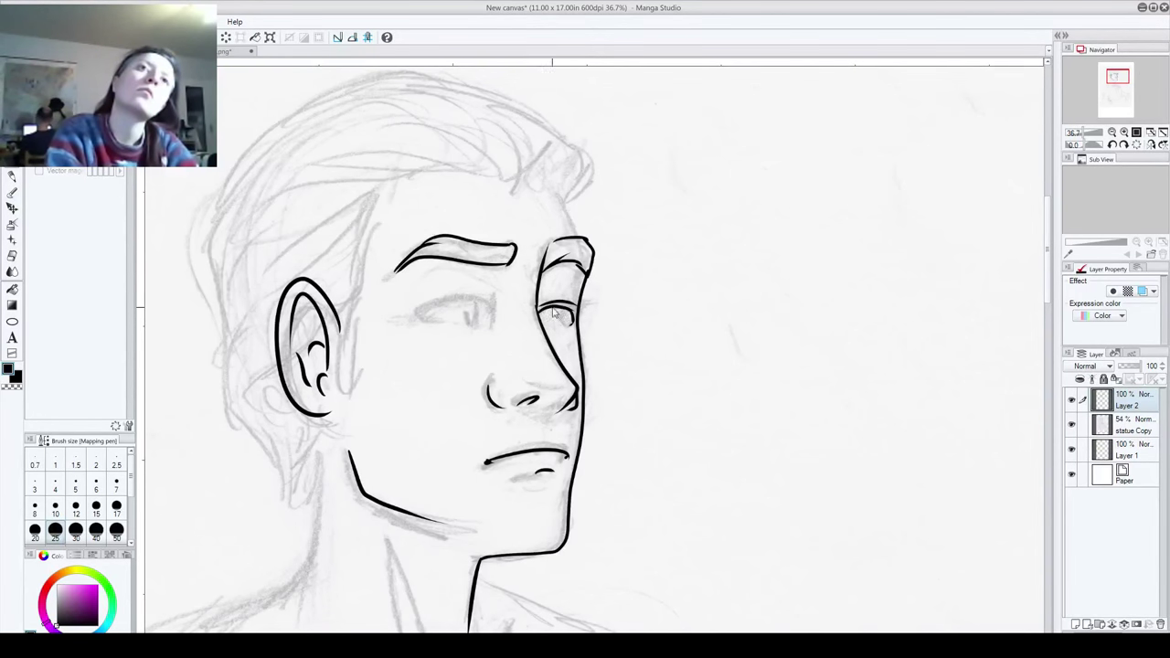
# Step: Ink the near eye's upper lid, iris and inner corner below the near eyebrow
pyautogui.moveTo(451, 449)
pyautogui.mouseDown()
pyautogui.moveTo(473, 307)
pyautogui.moveTo(608, 398)
pyautogui.mouseUp()
pyautogui.moveTo(576, 265)
pyautogui.mouseDown()
pyautogui.moveTo(655, 251)
pyautogui.moveTo(653, 282)
pyautogui.moveTo(586, 270)
pyautogui.moveTo(643, 275)
pyautogui.mouseUp()
pyautogui.press('space')
pyautogui.moveTo(627, 347); pyautogui.dragTo(546, 253)
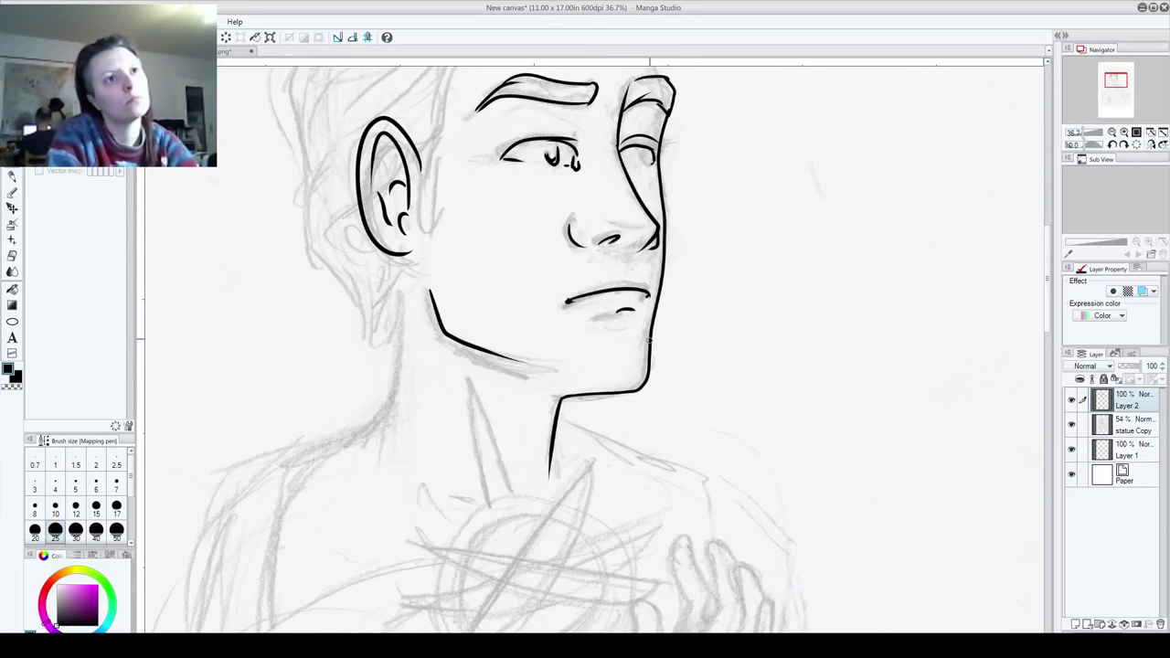
# Step: Ink the small marks beside the mouth corner and under the nose, and try an upper lip line, undoing it
pyautogui.moveTo(552, 303); pyautogui.dragTo(554, 310)
pyautogui.press('space')
pyautogui.moveTo(541, 374)
pyautogui.mouseDown()
pyautogui.moveTo(502, 423)
pyautogui.moveTo(504, 438)
pyautogui.mouseUp()
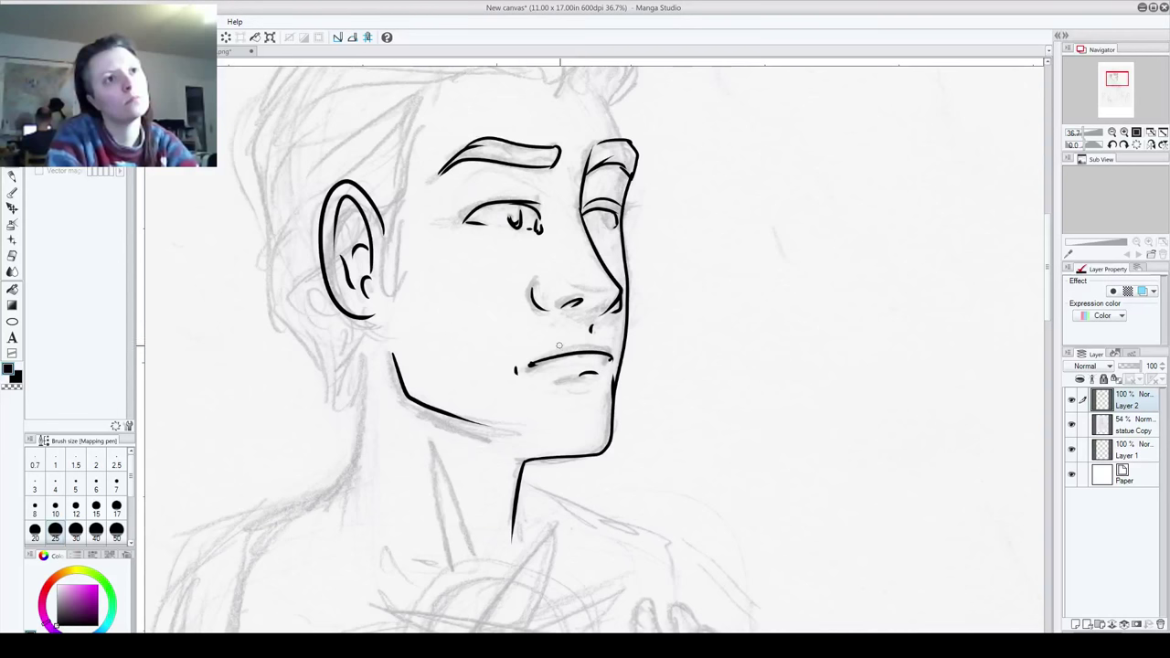
pyautogui.moveTo(559, 347); pyautogui.dragTo(615, 342)
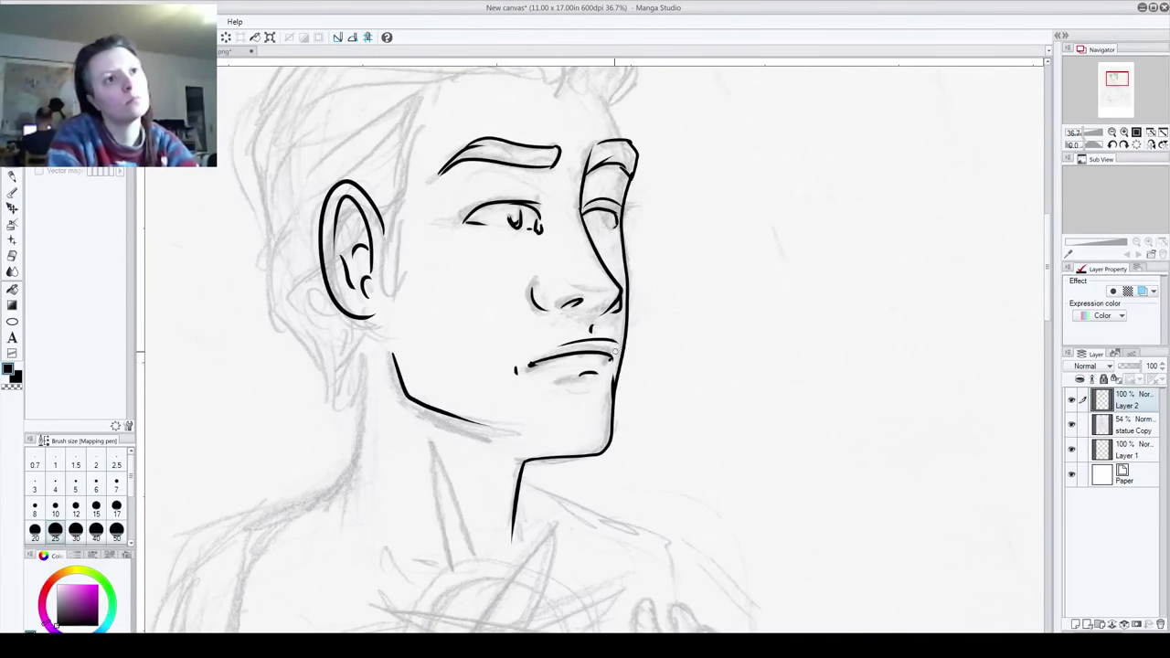
pyautogui.hotkey('ctrl', 'z')
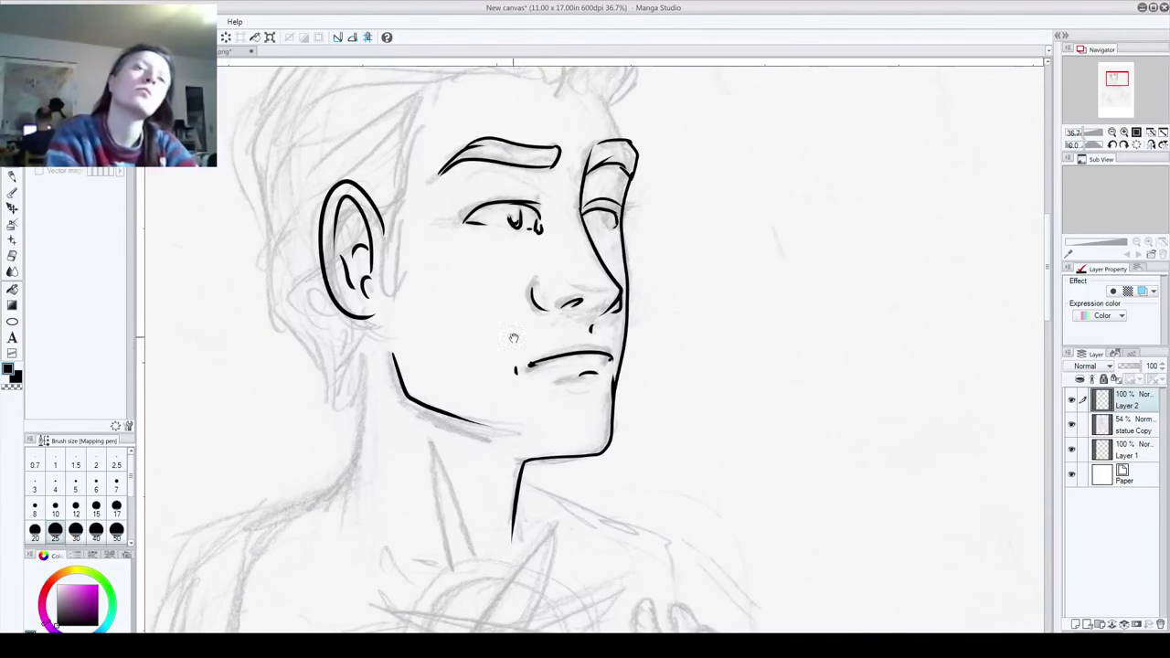
# Step: Ink the curved cheek line between the ear and mouth, and add the pupil in the far eye
pyautogui.moveTo(513, 338); pyautogui.dragTo(602, 424)
pyautogui.moveTo(514, 362); pyautogui.dragTo(547, 433)
pyautogui.hotkey('ctrl', 'z')
pyautogui.moveTo(512, 354); pyautogui.dragTo(546, 433)
pyautogui.moveTo(509, 312); pyautogui.dragTo(466, 156)
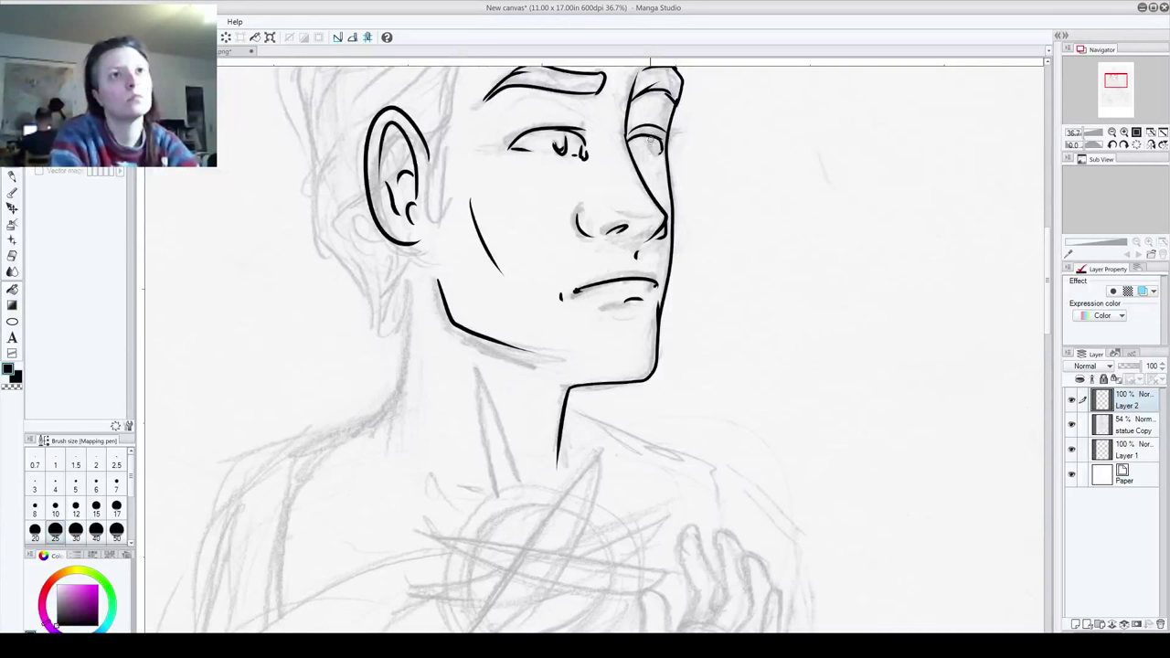
pyautogui.moveTo(649, 140); pyautogui.dragTo(655, 155)
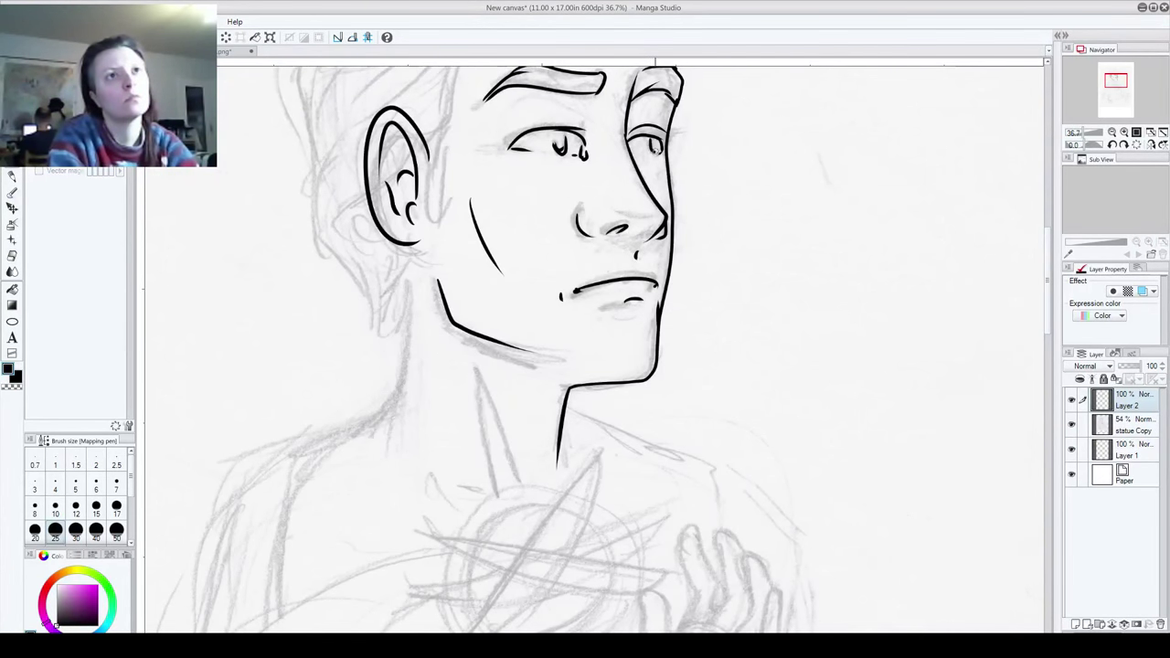
# Step: Ink the back of the neck running down into the near shoulder as one continuous tapered line
pyautogui.moveTo(478, 476)
pyautogui.mouseDown()
pyautogui.moveTo(419, 278)
pyautogui.moveTo(482, 393)
pyautogui.moveTo(484, 506)
pyautogui.mouseUp()
pyautogui.moveTo(408, 294); pyautogui.dragTo(397, 430)
pyautogui.hotkey('ctrl', 'z')
pyautogui.moveTo(408, 302)
pyautogui.mouseDown()
pyautogui.moveTo(403, 424)
pyautogui.moveTo(286, 522)
pyautogui.mouseUp()
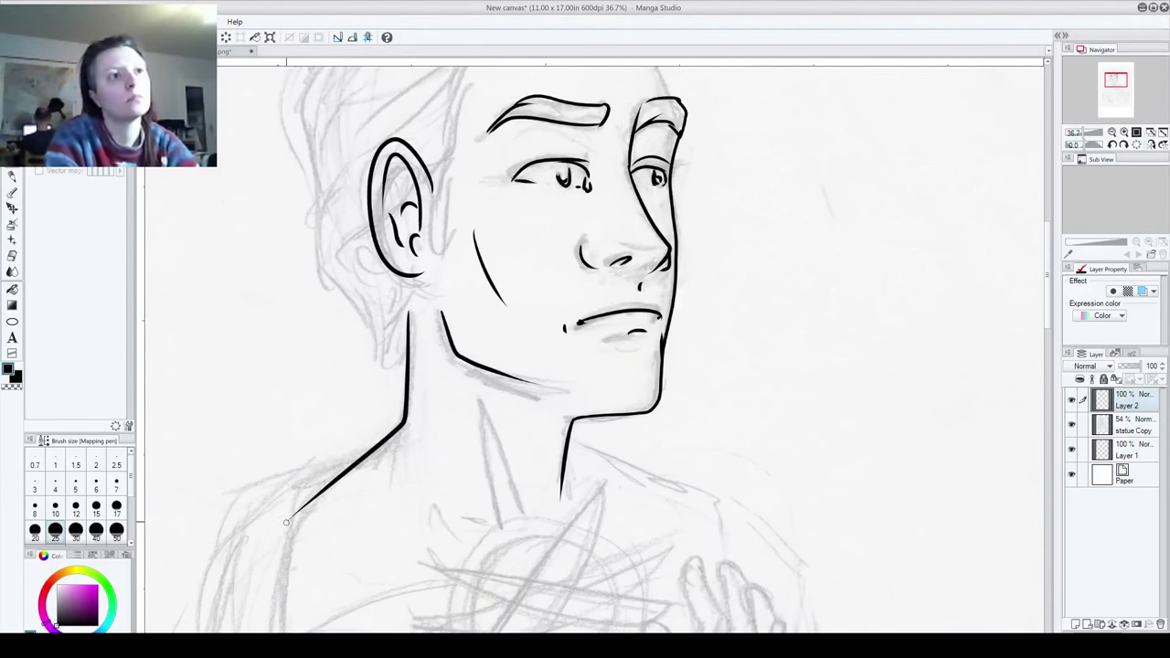
# Step: Ink the far shoulder line from the base of the throat outward, undoing and redrawing strokes that miss the sketch
pyautogui.moveTo(569, 441)
pyautogui.mouseDown()
pyautogui.moveTo(500, 360)
pyautogui.moveTo(657, 455)
pyautogui.mouseUp()
pyautogui.hotkey('ctrl', 'z')
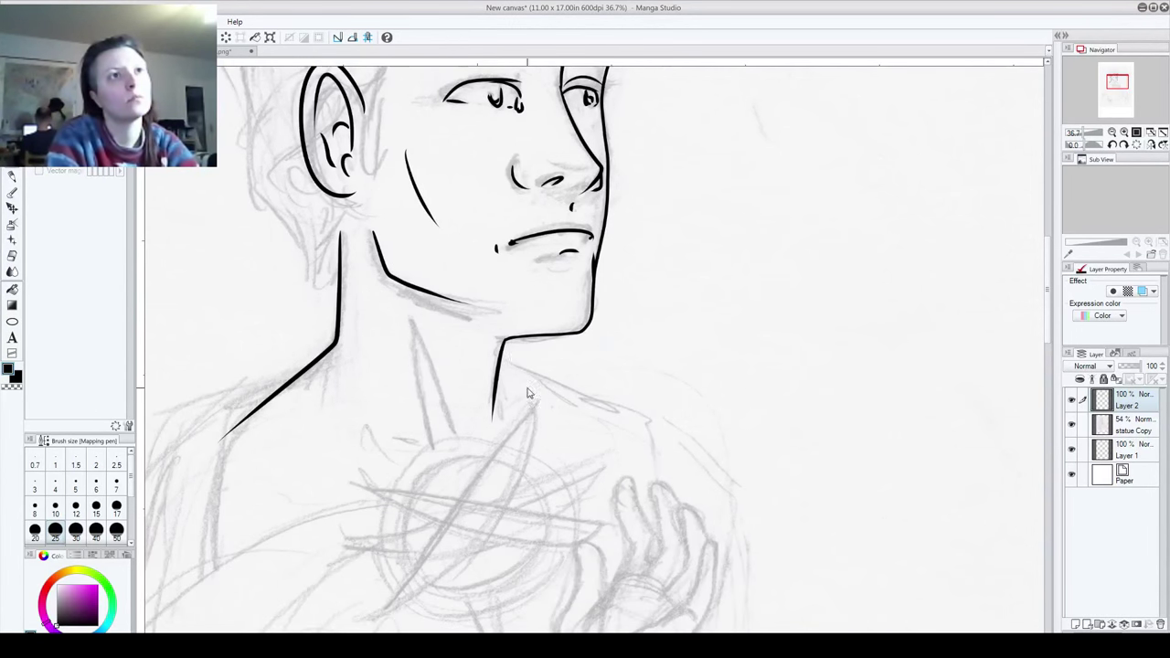
pyautogui.moveTo(501, 360); pyautogui.dragTo(670, 418)
pyautogui.hotkey('ctrl', 'z')
pyautogui.moveTo(516, 361); pyautogui.dragTo(668, 421)
# Step: Ink the temple hairline and the sideburn strokes in front of the ear
pyautogui.moveTo(473, 300); pyautogui.dragTo(530, 448)
pyautogui.moveTo(450, 387); pyautogui.dragTo(463, 457)
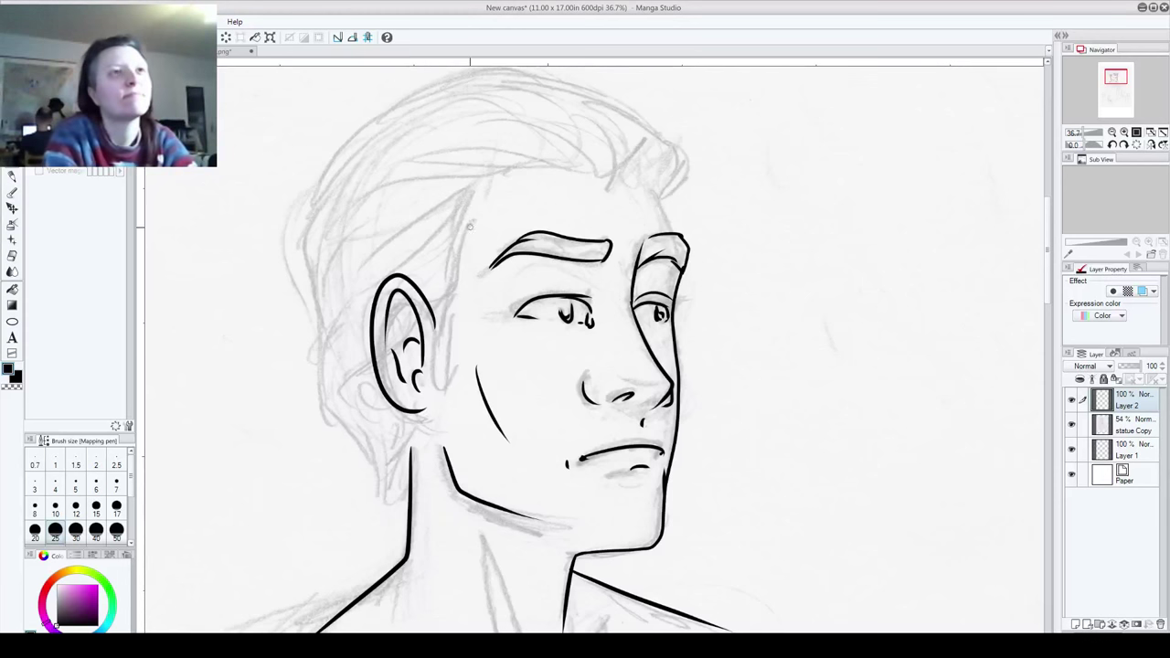
pyautogui.moveTo(473, 219); pyautogui.dragTo(454, 279)
pyautogui.moveTo(454, 329)
pyautogui.mouseDown()
pyautogui.moveTo(451, 370)
pyautogui.moveTo(432, 380)
pyautogui.mouseUp()
pyautogui.moveTo(436, 315); pyautogui.dragTo(446, 283)
# Step: Add a new layer and draw an ellipse with brush size 25 around the sketched round emblem on the chest
pyautogui.moveTo(459, 531); pyautogui.dragTo(371, 268)
pyautogui.moveTo(411, 433)
pyautogui.mouseDown()
pyautogui.moveTo(404, 397)
pyautogui.moveTo(459, 91)
pyautogui.moveTo(376, 125)
pyautogui.moveTo(392, 342)
pyautogui.moveTo(343, 378)
pyautogui.moveTo(375, 389)
pyautogui.mouseUp()
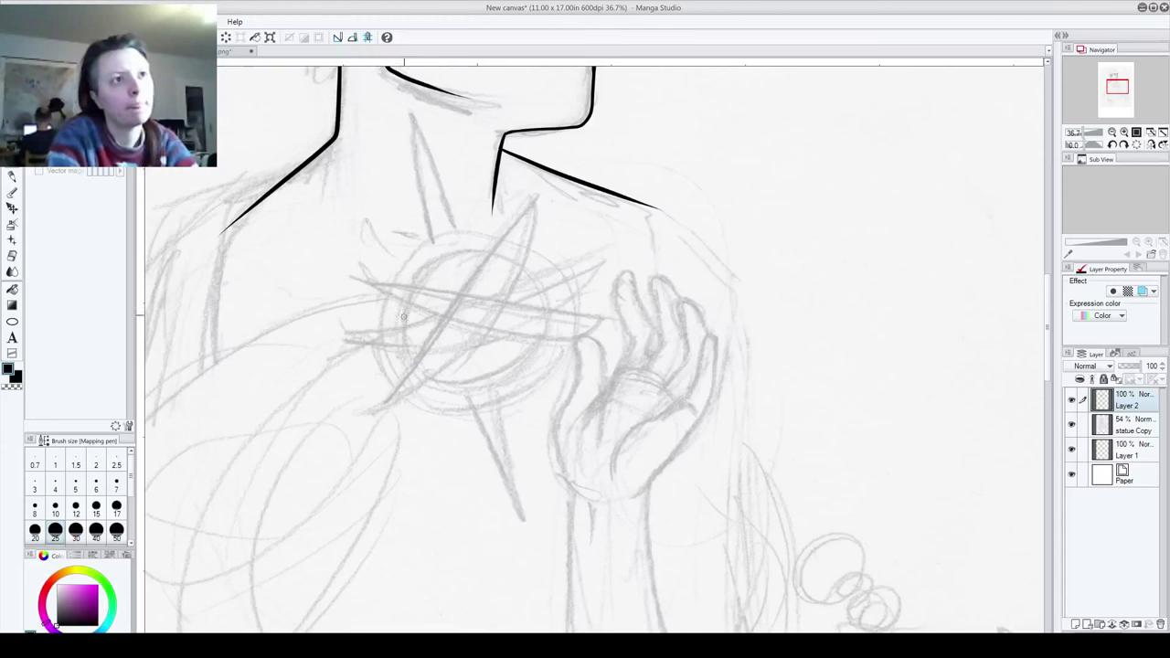
pyautogui.click(1076, 625)
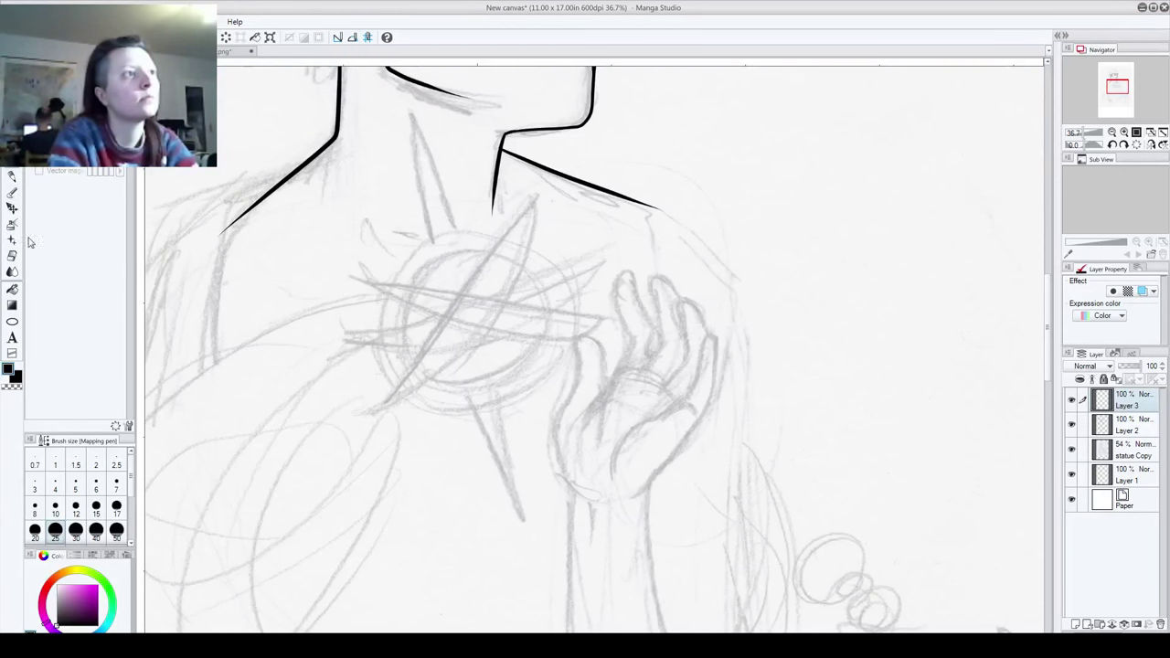
pyautogui.click(12, 321)
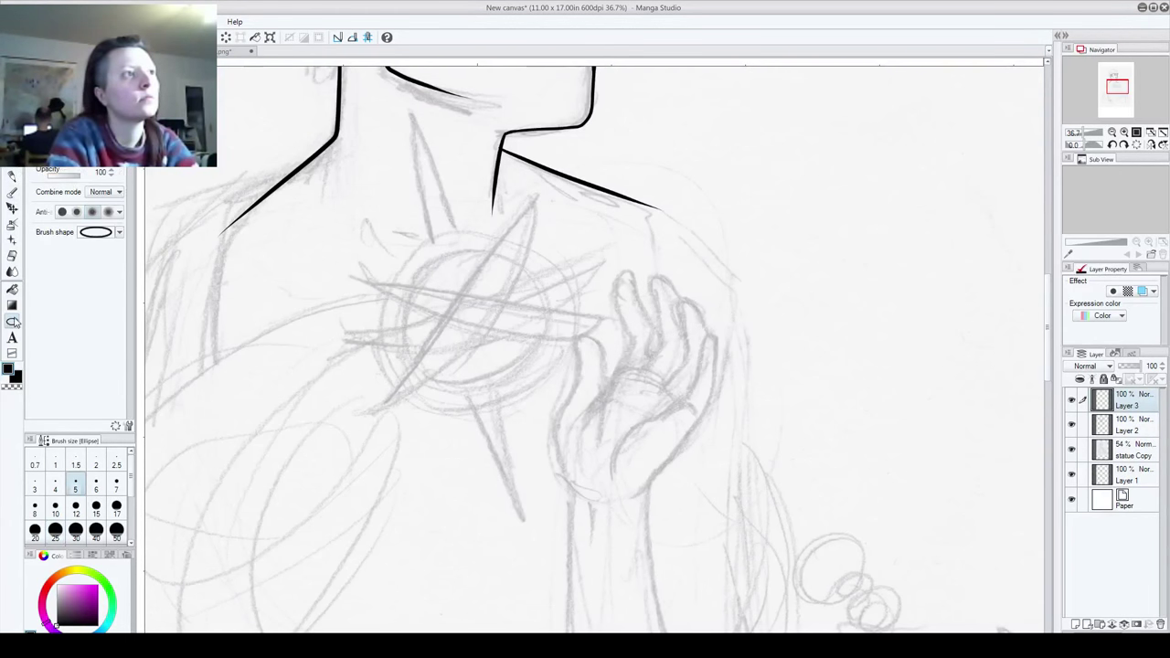
pyautogui.click(55, 505)
pyautogui.moveTo(424, 251); pyautogui.dragTo(545, 394)
pyautogui.hotkey('ctrl', 'z')
pyautogui.moveTo(394, 255); pyautogui.dragTo(609, 444)
pyautogui.hotkey('ctrl', 'z')
pyautogui.click(55, 532)
pyautogui.moveTo(367, 237)
pyautogui.mouseDown()
pyautogui.moveTo(578, 365)
pyautogui.moveTo(570, 417)
pyautogui.moveTo(585, 416)
pyautogui.mouseUp()
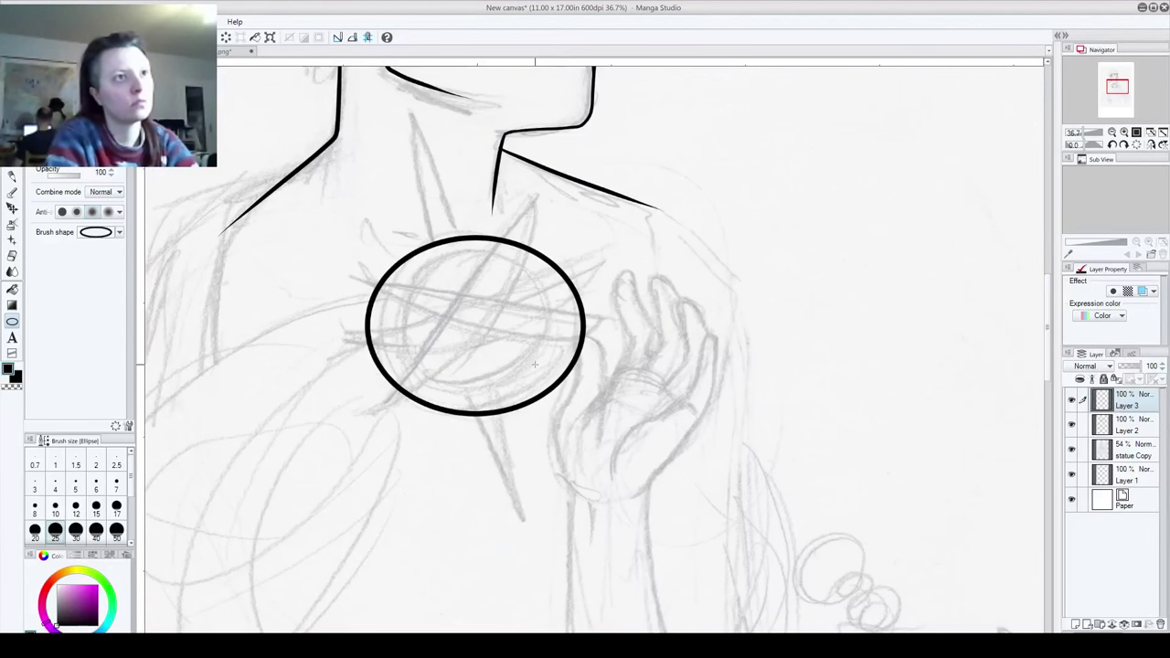
# Step: Duplicate Layer 3 and scale the copied ellipse down into an inner ring within the original, applying the transform
pyautogui.moveTo(1122, 399); pyautogui.dragTo(1076, 623)
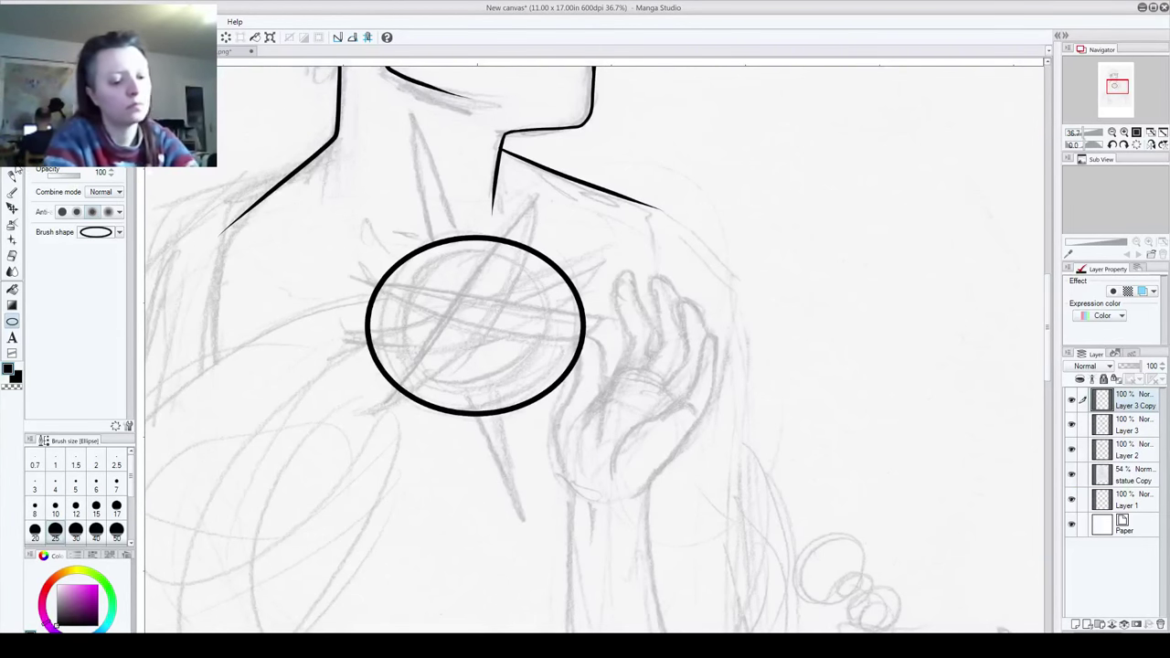
pyautogui.hotkey('ctrl', 't')
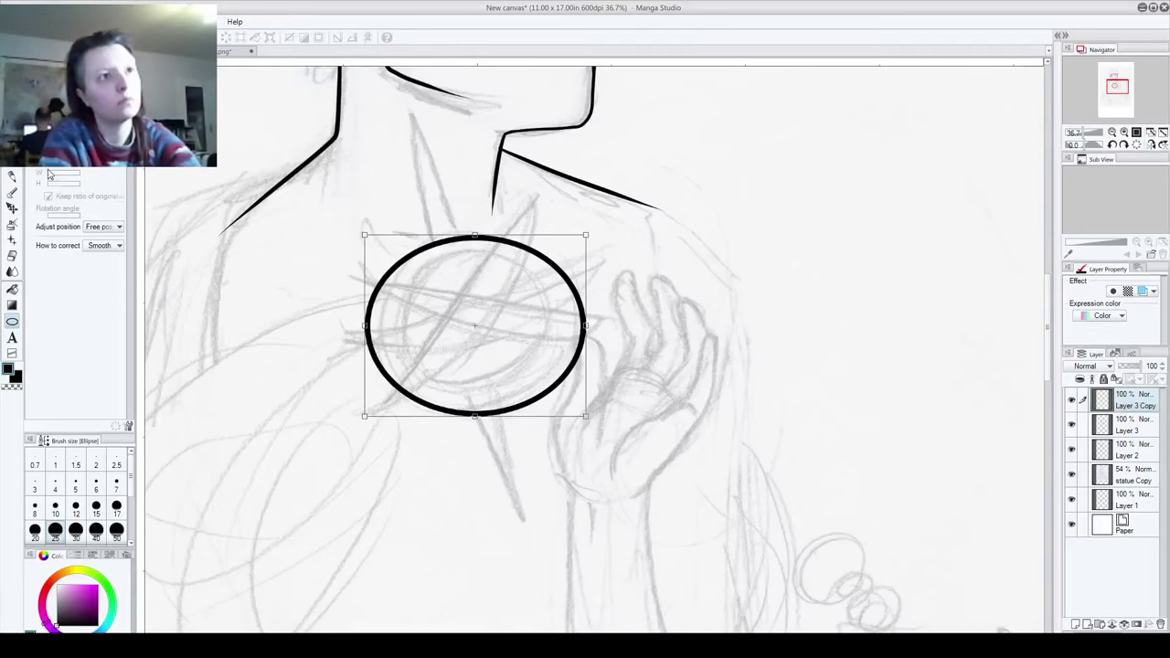
pyautogui.moveTo(585, 416); pyautogui.dragTo(554, 384)
pyautogui.moveTo(476, 322); pyautogui.dragTo(494, 341)
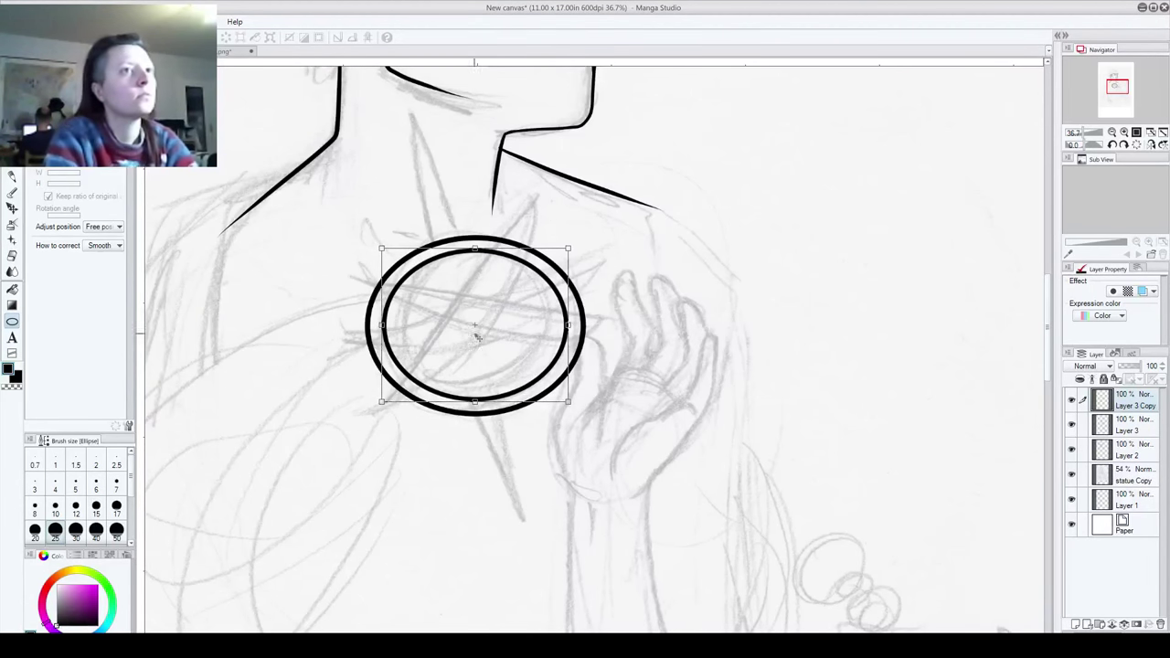
pyautogui.moveTo(568, 402); pyautogui.dragTo(562, 396)
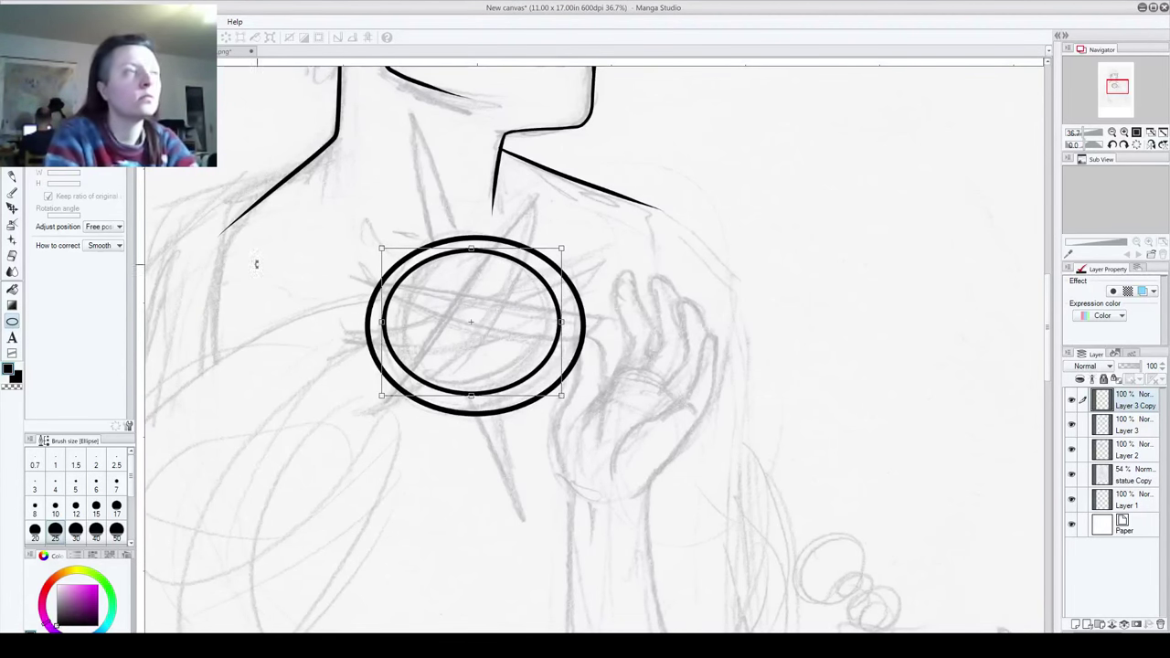
pyautogui.press('p')
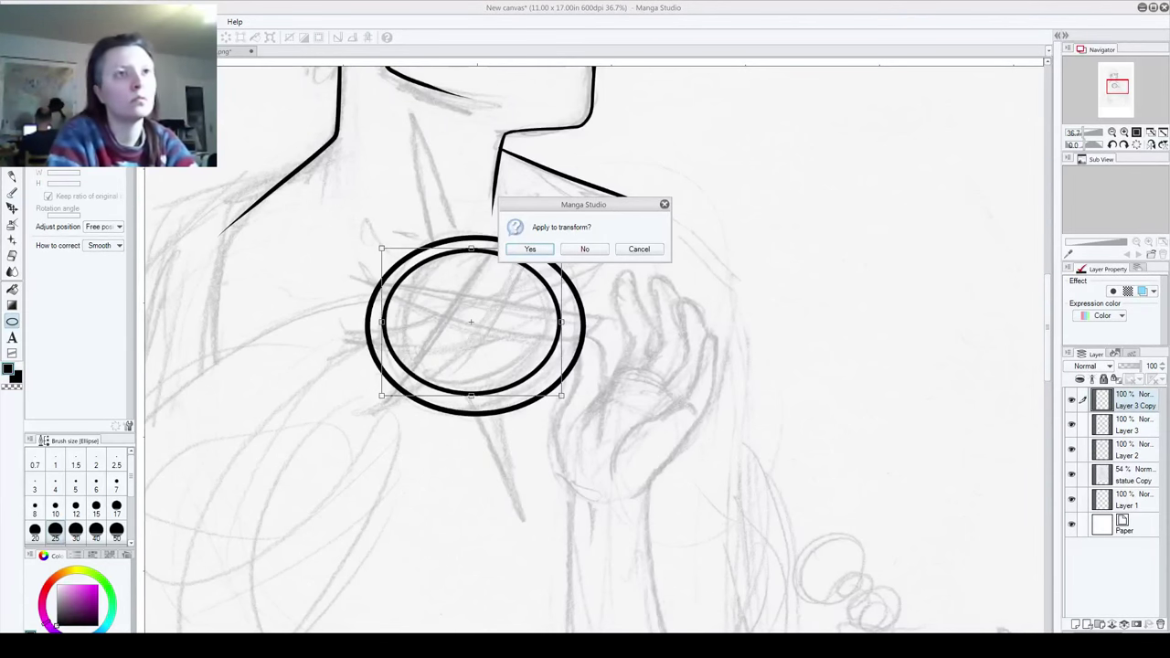
pyautogui.click(523, 251)
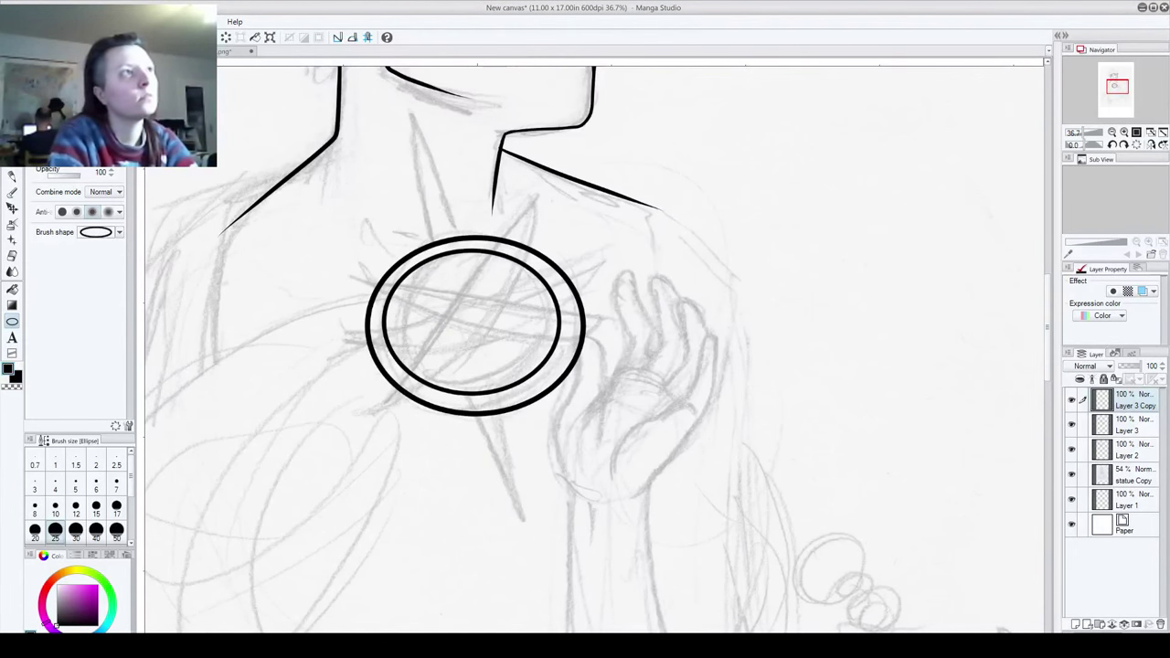
# Step: Undo the accidental layer move and lock the statue Copy sketch layer
pyautogui.press('o')
pyautogui.moveTo(511, 380); pyautogui.dragTo(520, 376)
pyautogui.hotkey('ctrl', 'z')
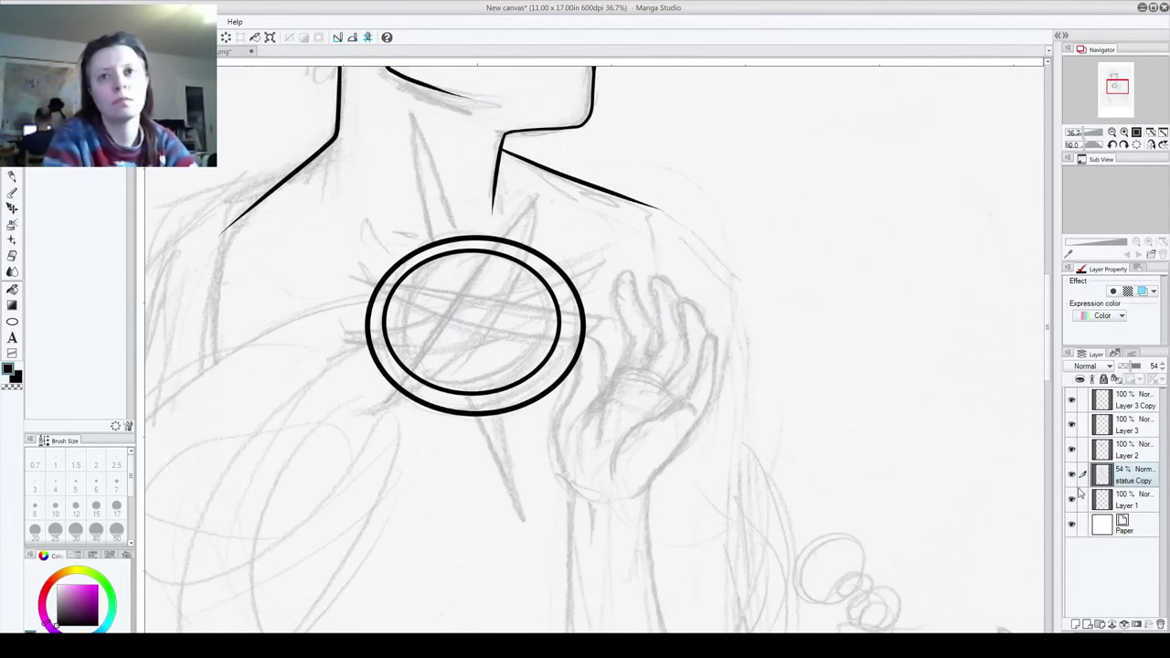
pyautogui.click(1104, 379)
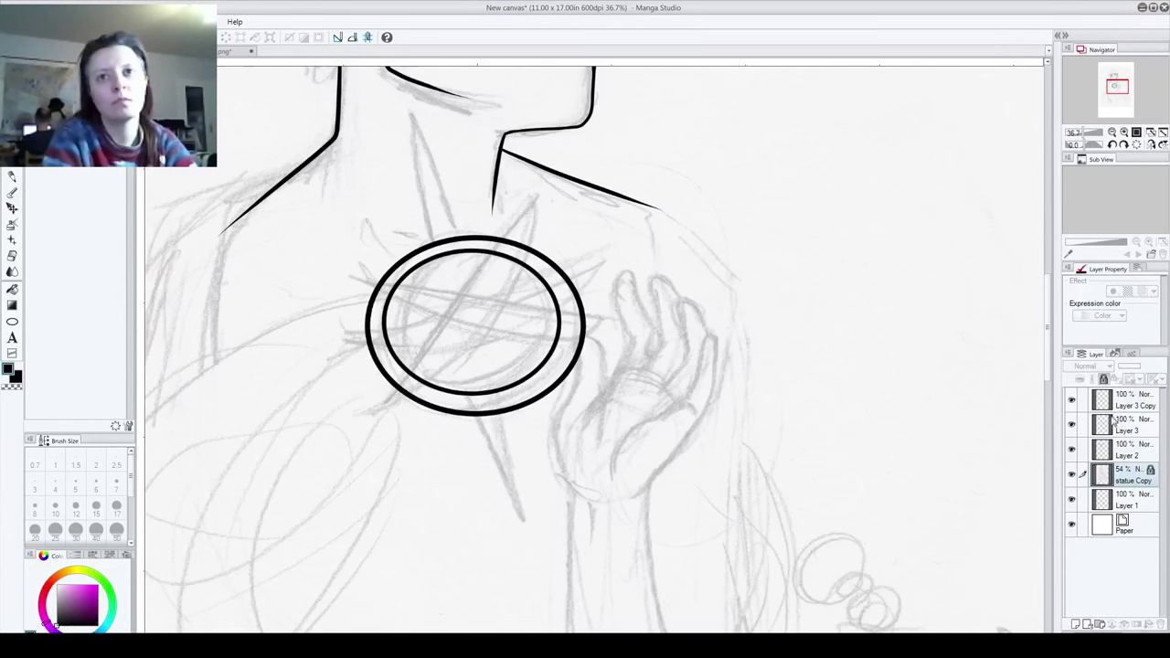
# Step: Center the inner ring inside the outer ellipse on Layer 3 Copy, and merge it down into Layer 3
pyautogui.click(1072, 400)
pyautogui.click(1073, 401)
pyautogui.click(1128, 406)
pyautogui.moveTo(537, 375); pyautogui.dragTo(541, 374)
pyautogui.hotkey('ctrl', 'e')
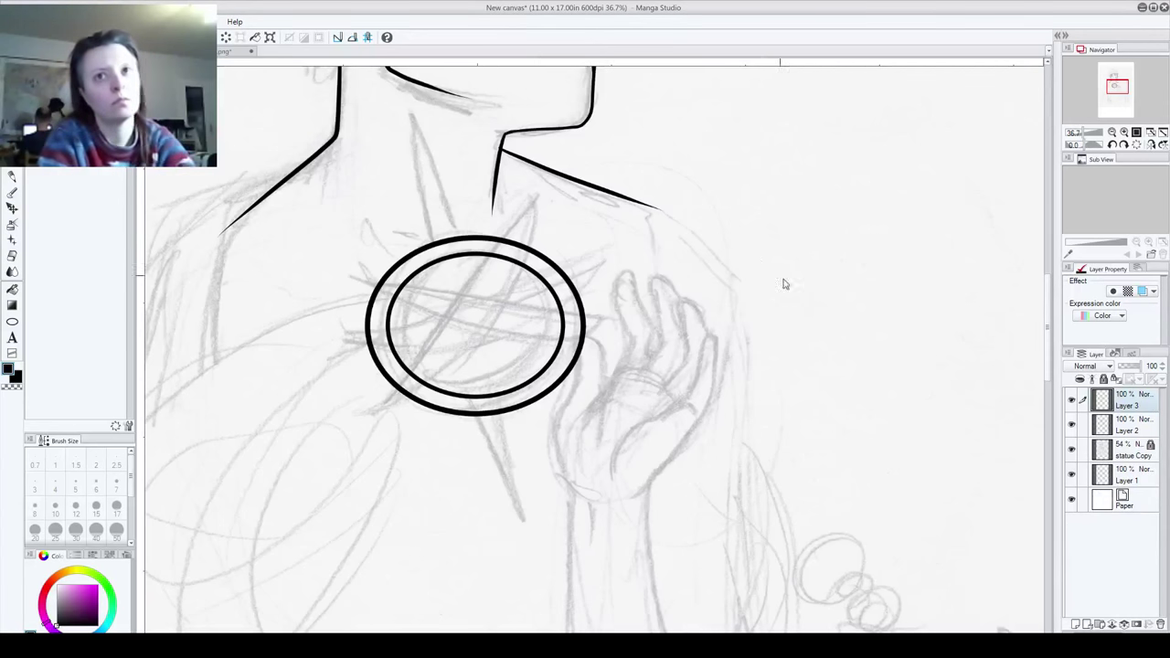
# Step: On a new layer, outline the emblem's long vertical spike with the Polyline tool, undoing the misplaced final segment
pyautogui.click(1076, 624)
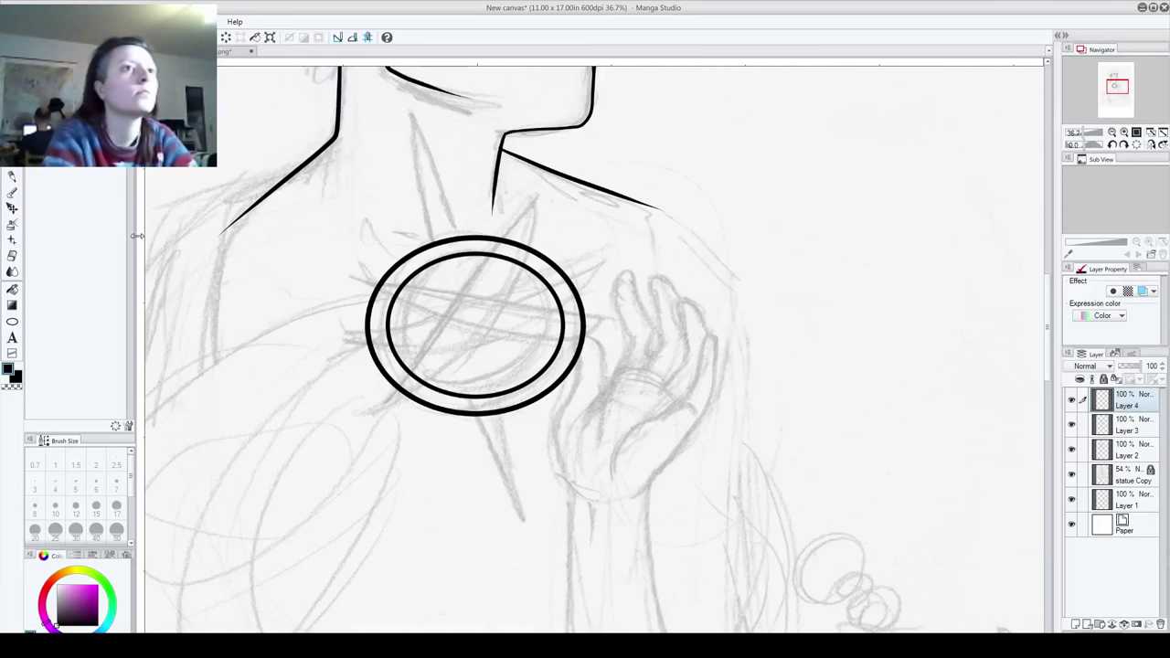
pyautogui.press('u')
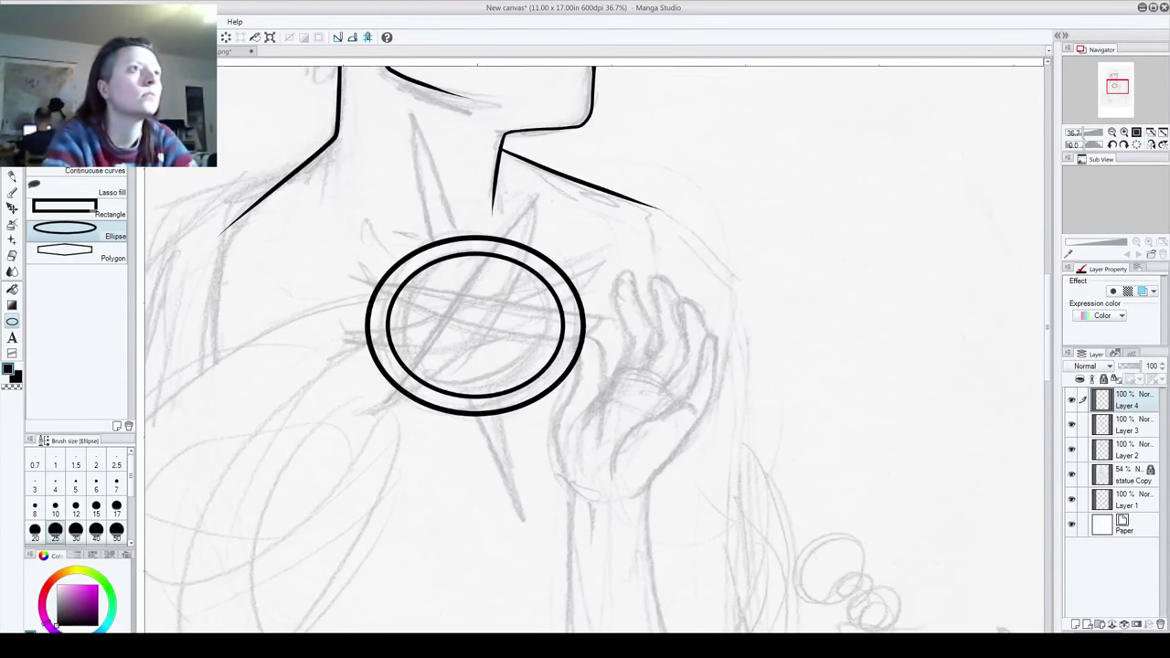
pyautogui.press('u')
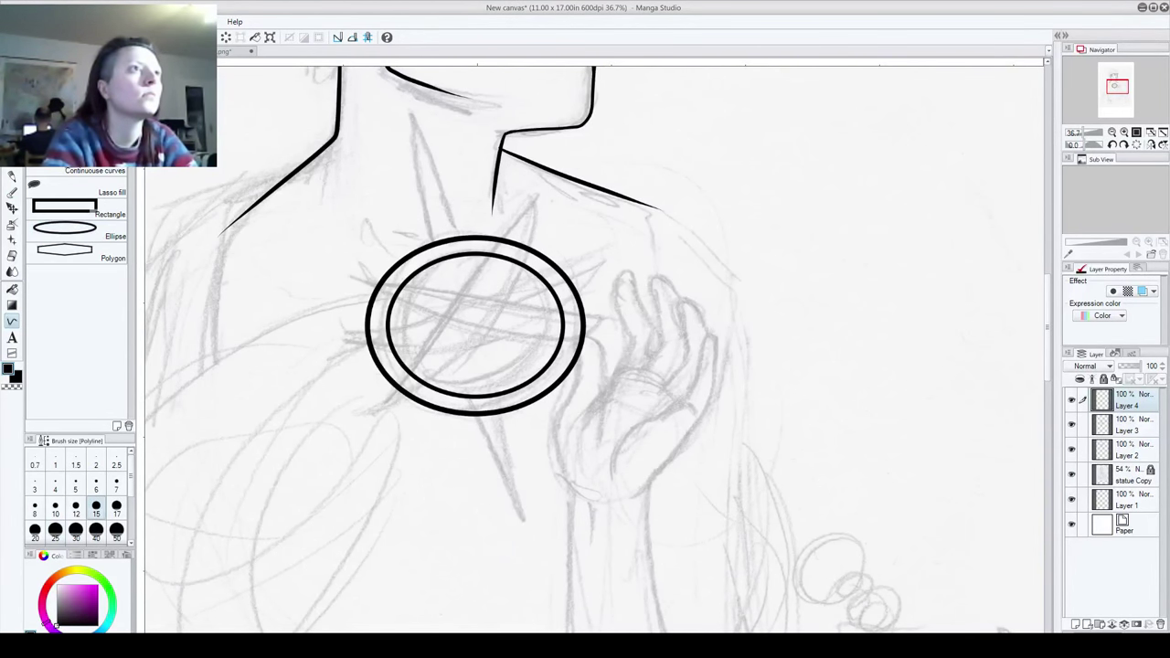
pyautogui.click(82, 52)
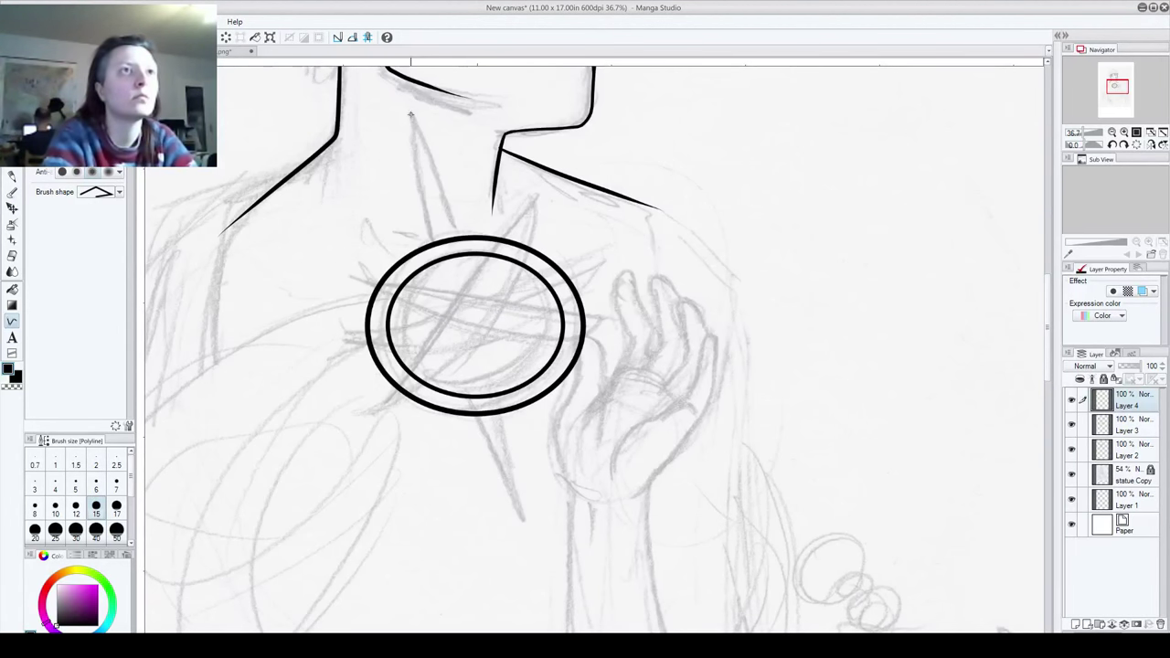
pyautogui.click(411, 115)
pyautogui.click(494, 309)
pyautogui.doubleClick(524, 524)
pyautogui.click(525, 524)
pyautogui.doubleClick(438, 329)
pyautogui.click(410, 115)
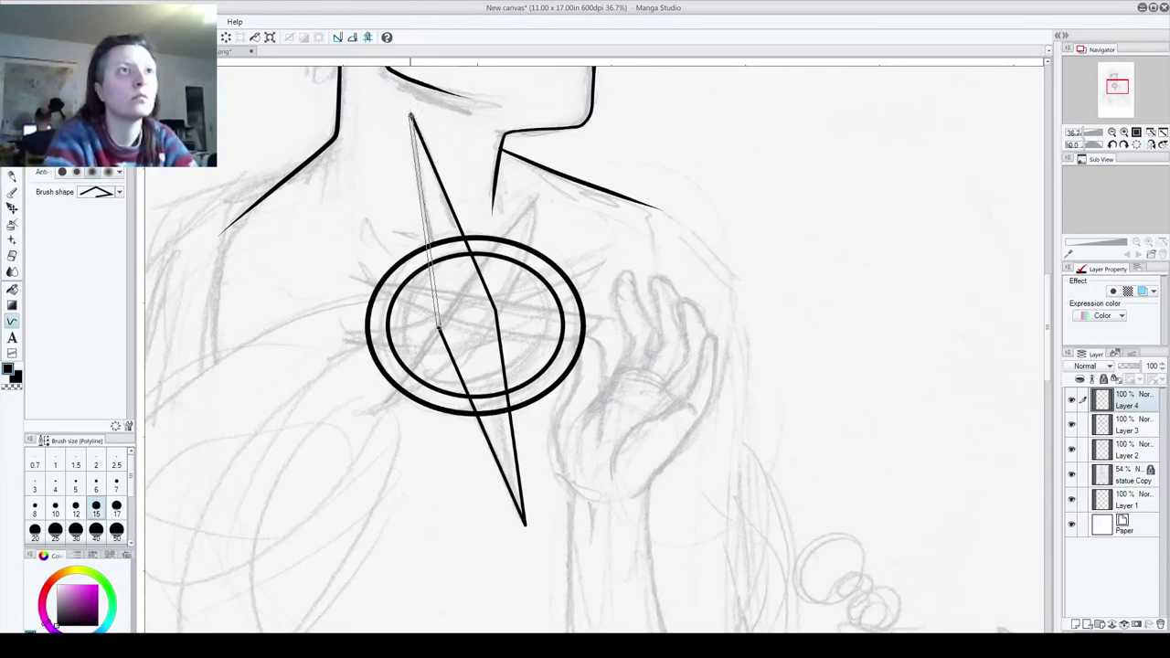
pyautogui.doubleClick(434, 219)
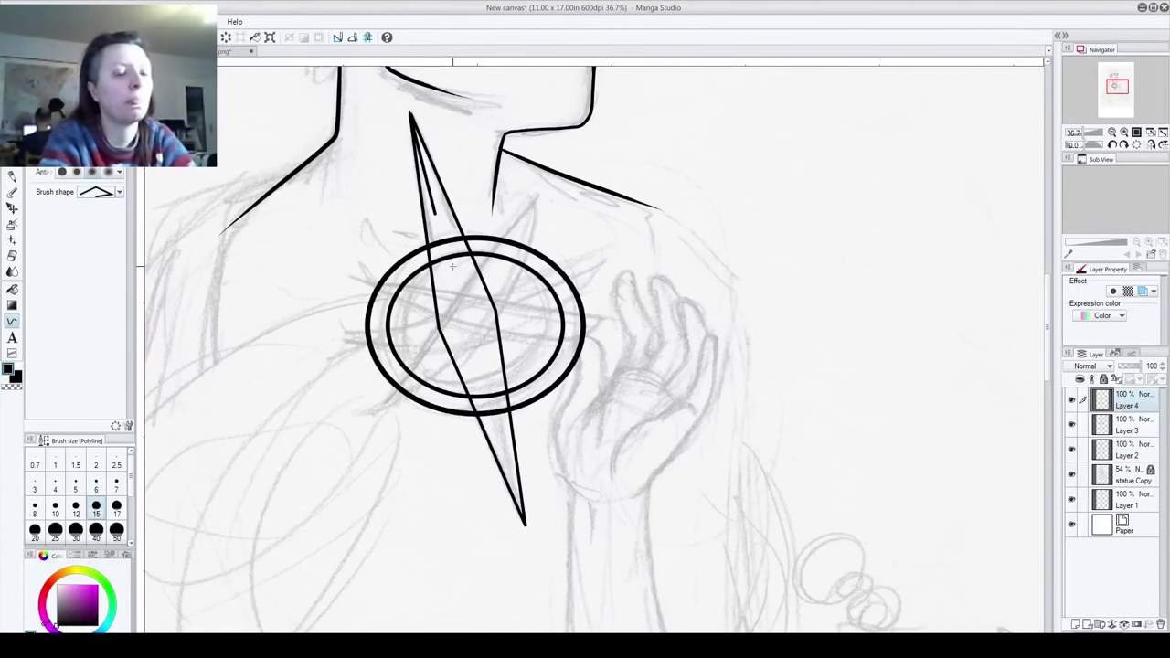
pyautogui.hotkey('ctrl', 'z')
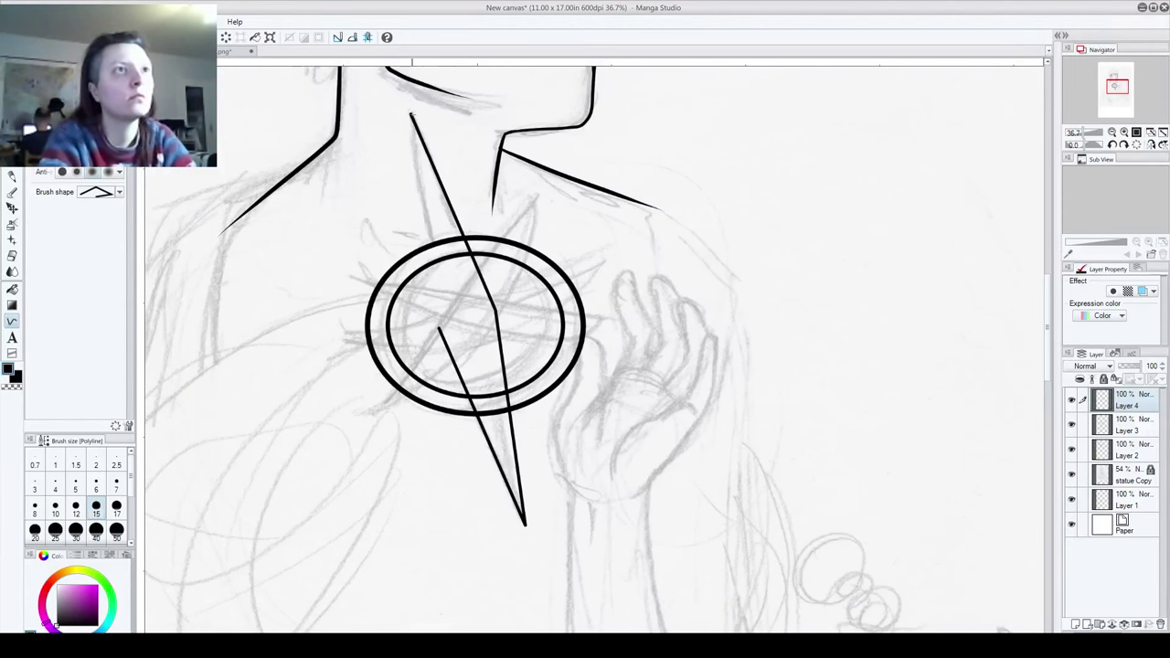
# Step: Close the spike's open upper edge with a Straight line at brush size 15, redrawing it until the corners meet
pyautogui.click(55, 51)
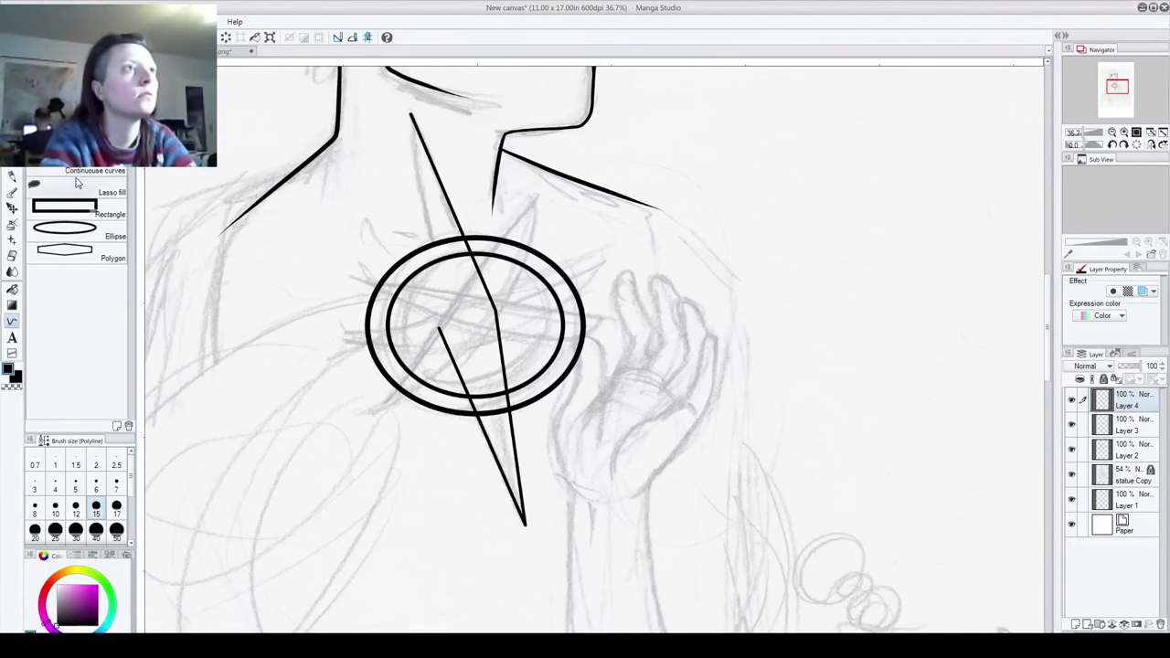
pyautogui.click(77, 99)
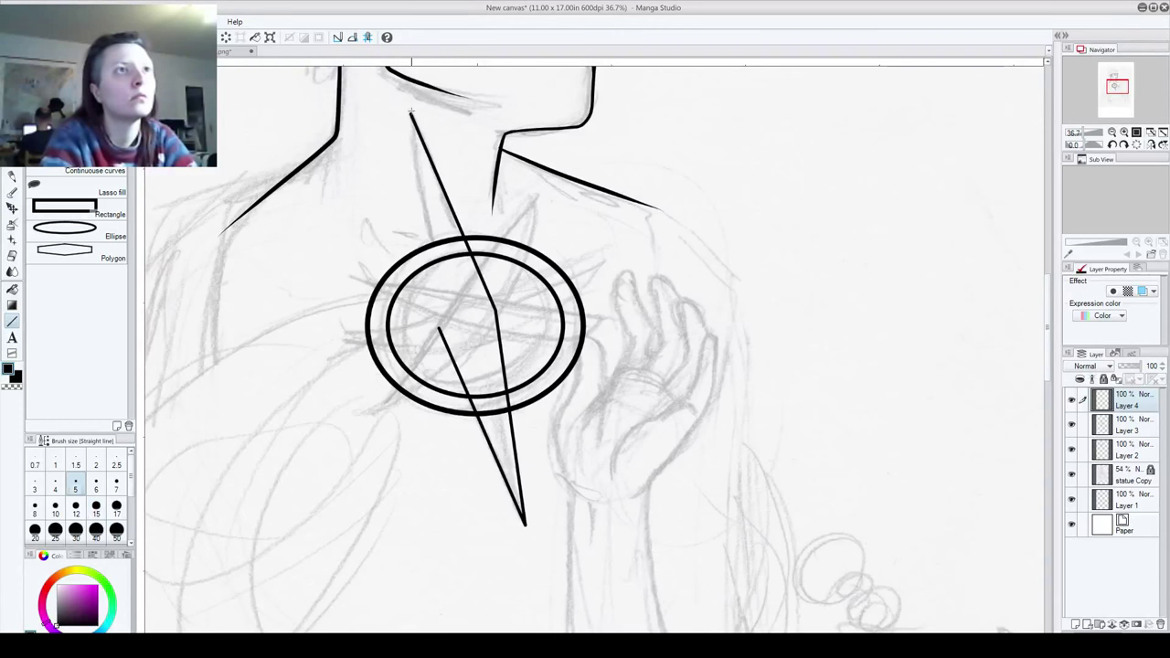
pyautogui.moveTo(410, 114); pyautogui.dragTo(439, 328)
pyautogui.hotkey('ctrl', 'z')
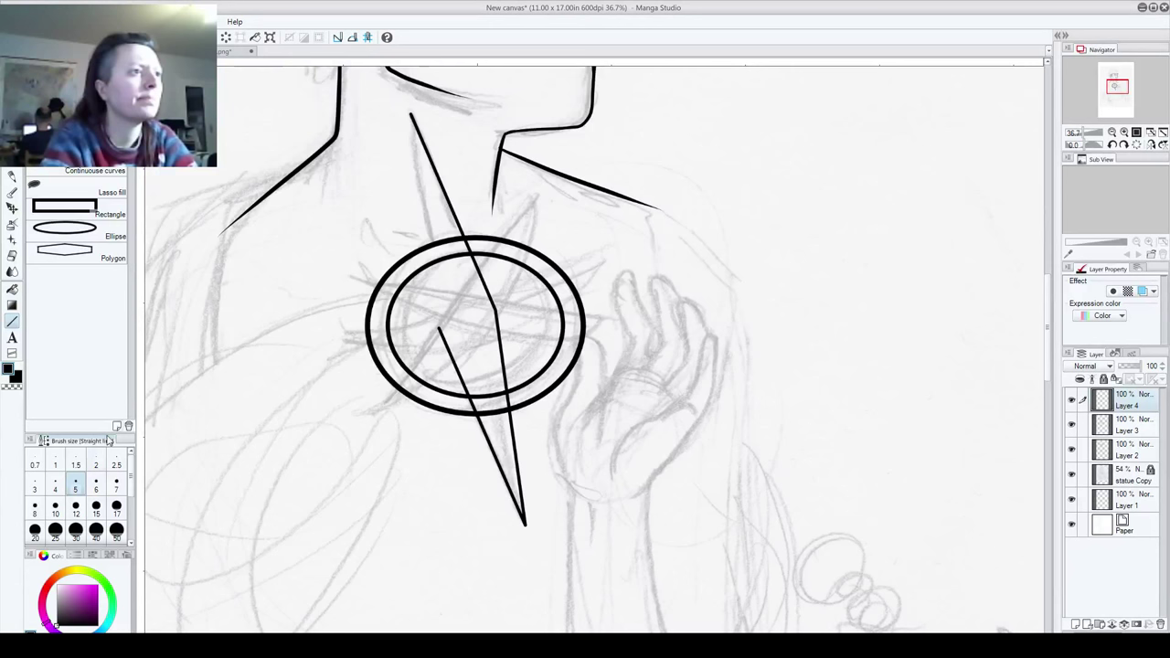
pyautogui.click(96, 505)
pyautogui.moveTo(411, 113); pyautogui.dragTo(439, 329)
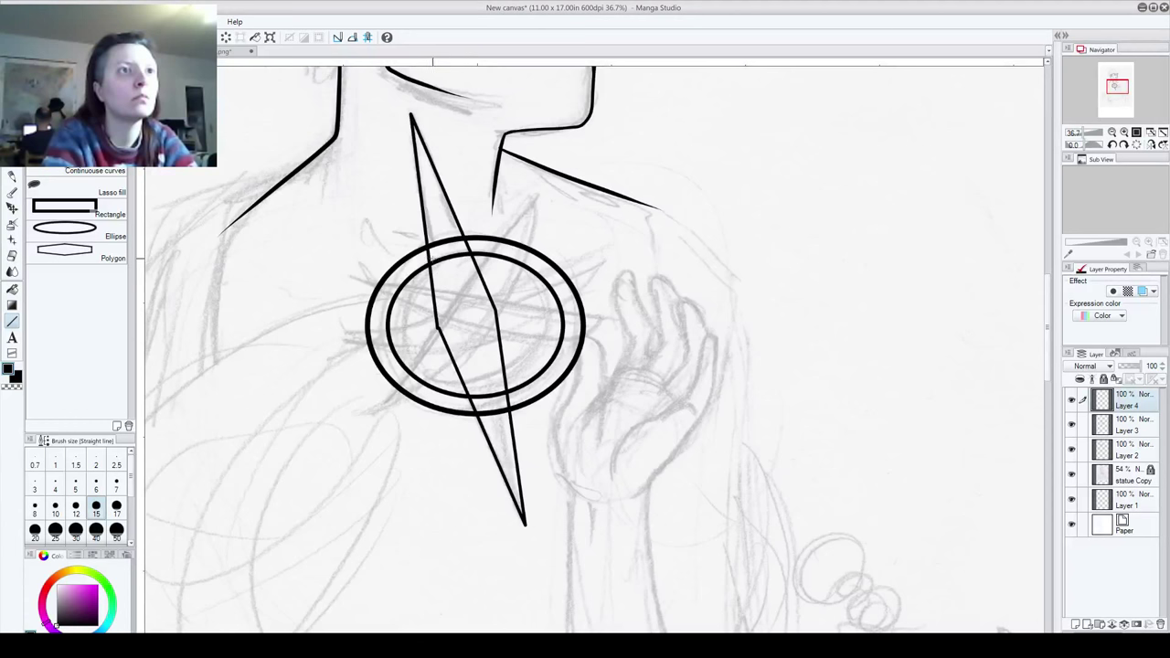
pyautogui.hotkey('ctrl', 'z')
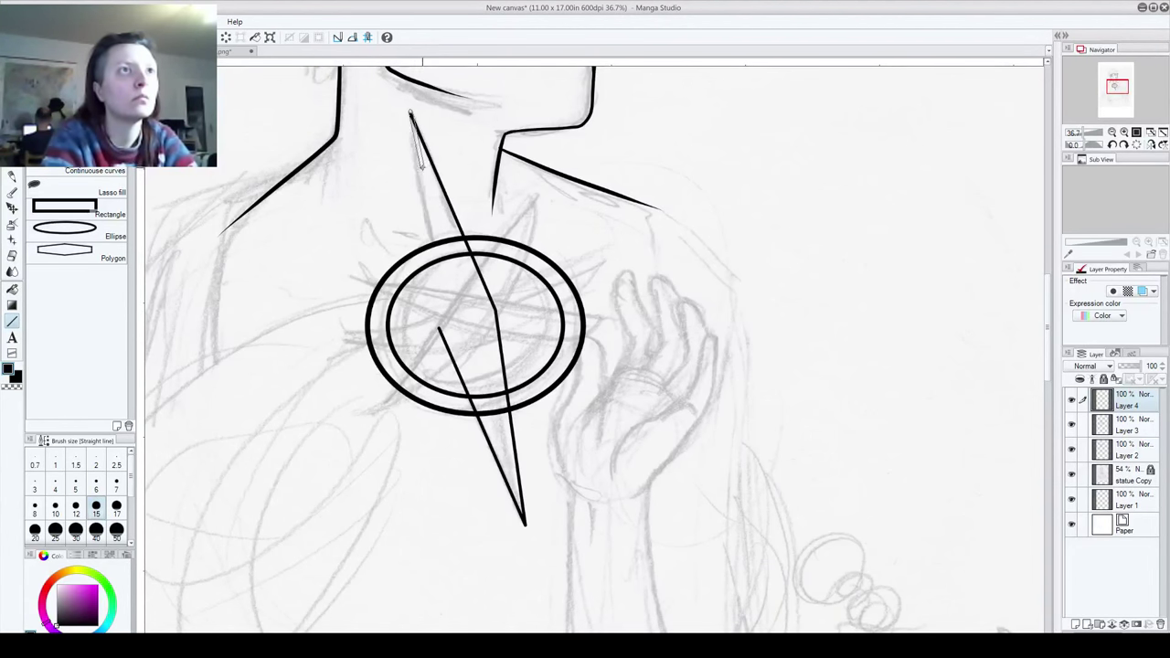
pyautogui.moveTo(411, 114); pyautogui.dragTo(439, 327)
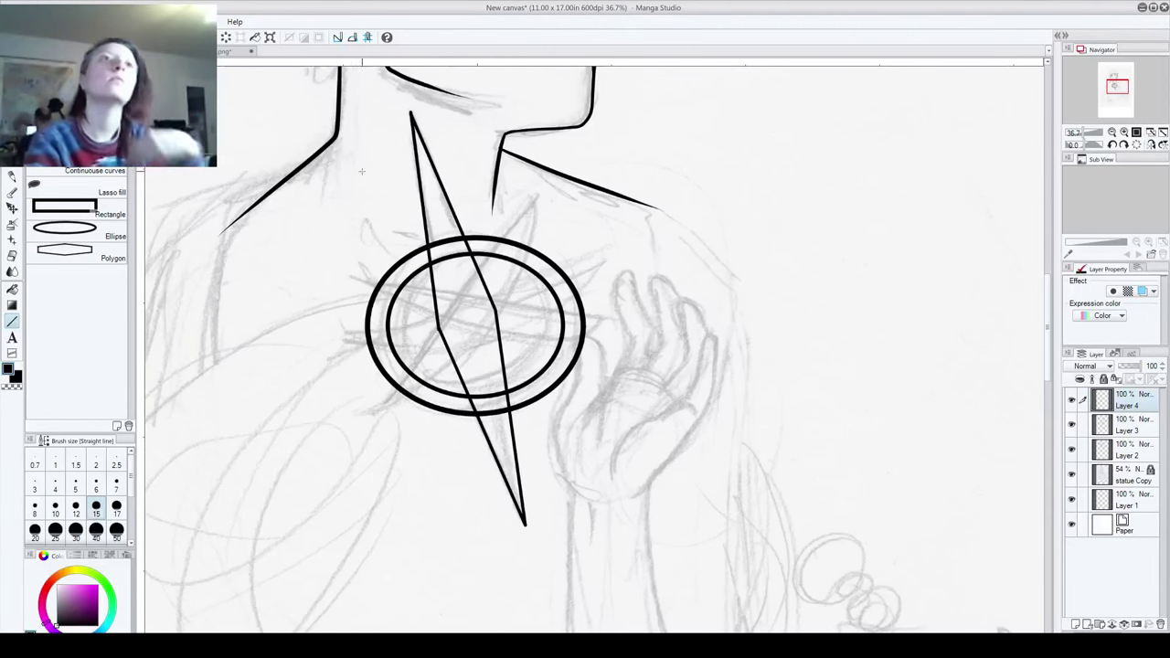
# Step: Draw thin centre lines inside the lower and upper halves of the long spike with a Straight line at brush size 7
pyautogui.click(116, 487)
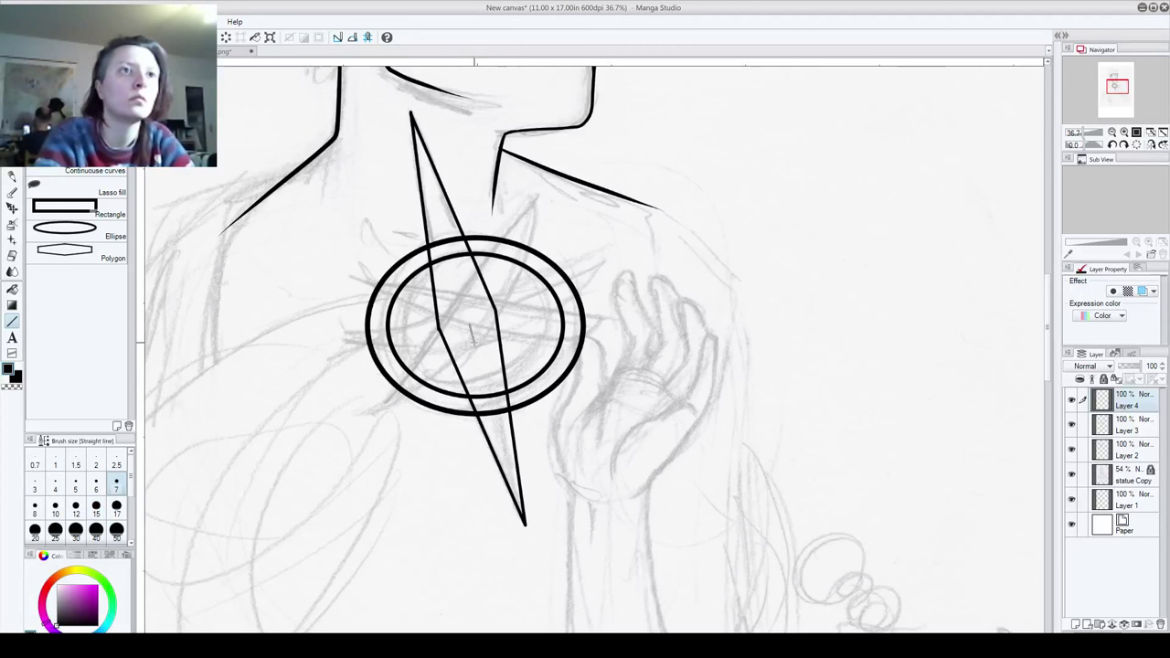
pyautogui.moveTo(471, 327); pyautogui.dragTo(519, 508)
pyautogui.moveTo(412, 113); pyautogui.dragTo(463, 311)
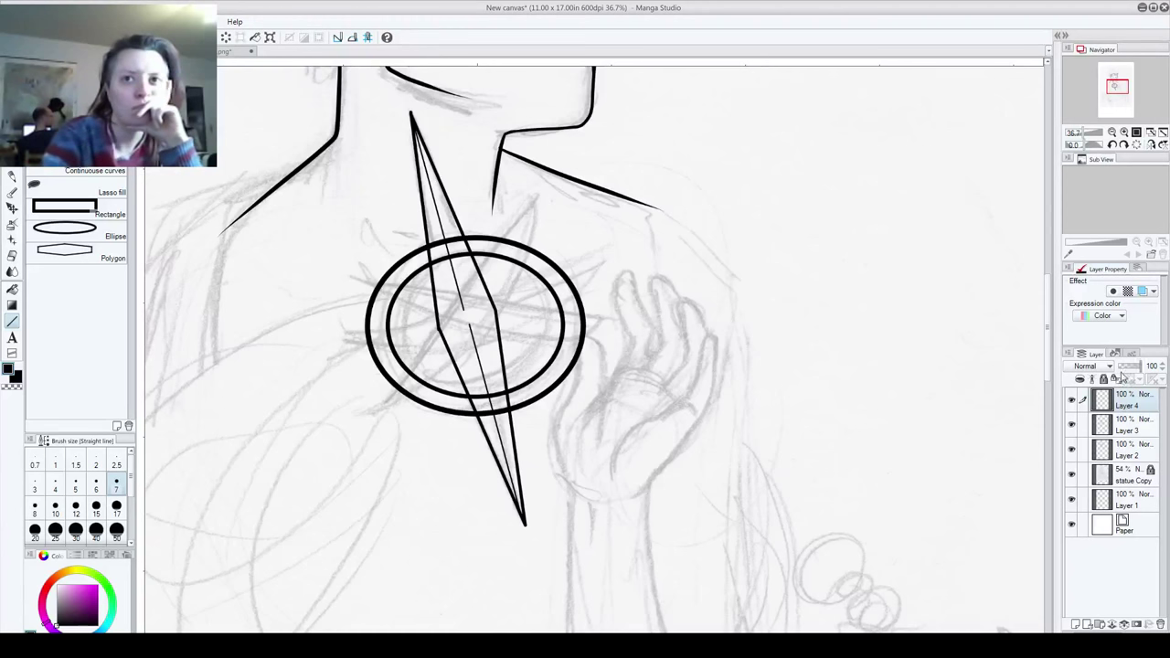
# Step: Add a new layer above the spike layer, check which layer holds the rings, and make Layer 3 active
pyautogui.click(1076, 625)
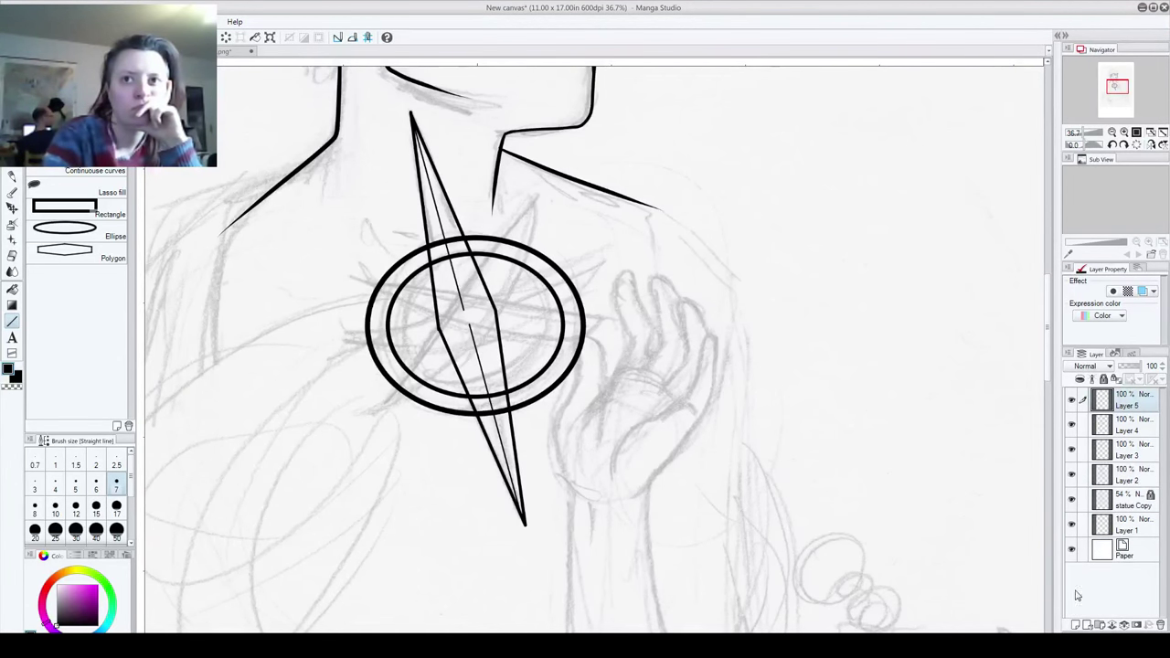
pyautogui.click(1071, 424)
pyautogui.click(1071, 424)
pyautogui.click(1071, 450)
pyautogui.click(1072, 450)
pyautogui.click(1134, 448)
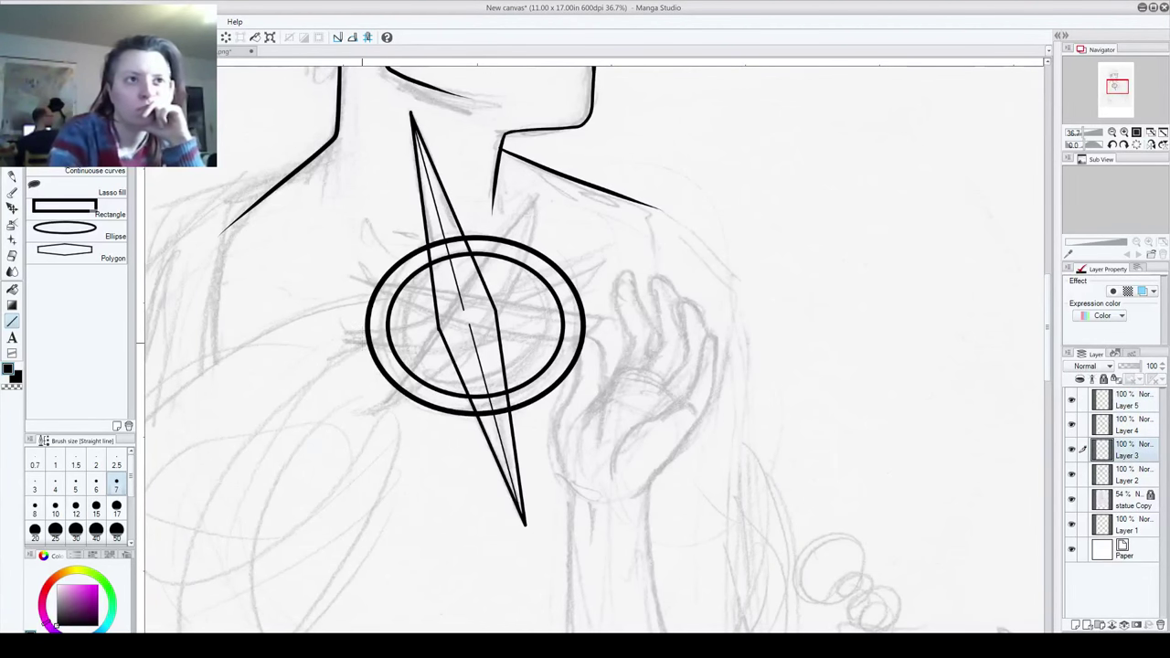
# Step: Draw short radial divider lines around the band between the two rings, checking them with the spike layer hidden
pyautogui.moveTo(387, 333); pyautogui.dragTo(369, 325)
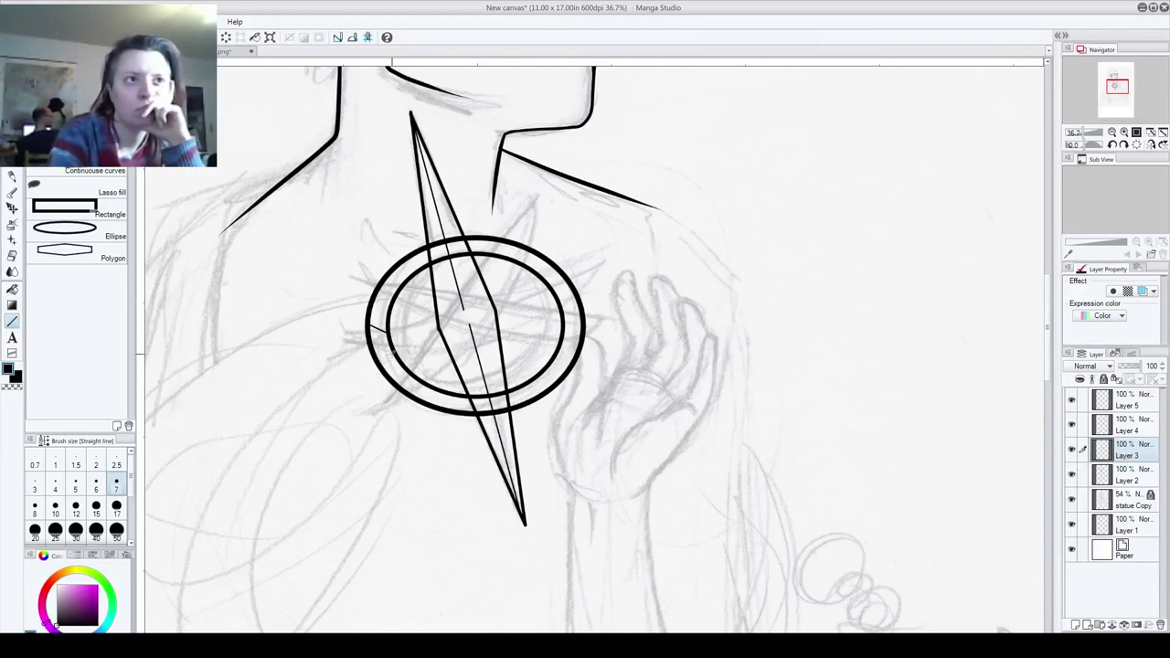
pyautogui.moveTo(383, 367); pyautogui.dragTo(394, 351)
pyautogui.moveTo(420, 250); pyautogui.dragTo(430, 260)
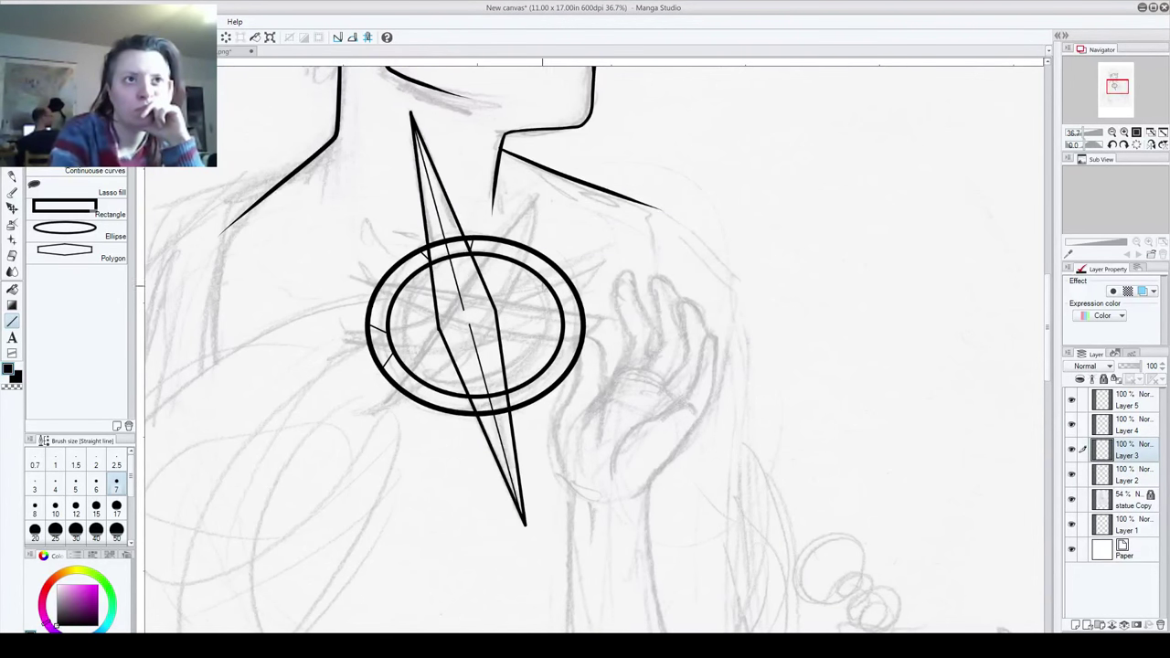
pyautogui.moveTo(548, 262)
pyautogui.mouseDown()
pyautogui.moveTo(539, 275)
pyautogui.moveTo(579, 306)
pyautogui.mouseUp()
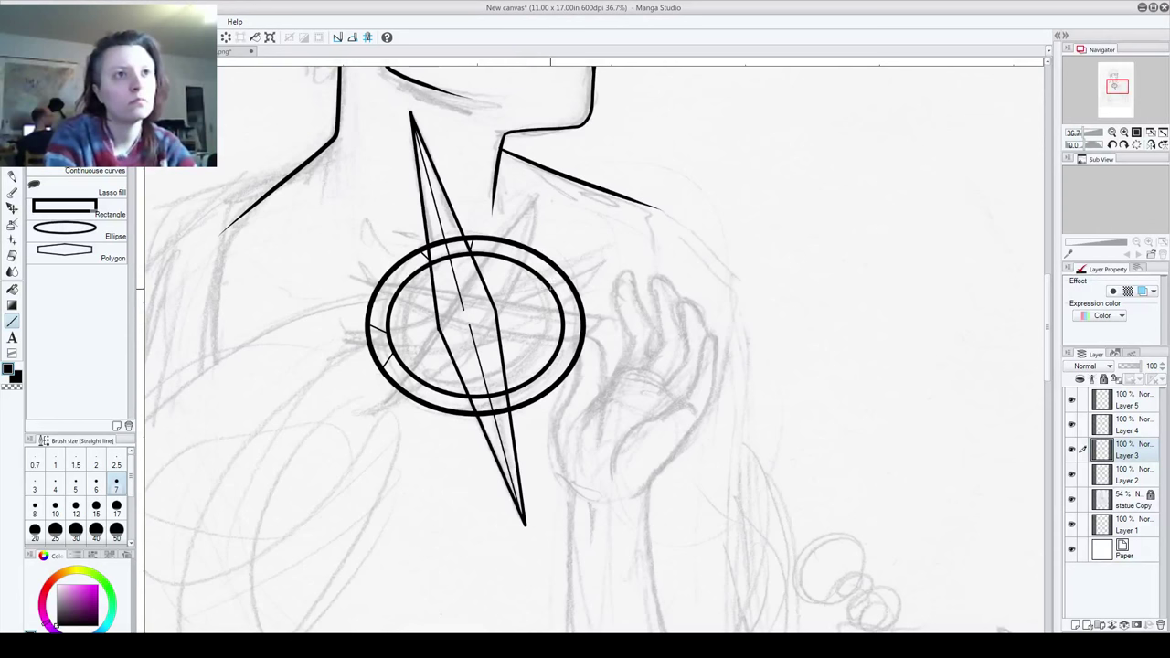
pyautogui.moveTo(550, 263)
pyautogui.mouseDown()
pyautogui.moveTo(544, 279)
pyautogui.moveTo(578, 302)
pyautogui.mouseUp()
pyautogui.moveTo(514, 388)
pyautogui.mouseDown()
pyautogui.moveTo(538, 401)
pyautogui.moveTo(476, 414)
pyautogui.mouseUp()
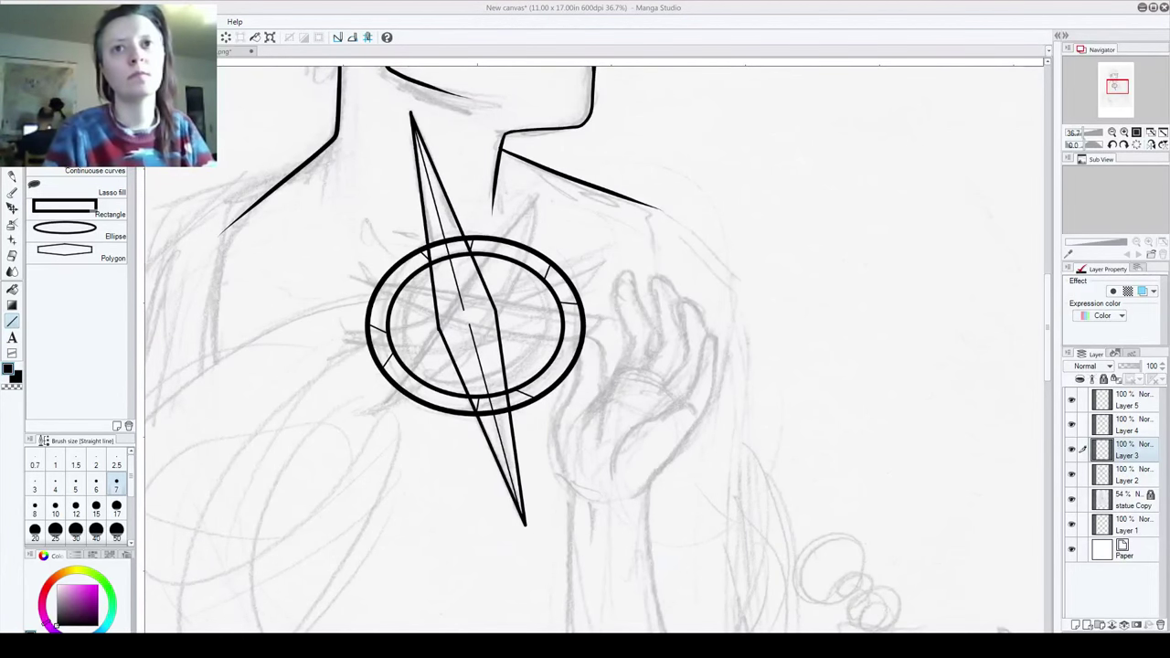
pyautogui.hotkey('ctrl', 'z')
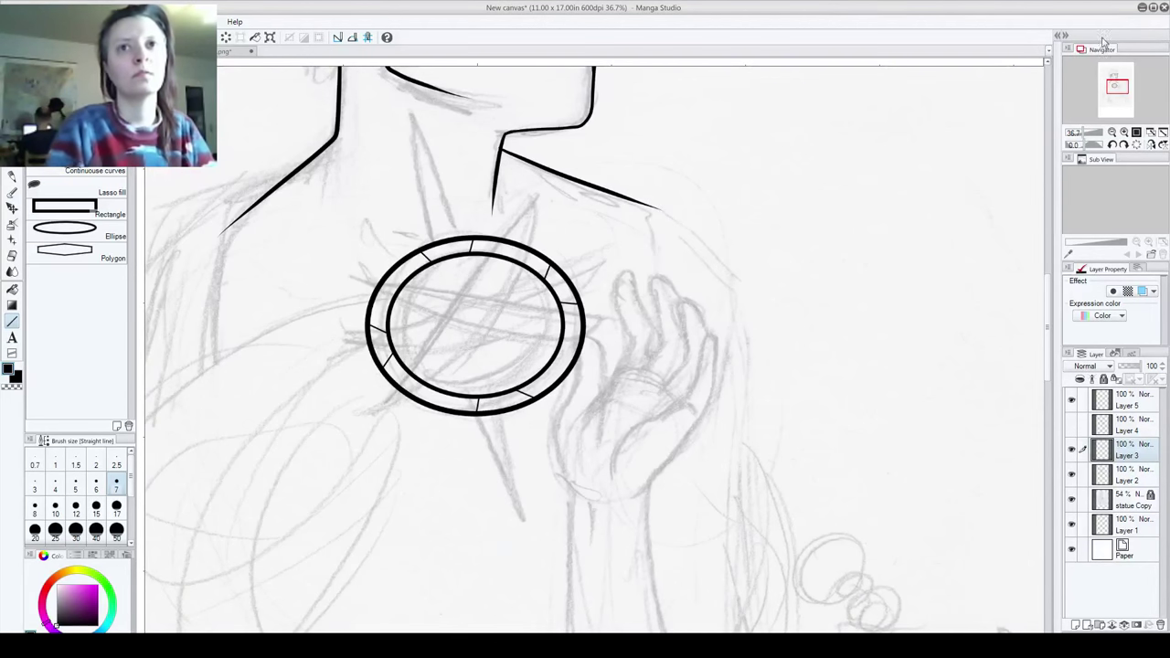
pyautogui.click(1071, 424)
# Step: On Layer 5, draw a straight diagonal guide line across the emblem at brush size 8, replacing the thinner first attempt
pyautogui.click(1121, 401)
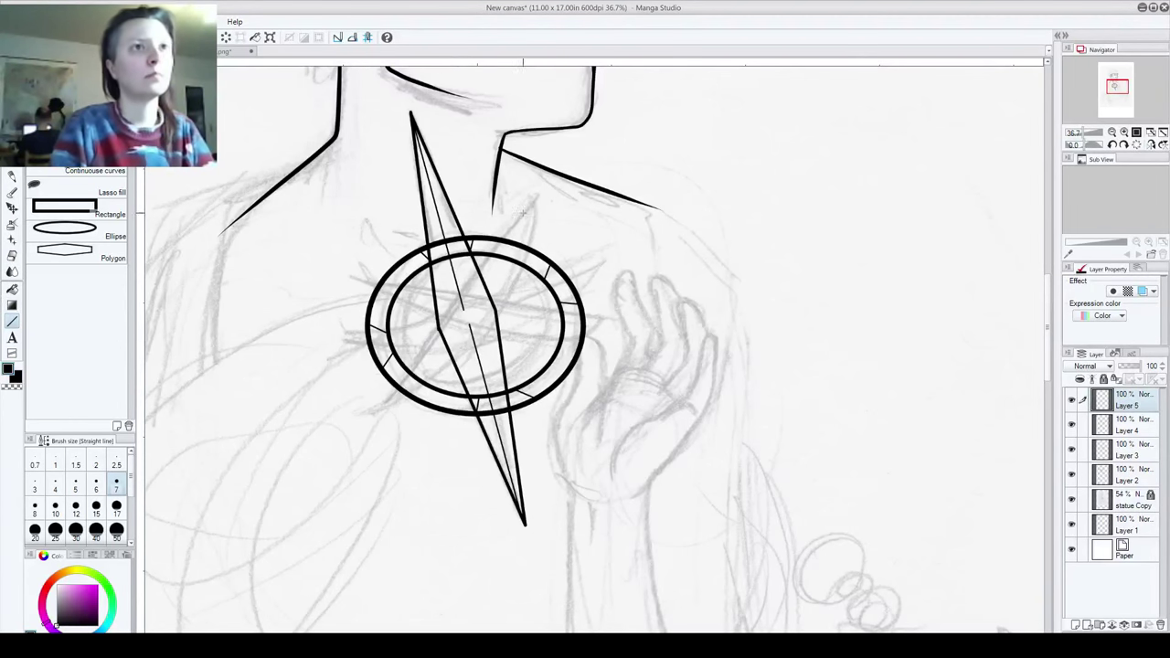
pyautogui.moveTo(533, 198)
pyautogui.mouseDown()
pyautogui.moveTo(395, 400)
pyautogui.moveTo(375, 412)
pyautogui.mouseUp()
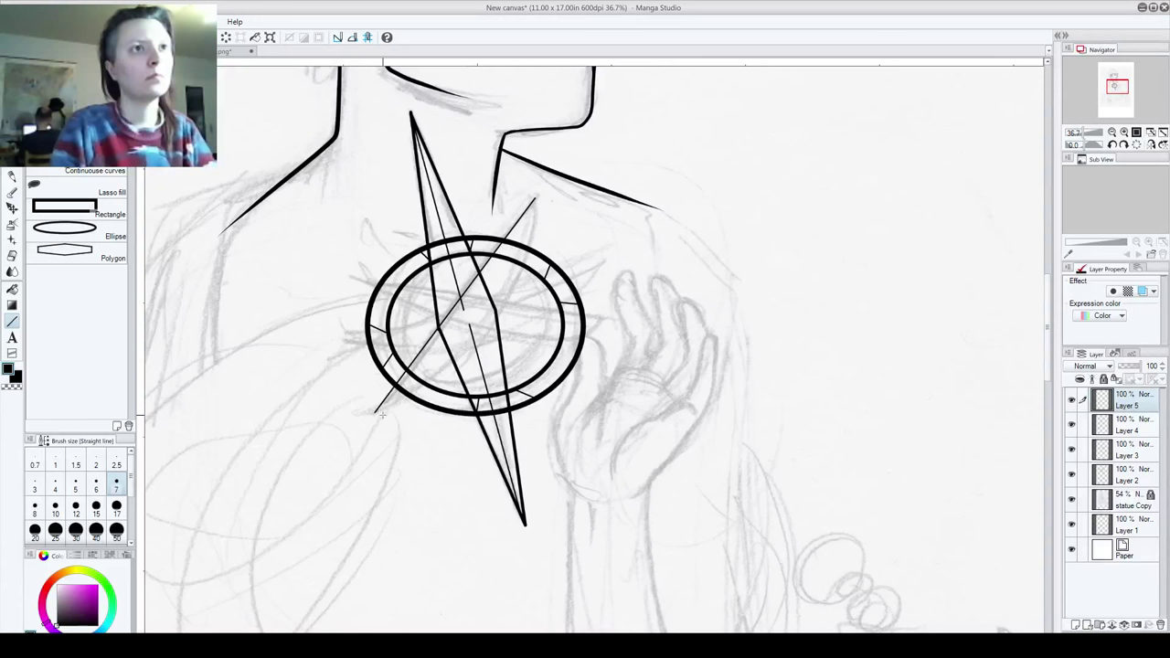
pyautogui.hotkey('ctrl', 'z')
pyautogui.press(']')
pyautogui.moveTo(534, 197); pyautogui.dragTo(382, 410)
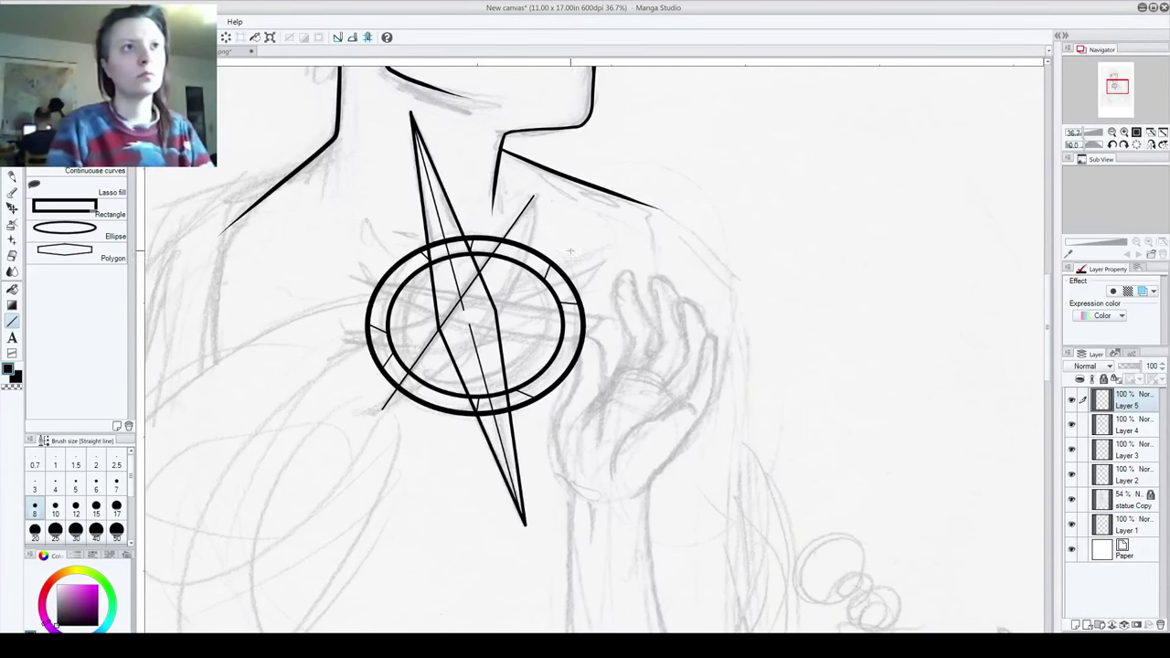
# Step: Add a new layer for the curved blade and set the Ellipse tool's brush size to 8, undoing the trial ellipse
pyautogui.click(78, 231)
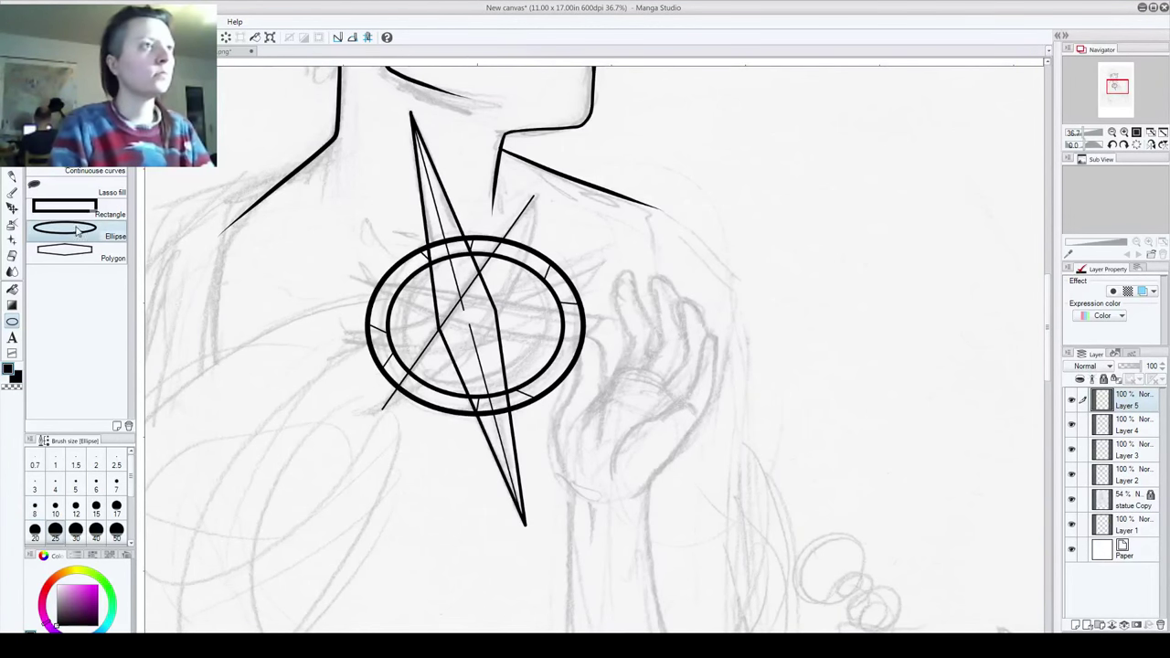
pyautogui.click(1076, 626)
pyautogui.moveTo(530, 199)
pyautogui.mouseDown()
pyautogui.moveTo(384, 393)
pyautogui.moveTo(355, 354)
pyautogui.moveTo(428, 312)
pyautogui.moveTo(297, 352)
pyautogui.moveTo(322, 448)
pyautogui.moveTo(441, 450)
pyautogui.mouseUp()
pyautogui.hotkey('ctrl', 'z')
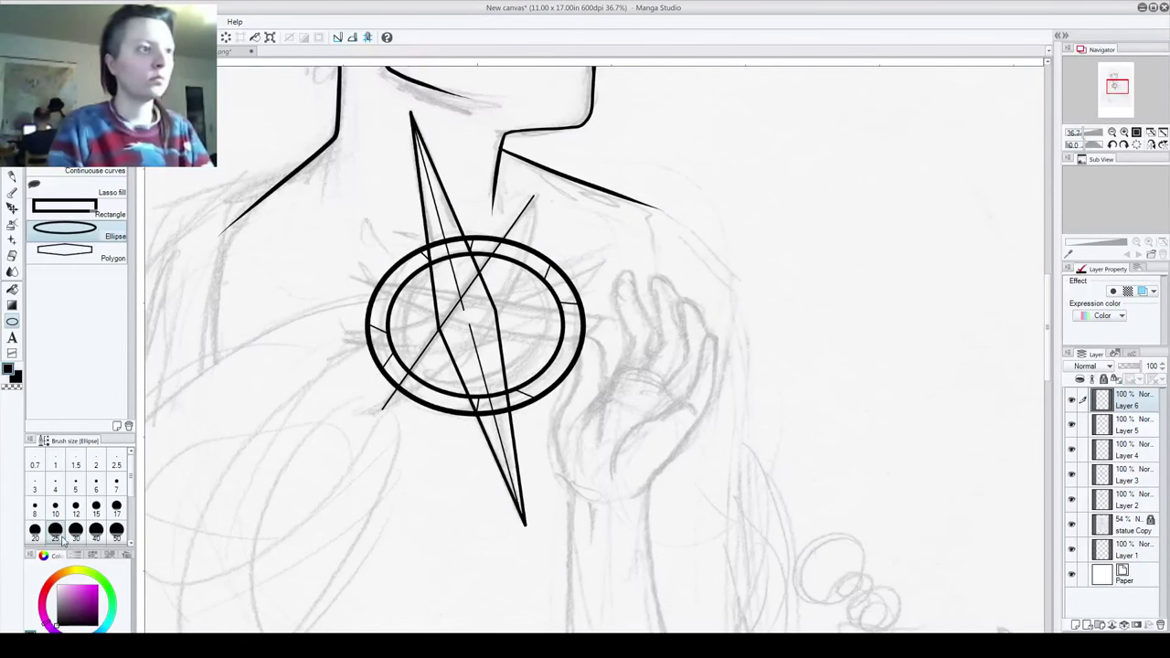
pyautogui.click(56, 508)
pyautogui.click(35, 512)
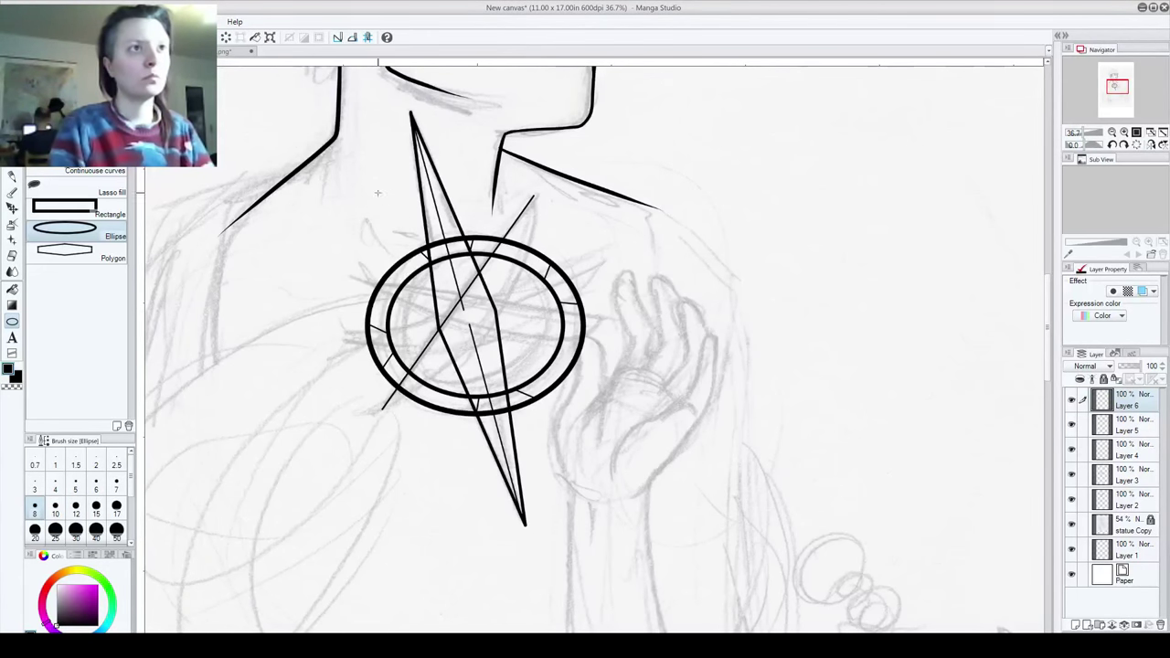
pyautogui.moveTo(339, 174); pyautogui.dragTo(295, 472)
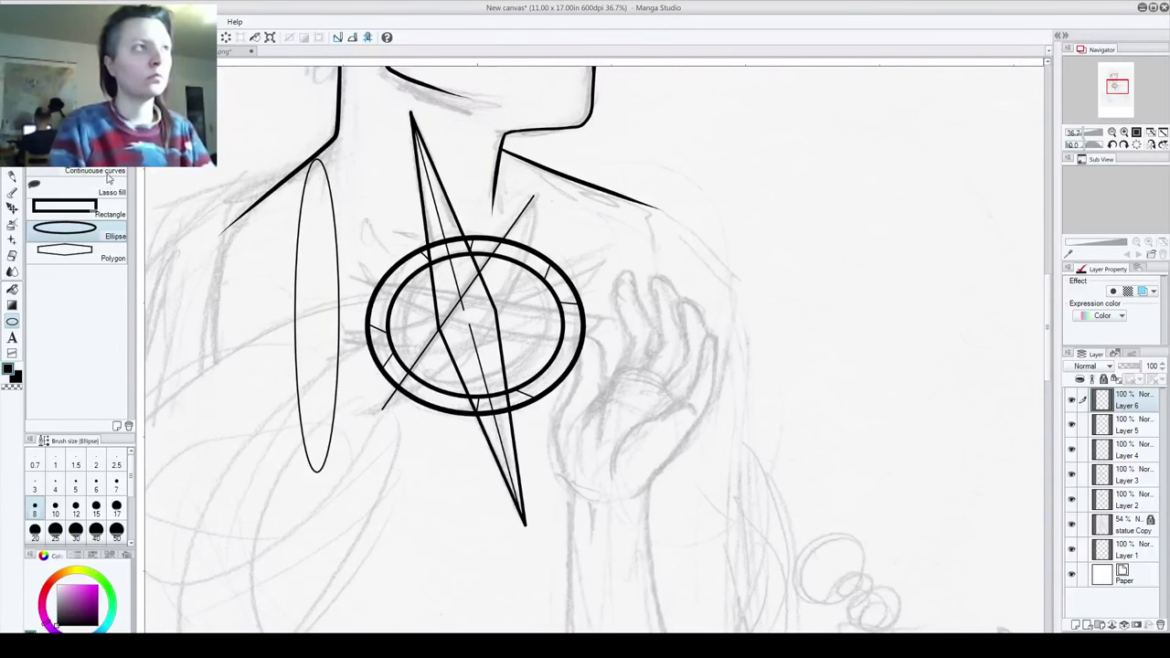
pyautogui.click(77, 99)
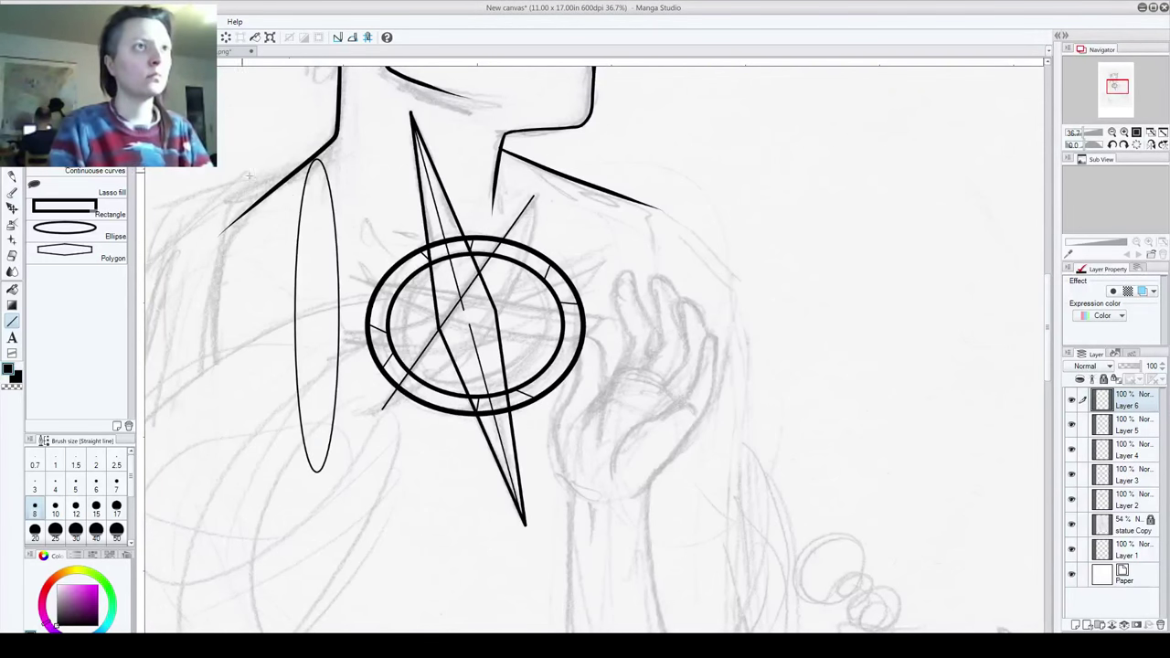
pyautogui.moveTo(316, 161); pyautogui.dragTo(316, 477)
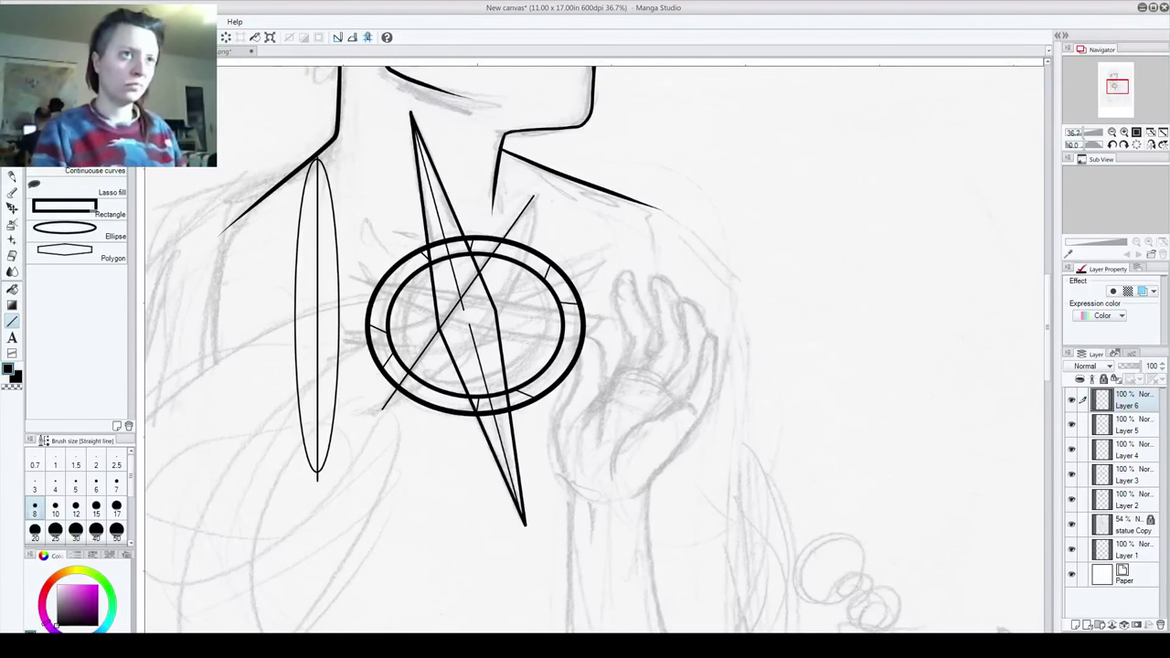
pyautogui.hotkey('ctrl', 'z')
pyautogui.hotkey('ctrl', 'z')
# Step: Draw a tall narrow ellipse beside the emblem and split it with a vertical straight line through its centre
pyautogui.click(99, 234)
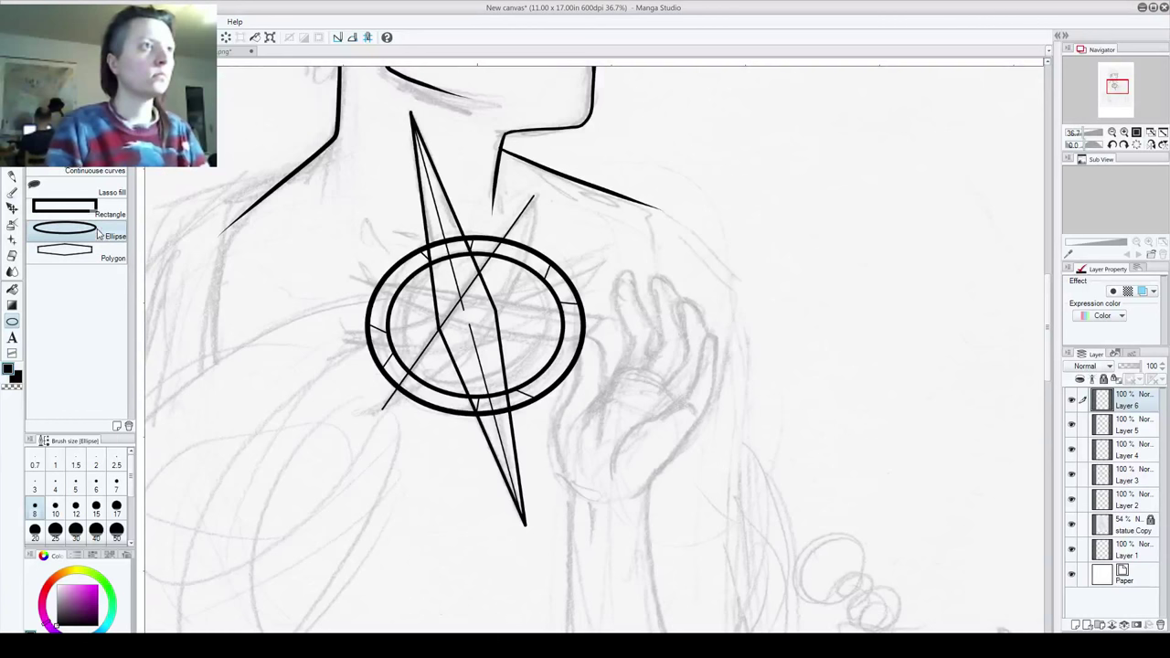
pyautogui.moveTo(294, 184); pyautogui.dragTo(360, 500)
pyautogui.press('u')
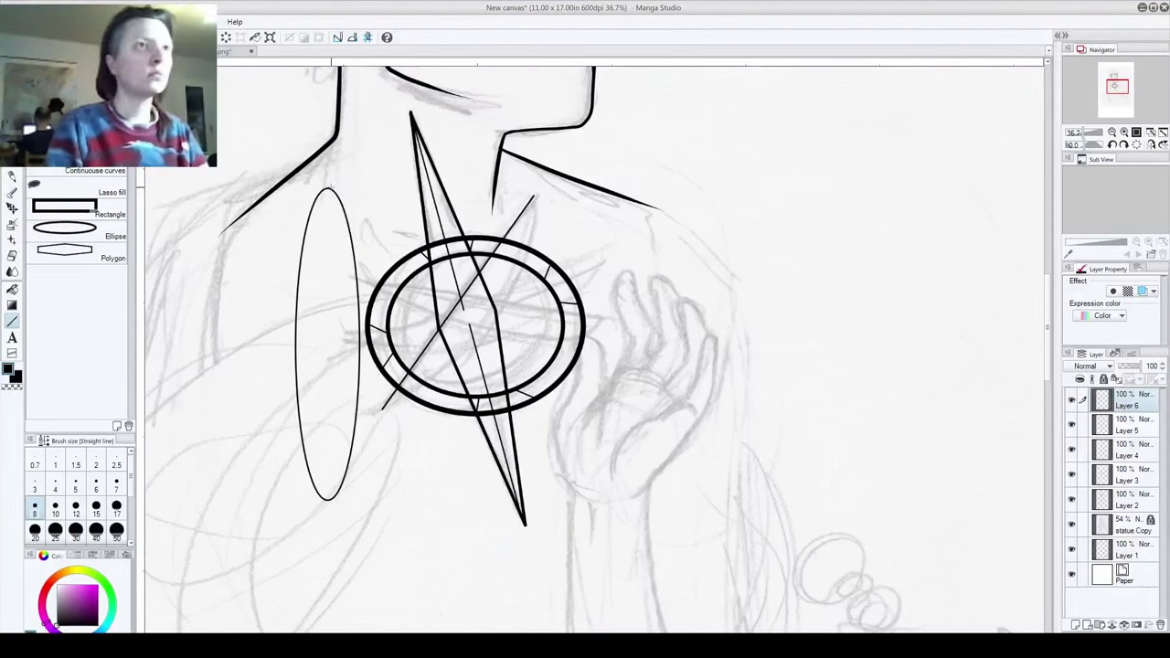
pyautogui.moveTo(326, 190); pyautogui.dragTo(327, 516)
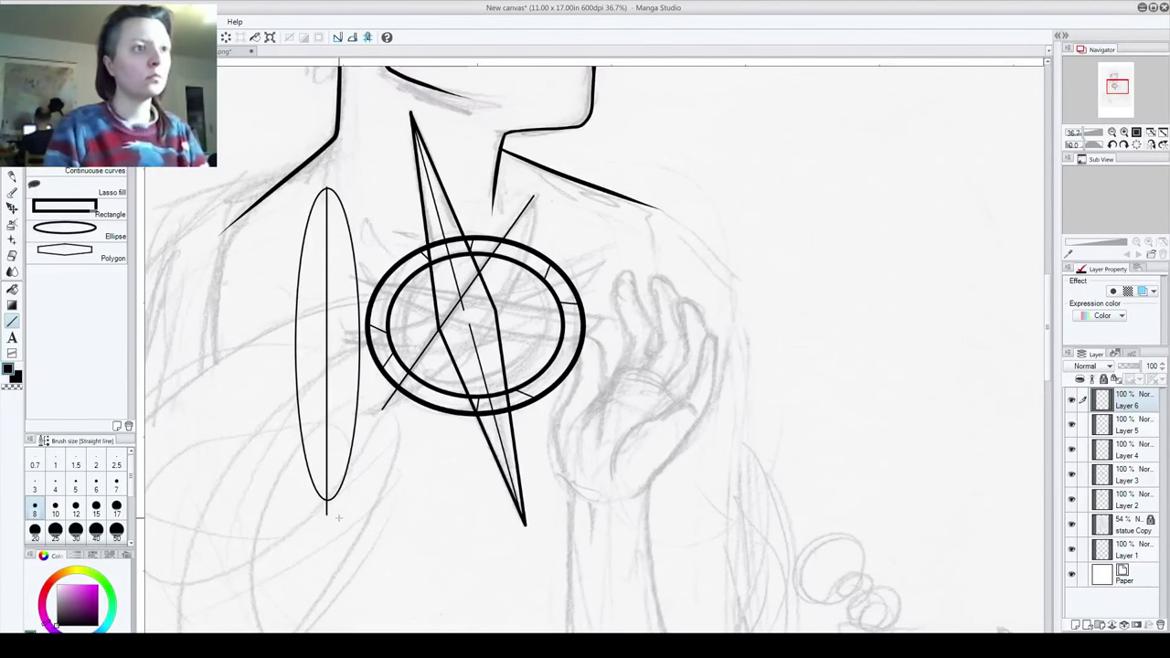
# Step: Erase the ellipse's left half and the overshooting end of the centre line, leaving a half-ellipse blade shape
pyautogui.scroll(4, 279, 323)
pyautogui.moveTo(323, 525); pyautogui.dragTo(321, 159)
pyautogui.moveTo(367, 354)
pyautogui.mouseDown()
pyautogui.moveTo(392, 397)
pyautogui.moveTo(402, 393)
pyautogui.moveTo(394, 418)
pyautogui.mouseUp()
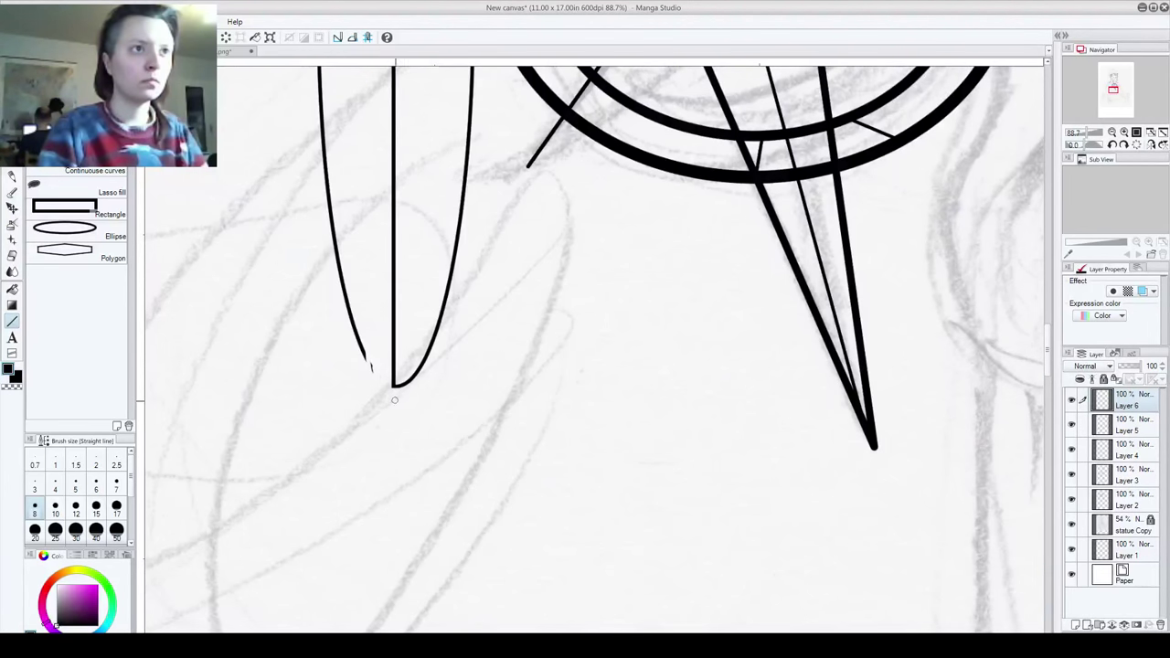
pyautogui.moveTo(358, 322)
pyautogui.mouseDown()
pyautogui.moveTo(360, 362)
pyautogui.moveTo(336, 283)
pyautogui.moveTo(324, 117)
pyautogui.moveTo(284, 503)
pyautogui.moveTo(268, 276)
pyautogui.moveTo(271, 296)
pyautogui.moveTo(296, 154)
pyautogui.moveTo(283, 135)
pyautogui.moveTo(290, 157)
pyautogui.moveTo(302, 87)
pyautogui.mouseUp()
pyautogui.moveTo(292, 180); pyautogui.dragTo(270, 451)
pyautogui.moveTo(278, 358); pyautogui.dragTo(324, 264)
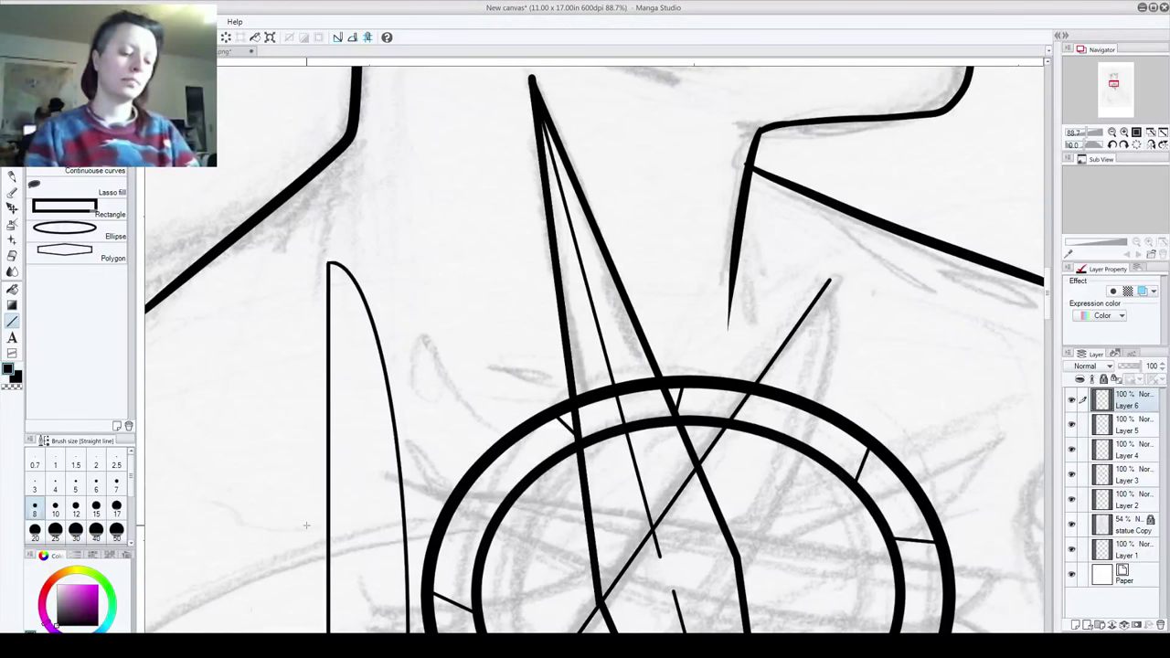
# Step: Duplicate Layer 6 with the half-ellipse blade, and hide the original Layer 6 and the guide line on Layer 5
pyautogui.scroll(-5, 307, 526)
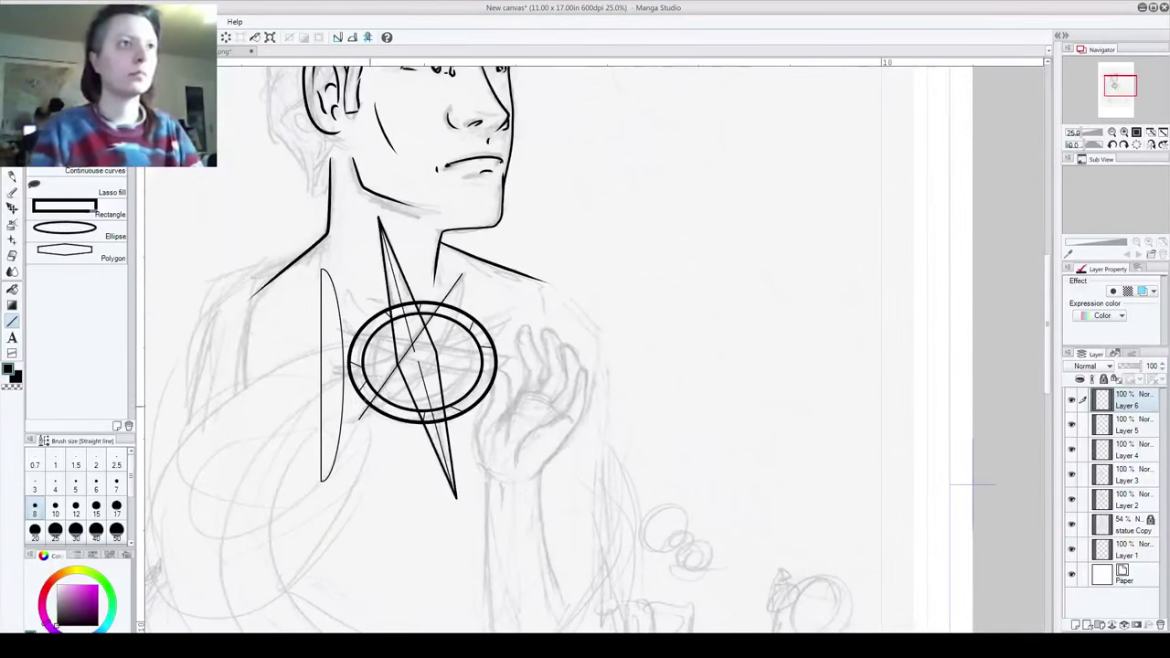
pyautogui.moveTo(1133, 411); pyautogui.dragTo(1077, 623)
pyautogui.click(1071, 425)
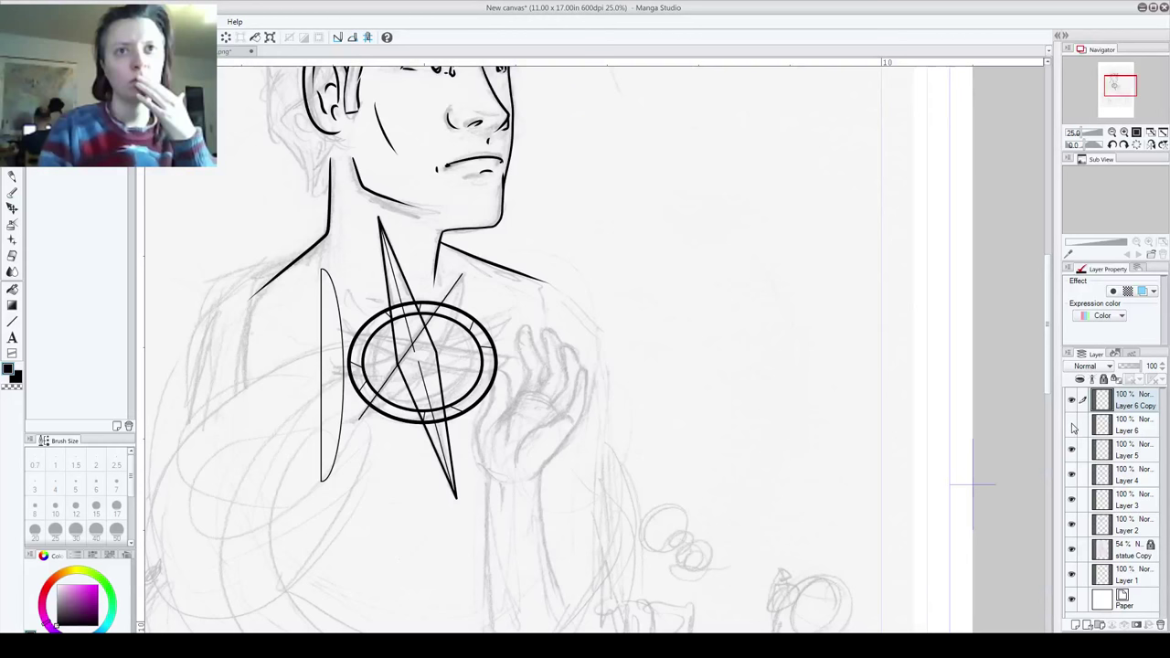
pyautogui.click(1072, 450)
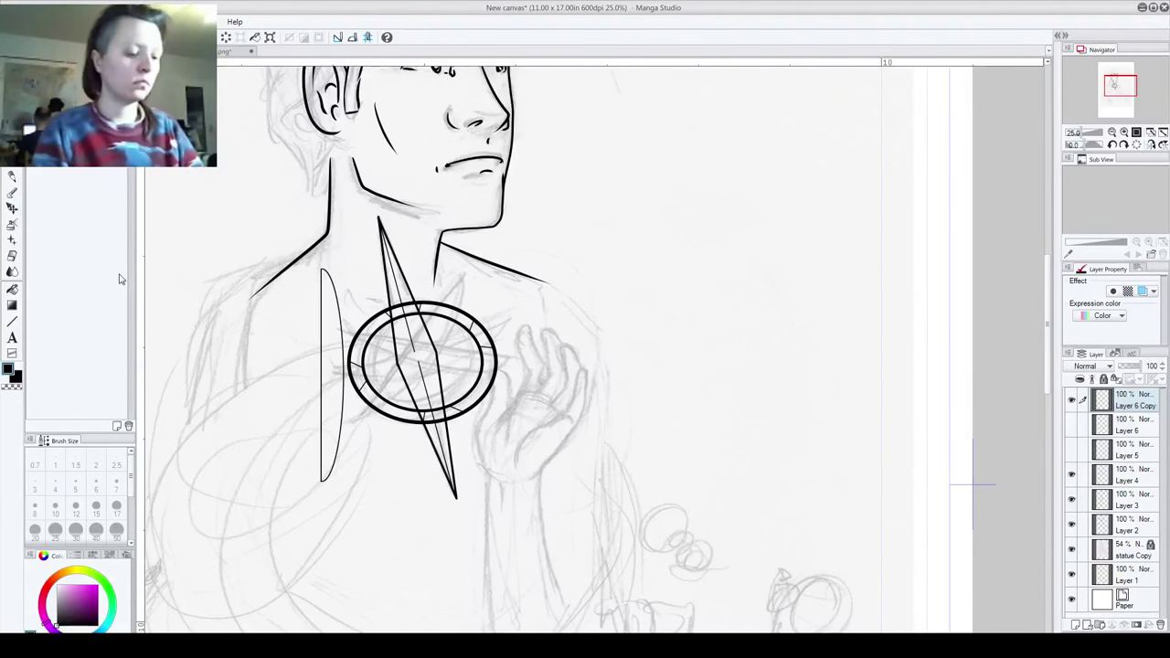
# Step: Transform the copied blade, rotating it diagonally across the emblem's centre and narrowing its upper end to match the sketch
pyautogui.hotkey('ctrl', 't')
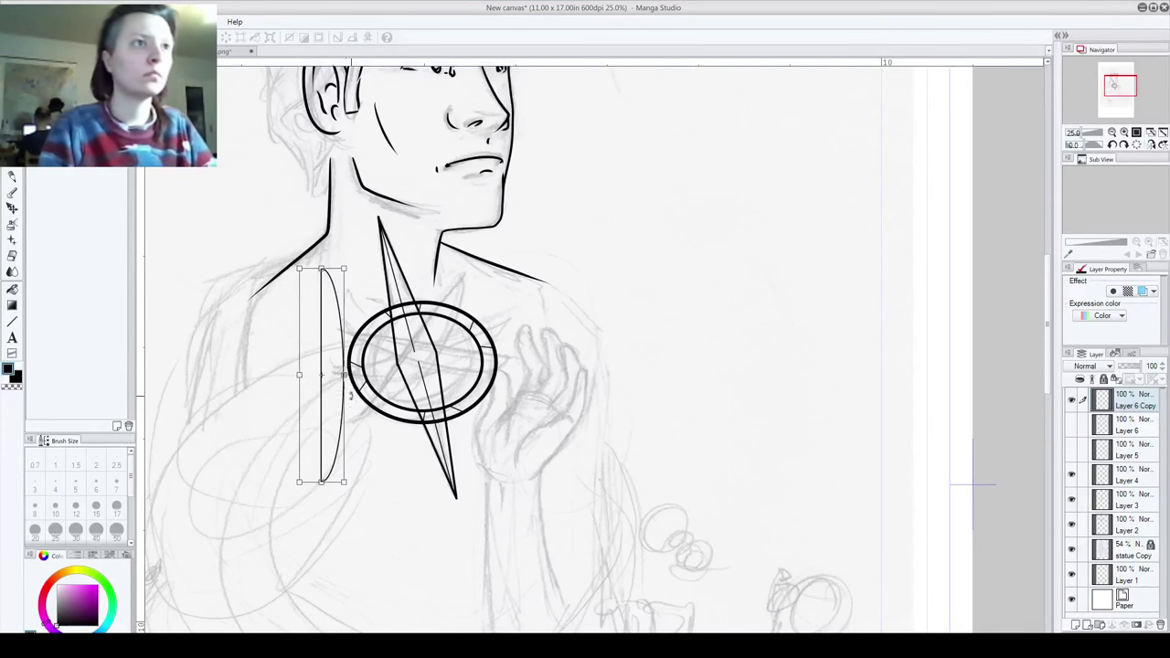
pyautogui.moveTo(362, 260); pyautogui.dragTo(425, 309)
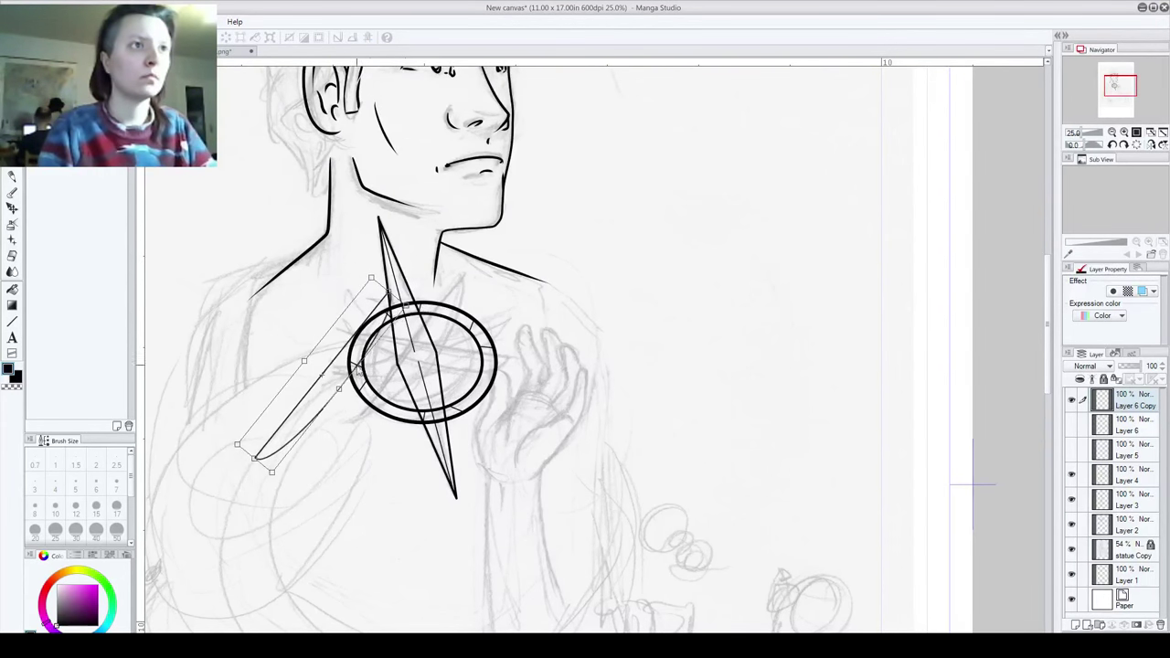
pyautogui.moveTo(334, 382); pyautogui.dragTo(414, 360)
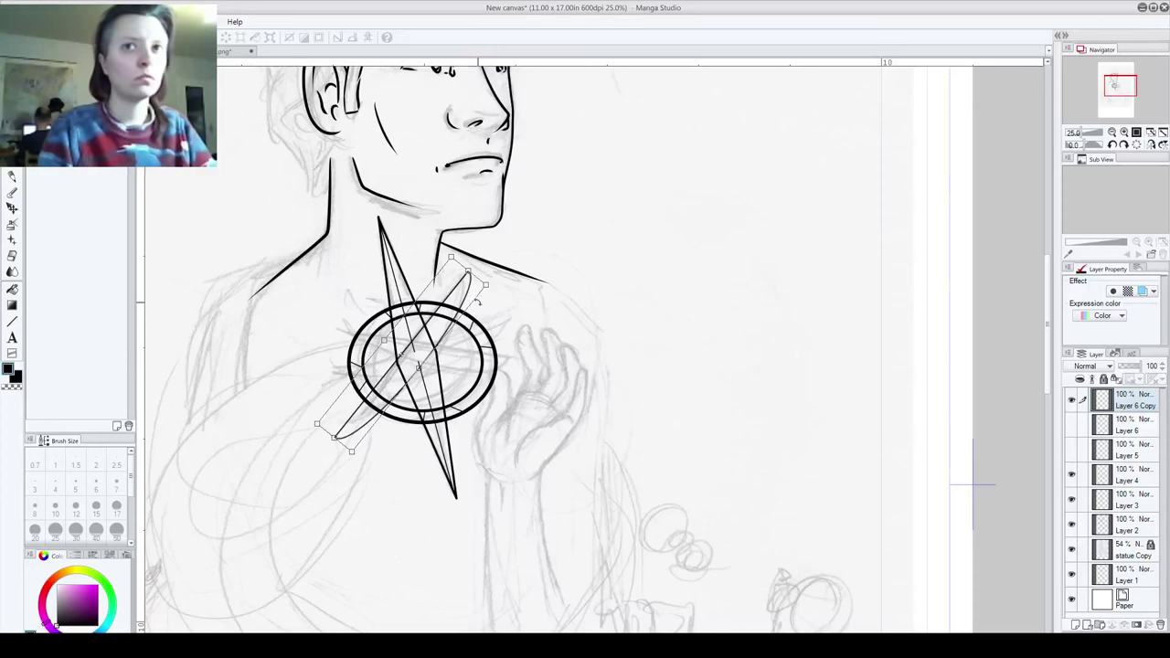
pyautogui.moveTo(486, 288); pyautogui.dragTo(454, 273)
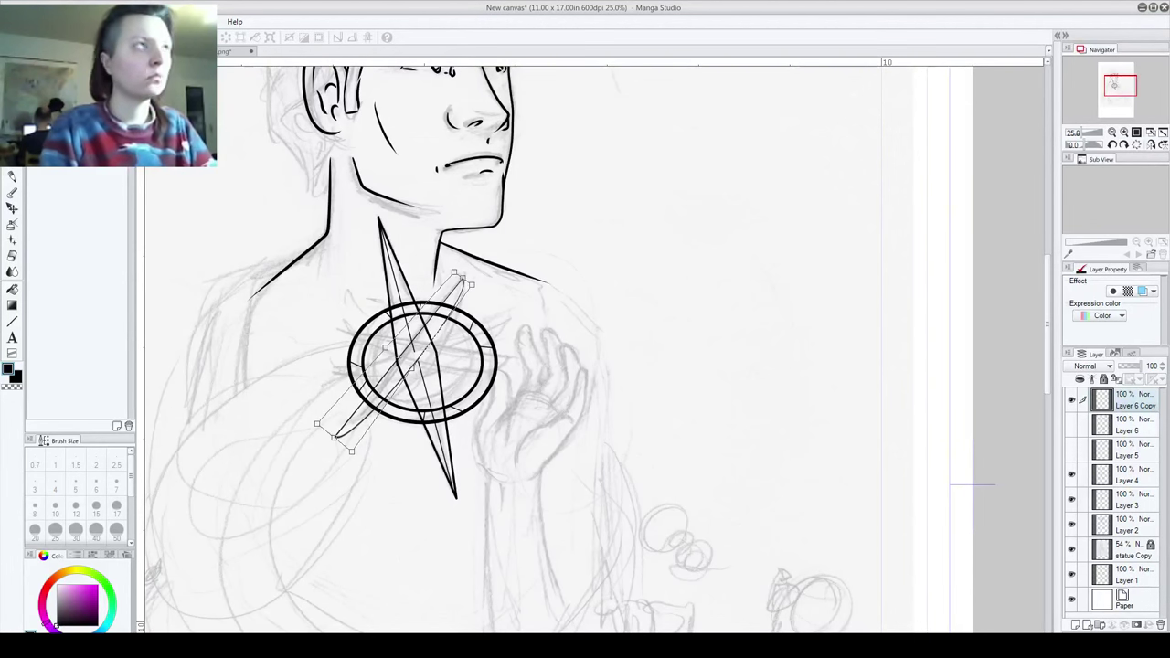
pyautogui.press('Return')
pyautogui.click(530, 249)
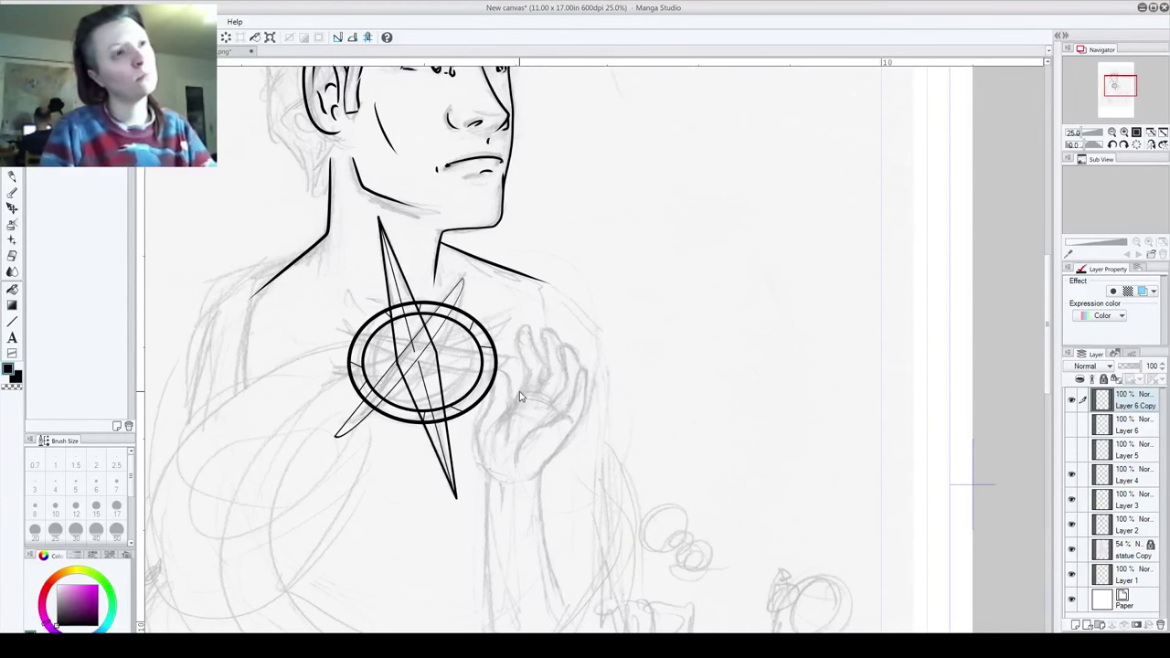
# Step: Make a second copy of the original Layer 6 blade and hide the original layer
pyautogui.click(1071, 427)
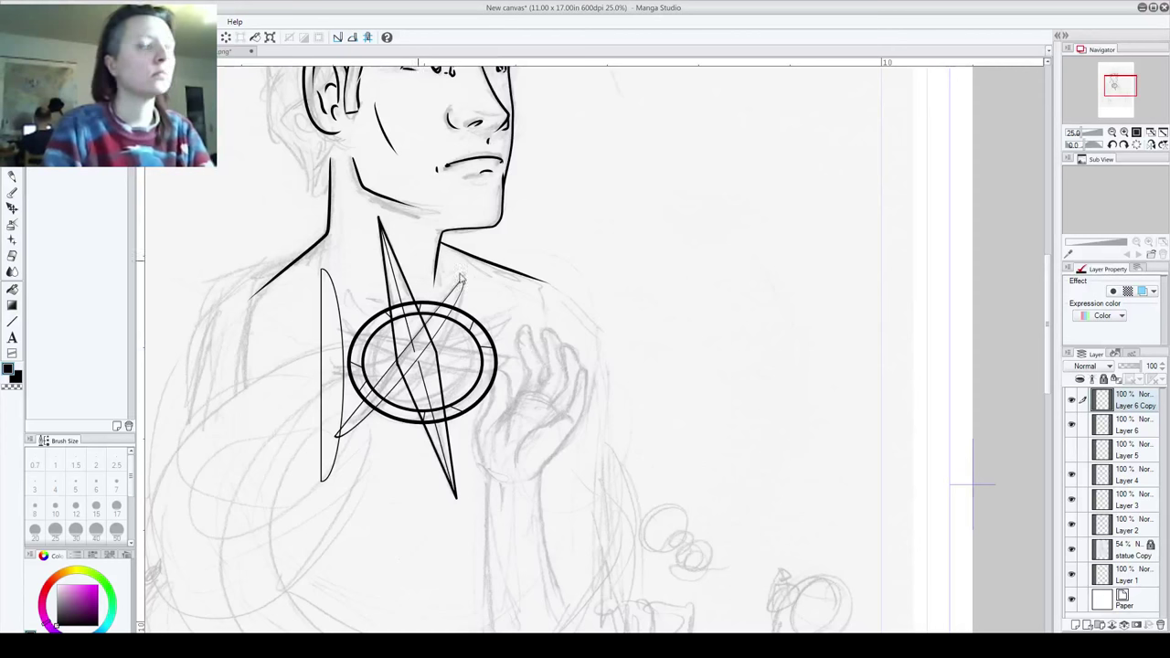
pyautogui.click(1136, 430)
pyautogui.hotkey('ctrl', 'c')
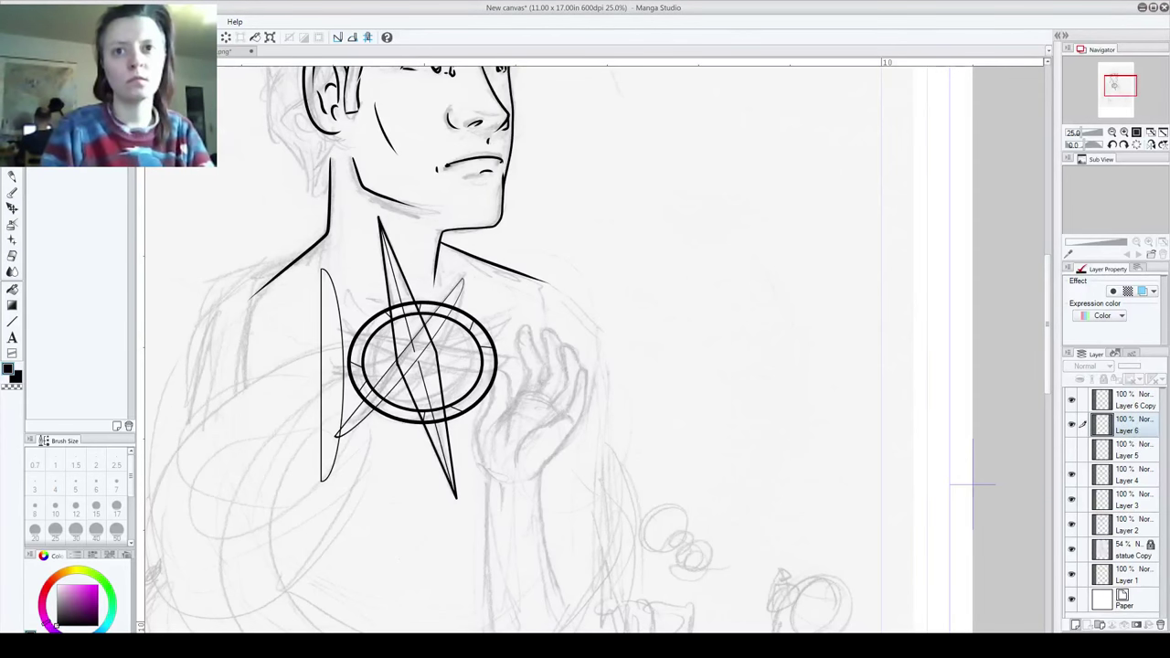
pyautogui.hotkey('ctrl', 'v')
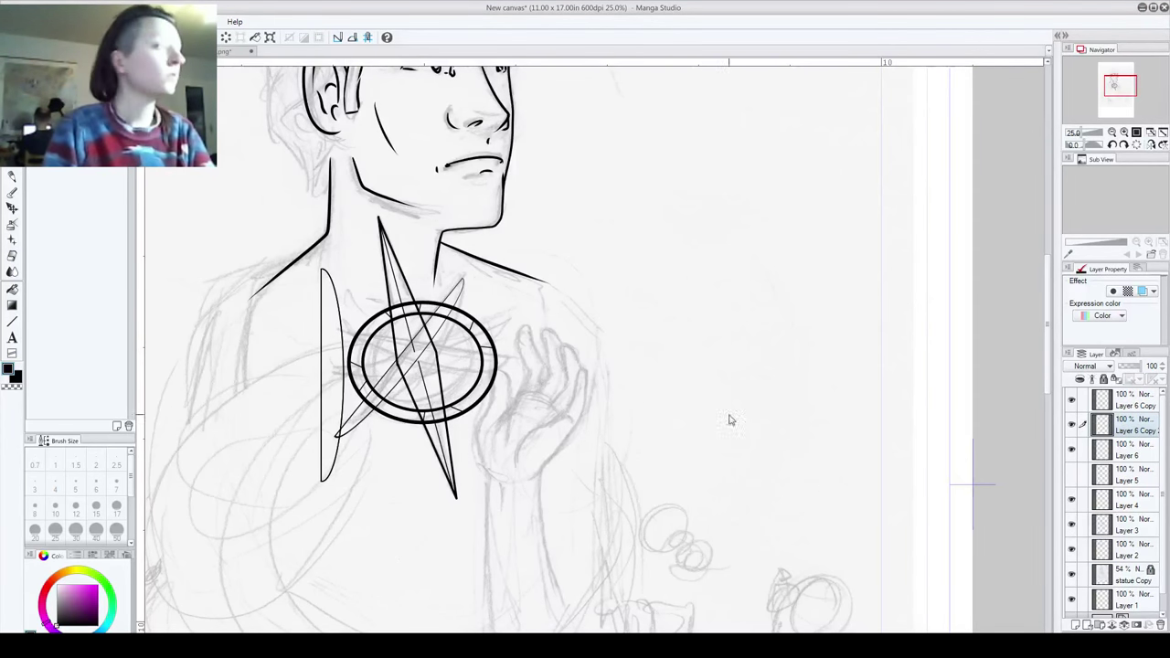
pyautogui.click(1072, 449)
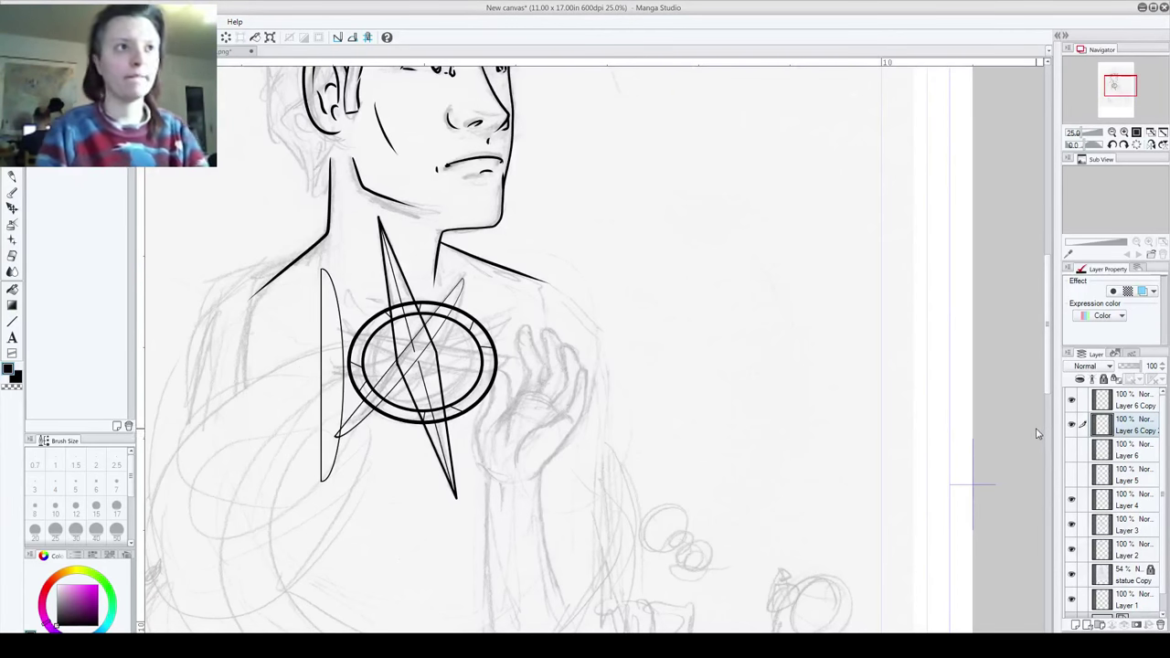
# Step: Rotate the second blade copy nearly horizontal across the emblem's centre, narrow its left end, widen its right end, and show the original Layer 6
pyautogui.hotkey('ctrl', 't')
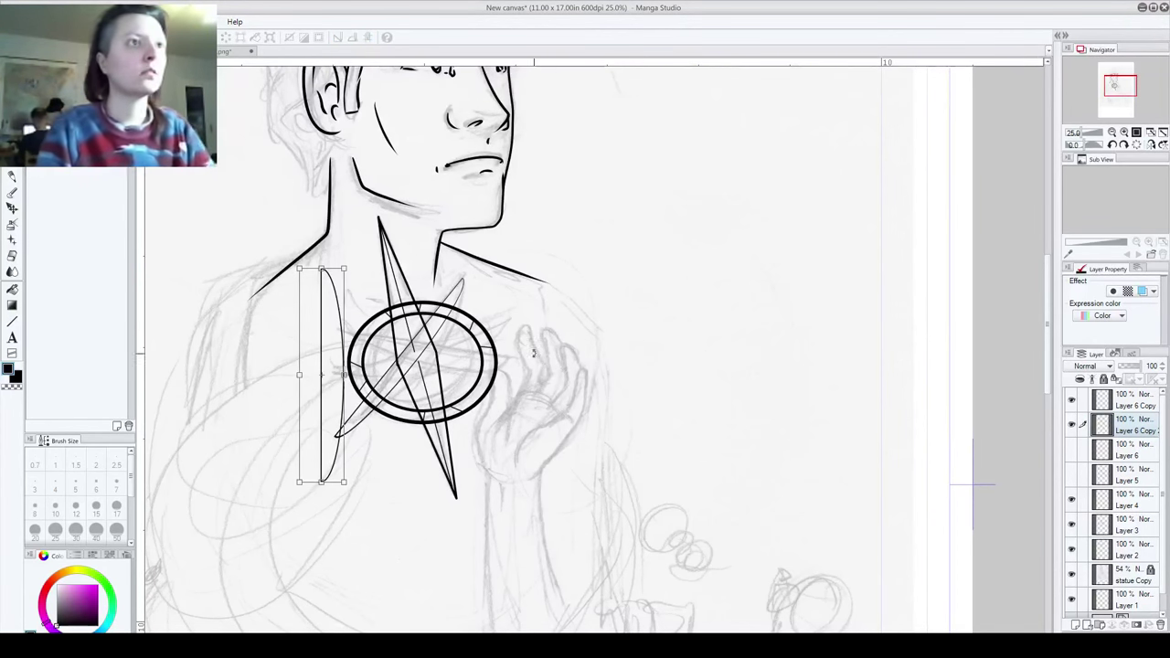
pyautogui.moveTo(357, 259)
pyautogui.mouseDown()
pyautogui.moveTo(265, 268)
pyautogui.moveTo(210, 348)
pyautogui.mouseUp()
pyautogui.moveTo(337, 391); pyautogui.dragTo(448, 362)
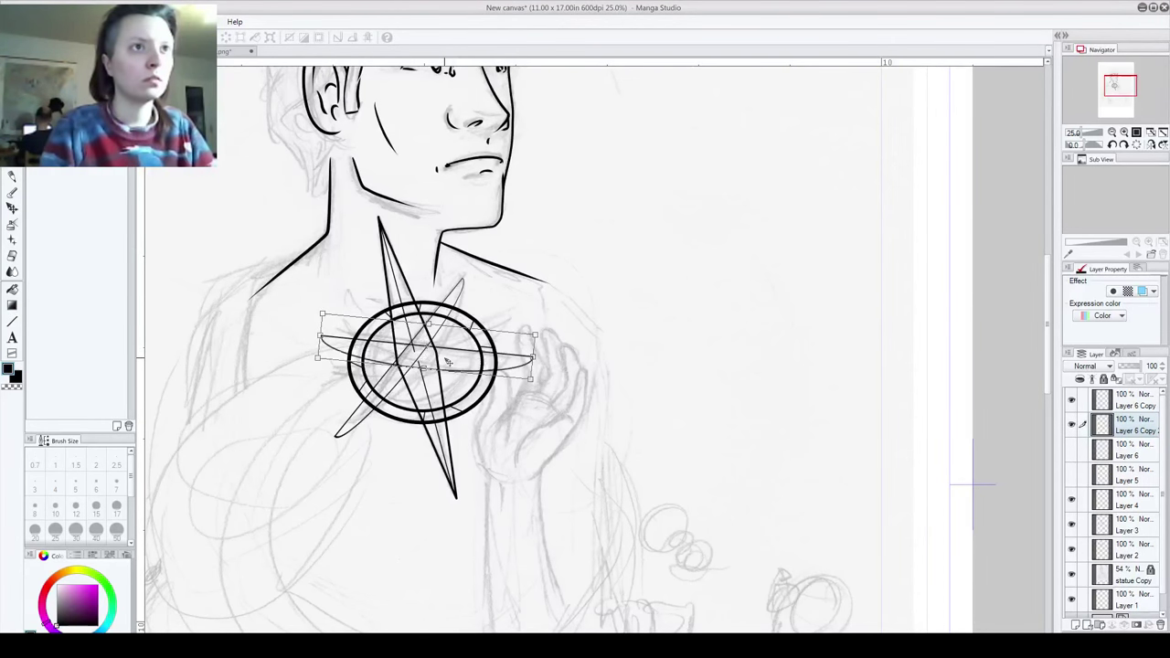
pyautogui.moveTo(560, 388); pyautogui.dragTo(553, 400)
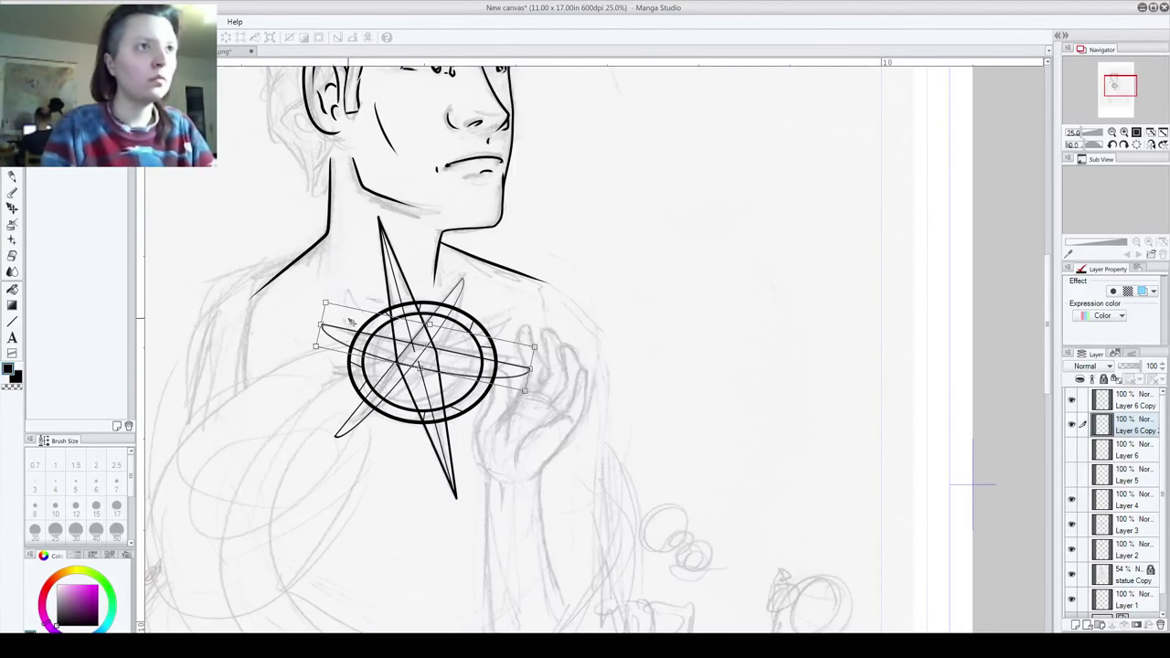
pyautogui.moveTo(350, 322); pyautogui.dragTo(320, 331)
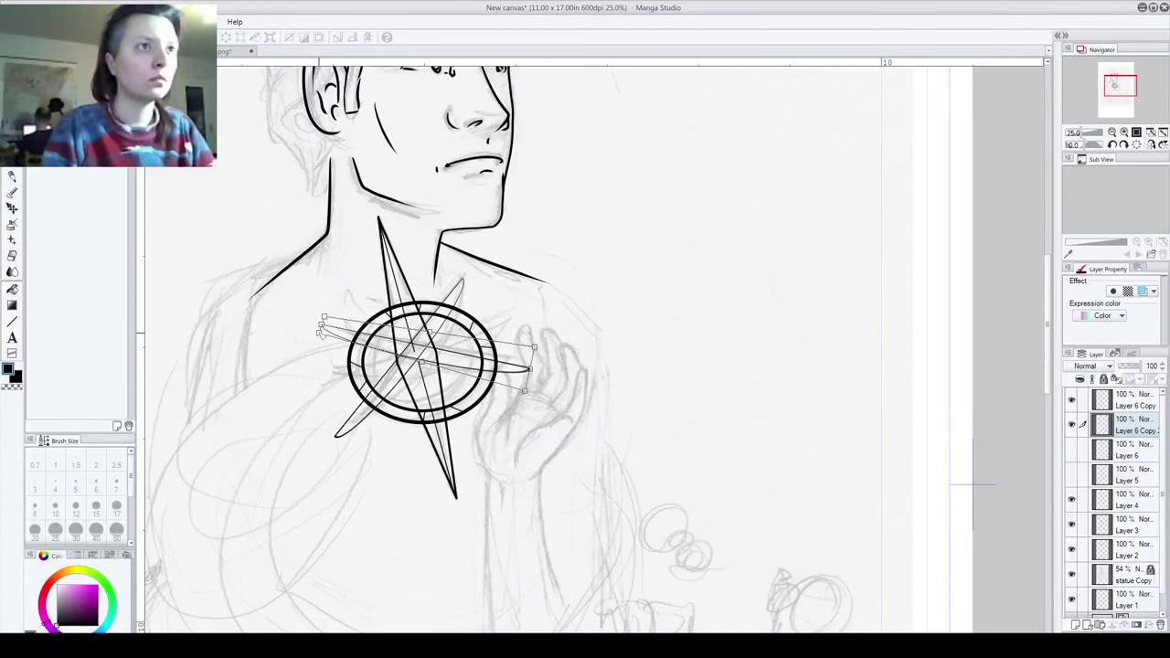
pyautogui.moveTo(525, 390); pyautogui.dragTo(522, 401)
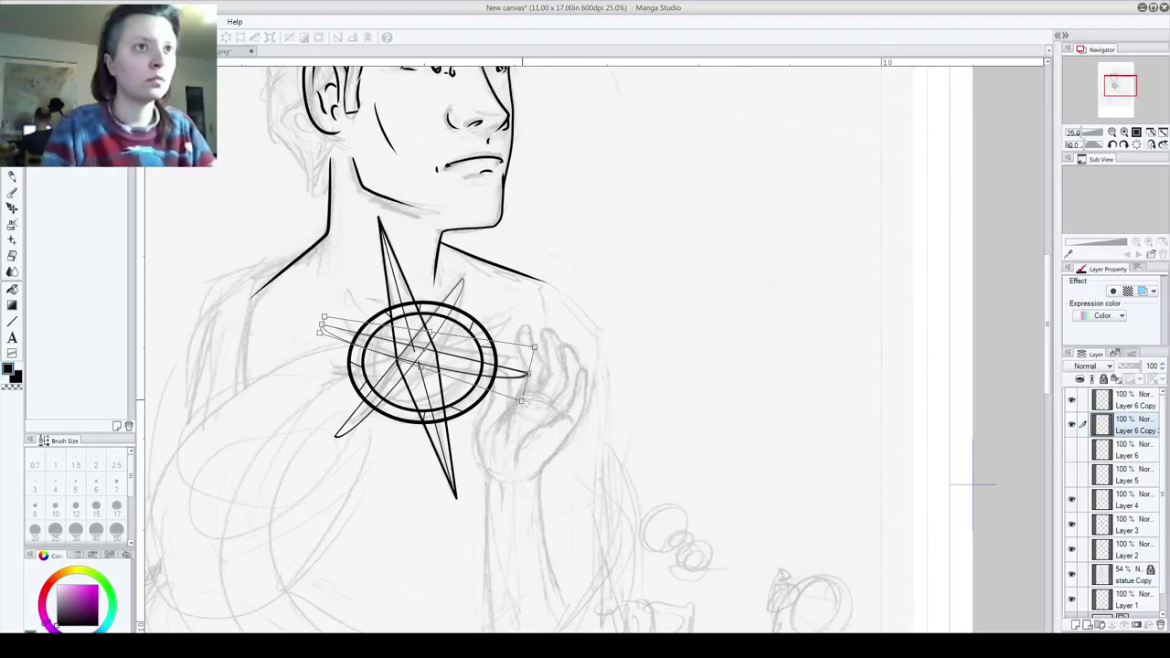
pyautogui.moveTo(534, 346); pyautogui.dragTo(541, 341)
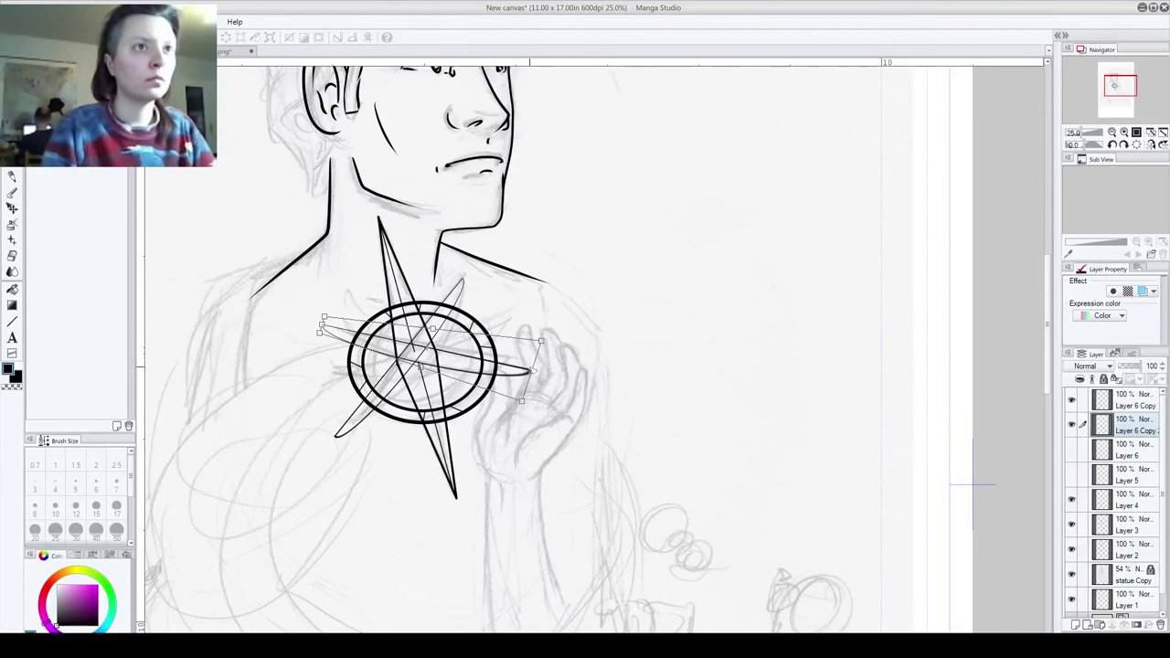
pyautogui.moveTo(523, 402); pyautogui.dragTo(525, 408)
pyautogui.press('p')
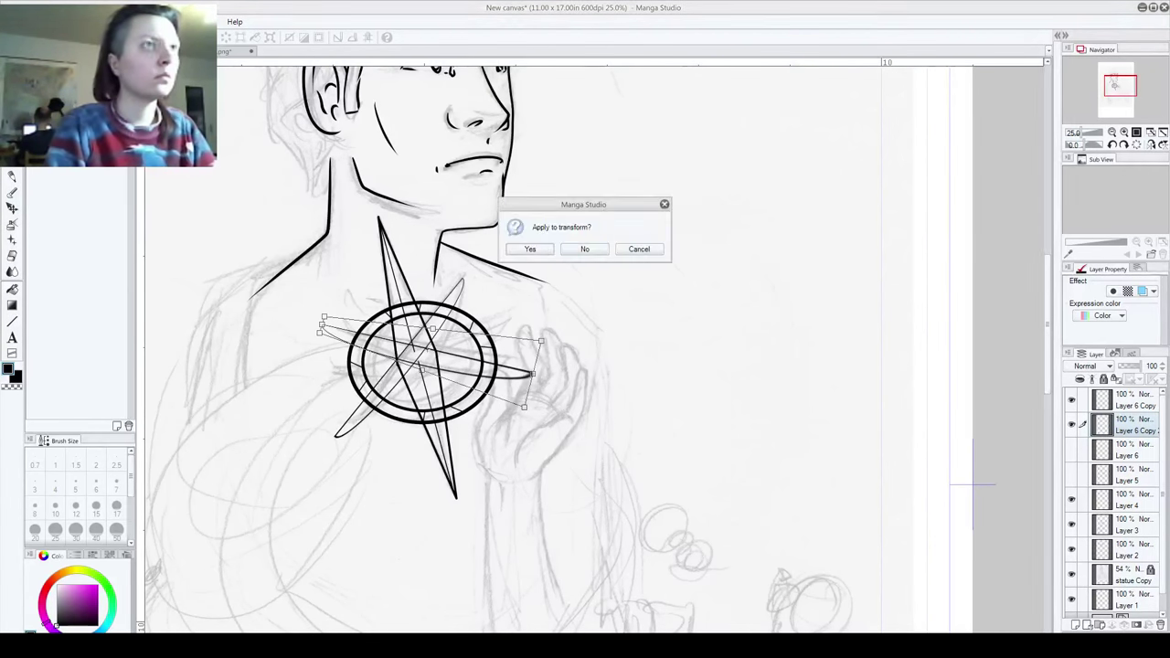
pyautogui.click(531, 249)
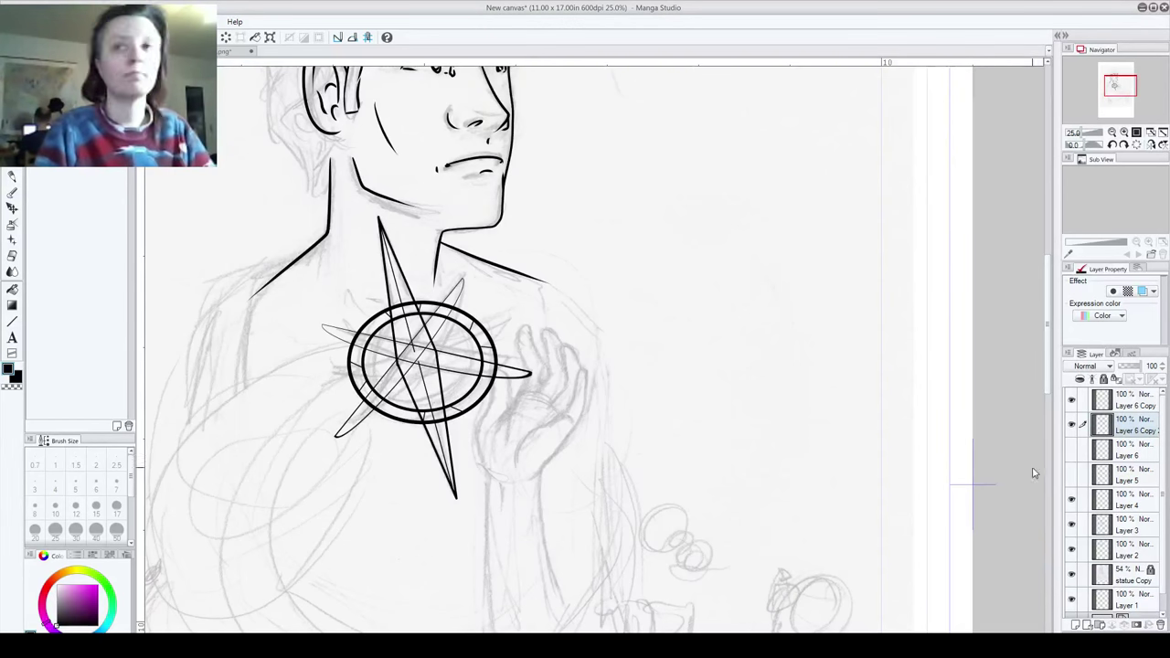
pyautogui.click(1073, 449)
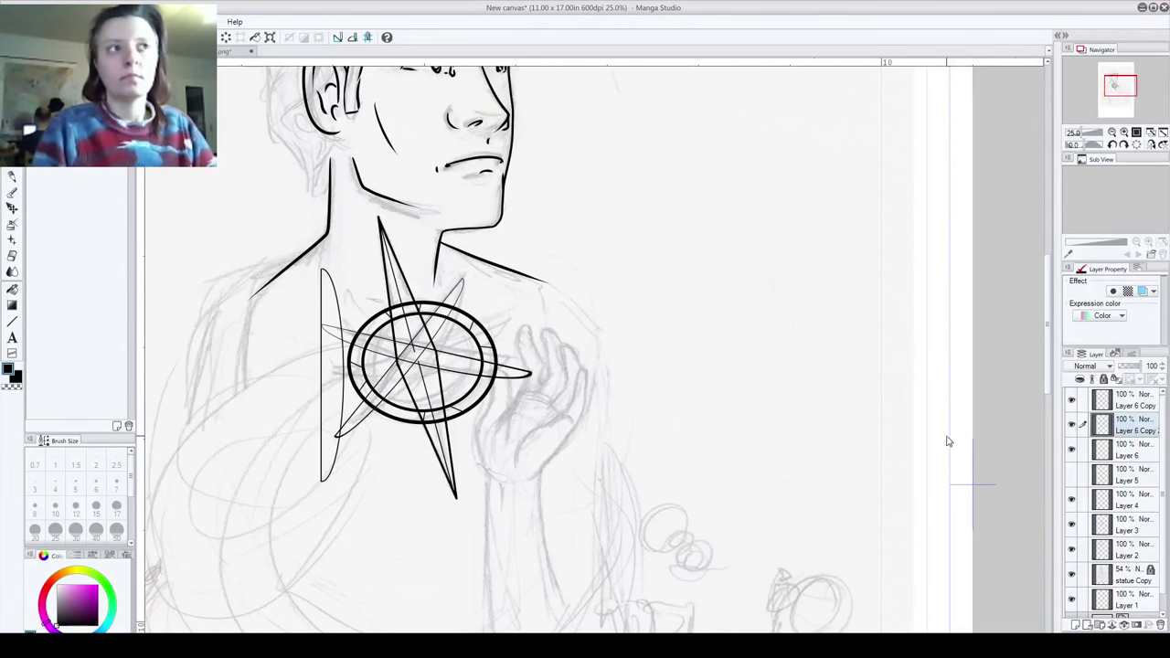
pyautogui.hotkey('ctrl', 't')
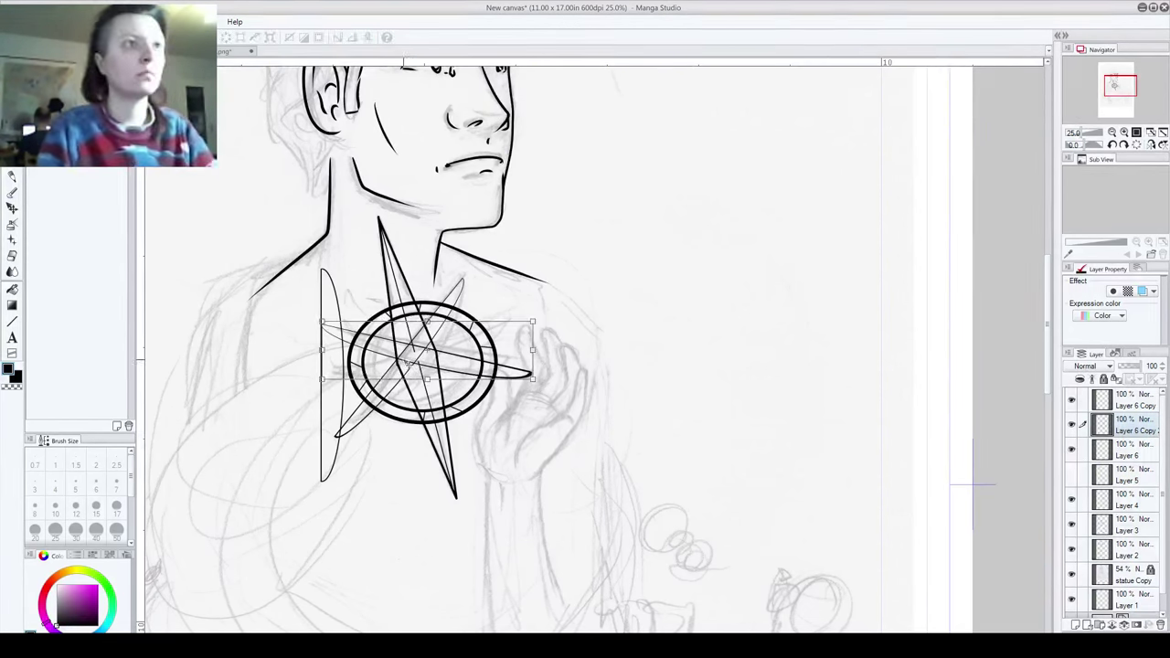
pyautogui.press('Return')
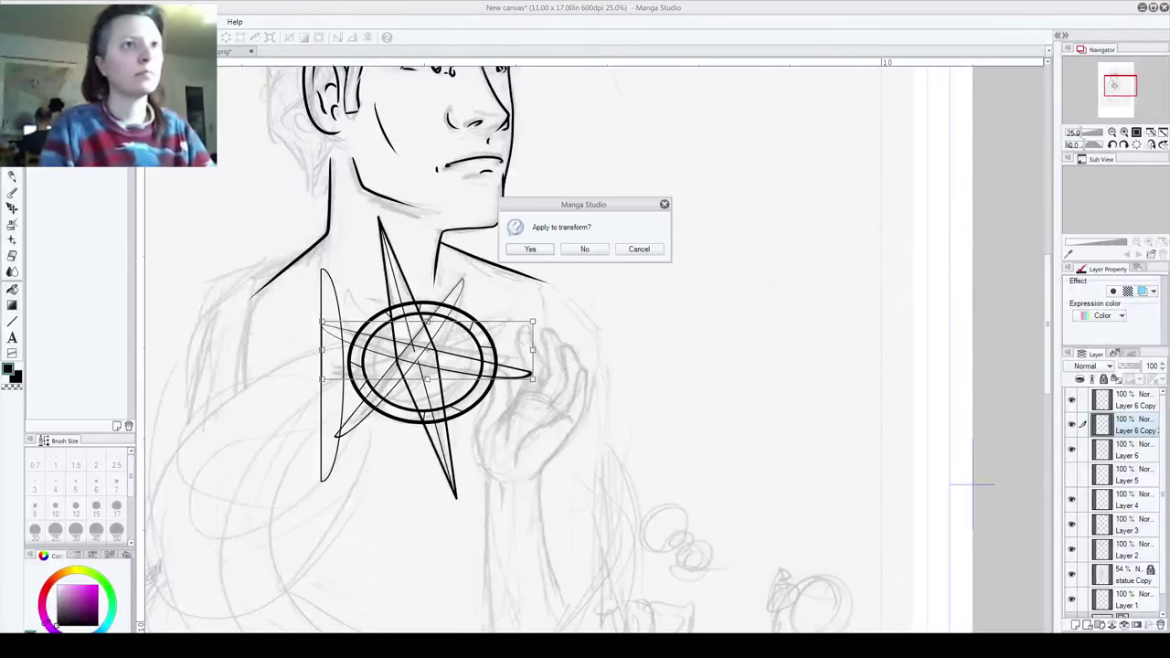
pyautogui.press('Return')
# Step: Transform the original Layer 6 blade, rotating it to rise gently to the right and placing it across the emblem's centre
pyautogui.click(1127, 457)
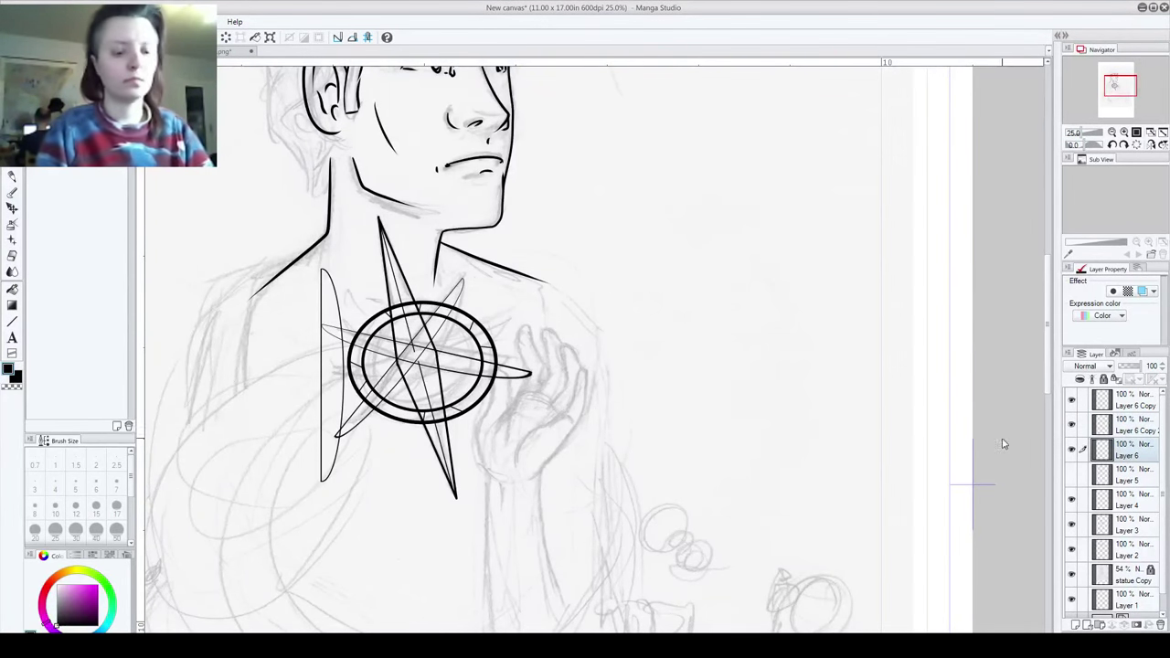
pyautogui.hotkey('ctrl', 't')
pyautogui.moveTo(353, 253); pyautogui.dragTo(464, 391)
pyautogui.moveTo(330, 389); pyautogui.dragTo(426, 362)
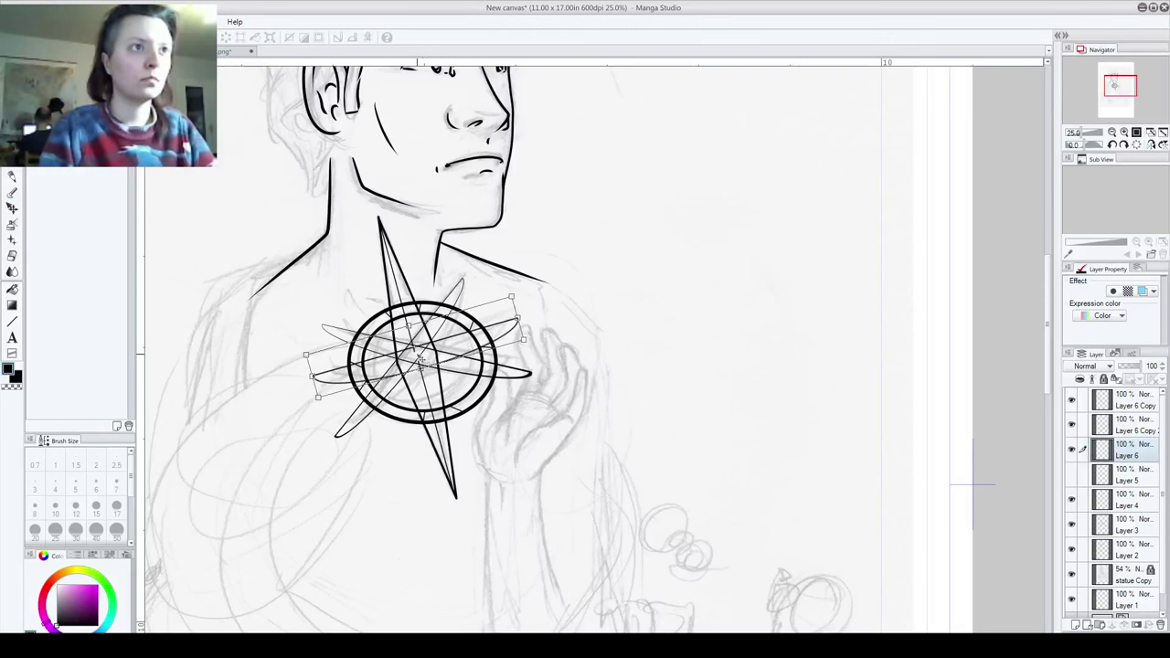
pyautogui.press('p')
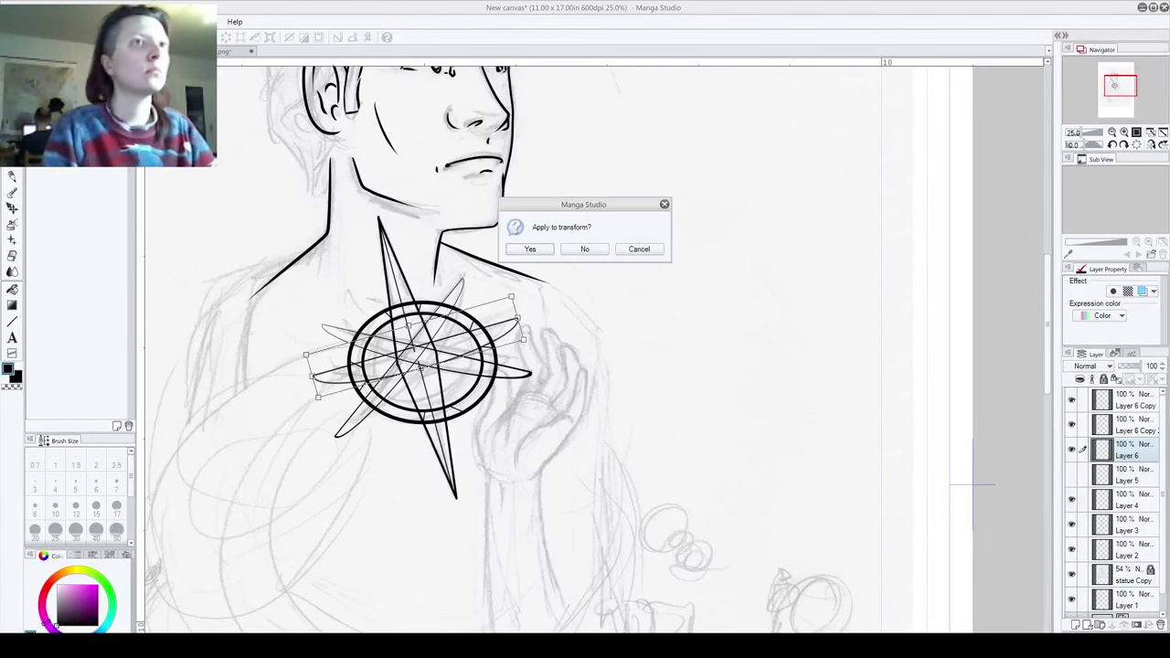
pyautogui.click(532, 247)
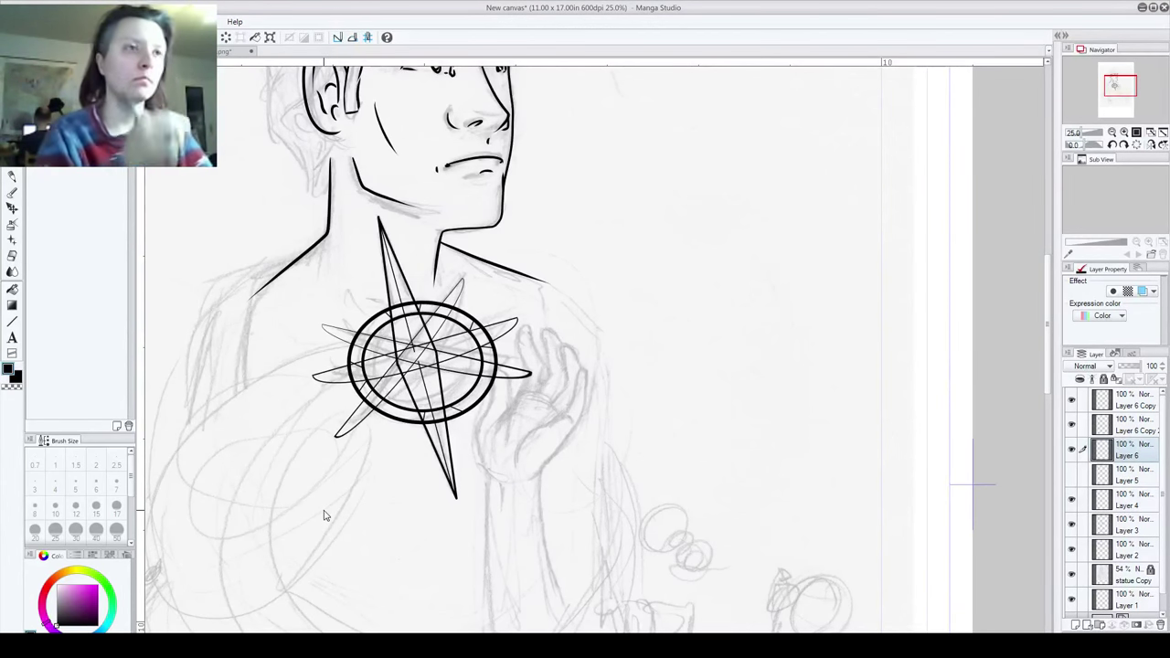
# Step: On Layer 4, close the upper spike's base with angled straight lines and erase the spike lines overlapping the front blade
pyautogui.click(1080, 500)
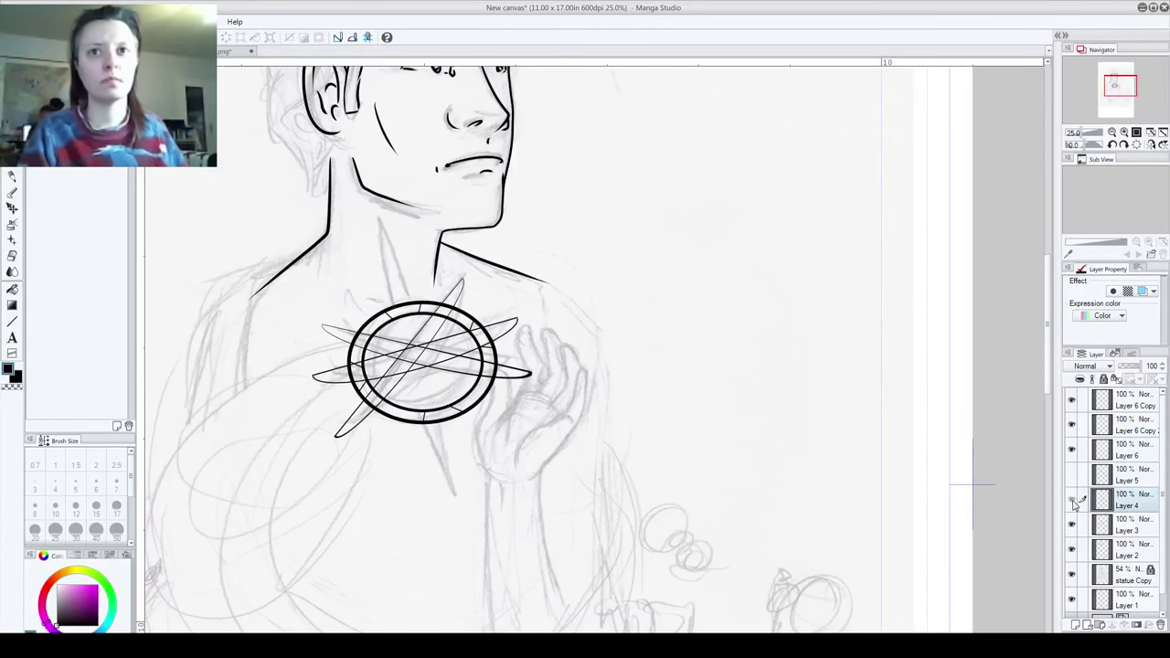
pyautogui.scroll(5, 447, 448)
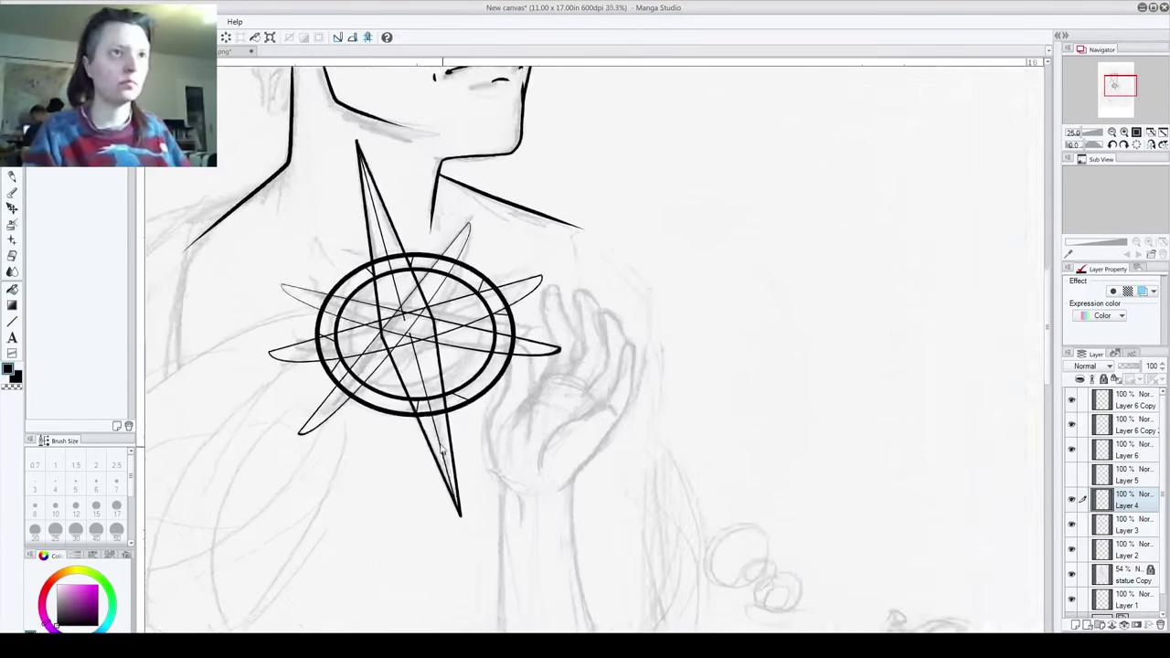
pyautogui.moveTo(411, 395); pyautogui.dragTo(469, 544)
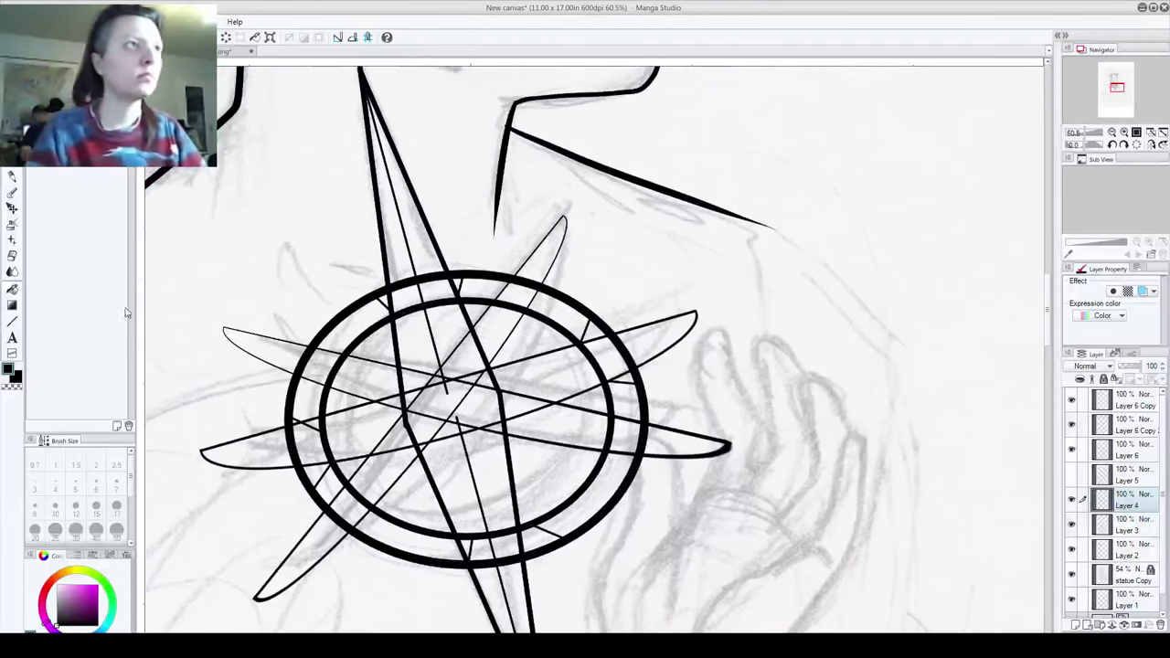
pyautogui.click(12, 321)
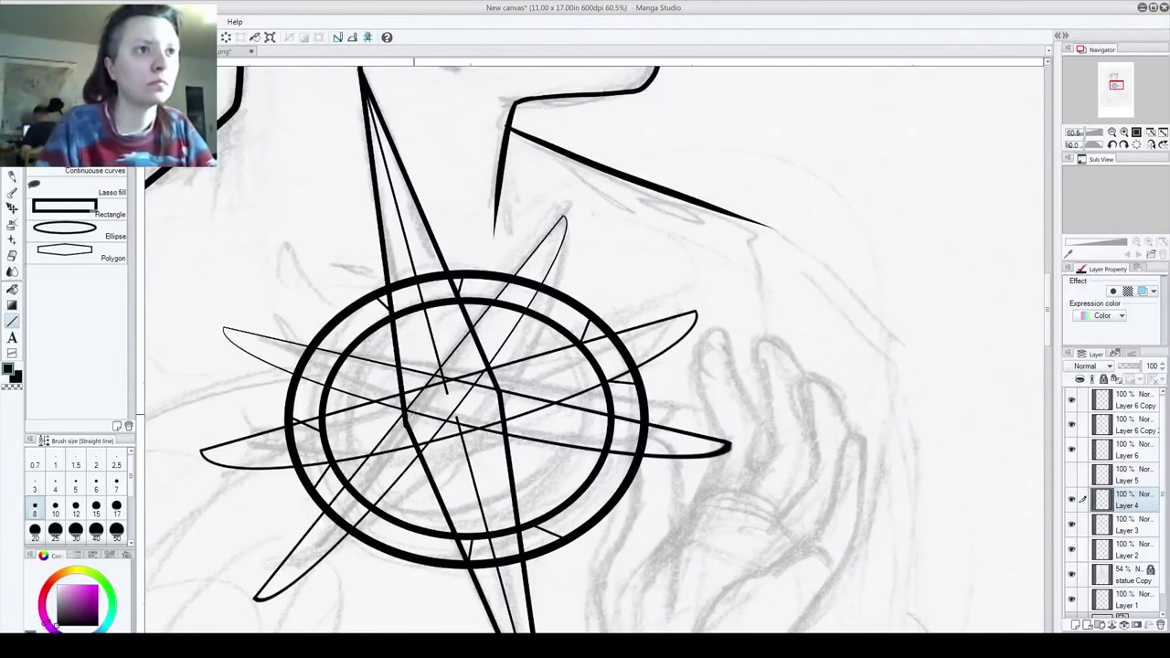
pyautogui.moveTo(406, 421); pyautogui.dragTo(471, 423)
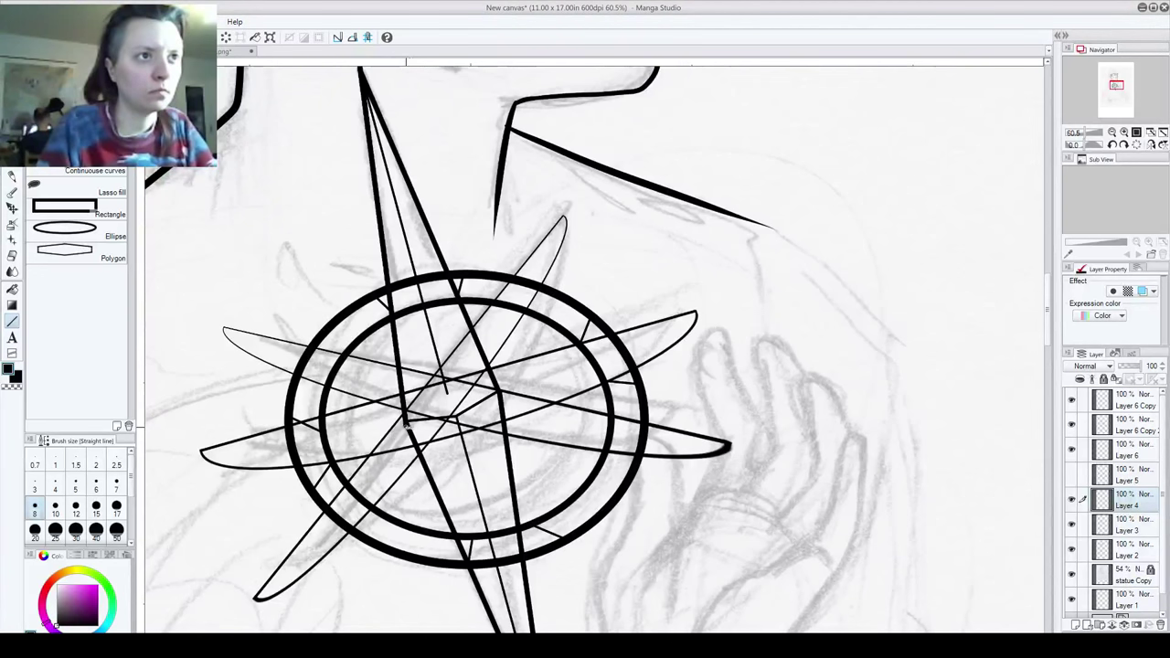
pyautogui.moveTo(408, 427); pyautogui.dragTo(415, 446)
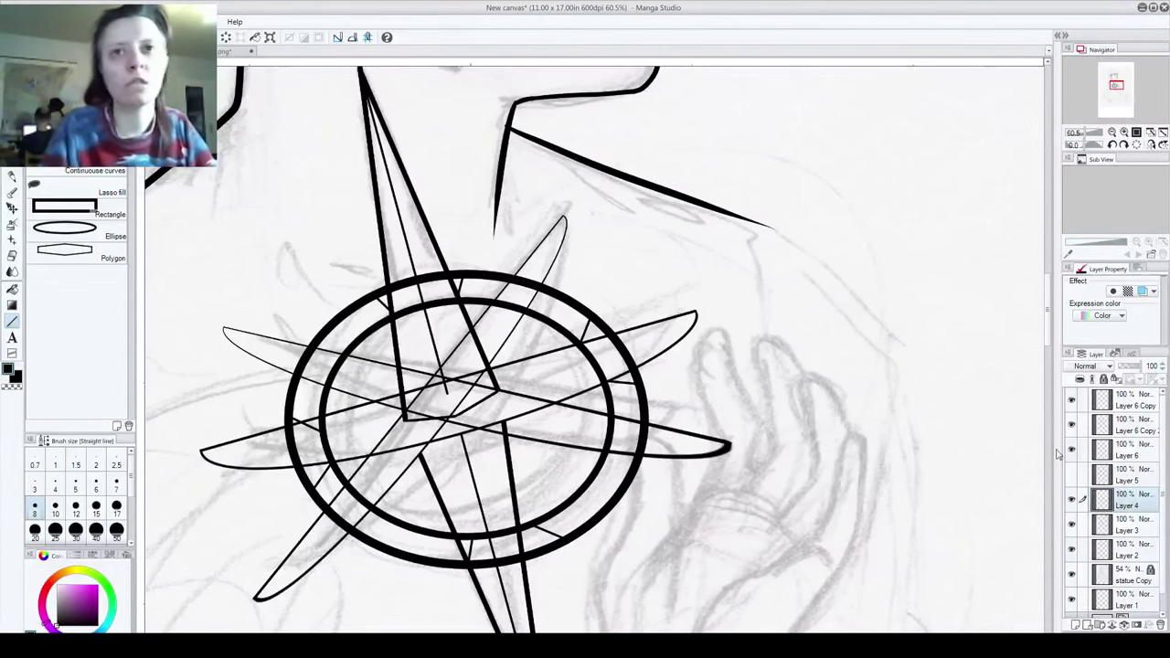
# Step: Erase the parts of the two Layer 6 copy blades that cross the upper spike and the front blade at the centre
pyautogui.click(1073, 426)
pyautogui.click(1073, 426)
pyautogui.click(1072, 426)
pyautogui.click(1111, 430)
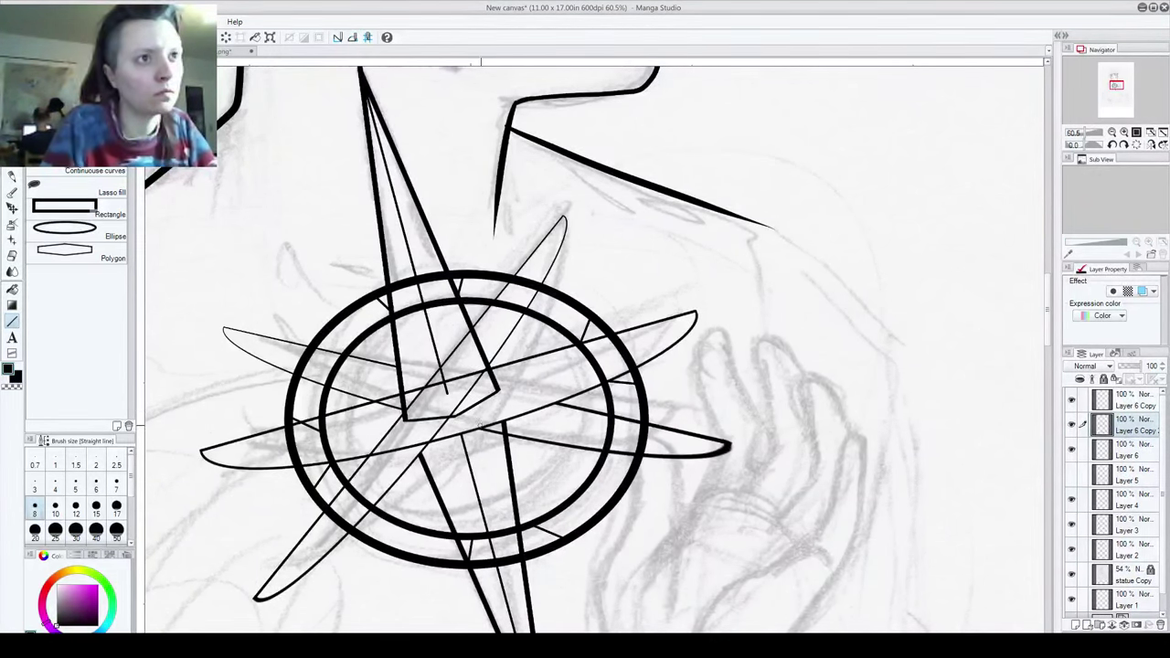
pyautogui.click(1129, 402)
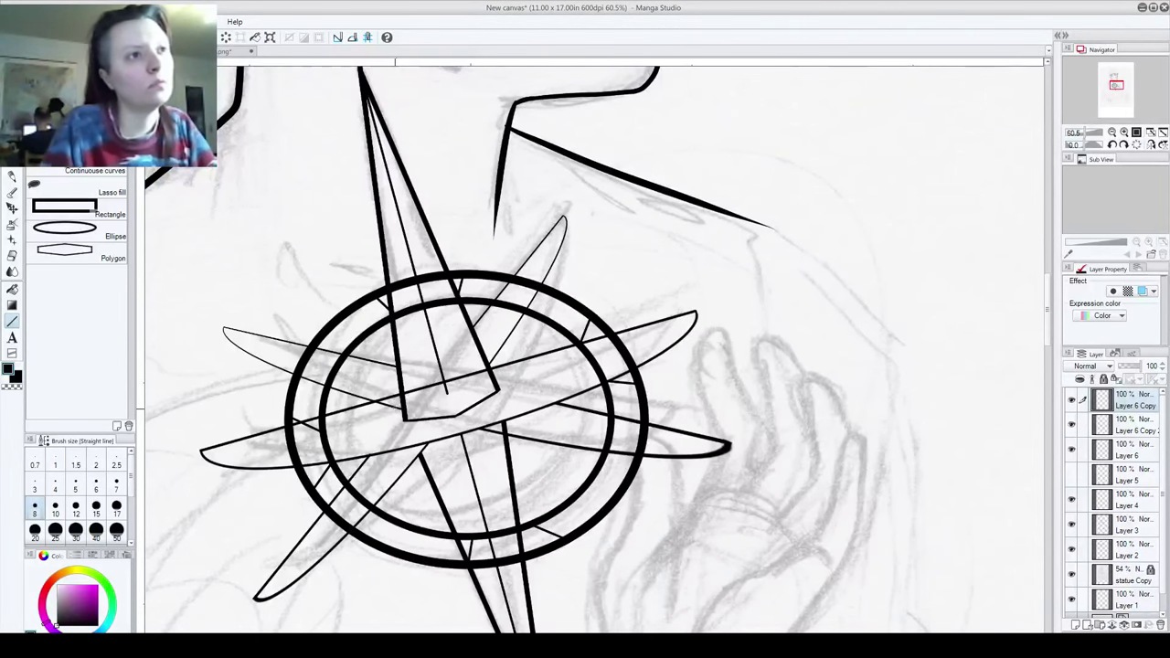
pyautogui.hotkey('alt', '[')
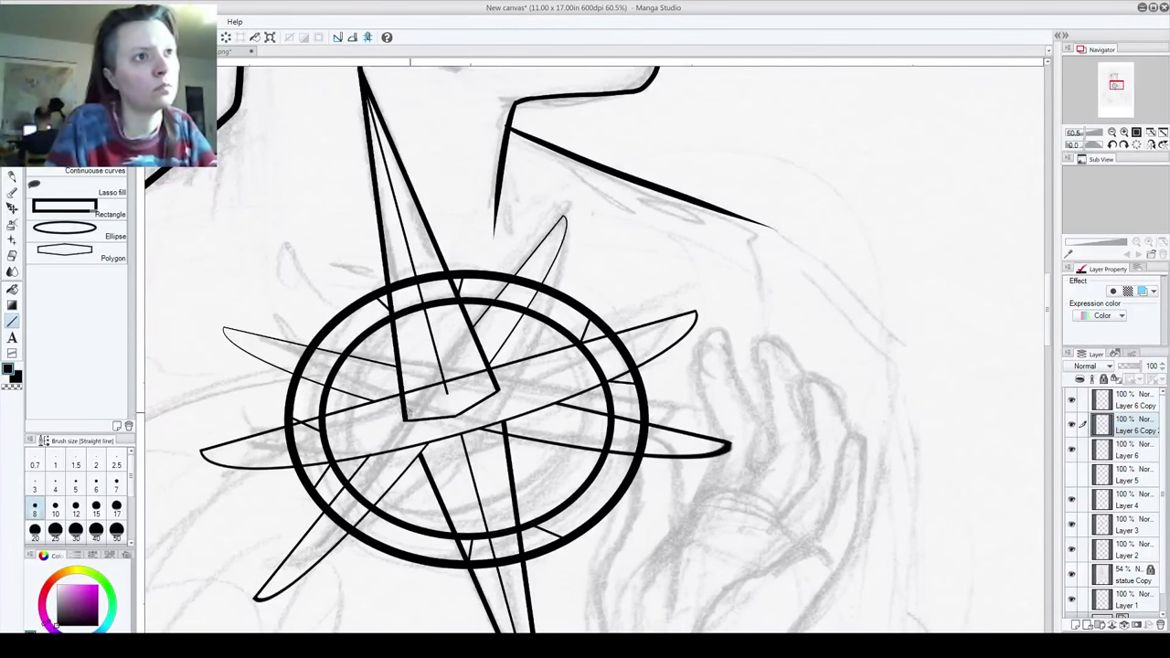
# Step: Trim the lower spike's edge on Layer 4 and erase the Layer 6 blade line running through the upper spike
pyautogui.click(1073, 451)
pyautogui.click(1073, 450)
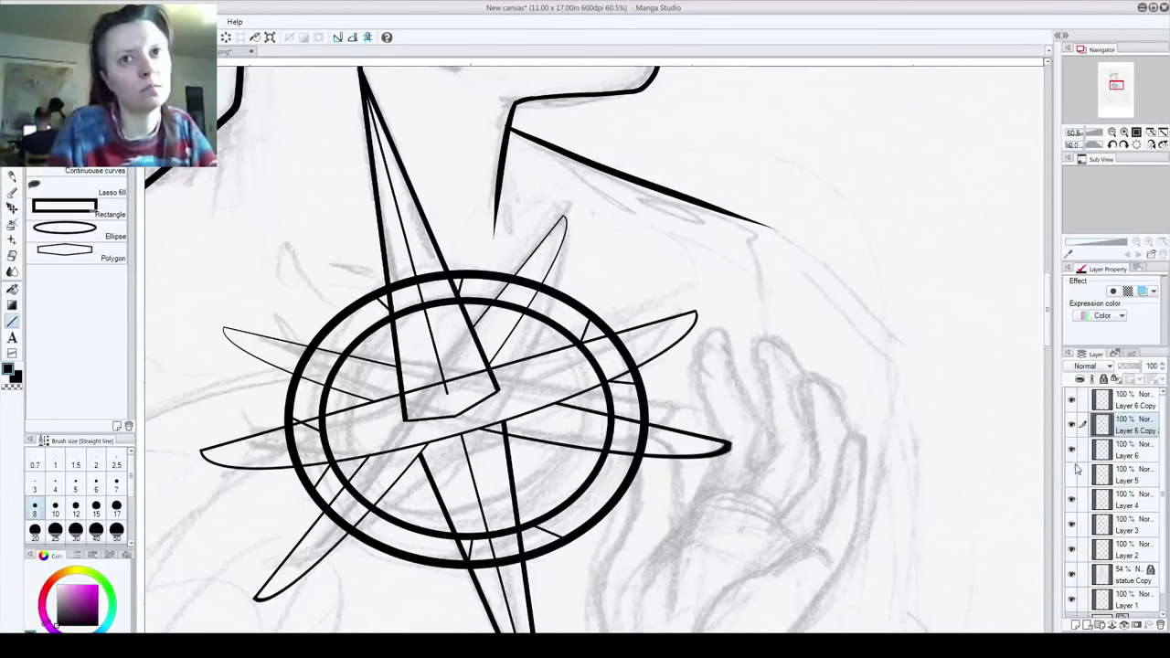
pyautogui.click(1103, 501)
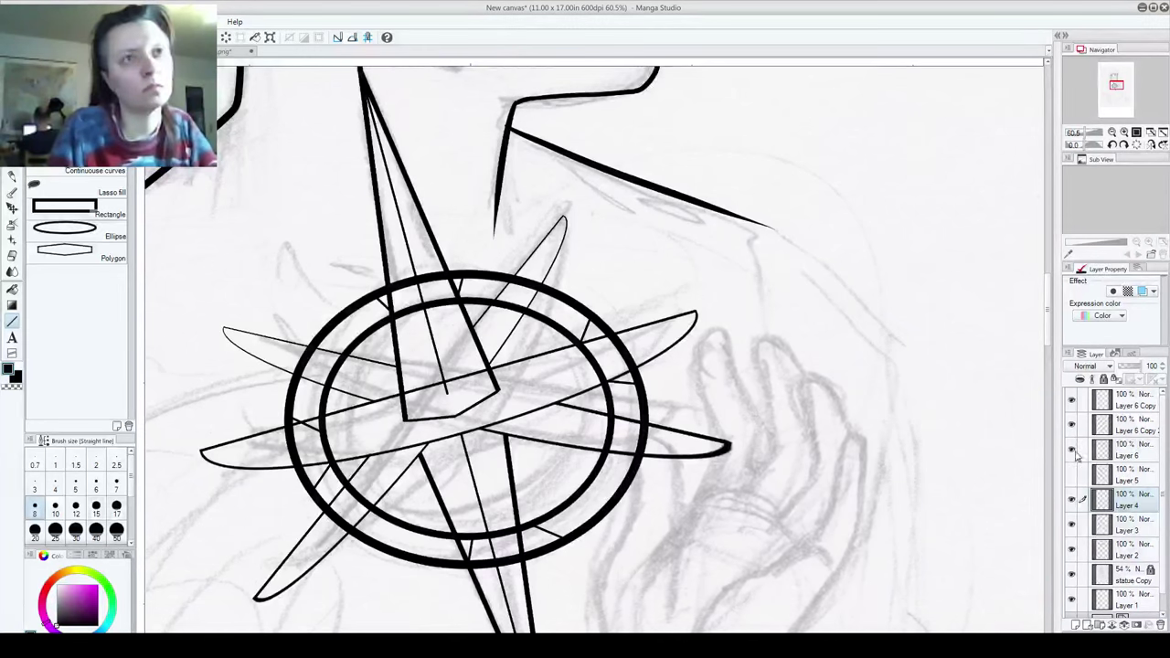
pyautogui.click(1120, 450)
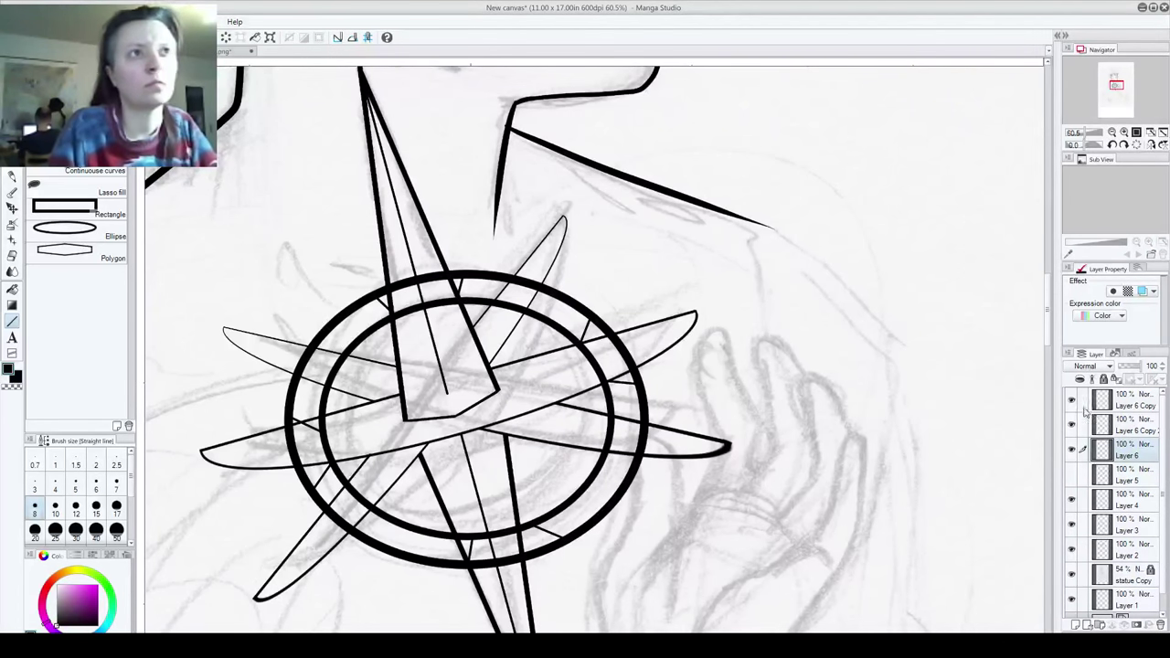
# Step: On Layer 3, erase the ring segments inside the upper spike, both ends of the front blade and the upper-left blade
pyautogui.click(1123, 528)
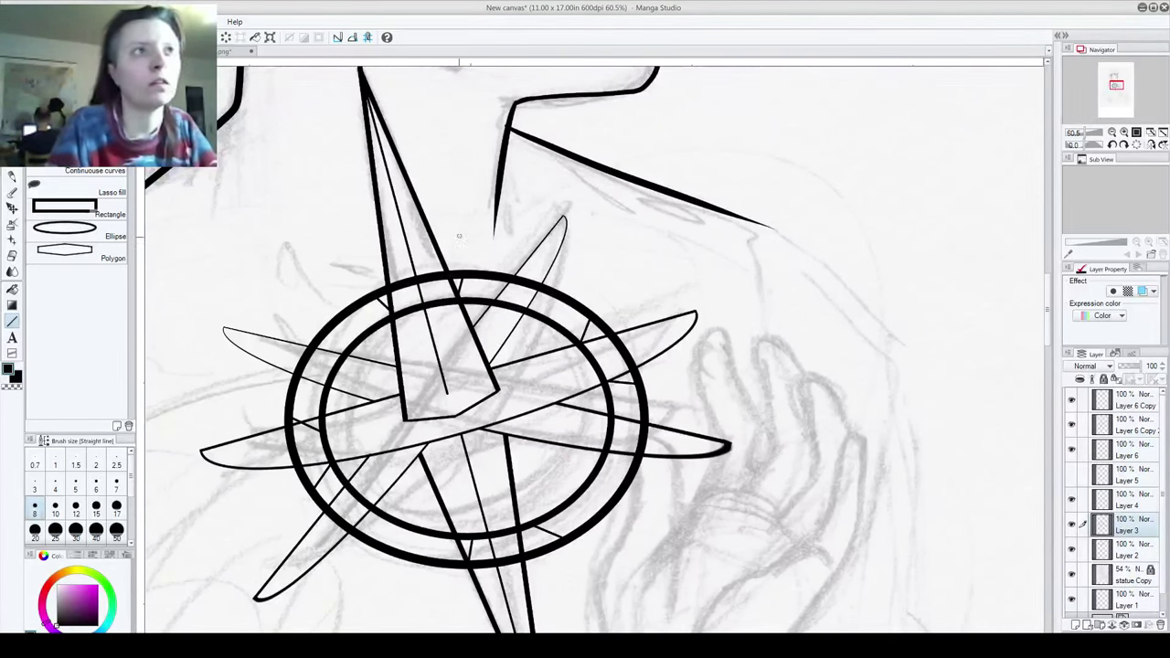
pyautogui.moveTo(411, 314)
pyautogui.mouseDown()
pyautogui.moveTo(403, 282)
pyautogui.moveTo(397, 325)
pyautogui.moveTo(410, 274)
pyautogui.moveTo(426, 274)
pyautogui.moveTo(438, 310)
pyautogui.moveTo(434, 275)
pyautogui.moveTo(452, 302)
pyautogui.moveTo(435, 265)
pyautogui.moveTo(441, 300)
pyautogui.mouseUp()
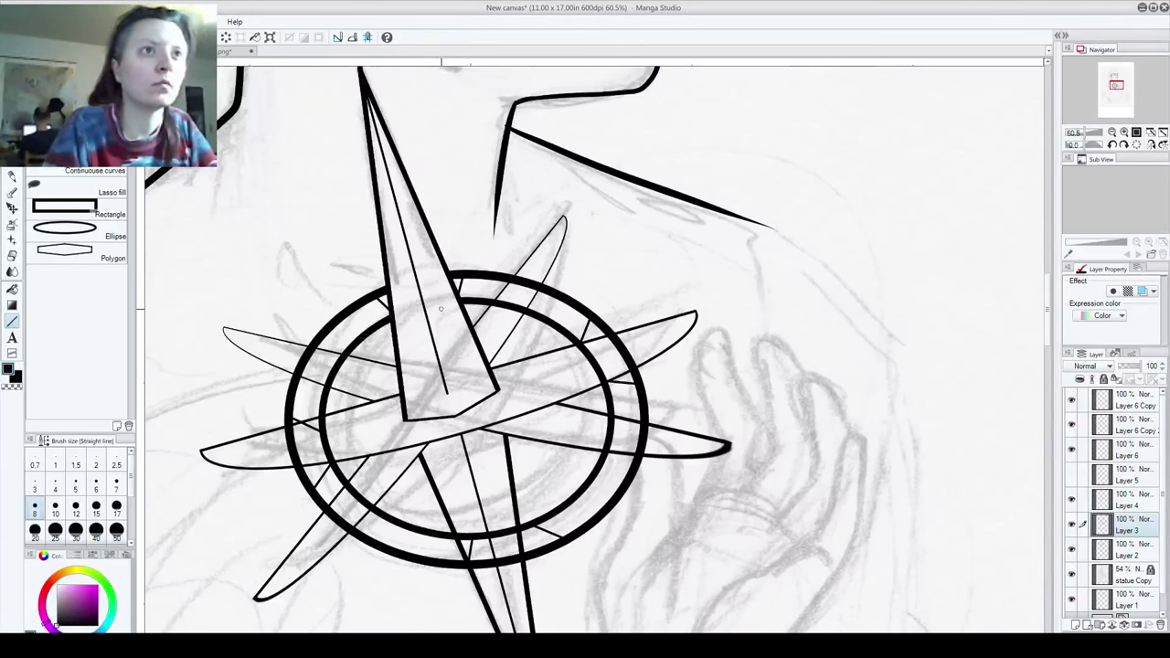
pyautogui.moveTo(548, 564); pyautogui.dragTo(545, 387)
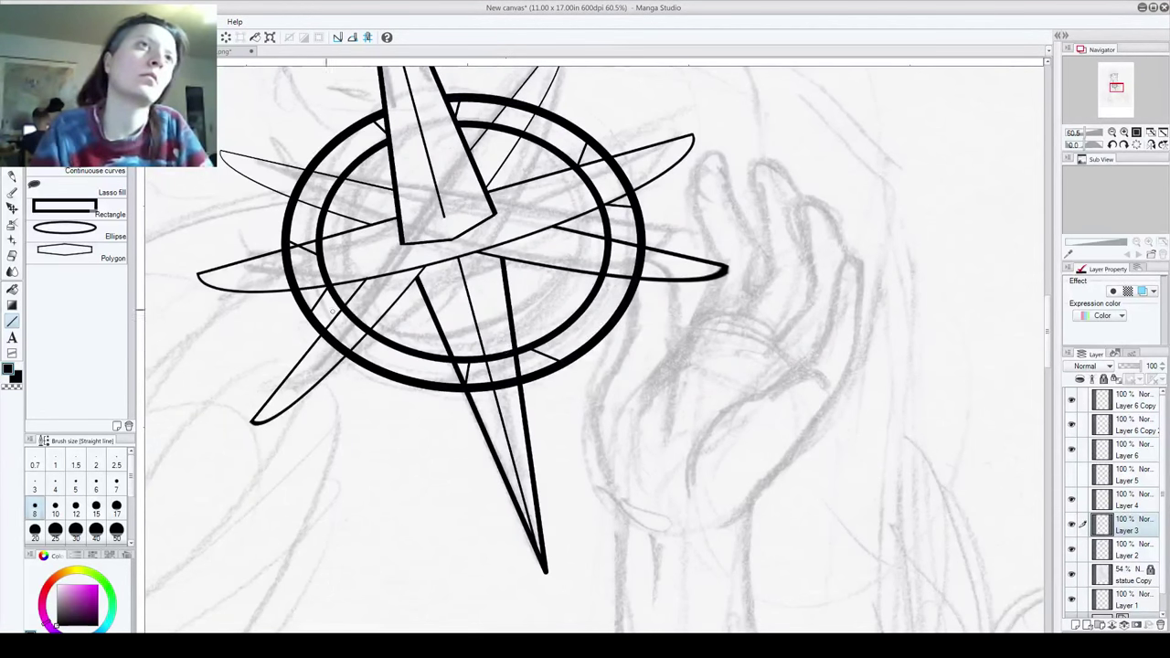
pyautogui.moveTo(297, 181); pyautogui.dragTo(321, 204)
pyautogui.hotkey('ctrl', 'z')
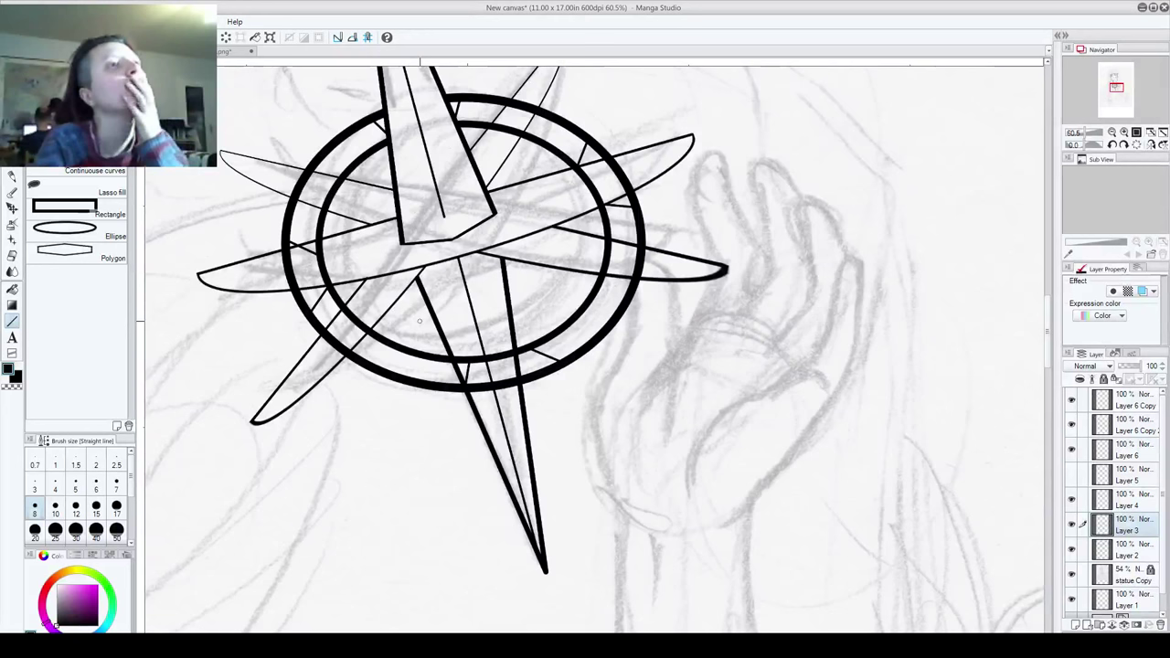
pyautogui.moveTo(282, 263)
pyautogui.mouseDown()
pyautogui.moveTo(322, 259)
pyautogui.moveTo(324, 246)
pyautogui.moveTo(299, 247)
pyautogui.moveTo(277, 270)
pyautogui.moveTo(288, 286)
pyautogui.mouseUp()
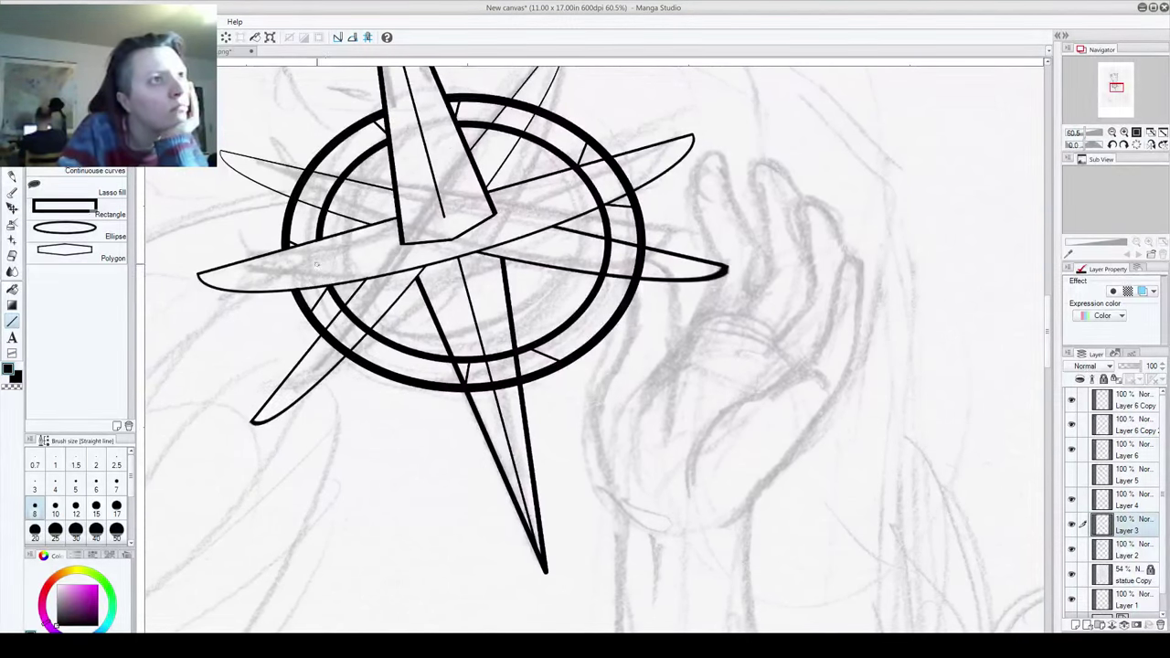
pyautogui.moveTo(578, 184)
pyautogui.mouseDown()
pyautogui.moveTo(635, 172)
pyautogui.moveTo(622, 157)
pyautogui.moveTo(589, 190)
pyautogui.moveTo(596, 203)
pyautogui.mouseUp()
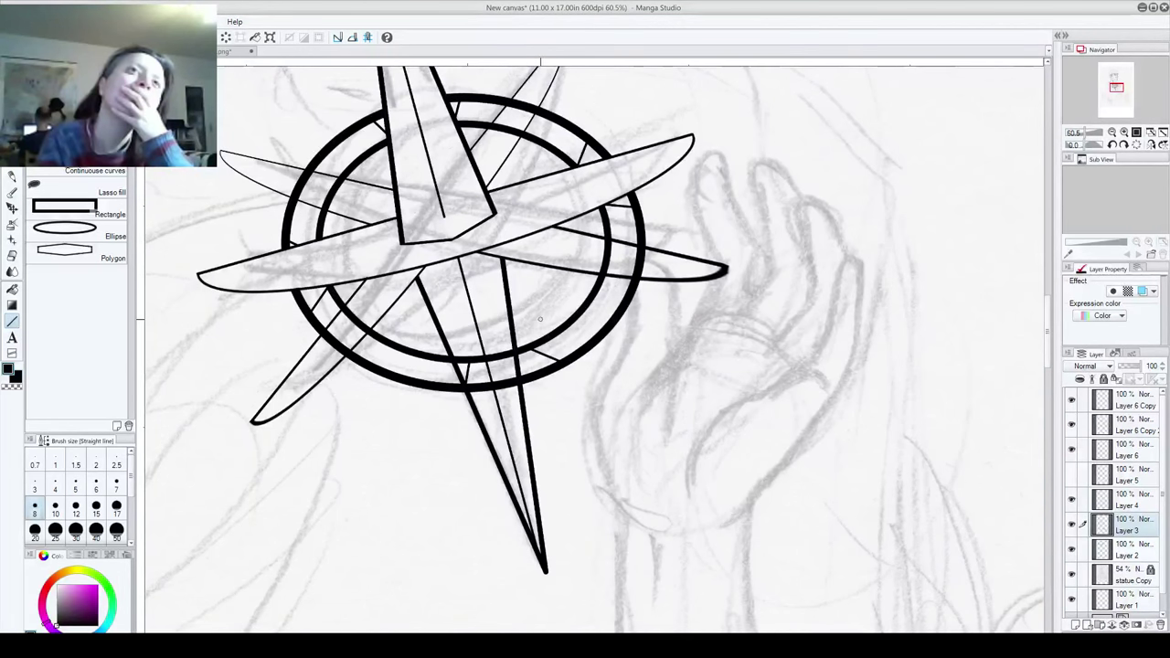
pyautogui.moveTo(294, 183); pyautogui.dragTo(324, 185)
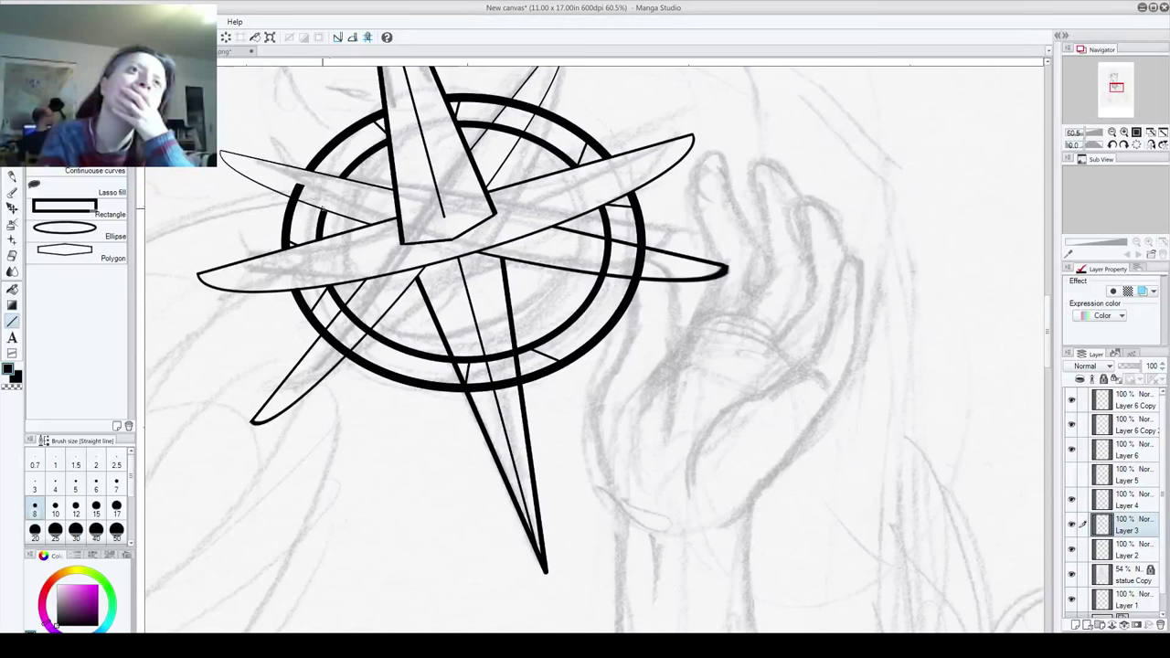
pyautogui.hotkey('ctrl', 'z')
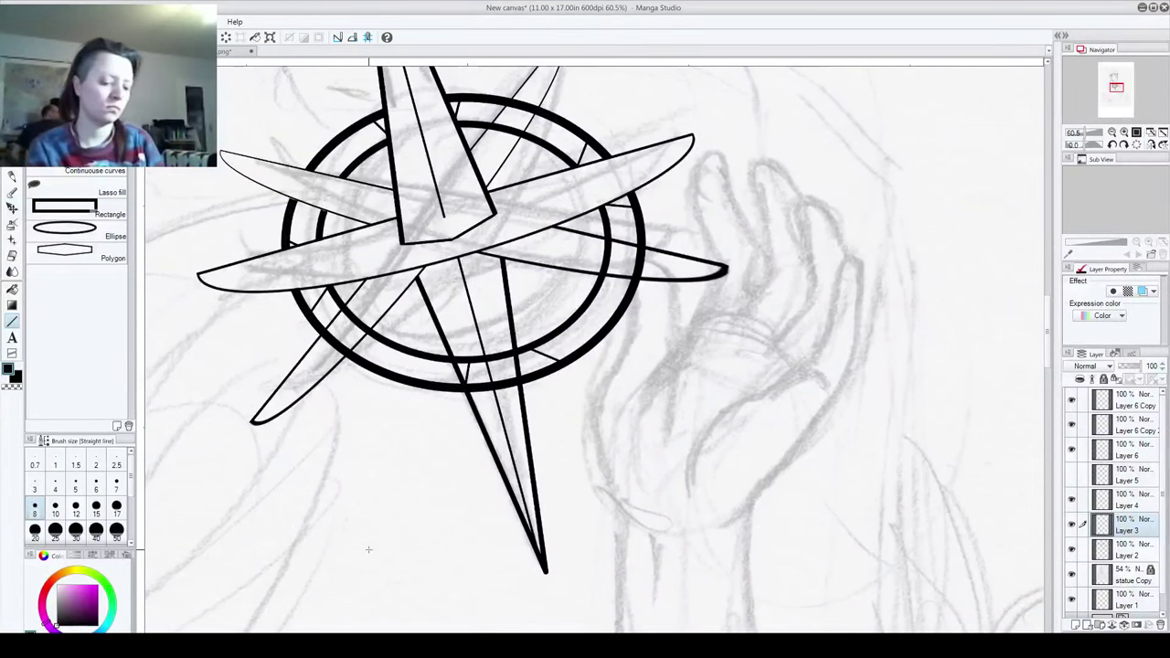
# Step: On Layer 3, erase the segments of both rings that pass inside the upper spike of the emblem
pyautogui.scroll(-6, 623, 293)
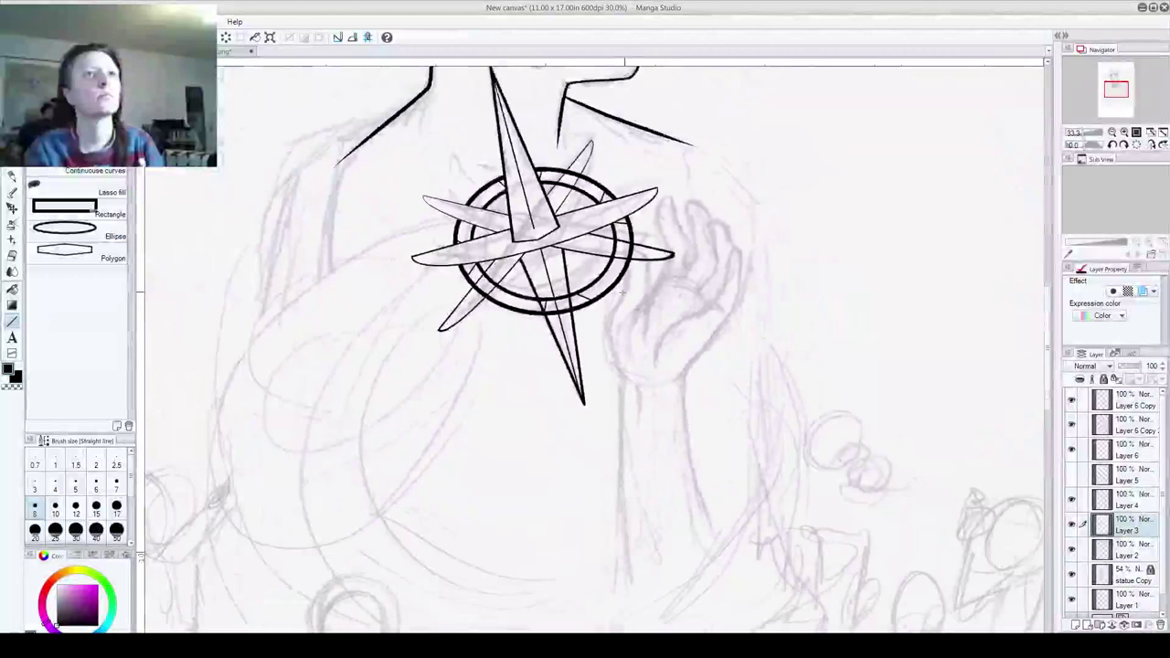
pyautogui.scroll(2, 621, 292)
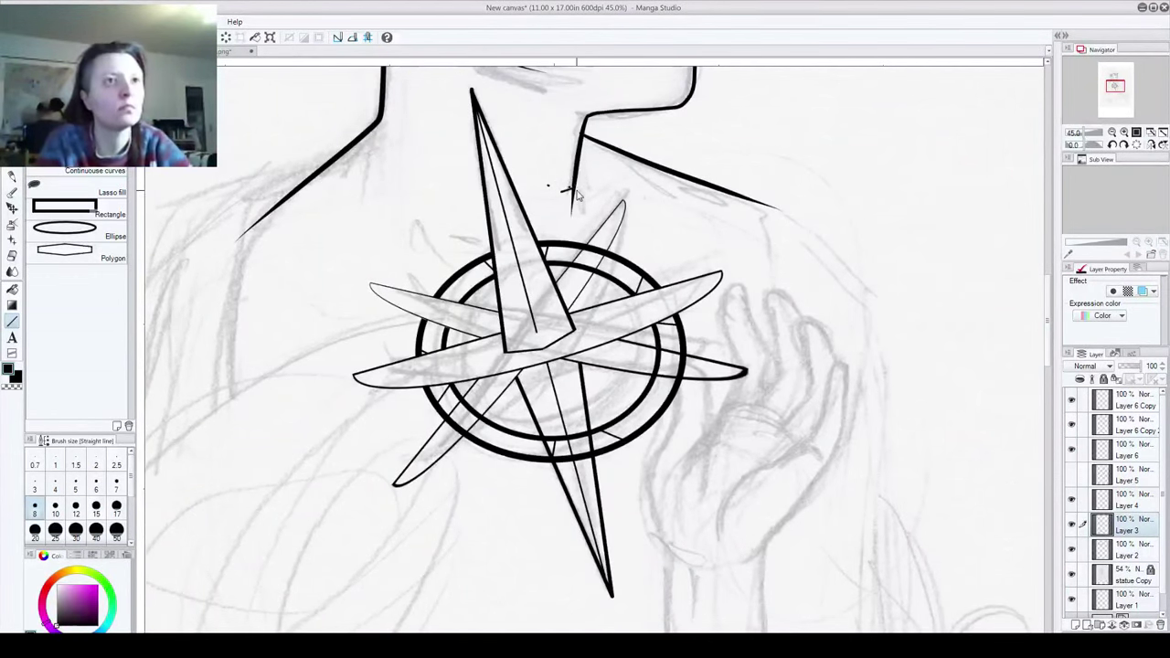
pyautogui.hotkey('alt', '[')
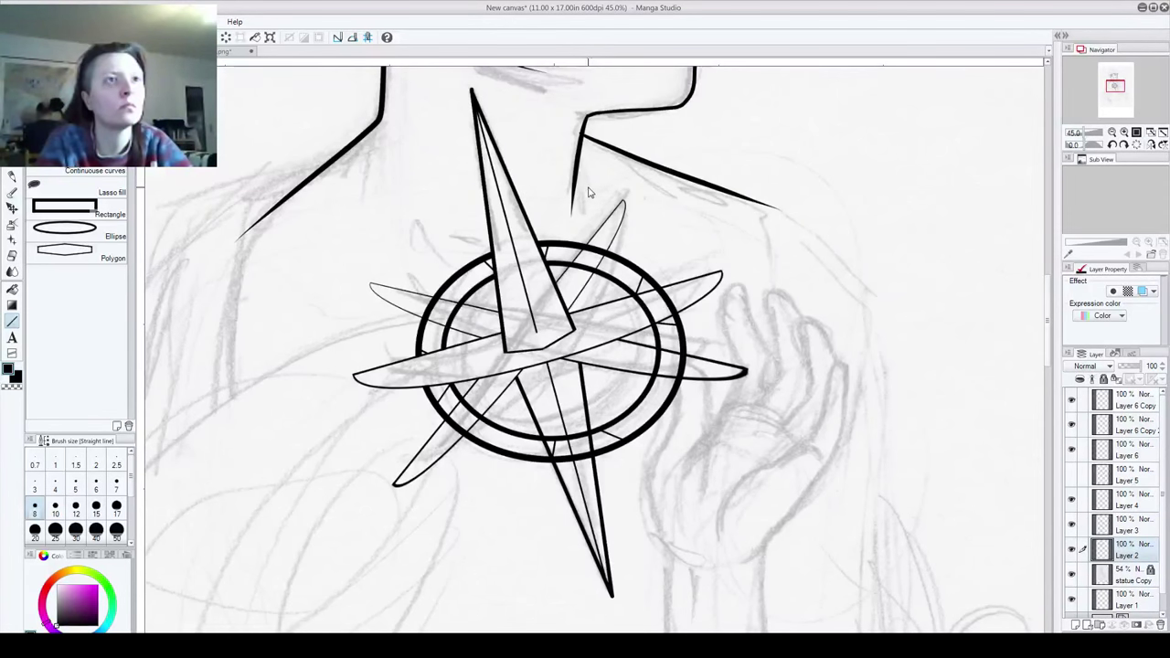
pyautogui.hotkey('alt', ']')
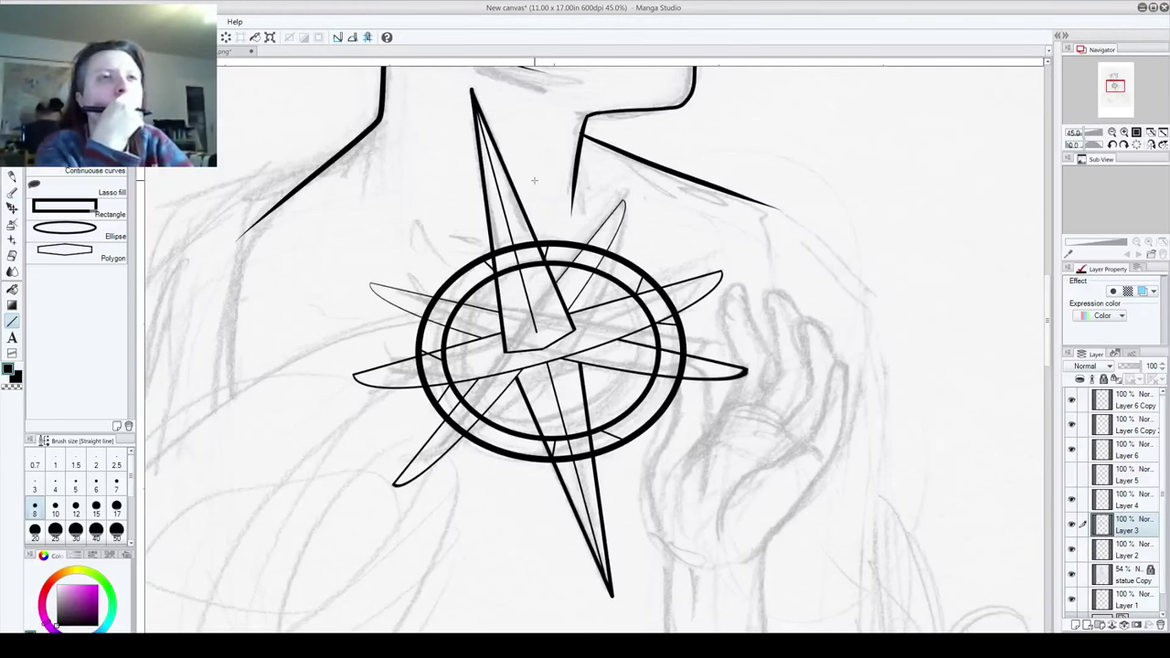
pyautogui.click(12, 257)
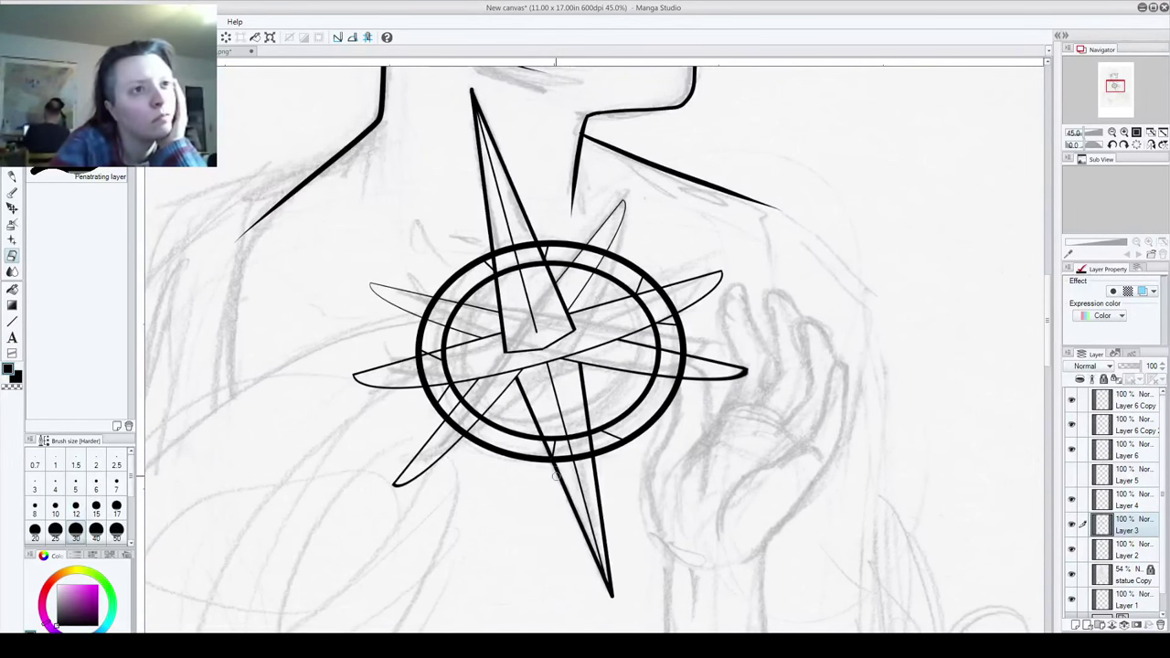
pyautogui.moveTo(500, 245); pyautogui.dragTo(501, 274)
pyautogui.moveTo(518, 236); pyautogui.dragTo(540, 266)
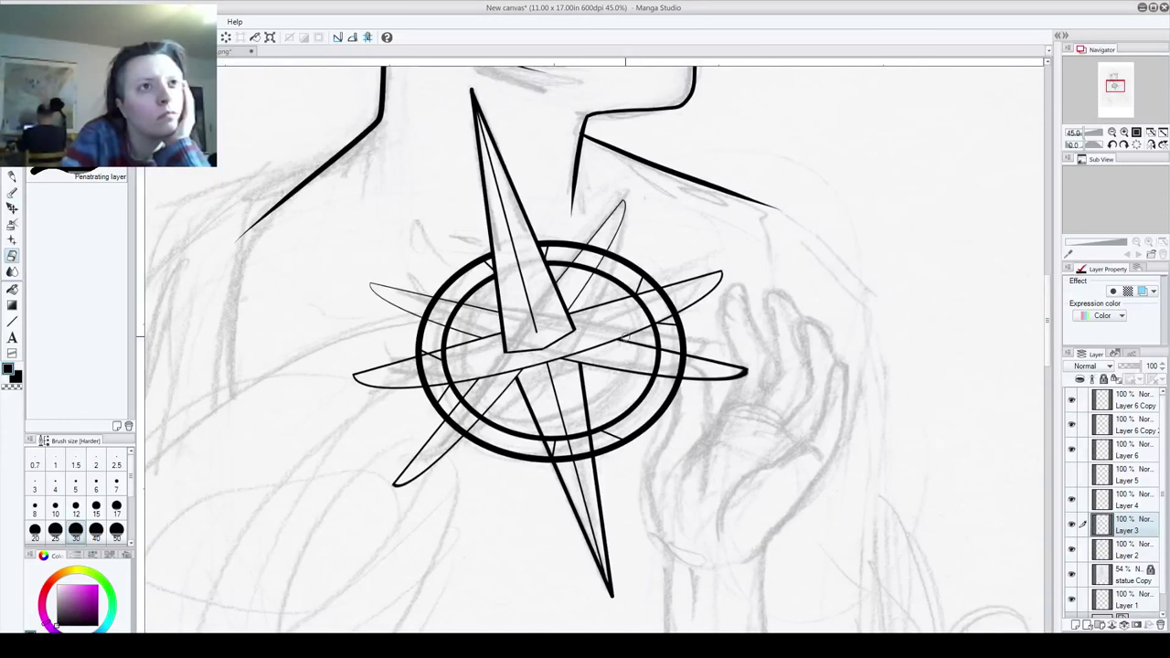
# Step: Erase the Layer 3 ring segments crossing the upper-right blade, the front blade's right end and the lower-right blade
pyautogui.moveTo(604, 238); pyautogui.dragTo(570, 272)
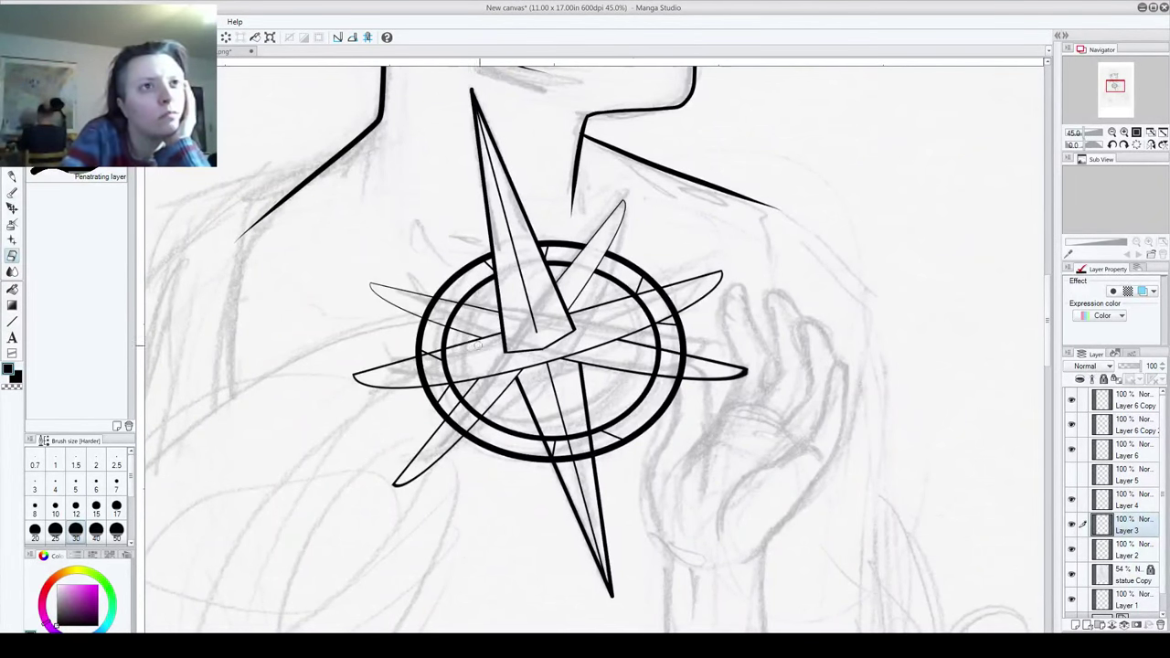
pyautogui.moveTo(643, 308)
pyautogui.mouseDown()
pyautogui.moveTo(679, 296)
pyautogui.moveTo(629, 302)
pyautogui.moveTo(673, 297)
pyautogui.moveTo(650, 317)
pyautogui.moveTo(681, 307)
pyautogui.moveTo(650, 319)
pyautogui.mouseUp()
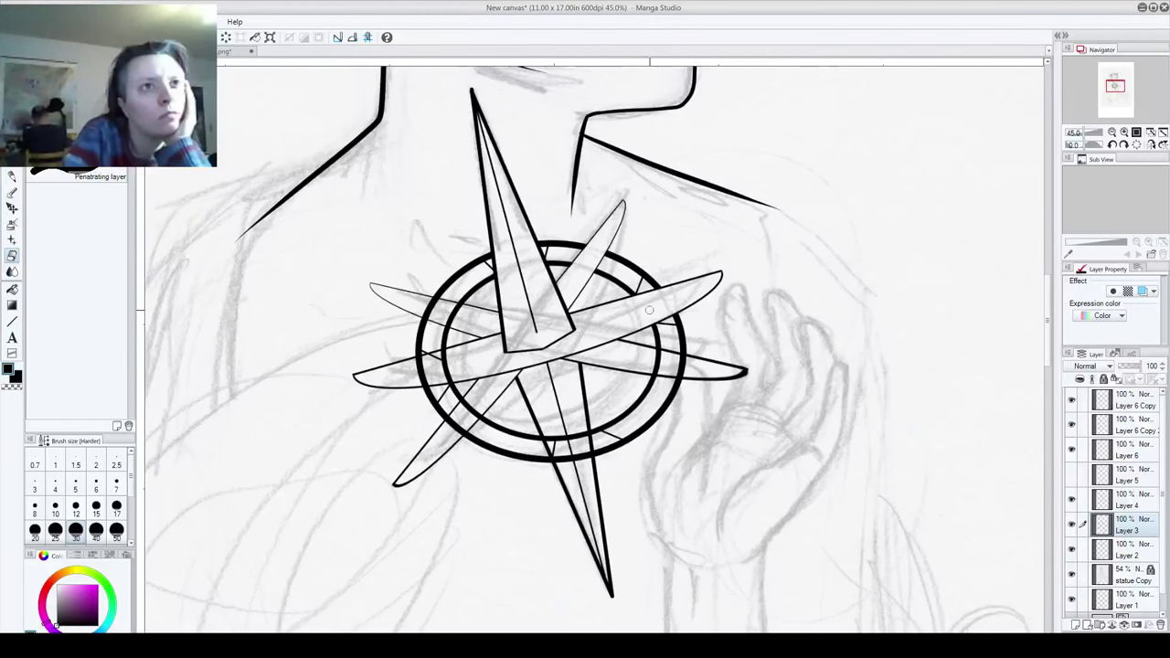
pyautogui.moveTo(665, 361)
pyautogui.mouseDown()
pyautogui.moveTo(687, 364)
pyautogui.moveTo(649, 351)
pyautogui.moveTo(681, 371)
pyautogui.moveTo(656, 371)
pyautogui.mouseUp()
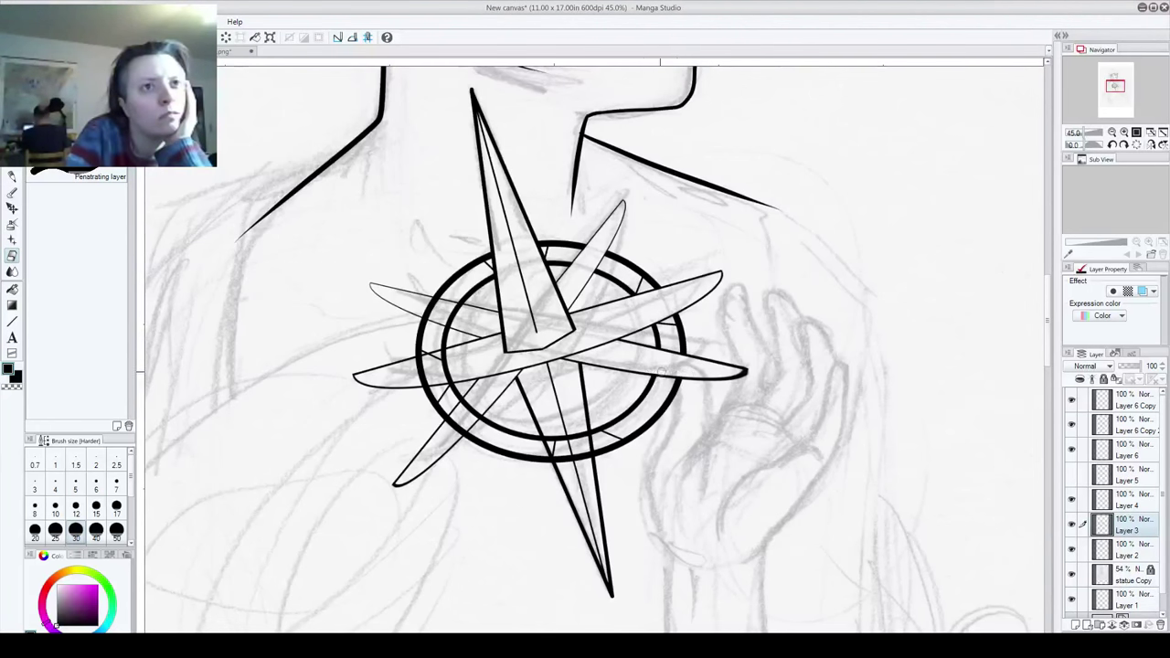
# Step: On Layer 6 and its two copies, erase the left-hand blade lines that cross the band between the rings
pyautogui.click(1106, 505)
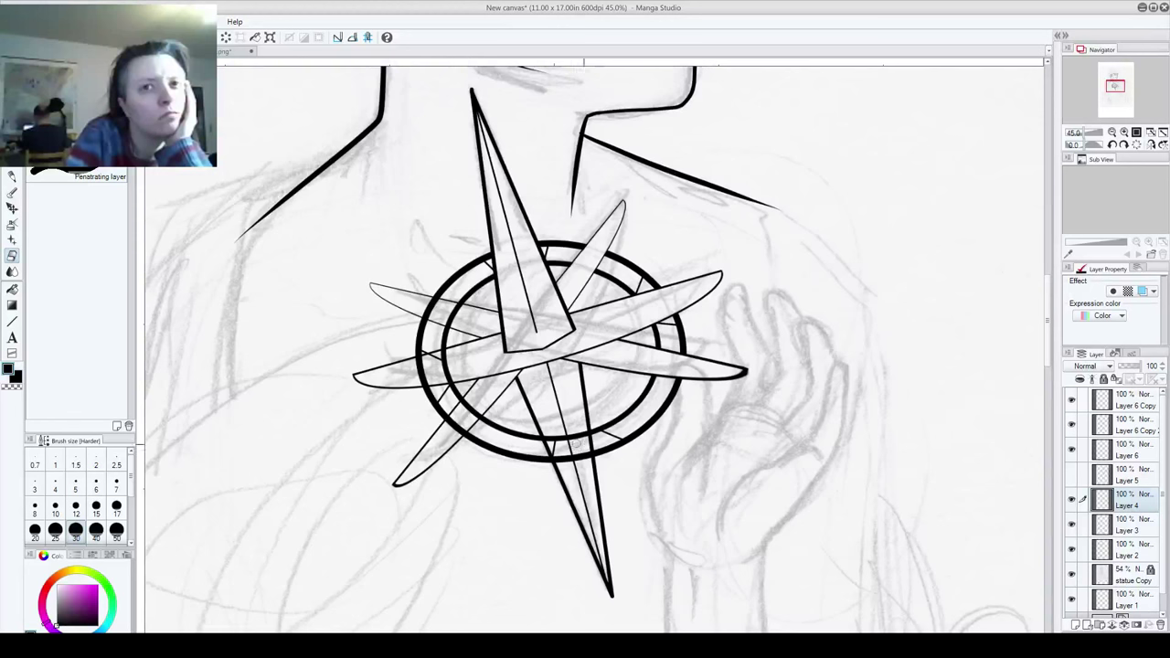
pyautogui.click(1073, 454)
pyautogui.click(1073, 453)
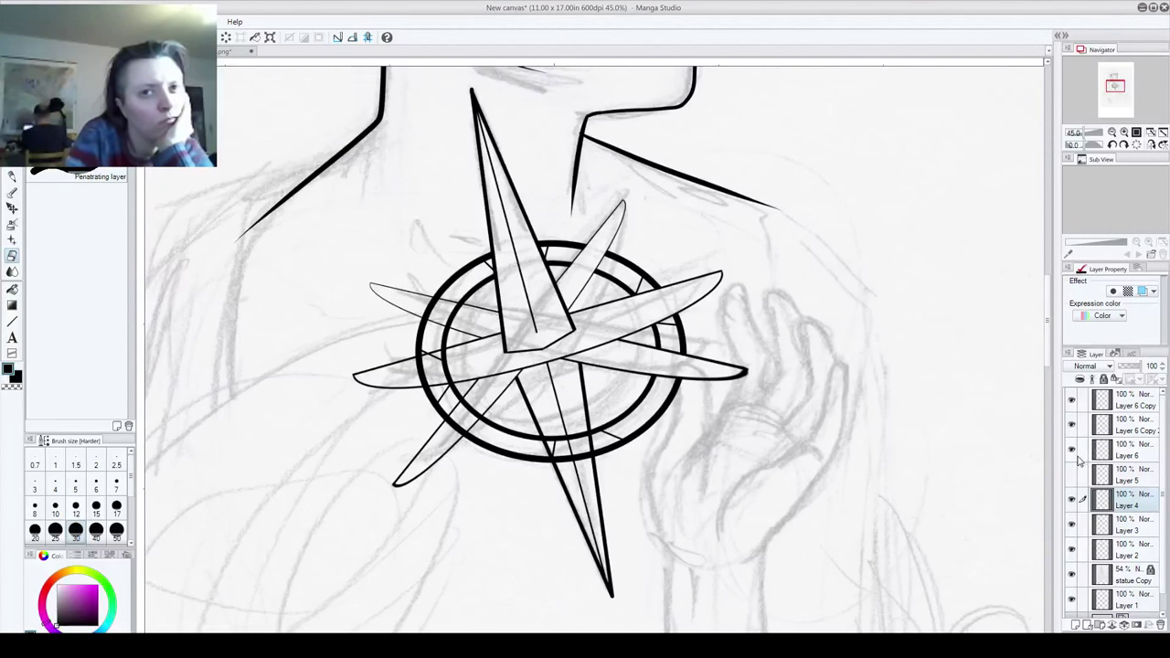
pyautogui.click(1073, 452)
pyautogui.click(1073, 451)
pyautogui.click(1124, 458)
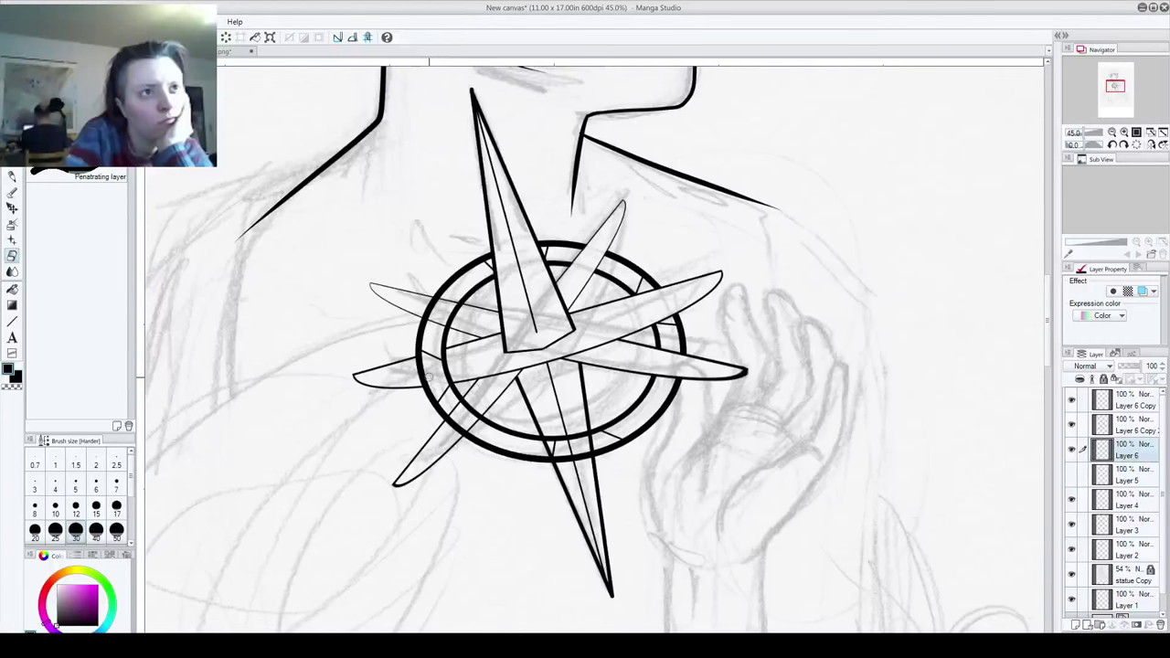
pyautogui.click(1130, 427)
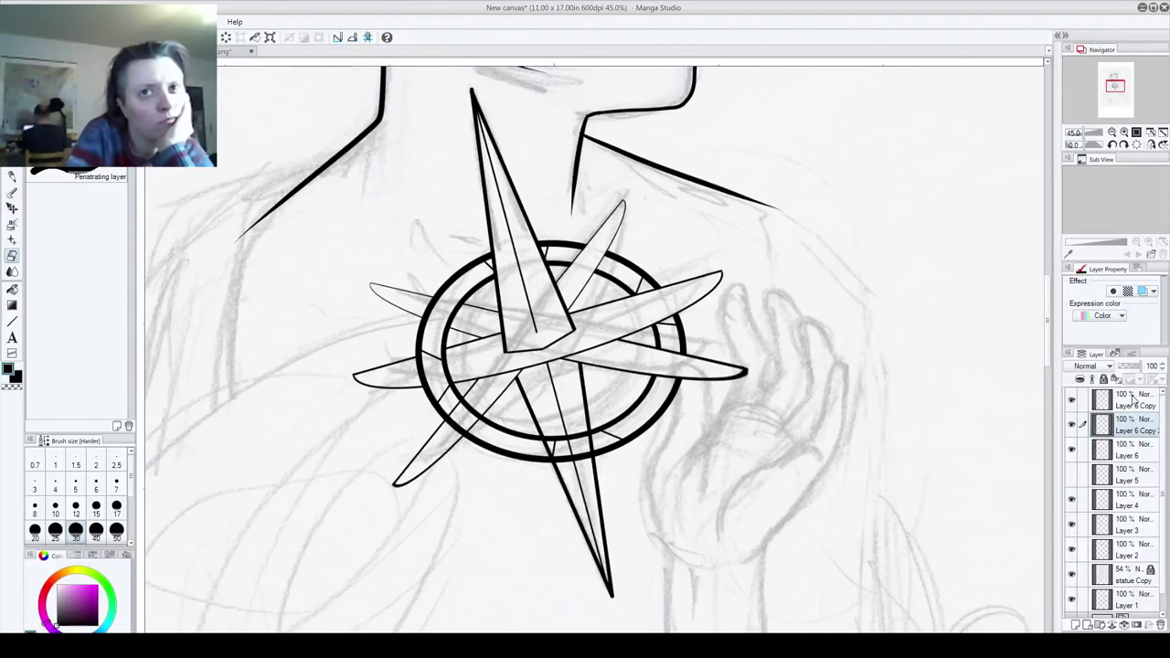
pyautogui.click(1132, 400)
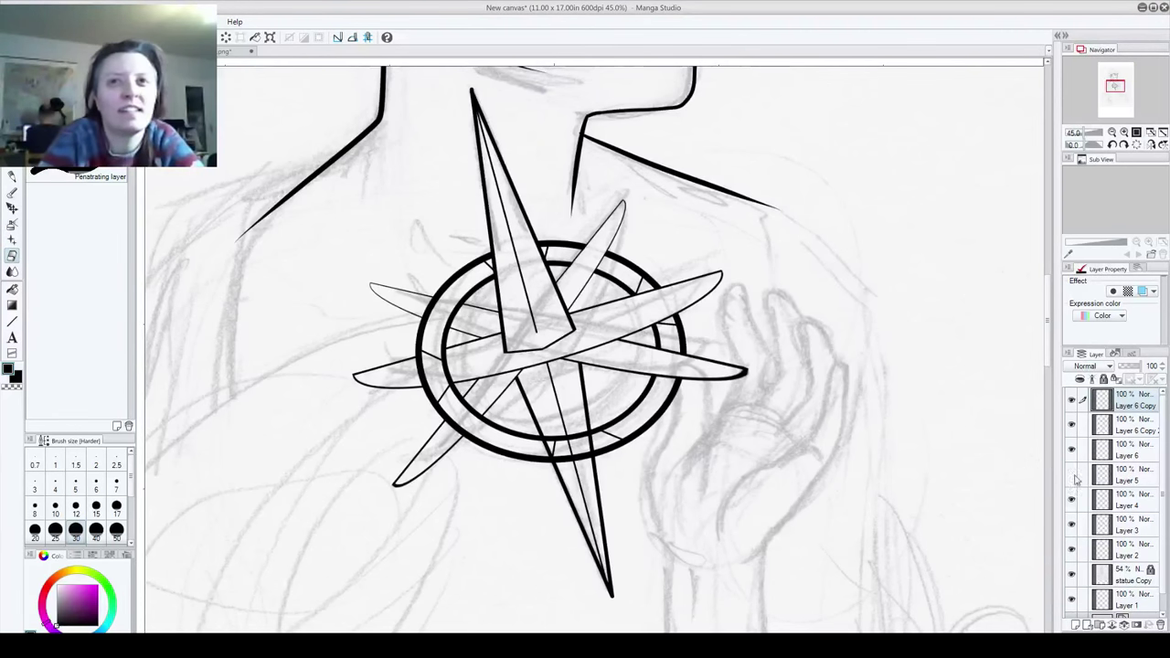
# Step: On Layer 4, erase the lower spike's lines where they cross the band between the two rings
pyautogui.click(1114, 524)
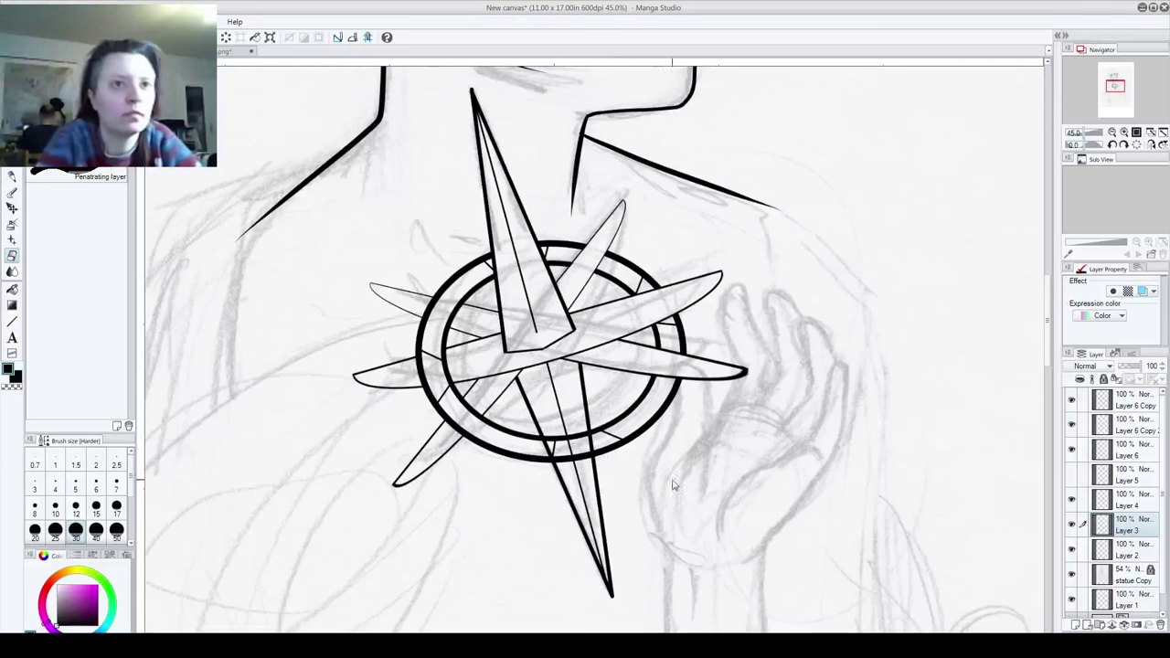
pyautogui.click(1124, 550)
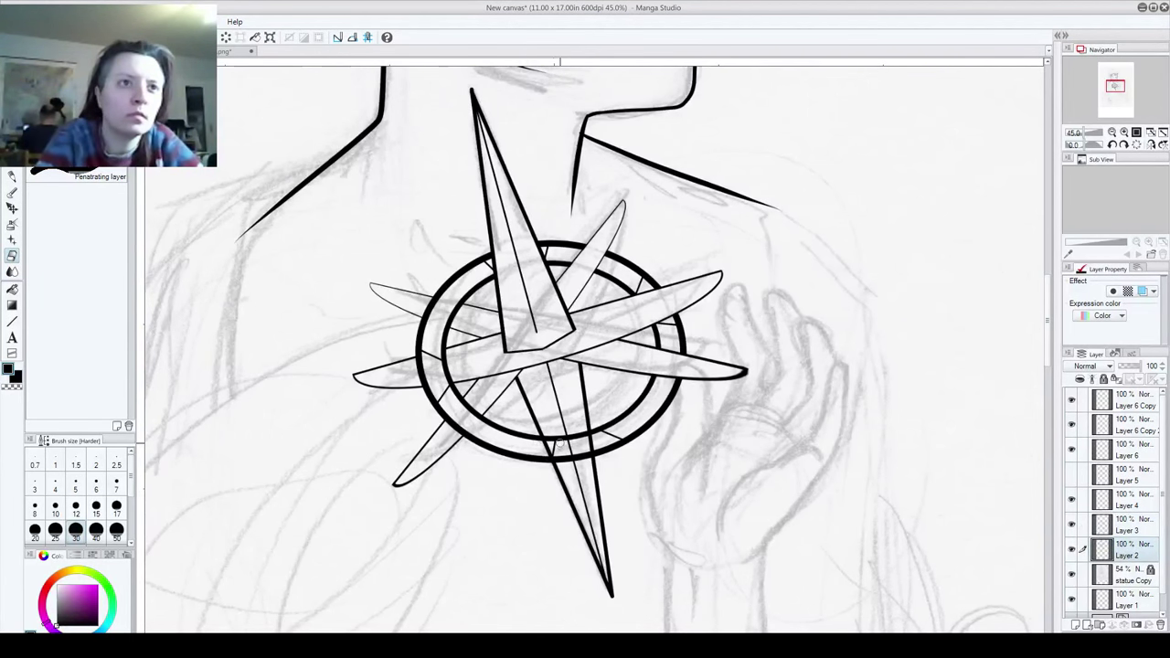
pyautogui.click(1072, 499)
pyautogui.click(1072, 499)
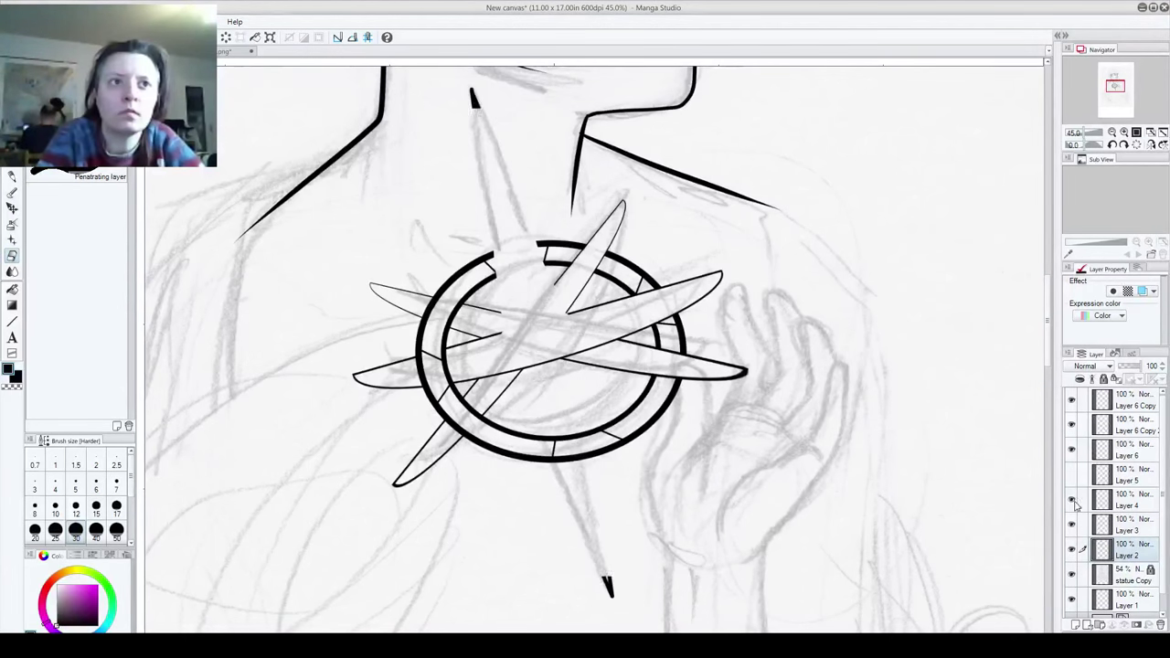
pyautogui.click(1132, 503)
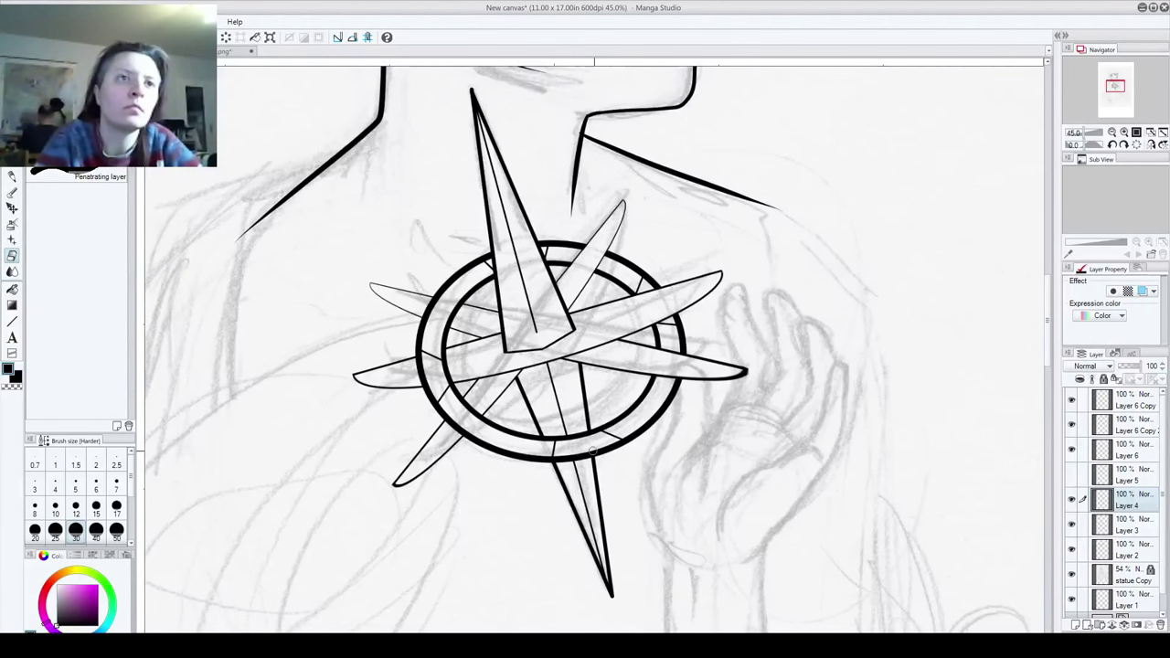
# Step: Save the drawing in the pages folder as a Manga Studio file named chancery-founder-statue
pyautogui.scroll(-4, 590, 450)
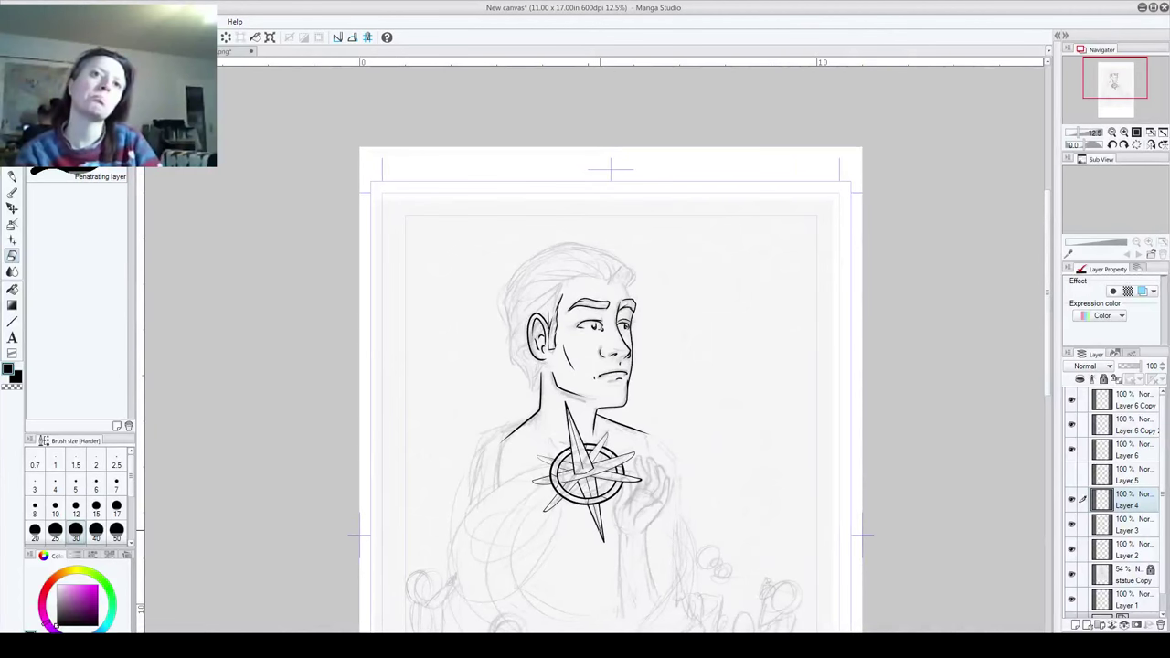
pyautogui.scroll(2, 600, 531)
pyautogui.hotkey('alt', 'f')
pyautogui.press('a')
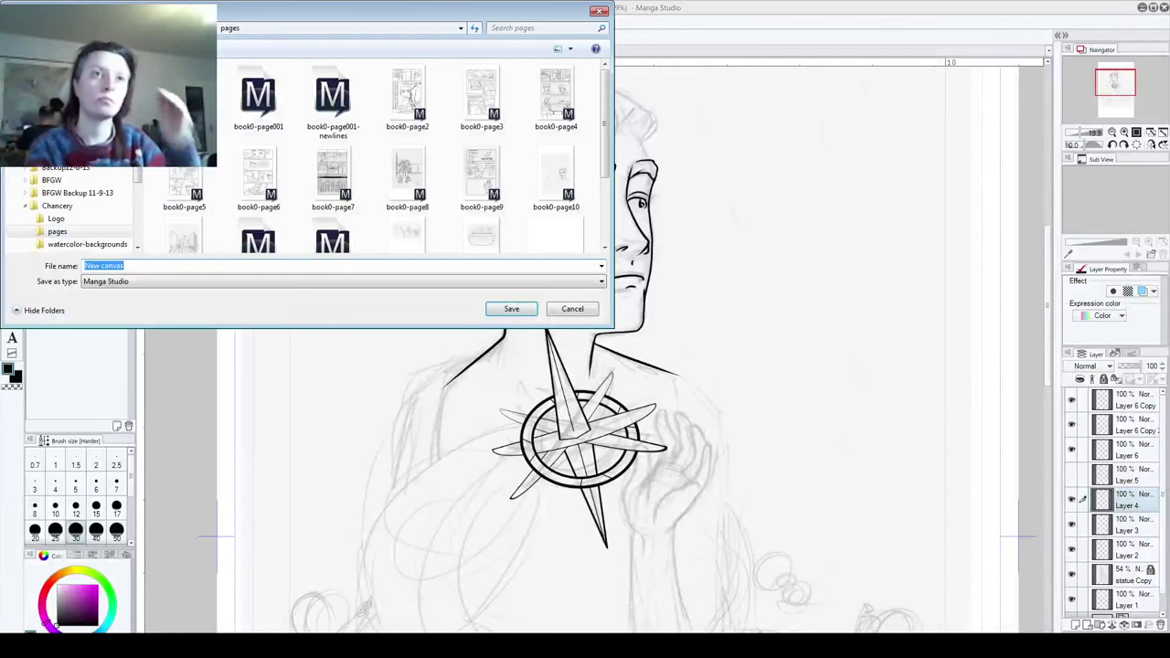
pyautogui.write('chancery-founder-statue')
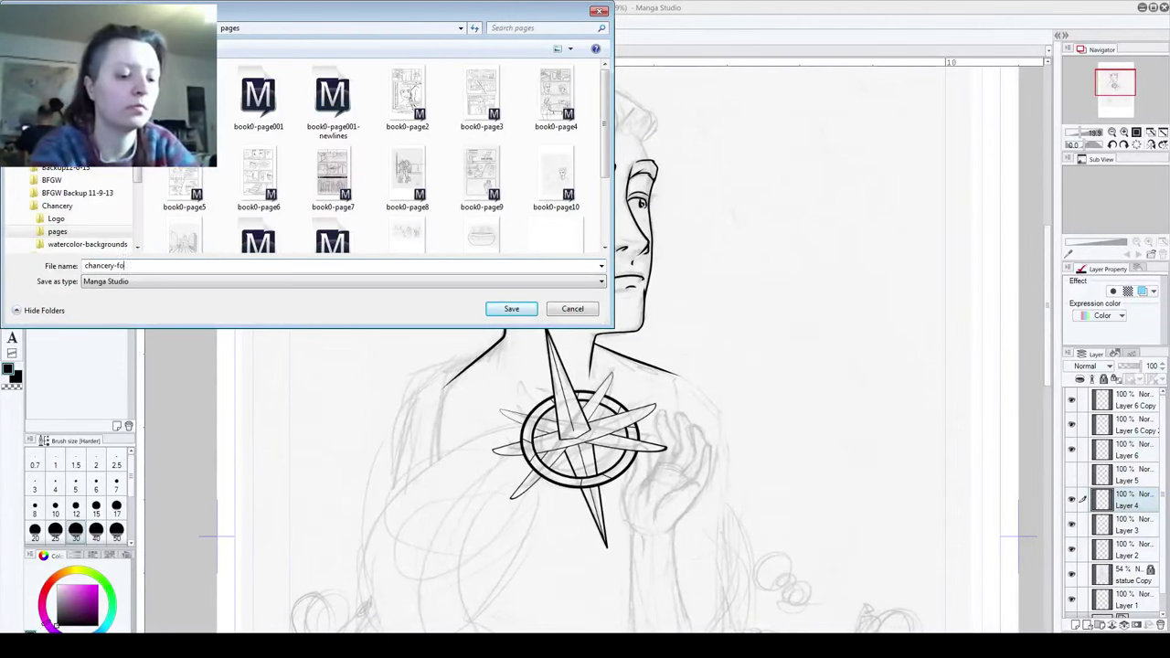
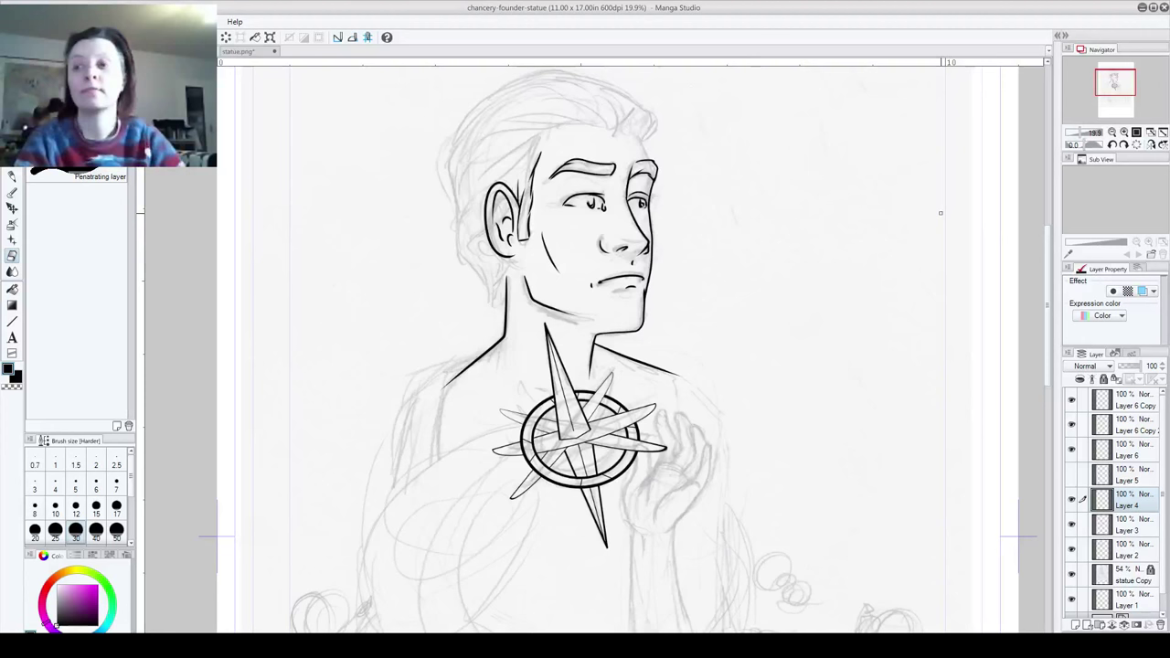
# Step: Hide and show Layer 4 to check which emblem lines it holds
pyautogui.hotkey('ctrl', 'z')
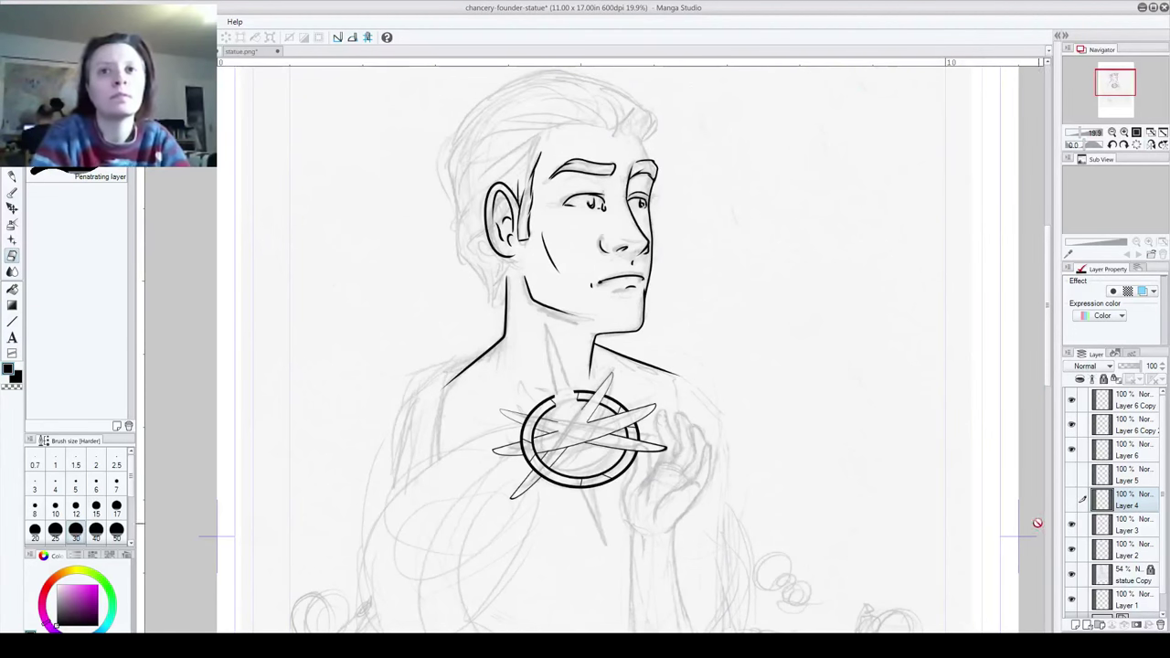
pyautogui.click(1071, 501)
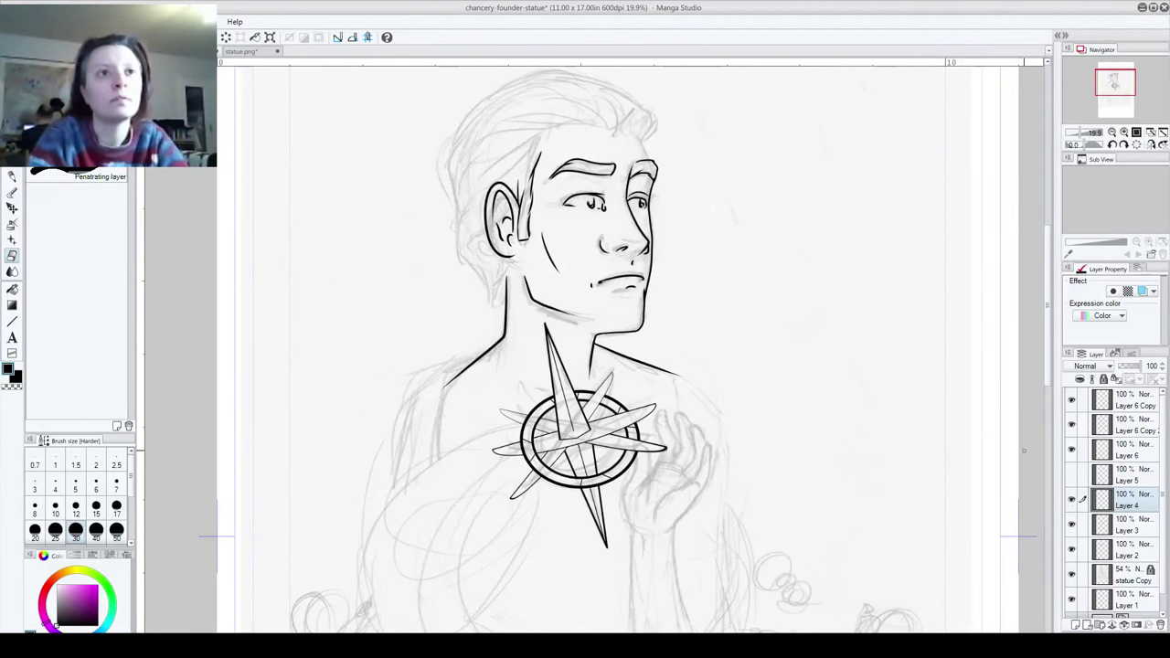
pyautogui.moveTo(1046, 351); pyautogui.dragTo(1046, 392)
pyautogui.click(1073, 499)
pyautogui.click(1072, 499)
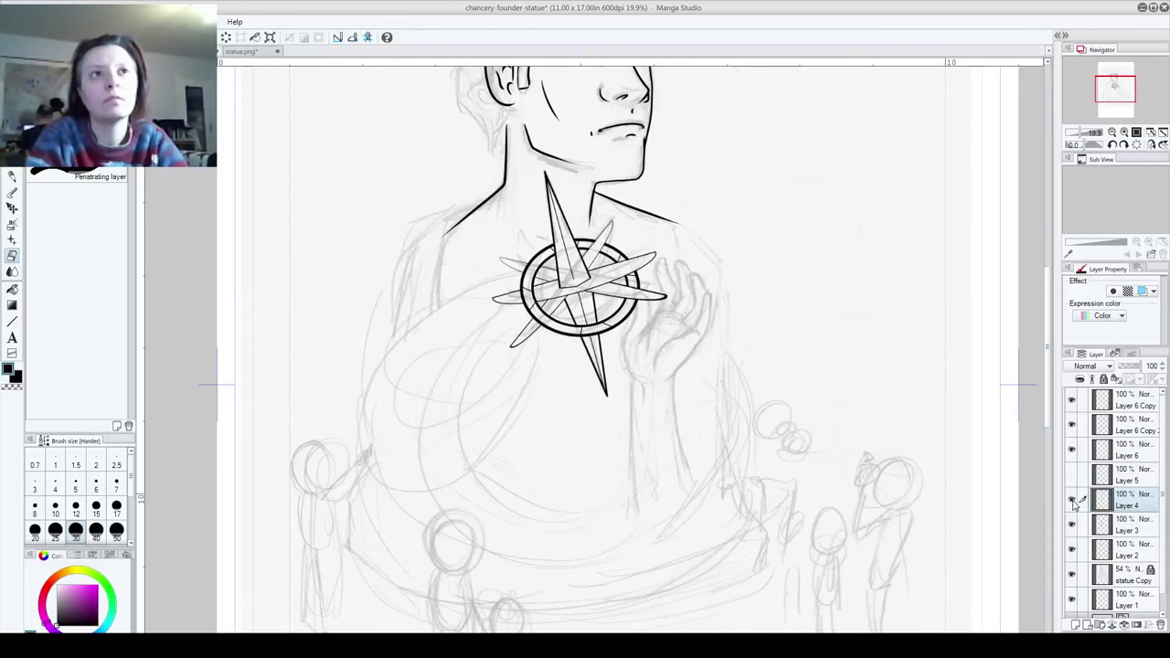
# Step: Add a layer above Layer 4 and ink one large outer curve with the Mapping pen, from the emblem around the torso's lower left and up to the right
pyautogui.click(1076, 626)
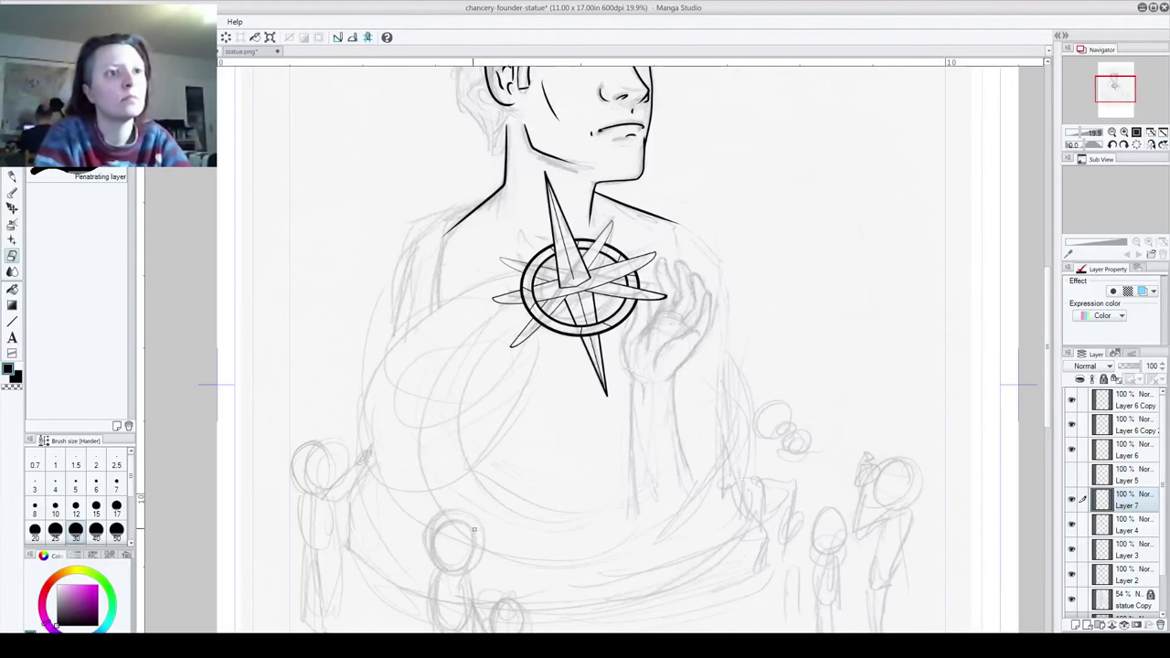
pyautogui.press('p')
pyautogui.moveTo(501, 277)
pyautogui.mouseDown()
pyautogui.moveTo(443, 306)
pyautogui.moveTo(392, 397)
pyautogui.moveTo(476, 555)
pyautogui.mouseUp()
pyautogui.hotkey('ctrl', 'z')
pyautogui.moveTo(495, 278)
pyautogui.mouseDown()
pyautogui.moveTo(417, 329)
pyautogui.moveTo(433, 572)
pyautogui.moveTo(715, 548)
pyautogui.mouseUp()
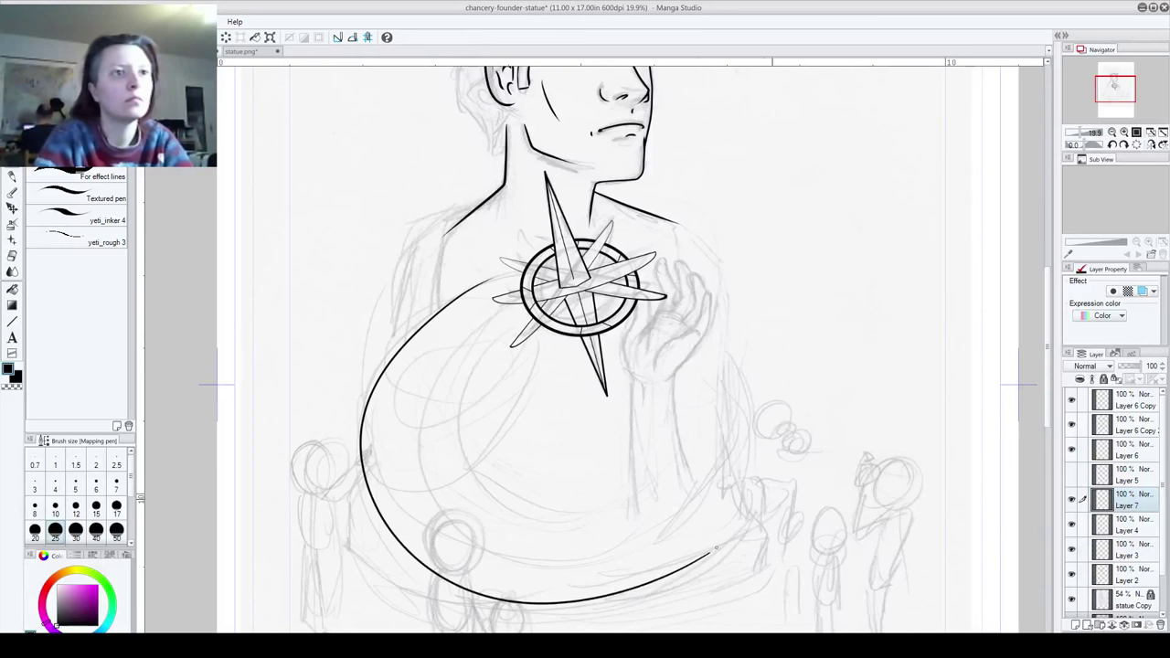
pyautogui.hotkey('ctrl', 'z')
pyautogui.moveTo(529, 260)
pyautogui.mouseDown()
pyautogui.moveTo(680, 629)
pyautogui.moveTo(901, 382)
pyautogui.mouseUp()
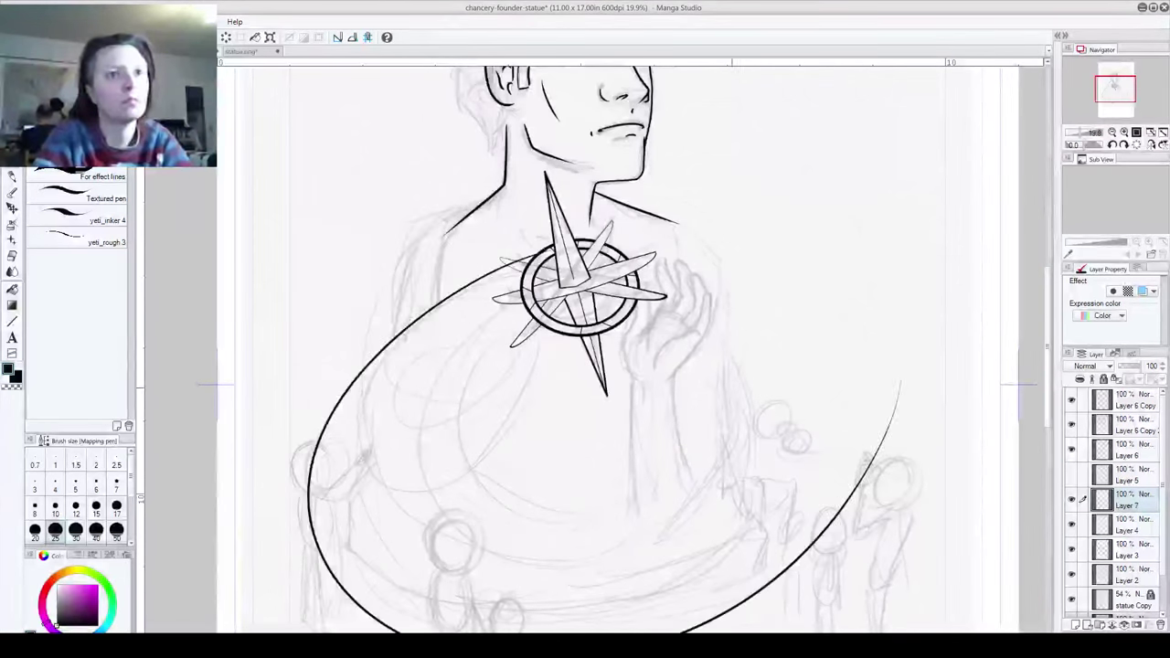
pyautogui.hotkey('ctrl', 'z')
pyautogui.moveTo(549, 248)
pyautogui.mouseDown()
pyautogui.moveTo(347, 540)
pyautogui.moveTo(813, 508)
pyautogui.mouseUp()
pyautogui.hotkey('ctrl', 'z')
pyautogui.moveTo(548, 249)
pyautogui.mouseDown()
pyautogui.moveTo(479, 274)
pyautogui.moveTo(554, 625)
pyautogui.moveTo(793, 382)
pyautogui.mouseUp()
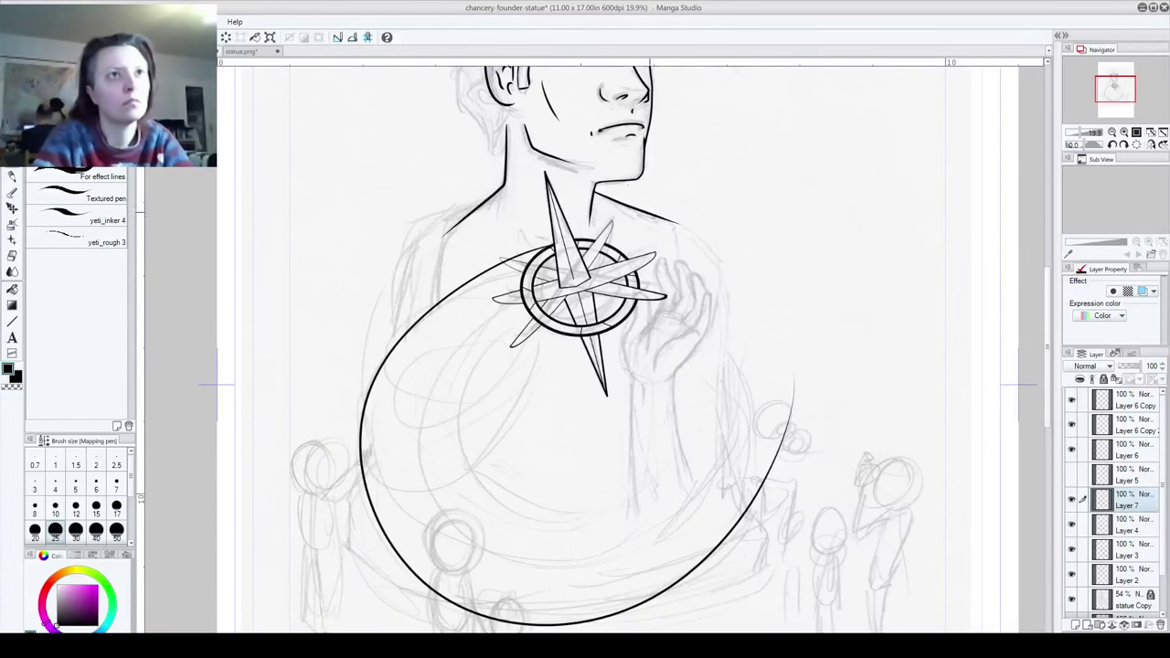
pyautogui.moveTo(530, 260)
pyautogui.mouseDown()
pyautogui.moveTo(420, 423)
pyautogui.moveTo(786, 457)
pyautogui.mouseUp()
pyautogui.hotkey('ctrl', 'z')
pyautogui.moveTo(526, 265)
pyautogui.mouseDown()
pyautogui.moveTo(448, 501)
pyautogui.moveTo(724, 523)
pyautogui.mouseUp()
pyautogui.hotkey('ctrl', 'z')
pyautogui.moveTo(534, 256)
pyautogui.mouseDown()
pyautogui.moveTo(431, 384)
pyautogui.moveTo(702, 508)
pyautogui.mouseUp()
pyautogui.hotkey('ctrl', 'z')
pyautogui.moveTo(526, 264); pyautogui.dragTo(462, 623)
pyautogui.hotkey('ctrl', 'z')
pyautogui.moveTo(530, 259)
pyautogui.mouseDown()
pyautogui.moveTo(451, 326)
pyautogui.moveTo(462, 603)
pyautogui.mouseUp()
pyautogui.hotkey('ctrl', 'z')
pyautogui.moveTo(525, 265); pyautogui.dragTo(503, 585)
pyautogui.hotkey('ctrl', 'z')
# Step: Ink two inner curves sweeping down from the emblem and a third from the innermost curve's lower end up to the right
pyautogui.moveTo(512, 283)
pyautogui.mouseDown()
pyautogui.moveTo(498, 592)
pyautogui.moveTo(594, 618)
pyautogui.mouseUp()
pyautogui.moveTo(518, 292)
pyautogui.mouseDown()
pyautogui.moveTo(477, 387)
pyautogui.moveTo(693, 519)
pyautogui.mouseUp()
pyautogui.moveTo(519, 530); pyautogui.dragTo(779, 352)
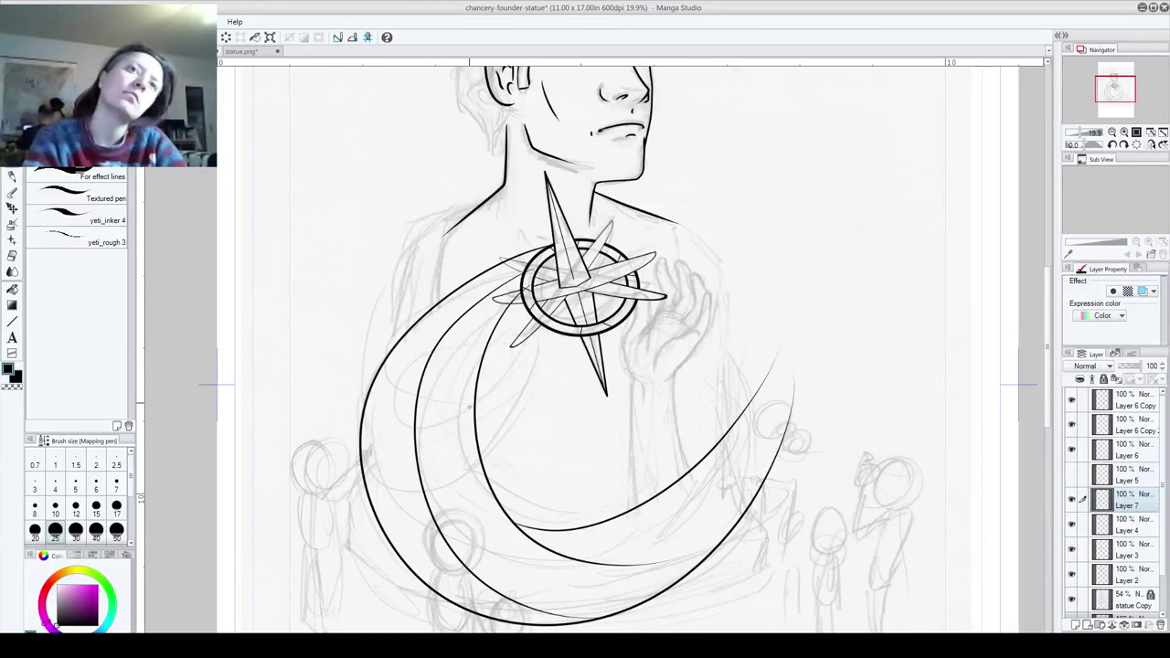
pyautogui.moveTo(520, 280)
pyautogui.mouseDown()
pyautogui.moveTo(436, 448)
pyautogui.moveTo(467, 554)
pyautogui.mouseUp()
pyautogui.hotkey('ctrl', 'z')
pyautogui.moveTo(489, 313); pyautogui.dragTo(508, 617)
pyautogui.hotkey('ctrl', 'z')
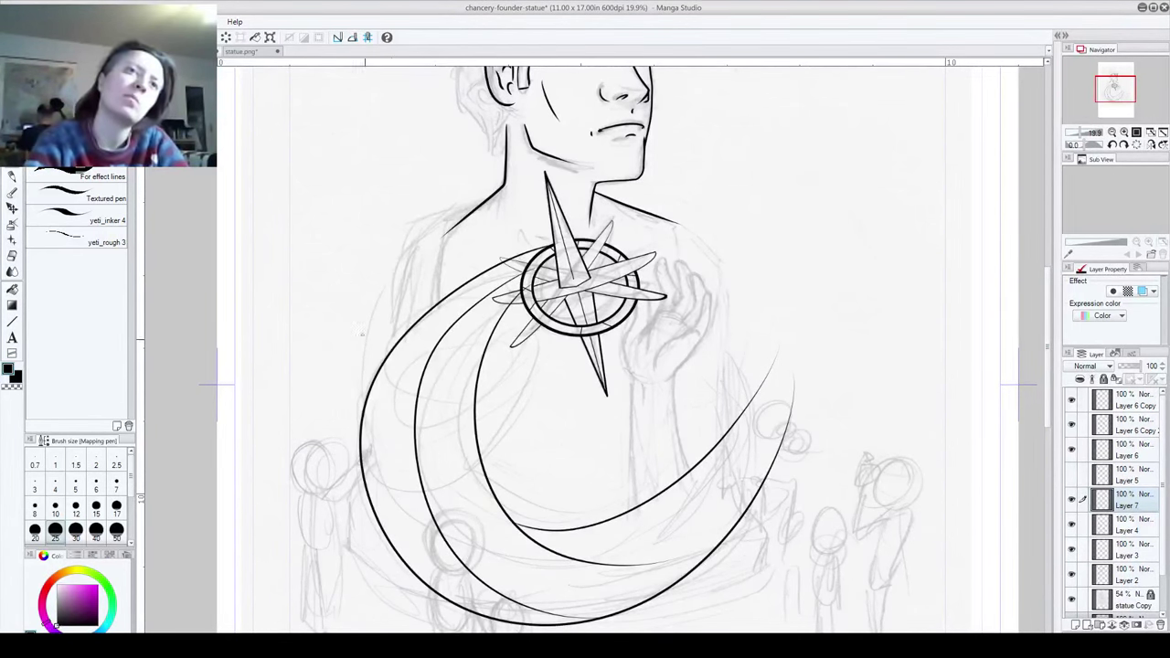
pyautogui.moveTo(444, 375)
pyautogui.mouseDown()
pyautogui.moveTo(589, 589)
pyautogui.moveTo(504, 561)
pyautogui.moveTo(425, 446)
pyautogui.mouseUp()
pyautogui.hotkey('ctrl', 'z')
pyautogui.hotkey('ctrl', 'z')
pyautogui.moveTo(460, 341)
pyautogui.mouseDown()
pyautogui.moveTo(448, 474)
pyautogui.moveTo(574, 620)
pyautogui.mouseUp()
pyautogui.hotkey('ctrl', 'z')
pyautogui.moveTo(532, 269); pyautogui.dragTo(613, 631)
pyautogui.hotkey('ctrl', 'z')
pyautogui.moveTo(539, 258); pyautogui.dragTo(585, 618)
pyautogui.hotkey('ctrl', 'z')
pyautogui.moveTo(436, 321)
pyautogui.mouseDown()
pyautogui.moveTo(393, 425)
pyautogui.moveTo(402, 549)
pyautogui.mouseUp()
pyautogui.hotkey('ctrl', 'z')
pyautogui.moveTo(461, 307)
pyautogui.mouseDown()
pyautogui.moveTo(390, 438)
pyautogui.moveTo(427, 568)
pyautogui.mouseUp()
pyautogui.hotkey('ctrl', 'z')
pyautogui.moveTo(552, 254)
pyautogui.mouseDown()
pyautogui.moveTo(517, 270)
pyautogui.moveTo(356, 419)
pyautogui.mouseUp()
pyautogui.hotkey('ctrl', 'z')
pyautogui.moveTo(529, 263)
pyautogui.mouseDown()
pyautogui.moveTo(448, 329)
pyautogui.moveTo(382, 631)
pyautogui.mouseUp()
pyautogui.hotkey('ctrl', 'z')
pyautogui.moveTo(528, 263)
pyautogui.mouseDown()
pyautogui.moveTo(461, 322)
pyautogui.moveTo(439, 613)
pyautogui.mouseUp()
pyautogui.hotkey('ctrl', 'z')
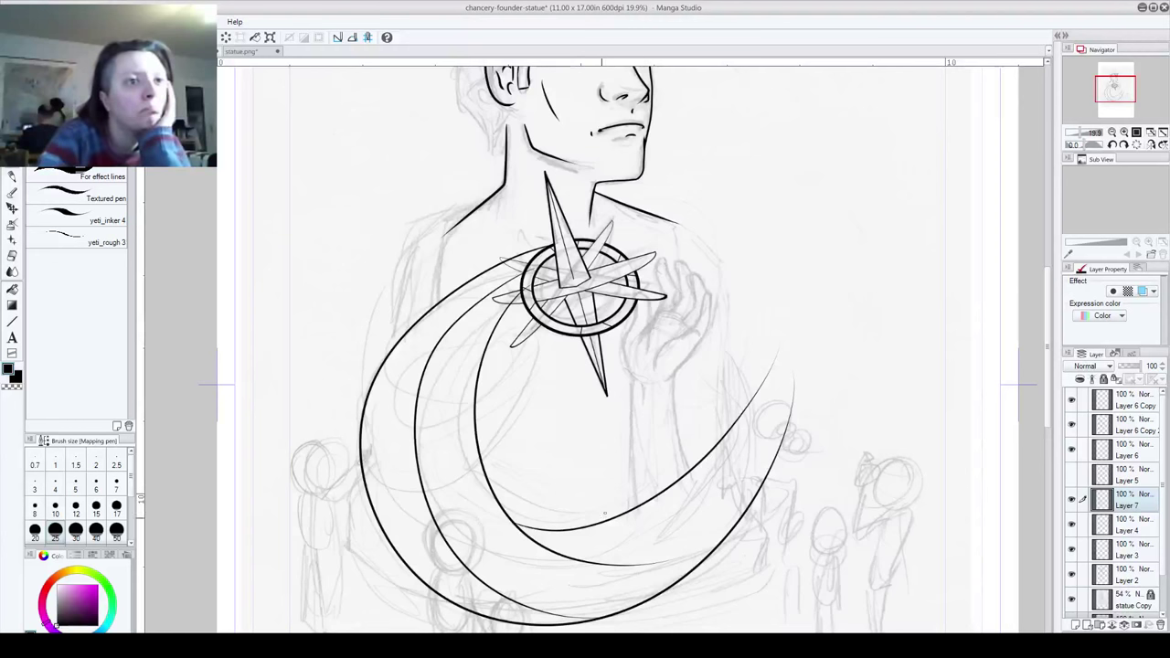
# Step: Ink two more fold lines on Layer 7, sweeping from the innermost curve's lower end up toward the right
pyautogui.moveTo(553, 554)
pyautogui.mouseDown()
pyautogui.moveTo(716, 504)
pyautogui.moveTo(791, 419)
pyautogui.mouseUp()
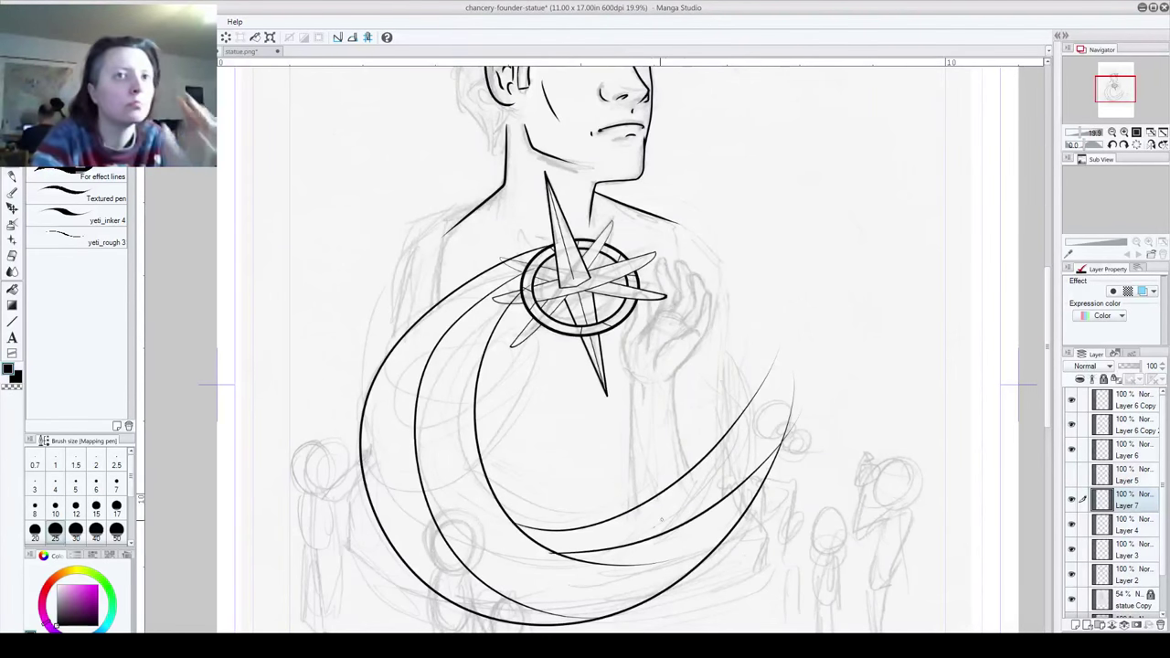
pyautogui.hotkey('ctrl', 'z')
pyautogui.moveTo(499, 540)
pyautogui.mouseDown()
pyautogui.moveTo(548, 542)
pyautogui.moveTo(883, 387)
pyautogui.mouseUp()
pyautogui.hotkey('ctrl', 'z')
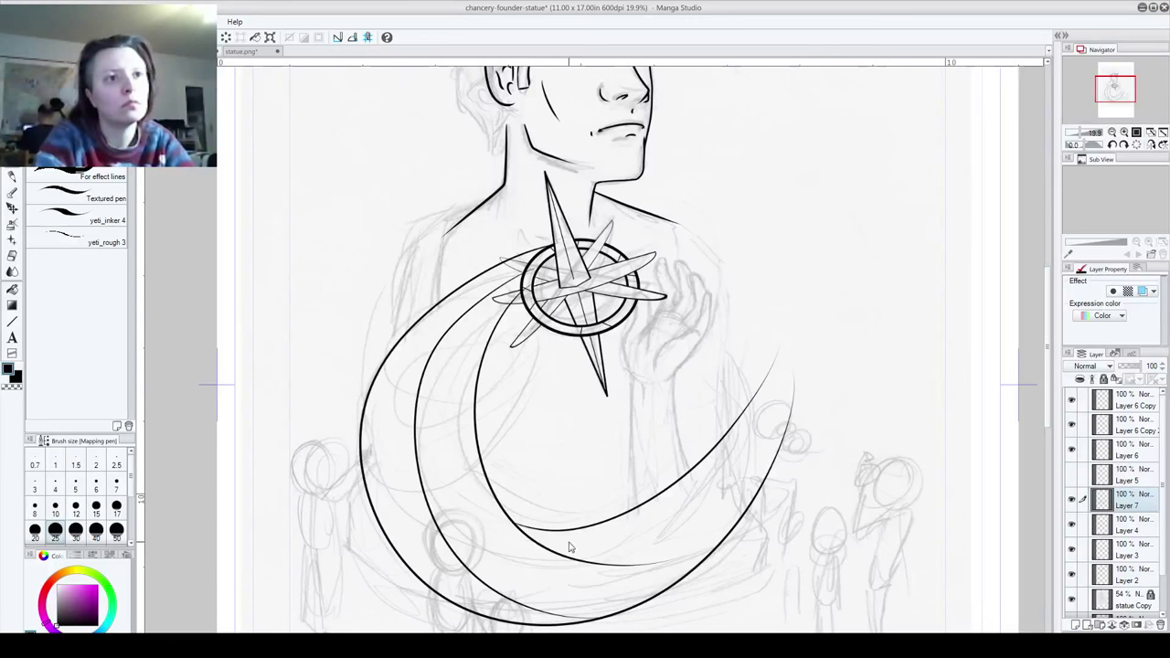
pyautogui.moveTo(514, 551); pyautogui.dragTo(821, 398)
pyautogui.moveTo(565, 557)
pyautogui.mouseDown()
pyautogui.moveTo(655, 512)
pyautogui.moveTo(800, 340)
pyautogui.mouseUp()
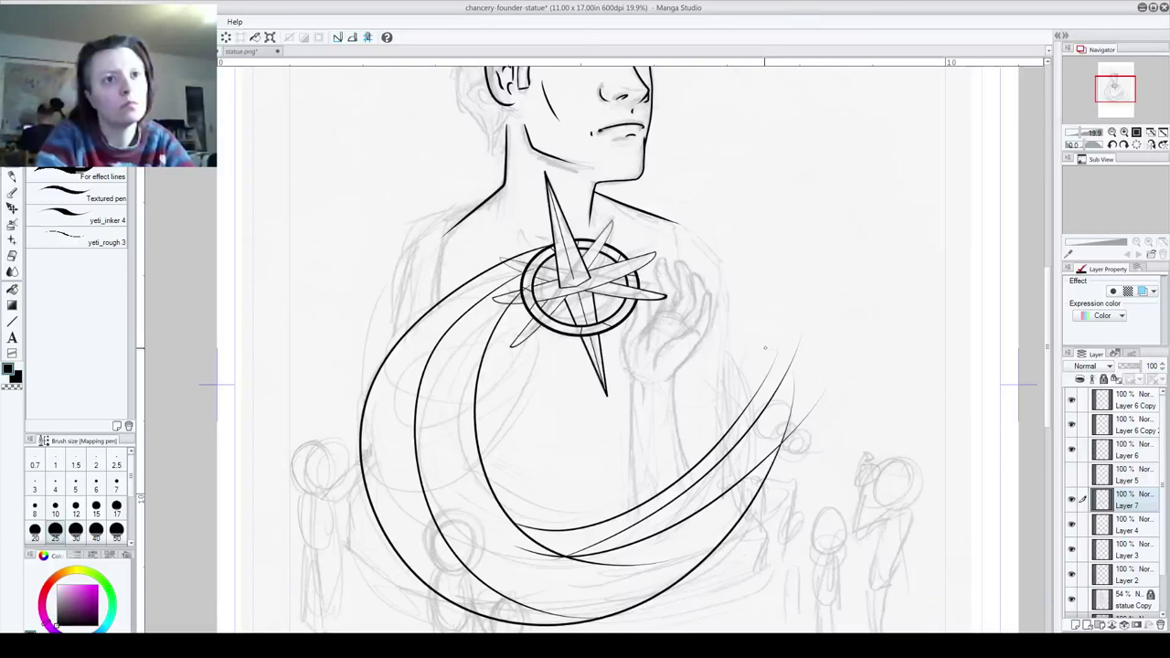
# Step: Replace the last two fold lines with one curve sweeping from the innermost curve's lower end up to the right
pyautogui.hotkey('ctrl', 'z')
pyautogui.hotkey('ctrl', 'z')
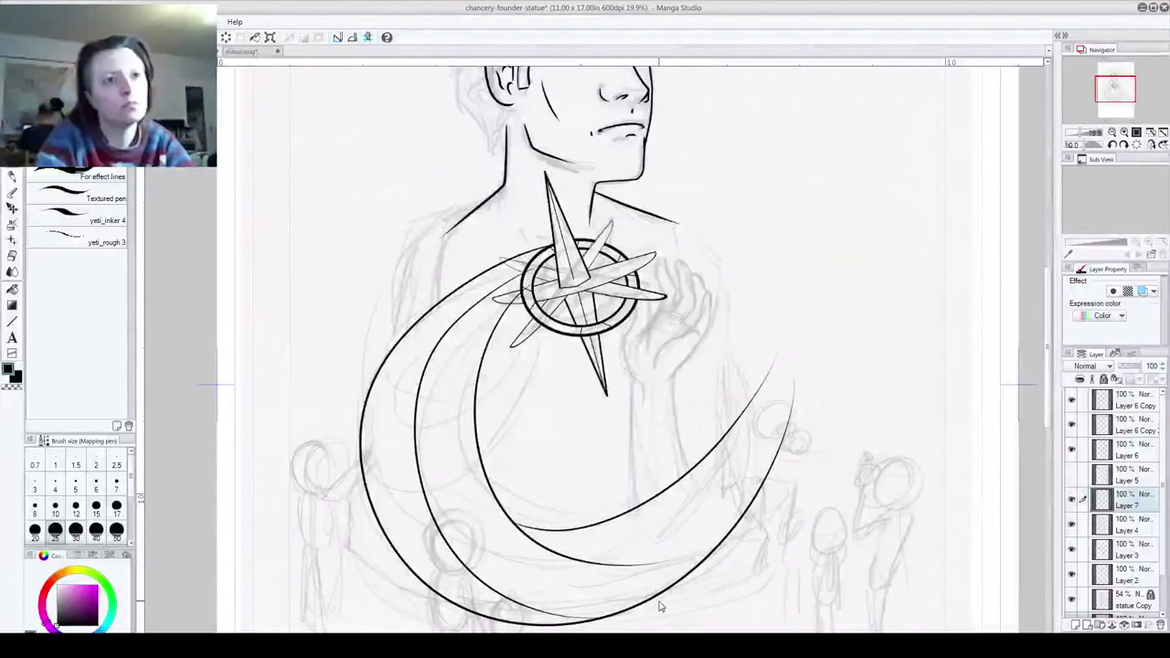
pyautogui.moveTo(557, 553)
pyautogui.mouseDown()
pyautogui.moveTo(697, 494)
pyautogui.moveTo(814, 375)
pyautogui.mouseUp()
pyautogui.hotkey('ctrl', 'z')
pyautogui.moveTo(585, 560); pyautogui.dragTo(777, 421)
pyautogui.hotkey('ctrl', 'z')
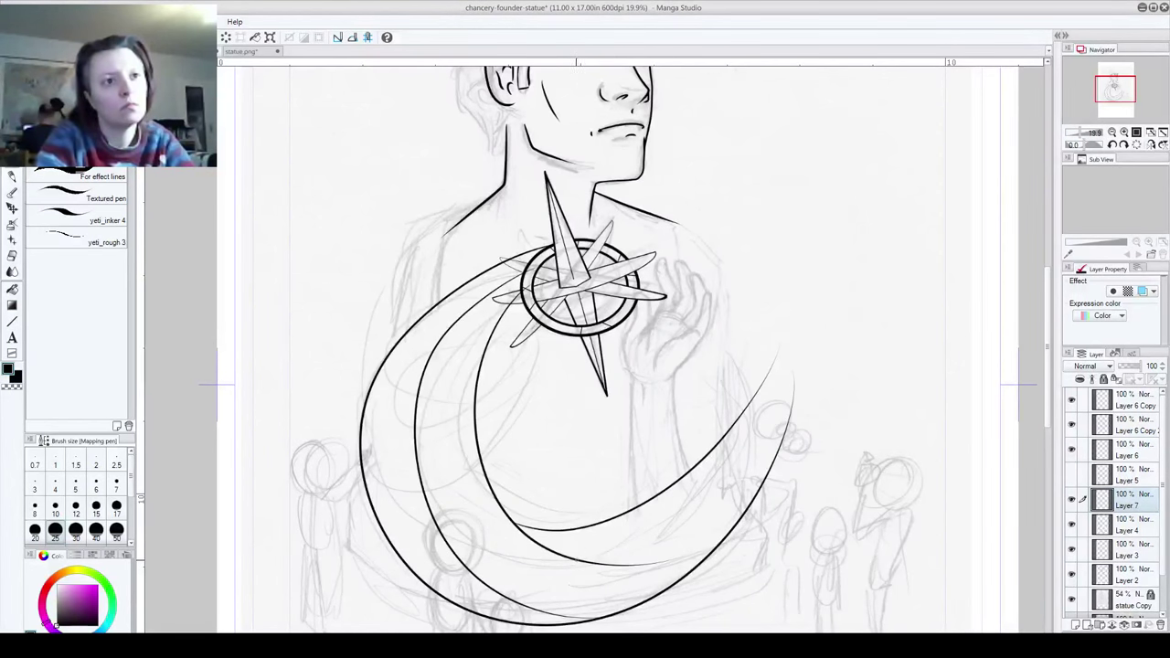
pyautogui.moveTo(579, 561); pyautogui.dragTo(759, 448)
pyautogui.hotkey('ctrl', 'z')
pyautogui.moveTo(570, 558); pyautogui.dragTo(788, 383)
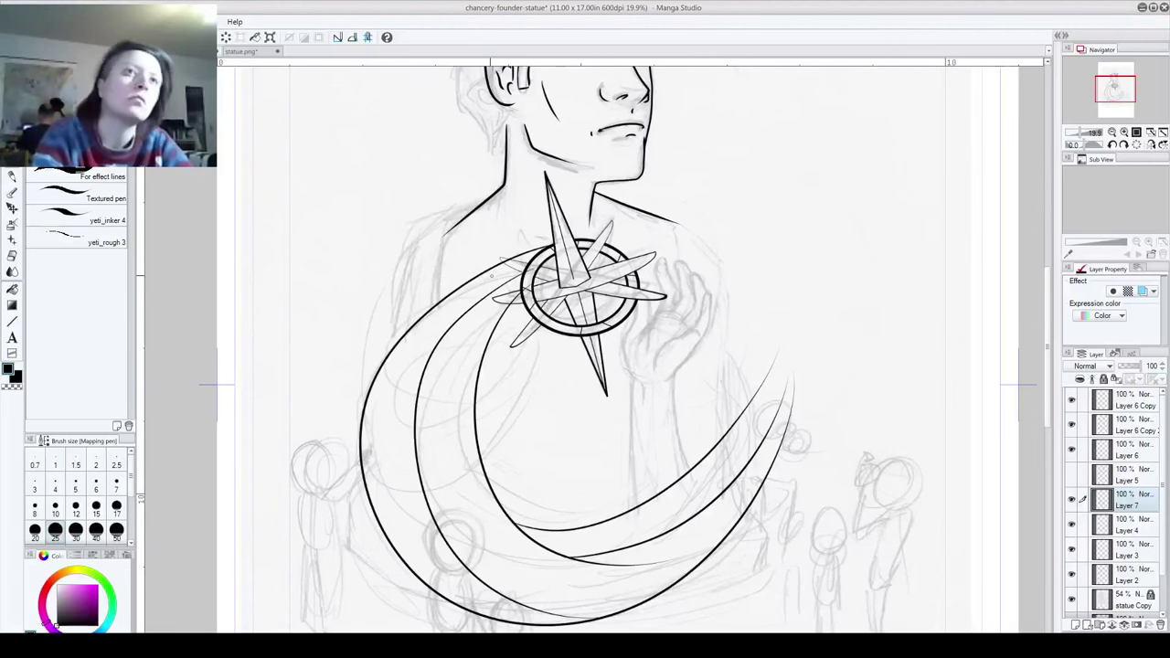
# Step: Ink a curve sweeping down from the emblem just outside the innermost curve, tapering off at the torso's bottom
pyautogui.moveTo(530, 276)
pyautogui.mouseDown()
pyautogui.moveTo(468, 510)
pyautogui.moveTo(498, 608)
pyautogui.mouseUp()
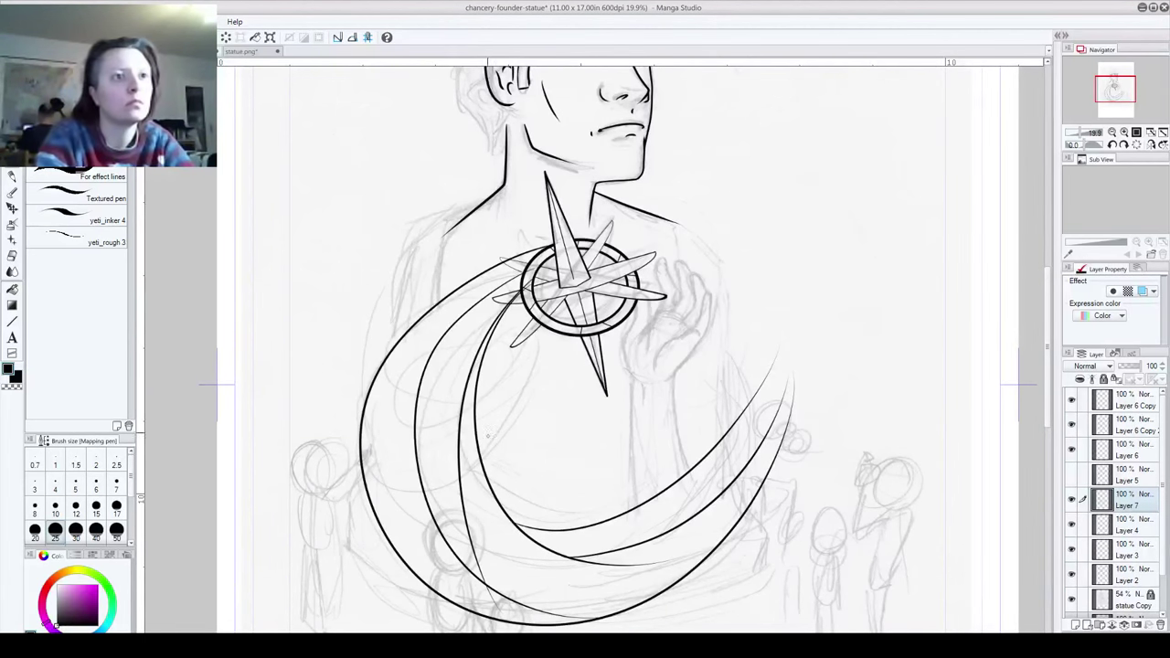
pyautogui.hotkey('ctrl', 'z')
pyautogui.moveTo(520, 294)
pyautogui.mouseDown()
pyautogui.moveTo(461, 449)
pyautogui.moveTo(524, 623)
pyautogui.mouseUp()
pyautogui.hotkey('ctrl', 'z')
pyautogui.moveTo(513, 289)
pyautogui.mouseDown()
pyautogui.moveTo(456, 468)
pyautogui.moveTo(551, 600)
pyautogui.moveTo(519, 292)
pyautogui.moveTo(585, 599)
pyautogui.mouseUp()
pyautogui.hotkey('ctrl', 'z')
pyautogui.hotkey('ctrl', 'z')
pyautogui.moveTo(526, 276); pyautogui.dragTo(588, 545)
pyautogui.hotkey('ctrl', 'z')
pyautogui.moveTo(521, 283)
pyautogui.mouseDown()
pyautogui.moveTo(496, 311)
pyautogui.moveTo(559, 580)
pyautogui.mouseUp()
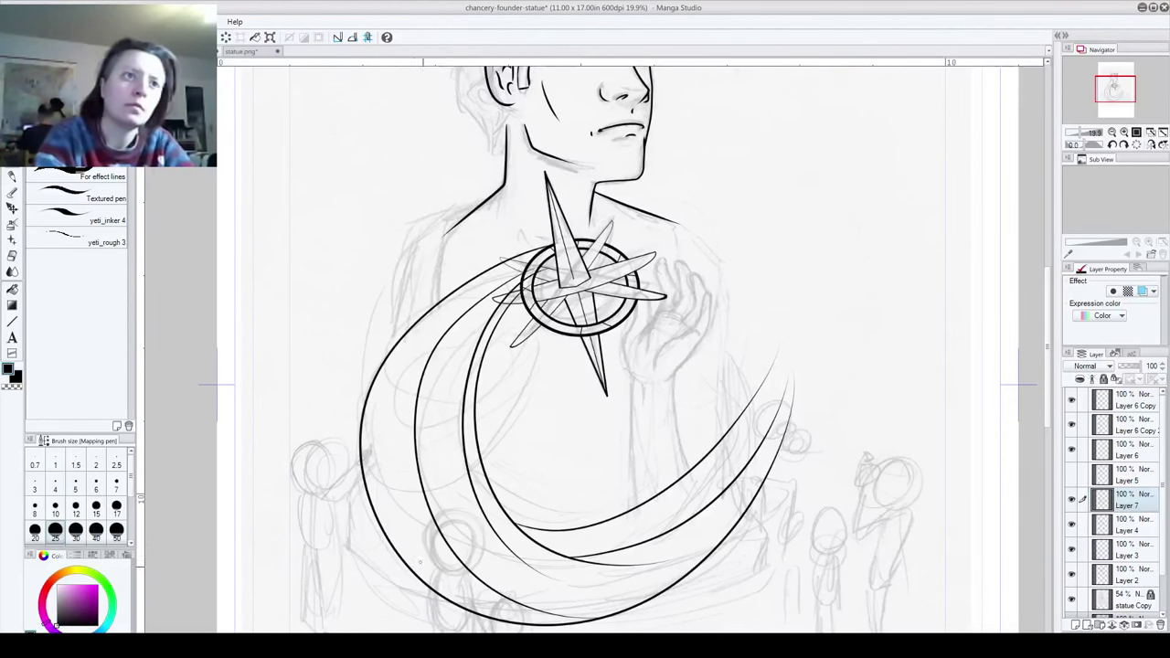
# Step: Try to ink a fold line between the outer and middle curves, sweeping from the bottom up the torso's left side
pyautogui.moveTo(514, 630); pyautogui.dragTo(382, 397)
pyautogui.hotkey('ctrl', 'z')
pyautogui.moveTo(483, 632)
pyautogui.mouseDown()
pyautogui.moveTo(400, 546)
pyautogui.moveTo(384, 382)
pyautogui.mouseUp()
pyautogui.hotkey('ctrl', 'z')
pyautogui.moveTo(494, 633)
pyautogui.mouseDown()
pyautogui.moveTo(446, 602)
pyautogui.moveTo(395, 364)
pyautogui.mouseUp()
pyautogui.hotkey('ctrl', 'z')
pyautogui.moveTo(476, 632); pyautogui.dragTo(395, 389)
pyautogui.hotkey('ctrl', 'z')
pyautogui.moveTo(484, 632); pyautogui.dragTo(384, 347)
pyautogui.hotkey('ctrl', 'z')
pyautogui.moveTo(481, 632); pyautogui.dragTo(391, 364)
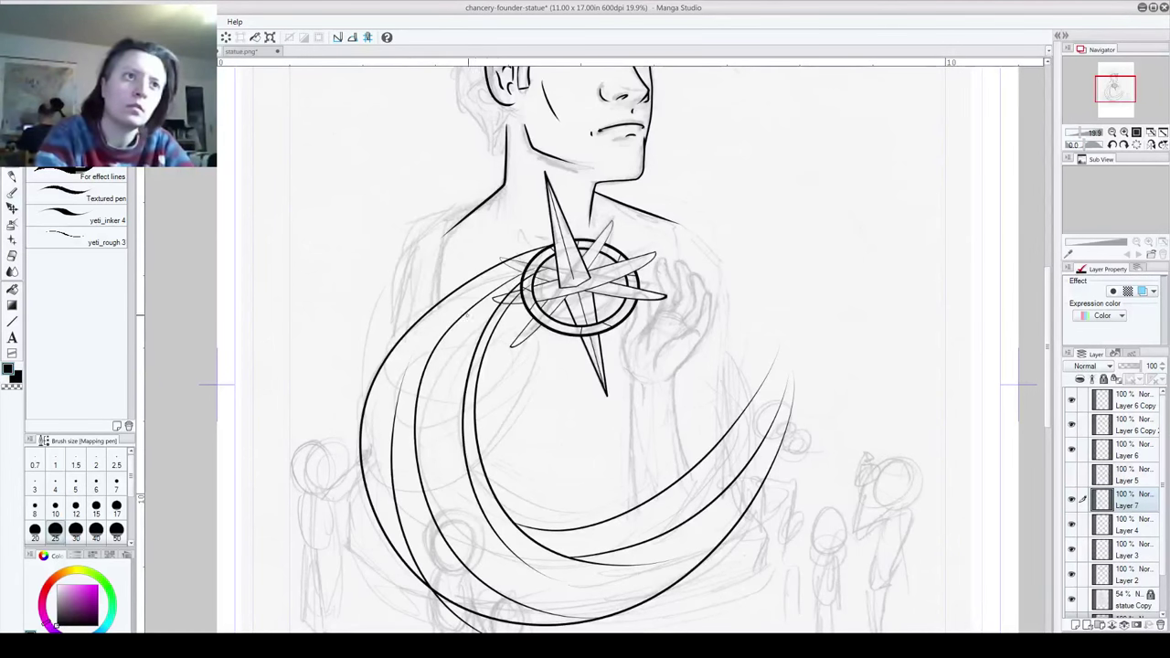
pyautogui.hotkey('ctrl', 'z')
pyautogui.hotkey('ctrl', 'y')
pyautogui.hotkey('ctrl', 'z')
pyautogui.moveTo(442, 605)
pyautogui.mouseDown()
pyautogui.moveTo(395, 503)
pyautogui.moveTo(391, 356)
pyautogui.mouseUp()
pyautogui.hotkey('ctrl', 'z')
pyautogui.moveTo(453, 623); pyautogui.dragTo(391, 365)
pyautogui.hotkey('ctrl', 'z')
pyautogui.moveTo(455, 627)
pyautogui.mouseDown()
pyautogui.moveTo(435, 607)
pyautogui.moveTo(391, 342)
pyautogui.mouseUp()
pyautogui.hotkey('ctrl', 'z')
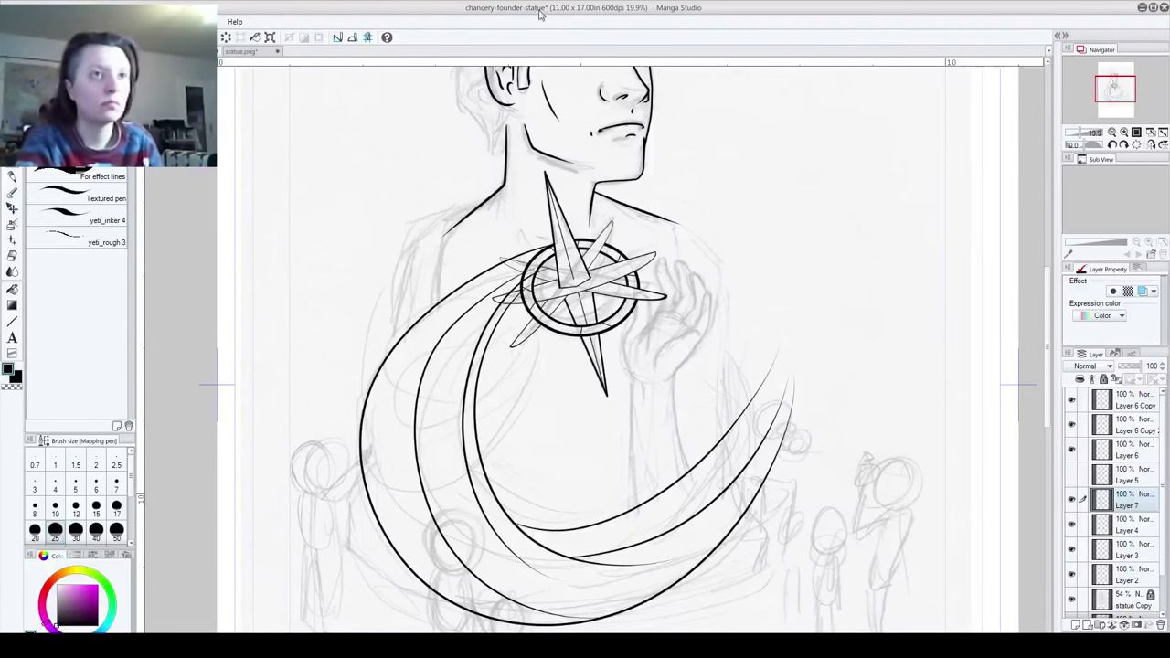
pyautogui.scroll(3, 554, 253)
pyautogui.scroll(-4, 535, 590)
pyautogui.scroll(-1, 535, 590)
pyautogui.moveTo(535, 528); pyautogui.dragTo(511, 84)
pyautogui.scroll(8, 541, 393)
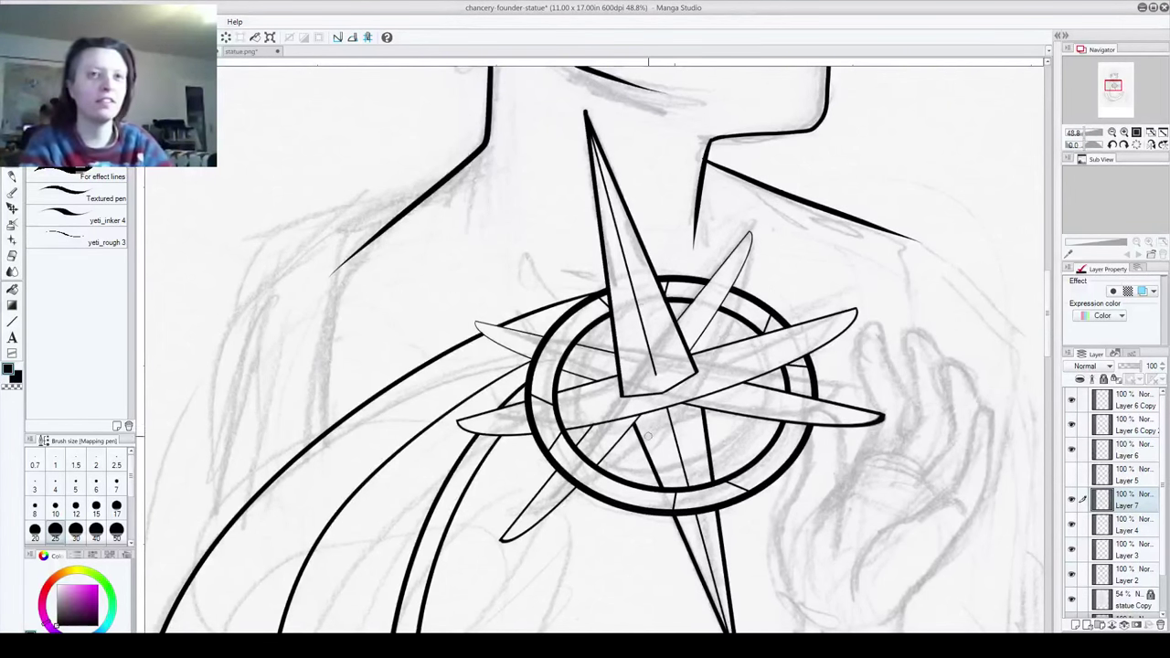
pyautogui.scroll(-2, 649, 448)
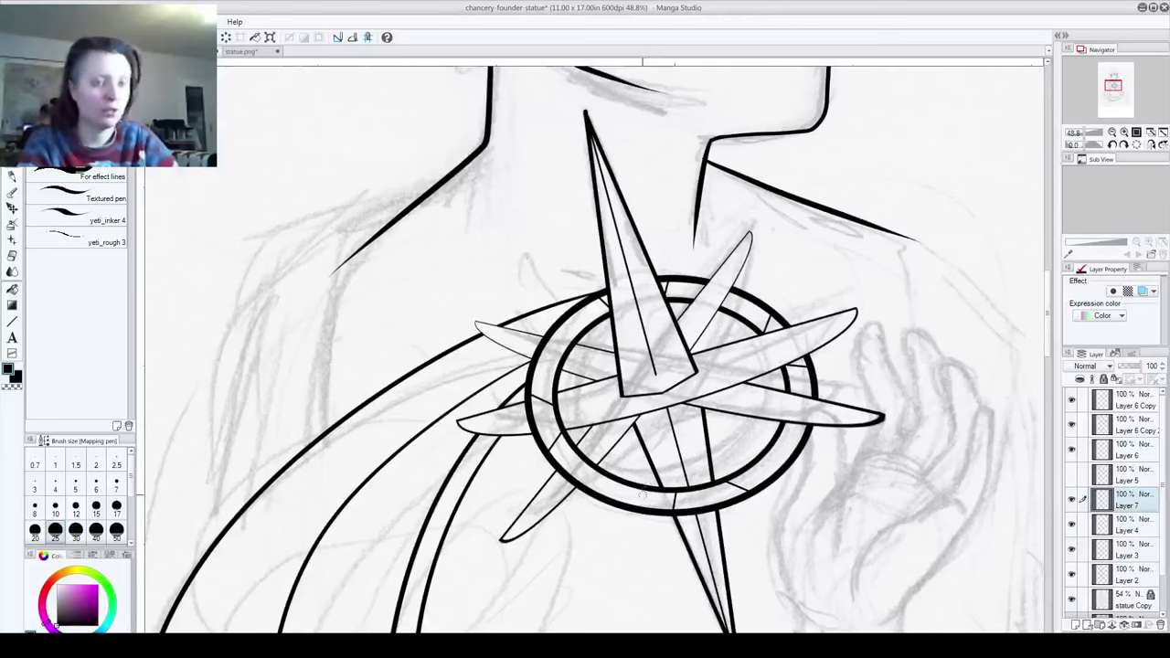
pyautogui.scroll(-1, 647, 488)
pyautogui.moveTo(620, 529); pyautogui.dragTo(417, 217)
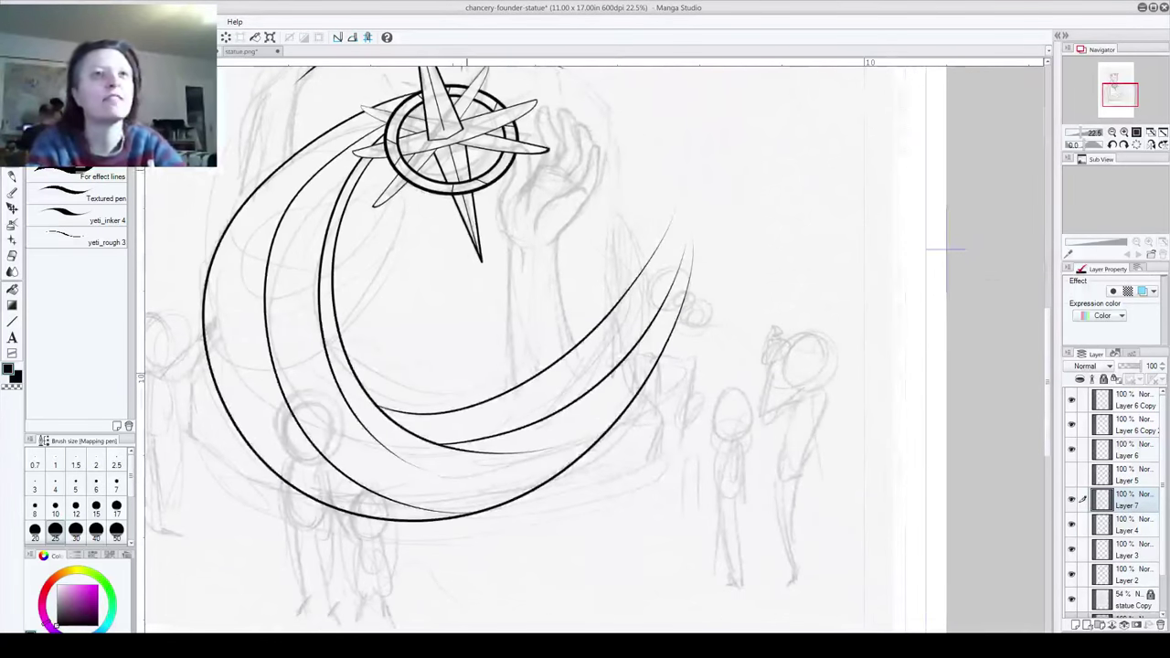
# Step: Hide and show the topmost layer and Layer 7 to check which lines they hold
pyautogui.click(1072, 402)
pyautogui.click(1071, 402)
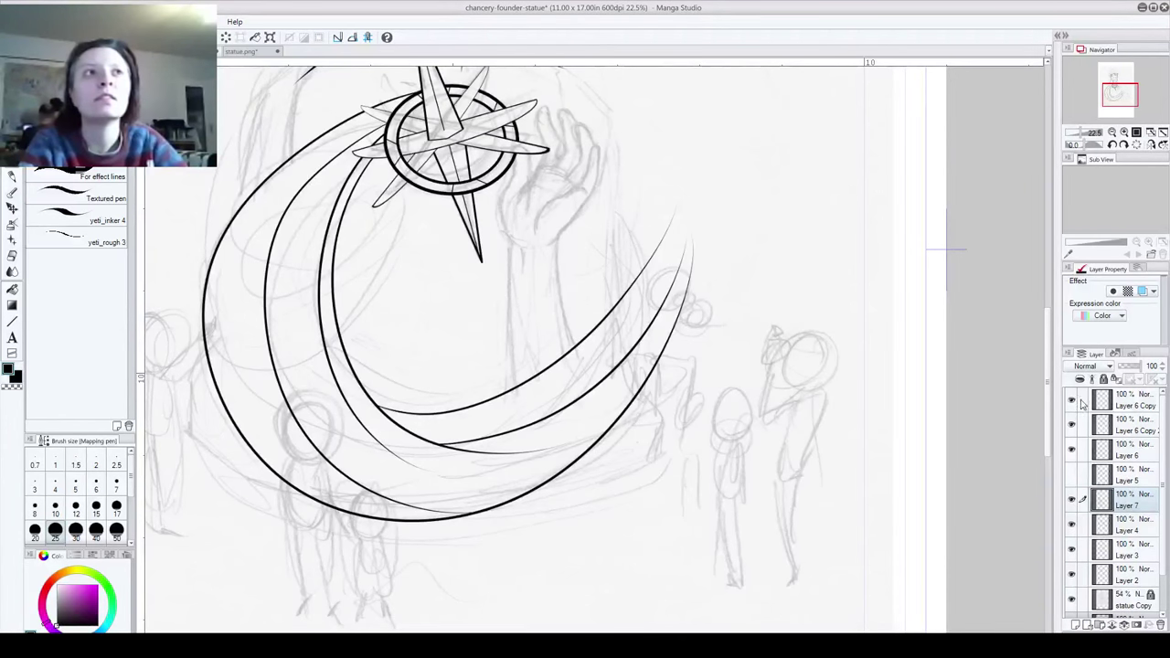
pyautogui.click(1072, 500)
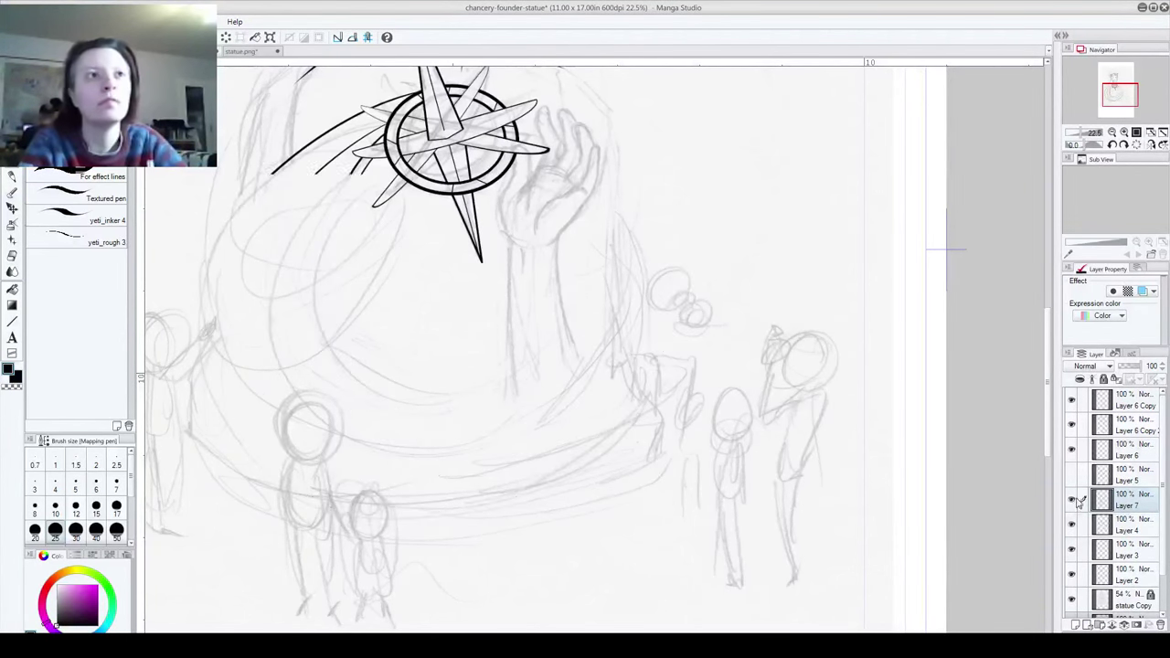
pyautogui.click(1072, 500)
# Step: Add a layer above Layer 7 and ink the outlines of the raised hand's two fingers nearest the emblem
pyautogui.click(1076, 625)
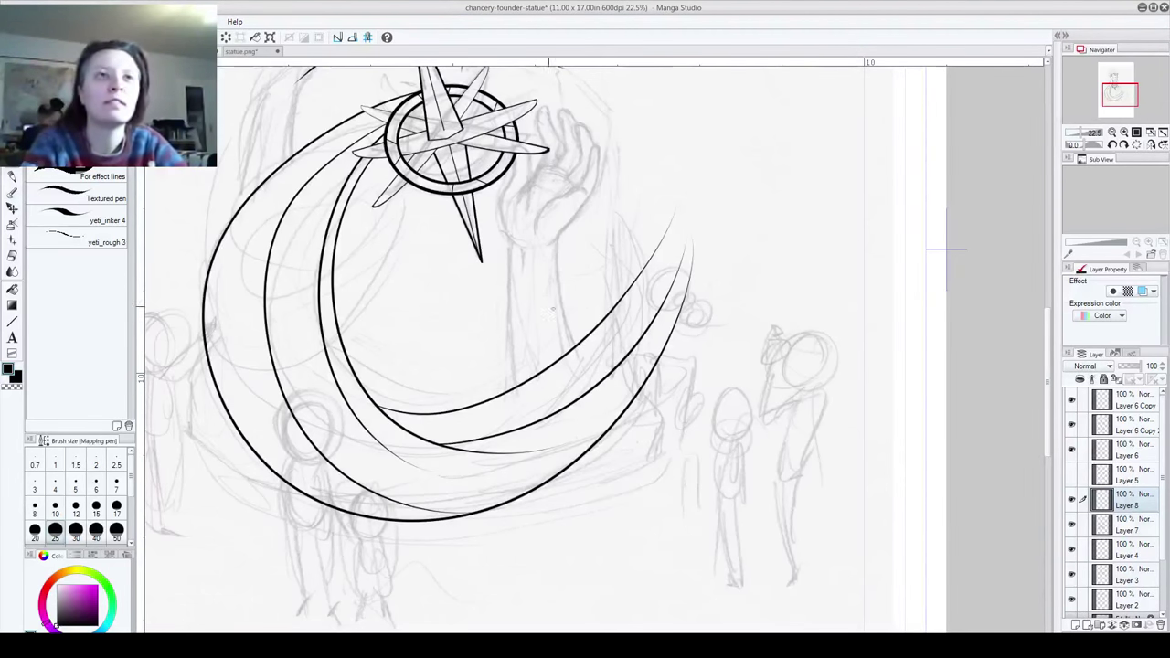
pyautogui.scroll(4, 547, 177)
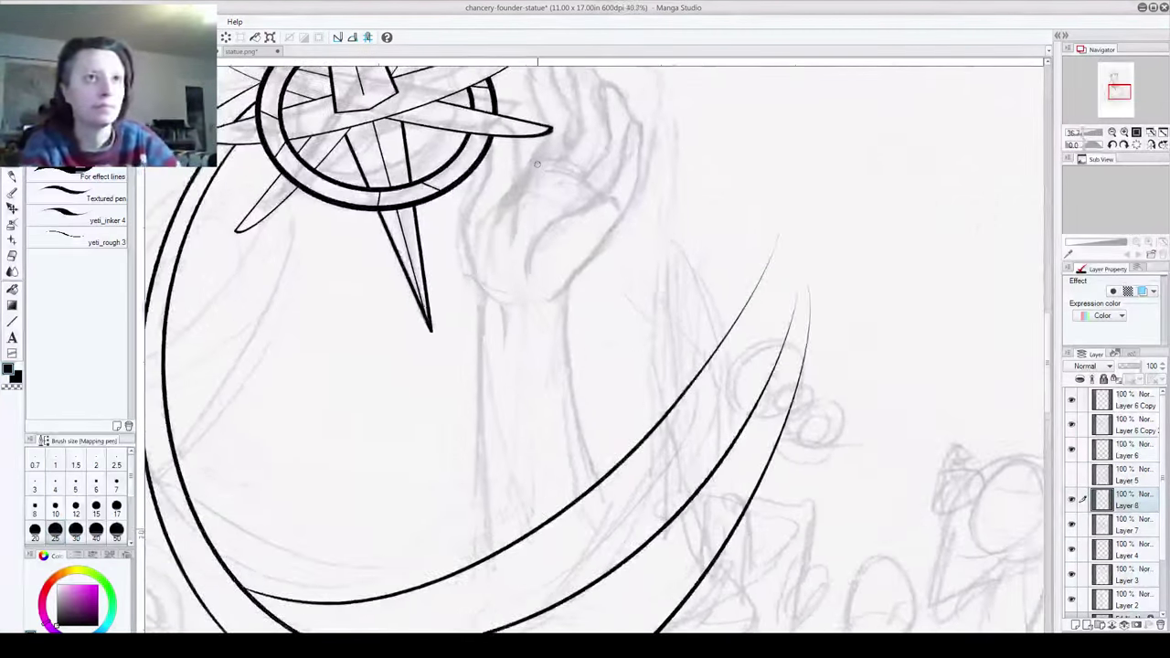
pyautogui.scroll(3, 550, 252)
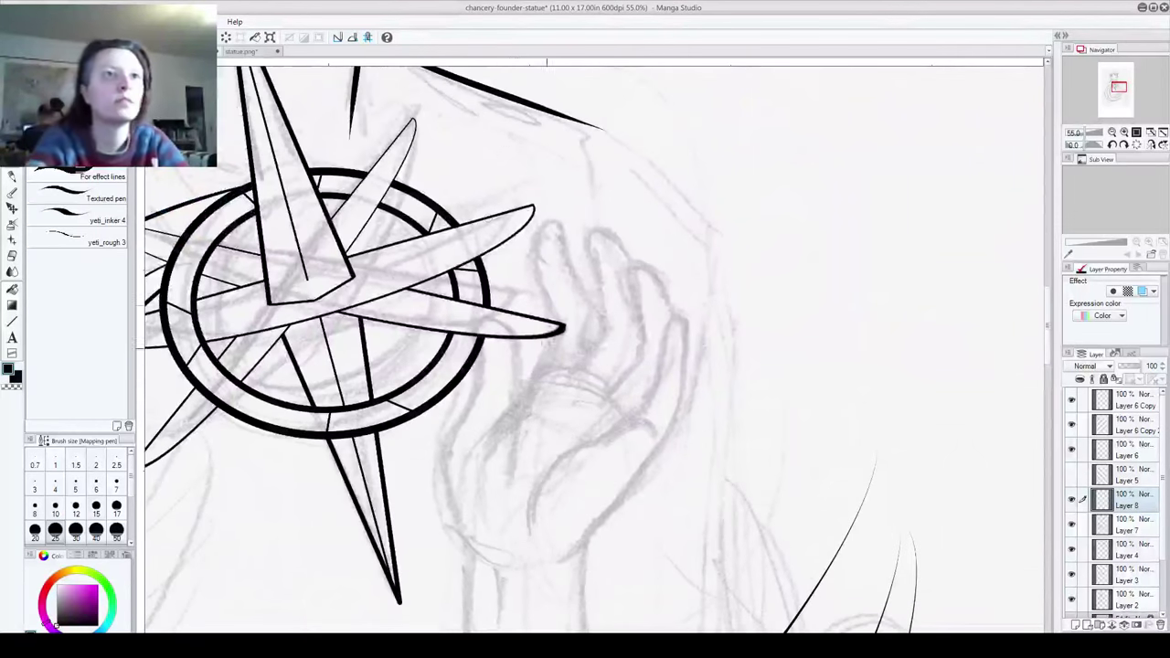
pyautogui.moveTo(512, 418); pyautogui.dragTo(537, 373)
pyautogui.hotkey('ctrl', 'z')
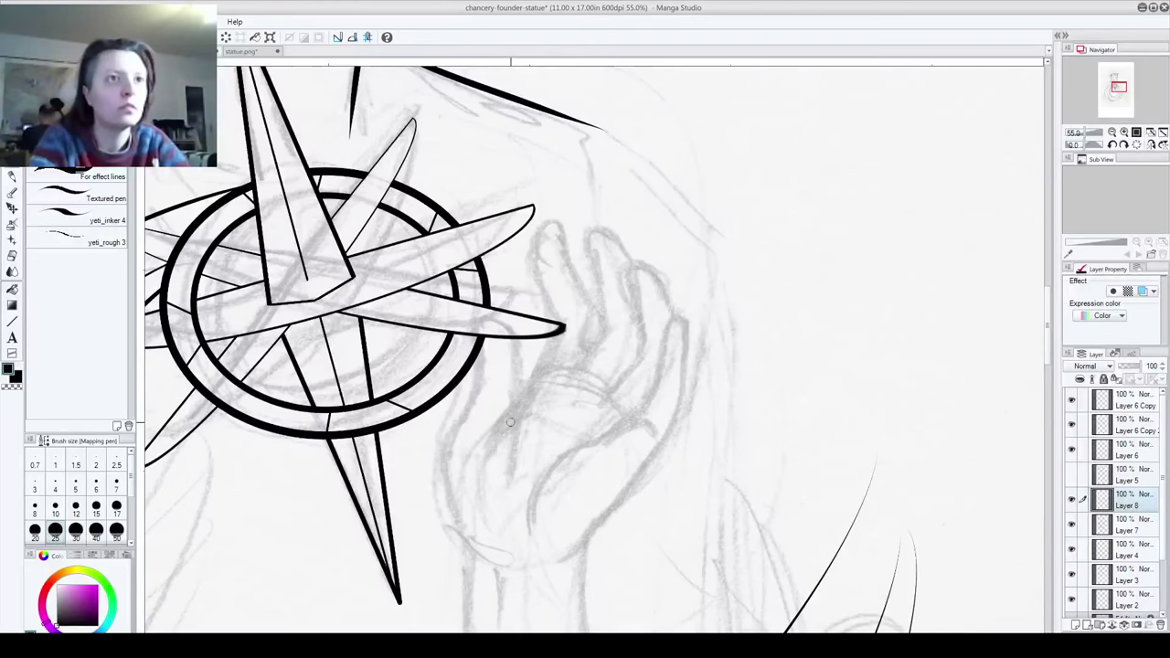
pyautogui.moveTo(510, 423)
pyautogui.mouseDown()
pyautogui.moveTo(562, 326)
pyautogui.moveTo(539, 261)
pyautogui.moveTo(547, 229)
pyautogui.moveTo(557, 226)
pyautogui.moveTo(593, 309)
pyautogui.moveTo(592, 333)
pyautogui.mouseUp()
pyautogui.hotkey('ctrl', 'z')
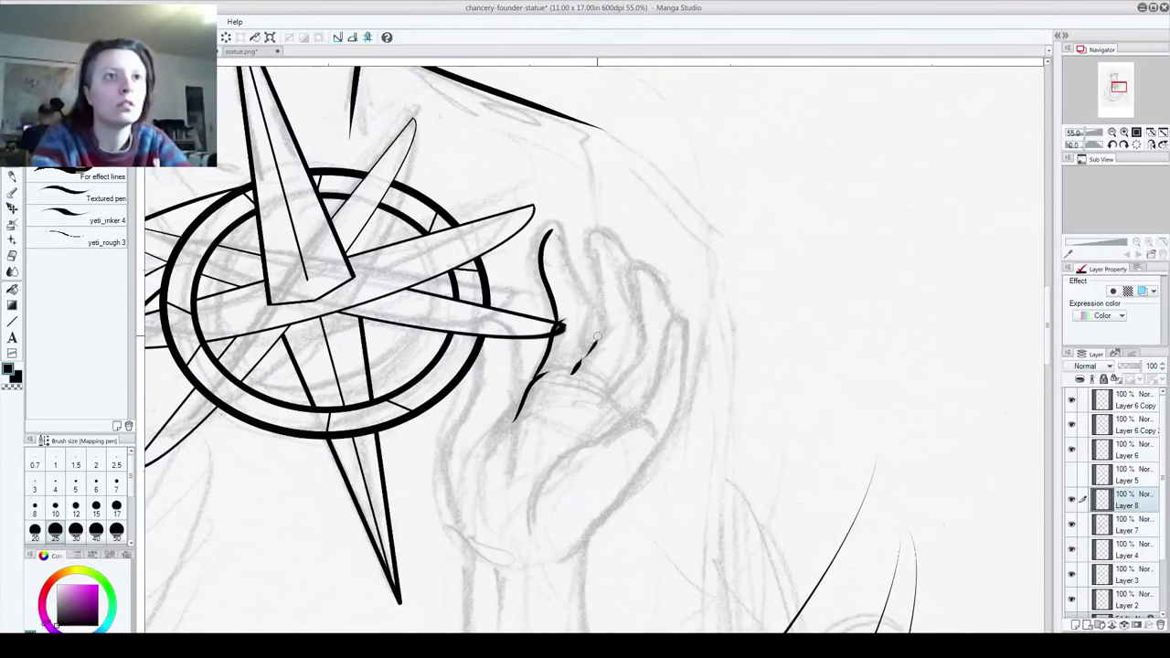
pyautogui.moveTo(565, 372)
pyautogui.mouseDown()
pyautogui.moveTo(612, 409)
pyautogui.moveTo(581, 360)
pyautogui.moveTo(621, 325)
pyautogui.moveTo(604, 327)
pyautogui.moveTo(604, 229)
pyautogui.mouseUp()
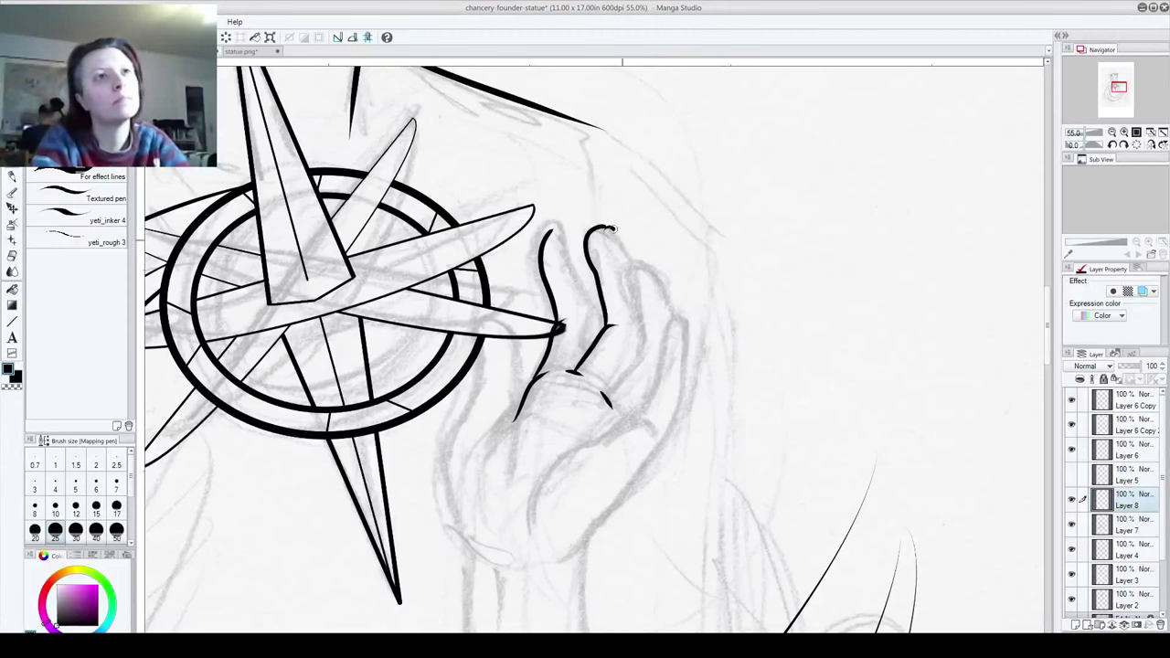
pyautogui.moveTo(604, 228); pyautogui.dragTo(639, 274)
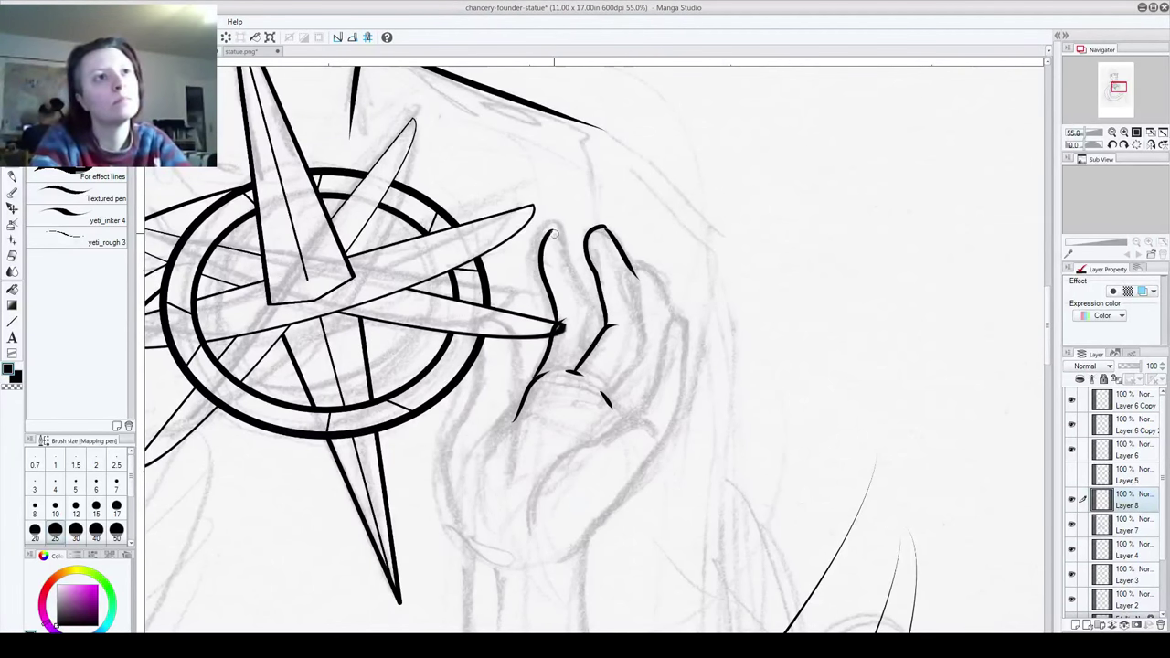
pyautogui.moveTo(553, 234)
pyautogui.mouseDown()
pyautogui.moveTo(599, 304)
pyautogui.moveTo(594, 346)
pyautogui.mouseUp()
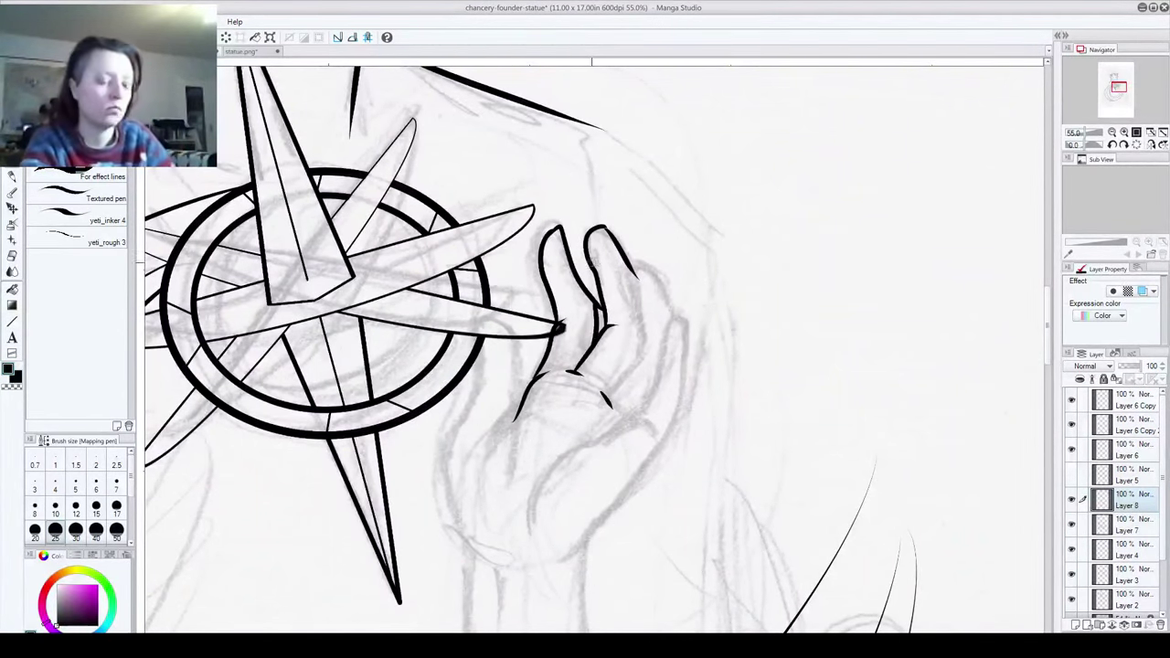
# Step: Erase the overlapping line end where the two inked fingers meet, using the Harder eraser at size 7
pyautogui.scroll(5, 599, 265)
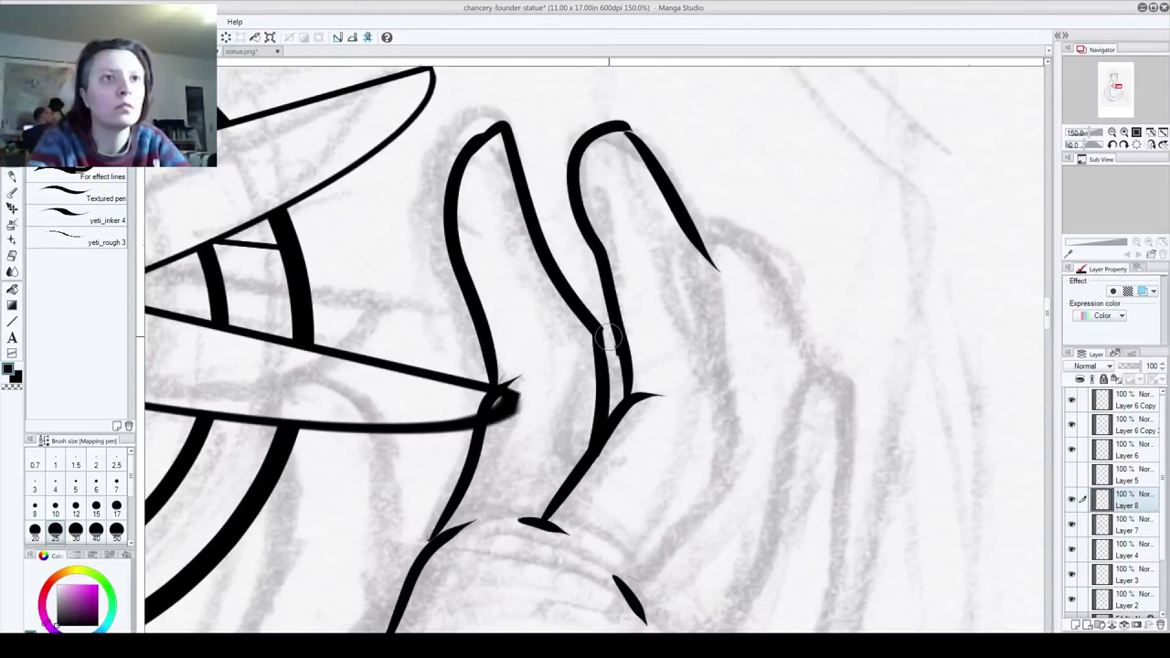
pyautogui.moveTo(599, 328); pyautogui.dragTo(607, 345)
pyautogui.hotkey('ctrl', 'z')
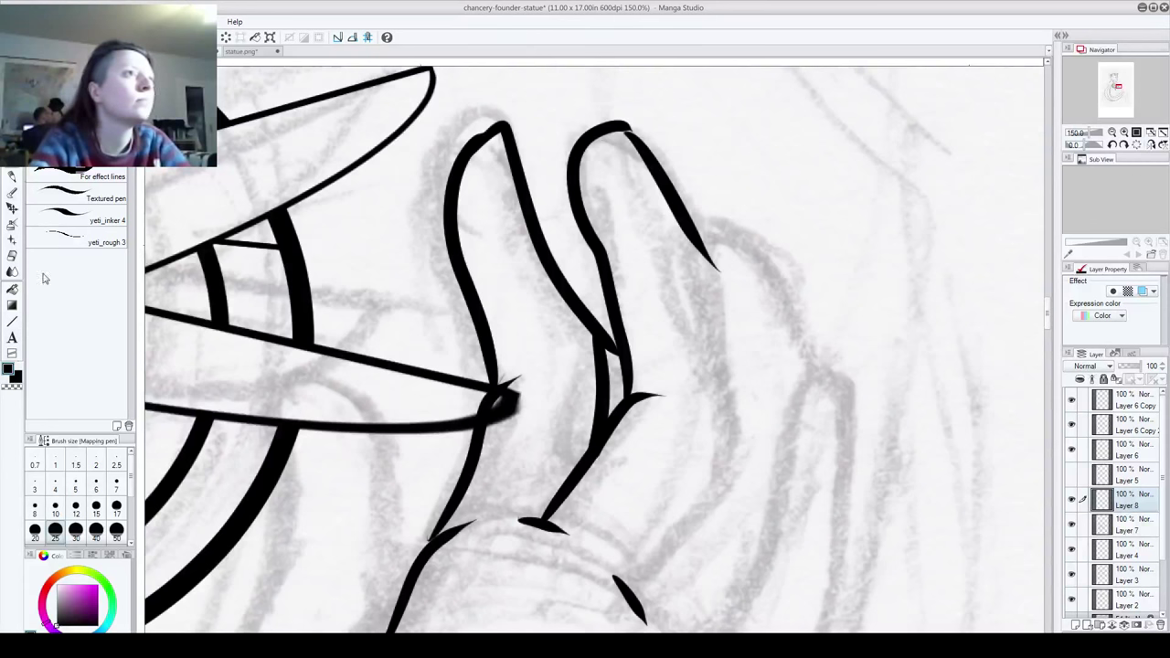
pyautogui.click(12, 256)
pyautogui.click(116, 505)
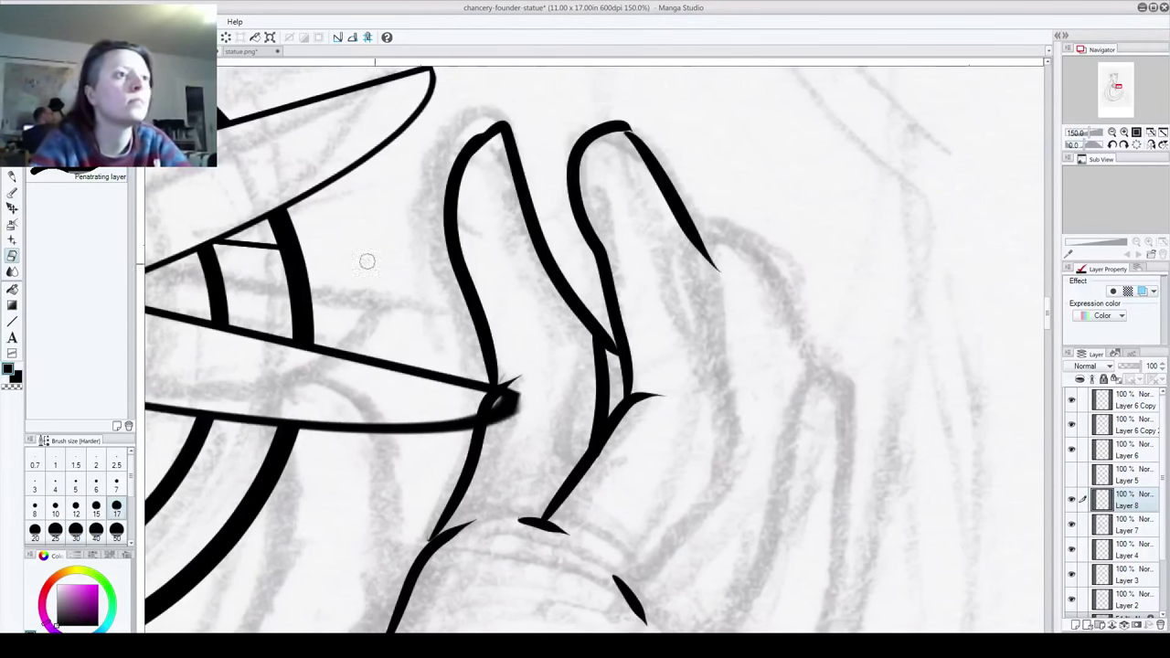
pyautogui.click(117, 484)
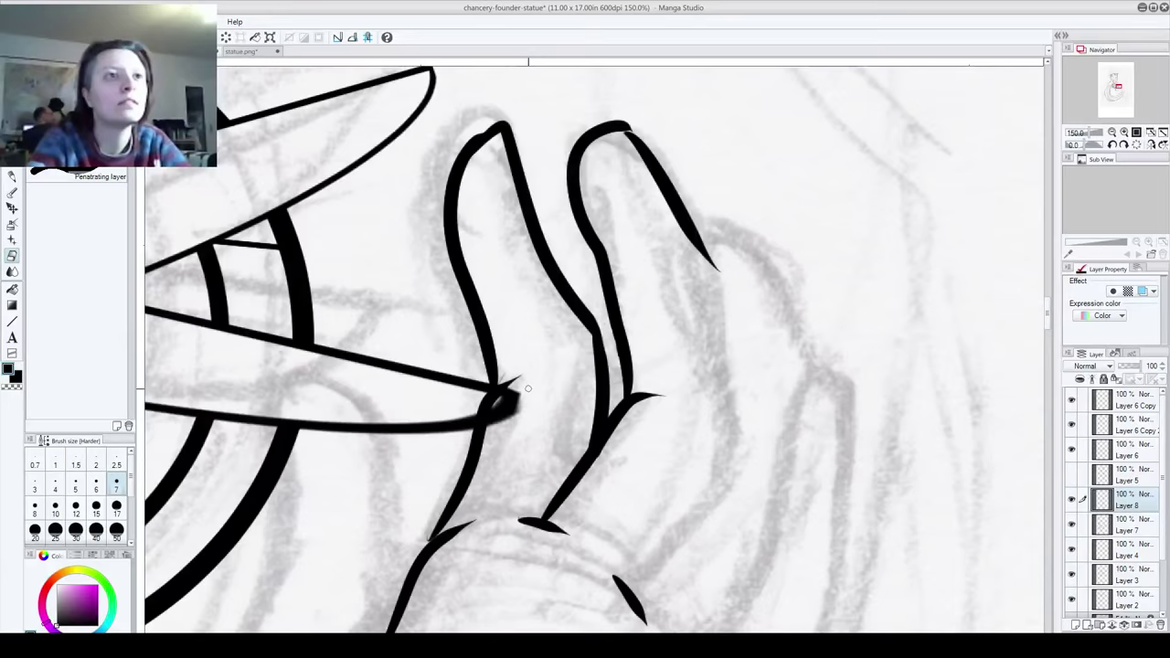
# Step: Identify the layer holding the emblem point that touches the hand and erase the excess ink inside its tip
pyautogui.click(1072, 425)
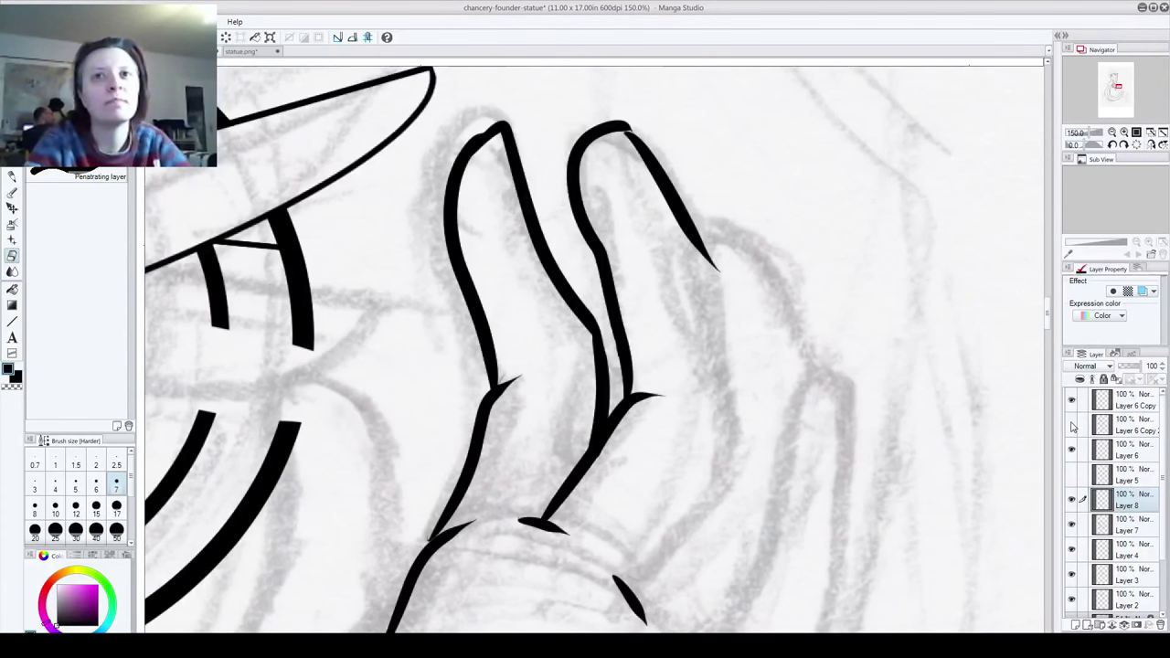
pyautogui.click(1072, 425)
pyautogui.click(1125, 425)
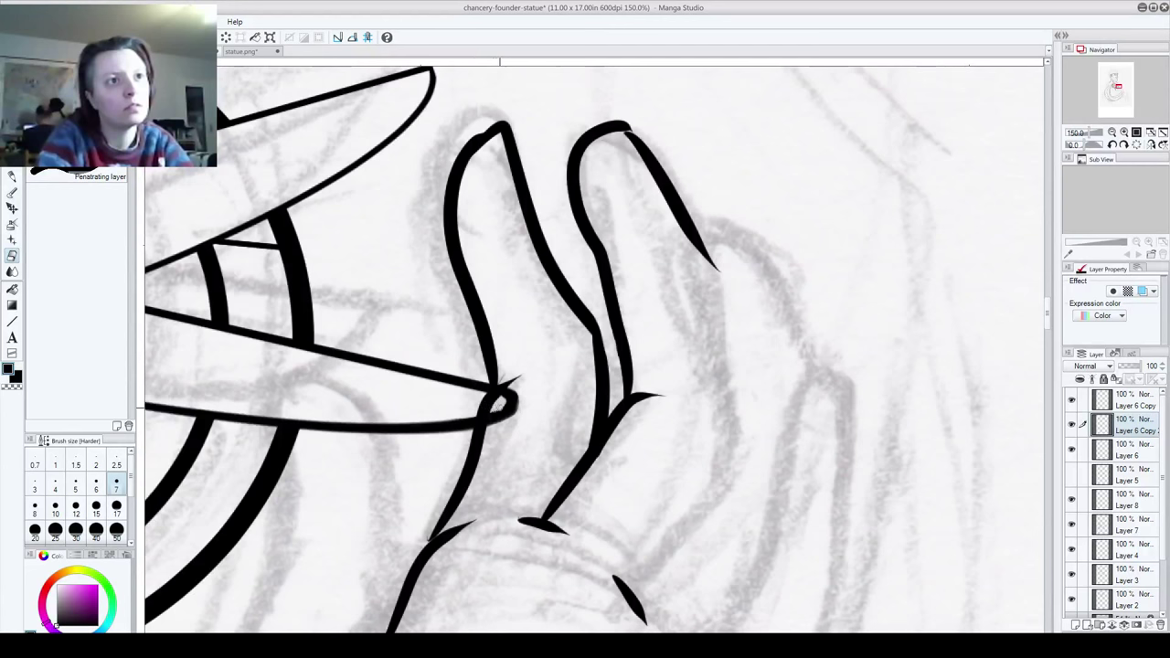
# Step: Toggle the emblem and hand layers to compare them, and erase the finger line crossing the emblem point's tip on Layer 8
pyautogui.click(1140, 409)
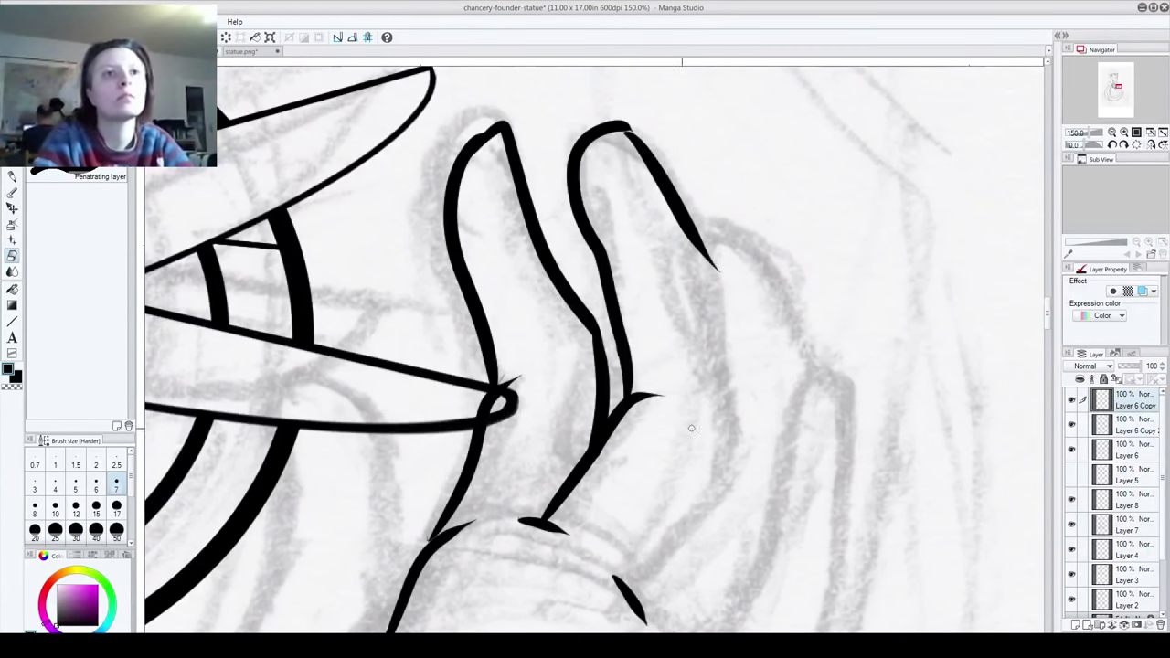
pyautogui.click(1071, 426)
pyautogui.click(1071, 426)
pyautogui.click(1072, 426)
pyautogui.click(1072, 426)
pyautogui.click(1071, 501)
pyautogui.click(1072, 501)
pyautogui.click(1129, 501)
pyautogui.moveTo(483, 411)
pyautogui.mouseDown()
pyautogui.moveTo(496, 399)
pyautogui.moveTo(482, 406)
pyautogui.mouseUp()
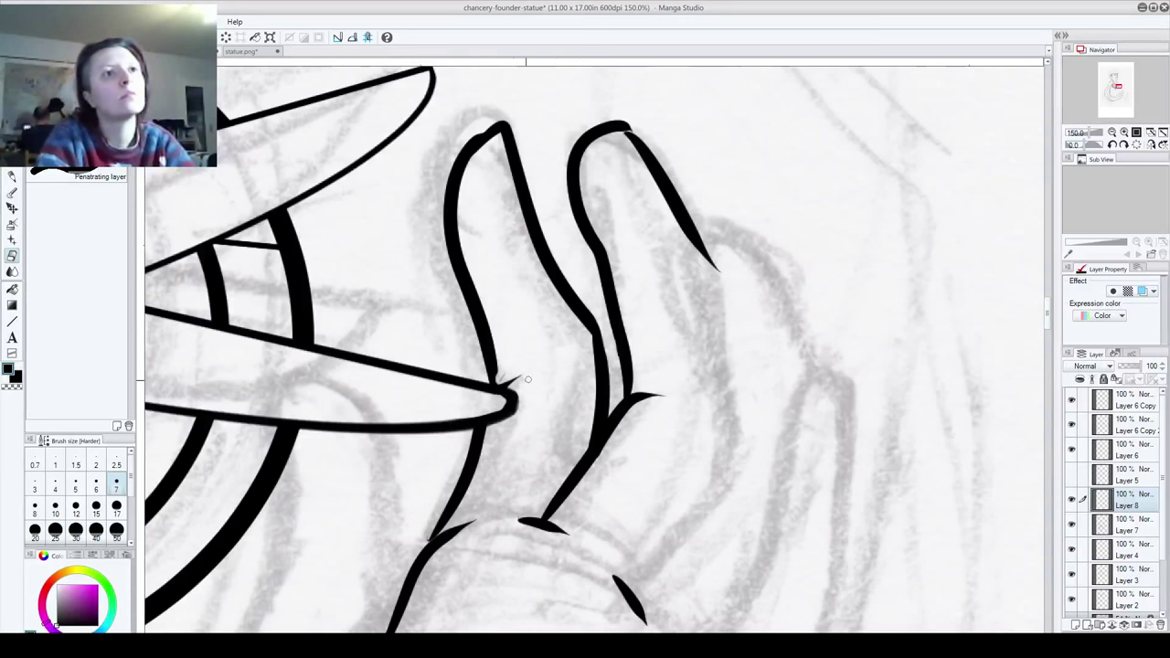
# Step: Ink short joint creases across the two outlined fingers with the Mapping pen
pyautogui.press('p')
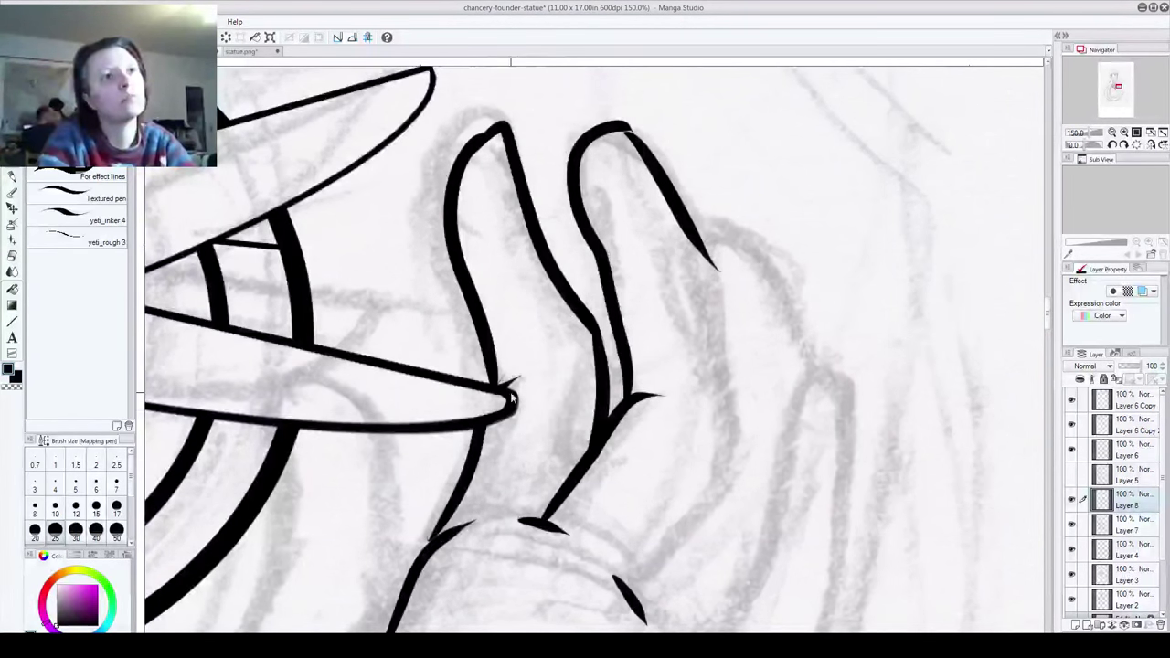
pyautogui.moveTo(505, 386); pyautogui.dragTo(582, 370)
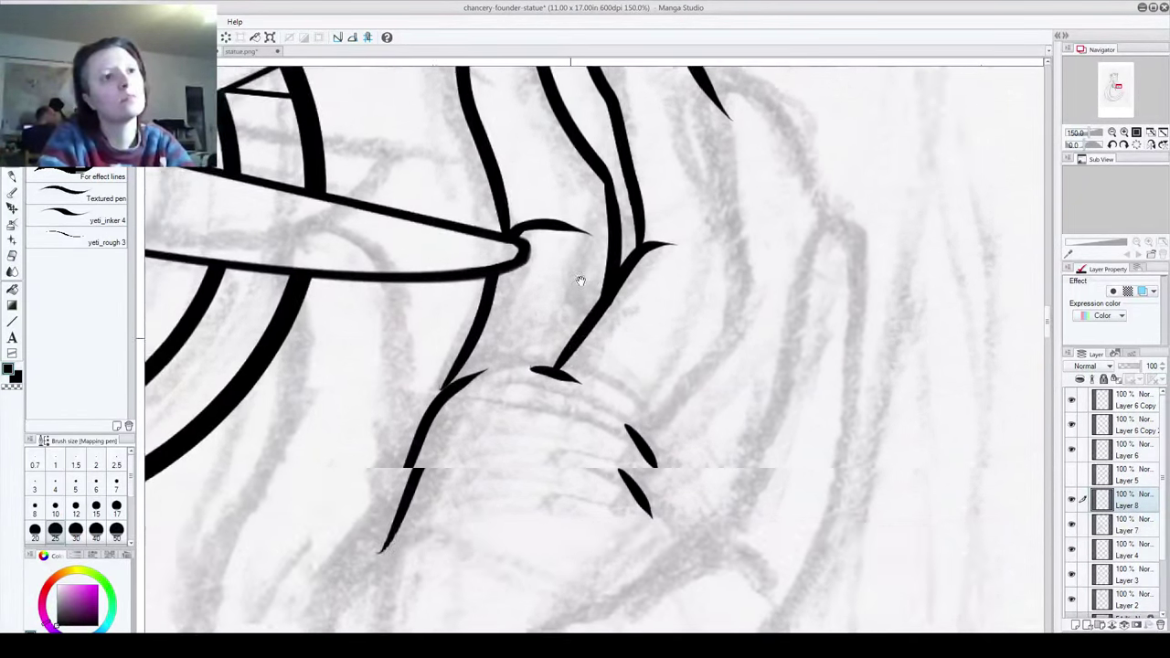
pyautogui.scroll(-5, 582, 264)
pyautogui.scroll(5, 582, 263)
pyautogui.moveTo(459, 293); pyautogui.dragTo(512, 284)
pyautogui.hotkey('ctrl', 'z')
pyautogui.moveTo(556, 429)
pyautogui.mouseDown()
pyautogui.moveTo(559, 223)
pyautogui.moveTo(385, 383)
pyautogui.mouseUp()
pyautogui.moveTo(412, 196); pyautogui.dragTo(493, 217)
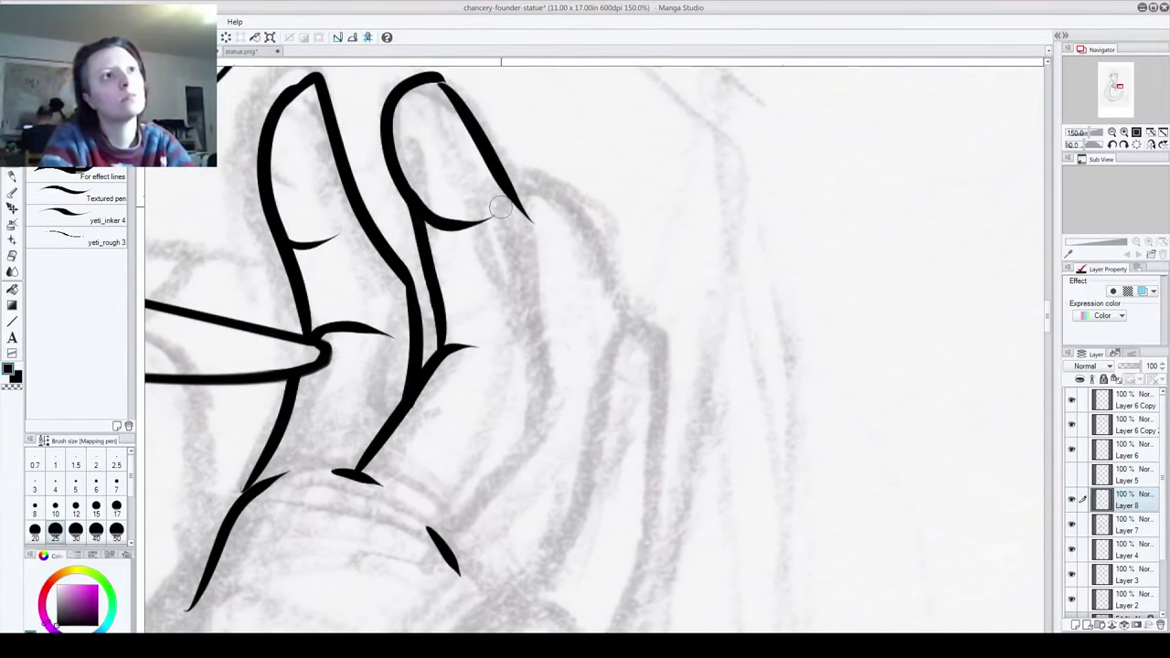
# Step: Ink the thumb's outer side and the palm's outer edge running down toward the wrist
pyautogui.moveTo(531, 423)
pyautogui.mouseDown()
pyautogui.moveTo(601, 226)
pyautogui.moveTo(858, 173)
pyautogui.mouseUp()
pyautogui.moveTo(538, 307)
pyautogui.mouseDown()
pyautogui.moveTo(464, 388)
pyautogui.moveTo(518, 401)
pyautogui.moveTo(602, 272)
pyautogui.mouseUp()
pyautogui.moveTo(423, 495)
pyautogui.mouseDown()
pyautogui.moveTo(436, 426)
pyautogui.moveTo(429, 372)
pyautogui.mouseUp()
pyautogui.moveTo(456, 517)
pyautogui.mouseDown()
pyautogui.moveTo(432, 408)
pyautogui.moveTo(475, 138)
pyautogui.moveTo(543, 66)
pyautogui.mouseUp()
pyautogui.moveTo(499, 186); pyautogui.dragTo(401, 437)
# Step: Ink the thumb's rounded tip and inner side, and erase the part overlapping the emblem's point
pyautogui.moveTo(377, 388)
pyautogui.mouseDown()
pyautogui.moveTo(409, 198)
pyautogui.moveTo(503, 220)
pyautogui.mouseUp()
pyautogui.hotkey('ctrl', 'z')
pyautogui.moveTo(388, 376)
pyautogui.mouseDown()
pyautogui.moveTo(404, 315)
pyautogui.moveTo(390, 173)
pyautogui.moveTo(472, 171)
pyautogui.moveTo(520, 364)
pyautogui.mouseUp()
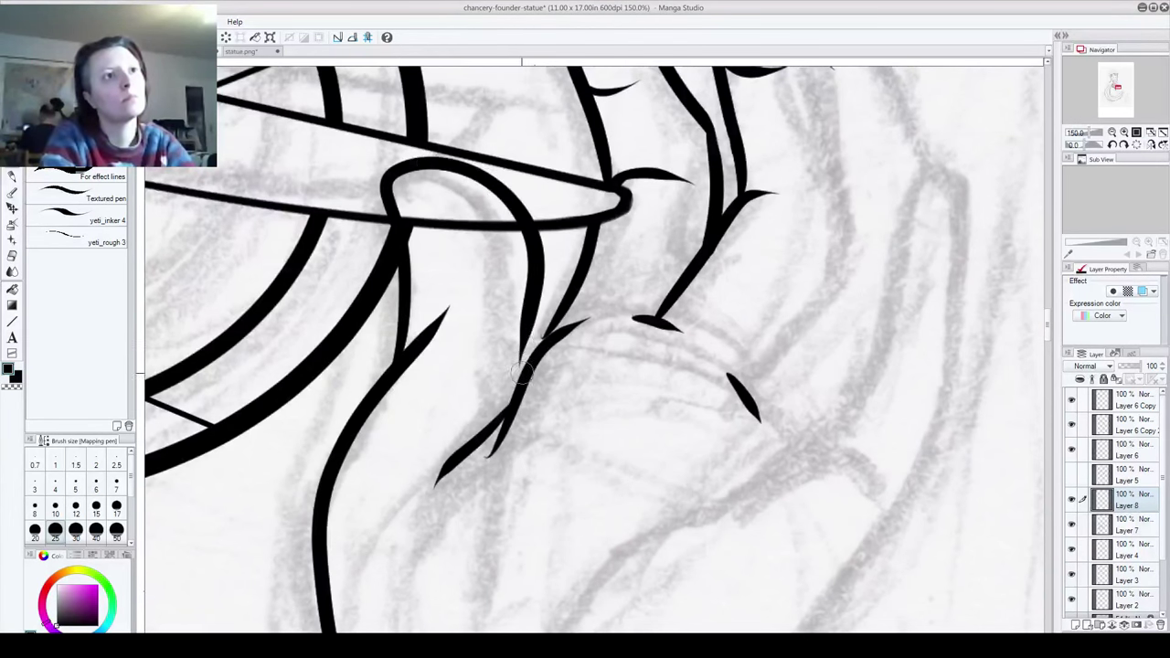
pyautogui.moveTo(526, 307); pyautogui.dragTo(517, 383)
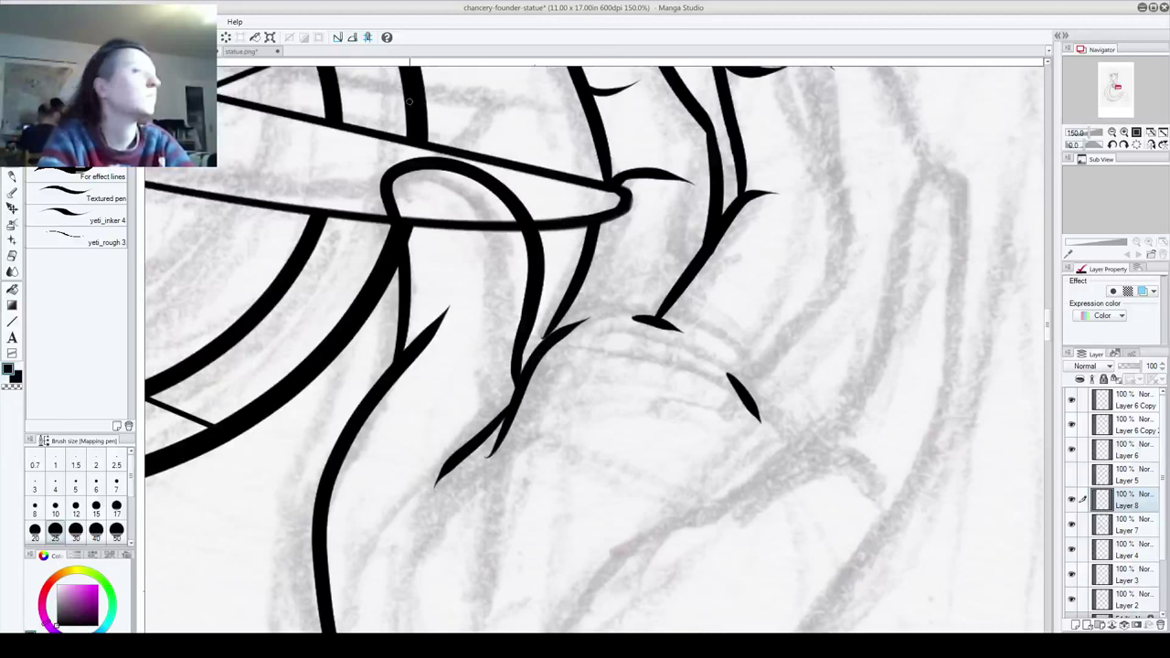
pyautogui.moveTo(397, 192)
pyautogui.mouseDown()
pyautogui.moveTo(378, 208)
pyautogui.moveTo(397, 208)
pyautogui.moveTo(388, 186)
pyautogui.moveTo(392, 197)
pyautogui.moveTo(445, 174)
pyautogui.moveTo(416, 153)
pyautogui.mouseUp()
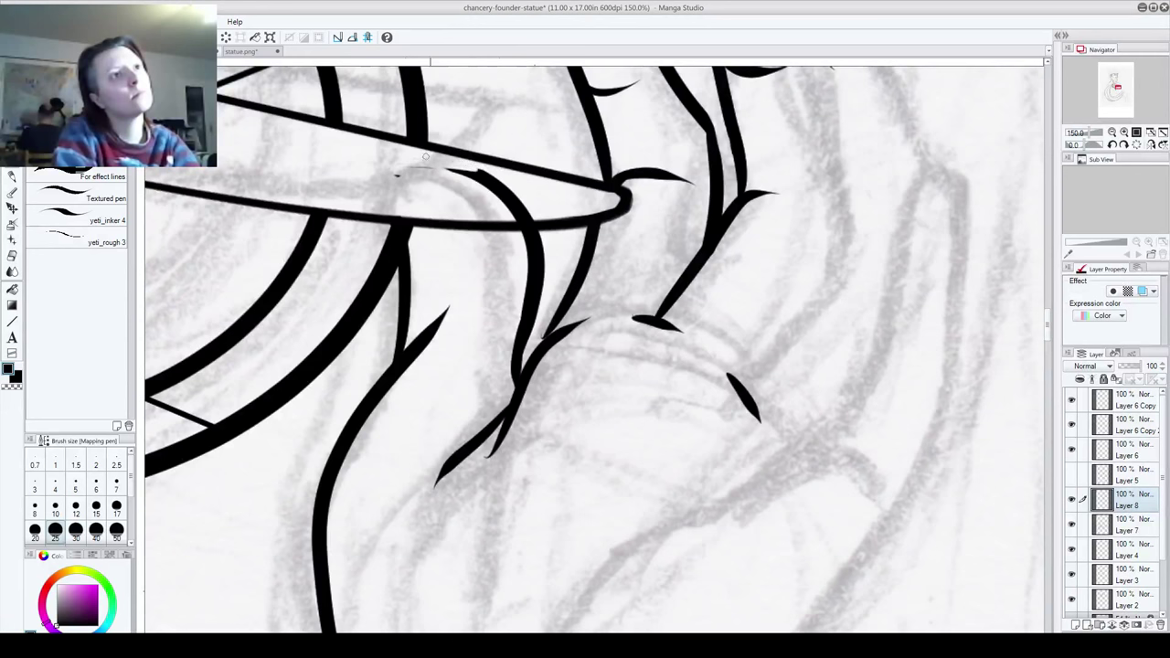
pyautogui.moveTo(425, 157); pyautogui.dragTo(504, 193)
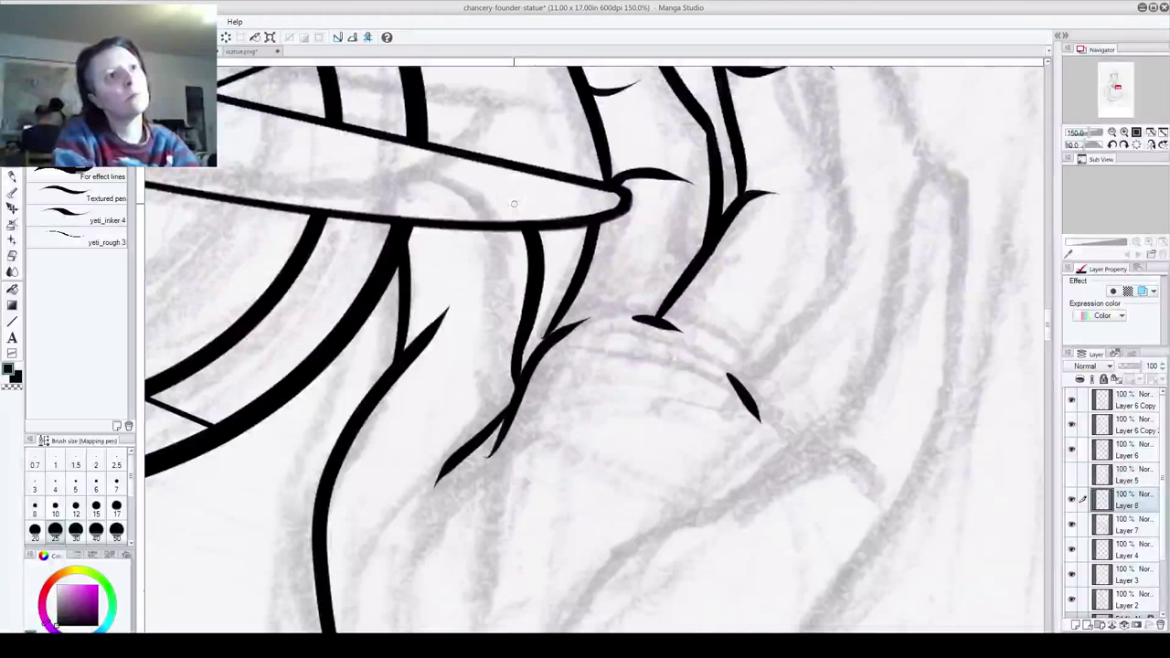
# Step: Trim the overshooting upper end of the palm's outer line where it meets the thumb
pyautogui.moveTo(514, 204); pyautogui.dragTo(543, 118)
pyautogui.moveTo(477, 224); pyautogui.dragTo(440, 292)
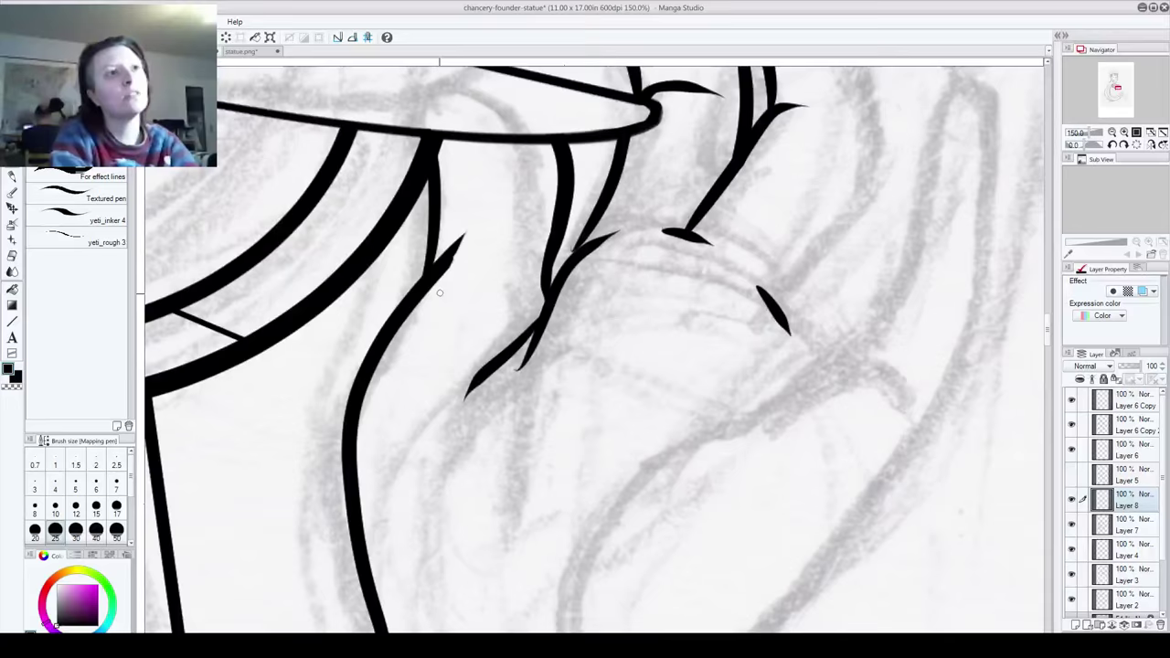
pyautogui.hotkey('ctrl', 'z')
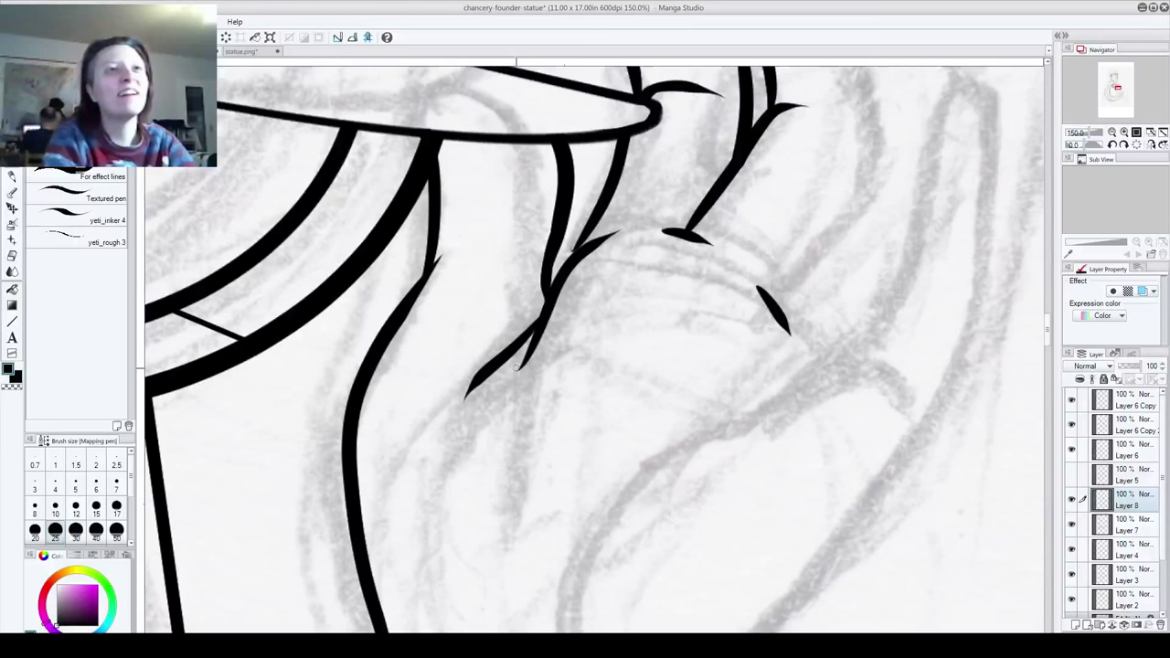
# Step: Ink the ring finger's inner side from its base up to the rounded tip, followed by its outer side, on Layer 8
pyautogui.moveTo(767, 159); pyautogui.dragTo(396, 303)
pyautogui.moveTo(452, 397); pyautogui.dragTo(467, 439)
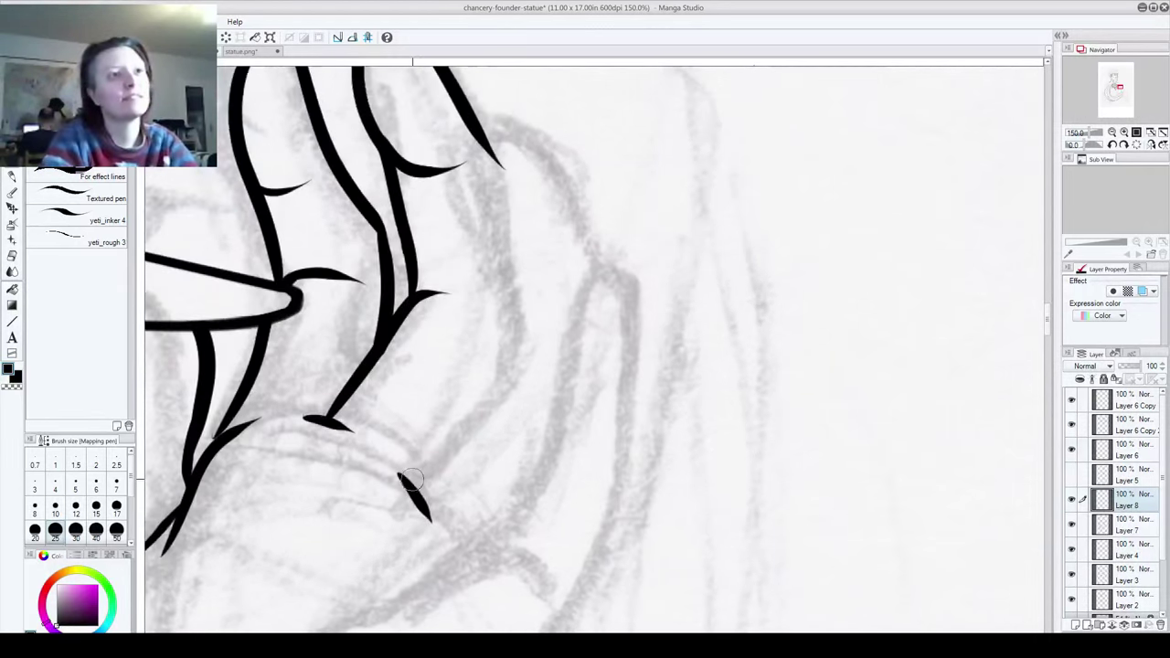
pyautogui.moveTo(412, 484)
pyautogui.mouseDown()
pyautogui.moveTo(501, 377)
pyautogui.moveTo(547, 370)
pyautogui.moveTo(517, 318)
pyautogui.mouseUp()
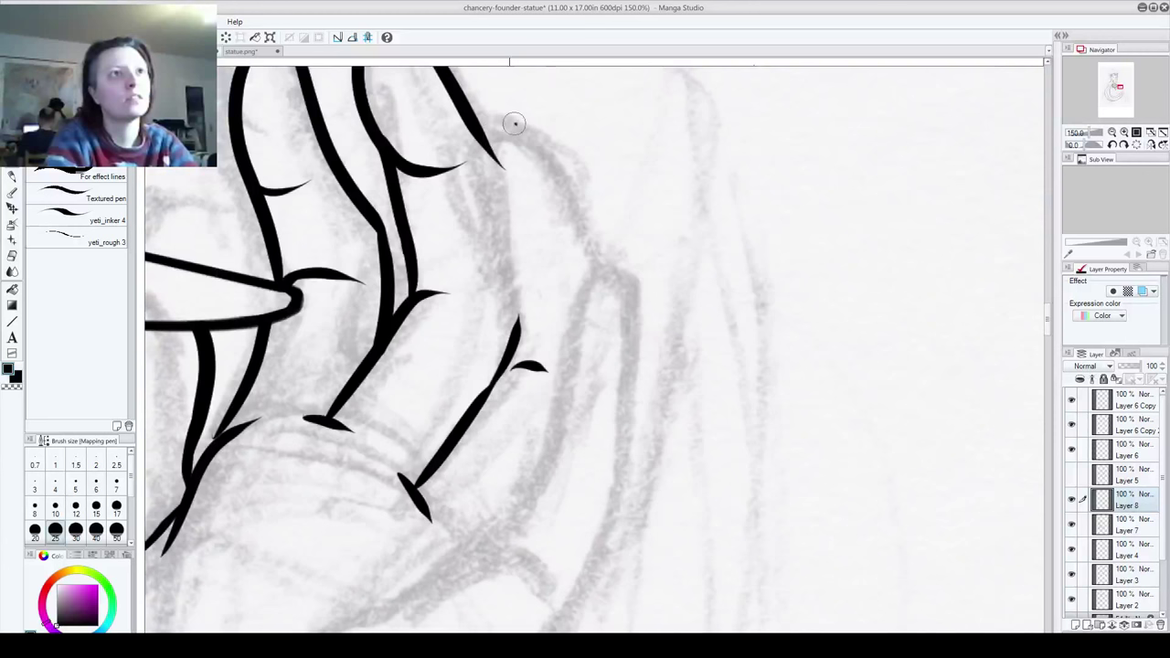
pyautogui.moveTo(515, 134)
pyautogui.mouseDown()
pyautogui.moveTo(462, 179)
pyautogui.moveTo(510, 274)
pyautogui.mouseUp()
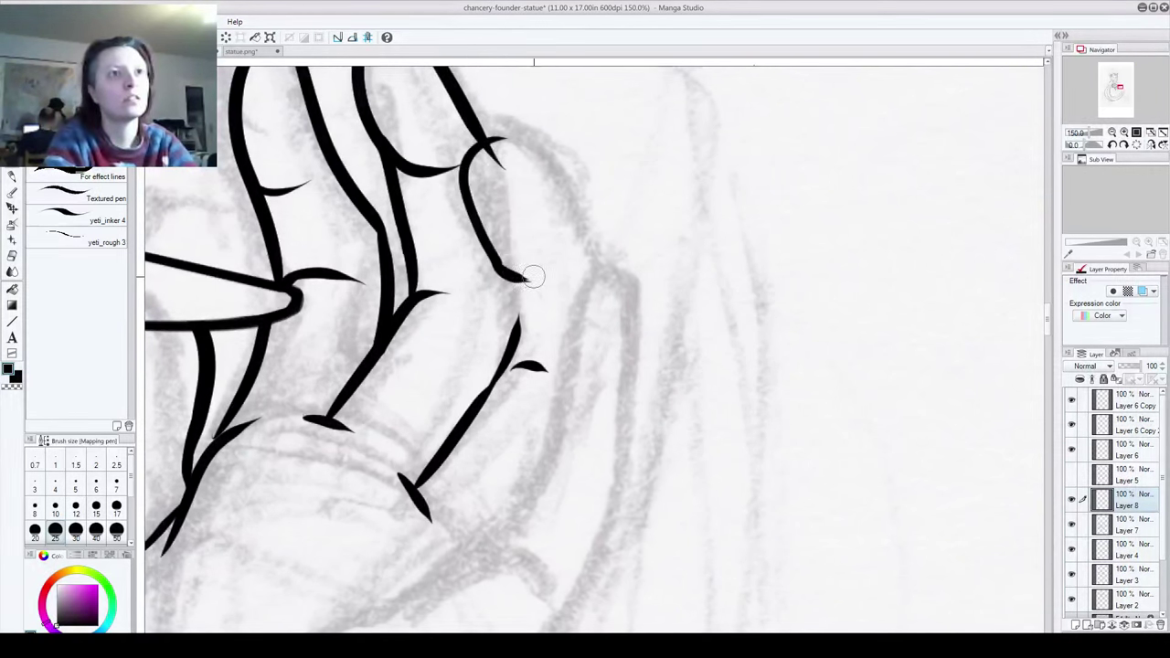
pyautogui.moveTo(512, 279); pyautogui.dragTo(516, 340)
pyautogui.moveTo(473, 149)
pyautogui.mouseDown()
pyautogui.moveTo(510, 138)
pyautogui.moveTo(606, 261)
pyautogui.mouseUp()
# Step: Ink the little finger's outline and the hand's outer edge toward the wrist, removing the overshoot at the inner joint
pyautogui.moveTo(606, 261); pyautogui.dragTo(599, 138)
pyautogui.moveTo(462, 422)
pyautogui.mouseDown()
pyautogui.moveTo(490, 446)
pyautogui.moveTo(483, 410)
pyautogui.moveTo(505, 385)
pyautogui.mouseUp()
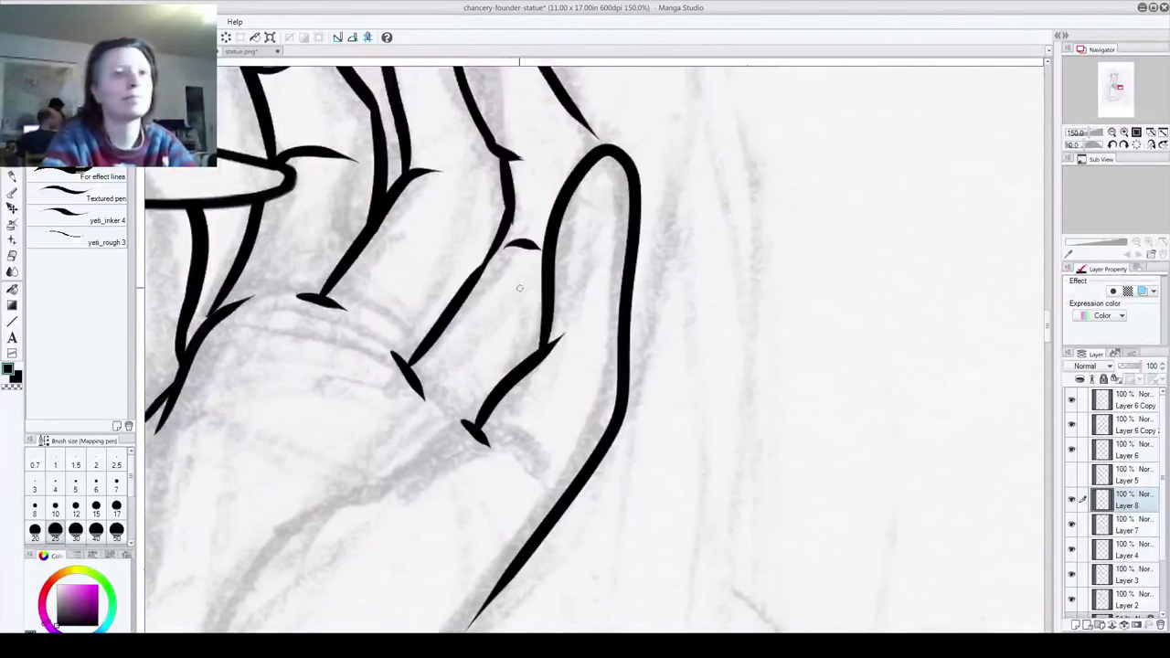
pyautogui.hotkey('ctrl', 'z')
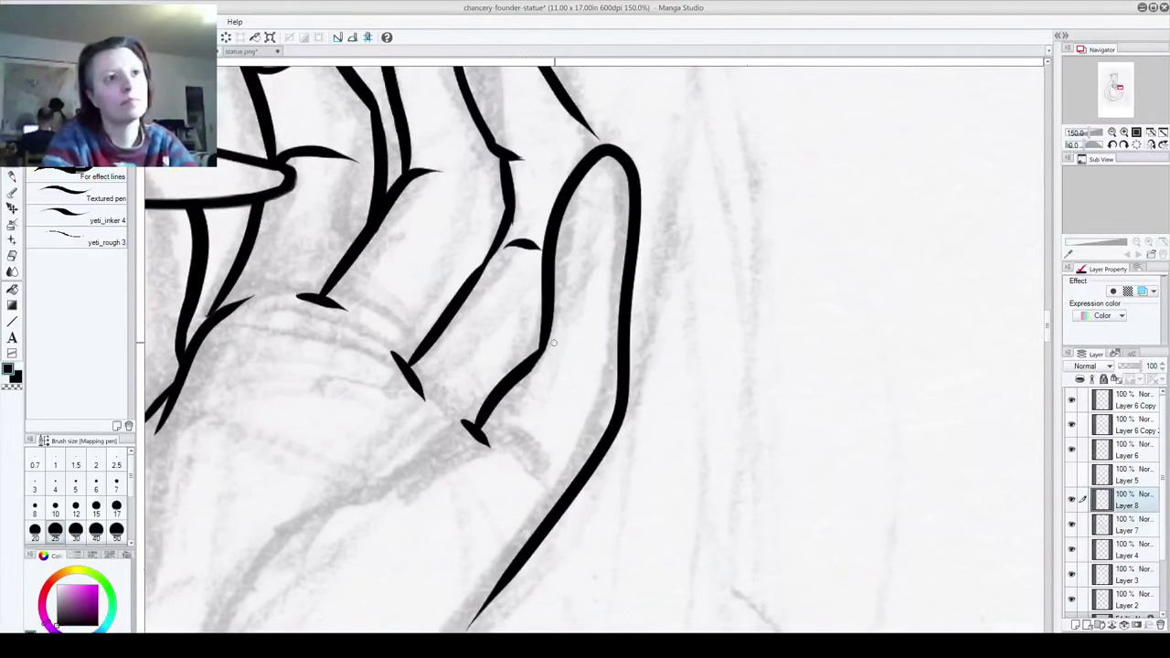
# Step: Ink the little finger's joint creases and join the ring finger's outer side to the little finger's tip
pyautogui.moveTo(541, 354); pyautogui.dragTo(589, 374)
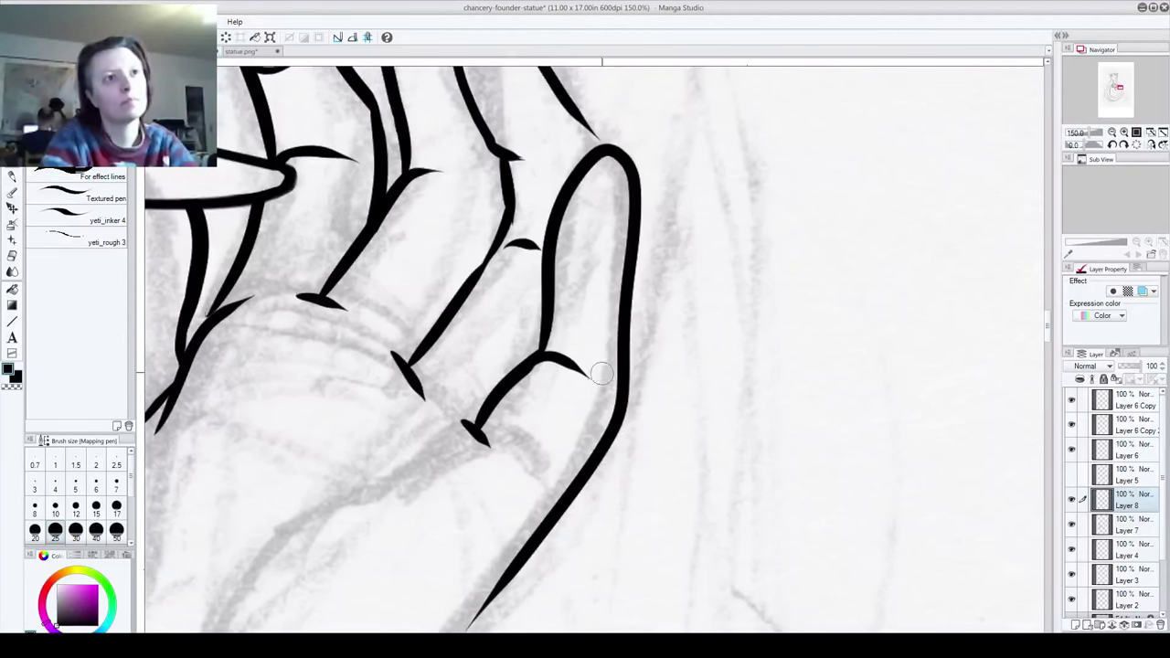
pyautogui.scroll(3, 599, 301)
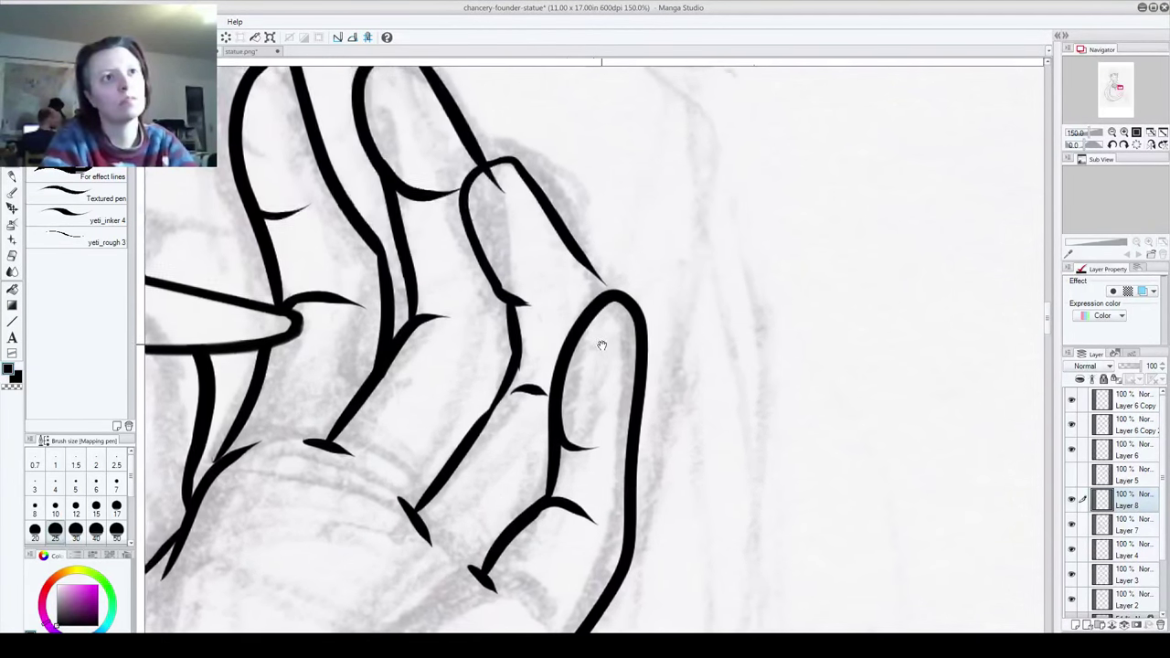
pyautogui.moveTo(576, 251); pyautogui.dragTo(600, 288)
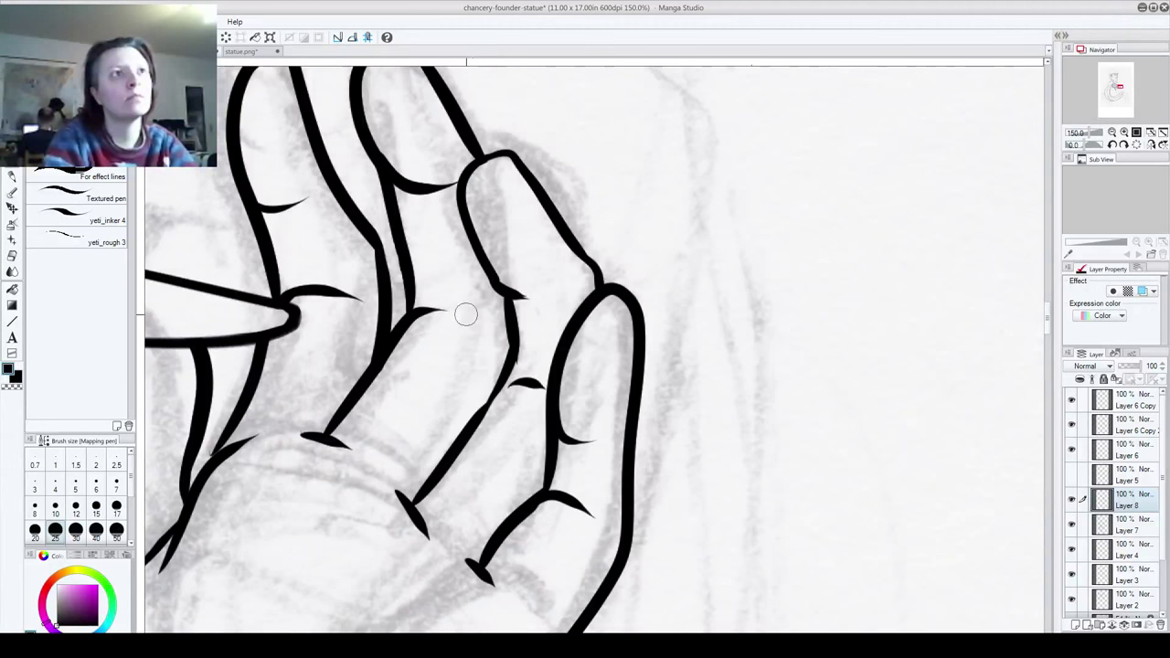
# Step: Ink the palm's curved crease lines, the heel of the hand and the short strokes at the wrist
pyautogui.moveTo(411, 432); pyautogui.dragTo(520, 305)
pyautogui.moveTo(445, 476)
pyautogui.mouseDown()
pyautogui.moveTo(596, 350)
pyautogui.moveTo(557, 206)
pyautogui.mouseUp()
pyautogui.moveTo(675, 190); pyautogui.dragTo(608, 243)
pyautogui.moveTo(530, 286)
pyautogui.mouseDown()
pyautogui.moveTo(437, 407)
pyautogui.moveTo(435, 480)
pyautogui.mouseUp()
pyautogui.moveTo(522, 556); pyautogui.dragTo(541, 324)
pyautogui.moveTo(564, 278)
pyautogui.mouseDown()
pyautogui.moveTo(540, 306)
pyautogui.moveTo(502, 320)
pyautogui.moveTo(591, 243)
pyautogui.moveTo(741, 73)
pyautogui.moveTo(576, 246)
pyautogui.moveTo(585, 214)
pyautogui.moveTo(568, 313)
pyautogui.mouseUp()
pyautogui.moveTo(229, 254); pyautogui.dragTo(368, 447)
pyautogui.moveTo(462, 417); pyautogui.dragTo(450, 348)
pyautogui.moveTo(433, 279)
pyautogui.mouseDown()
pyautogui.moveTo(418, 457)
pyautogui.moveTo(525, 448)
pyautogui.moveTo(489, 436)
pyautogui.mouseUp()
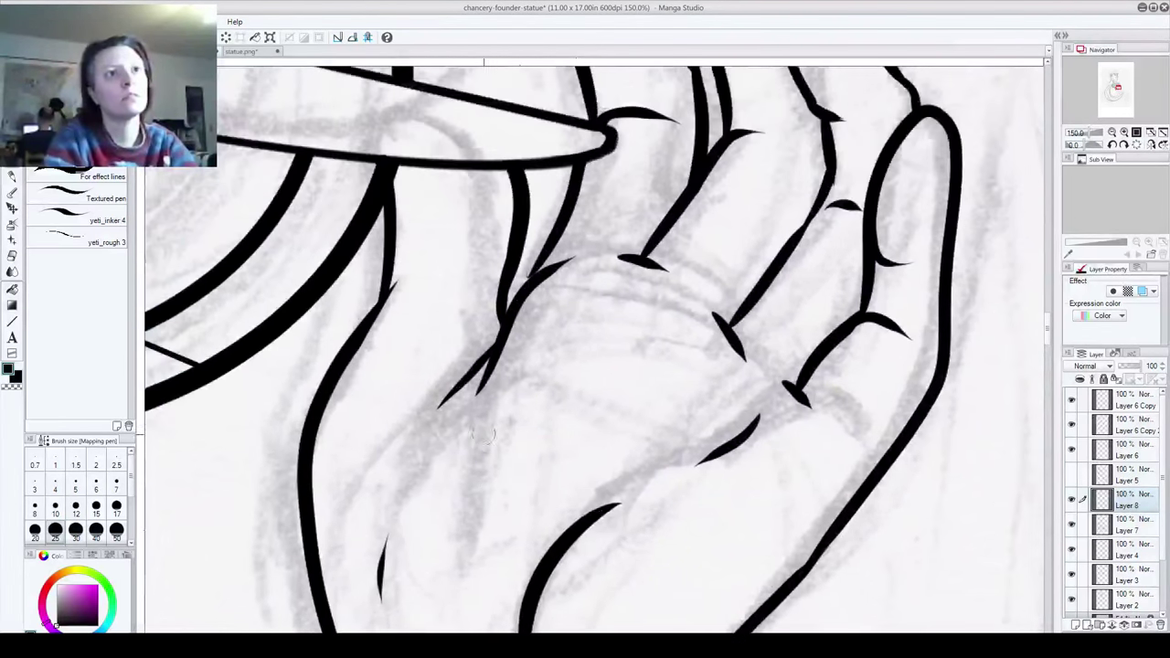
pyautogui.moveTo(559, 399); pyautogui.dragTo(551, 99)
pyautogui.scroll(-3, 619, 324)
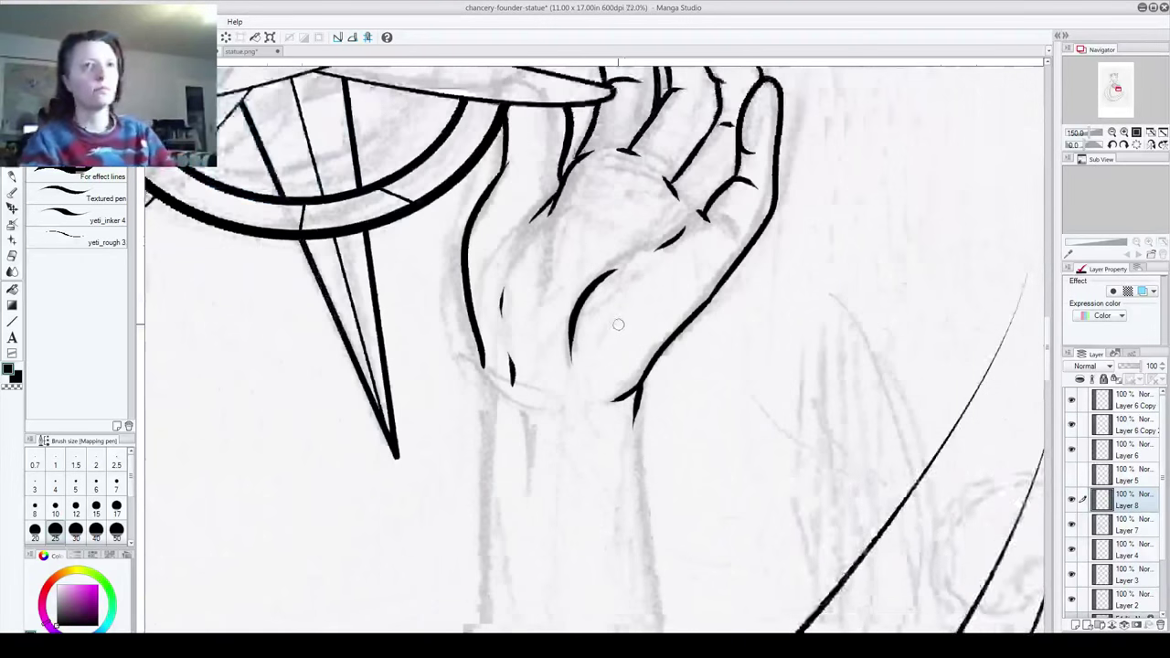
pyautogui.scroll(-3, 618, 325)
pyautogui.scroll(1, 601, 313)
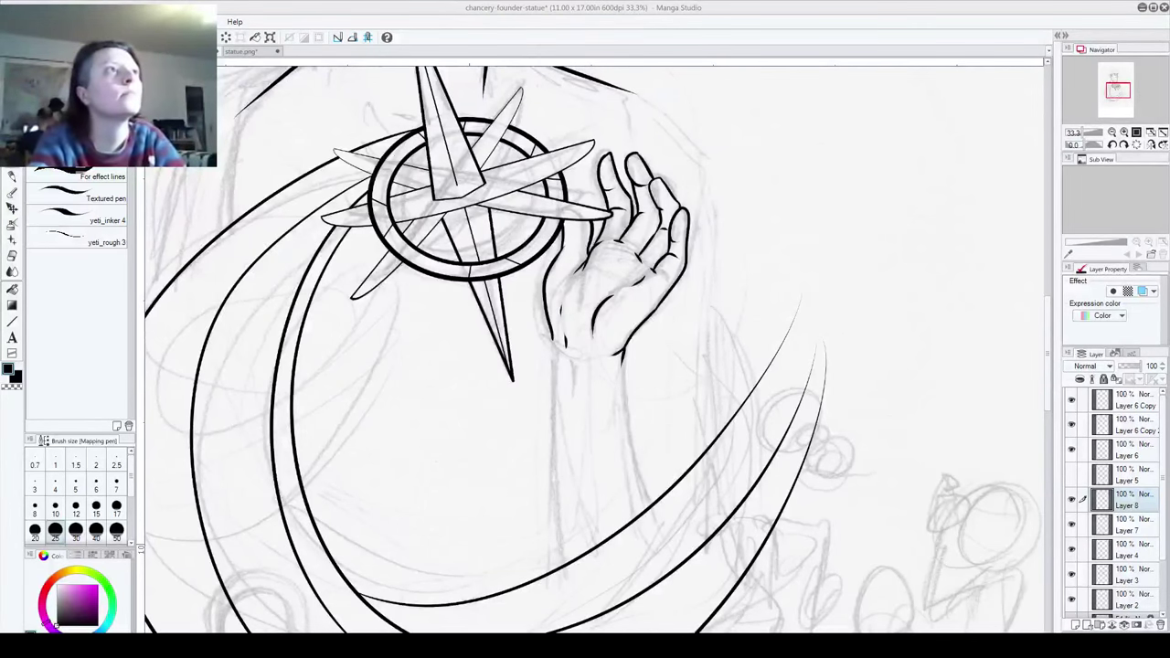
# Step: Save the chancery-founder-statue drawing
pyautogui.hotkey('ctrl', 'o')
pyautogui.press('Escape')
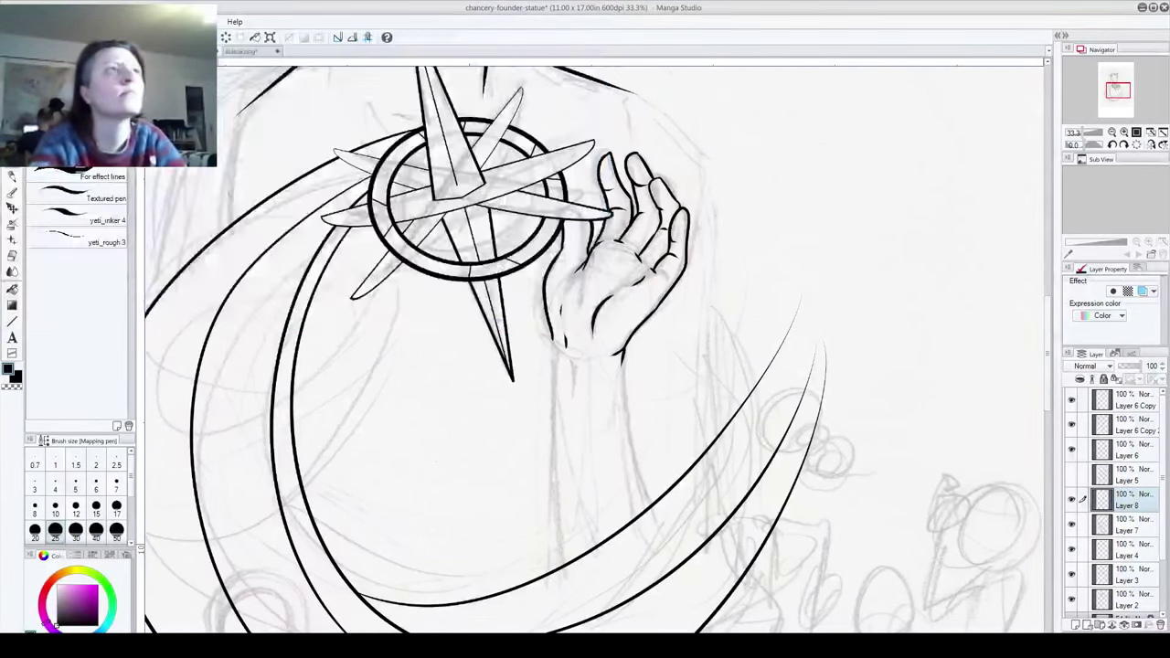
pyautogui.hotkey('alt', 'f')
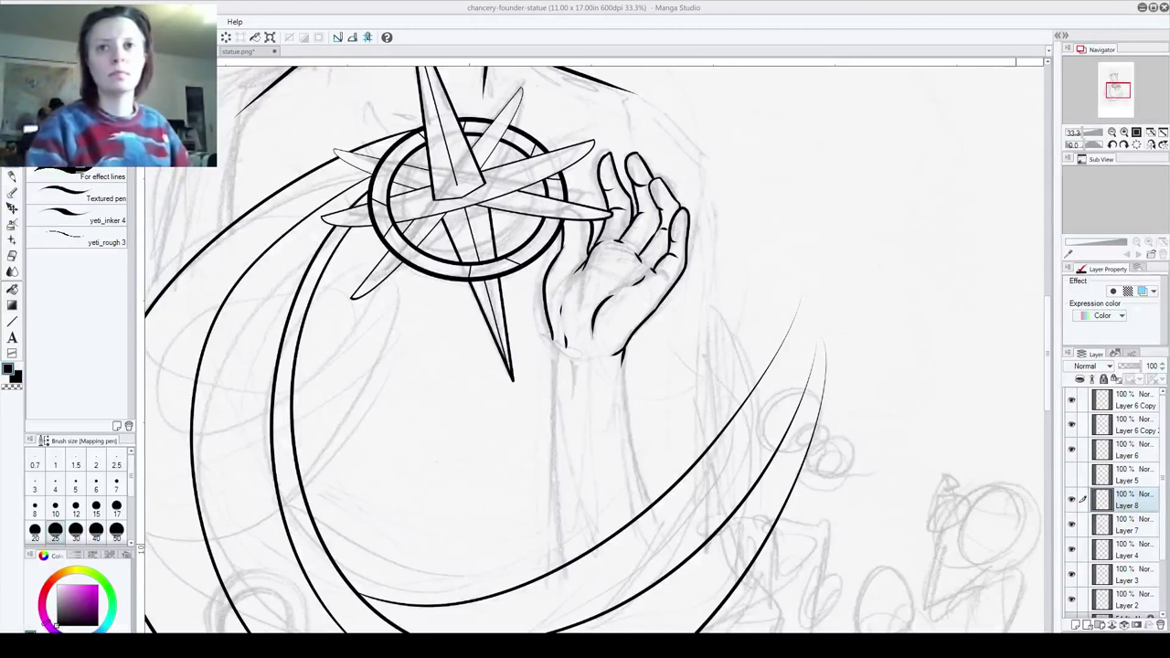
# Step: Add a new layer above Layer 6 Copy at the top of the stack and set the drawing colour to magenta
pyautogui.scroll(-3, 1115, 503)
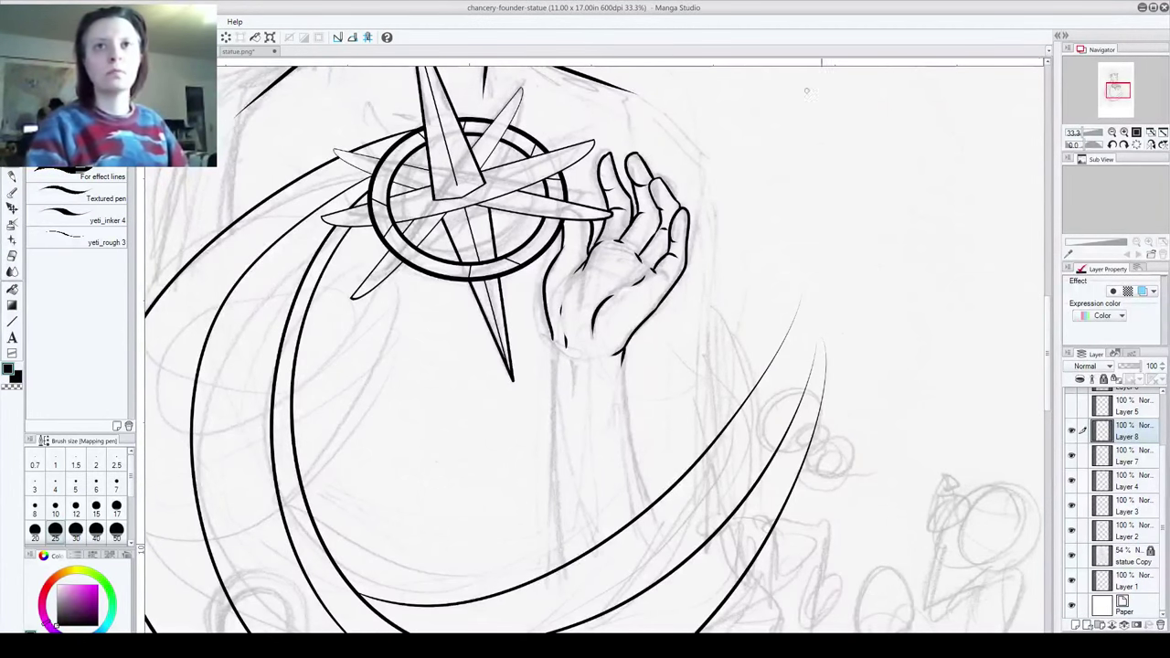
pyautogui.moveTo(1163, 464); pyautogui.dragTo(1162, 410)
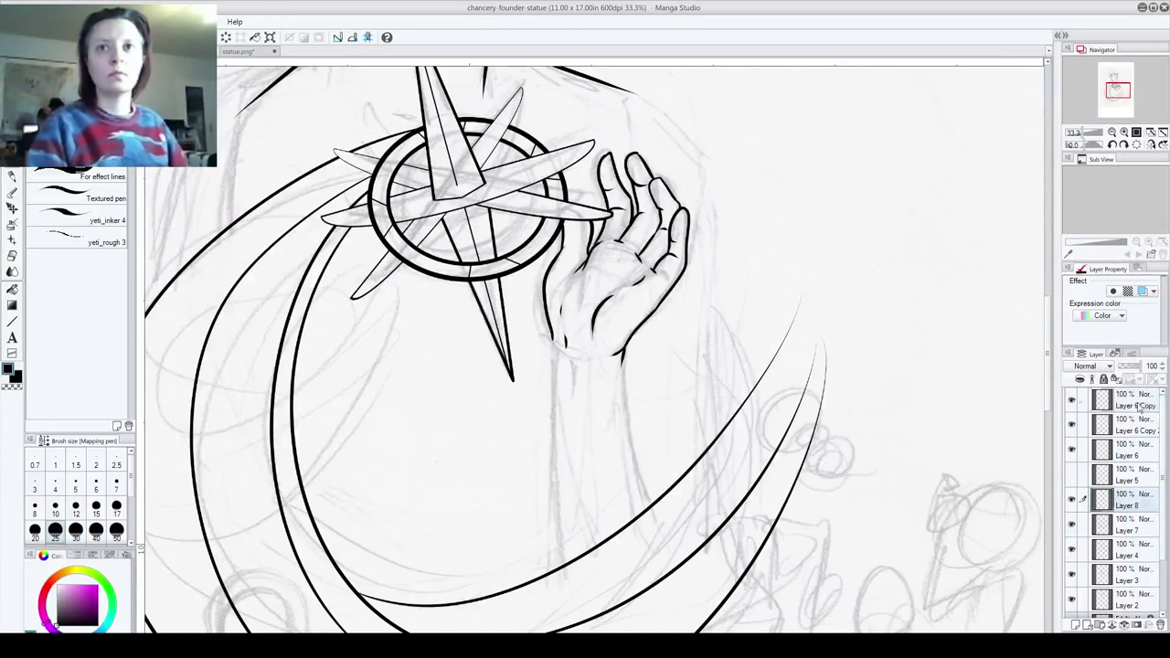
pyautogui.click(1138, 409)
pyautogui.hotkey('ctrl', 'shift', 'n')
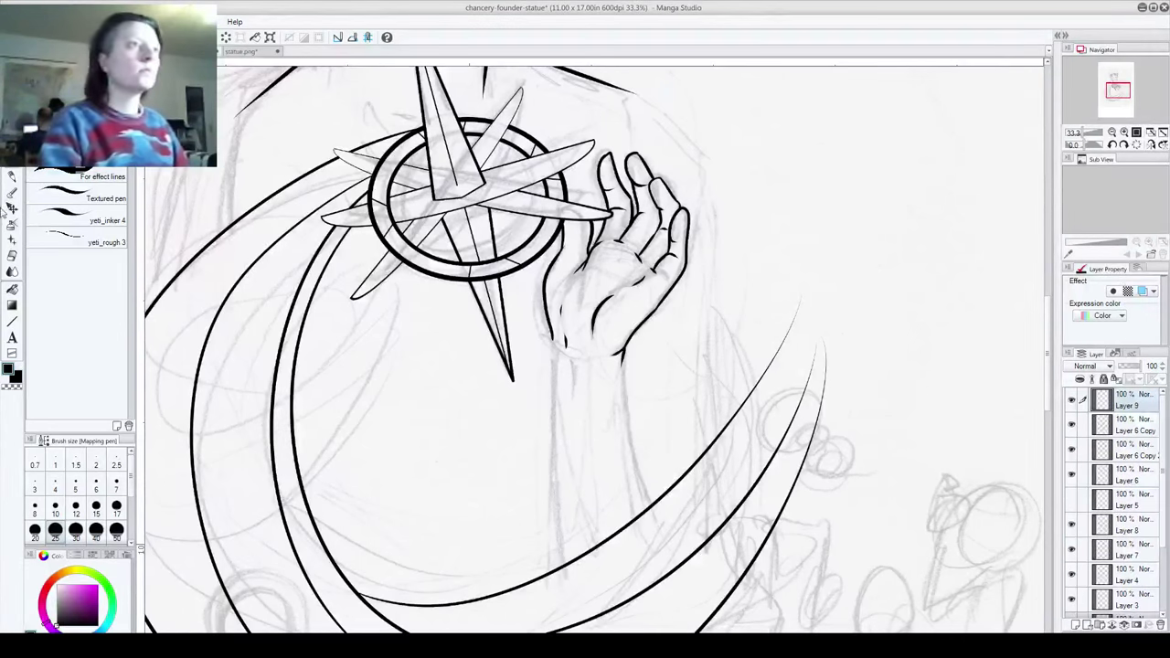
pyautogui.click(89, 591)
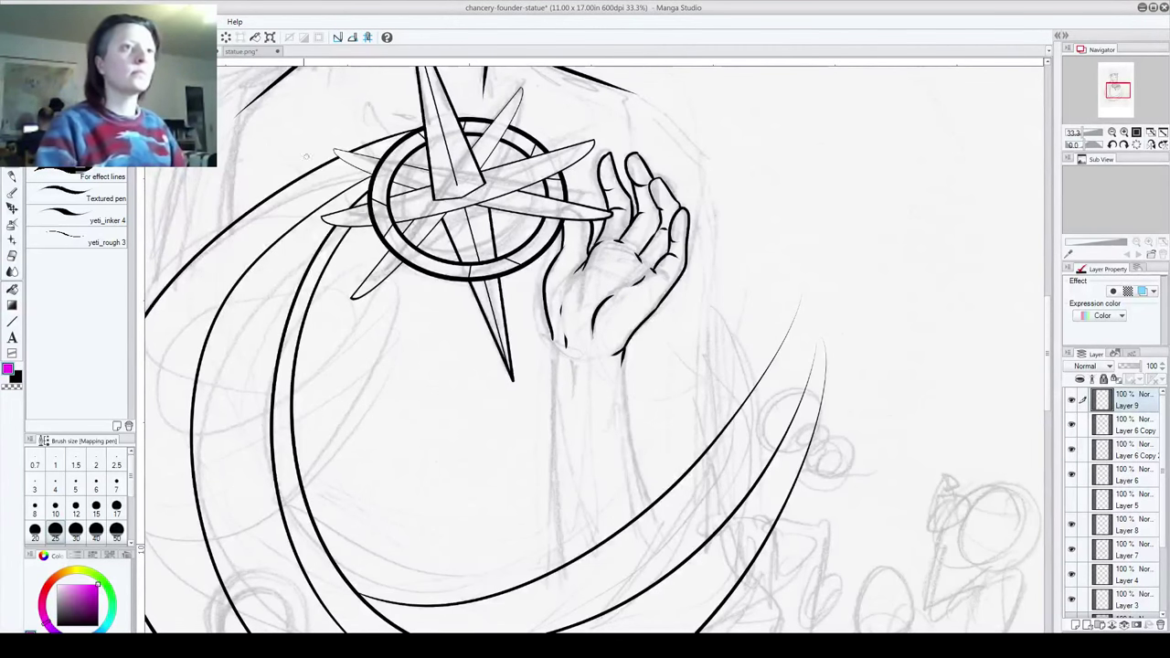
# Step: Handwrite the magenta note "Finding next movie to watch Brb!" in large letters across the canvas on Layer 9
pyautogui.moveTo(228, 181); pyautogui.dragTo(174, 240)
pyautogui.moveTo(182, 187); pyautogui.dragTo(209, 331)
pyautogui.moveTo(219, 230)
pyautogui.mouseDown()
pyautogui.moveTo(188, 267)
pyautogui.moveTo(239, 284)
pyautogui.mouseUp()
pyautogui.moveTo(252, 226); pyautogui.dragTo(295, 265)
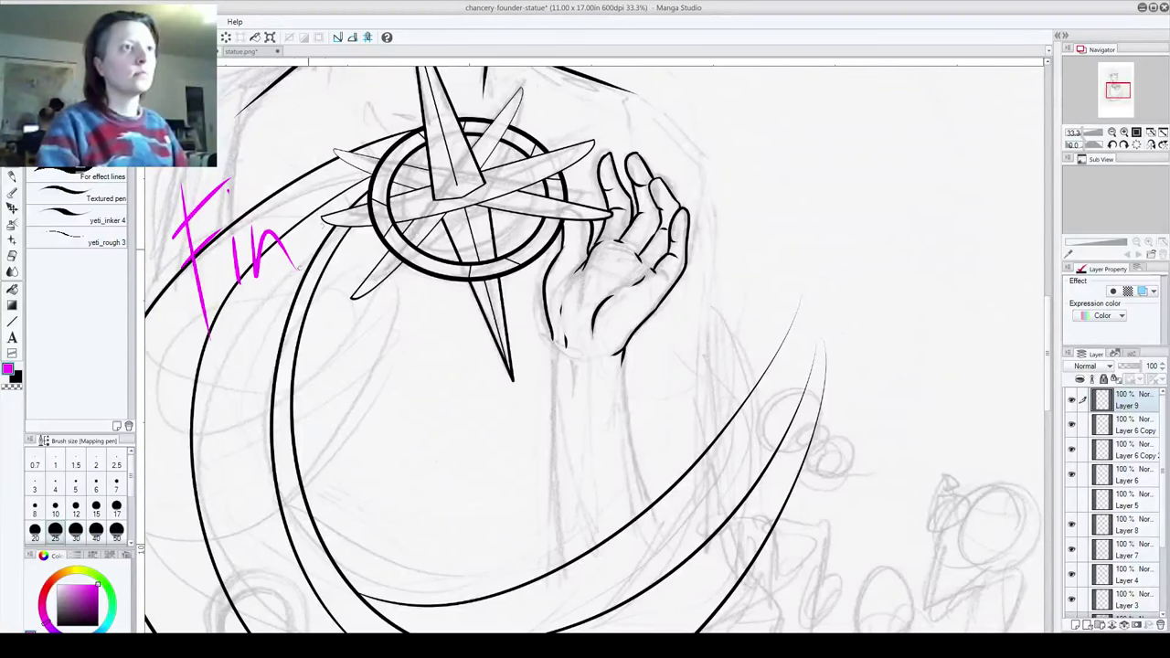
pyautogui.moveTo(354, 187); pyautogui.dragTo(338, 245)
pyautogui.moveTo(370, 206)
pyautogui.mouseDown()
pyautogui.moveTo(428, 210)
pyautogui.moveTo(448, 227)
pyautogui.mouseUp()
pyautogui.moveTo(490, 167)
pyautogui.mouseDown()
pyautogui.moveTo(484, 203)
pyautogui.moveTo(528, 196)
pyautogui.mouseUp()
pyautogui.moveTo(601, 217); pyautogui.dragTo(633, 234)
pyautogui.moveTo(630, 166)
pyautogui.mouseDown()
pyautogui.moveTo(689, 183)
pyautogui.moveTo(704, 233)
pyautogui.mouseUp()
pyautogui.moveTo(715, 192); pyautogui.dragTo(757, 228)
pyautogui.moveTo(743, 168); pyautogui.dragTo(721, 234)
pyautogui.moveTo(779, 121); pyautogui.dragTo(780, 219)
pyautogui.moveTo(754, 165); pyautogui.dragTo(804, 157)
pyautogui.moveTo(262, 384)
pyautogui.mouseDown()
pyautogui.moveTo(294, 451)
pyautogui.moveTo(340, 442)
pyautogui.mouseUp()
pyautogui.moveTo(373, 366)
pyautogui.mouseDown()
pyautogui.moveTo(420, 394)
pyautogui.moveTo(423, 358)
pyautogui.mouseUp()
pyautogui.moveTo(437, 355)
pyautogui.mouseDown()
pyautogui.moveTo(450, 393)
pyautogui.moveTo(515, 388)
pyautogui.mouseUp()
pyautogui.moveTo(642, 269)
pyautogui.mouseDown()
pyautogui.moveTo(618, 371)
pyautogui.moveTo(645, 317)
pyautogui.mouseUp()
pyautogui.moveTo(656, 342)
pyautogui.mouseDown()
pyautogui.moveTo(666, 312)
pyautogui.moveTo(660, 340)
pyautogui.mouseUp()
pyautogui.moveTo(374, 478)
pyautogui.mouseDown()
pyautogui.moveTo(409, 551)
pyautogui.moveTo(458, 460)
pyautogui.moveTo(530, 508)
pyautogui.mouseUp()
pyautogui.moveTo(549, 382)
pyautogui.mouseDown()
pyautogui.moveTo(569, 501)
pyautogui.moveTo(574, 490)
pyautogui.mouseUp()
pyautogui.moveTo(508, 456)
pyautogui.mouseDown()
pyautogui.moveTo(550, 434)
pyautogui.moveTo(594, 483)
pyautogui.mouseUp()
pyautogui.moveTo(631, 374); pyautogui.dragTo(684, 479)
pyautogui.moveTo(625, 483); pyautogui.dragTo(650, 554)
pyautogui.moveTo(695, 485)
pyautogui.mouseDown()
pyautogui.moveTo(704, 524)
pyautogui.moveTo(722, 472)
pyautogui.mouseUp()
pyautogui.moveTo(737, 429); pyautogui.dragTo(748, 496)
pyautogui.moveTo(742, 457); pyautogui.dragTo(768, 442)
pyautogui.moveTo(752, 490); pyautogui.dragTo(779, 446)
pyautogui.click(813, 463)
pyautogui.moveTo(773, 334); pyautogui.dragTo(805, 433)
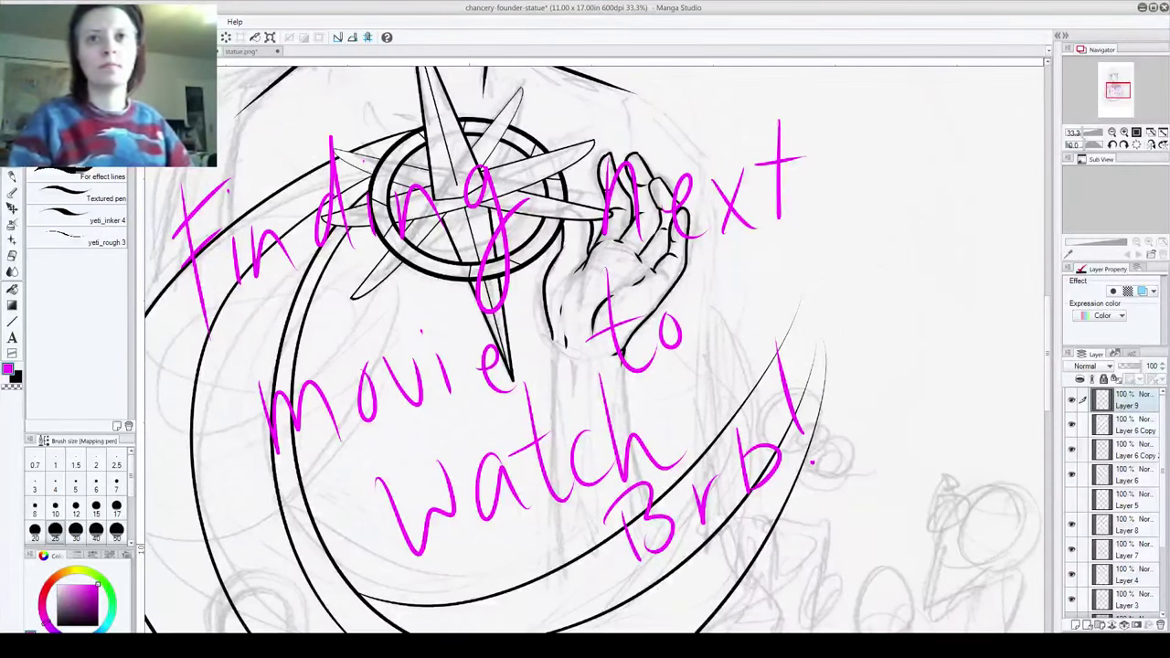
# Step: Hide the ink layers beneath the note, from the Layer 6 copies down to Layer 3
pyautogui.click(1071, 424)
pyautogui.click(1071, 449)
pyautogui.click(1071, 523)
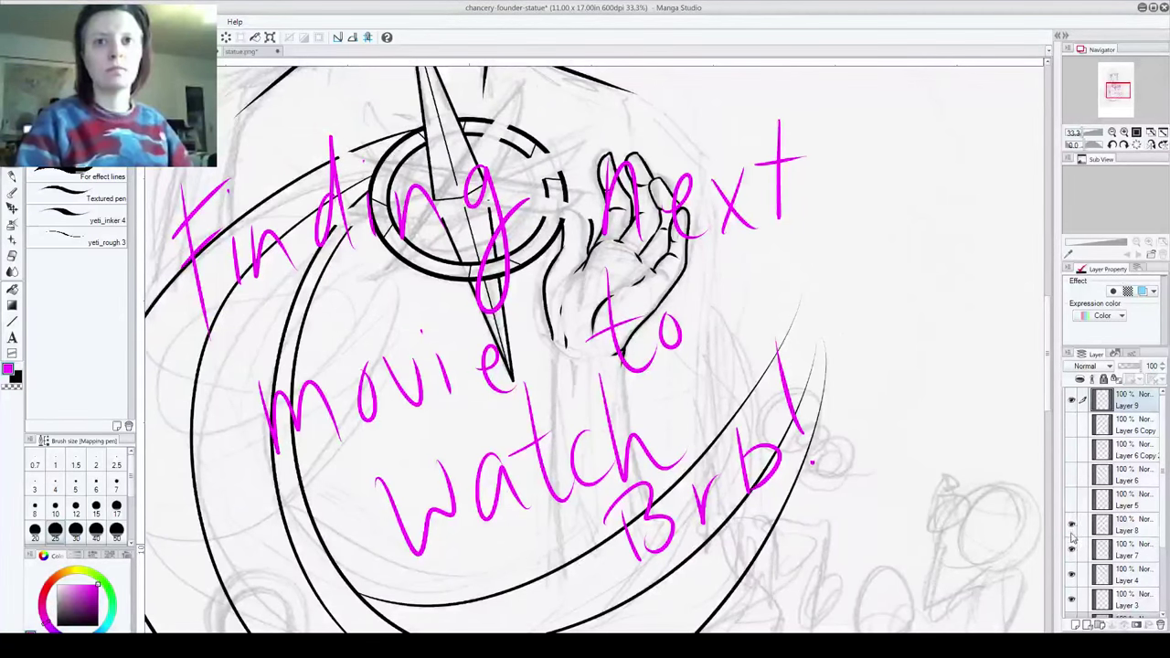
pyautogui.click(1072, 548)
pyautogui.click(1072, 573)
pyautogui.click(1071, 573)
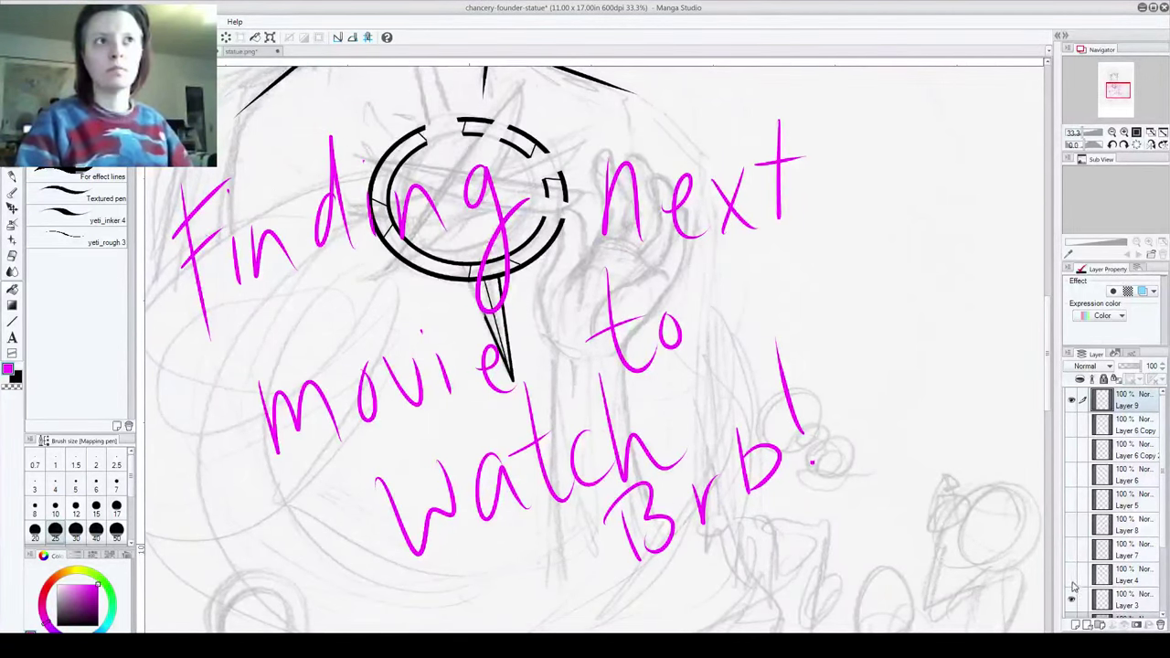
pyautogui.click(1071, 598)
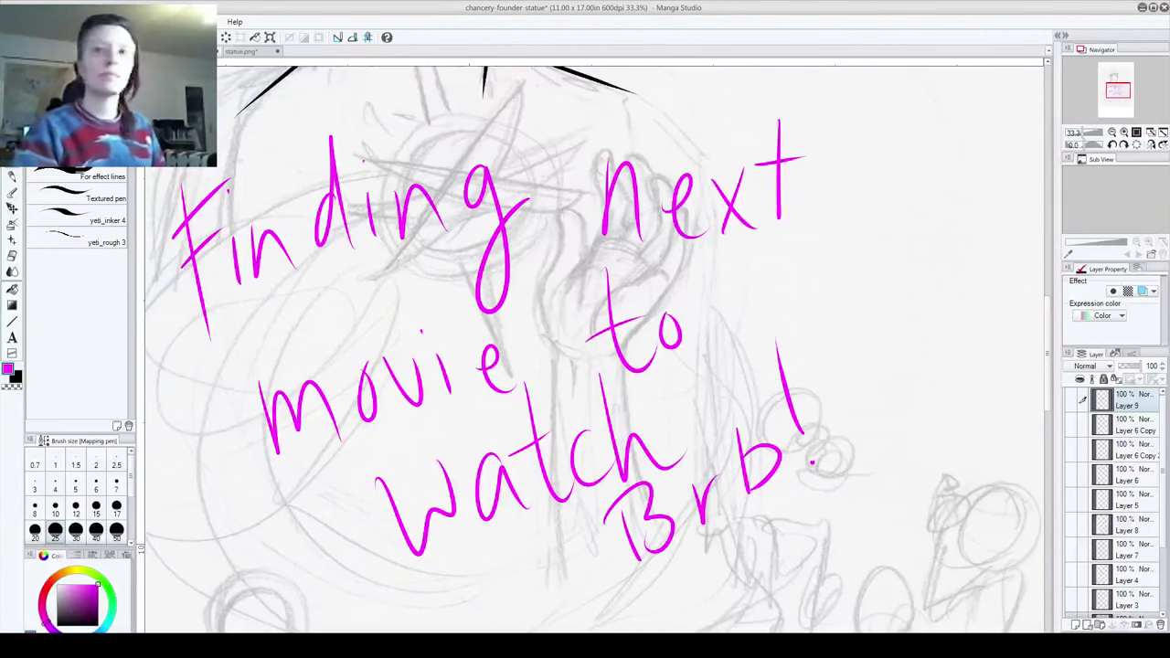
# Step: Hide the Layer 9 note and show all the layers from Layer 6 Copy down to Layer 3
pyautogui.click(1074, 407)
pyautogui.click(1072, 425)
pyautogui.click(1072, 450)
pyautogui.click(1072, 476)
pyautogui.click(1072, 500)
pyautogui.moveTo(1074, 521); pyautogui.dragTo(1074, 600)
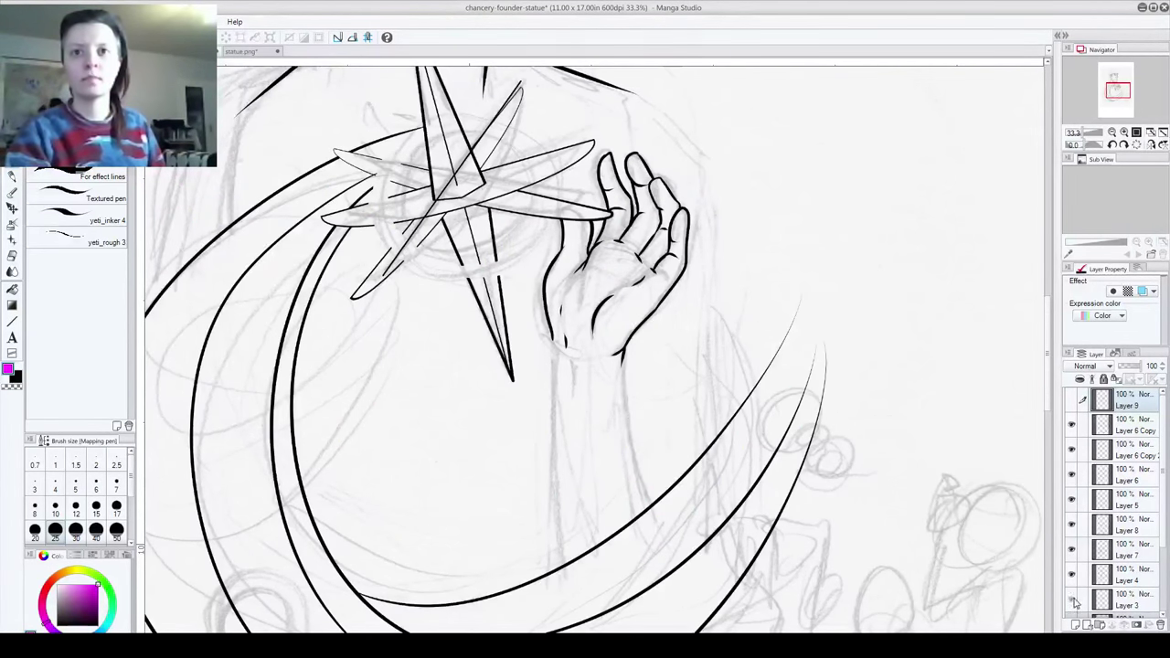
pyautogui.moveTo(1162, 473)
pyautogui.mouseDown()
pyautogui.moveTo(1162, 531)
pyautogui.moveTo(1165, 457)
pyautogui.mouseUp()
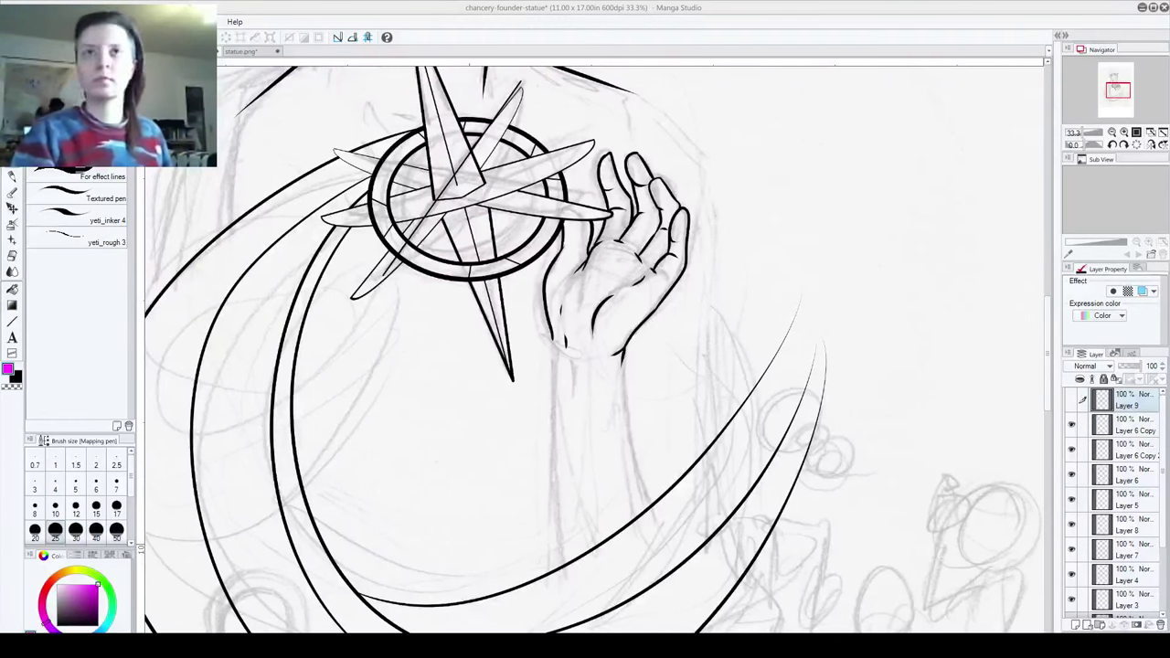
pyautogui.click(505, 14)
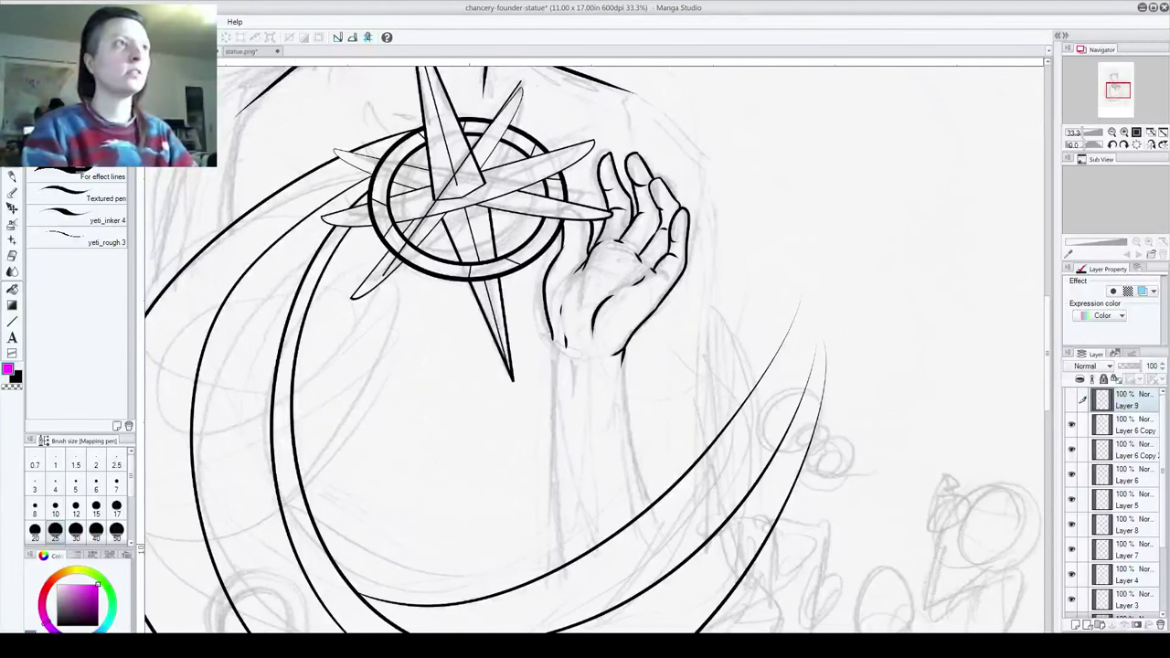
pyautogui.press('space')
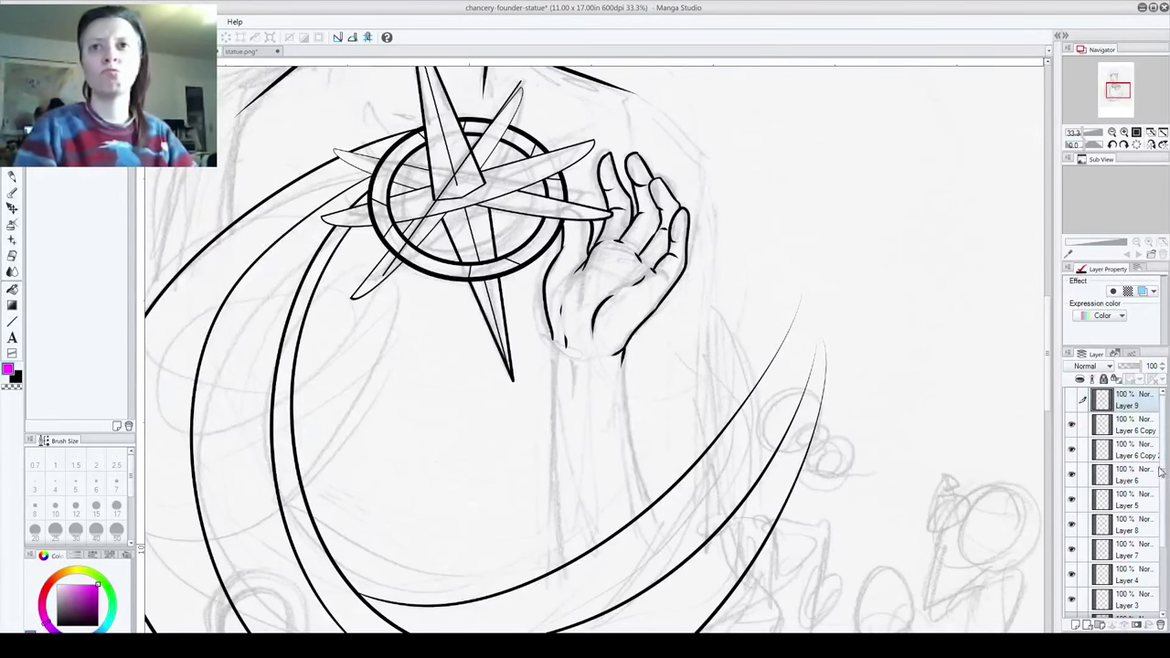
# Step: Toggle the visibility of Layers 3, 4 and 8 to check which part of the drawing each one holds
pyautogui.moveTo(1159, 472); pyautogui.dragTo(1159, 504)
pyautogui.click(1072, 552)
pyautogui.click(1072, 552)
pyautogui.click(1074, 528)
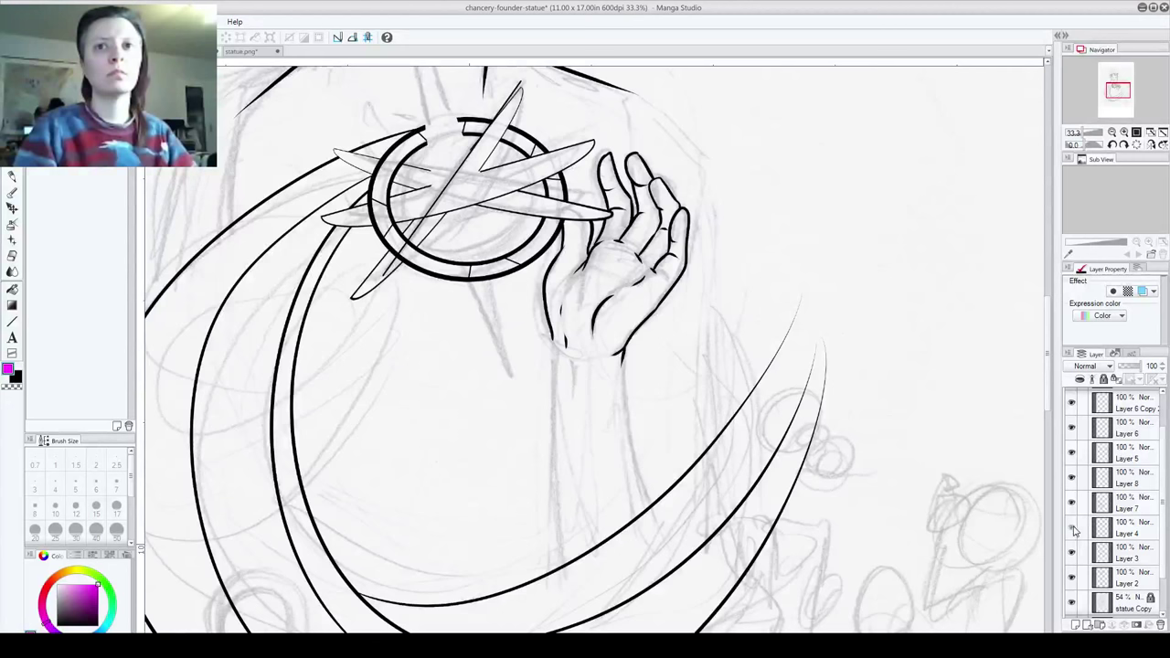
pyautogui.click(1072, 528)
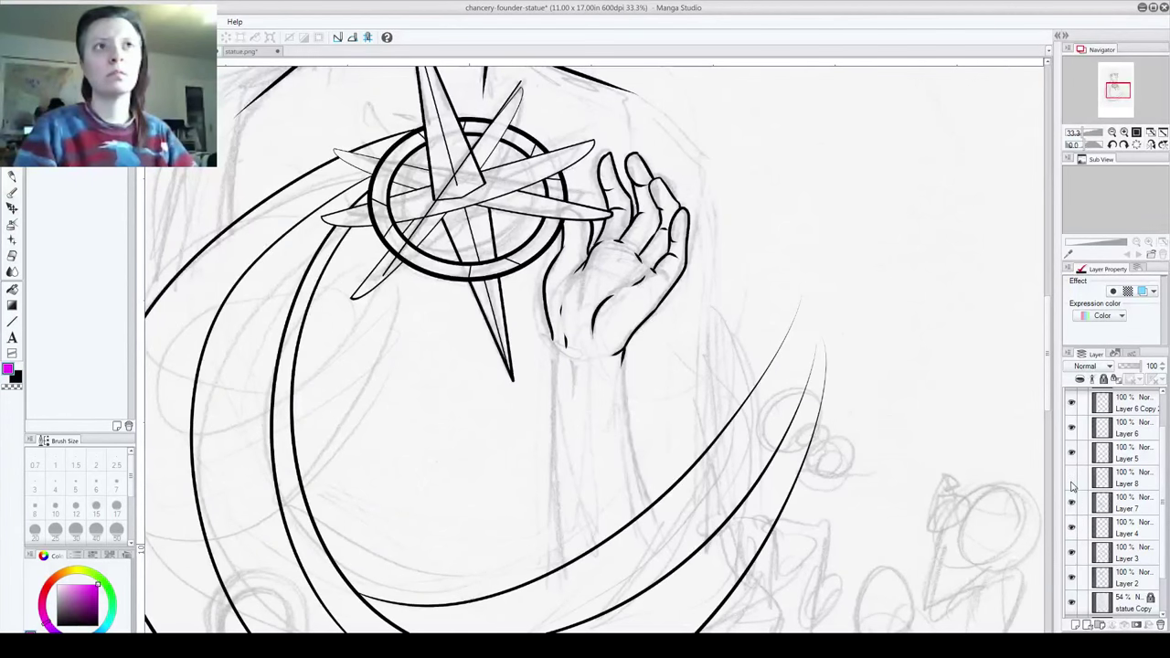
# Step: Hide Layer 5 with the leftover emblem lines and delete it
pyautogui.click(1073, 451)
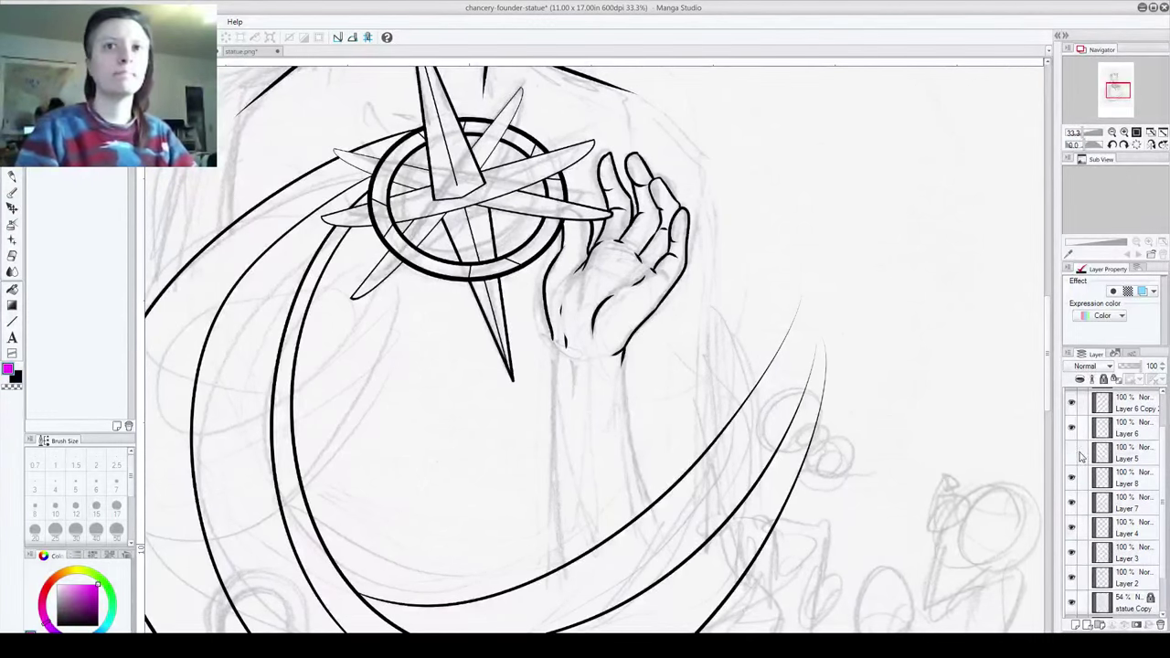
pyautogui.click(1123, 460)
pyautogui.click(1160, 624)
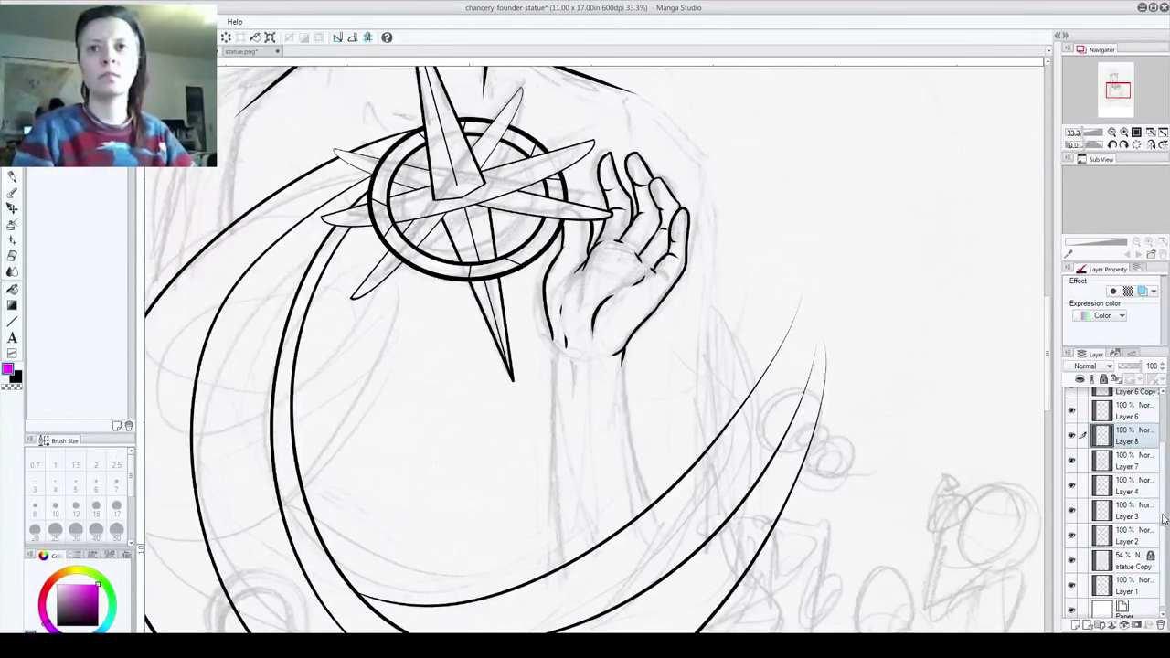
# Step: Toggle the visibility of Layer 6 Copy and Layer 8 to compare the emblem and hand inks
pyautogui.scroll(3, 1159, 512)
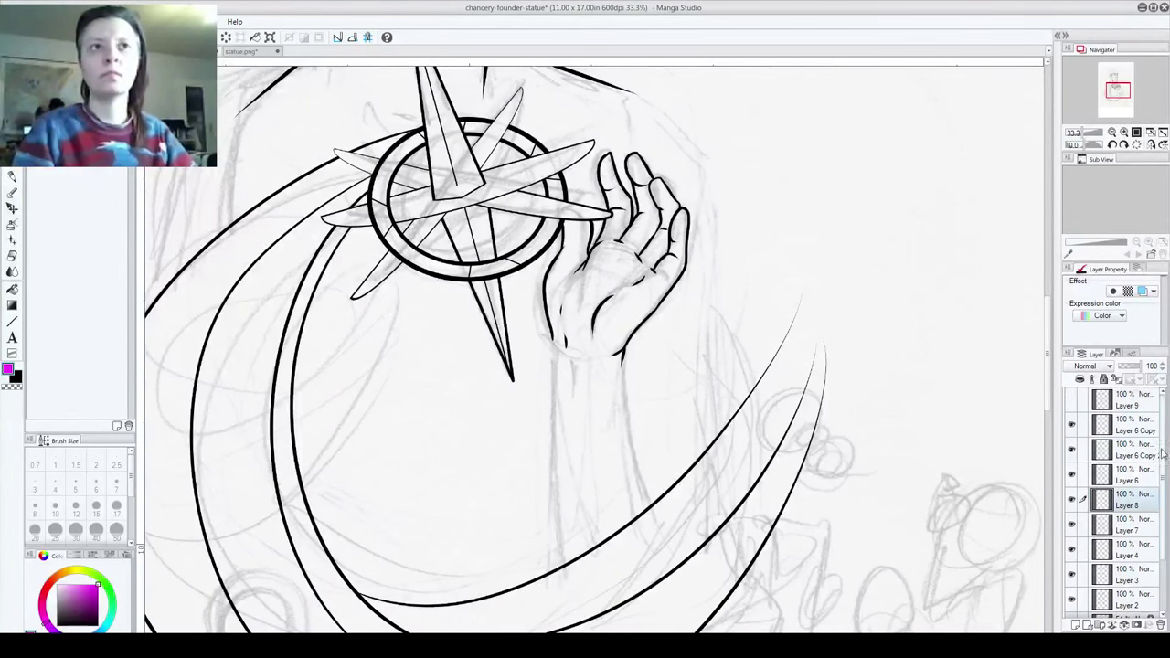
pyautogui.click(1071, 426)
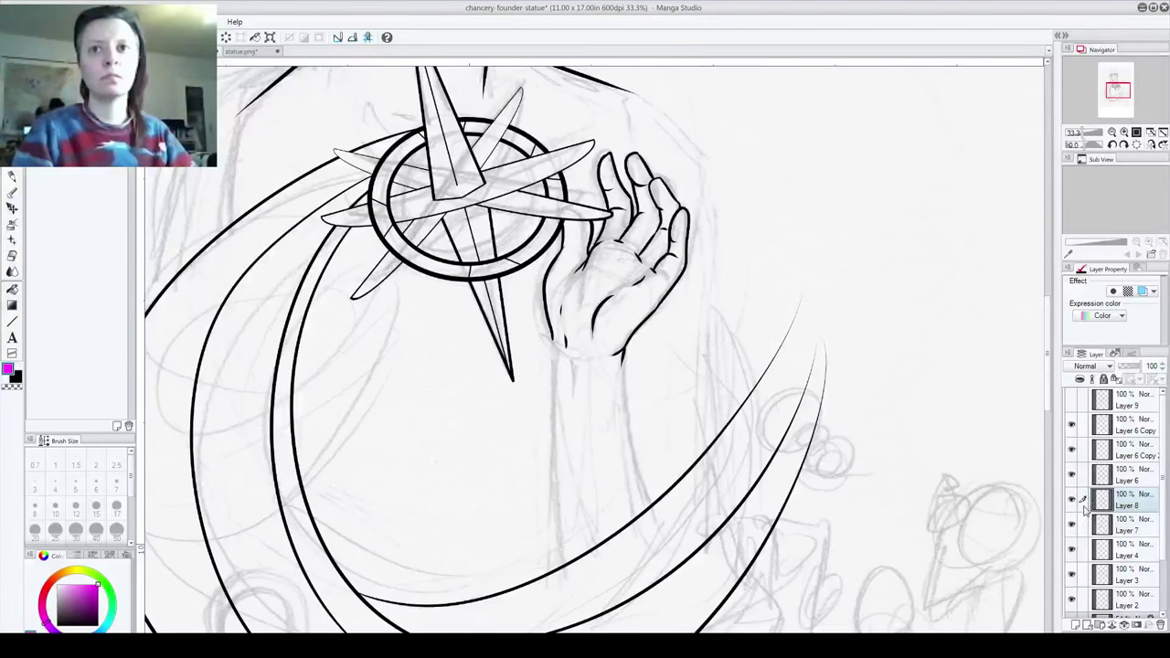
pyautogui.click(1072, 500)
pyautogui.click(1072, 501)
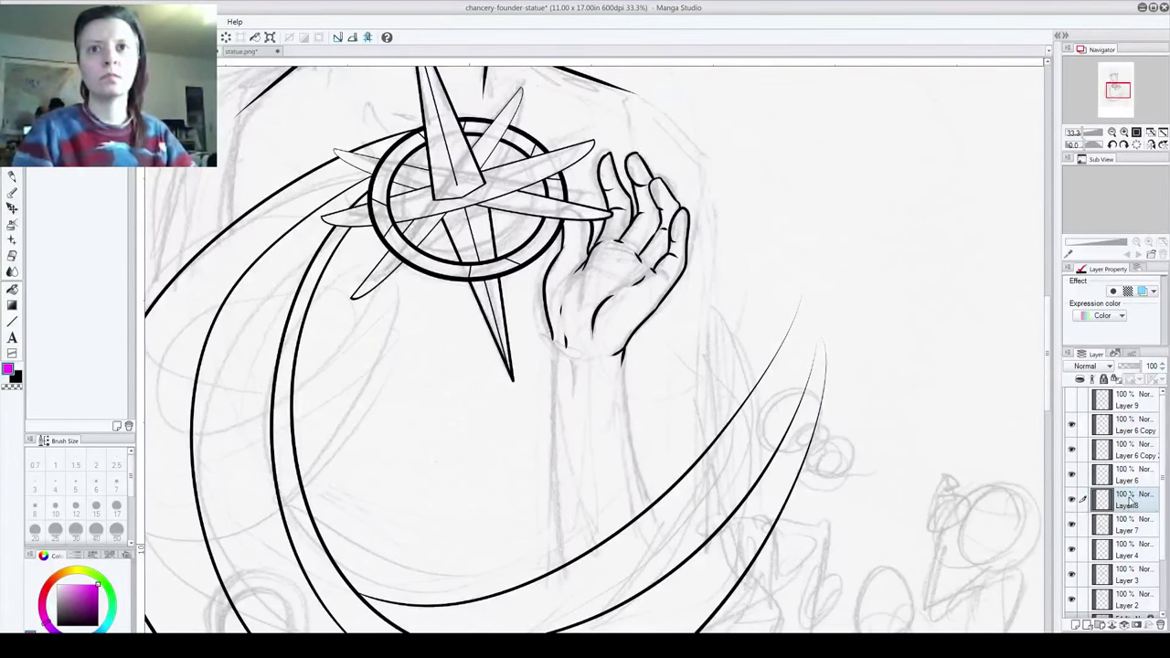
# Step: Ink both edges of the forearm from the wrist down to the crescent with the size 25 Mapping pen, adding a short wrist tendon line
pyautogui.click(10, 189)
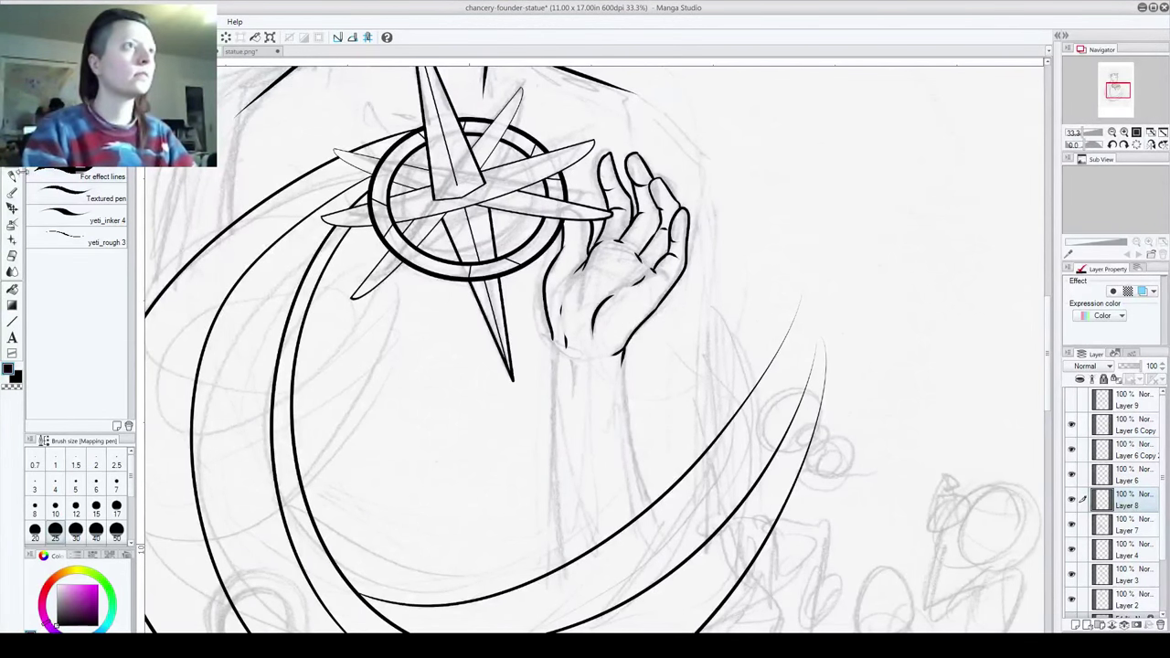
pyautogui.moveTo(555, 340); pyautogui.dragTo(562, 571)
pyautogui.moveTo(622, 353); pyautogui.dragTo(672, 549)
pyautogui.hotkey('ctrl', 'z')
pyautogui.moveTo(623, 355); pyautogui.dragTo(660, 540)
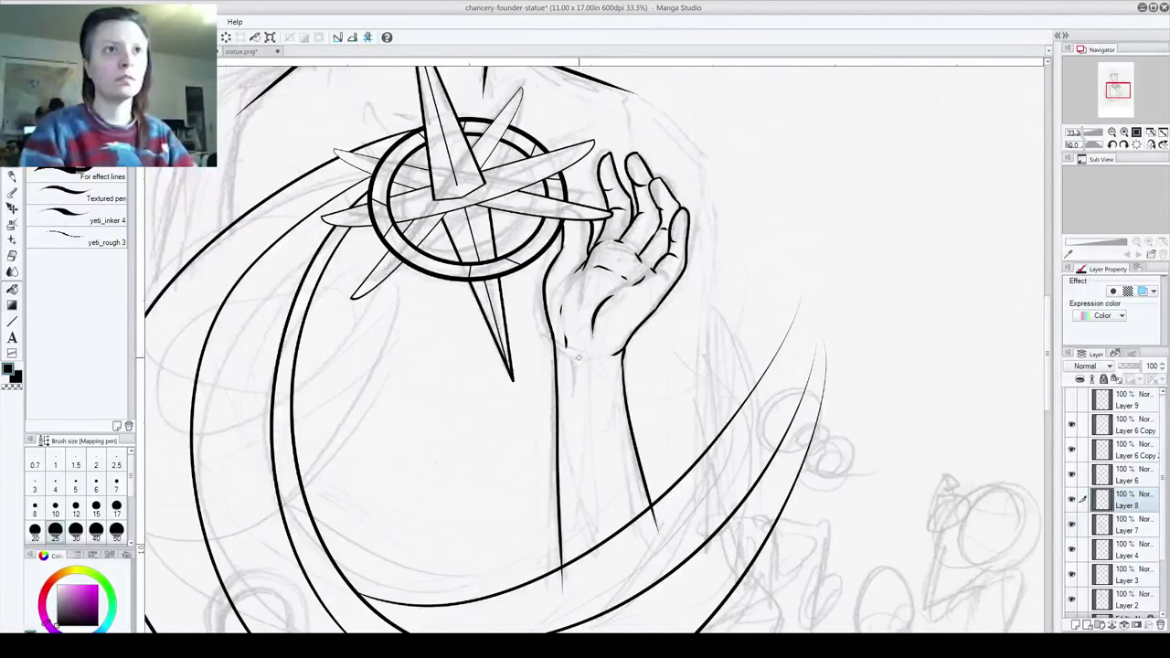
pyautogui.moveTo(601, 487); pyautogui.dragTo(519, 429)
pyautogui.moveTo(612, 422); pyautogui.dragTo(651, 533)
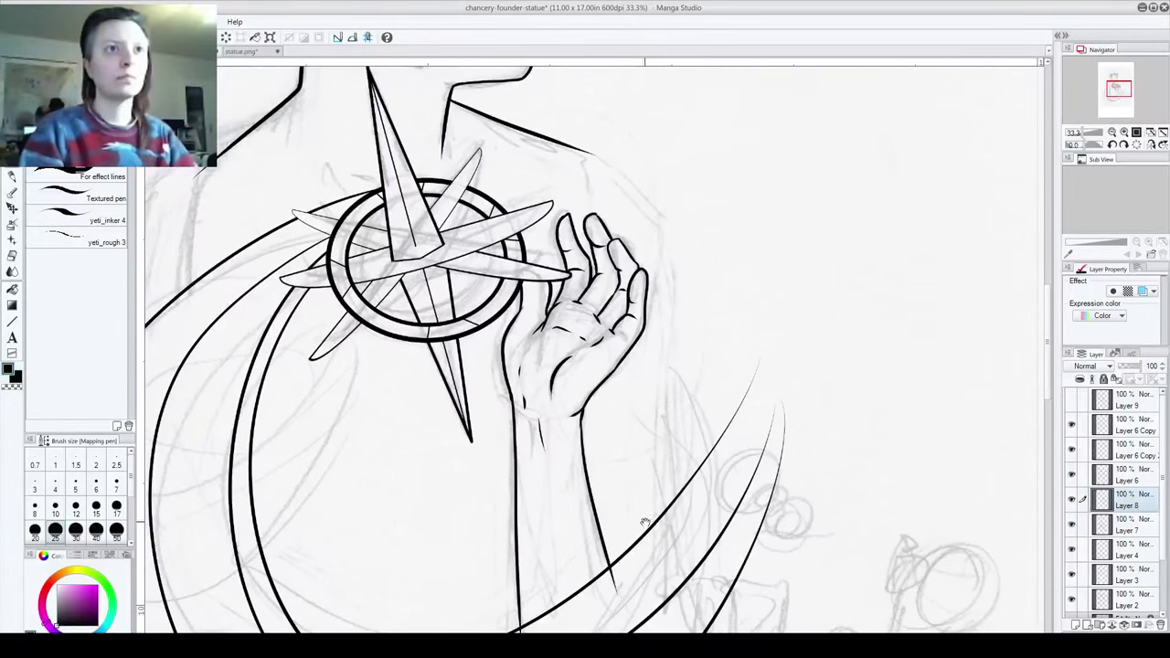
# Step: Try to ink a curve inside the crescent's inner band below the forearm with the Mapping pen
pyautogui.moveTo(584, 408); pyautogui.dragTo(543, 299)
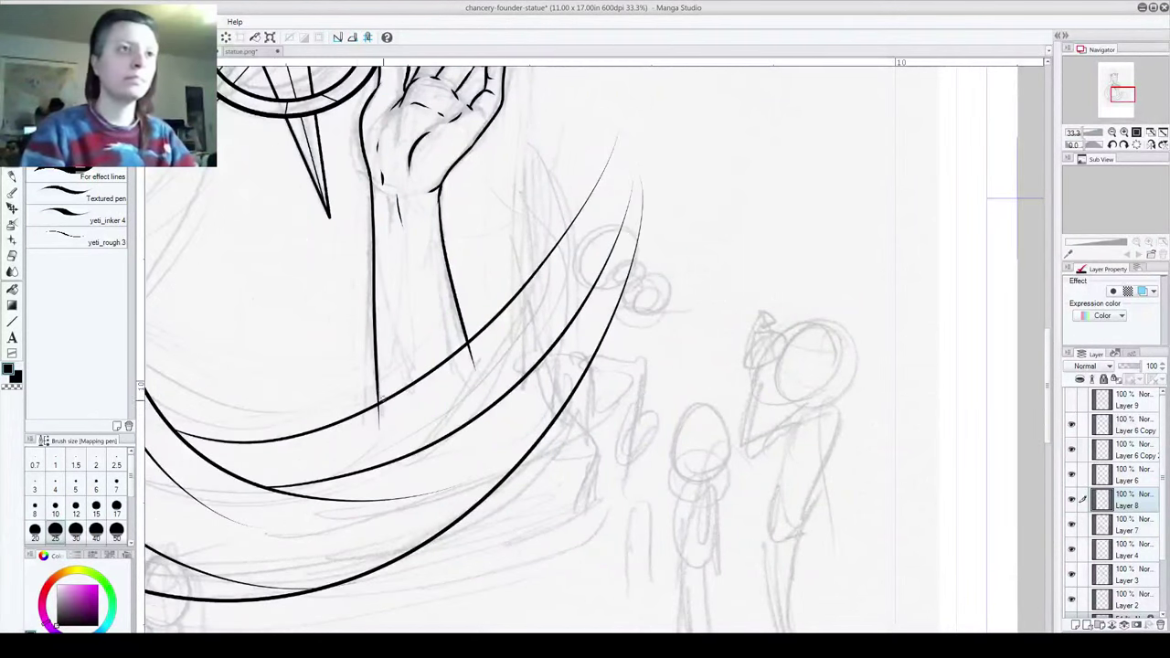
pyautogui.moveTo(345, 440)
pyautogui.mouseDown()
pyautogui.moveTo(395, 423)
pyautogui.moveTo(522, 331)
pyautogui.mouseUp()
pyautogui.hotkey('ctrl', 'z')
pyautogui.moveTo(356, 443)
pyautogui.mouseDown()
pyautogui.moveTo(447, 396)
pyautogui.moveTo(520, 314)
pyautogui.mouseUp()
pyautogui.hotkey('ctrl', 'z')
pyautogui.moveTo(345, 437); pyautogui.dragTo(511, 326)
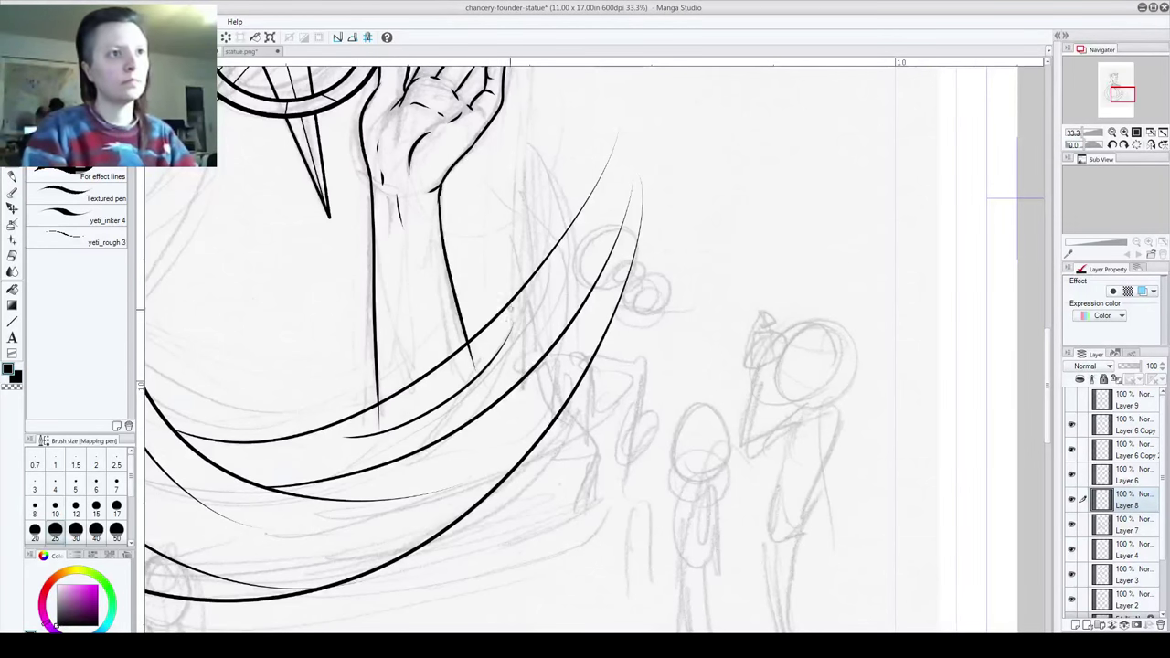
pyautogui.hotkey('ctrl', 'z')
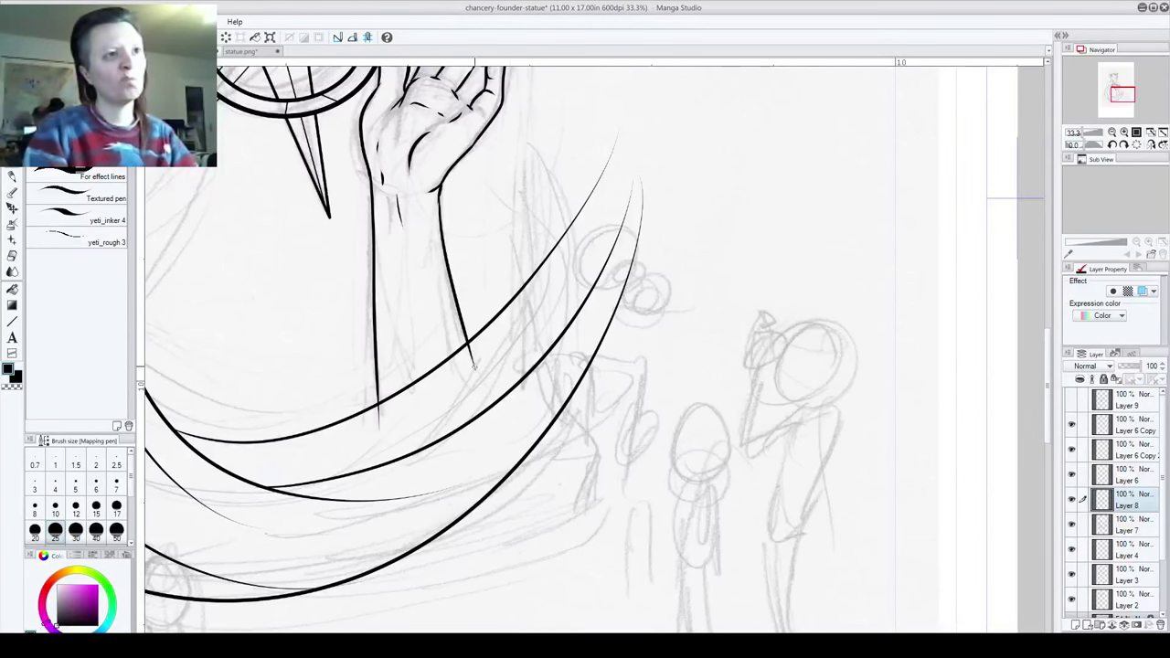
pyautogui.moveTo(494, 331)
pyautogui.mouseDown()
pyautogui.moveTo(476, 360)
pyautogui.moveTo(265, 491)
pyautogui.mouseUp()
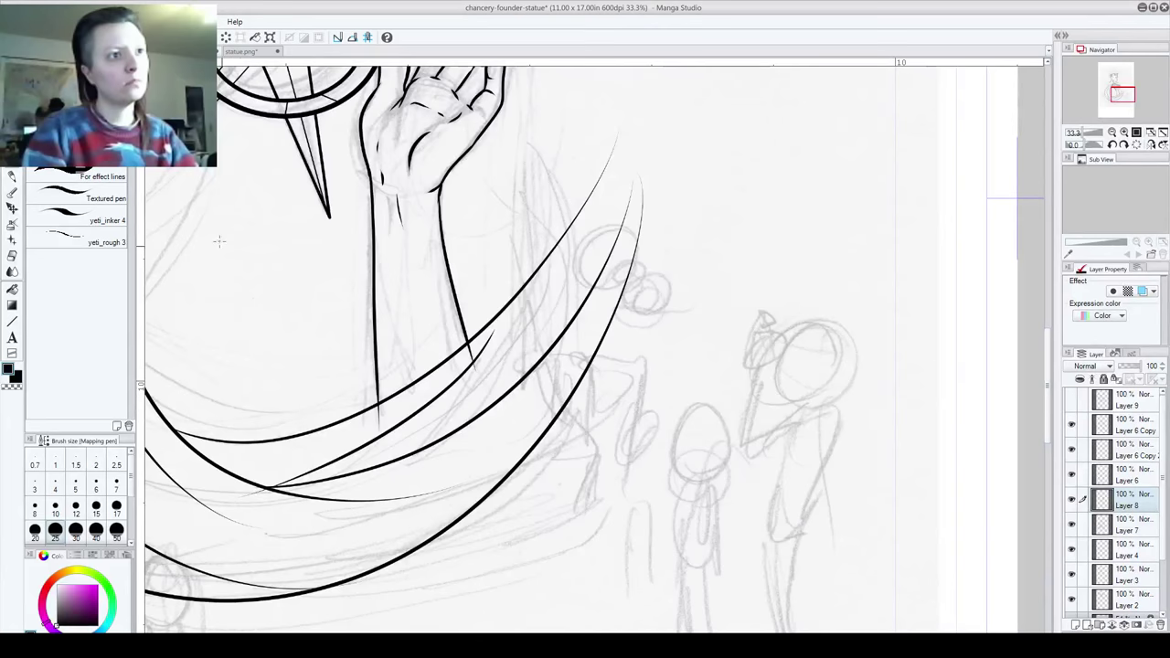
# Step: Switch to the yeti_inker 4 brush and undo the last curve below the forearm
pyautogui.rightClick(82, 213)
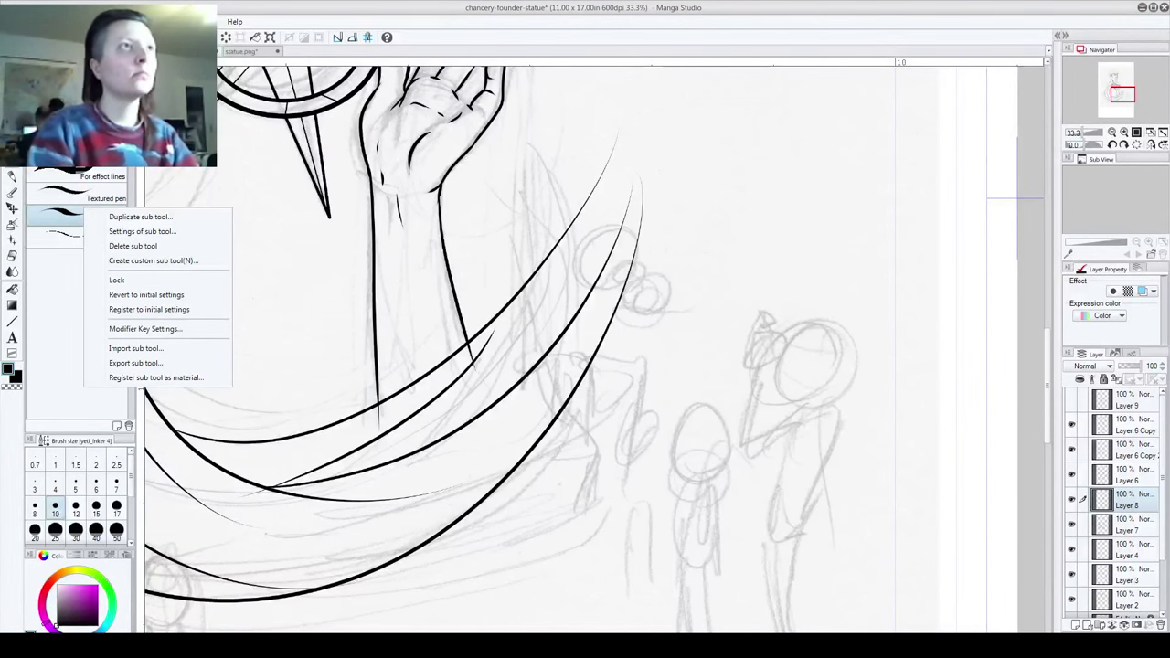
pyautogui.press('Escape')
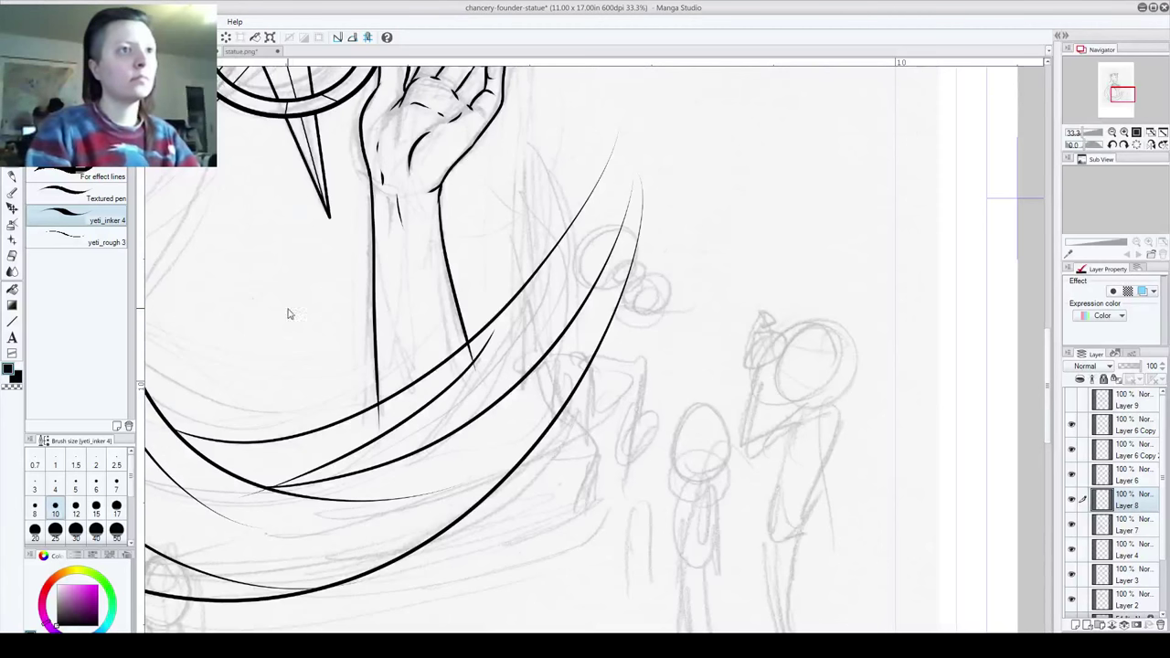
pyautogui.hotkey('ctrl', 'z')
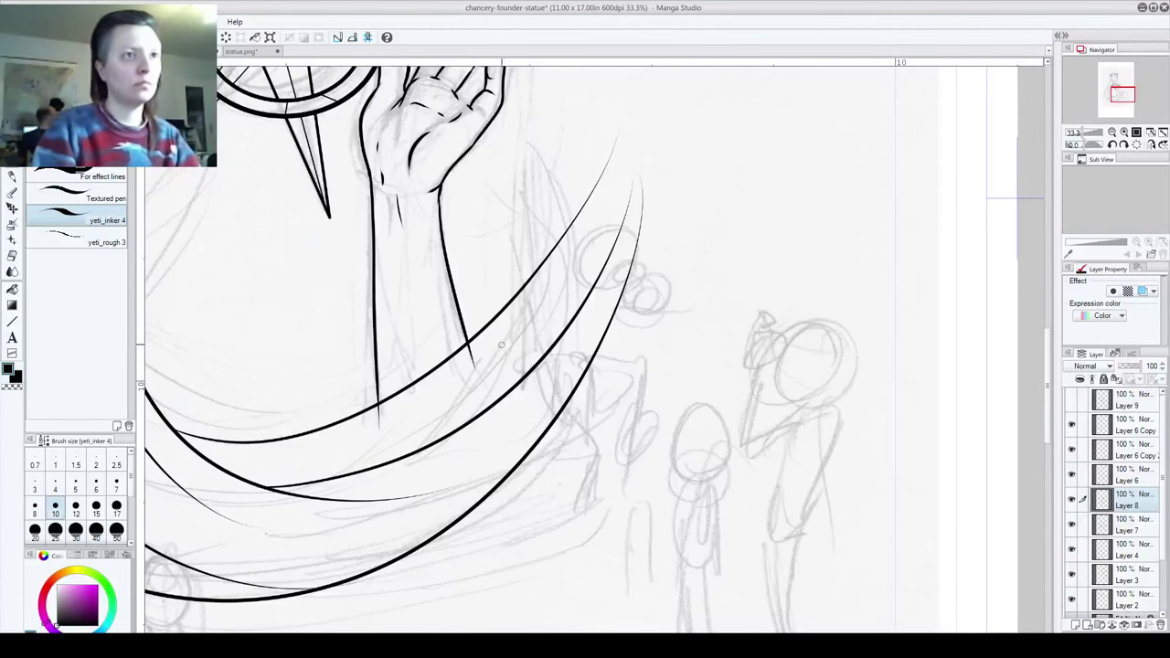
# Step: Try to ink the curve below the forearm with yeti_inker 4, stroking it in both directions
pyautogui.moveTo(497, 327)
pyautogui.mouseDown()
pyautogui.moveTo(419, 397)
pyautogui.moveTo(301, 453)
pyautogui.mouseUp()
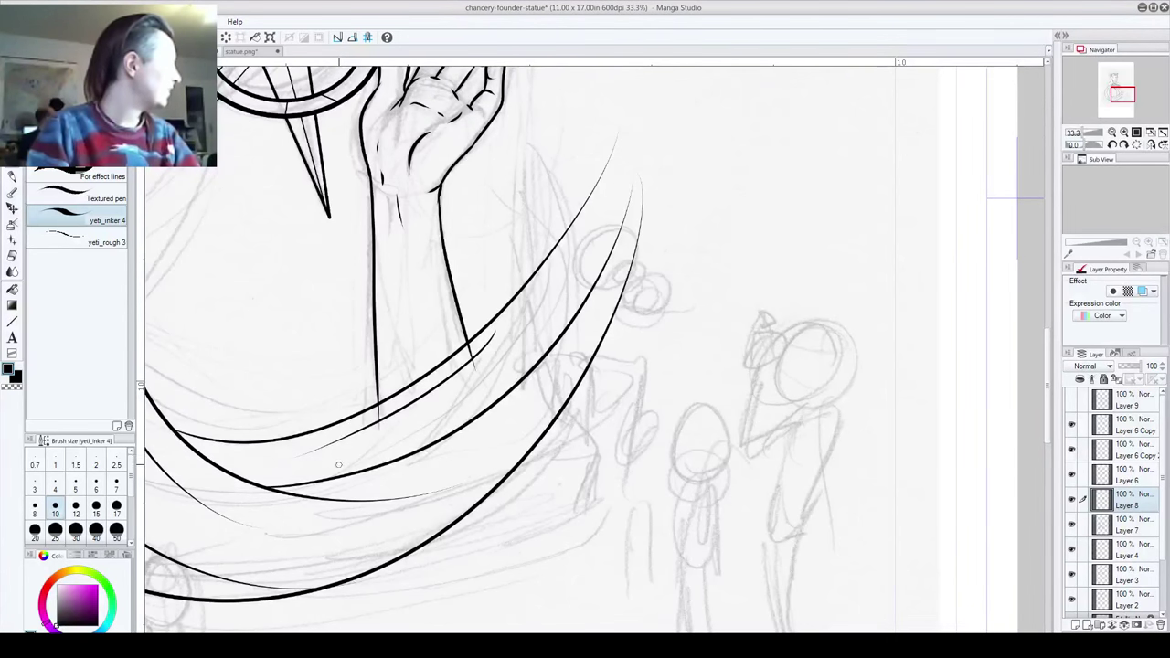
pyautogui.hotkey('ctrl', 'z')
pyautogui.moveTo(482, 347); pyautogui.dragTo(320, 464)
pyautogui.hotkey('ctrl', 'z')
pyautogui.moveTo(245, 479)
pyautogui.mouseDown()
pyautogui.moveTo(289, 472)
pyautogui.moveTo(548, 315)
pyautogui.mouseUp()
pyautogui.hotkey('ctrl', 'z')
pyautogui.moveTo(246, 484)
pyautogui.mouseDown()
pyautogui.moveTo(293, 468)
pyautogui.moveTo(495, 322)
pyautogui.mouseUp()
pyautogui.hotkey('ctrl', 'z')
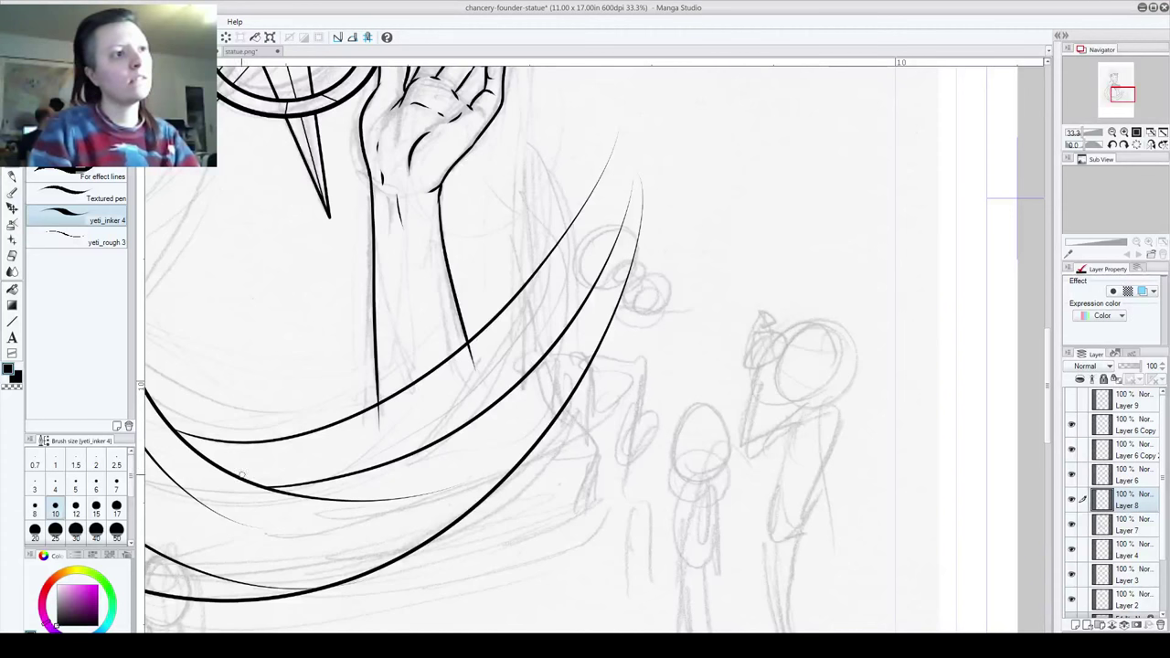
pyautogui.moveTo(238, 476); pyautogui.dragTo(561, 285)
pyautogui.hotkey('ctrl', 'z')
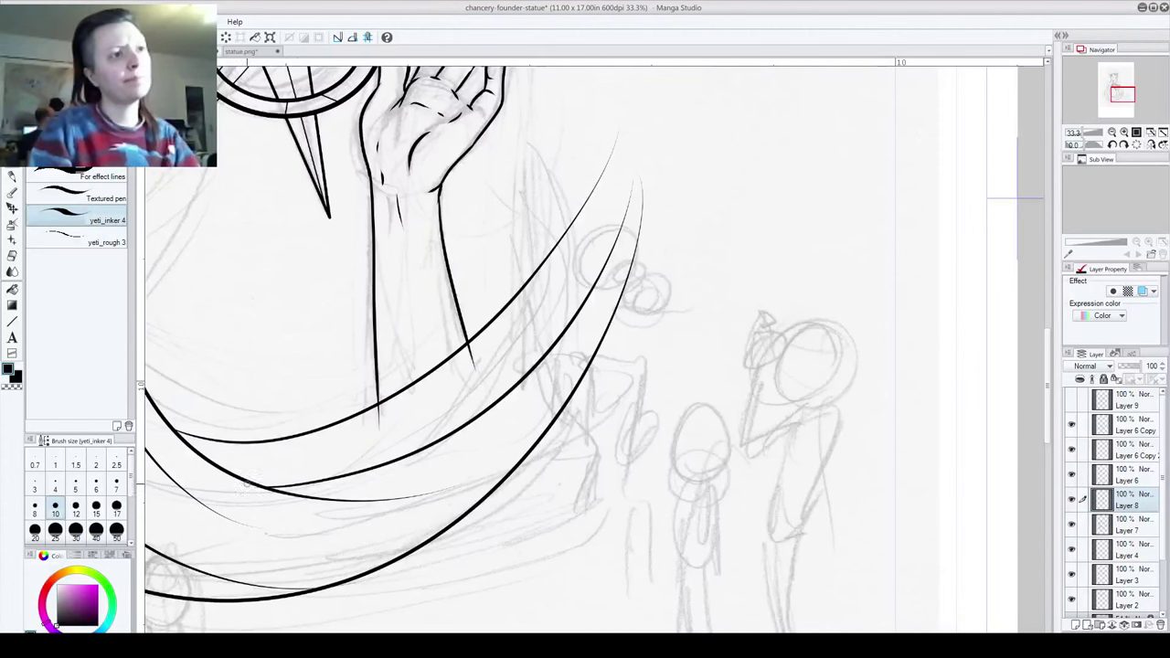
pyautogui.moveTo(246, 483)
pyautogui.mouseDown()
pyautogui.moveTo(322, 457)
pyautogui.moveTo(541, 253)
pyautogui.mouseUp()
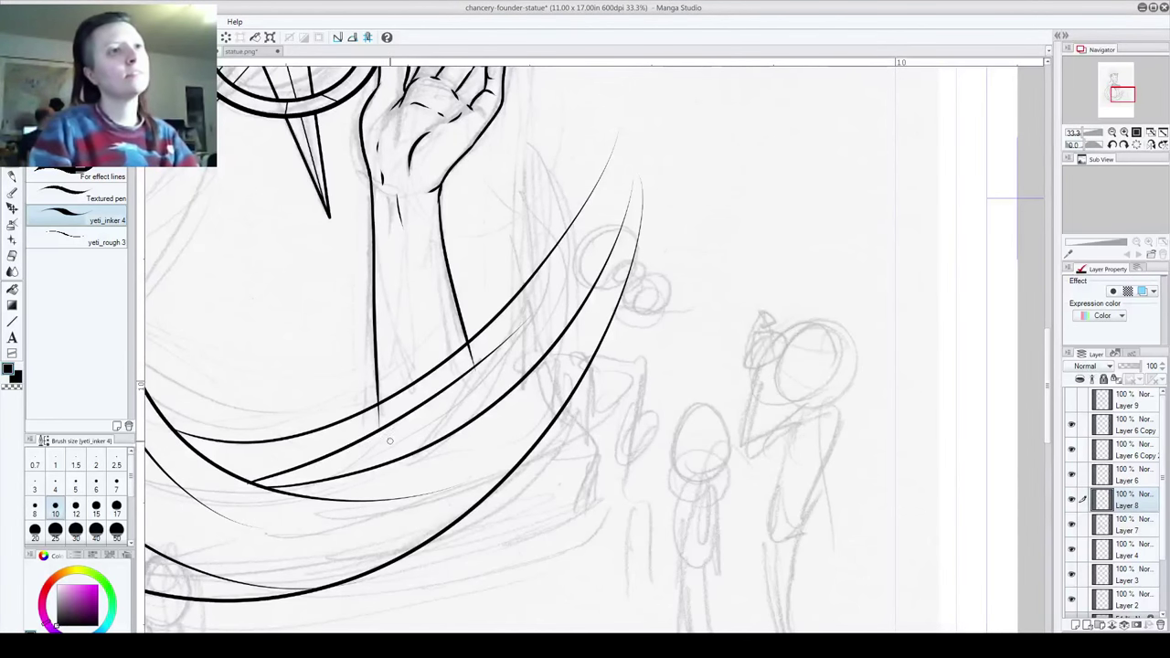
pyautogui.hotkey('ctrl', 'z')
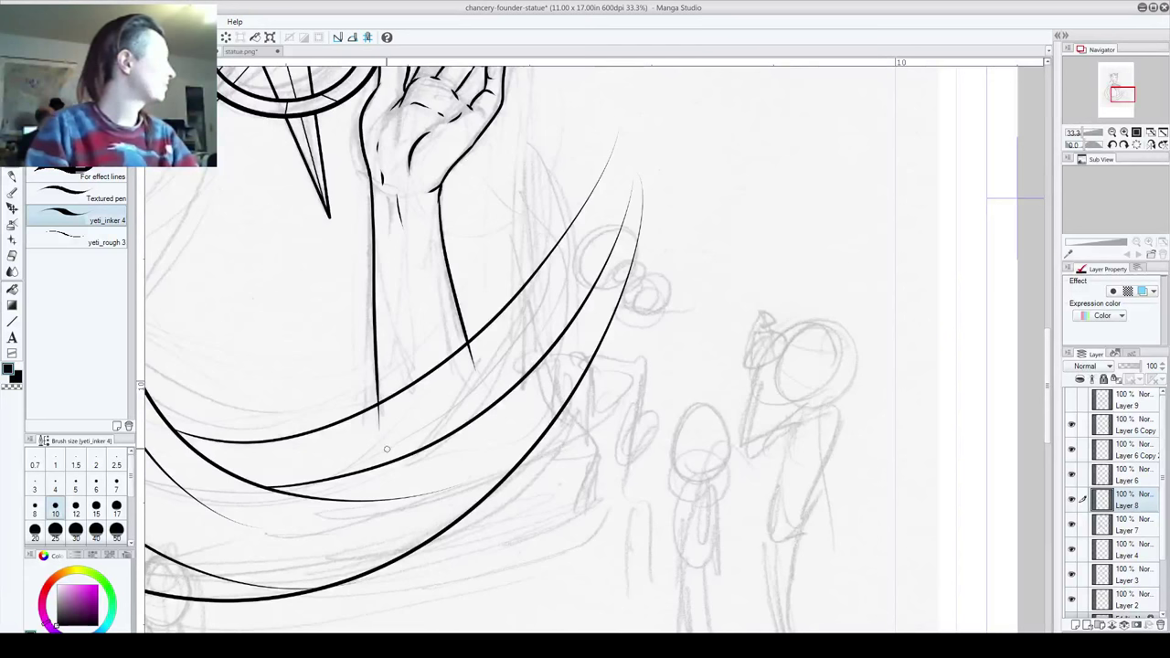
# Step: Try to ink the curve again from its upper end beside the forearm down toward the crescent's inner edge
pyautogui.moveTo(376, 428)
pyautogui.mouseDown()
pyautogui.moveTo(477, 353)
pyautogui.moveTo(431, 402)
pyautogui.moveTo(441, 422)
pyautogui.moveTo(490, 339)
pyautogui.moveTo(444, 389)
pyautogui.moveTo(379, 429)
pyautogui.mouseUp()
pyautogui.hotkey('ctrl', 'z')
pyautogui.hotkey('ctrl', 'z')
pyautogui.moveTo(493, 335)
pyautogui.mouseDown()
pyautogui.moveTo(463, 369)
pyautogui.moveTo(289, 475)
pyautogui.mouseUp()
pyautogui.hotkey('ctrl', 'z')
pyautogui.moveTo(494, 335)
pyautogui.mouseDown()
pyautogui.moveTo(372, 440)
pyautogui.moveTo(300, 458)
pyautogui.mouseUp()
pyautogui.hotkey('ctrl', 'z')
pyautogui.moveTo(484, 346); pyautogui.dragTo(289, 438)
pyautogui.hotkey('ctrl', 'z')
pyautogui.moveTo(497, 331)
pyautogui.mouseDown()
pyautogui.moveTo(320, 466)
pyautogui.moveTo(393, 428)
pyautogui.moveTo(517, 320)
pyautogui.mouseUp()
pyautogui.hotkey('ctrl', 'z')
pyautogui.hotkey('ctrl', 'z')
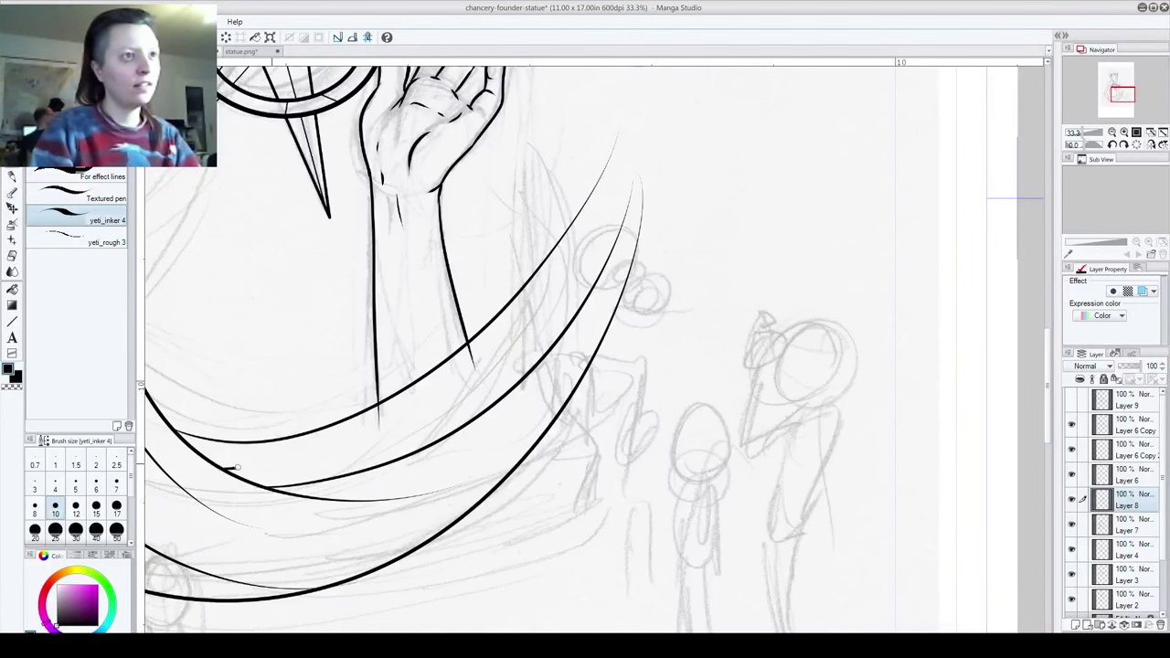
# Step: Ink the curve from the crescent's lower inner edge up past the open end of the forearm
pyautogui.moveTo(236, 467)
pyautogui.mouseDown()
pyautogui.moveTo(357, 454)
pyautogui.moveTo(531, 307)
pyautogui.mouseUp()
pyautogui.hotkey('ctrl', 'z')
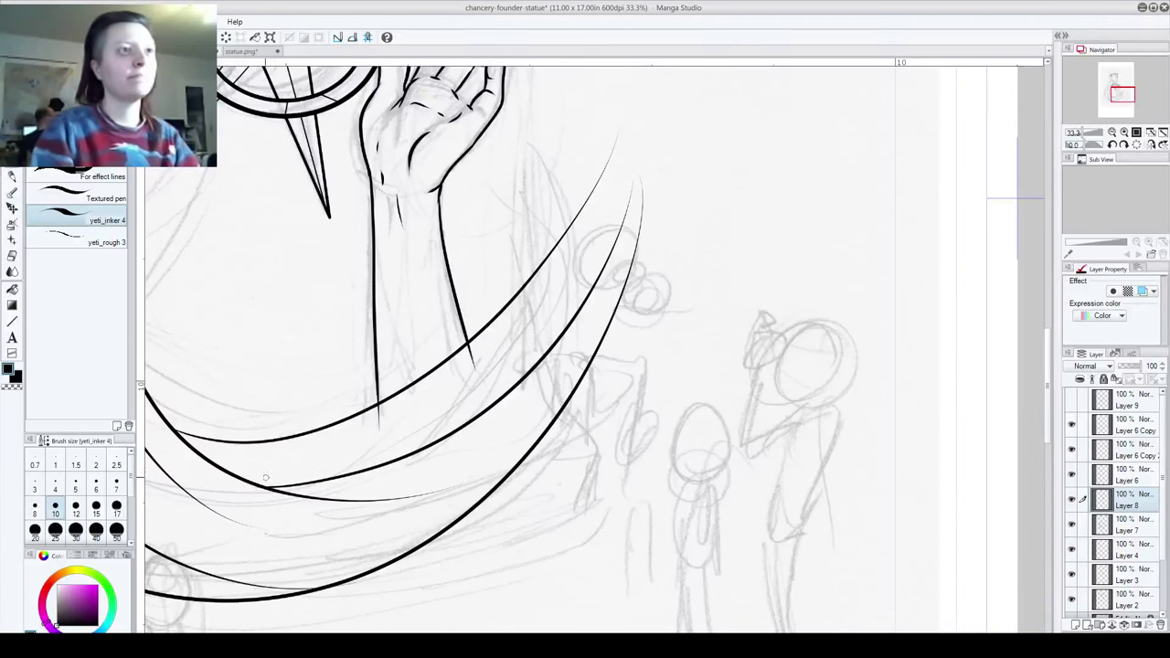
pyautogui.moveTo(254, 482); pyautogui.dragTo(508, 305)
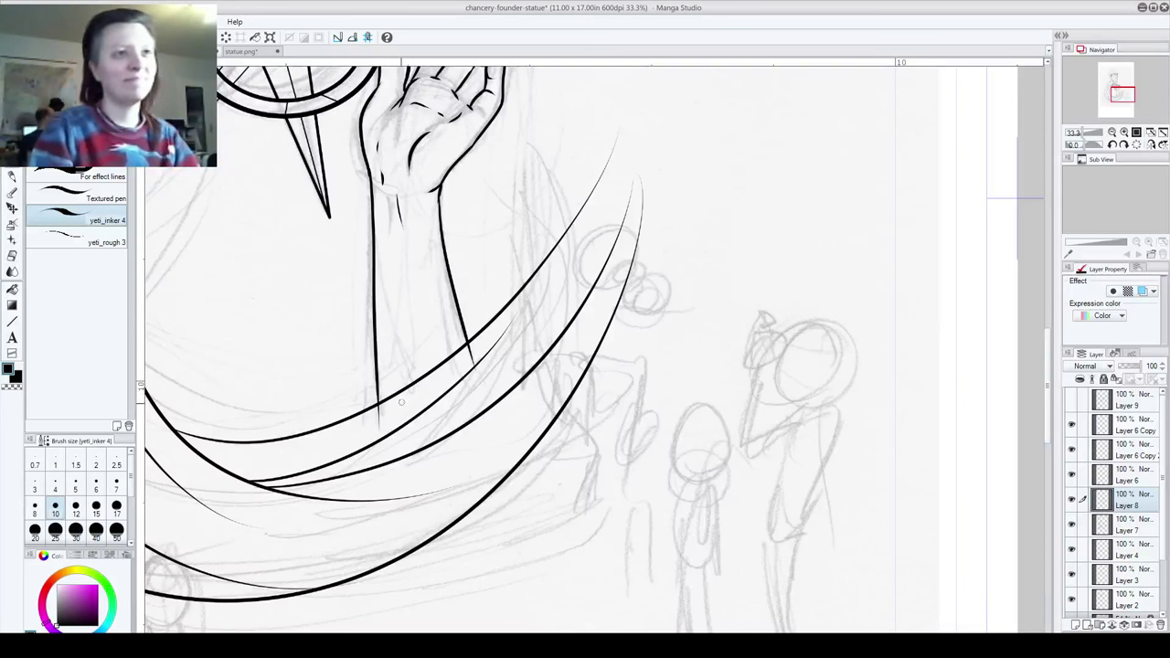
# Step: Extend the forearm's inner edge, nearest the emblem, down to meet the new curve
pyautogui.moveTo(375, 388); pyautogui.dragTo(380, 439)
pyautogui.hotkey('ctrl', 'z')
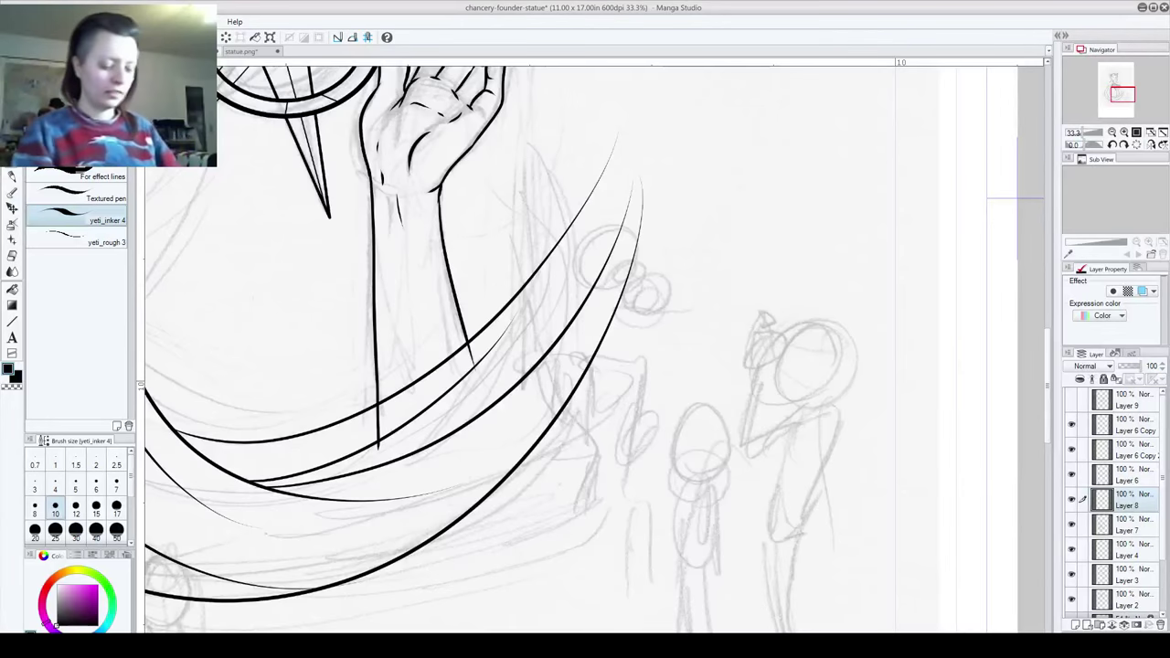
pyautogui.scroll(4, 387, 542)
pyautogui.moveTo(400, 492); pyautogui.dragTo(399, 478)
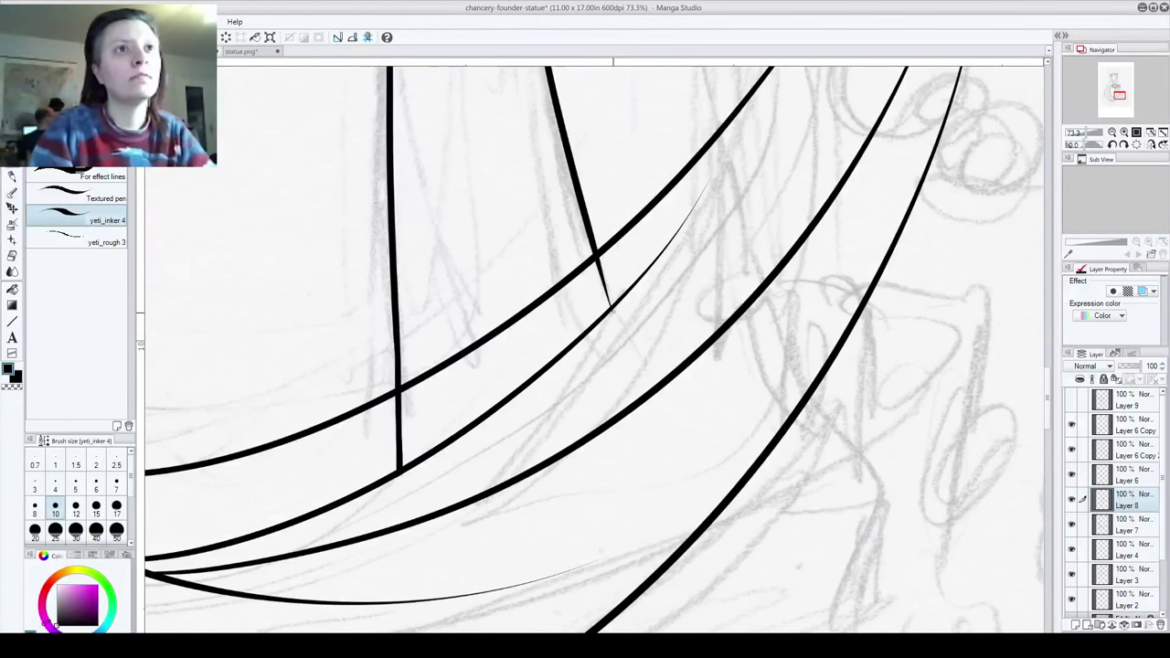
# Step: Toggle Layer 7 to identify its lines, then erase the crescent line on it where it crosses the forearm
pyautogui.click(1071, 524)
pyautogui.click(1071, 525)
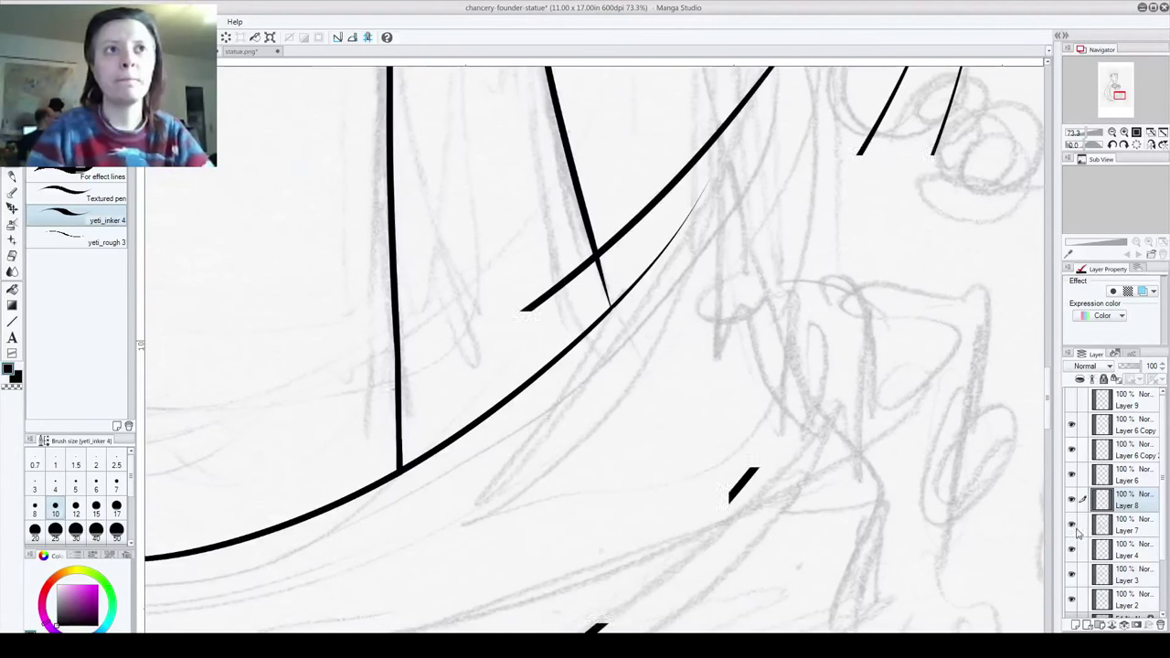
pyautogui.click(1129, 528)
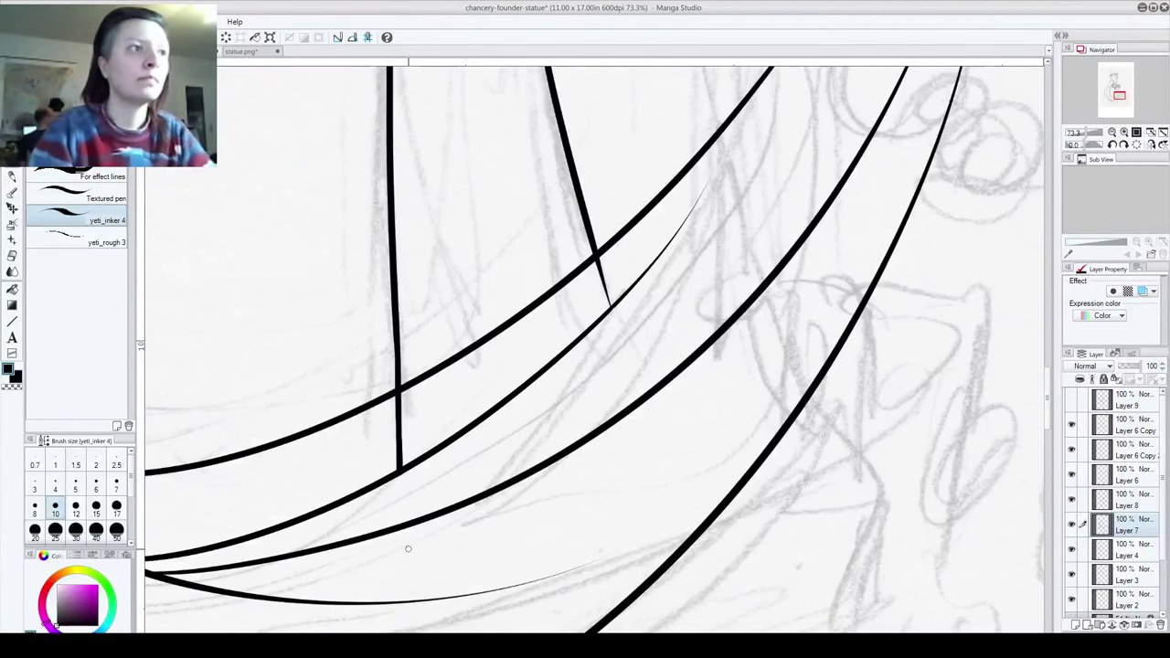
pyautogui.click(12, 256)
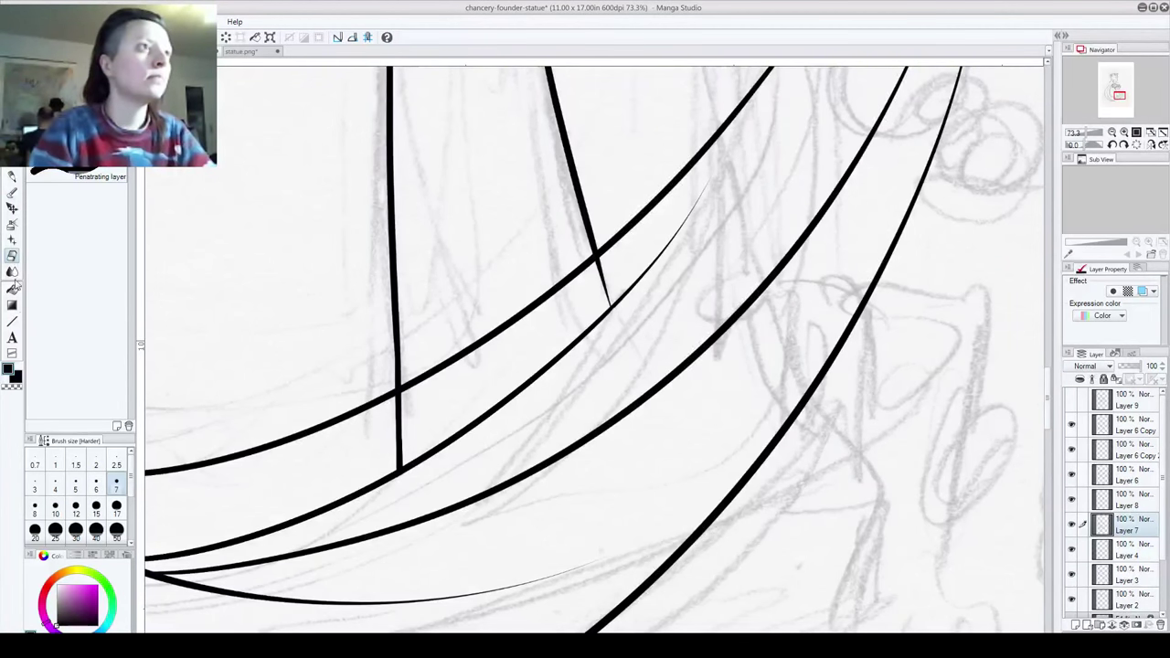
pyautogui.moveTo(468, 364)
pyautogui.mouseDown()
pyautogui.moveTo(430, 367)
pyautogui.moveTo(405, 397)
pyautogui.moveTo(584, 253)
pyautogui.mouseUp()
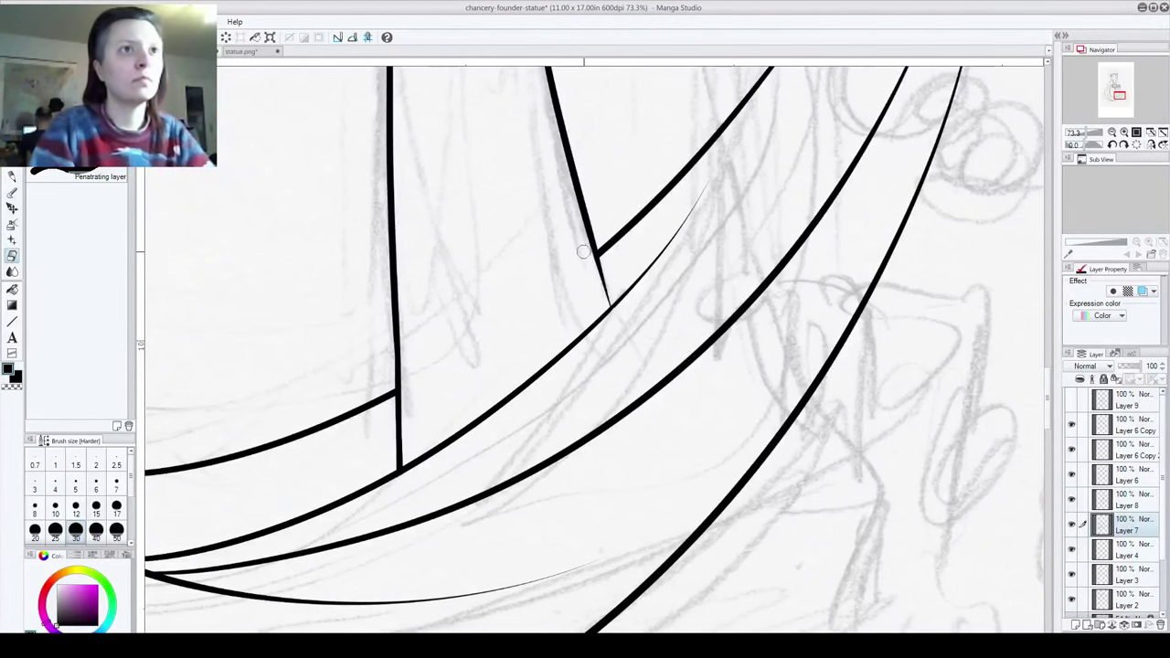
# Step: Examine the line junctions around the forearm and crescent up close and within the whole figure
pyautogui.scroll(-3, 508, 391)
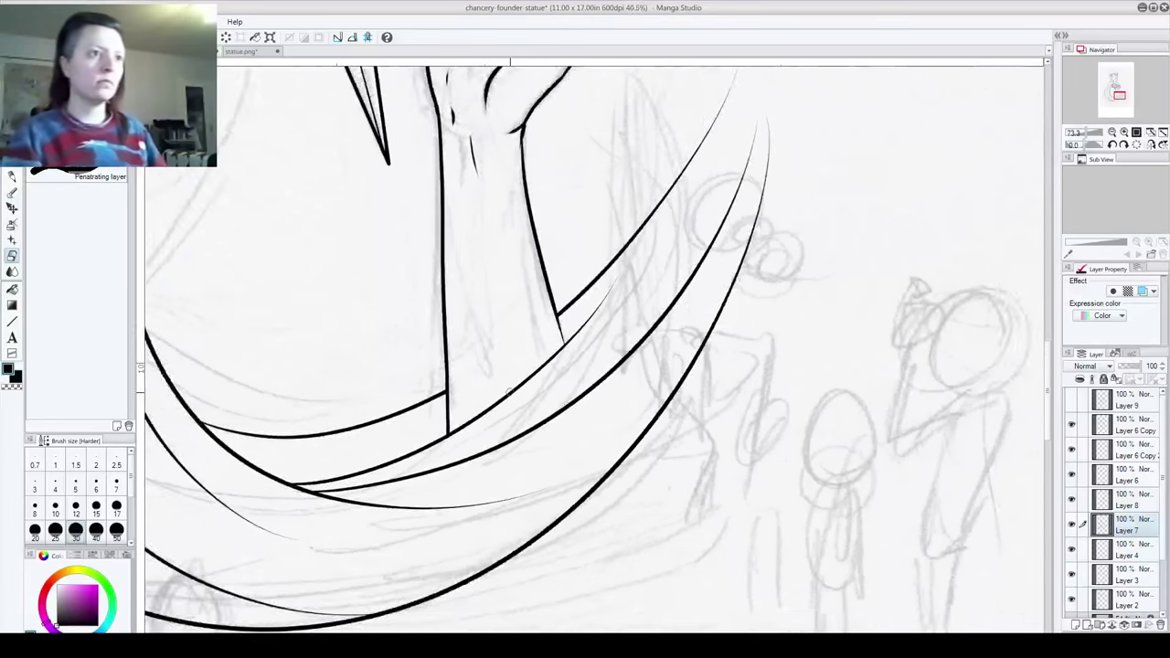
pyautogui.scroll(2, 508, 392)
pyautogui.scroll(3, 263, 539)
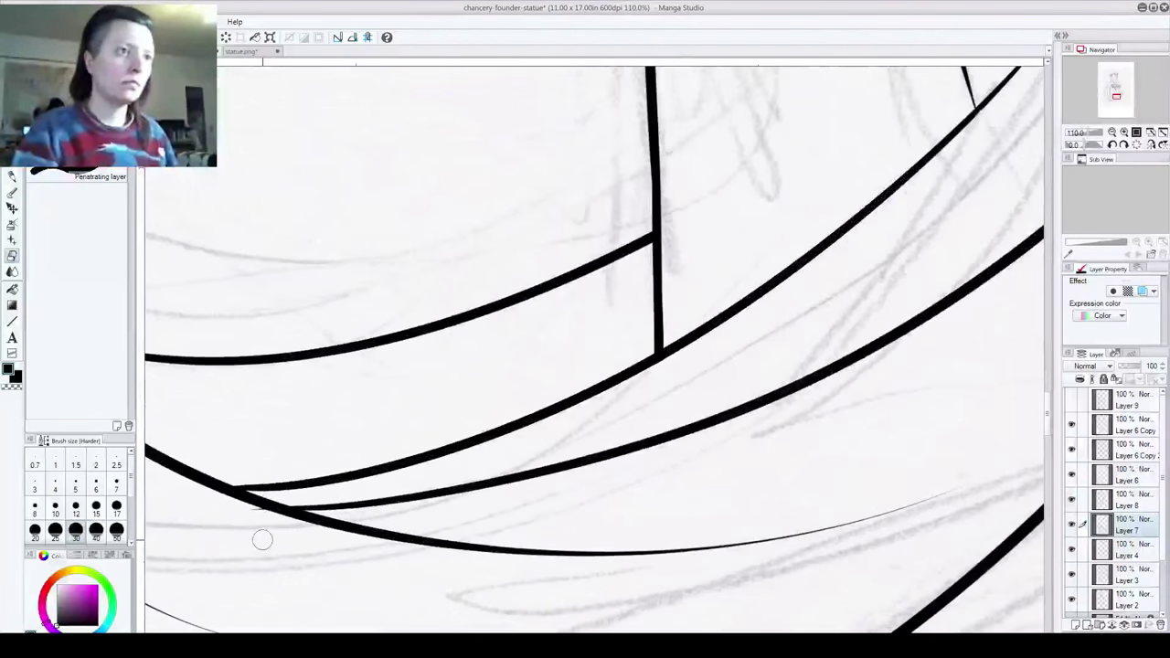
pyautogui.scroll(-1, 616, 568)
pyautogui.scroll(-3, 902, 488)
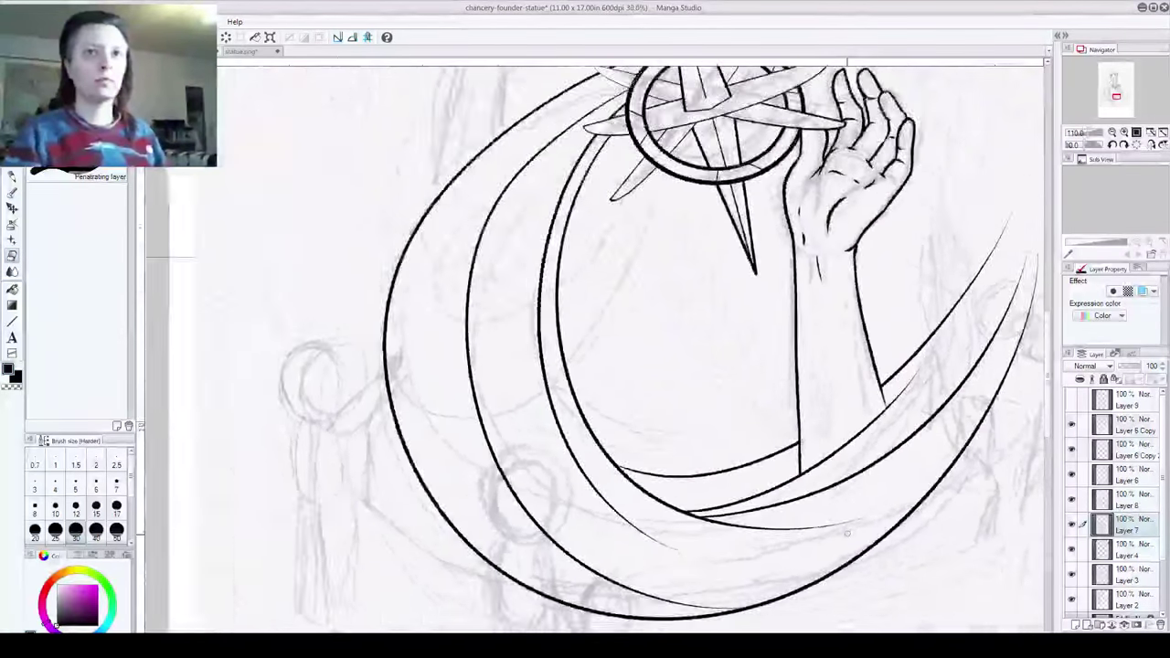
pyautogui.scroll(-2, 847, 533)
pyautogui.moveTo(776, 414)
pyautogui.mouseDown()
pyautogui.moveTo(663, 425)
pyautogui.moveTo(468, 366)
pyautogui.mouseUp()
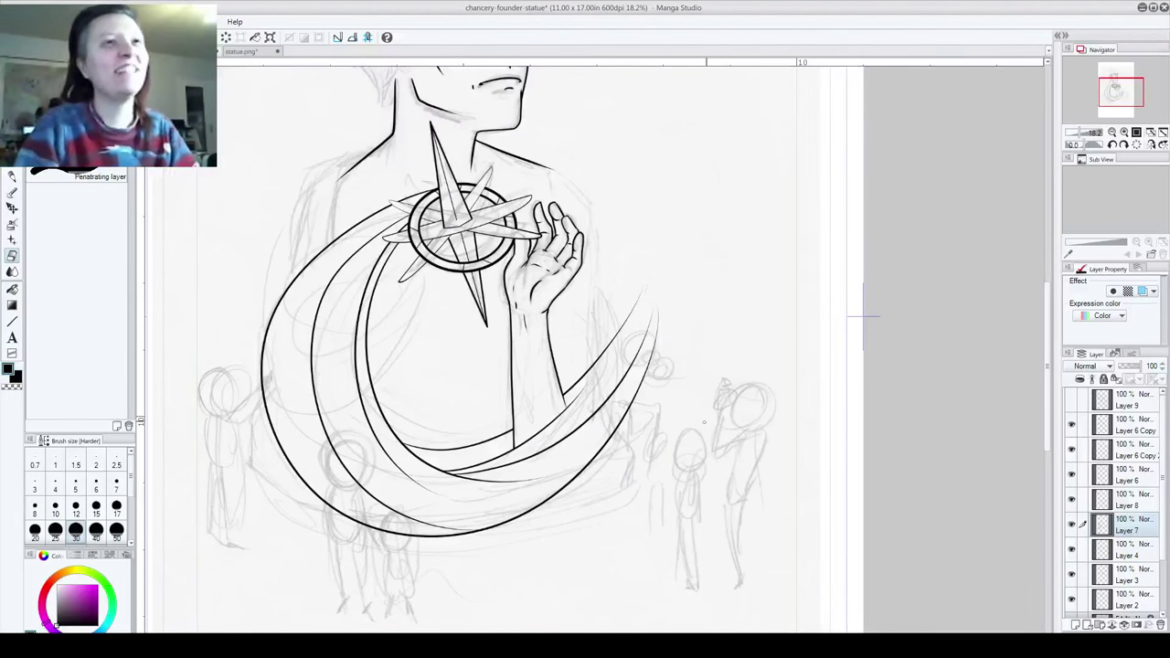
# Step: Merge Layer 8 down into Layer 7 after checking which line art each of the neighbouring layers holds
pyautogui.click(1071, 501)
pyautogui.click(1071, 501)
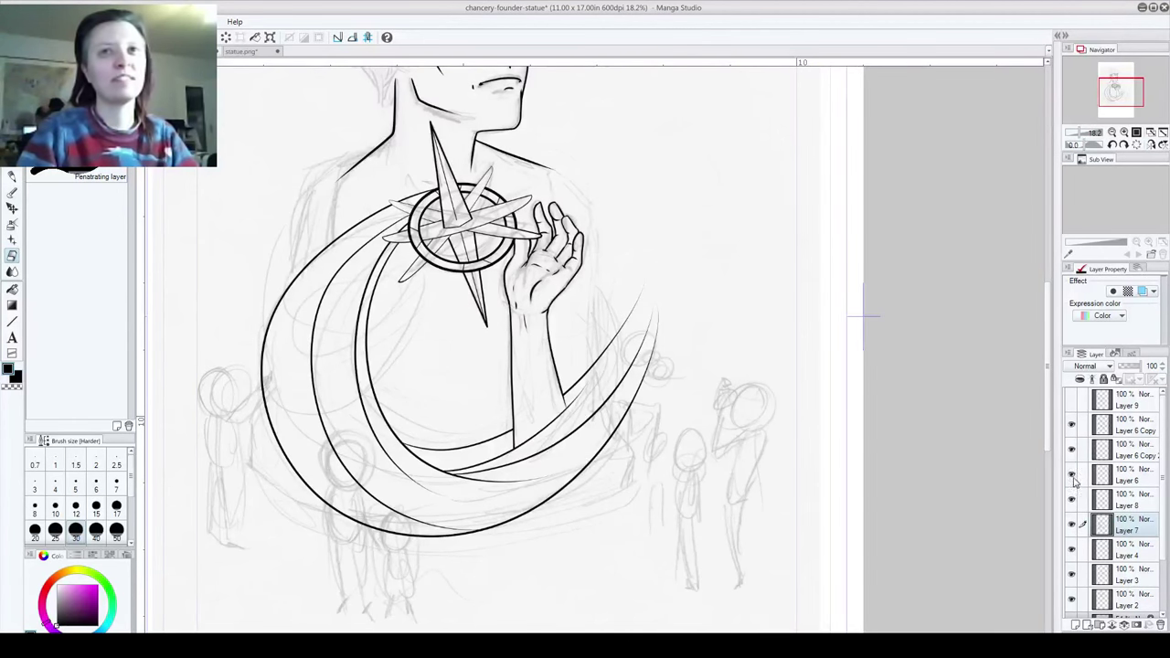
pyautogui.click(1071, 476)
pyautogui.click(1071, 475)
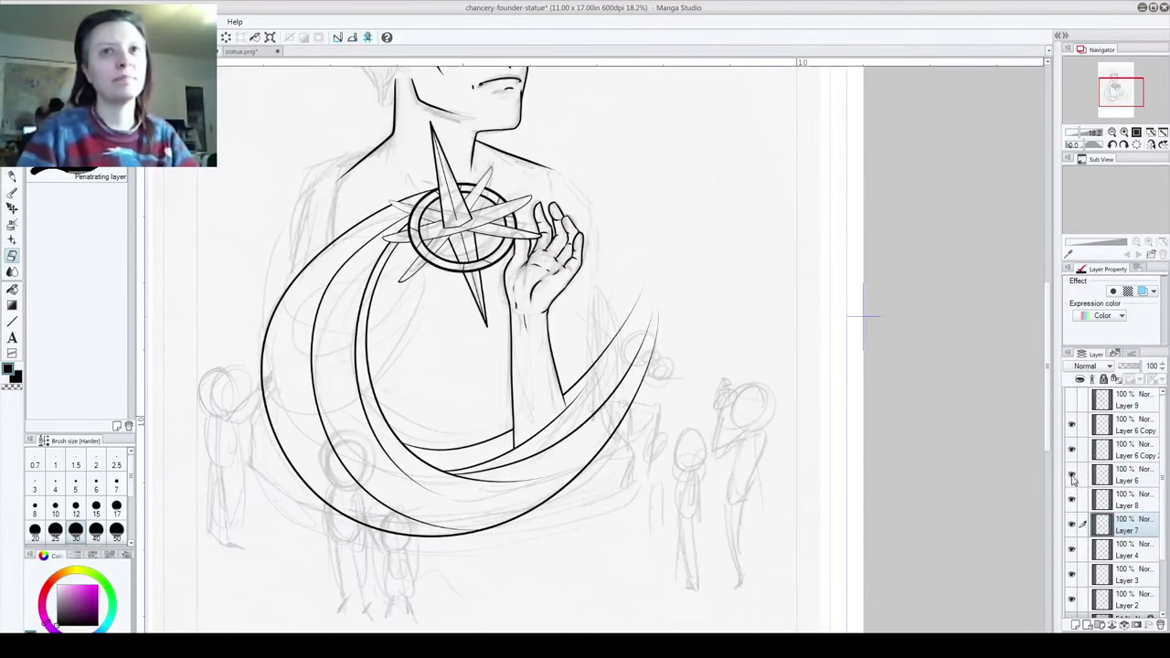
pyautogui.click(1134, 505)
pyautogui.click(1072, 501)
pyautogui.click(1072, 501)
pyautogui.hotkey('ctrl', 'e')
pyautogui.click(1072, 501)
pyautogui.click(1072, 501)
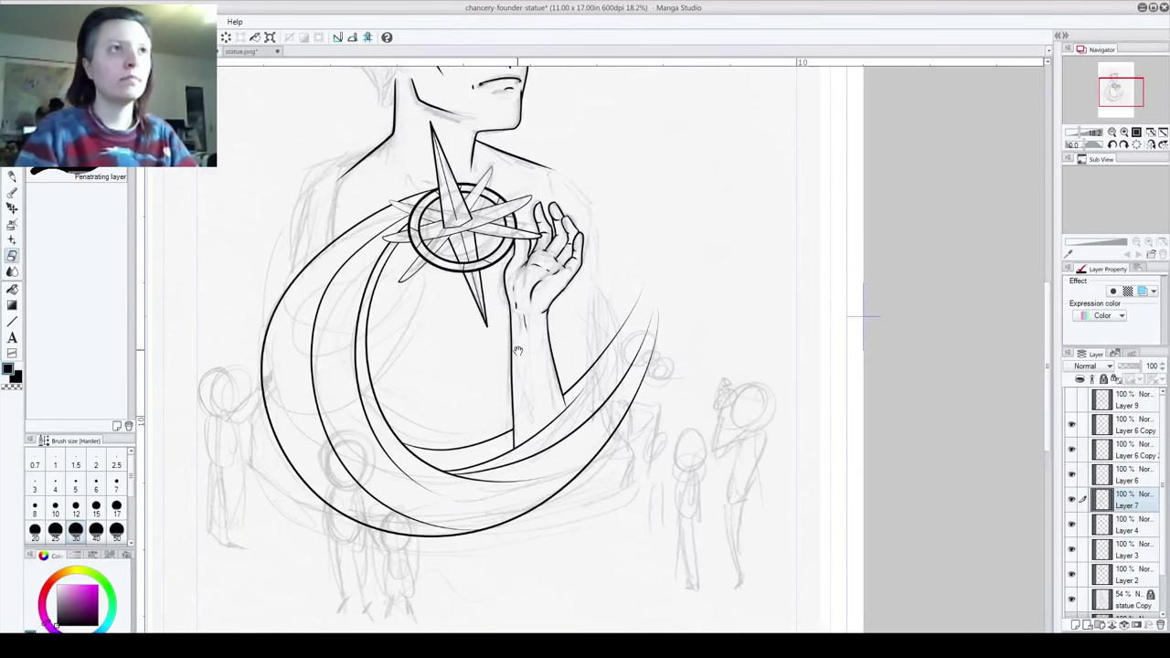
# Step: Add a new empty layer directly above Layer 6 Copy and choose the yeti_inker 4 pen
pyautogui.moveTo(517, 351); pyautogui.dragTo(531, 570)
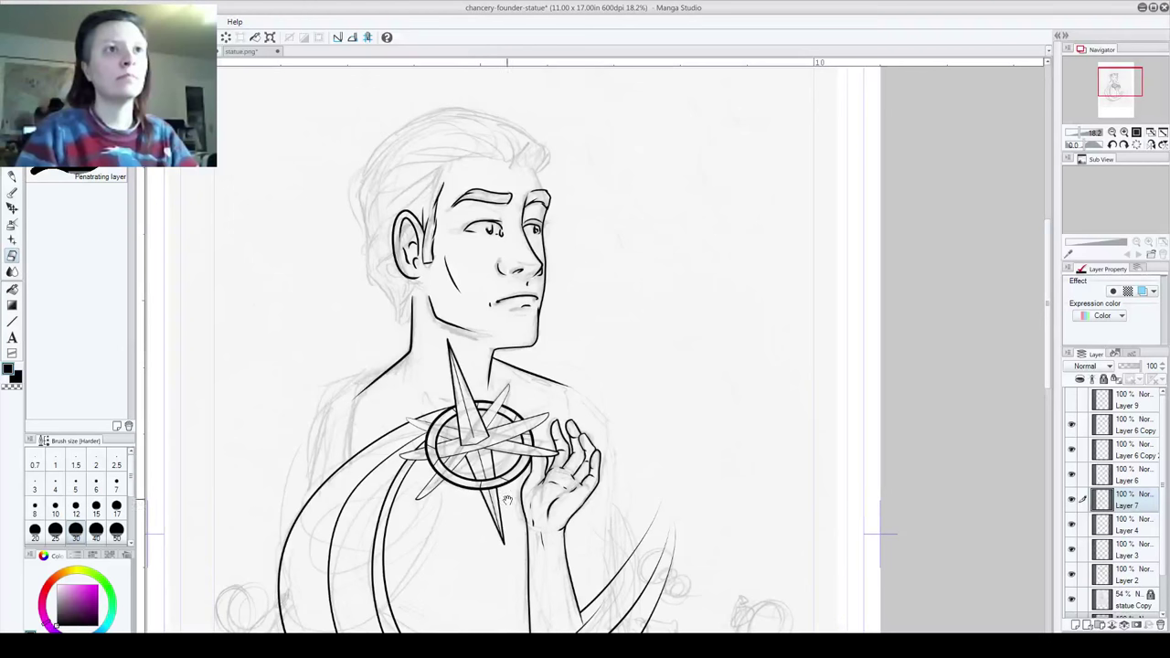
pyautogui.moveTo(881, 451); pyautogui.dragTo(882, 449)
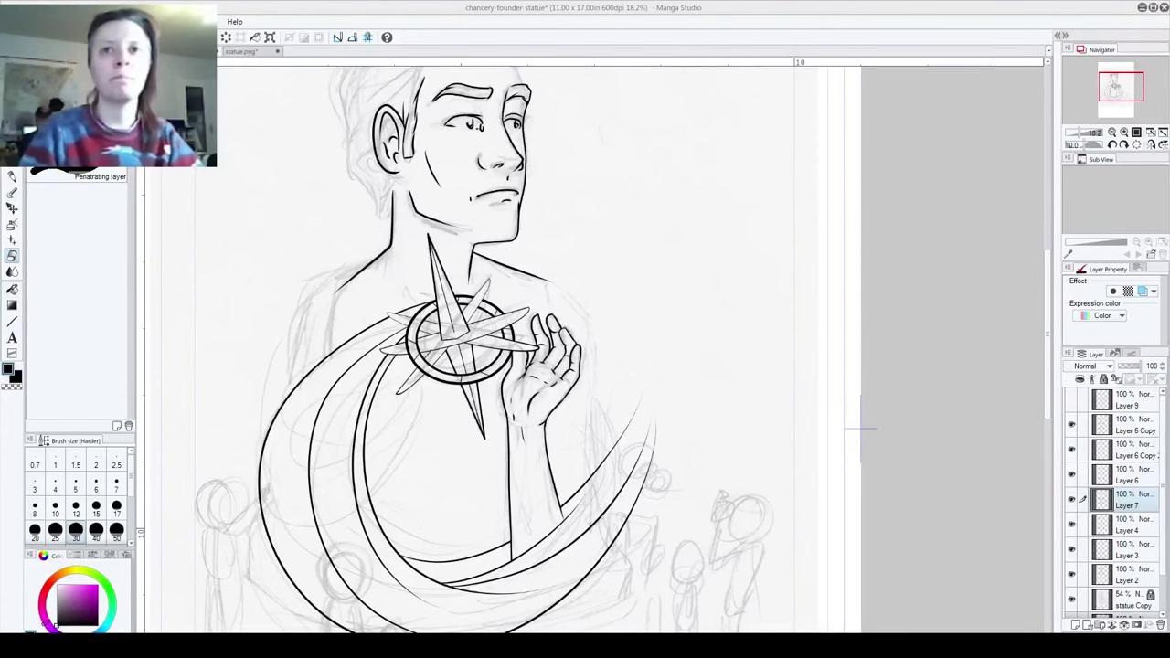
pyautogui.click(1071, 424)
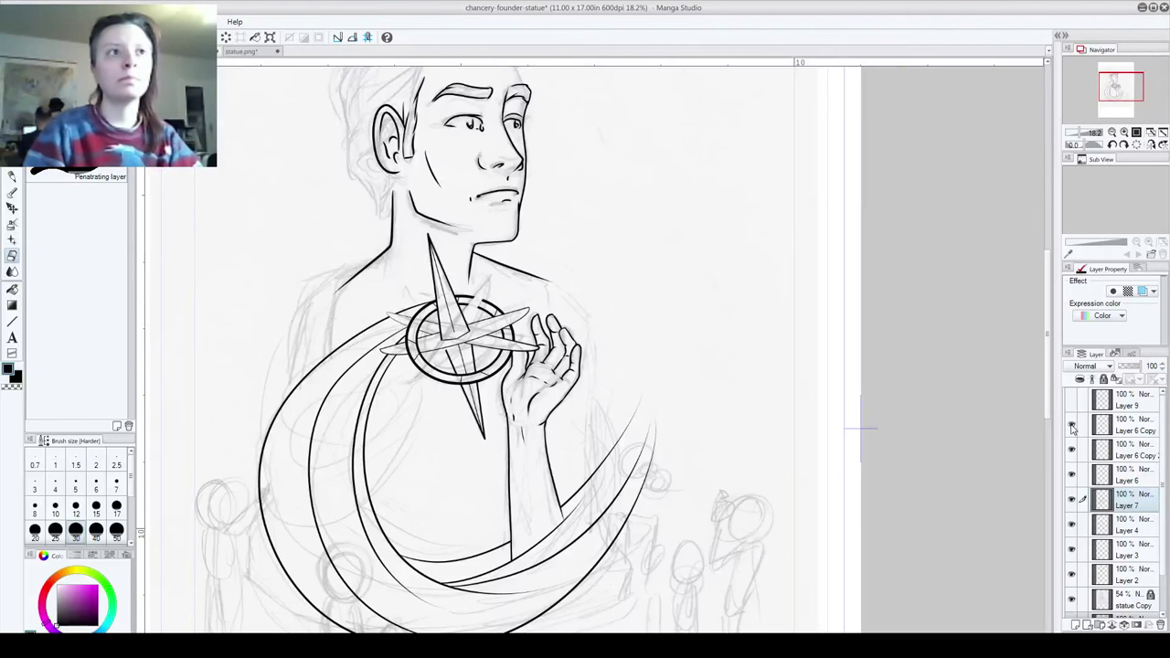
pyautogui.click(1117, 426)
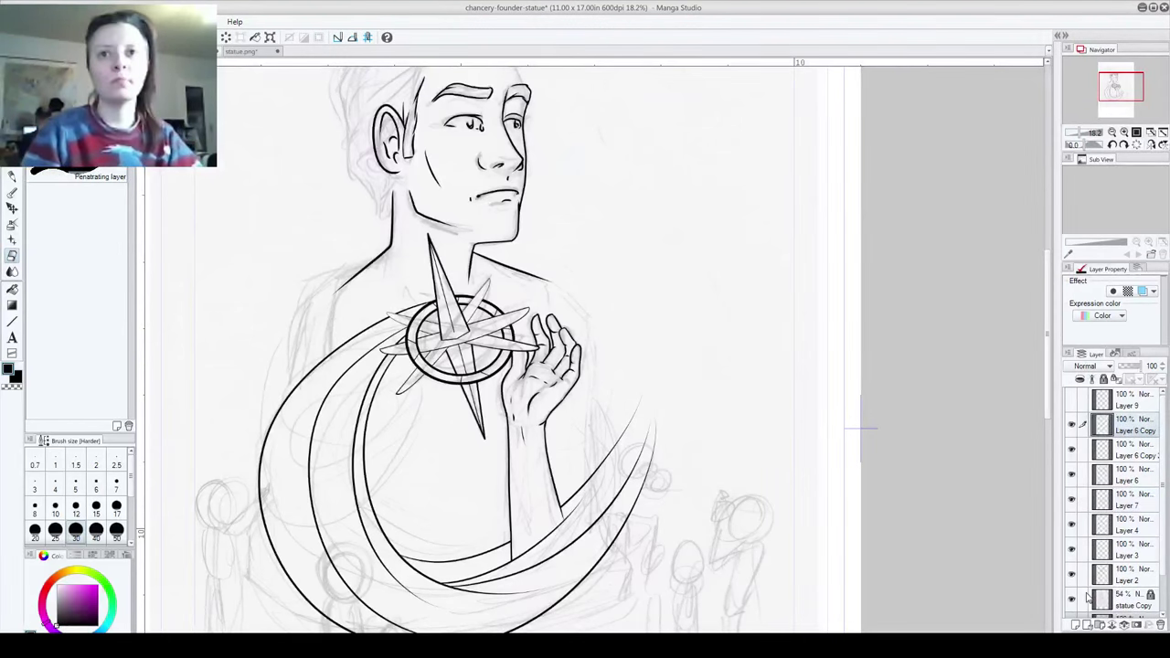
pyautogui.click(1075, 625)
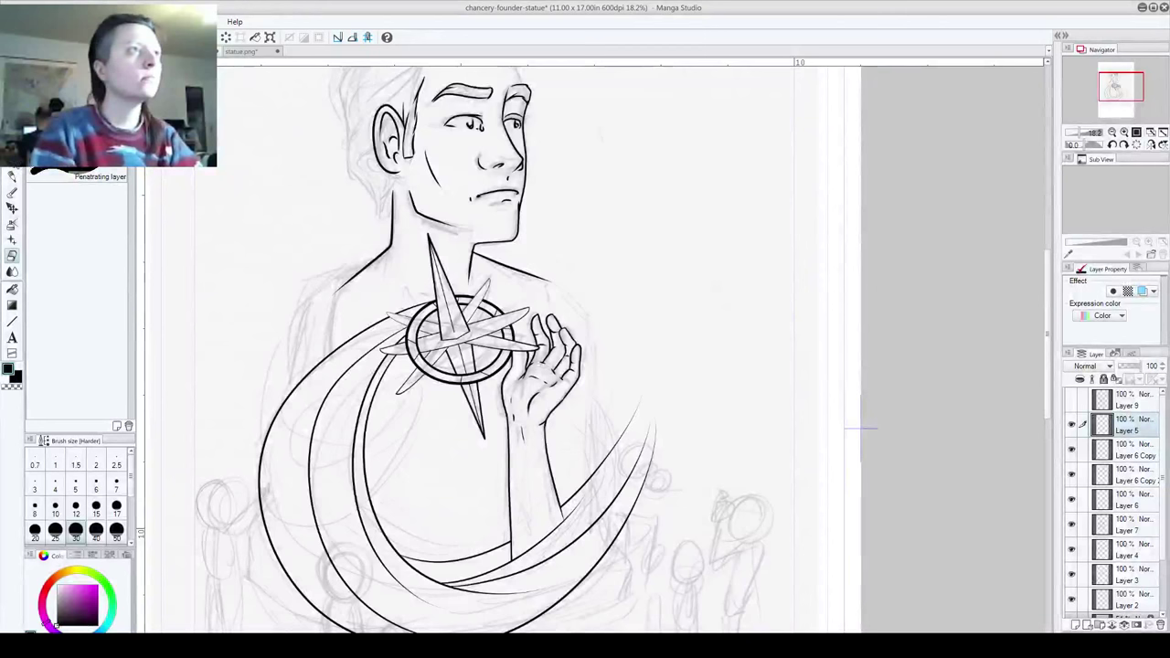
pyautogui.click(12, 176)
# Step: Make Layer 2 the active layer for inking the statue's face
pyautogui.moveTo(259, 332); pyautogui.dragTo(232, 285)
pyautogui.moveTo(313, 210); pyautogui.dragTo(311, 302)
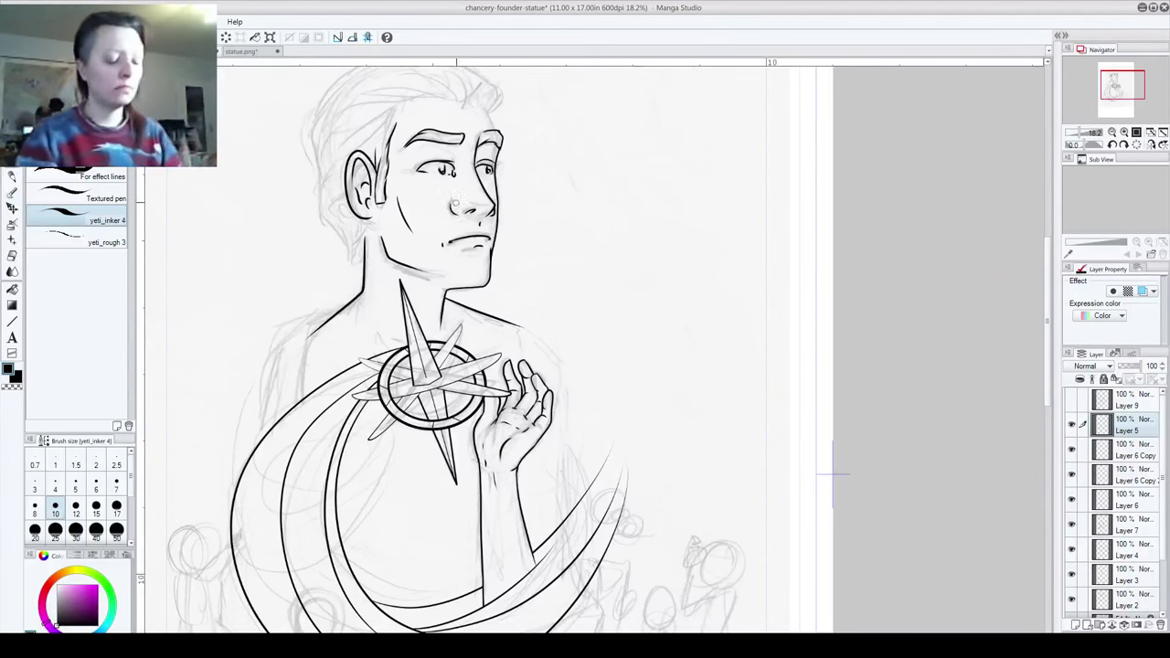
pyautogui.scroll(5, 472, 193)
pyautogui.scroll(1, 473, 193)
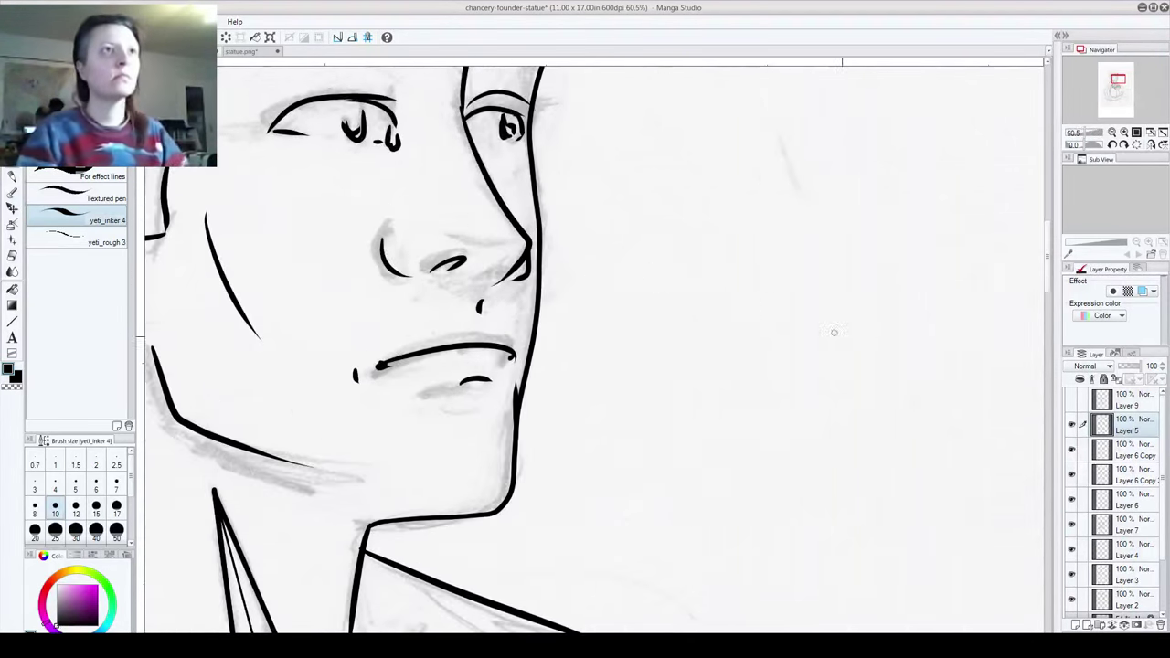
pyautogui.click(1072, 547)
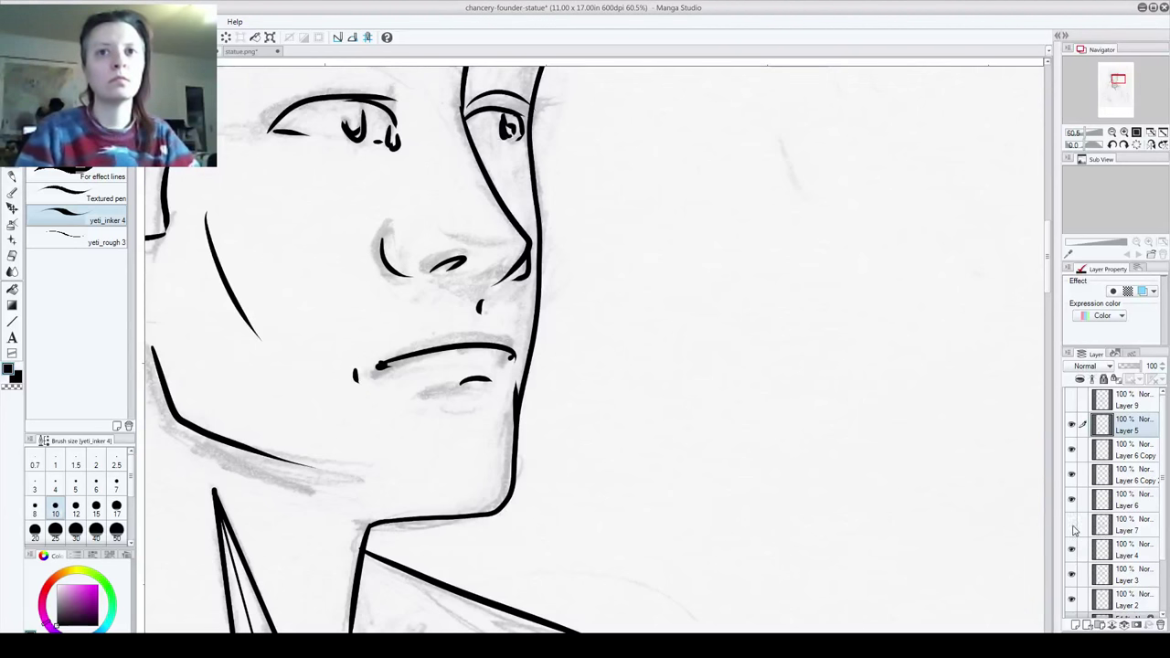
pyautogui.click(1073, 598)
pyautogui.click(1073, 600)
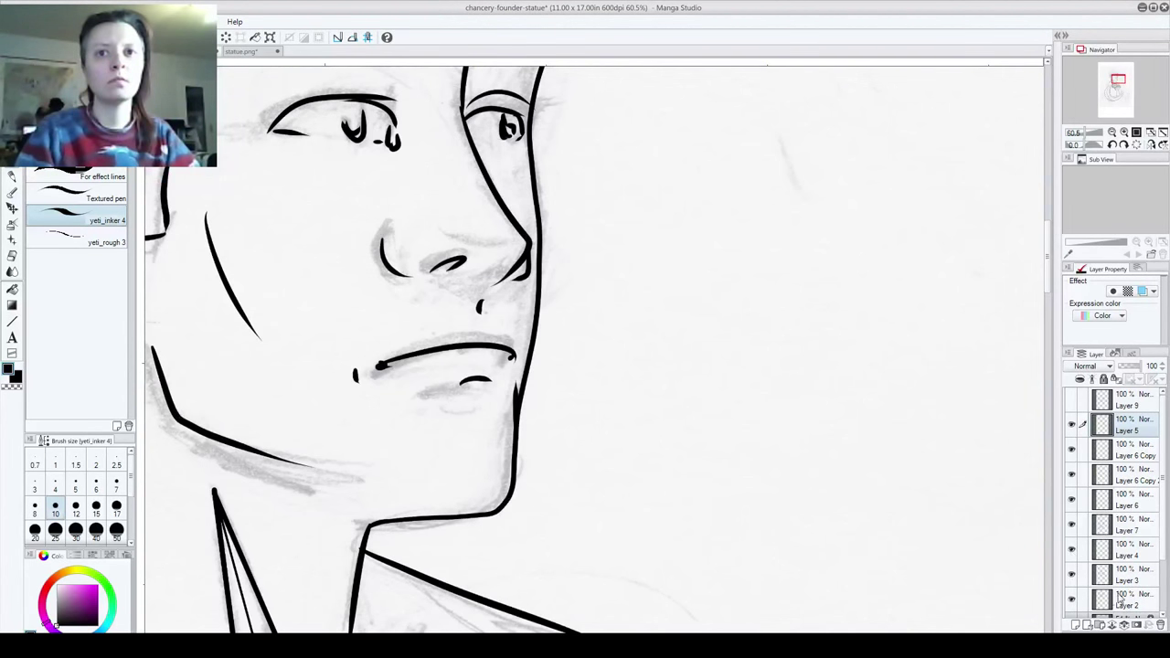
pyautogui.click(1119, 599)
# Step: Ink the pupil details inside the irises of both eyes with yeti_inker 4
pyautogui.moveTo(346, 110); pyautogui.dragTo(402, 344)
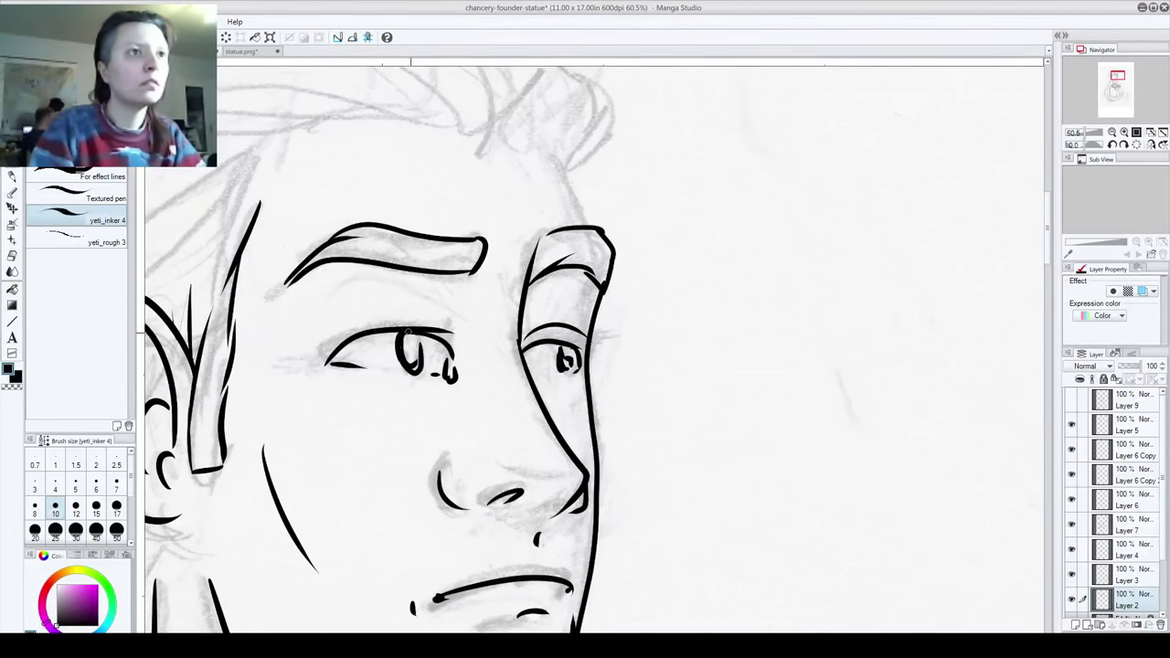
pyautogui.moveTo(412, 333)
pyautogui.mouseDown()
pyautogui.moveTo(403, 345)
pyautogui.moveTo(417, 352)
pyautogui.mouseUp()
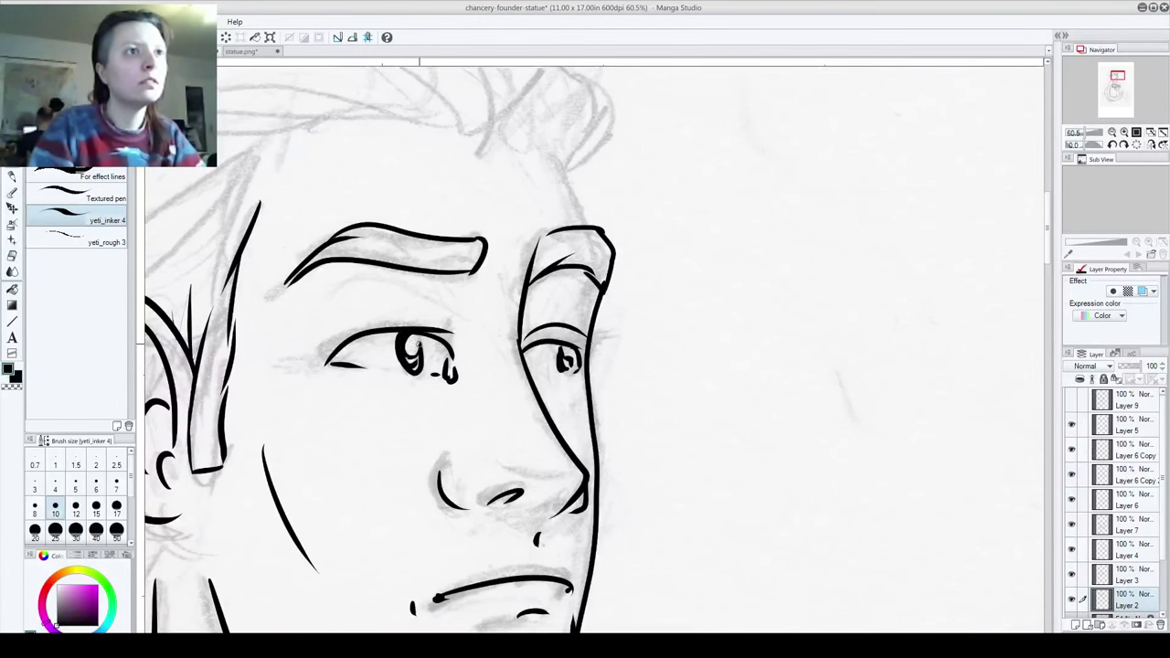
pyautogui.moveTo(563, 348); pyautogui.dragTo(570, 372)
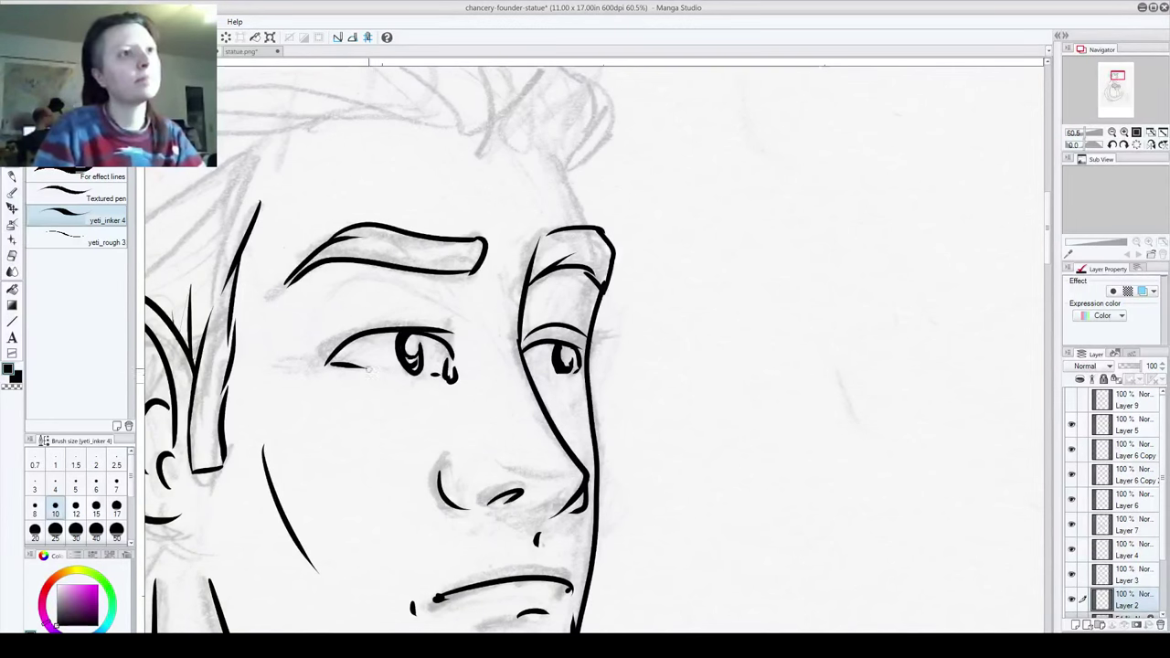
# Step: Ink a short crease above the nostril wing and a curved line under the tip of the nose
pyautogui.moveTo(381, 430); pyautogui.dragTo(497, 481)
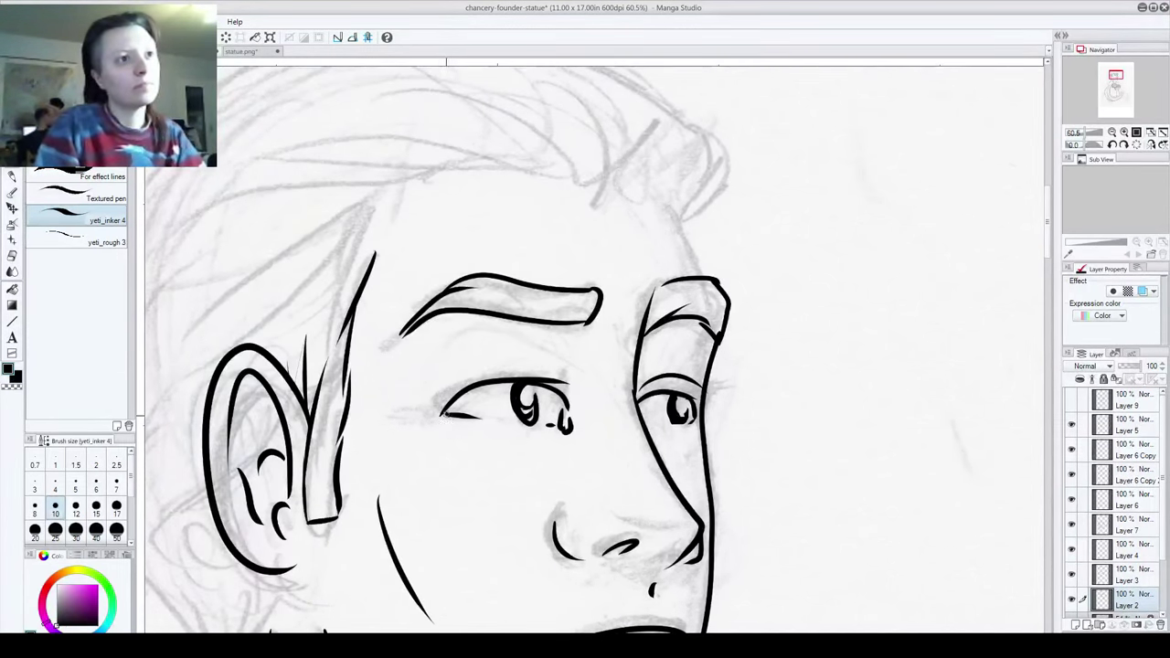
pyautogui.moveTo(454, 448); pyautogui.dragTo(343, 323)
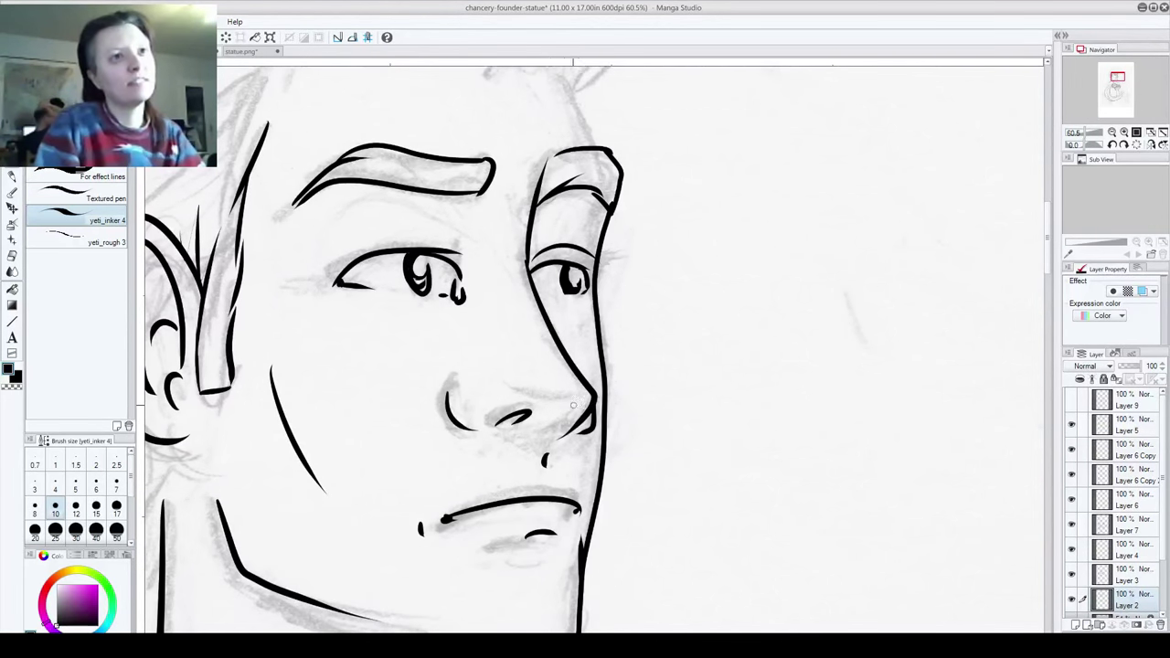
pyautogui.moveTo(535, 388); pyautogui.dragTo(574, 394)
pyautogui.hotkey('ctrl', 'z')
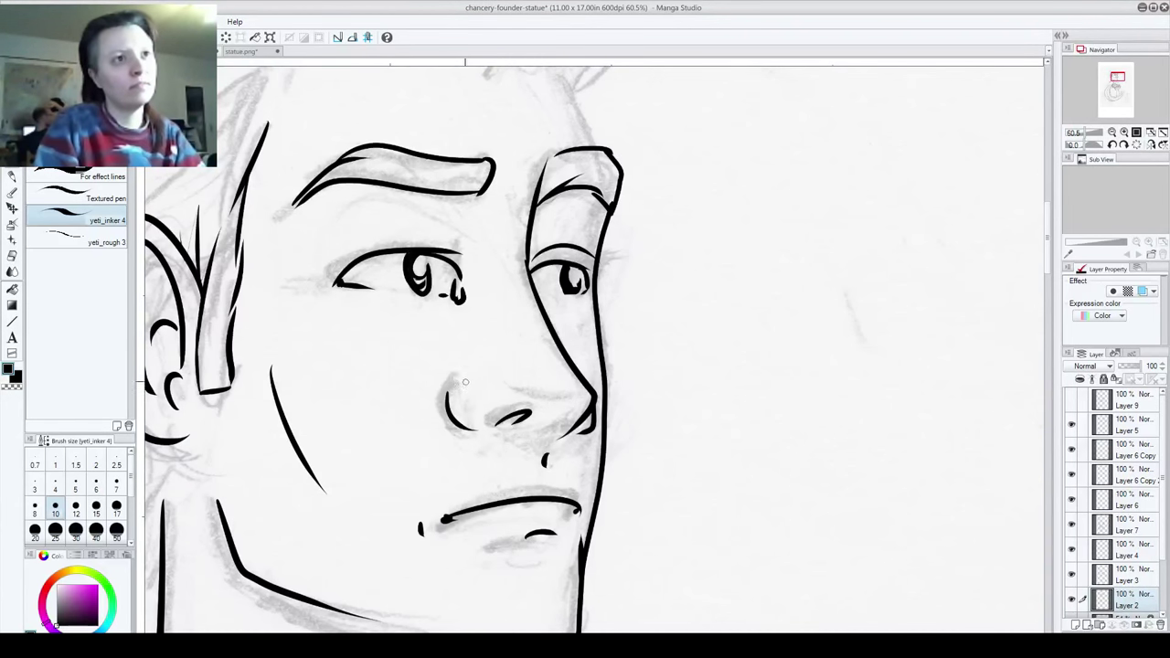
pyautogui.moveTo(465, 377); pyautogui.dragTo(494, 372)
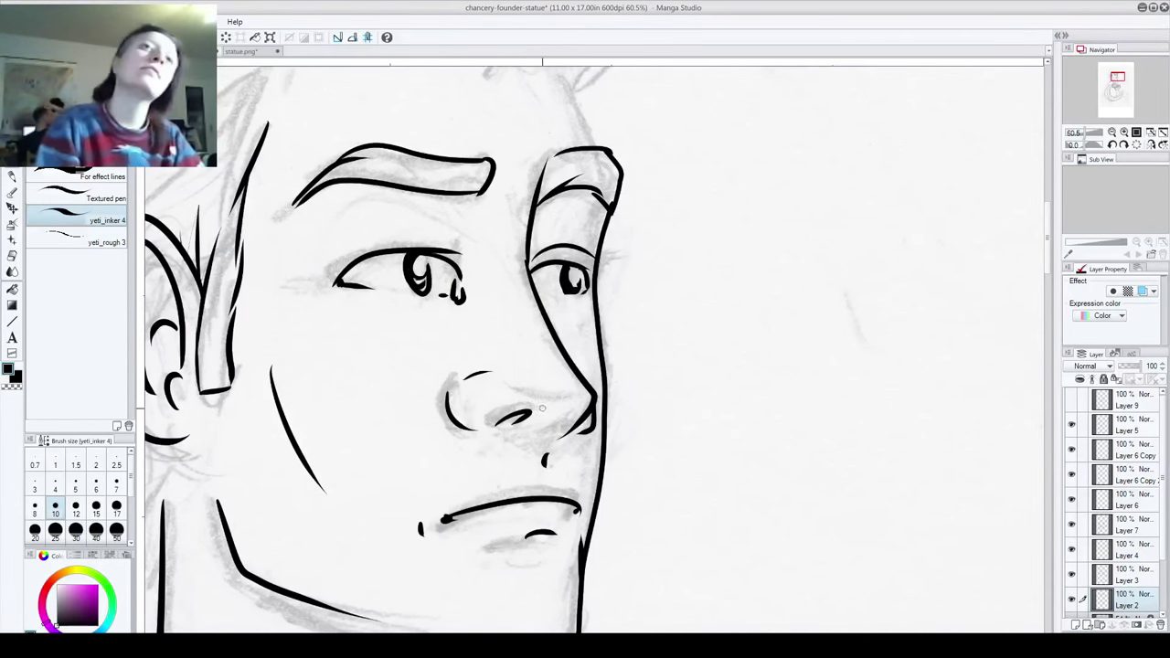
pyautogui.moveTo(528, 441); pyautogui.dragTo(567, 438)
pyautogui.hotkey('ctrl', 'z')
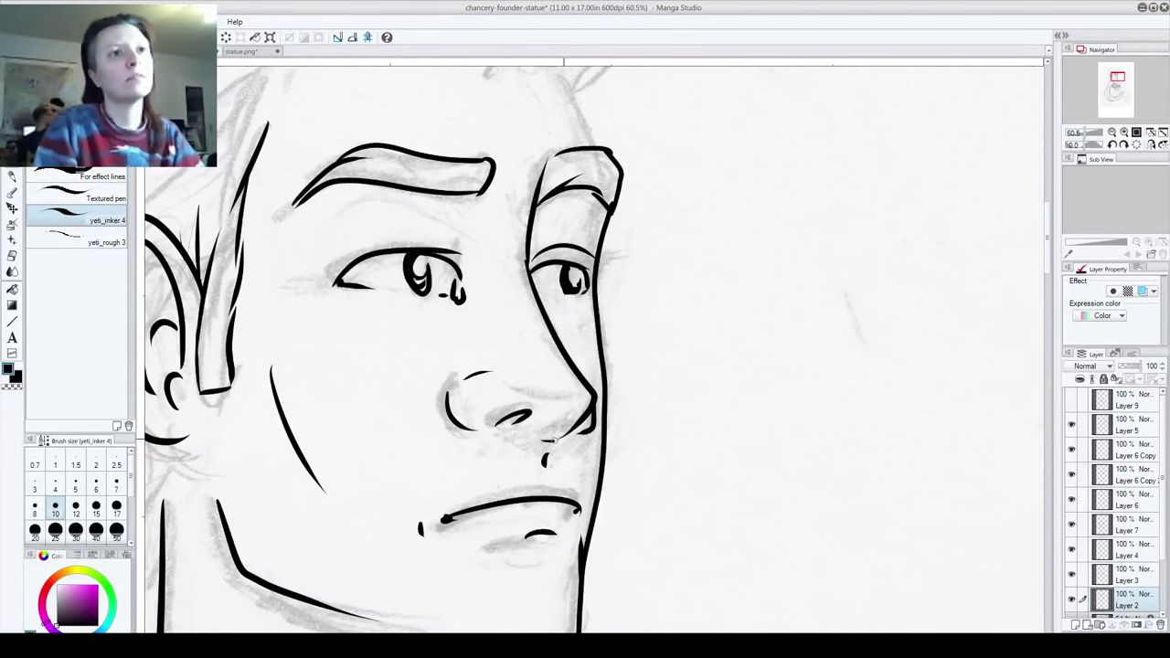
pyautogui.hotkey('ctrl', 'z')
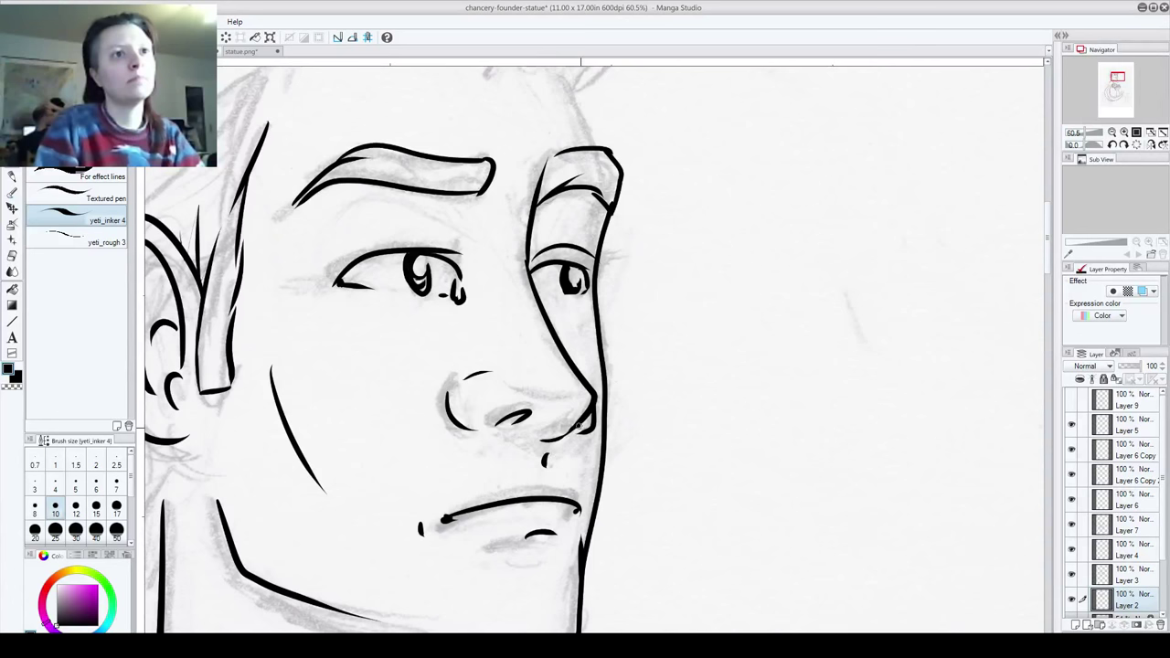
# Step: Ink the forehead contour from the far eyebrow up toward the hairline
pyautogui.scroll(-3, 578, 425)
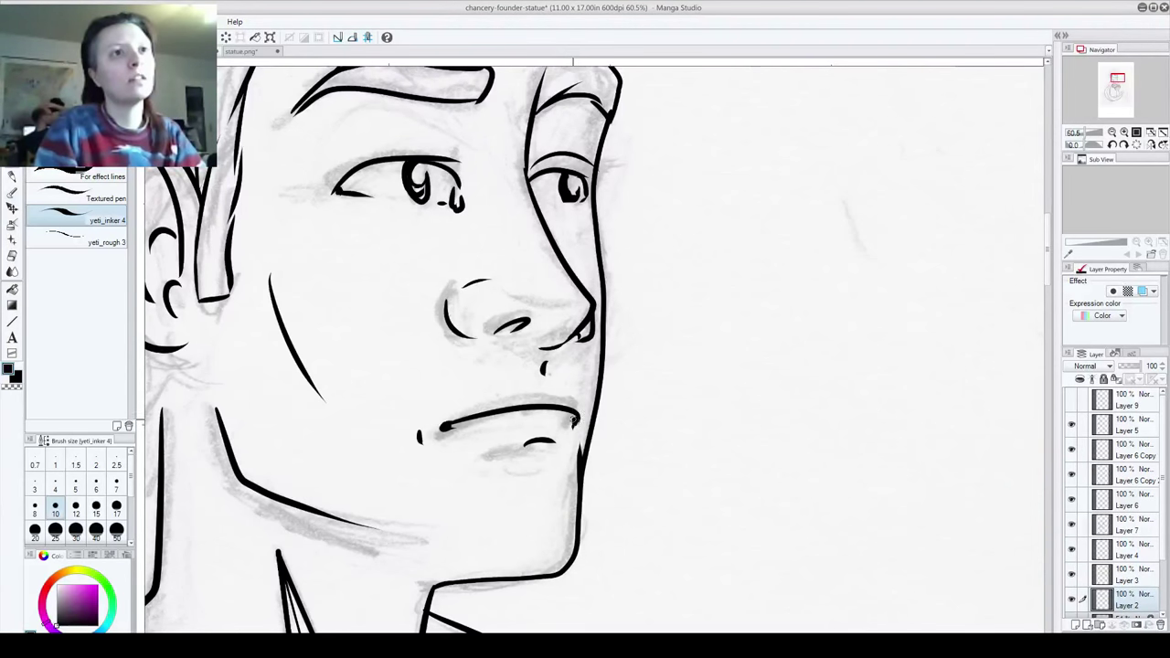
pyautogui.moveTo(456, 352); pyautogui.dragTo(524, 624)
pyautogui.moveTo(429, 388)
pyautogui.mouseDown()
pyautogui.moveTo(558, 394)
pyautogui.moveTo(371, 399)
pyautogui.mouseUp()
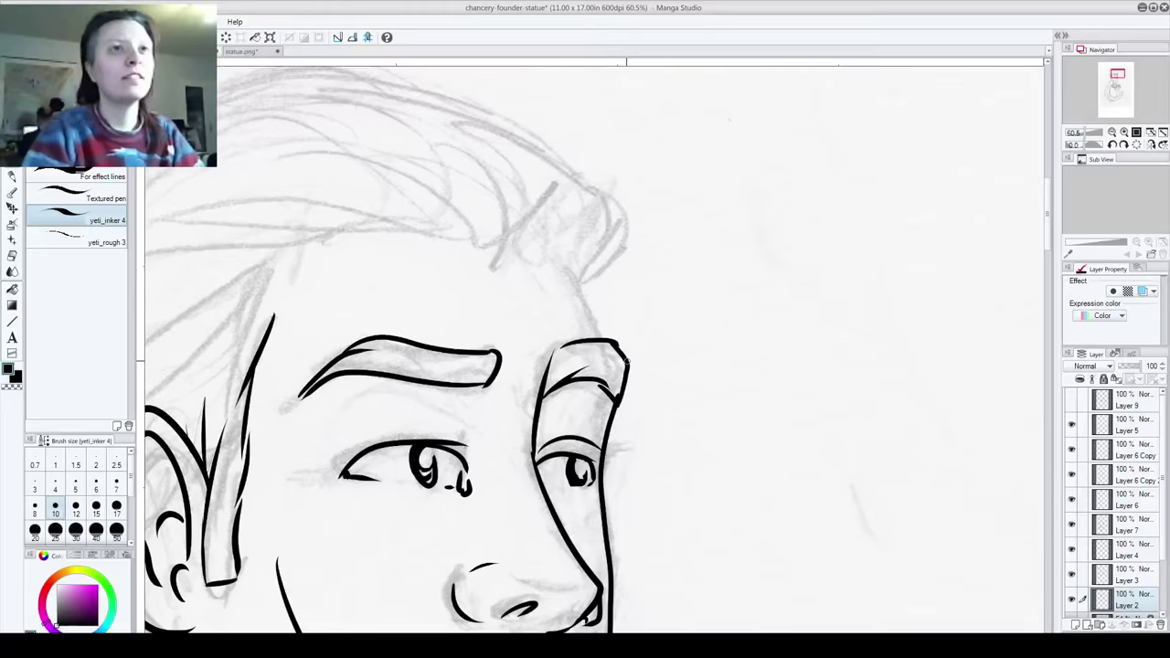
pyautogui.moveTo(620, 351); pyautogui.dragTo(588, 267)
pyautogui.hotkey('ctrl', 'z')
pyautogui.moveTo(622, 353); pyautogui.dragTo(601, 280)
# Step: Ink the short line beneath the earlobe that joins the top of the neck
pyautogui.moveTo(484, 375); pyautogui.dragTo(598, 2)
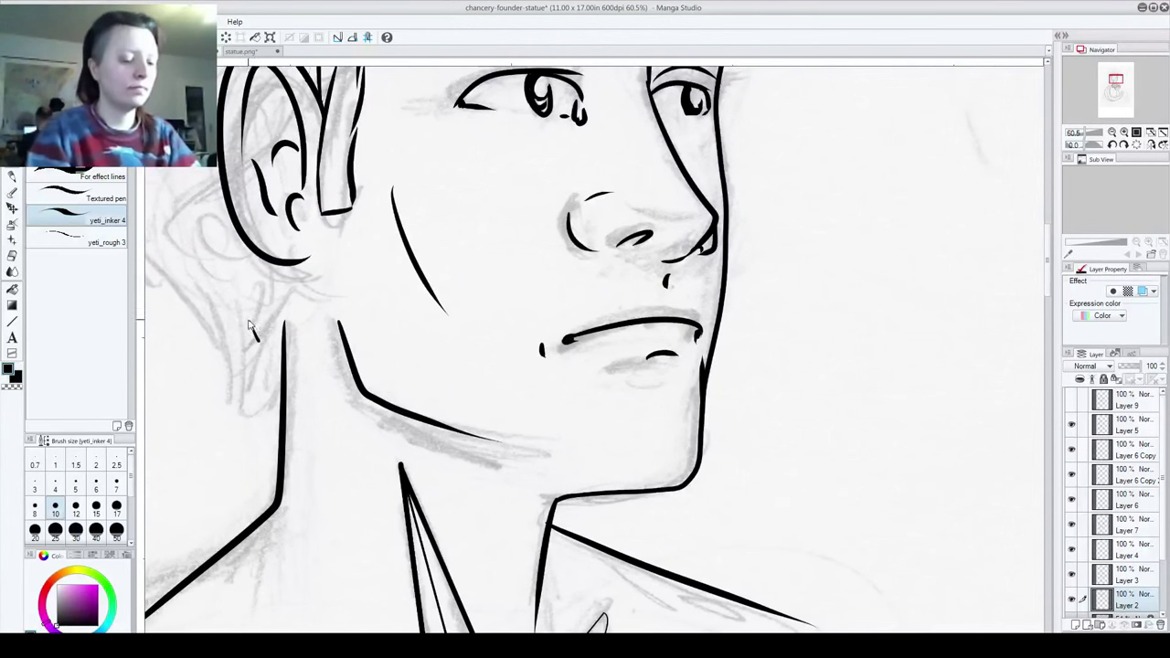
pyautogui.moveTo(248, 311); pyautogui.dragTo(288, 354)
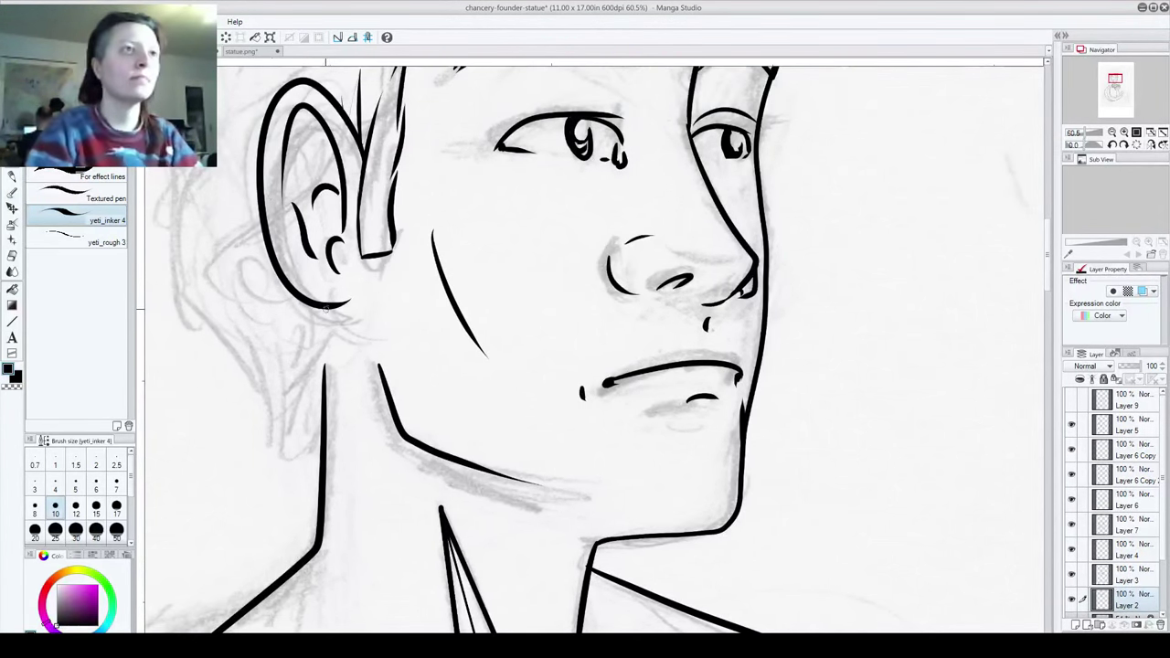
pyautogui.moveTo(330, 308)
pyautogui.mouseDown()
pyautogui.moveTo(371, 369)
pyautogui.moveTo(343, 345)
pyautogui.moveTo(353, 335)
pyautogui.moveTo(319, 346)
pyautogui.moveTo(323, 375)
pyautogui.mouseUp()
pyautogui.hotkey('ctrl', 'z')
pyautogui.hotkey('ctrl', 'z')
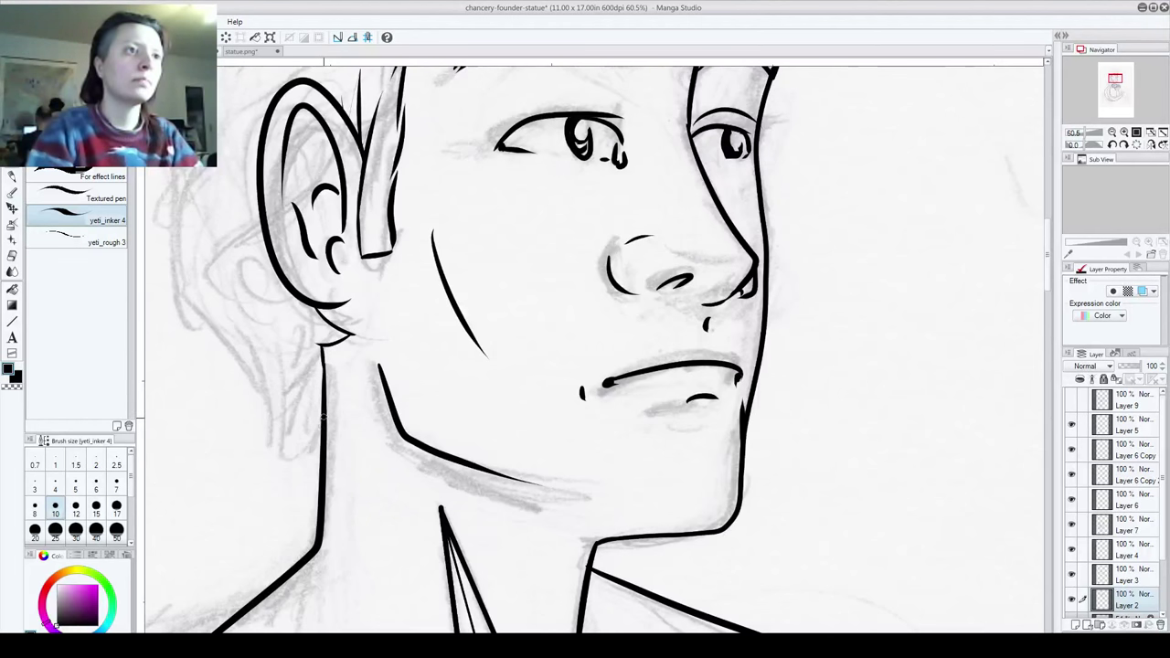
# Step: Ink the hair's outer contour from the nape up the back of the head and over the crown to the forehead
pyautogui.moveTo(306, 457)
pyautogui.mouseDown()
pyautogui.moveTo(274, 450)
pyautogui.moveTo(270, 401)
pyautogui.moveTo(267, 410)
pyautogui.moveTo(200, 311)
pyautogui.moveTo(174, 253)
pyautogui.moveTo(176, 188)
pyautogui.moveTo(193, 170)
pyautogui.moveTo(279, 395)
pyautogui.moveTo(203, 183)
pyautogui.moveTo(249, 84)
pyautogui.mouseUp()
pyautogui.moveTo(213, 144)
pyautogui.mouseDown()
pyautogui.moveTo(229, 409)
pyautogui.moveTo(364, 232)
pyautogui.moveTo(581, 177)
pyautogui.moveTo(779, 256)
pyautogui.moveTo(841, 315)
pyautogui.moveTo(829, 386)
pyautogui.mouseUp()
pyautogui.hotkey('ctrl', 'z')
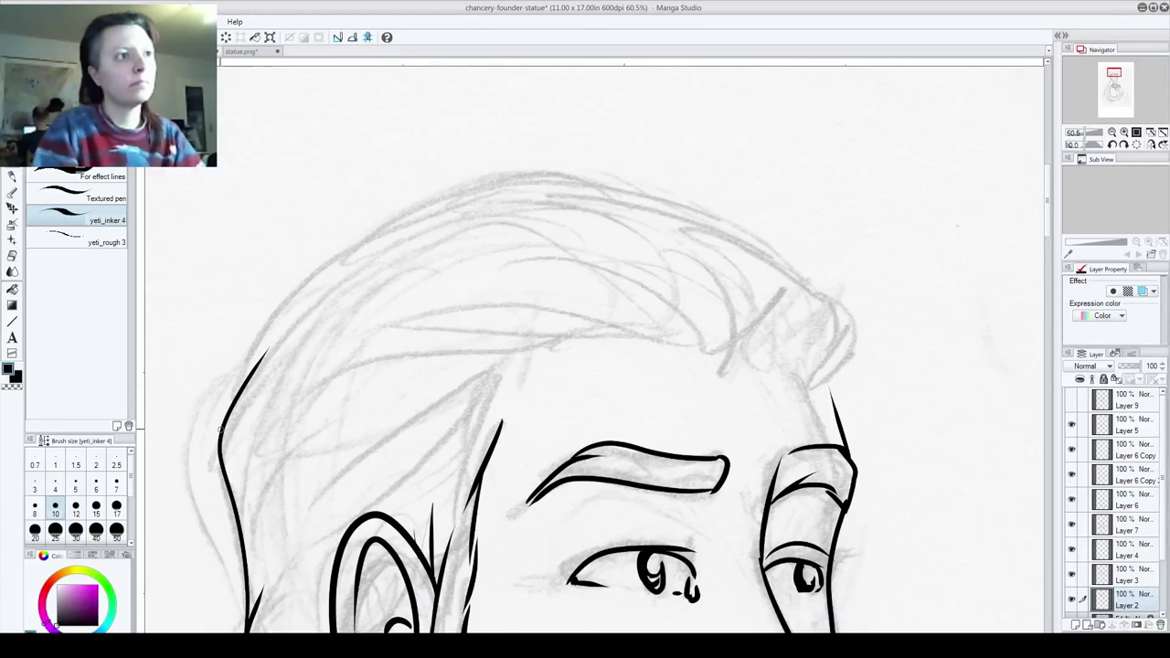
pyautogui.moveTo(221, 427)
pyautogui.mouseDown()
pyautogui.moveTo(272, 312)
pyautogui.moveTo(339, 246)
pyautogui.moveTo(452, 188)
pyautogui.moveTo(574, 182)
pyautogui.moveTo(689, 210)
pyautogui.moveTo(830, 281)
pyautogui.moveTo(870, 336)
pyautogui.moveTo(839, 410)
pyautogui.mouseUp()
pyautogui.moveTo(673, 399)
pyautogui.mouseDown()
pyautogui.moveTo(637, 293)
pyautogui.moveTo(518, 115)
pyautogui.mouseUp()
pyautogui.moveTo(322, 332)
pyautogui.mouseDown()
pyautogui.moveTo(462, 323)
pyautogui.moveTo(501, 335)
pyautogui.moveTo(554, 416)
pyautogui.moveTo(503, 308)
pyautogui.mouseUp()
pyautogui.hotkey('ctrl', 'z')
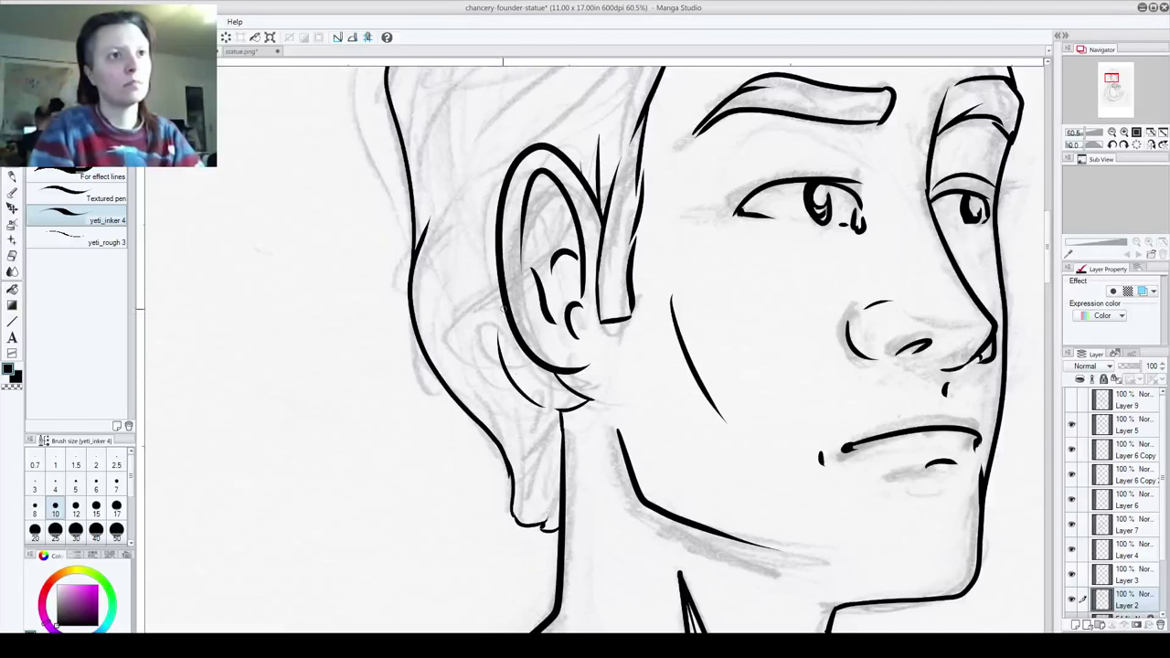
pyautogui.hotkey('ctrl', 'z')
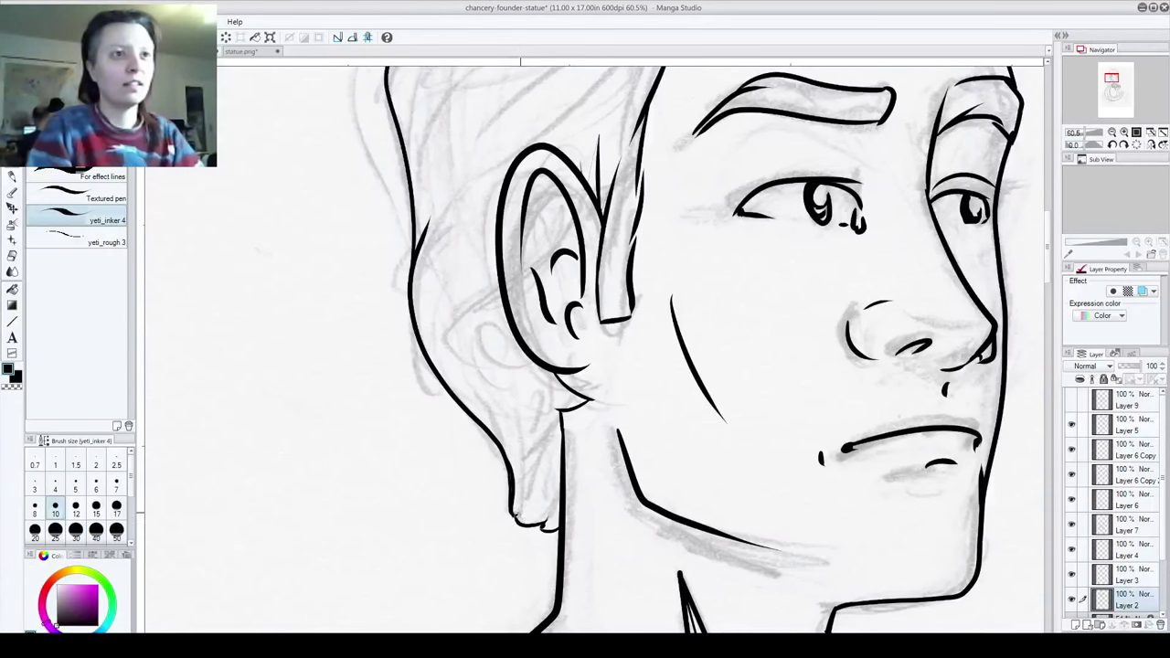
# Step: Ink thin hair strands at the nape and a curved strand behind the ear, following the sketch
pyautogui.moveTo(538, 435); pyautogui.dragTo(522, 509)
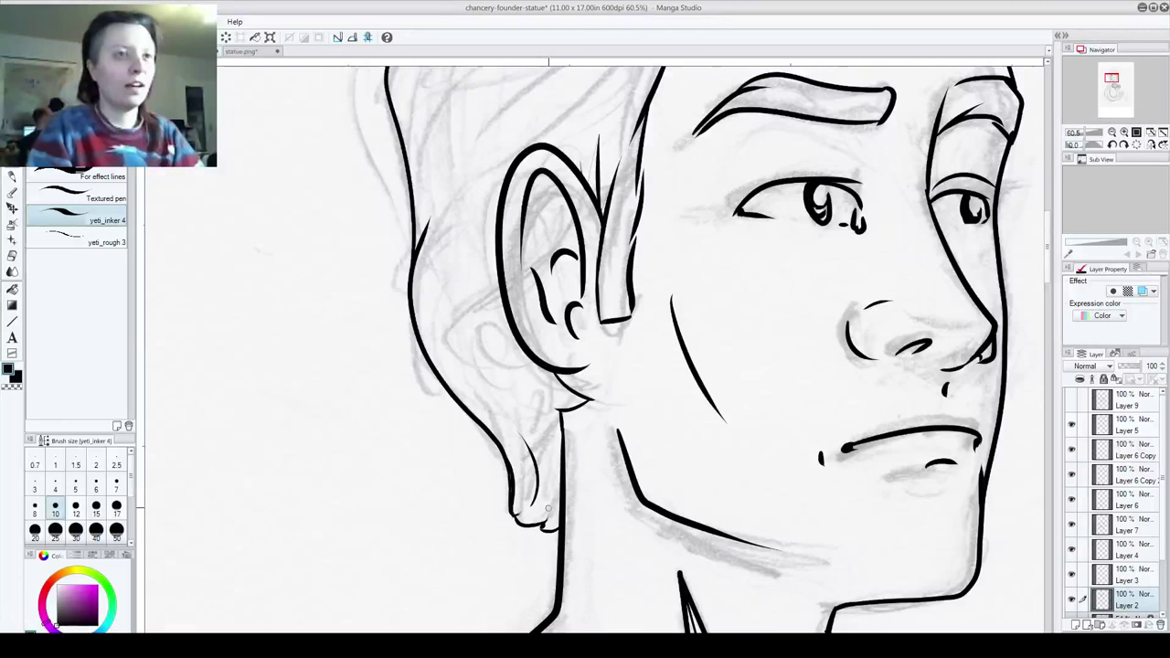
pyautogui.moveTo(548, 508); pyautogui.dragTo(553, 472)
pyautogui.moveTo(540, 408)
pyautogui.mouseDown()
pyautogui.moveTo(489, 333)
pyautogui.moveTo(545, 407)
pyautogui.mouseUp()
pyautogui.hotkey('ctrl', 'z')
pyautogui.hotkey('ctrl', 'z')
pyautogui.moveTo(469, 300)
pyautogui.mouseDown()
pyautogui.moveTo(487, 350)
pyautogui.moveTo(535, 401)
pyautogui.moveTo(451, 327)
pyautogui.mouseUp()
pyautogui.scroll(2, 467, 274)
pyautogui.hotkey('ctrl', 'z')
# Step: Ink the temple hairline and the swept-back strands running above and behind the ear
pyautogui.scroll(5, 457, 340)
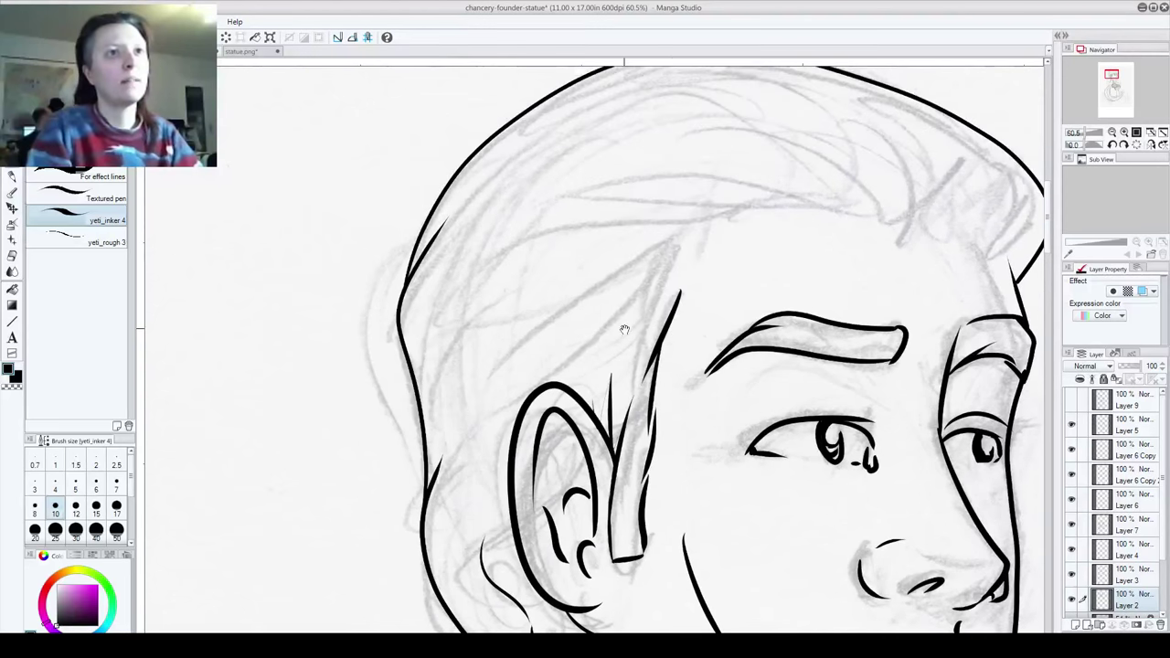
pyautogui.moveTo(700, 242); pyautogui.dragTo(630, 349)
pyautogui.moveTo(673, 250)
pyautogui.mouseDown()
pyautogui.moveTo(607, 303)
pyautogui.moveTo(455, 544)
pyautogui.mouseUp()
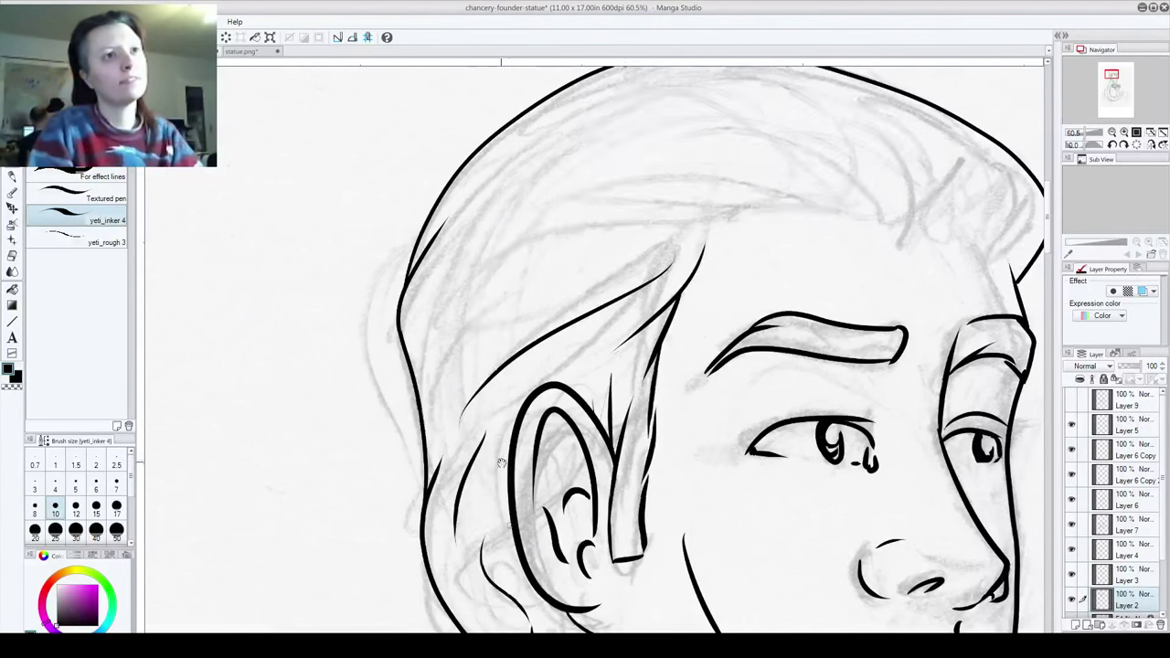
pyautogui.moveTo(497, 460); pyautogui.dragTo(493, 557)
pyautogui.moveTo(419, 513)
pyautogui.mouseDown()
pyautogui.moveTo(460, 419)
pyautogui.moveTo(546, 383)
pyautogui.mouseUp()
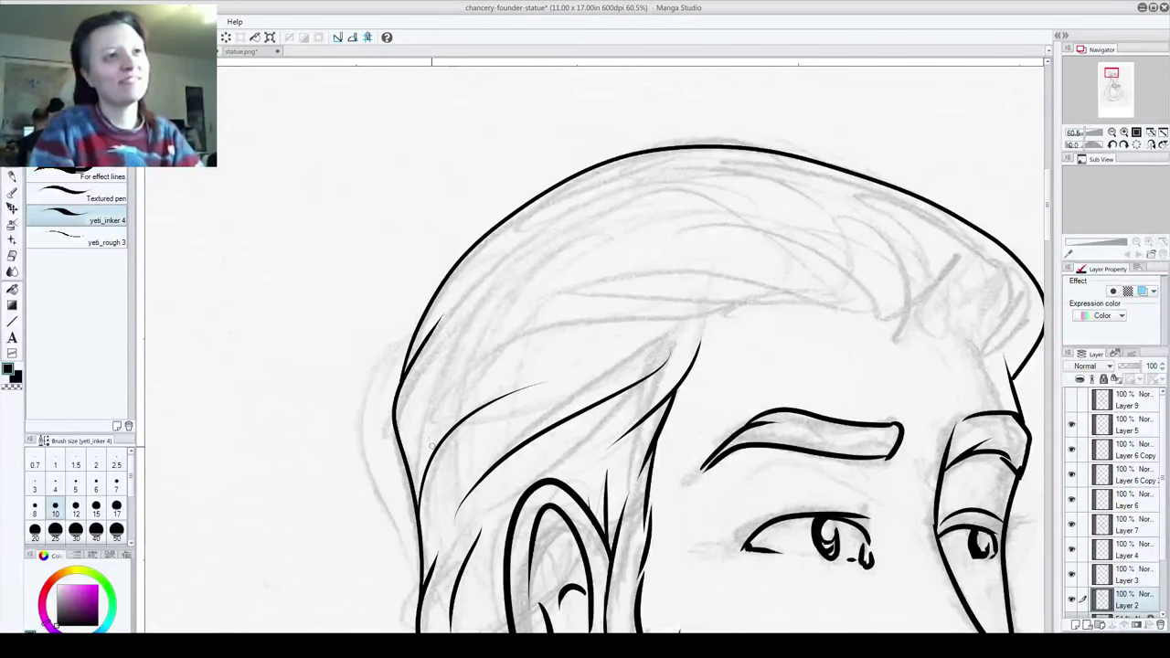
# Step: Ink the front hair tuft and the swept-back strands along the forehead hairline down to the temple
pyautogui.moveTo(896, 320)
pyautogui.mouseDown()
pyautogui.moveTo(930, 285)
pyautogui.moveTo(805, 187)
pyautogui.mouseUp()
pyautogui.moveTo(901, 322)
pyautogui.mouseDown()
pyautogui.moveTo(942, 316)
pyautogui.moveTo(1006, 343)
pyautogui.moveTo(1011, 371)
pyautogui.mouseUp()
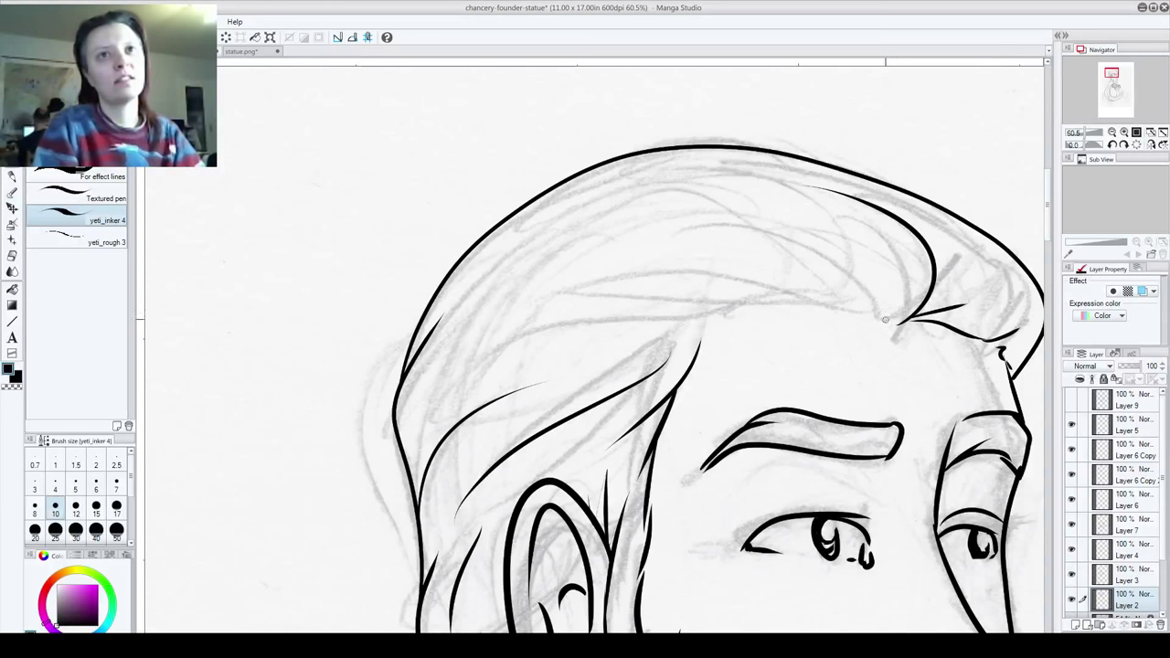
pyautogui.moveTo(883, 318); pyautogui.dragTo(731, 221)
pyautogui.moveTo(864, 311); pyautogui.dragTo(692, 256)
pyautogui.moveTo(788, 295); pyautogui.dragTo(587, 330)
pyautogui.moveTo(721, 306); pyautogui.dragTo(670, 362)
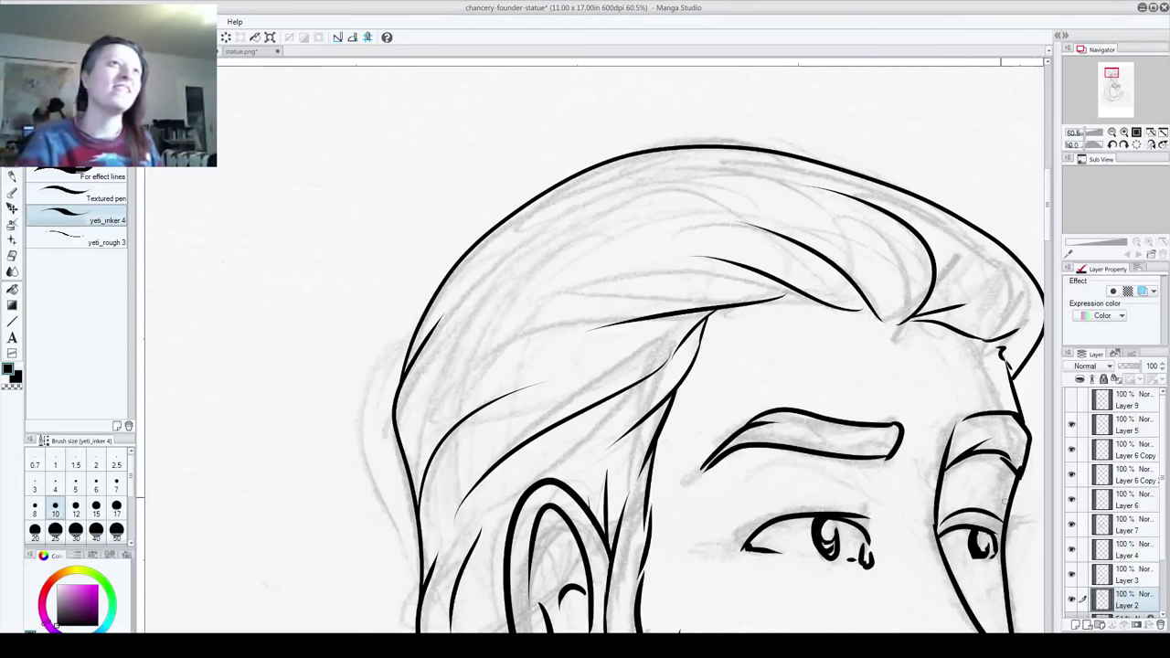
# Step: Save the illustration
pyautogui.click(16, 21)
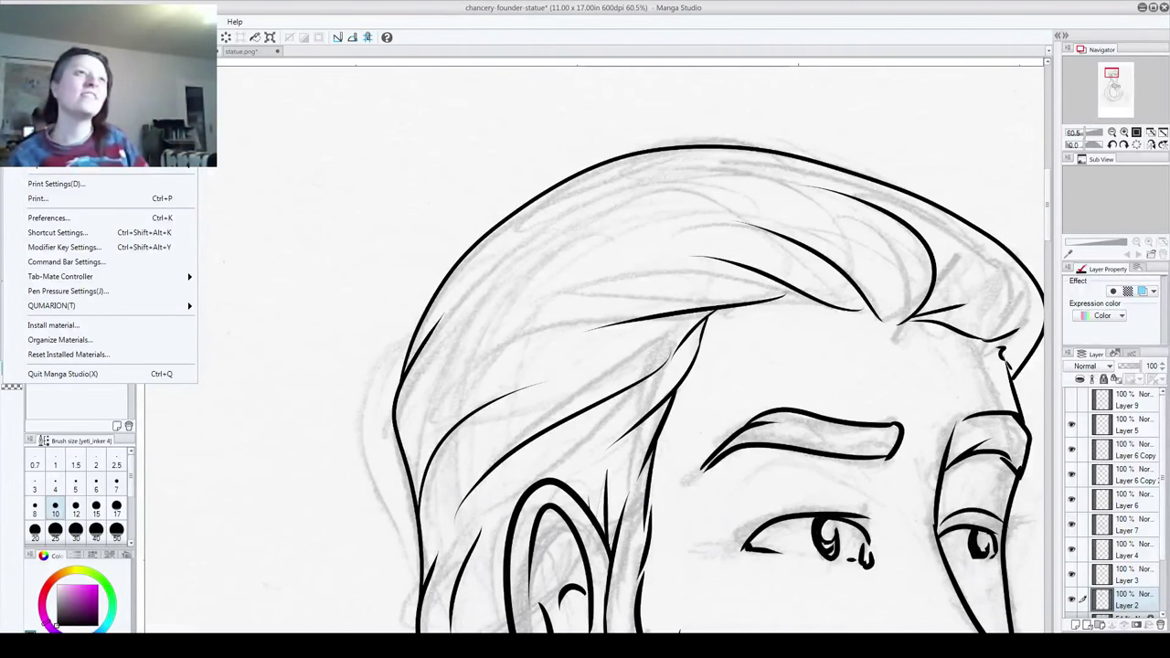
pyautogui.hotkey('ctrl', 'q')
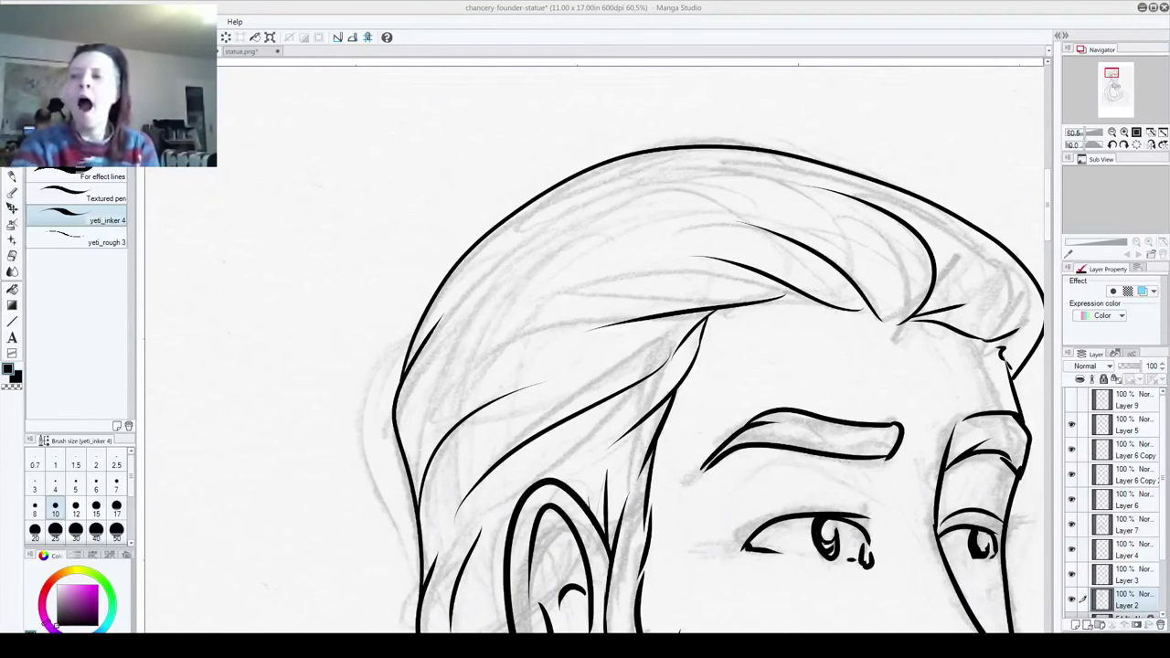
pyautogui.hotkey('ctrl', 's')
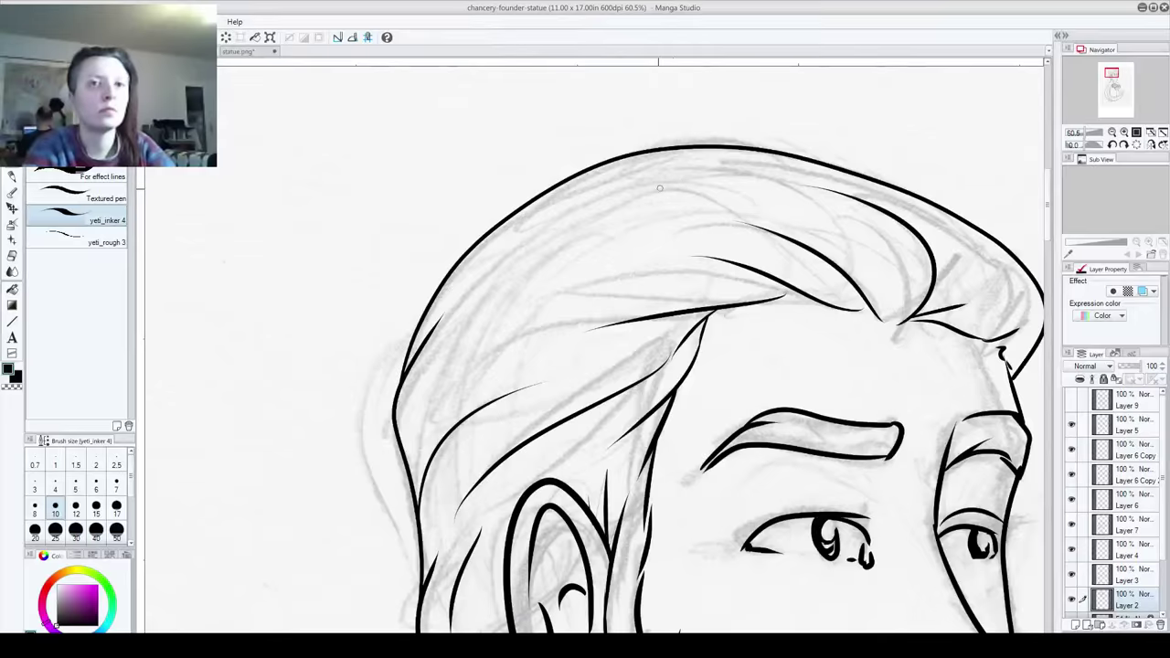
# Step: Ink a long swept-back strand inside the upper hair, from the back of the head toward the crown, following the sketch
pyautogui.moveTo(685, 352); pyautogui.dragTo(497, 330)
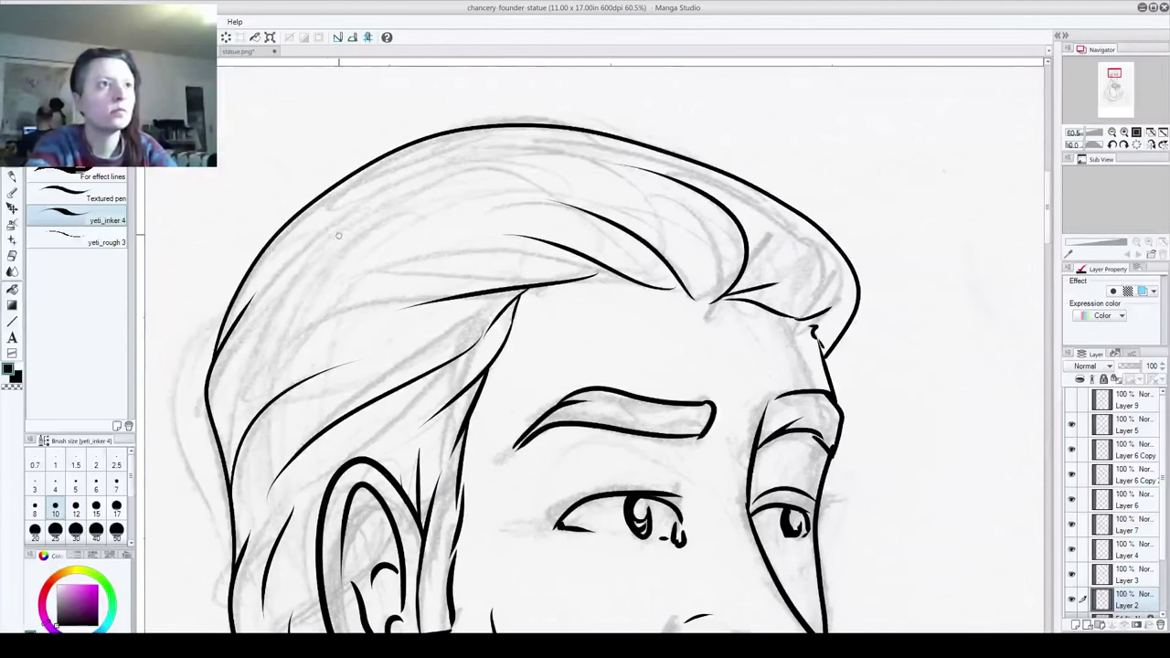
pyautogui.moveTo(286, 243)
pyautogui.mouseDown()
pyautogui.moveTo(336, 194)
pyautogui.moveTo(525, 161)
pyautogui.mouseUp()
pyautogui.moveTo(684, 428); pyautogui.dragTo(534, 264)
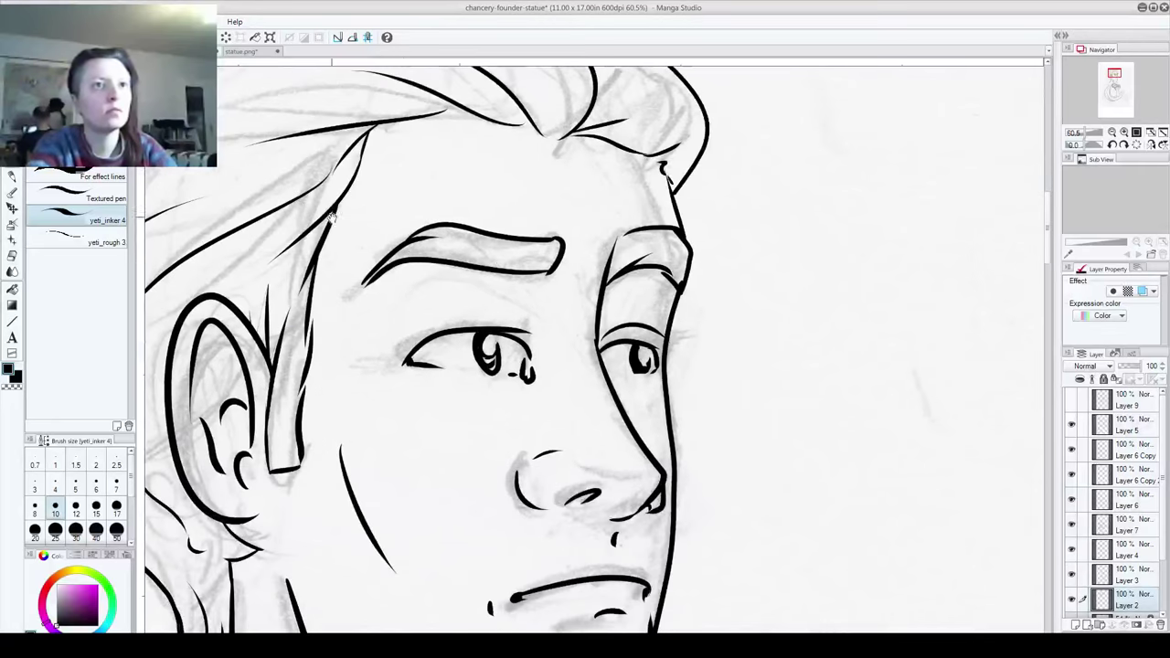
pyautogui.moveTo(507, 312)
pyautogui.mouseDown()
pyautogui.moveTo(548, 180)
pyautogui.moveTo(593, 131)
pyautogui.mouseUp()
pyautogui.moveTo(567, 277)
pyautogui.mouseDown()
pyautogui.moveTo(549, 287)
pyautogui.moveTo(502, 373)
pyautogui.mouseUp()
pyautogui.moveTo(457, 211)
pyautogui.mouseDown()
pyautogui.moveTo(515, 188)
pyautogui.moveTo(560, 202)
pyautogui.mouseUp()
pyautogui.hotkey('ctrl', 'z')
# Step: Try to ink the shoulder's outer edge, curving from the end of the shoulder line down to the raised fingers
pyautogui.moveTo(476, 352)
pyautogui.mouseDown()
pyautogui.moveTo(500, 220)
pyautogui.moveTo(464, 282)
pyautogui.moveTo(517, 119)
pyautogui.mouseUp()
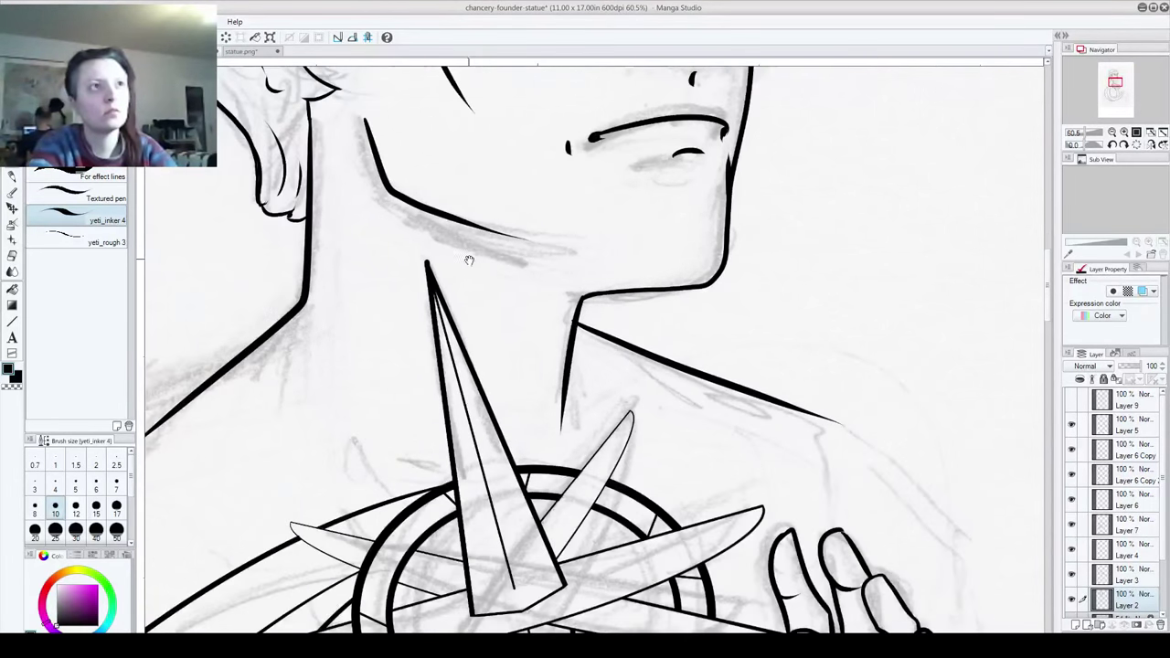
pyautogui.moveTo(491, 319); pyautogui.dragTo(776, 91)
pyautogui.moveTo(401, 232)
pyautogui.mouseDown()
pyautogui.moveTo(372, 446)
pyautogui.moveTo(373, 546)
pyautogui.mouseUp()
pyautogui.moveTo(539, 262)
pyautogui.mouseDown()
pyautogui.moveTo(485, 438)
pyautogui.moveTo(202, 250)
pyautogui.mouseUp()
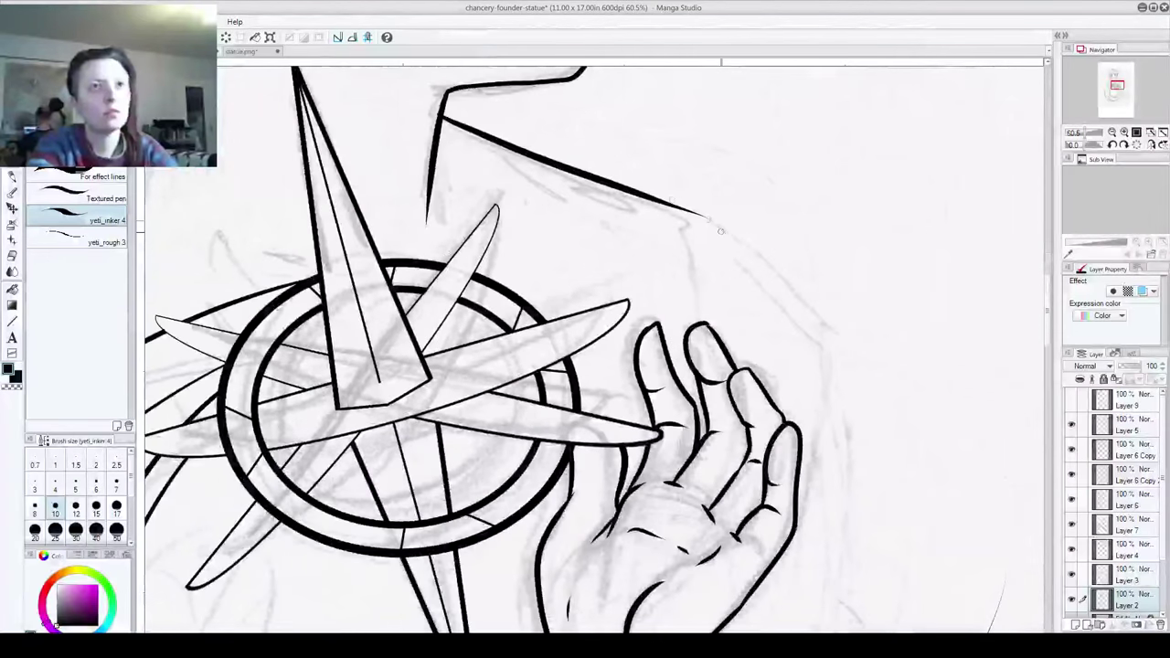
pyautogui.moveTo(709, 217)
pyautogui.mouseDown()
pyautogui.moveTo(737, 363)
pyautogui.moveTo(730, 535)
pyautogui.mouseUp()
pyautogui.hotkey('ctrl', 'z')
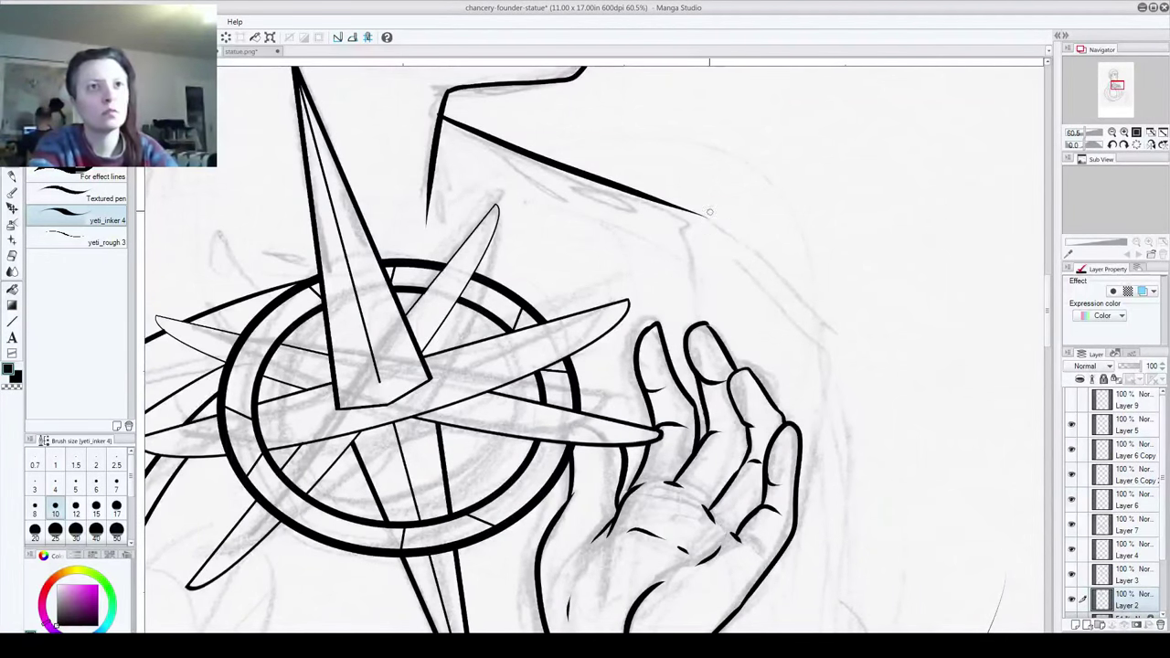
pyautogui.moveTo(704, 216); pyautogui.dragTo(722, 382)
pyautogui.hotkey('ctrl', 'z')
pyautogui.moveTo(703, 216)
pyautogui.mouseDown()
pyautogui.moveTo(737, 283)
pyautogui.moveTo(737, 375)
pyautogui.mouseUp()
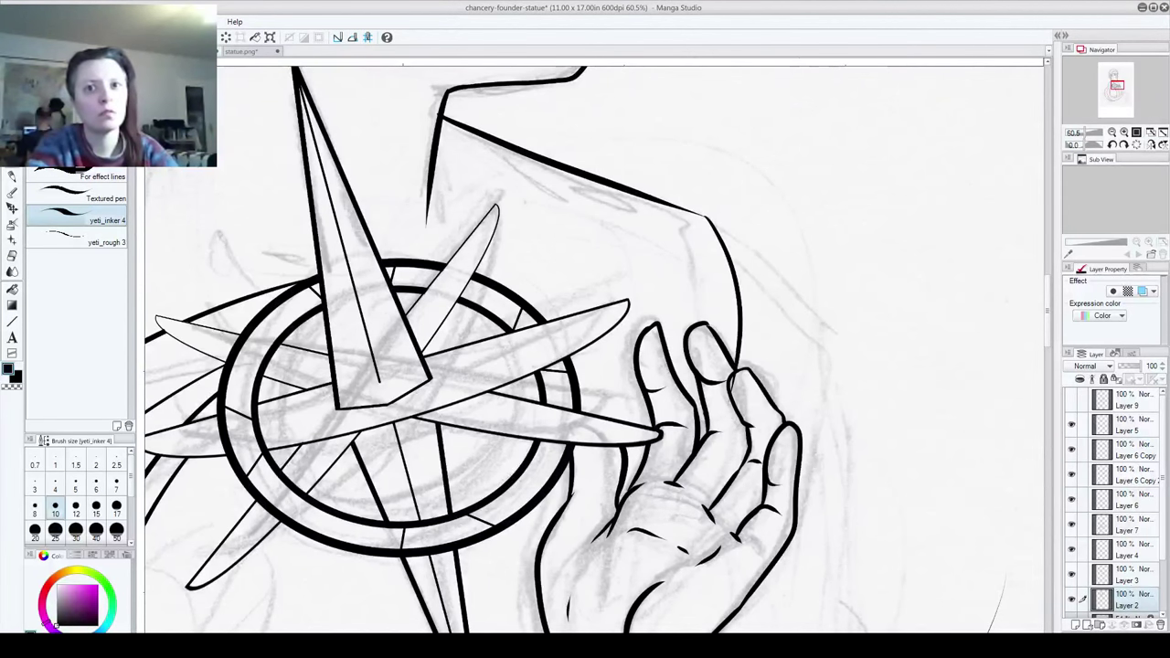
# Step: Compare the drawing with Layer 2 hidden and shown, both close up and with the whole upper body in view
pyautogui.click(1072, 600)
pyautogui.click(1072, 602)
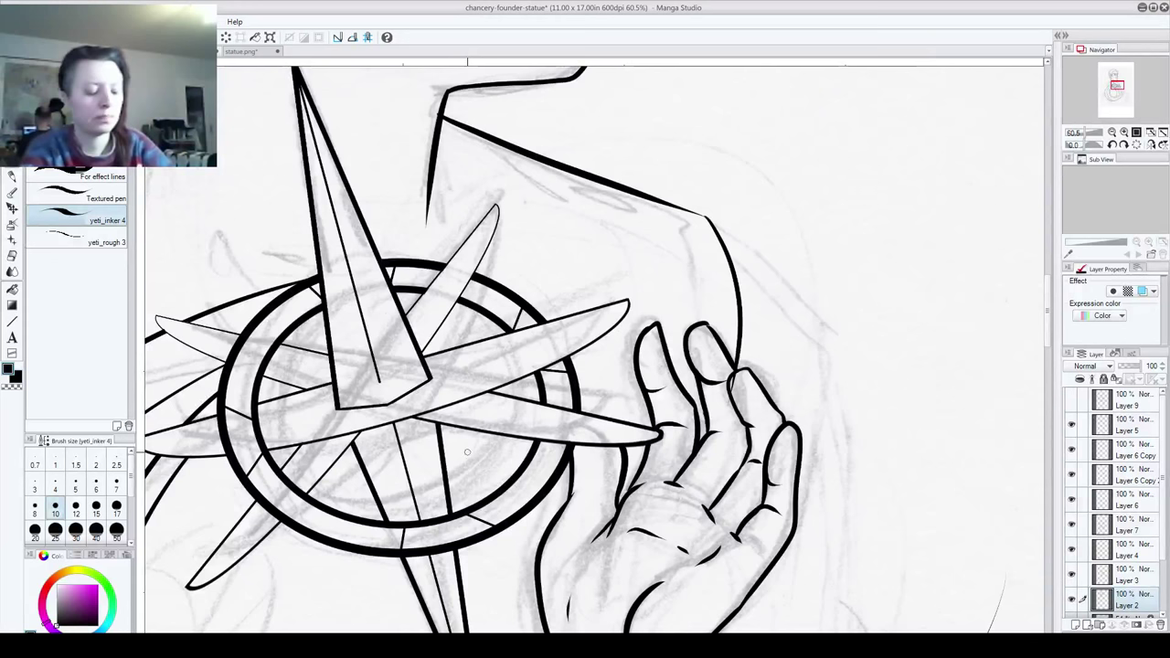
pyautogui.scroll(-5, 466, 451)
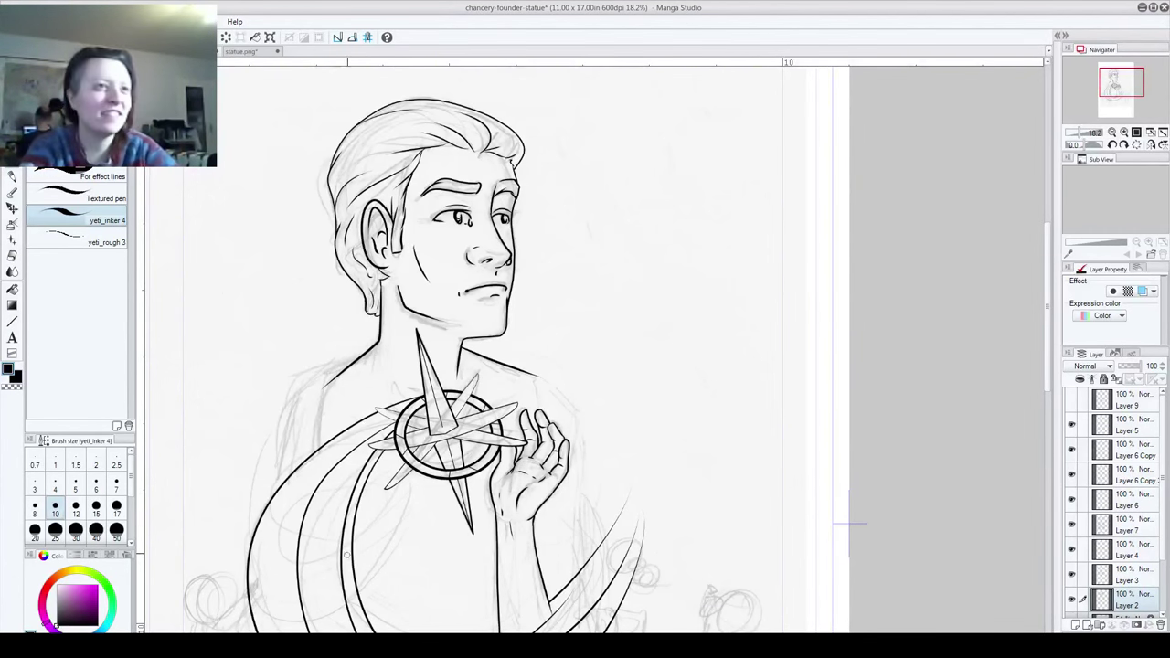
pyautogui.moveTo(340, 394); pyautogui.dragTo(405, 359)
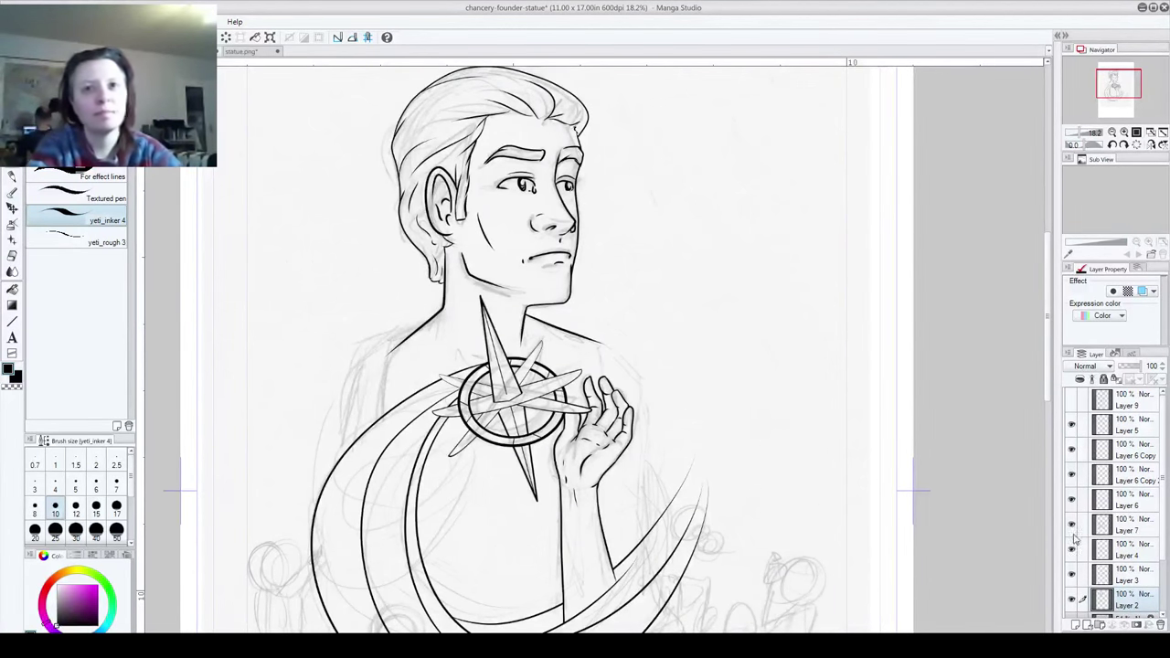
pyautogui.click(1071, 600)
pyautogui.click(1072, 601)
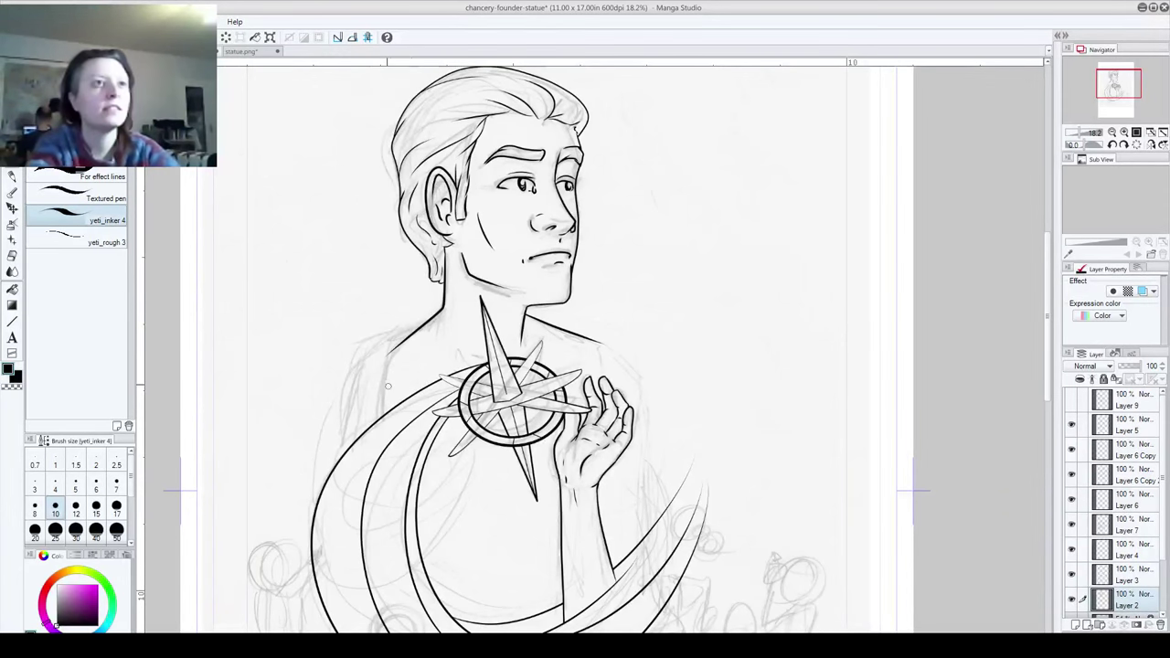
# Step: Try to ink the shoulder opposite the raised hand, sloping outward from the base of the neck with brush size 10
pyautogui.moveTo(422, 324)
pyautogui.mouseDown()
pyautogui.moveTo(338, 397)
pyautogui.moveTo(316, 470)
pyautogui.moveTo(340, 418)
pyautogui.moveTo(331, 398)
pyautogui.mouseUp()
pyautogui.hotkey('ctrl', 'z')
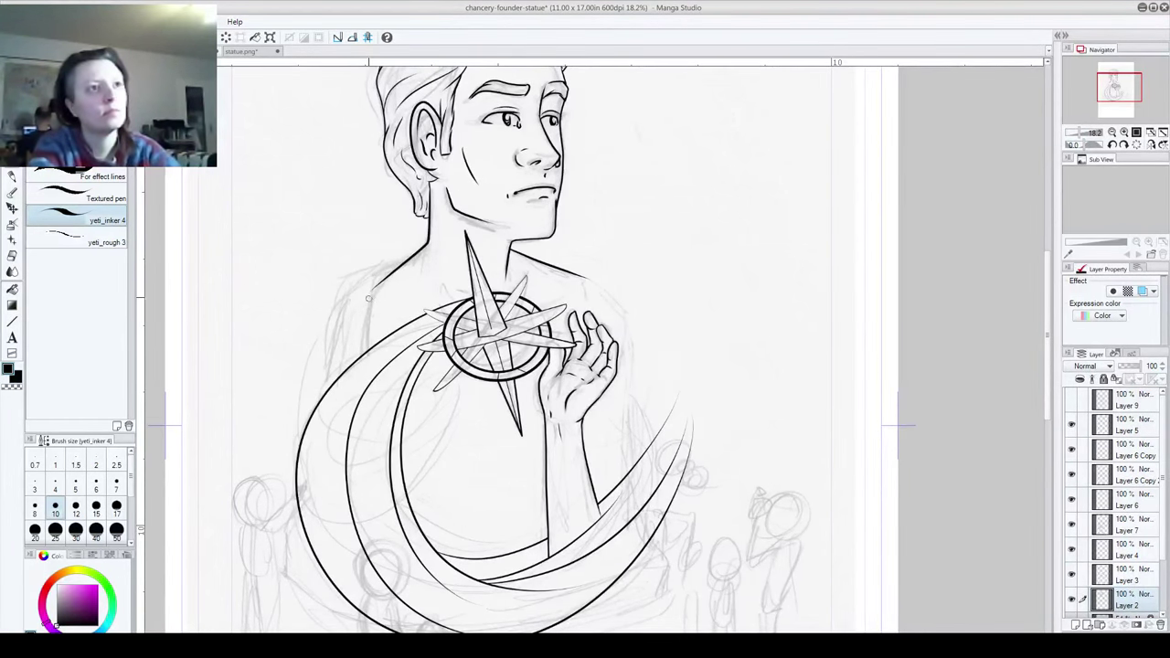
pyautogui.moveTo(408, 258); pyautogui.dragTo(355, 310)
pyautogui.hotkey('ctrl', 'z')
pyautogui.moveTo(408, 258); pyautogui.dragTo(338, 309)
pyautogui.hotkey('ctrl', 'z')
pyautogui.moveTo(410, 257); pyautogui.dragTo(329, 324)
pyautogui.hotkey('ctrl', 'z')
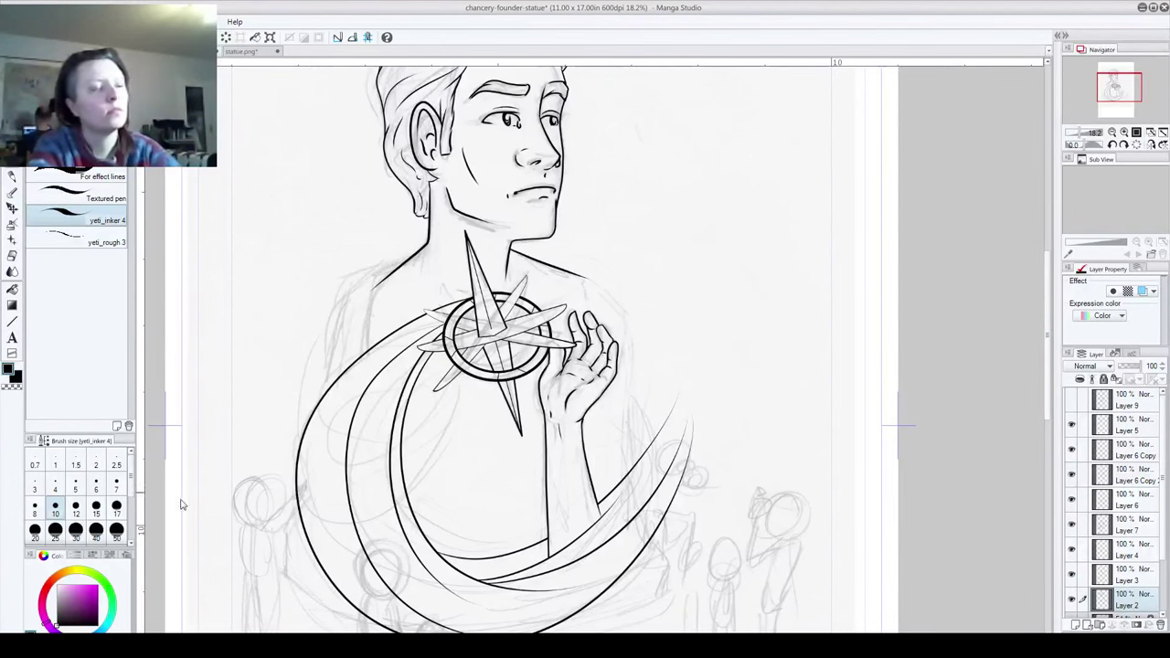
# Step: Ink the shoulder opposite the raised hand with brush size 7, from the neck down the outer arm to the large crescent
pyautogui.click(116, 489)
pyautogui.moveTo(411, 256); pyautogui.dragTo(335, 302)
pyautogui.hotkey('ctrl', 'z')
pyautogui.moveTo(417, 249)
pyautogui.mouseDown()
pyautogui.moveTo(326, 306)
pyautogui.moveTo(318, 425)
pyautogui.mouseUp()
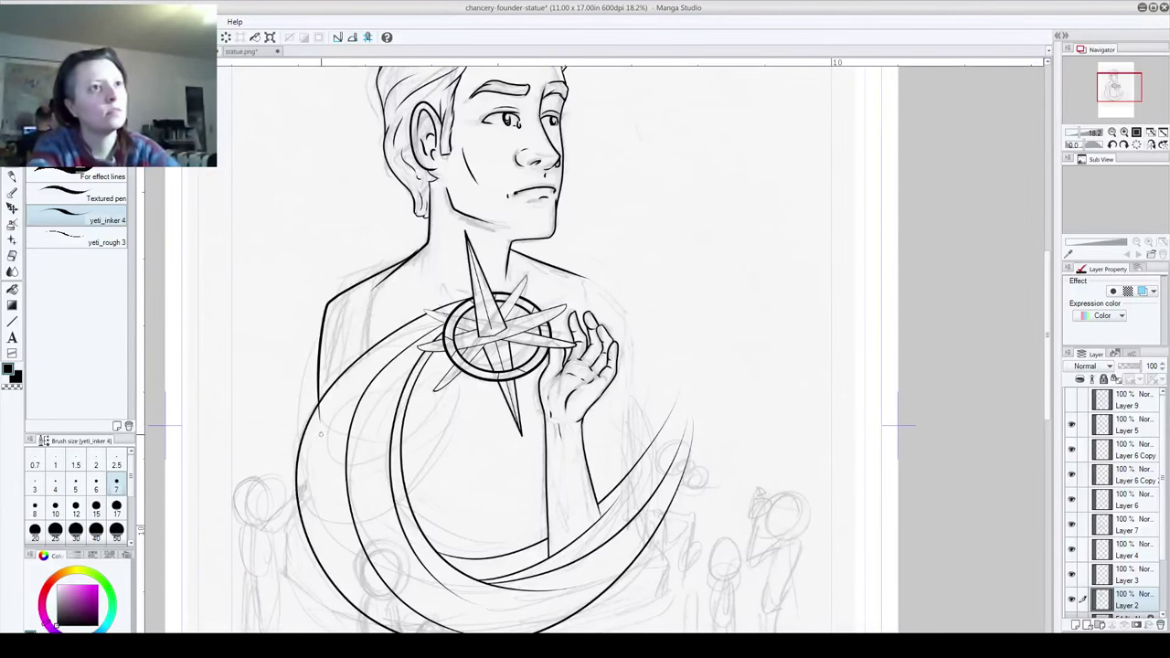
pyautogui.hotkey('ctrl', 'z')
pyautogui.hotkey('ctrl', 'z')
pyautogui.moveTo(416, 254); pyautogui.dragTo(318, 311)
pyautogui.hotkey('ctrl', 'z')
pyautogui.moveTo(416, 250)
pyautogui.mouseDown()
pyautogui.moveTo(318, 306)
pyautogui.moveTo(302, 365)
pyautogui.moveTo(298, 466)
pyautogui.mouseUp()
# Step: Try to extend the shoulder line above the raised hand outward and ink the upper arm down behind the hand
pyautogui.moveTo(340, 387)
pyautogui.mouseDown()
pyautogui.moveTo(325, 508)
pyautogui.moveTo(340, 470)
pyautogui.mouseUp()
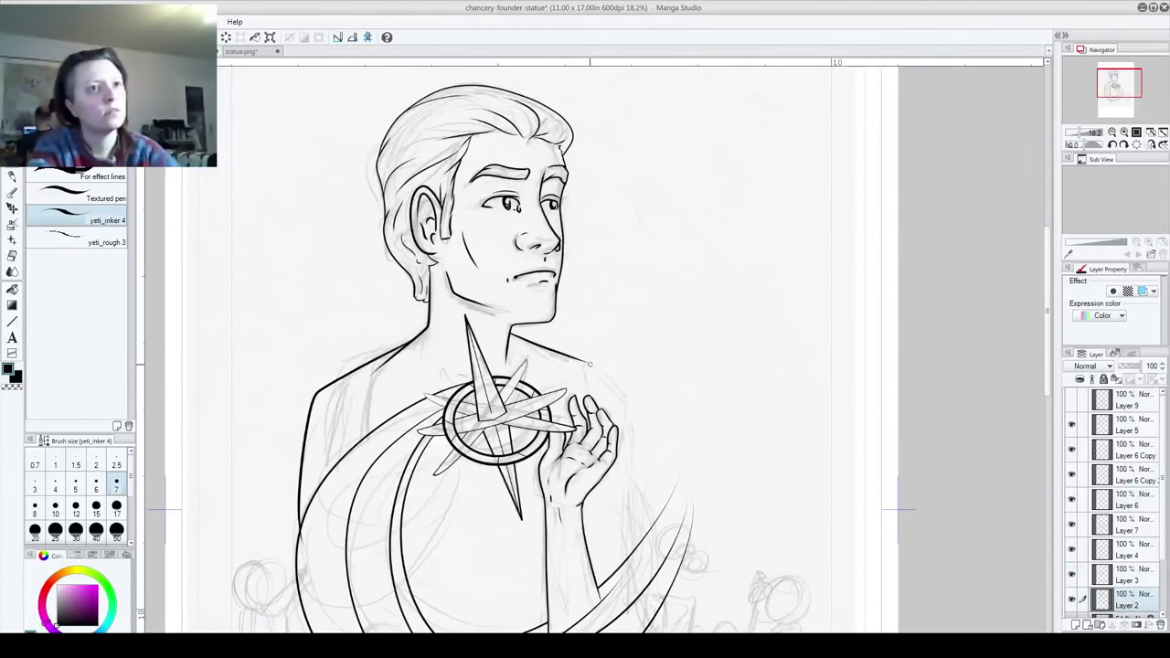
pyautogui.moveTo(588, 362)
pyautogui.mouseDown()
pyautogui.moveTo(606, 370)
pyautogui.moveTo(614, 521)
pyautogui.mouseUp()
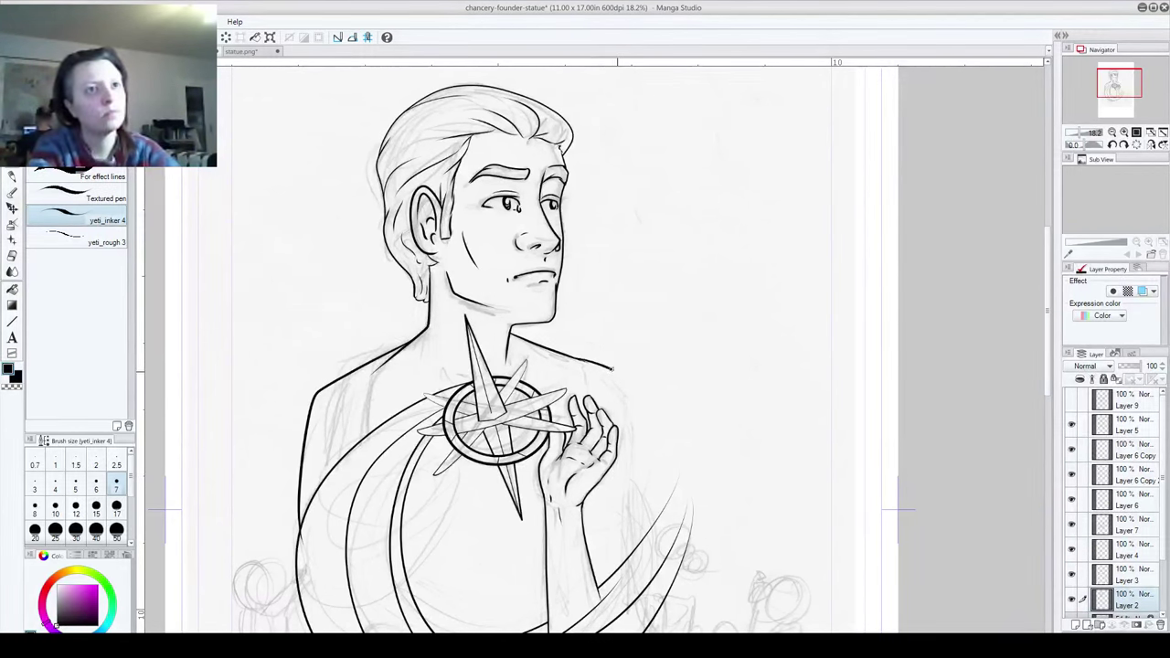
pyautogui.moveTo(610, 326); pyautogui.dragTo(647, 267)
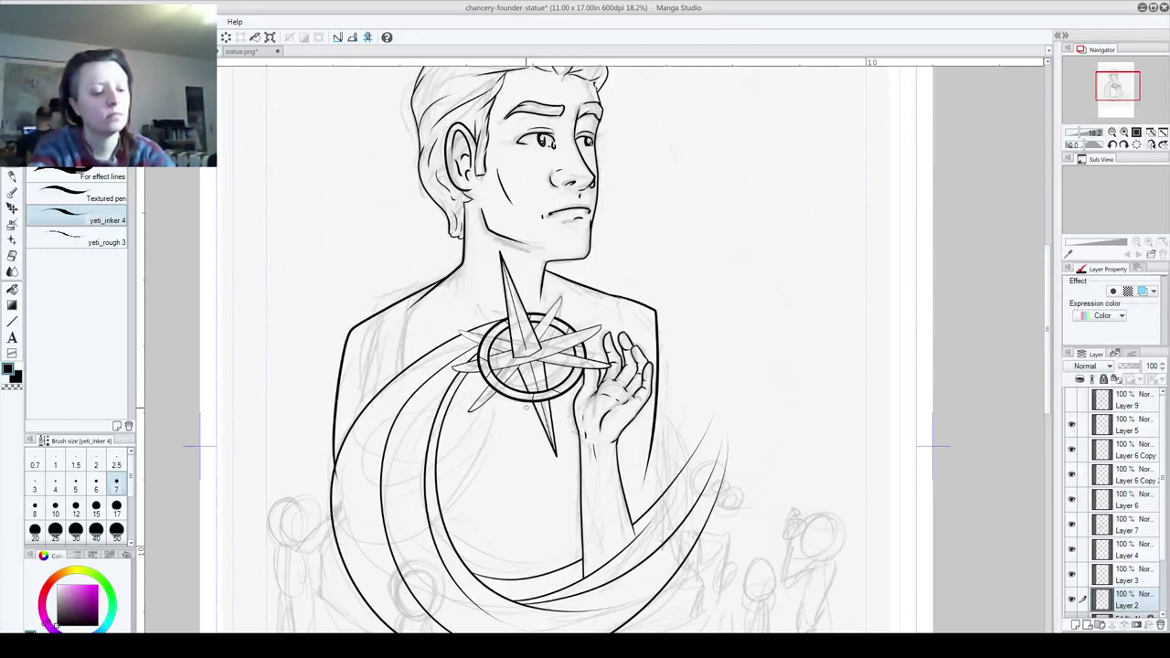
pyautogui.hotkey('ctrl', 'z')
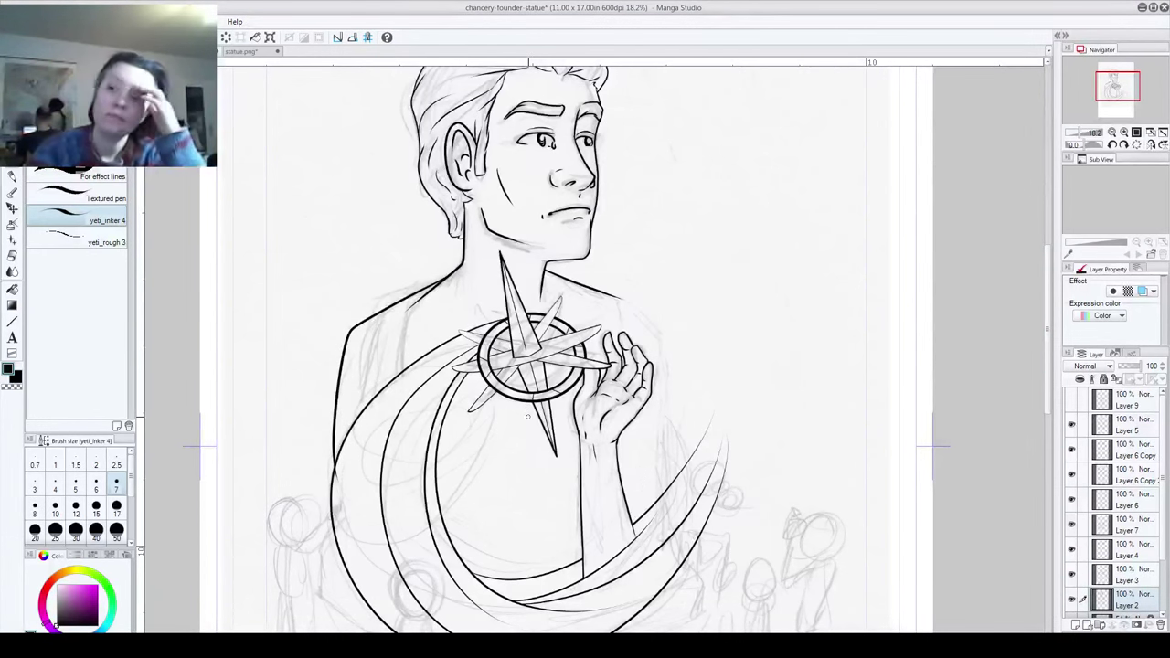
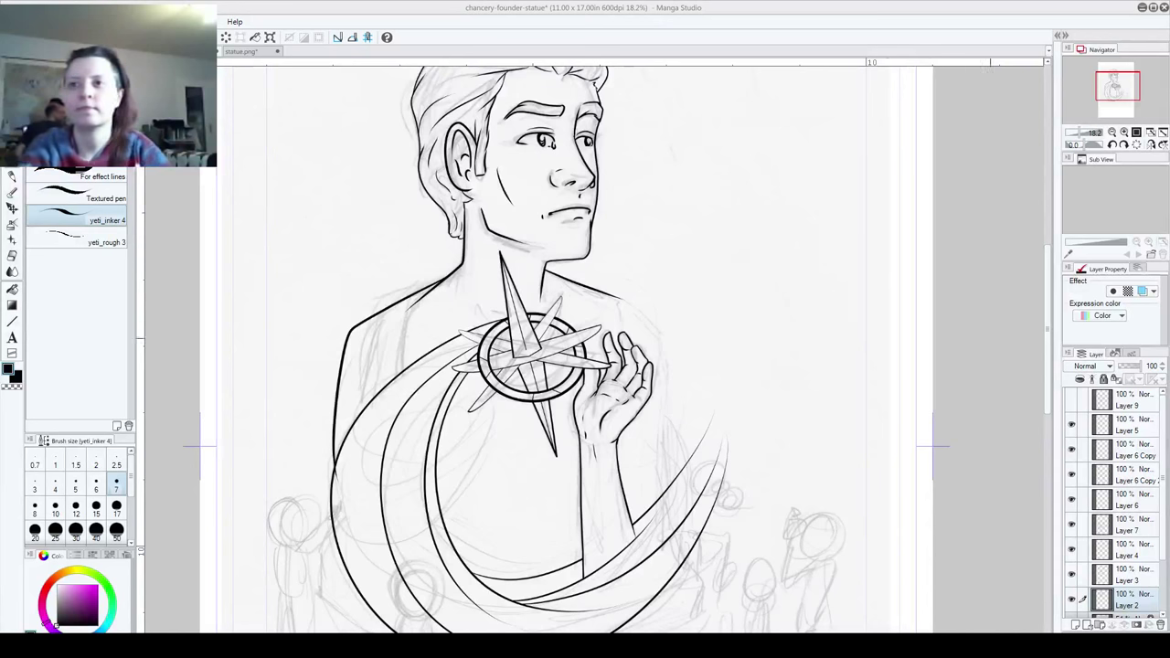
# Step: Review the statue from head to crescent and compare the figure with Layer 2 hidden and shown
pyautogui.moveTo(1048, 297); pyautogui.dragTo(1029, 243)
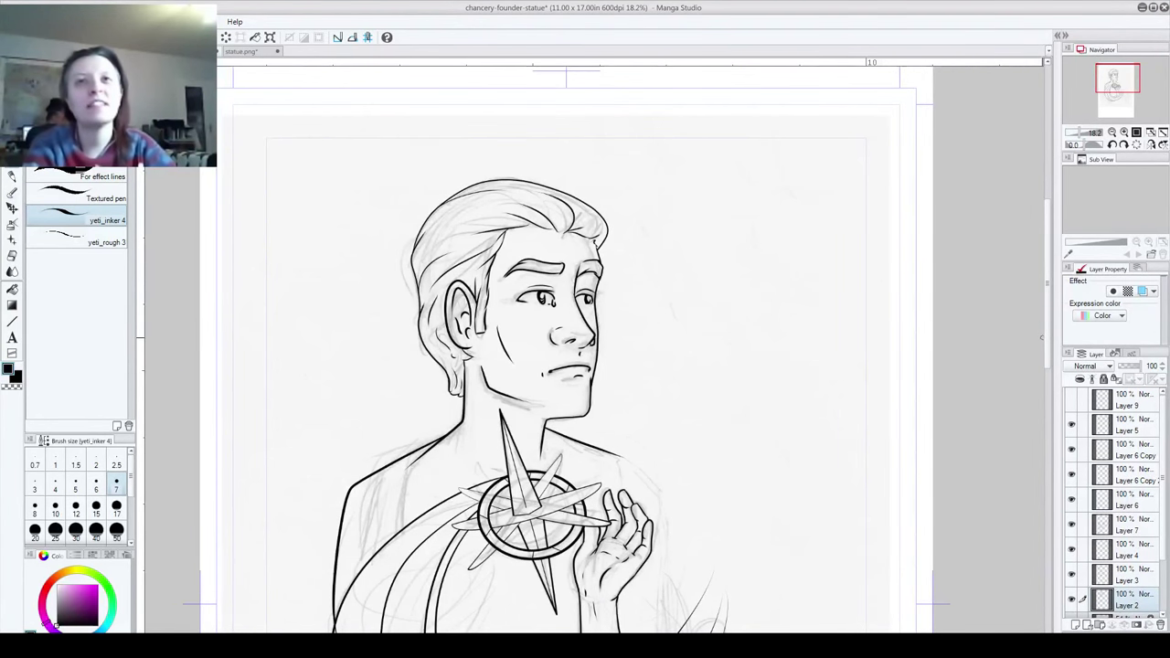
pyautogui.scroll(-2, 1050, 365)
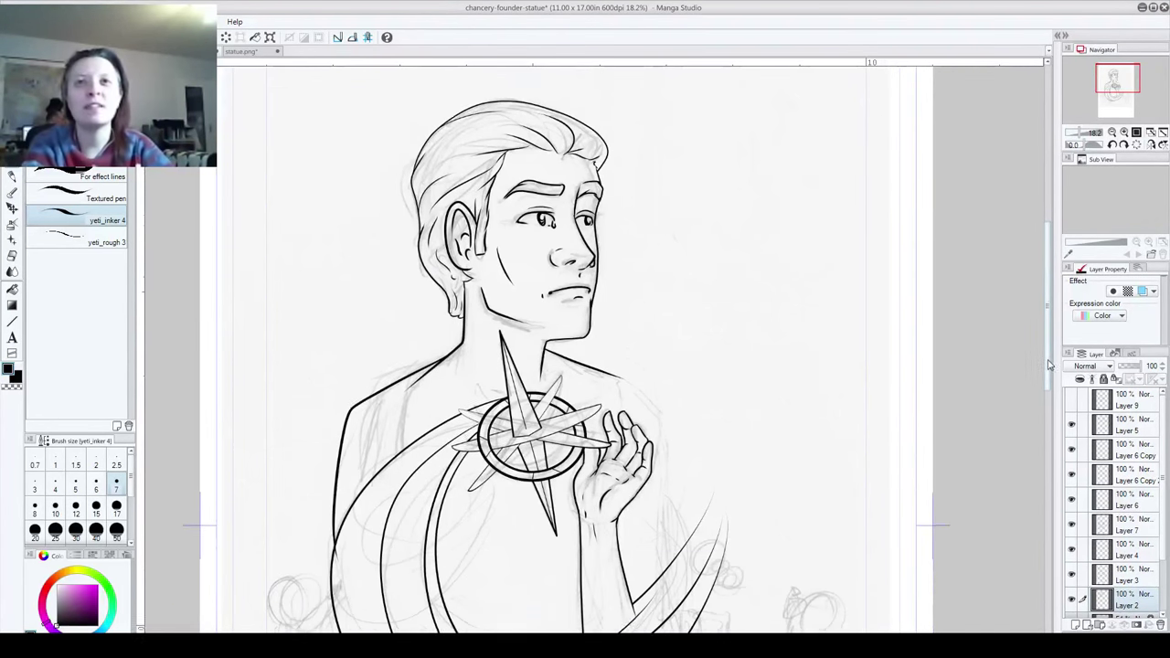
pyautogui.scroll(-2, 1049, 366)
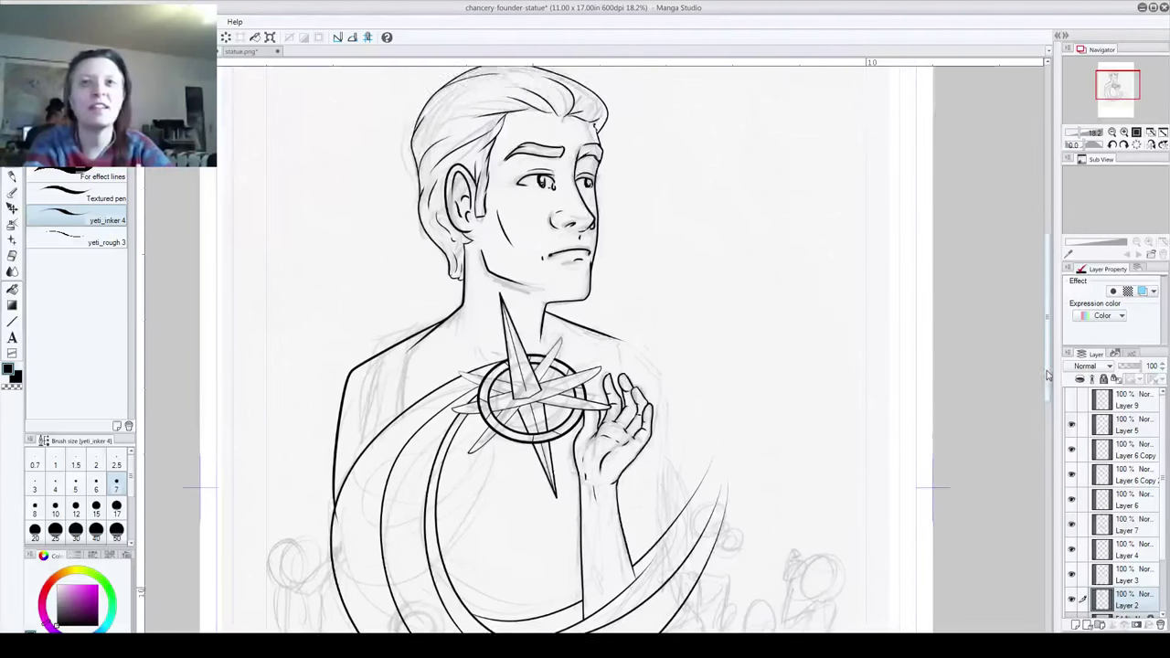
pyautogui.scroll(-2, 1046, 386)
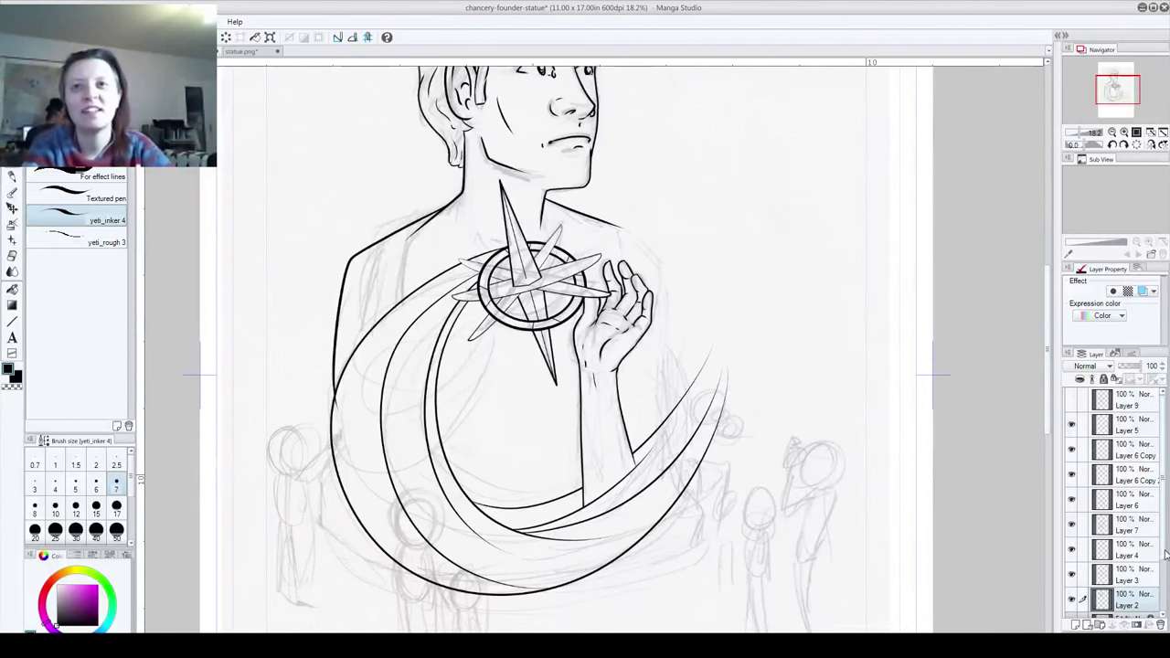
pyautogui.scroll(-1, 1166, 553)
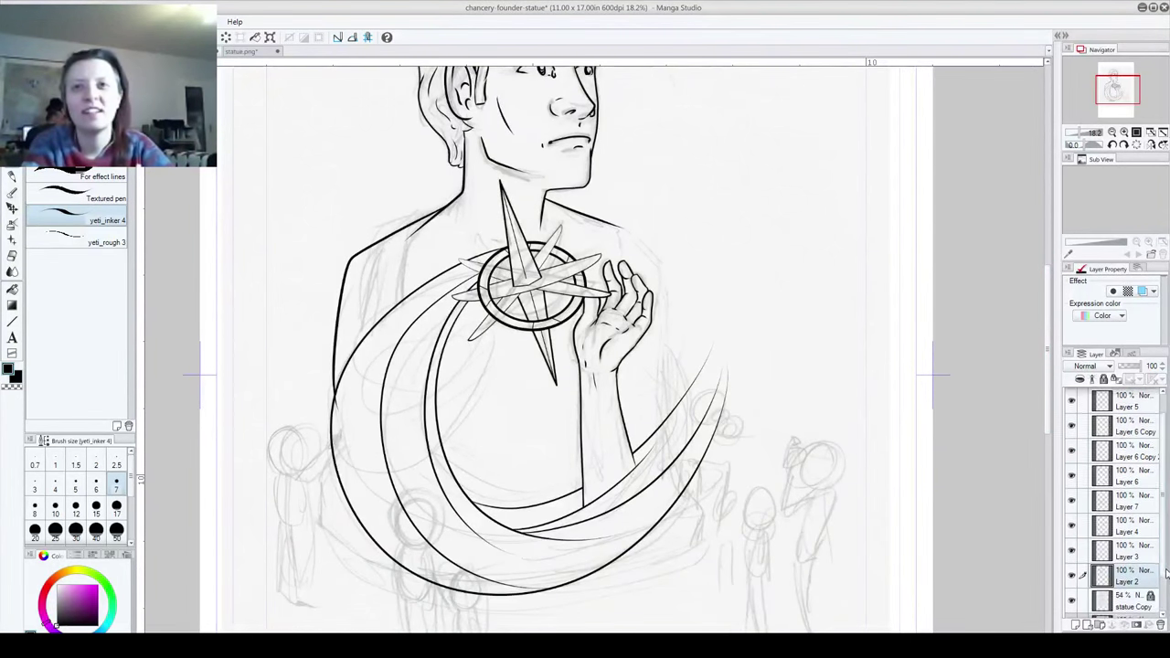
pyautogui.click(1074, 575)
pyautogui.click(1074, 575)
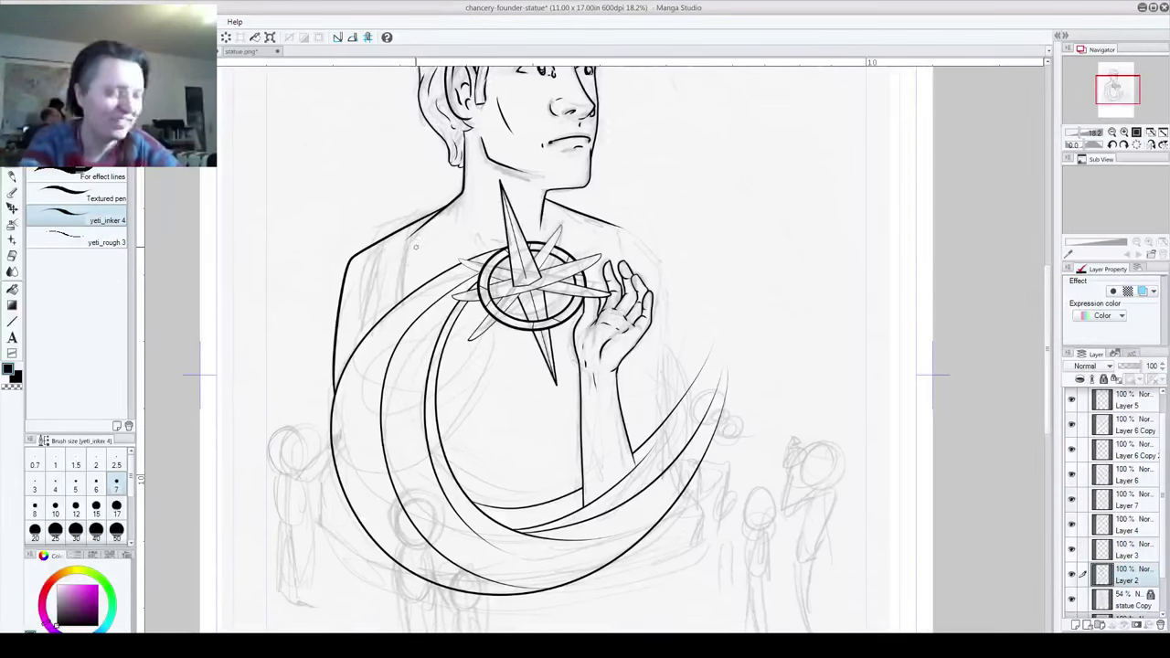
# Step: Erase the leftover end of the old neck line below the new shoulder contour
pyautogui.scroll(2, 423, 252)
pyautogui.scroll(2, 416, 247)
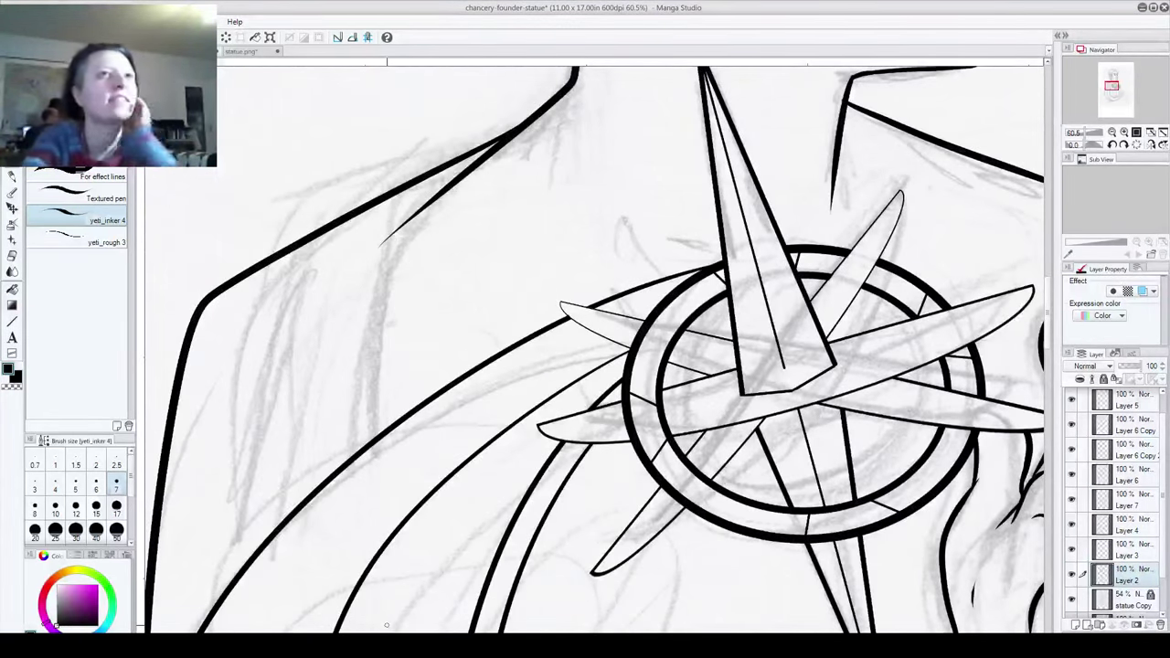
pyautogui.moveTo(381, 261)
pyautogui.mouseDown()
pyautogui.moveTo(437, 194)
pyautogui.moveTo(525, 129)
pyautogui.moveTo(467, 167)
pyautogui.moveTo(549, 116)
pyautogui.moveTo(485, 157)
pyautogui.mouseUp()
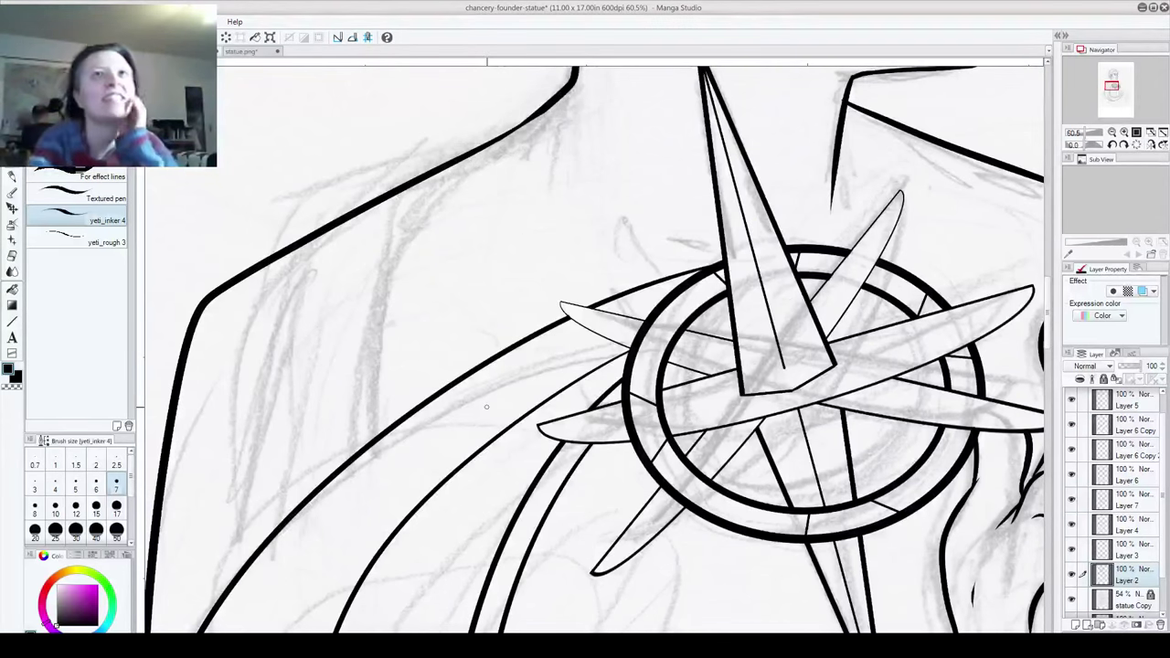
# Step: Try to ink a rounded shoulder cap curving from the shoulder line's end down past the raised fingertips
pyautogui.scroll(-3, 487, 406)
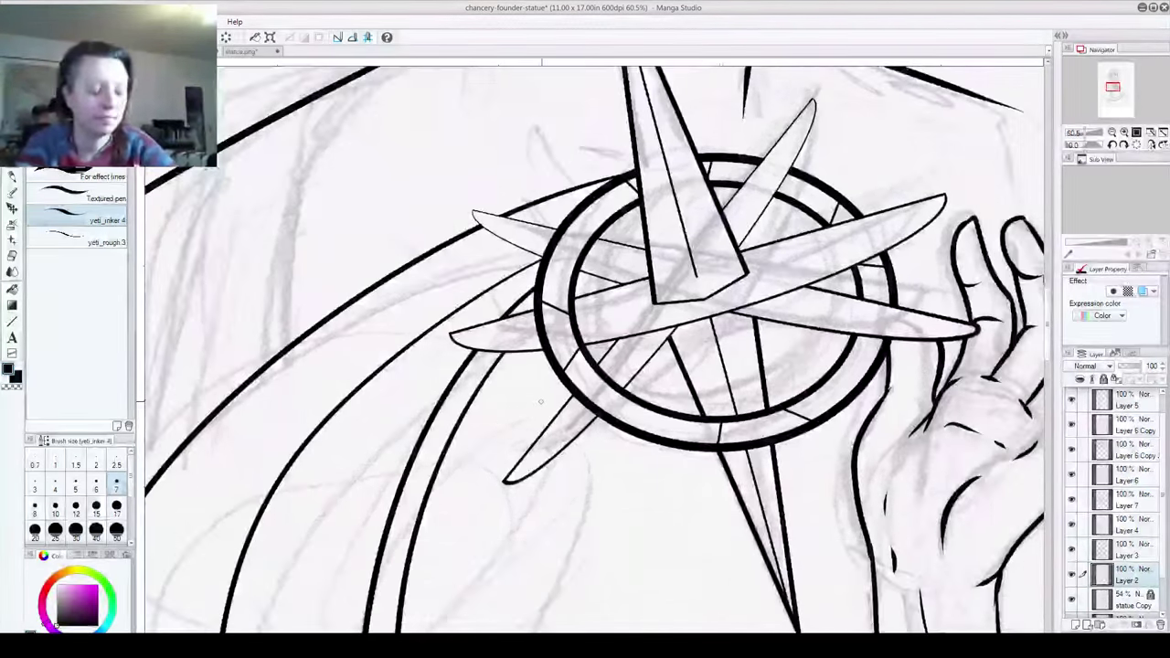
pyautogui.scroll(-2, 486, 406)
pyautogui.scroll(-4, 521, 347)
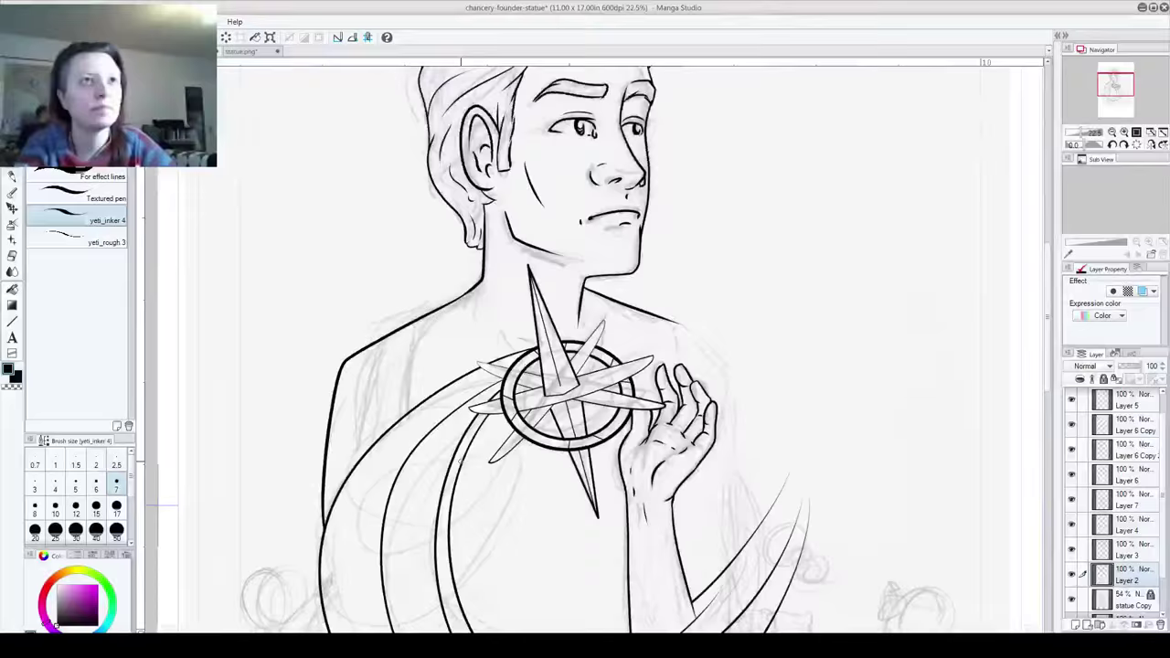
pyautogui.moveTo(498, 380)
pyautogui.mouseDown()
pyautogui.moveTo(581, 285)
pyautogui.moveTo(597, 287)
pyautogui.moveTo(589, 420)
pyautogui.moveTo(594, 410)
pyautogui.moveTo(566, 398)
pyautogui.moveTo(510, 394)
pyautogui.mouseUp()
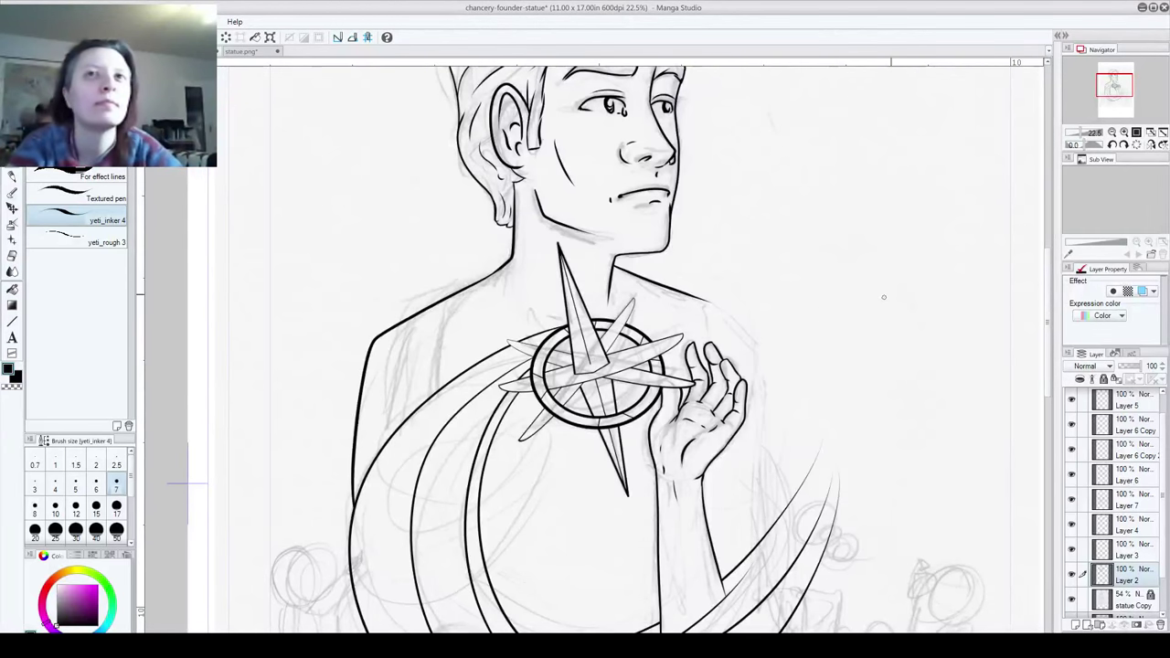
pyautogui.moveTo(1049, 269); pyautogui.dragTo(1030, 323)
pyautogui.scroll(-3, 1034, 313)
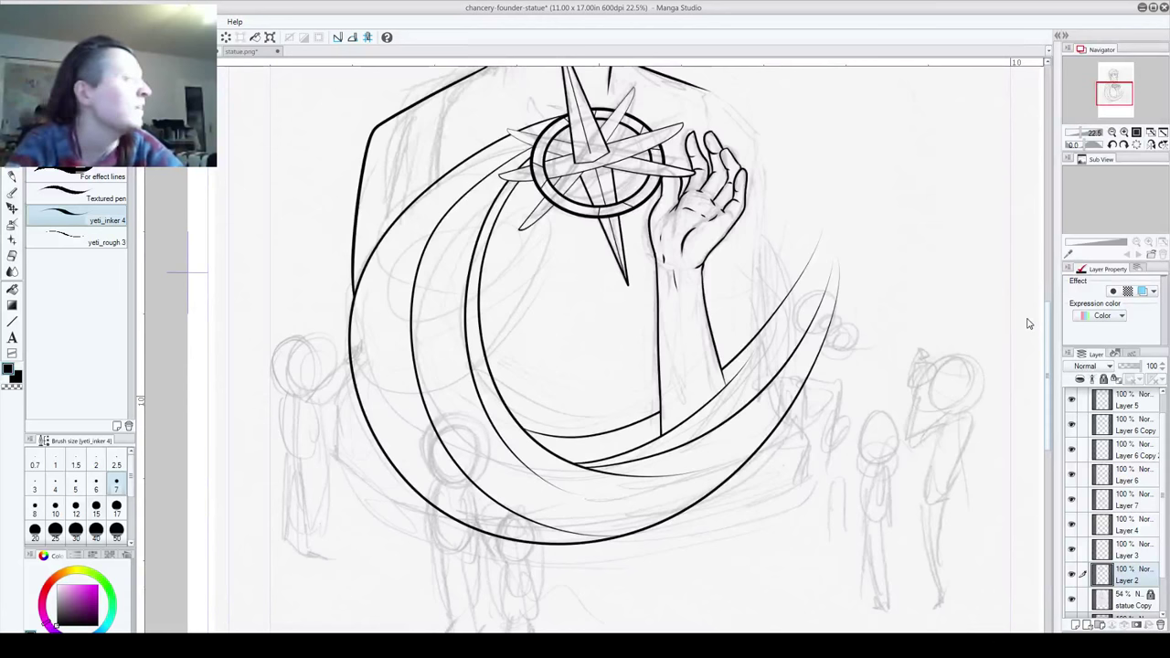
pyautogui.scroll(3, 1028, 323)
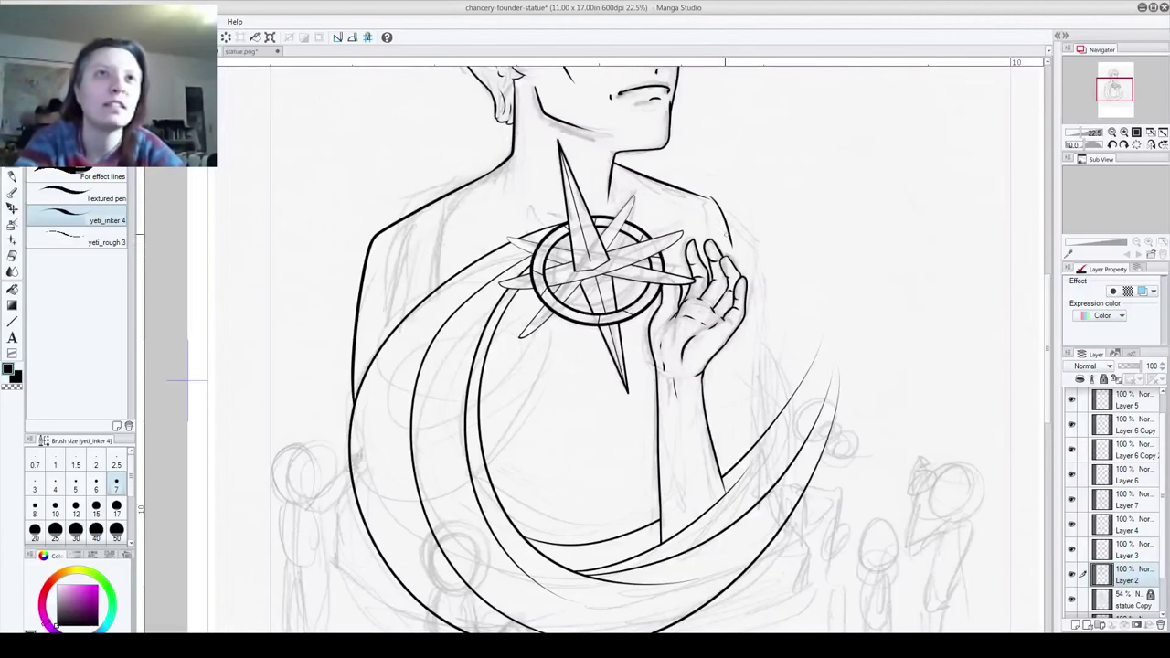
pyautogui.moveTo(709, 195)
pyautogui.mouseDown()
pyautogui.moveTo(736, 249)
pyautogui.moveTo(735, 278)
pyautogui.moveTo(729, 234)
pyautogui.moveTo(736, 294)
pyautogui.mouseUp()
pyautogui.hotkey('ctrl', 'z')
pyautogui.hotkey('ctrl', 'z')
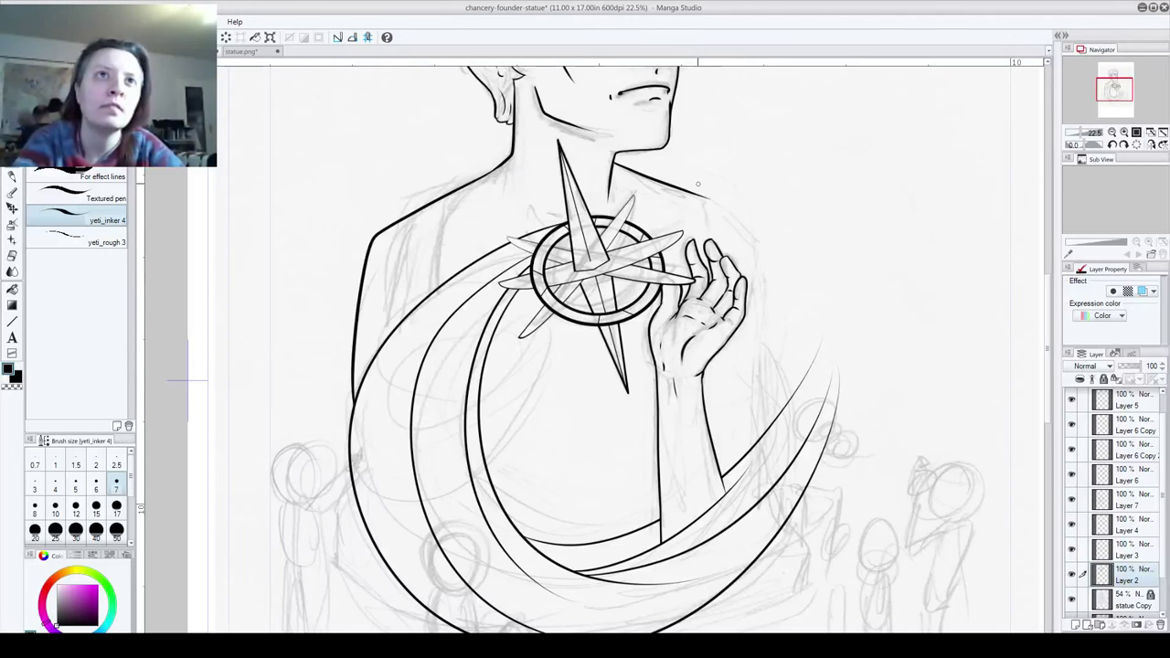
# Step: Ink the rounded shoulder cap from the shoulder line's end down behind the raised fingertips, undoing and redrawing the stroke until it fits
pyautogui.moveTo(695, 192); pyautogui.dragTo(744, 273)
pyautogui.hotkey('ctrl', 'z')
pyautogui.moveTo(694, 192); pyautogui.dragTo(726, 208)
pyautogui.hotkey('ctrl', 'z')
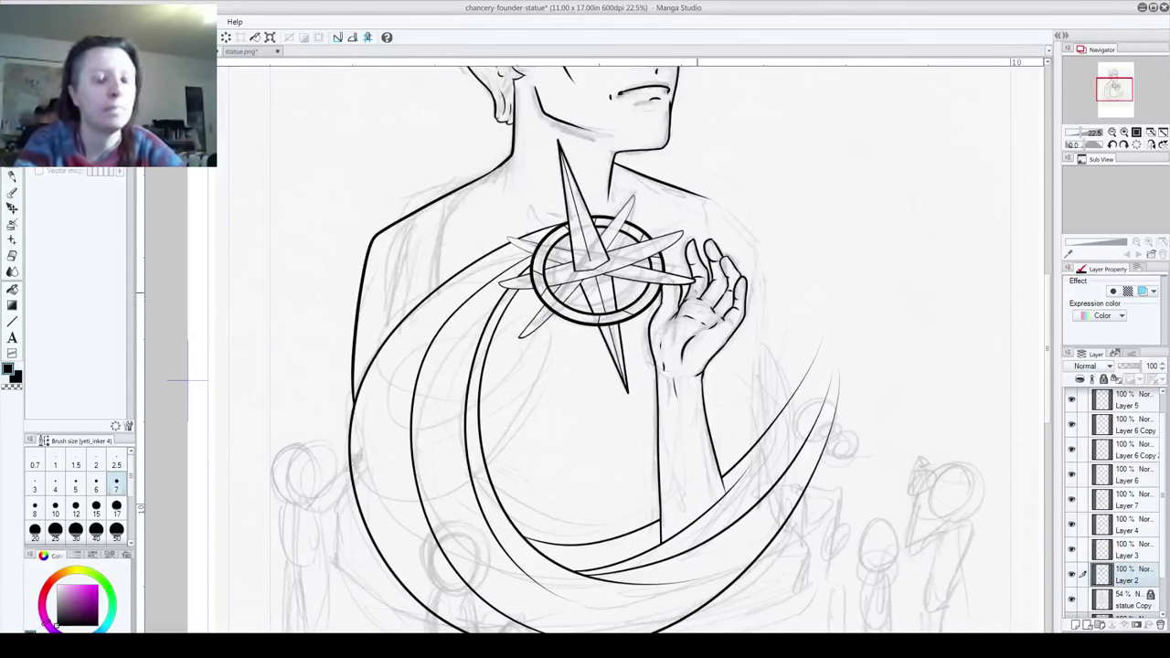
pyautogui.scroll(5, 687, 275)
pyautogui.moveTo(728, 135)
pyautogui.mouseDown()
pyautogui.moveTo(766, 189)
pyautogui.moveTo(792, 309)
pyautogui.mouseUp()
pyautogui.hotkey('ctrl', 'z')
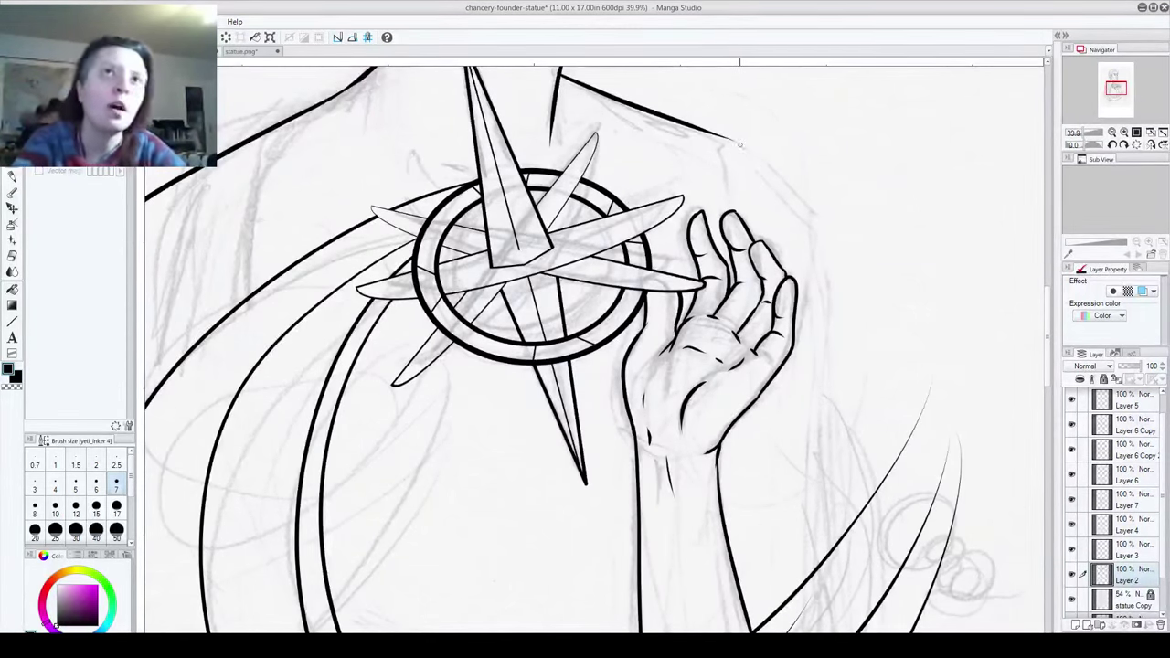
pyautogui.moveTo(730, 137)
pyautogui.mouseDown()
pyautogui.moveTo(759, 181)
pyautogui.moveTo(781, 272)
pyautogui.mouseUp()
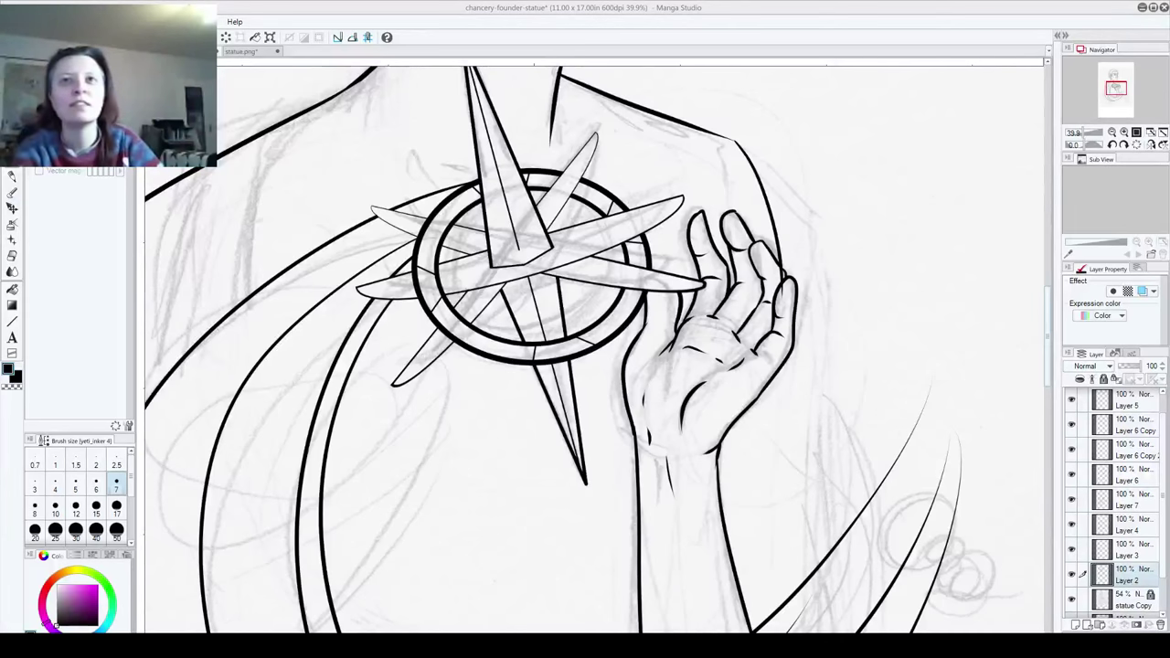
# Step: Try to ink a stroke rising from the crescent's tapering end beside the raised forearm, and undo it
pyautogui.scroll(3, 594, 349)
pyautogui.scroll(2, 681, 365)
pyautogui.scroll(-3, 681, 365)
pyautogui.scroll(-2, 658, 342)
pyautogui.scroll(-3, 656, 342)
pyautogui.scroll(3, 657, 342)
pyautogui.scroll(-1, 658, 343)
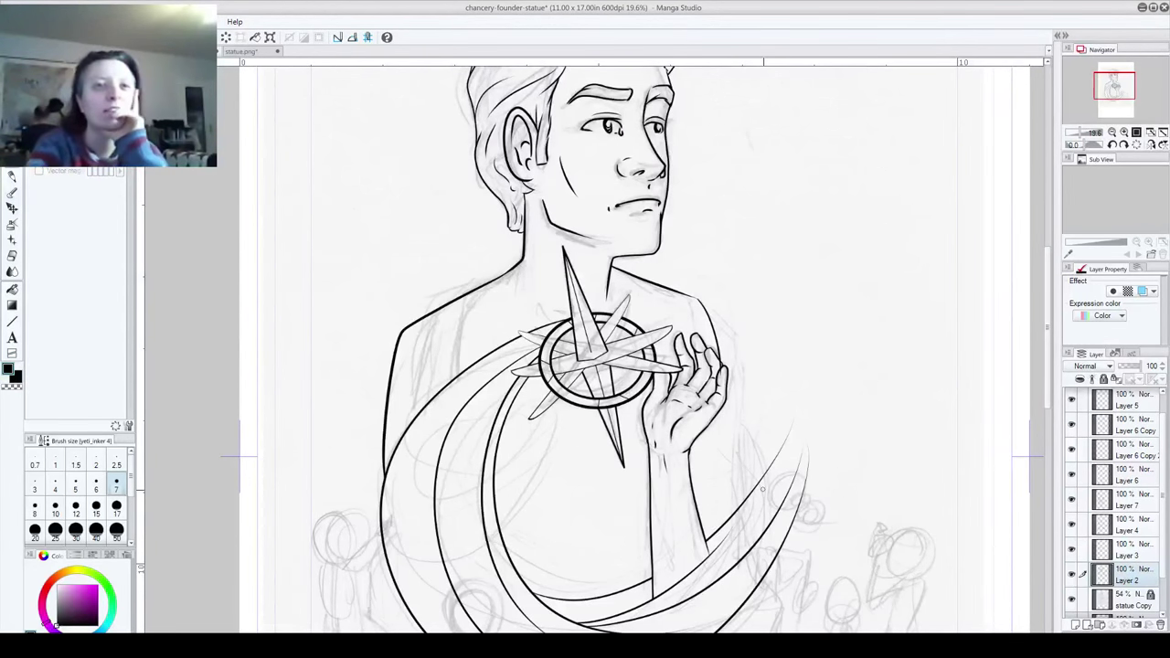
pyautogui.moveTo(764, 579)
pyautogui.mouseDown()
pyautogui.moveTo(793, 519)
pyautogui.moveTo(766, 402)
pyautogui.mouseUp()
pyautogui.hotkey('ctrl', 'z')
# Step: Check what Layer 2 contains and add a new layer directly above it
pyautogui.click(1071, 576)
pyautogui.click(1071, 578)
pyautogui.click(1075, 626)
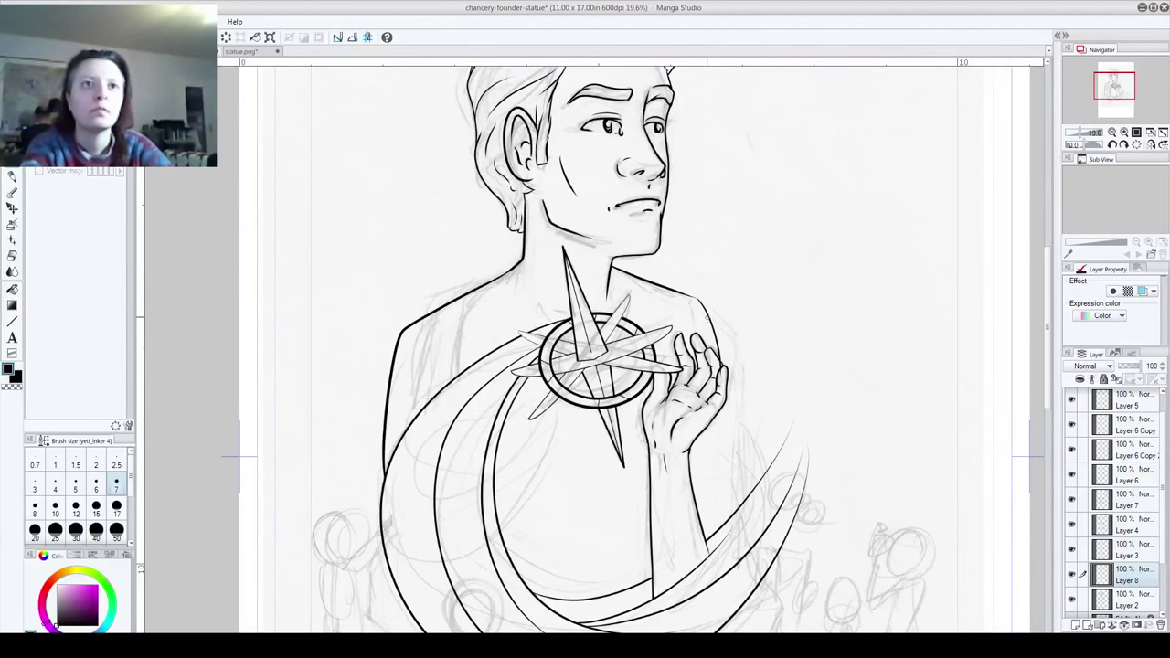
# Step: Try to ink a wide outer arc on the new layer from the shoulder down to the crescent's outer edge
pyautogui.moveTo(702, 310); pyautogui.dragTo(800, 539)
pyautogui.hotkey('ctrl', 'z')
pyautogui.moveTo(694, 316); pyautogui.dragTo(786, 561)
pyautogui.hotkey('ctrl', 'z')
pyautogui.moveTo(702, 322)
pyautogui.mouseDown()
pyautogui.moveTo(799, 445)
pyautogui.moveTo(797, 574)
pyautogui.mouseUp()
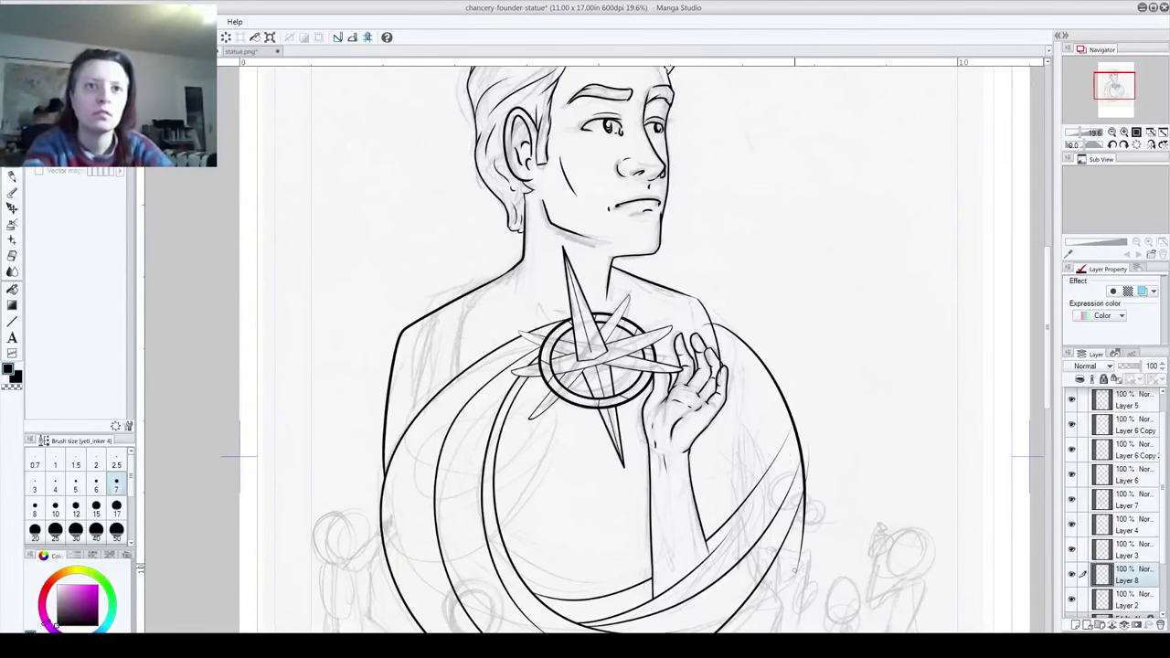
pyautogui.hotkey('ctrl', 'z')
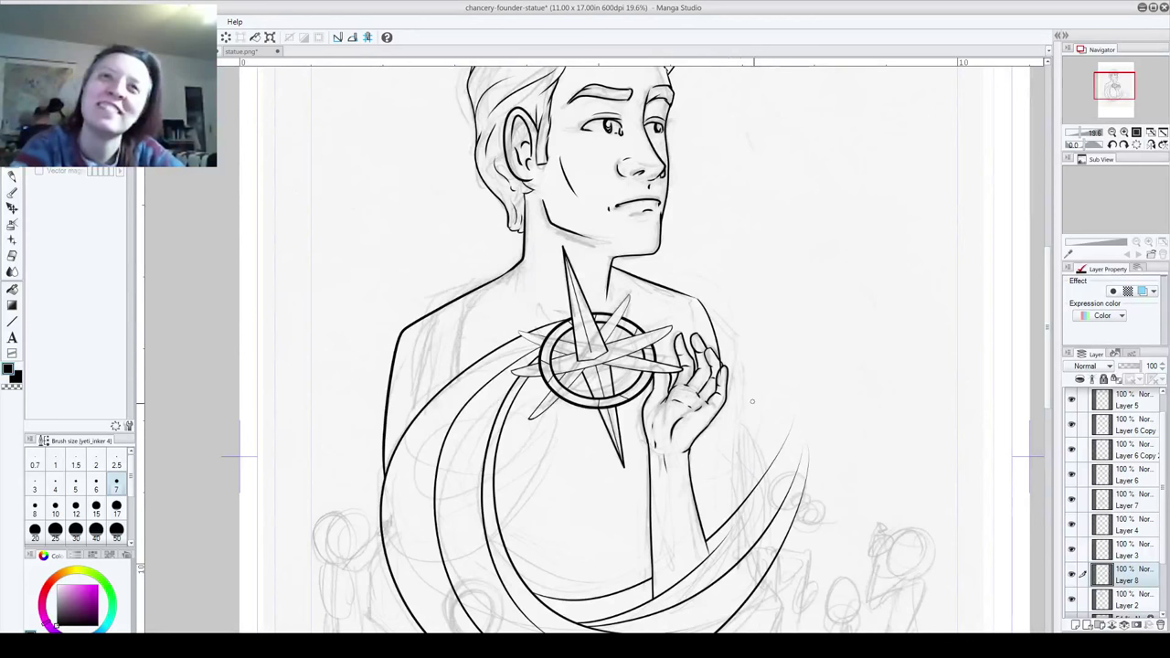
# Step: Ink an inner curve from the crescent's inner edge beside the forearm up to the raised fingertips, redrawing it until it is smooth
pyautogui.moveTo(746, 519); pyautogui.dragTo(709, 356)
pyautogui.hotkey('ctrl', 'z')
pyautogui.moveTo(745, 518)
pyautogui.mouseDown()
pyautogui.moveTo(748, 426)
pyautogui.moveTo(700, 345)
pyautogui.mouseUp()
pyautogui.hotkey('ctrl', 'z')
pyautogui.moveTo(747, 523)
pyautogui.mouseDown()
pyautogui.moveTo(744, 406)
pyautogui.moveTo(709, 357)
pyautogui.mouseUp()
pyautogui.hotkey('ctrl', 'z')
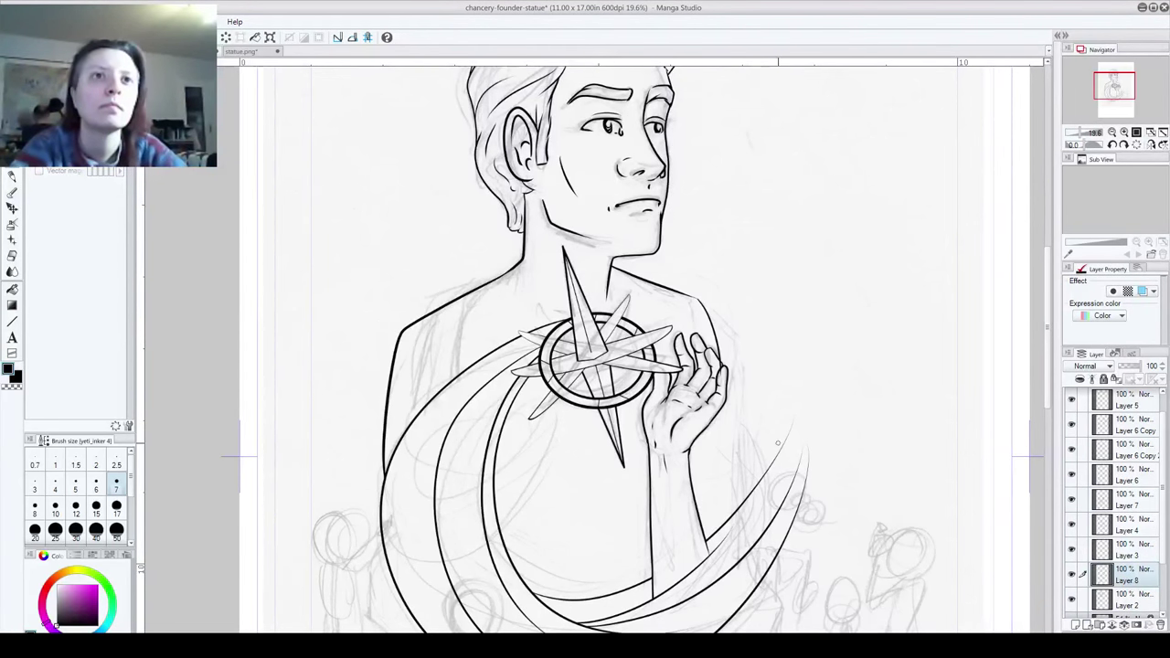
pyautogui.moveTo(739, 515)
pyautogui.mouseDown()
pyautogui.moveTo(753, 433)
pyautogui.moveTo(730, 382)
pyautogui.mouseUp()
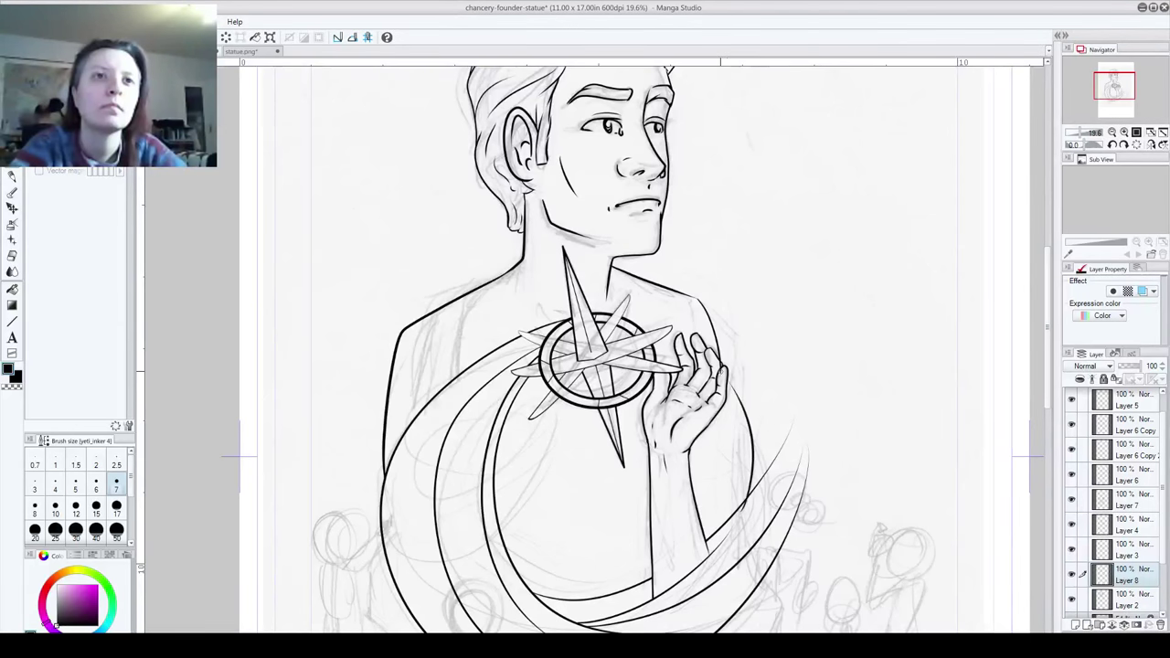
pyautogui.hotkey('ctrl', 'z')
pyautogui.moveTo(745, 501); pyautogui.dragTo(720, 364)
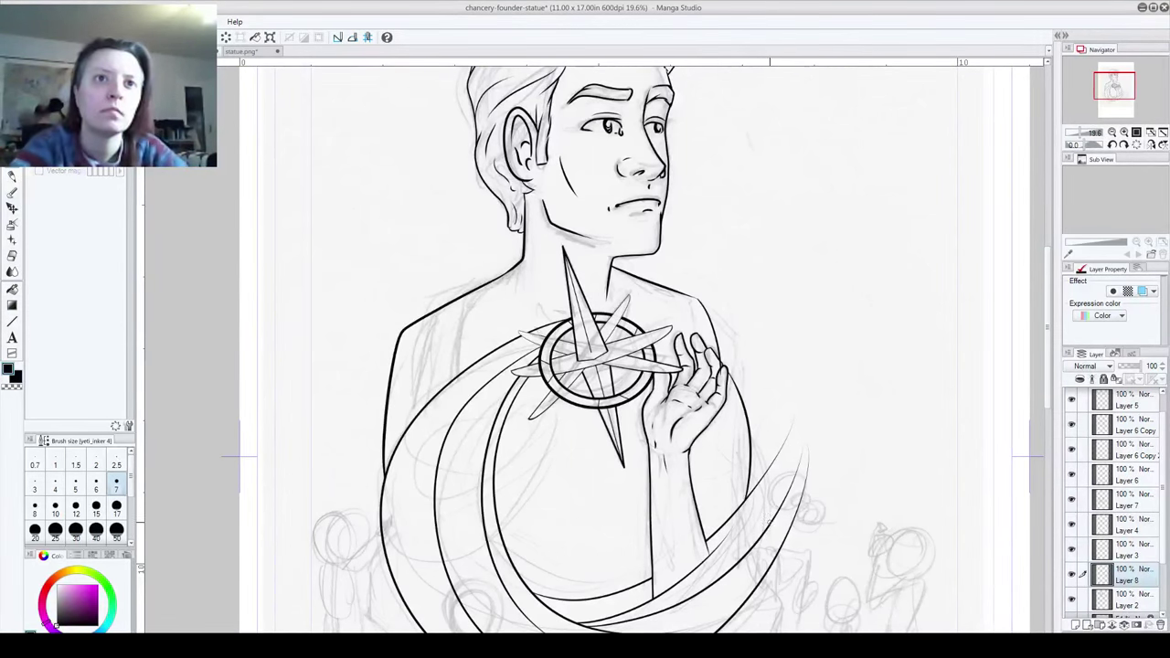
# Step: Add another new layer and ink the wide outer arc from above the fingertips down to the crescent's outer edge
pyautogui.moveTo(788, 538)
pyautogui.mouseDown()
pyautogui.moveTo(803, 441)
pyautogui.moveTo(721, 298)
pyautogui.mouseUp()
pyautogui.hotkey('ctrl', 'z')
pyautogui.click(1077, 625)
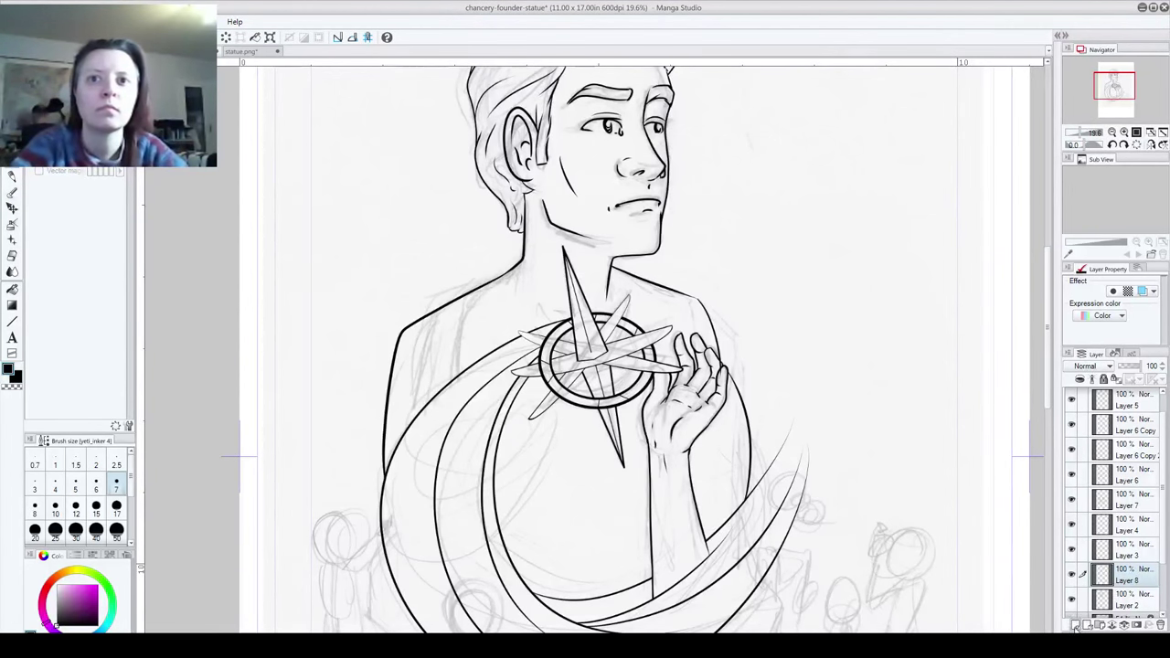
pyautogui.moveTo(718, 320); pyautogui.dragTo(820, 514)
pyautogui.hotkey('ctrl', 'z')
pyautogui.moveTo(682, 321)
pyautogui.mouseDown()
pyautogui.moveTo(786, 436)
pyautogui.moveTo(801, 562)
pyautogui.mouseUp()
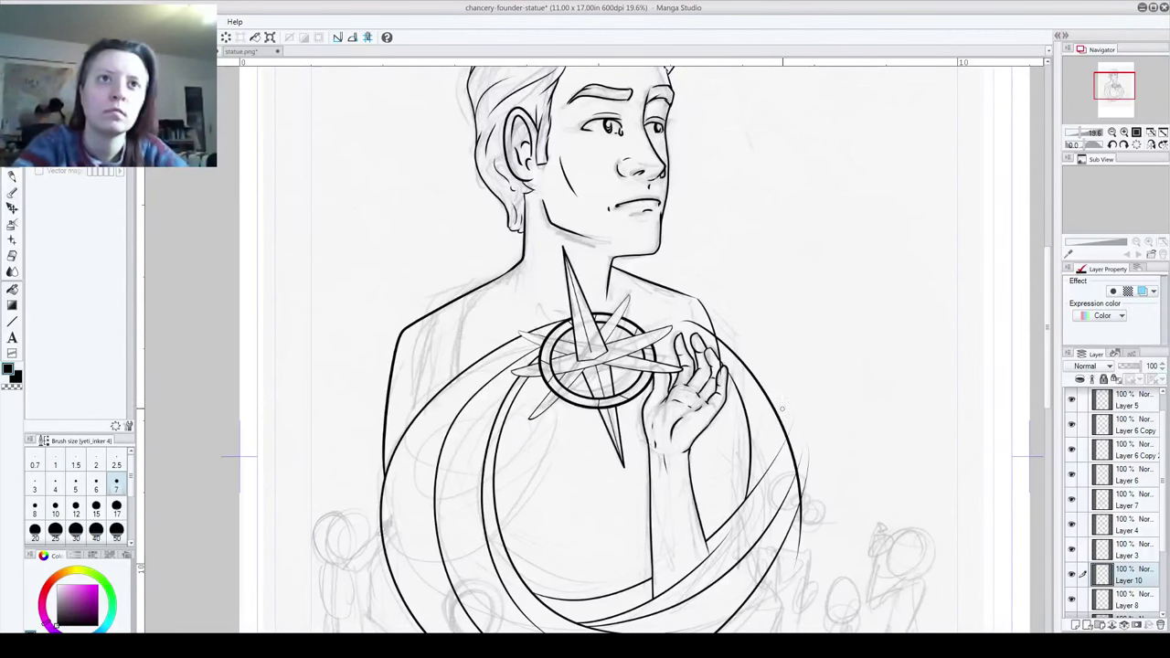
# Step: Join the outer arc to the crescent's outer edge with a short connecting stroke and remove the arc's overshooting lower end
pyautogui.moveTo(839, 379); pyautogui.dragTo(799, 204)
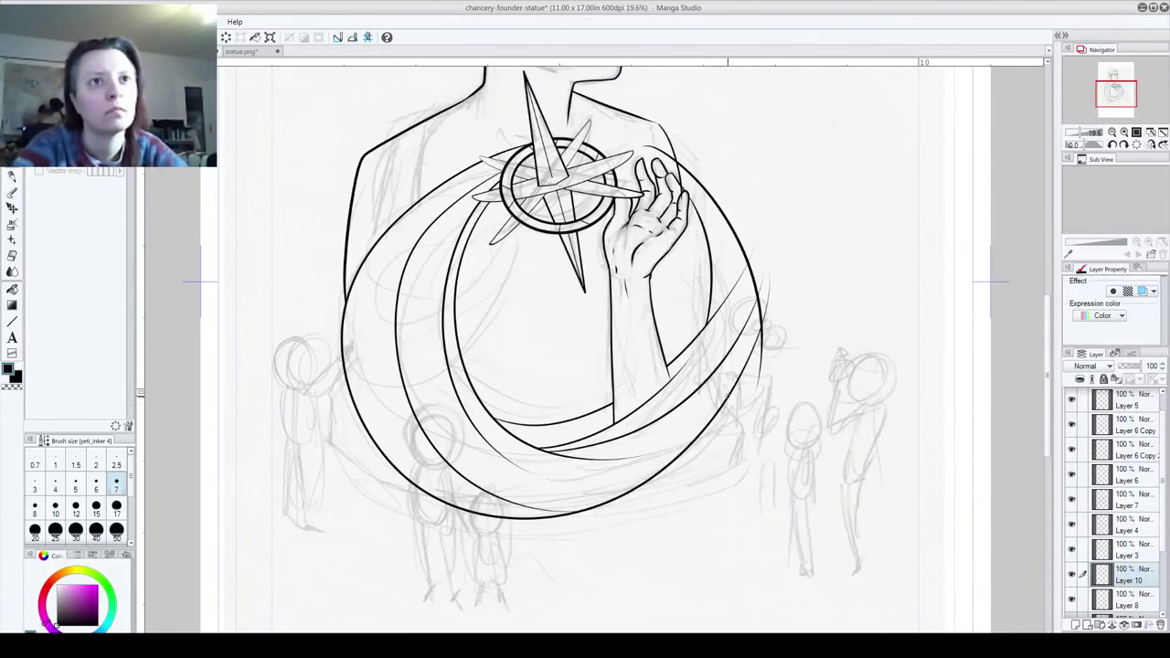
pyautogui.moveTo(755, 351); pyautogui.dragTo(750, 278)
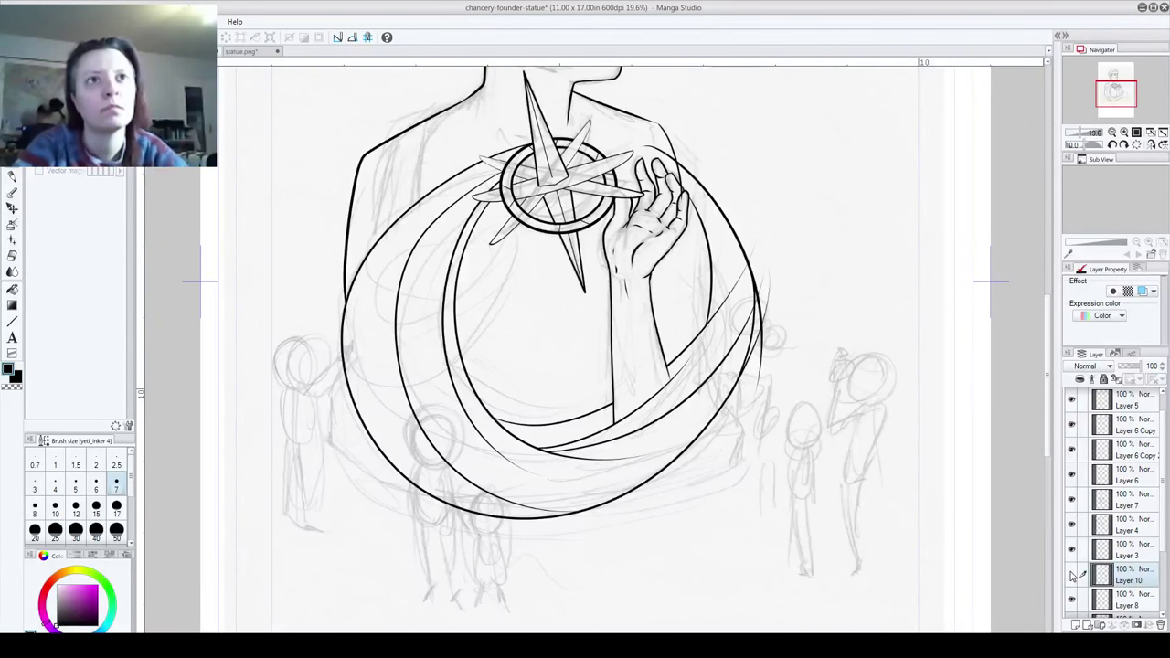
pyautogui.scroll(1, 844, 321)
pyautogui.scroll(3, 844, 322)
pyautogui.moveTo(638, 412); pyautogui.dragTo(616, 464)
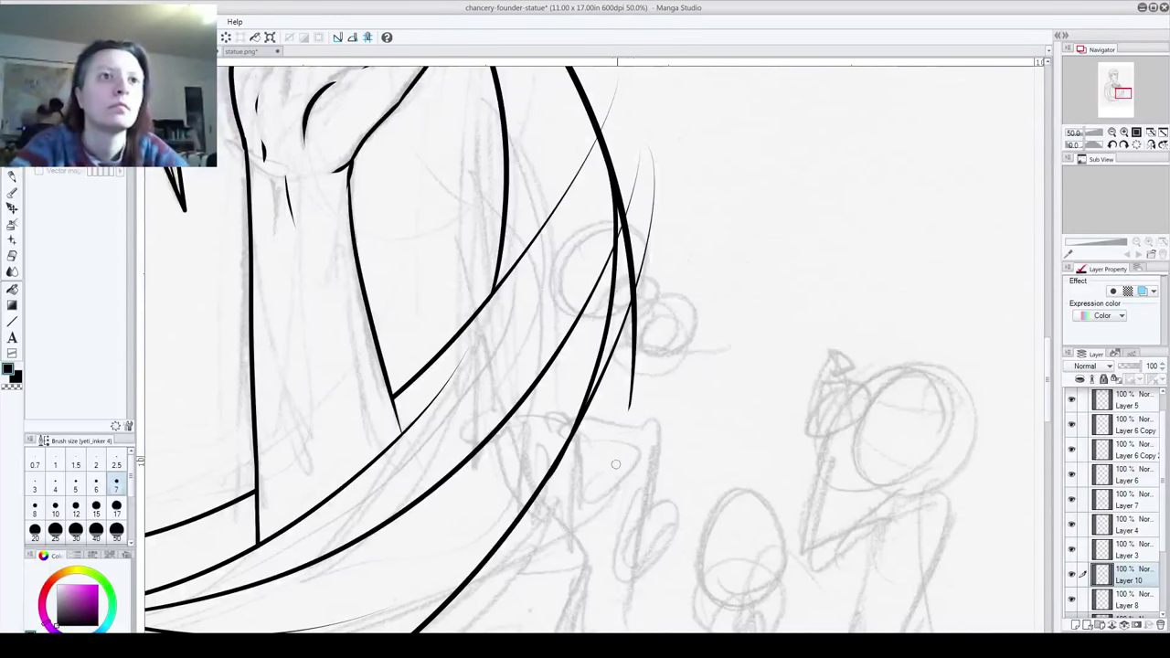
pyautogui.hotkey('ctrl', 'z')
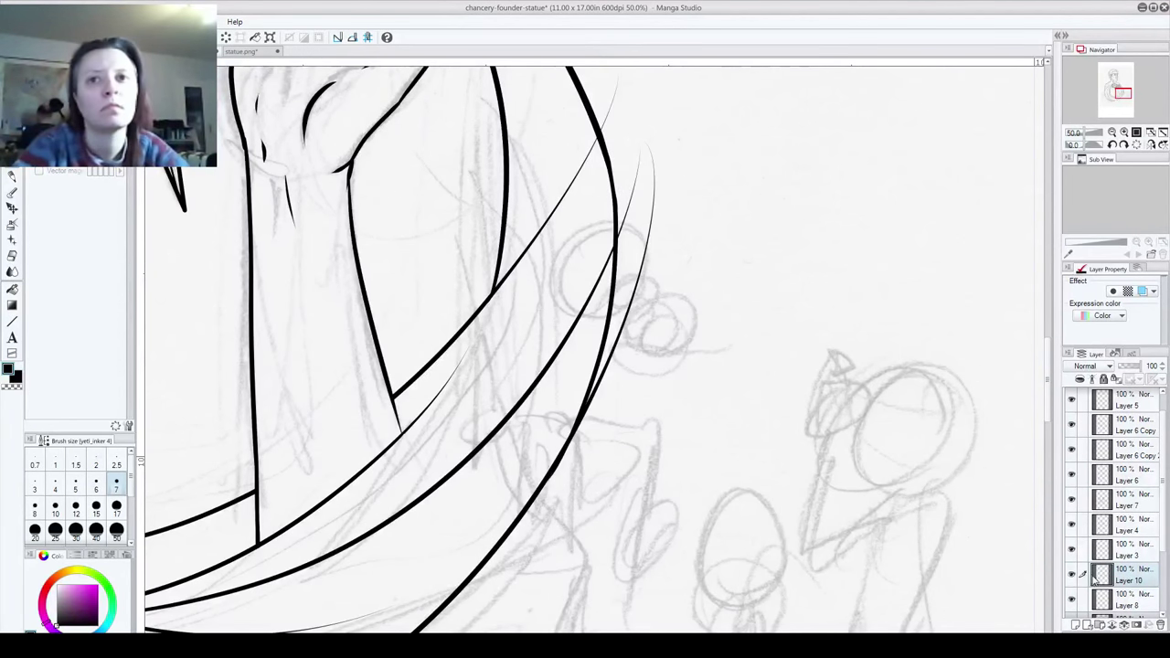
# Step: Find the layer holding the crescent lines by toggling layer visibility, and make Layer 7 active
pyautogui.click(1071, 599)
pyautogui.click(1071, 599)
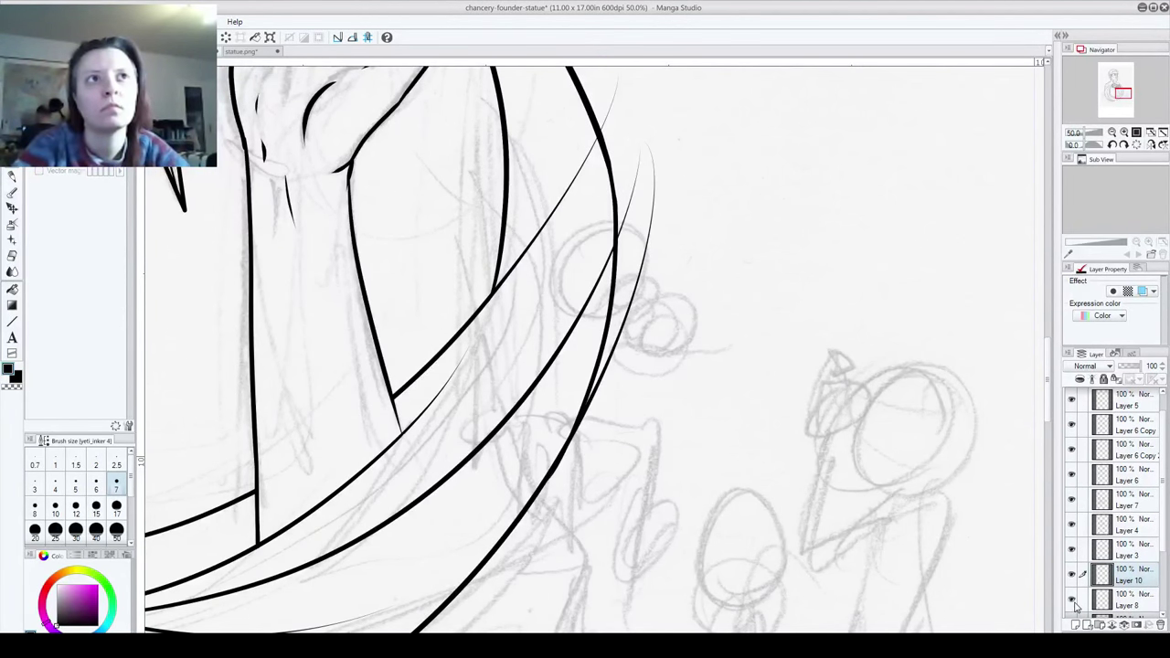
pyautogui.click(1157, 552)
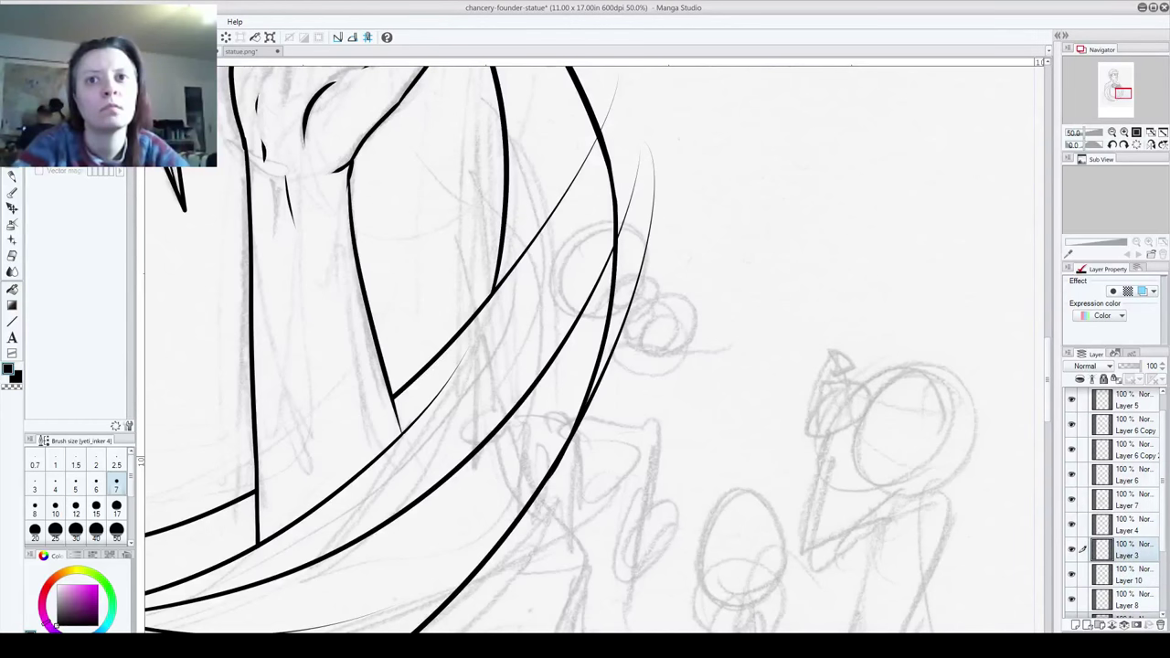
pyautogui.scroll(-2, 1115, 558)
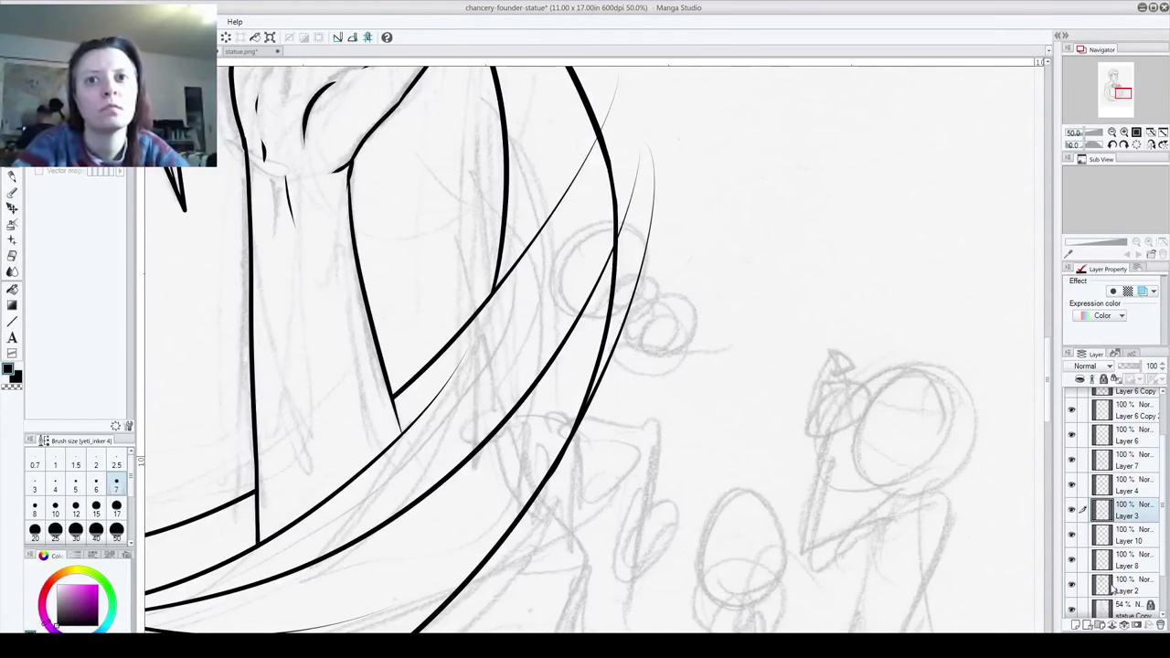
pyautogui.click(1074, 585)
pyautogui.click(1073, 562)
pyautogui.click(1073, 561)
pyautogui.click(1071, 485)
pyautogui.click(1071, 485)
pyautogui.click(1072, 461)
pyautogui.click(1072, 461)
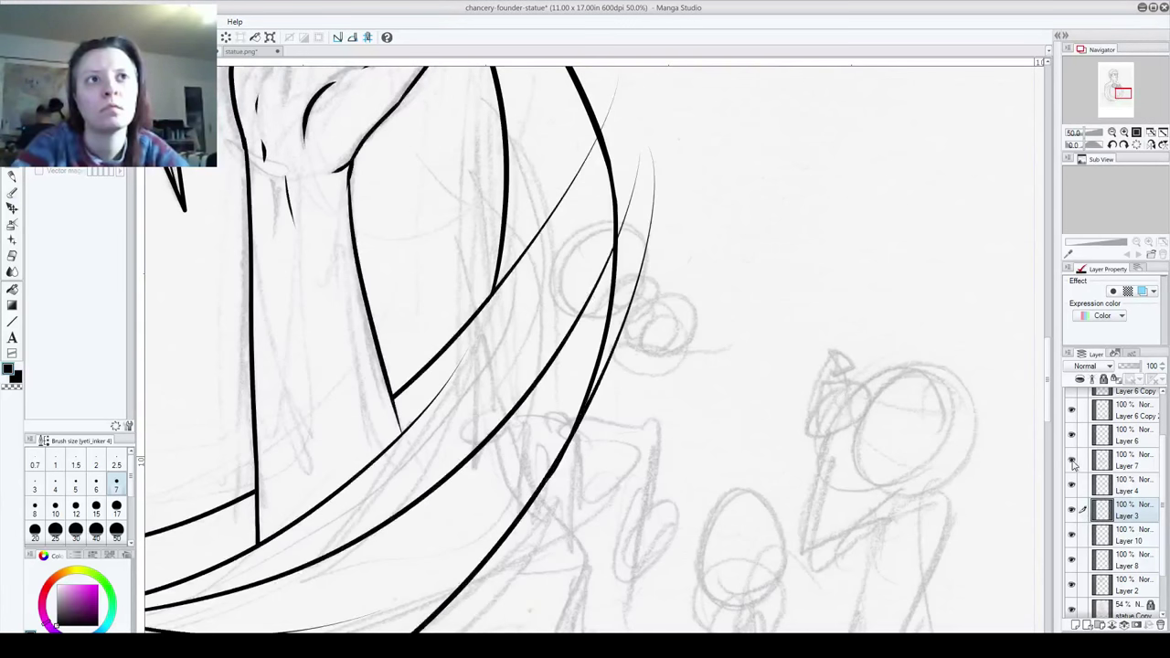
pyautogui.click(1102, 461)
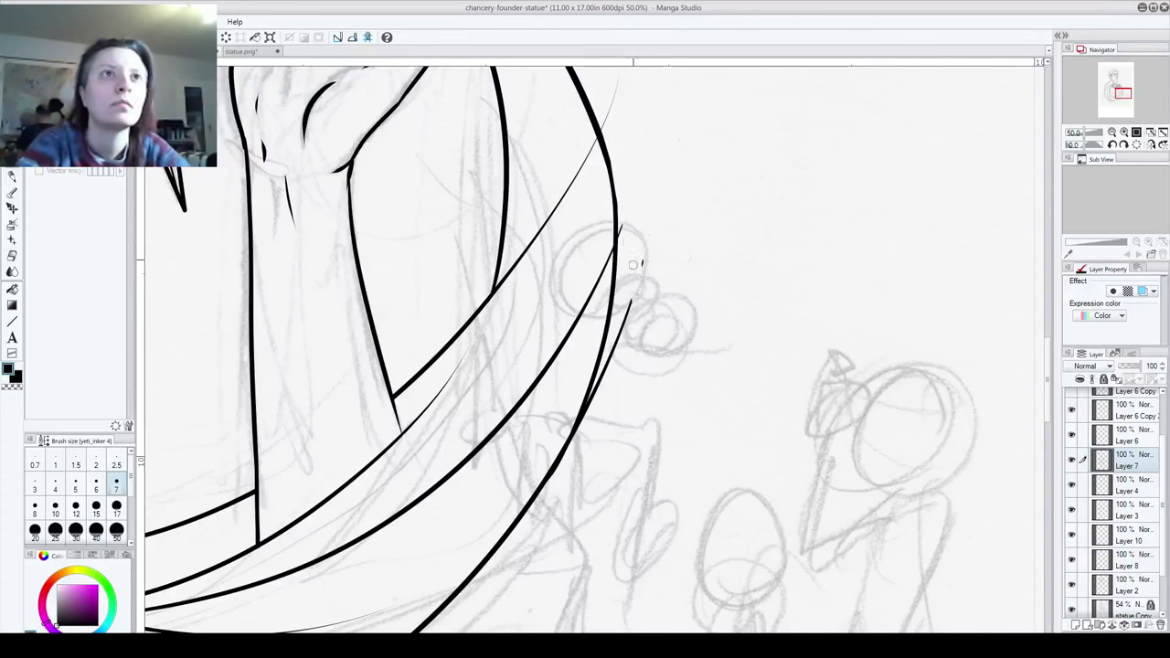
# Step: Erase the crescent's thin tips beyond the inner curve and outer arc, and shorten its middle line to a tapered end
pyautogui.moveTo(622, 228)
pyautogui.mouseDown()
pyautogui.moveTo(629, 308)
pyautogui.moveTo(585, 429)
pyautogui.mouseUp()
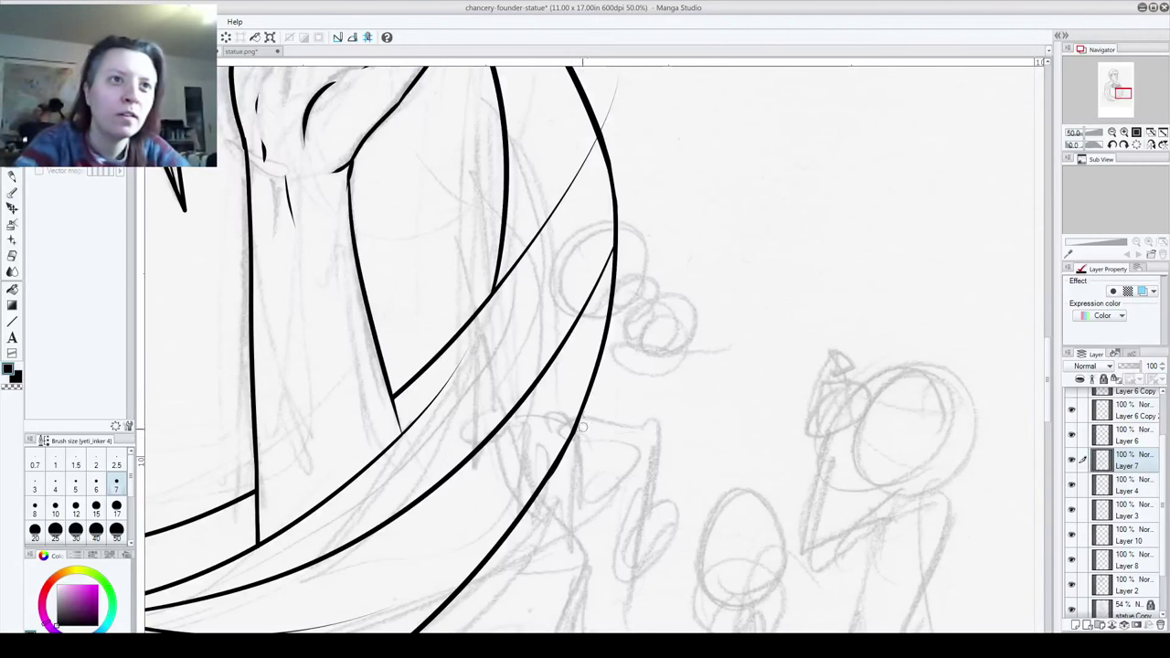
pyautogui.moveTo(608, 81)
pyautogui.mouseDown()
pyautogui.moveTo(620, 155)
pyautogui.moveTo(574, 179)
pyautogui.moveTo(566, 231)
pyautogui.moveTo(595, 131)
pyautogui.moveTo(533, 277)
pyautogui.moveTo(564, 190)
pyautogui.moveTo(498, 306)
pyautogui.mouseUp()
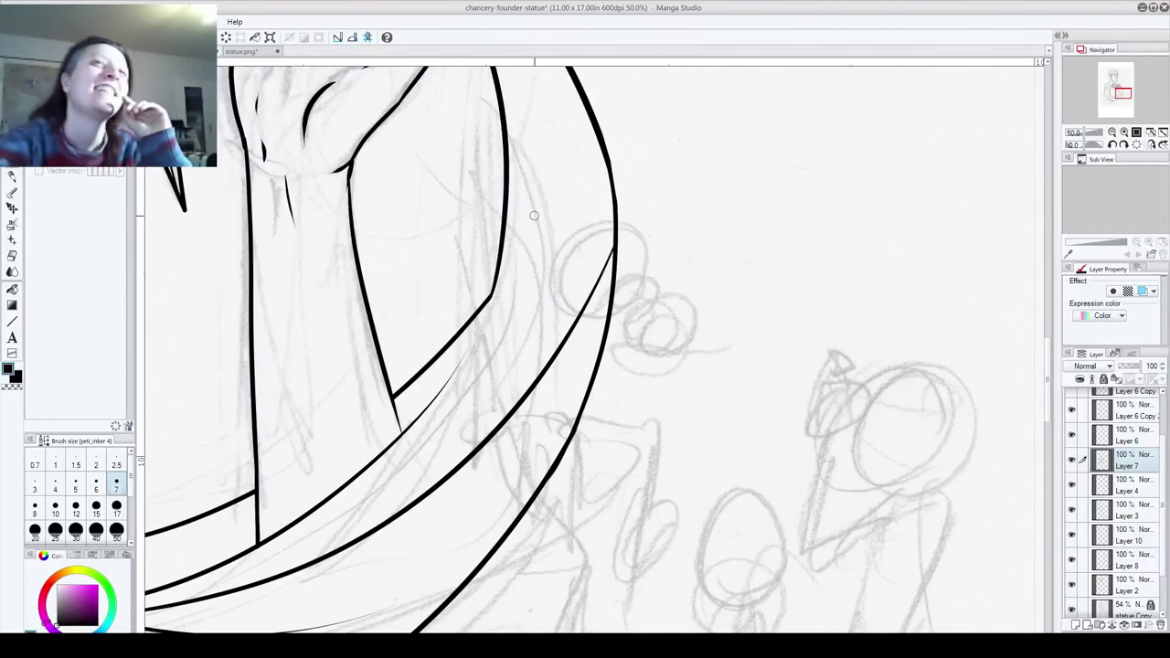
pyautogui.moveTo(590, 300); pyautogui.dragTo(609, 260)
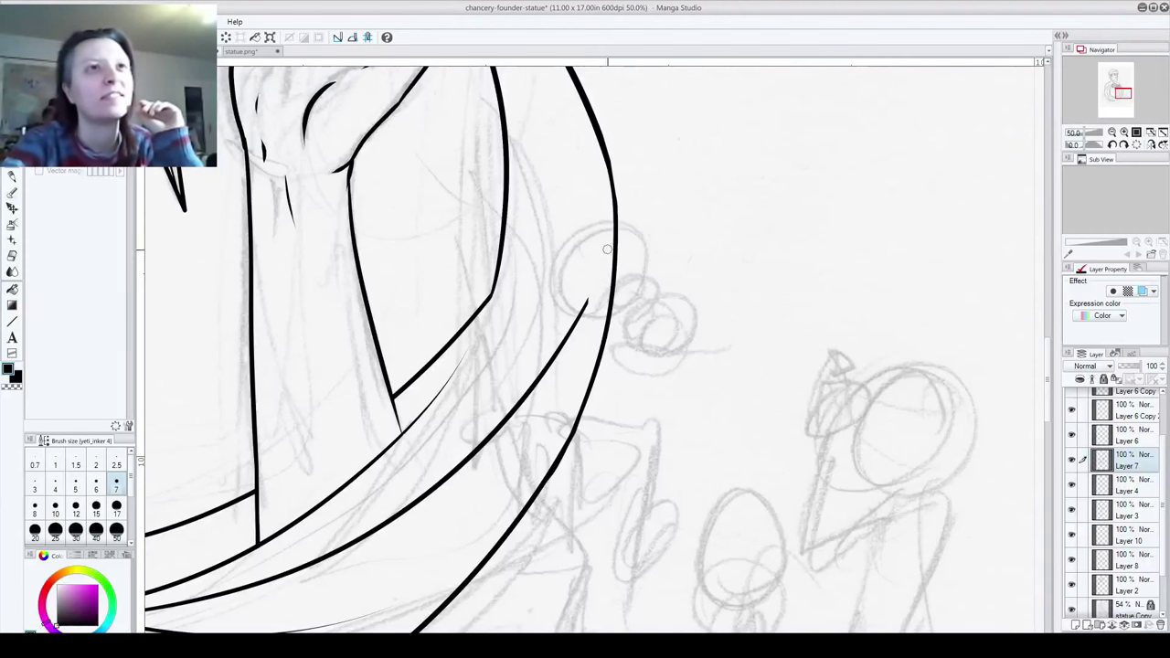
pyautogui.moveTo(579, 344)
pyautogui.mouseDown()
pyautogui.moveTo(593, 284)
pyautogui.moveTo(553, 391)
pyautogui.moveTo(581, 312)
pyautogui.moveTo(518, 434)
pyautogui.mouseUp()
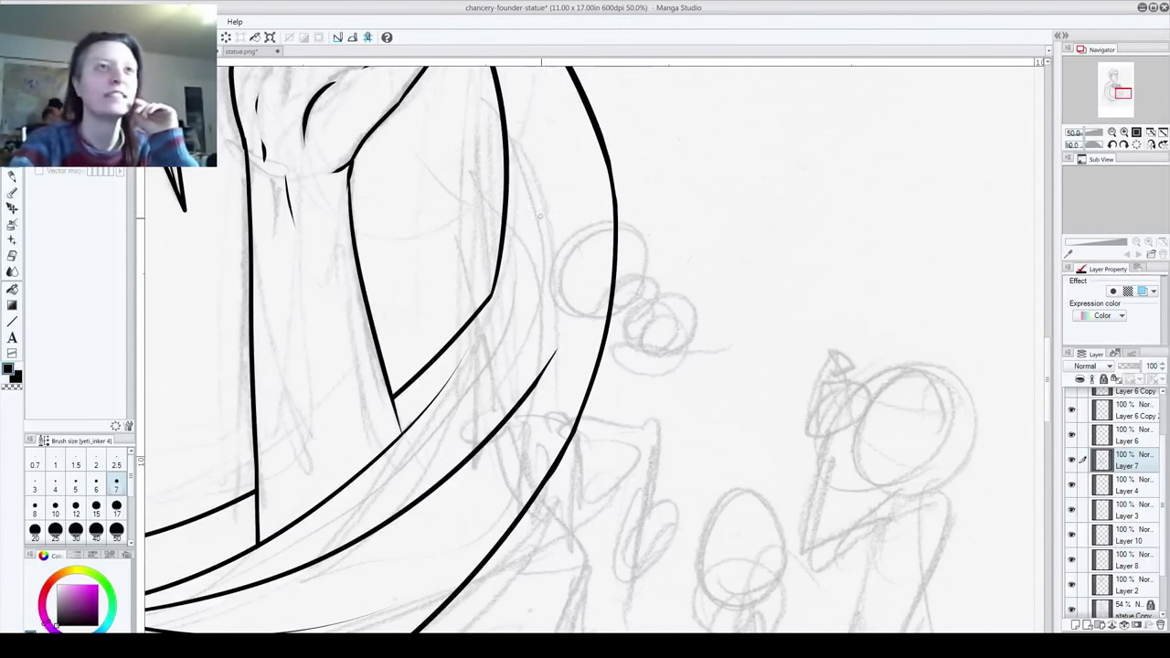
pyautogui.click(1072, 462)
pyautogui.click(1073, 462)
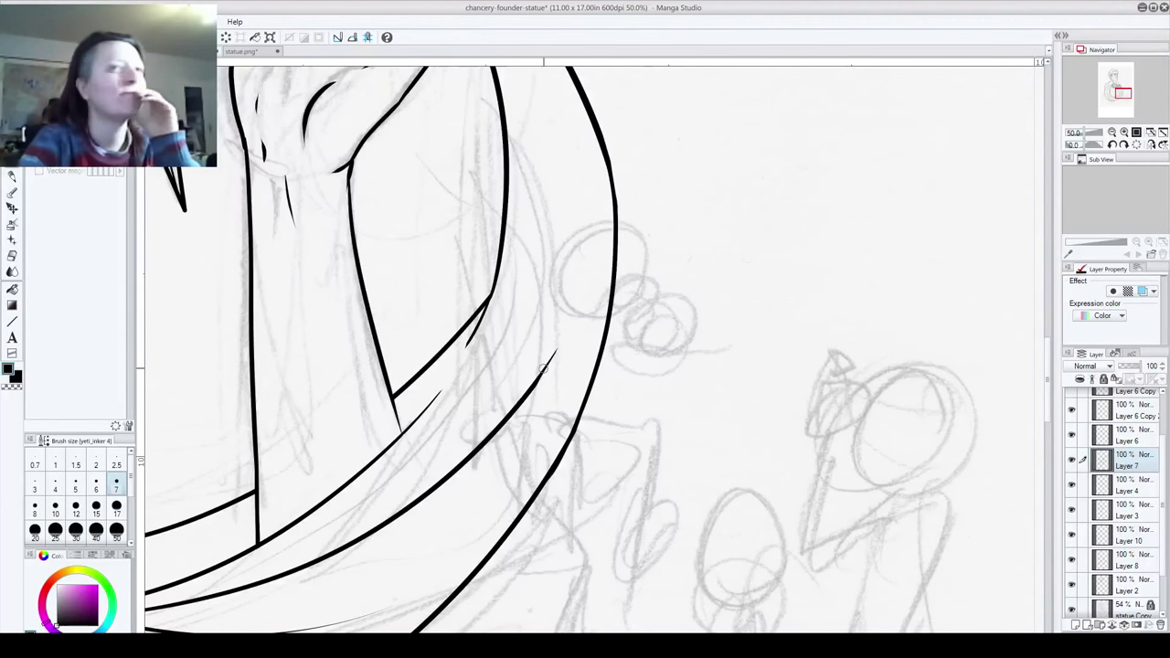
# Step: Ink a thin tapering contour between the inner curve and outer arc, running down from the raised fingertips
pyautogui.moveTo(543, 341)
pyautogui.mouseDown()
pyautogui.moveTo(549, 466)
pyautogui.moveTo(578, 551)
pyautogui.mouseUp()
pyautogui.moveTo(596, 398); pyautogui.dragTo(604, 406)
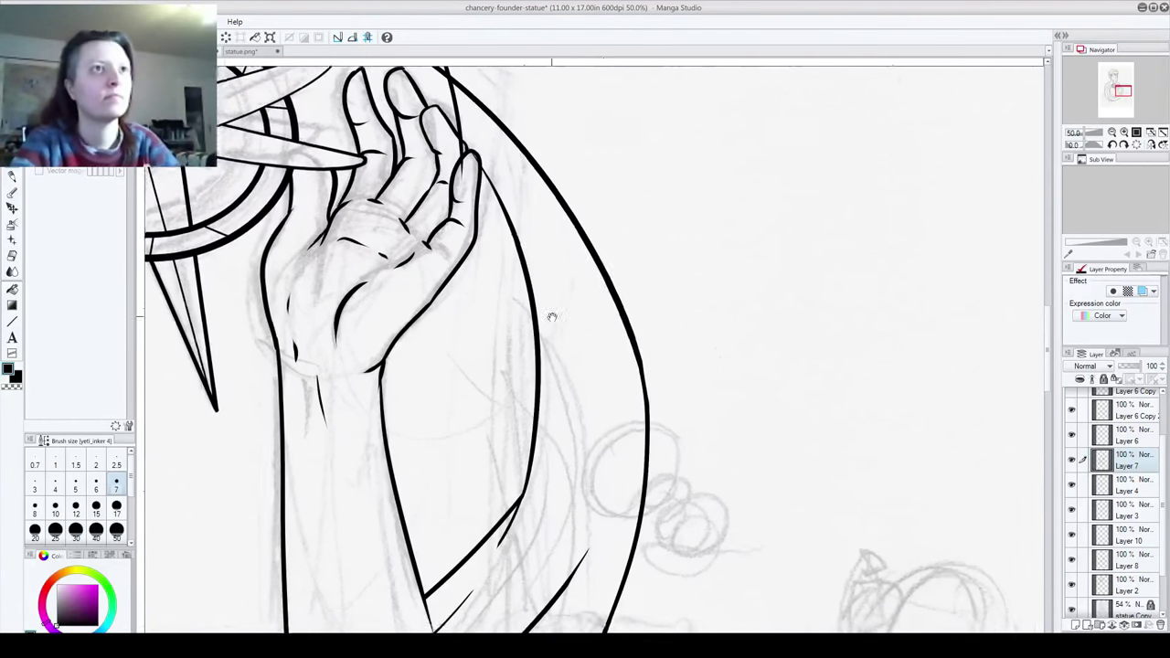
pyautogui.moveTo(453, 99); pyautogui.dragTo(586, 430)
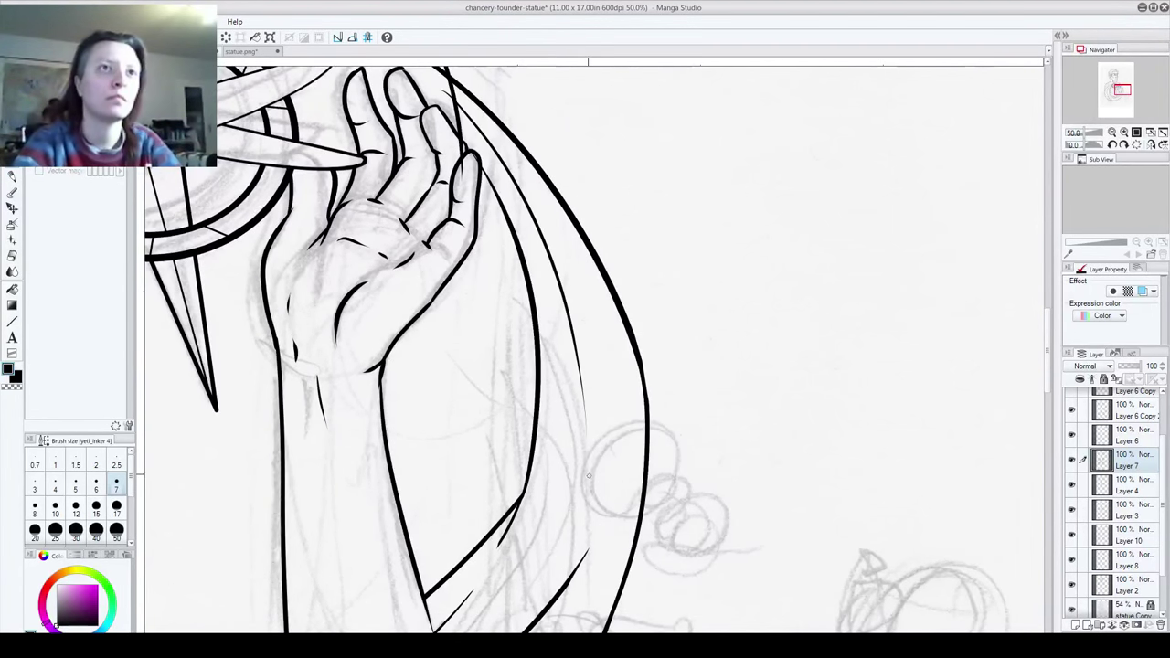
# Step: Find the layer holding the outer arc, make Layer 10 active, and erase the arc's upper end inside the shoulder curve
pyautogui.moveTo(589, 474); pyautogui.dragTo(639, 603)
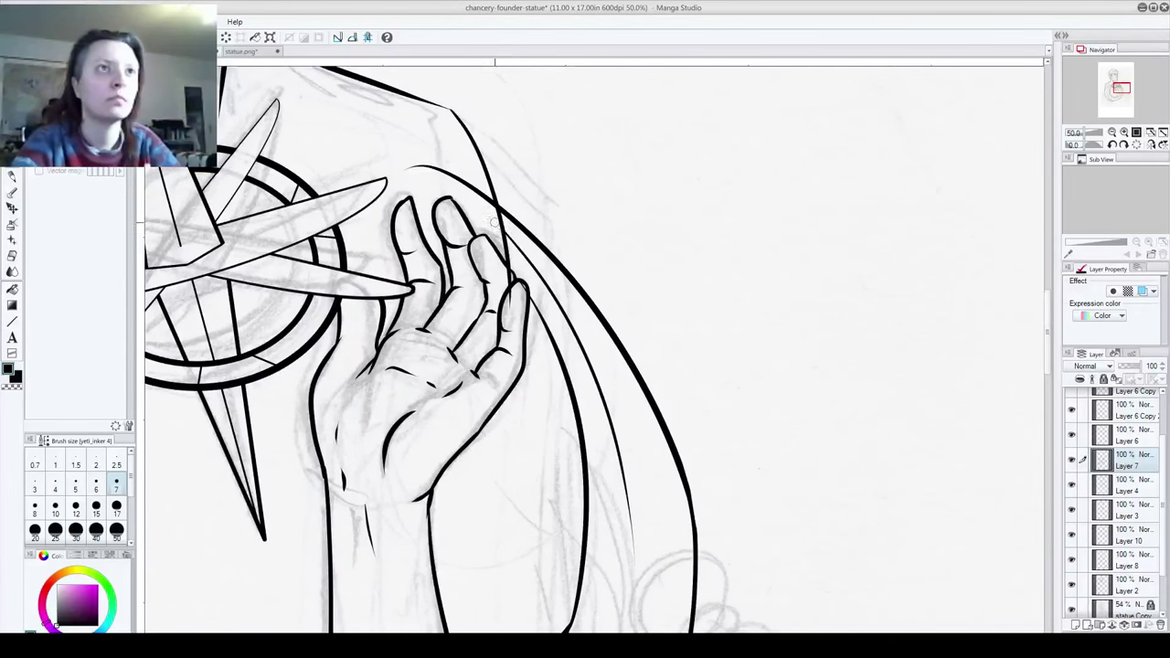
pyautogui.click(1072, 485)
pyautogui.click(1087, 486)
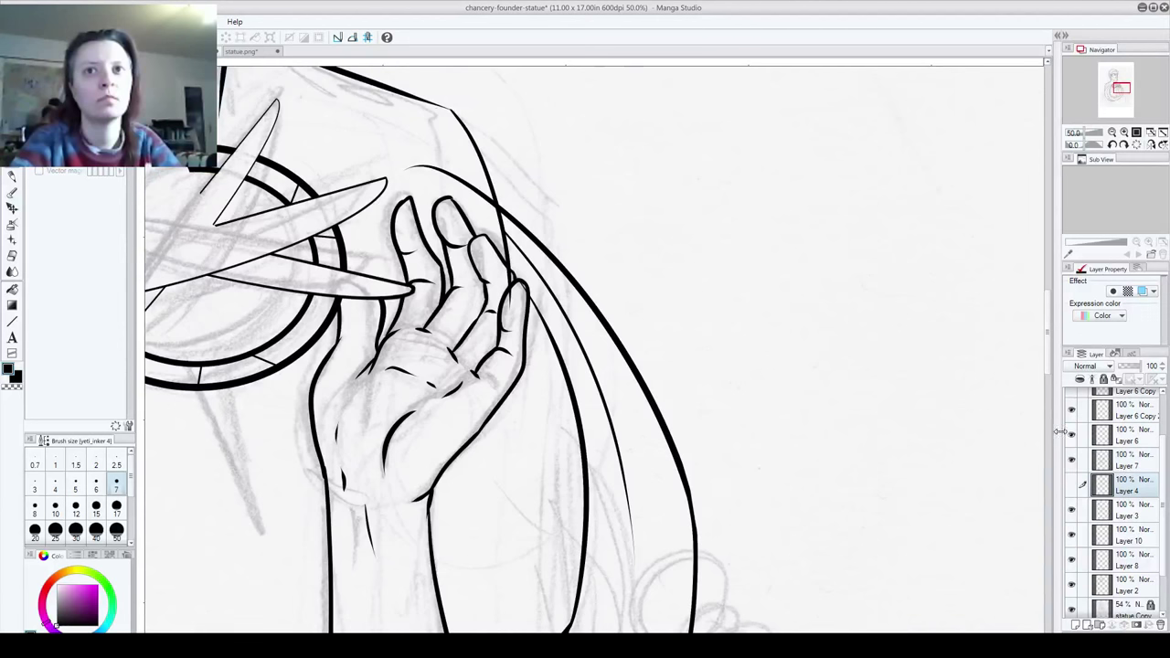
pyautogui.click(1073, 485)
pyautogui.click(1073, 436)
pyautogui.click(1074, 436)
pyautogui.click(1074, 411)
pyautogui.click(1073, 413)
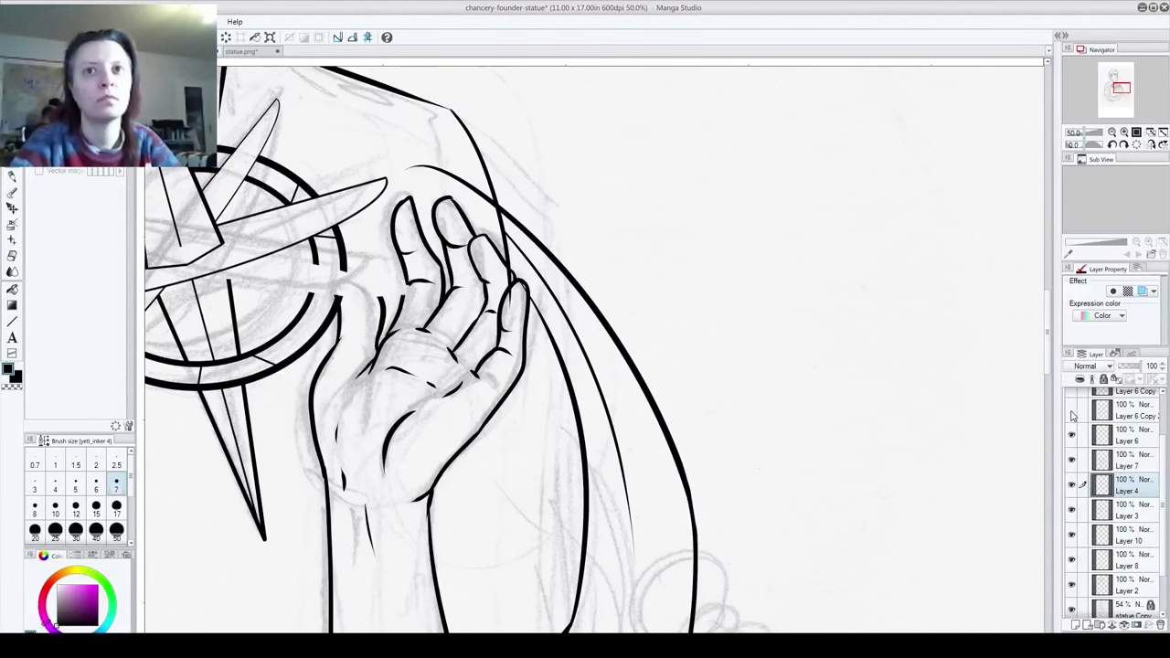
pyautogui.click(1072, 414)
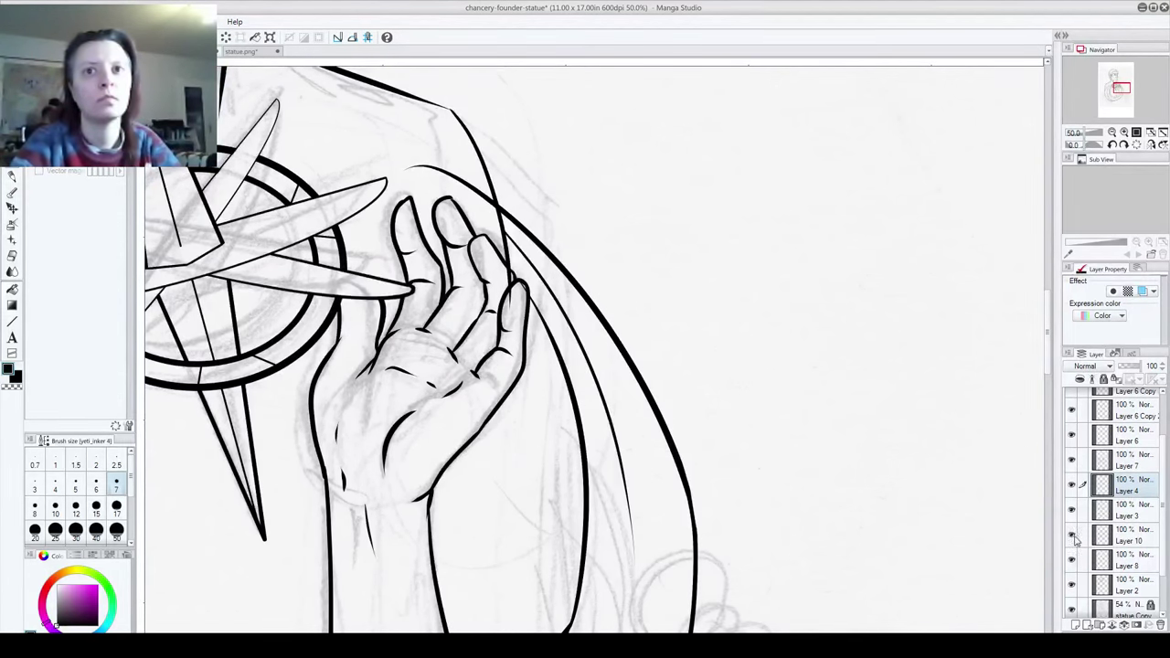
pyautogui.click(1126, 538)
pyautogui.moveTo(410, 170)
pyautogui.mouseDown()
pyautogui.moveTo(446, 172)
pyautogui.moveTo(489, 203)
pyautogui.mouseUp()
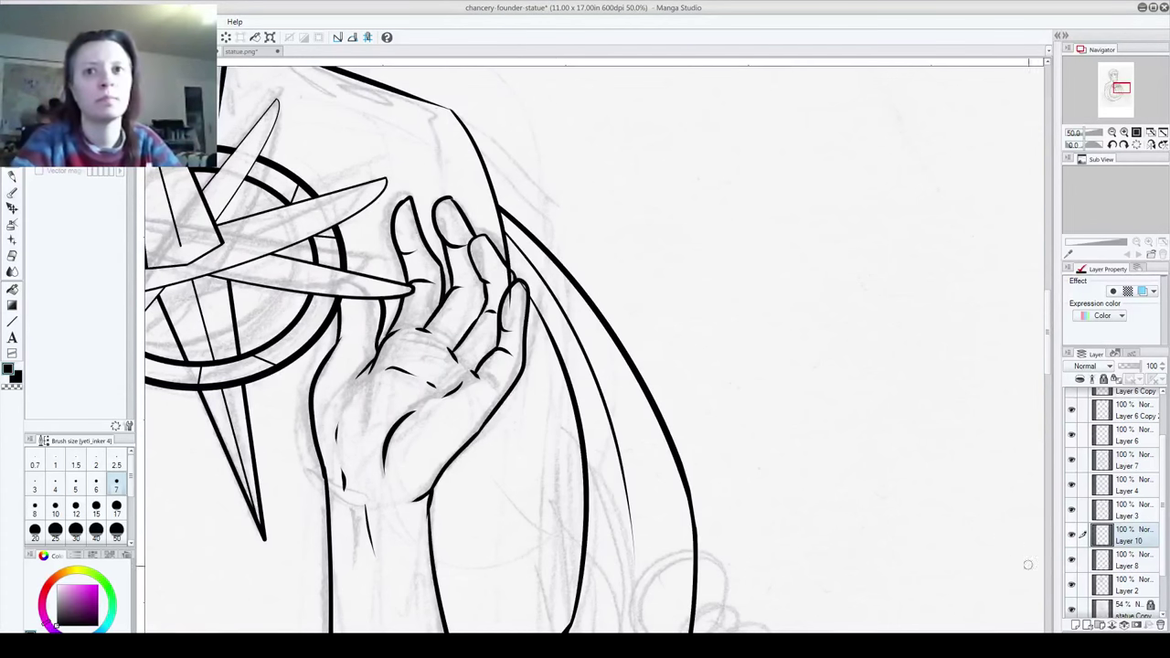
# Step: Check which lines Layer 8 holds by toggling its visibility, trying Layer 2 before making Layer 8 active
pyautogui.click(1072, 561)
pyautogui.click(1073, 561)
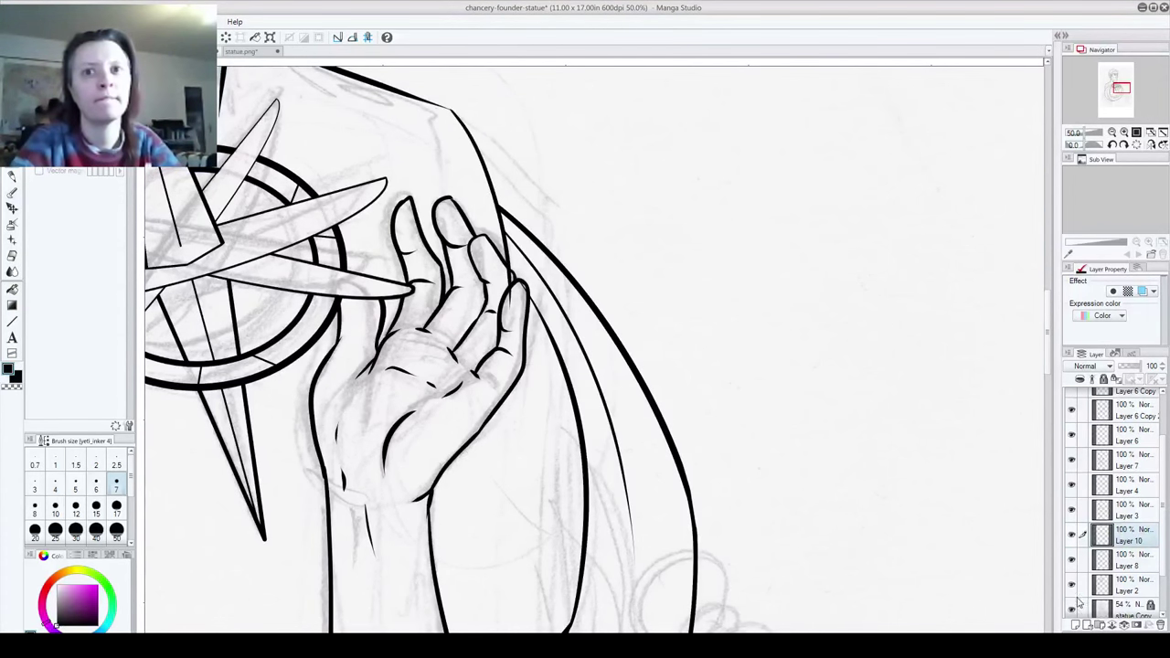
pyautogui.click(1121, 586)
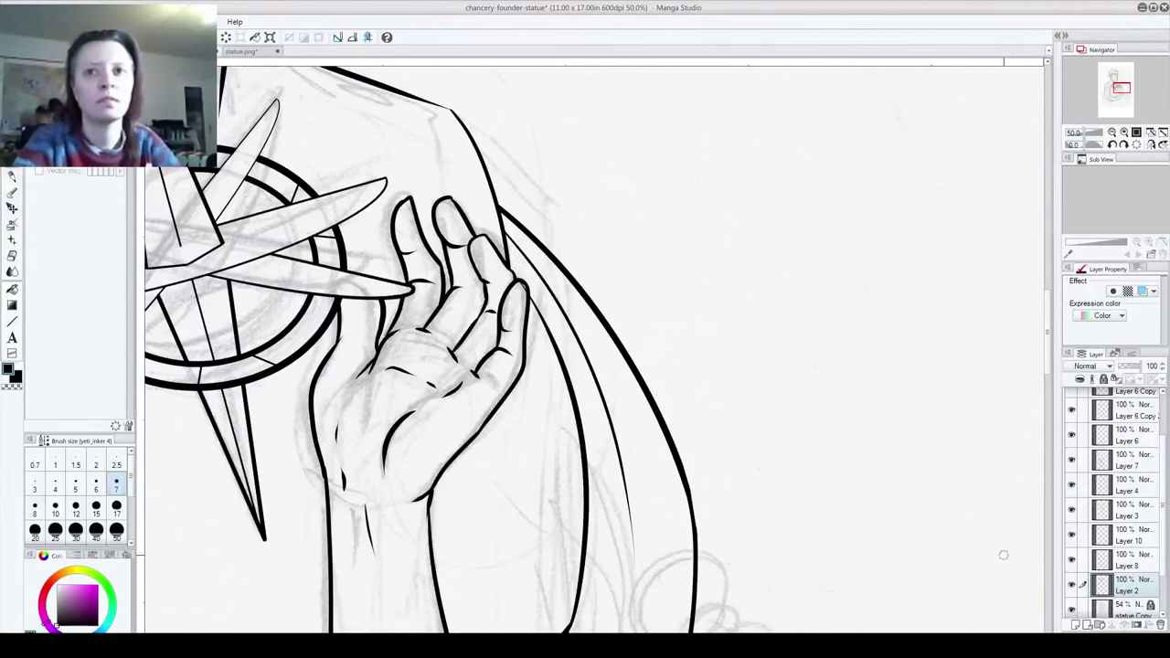
pyautogui.click(1072, 562)
pyautogui.click(1072, 561)
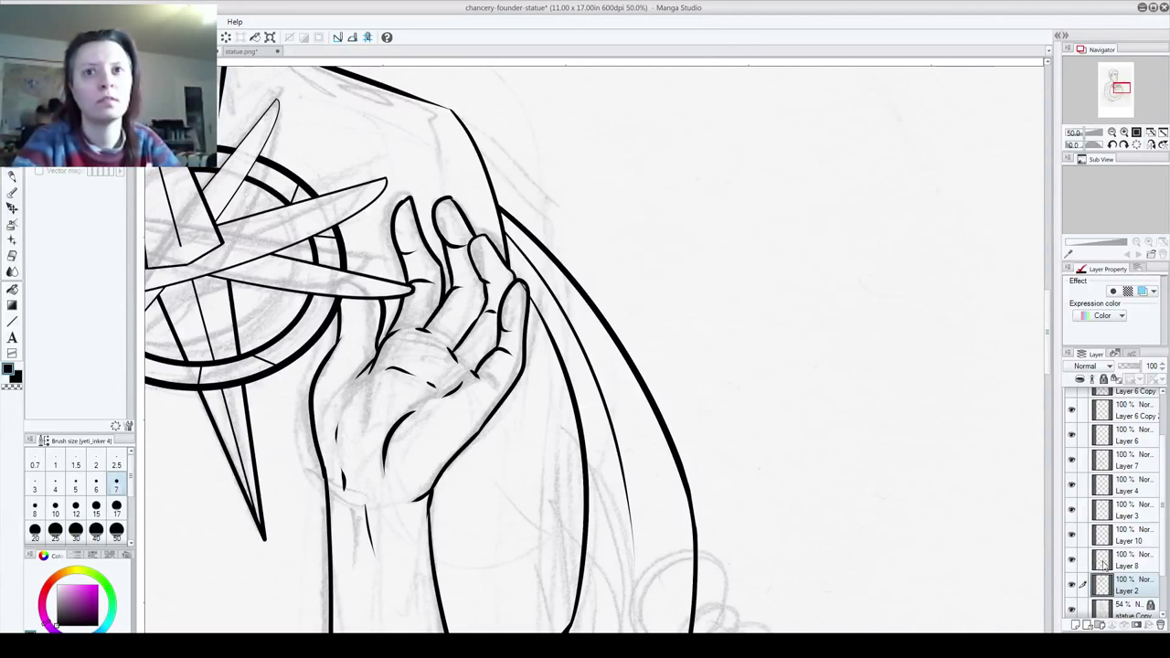
pyautogui.click(1083, 563)
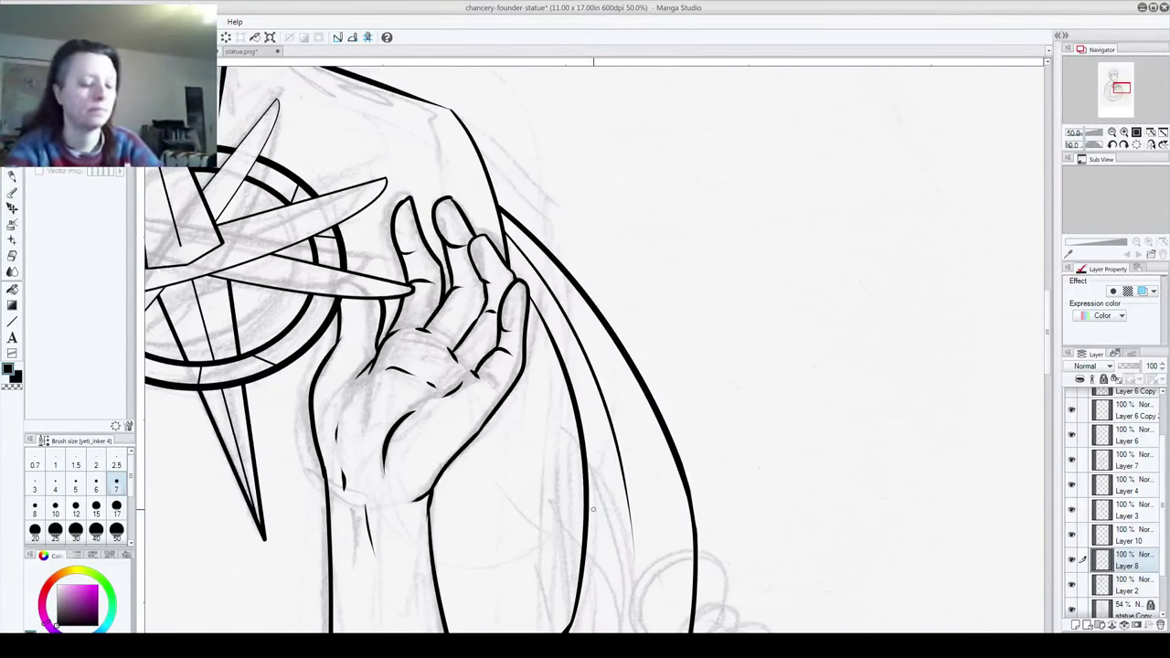
# Step: Add a new layer at the top of the layer stack for inking the small background figures
pyautogui.scroll(-2, 592, 509)
pyautogui.scroll(-2, 593, 509)
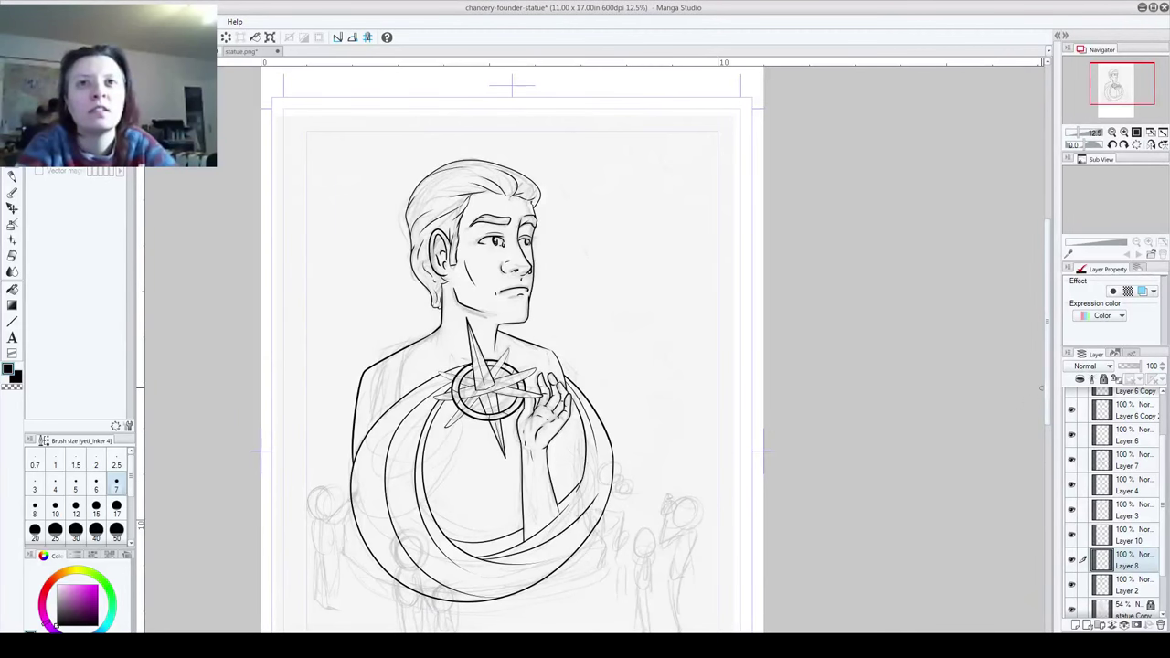
pyautogui.scroll(-2, 489, 448)
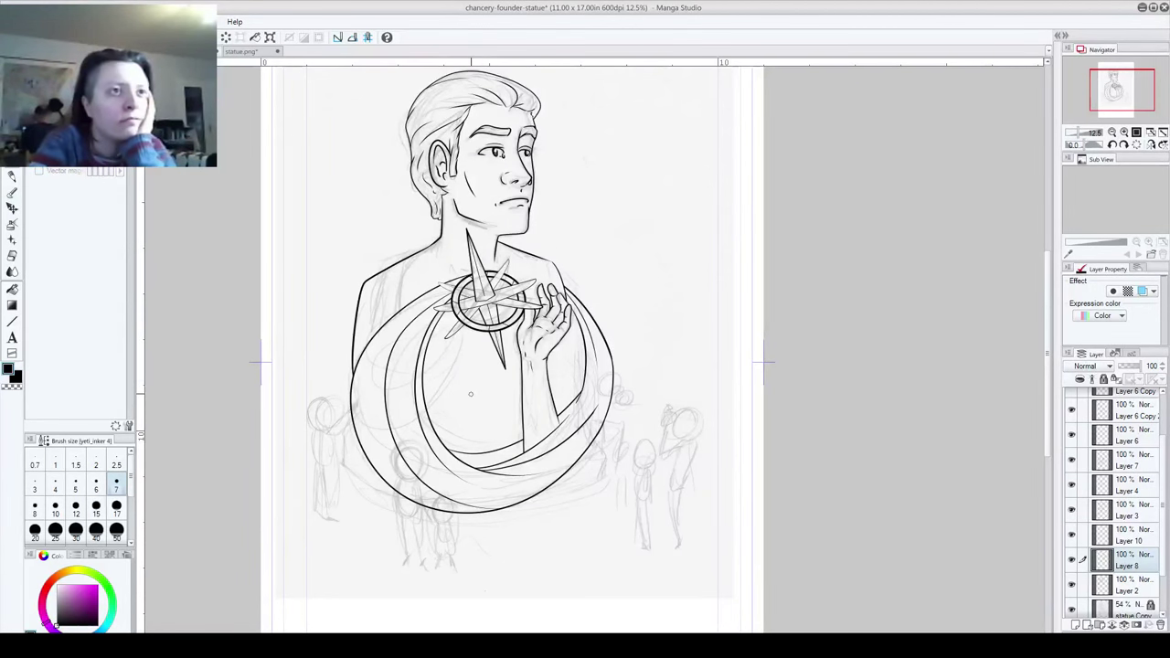
pyautogui.click(1076, 625)
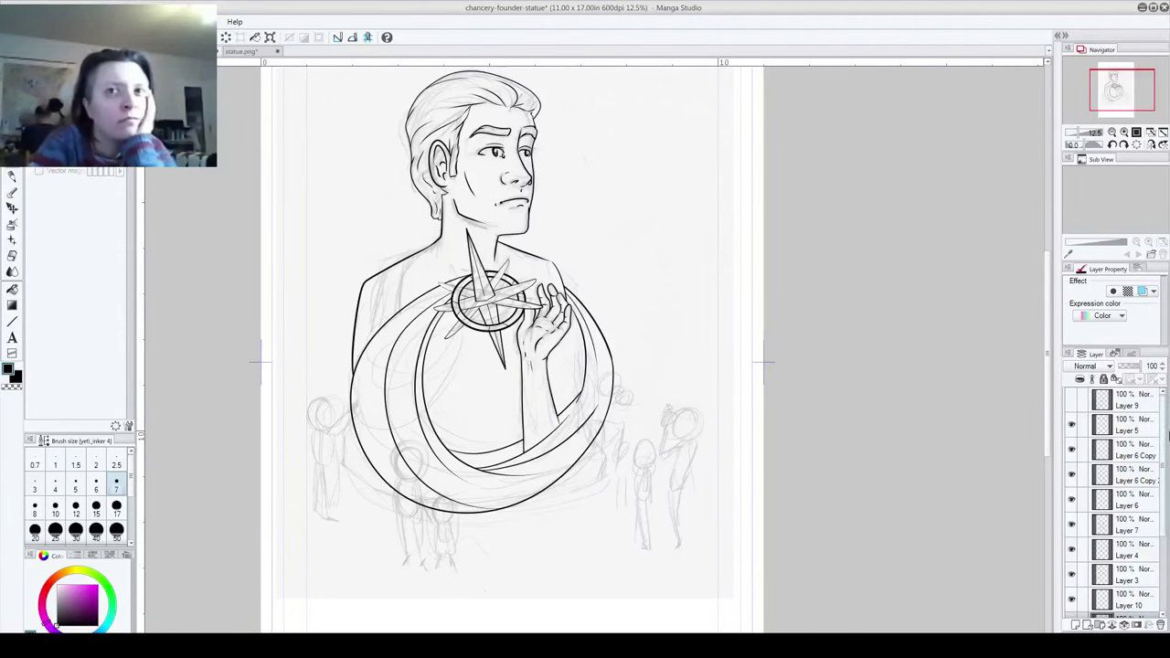
pyautogui.click(1076, 625)
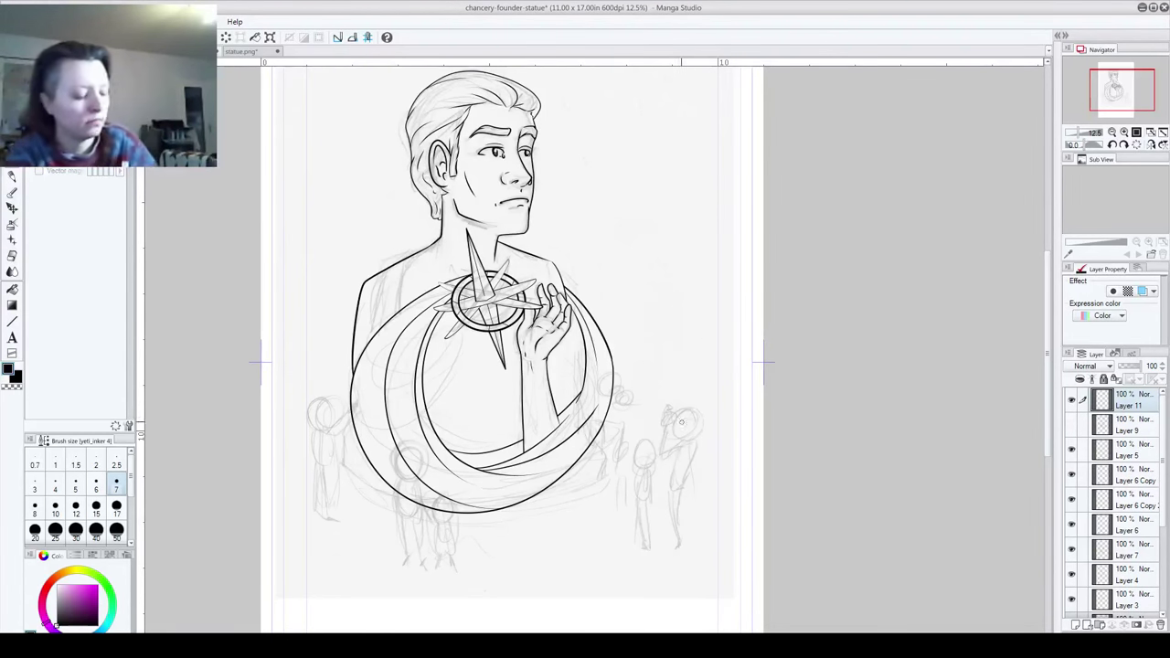
# Step: Ink the far-right sketched figure's front contour from chest to ankle, with its pointed shoe, trouser hem and inner leg line
pyautogui.scroll(5, 703, 450)
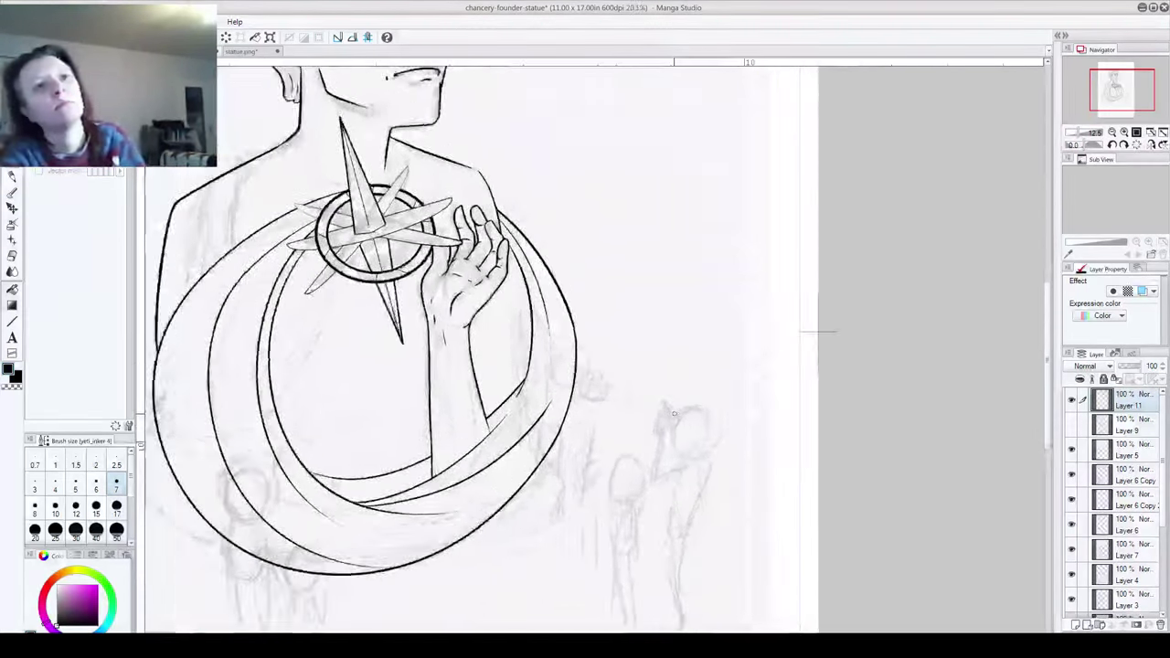
pyautogui.moveTo(656, 498); pyautogui.dragTo(519, 311)
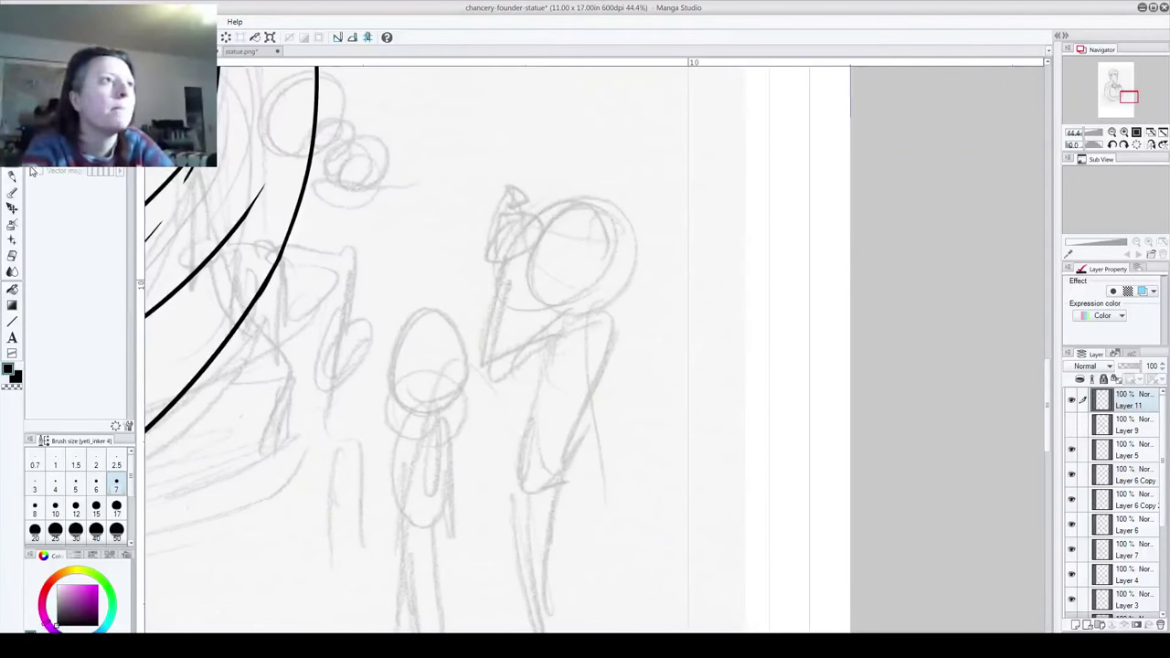
pyautogui.moveTo(548, 374)
pyautogui.mouseDown()
pyautogui.moveTo(514, 233)
pyautogui.moveTo(504, 233)
pyautogui.moveTo(523, 610)
pyautogui.mouseUp()
pyautogui.hotkey('ctrl', 'z')
pyautogui.moveTo(507, 213)
pyautogui.mouseDown()
pyautogui.moveTo(479, 400)
pyautogui.moveTo(518, 535)
pyautogui.moveTo(510, 527)
pyautogui.moveTo(500, 551)
pyautogui.moveTo(522, 517)
pyautogui.mouseUp()
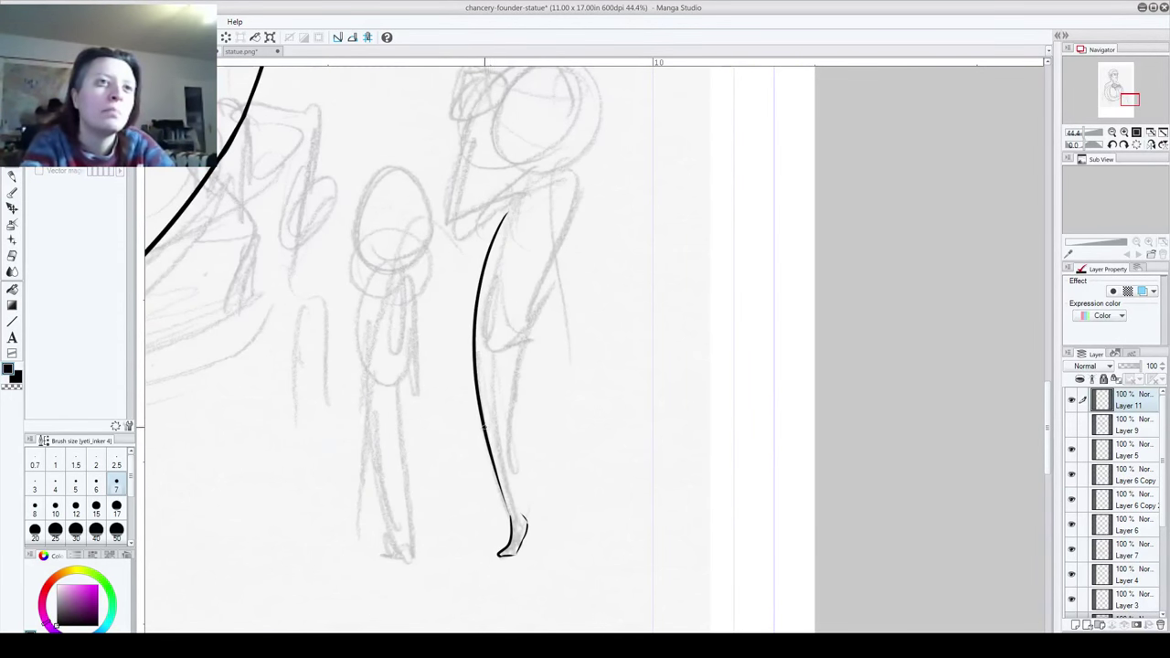
pyautogui.moveTo(485, 427)
pyautogui.mouseDown()
pyautogui.moveTo(503, 521)
pyautogui.moveTo(519, 511)
pyautogui.mouseUp()
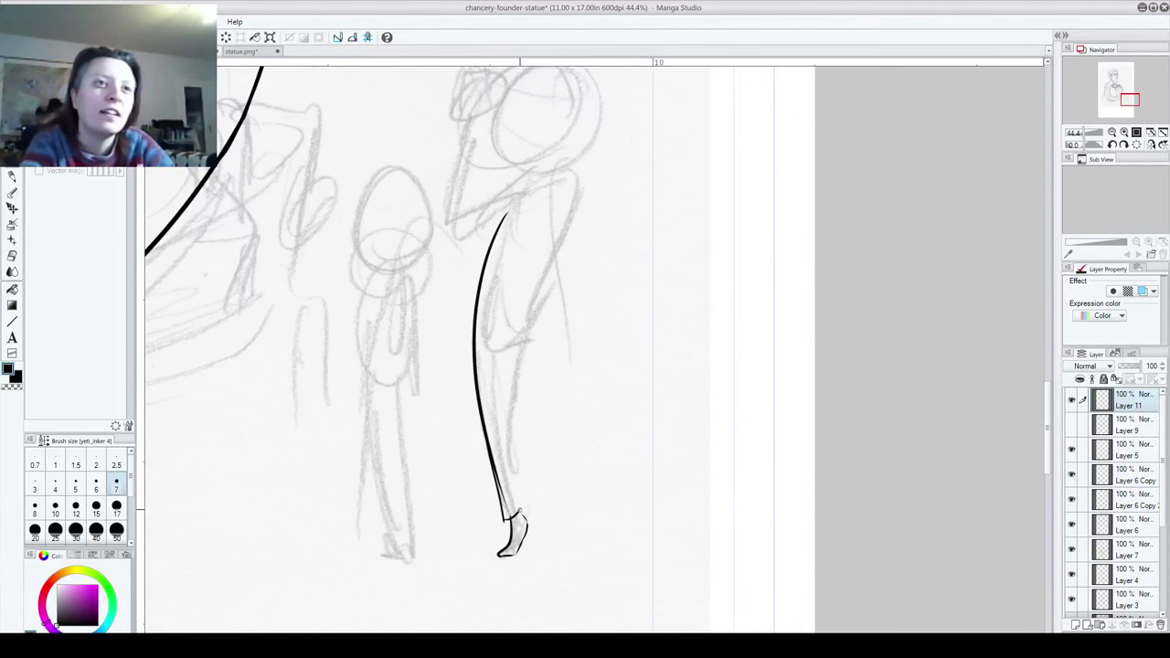
pyautogui.moveTo(510, 304); pyautogui.dragTo(503, 514)
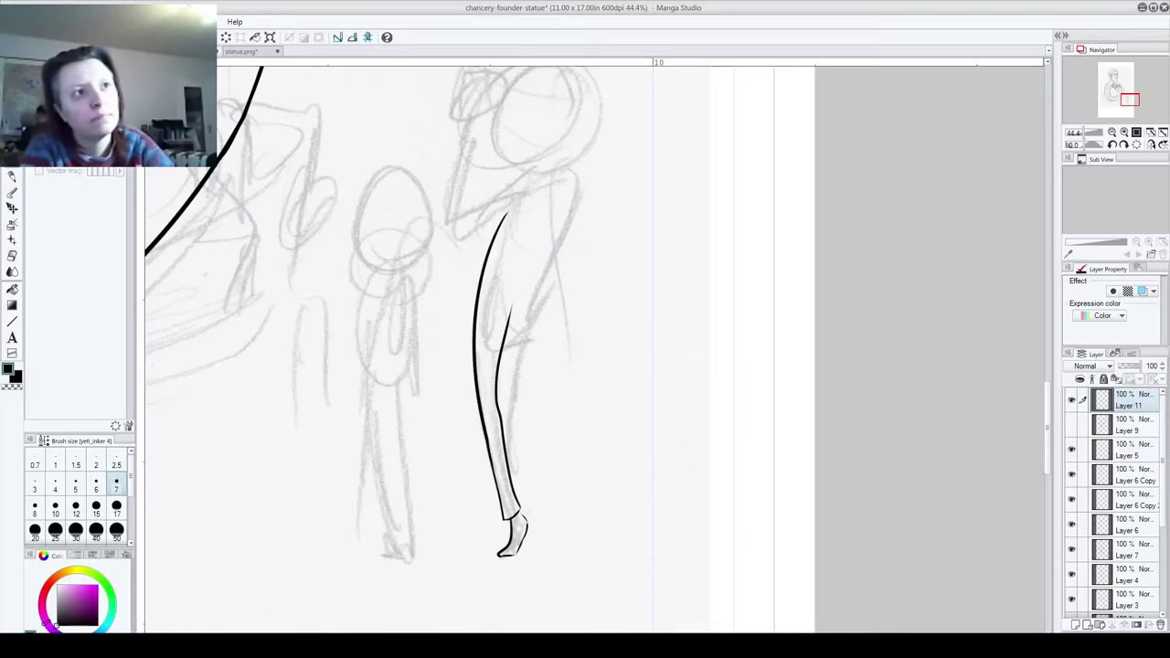
pyautogui.moveTo(522, 302)
pyautogui.mouseDown()
pyautogui.moveTo(533, 401)
pyautogui.moveTo(535, 209)
pyautogui.mouseUp()
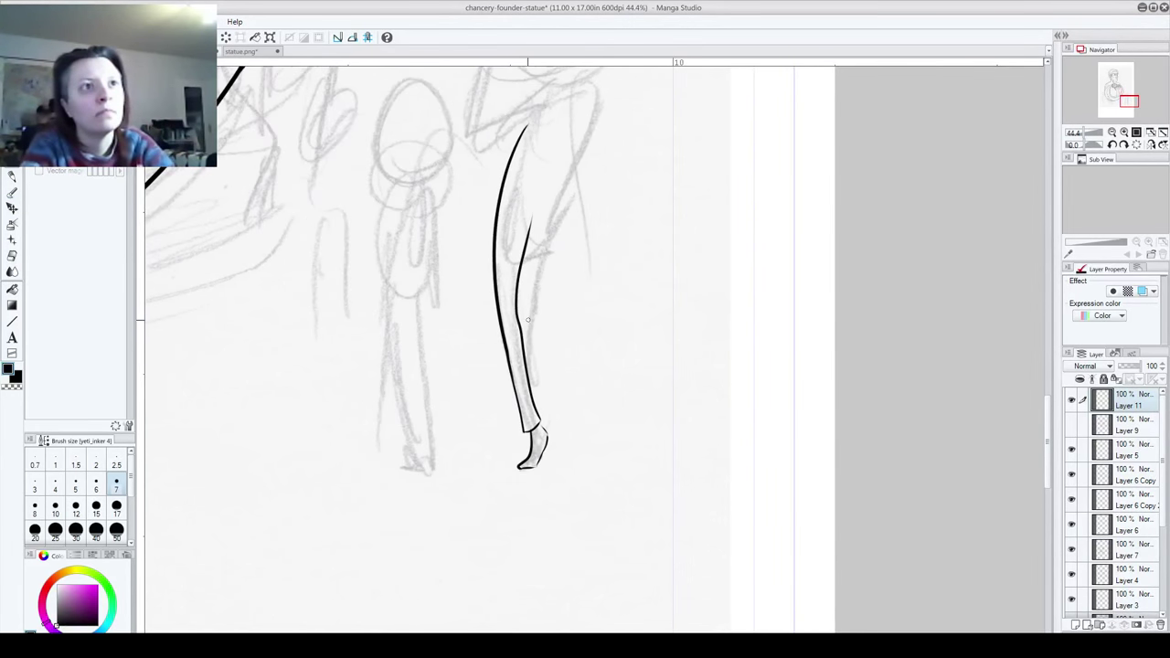
# Step: Ink the same figure's second leg behind the first, ending in a forward-pointing shoe
pyautogui.moveTo(555, 210); pyautogui.dragTo(527, 398)
pyautogui.hotkey('ctrl', 'z')
pyautogui.moveTo(553, 217); pyautogui.dragTo(506, 432)
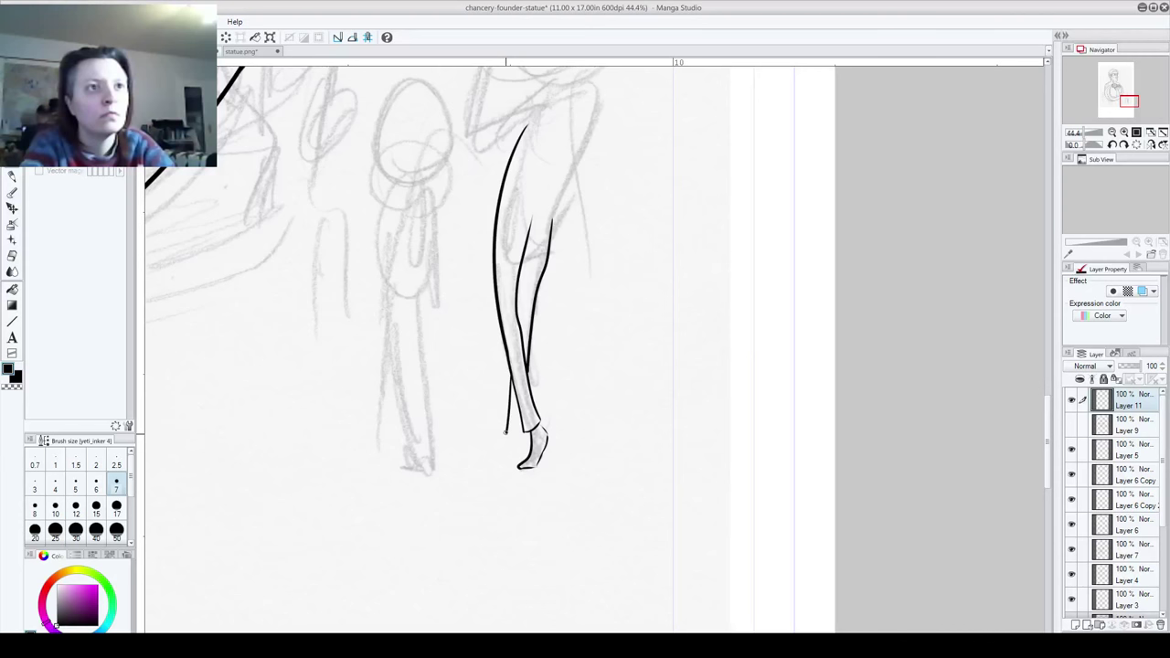
pyautogui.moveTo(507, 433)
pyautogui.mouseDown()
pyautogui.moveTo(503, 459)
pyautogui.moveTo(528, 457)
pyautogui.moveTo(486, 445)
pyautogui.moveTo(517, 455)
pyautogui.mouseUp()
pyautogui.hotkey('ctrl', 'z')
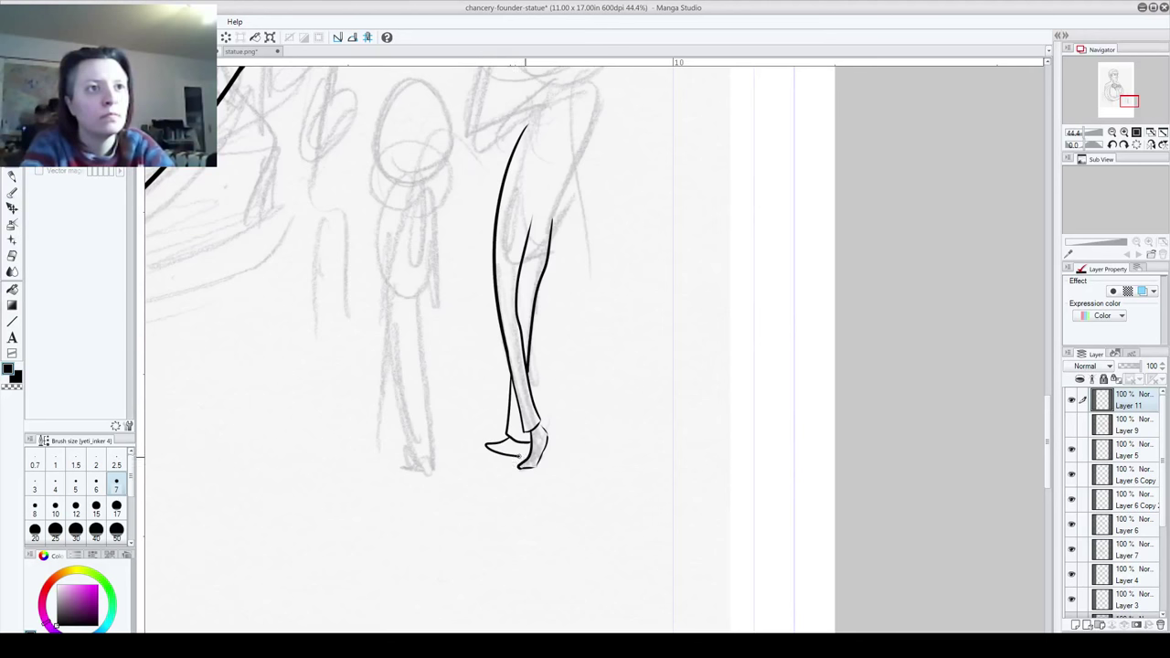
# Step: Ink the figure's back contour from hip to shoulder, and add the shirt hem and fold lines across the waist
pyautogui.moveTo(548, 241)
pyautogui.mouseDown()
pyautogui.moveTo(526, 385)
pyautogui.moveTo(578, 222)
pyautogui.mouseUp()
pyautogui.moveTo(536, 274); pyautogui.dragTo(574, 257)
pyautogui.moveTo(478, 262)
pyautogui.mouseDown()
pyautogui.moveTo(765, 384)
pyautogui.moveTo(528, 439)
pyautogui.mouseUp()
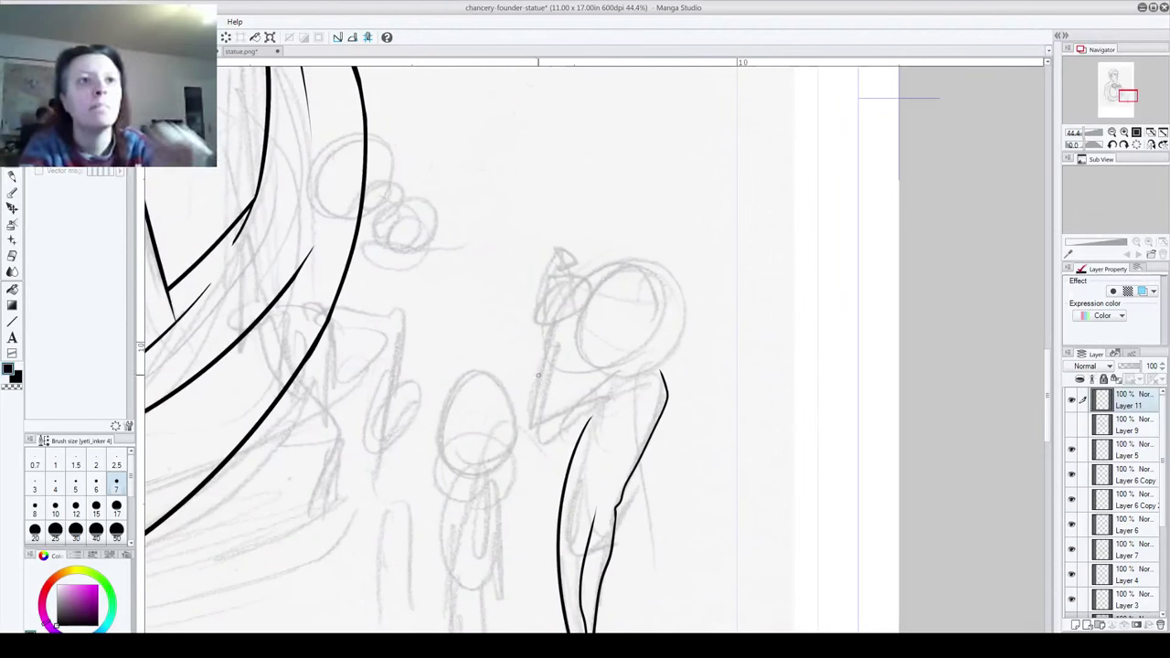
pyautogui.moveTo(569, 507); pyautogui.dragTo(604, 501)
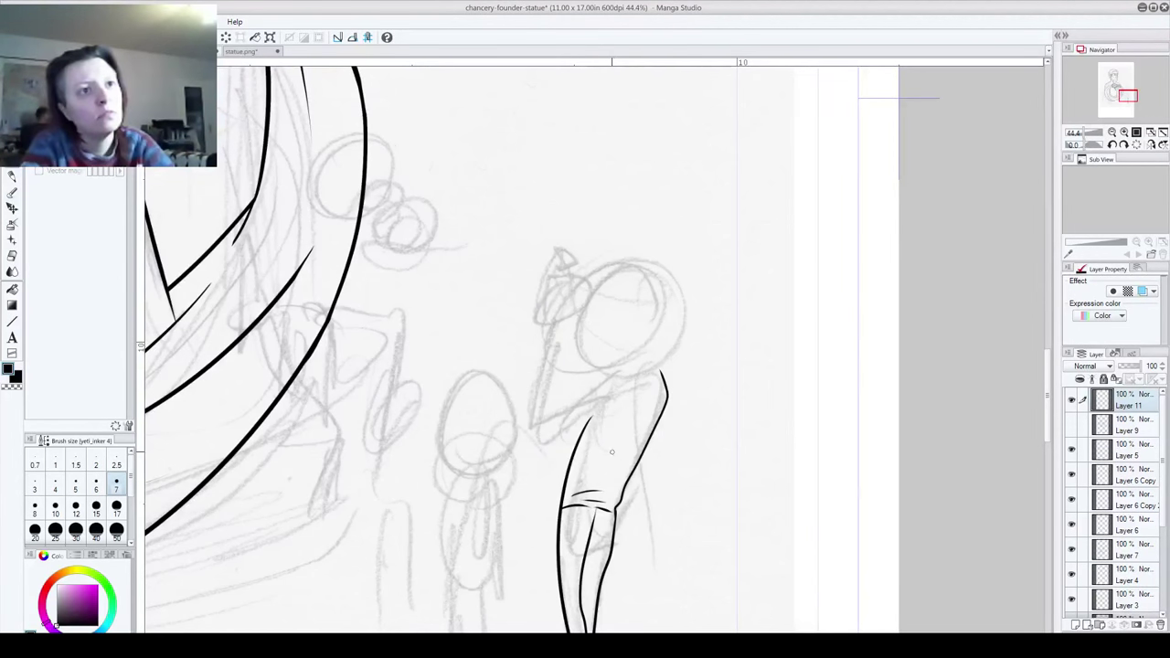
# Step: Ink the figure's bent raised arm, with the outer forearm, elbow and both edges of the upper arm
pyautogui.moveTo(533, 427); pyautogui.dragTo(647, 406)
pyautogui.hotkey('ctrl', 'z')
pyautogui.hotkey('ctrl', 'z')
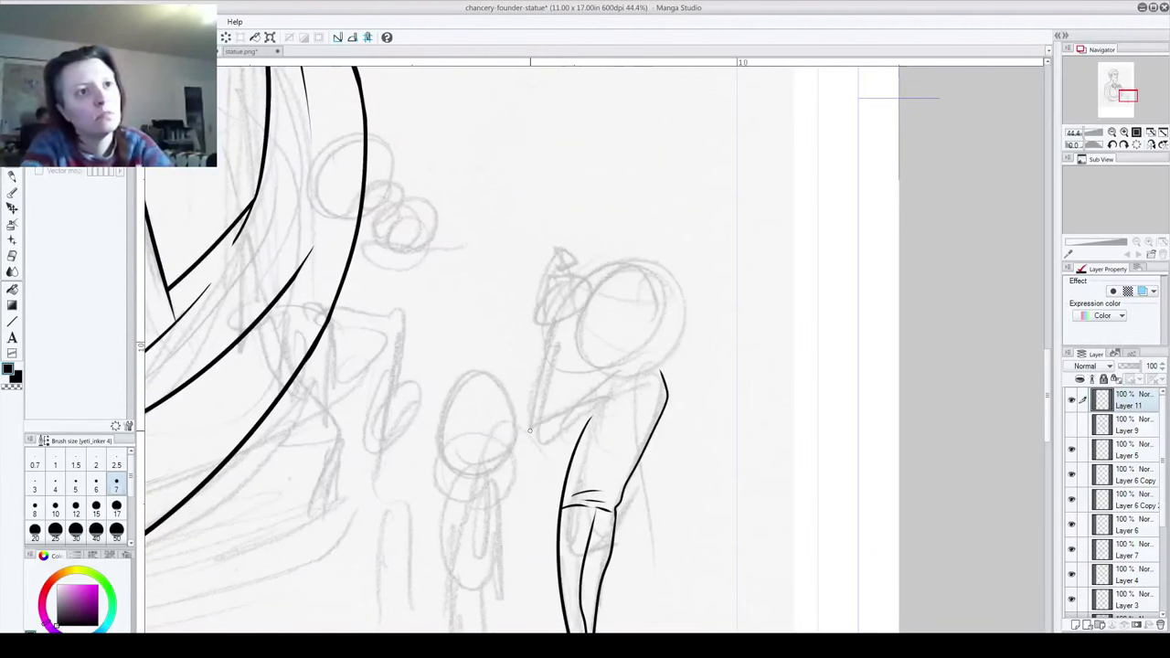
pyautogui.moveTo(619, 410)
pyautogui.mouseDown()
pyautogui.moveTo(535, 362)
pyautogui.moveTo(538, 326)
pyautogui.mouseUp()
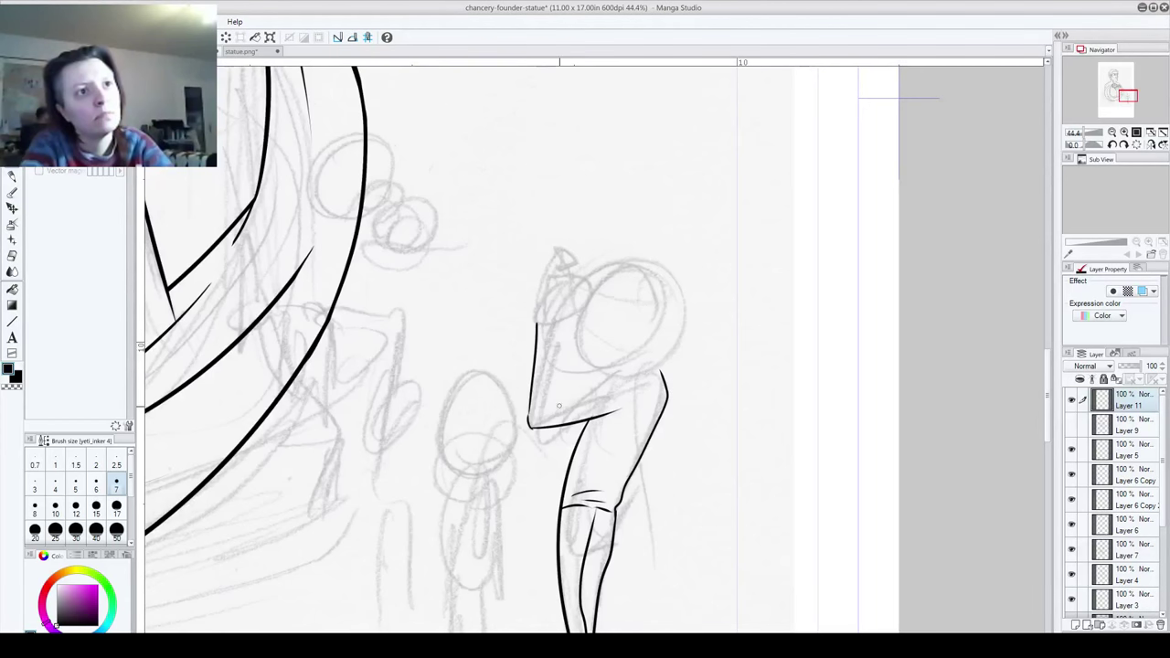
pyautogui.moveTo(541, 408)
pyautogui.mouseDown()
pyautogui.moveTo(629, 382)
pyautogui.moveTo(627, 454)
pyautogui.moveTo(679, 311)
pyautogui.moveTo(654, 355)
pyautogui.moveTo(654, 391)
pyautogui.mouseUp()
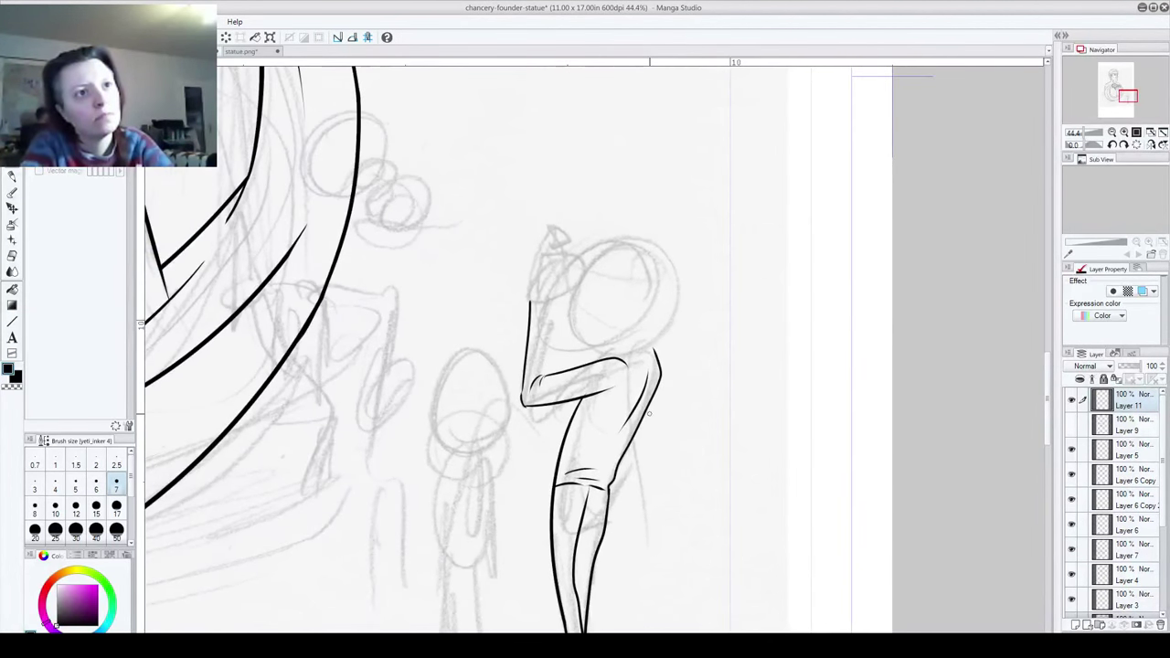
# Step: Redraw the figure's upper back line closer to the torso and erase the old bulging shoulder curve
pyautogui.hotkey('ctrl', 'z')
pyautogui.moveTo(652, 349); pyautogui.dragTo(640, 426)
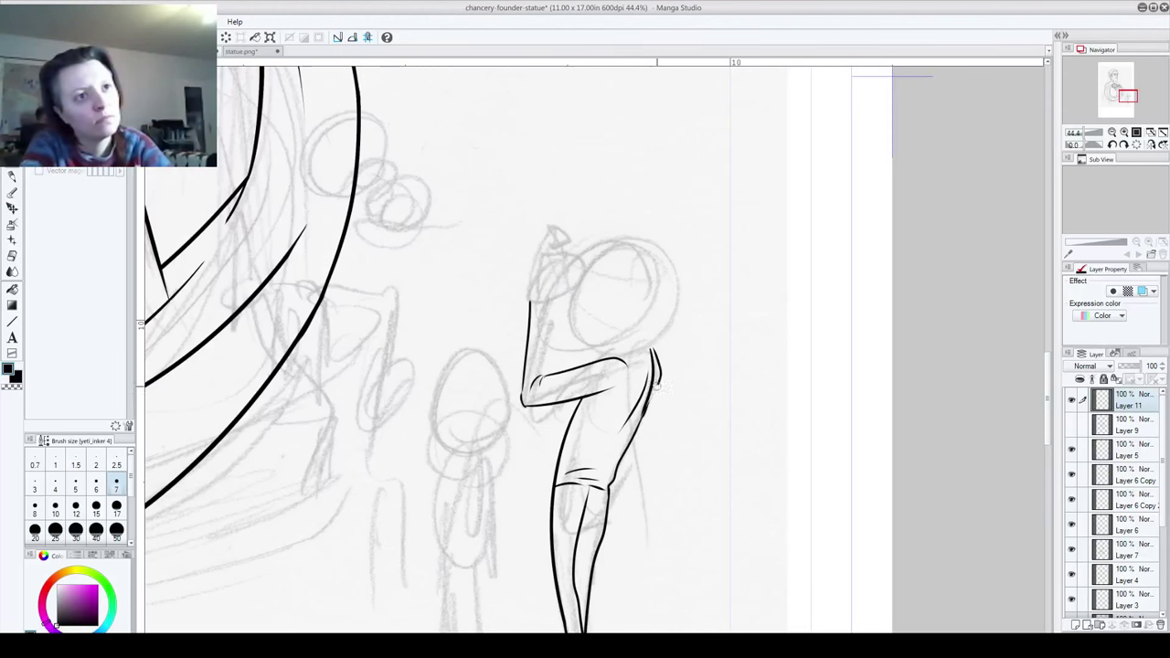
pyautogui.moveTo(661, 368); pyautogui.dragTo(654, 349)
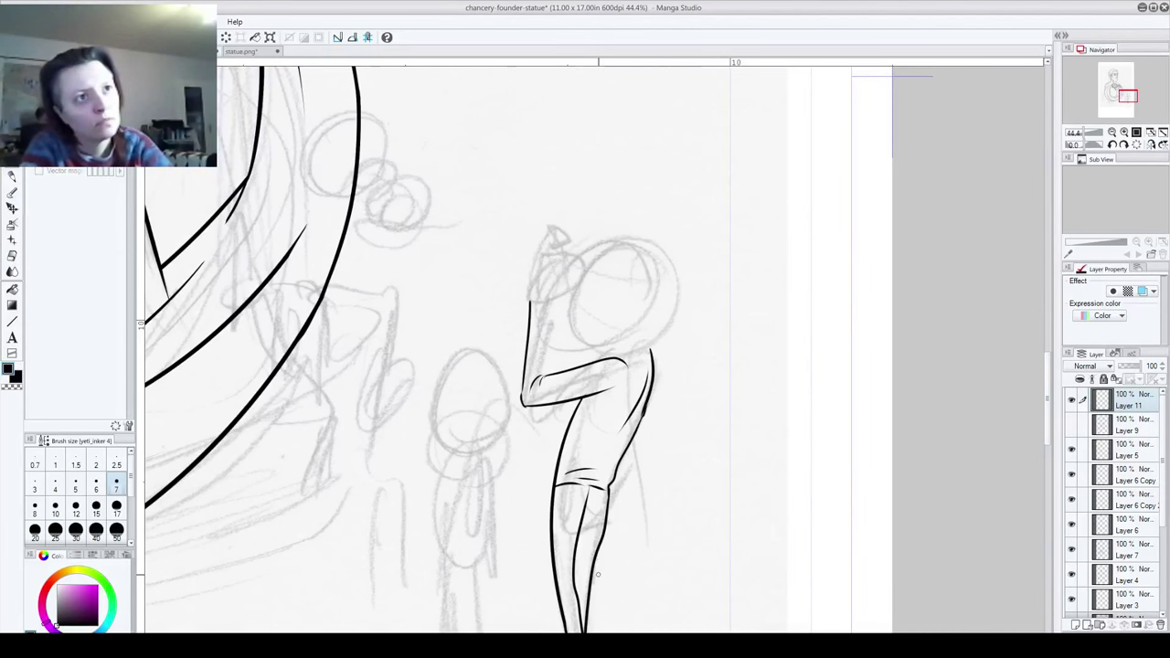
# Step: Ink the inner edge of the raised forearm from the elbow up to the wrist
pyautogui.moveTo(544, 302)
pyautogui.mouseDown()
pyautogui.moveTo(541, 373)
pyautogui.moveTo(551, 293)
pyautogui.mouseUp()
pyautogui.hotkey('ctrl', 'z')
pyautogui.hotkey('ctrl', 'z')
pyautogui.moveTo(541, 373); pyautogui.dragTo(546, 312)
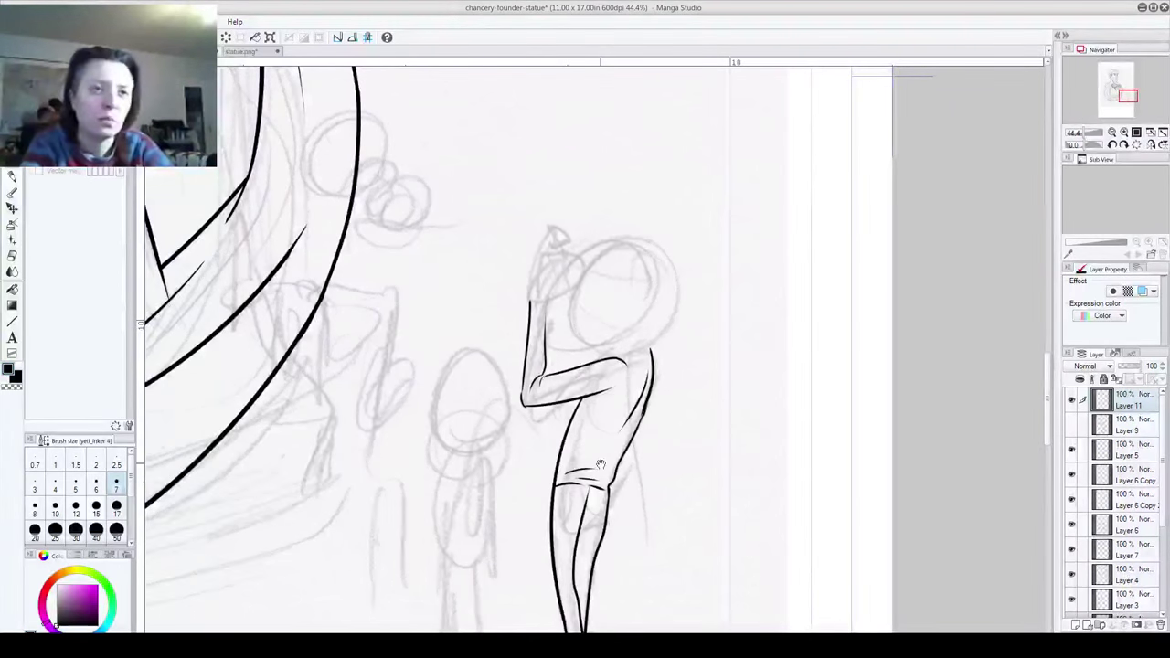
# Step: Add a short crease at the top of the figure's inner leg line and a cuff line across the raised wrist
pyautogui.moveTo(598, 462)
pyautogui.mouseDown()
pyautogui.moveTo(607, 417)
pyautogui.moveTo(587, 389)
pyautogui.mouseUp()
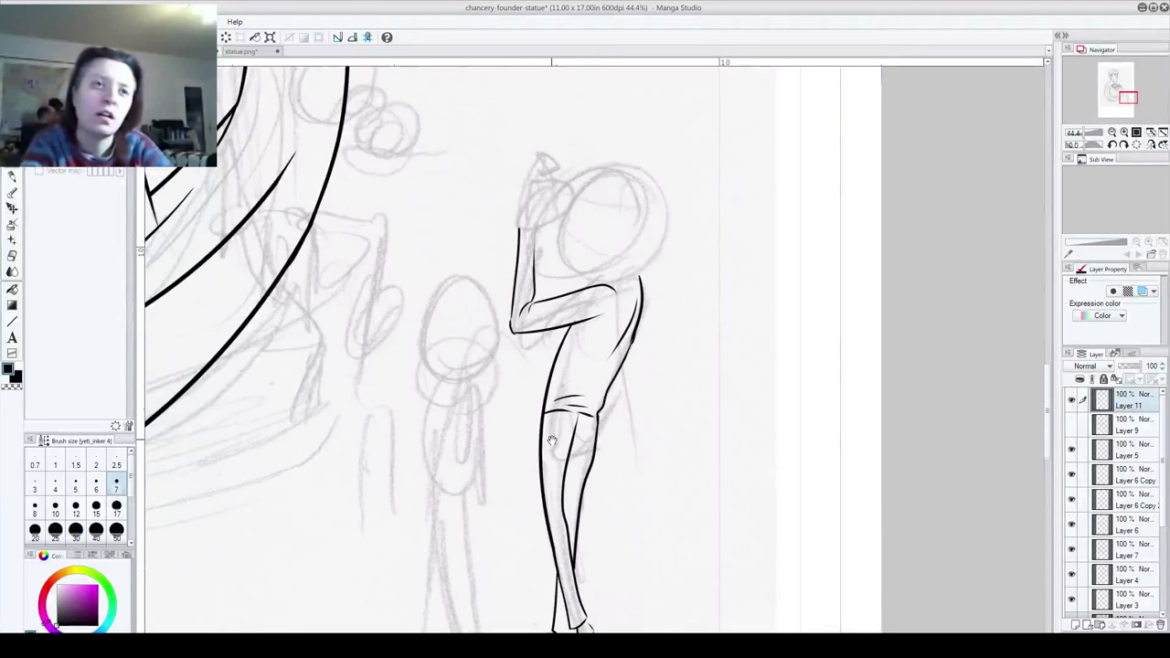
pyautogui.moveTo(551, 441); pyautogui.dragTo(553, 317)
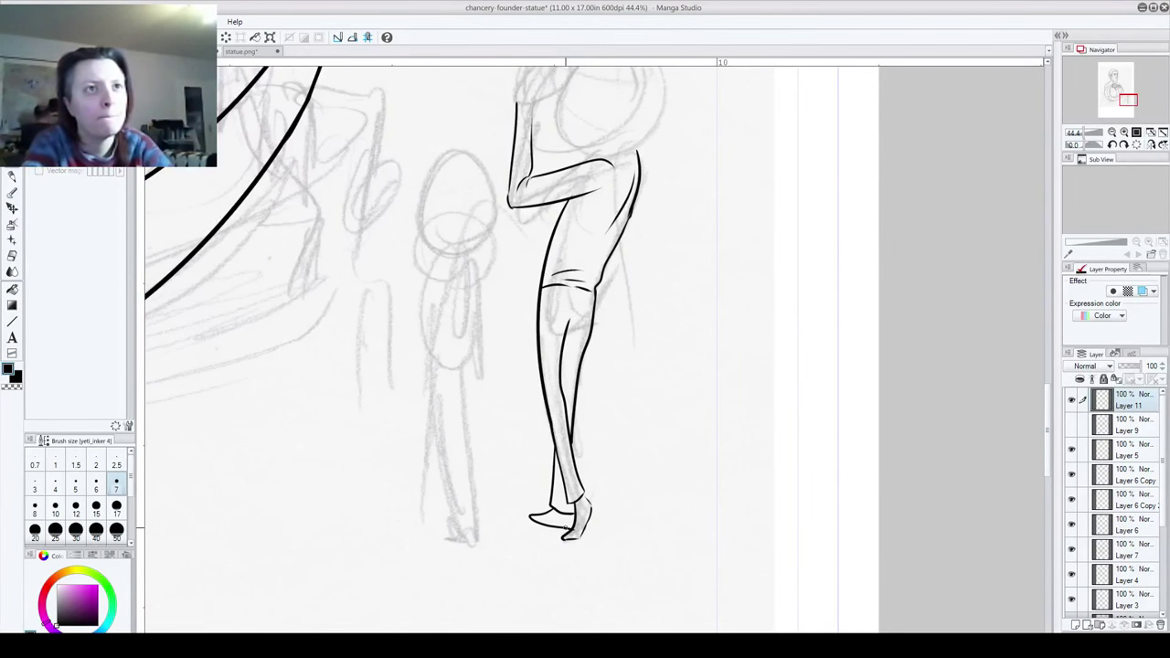
pyautogui.moveTo(564, 318); pyautogui.dragTo(583, 310)
pyautogui.moveTo(542, 236); pyautogui.dragTo(529, 448)
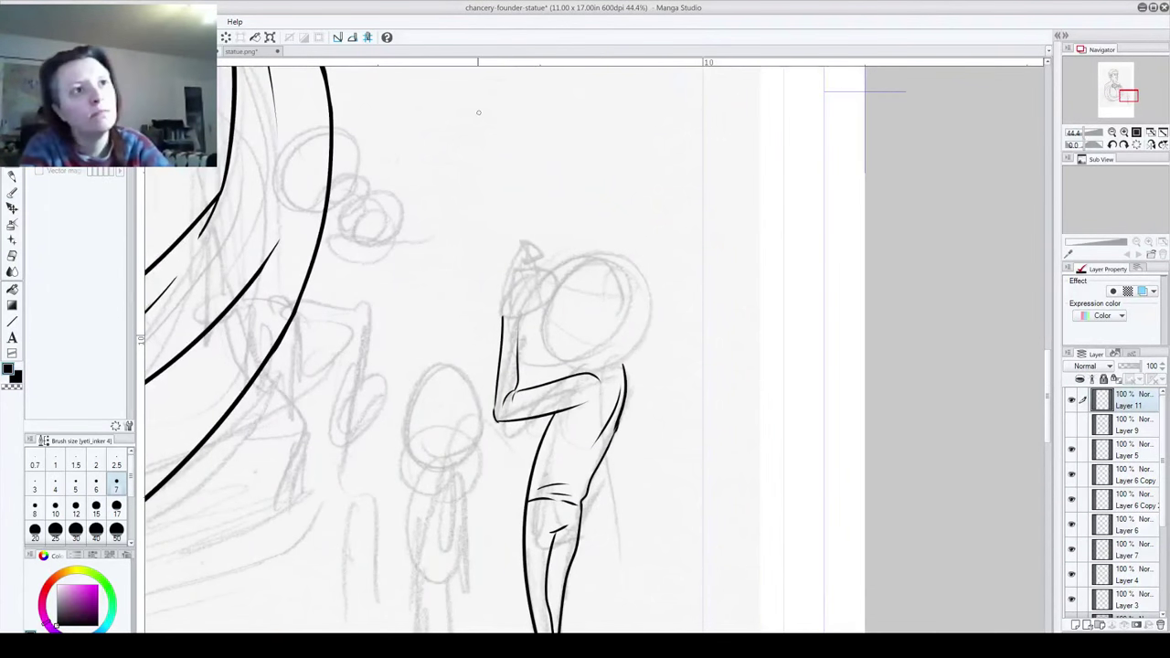
pyautogui.moveTo(502, 318); pyautogui.dragTo(518, 314)
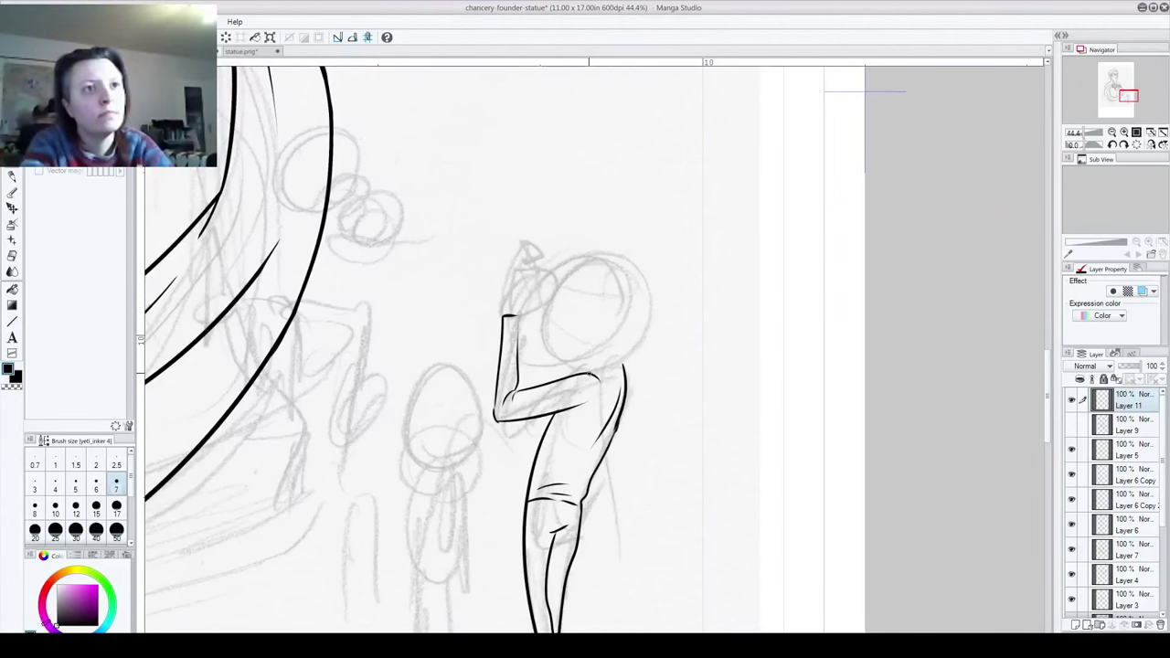
# Step: Ink the figure's collar and neck lines, and draw the chin, jaw and ear, undoing stray strokes
pyautogui.moveTo(600, 372)
pyautogui.mouseDown()
pyautogui.moveTo(621, 364)
pyautogui.moveTo(618, 343)
pyautogui.mouseUp()
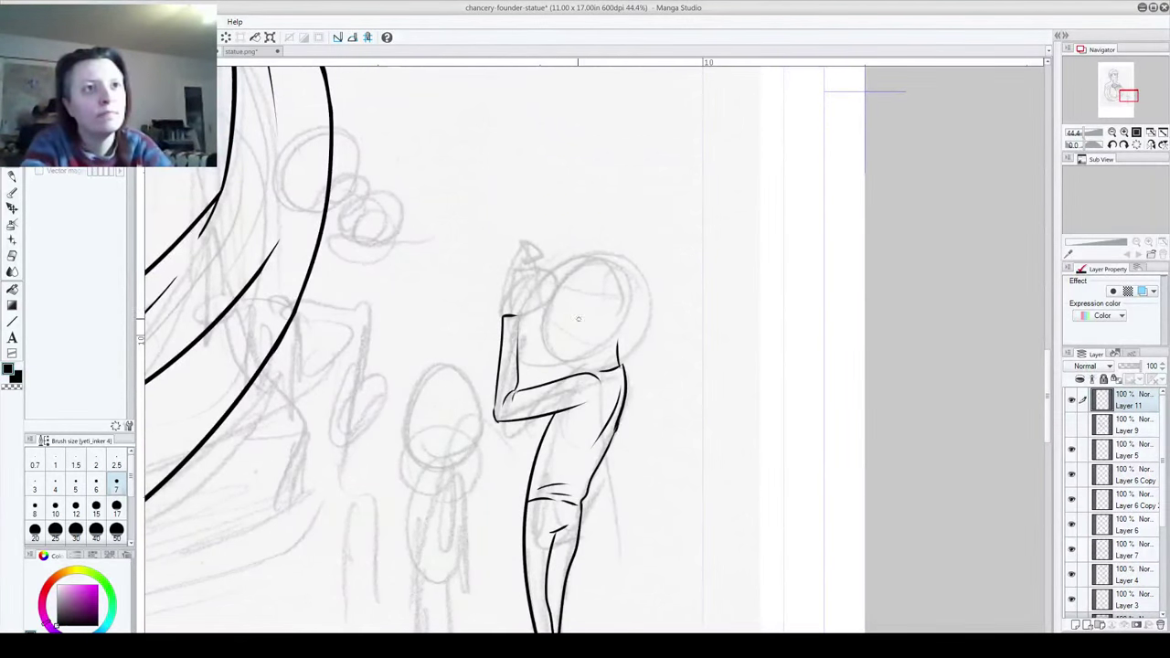
pyautogui.moveTo(552, 305)
pyautogui.mouseDown()
pyautogui.moveTo(542, 336)
pyautogui.moveTo(563, 351)
pyautogui.moveTo(590, 346)
pyautogui.mouseUp()
pyautogui.hotkey('ctrl', 'z')
pyautogui.hotkey('ctrl', 'z')
pyautogui.moveTo(552, 307)
pyautogui.mouseDown()
pyautogui.moveTo(565, 354)
pyautogui.moveTo(603, 344)
pyautogui.moveTo(590, 372)
pyautogui.moveTo(609, 296)
pyautogui.moveTo(593, 347)
pyautogui.moveTo(565, 358)
pyautogui.moveTo(550, 356)
pyautogui.moveTo(546, 304)
pyautogui.moveTo(600, 257)
pyautogui.moveTo(629, 312)
pyautogui.mouseUp()
pyautogui.hotkey('ctrl', 'z')
pyautogui.hotkey('ctrl', 'z')
pyautogui.moveTo(557, 351)
pyautogui.mouseDown()
pyautogui.moveTo(548, 305)
pyautogui.moveTo(615, 264)
pyautogui.moveTo(630, 340)
pyautogui.mouseUp()
pyautogui.hotkey('ctrl', 'z')
pyautogui.moveTo(554, 349)
pyautogui.mouseDown()
pyautogui.moveTo(559, 269)
pyautogui.moveTo(631, 291)
pyautogui.moveTo(615, 322)
pyautogui.moveTo(549, 302)
pyautogui.moveTo(559, 366)
pyautogui.mouseUp()
pyautogui.hotkey('ctrl', 'z')
pyautogui.hotkey('ctrl', 'z')
pyautogui.hotkey('ctrl', 'z')
pyautogui.moveTo(622, 331)
pyautogui.mouseDown()
pyautogui.moveTo(609, 270)
pyautogui.moveTo(567, 272)
pyautogui.moveTo(553, 341)
pyautogui.moveTo(548, 370)
pyautogui.mouseUp()
pyautogui.hotkey('ctrl', 'z')
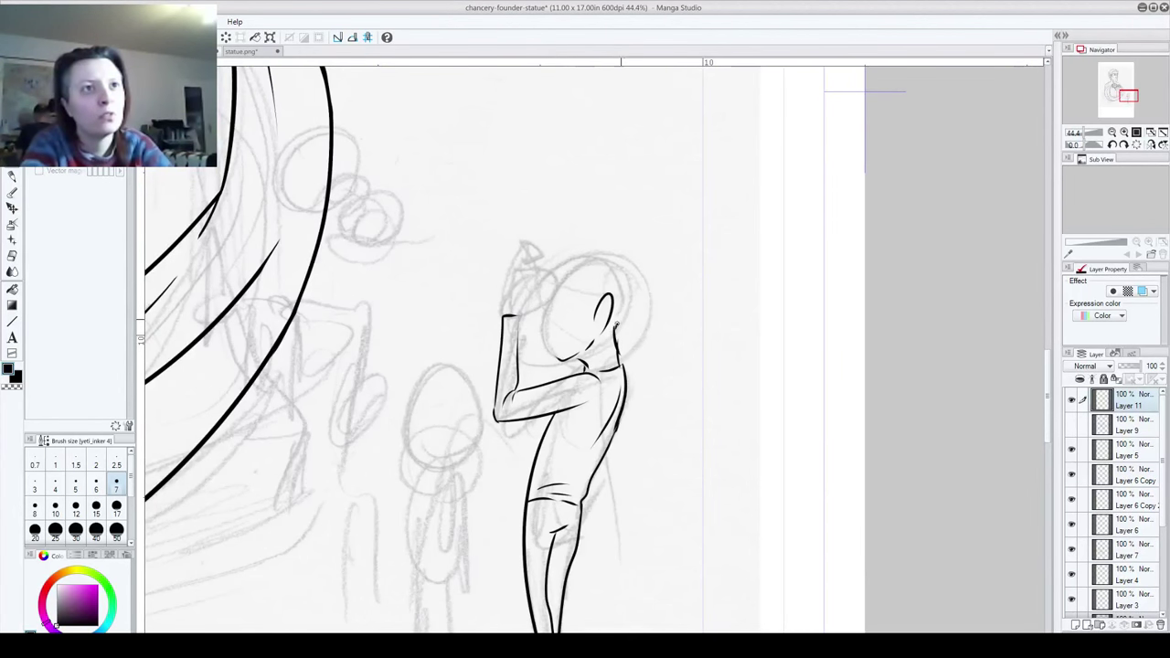
# Step: Ink the outline of the figure's head from the nape over the skull and down the face to the chin
pyautogui.moveTo(616, 324); pyautogui.dragTo(557, 358)
pyautogui.press('space')
pyautogui.moveTo(564, 445)
pyautogui.mouseDown()
pyautogui.moveTo(607, 277)
pyautogui.moveTo(555, 451)
pyautogui.mouseUp()
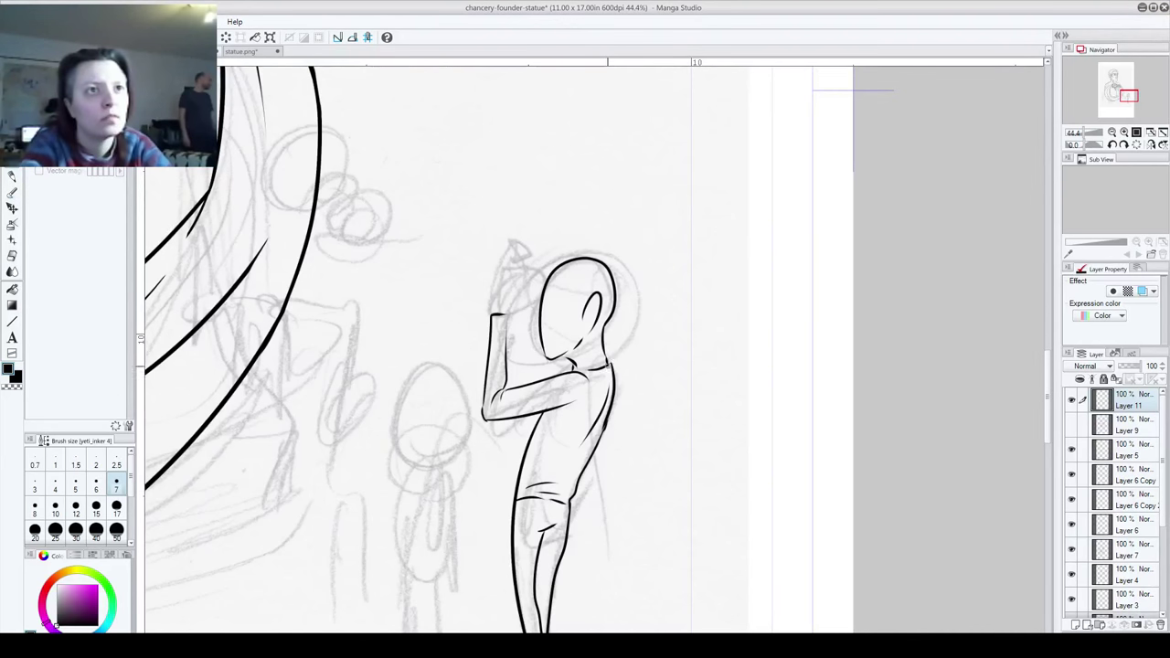
# Step: Ink the figure's raised hand and the tube-like object it holds up to the face
pyautogui.moveTo(578, 373)
pyautogui.mouseDown()
pyautogui.moveTo(609, 173)
pyautogui.moveTo(747, 111)
pyautogui.moveTo(746, 324)
pyautogui.moveTo(724, 407)
pyautogui.moveTo(682, 429)
pyautogui.mouseUp()
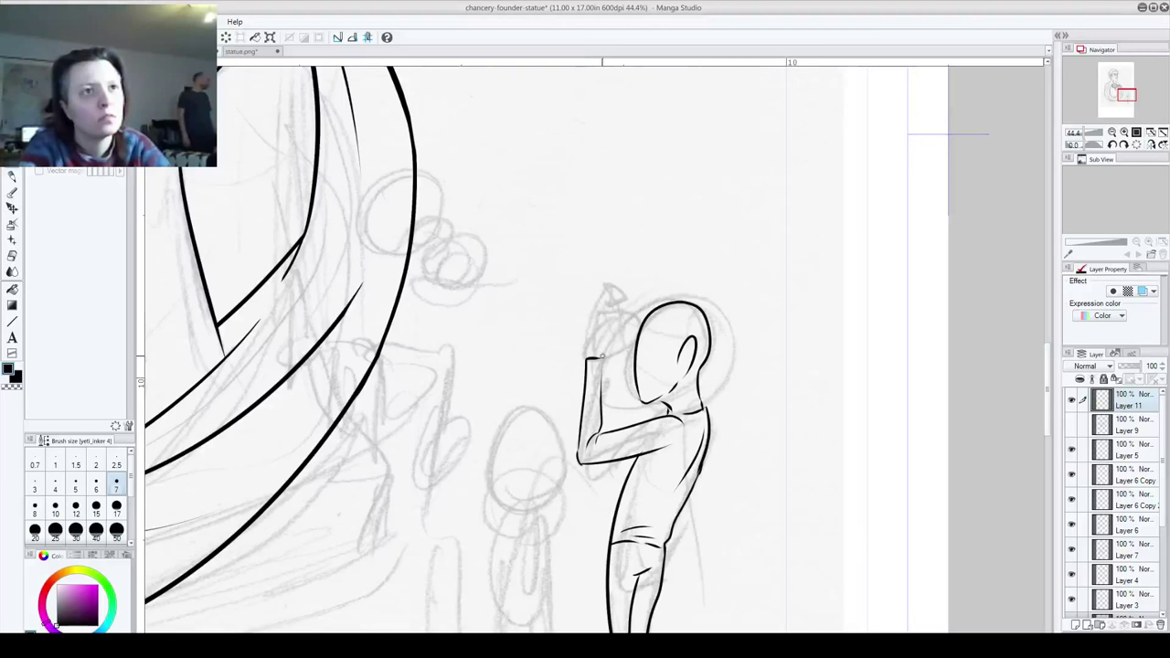
pyautogui.moveTo(603, 358)
pyautogui.mouseDown()
pyautogui.moveTo(617, 321)
pyautogui.moveTo(604, 352)
pyautogui.moveTo(616, 328)
pyautogui.moveTo(604, 332)
pyautogui.moveTo(612, 313)
pyautogui.moveTo(602, 310)
pyautogui.moveTo(581, 341)
pyautogui.moveTo(588, 357)
pyautogui.moveTo(605, 339)
pyautogui.moveTo(607, 358)
pyautogui.moveTo(643, 351)
pyautogui.mouseUp()
pyautogui.hotkey('ctrl', 'z')
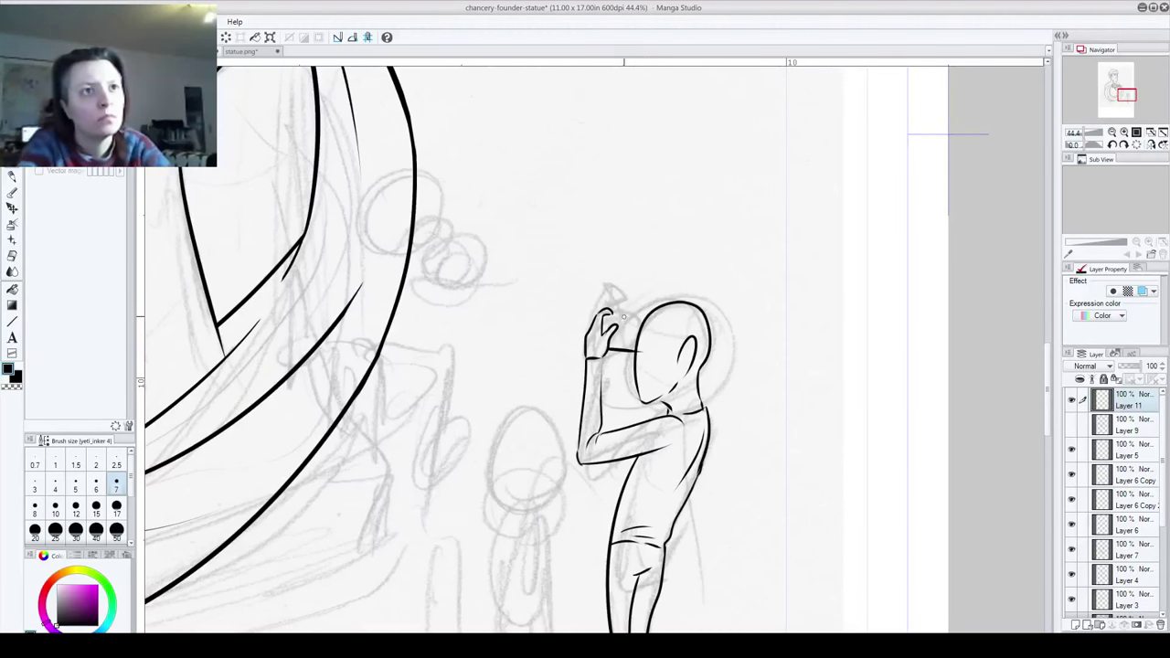
pyautogui.moveTo(607, 314); pyautogui.dragTo(643, 321)
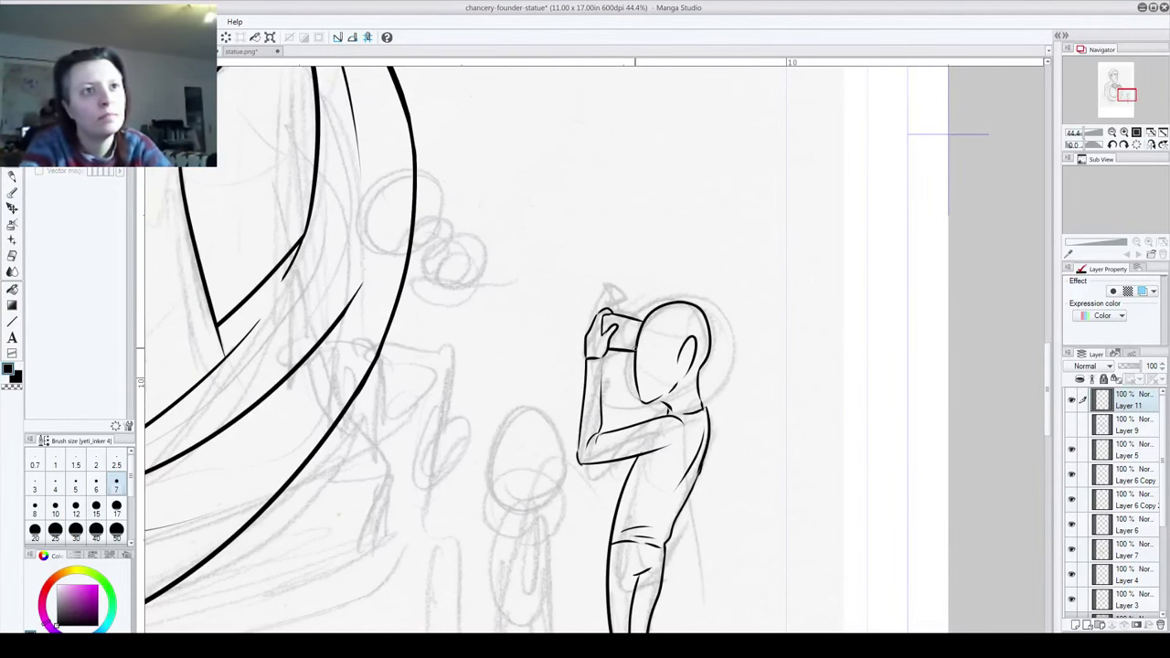
pyautogui.moveTo(443, 518); pyautogui.dragTo(470, 404)
pyautogui.scroll(-3, 438, 384)
pyautogui.scroll(-4, 438, 384)
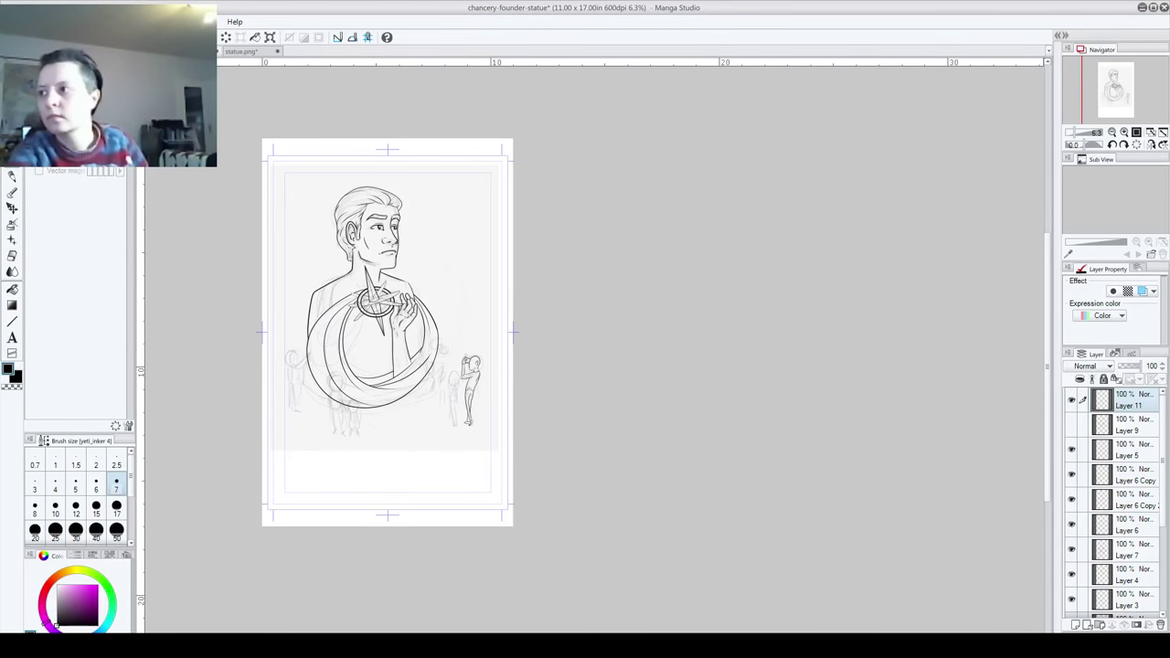
# Step: Save the illustration and toggle the visibility of Layer 11 to check what it holds
pyautogui.hotkey('ctrl', 's')
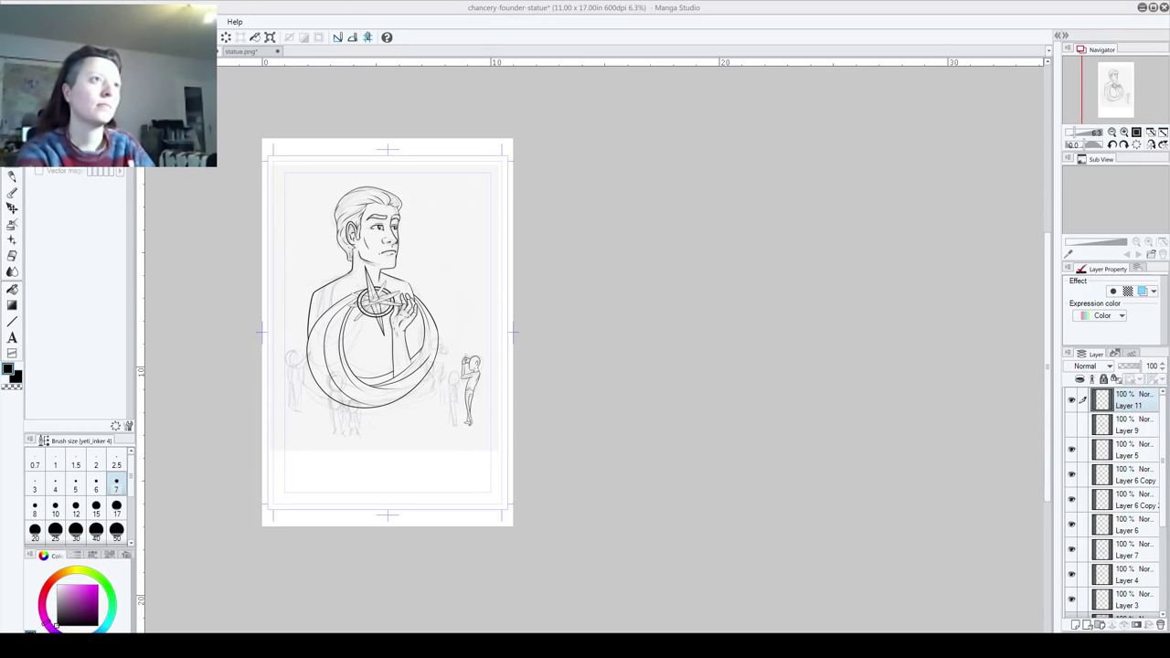
pyautogui.press('o')
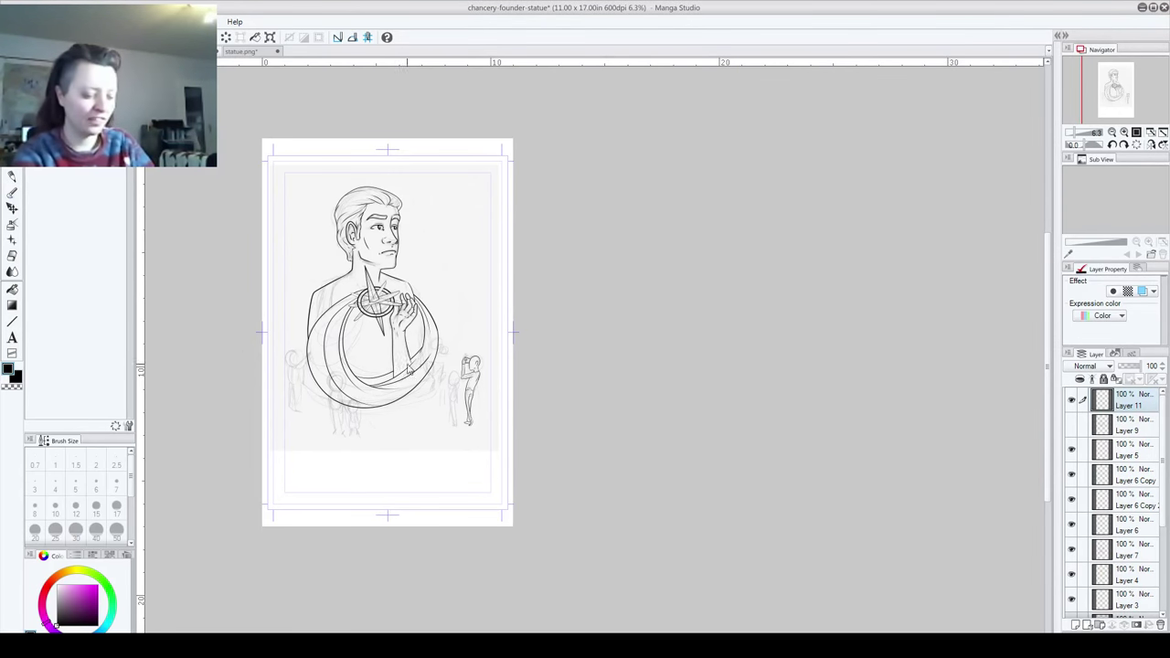
pyautogui.scroll(5, 311, 296)
pyautogui.moveTo(547, 600); pyautogui.dragTo(509, 423)
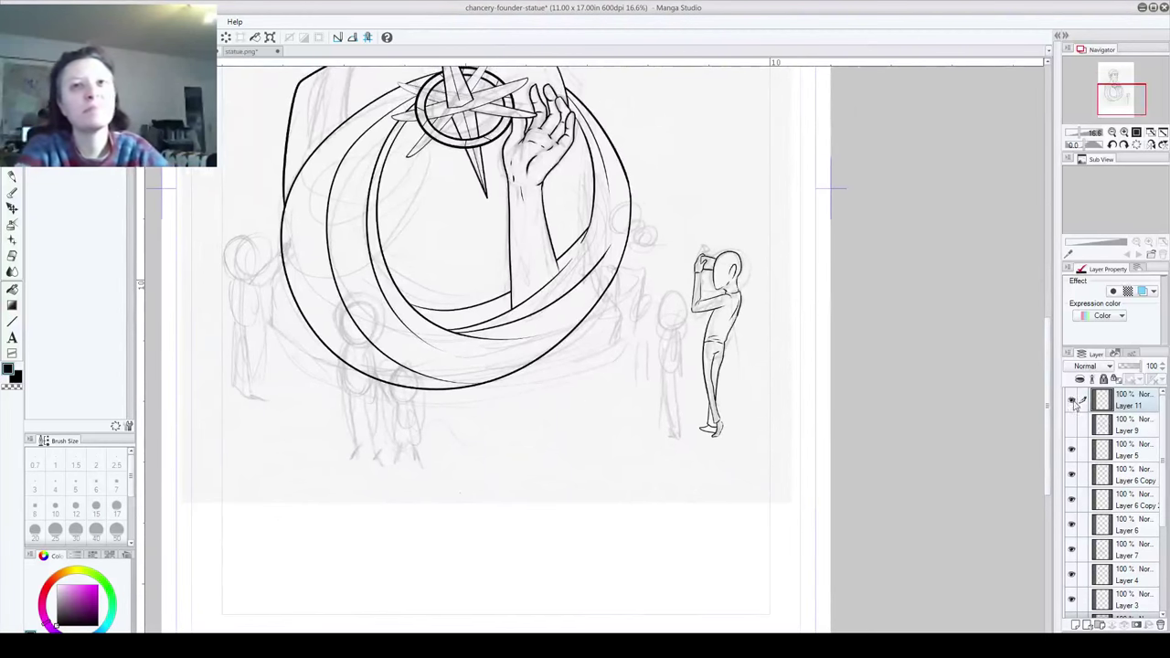
pyautogui.click(1073, 403)
pyautogui.click(1072, 402)
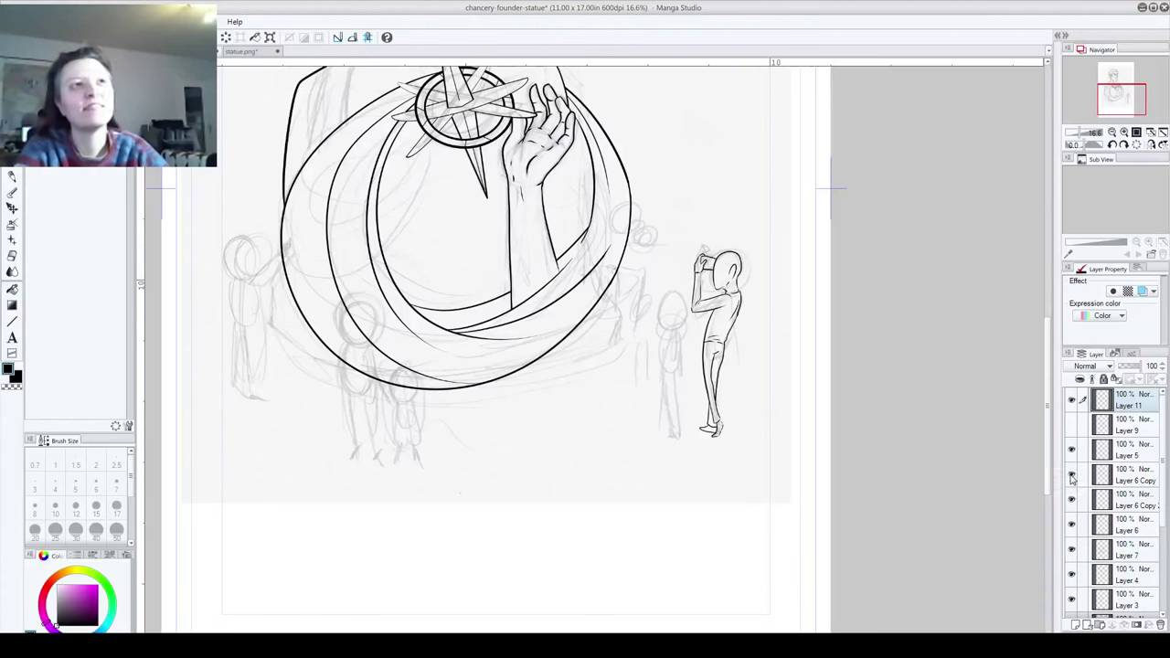
# Step: Check Layer 4 and Layer 3 by toggling their visibility, and merge Layer 10 down into Layer 8
pyautogui.scroll(-5, 1159, 482)
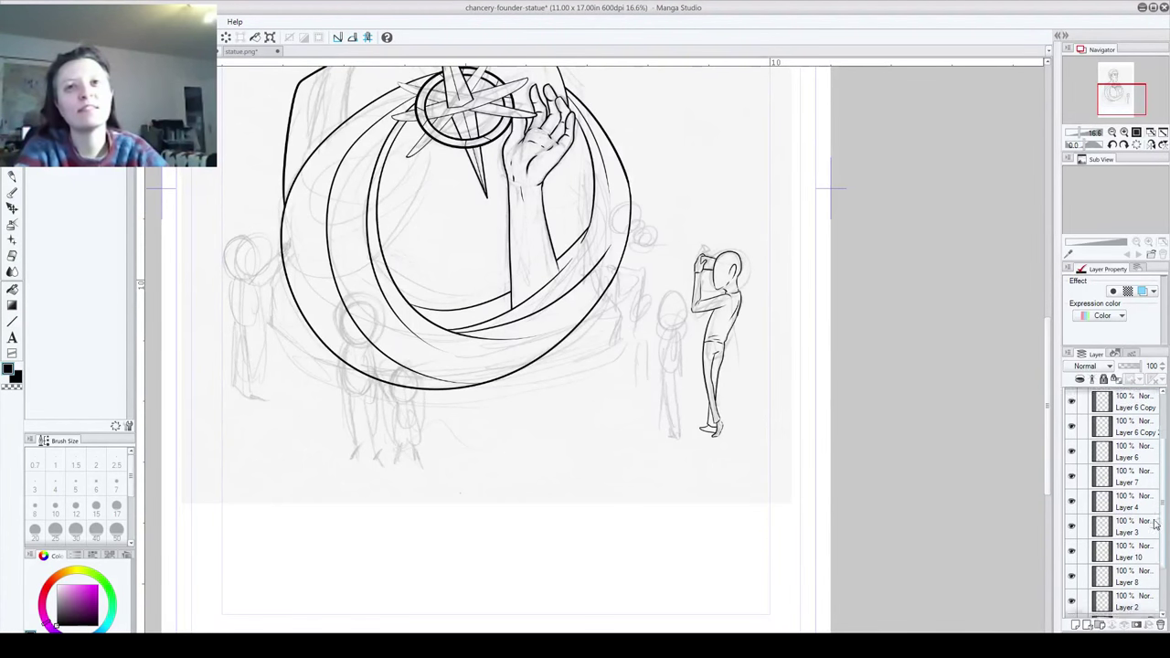
pyautogui.click(1071, 502)
pyautogui.click(1072, 502)
pyautogui.click(1071, 526)
pyautogui.click(1071, 528)
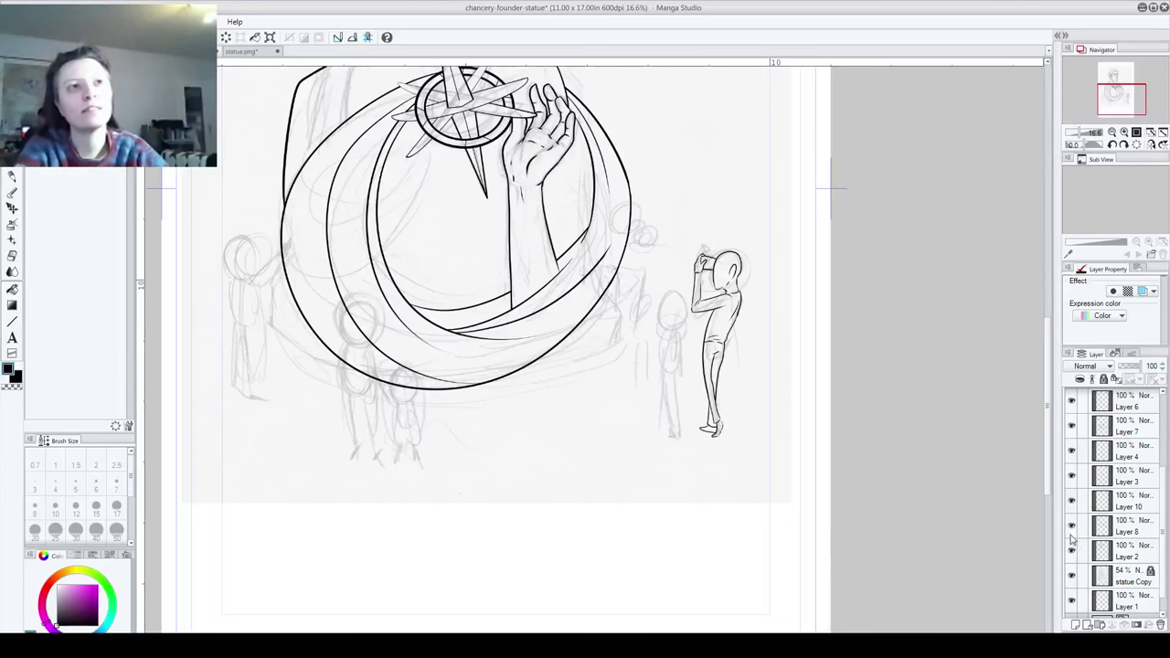
pyautogui.click(1133, 502)
pyautogui.hotkey('ctrl', 'e')
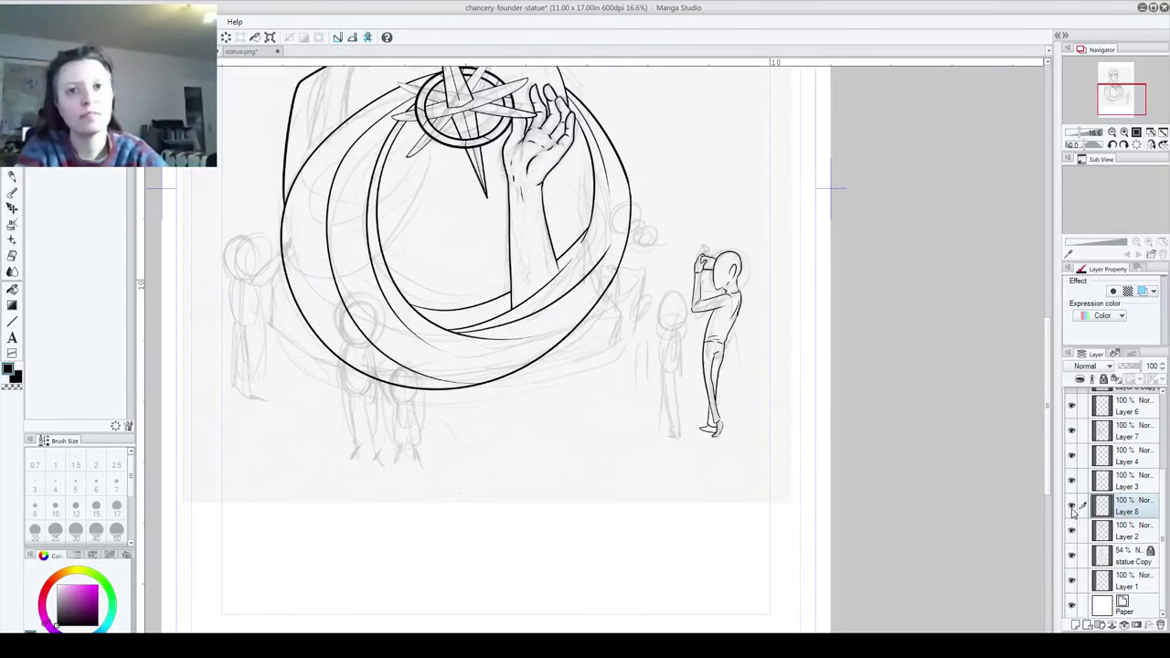
# Step: Check Layer 2 and Layer 3 by toggling their visibility, and add a new layer directly above Layer 2
pyautogui.click(1071, 531)
pyautogui.click(1071, 531)
pyautogui.click(1072, 481)
pyautogui.click(1072, 482)
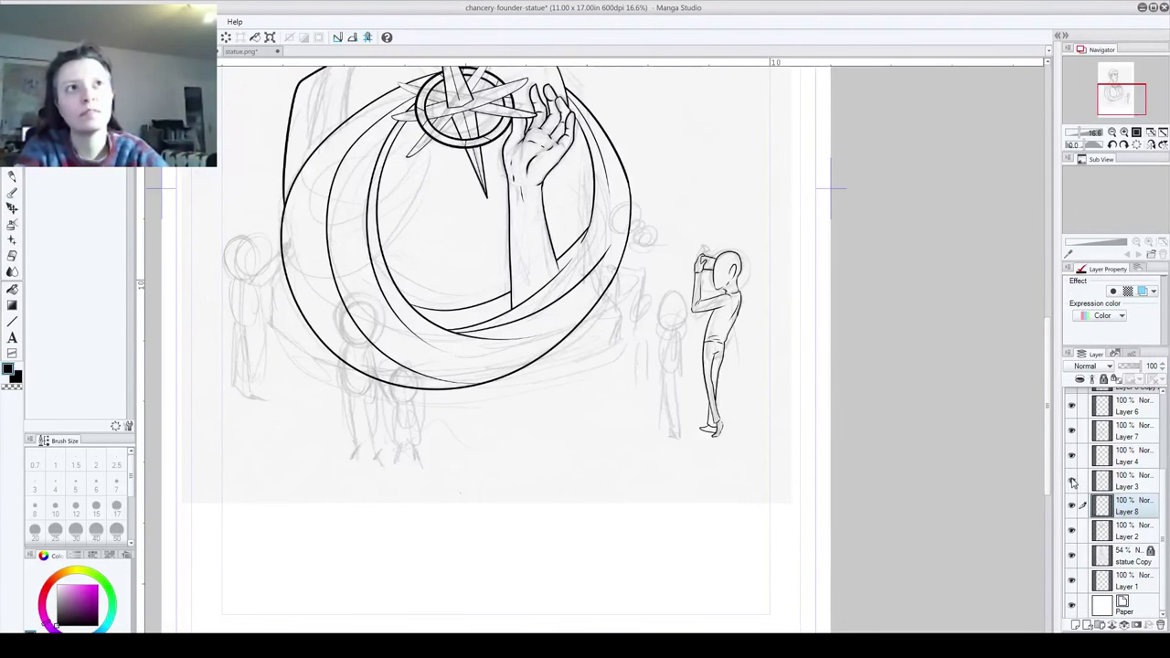
pyautogui.click(1126, 532)
pyautogui.click(1076, 625)
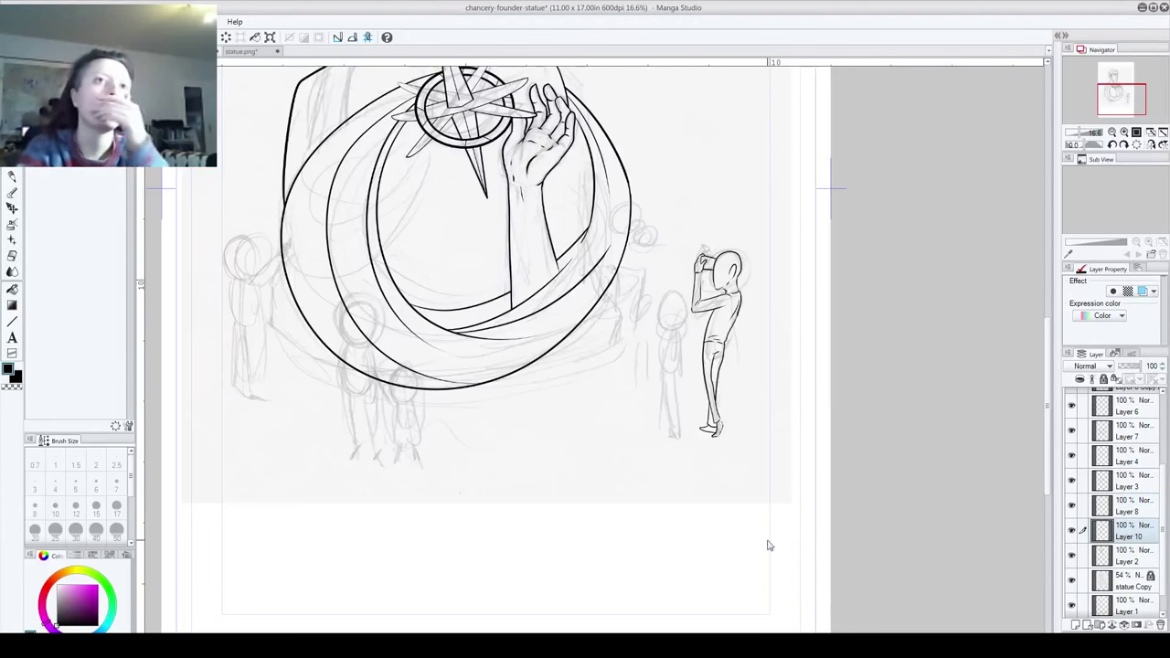
# Step: Draw a wide, flat ellipse at brush size 25 across the lower part of the statue's rings, and move it up as the base's upper rim
pyautogui.click(12, 321)
pyautogui.click(96, 508)
pyautogui.moveTo(256, 264); pyautogui.dragTo(669, 327)
pyautogui.hotkey('ctrl', 'z')
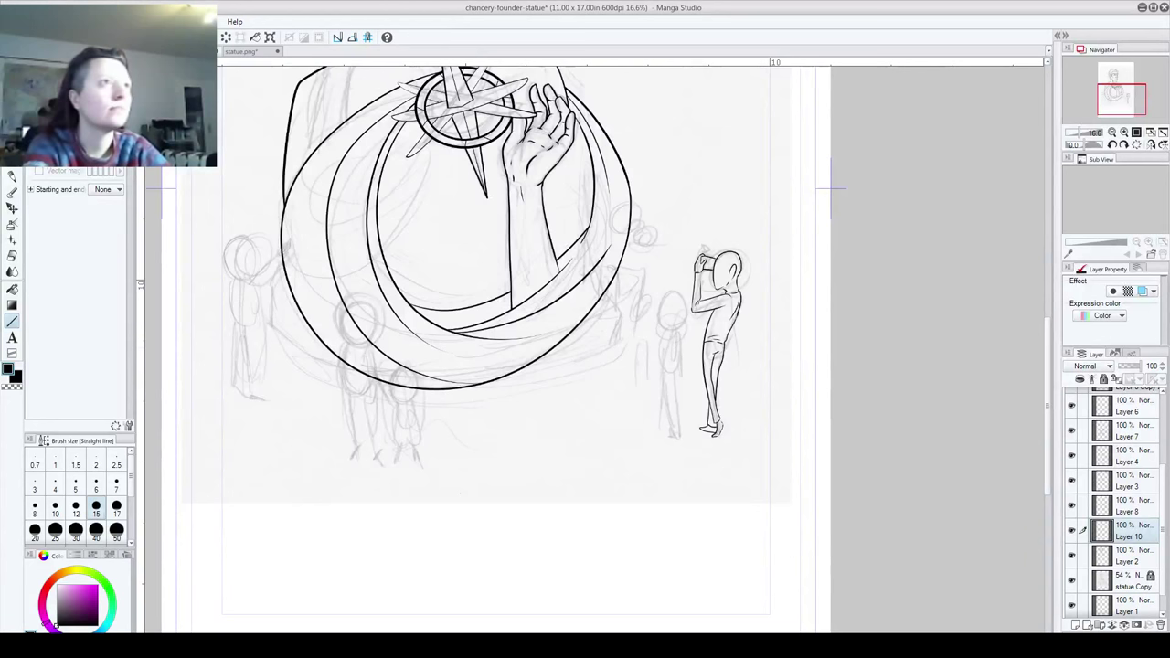
pyautogui.click(64, 229)
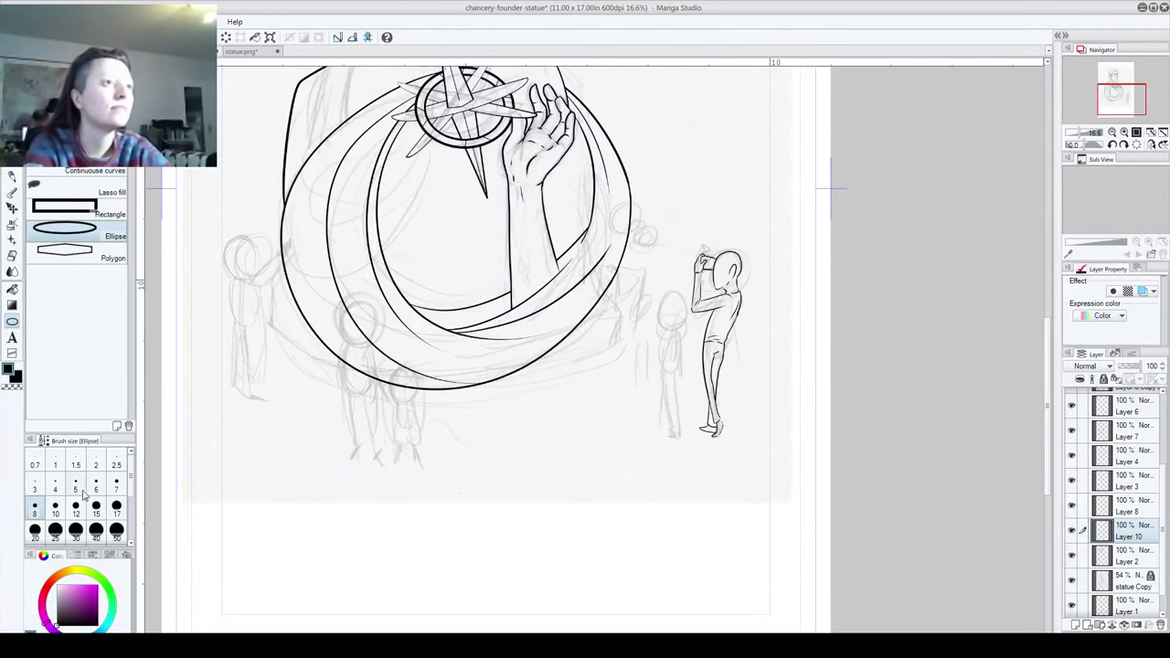
pyautogui.click(57, 532)
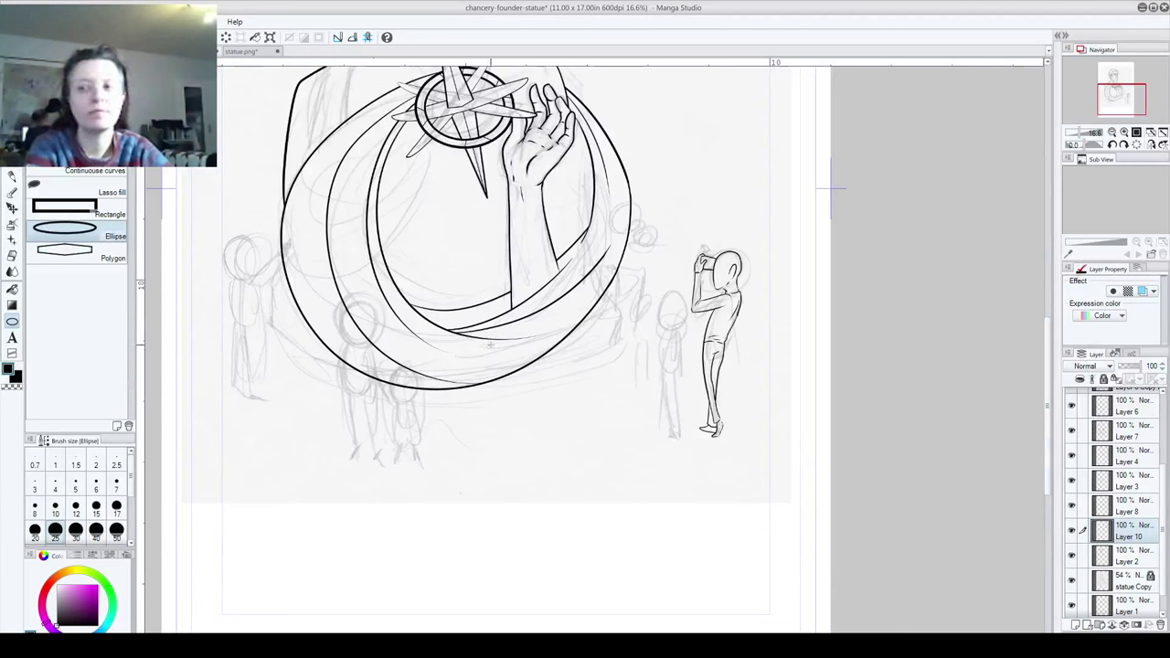
pyautogui.moveTo(272, 288); pyautogui.dragTo(693, 387)
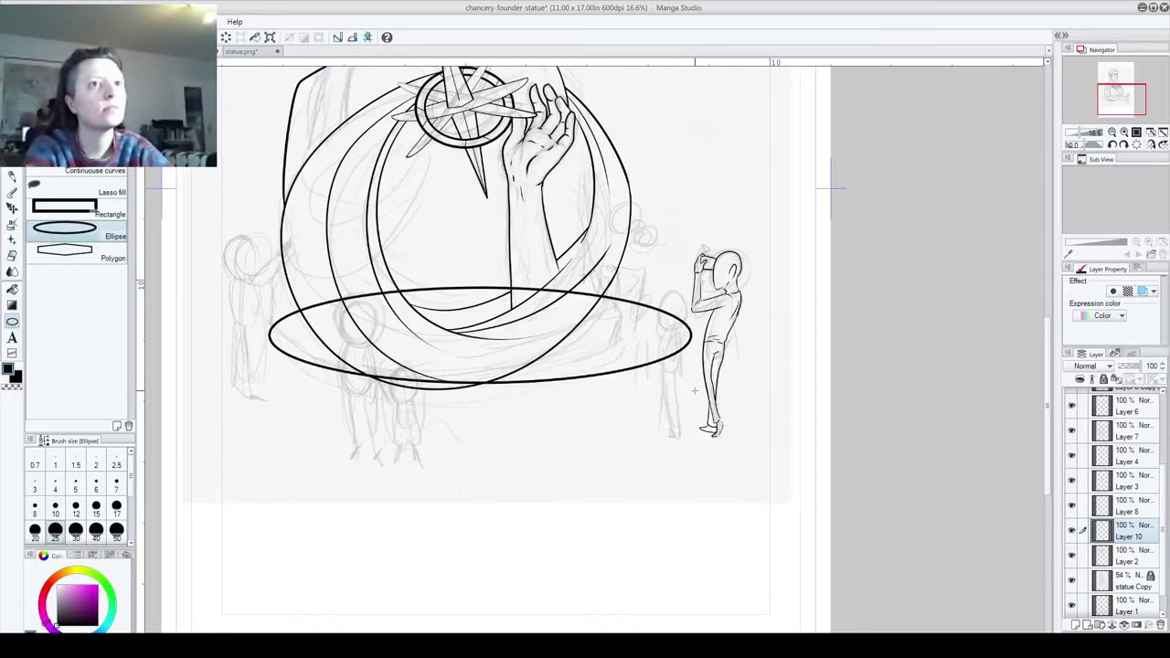
pyautogui.press('k')
pyautogui.moveTo(583, 378)
pyautogui.mouseDown()
pyautogui.moveTo(552, 369)
pyautogui.moveTo(543, 338)
pyautogui.moveTo(560, 334)
pyautogui.mouseUp()
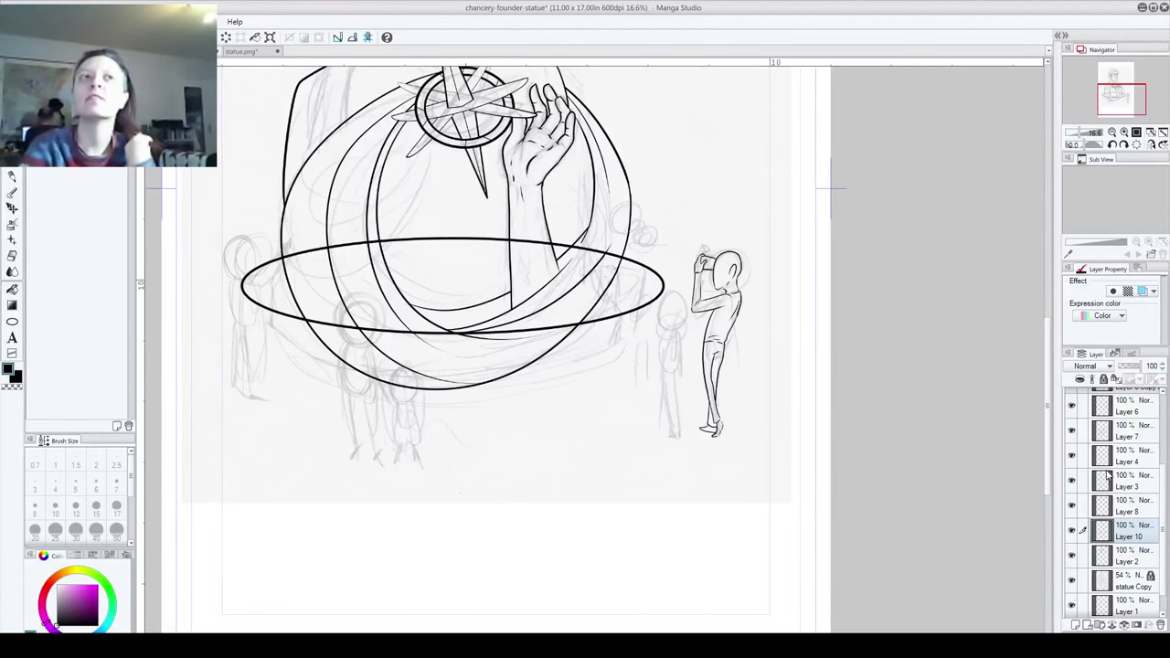
# Step: Duplicate the ellipse's layer and move the copy straight down to form the lower rim of the statue's base
pyautogui.moveTo(1119, 530); pyautogui.dragTo(1076, 625)
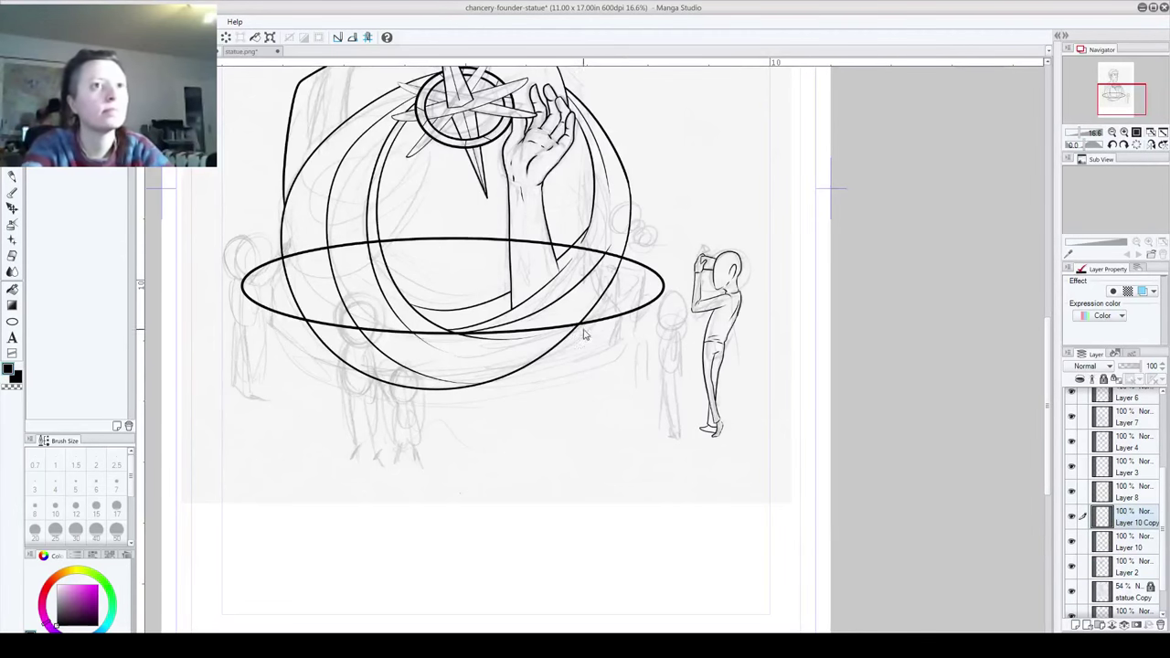
pyautogui.moveTo(590, 326); pyautogui.dragTo(589, 400)
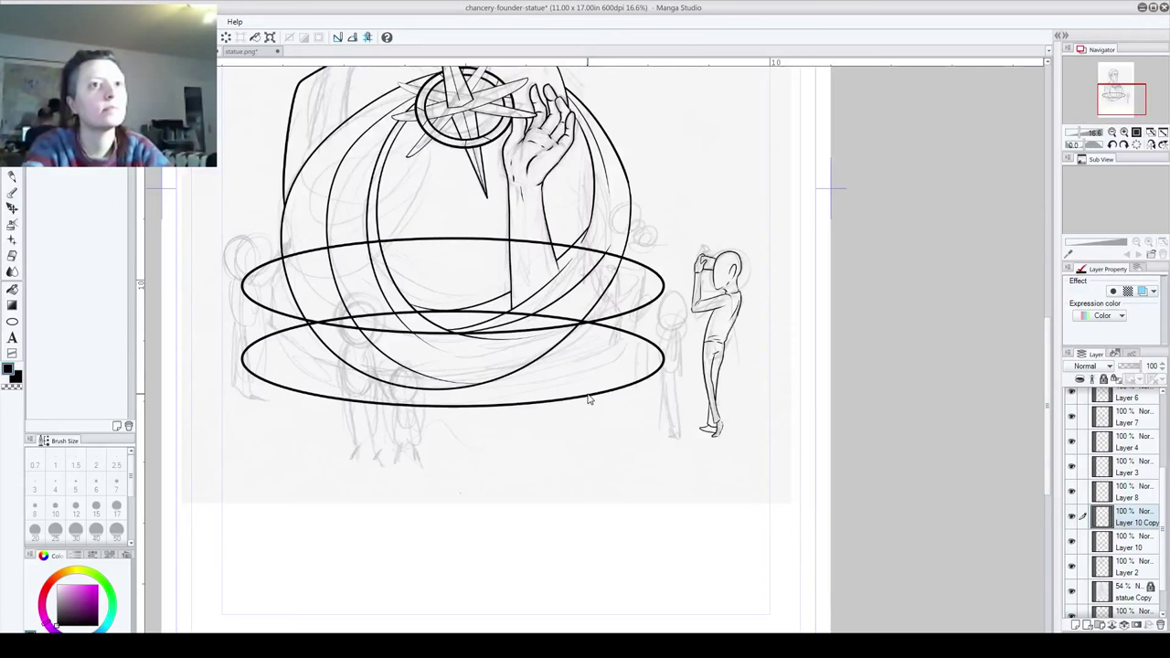
pyautogui.moveTo(589, 399); pyautogui.dragTo(588, 401)
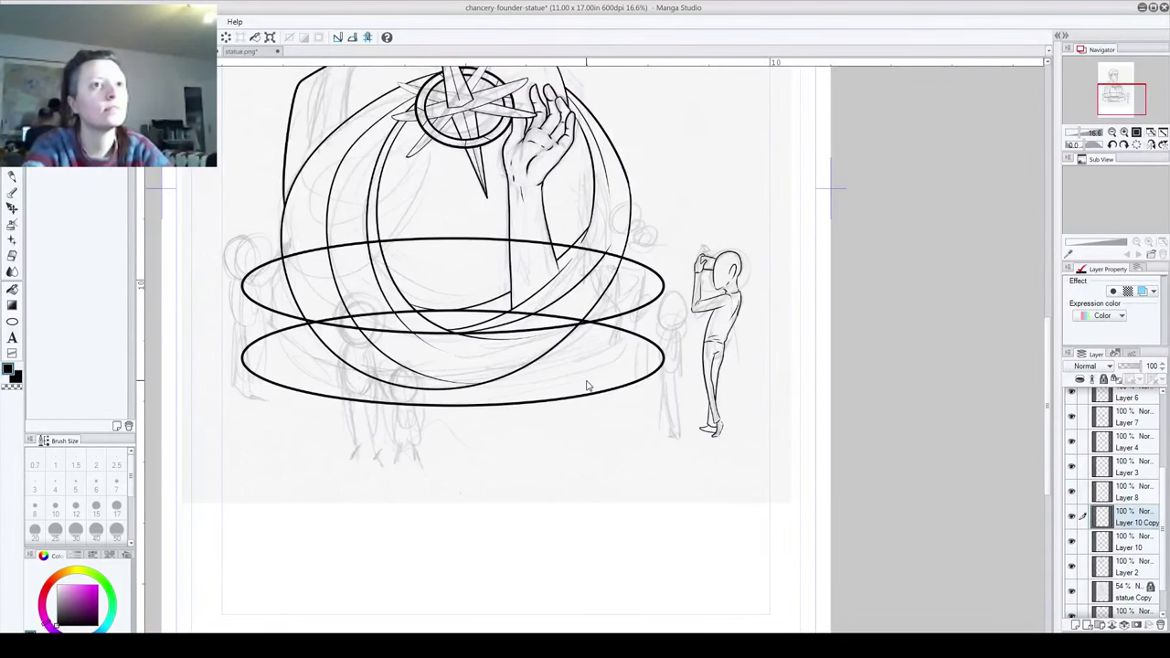
pyautogui.moveTo(585, 393); pyautogui.dragTo(579, 398)
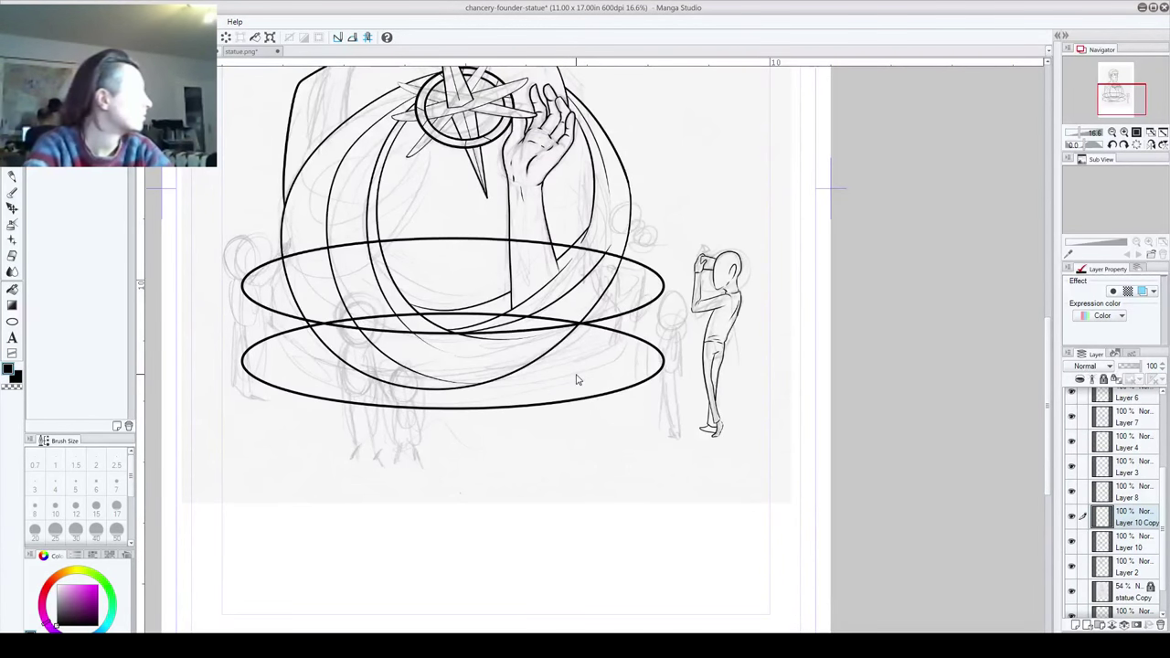
# Step: Erase the back arc of the lower ellipse where it crosses the statue's rings, working on the copied layer
pyautogui.click(13, 192)
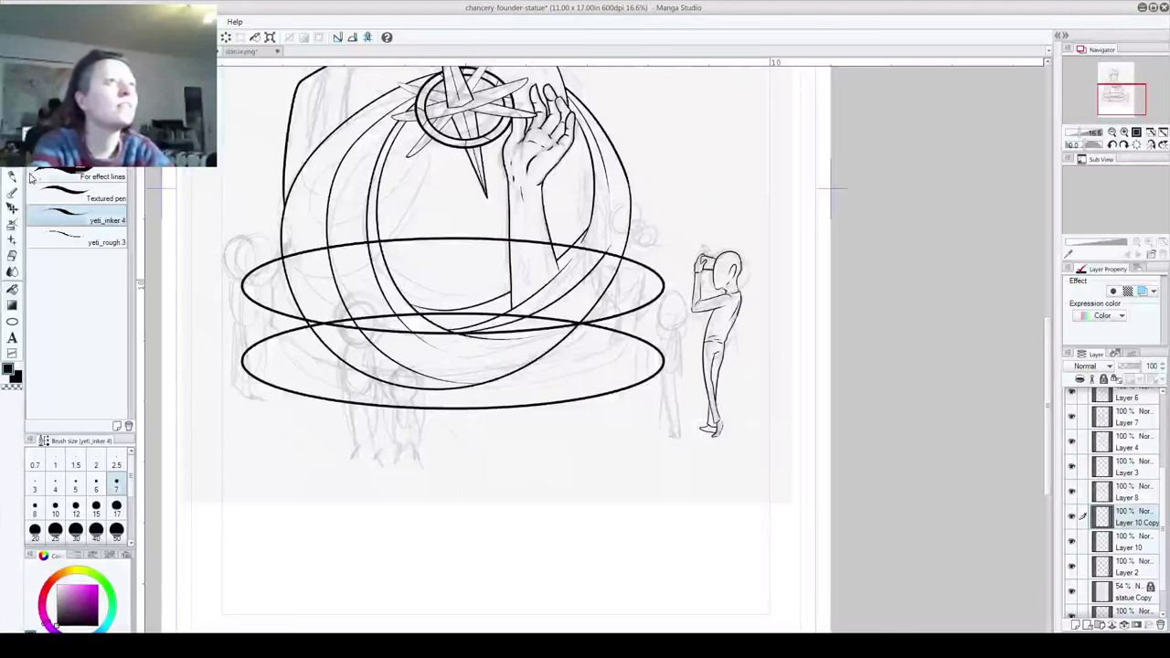
pyautogui.click(12, 321)
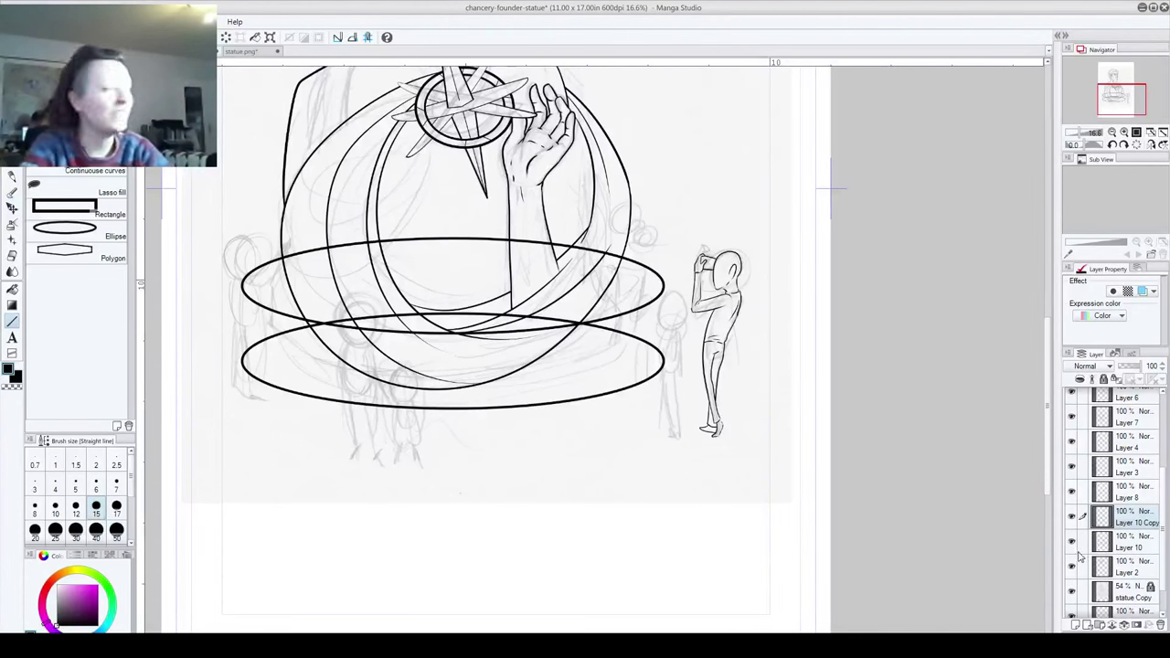
pyautogui.click(1072, 517)
pyautogui.click(1073, 519)
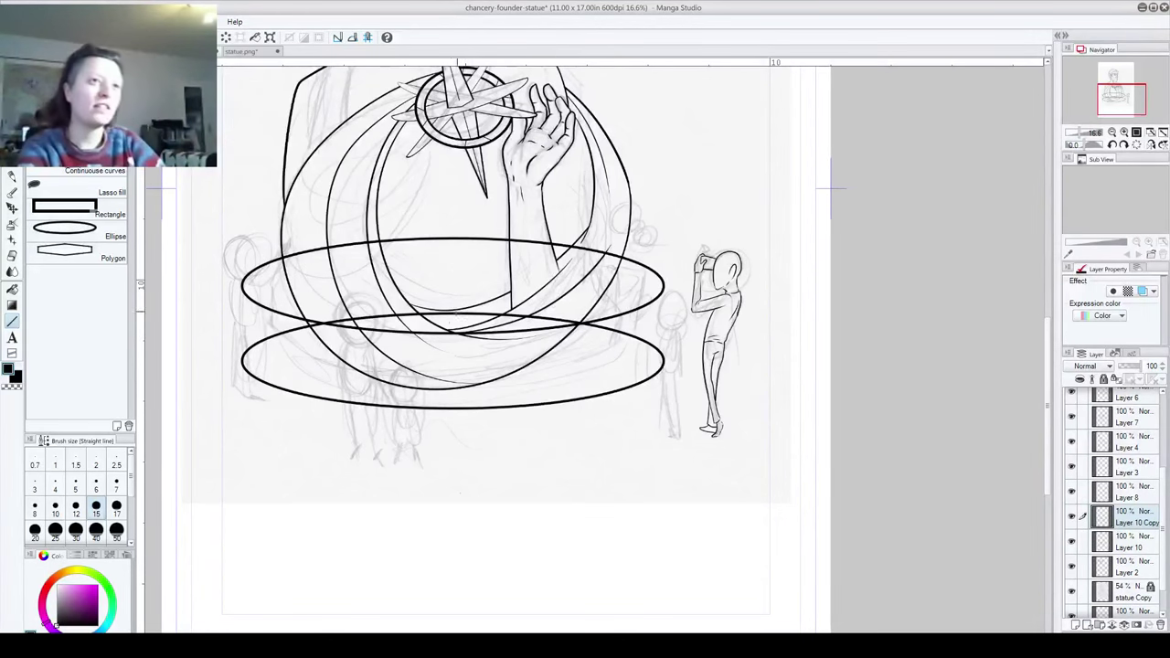
pyautogui.scroll(2, 366, 328)
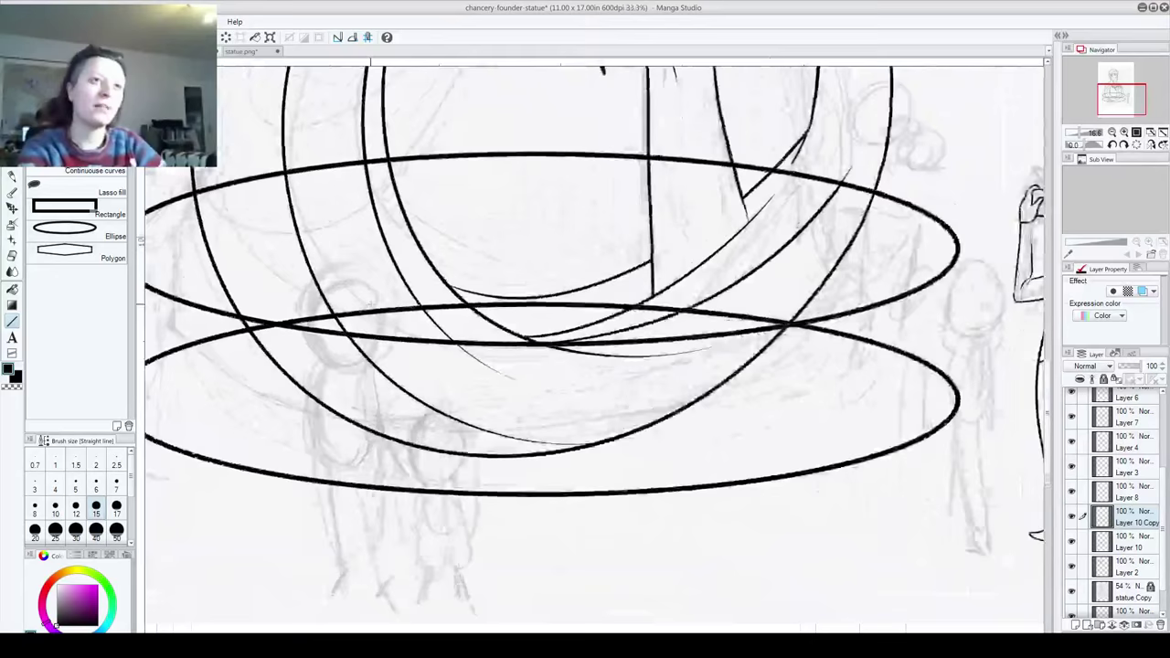
pyautogui.scroll(1, 369, 307)
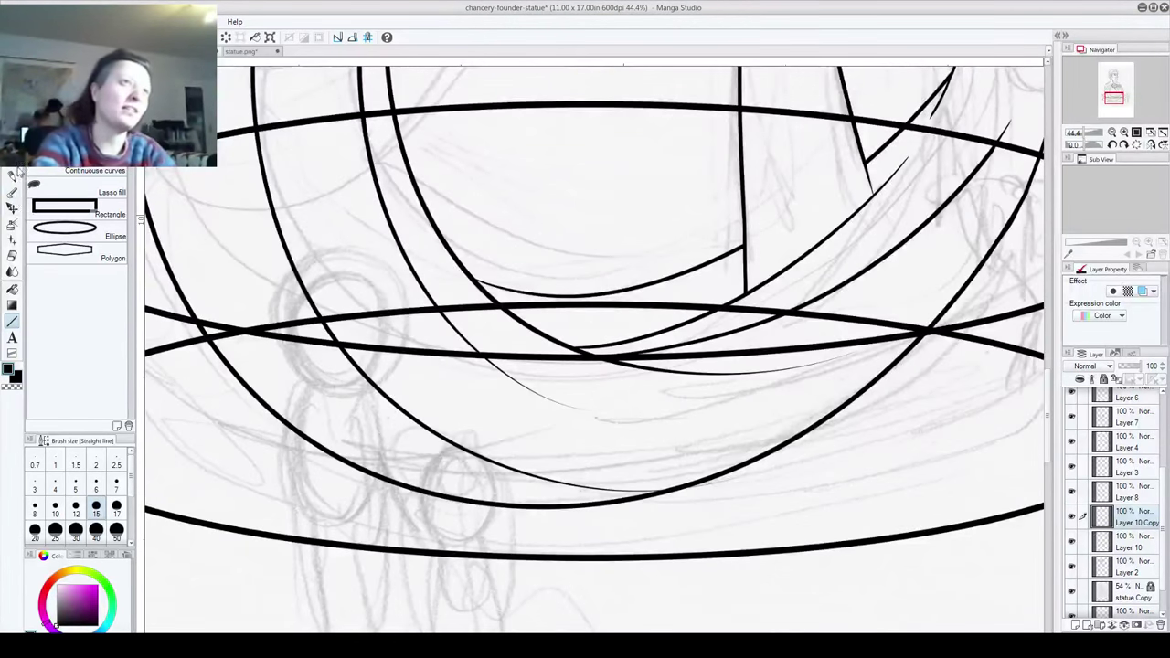
pyautogui.click(12, 257)
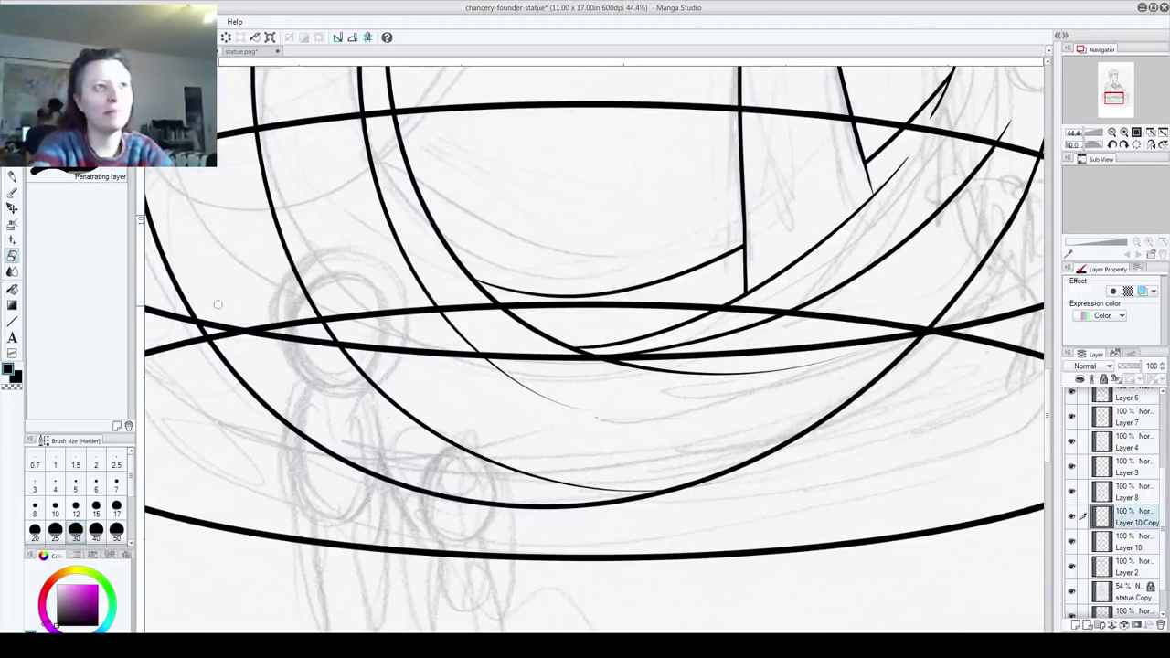
pyautogui.moveTo(212, 335)
pyautogui.mouseDown()
pyautogui.moveTo(242, 329)
pyautogui.moveTo(309, 324)
pyautogui.moveTo(245, 329)
pyautogui.moveTo(406, 312)
pyautogui.moveTo(314, 326)
pyautogui.moveTo(346, 319)
pyautogui.moveTo(315, 314)
pyautogui.moveTo(719, 296)
pyautogui.moveTo(841, 325)
pyautogui.moveTo(922, 327)
pyautogui.mouseUp()
# Step: Erase the back arc of the upper ellipse on Layer 10 where it passes behind the statue's rings and arm
pyautogui.moveTo(646, 301); pyautogui.dragTo(826, 393)
pyautogui.click(1132, 545)
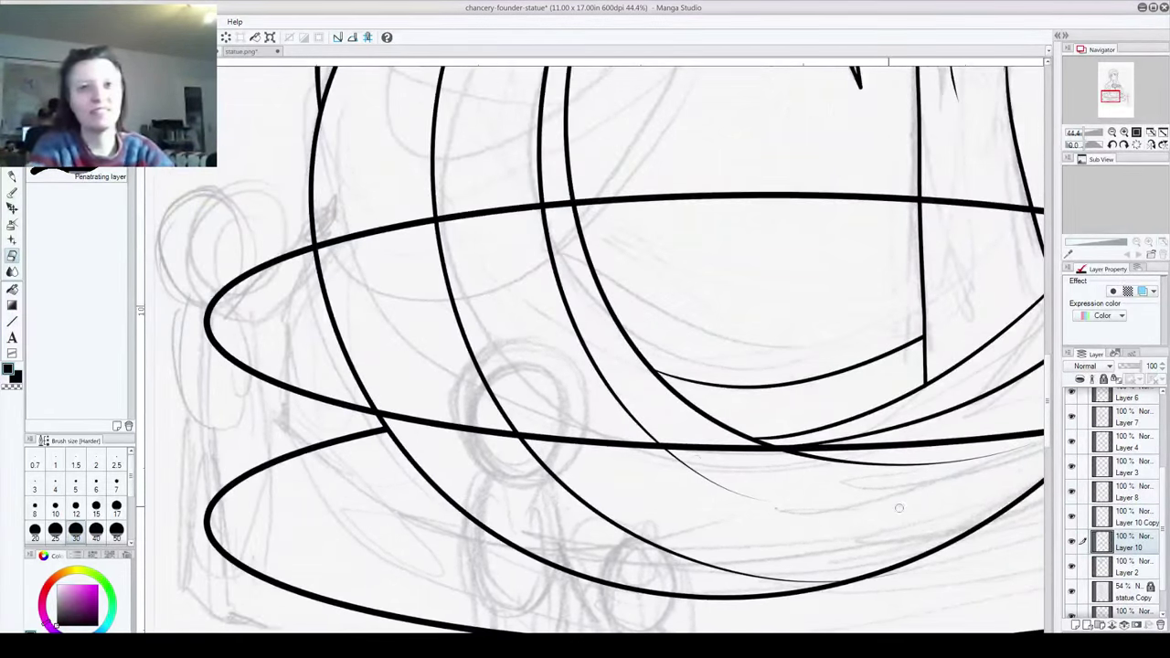
pyautogui.moveTo(372, 236)
pyautogui.mouseDown()
pyautogui.moveTo(319, 245)
pyautogui.moveTo(403, 232)
pyautogui.moveTo(404, 220)
pyautogui.moveTo(627, 197)
pyautogui.moveTo(774, 192)
pyautogui.moveTo(672, 203)
pyautogui.moveTo(854, 206)
pyautogui.moveTo(629, 194)
pyautogui.mouseUp()
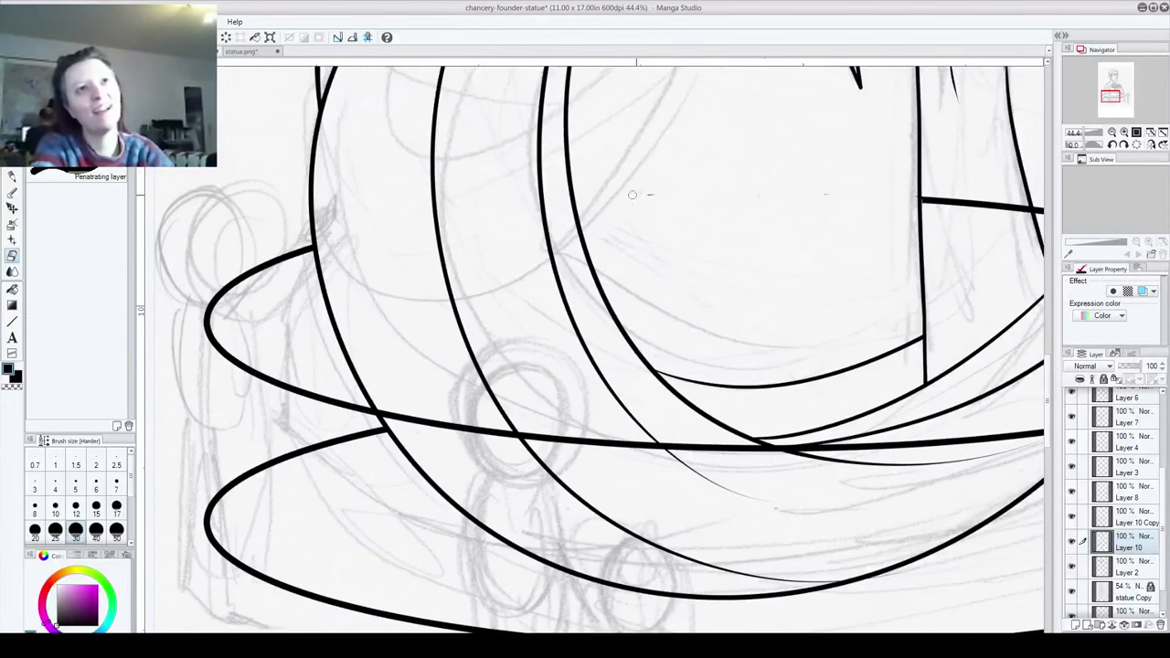
pyautogui.moveTo(780, 296); pyautogui.dragTo(376, 335)
pyautogui.moveTo(519, 238)
pyautogui.mouseDown()
pyautogui.moveTo(786, 272)
pyautogui.moveTo(751, 264)
pyautogui.moveTo(810, 286)
pyautogui.mouseUp()
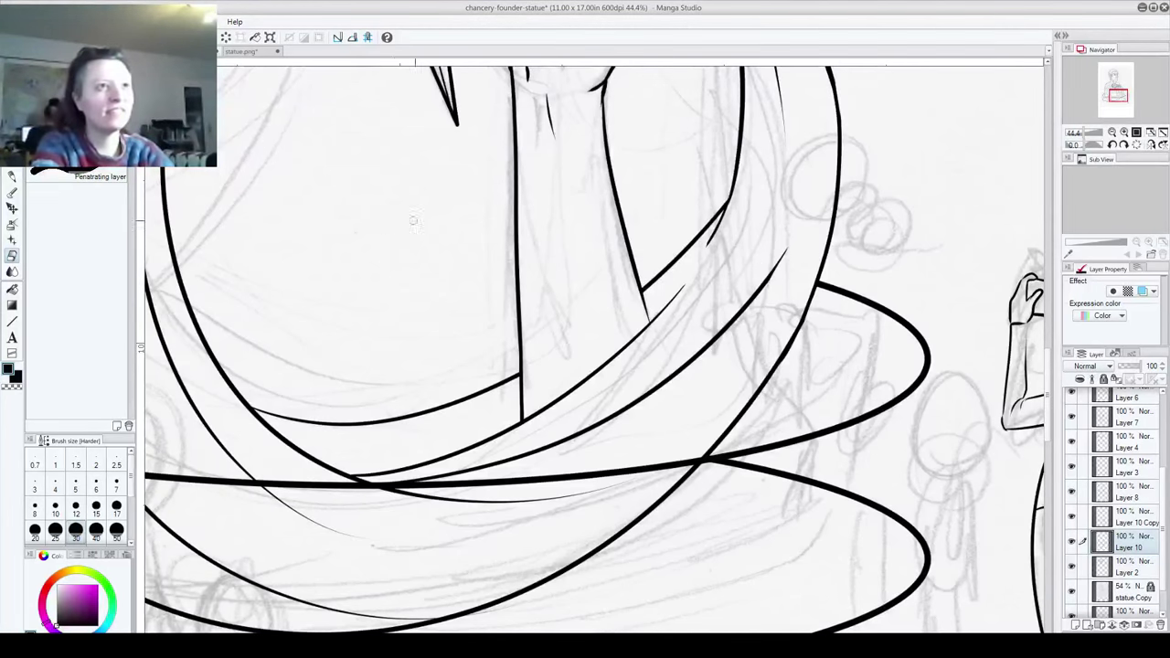
pyautogui.moveTo(417, 331)
pyautogui.mouseDown()
pyautogui.moveTo(622, 308)
pyautogui.moveTo(679, 220)
pyautogui.moveTo(752, 235)
pyautogui.moveTo(666, 251)
pyautogui.mouseUp()
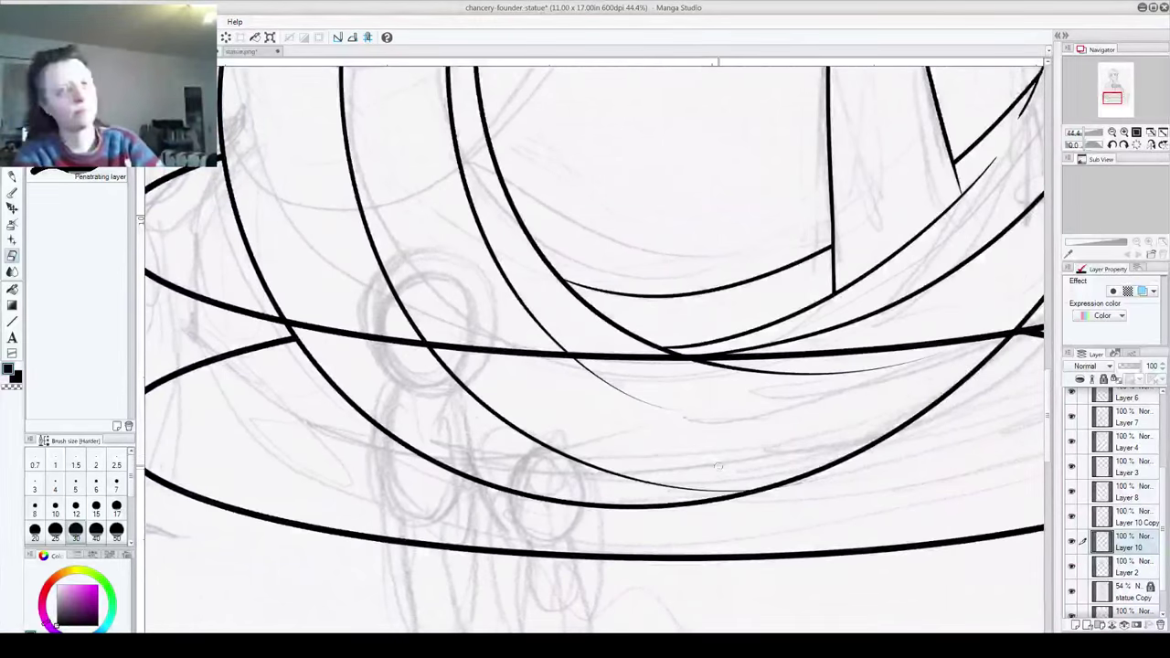
# Step: Merge the copied ellipse layer down into Layer 10, and add a new layer above it for straight lines
pyautogui.scroll(-3, 722, 464)
pyautogui.scroll(-1, 723, 465)
pyautogui.scroll(-1, 725, 464)
pyautogui.scroll(1, 724, 464)
pyautogui.moveTo(748, 490); pyautogui.dragTo(607, 455)
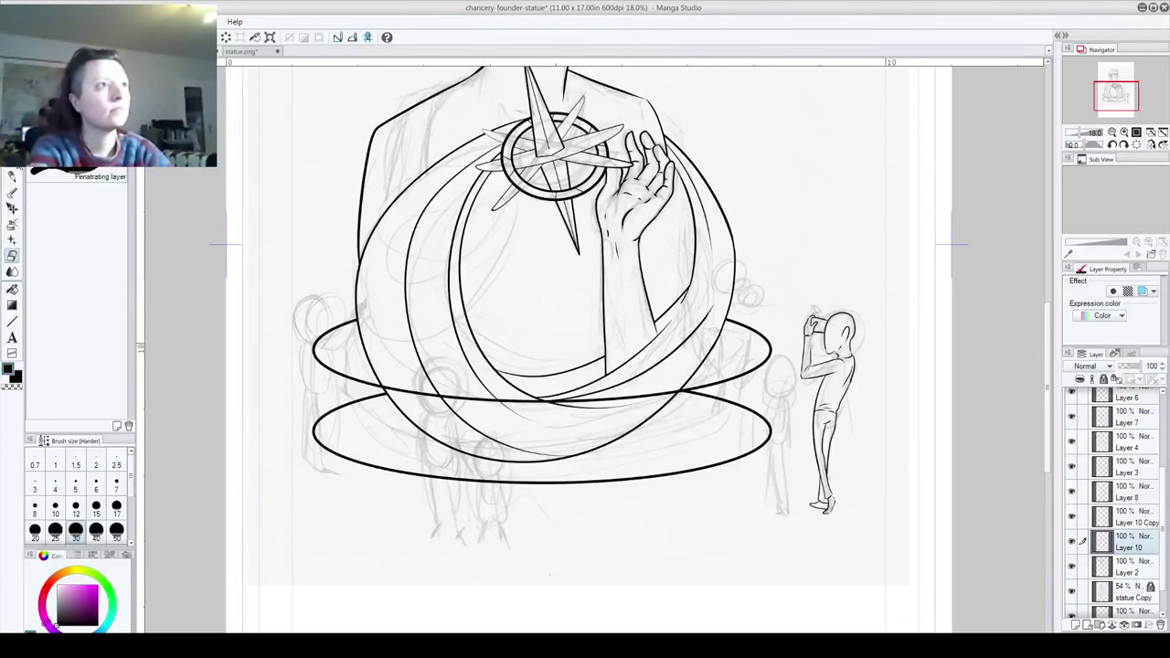
pyautogui.click(12, 177)
pyautogui.click(12, 320)
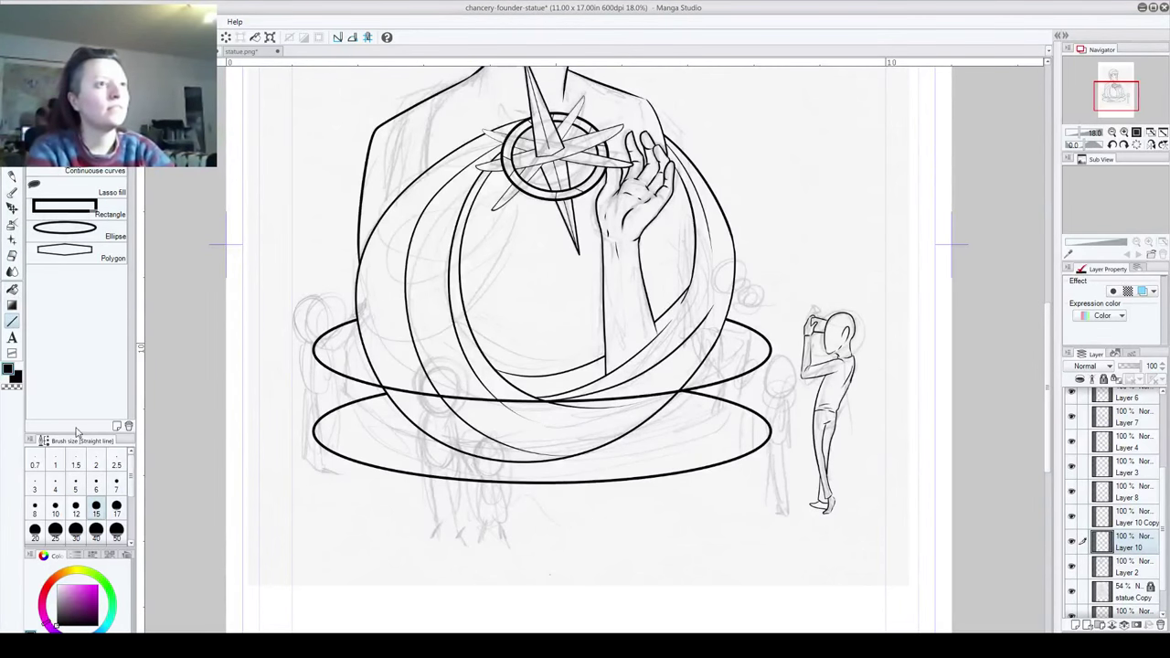
pyautogui.click(1128, 525)
pyautogui.hotkey('ctrl', 'e')
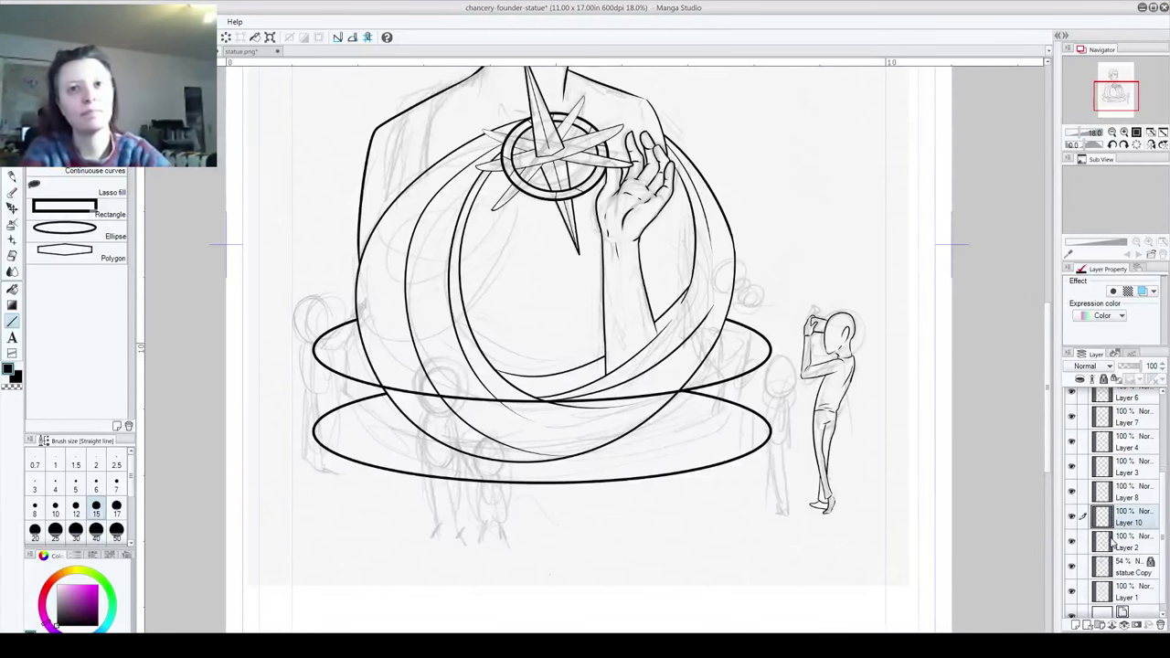
pyautogui.click(1075, 625)
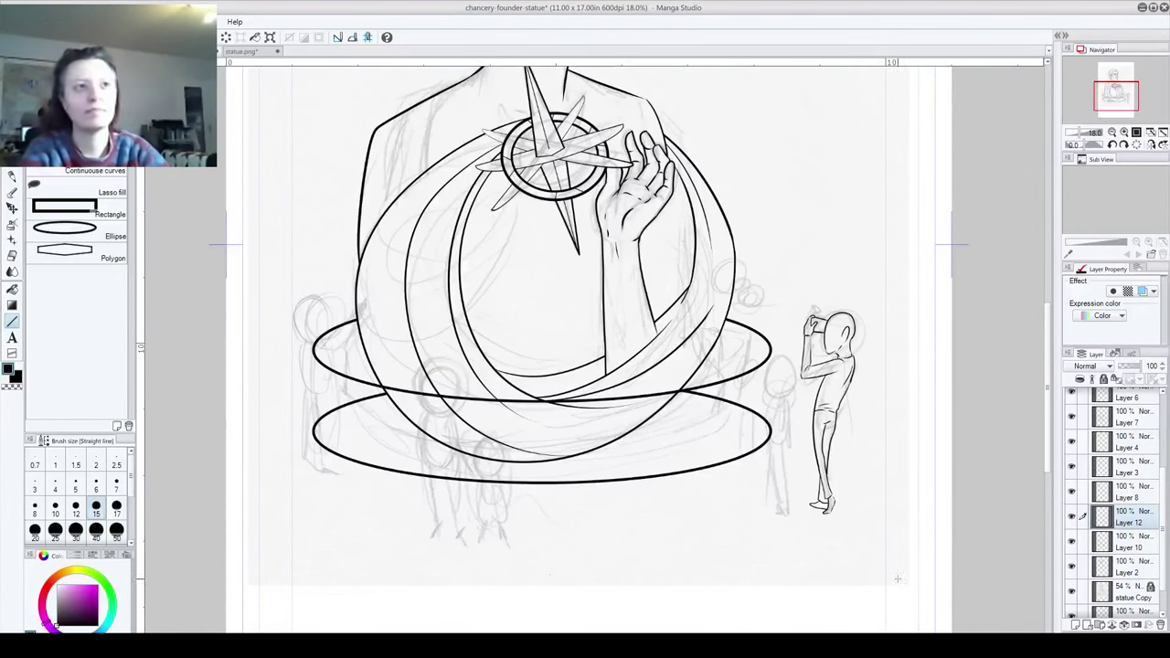
# Step: Try to draw straight vertical lines joining the upper and lower ellipses near one side of the base
pyautogui.moveTo(315, 347); pyautogui.dragTo(316, 433)
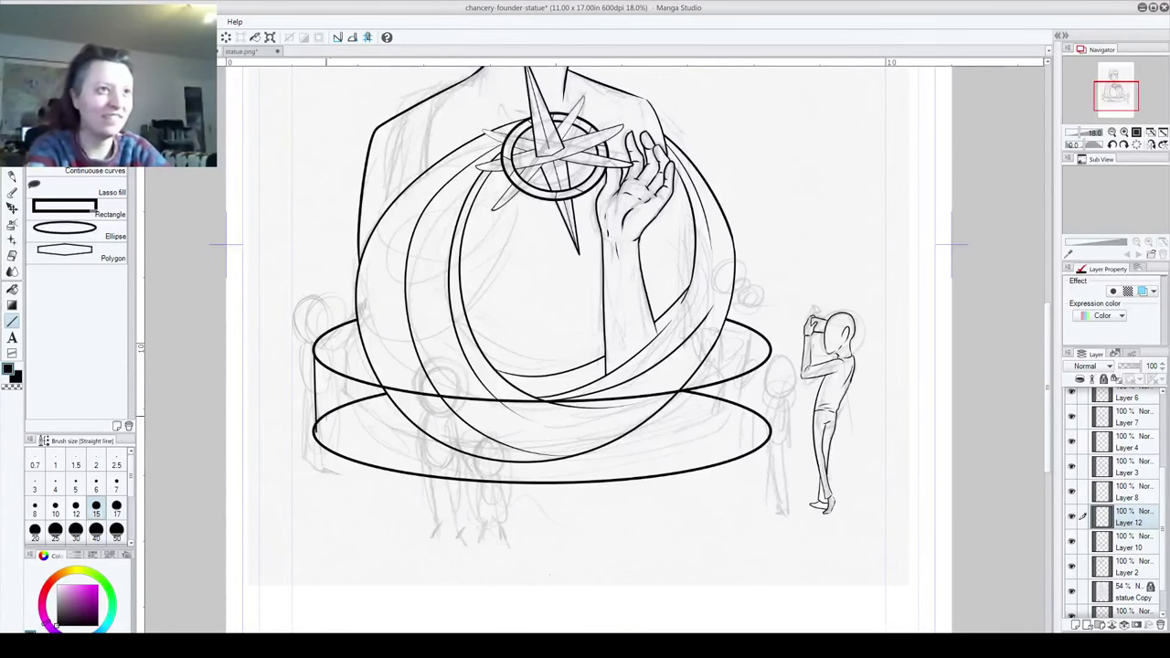
pyautogui.hotkey('ctrl', 'z')
pyautogui.moveTo(346, 375); pyautogui.dragTo(346, 455)
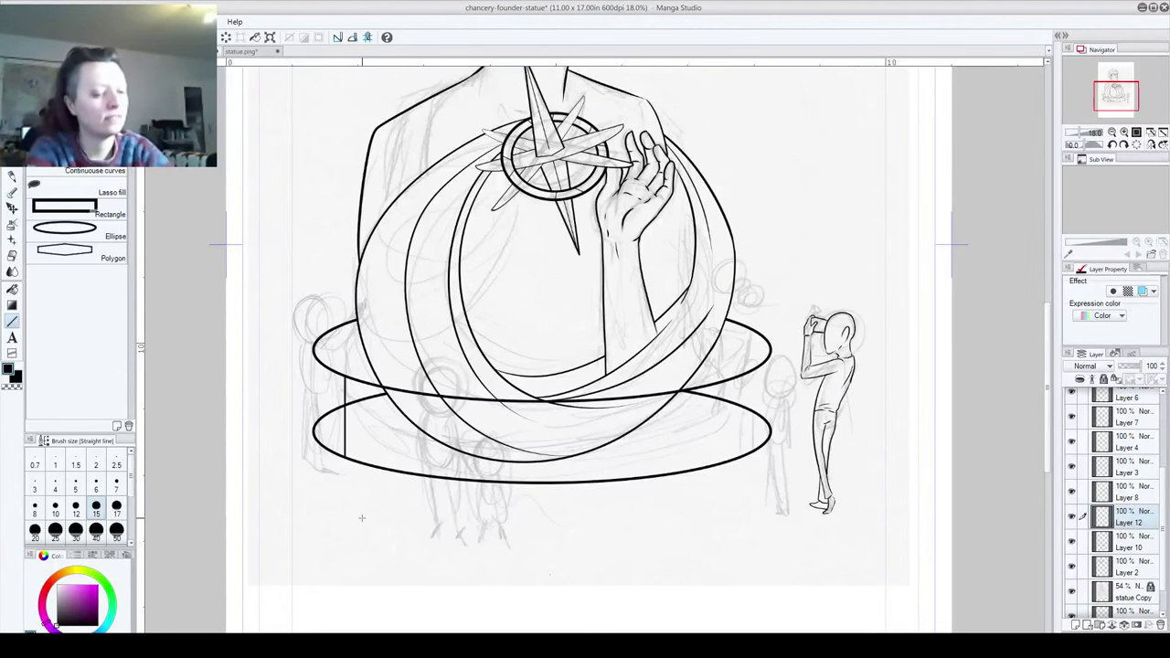
pyautogui.hotkey('ctrl', 'z')
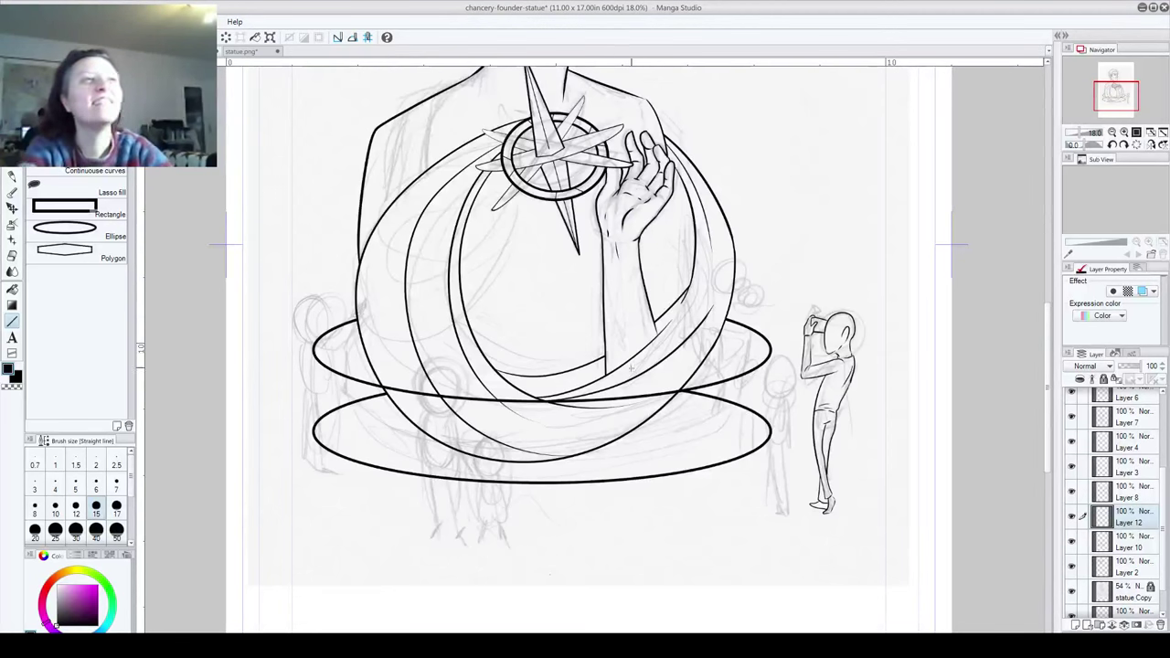
# Step: Draw a tall, narrow upright ellipse on Layer 12, starting under the upper base ellipse's front edge and extending past the lower one
pyautogui.click(102, 230)
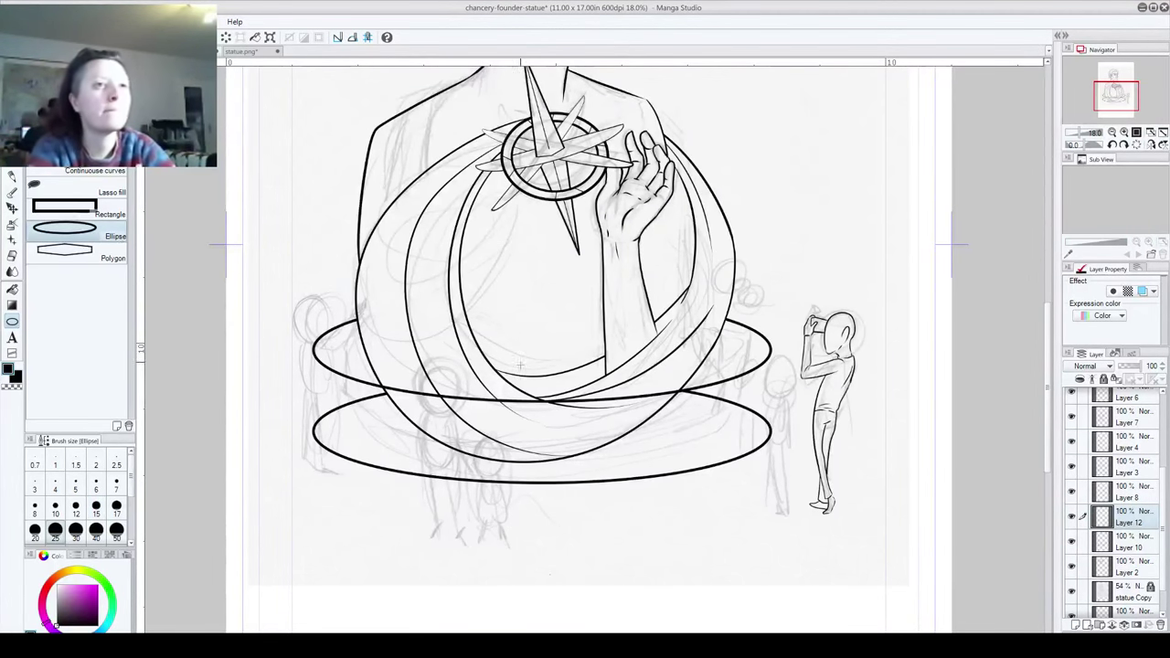
pyautogui.moveTo(512, 397)
pyautogui.mouseDown()
pyautogui.moveTo(581, 510)
pyautogui.moveTo(572, 517)
pyautogui.moveTo(582, 486)
pyautogui.moveTo(564, 576)
pyautogui.mouseUp()
pyautogui.moveTo(565, 471); pyautogui.dragTo(563, 476)
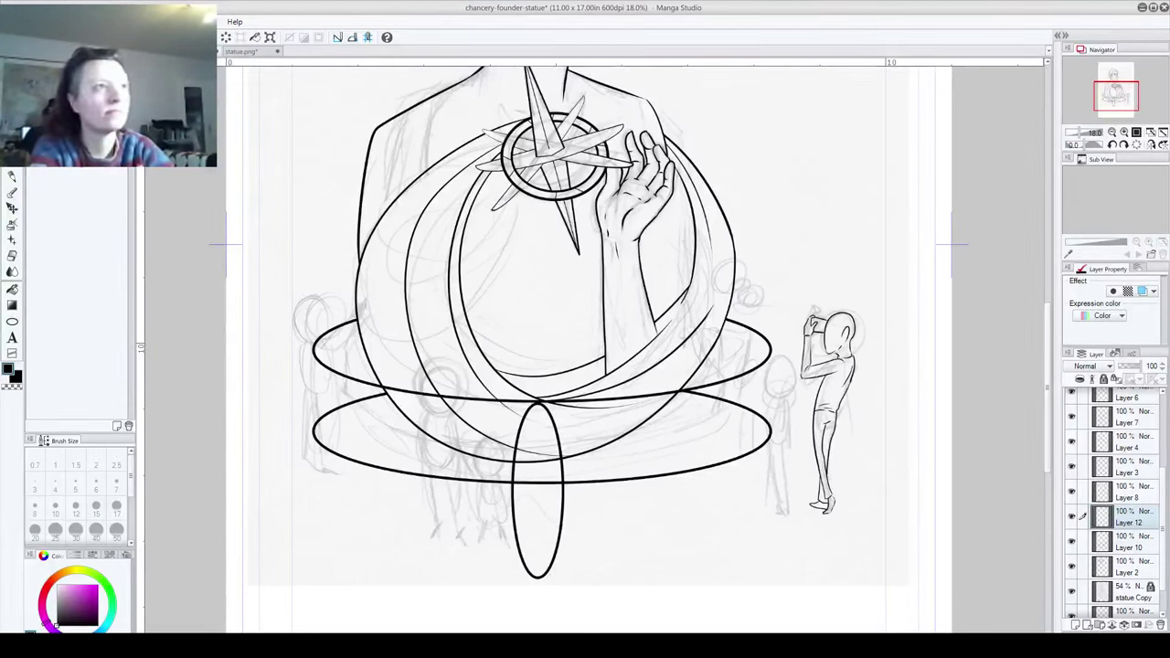
# Step: Erase the part of the narrow ellipse that hangs below the base's lower edge, leaving an arch between the two rims
pyautogui.click(12, 321)
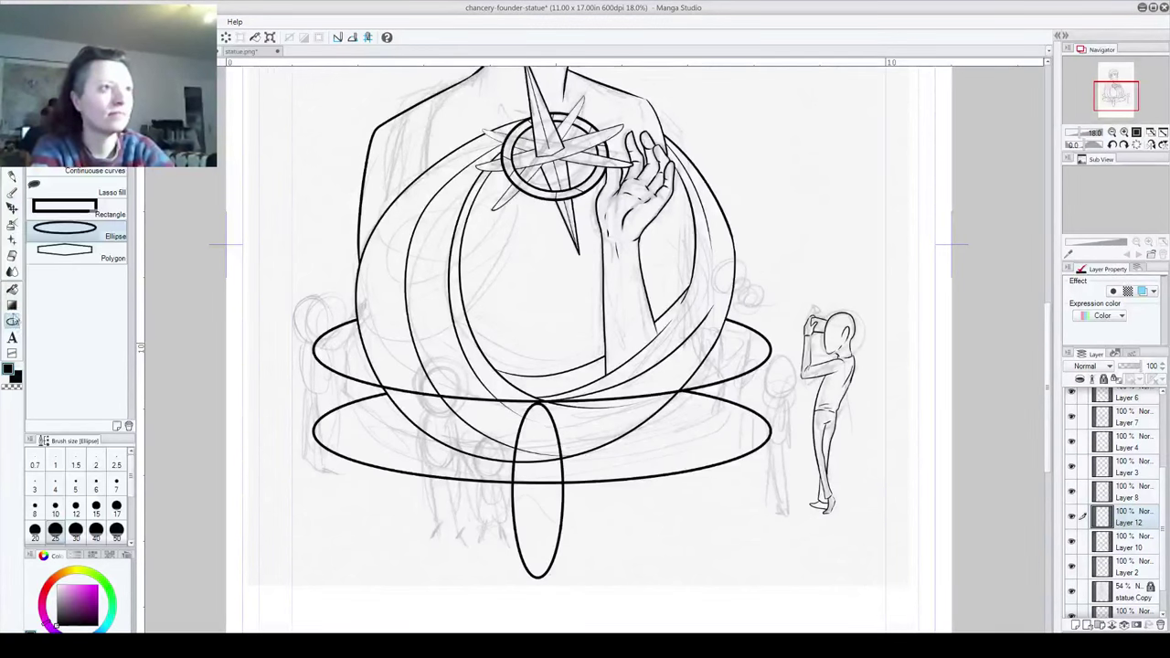
pyautogui.click(12, 99)
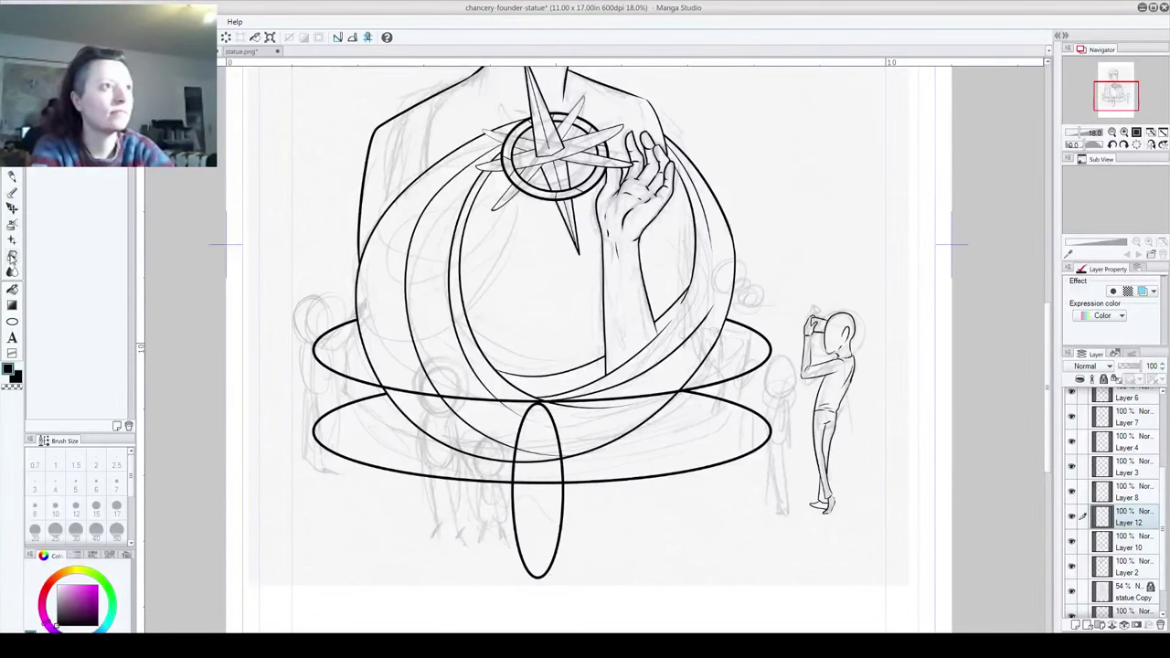
pyautogui.click(11, 256)
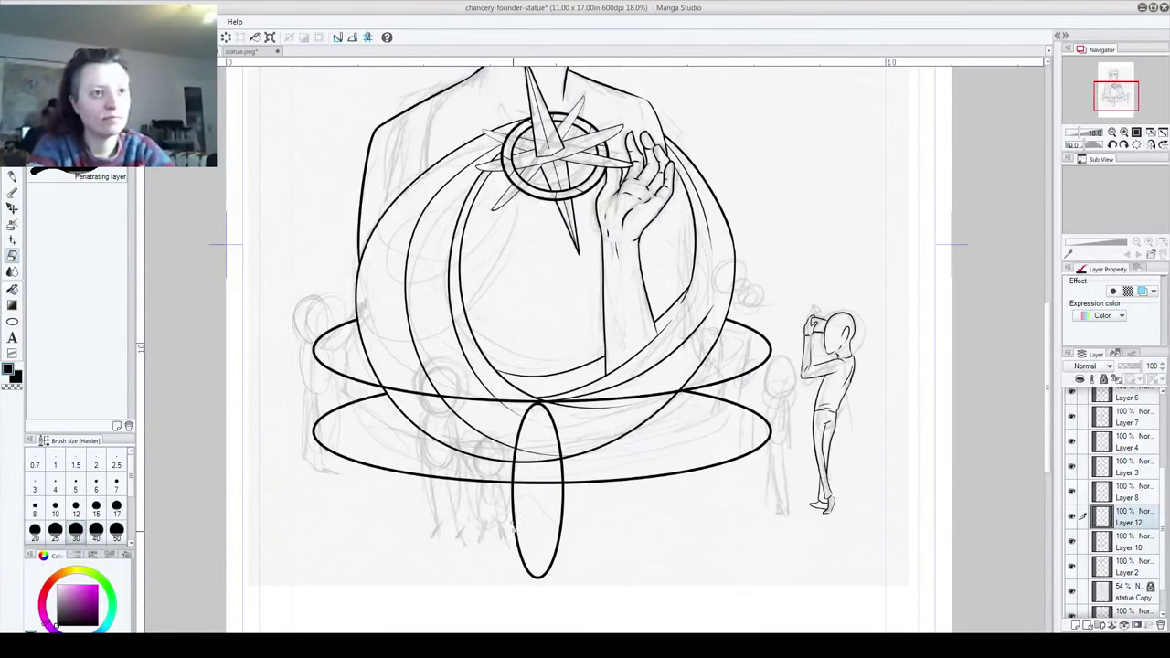
pyautogui.moveTo(515, 540)
pyautogui.mouseDown()
pyautogui.moveTo(531, 583)
pyautogui.moveTo(551, 573)
pyautogui.moveTo(563, 483)
pyautogui.mouseUp()
pyautogui.moveTo(513, 517); pyautogui.dragTo(512, 490)
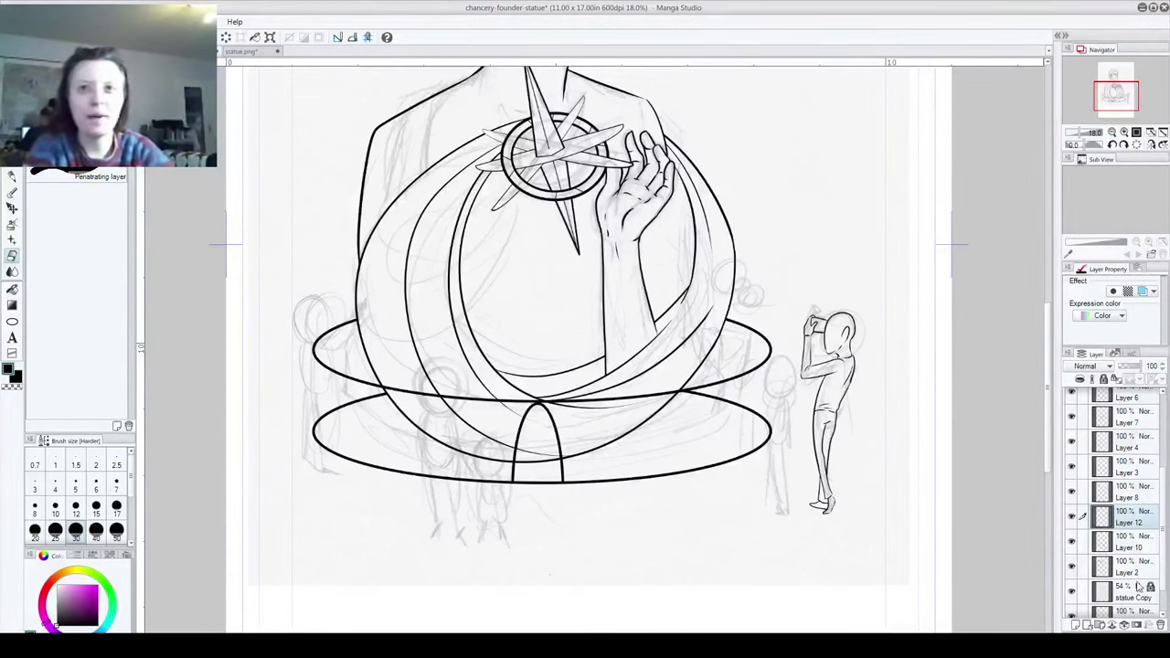
# Step: Duplicate Layer 12 and place the copied arch directly to the right of the first, with their feet touching
pyautogui.moveTo(1139, 517); pyautogui.dragTo(1075, 626)
pyautogui.click(1075, 624)
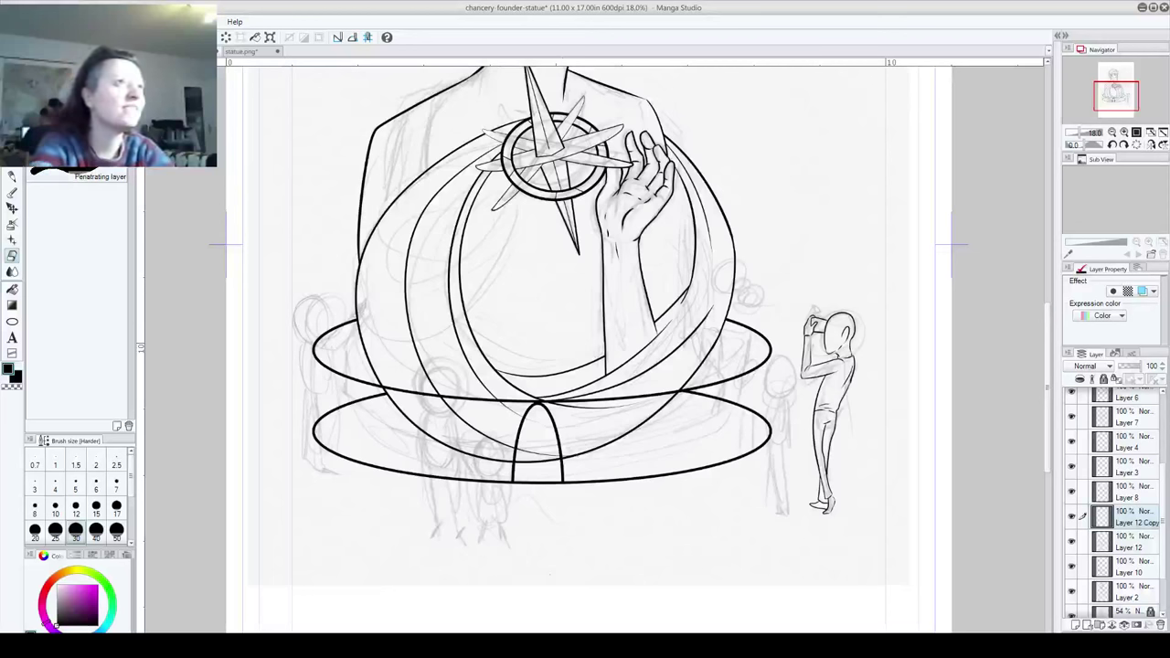
pyautogui.press('p')
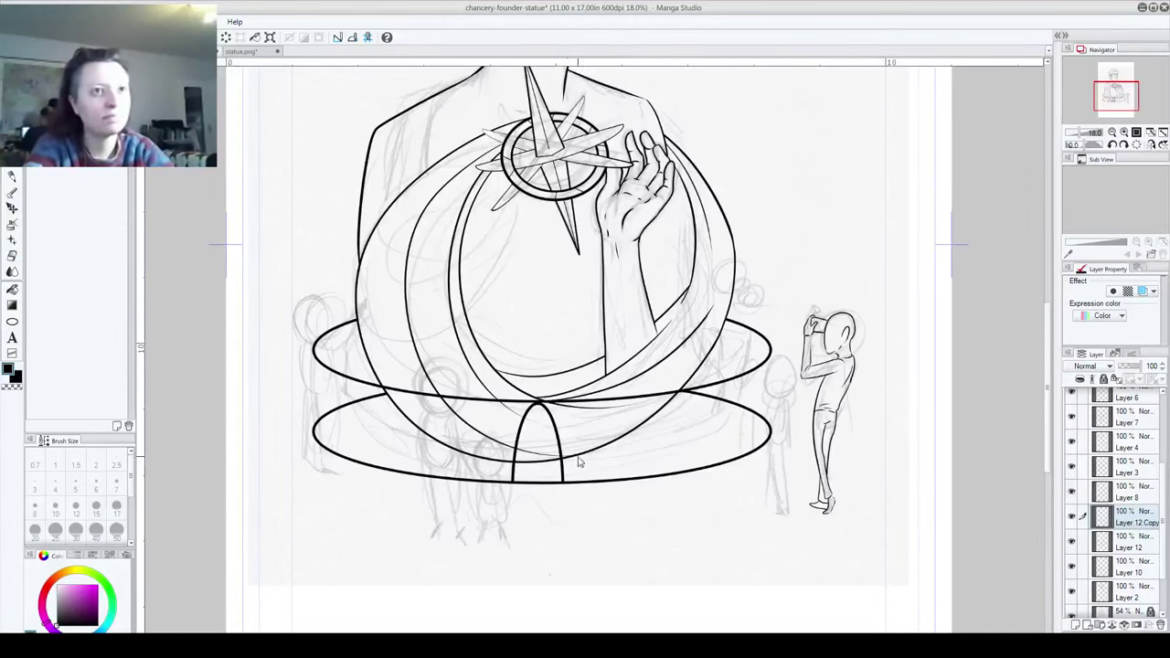
pyautogui.moveTo(564, 479)
pyautogui.mouseDown()
pyautogui.moveTo(603, 431)
pyautogui.moveTo(612, 468)
pyautogui.mouseUp()
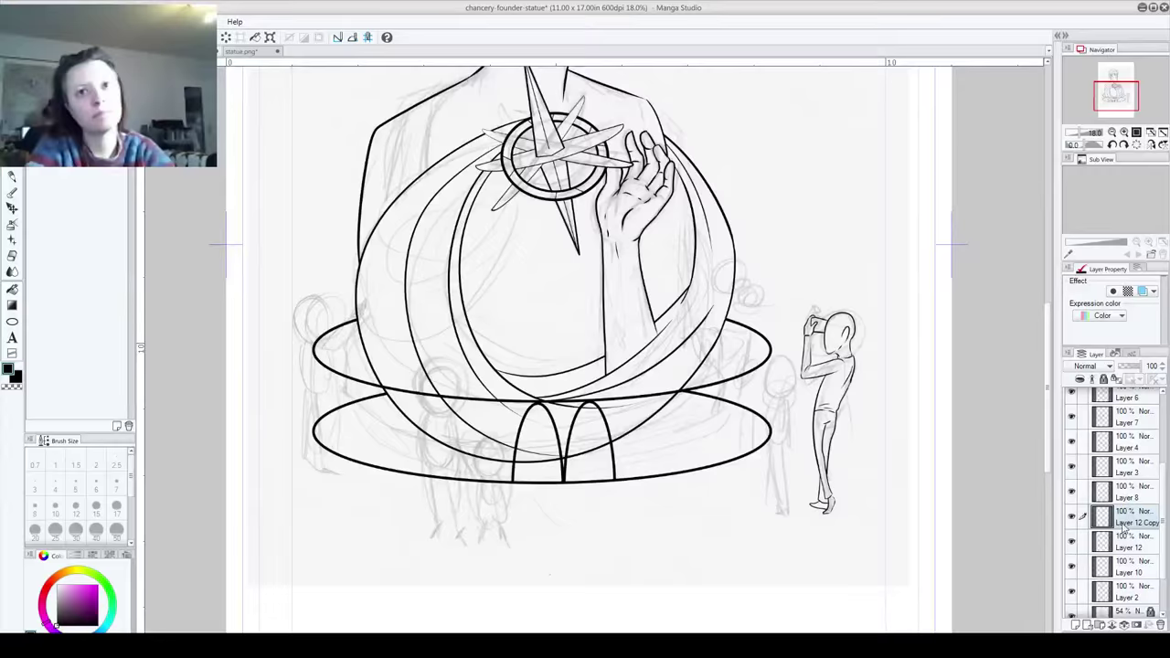
# Step: Duplicate the arch layer again and position this copy against the left side of the middle arch, nudging it into place
pyautogui.moveTo(1136, 523); pyautogui.dragTo(1078, 625)
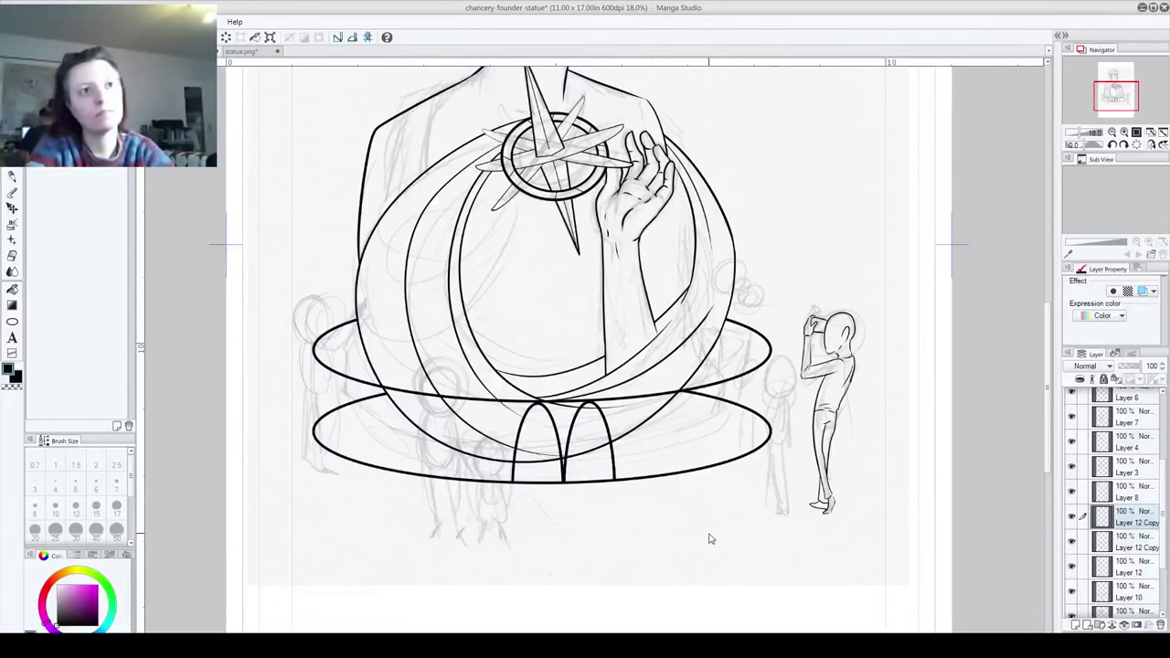
pyautogui.moveTo(569, 454); pyautogui.dragTo(461, 444)
pyautogui.press('Right')
pyautogui.press('Right')
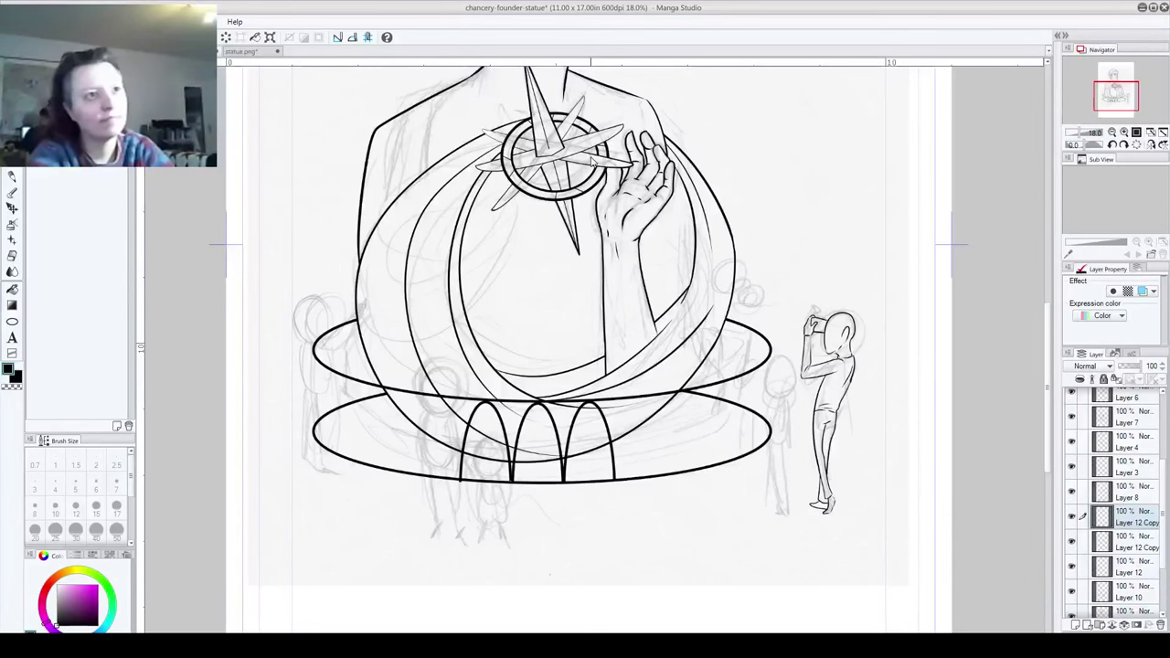
pyautogui.press('Right')
pyautogui.press('Right')
pyautogui.press('Right')
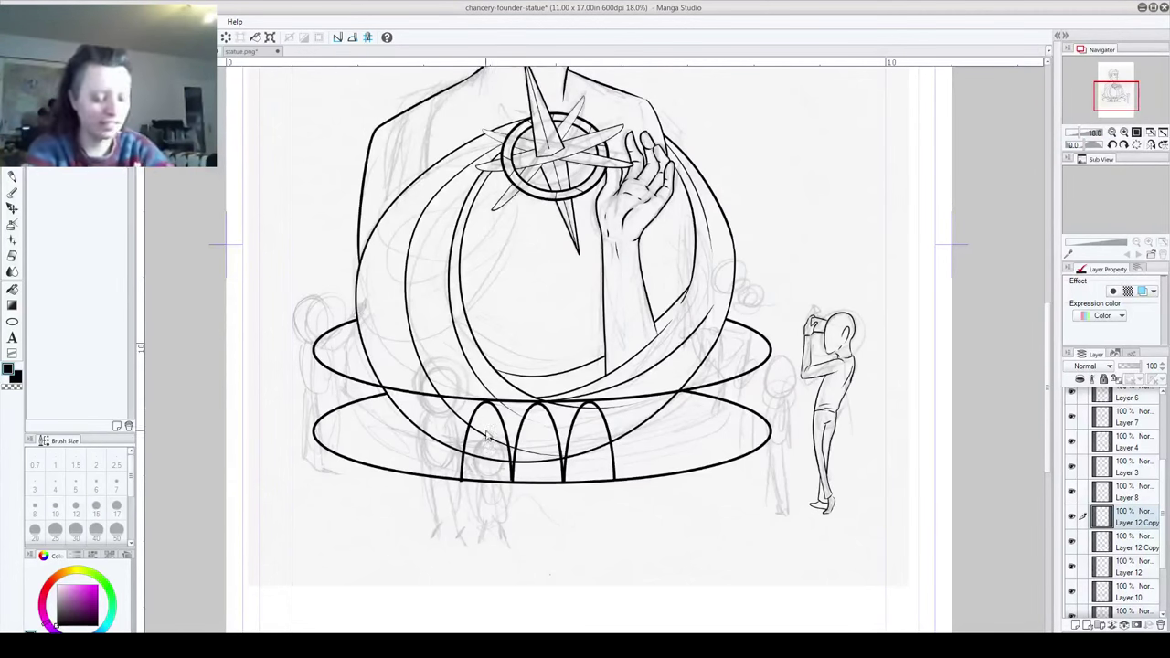
# Step: Merge both copied arch layers down into Layer 12
pyautogui.scroll(1, 526, 472)
pyautogui.scroll(4, 526, 472)
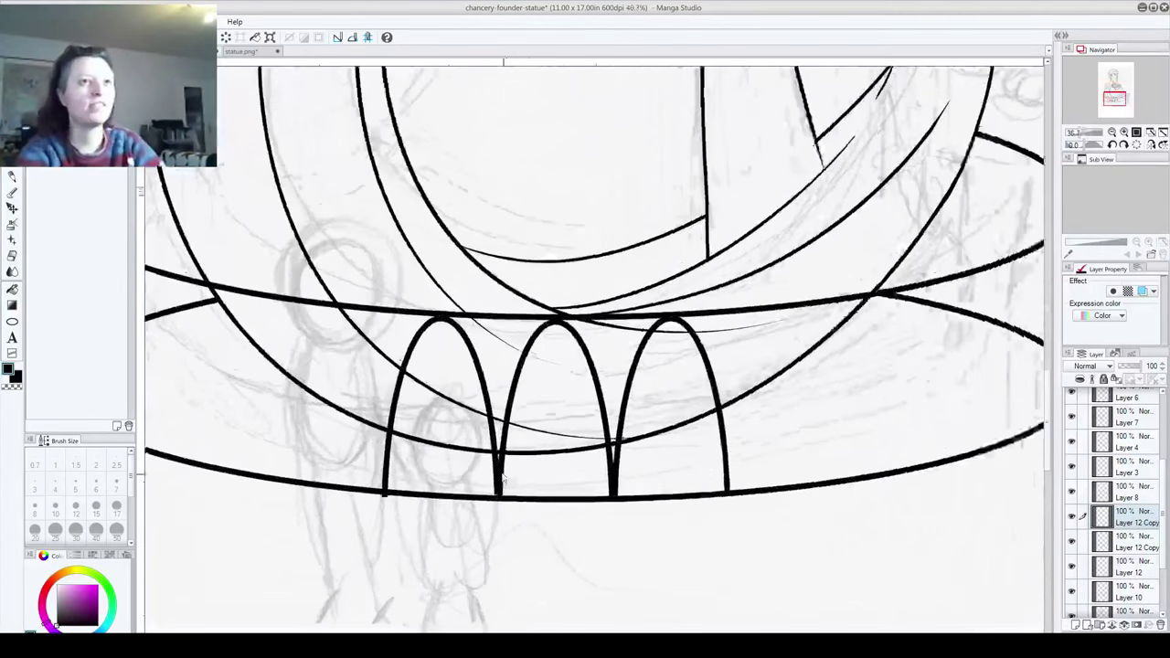
pyautogui.scroll(1, 501, 478)
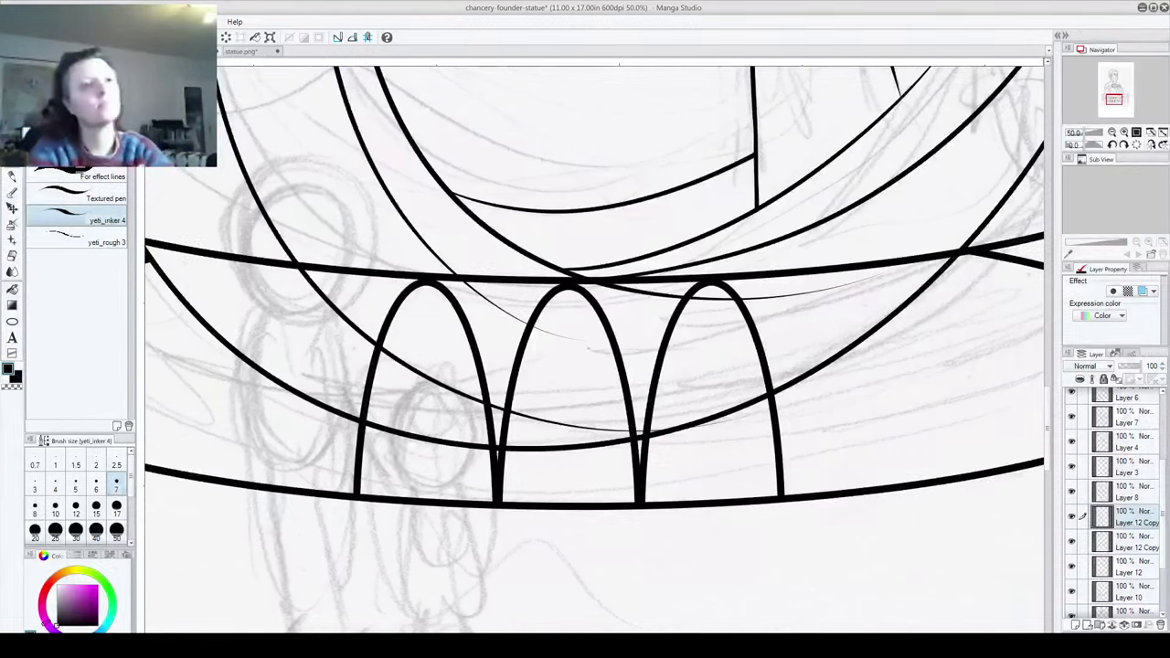
pyautogui.scroll(-8, 728, 390)
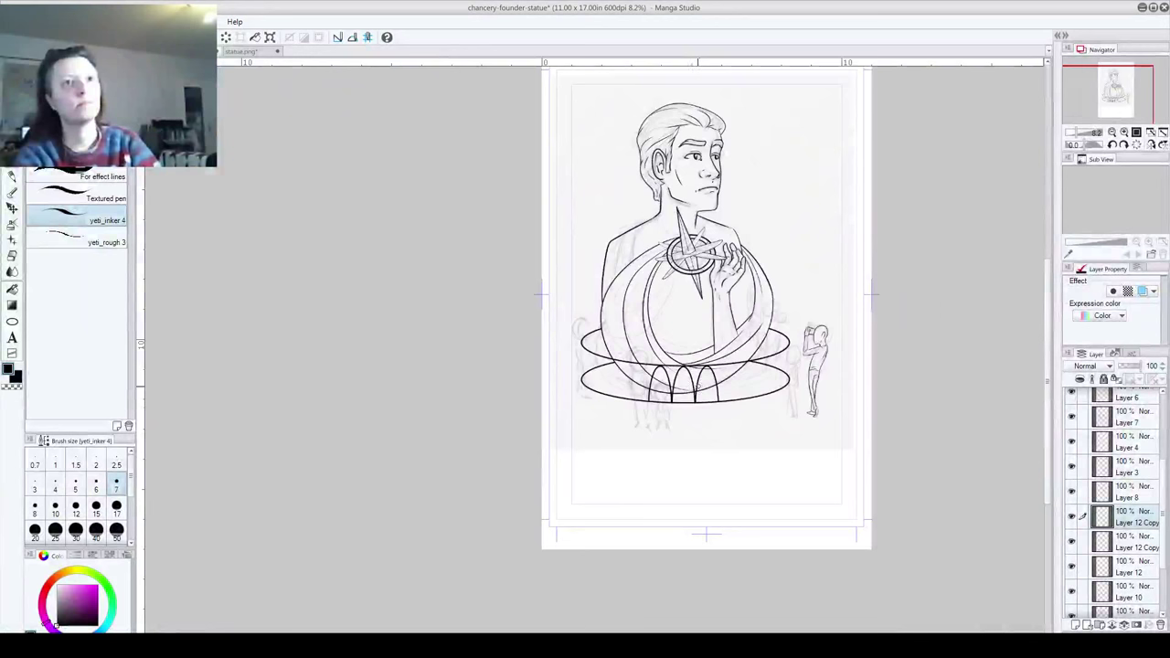
pyautogui.scroll(4, 692, 387)
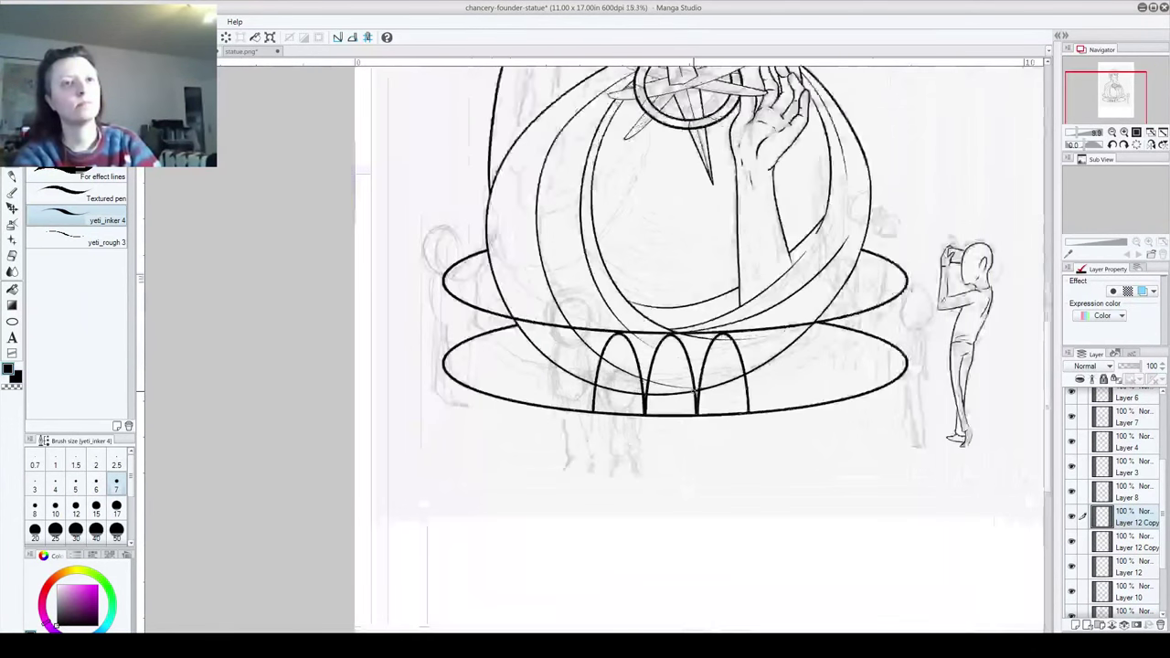
pyautogui.scroll(5, 671, 402)
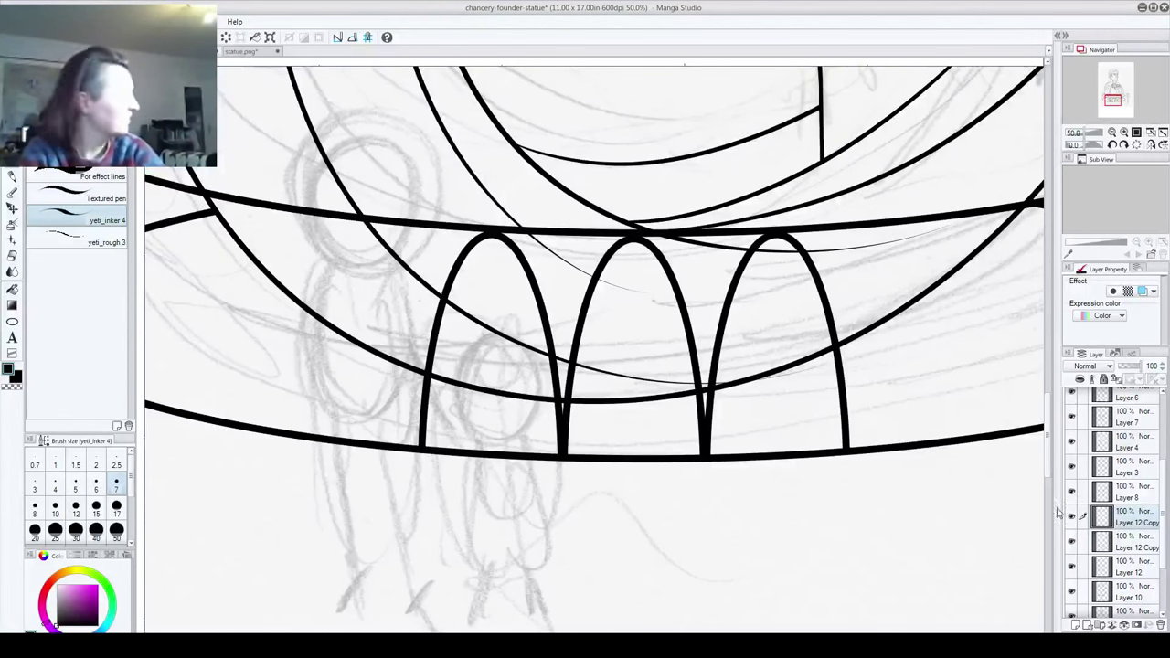
pyautogui.hotkey('ctrl', 'e')
pyautogui.hotkey('ctrl', 'e')
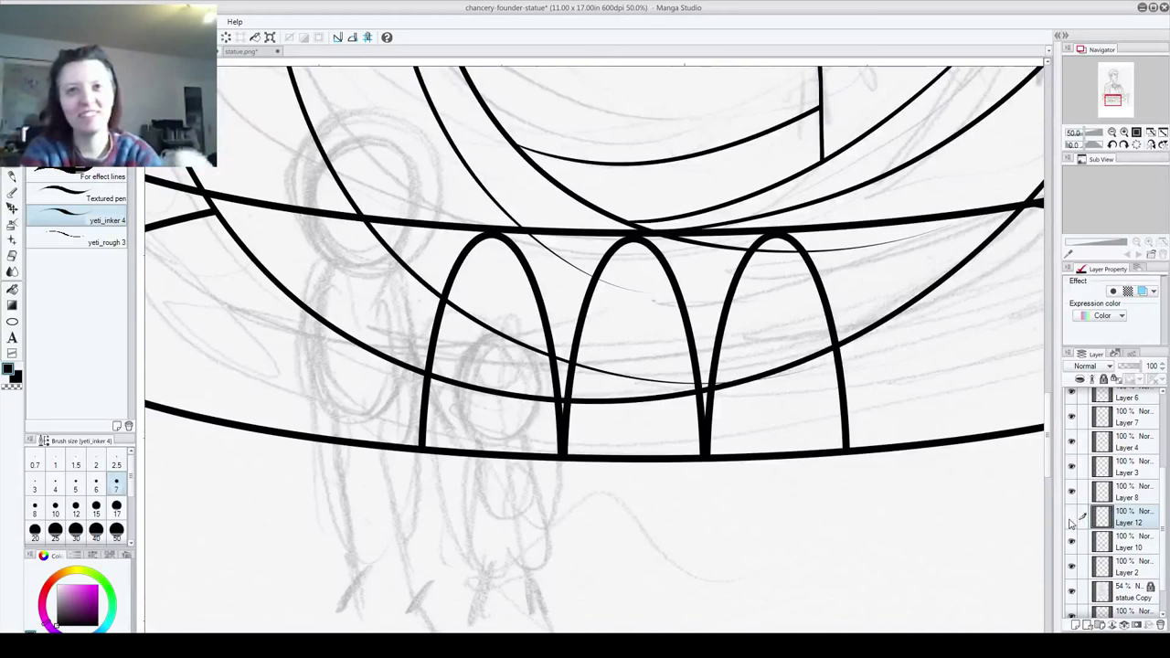
# Step: Draw a thick circle with the Ellipse tool at brush size 50 in the foot of the middle arch, on a new layer above Layer 12
pyautogui.press('u')
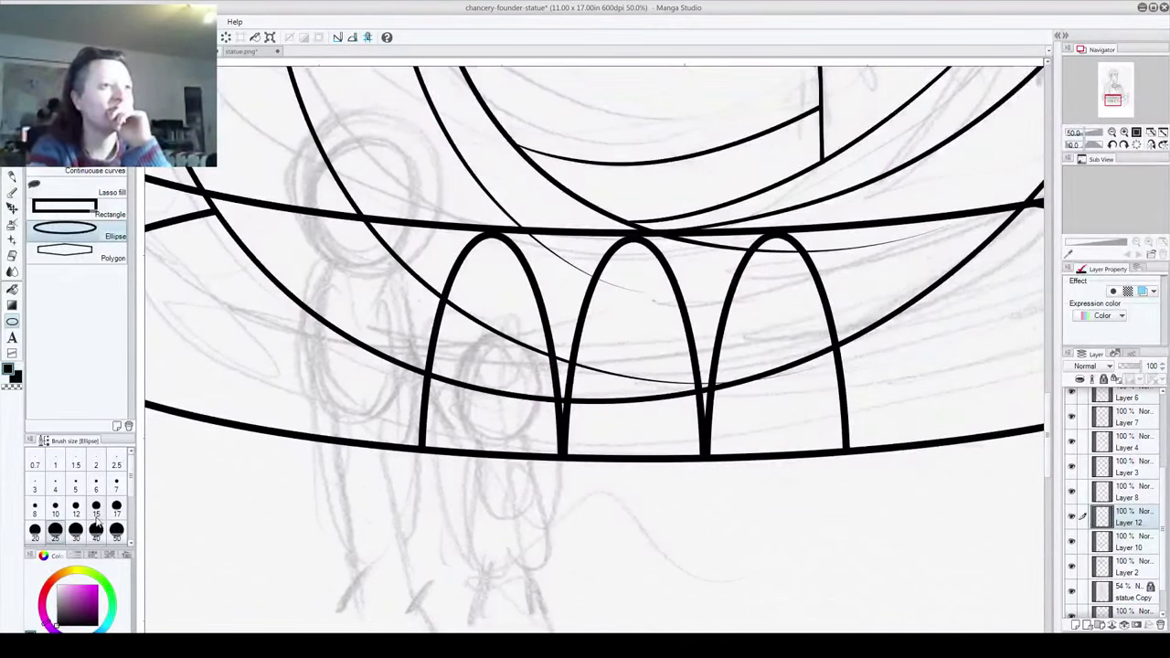
pyautogui.click(116, 535)
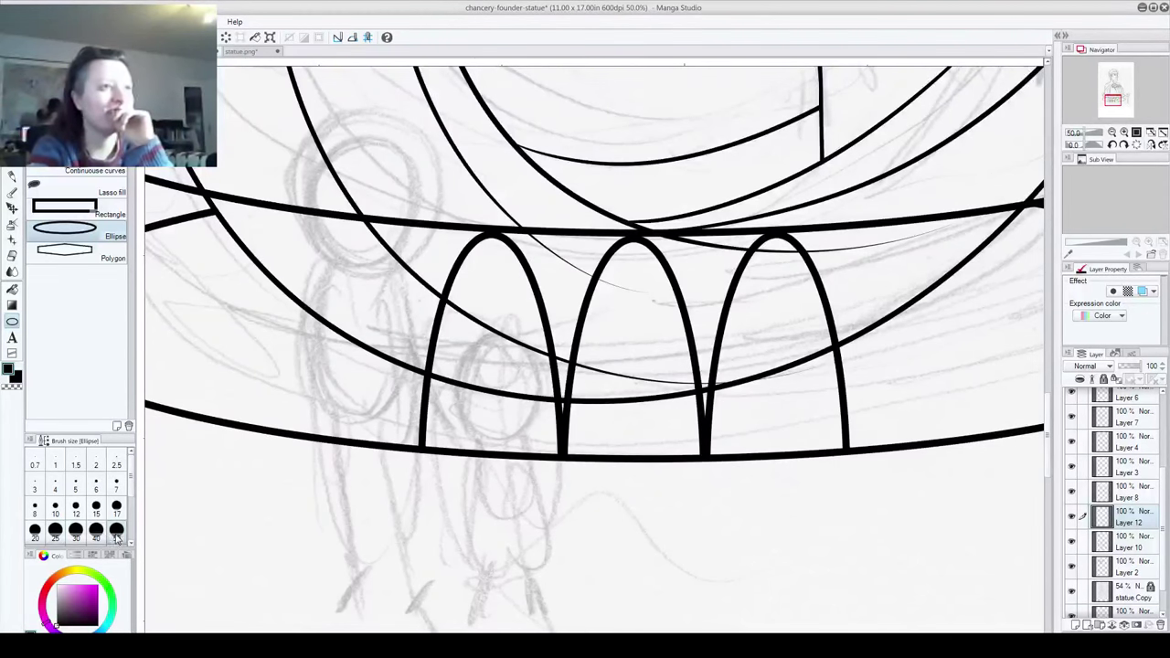
pyautogui.moveTo(574, 368); pyautogui.dragTo(710, 484)
pyautogui.hotkey('ctrl', 'z')
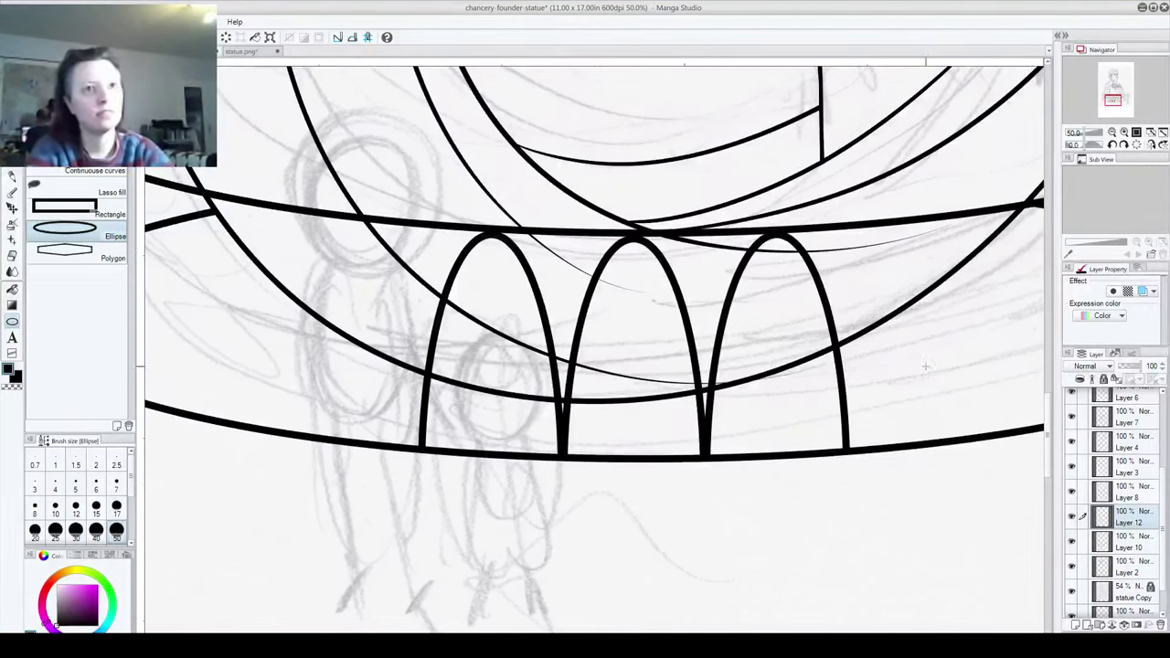
pyautogui.click(1075, 624)
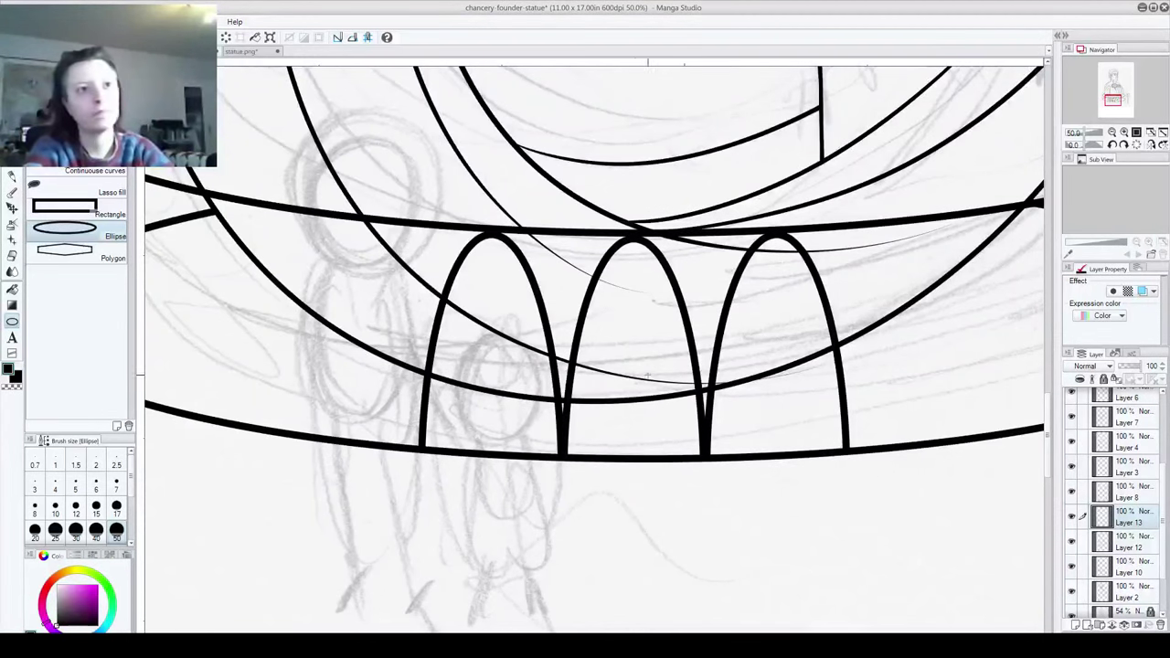
pyautogui.moveTo(635, 400); pyautogui.dragTo(637, 449)
# Step: Duplicate the circle's layer and move the copy into the foot of the right arch
pyautogui.press('k')
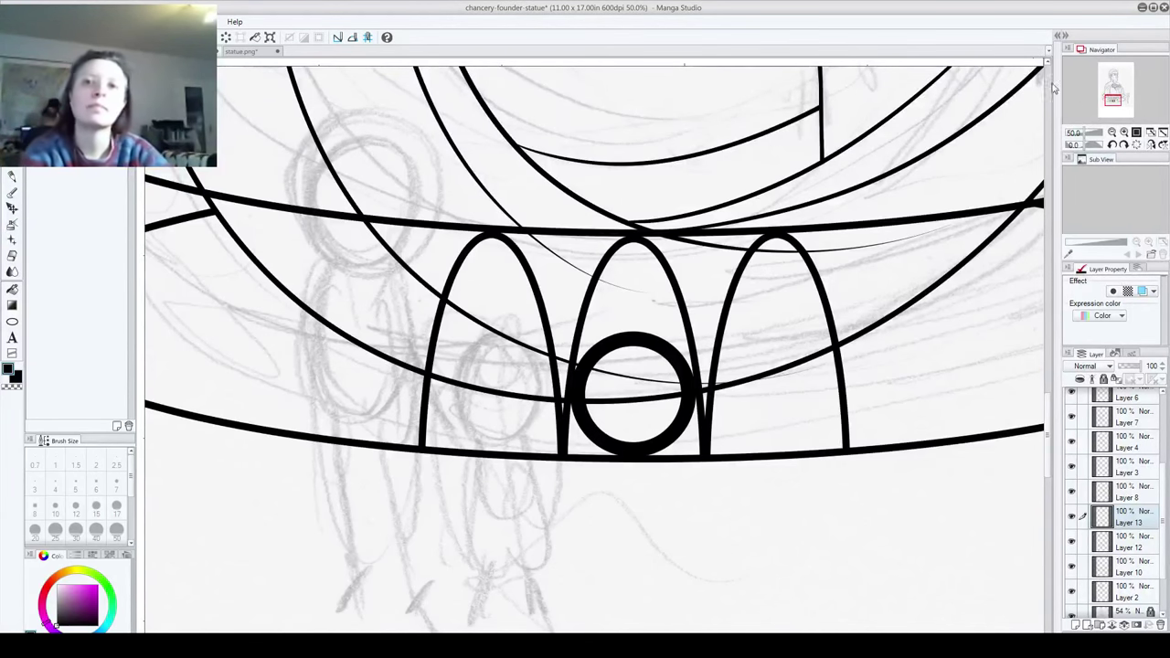
pyautogui.moveTo(1126, 519); pyautogui.dragTo(1076, 624)
pyautogui.moveTo(674, 440); pyautogui.dragTo(808, 421)
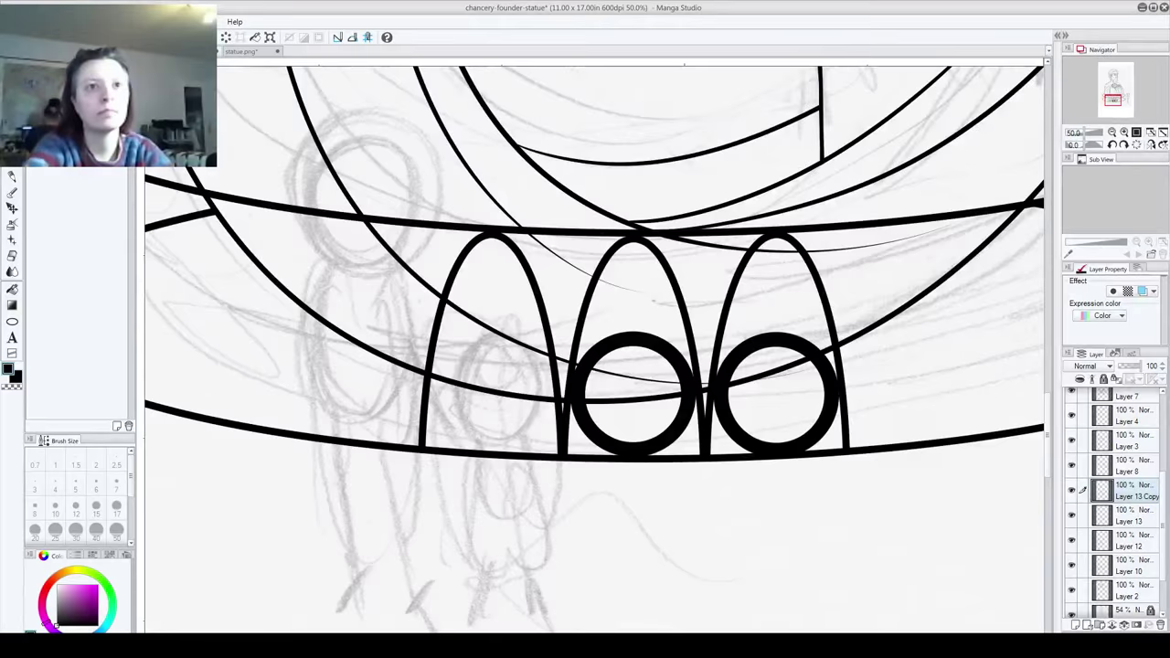
# Step: Add another copy of the circle layer, move it into the foot of the left arch, and nudge it slightly up
pyautogui.scroll(-2, 1134, 494)
pyautogui.hotkey('ctrl', 'v')
pyautogui.moveTo(716, 399); pyautogui.dragTo(454, 395)
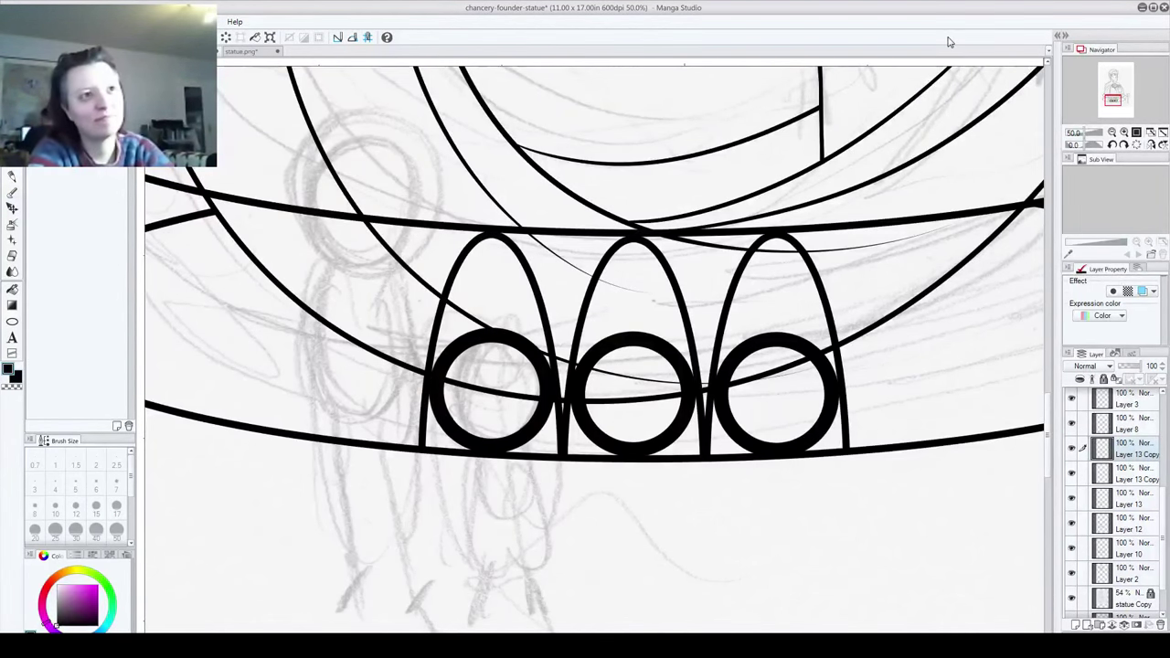
pyautogui.press('Up')
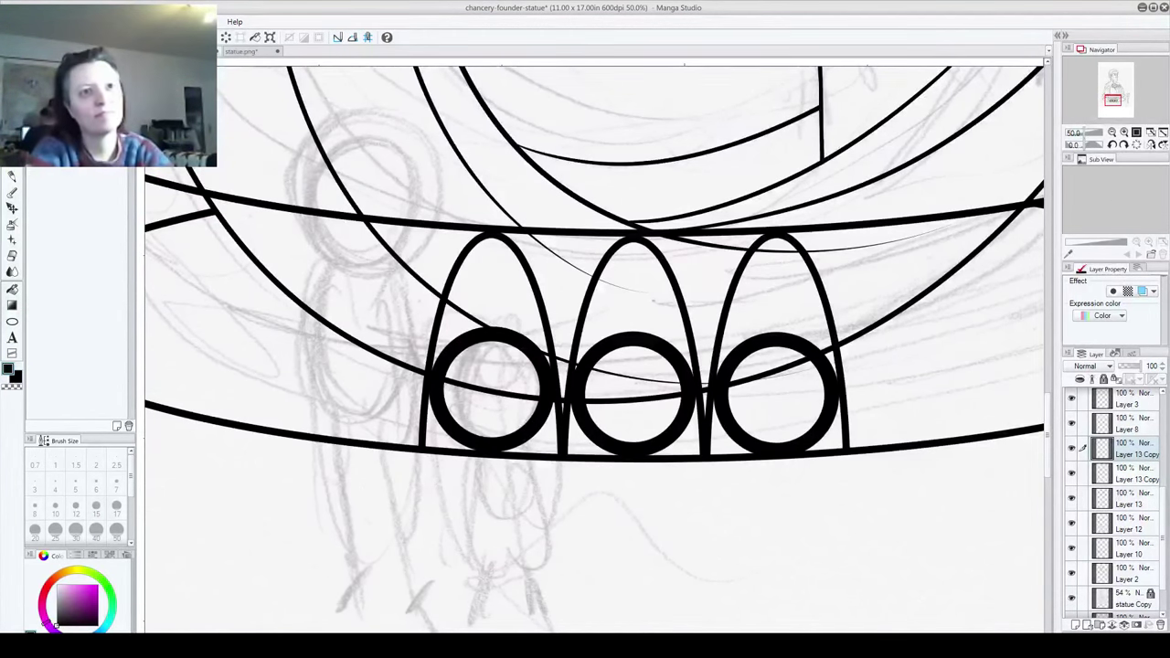
# Step: Select the right circle's layer and nudge the circle slightly up and to the right to fit its arch
pyautogui.click(1130, 475)
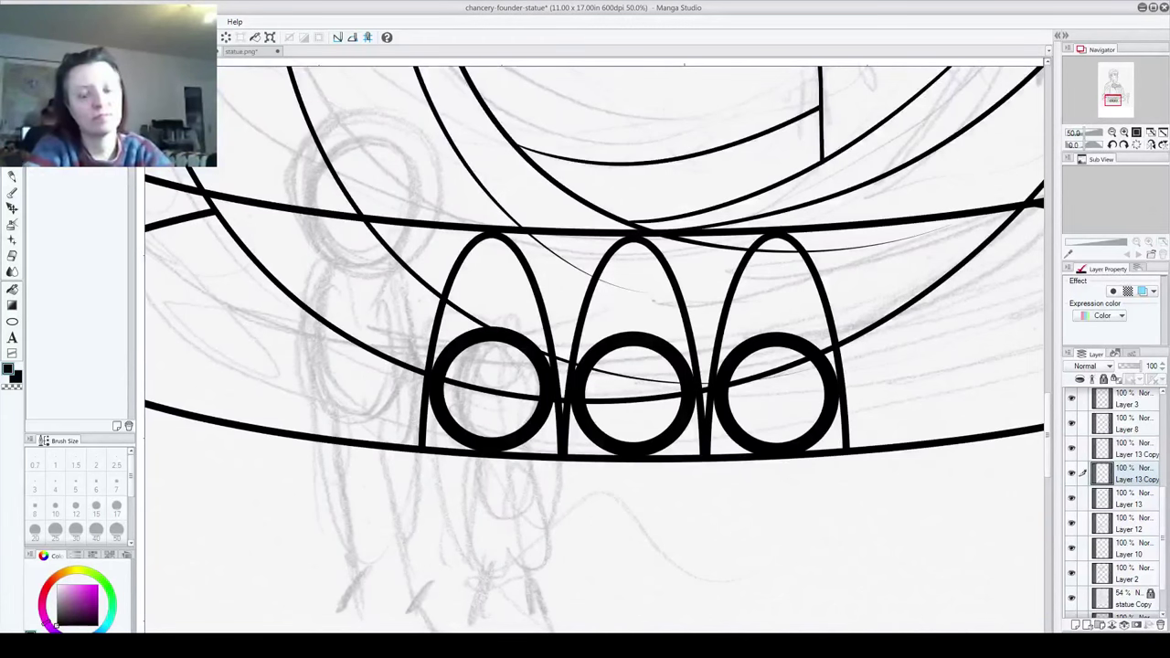
pyautogui.press('Up')
pyautogui.press('Up')
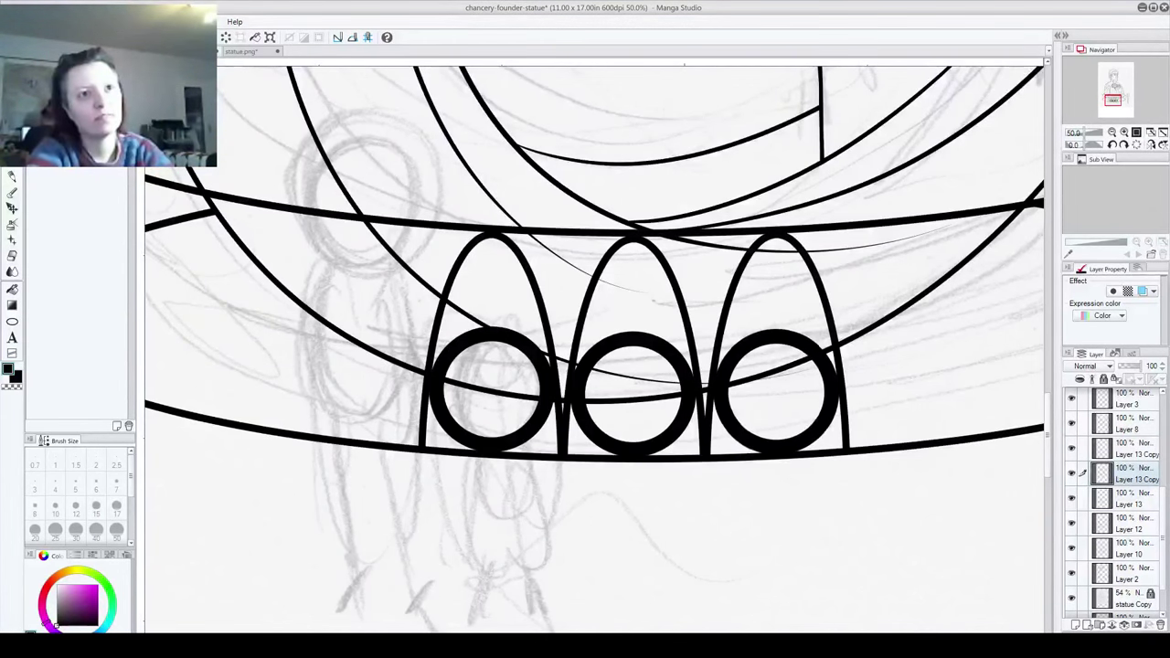
pyautogui.press('Right')
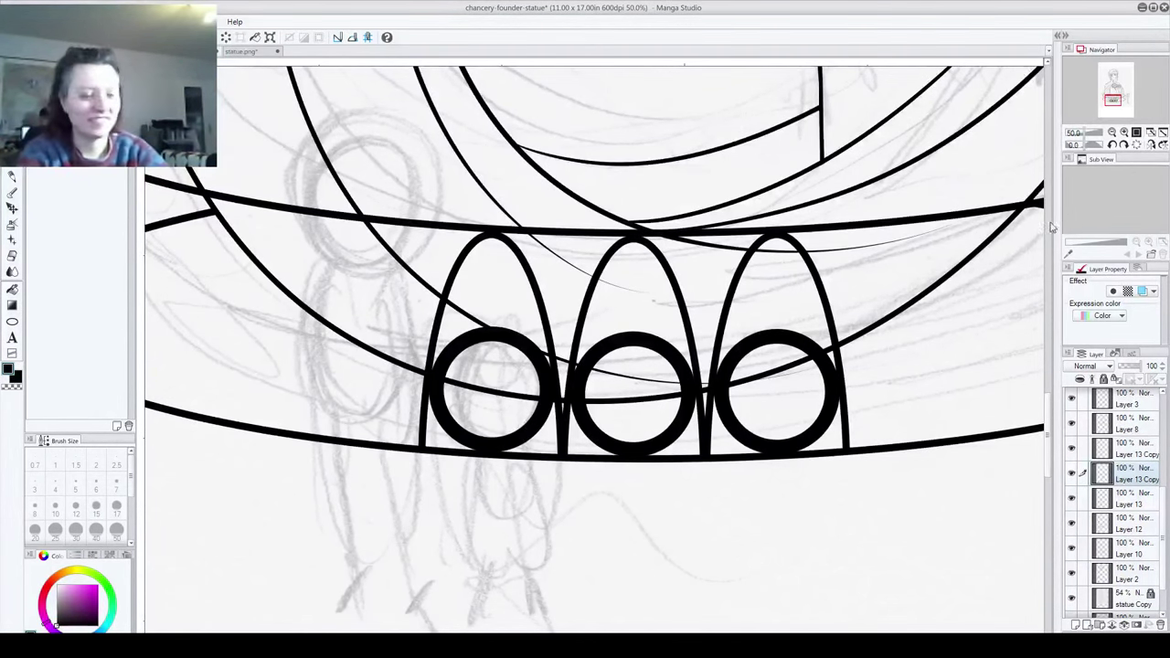
# Step: Merge all three circle layers down into Layer 12 with the arches
pyautogui.hotkey('ctrl', 'e')
pyautogui.hotkey('ctrl', 'e')
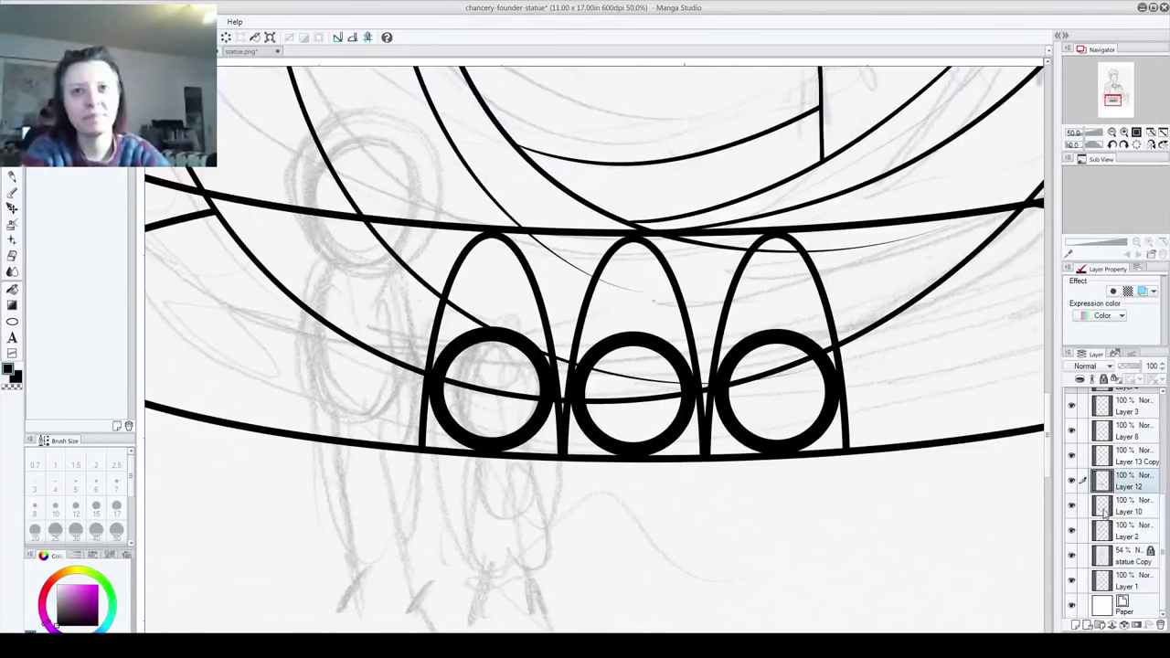
pyautogui.click(1073, 486)
pyautogui.click(1072, 480)
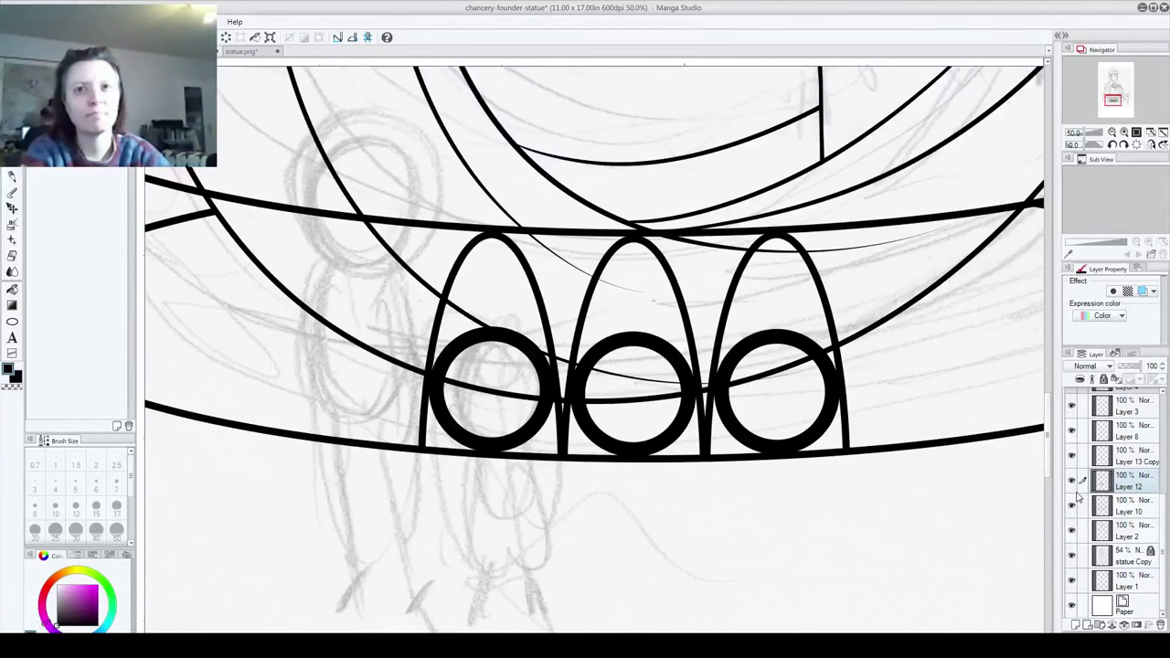
pyautogui.click(1110, 461)
pyautogui.hotkey('ctrl', 'e')
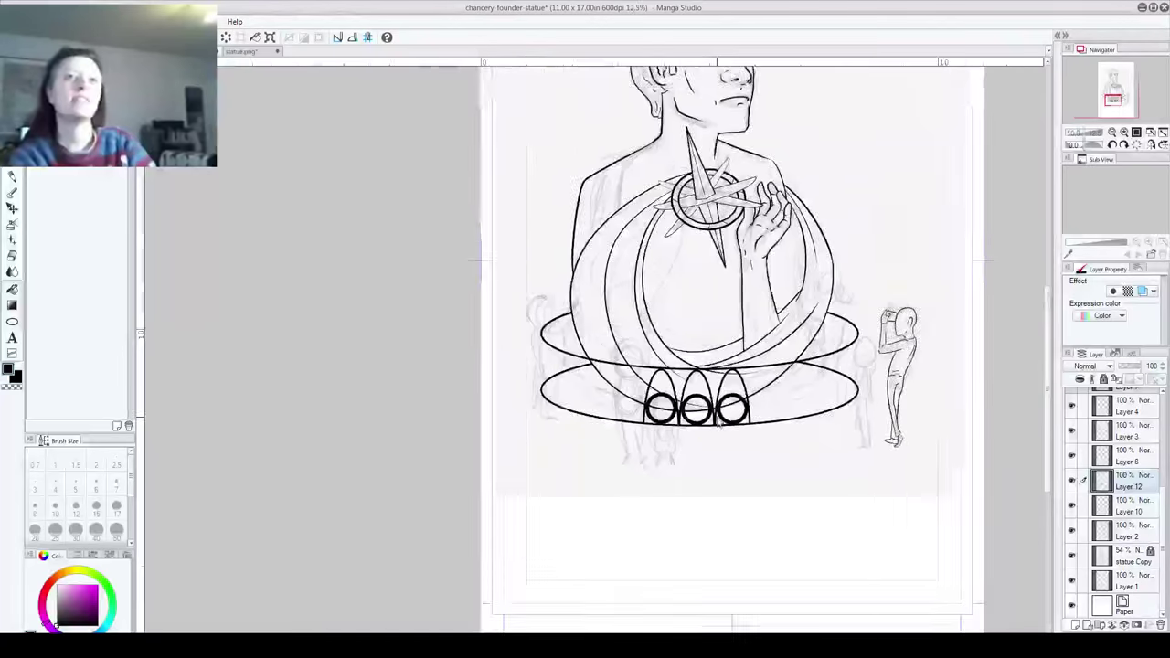
pyautogui.scroll(-5, 718, 434)
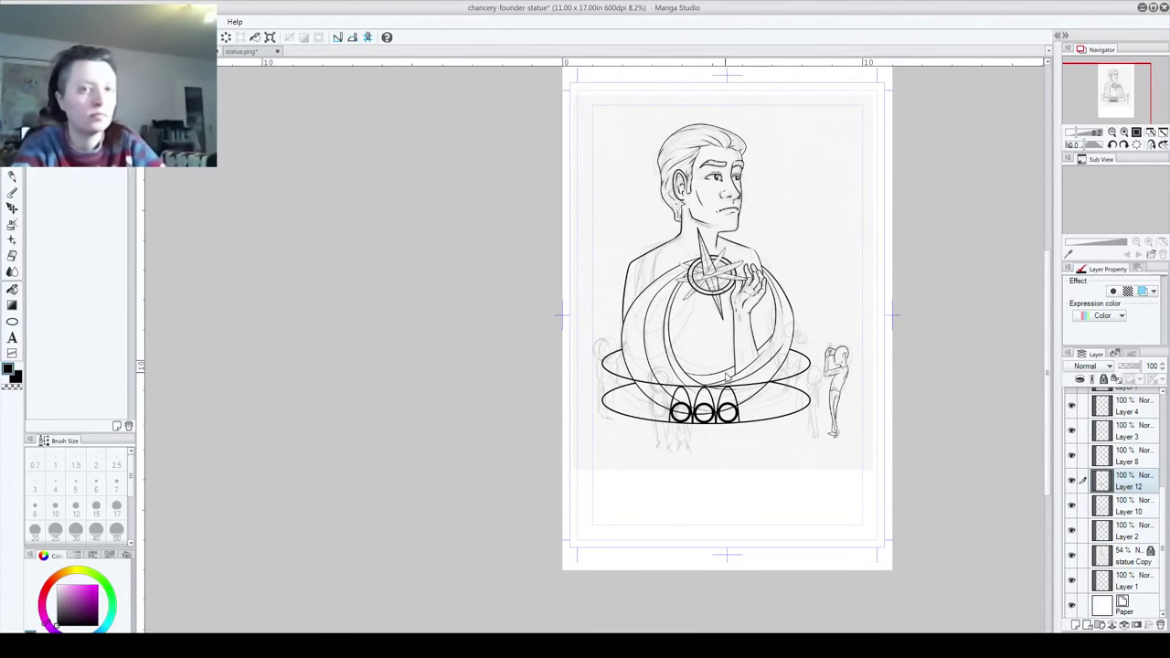
pyautogui.scroll(3, 729, 378)
pyautogui.scroll(1, 741, 398)
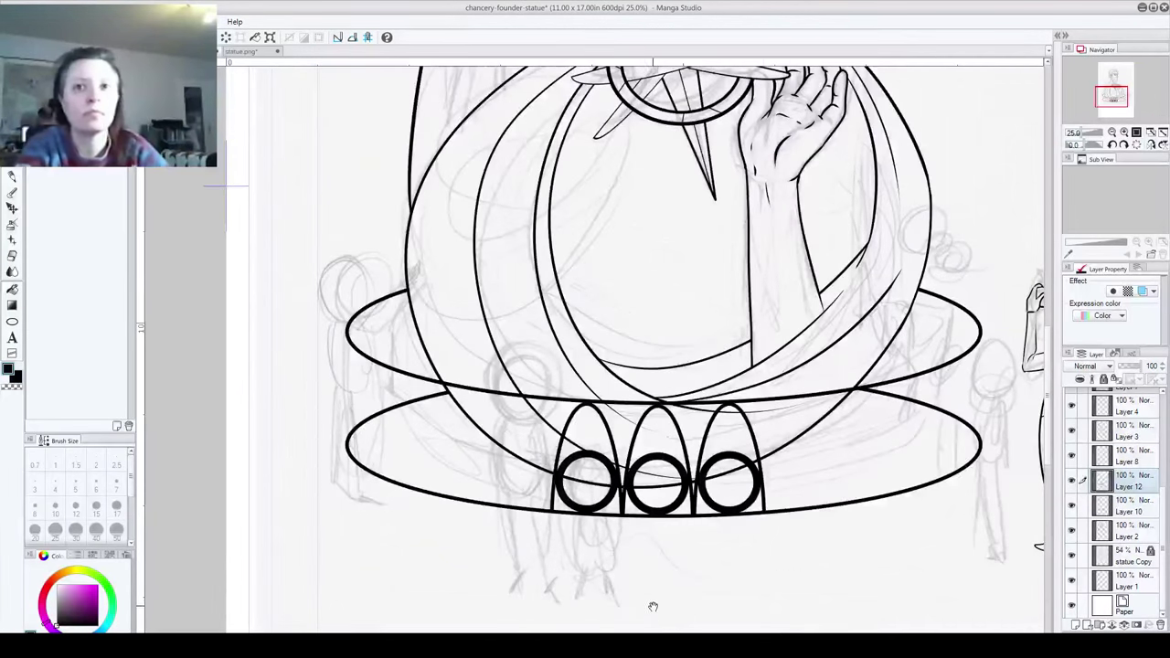
pyautogui.moveTo(765, 561); pyautogui.dragTo(622, 540)
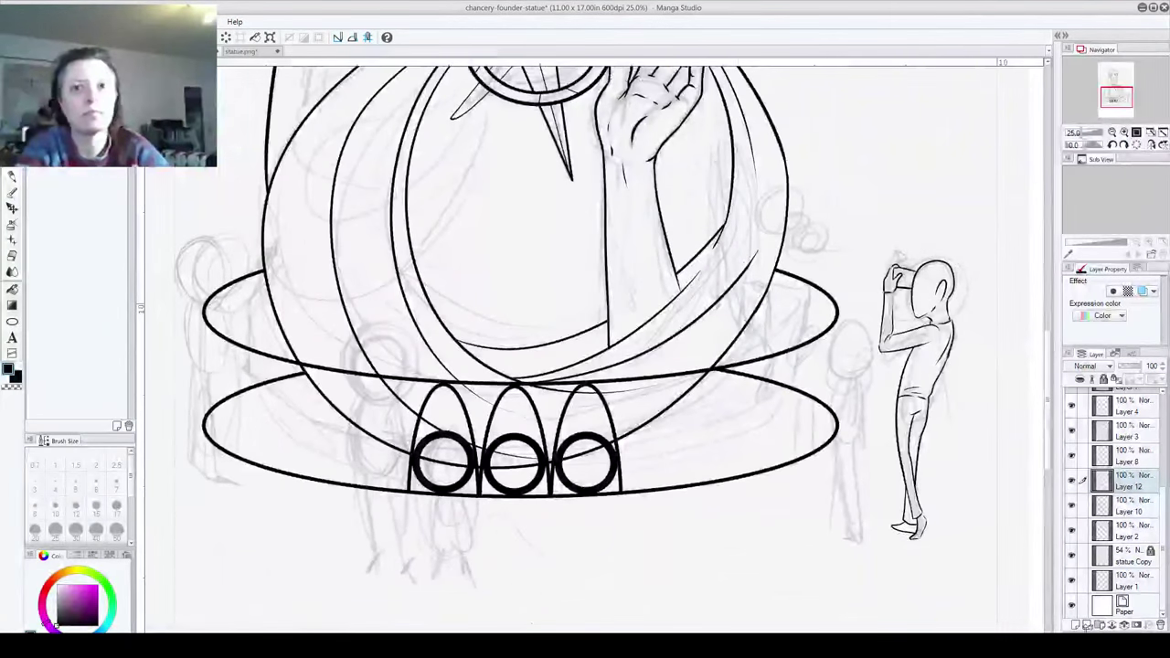
# Step: Add a new layer above Layer 12 and take up the Ellipse tool
pyautogui.click(1076, 625)
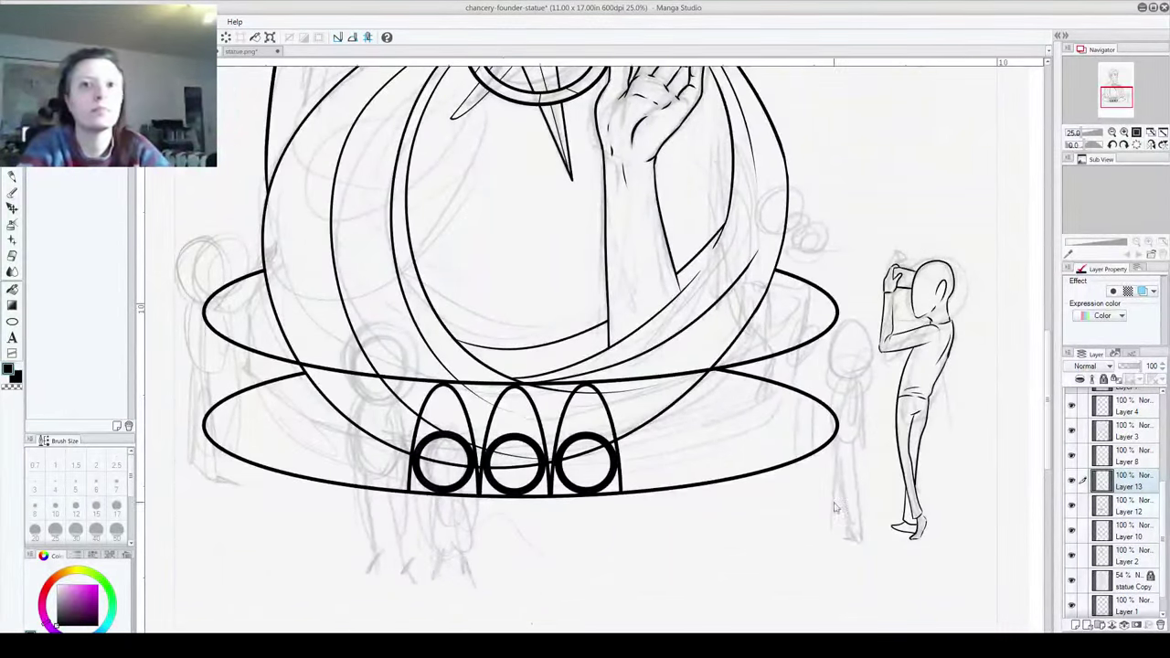
pyautogui.click(12, 322)
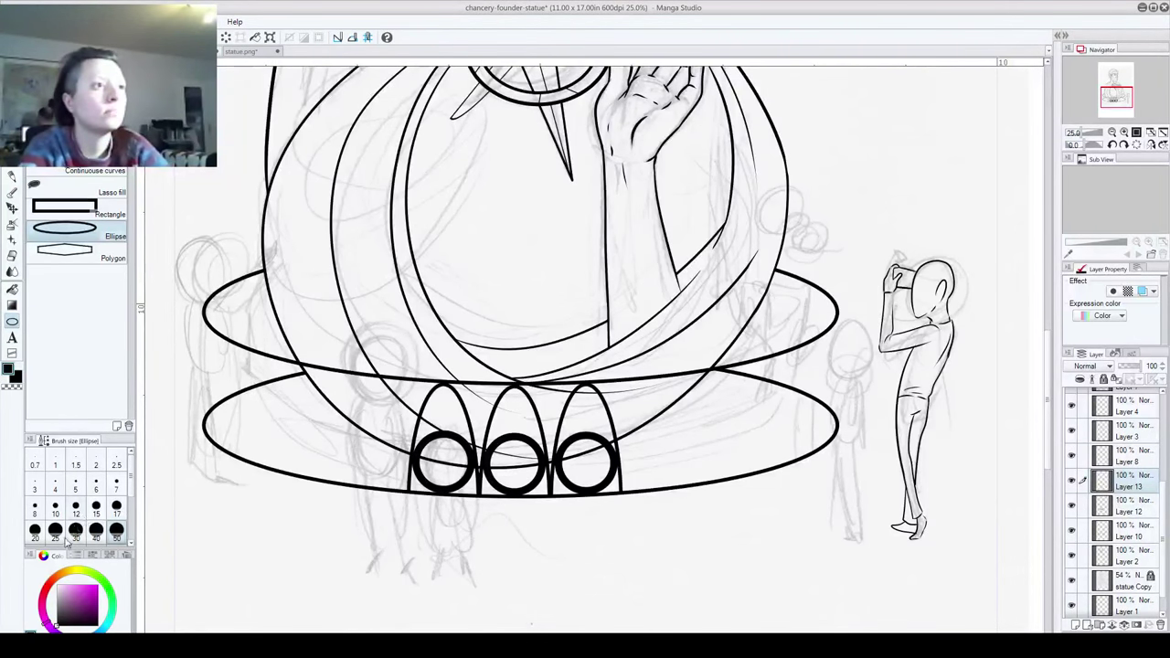
pyautogui.moveTo(627, 377); pyautogui.dragTo(681, 521)
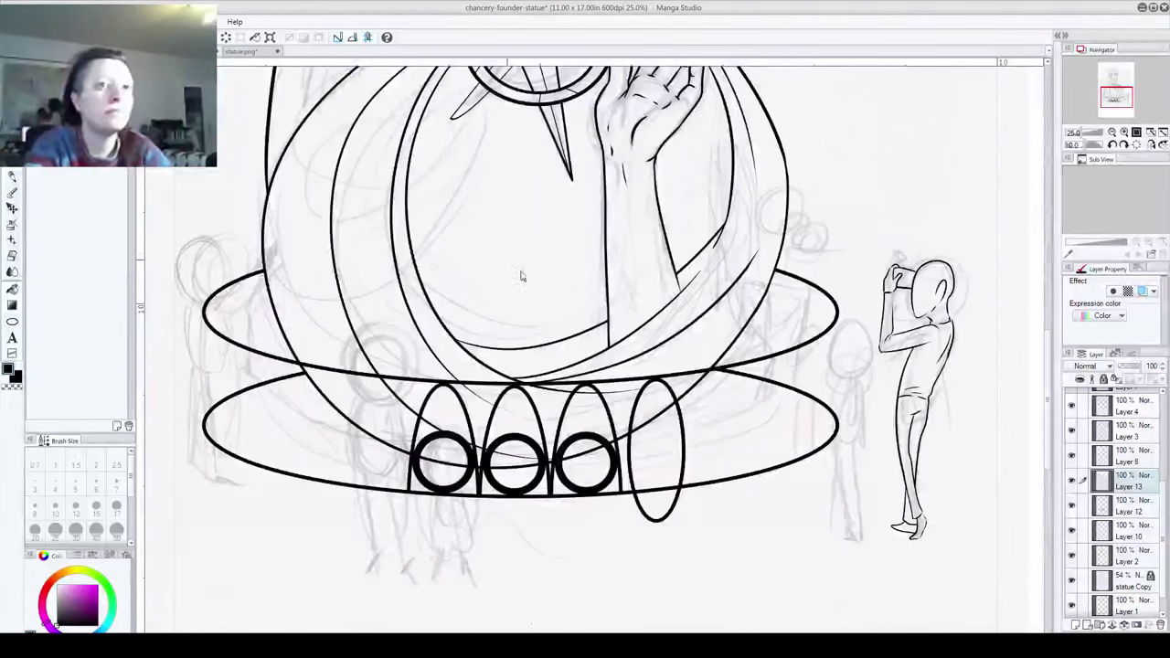
pyautogui.moveTo(684, 455); pyautogui.dragTo(676, 464)
pyautogui.hotkey('ctrl', 'z')
pyautogui.hotkey('ctrl', 'z')
# Step: Draw a tall narrow ellipse directly beside the right arch with the Ellipse tool at brush size 25 and nudge it slightly right
pyautogui.click(12, 321)
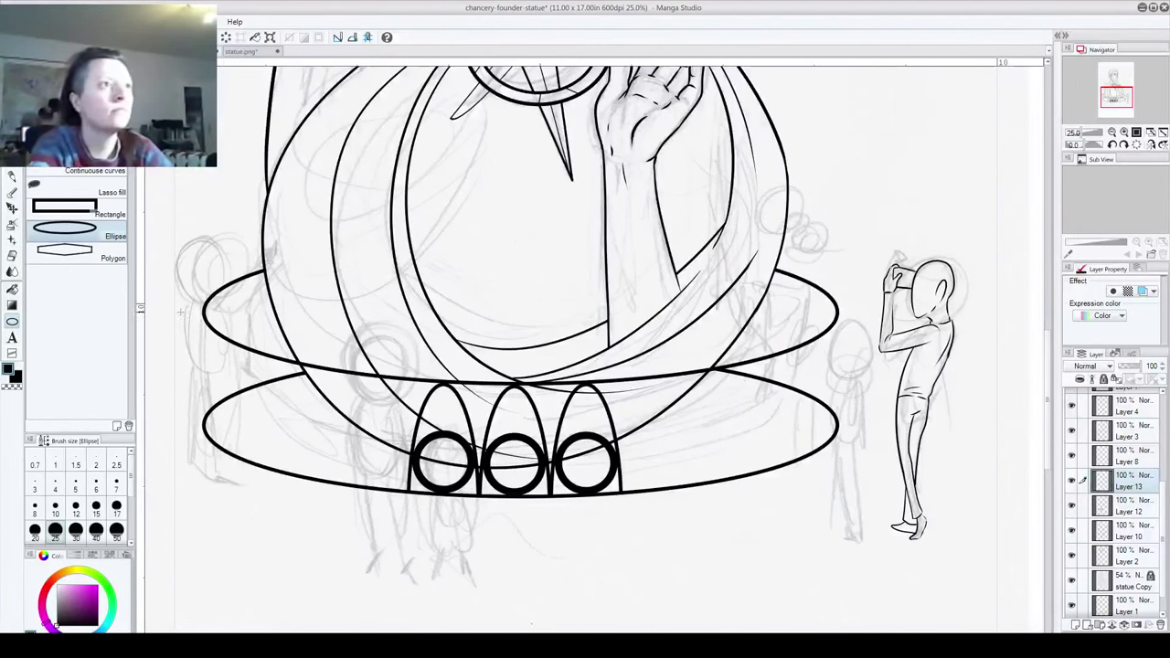
pyautogui.moveTo(619, 377); pyautogui.dragTo(679, 546)
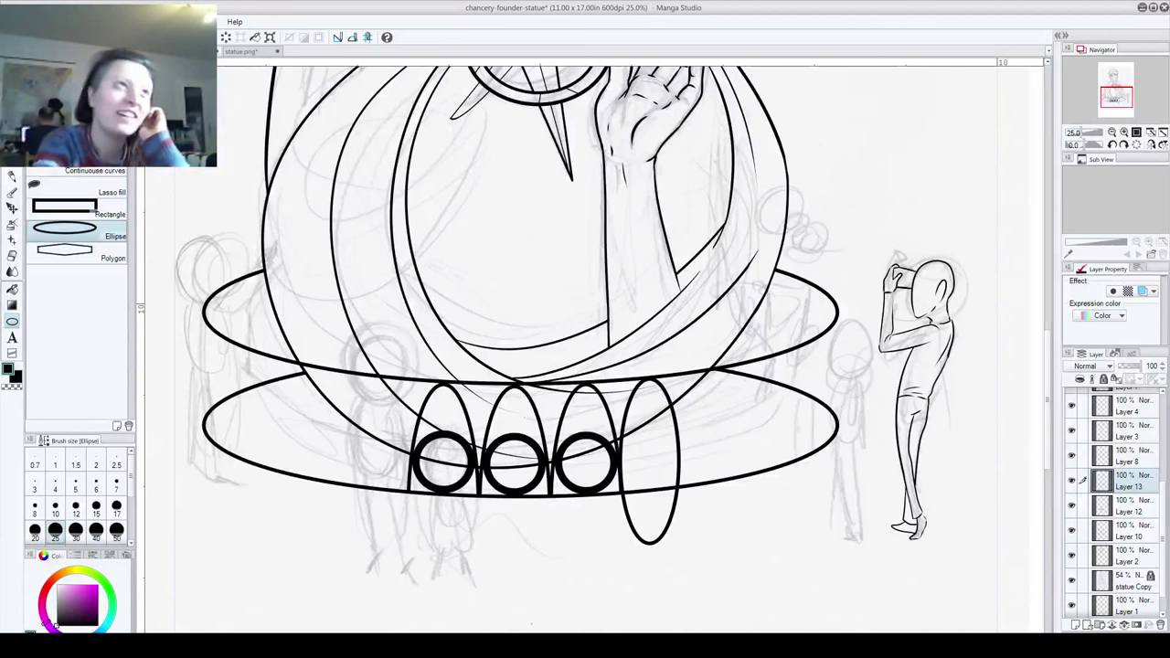
pyautogui.hotkey('ctrl', 'Right')
pyautogui.hotkey('ctrl', 'Right')
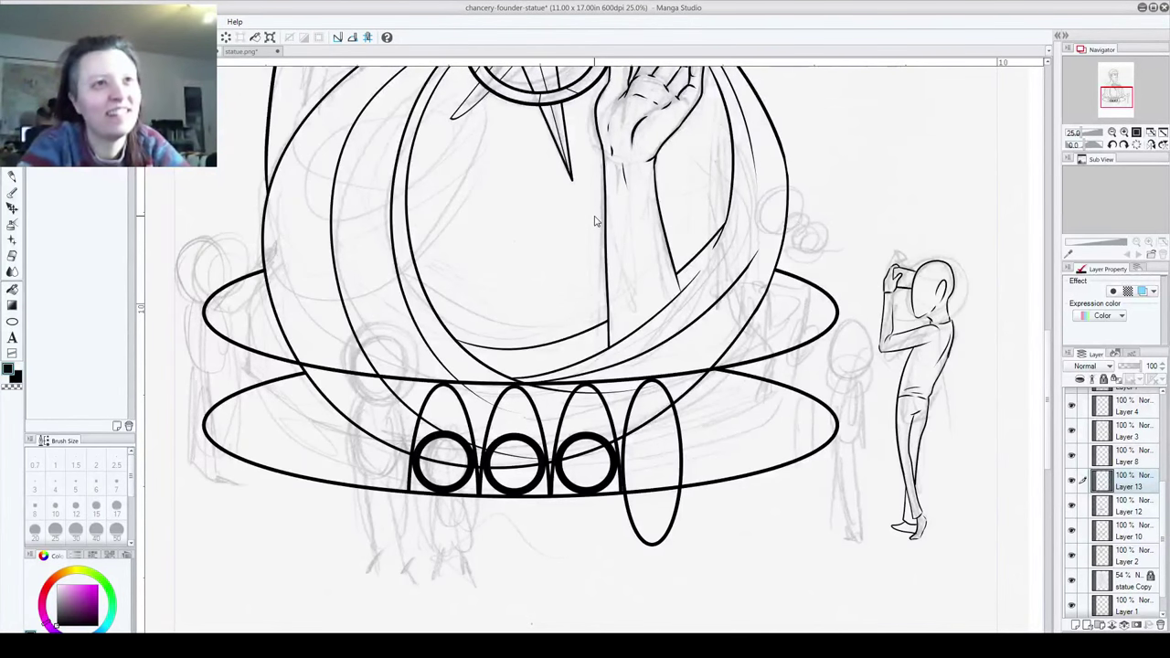
# Step: Duplicate the tall ellipse's layer, move the copy beside the left arch, and merge it down into Layer 13
pyautogui.moveTo(1133, 486); pyautogui.dragTo(1075, 624)
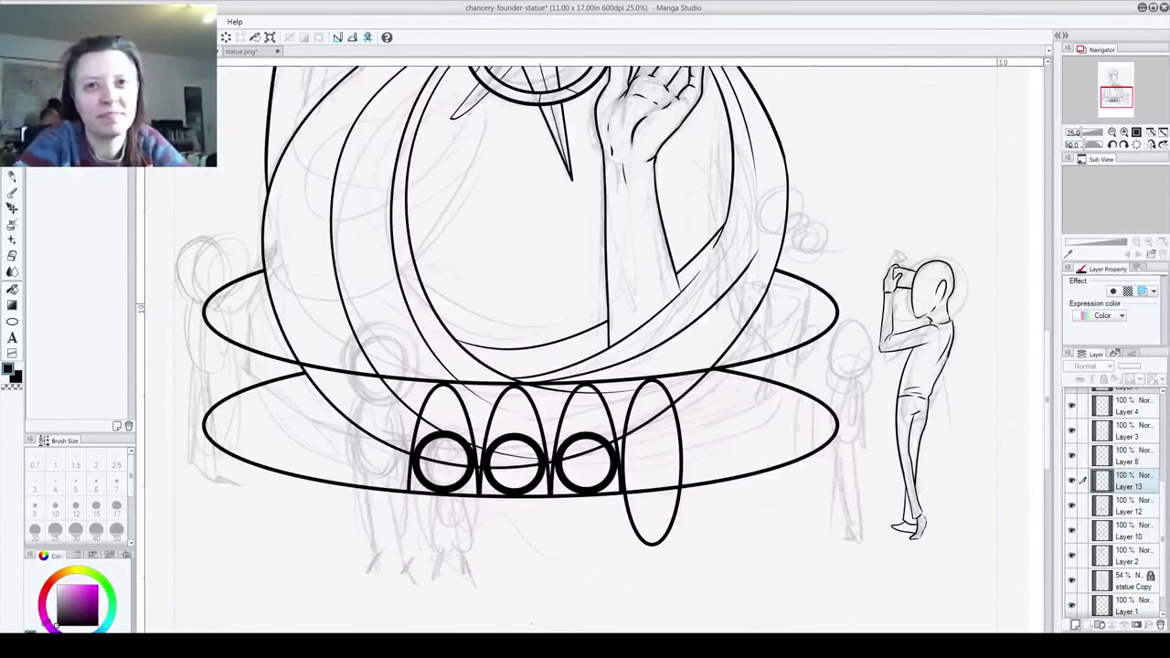
pyautogui.moveTo(687, 477); pyautogui.dragTo(406, 499)
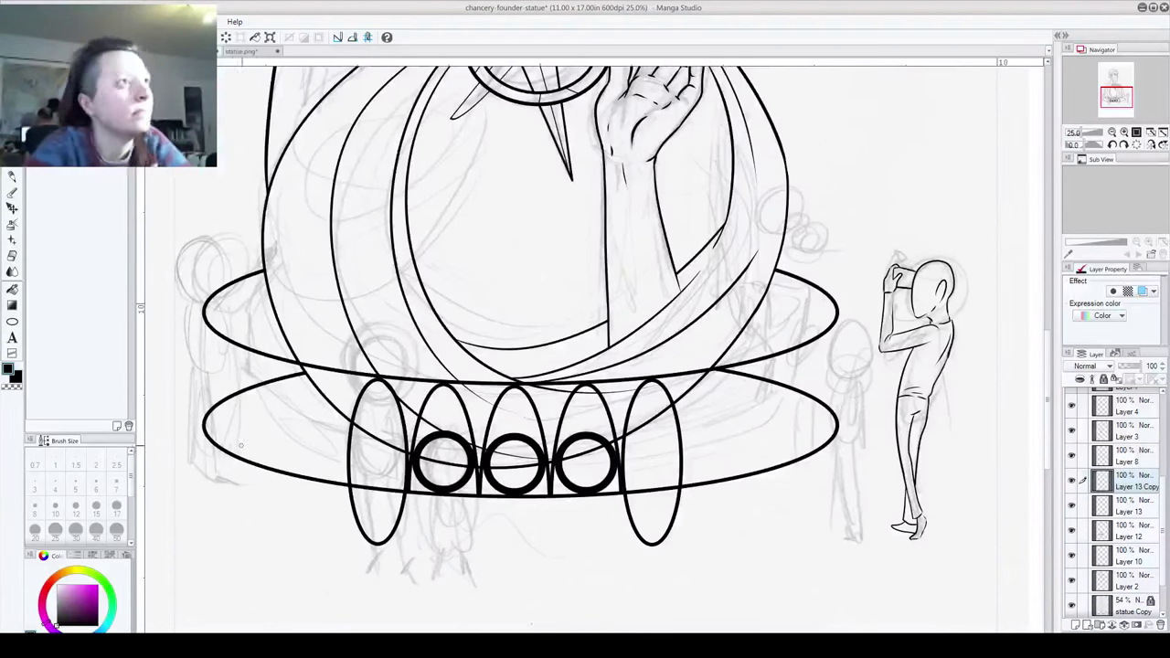
pyautogui.hotkey('ctrl', 'e')
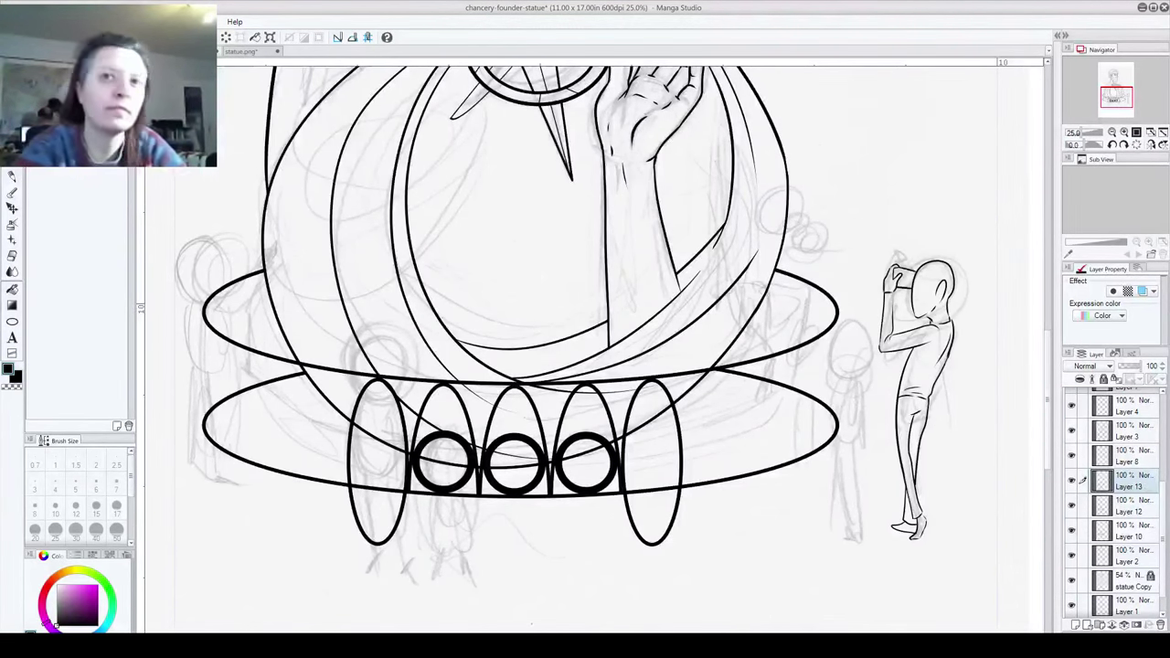
# Step: Erase the parts of both tall ellipses that extend below the base's lower edge, using a size 30 eraser
pyautogui.click(12, 256)
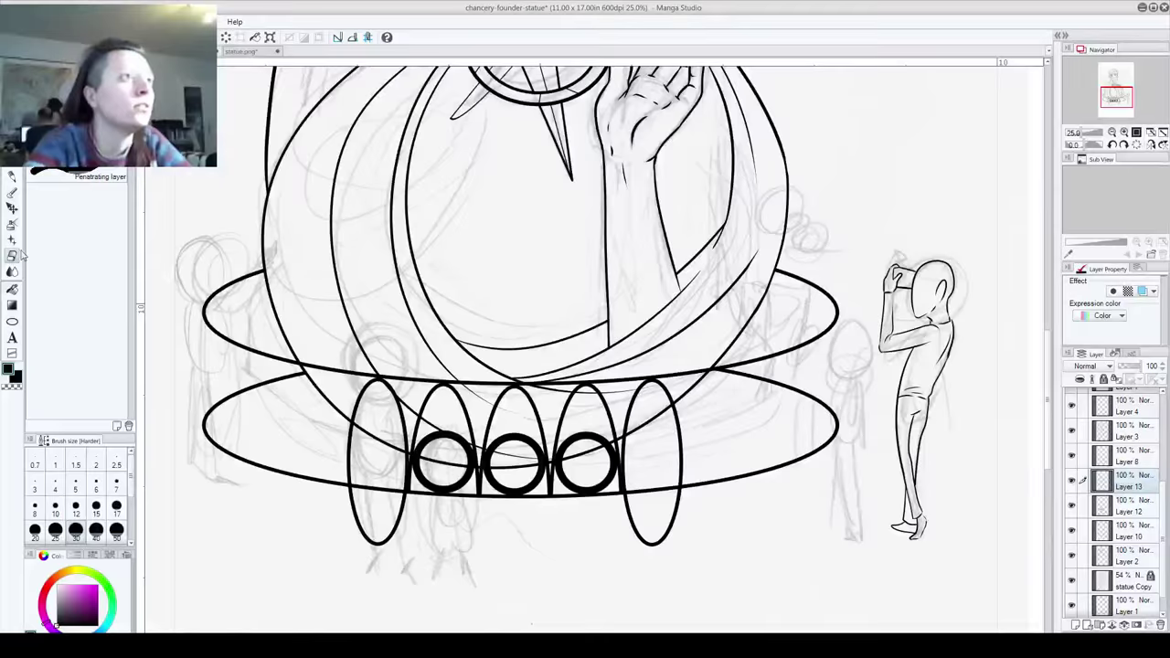
pyautogui.moveTo(358, 535)
pyautogui.mouseDown()
pyautogui.moveTo(350, 489)
pyautogui.moveTo(403, 500)
pyautogui.moveTo(384, 544)
pyautogui.moveTo(366, 538)
pyautogui.mouseUp()
pyautogui.moveTo(648, 543); pyautogui.dragTo(627, 515)
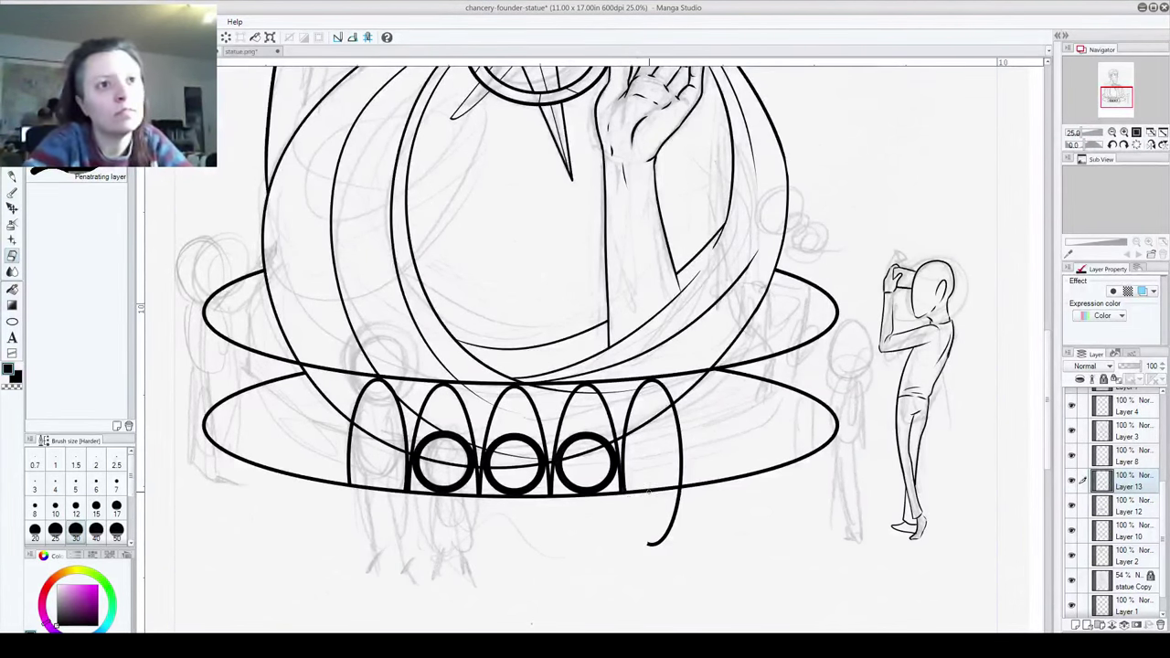
pyautogui.moveTo(678, 498); pyautogui.dragTo(651, 542)
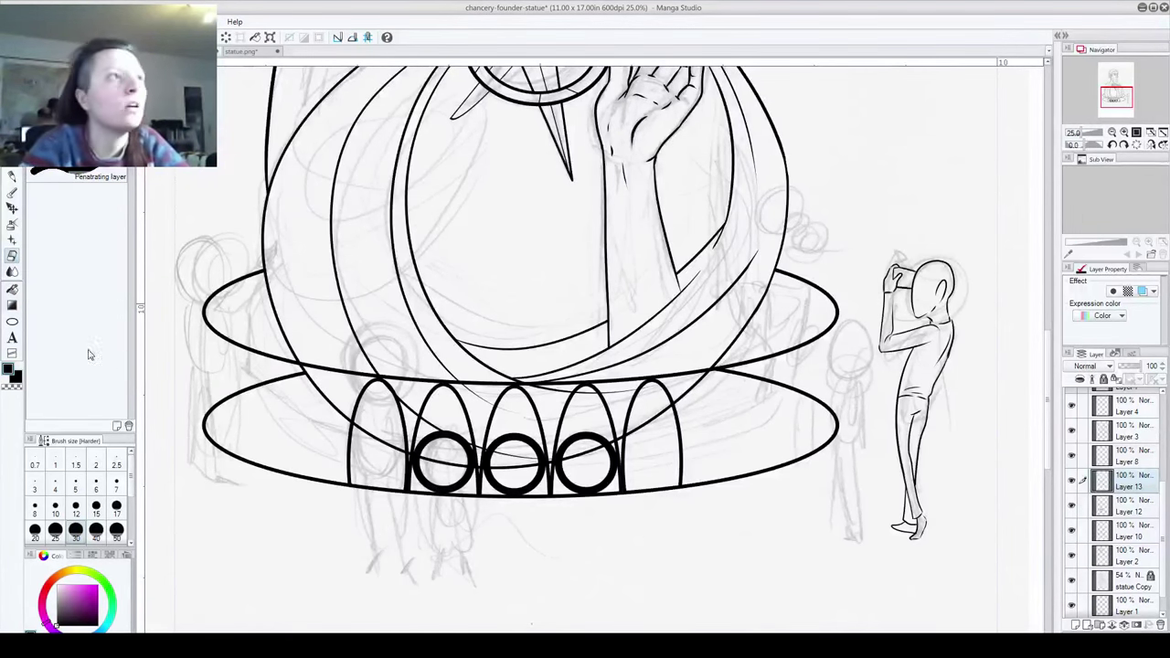
pyautogui.click(13, 322)
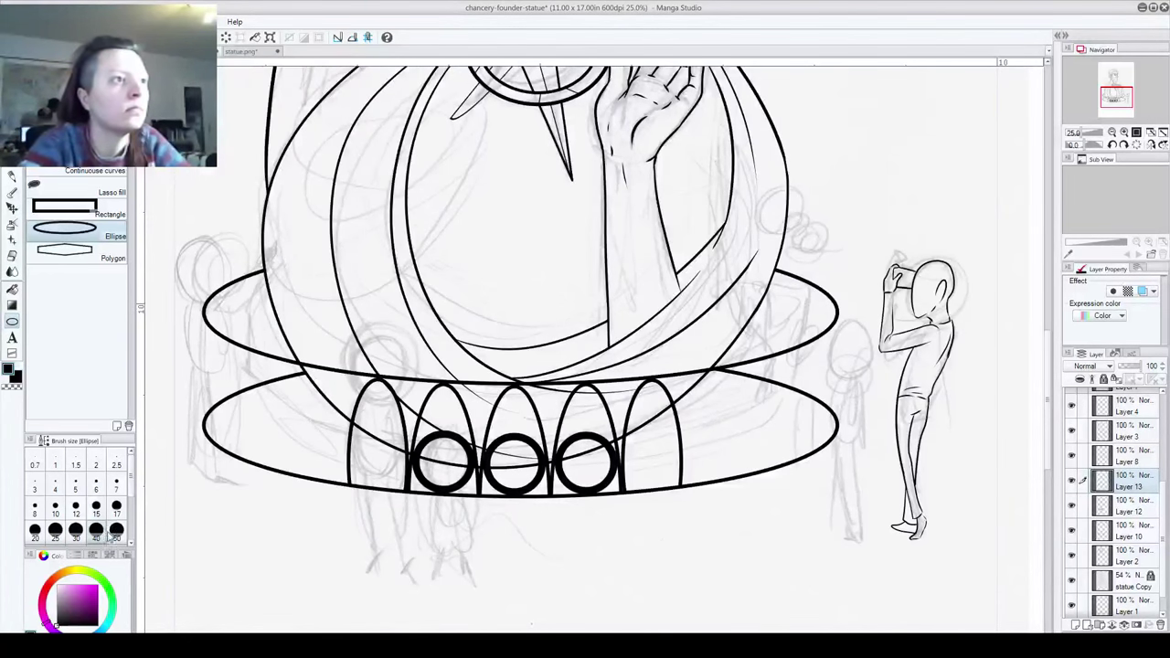
pyautogui.moveTo(348, 426); pyautogui.dragTo(399, 487)
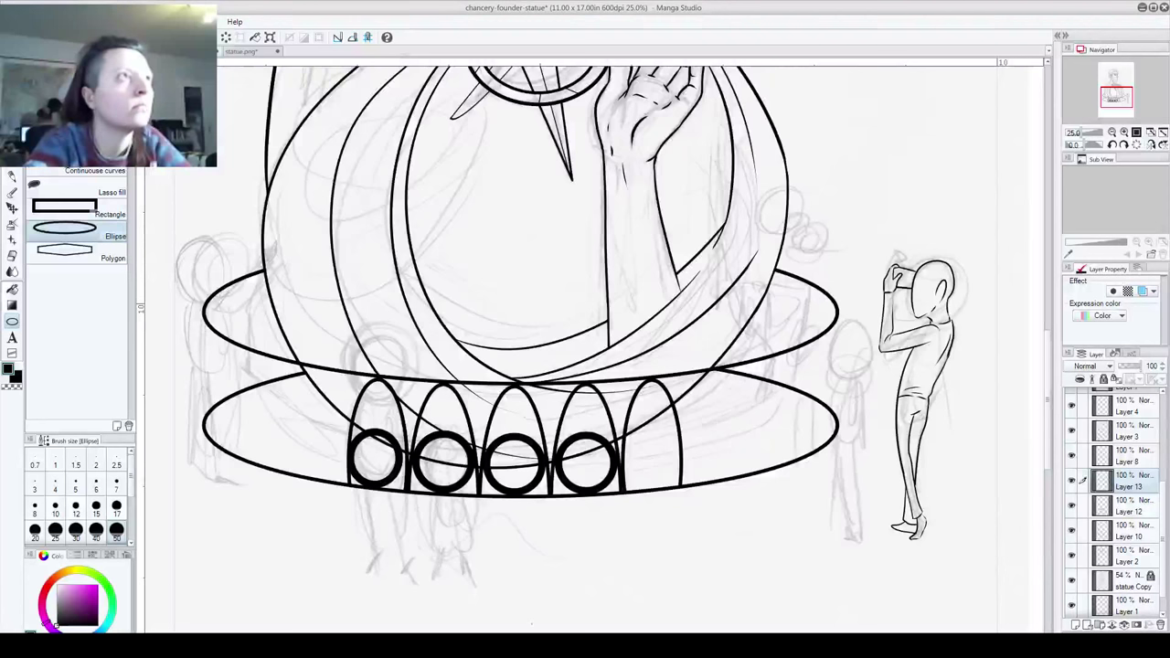
pyautogui.hotkey('ctrl', 'z')
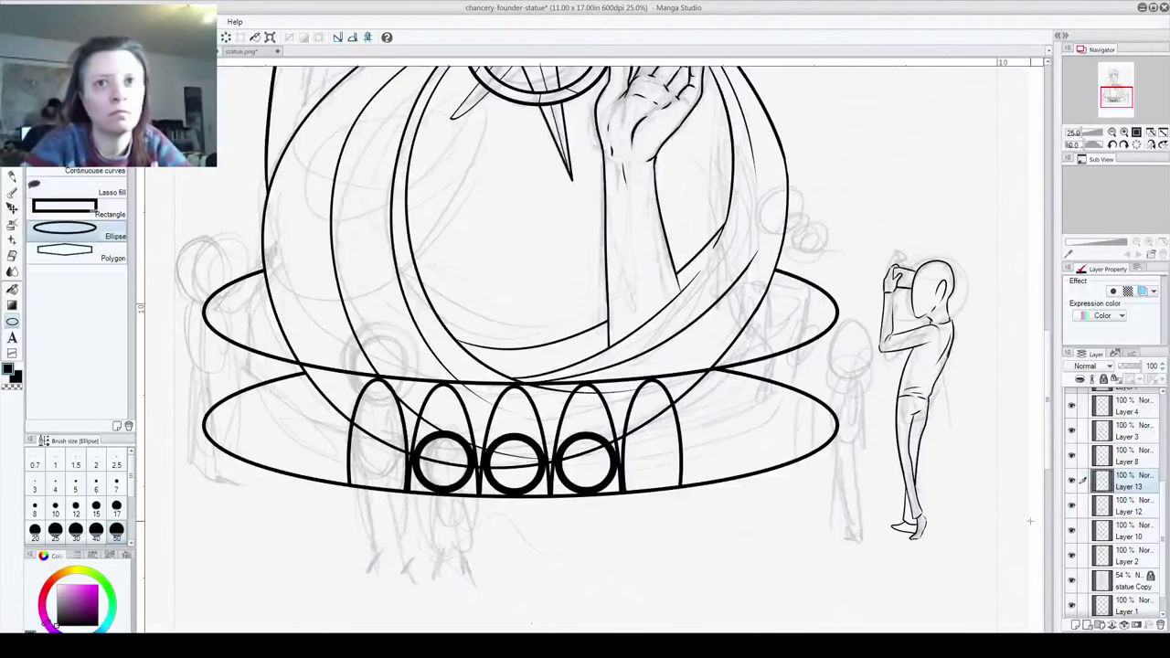
# Step: Add a new layer above Layer 13
pyautogui.click(1077, 625)
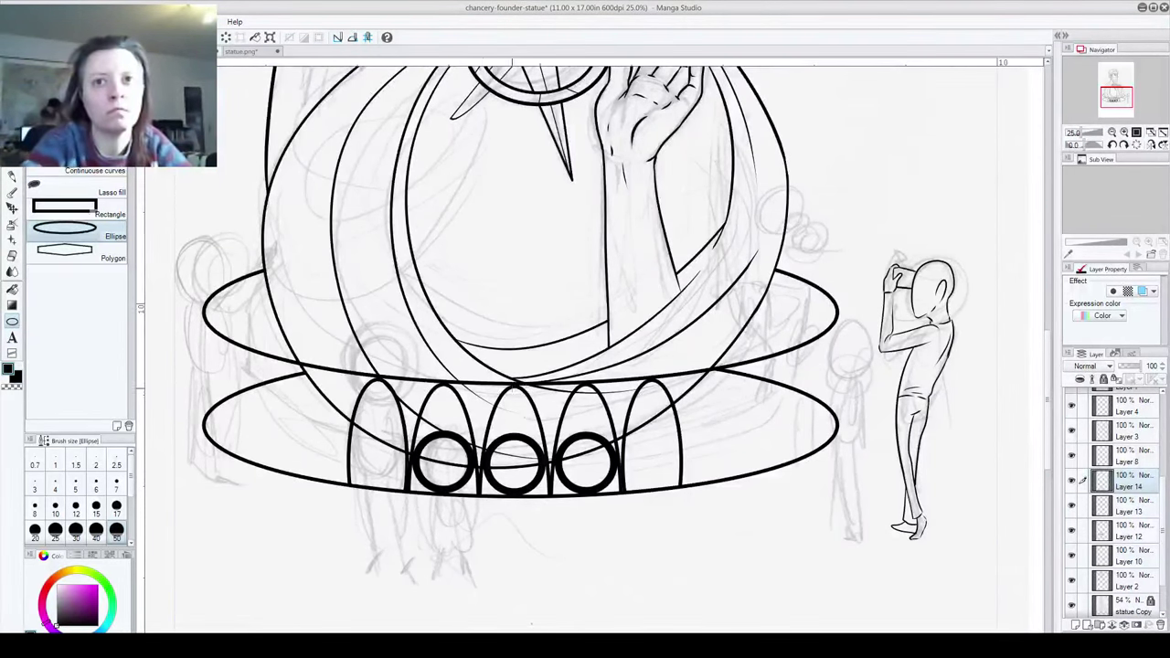
pyautogui.moveTo(349, 432); pyautogui.dragTo(375, 460)
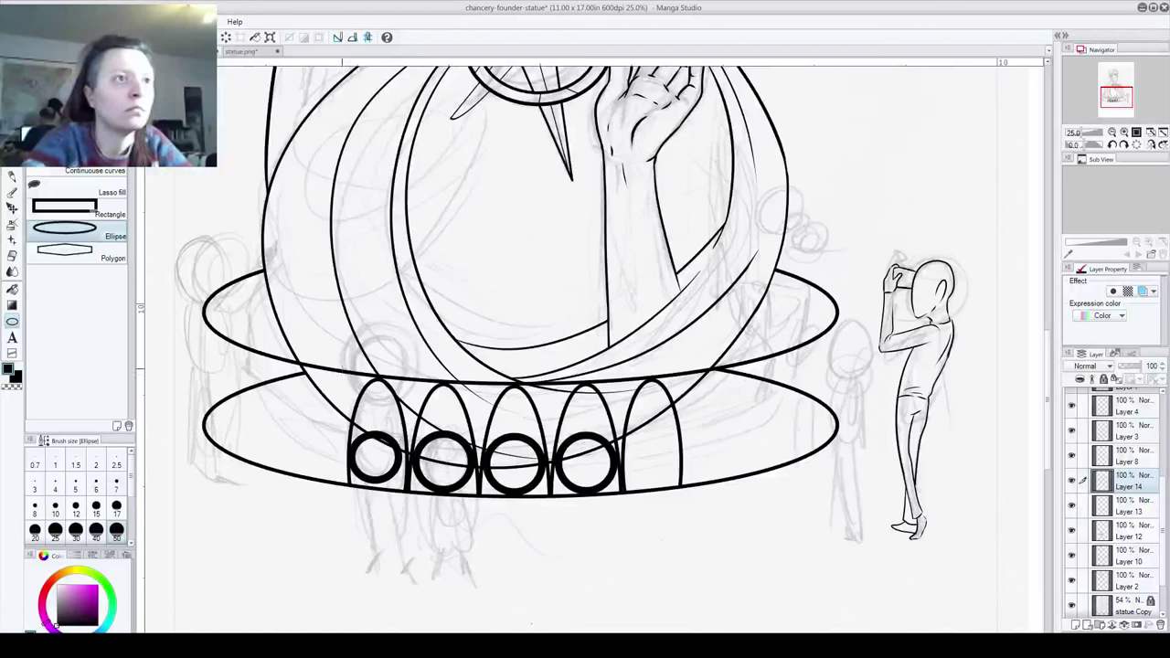
pyautogui.press('k')
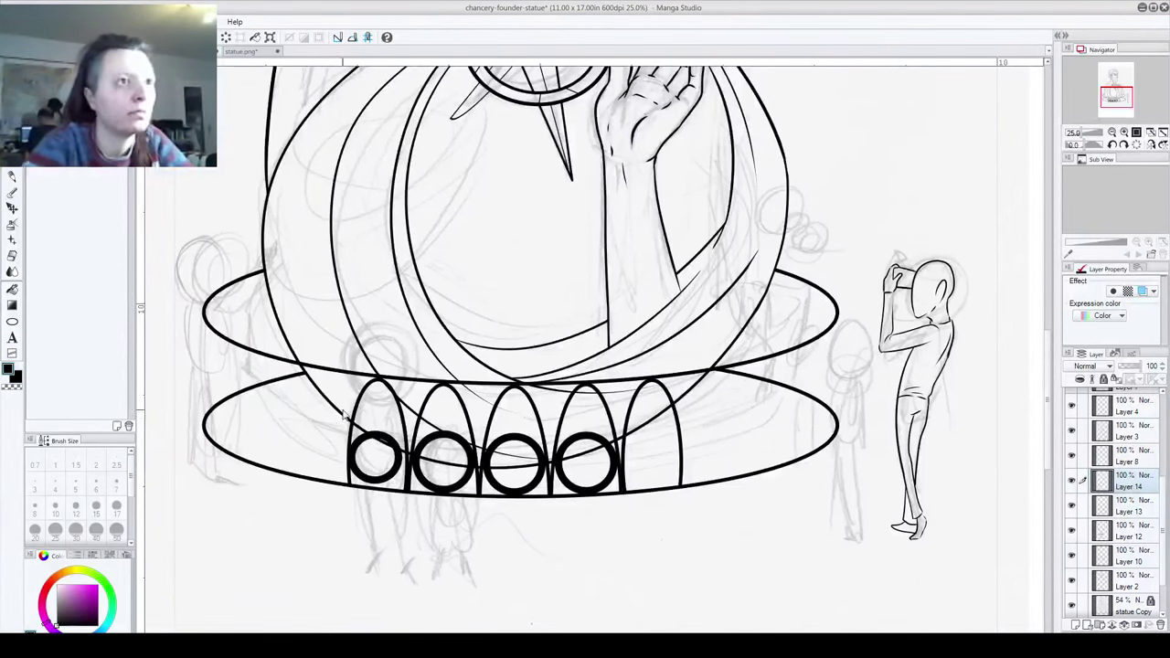
pyautogui.hotkey('ctrl', 'z')
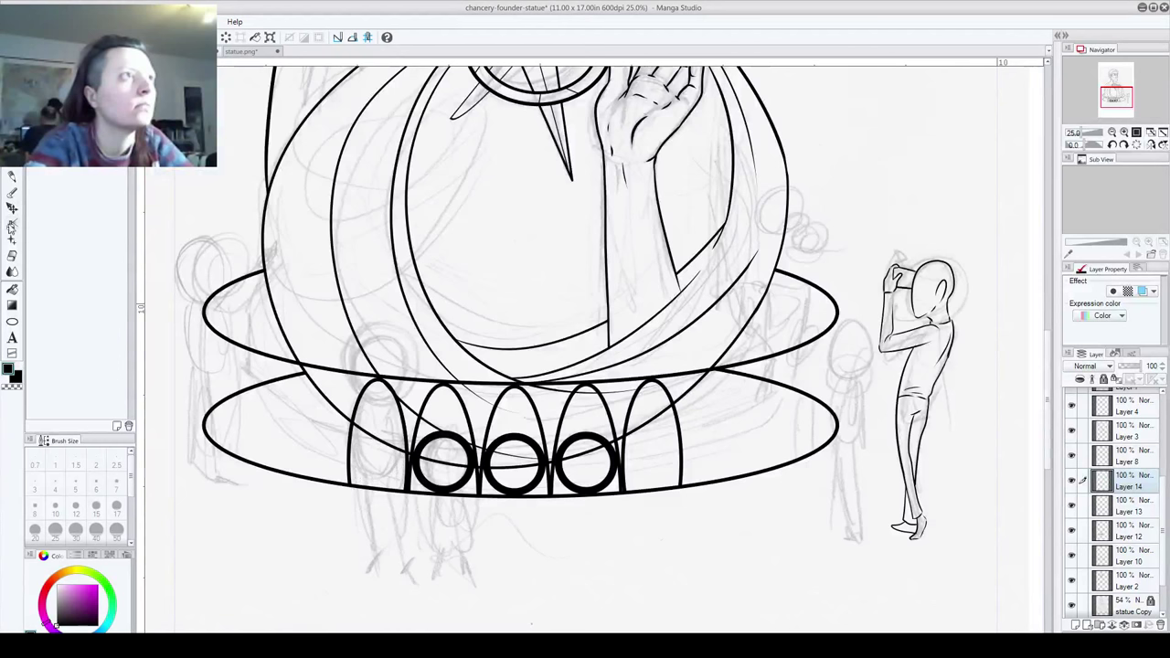
# Step: Draw a thick circle at brush size 50 in the foot of the leftmost arch and shift it slightly right
pyautogui.click(12, 321)
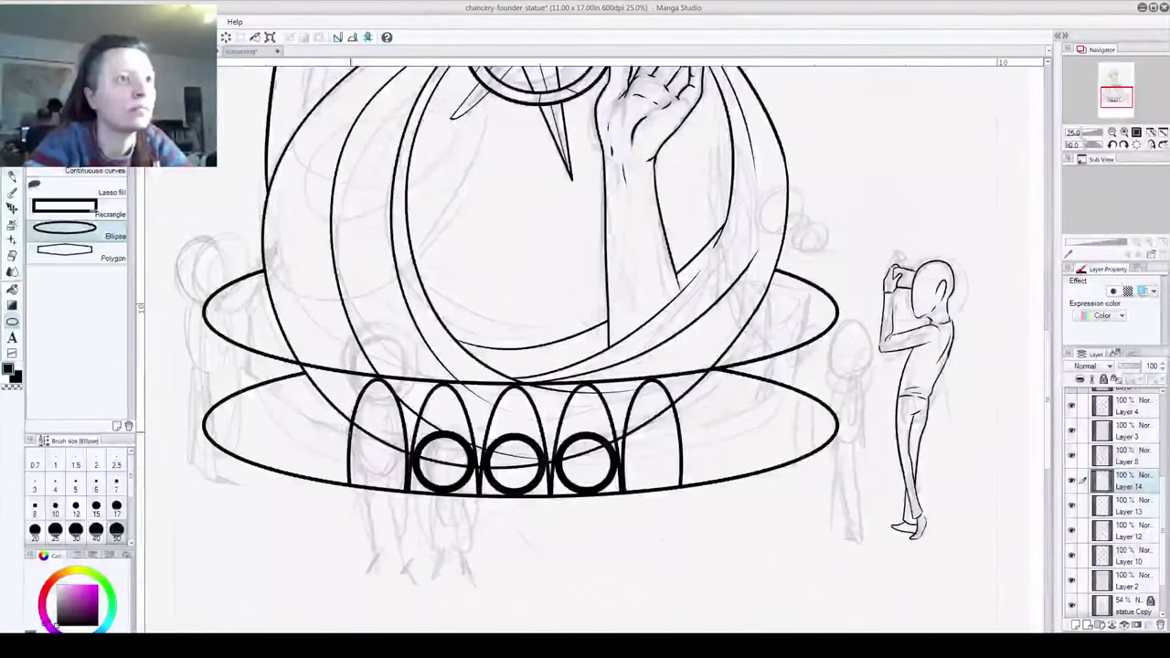
pyautogui.moveTo(375, 457); pyautogui.dragTo(401, 486)
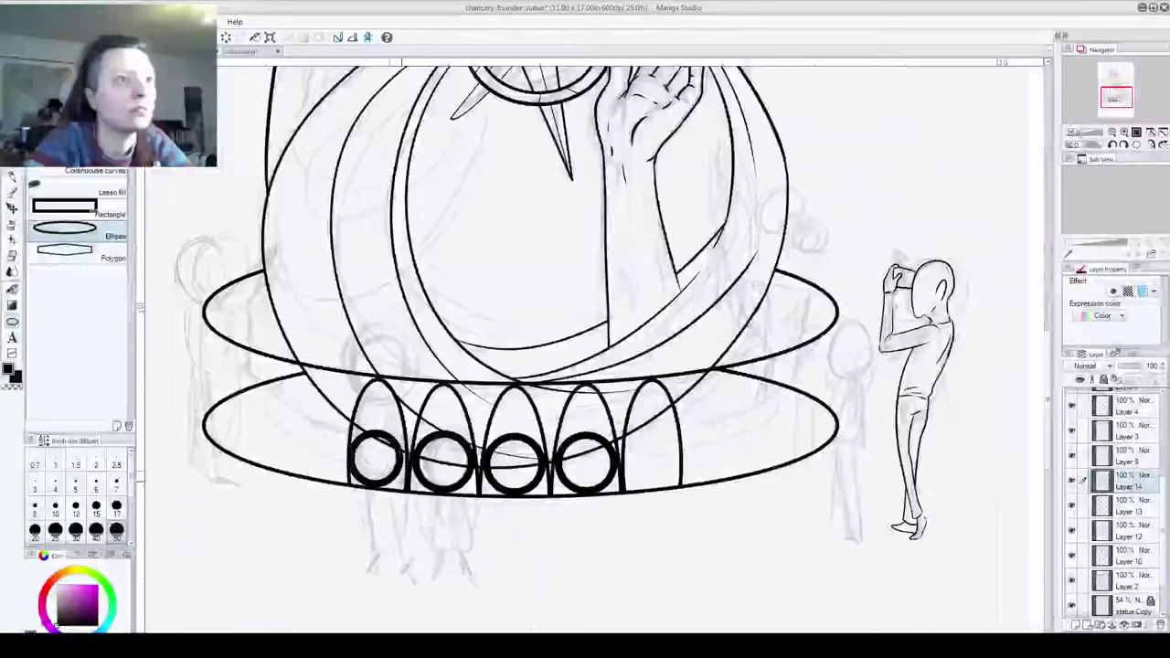
pyautogui.press('k')
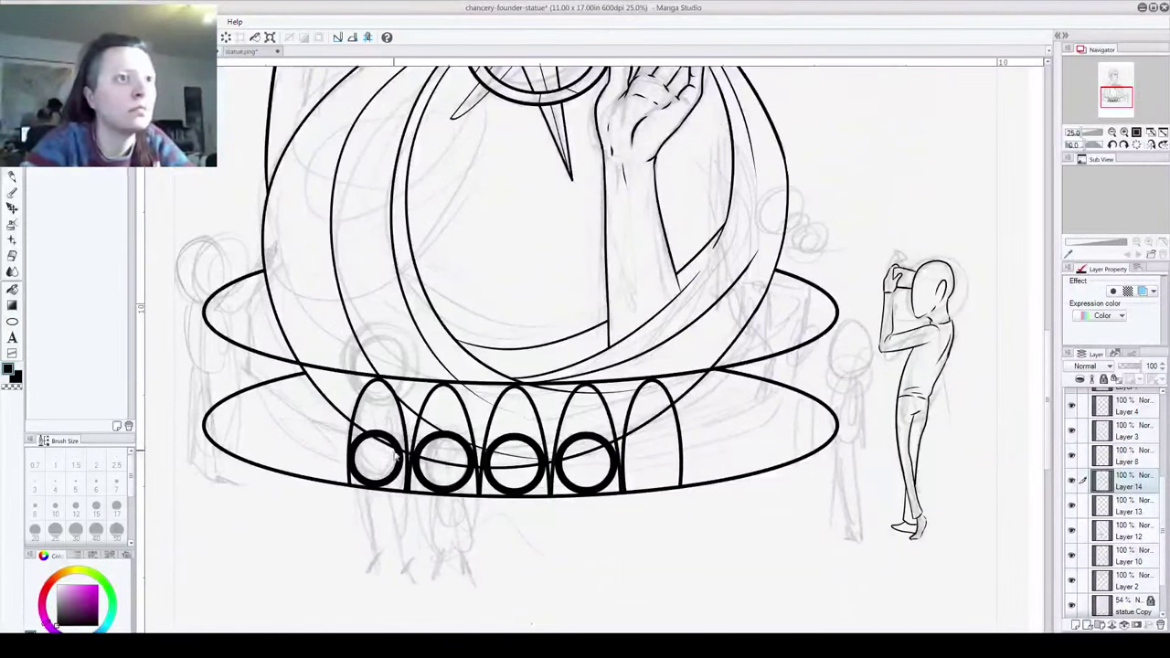
pyautogui.moveTo(401, 461); pyautogui.dragTo(404, 462)
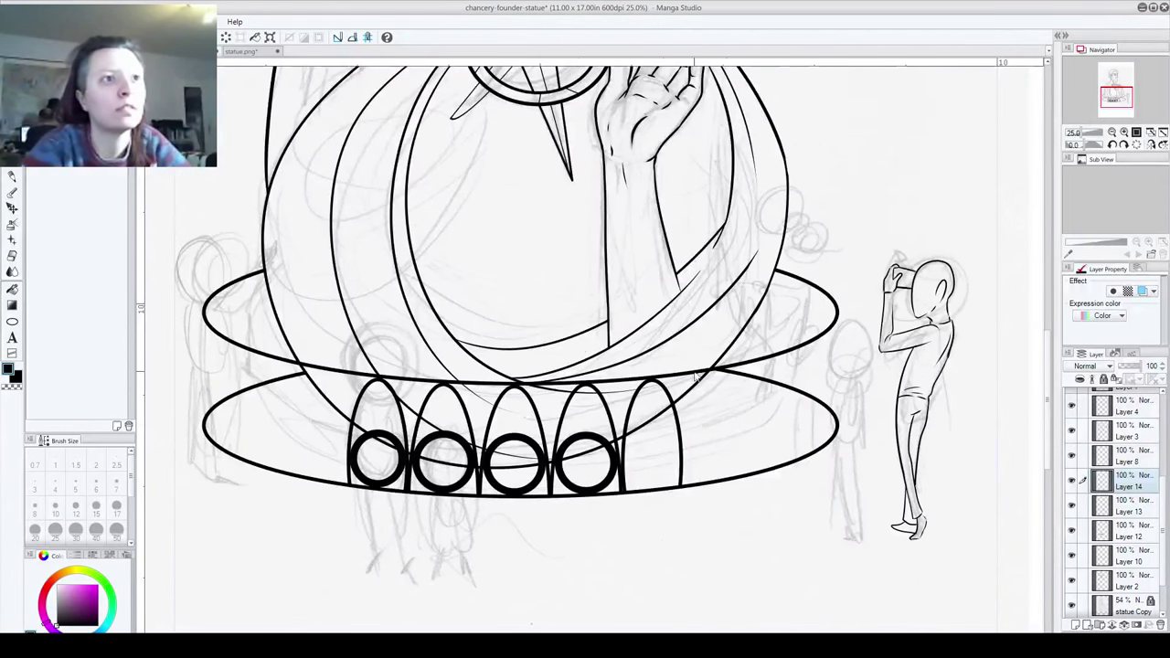
# Step: Duplicate the new circle's layer and move the copy into the foot of the rightmost arch
pyautogui.moveTo(1126, 481); pyautogui.dragTo(1076, 624)
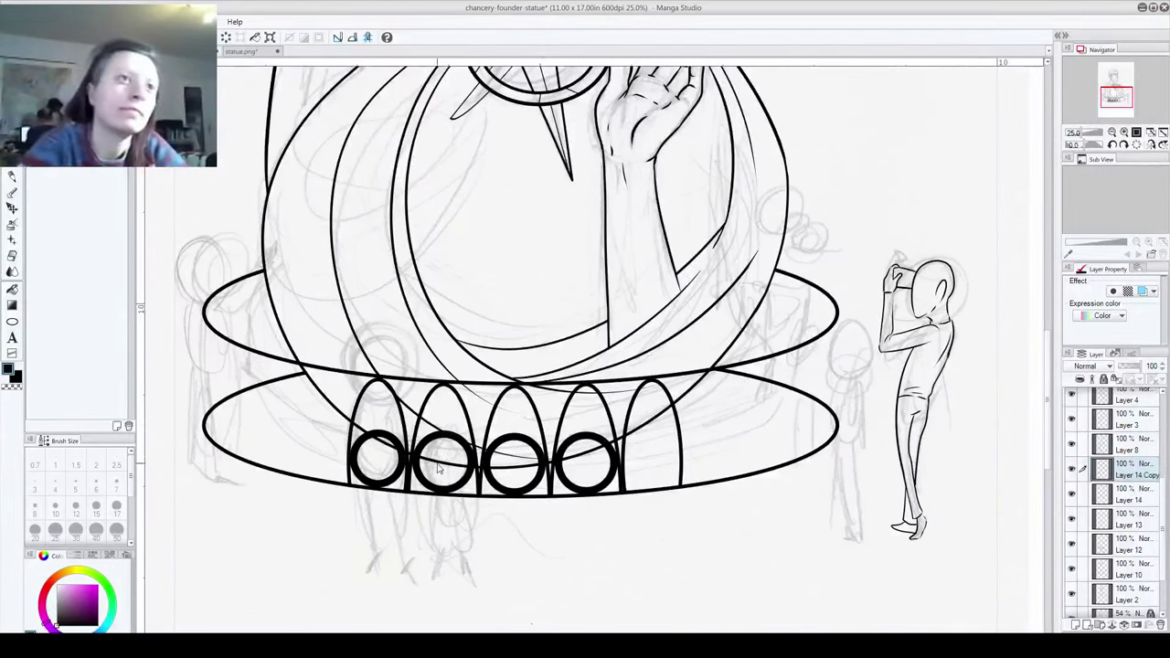
pyautogui.moveTo(401, 475); pyautogui.dragTo(674, 475)
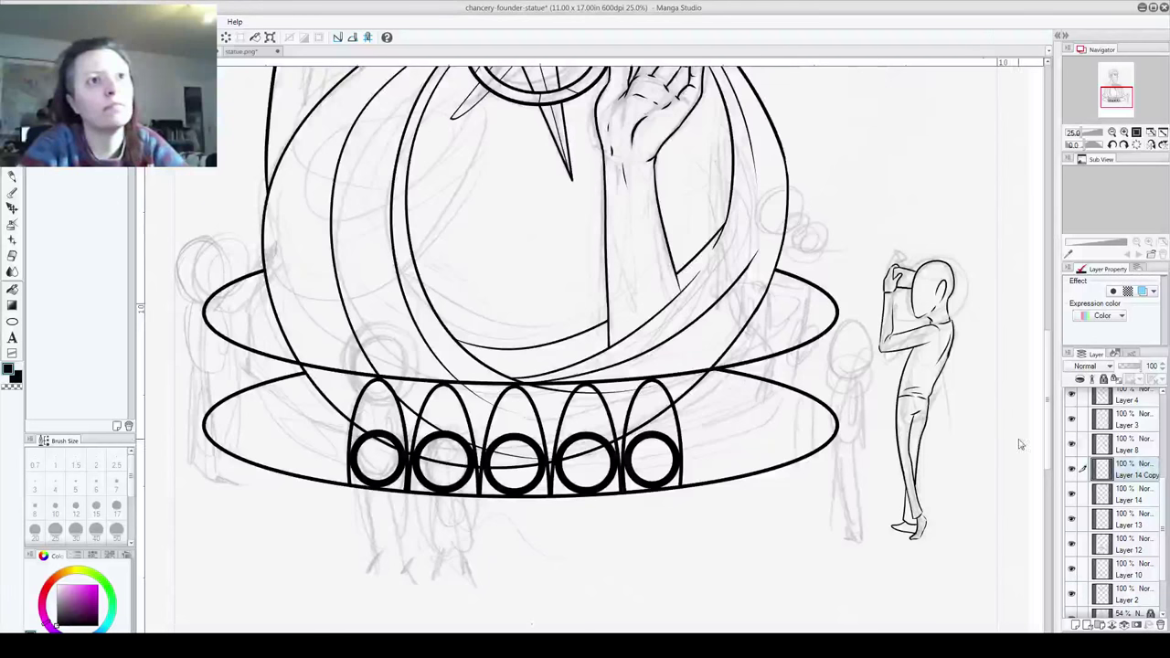
# Step: Merge both outer circle layers down into Layer 13 with the outer arches, toggling the layer's visibility to check its contents
pyautogui.hotkey('ctrl', 'e')
pyautogui.click(1072, 470)
pyautogui.click(1073, 471)
pyautogui.hotkey('ctrl', 'e')
pyautogui.click(1073, 470)
pyautogui.click(1074, 472)
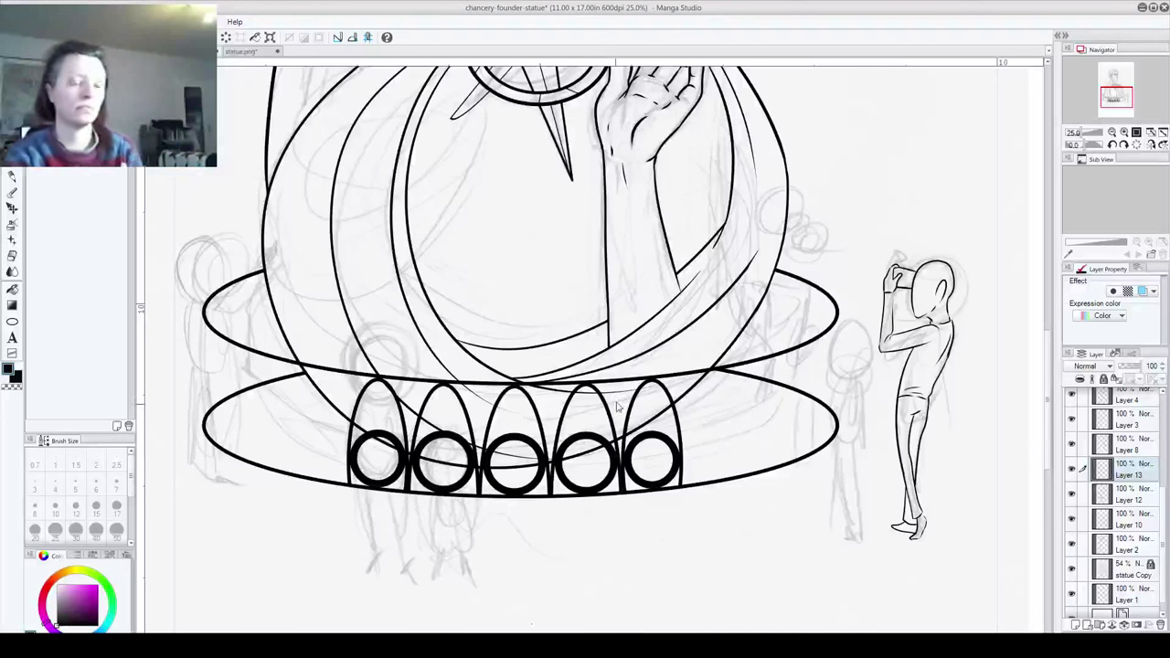
# Step: Hide Layer 13, Layer 12 and Layer 10, which hold the arches, circles and base ellipses
pyautogui.scroll(-5, 633, 393)
pyautogui.scroll(-1, 637, 395)
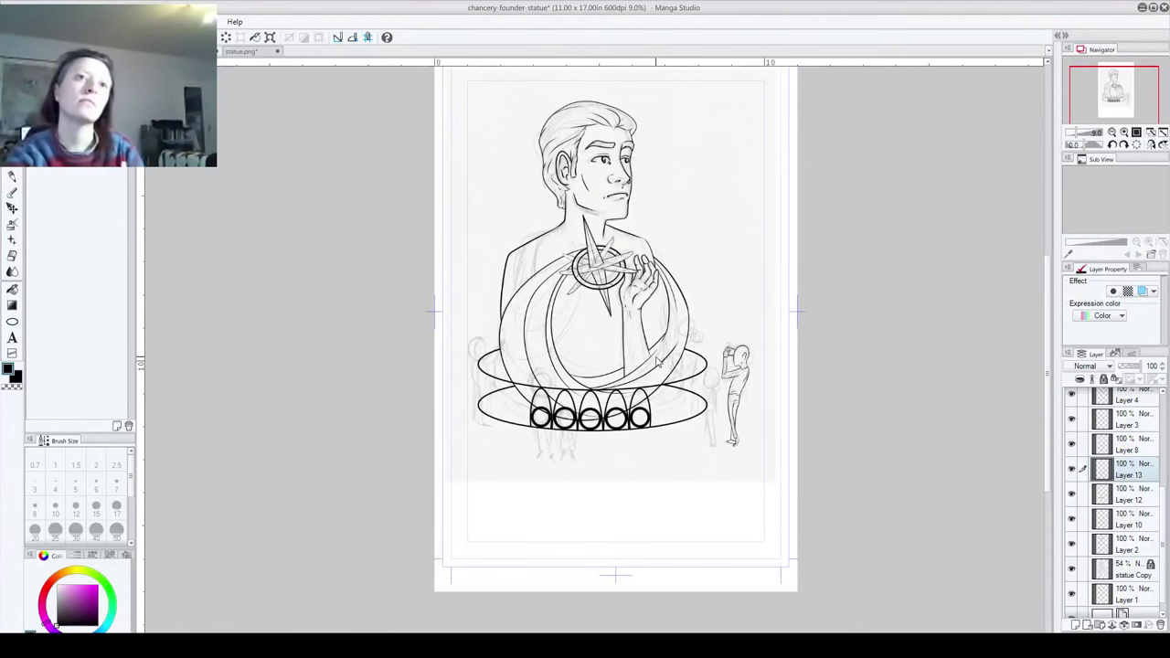
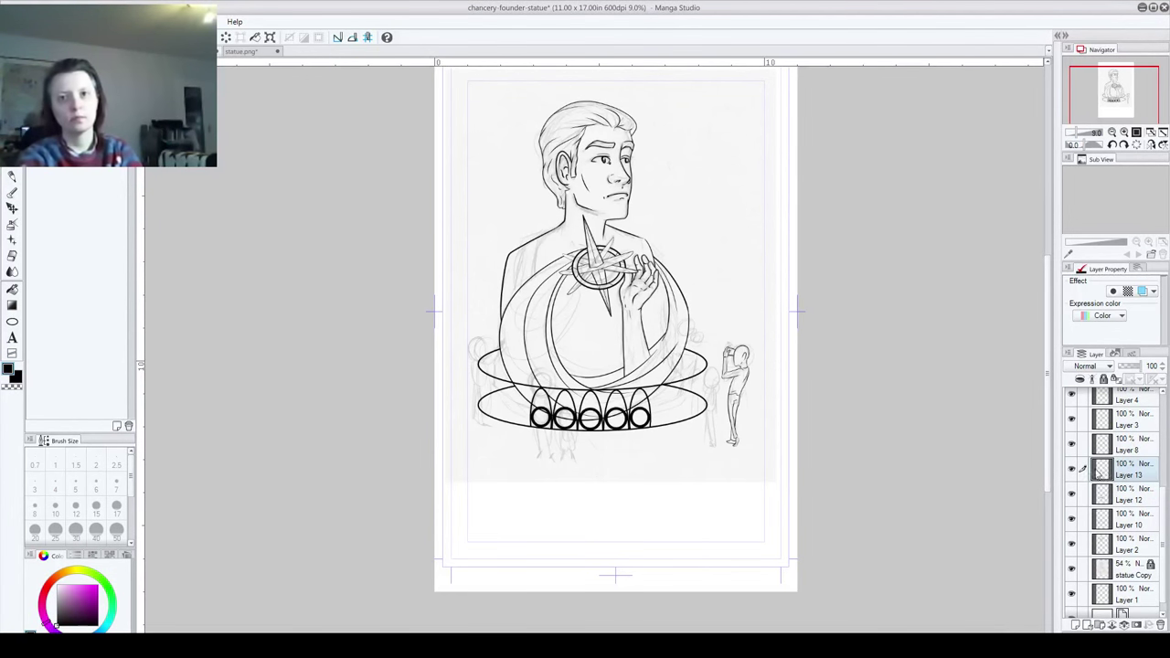
pyautogui.click(1074, 470)
pyautogui.click(1074, 470)
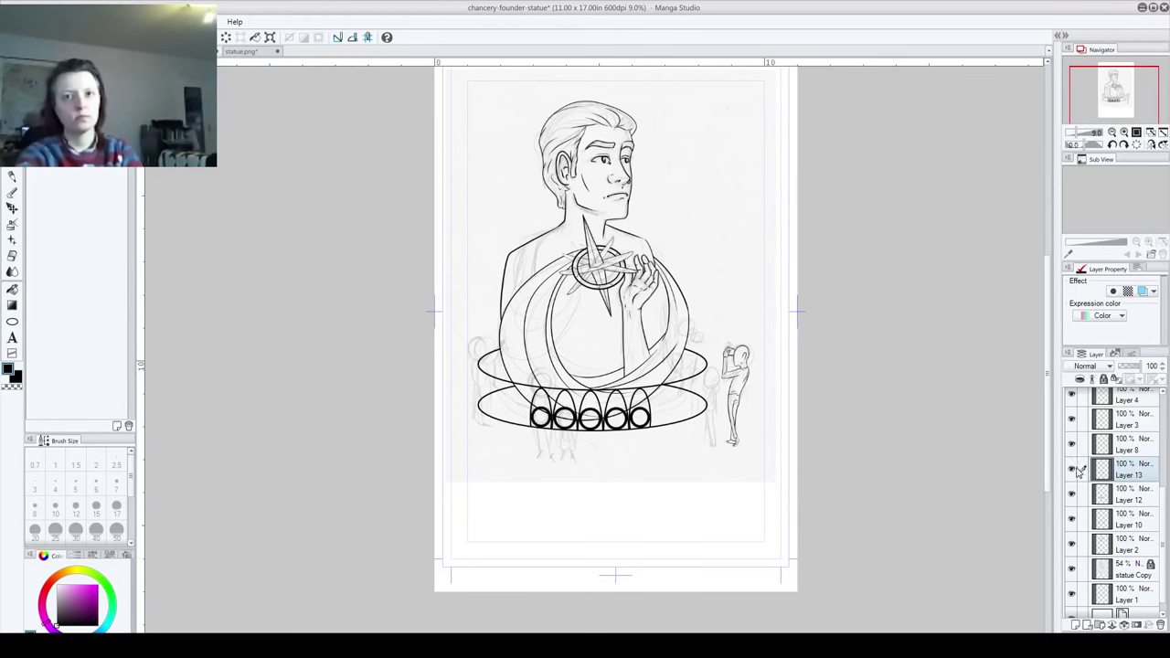
pyautogui.click(1074, 470)
pyautogui.click(1074, 448)
pyautogui.click(1074, 448)
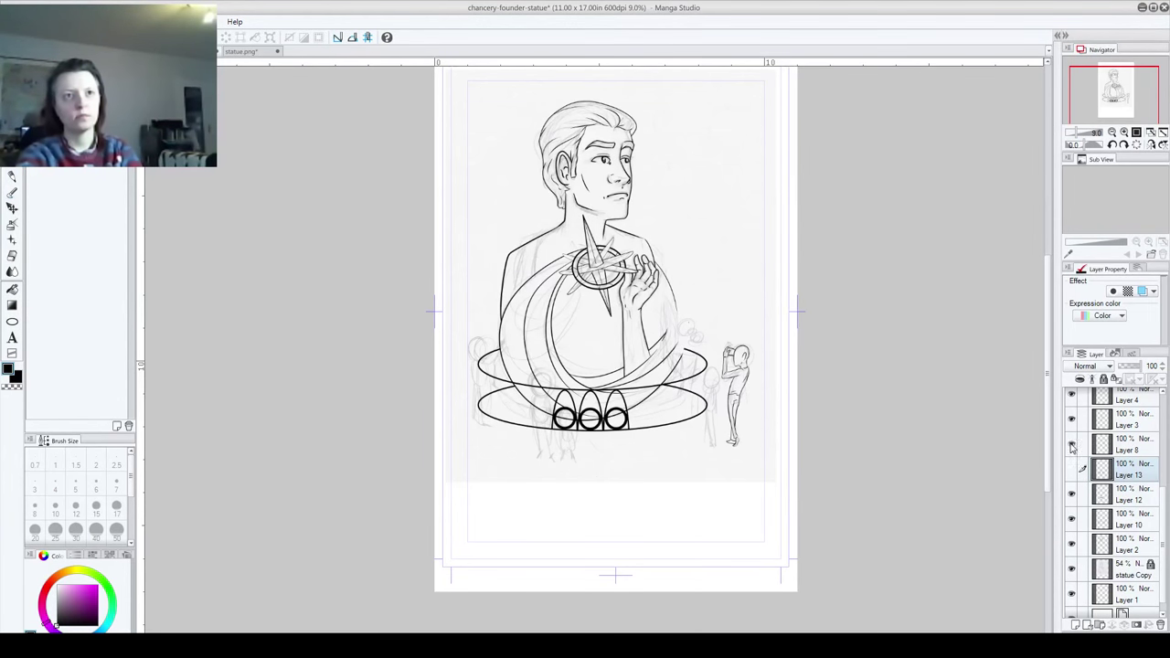
pyautogui.click(1074, 495)
pyautogui.click(1074, 519)
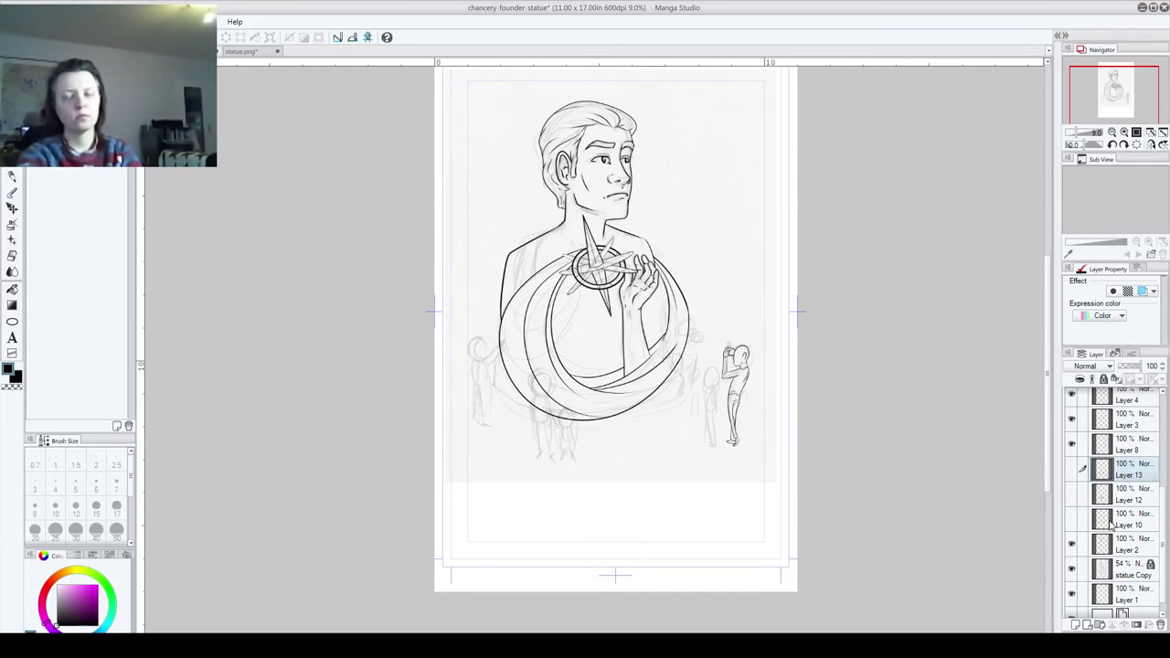
# Step: On a new layer, ink a freehand base outline around the underside of the large ring with the yeti_inker 4 pen at size 7
pyautogui.click(1077, 625)
pyautogui.scroll(2, 584, 410)
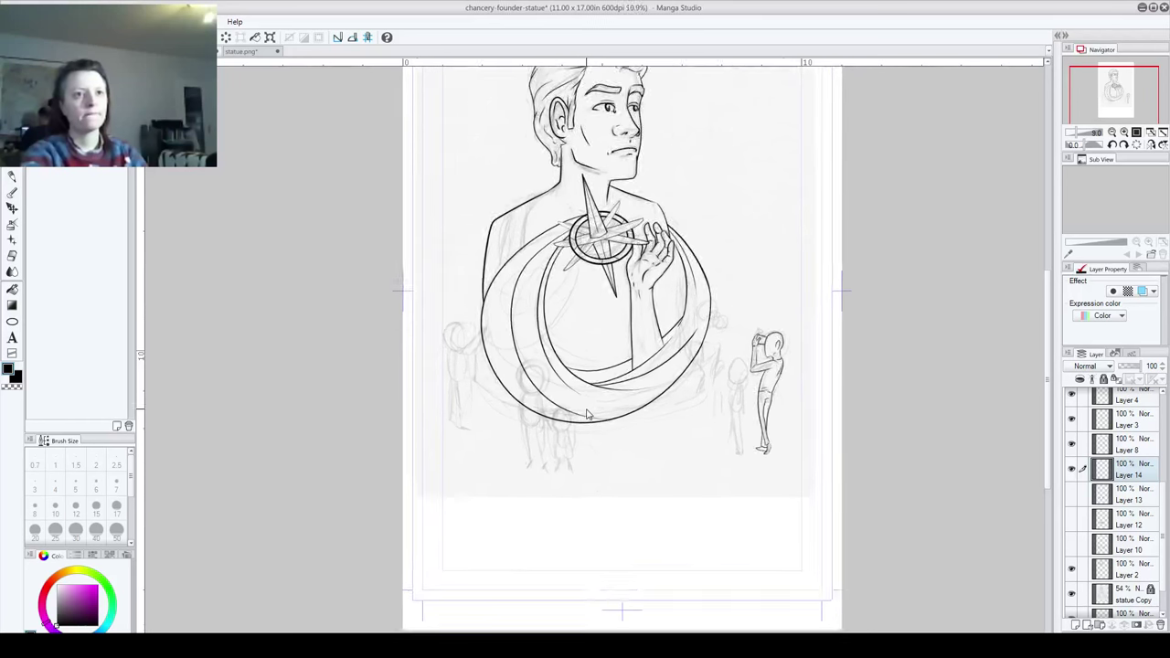
pyautogui.scroll(-1, 583, 410)
pyautogui.click(12, 162)
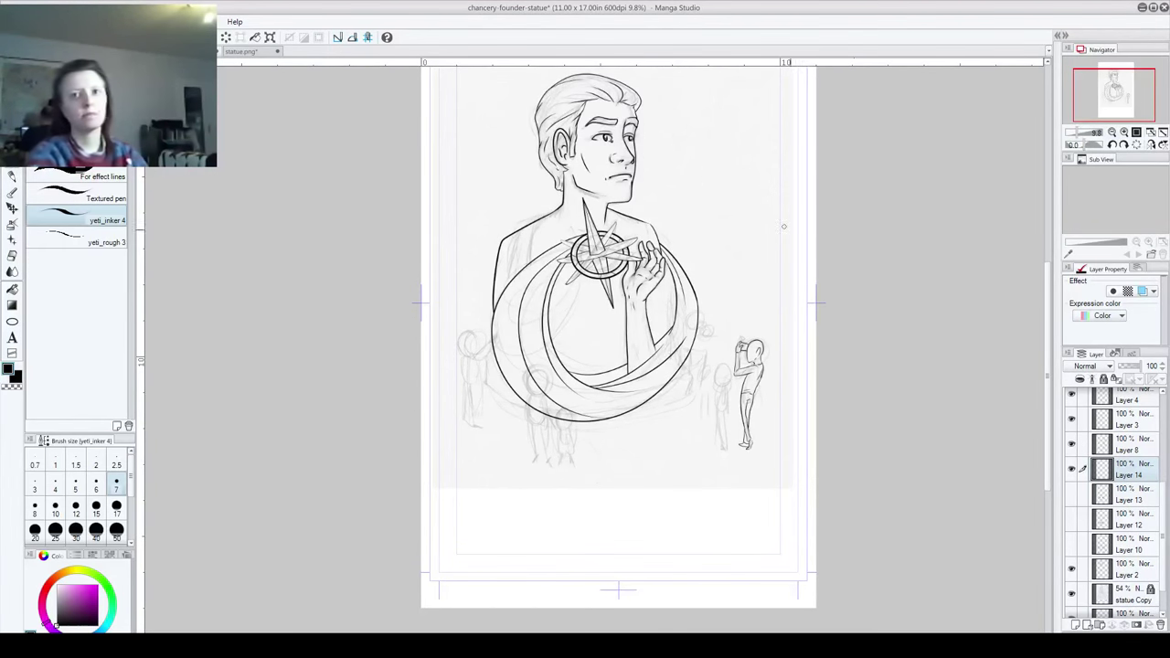
pyautogui.click(1072, 469)
pyautogui.click(1073, 469)
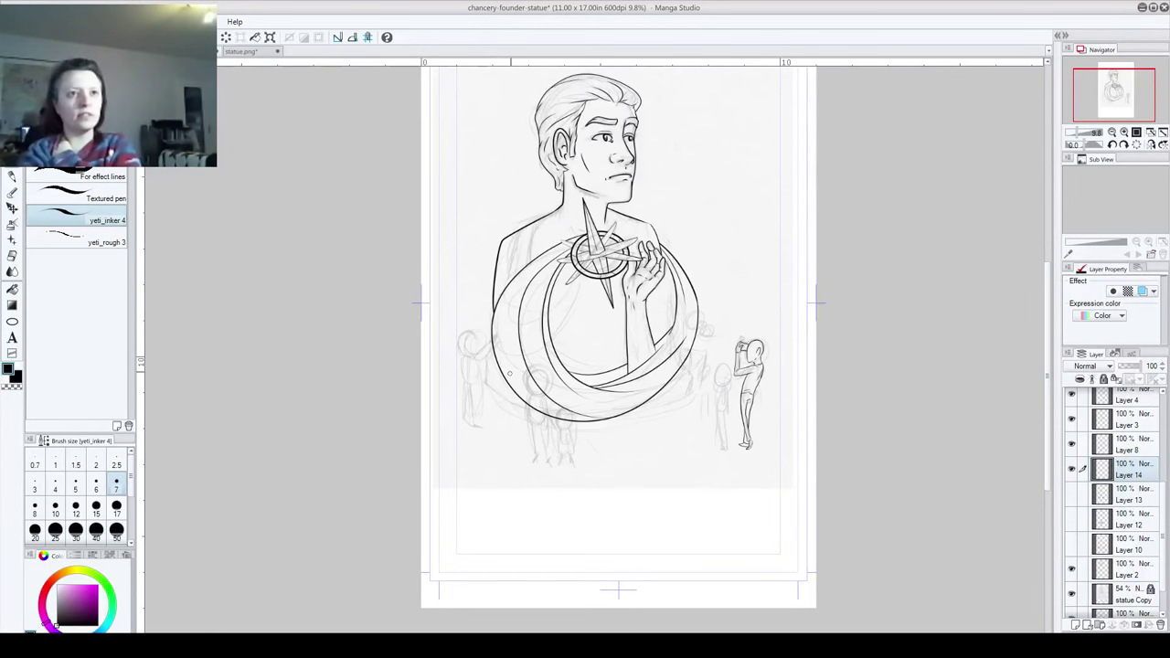
pyautogui.moveTo(494, 349)
pyautogui.mouseDown()
pyautogui.moveTo(479, 423)
pyautogui.moveTo(555, 452)
pyautogui.moveTo(635, 450)
pyautogui.moveTo(673, 434)
pyautogui.moveTo(687, 366)
pyautogui.mouseUp()
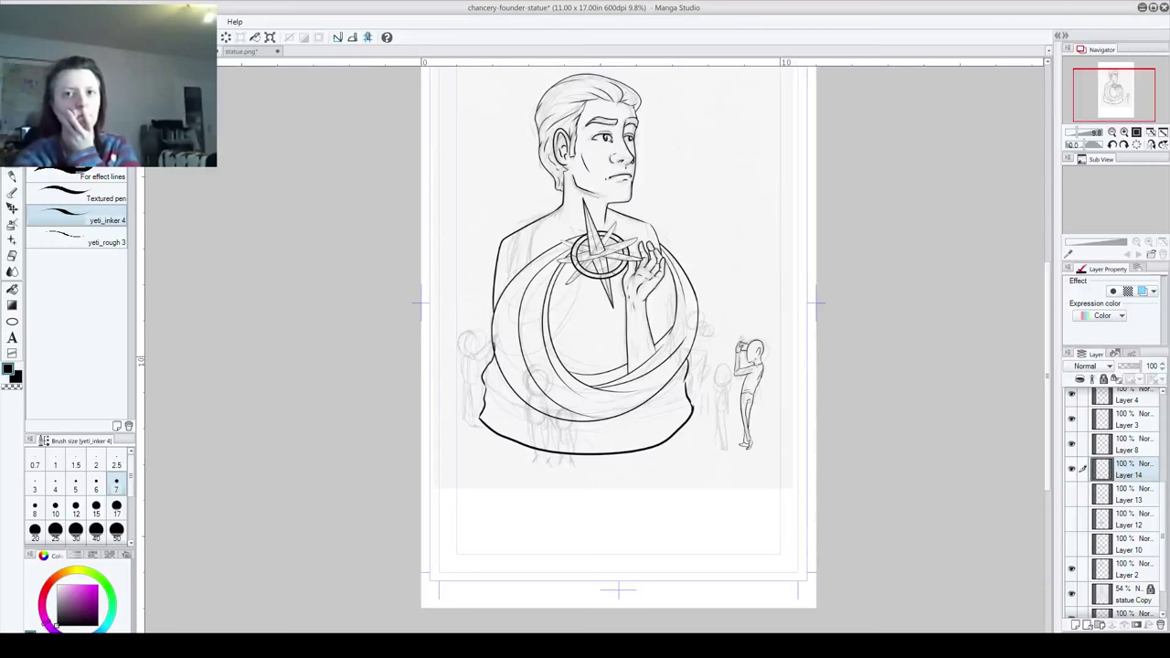
# Step: Toggle Layer 14's visibility to judge the freehand base outline, and discard that outline, leaving an empty Layer 14
pyautogui.click(1072, 469)
pyautogui.click(1072, 469)
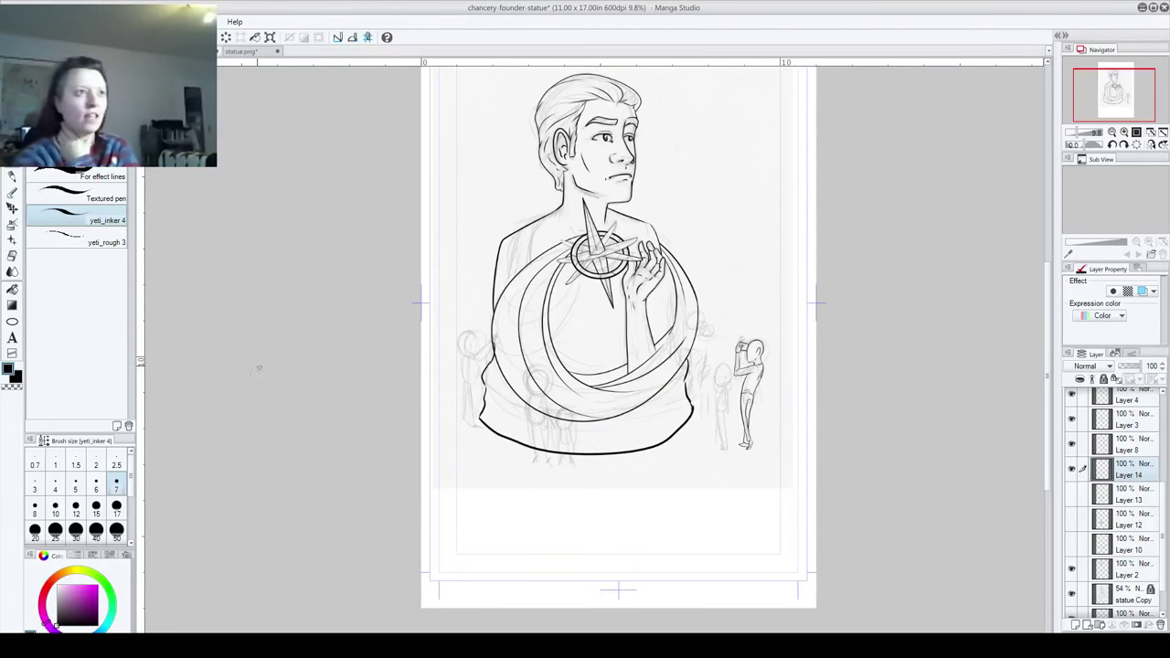
pyautogui.moveTo(1137, 467); pyautogui.dragTo(1160, 624)
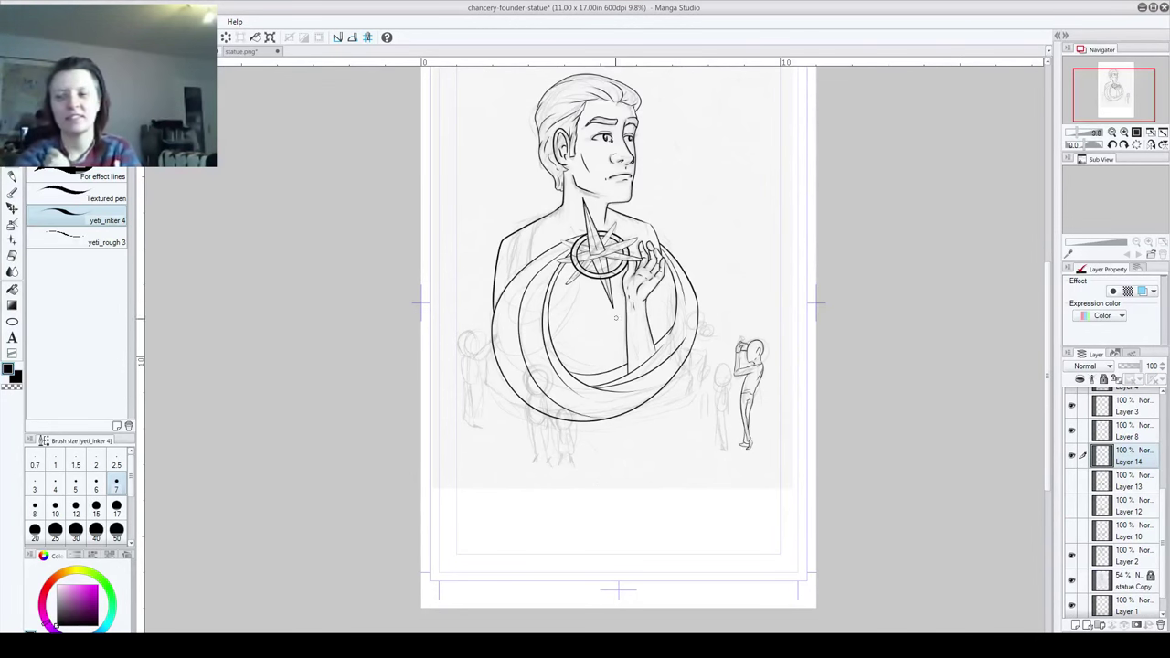
# Step: Ink a shallow curved bottom edge for the base just beneath the large ring on Layer 14, redoing the stroke as needed
pyautogui.moveTo(494, 339); pyautogui.dragTo(488, 378)
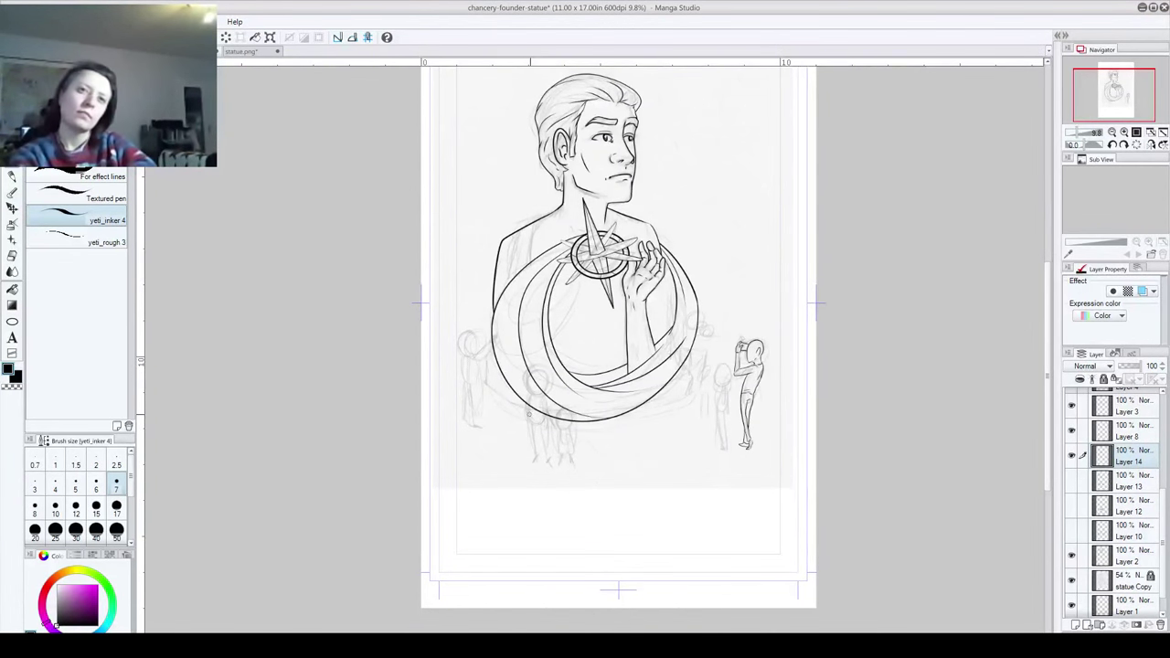
pyautogui.moveTo(501, 425); pyautogui.dragTo(696, 410)
pyautogui.hotkey('ctrl', 'z')
pyautogui.moveTo(500, 418); pyautogui.dragTo(708, 411)
pyautogui.hotkey('ctrl', 'z')
pyautogui.moveTo(499, 414)
pyautogui.mouseDown()
pyautogui.moveTo(670, 422)
pyautogui.moveTo(710, 407)
pyautogui.mouseUp()
pyautogui.hotkey('ctrl', 'z')
pyautogui.moveTo(495, 405)
pyautogui.mouseDown()
pyautogui.moveTo(572, 447)
pyautogui.moveTo(695, 408)
pyautogui.mouseUp()
pyautogui.hotkey('ctrl', 'z')
pyautogui.moveTo(503, 416); pyautogui.dragTo(693, 411)
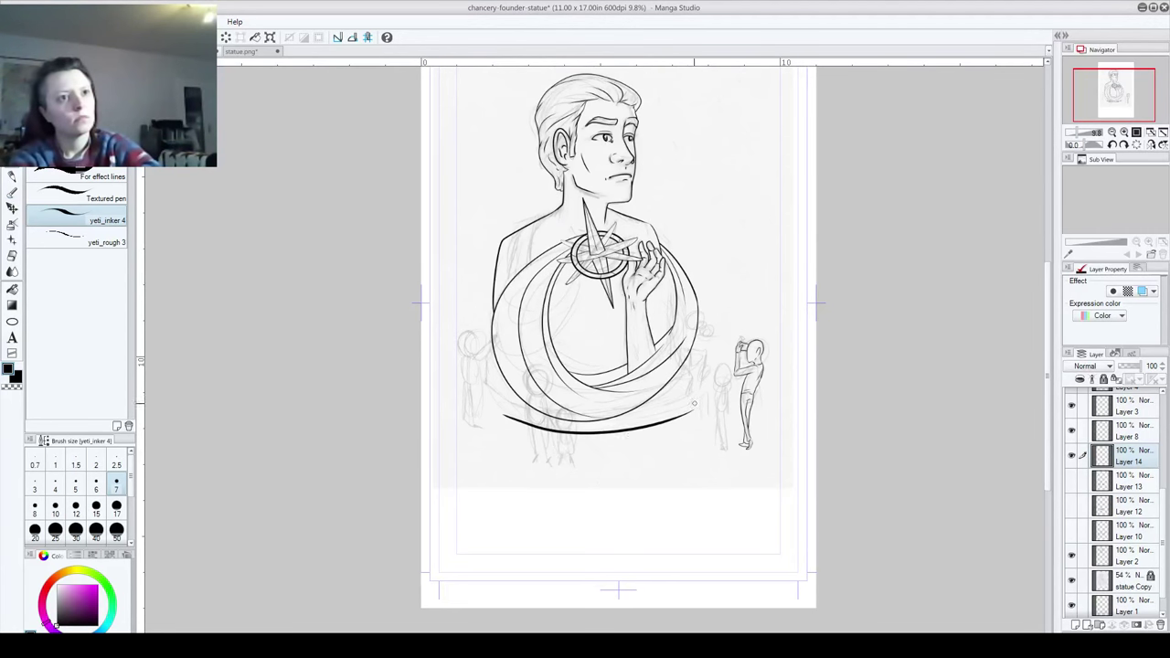
pyautogui.hotkey('ctrl', 'z')
pyautogui.moveTo(486, 398)
pyautogui.mouseDown()
pyautogui.moveTo(533, 427)
pyautogui.moveTo(633, 432)
pyautogui.moveTo(679, 417)
pyautogui.mouseUp()
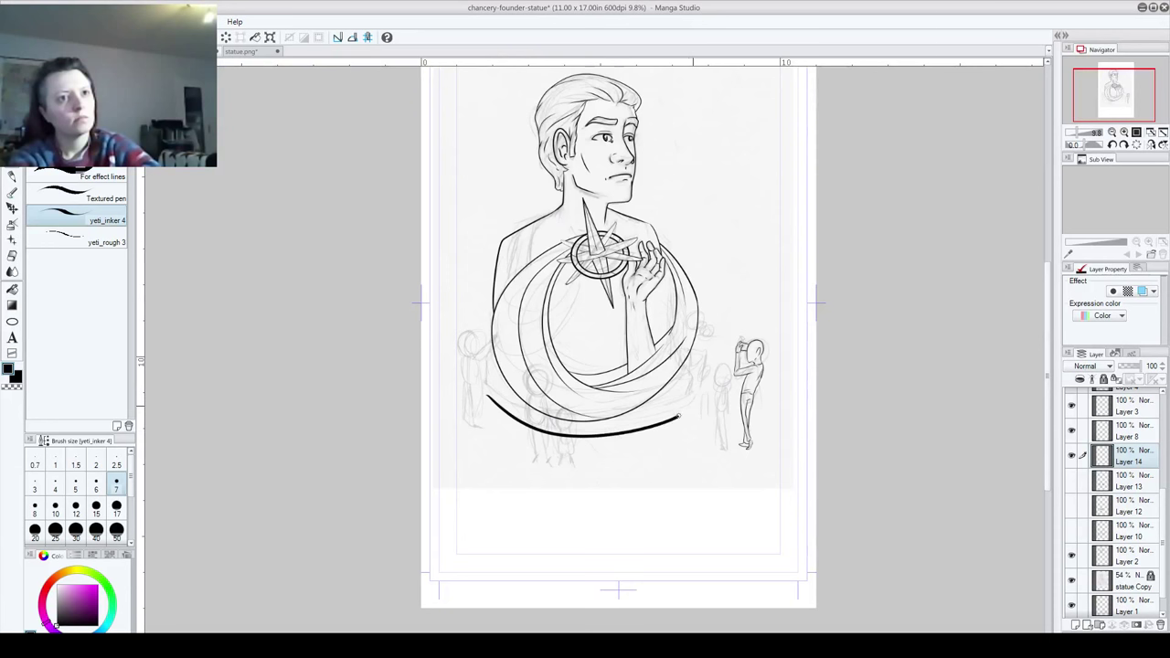
pyautogui.hotkey('ctrl', 'z')
pyautogui.moveTo(495, 415)
pyautogui.mouseDown()
pyautogui.moveTo(595, 439)
pyautogui.moveTo(693, 413)
pyautogui.mouseUp()
pyautogui.hotkey('ctrl', 'z')
pyautogui.moveTo(493, 410)
pyautogui.mouseDown()
pyautogui.moveTo(646, 427)
pyautogui.moveTo(685, 411)
pyautogui.moveTo(675, 425)
pyautogui.moveTo(683, 364)
pyautogui.mouseUp()
pyautogui.hotkey('ctrl', 'z')
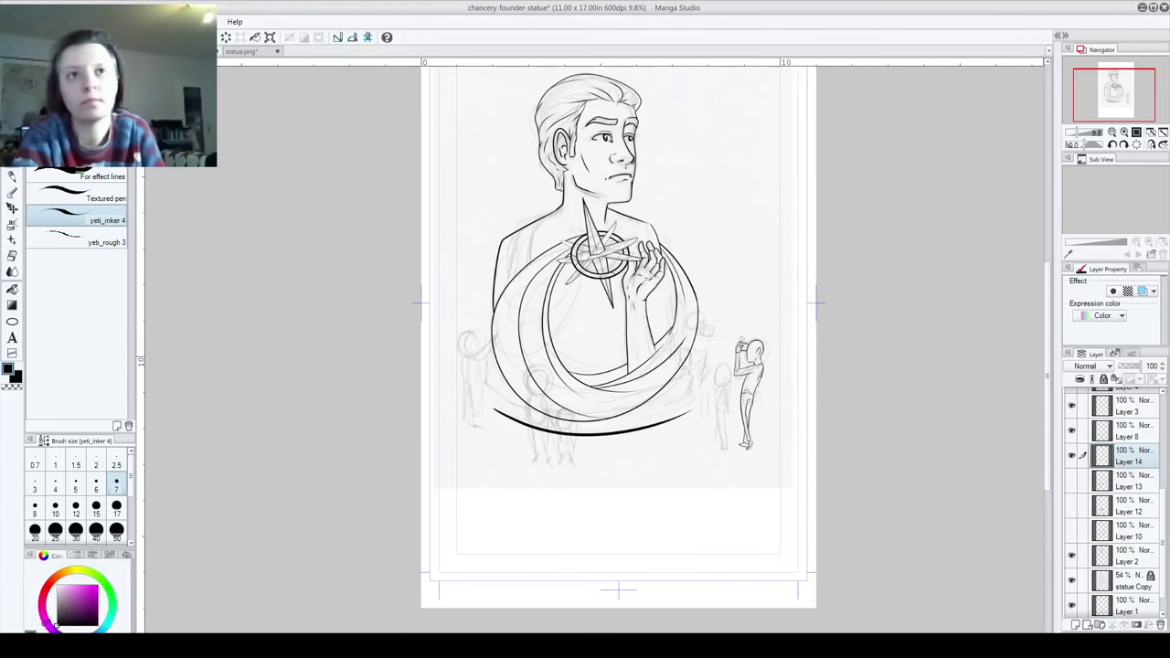
# Step: Ink the stepped side edges of the base, joining both ends of the bottom curve up to the large ring
pyautogui.scroll(2, 741, 606)
pyautogui.scroll(2, 650, 190)
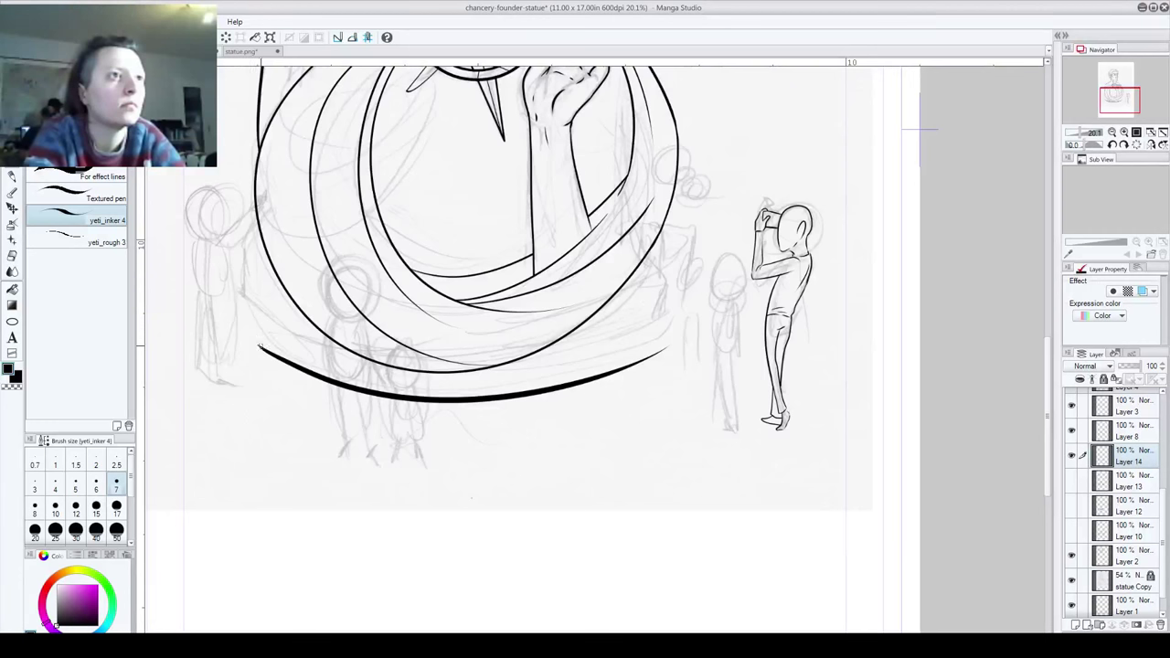
pyautogui.moveTo(258, 348); pyautogui.dragTo(245, 294)
pyautogui.hotkey('ctrl', 'z')
pyautogui.moveTo(258, 347); pyautogui.dragTo(241, 296)
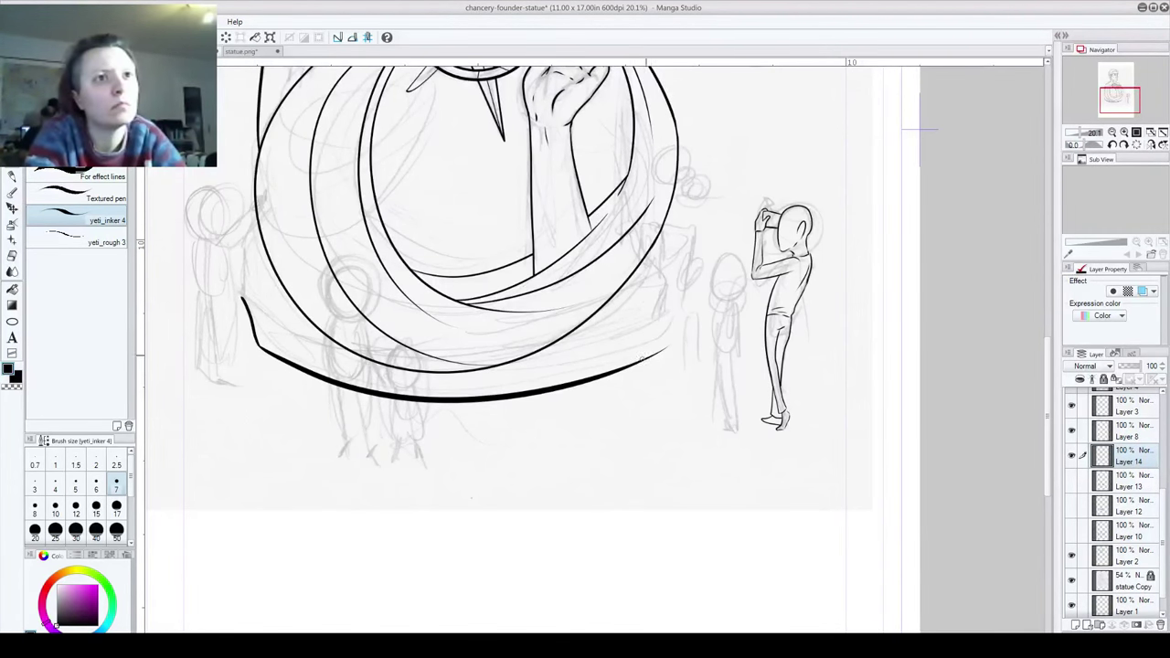
pyautogui.moveTo(666, 338); pyautogui.dragTo(679, 295)
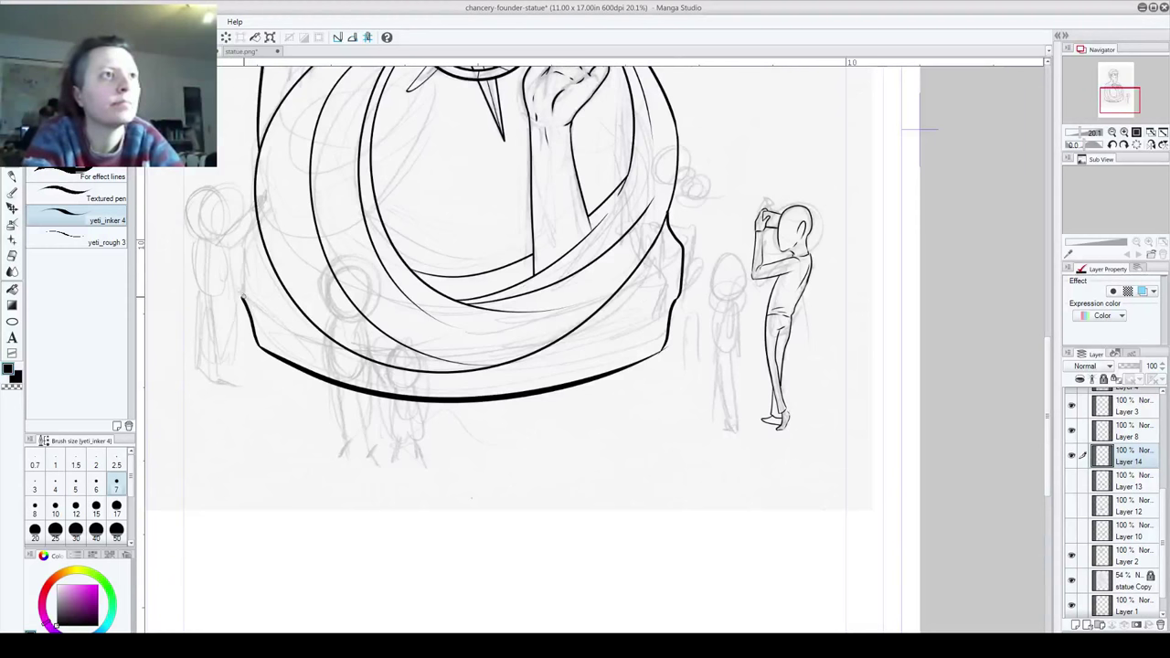
pyautogui.moveTo(242, 298); pyautogui.dragTo(236, 272)
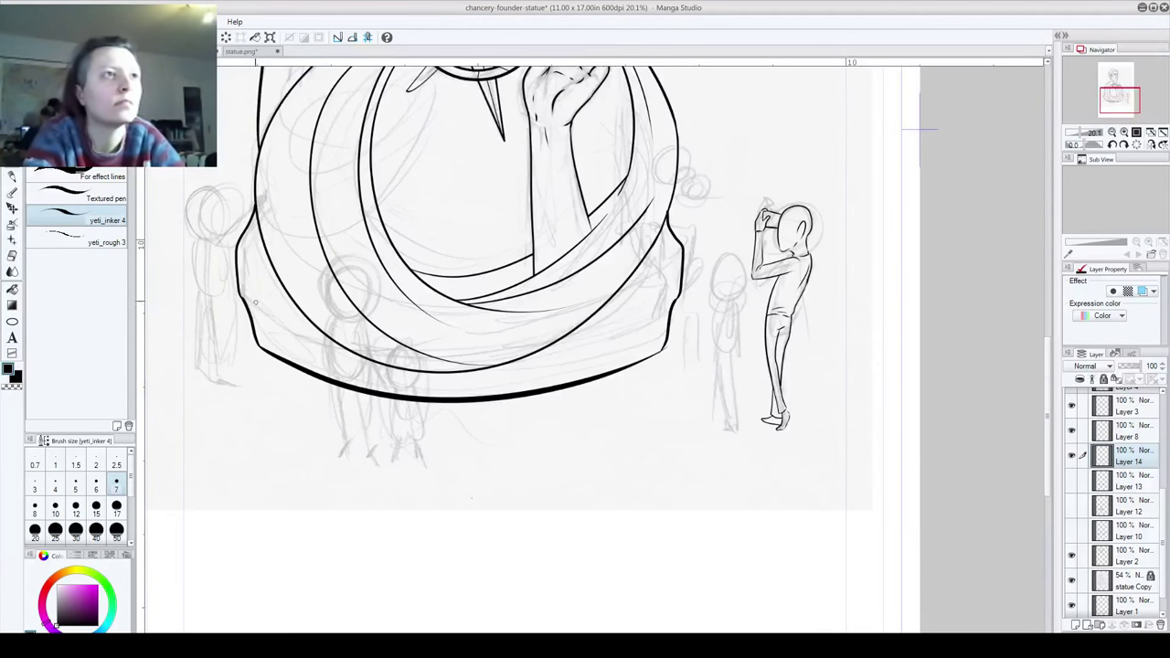
# Step: Ink short fold lines running inward from both side edges of the base toward the ring
pyautogui.moveTo(374, 298)
pyautogui.mouseDown()
pyautogui.moveTo(415, 508)
pyautogui.moveTo(383, 559)
pyautogui.moveTo(370, 337)
pyautogui.mouseUp()
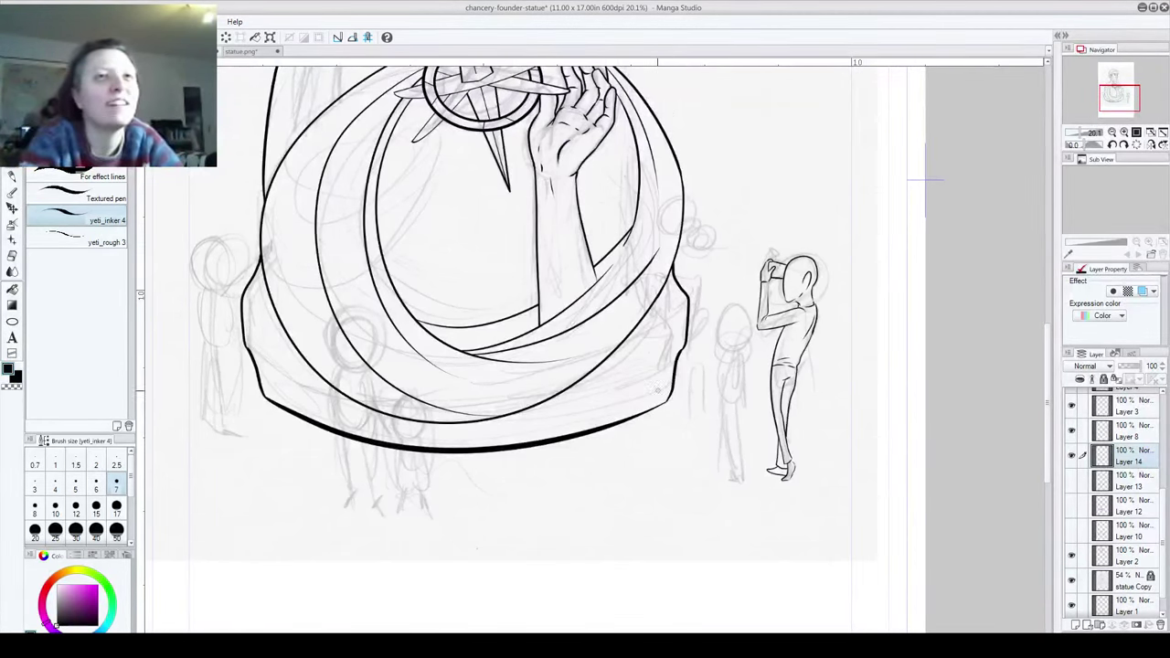
pyautogui.moveTo(598, 313); pyautogui.dragTo(502, 451)
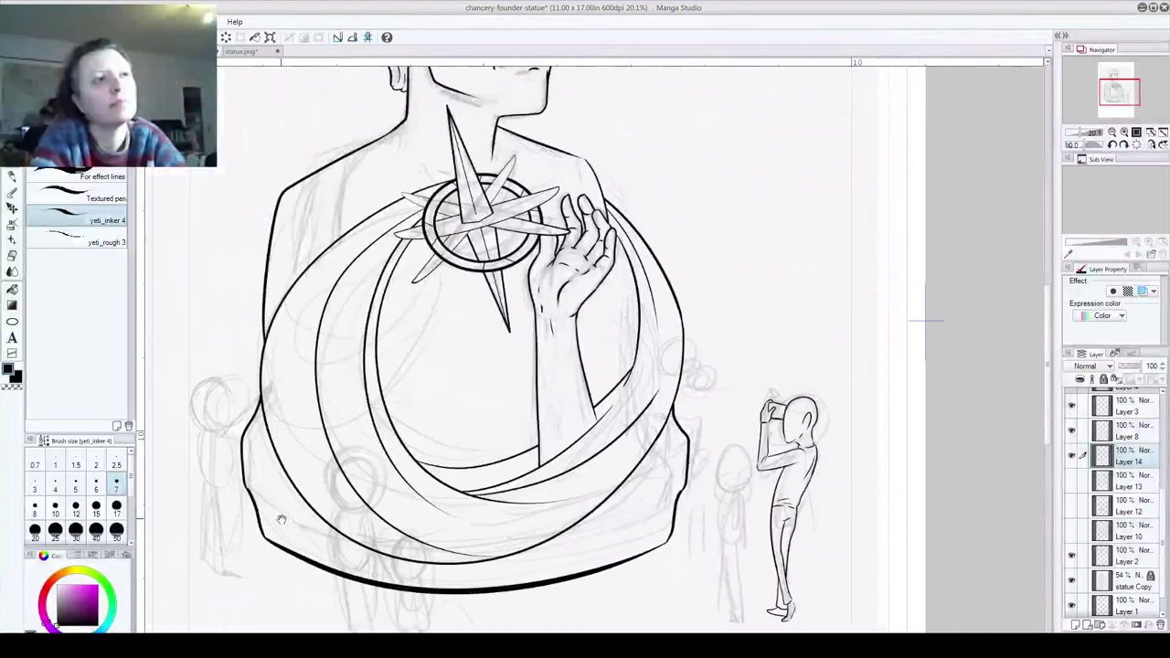
pyautogui.moveTo(281, 523)
pyautogui.mouseDown()
pyautogui.moveTo(560, 386)
pyautogui.moveTo(554, 378)
pyautogui.mouseUp()
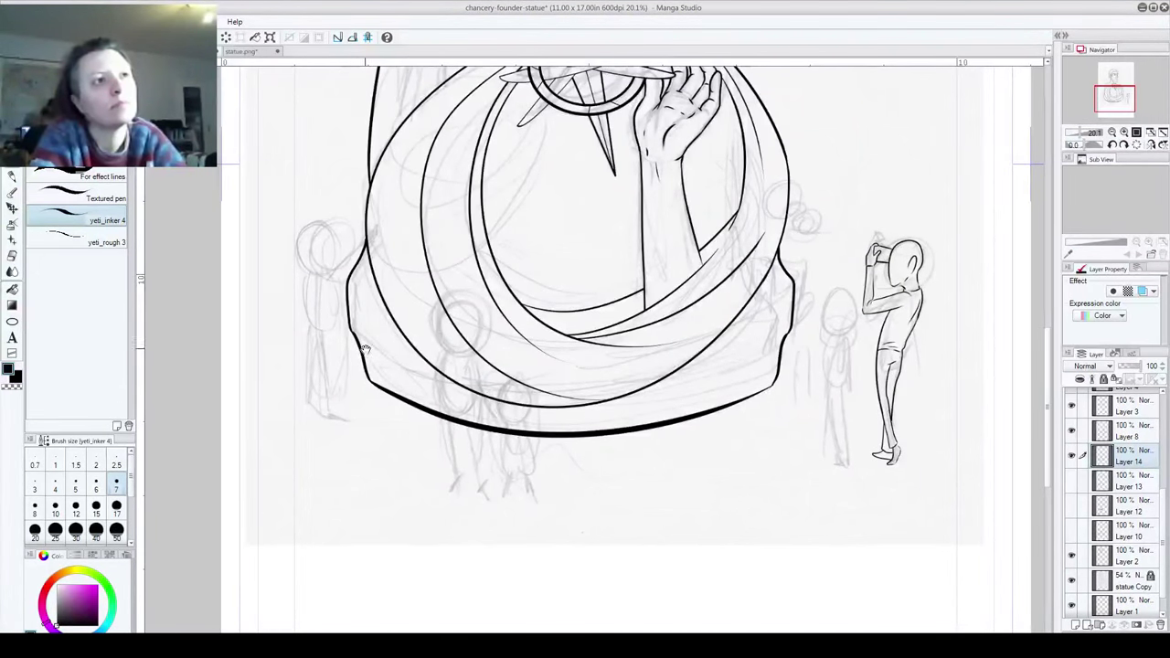
pyautogui.moveTo(360, 336); pyautogui.dragTo(434, 378)
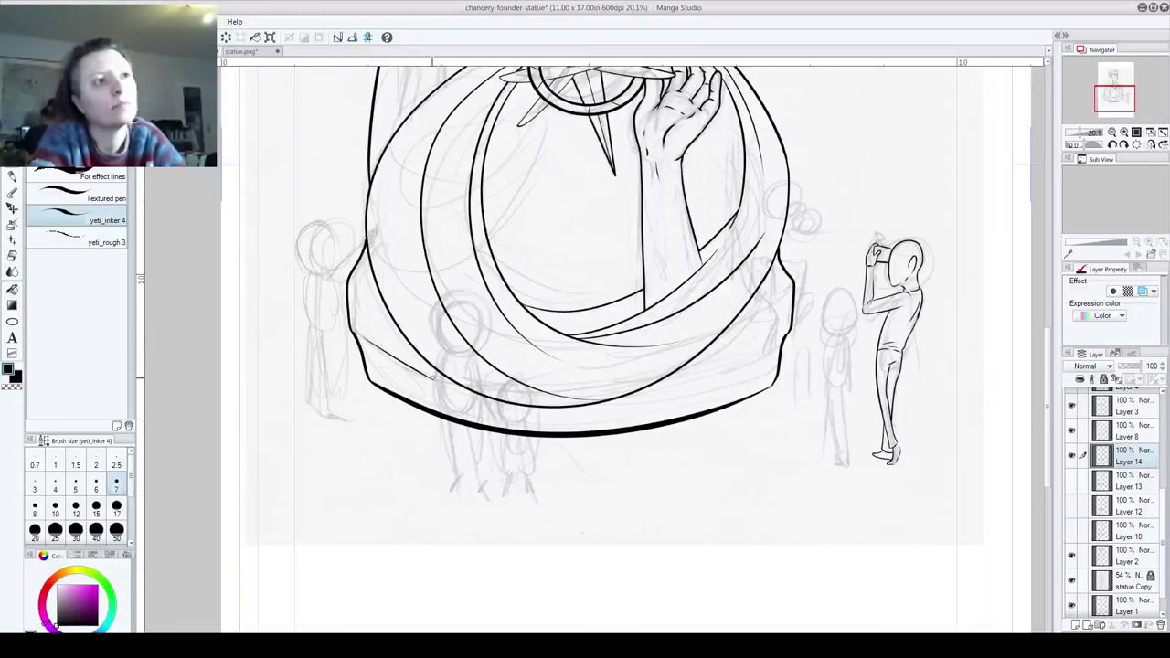
pyautogui.hotkey('ctrl', 'z')
pyautogui.moveTo(359, 336); pyautogui.dragTo(423, 375)
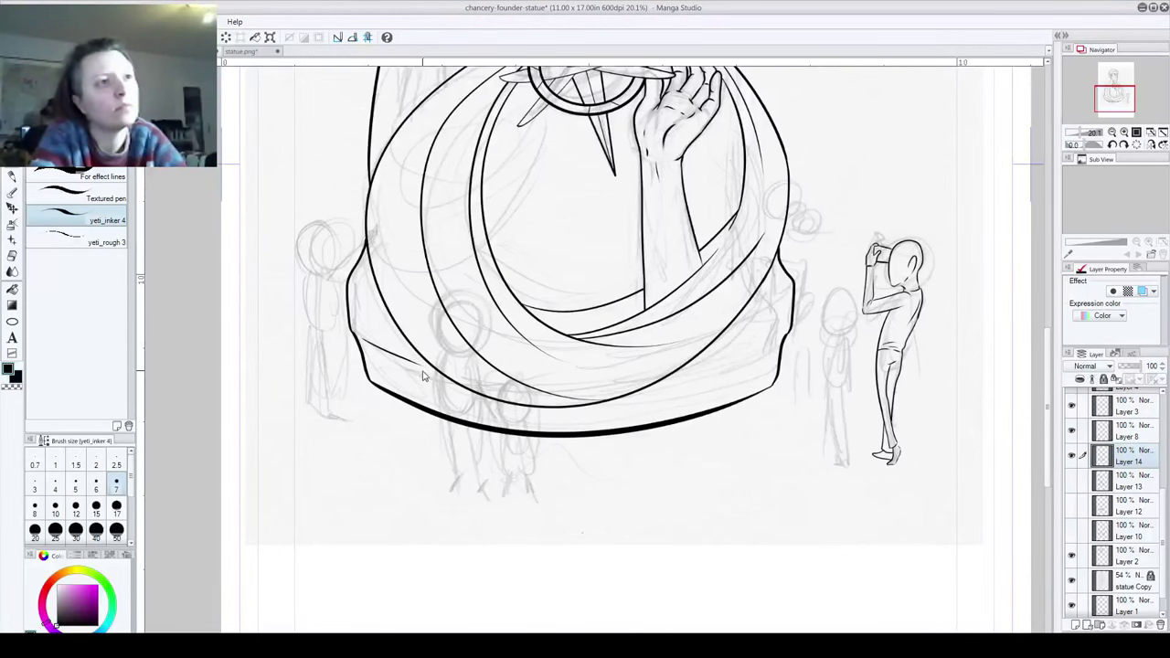
pyautogui.moveTo(779, 335); pyautogui.dragTo(715, 358)
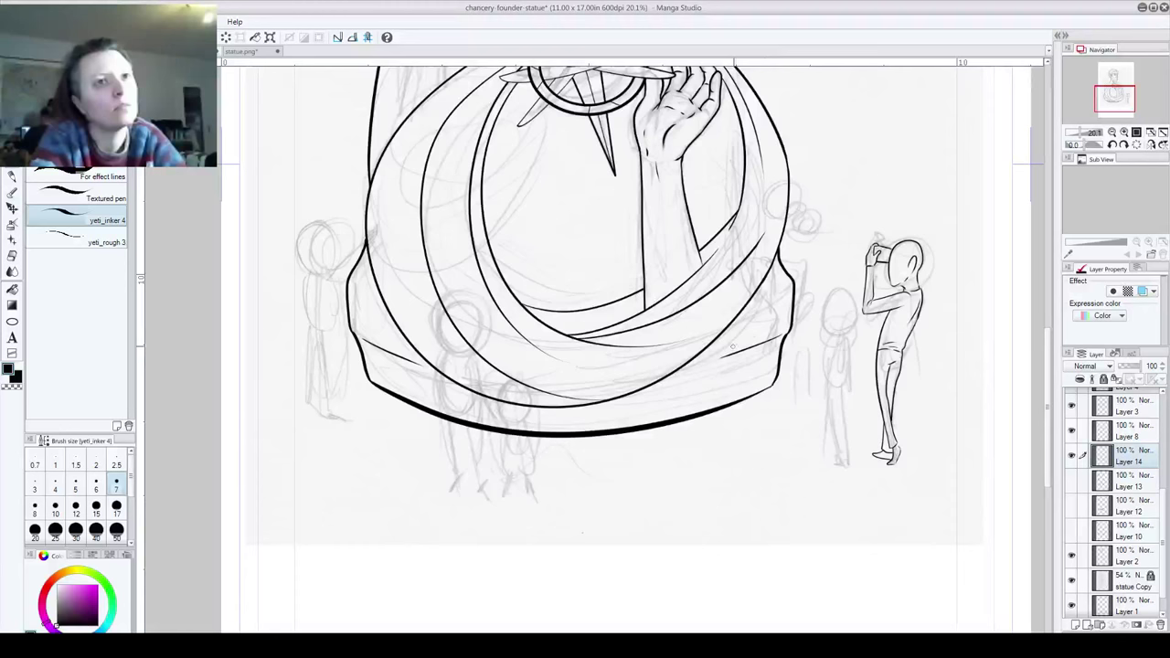
# Step: Ink short collar lines on the chest on both sides of the compass-star brooch
pyautogui.moveTo(608, 254)
pyautogui.mouseDown()
pyautogui.moveTo(484, 408)
pyautogui.moveTo(442, 428)
pyautogui.moveTo(561, 463)
pyautogui.moveTo(568, 541)
pyautogui.moveTo(543, 489)
pyautogui.mouseUp()
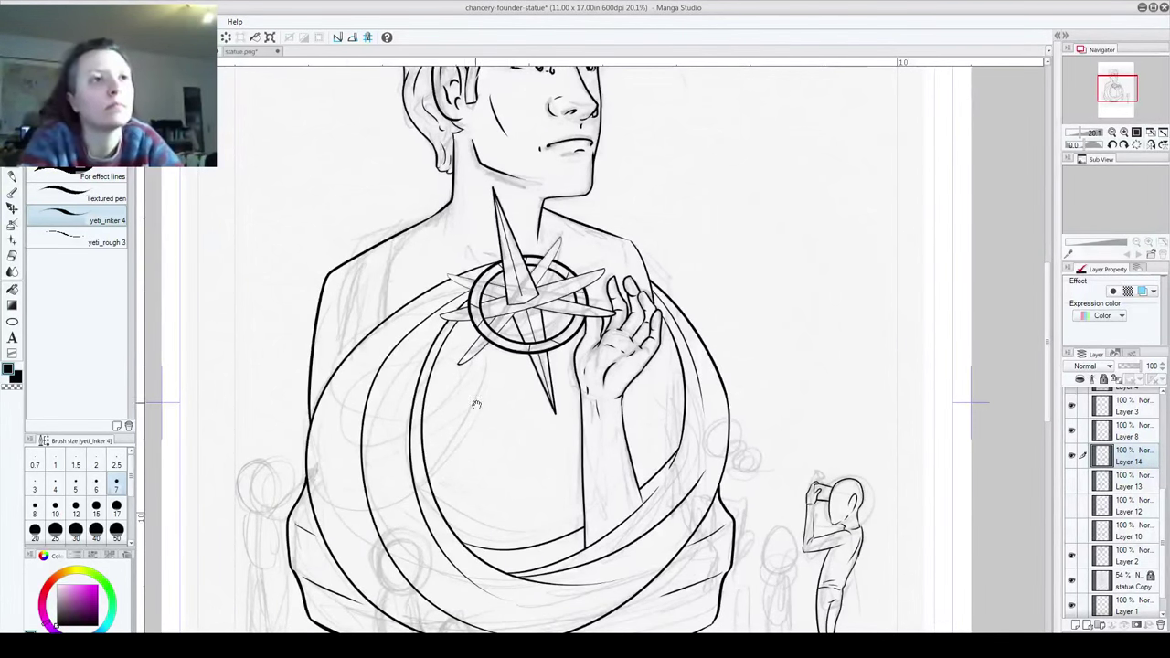
pyautogui.moveTo(474, 399); pyautogui.dragTo(472, 351)
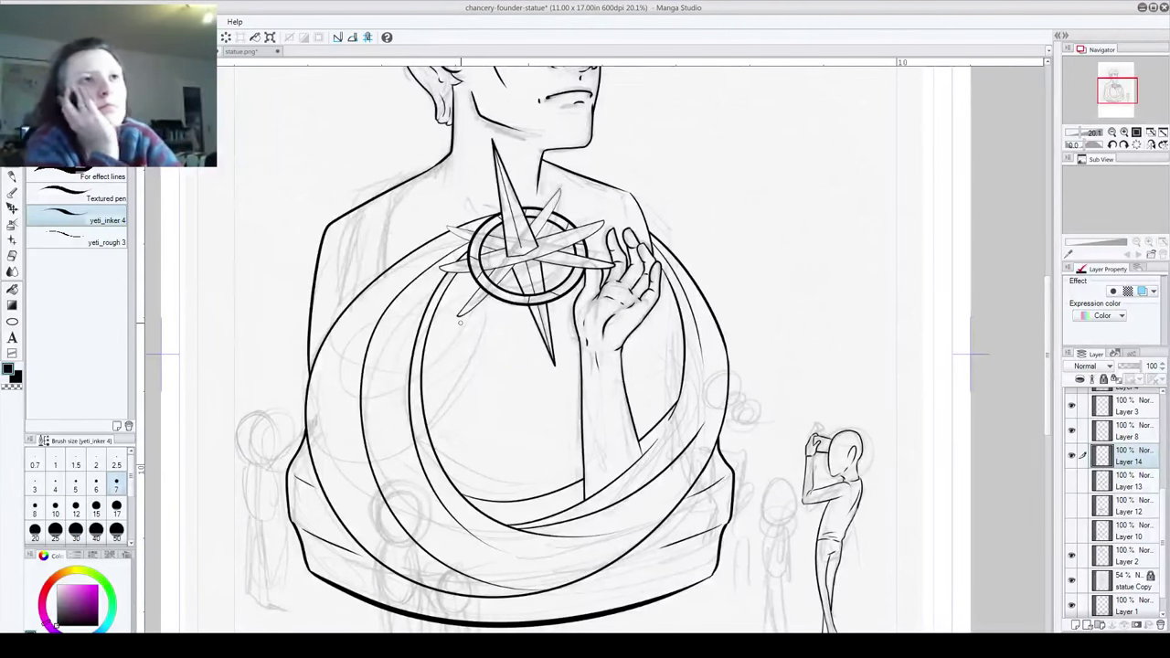
pyautogui.moveTo(467, 213); pyautogui.dragTo(394, 225)
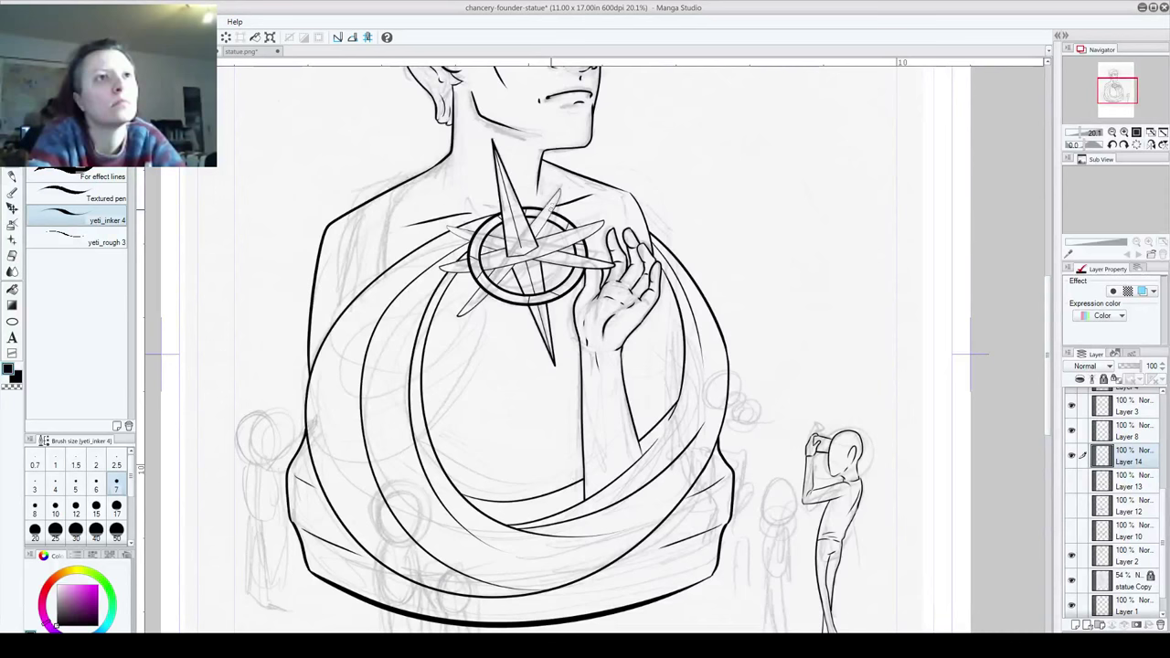
pyautogui.moveTo(469, 138); pyautogui.dragTo(452, 193)
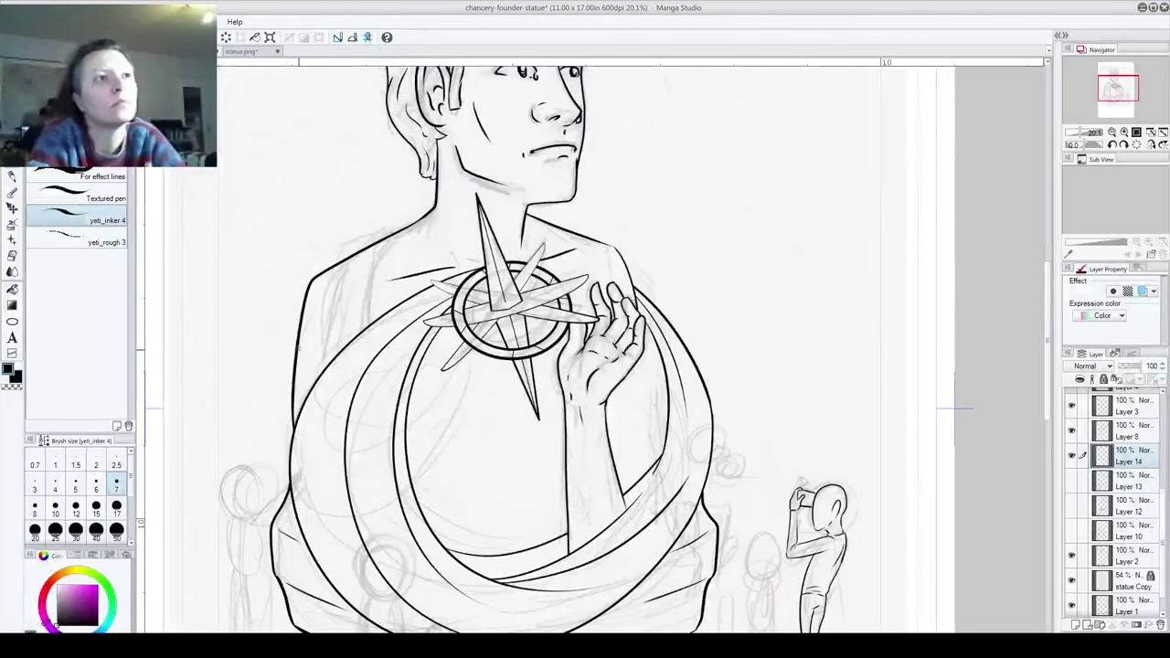
# Step: Ink the wavy torso edge inside the ring, behind the raised forearm
pyautogui.moveTo(503, 606); pyautogui.dragTo(450, 453)
pyautogui.moveTo(550, 294); pyautogui.dragTo(558, 277)
pyautogui.hotkey('ctrl', 'z')
pyautogui.moveTo(578, 213)
pyautogui.mouseDown()
pyautogui.moveTo(550, 275)
pyautogui.moveTo(559, 359)
pyautogui.moveTo(537, 450)
pyautogui.moveTo(544, 335)
pyautogui.moveTo(511, 360)
pyautogui.mouseUp()
pyautogui.hotkey('ctrl', 'z')
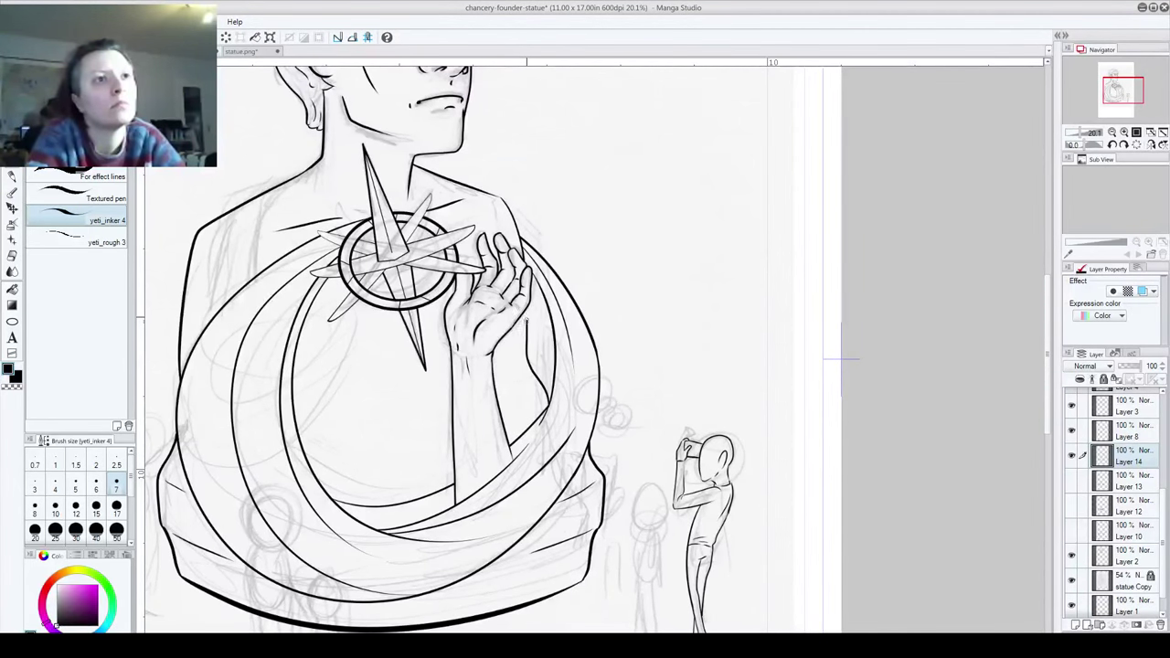
pyautogui.moveTo(552, 436)
pyautogui.mouseDown()
pyautogui.moveTo(572, 520)
pyautogui.moveTo(864, 562)
pyautogui.moveTo(855, 510)
pyautogui.moveTo(873, 286)
pyautogui.moveTo(457, 490)
pyautogui.moveTo(457, 448)
pyautogui.moveTo(585, 372)
pyautogui.mouseUp()
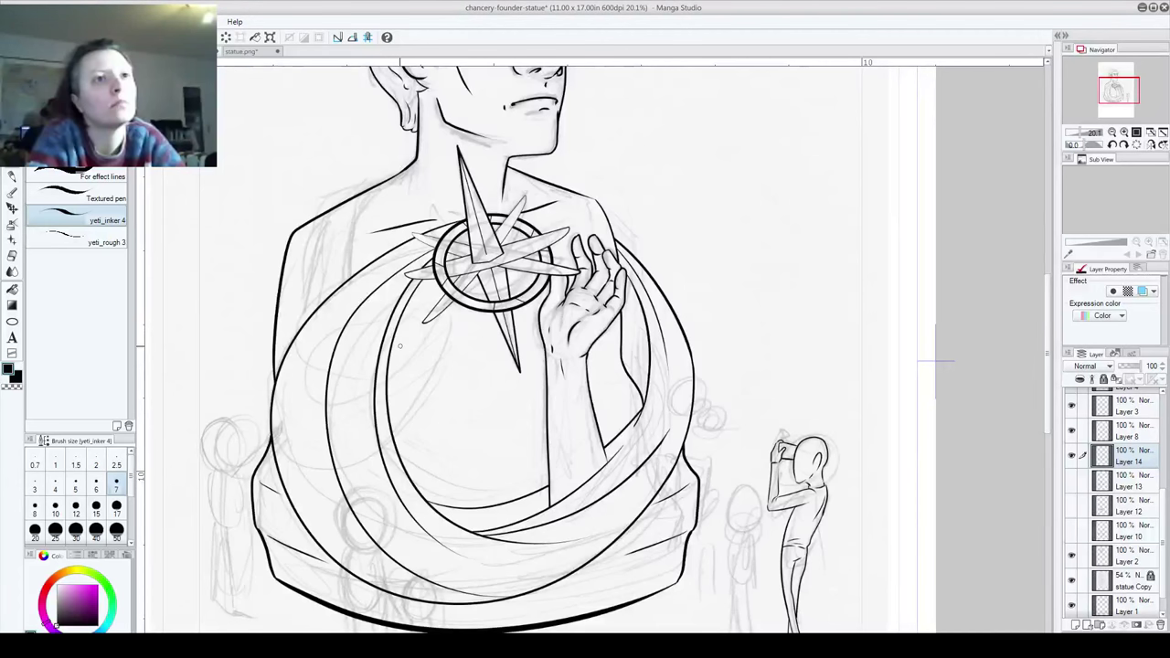
# Step: Try to ink a fold line from the ring's underside to the right edge of the base
pyautogui.moveTo(464, 459); pyautogui.dragTo(576, 326)
pyautogui.moveTo(569, 375); pyautogui.dragTo(526, 245)
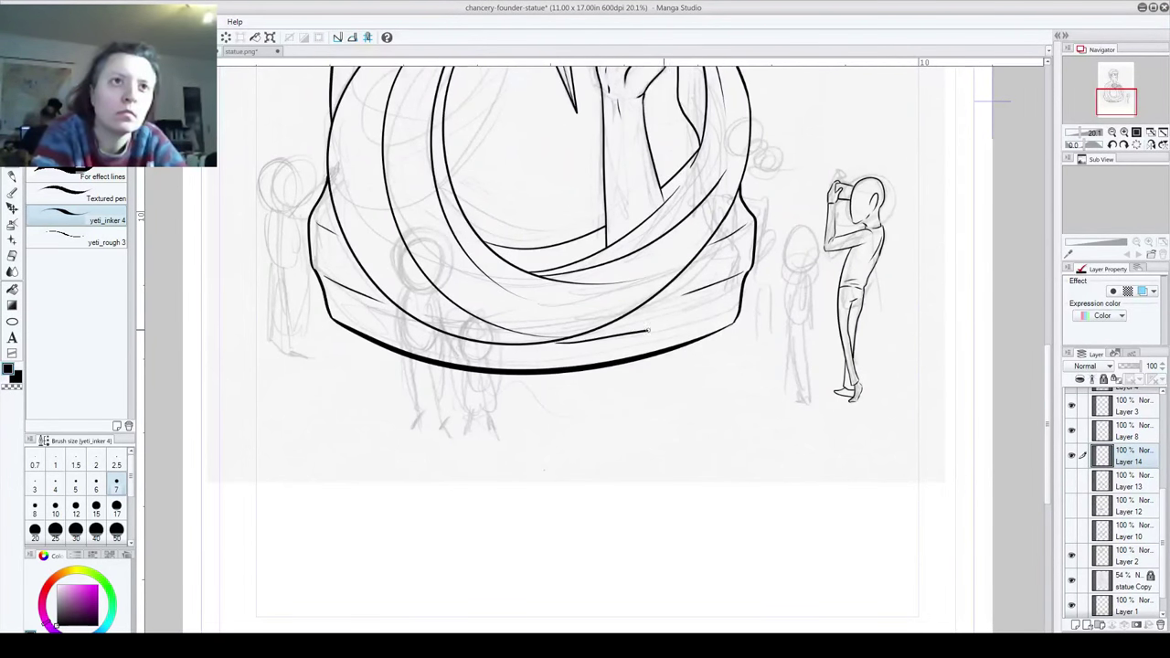
pyautogui.moveTo(546, 339)
pyautogui.mouseDown()
pyautogui.moveTo(625, 330)
pyautogui.moveTo(688, 345)
pyautogui.moveTo(662, 329)
pyautogui.moveTo(657, 340)
pyautogui.moveTo(674, 354)
pyautogui.moveTo(662, 527)
pyautogui.moveTo(680, 339)
pyautogui.moveTo(672, 290)
pyautogui.mouseUp()
pyautogui.hotkey('ctrl', 'z')
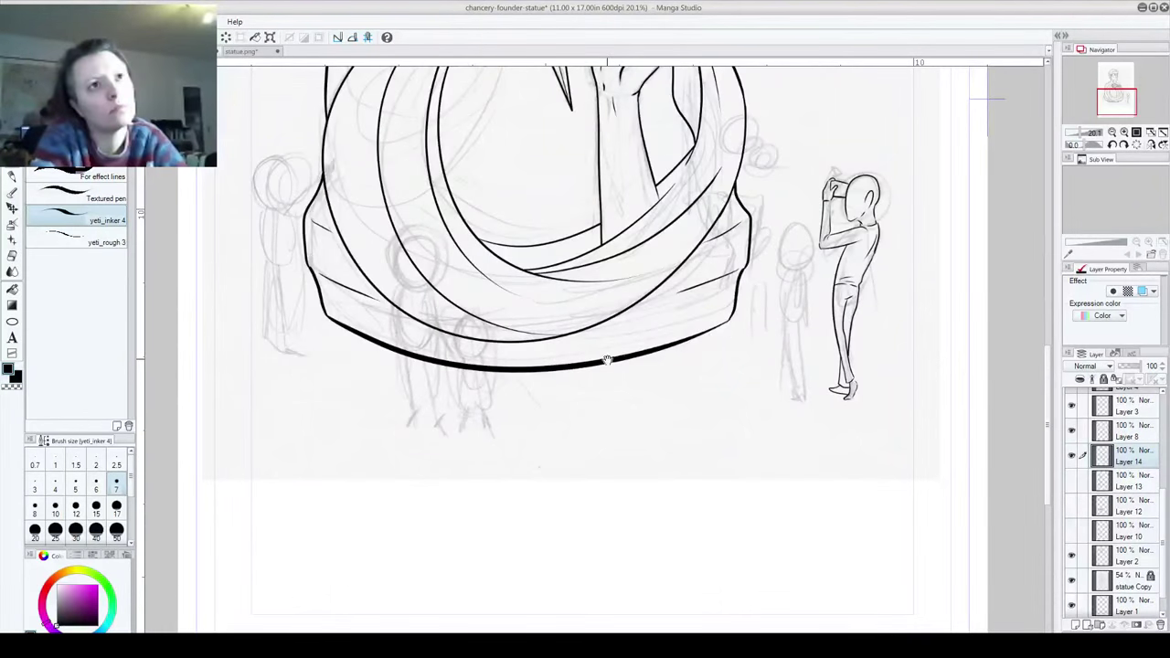
pyautogui.moveTo(538, 340); pyautogui.dragTo(678, 332)
pyautogui.hotkey('ctrl', 'z')
pyautogui.moveTo(546, 339)
pyautogui.mouseDown()
pyautogui.moveTo(688, 333)
pyautogui.moveTo(733, 311)
pyautogui.mouseUp()
pyautogui.moveTo(692, 344)
pyautogui.mouseDown()
pyautogui.moveTo(680, 430)
pyautogui.moveTo(718, 550)
pyautogui.moveTo(892, 545)
pyautogui.moveTo(676, 515)
pyautogui.mouseUp()
pyautogui.hotkey('ctrl', 'z')
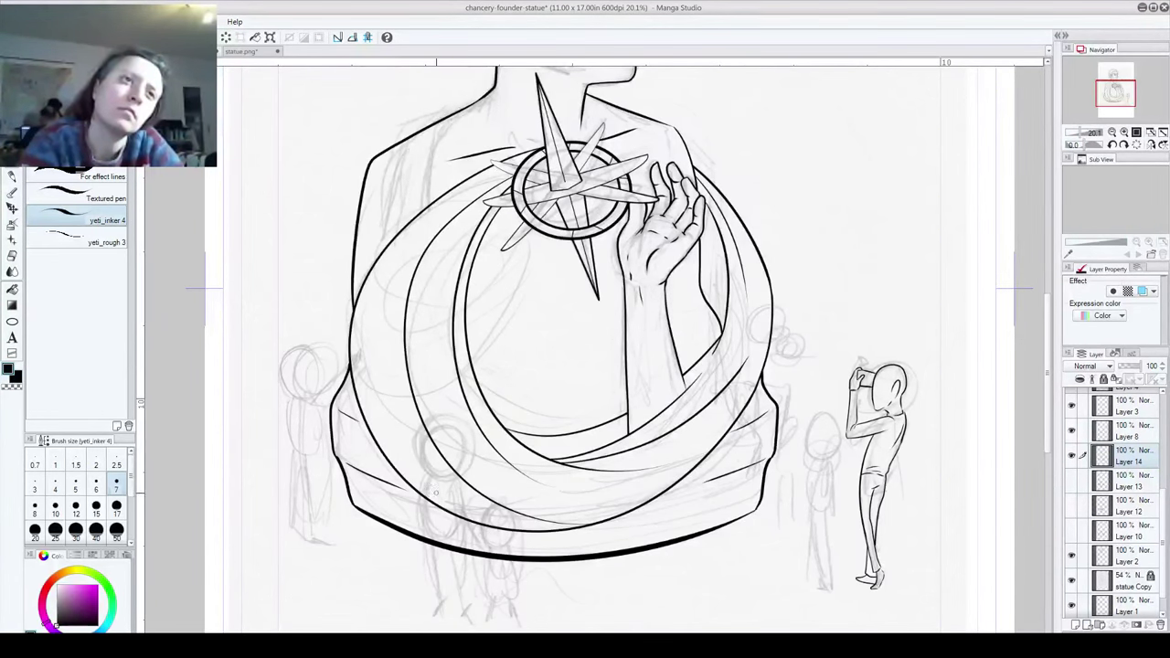
# Step: Try to ink a long band line from the base's left edge across the lower part of the ring
pyautogui.moveTo(415, 464); pyautogui.dragTo(354, 396)
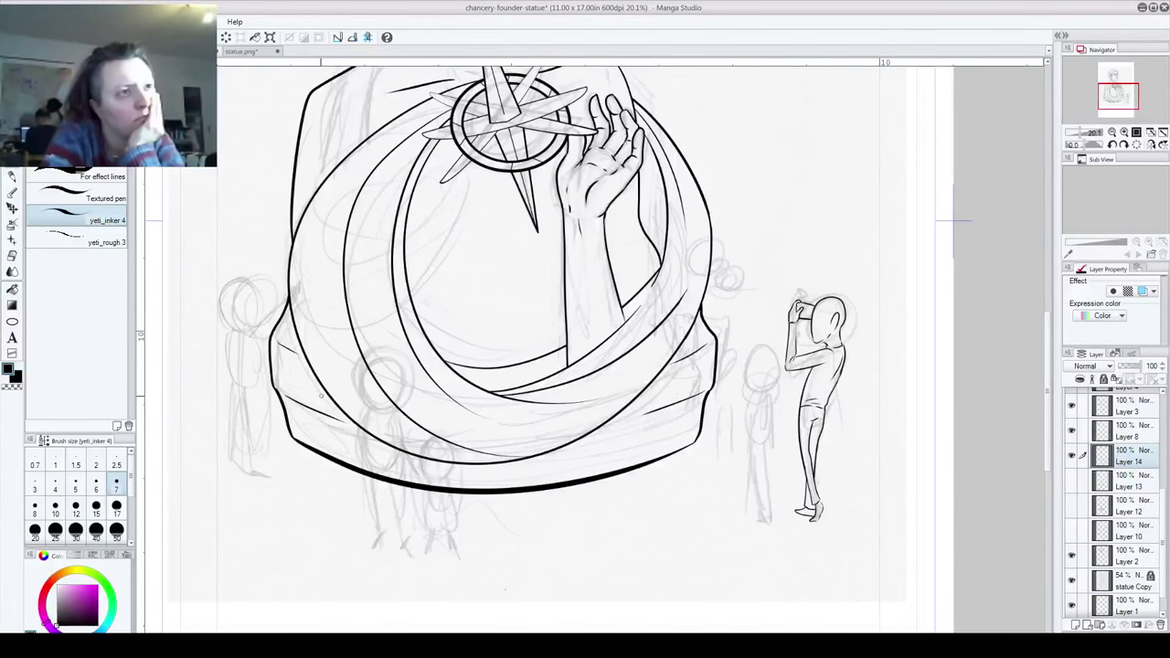
pyautogui.moveTo(302, 360)
pyautogui.mouseDown()
pyautogui.moveTo(559, 447)
pyautogui.moveTo(620, 444)
pyautogui.mouseUp()
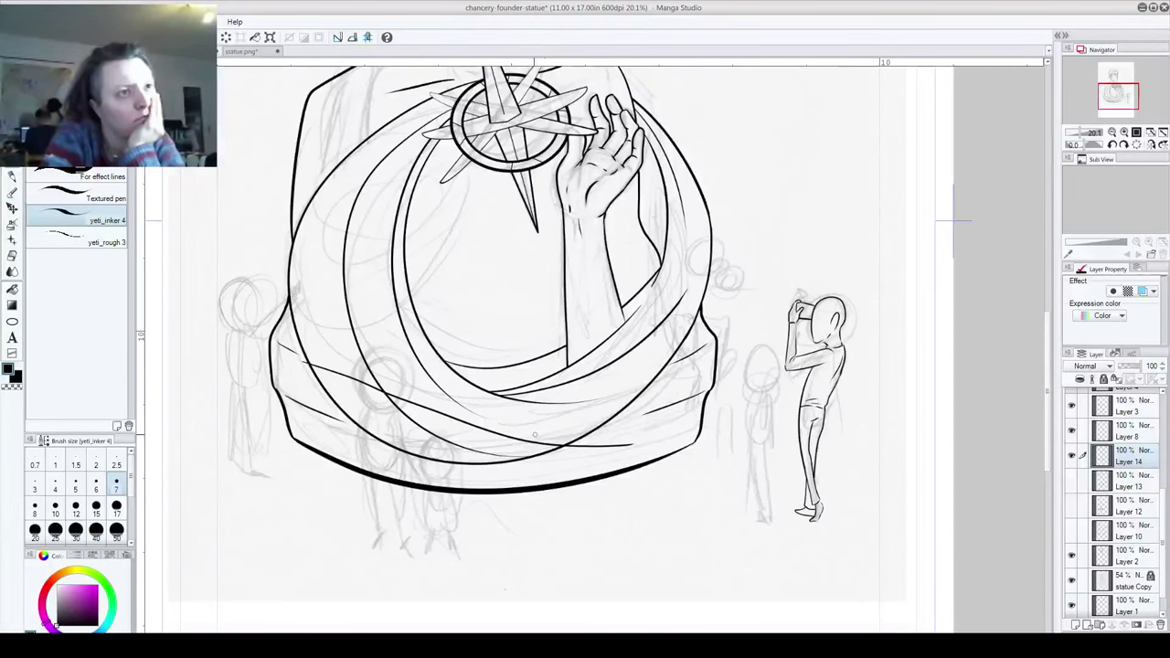
pyautogui.hotkey('ctrl', 'z')
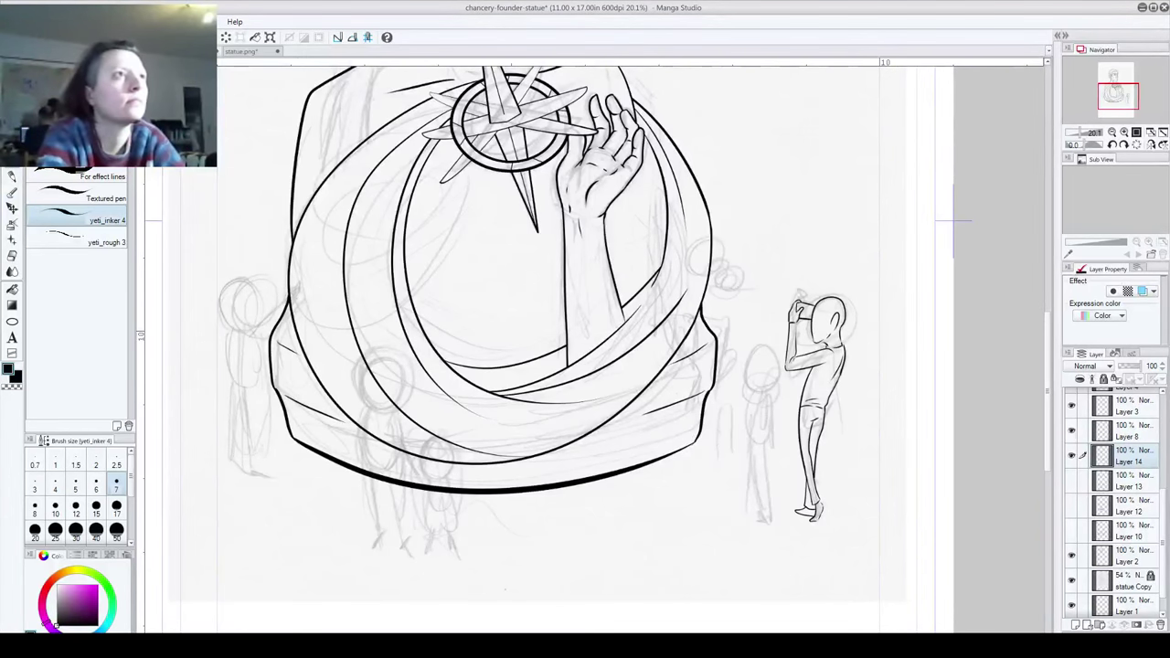
# Step: Check what Layer 2, Layer 8 and Layer 14 contain by toggling each one's visibility
pyautogui.hotkey('alt', 'e')
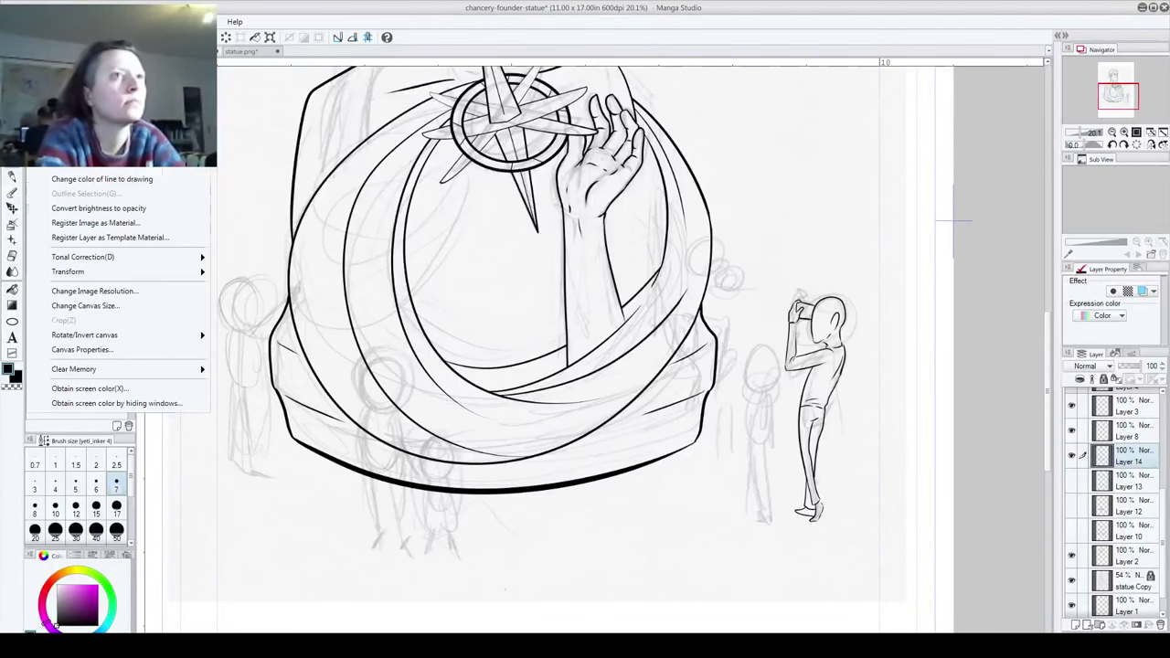
pyautogui.press('Escape')
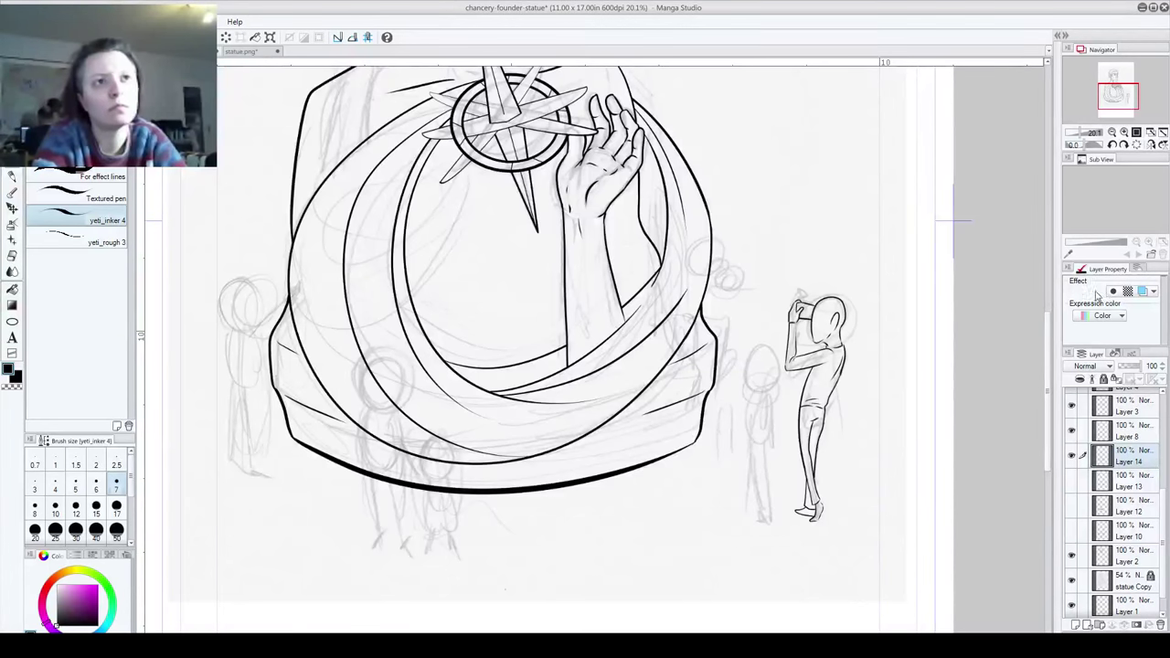
pyautogui.click(1072, 556)
pyautogui.click(1072, 556)
pyautogui.click(1072, 429)
pyautogui.click(1072, 430)
pyautogui.click(1072, 455)
pyautogui.click(1072, 455)
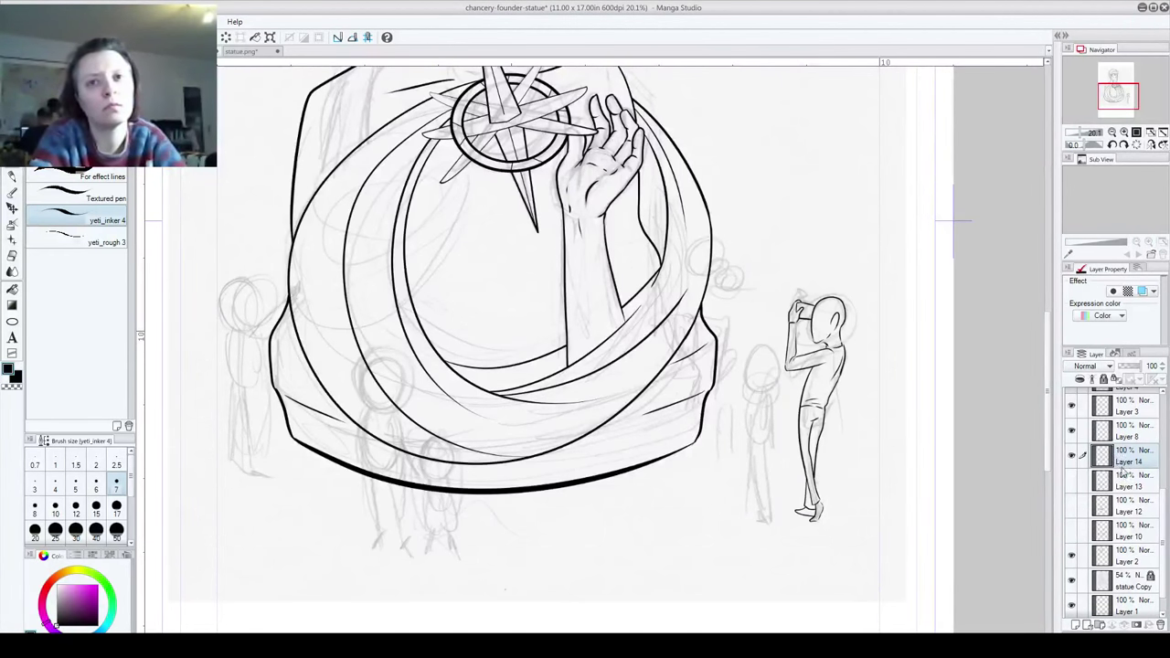
# Step: On a new layer, ink two crossing band curves from both sides of the base across the lower ring, and hide that layer
pyautogui.click(1075, 625)
pyautogui.moveTo(280, 341)
pyautogui.mouseDown()
pyautogui.moveTo(399, 425)
pyautogui.moveTo(451, 442)
pyautogui.moveTo(596, 448)
pyautogui.mouseUp()
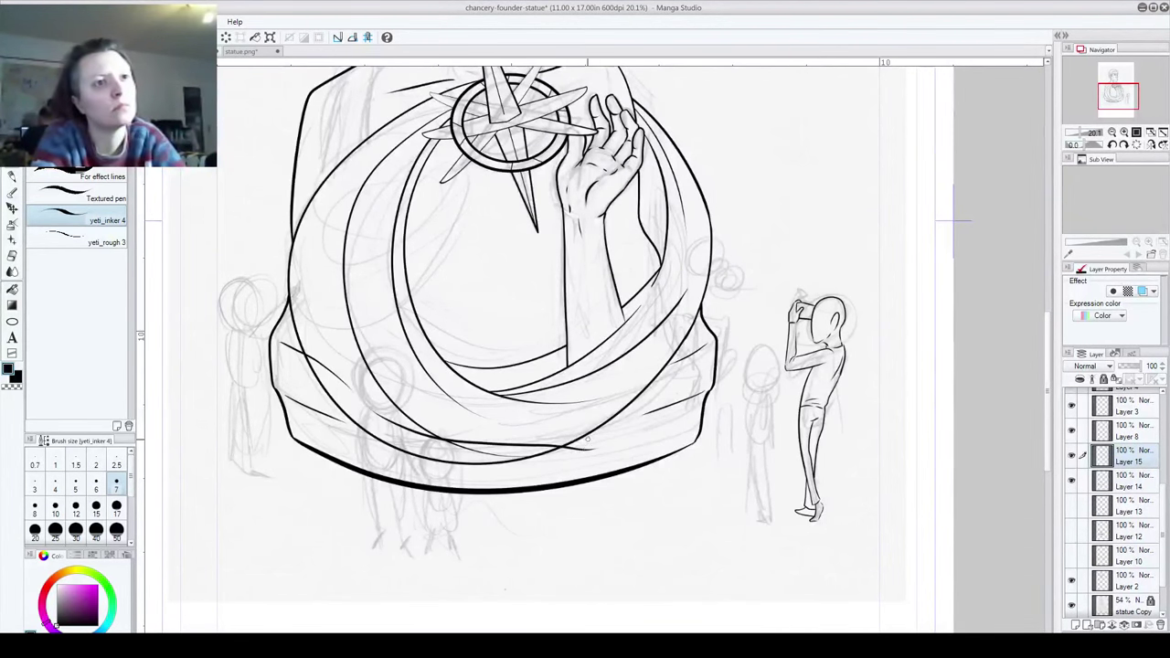
pyautogui.moveTo(497, 445); pyautogui.dragTo(630, 401)
pyautogui.hotkey('ctrl', 'z')
pyautogui.moveTo(514, 445); pyautogui.dragTo(690, 363)
pyautogui.hotkey('ctrl', 'z')
pyautogui.moveTo(514, 445)
pyautogui.mouseDown()
pyautogui.moveTo(618, 407)
pyautogui.moveTo(691, 355)
pyautogui.mouseUp()
pyautogui.hotkey('ctrl', 'z')
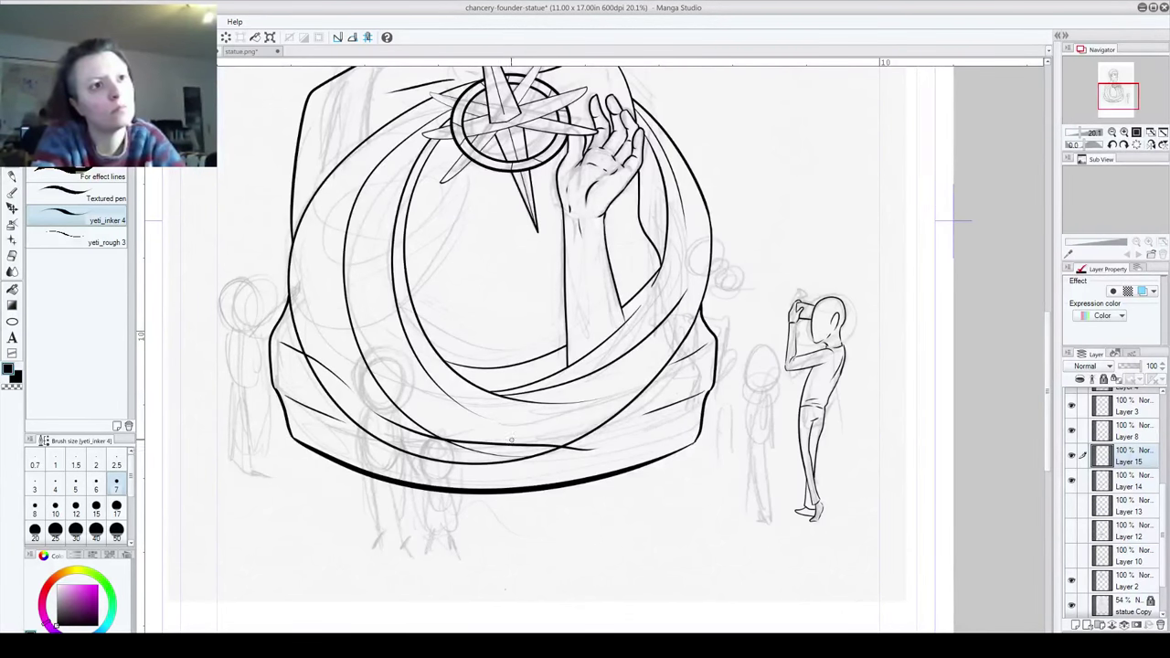
pyautogui.moveTo(501, 444)
pyautogui.mouseDown()
pyautogui.moveTo(594, 415)
pyautogui.moveTo(710, 334)
pyautogui.mouseUp()
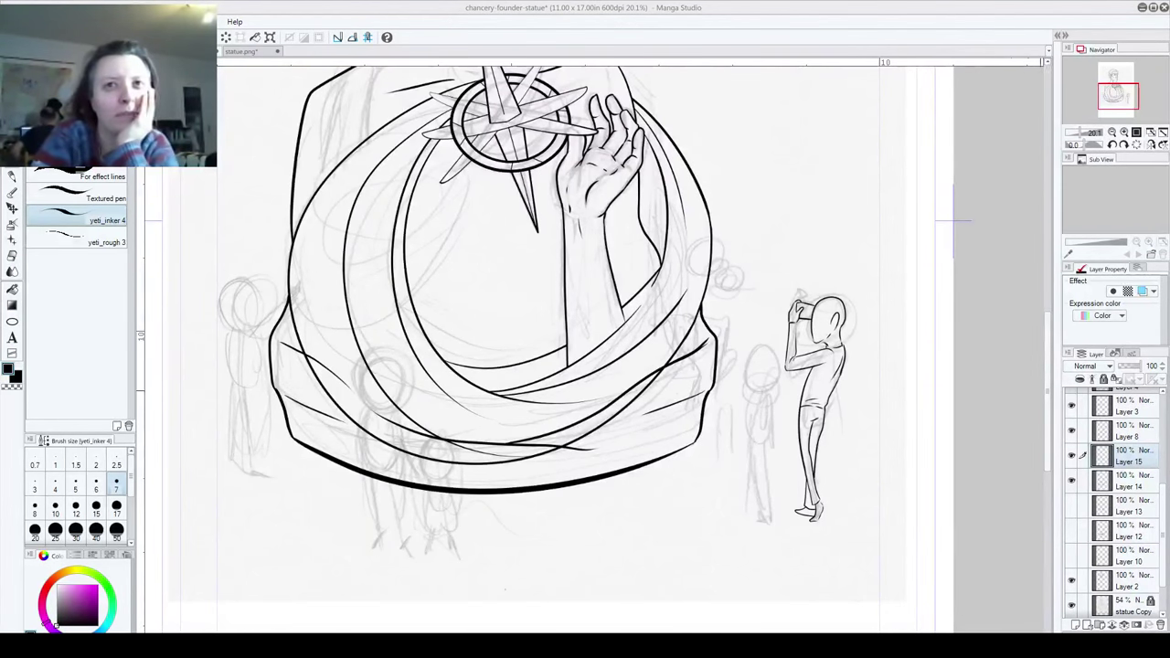
pyautogui.click(1072, 456)
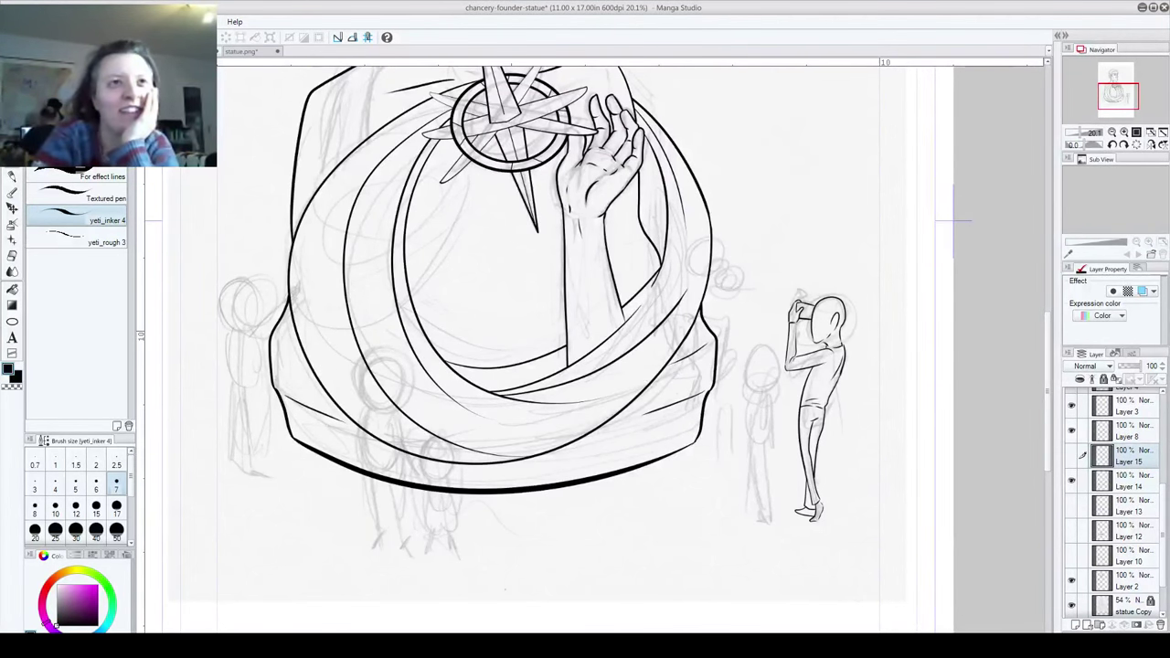
# Step: Show Layer 15 with its band curves again, check Layer 14 by toggling its visibility, and make Layer 14 active
pyautogui.click(1072, 456)
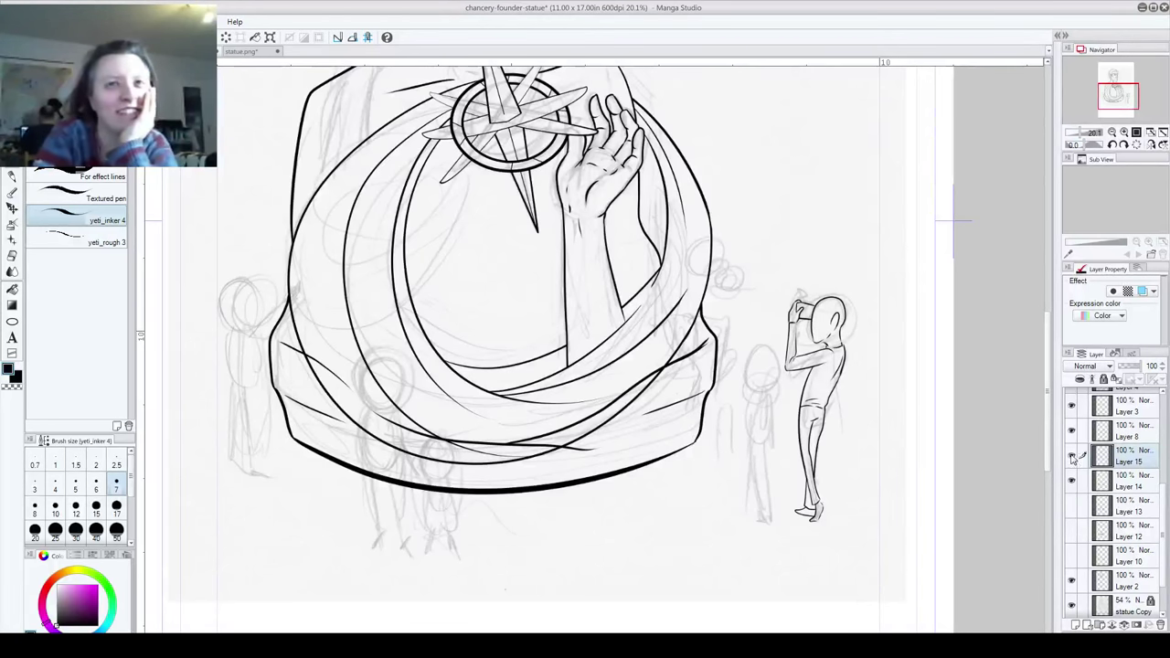
pyautogui.click(1071, 480)
pyautogui.click(1071, 480)
pyautogui.click(1126, 486)
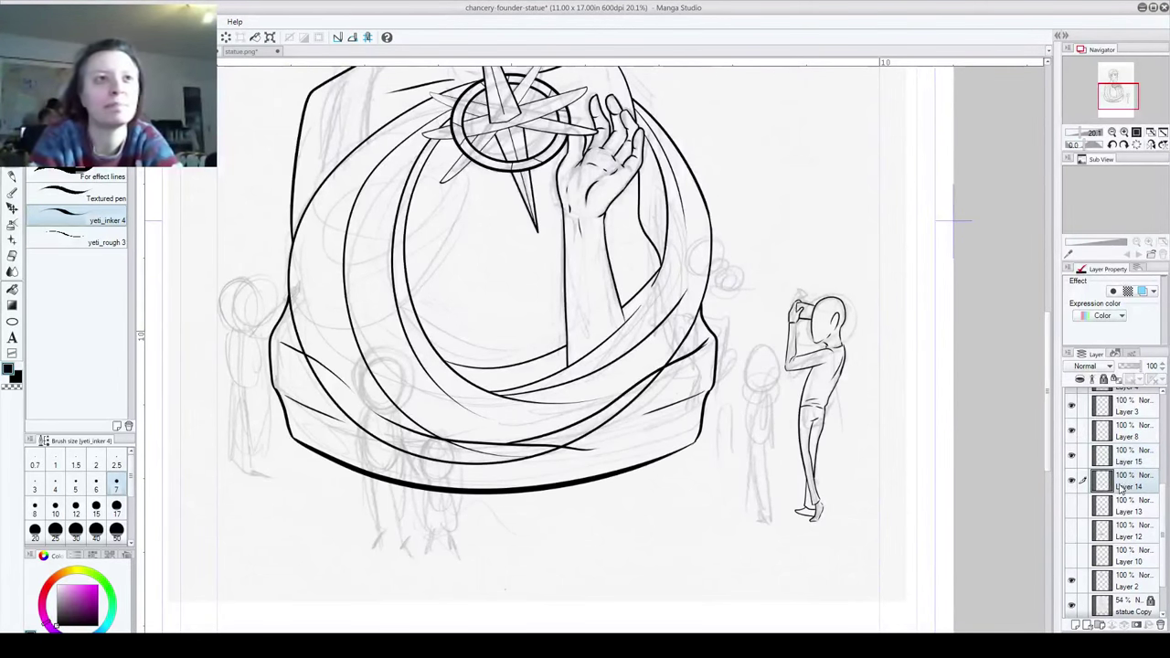
# Step: Find the layer that holds the large ring's lines by toggling the visibility of Layers 2, 3, 4 and 7
pyautogui.click(1072, 583)
pyautogui.click(1071, 584)
pyautogui.scroll(3, 1071, 548)
pyautogui.click(1071, 506)
pyautogui.click(1071, 506)
pyautogui.click(1071, 480)
pyautogui.click(1072, 481)
pyautogui.click(1071, 455)
pyautogui.click(1071, 456)
pyautogui.click(1071, 455)
pyautogui.click(1071, 456)
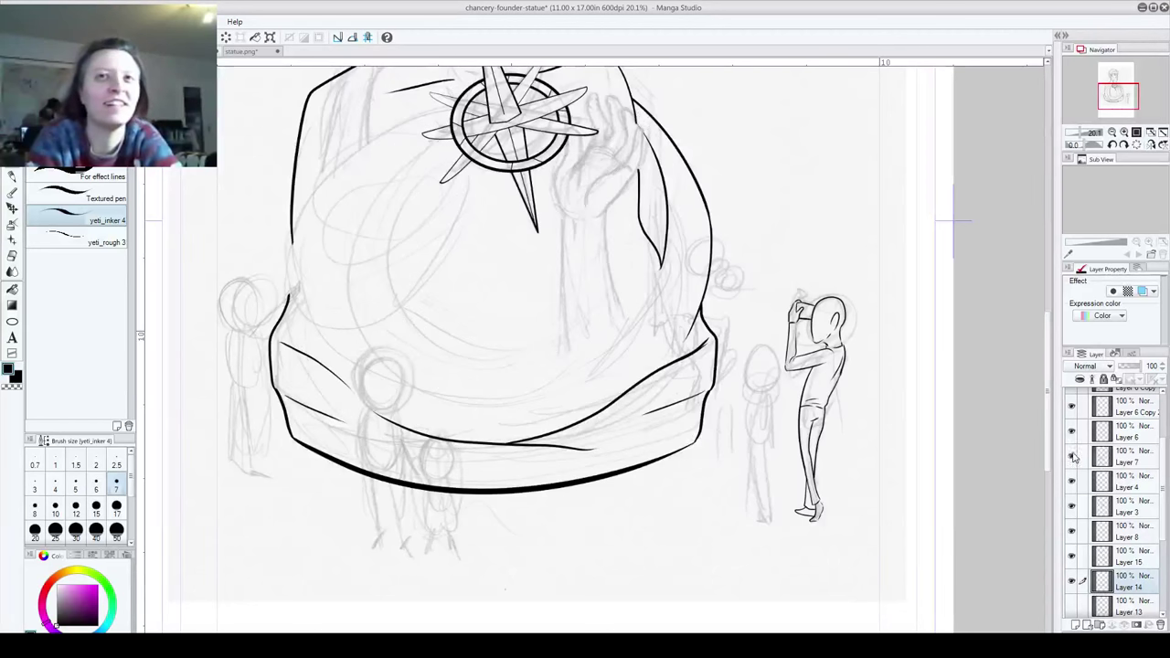
pyautogui.click(1071, 455)
# Step: On Layer 7, erase the part of the large ring's outer line that runs below the crossing band curves
pyautogui.click(1126, 456)
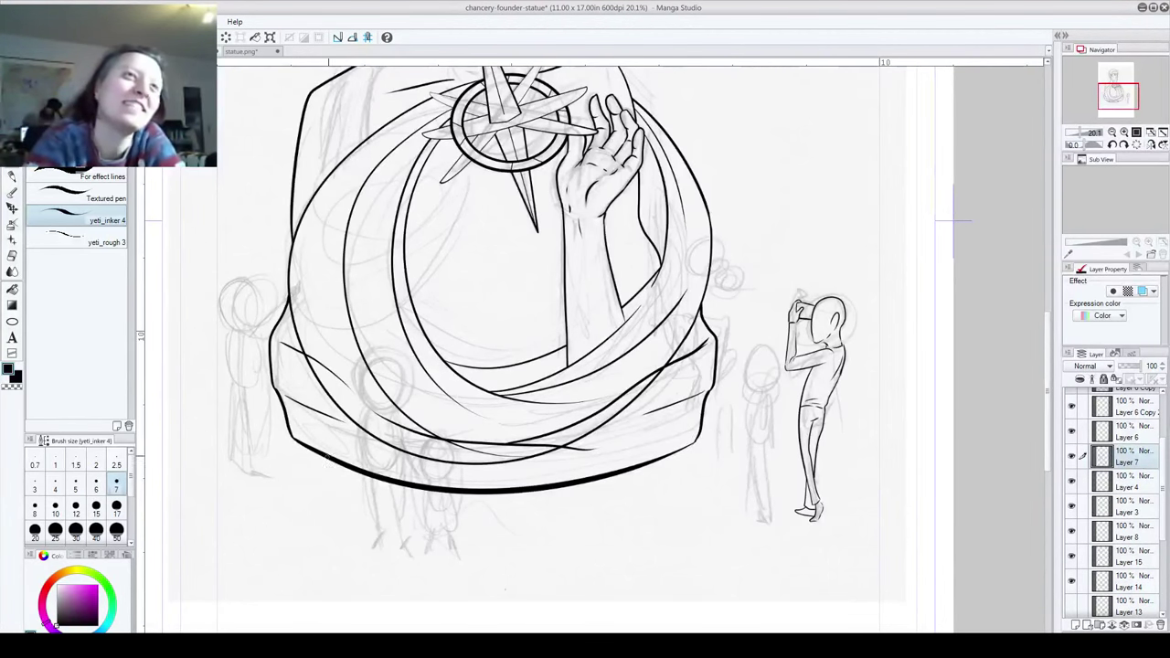
pyautogui.hotkey('ctrl', 'z')
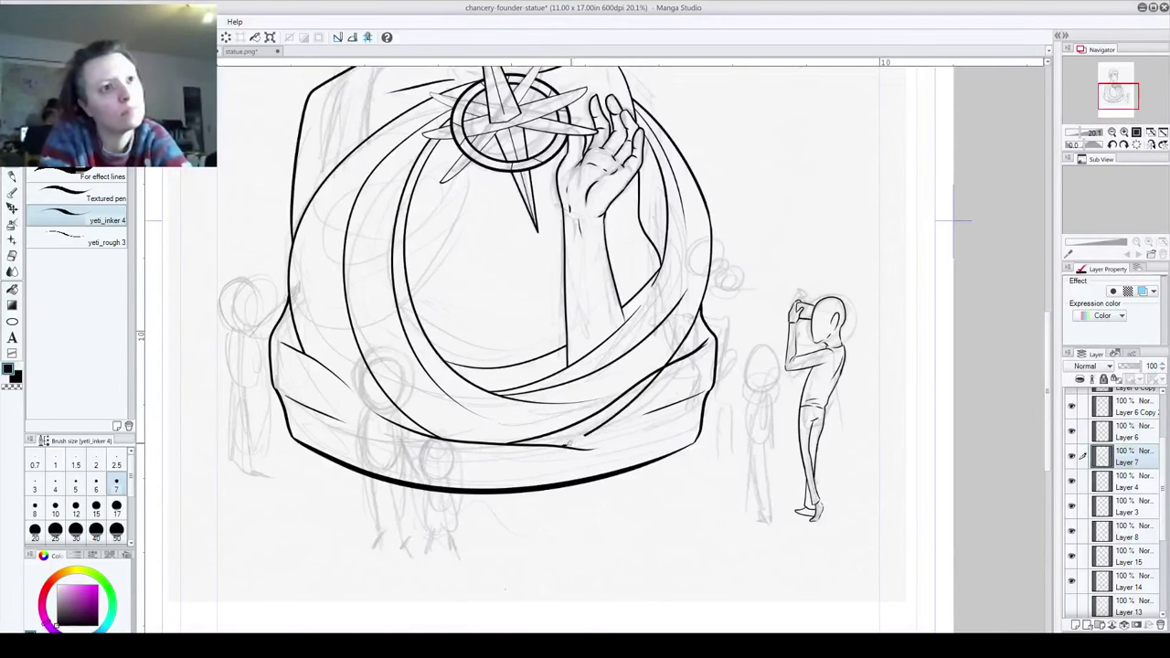
pyautogui.moveTo(585, 436); pyautogui.dragTo(651, 383)
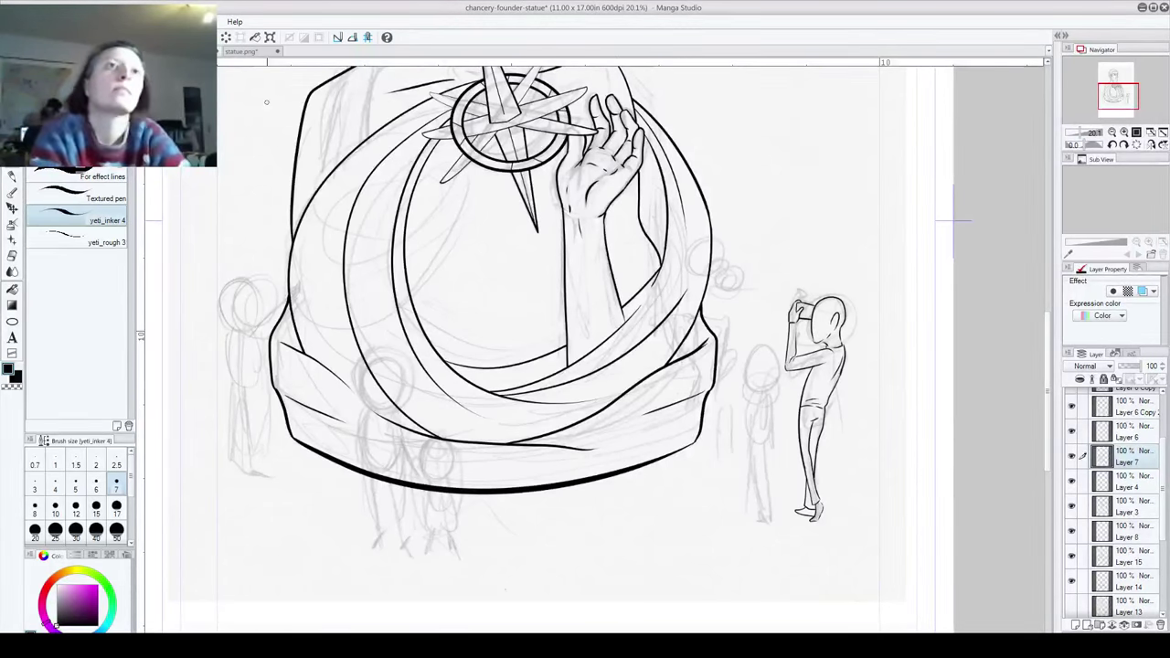
pyautogui.moveTo(462, 349); pyautogui.dragTo(569, 518)
pyautogui.scroll(-2, 543, 452)
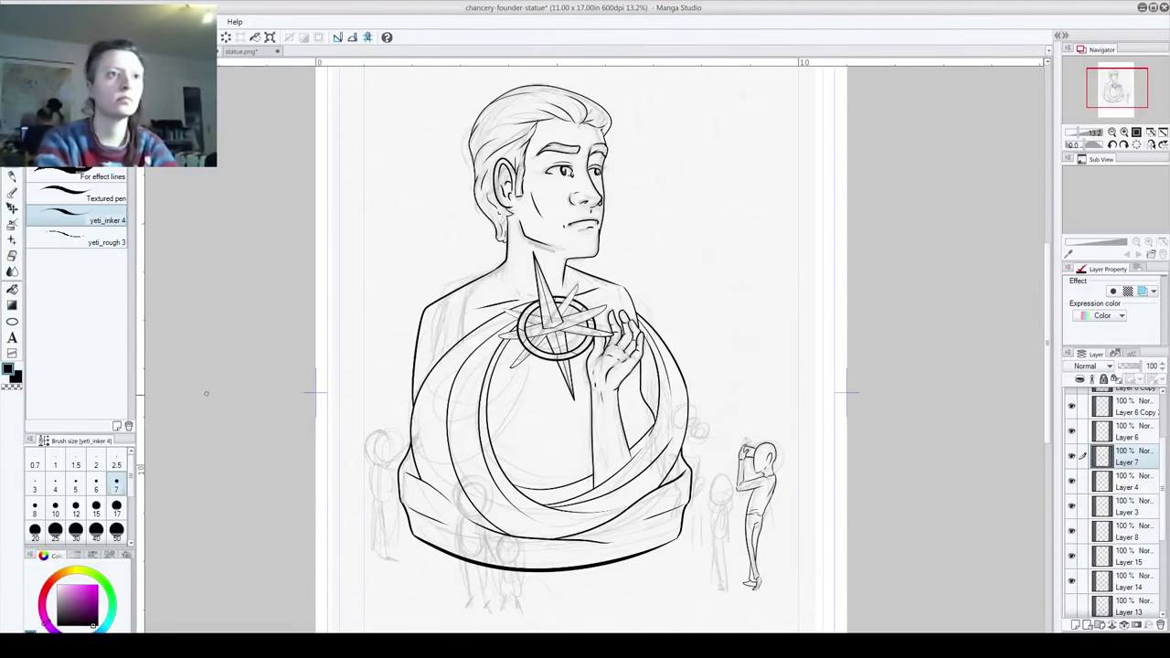
# Step: On a new layer above Layer 11, handwrite "Restroom Break BRB" in magenta beside the statue's head
pyautogui.click(89, 592)
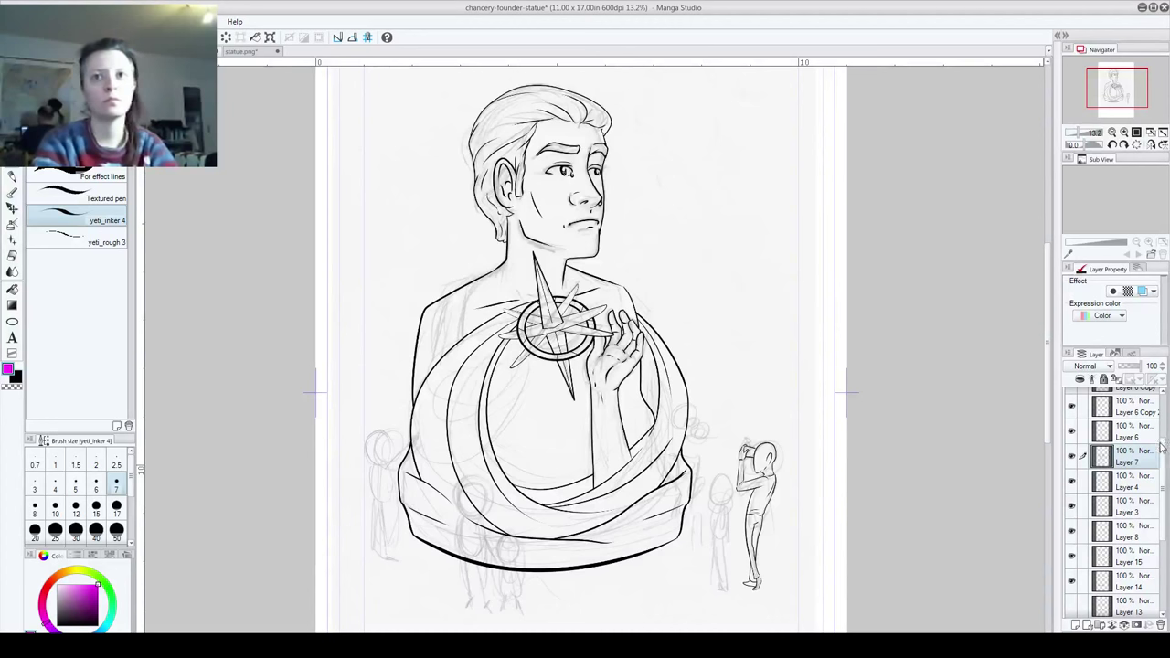
pyautogui.scroll(3, 1161, 444)
pyautogui.click(1127, 403)
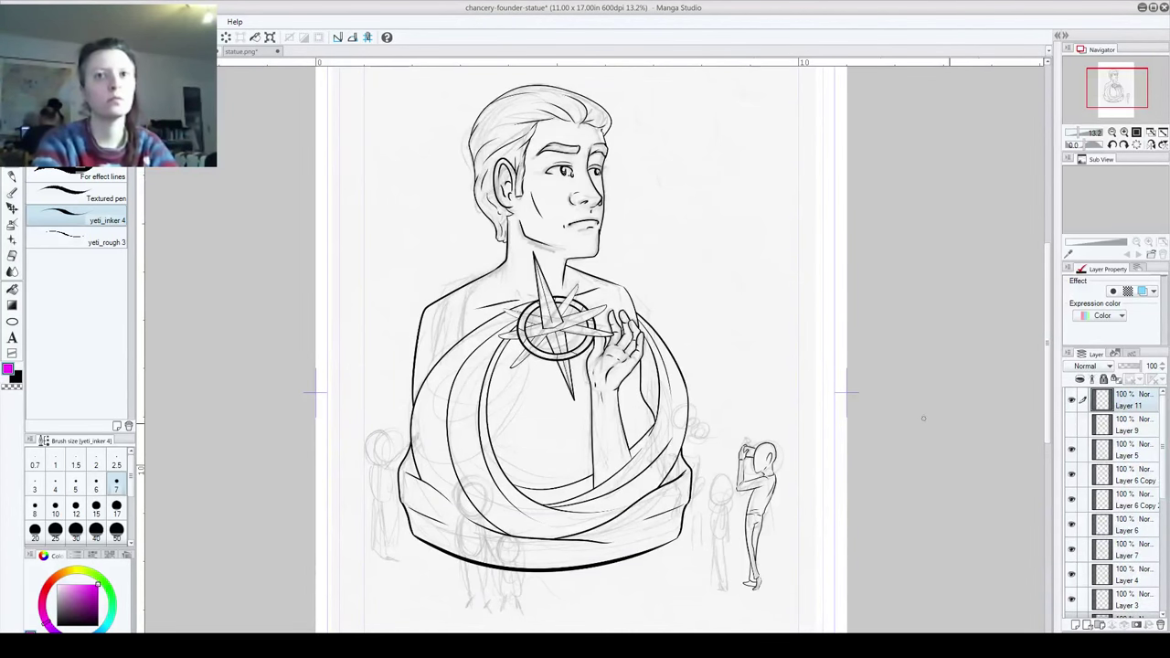
pyautogui.hotkey('ctrl', 'shift', 'n')
pyautogui.moveTo(630, 137); pyautogui.dragTo(631, 186)
pyautogui.moveTo(624, 142)
pyautogui.mouseDown()
pyautogui.moveTo(646, 139)
pyautogui.moveTo(649, 187)
pyautogui.moveTo(689, 168)
pyautogui.moveTo(689, 149)
pyautogui.moveTo(715, 172)
pyautogui.moveTo(757, 174)
pyautogui.moveTo(766, 188)
pyautogui.moveTo(775, 179)
pyautogui.mouseUp()
pyautogui.moveTo(628, 232)
pyautogui.mouseDown()
pyautogui.moveTo(633, 265)
pyautogui.moveTo(698, 229)
pyautogui.moveTo(726, 250)
pyautogui.mouseUp()
pyautogui.moveTo(729, 192)
pyautogui.mouseDown()
pyautogui.moveTo(731, 250)
pyautogui.moveTo(730, 232)
pyautogui.moveTo(770, 249)
pyautogui.mouseUp()
pyautogui.moveTo(673, 287); pyautogui.dragTo(682, 320)
pyautogui.moveTo(711, 284)
pyautogui.mouseDown()
pyautogui.moveTo(715, 322)
pyautogui.moveTo(757, 308)
pyautogui.moveTo(761, 319)
pyautogui.mouseUp()
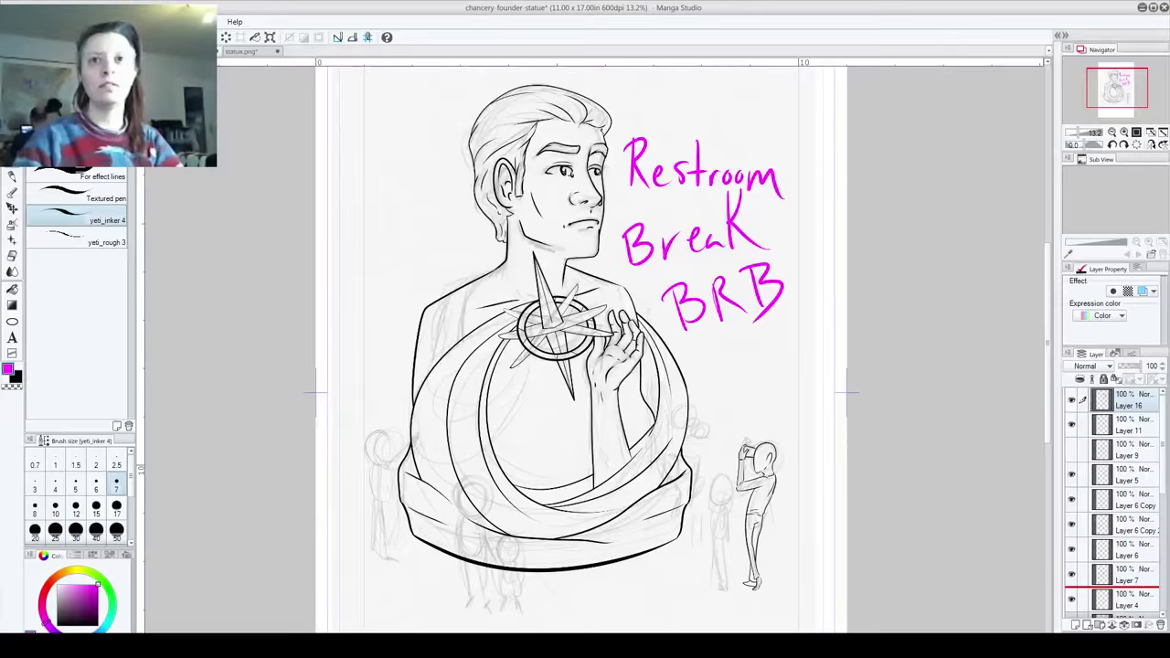
# Step: Delete the layer with the handwritten break note
pyautogui.moveTo(1129, 399); pyautogui.dragTo(1122, 563)
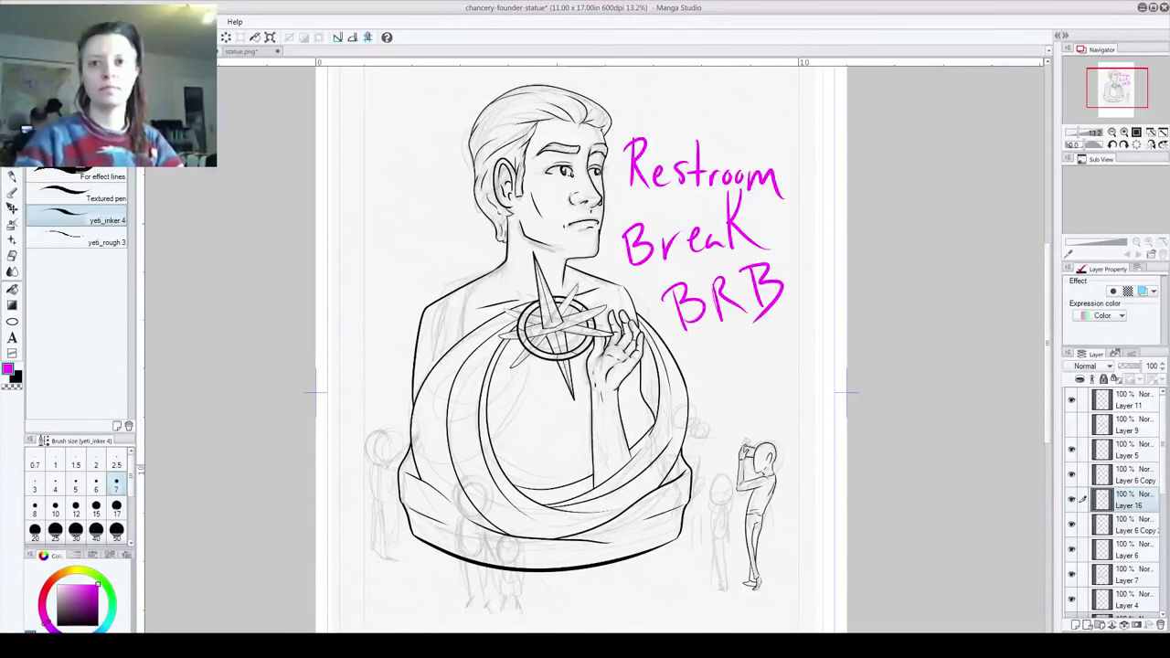
pyautogui.click(1160, 624)
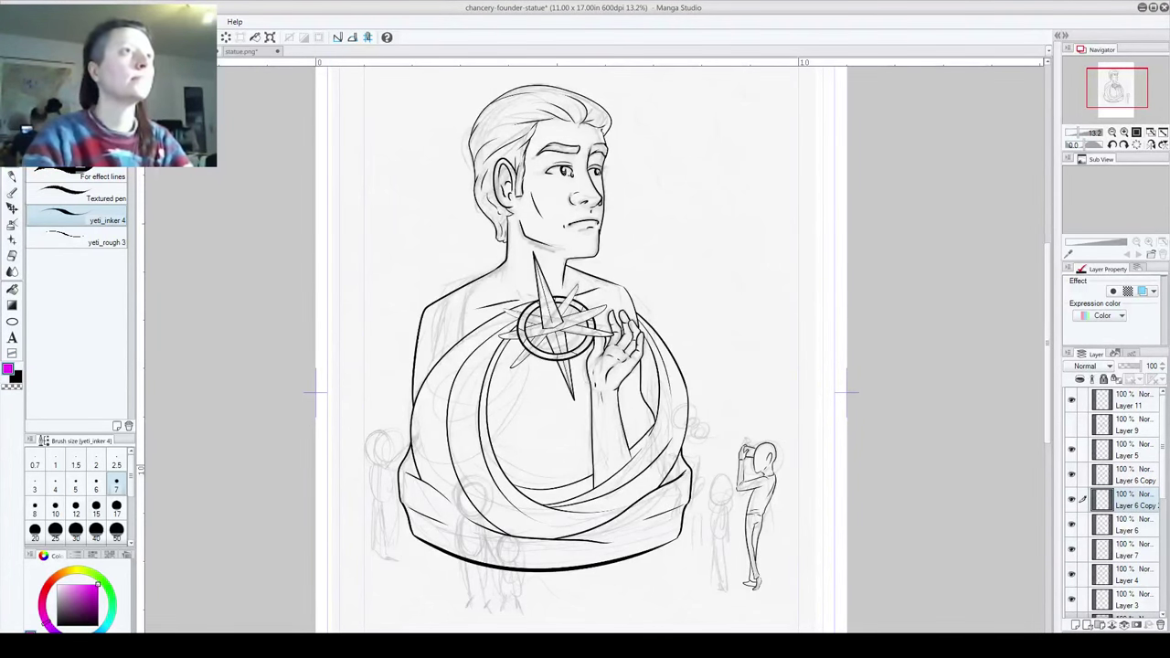
# Step: Save the chancery-founder-statue illustration and close it, and close statue.png without saving
pyautogui.hotkey('alt', 'f')
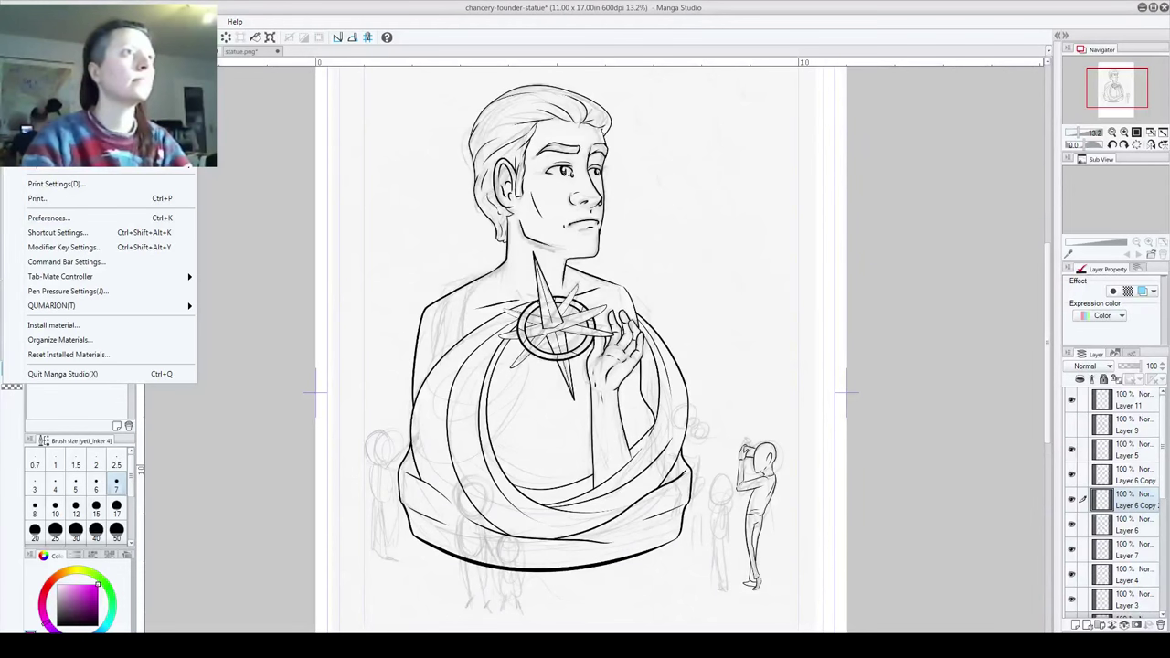
pyautogui.click(121, 249)
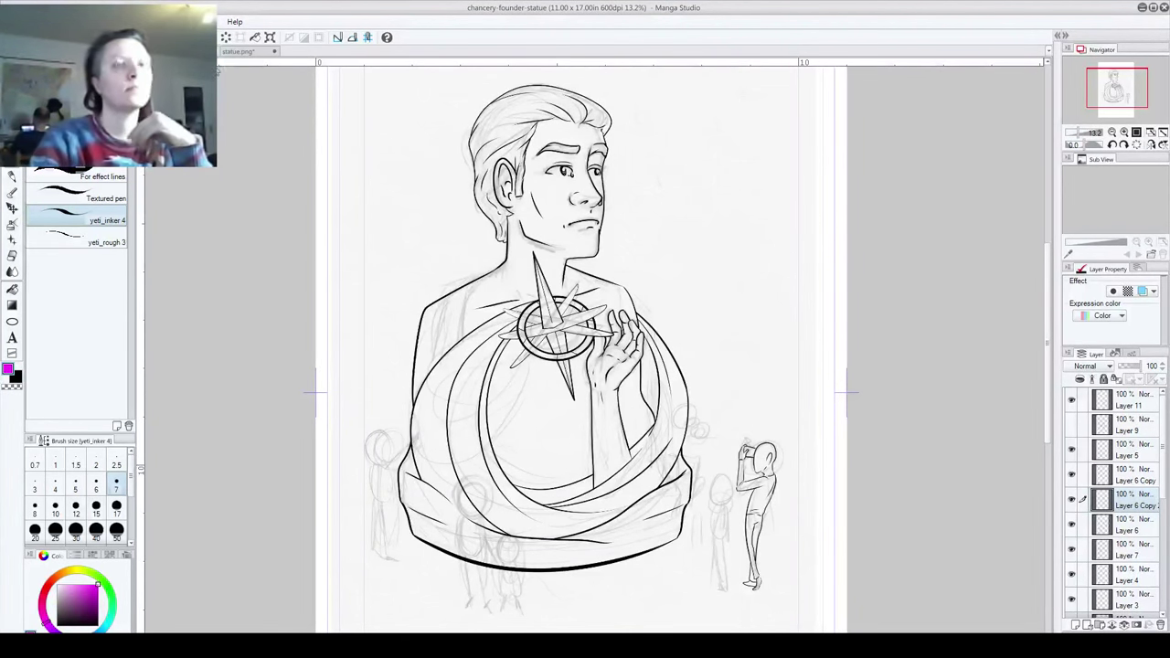
pyautogui.hotkey('ctrl', 'w')
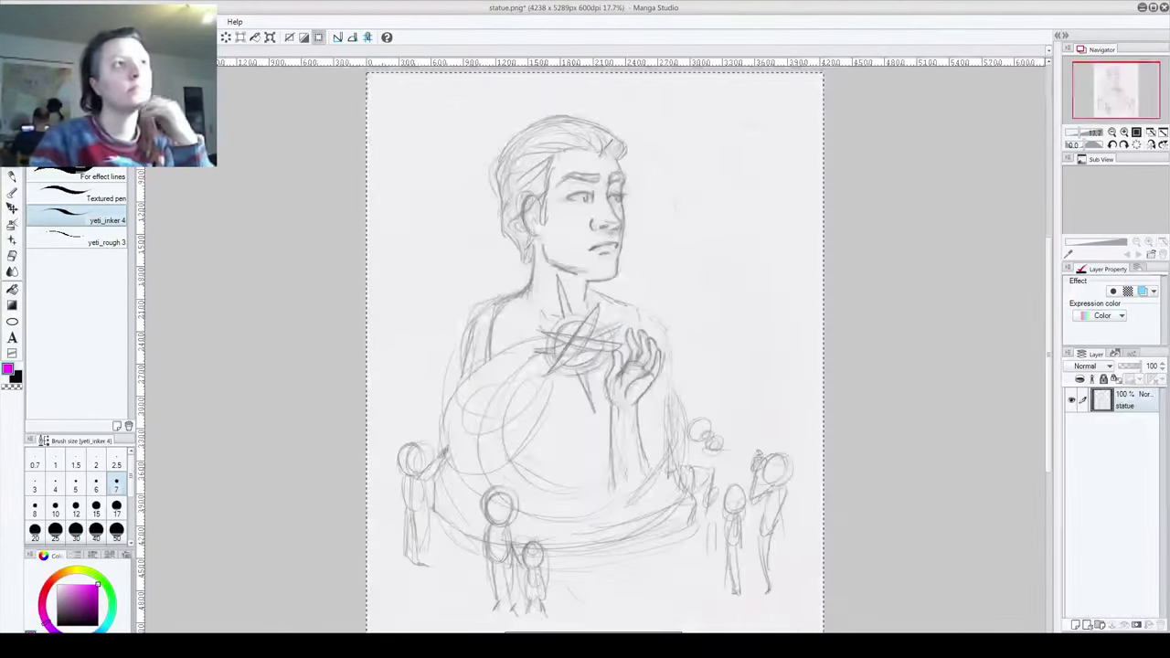
pyautogui.hotkey('ctrl', 'w')
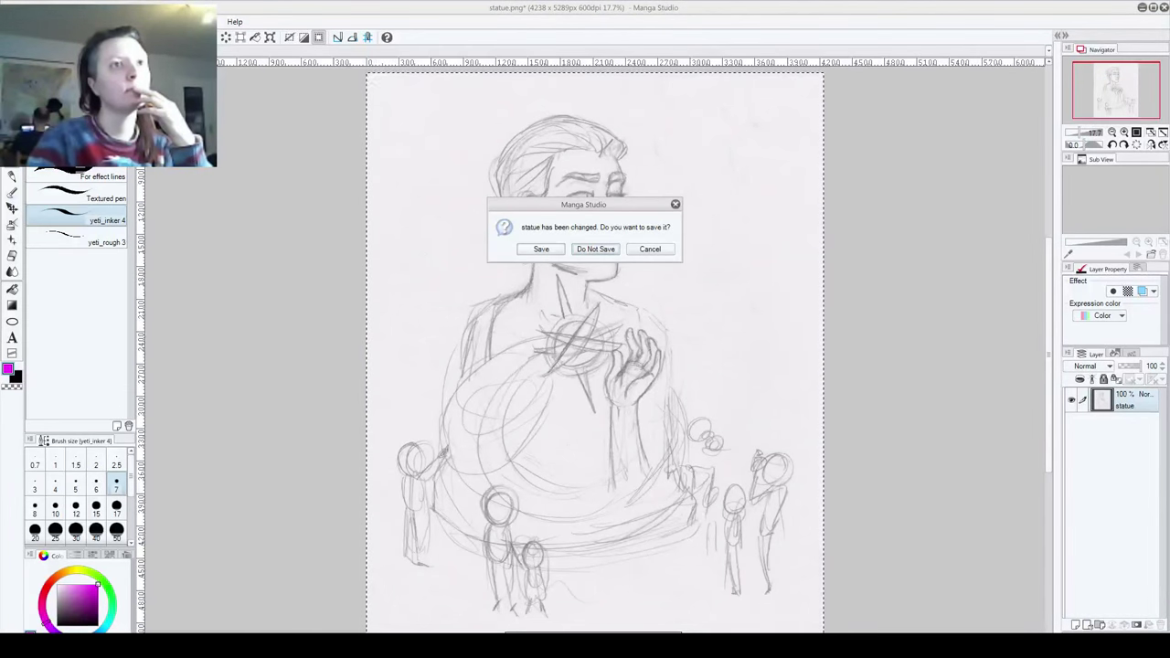
pyautogui.press('n')
# Step: Open book0-page008-real.png from the recent files and close it again
pyautogui.hotkey('alt', 'f')
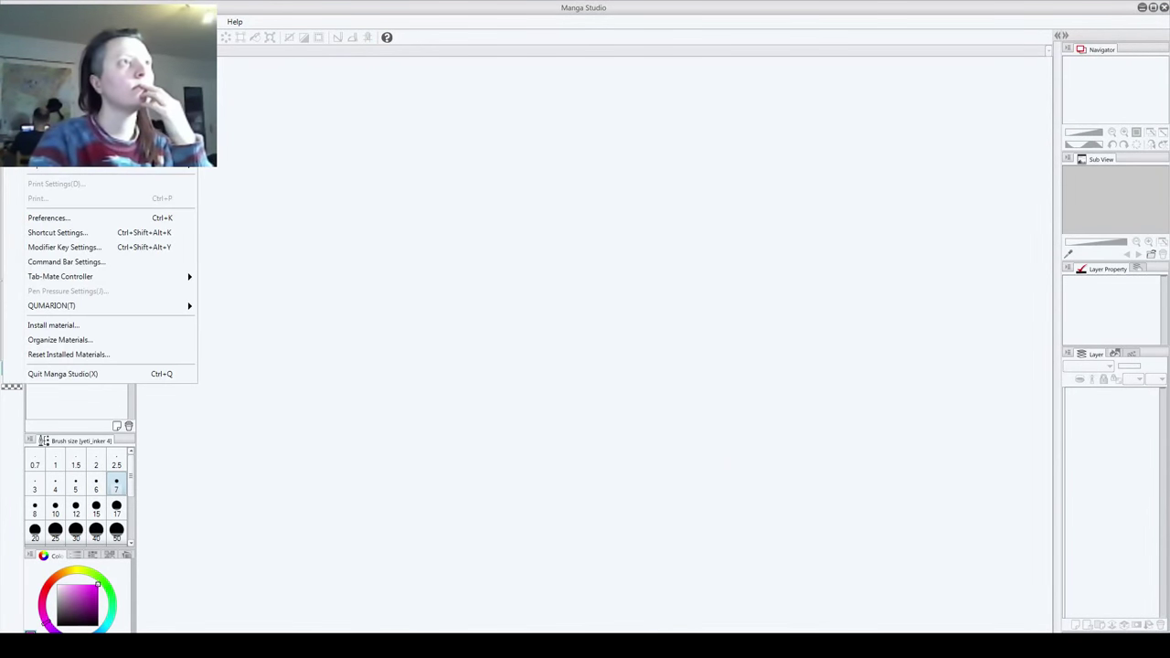
pyautogui.moveTo(101, 68)
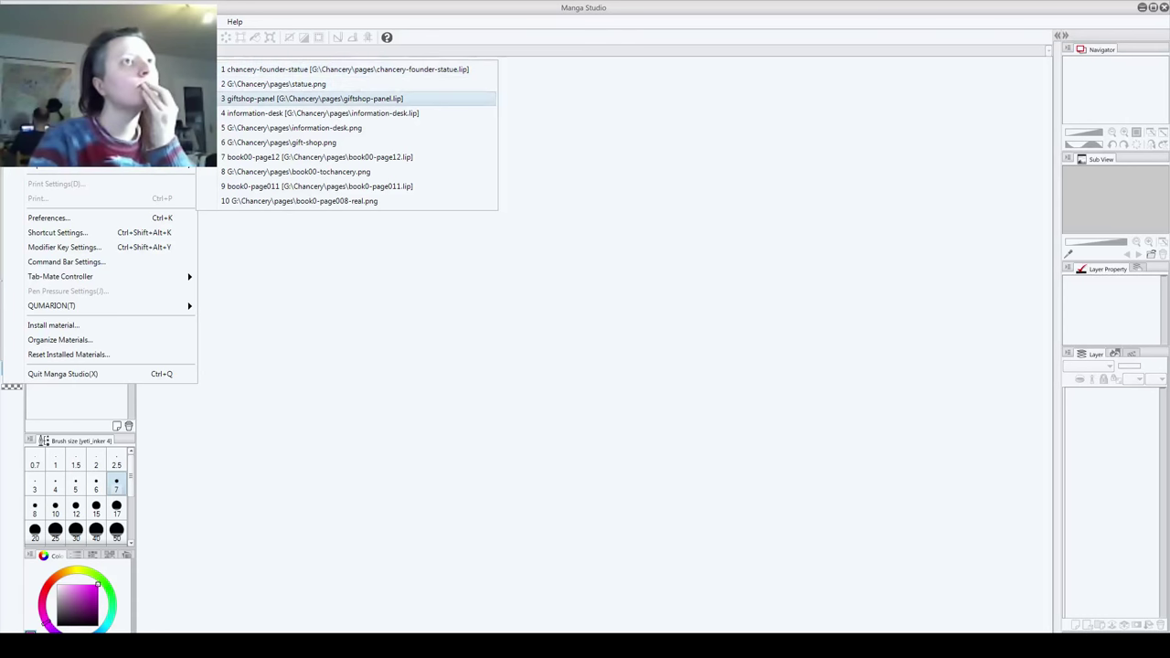
pyautogui.press('Down')
pyautogui.press('Down')
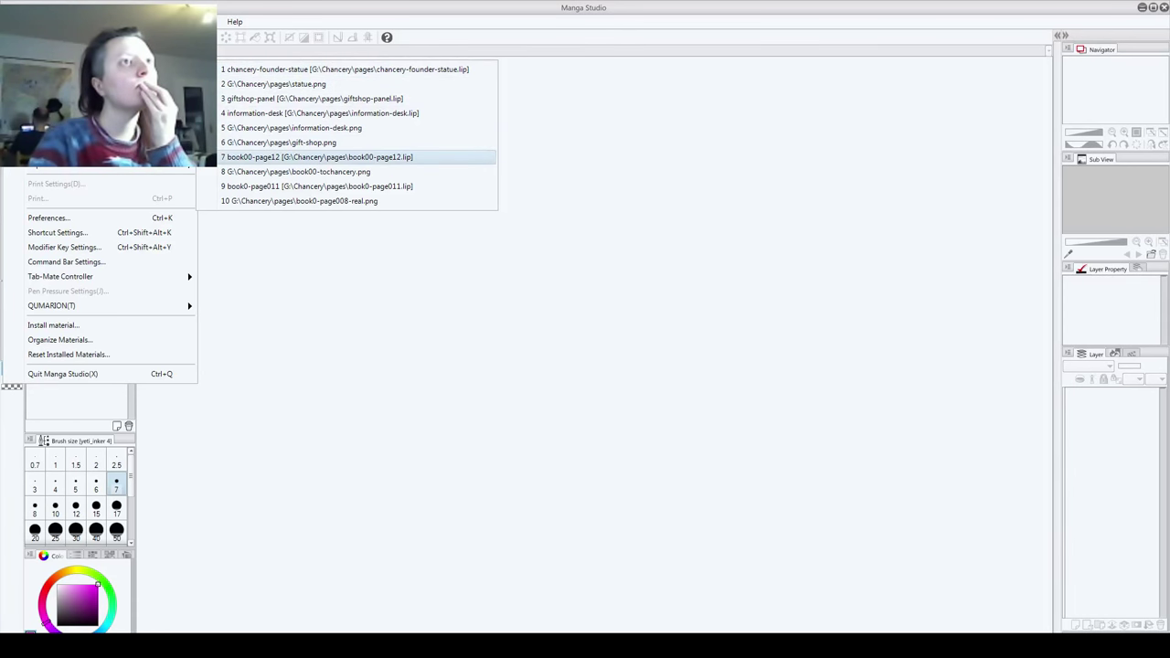
pyautogui.press('Down')
pyautogui.press('Down')
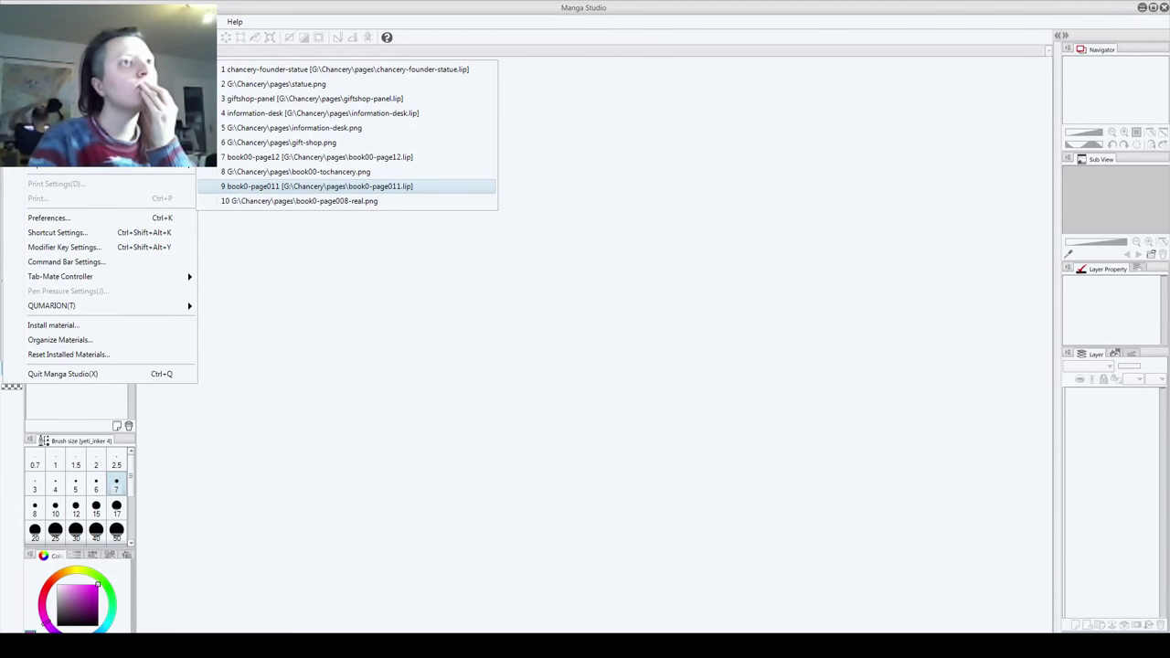
pyautogui.press('Down')
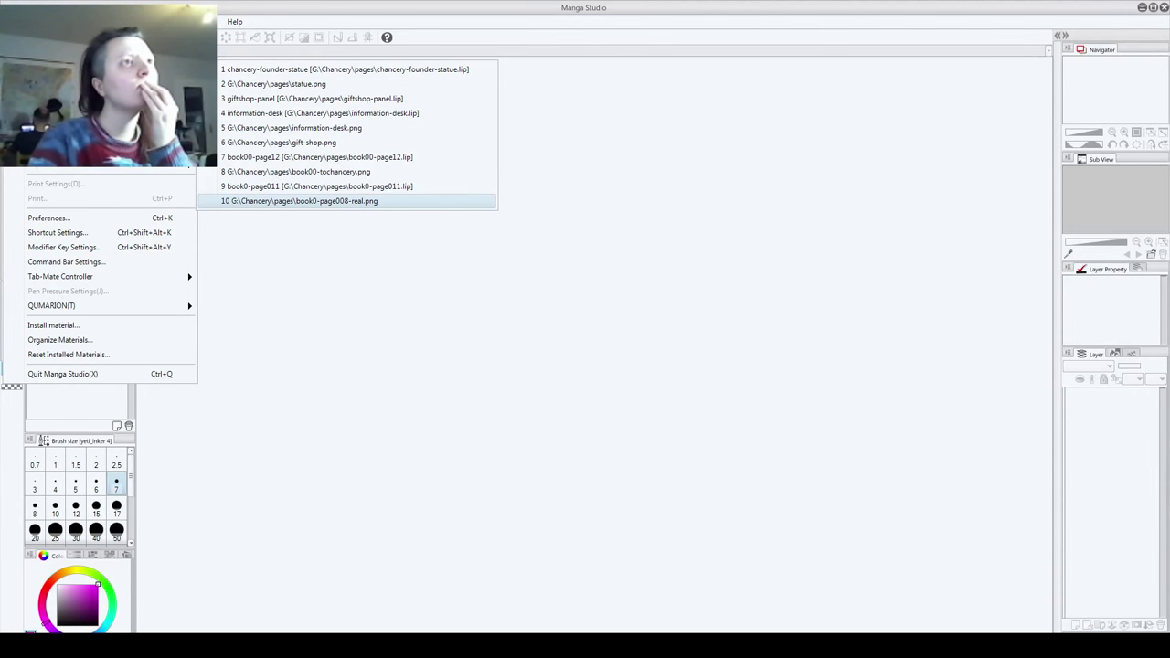
pyautogui.press('Return')
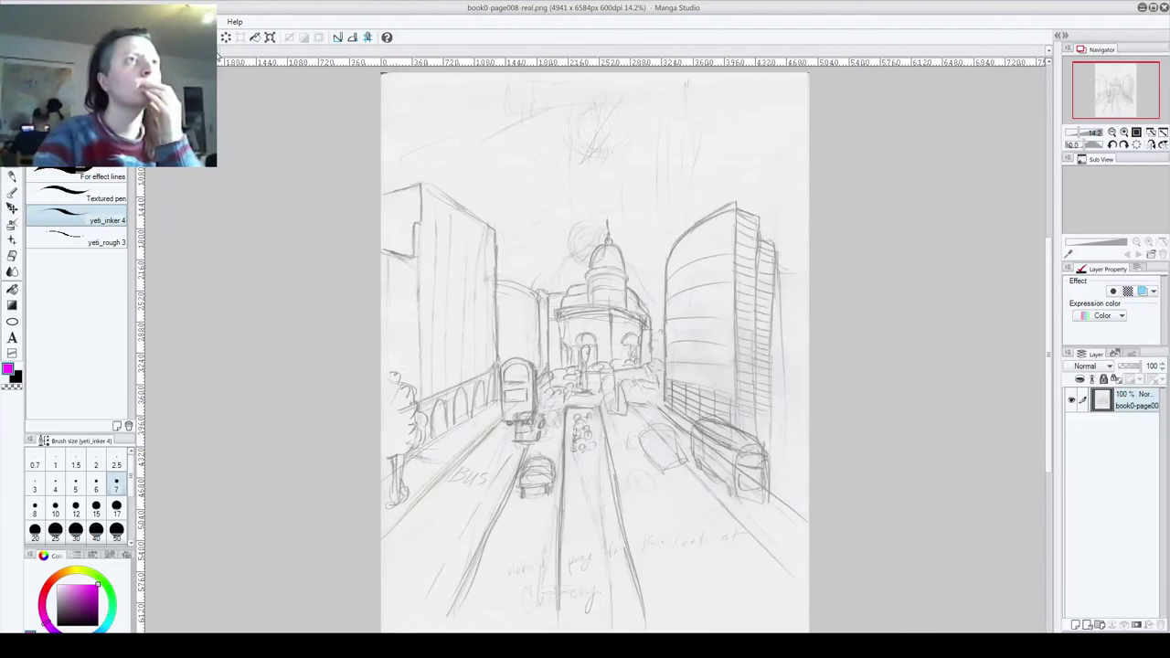
pyautogui.hotkey('ctrl', 'w')
# Step: Open the book0-page8 Manga Studio file from the Chancery pages folder
pyautogui.hotkey('alt', 'f')
pyautogui.press('o')
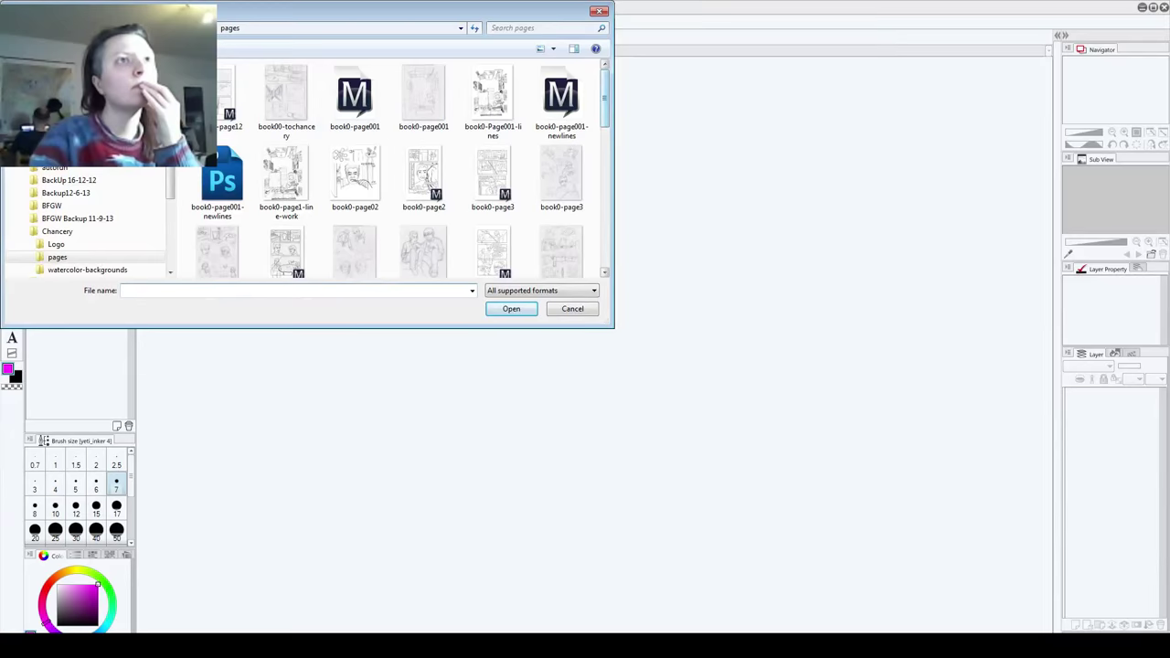
pyautogui.scroll(-5, 494, 91)
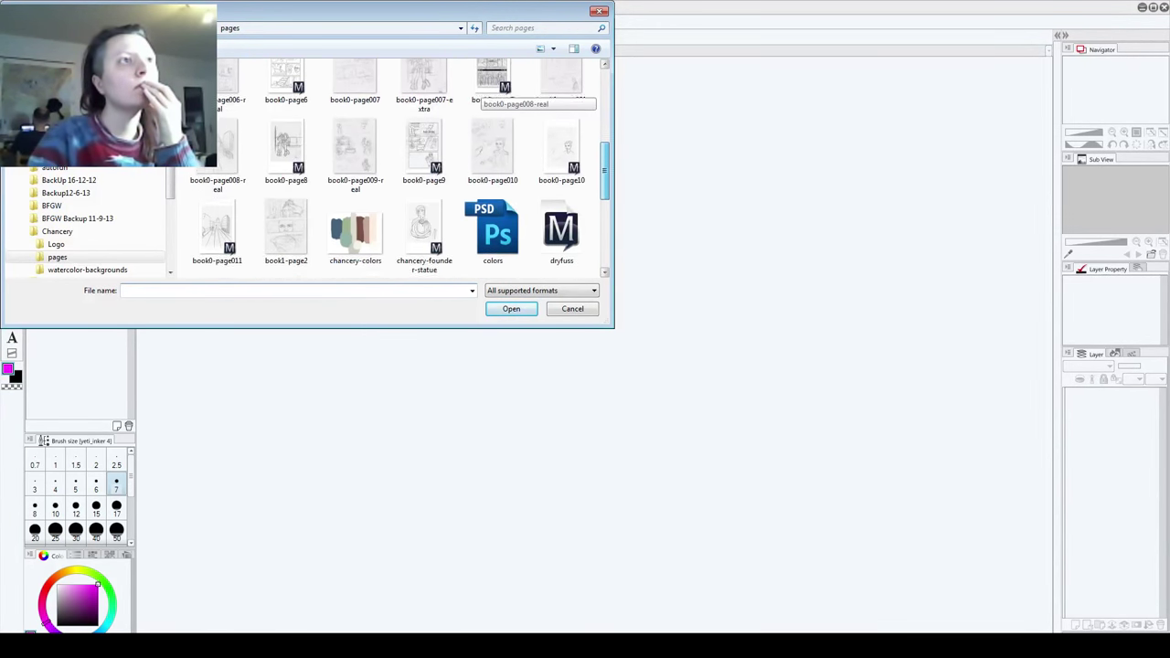
pyautogui.scroll(-1, 493, 91)
pyautogui.scroll(2, 494, 91)
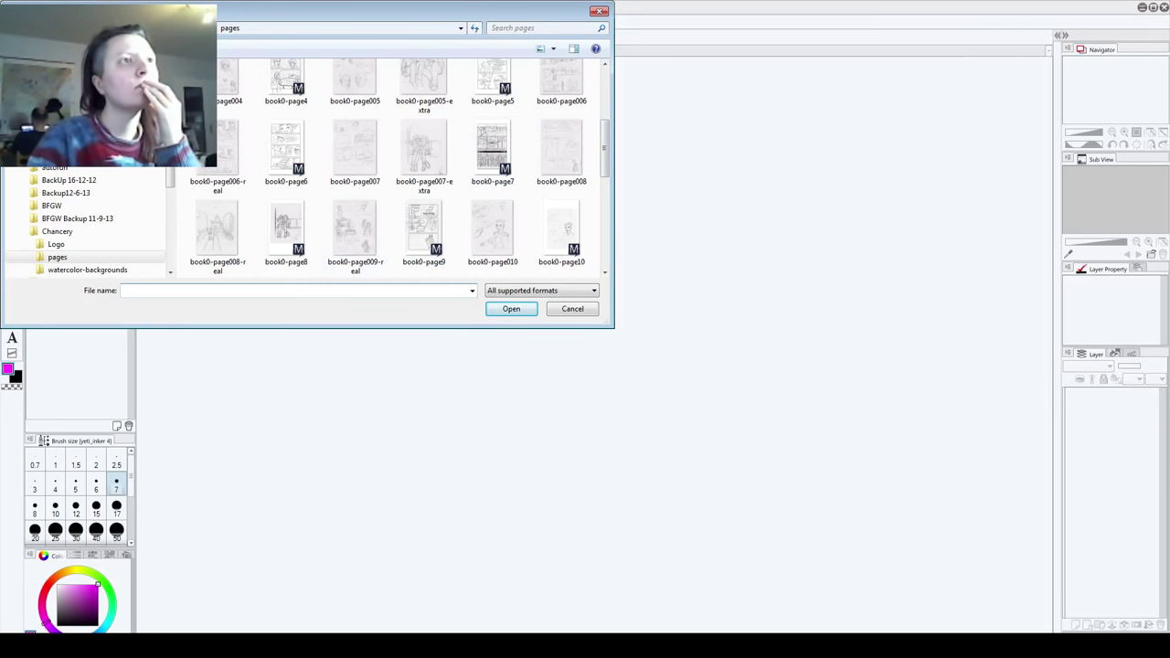
pyautogui.click(287, 233)
pyautogui.click(489, 313)
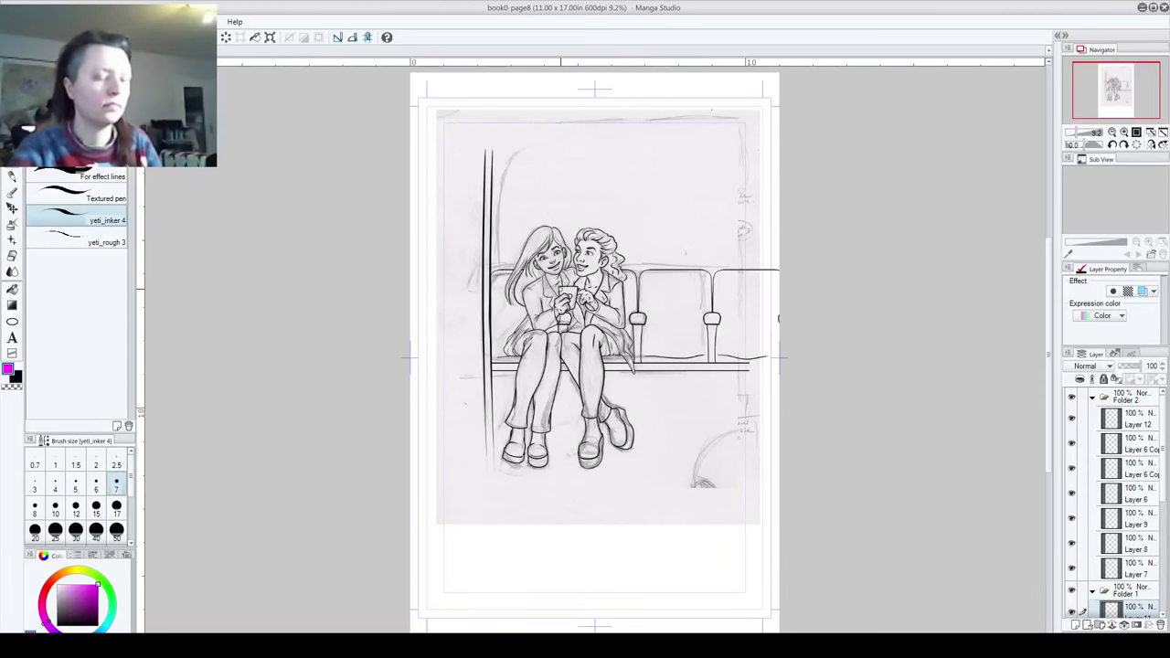
# Step: Examine the inked drawing of the two seated women and the row of seats up close
pyautogui.scroll(-1, 621, 229)
pyautogui.scroll(4, 516, 301)
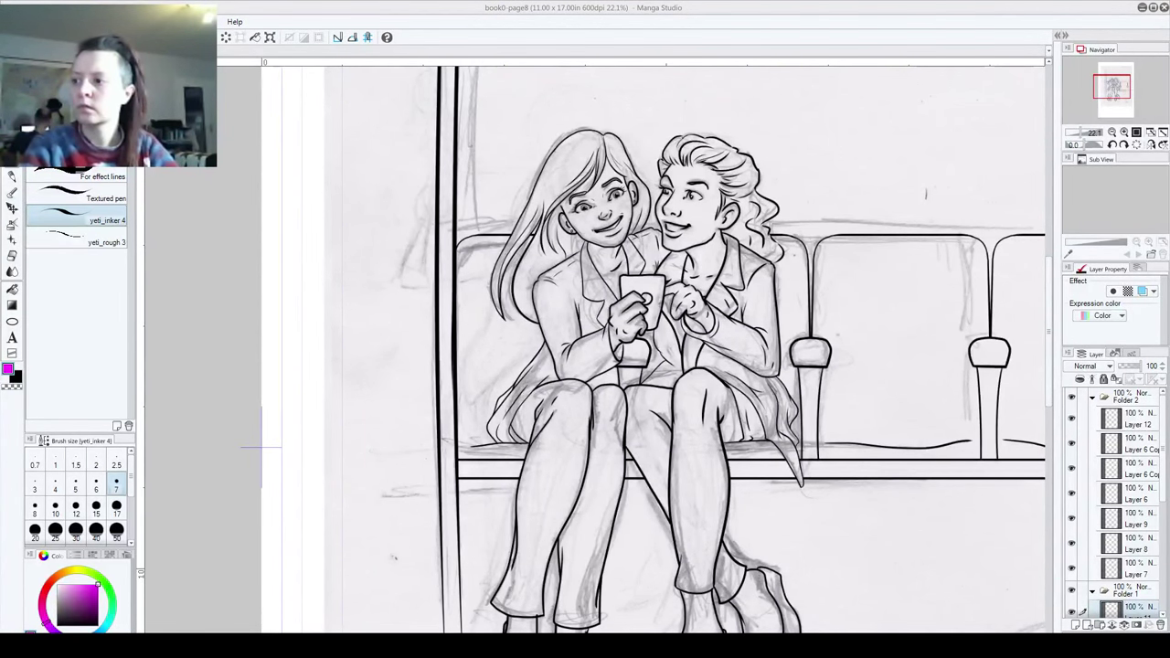
pyautogui.moveTo(1048, 292); pyautogui.dragTo(1047, 382)
pyautogui.moveTo(261, 96); pyautogui.dragTo(262, 370)
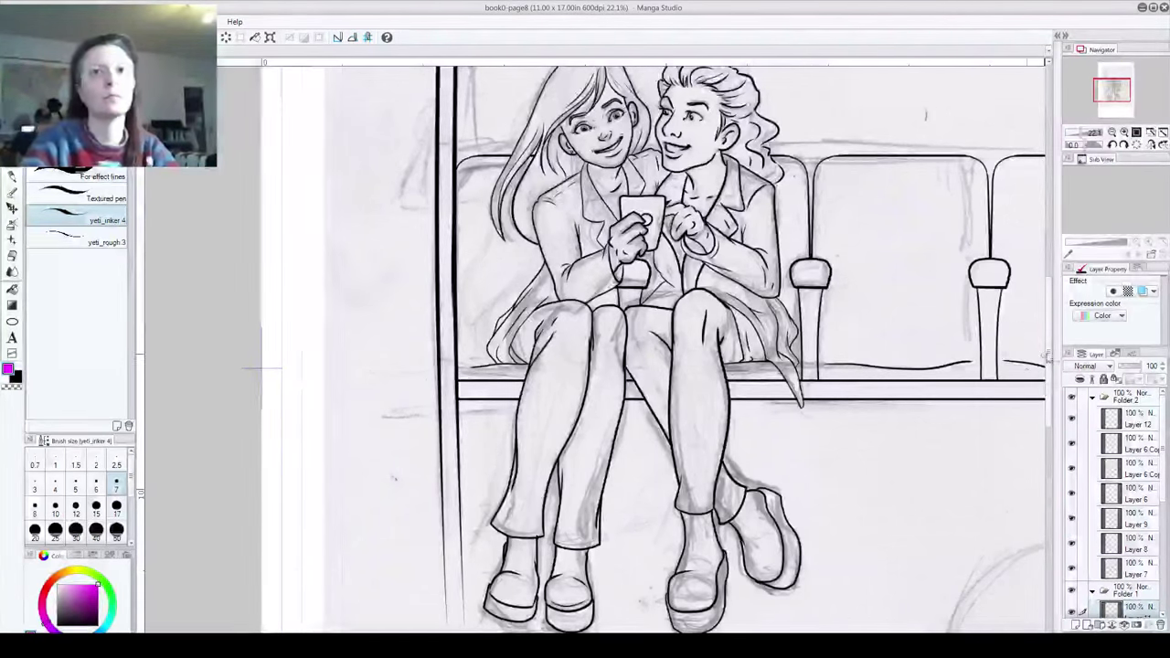
pyautogui.scroll(3, 1042, 332)
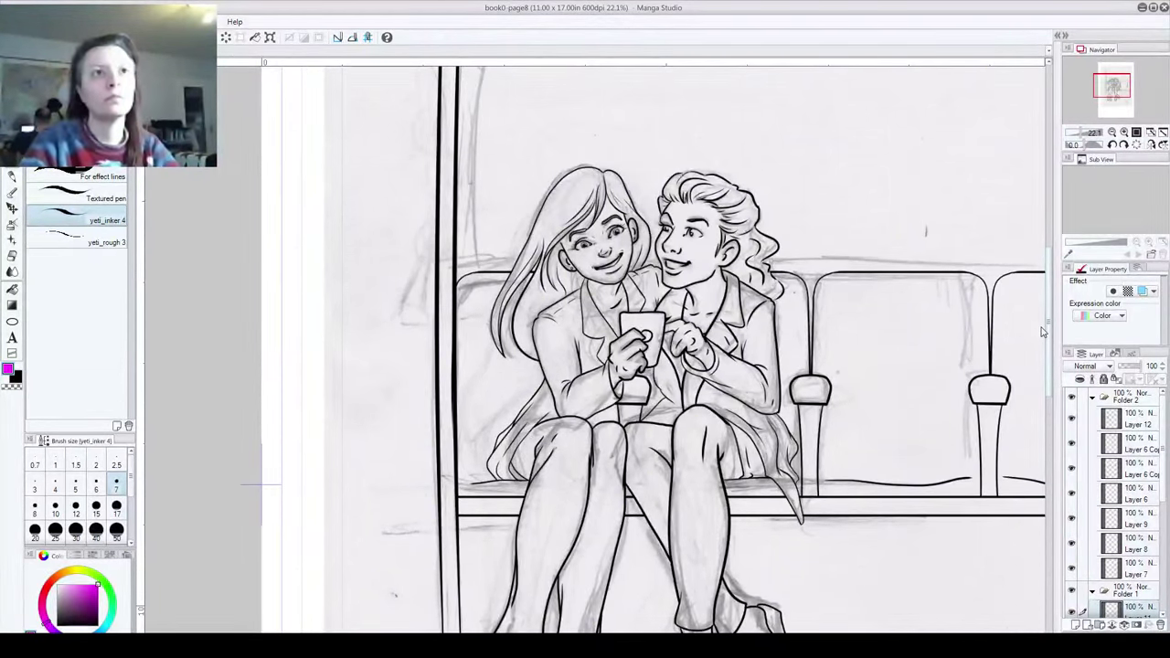
pyautogui.scroll(-5, 1155, 604)
pyautogui.scroll(-1, 1155, 603)
# Step: Hide the sketch layer in Folder 1 to view the rough page layout beneath the inks, and show it again
pyautogui.click(1073, 537)
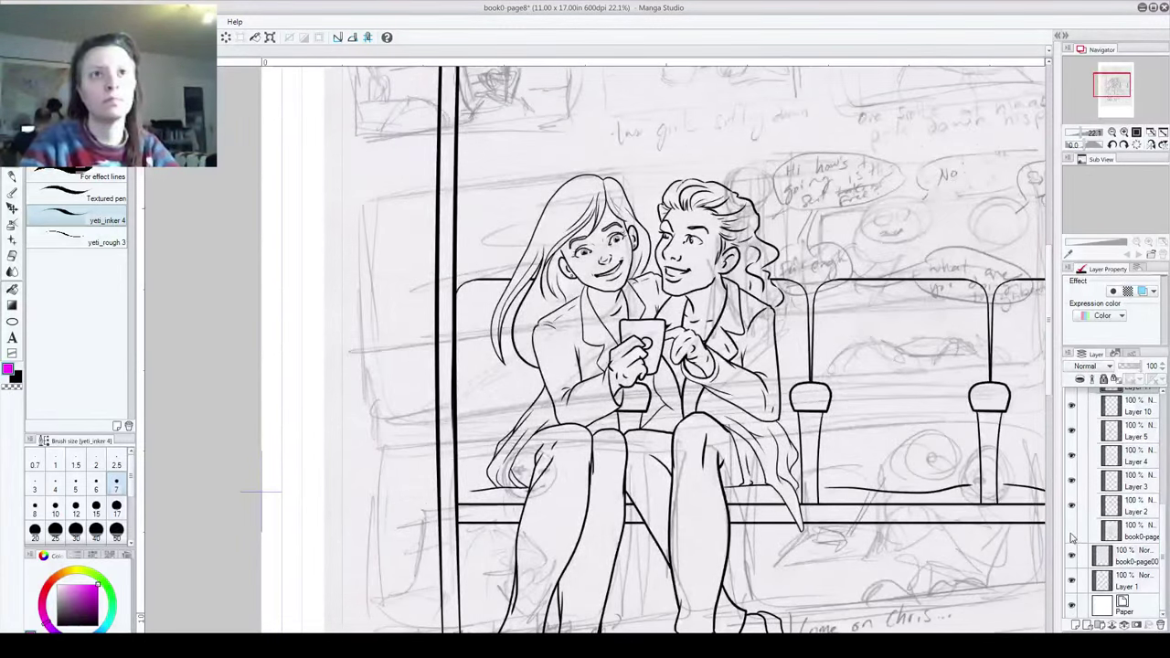
pyautogui.scroll(4, 1053, 331)
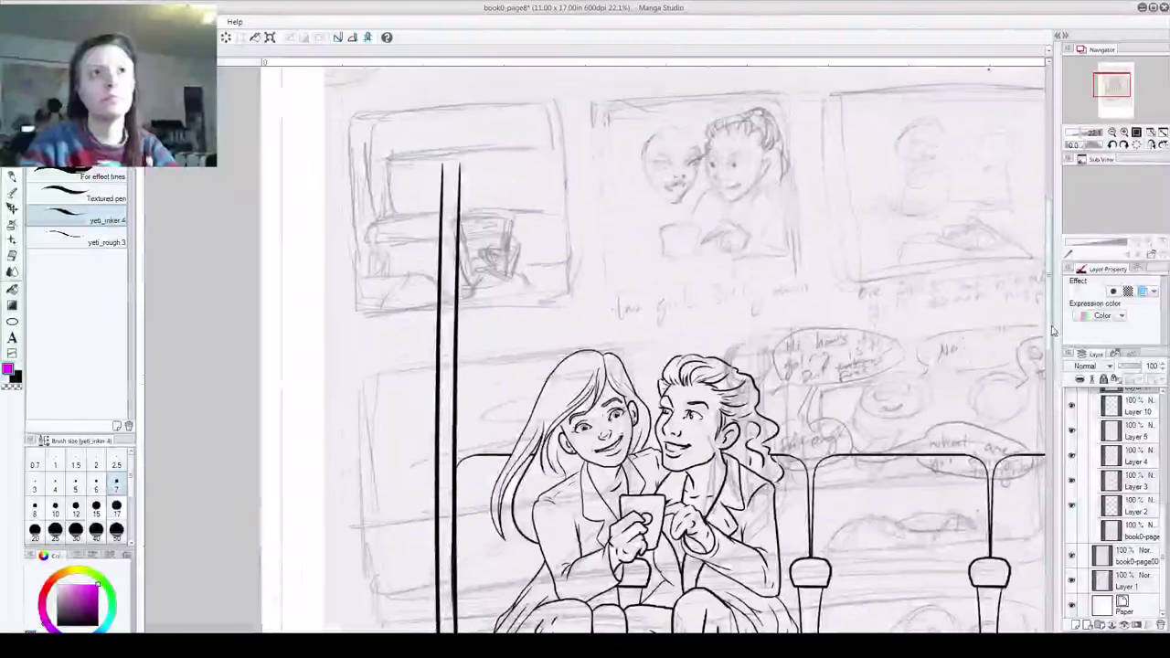
pyautogui.scroll(-9, 1053, 330)
pyautogui.scroll(3, 1053, 330)
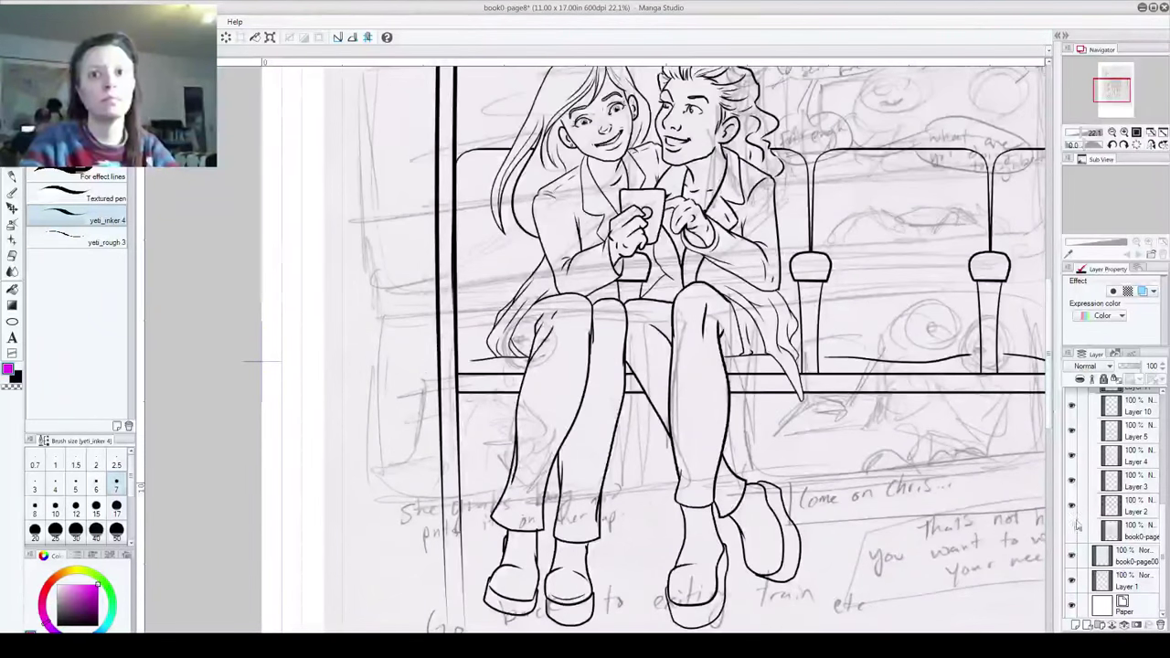
pyautogui.click(1073, 538)
pyautogui.click(1073, 557)
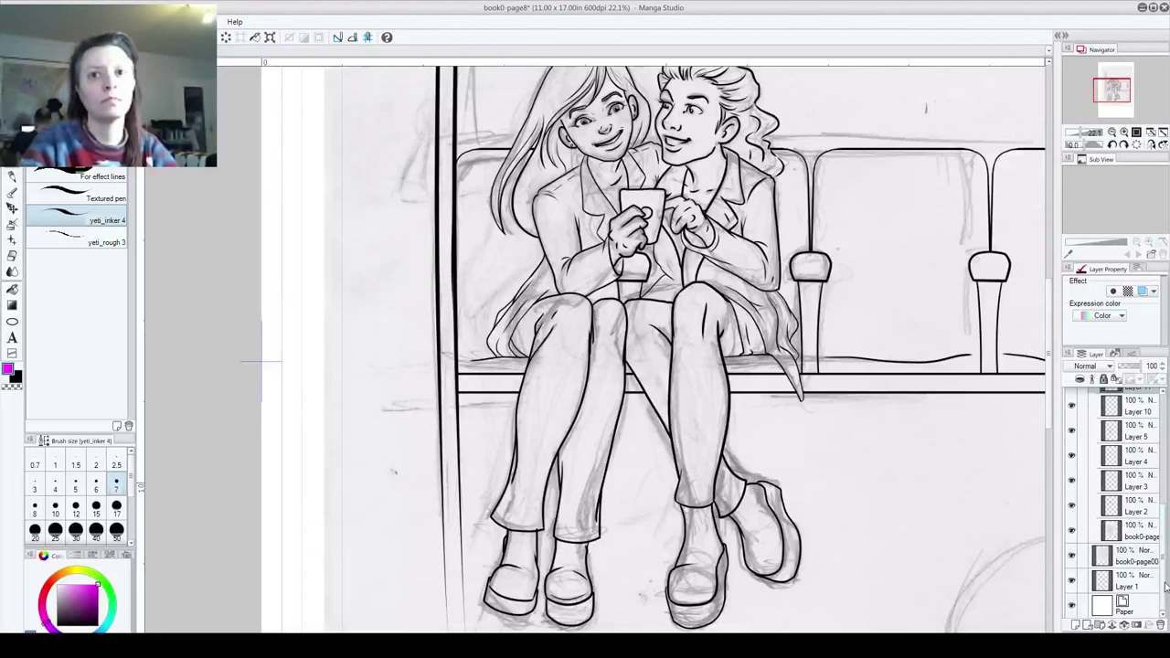
# Step: Look over Folder 1's layers and the two women's upper bodies, and close book0-page8
pyautogui.moveTo(1166, 587); pyautogui.dragTo(1165, 513)
pyautogui.moveTo(1051, 412); pyautogui.dragTo(1050, 375)
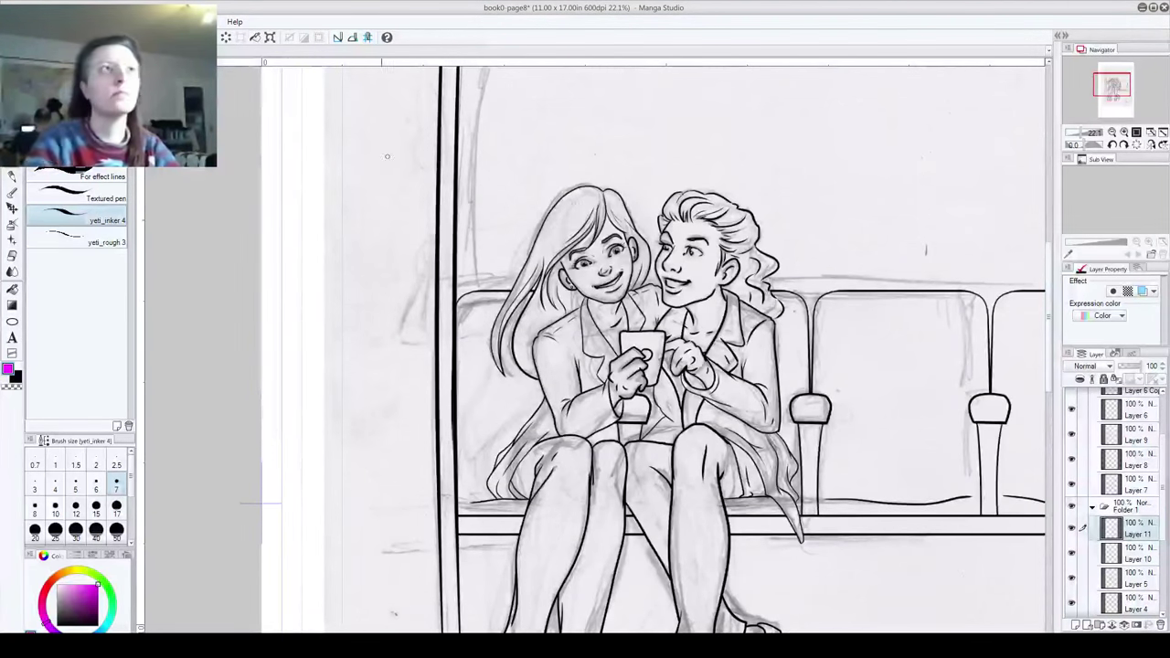
pyautogui.hotkey('ctrl', 'w')
# Step: Open the book0-page9 Manga Studio file from the Chancery pages folder
pyautogui.click(17, 21)
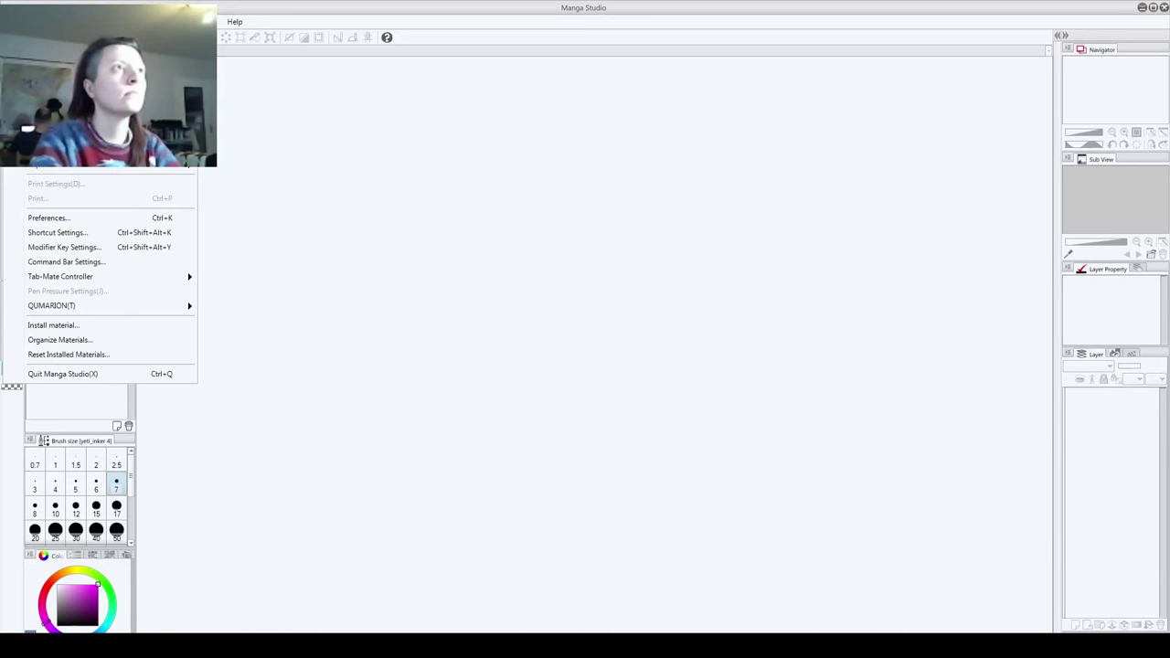
pyautogui.click(41, 50)
pyautogui.moveTo(604, 100); pyautogui.dragTo(604, 140)
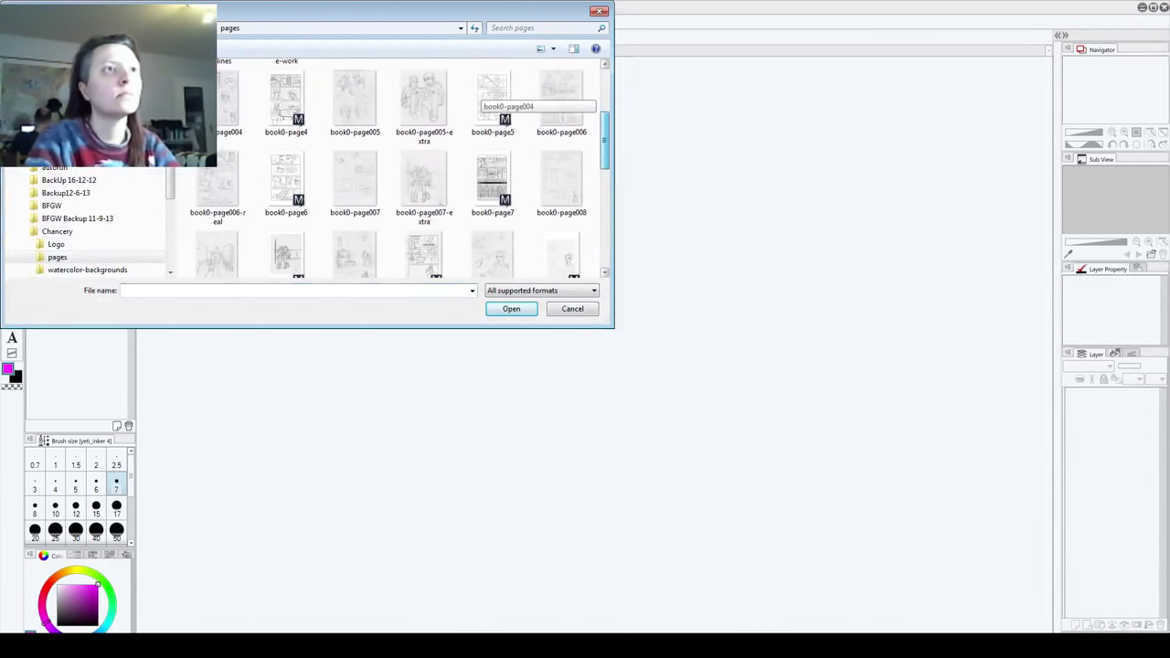
pyautogui.scroll(-1, 493, 165)
pyautogui.click(424, 218)
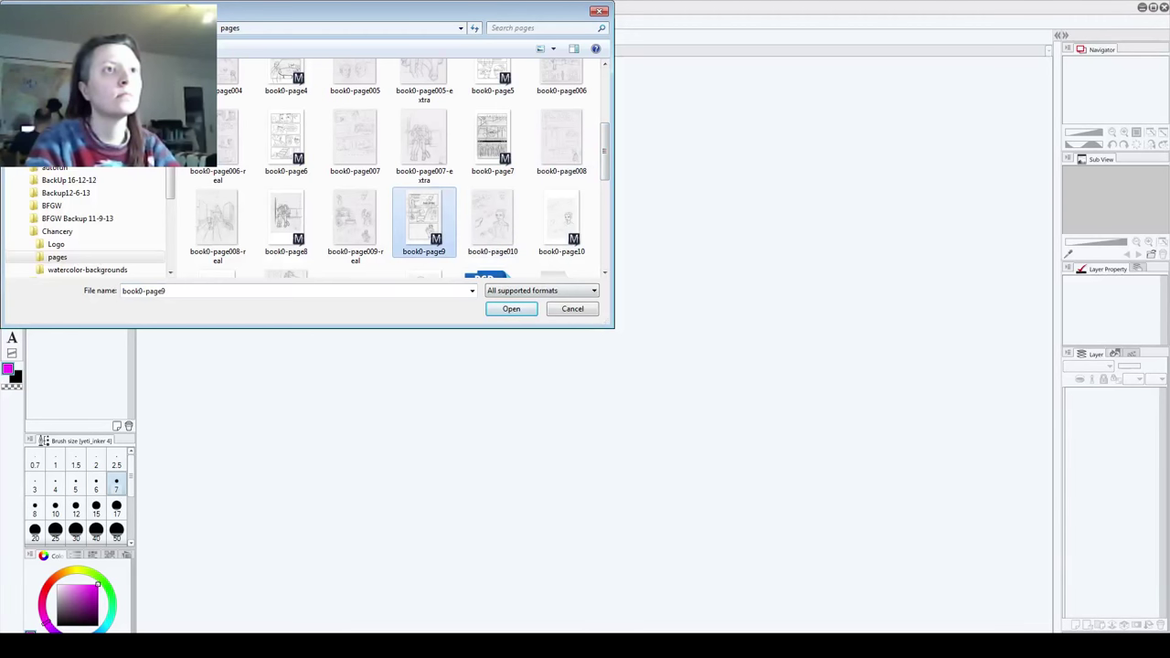
pyautogui.click(503, 310)
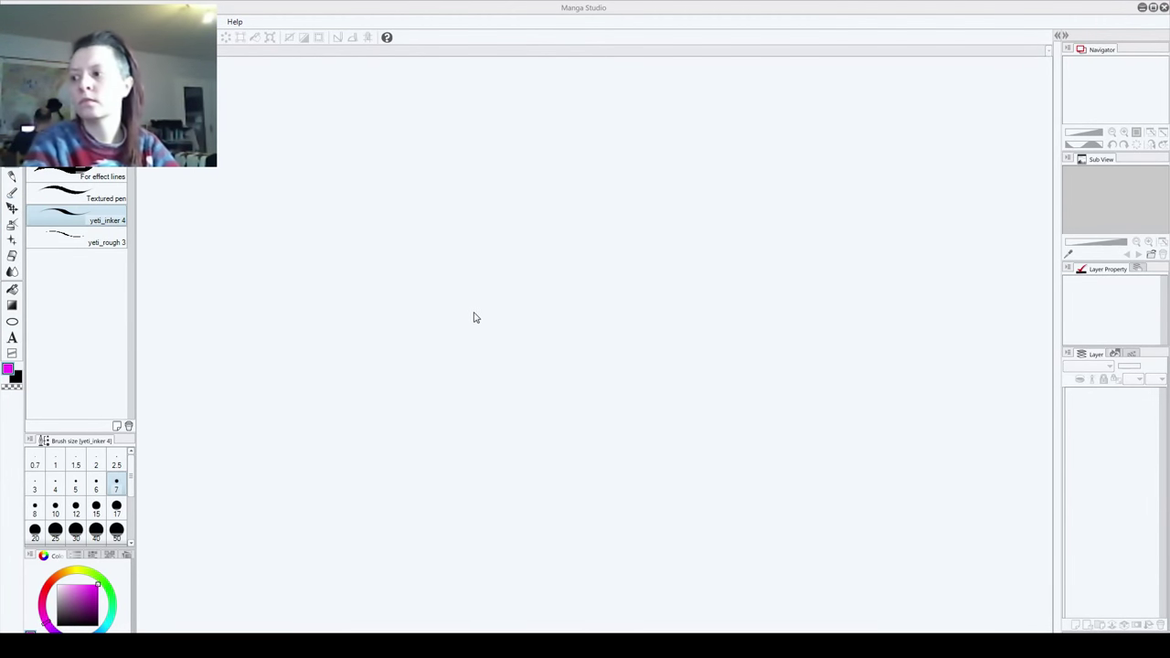
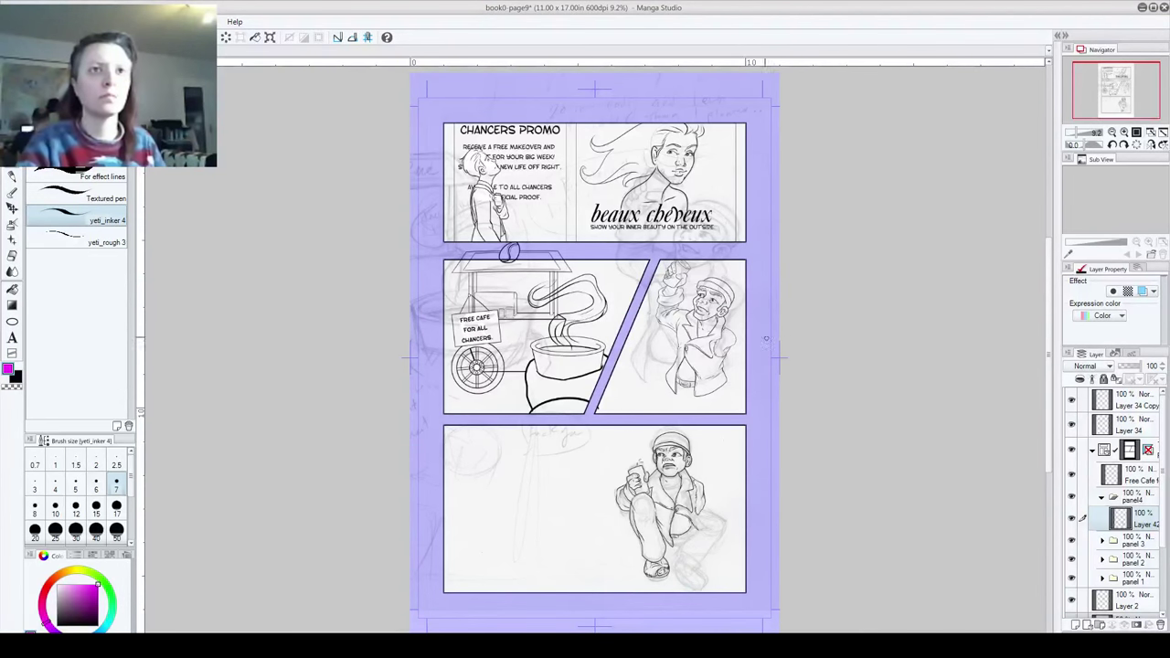
# Step: Examine the promo, café cart and capped man panels up close, and close book0-page9 without saving
pyautogui.scroll(1, 690, 267)
pyautogui.scroll(1, 688, 272)
pyautogui.scroll(1, 688, 272)
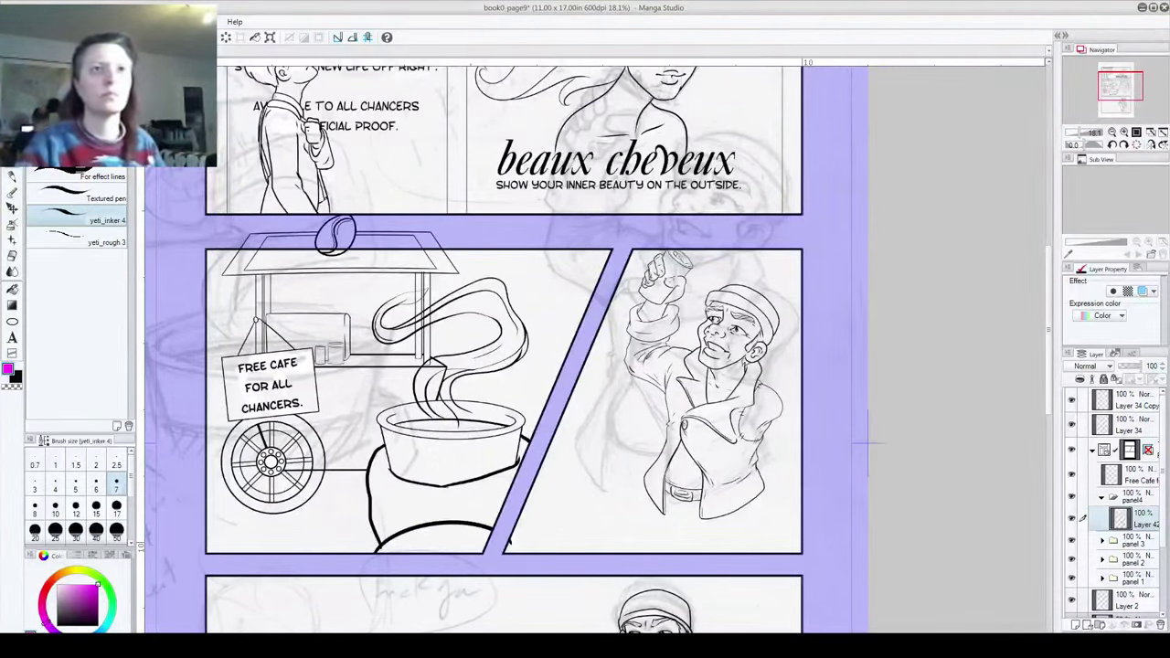
pyautogui.moveTo(1050, 355); pyautogui.dragTo(1050, 317)
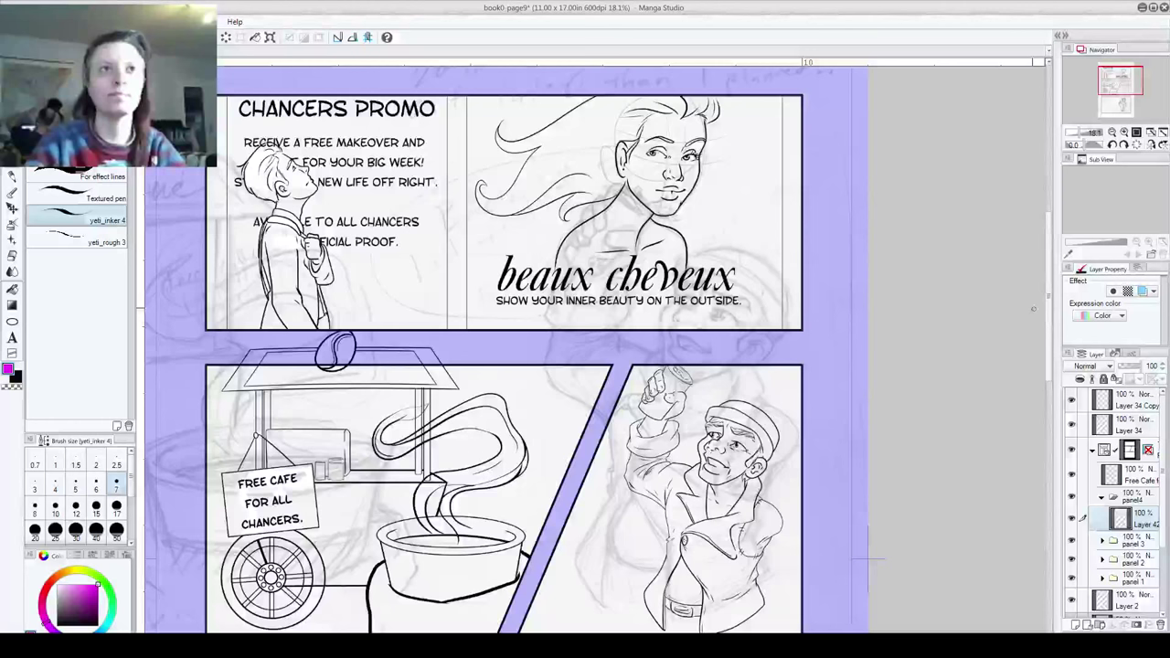
pyautogui.hotkey('ctrl', 'w')
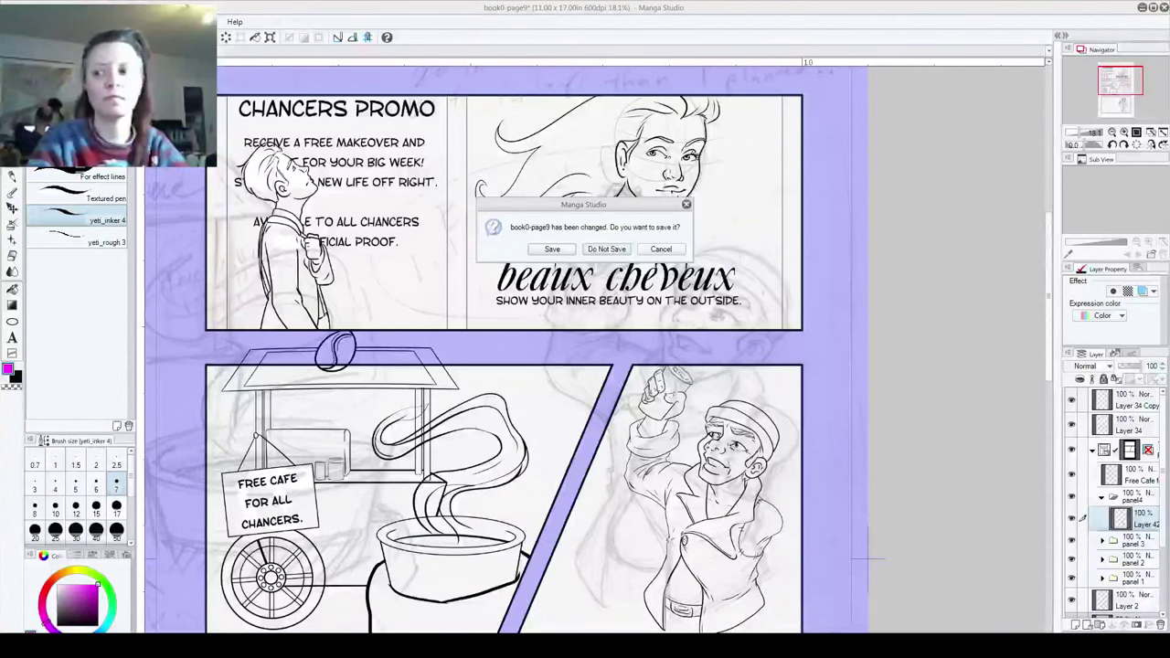
pyautogui.click(606, 249)
# Step: Open the book0-page011 file from the Chancery pages folder
pyautogui.click(17, 21)
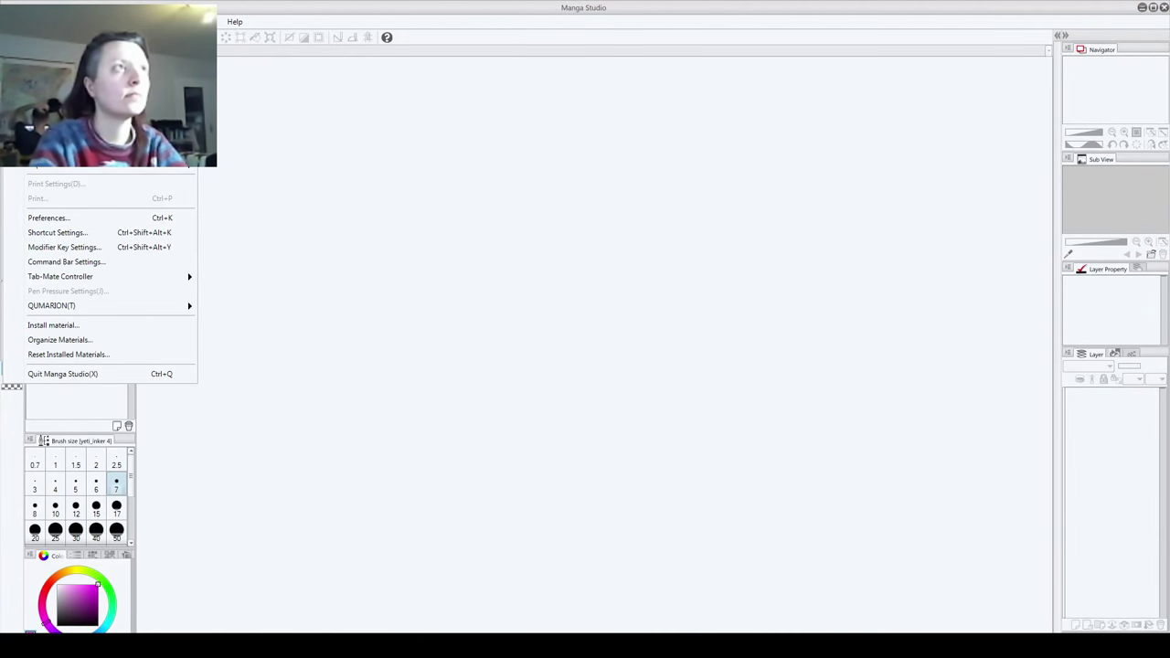
pyautogui.hotkey('ctrl', 'o')
pyautogui.moveTo(605, 97); pyautogui.dragTo(604, 147)
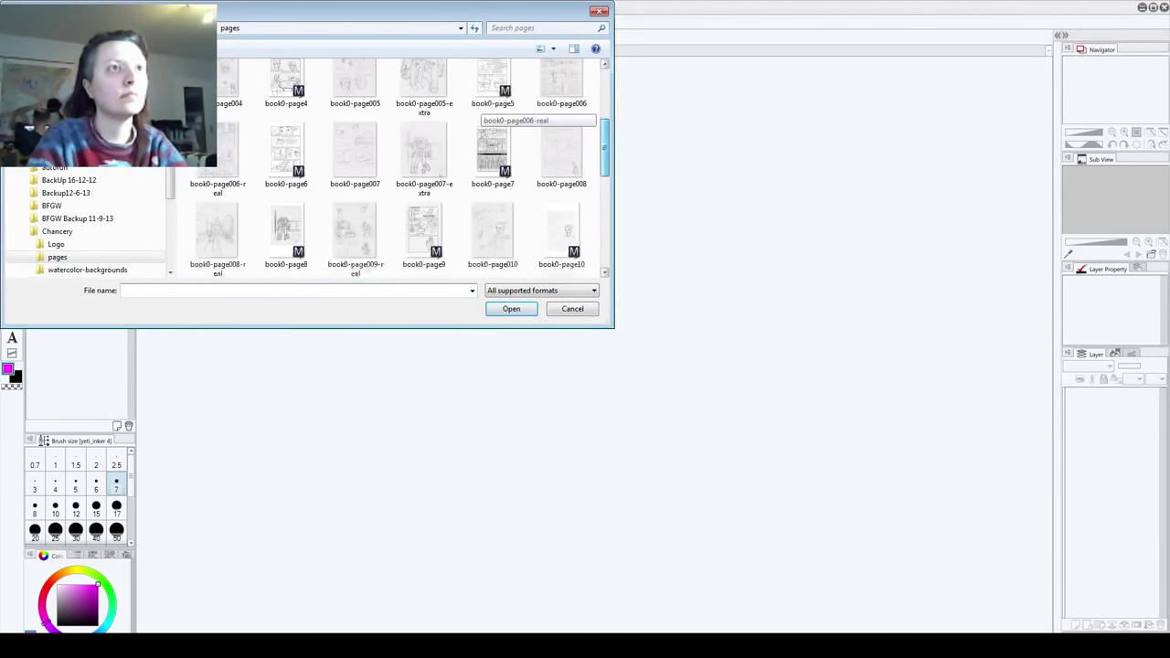
pyautogui.scroll(-1, 494, 109)
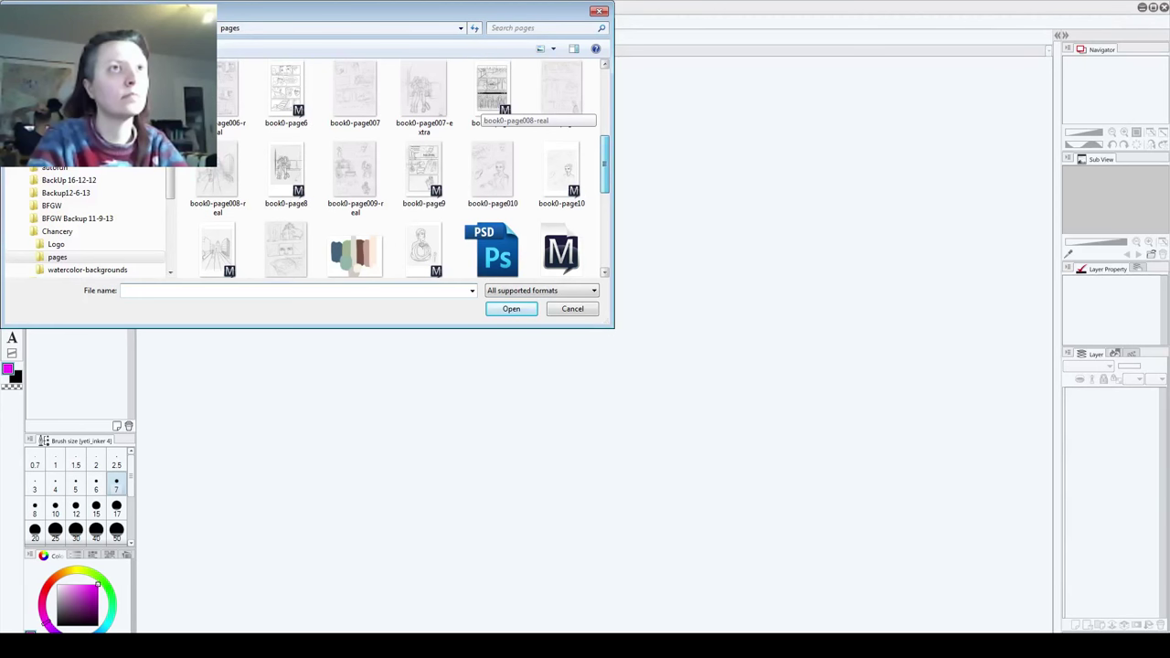
pyautogui.scroll(-1, 494, 109)
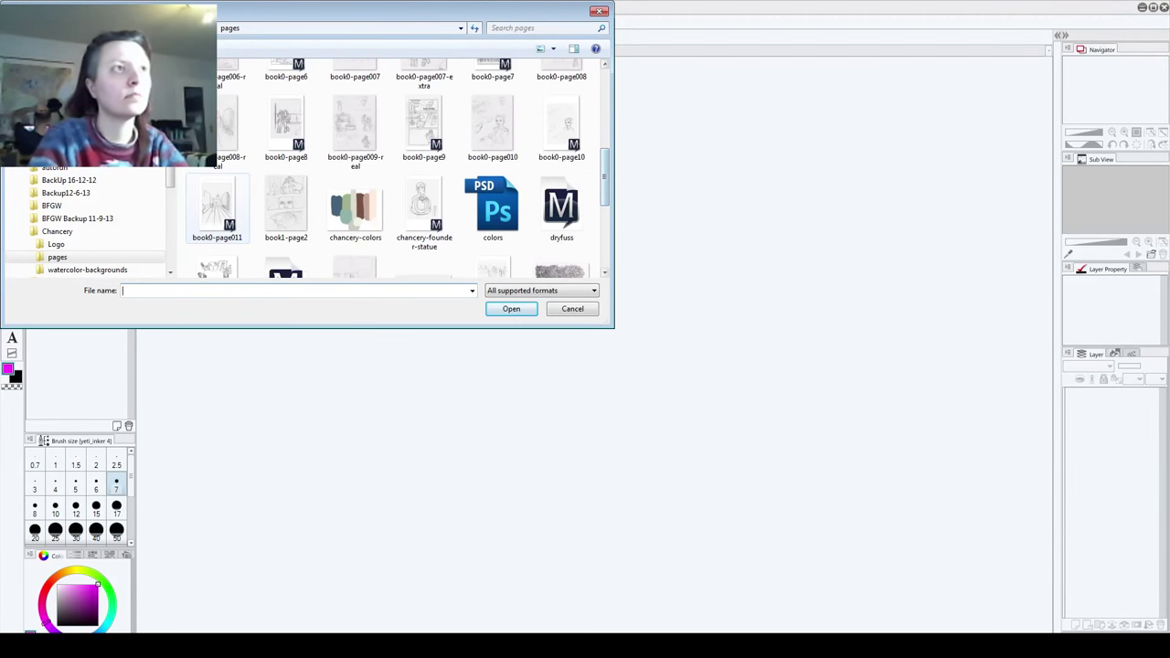
pyautogui.click(217, 208)
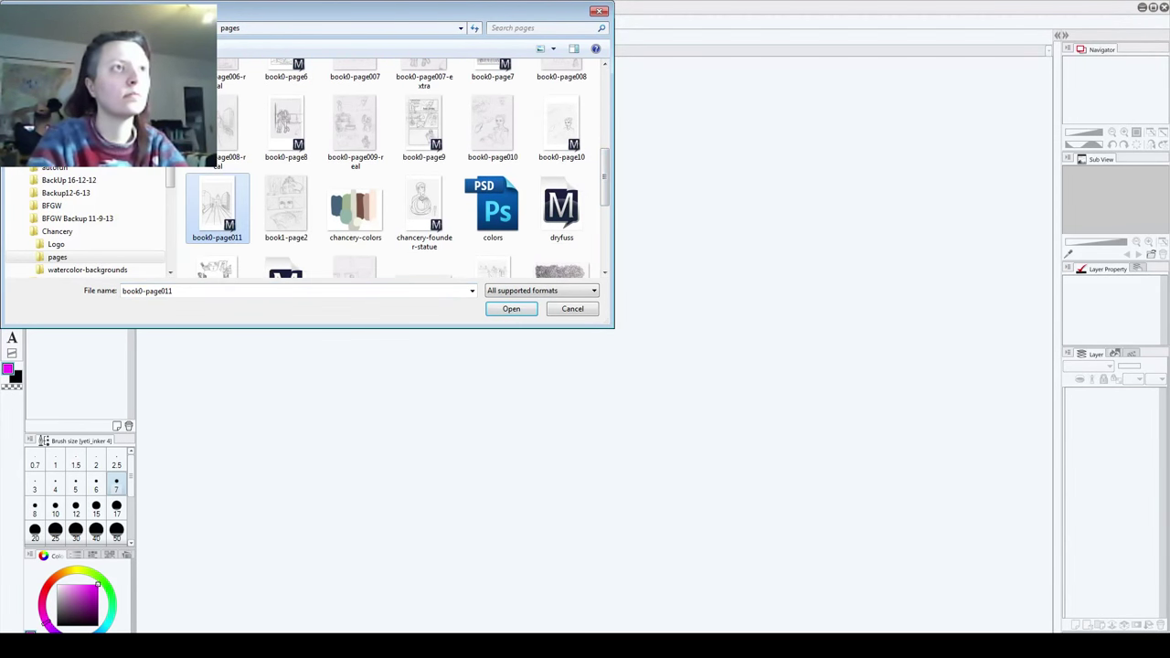
pyautogui.press('Return')
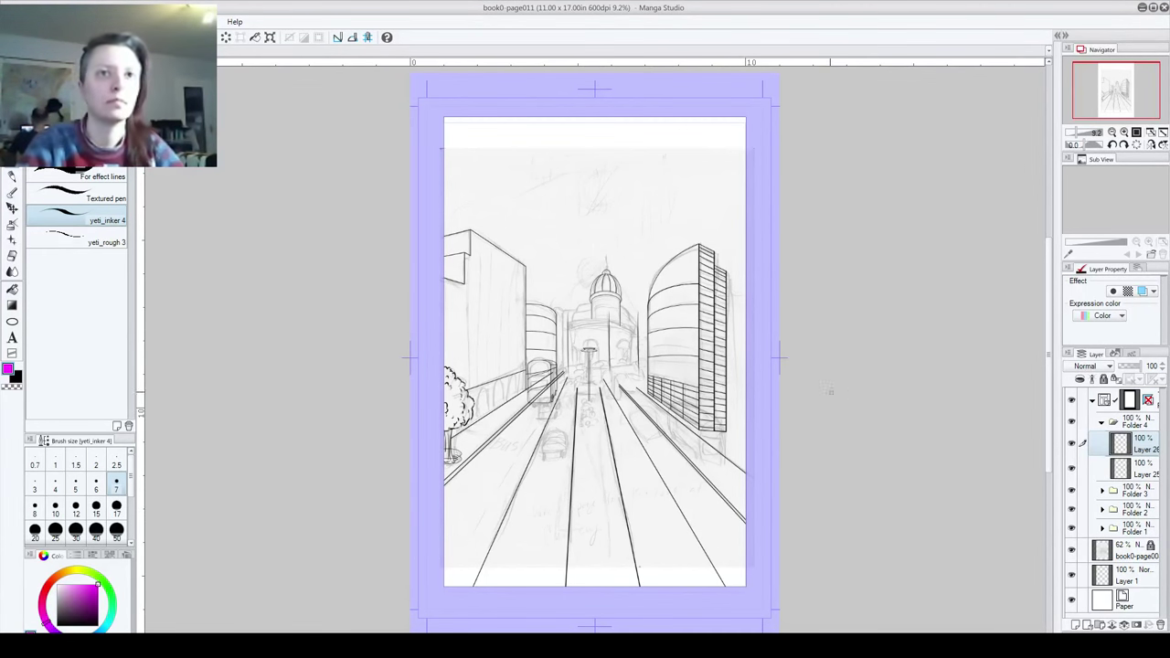
# Step: Examine the inked city street with its domed building and towers up close, and close book0-page011
pyautogui.scroll(-2, 754, 333)
pyautogui.scroll(5, 777, 352)
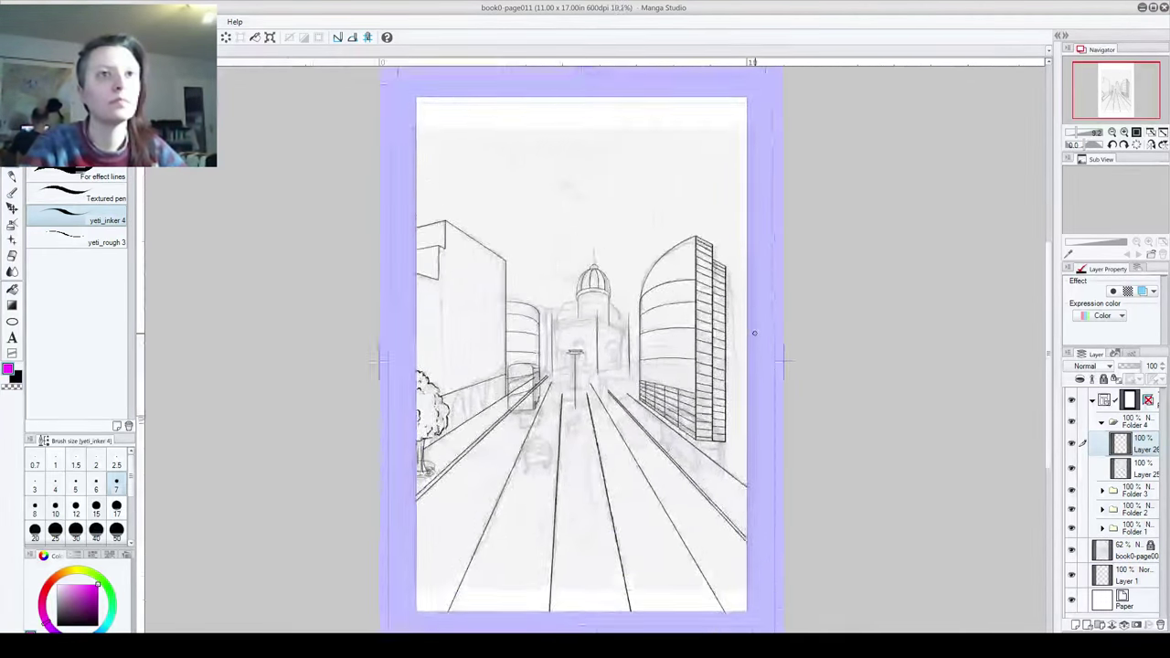
pyautogui.scroll(-1, 811, 374)
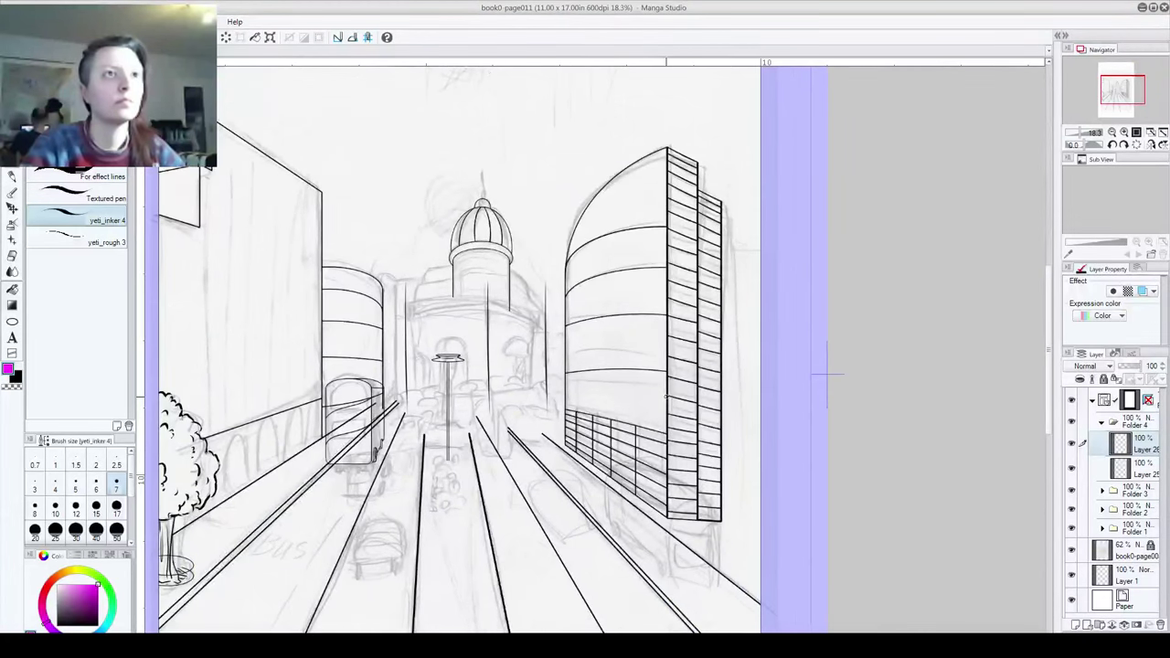
pyautogui.scroll(-1, 799, 375)
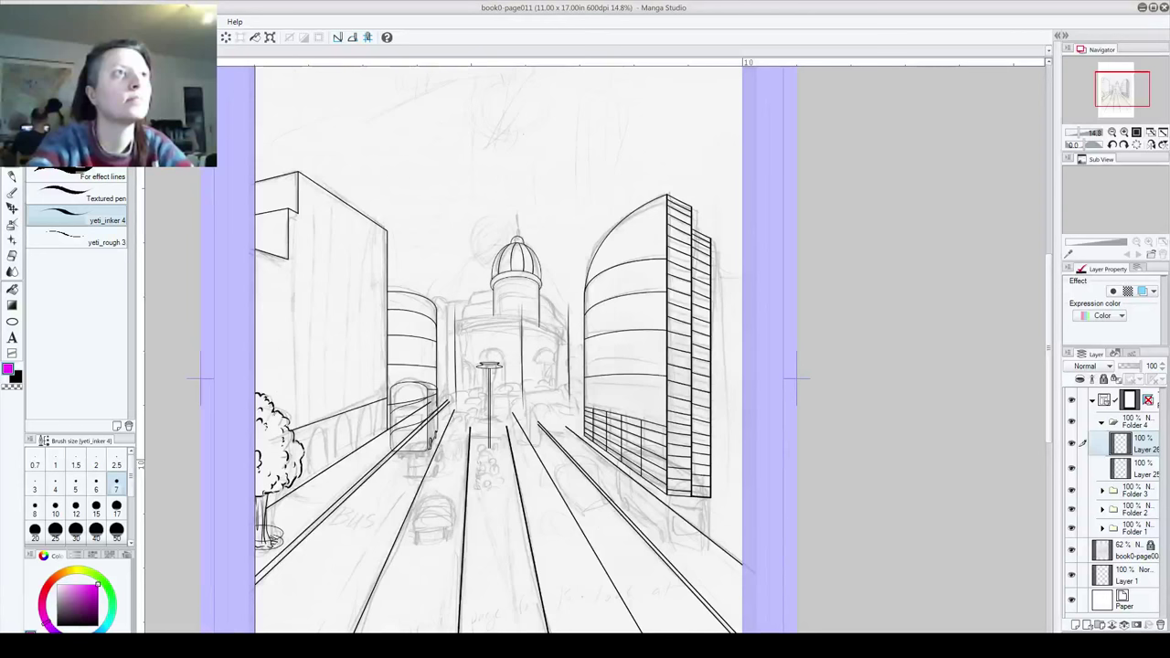
pyautogui.hotkey('ctrl', 'w')
# Step: Open the information-desk Manga Studio file from the Chancery pages folder
pyautogui.click(16, 21)
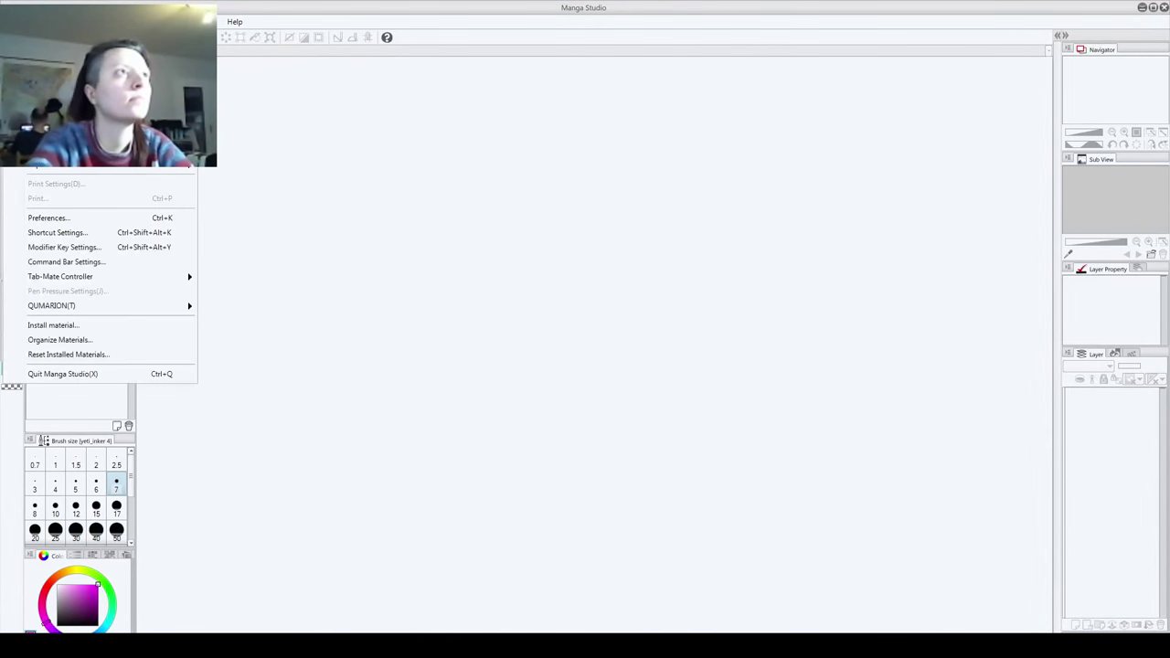
pyautogui.click(37, 52)
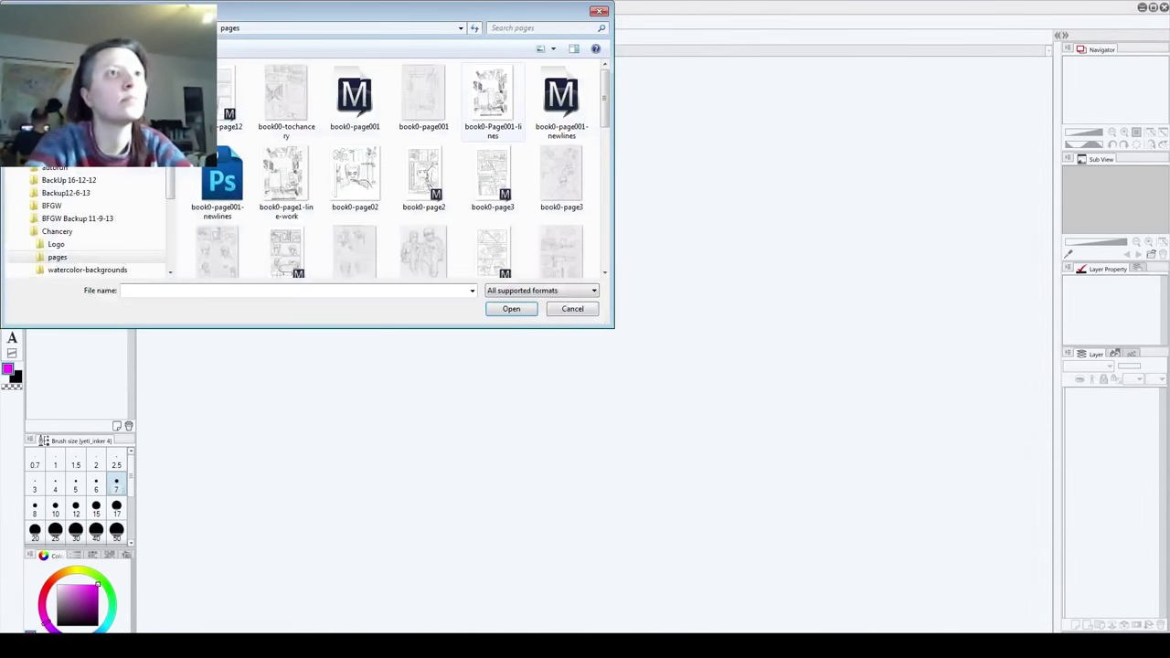
pyautogui.scroll(-5, 485, 96)
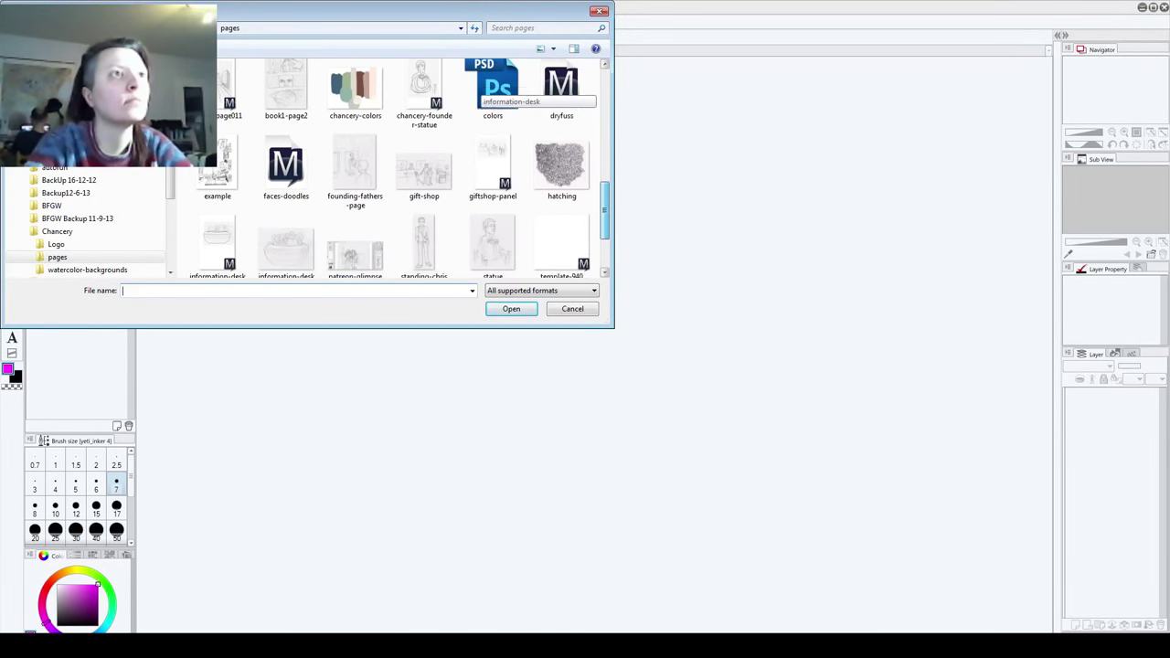
pyautogui.scroll(-2, 485, 96)
pyautogui.scroll(-1, 485, 96)
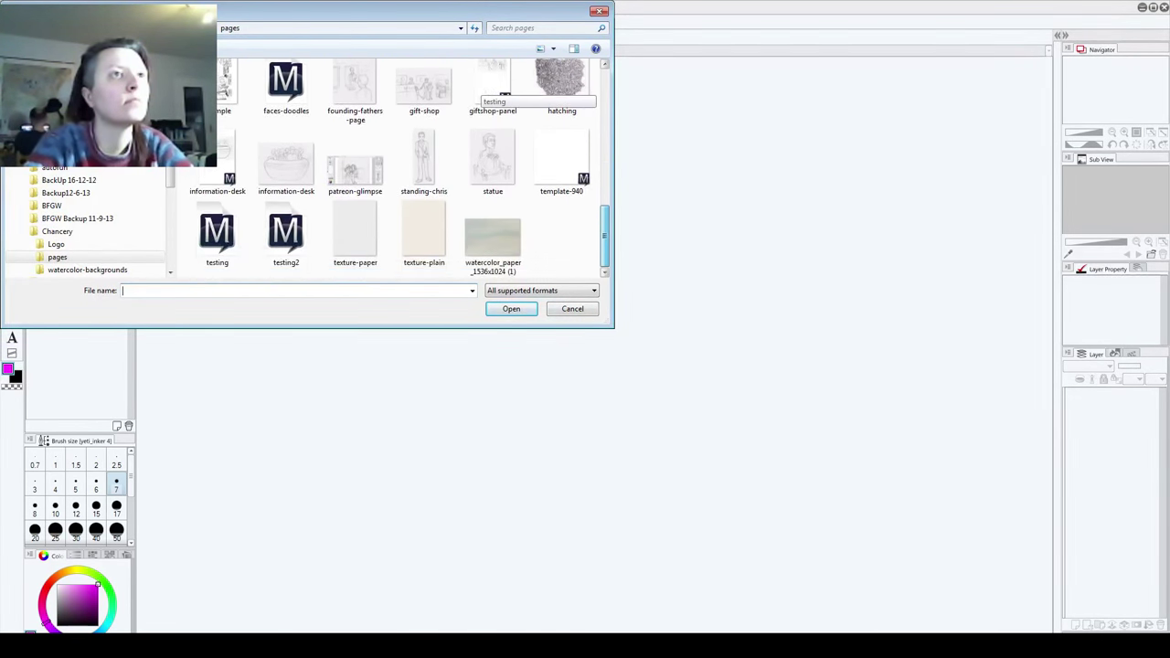
pyautogui.scroll(1, 485, 96)
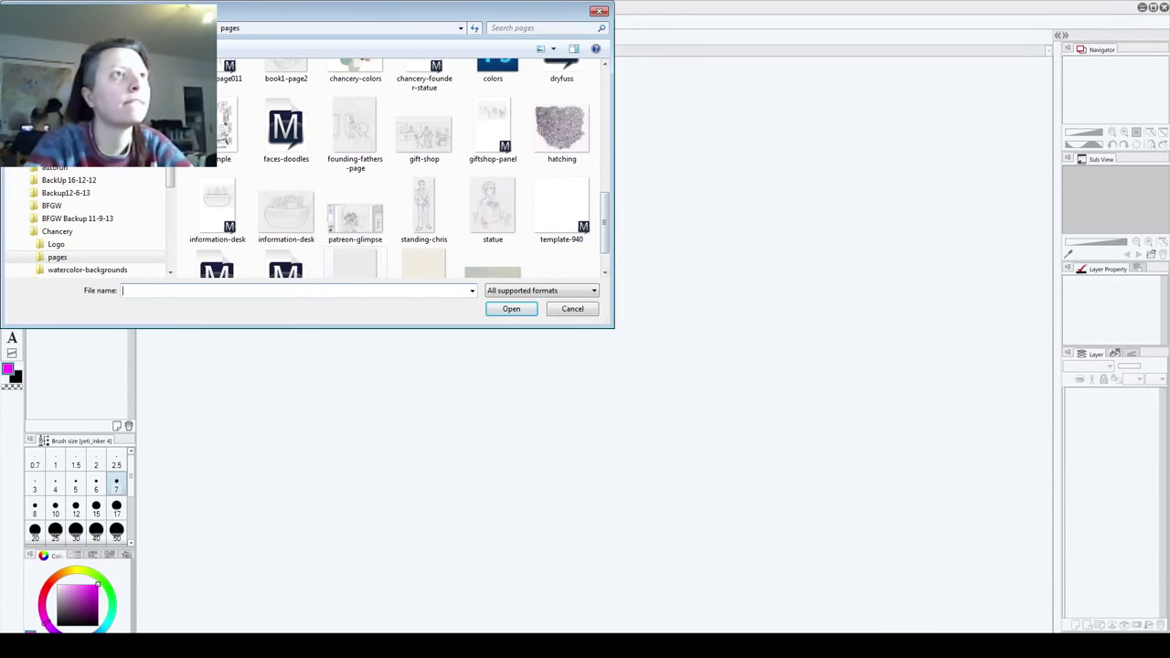
pyautogui.click(217, 210)
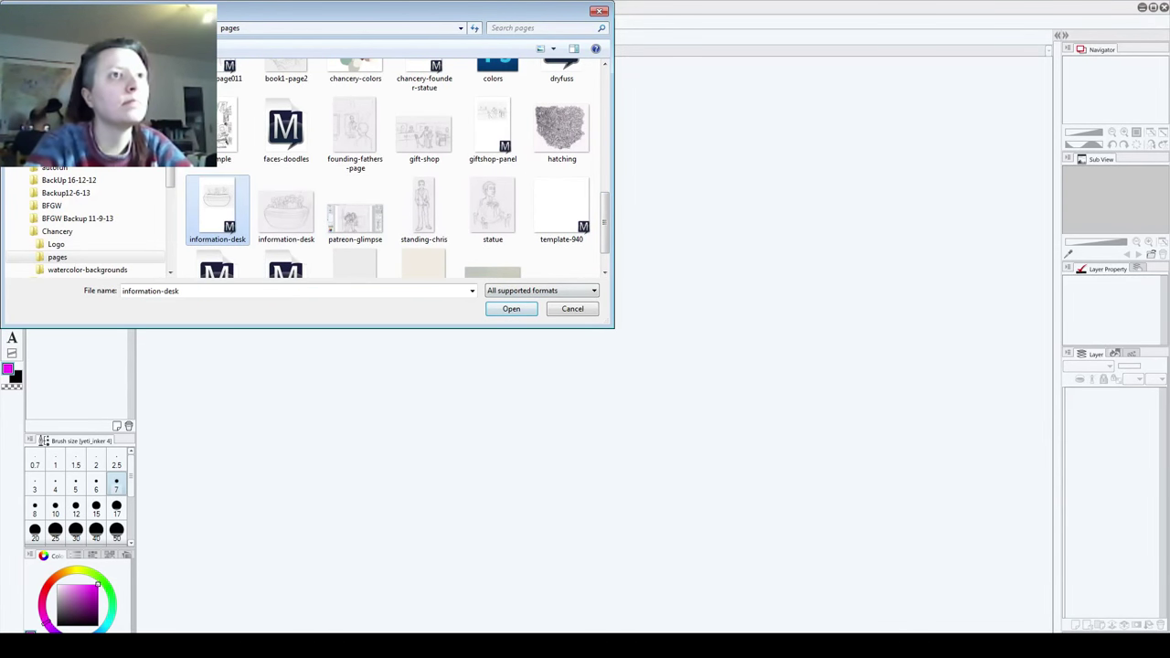
pyautogui.click(512, 311)
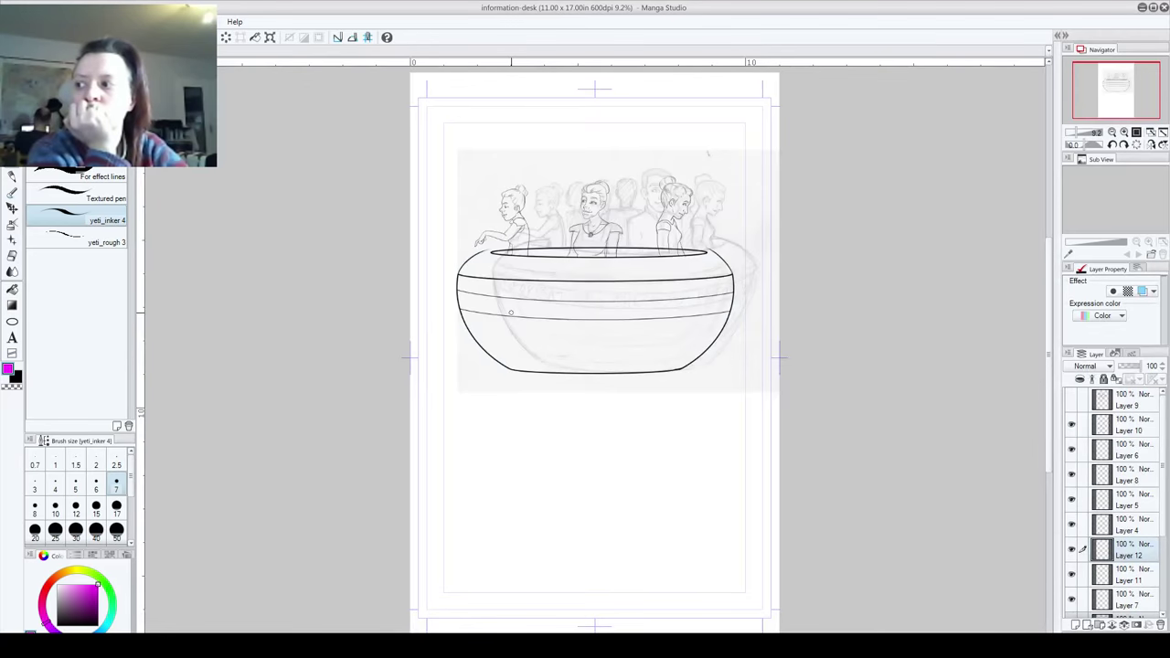
# Step: Examine the inked bowl-shaped information desk and the three women behind it up close
pyautogui.scroll(7, 581, 212)
pyautogui.scroll(-1, 580, 212)
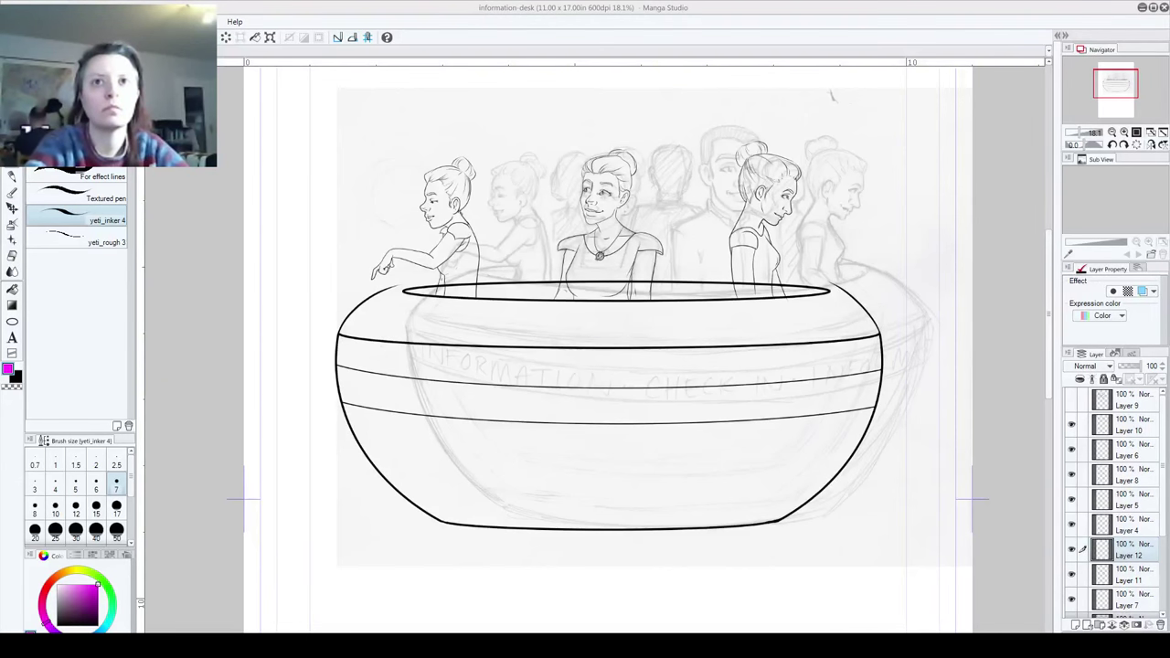
pyautogui.scroll(-2, 711, 304)
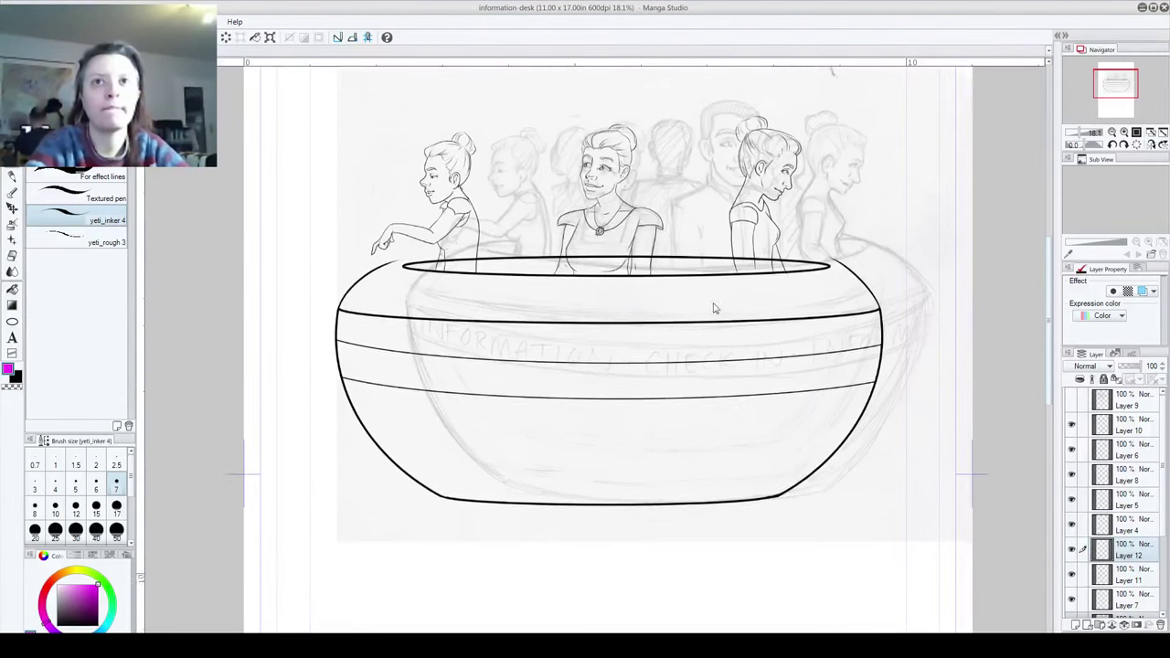
pyautogui.scroll(4, 713, 302)
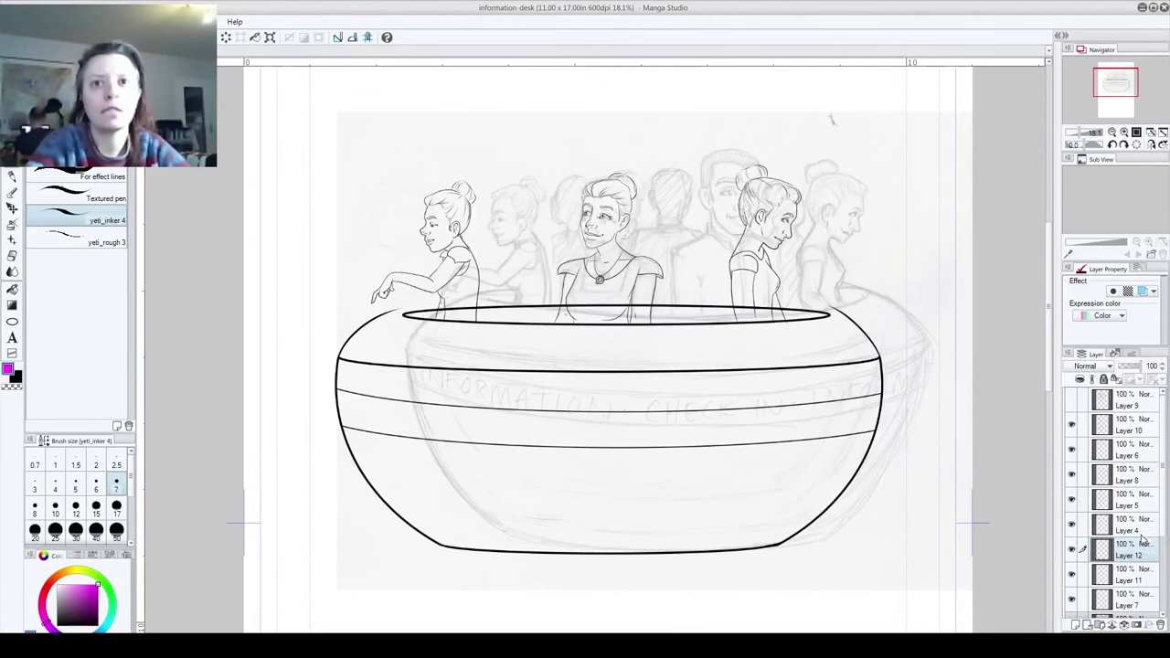
# Step: Hide the locked information-desk sketch layer to view the inks alone, and close the file
pyautogui.scroll(-4, 1116, 503)
pyautogui.scroll(-1, 1116, 503)
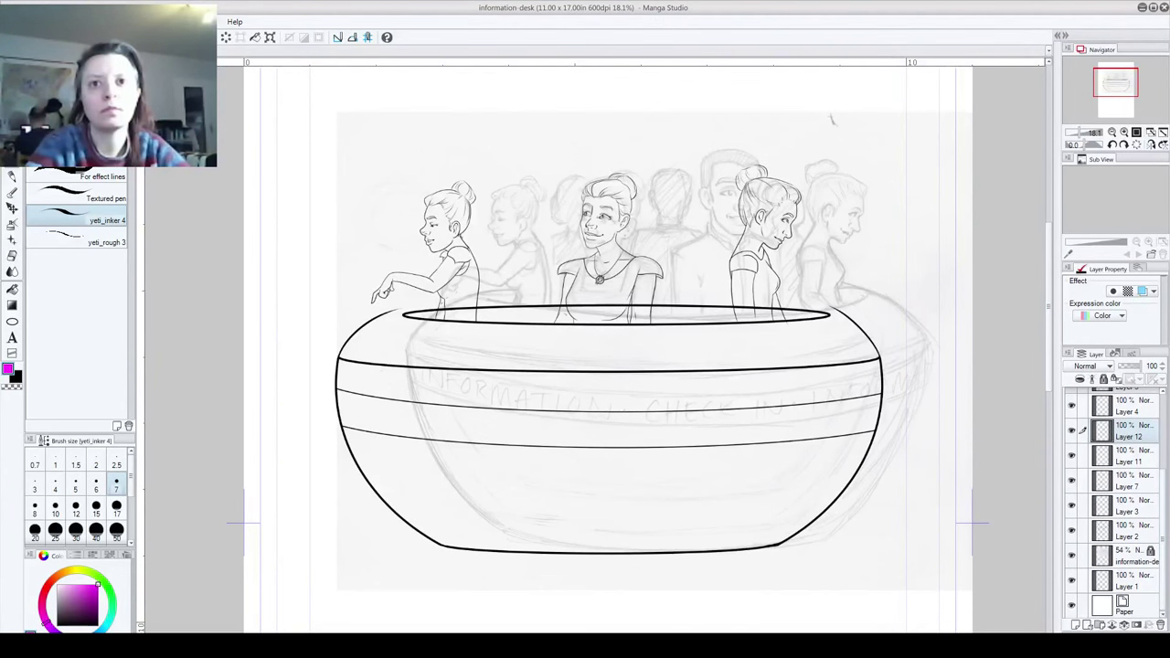
pyautogui.click(1071, 553)
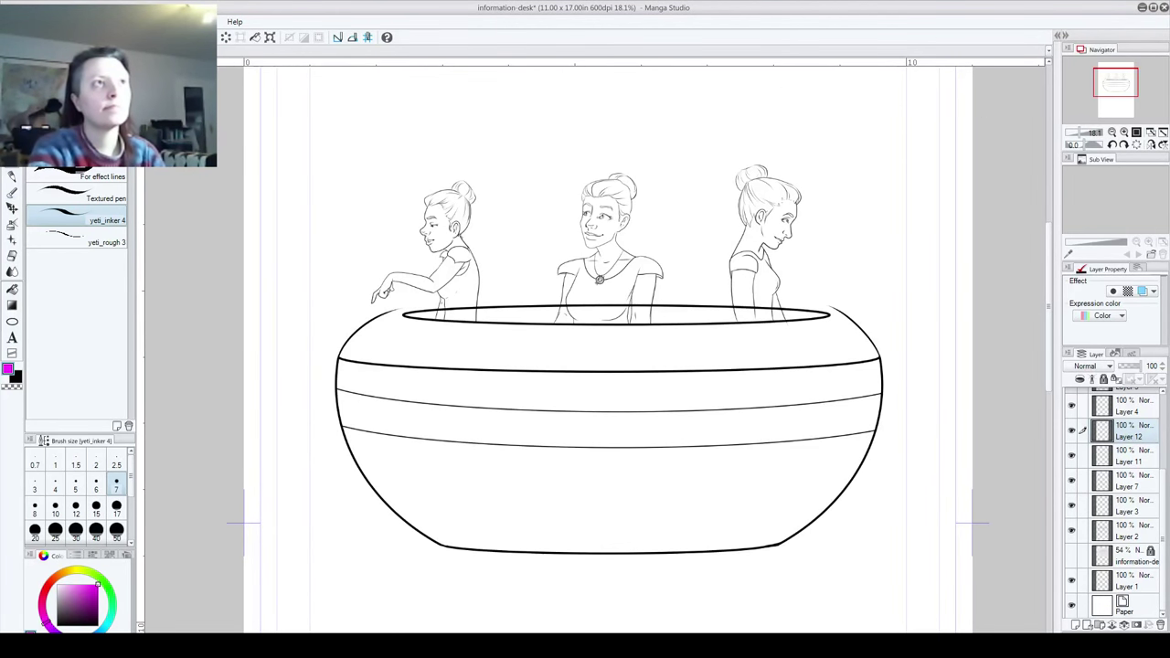
pyautogui.hotkey('ctrl', 'w')
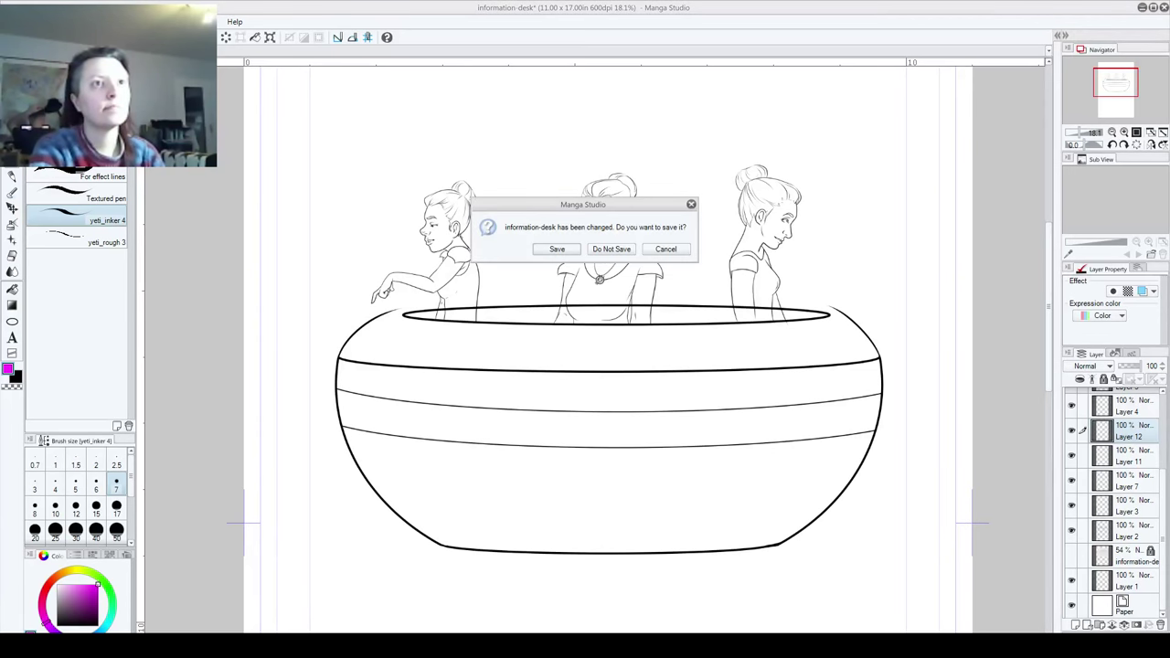
pyautogui.press('Return')
# Step: Browse the Chancery pages folder in the open-file dialog for the next comic page to review
pyautogui.hotkey('alt', 'f')
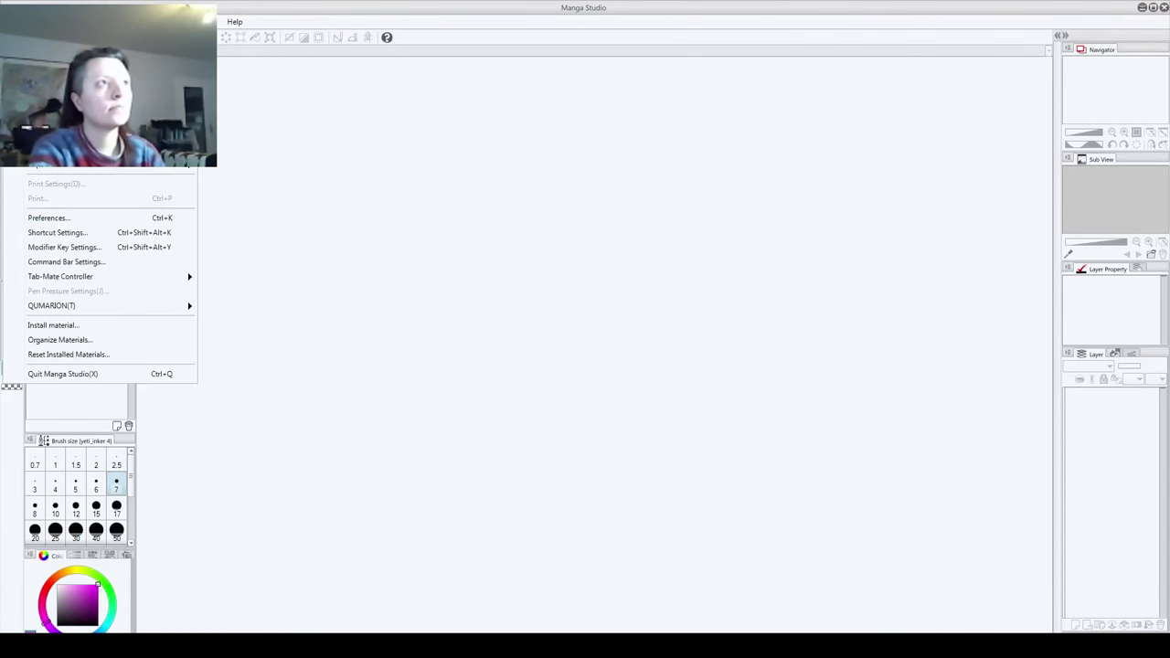
pyautogui.press('o')
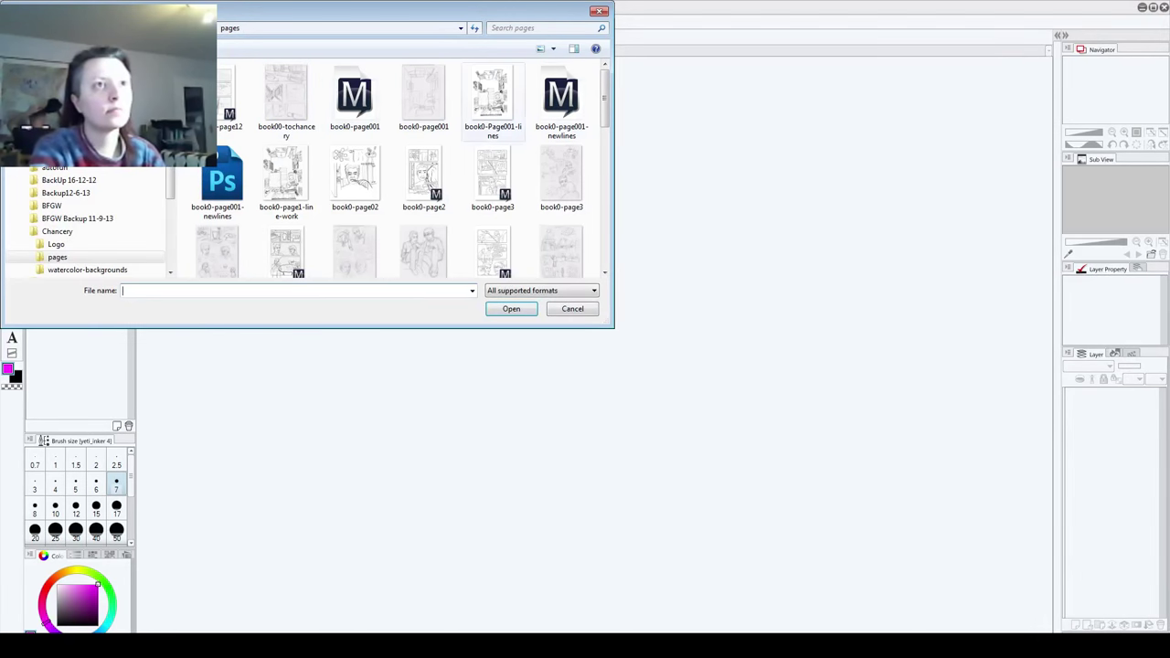
pyautogui.scroll(-5, 400, 168)
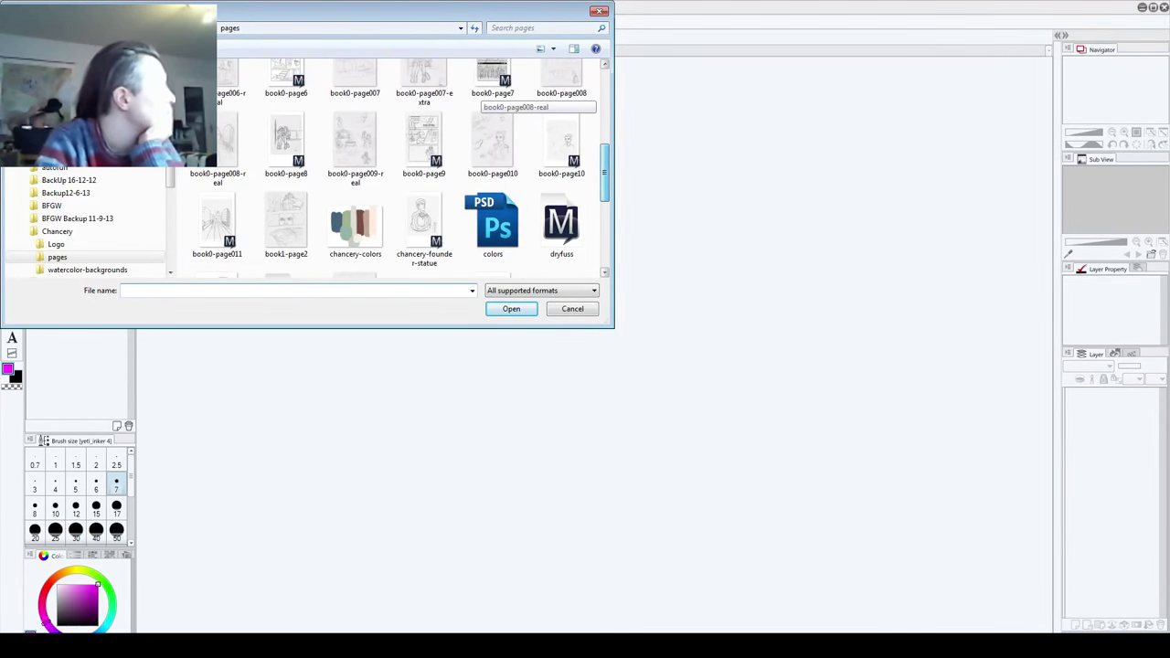
pyautogui.scroll(-1, 400, 168)
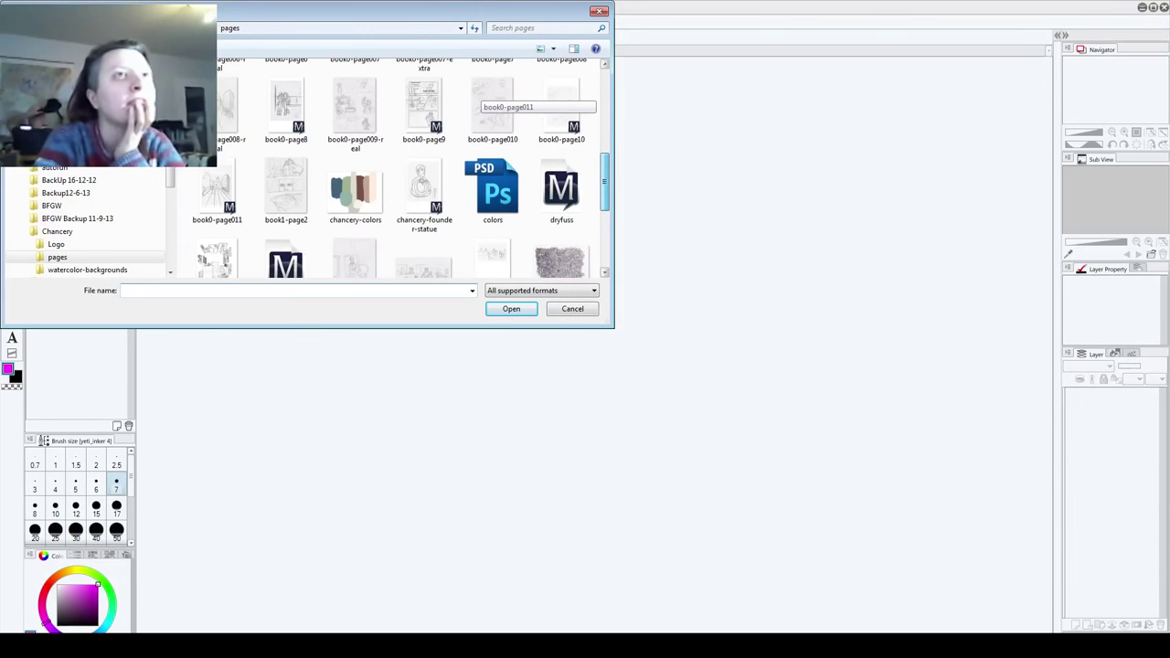
pyautogui.scroll(-1, 401, 169)
pyautogui.scroll(-2, 401, 168)
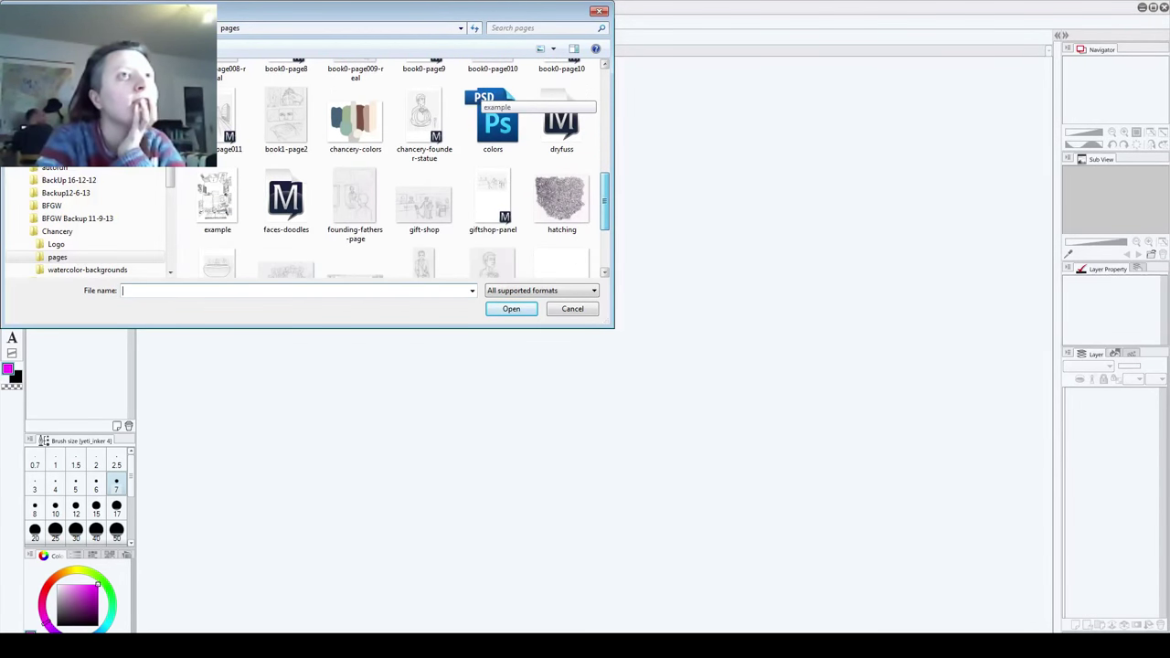
pyautogui.scroll(-2, 401, 168)
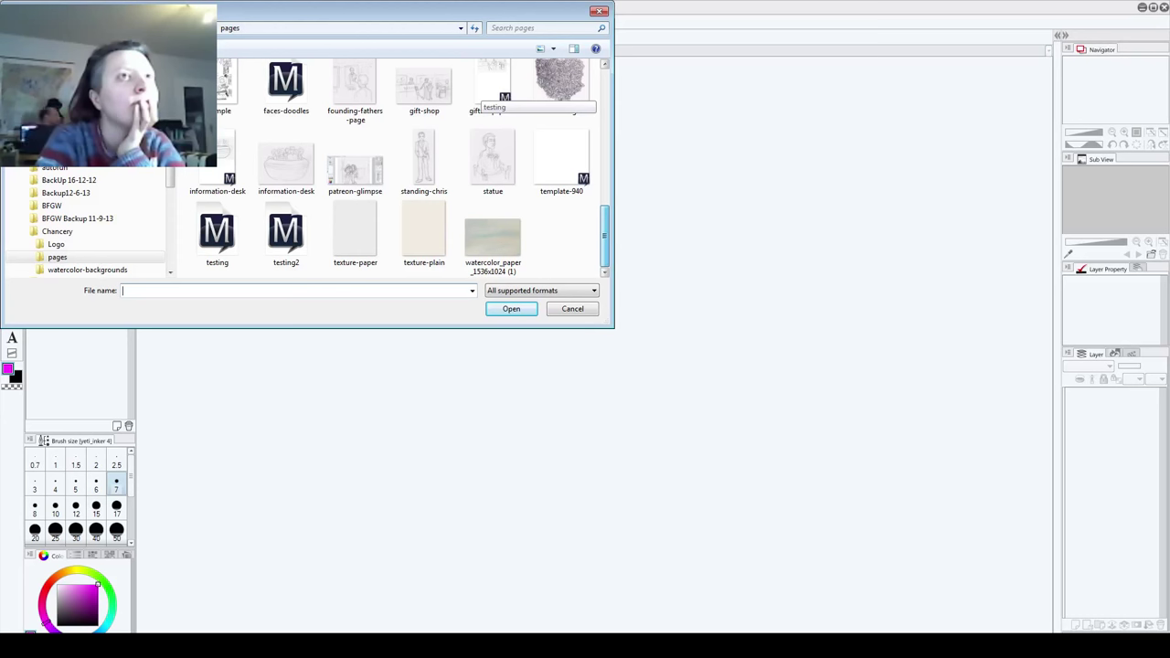
pyautogui.scroll(2, 401, 168)
pyautogui.scroll(5, 401, 168)
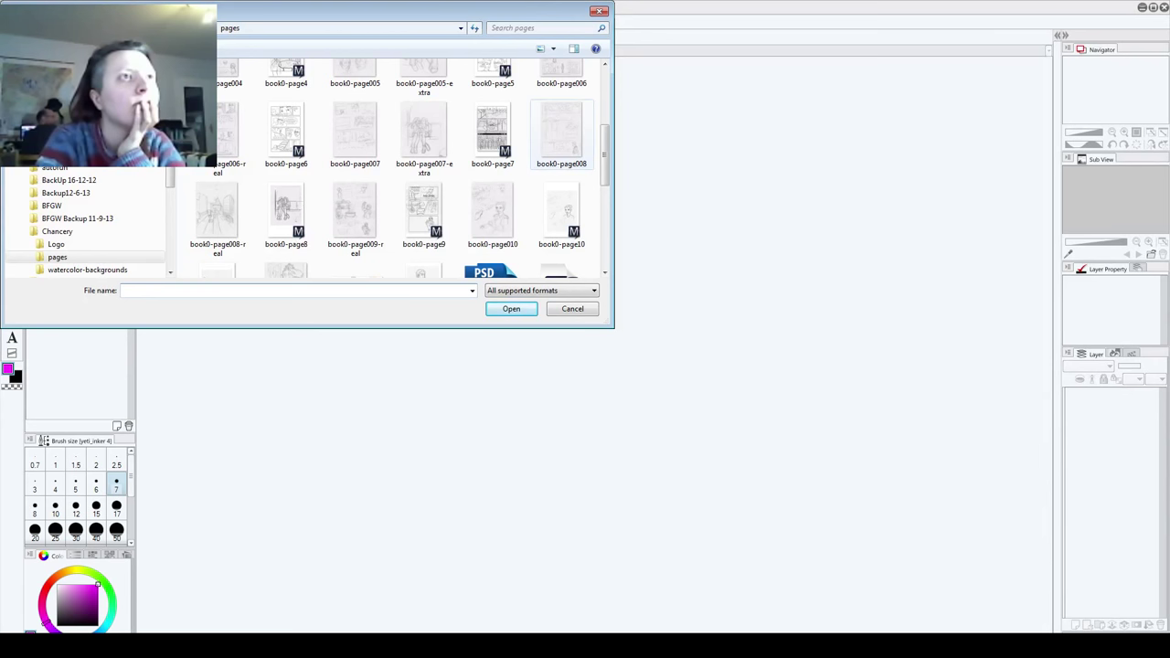
pyautogui.scroll(1, 493, 150)
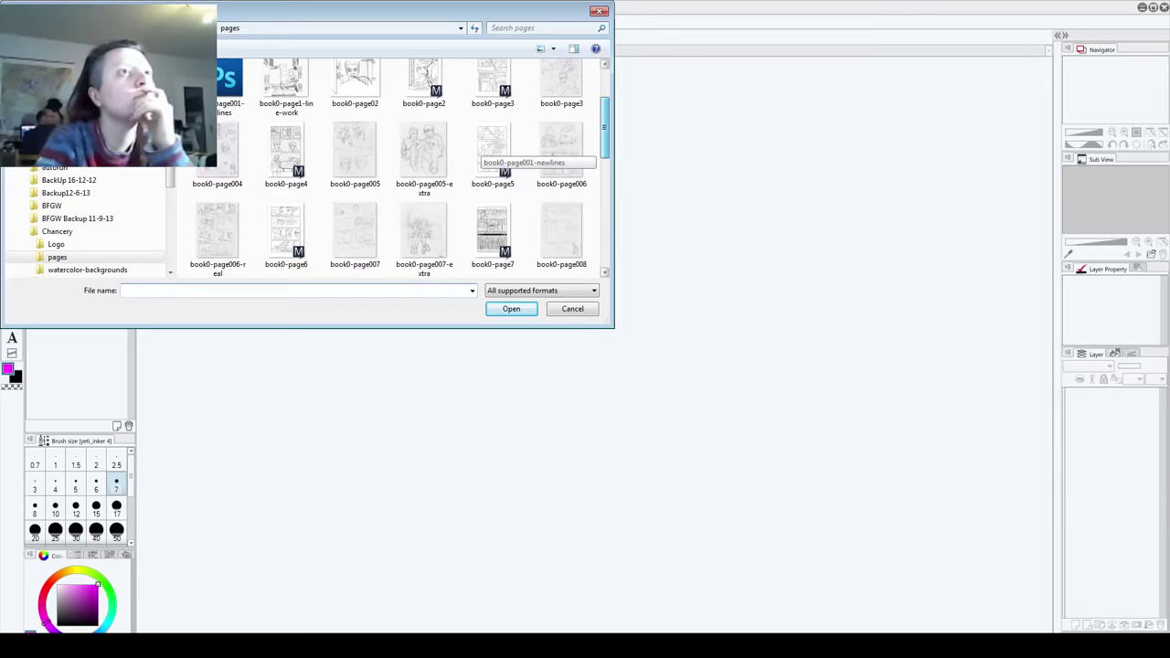
pyautogui.scroll(1, 493, 151)
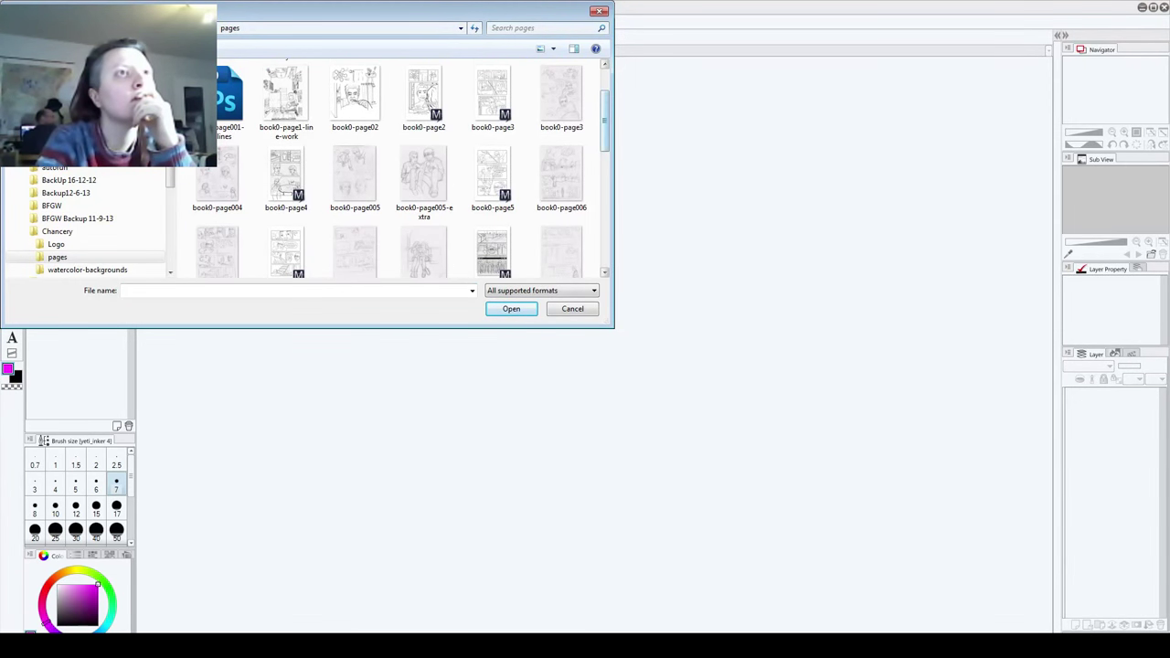
pyautogui.scroll(-1, 494, 110)
pyautogui.scroll(-2, 493, 110)
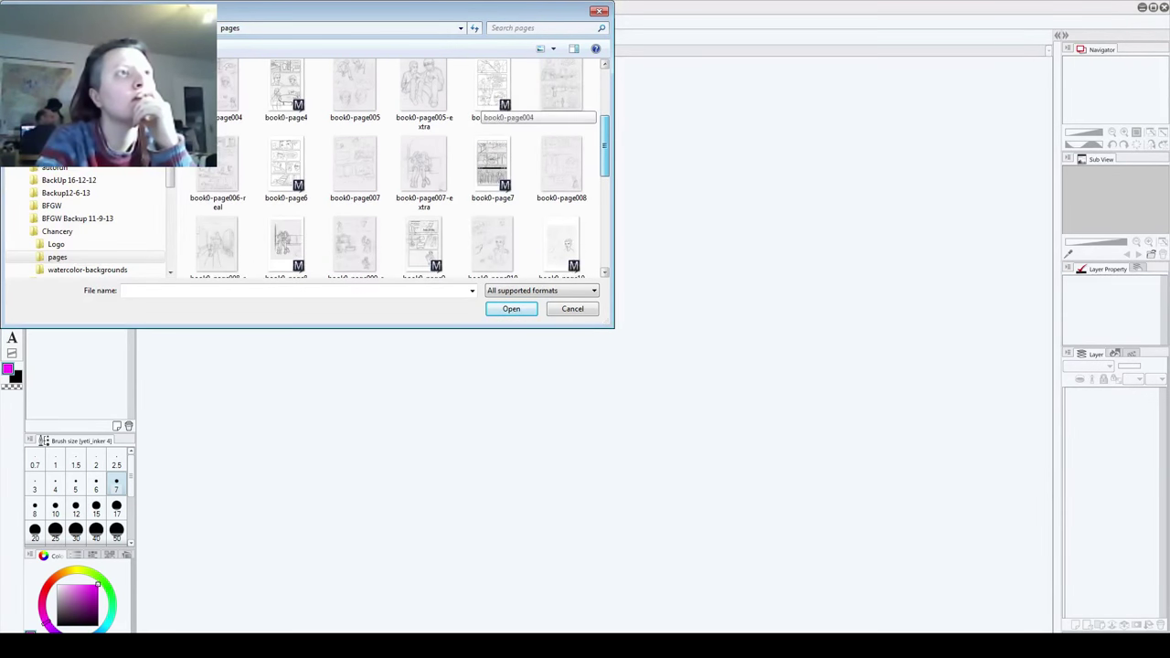
pyautogui.scroll(-1, 494, 110)
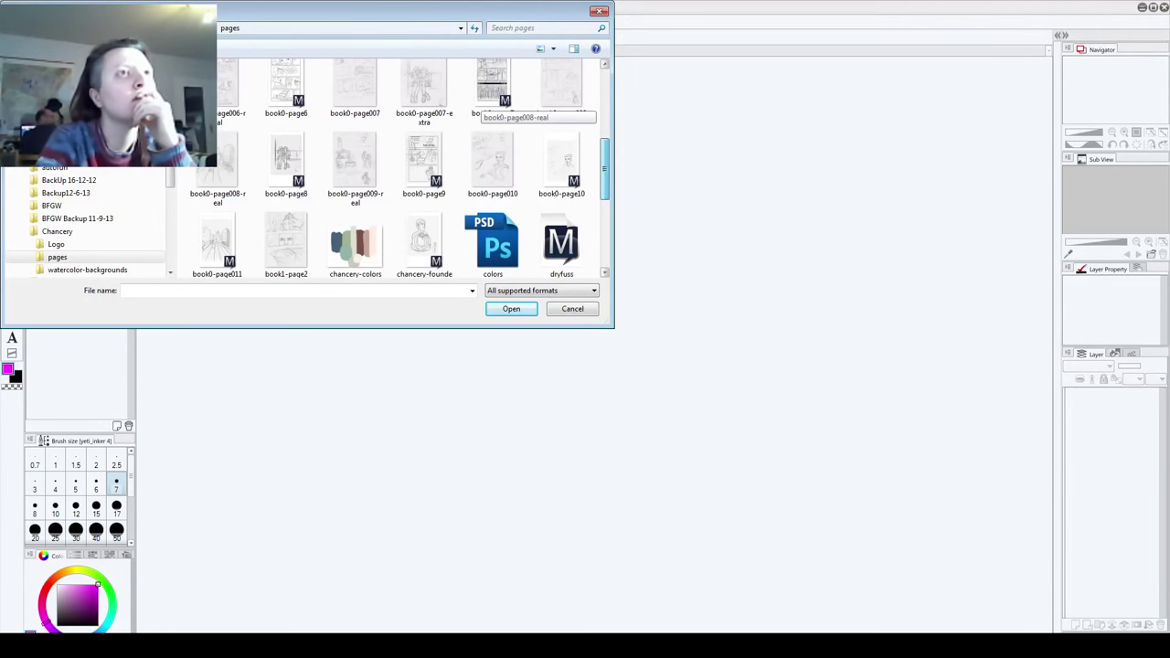
pyautogui.scroll(-1, 493, 110)
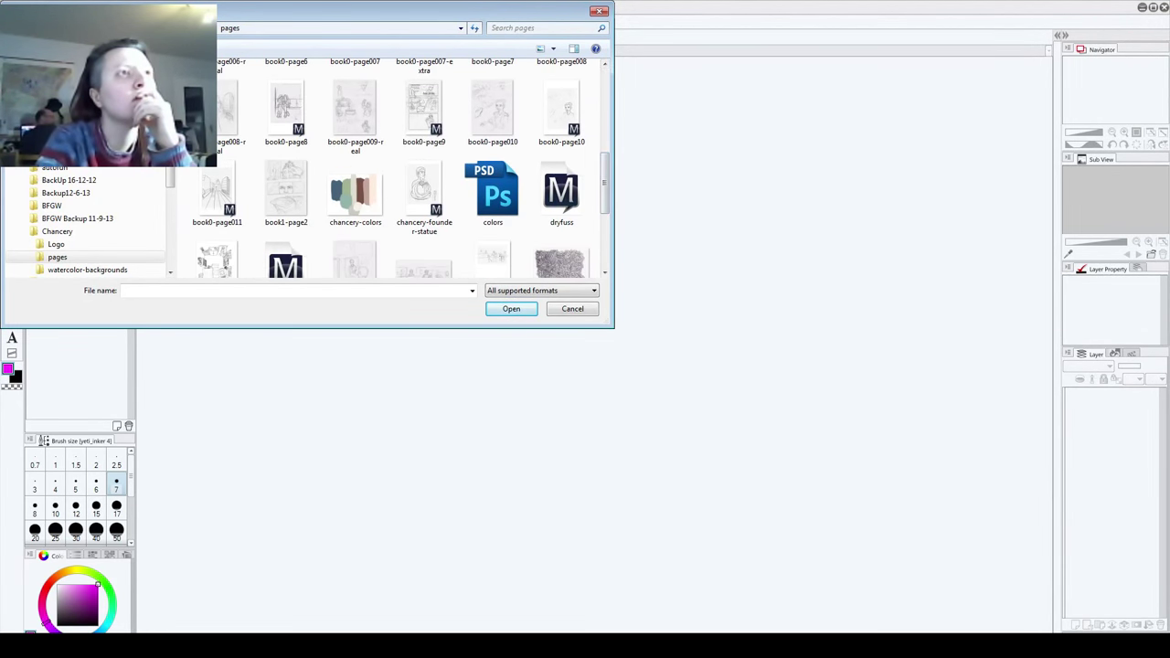
pyautogui.scroll(-3, 489, 174)
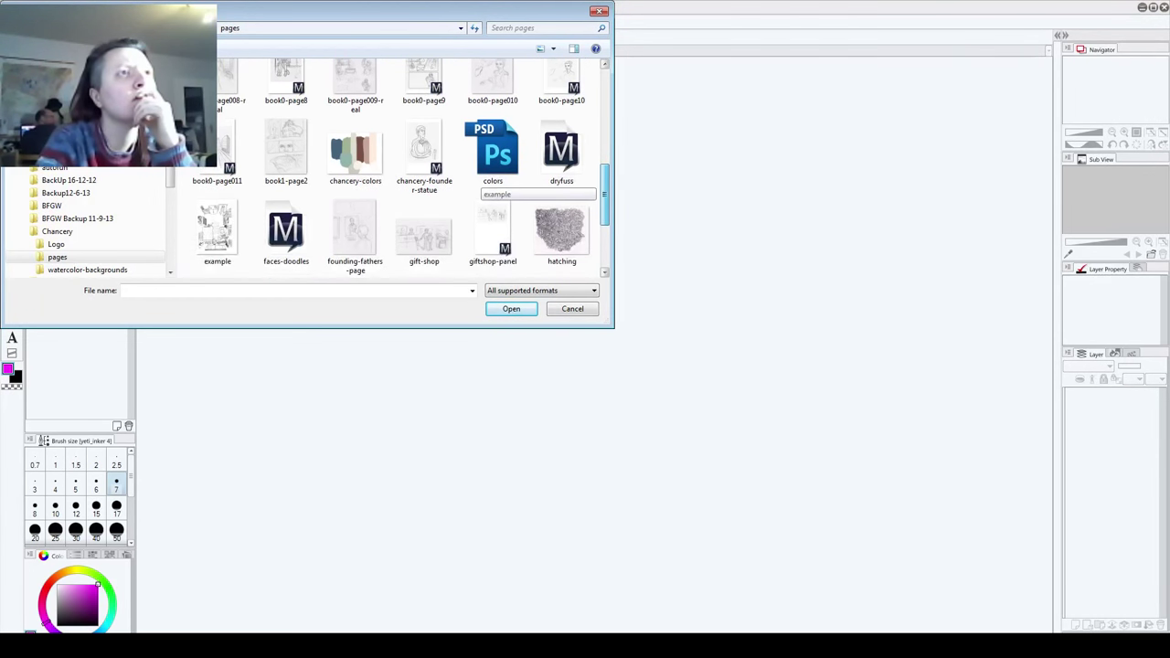
pyautogui.scroll(-1, 489, 178)
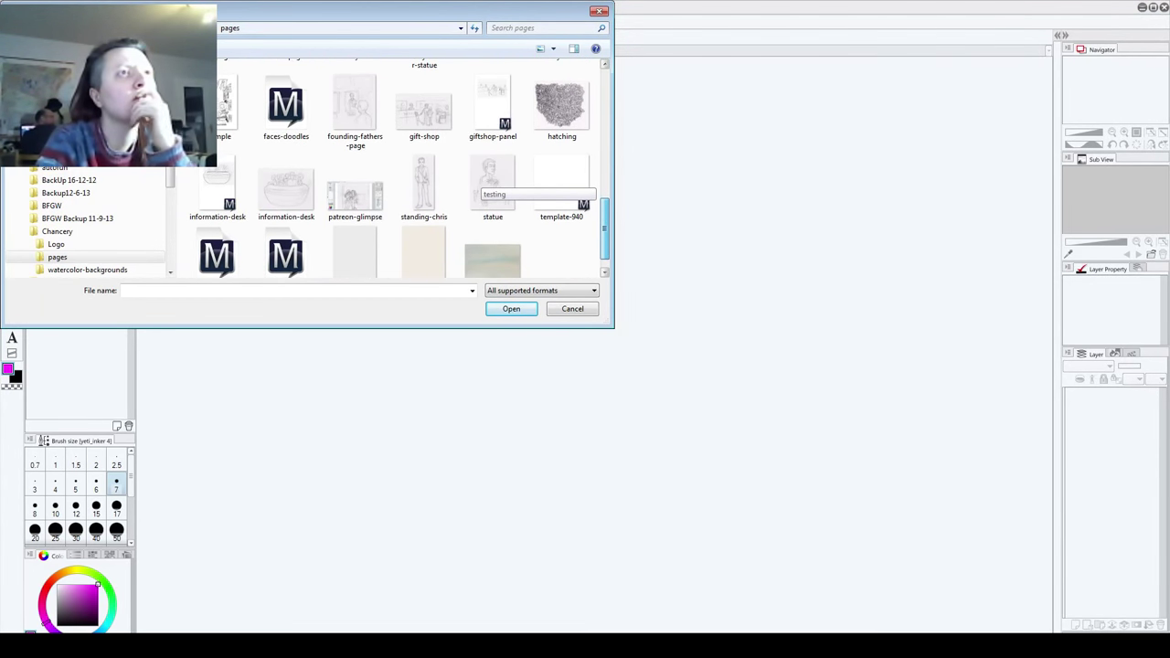
pyautogui.scroll(-1, 489, 183)
pyautogui.scroll(10, 489, 183)
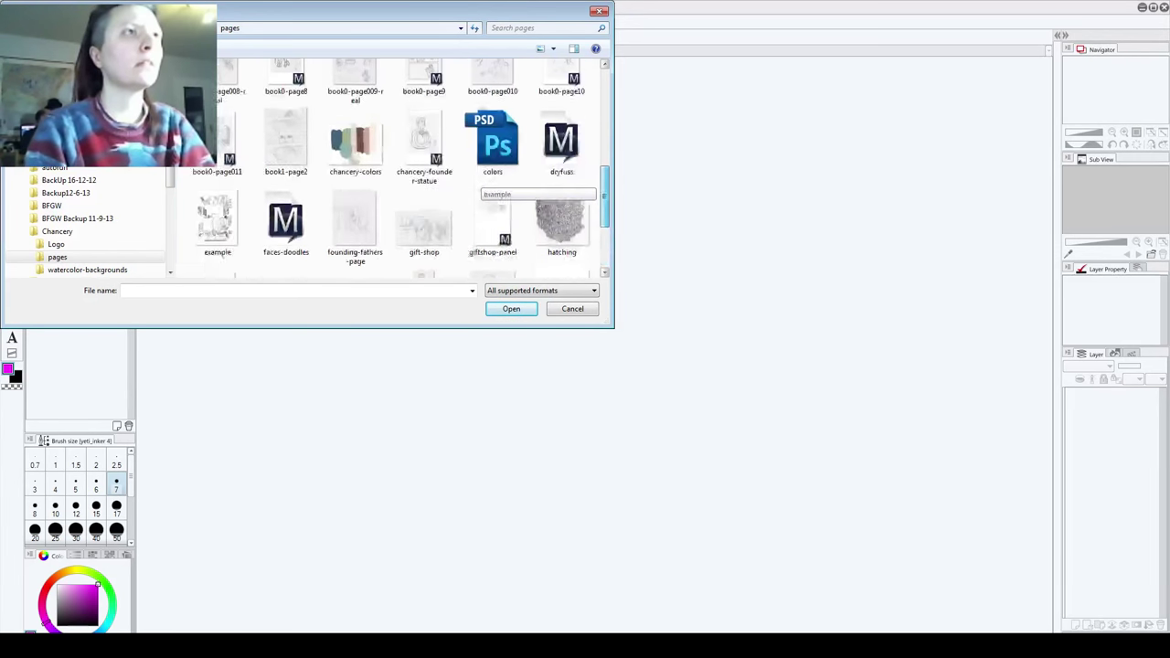
pyautogui.scroll(4, 489, 183)
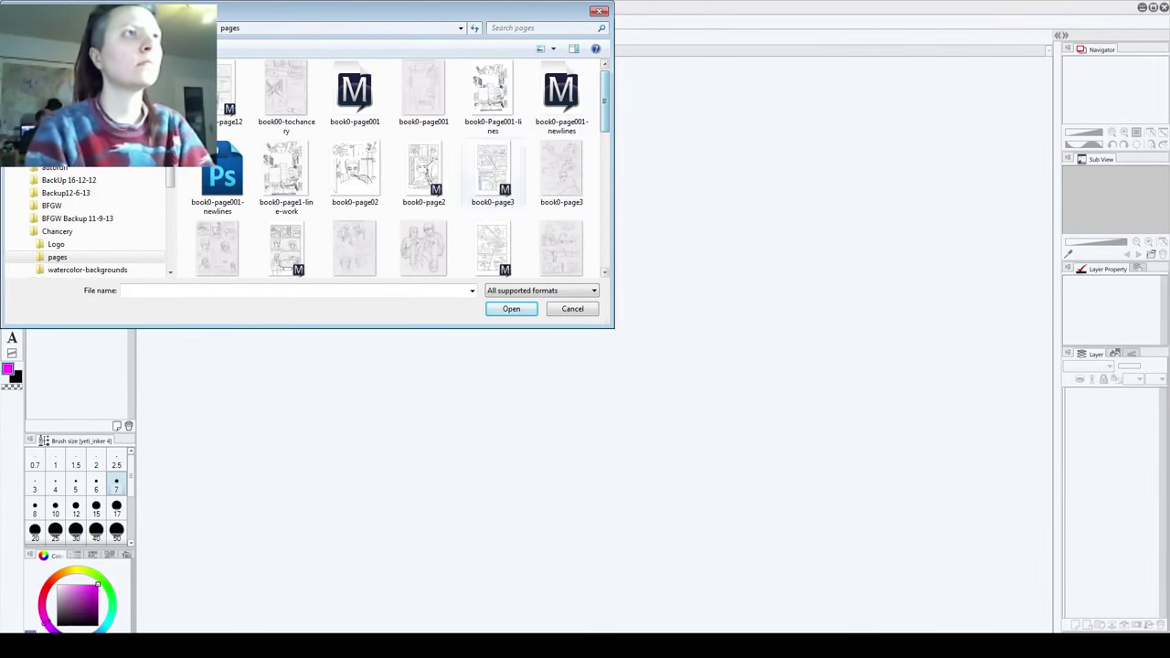
# Step: Open the book00-page12 Manga Studio file from the Chancery pages folder
pyautogui.click(219, 172)
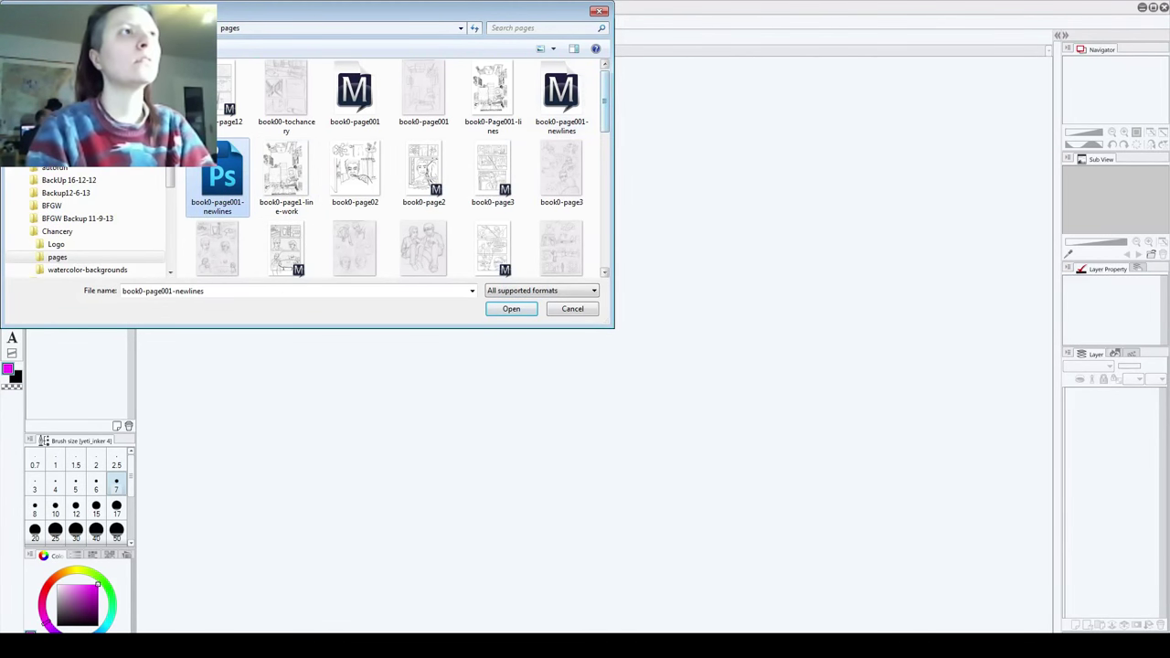
pyautogui.click(355, 173)
pyautogui.click(509, 309)
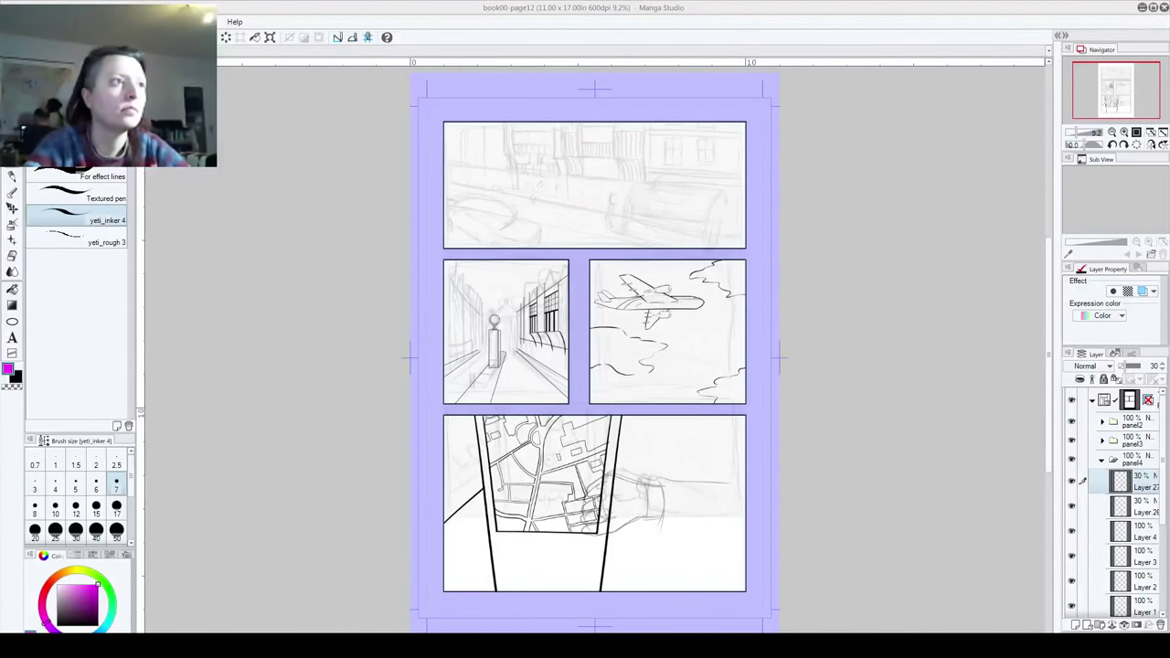
# Step: Look over the whole book00-page12 layout, from the sketched street panel down to the map panel
pyautogui.scroll(-5, 643, 491)
pyautogui.scroll(4, 639, 484)
pyautogui.scroll(4, 610, 373)
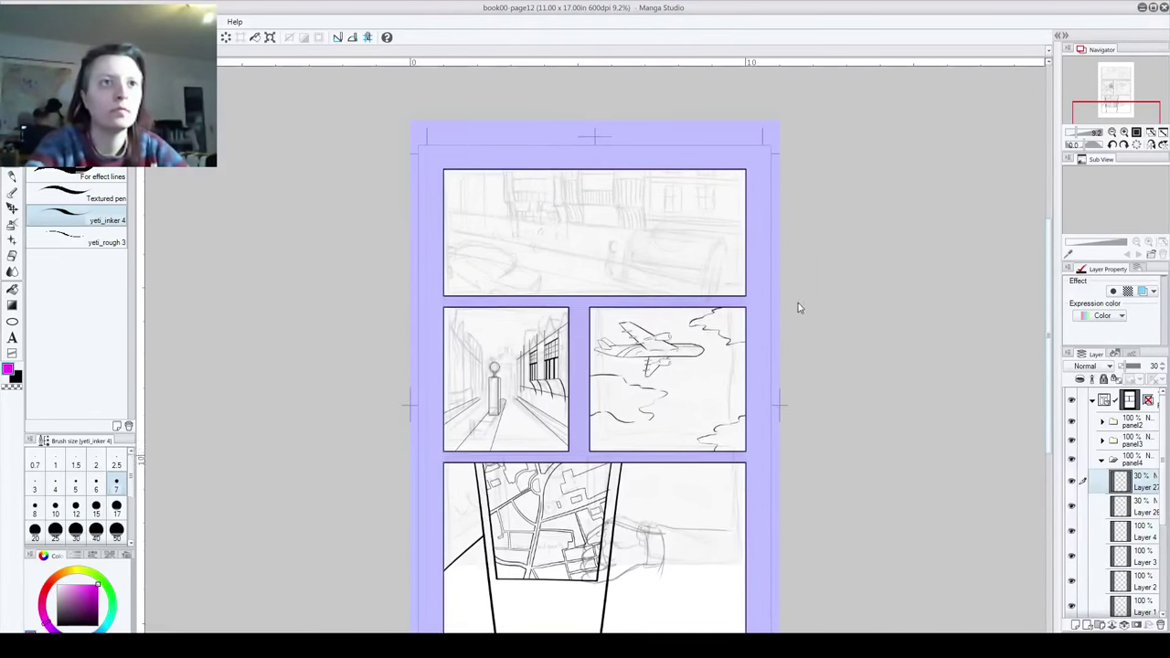
pyautogui.scroll(-1, 798, 303)
# Step: Examine the sketched street, perspective alley, airplane and hand-held map panels of book00-page12 up close
pyautogui.scroll(4, 689, 346)
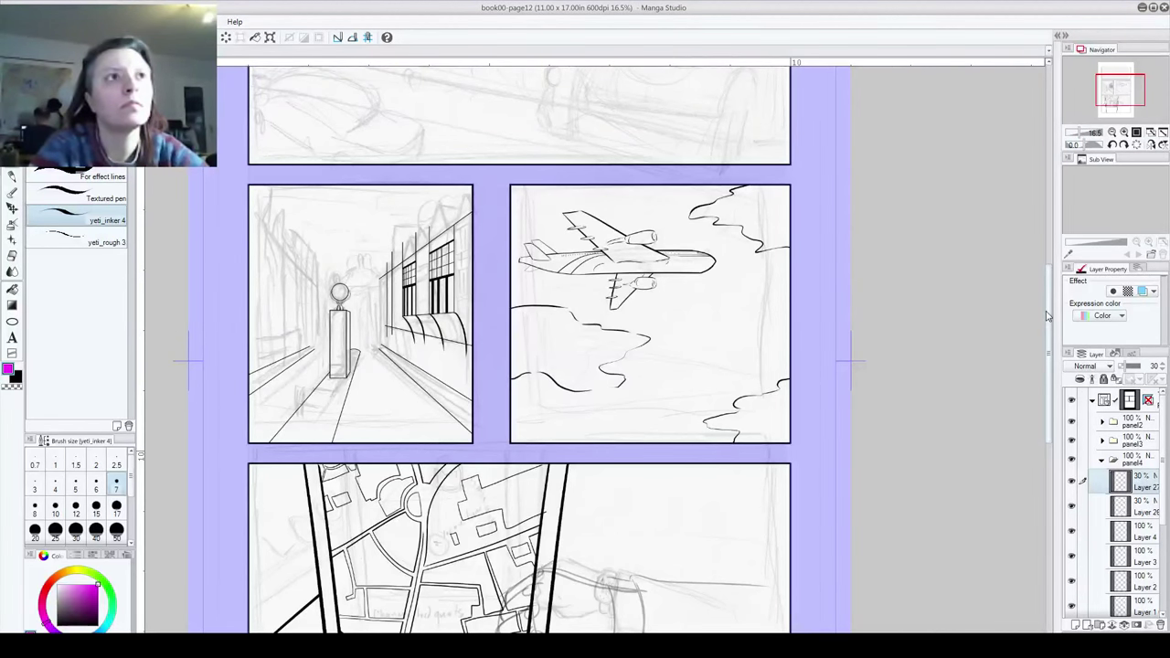
pyautogui.moveTo(1051, 310); pyautogui.dragTo(1040, 256)
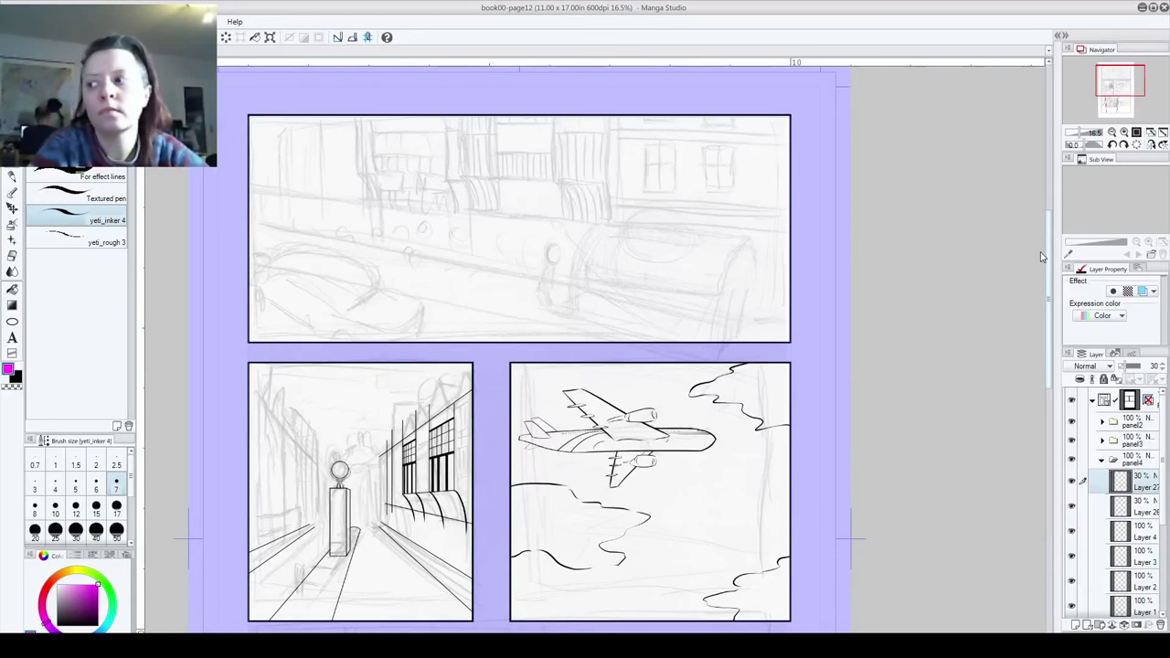
pyautogui.moveTo(1040, 256); pyautogui.dragTo(1051, 338)
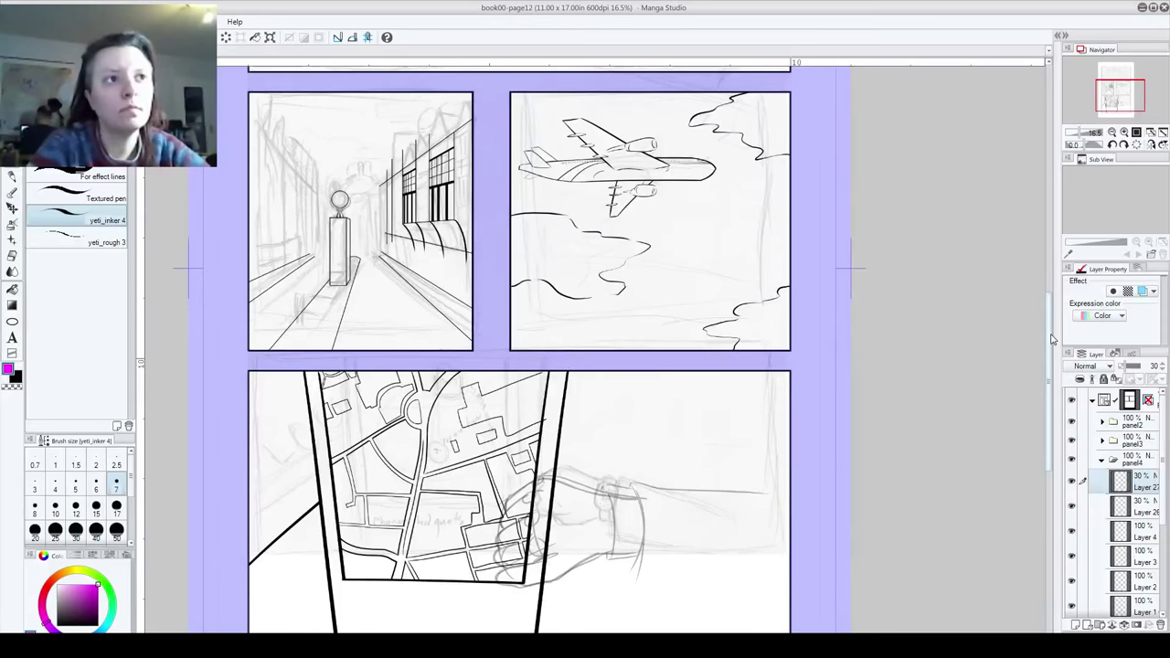
pyautogui.moveTo(1051, 338); pyautogui.dragTo(1041, 295)
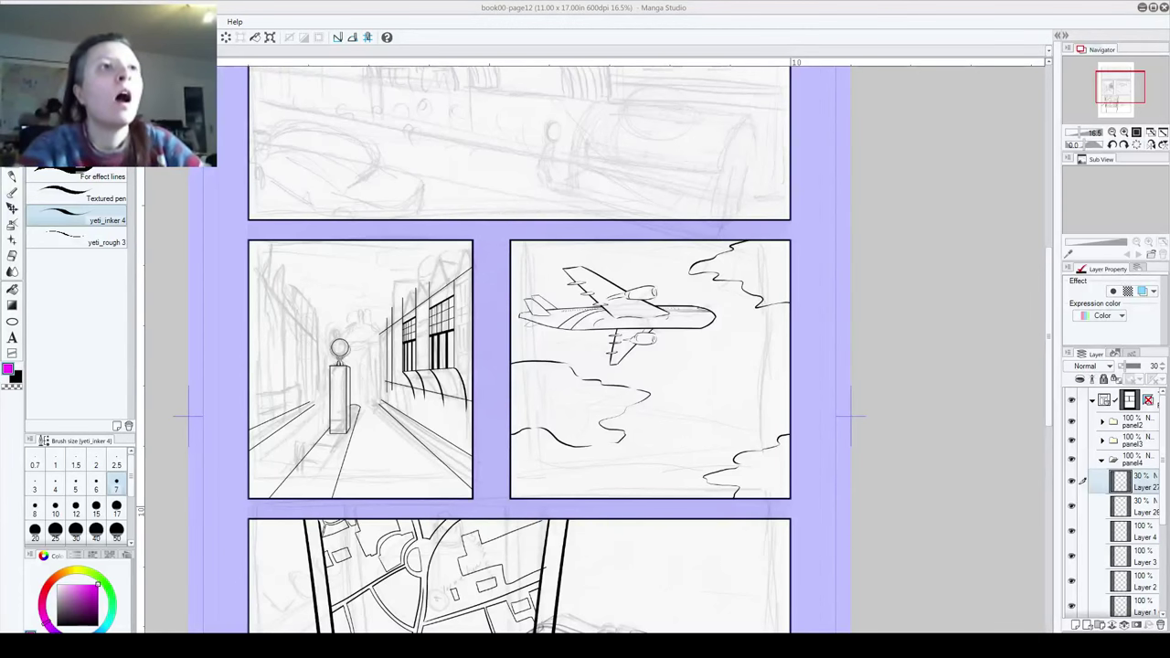
pyautogui.scroll(-6, 798, 497)
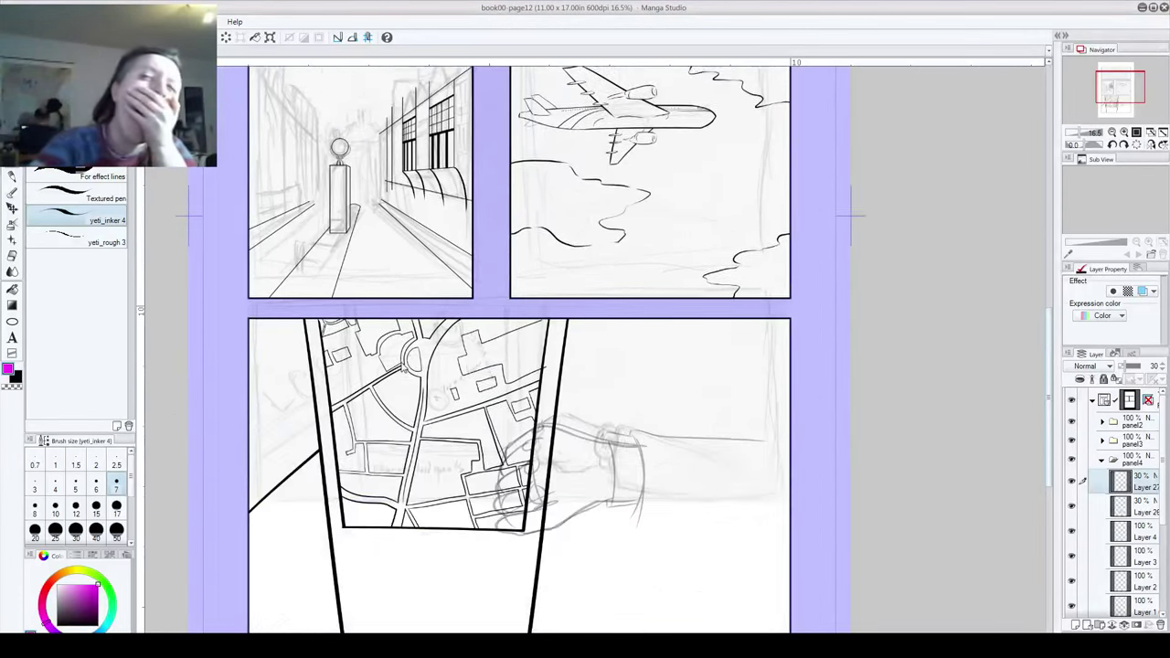
pyautogui.scroll(-1, 801, 499)
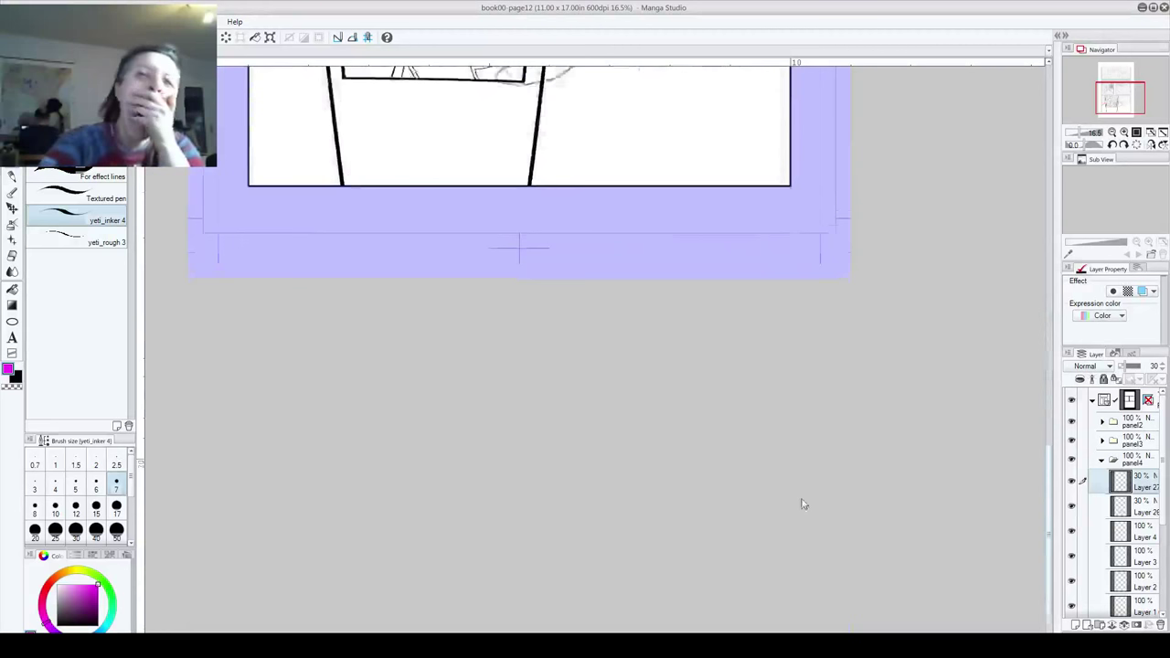
pyautogui.scroll(6, 801, 503)
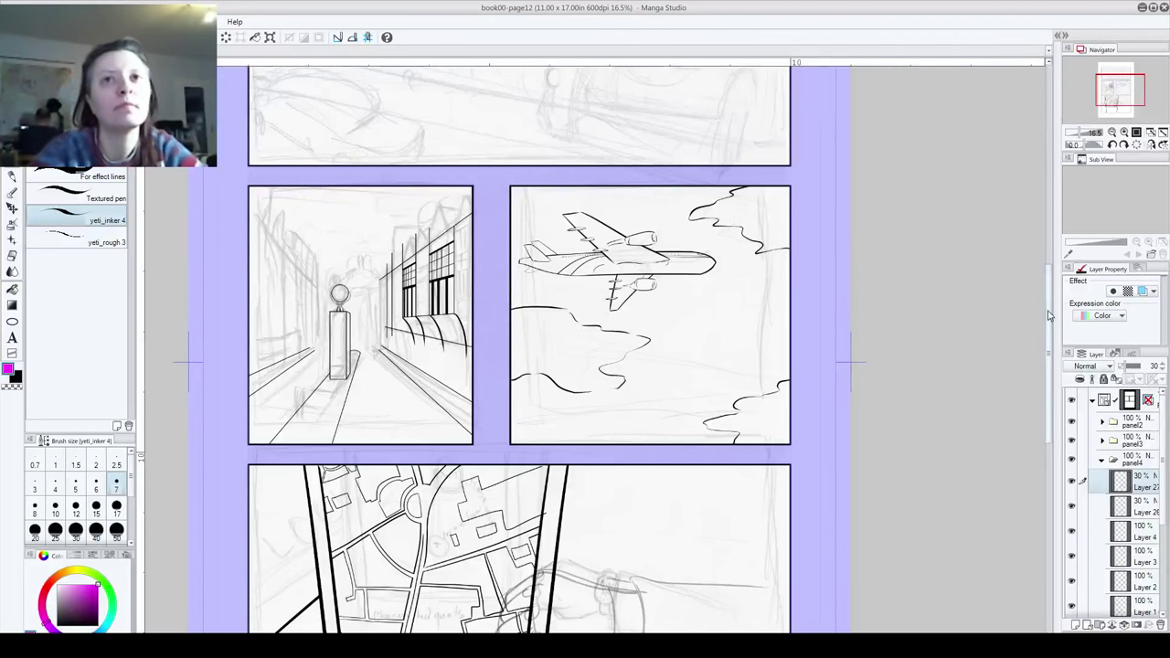
pyautogui.scroll(2, 1050, 315)
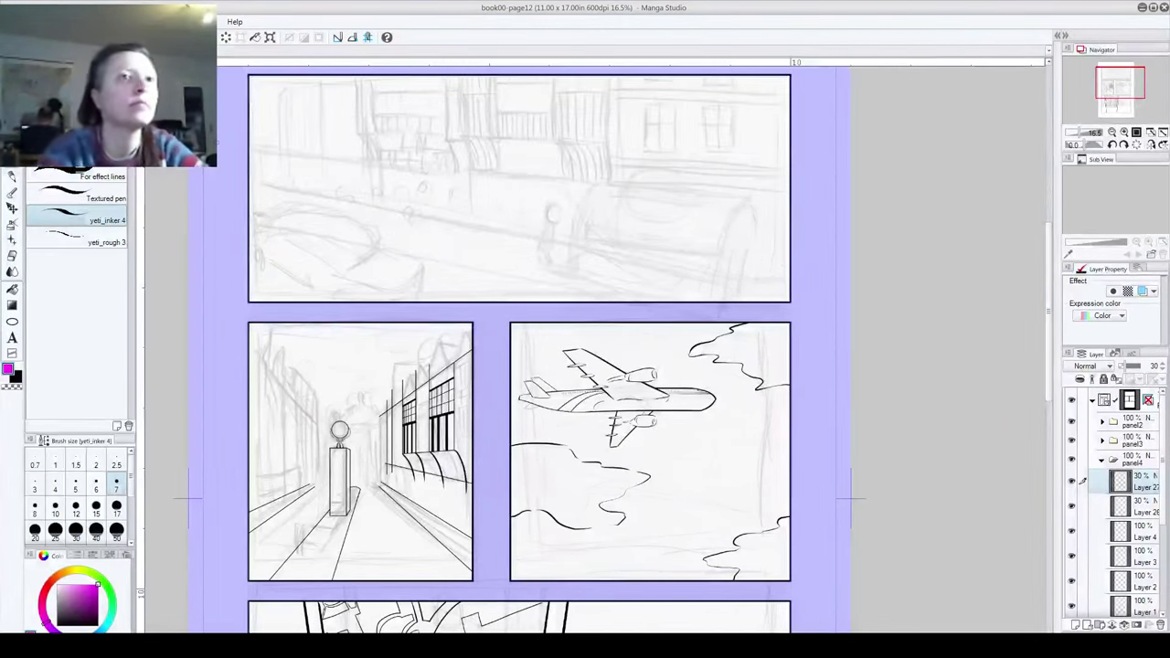